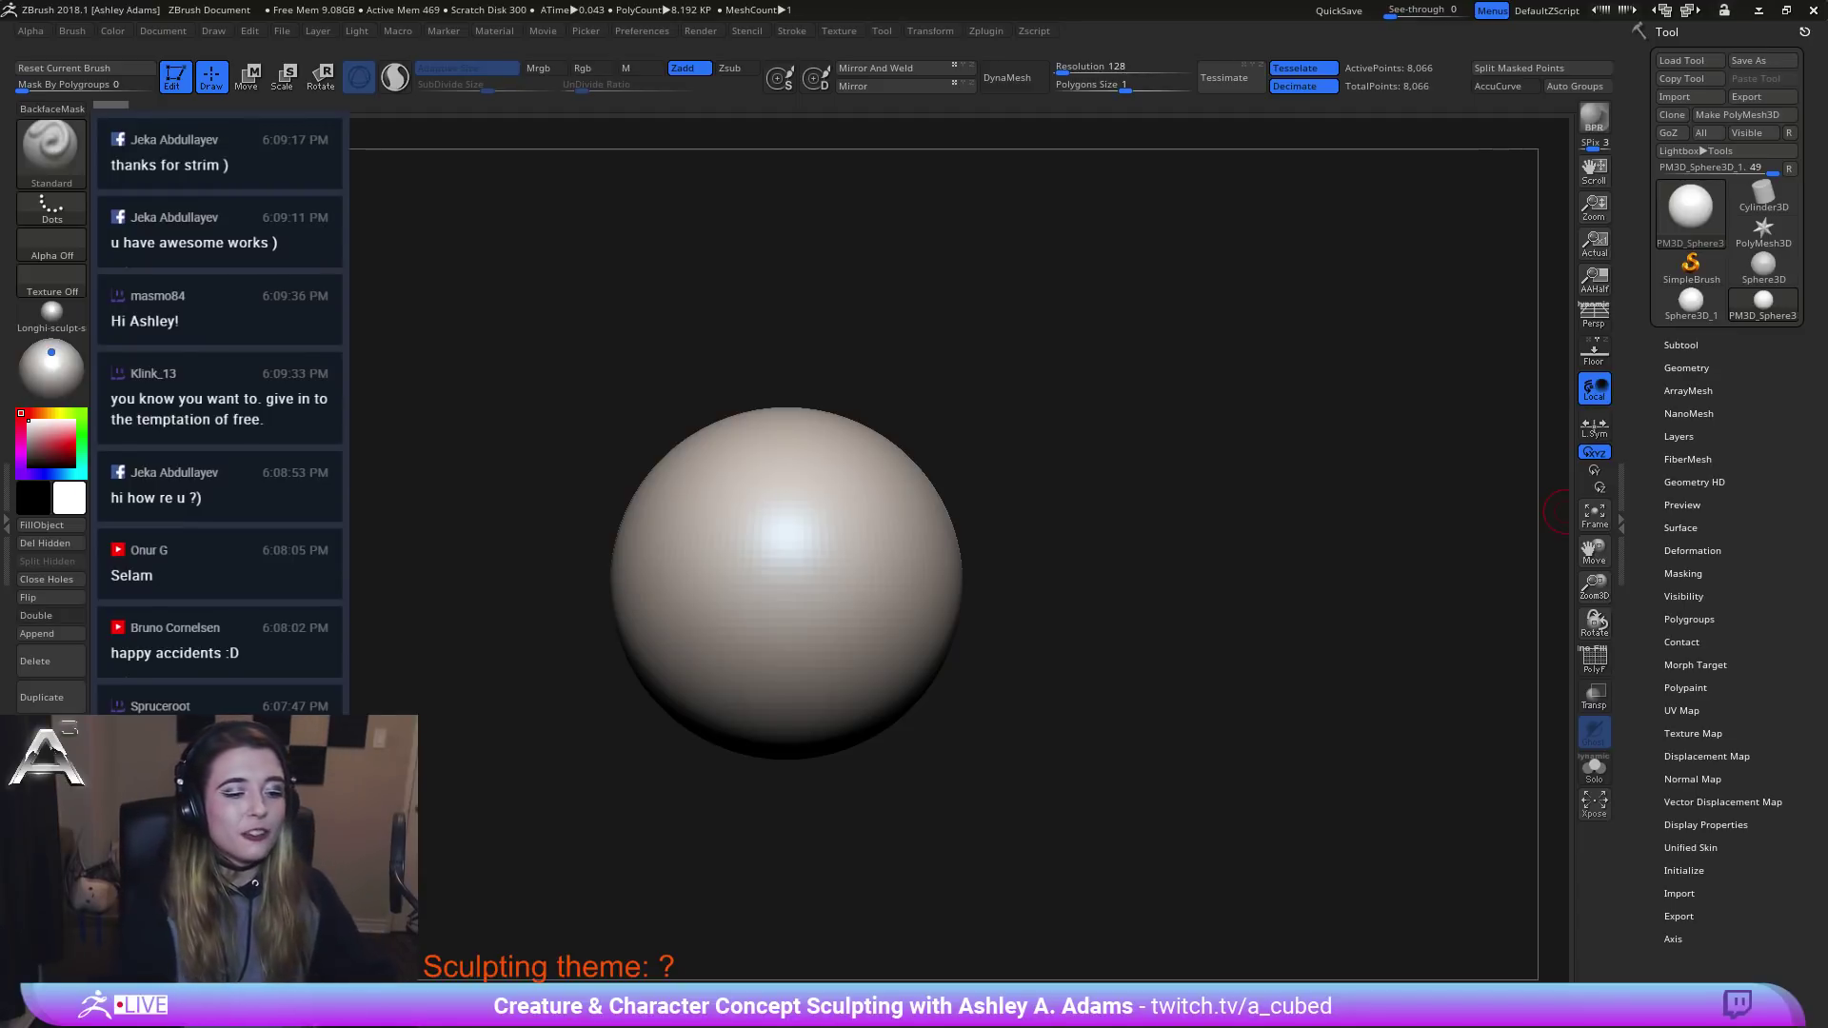
right_click(803, 539)
drag(808, 535, 881, 539)
ctrl+right_drag(869, 538, 867, 519)
mouse_move(826, 563)
alt+right_down()
mouse_move(901, 563)
mouse_move(918, 739)
alt+right_up()
ctrl+right_drag(873, 671, 832, 688)
ctrl+right_drag(1007, 743, 922, 620)
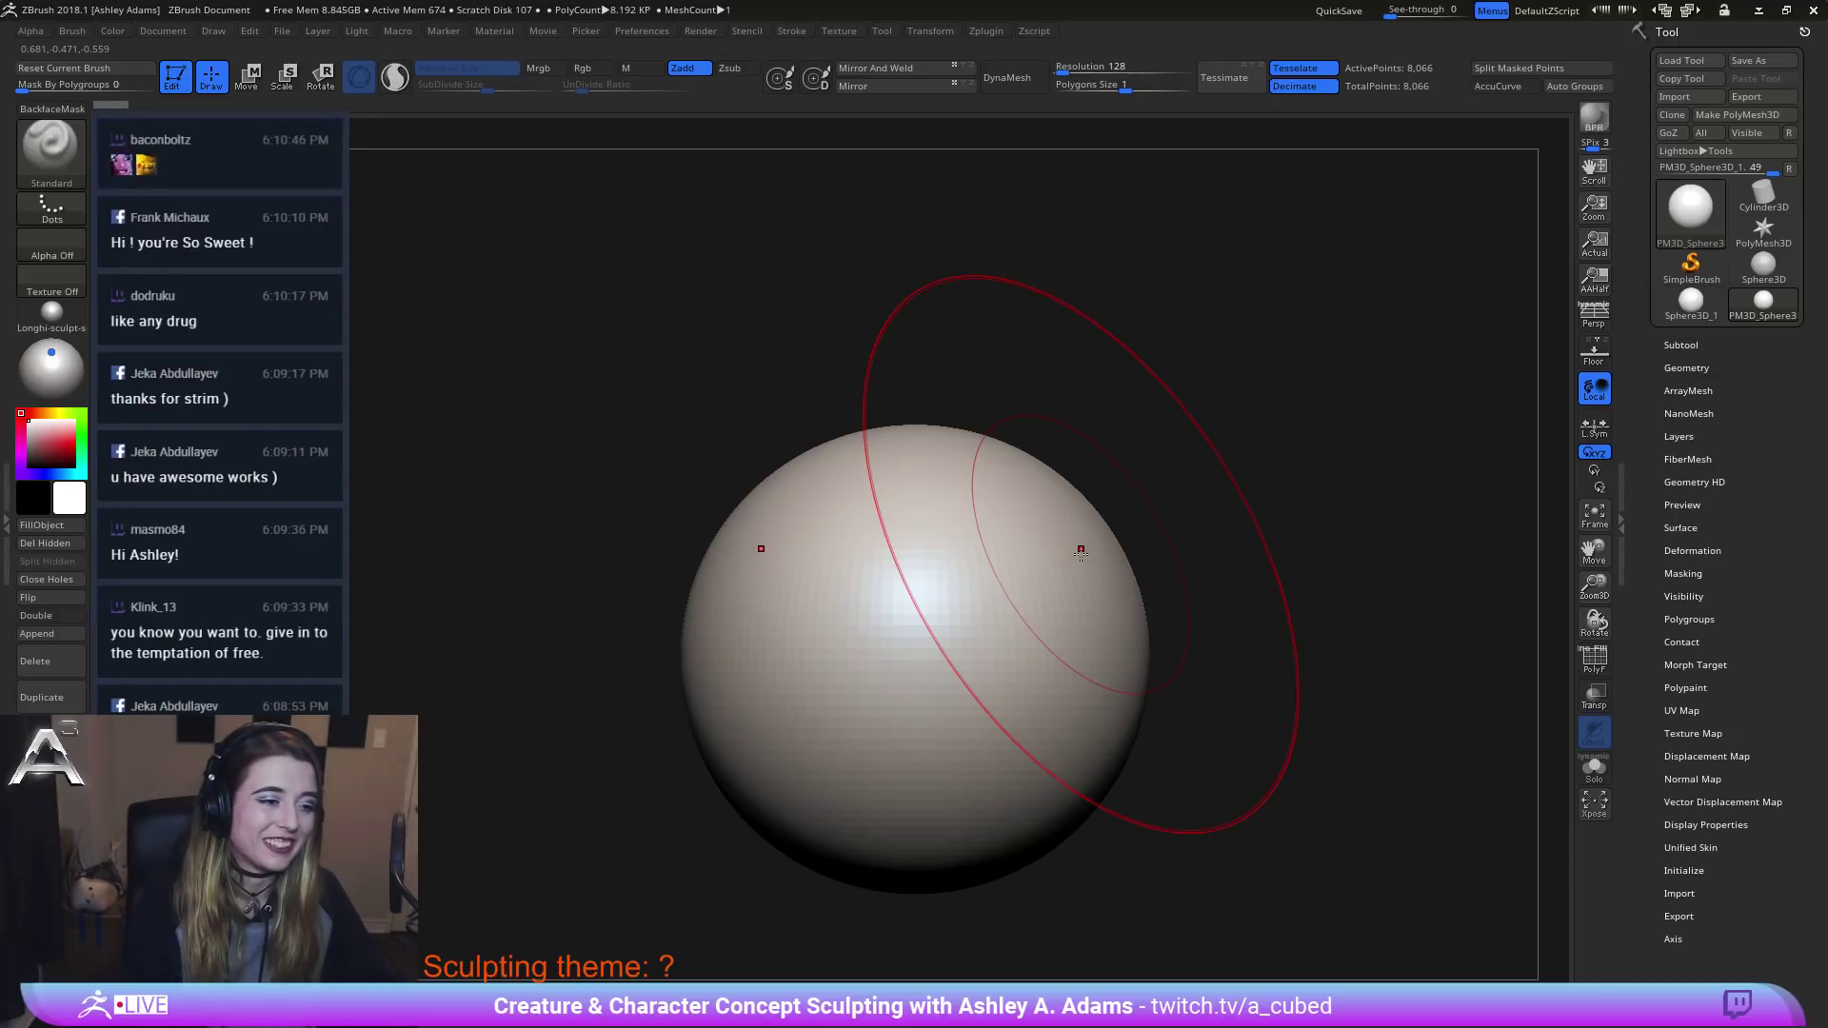
mouse_move(980, 591)
alt+right_down()
mouse_move(935, 659)
mouse_move(862, 555)
alt+right_up()
Enlarge the brush's draw size and scale the sphere uniformly with the transform gizmo.
key(space)
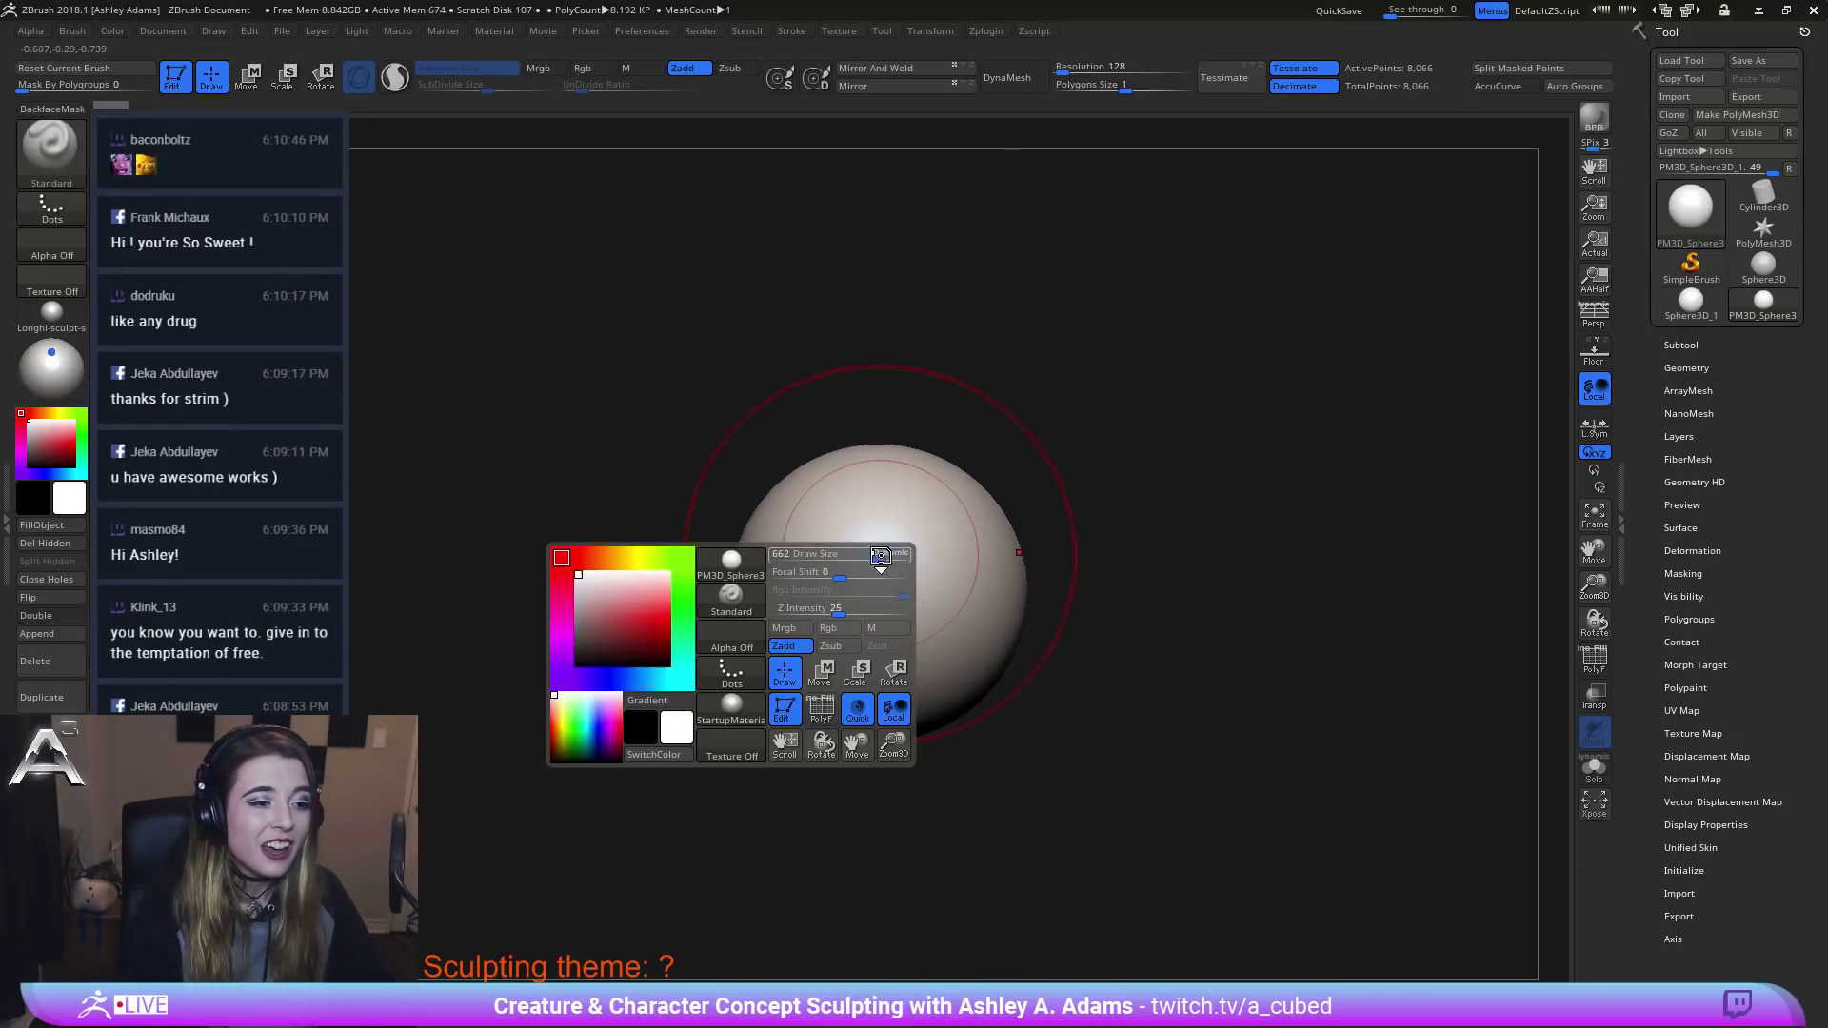
drag(874, 555, 891, 554)
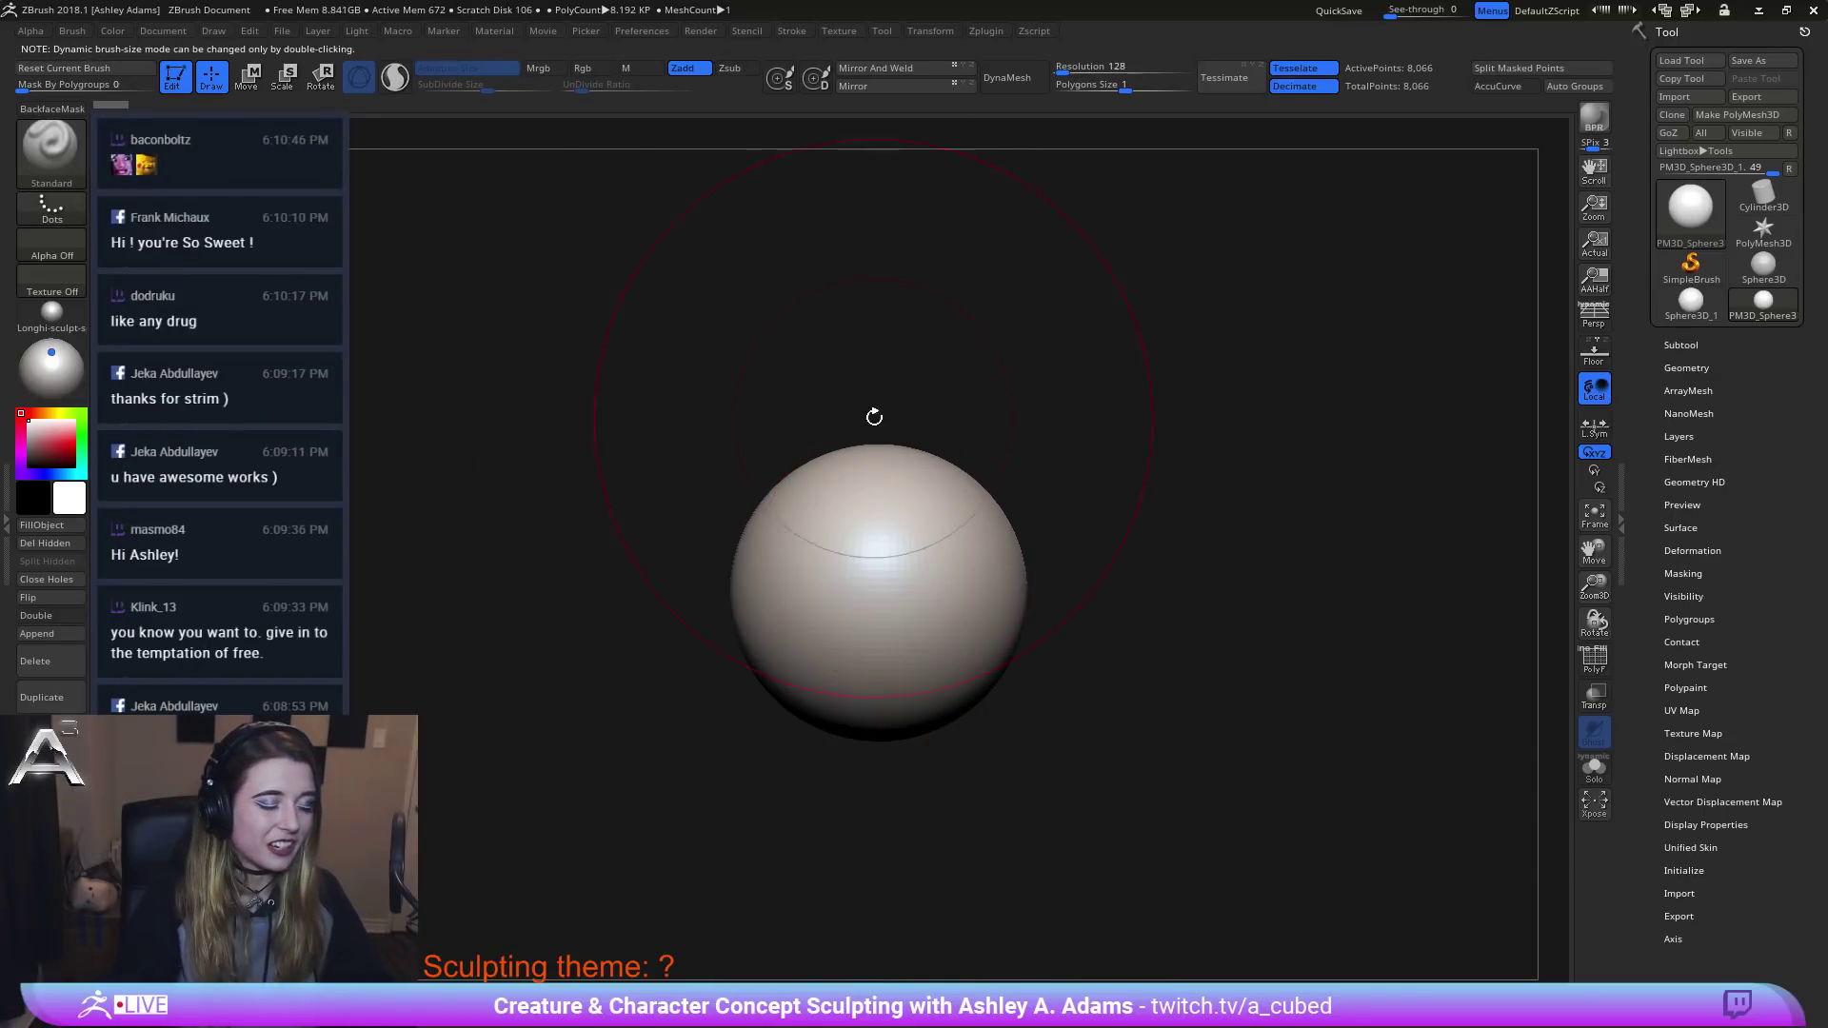
key(w)
drag(878, 590, 872, 507)
ctrl+right_drag(872, 507, 962, 796)
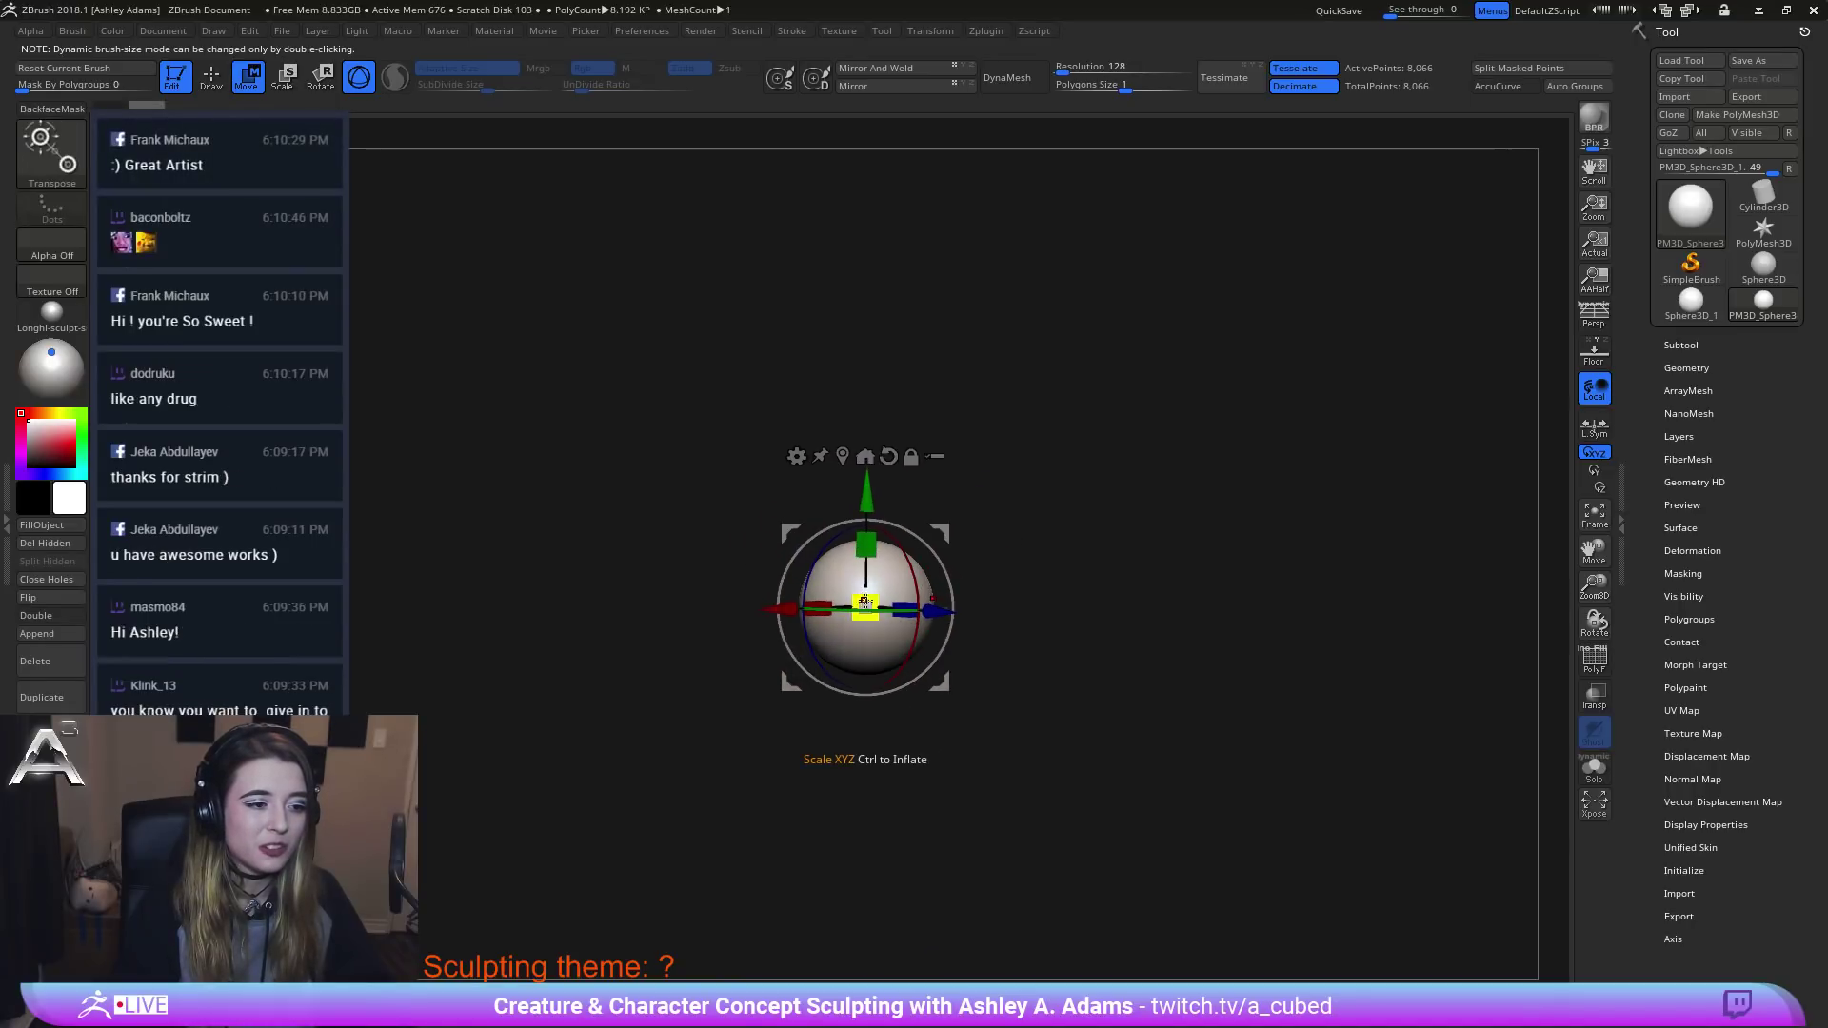
mouse_move(865, 607)
mouse_down()
mouse_move(880, 589)
mouse_move(848, 591)
mouse_up()
Return to Draw mode and readjust the brush's draw size to suit the sphere.
key(q)
key(space)
ctrl+right_drag(851, 580, 885, 614)
key(space)
drag(880, 605, 861, 607)
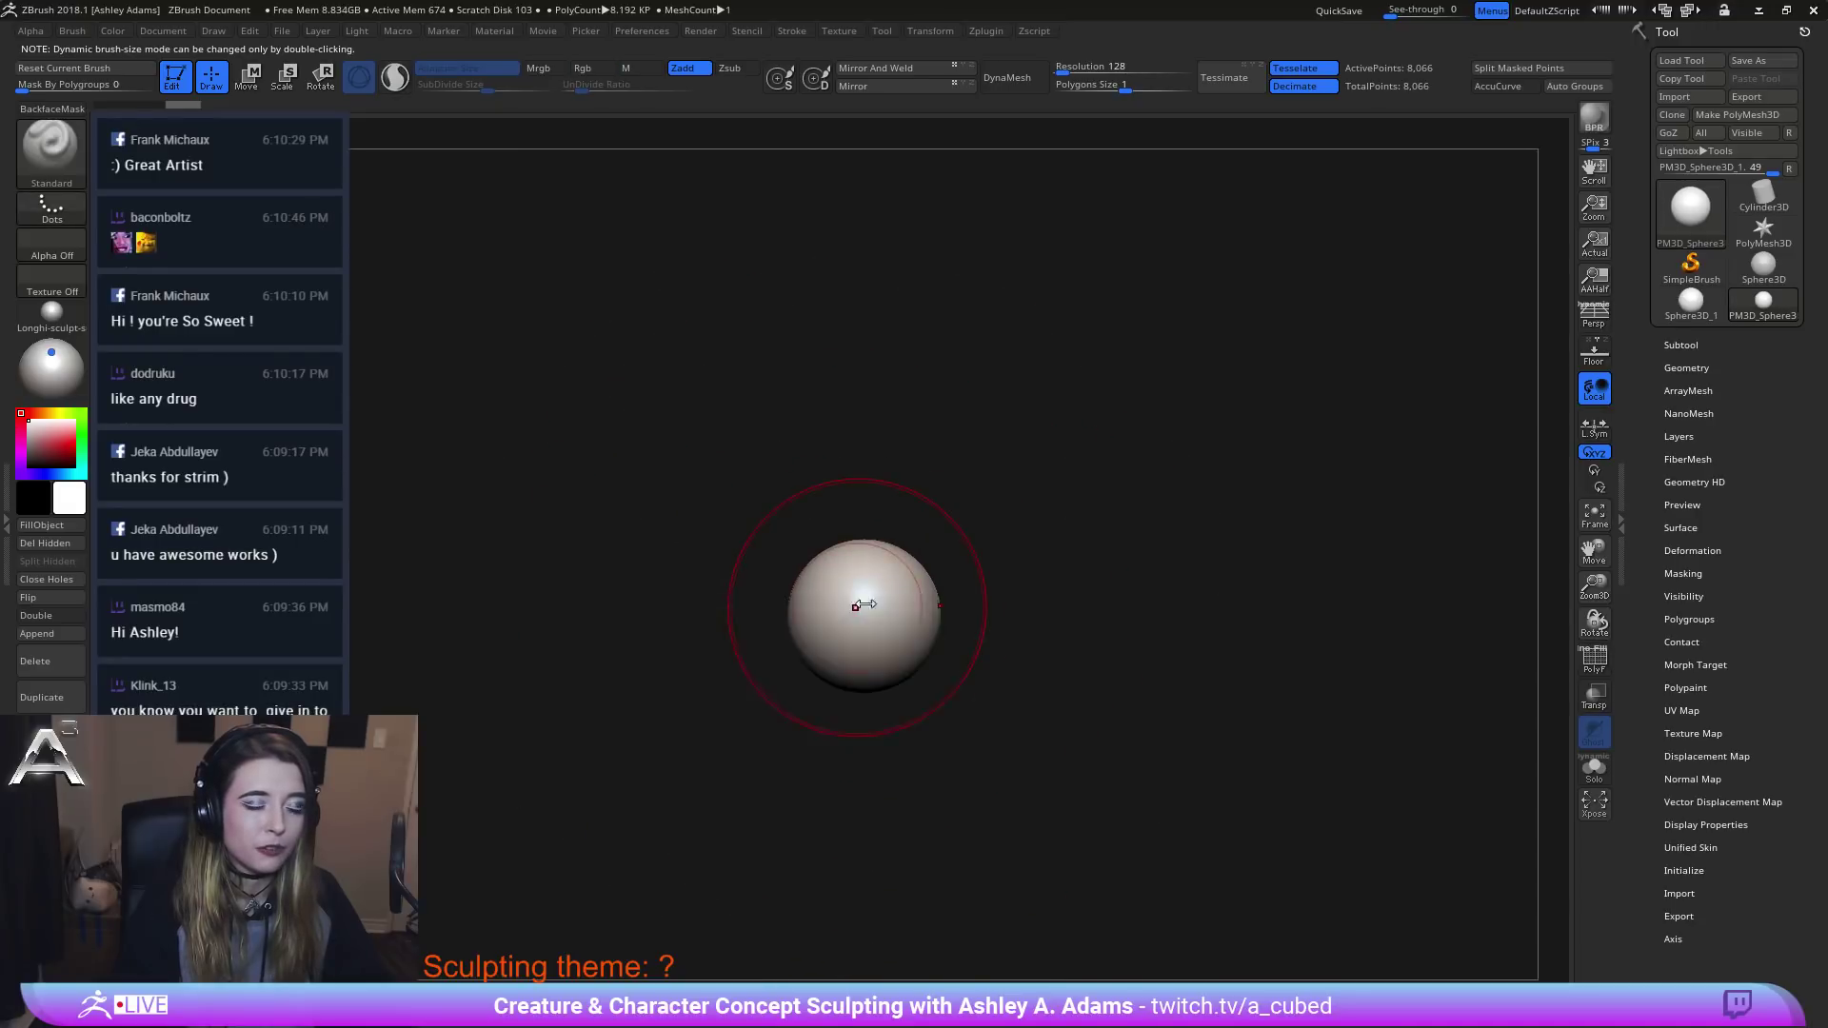
alt+right_drag(868, 606, 864, 571)
mouse_move(749, 554)
mouse_down()
mouse_move(861, 571)
mouse_move(869, 432)
mouse_move(902, 404)
mouse_up()
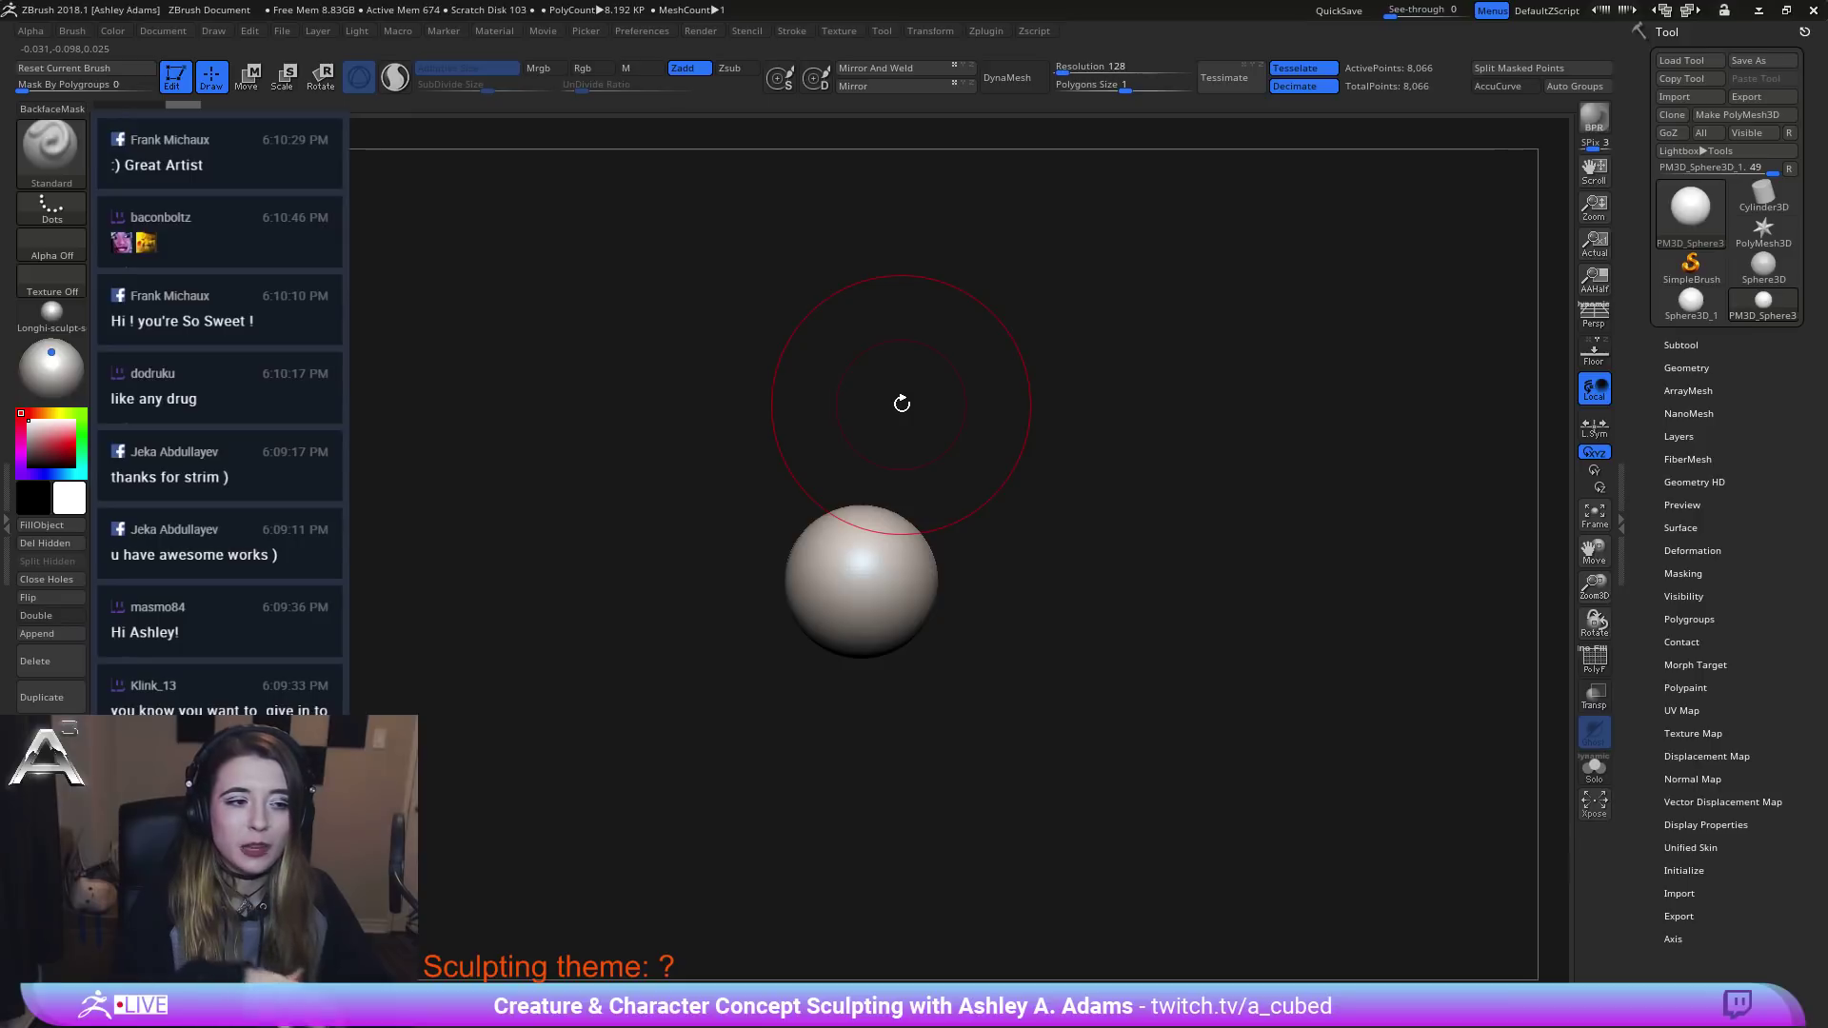
key(space)
mouse_move(842, 622)
mouse_down()
mouse_move(909, 625)
mouse_move(852, 627)
mouse_up()
Stretch the sphere into an elongated form with the SnakeHook brush and pull its ends out into a bent shape.
key(b)
key(s)
key(h)
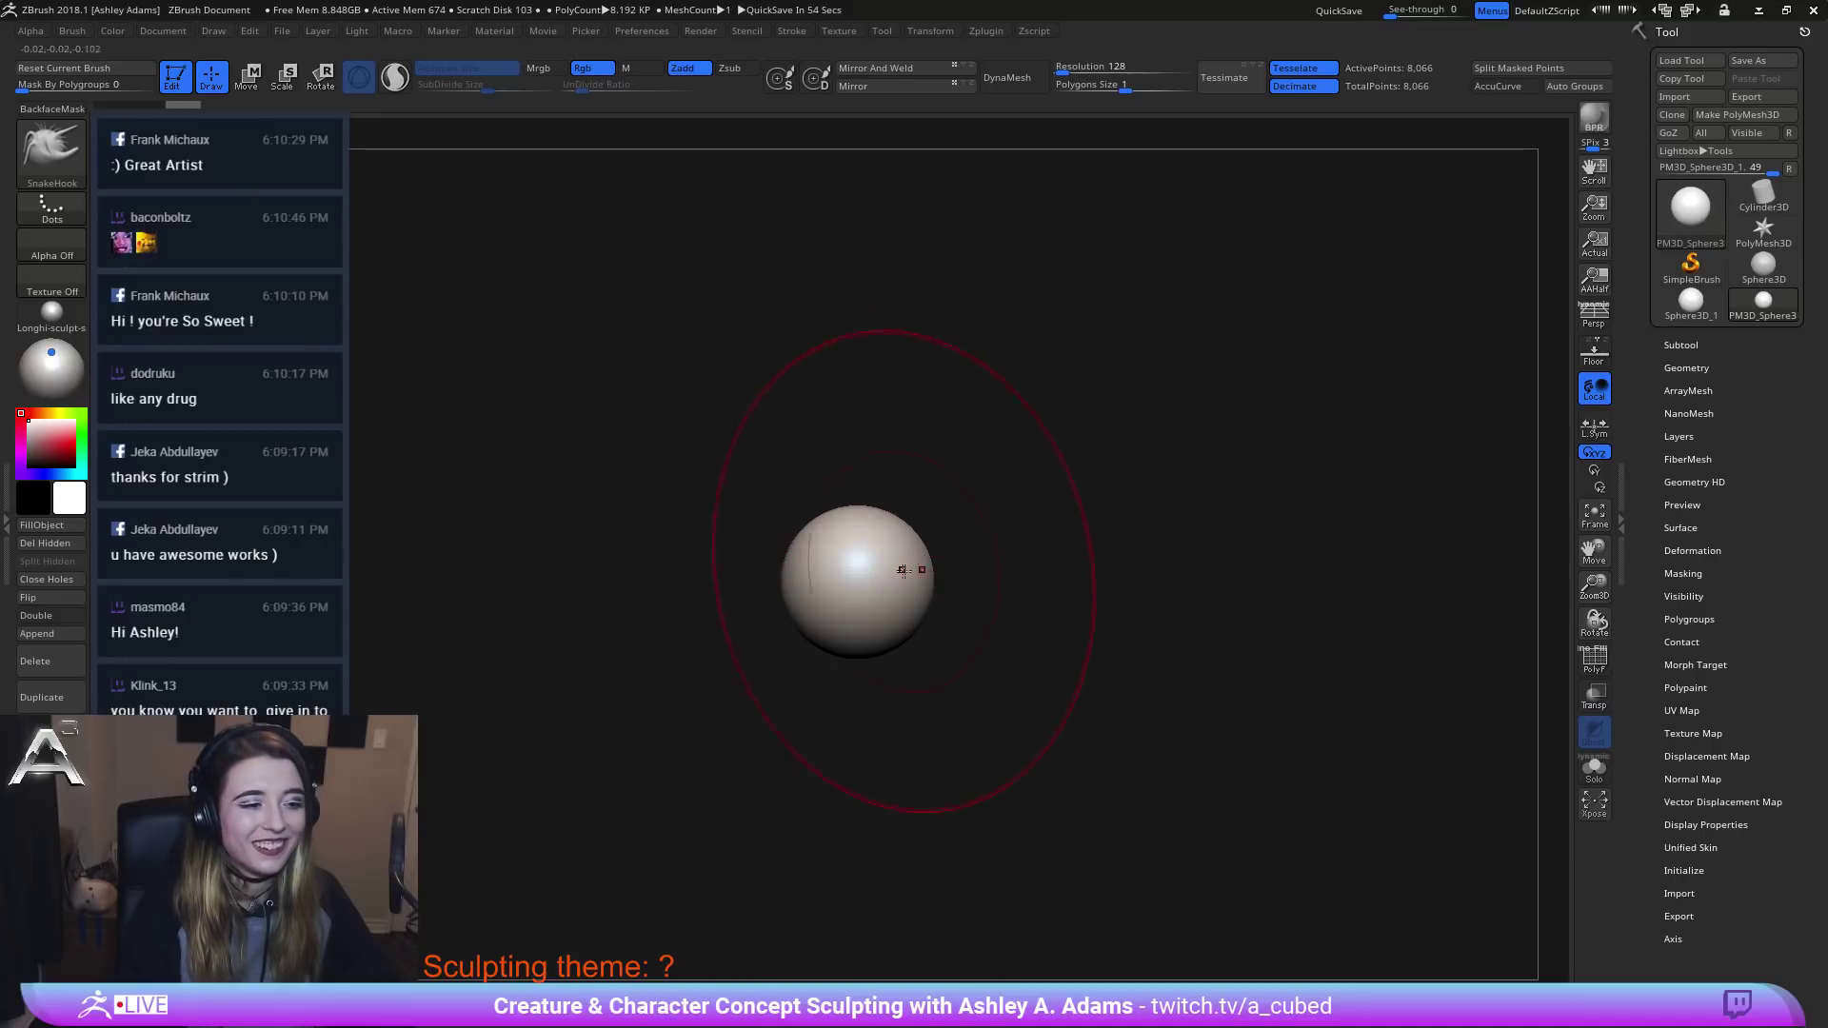
mouse_move(901, 572)
ctrl+right_down()
mouse_move(865, 593)
mouse_move(857, 522)
ctrl+right_up()
drag(857, 522, 905, 648)
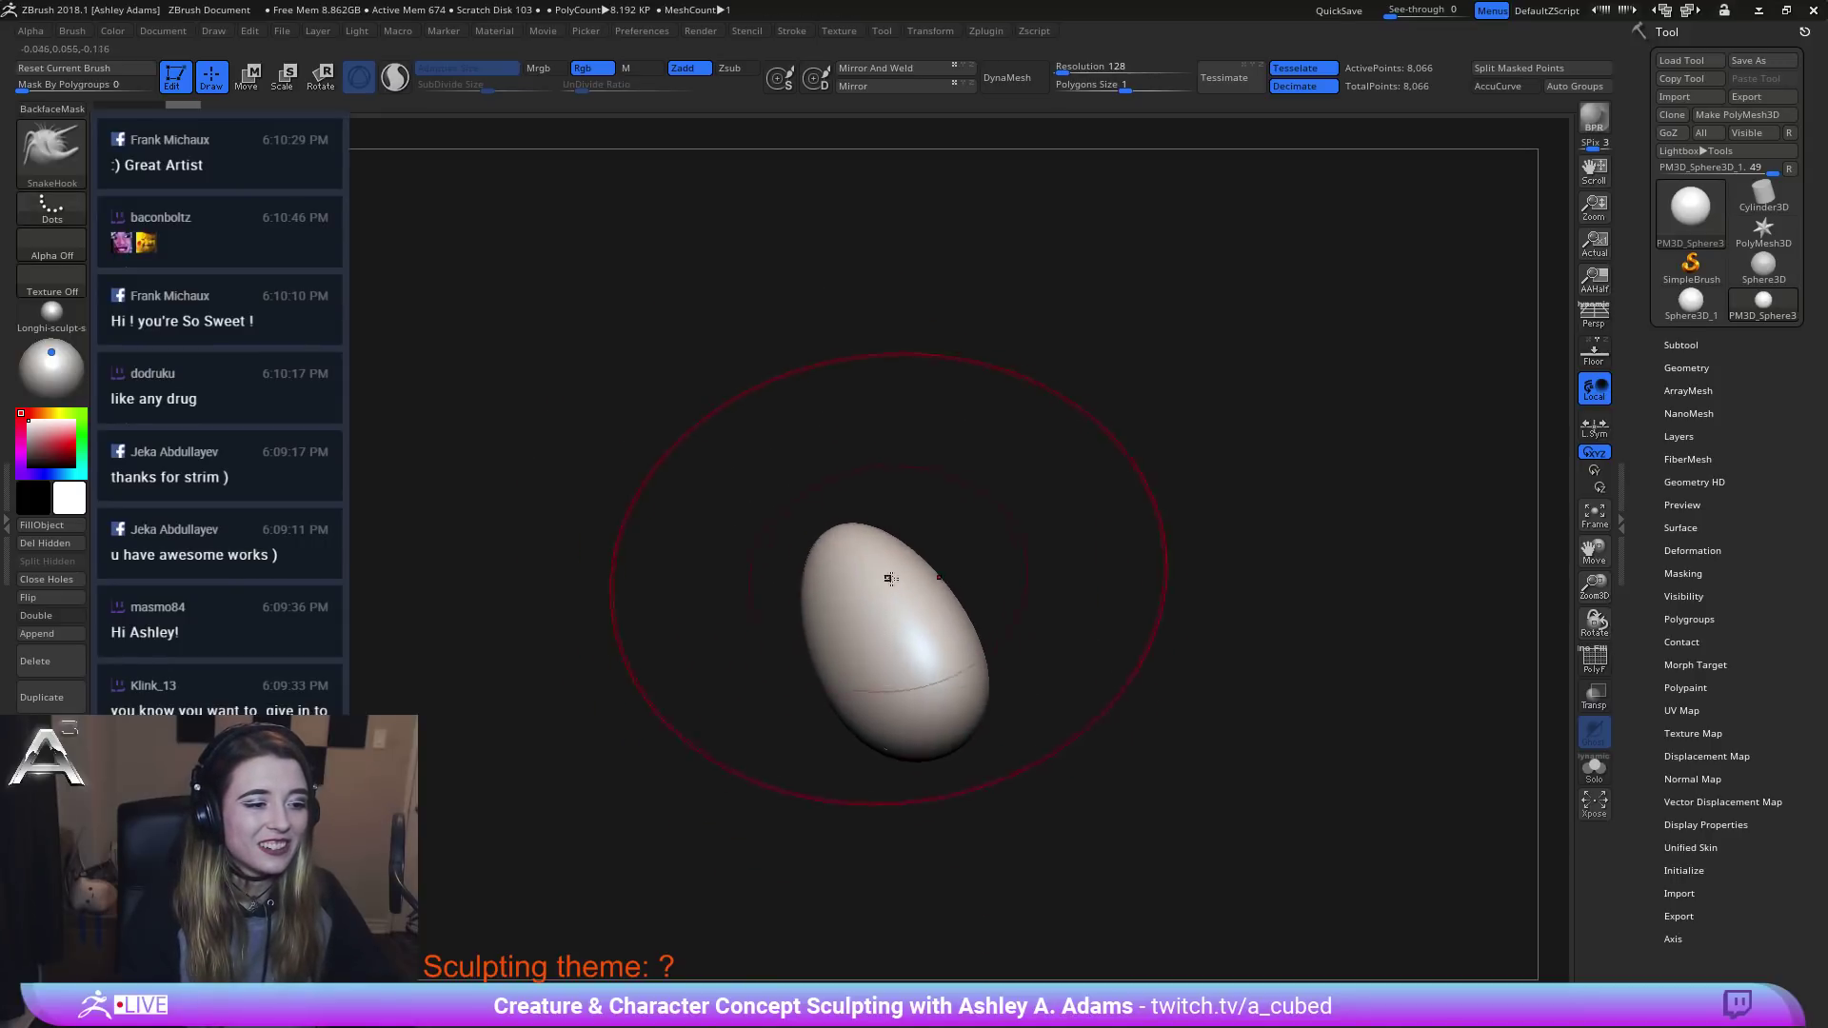
mouse_move(889, 579)
mouse_down()
mouse_move(903, 521)
mouse_move(809, 381)
mouse_move(628, 333)
mouse_up()
mouse_move(788, 530)
mouse_down()
mouse_move(894, 767)
mouse_move(890, 814)
mouse_up()
drag(857, 476, 947, 536)
ctrl+right_drag(902, 664, 881, 571)
right_drag(880, 572, 755, 551)
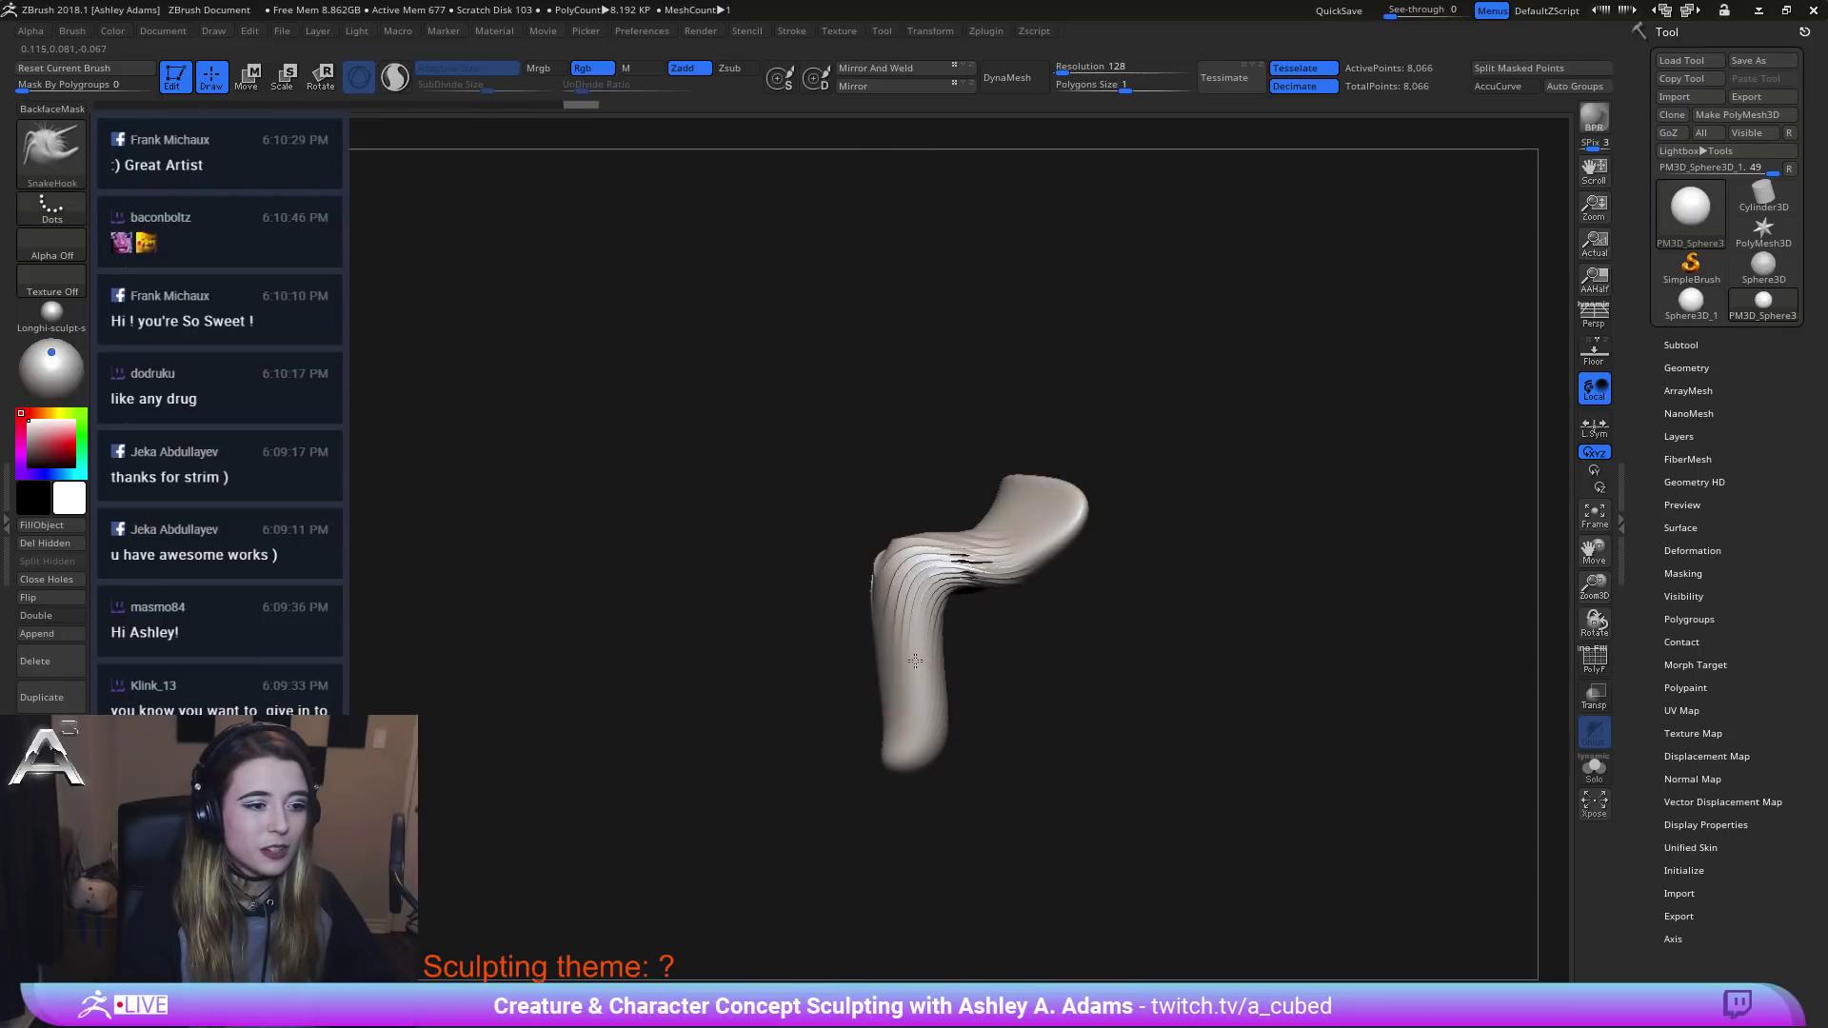
Lengthen the lower end of the bent form and draw mirrored lobes out of its sides with SnakeHook.
drag(915, 725, 859, 839)
drag(847, 685, 743, 585)
mouse_move(937, 604)
mouse_down()
mouse_move(1033, 609)
mouse_move(1052, 638)
mouse_up()
mouse_move(895, 571)
mouse_down()
mouse_move(879, 502)
mouse_move(752, 447)
mouse_up()
drag(780, 619, 925, 670)
right_drag(810, 657, 910, 580)
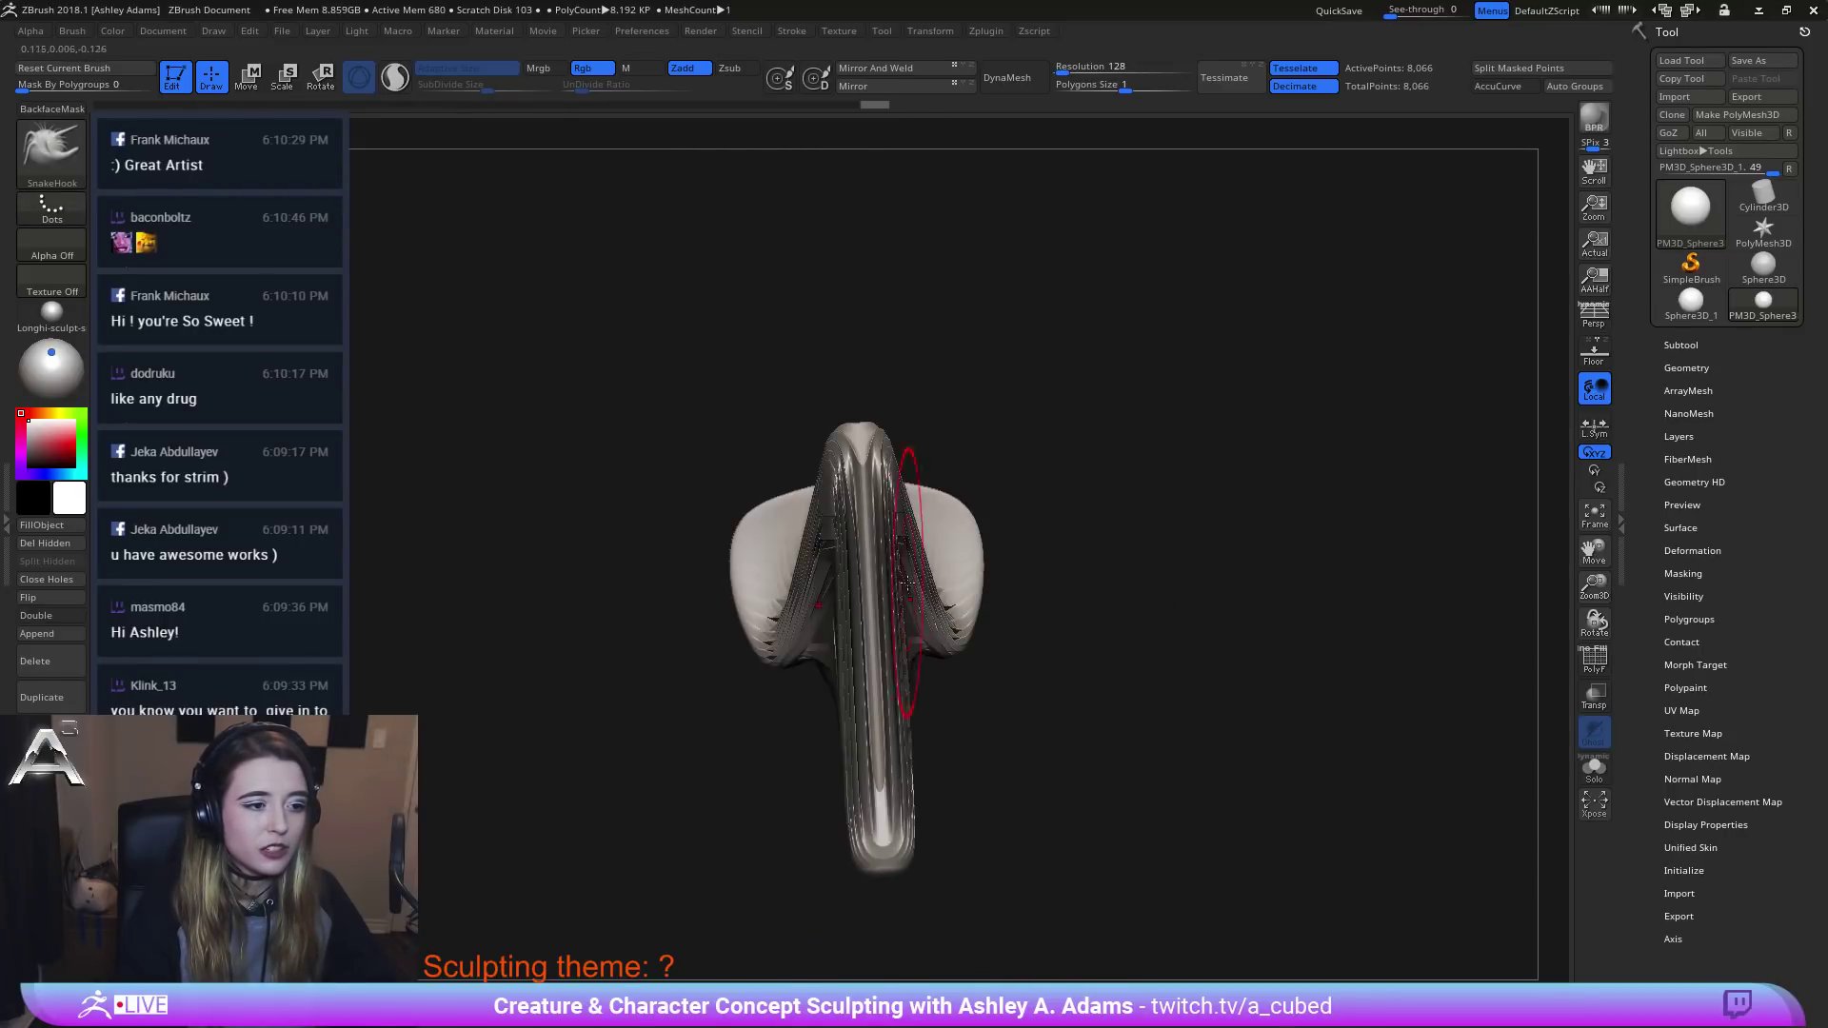
Pull the top and sides of the form out into long pointed shapes, smoothing the surface between strokes.
mouse_move(909, 571)
mouse_down()
mouse_move(952, 558)
mouse_move(1021, 482)
mouse_move(958, 370)
mouse_up()
drag(995, 514, 1128, 489)
mouse_move(992, 404)
shift+mouse_down()
mouse_move(1057, 485)
mouse_move(1066, 538)
shift+mouse_up()
right_drag(666, 505, 889, 476)
mouse_move(889, 476)
mouse_down()
mouse_move(866, 530)
mouse_move(809, 443)
mouse_move(775, 523)
mouse_move(818, 703)
mouse_move(685, 816)
mouse_move(680, 644)
mouse_move(649, 848)
mouse_move(740, 621)
mouse_move(960, 187)
mouse_move(1066, 229)
mouse_up()
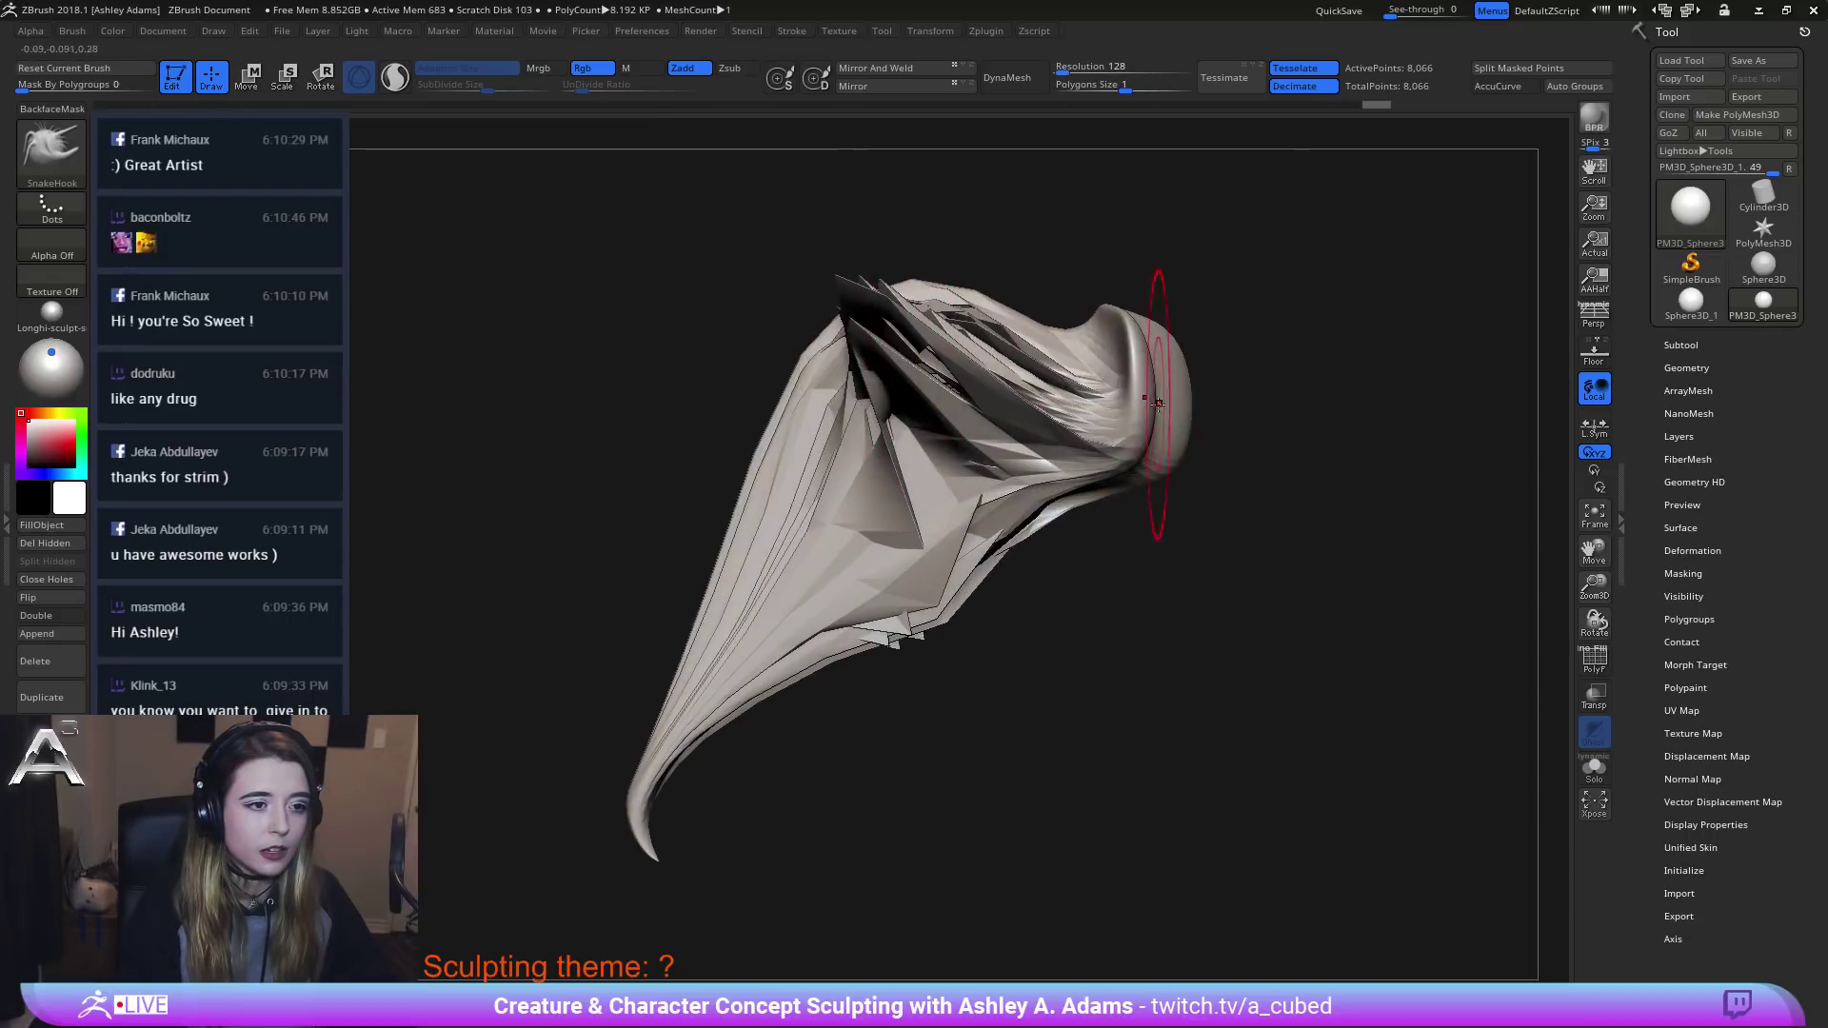
Pull the blunt rounded end out into a long body and reshape it into a tapered head.
mouse_move(1157, 404)
mouse_down()
mouse_move(1224, 339)
mouse_move(1633, 171)
mouse_up()
ctrl+right_drag(1266, 438, 1257, 362)
alt+right_drag(1257, 361, 1077, 362)
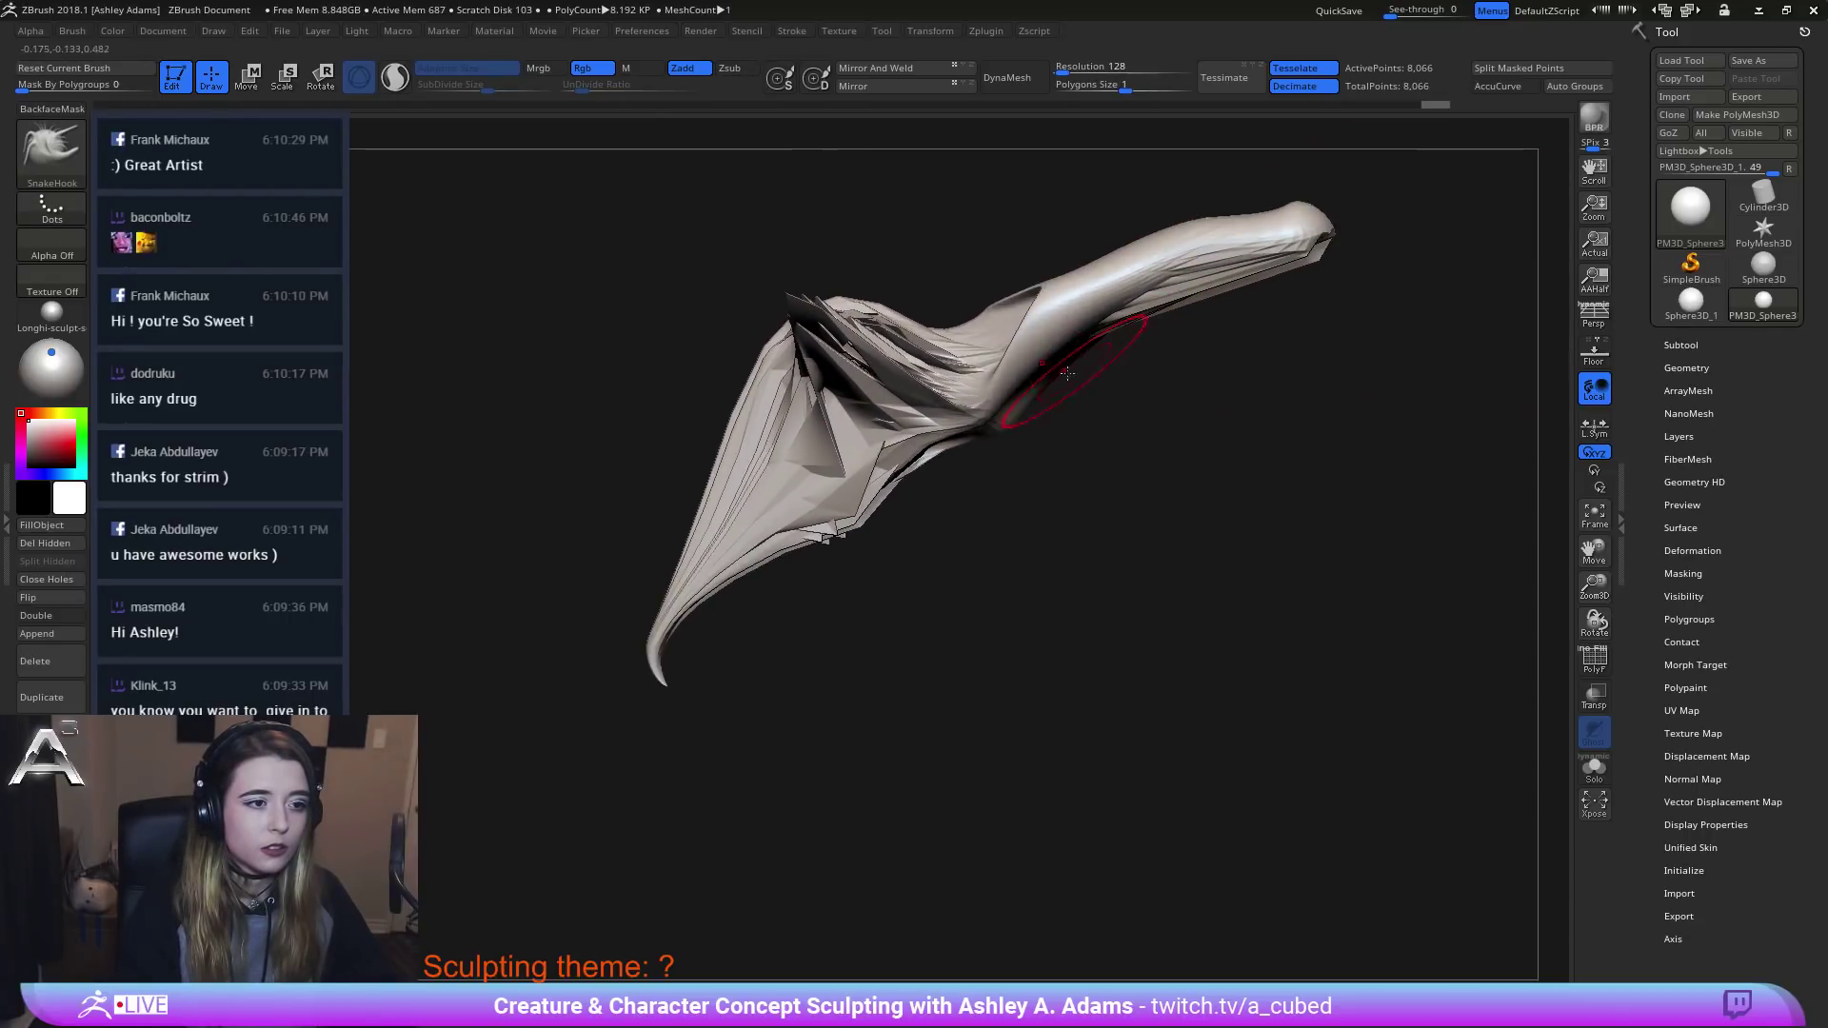
mouse_move(1023, 366)
mouse_down()
mouse_move(1064, 405)
mouse_move(1229, 324)
mouse_move(1275, 259)
mouse_move(1142, 347)
mouse_move(1065, 299)
mouse_move(1037, 381)
mouse_move(914, 447)
mouse_move(788, 653)
mouse_up()
mouse_move(789, 653)
right_down()
mouse_move(1114, 375)
mouse_move(1084, 490)
right_up()
drag(1085, 487, 1152, 505)
Adjust the brush size and pull a mirrored pair of front fins out of the body's sides, smoothing their bases.
key(space)
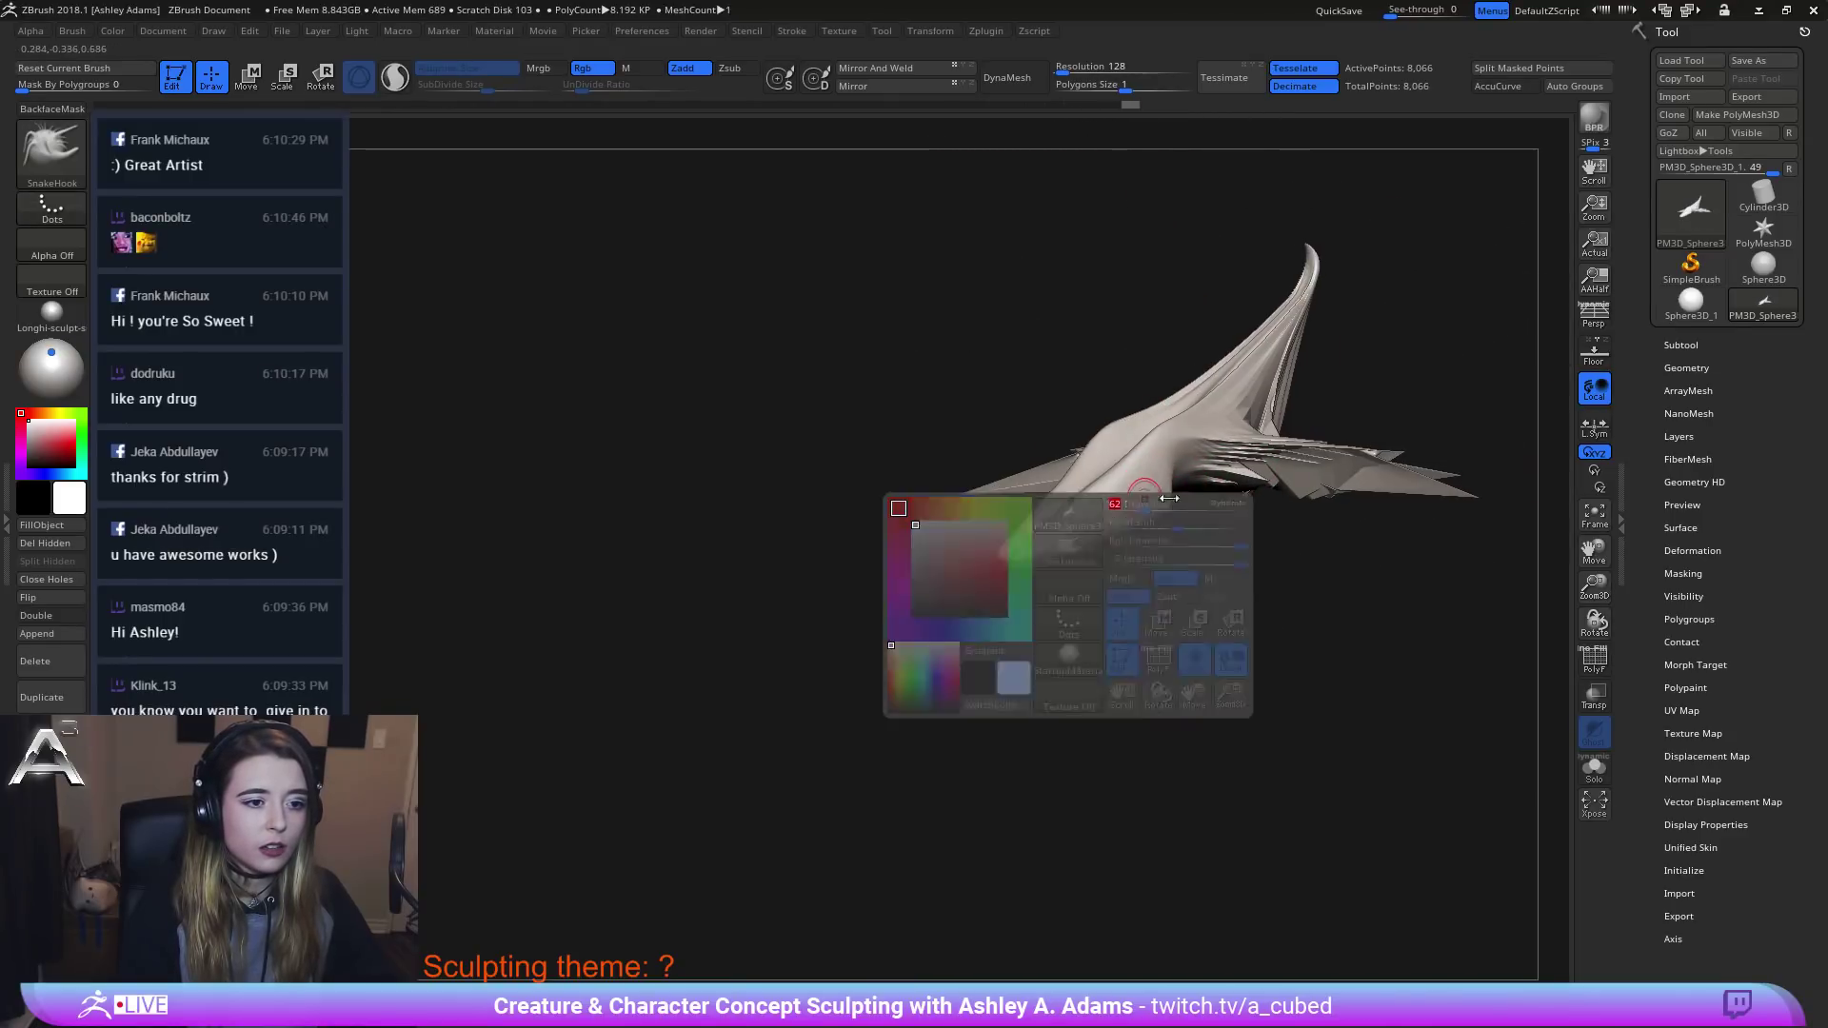
drag(1289, 553, 1272, 554)
key(space)
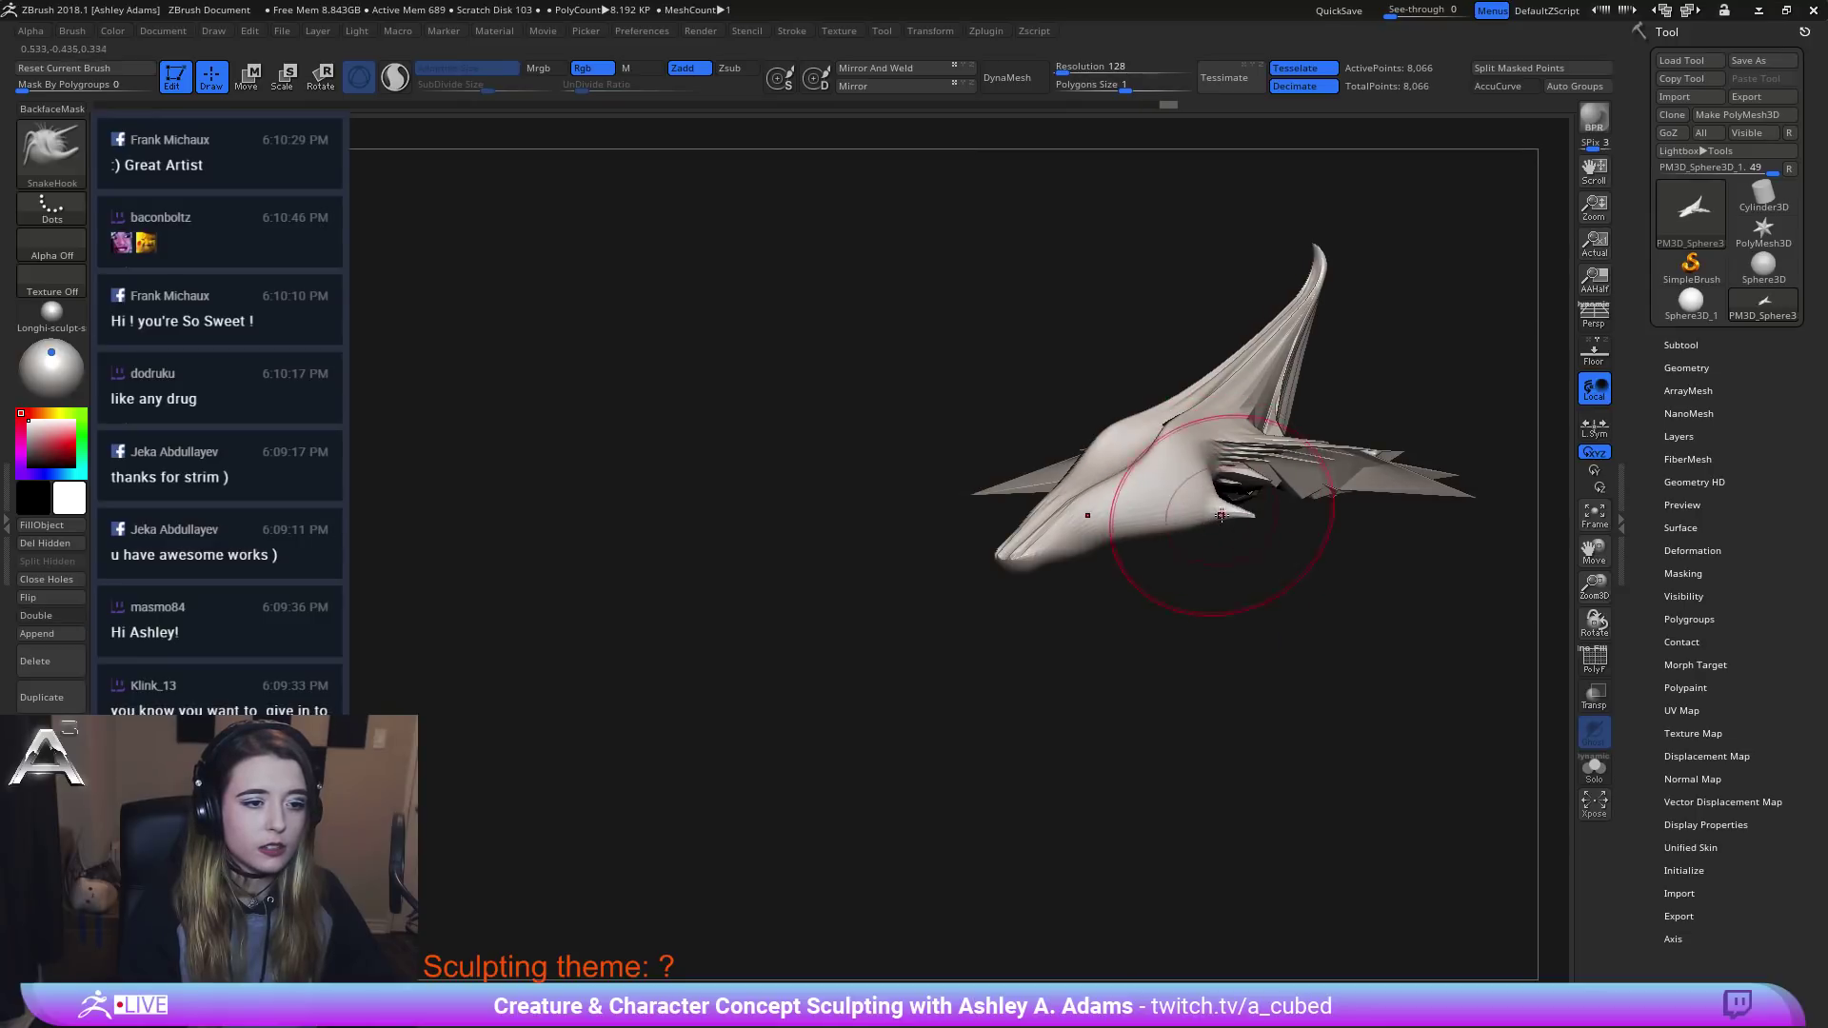
key(ctrl)
key(space)
drag(1223, 522, 1306, 598)
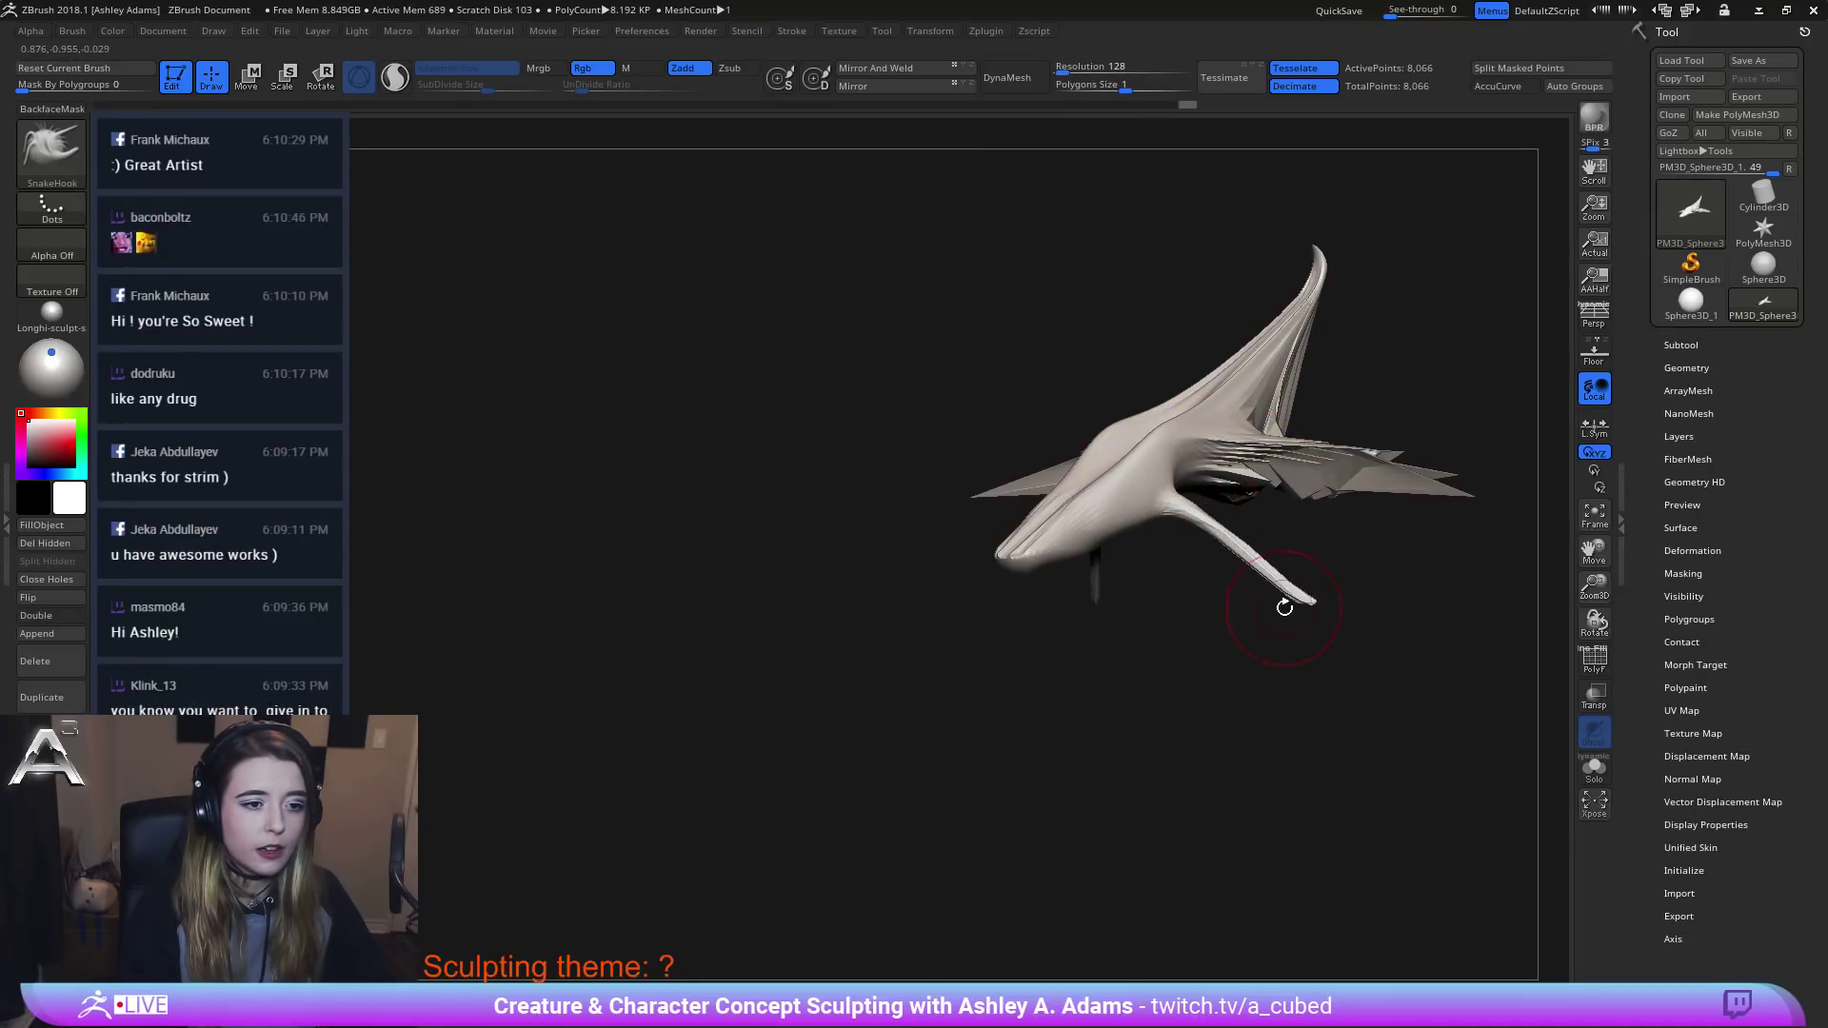
key(shift)
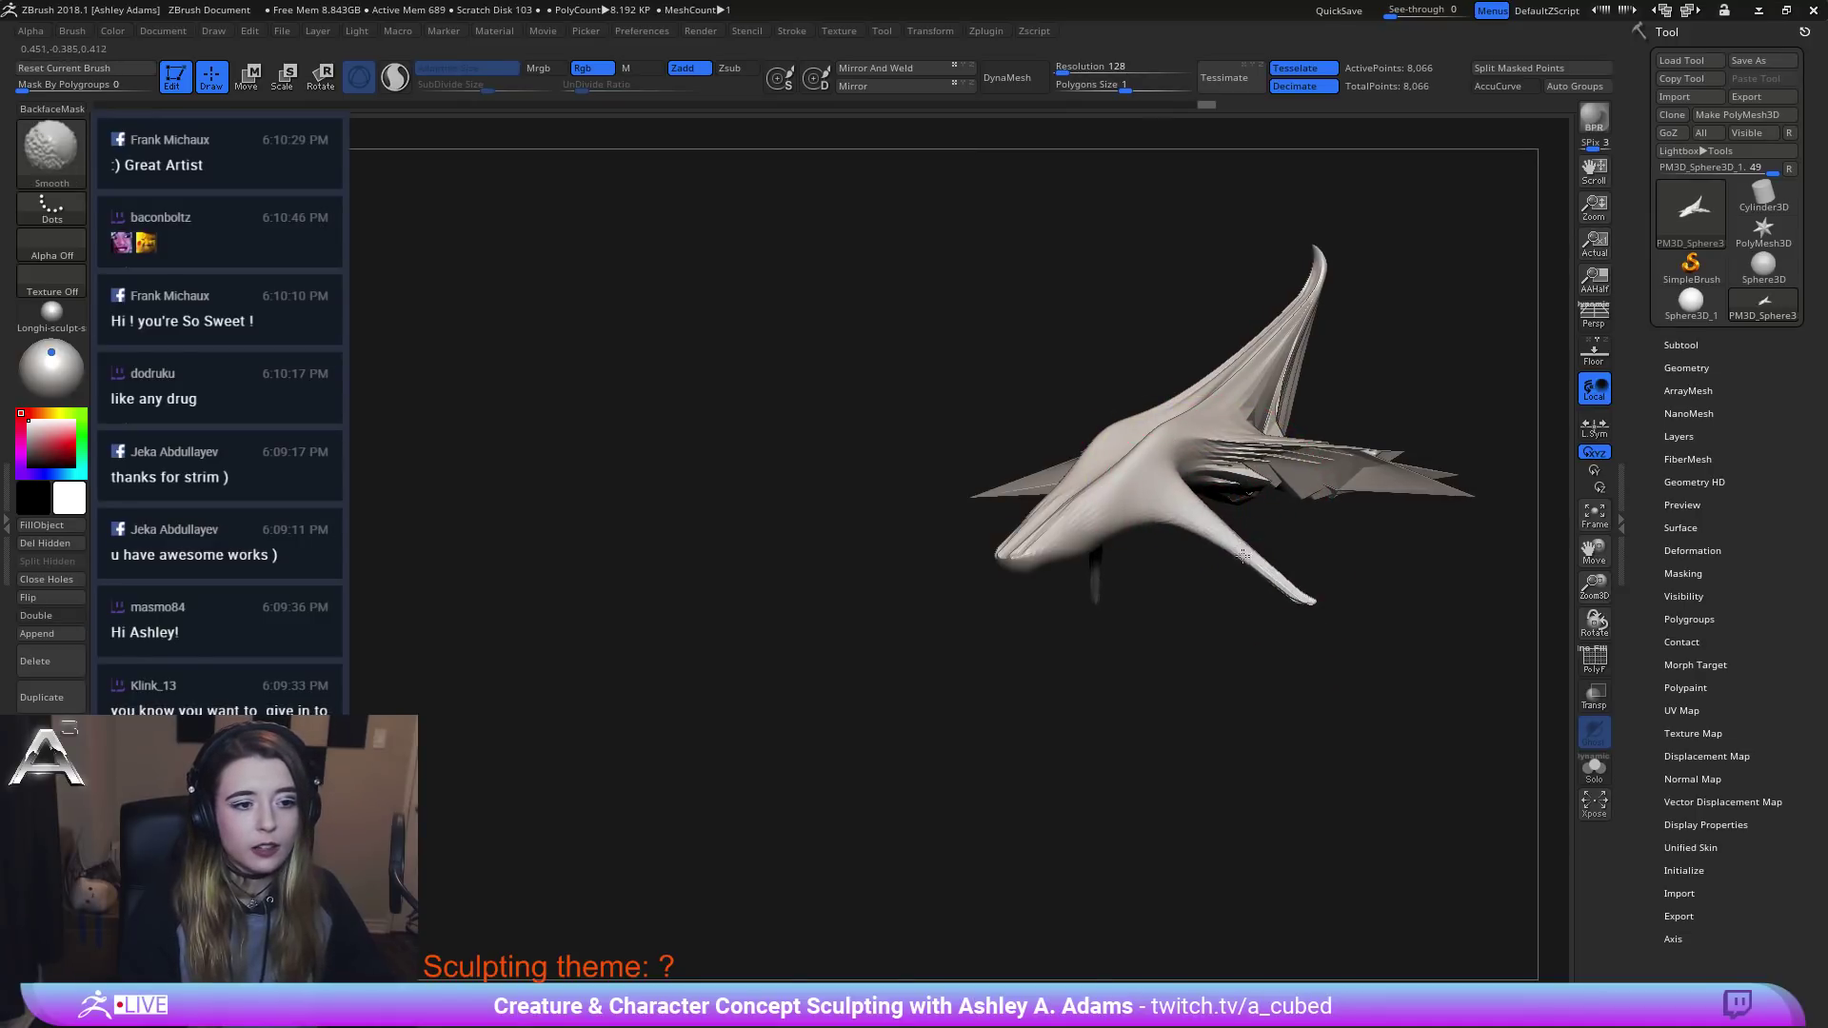
key(space)
drag(1312, 600, 1476, 613)
mouse_move(1167, 534)
mouse_down()
mouse_move(1138, 563)
mouse_move(1275, 571)
mouse_up()
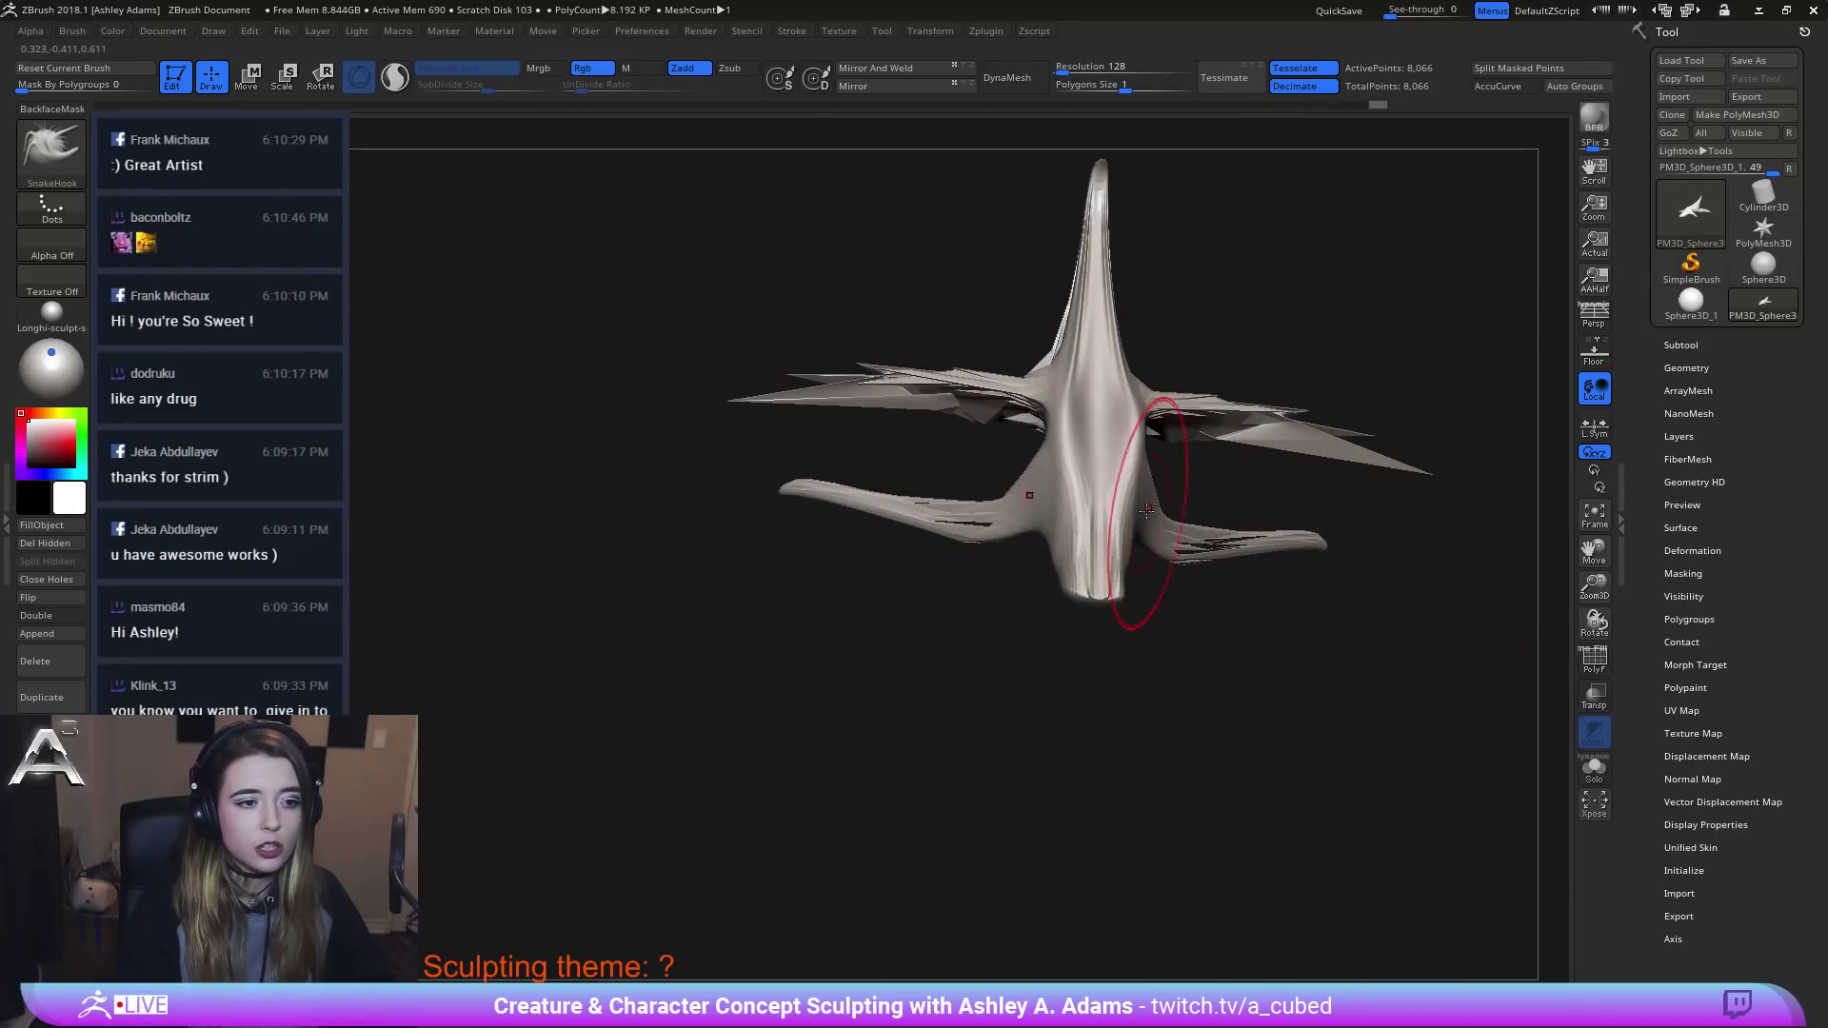
Widen and spread the front fins outward with SnakeHook and smooth them.
right_drag(1146, 510, 1012, 465)
drag(1012, 466, 977, 483)
drag(849, 445, 745, 391)
right_drag(768, 412, 738, 379)
mouse_move(733, 401)
shift+mouse_down()
mouse_move(844, 431)
mouse_move(1069, 345)
shift+mouse_up()
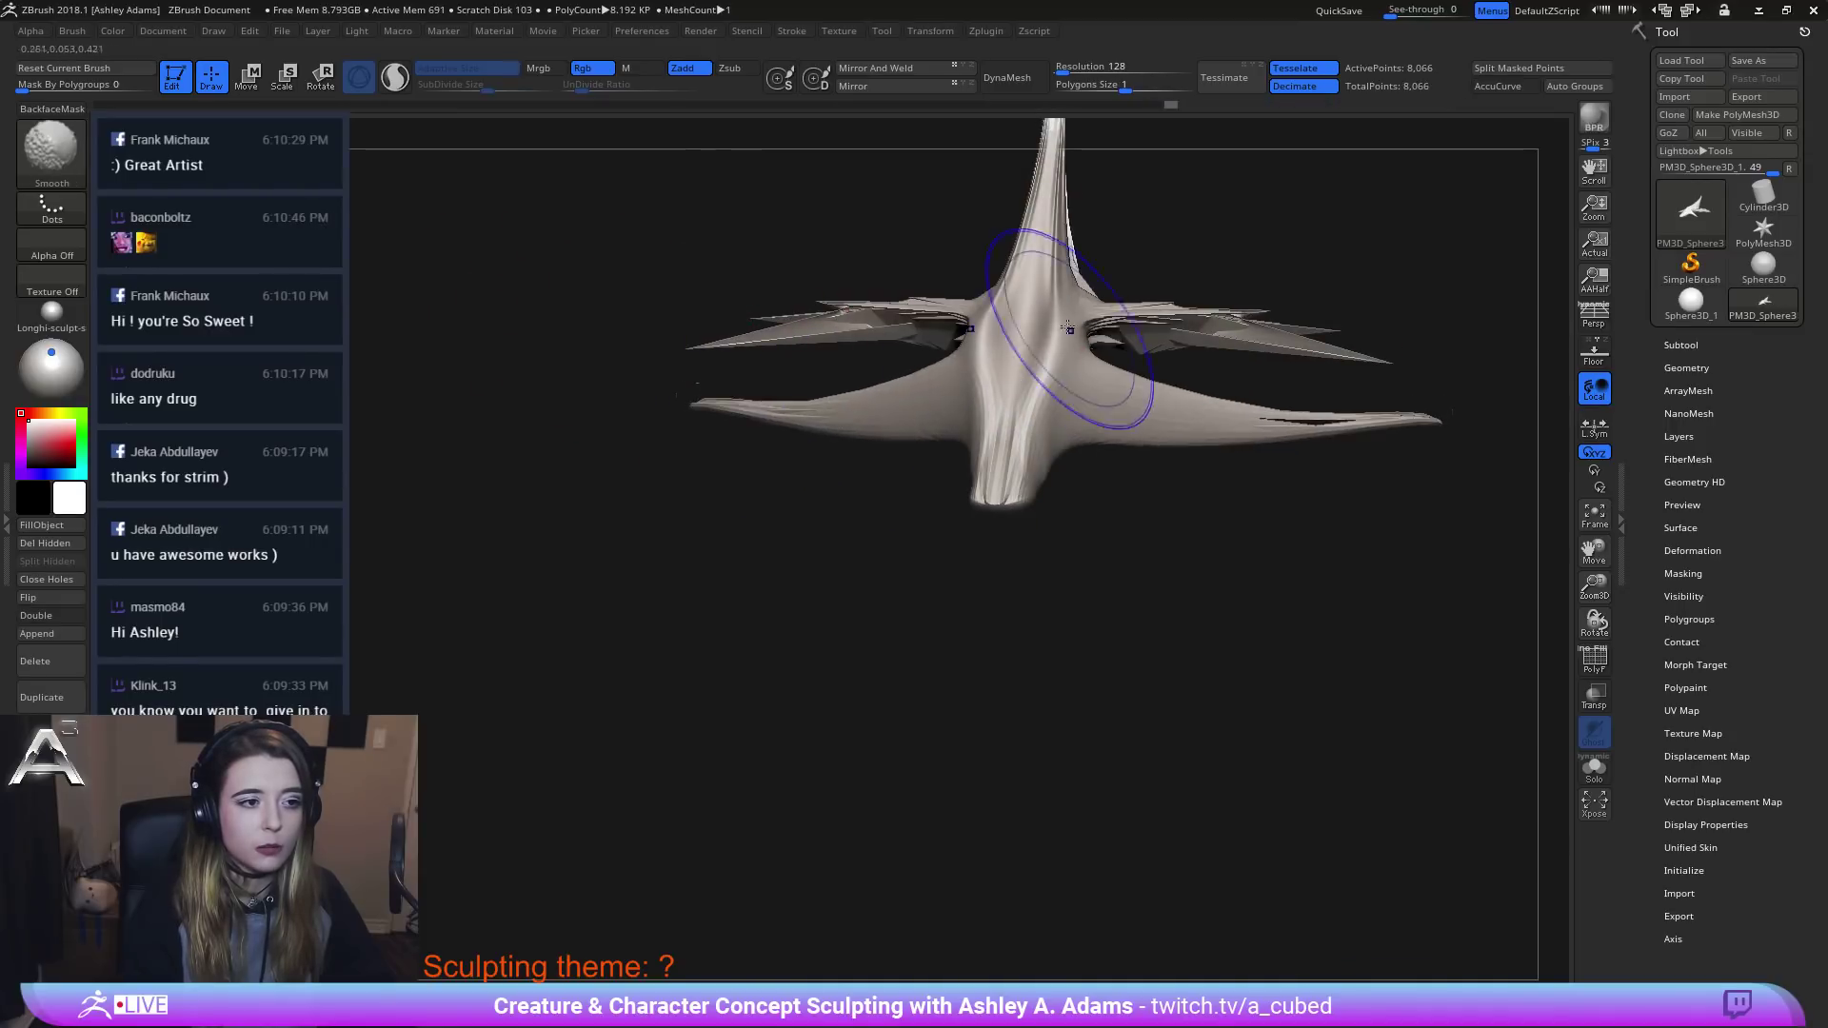
mouse_move(1069, 345)
right_down()
mouse_move(934, 320)
mouse_move(952, 419)
mouse_move(979, 437)
mouse_move(848, 318)
right_up()
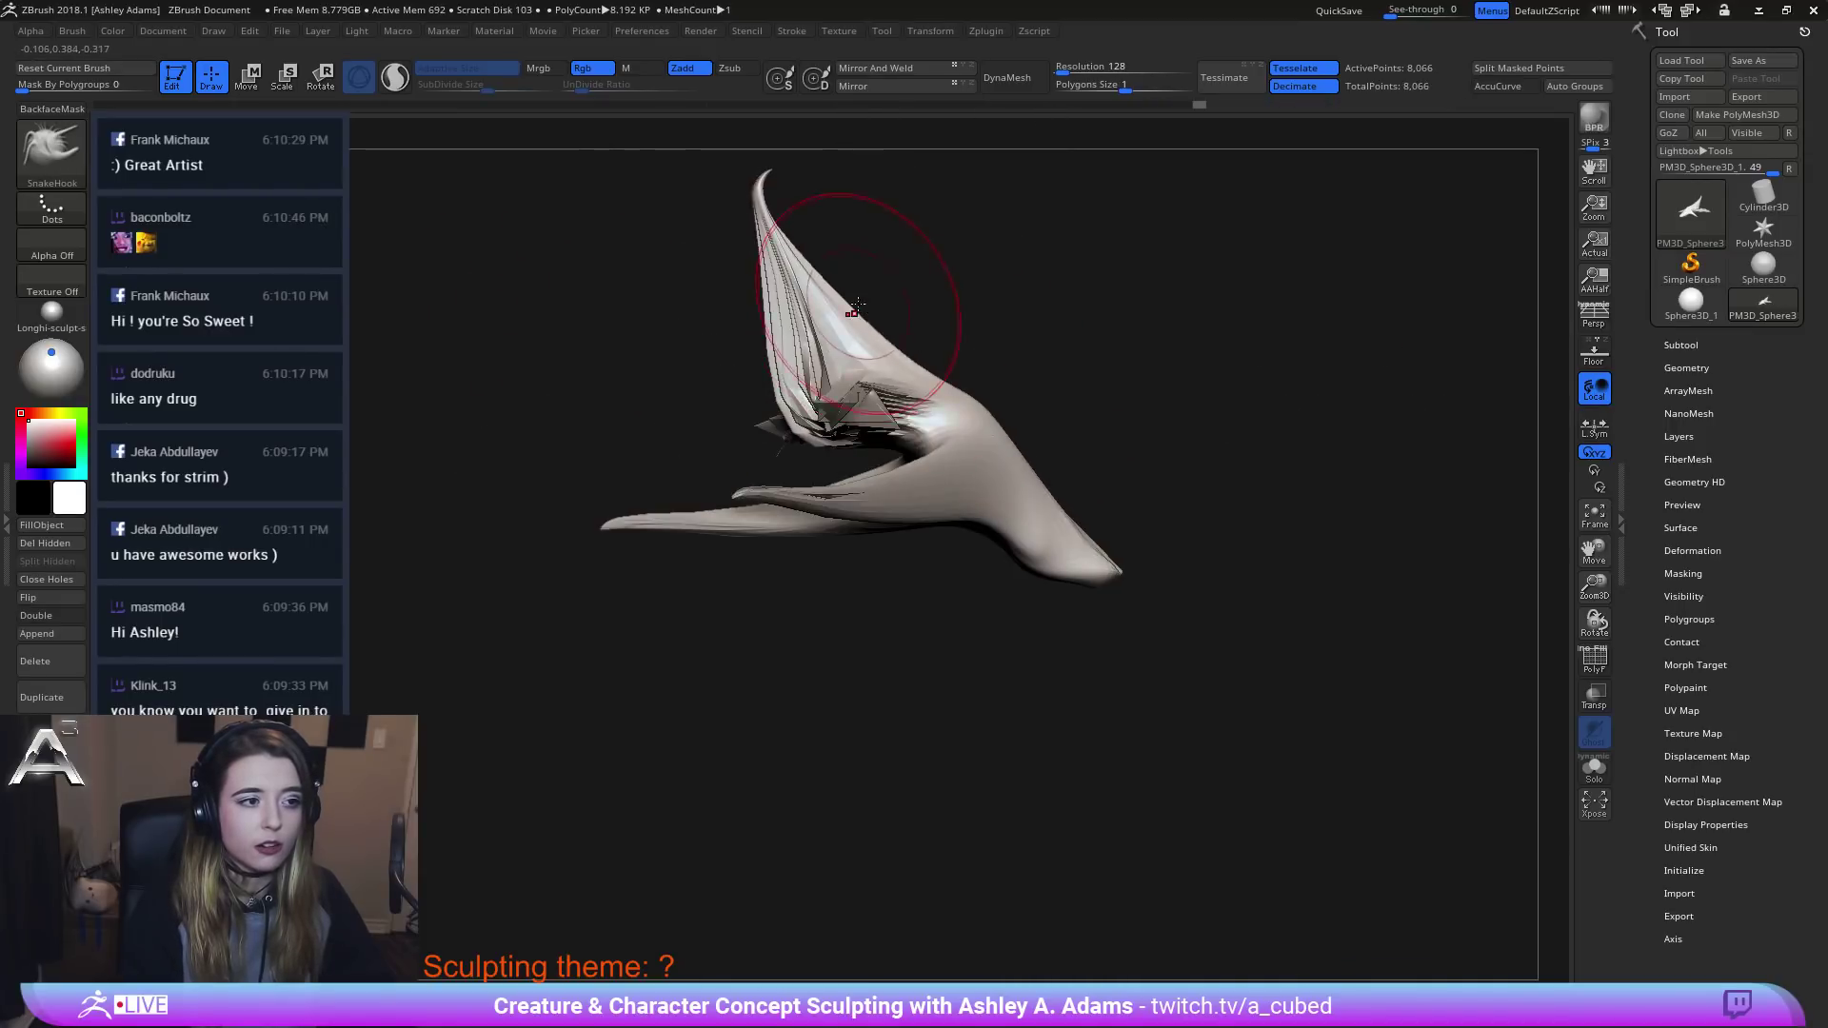
Resize the brush and stretch the tail backward into a long taper, reshaping its underside.
key(space)
drag(848, 306, 881, 277)
mouse_move(881, 277)
right_down()
mouse_move(967, 381)
mouse_move(905, 354)
right_up()
drag(905, 355, 716, 282)
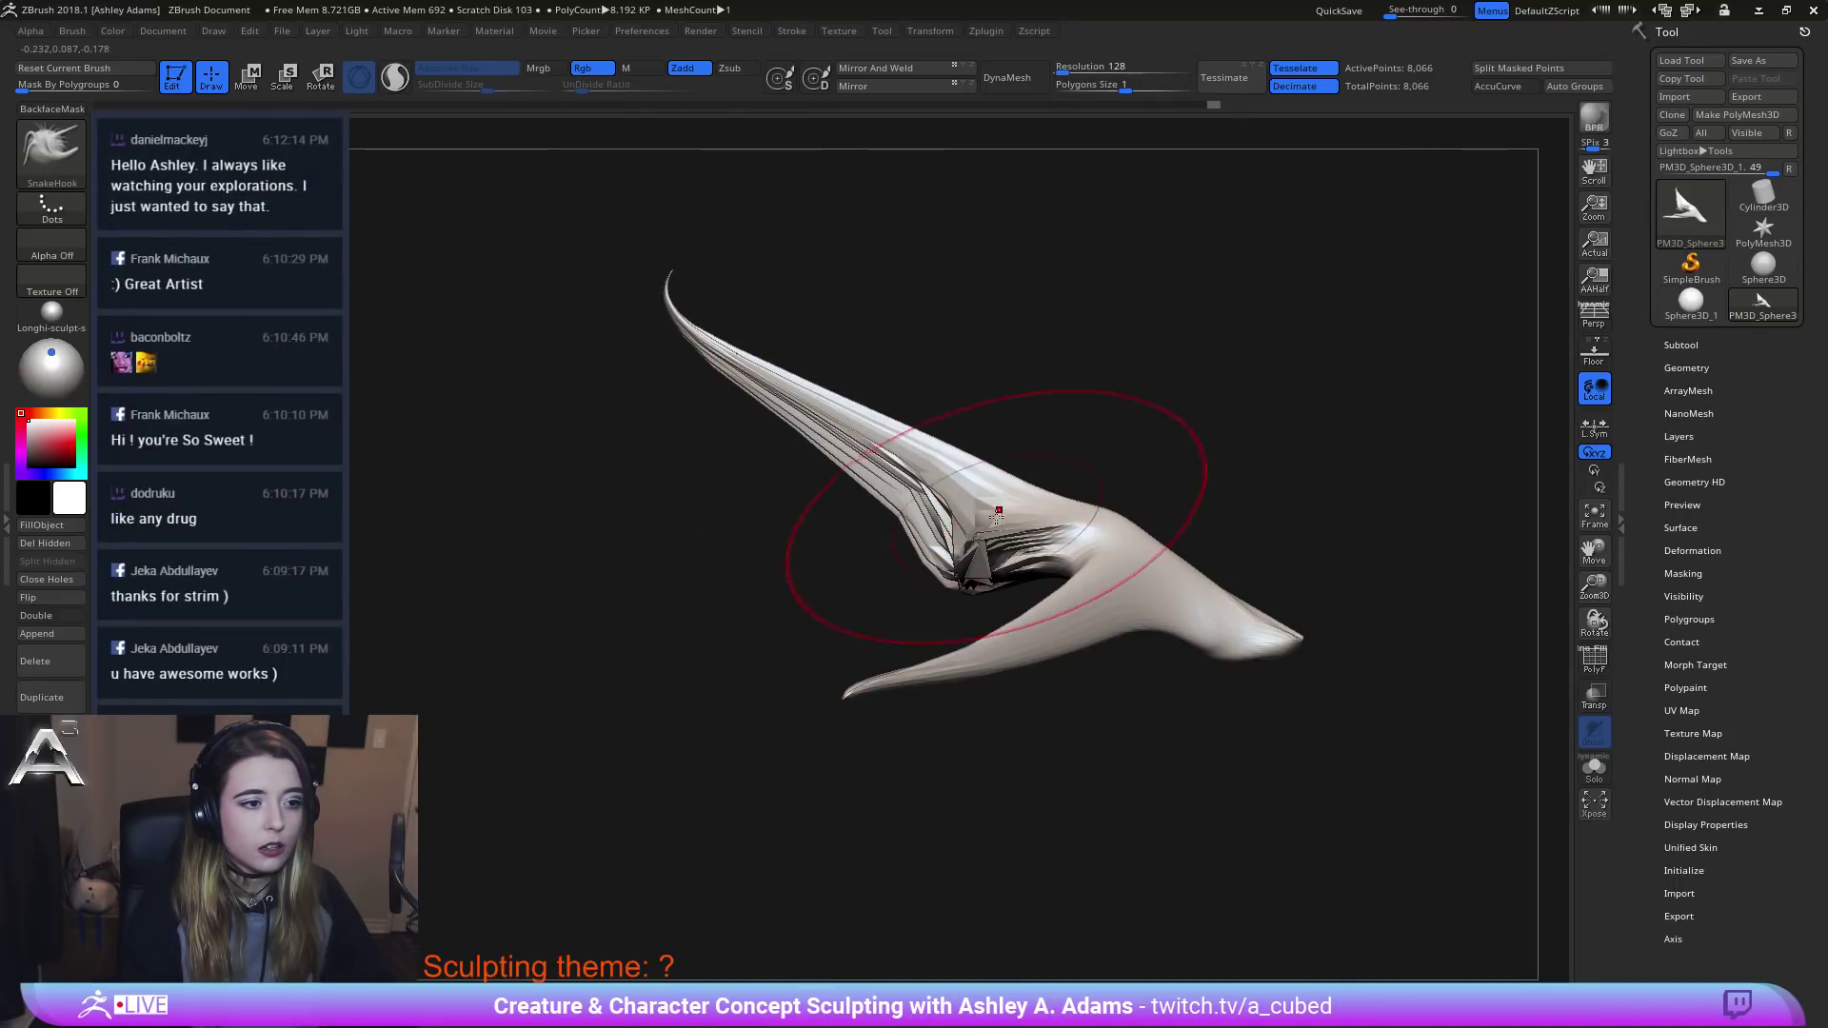
drag(885, 452, 848, 489)
key(space)
drag(962, 514, 931, 514)
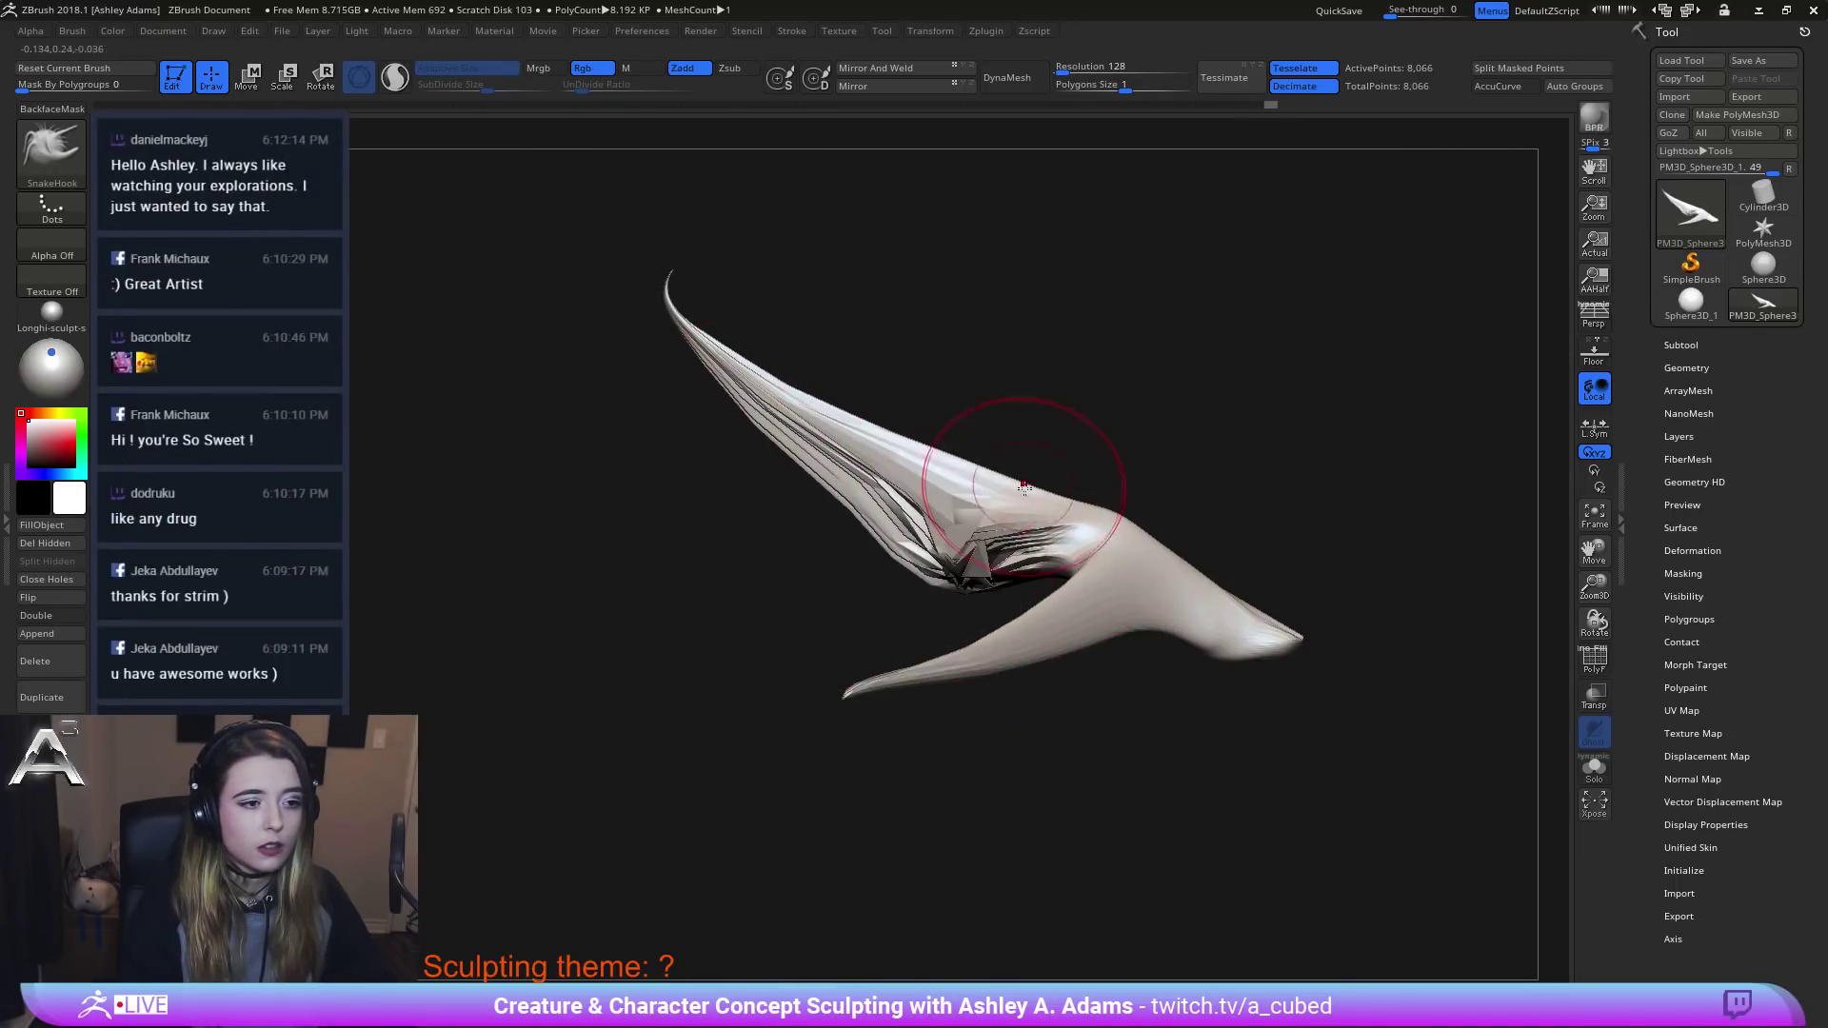
Build up volume on the head and snout with the ClayBuildup brush.
alt+right_drag(1186, 552, 932, 564)
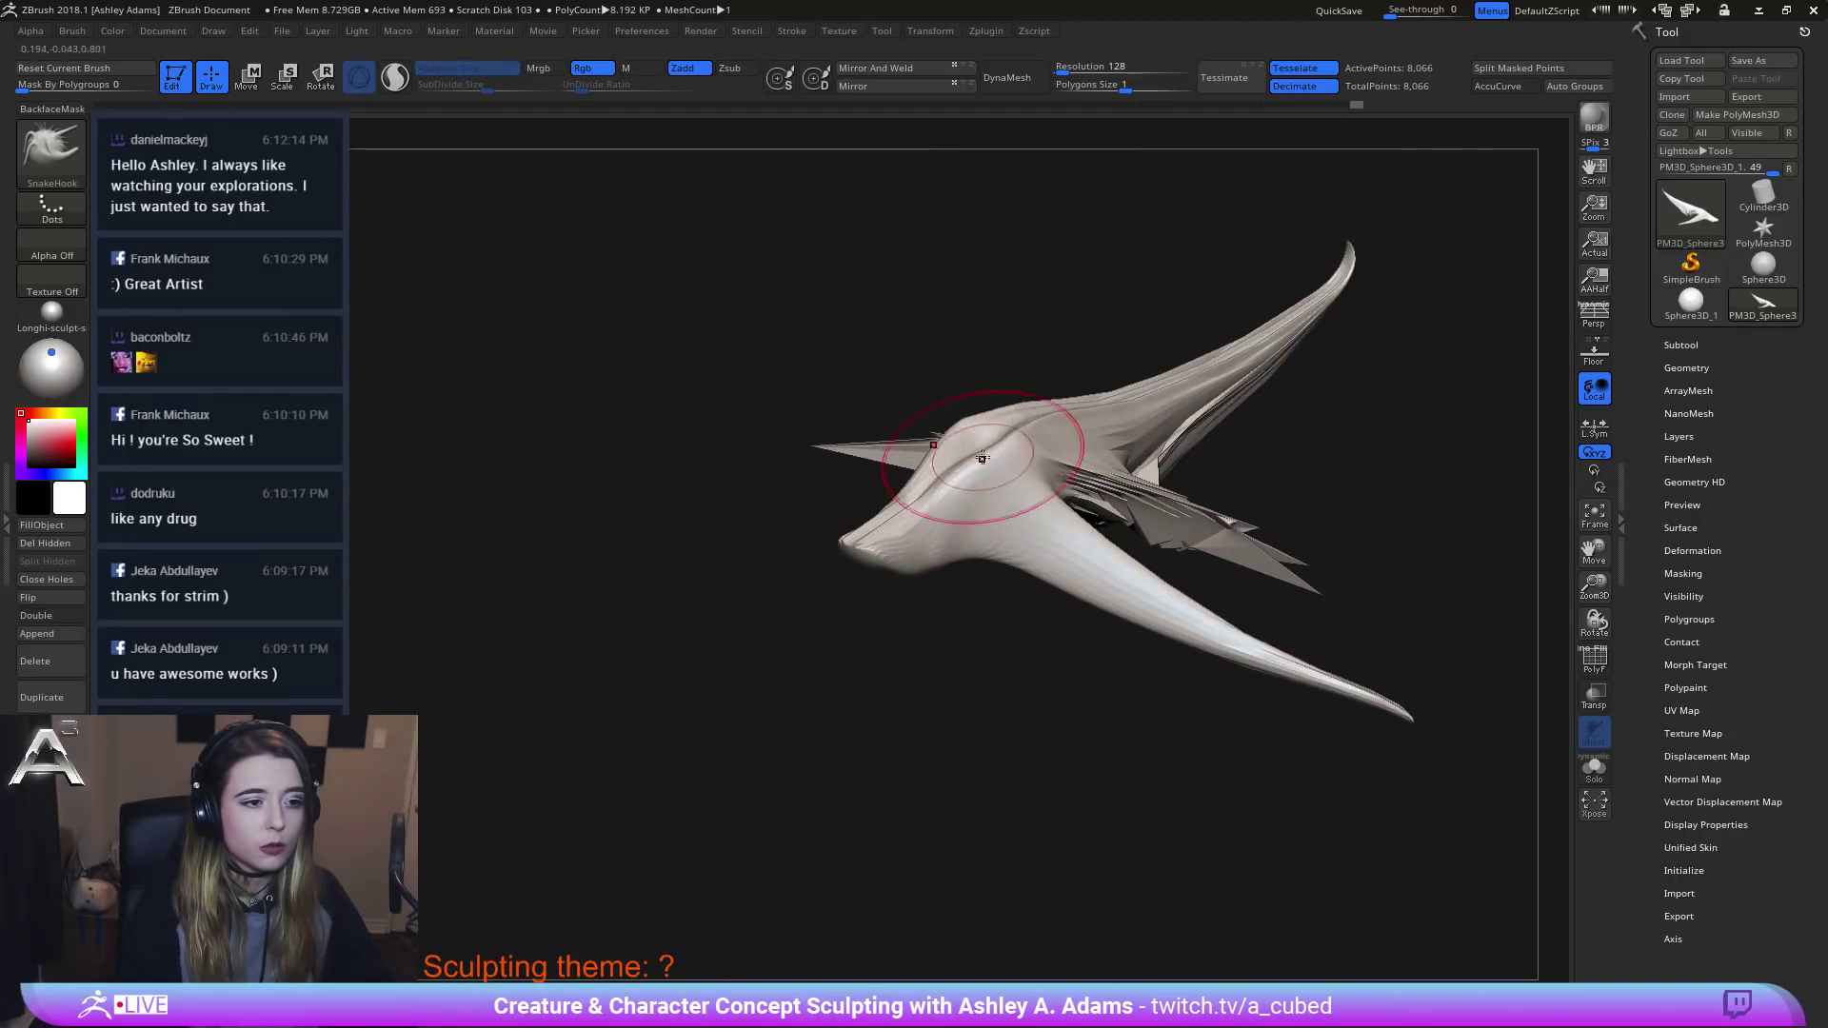
key(b)
key(c)
key(b)
drag(892, 562, 990, 440)
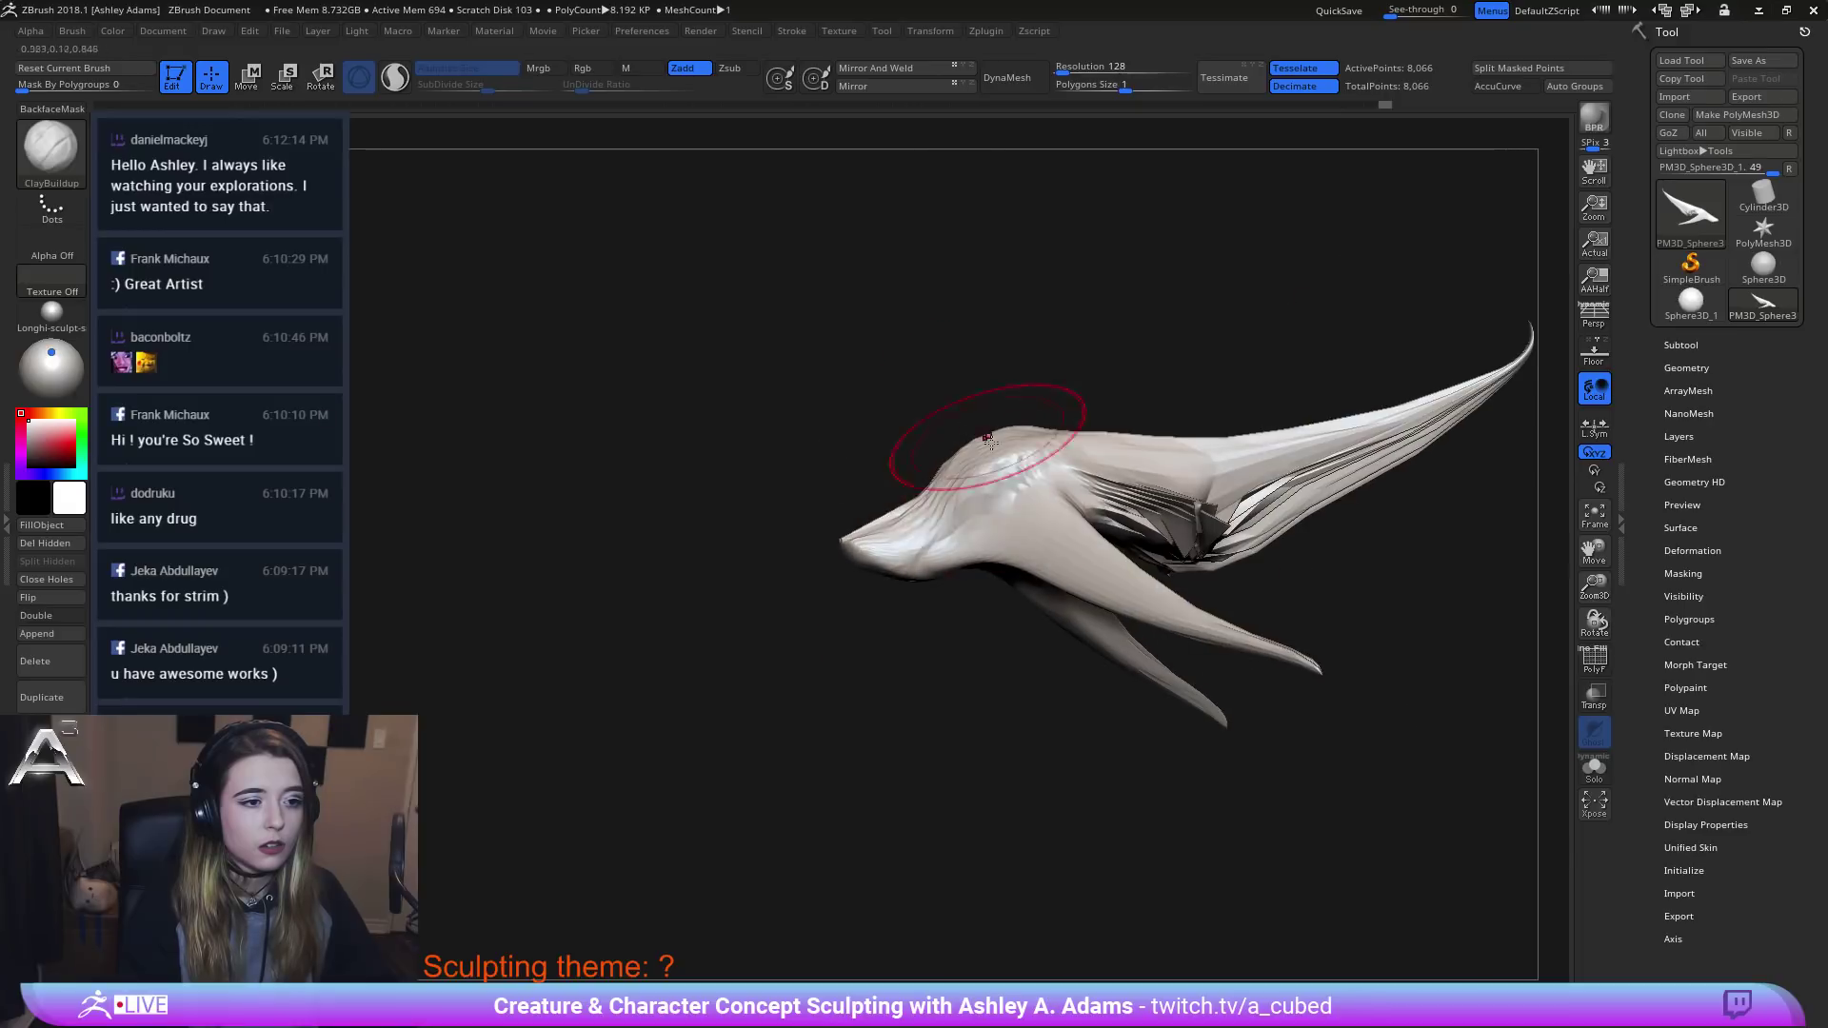
drag(1171, 413, 926, 339)
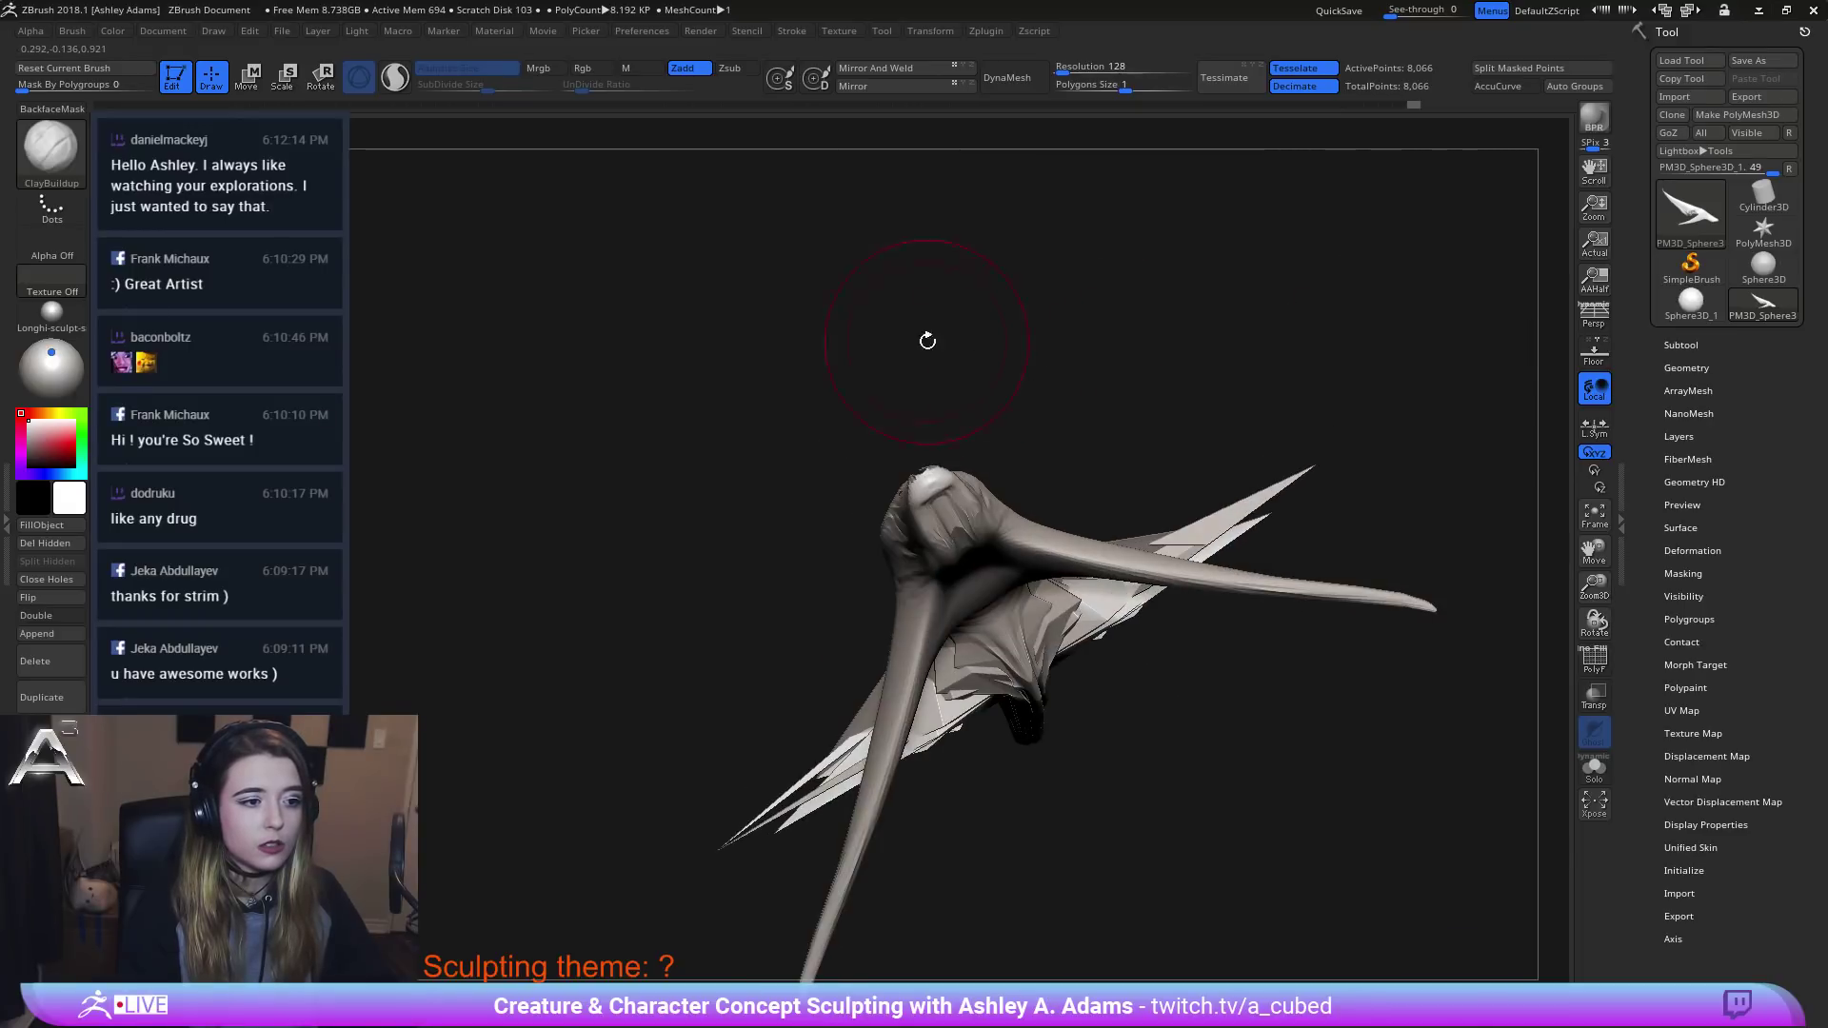
Enable backface masking and build up the head and body with ClayBuildup strokes, smoothing near the fins.
click(51, 109)
mouse_move(551, 289)
mouse_down()
mouse_move(1033, 553)
mouse_move(1057, 585)
mouse_up()
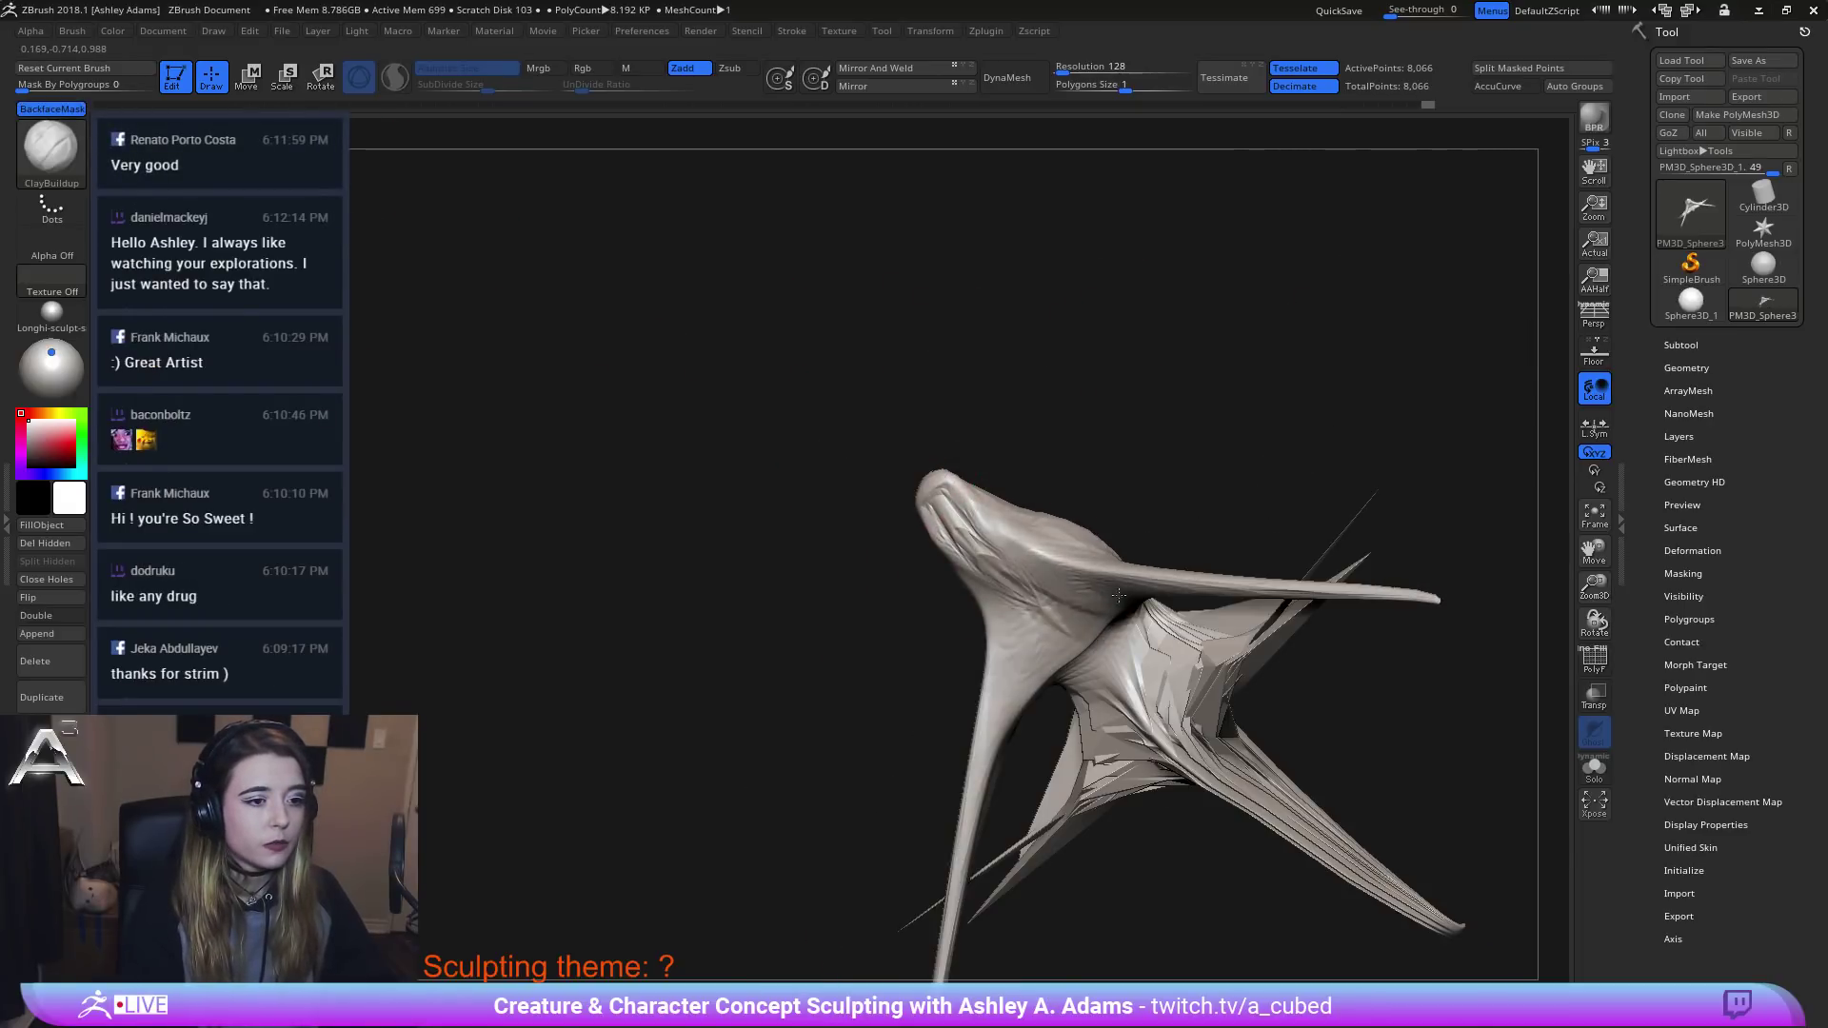
right_drag(1057, 586, 1010, 502)
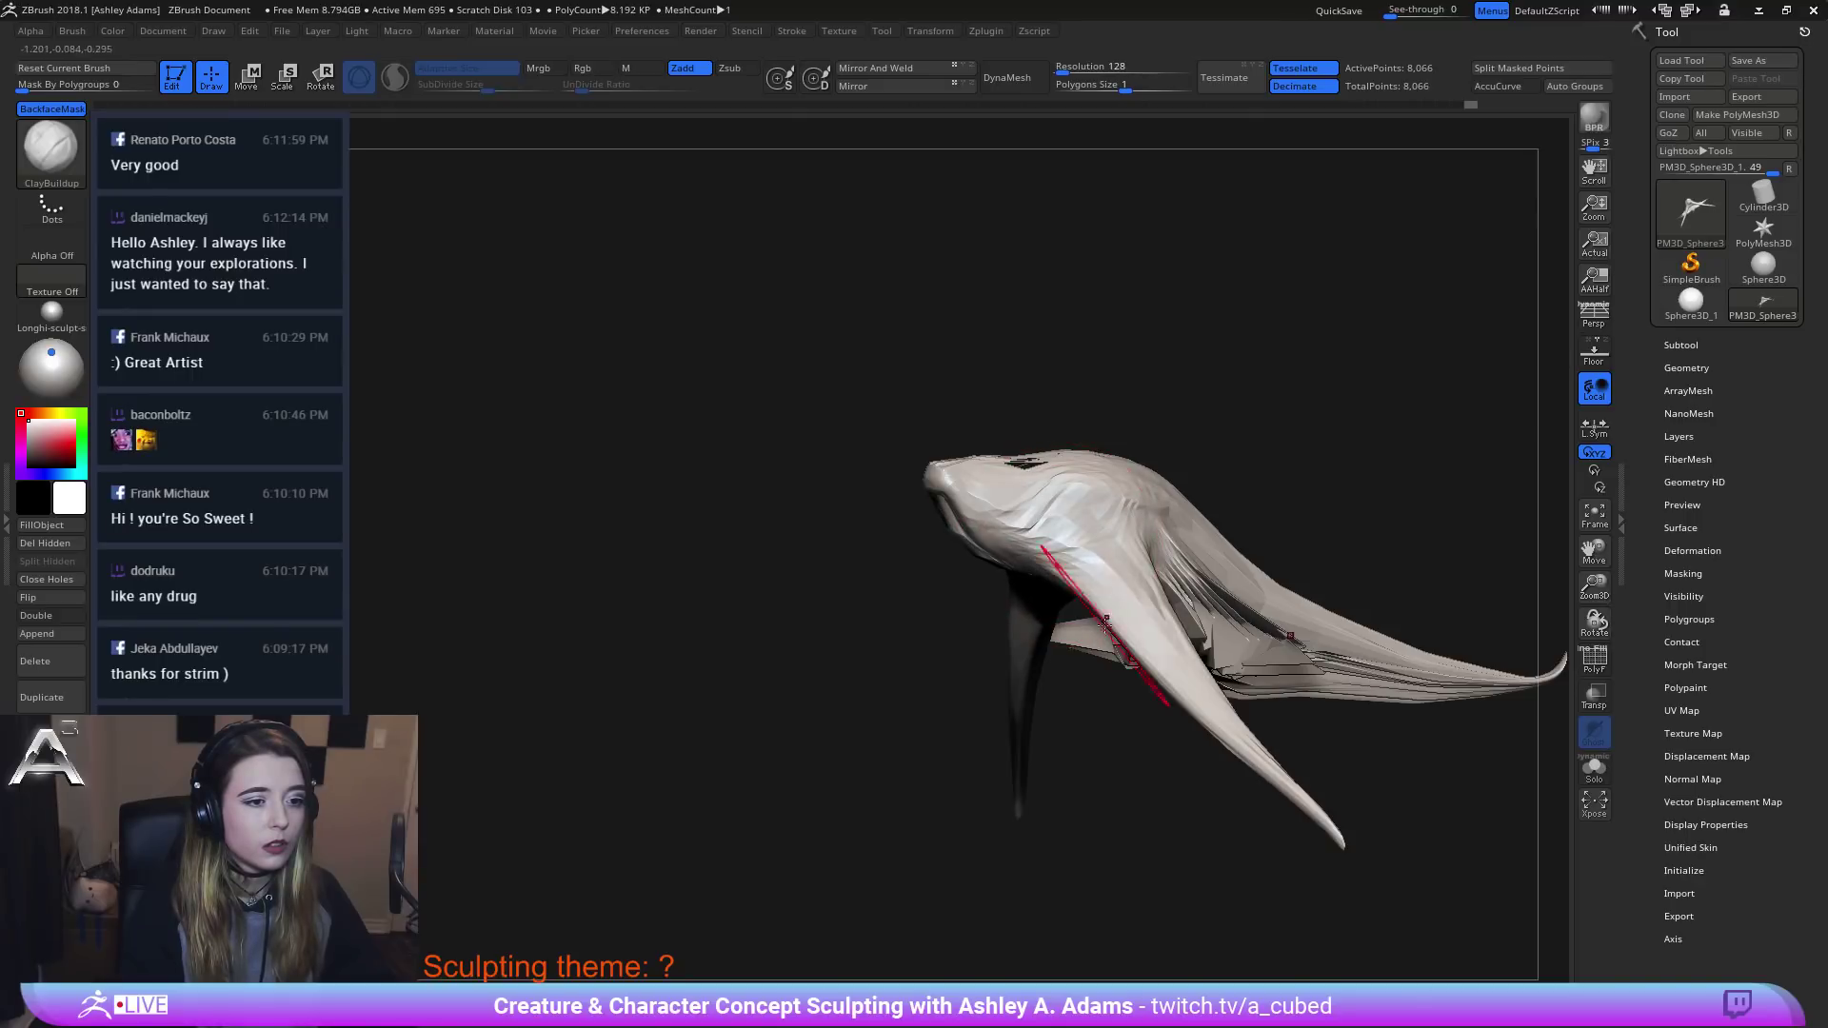
right_drag(1105, 625, 1057, 657)
mouse_move(1346, 684)
ctrl+right_down()
mouse_move(1236, 591)
mouse_move(1245, 635)
ctrl+right_up()
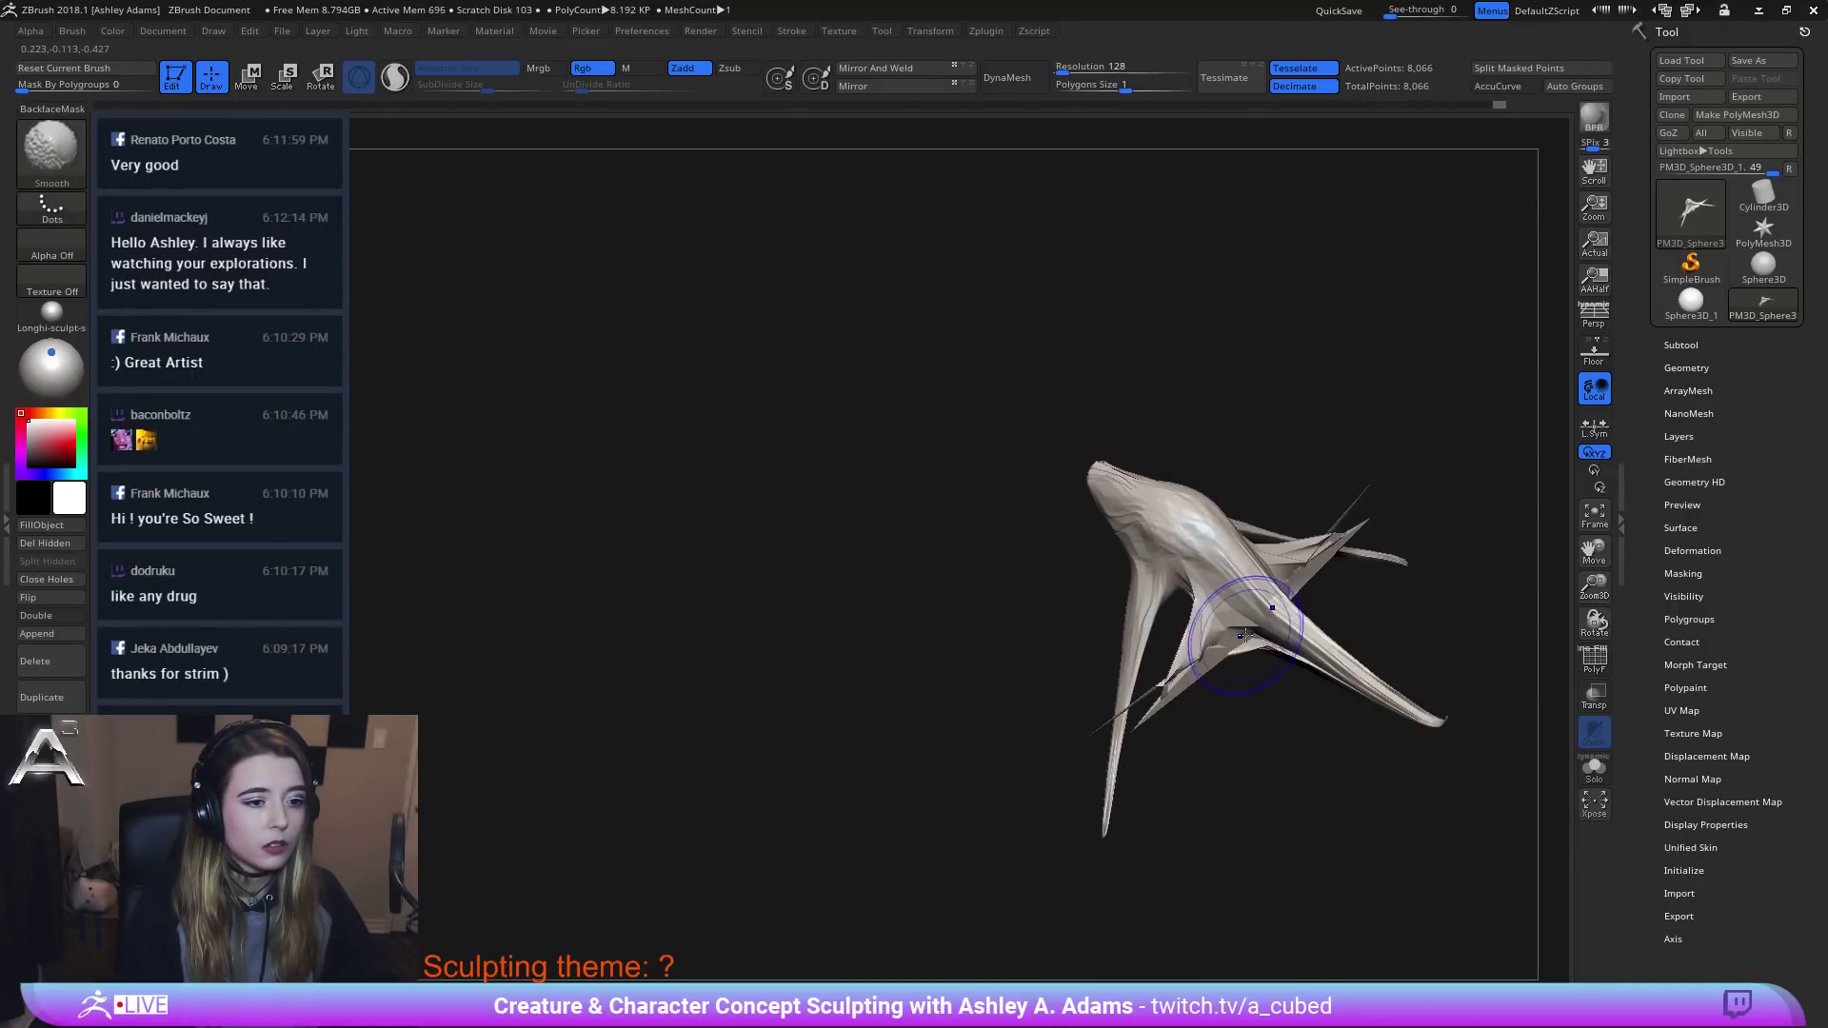
mouse_move(1245, 635)
mouse_down()
mouse_move(1269, 565)
mouse_move(1113, 564)
mouse_move(1059, 516)
mouse_move(1162, 494)
mouse_move(1127, 544)
mouse_move(939, 409)
mouse_move(861, 384)
mouse_move(759, 254)
mouse_move(1018, 453)
mouse_move(1041, 510)
mouse_move(905, 399)
mouse_up()
Reshape the head with a resized SnakeHook brush and stretch the whole model lengthwise with the transform gizmo.
key(b)
key(s)
key(h)
key(space)
key(space)
drag(896, 487, 909, 534)
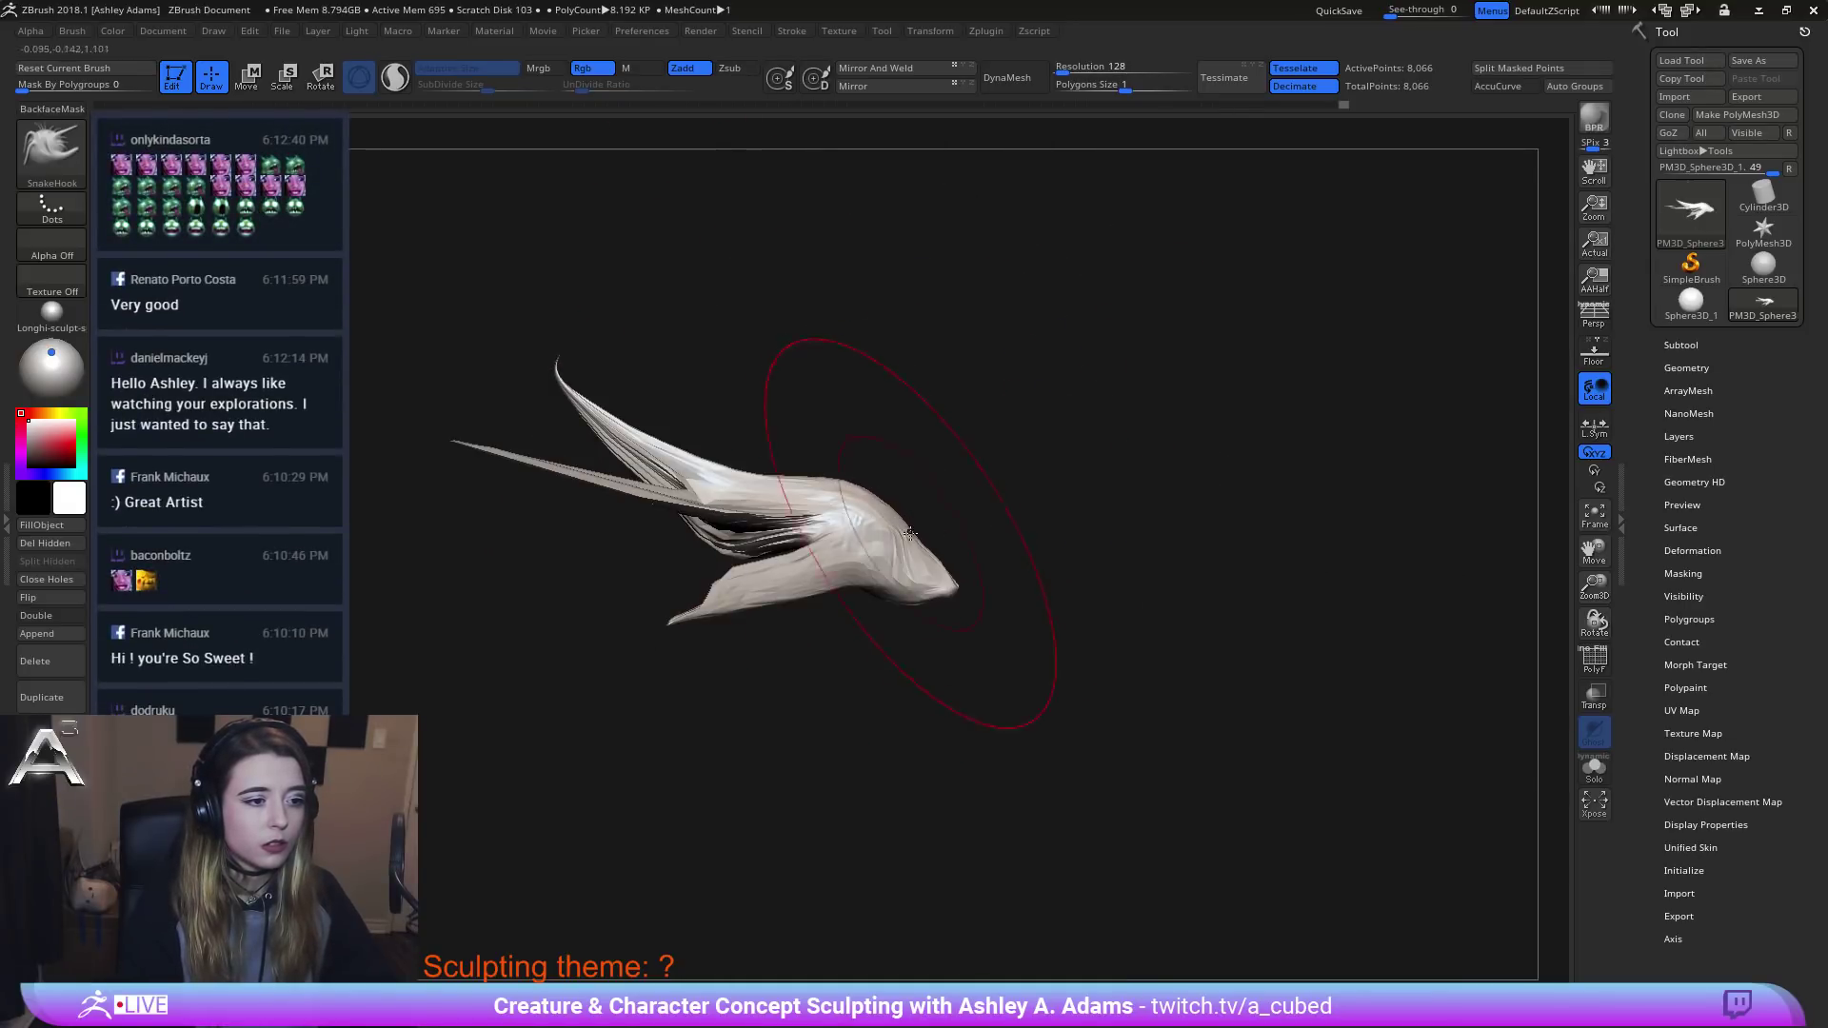
key(w)
drag(712, 515, 636, 515)
key(q)
Pull the snout forward with SnakeHook to form a longer, pointed head.
mouse_move(939, 588)
ctrl+right_down()
mouse_move(1066, 457)
mouse_move(669, 453)
mouse_move(651, 517)
mouse_move(809, 466)
ctrl+right_up()
right_click(585, 536)
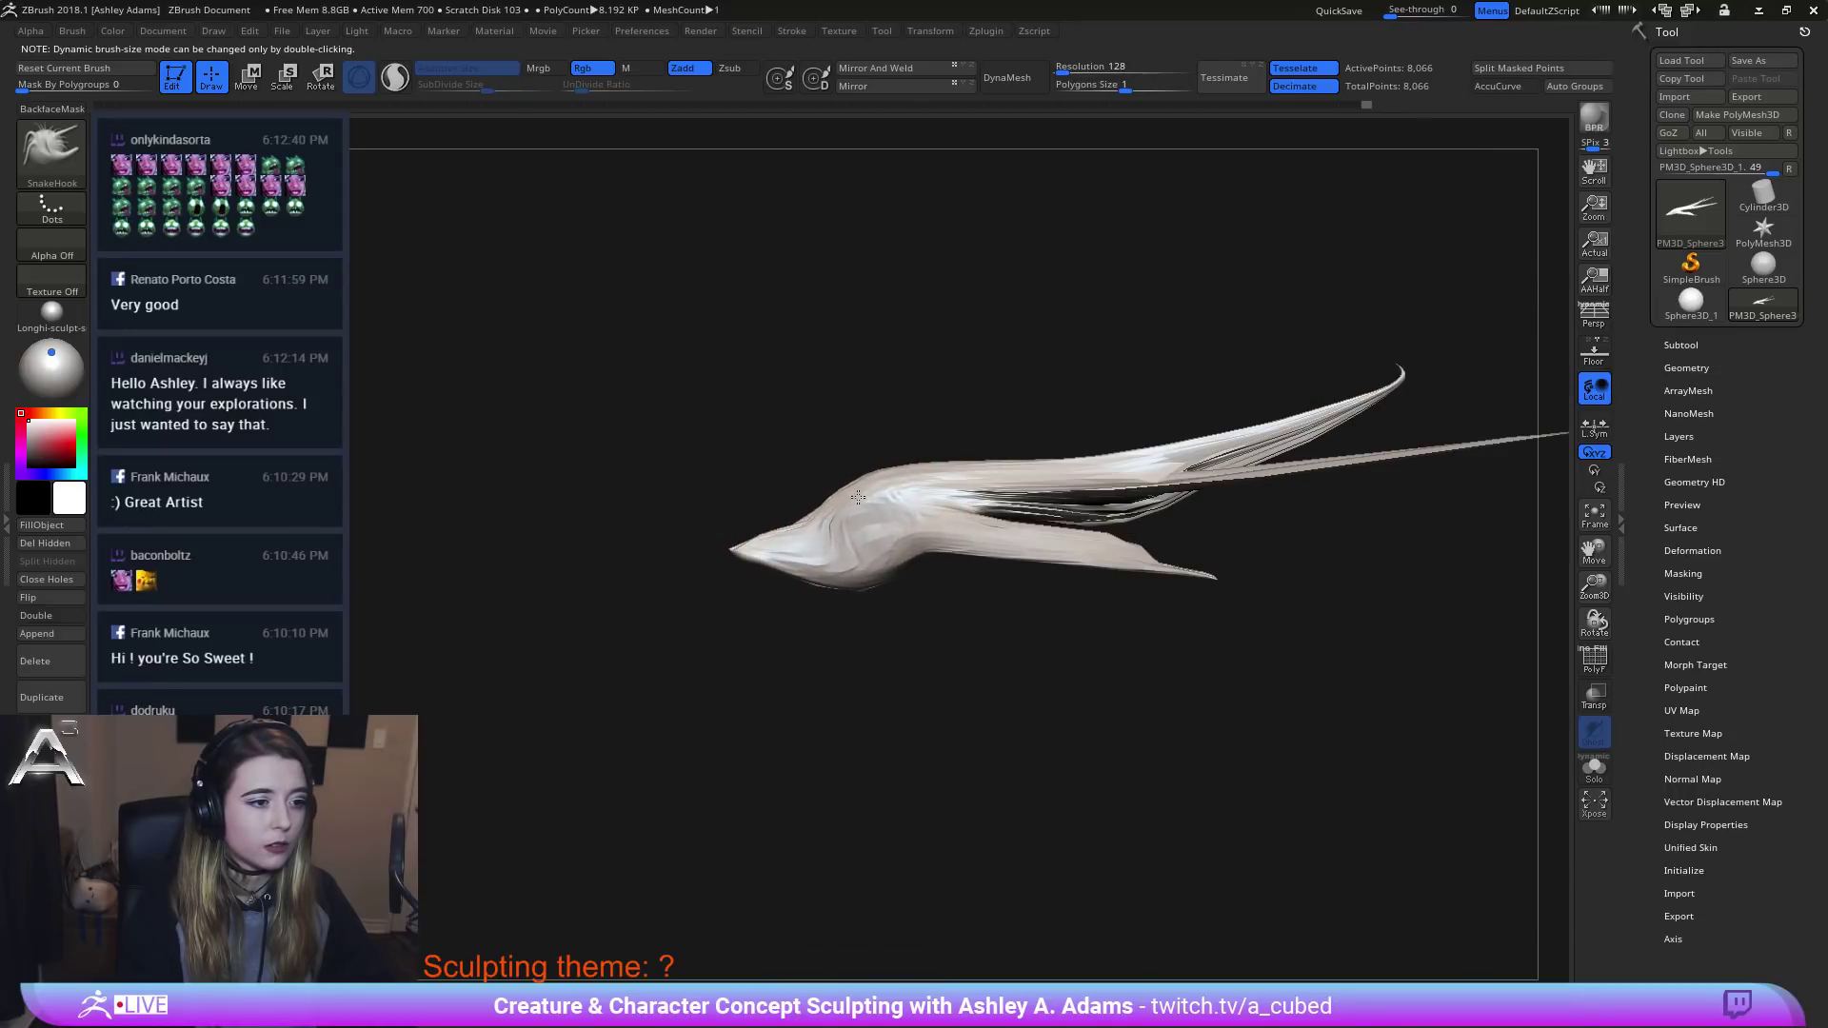
mouse_move(706, 557)
mouse_down()
mouse_move(682, 550)
mouse_move(752, 576)
mouse_move(681, 541)
mouse_move(617, 541)
mouse_up()
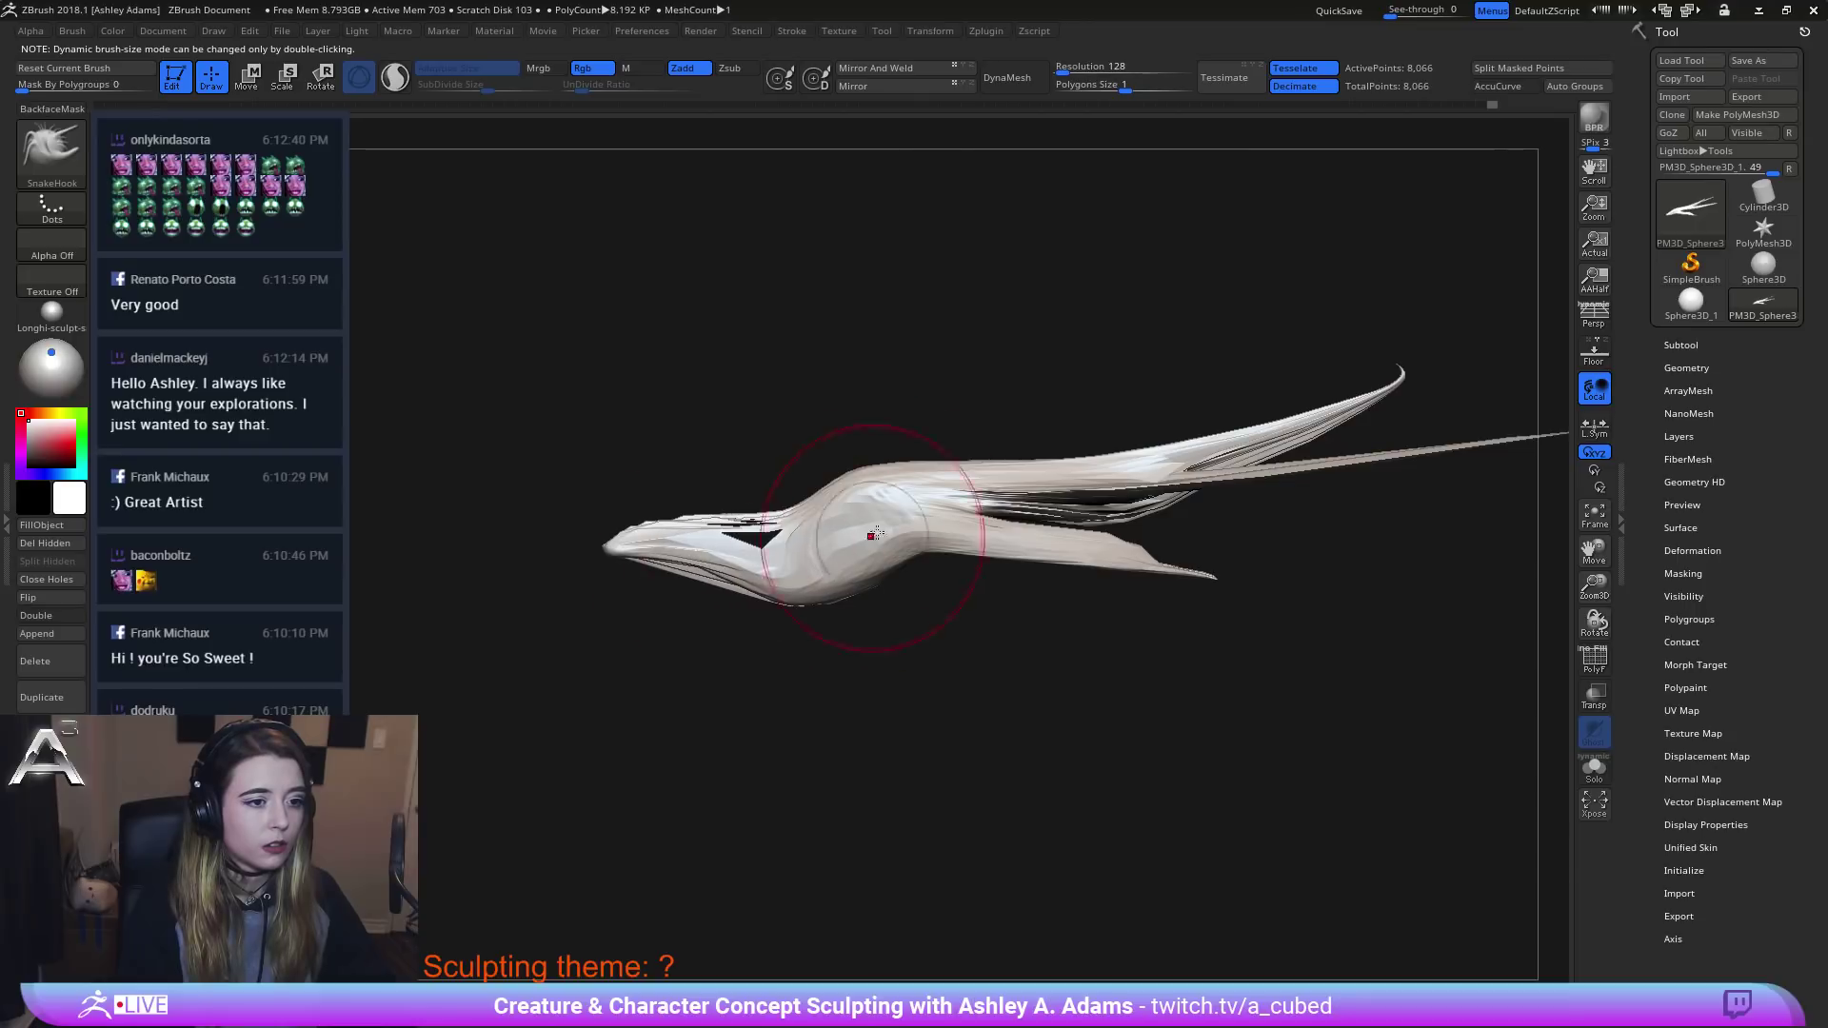
Pull the tail further back and upward into a longer point and smooth its surface.
right_drag(871, 535, 1036, 502)
mouse_move(847, 533)
mouse_down()
mouse_move(921, 453)
mouse_move(1128, 414)
mouse_move(1164, 388)
mouse_up()
right_drag(1157, 383, 998, 409)
mouse_move(1162, 428)
mouse_down()
mouse_move(1383, 306)
mouse_move(1465, 287)
mouse_up()
mouse_move(1279, 406)
shift+mouse_down()
mouse_move(1416, 294)
mouse_move(1236, 386)
shift+mouse_up()
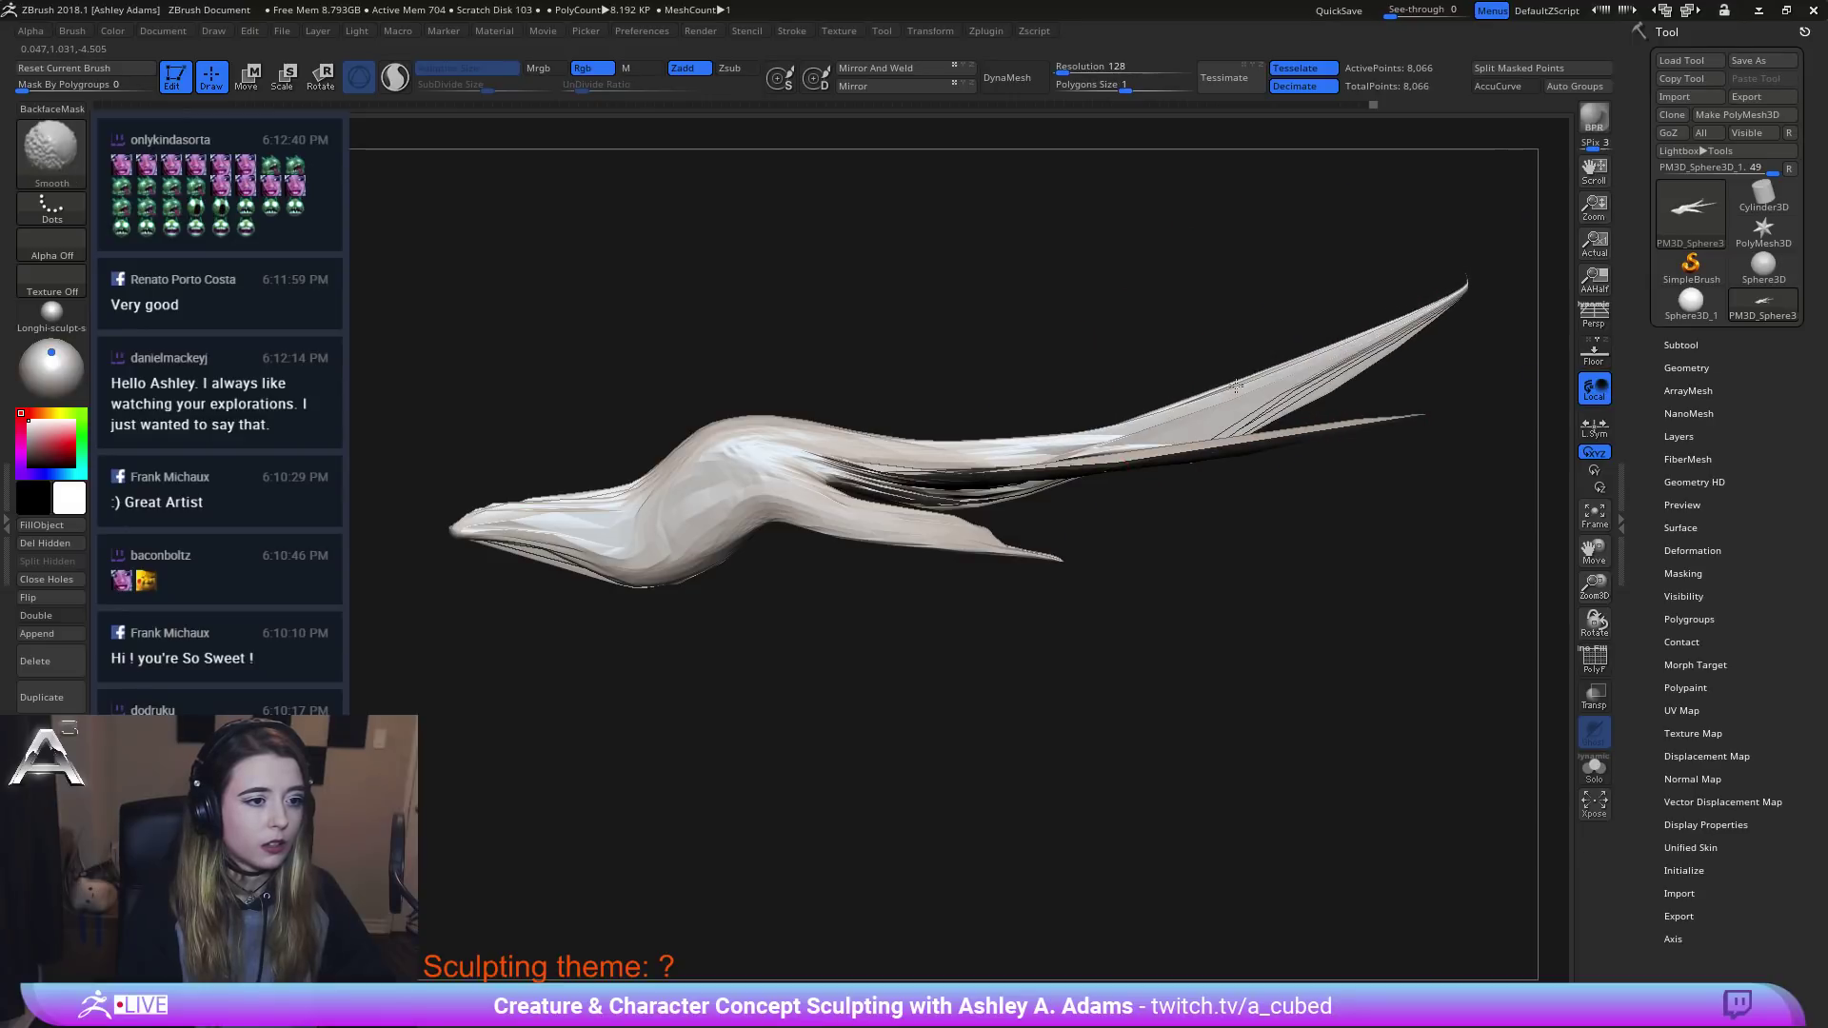
Reduce the SnakeHook brush's draw size from 1000.
mouse_move(1236, 386)
right_down()
mouse_move(948, 457)
mouse_move(1021, 564)
right_up()
key(space)
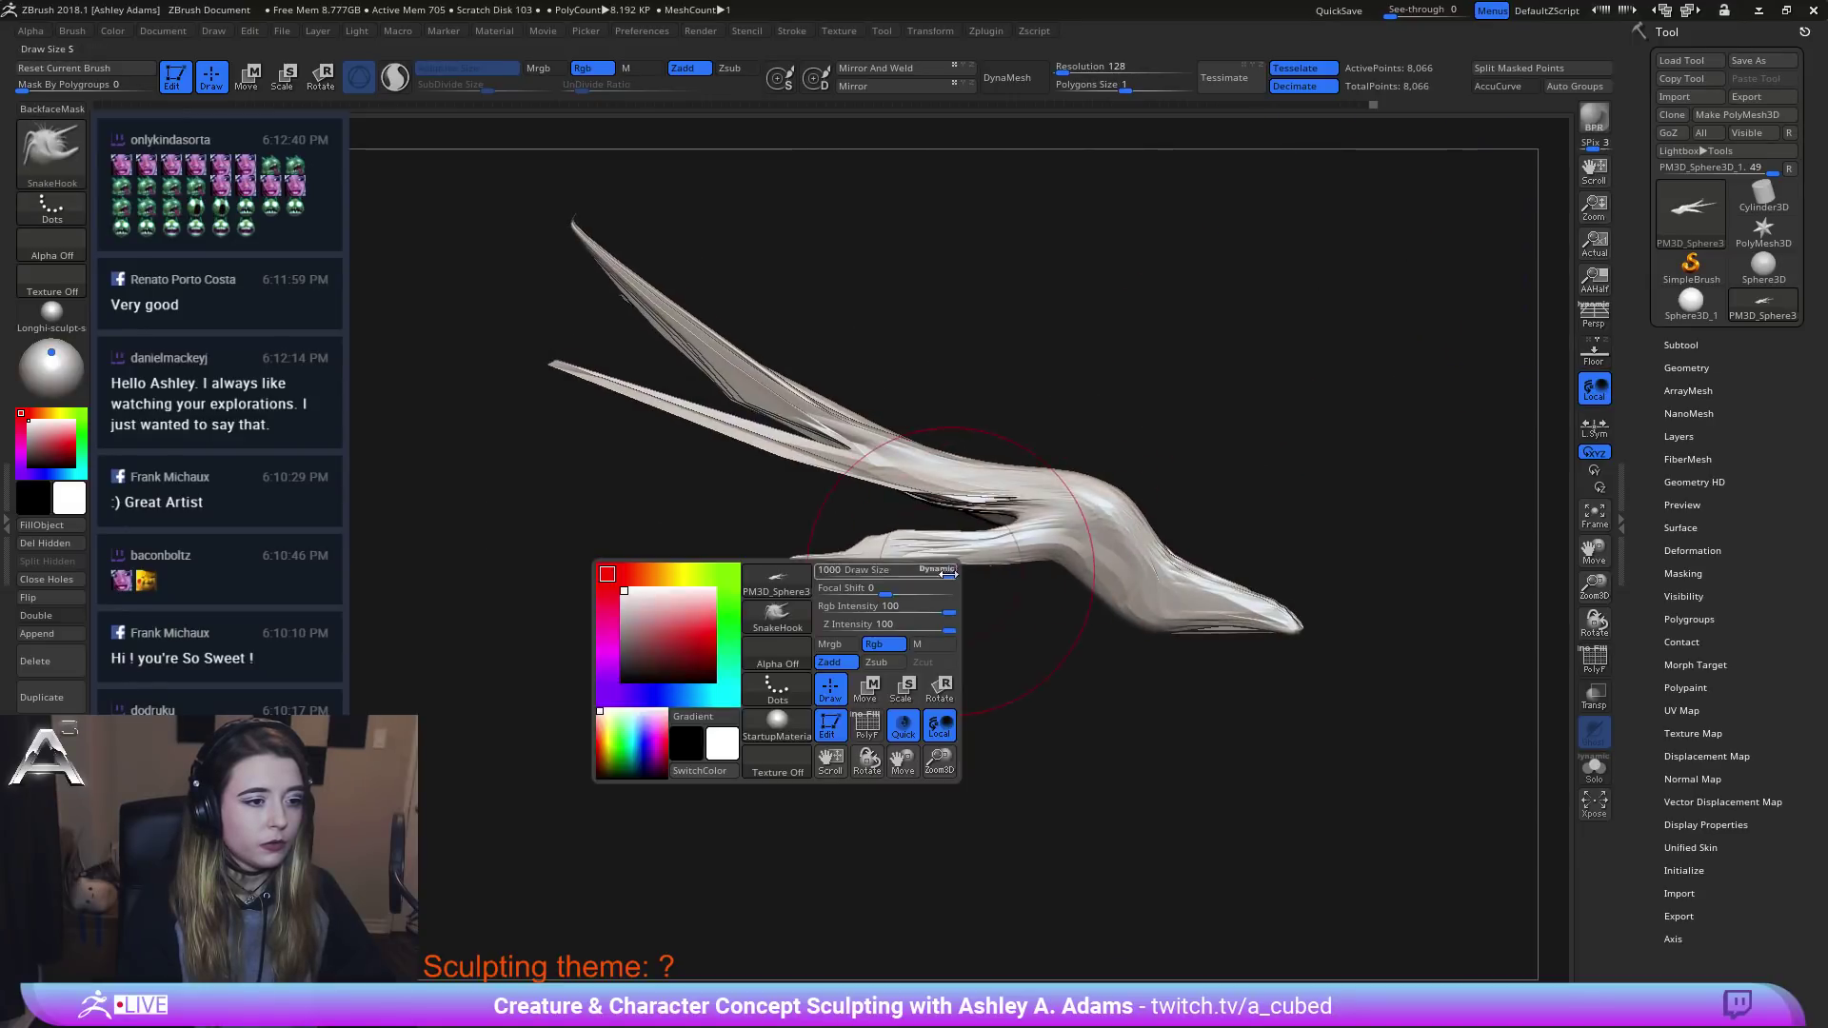
drag(948, 574, 928, 574)
mouse_move(1465, 445)
right_down()
mouse_move(1095, 534)
mouse_move(887, 613)
right_up()
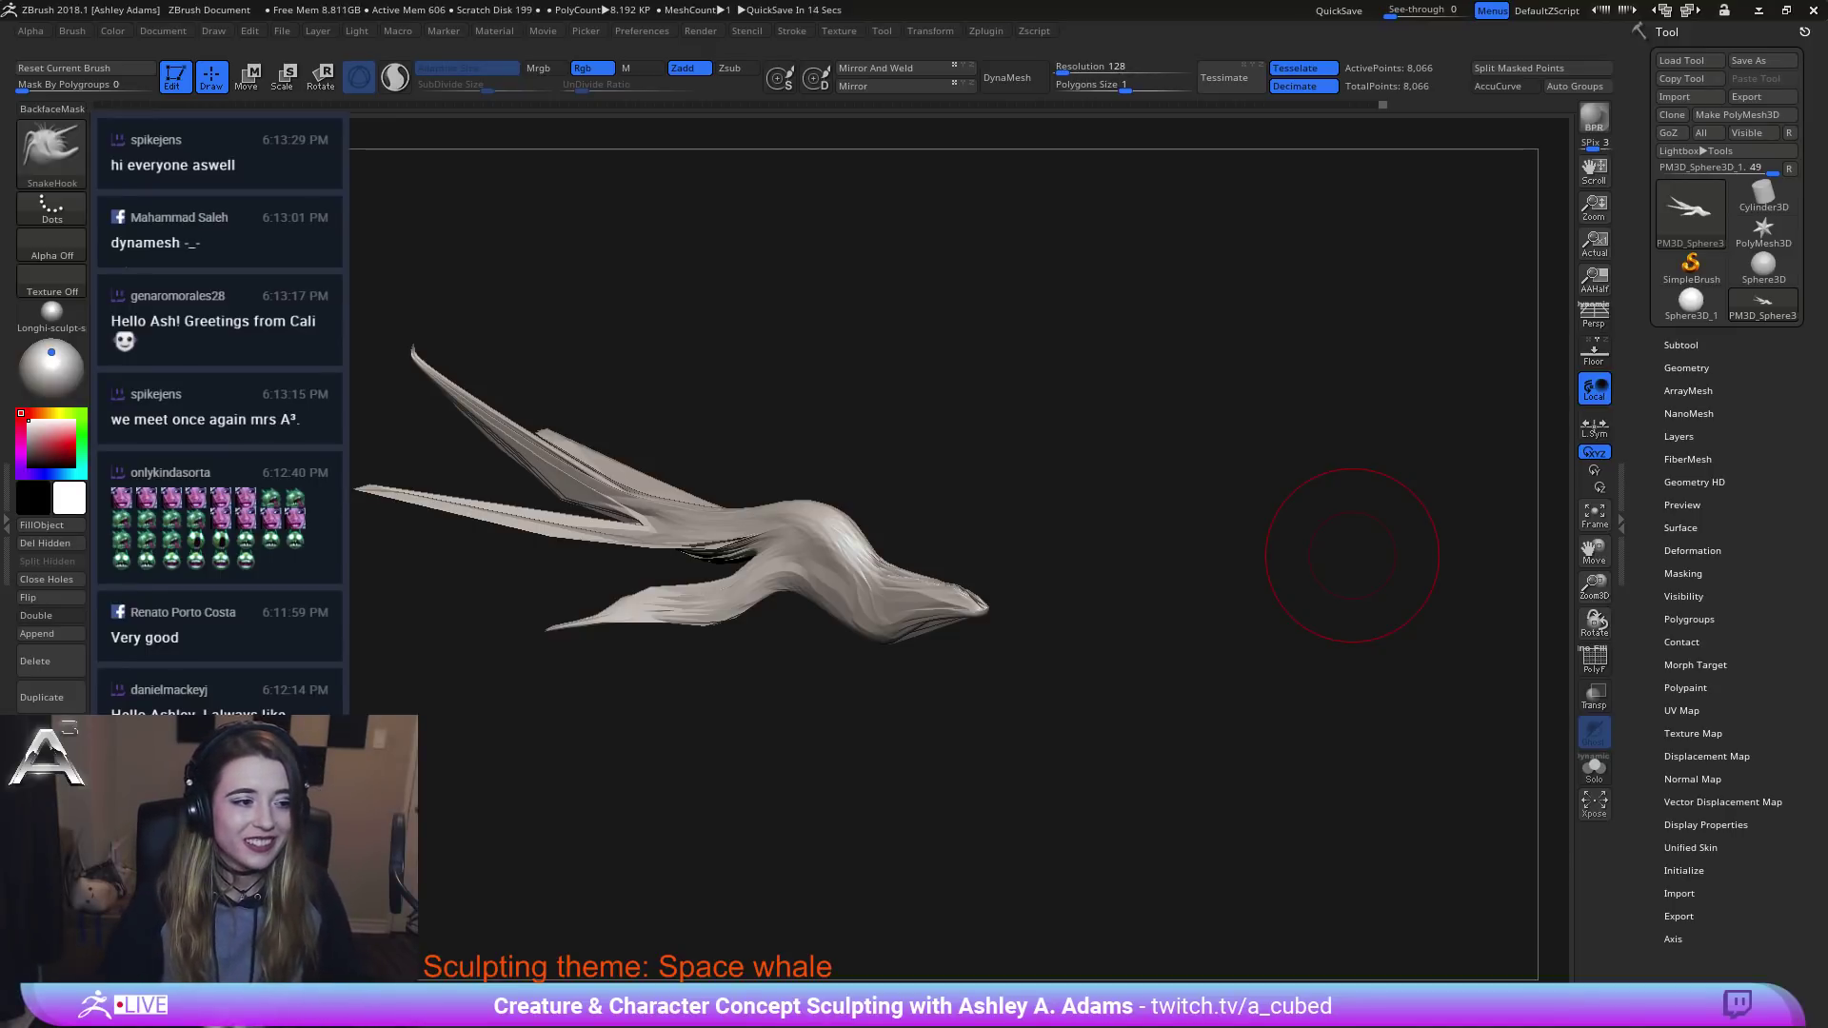
mouse_move(1352, 555)
mouse_down()
mouse_move(939, 655)
mouse_move(998, 569)
mouse_move(857, 538)
mouse_move(890, 598)
mouse_move(870, 600)
mouse_move(885, 591)
mouse_move(871, 524)
mouse_move(943, 601)
mouse_move(733, 533)
mouse_move(728, 609)
mouse_move(779, 661)
mouse_move(734, 498)
mouse_move(857, 534)
mouse_move(884, 497)
mouse_up()
mouse_move(959, 429)
shift+mouse_down()
mouse_move(999, 391)
mouse_move(877, 499)
mouse_move(1058, 328)
mouse_move(1109, 328)
mouse_move(934, 375)
mouse_move(922, 473)
mouse_move(979, 530)
mouse_move(1056, 537)
shift+mouse_up()
key(ctrl+z)
Adjust the draw size and pull the rear fins upward into a point above the tail with SnakeHook.
key(space)
mouse_move(1057, 538)
ctrl+right_down()
mouse_move(904, 520)
mouse_move(1032, 548)
ctrl+right_up()
alt+right_drag(866, 637, 781, 609)
key(space)
drag(855, 444, 869, 440)
alt+right_drag(705, 418, 820, 454)
key(space)
mouse_move(723, 443)
mouse_down()
mouse_move(743, 442)
mouse_move(713, 490)
mouse_move(782, 536)
mouse_move(650, 481)
mouse_move(648, 452)
mouse_move(562, 453)
mouse_move(860, 405)
mouse_move(755, 430)
mouse_move(789, 419)
mouse_up()
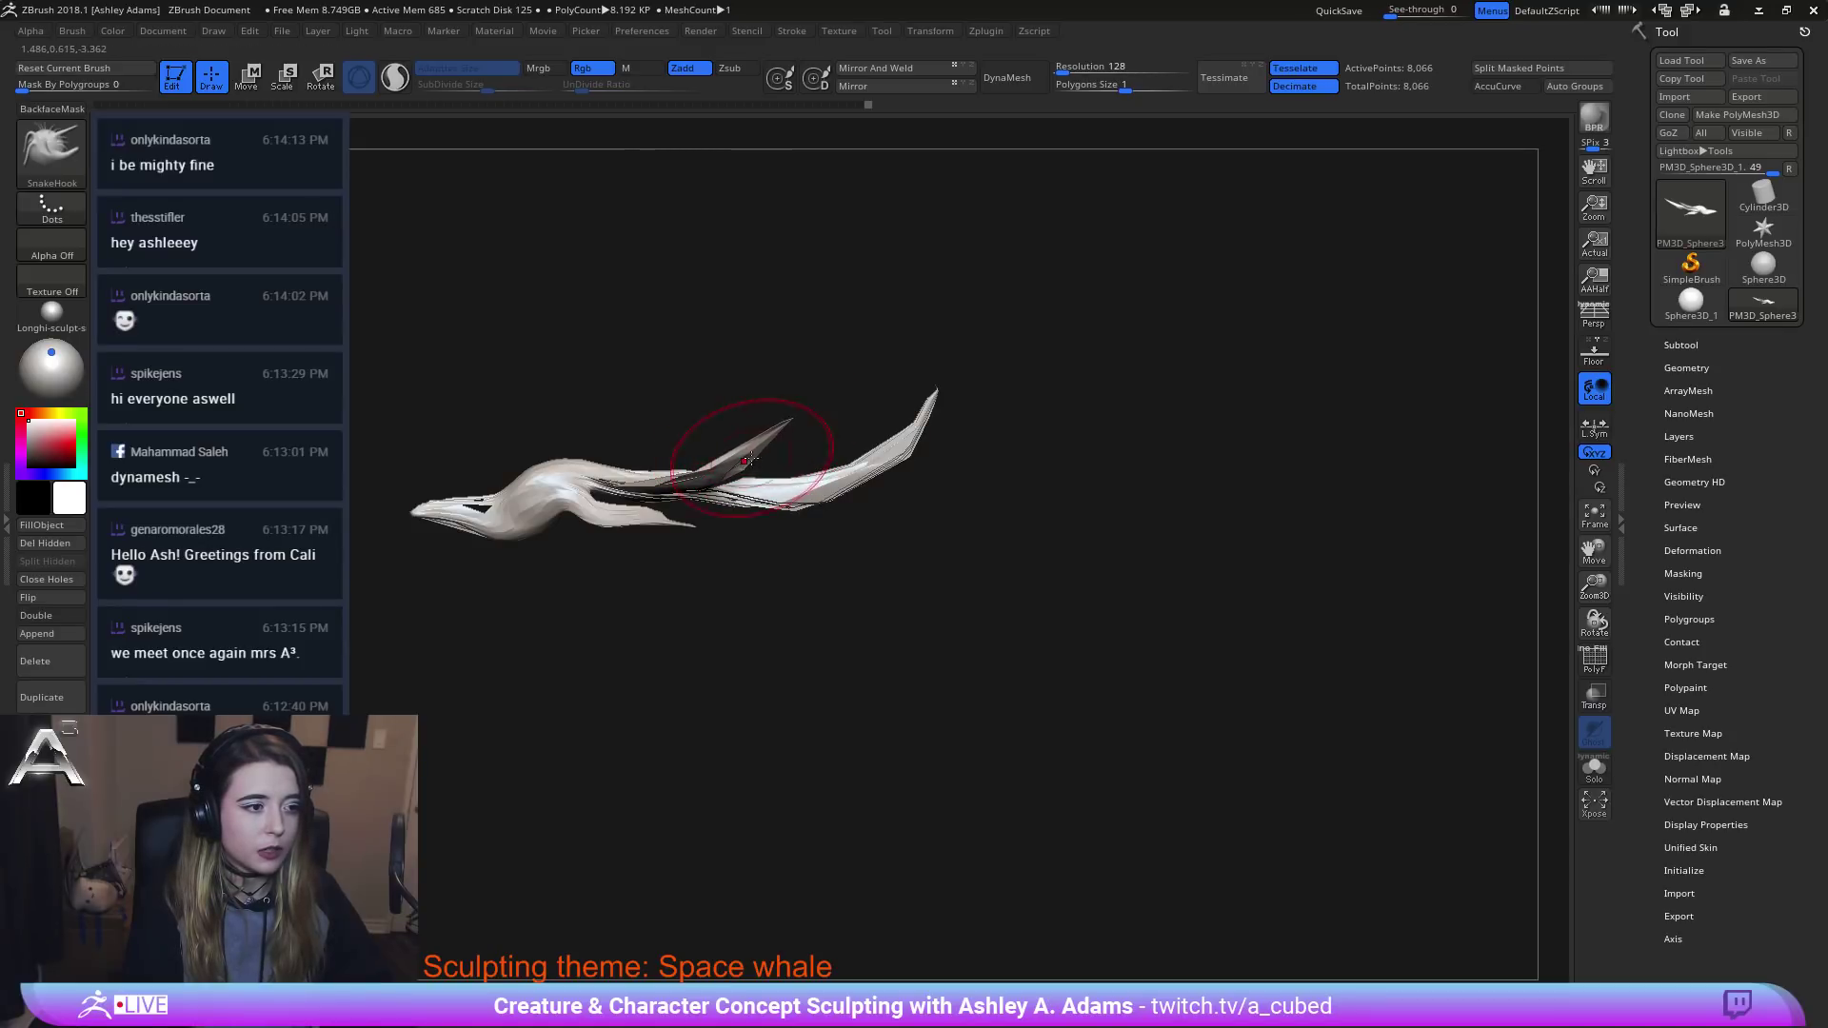
alt+drag(702, 464, 1017, 502)
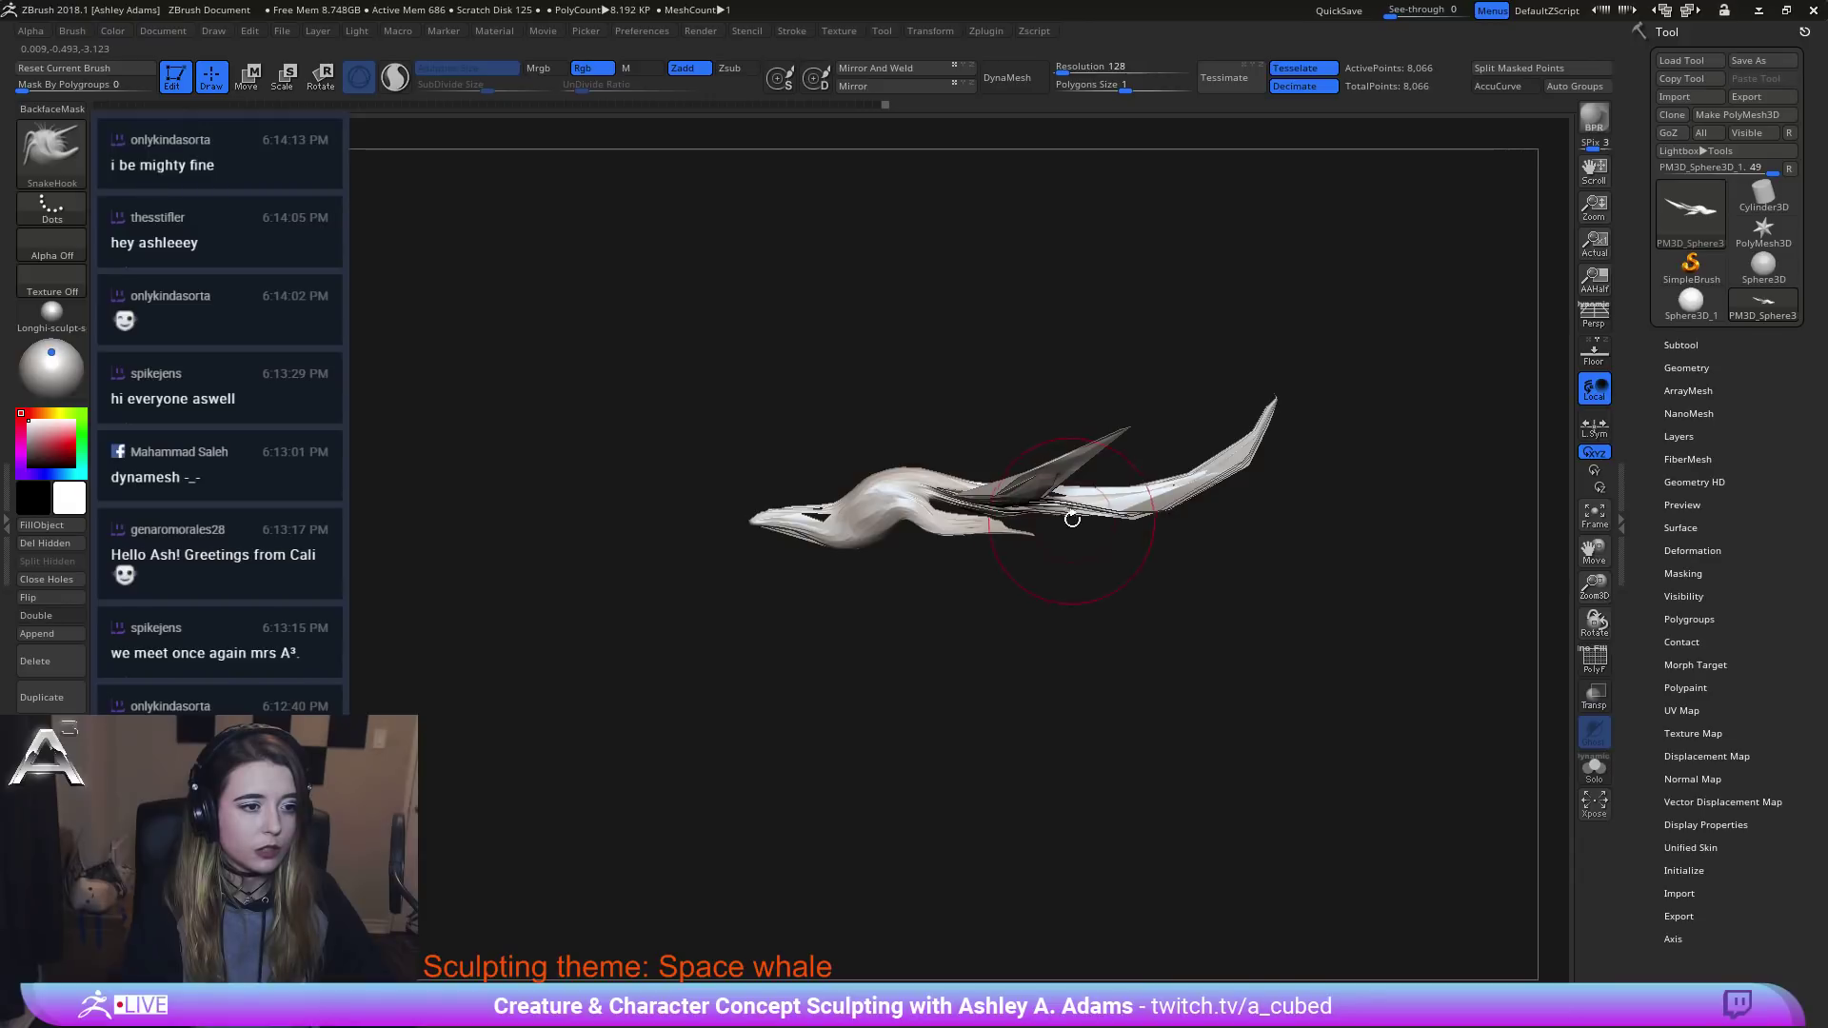
Resize the SnakeHook brush and reshape the front fins and the base of the tail.
key(space)
mouse_move(1118, 502)
mouse_down()
mouse_move(1161, 517)
mouse_move(1078, 423)
mouse_move(1225, 425)
mouse_move(1000, 424)
mouse_up()
key(space)
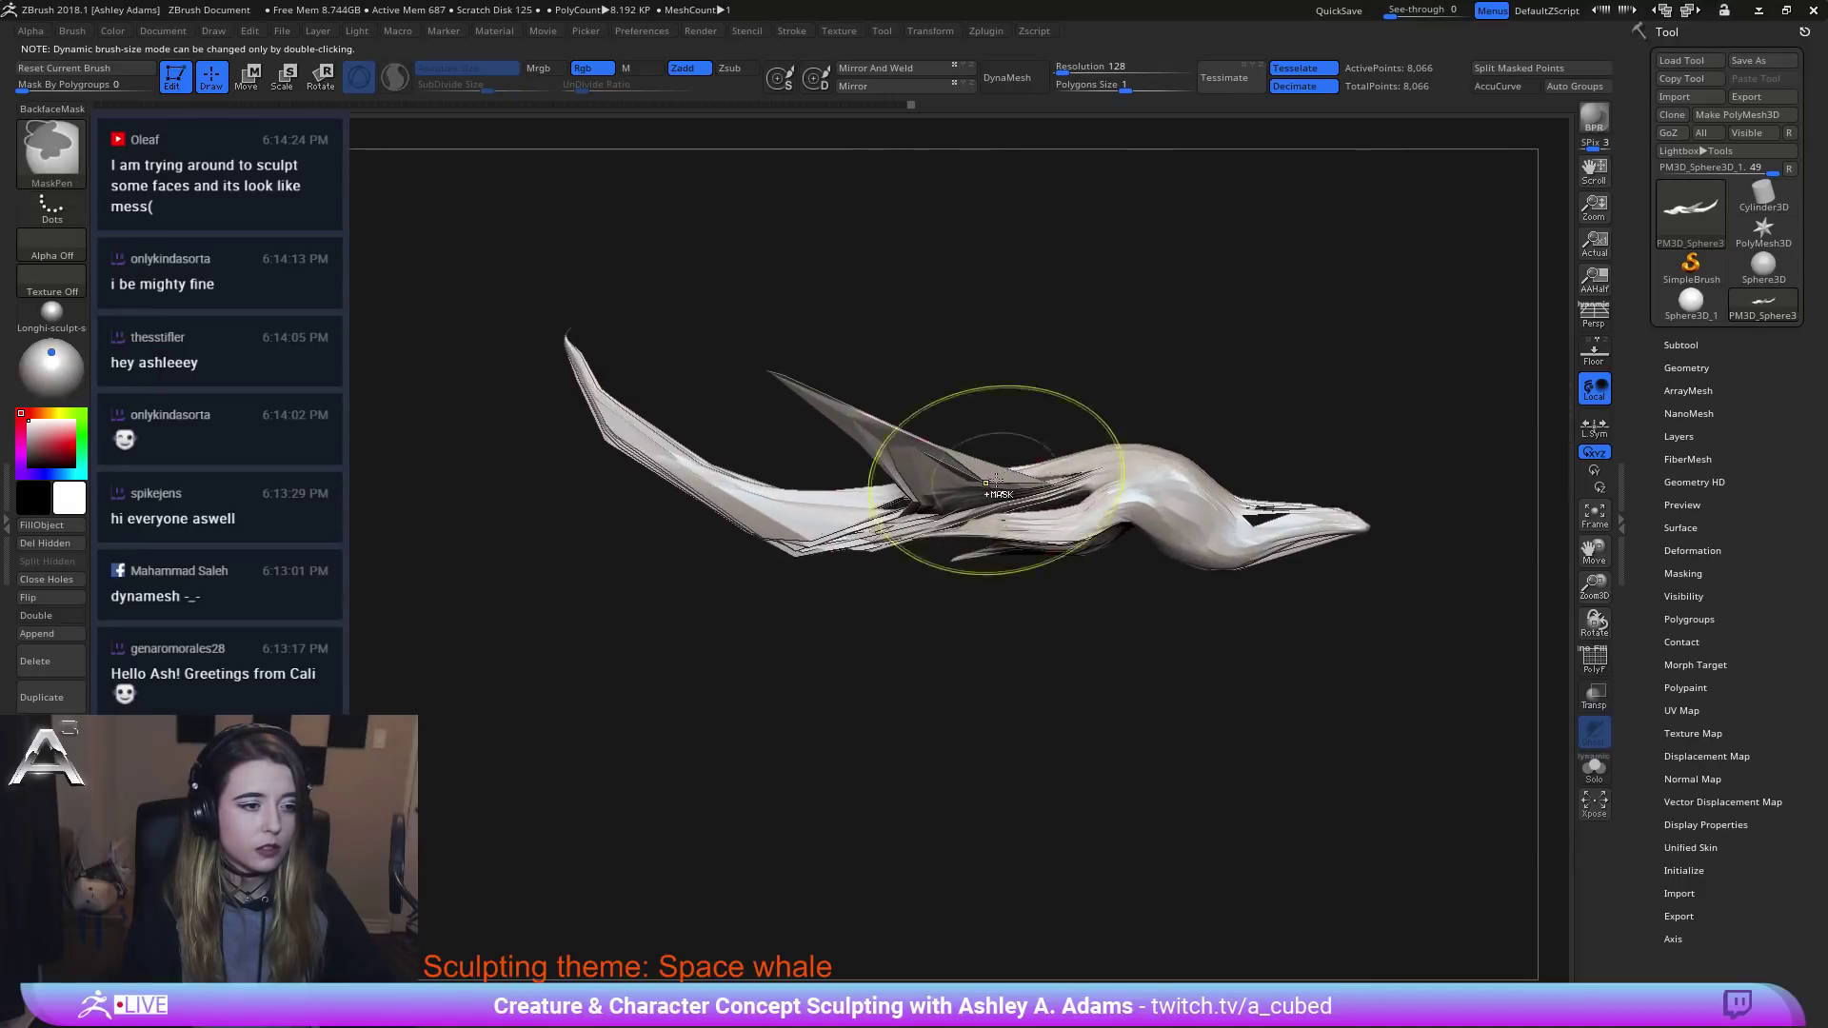
key(space)
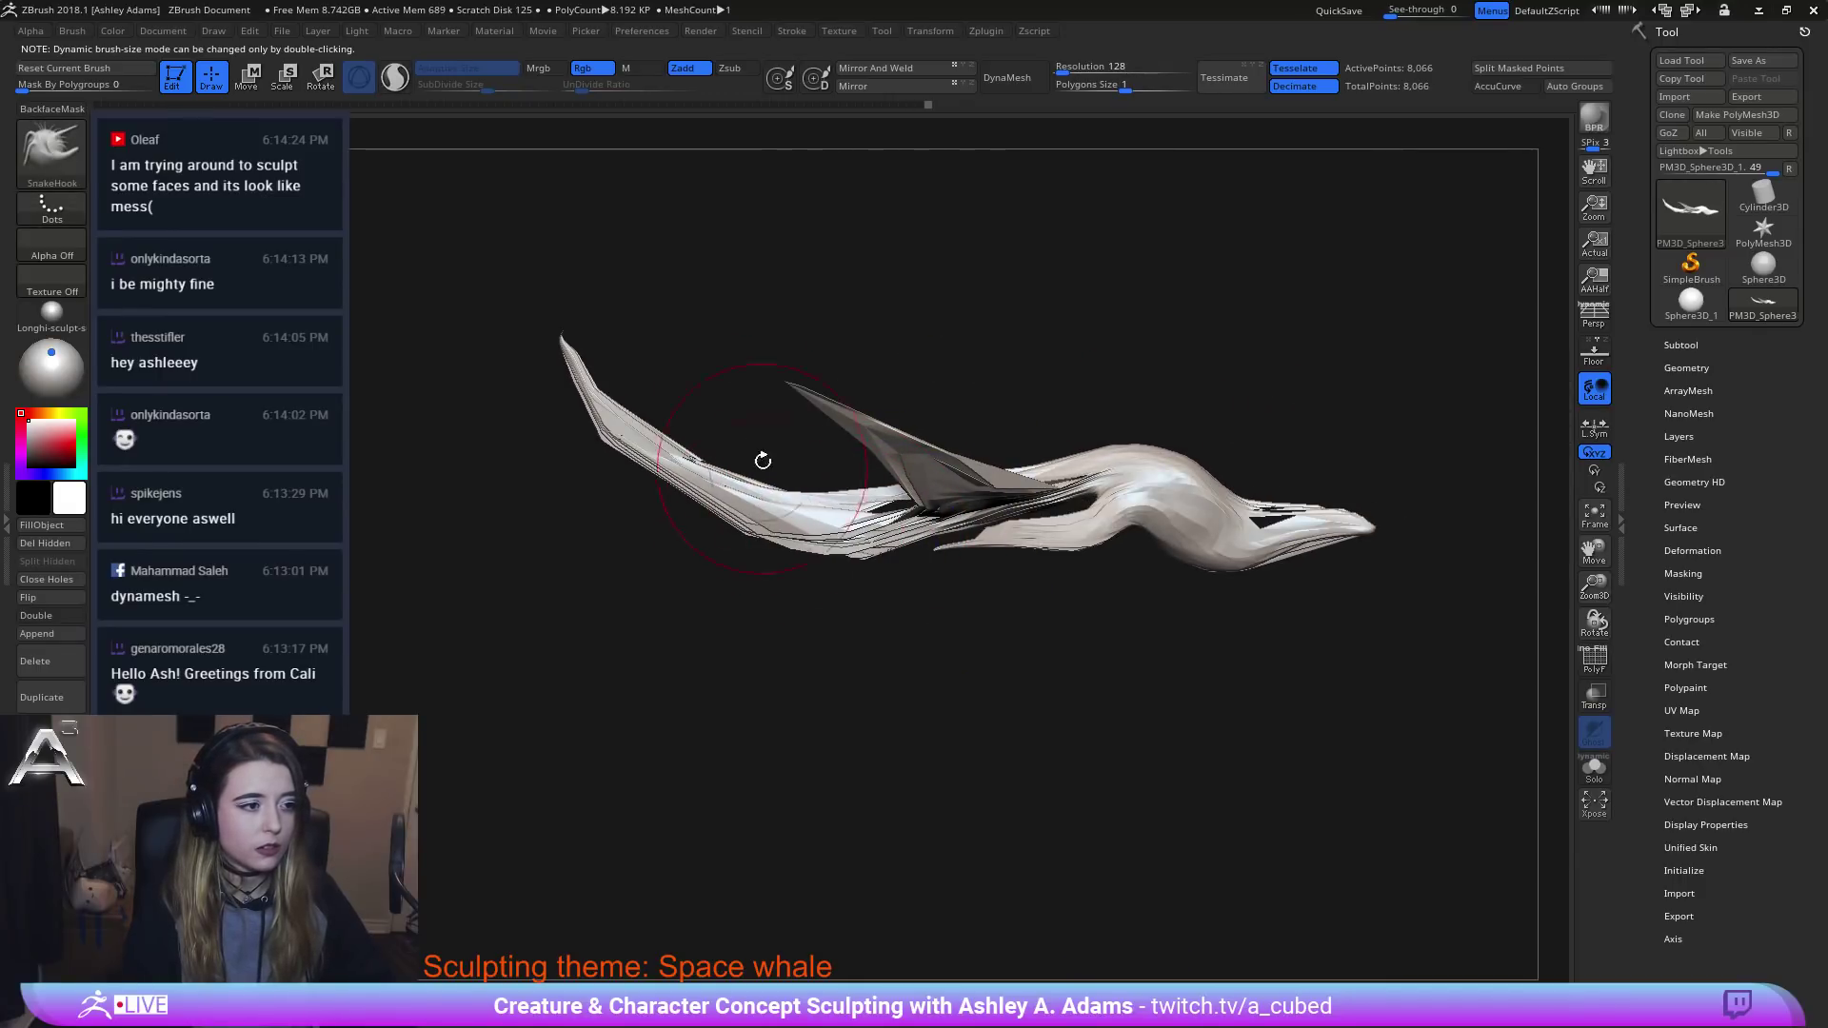
mouse_move(763, 460)
mouse_down()
mouse_move(775, 429)
mouse_move(963, 416)
mouse_move(910, 517)
mouse_up()
key(space)
right_drag(910, 517, 911, 542)
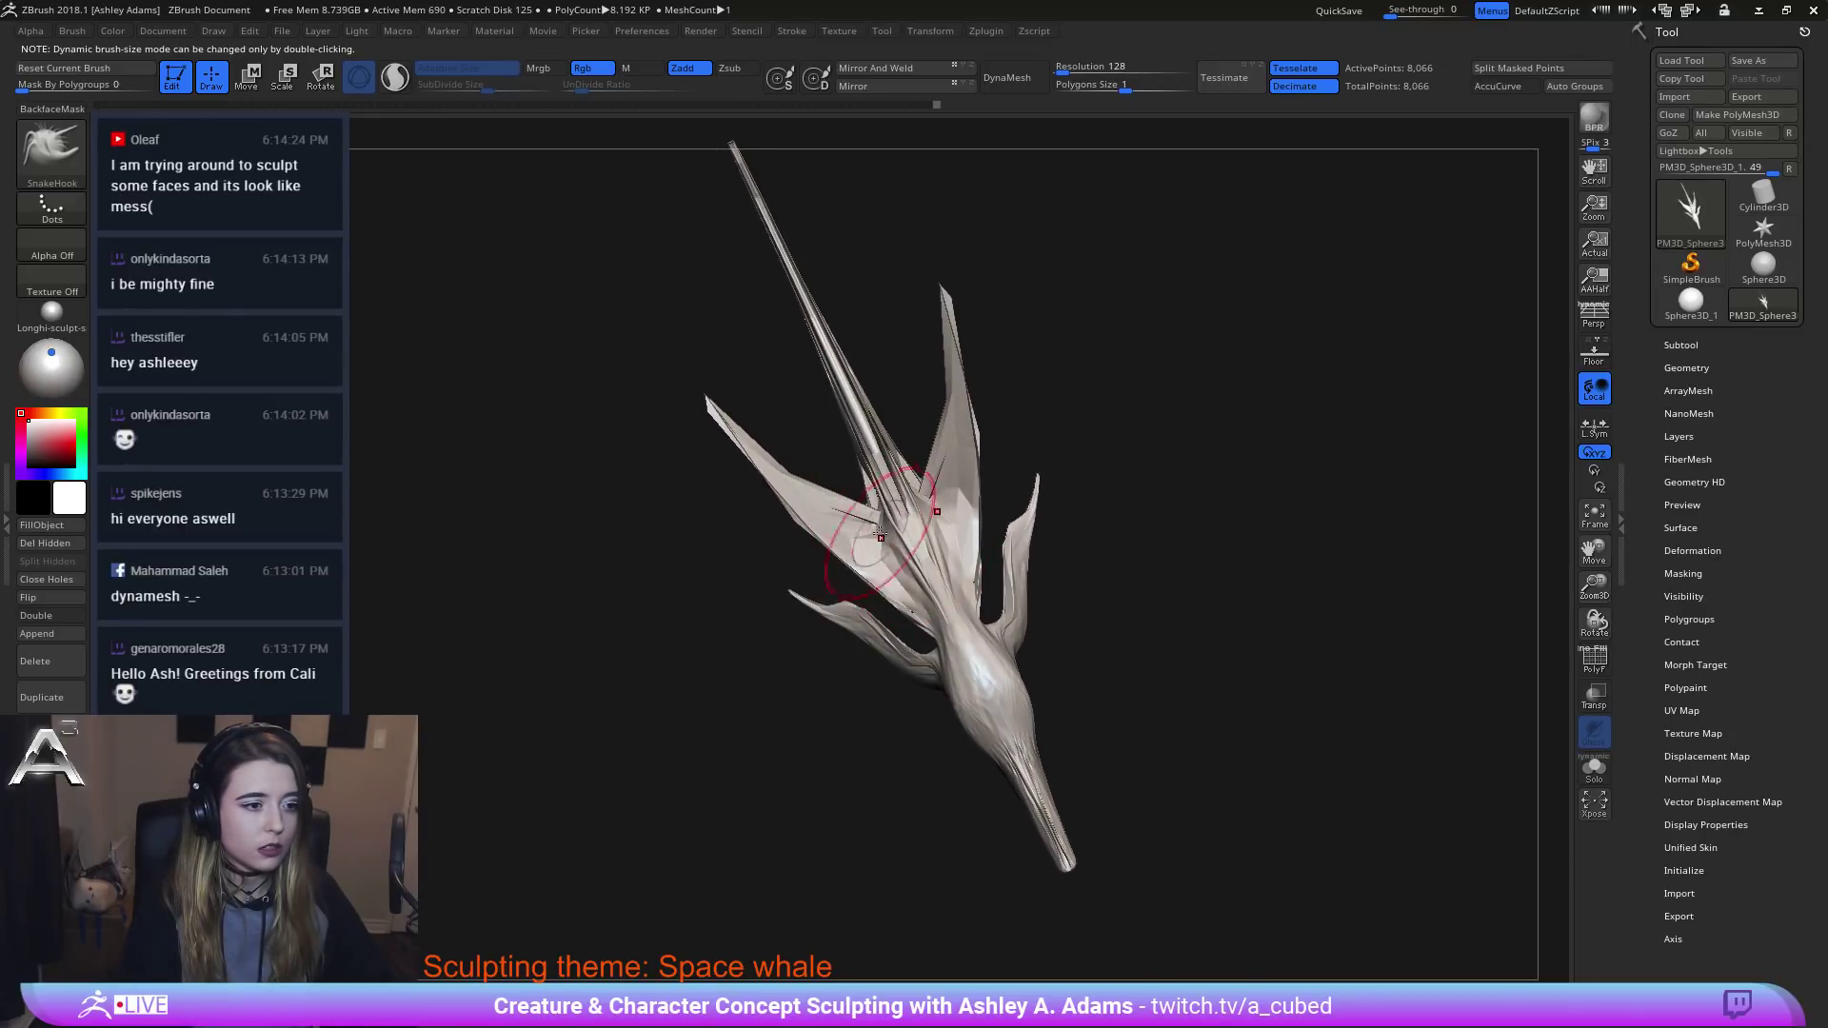
drag(947, 570, 941, 577)
Choose the MaskLasso brush and mask the front fins with a lasso around them.
key(ctrl)
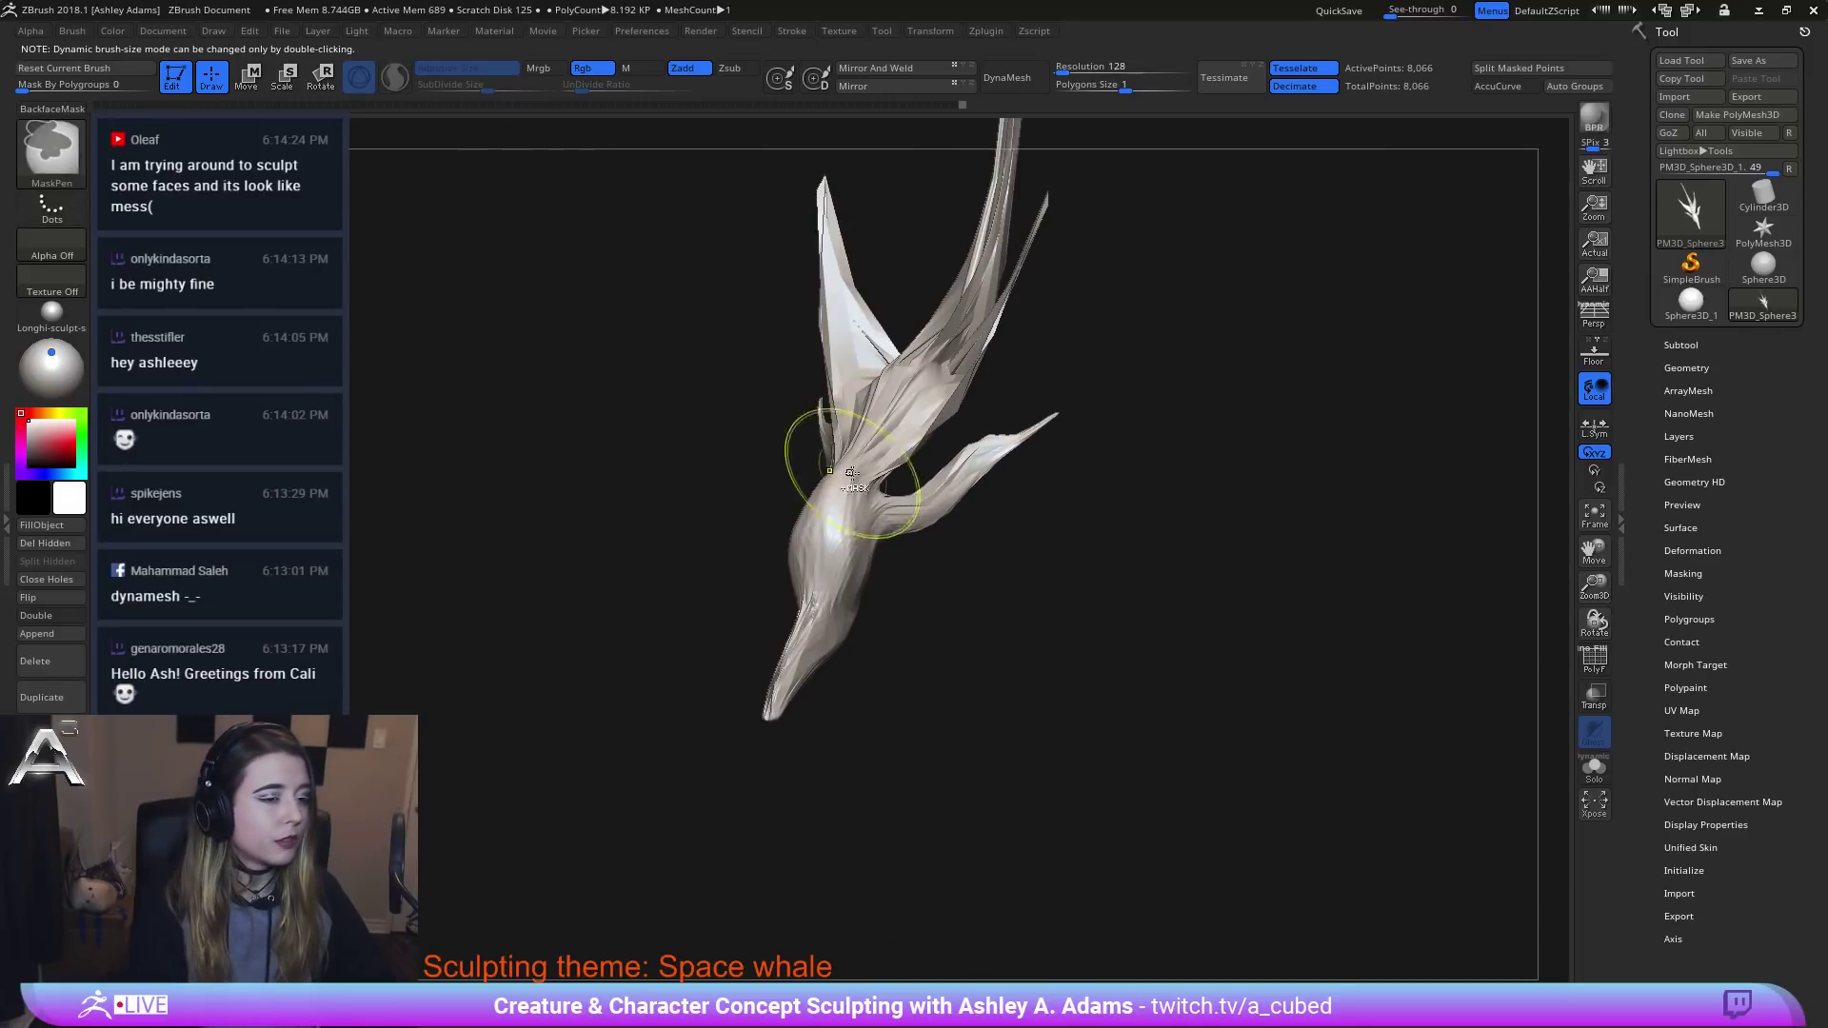
ctrl+click(52, 148)
click(374, 268)
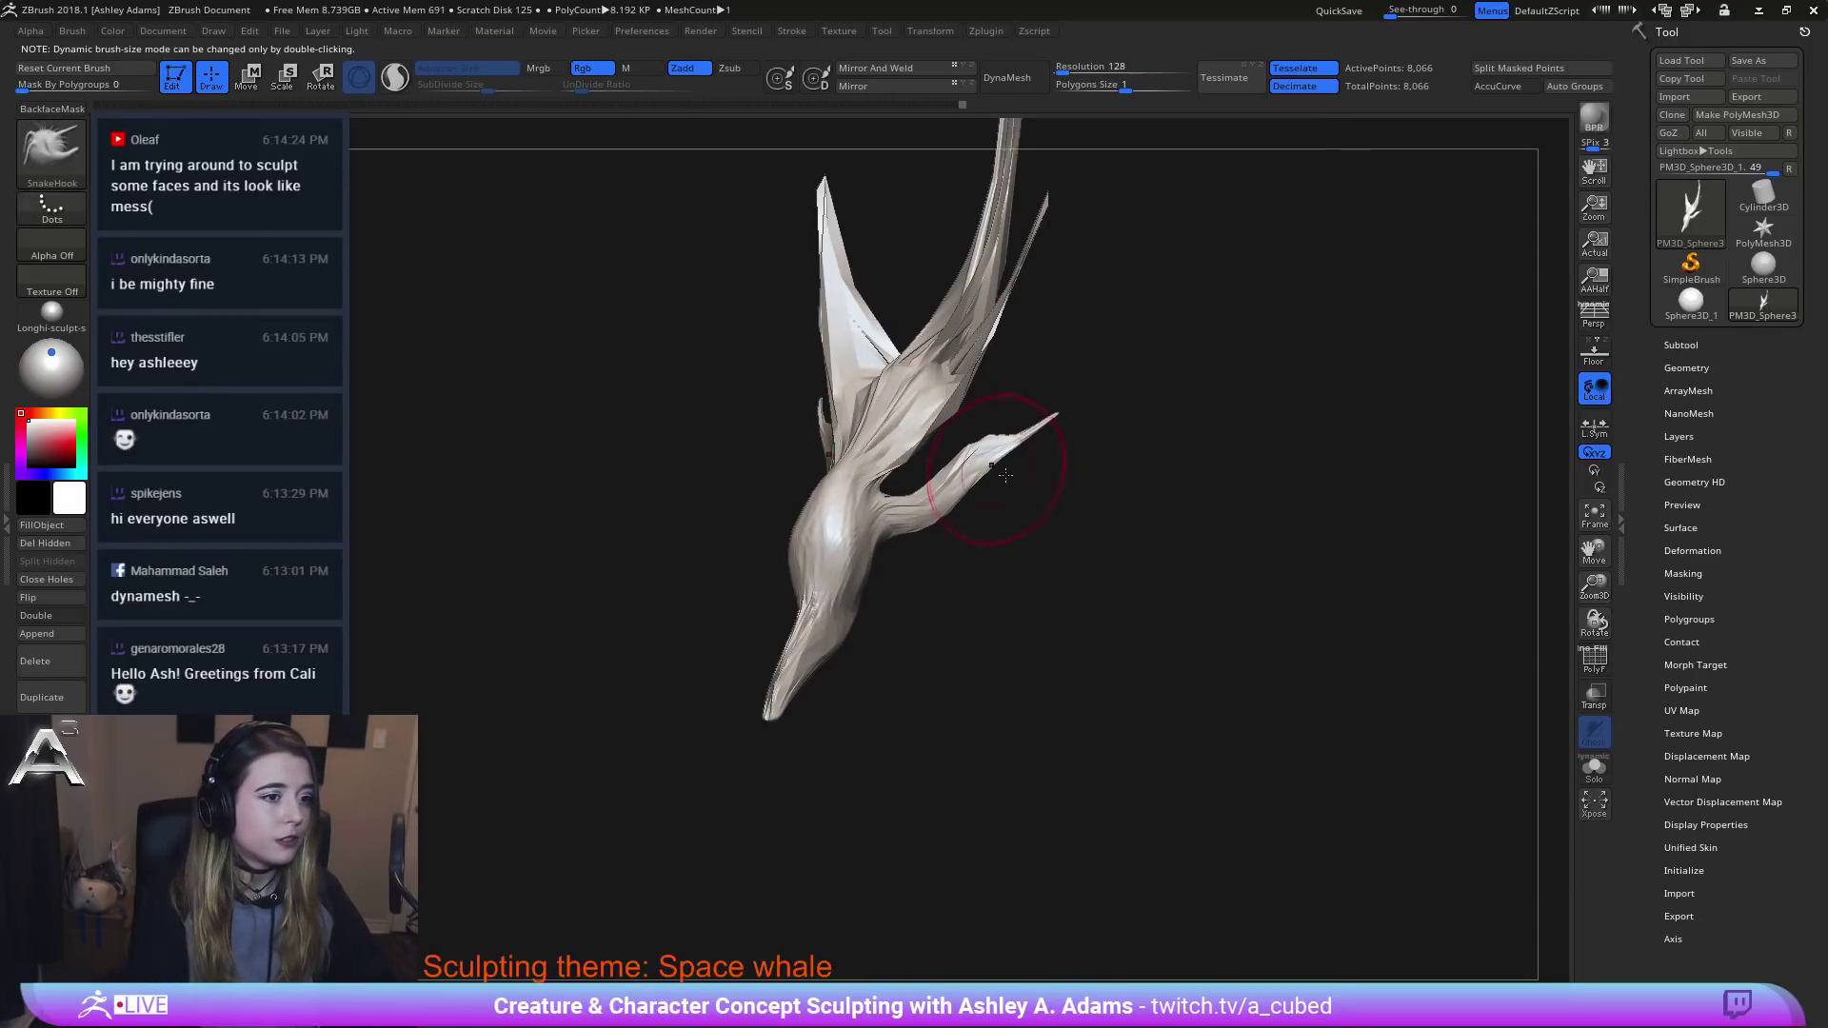
mouse_move(947, 610)
ctrl+mouse_down()
mouse_move(1133, 495)
mouse_move(970, 430)
ctrl+mouse_up()
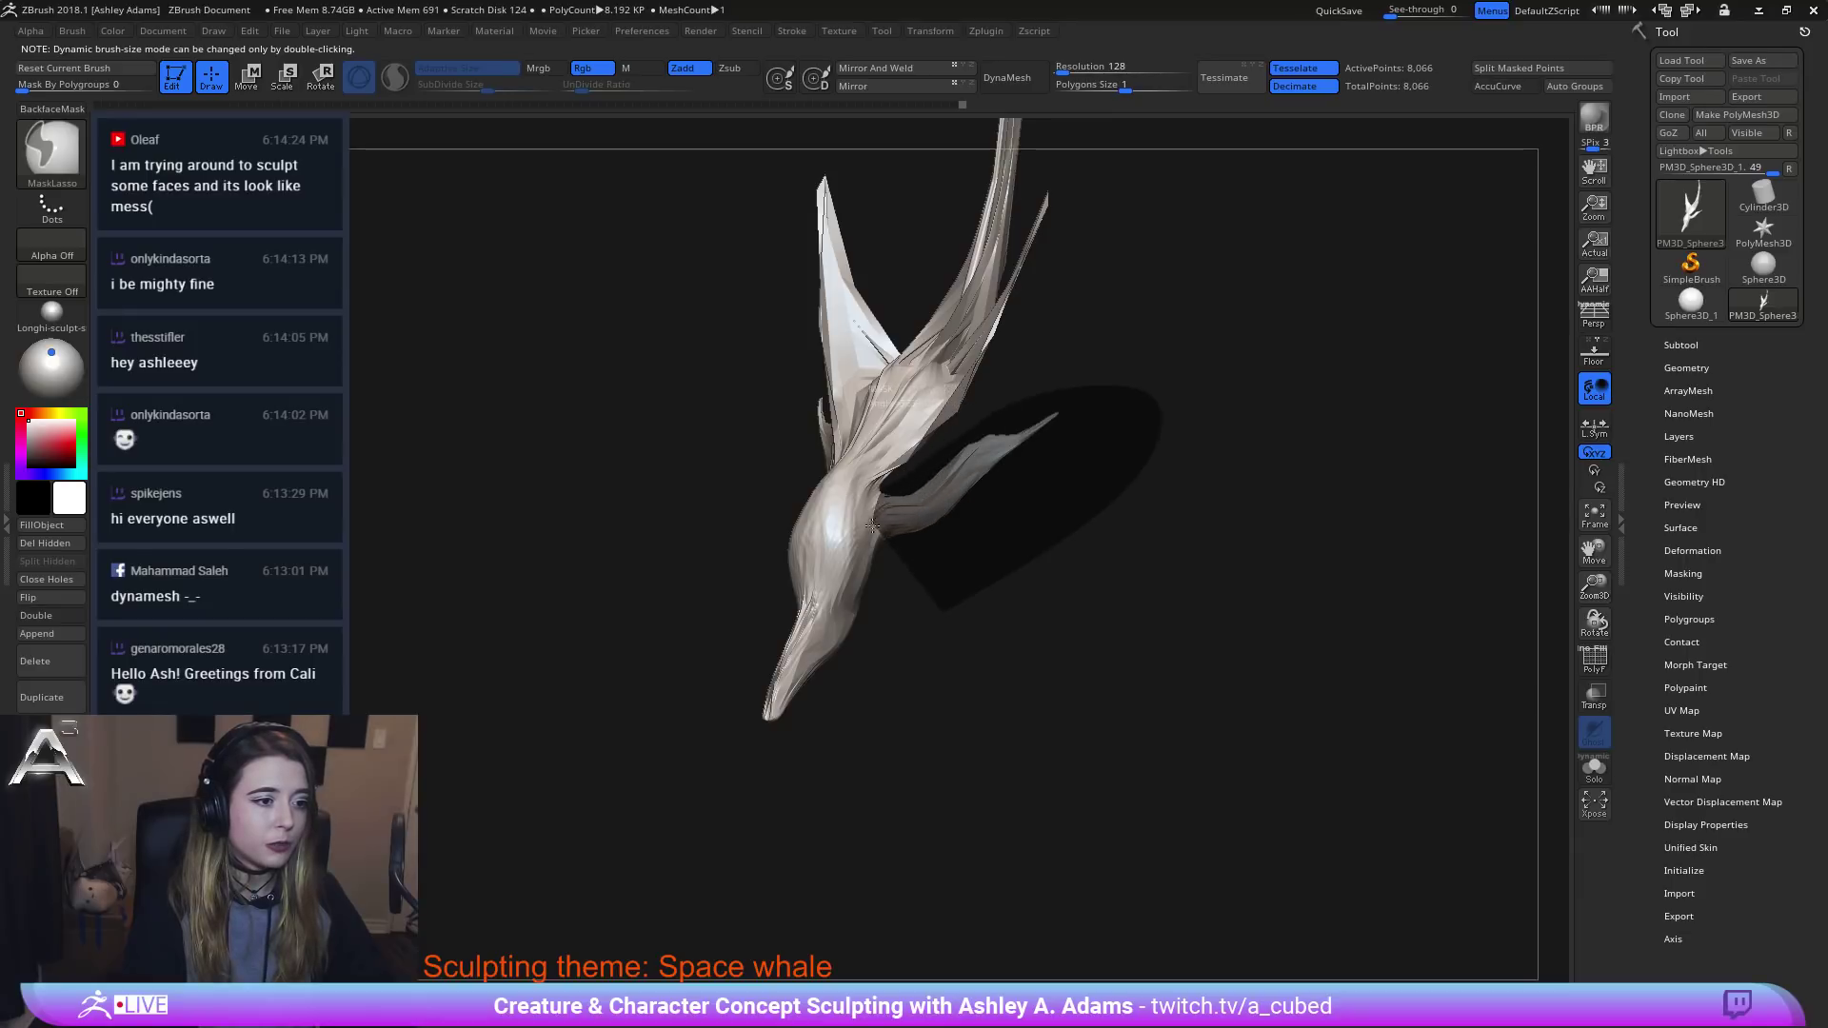
ctrl+drag(872, 525, 861, 581)
drag(992, 620, 580, 422)
Change the masking brush from MaskLasso and invert the mask so only the front fins stay editable.
key(ctrl)
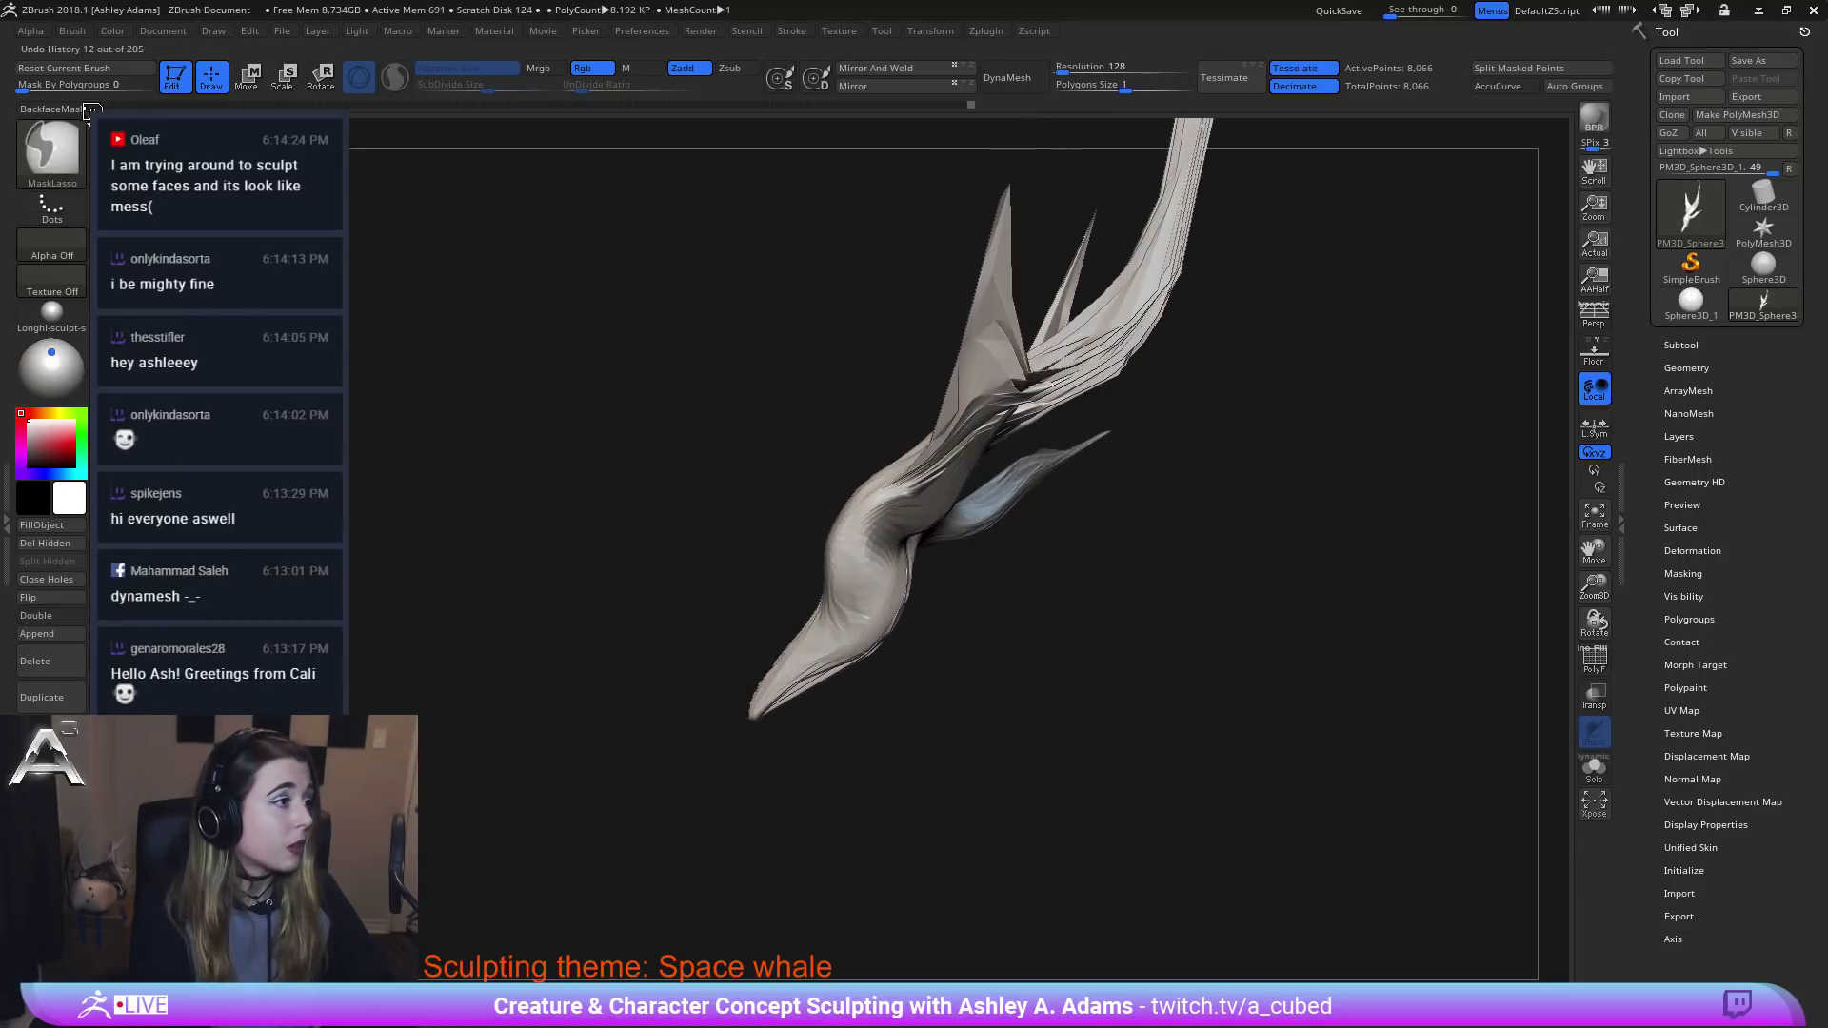
ctrl+click(59, 143)
ctrl+click(443, 255)
right_click(979, 582)
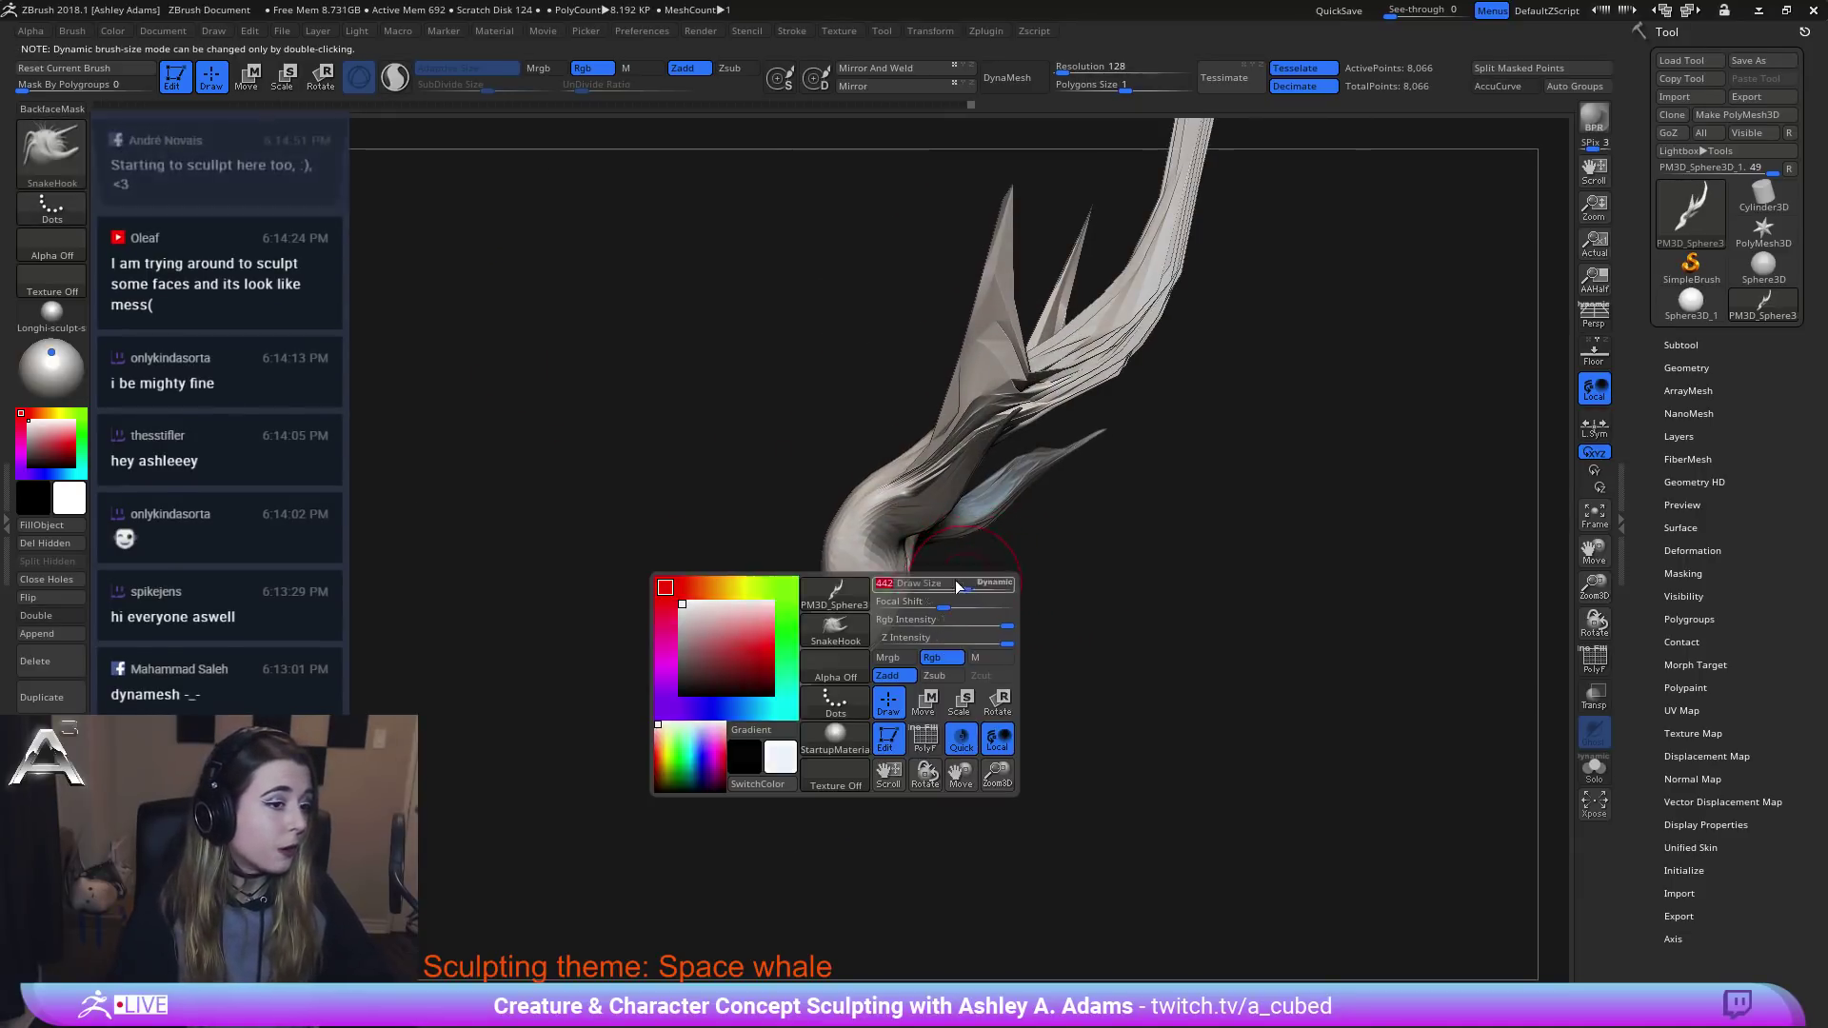
click(960, 587)
key(ctrl)
ctrl+click(1003, 542)
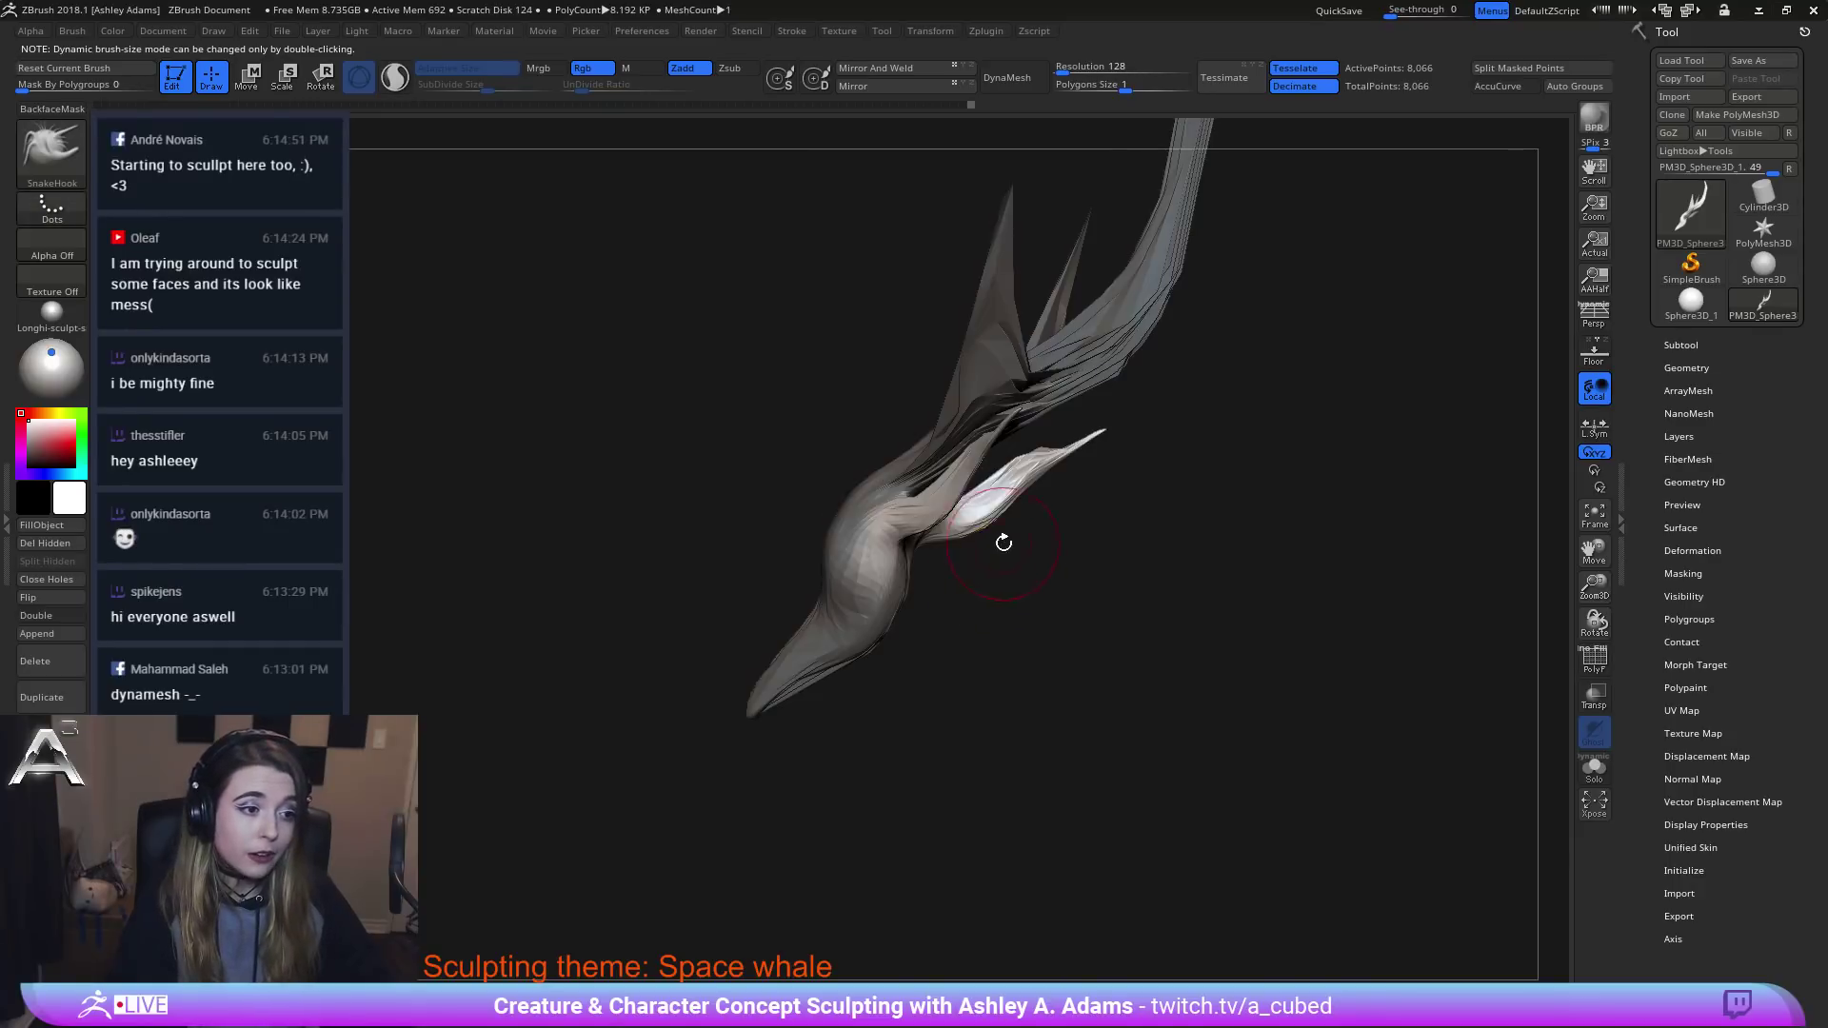
Move the unmasked front fins outward along the X axis with the transform gizmo.
drag(1004, 543, 1058, 602)
key(w)
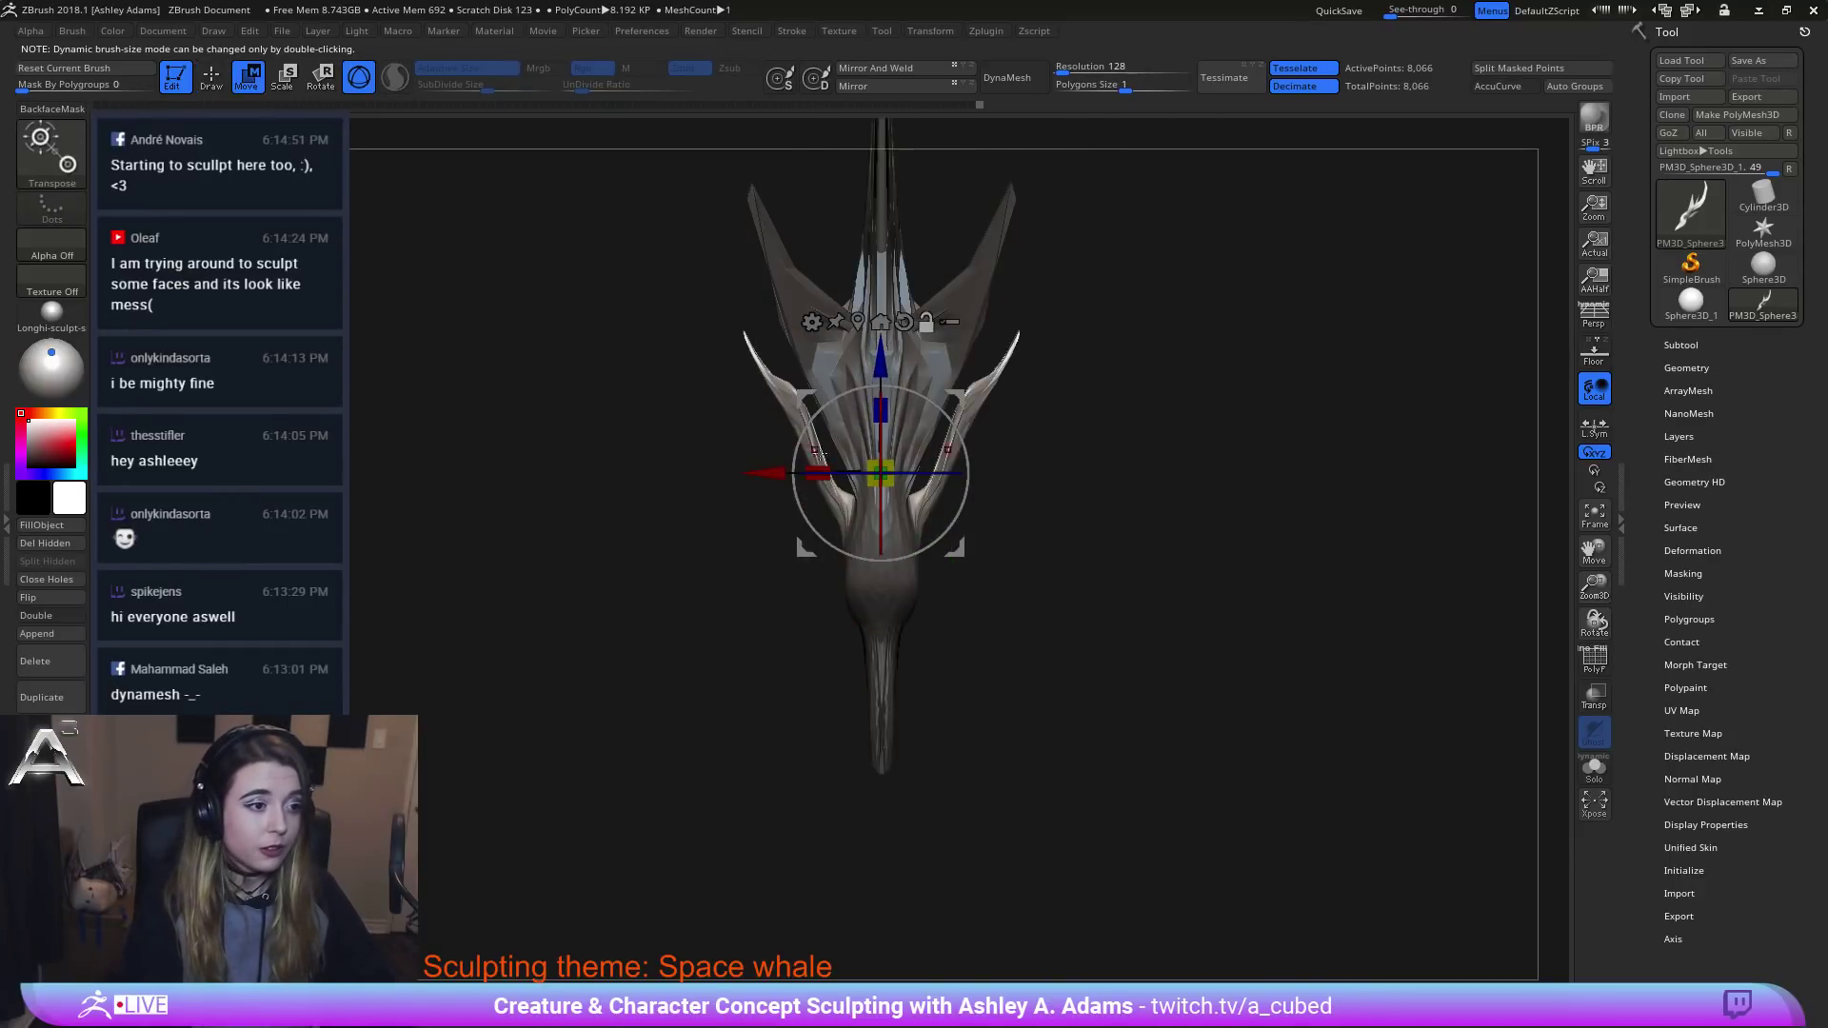
drag(955, 393, 988, 449)
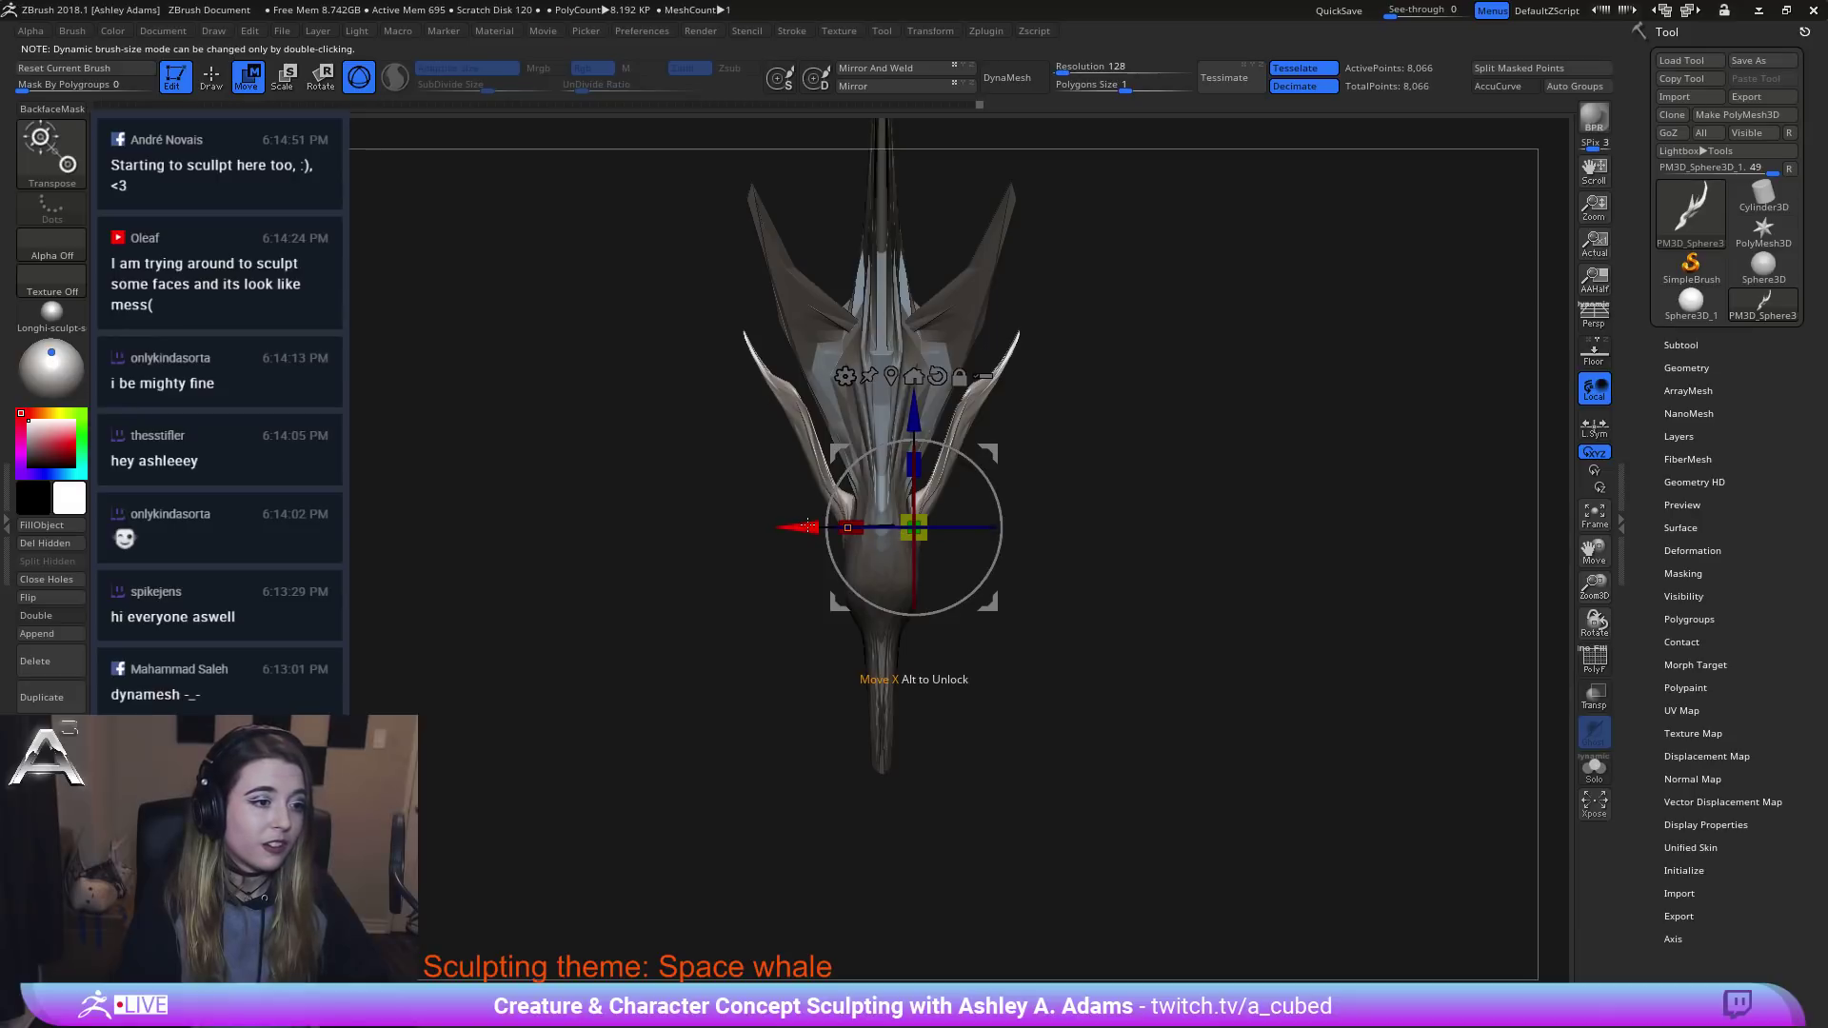
mouse_move(808, 526)
mouse_down()
mouse_move(931, 682)
mouse_move(1001, 574)
mouse_move(912, 552)
mouse_move(899, 528)
mouse_move(928, 523)
mouse_up()
key(q)
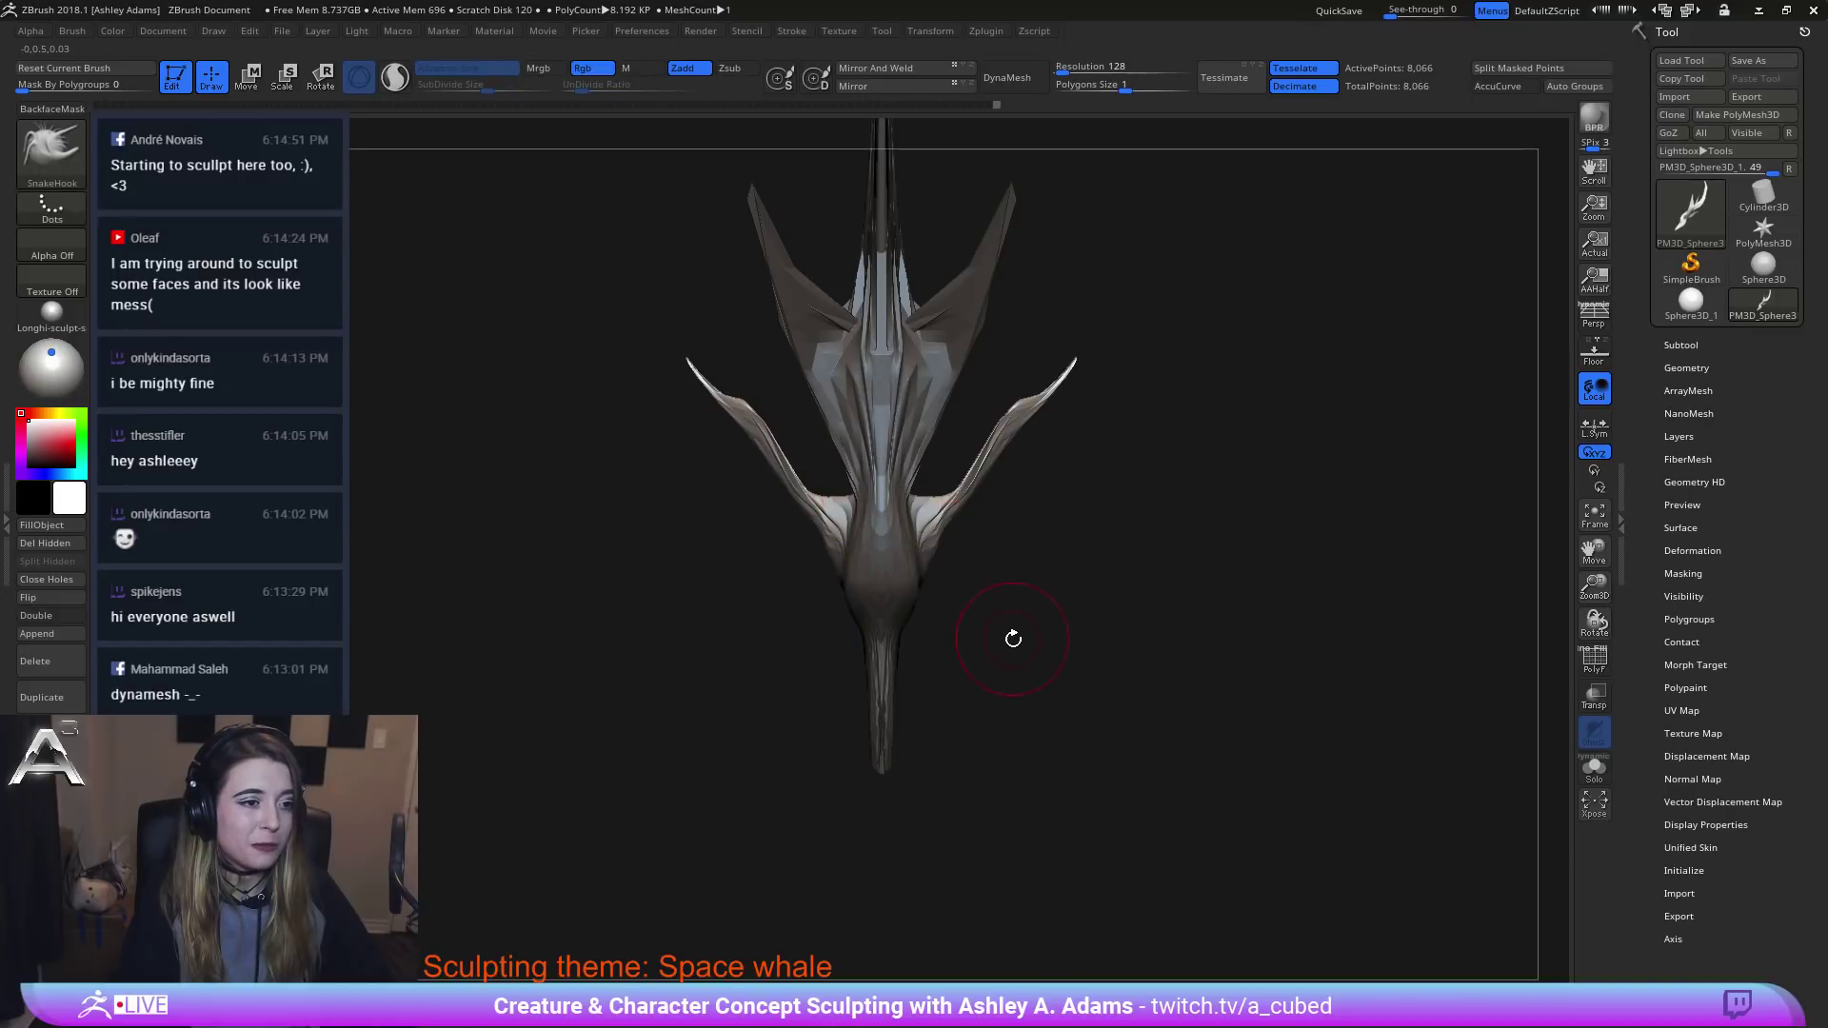
Clear the mask and reshape the body around the front fins with SnakeHook.
drag(1013, 638, 943, 548)
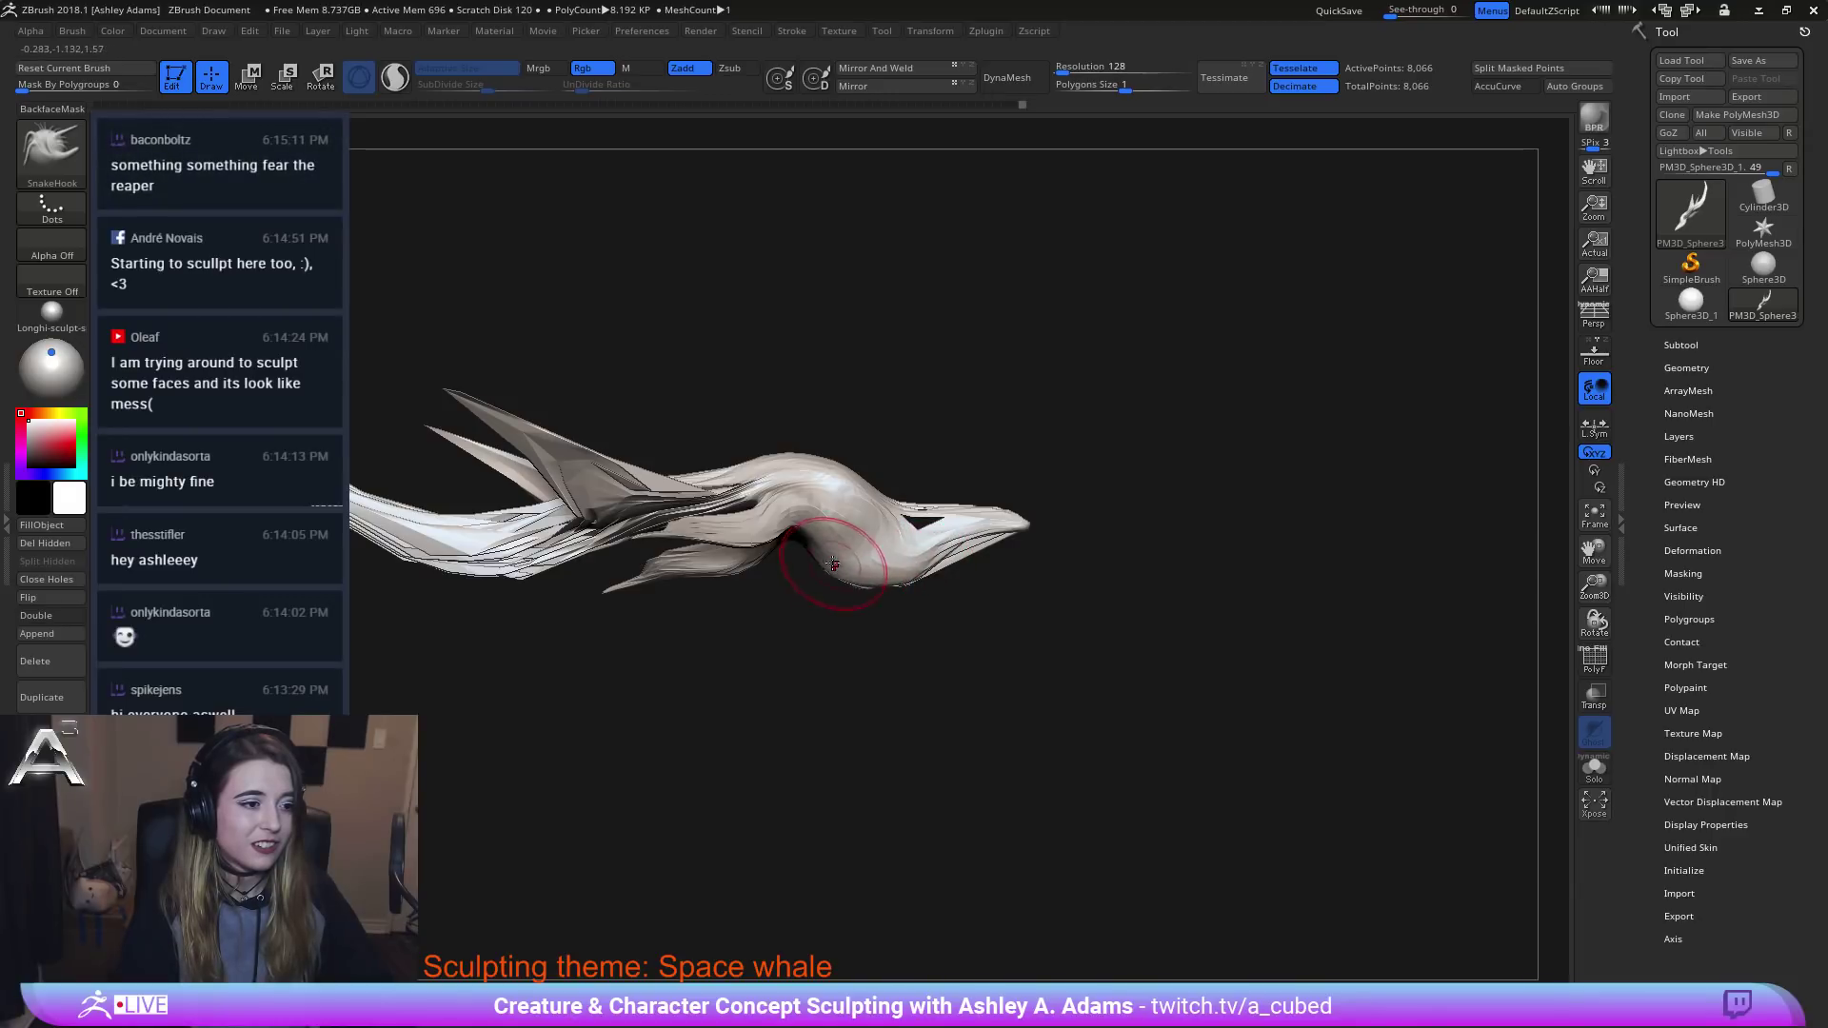
drag(829, 453, 774, 575)
right_click(1047, 518)
right_click(631, 682)
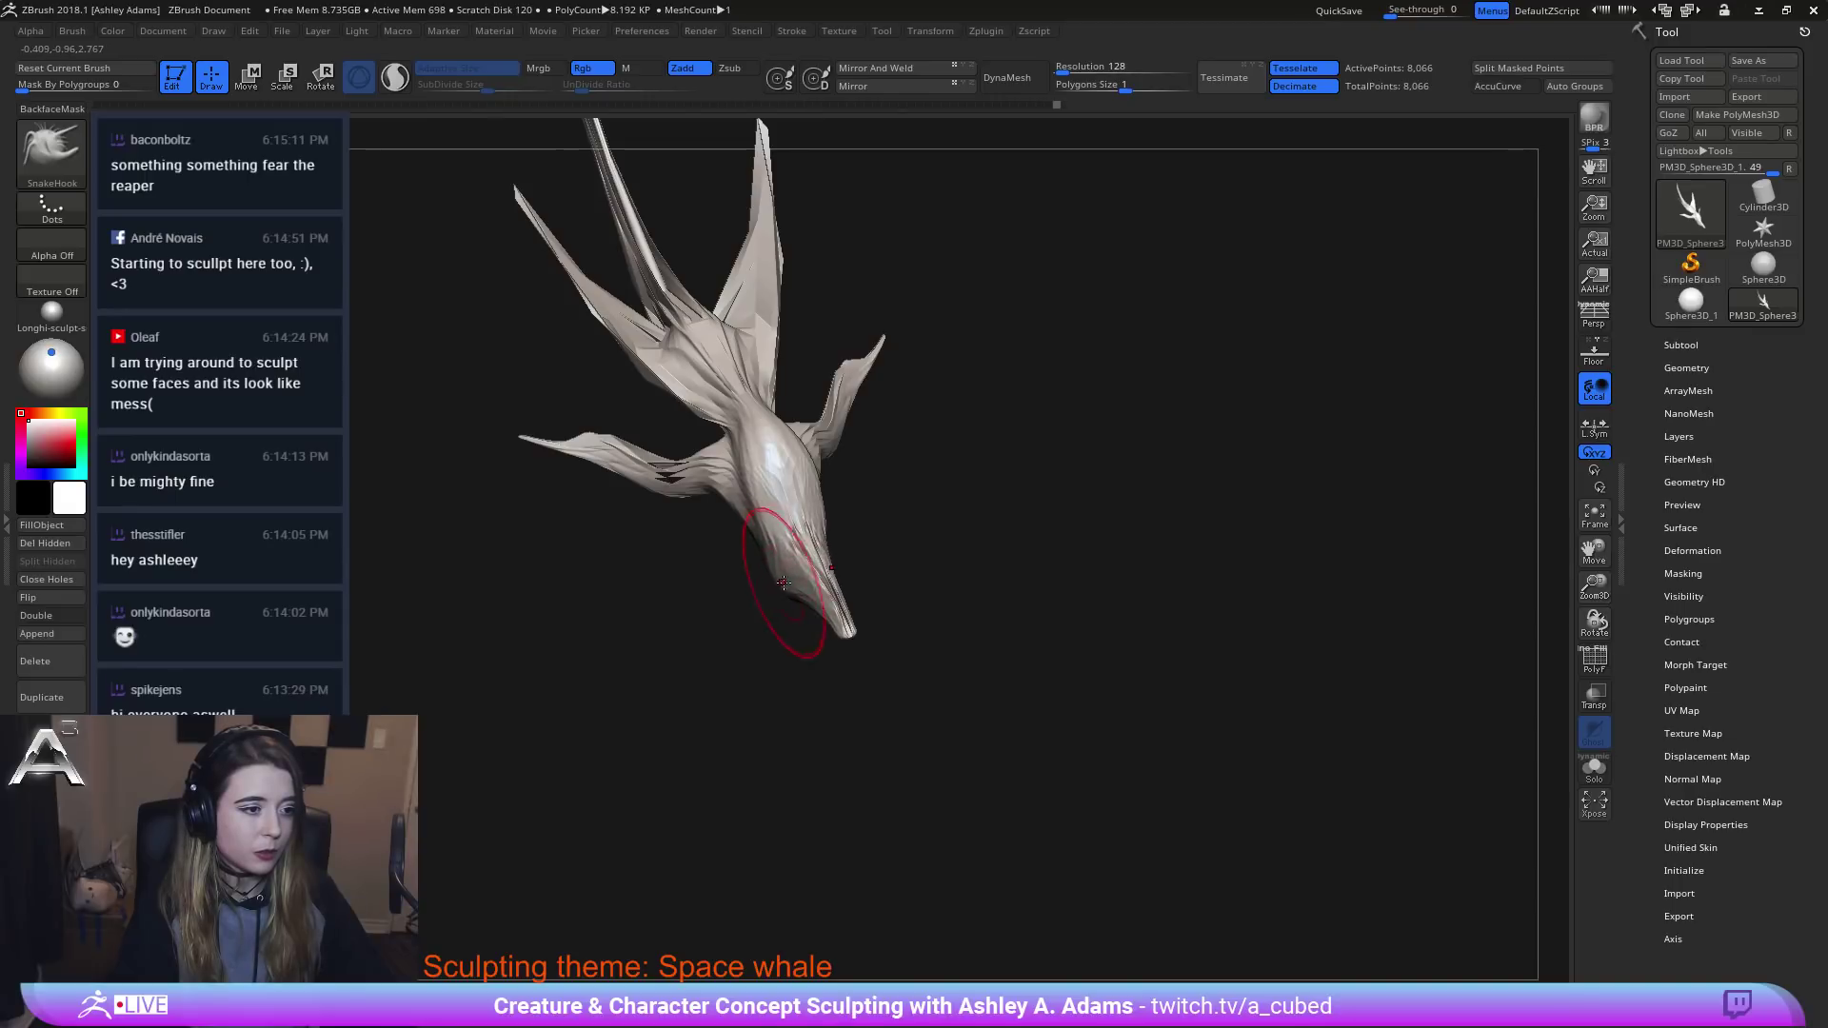
Refine the underside of the head, the chest and the front fins with SnakeHook.
mouse_move(782, 582)
right_down()
mouse_move(795, 609)
mouse_move(806, 595)
right_up()
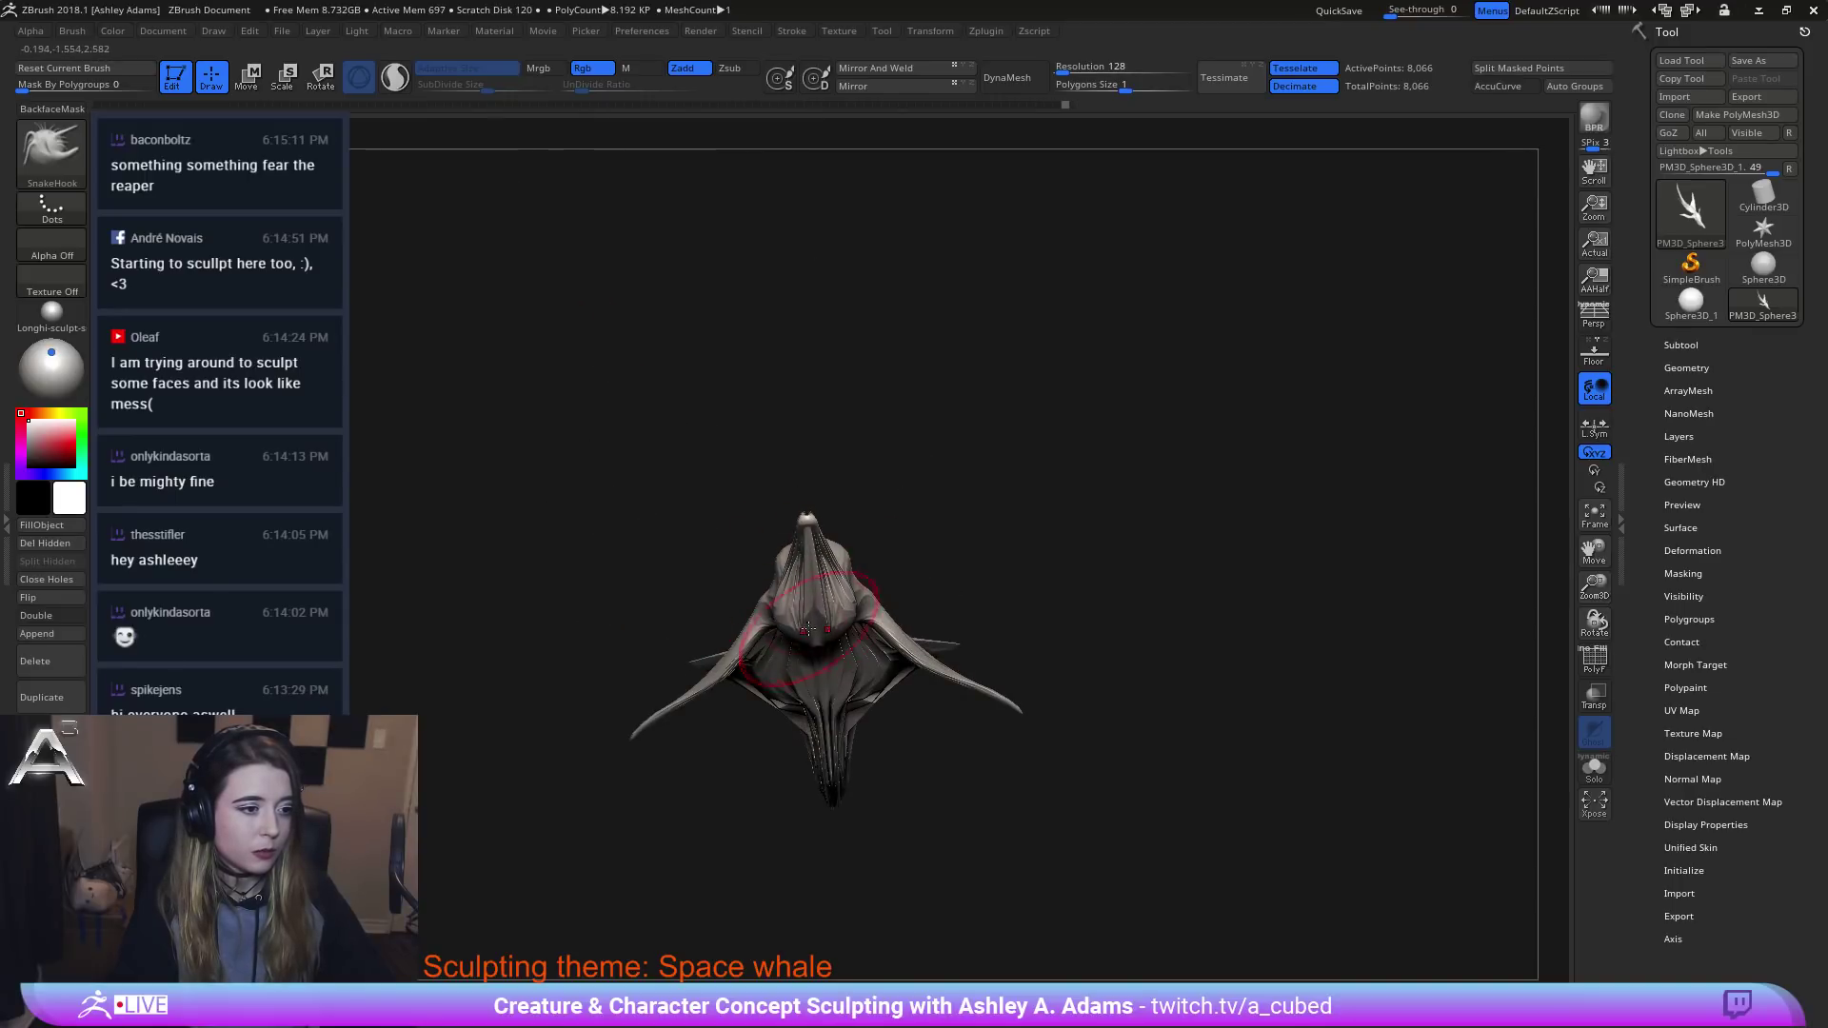
drag(752, 578, 821, 591)
right_drag(821, 590, 866, 617)
mouse_move(867, 617)
mouse_down()
mouse_move(889, 611)
mouse_move(844, 646)
mouse_up()
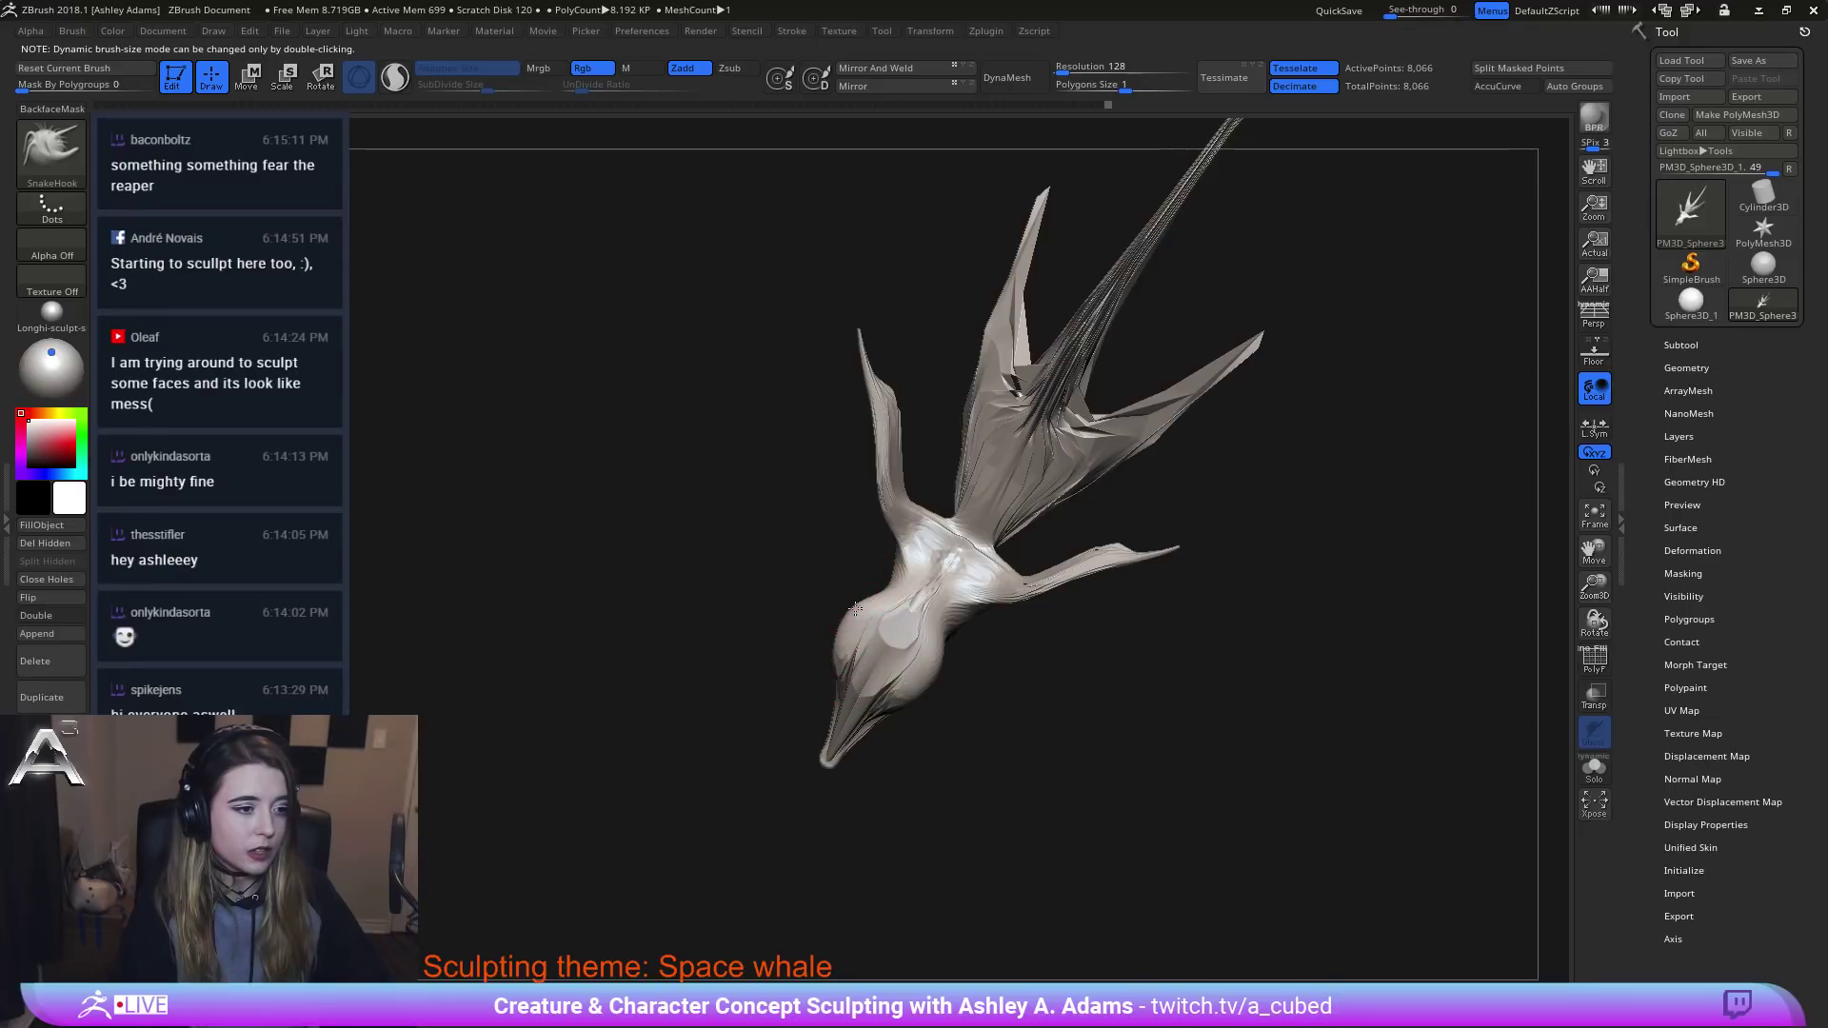
right_drag(938, 566, 889, 591)
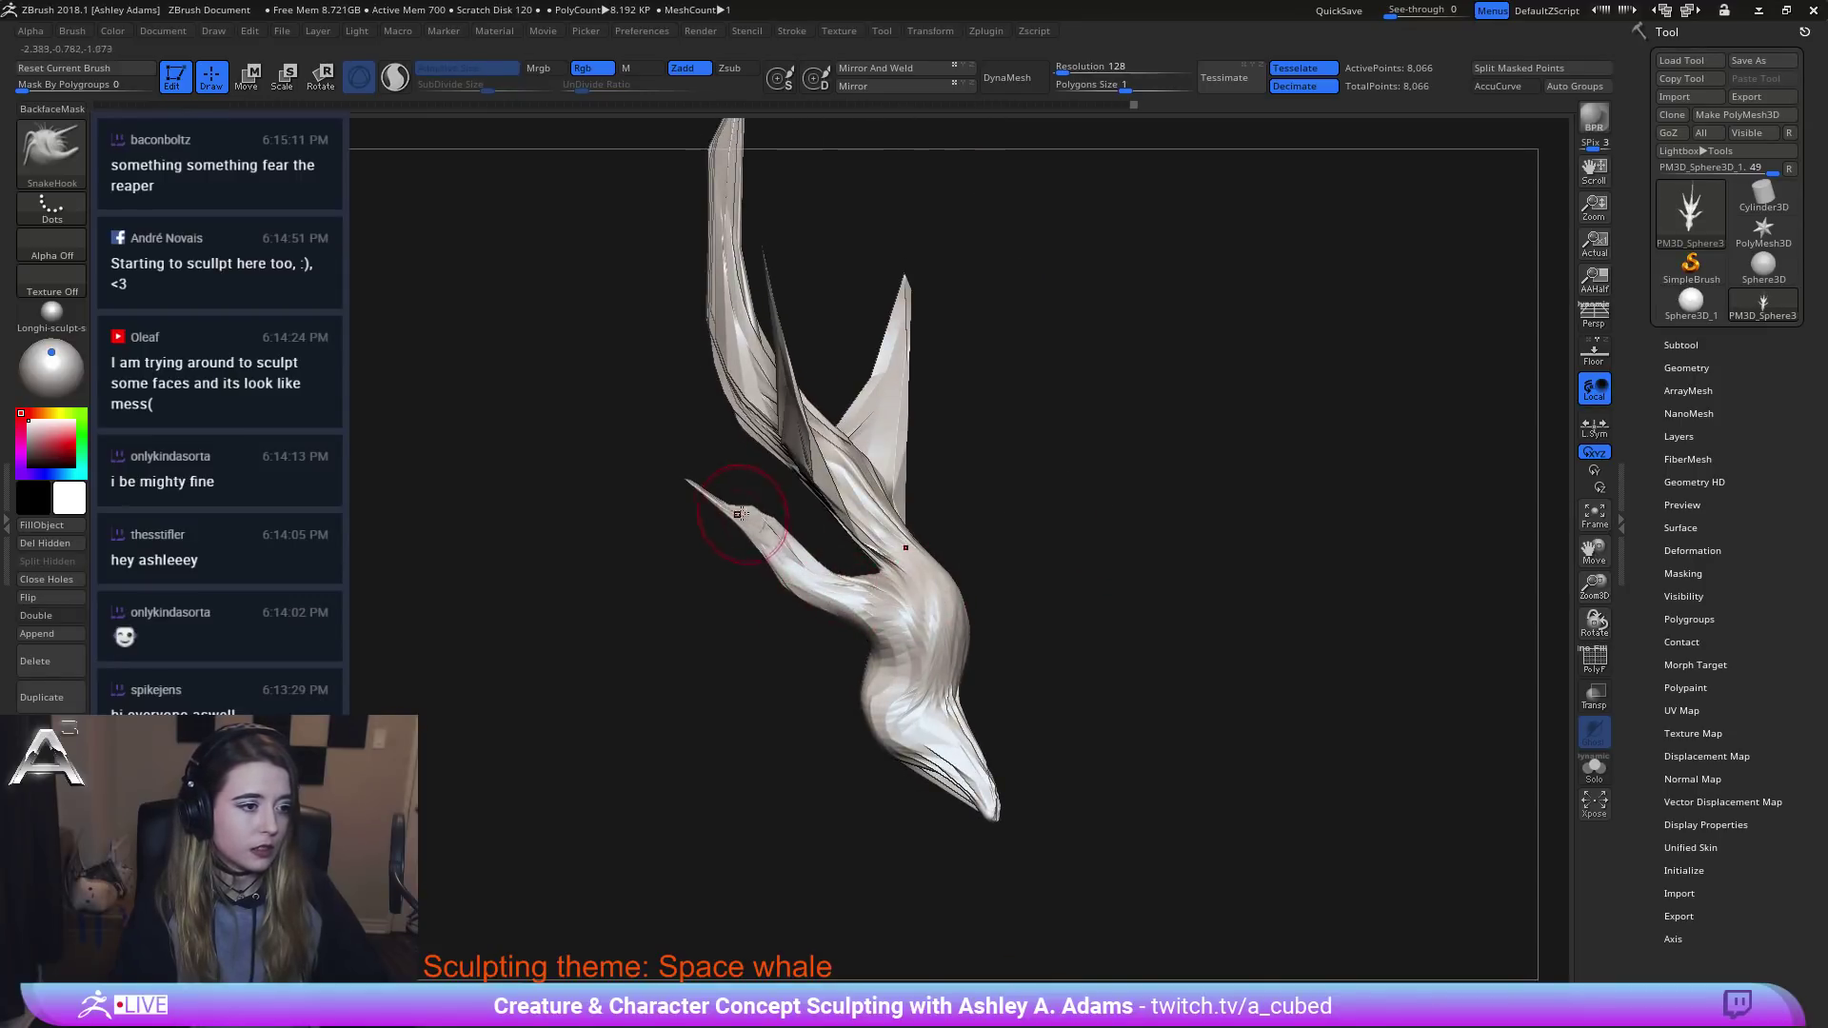
mouse_move(687, 483)
right_down()
mouse_move(753, 483)
mouse_move(764, 366)
mouse_move(913, 372)
mouse_move(748, 496)
right_up()
Switch to the Inflat brush, adjust its draw size, and thicken the thin rear fins.
key(b)
key(i)
key(n)
key(space)
mouse_move(990, 404)
right_down()
mouse_move(885, 423)
mouse_move(781, 366)
mouse_move(869, 375)
right_up()
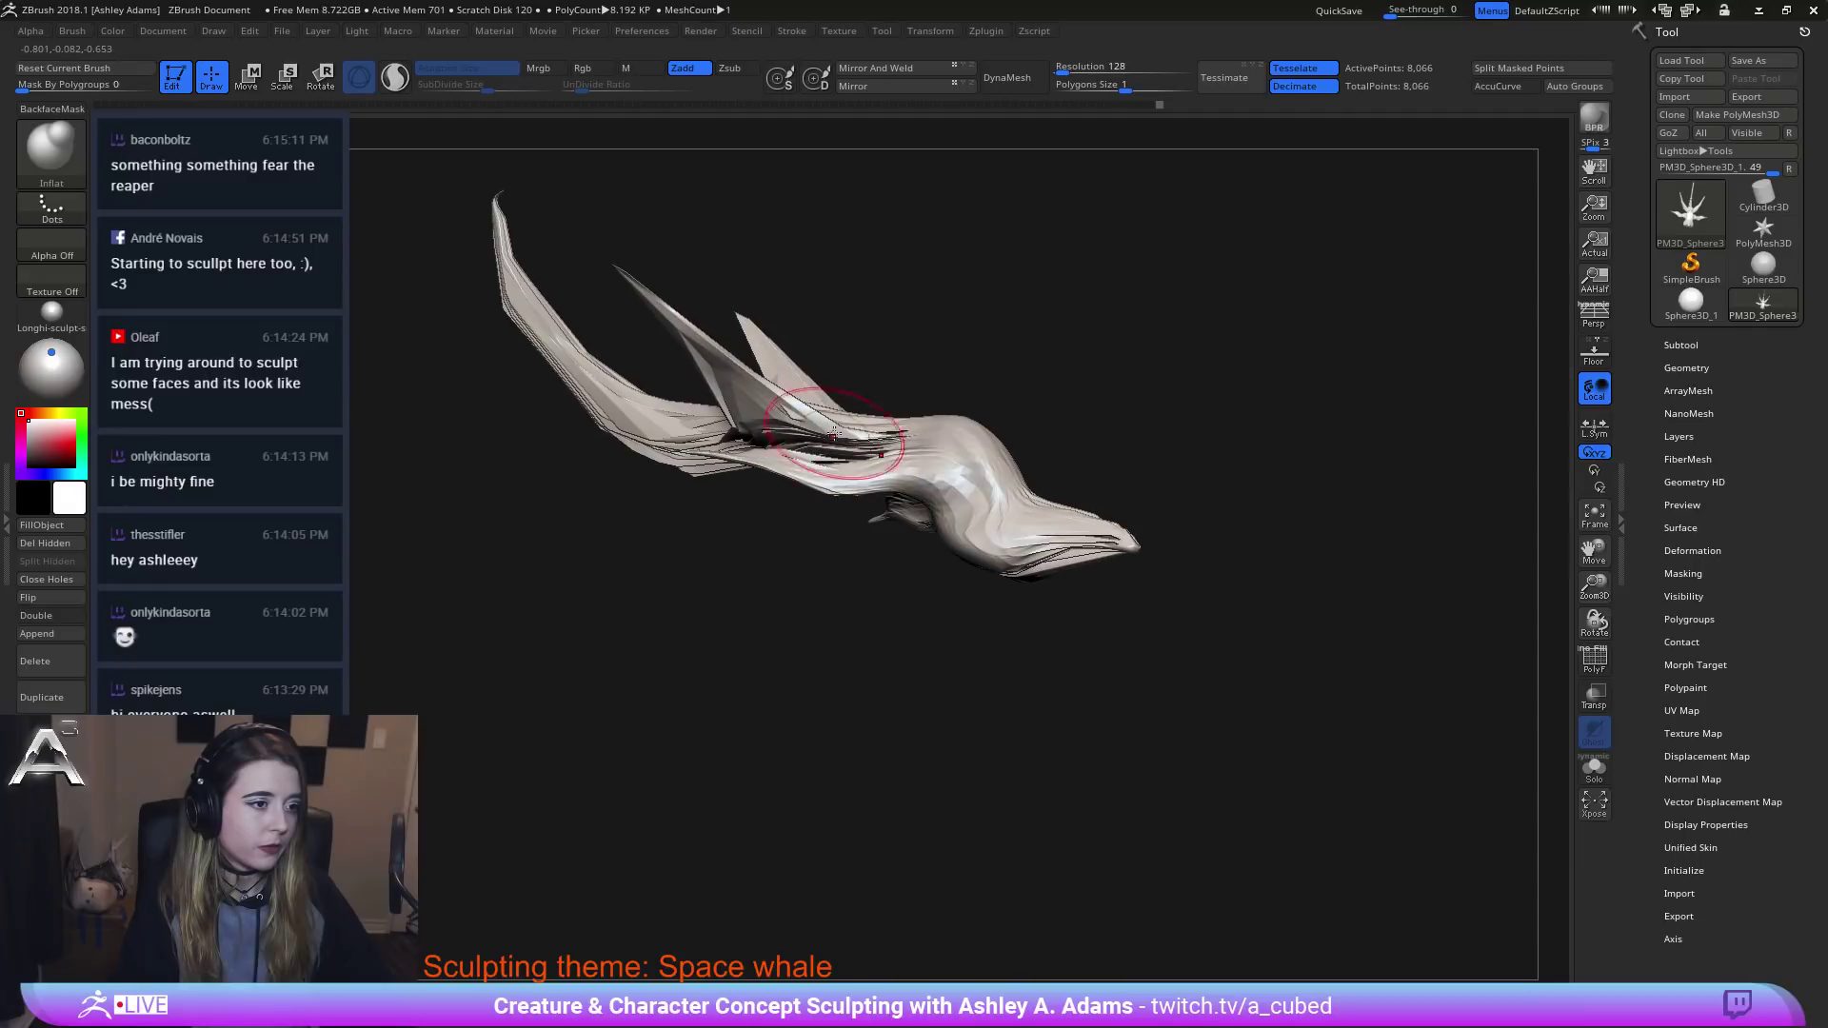
right_drag(711, 371, 816, 408)
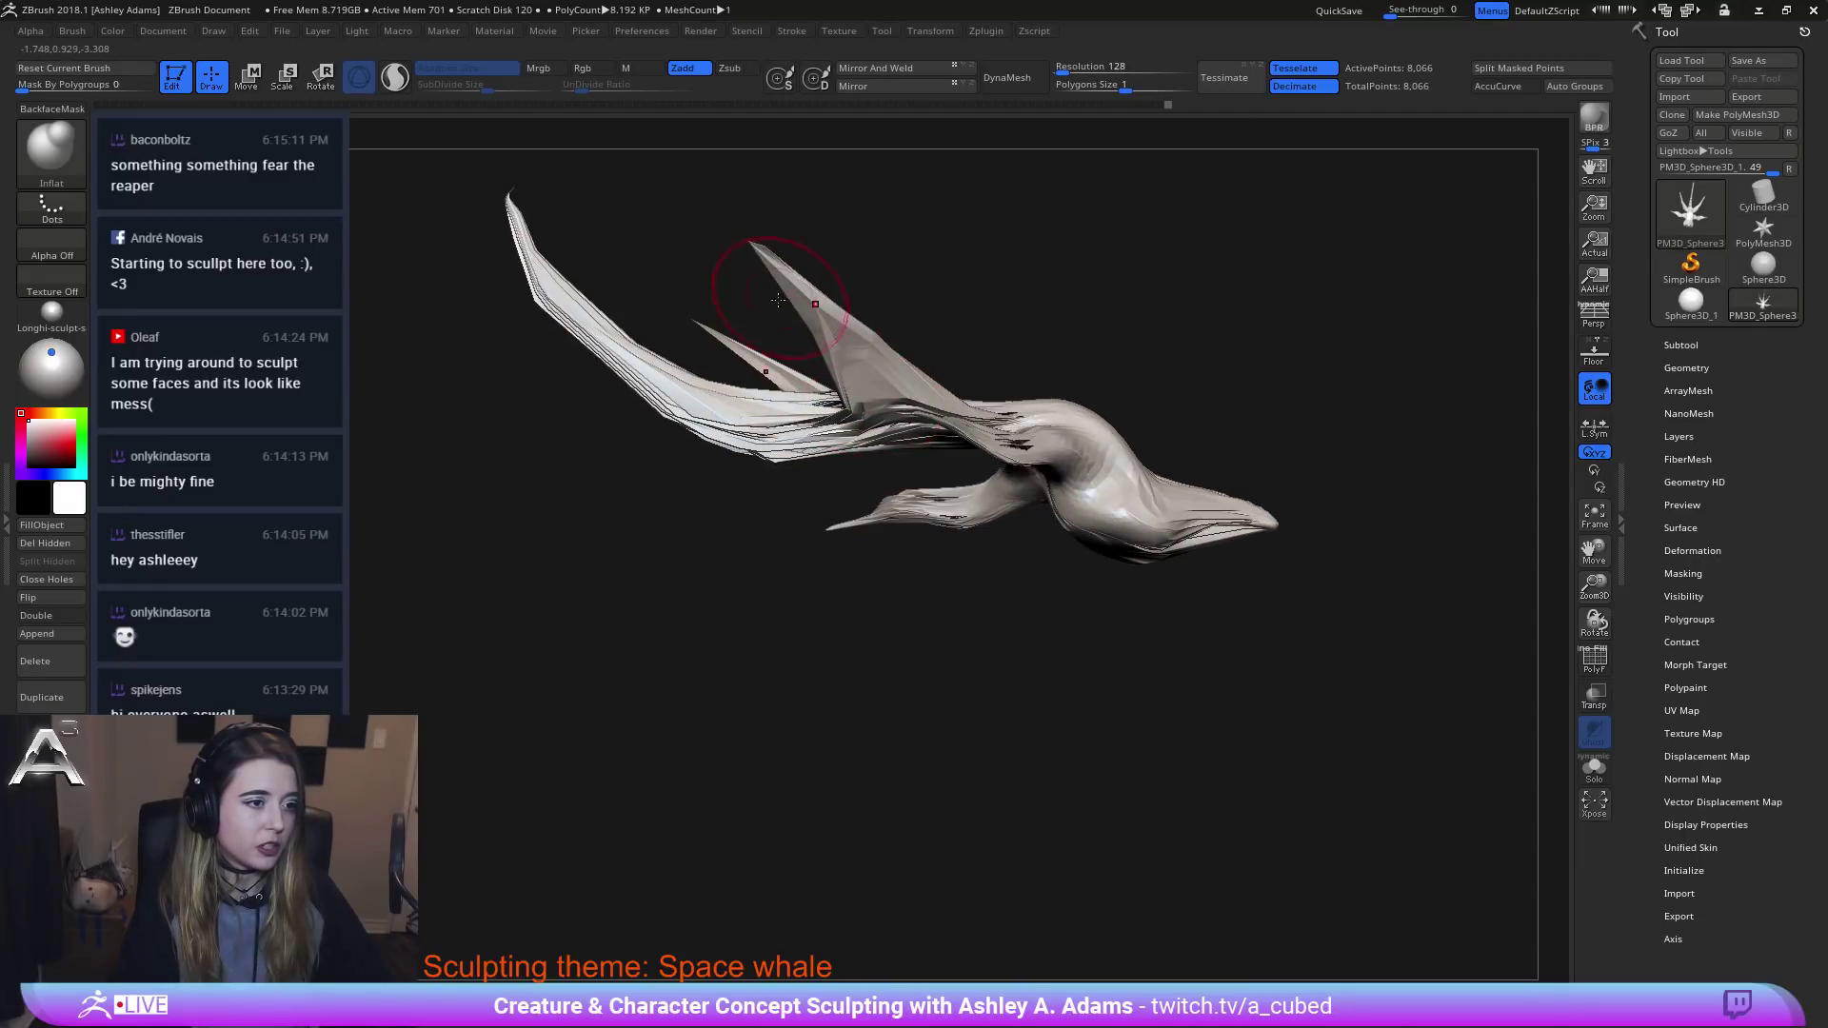
mouse_move(797, 314)
right_down()
mouse_move(838, 336)
mouse_move(799, 347)
mouse_move(821, 369)
mouse_move(869, 266)
mouse_move(889, 318)
right_up()
right_drag(724, 461, 658, 402)
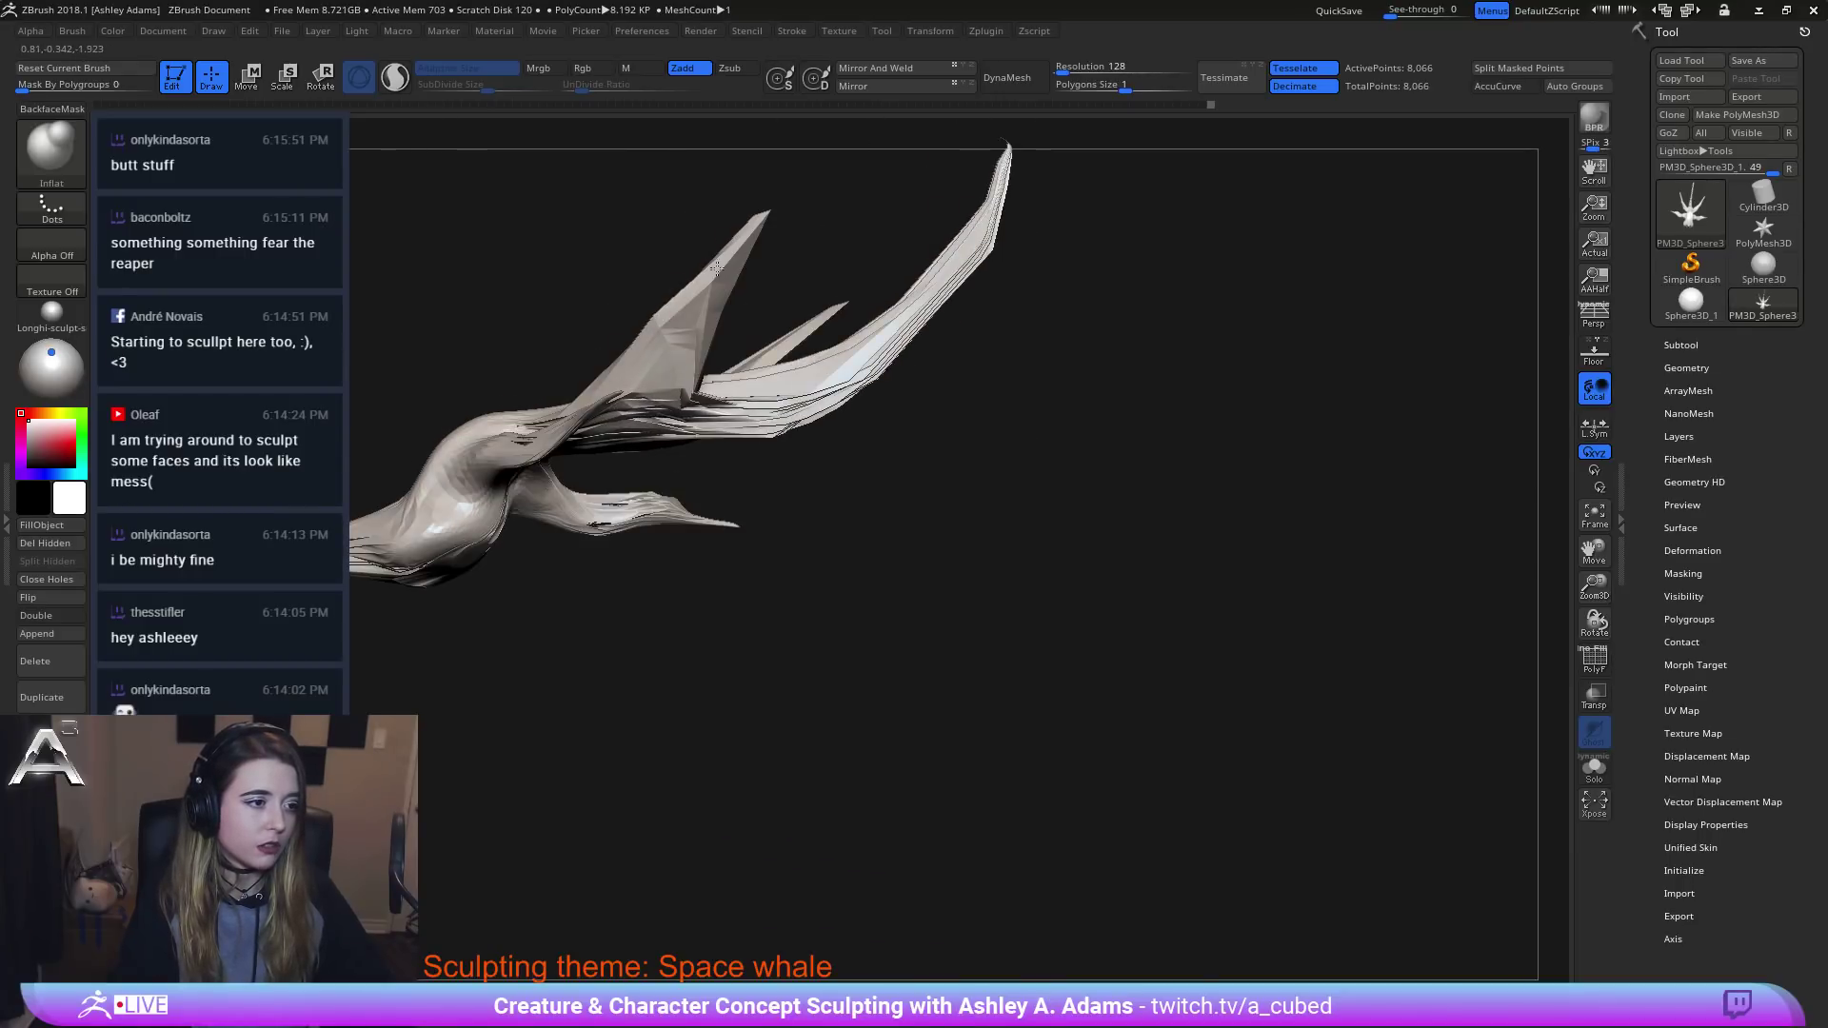
mouse_move(771, 351)
right_down()
mouse_move(814, 378)
mouse_move(719, 377)
right_up()
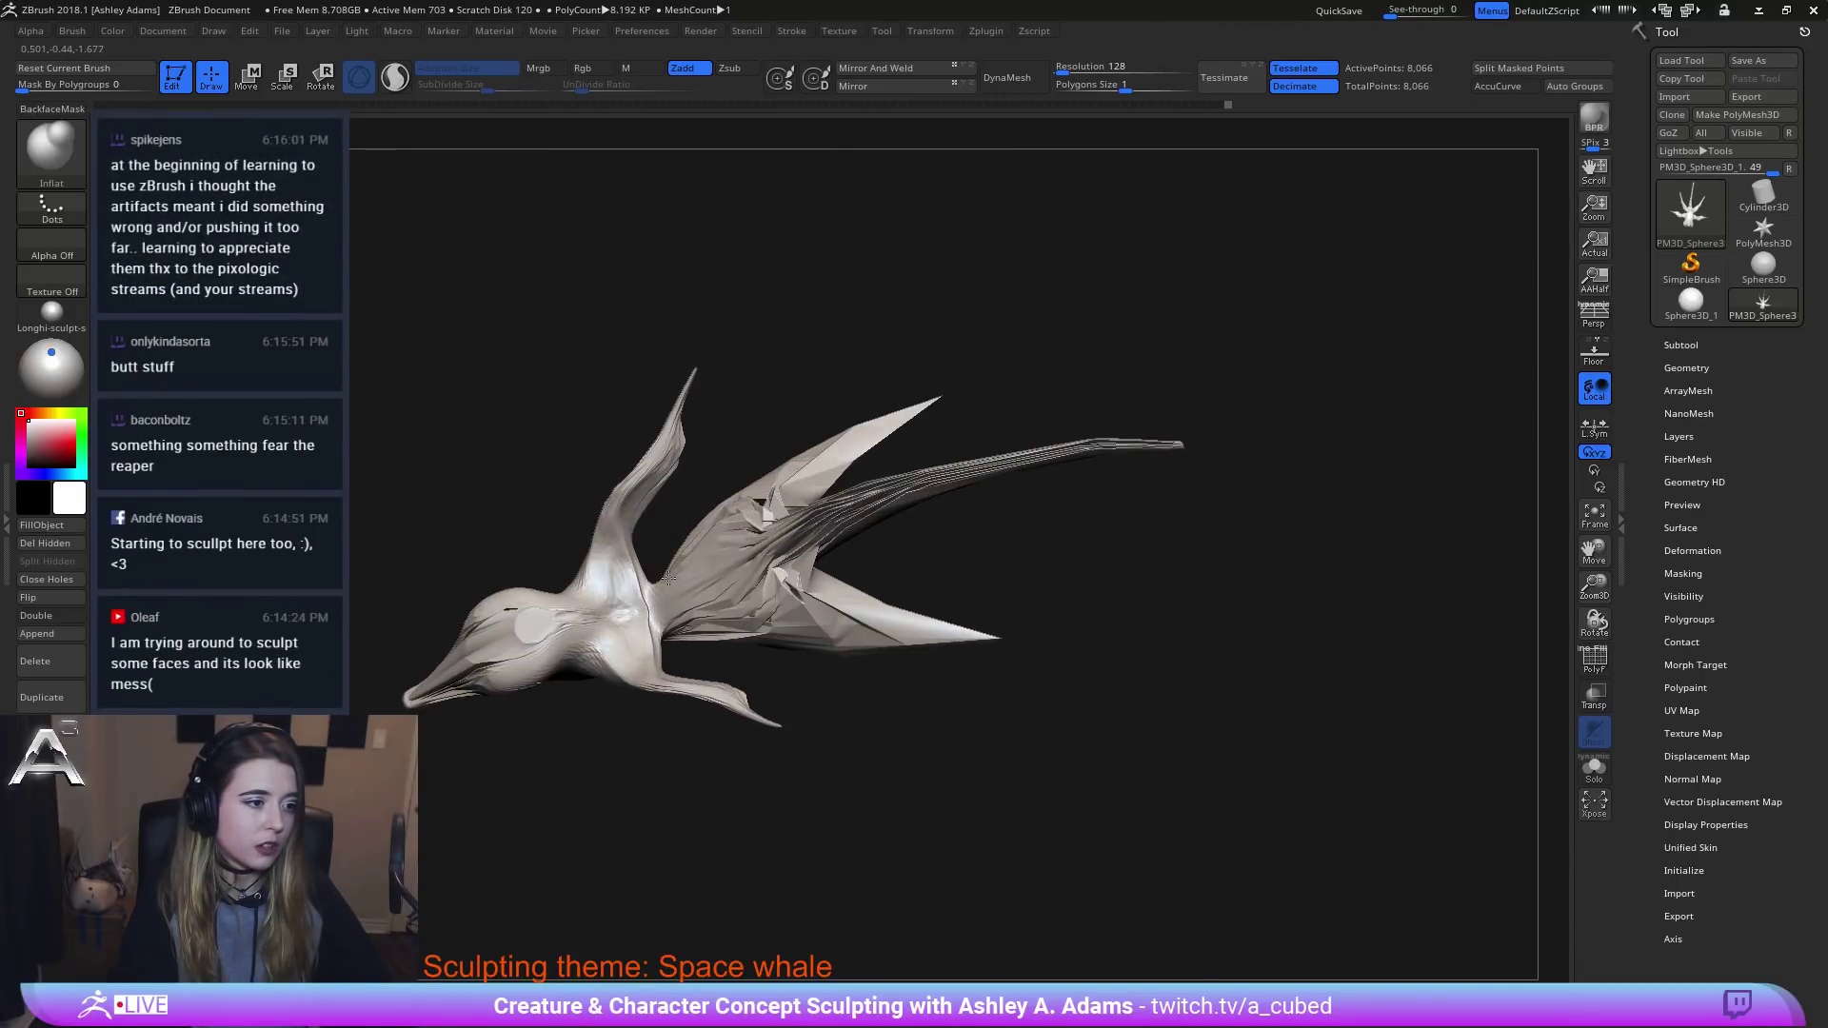
Inflate the underside of the tail between the rear fins to add thickness.
drag(779, 530, 970, 461)
right_drag(970, 460, 1006, 519)
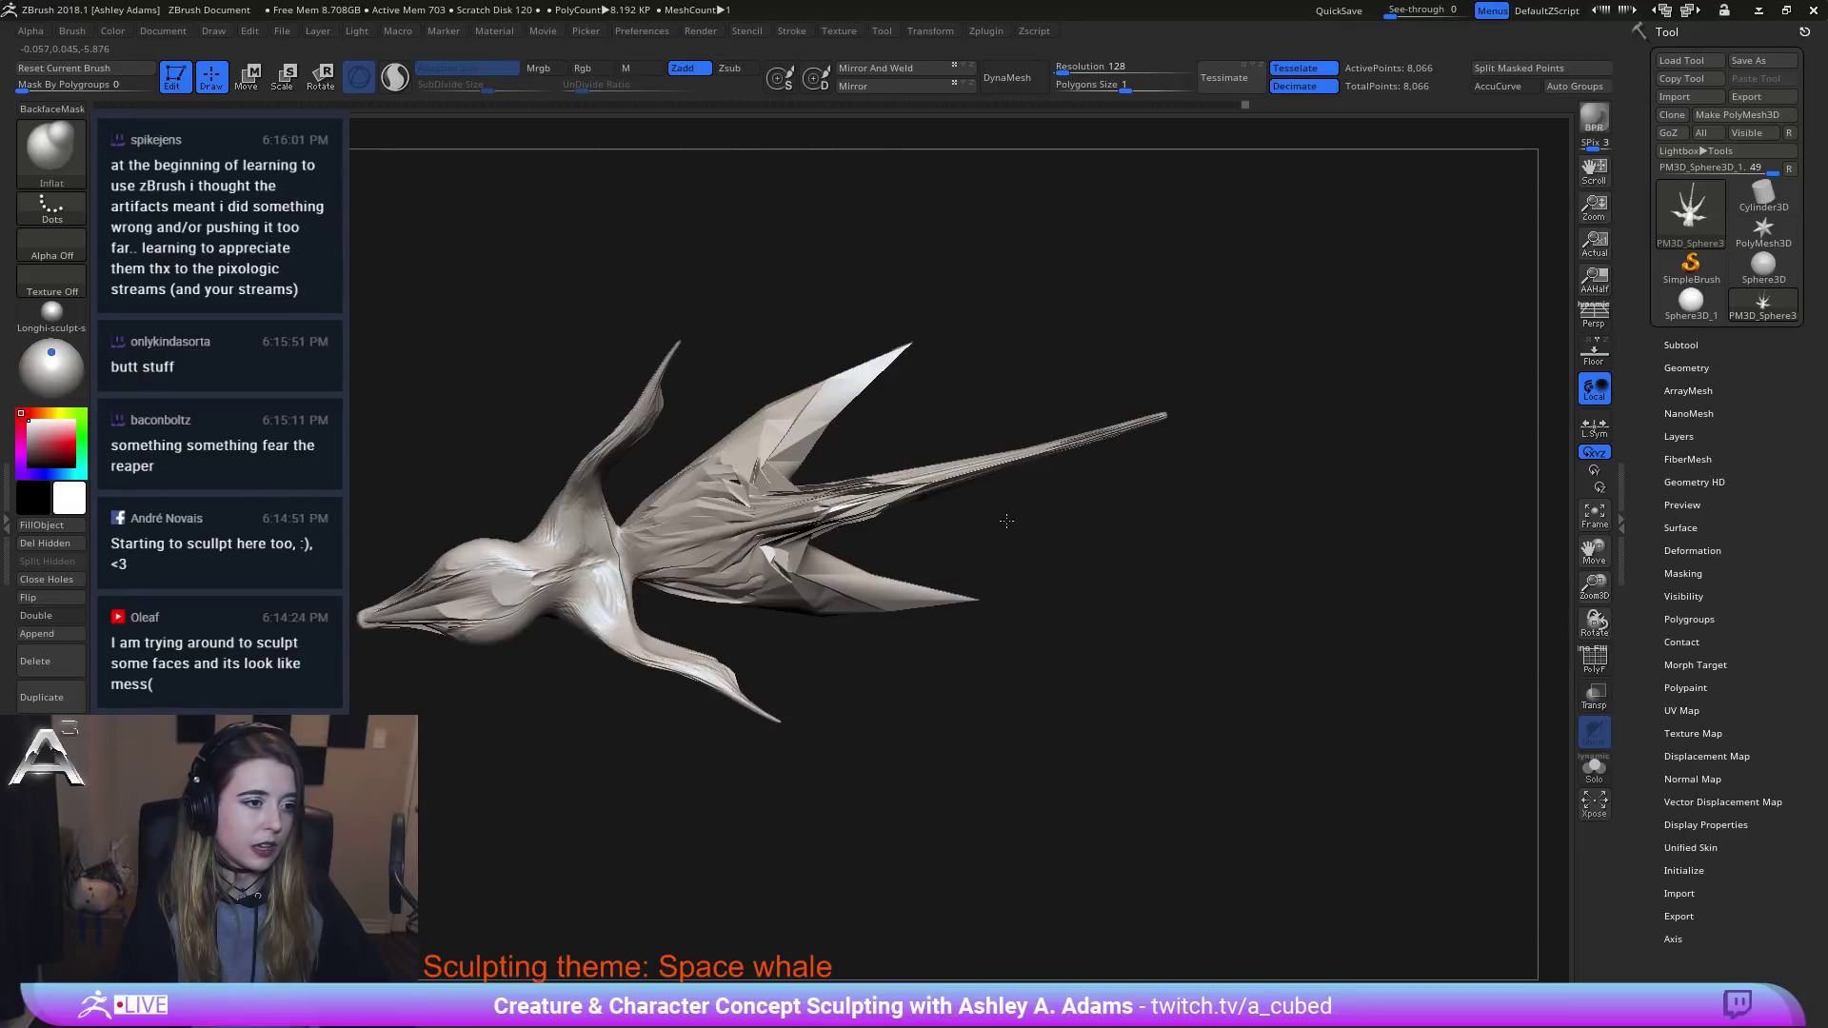
drag(811, 505, 895, 482)
mouse_move(851, 492)
right_down()
mouse_move(920, 521)
mouse_move(961, 447)
right_up()
Thicken the pointed end of the tail with Inflat and smooth its tip.
mouse_move(1011, 380)
mouse_down()
mouse_move(1046, 282)
mouse_move(1020, 249)
mouse_up()
right_drag(1021, 249, 1042, 300)
drag(1047, 295, 1045, 269)
right_drag(1019, 256, 1013, 259)
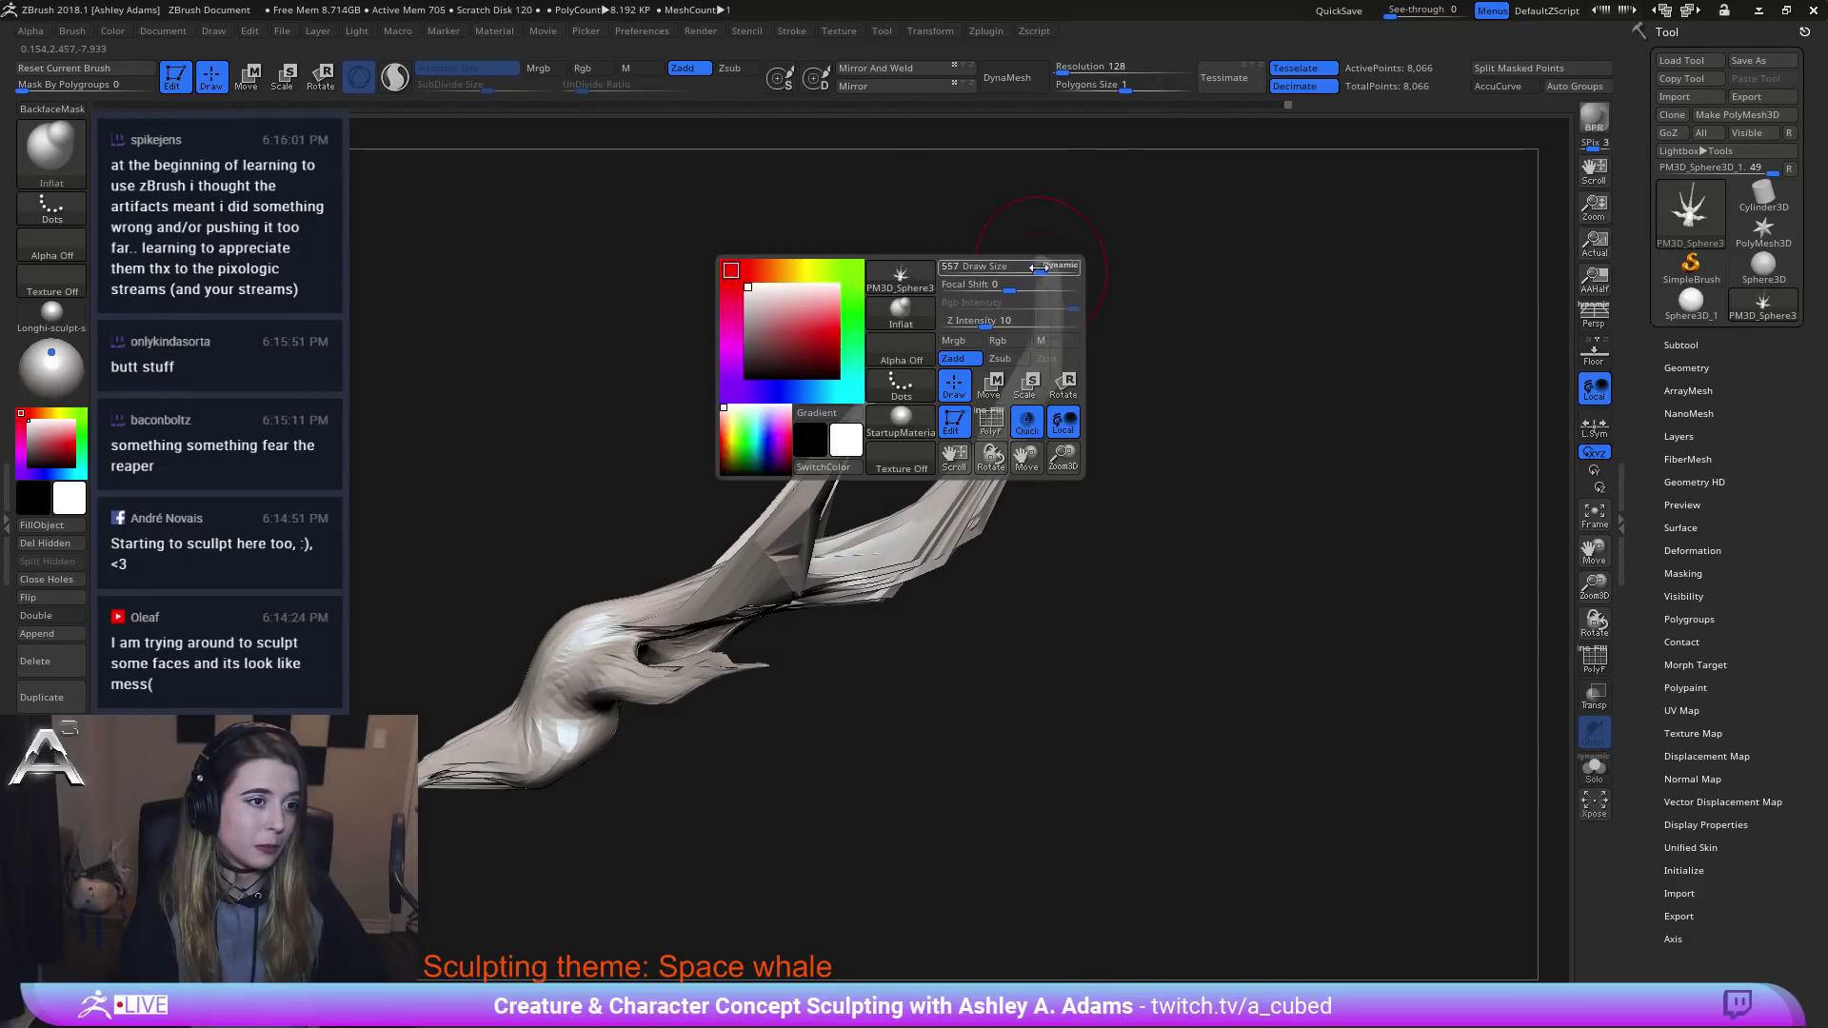
mouse_move(1045, 271)
shift+mouse_down()
mouse_move(1046, 312)
mouse_move(1042, 259)
shift+mouse_up()
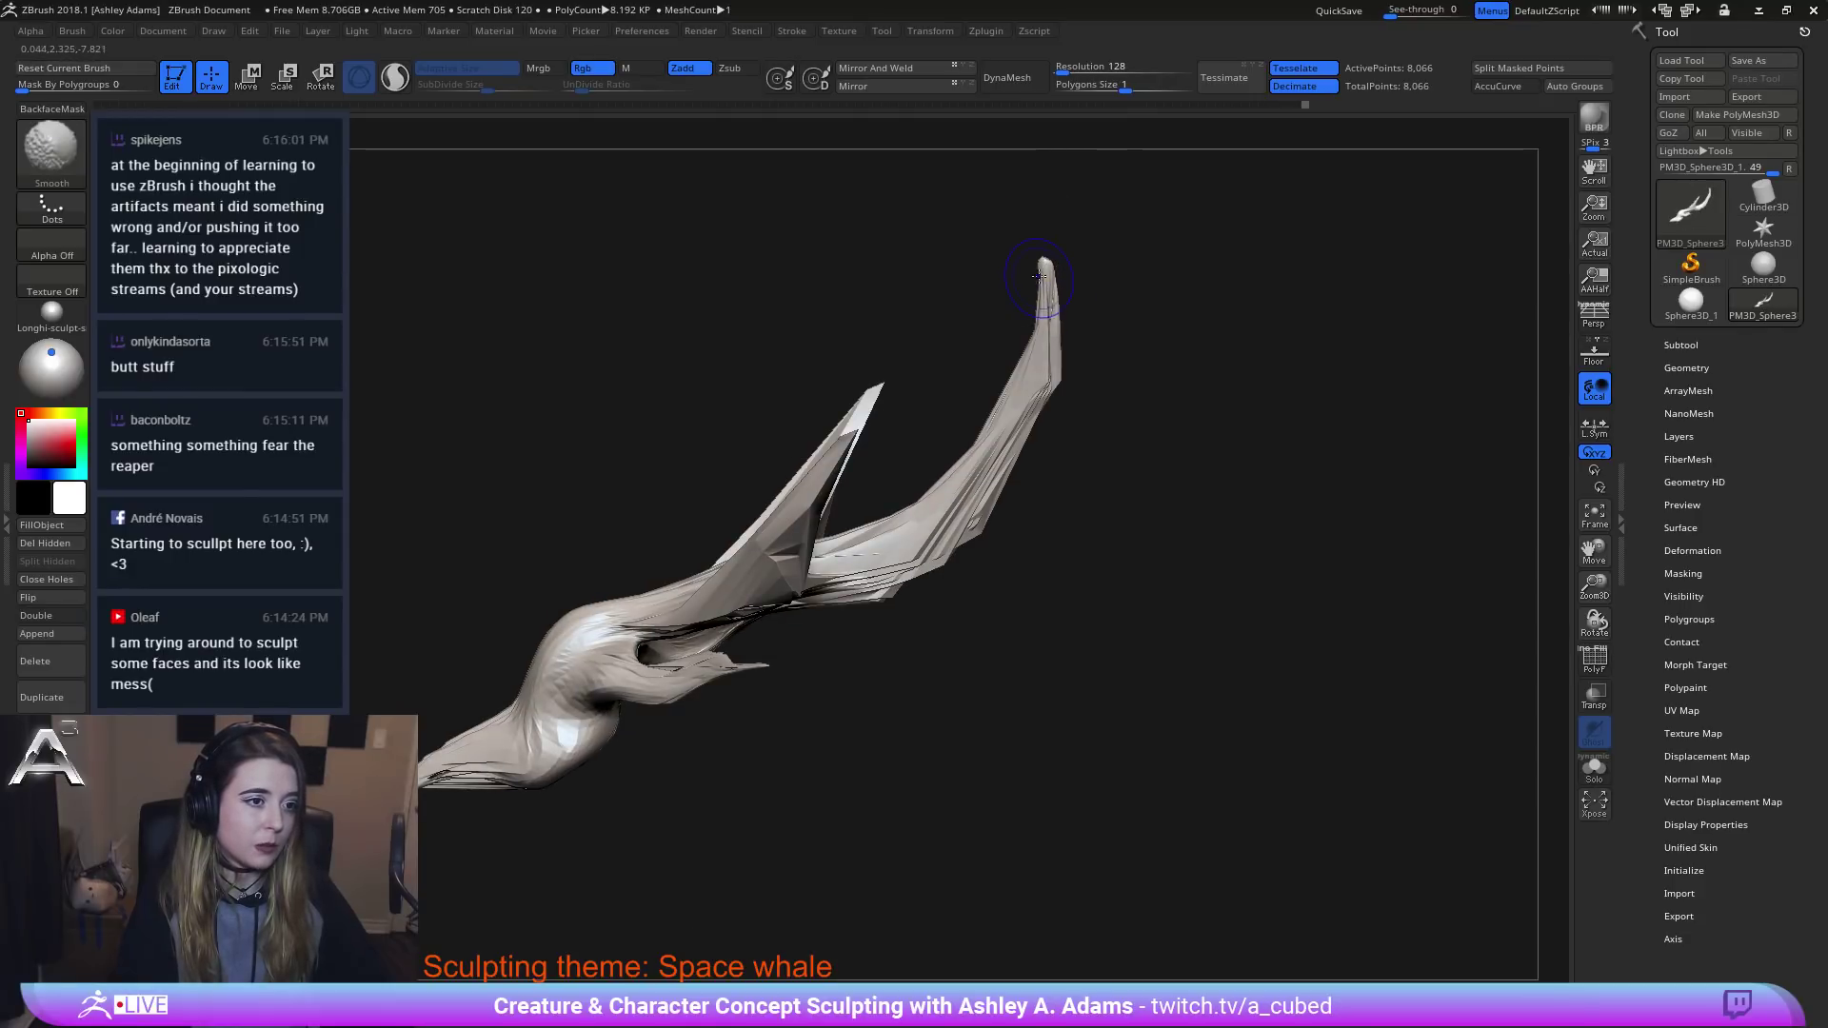
mouse_move(1043, 259)
right_down()
mouse_move(1147, 302)
mouse_move(1105, 314)
mouse_move(1147, 324)
mouse_move(1128, 306)
right_up()
Refine the curve of the tail tip with a resized SnakeHook brush.
key(space)
drag(1122, 304, 1162, 301)
shift+right_drag(1161, 302, 1086, 294)
key(b)
key(s)
key(h)
key(space)
drag(1129, 350, 1120, 352)
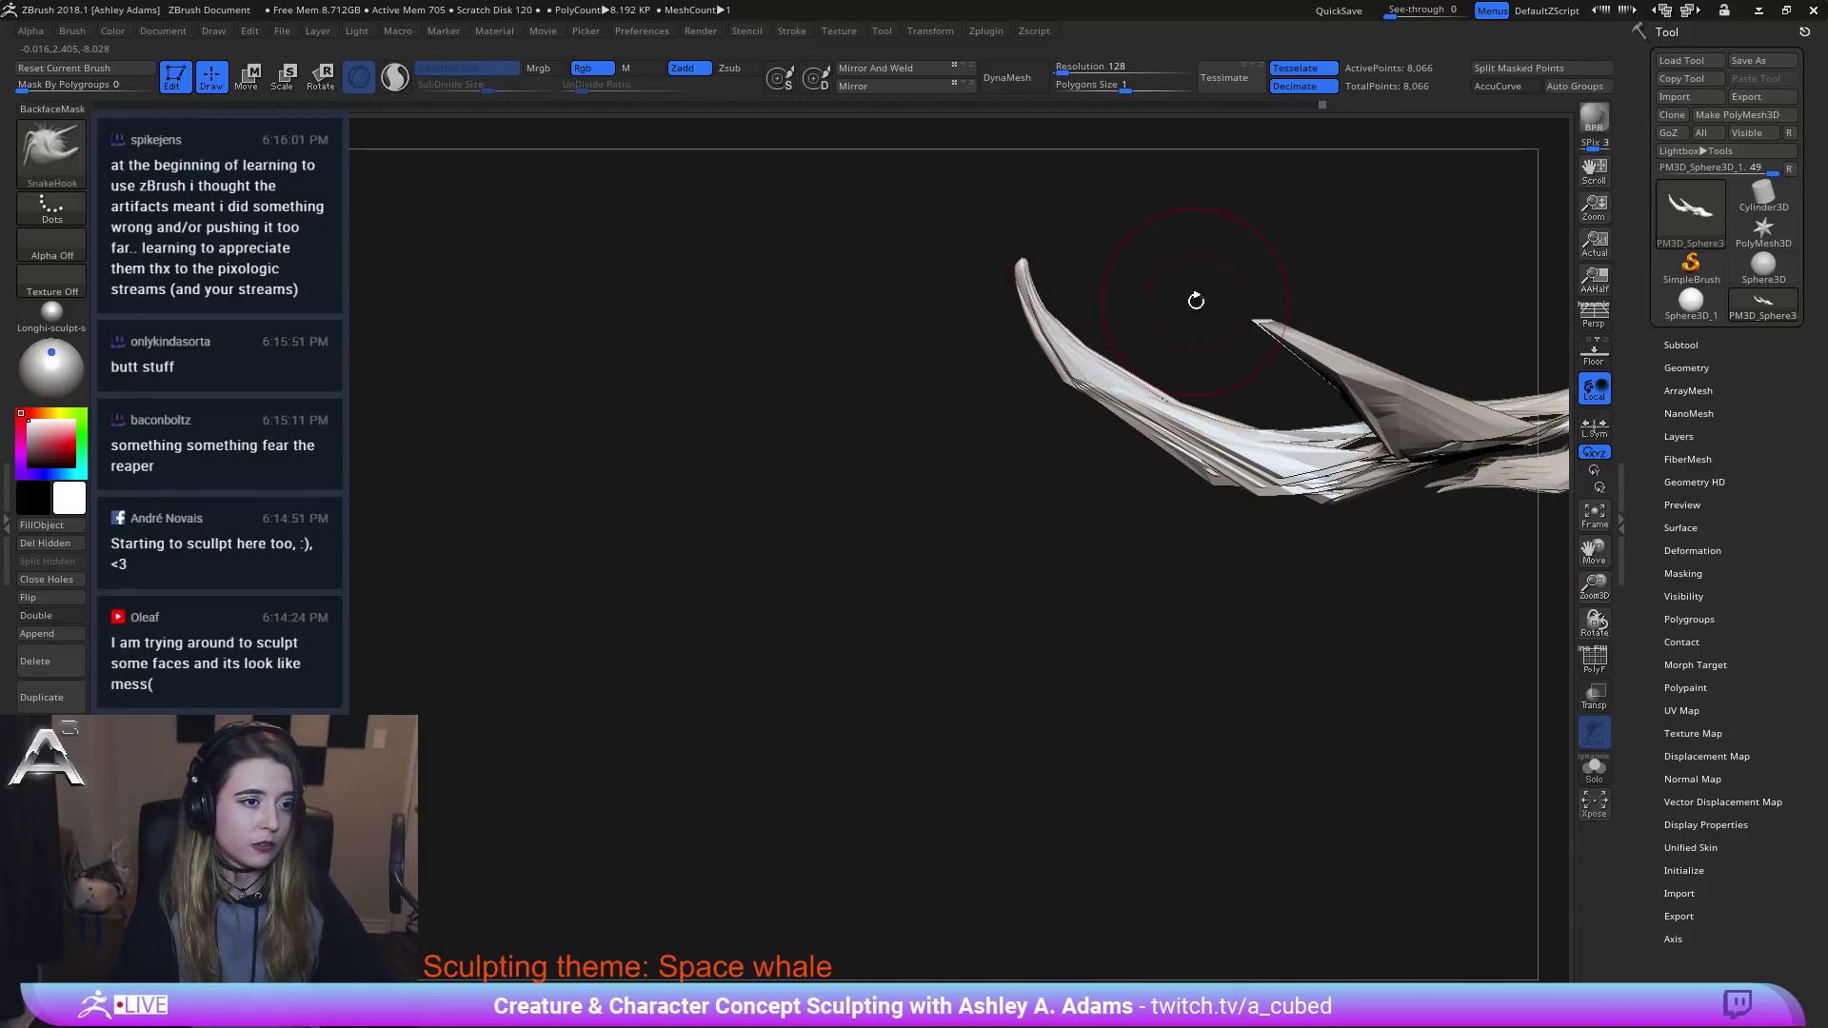
alt+right_drag(1347, 361, 1007, 390)
key(space)
drag(1002, 414, 980, 414)
Return to the Inflat brush with an adjusted draw size and thicken the middle of the tail.
key(b)
key(i)
key(n)
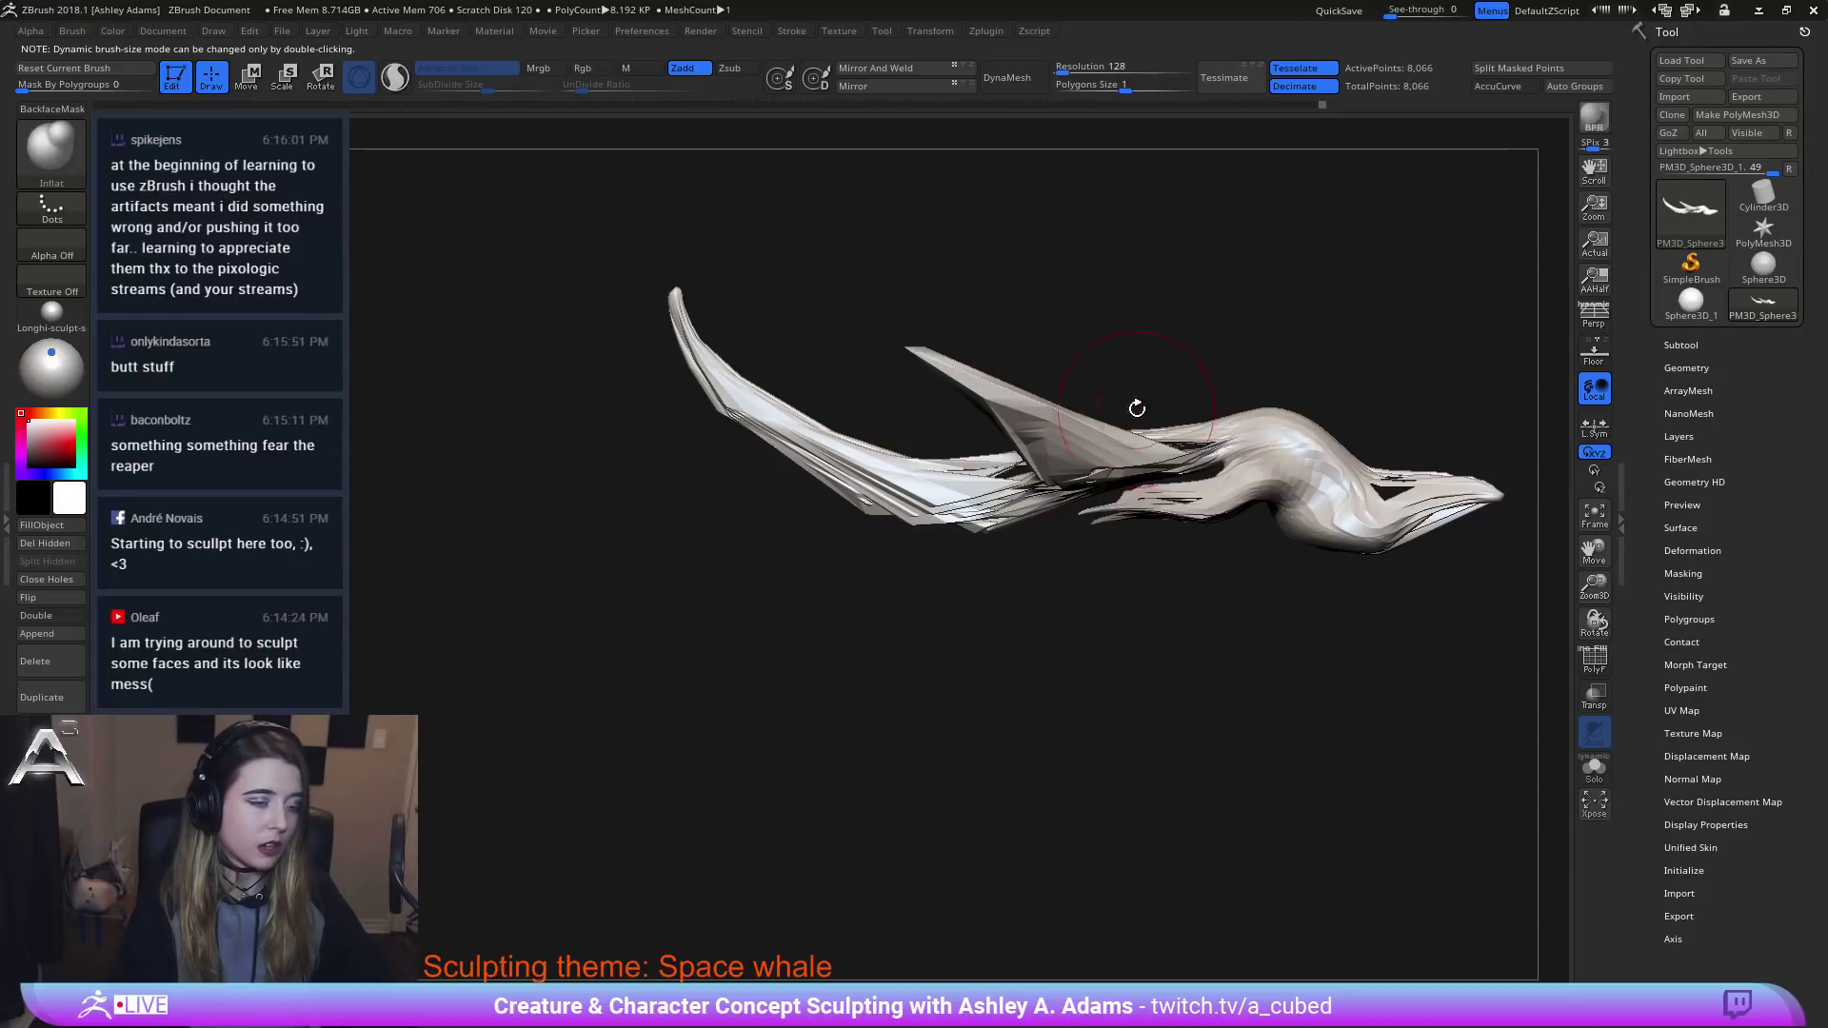
mouse_move(1134, 409)
right_down()
mouse_move(907, 511)
mouse_move(871, 443)
mouse_move(915, 457)
mouse_move(928, 489)
right_up()
key(space)
drag(887, 502, 839, 500)
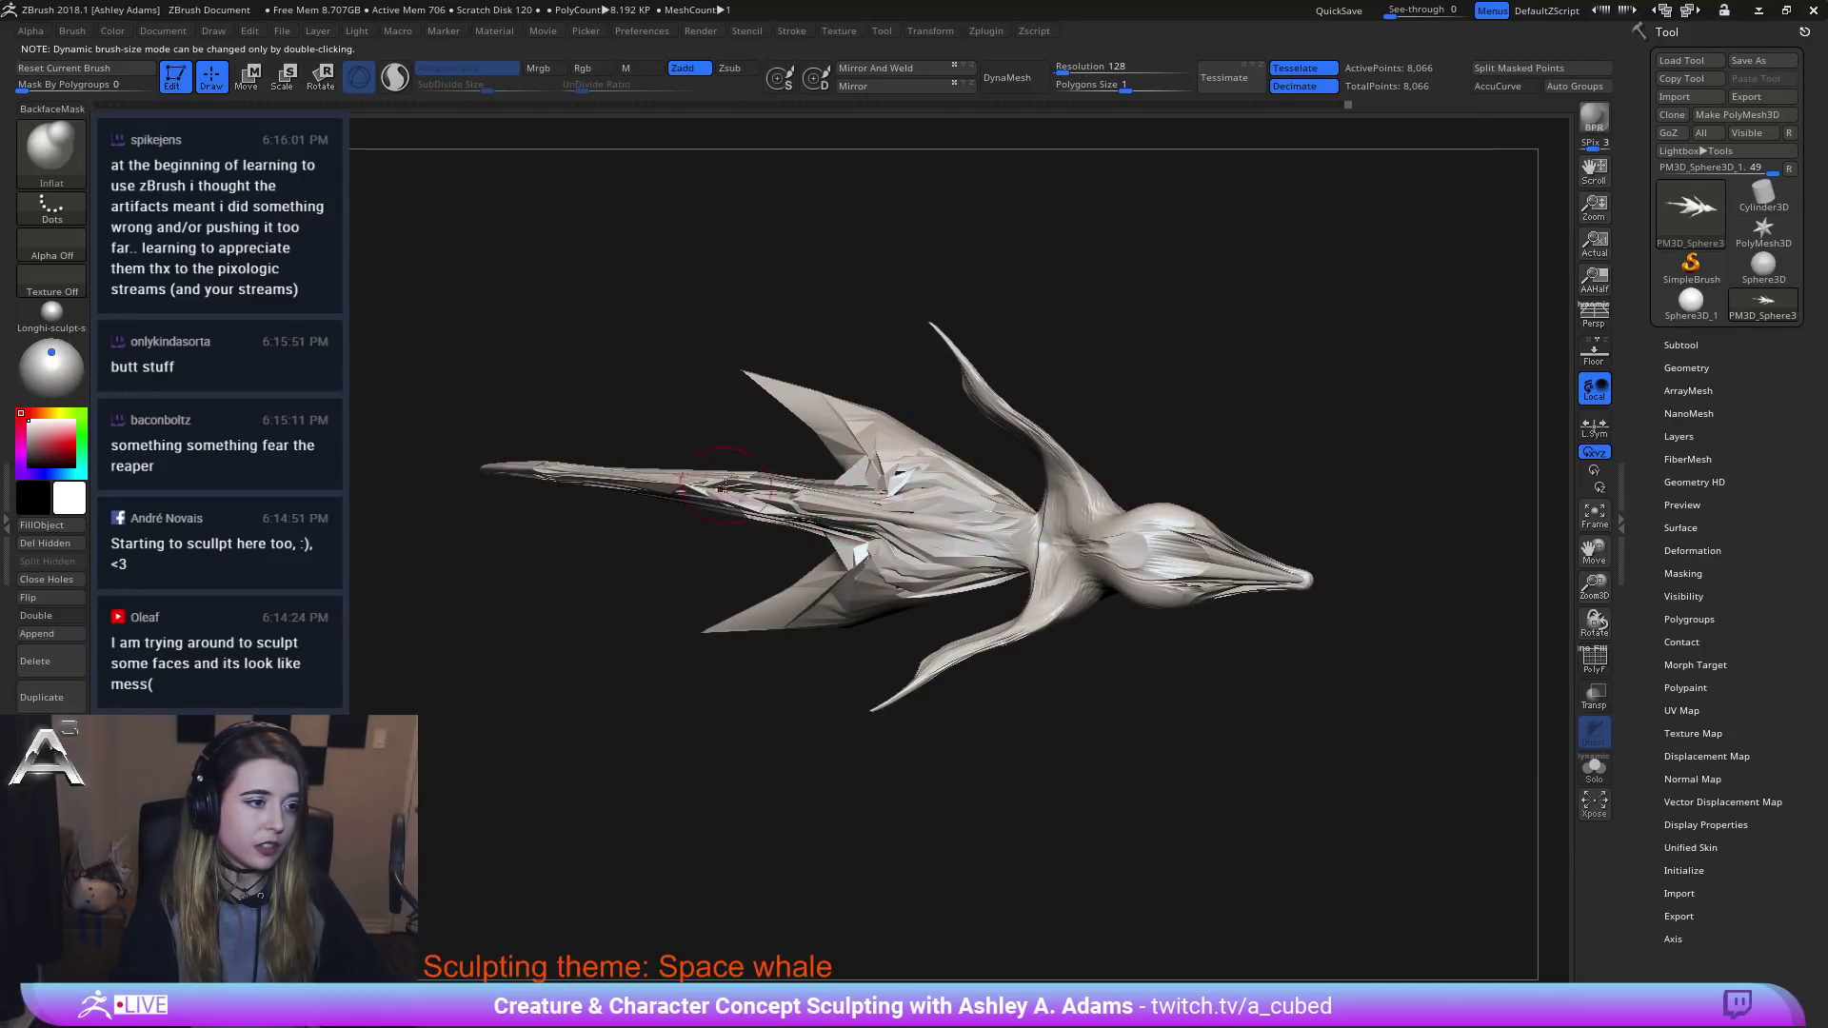
Inflate the root of the tail and the rear underside of the body.
mouse_move(799, 487)
right_down()
mouse_move(752, 488)
mouse_move(811, 536)
mouse_move(810, 481)
right_up()
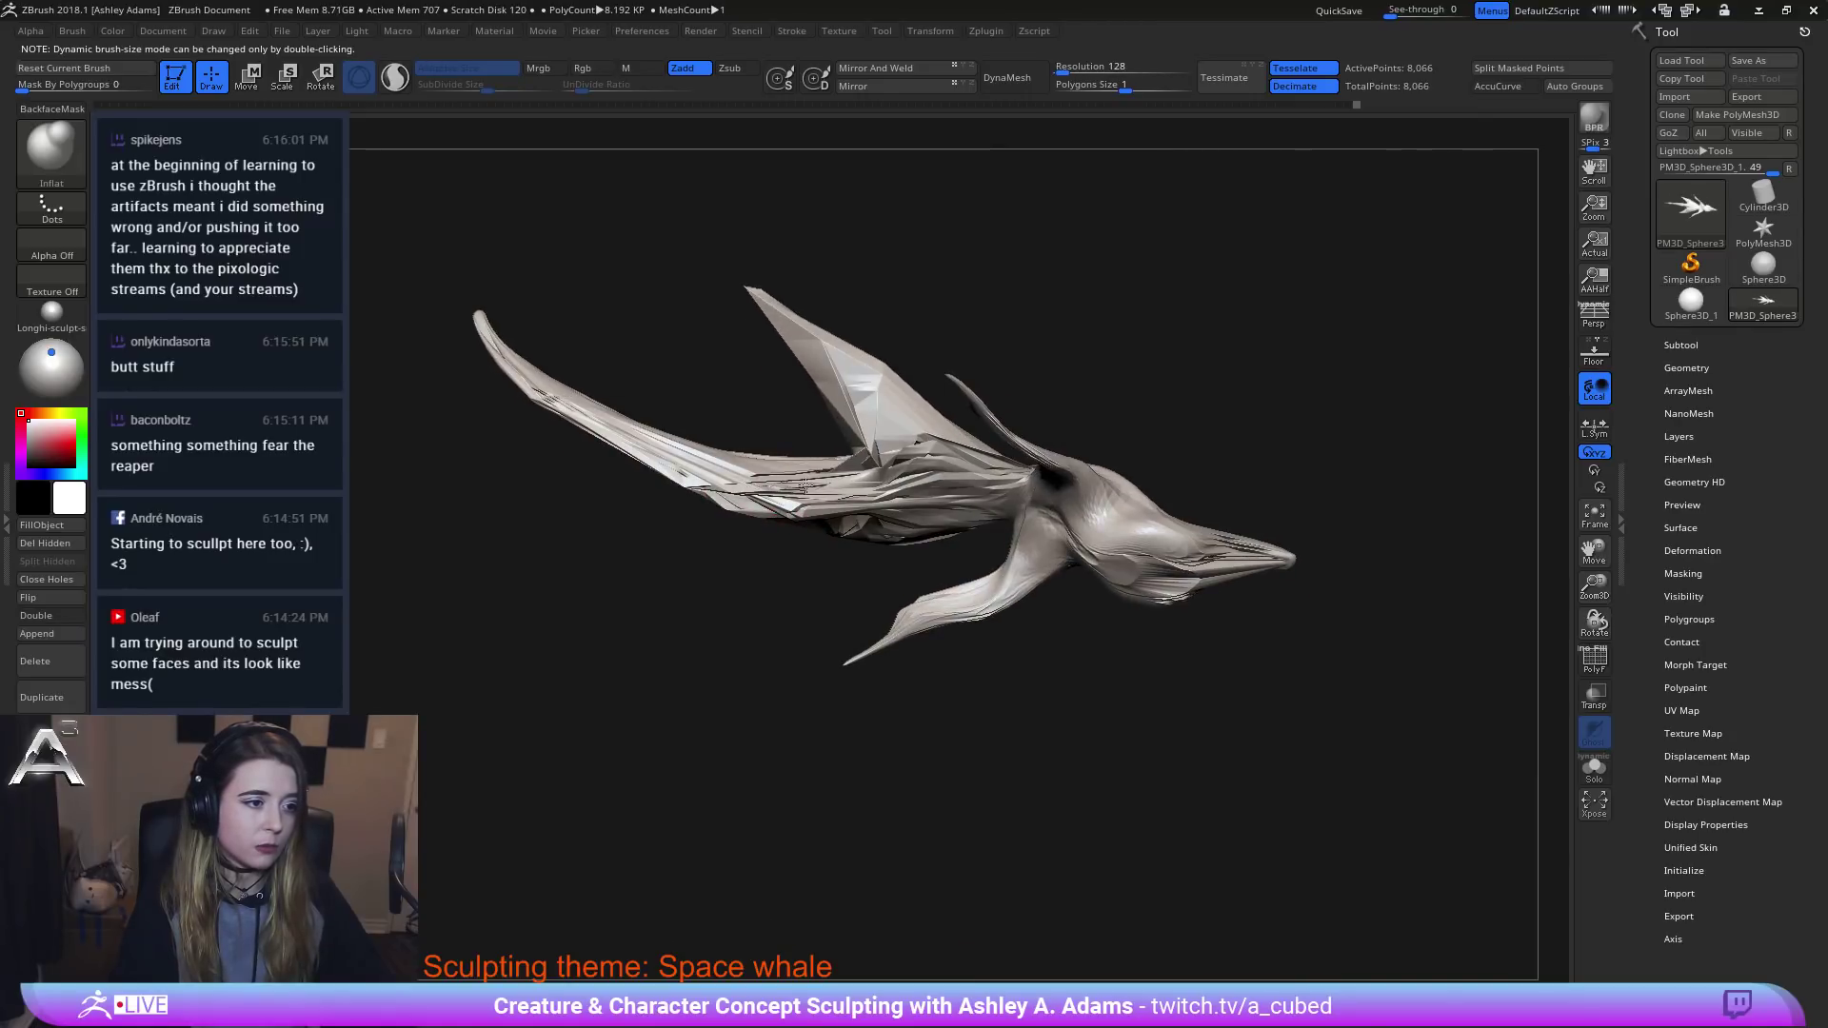
right_drag(671, 457, 808, 515)
mouse_move(923, 519)
right_down()
mouse_move(906, 479)
mouse_move(909, 541)
right_up()
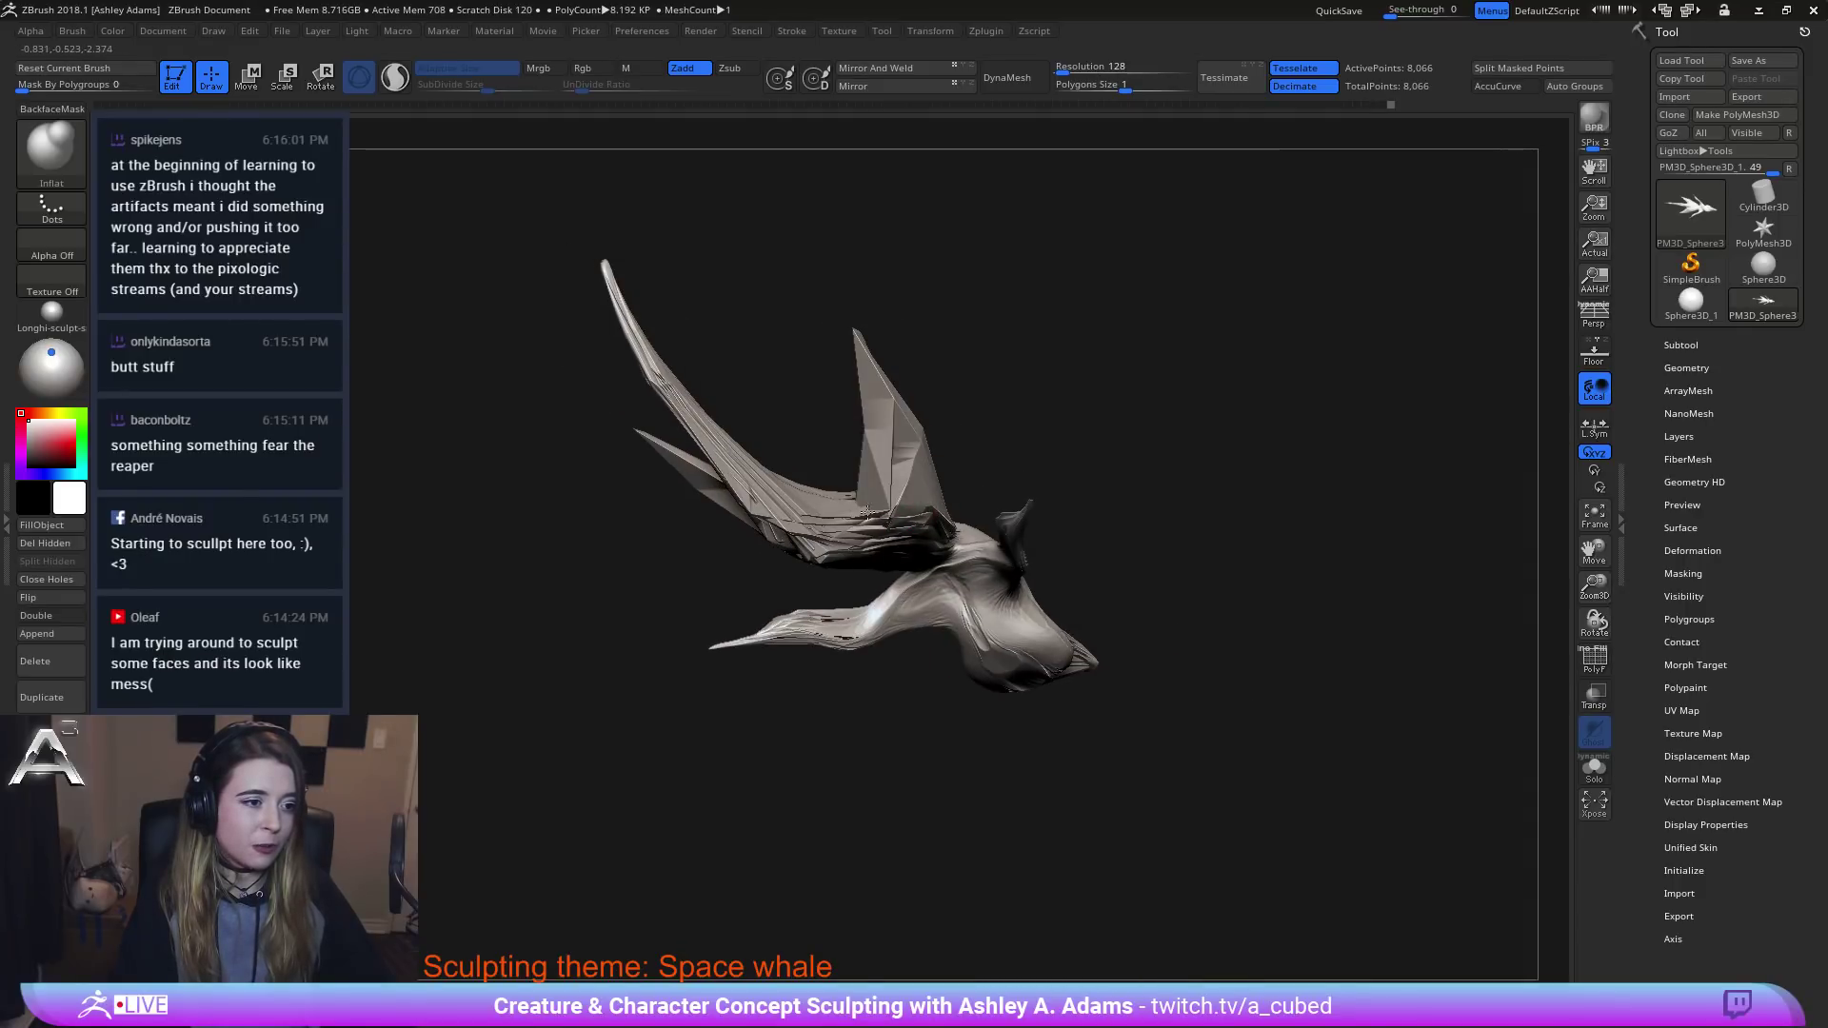
right_drag(743, 520, 893, 481)
right_drag(838, 385, 938, 509)
mouse_move(1082, 510)
right_down()
mouse_move(1111, 566)
mouse_move(1057, 591)
mouse_move(1102, 500)
right_up()
right_click(1003, 604)
Carve creases with DamStandard where the front fins join the body and along its side toward the head.
key(b)
key(d)
key(s)
drag(1083, 484, 1130, 542)
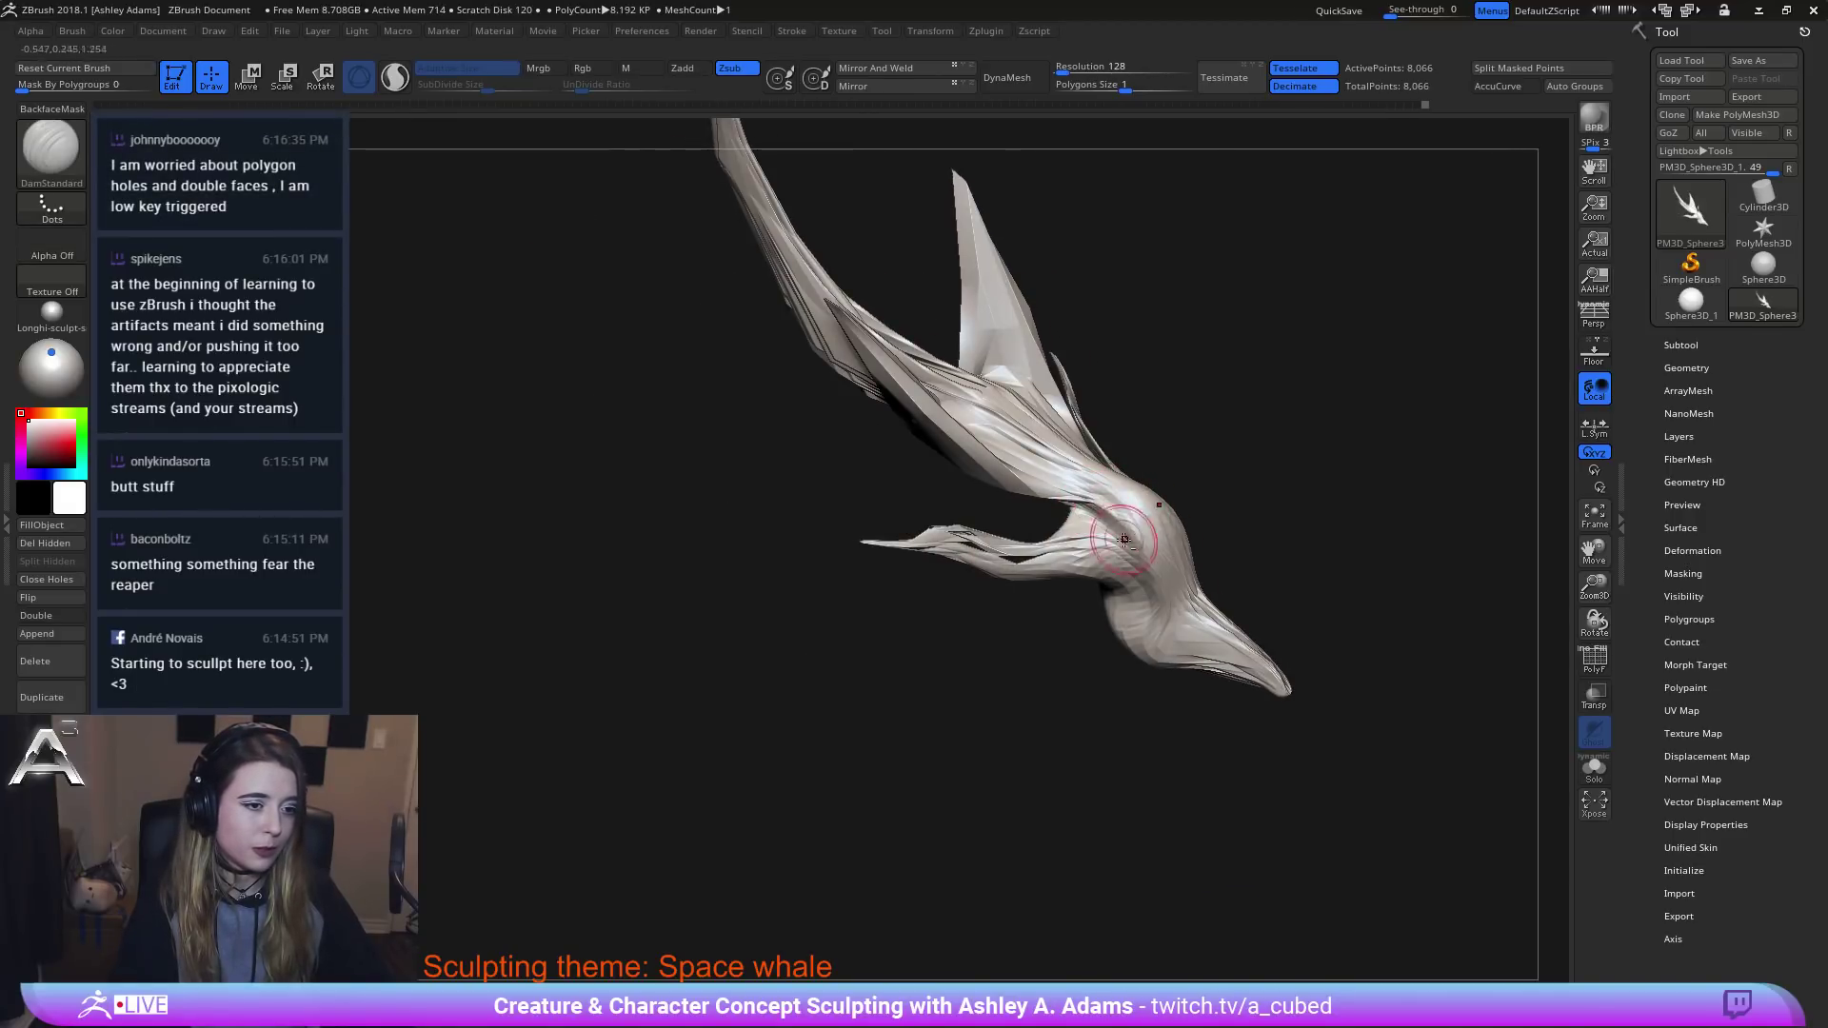
right_drag(1110, 552, 1129, 526)
drag(1091, 508, 1120, 540)
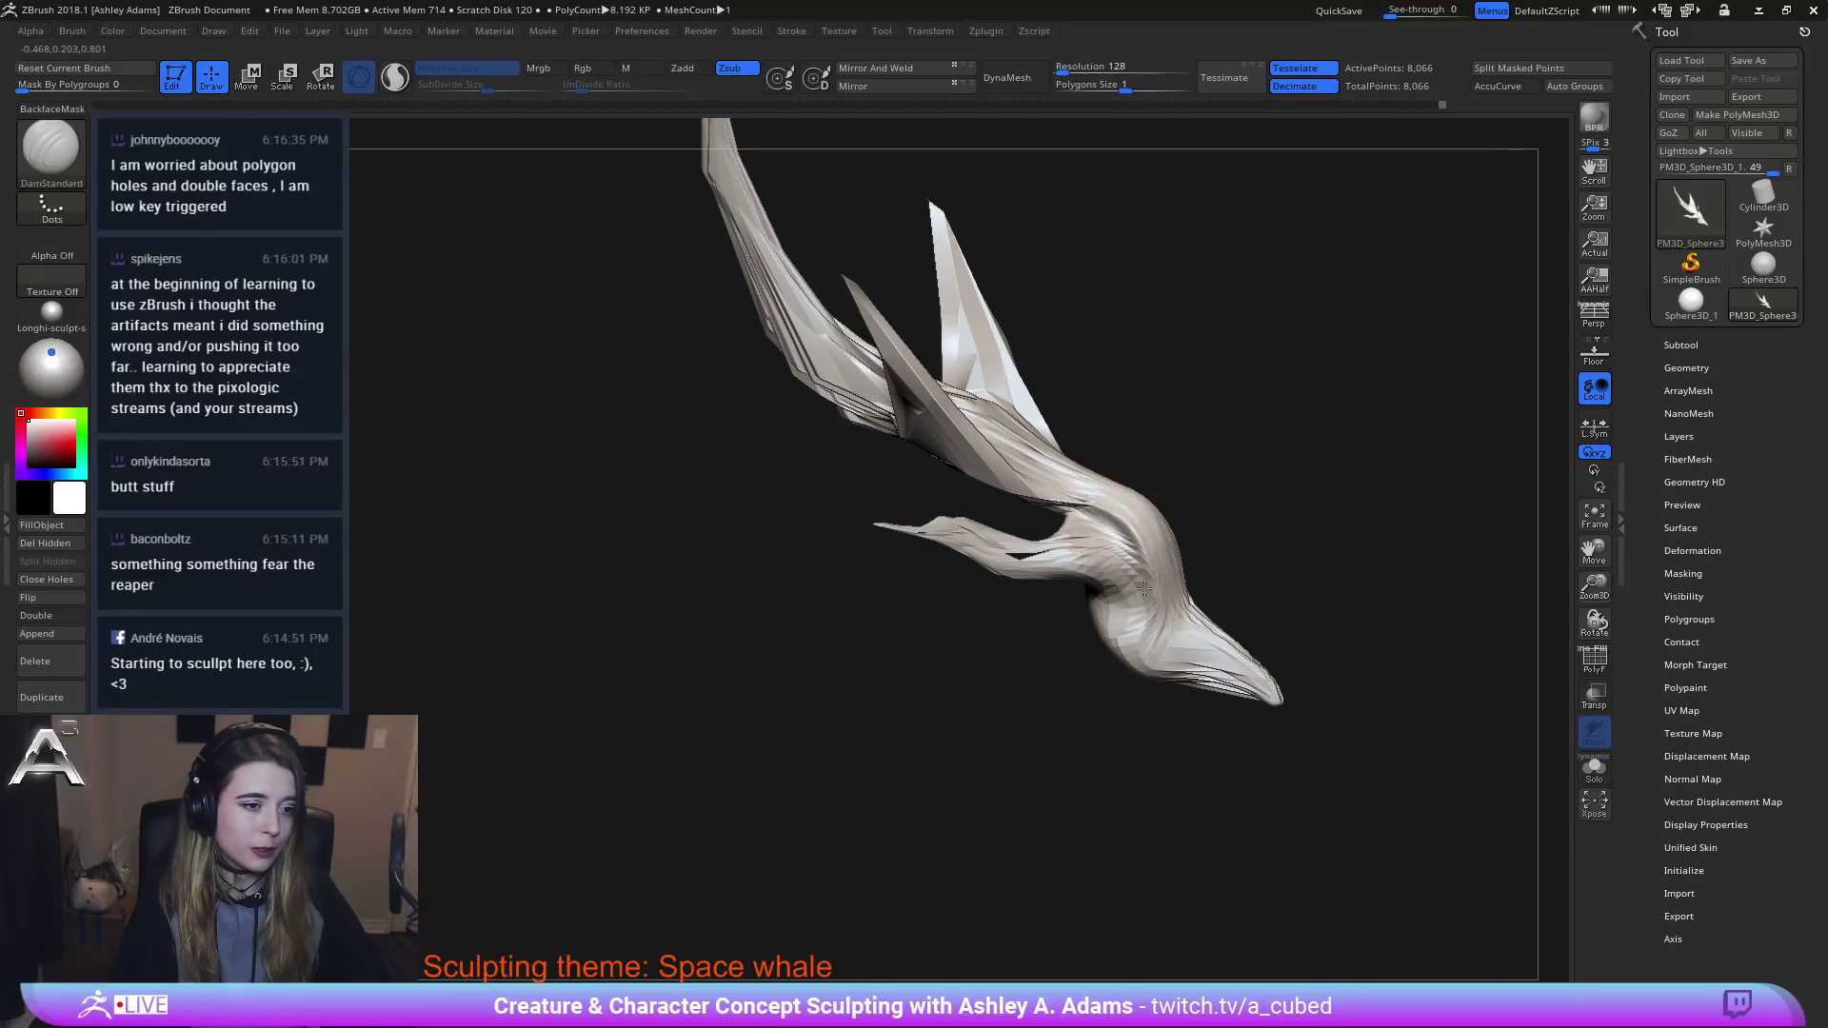
mouse_move(1088, 510)
right_down()
mouse_move(1159, 624)
mouse_move(1148, 590)
right_up()
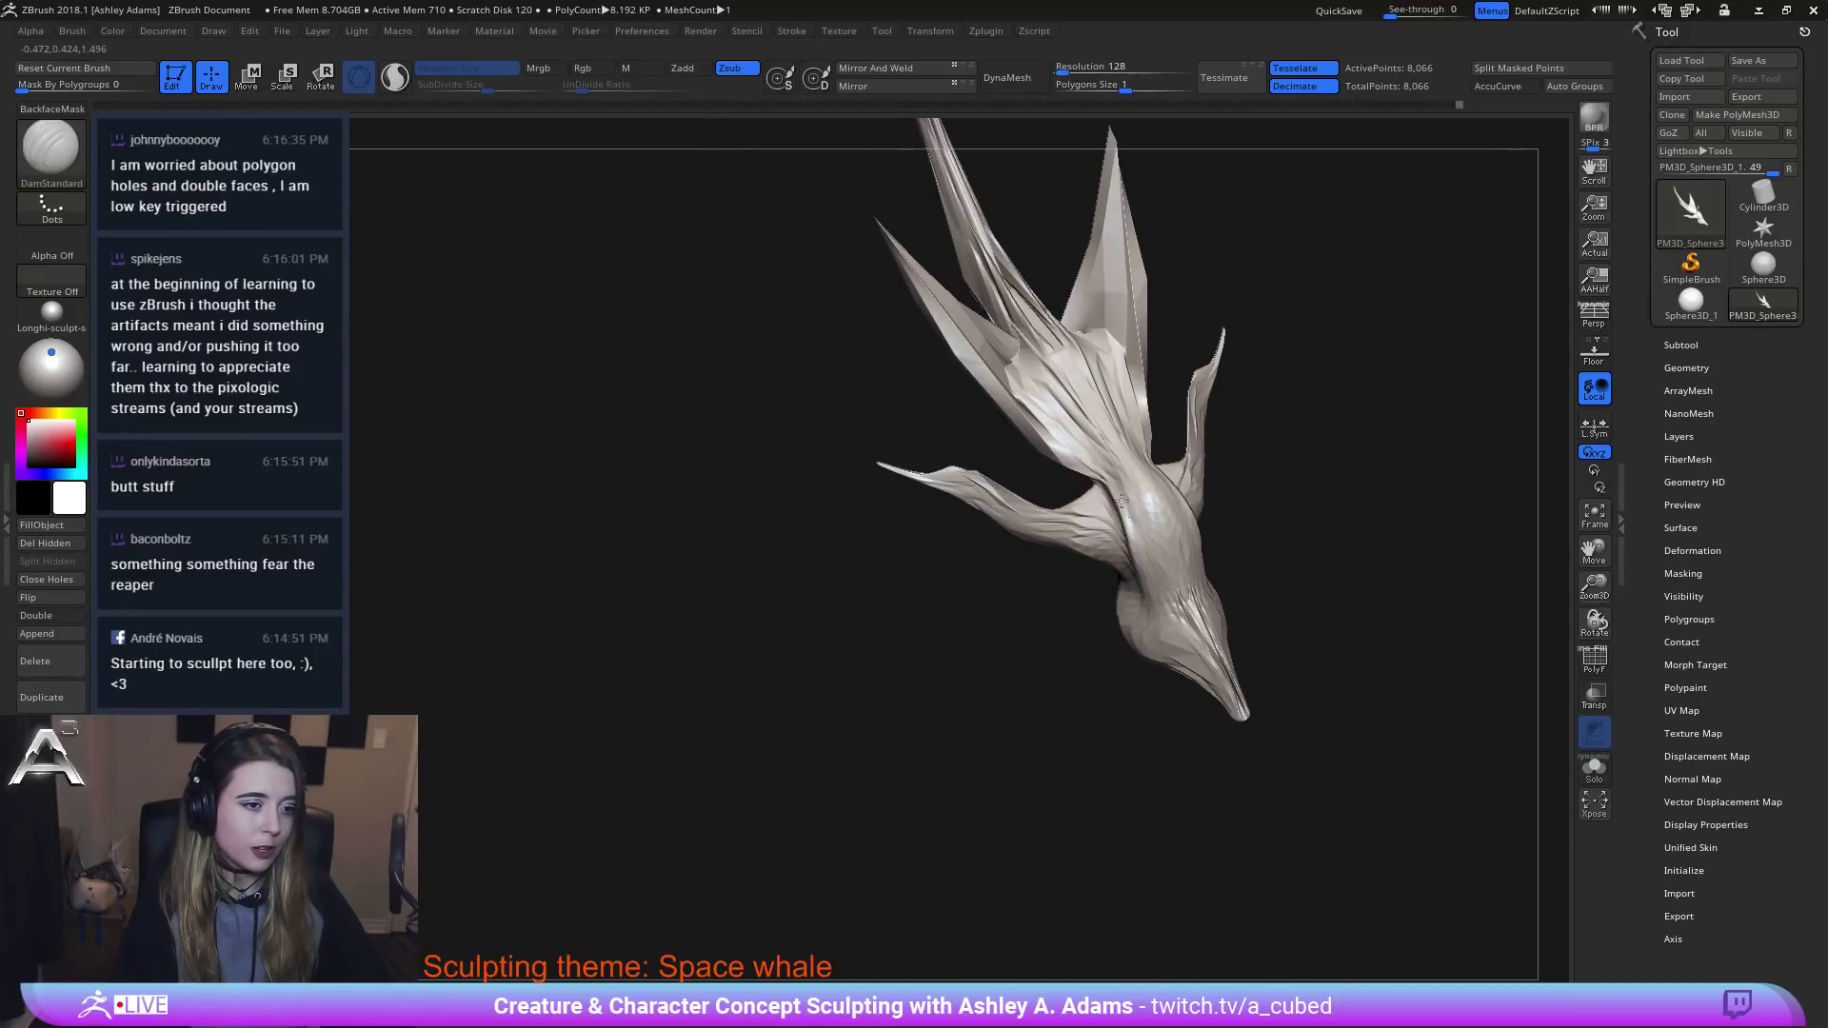
right_drag(1055, 415, 1141, 480)
drag(1139, 474, 1187, 576)
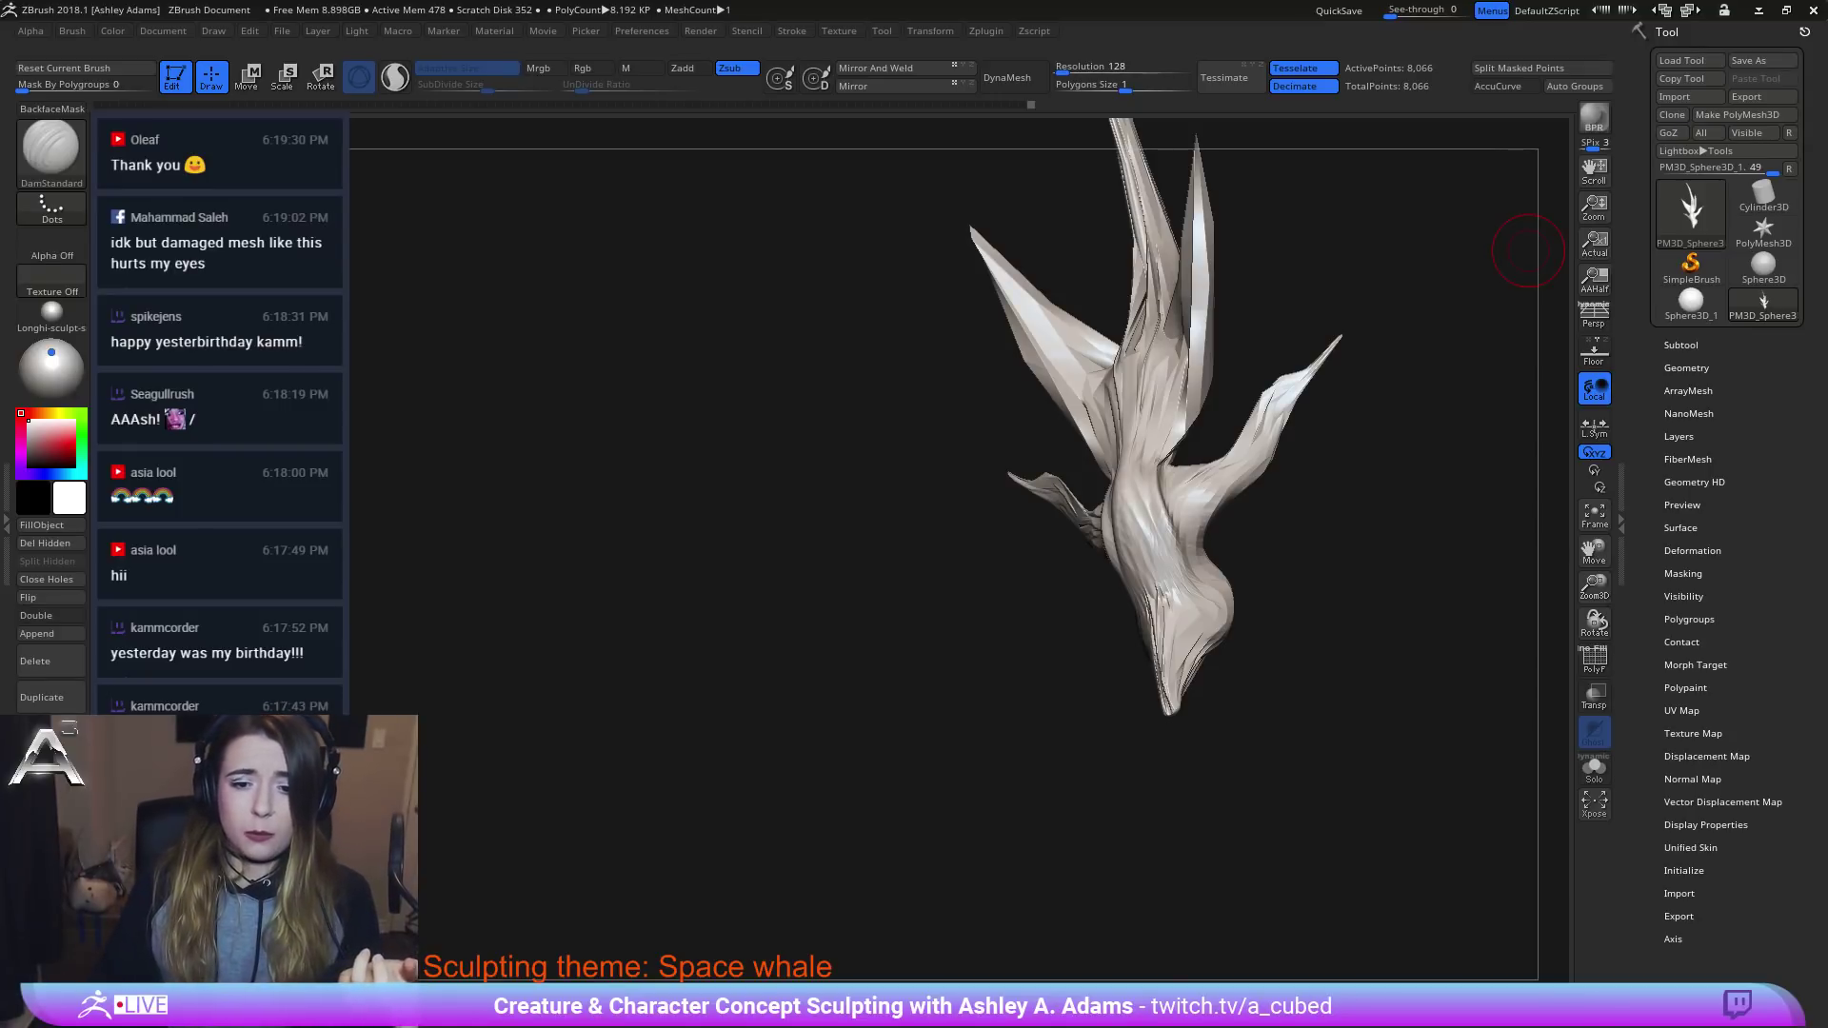
mouse_move(1528, 250)
mouse_down()
mouse_move(894, 457)
mouse_move(915, 416)
mouse_move(1129, 330)
mouse_up()
mouse_move(1357, 358)
mouse_down()
mouse_move(1335, 273)
mouse_move(1135, 266)
mouse_up()
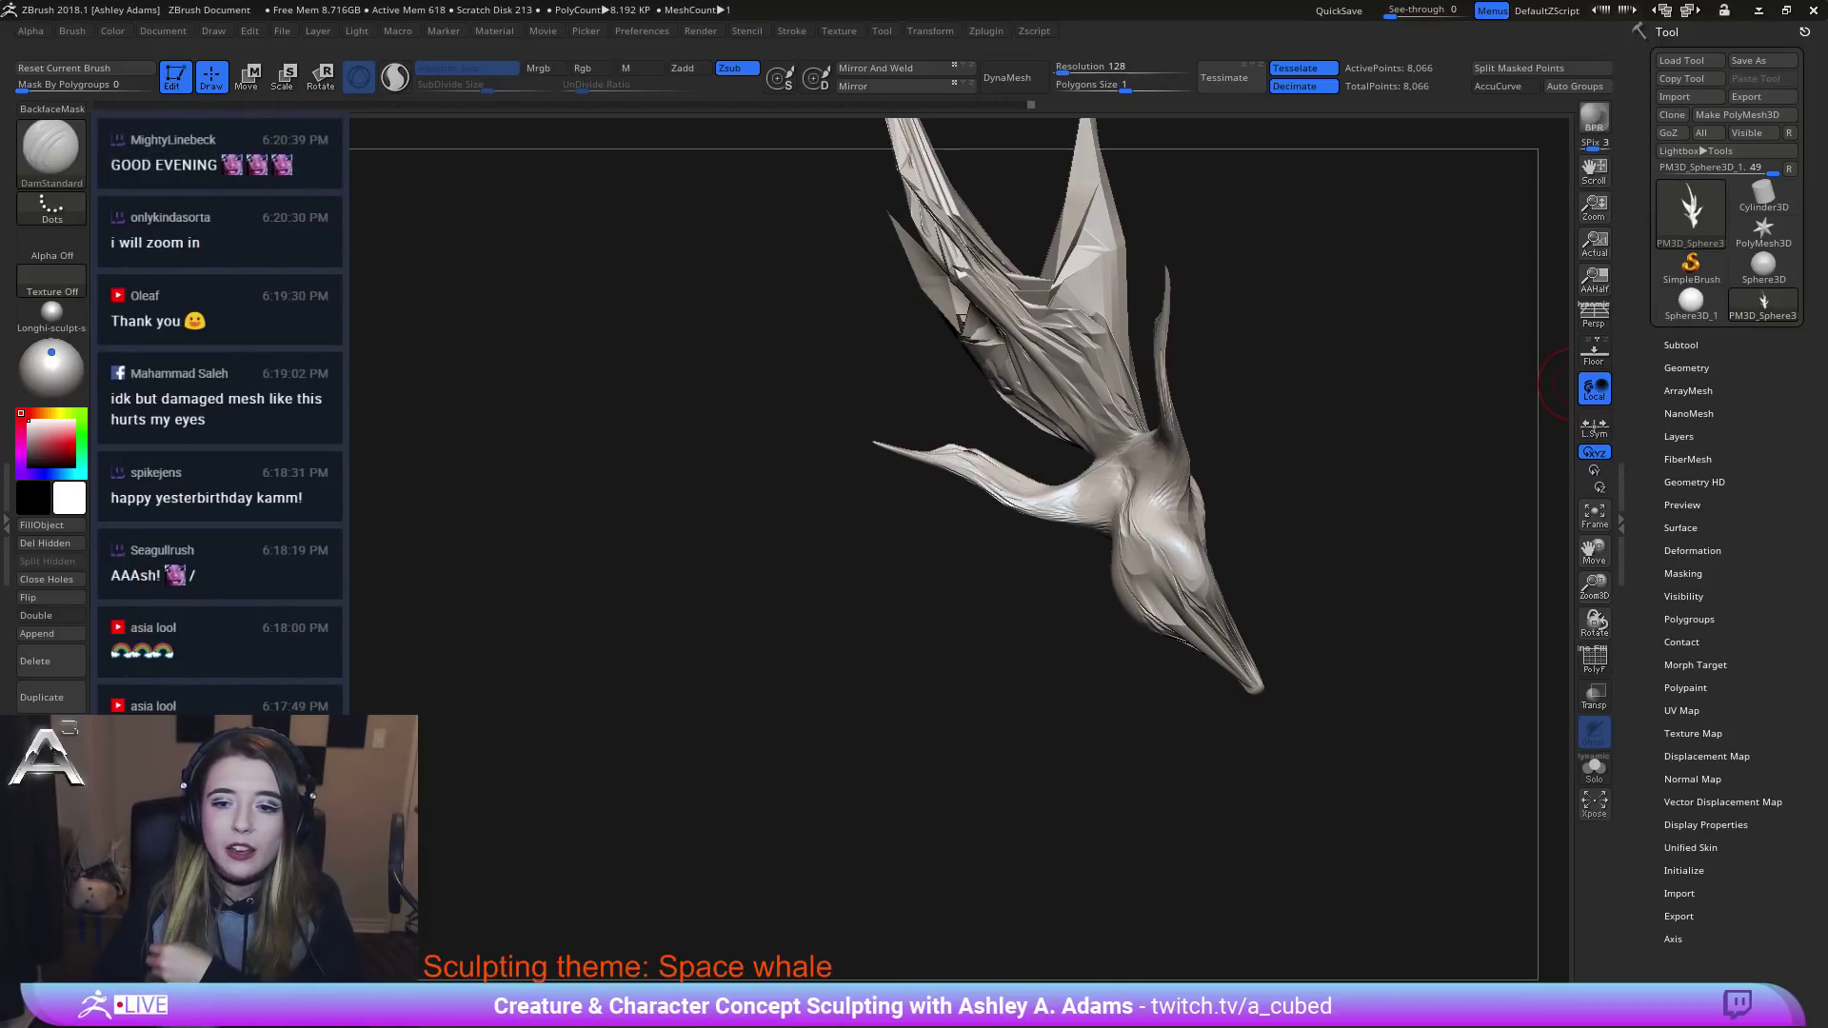
mouse_move(1562, 386)
mouse_down()
mouse_move(1198, 363)
mouse_move(1391, 359)
mouse_move(1269, 527)
mouse_move(1240, 612)
mouse_move(1271, 636)
mouse_move(1085, 597)
mouse_up()
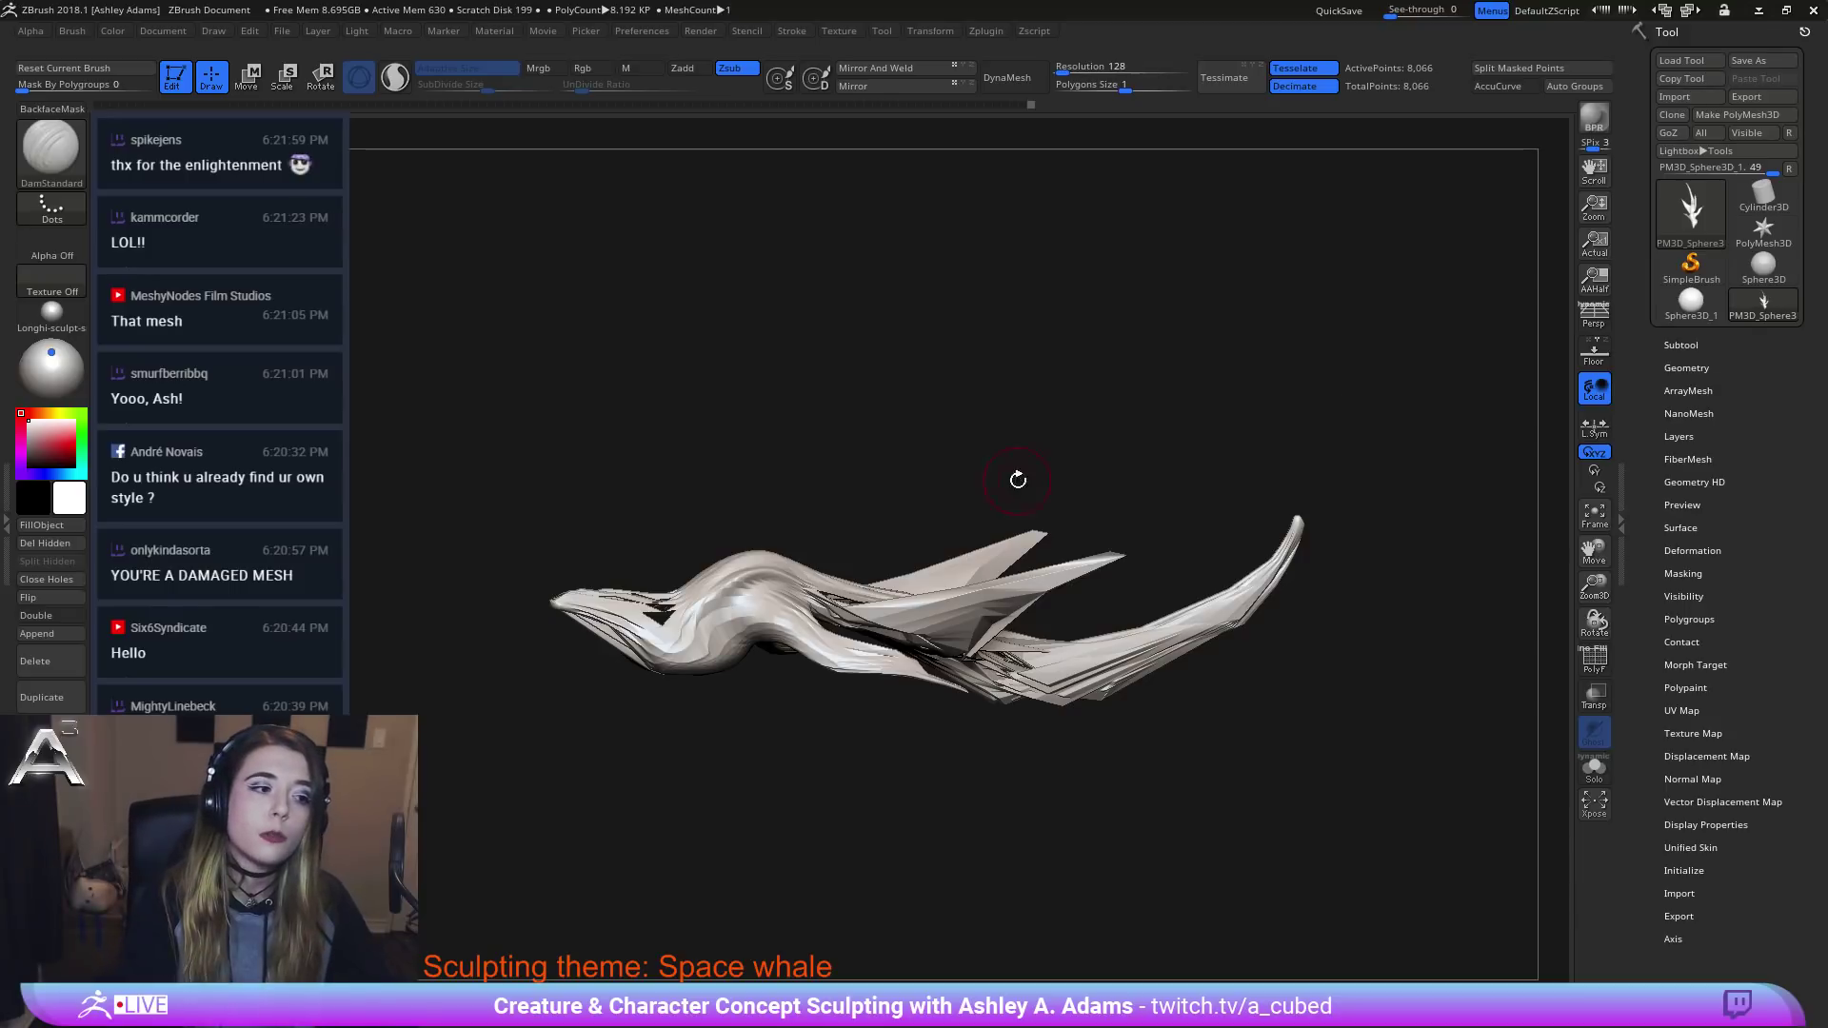
Switch to the SnakeHook brush, adjust its draw size and pull the sides of the head outward.
mouse_move(568, 568)
mouse_down()
mouse_move(756, 727)
mouse_move(710, 680)
mouse_move(761, 693)
mouse_up()
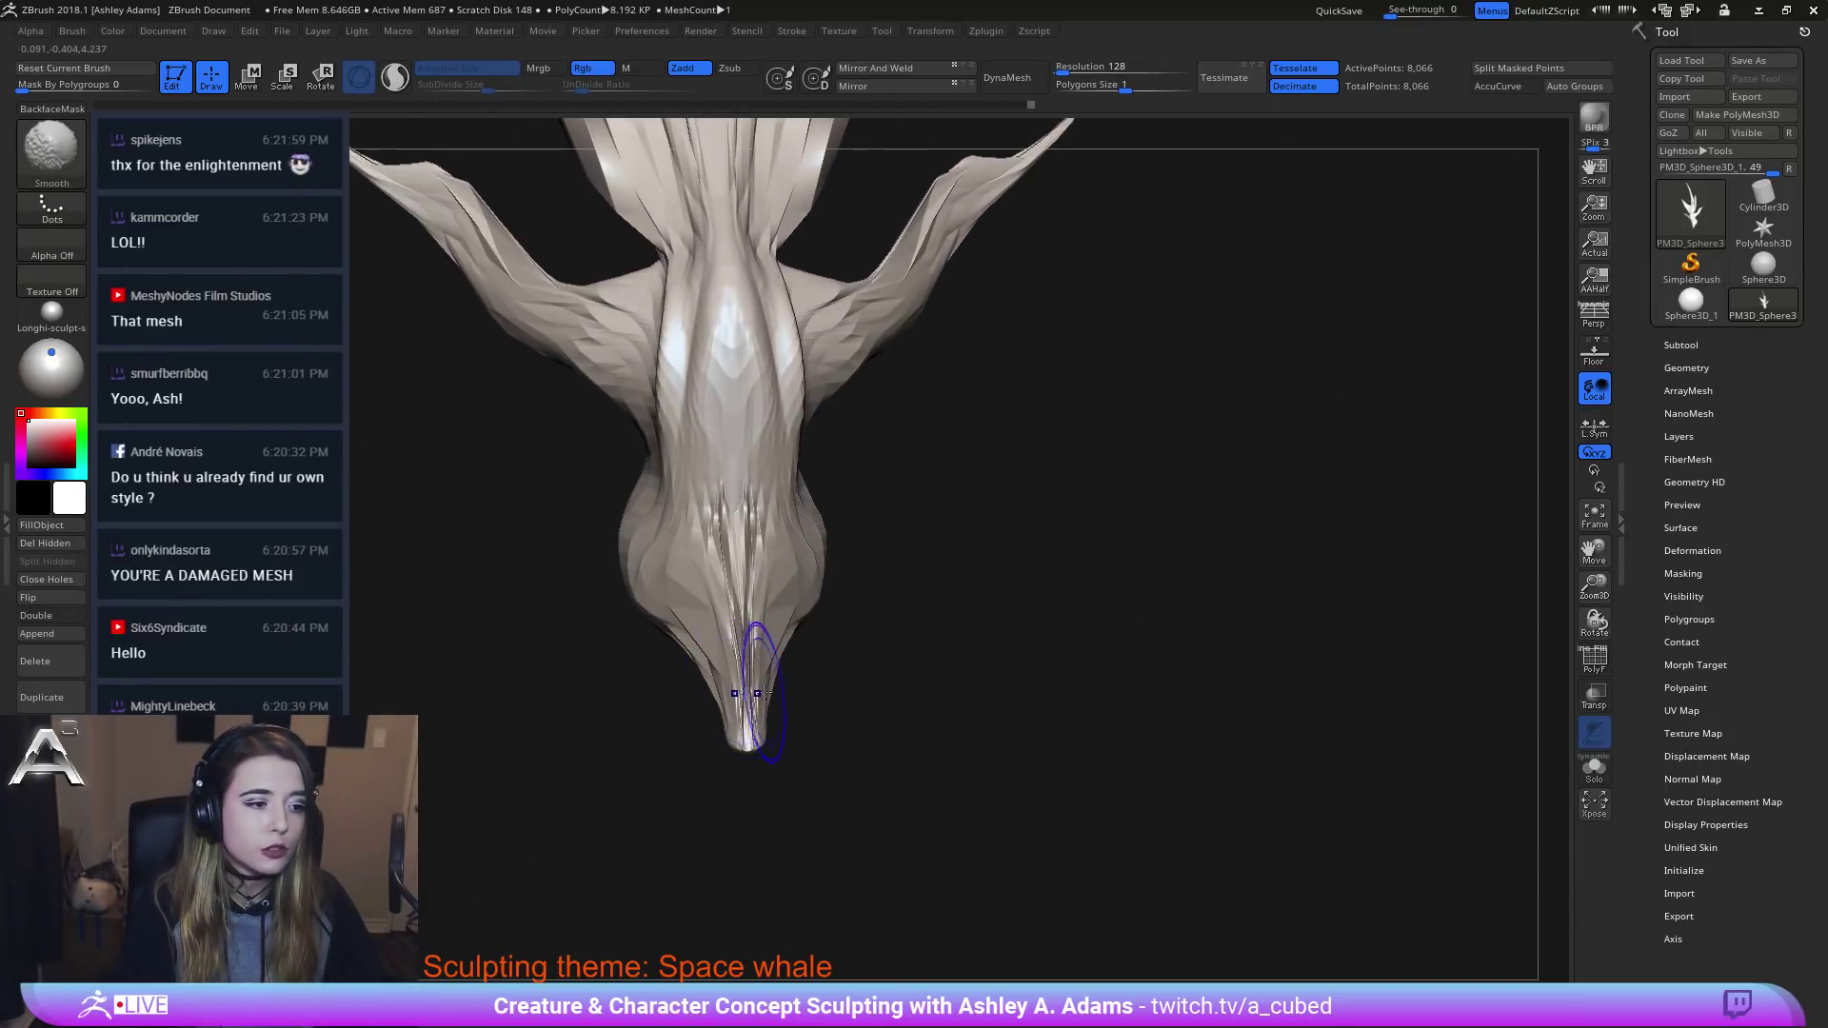
alt+right_drag(790, 630, 833, 550)
key(space)
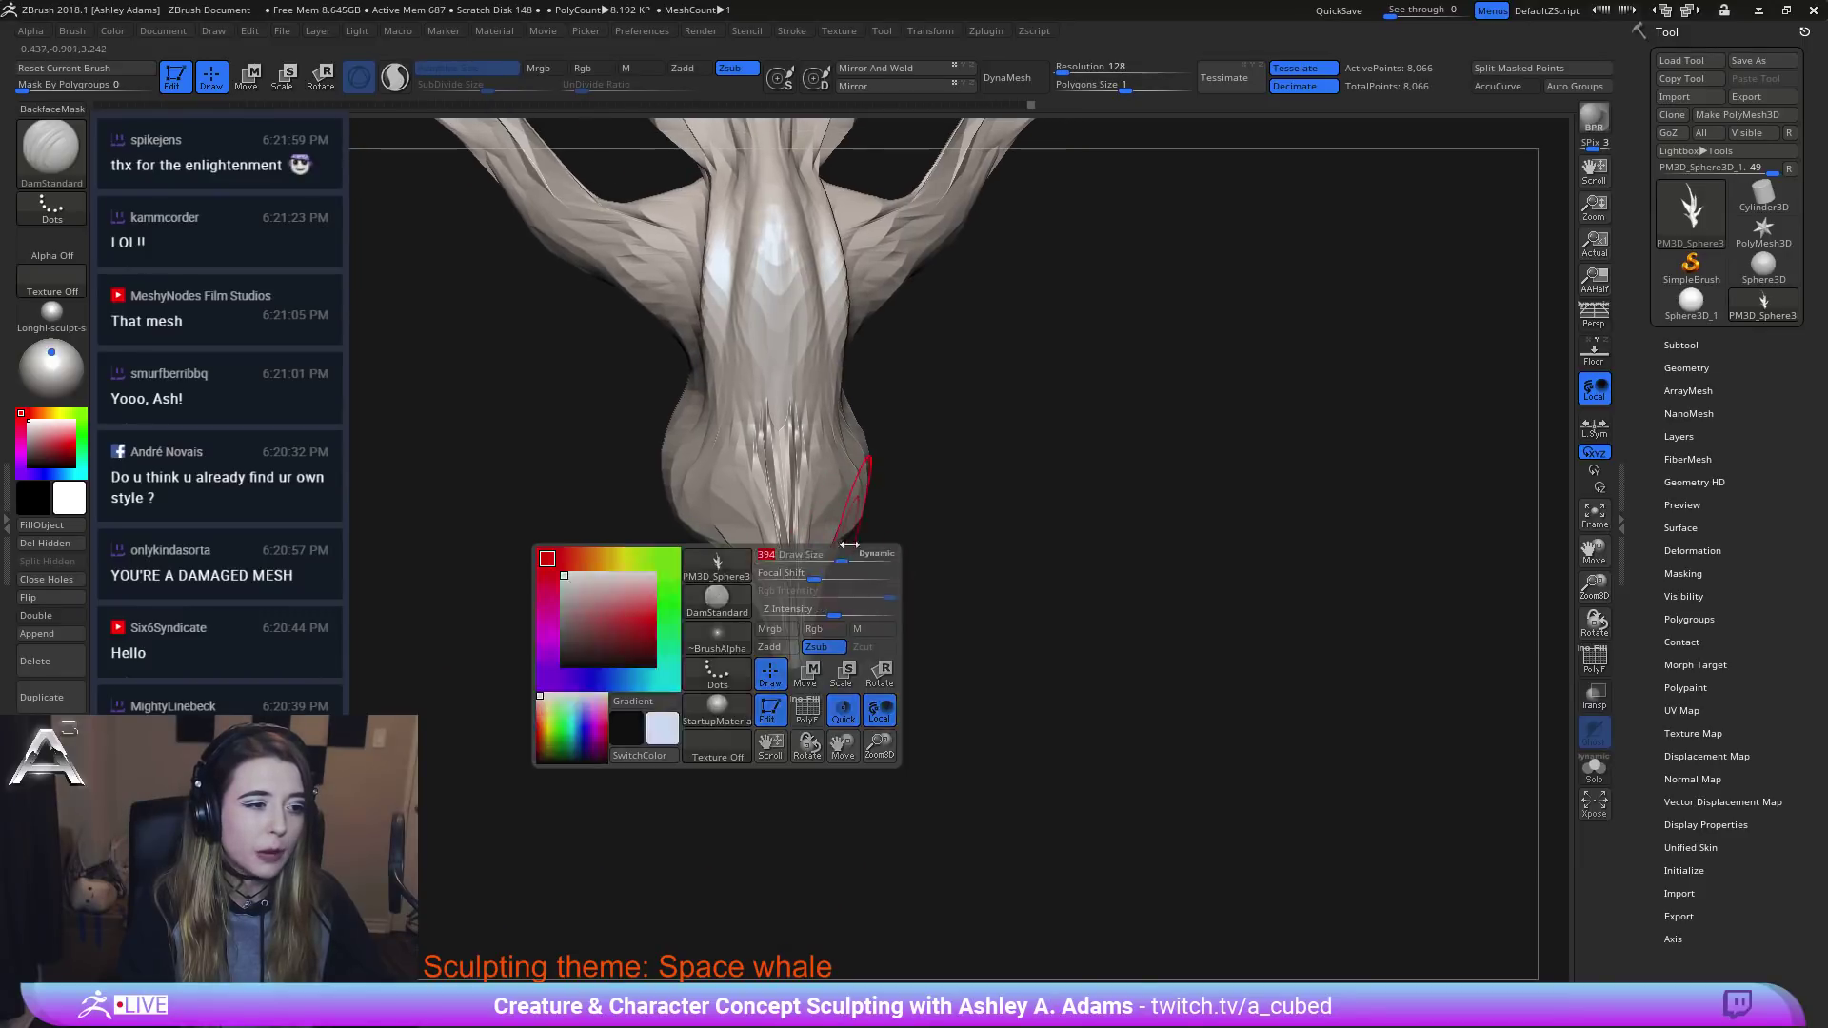
key(b)
key(s)
key(h)
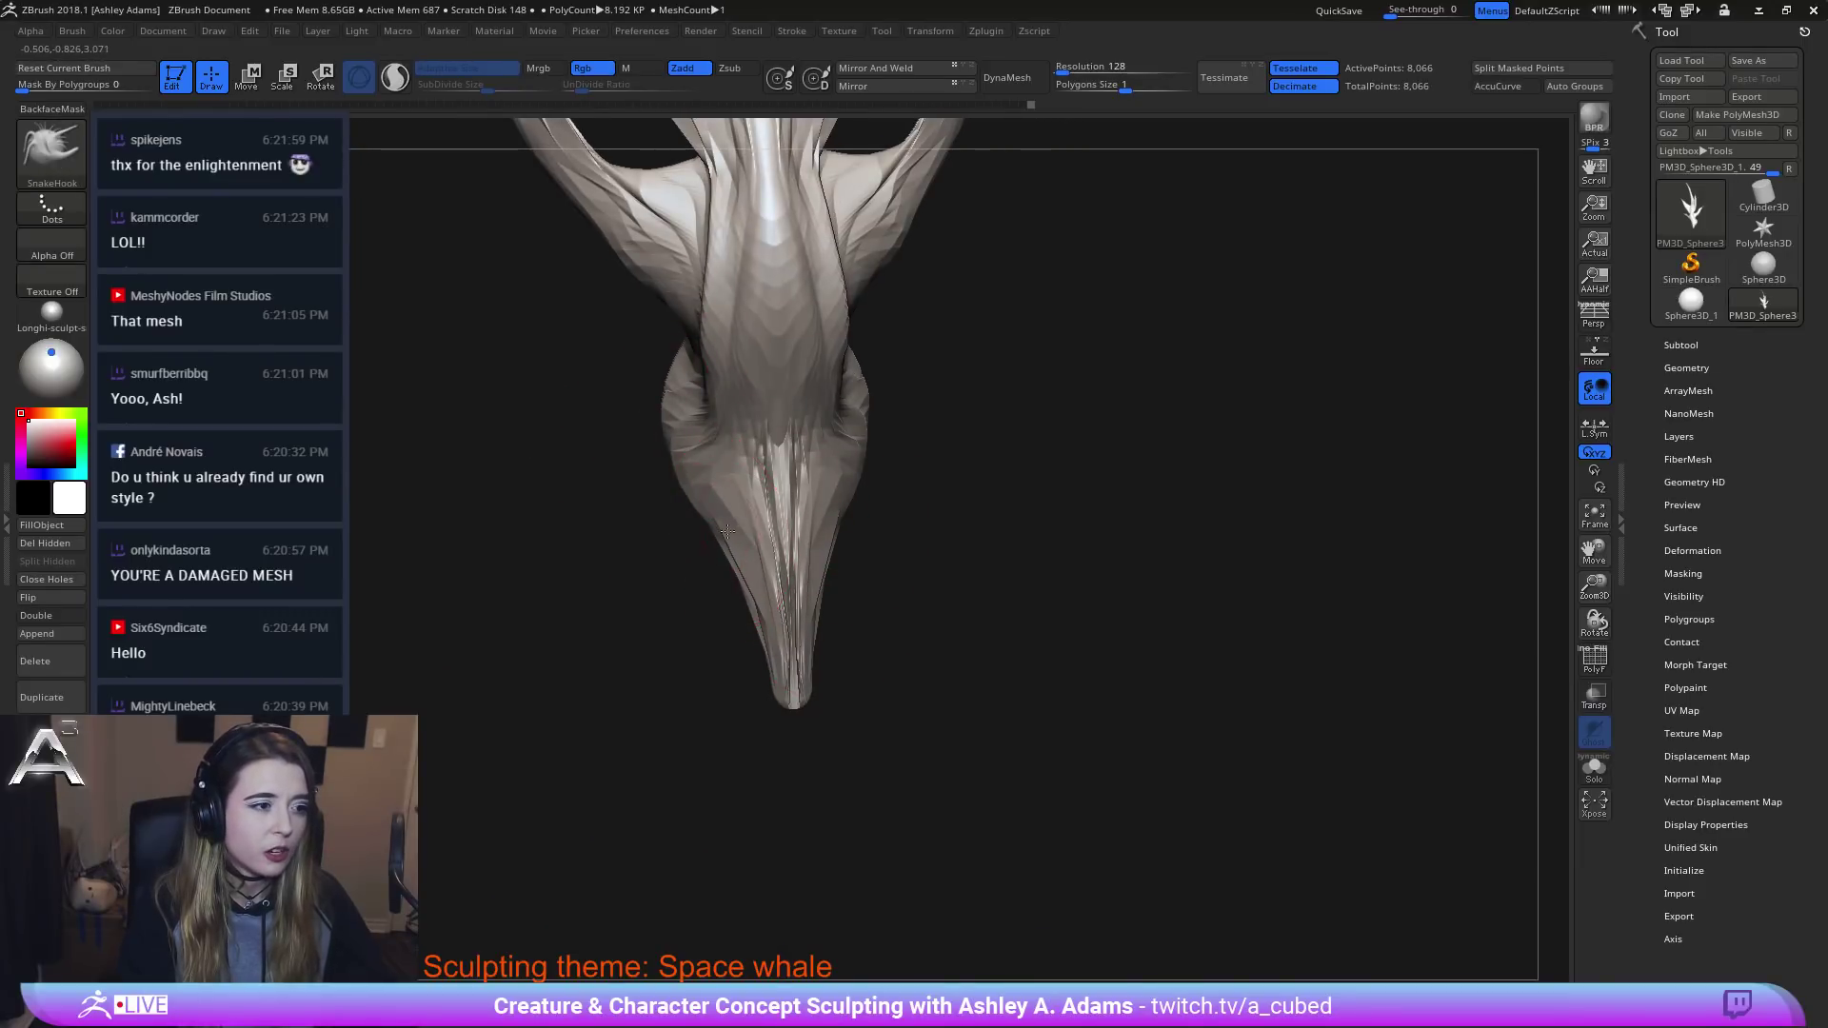
drag(727, 532, 673, 426)
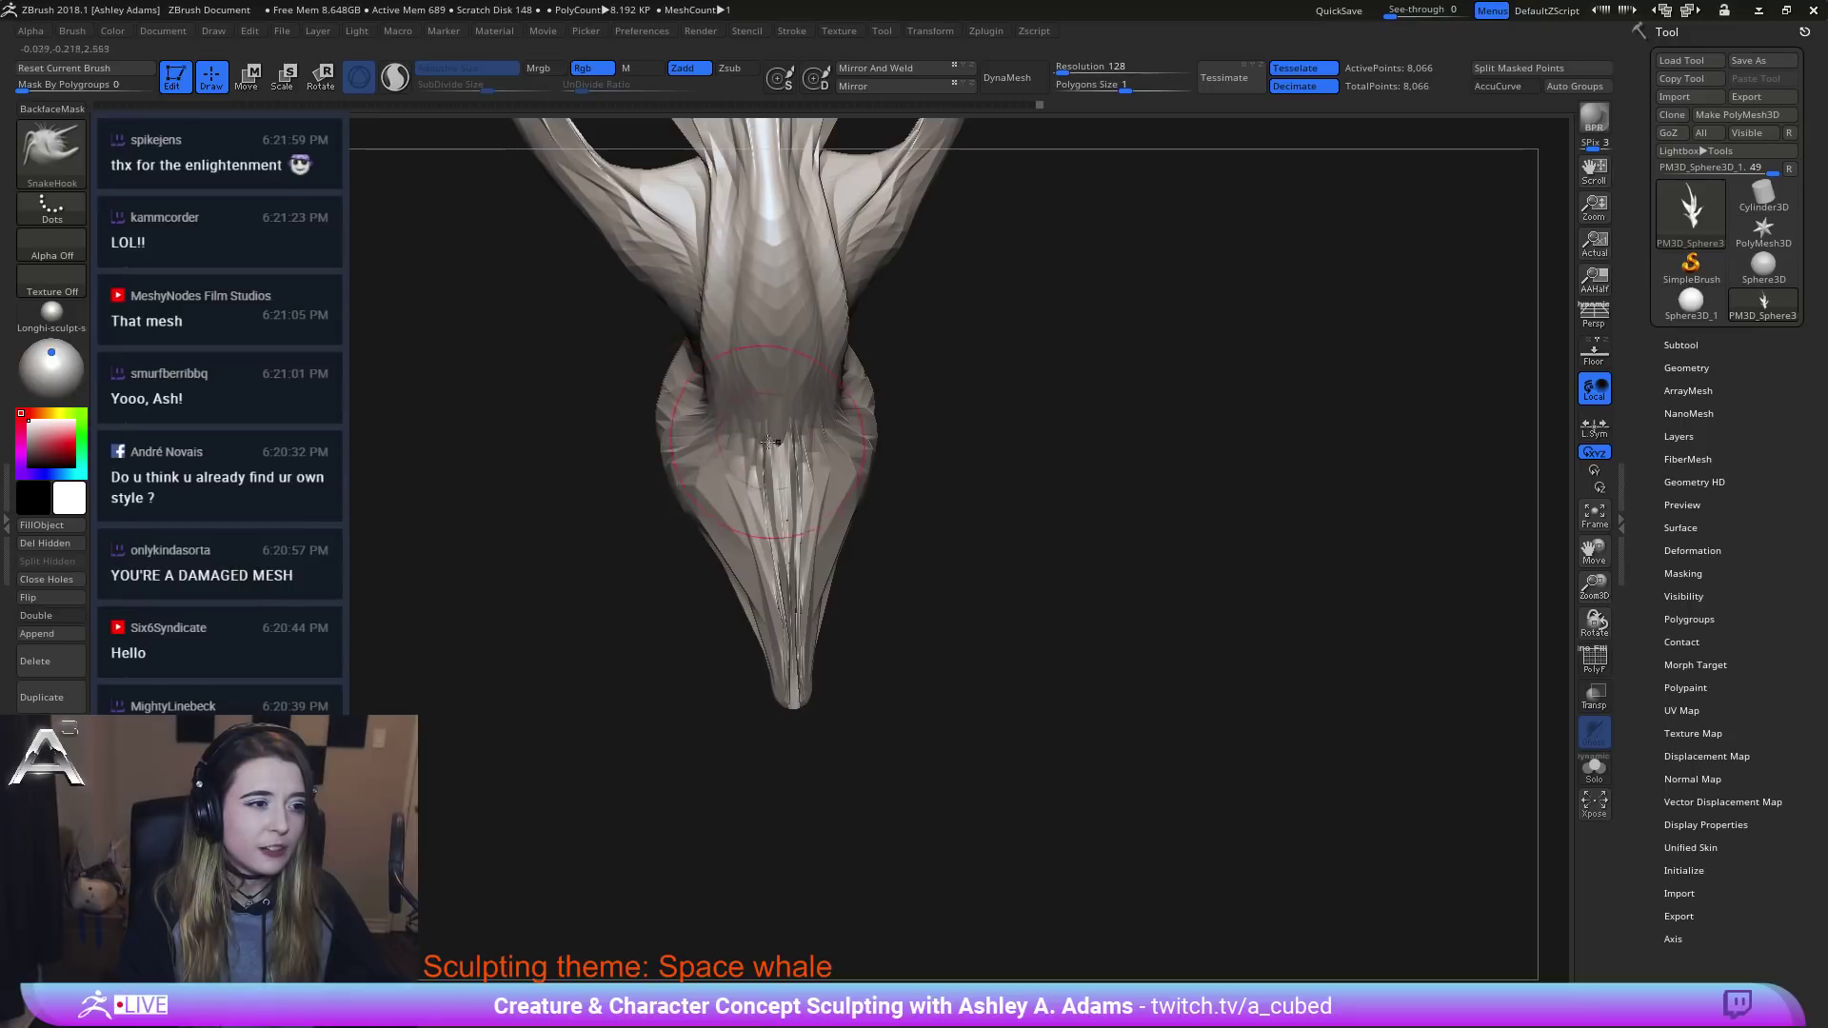
right_drag(768, 442, 838, 436)
drag(857, 476, 872, 440)
mouse_move(913, 524)
right_down()
mouse_move(855, 485)
mouse_move(859, 429)
mouse_move(921, 495)
right_up()
key(space)
key(space)
alt+right_drag(1019, 581, 1133, 658)
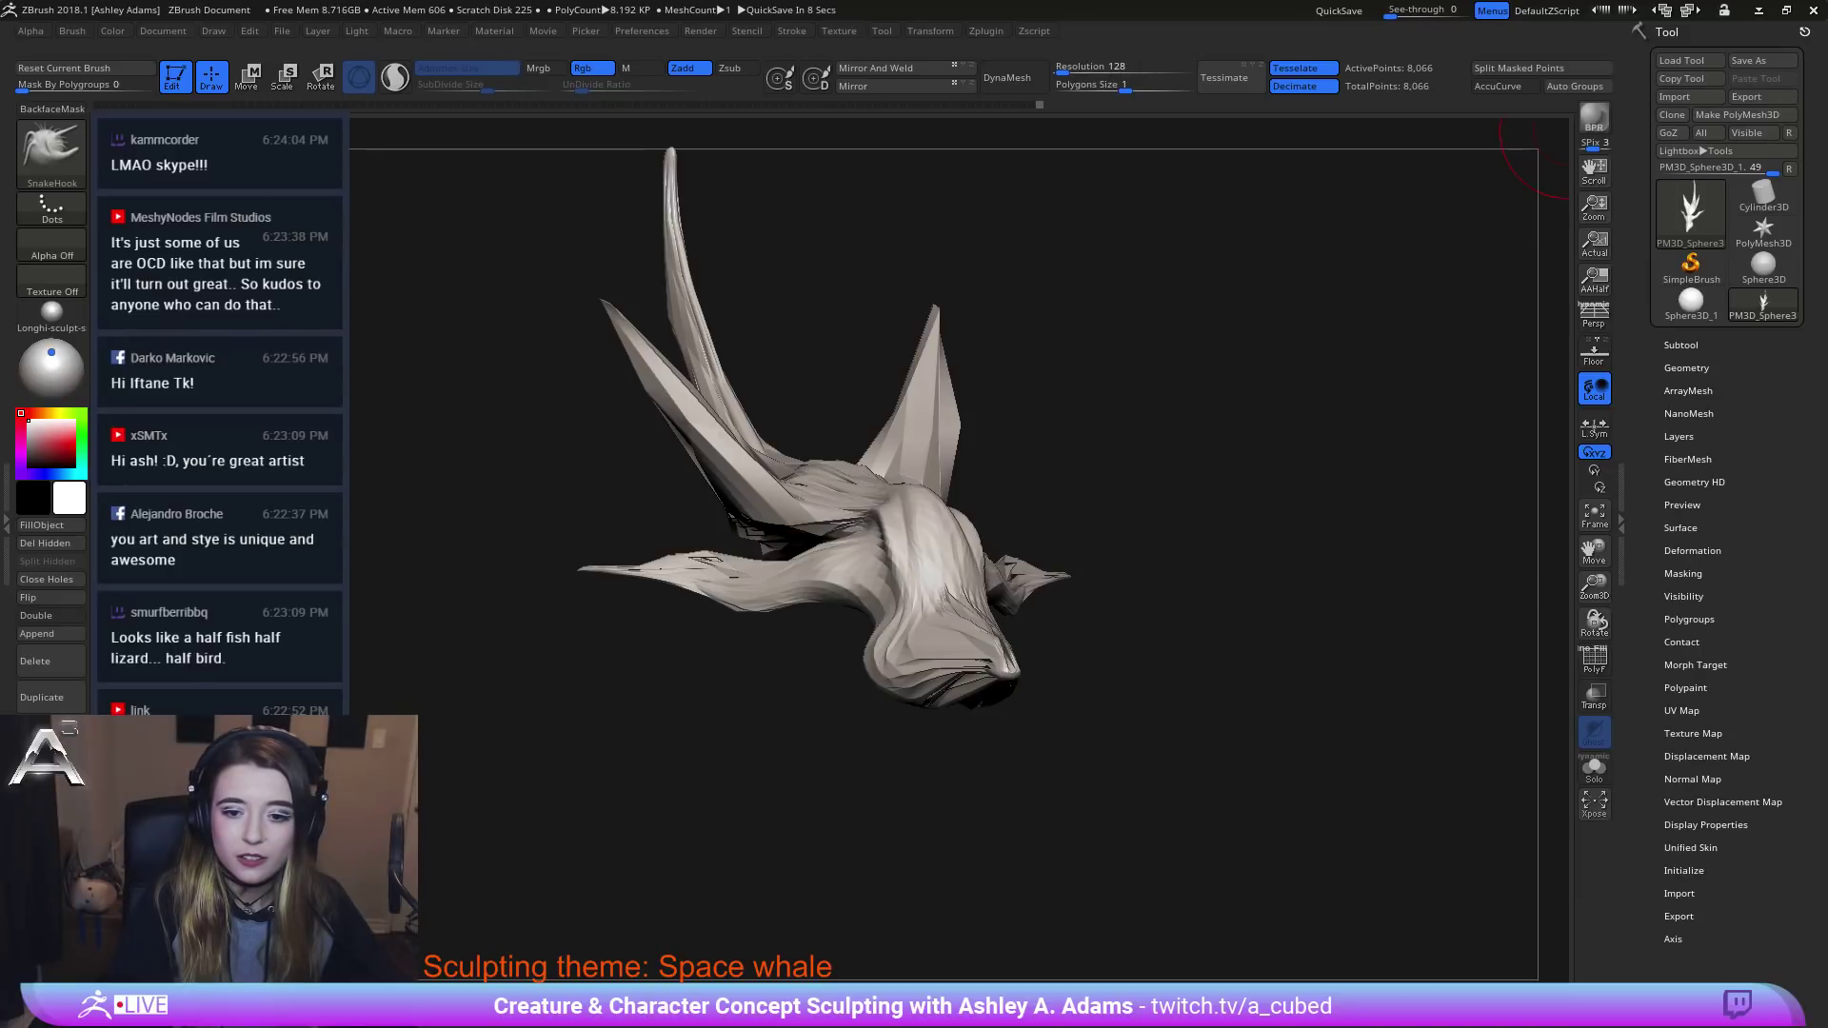
Adjust the front fins and the area where they join the body using SnakeHook.
mouse_move(1400, 571)
mouse_down()
mouse_move(840, 498)
mouse_move(990, 553)
mouse_move(998, 539)
mouse_up()
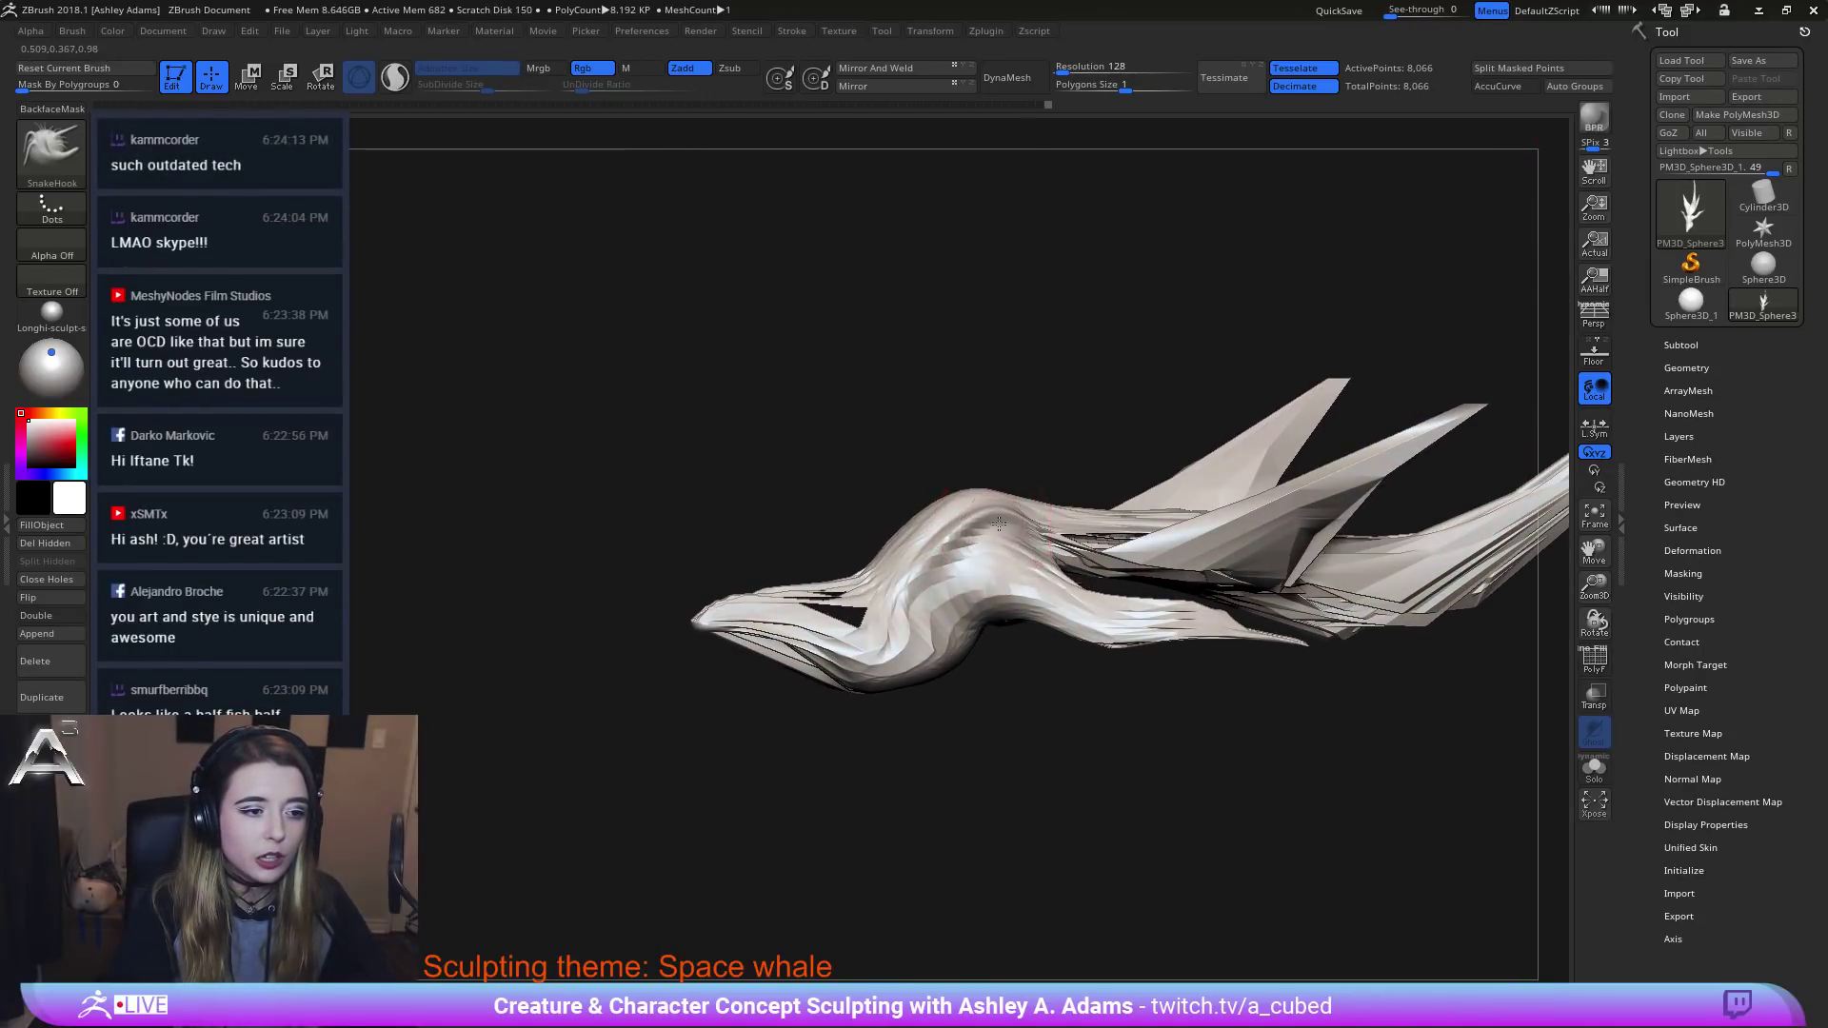
drag(610, 562, 1266, 557)
right_drag(884, 547, 873, 648)
mouse_move(990, 571)
right_down()
mouse_move(905, 530)
mouse_move(1011, 514)
mouse_move(990, 541)
right_up()
drag(990, 540, 861, 609)
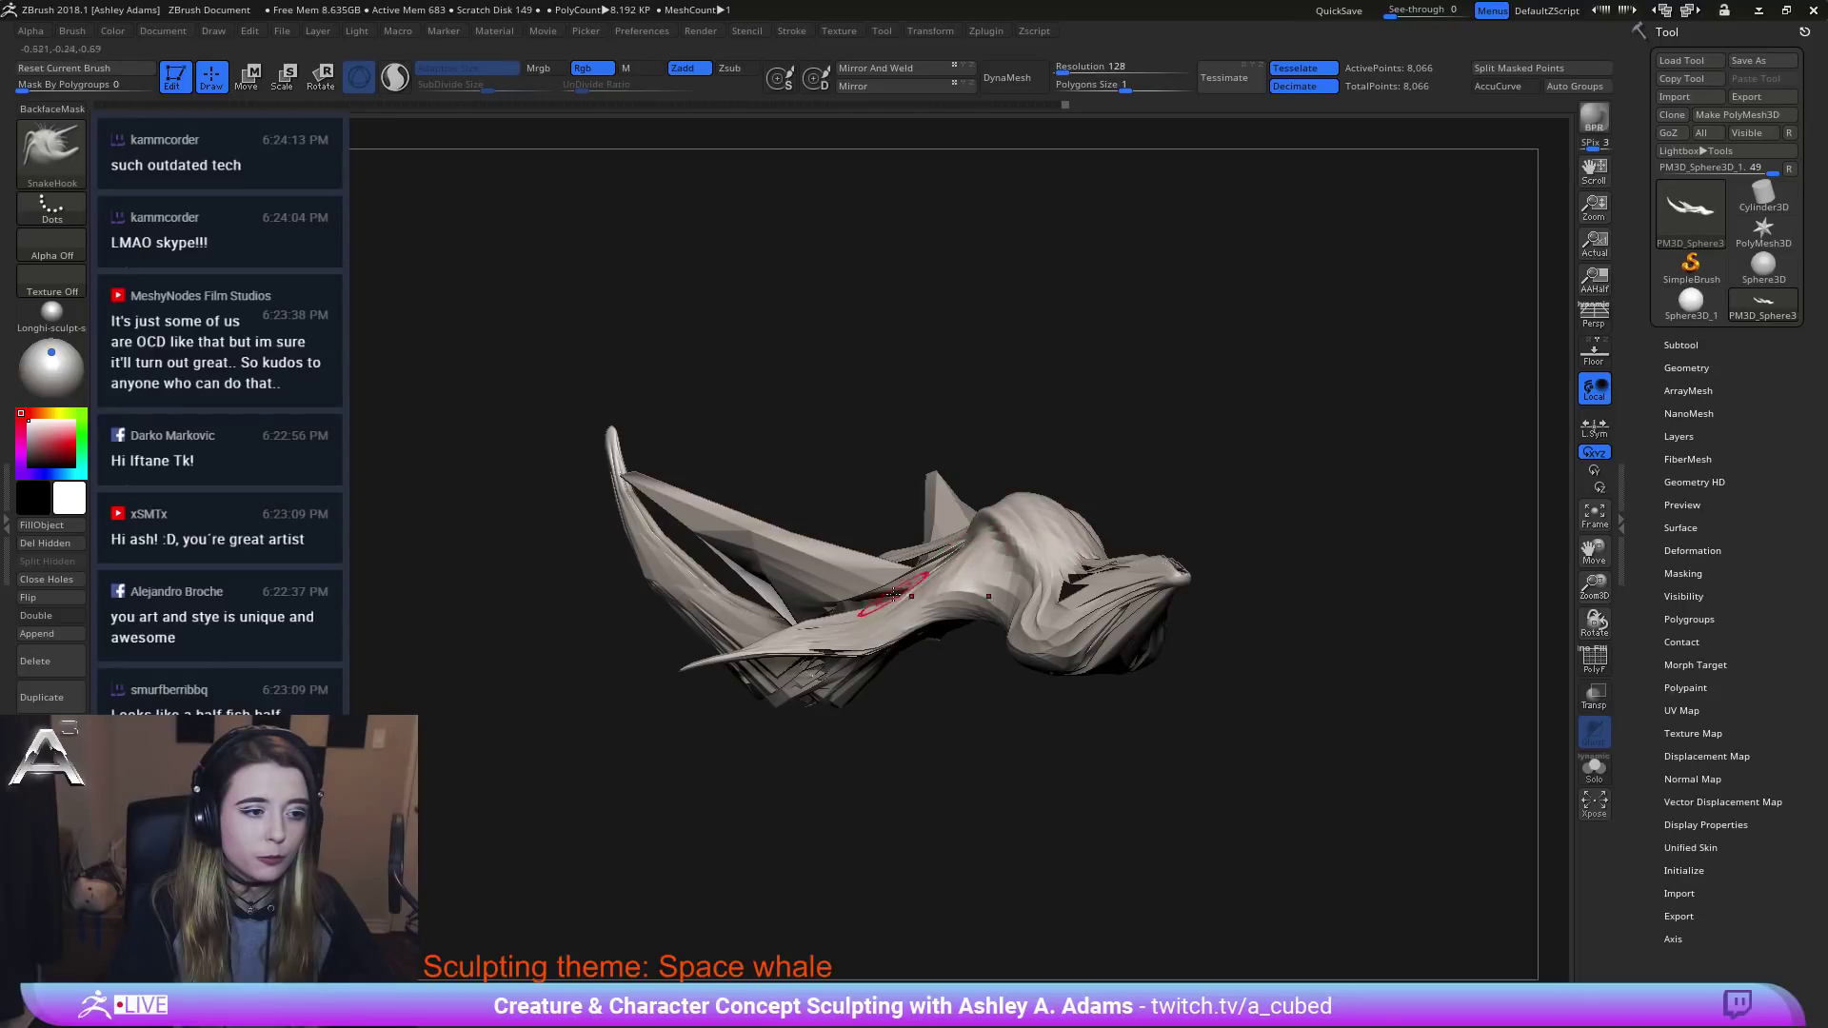
right_drag(841, 630, 933, 589)
drag(1014, 602, 987, 605)
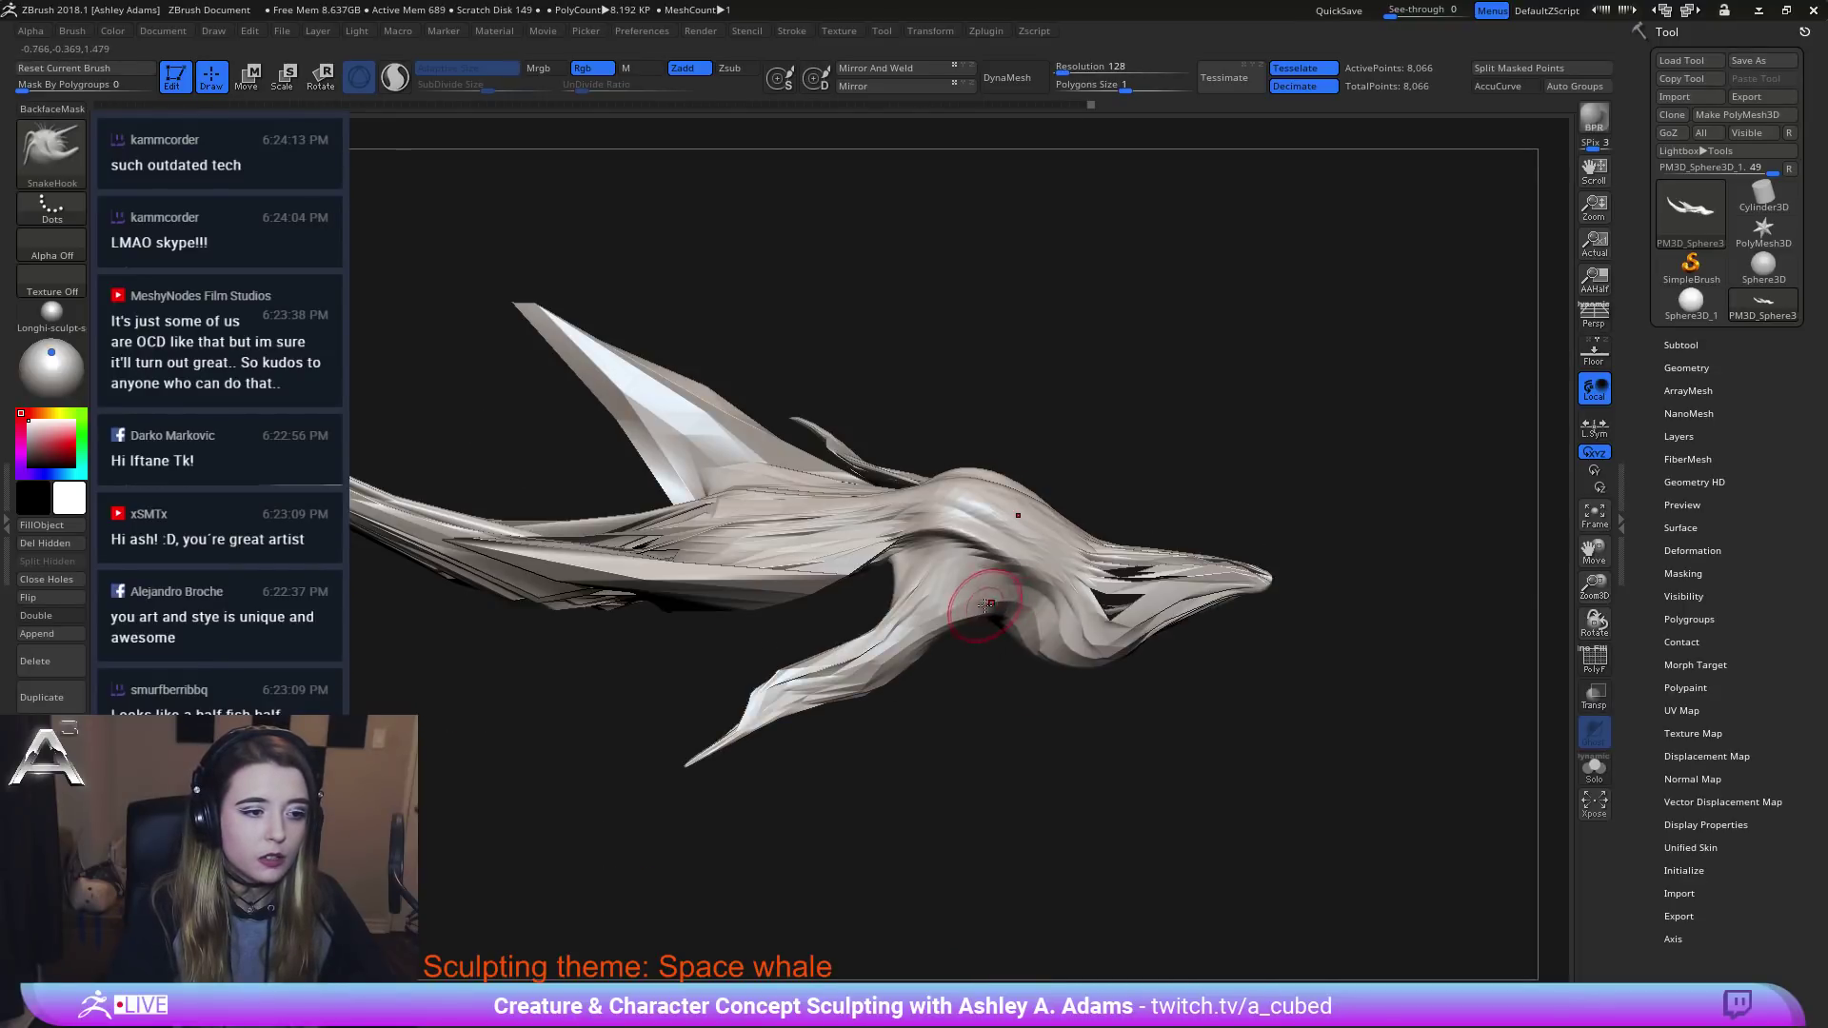
right_drag(1011, 579, 970, 546)
Switch to DamStandard and carve creases along the side of the body around the front fin roots.
key(b)
key(d)
key(s)
mouse_move(1013, 624)
right_down()
mouse_move(1006, 583)
mouse_move(1031, 632)
mouse_move(915, 609)
mouse_move(1000, 633)
mouse_move(1043, 609)
right_up()
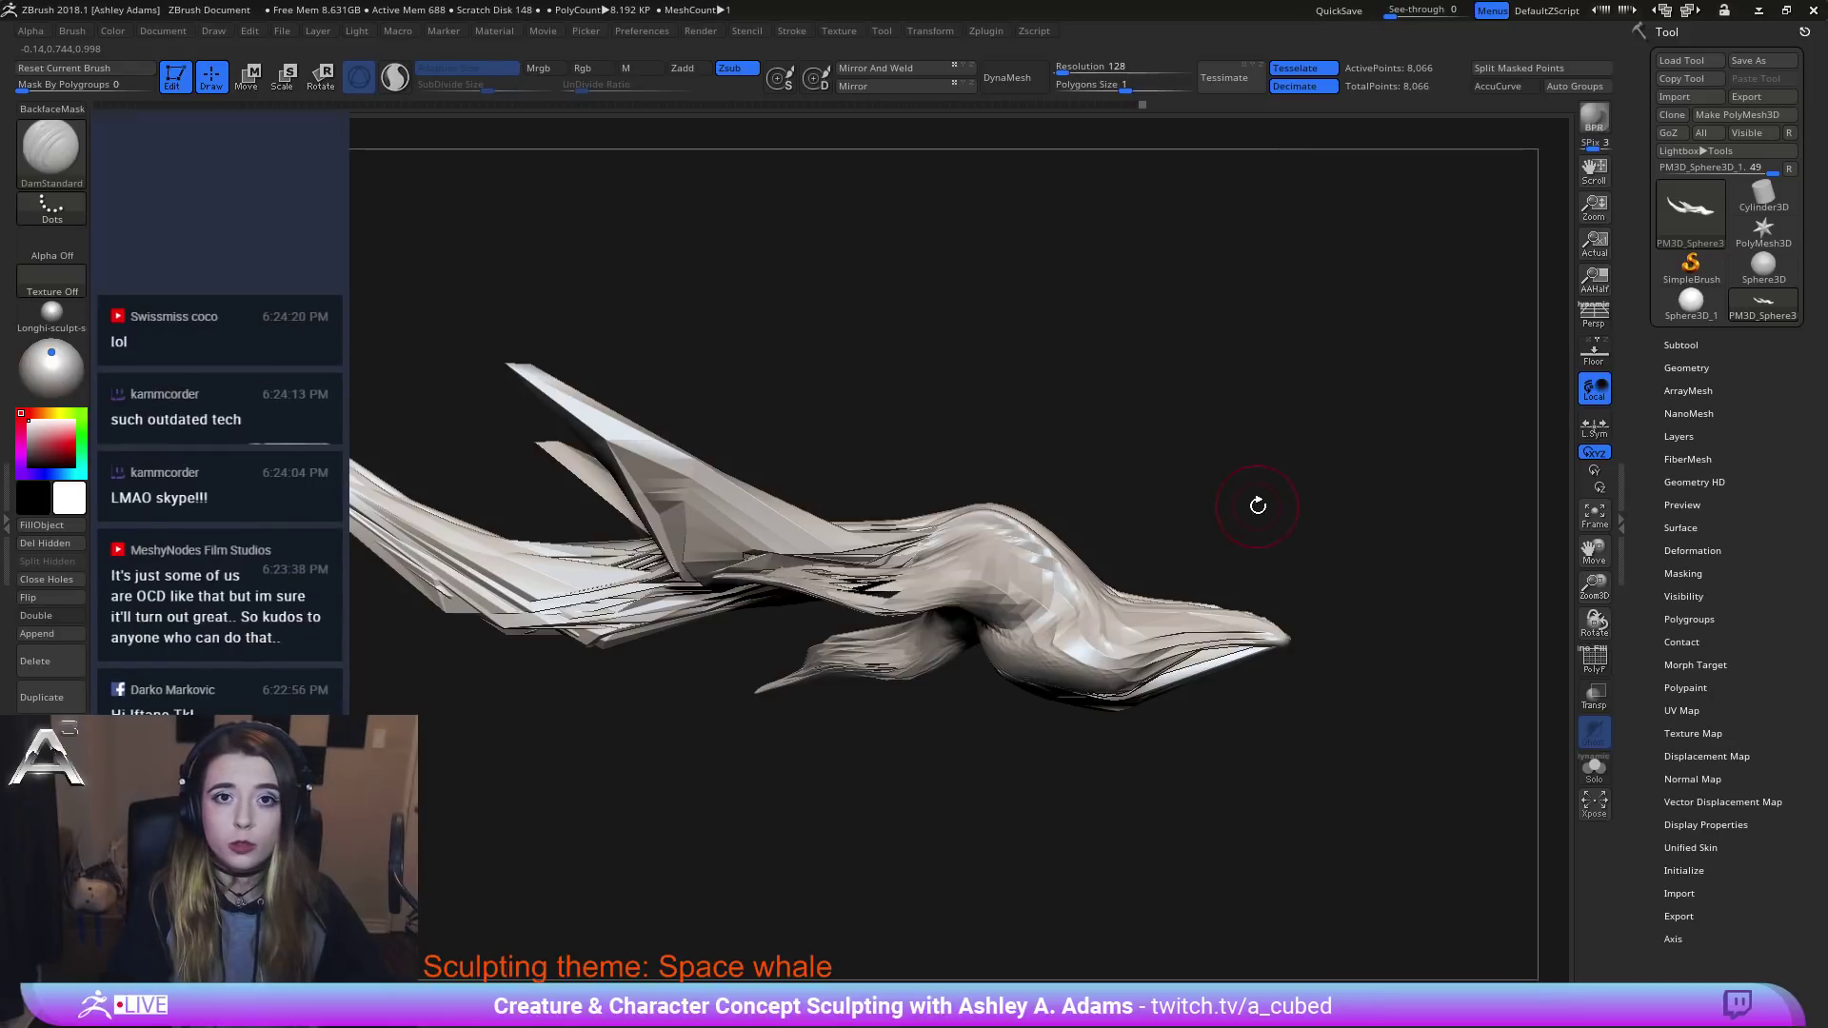
mouse_move(1220, 511)
right_down()
mouse_move(1235, 554)
mouse_move(980, 495)
right_up()
Switch to ClayBuildup and build up volume over the shoulders and the hump of the back above the front fins.
key(b)
key(c)
key(b)
drag(1123, 530, 1175, 572)
right_drag(1175, 572, 1188, 583)
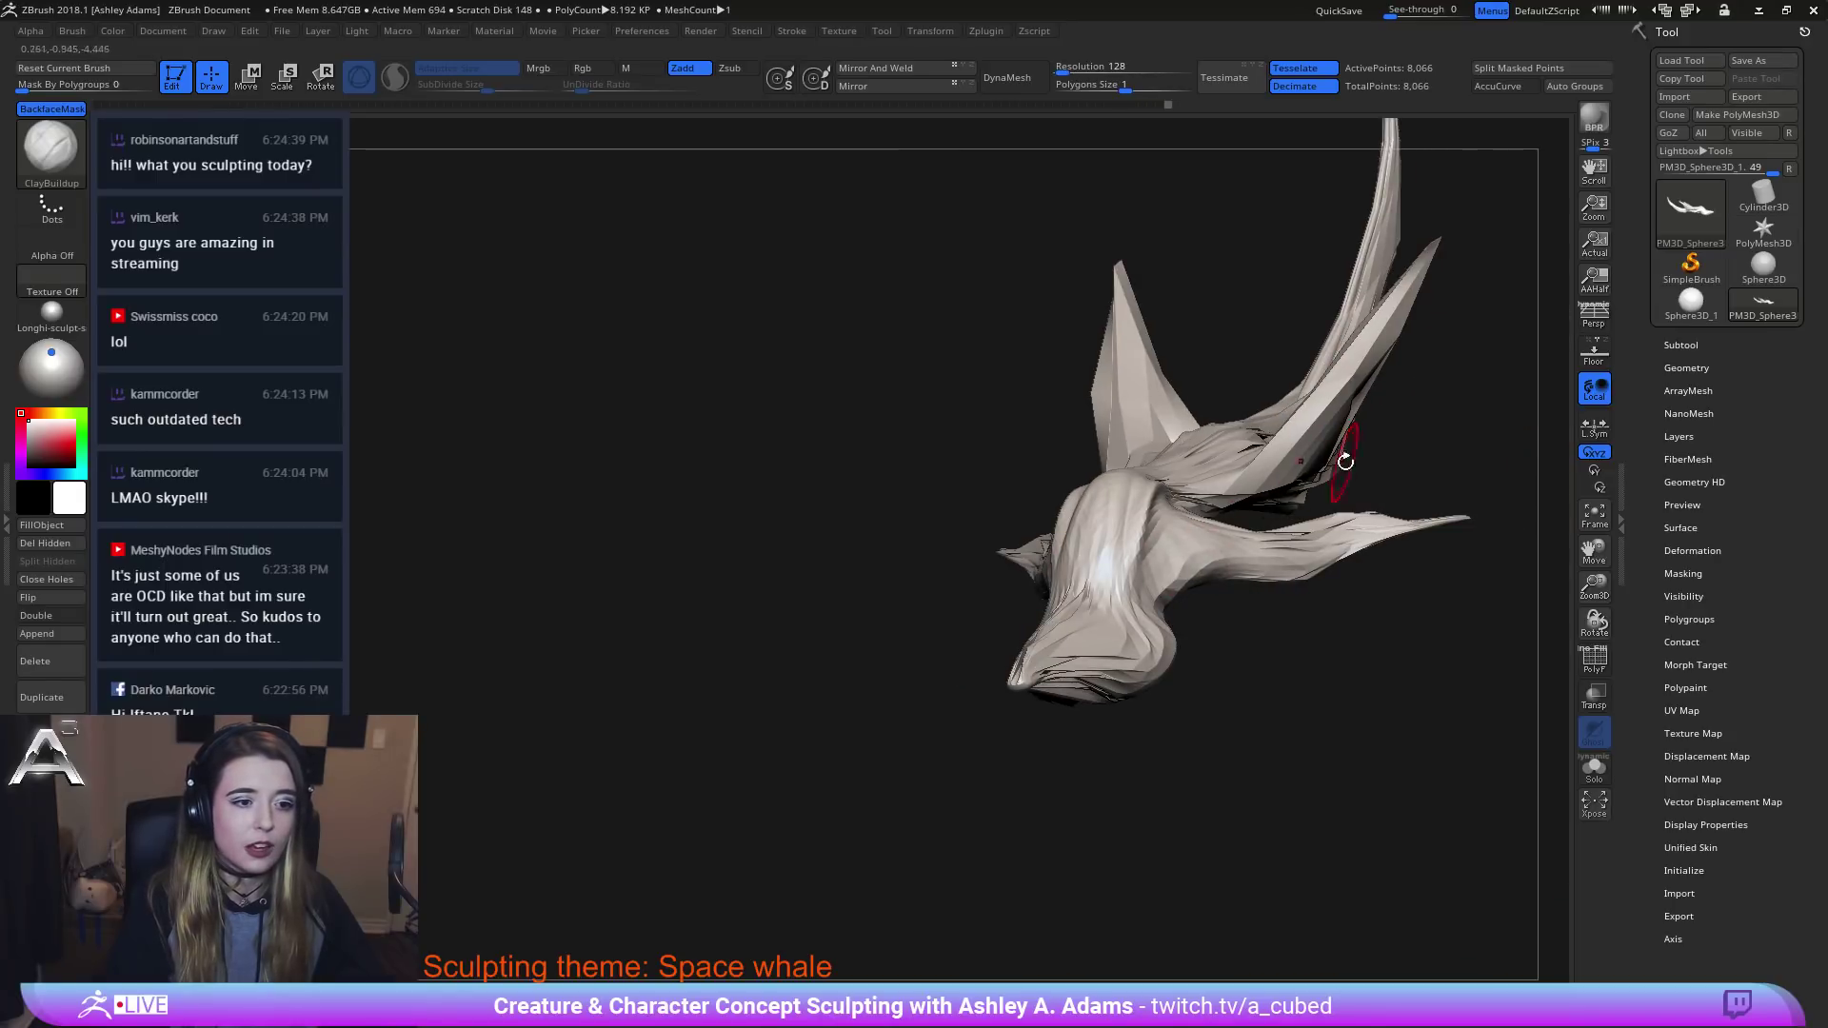
right_drag(1139, 526, 1275, 519)
drag(1058, 490, 1104, 519)
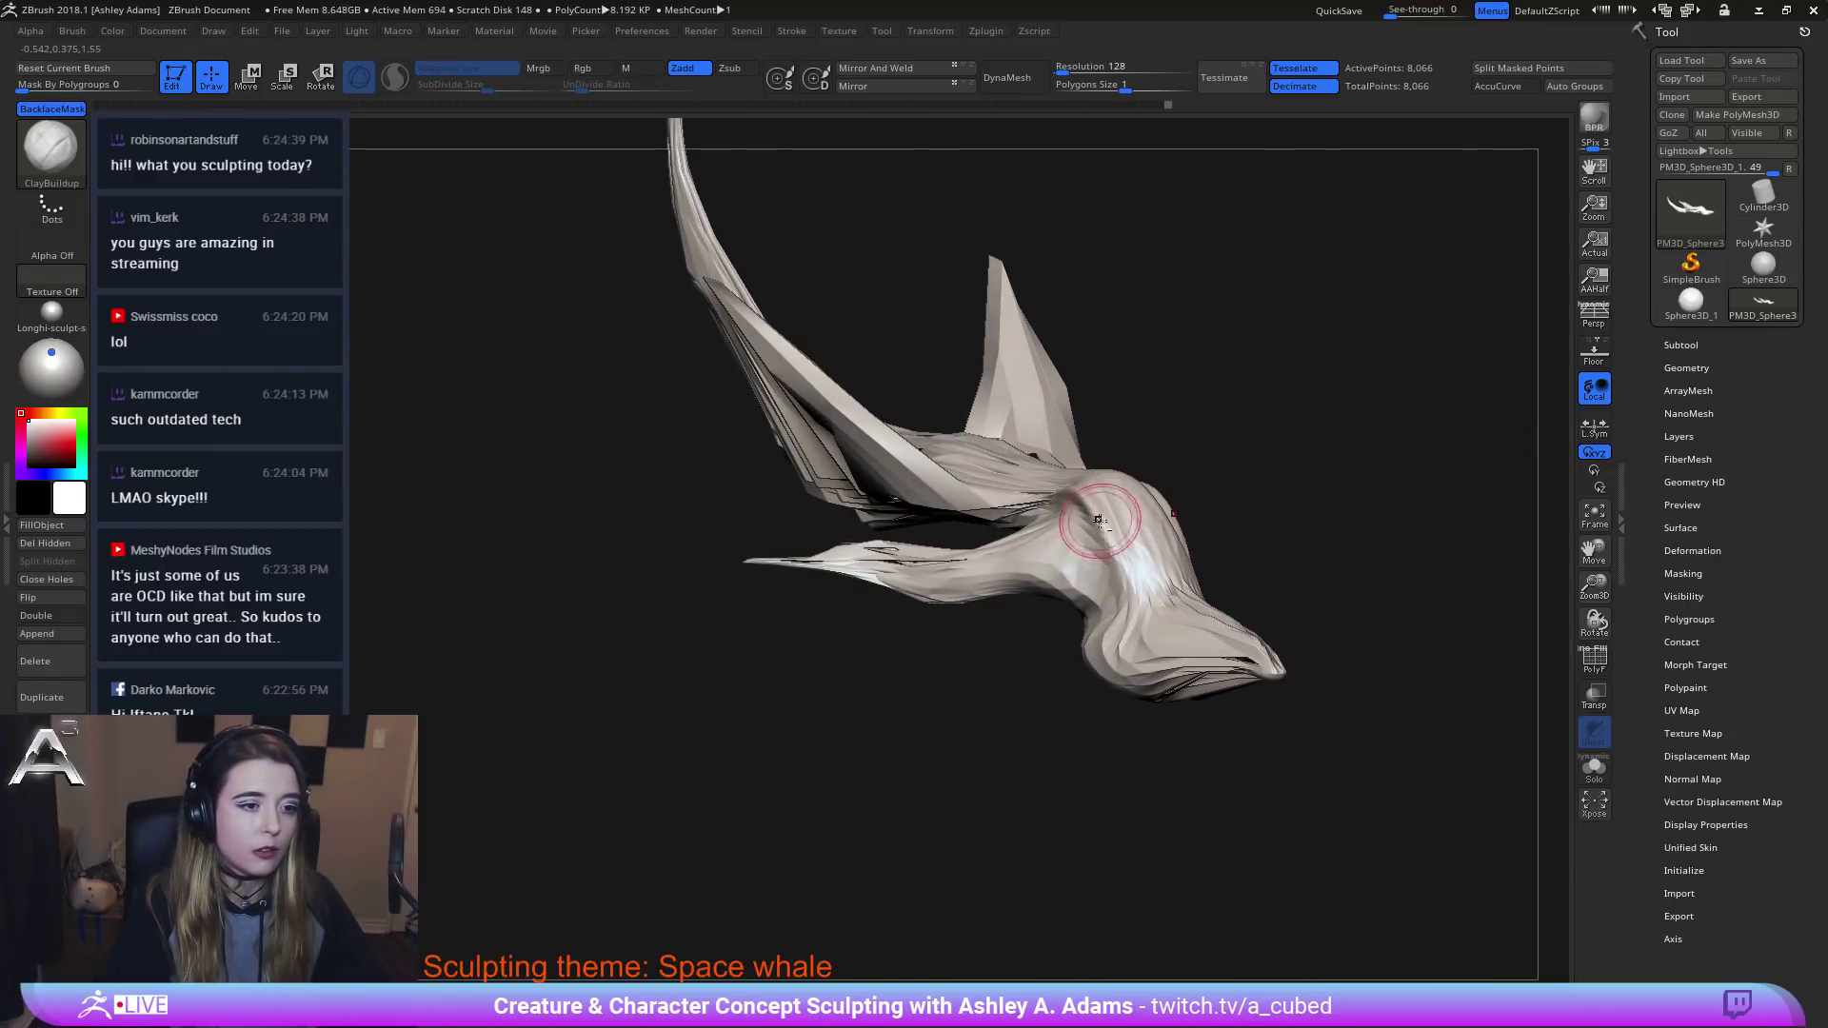
mouse_move(1127, 595)
mouse_down()
mouse_move(1085, 493)
mouse_move(1116, 561)
mouse_up()
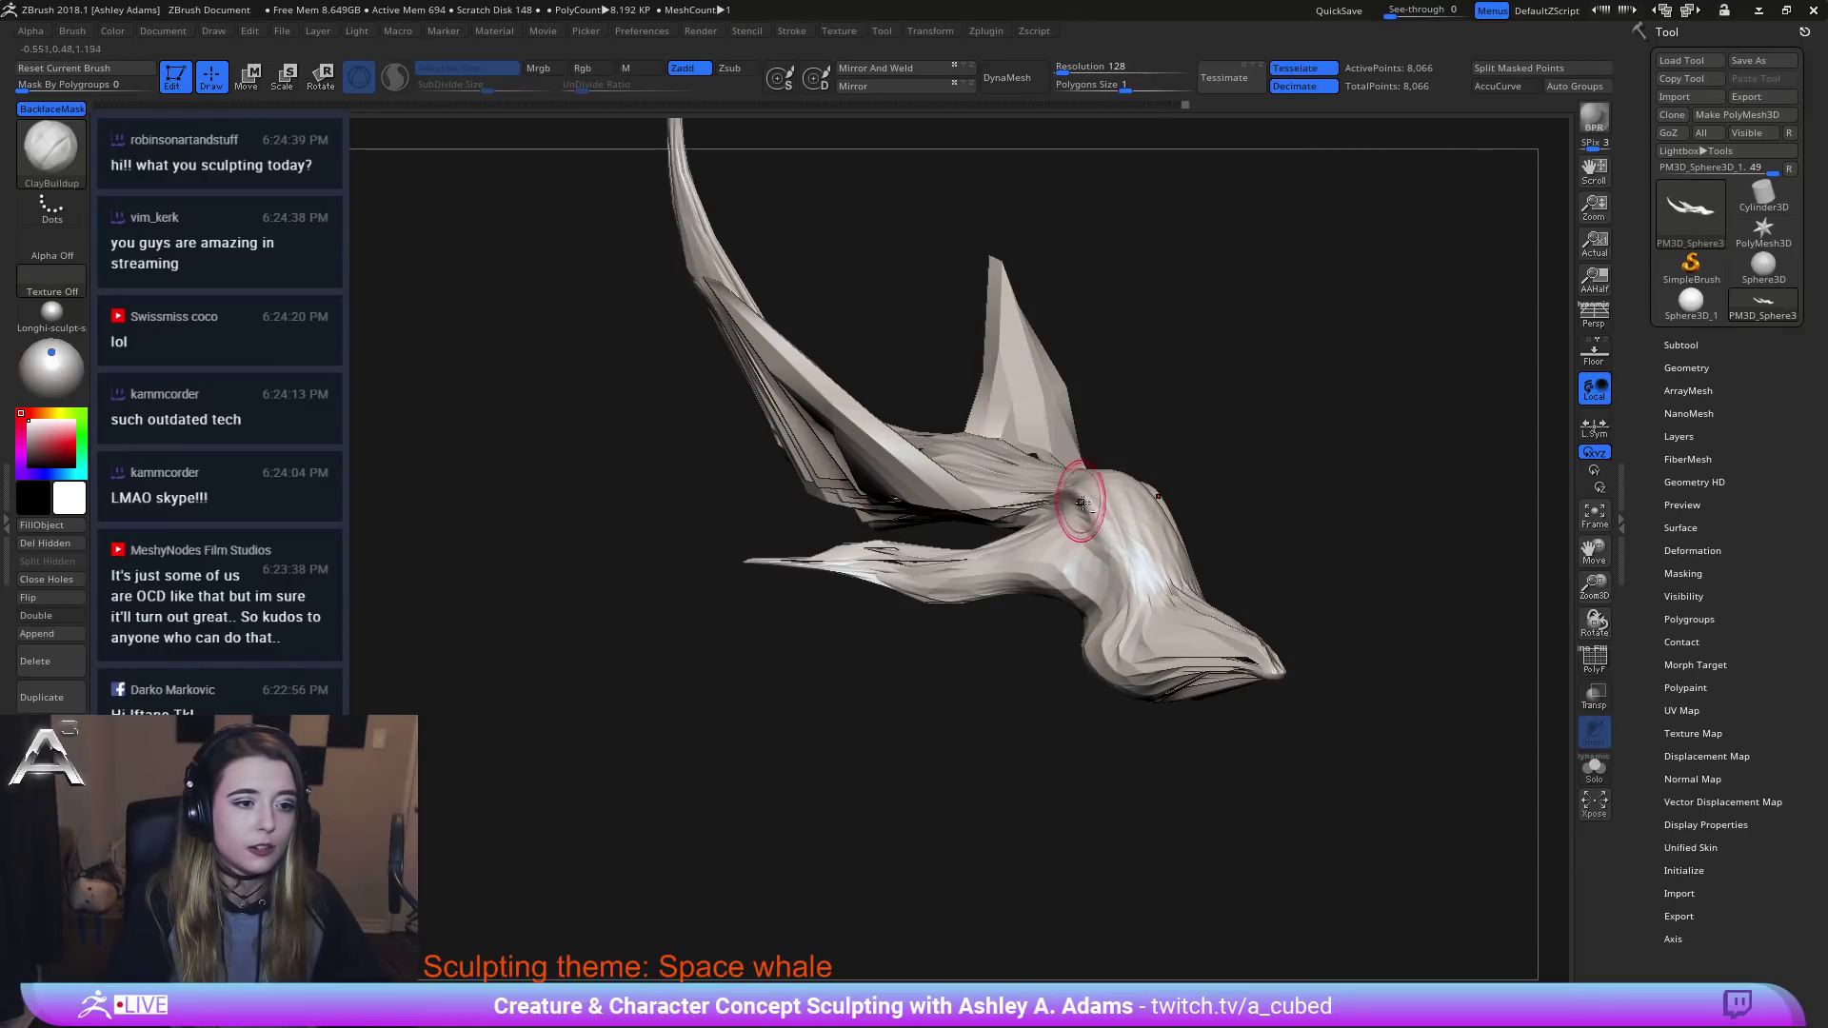
drag(1088, 502, 1100, 628)
mouse_move(1101, 628)
right_down()
mouse_move(1124, 616)
mouse_move(1093, 726)
mouse_move(1066, 633)
right_up()
mouse_move(1116, 554)
mouse_down()
mouse_move(1093, 602)
mouse_move(1076, 595)
mouse_move(1079, 532)
mouse_move(1037, 652)
mouse_up()
mouse_move(1079, 533)
mouse_down()
mouse_move(1035, 636)
mouse_move(1090, 522)
mouse_up()
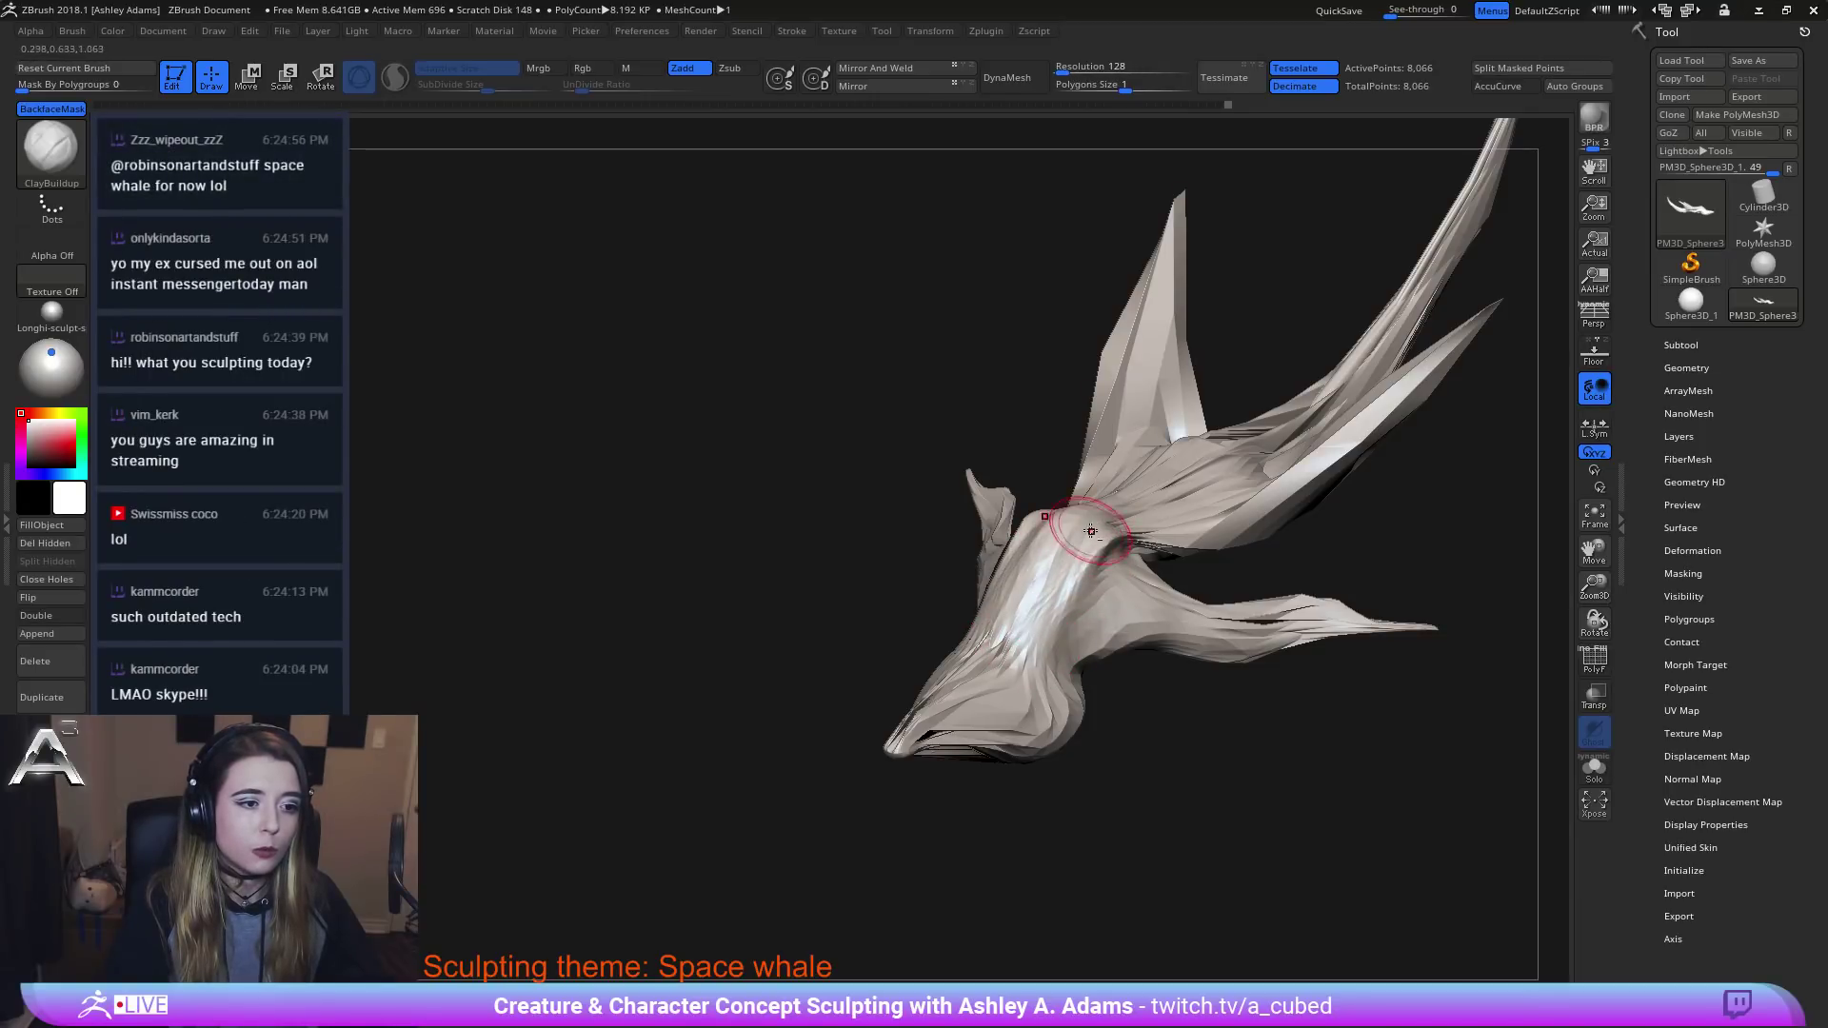
right_drag(1071, 525, 1110, 485)
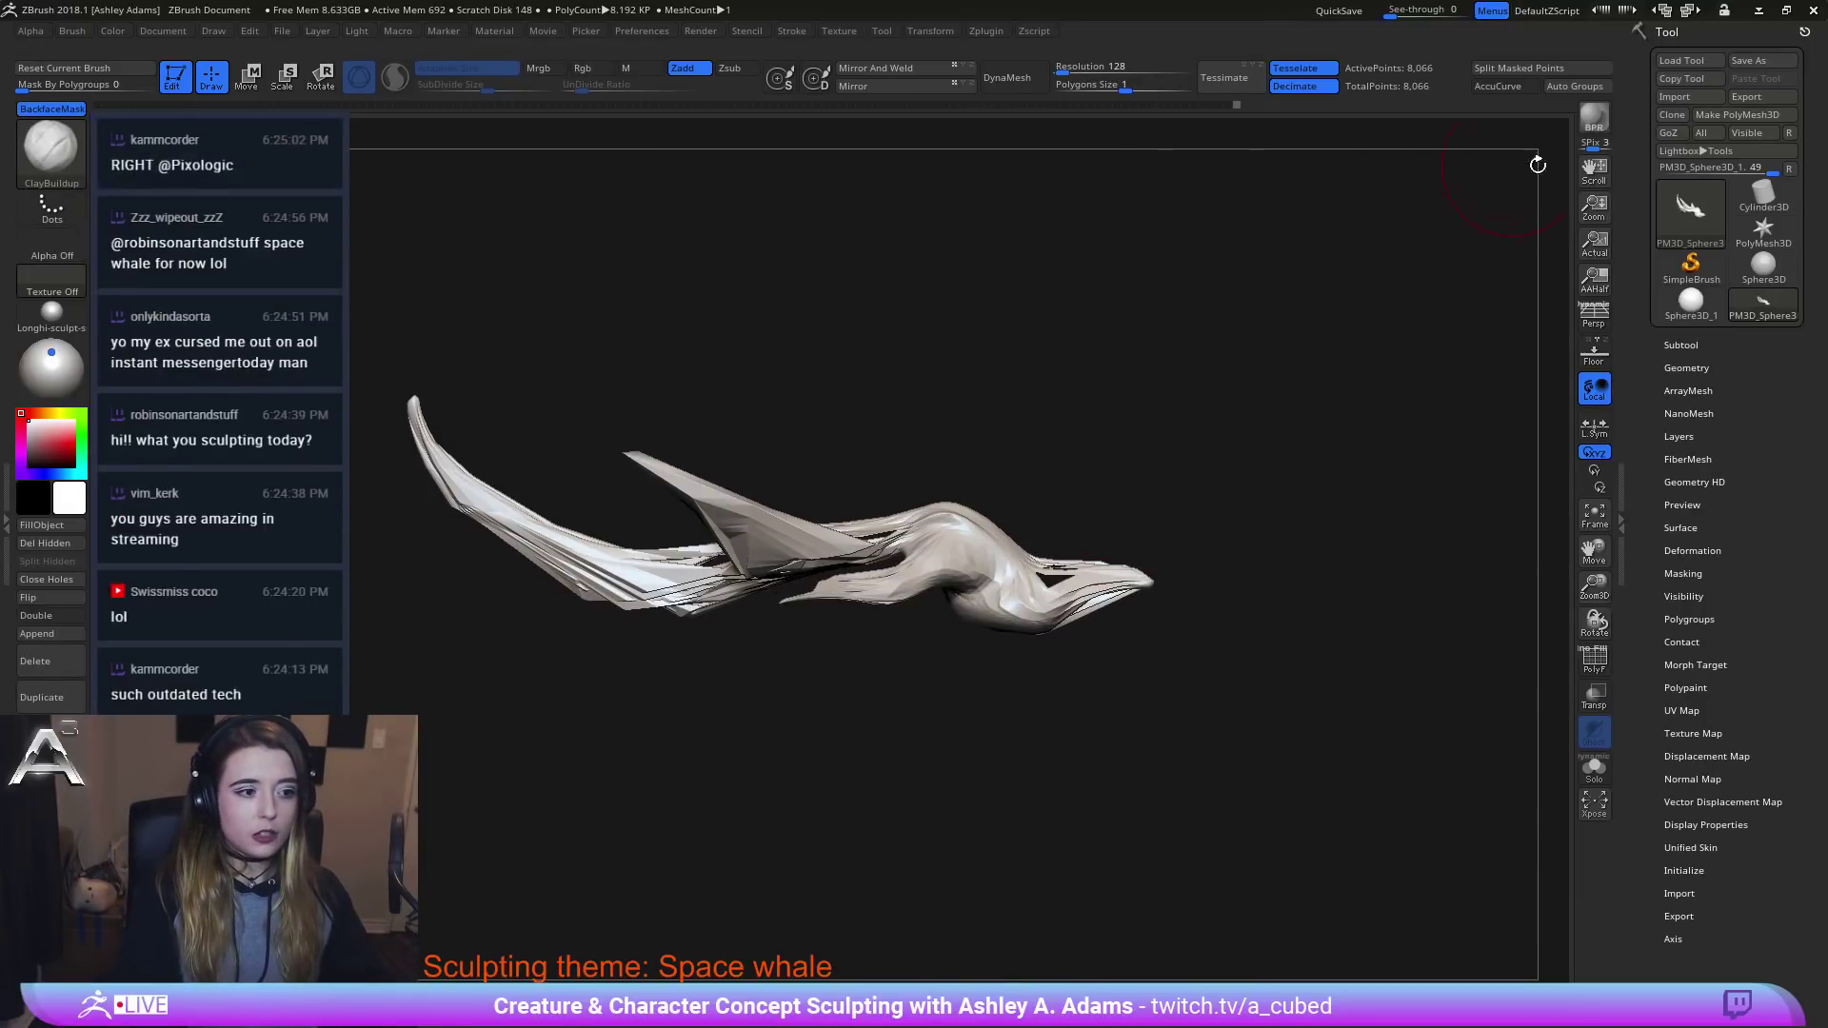
Undo the first mask attempt, choose the MaskLasso brush and mask the front fins.
right_drag(836, 539, 844, 632)
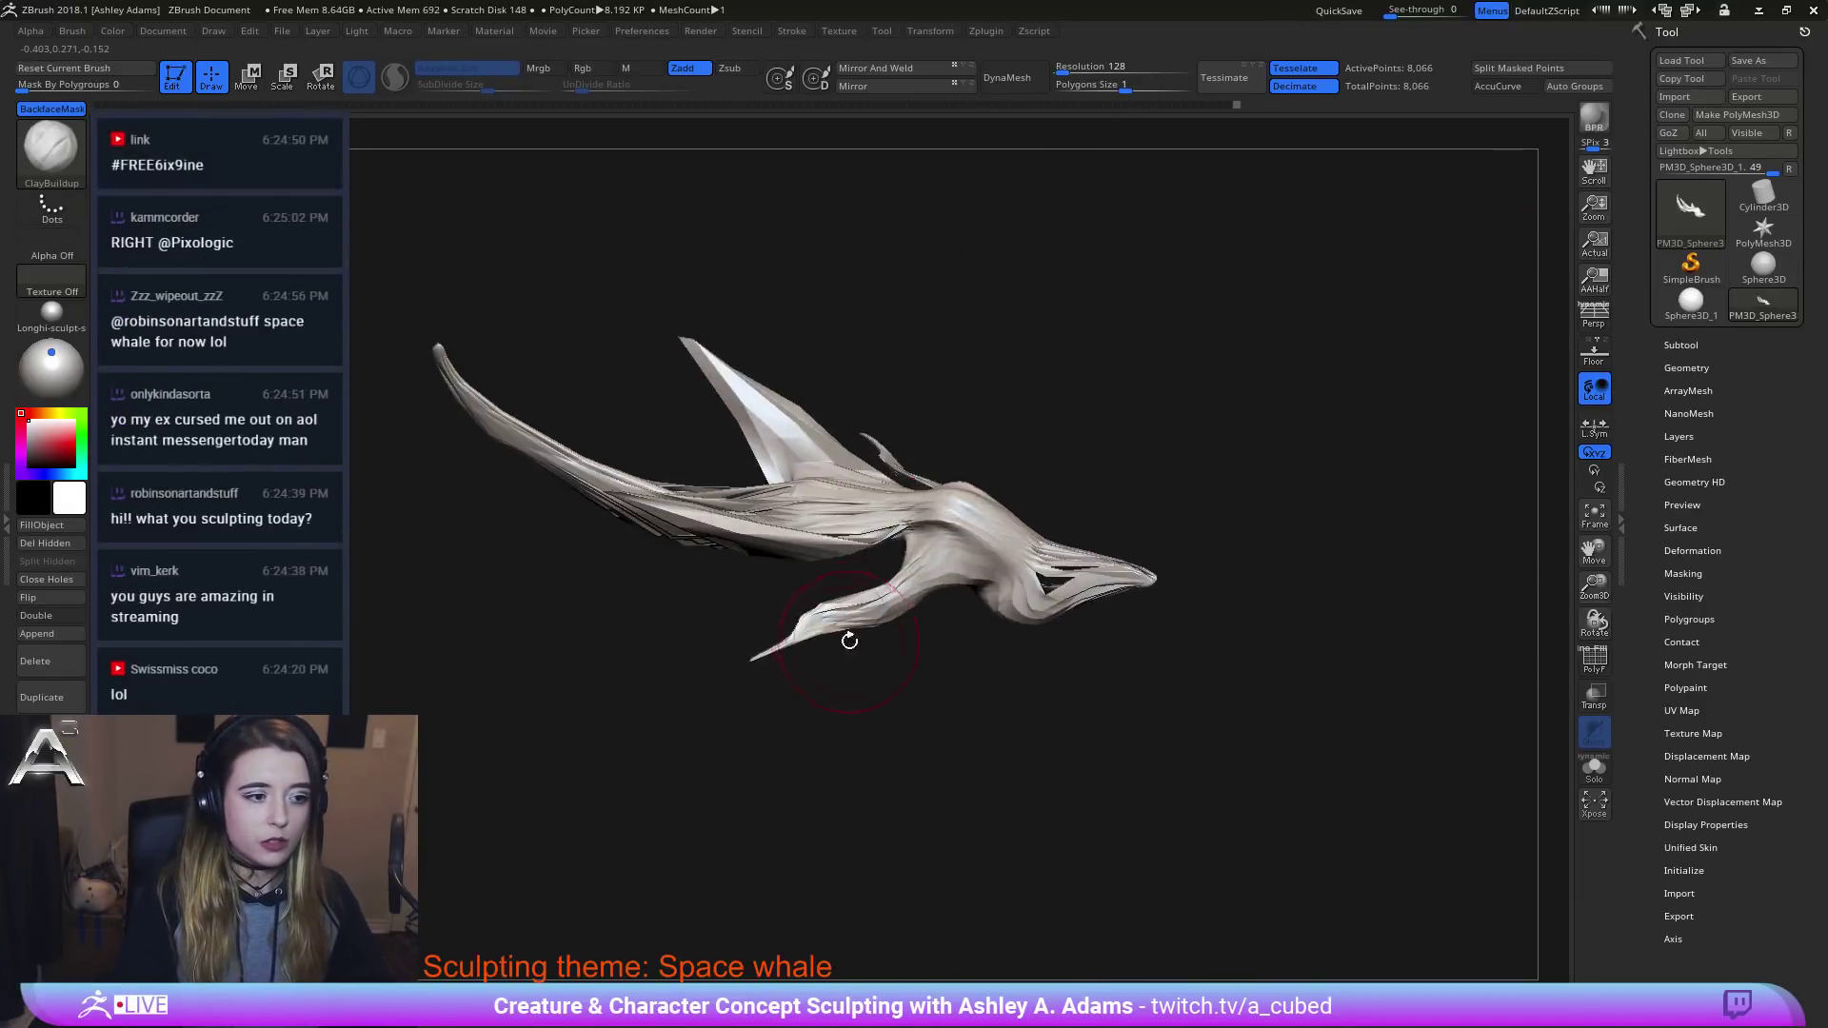
mouse_move(715, 692)
ctrl+mouse_down()
mouse_move(857, 692)
mouse_move(968, 586)
ctrl+mouse_up()
key(ctrl+z)
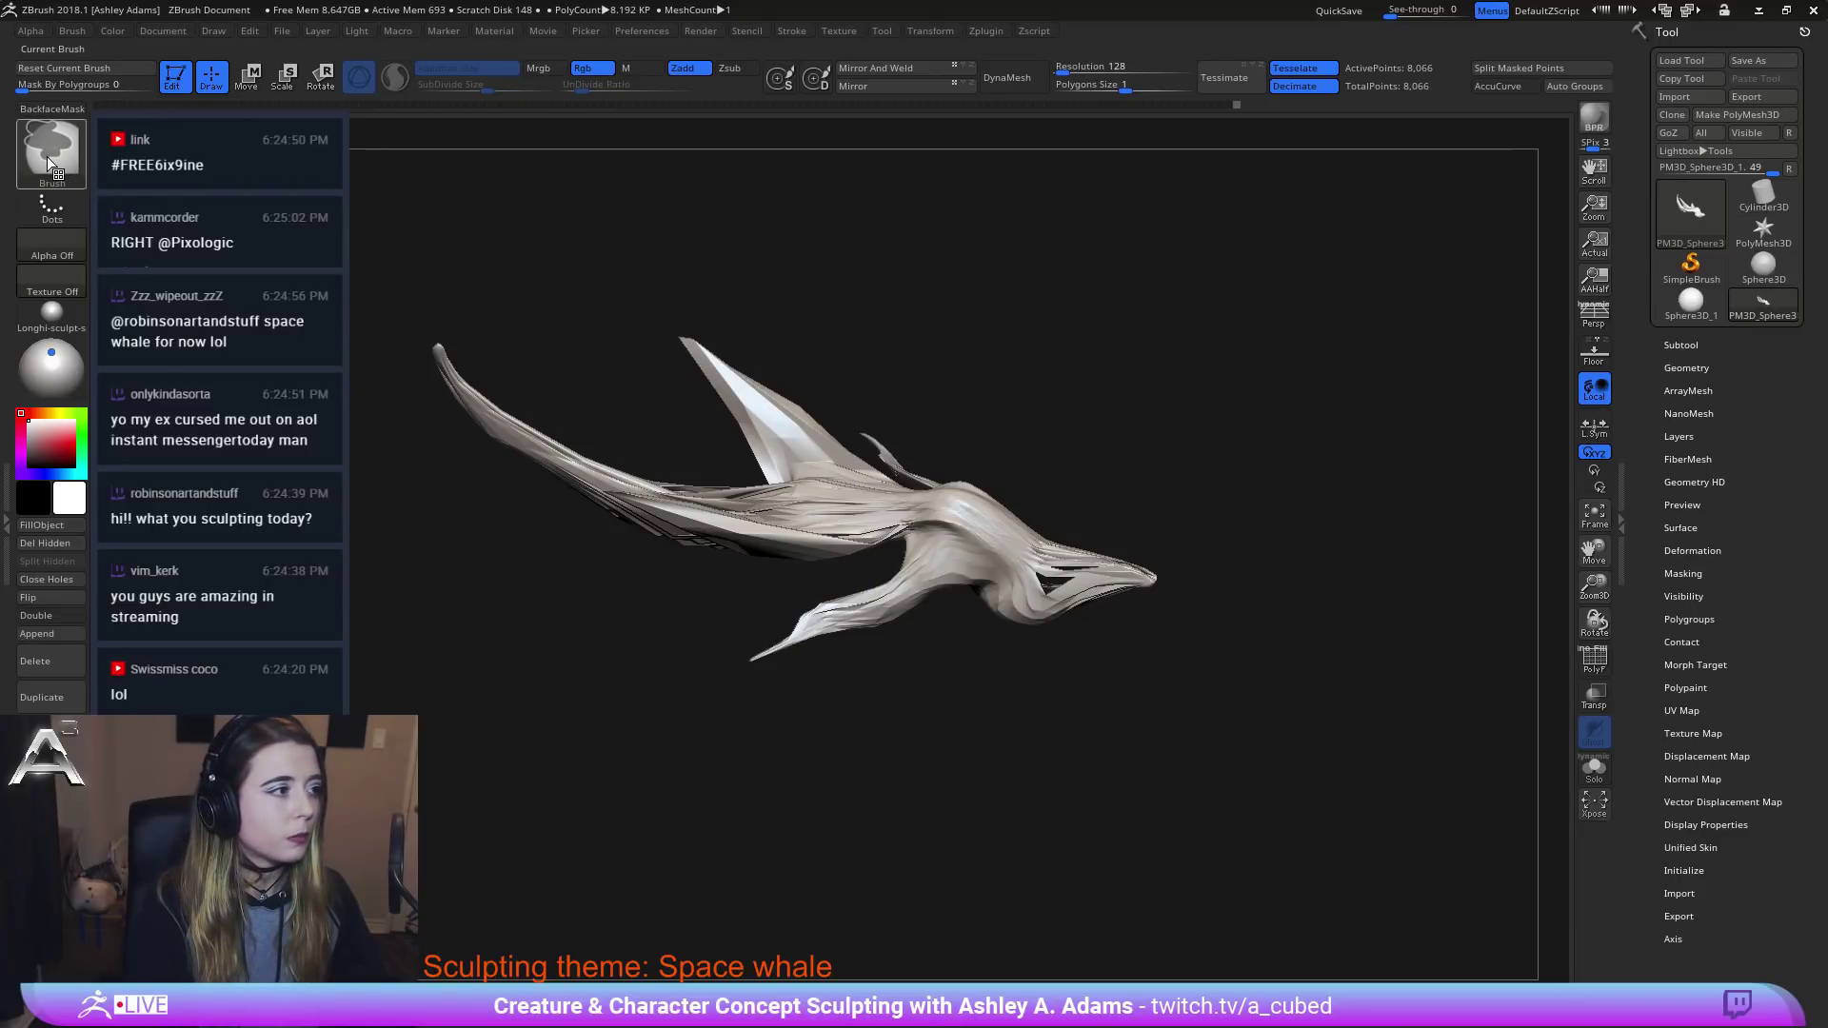
ctrl+click(52, 152)
ctrl+click(368, 249)
mouse_move(756, 629)
ctrl+mouse_down()
mouse_move(714, 639)
mouse_move(716, 571)
mouse_move(734, 632)
ctrl+mouse_up()
right_drag(940, 587, 1031, 358)
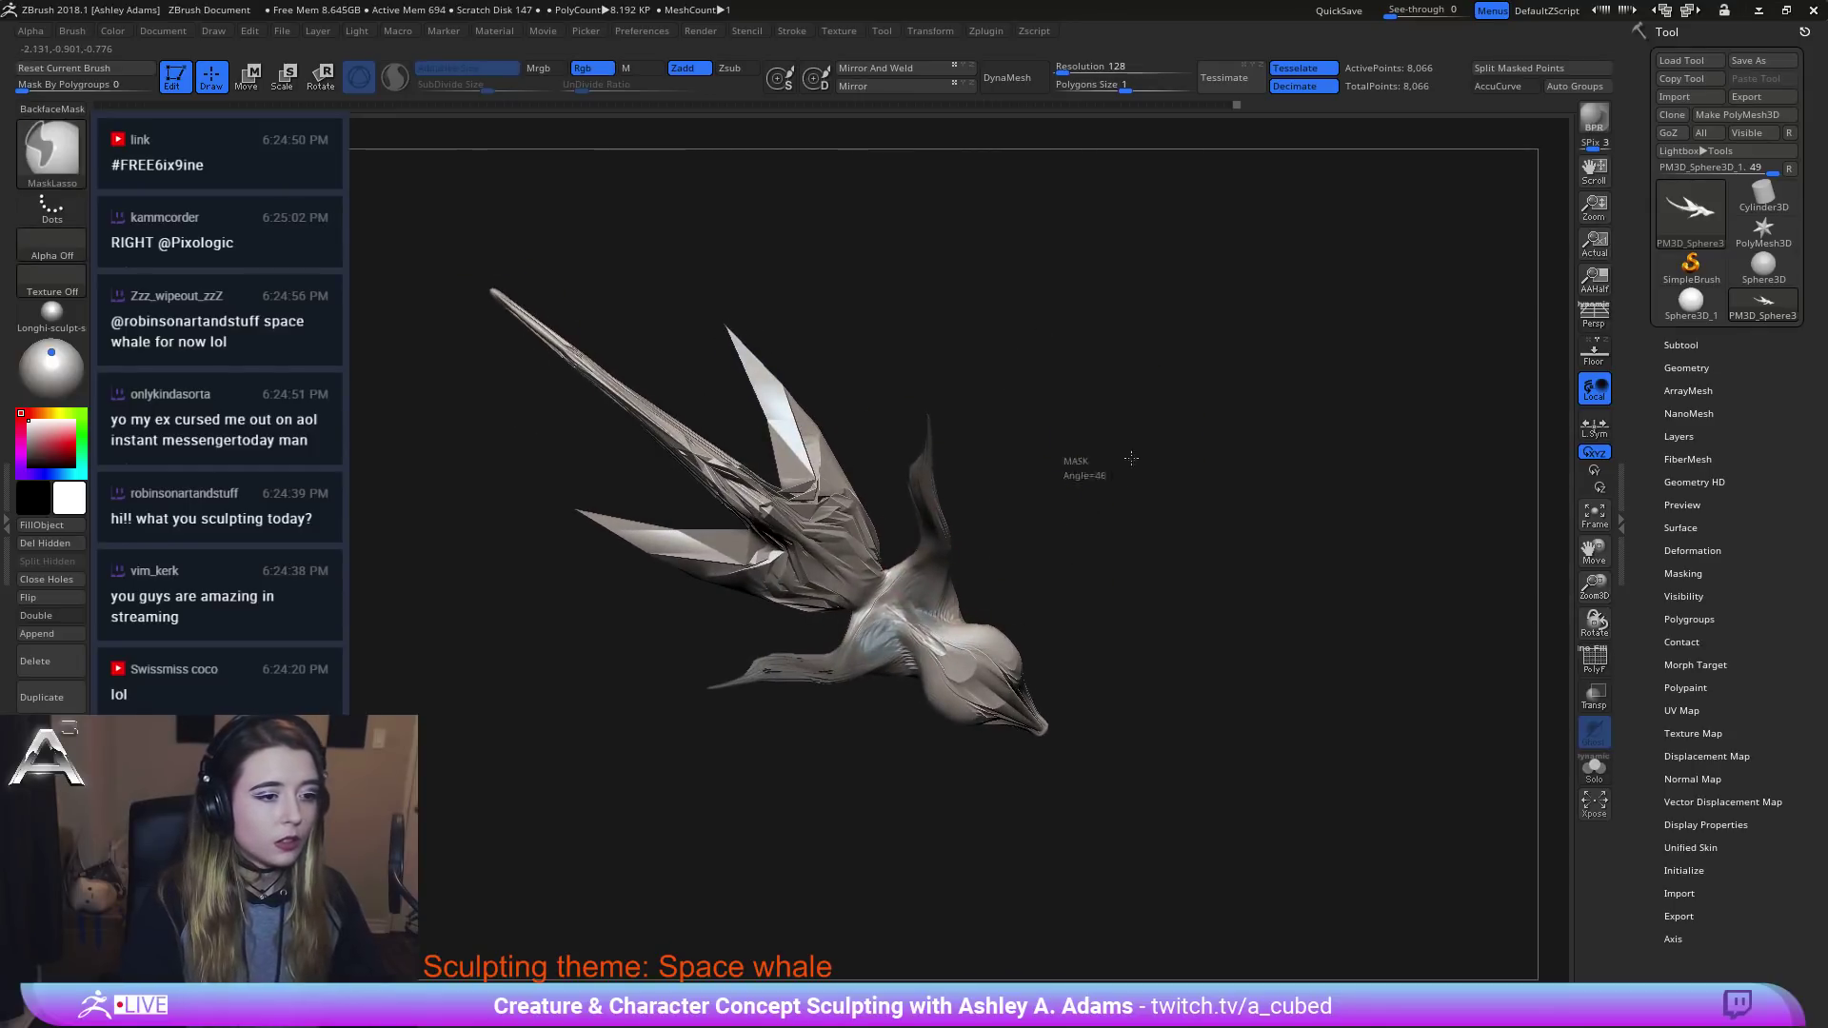
Refine the mask around the front fin roots and invert it so only the front fins stay editable.
ctrl+click(51, 150)
mouse_move(1009, 400)
mouse_down()
mouse_move(964, 832)
mouse_move(951, 718)
mouse_up()
mouse_move(766, 785)
ctrl+mouse_down()
mouse_move(828, 795)
mouse_move(1019, 648)
mouse_move(957, 560)
mouse_move(848, 598)
mouse_move(707, 723)
ctrl+mouse_up()
drag(947, 670, 1000, 571)
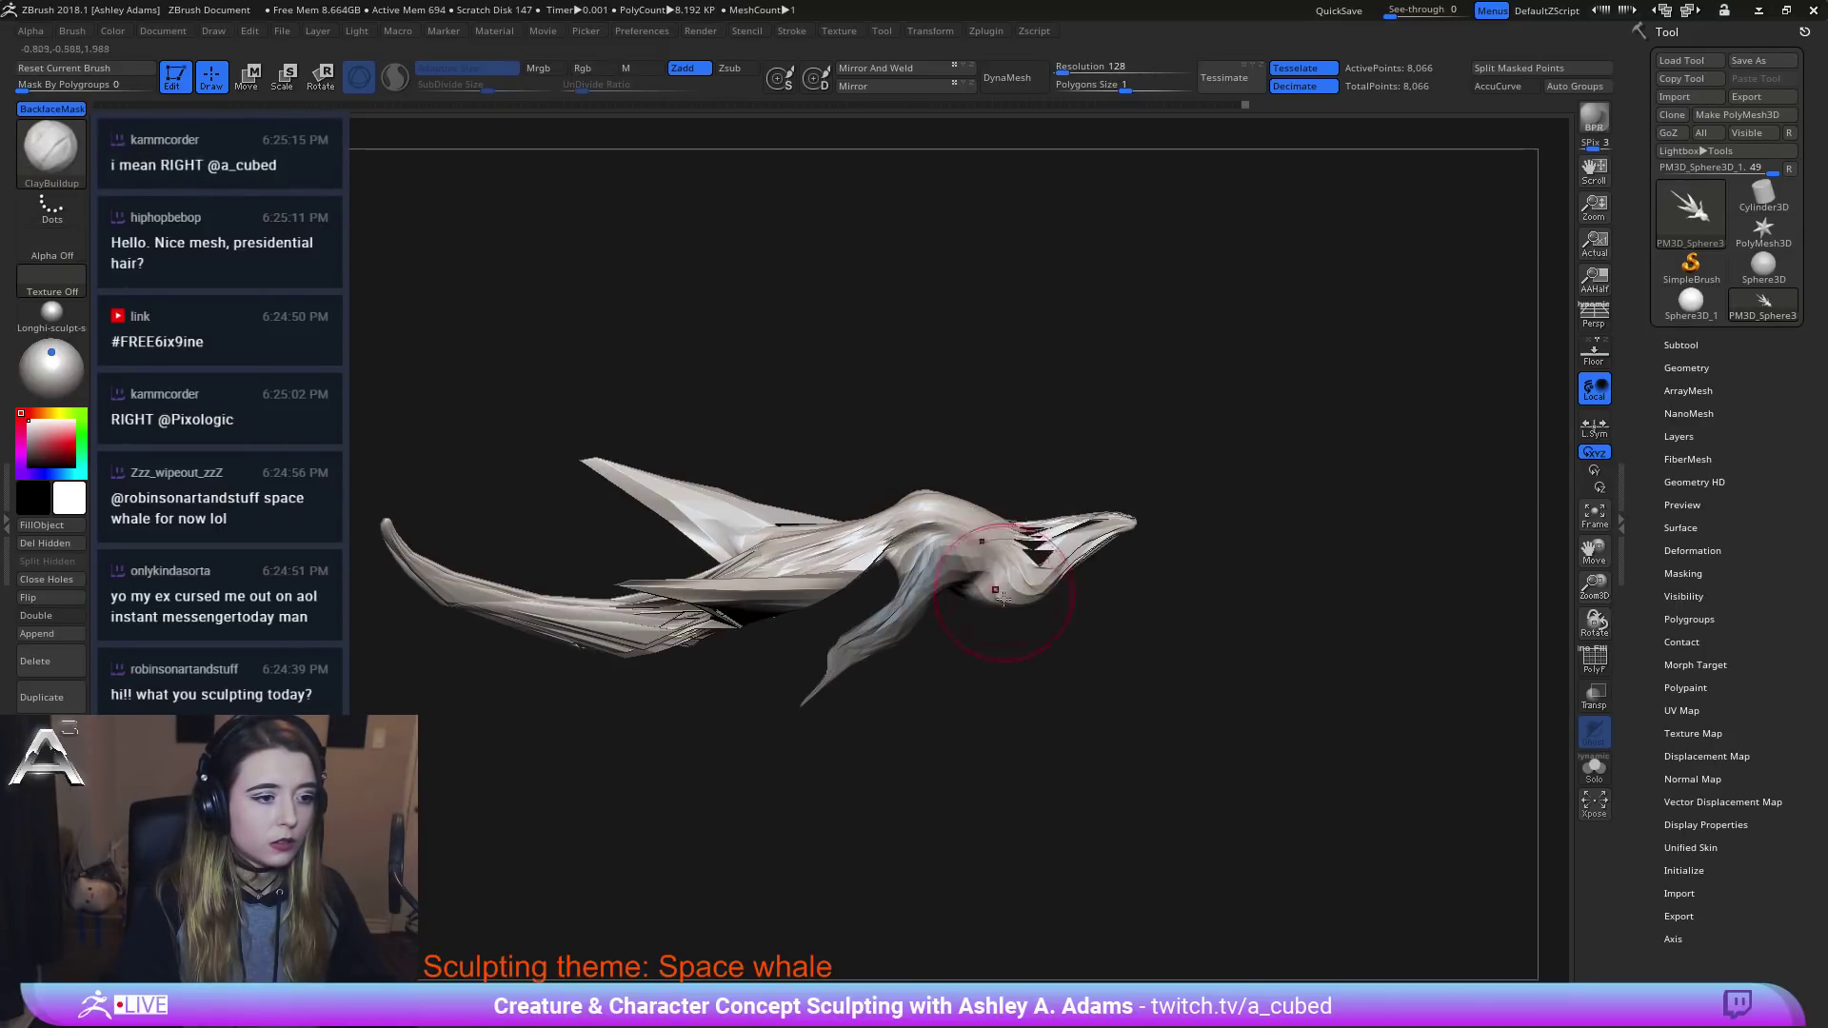
ctrl+click(1102, 692)
Place the transform gizmo at the front fins' root, rotate the fins downward and return to Draw mode.
shift+drag(1056, 636, 905, 518)
key(w)
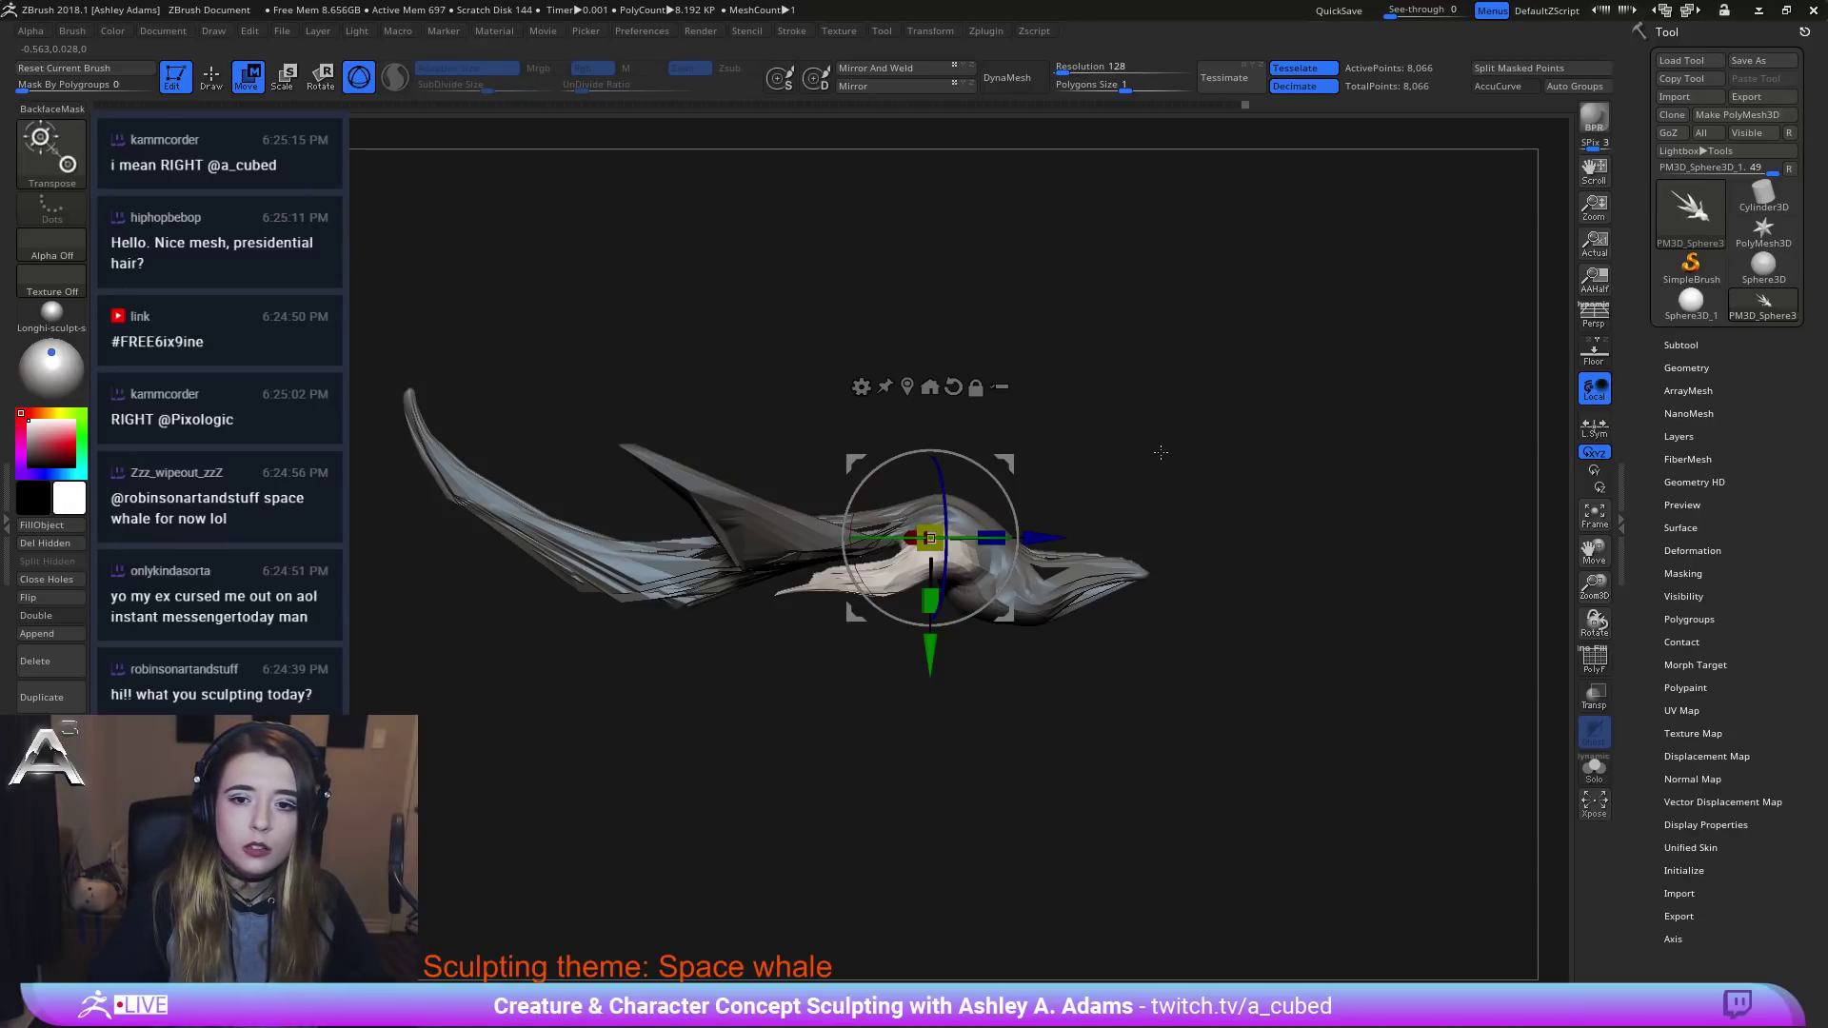
mouse_move(944, 513)
mouse_down()
mouse_move(946, 543)
mouse_move(946, 526)
mouse_up()
drag(947, 597, 940, 669)
alt+click(952, 402)
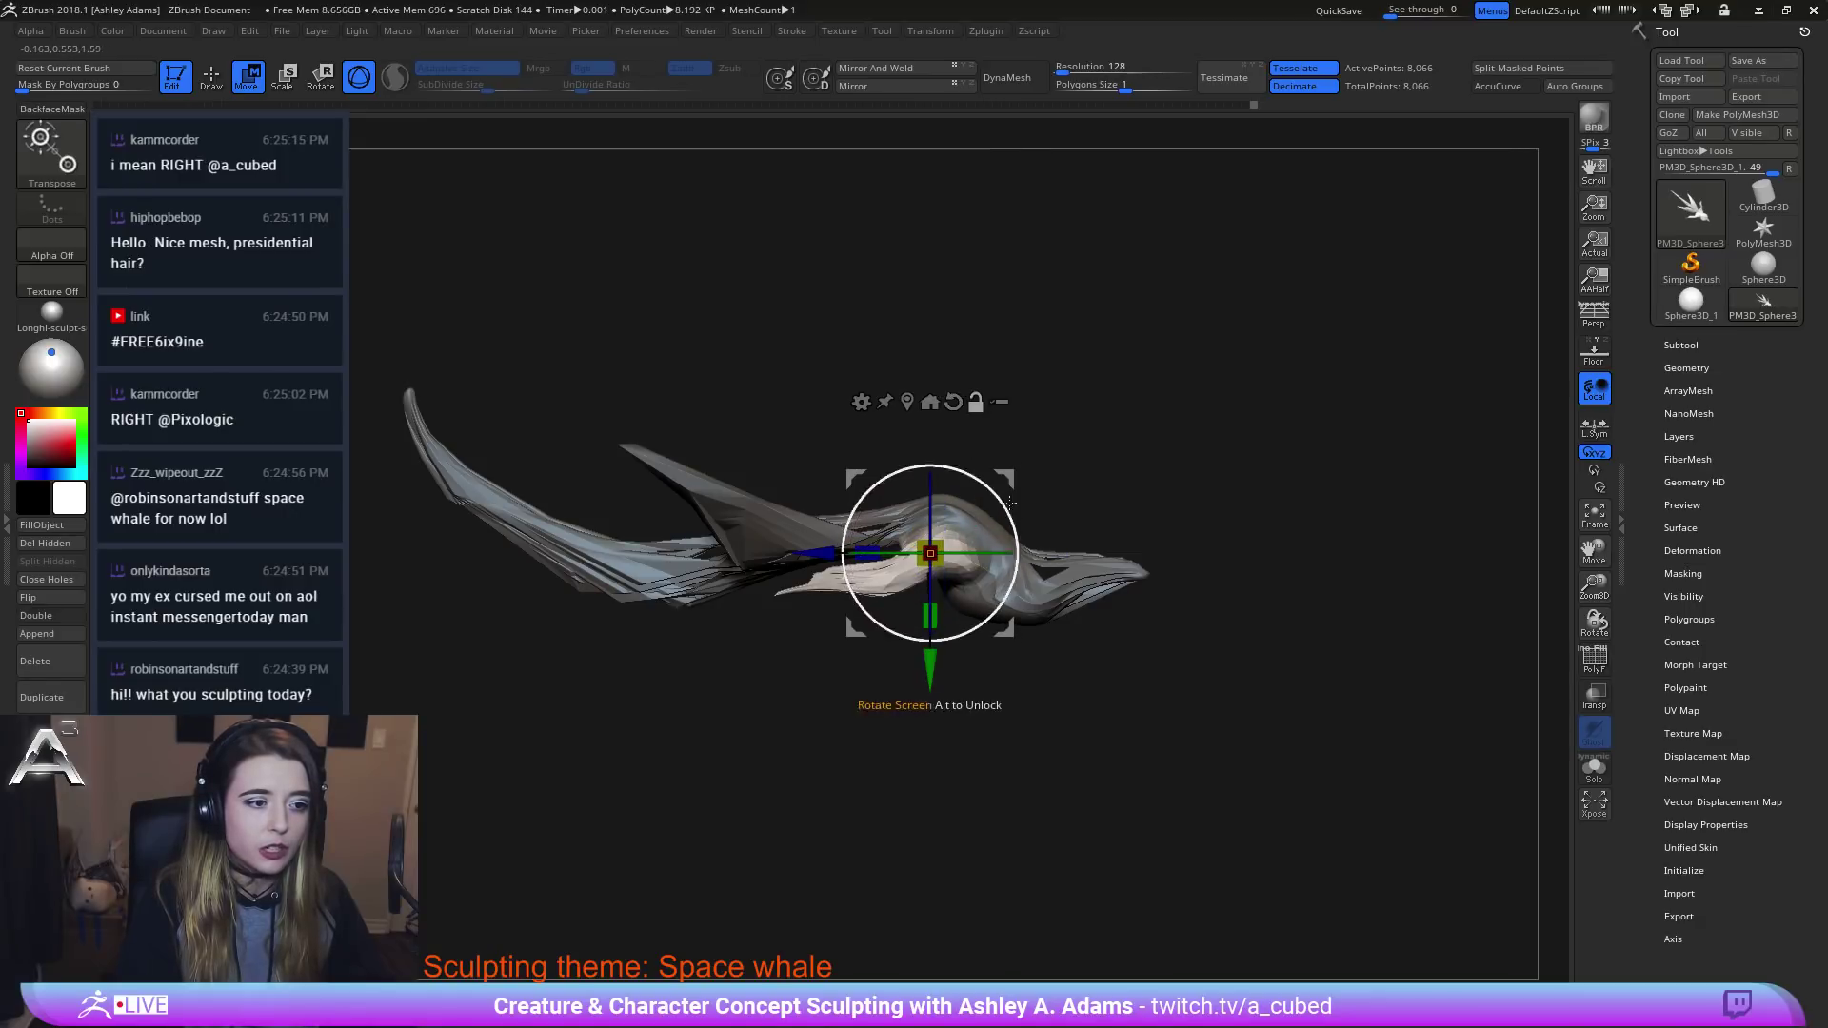
drag(825, 551, 944, 515)
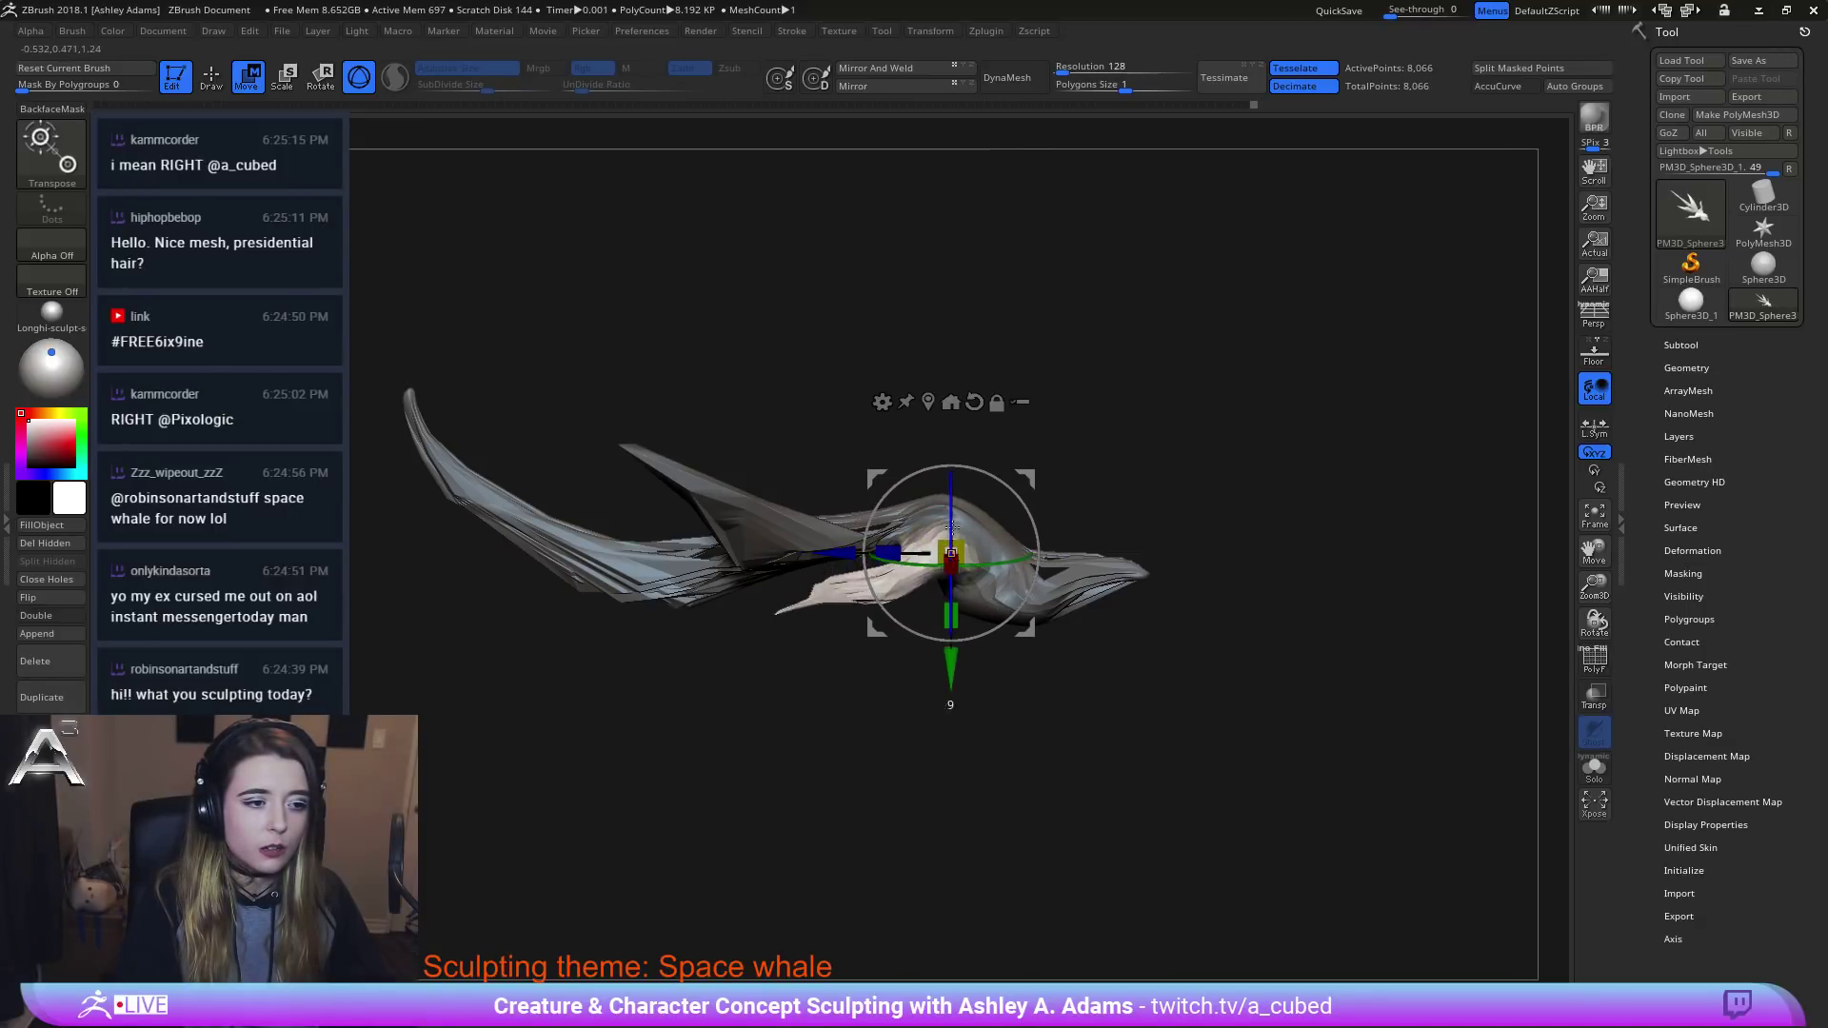
drag(950, 661, 952, 666)
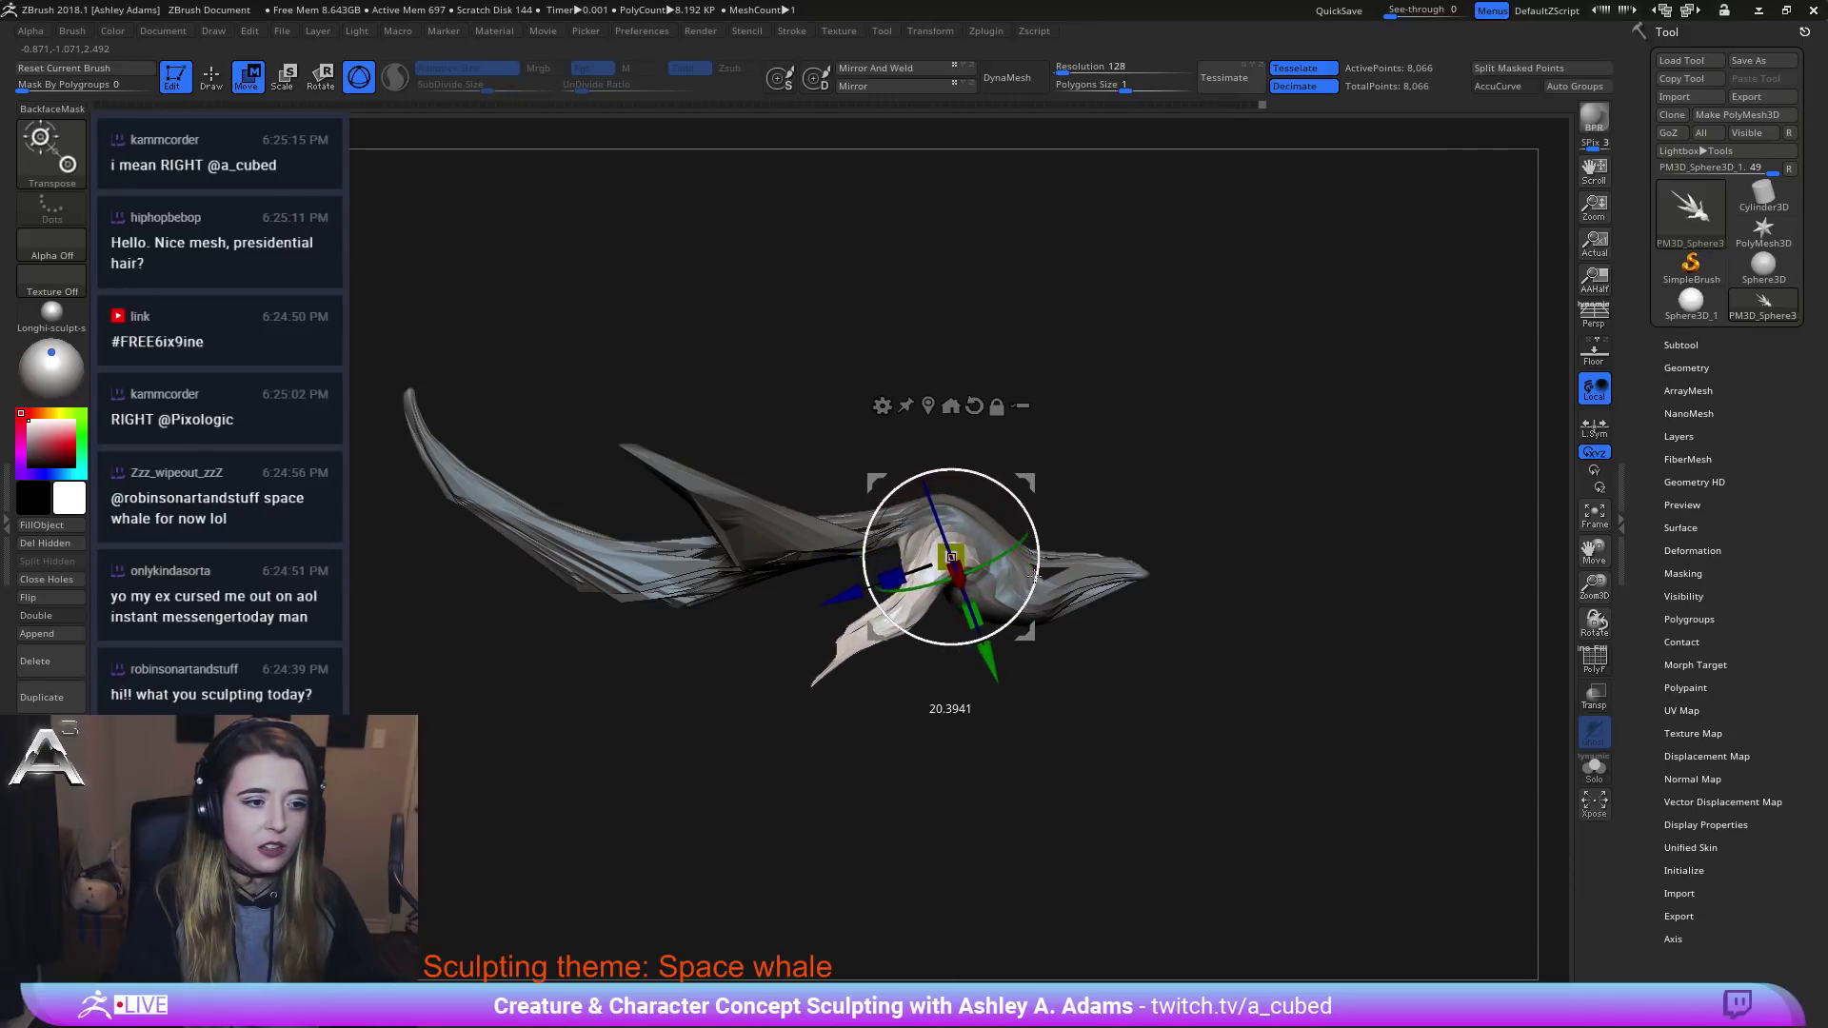
mouse_move(1034, 576)
mouse_down()
mouse_move(1148, 326)
mouse_move(1092, 396)
mouse_up()
key(q)
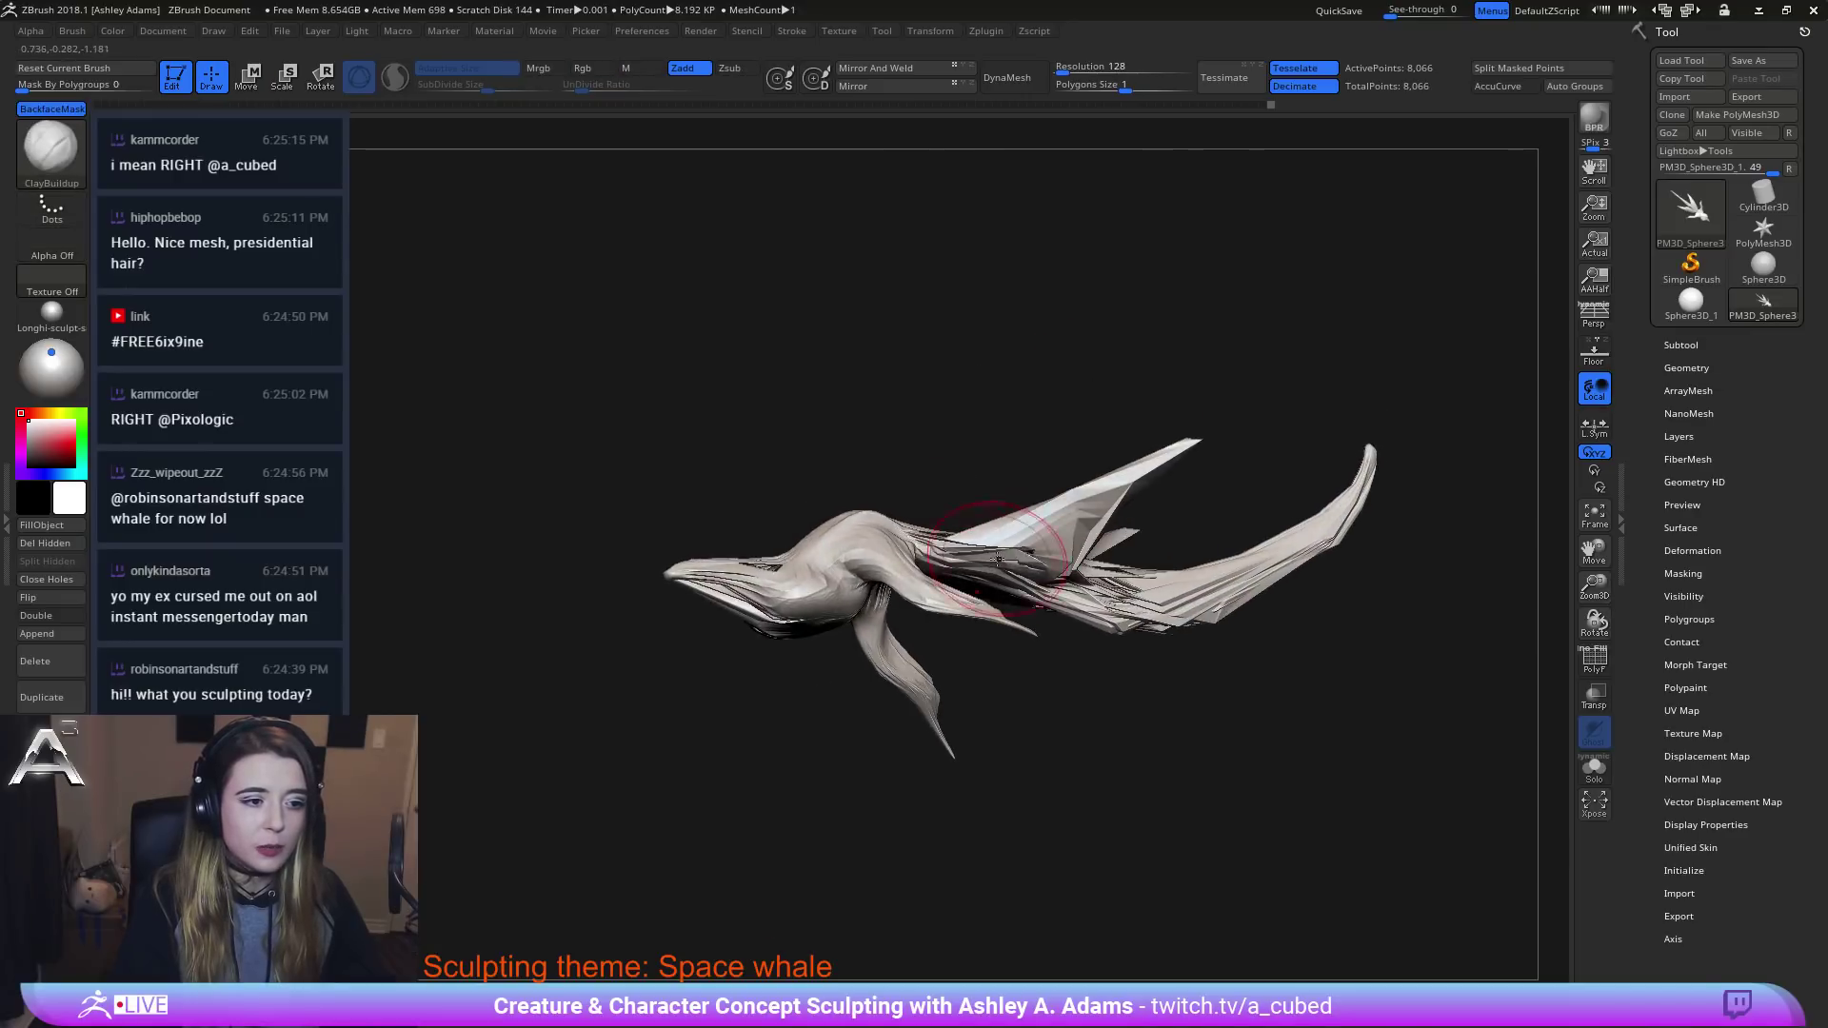
Rework the shape of the lowered front fins and their roots, changing the brush to SnakeHook.
right_drag(998, 559, 1000, 609)
mouse_move(1000, 572)
mouse_down()
mouse_move(941, 545)
mouse_move(1022, 546)
mouse_up()
mouse_move(1013, 573)
right_down()
mouse_move(971, 471)
mouse_move(1000, 557)
right_up()
key(space)
drag(1012, 541, 1025, 540)
key(b)
key(s)
key(h)
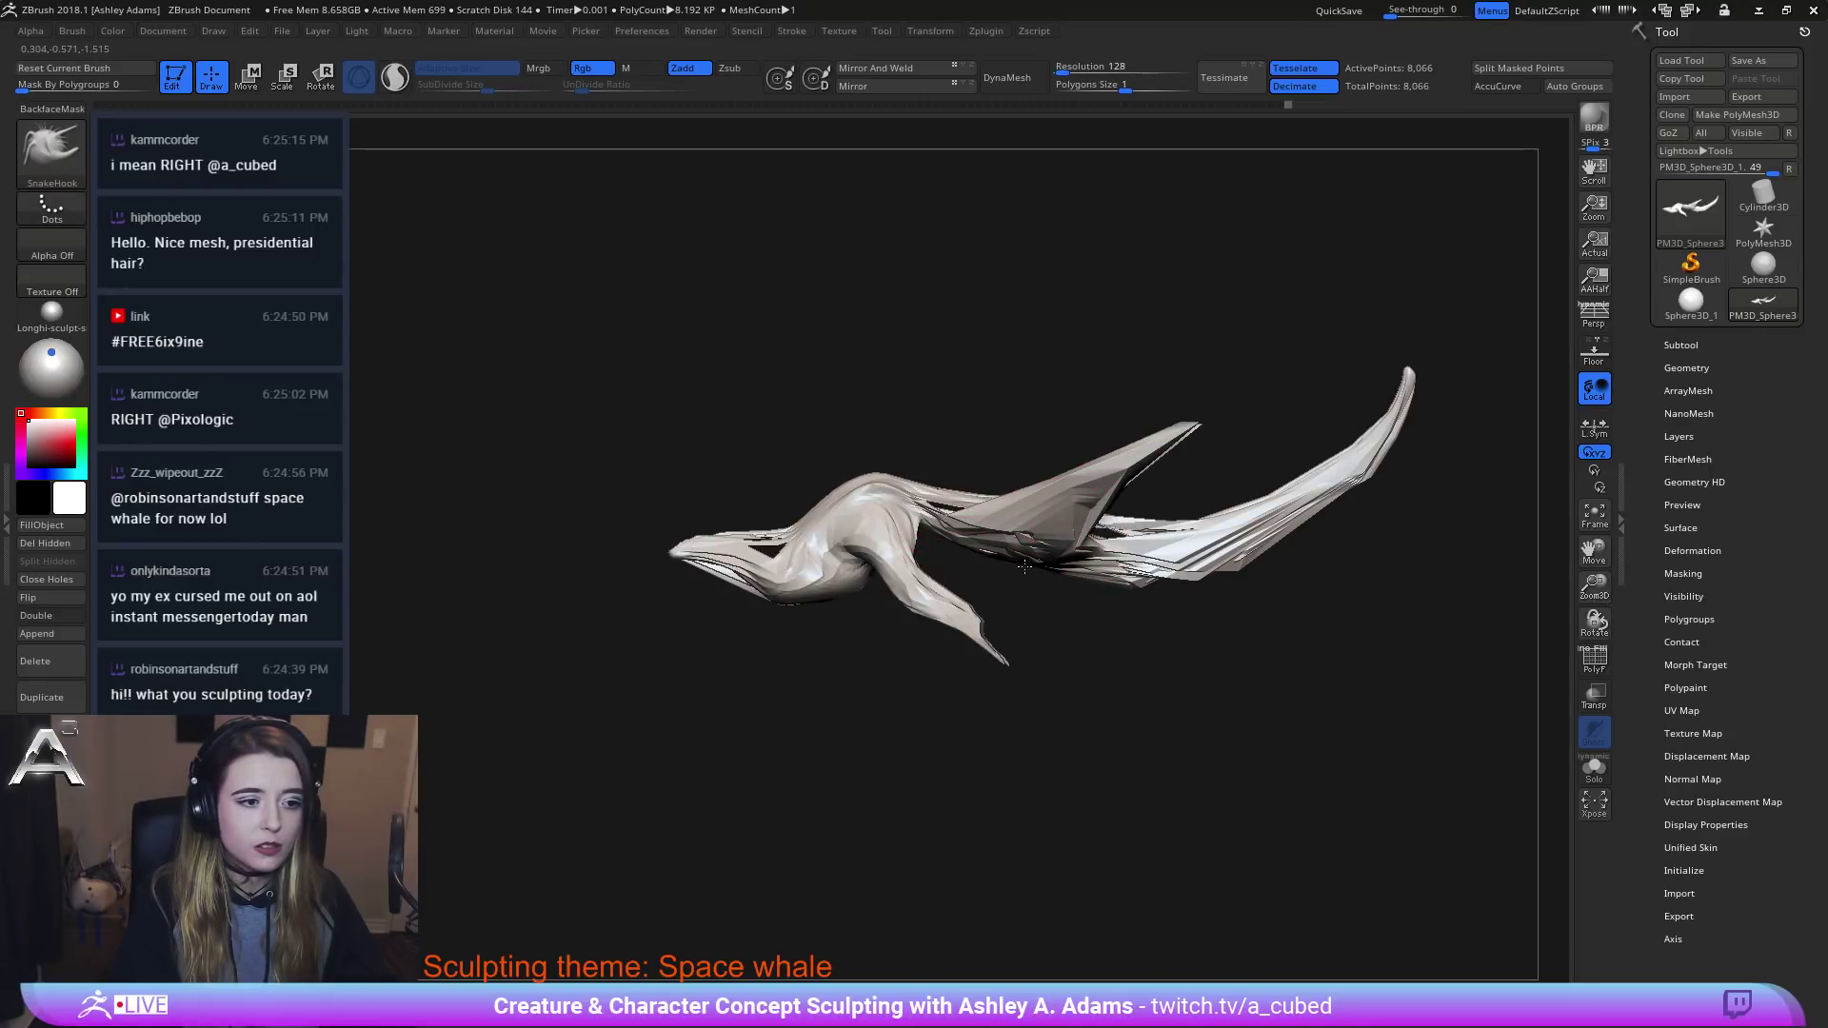
right_click(971, 526)
mouse_move(971, 526)
right_down()
mouse_move(918, 498)
mouse_move(943, 543)
mouse_move(937, 479)
mouse_move(948, 542)
mouse_move(946, 442)
mouse_move(924, 744)
mouse_move(1033, 438)
mouse_move(1052, 467)
right_up()
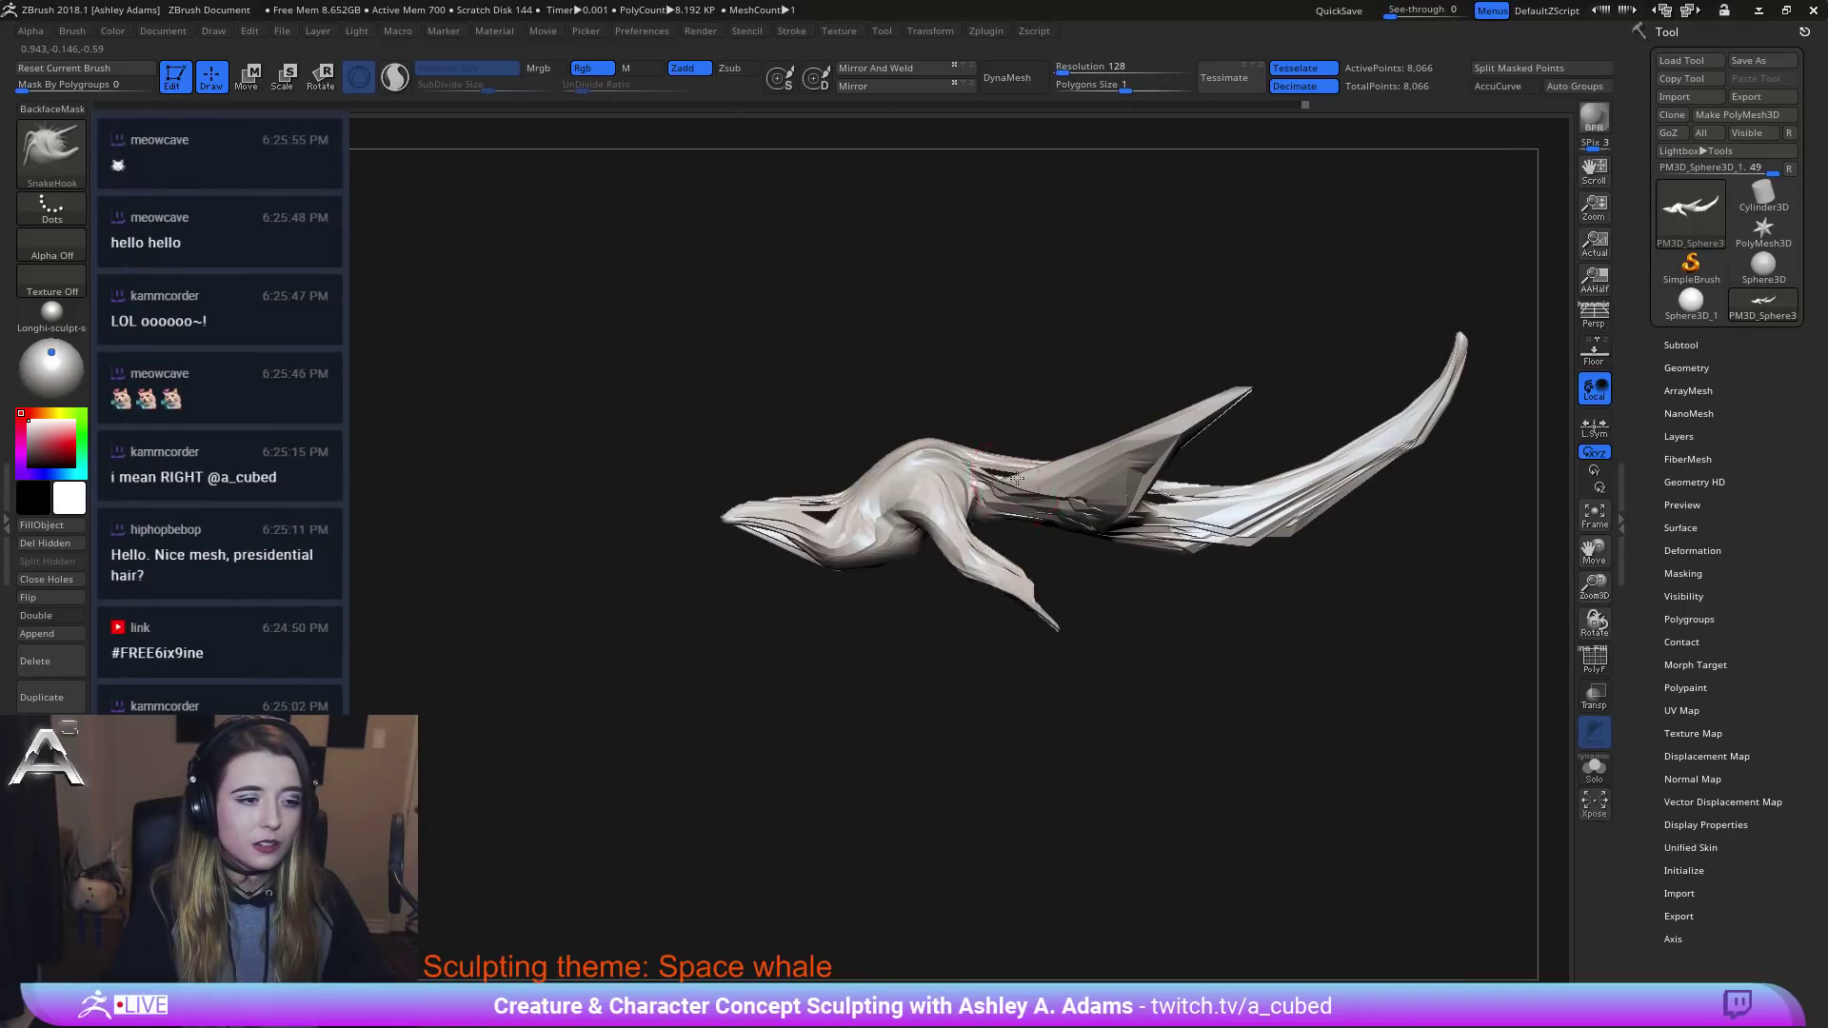
Enlarge the SnakeHook brush and reshape the rear underside and the arch of the back.
key(space)
drag(1000, 477, 1045, 447)
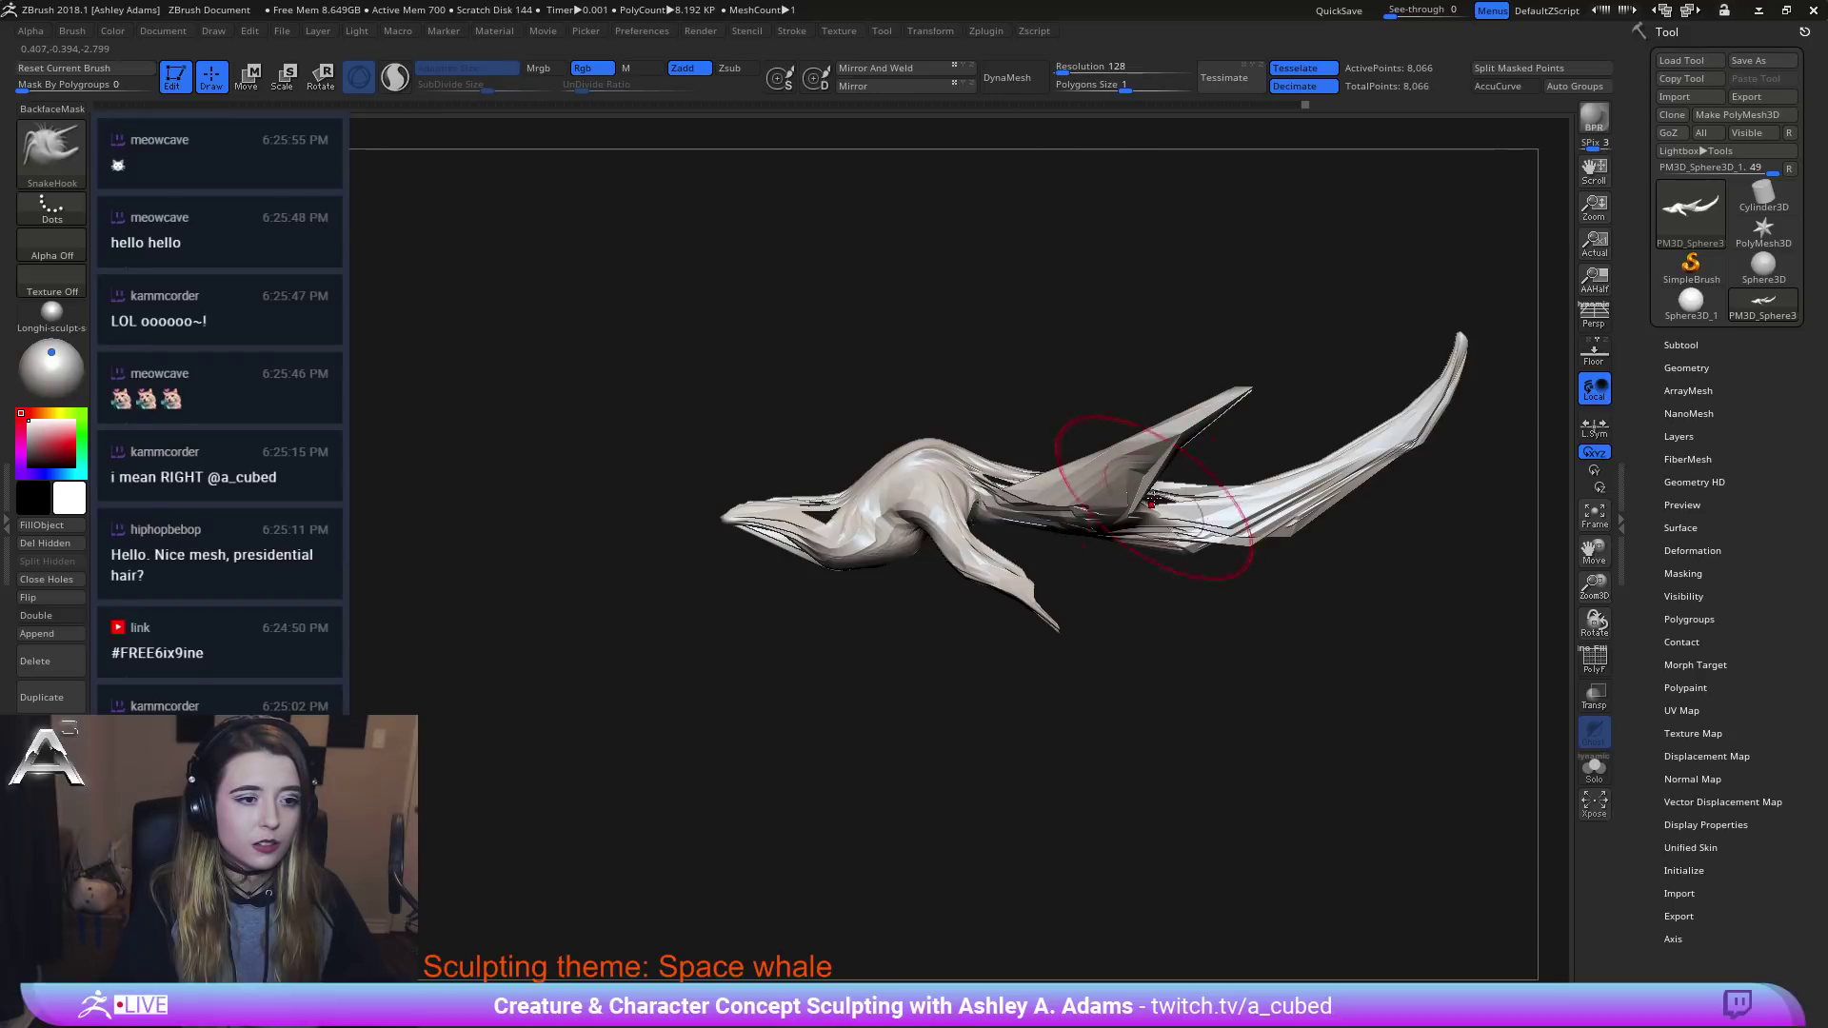
drag(1112, 486, 1105, 507)
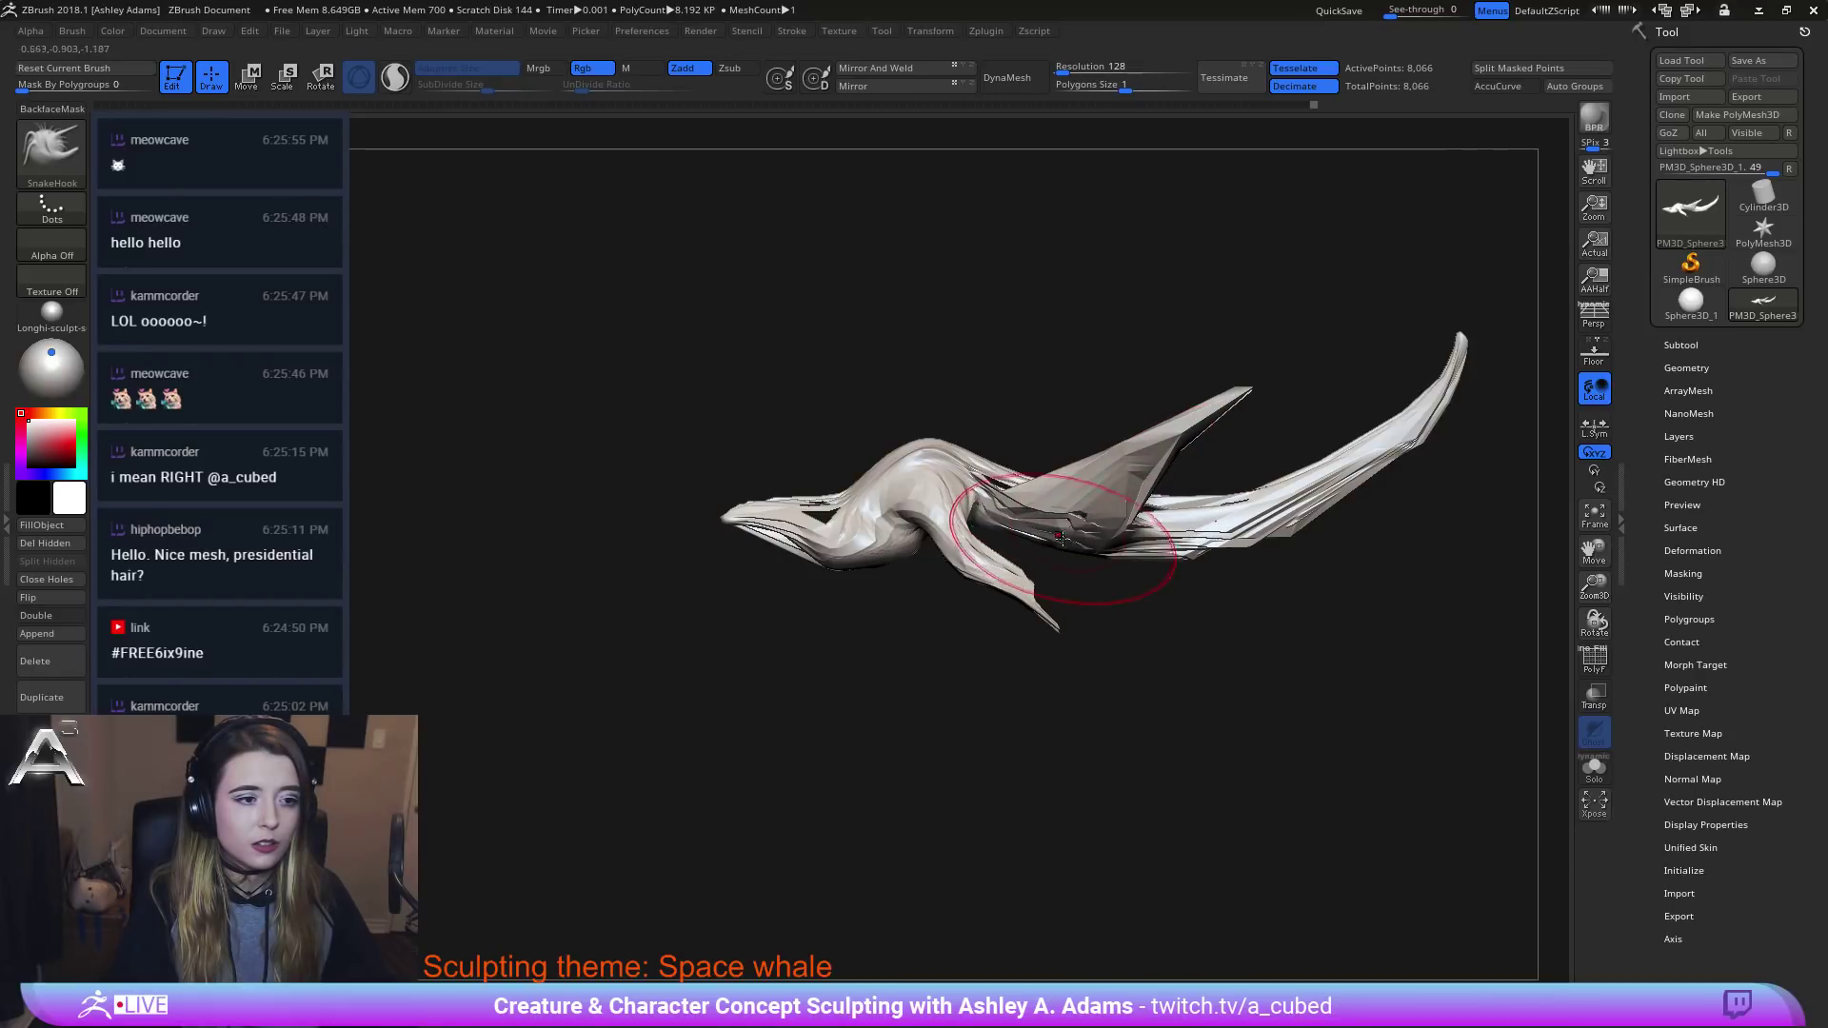
drag(938, 481, 983, 461)
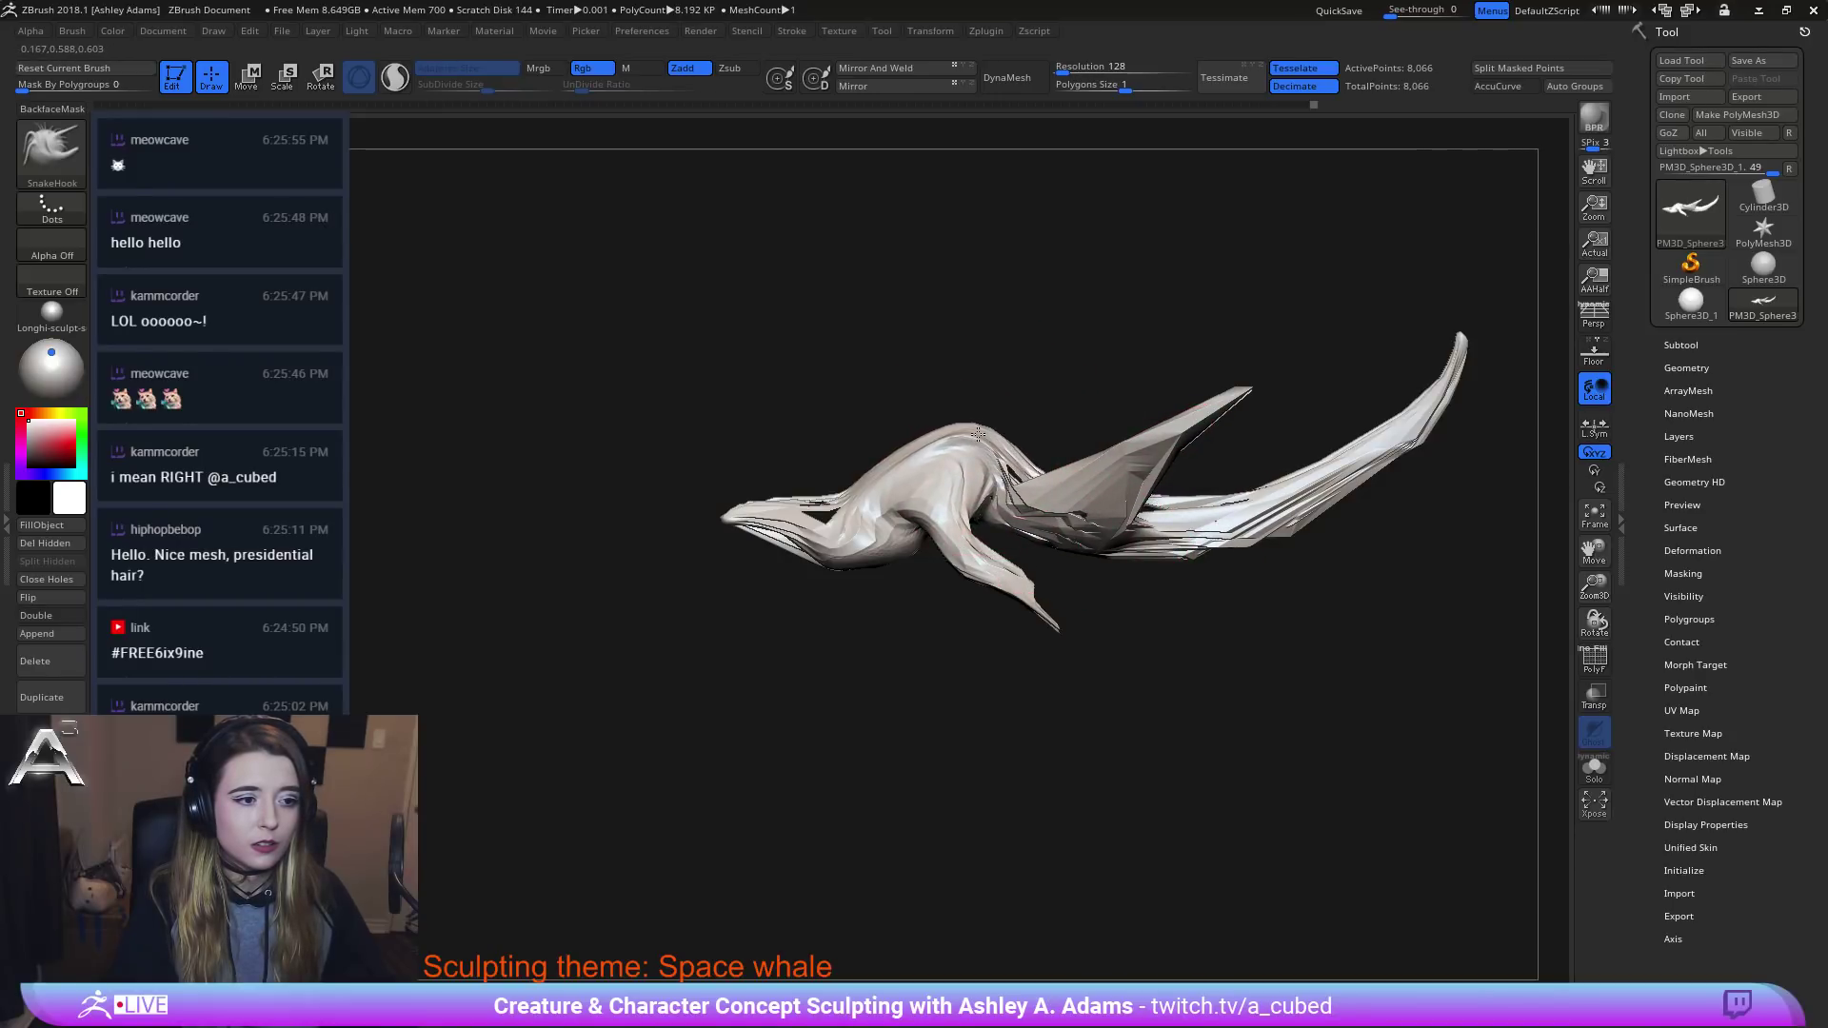
Set the SnakeHook draw size to 1000 and reshape the rear fins.
ctrl+right_drag(988, 466, 1002, 534)
right_drag(1001, 534, 1134, 440)
key(space)
click(1042, 468)
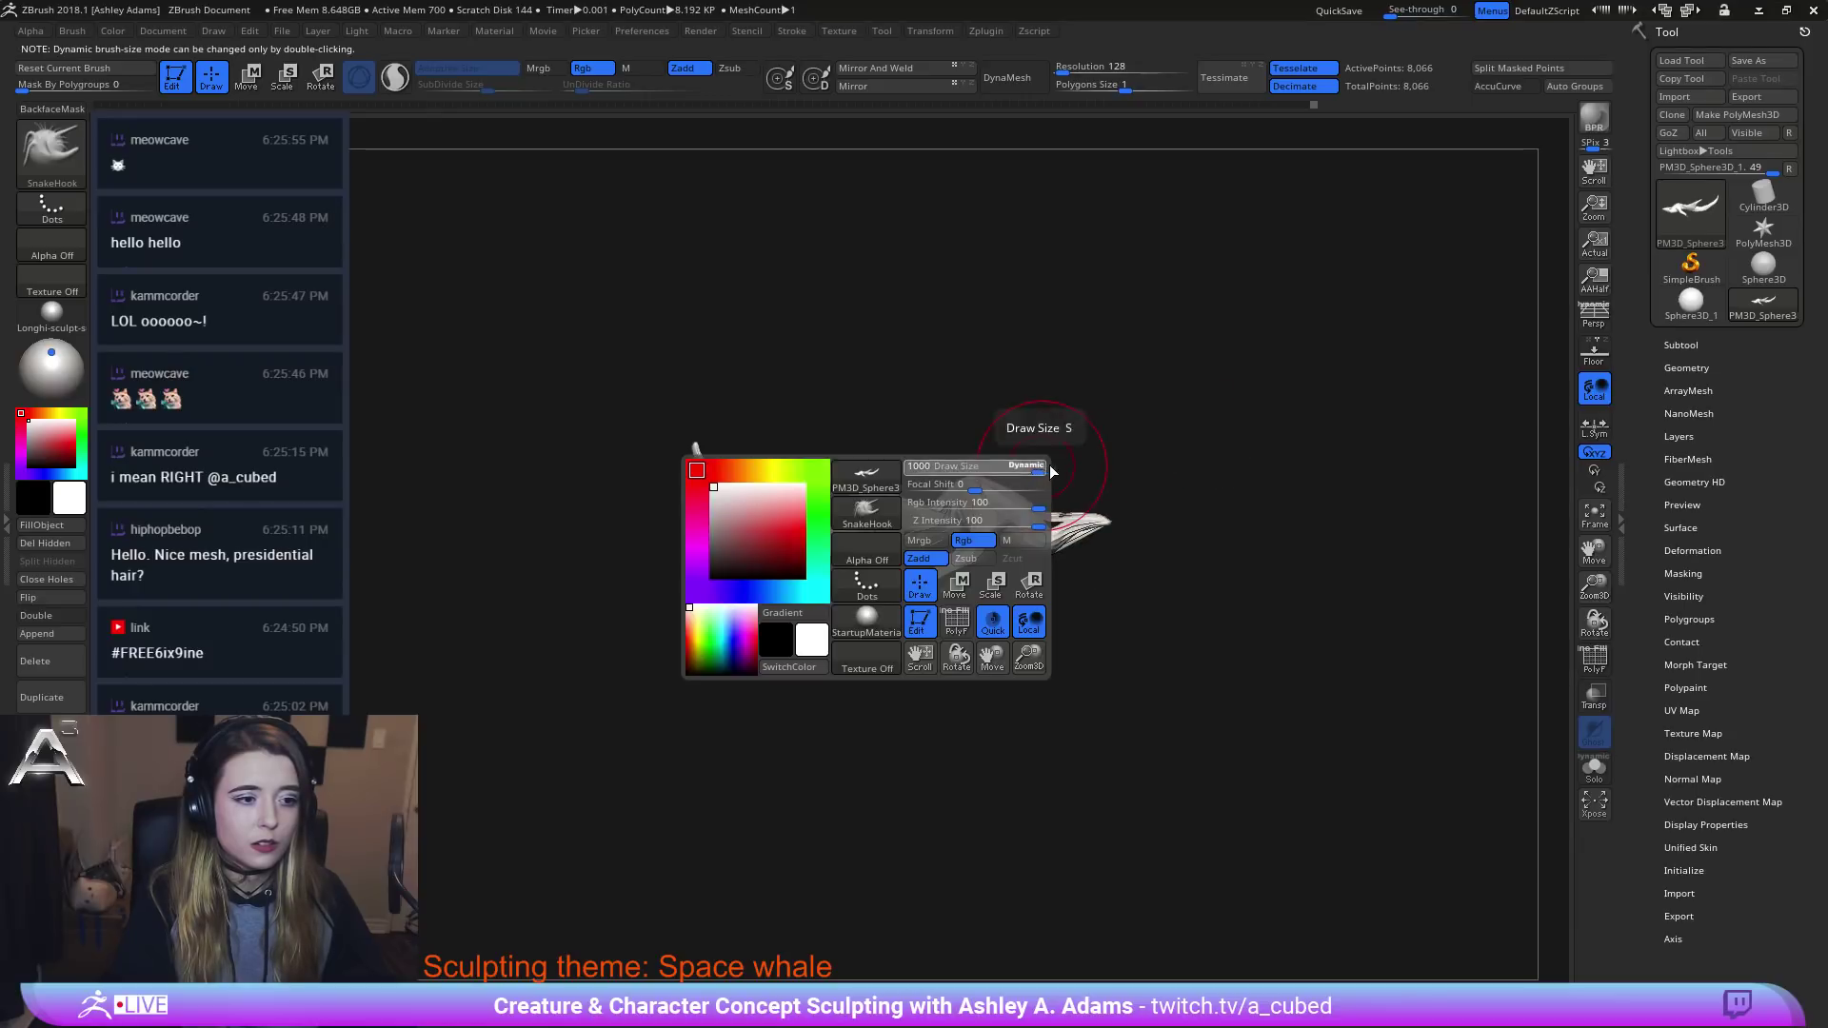
mouse_move(1023, 419)
shift+right_down()
mouse_move(1000, 403)
mouse_move(967, 457)
shift+right_up()
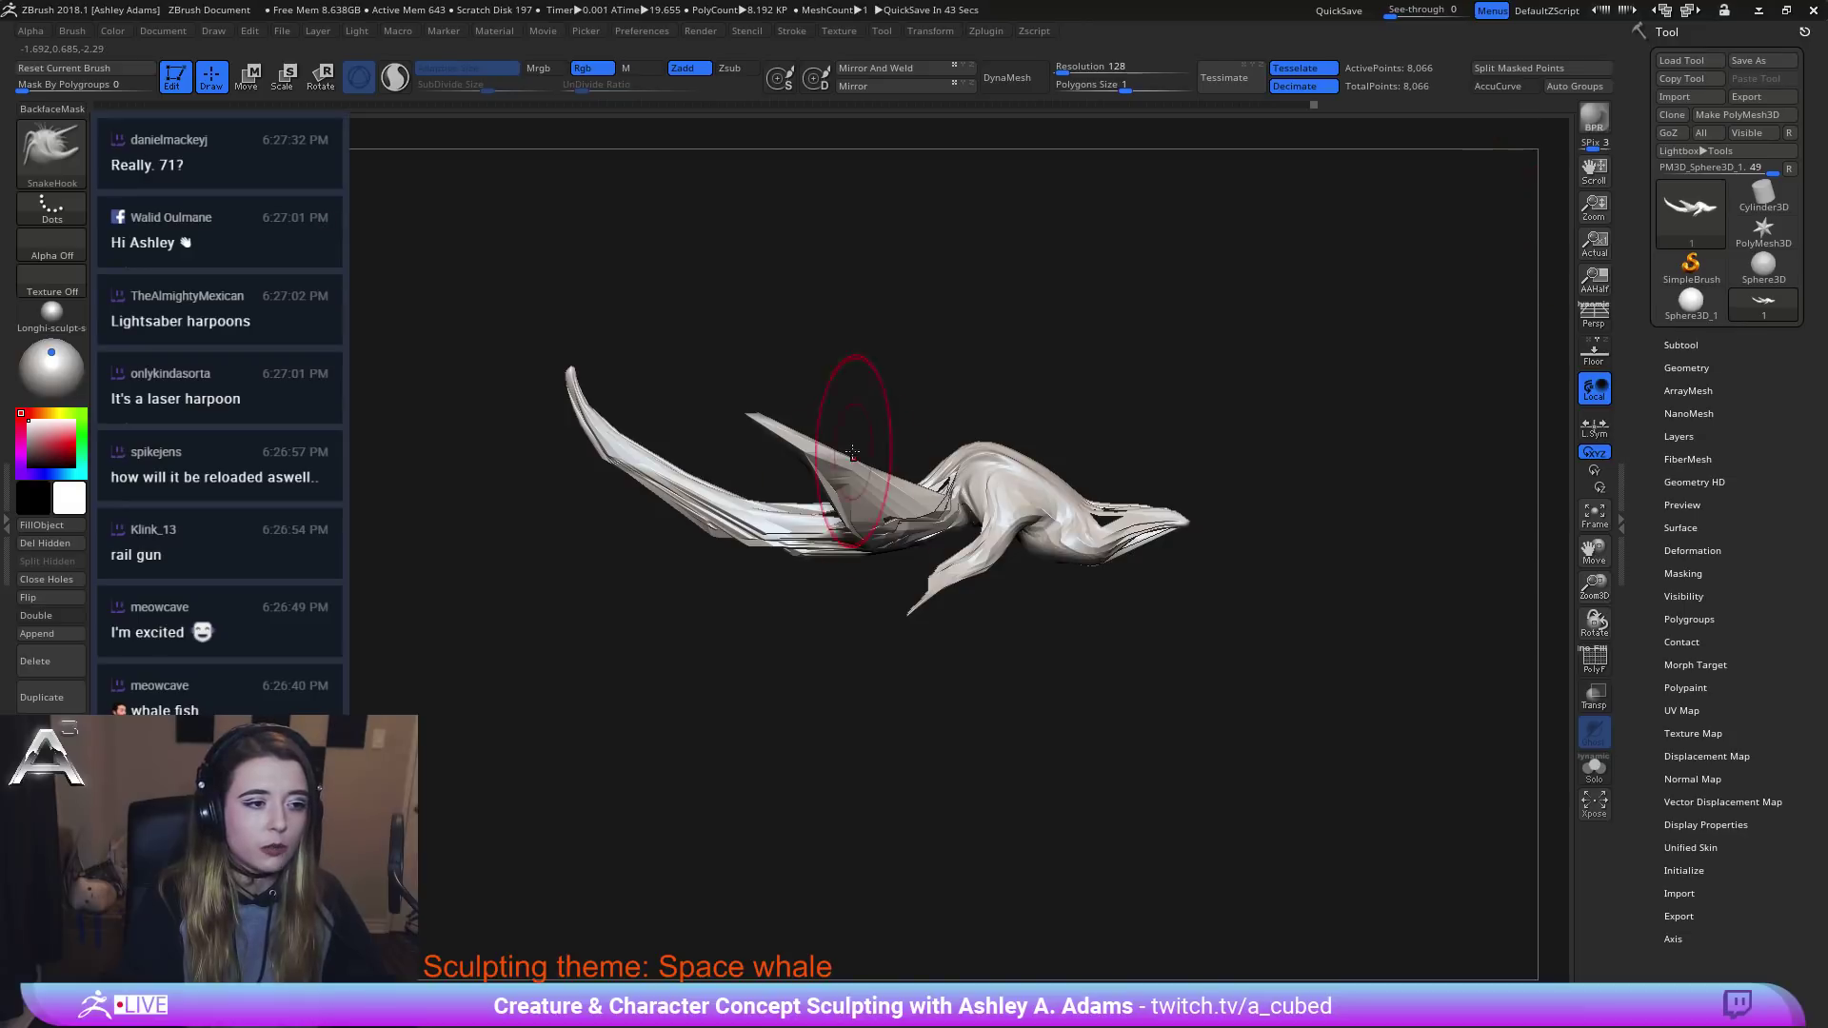
right_drag(853, 453, 834, 442)
drag(834, 443, 808, 416)
right_drag(859, 392, 884, 323)
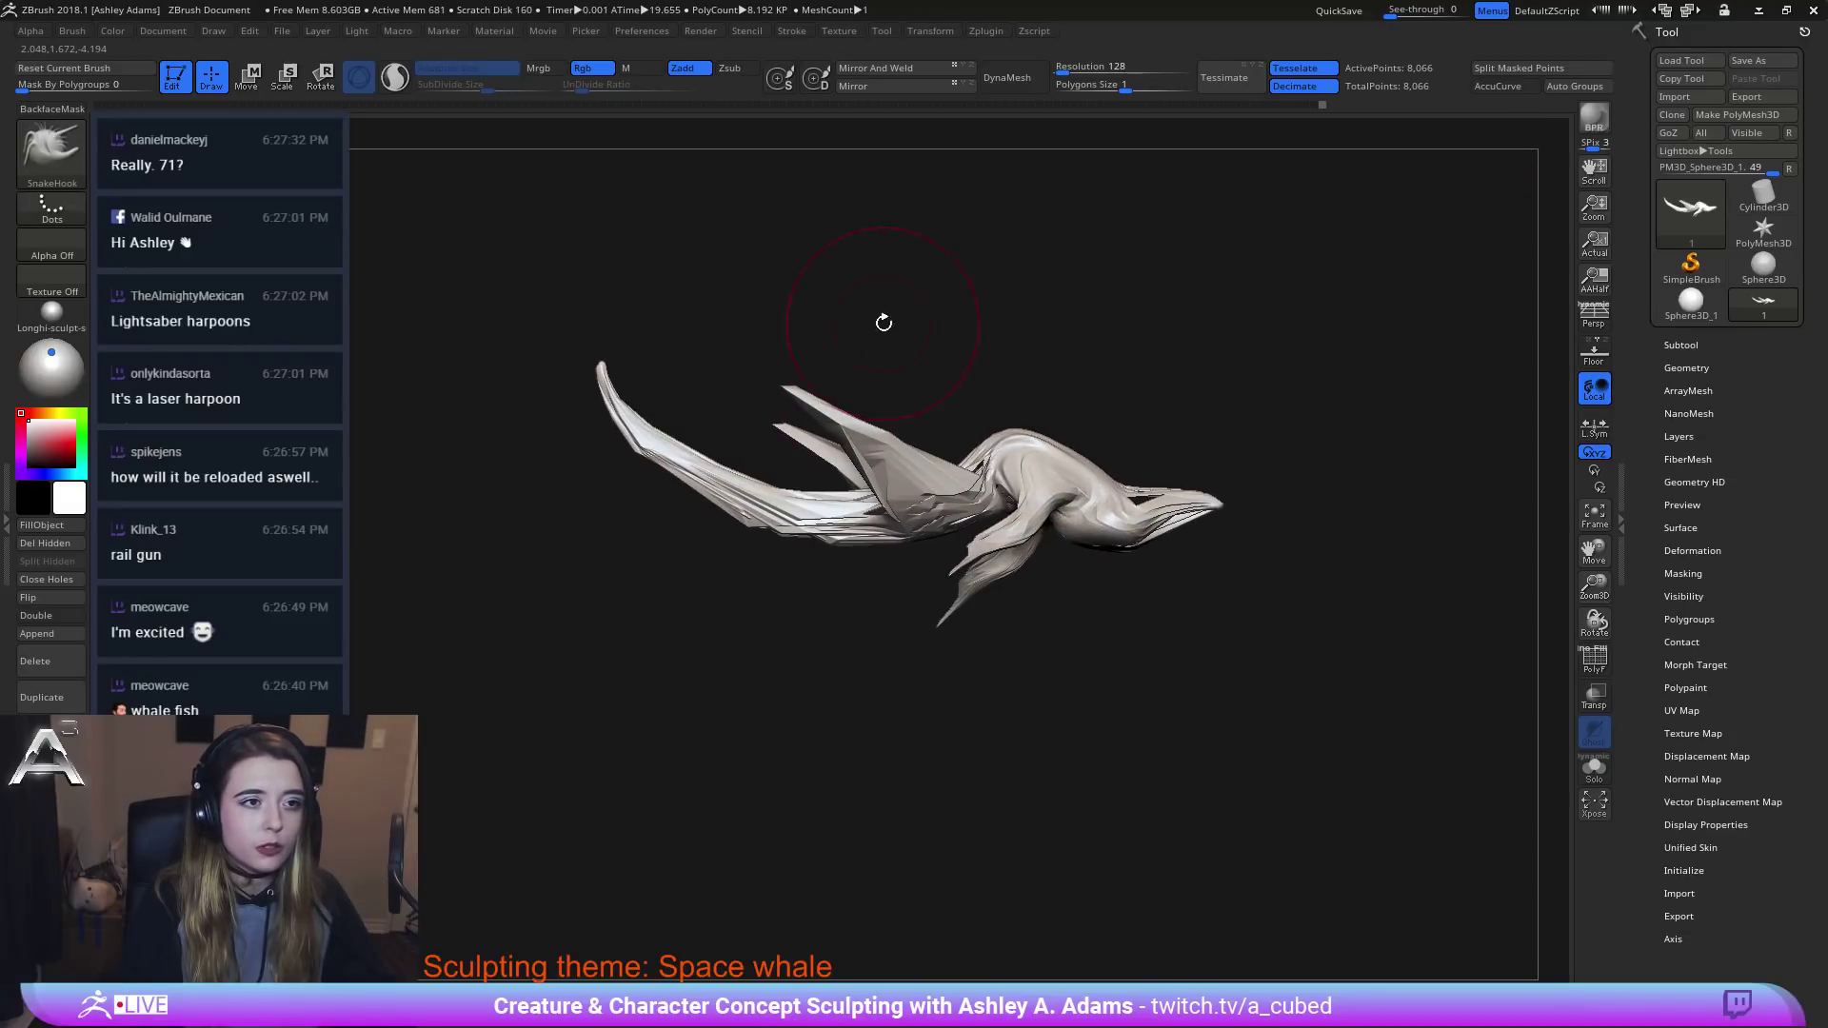
Step back through the last changes and remesh the sculpt with DynaMesh at resolution 128.
key(ctrl+z)
key(ctrl+z)
key(ctrl+z)
mouse_move(1020, 109)
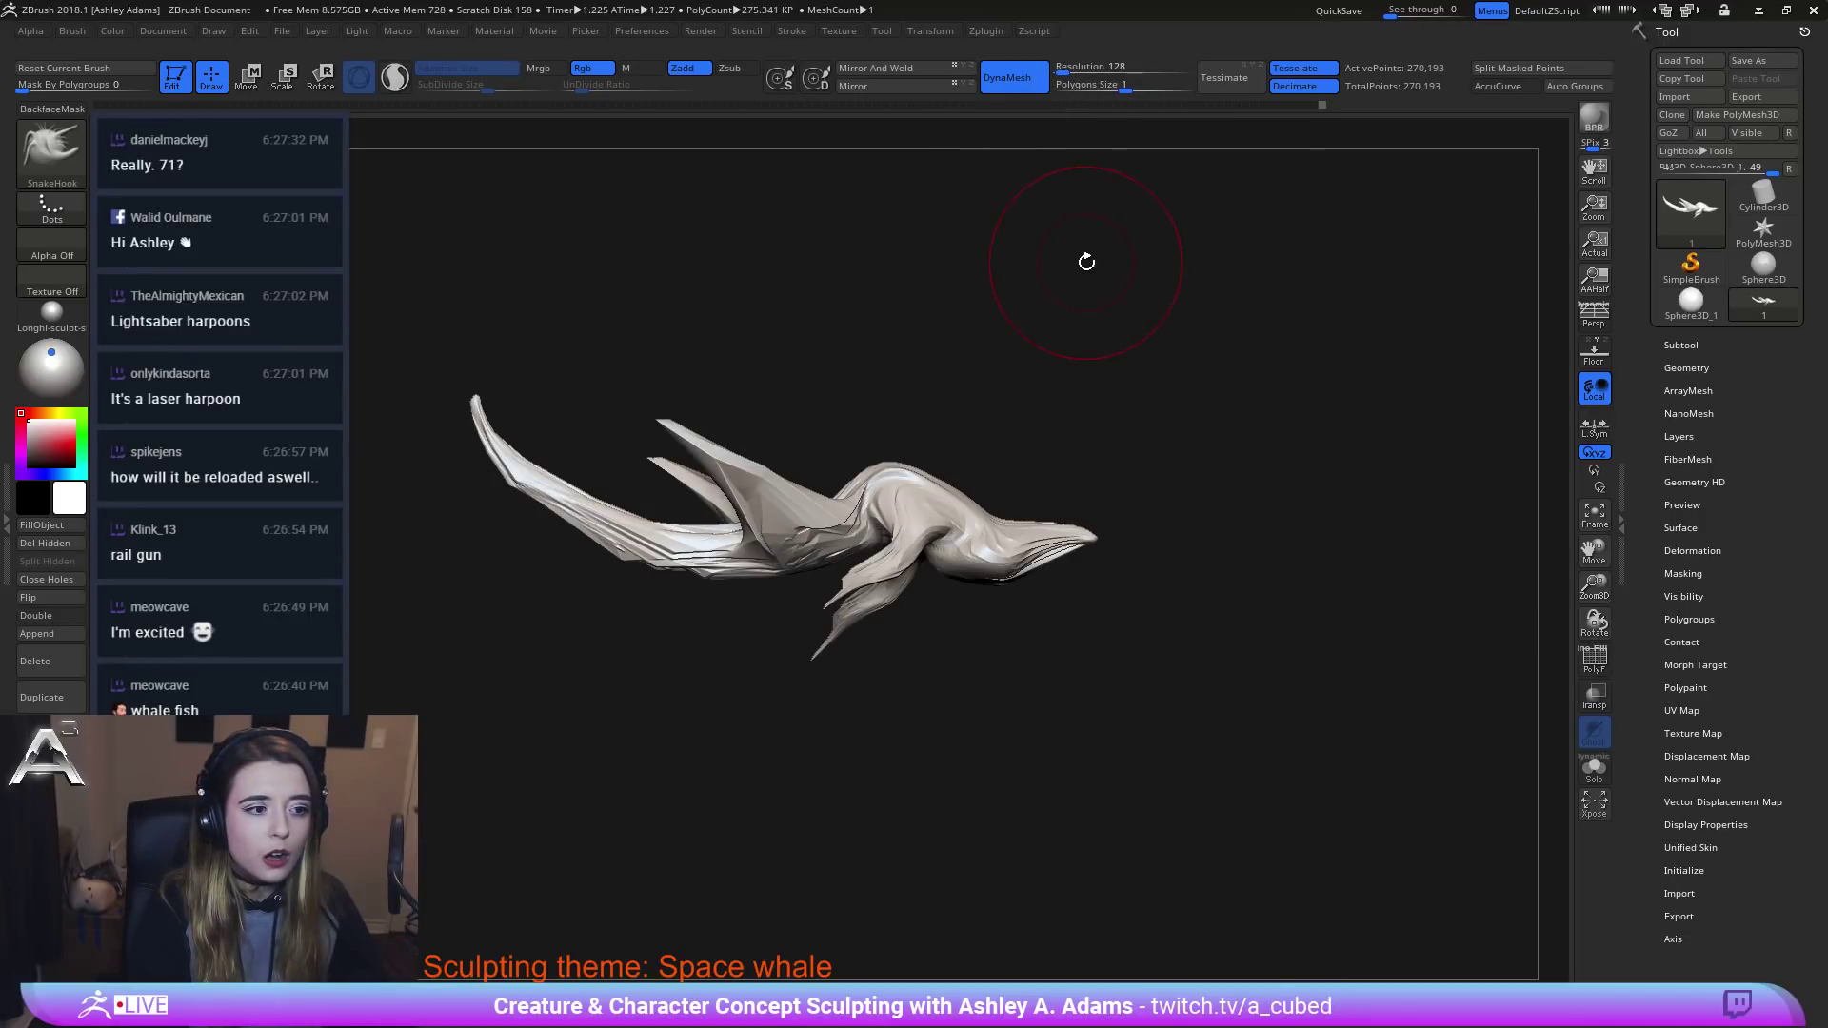
Examine the remeshed body and fins up close, showing and hiding the polygon wireframe.
drag(857, 358, 822, 246)
ctrl+right_drag(822, 246, 809, 158)
right_click(781, 540)
right_drag(773, 544, 785, 570)
mouse_move(787, 571)
mouse_down()
mouse_move(758, 557)
mouse_move(657, 619)
mouse_move(858, 473)
mouse_up()
right_drag(901, 507, 814, 407)
click(1594, 658)
ctrl+right_drag(1238, 400, 1332, 562)
click(1594, 659)
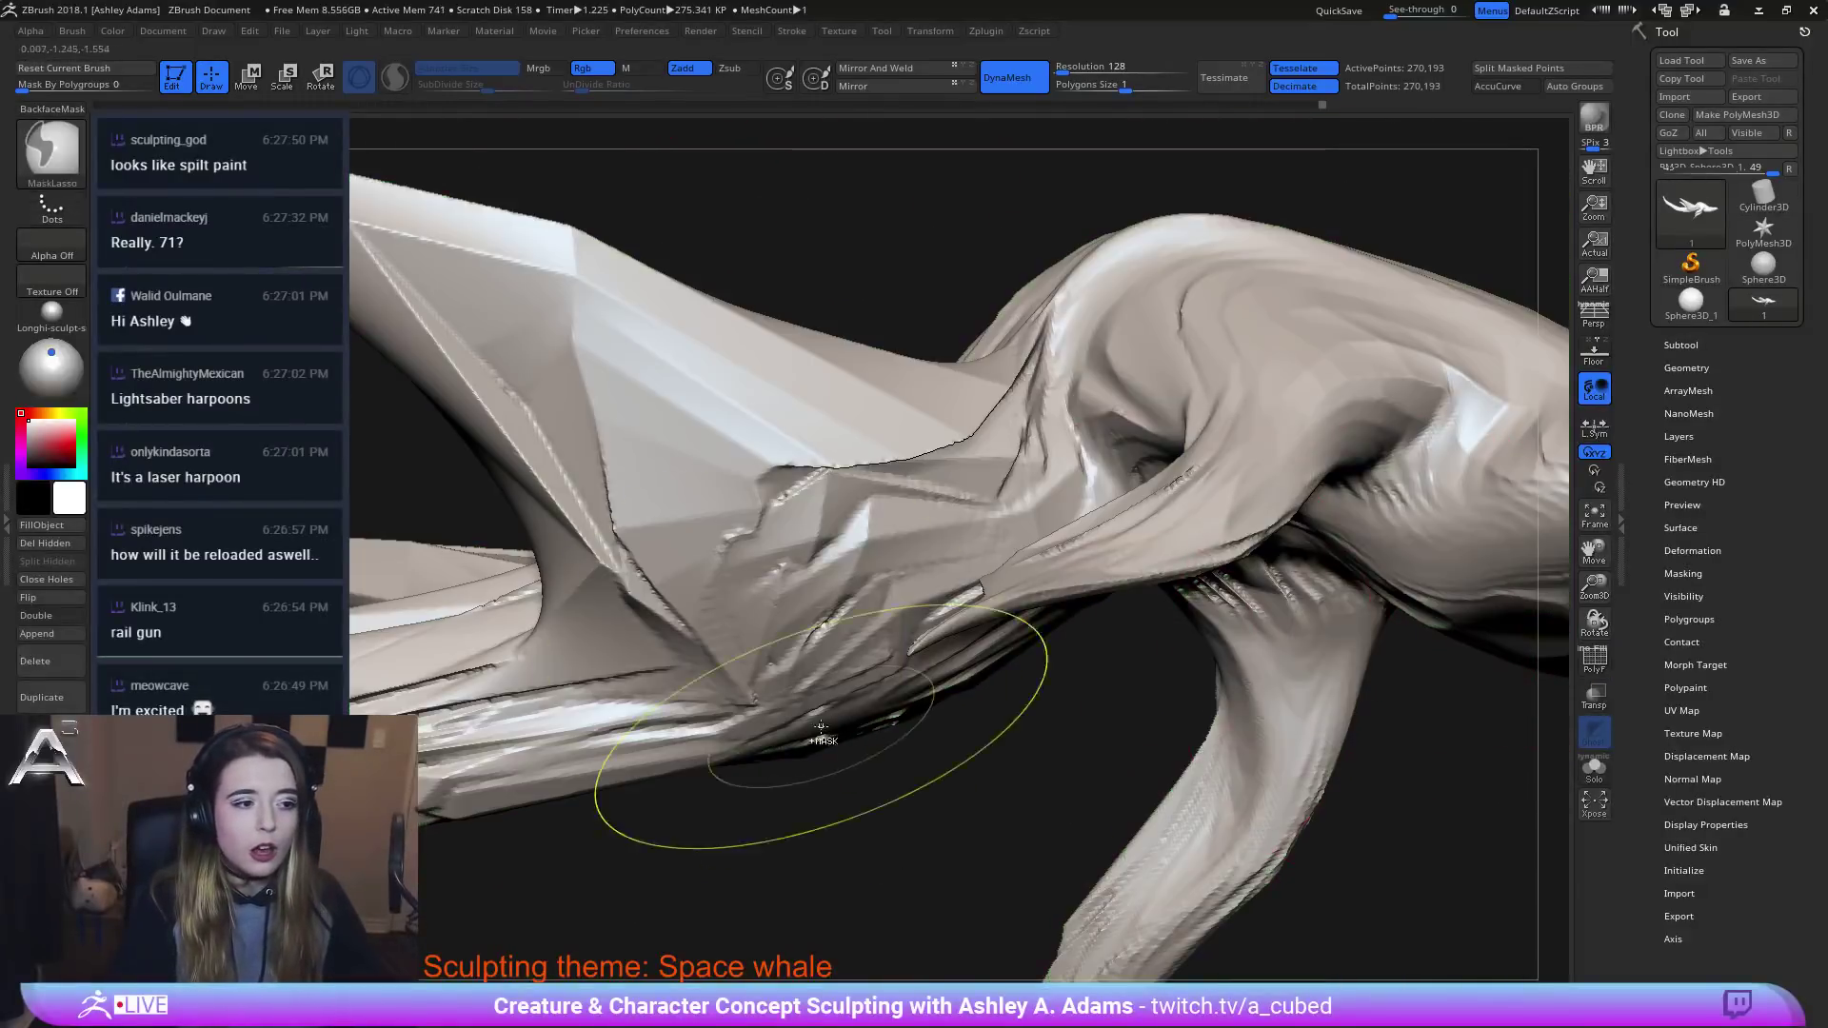
Examine the whale's head, back, belly, fins and tail from all sides.
ctrl+right_drag(820, 722, 914, 630)
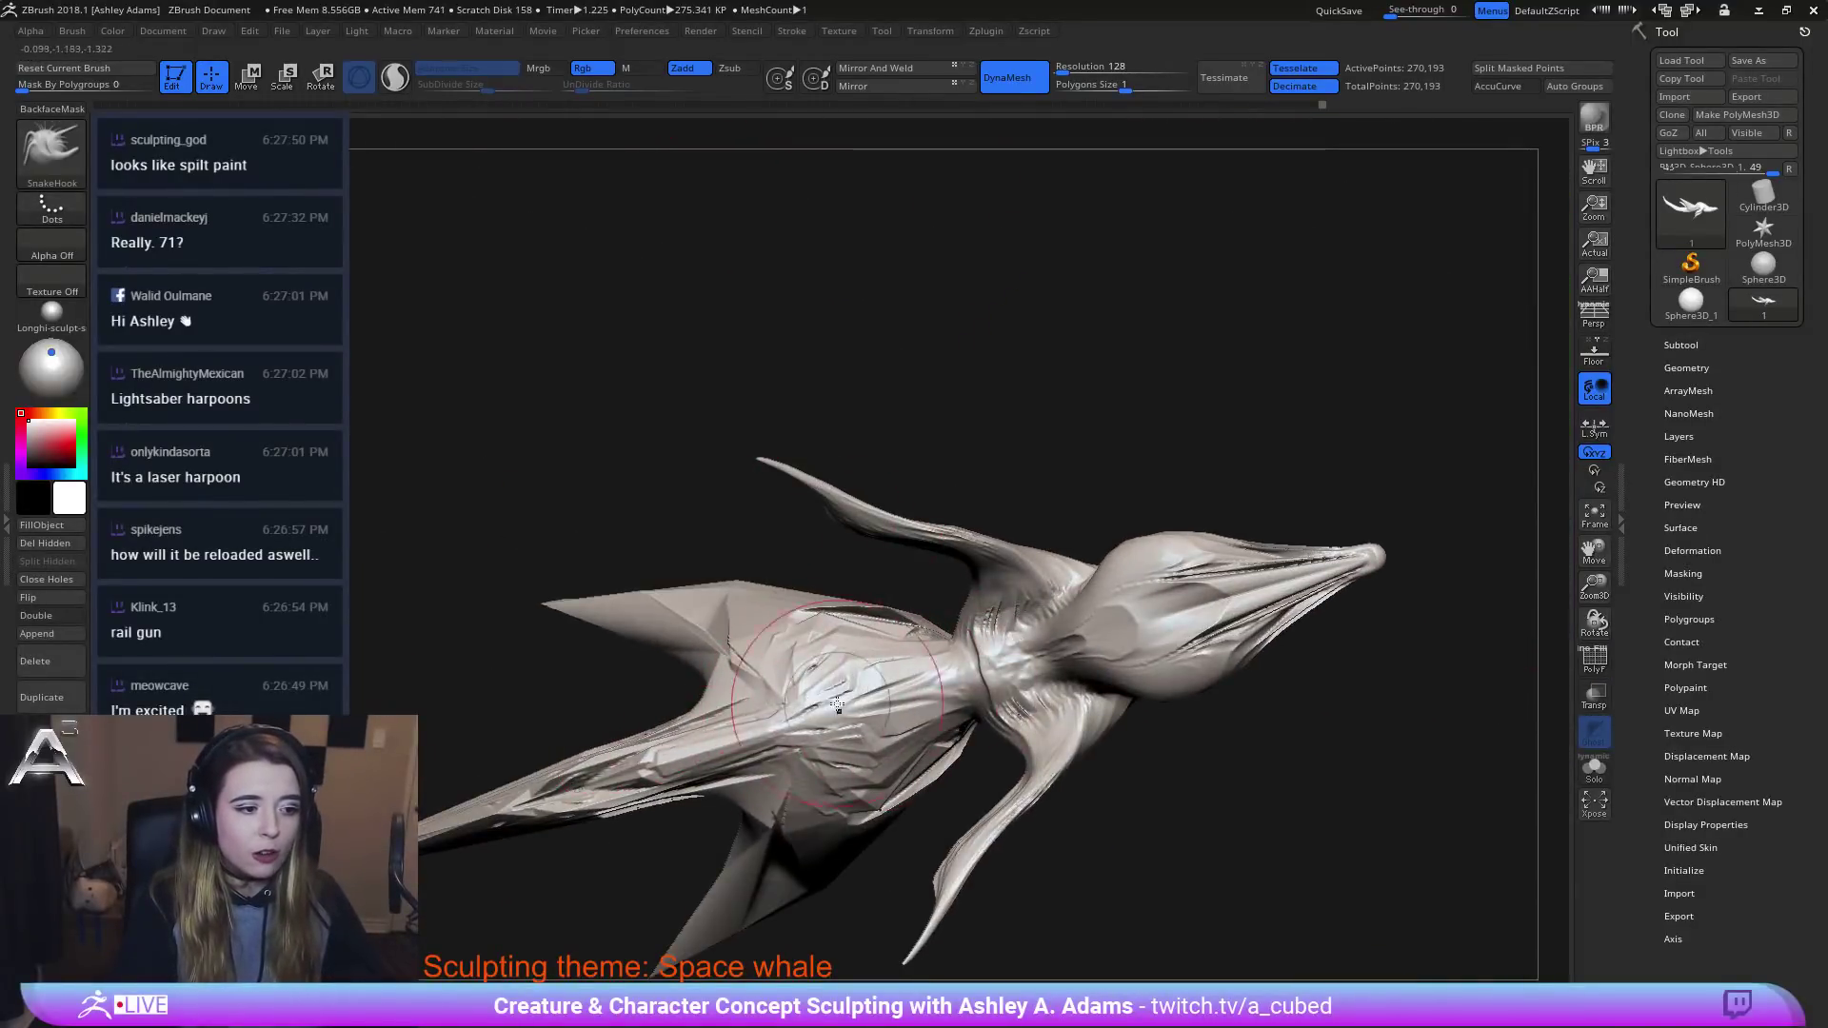
mouse_move(884, 762)
right_down()
mouse_move(862, 776)
mouse_move(838, 743)
mouse_move(899, 656)
mouse_move(883, 717)
right_up()
mouse_move(883, 717)
mouse_down()
mouse_move(789, 597)
mouse_move(795, 576)
mouse_move(749, 581)
mouse_move(799, 538)
mouse_move(836, 448)
mouse_up()
key(space)
click(897, 490)
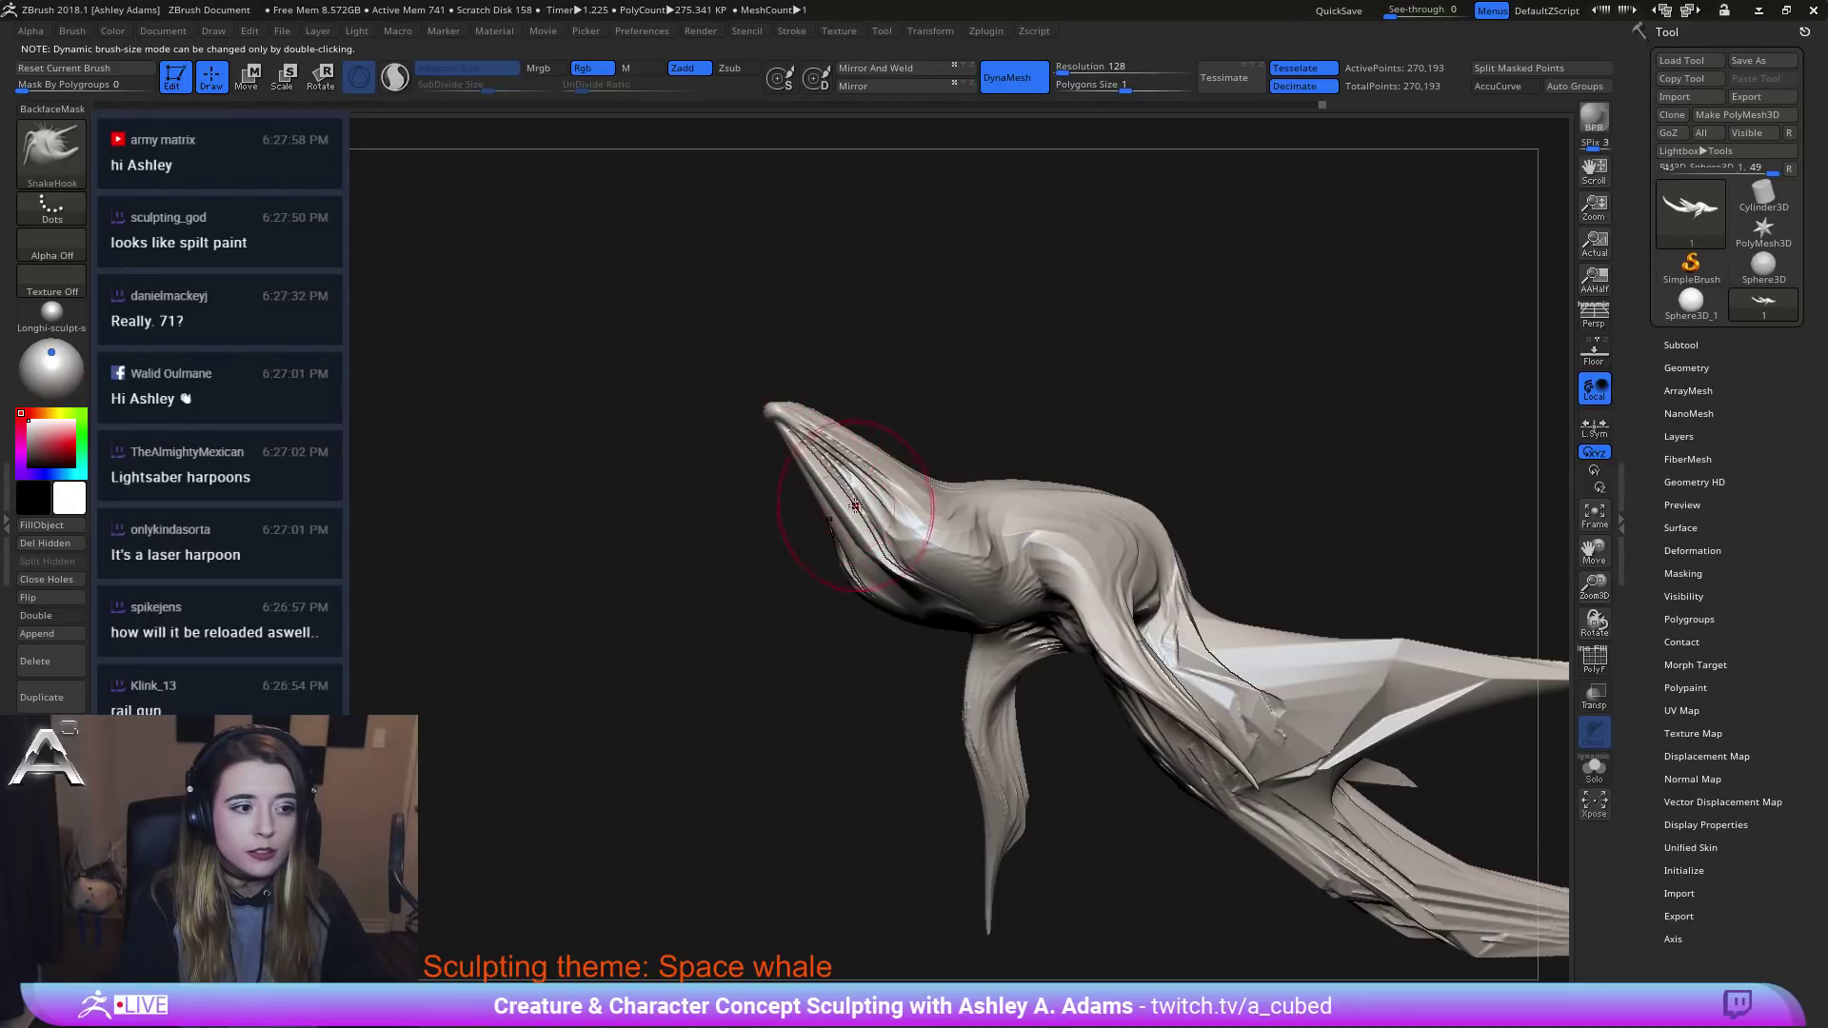
mouse_move(751, 484)
mouse_down()
mouse_move(990, 433)
mouse_move(865, 474)
mouse_move(914, 467)
mouse_up()
right_drag(838, 571, 883, 516)
drag(882, 515, 951, 490)
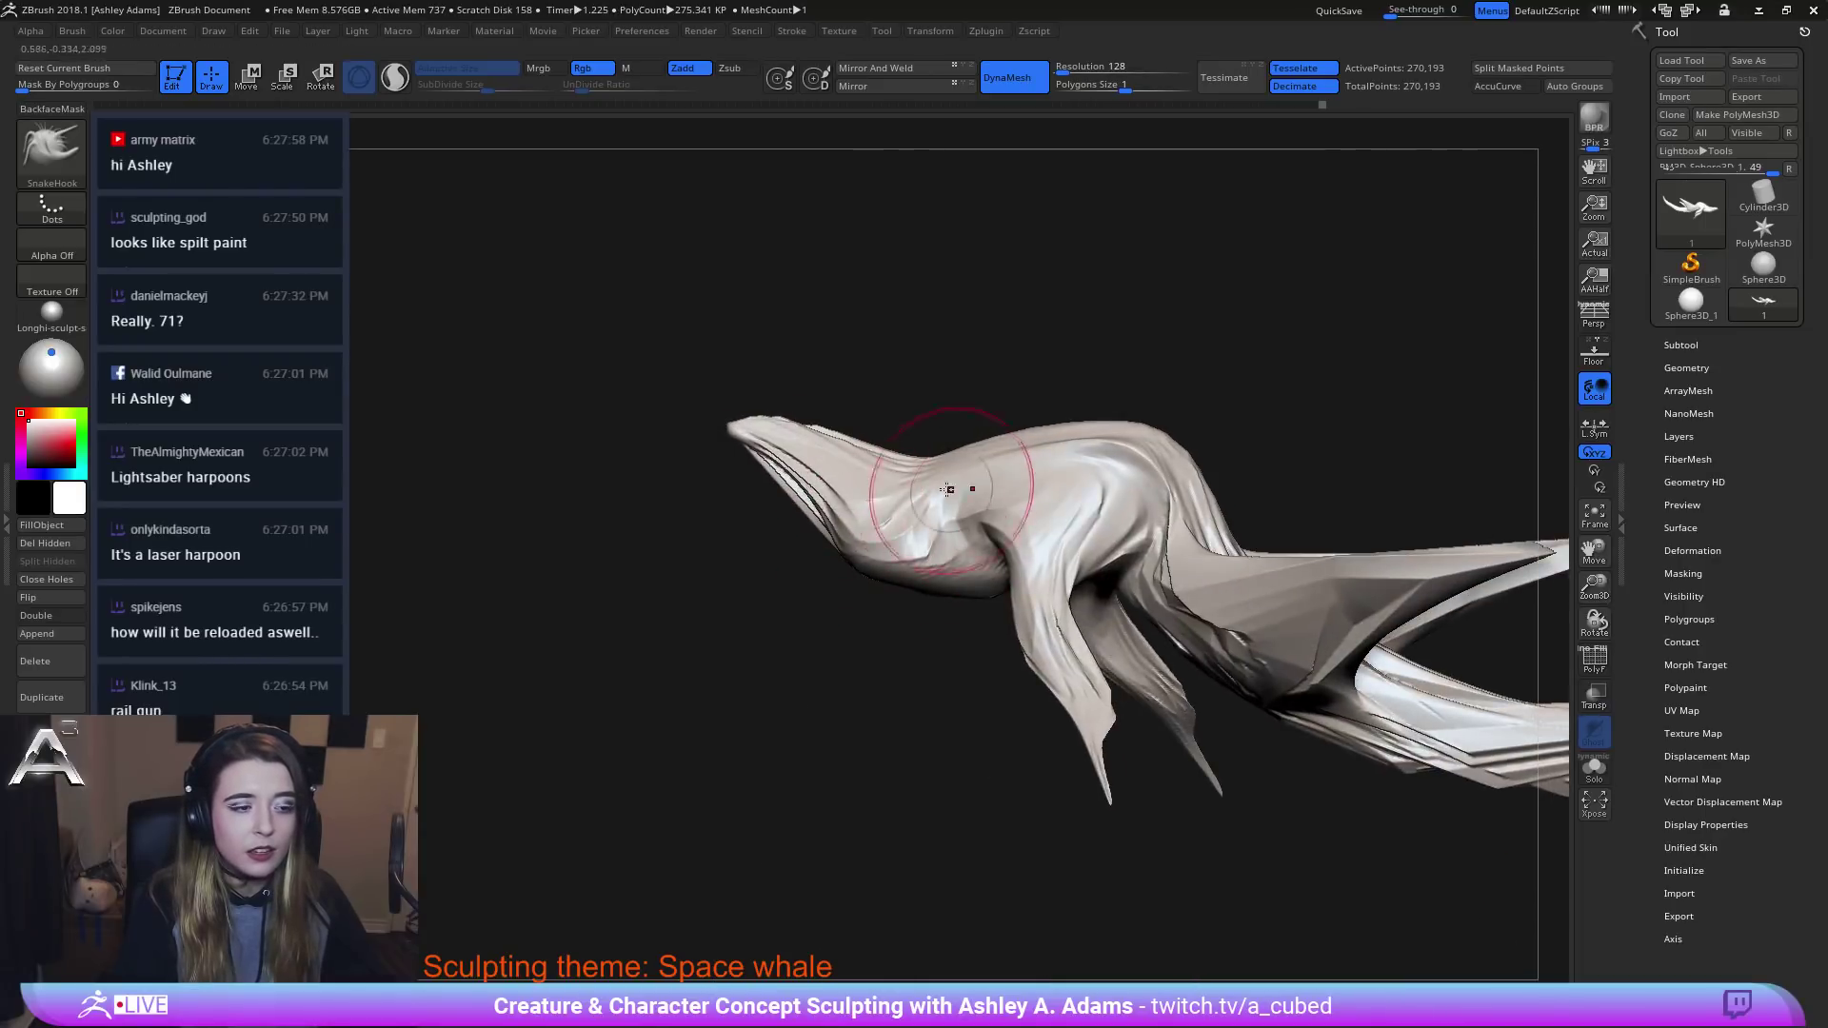
right_drag(951, 489, 951, 530)
drag(951, 530, 923, 490)
mouse_move(922, 489)
right_down()
mouse_move(945, 507)
mouse_move(694, 494)
right_up()
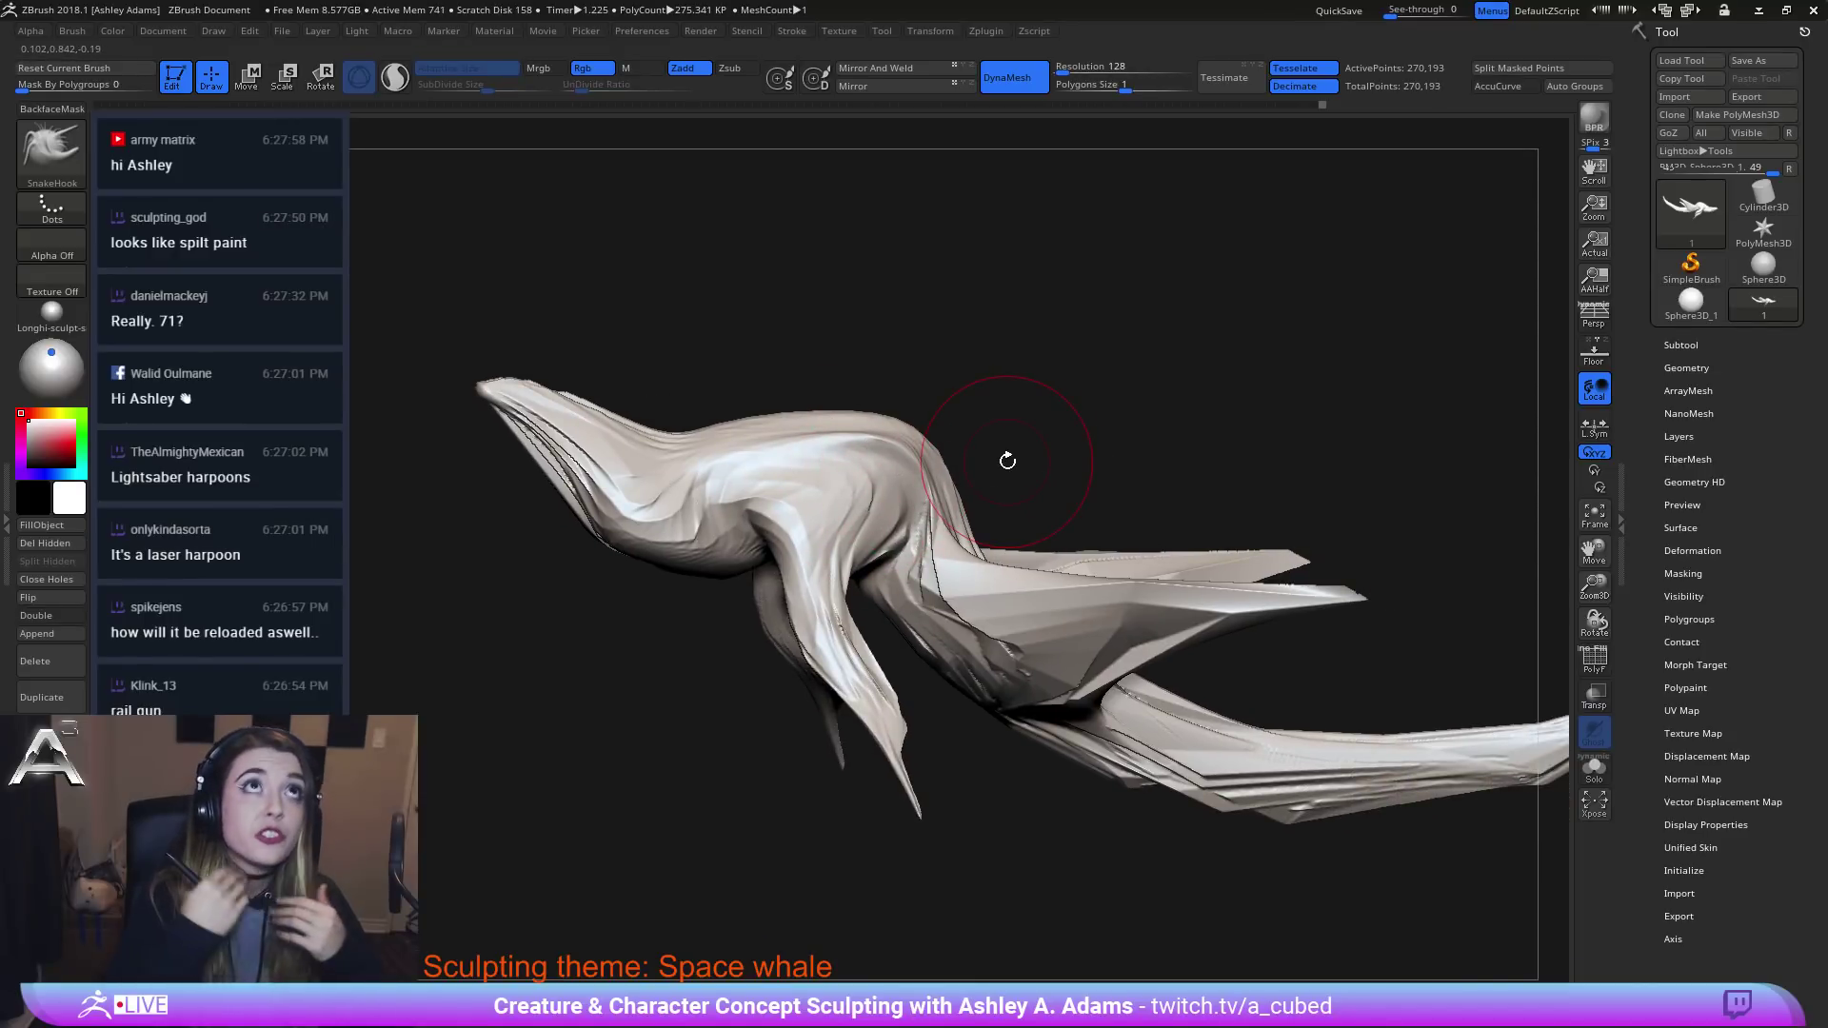
right_drag(1008, 460, 899, 603)
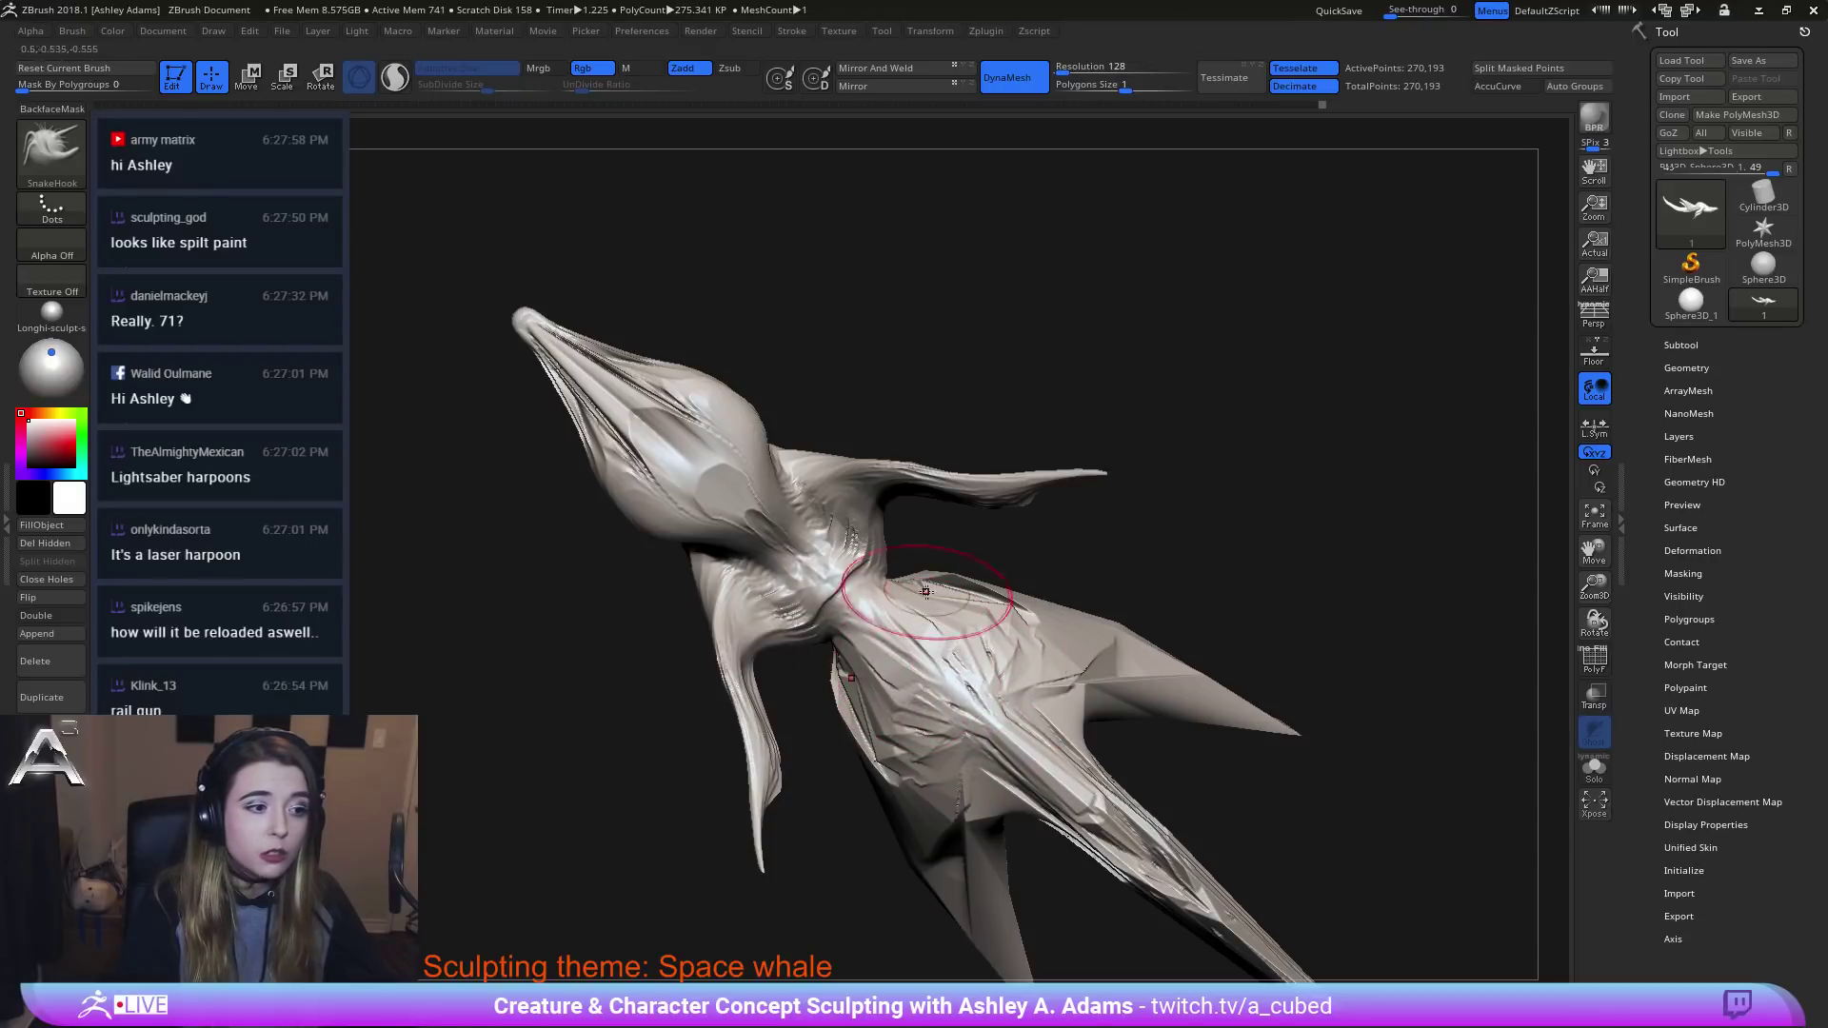
right_drag(877, 474, 840, 522)
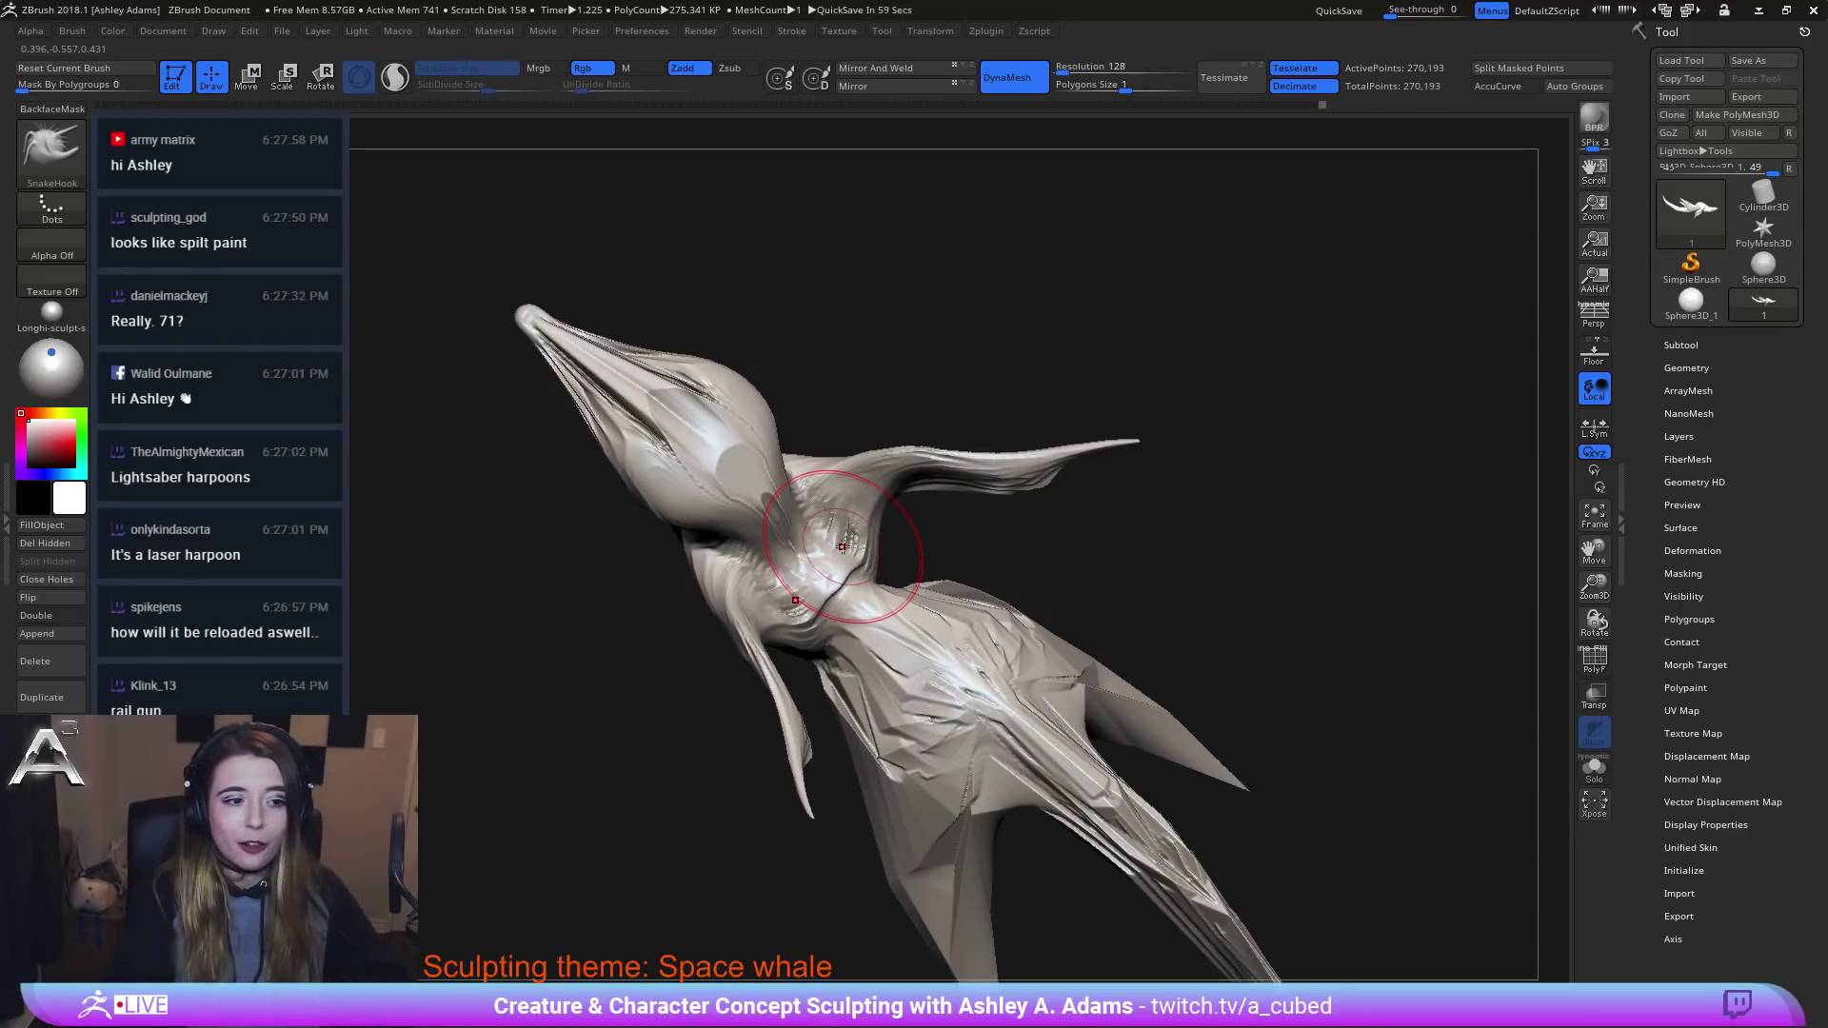
right_drag(842, 545, 879, 600)
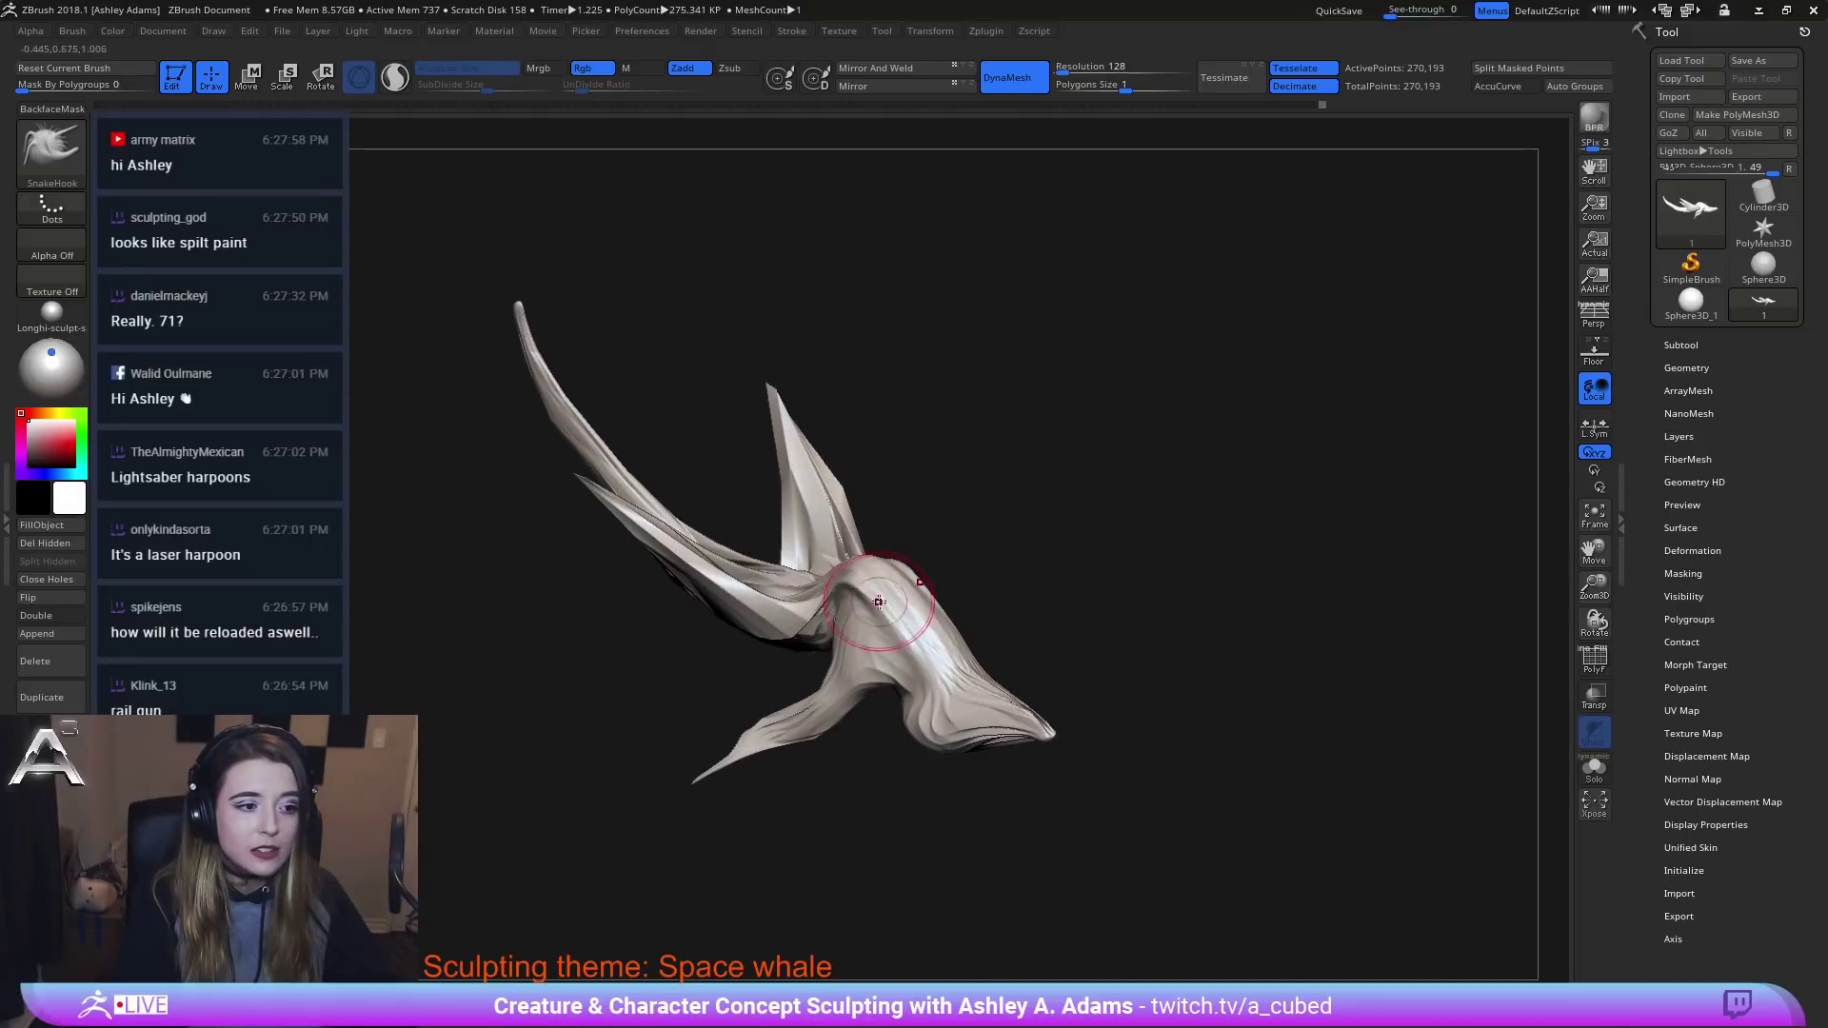
right_drag(850, 664, 885, 590)
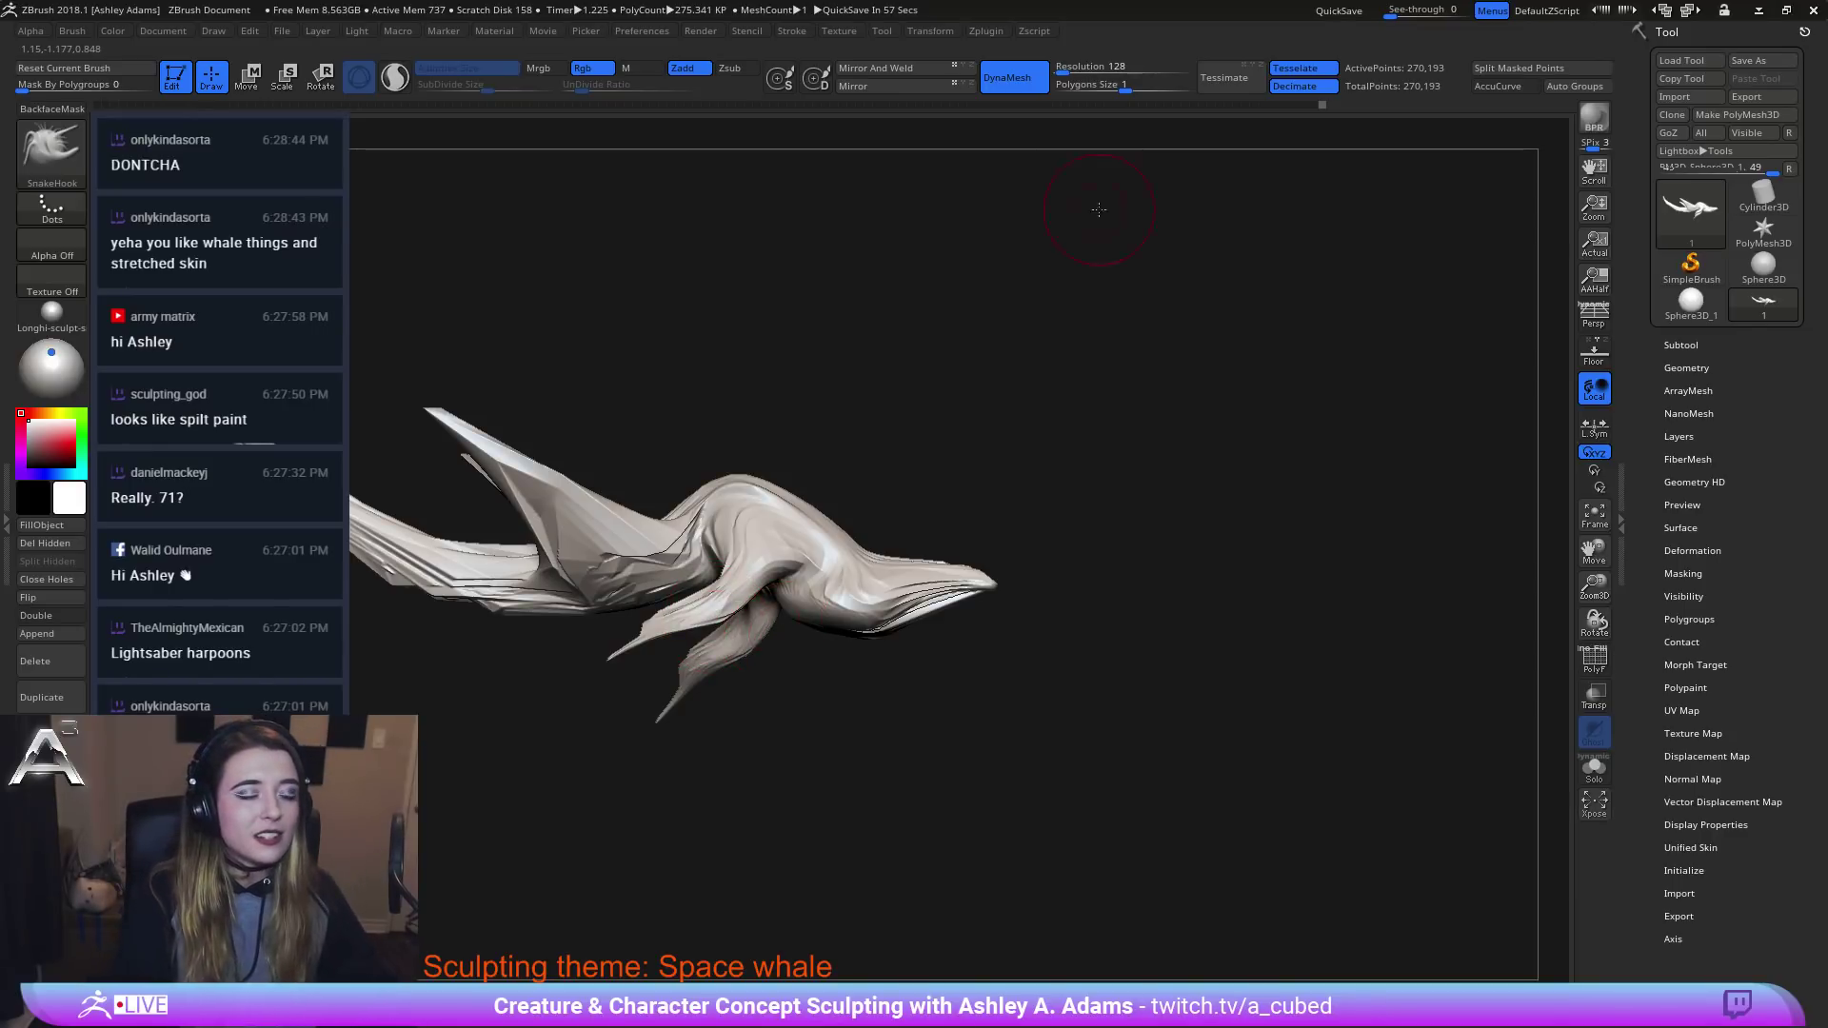
Adjust the SnakeHook brush size and reshape the front fins, pulling their tips outward.
drag(760, 353, 910, 505)
key(space)
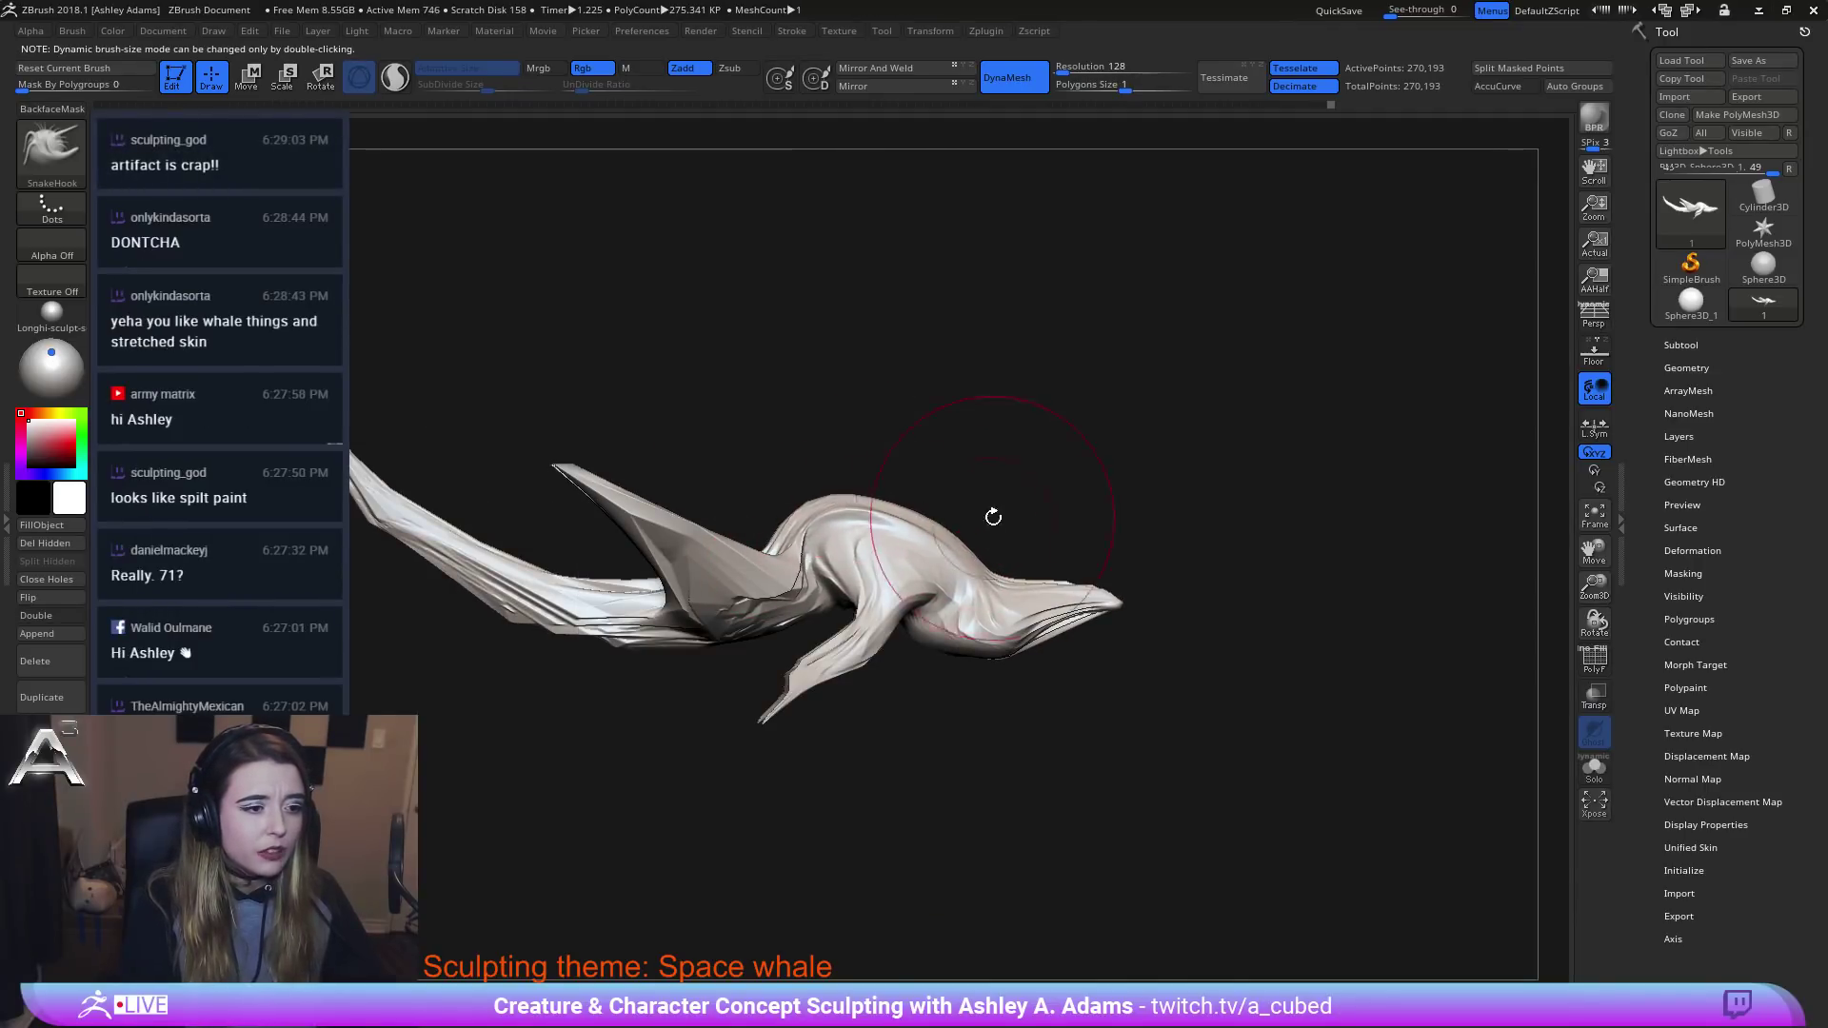
drag(993, 516, 945, 521)
key(space)
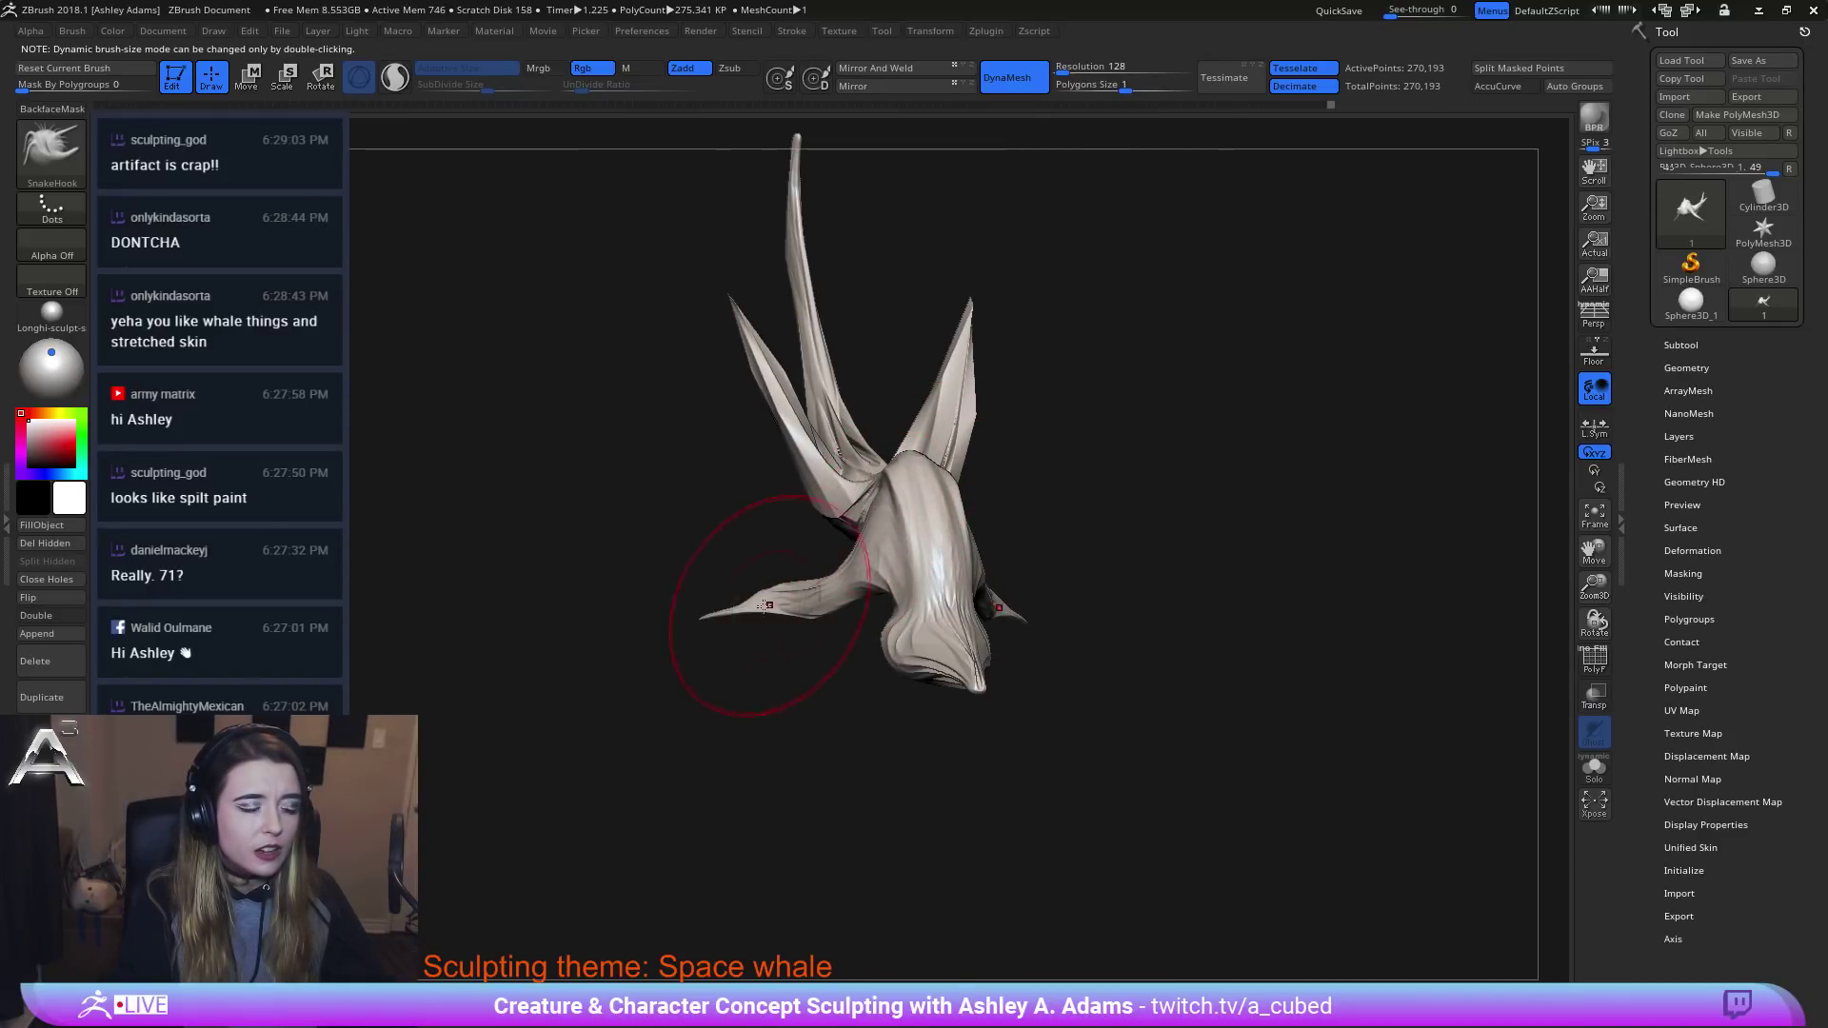
drag(702, 617, 676, 618)
mouse_move(811, 597)
mouse_down()
mouse_move(766, 599)
mouse_move(791, 515)
mouse_move(820, 565)
mouse_up()
Review the whale's overall silhouette from the front, rear and side, adjusting the SnakeHook draw size.
right_drag(903, 539, 923, 506)
right_drag(1057, 664, 1003, 529)
drag(1080, 553, 1098, 540)
right_drag(914, 574, 929, 574)
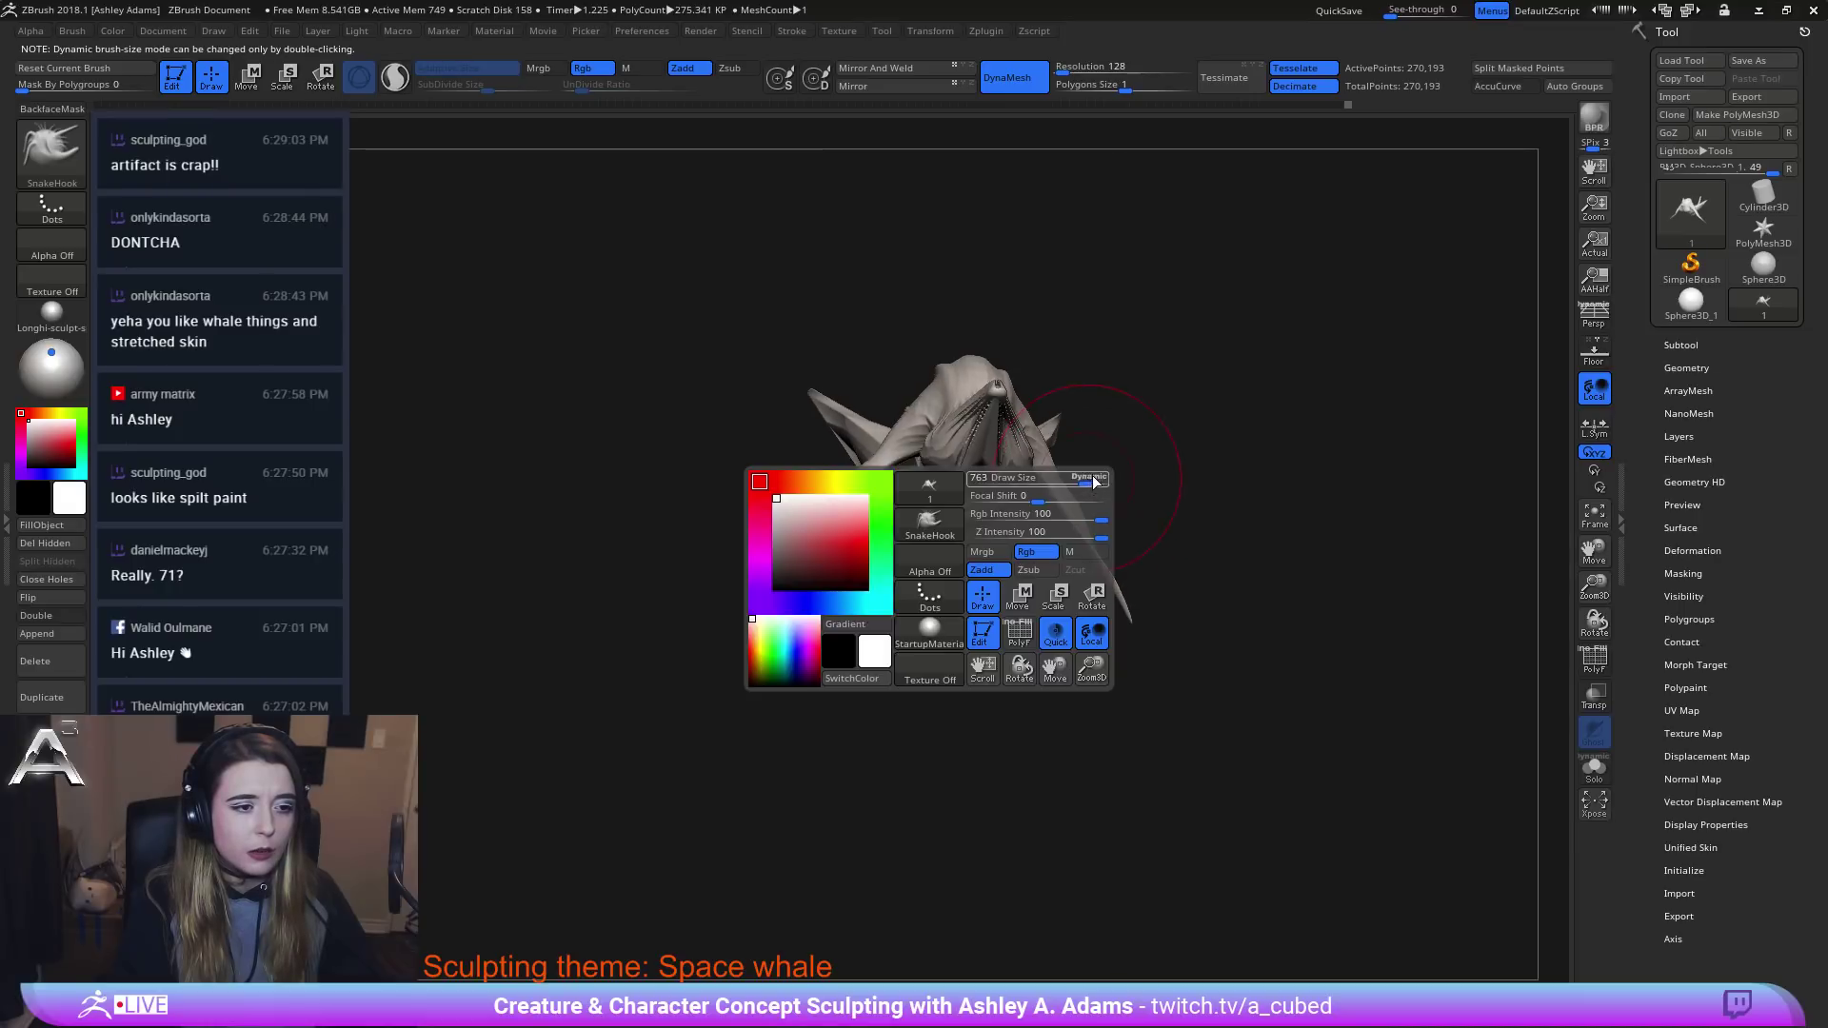
mouse_move(1064, 425)
right_down()
mouse_move(1028, 495)
mouse_move(858, 487)
right_up()
alt+right_drag(953, 533, 1155, 548)
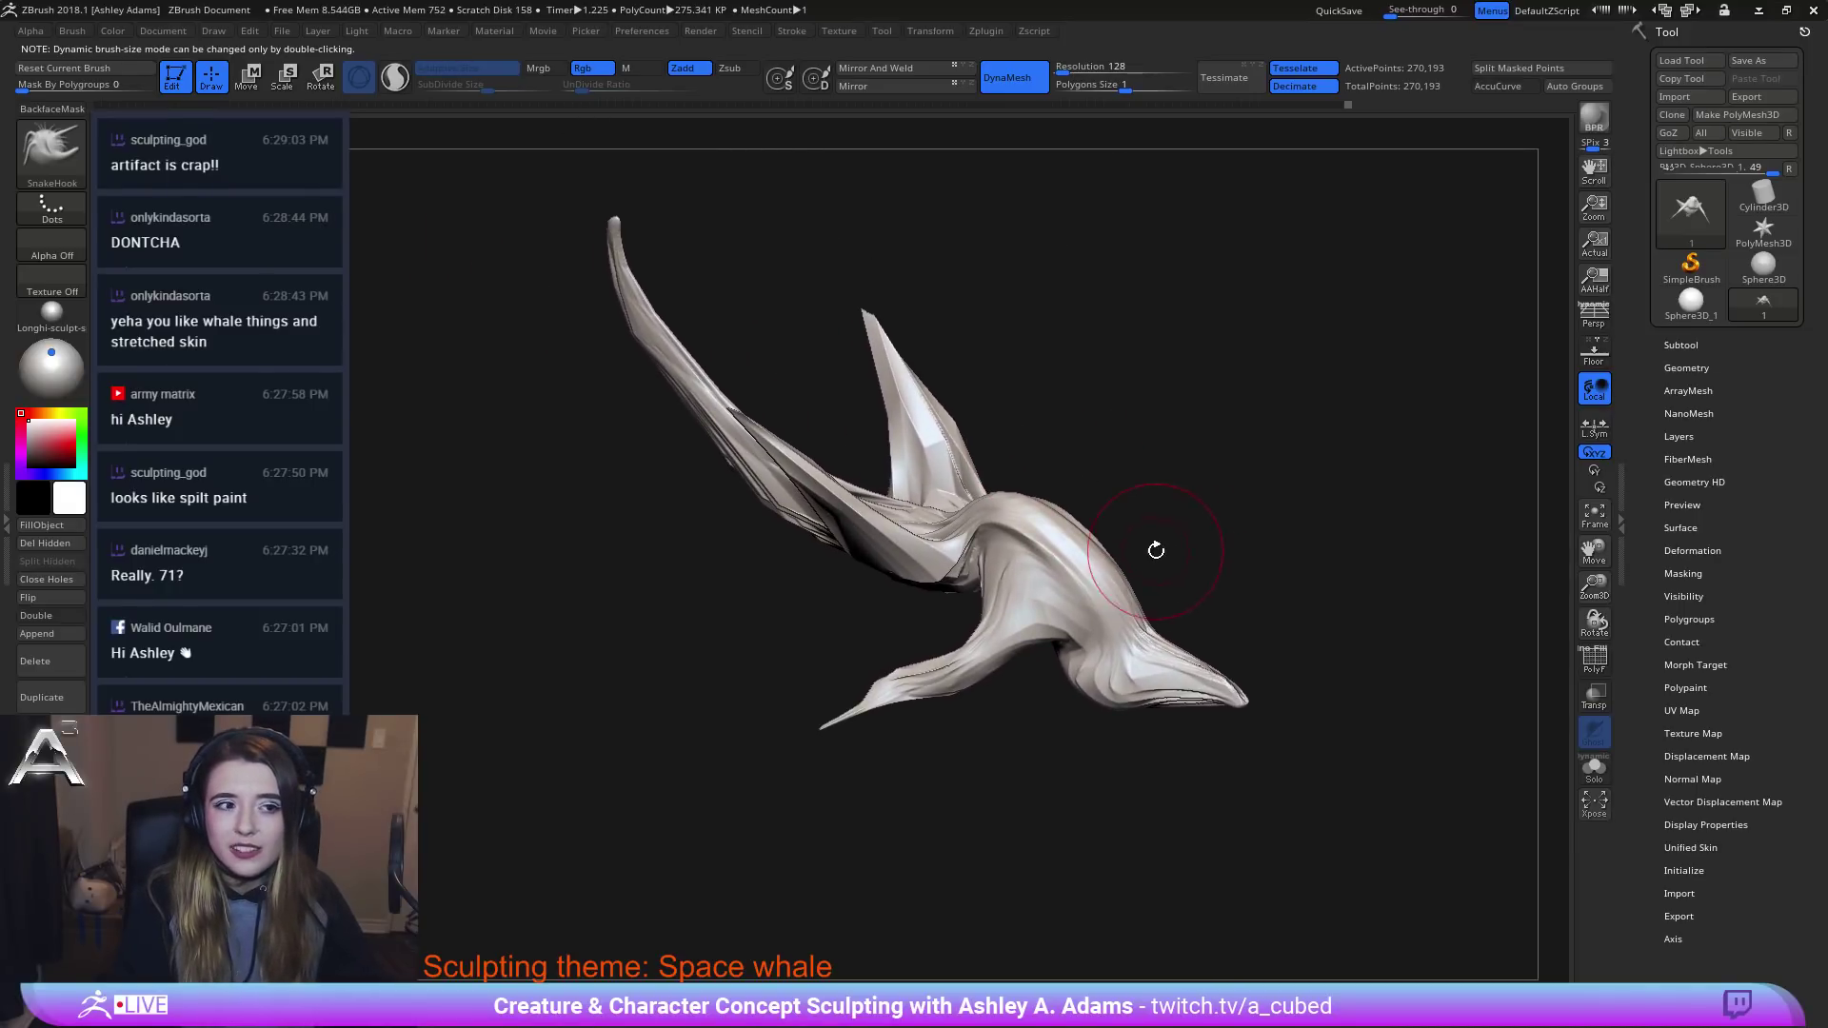
drag(1117, 550, 1141, 527)
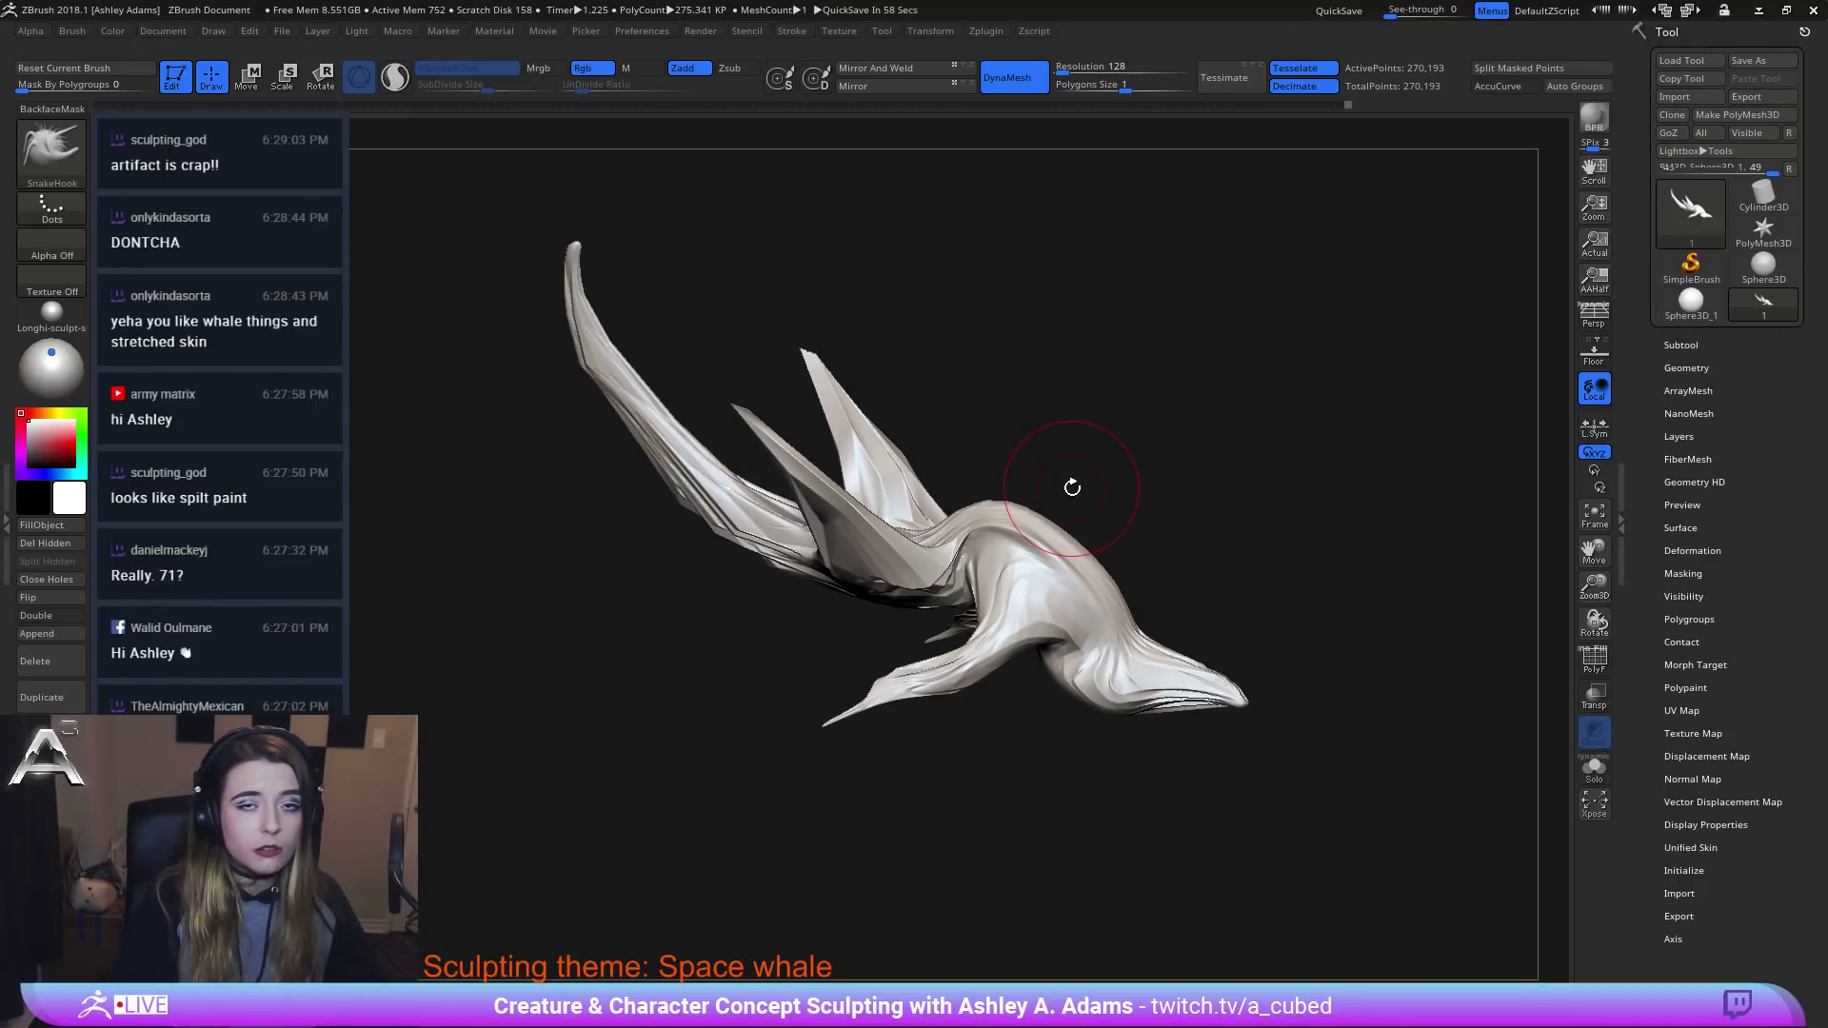
mouse_move(1155, 489)
mouse_down()
mouse_move(1158, 510)
mouse_move(1053, 514)
mouse_up()
key(space)
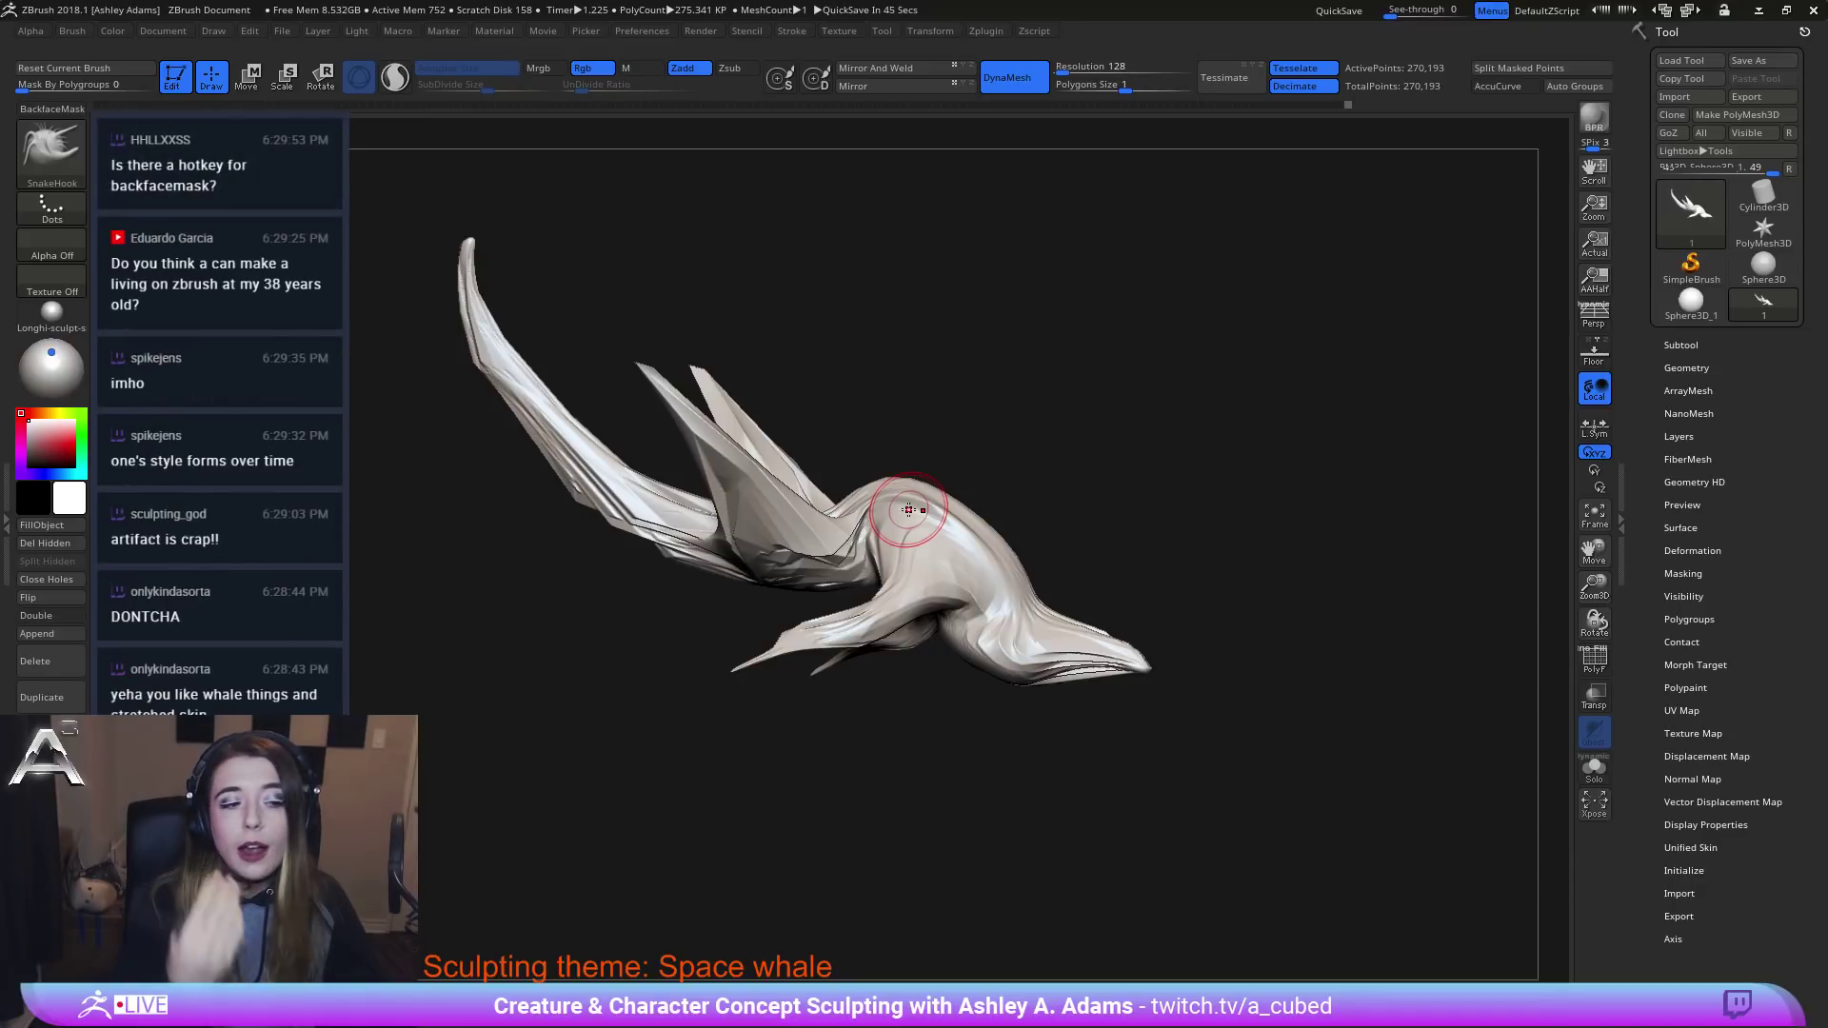
drag(1253, 514, 1199, 507)
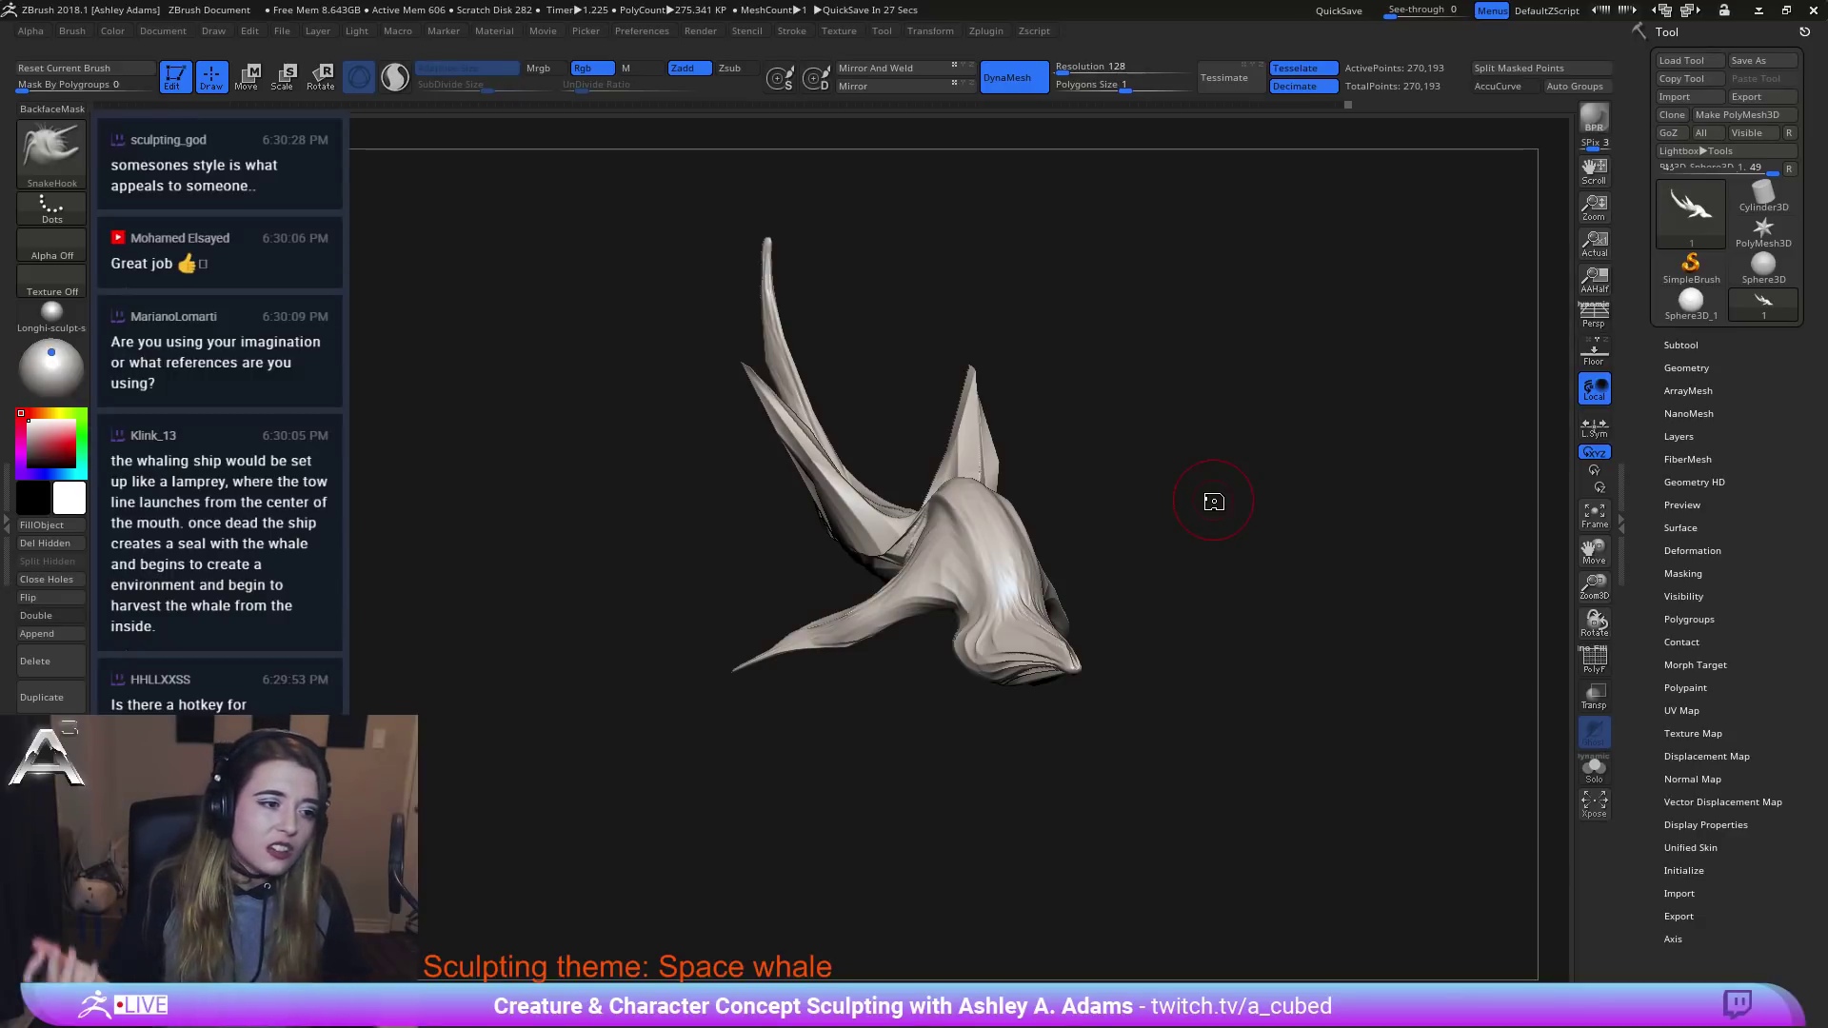
right_drag(1003, 524, 1079, 525)
mouse_move(1054, 502)
alt+mouse_down()
mouse_move(1048, 551)
mouse_move(1235, 552)
alt+mouse_up()
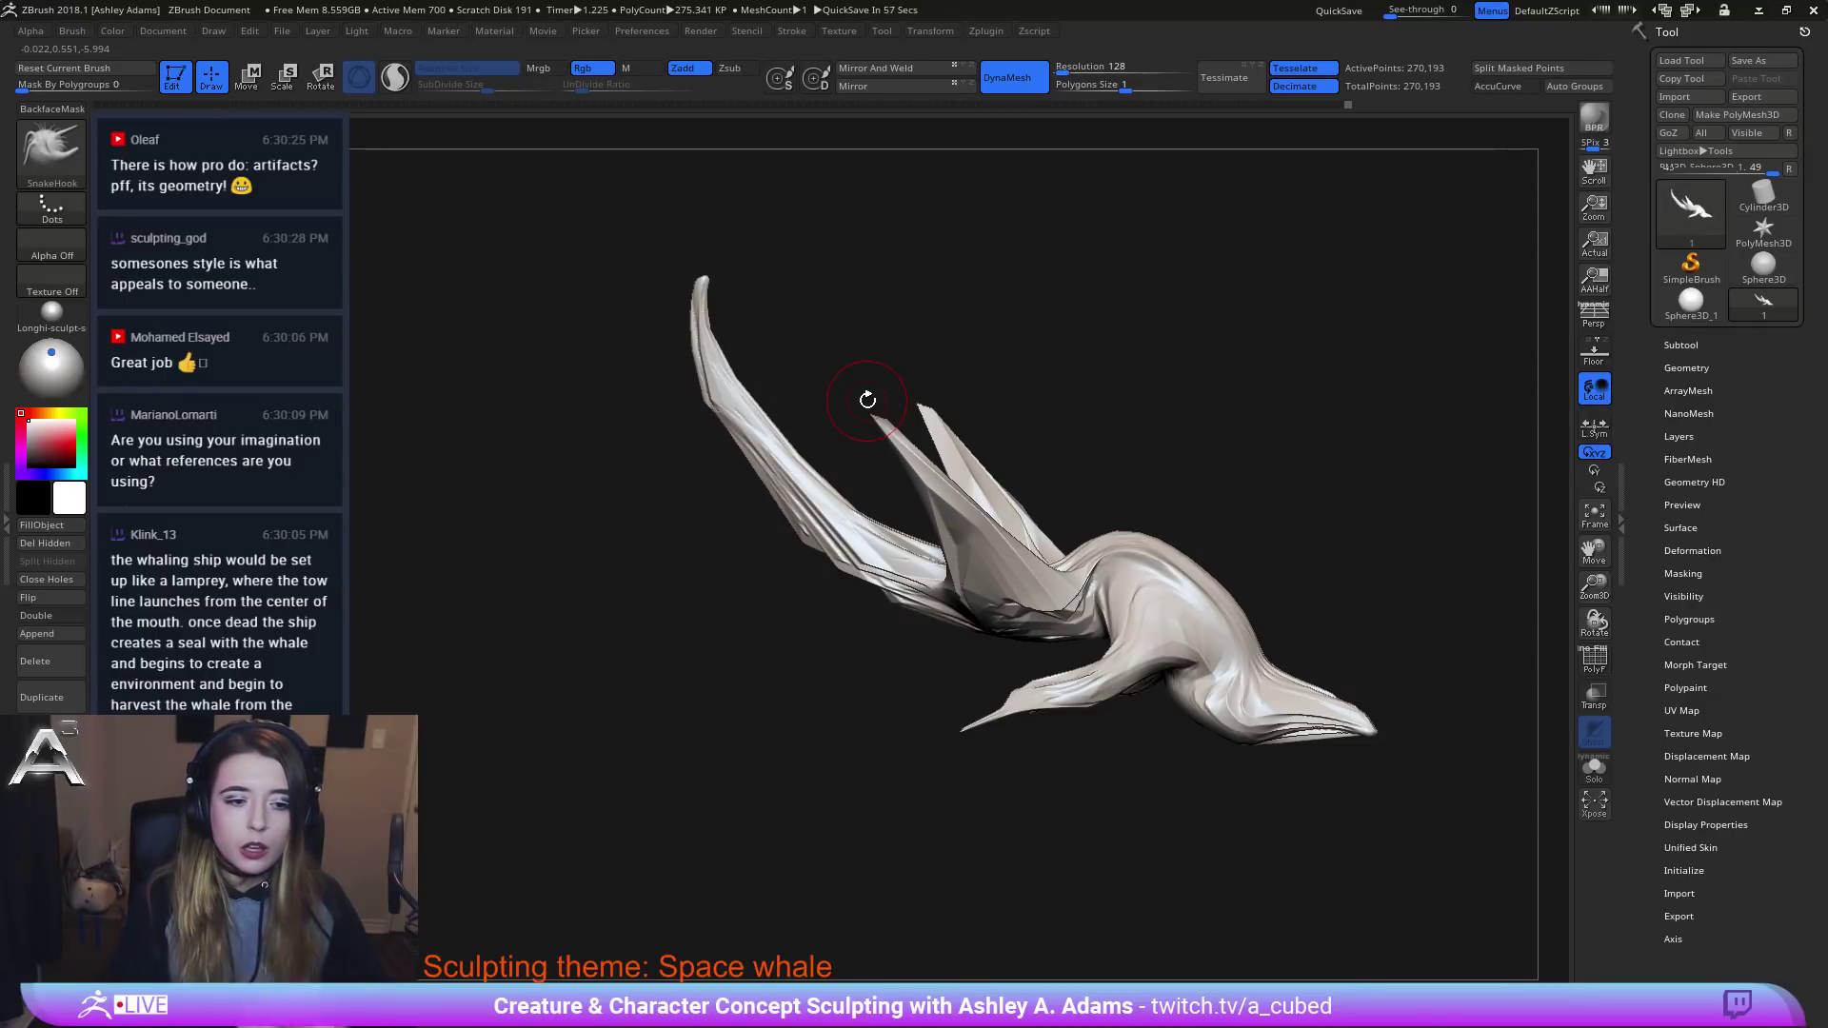
Switch to the DamStandard brush, adjust its size and carve a crease along the front fin towards the throat.
mouse_move(1080, 544)
alt+right_down()
mouse_move(958, 498)
mouse_move(1029, 581)
mouse_move(1068, 543)
mouse_move(1025, 562)
alt+right_up()
right_click(908, 645)
key(b)
key(d)
key(s)
key(space)
key(space)
drag(962, 559, 958, 559)
right_drag(958, 559, 975, 558)
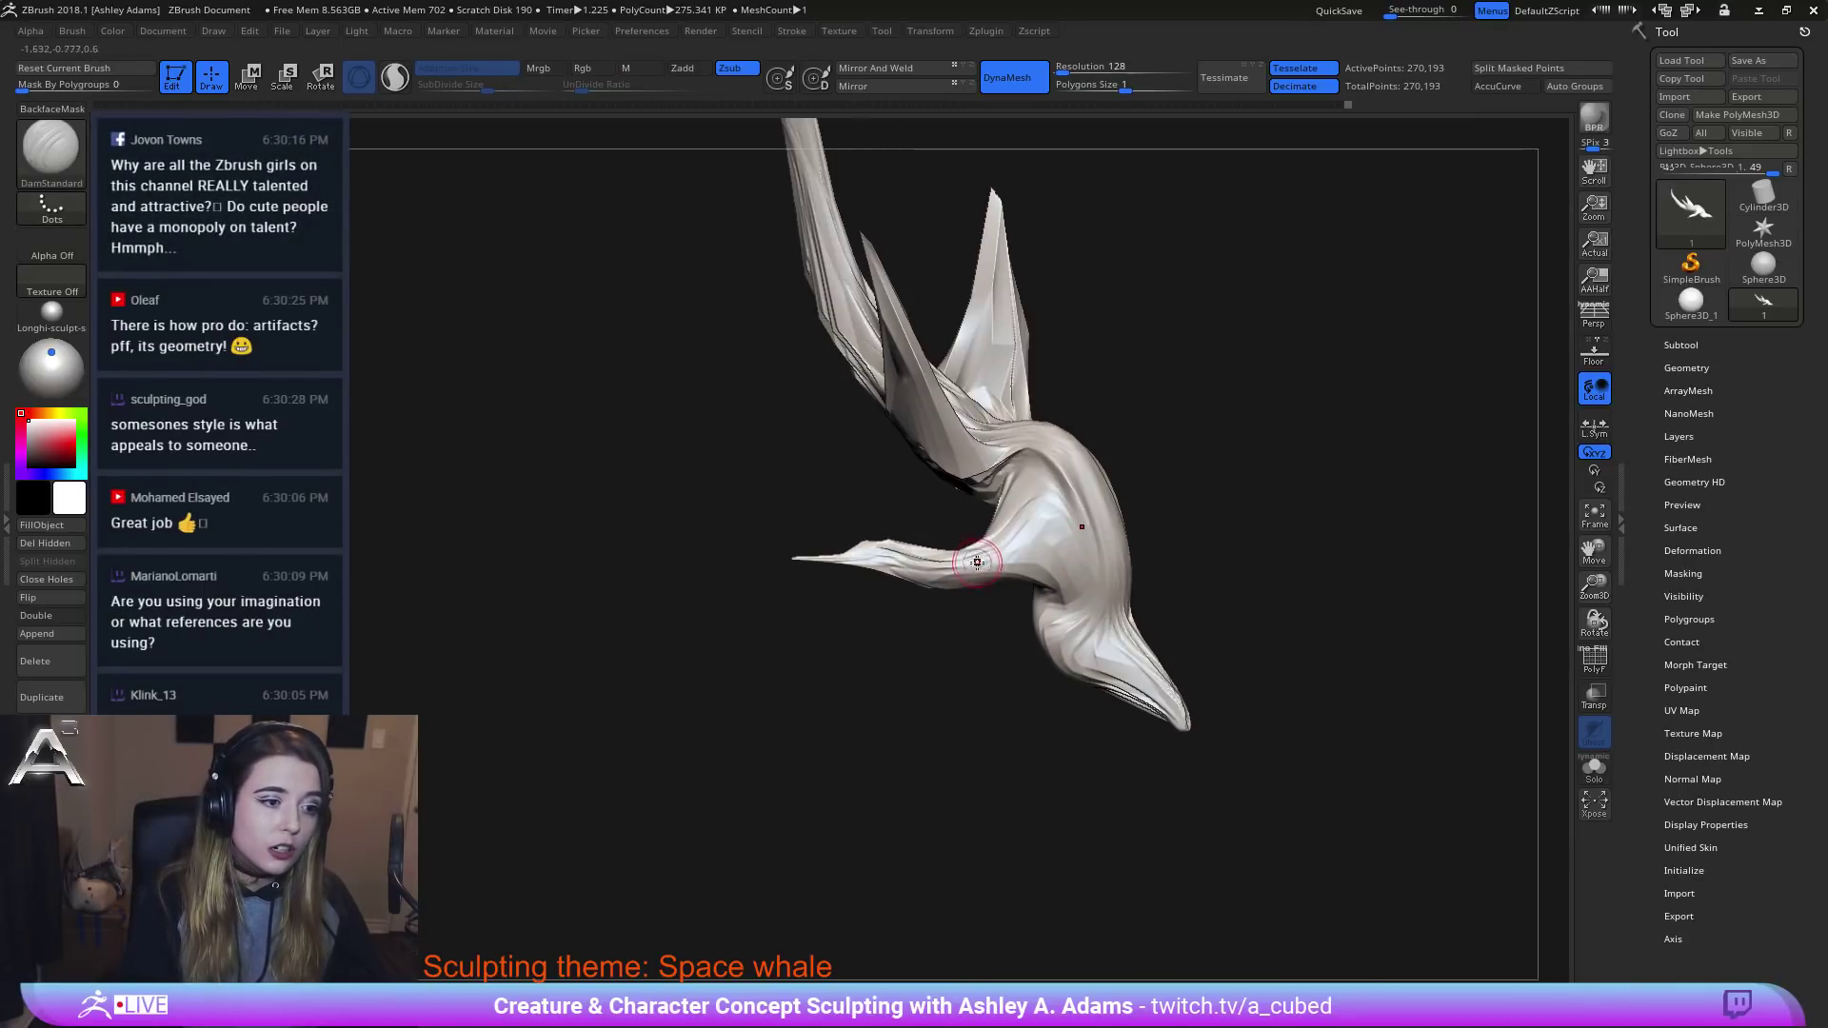
drag(928, 561, 1045, 575)
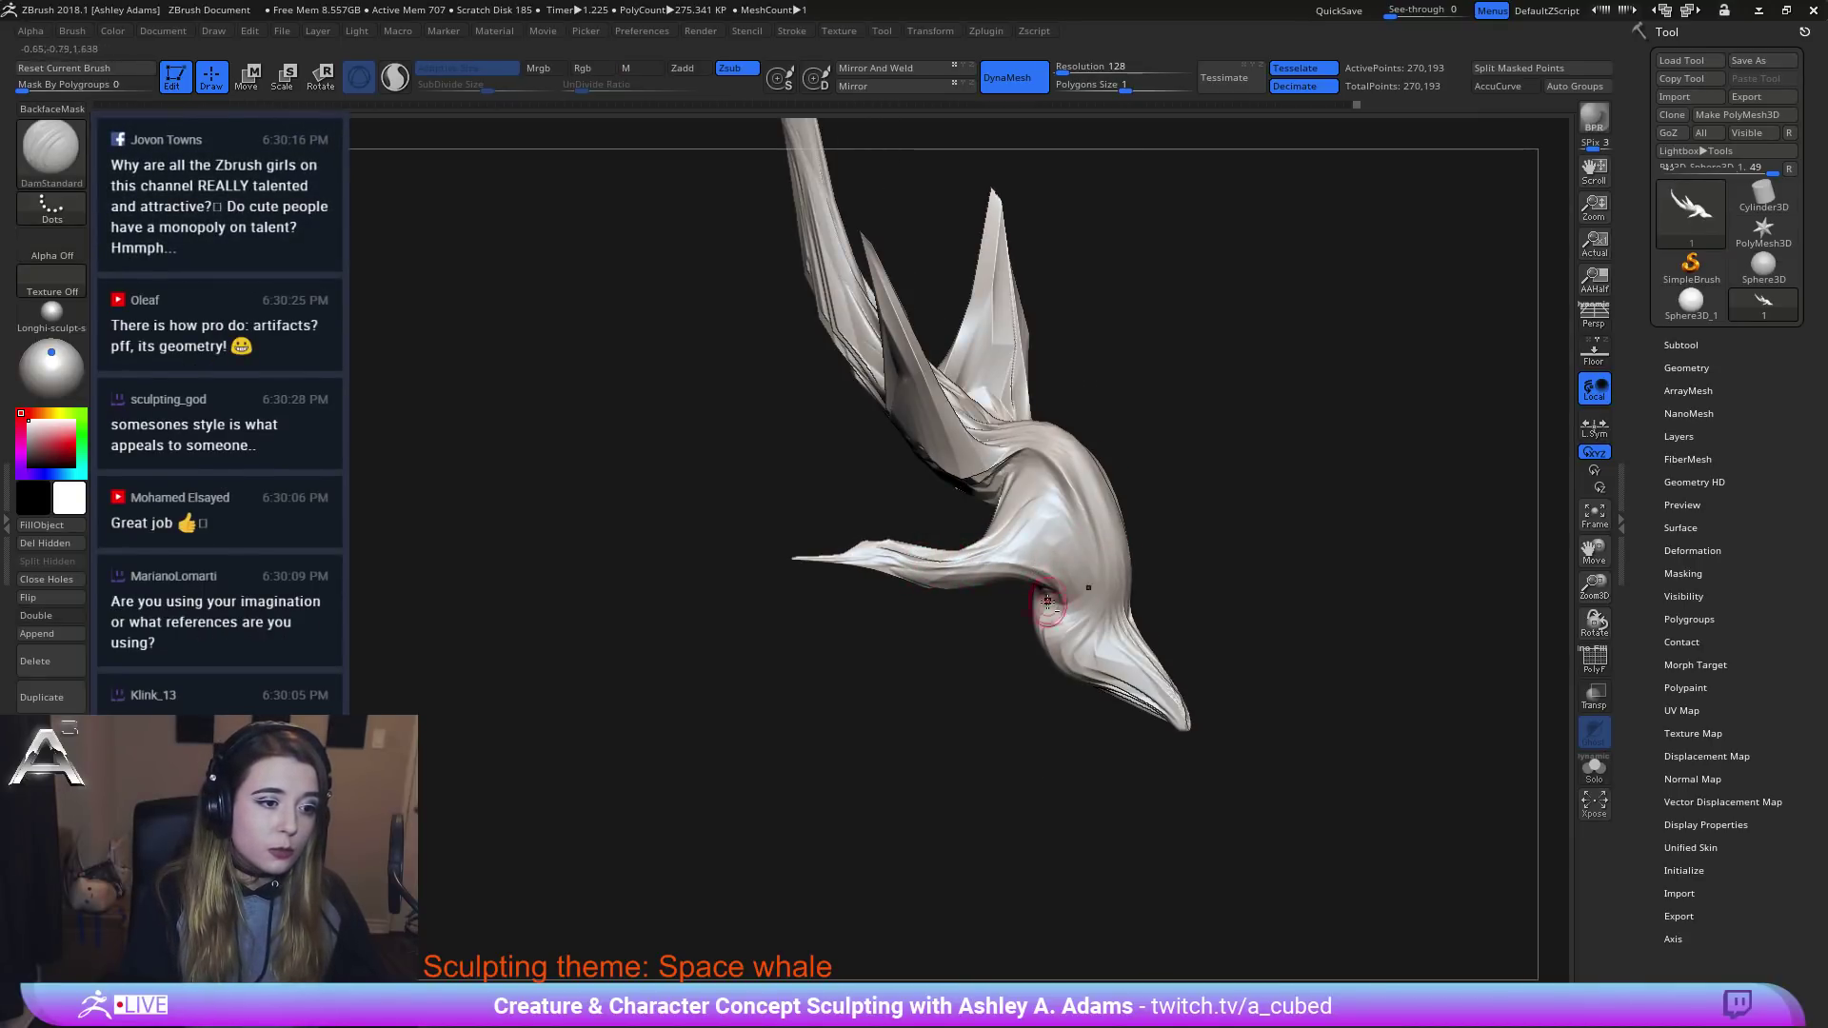
Carve further DamStandard creases where the front fin's underside joins the throat.
right_drag(1047, 602, 986, 572)
drag(980, 565, 1037, 571)
right_drag(1066, 619, 980, 563)
drag(981, 564, 1047, 582)
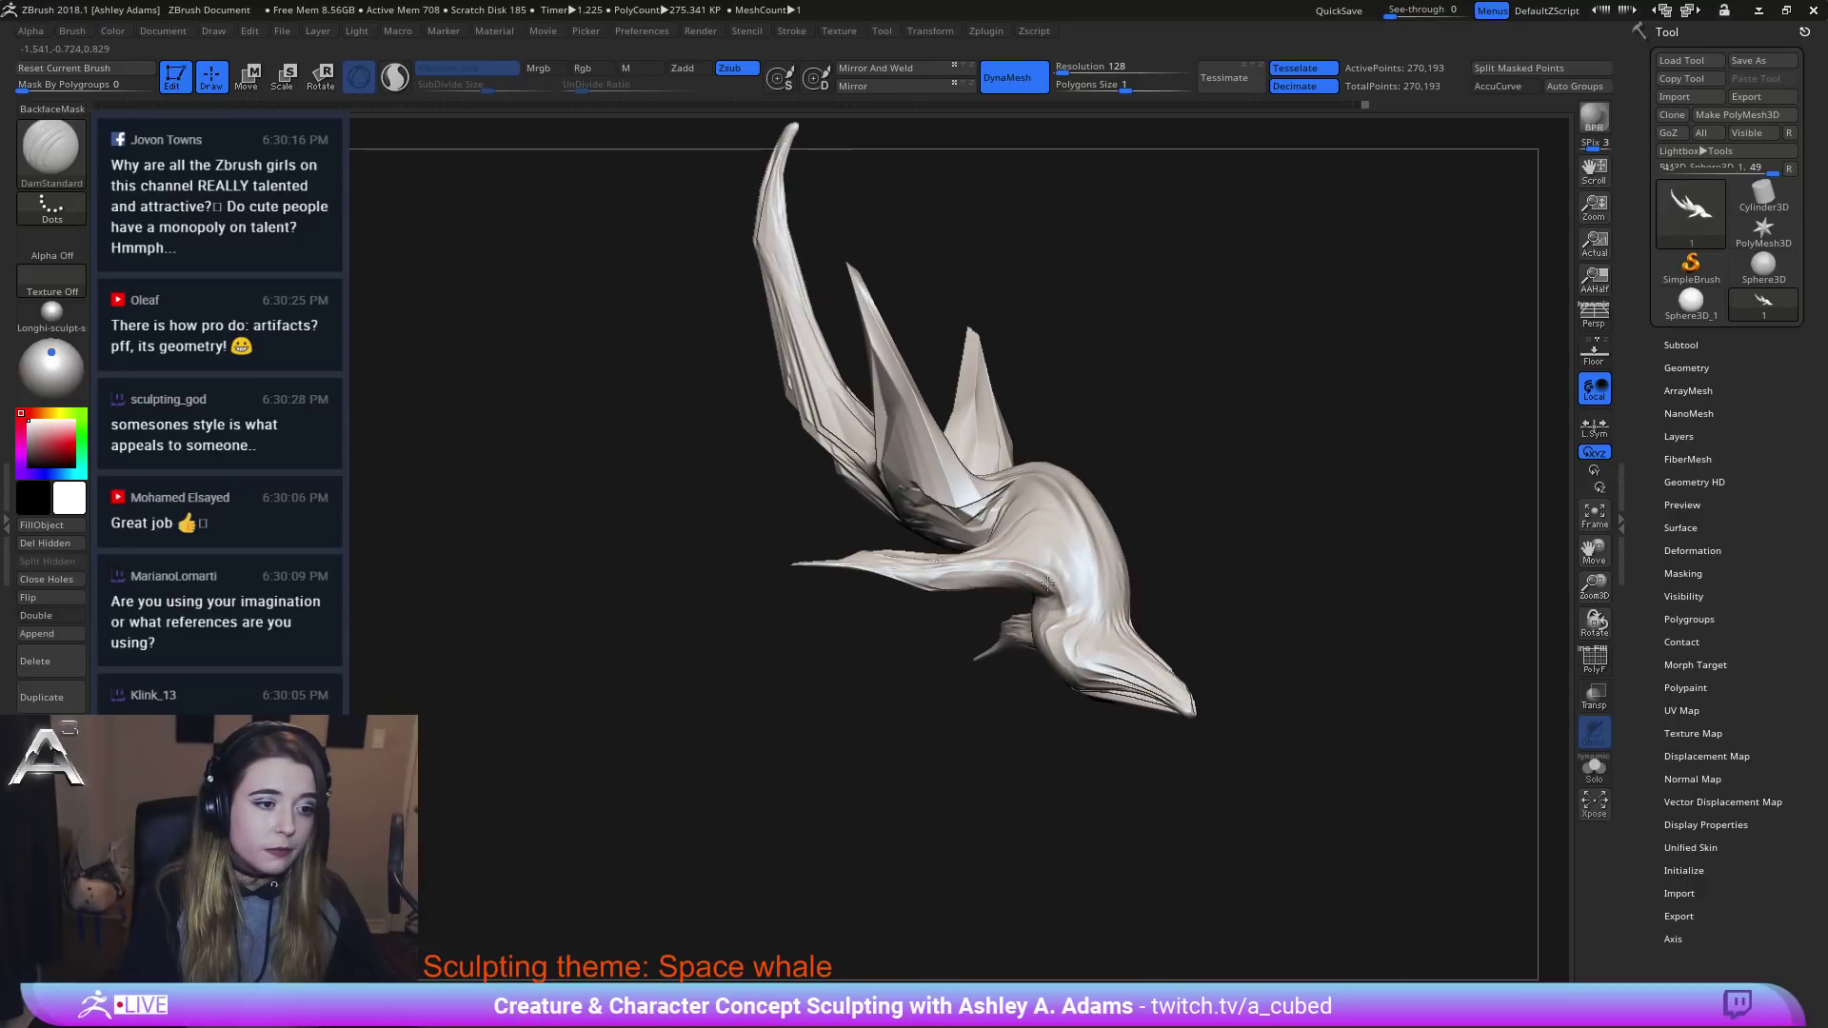
right_drag(1029, 582, 1128, 631)
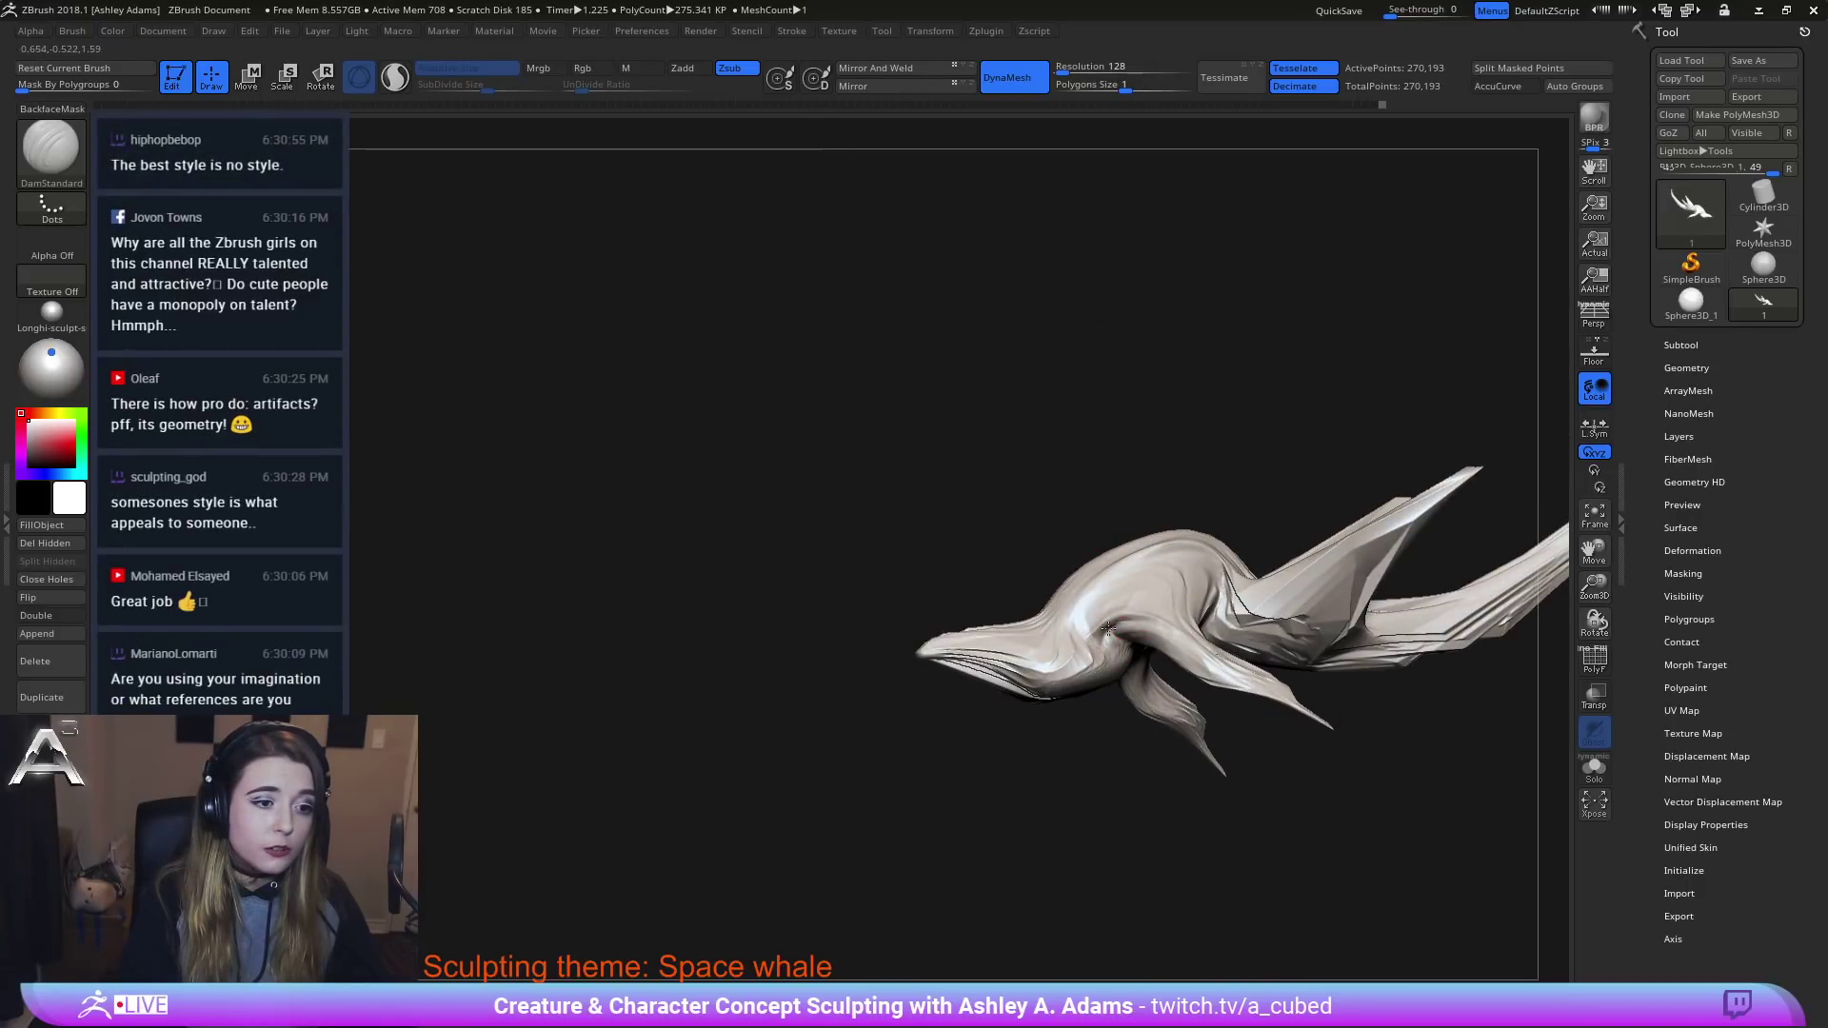
Carve DamStandard creases along the mouth and jawline of the head.
mouse_move(1147, 619)
right_down()
mouse_move(1154, 596)
mouse_move(1075, 609)
mouse_move(1012, 572)
mouse_move(909, 562)
mouse_move(957, 680)
right_up()
mouse_move(987, 655)
mouse_down()
mouse_move(957, 686)
mouse_move(1008, 665)
mouse_up()
right_drag(1064, 672, 942, 681)
mouse_move(975, 653)
mouse_down()
mouse_move(945, 696)
mouse_move(943, 682)
mouse_up()
right_drag(723, 628, 883, 625)
right_drag(753, 655, 844, 591)
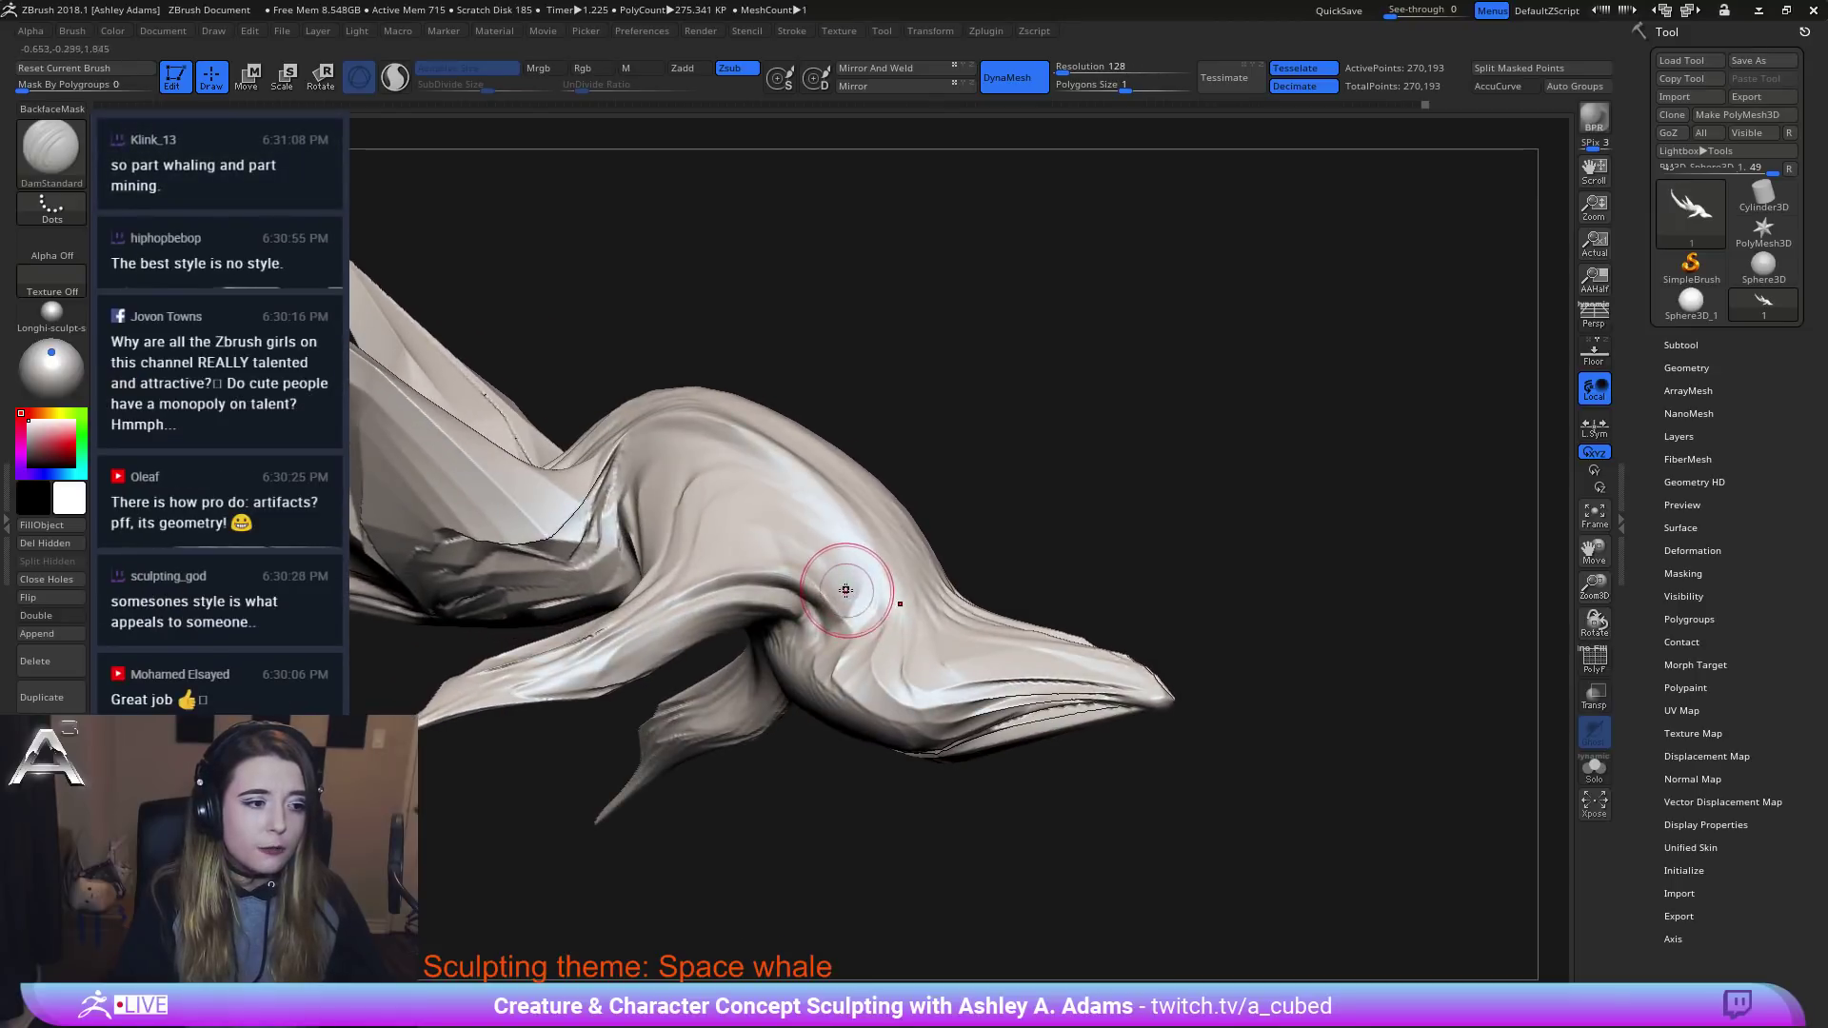
Adjust the DamStandard brush size and carve long folds from the throat along the side of the head towards the jaw.
key(space)
drag(847, 575, 860, 563)
alt+right_drag(853, 561, 899, 587)
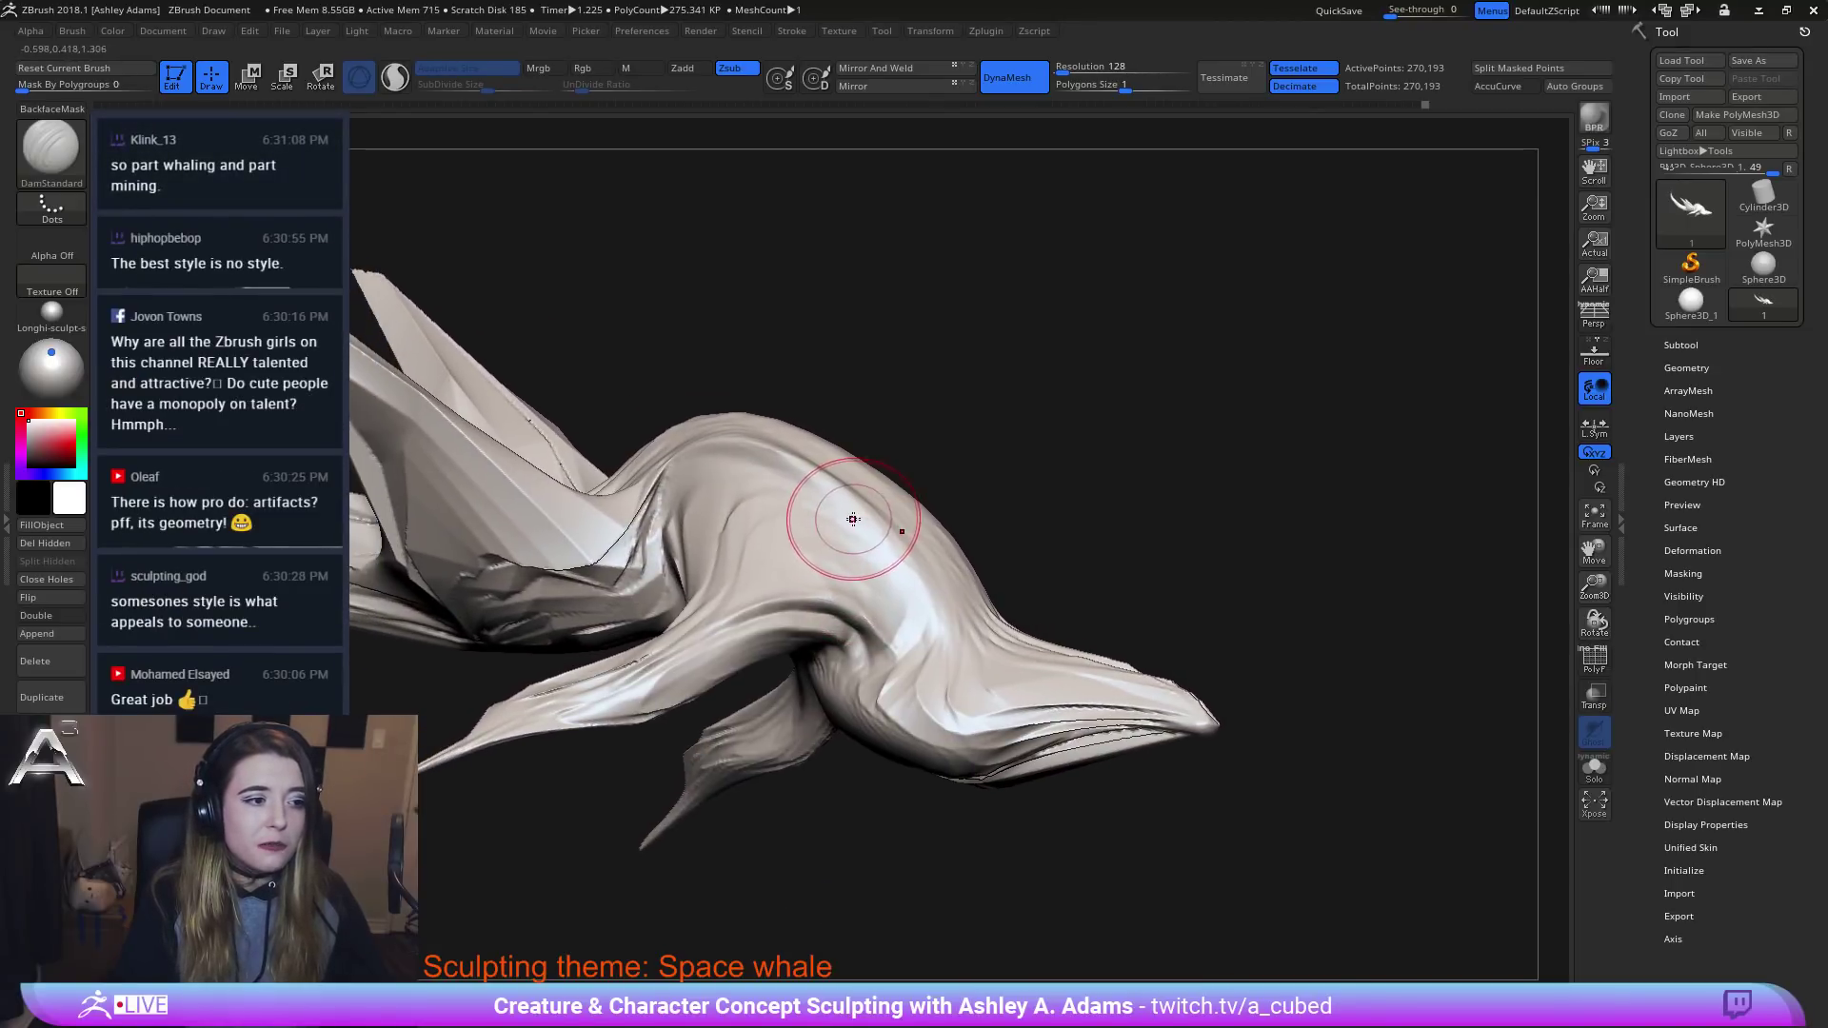
right_drag(697, 505, 1069, 543)
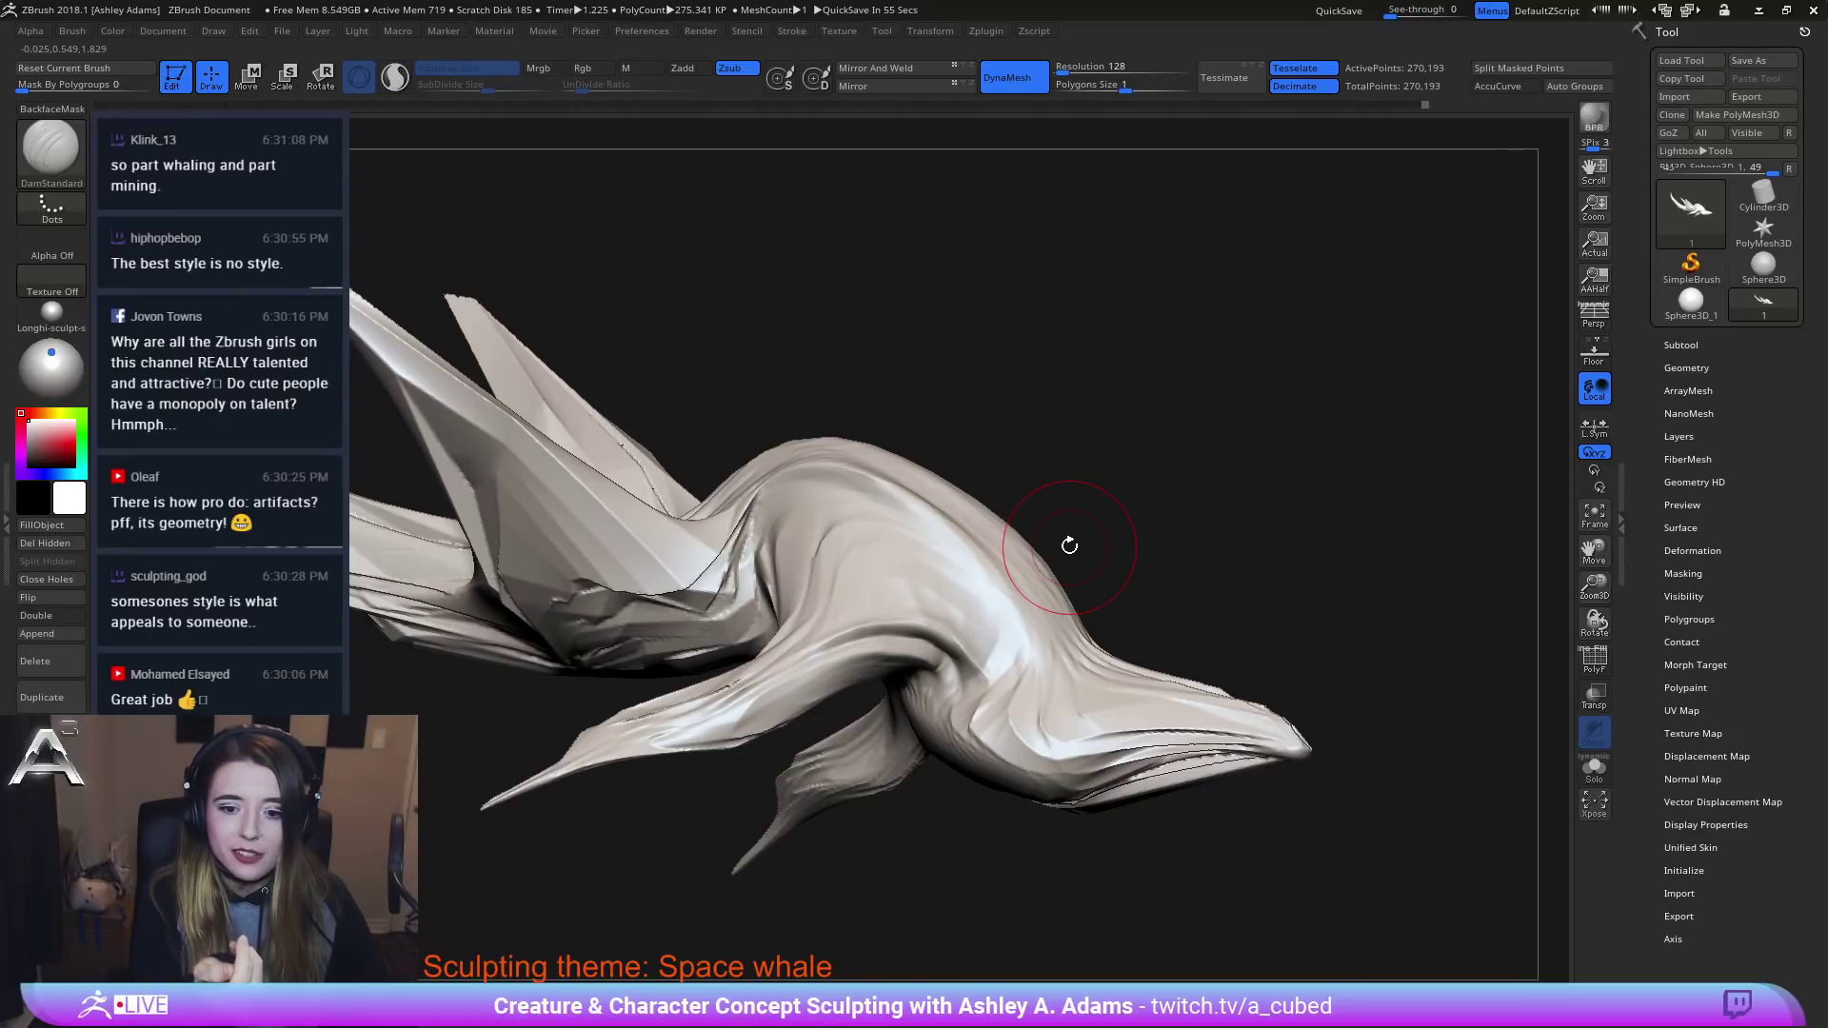
right_drag(999, 628, 980, 689)
mouse_move(973, 714)
mouse_down()
mouse_move(1085, 761)
mouse_move(1047, 757)
mouse_up()
mouse_move(967, 683)
mouse_down()
mouse_move(1026, 761)
mouse_move(1104, 776)
mouse_up()
drag(917, 719, 1095, 776)
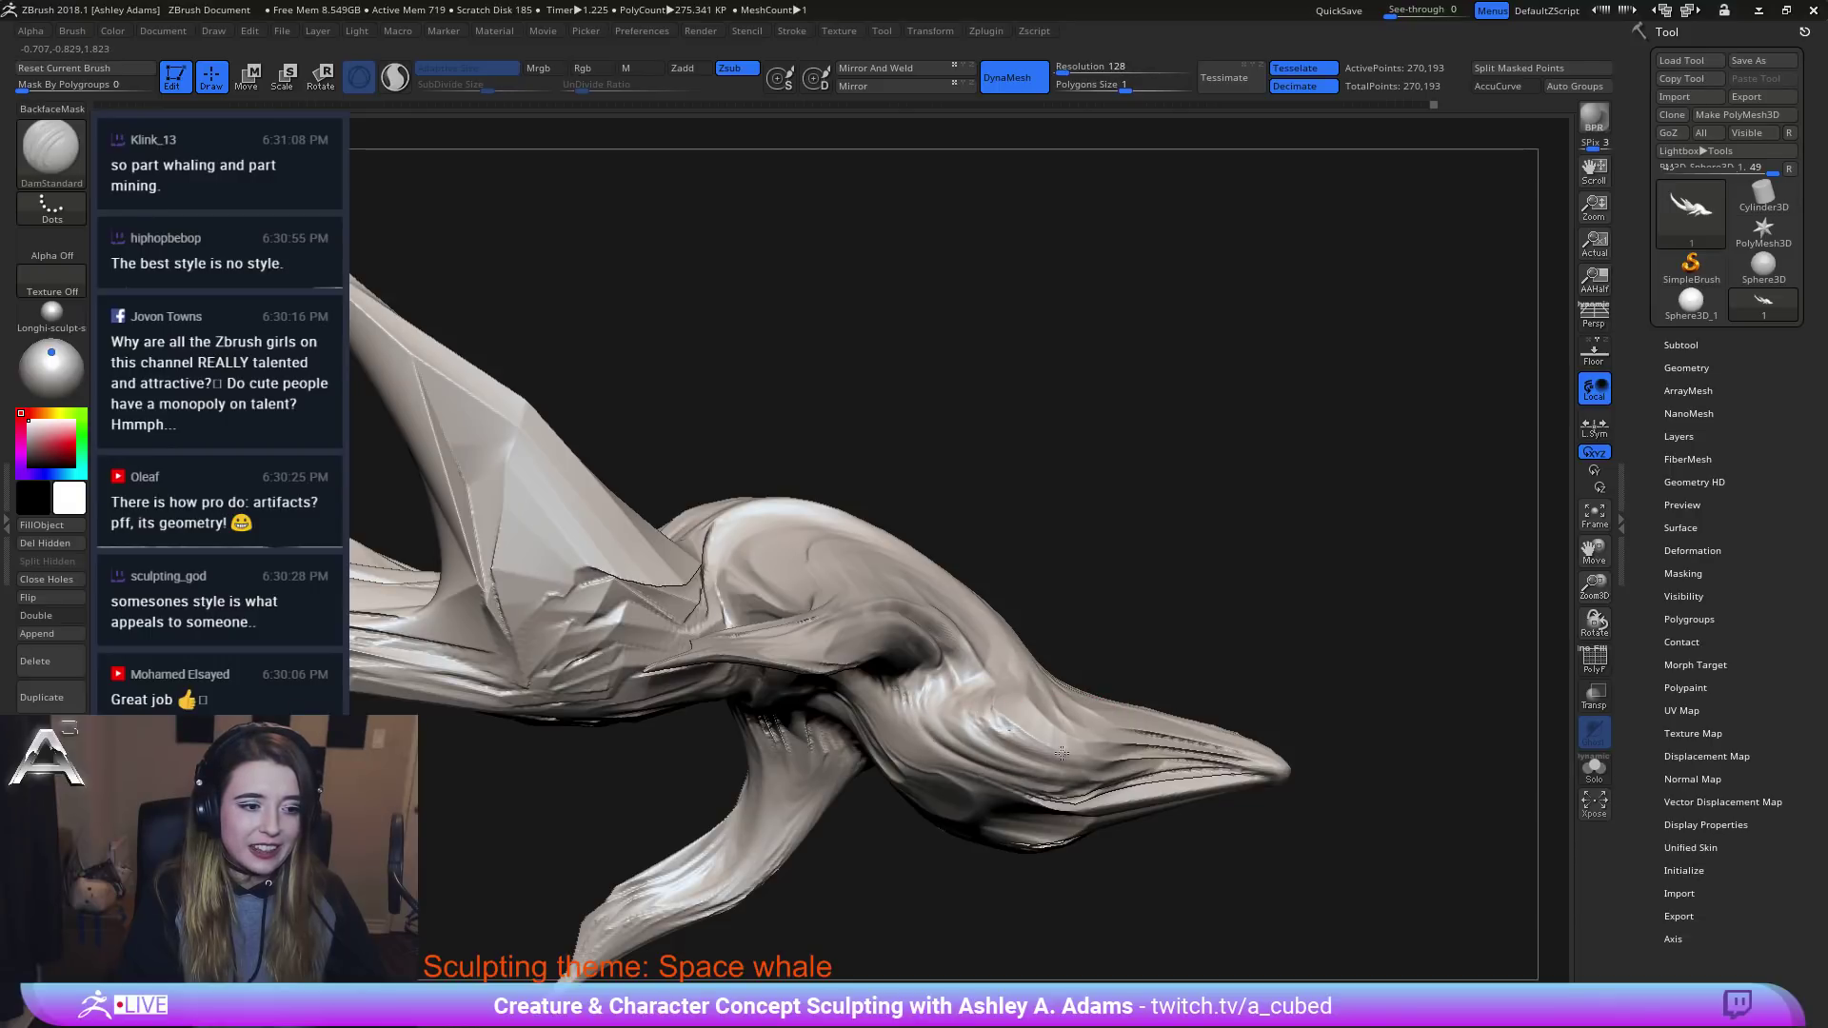
drag(994, 725, 1154, 766)
drag(1004, 723, 1150, 759)
right_drag(1210, 733, 1028, 705)
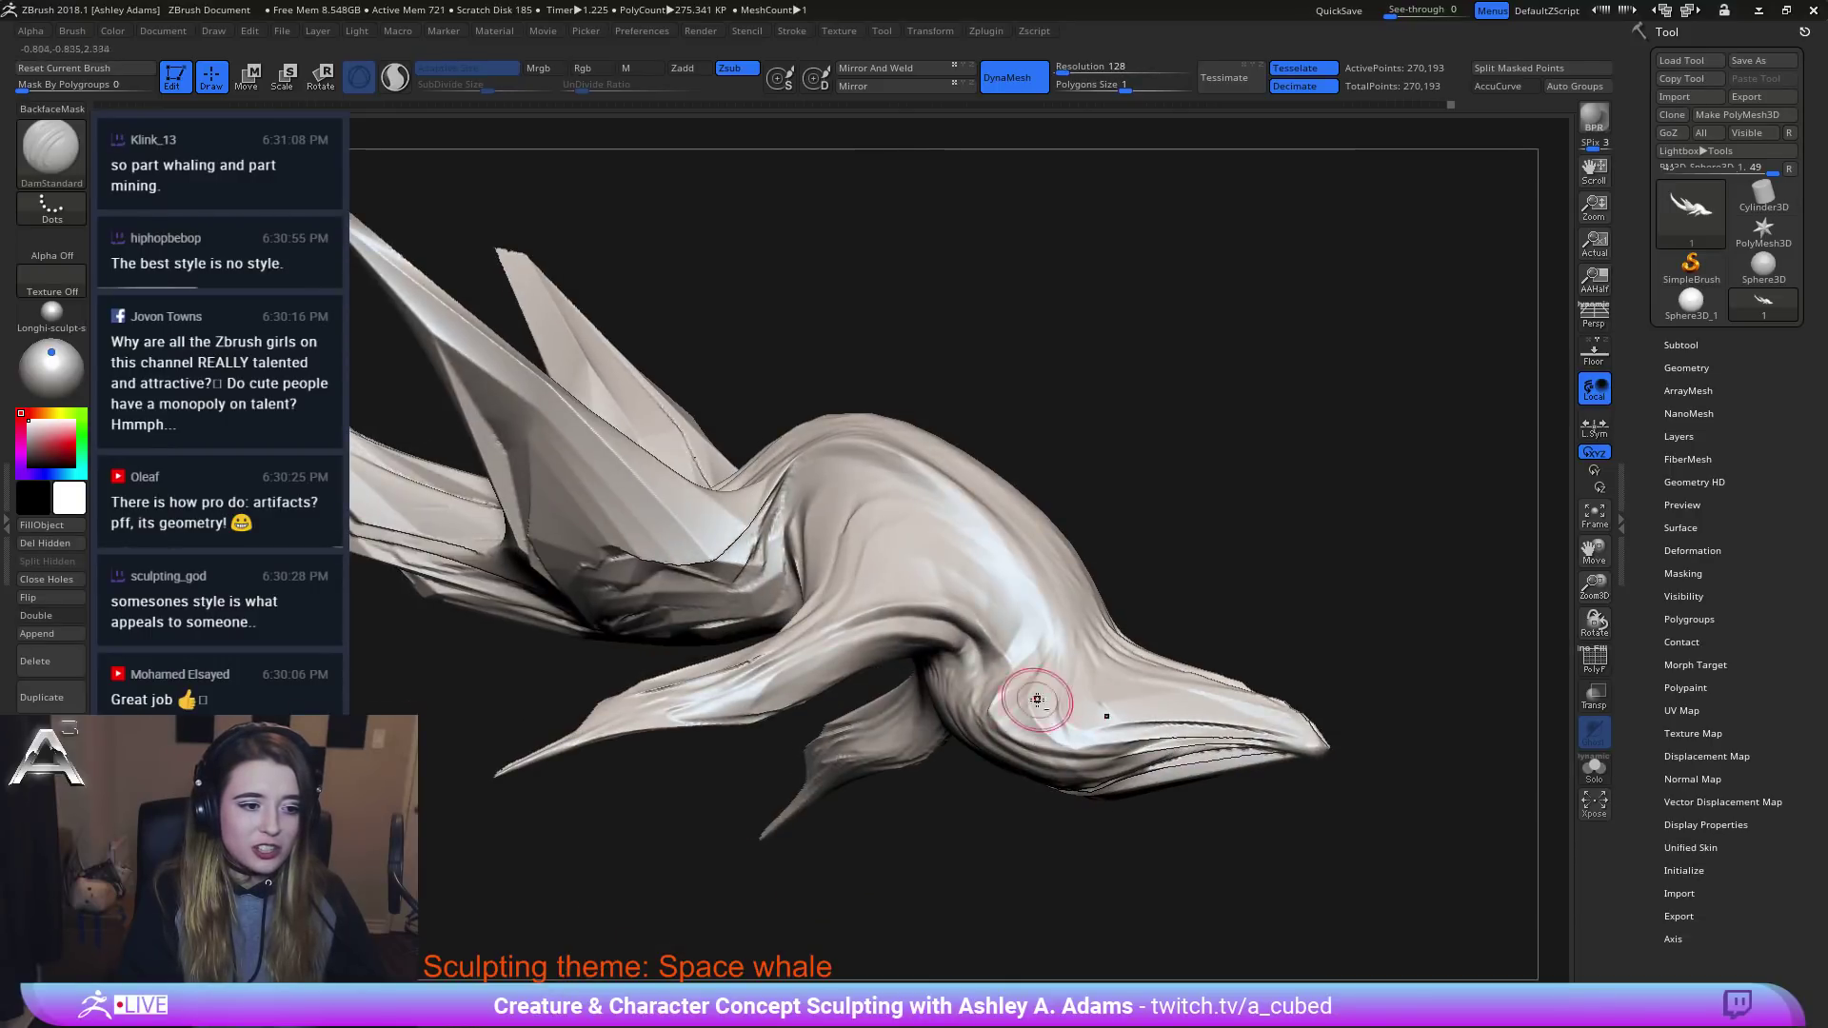
Carve curved skin folds on the cheek and up the neck behind the head.
mouse_move(1044, 706)
mouse_down()
mouse_move(1142, 748)
mouse_move(1238, 728)
mouse_move(1075, 743)
mouse_up()
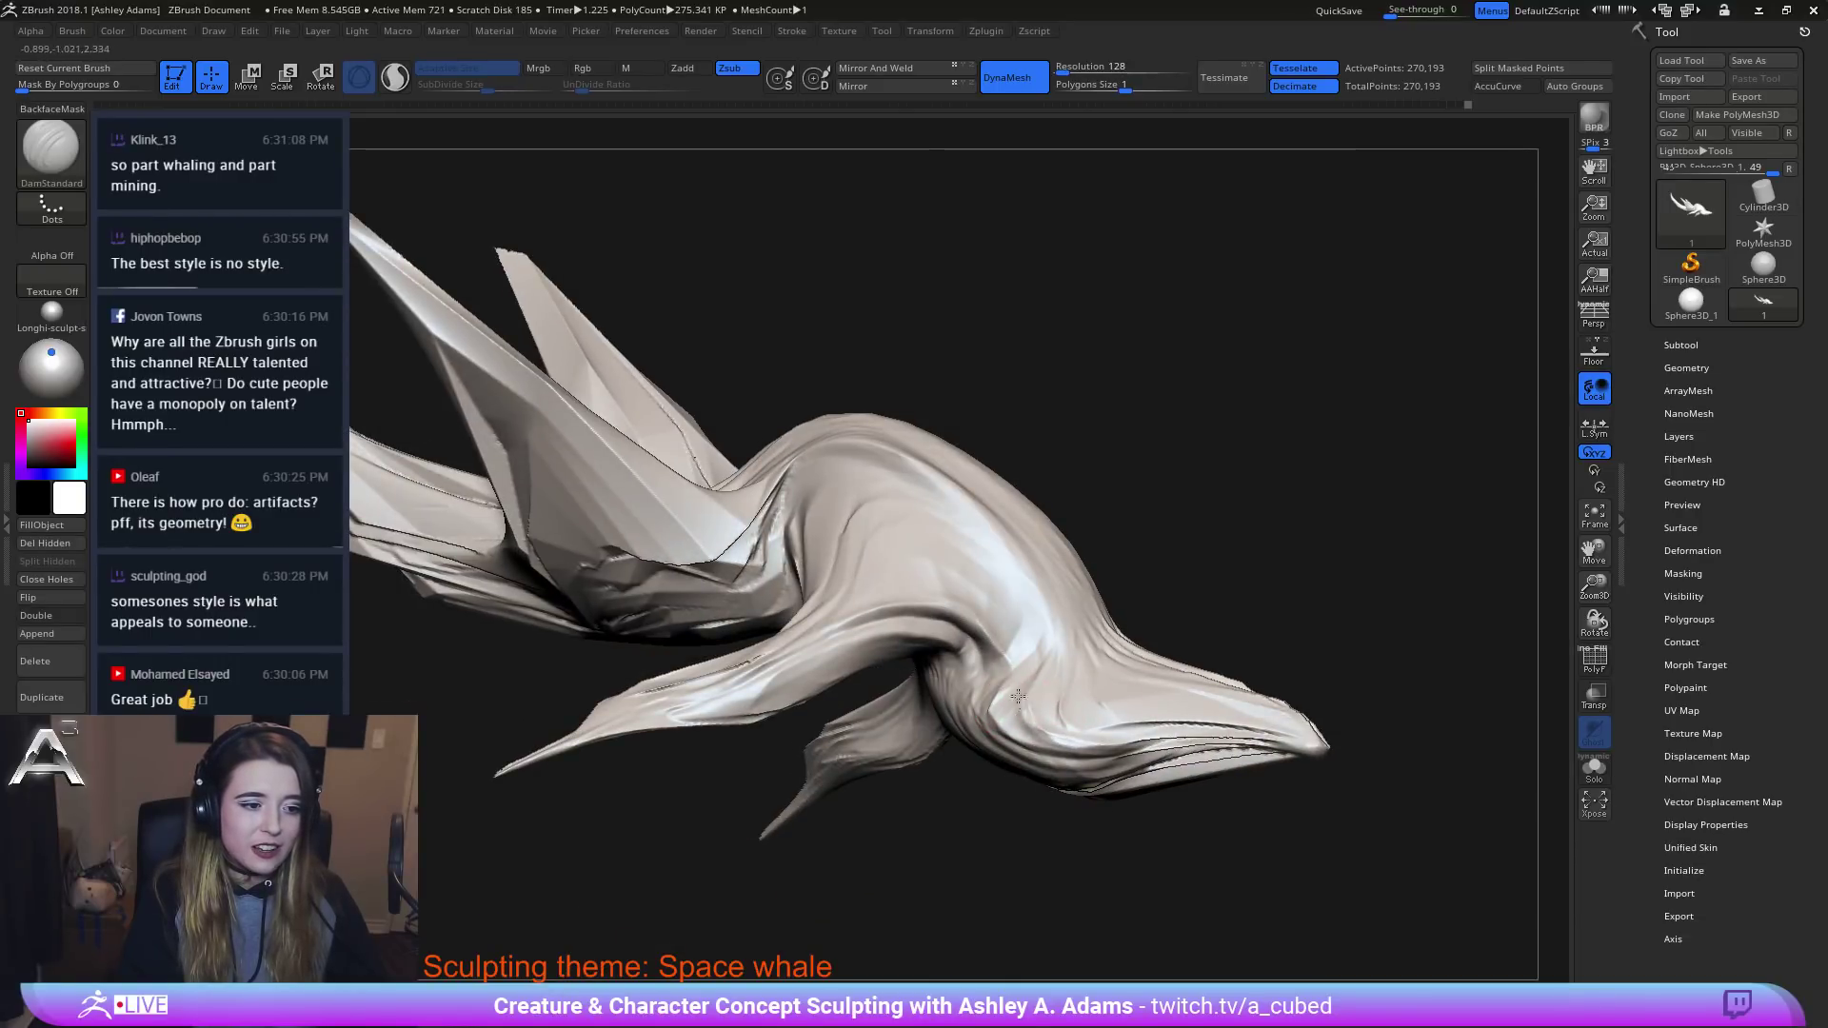
right_drag(1025, 708, 1095, 726)
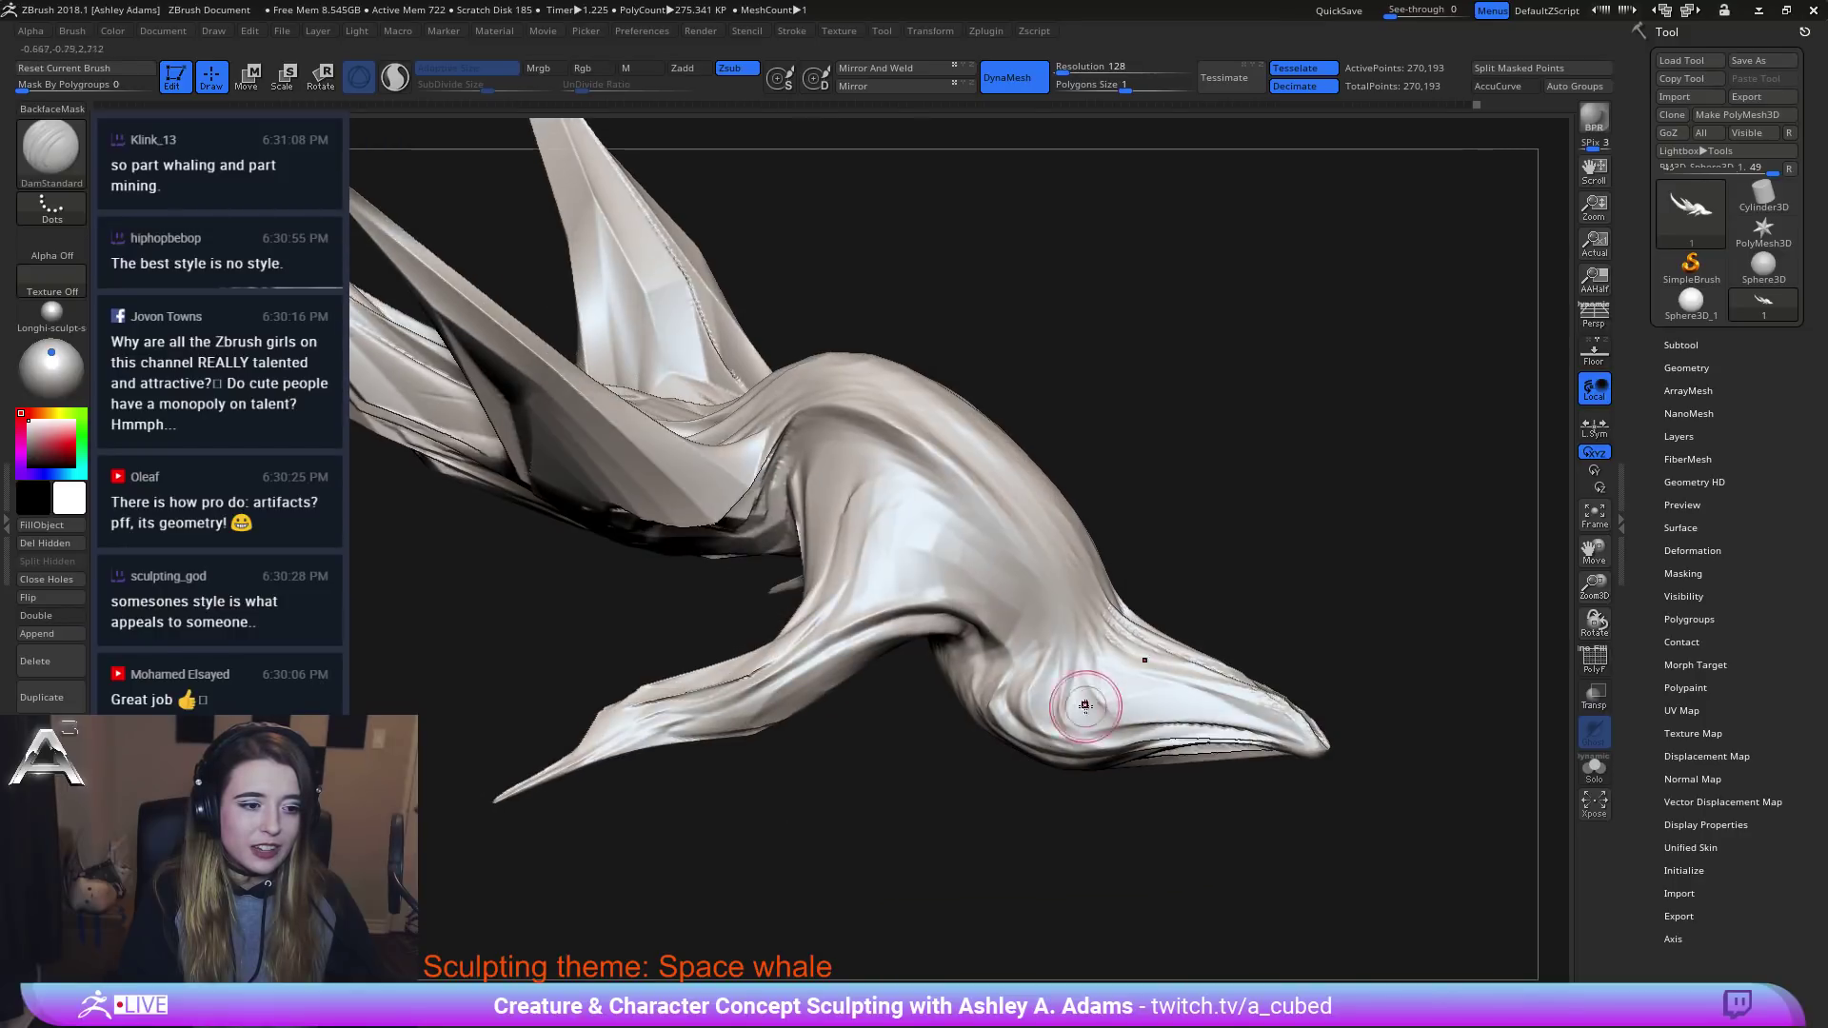
mouse_move(1102, 729)
mouse_down()
mouse_move(1053, 693)
mouse_move(1139, 726)
mouse_move(1121, 727)
mouse_up()
mouse_move(1065, 653)
mouse_down()
mouse_move(1053, 726)
mouse_move(1065, 663)
mouse_move(1037, 671)
mouse_up()
drag(1036, 672, 985, 644)
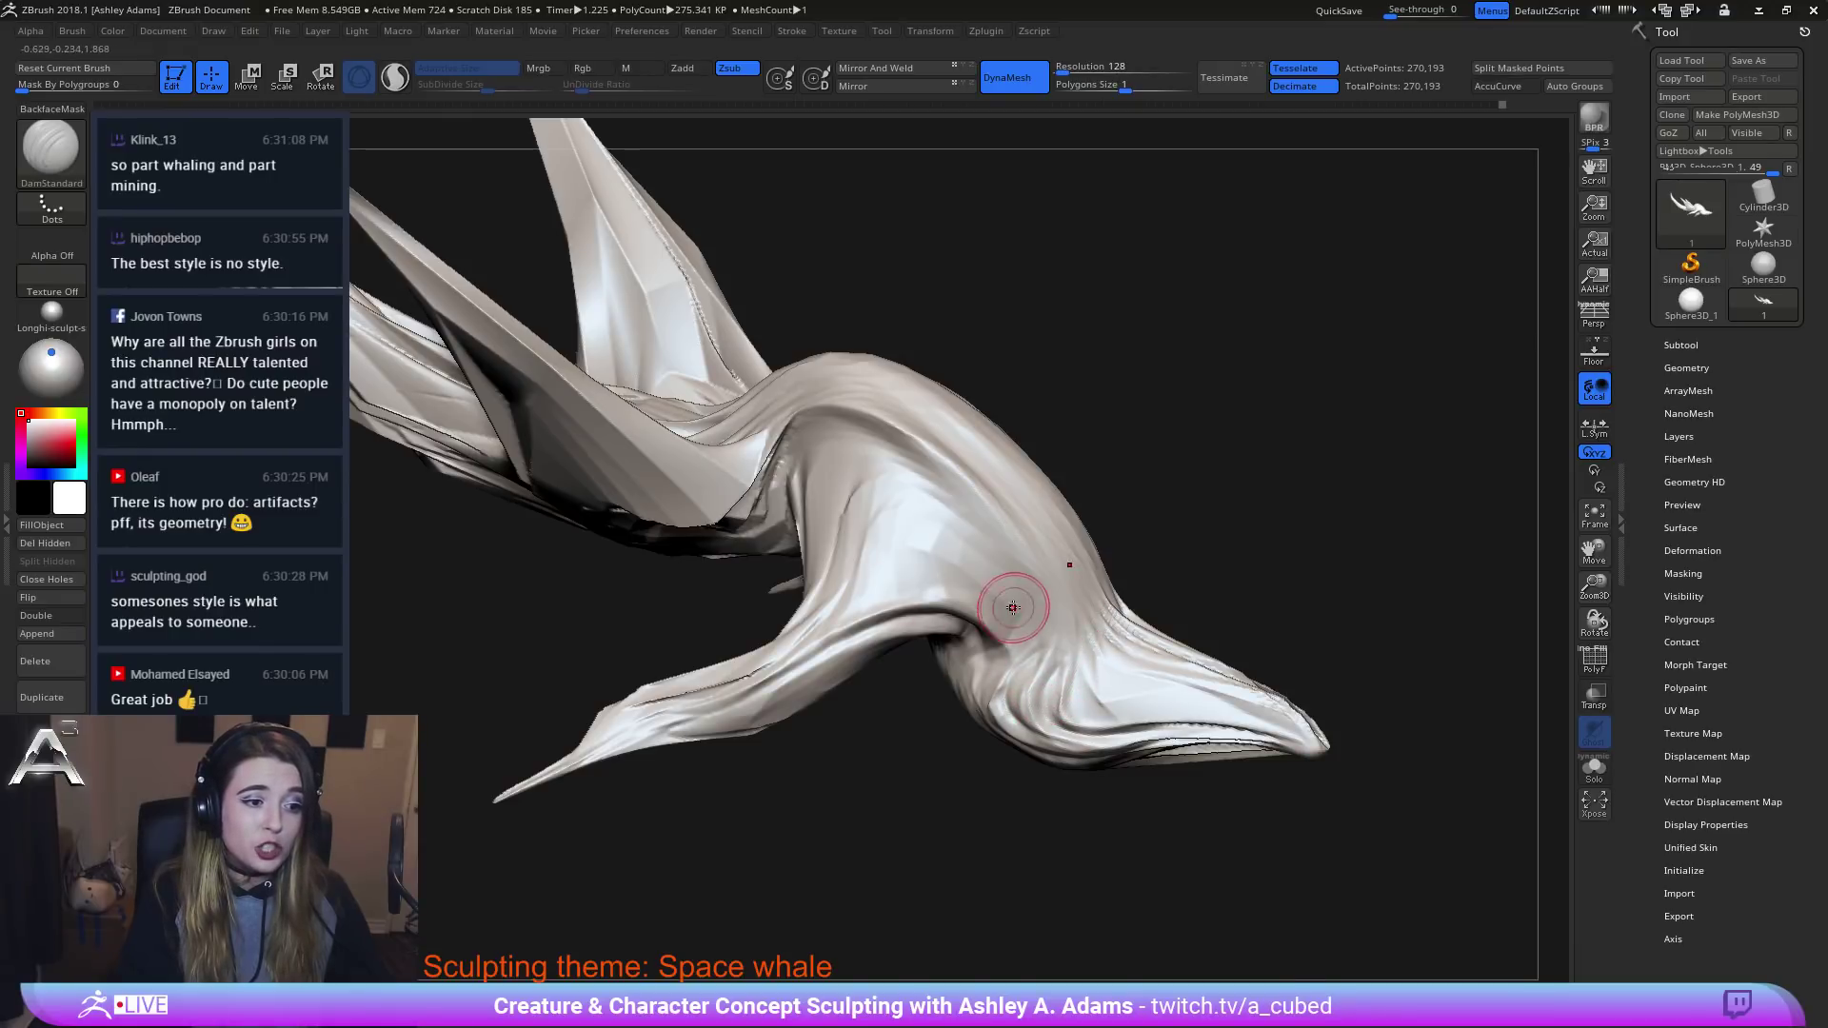
Carve flowing skin folds over the shoulder and the base of the front fins.
right_drag(787, 422, 847, 537)
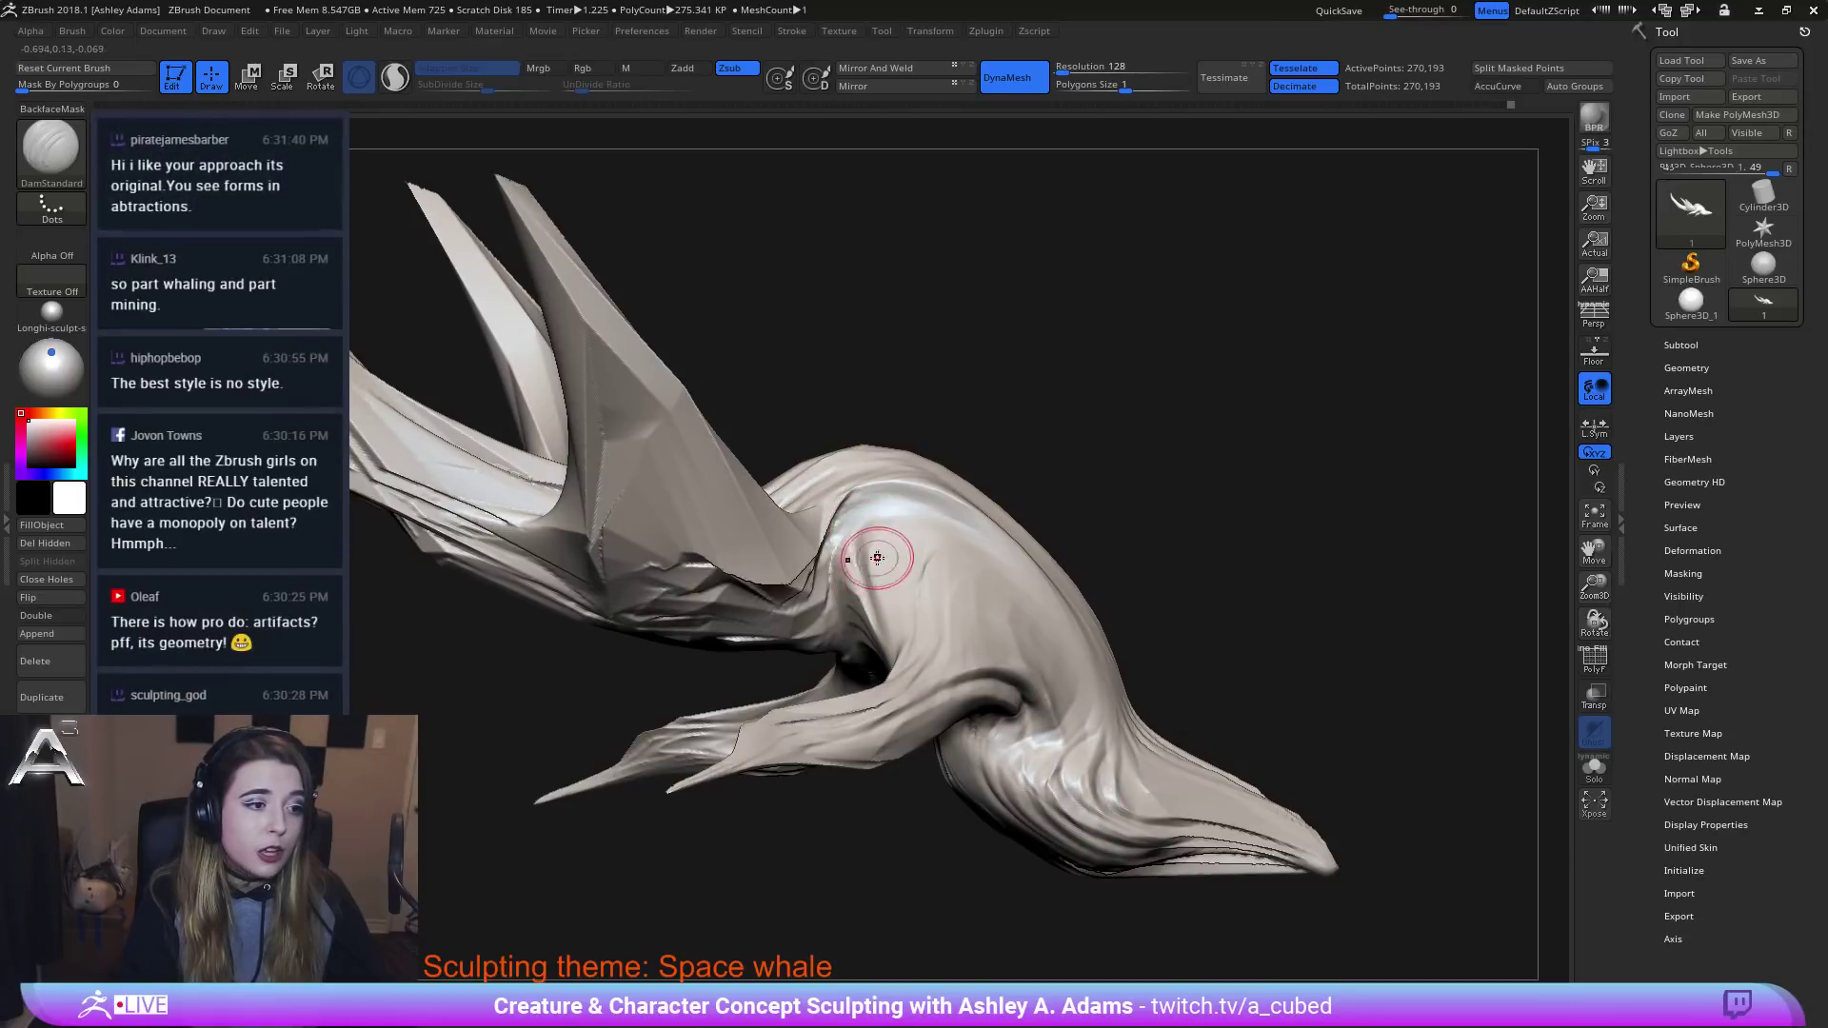
right_drag(938, 539, 930, 530)
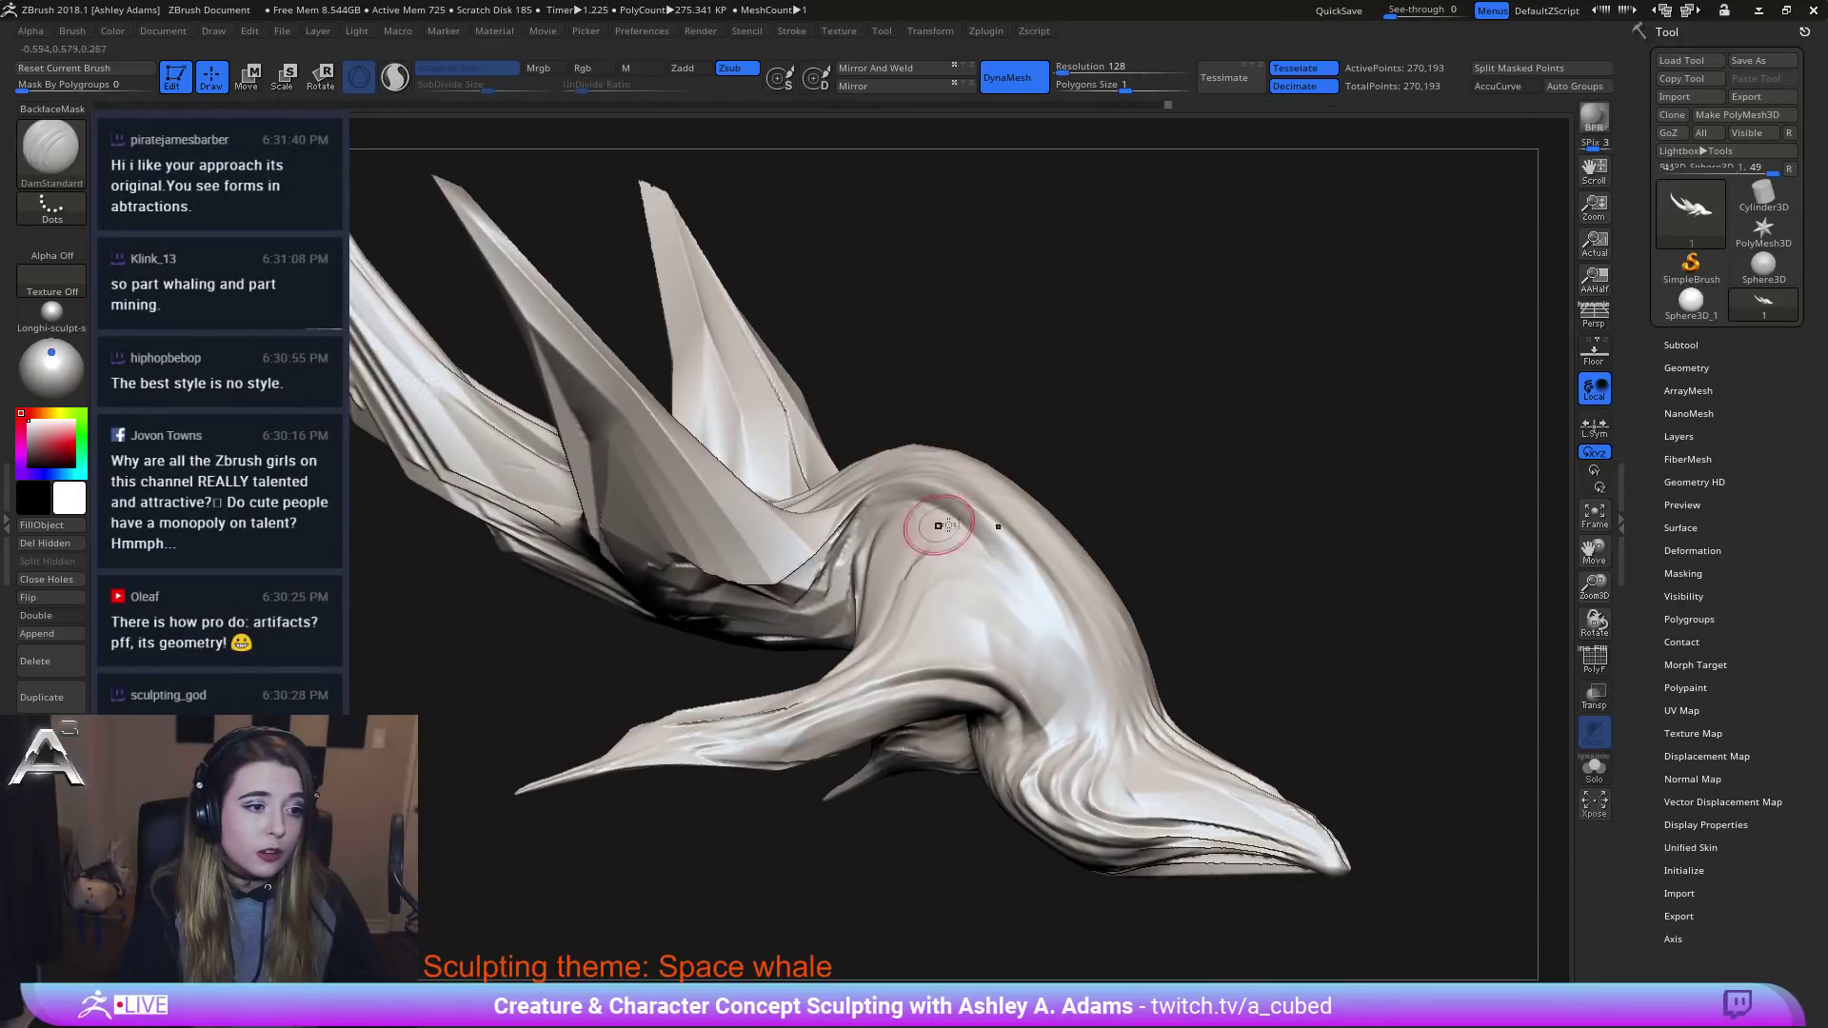
right_drag(1006, 595, 921, 596)
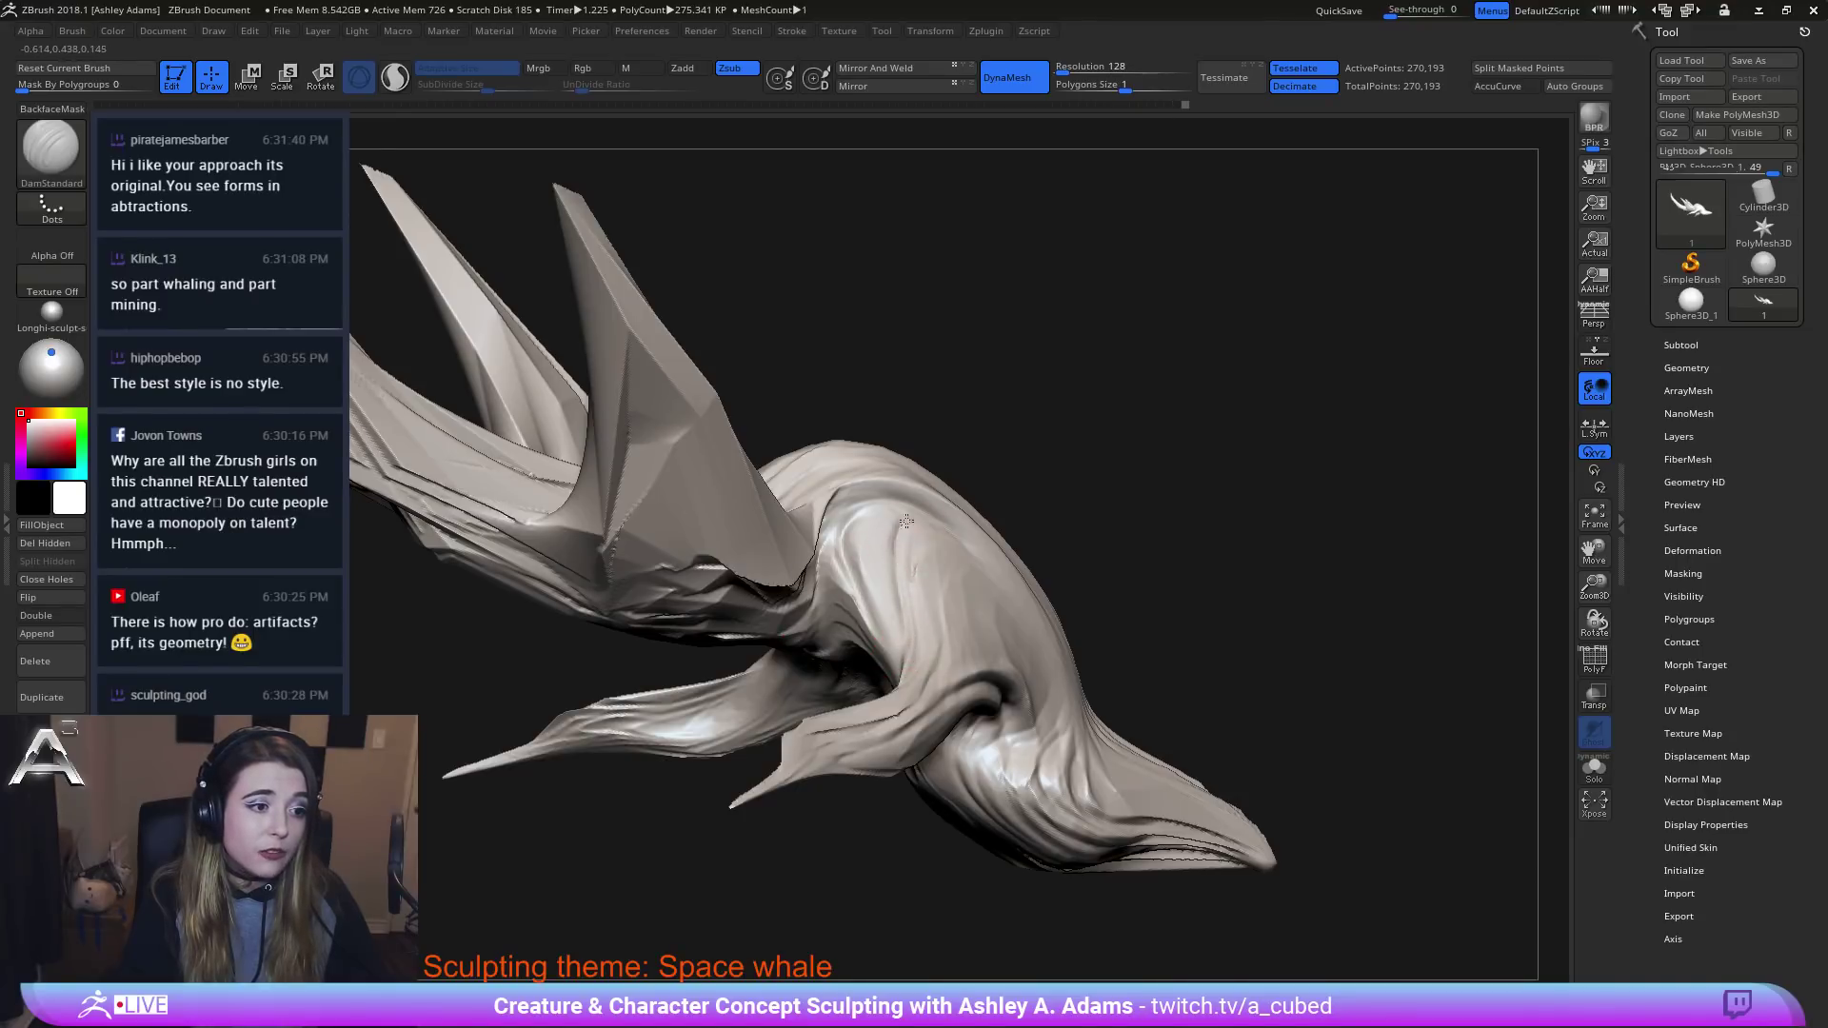
right_drag(893, 538, 905, 602)
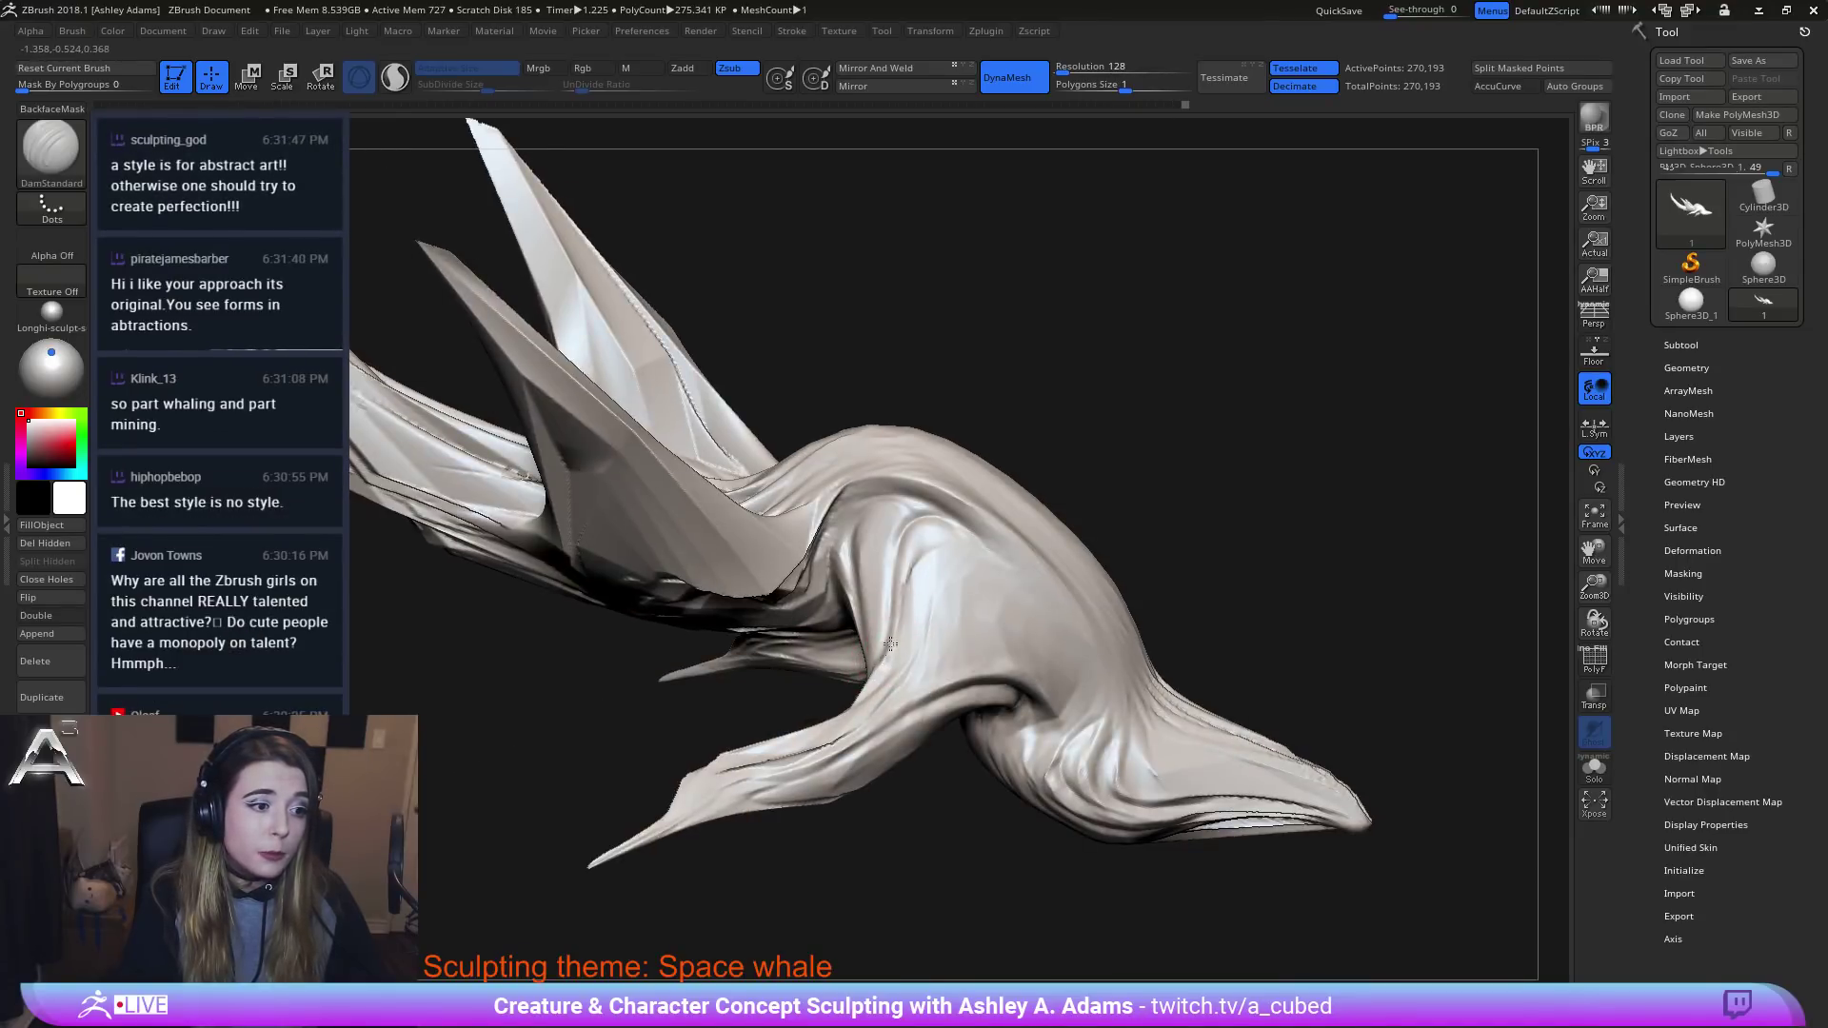
drag(916, 531, 1008, 580)
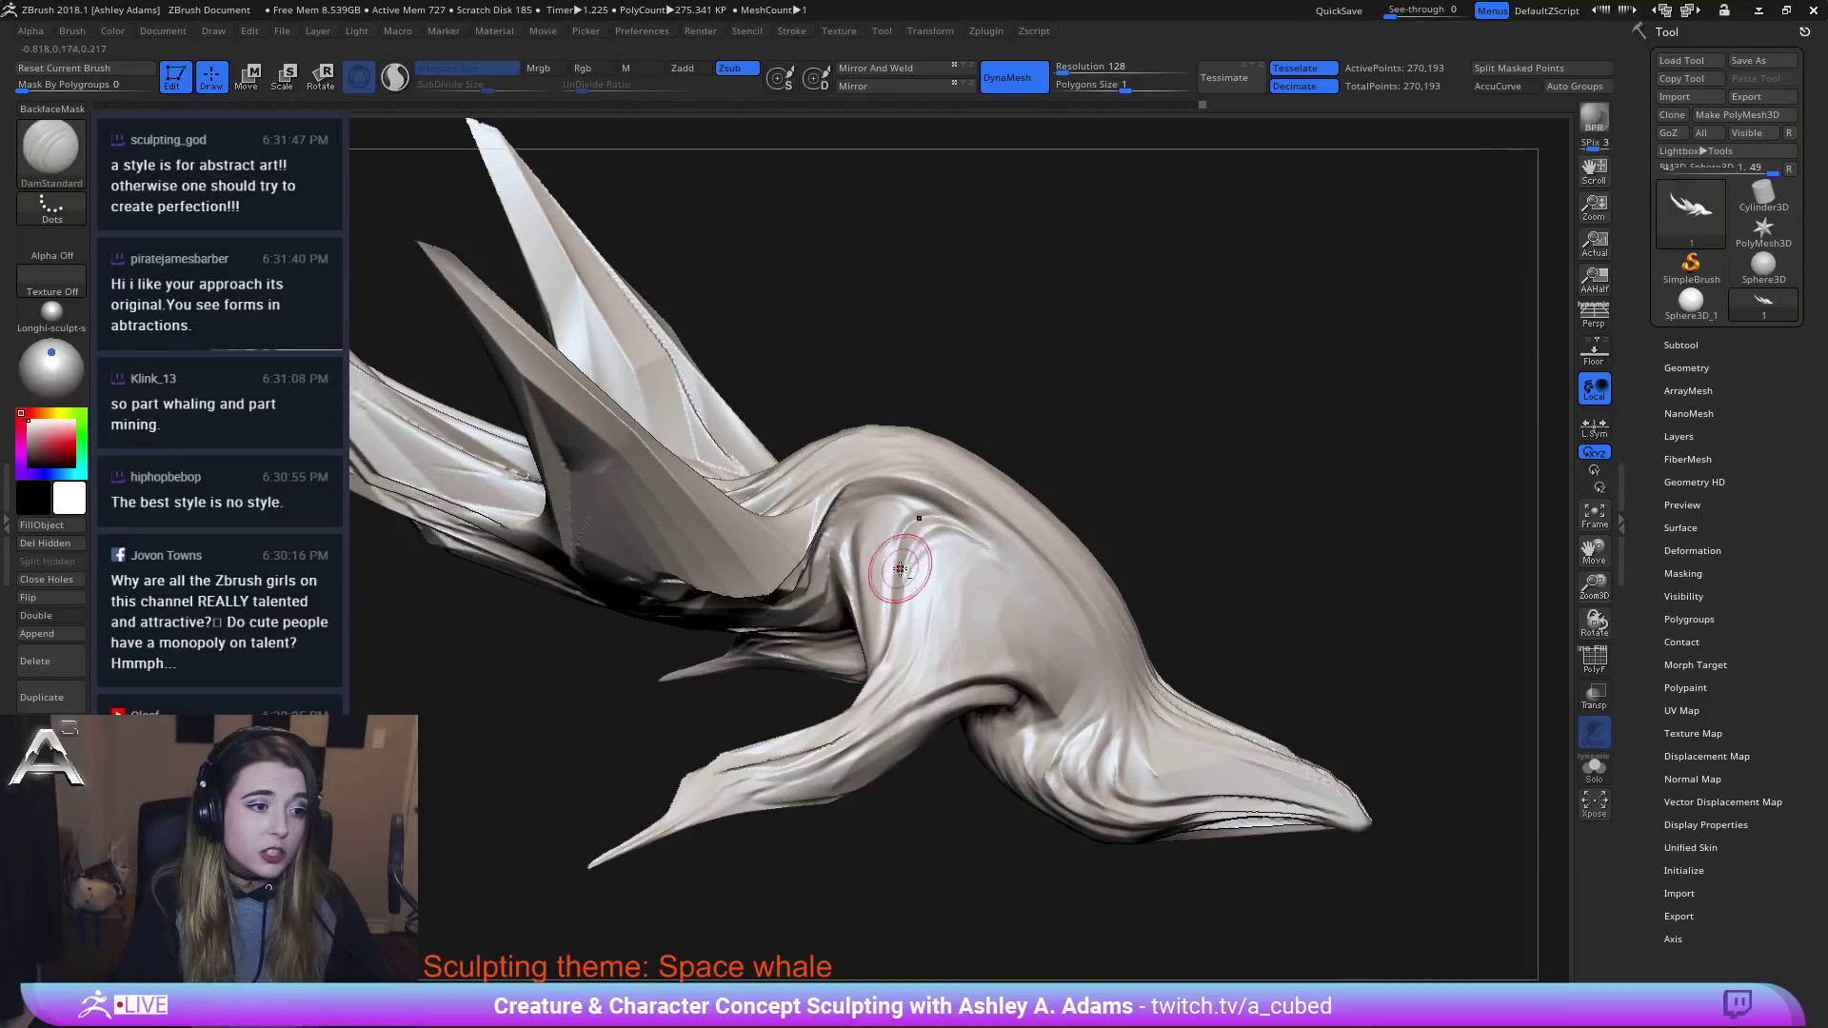
mouse_move(898, 571)
mouse_down()
mouse_move(869, 666)
mouse_move(890, 543)
mouse_move(925, 511)
mouse_move(895, 538)
mouse_move(900, 585)
mouse_up()
right_drag(939, 567, 874, 668)
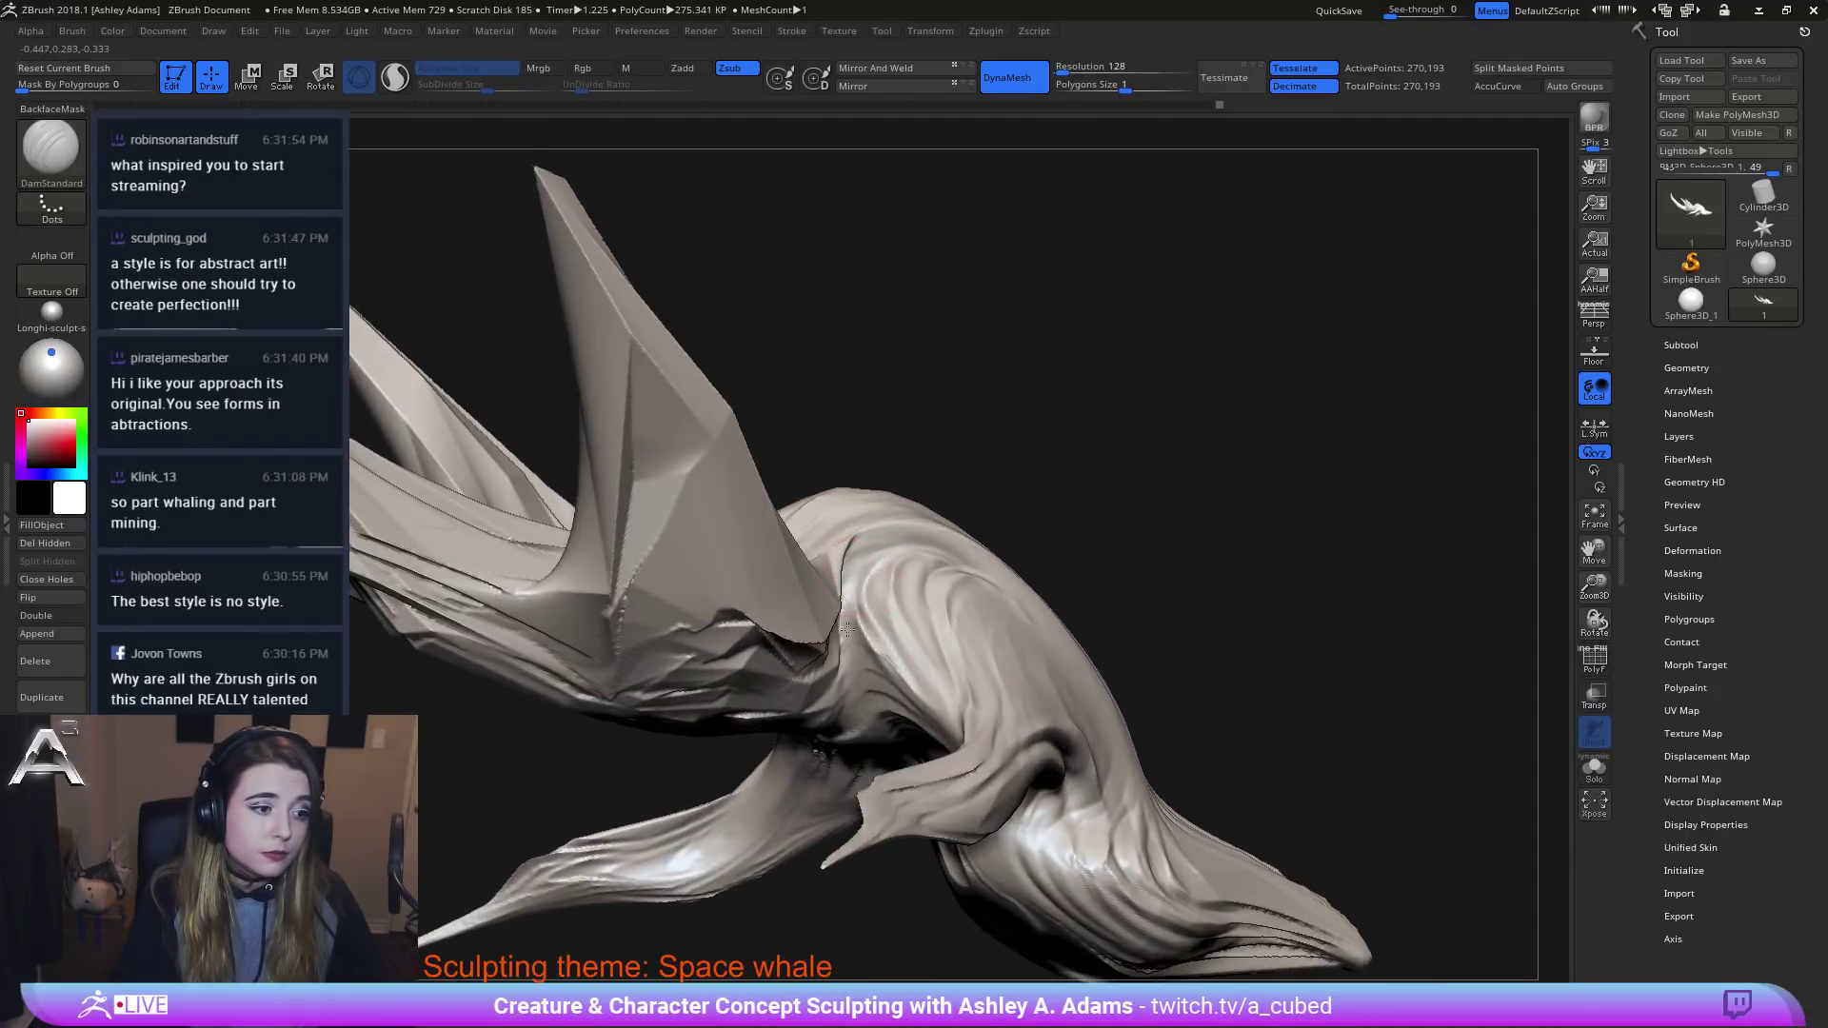
right_drag(877, 598, 888, 718)
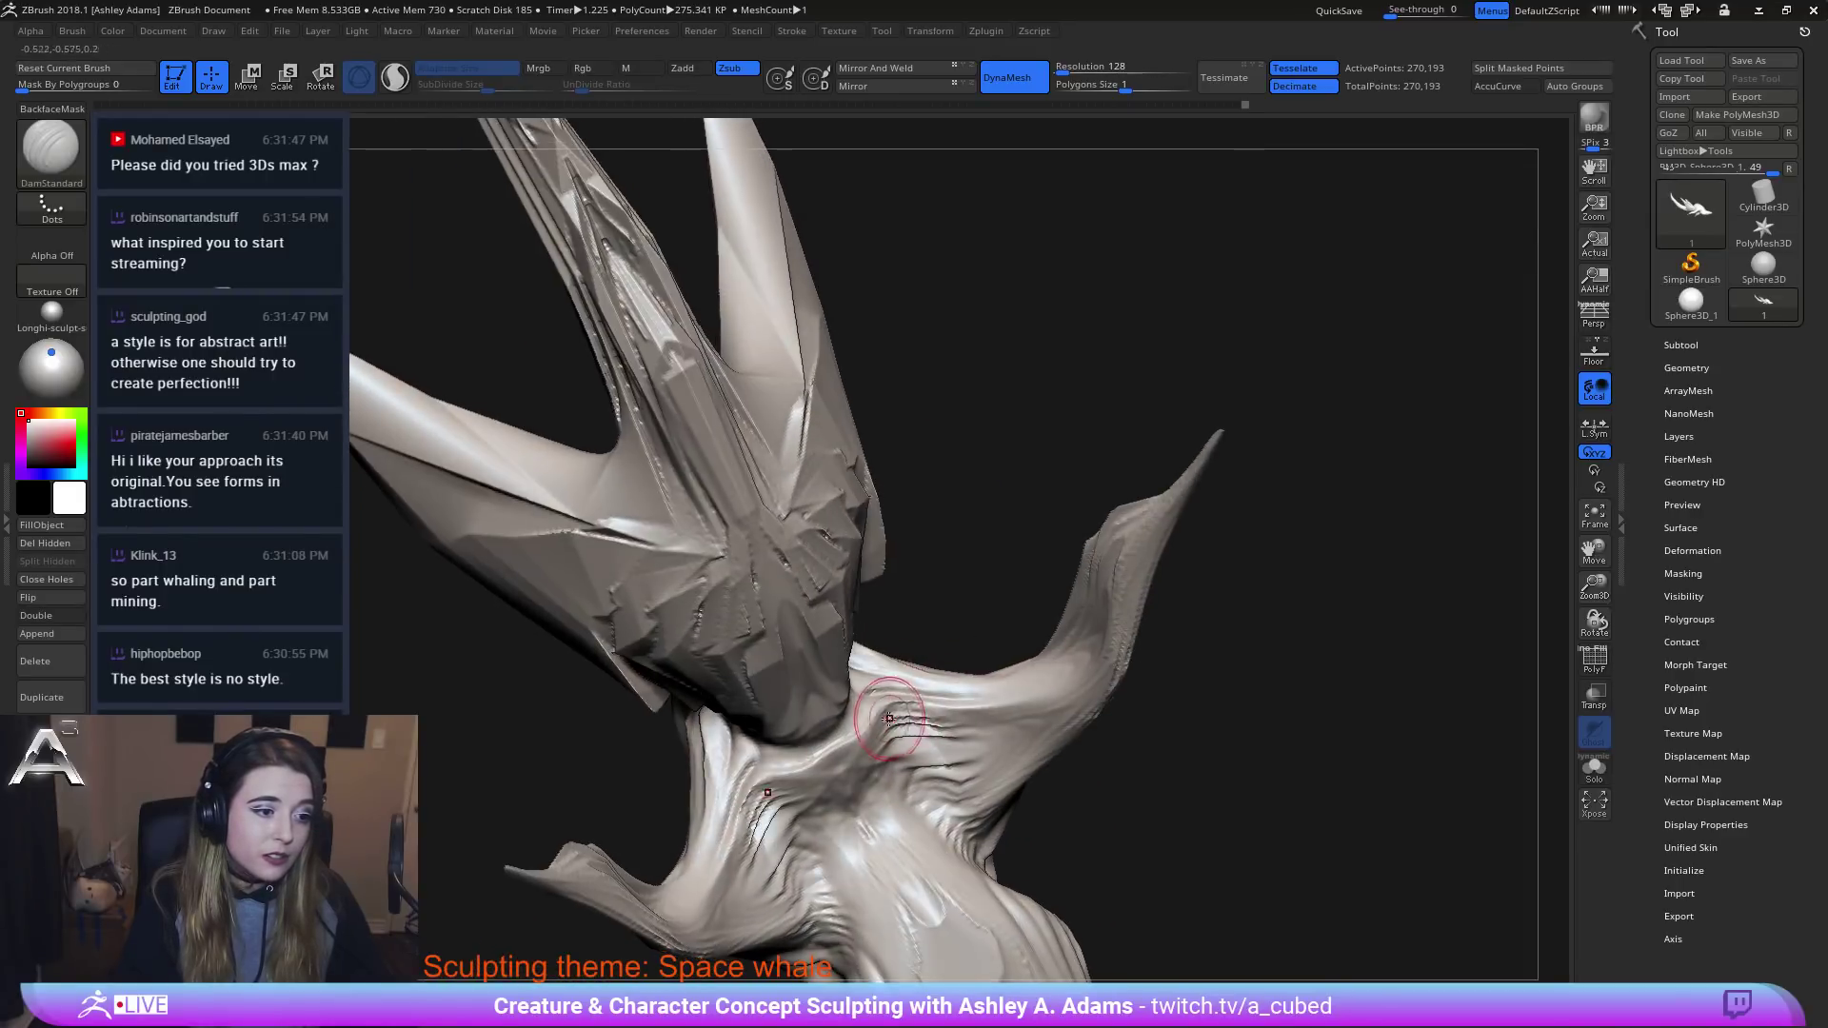
Smooth the faceted surface along the upper edge of the rear fin beside the tail.
right_drag(1041, 667, 1124, 657)
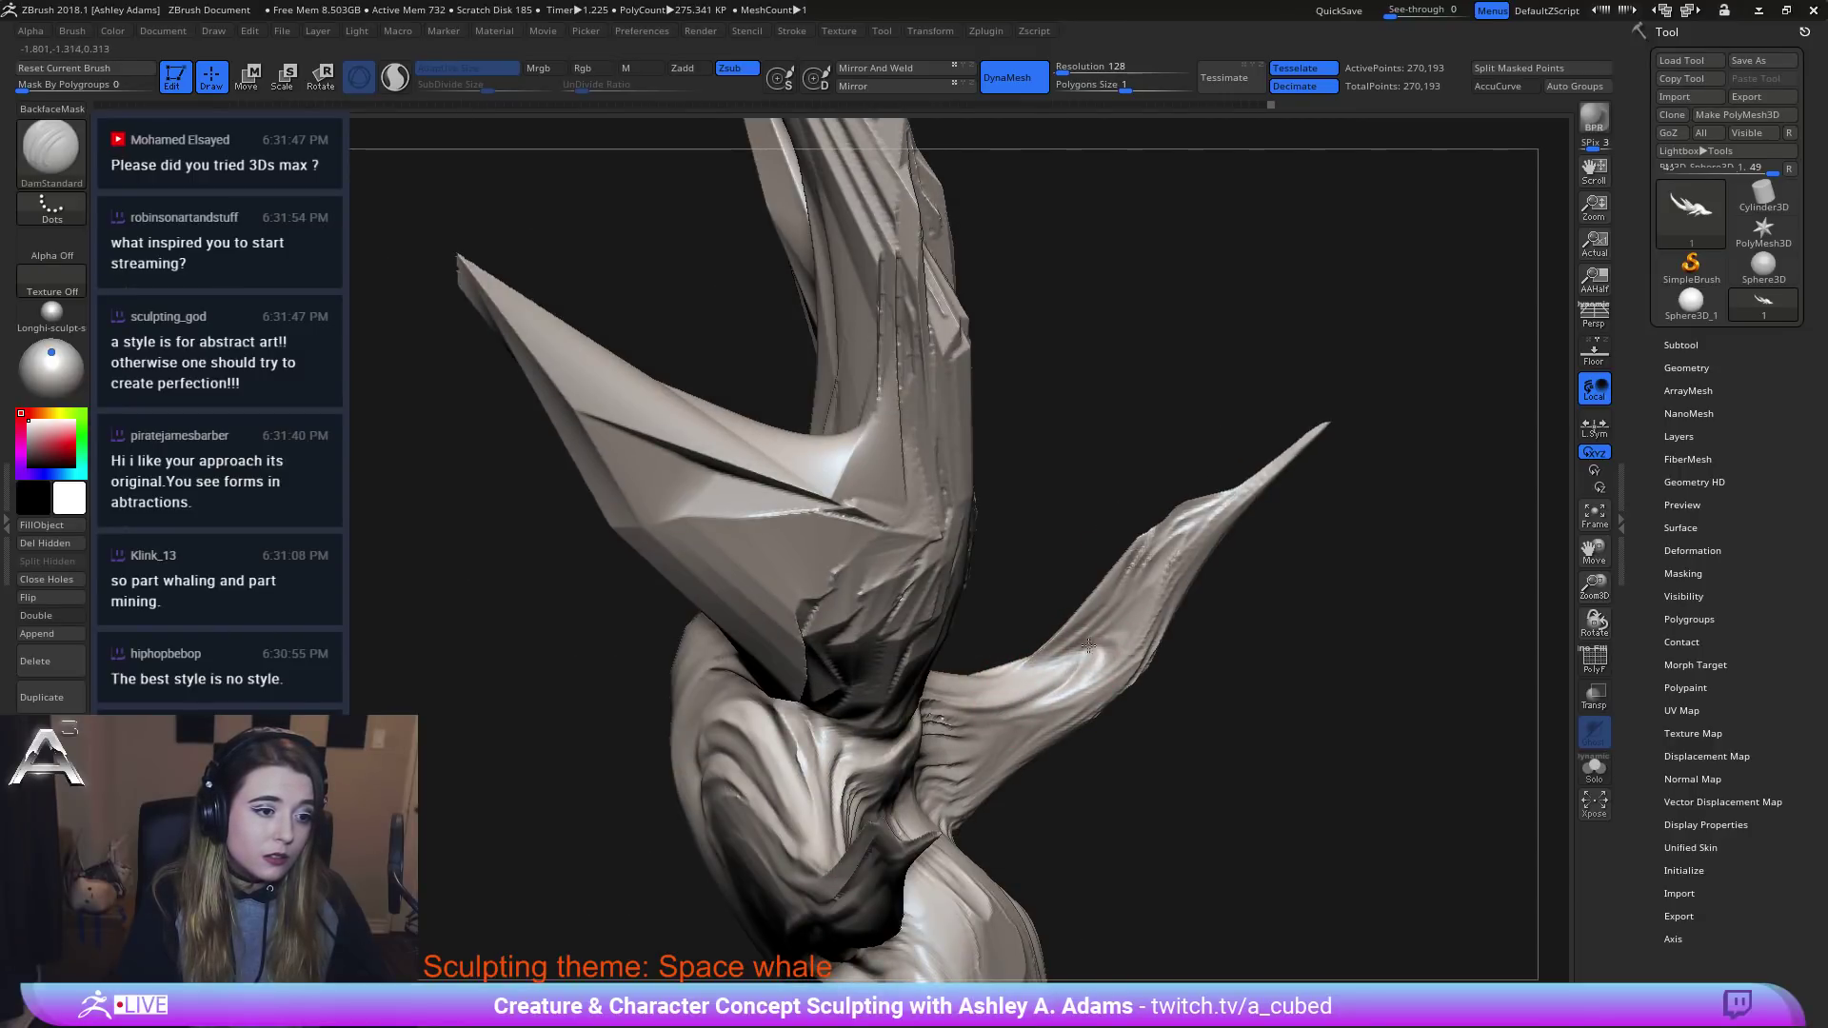
mouse_move(1075, 685)
right_down()
mouse_move(966, 718)
mouse_move(1098, 644)
mouse_move(920, 572)
mouse_move(971, 551)
mouse_move(840, 564)
right_up()
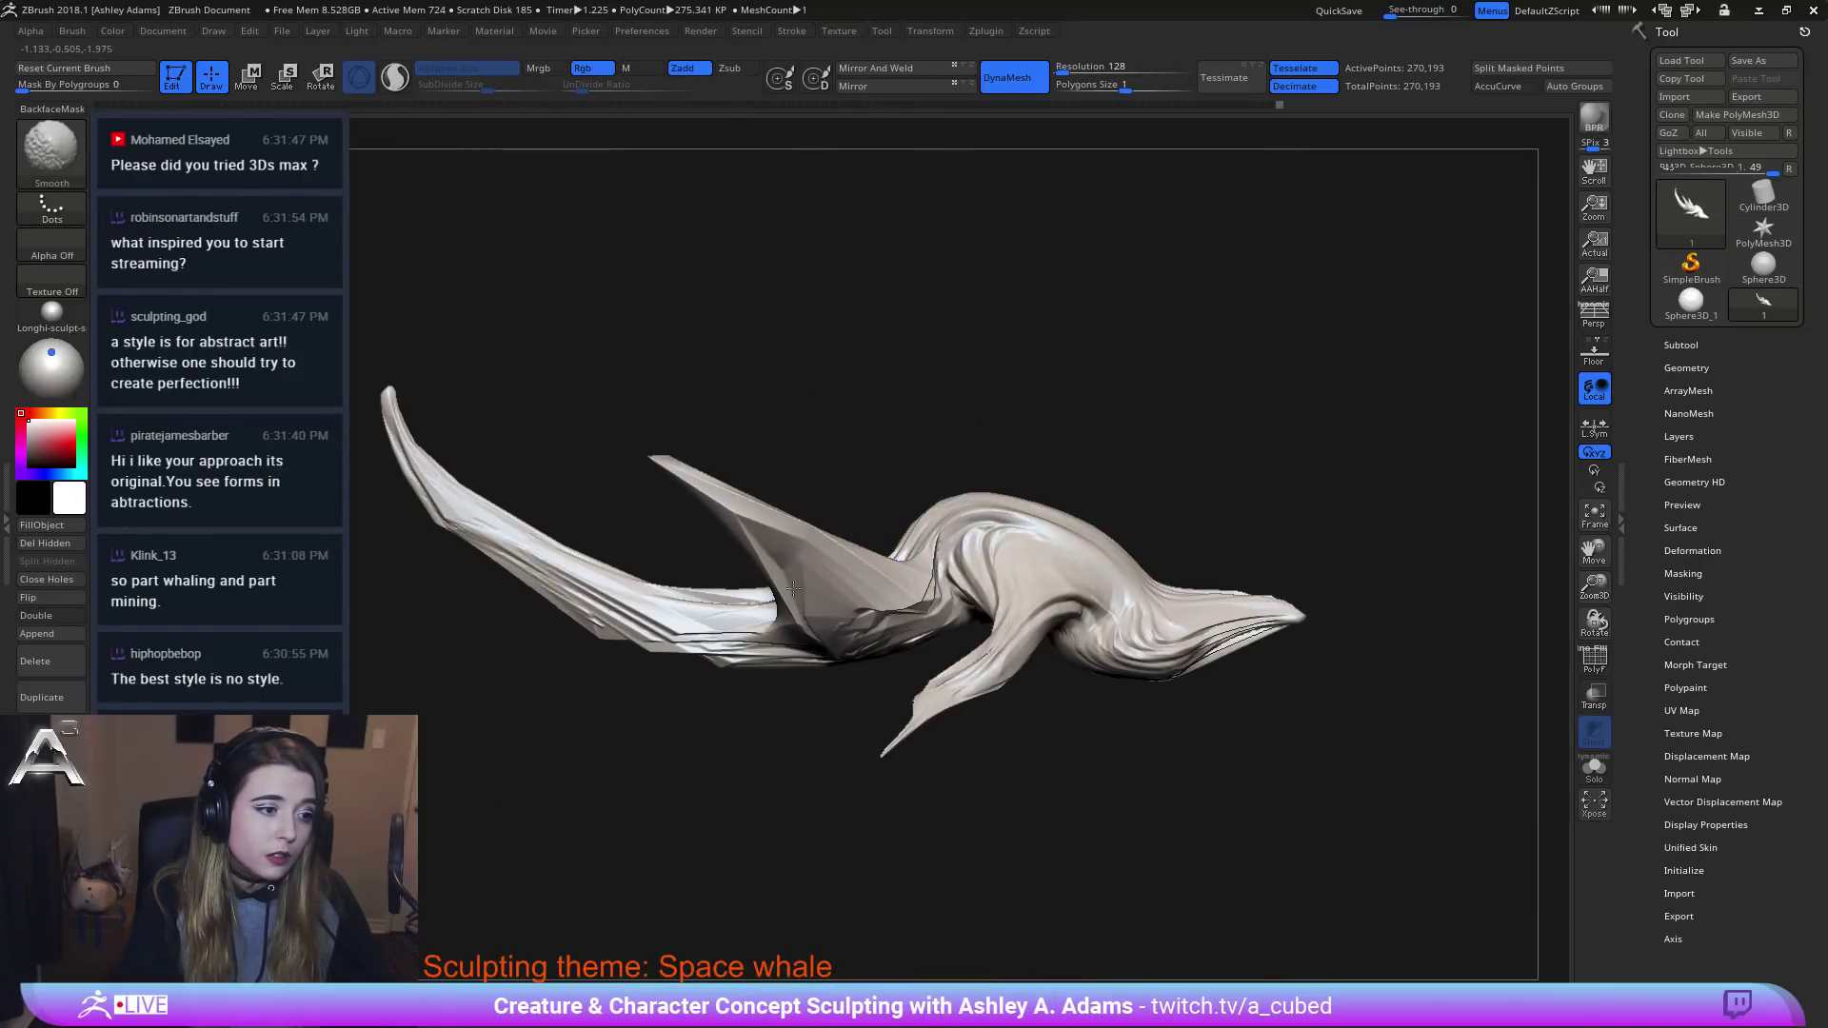
mouse_move(766, 535)
mouse_down()
mouse_move(794, 596)
mouse_move(779, 524)
mouse_up()
alt+drag(746, 477, 844, 485)
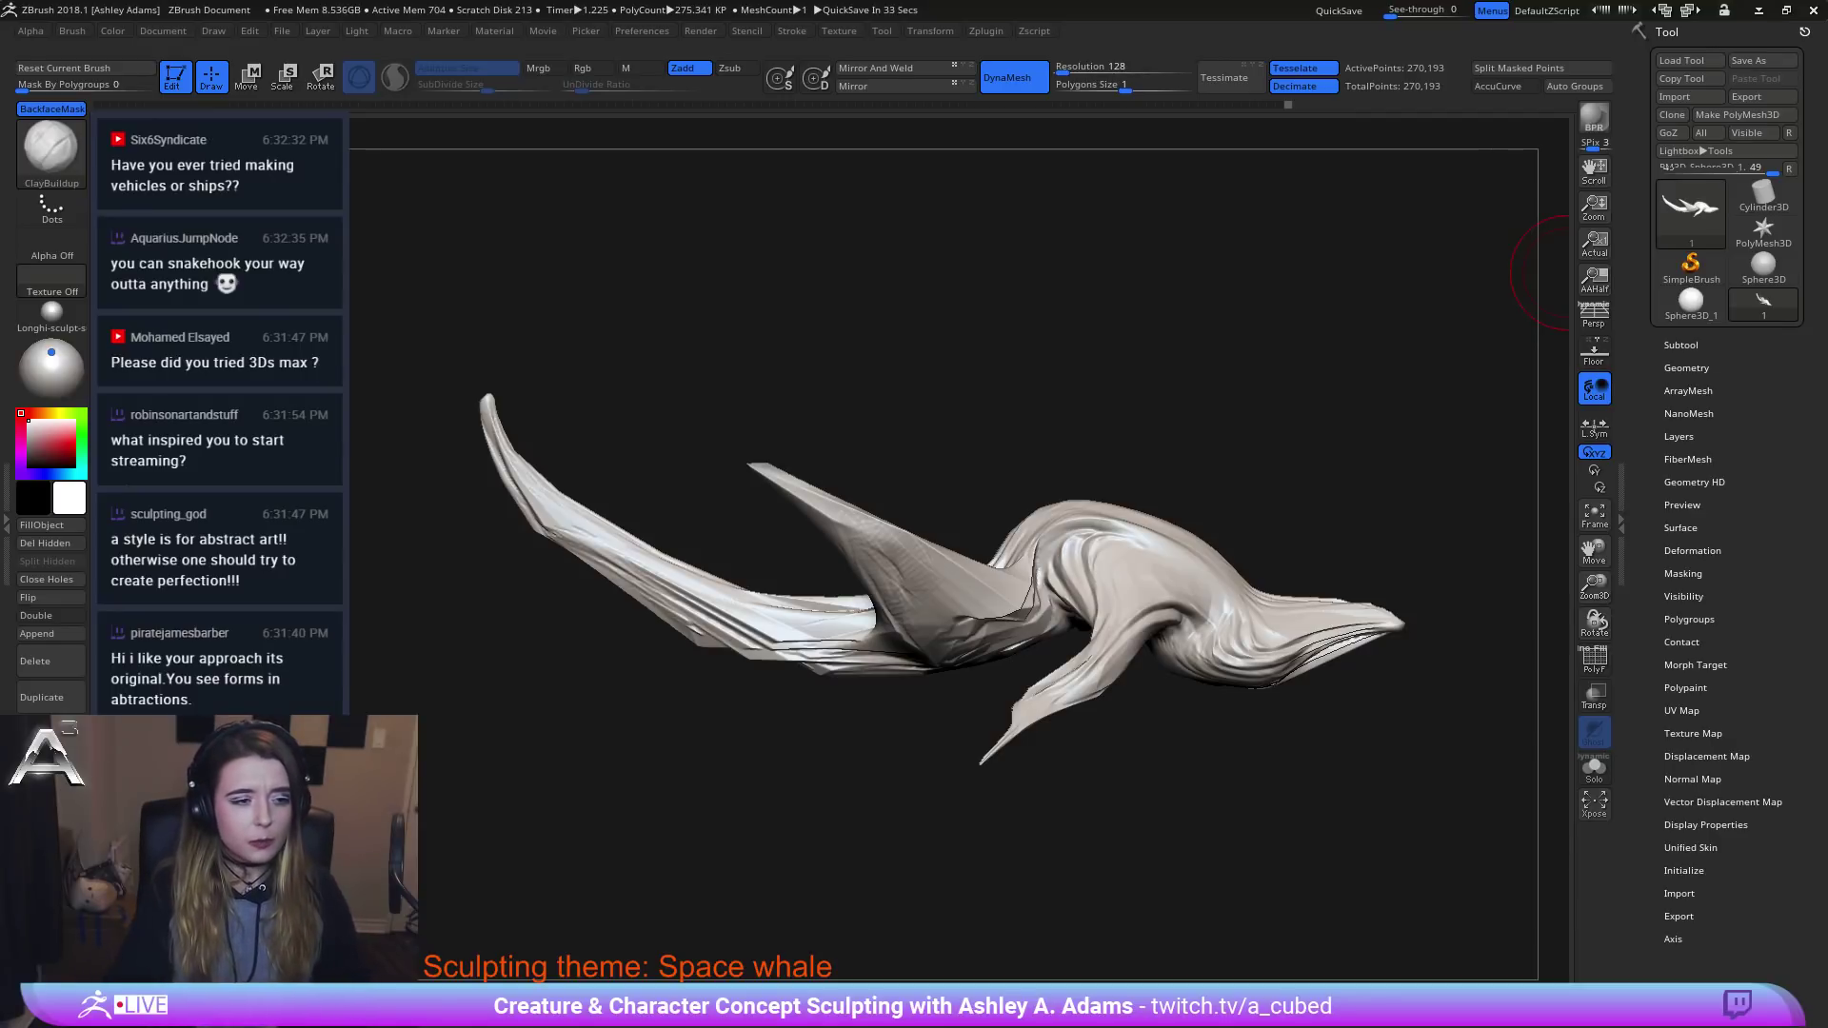
Pull the tip of the rear fin backwards along the tail with the SnakeHook brush.
mouse_move(899, 428)
mouse_down()
mouse_move(894, 489)
mouse_move(918, 485)
mouse_move(844, 448)
mouse_up()
right_click(905, 483)
key(b)
key(s)
key(h)
mouse_move(901, 530)
mouse_down()
mouse_move(769, 511)
mouse_move(780, 473)
mouse_up()
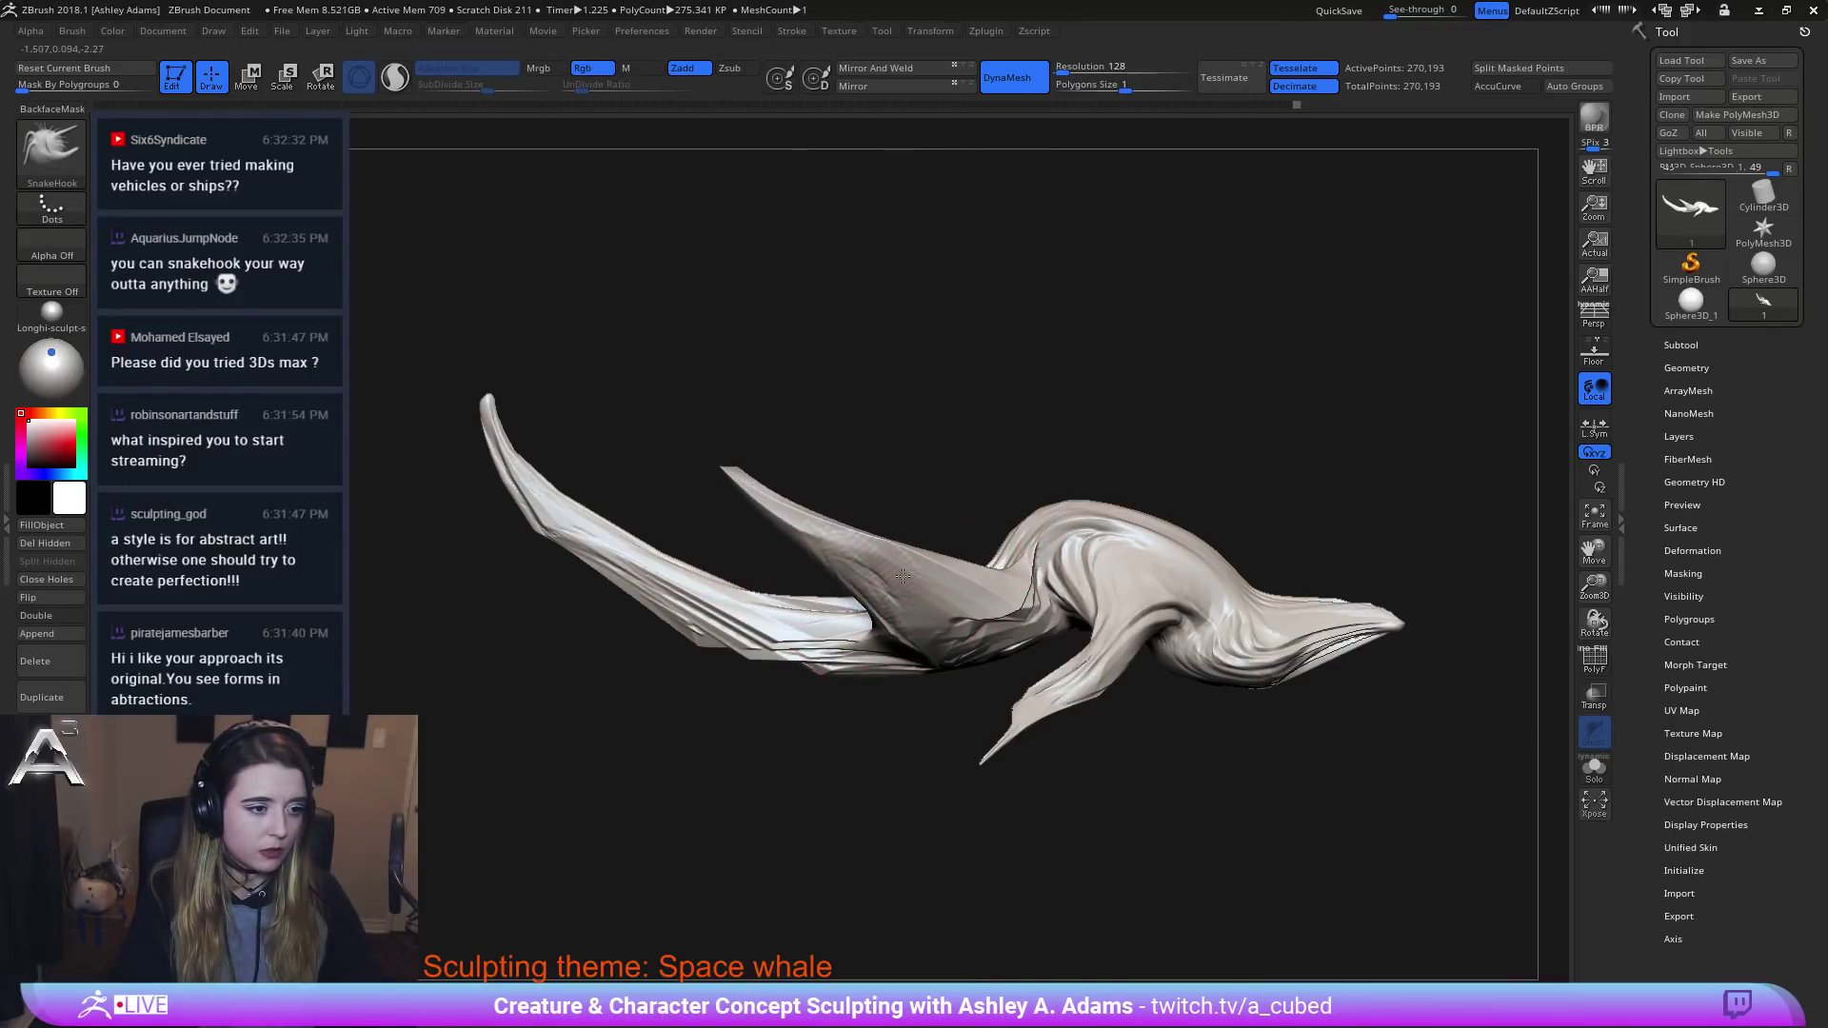
Viewing the whale from behind, pull the middle of the rear fins outward with SnakeHook to give them a curved sweep.
right_click(716, 669)
drag(724, 666, 971, 562)
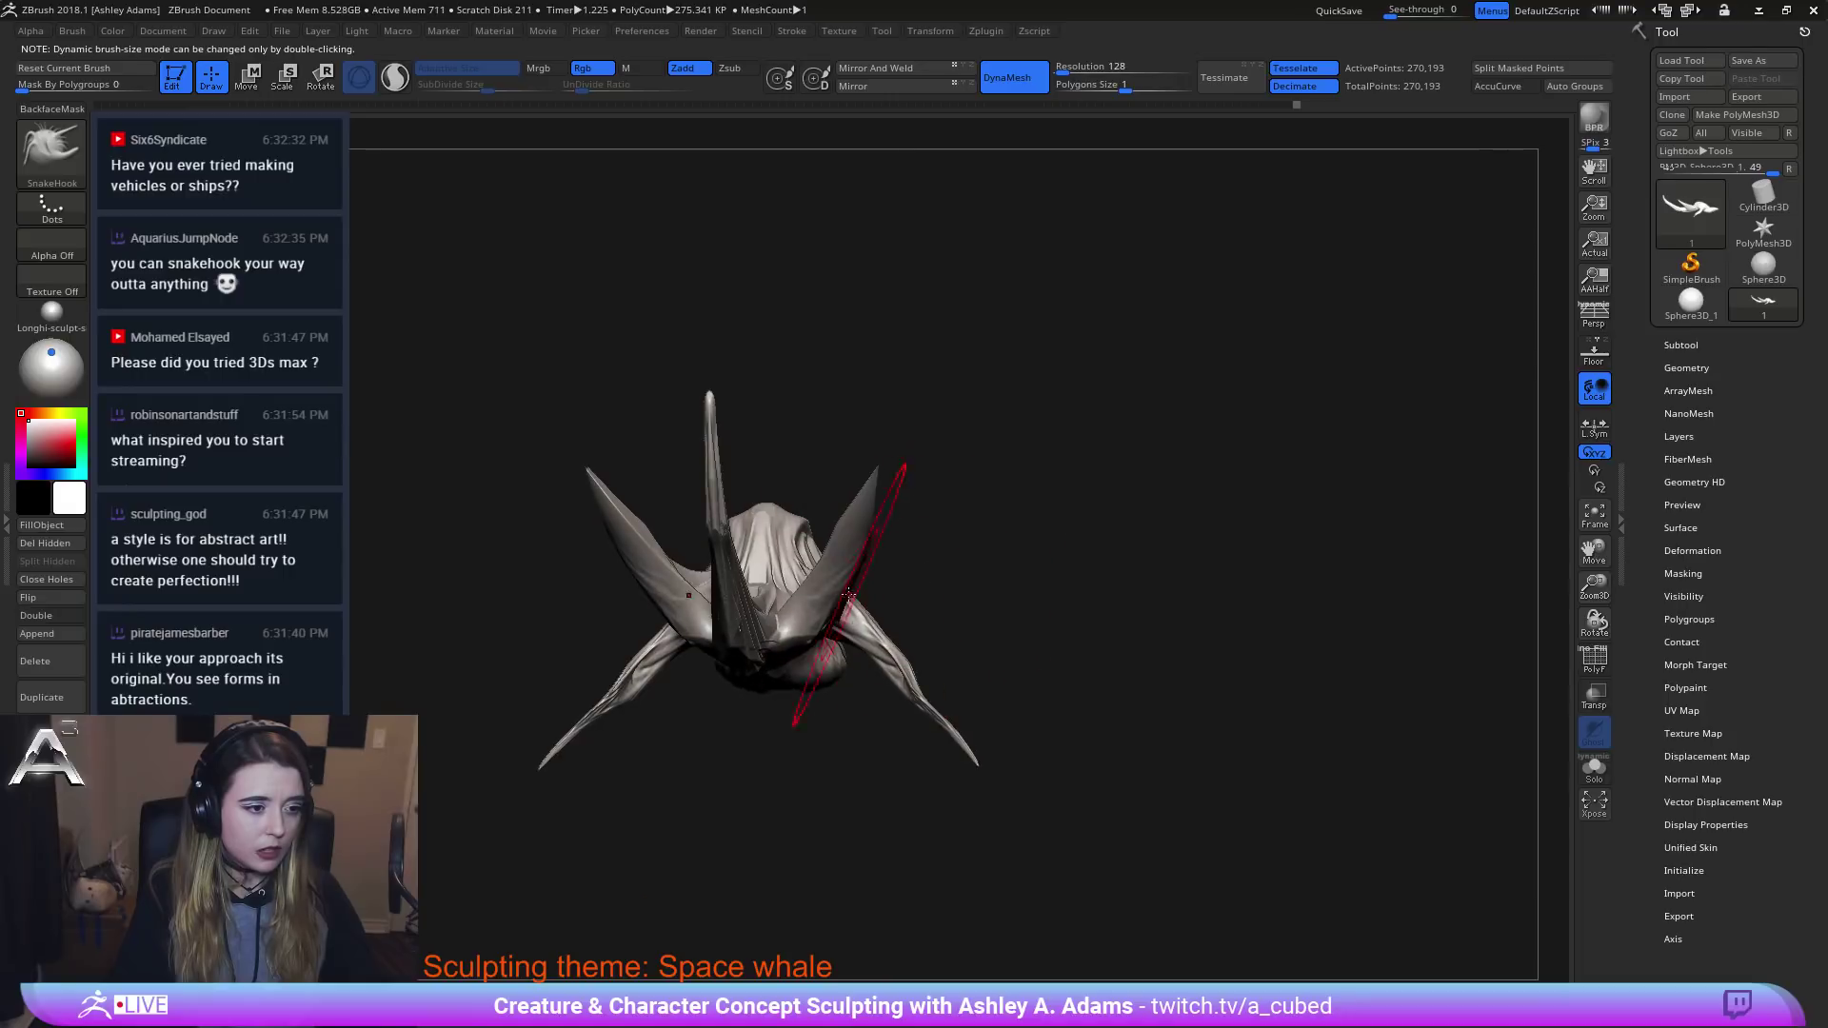
drag(848, 595, 899, 538)
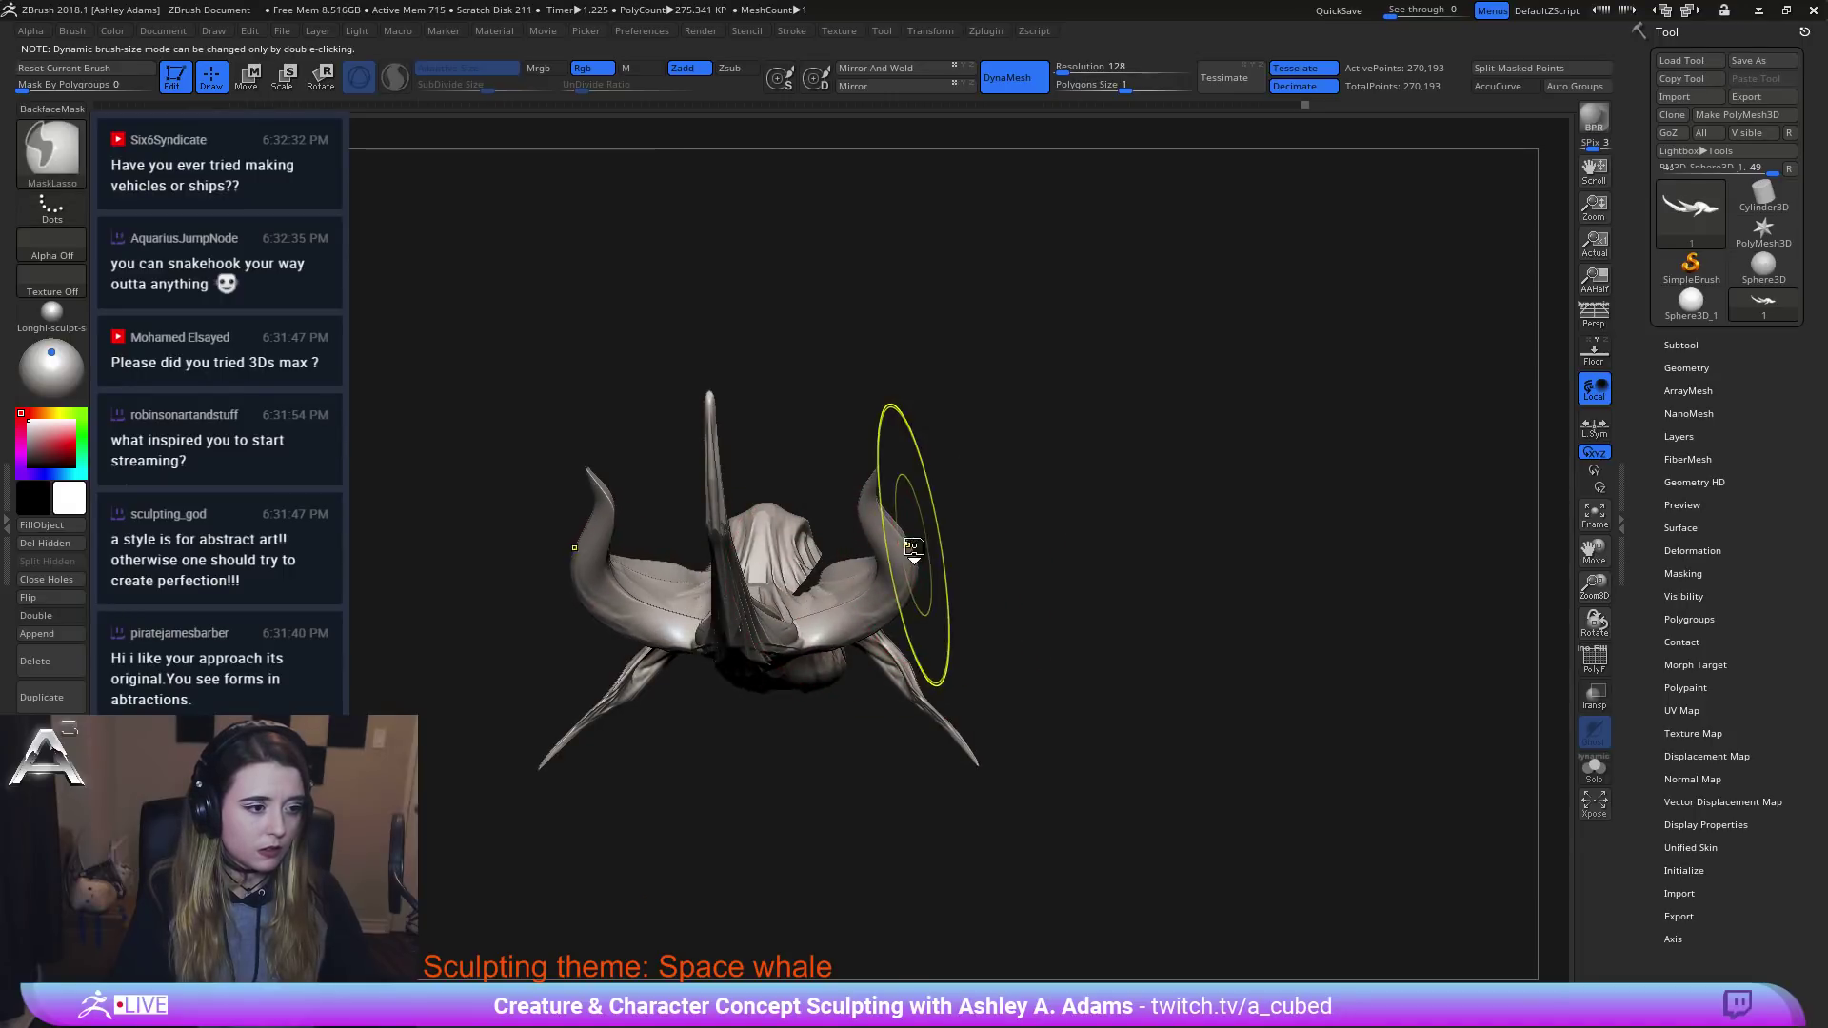
ctrl+right_drag(913, 546, 1045, 531)
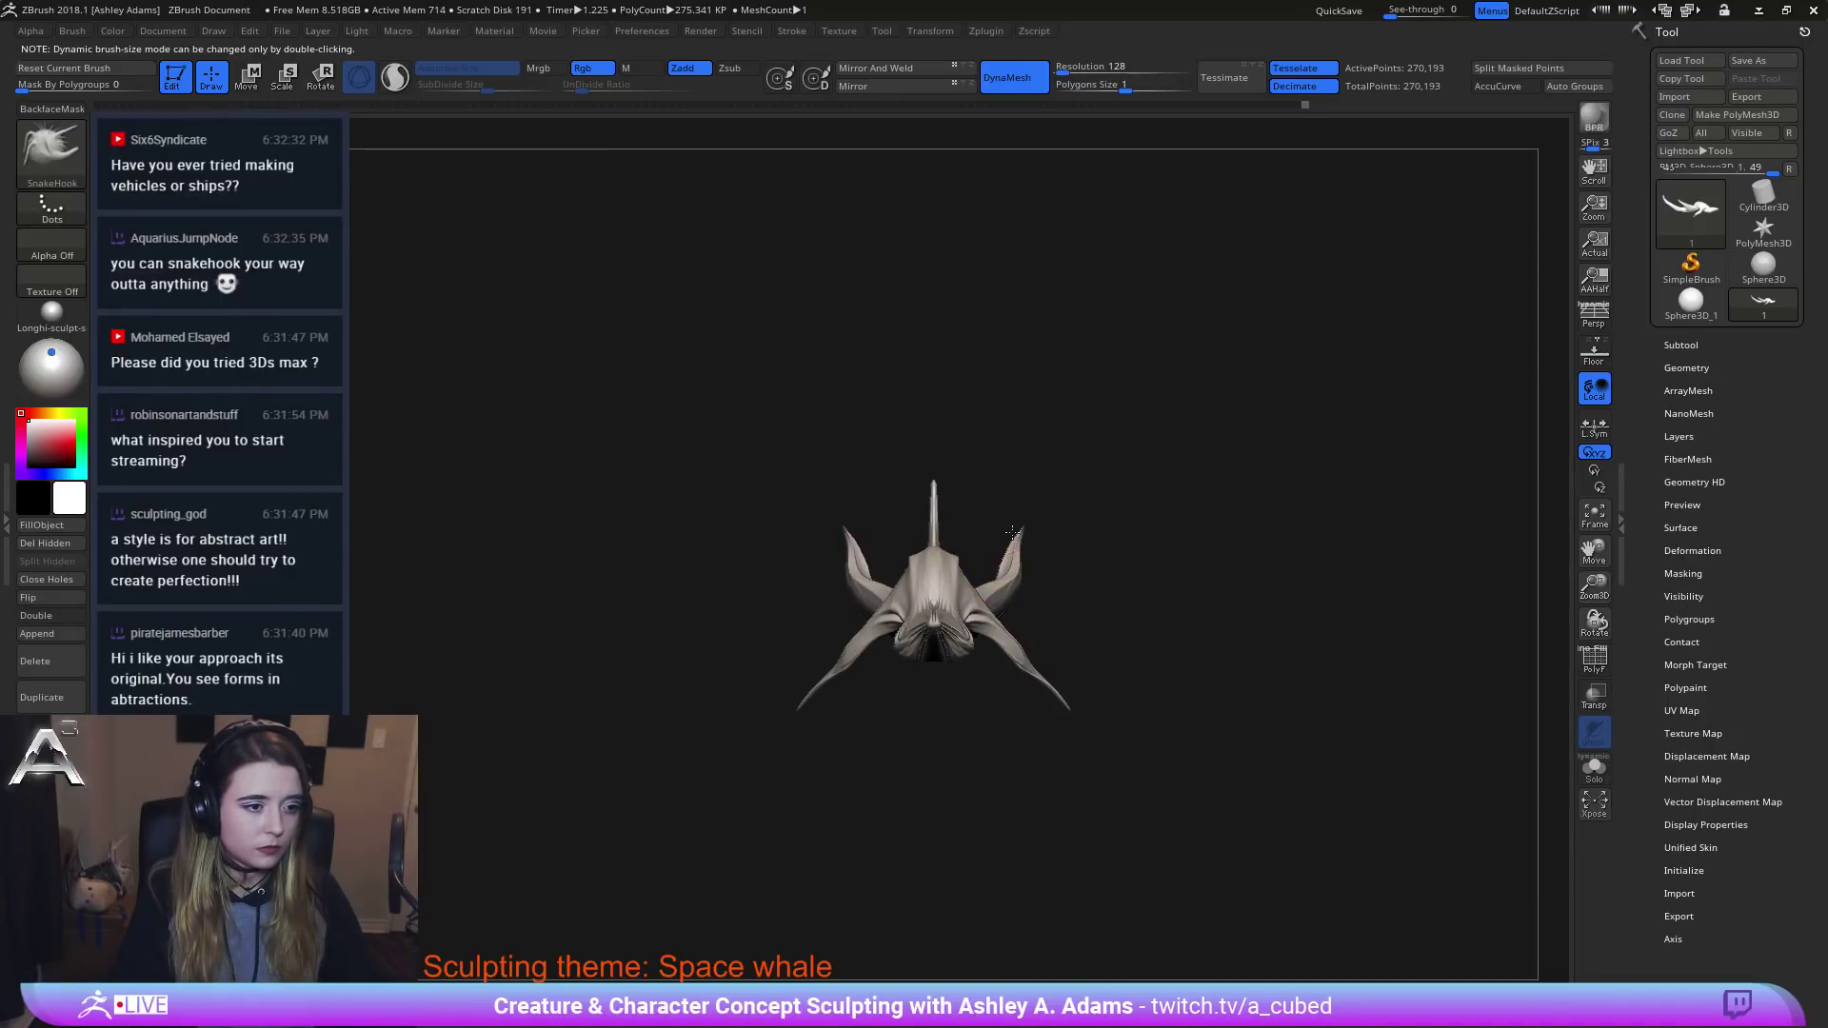
right_click(1042, 533)
drag(1041, 533, 991, 515)
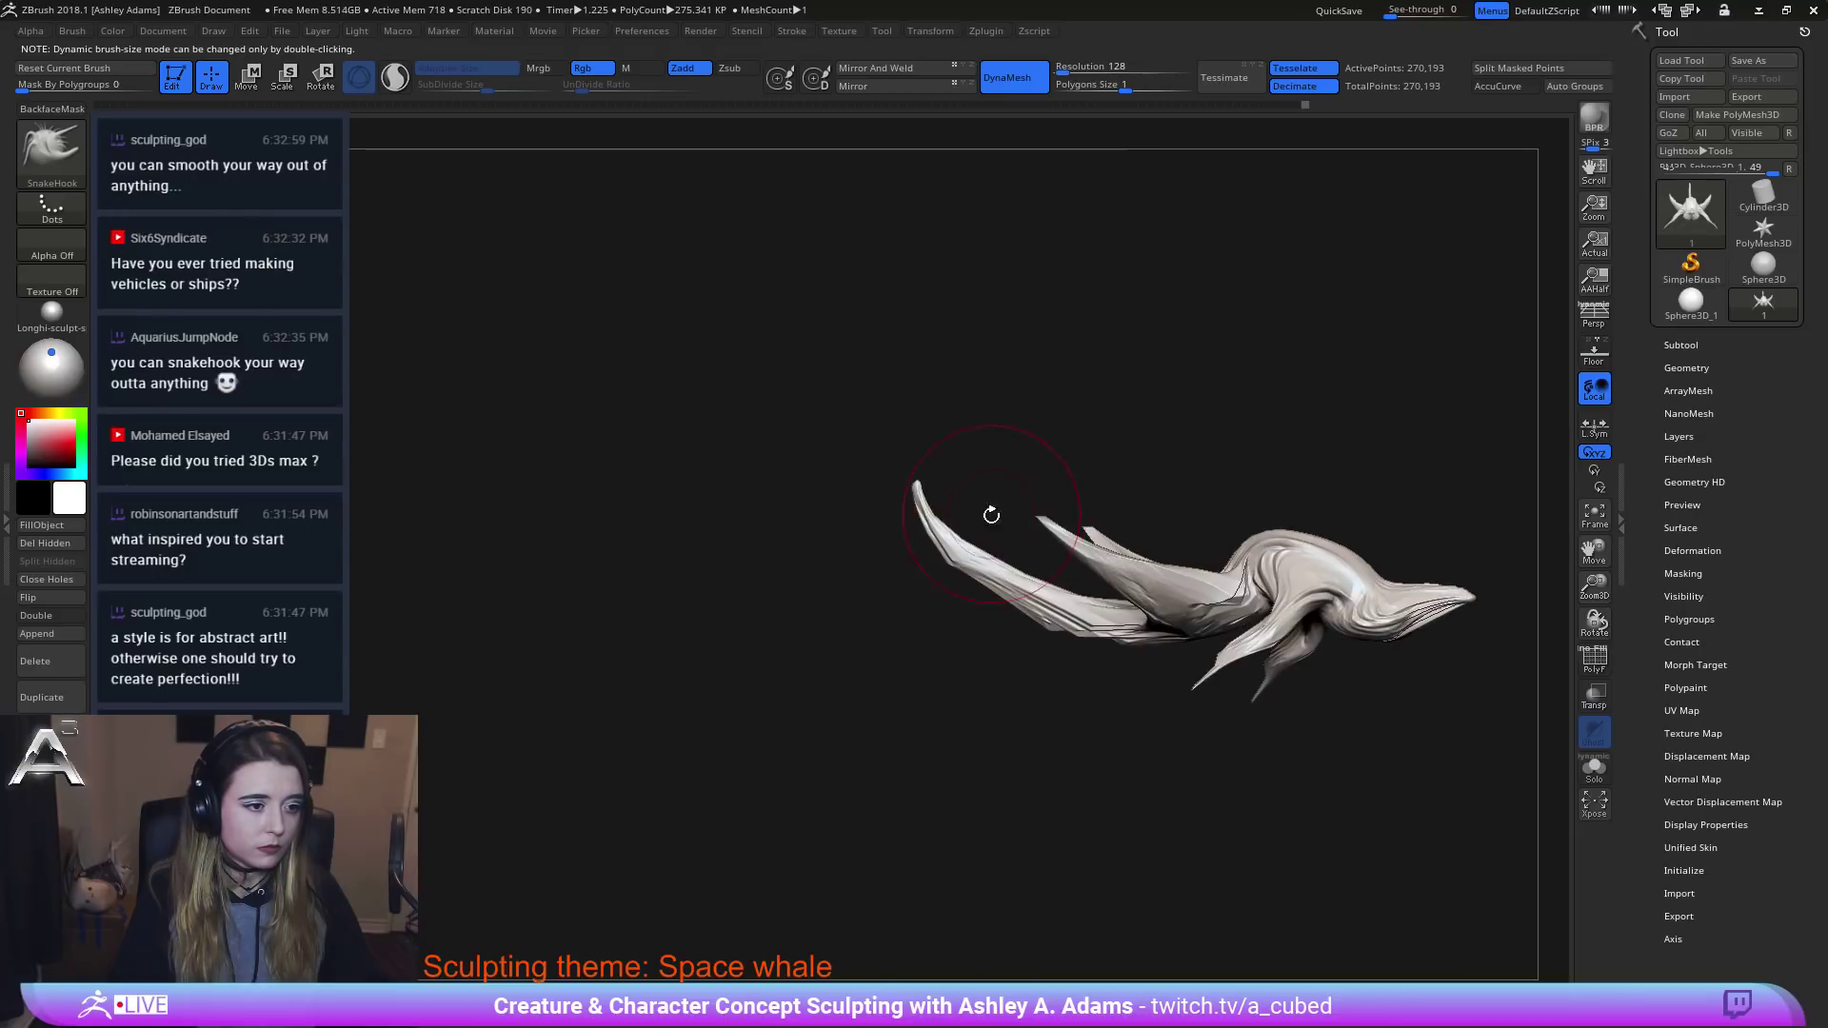
Smooth the stretched surface and edge of the rear fins from the base out to the pointed tips.
alt+right_drag(1166, 524, 795, 547)
right_click(649, 642)
alt+right_drag(933, 596, 806, 631)
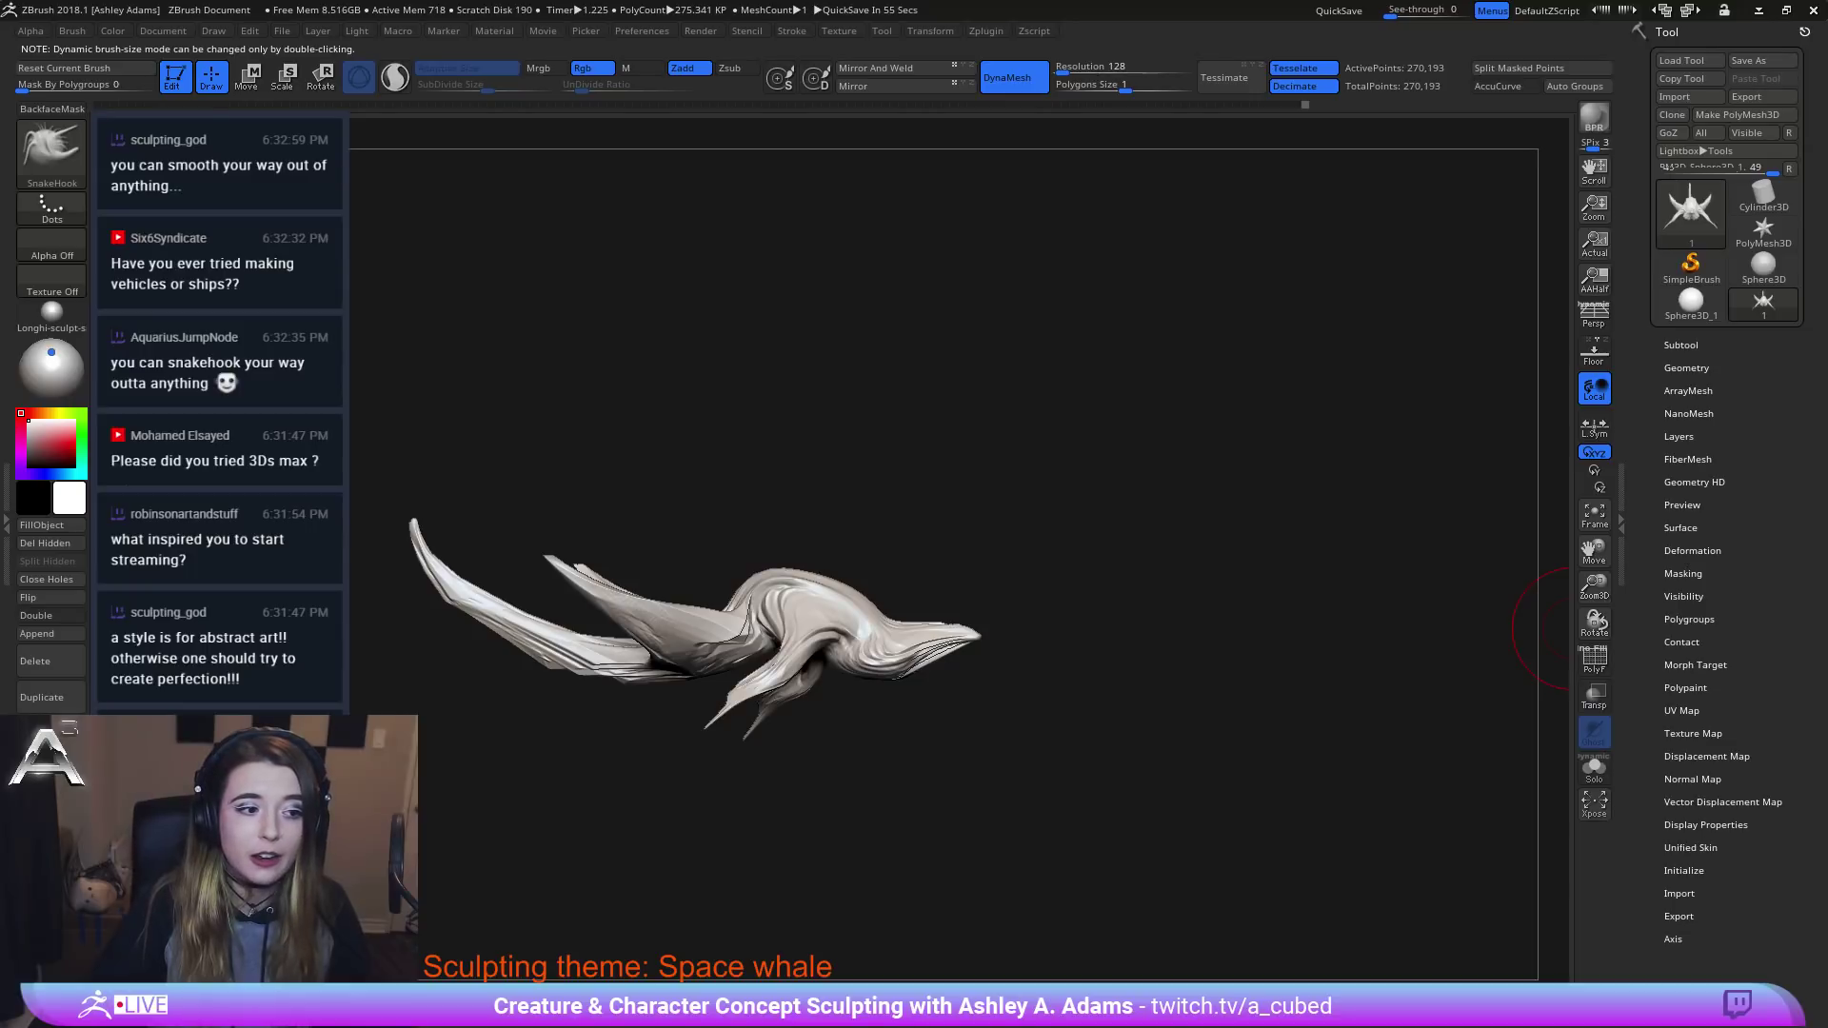
drag(1059, 678, 984, 689)
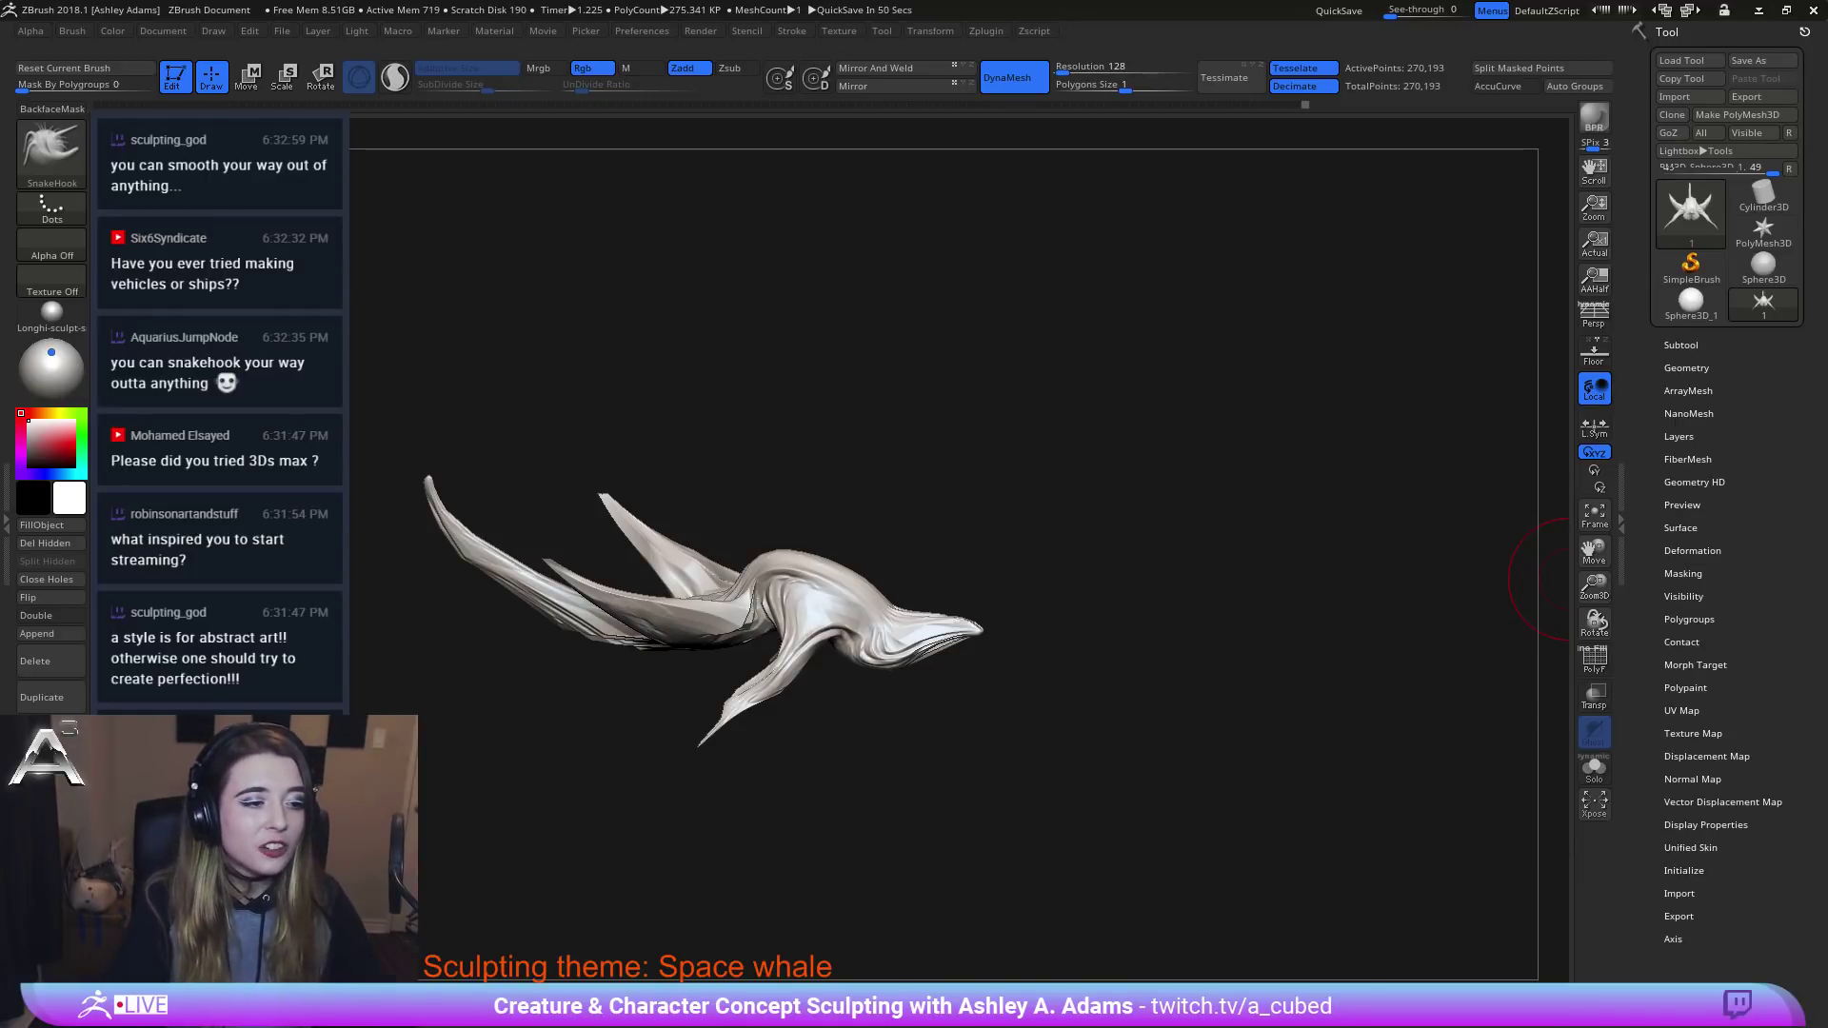
mouse_move(800, 533)
right_down()
mouse_move(800, 592)
mouse_move(877, 696)
mouse_move(764, 552)
right_up()
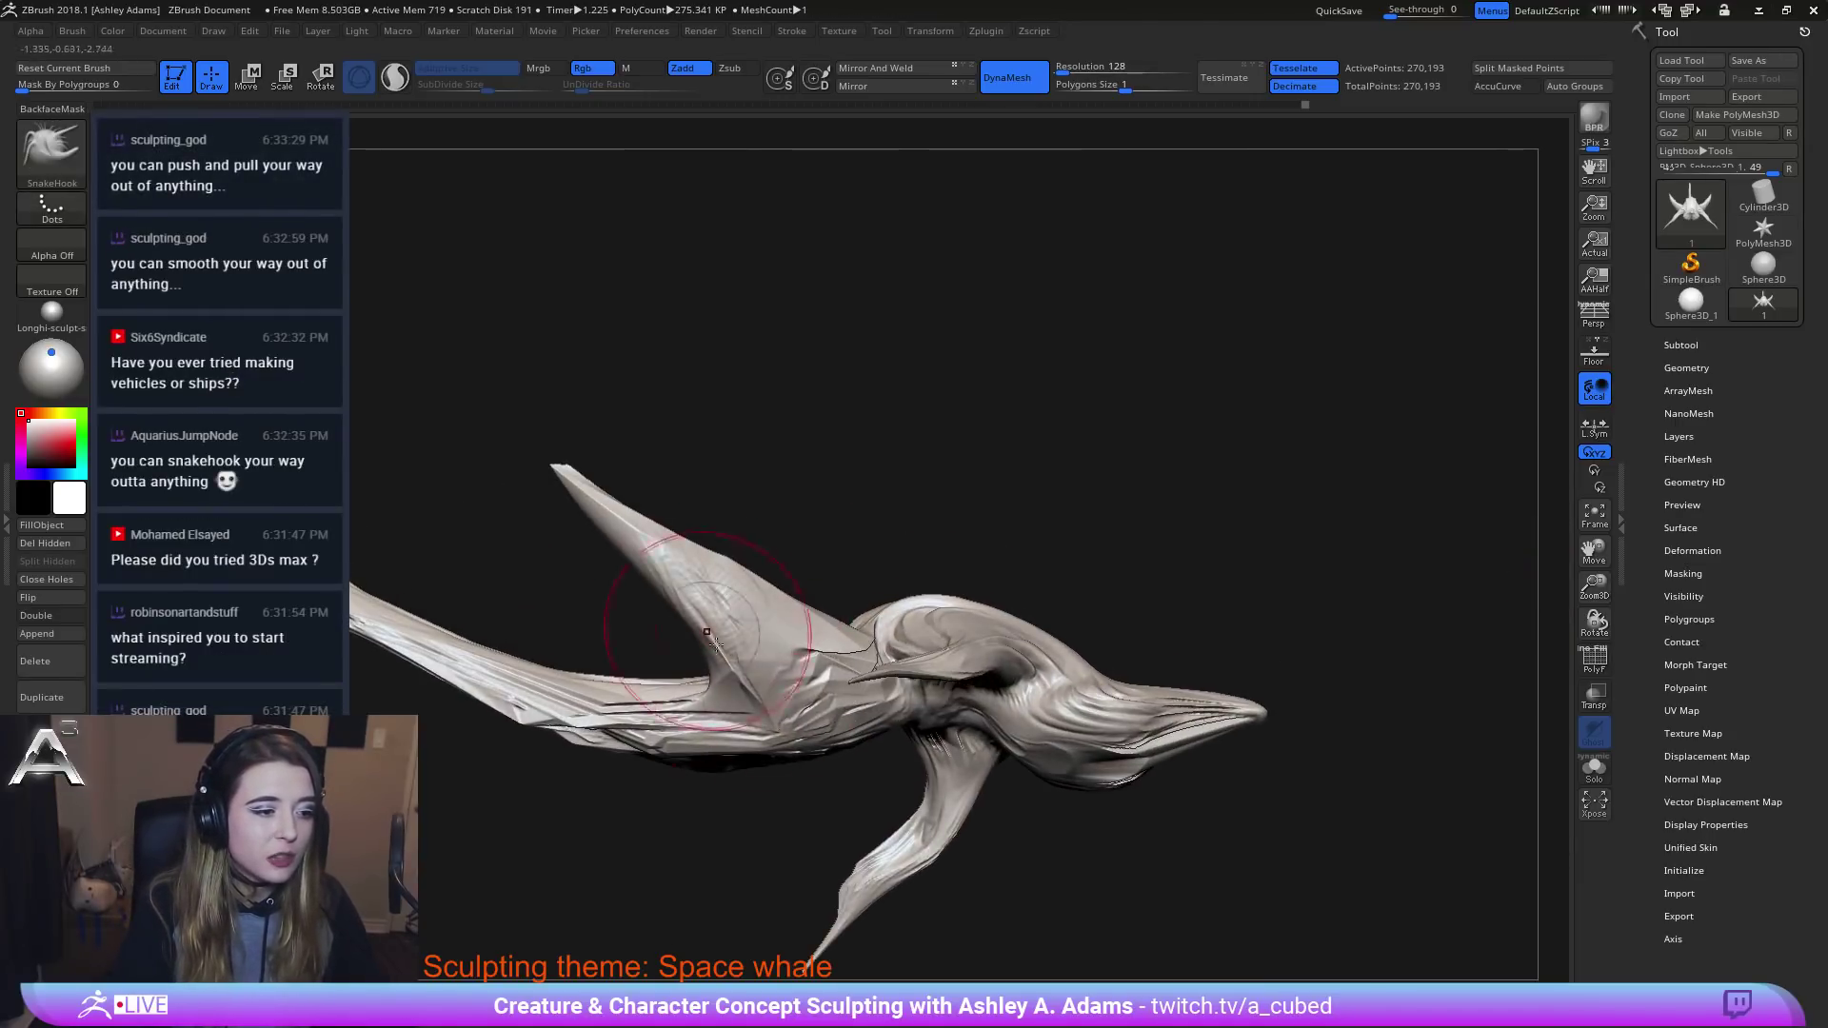
mouse_move(716, 644)
right_down()
mouse_move(781, 695)
mouse_move(636, 544)
mouse_move(667, 590)
mouse_move(648, 573)
right_up()
right_click(780, 695)
shift+drag(621, 555, 519, 502)
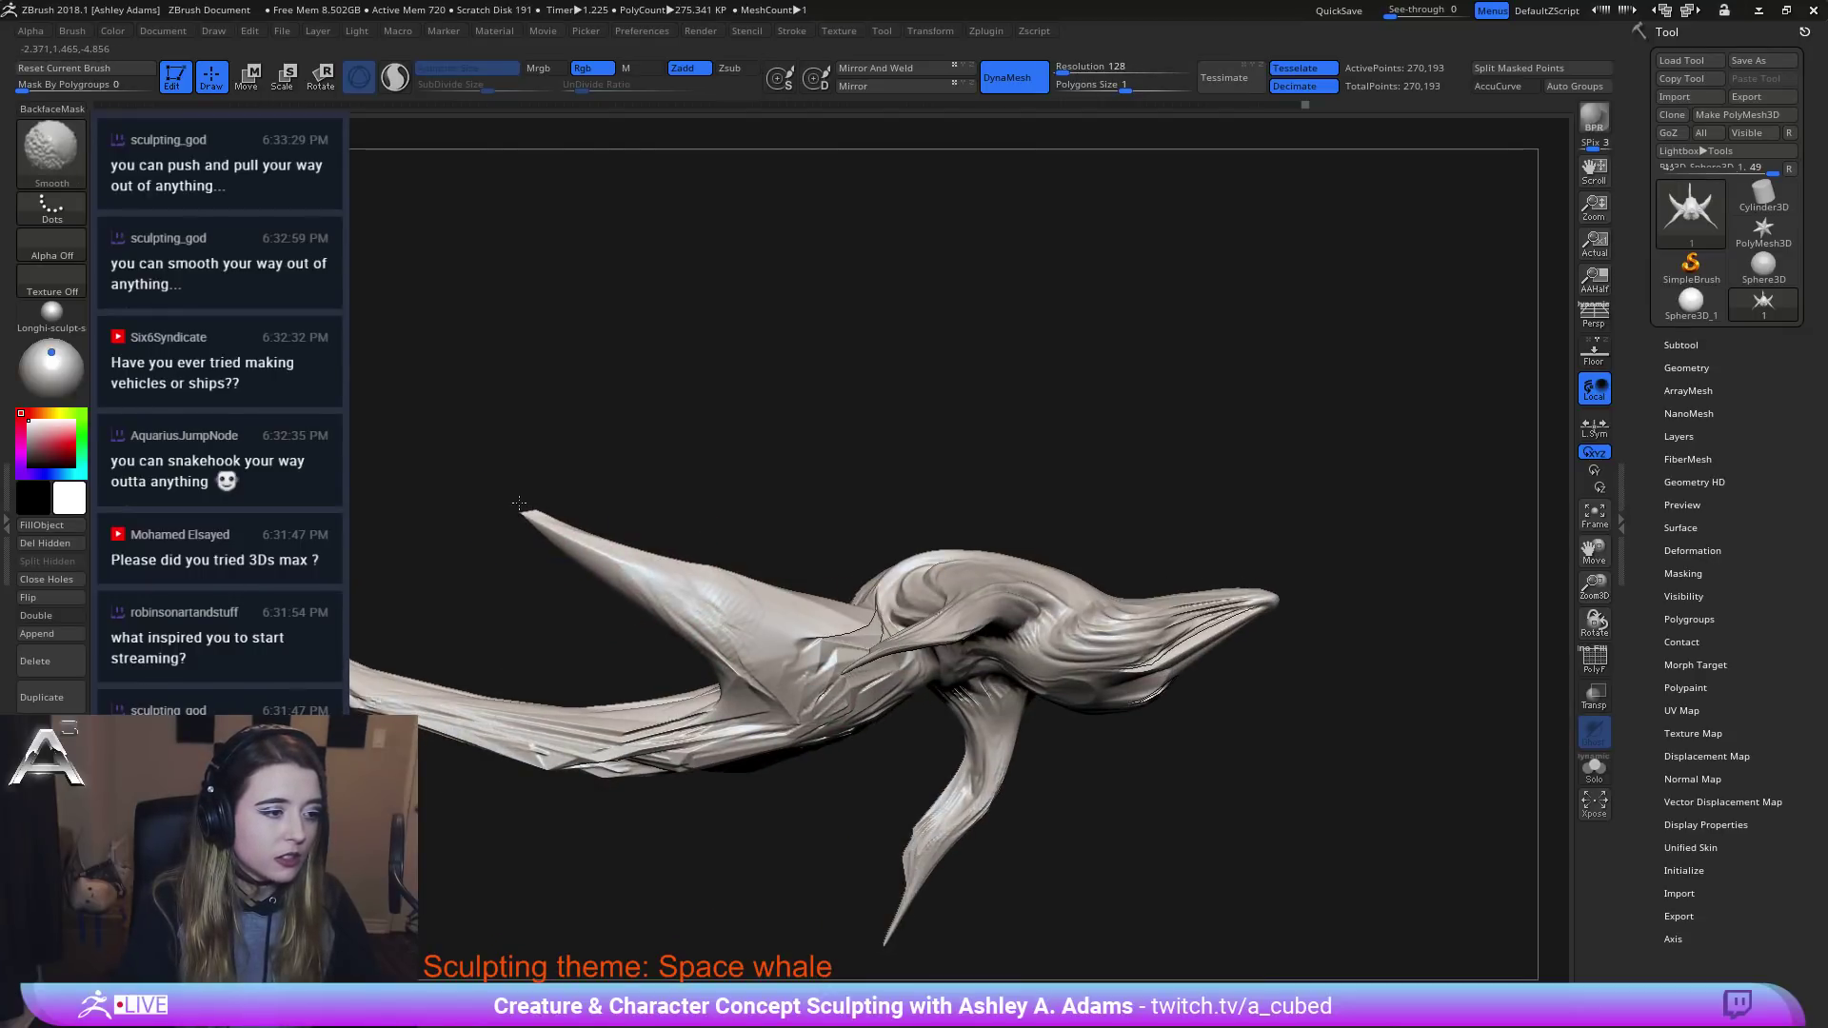
shift+right_drag(519, 502, 571, 538)
shift+drag(653, 571, 598, 541)
alt+right_drag(706, 568, 777, 476)
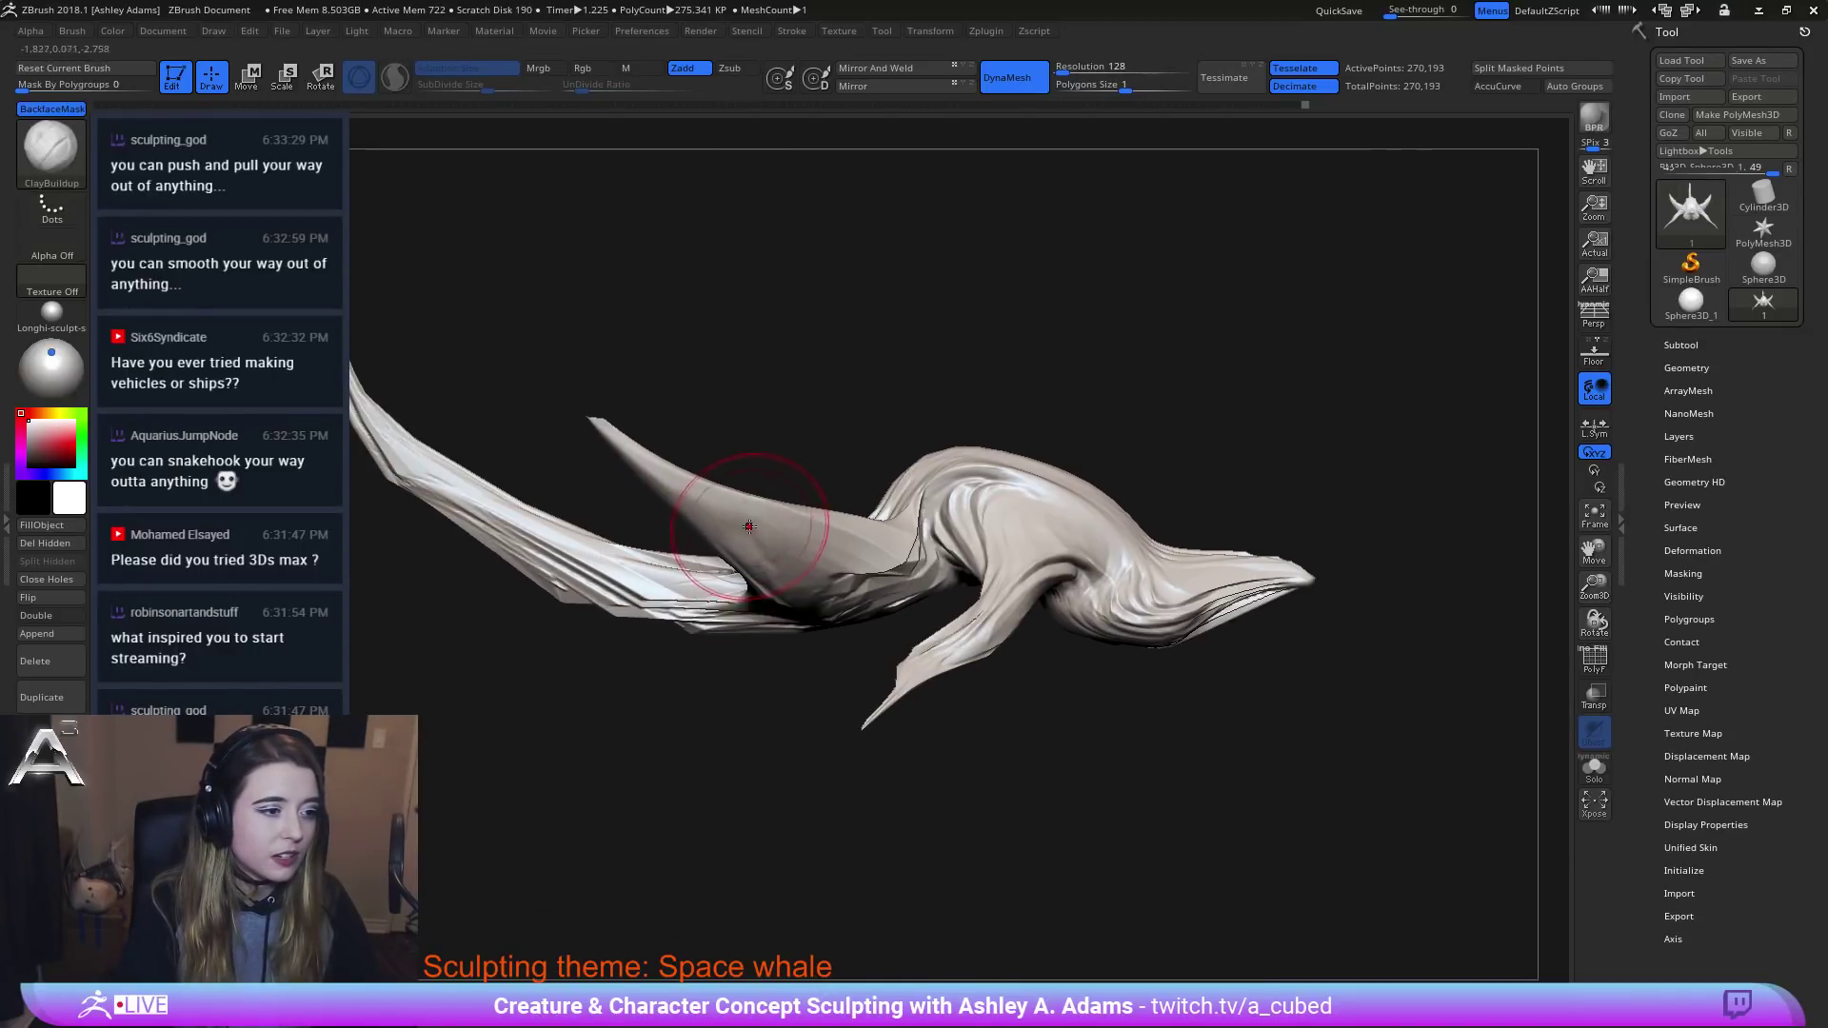
Build up the outer face of the rear fin towards its root with long ClayBuildup strokes.
right_drag(636, 609, 618, 614)
drag(666, 479, 815, 554)
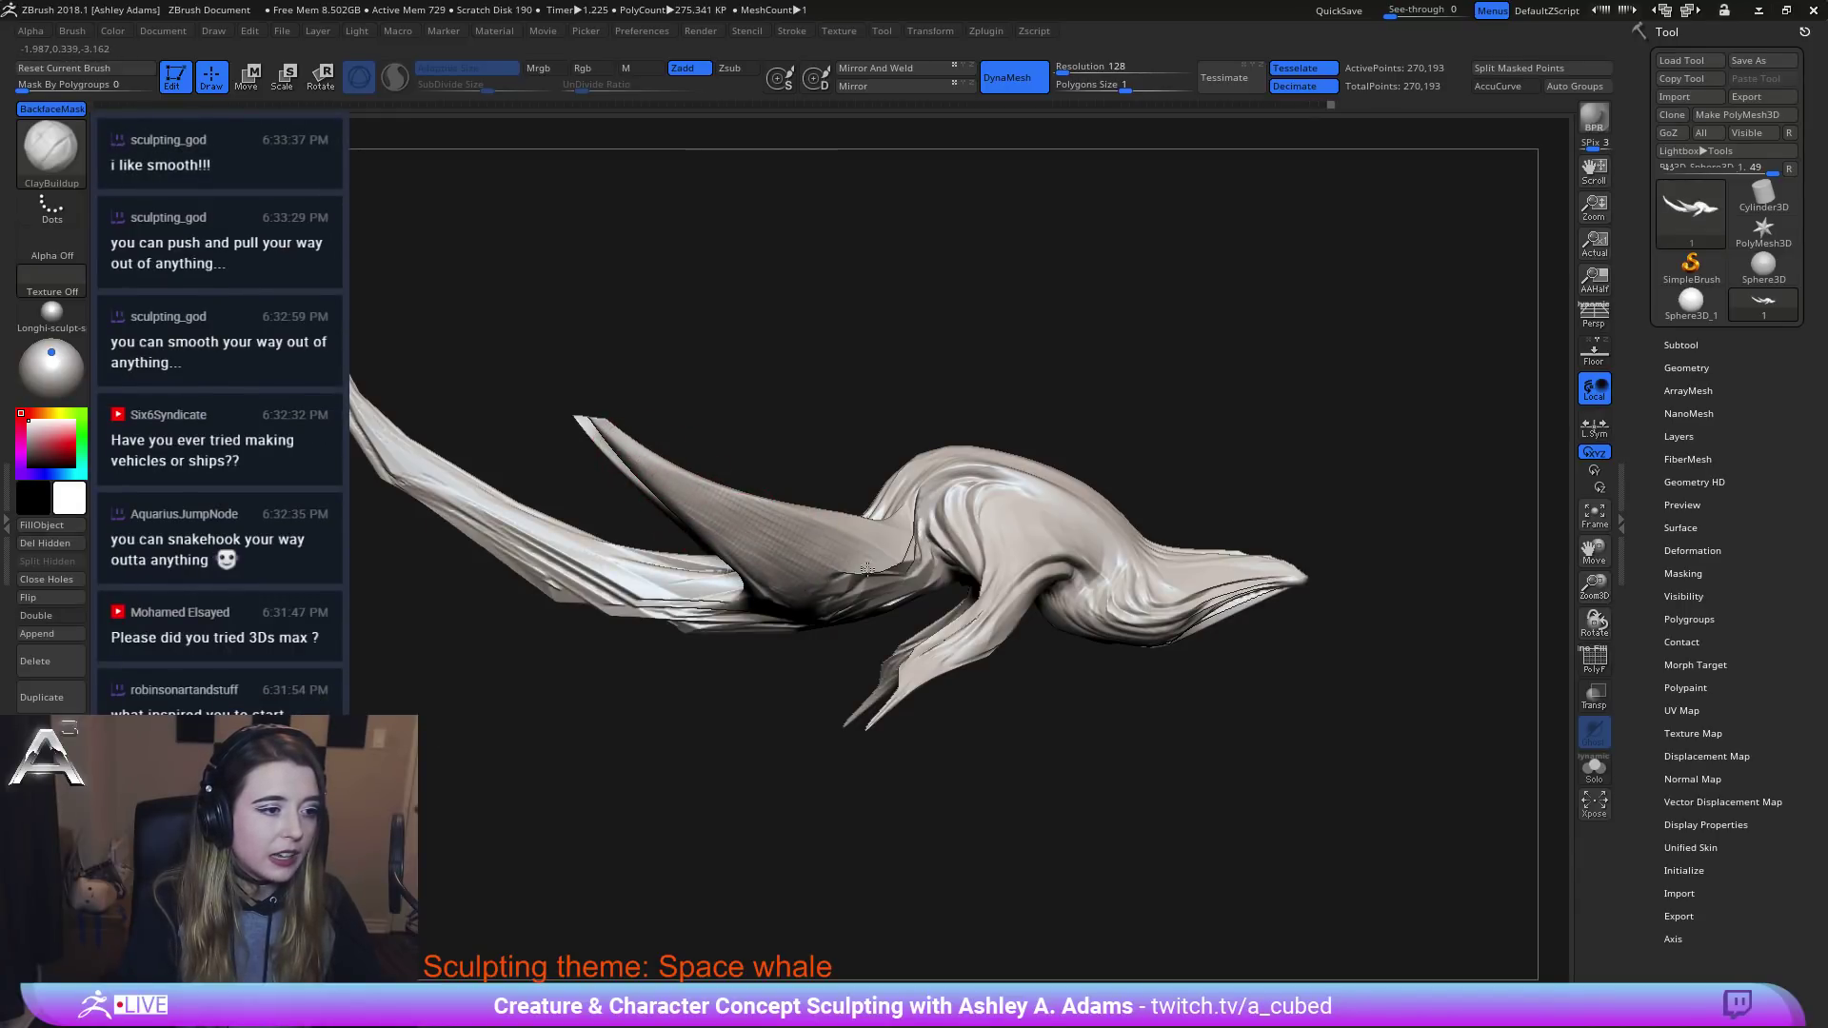
right_drag(816, 523, 833, 533)
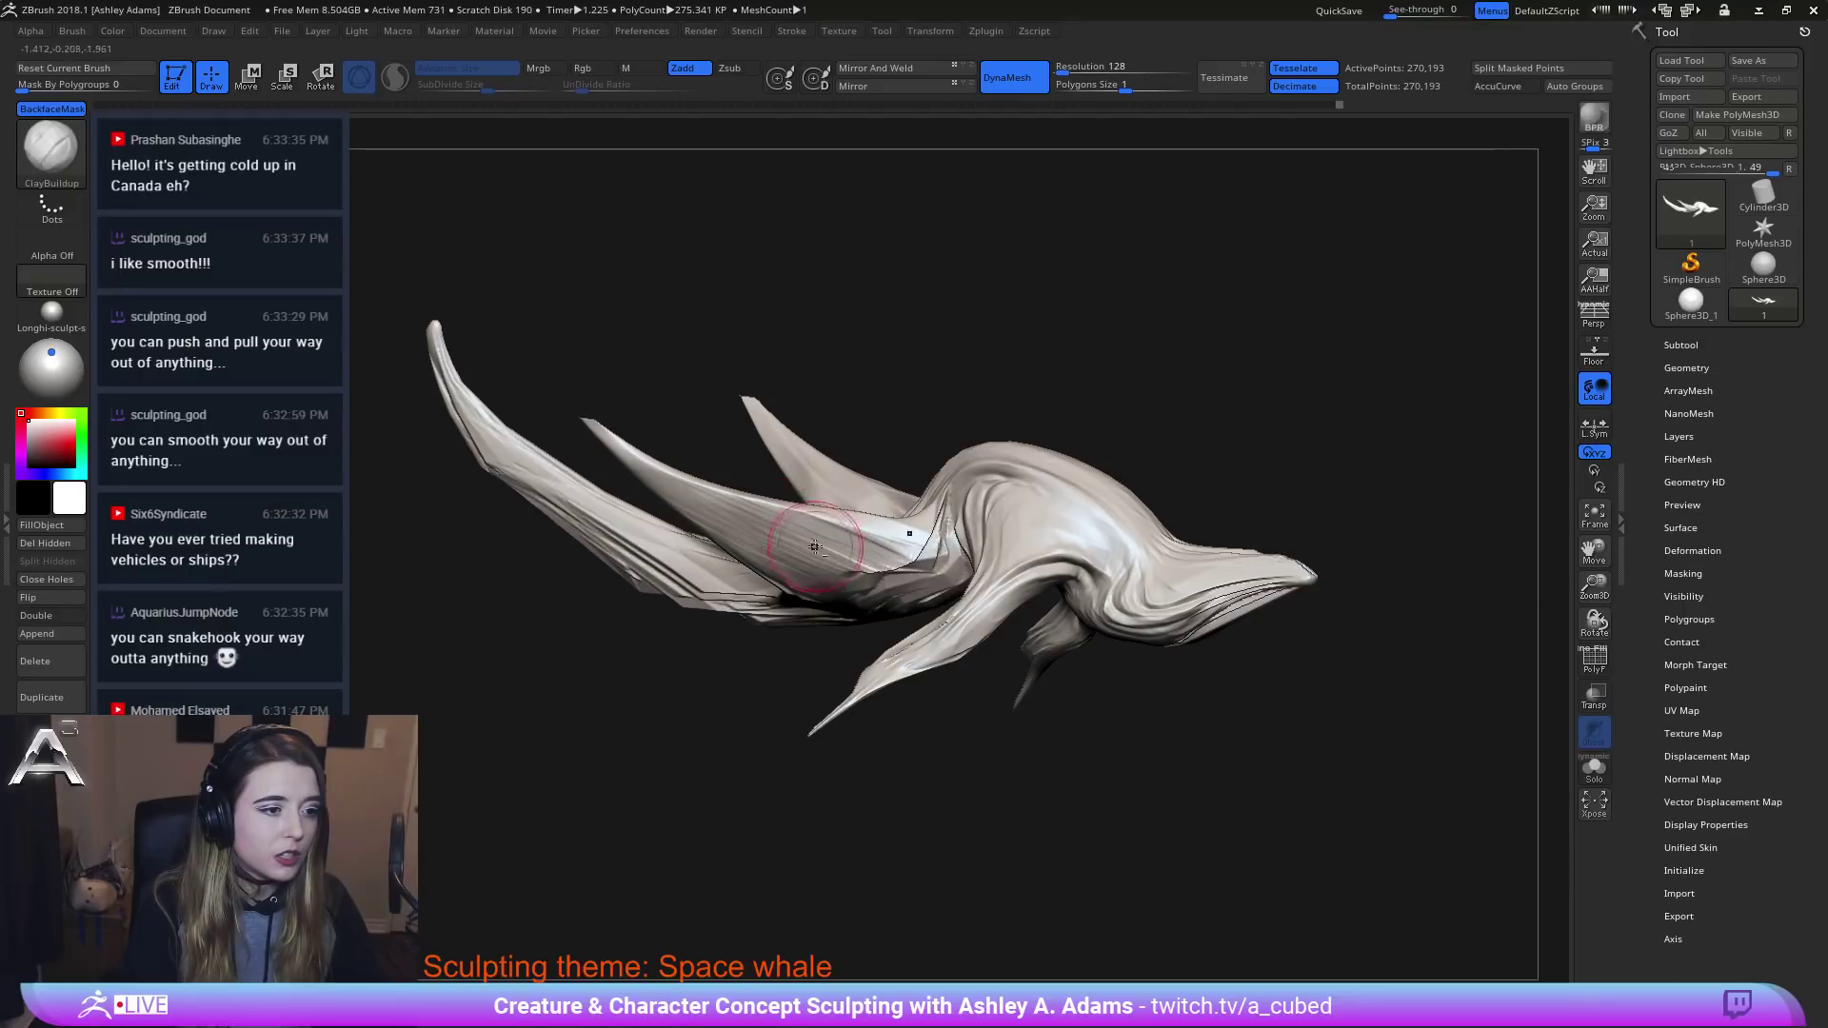
right_drag(815, 545, 773, 571)
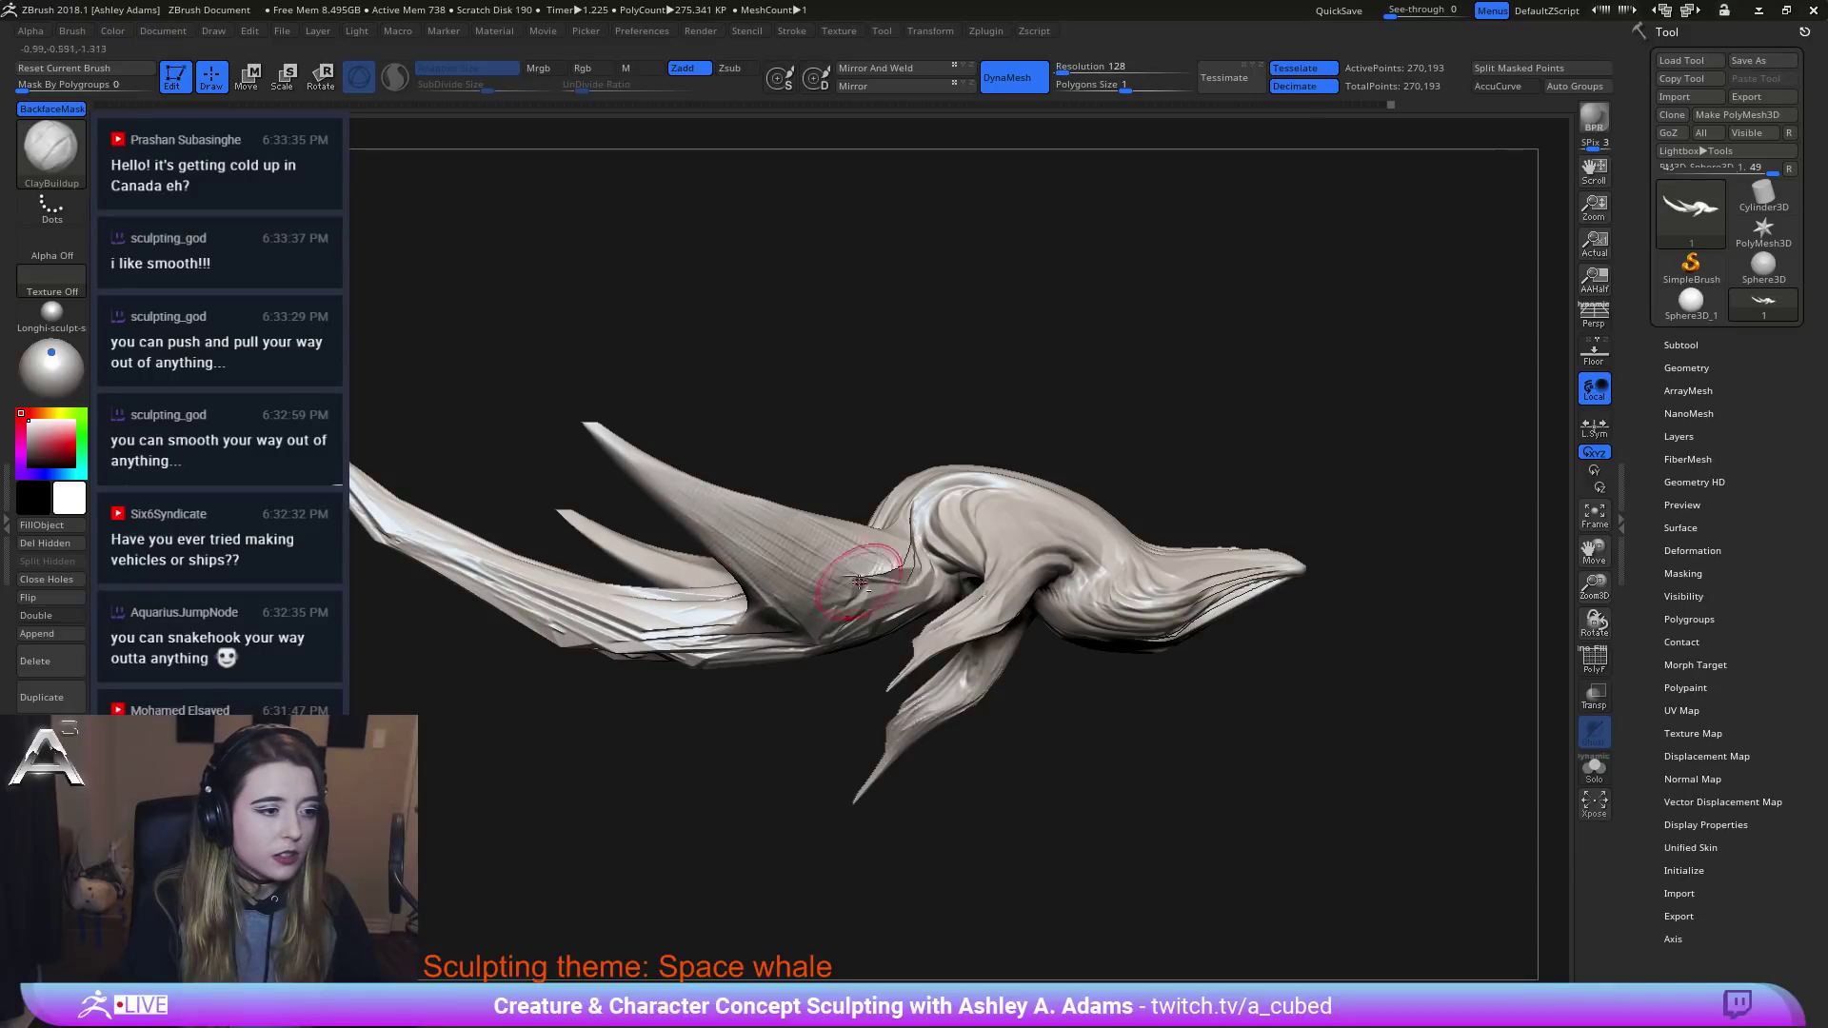
Add ClayBuildup strokes along the upper faces of the rear fins, filling in where they join the tail.
right_drag(700, 503, 800, 495)
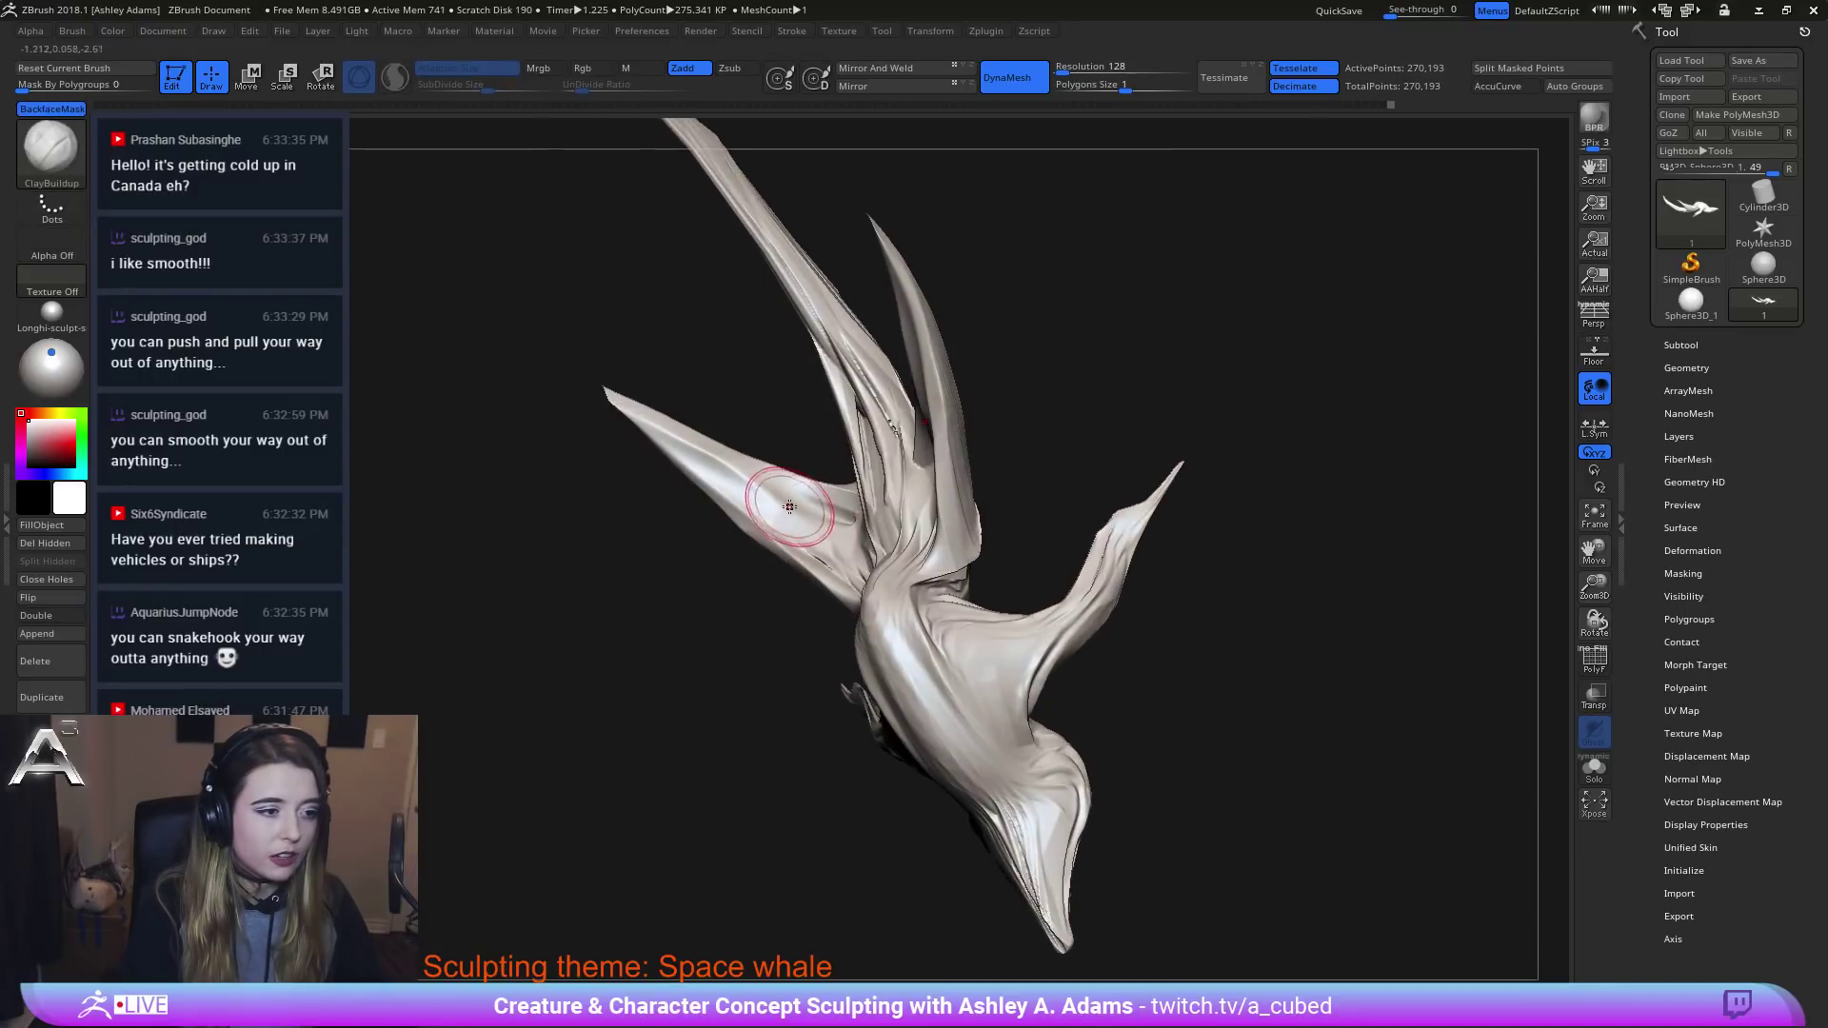
mouse_move(699, 455)
mouse_down()
mouse_move(834, 562)
mouse_move(817, 505)
mouse_move(728, 485)
mouse_move(674, 443)
mouse_move(729, 500)
mouse_up()
right_drag(757, 467, 819, 514)
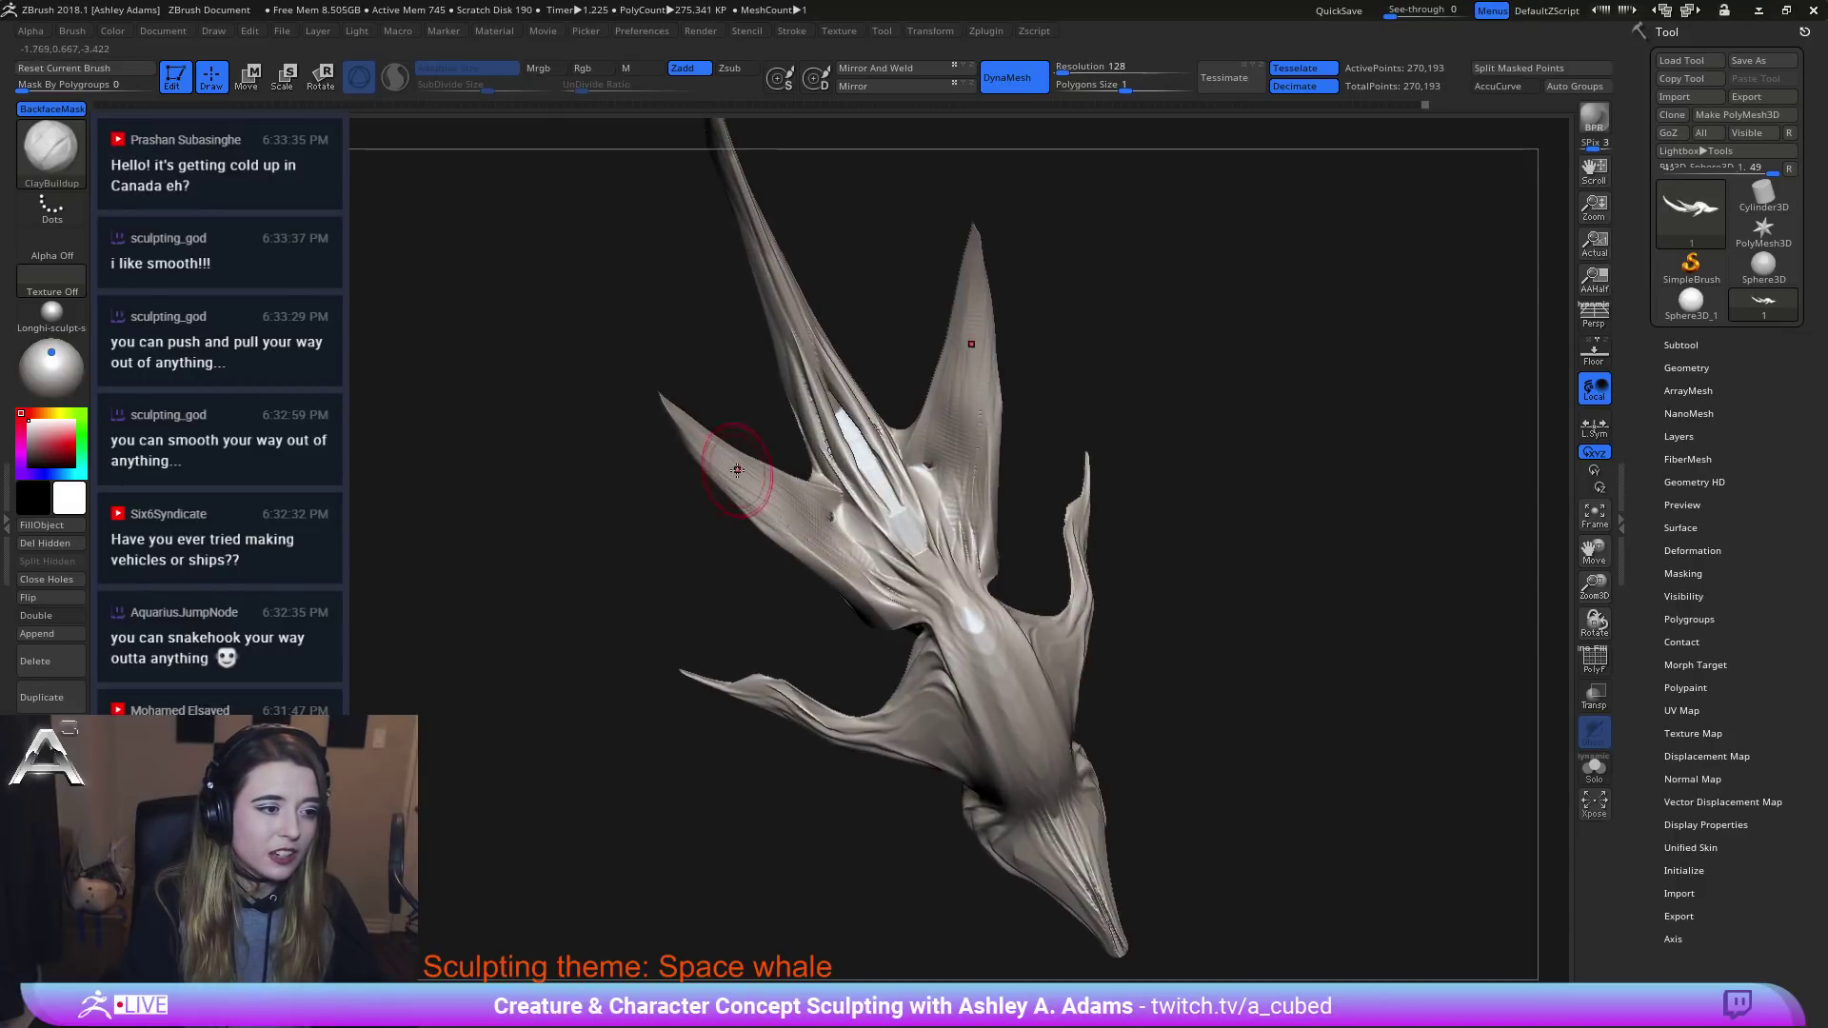
mouse_move(821, 515)
mouse_down()
mouse_move(865, 569)
mouse_move(851, 529)
mouse_up()
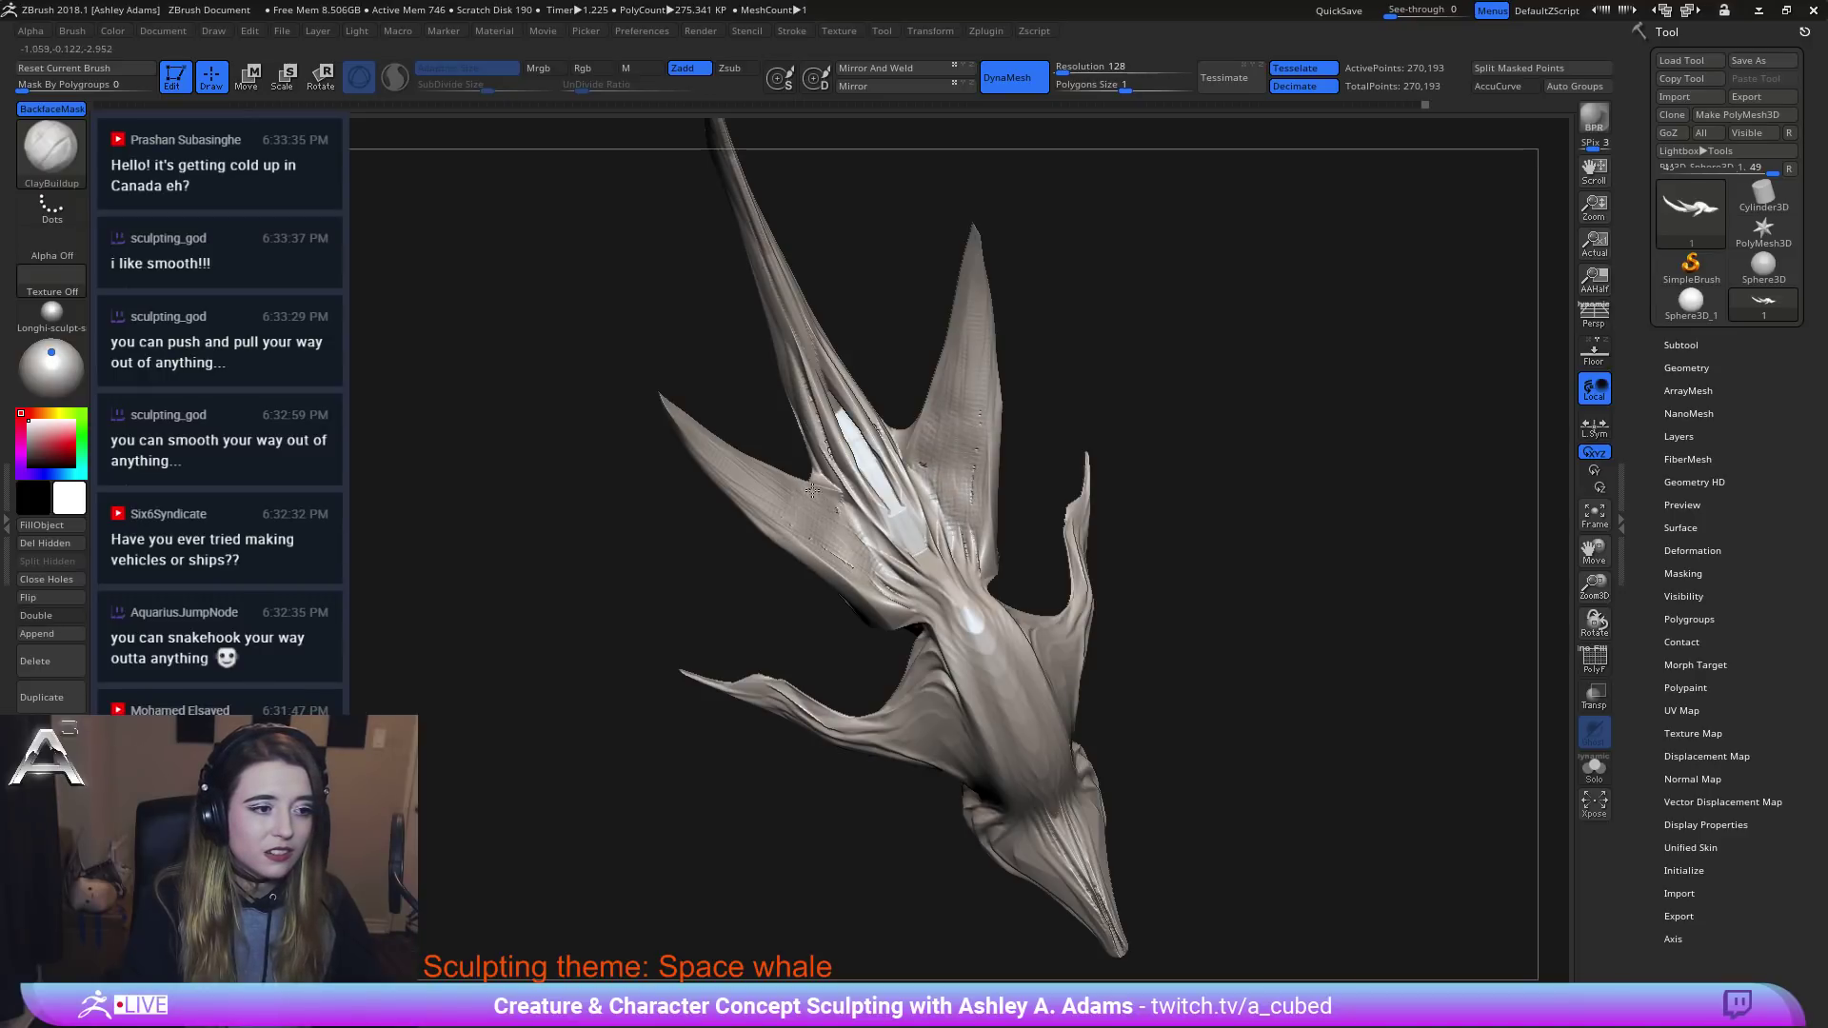
right_drag(932, 426, 972, 363)
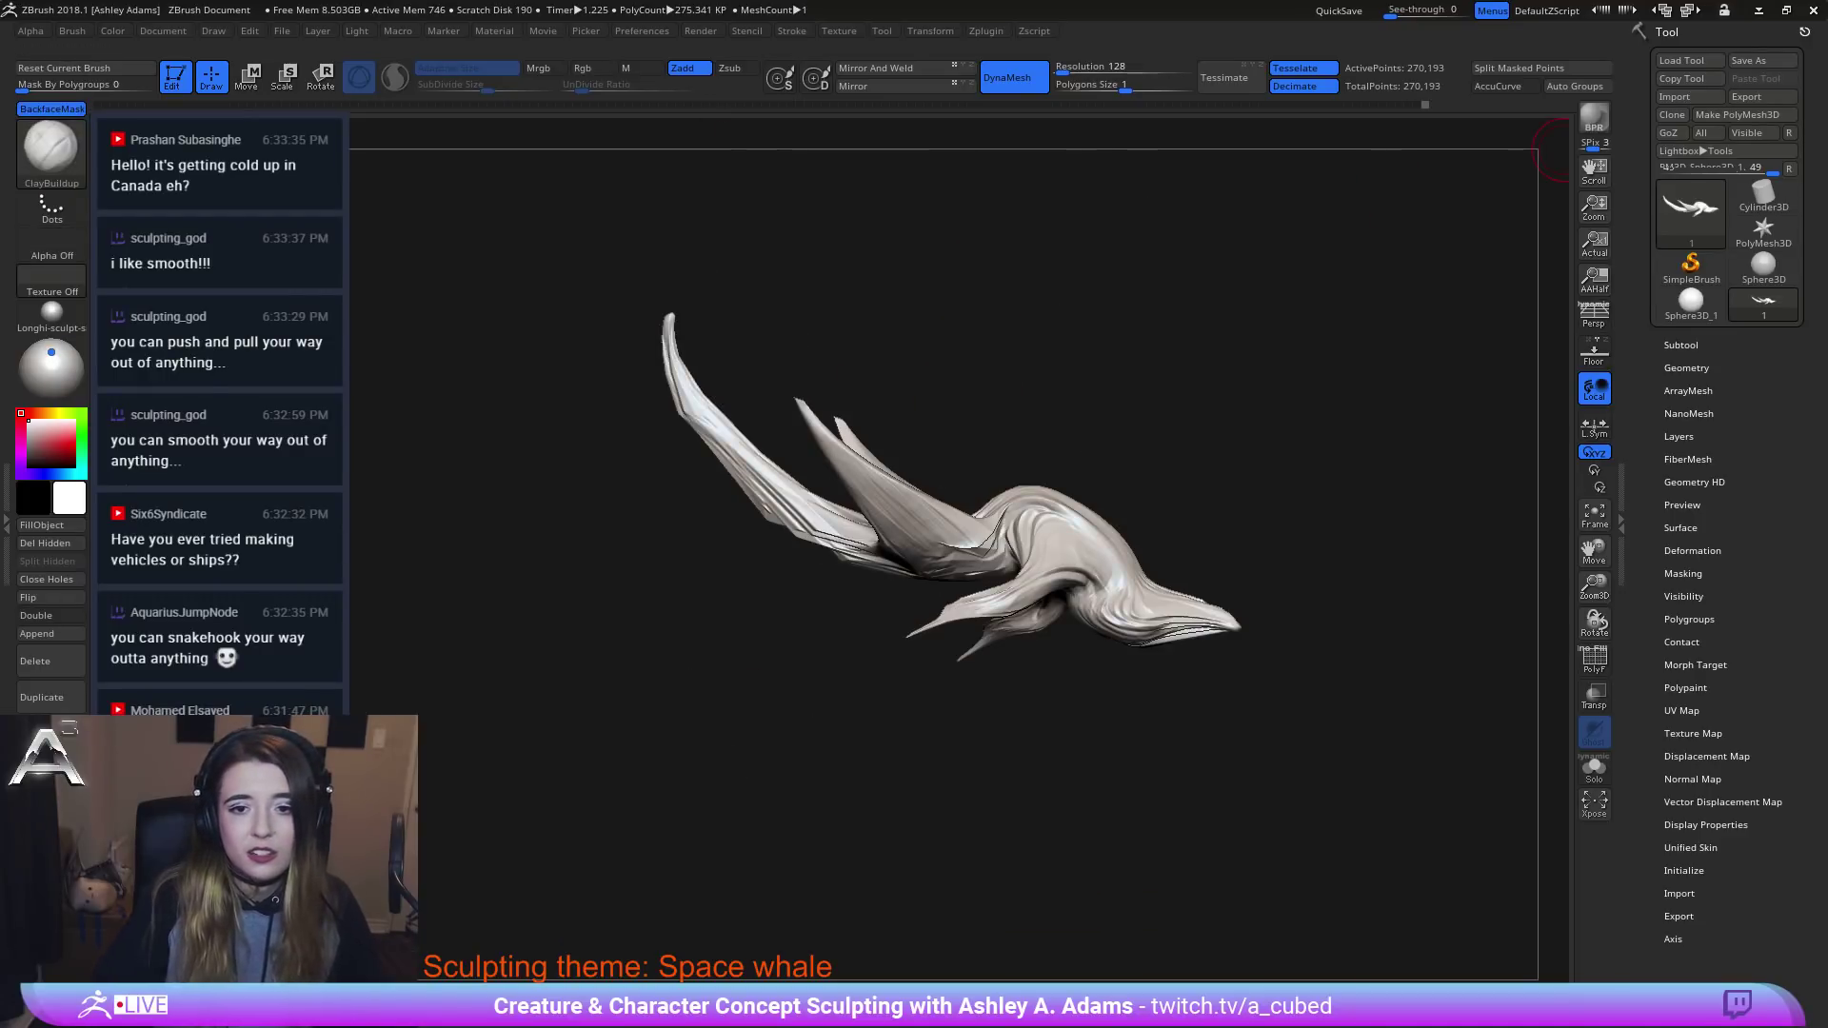
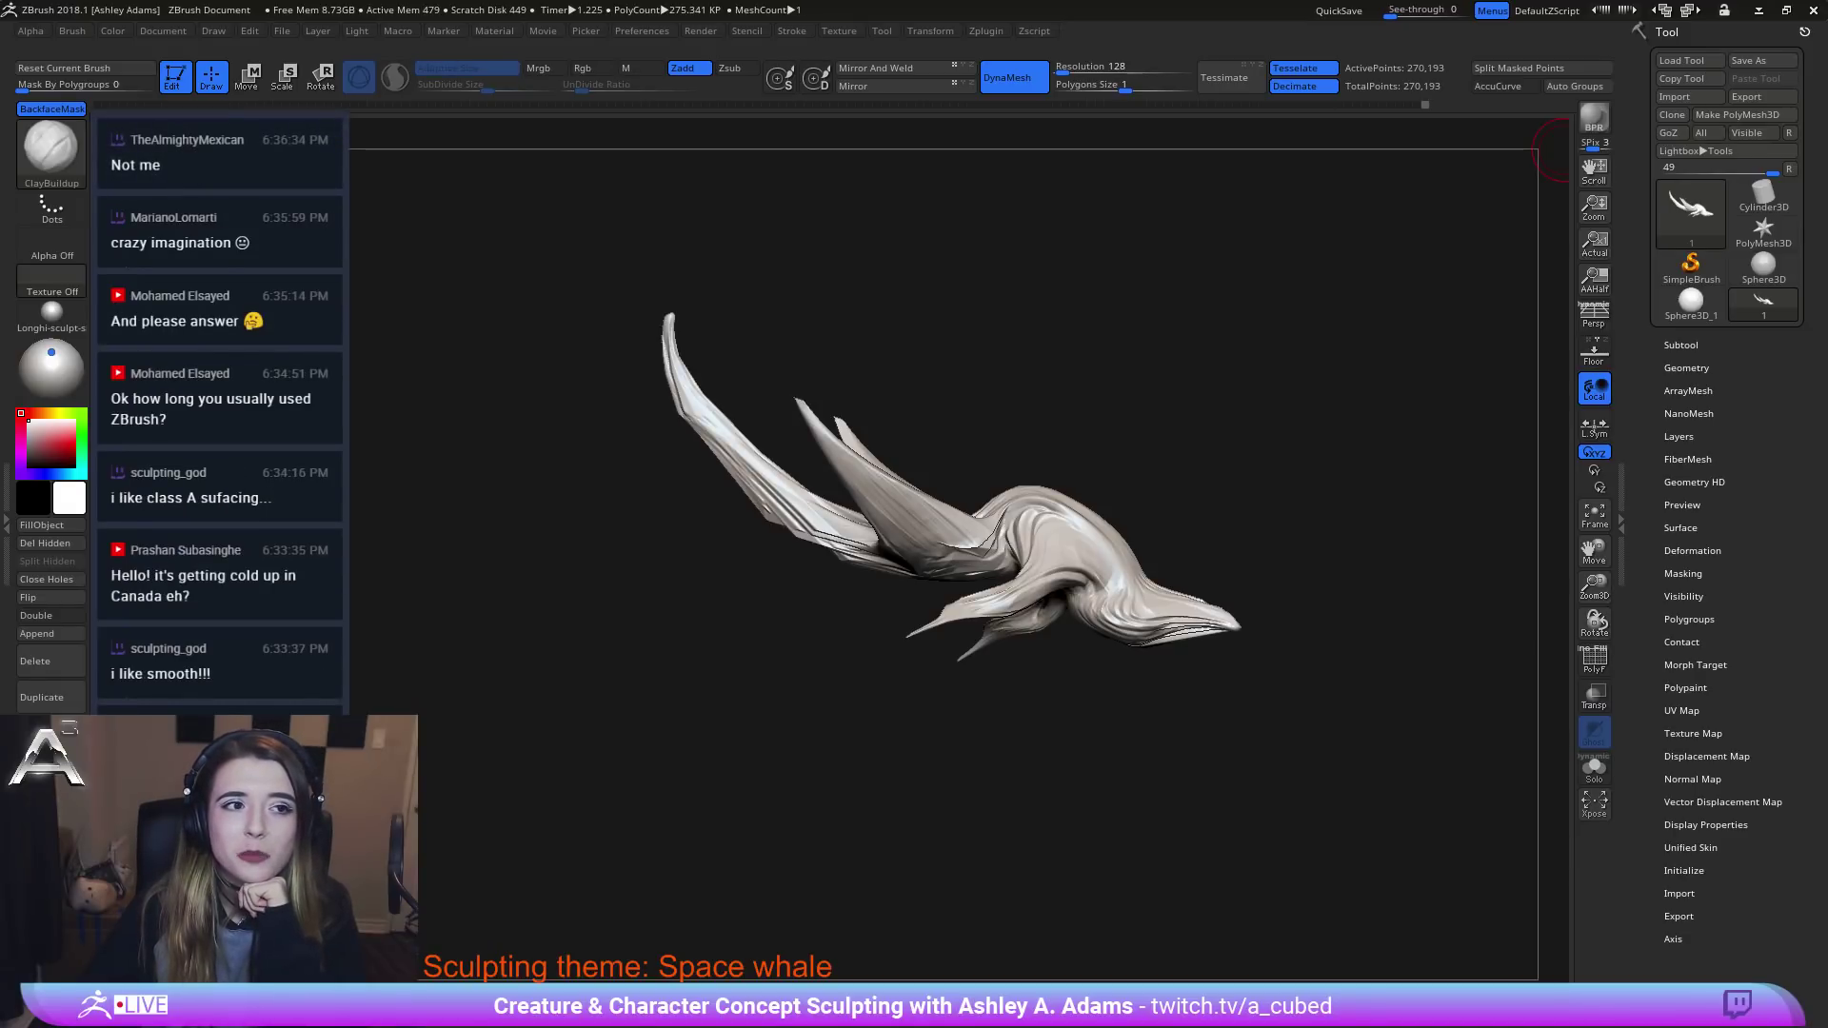
Build up the underside of the rear fins and their junction with the tail using ClayBuildup strokes.
drag(1564, 151, 961, 478)
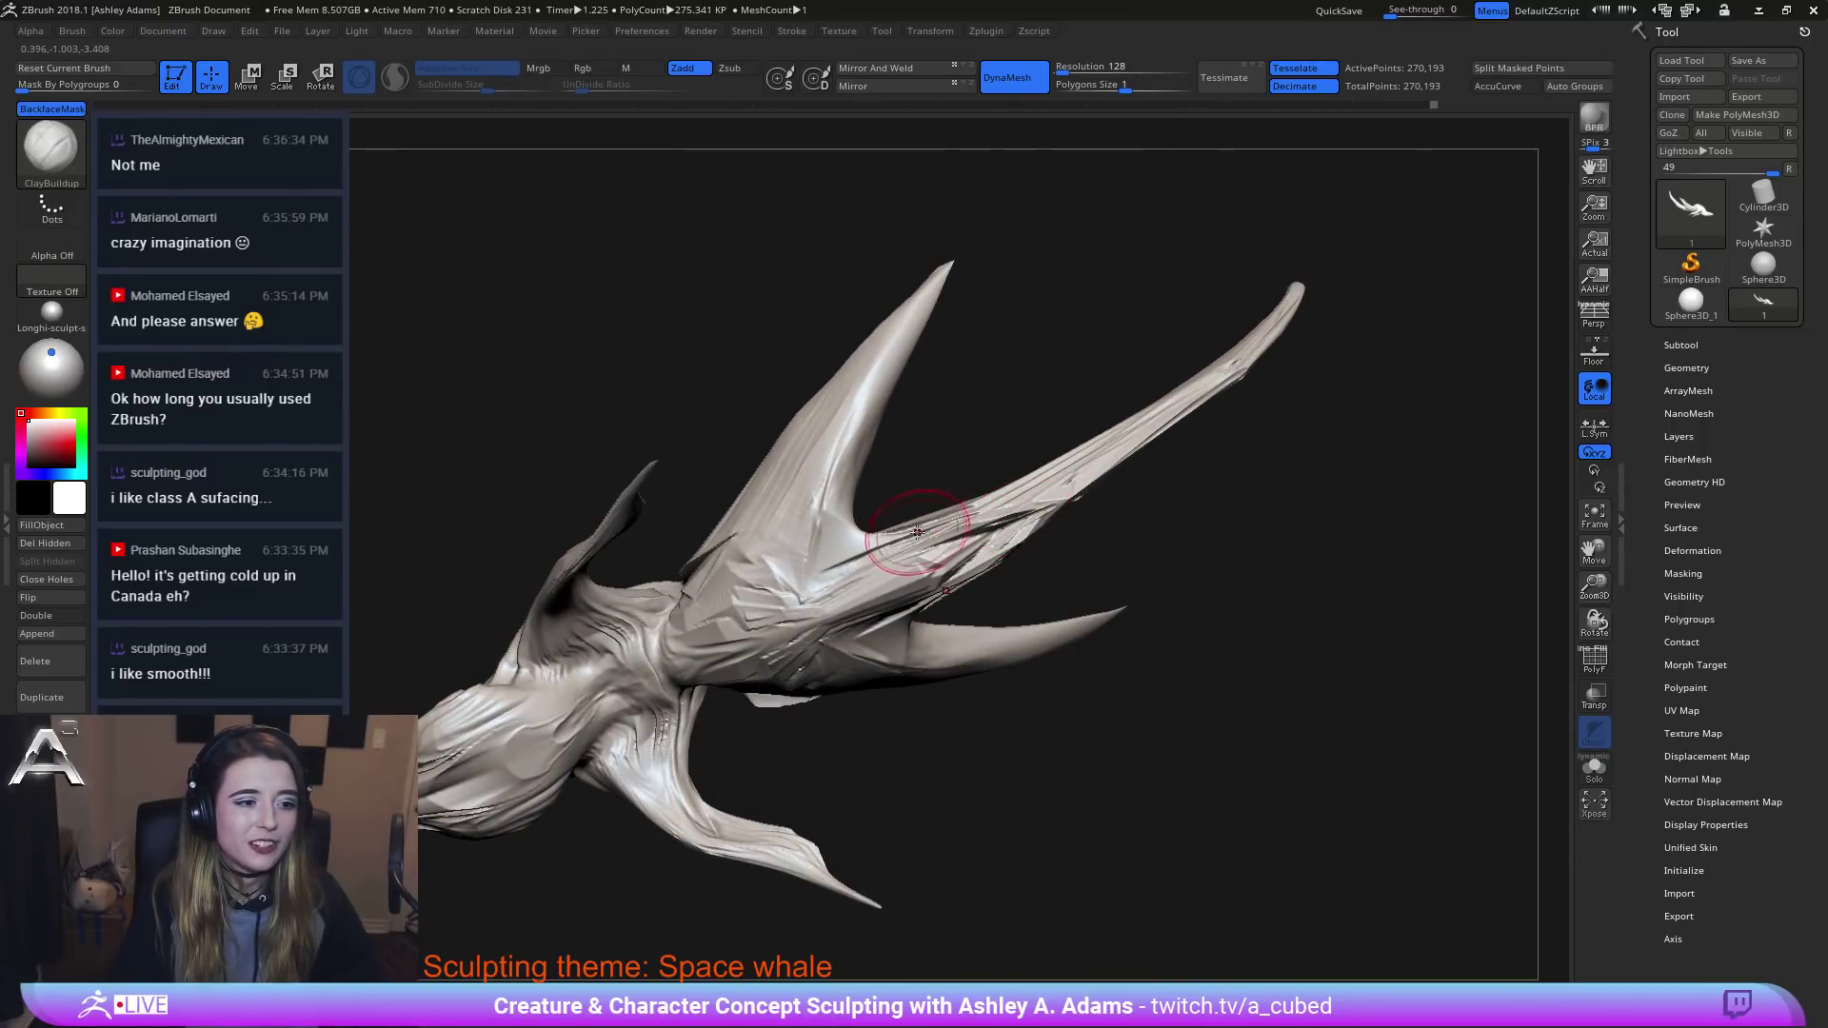
mouse_move(799, 574)
mouse_down()
mouse_move(928, 523)
mouse_move(826, 543)
mouse_move(818, 567)
mouse_up()
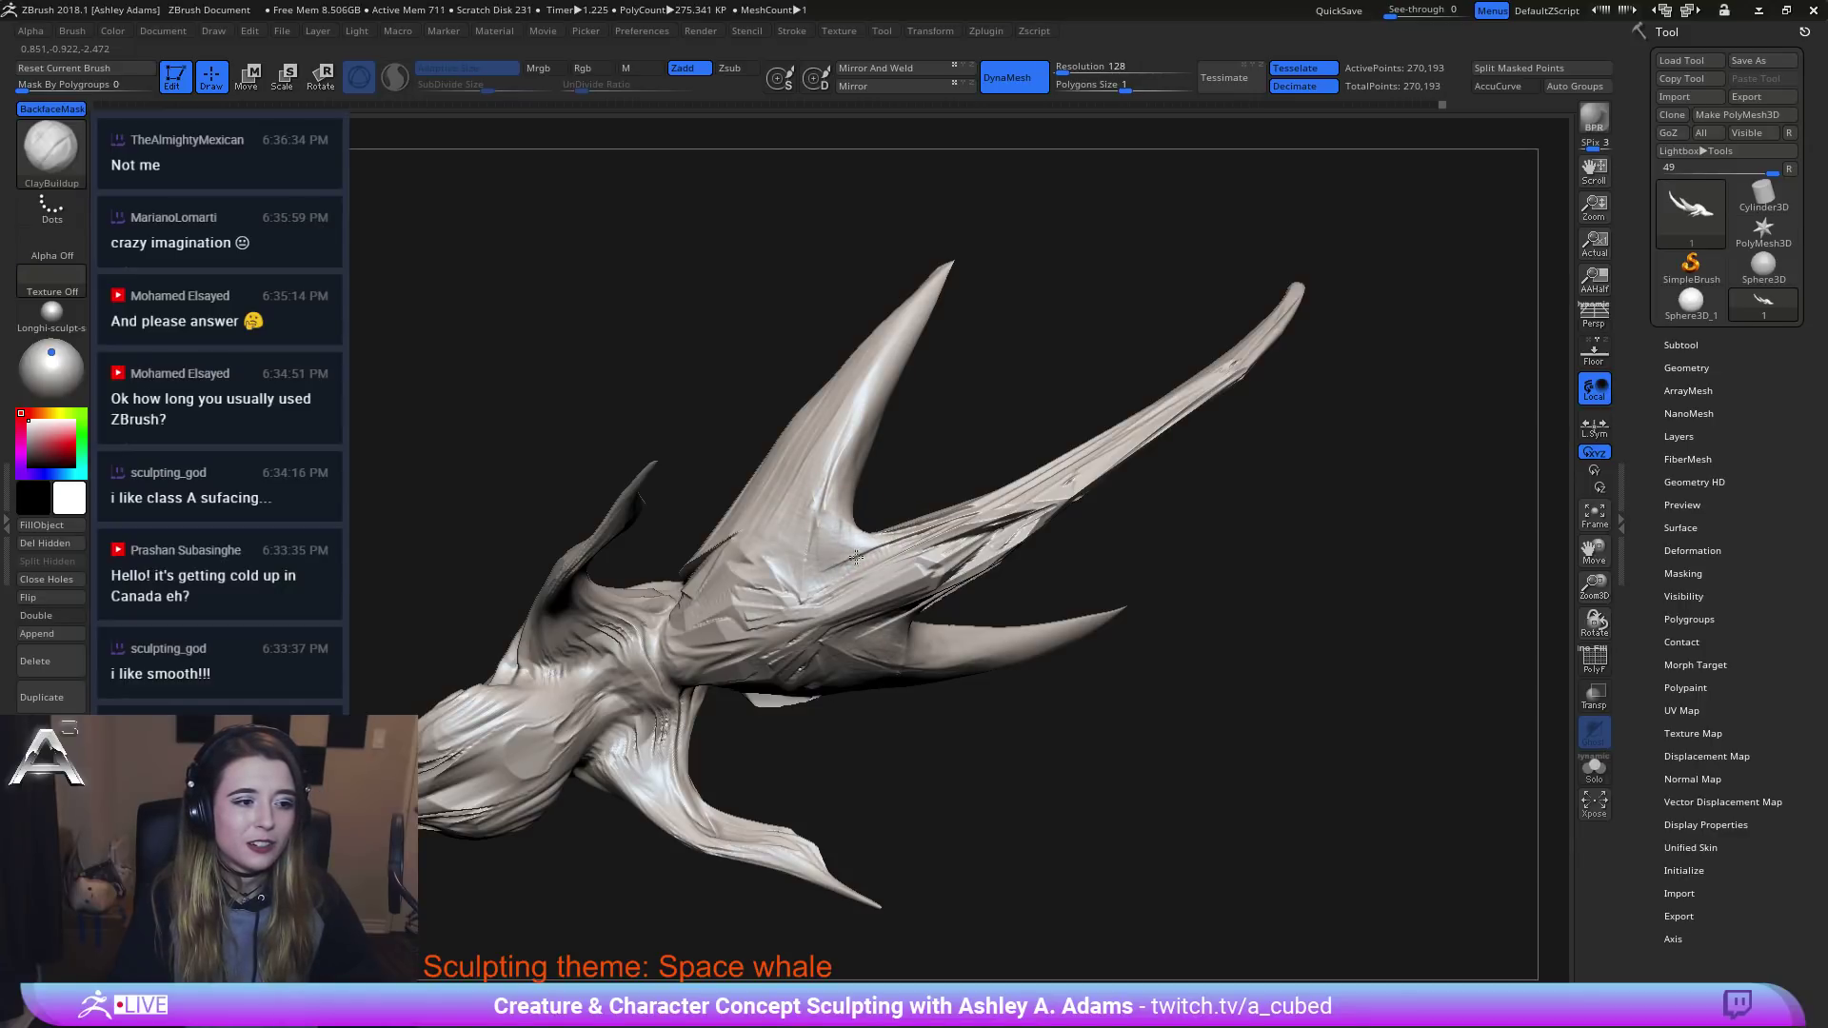
right_drag(847, 547, 853, 505)
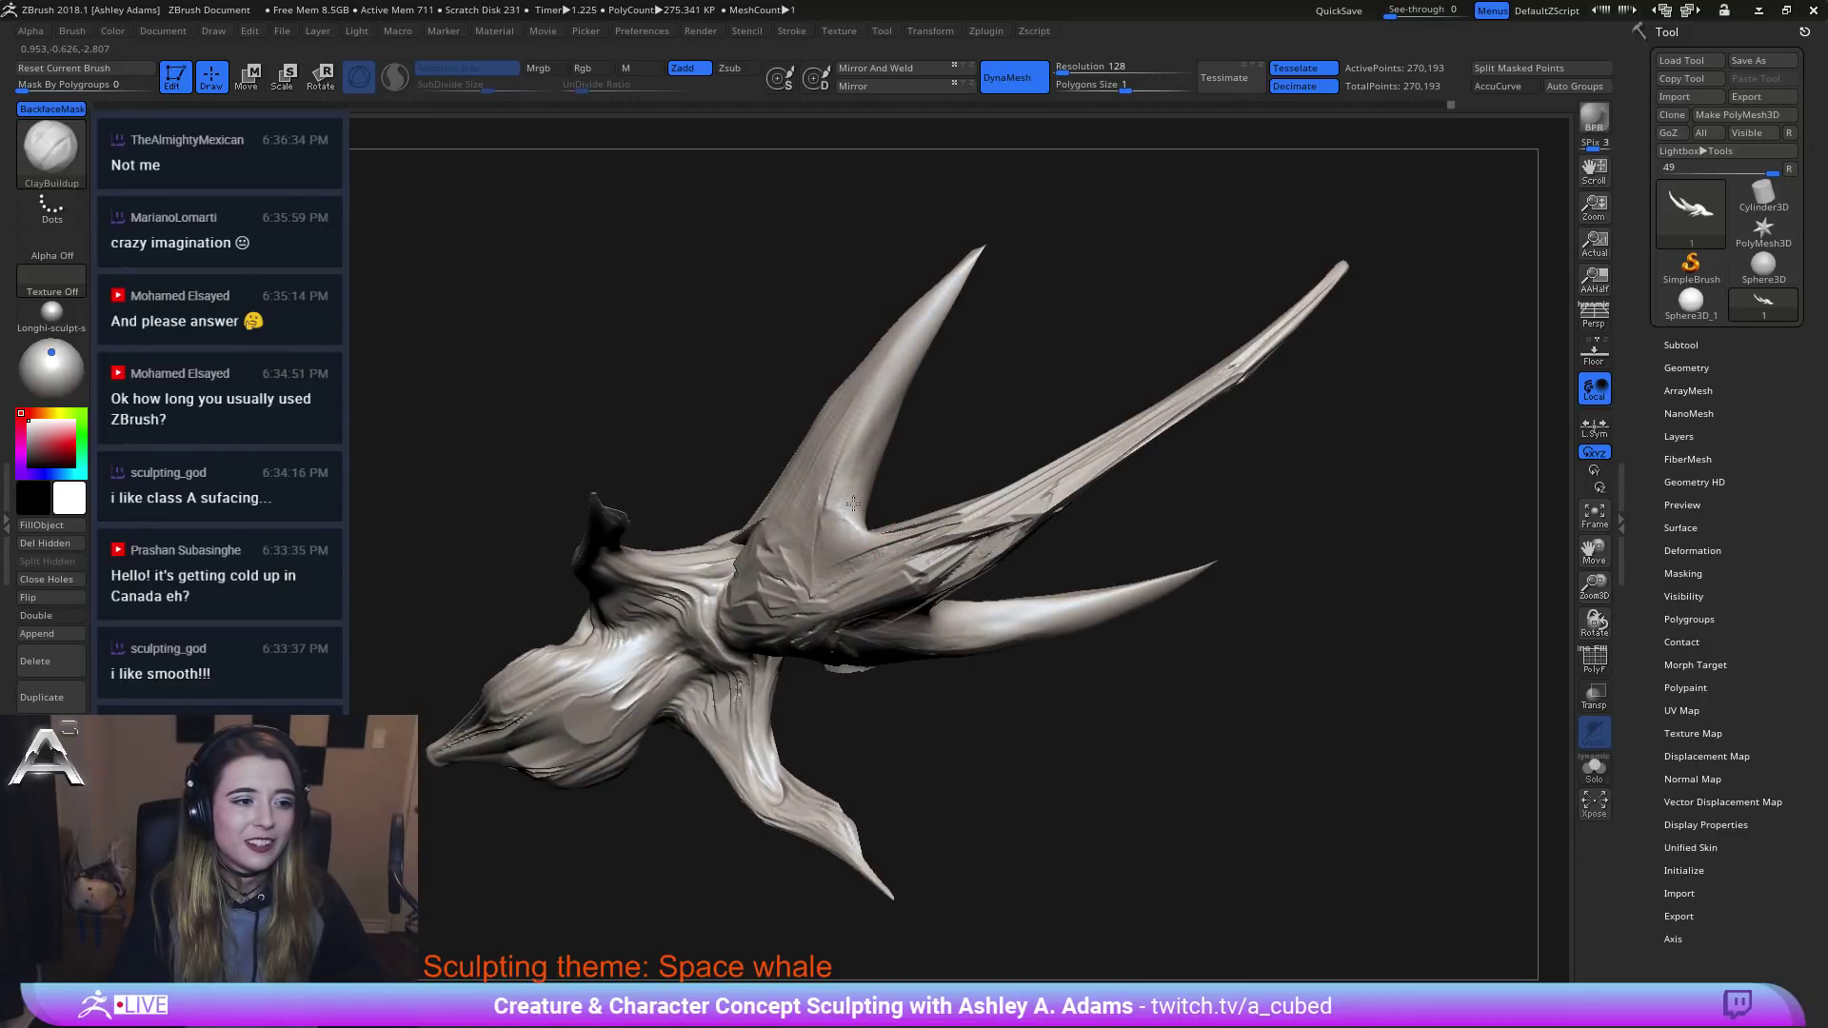
right_drag(857, 370, 859, 405)
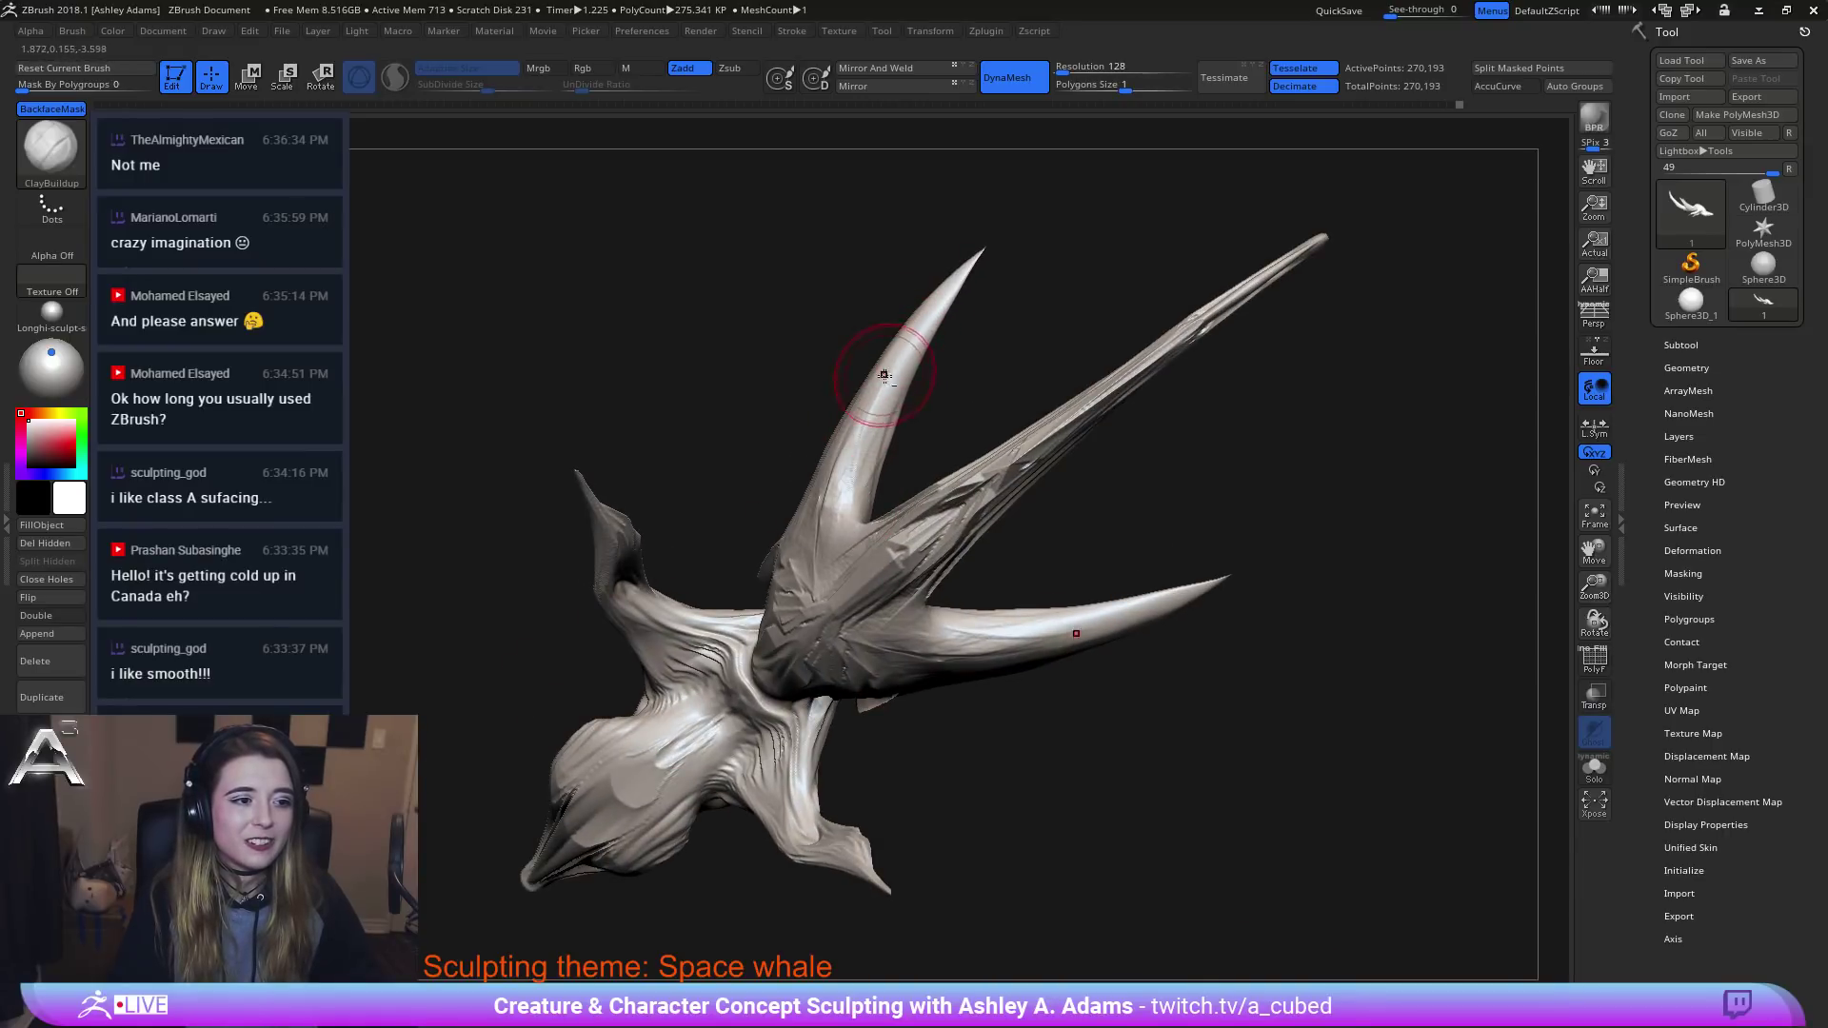
right_drag(884, 375, 858, 353)
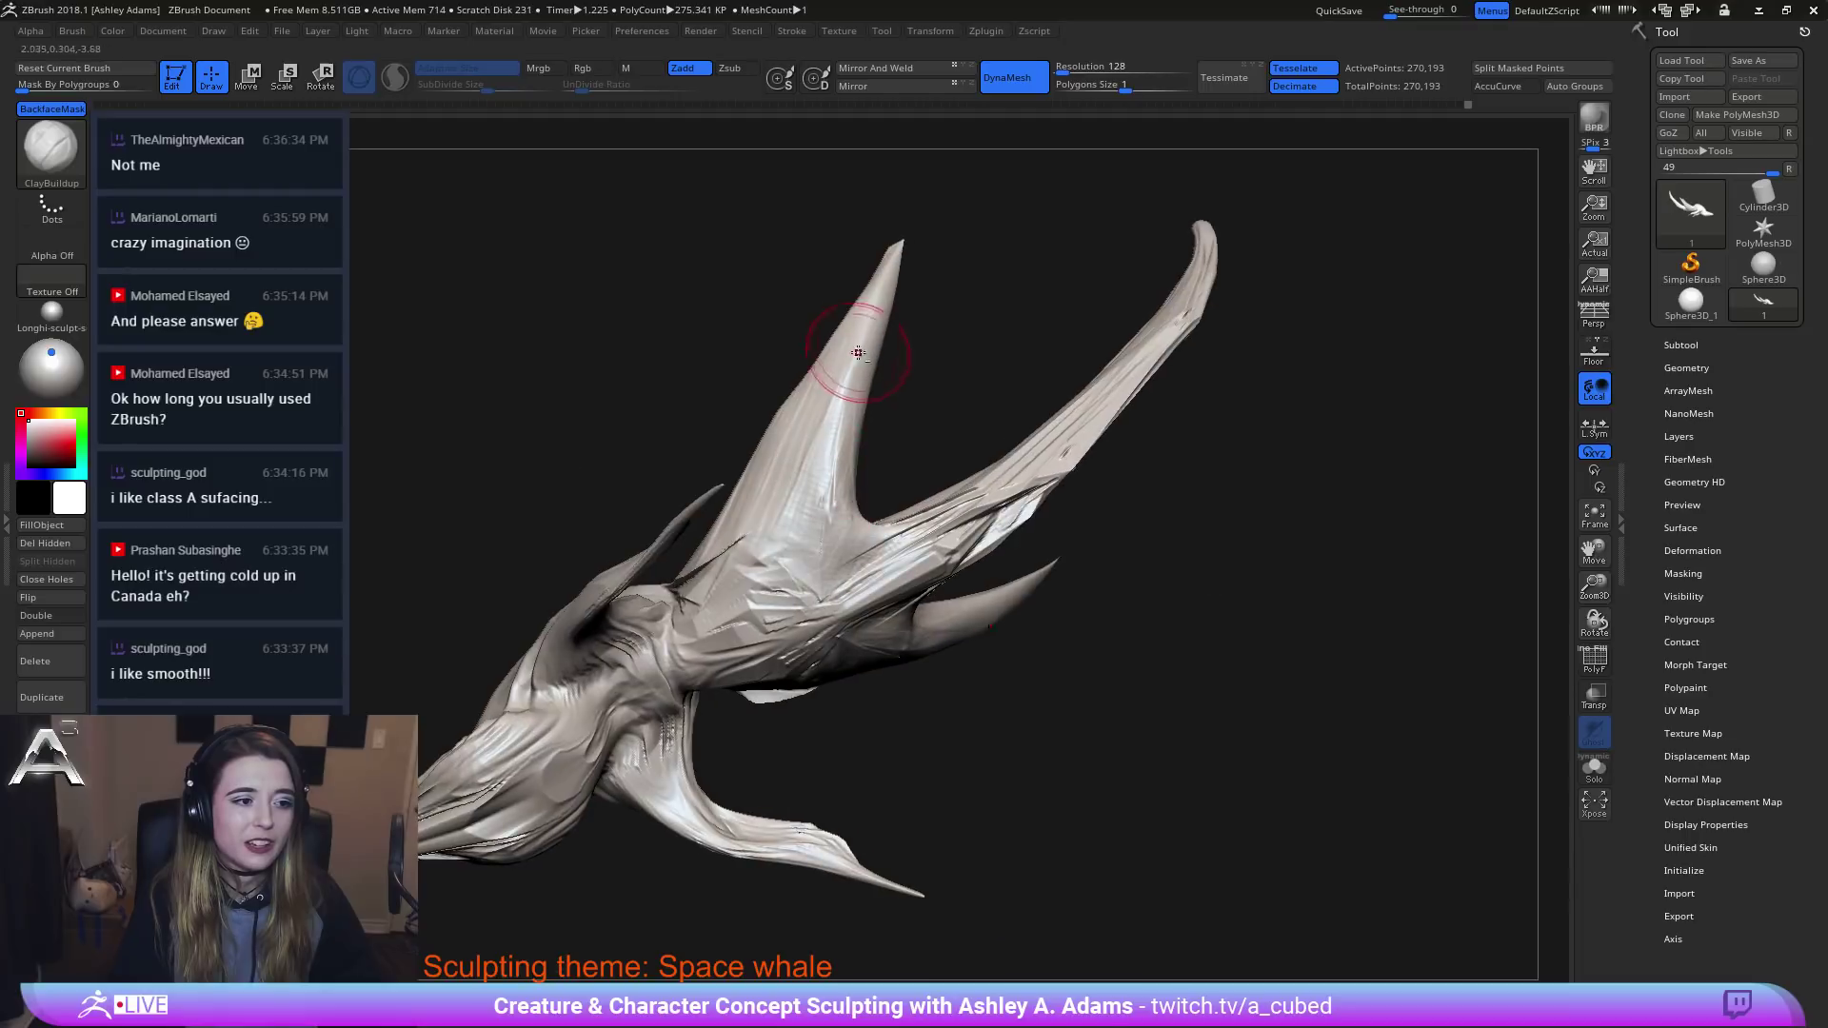
mouse_move(858, 352)
mouse_down()
mouse_move(795, 505)
mouse_move(824, 418)
mouse_move(804, 470)
mouse_up()
right_drag(854, 326, 835, 323)
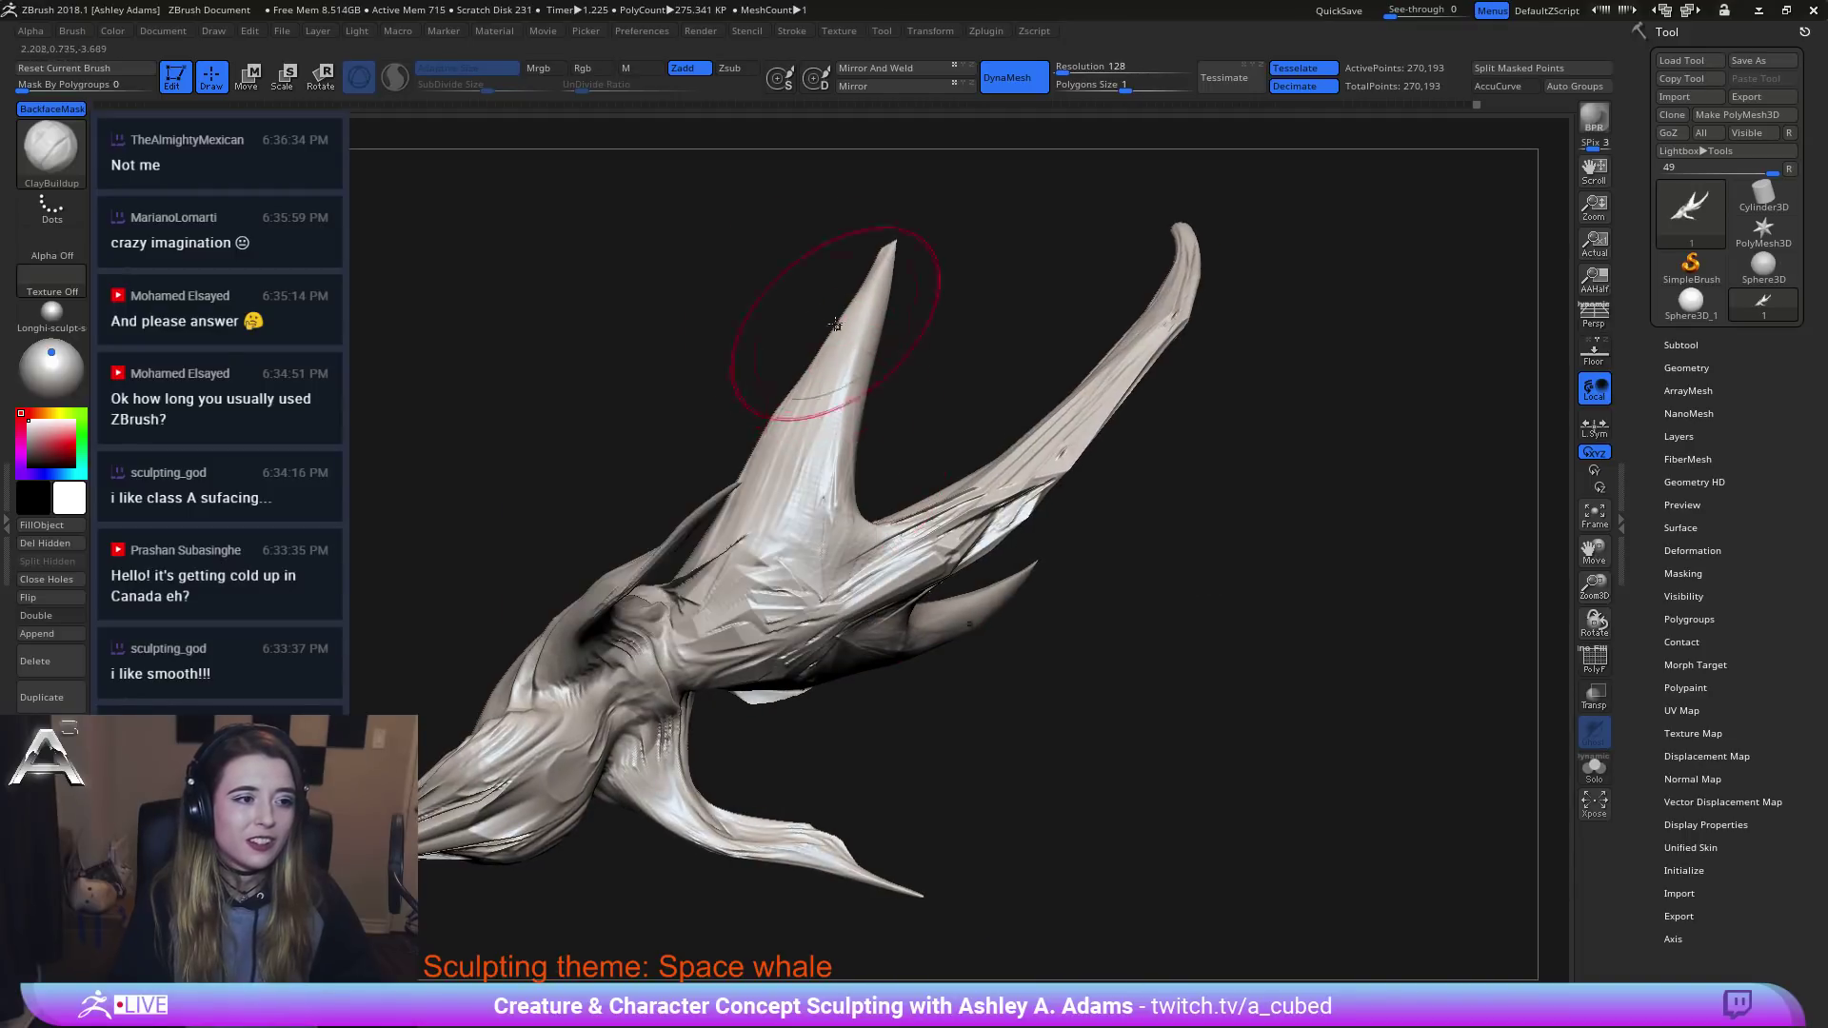
Reshape the outline of the rear fins' outer half with the SnakeHook brush, adjusting the brush size between pulls.
key(b)
key(s)
key(h)
key(space)
mouse_move(845, 345)
mouse_down()
mouse_move(865, 345)
mouse_move(810, 412)
mouse_move(824, 440)
mouse_up()
mouse_move(825, 441)
ctrl+right_down()
mouse_move(894, 391)
mouse_move(912, 401)
mouse_move(790, 386)
ctrl+right_up()
mouse_move(788, 385)
mouse_down()
mouse_move(823, 467)
mouse_move(832, 424)
mouse_up()
key(space)
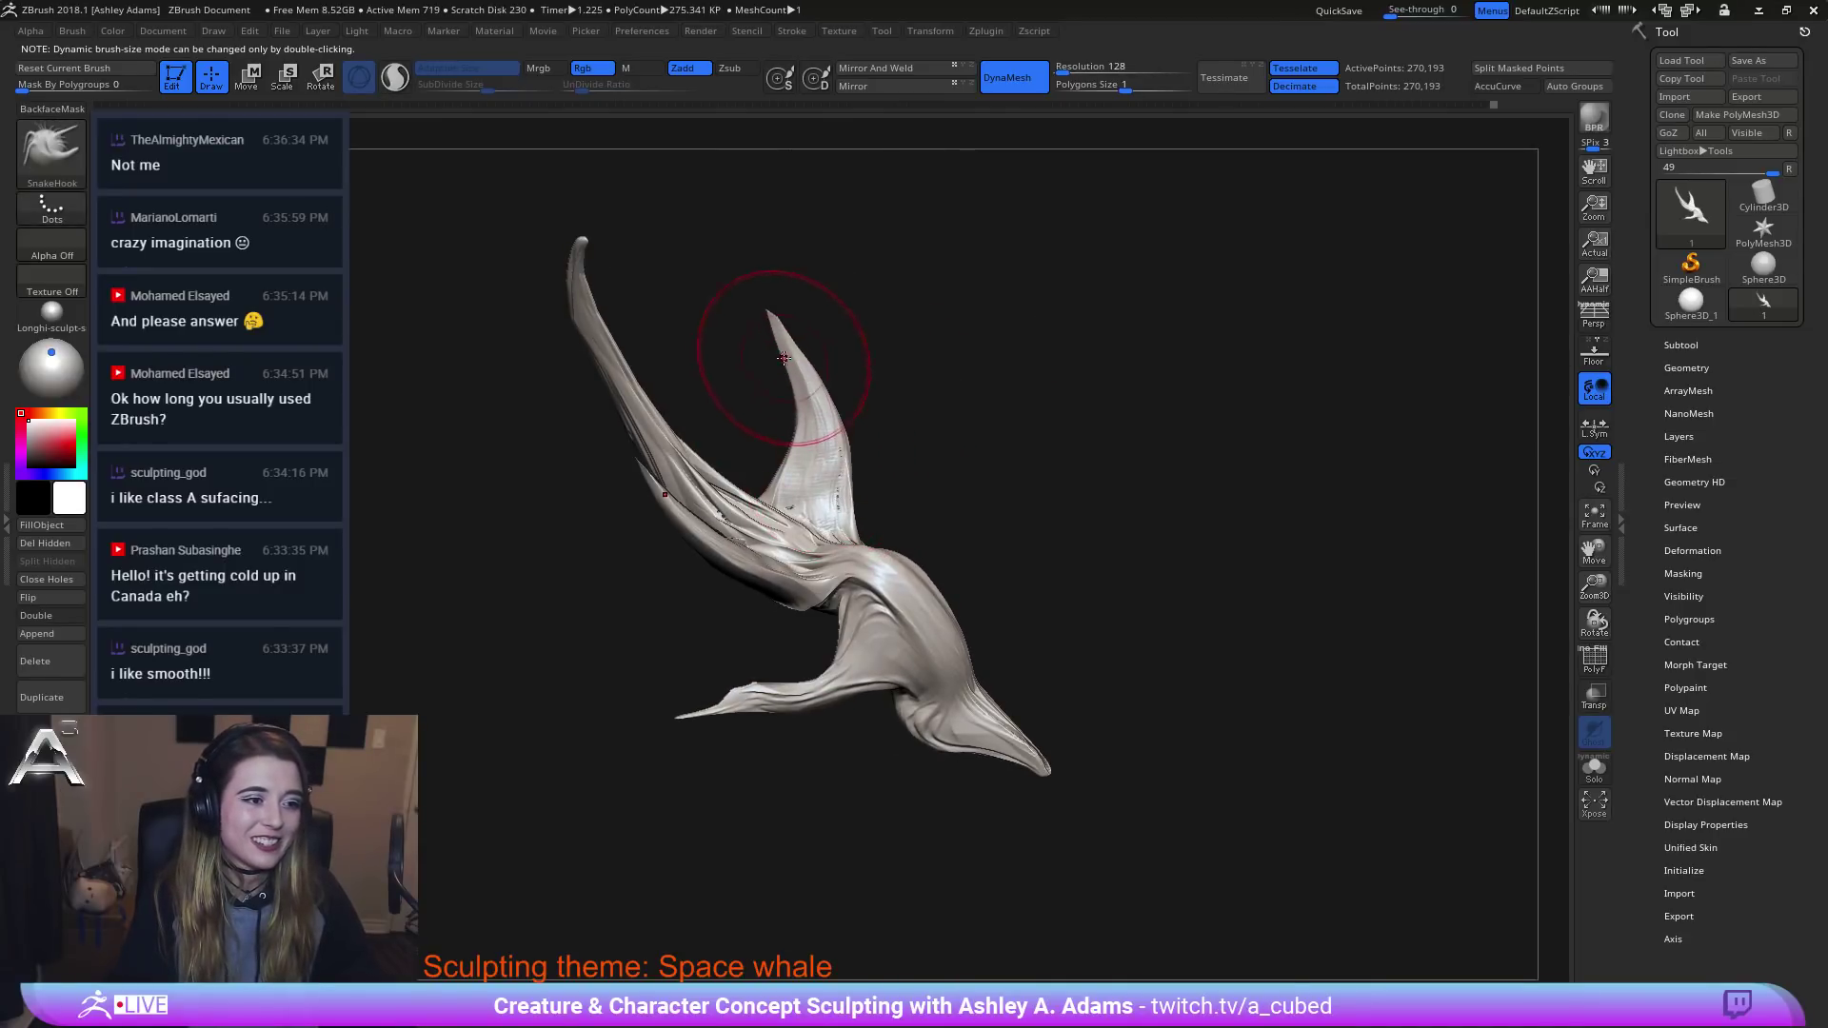
Try stretching the rear fin tips outward and upward with SnakeHook from the front view.
right_drag(844, 341, 907, 391)
right_click(894, 388)
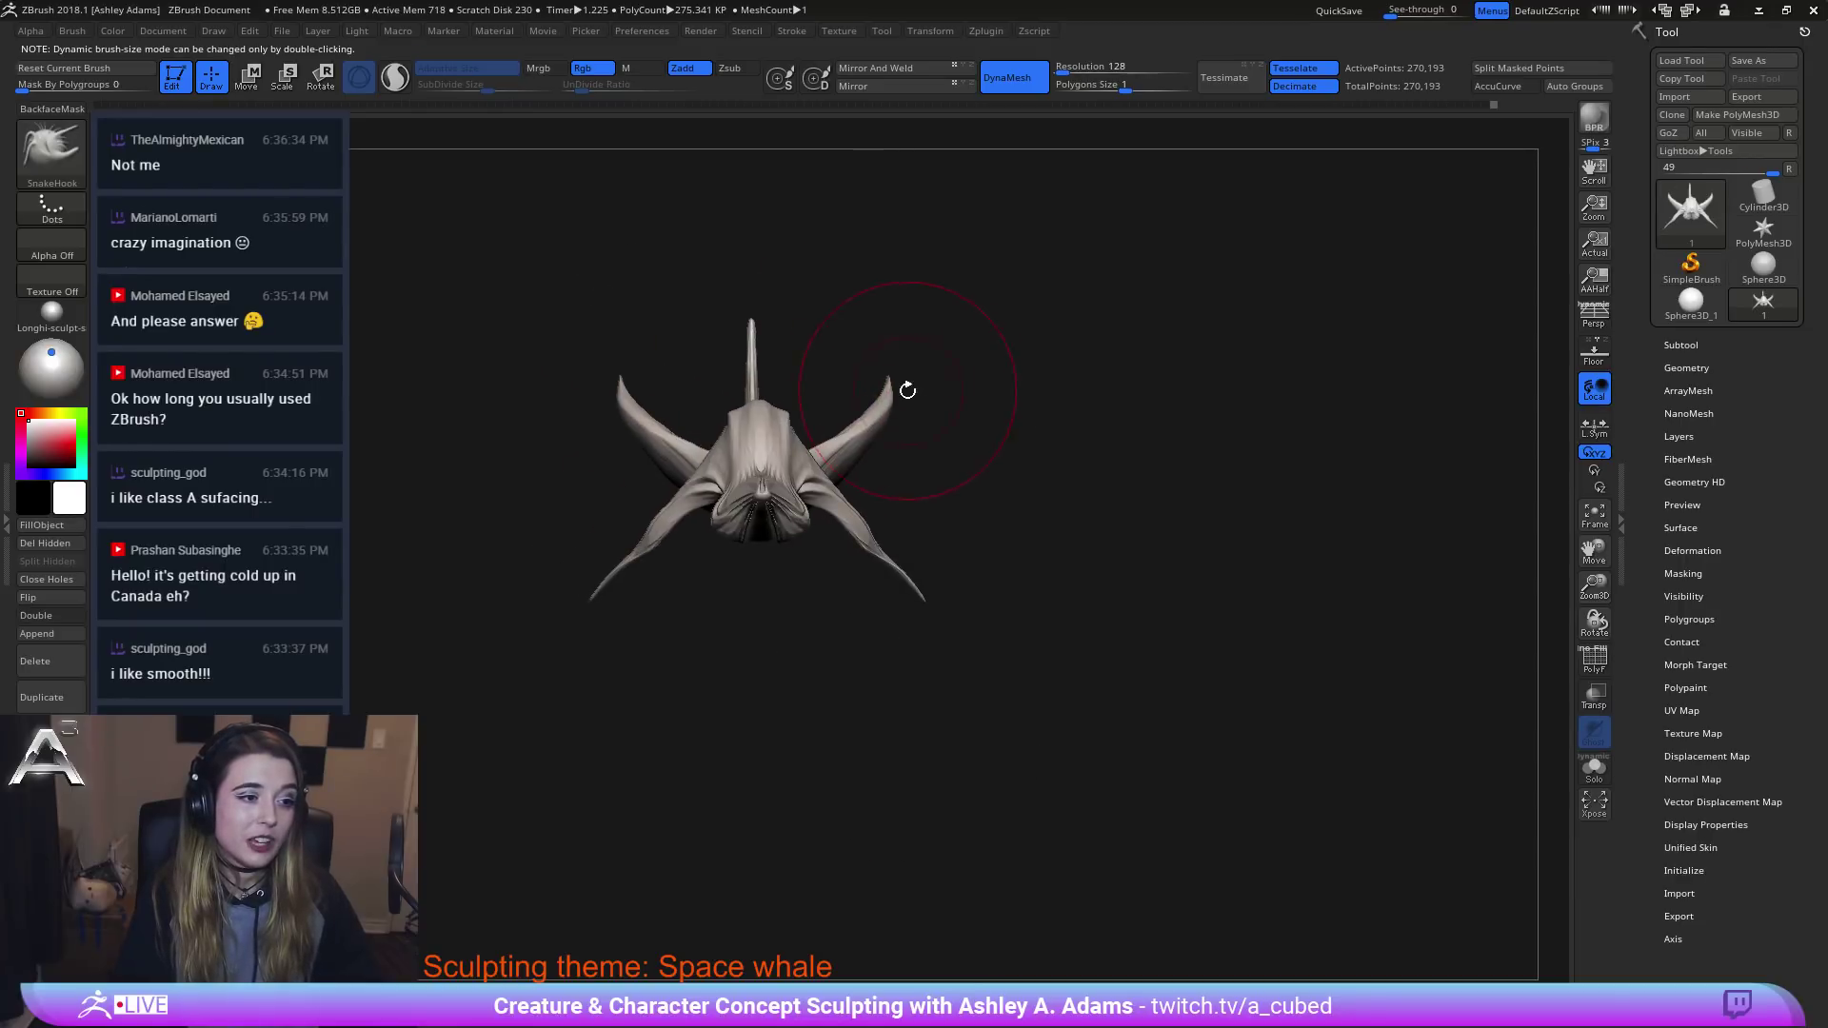
key(space)
drag(893, 383, 950, 316)
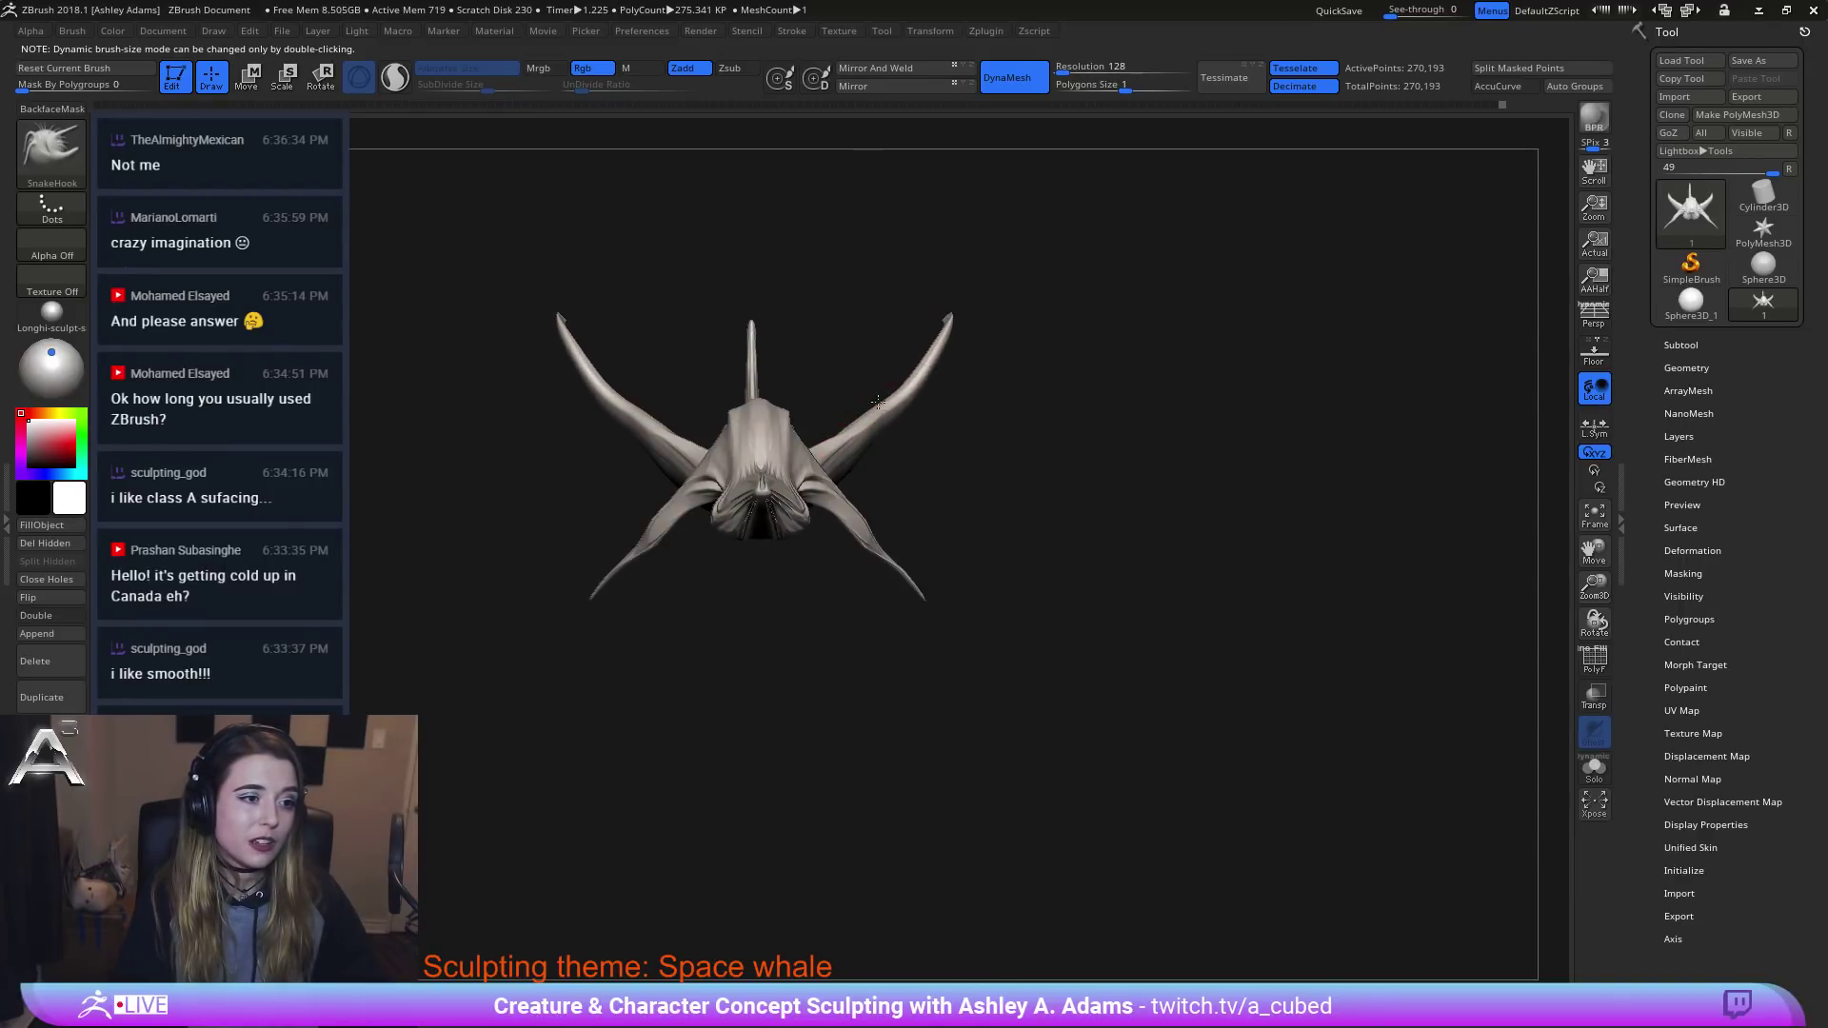
mouse_move(958, 334)
right_down()
mouse_move(912, 415)
mouse_move(957, 400)
mouse_move(829, 402)
right_up()
key(space)
Scale the whole whale uniformly with the transform gizmo, then return to the SnakeHook brush in a front view.
key(w)
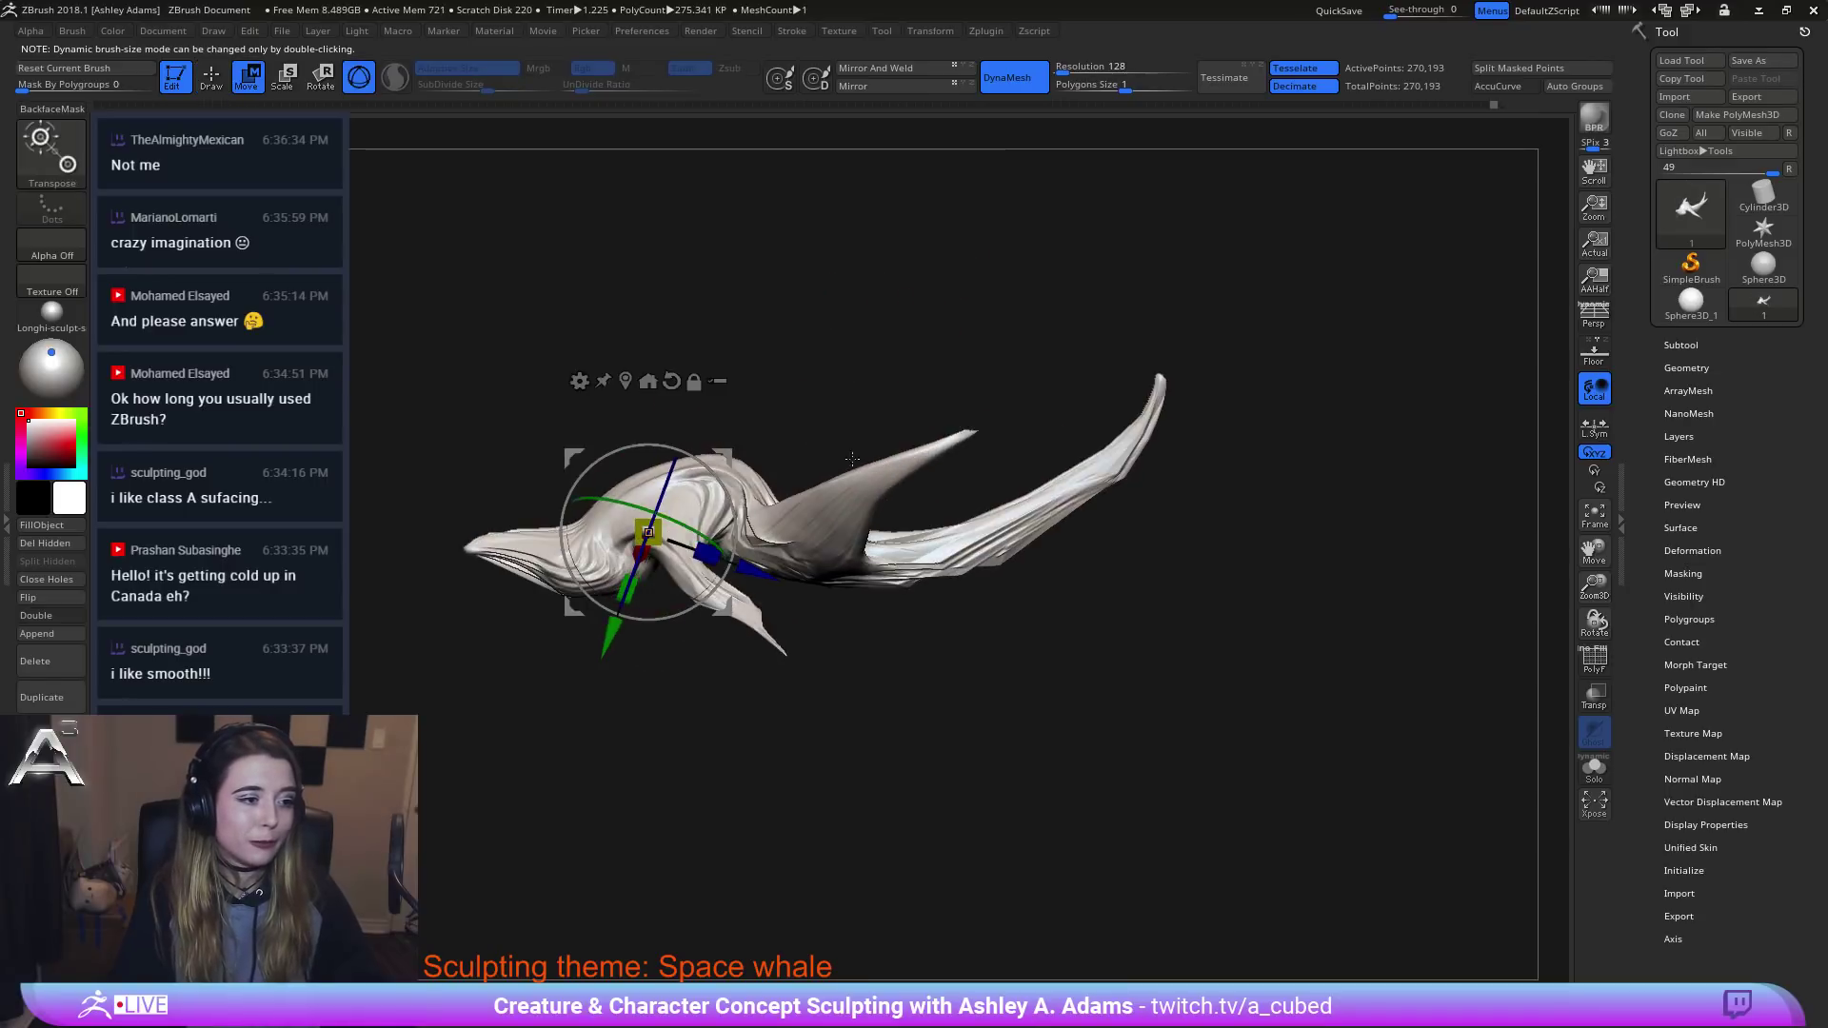
alt+click(667, 382)
drag(650, 530, 573, 537)
key(q)
mouse_move(670, 495)
shift+right_down()
mouse_move(727, 457)
mouse_move(914, 708)
shift+right_up()
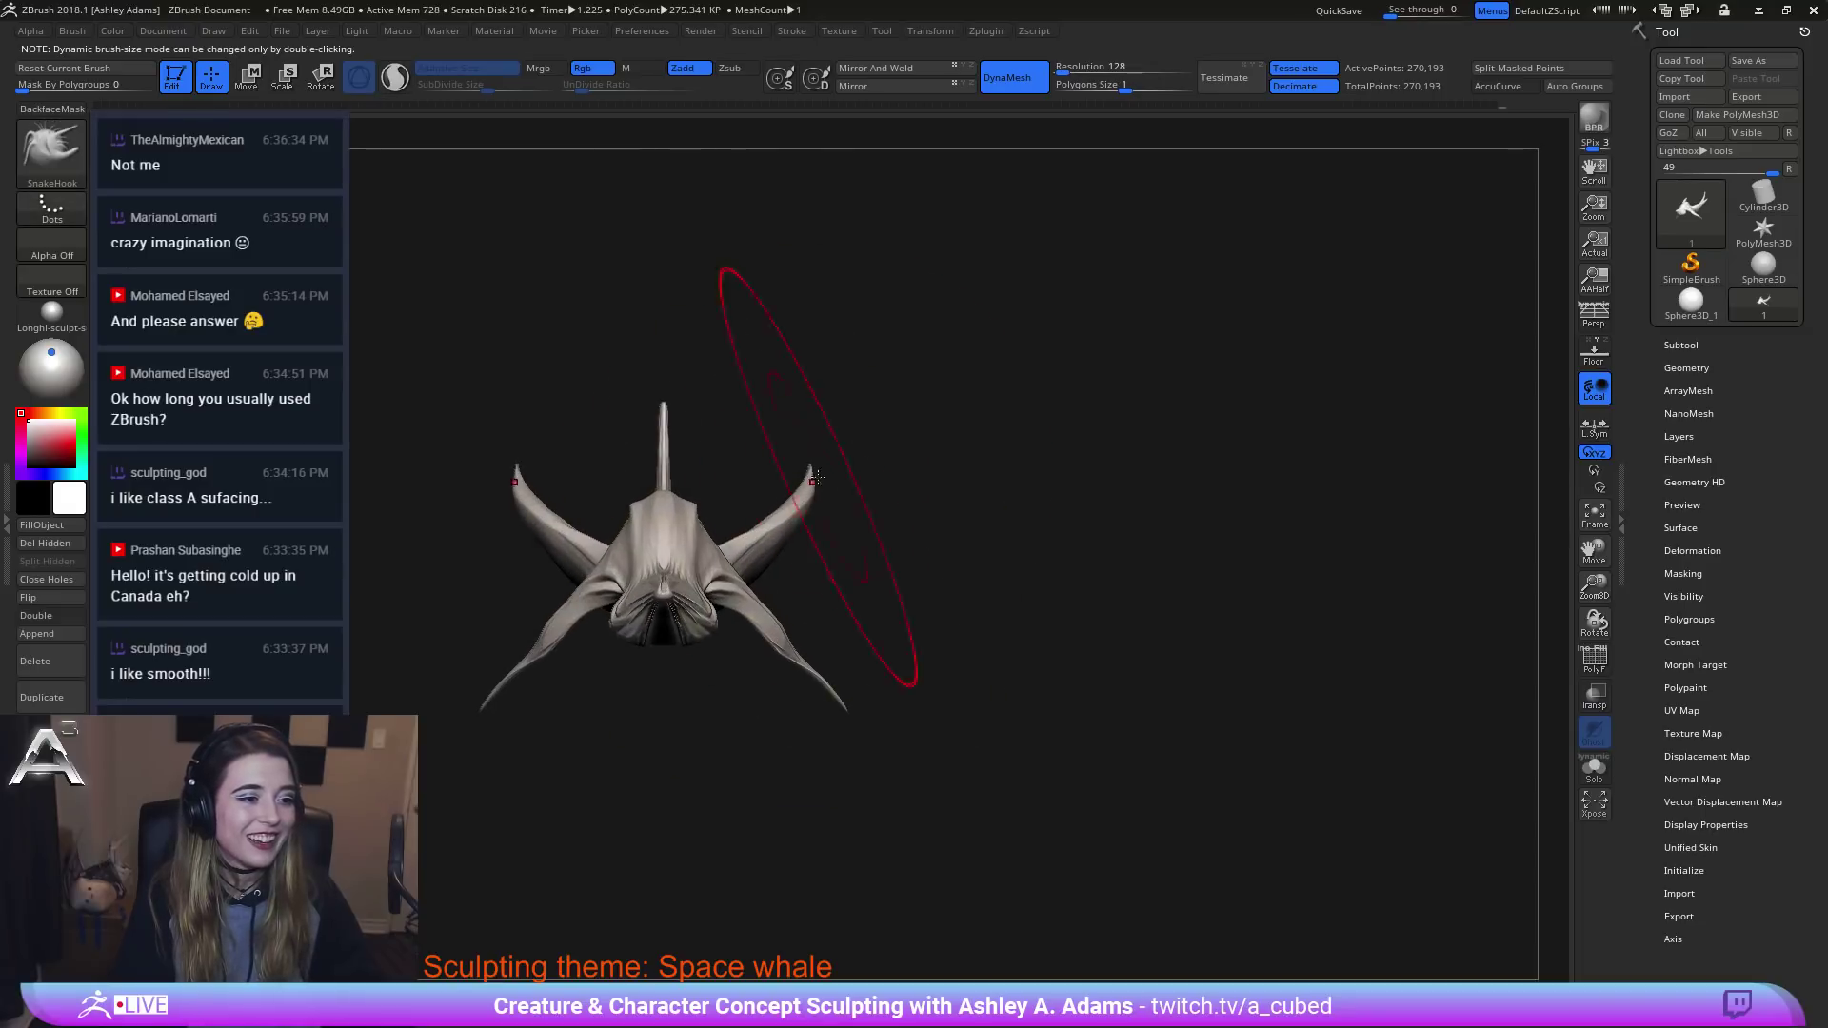
Spread the rear fins wider to both sides in the front view with a large SnakeHook brush.
key(space)
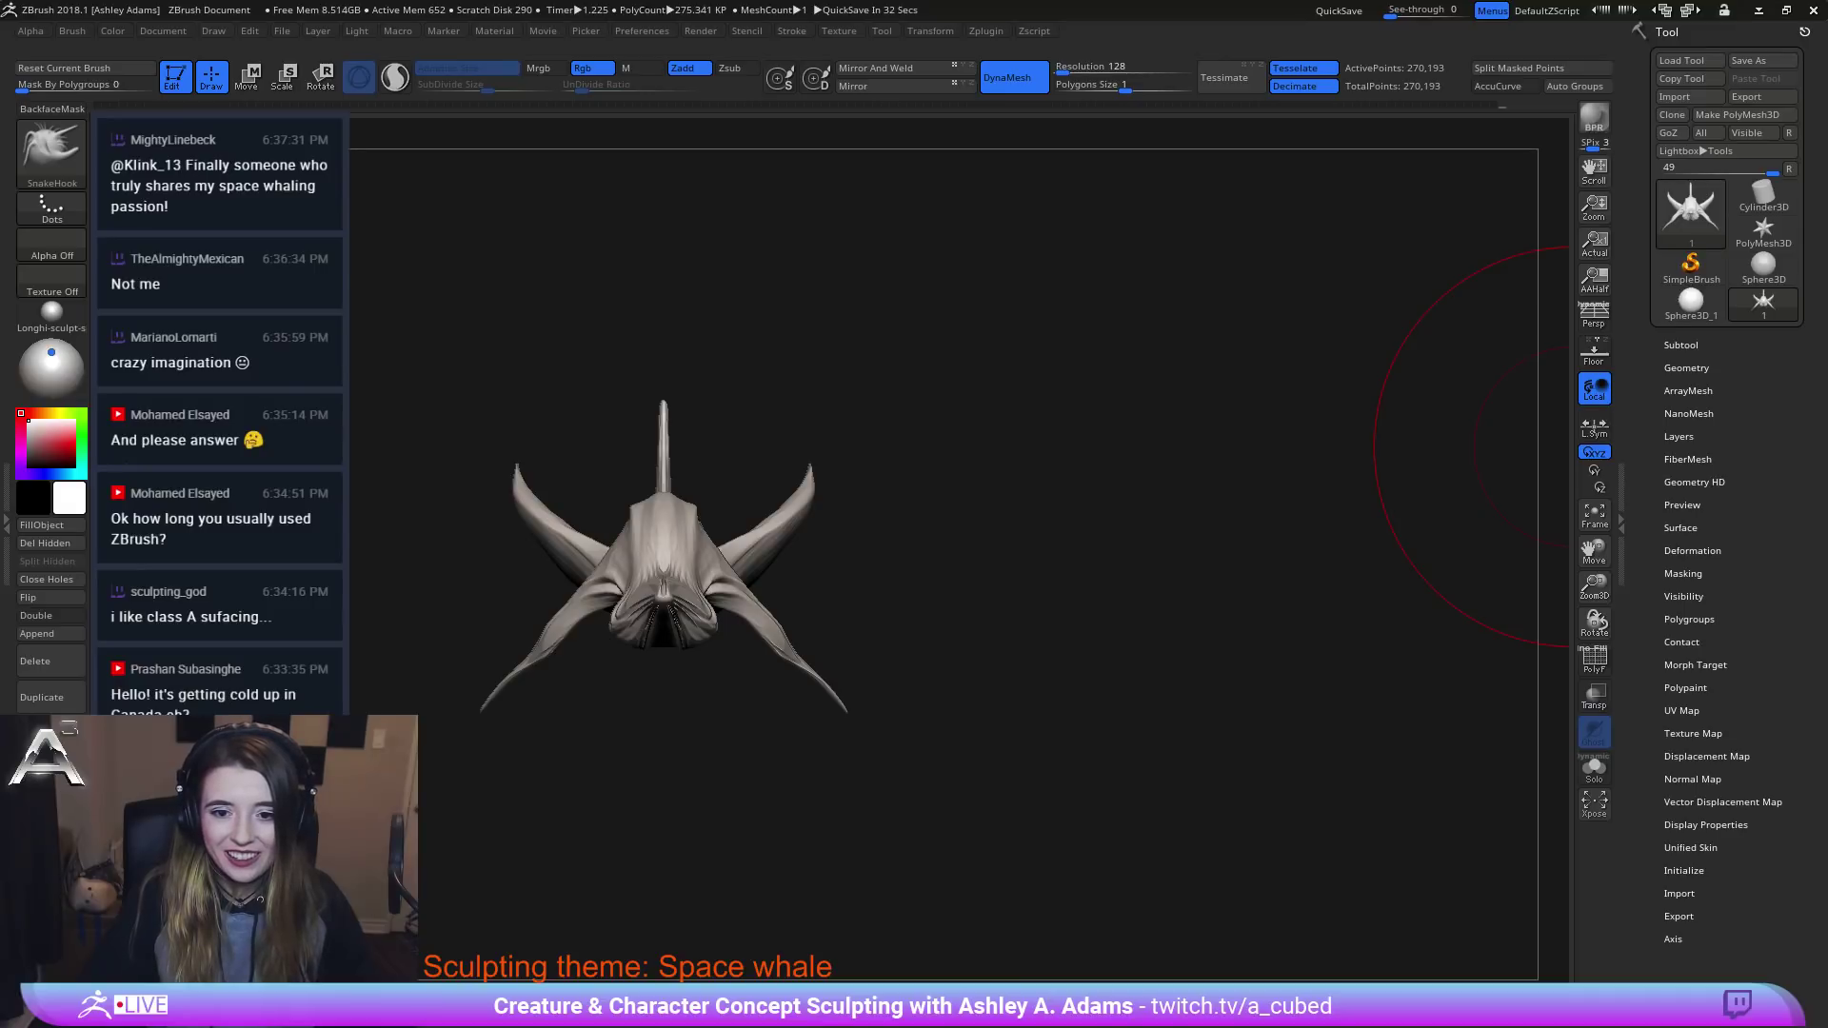
drag(609, 438, 1049, 522)
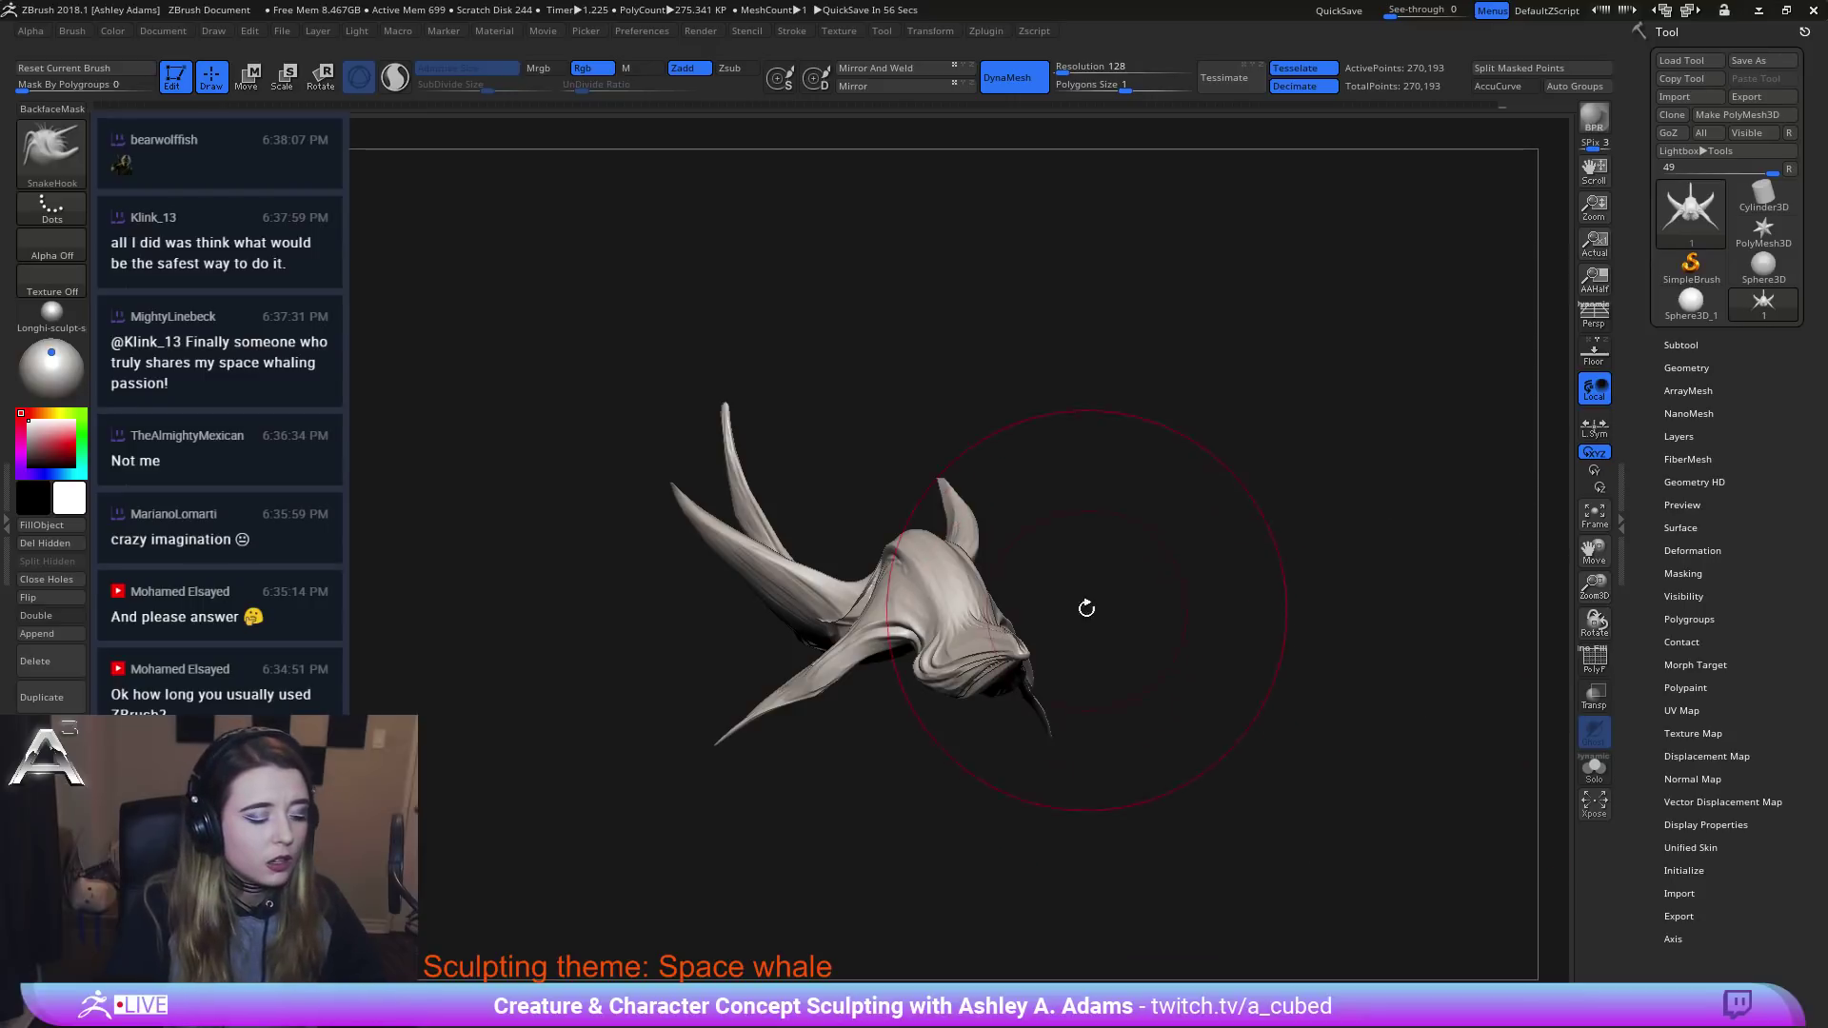
mouse_move(1087, 608)
mouse_down()
mouse_move(939, 469)
mouse_move(992, 492)
mouse_move(981, 480)
mouse_up()
right_click(992, 493)
drag(942, 540, 1004, 522)
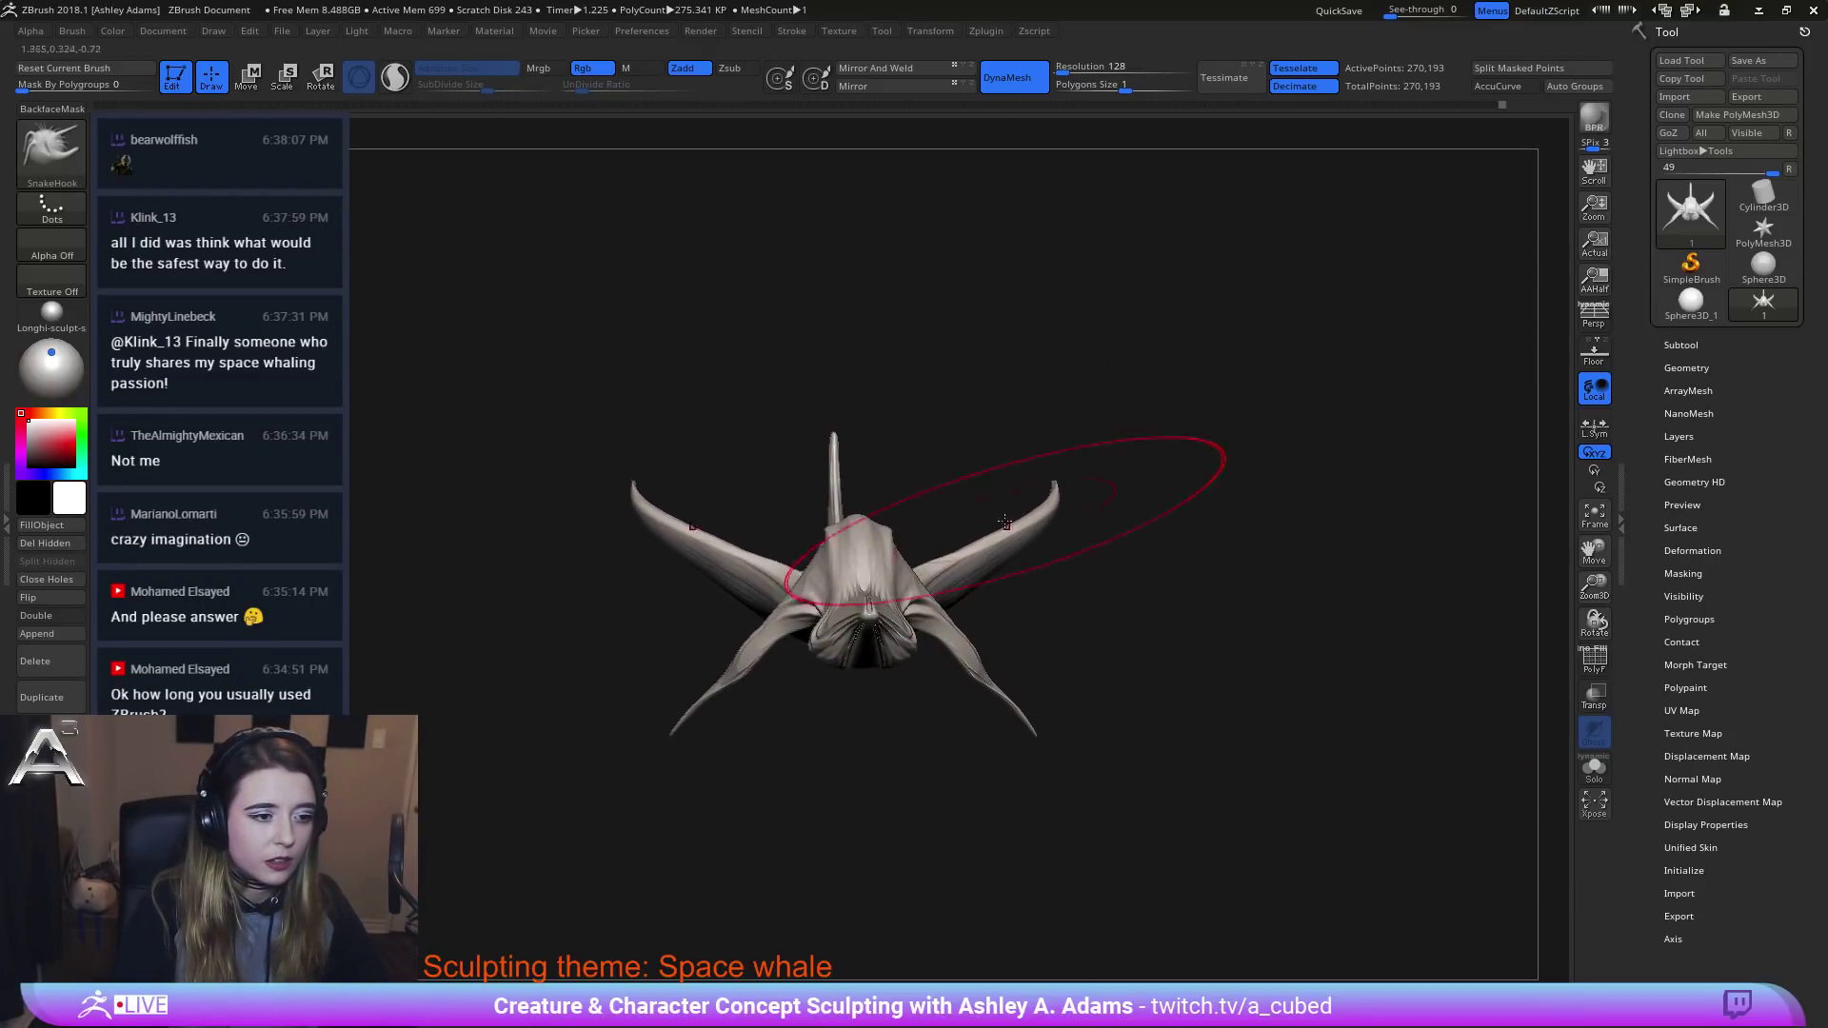
Curve the rear fins outward and bend their tips upward in the front view with the SnakeHook brush.
right_drag(1005, 523, 1015, 525)
click(983, 546)
mouse_move(997, 528)
mouse_down()
mouse_move(1003, 546)
mouse_move(1043, 540)
mouse_move(1010, 576)
mouse_up()
shift+right_drag(1009, 577, 1002, 559)
mouse_move(1001, 559)
mouse_down()
mouse_move(985, 582)
mouse_move(1040, 561)
mouse_up()
mouse_move(1069, 478)
mouse_down()
mouse_move(1042, 455)
mouse_move(1052, 512)
mouse_move(981, 496)
mouse_move(1062, 461)
mouse_up()
key(space)
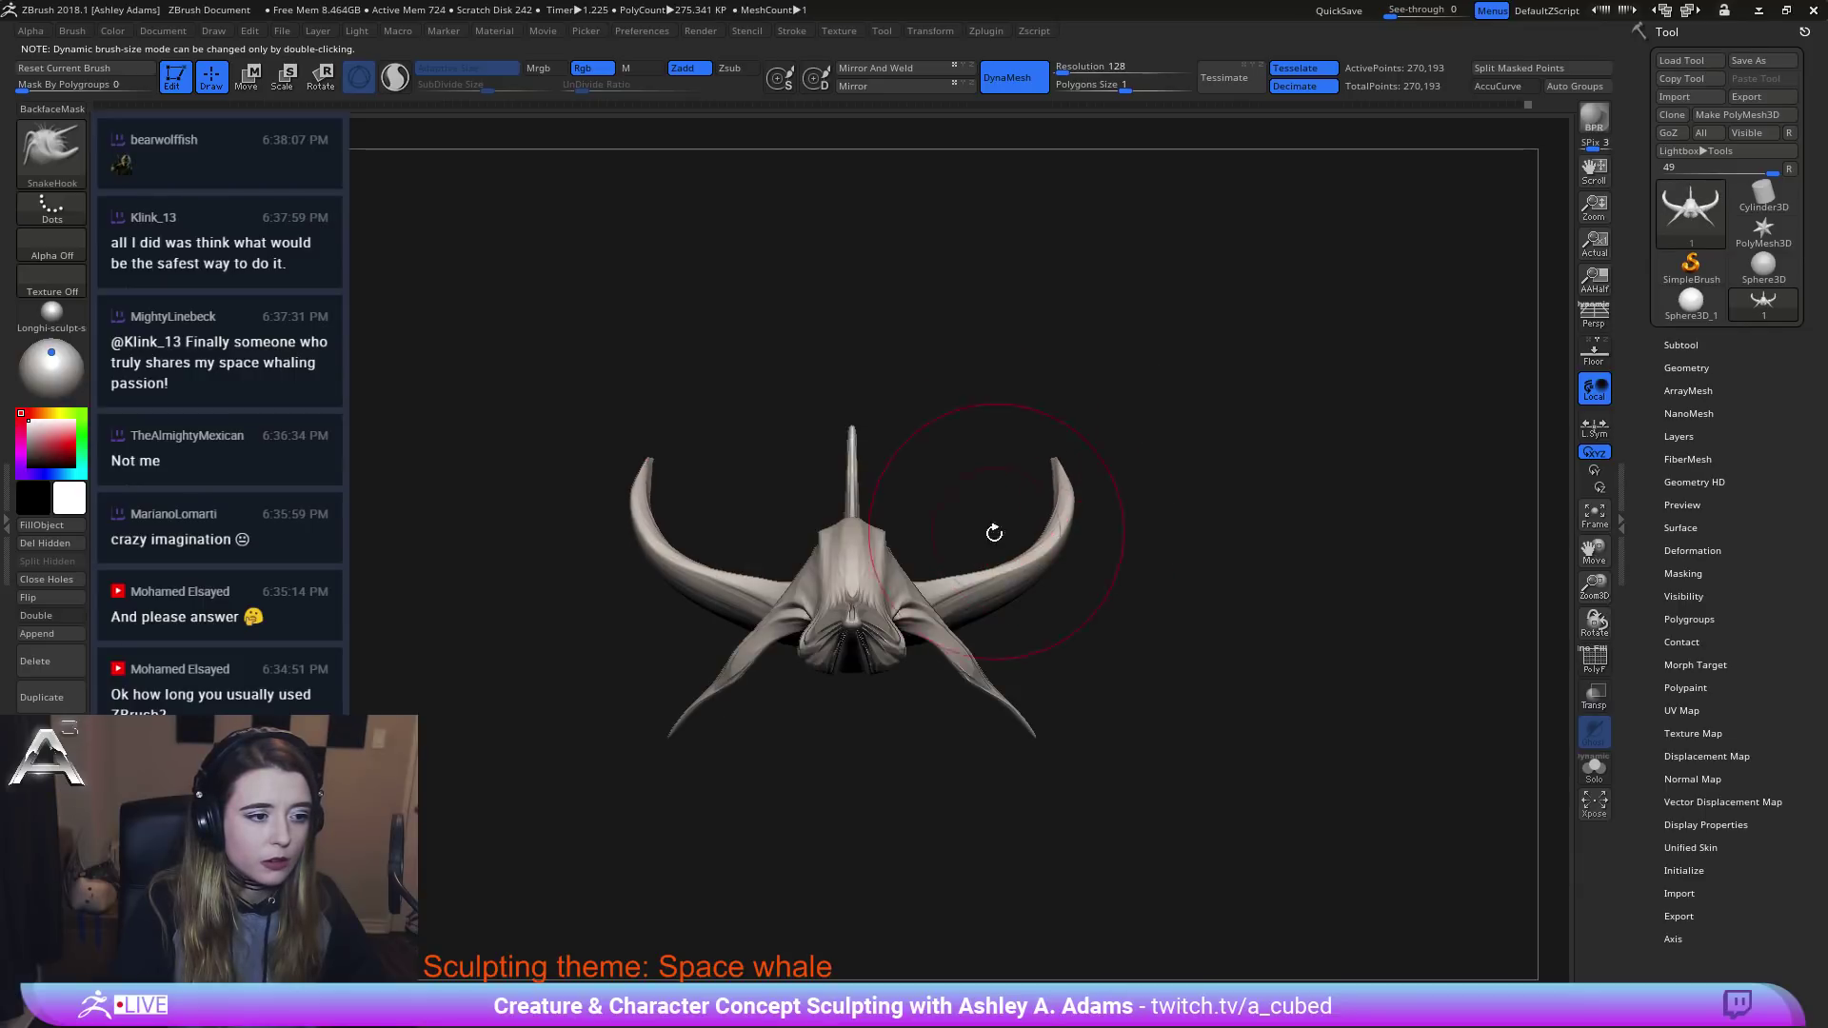
Lengthen the front fins with SnakeHook, sweeping their tips downward and outward in the front view.
mouse_move(994, 533)
right_down()
mouse_move(1110, 591)
mouse_move(971, 538)
mouse_move(980, 514)
right_up()
mouse_move(981, 514)
right_down()
mouse_move(1027, 561)
mouse_move(1015, 504)
mouse_move(1038, 543)
mouse_move(1017, 562)
right_up()
key(space)
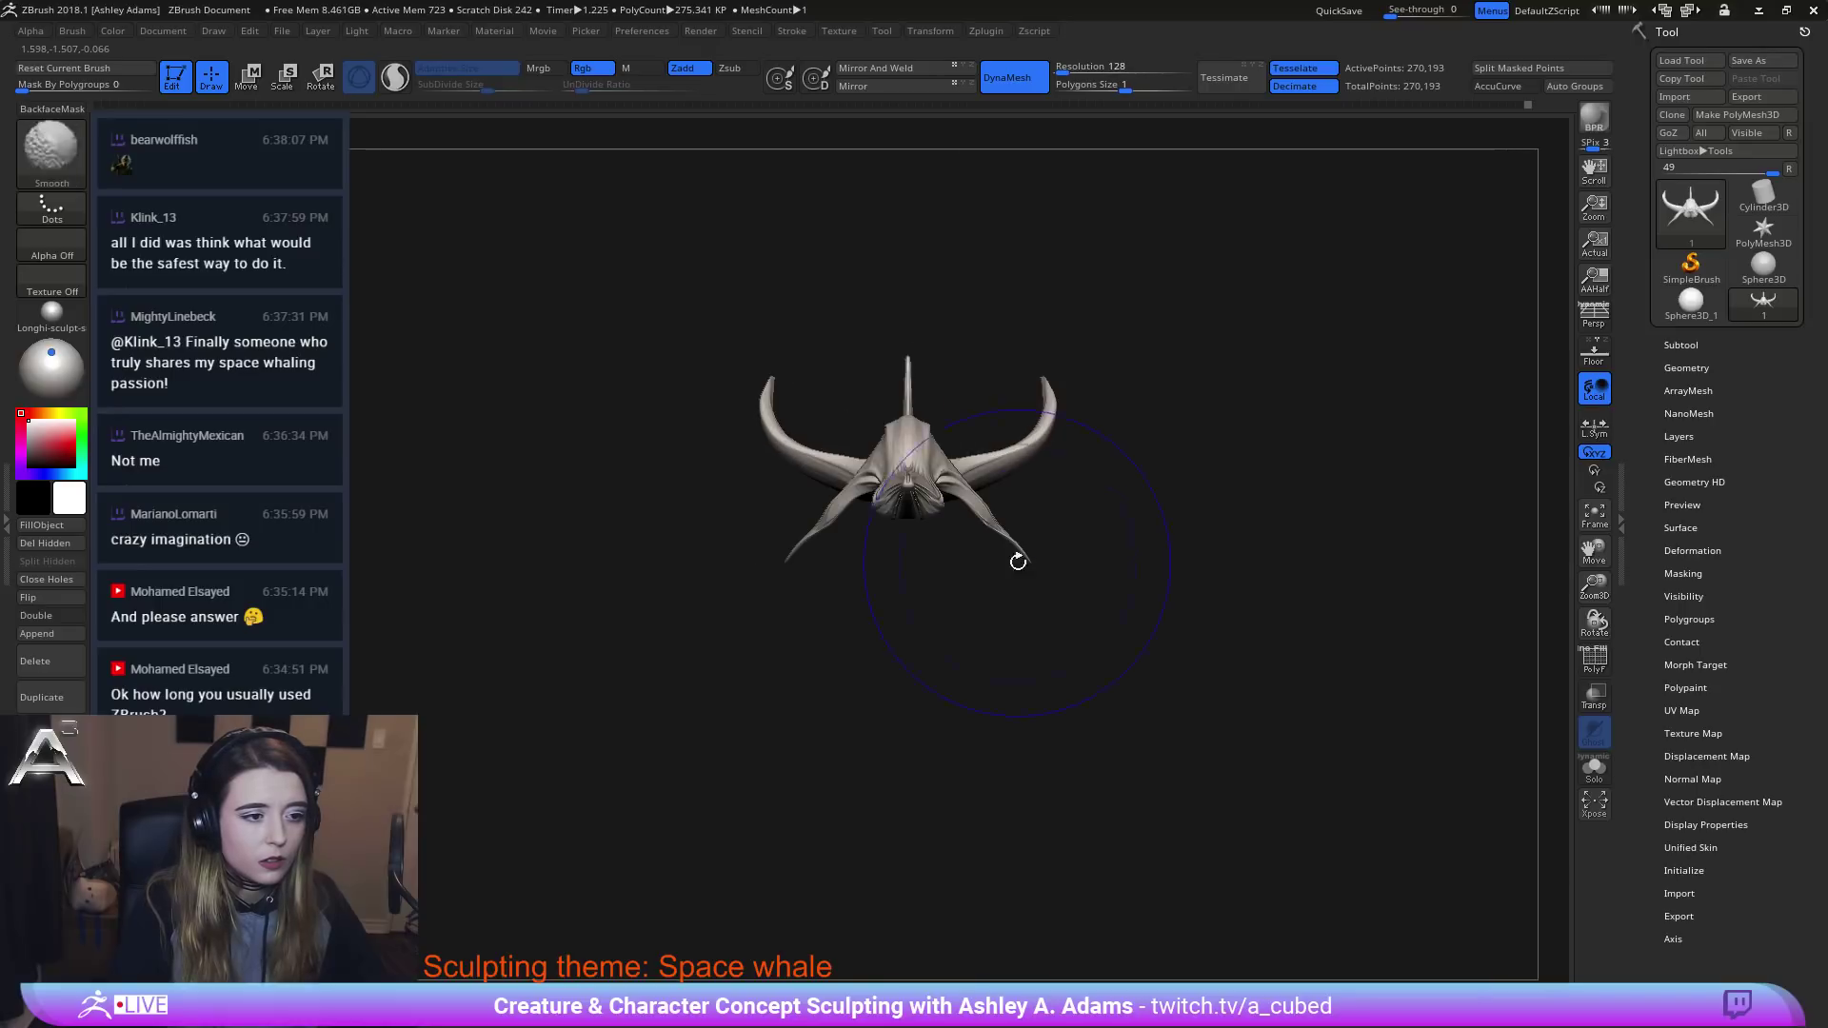
key(space)
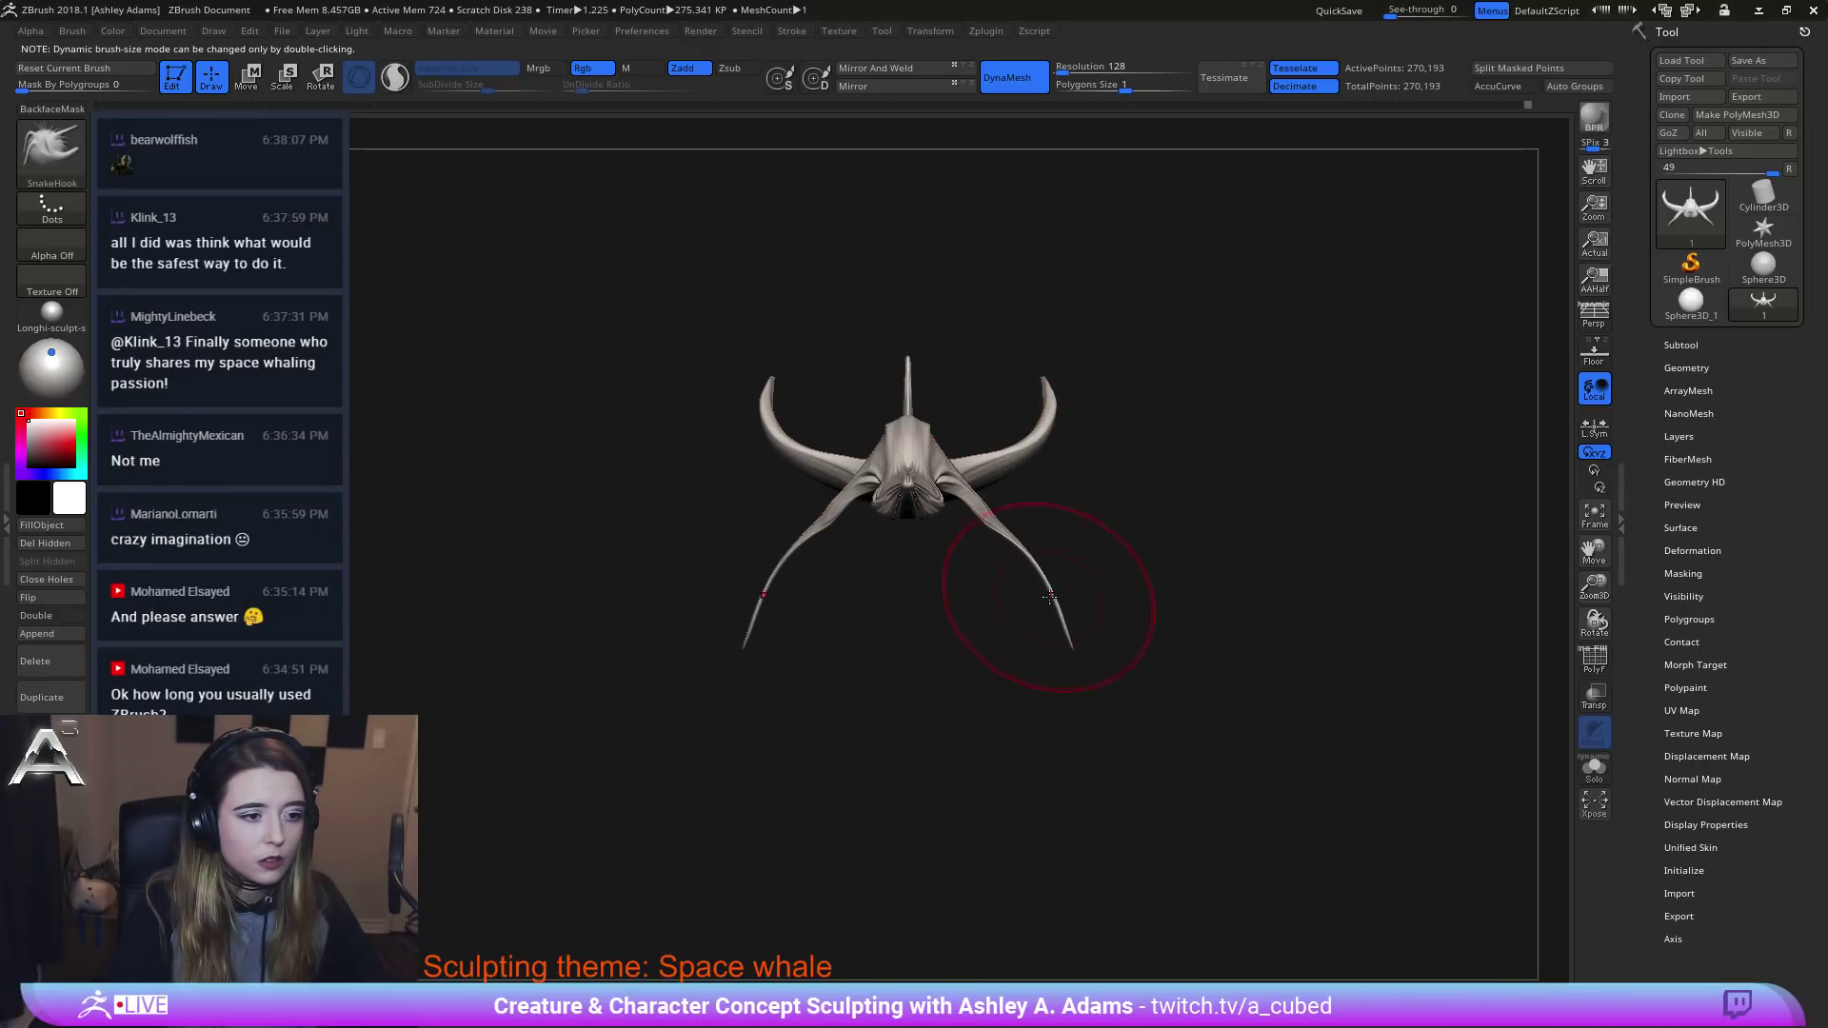
key(space)
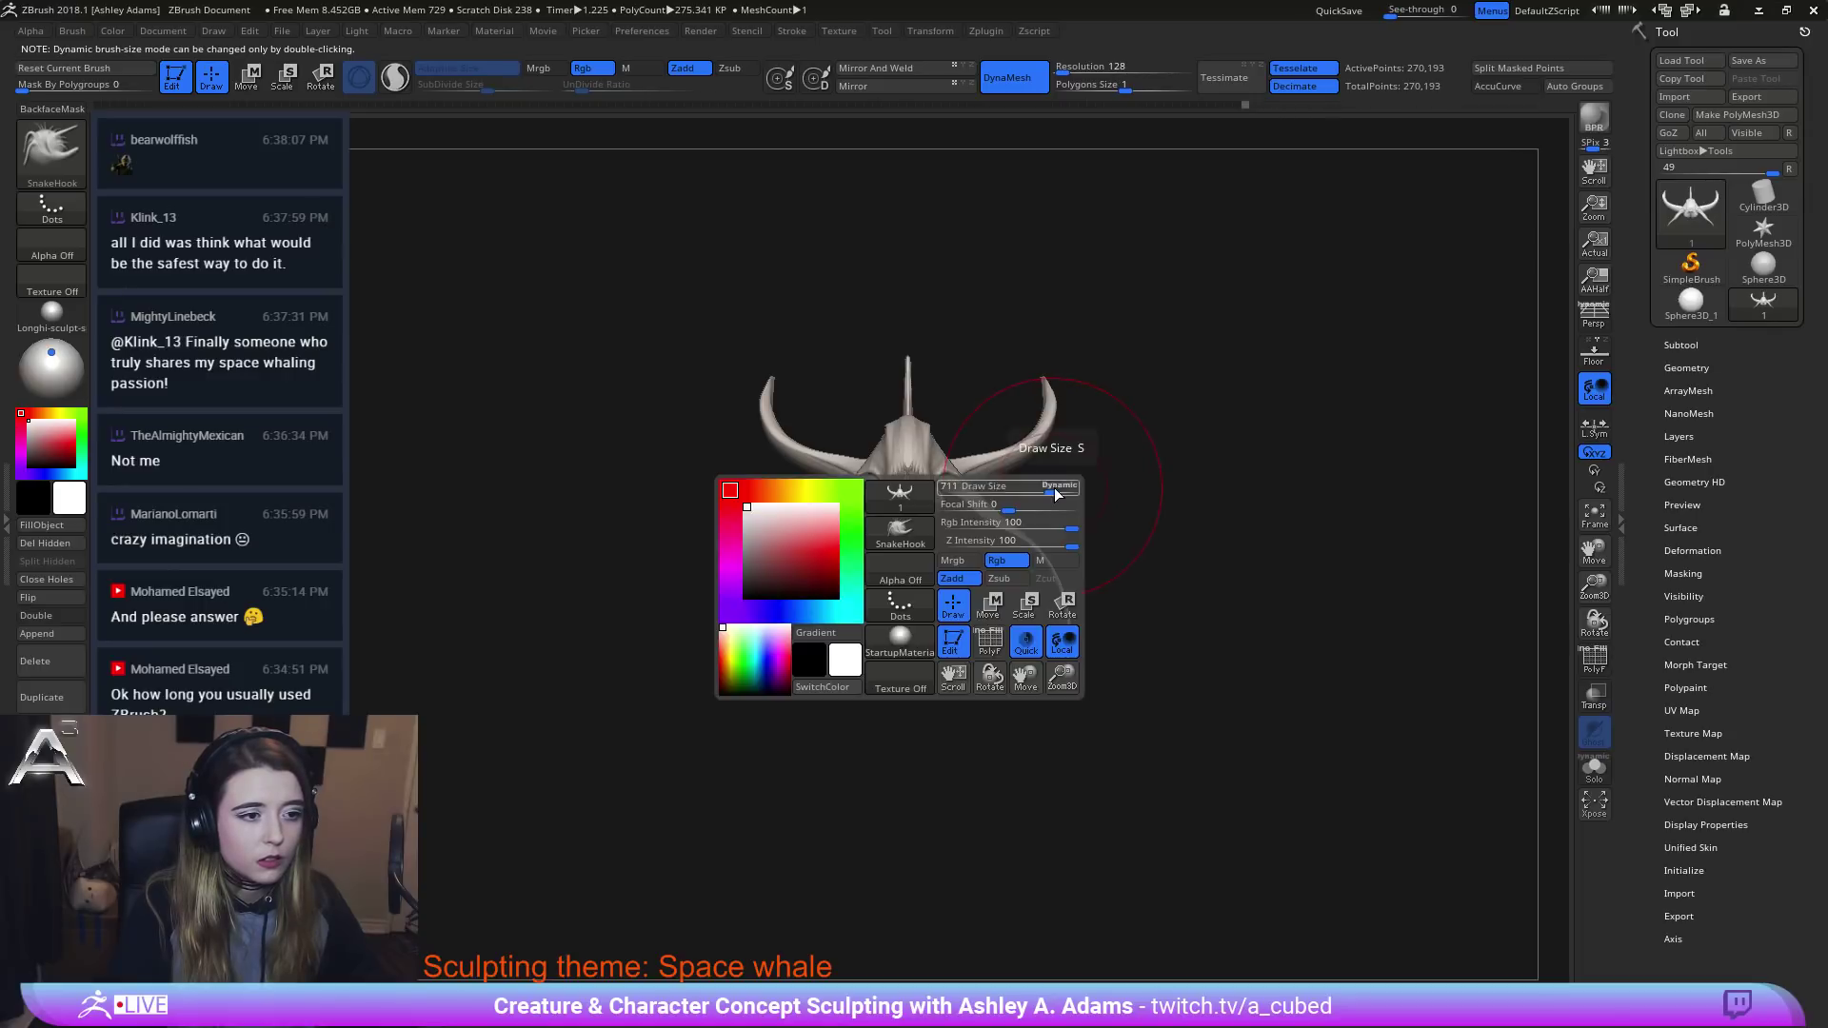
Stretch the tail tip with SnakeHook and bend the tail into a smooth upward curve in the side view.
key(space)
drag(1053, 430, 1033, 430)
mouse_move(914, 331)
mouse_down()
mouse_move(987, 323)
mouse_move(934, 427)
mouse_up()
key(space)
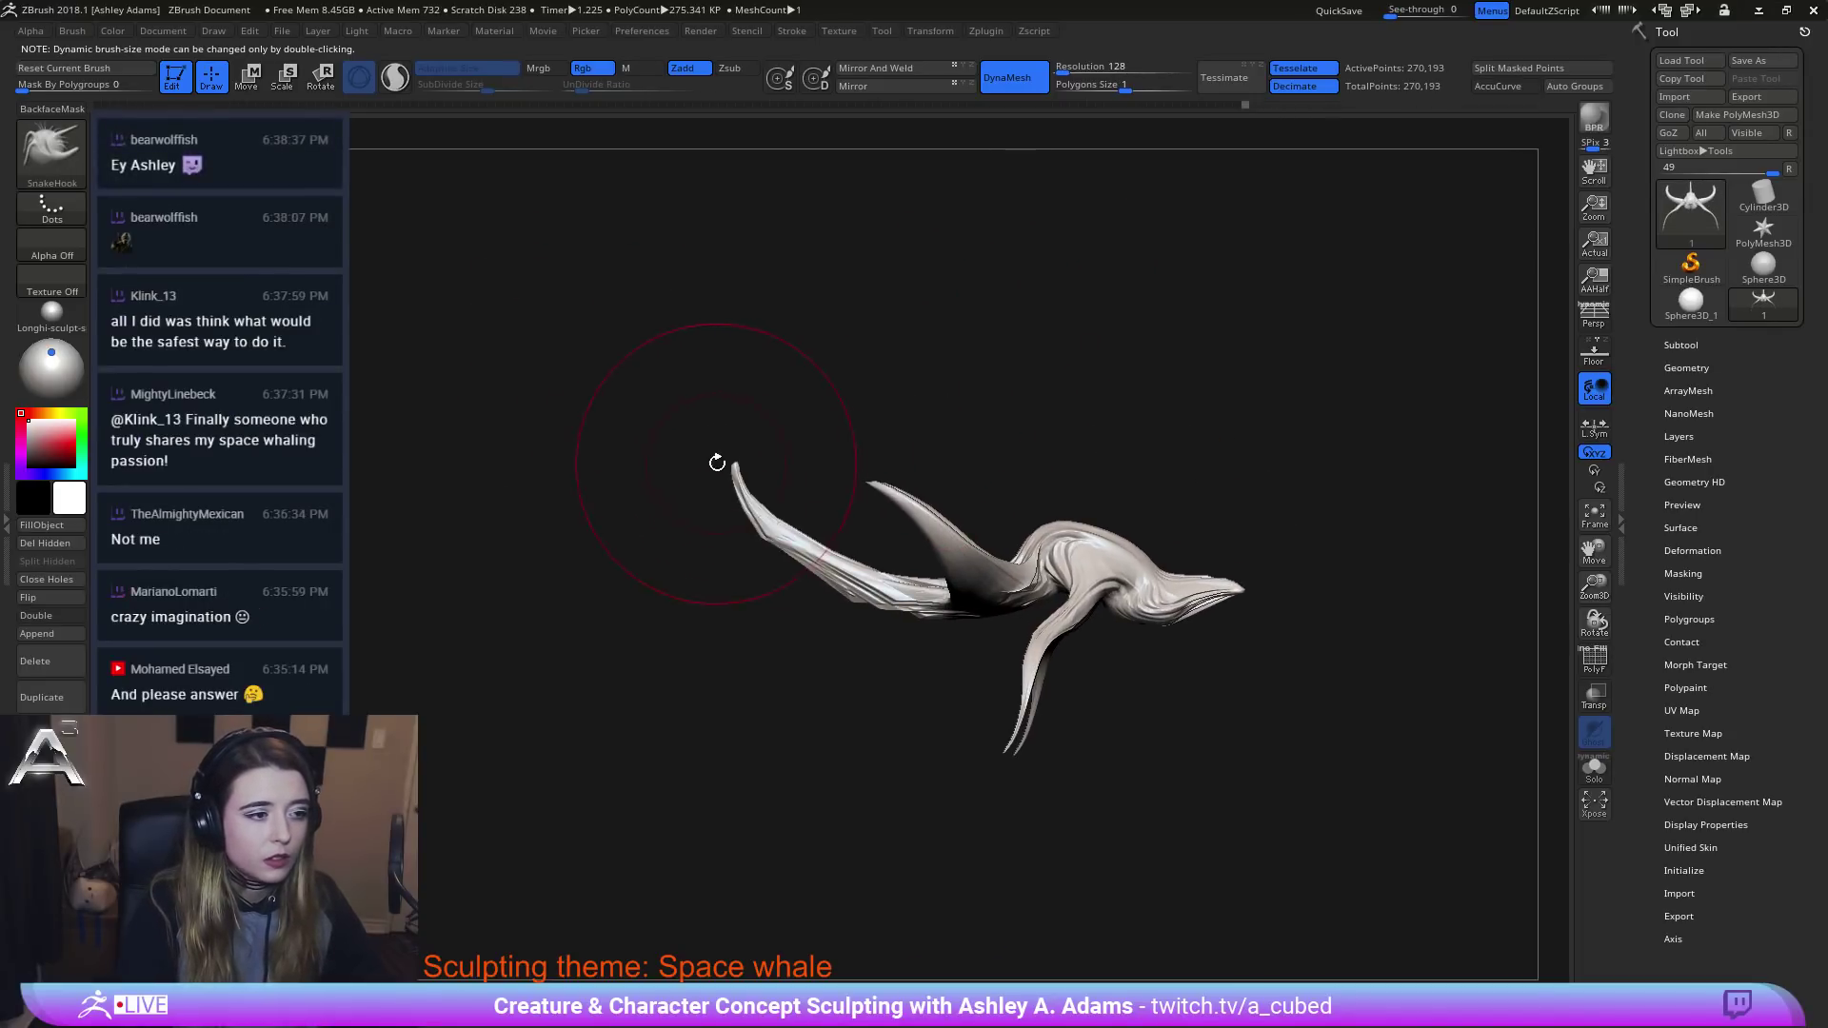
drag(741, 478, 699, 421)
drag(809, 548, 824, 590)
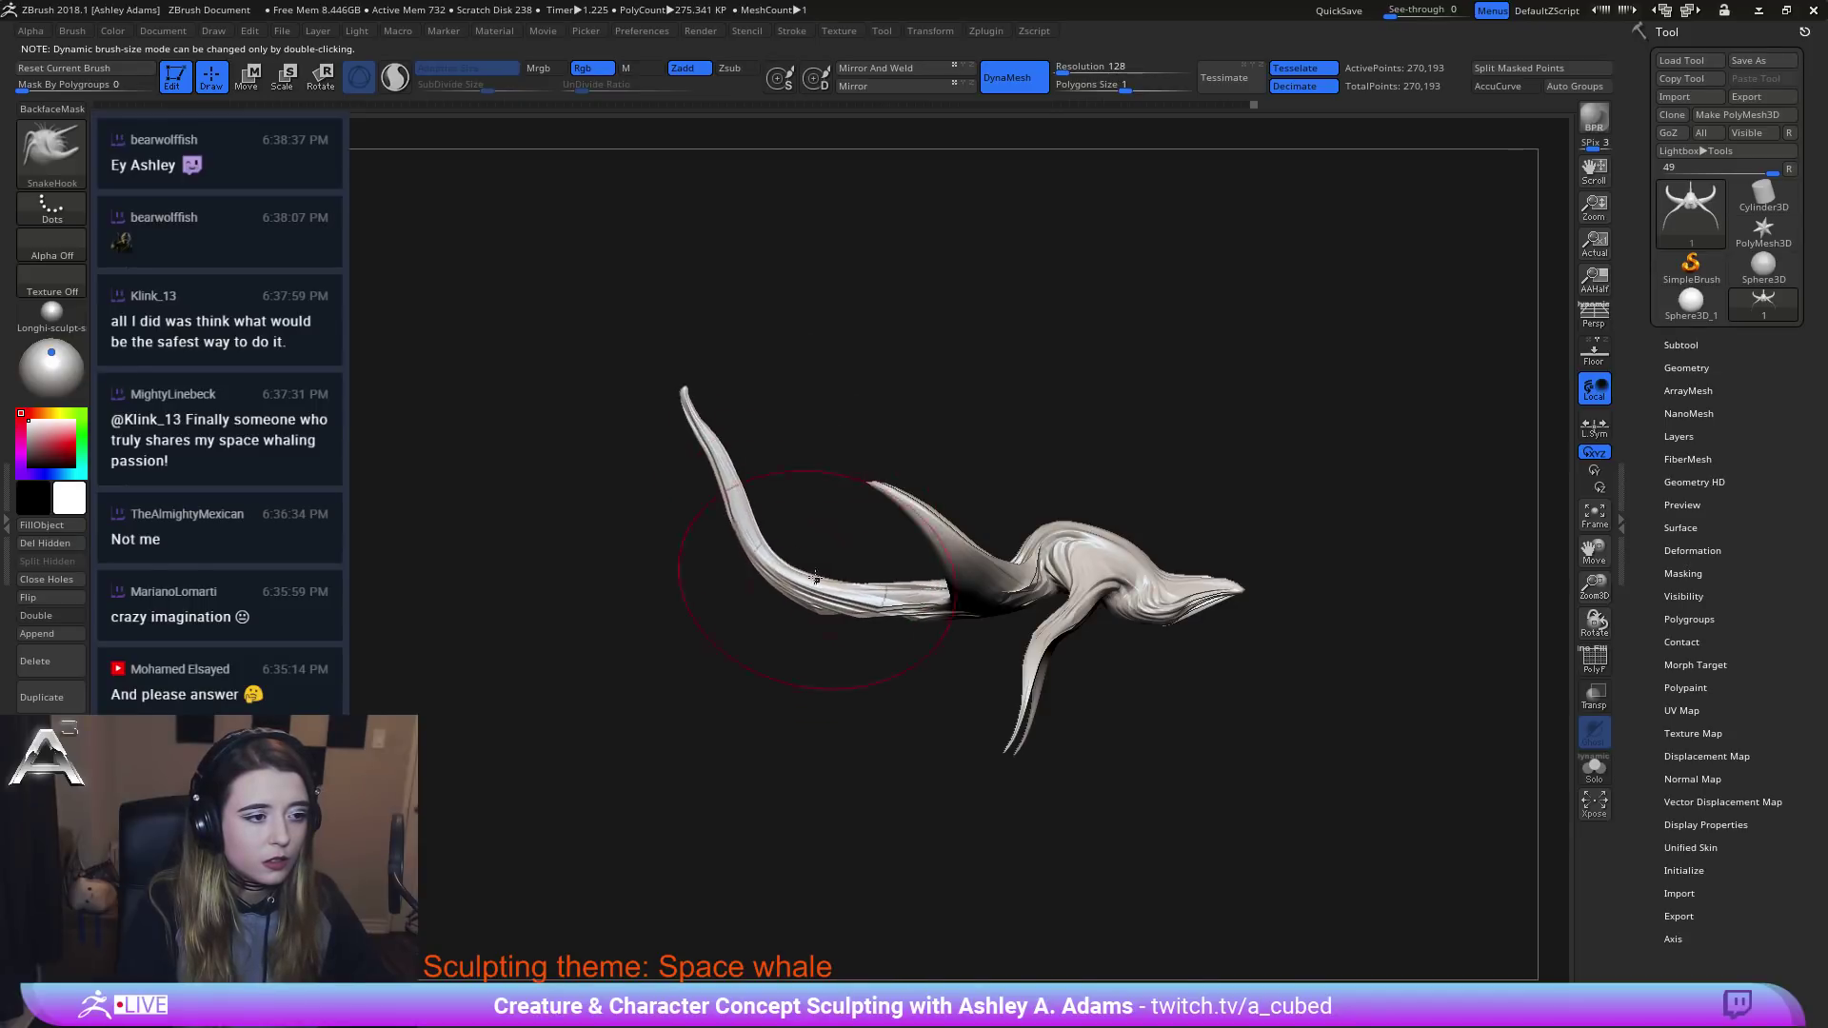
drag(711, 477, 653, 461)
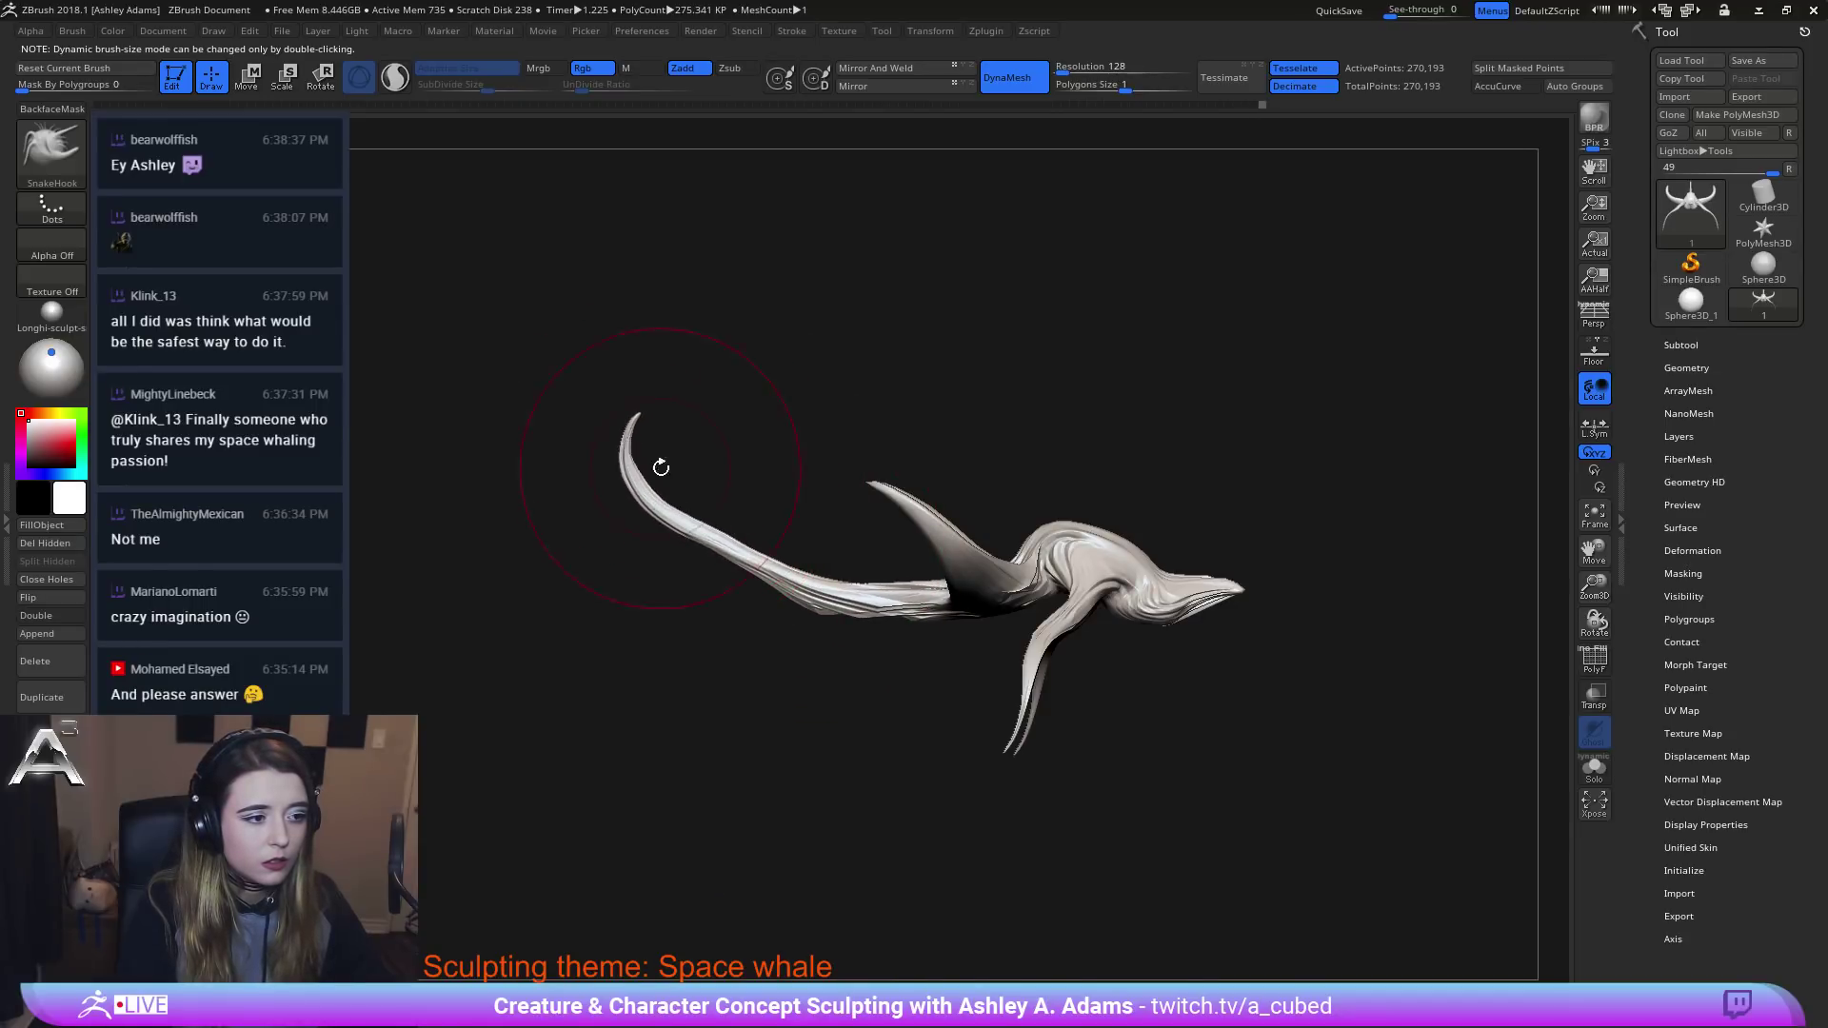
drag(713, 548, 726, 571)
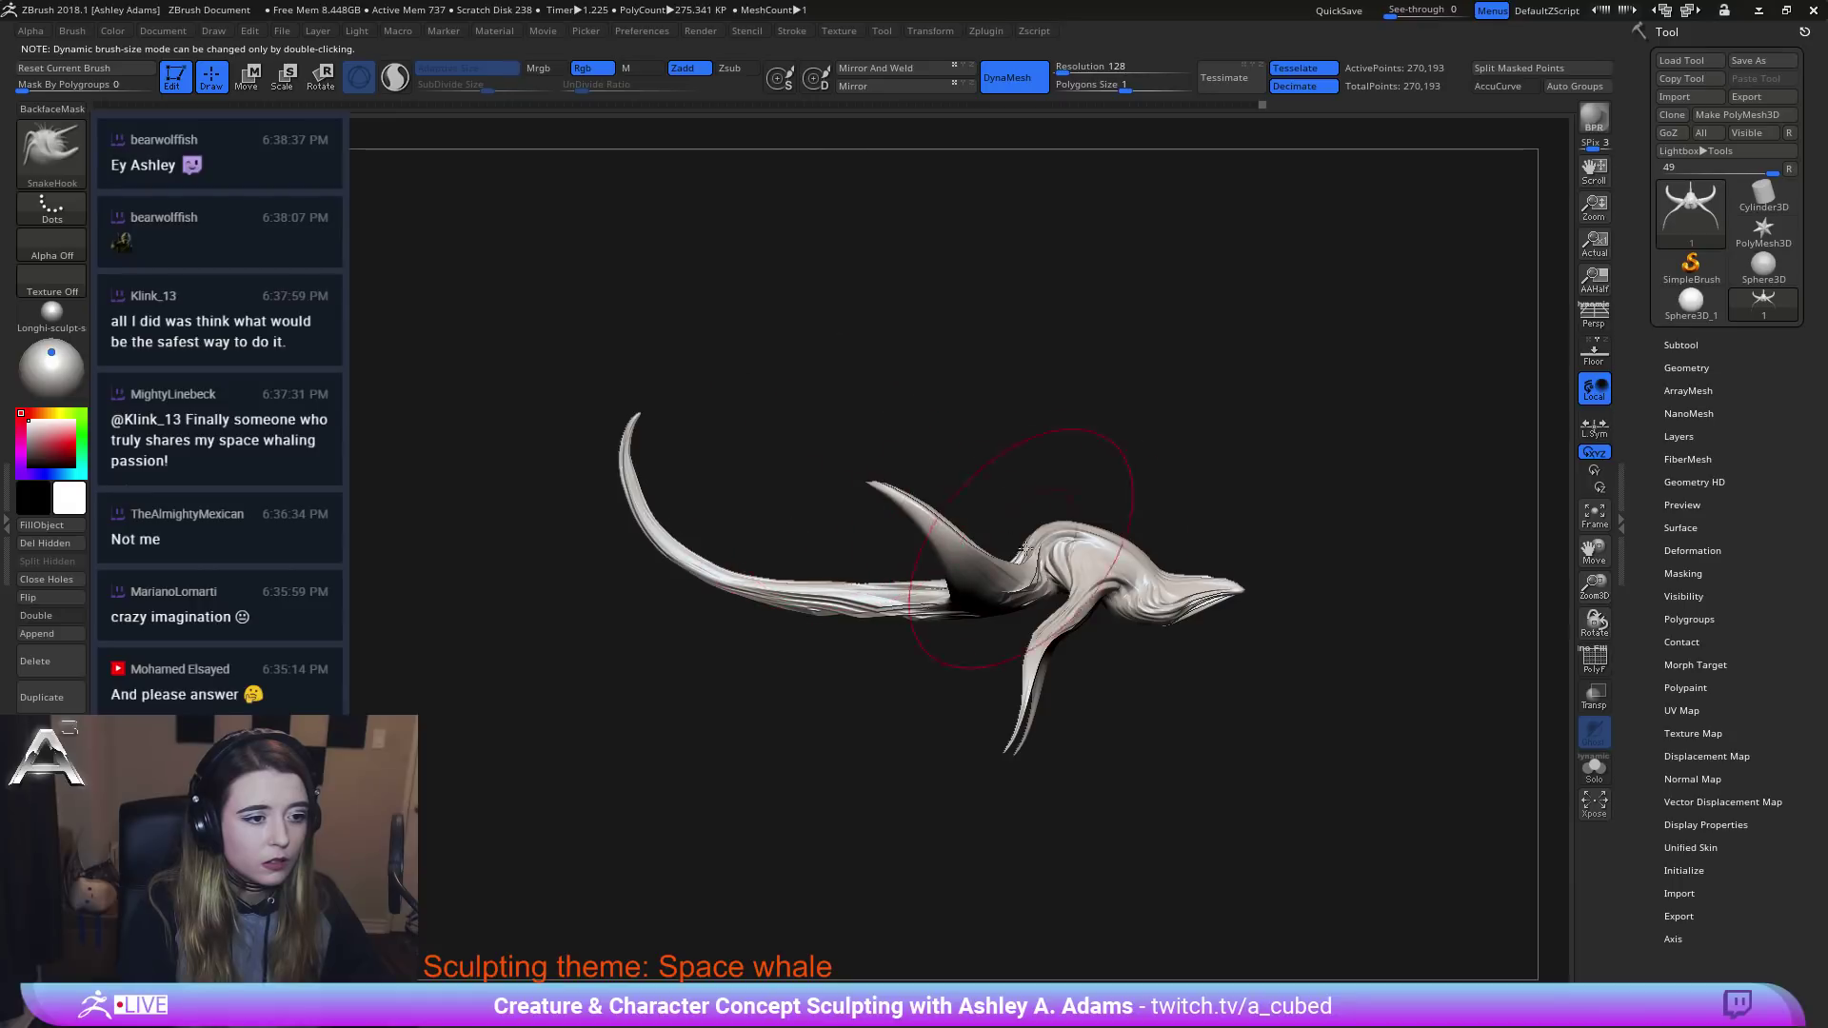
key(space)
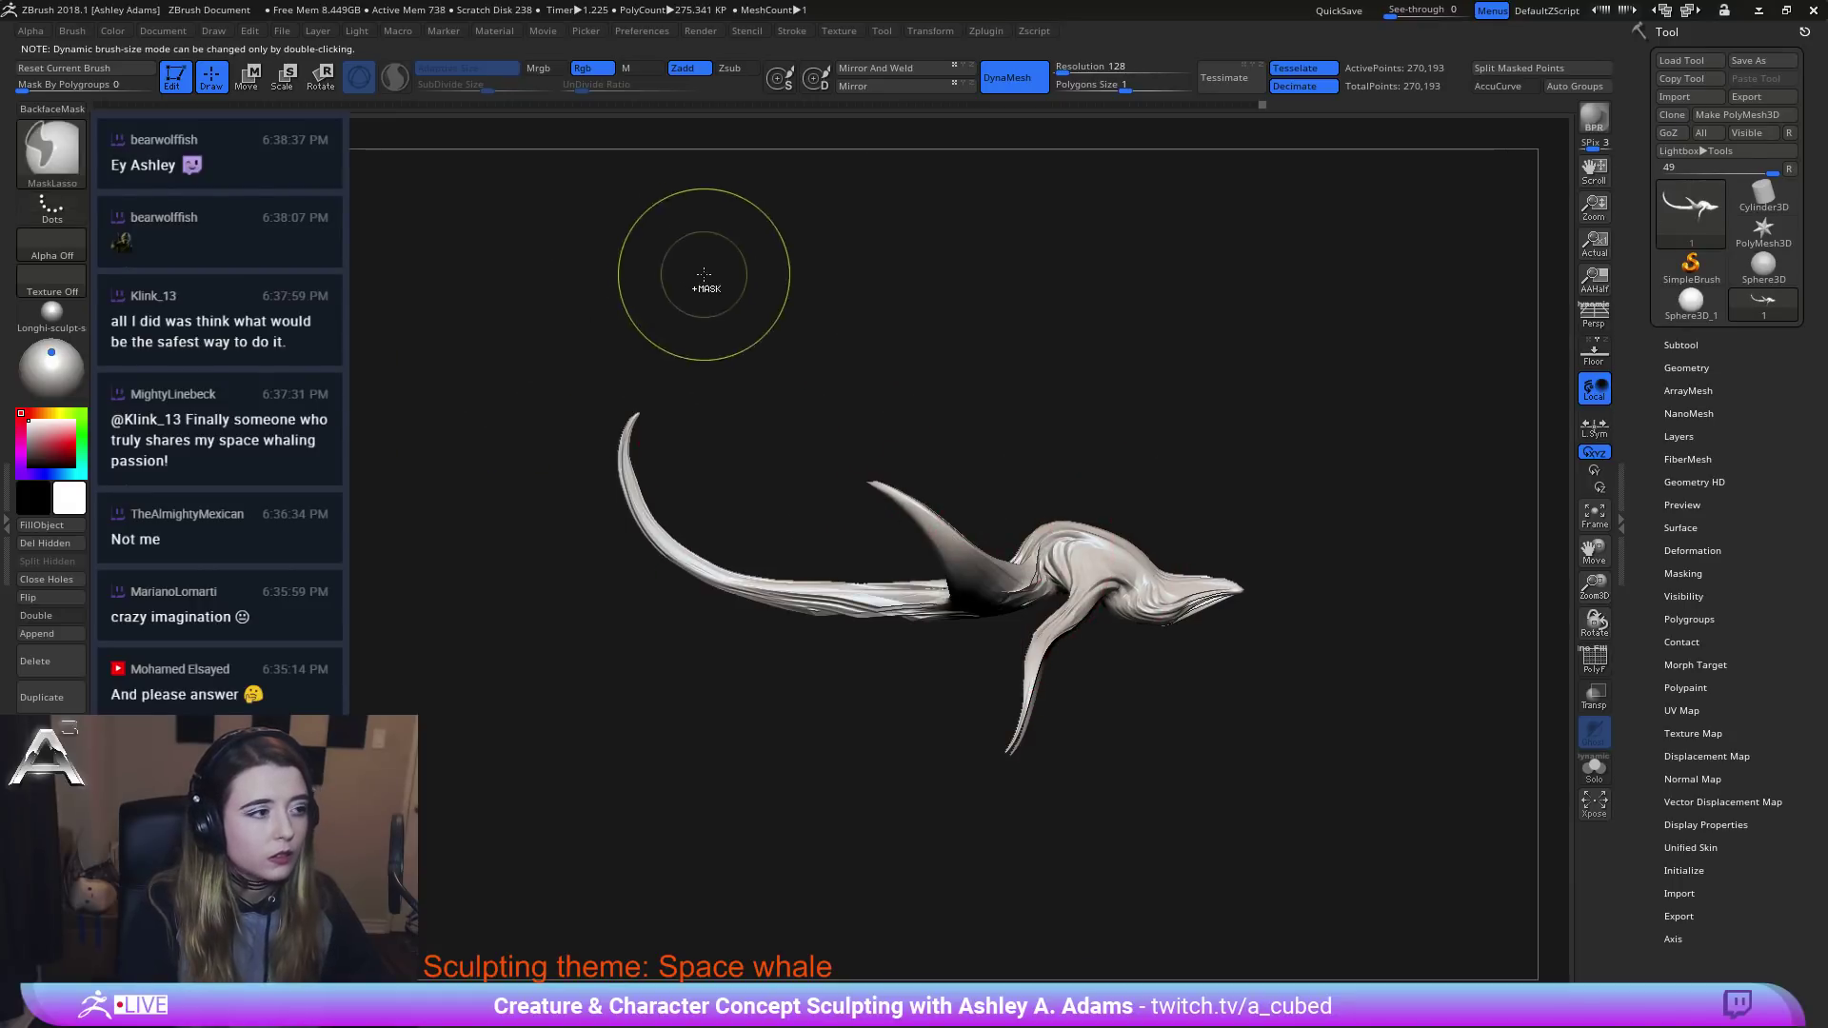
Lasso-mask the tail and rear fins and invert the mask to protect the head, body and front fins.
mouse_move(669, 263)
ctrl+mouse_down()
mouse_move(512, 620)
mouse_move(985, 648)
mouse_move(1022, 629)
ctrl+mouse_up()
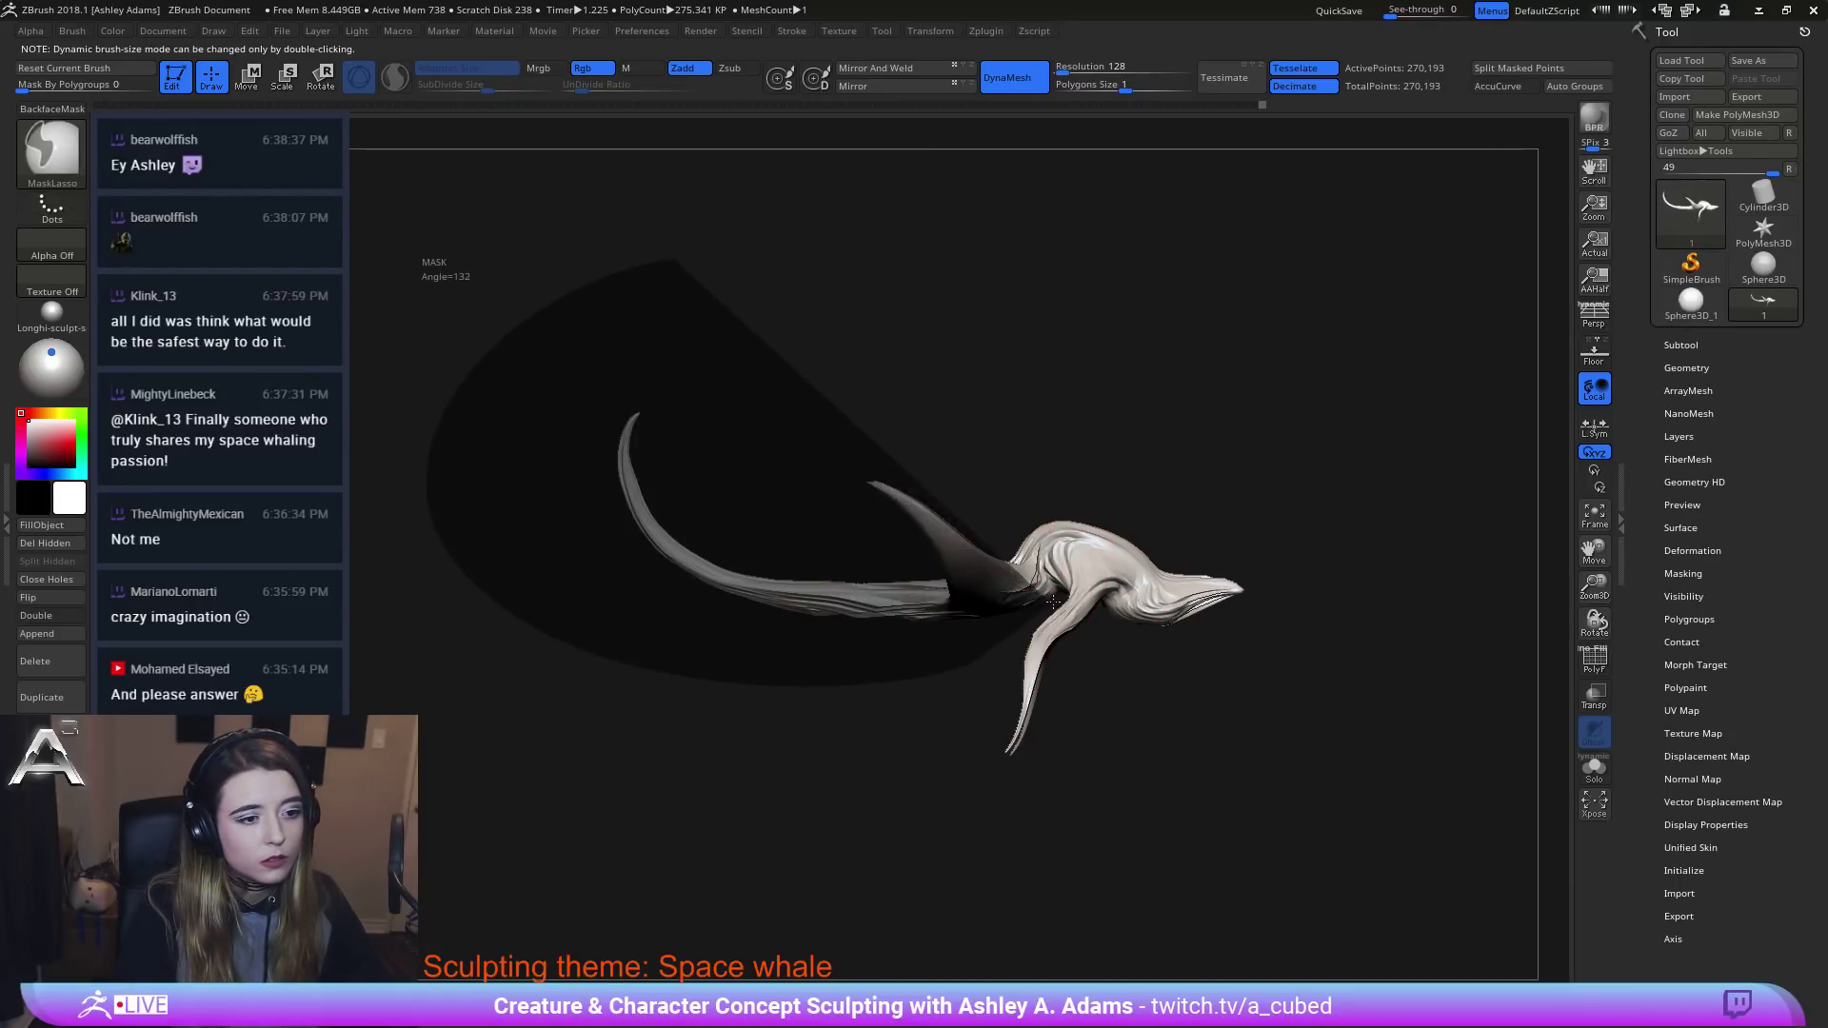
ctrl+drag(1041, 563, 1043, 562)
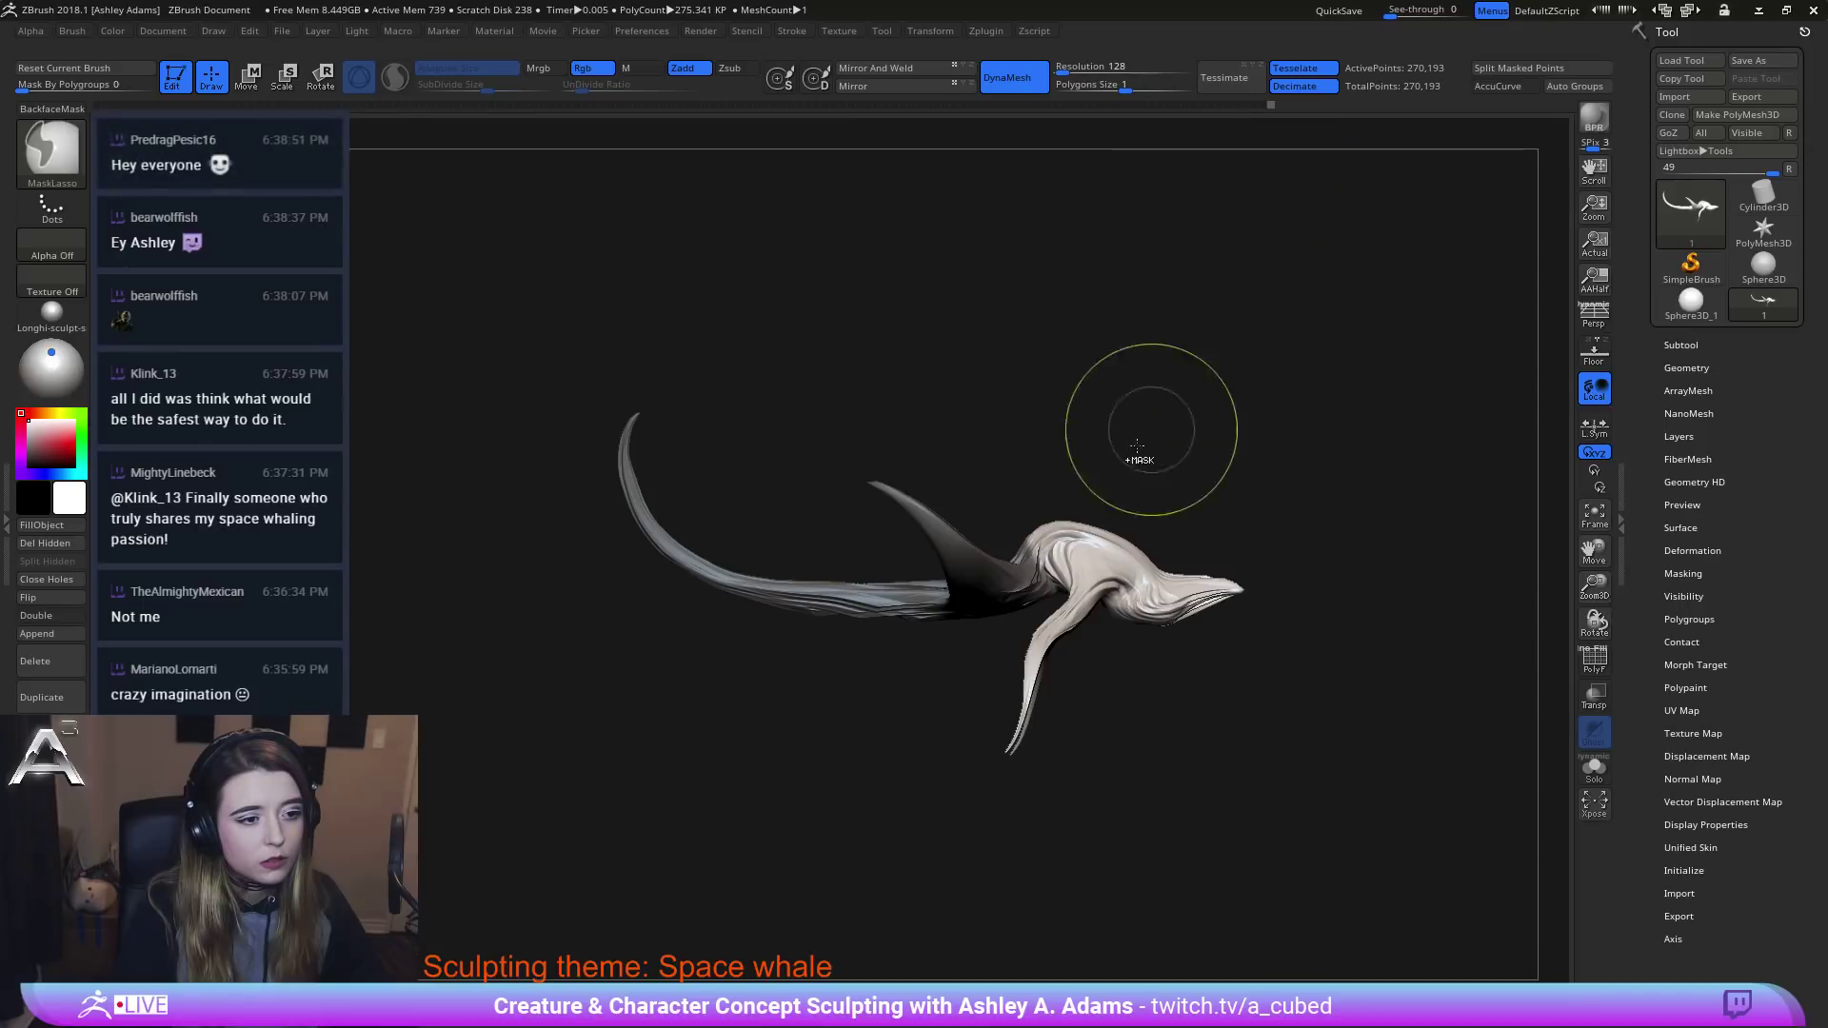
ctrl+click(1079, 496)
key(w)
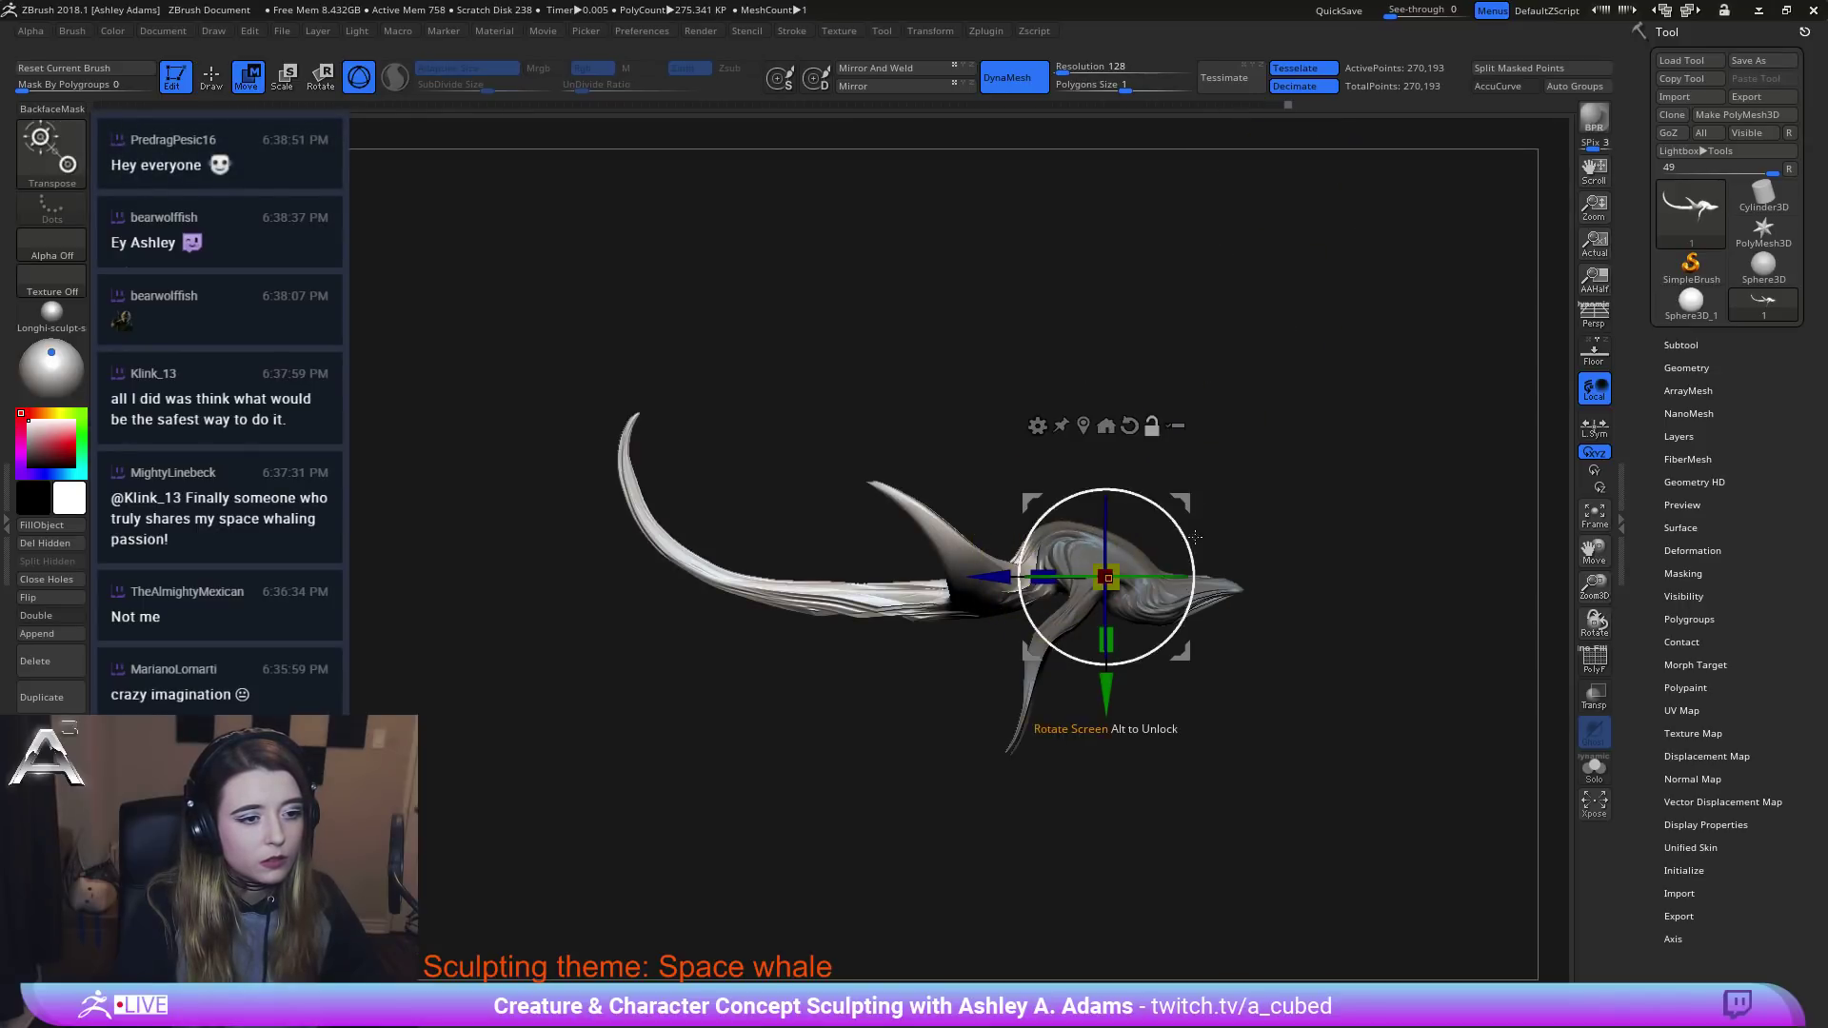
Reposition the gizmo pivot and rotate the unmasked tail and rear fins downward from the body.
alt+drag(1181, 499, 1153, 485)
drag(940, 553, 912, 552)
drag(1017, 665, 1017, 686)
drag(1102, 628, 1114, 574)
mouse_move(1108, 498)
mouse_down()
mouse_move(1090, 493)
mouse_move(1095, 540)
mouse_move(1138, 466)
mouse_up()
key(q)
Smooth out the arch of the whale's back above the rear body with a smaller SnakeHook brush.
key(space)
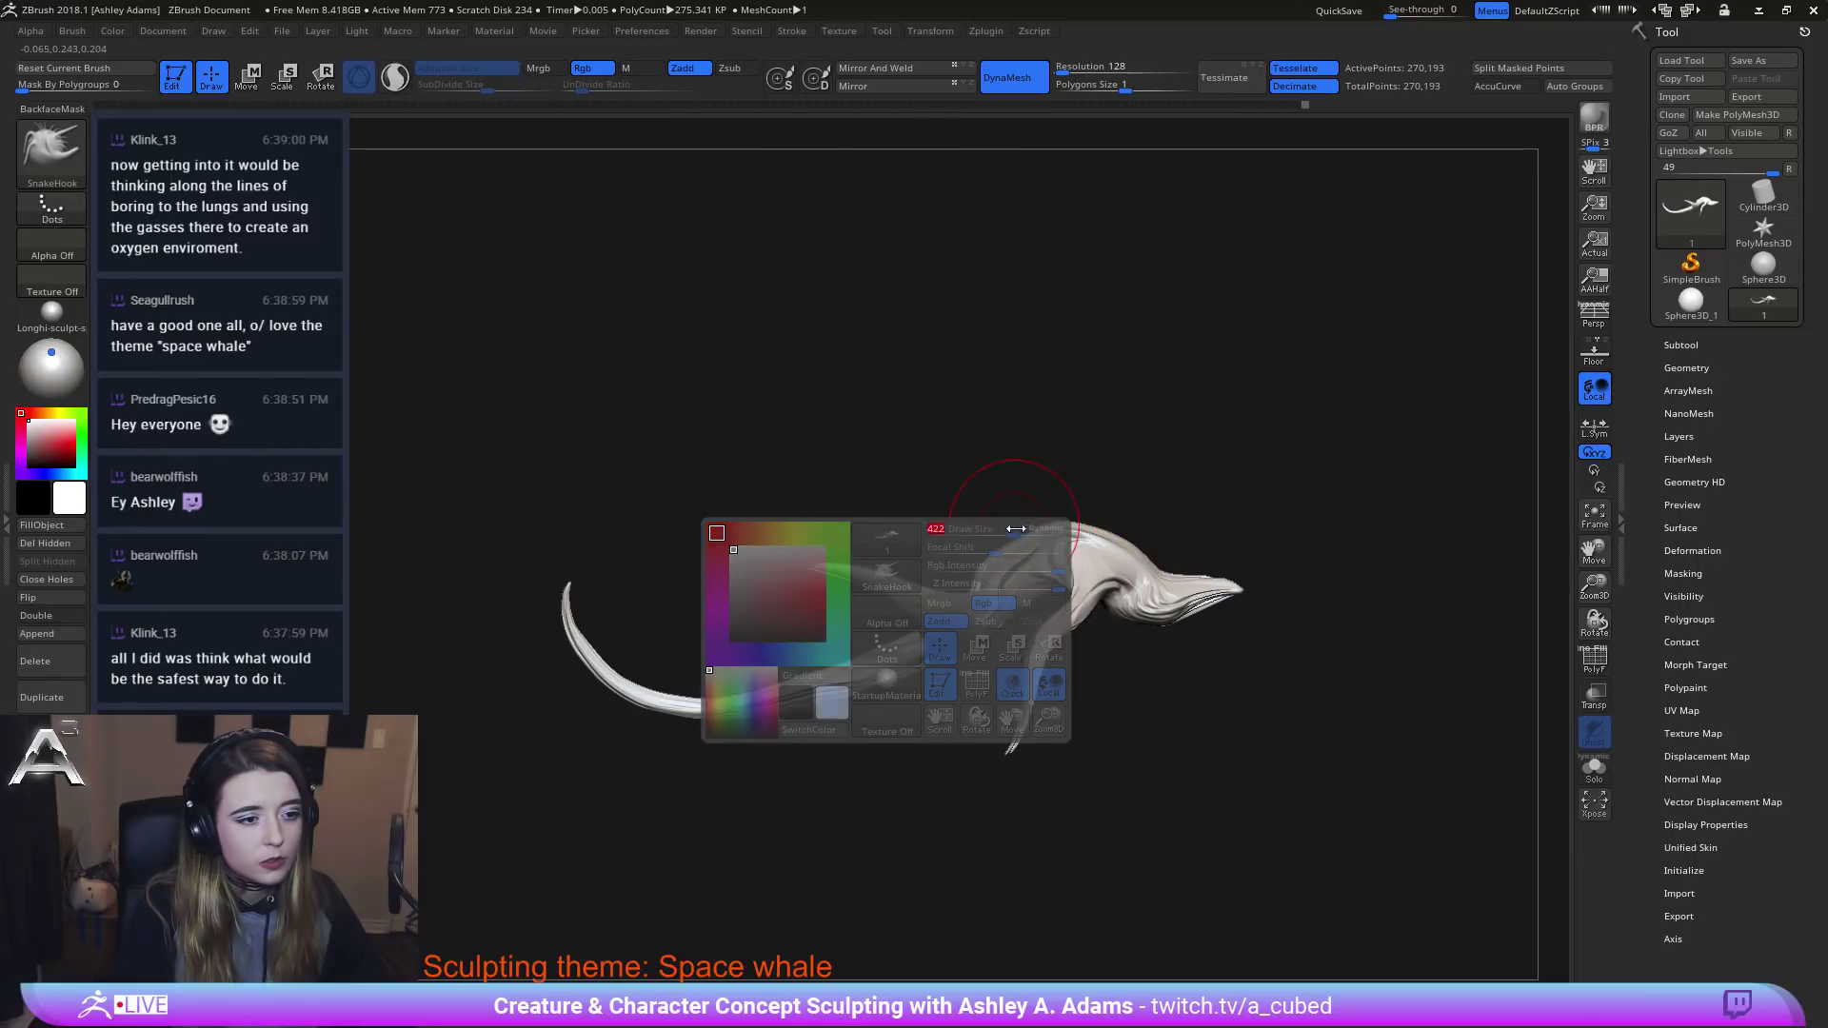
drag(1026, 540, 1021, 535)
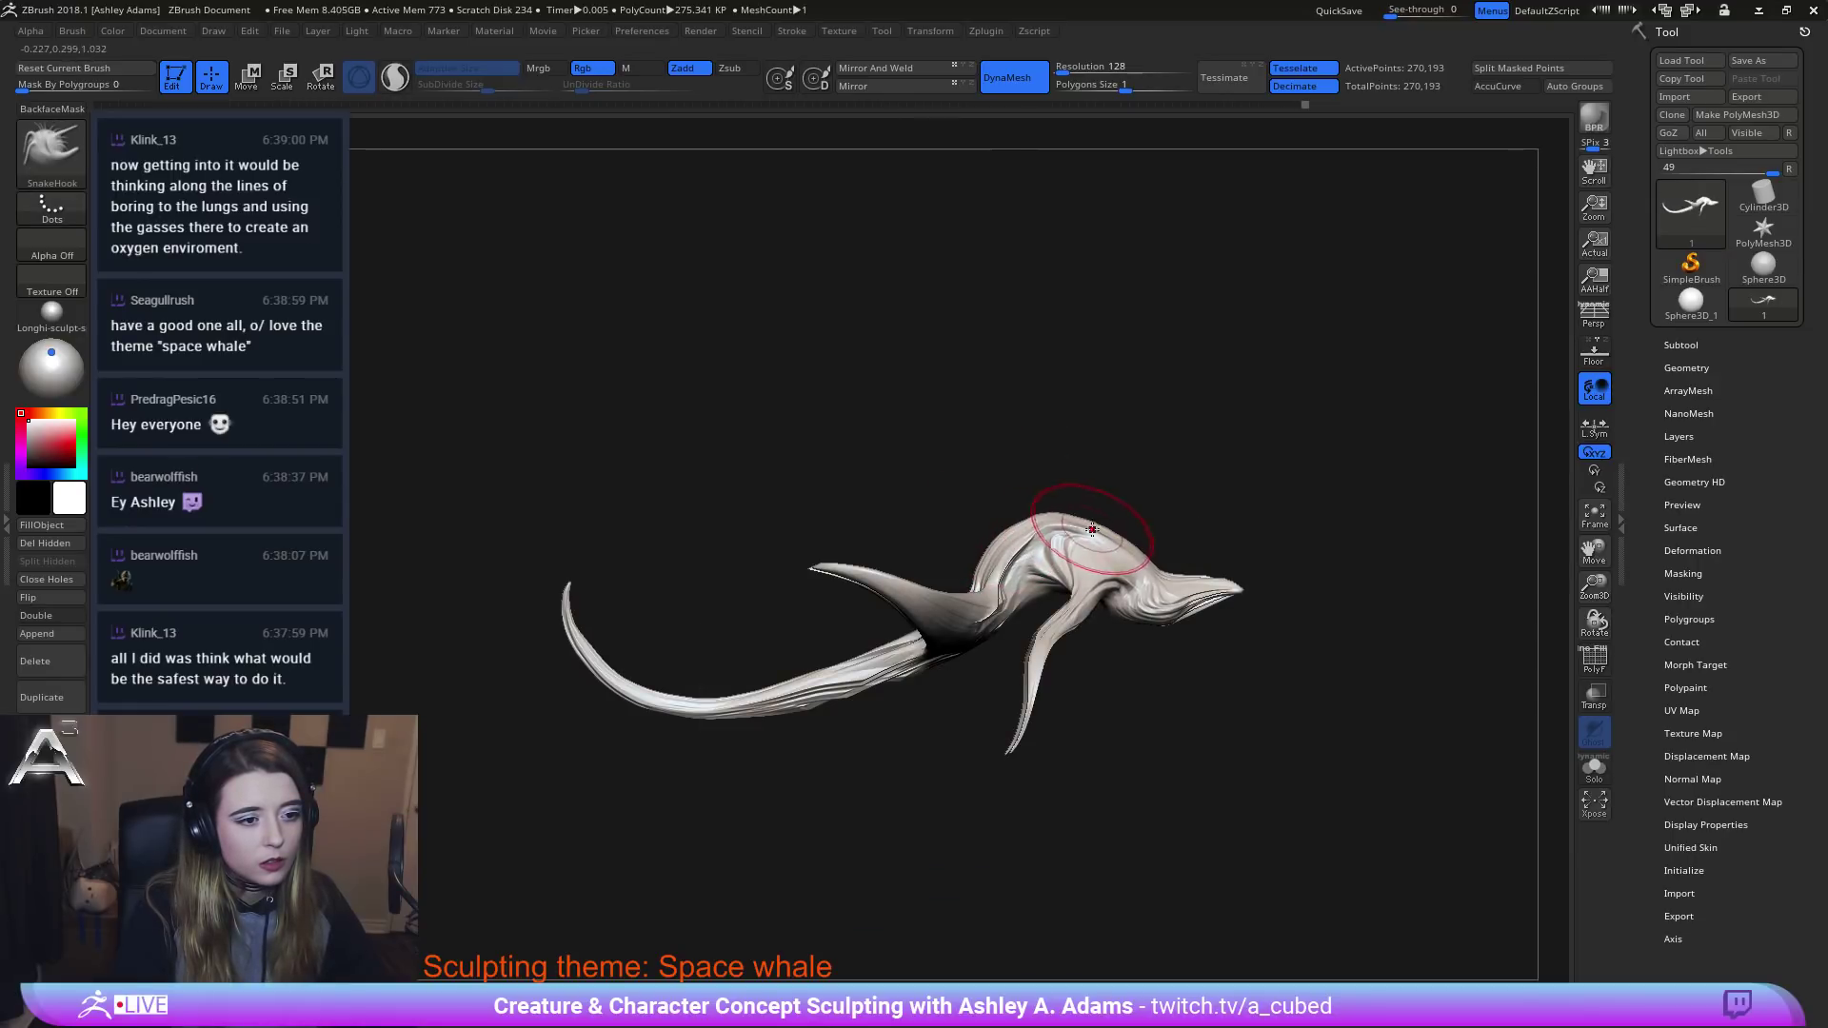
mouse_move(1088, 508)
mouse_down()
mouse_move(1117, 535)
mouse_move(1183, 489)
mouse_move(954, 368)
mouse_move(1028, 396)
mouse_up()
key(space)
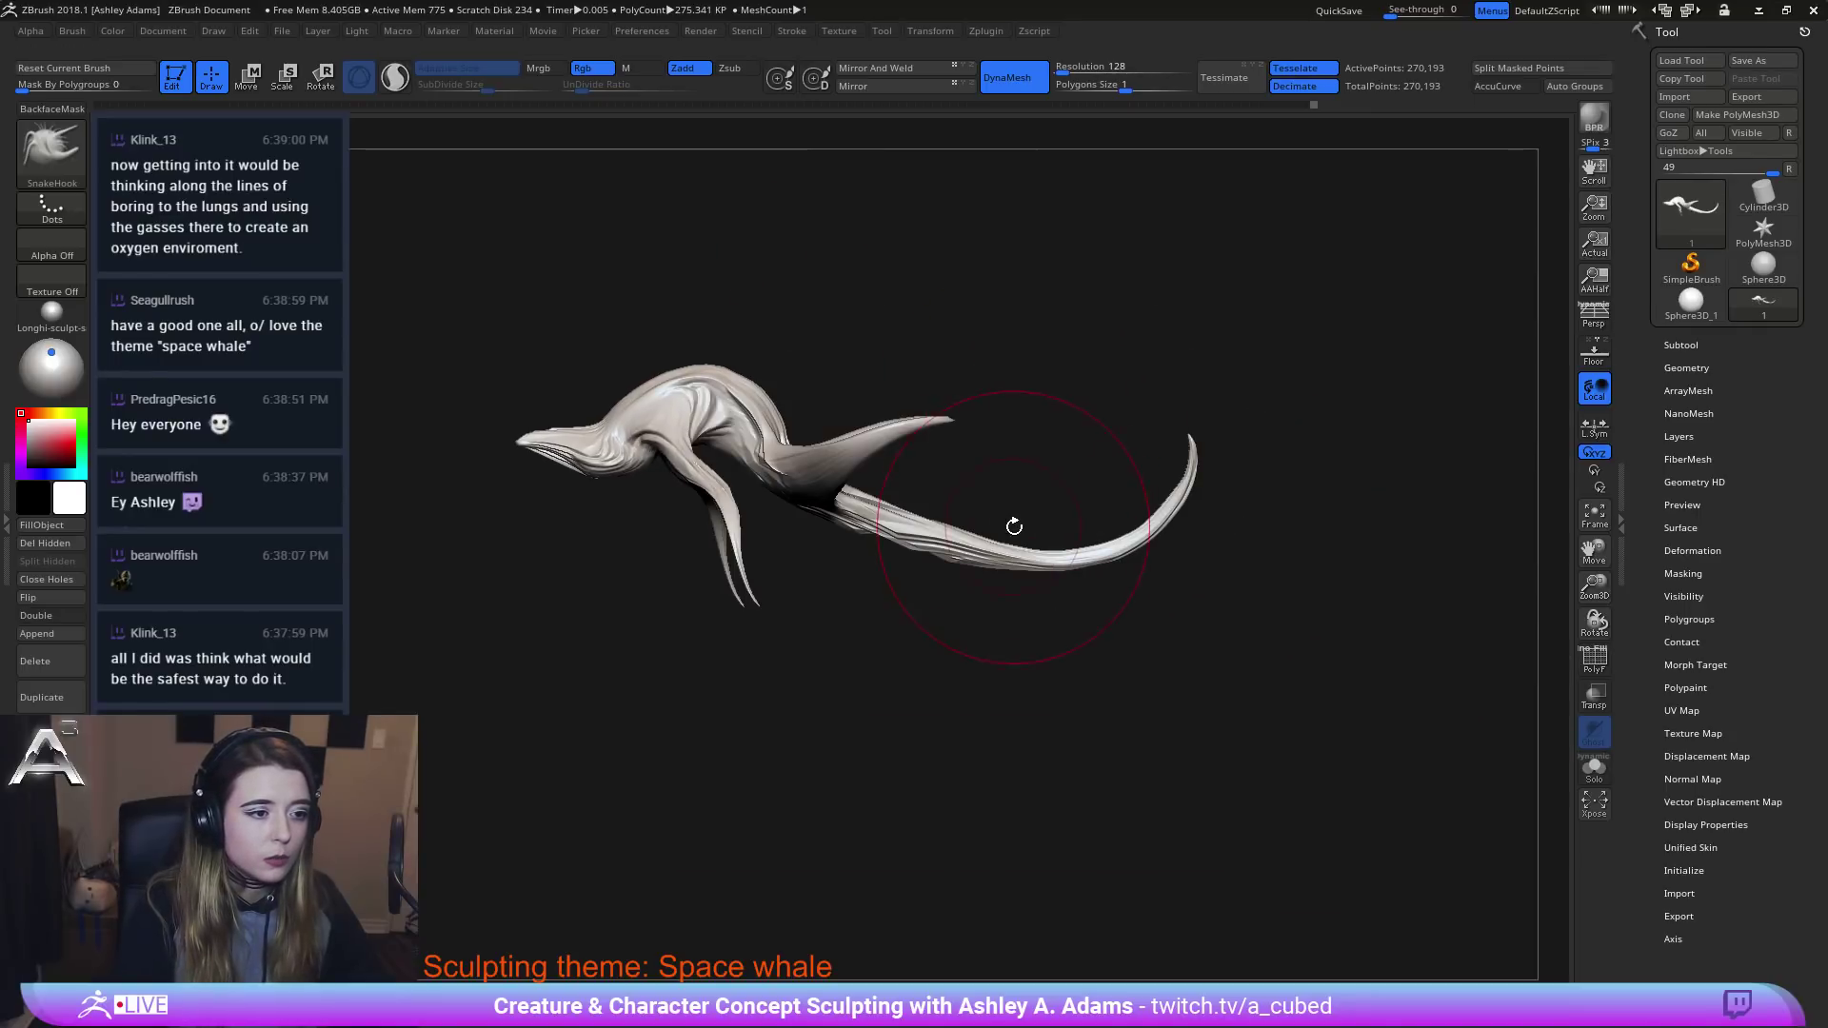
Lasso-mask the head, front fins and front half of the body for further SnakeHook shaping.
key(w)
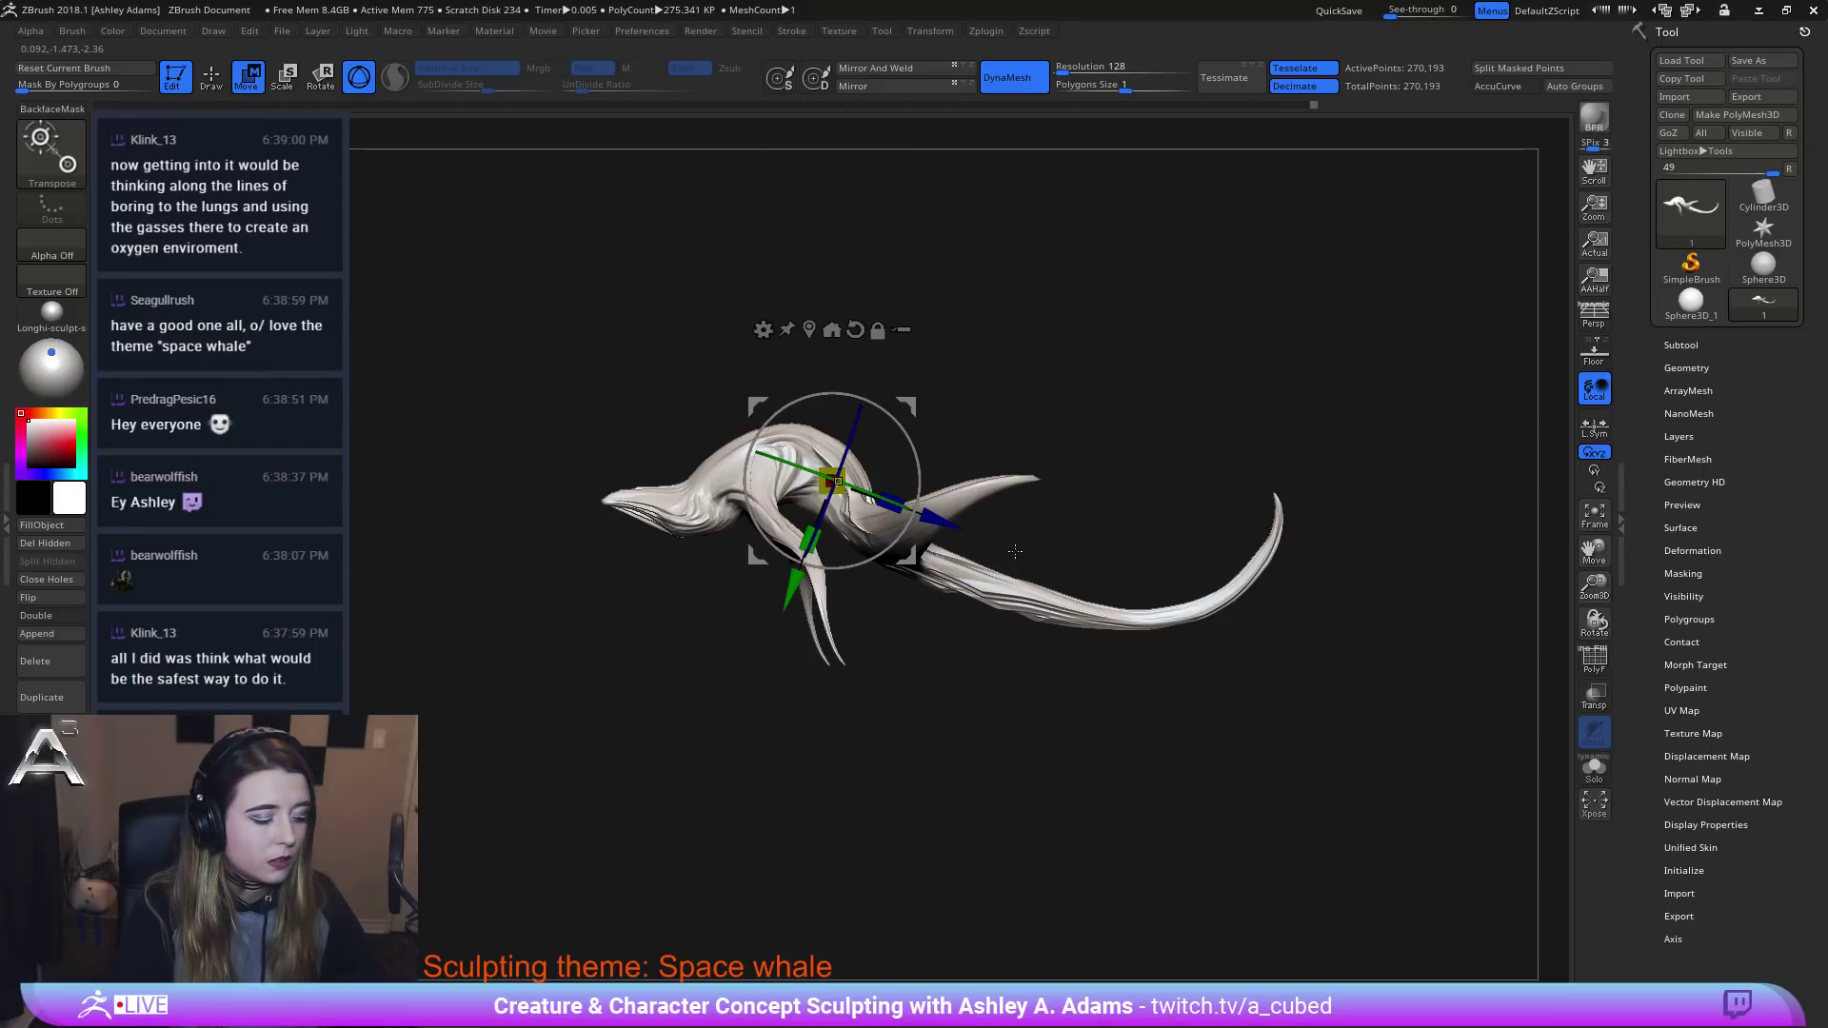
key(q)
key(space)
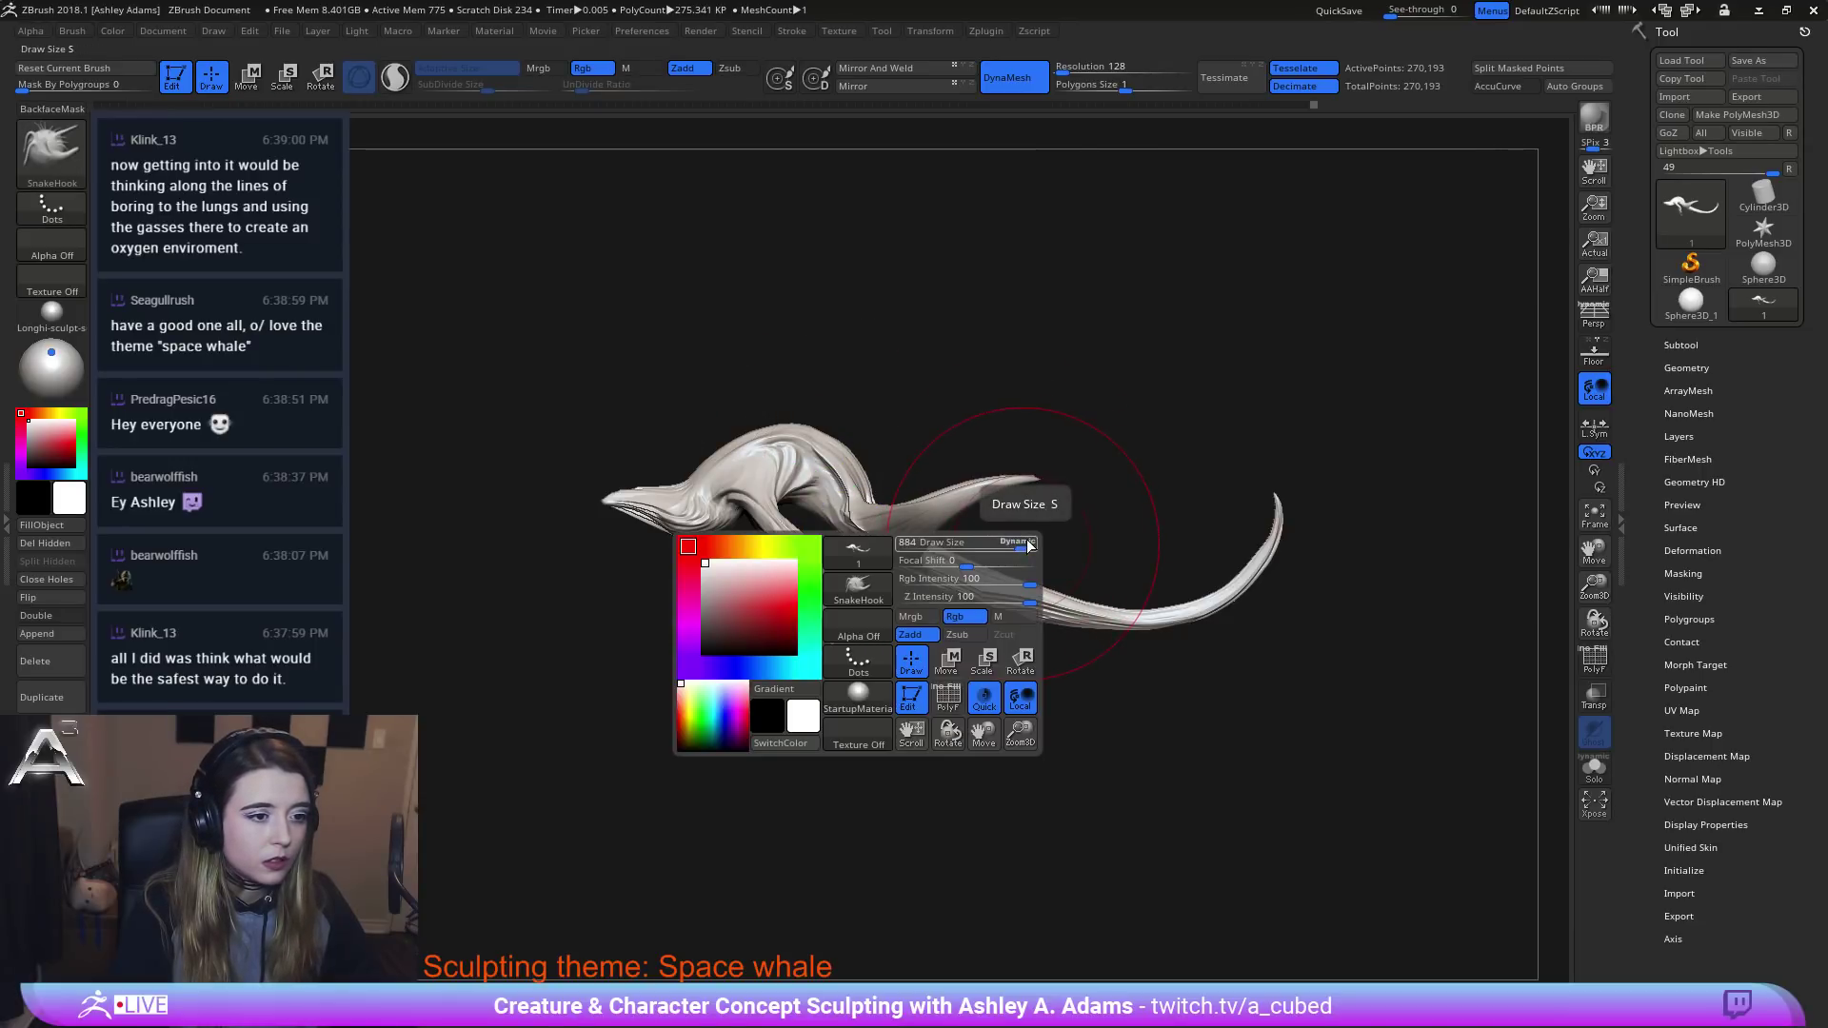
click(1027, 545)
key(space)
mouse_move(1011, 597)
right_down()
mouse_move(1015, 556)
mouse_move(1055, 600)
right_up()
key(space)
drag(1066, 606, 1044, 606)
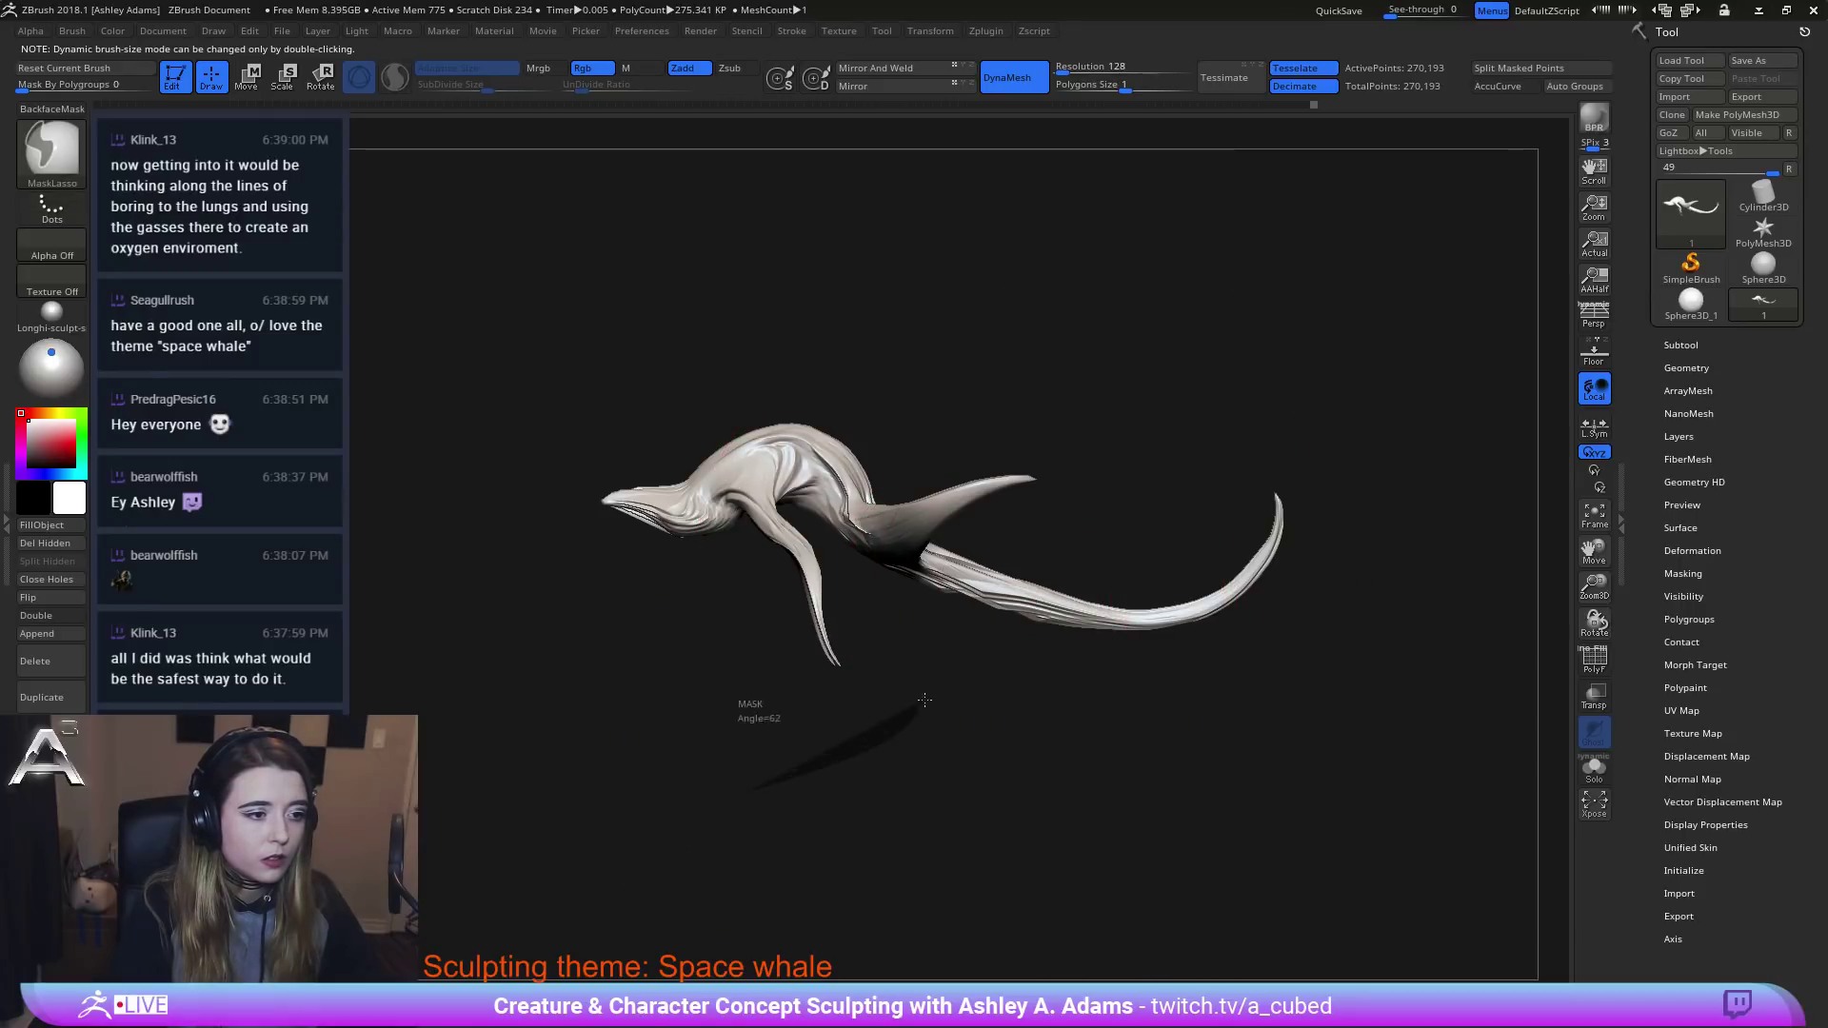
key(space)
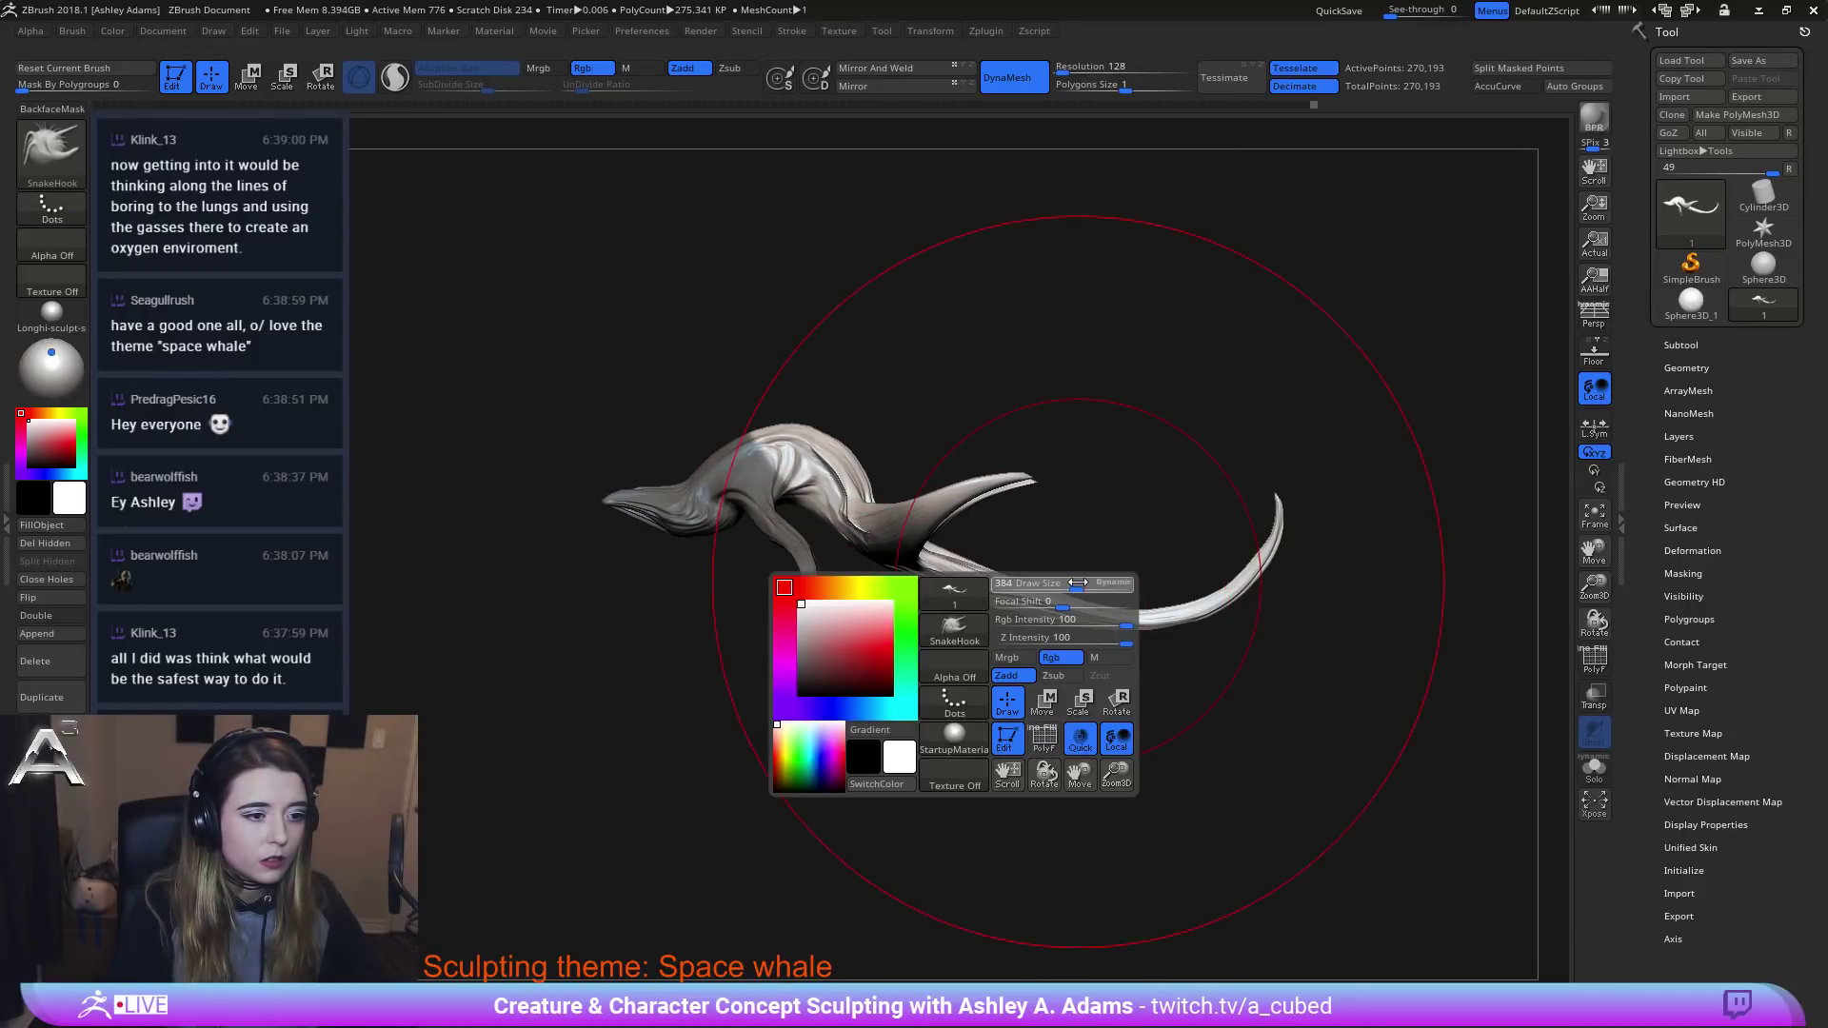
Pull the tail and its base downward with a large SnakeHook brush to form a deep curve below the body.
drag(1076, 583, 1069, 648)
drag(1187, 624, 1192, 664)
drag(1015, 643, 994, 679)
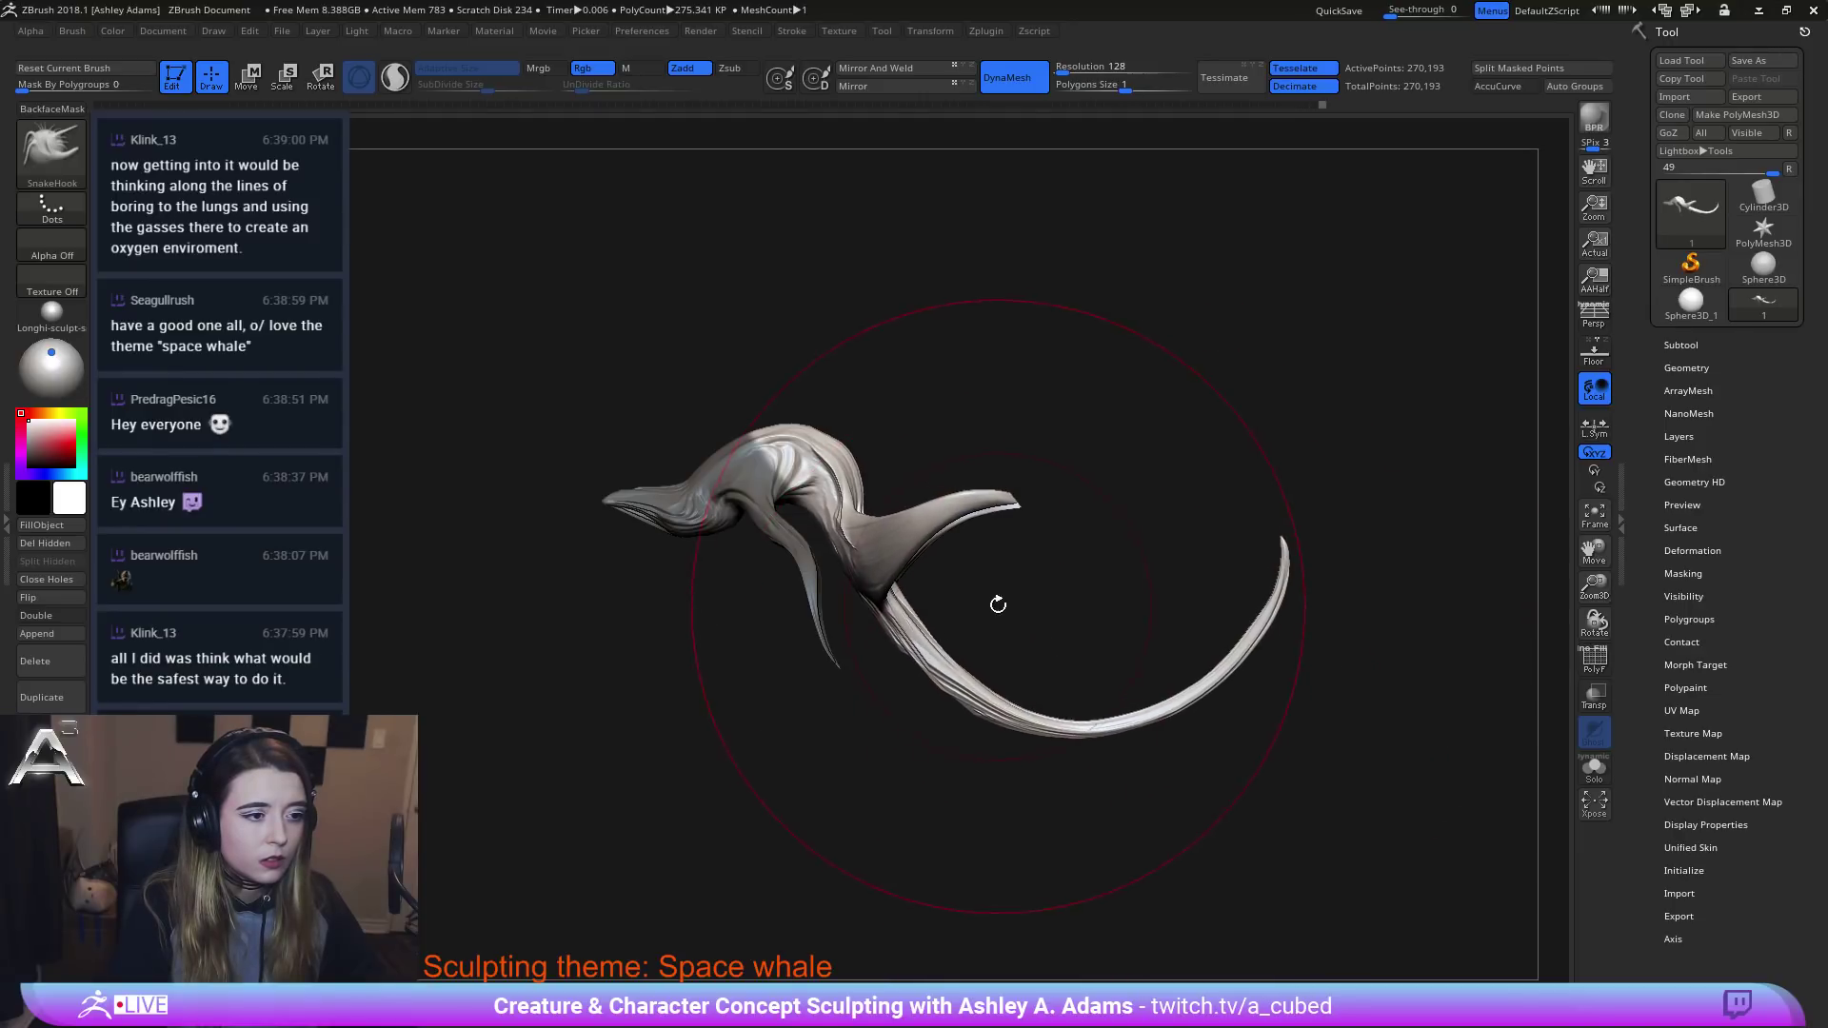
Refine the tail's lower outline with a smaller SnakeHook brush, rounding its bend from the base toward the tip.
key(space)
mouse_move(997, 605)
mouse_down()
mouse_move(965, 604)
mouse_move(996, 609)
mouse_up()
key(space)
drag(909, 524, 894, 524)
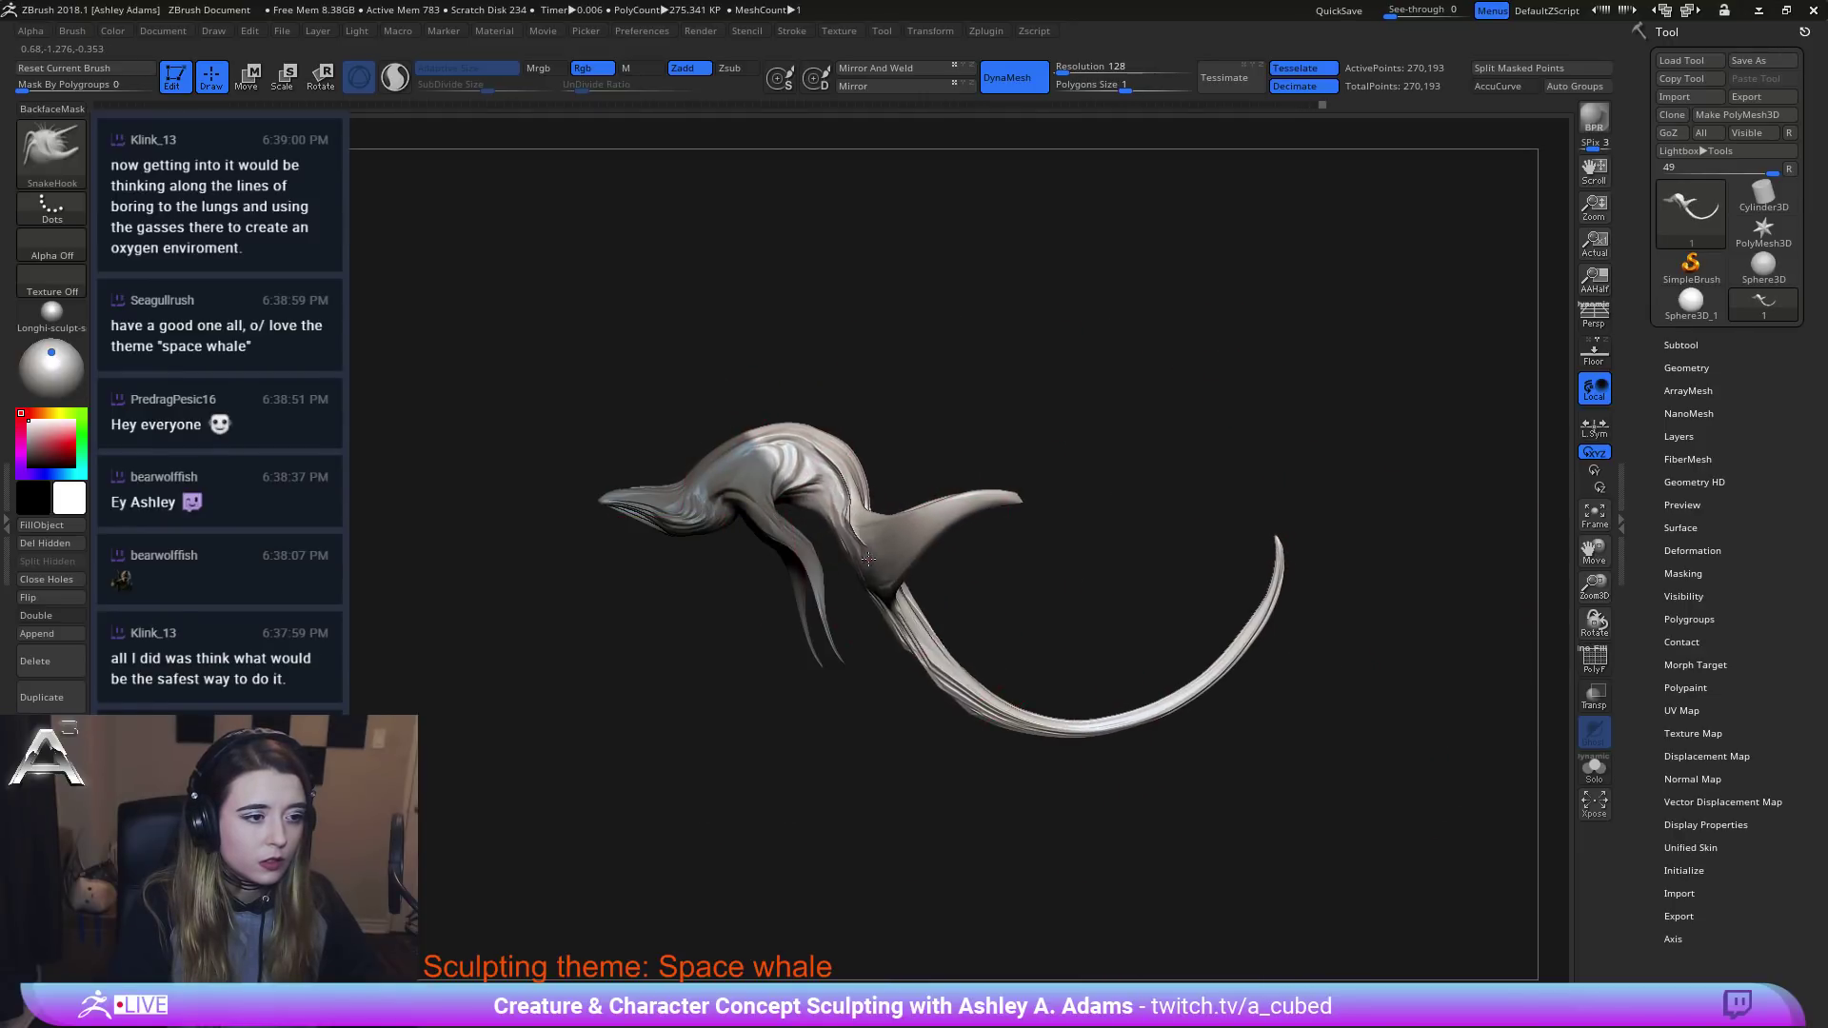
drag(959, 702, 931, 716)
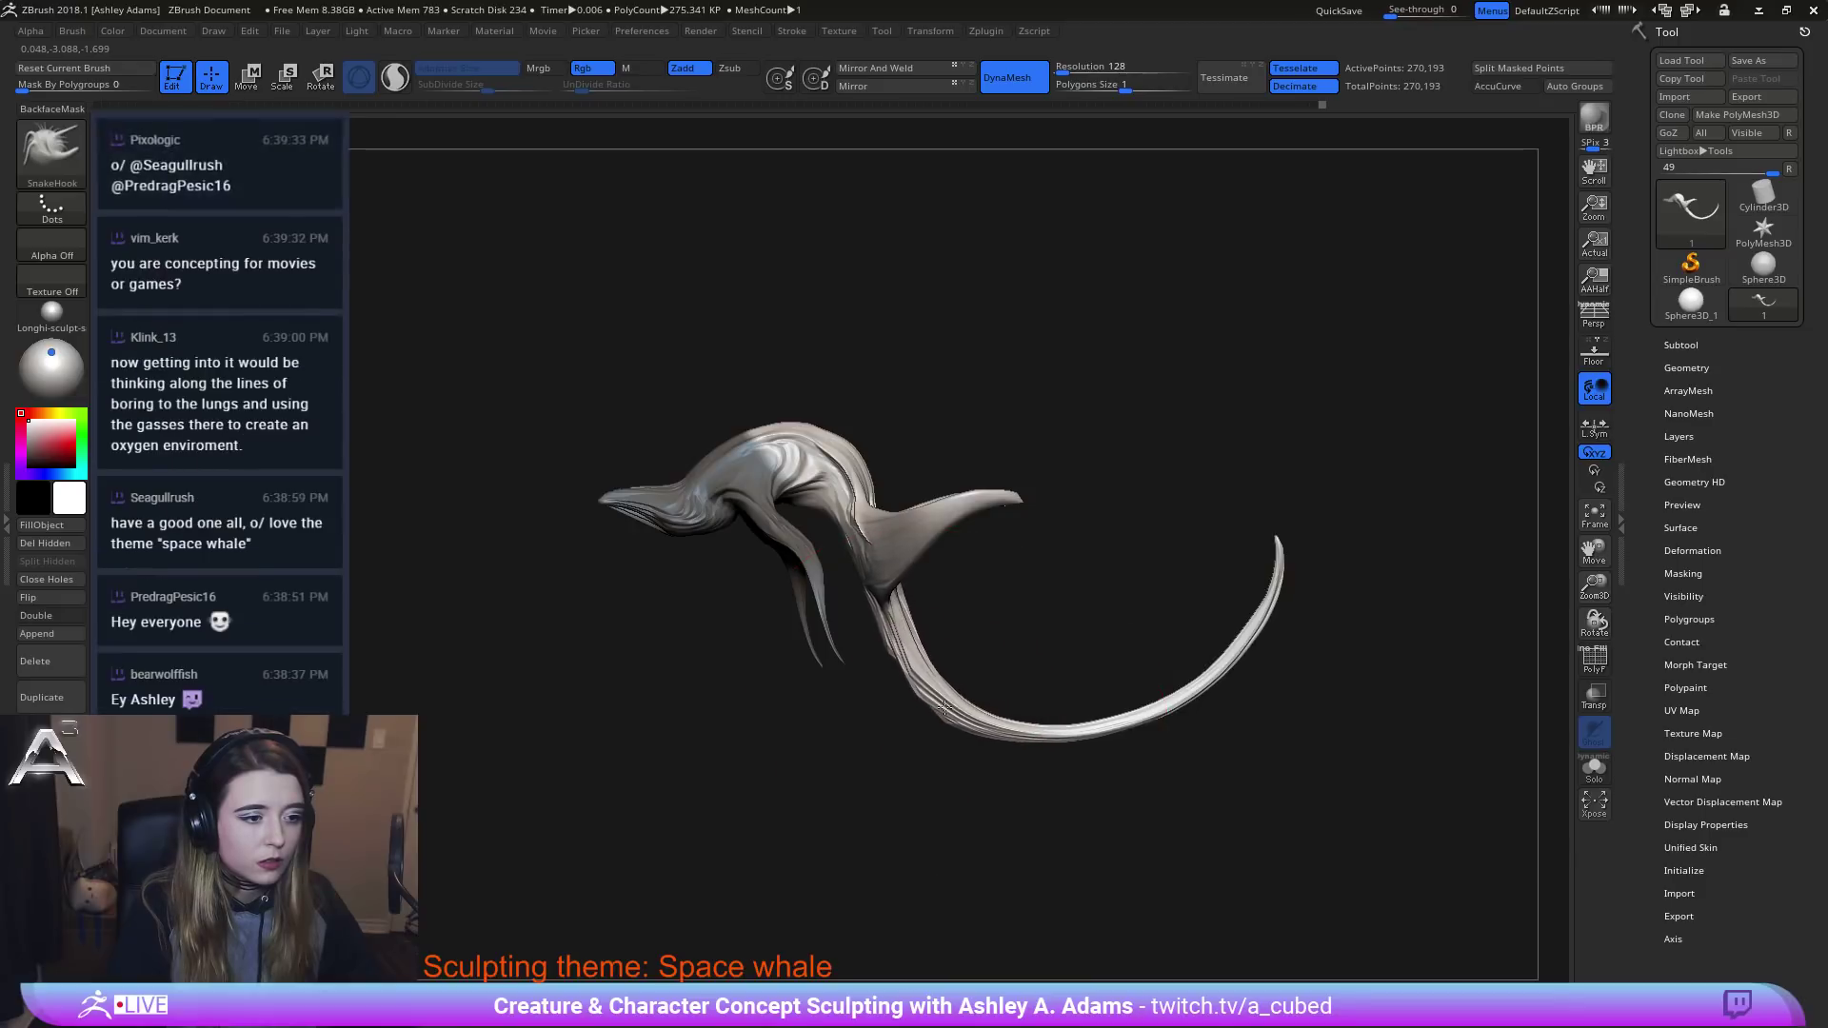
drag(1055, 739, 1063, 752)
drag(1147, 712, 1167, 723)
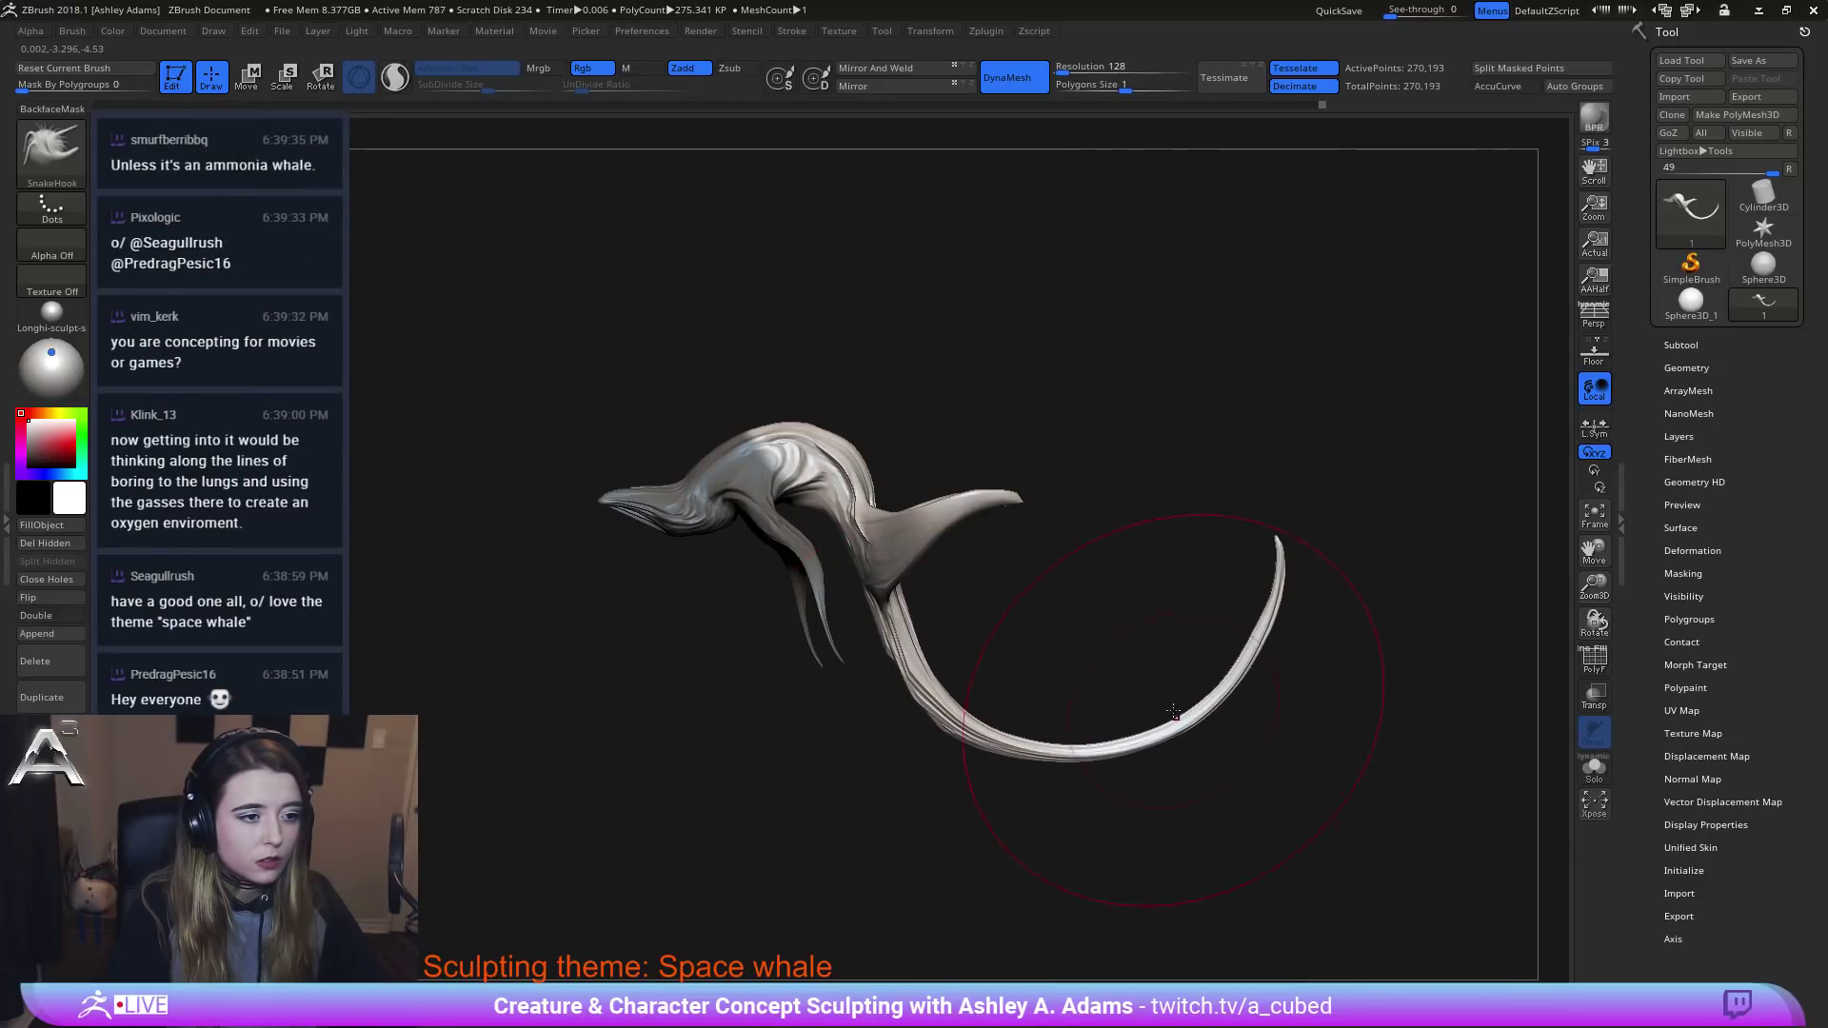
Raise the rear fins and extend their tips backward with SnakeHook in the side view.
key(space)
drag(1013, 553, 1004, 553)
shift+drag(1024, 474, 1015, 462)
key(space)
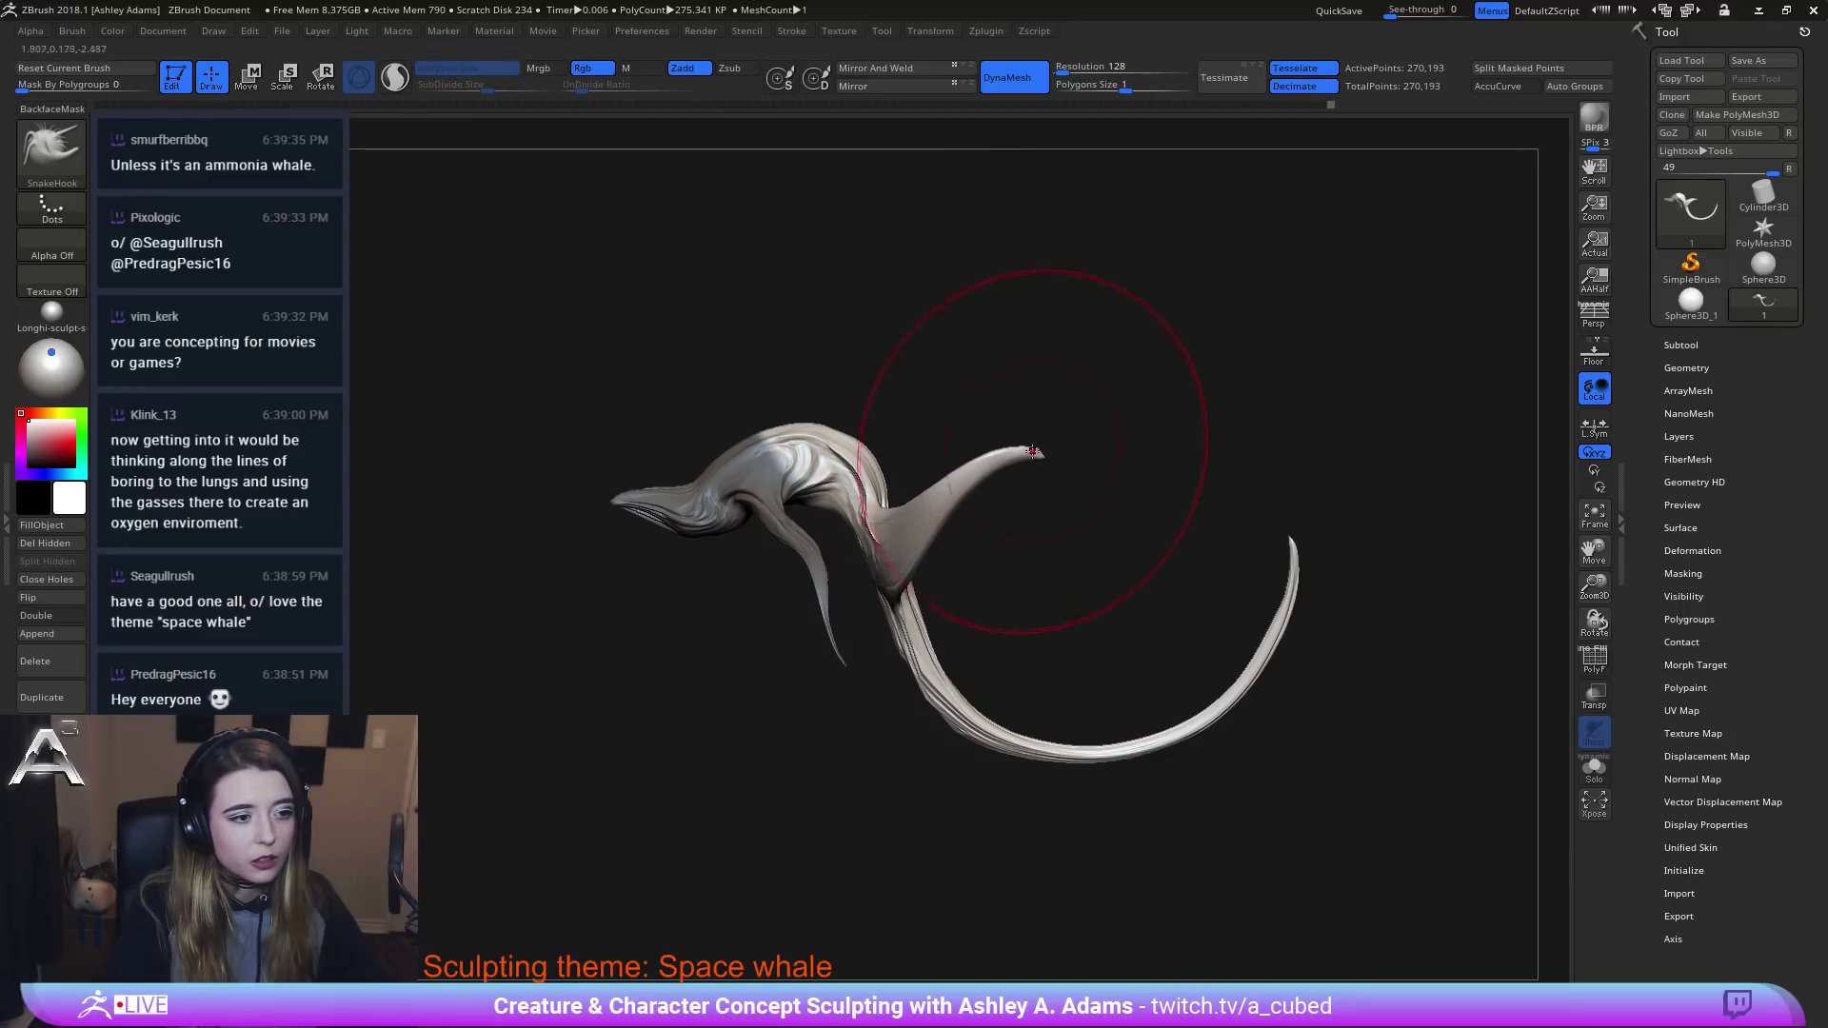
key(space)
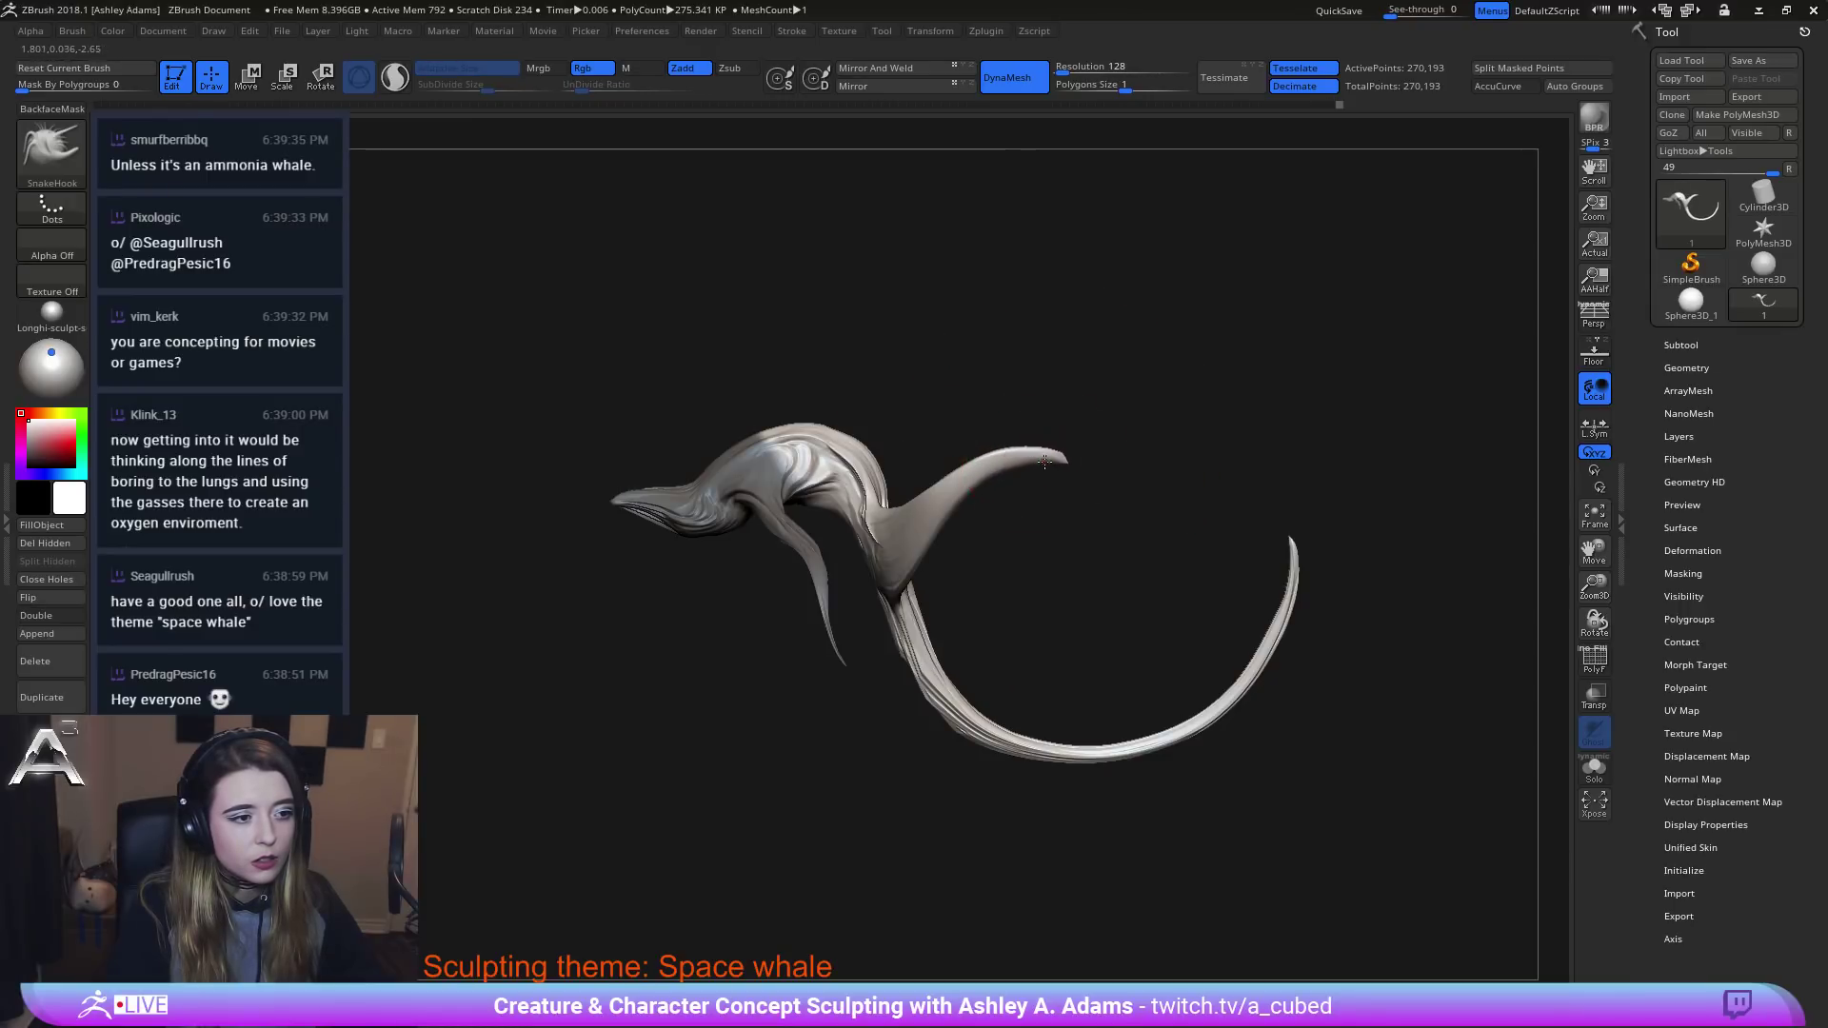
Bend the rear fin tips downward into hooked curves with SnakeHook, adjusting the brush size between pulls.
right_drag(1044, 462, 1116, 448)
right_click(1129, 461)
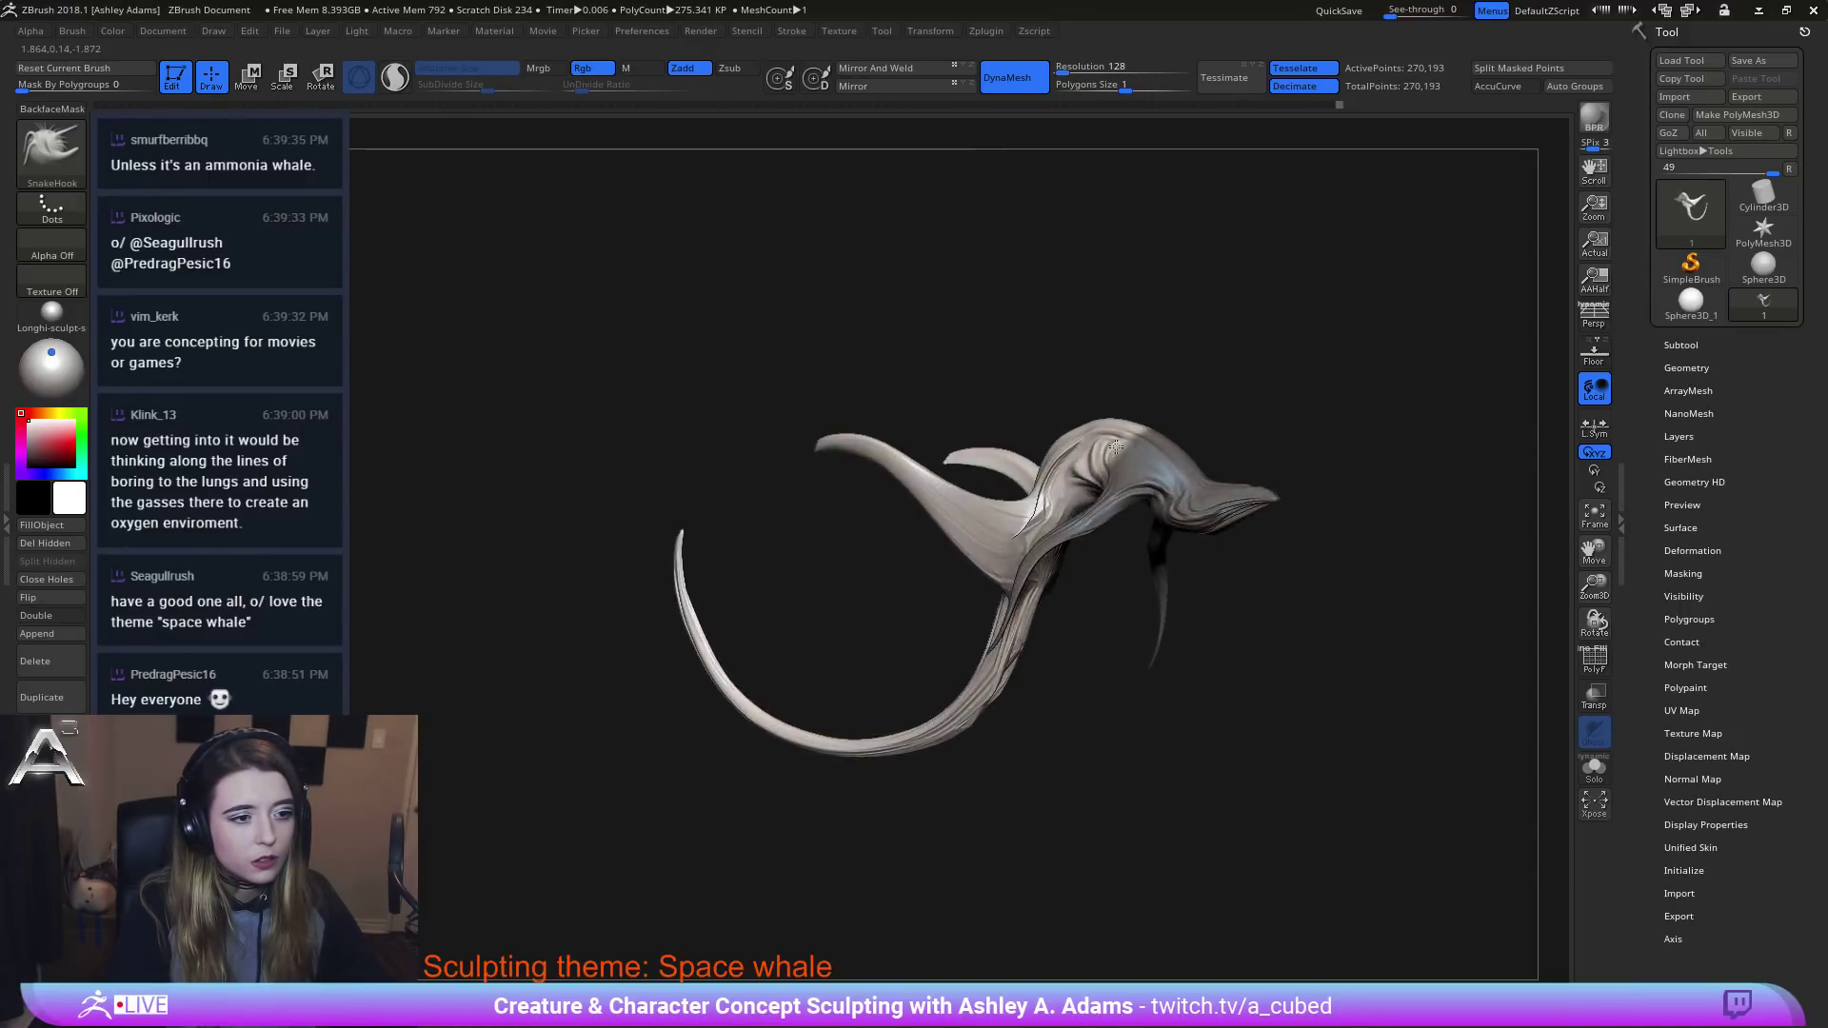
key(space)
drag(1066, 448, 1014, 449)
mouse_move(939, 455)
ctrl+right_down()
mouse_move(1087, 442)
mouse_move(959, 529)
mouse_move(979, 546)
ctrl+right_up()
key(space)
drag(1061, 459, 1038, 458)
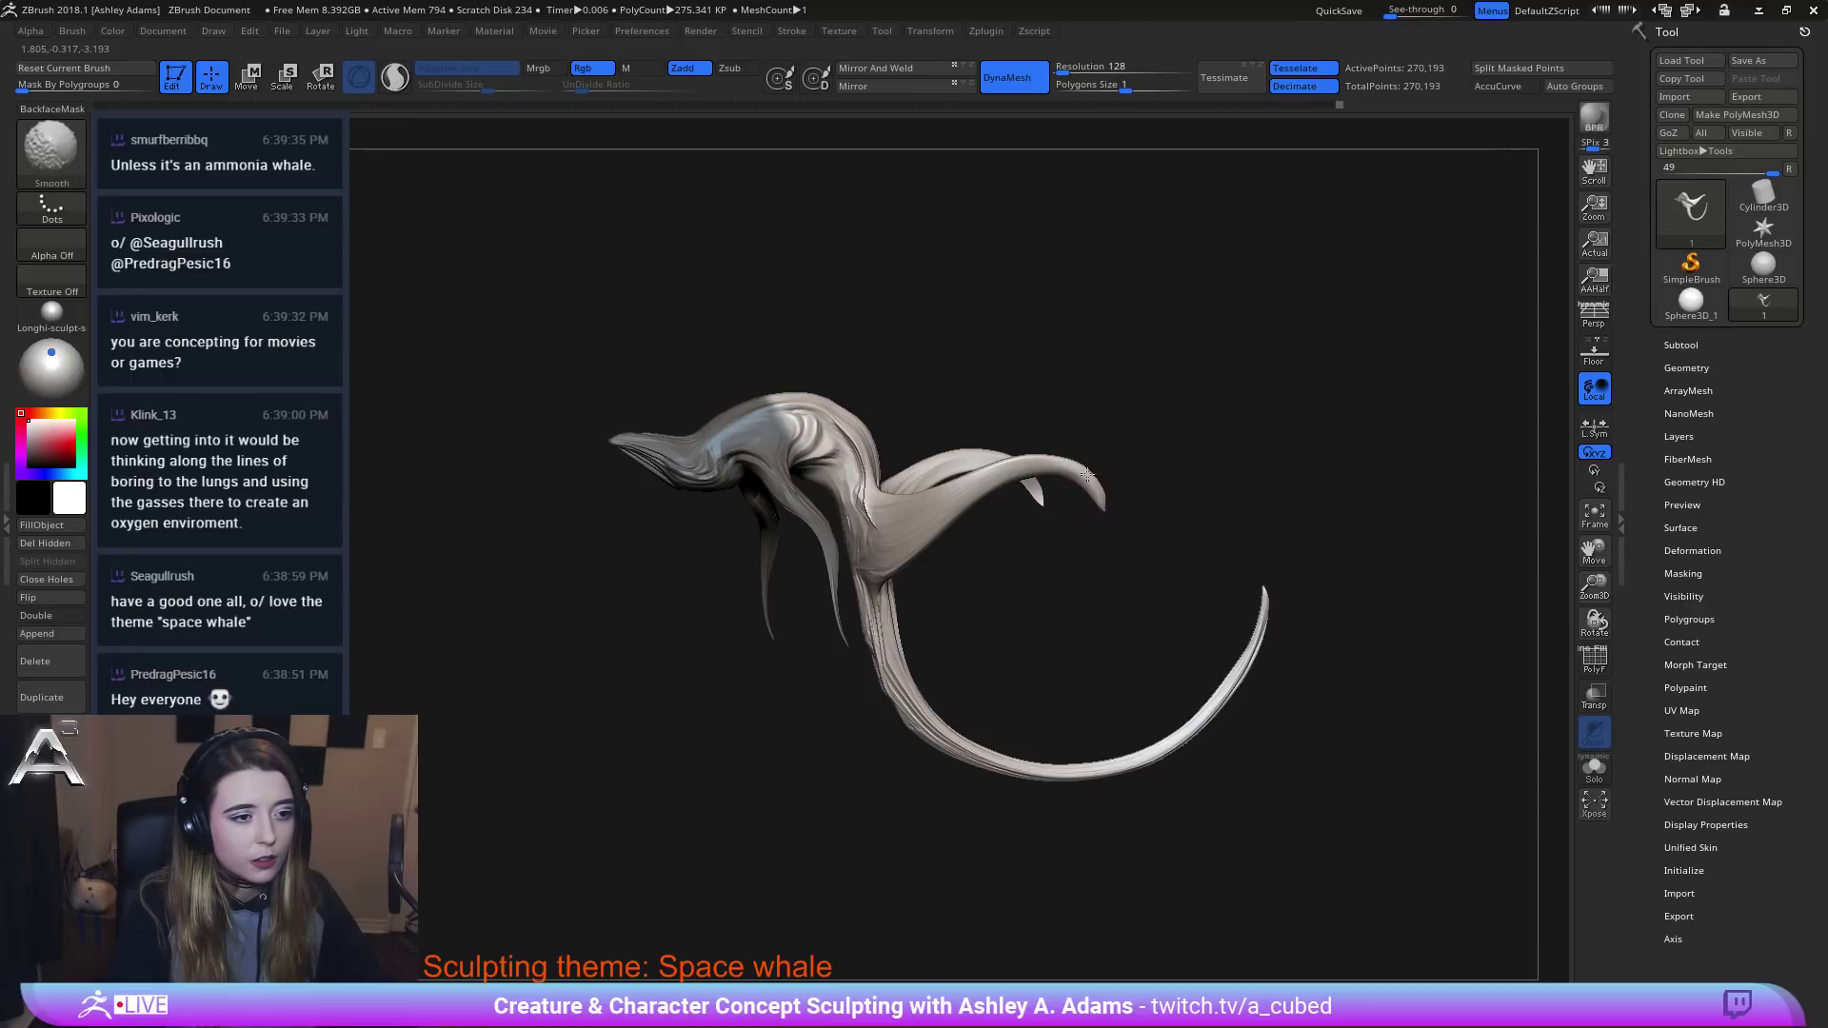
shift+right_drag(1065, 455, 1085, 407)
Examine the rear fins and tail from the front and both sides while adjusting the SnakeHook brush size.
key(space)
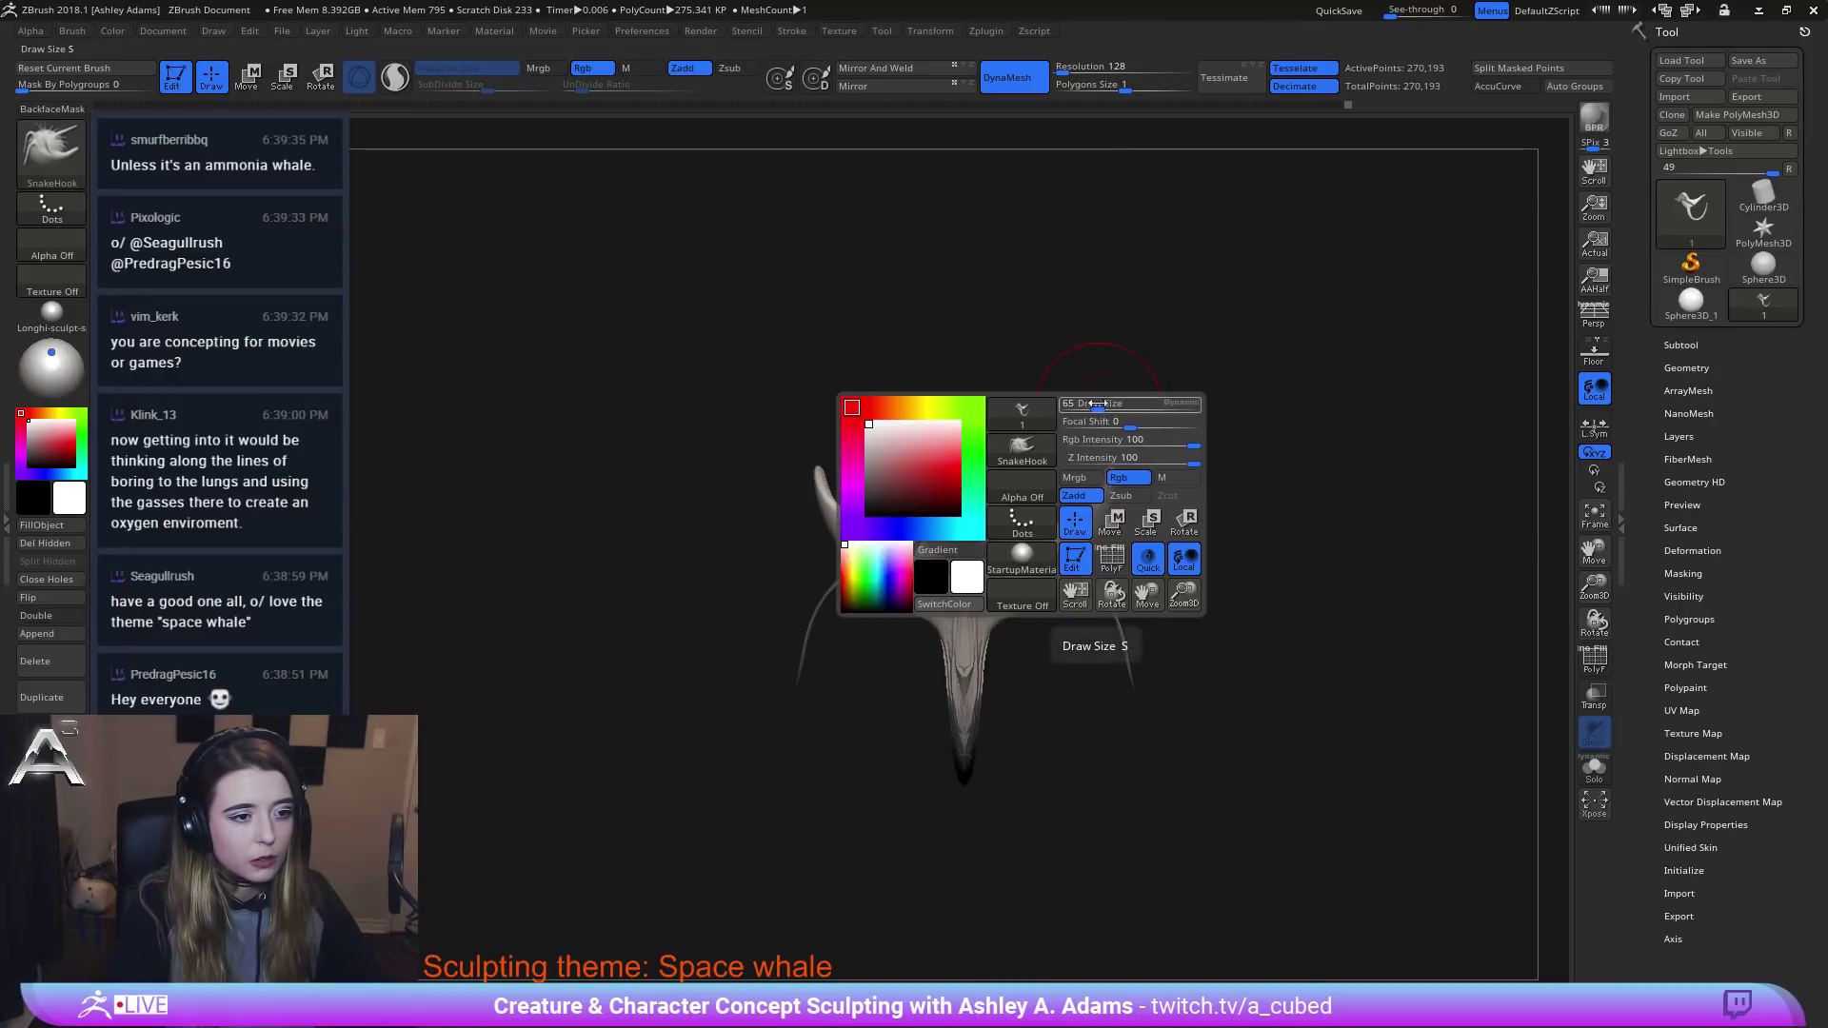
drag(1097, 413, 1147, 412)
alt+right_drag(960, 381, 888, 344)
key(space)
drag(986, 500, 977, 500)
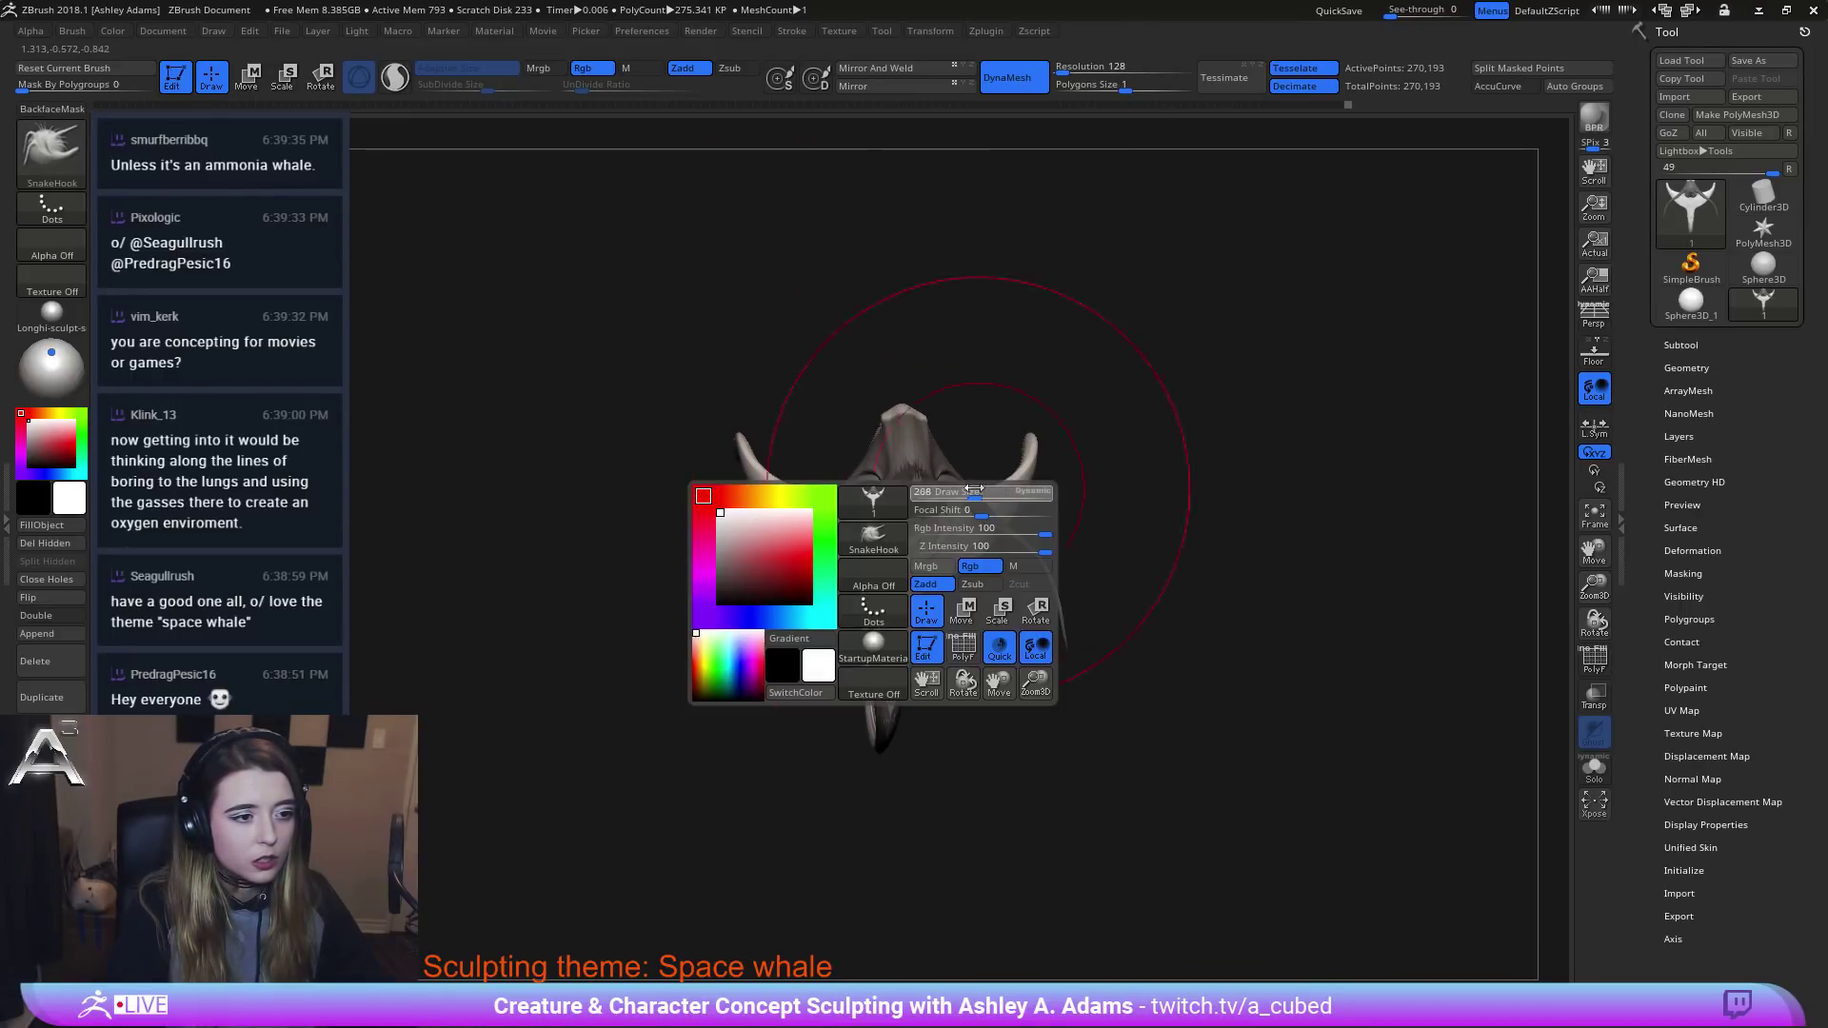
right_drag(1056, 500, 1011, 496)
key(space)
drag(1011, 496, 963, 496)
right_click(964, 496)
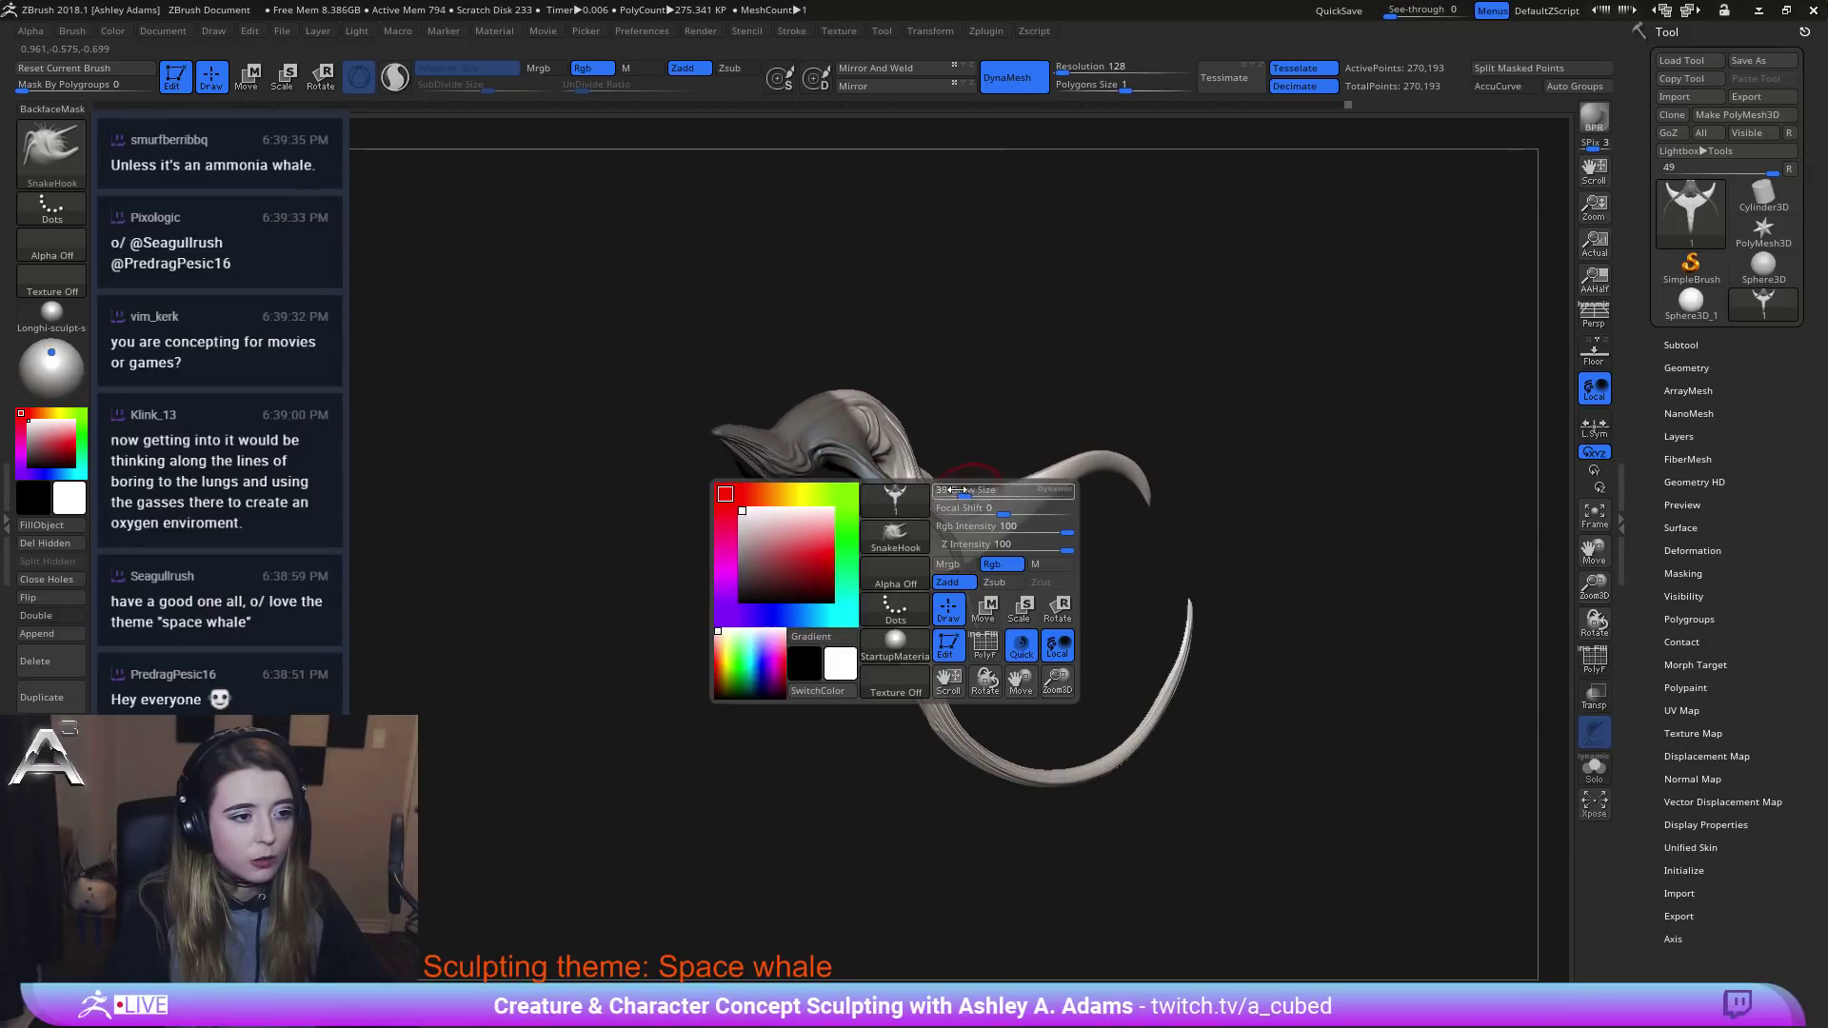
mouse_move(964, 496)
right_down()
mouse_move(1047, 516)
mouse_move(1093, 478)
mouse_move(1059, 437)
right_up()
Invert the mask and try moving the head and front fins downward with the transform gizmo.
ctrl+click(1104, 523)
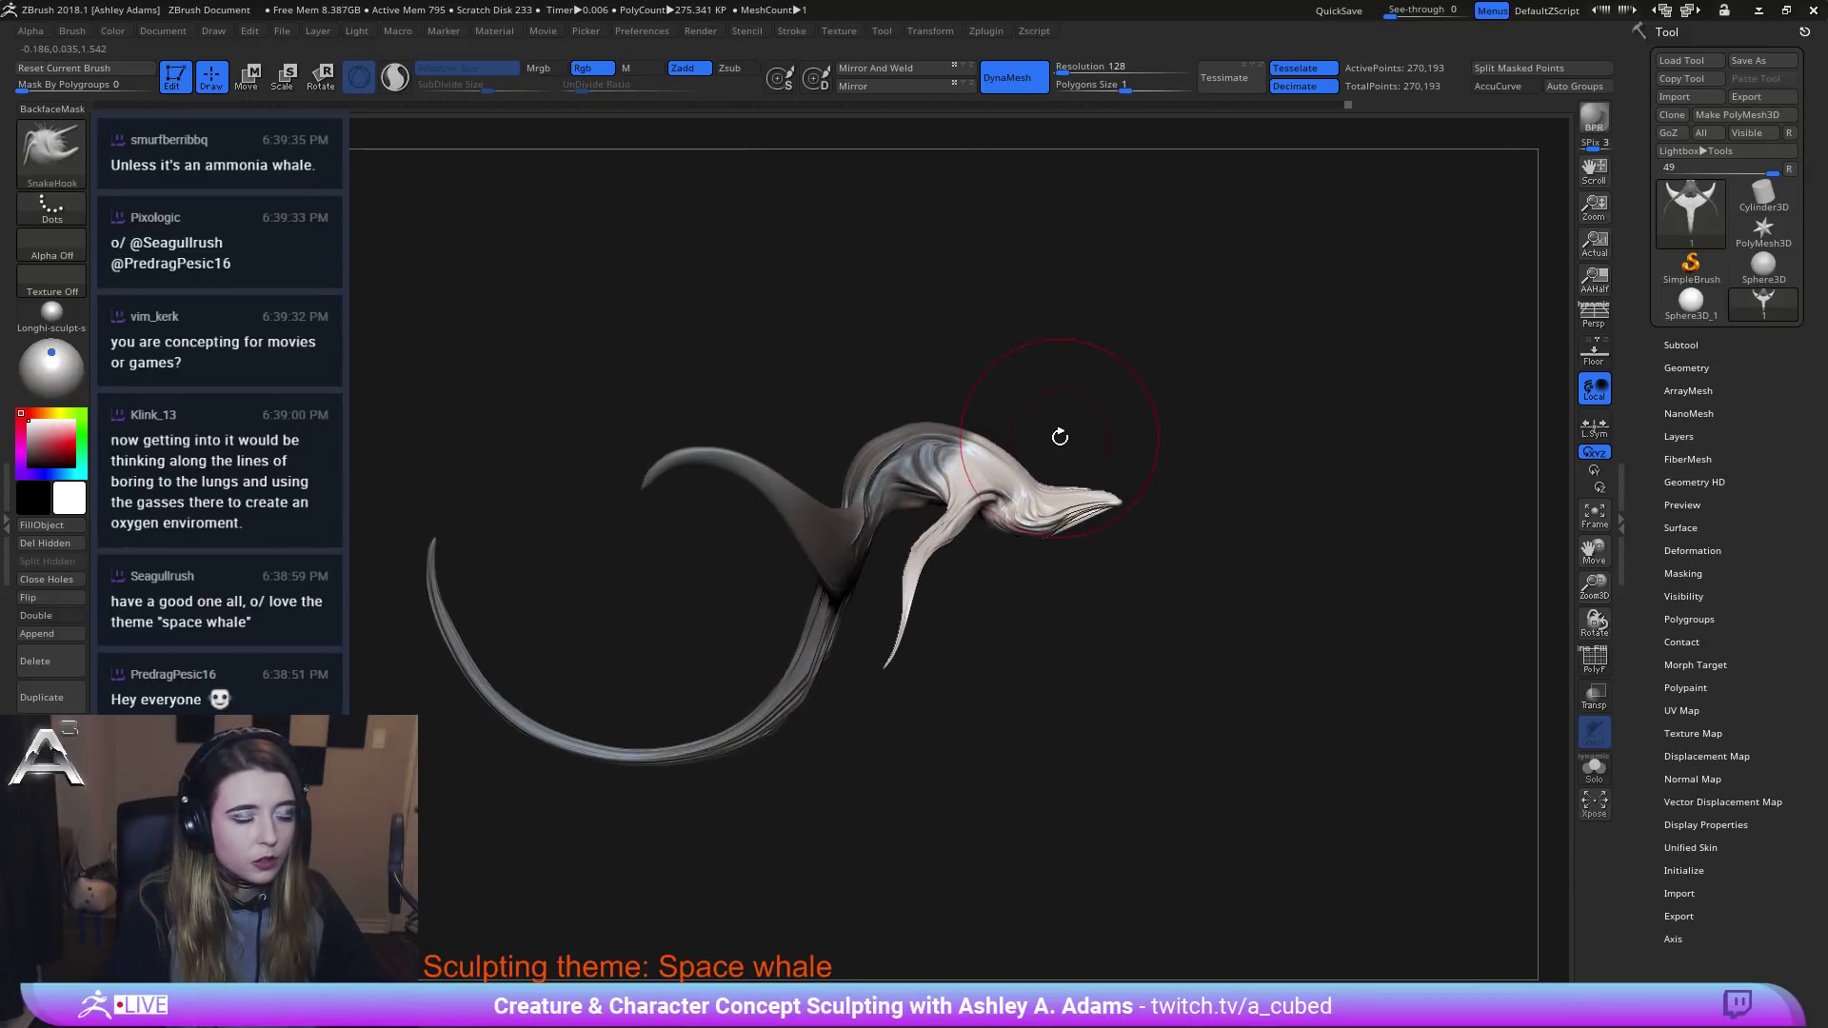
key(w)
alt+drag(960, 408, 1048, 384)
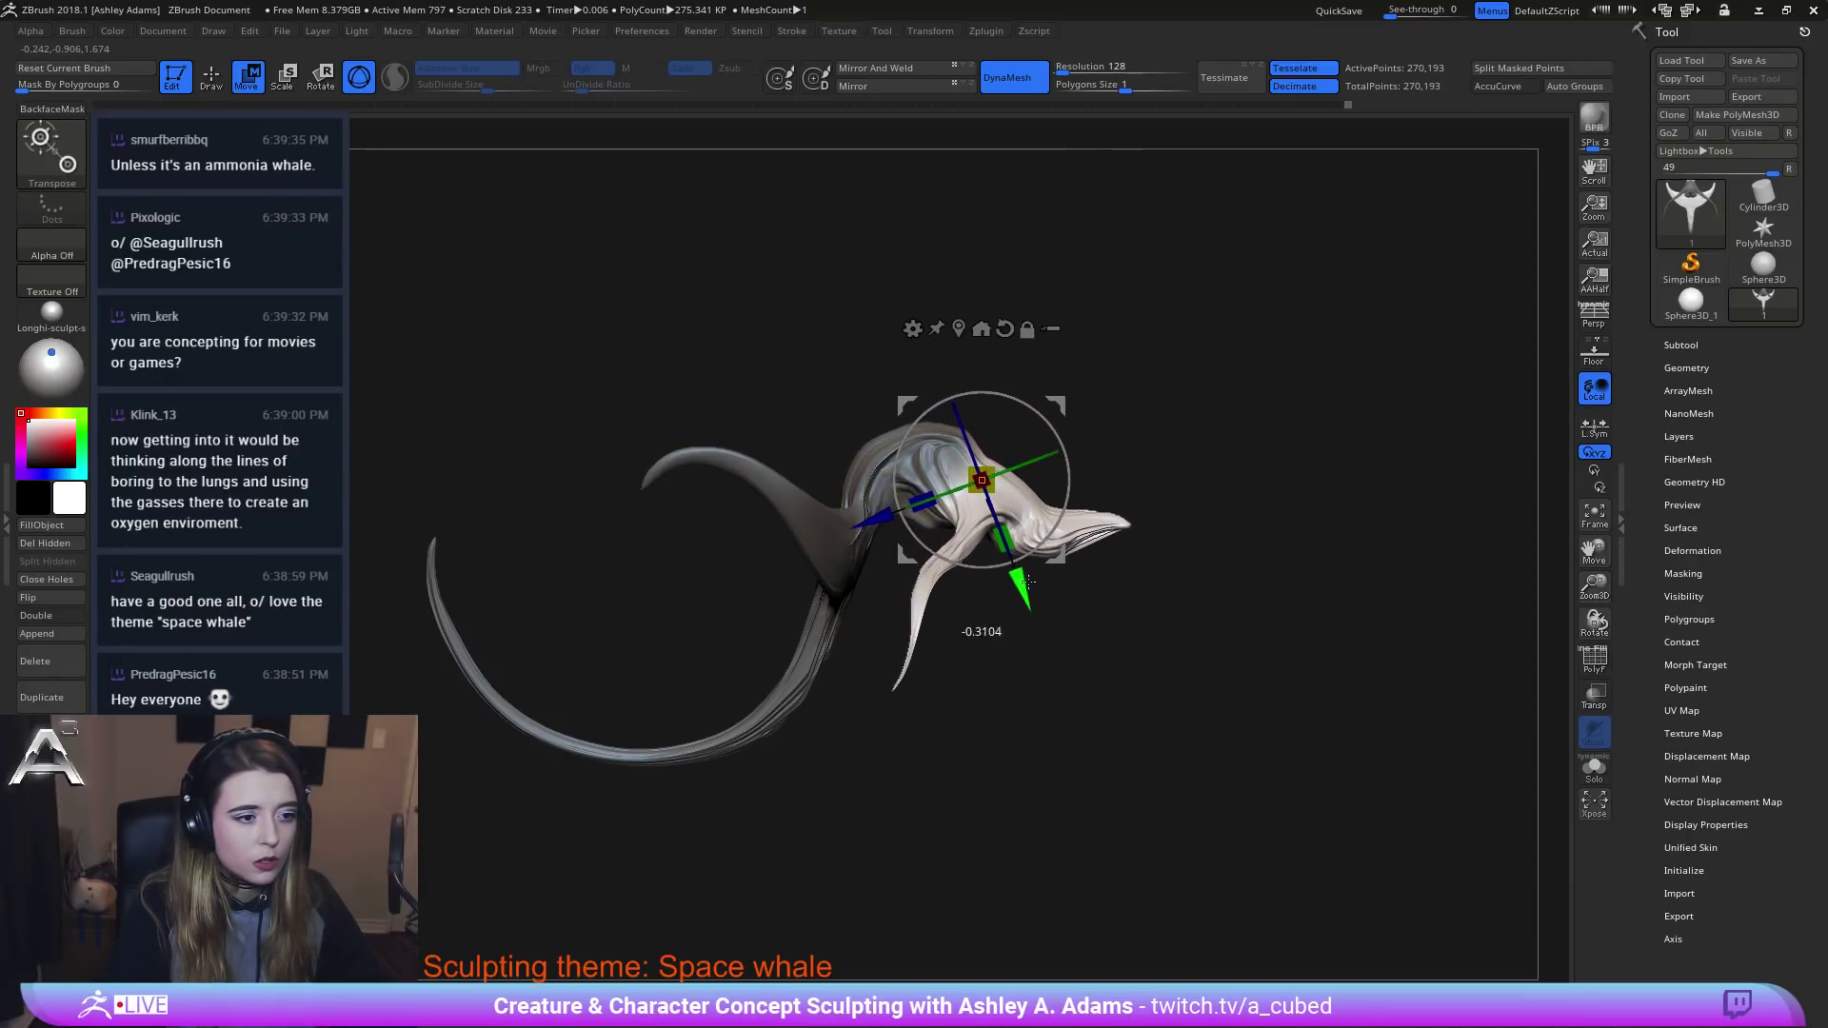
key(ctrl)
Extend the lasso mask over the whale's back and move the head and front fins downward with the gizmo.
mouse_move(1228, 287)
ctrl+mouse_down()
mouse_move(905, 296)
mouse_move(833, 581)
mouse_move(924, 713)
mouse_move(858, 648)
ctrl+mouse_up()
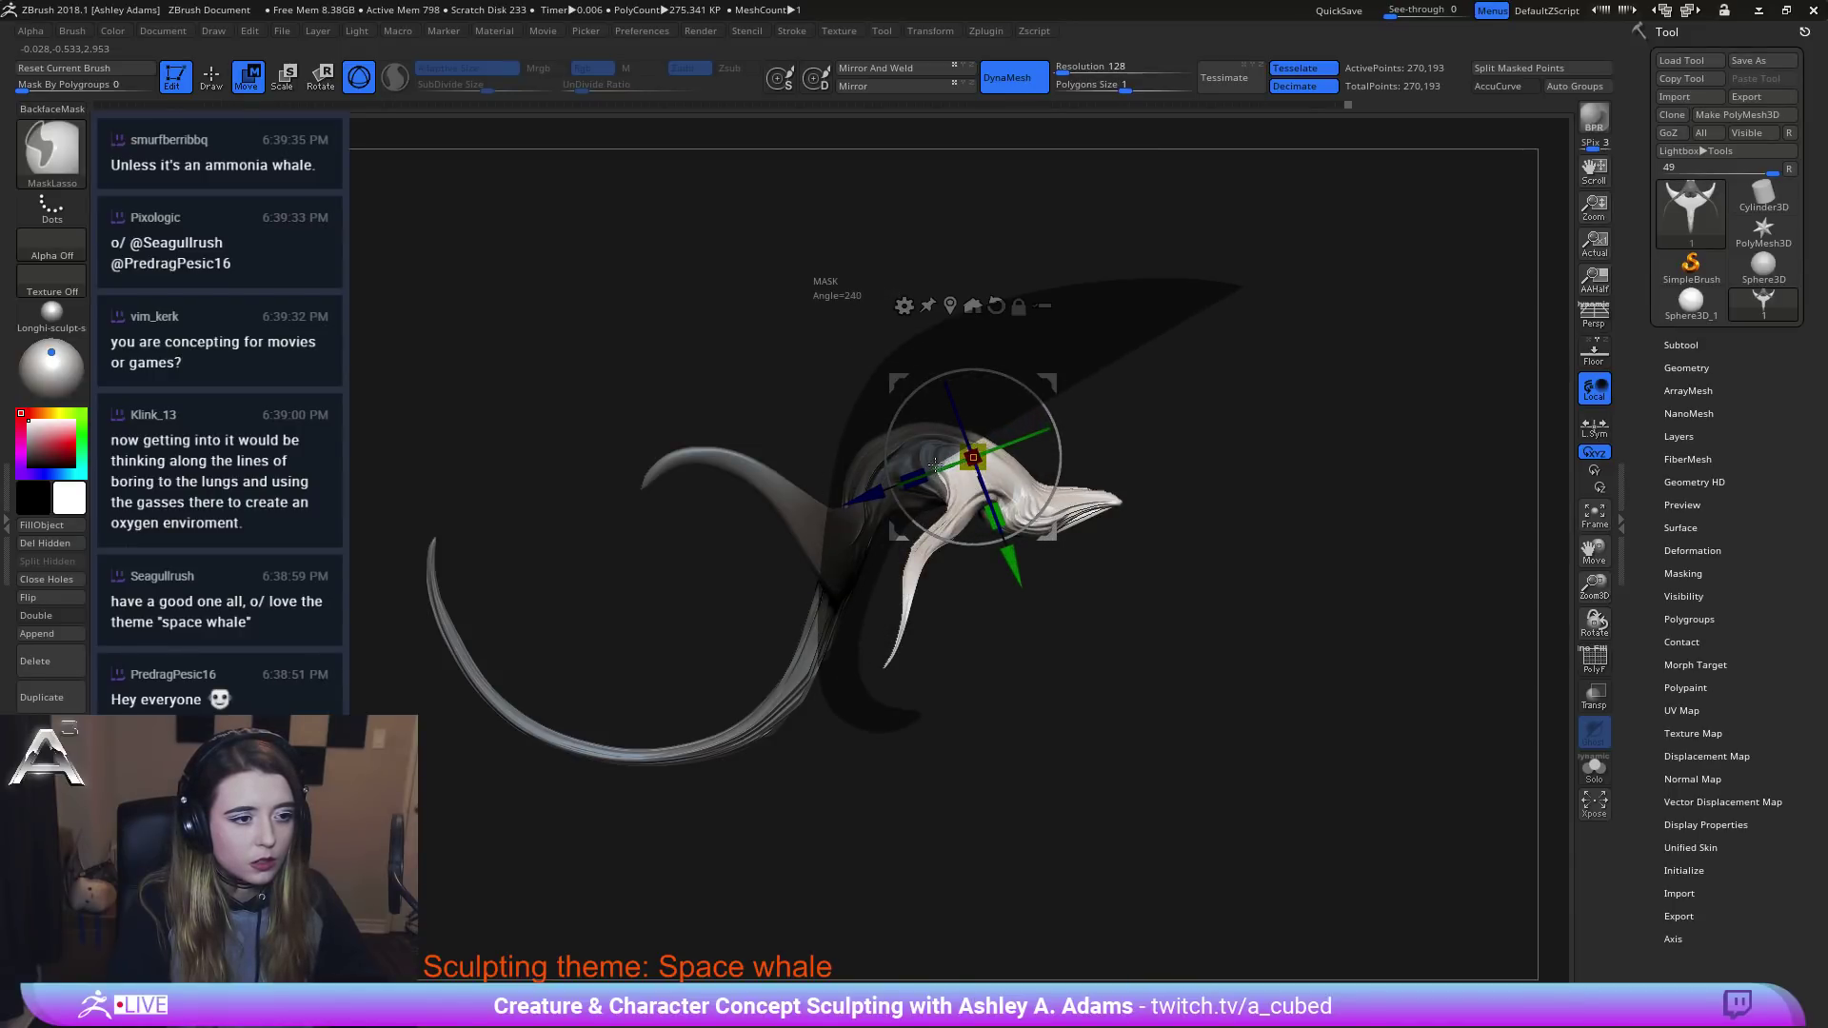
ctrl+drag(1008, 469, 1011, 476)
drag(1020, 562, 1036, 595)
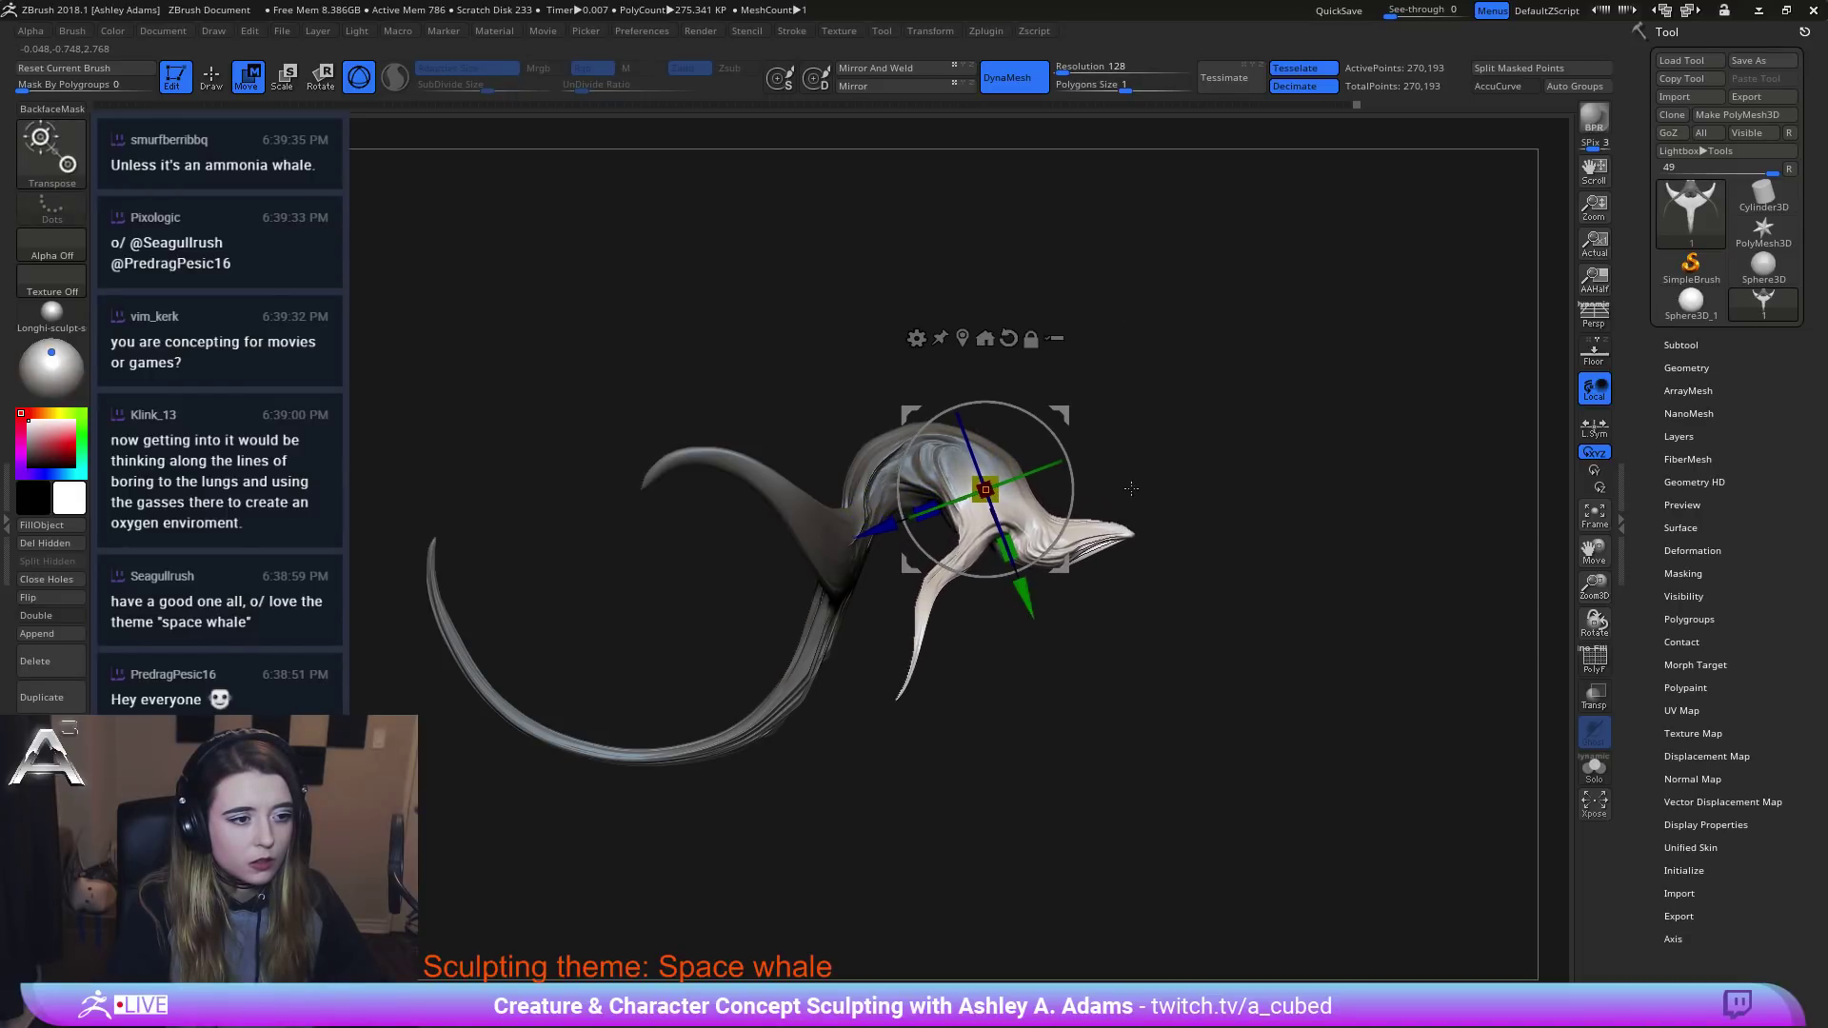
shift+drag(1130, 486, 1057, 485)
alt+drag(1240, 389, 1112, 403)
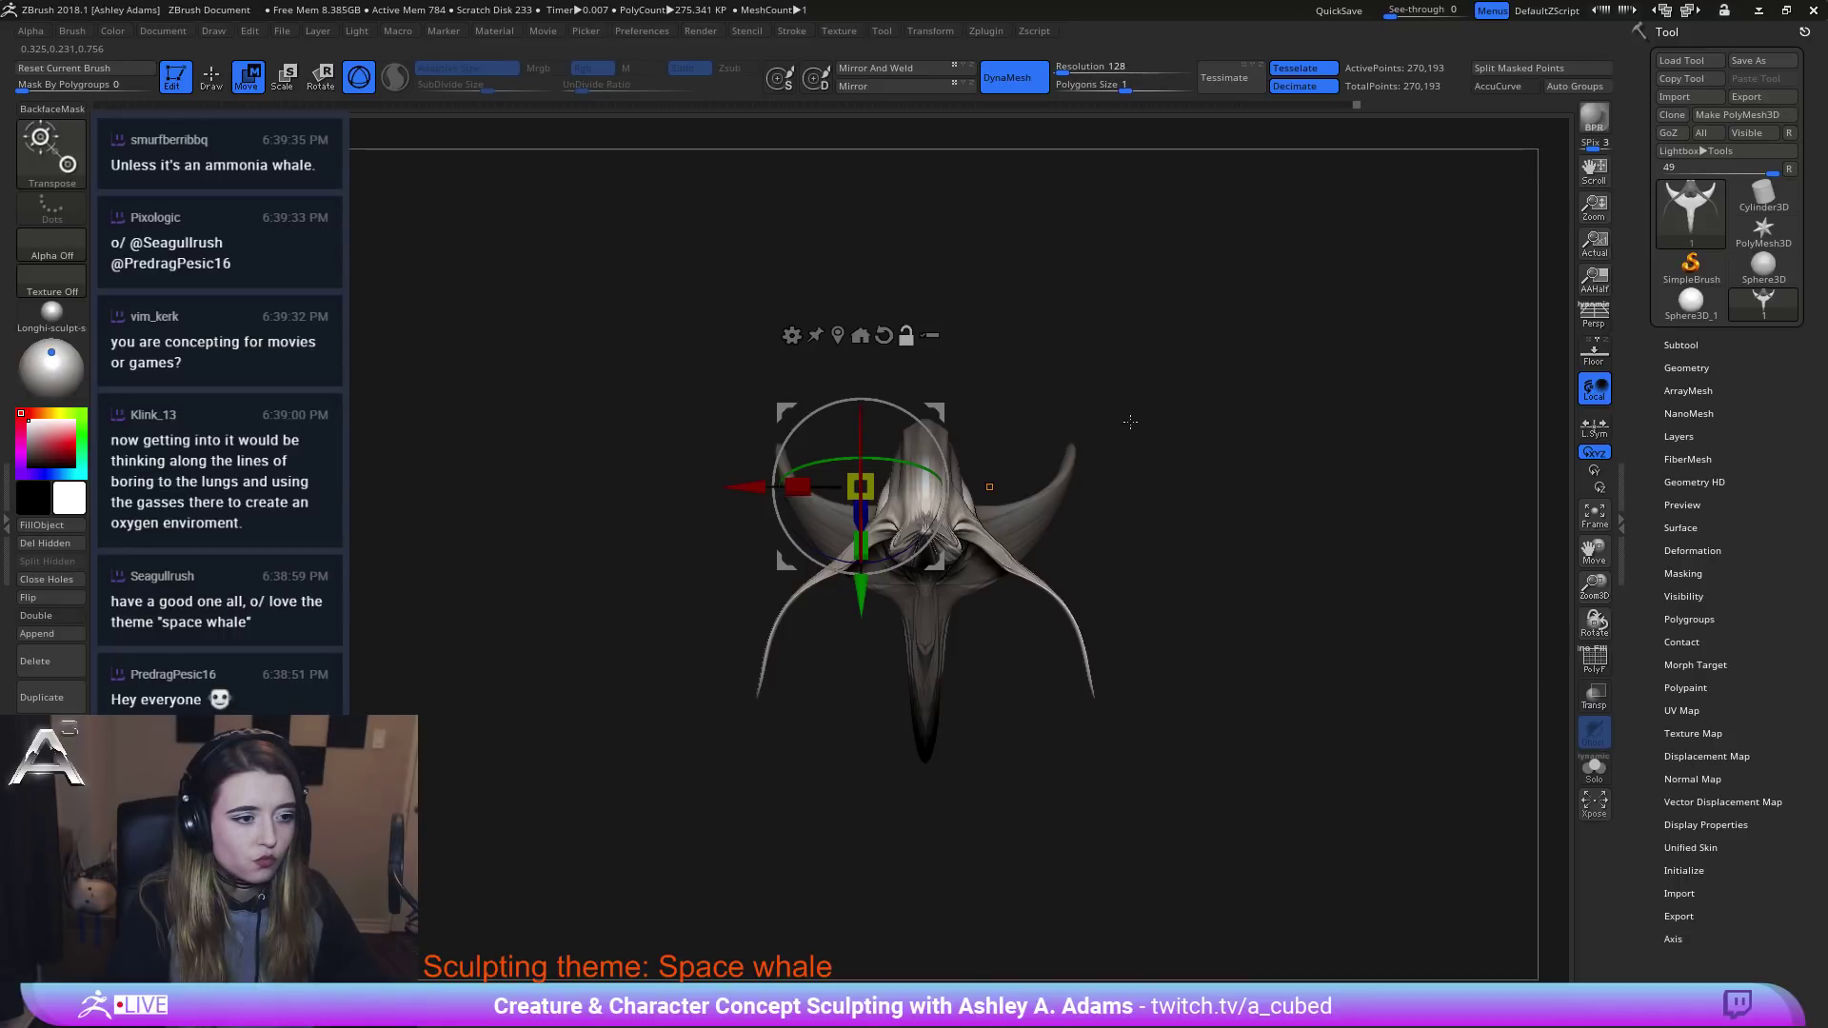
Clear the mask and refine the arched back and the underside of the body with small SnakeHook pulls.
key(q)
mouse_move(1167, 571)
ctrl+mouse_down()
mouse_move(1133, 543)
mouse_move(934, 497)
mouse_move(922, 444)
mouse_move(866, 435)
ctrl+mouse_up()
key(space)
key(space)
key(space)
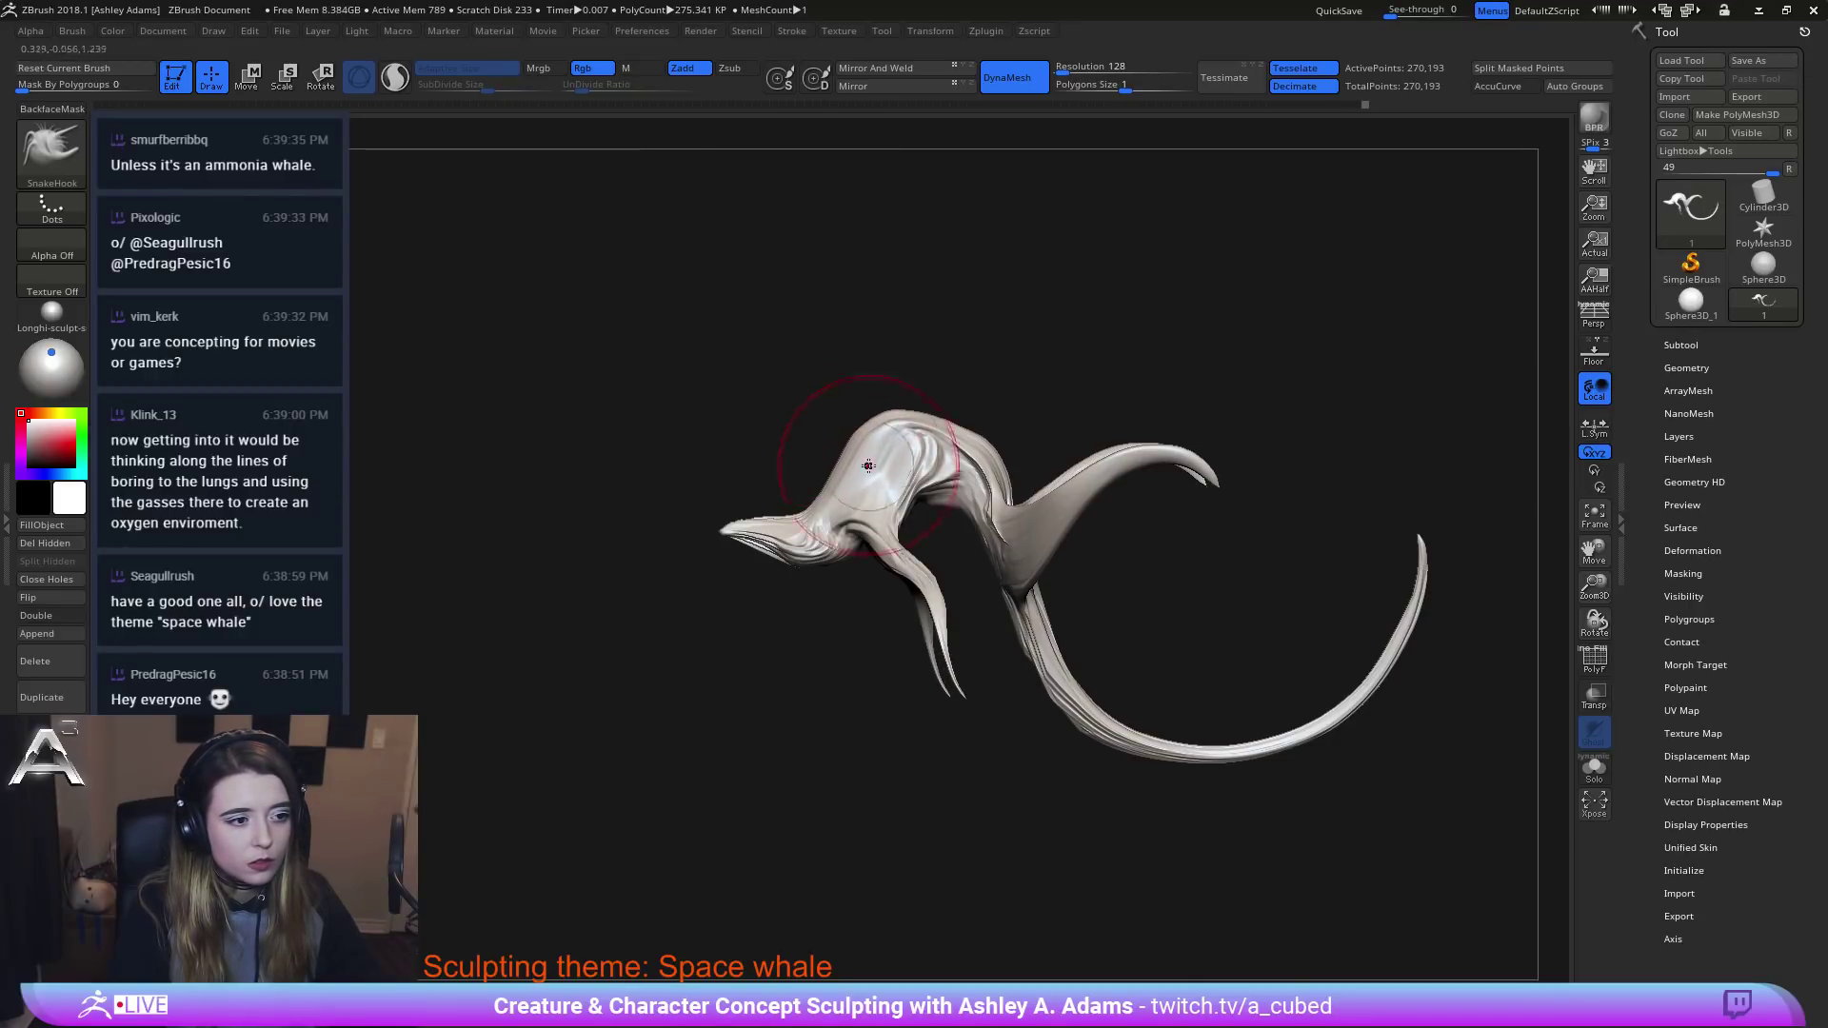
key(space)
key(space)
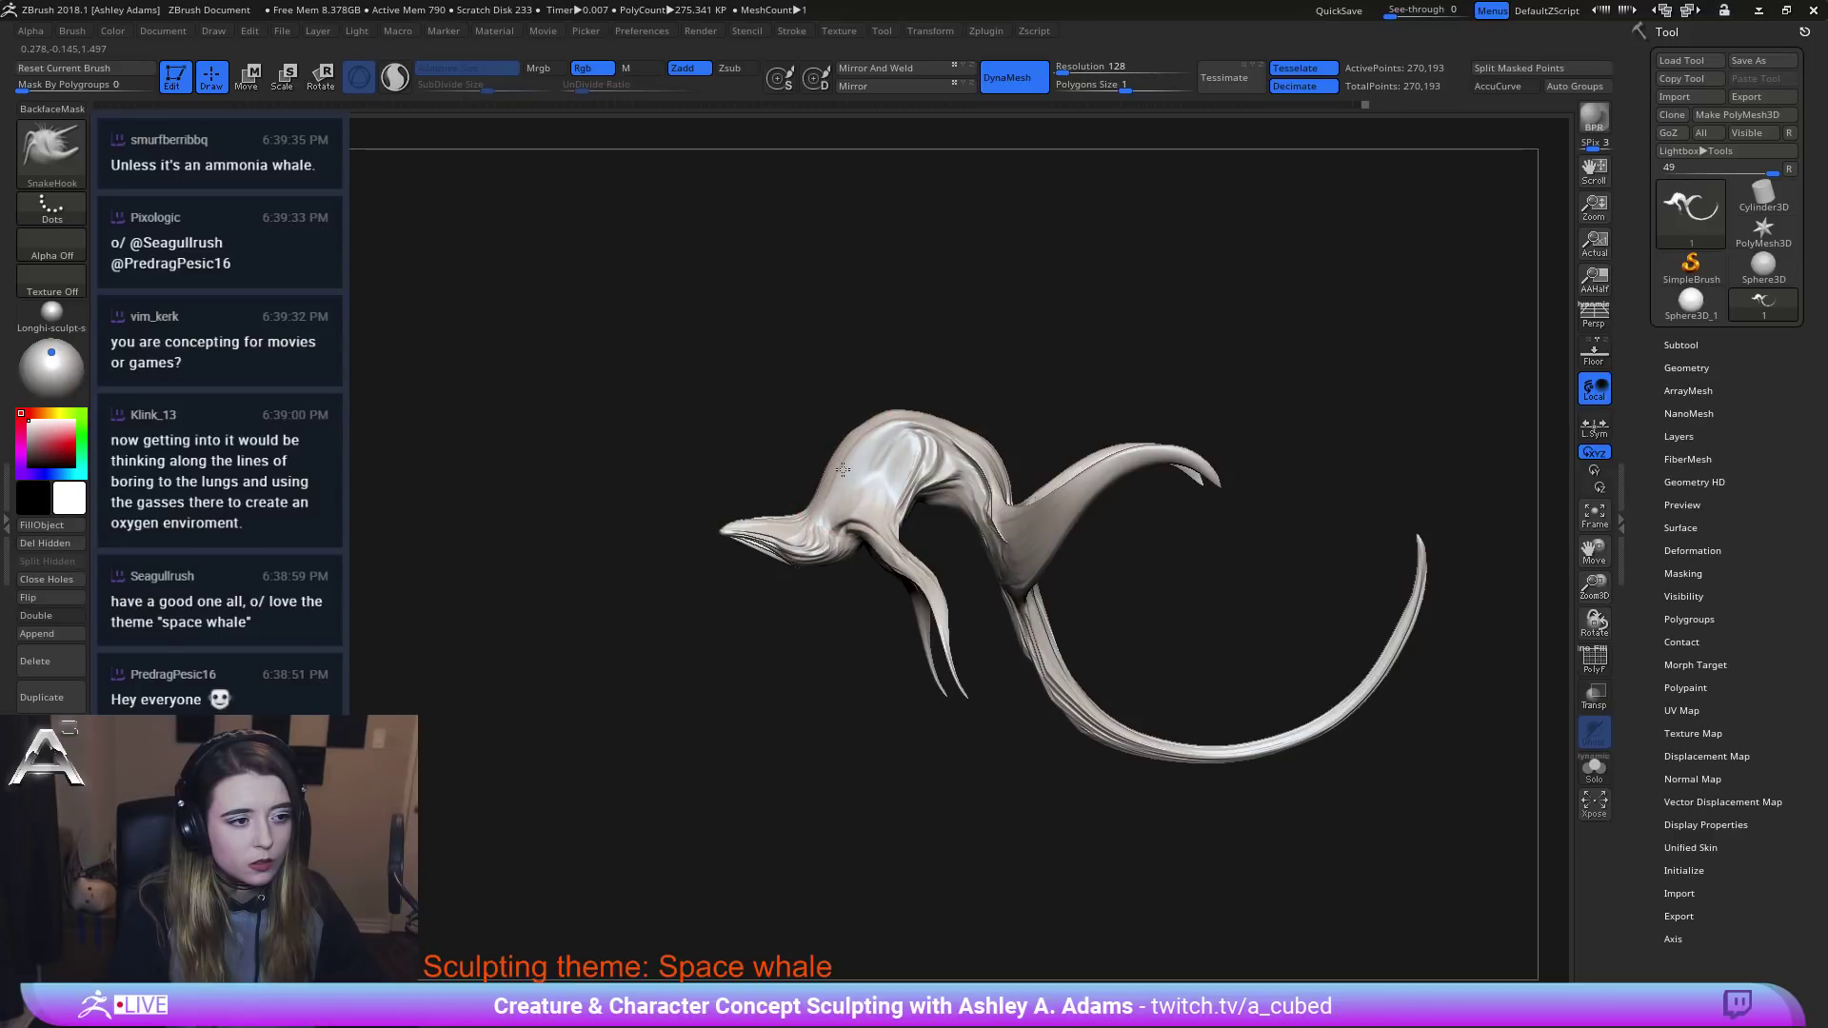
drag(891, 425, 880, 417)
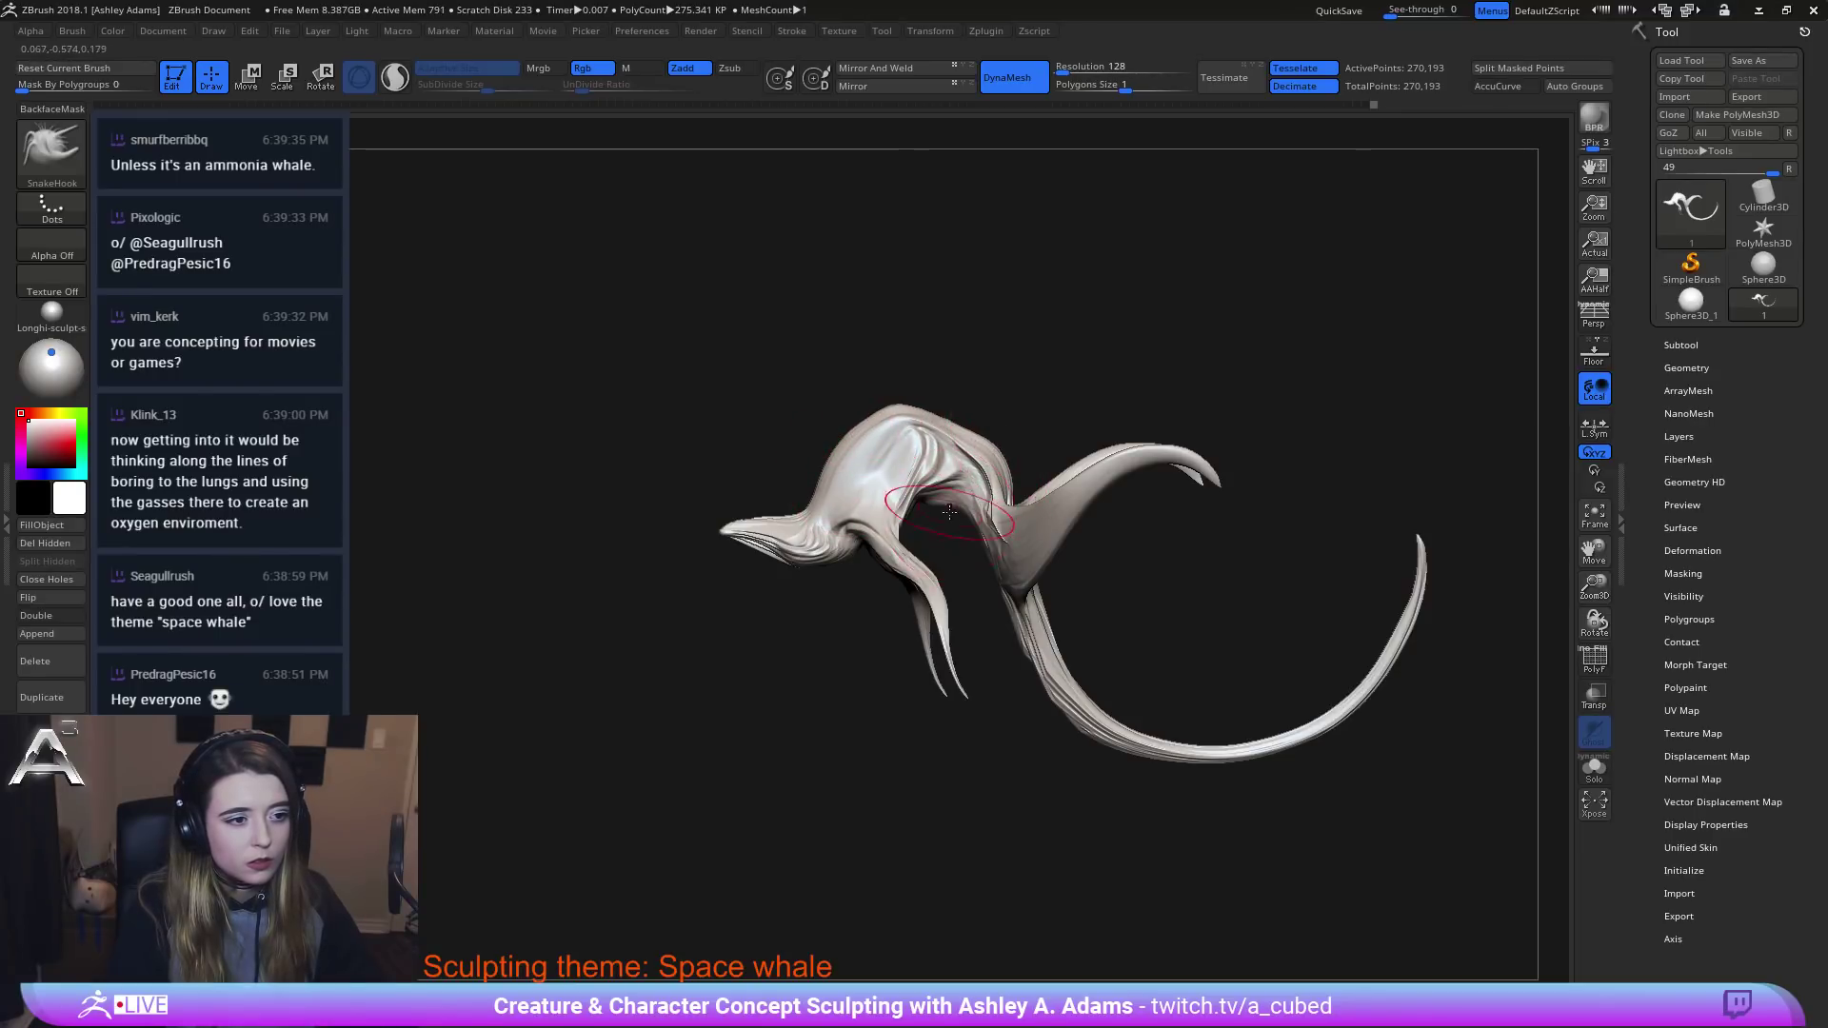
key(space)
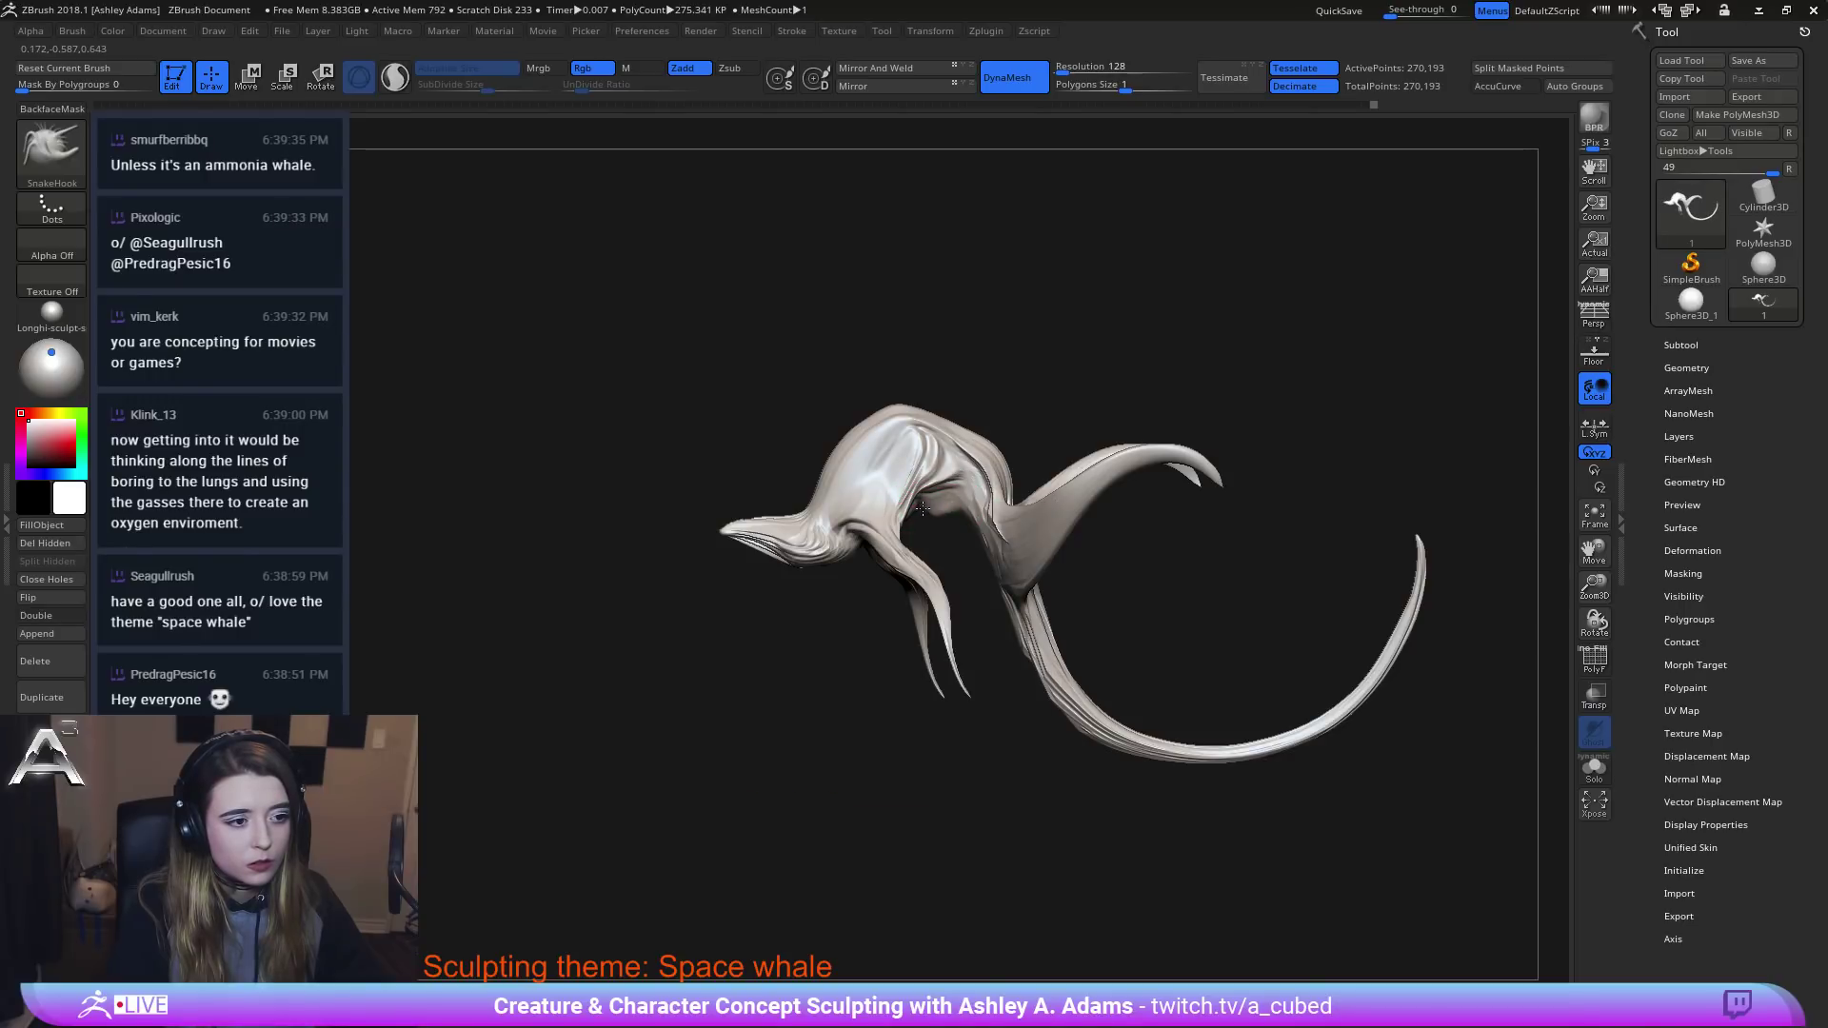
key(space)
key(space)
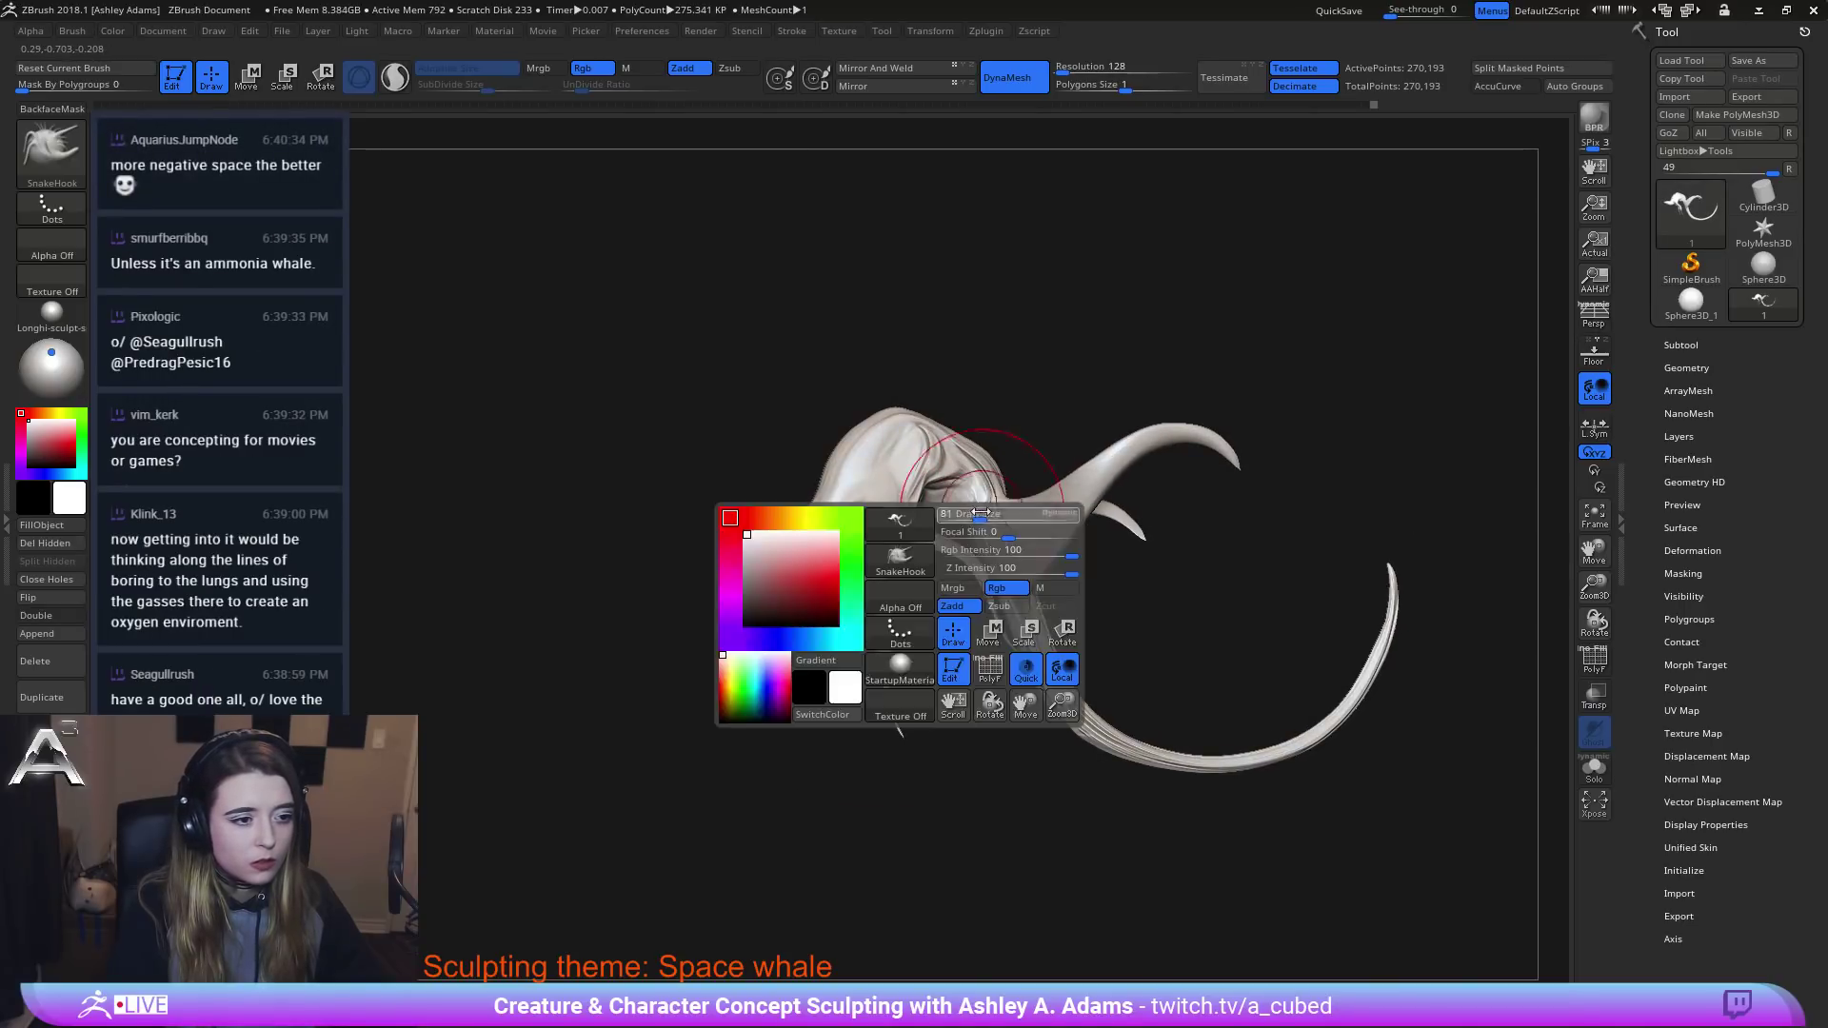
Build up the body surface between the arched back and the rear fin base with ClayBuildup strokes.
key(b)
key(c)
key(b)
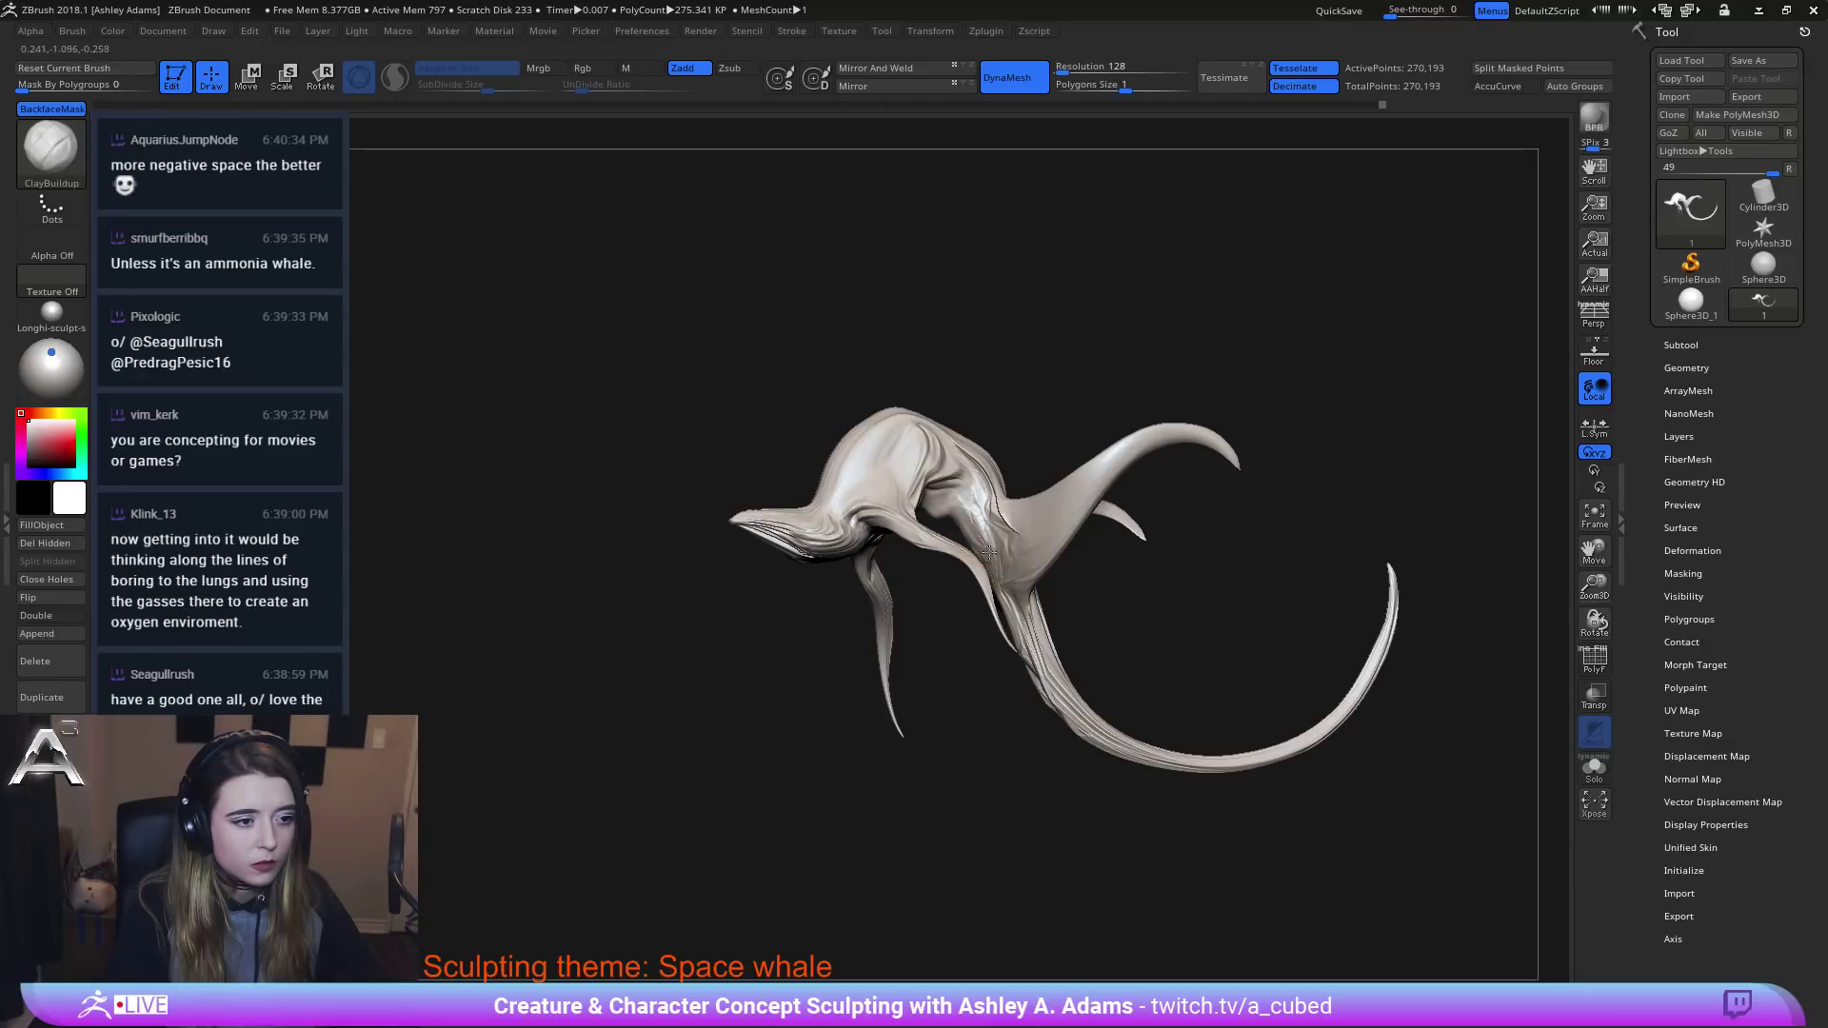
ctrl+right_drag(1032, 537, 973, 495)
key(space)
drag(964, 459, 987, 448)
right_drag(987, 448, 1053, 505)
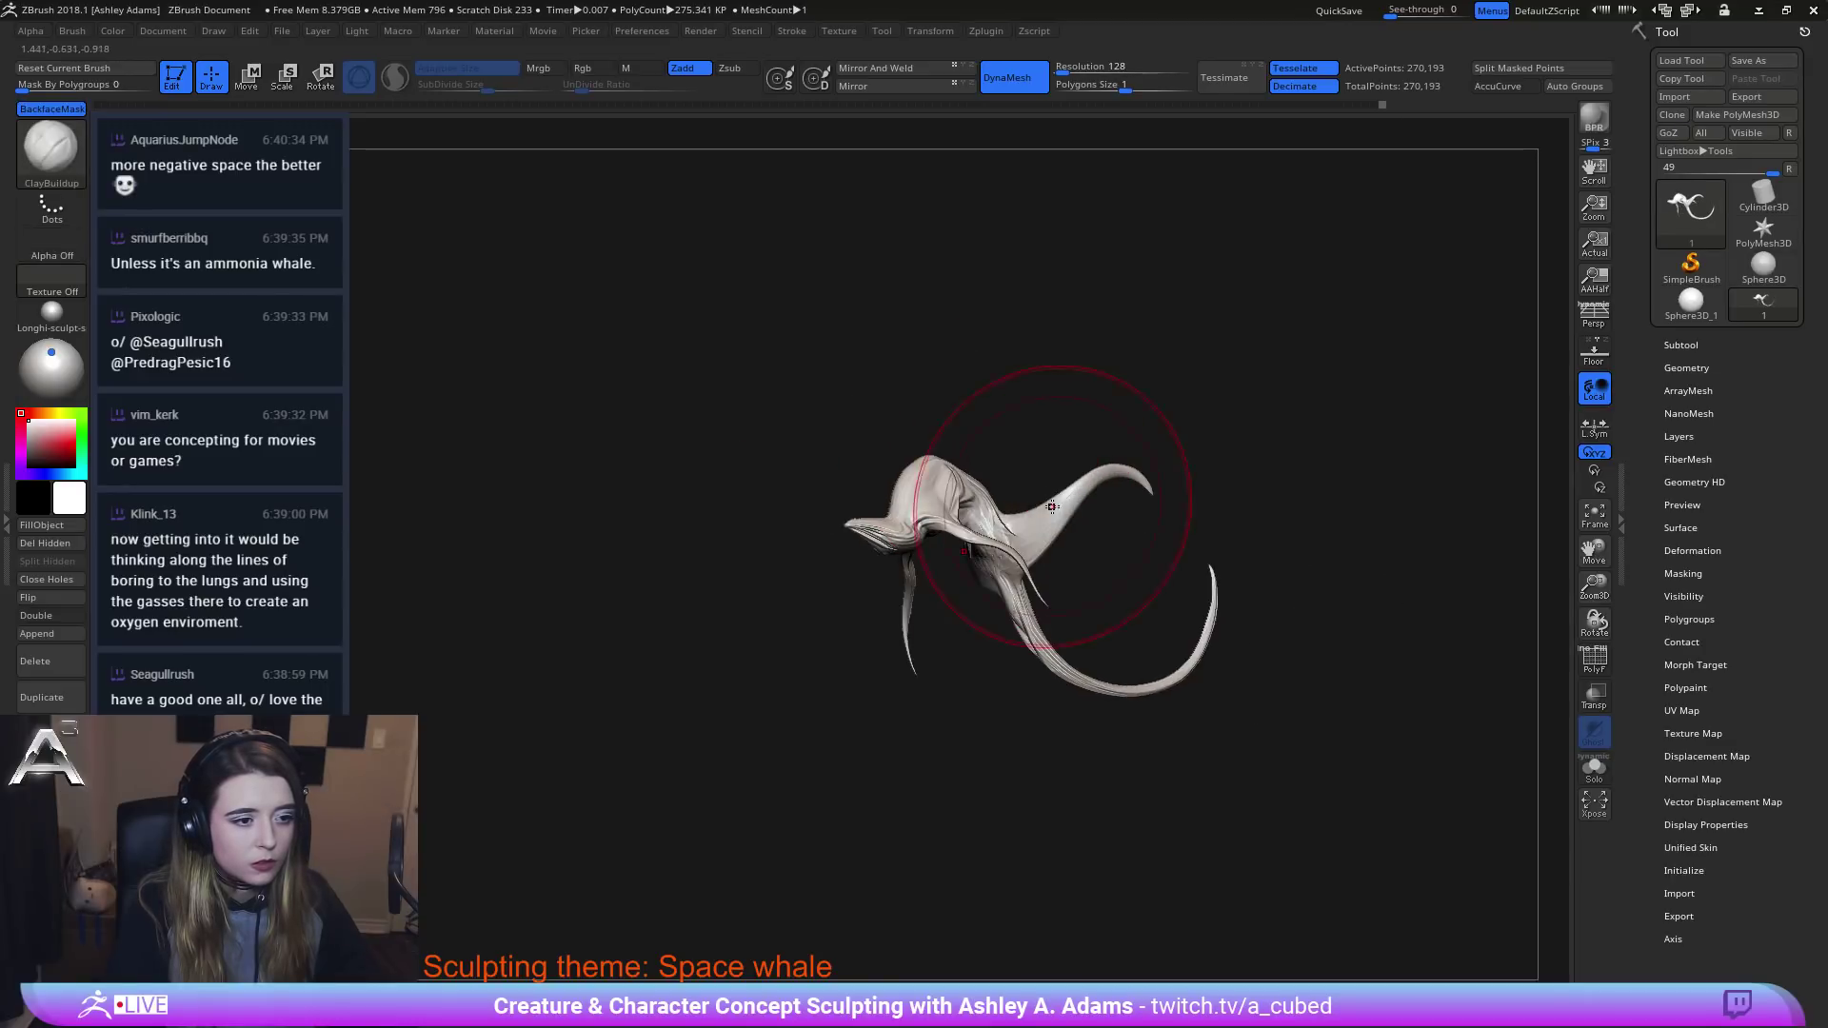
key(space)
drag(1047, 500, 1009, 485)
right_drag(1009, 486, 1011, 520)
Switch to SnakeHook and refine the arched body's outline, checking it from the front and both sides.
key(b)
key(s)
key(h)
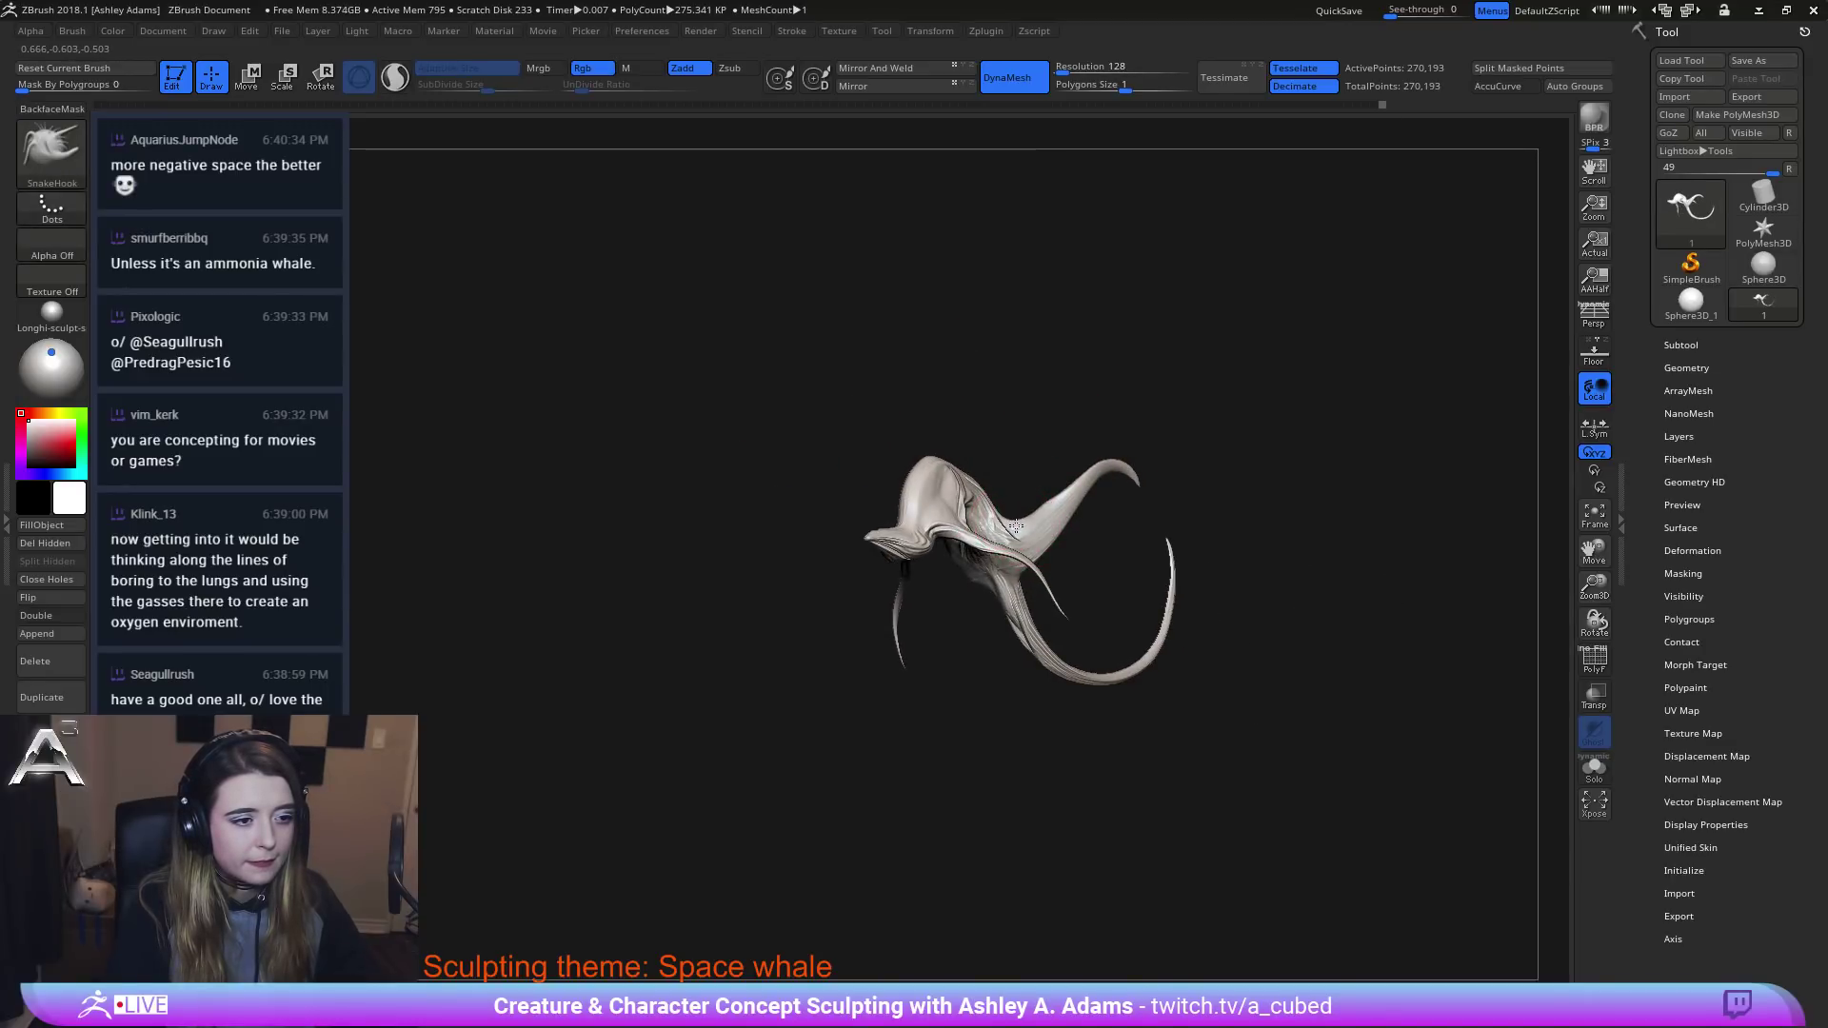
key(space)
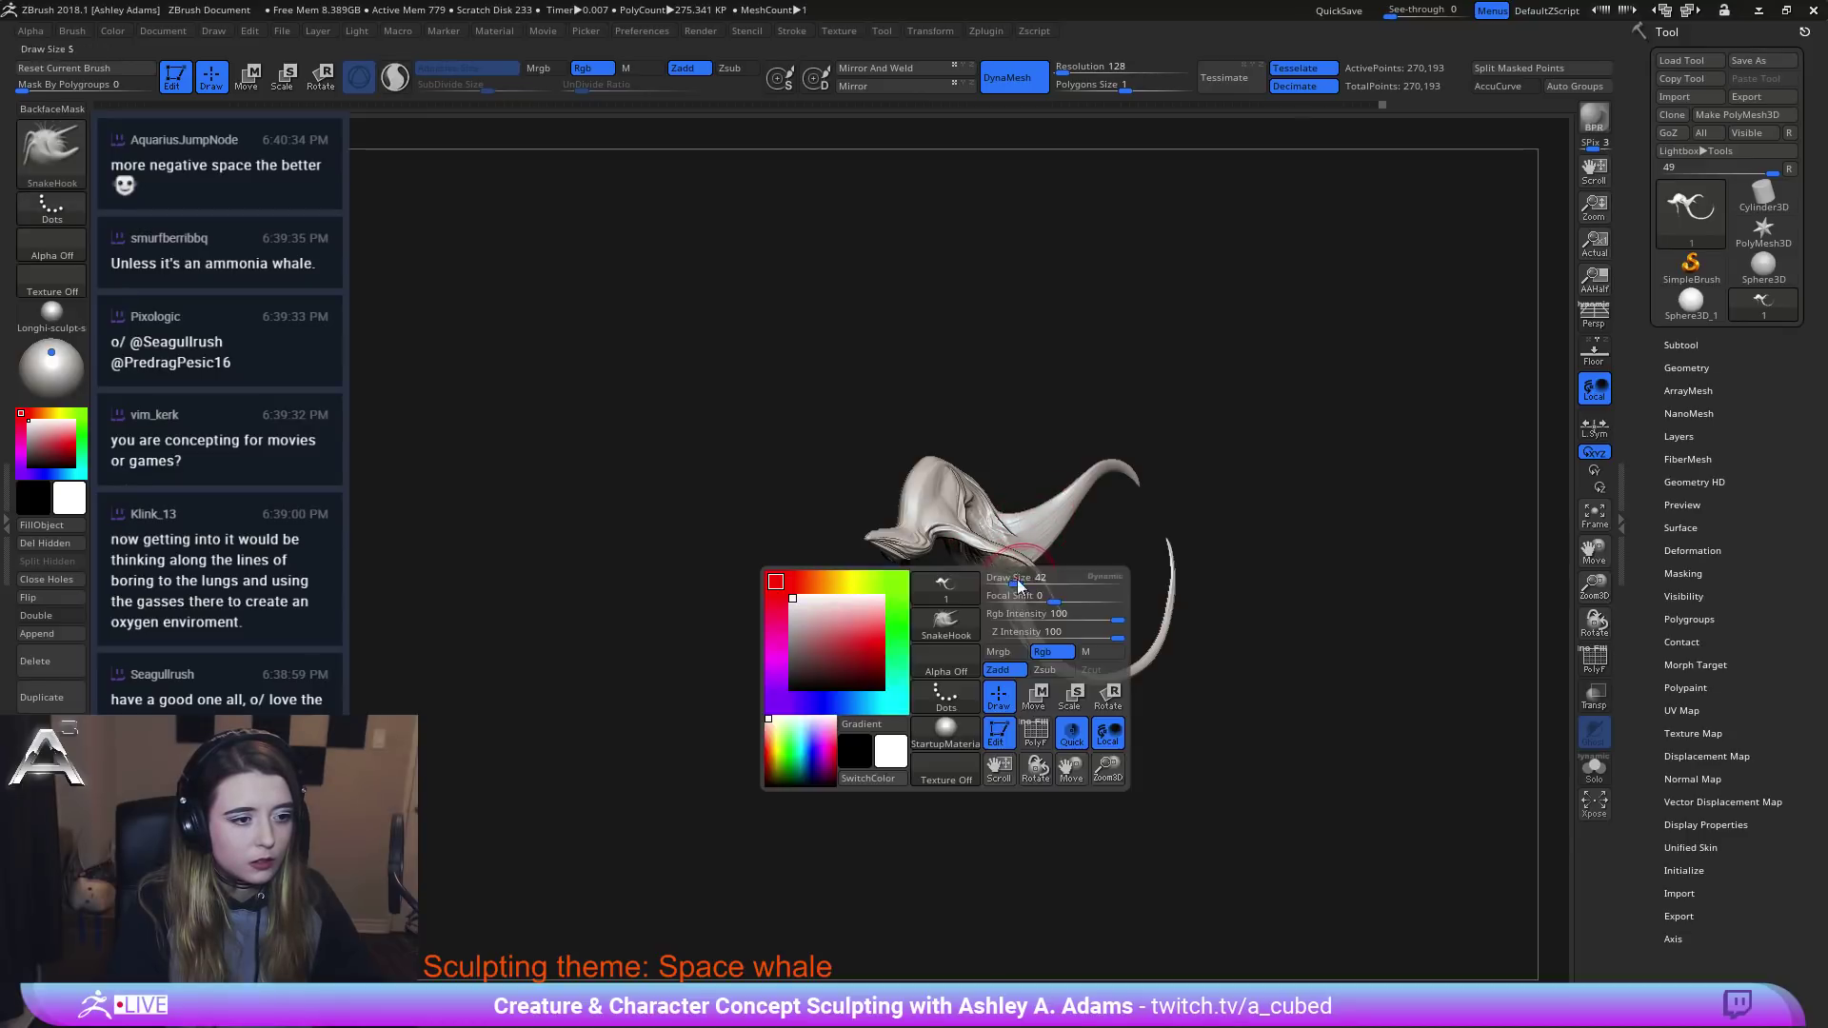
right_drag(1014, 585, 1033, 531)
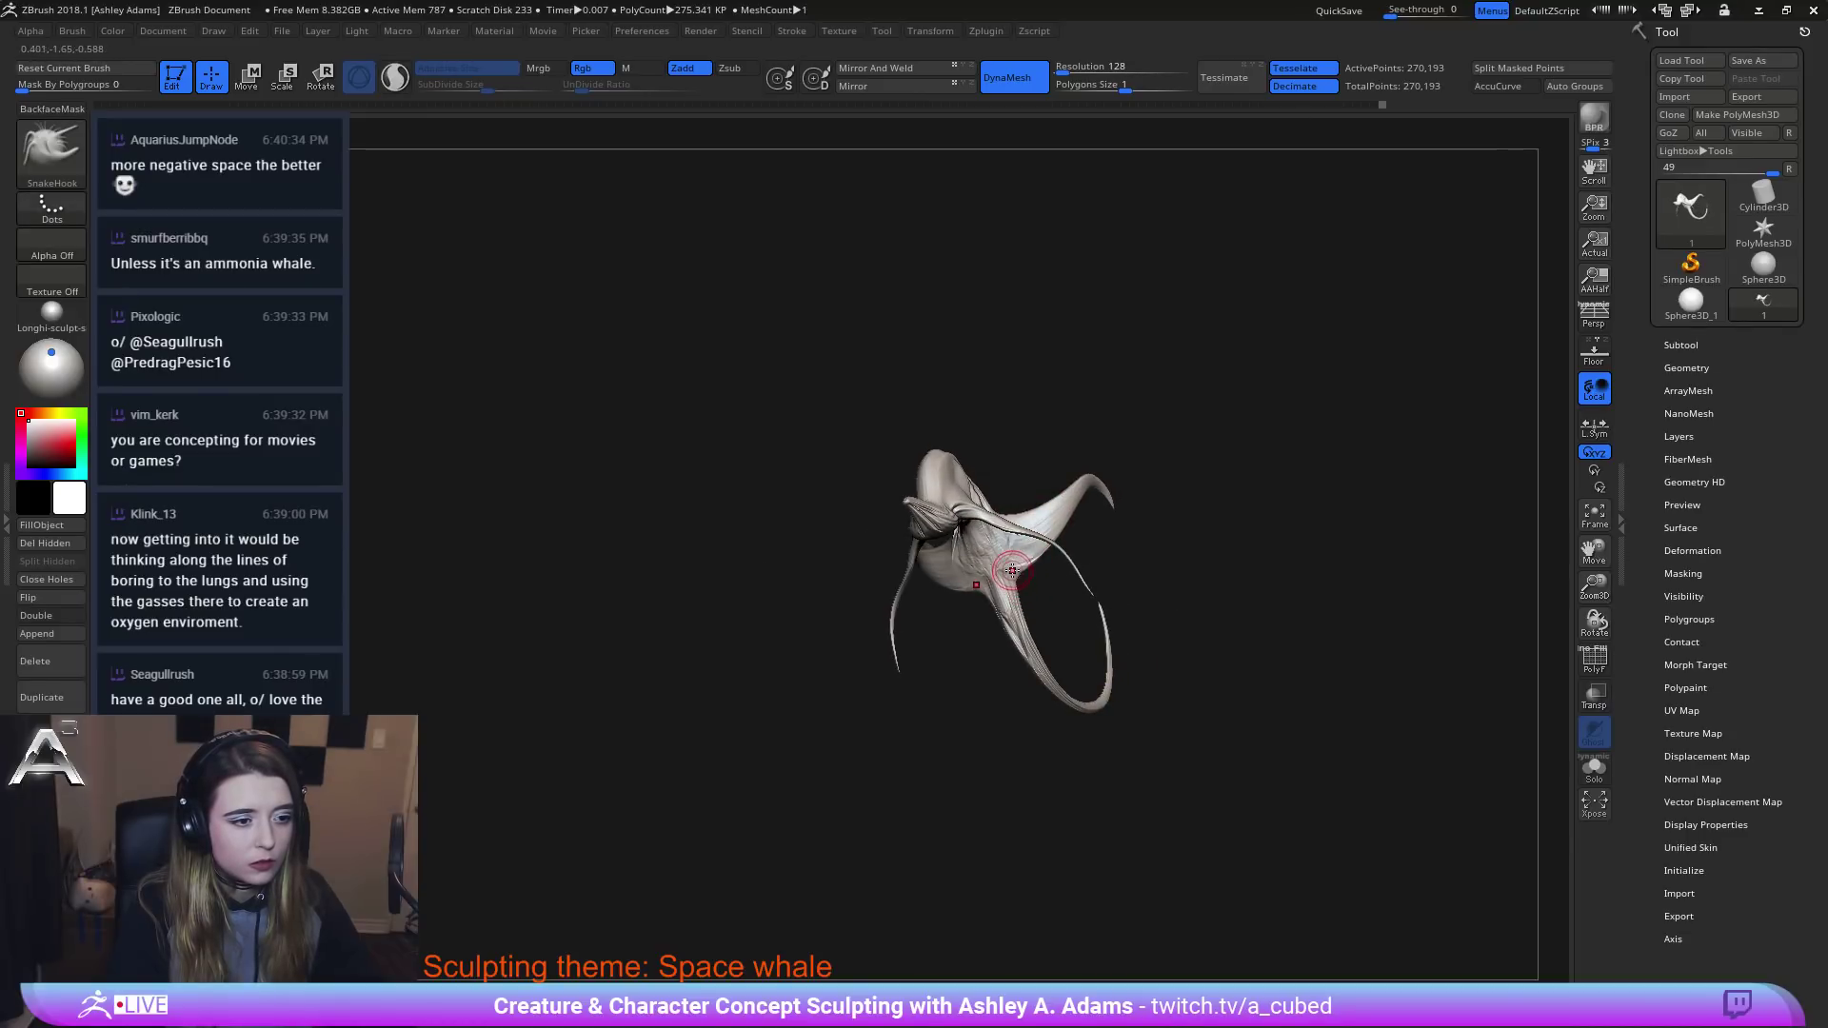
right_drag(948, 665, 1019, 534)
right_drag(1026, 631, 995, 492)
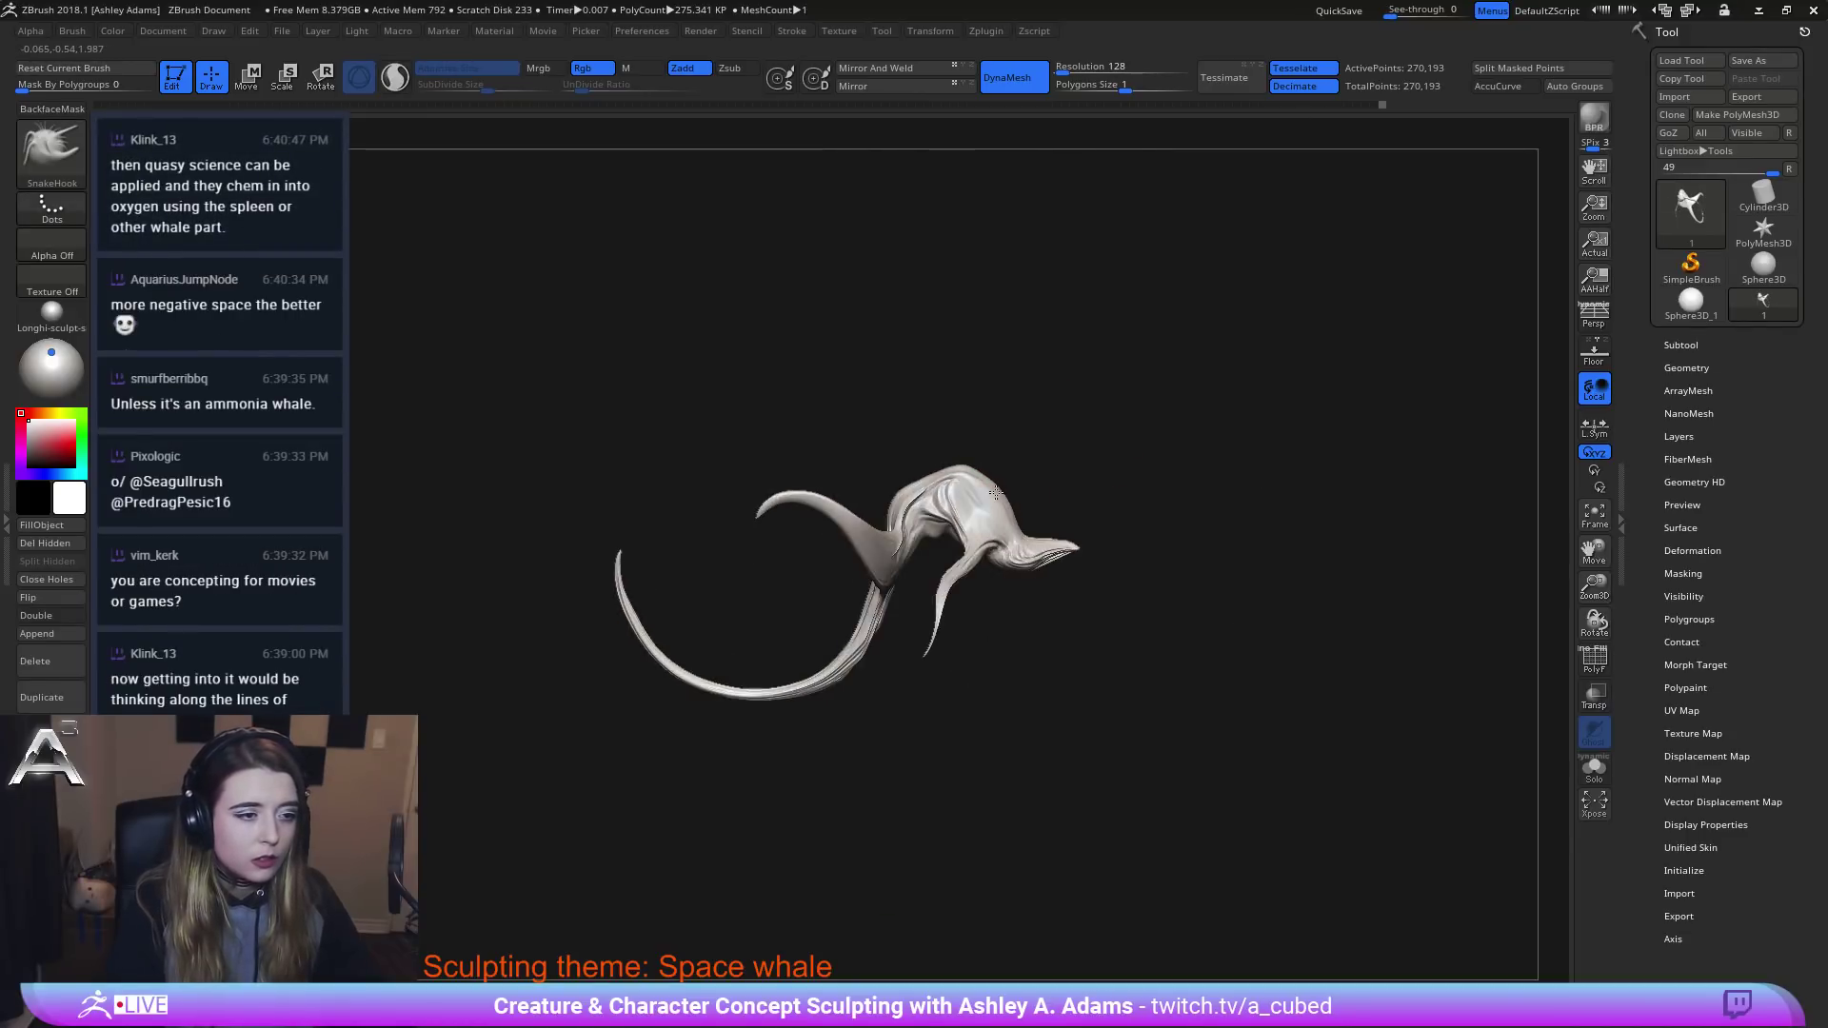
key(space)
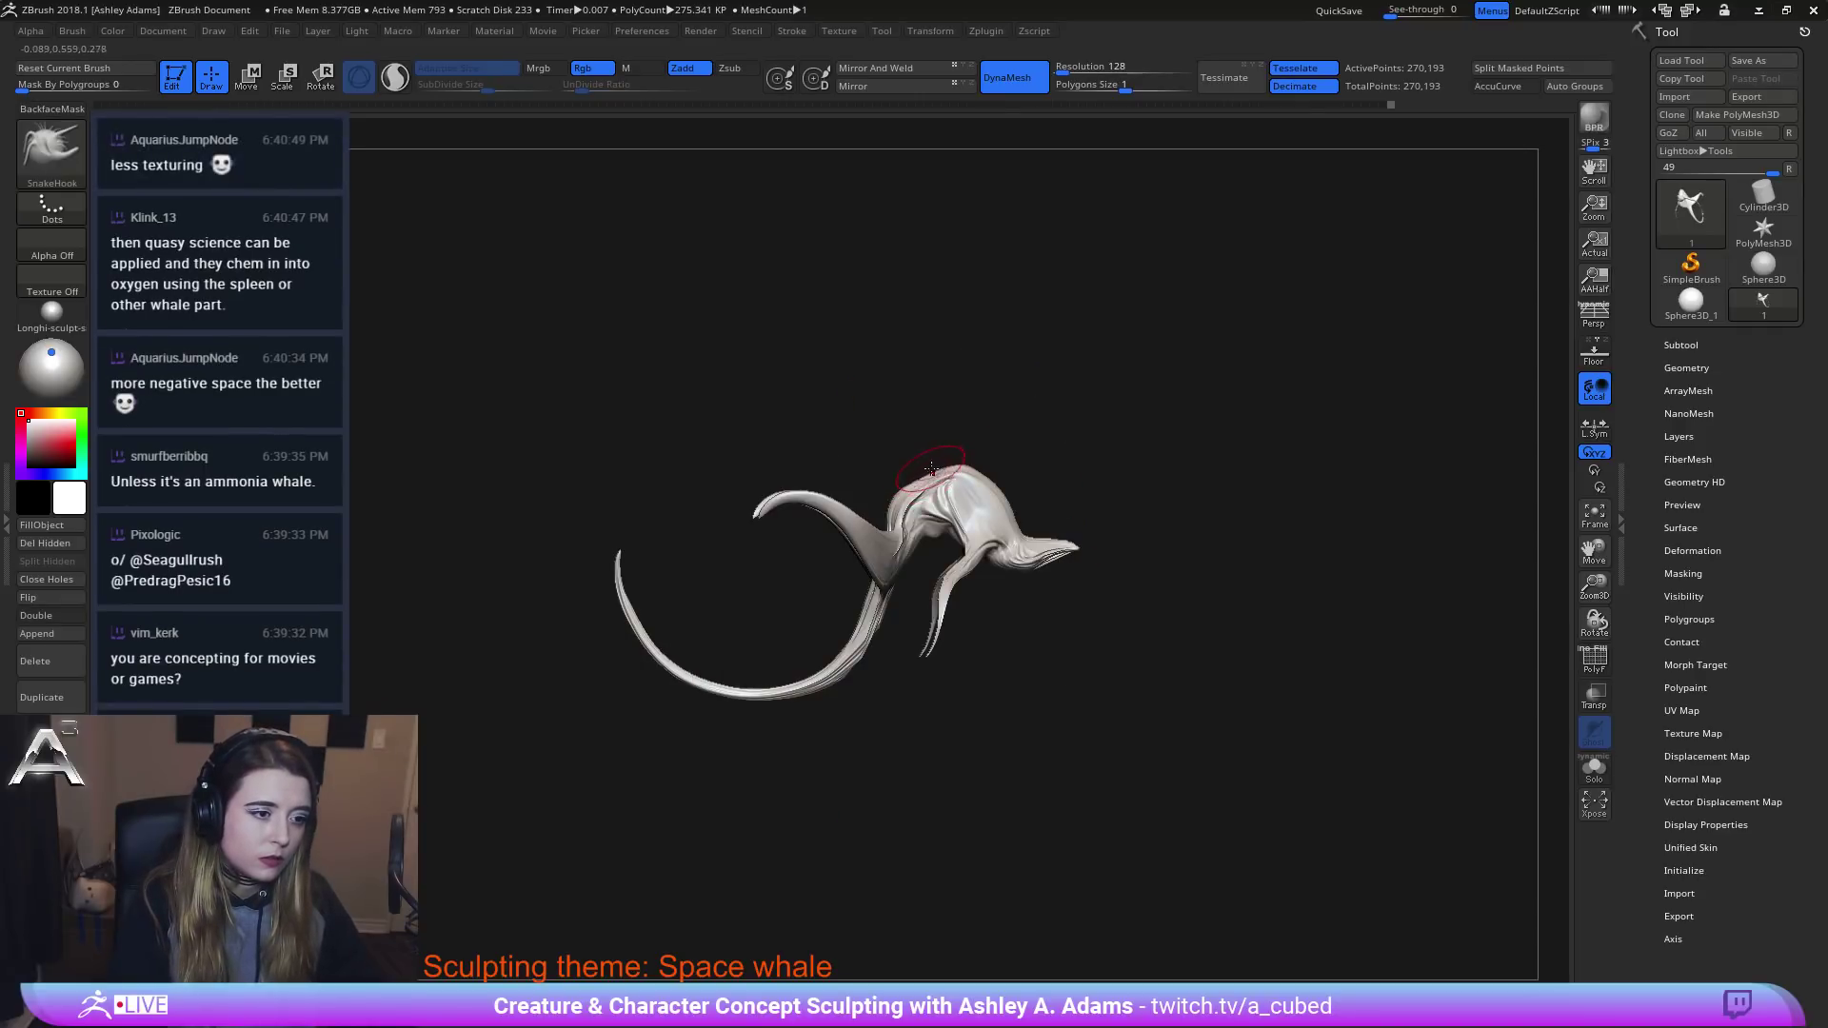
key(space)
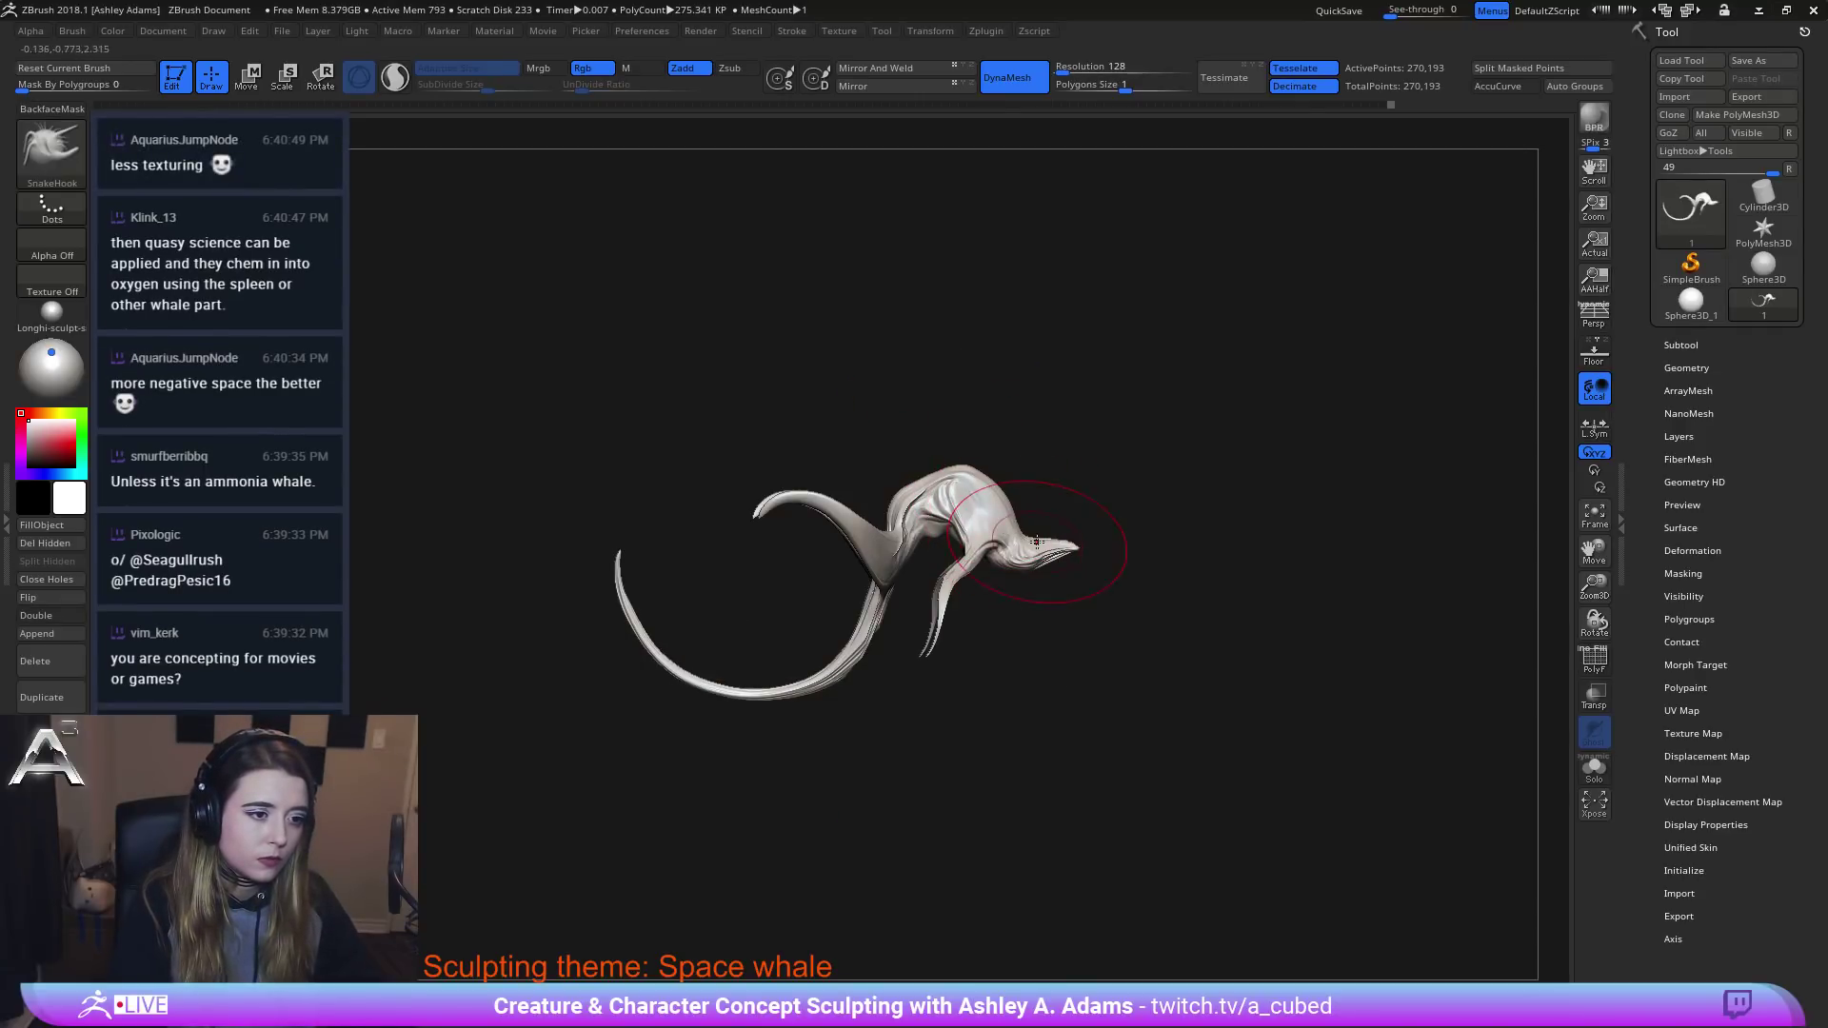
key(space)
mouse_move(776, 562)
alt+mouse_down()
mouse_move(850, 534)
mouse_move(1020, 521)
mouse_move(1104, 607)
alt+mouse_up()
key(space)
Thicken the long curved tail along its length with the Inflat brush.
key(b)
key(i)
key(n)
mouse_move(1083, 578)
right_down()
mouse_move(1121, 558)
mouse_move(1057, 568)
right_up()
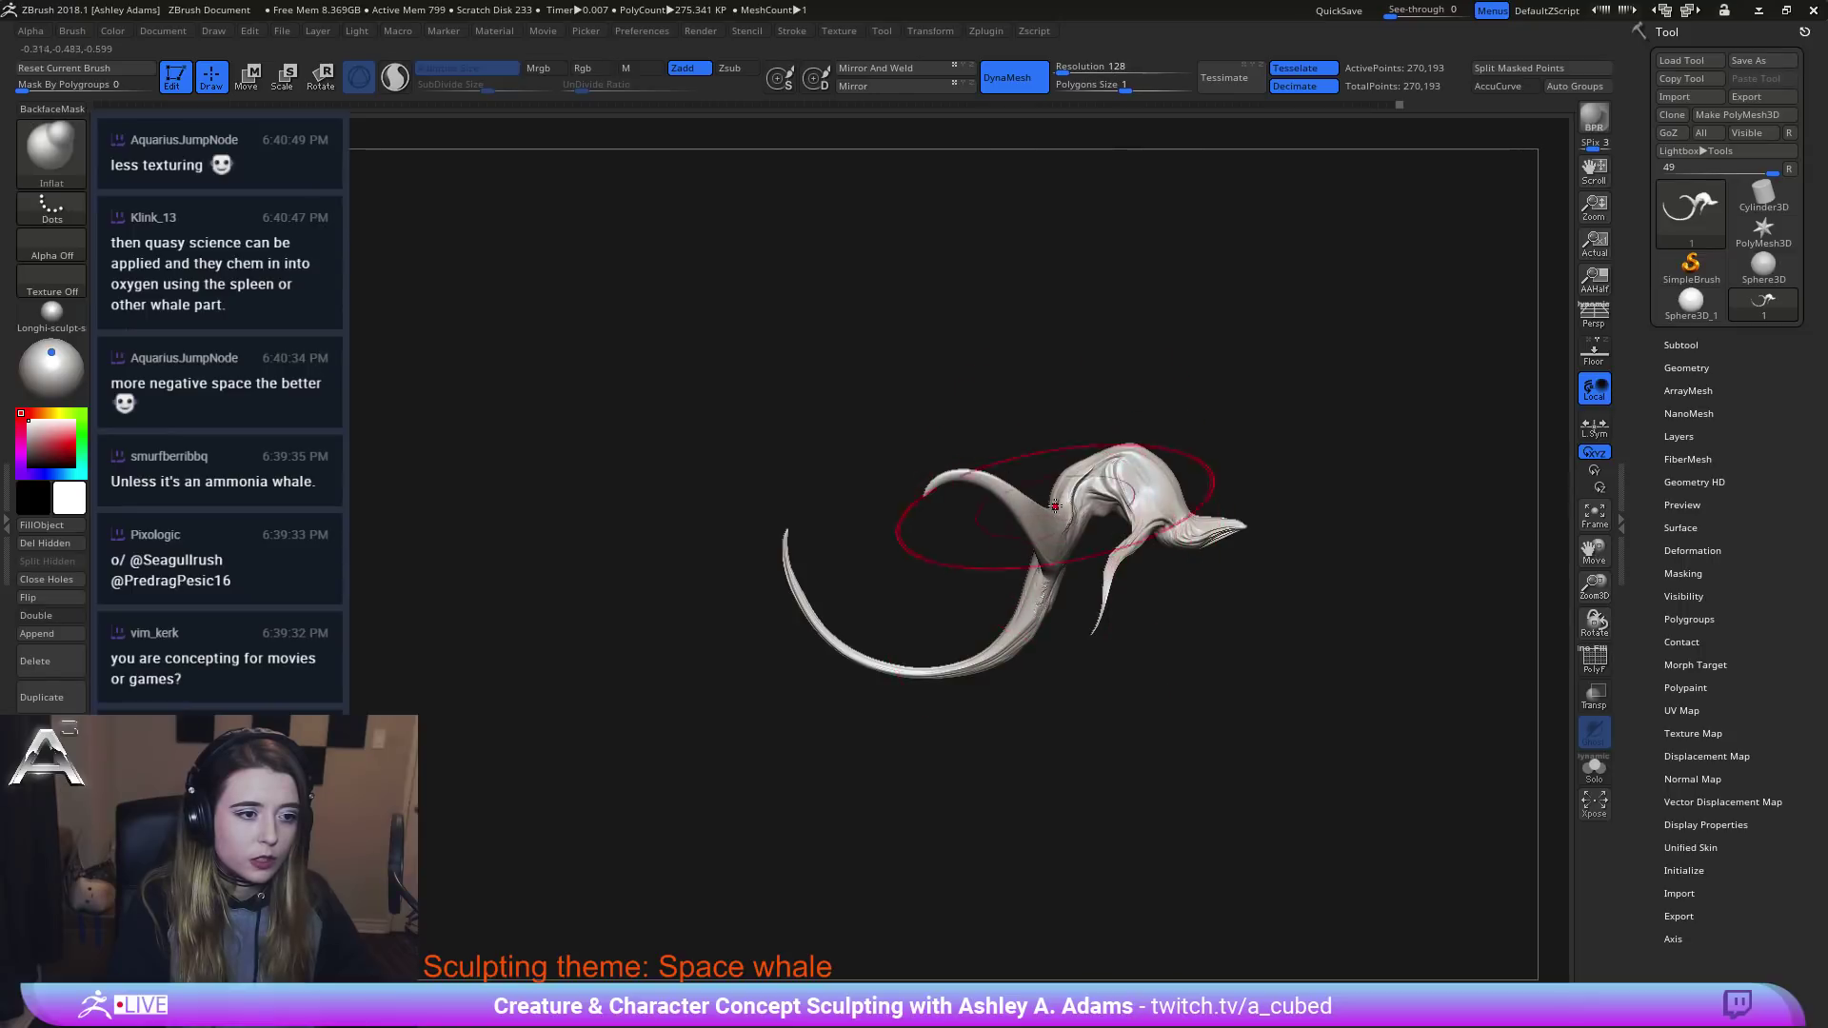
right_drag(1055, 505, 866, 674)
right_click(943, 628)
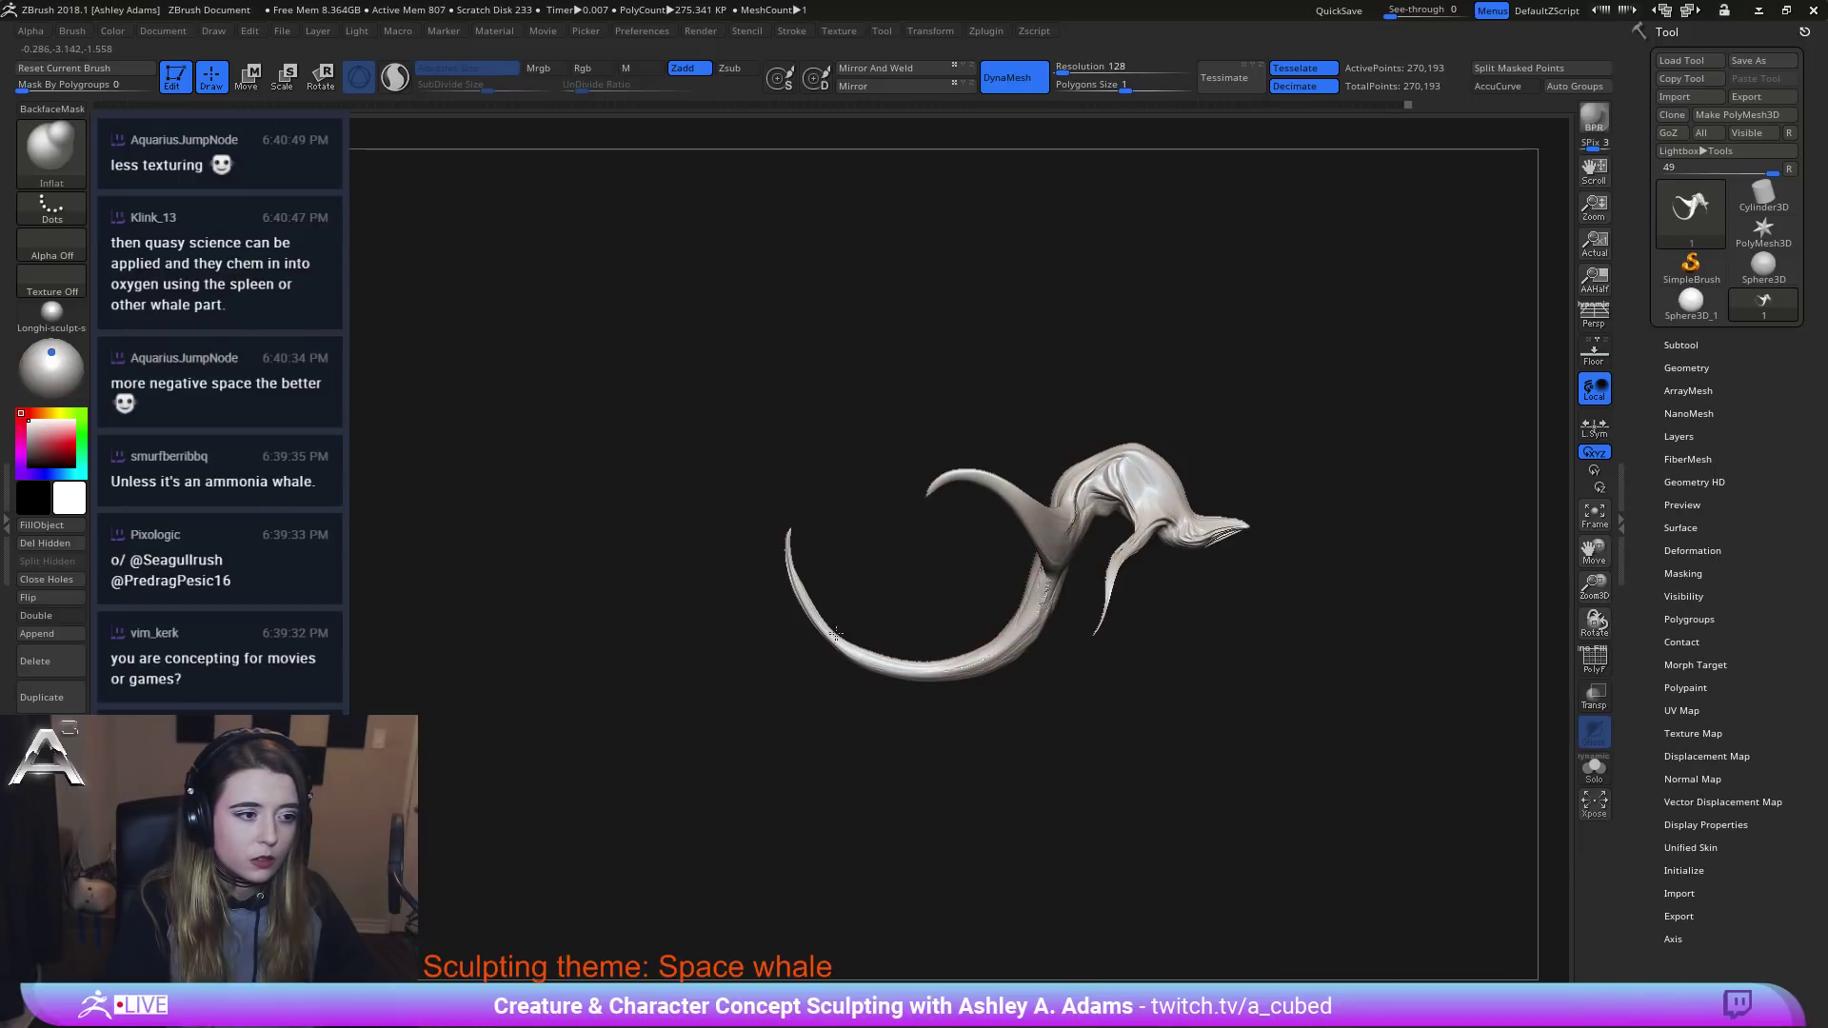
right_click(808, 544)
right_drag(847, 547, 805, 544)
Mask the whale with the lasso so that only the tip of the tail stays editable.
mouse_move(831, 565)
ctrl+mouse_down()
mouse_move(764, 486)
mouse_move(674, 440)
ctrl+mouse_up()
ctrl+click(838, 569)
right_click(838, 569)
drag(861, 567, 875, 523)
right_drag(875, 524, 840, 527)
click(838, 528)
right_click(876, 523)
mouse_move(961, 530)
ctrl+right_down()
mouse_move(926, 545)
mouse_move(847, 461)
mouse_move(762, 424)
mouse_move(837, 428)
mouse_move(870, 471)
ctrl+right_up()
key(ctrl+z)
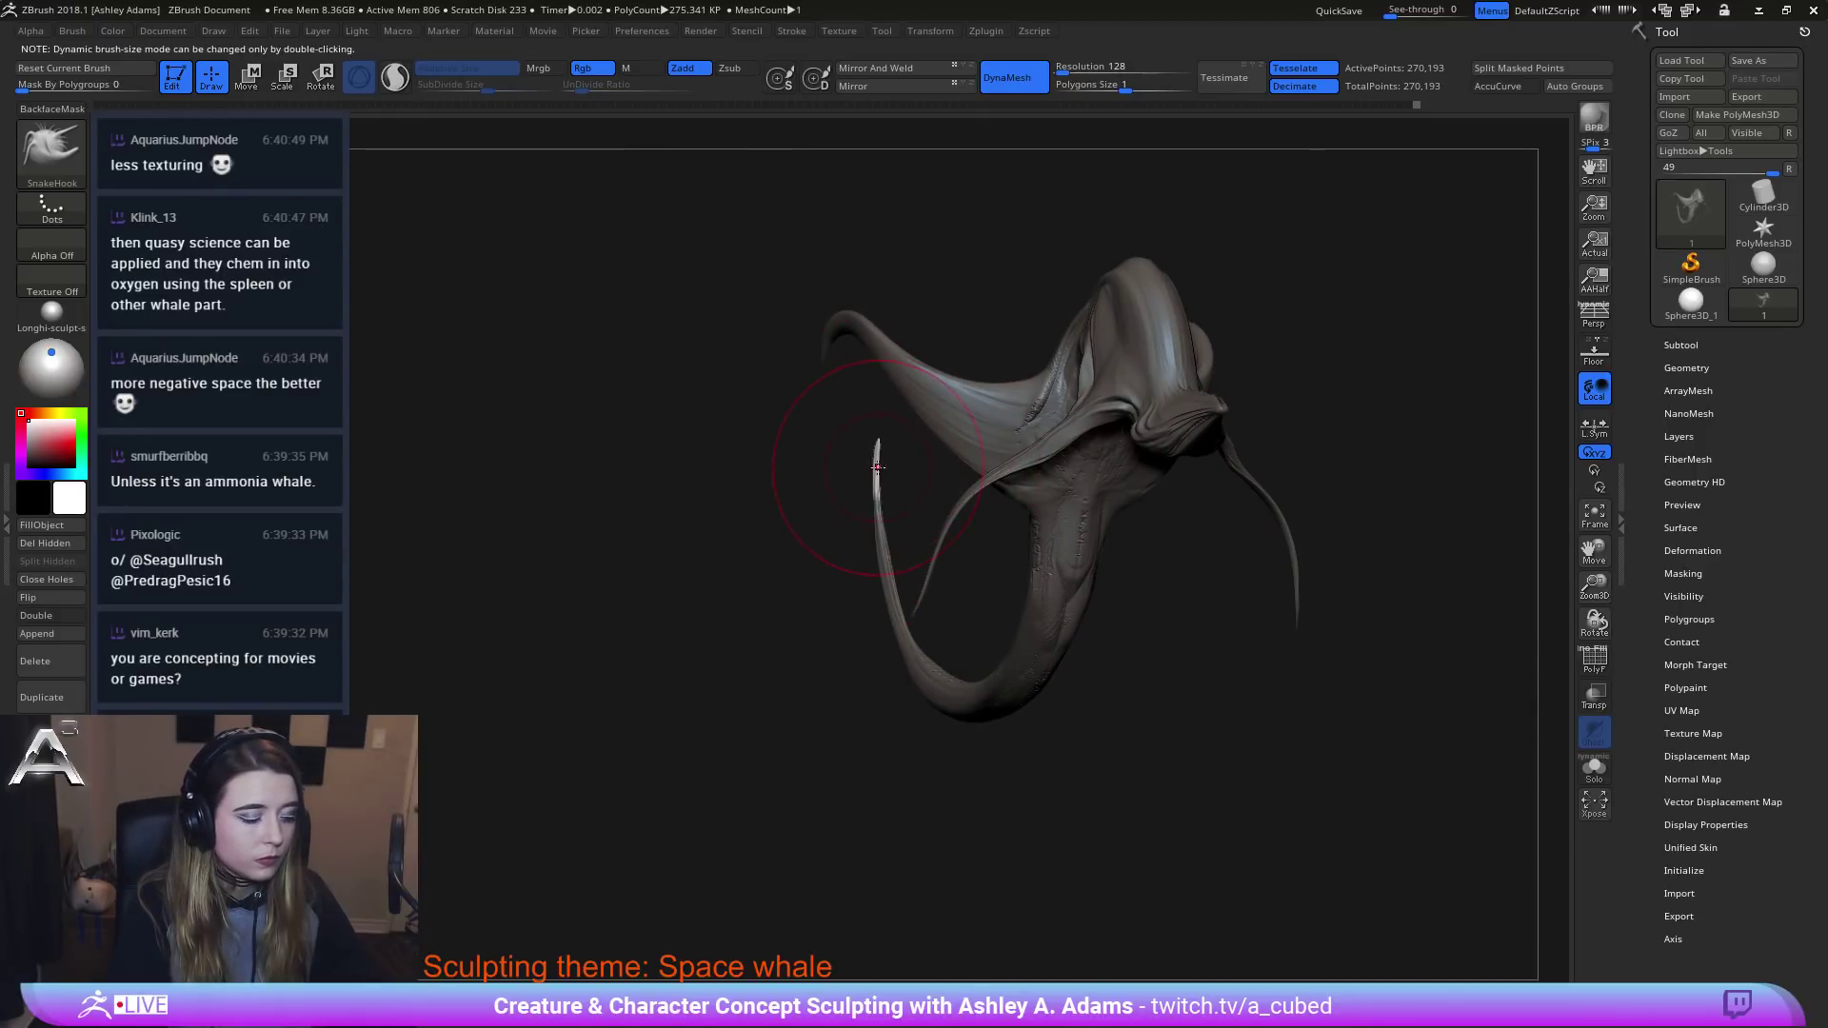
Widen the unmasked tail tip into a flat paddle with the transform gizmo and return to drawing.
key(w)
alt+click(1101, 204)
click(1055, 206)
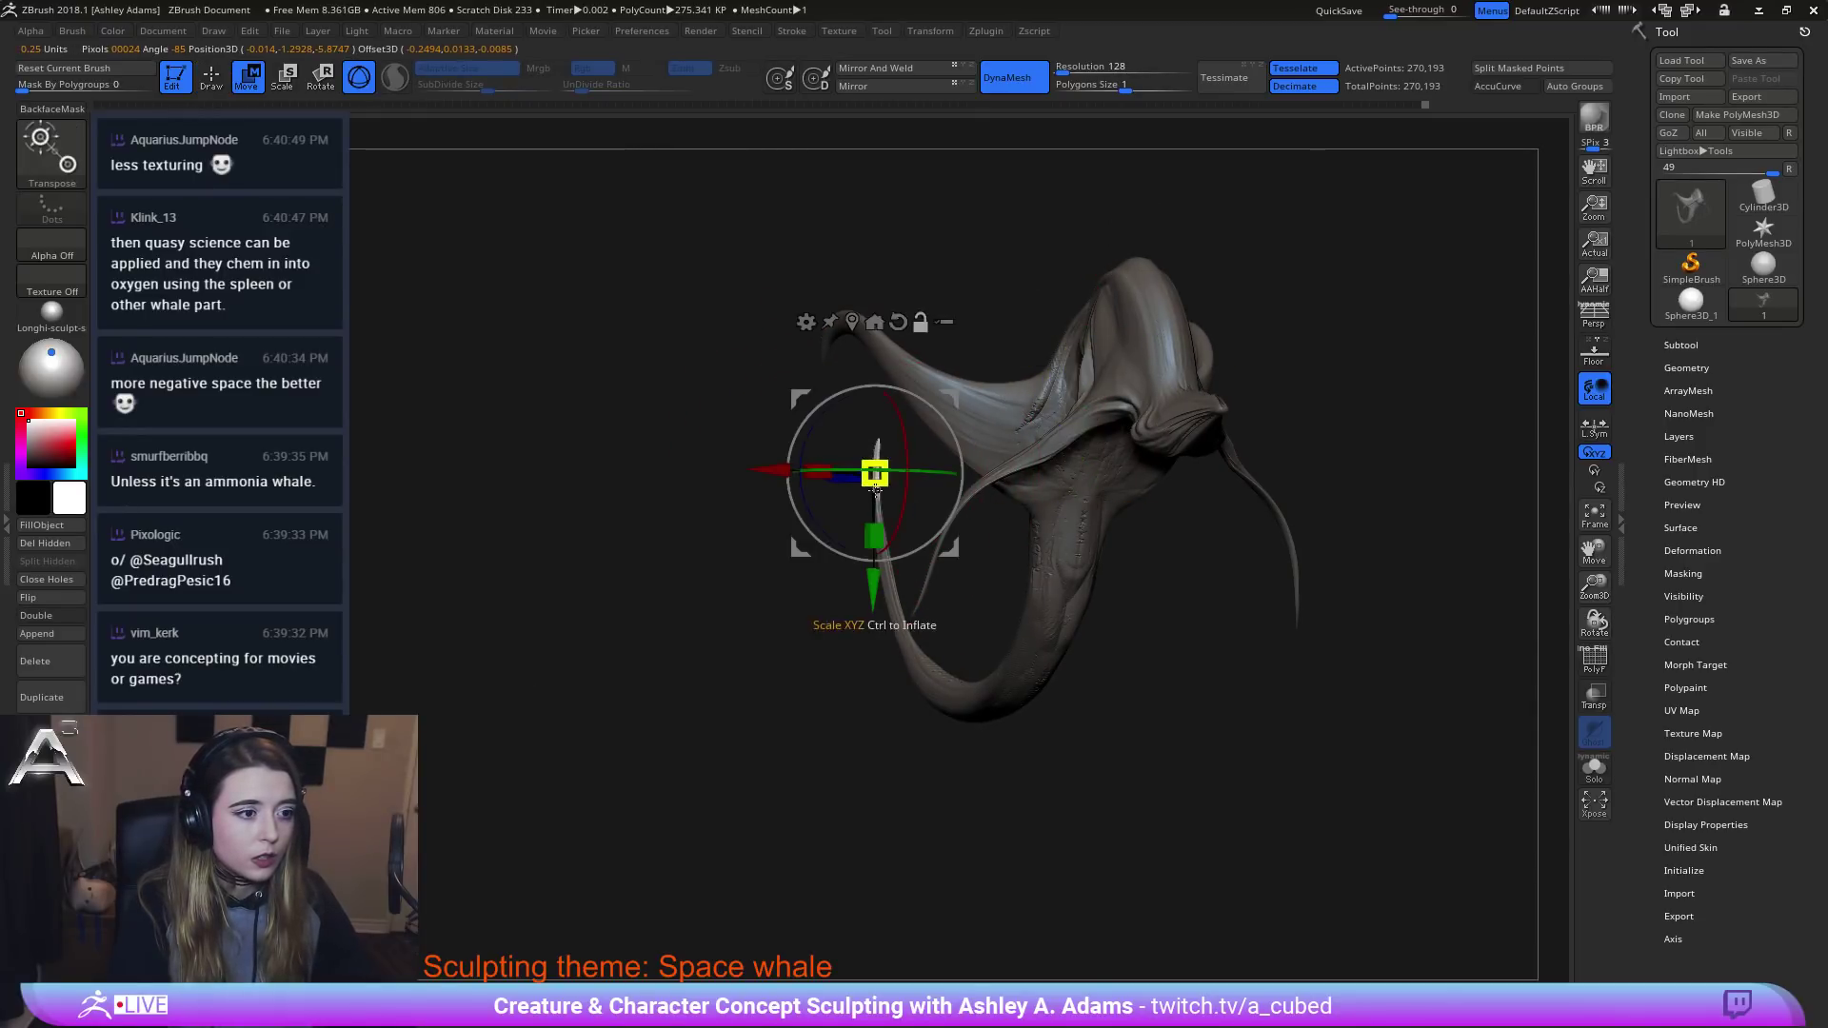
key(q)
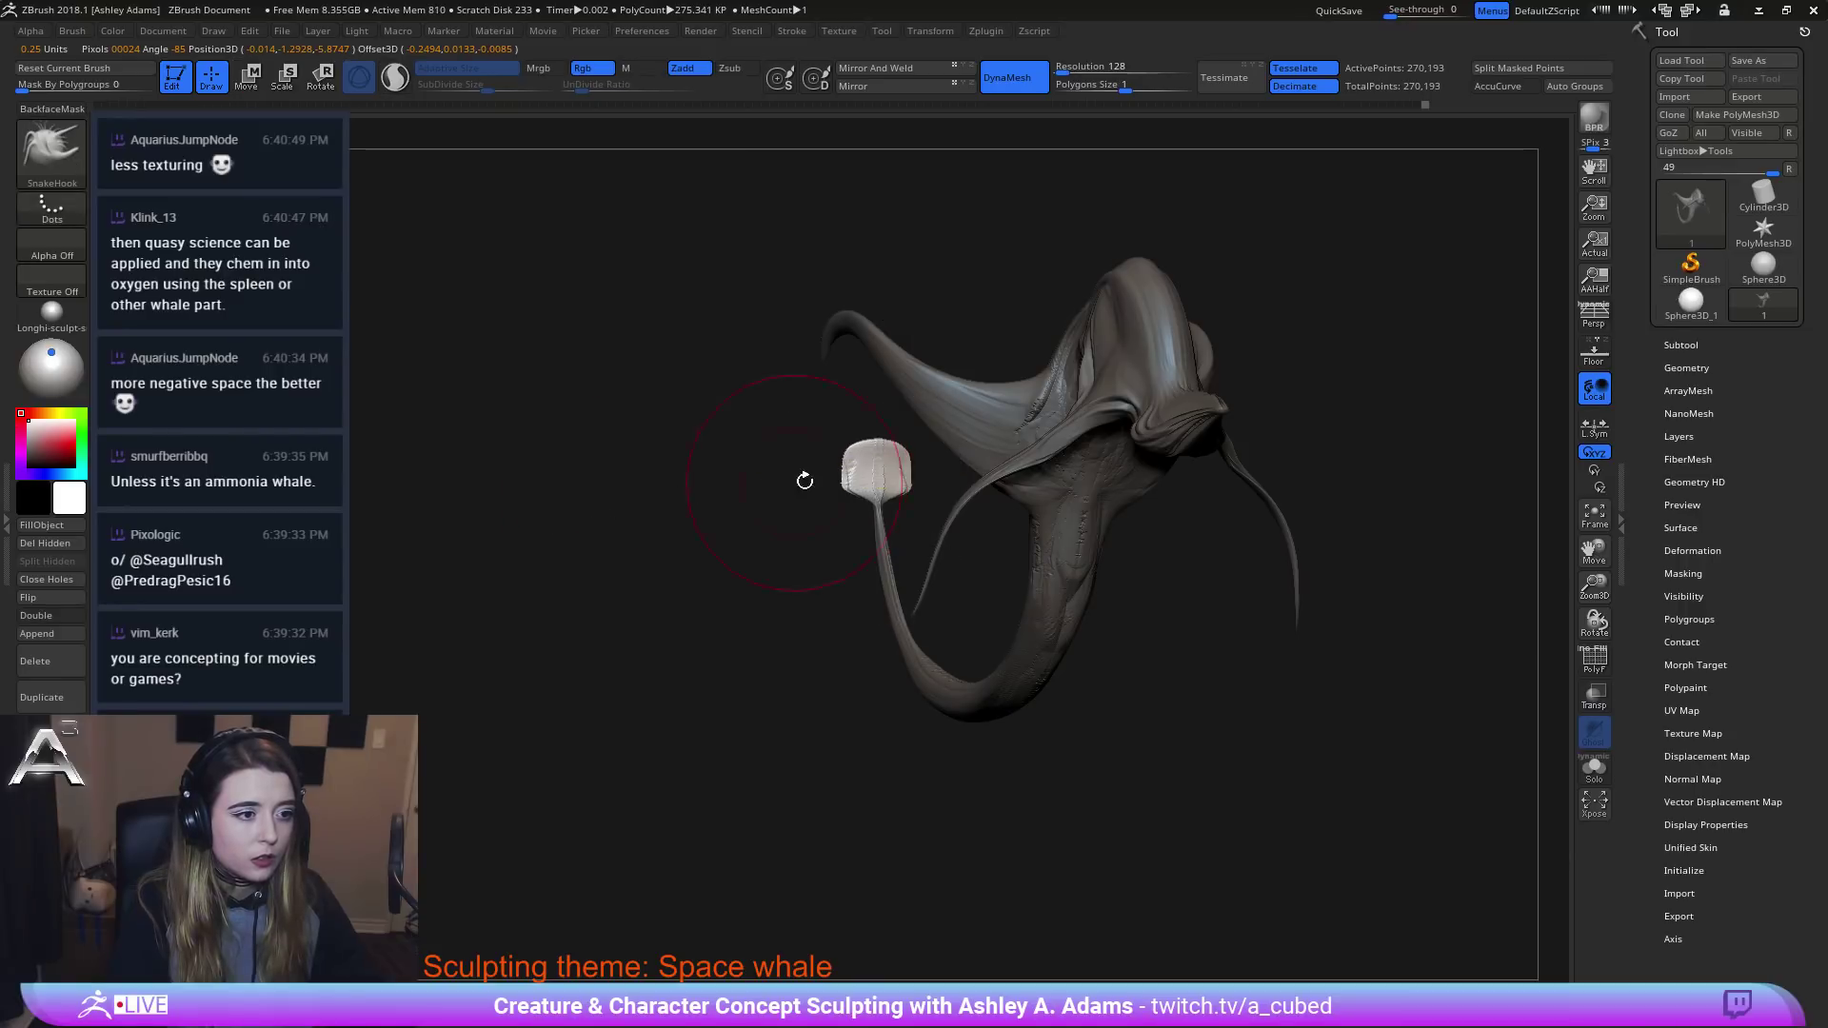
Pull the sides of the widened tail tip outward into flukes with SnakeHook.
key(space)
mouse_move(843, 475)
mouse_down()
mouse_move(725, 479)
mouse_move(849, 469)
mouse_move(810, 435)
mouse_move(758, 444)
mouse_move(677, 495)
mouse_move(666, 530)
mouse_up()
key(space)
Try smoothing the tail flukes, and undo the most recent strokes on them.
mouse_move(847, 436)
shift+mouse_down()
mouse_move(790, 447)
mouse_move(711, 527)
mouse_move(914, 514)
mouse_move(1114, 469)
mouse_move(978, 460)
mouse_move(909, 419)
shift+mouse_up()
key(ctrl+z)
key(ctrl+z)
key(ctrl+z)
key(ctrl+z)
key(ctrl+z)
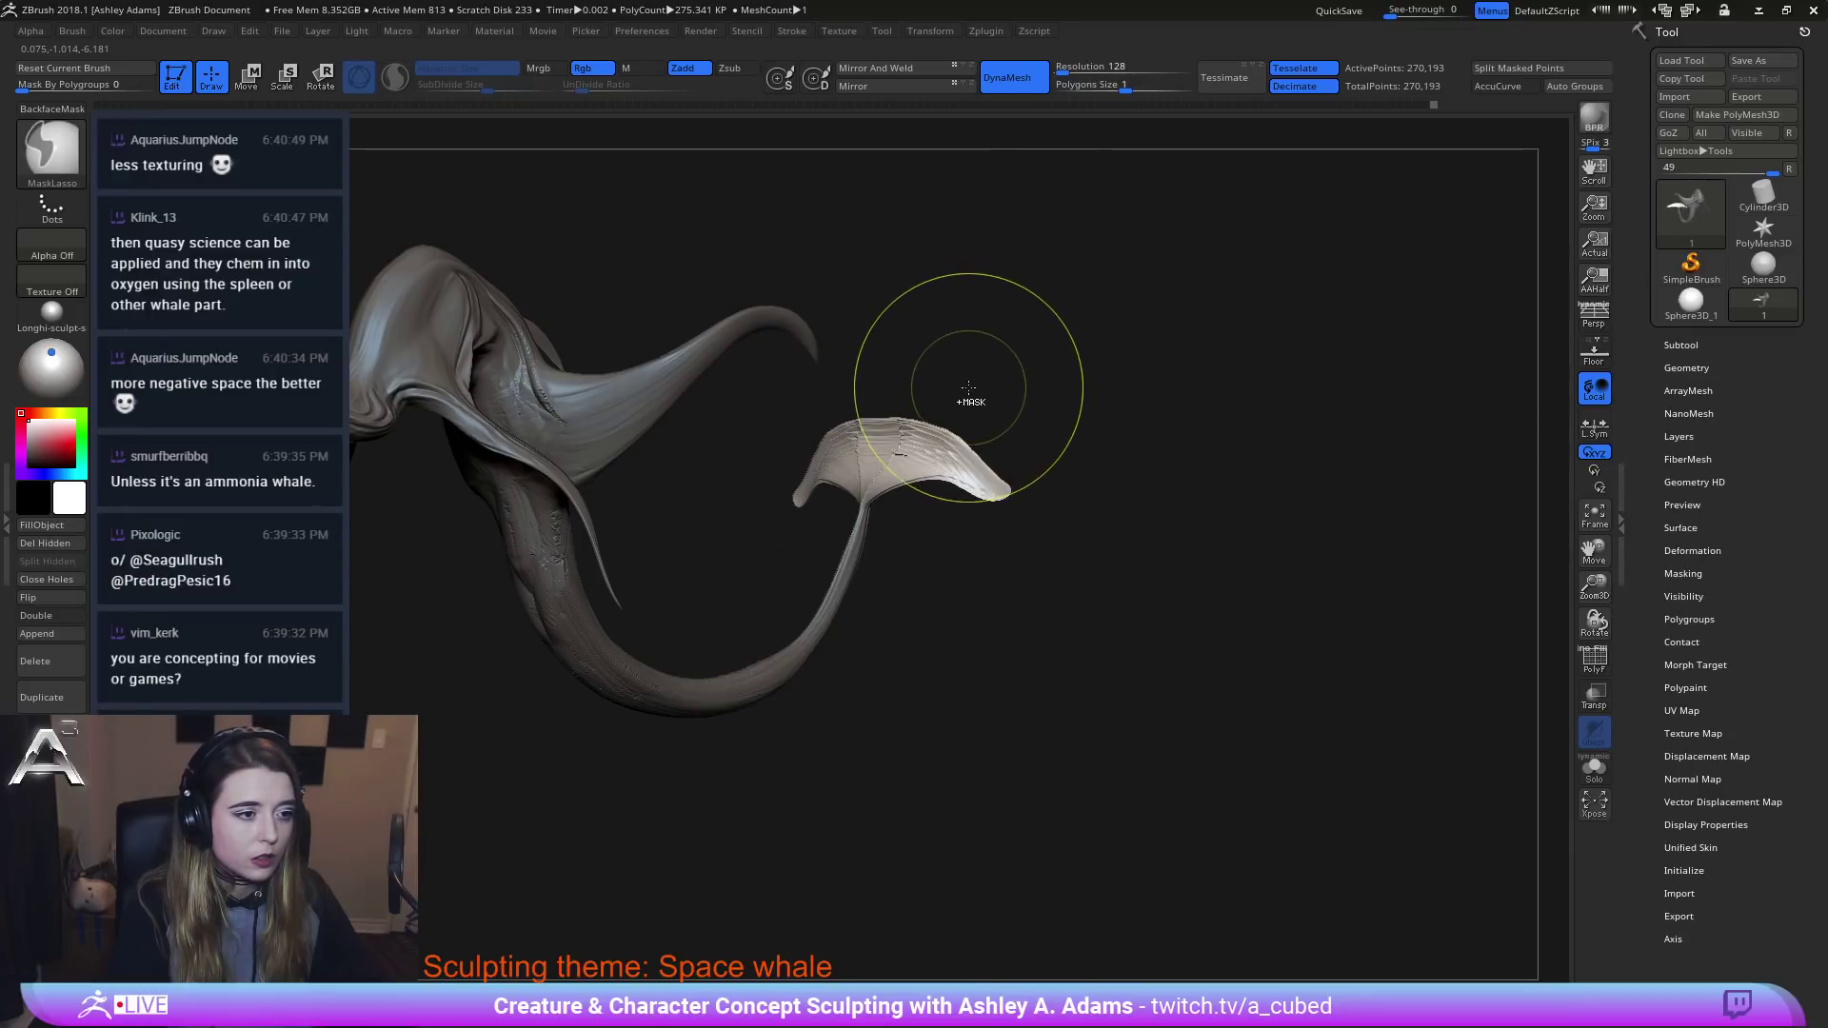
key(ctrl+z)
key(ctrl+z)
key(ctrl+z)
Lengthen the tail flukes outward and upward with SnakeHook, shaping them from the front and side.
drag(1021, 523, 1076, 448)
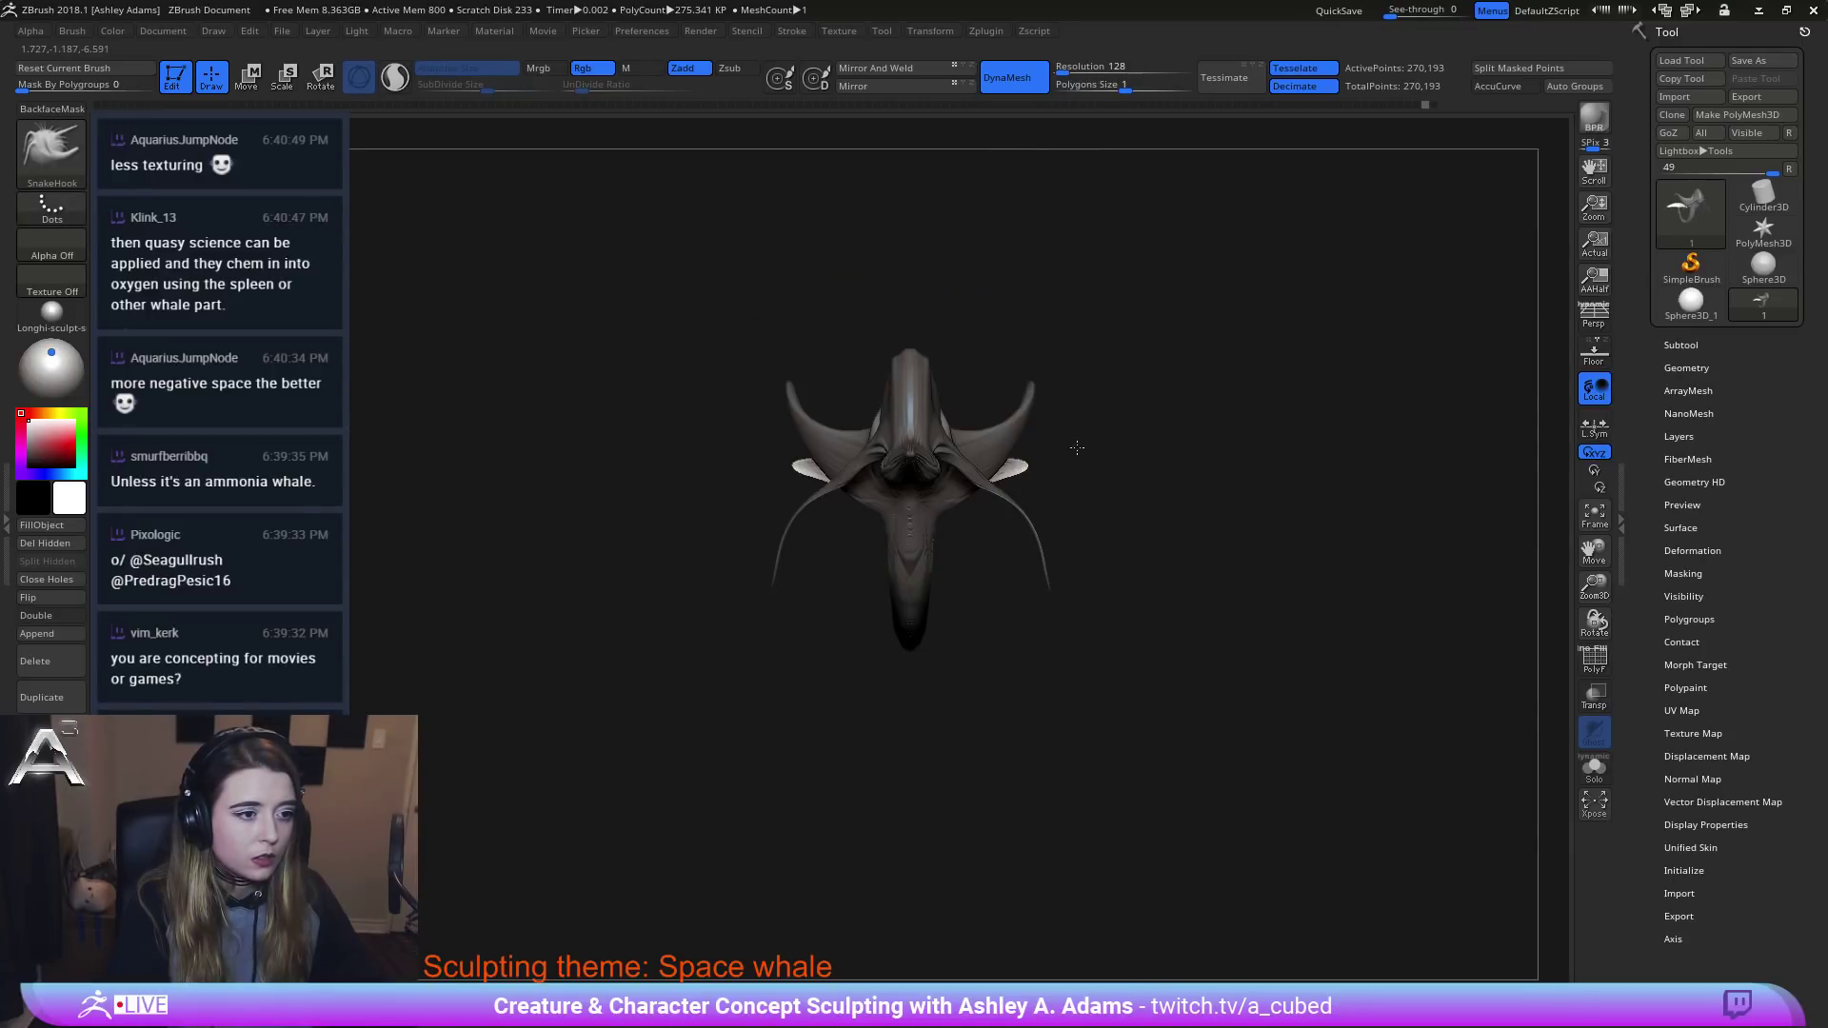
key(space)
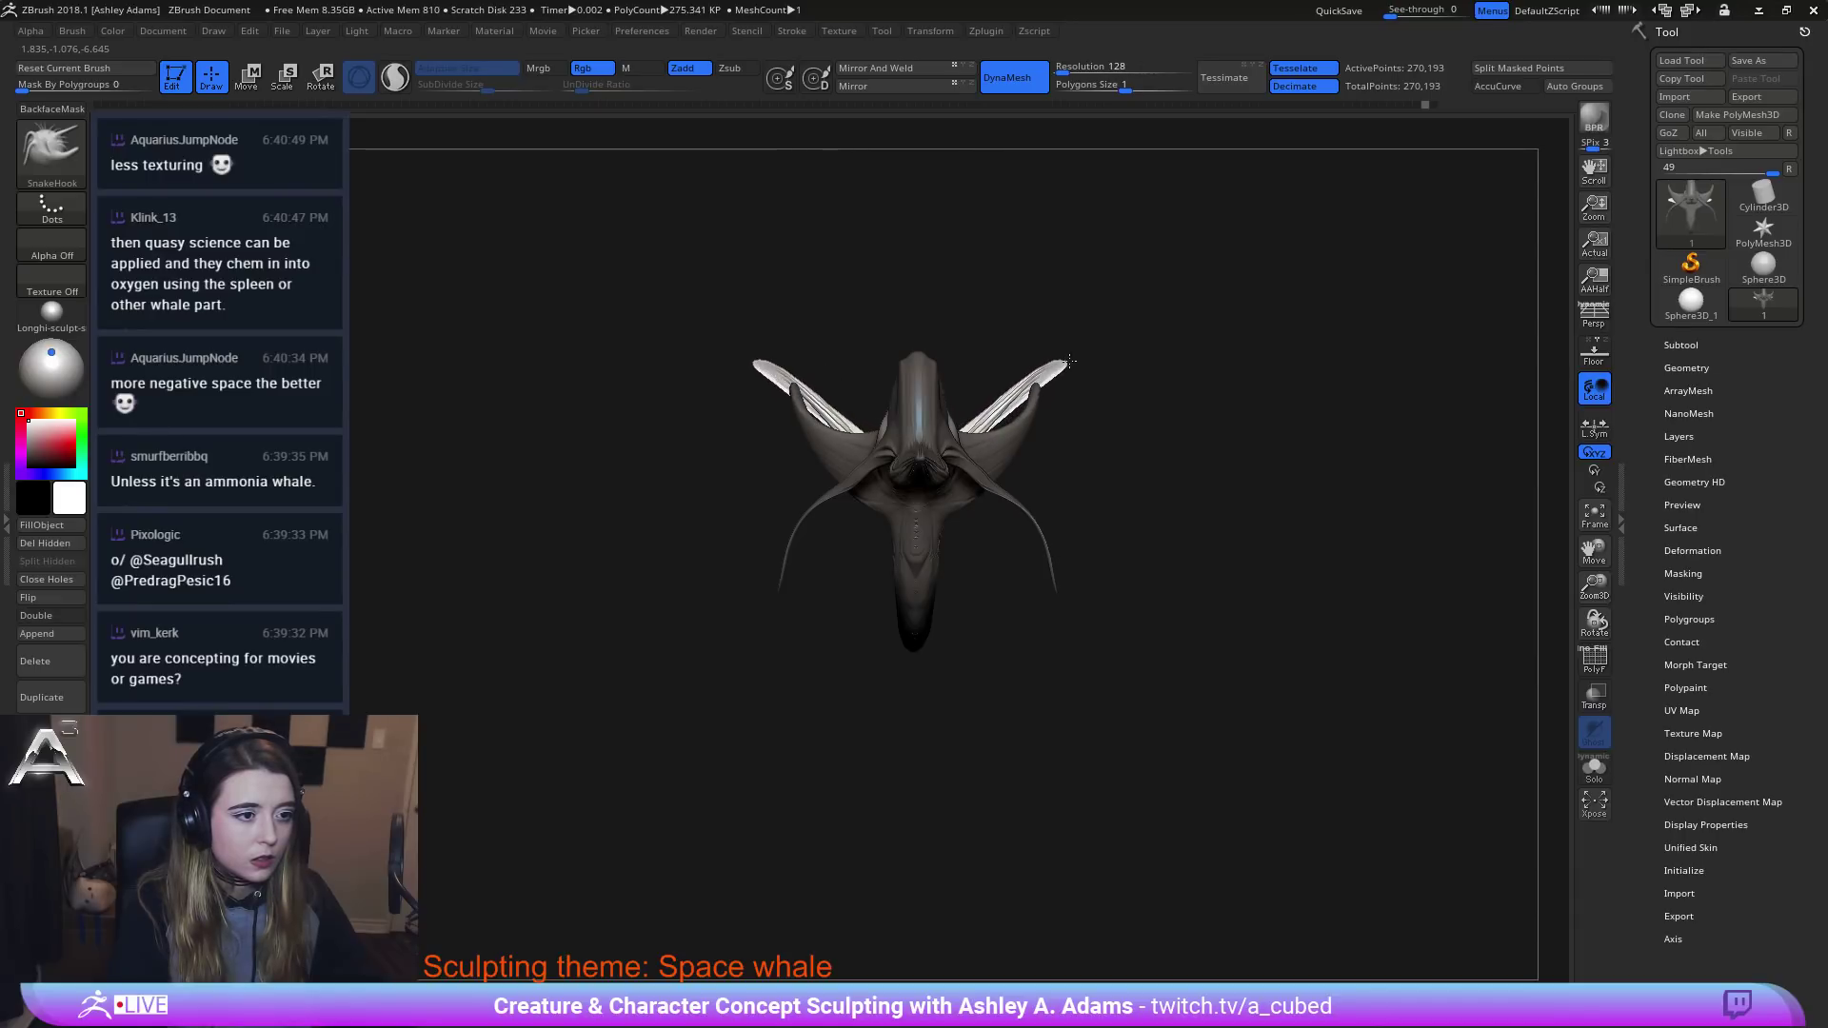
mouse_move(1019, 426)
mouse_down()
mouse_move(1047, 443)
mouse_move(1055, 428)
mouse_move(1010, 439)
mouse_up()
mouse_move(1062, 340)
mouse_down()
mouse_move(1032, 388)
mouse_move(930, 416)
mouse_up()
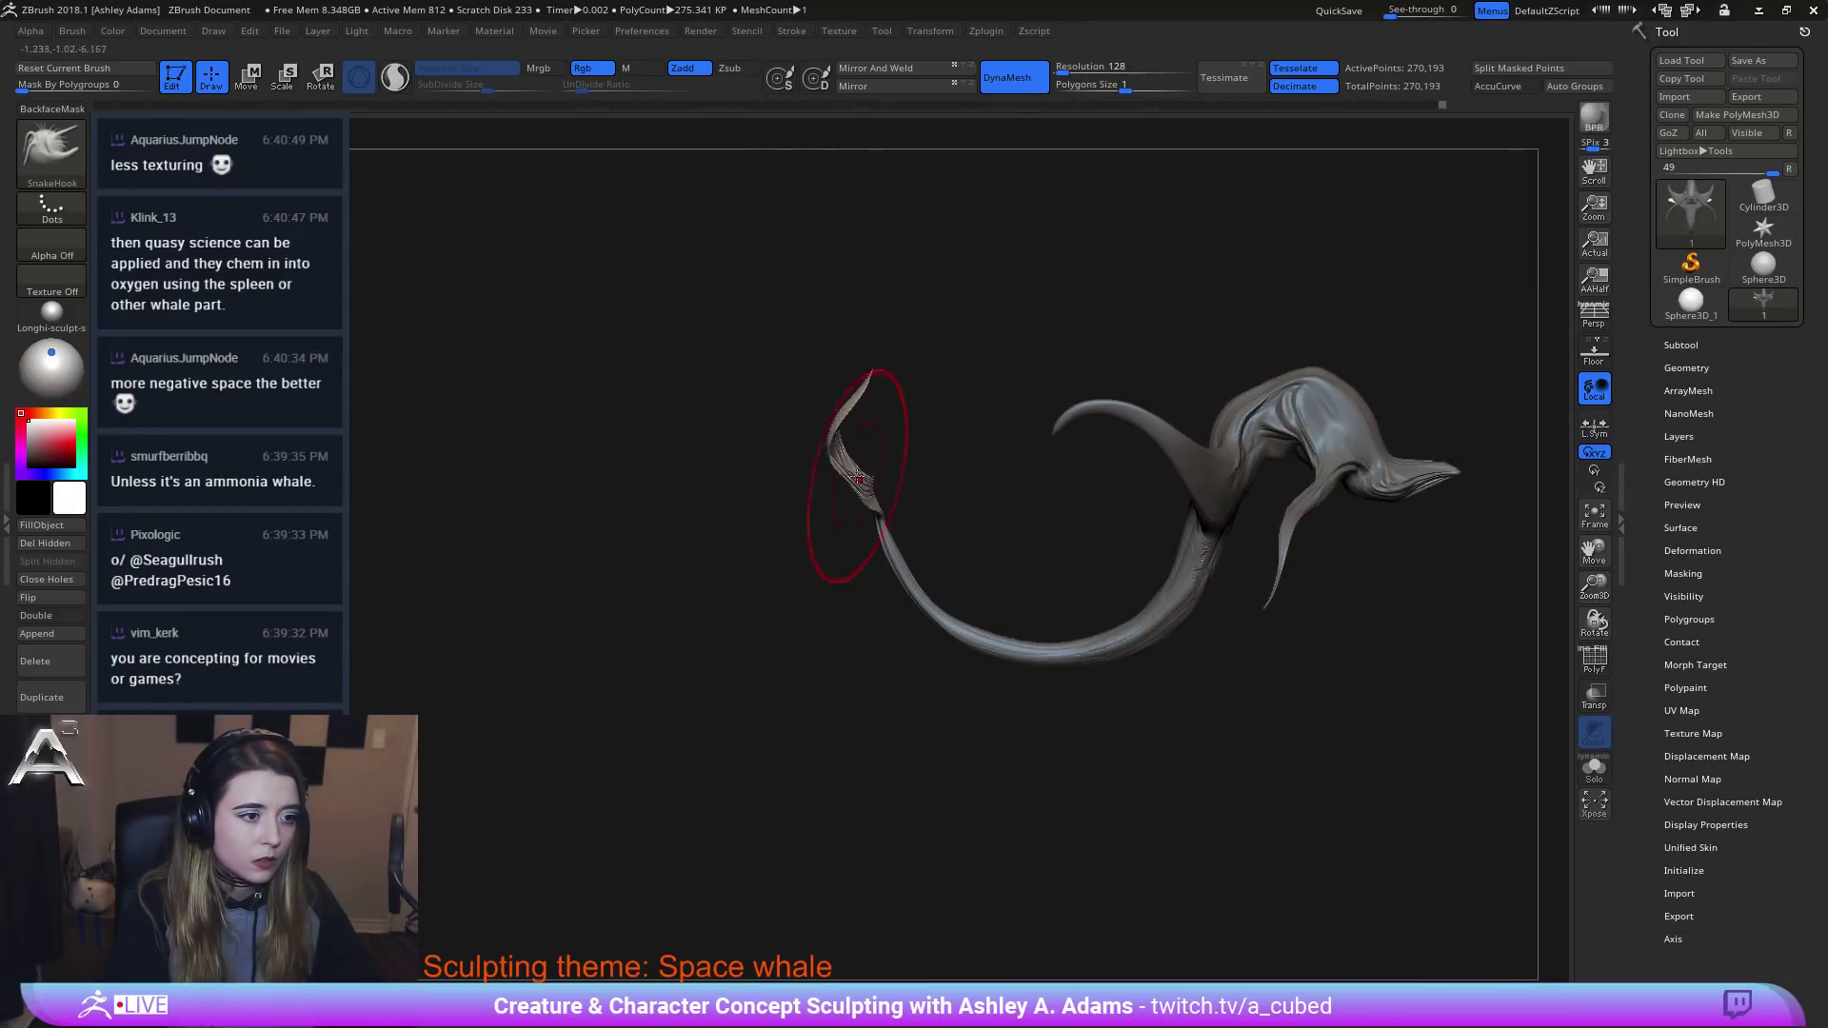
ctrl+right_drag(983, 604, 961, 533)
mouse_move(962, 533)
right_down()
mouse_move(898, 481)
mouse_move(942, 463)
mouse_move(885, 374)
mouse_move(834, 401)
right_up()
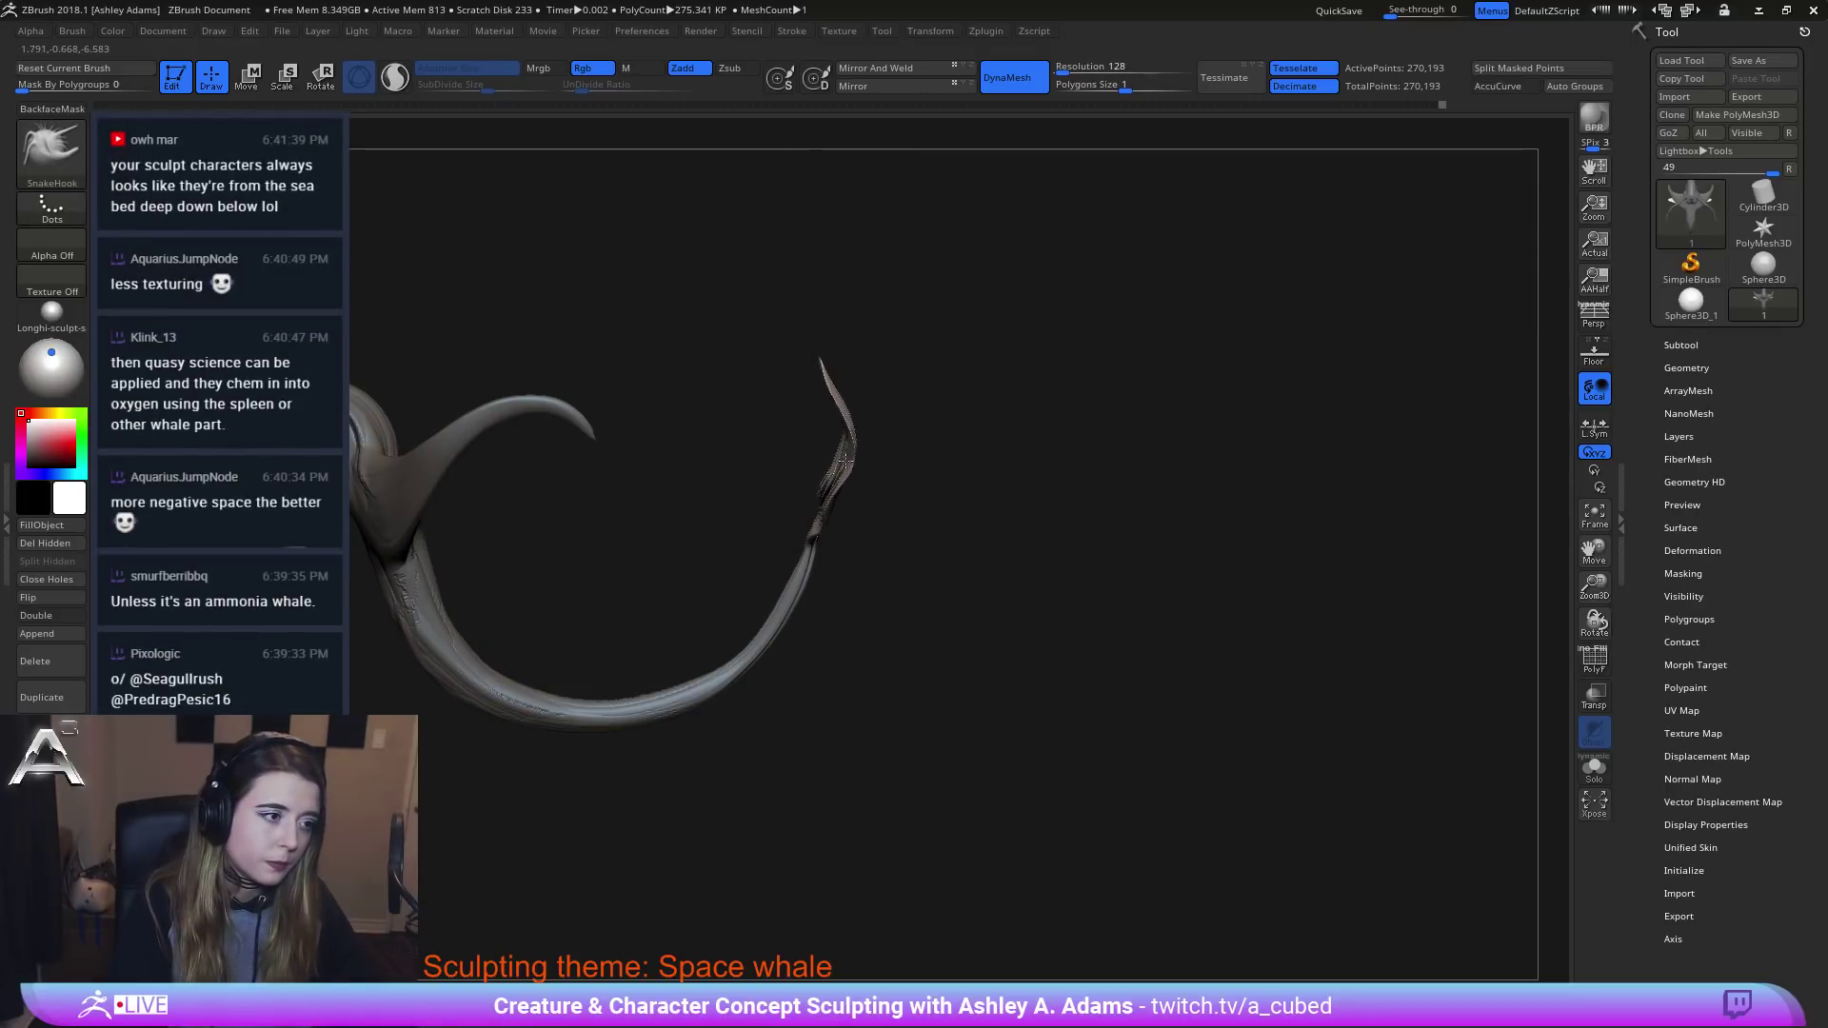
drag(846, 461, 869, 468)
Clear the mask and sweep the tail fluke tips backward, away from the body, with SnakeHook.
alt+right_drag(897, 404, 1008, 425)
ctrl+click(1057, 600)
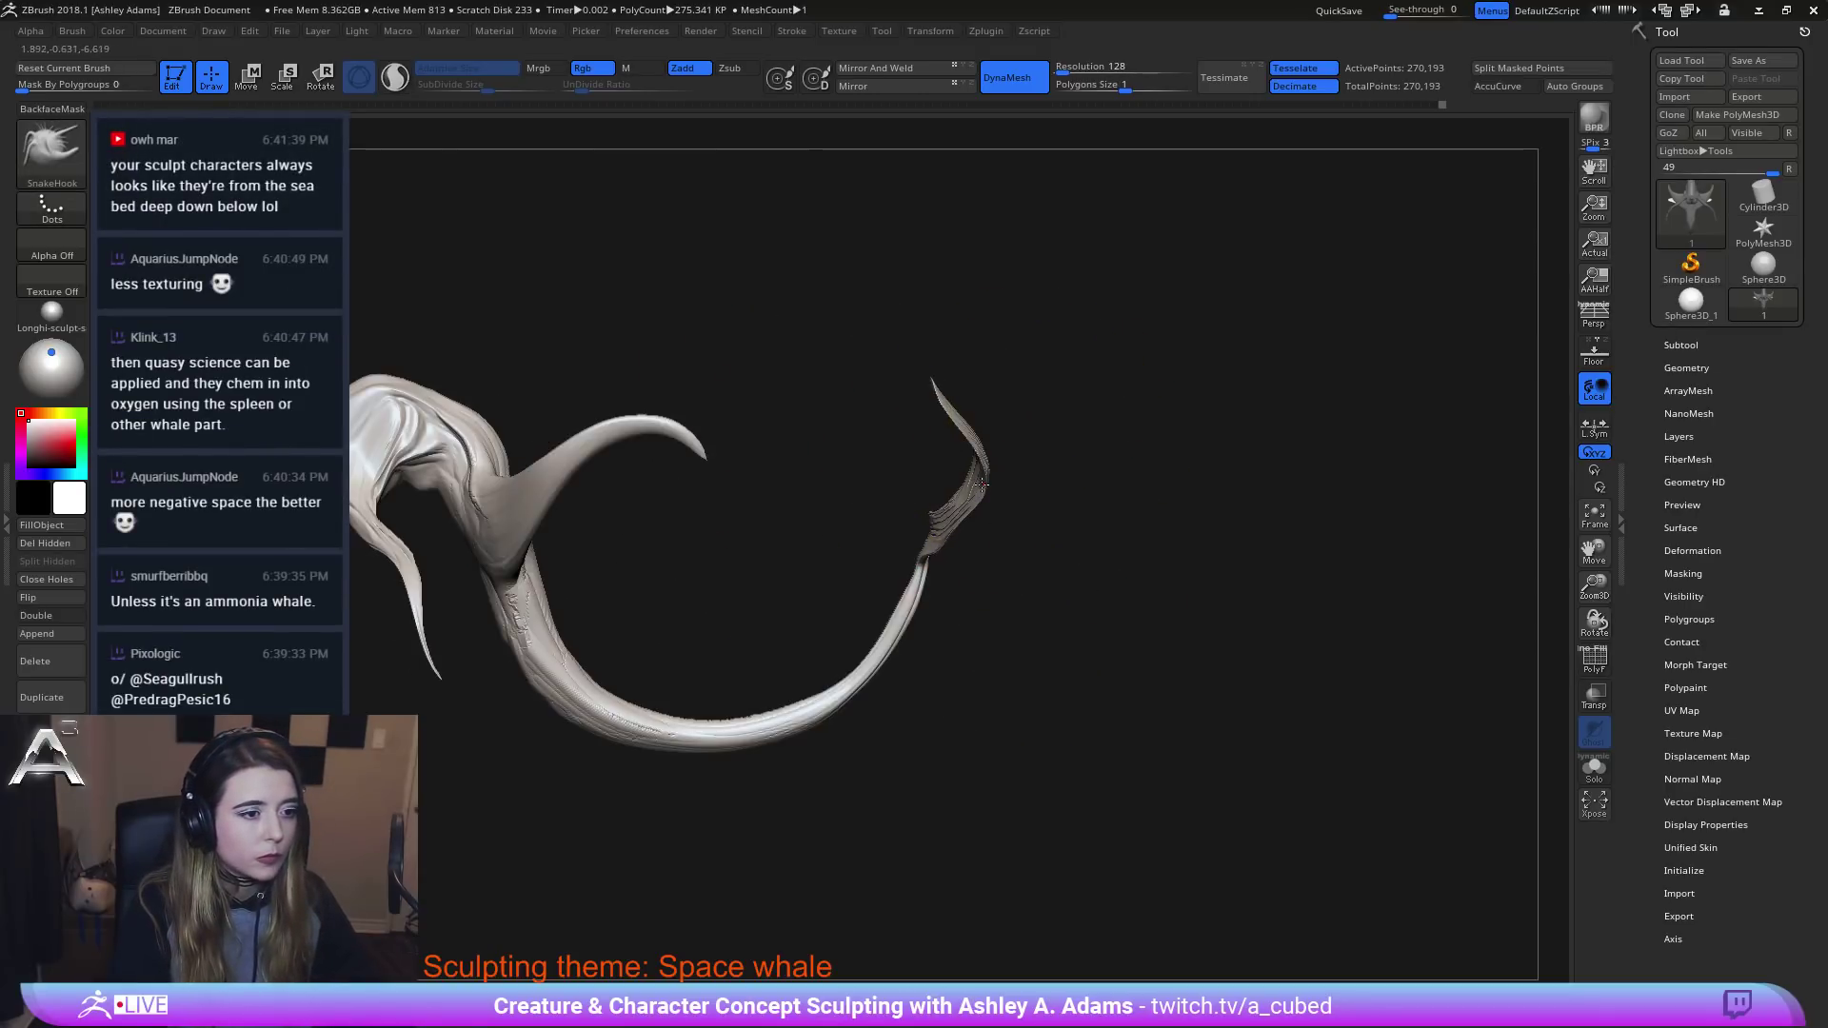
drag(948, 388, 1131, 425)
right_click(914, 574)
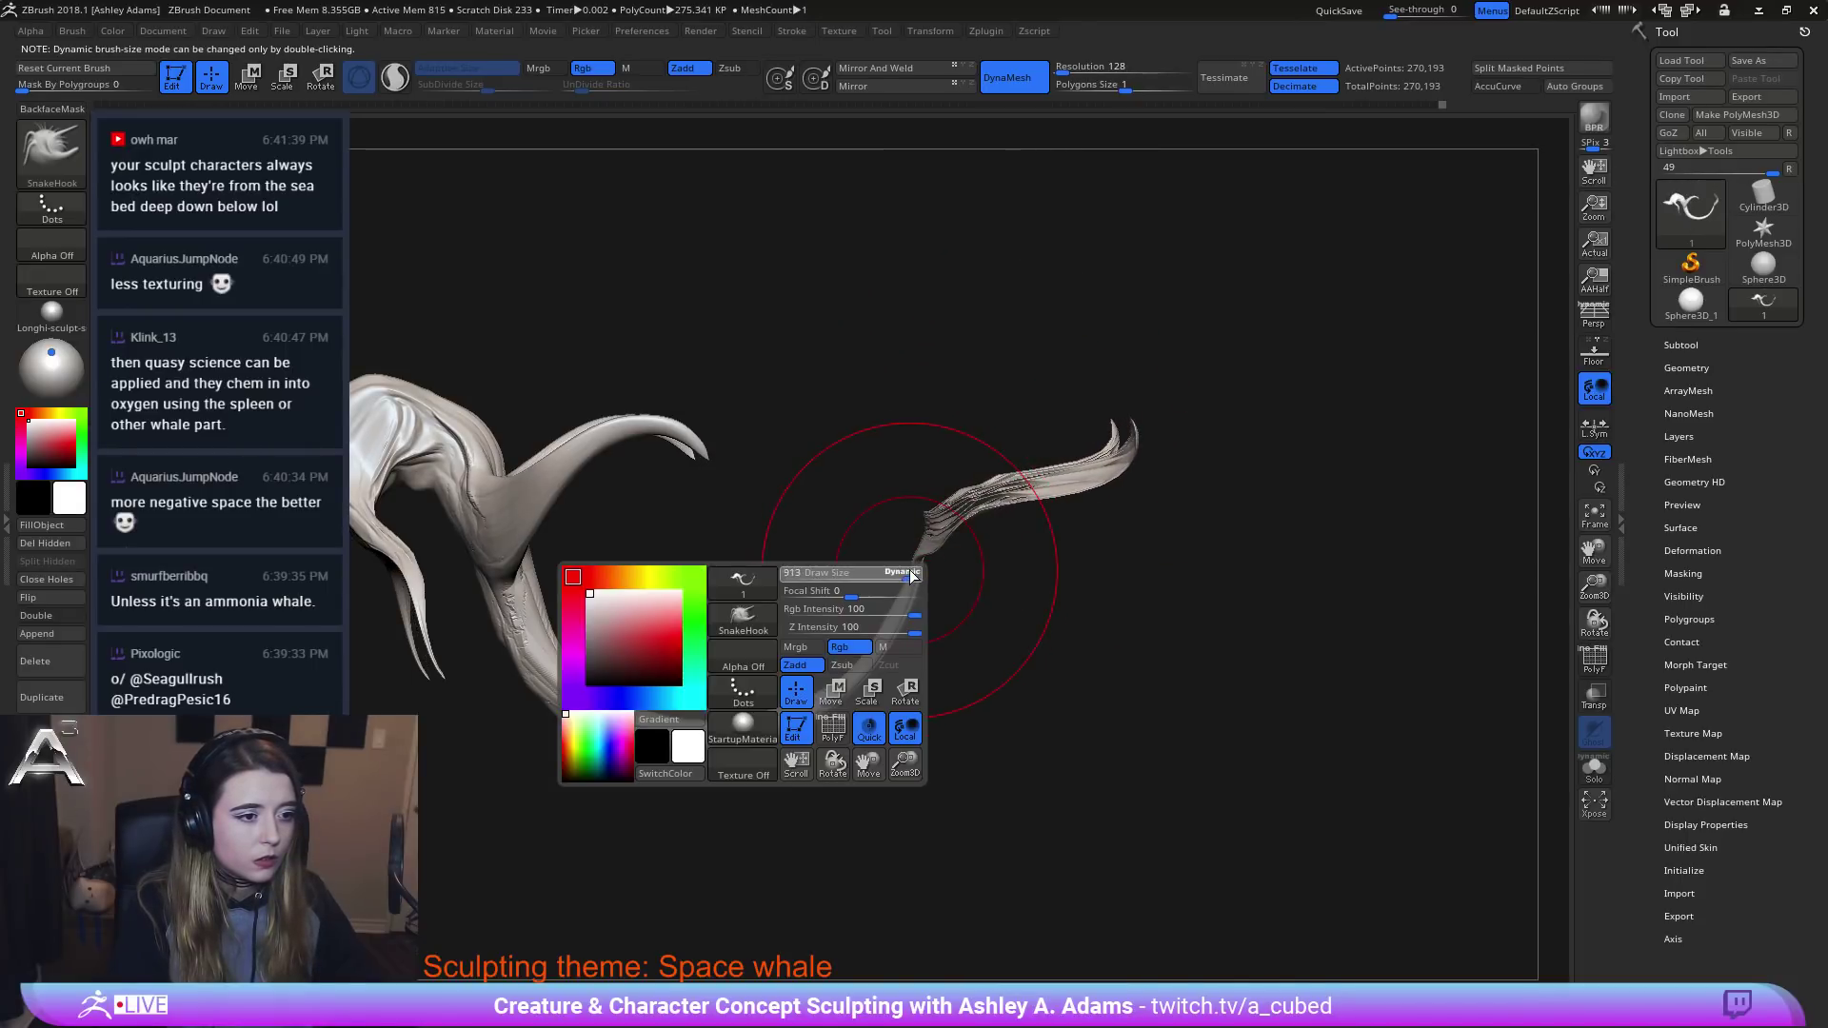
right_click(938, 503)
Broaden the middle of the tail flukes with SnakeHook and check their silhouette from both sides.
right_drag(926, 499, 1016, 530)
right_click(1010, 496)
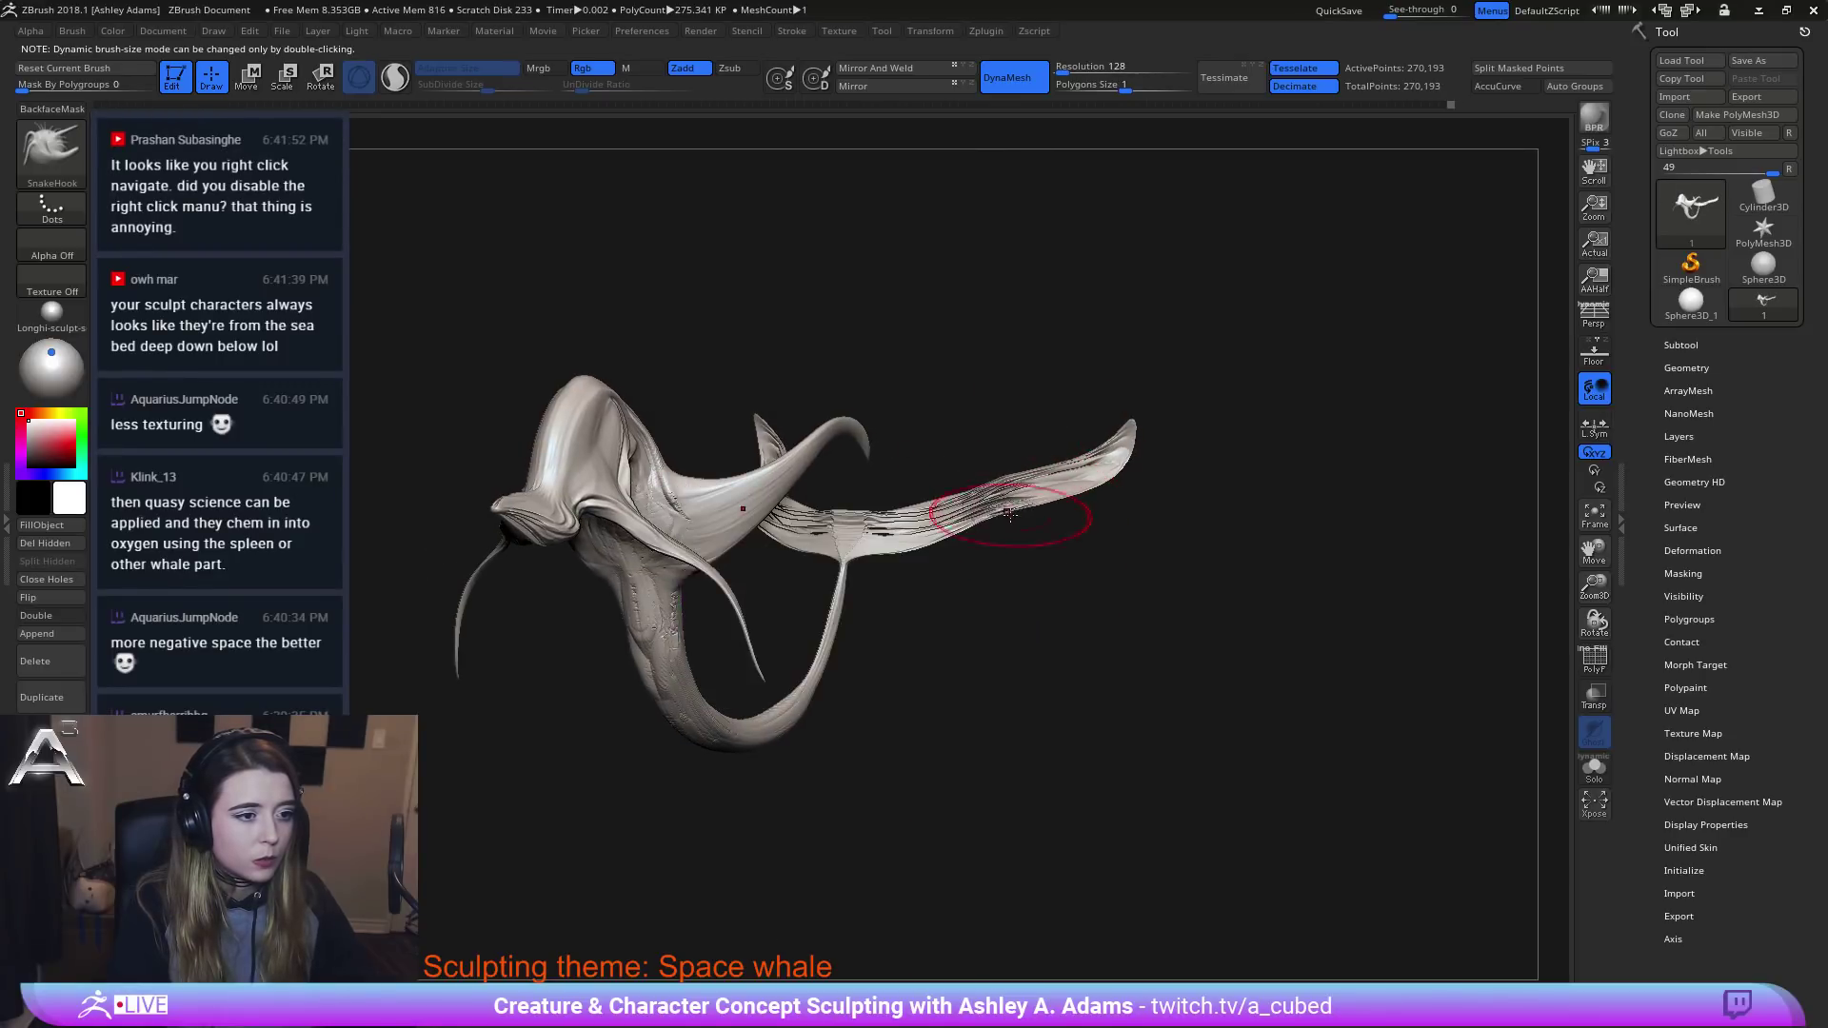
mouse_move(1006, 514)
mouse_down()
mouse_move(987, 539)
mouse_move(924, 490)
mouse_move(940, 484)
mouse_up()
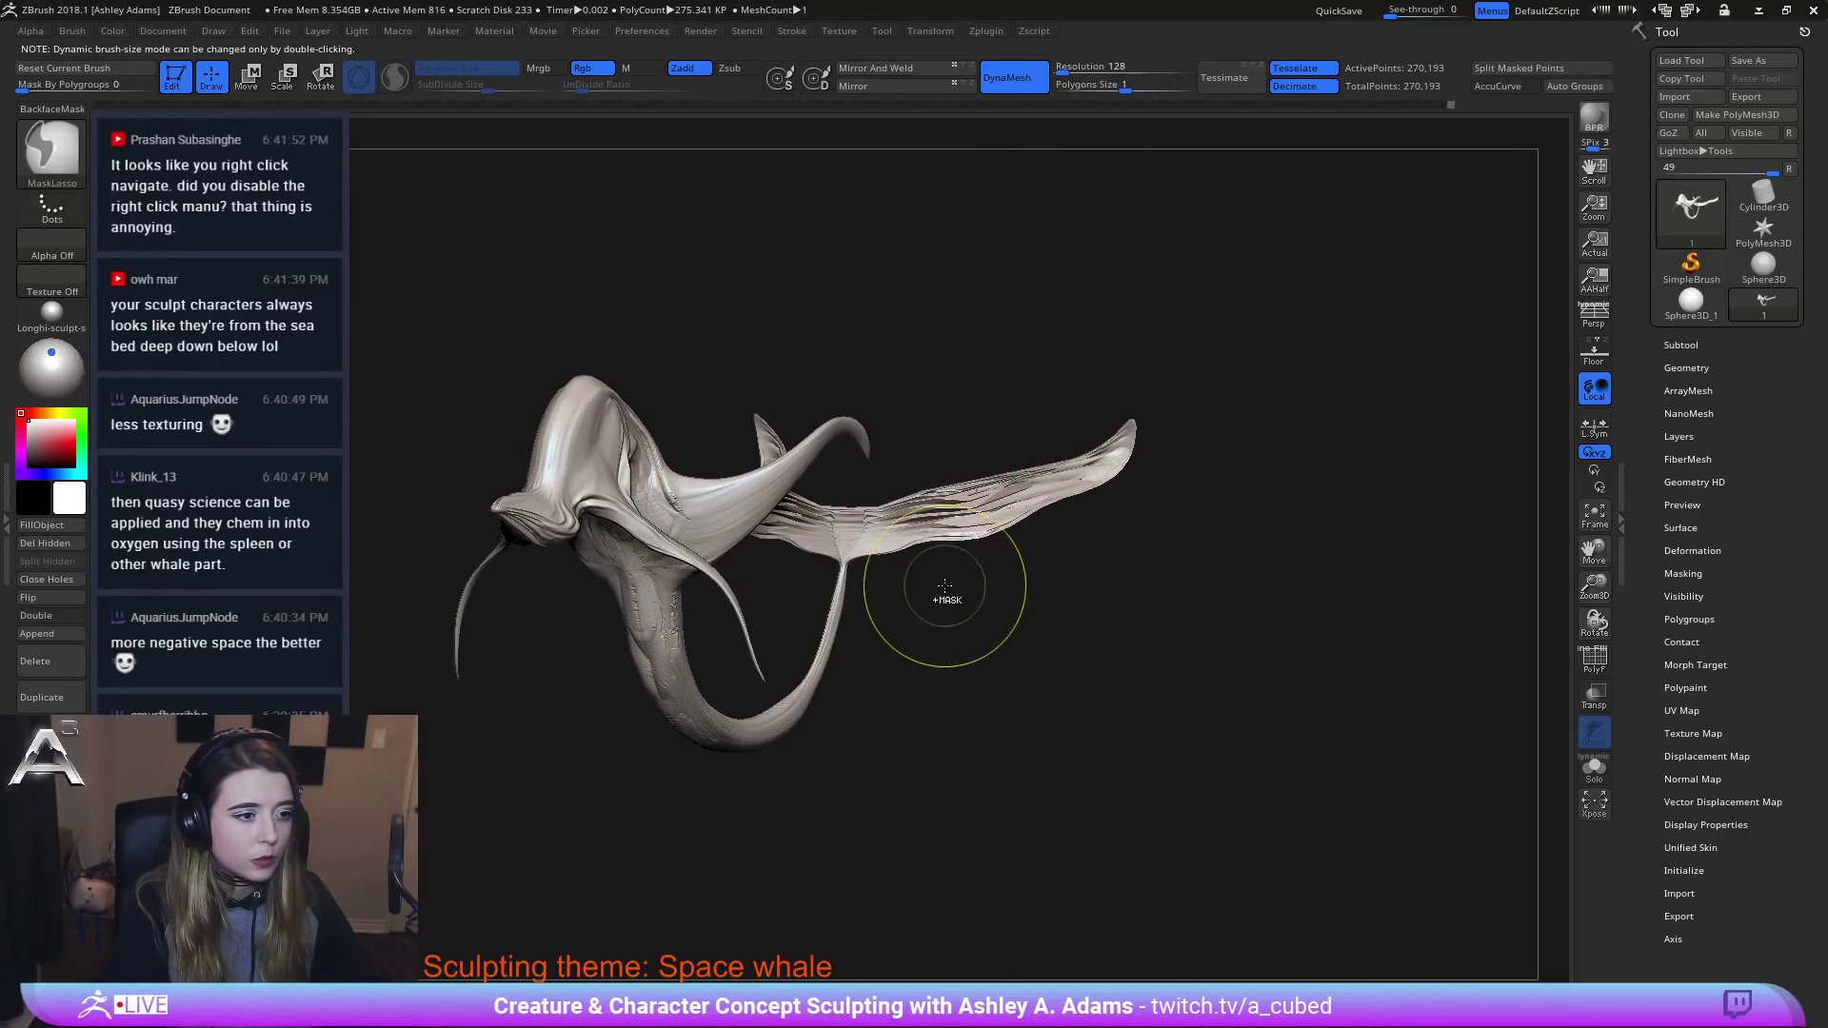
ctrl+right_drag(947, 600, 942, 530)
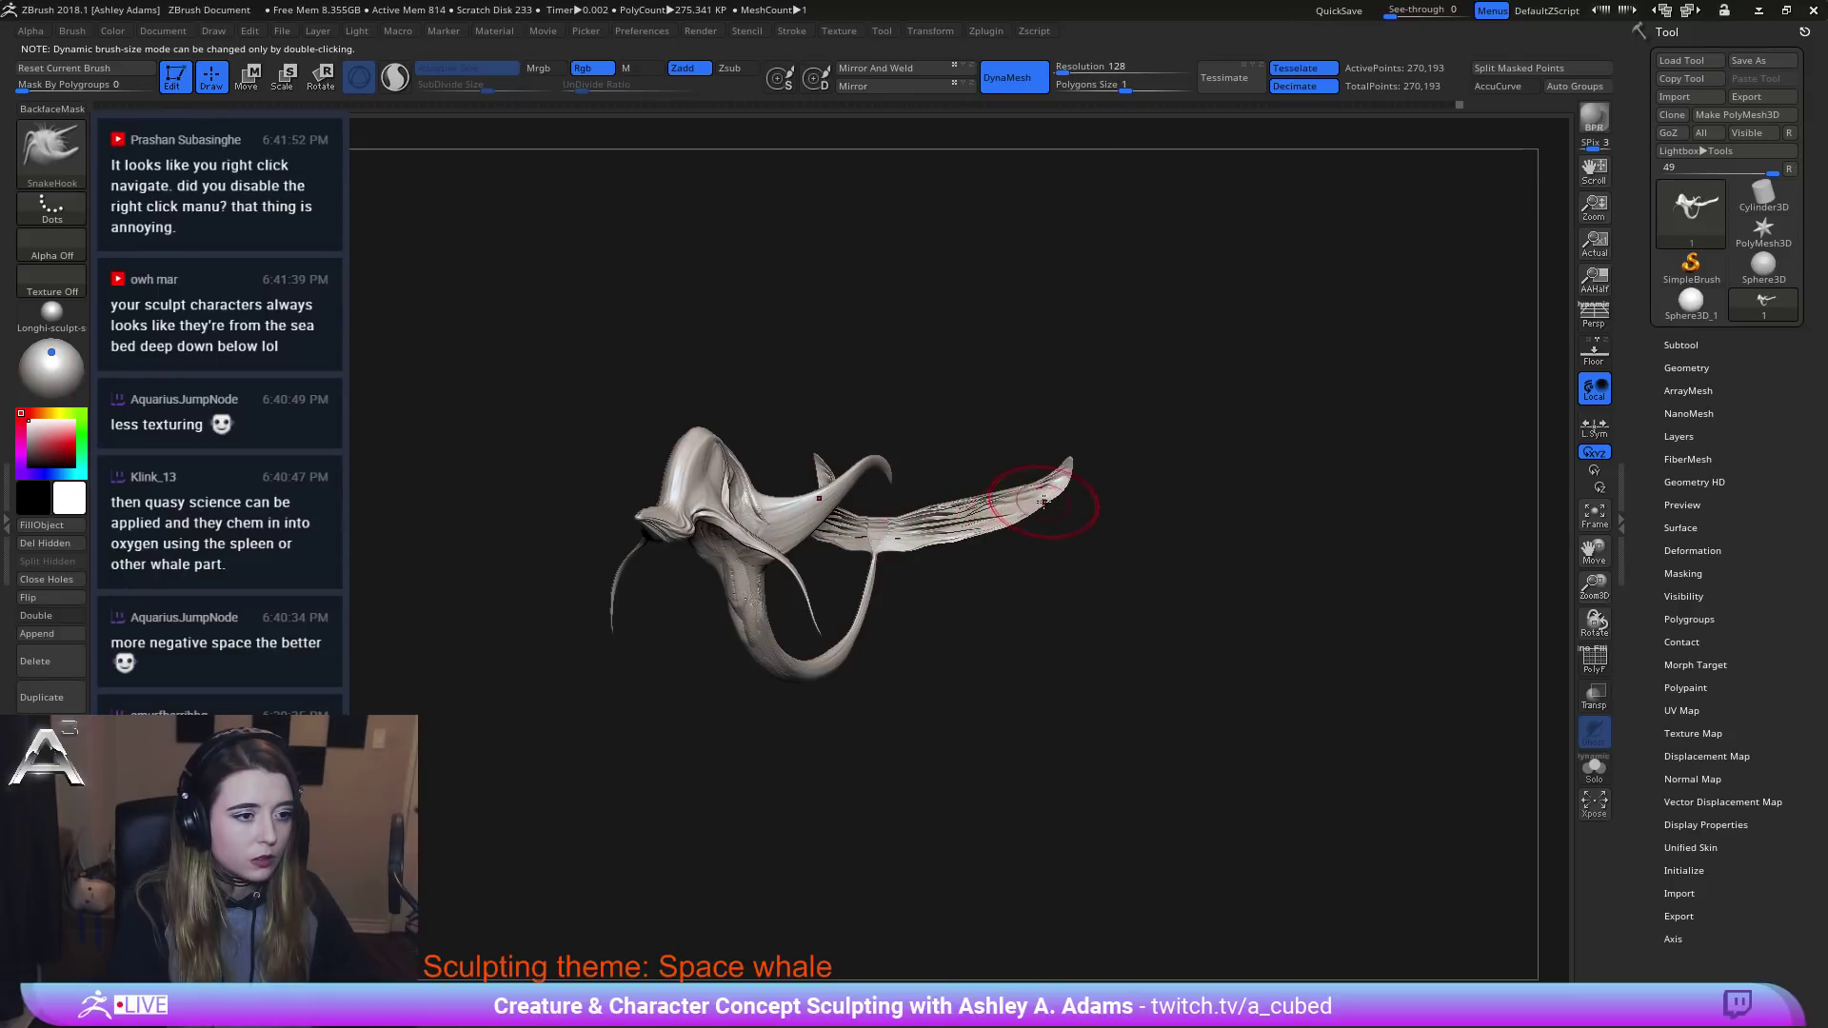
right_drag(1043, 501, 1100, 499)
right_click(1101, 499)
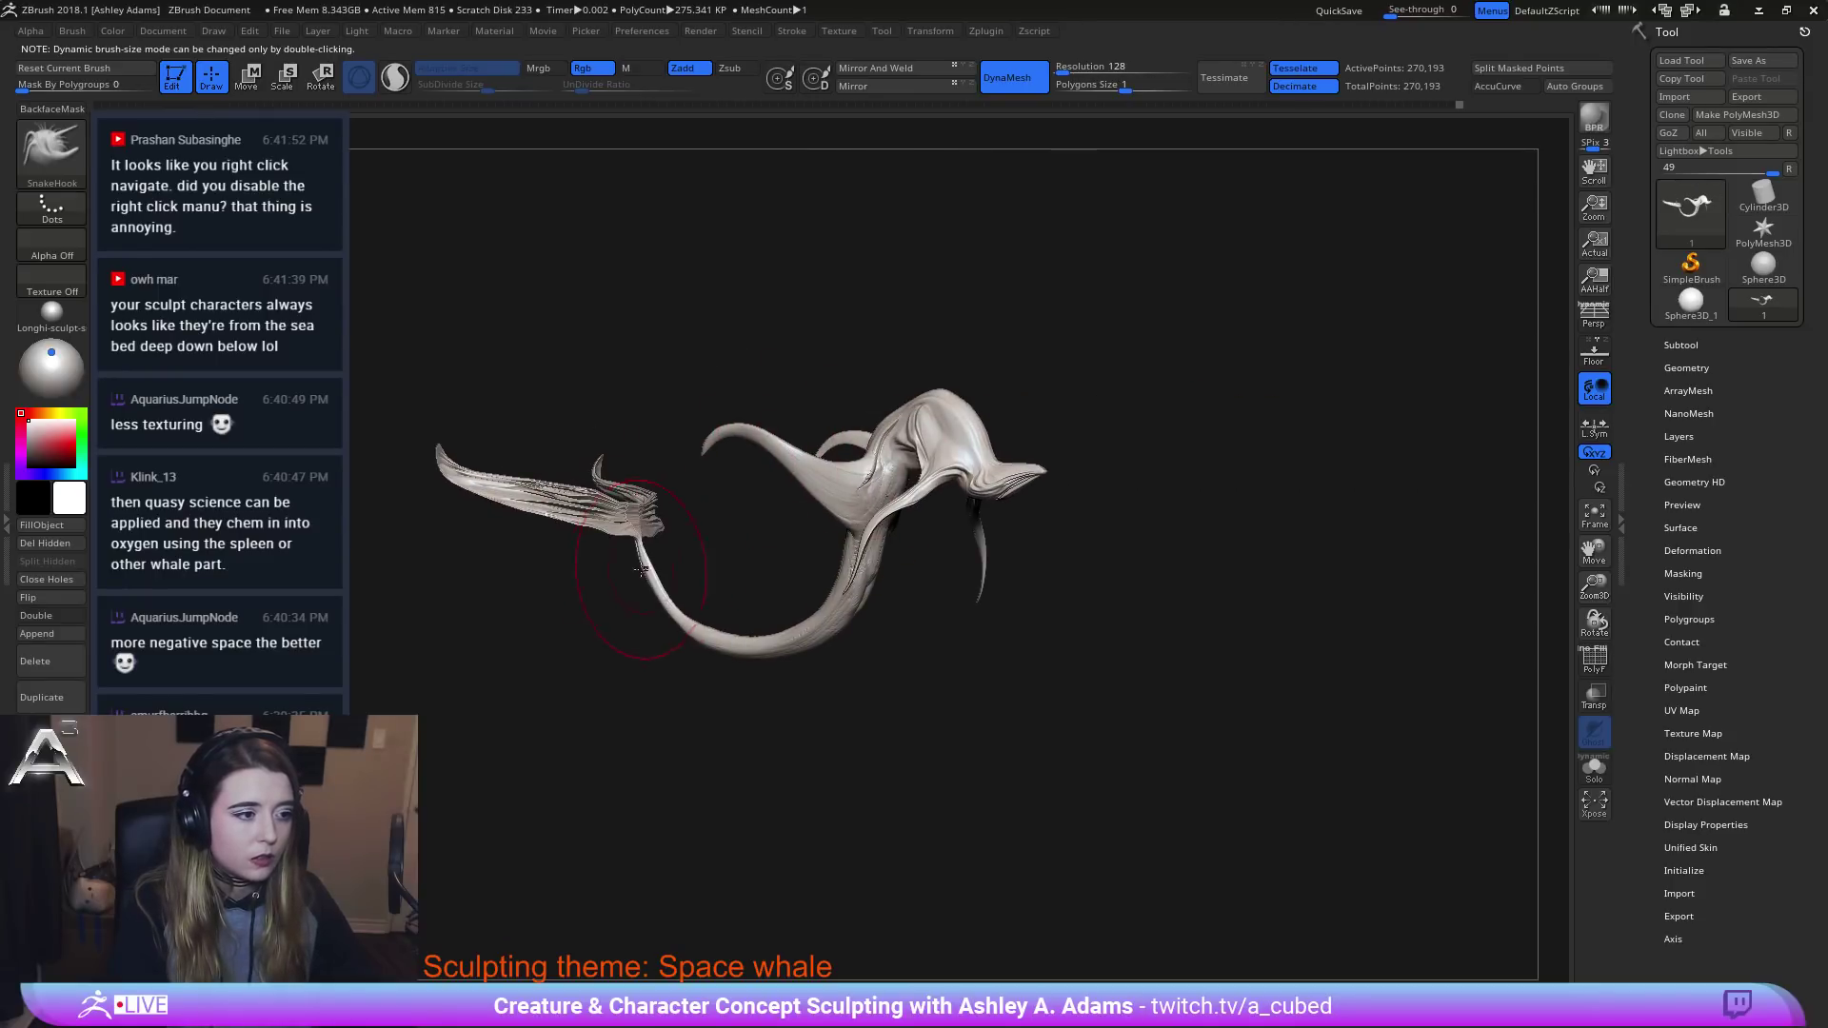
mouse_move(632, 571)
right_down()
mouse_move(615, 550)
mouse_move(637, 584)
mouse_move(638, 553)
mouse_move(613, 584)
mouse_move(666, 579)
right_up()
Thicken the tail stem from the base of the flukes toward the body with the Inflat brush.
key(b)
key(i)
key(n)
right_click(631, 549)
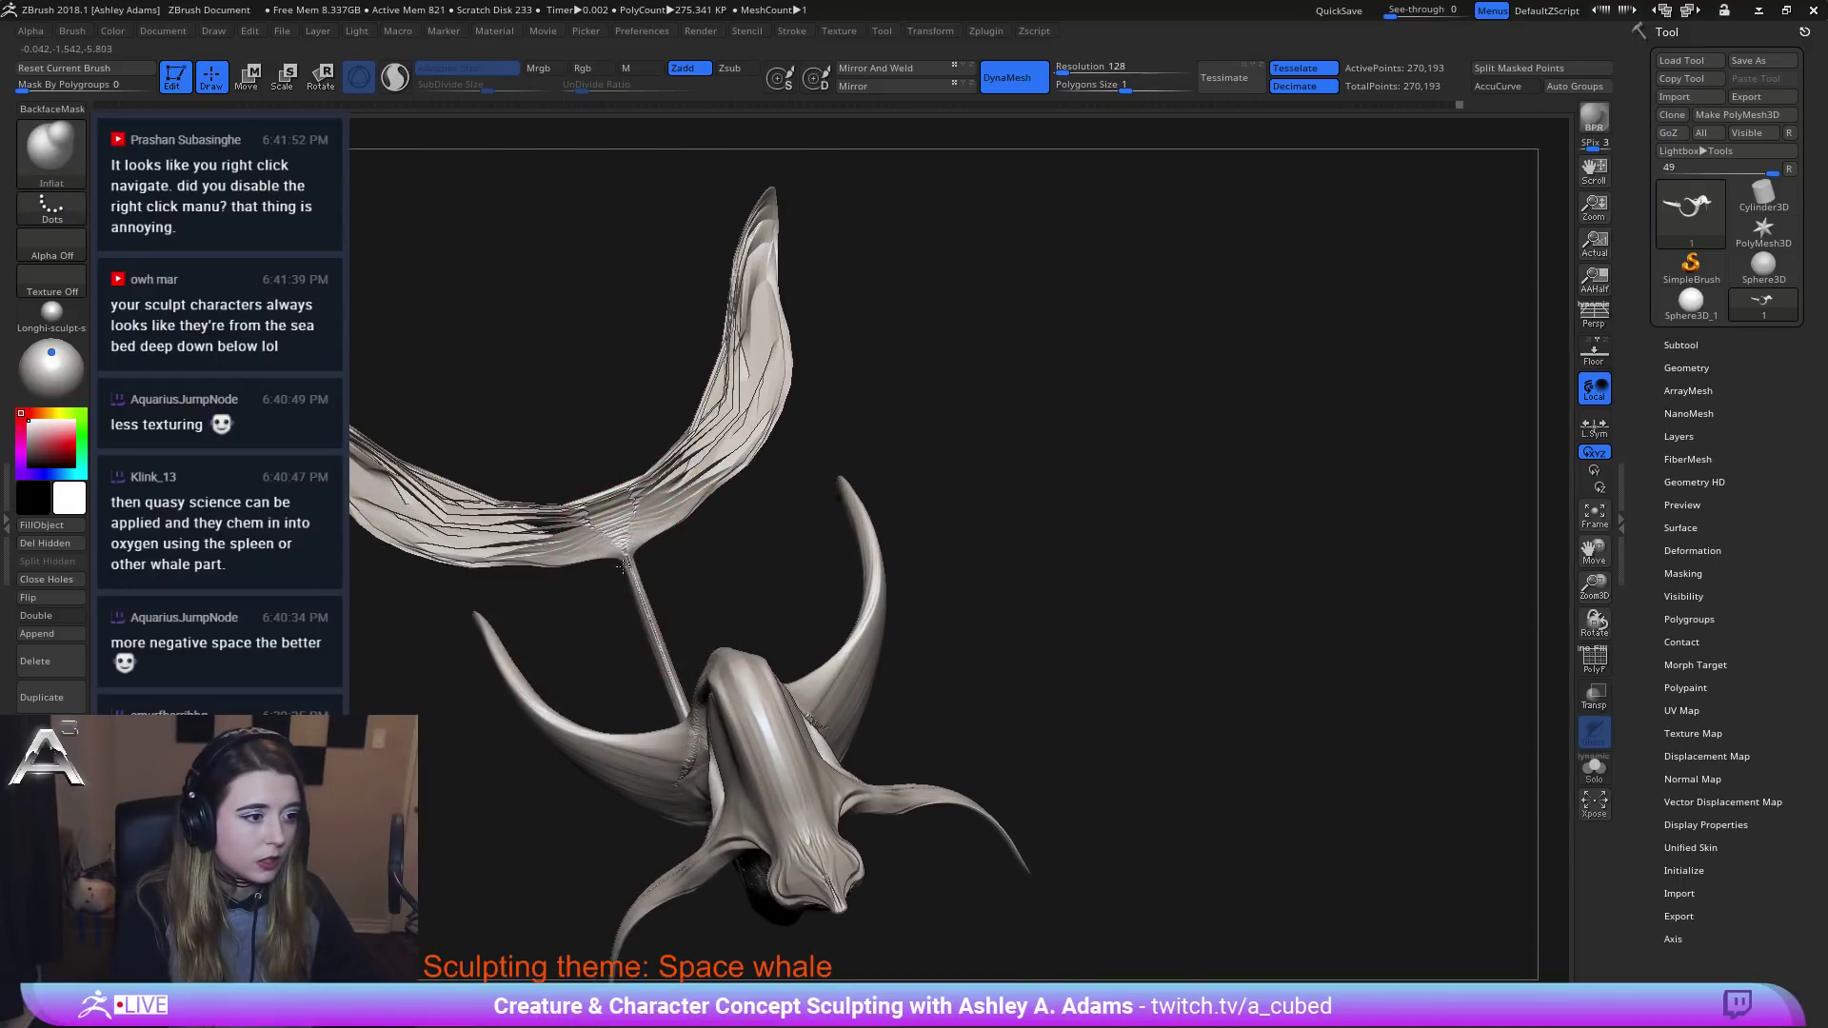
mouse_move(606, 551)
right_down()
mouse_move(636, 686)
mouse_move(603, 724)
mouse_move(703, 664)
right_up()
right_click(603, 724)
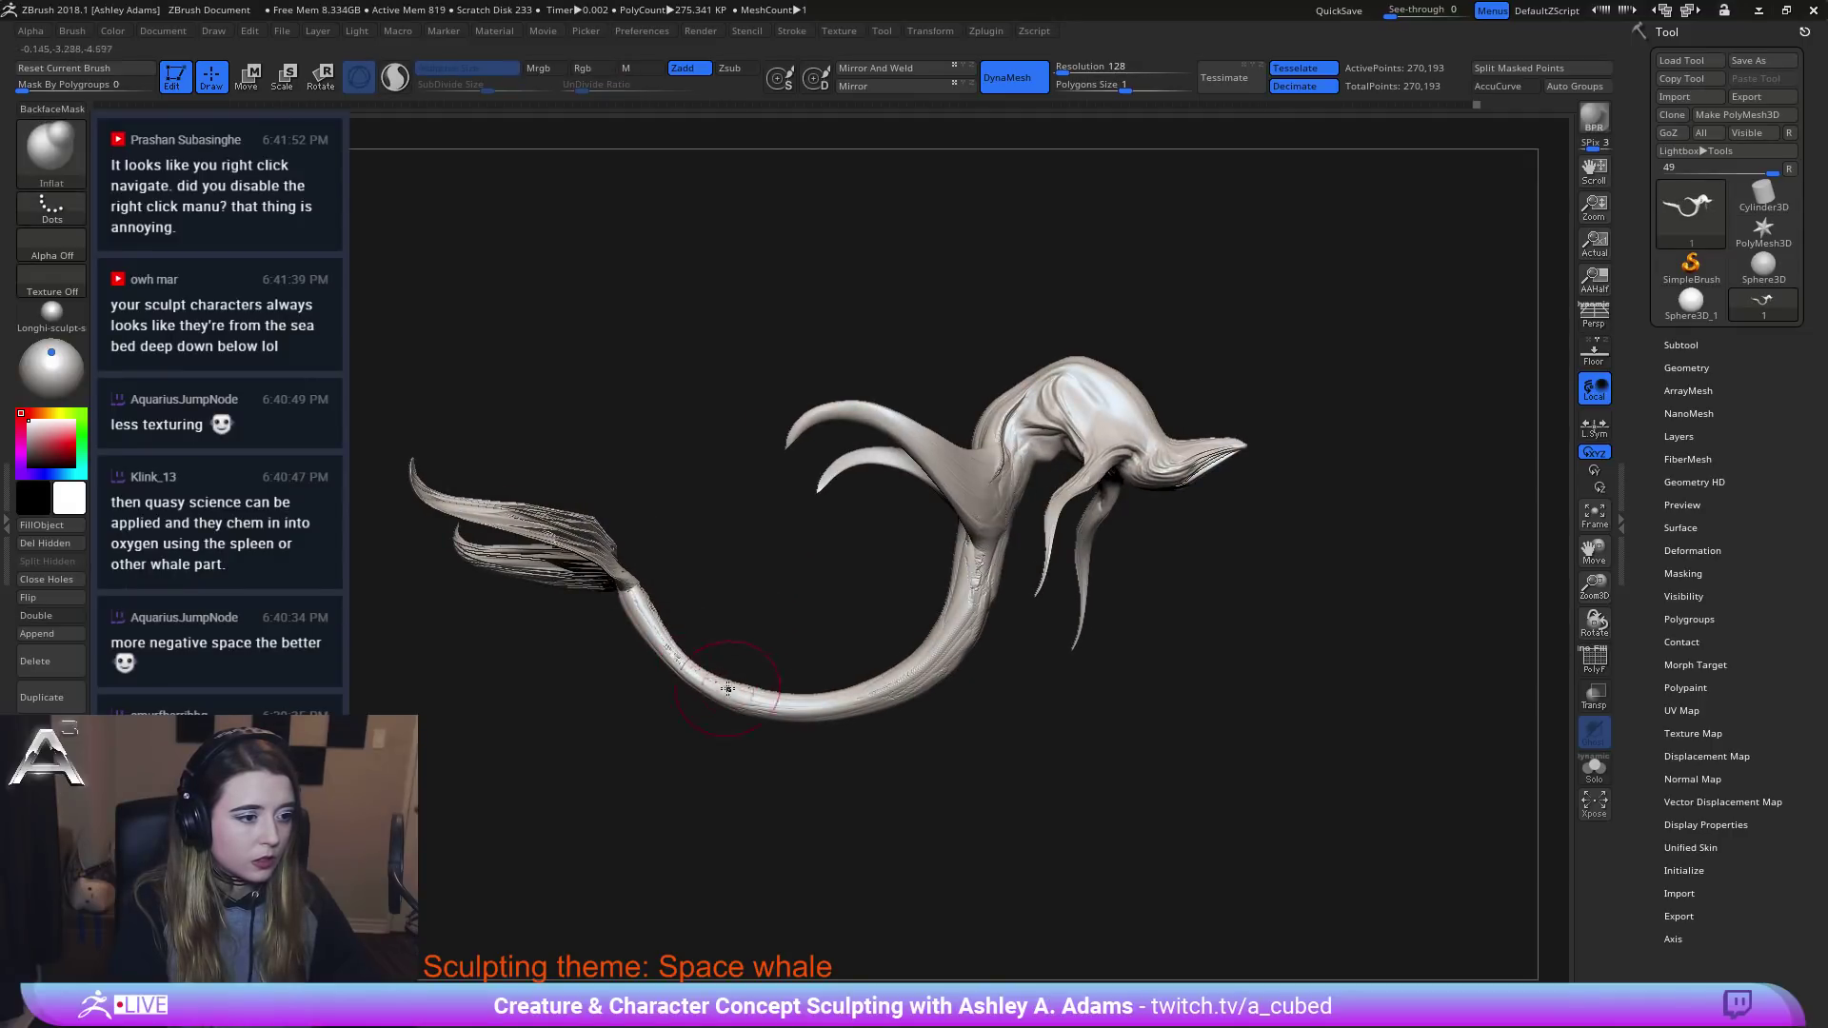
mouse_move(781, 693)
right_down()
mouse_move(798, 614)
mouse_move(805, 702)
right_up()
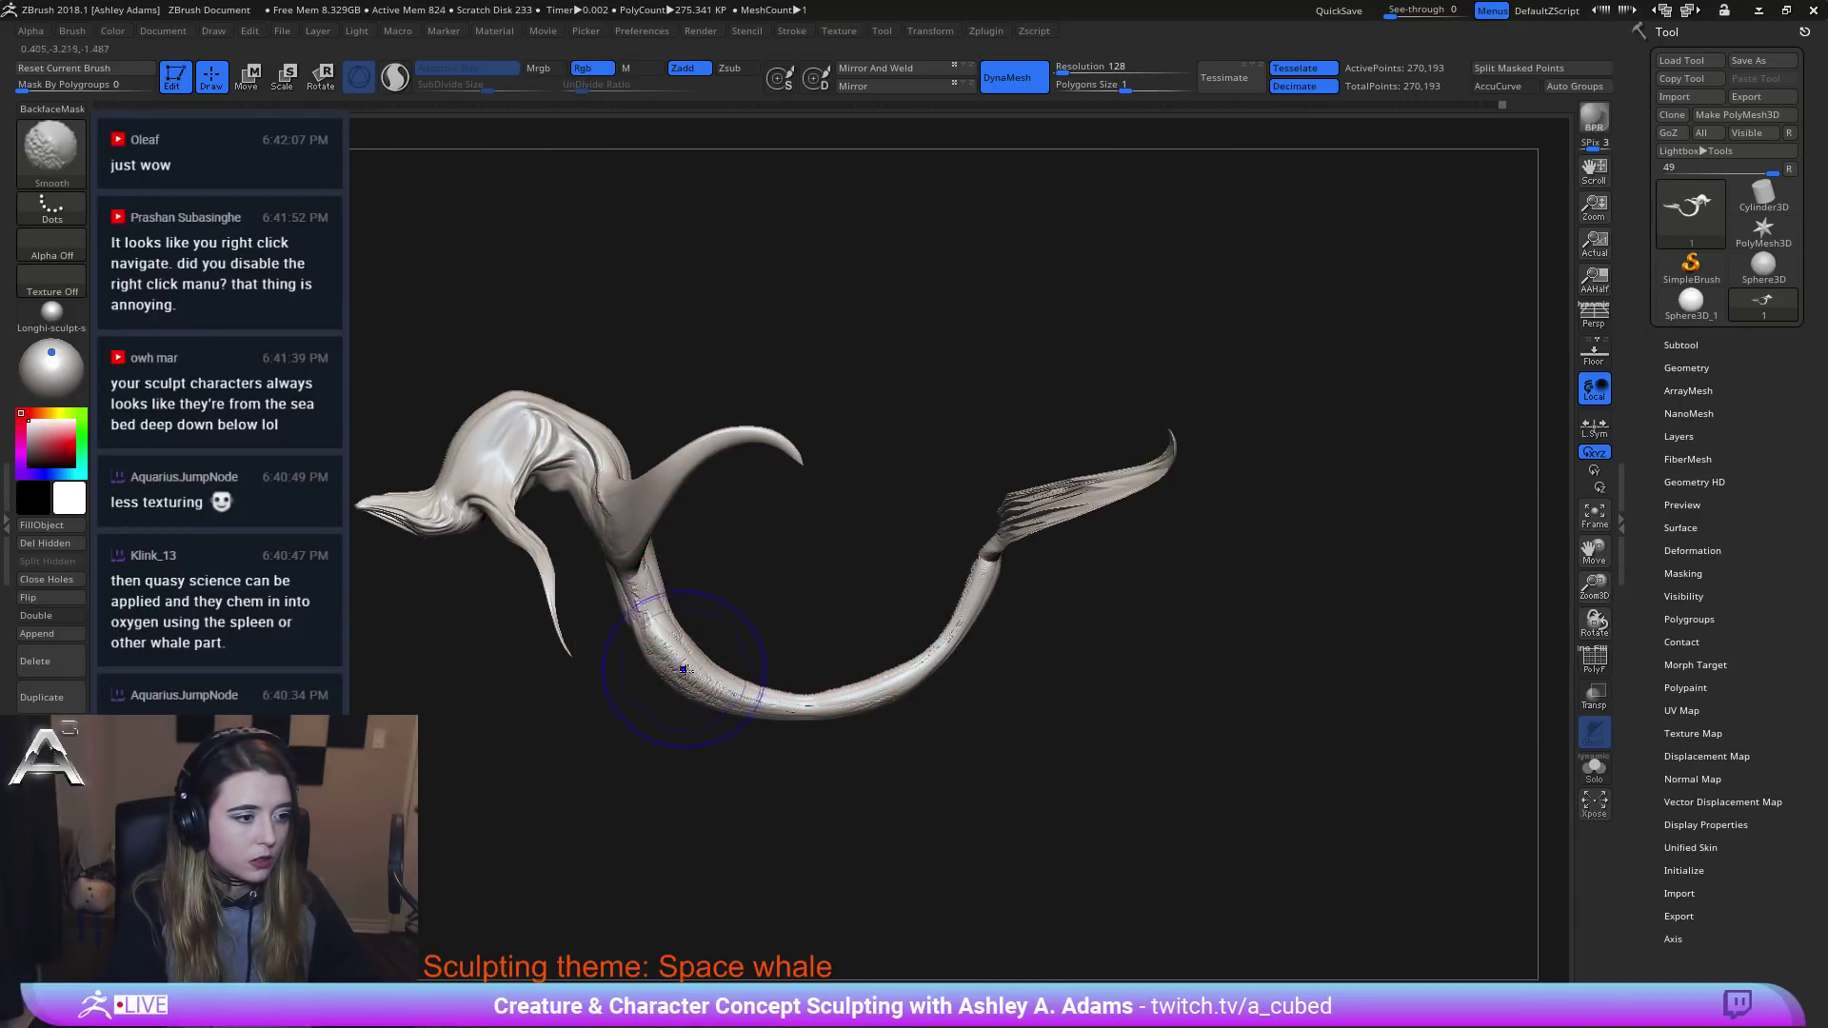
Smooth the rough, inflated surface of the tail section below the rear fins.
mouse_move(684, 644)
right_down()
mouse_move(705, 615)
mouse_move(662, 659)
right_up()
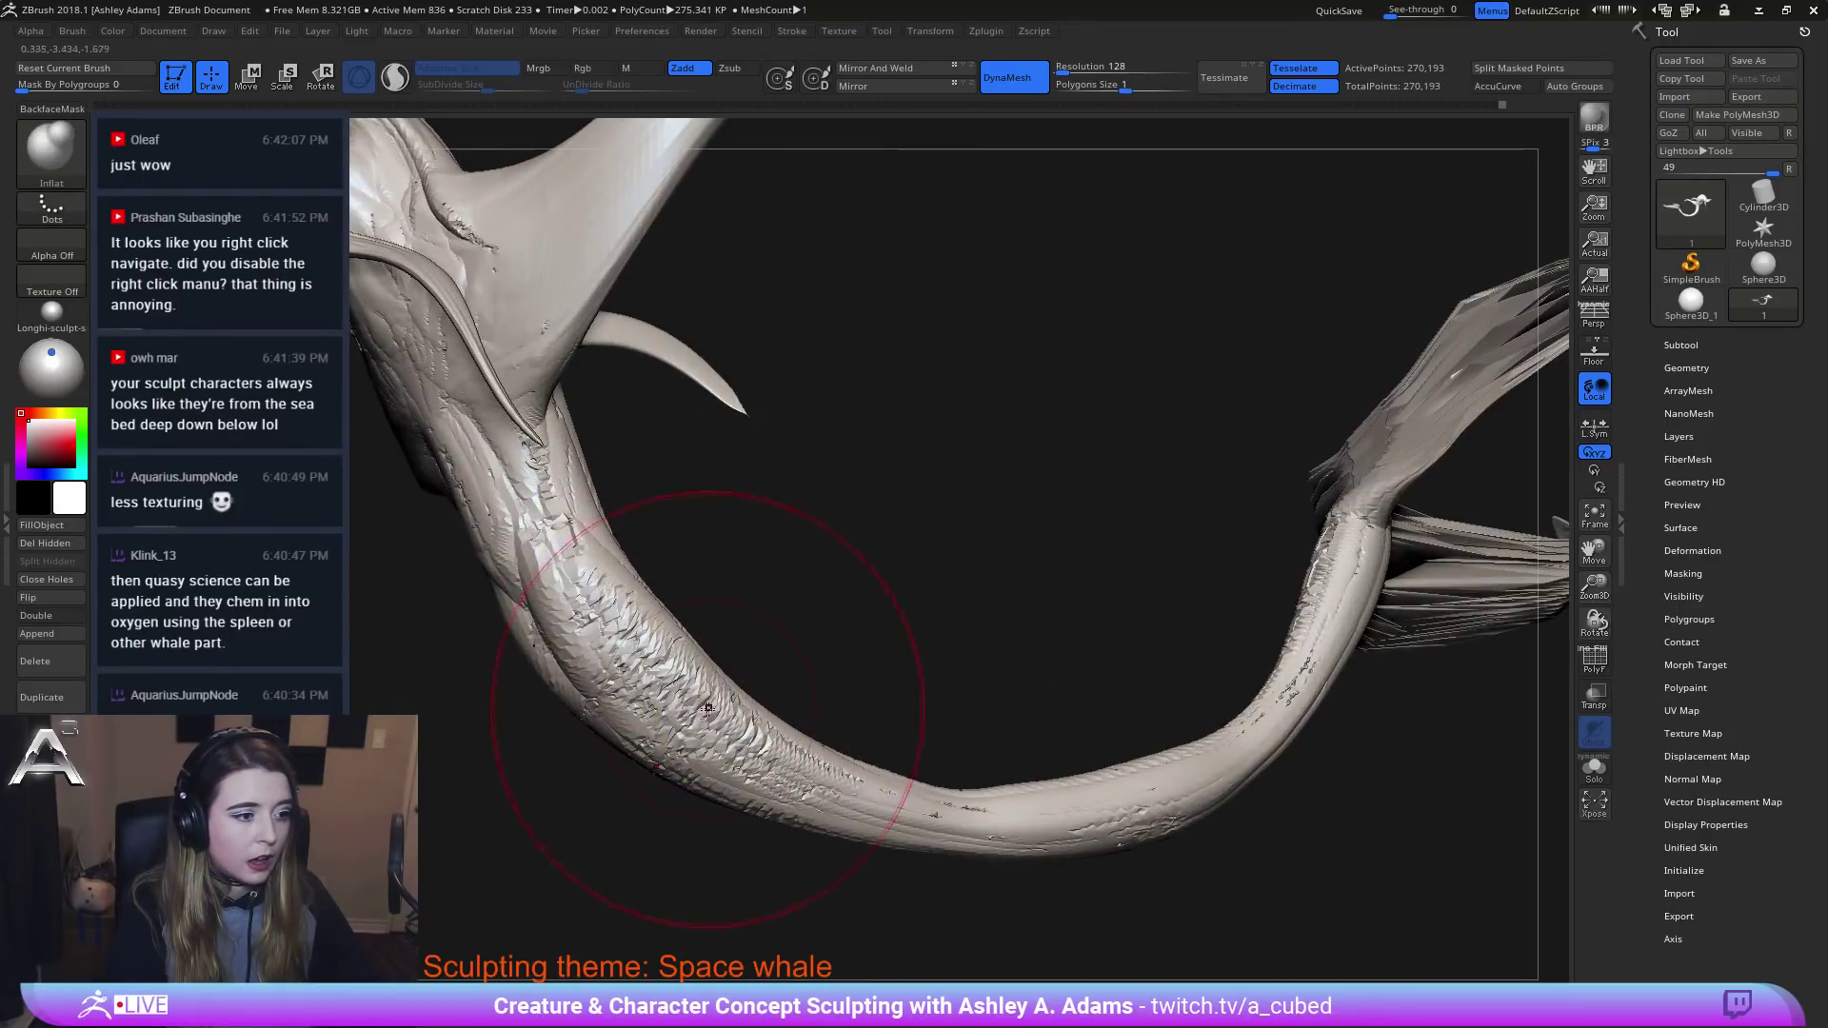
ctrl+right_drag(738, 743, 505, 727)
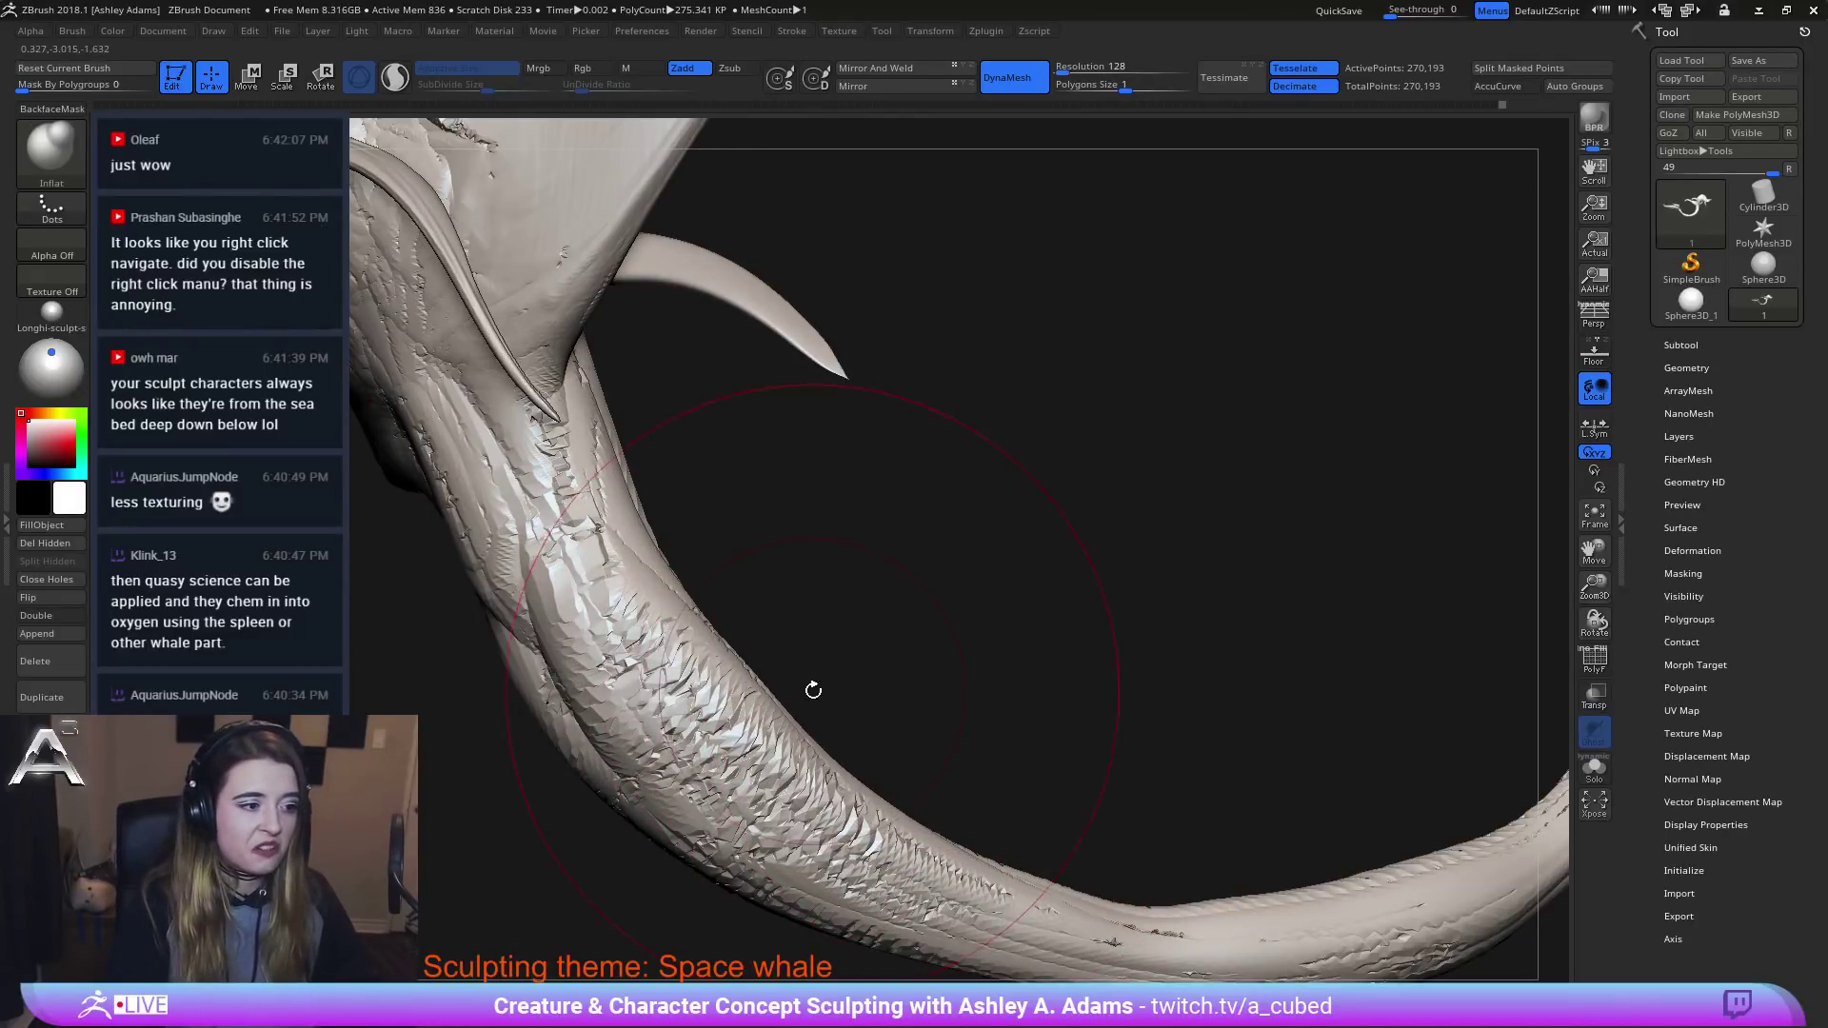
ctrl+right_drag(885, 714, 681, 685)
shift+drag(682, 686, 809, 816)
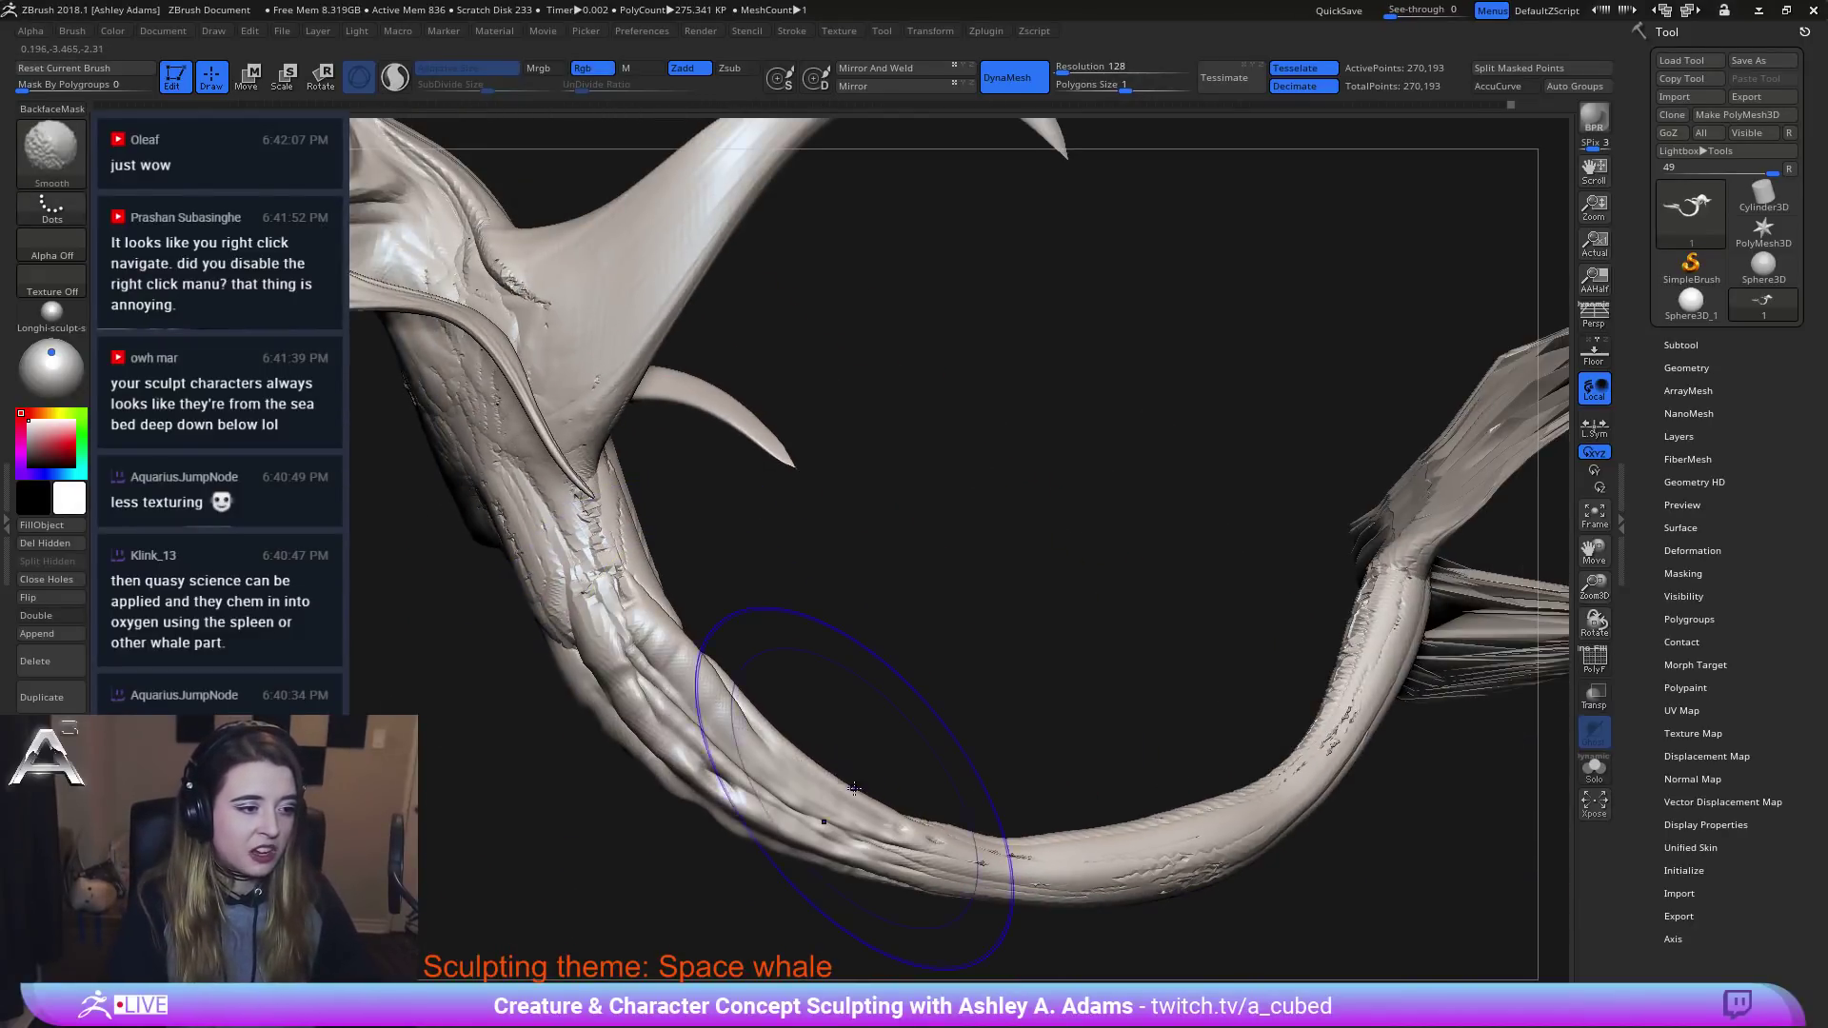
Try smoothing away the rough texture along the upper tail stem and compare it with the textured surface.
mouse_move(839, 649)
right_down()
mouse_move(685, 731)
mouse_move(886, 667)
right_up()
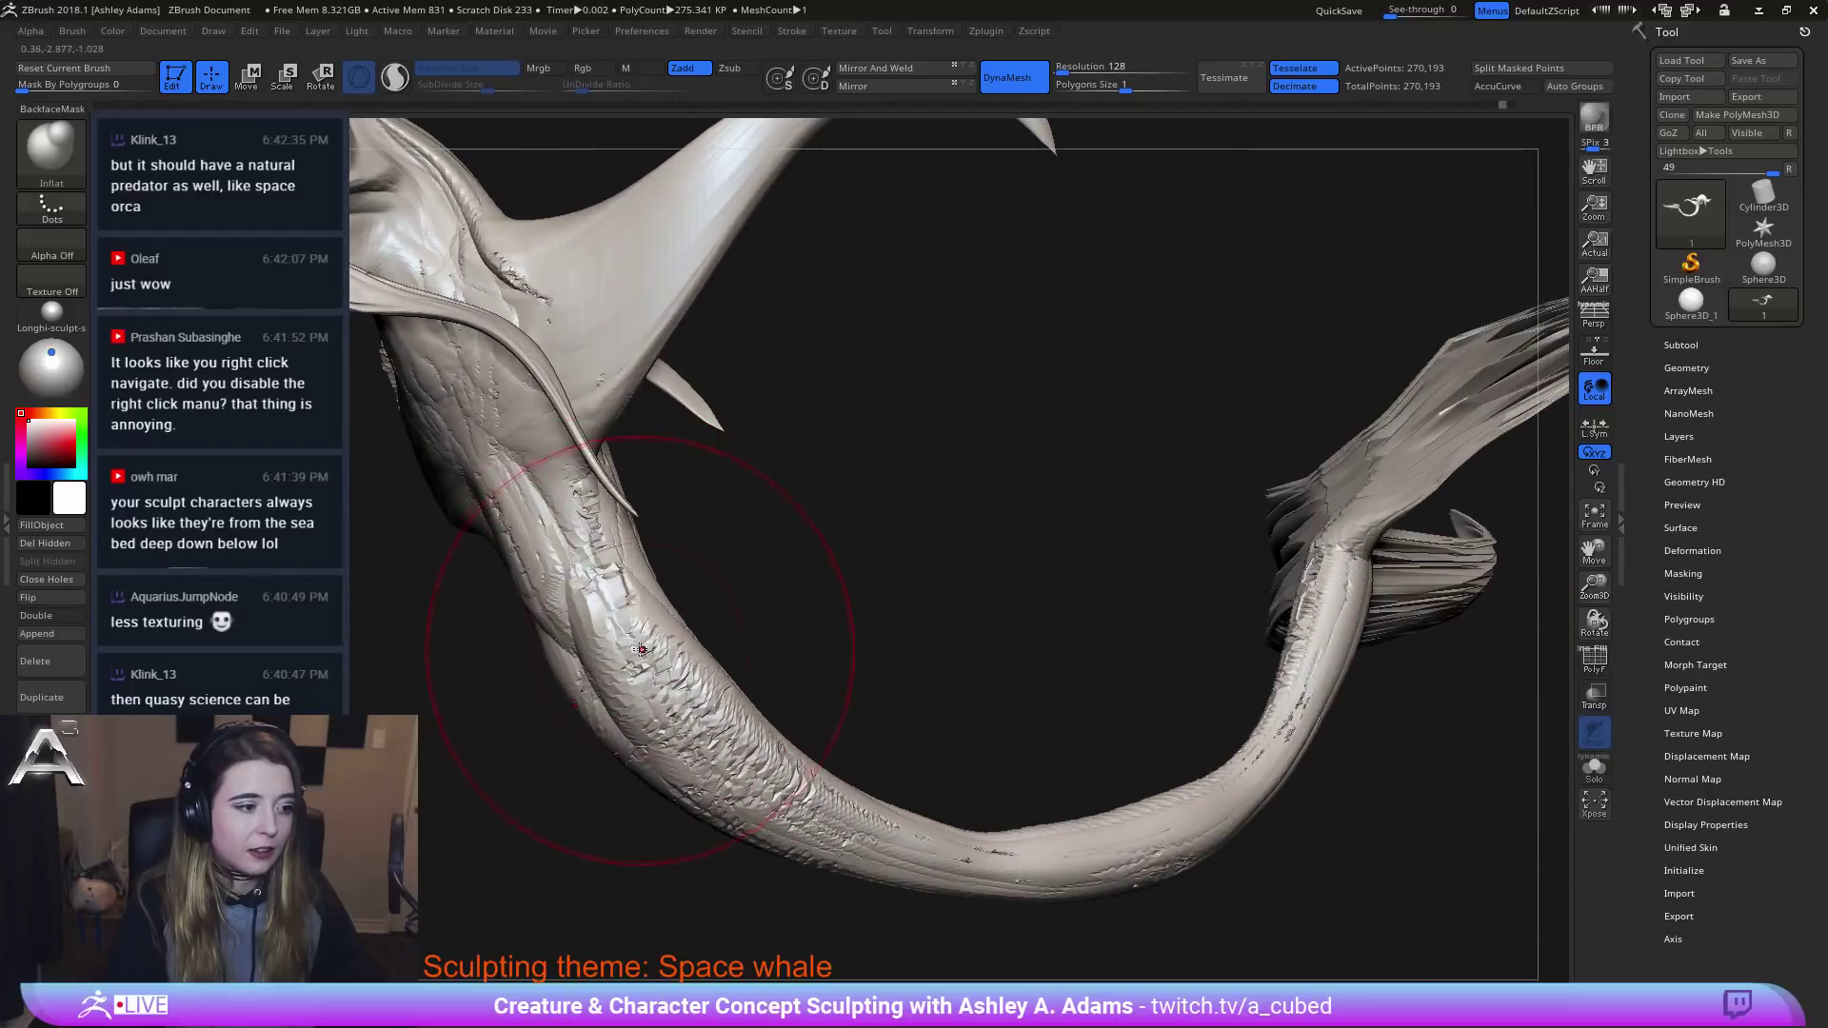
mouse_move(638, 639)
shift+mouse_down()
mouse_move(722, 784)
mouse_move(579, 591)
shift+mouse_up()
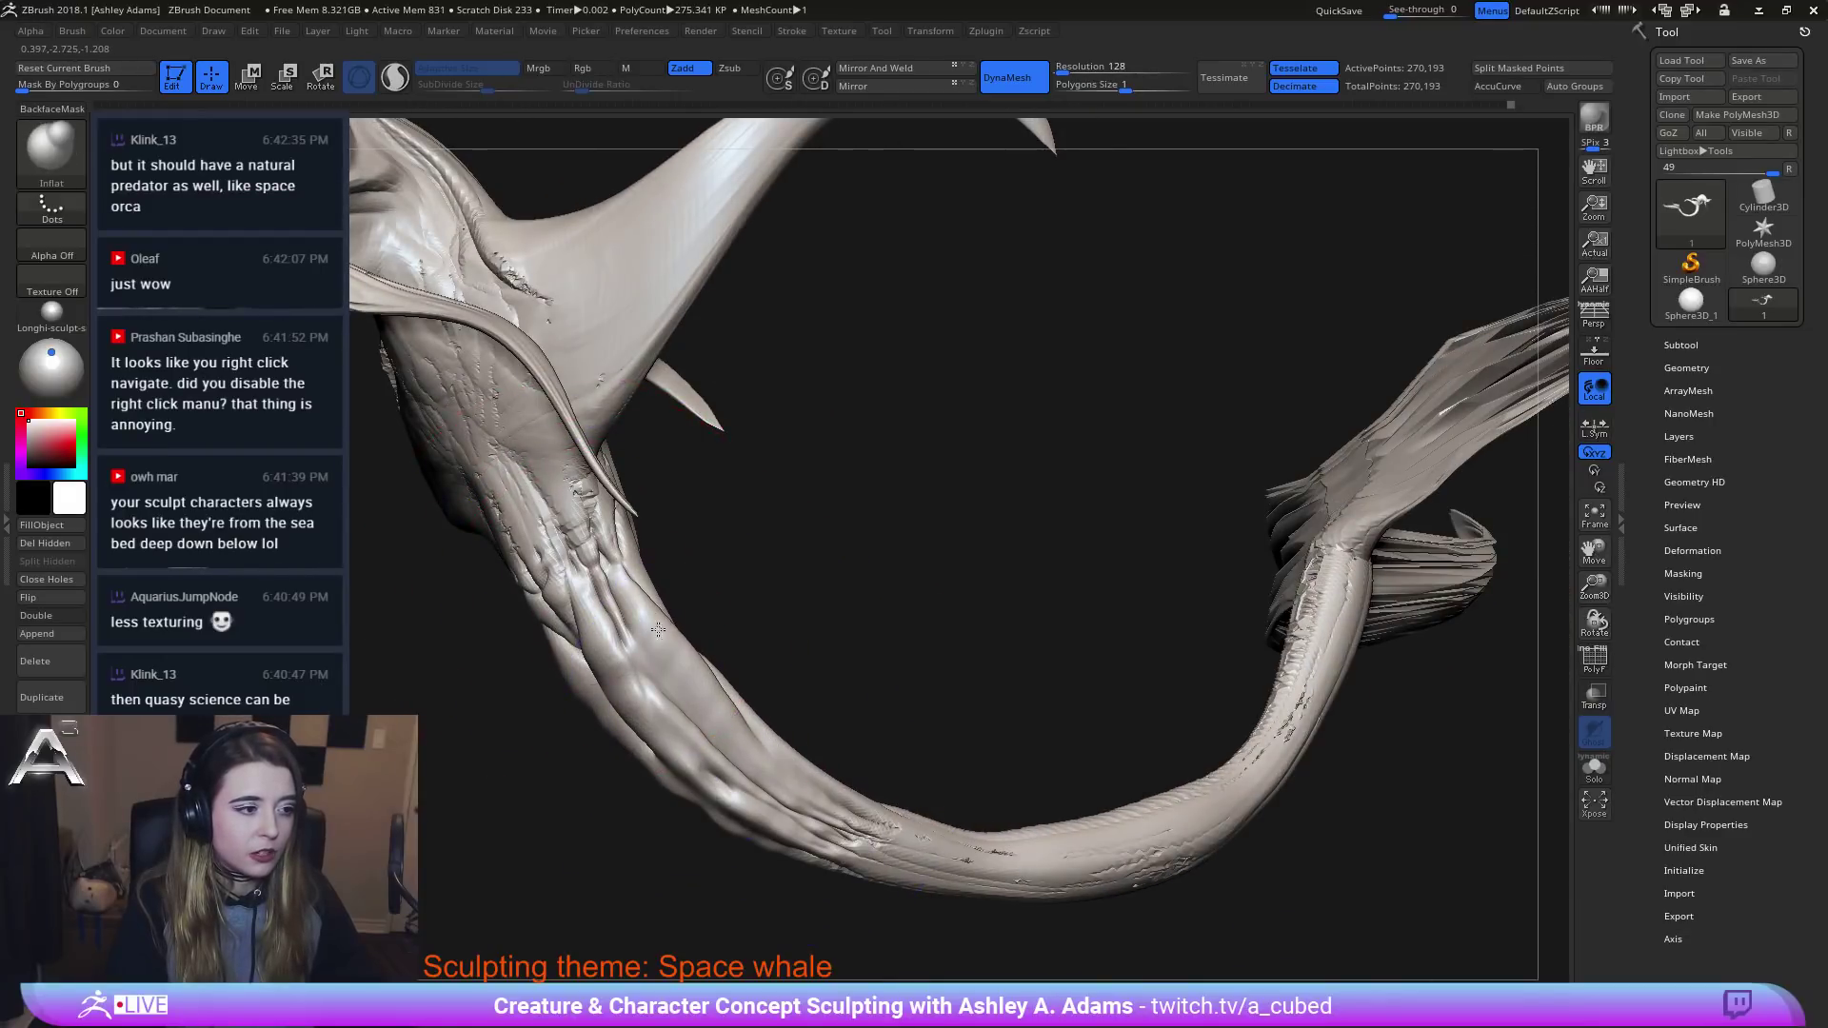
mouse_move(714, 585)
right_down()
mouse_move(624, 572)
mouse_move(828, 628)
mouse_move(718, 612)
mouse_move(571, 529)
right_up()
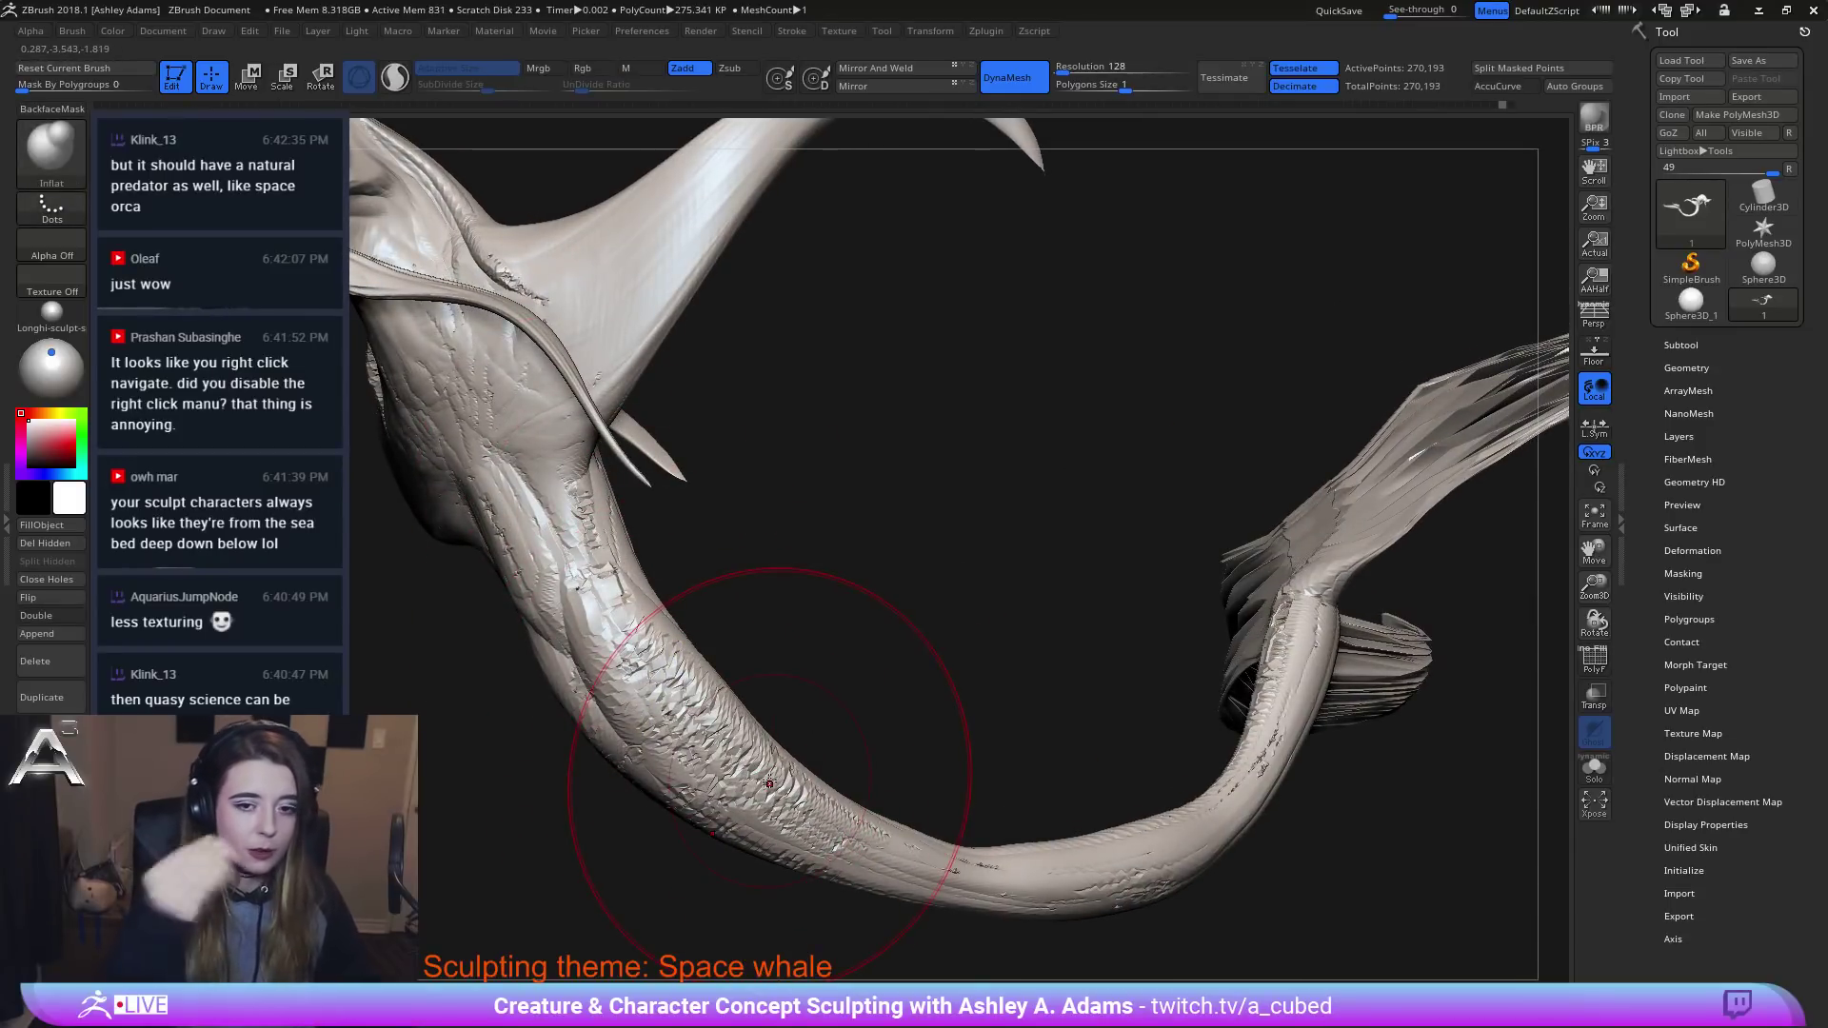
mouse_move(917, 571)
right_down()
mouse_move(1000, 522)
mouse_move(1052, 657)
mouse_move(955, 686)
mouse_move(970, 575)
right_up()
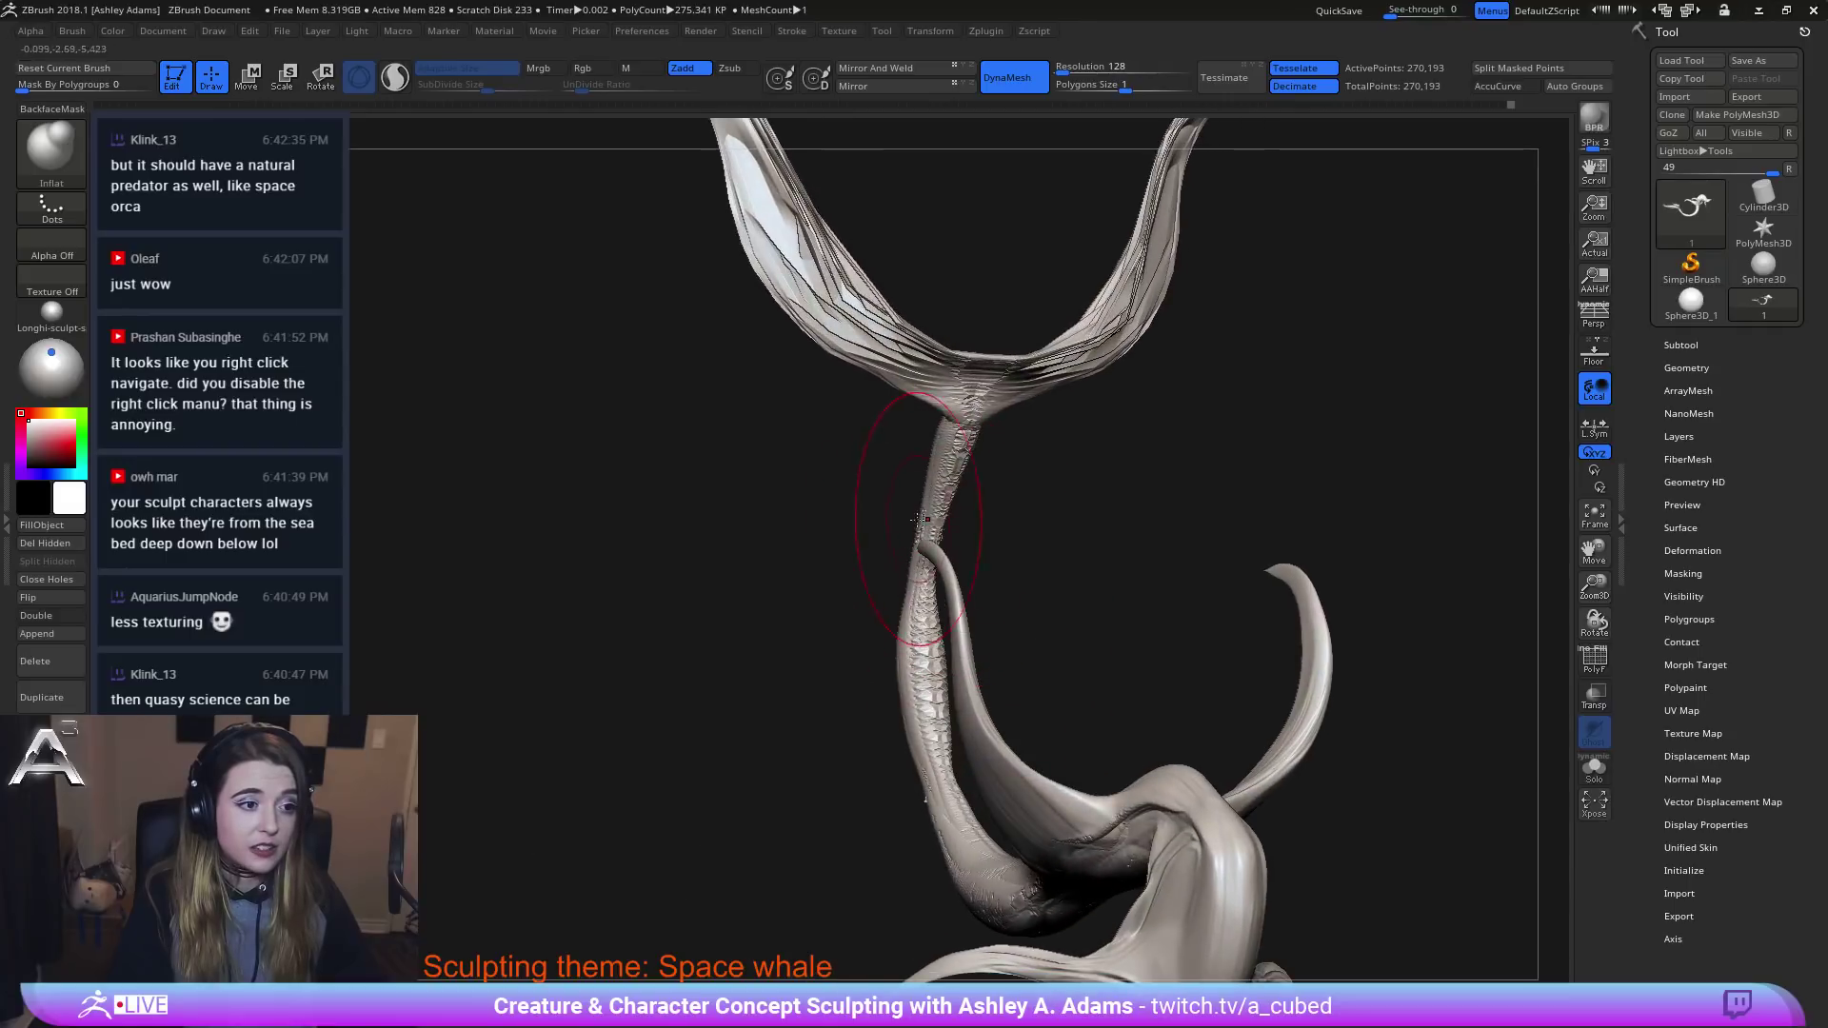
Thicken the narrow end of the tail stem and the joint at the base of the flukes with the Inflat brush.
right_drag(928, 468, 1057, 465)
drag(958, 401, 931, 481)
right_drag(931, 481, 990, 485)
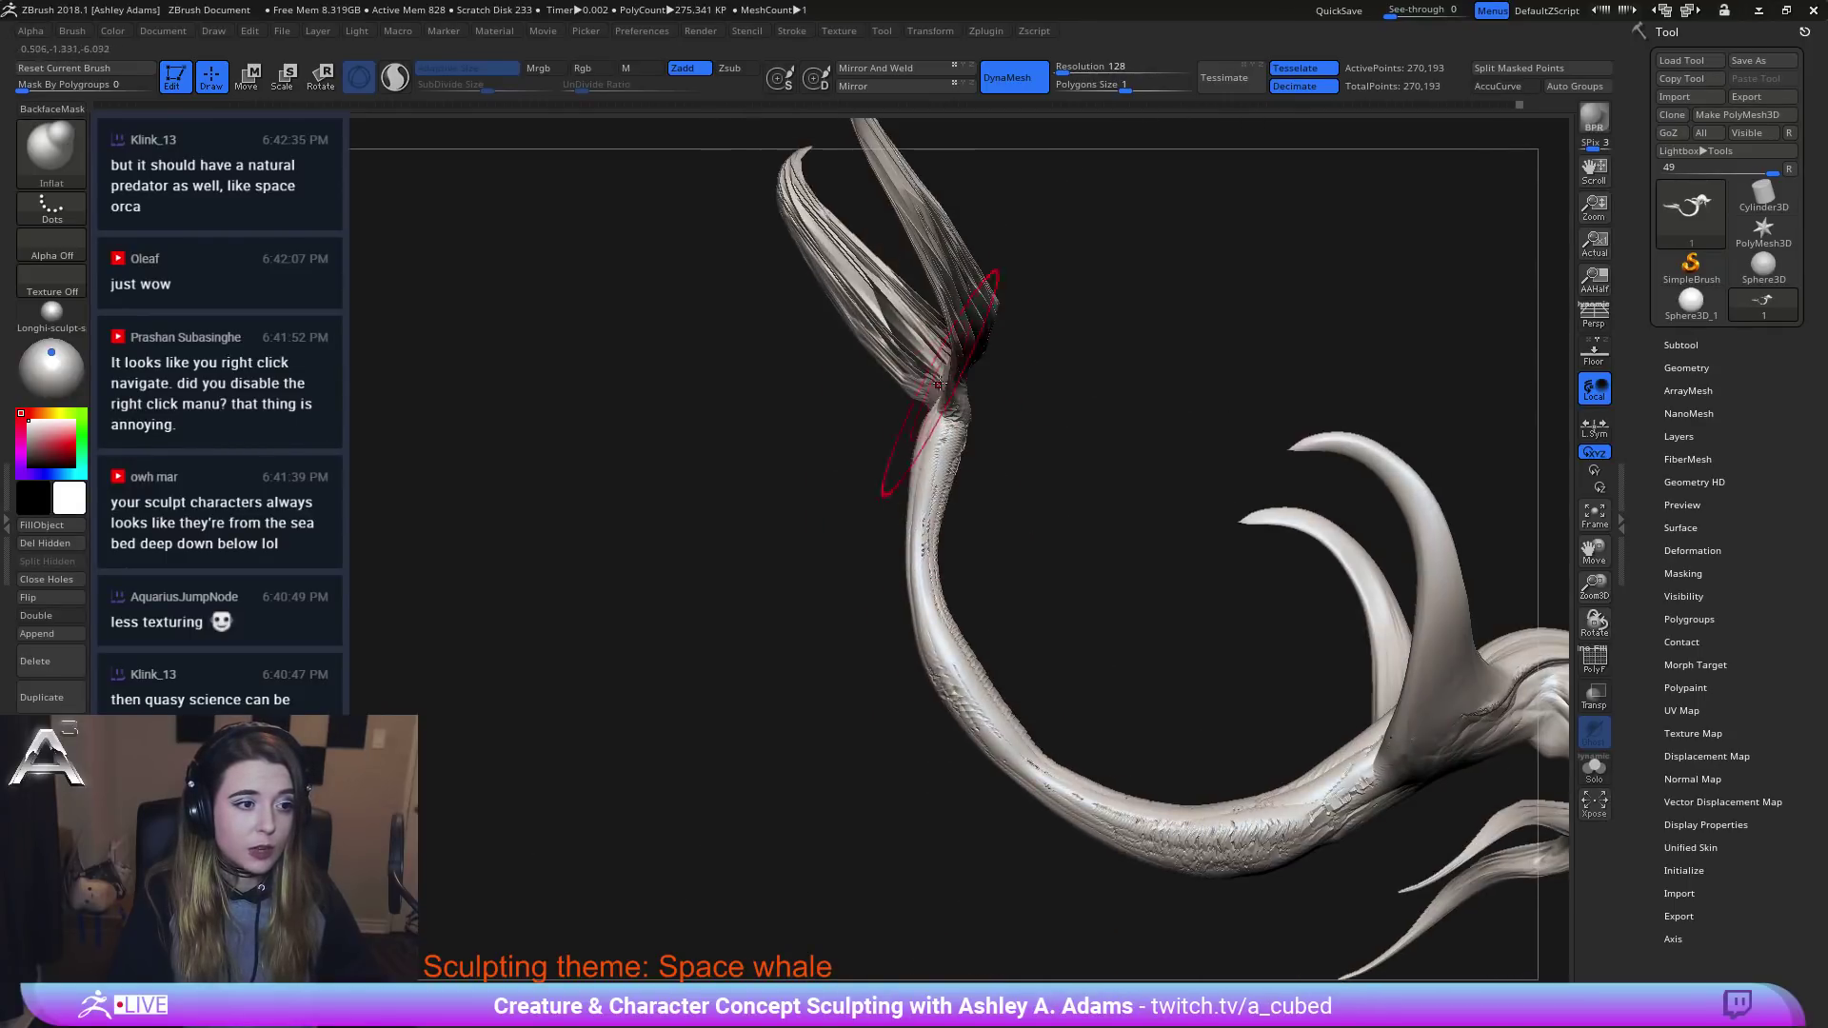
drag(935, 405, 922, 447)
mouse_move(945, 457)
right_down()
mouse_move(1008, 492)
mouse_move(824, 519)
right_up()
click(979, 420)
mouse_move(965, 429)
mouse_down()
mouse_move(969, 383)
mouse_move(1013, 380)
mouse_up()
right_drag(1014, 381, 971, 328)
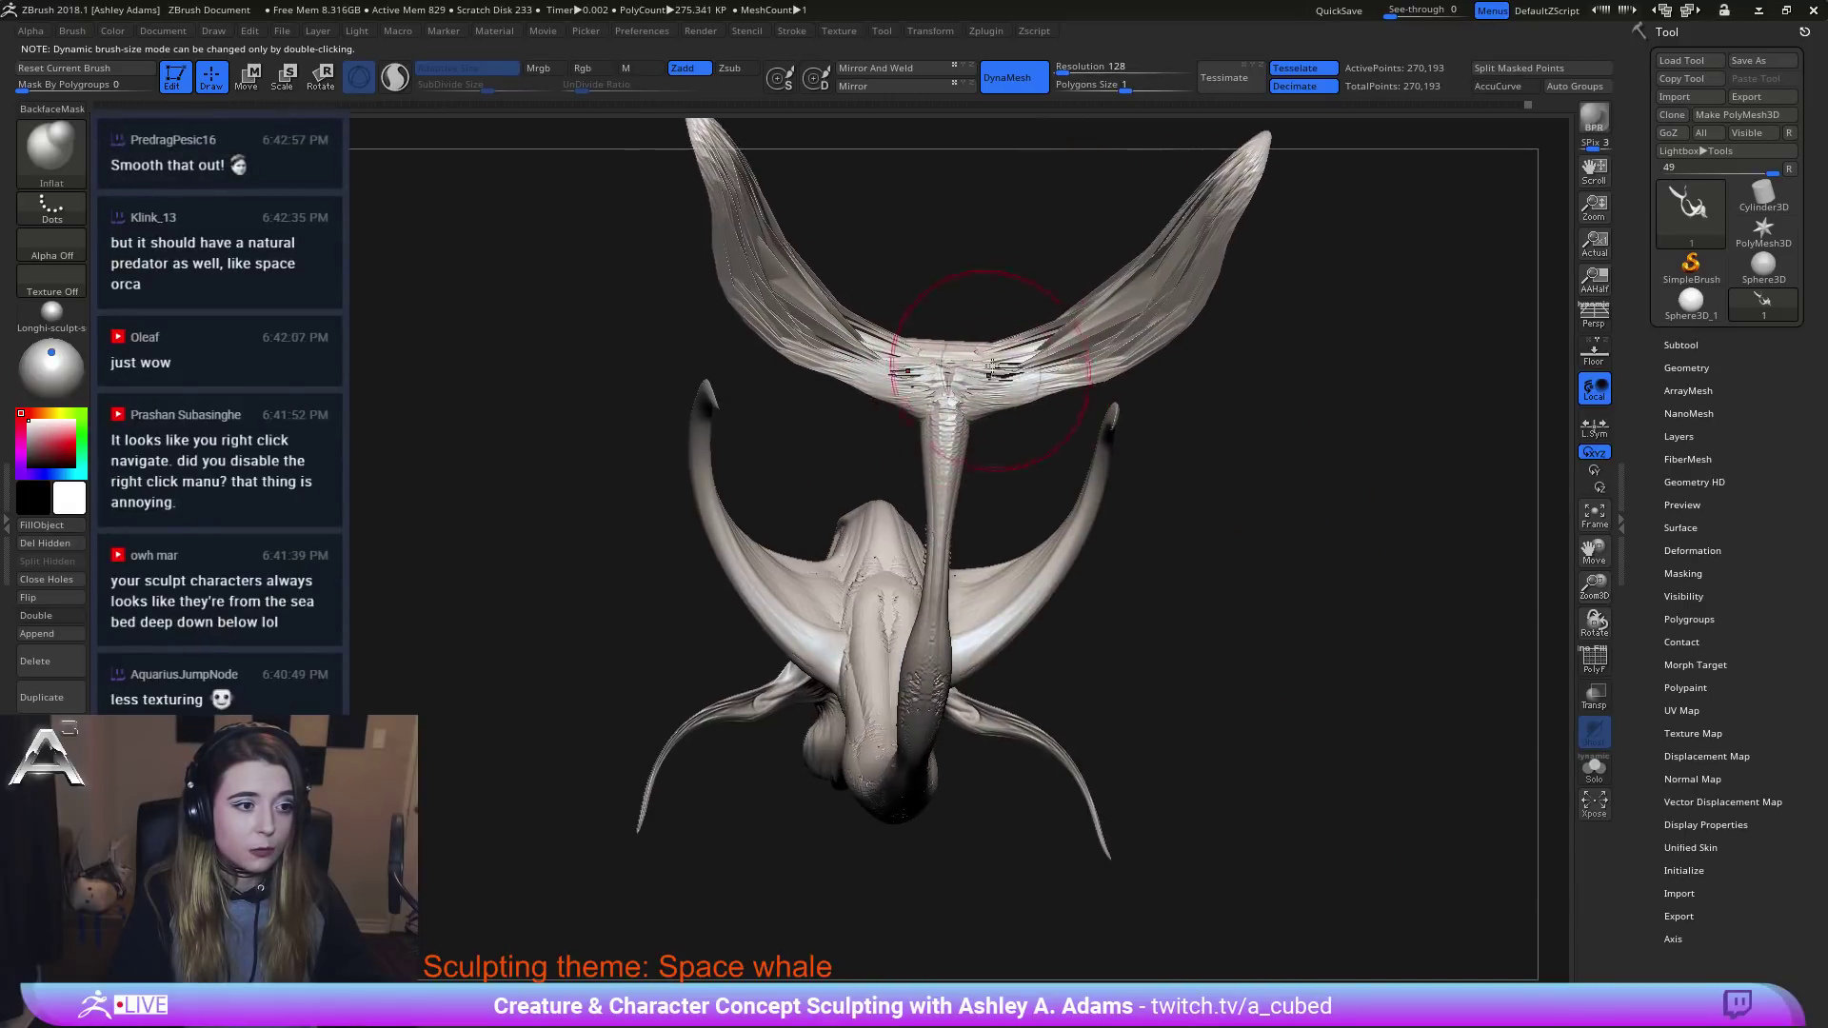
drag(960, 455, 956, 400)
Switch to the SnakeHook brush and pull the tips of the rear fins upward in front view.
ctrl+right_drag(963, 522, 971, 476)
mouse_move(971, 476)
right_down()
mouse_move(1089, 437)
mouse_move(886, 571)
mouse_move(1028, 464)
mouse_move(980, 450)
mouse_move(1036, 502)
mouse_move(1206, 563)
right_up()
right_click(867, 586)
key(b)
key(s)
key(h)
key(space)
click(1044, 500)
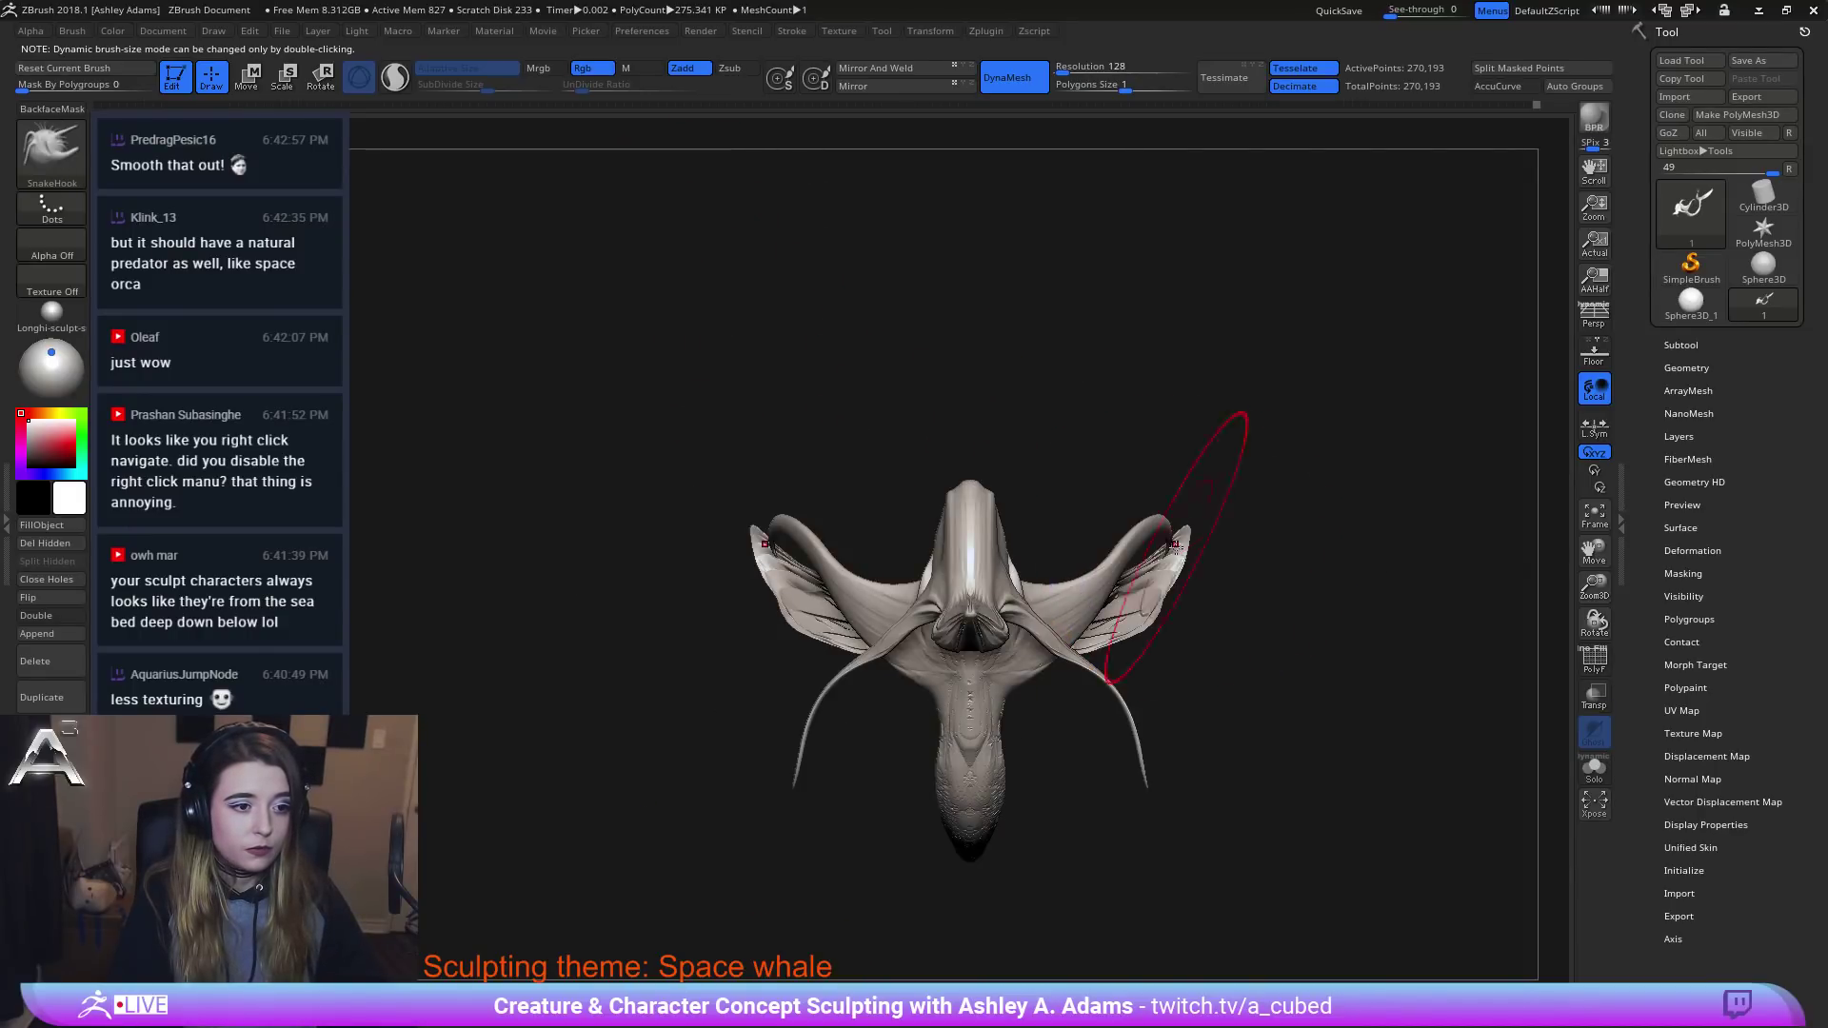
mouse_move(1173, 544)
mouse_down()
mouse_move(1198, 541)
mouse_move(1176, 535)
mouse_move(1196, 523)
mouse_up()
key(ctrl+z)
alt+right_drag(1333, 423, 1219, 346)
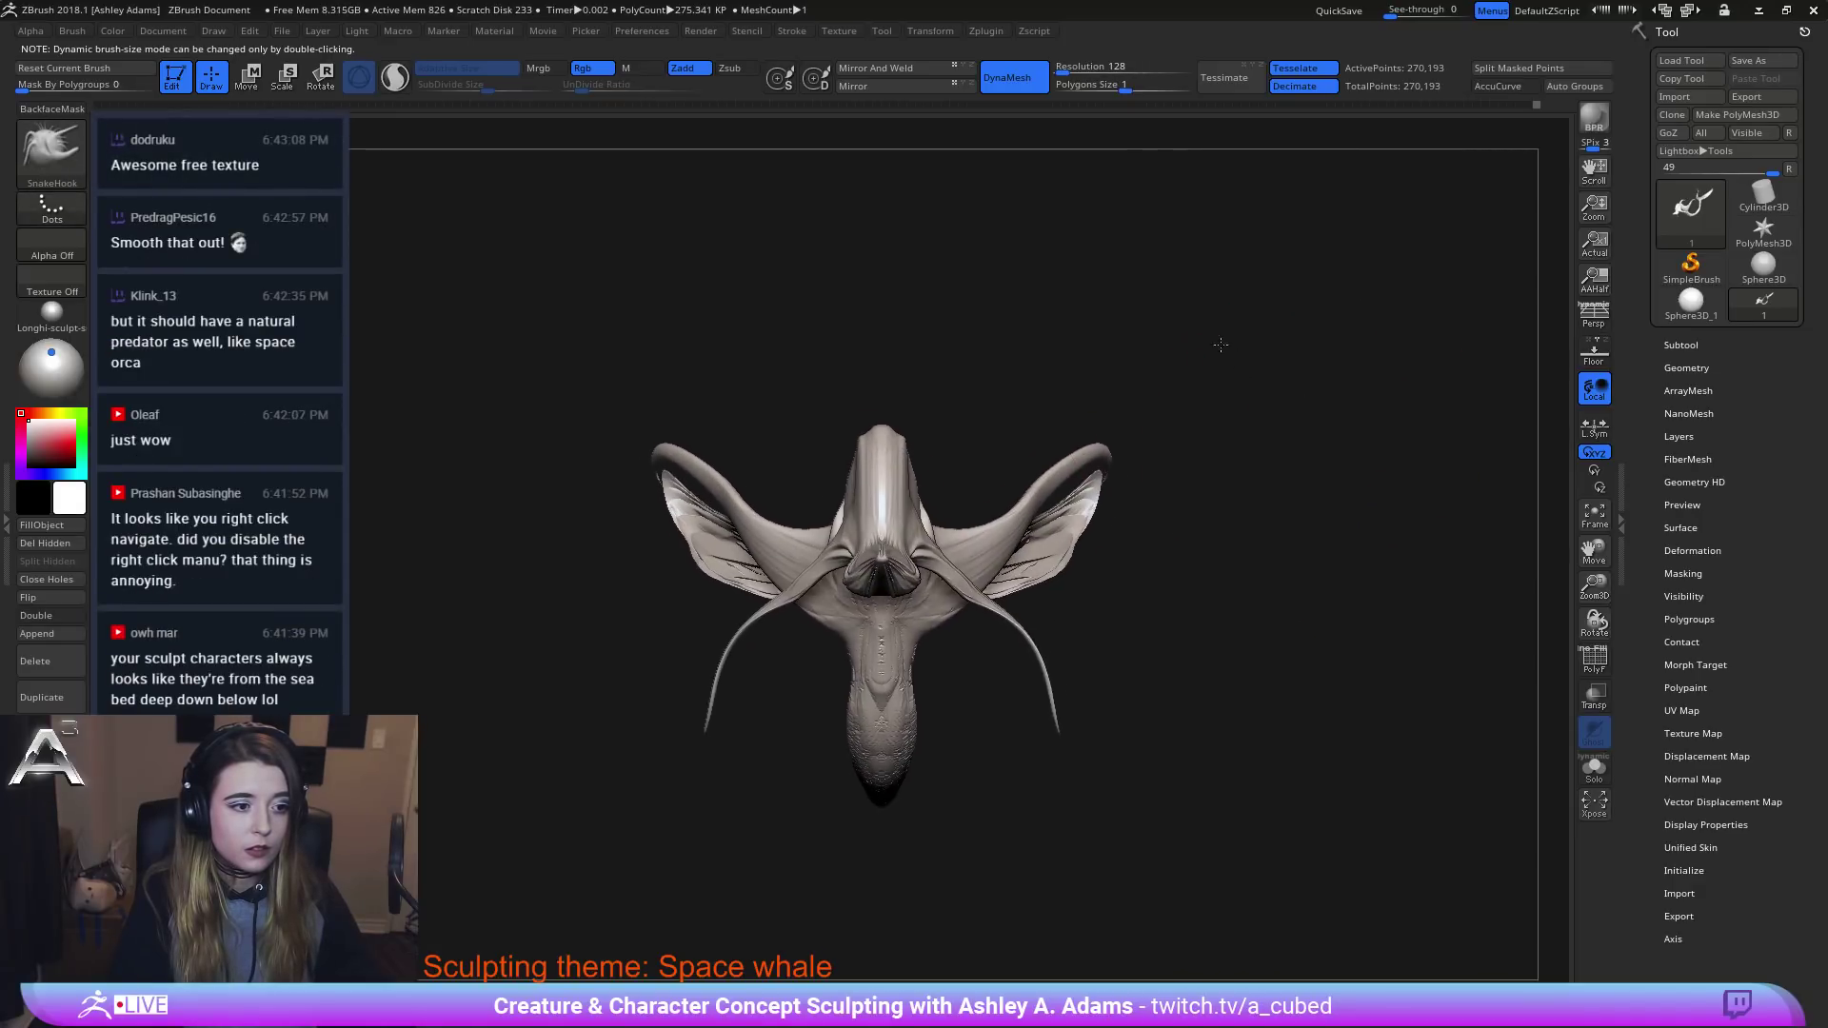
drag(1085, 438, 1071, 410)
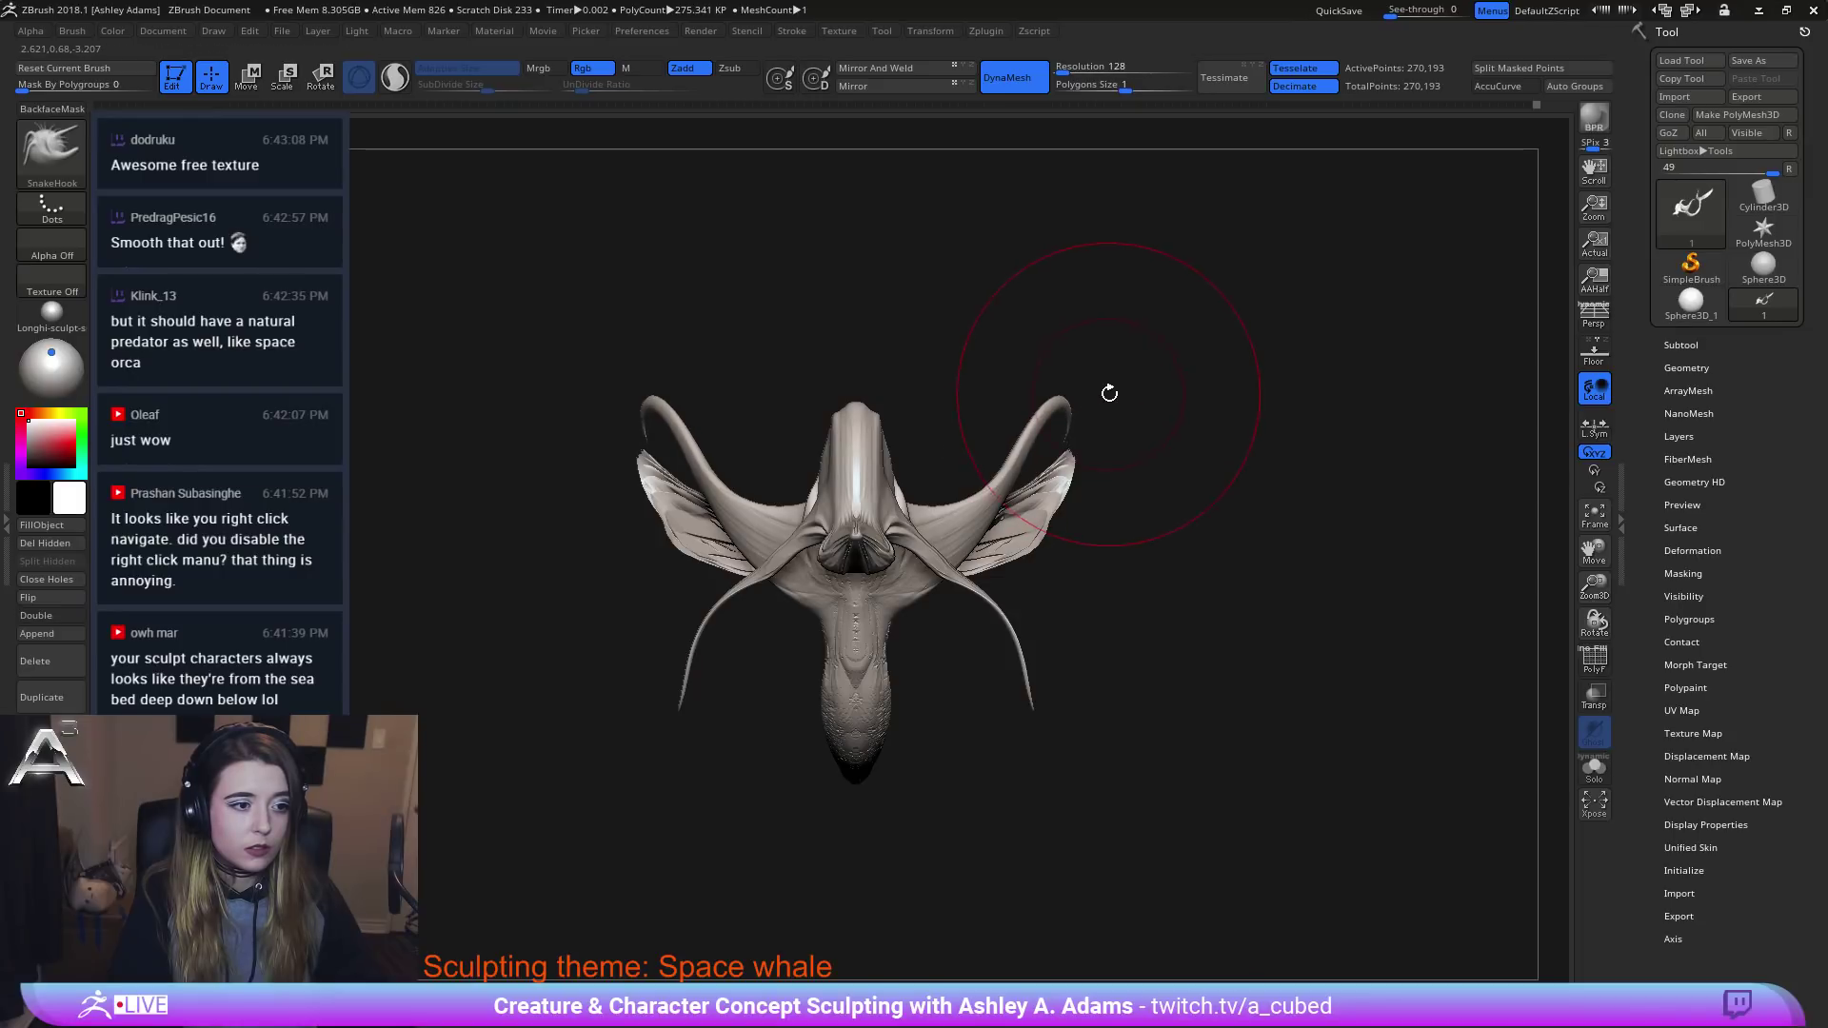
Try reshaping the curled rear fin tips from the side with SnakeHook, and undo the last upward pull.
mouse_move(1119, 394)
right_down()
mouse_move(1178, 384)
mouse_move(1148, 381)
right_up()
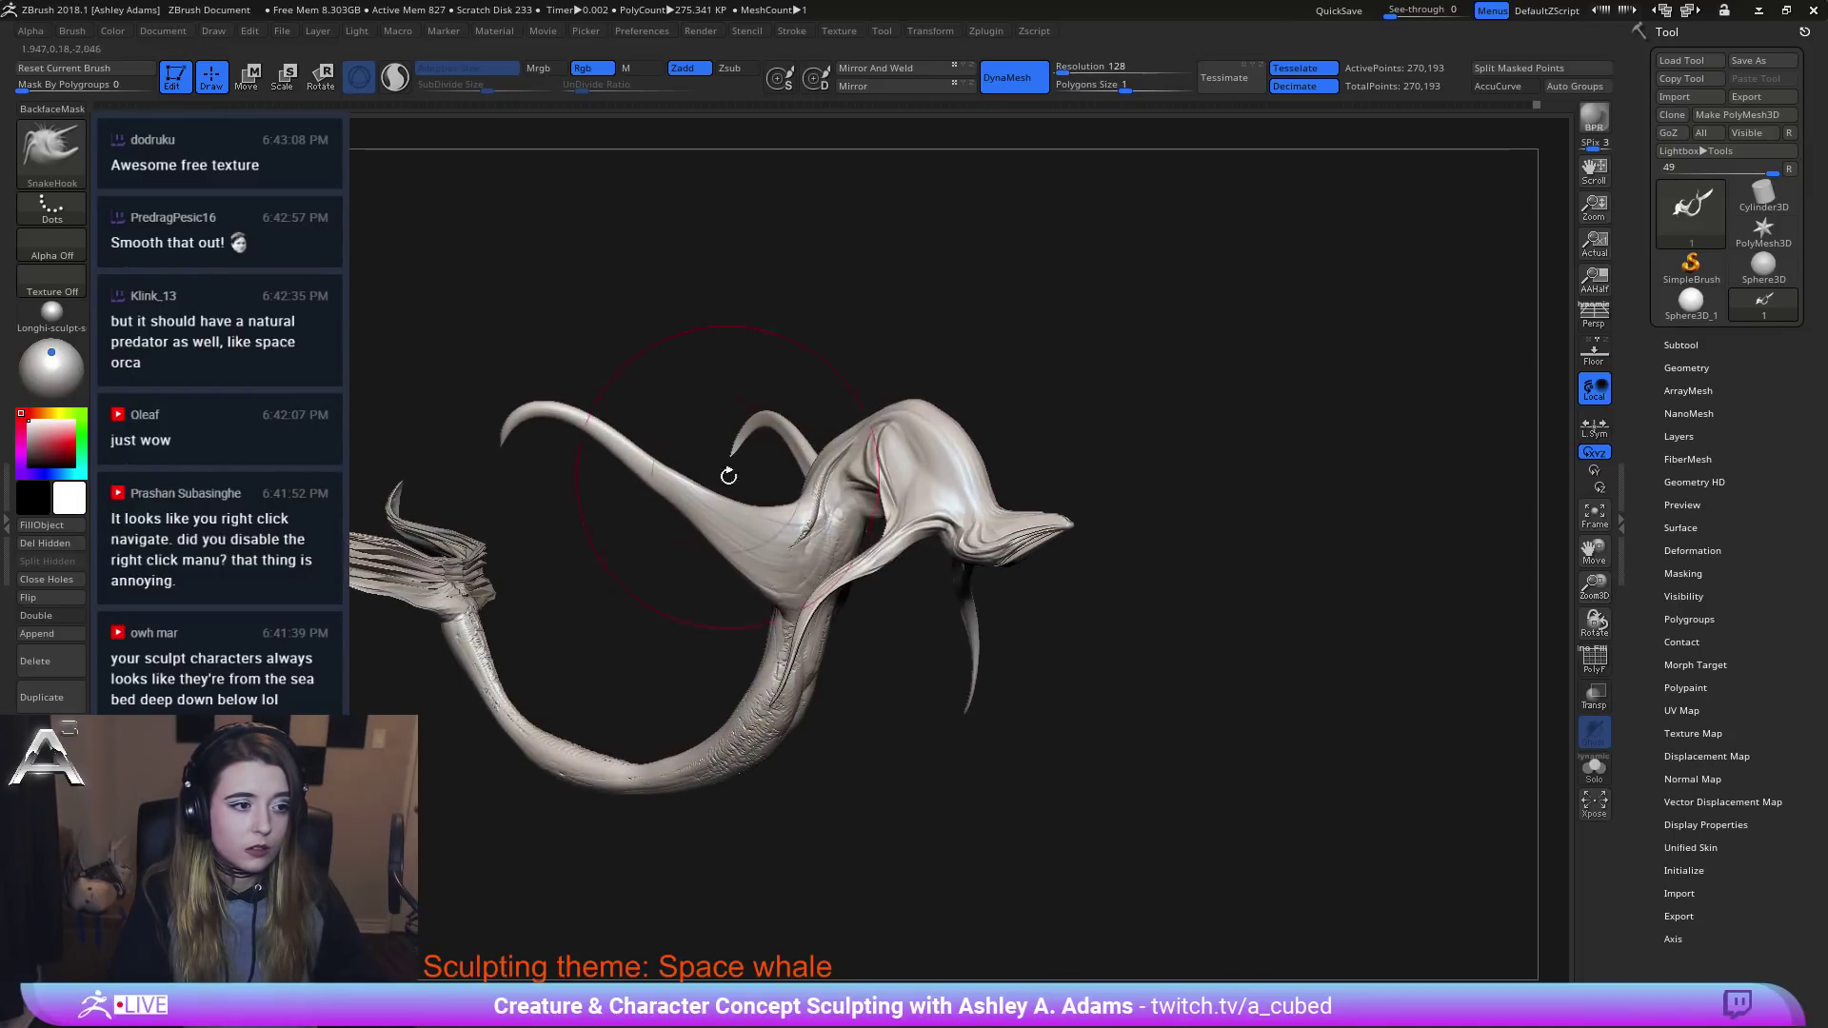
right_drag(590, 487, 480, 497)
key(space)
drag(537, 392, 514, 392)
right_drag(526, 410, 620, 351)
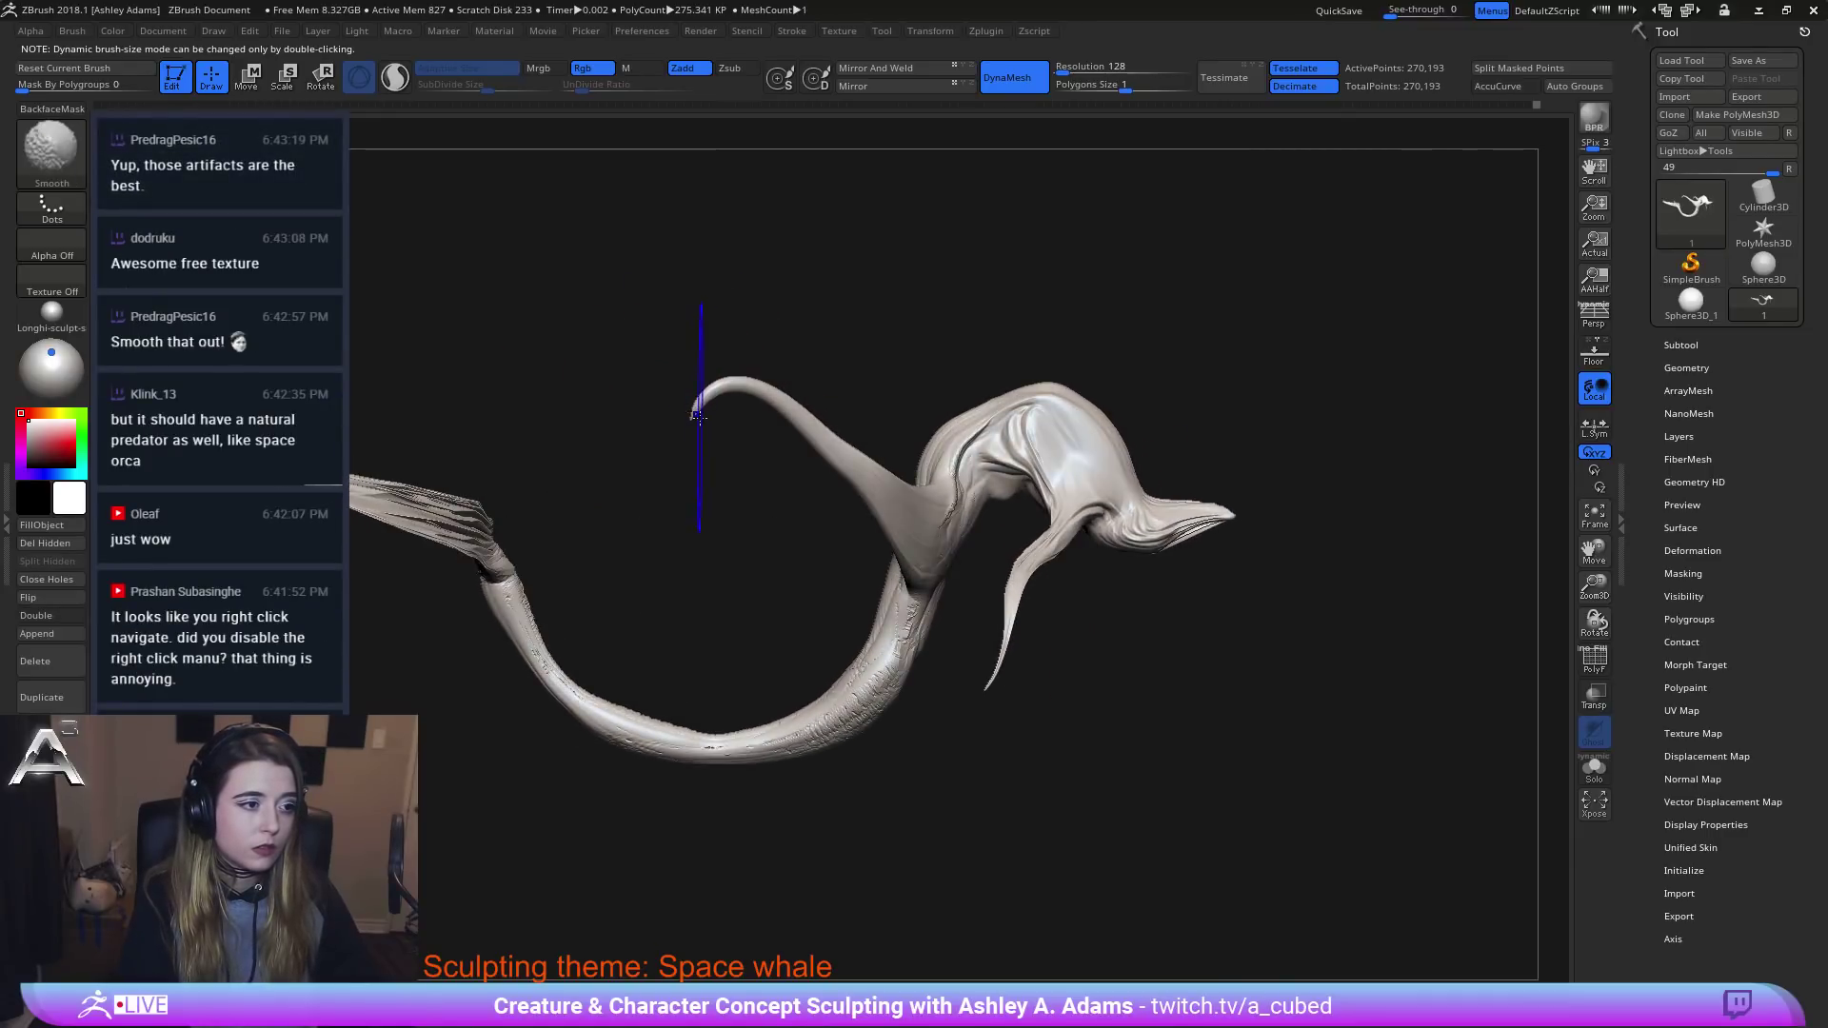
drag(682, 419, 759, 311)
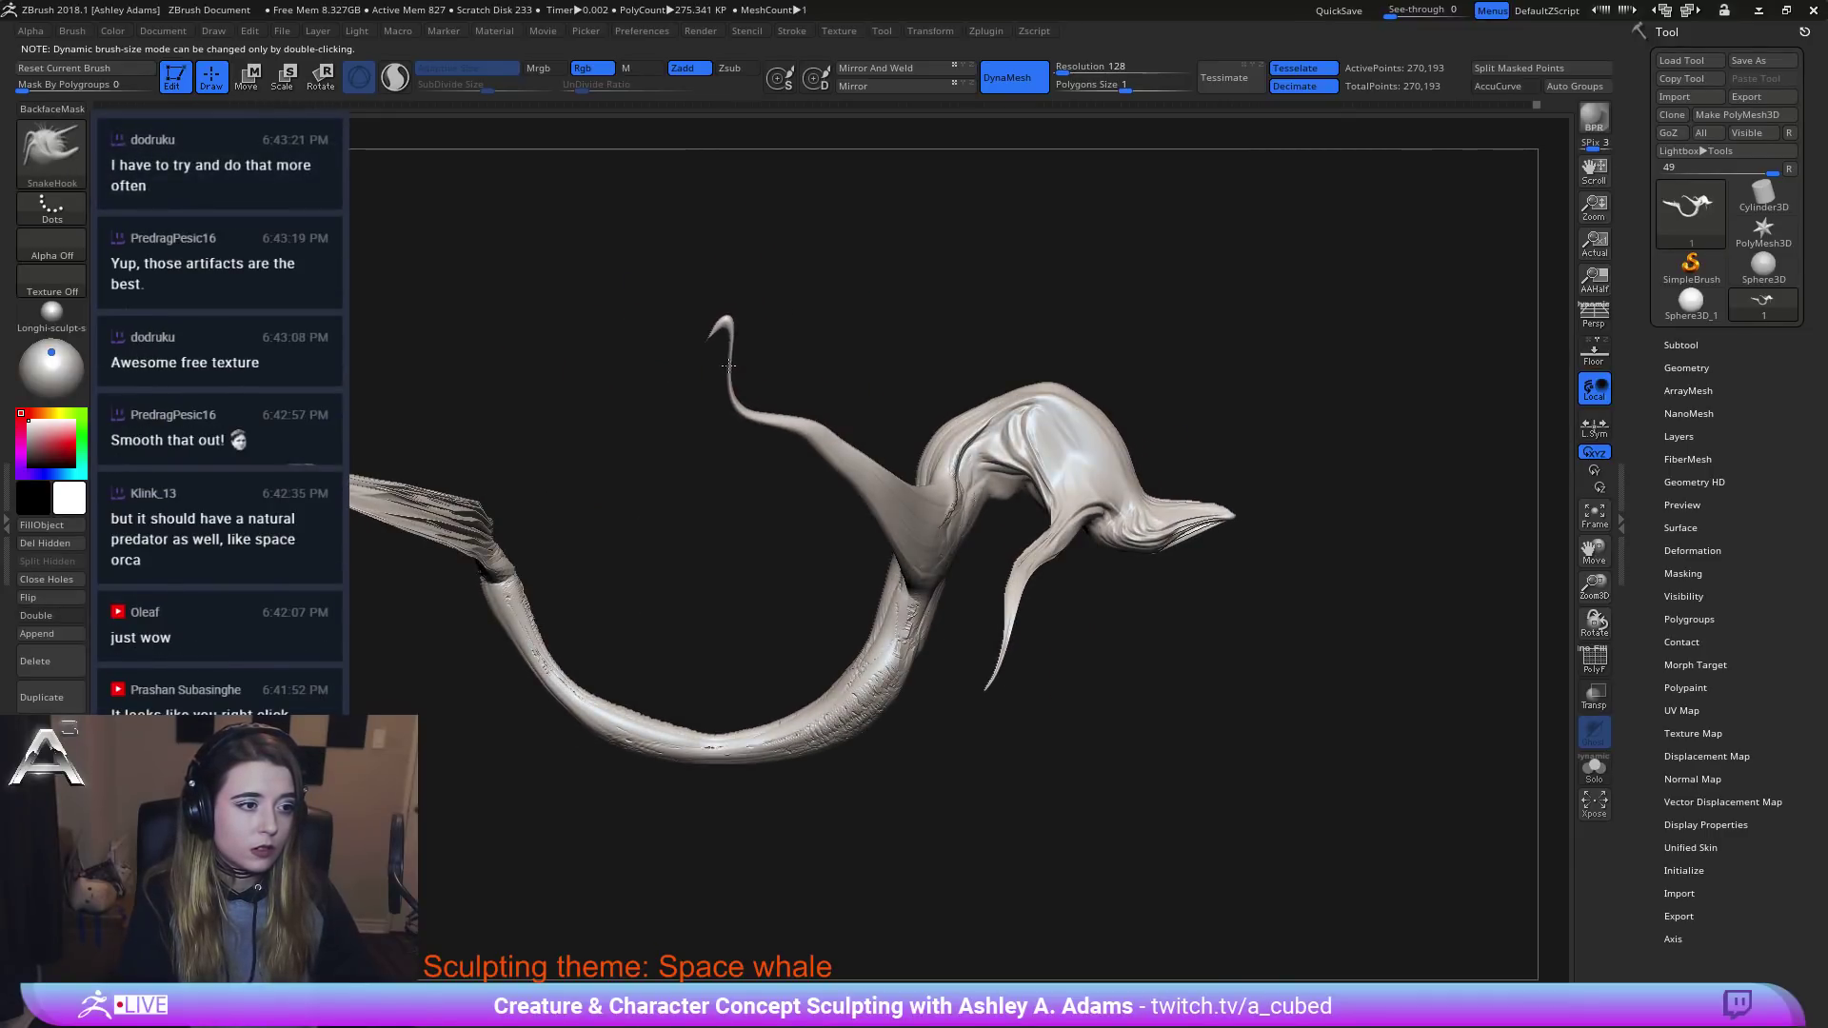
key(ctrl+z)
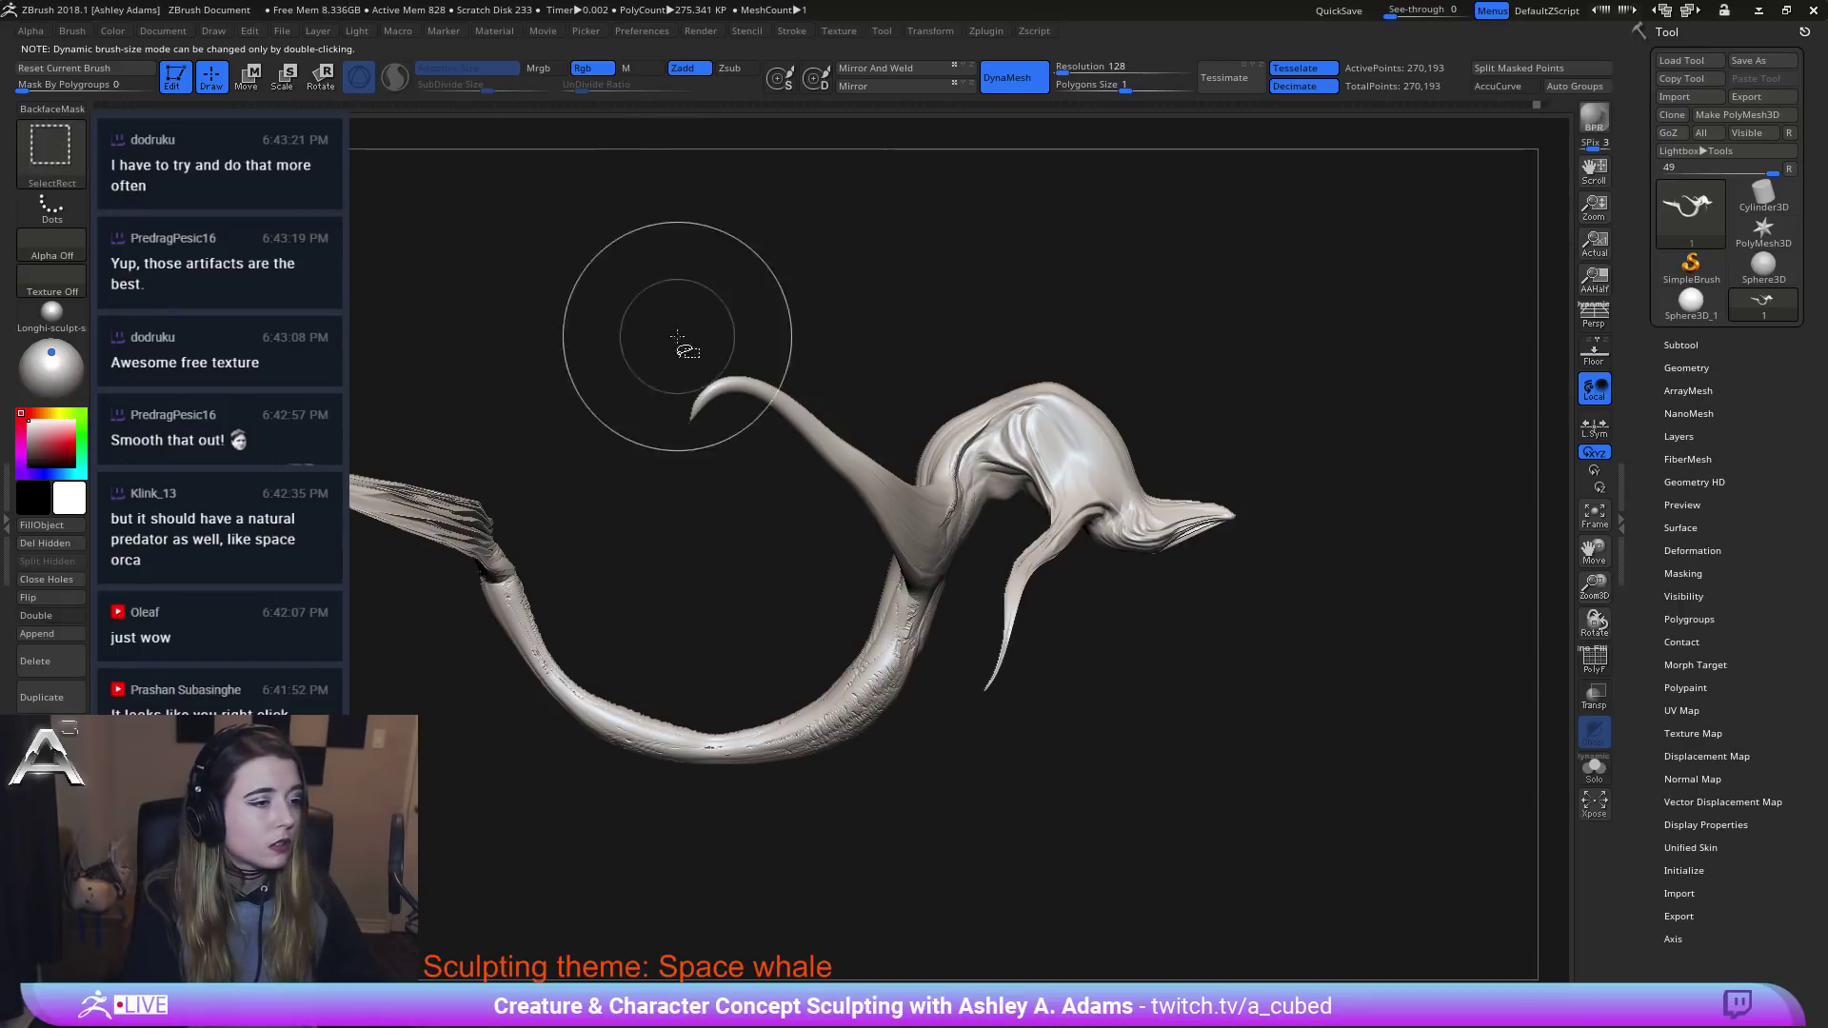
Hide the curled outer part of the rear fins, delete the hidden geometry and close the holes.
ctrl+shift+drag(530, 277, 763, 510)
ctrl+shift+click(645, 755)
ctrl+alt+shift+drag(555, 282, 830, 534)
click(70, 547)
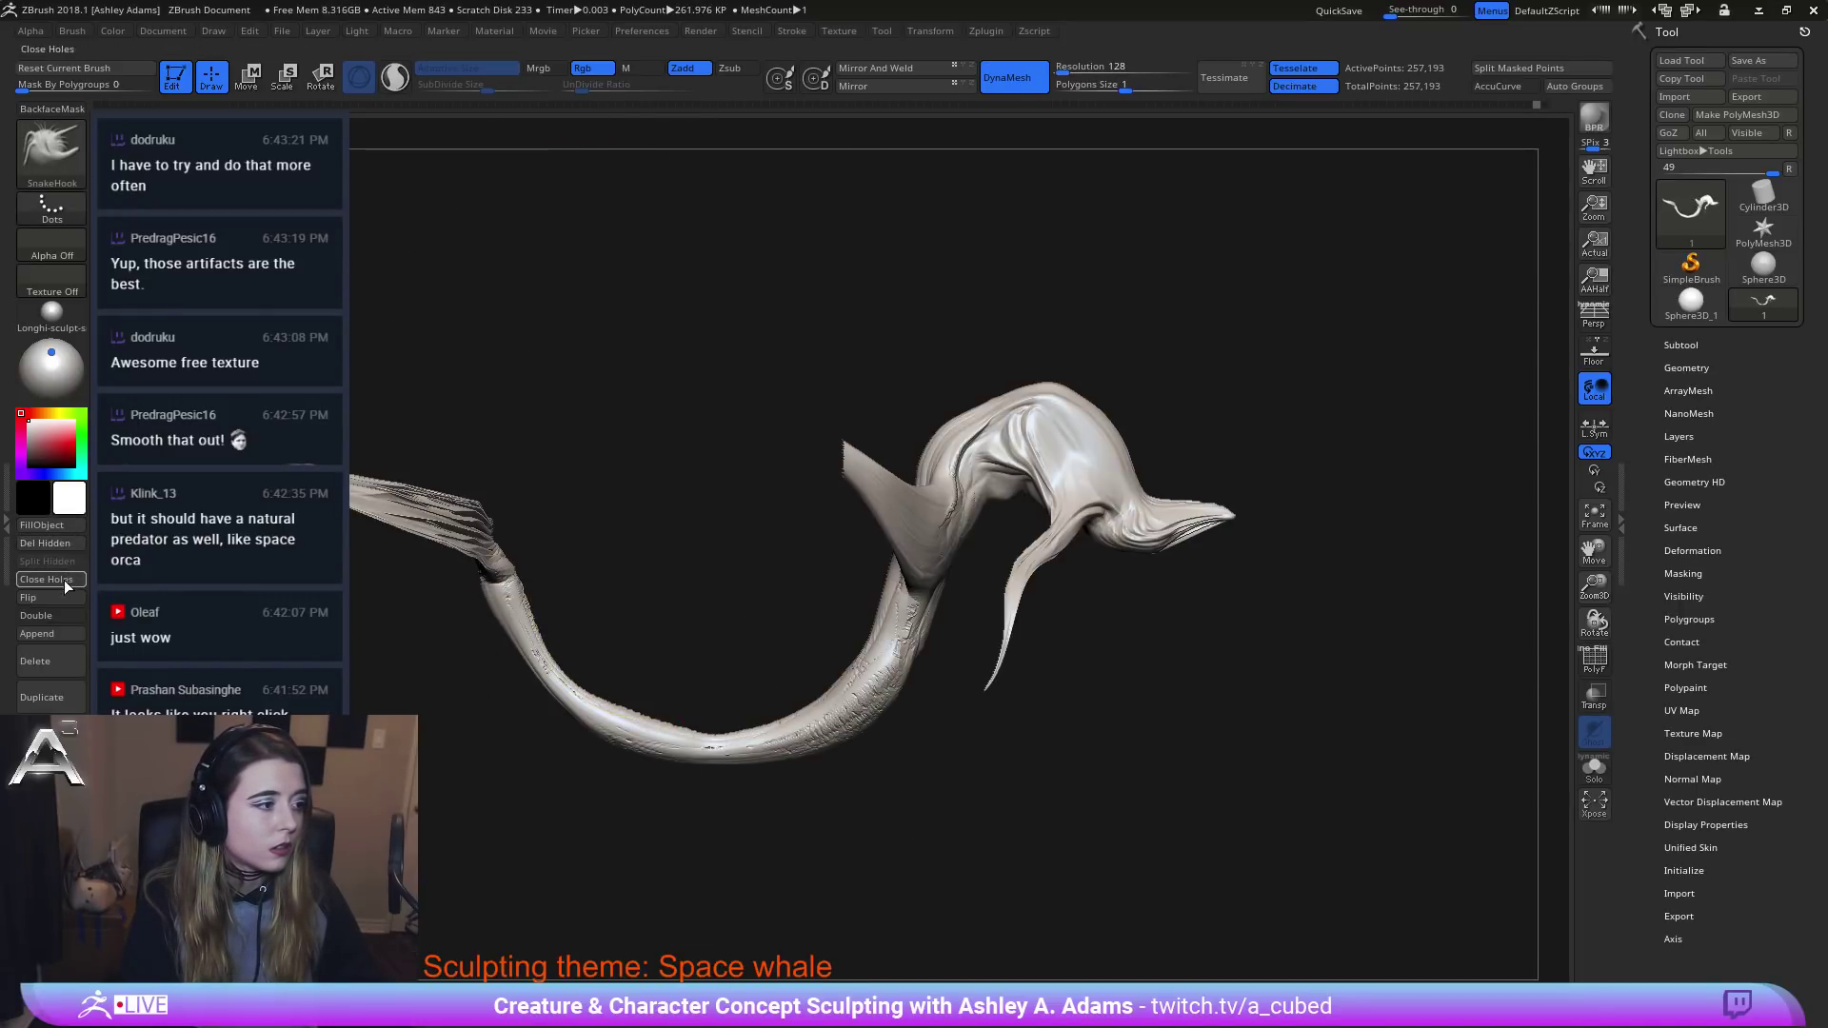
Try smoothing the cut fin ends and drawing them out into new upright tips with SnakeHook, and undo the pulls.
drag(824, 408, 857, 473)
shift+right_drag(856, 475, 836, 445)
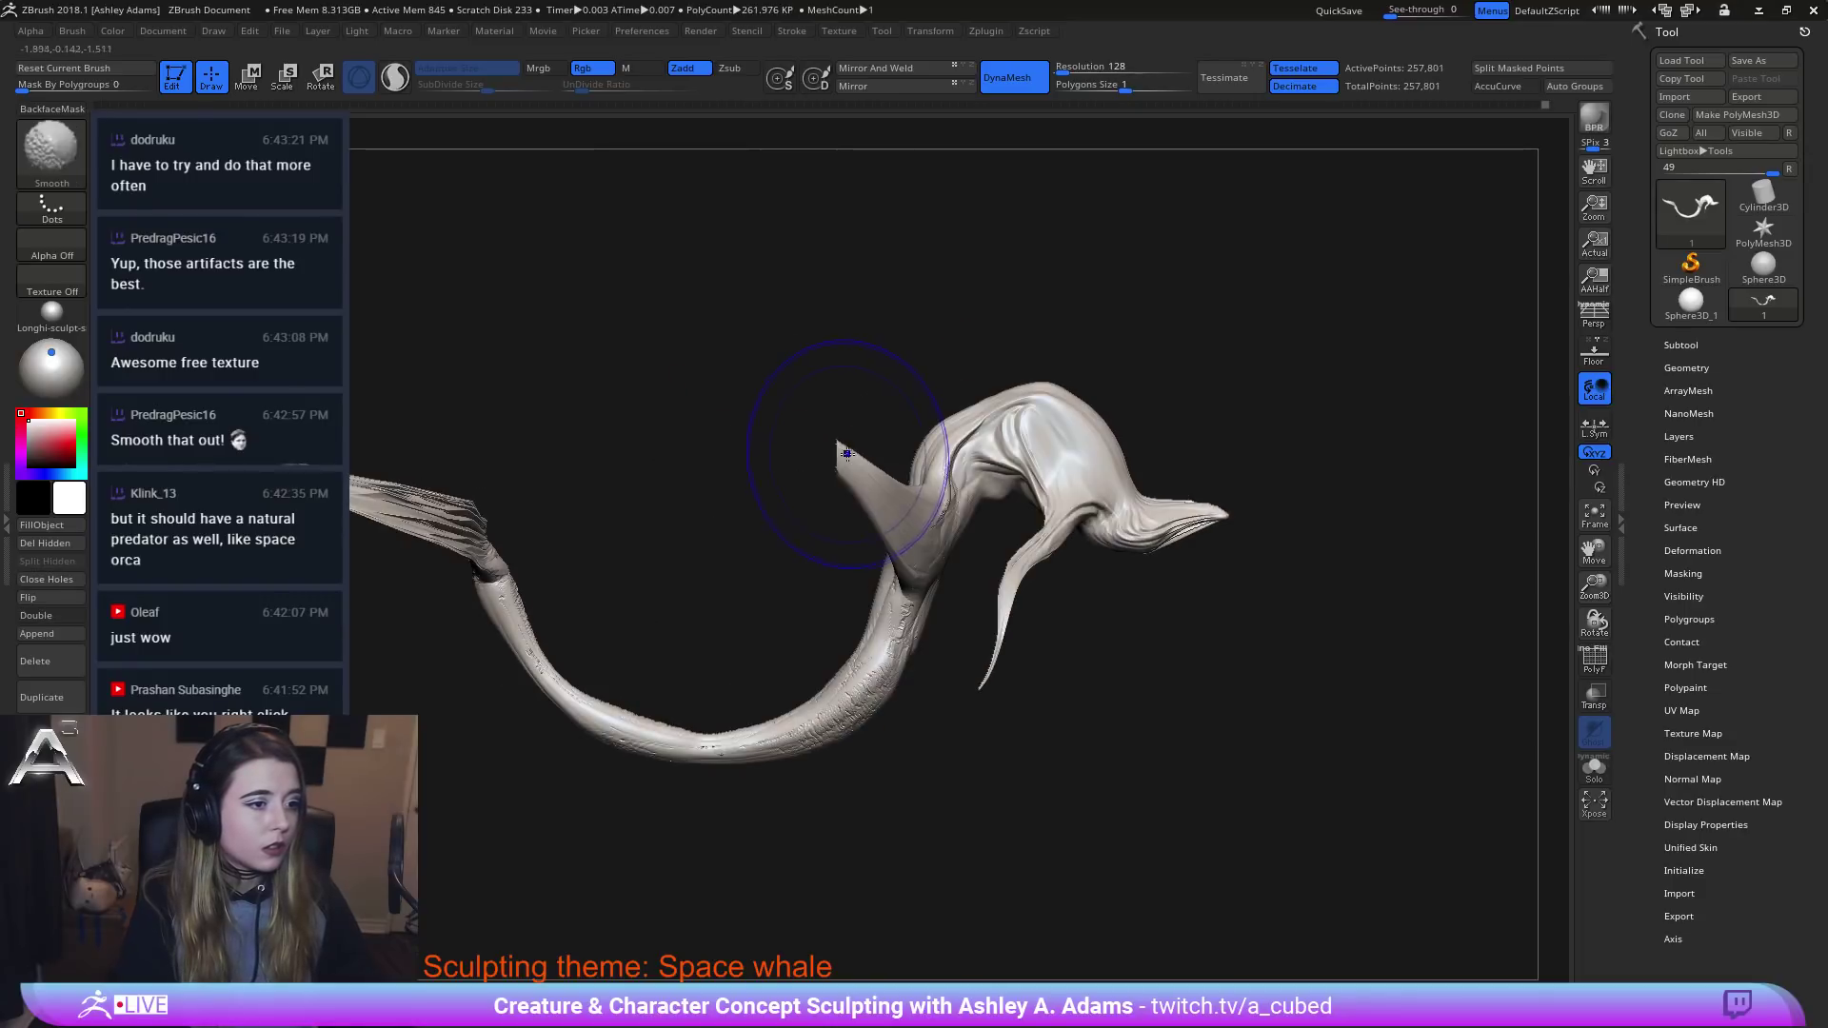
right_drag(714, 554, 699, 554)
click(853, 458)
mouse_move(853, 458)
mouse_down()
mouse_move(806, 421)
mouse_move(808, 396)
mouse_move(815, 459)
mouse_move(799, 452)
mouse_up()
mouse_move(828, 427)
right_down()
mouse_move(781, 427)
mouse_move(846, 371)
right_up()
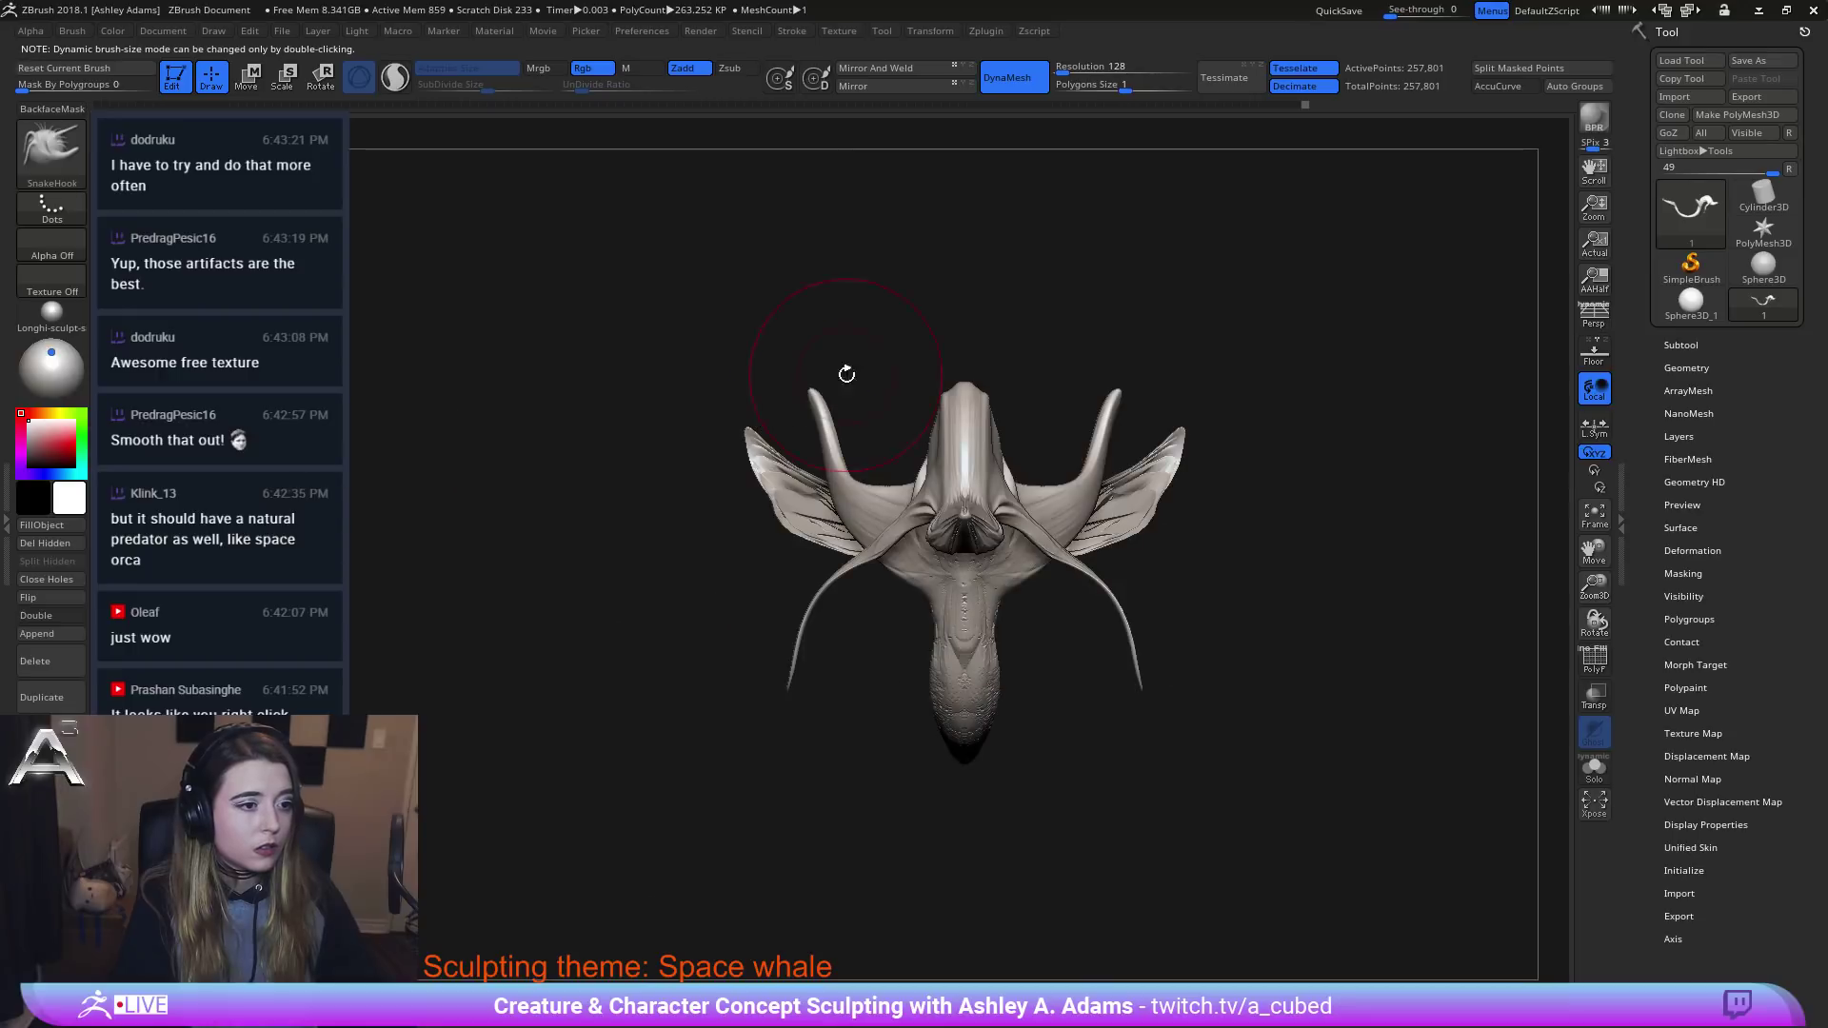
key(ctrl+z)
key(ctrl+z)
Resize the SnakeHook brush and pull the shortened rear fins into a broader shape with upturned tips.
key(space)
mouse_move(1127, 428)
mouse_down()
mouse_move(1156, 455)
mouse_move(1261, 425)
mouse_move(1253, 375)
mouse_up()
key(ctrl+z)
mouse_move(1196, 416)
right_down()
mouse_move(1181, 437)
mouse_move(1010, 457)
mouse_move(1142, 481)
mouse_move(1163, 465)
mouse_move(1122, 477)
right_up()
mouse_move(1104, 486)
mouse_down()
mouse_move(1073, 523)
mouse_move(1093, 557)
mouse_move(1105, 538)
mouse_up()
right_drag(1124, 474, 1122, 459)
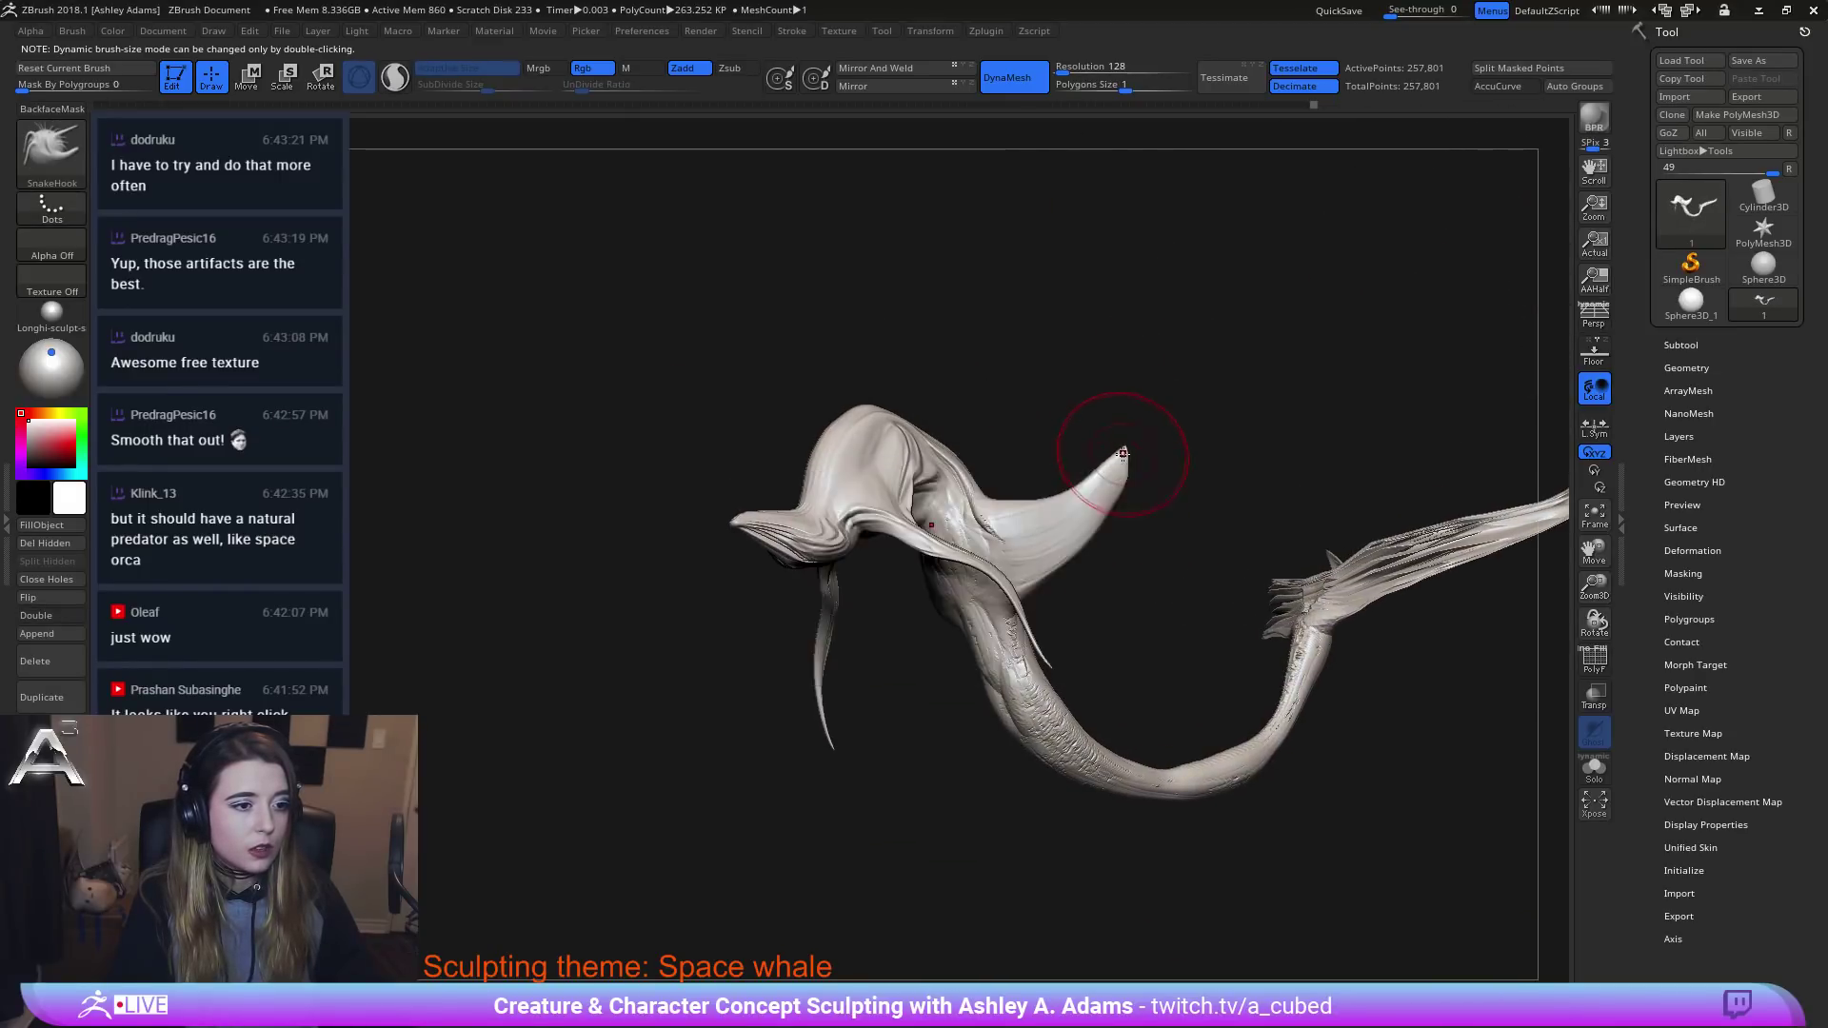
mouse_move(1122, 459)
mouse_down()
mouse_move(1087, 471)
mouse_move(1051, 574)
mouse_up()
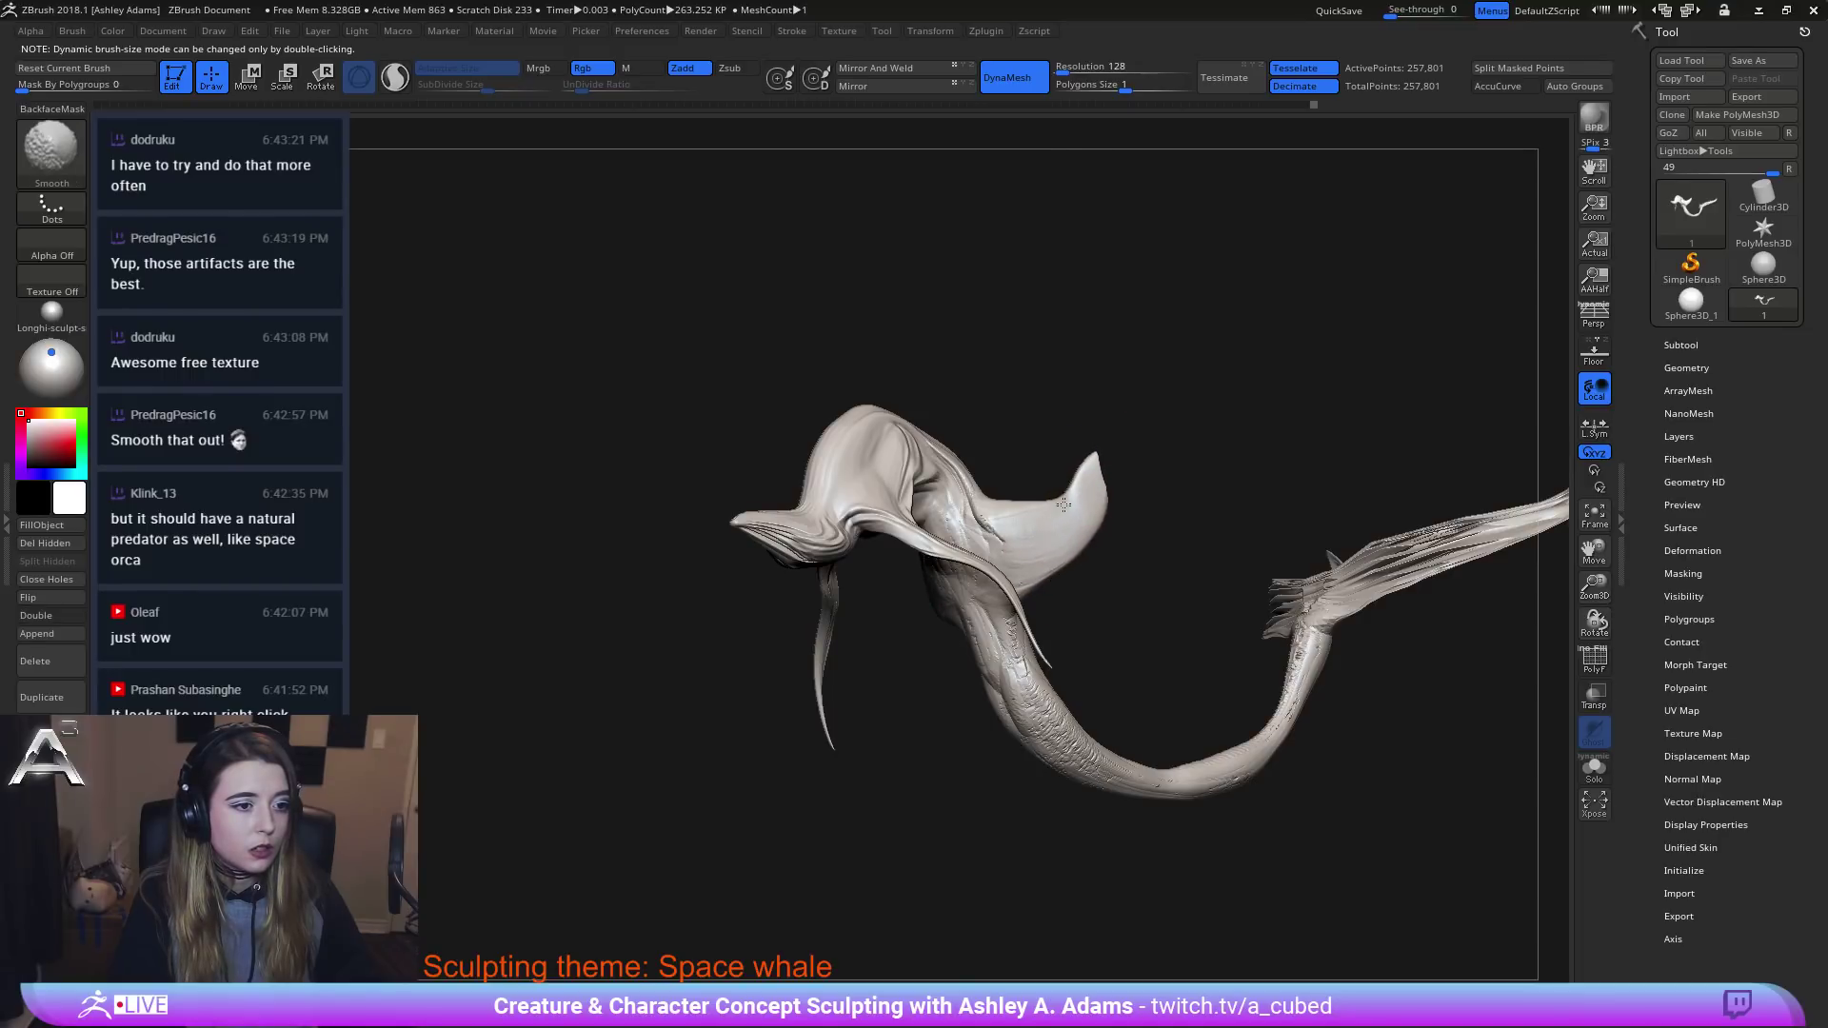
Cut the upturned tips off the rear fins diagonally using SelectLasso, delete the hidden part and close the holes.
ctrl+alt+shift+drag(1061, 386, 1207, 526)
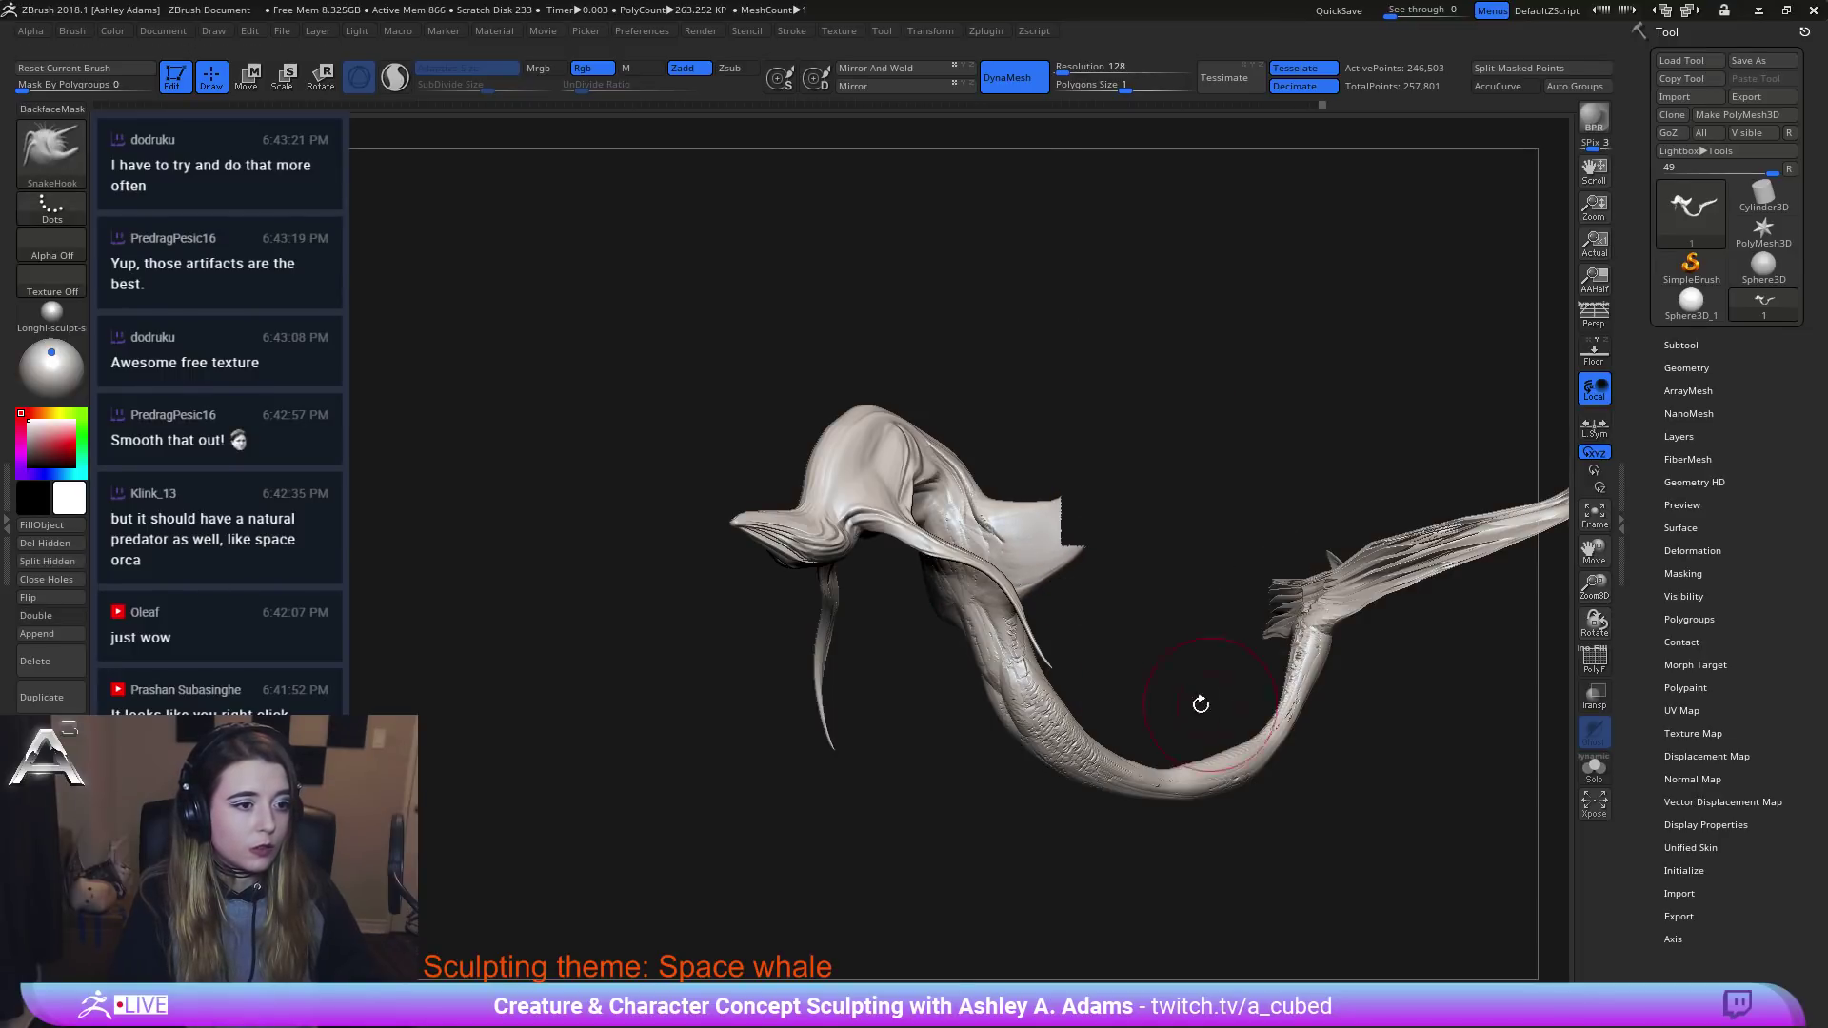
key(ctrl+z)
right_drag(877, 473, 794, 443)
key(b)
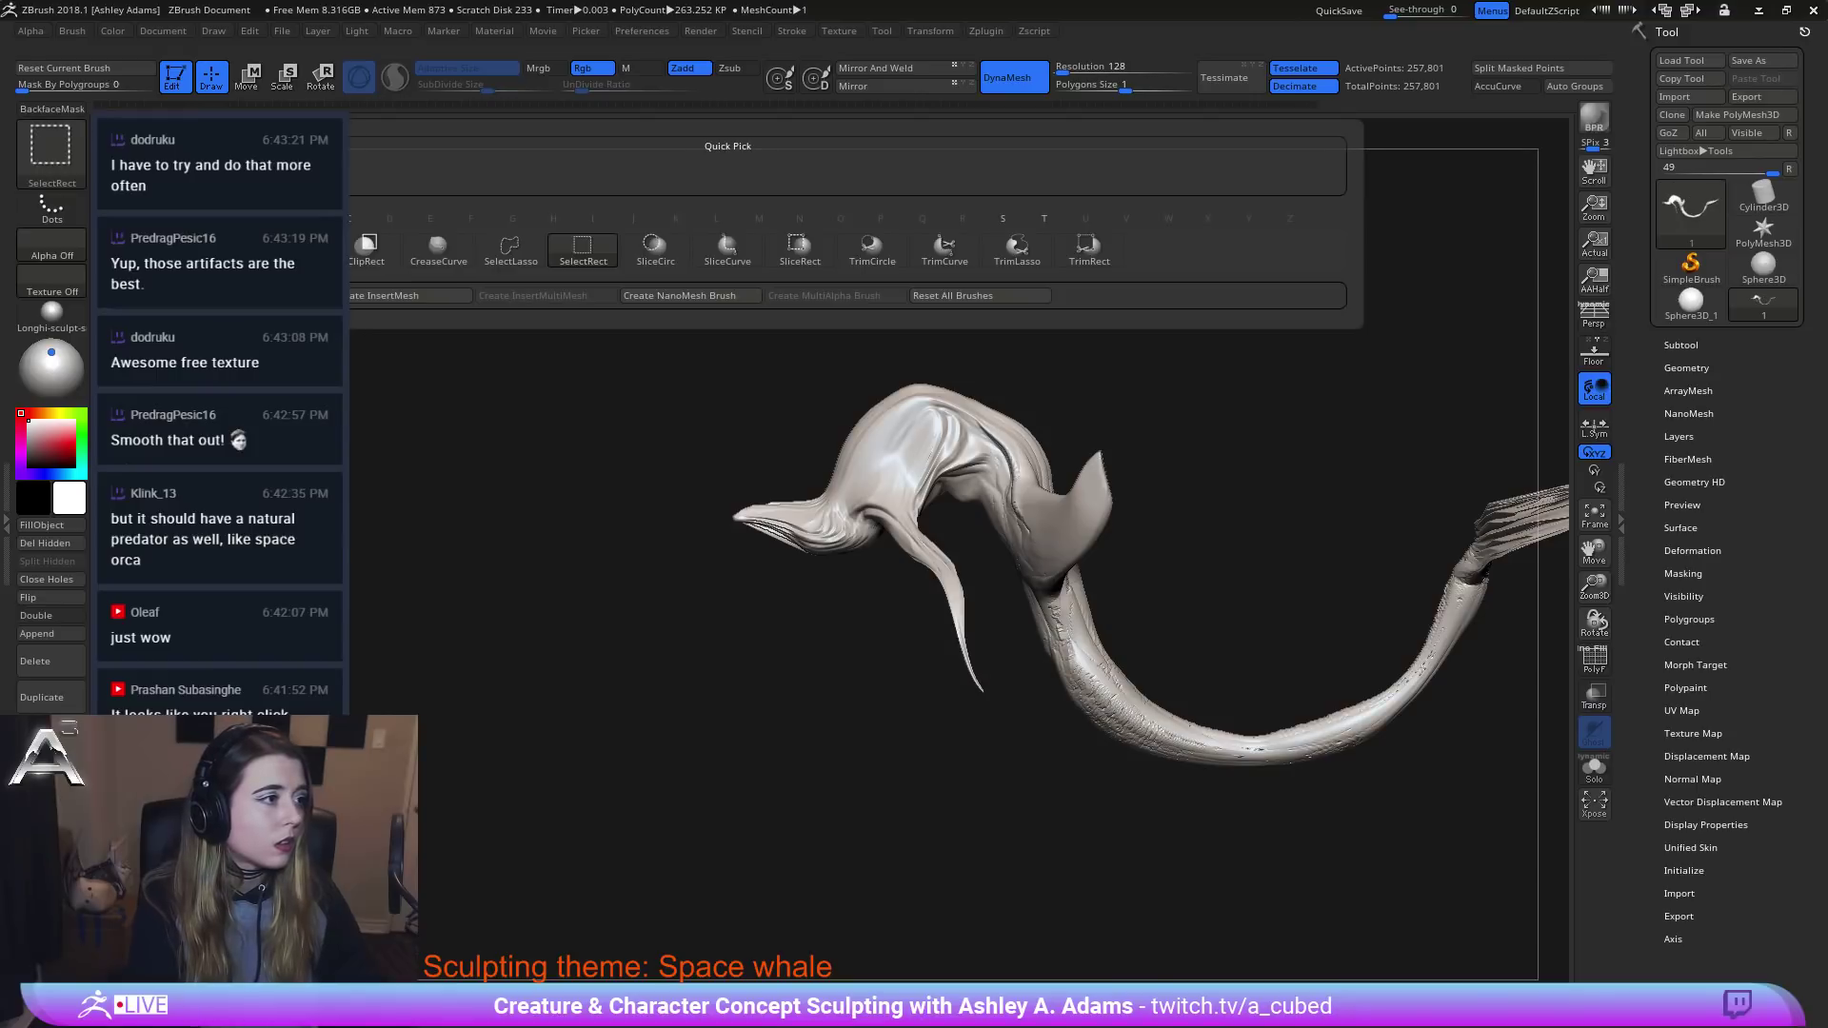
ctrl+shift+click(510, 250)
mouse_move(1194, 448)
right_down()
mouse_move(1266, 448)
mouse_move(1206, 436)
right_up()
ctrl+alt+shift+drag(1104, 390, 1040, 388)
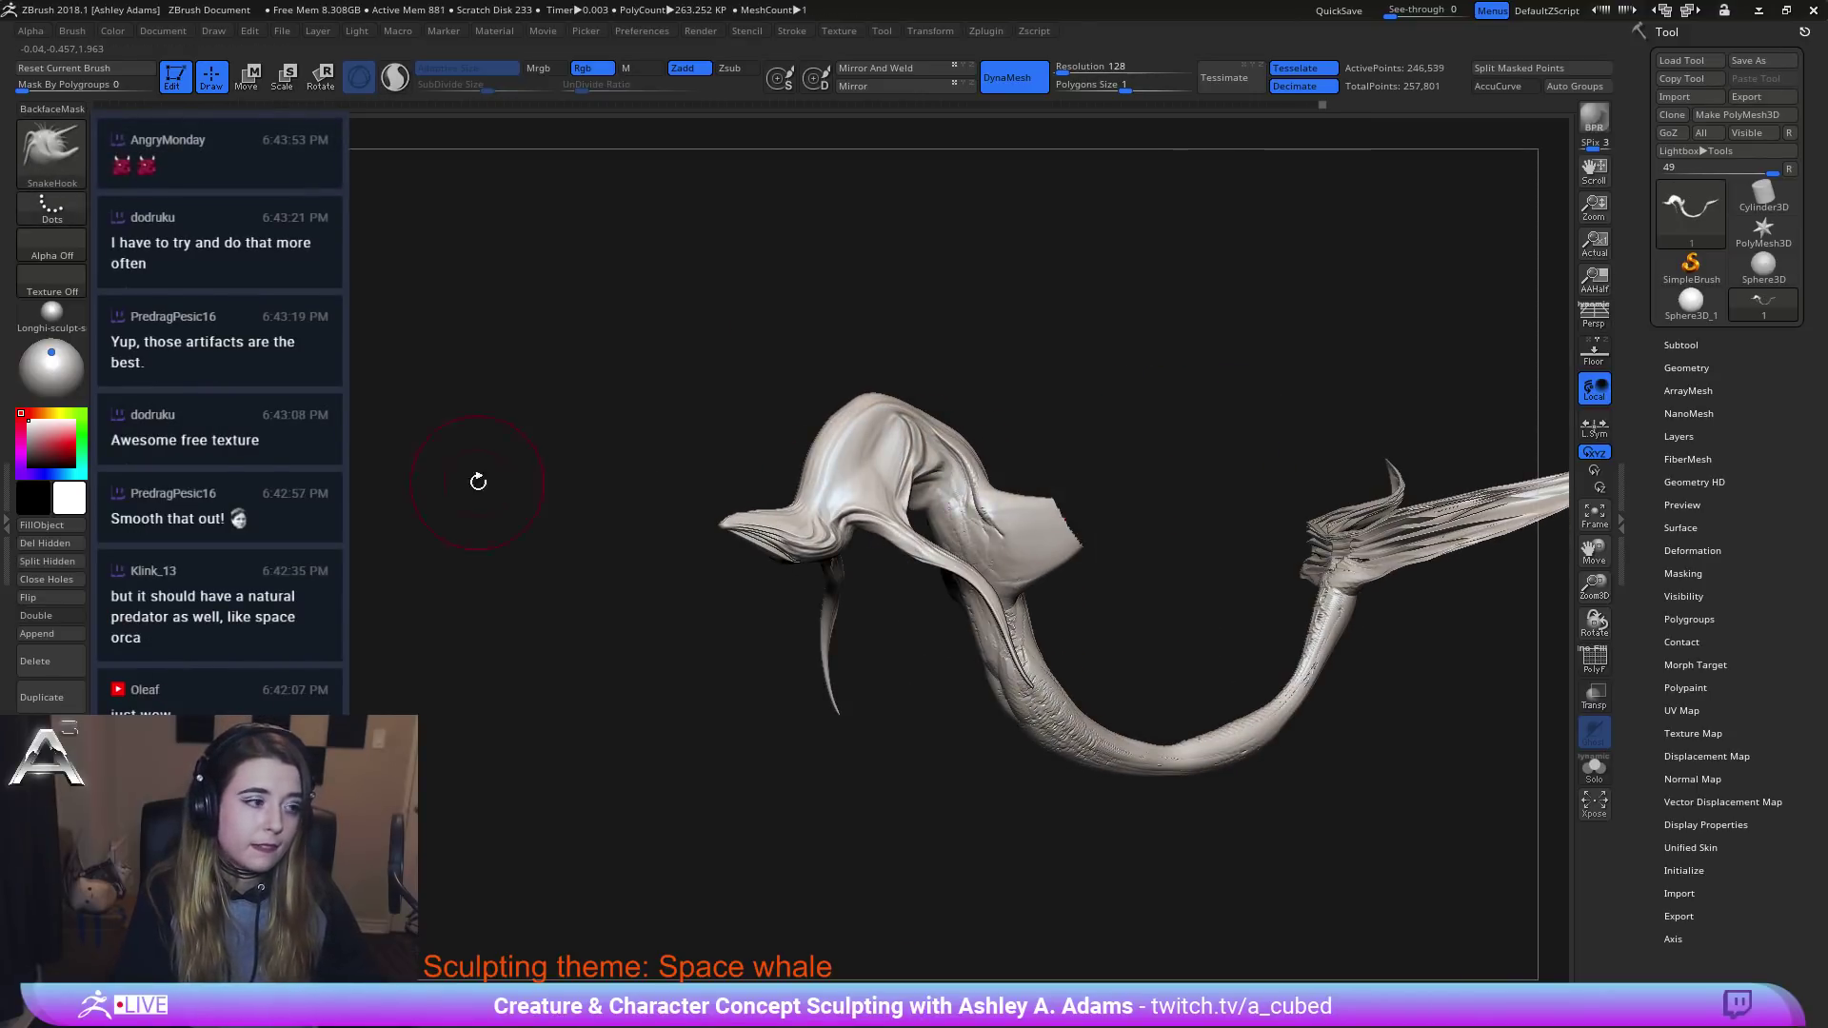
click(59, 550)
Draw the lower corners of the cut rear fins outward and downward into long pointed tips with SnakeHook.
mouse_move(933, 362)
mouse_down()
mouse_move(985, 512)
mouse_move(1015, 516)
mouse_up()
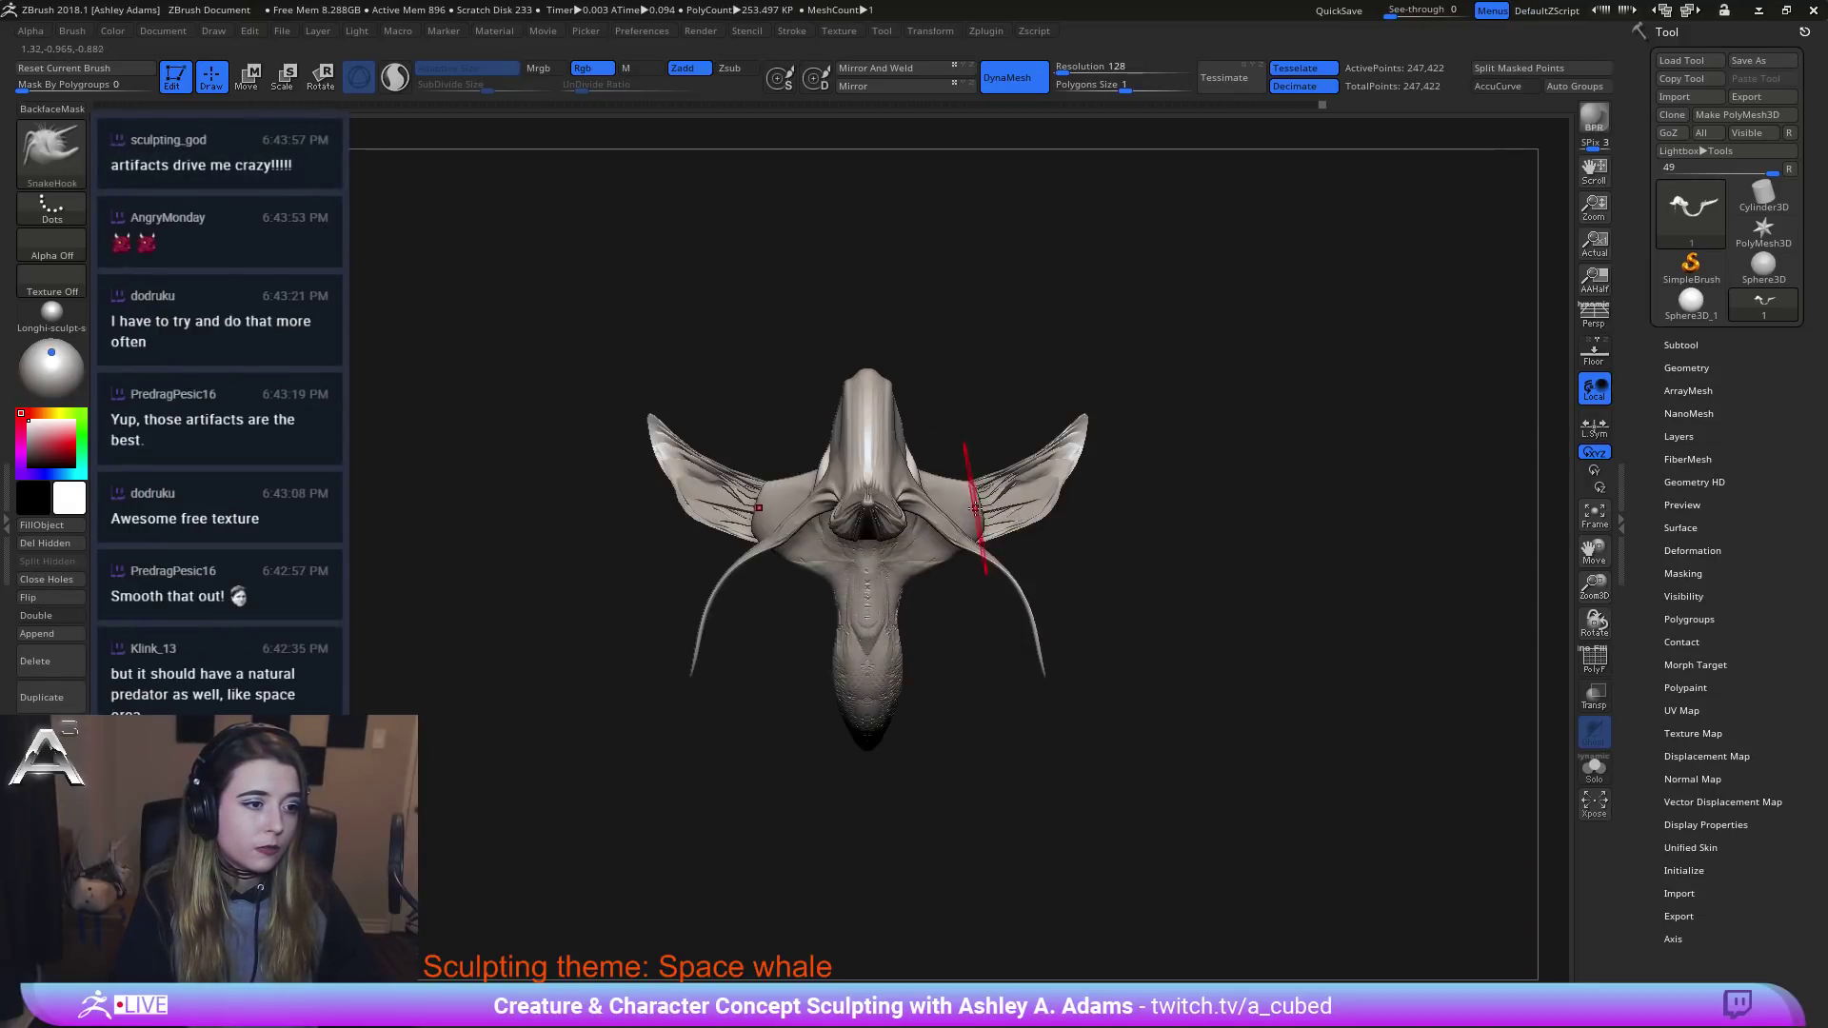
right_drag(975, 508, 967, 481)
key(space)
mouse_move(973, 533)
mouse_down()
mouse_move(1036, 571)
mouse_move(955, 481)
mouse_up()
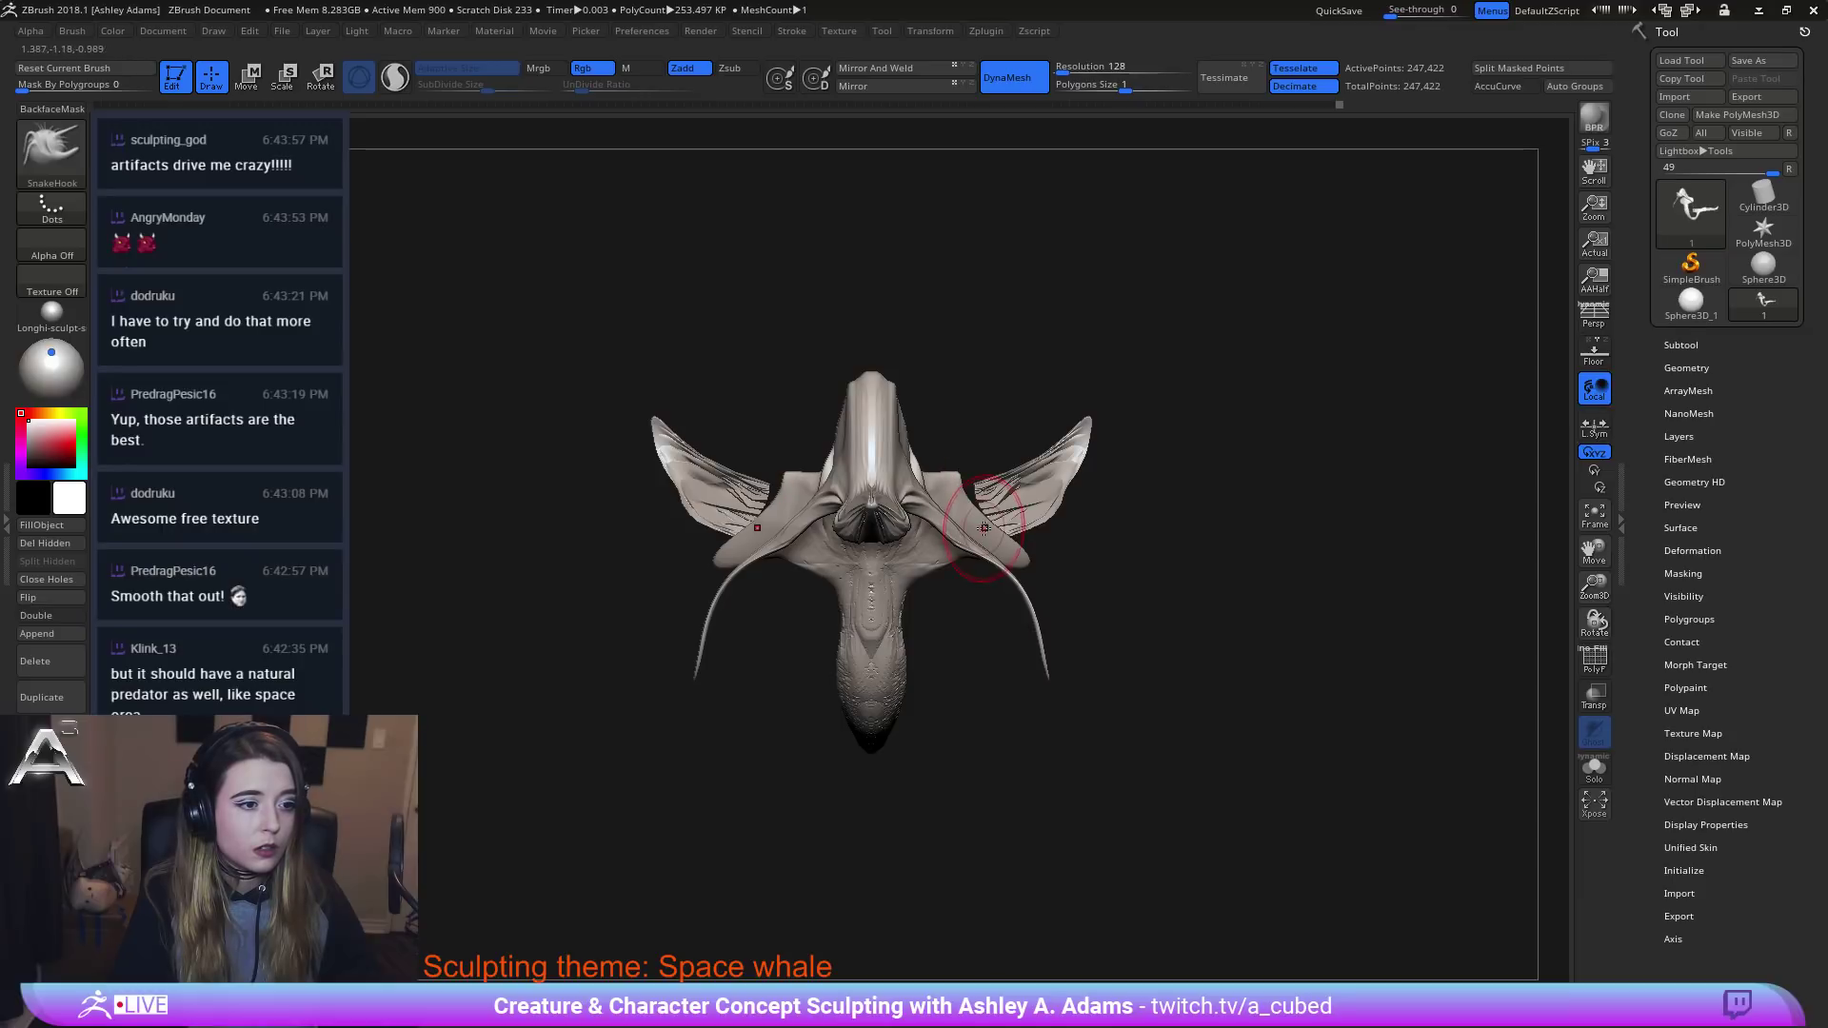
mouse_move(1020, 560)
mouse_down()
mouse_move(1067, 572)
mouse_move(976, 517)
mouse_up()
right_drag(914, 514, 1028, 552)
right_click(902, 612)
right_drag(857, 533, 932, 518)
right_drag(885, 586, 863, 387)
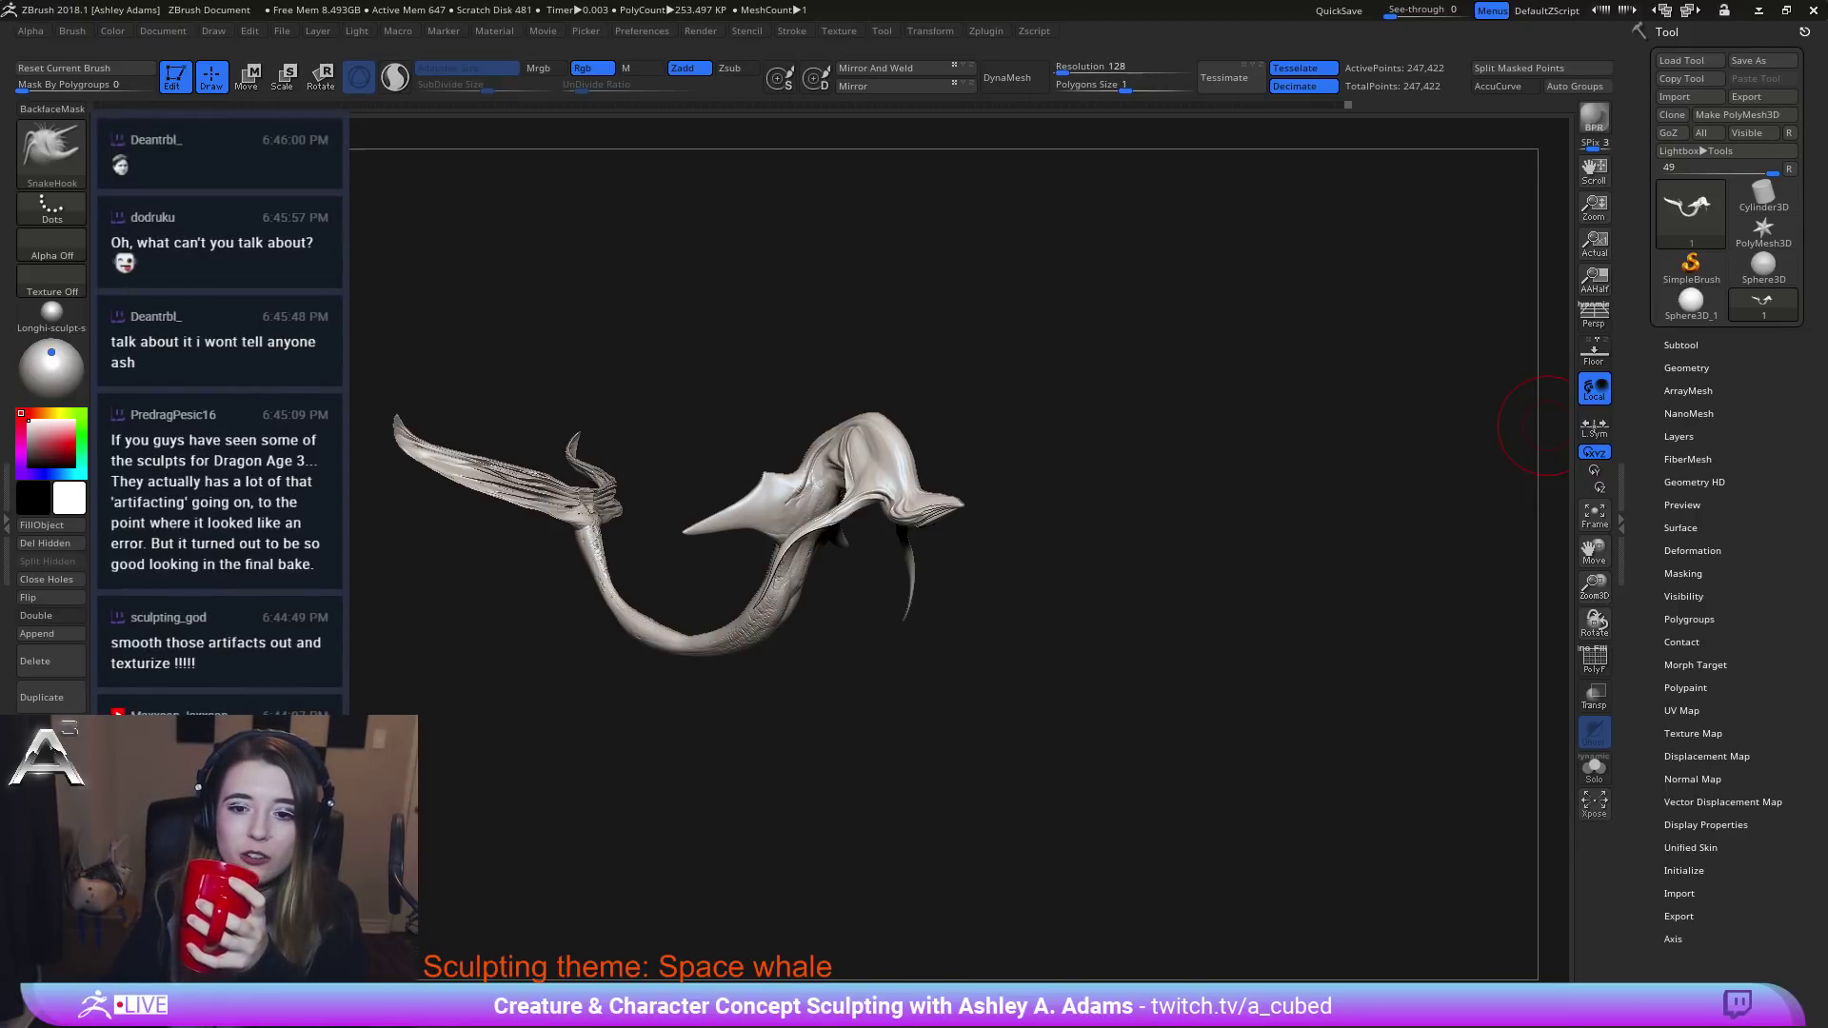
Examine the reshaped rear fins together with the head, tail and flukes from the front and the side.
drag(1126, 523, 1232, 555)
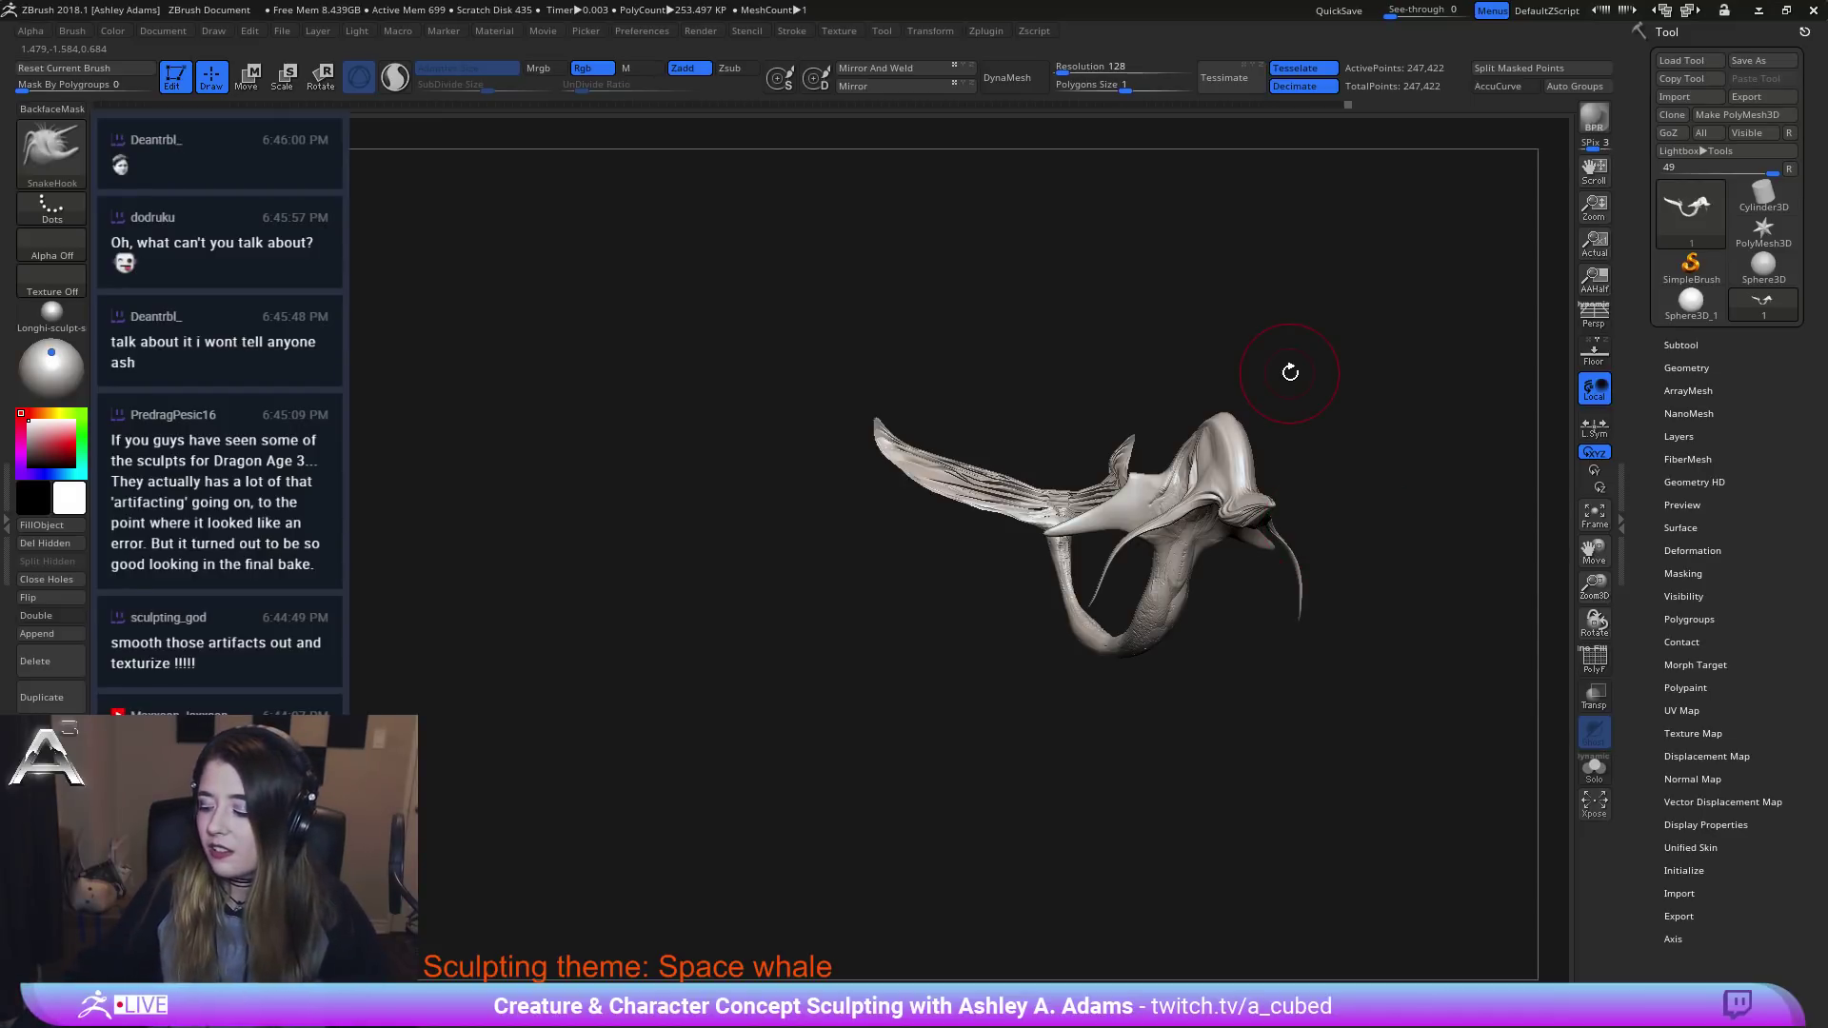
right_drag(1290, 372, 1128, 362)
ctrl+right_drag(1128, 361, 1209, 443)
mouse_move(1209, 444)
mouse_down()
mouse_move(1248, 420)
mouse_move(1212, 359)
mouse_up()
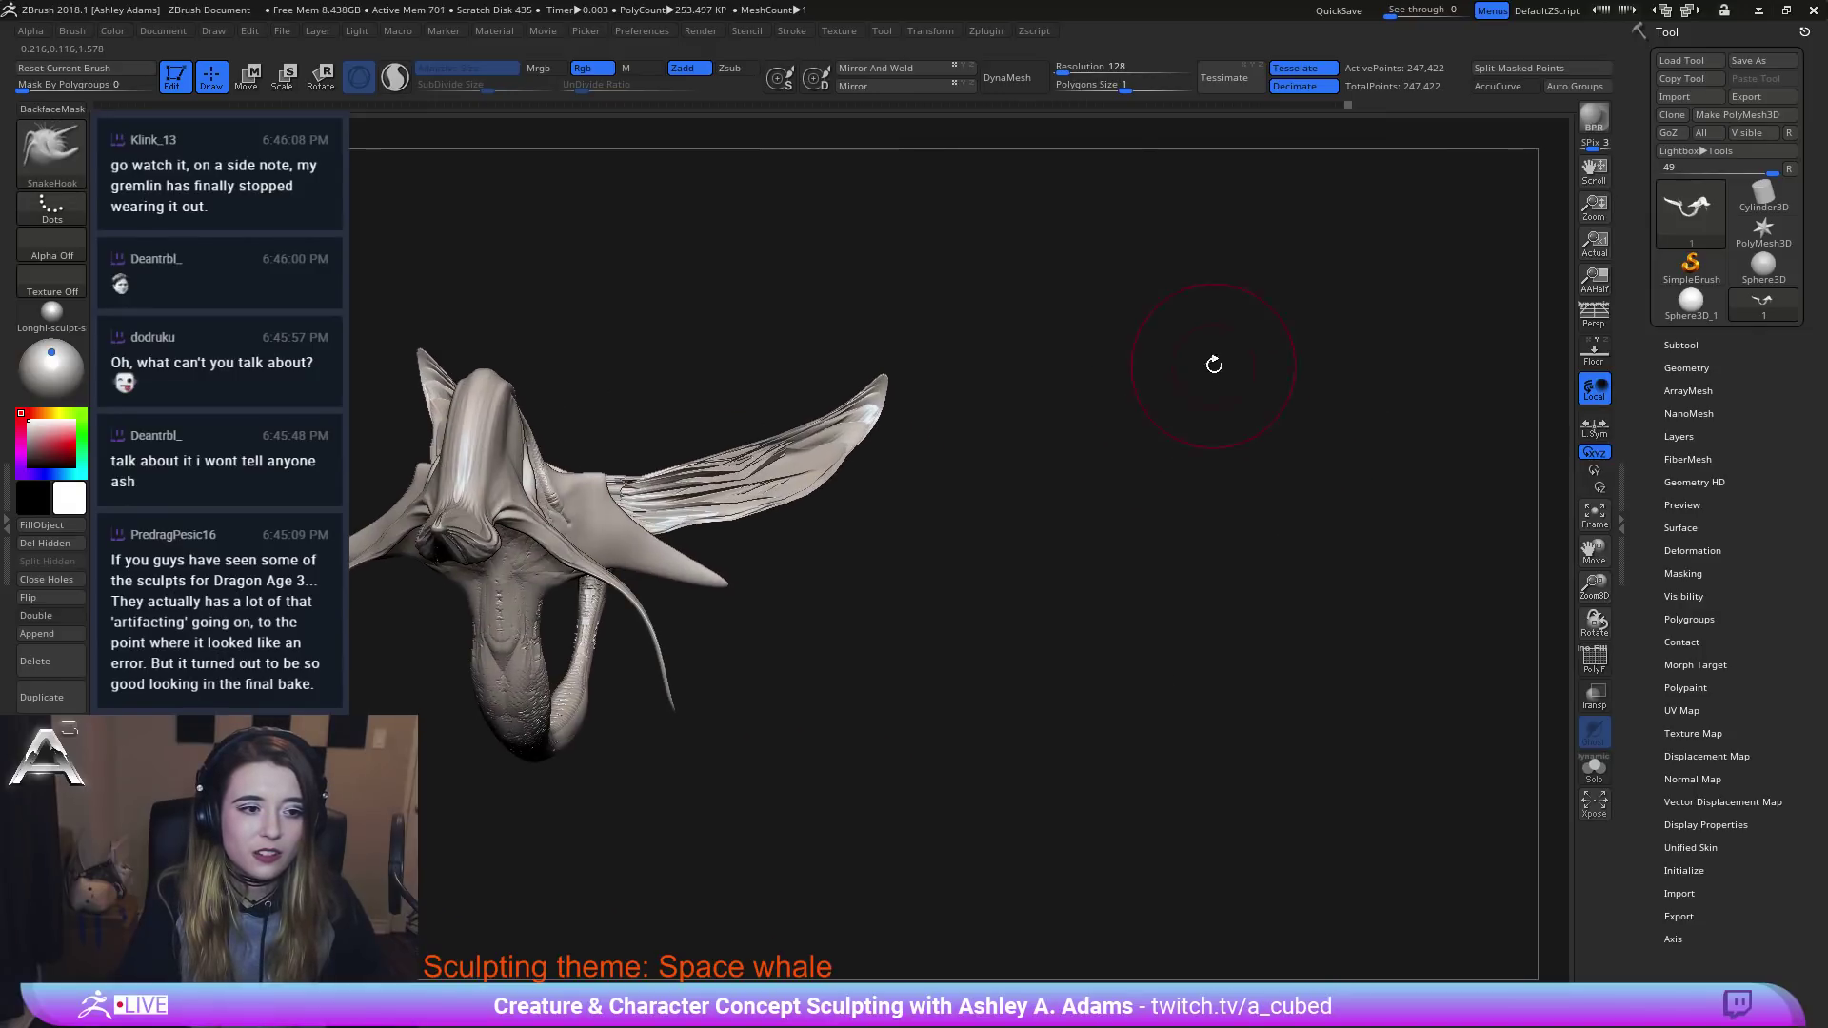
key(space)
drag(920, 466, 942, 477)
key(space)
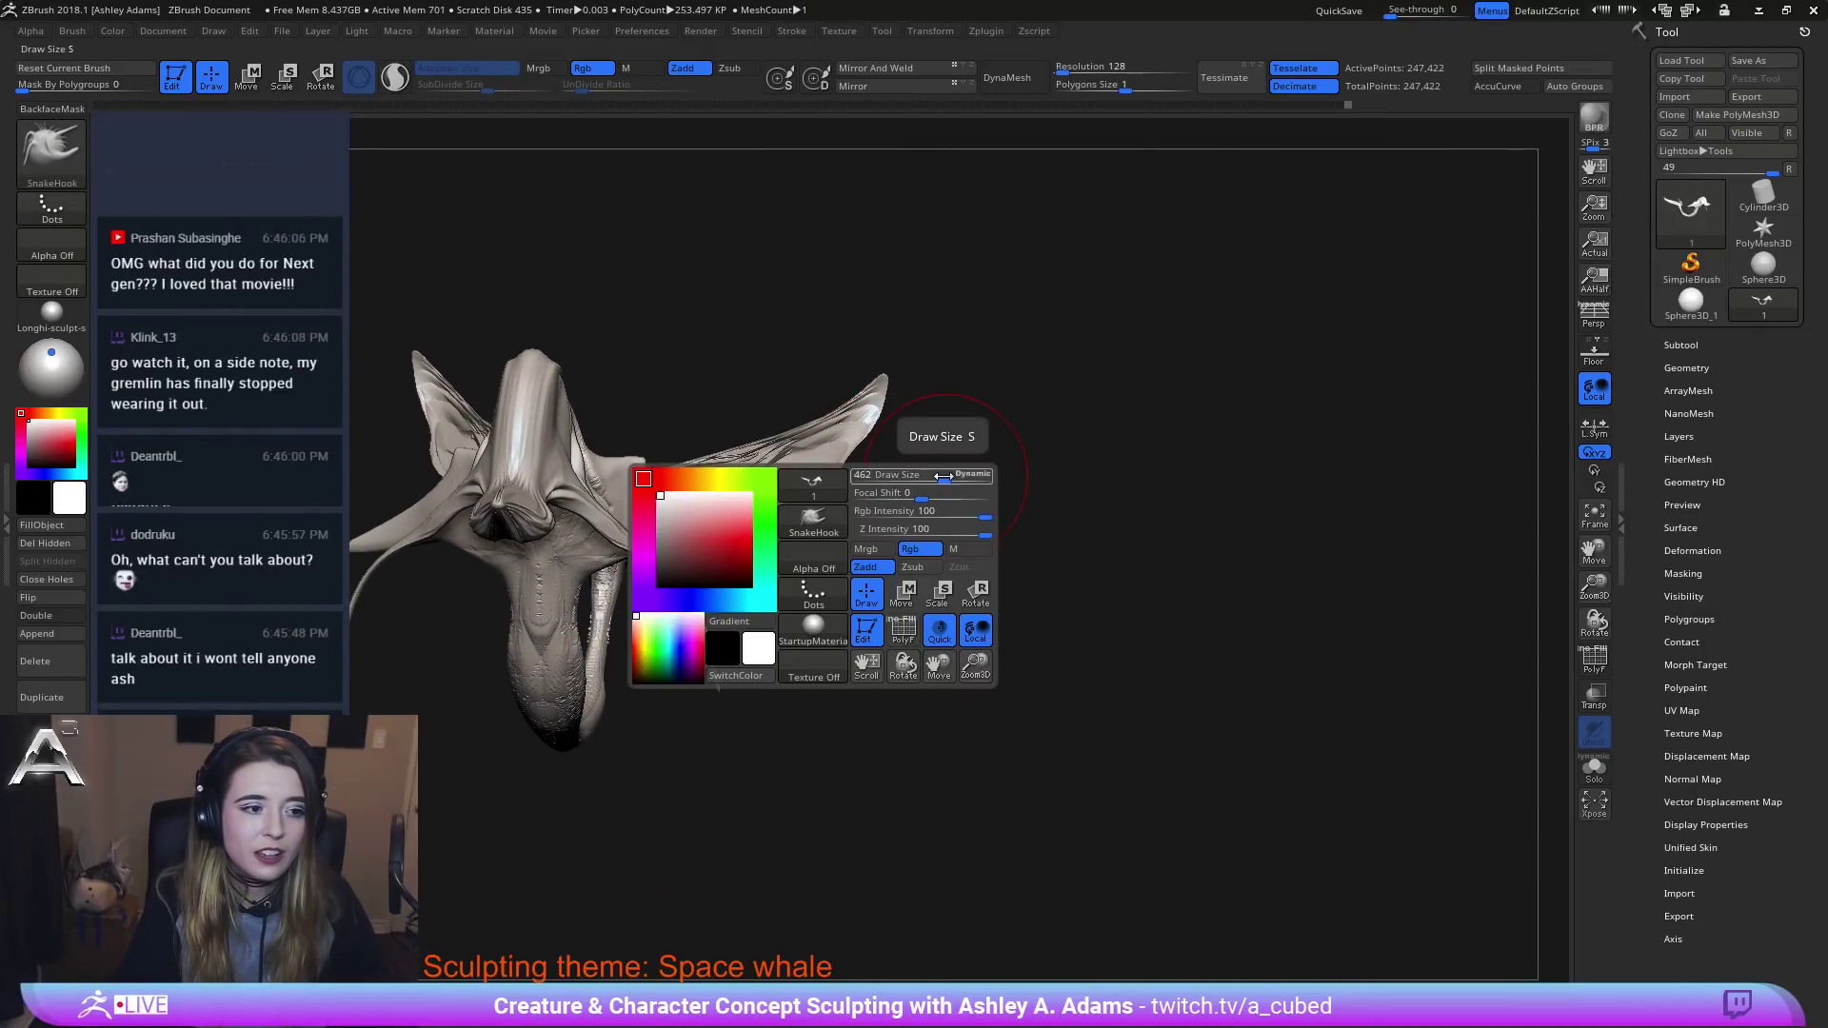
key(space)
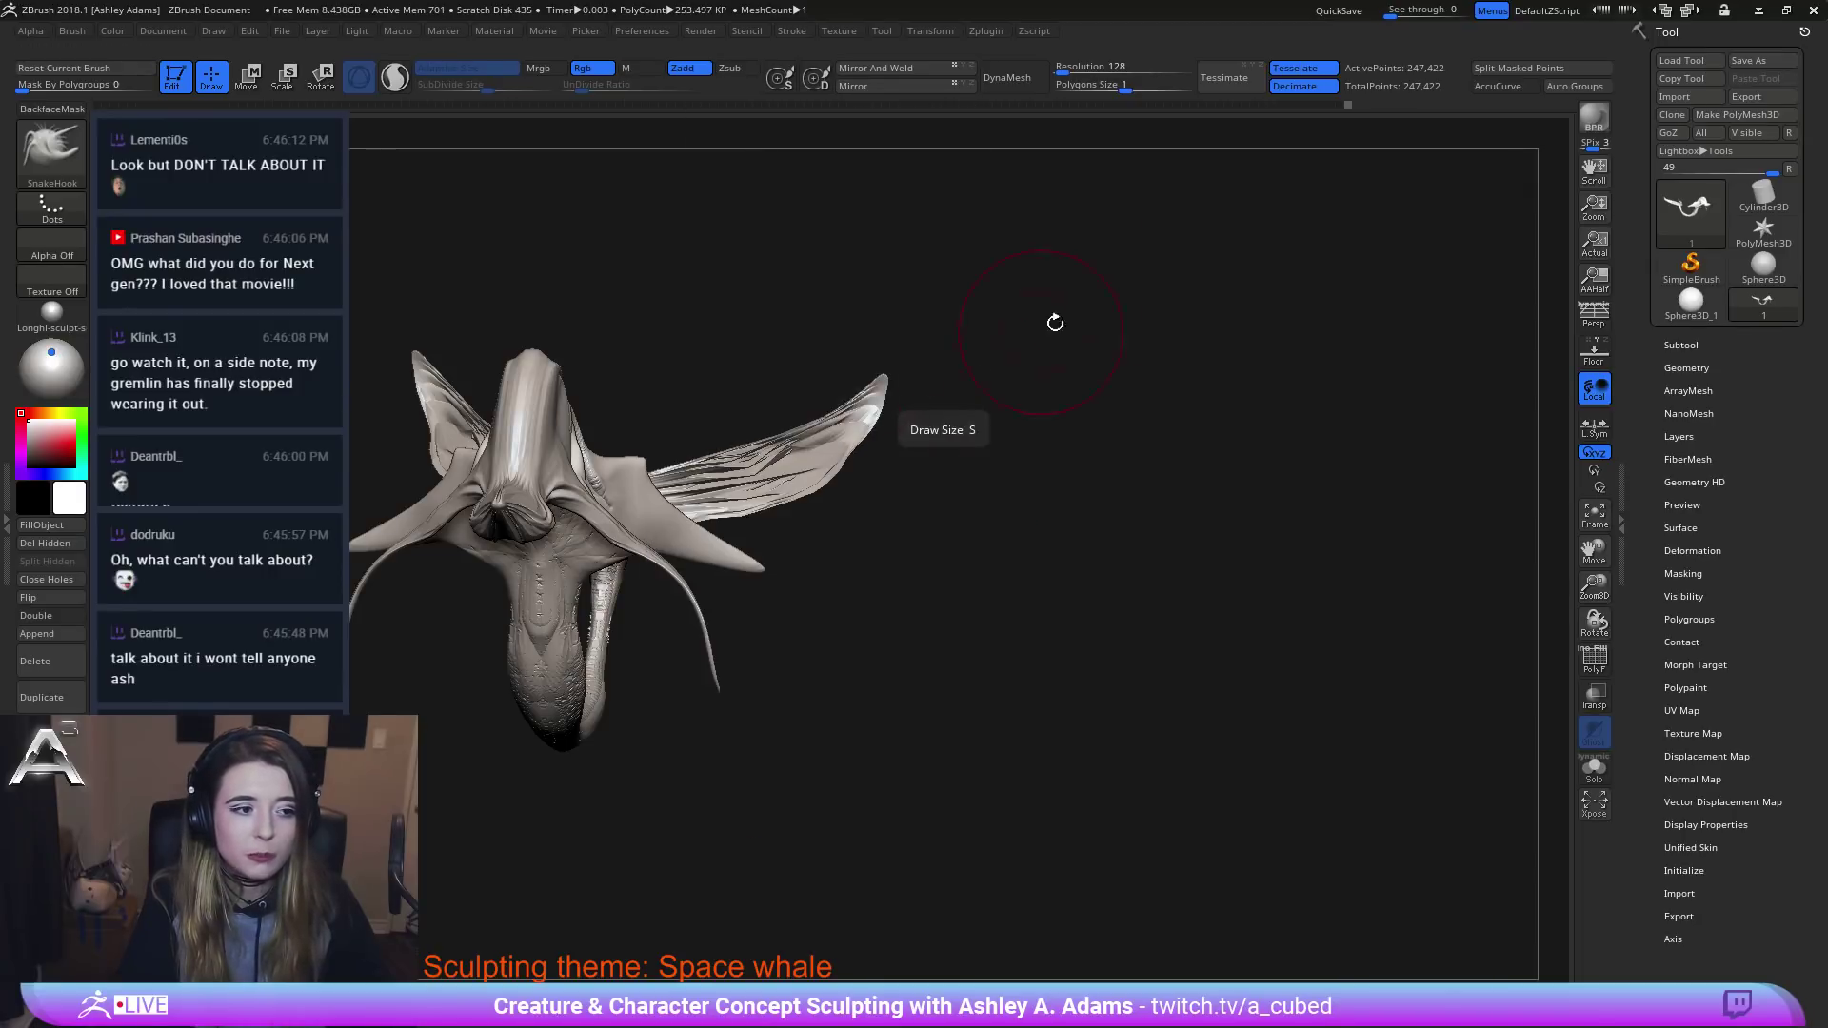
drag(1053, 318, 1186, 417)
key(space)
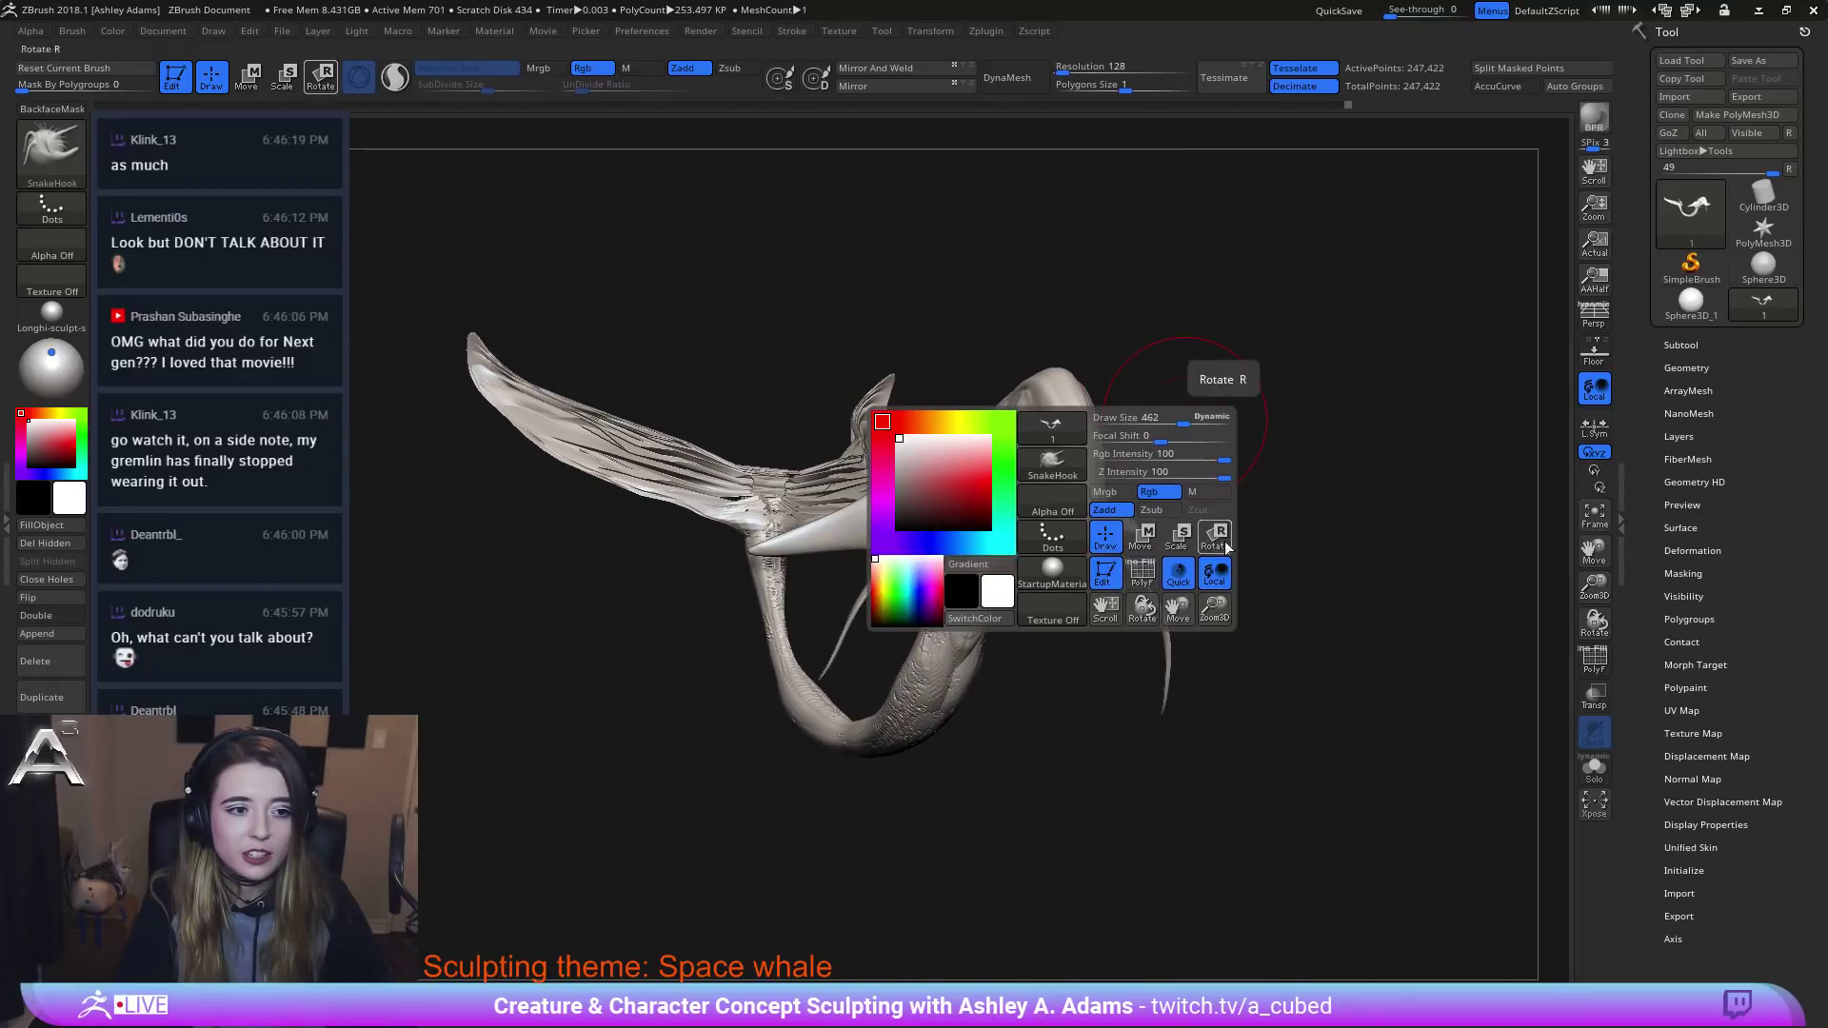
drag(1237, 419, 1139, 511)
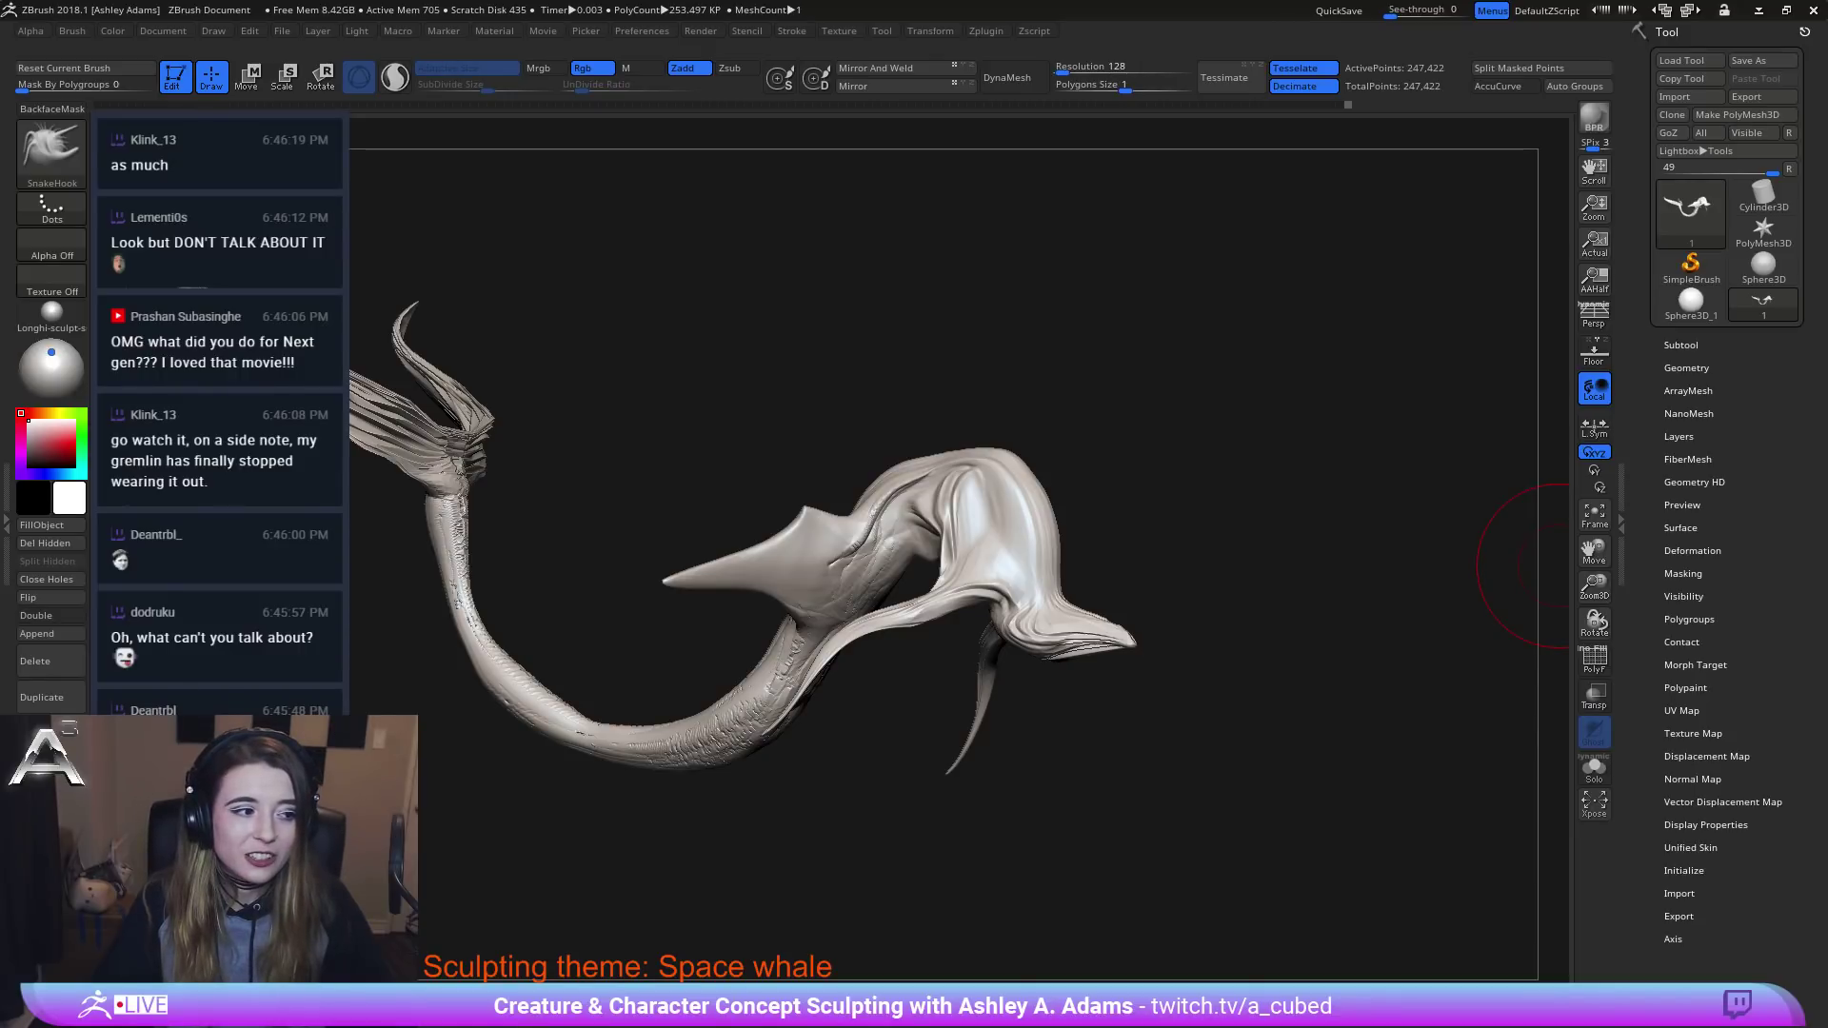
drag(639, 666, 791, 632)
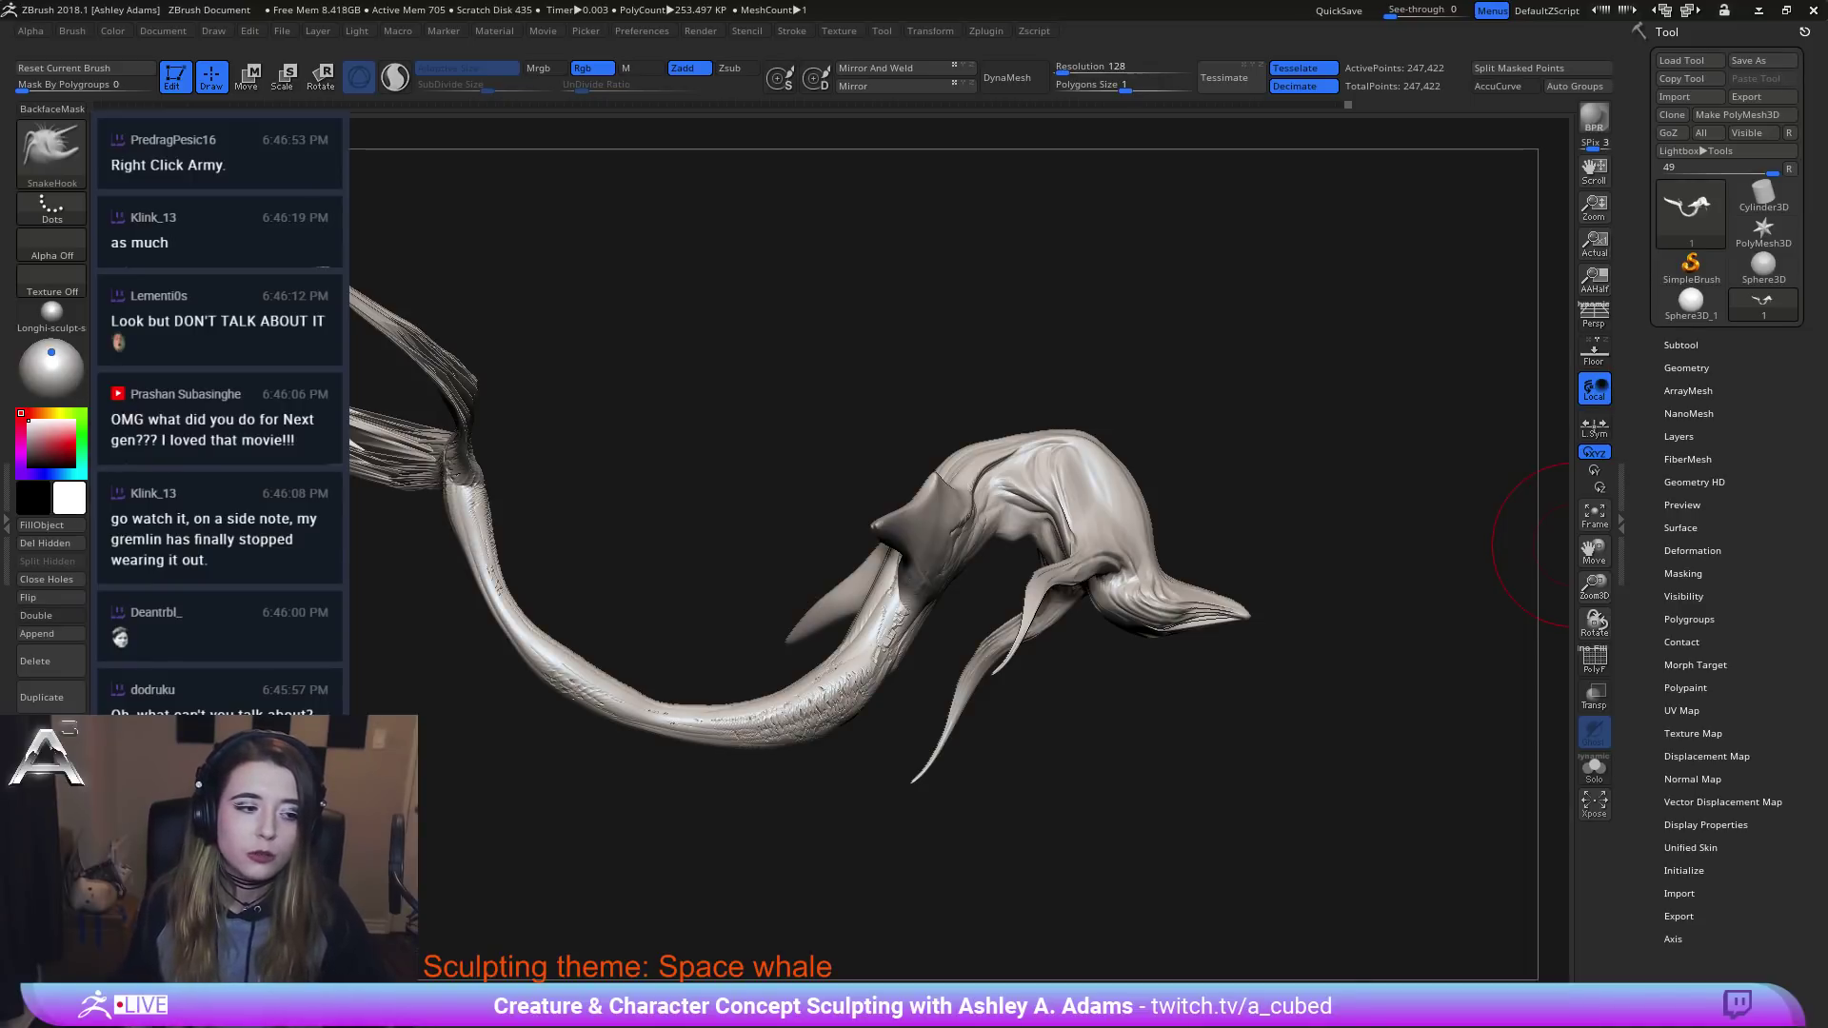
drag(1561, 546, 1095, 561)
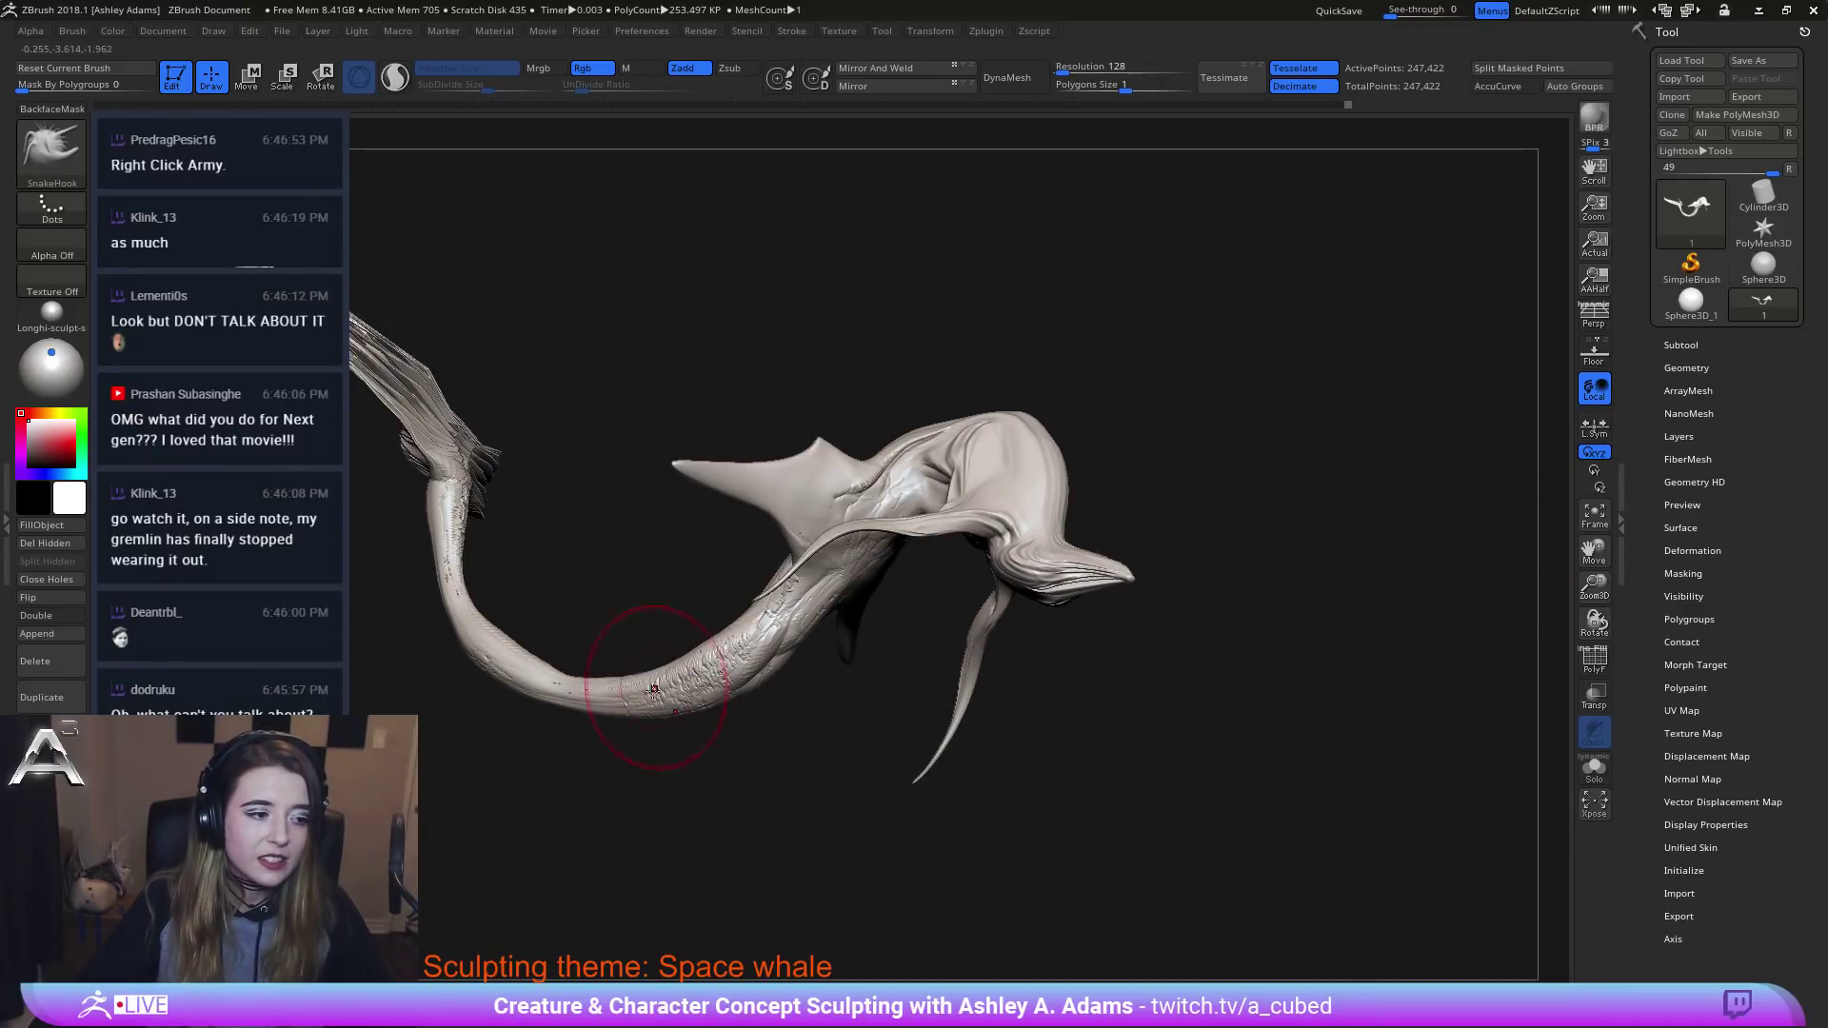
right_drag(753, 674, 816, 669)
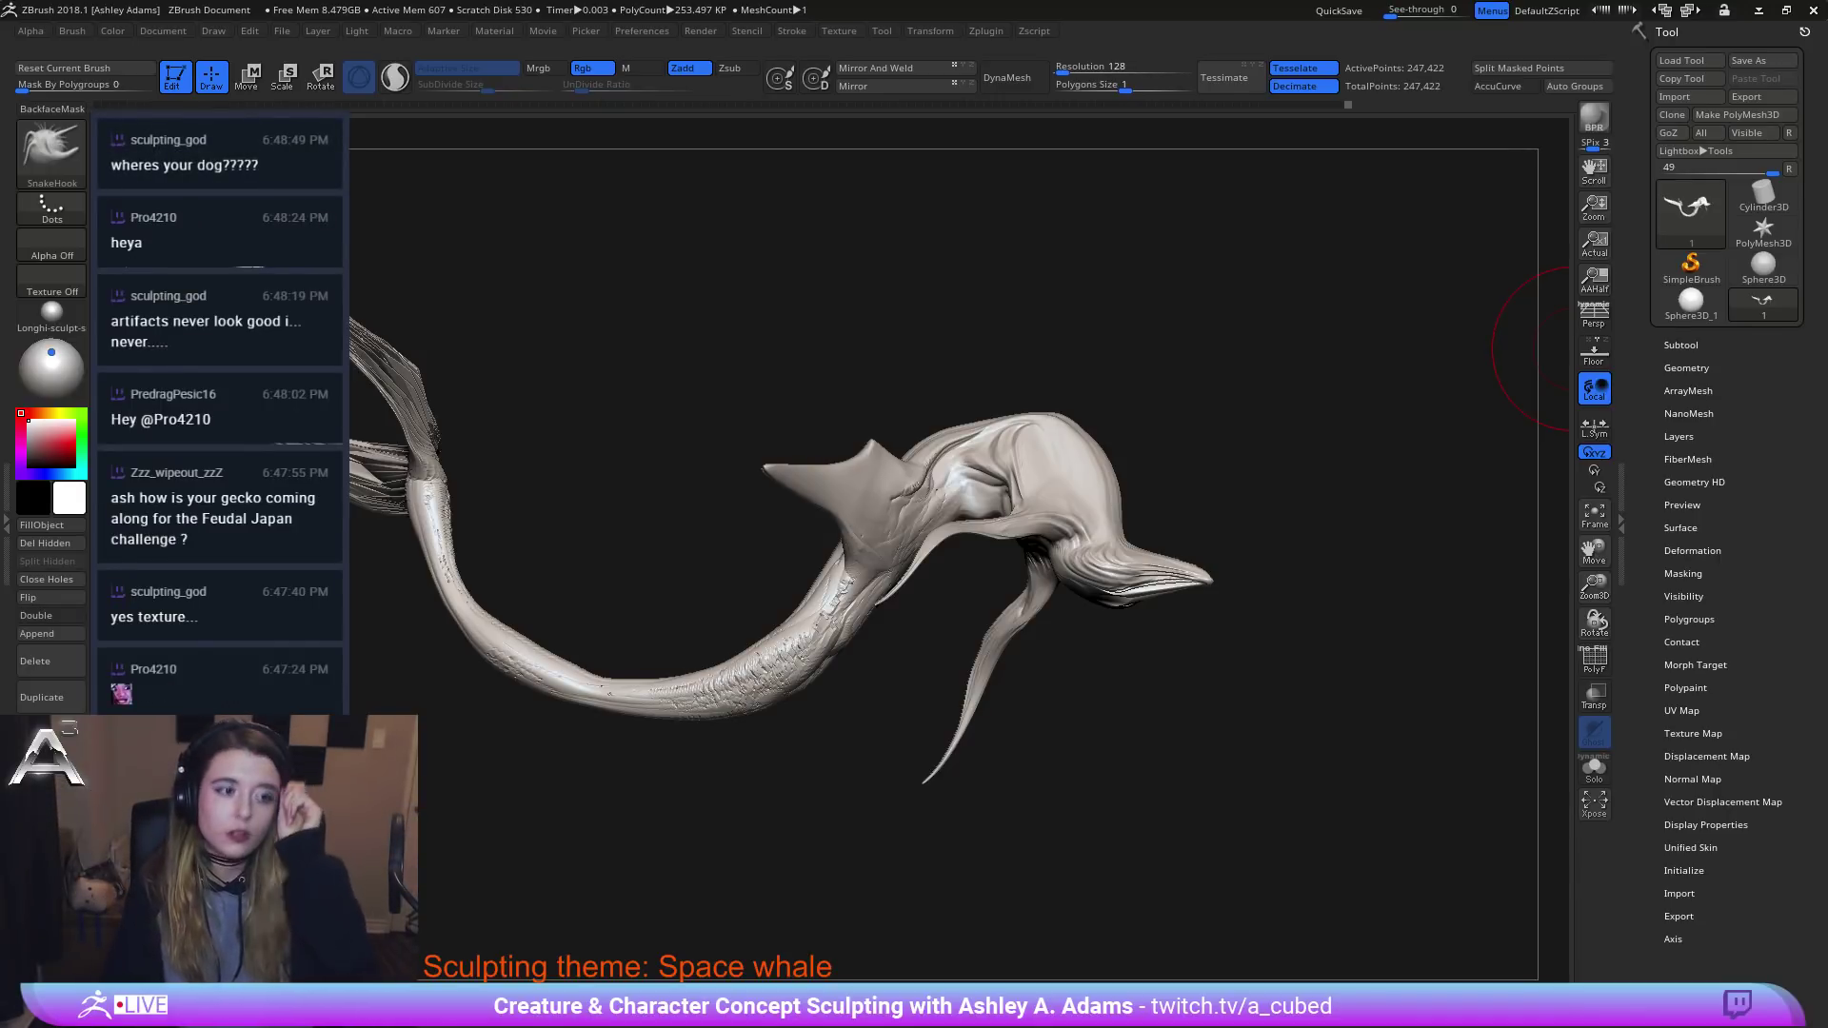
Check the creature's overall silhouette from the front at a reduced size.
mouse_move(1142, 647)
mouse_down()
mouse_move(1085, 629)
mouse_move(1042, 571)
mouse_up()
key(space)
drag(885, 457, 781, 406)
key(space)
drag(905, 476, 1099, 508)
key(space)
mouse_move(1142, 590)
mouse_down()
mouse_move(999, 523)
mouse_move(1161, 509)
mouse_move(1057, 509)
mouse_move(1066, 533)
mouse_move(1152, 543)
mouse_move(1038, 514)
mouse_move(1081, 461)
mouse_move(1122, 469)
mouse_move(1172, 551)
mouse_up()
key(space)
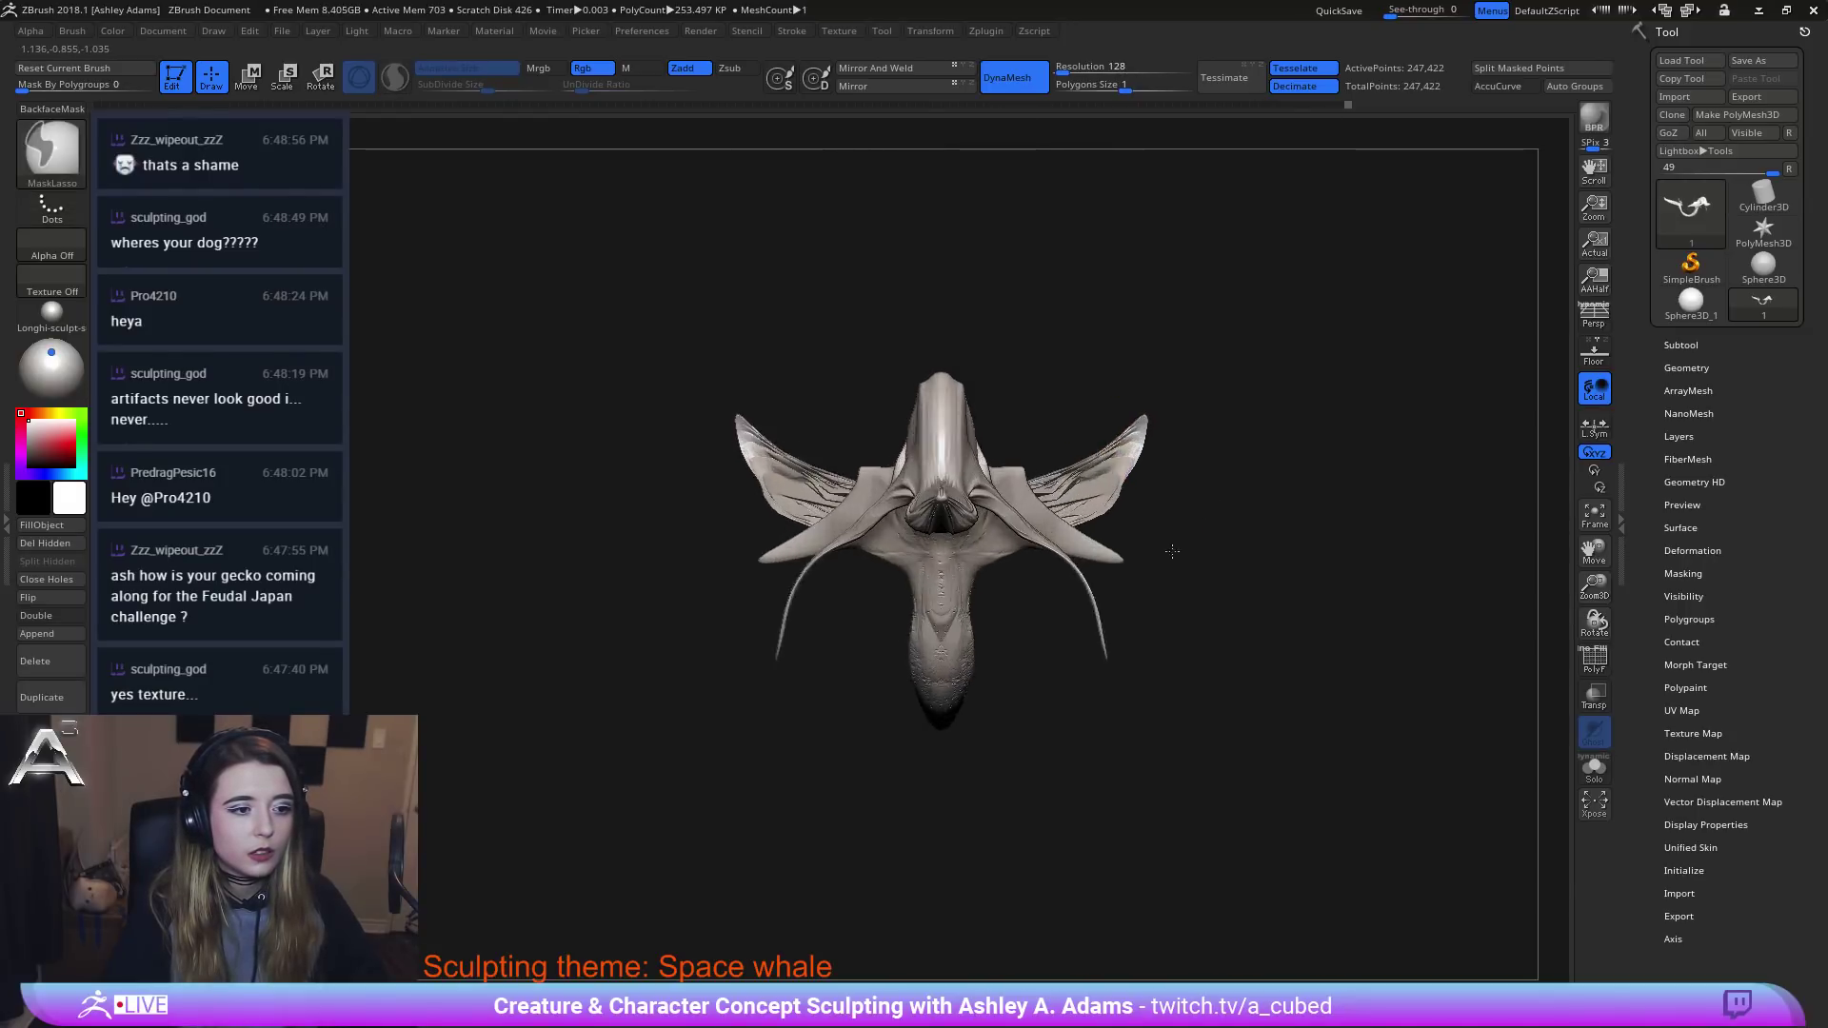
ctrl+right_drag(1172, 551, 1077, 429)
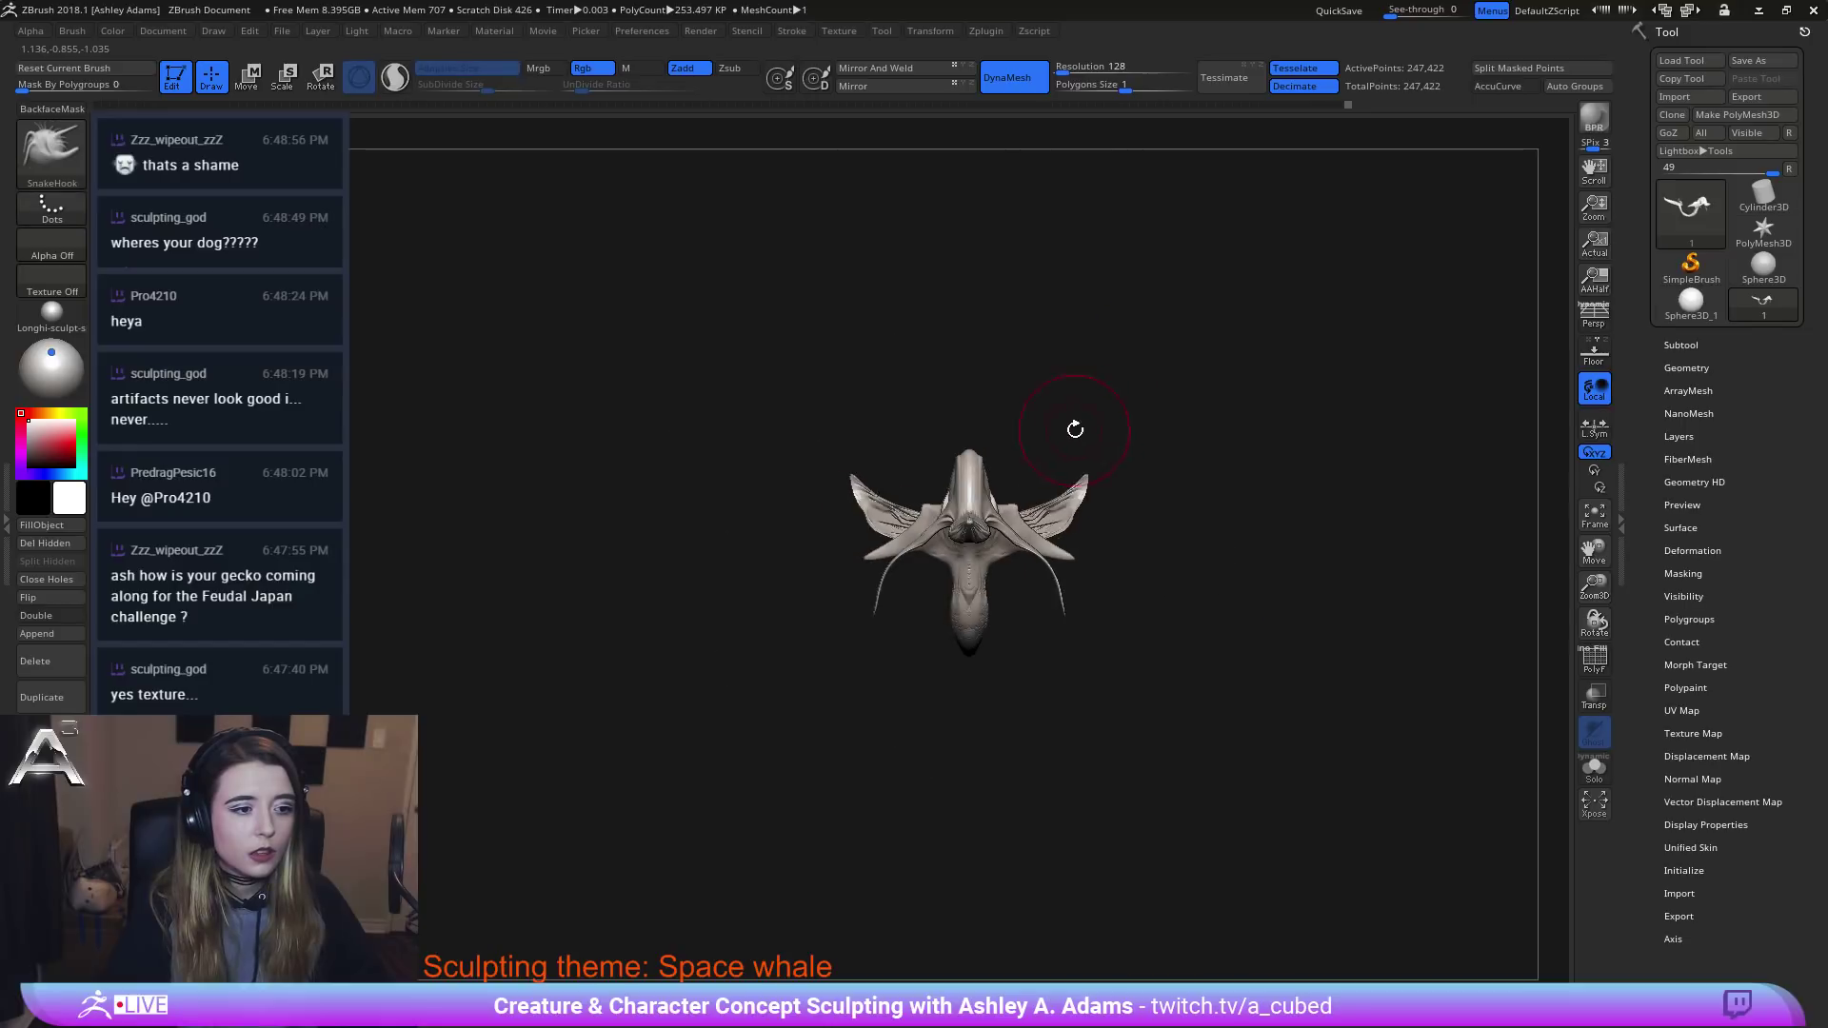
Widen the crown of the head and pull out its upper sides with SnakeHook at adjusted brush sizes.
mouse_move(1077, 429)
mouse_down()
mouse_move(1122, 445)
mouse_move(1060, 447)
mouse_move(1061, 432)
mouse_move(1120, 438)
mouse_move(1074, 412)
mouse_up()
ctrl+right_drag(1074, 412, 1061, 402)
drag(1062, 402, 1055, 400)
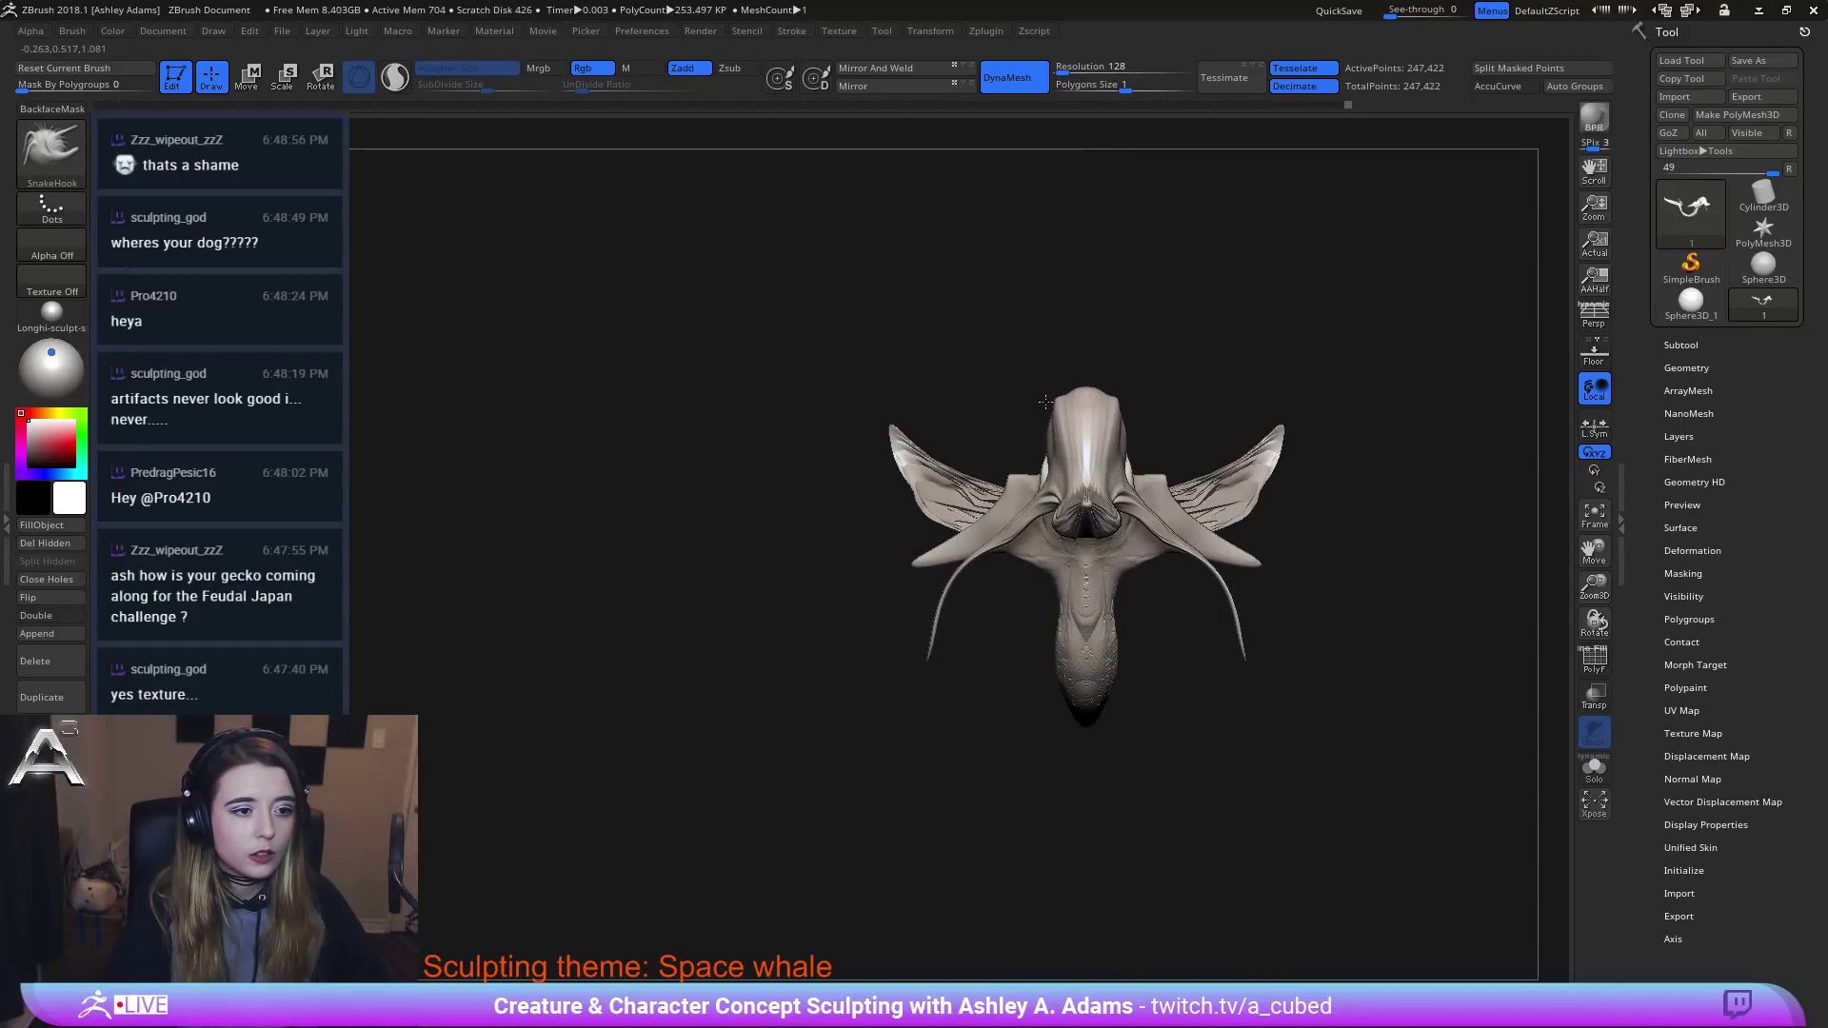
mouse_move(1085, 391)
alt+right_down()
mouse_move(940, 446)
mouse_move(962, 498)
mouse_move(881, 475)
mouse_move(916, 481)
mouse_move(884, 496)
alt+right_up()
key(space)
click(885, 496)
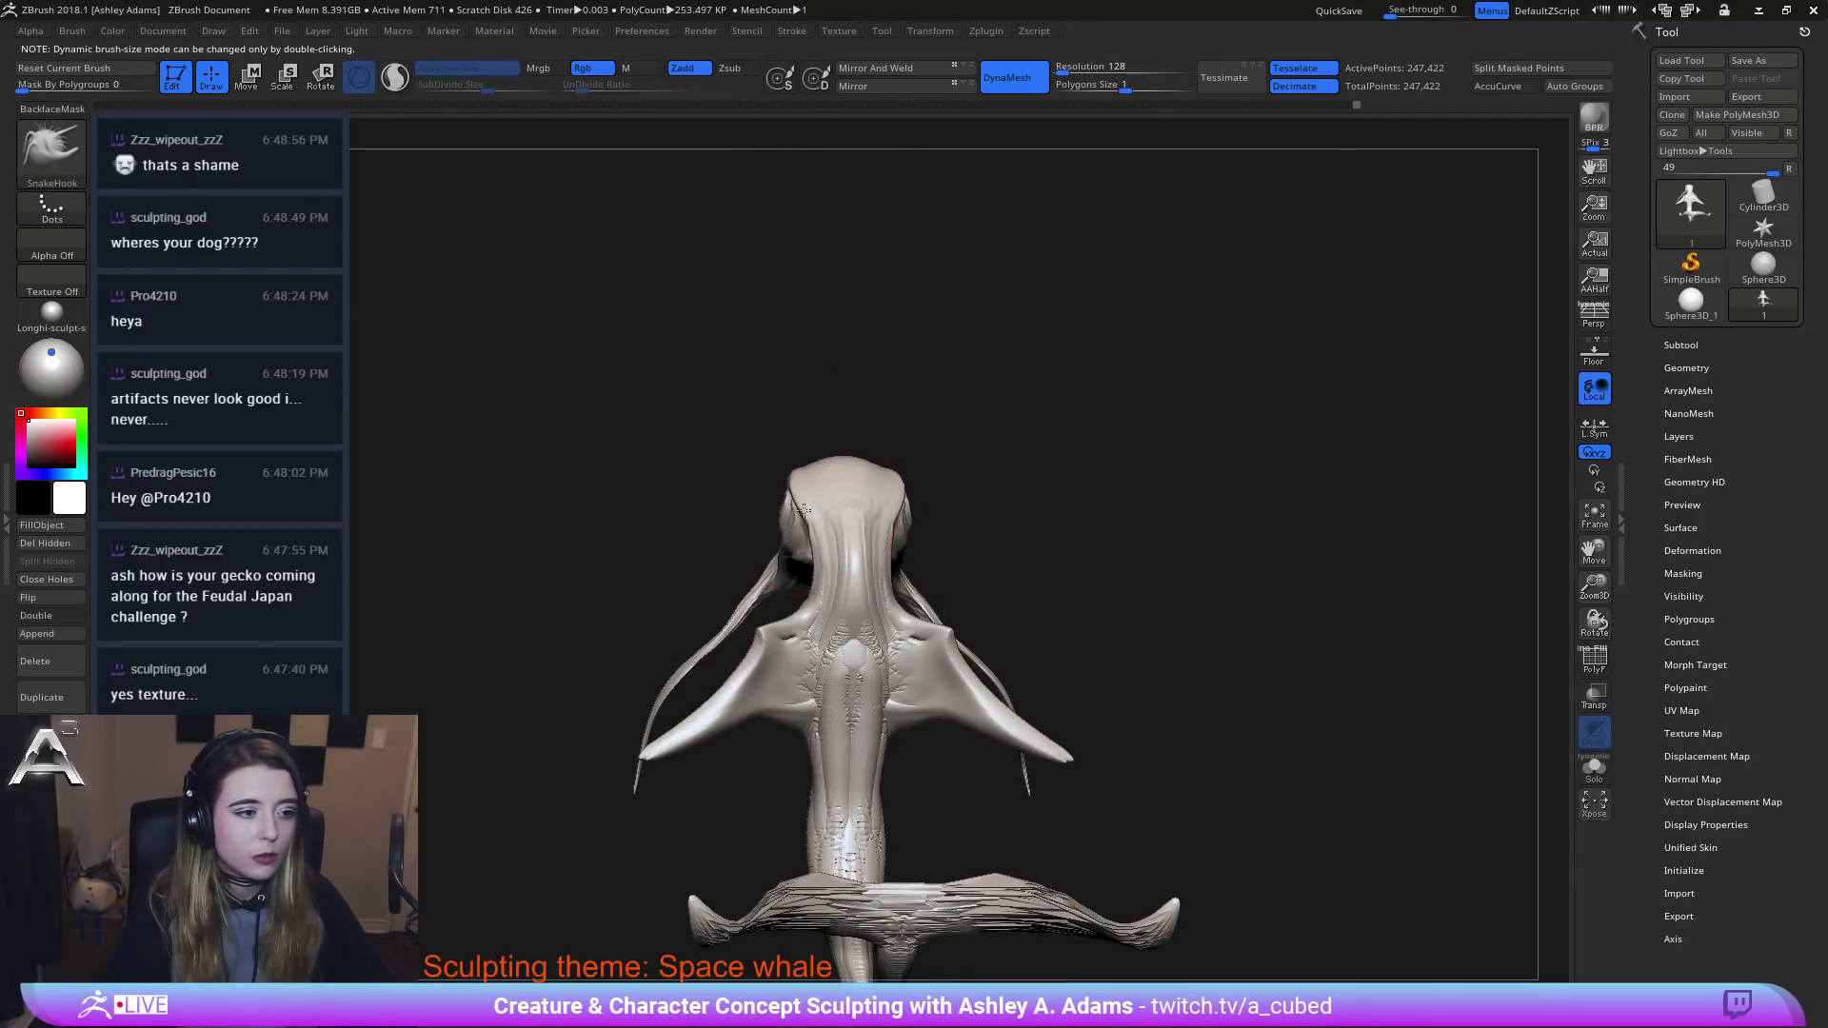
key(space)
right_drag(794, 515, 841, 523)
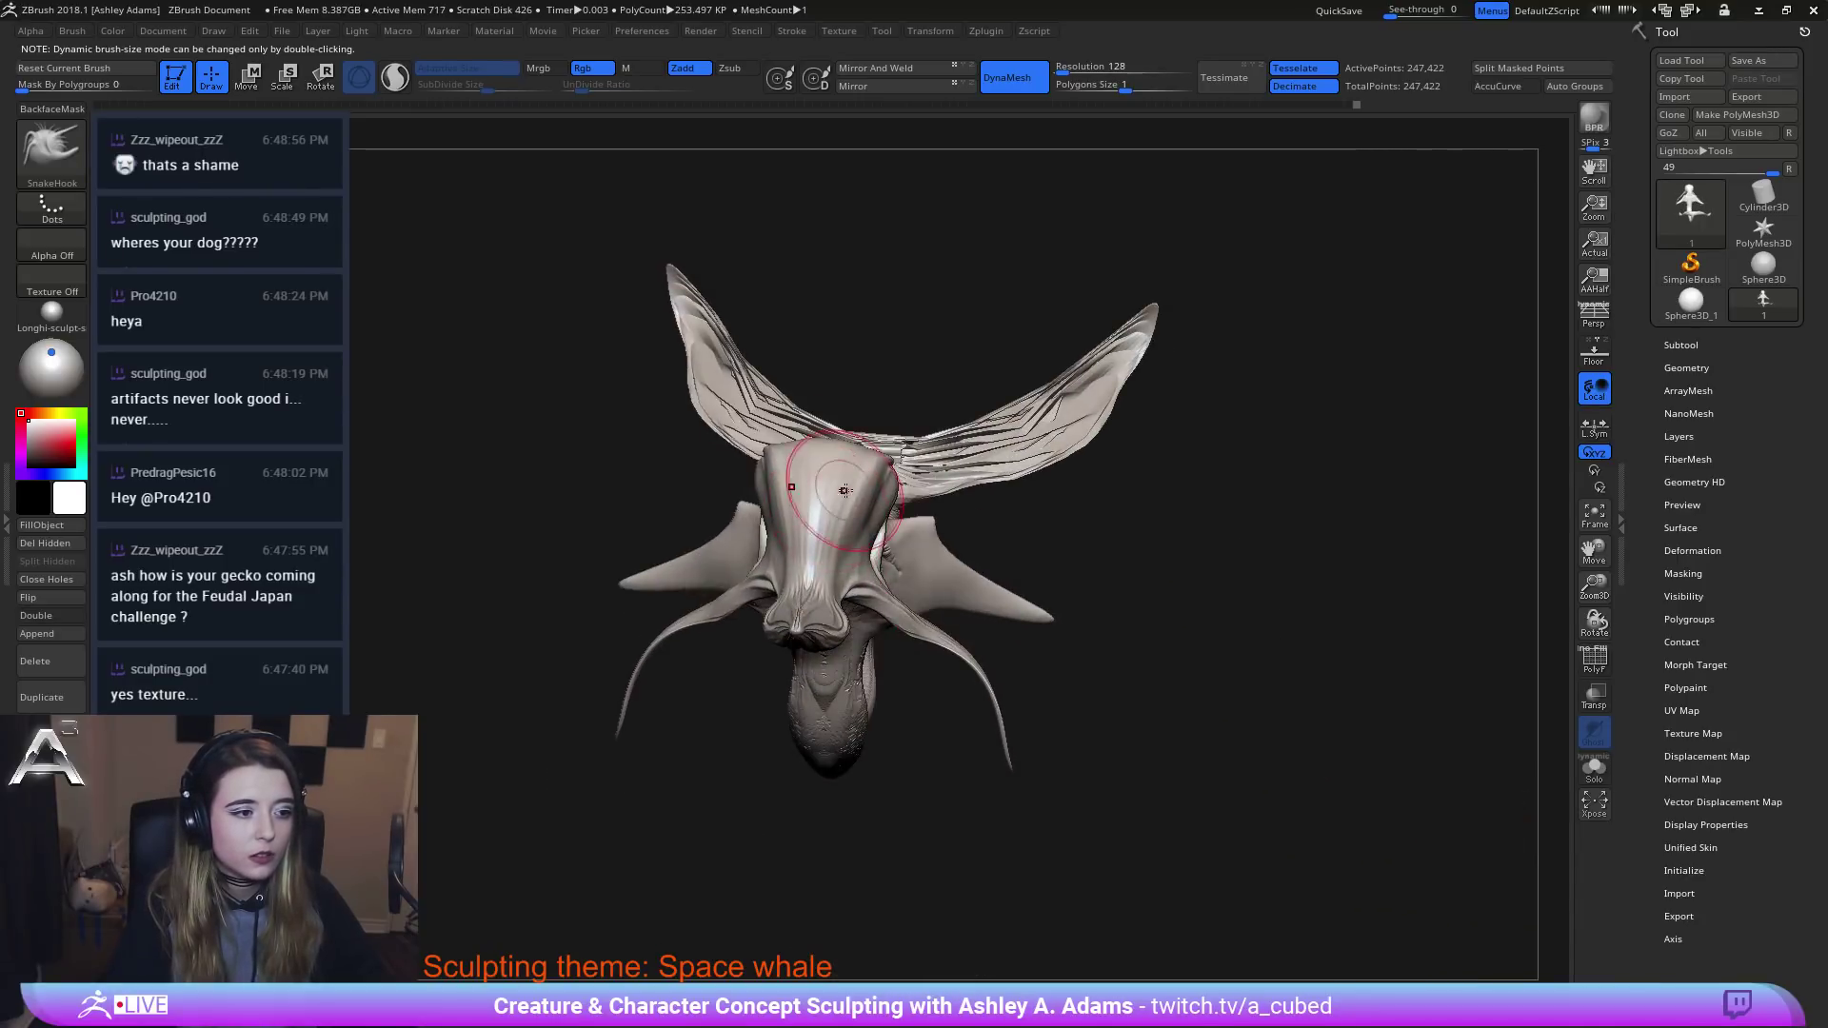
drag(845, 490, 871, 465)
Mask the snout with MaskLasso and invert the mask so only the snout can be transformed.
mouse_move(860, 496)
right_down()
mouse_move(806, 560)
mouse_move(763, 694)
right_up()
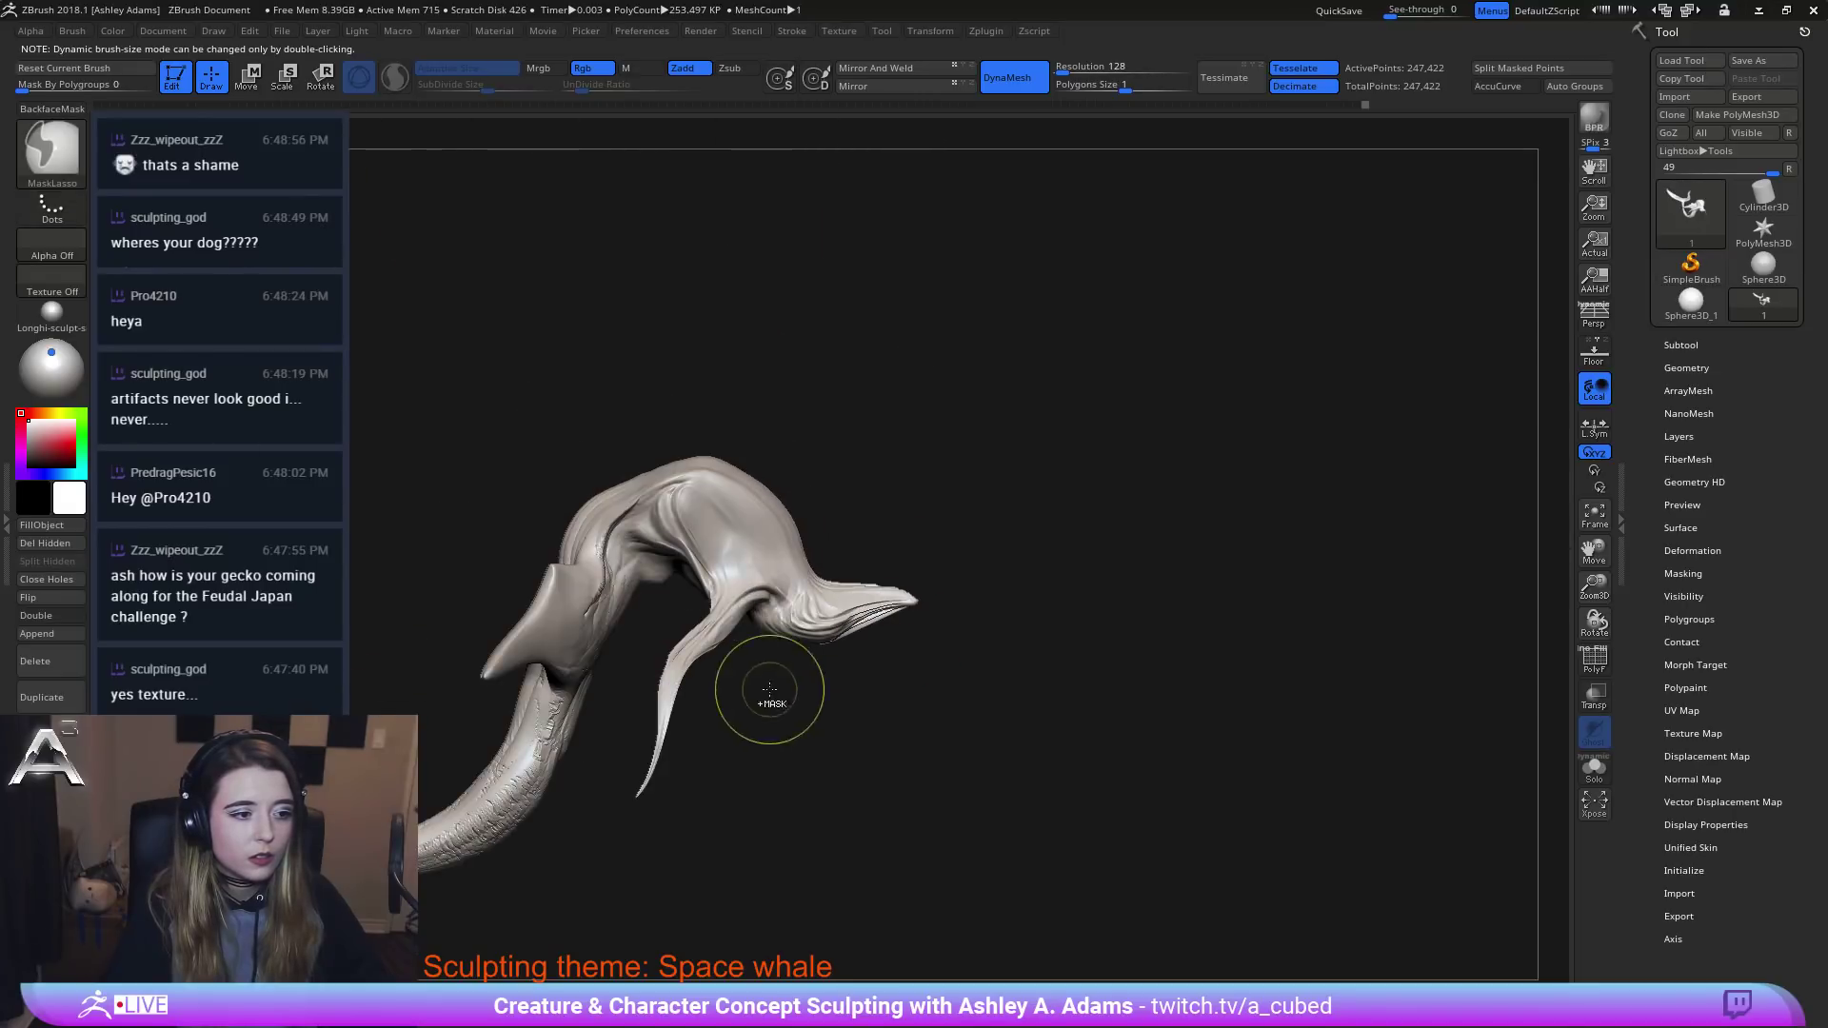
ctrl+drag(763, 694, 943, 549)
mouse_move(808, 587)
ctrl+mouse_down()
mouse_move(738, 623)
mouse_move(743, 657)
ctrl+mouse_up()
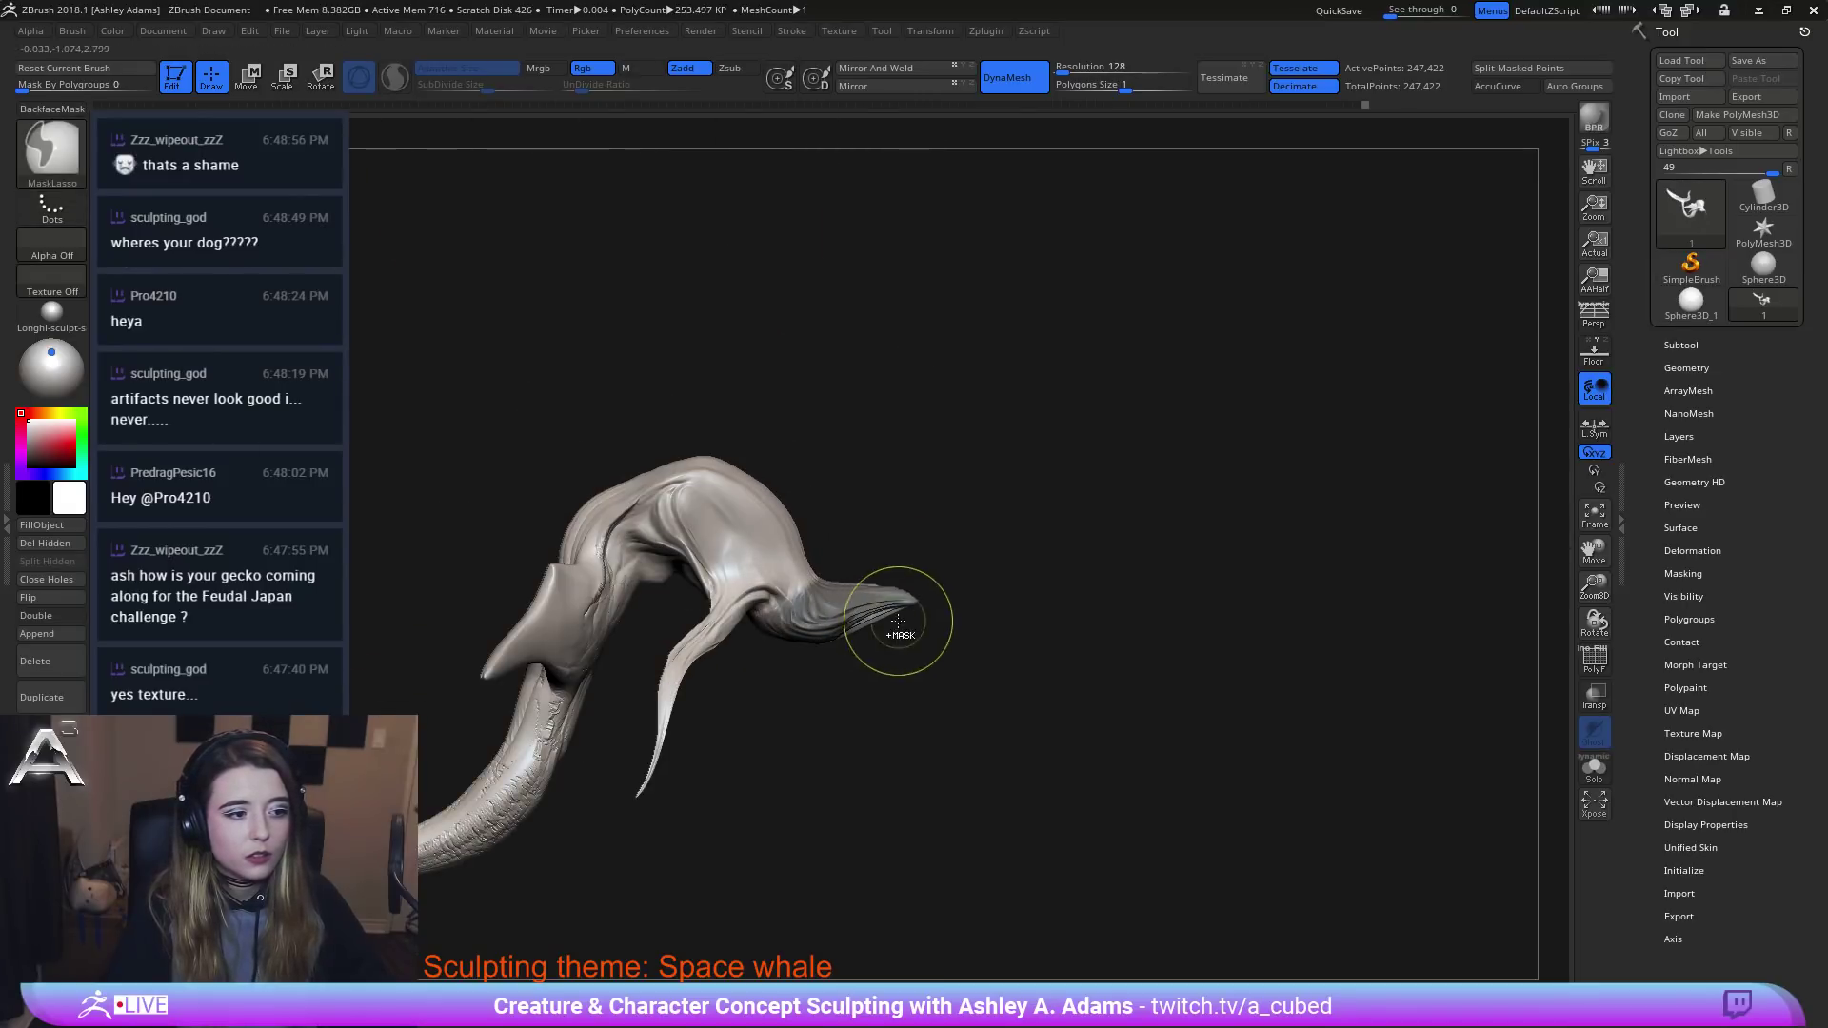
mouse_move(898, 632)
right_down()
mouse_move(938, 623)
mouse_move(833, 589)
right_up()
key(ctrl)
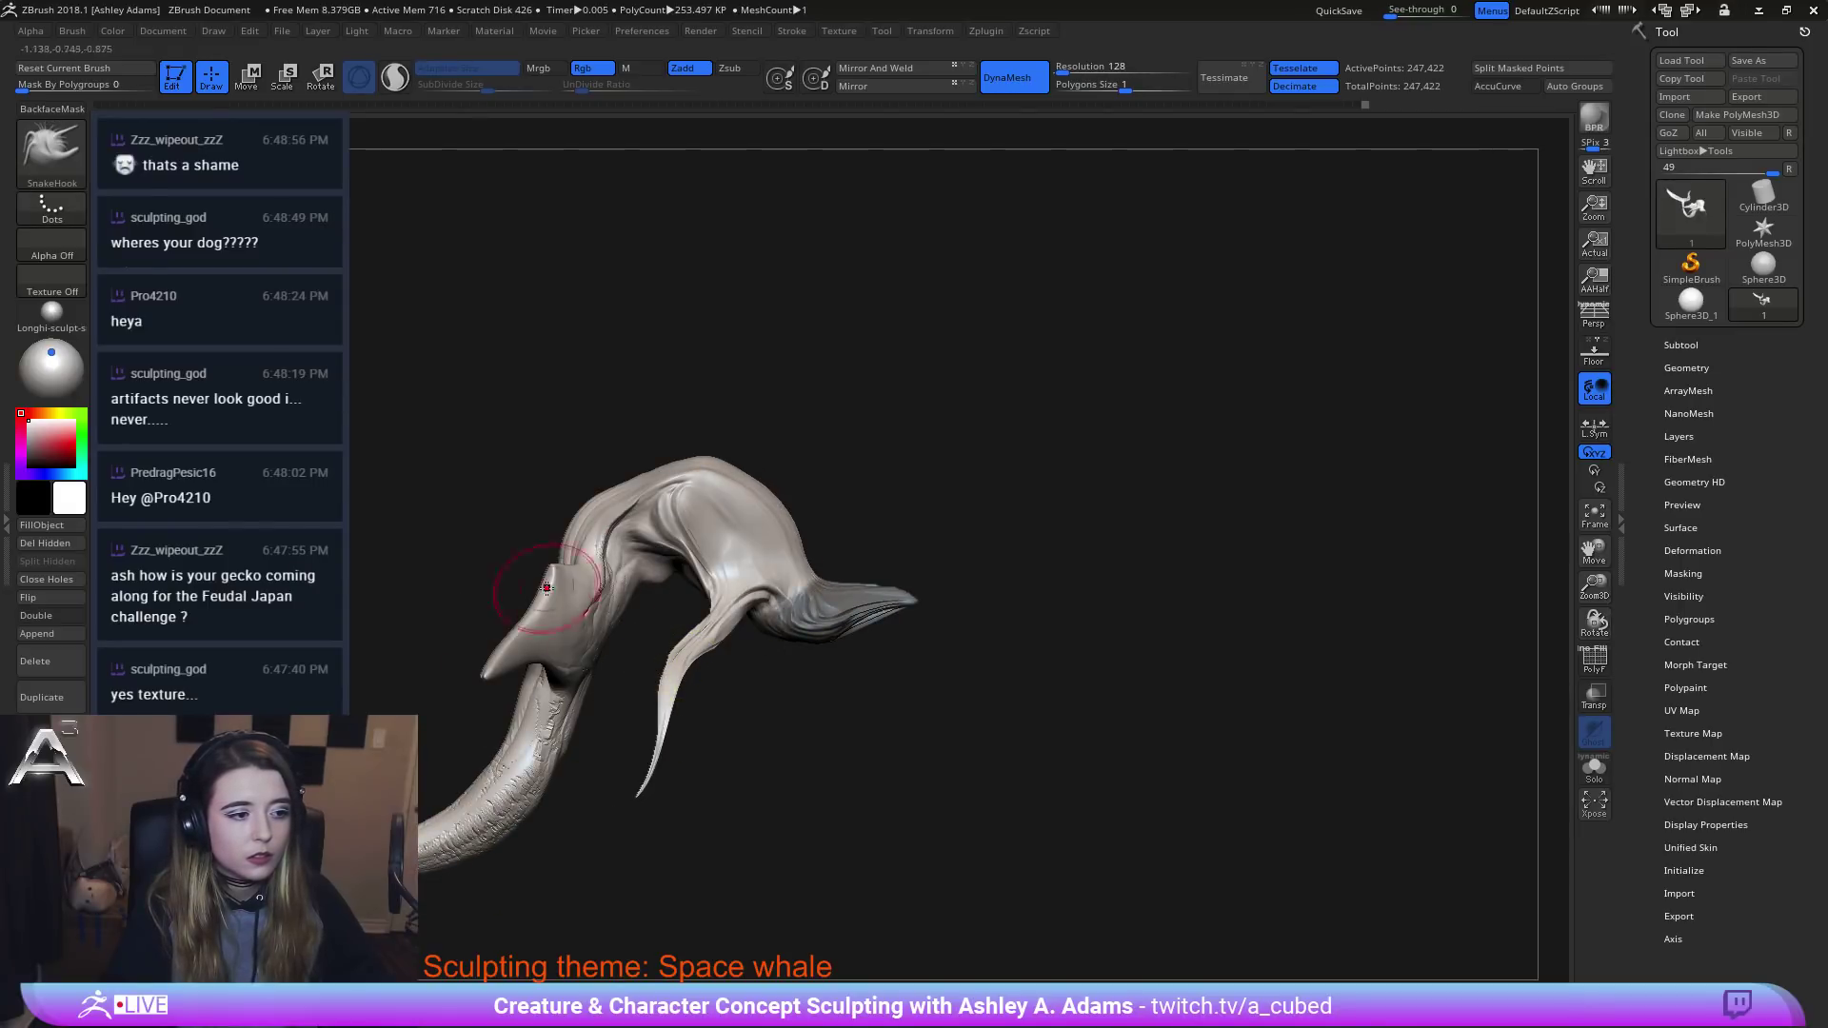
ctrl+click(935, 639)
key(w)
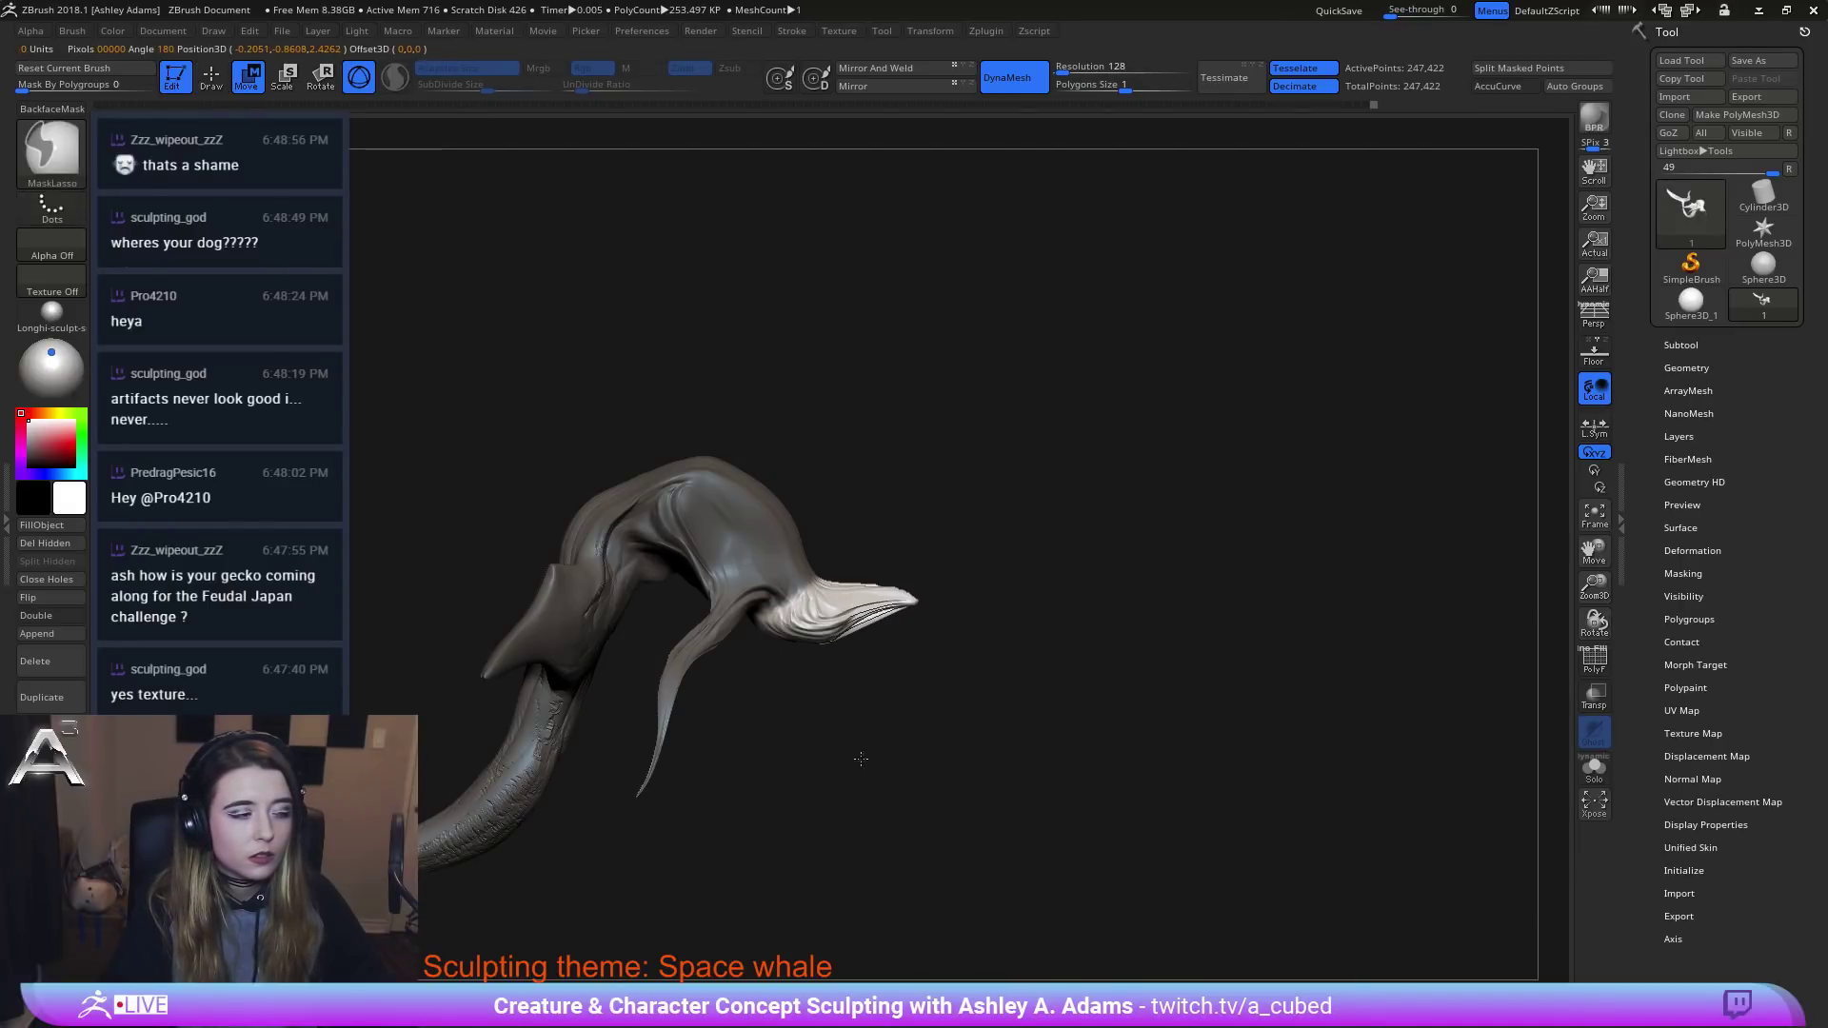
Place the gizmo at the base of the snout, stretch the snout slightly forward and clear the mask.
mouse_move(861, 758)
ctrl+right_down()
mouse_move(991, 645)
mouse_move(943, 750)
ctrl+right_up()
alt+click(746, 628)
alt+drag(626, 620, 519, 621)
alt+click(664, 476)
alt+right_drag(744, 579, 836, 533)
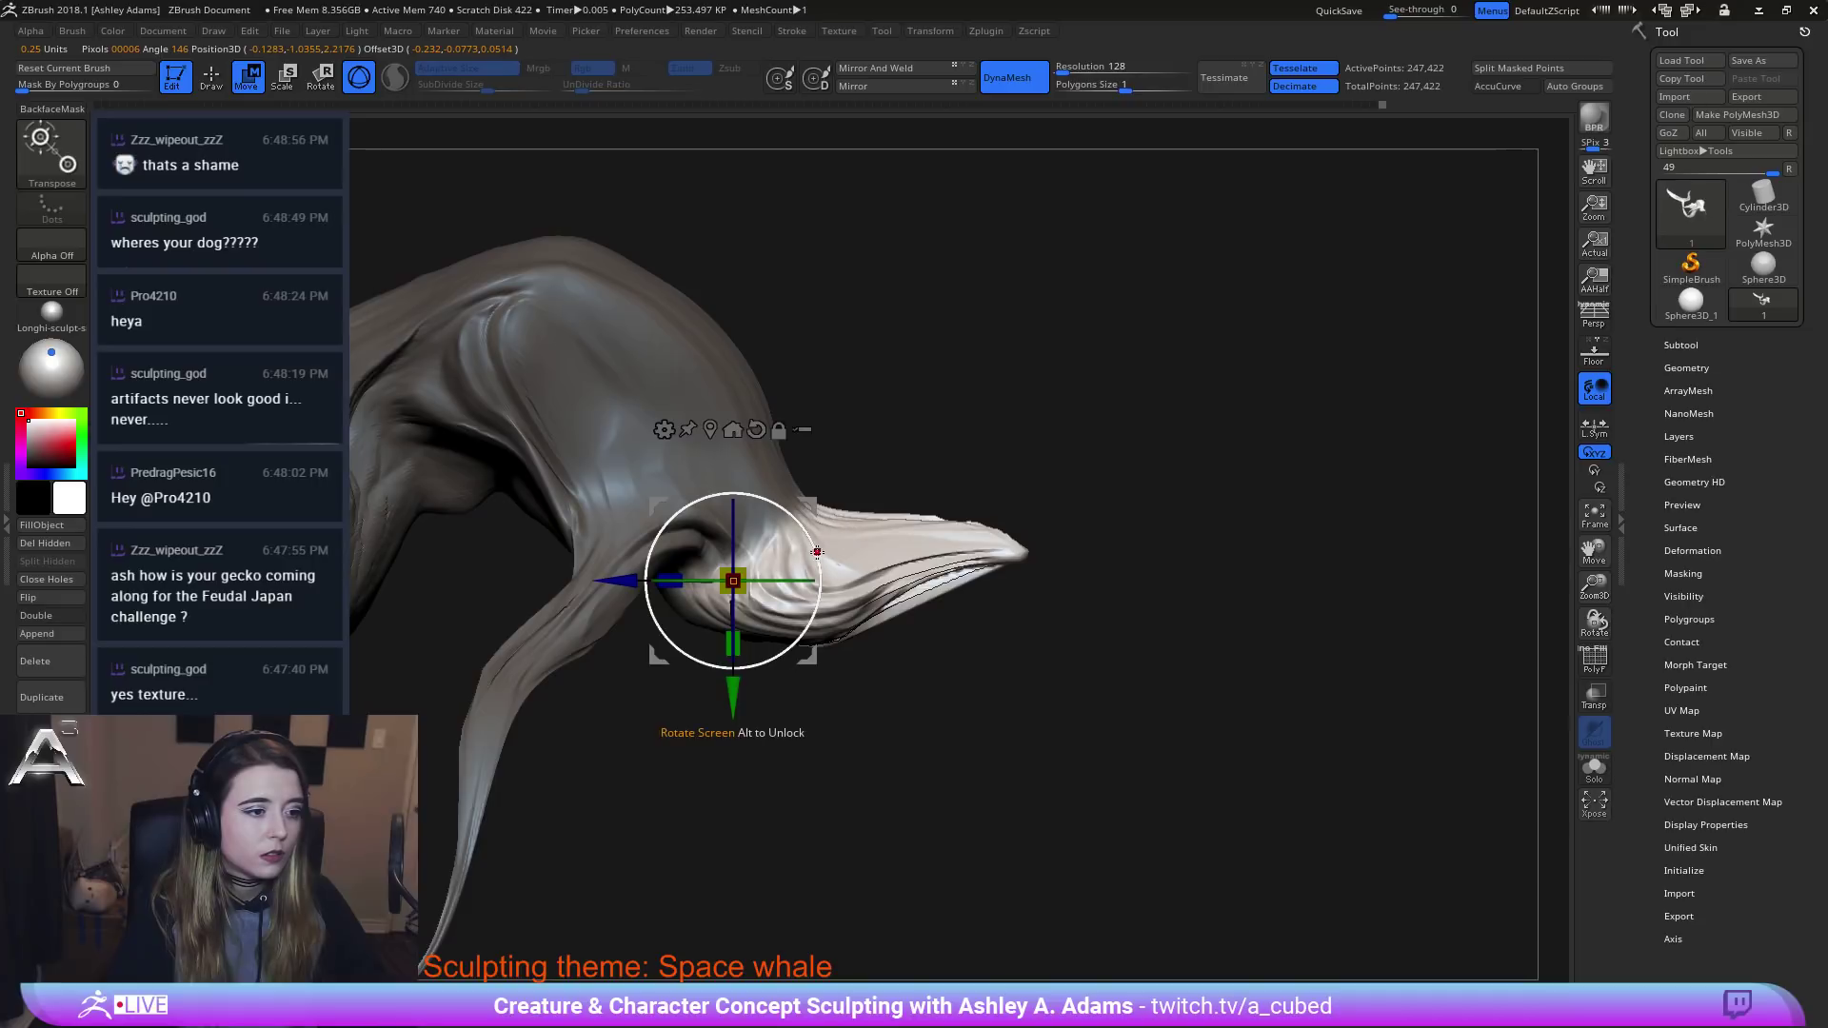
drag(664, 578, 636, 573)
mouse_move(763, 449)
ctrl+right_down()
mouse_move(773, 358)
mouse_move(807, 372)
mouse_move(759, 368)
mouse_move(857, 323)
ctrl+right_up()
key(q)
ctrl+right_drag(798, 417, 805, 451)
ctrl+drag(773, 409, 760, 425)
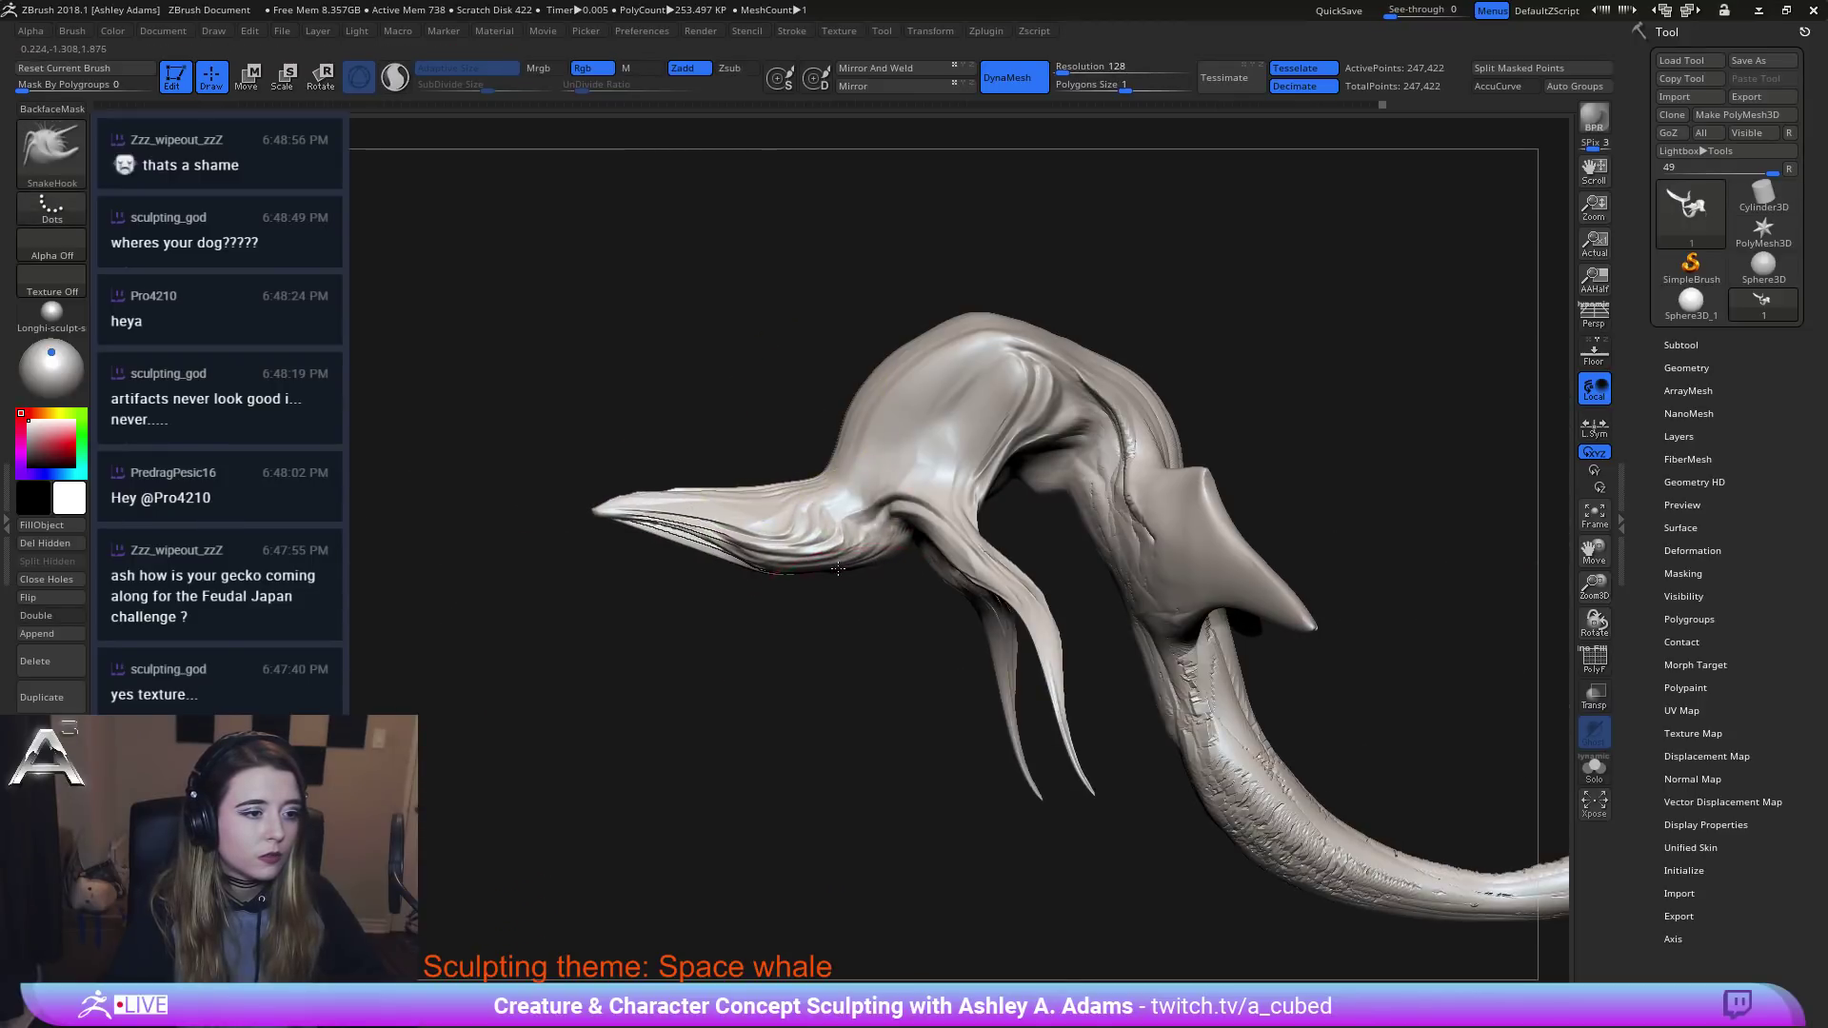
Pull the underside of the jaw and throat downward into a fuller pouch with SnakeHook.
key(space)
drag(814, 572, 814, 584)
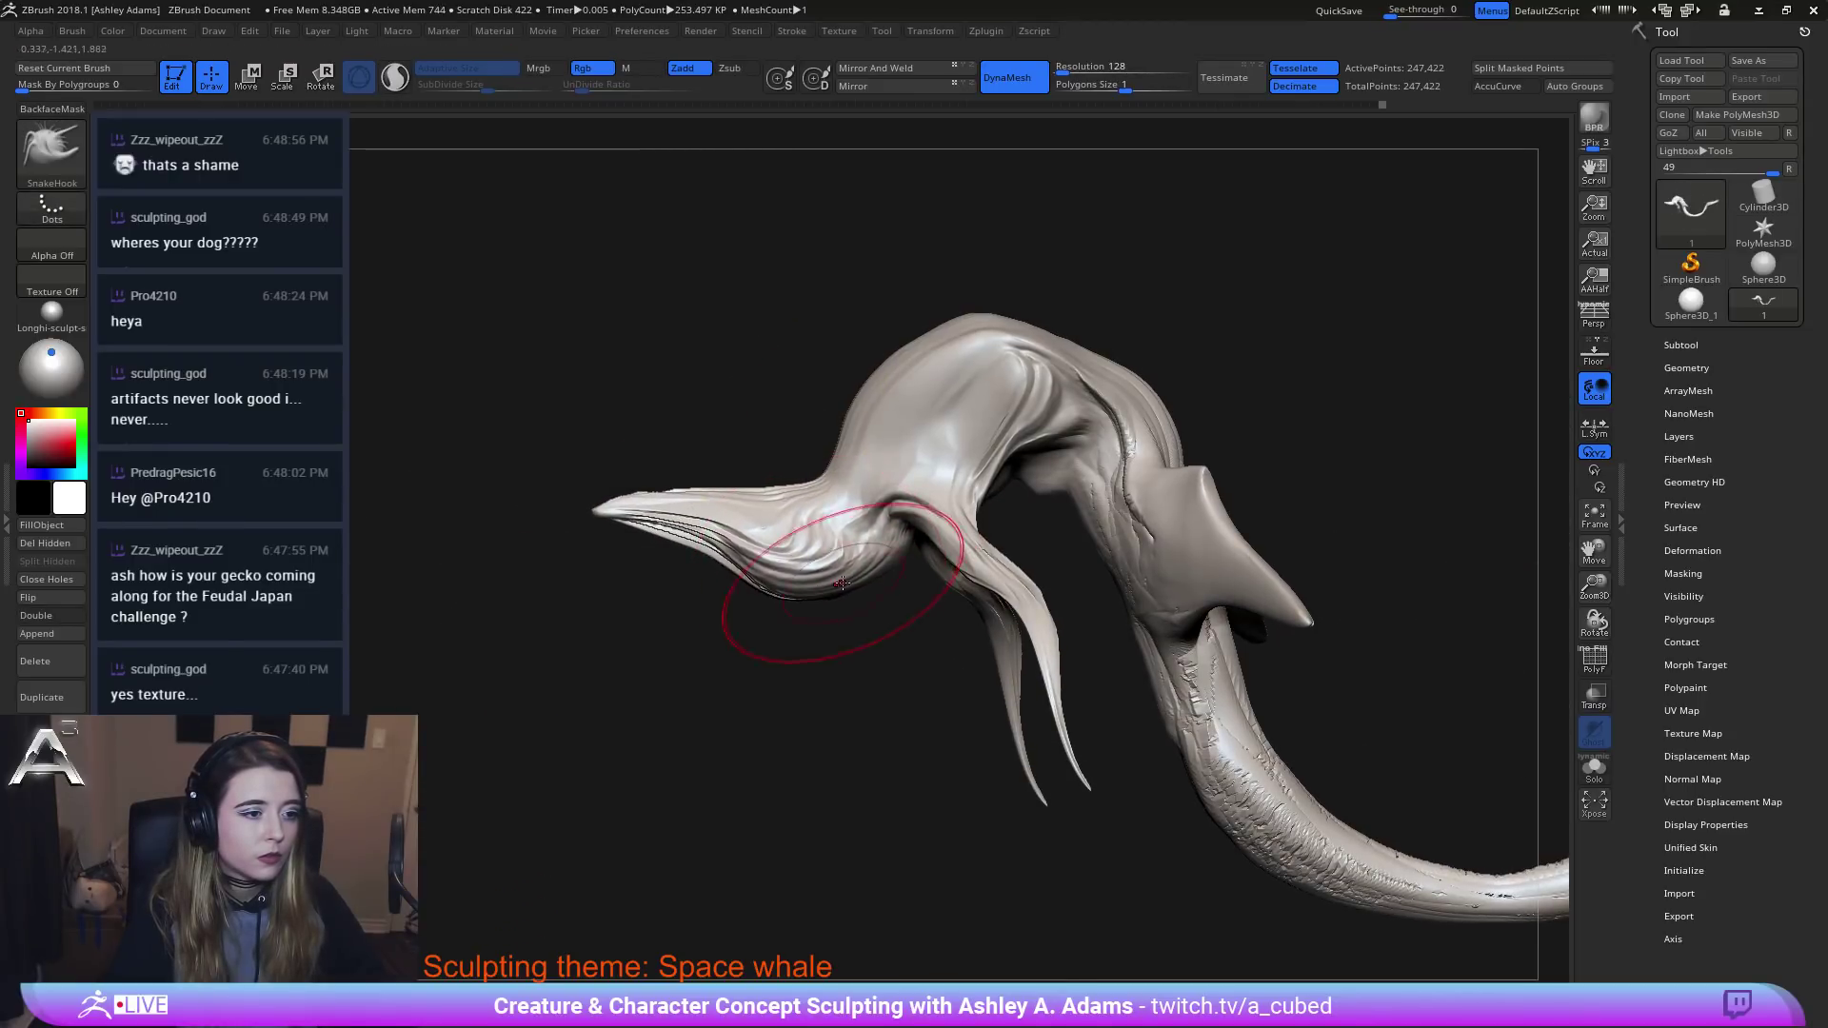
key(space)
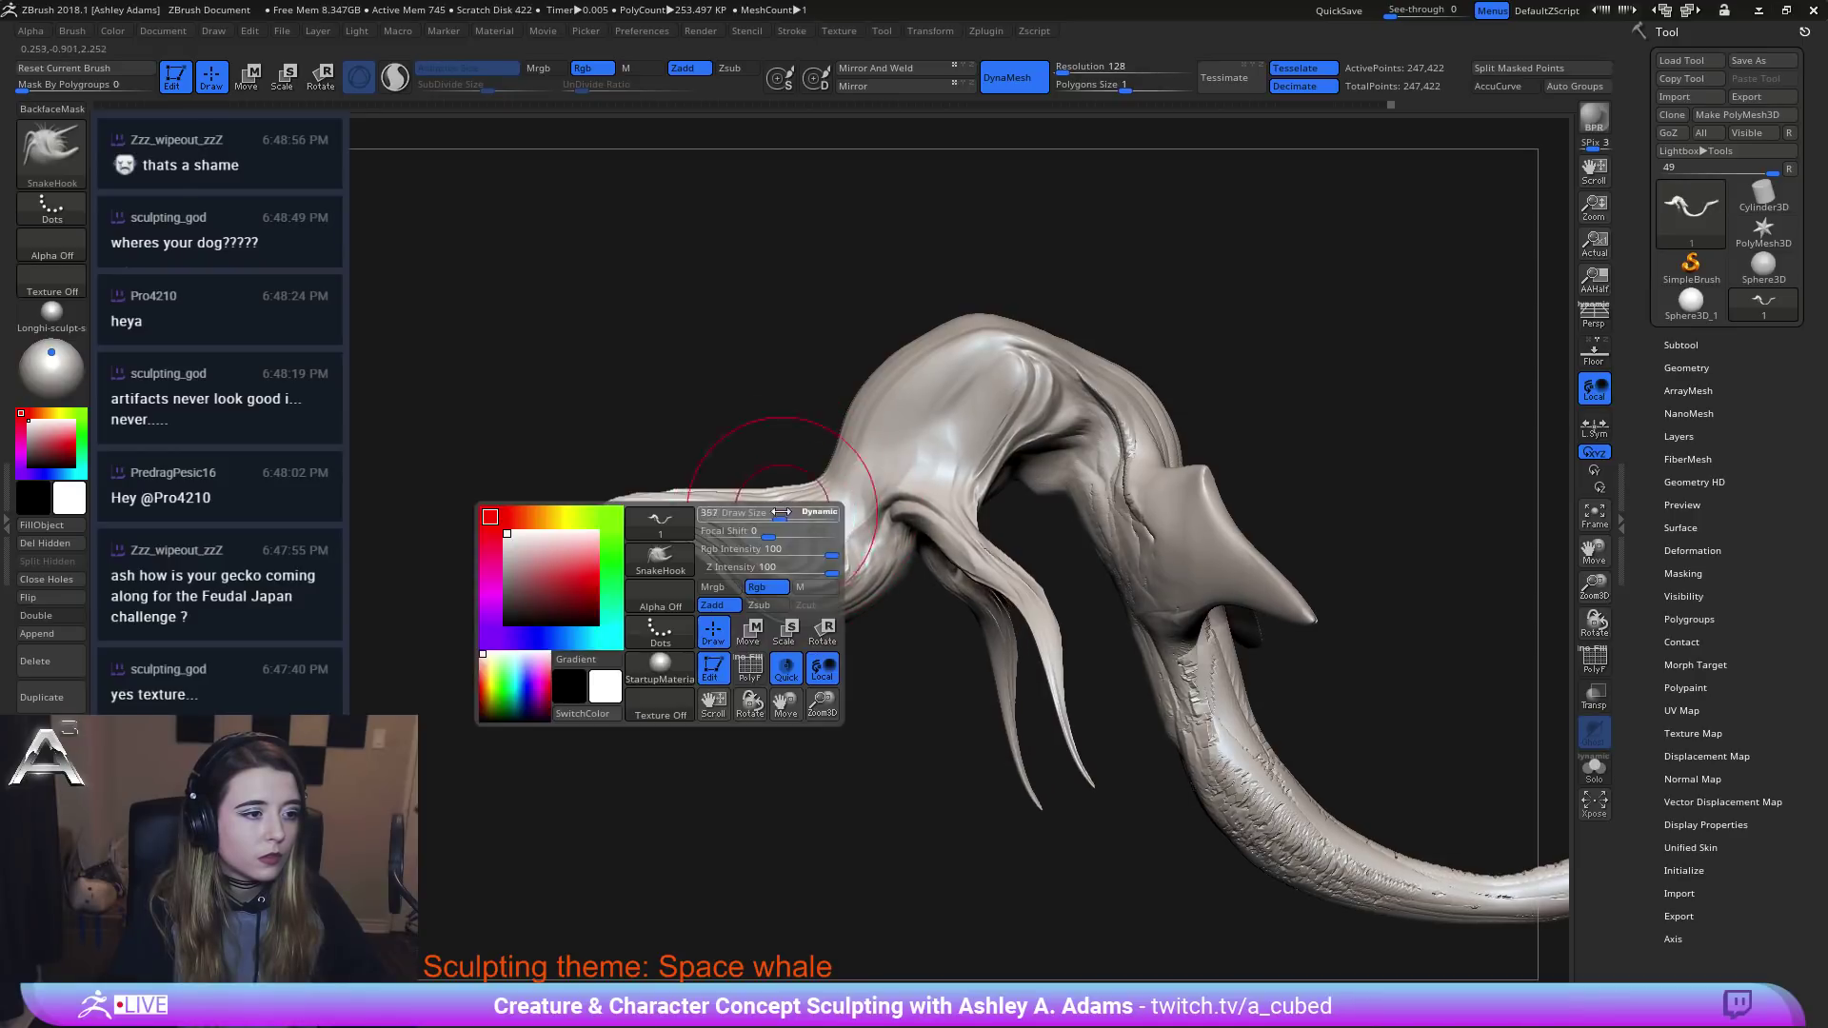
ctrl+right_drag(757, 498, 757, 438)
right_drag(757, 438, 971, 479)
key(space)
drag(829, 559, 814, 561)
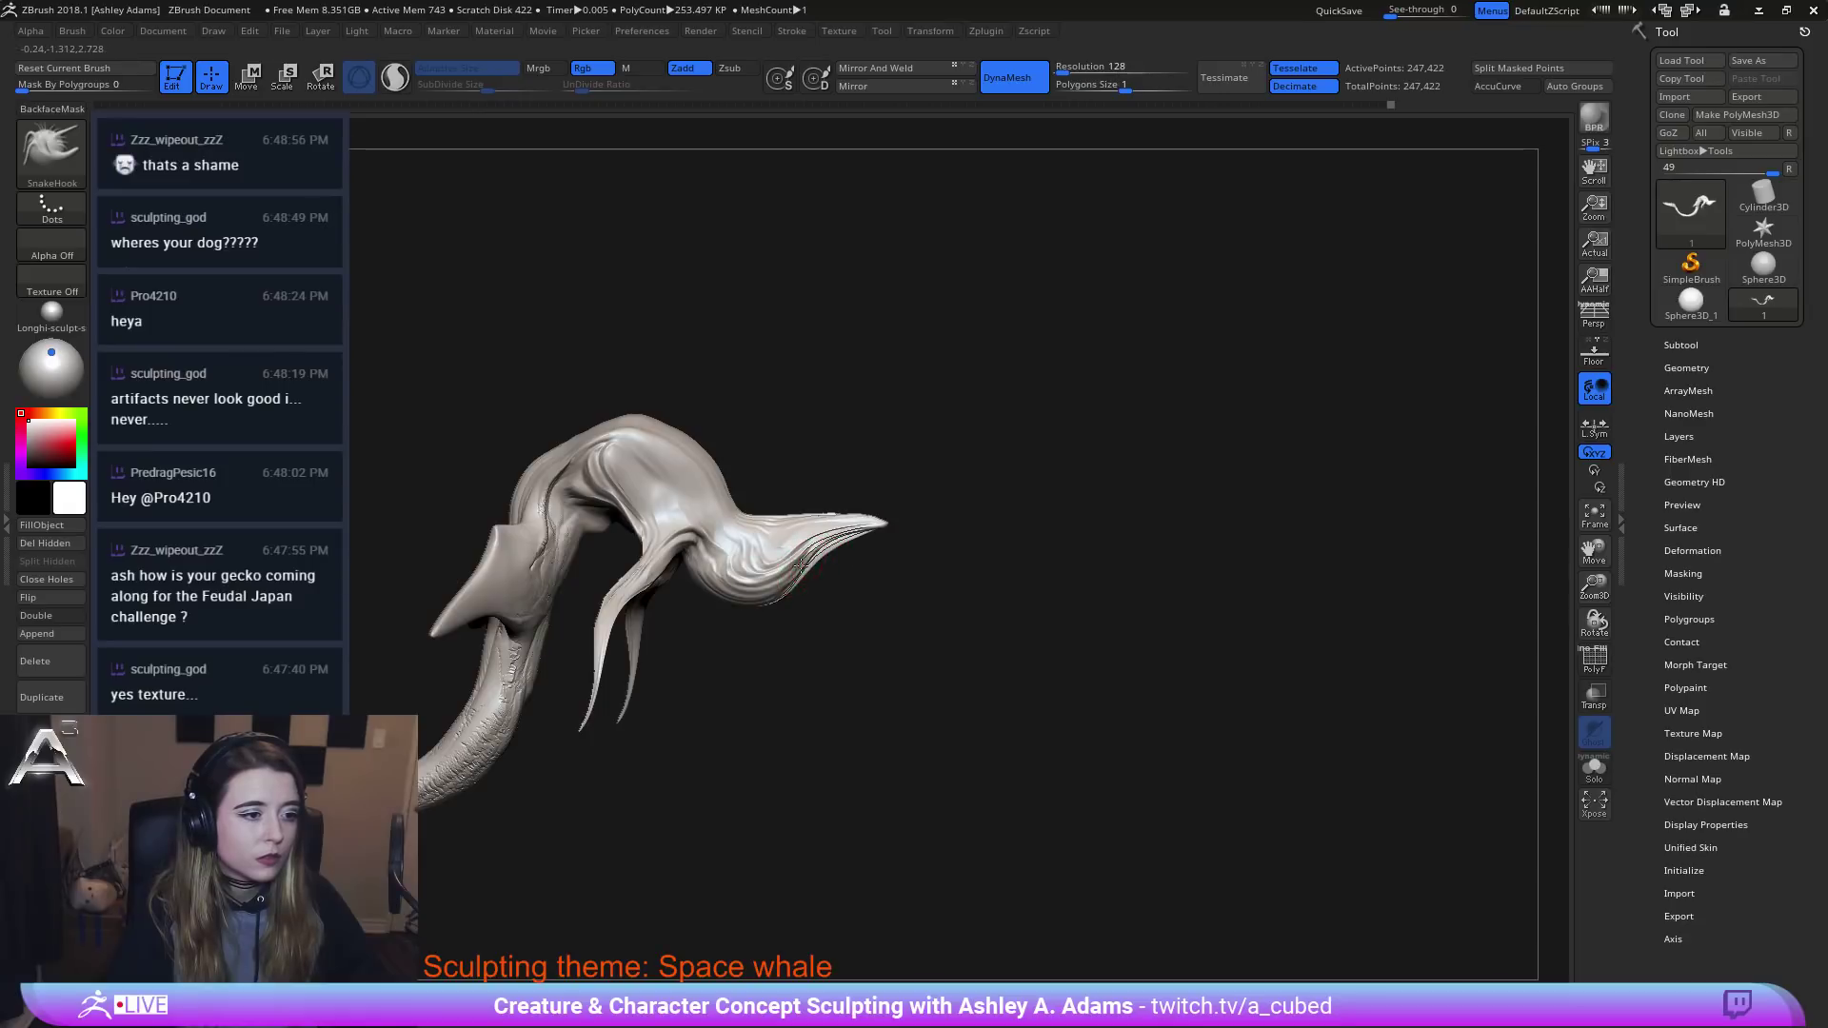
right_drag(786, 587, 1047, 605)
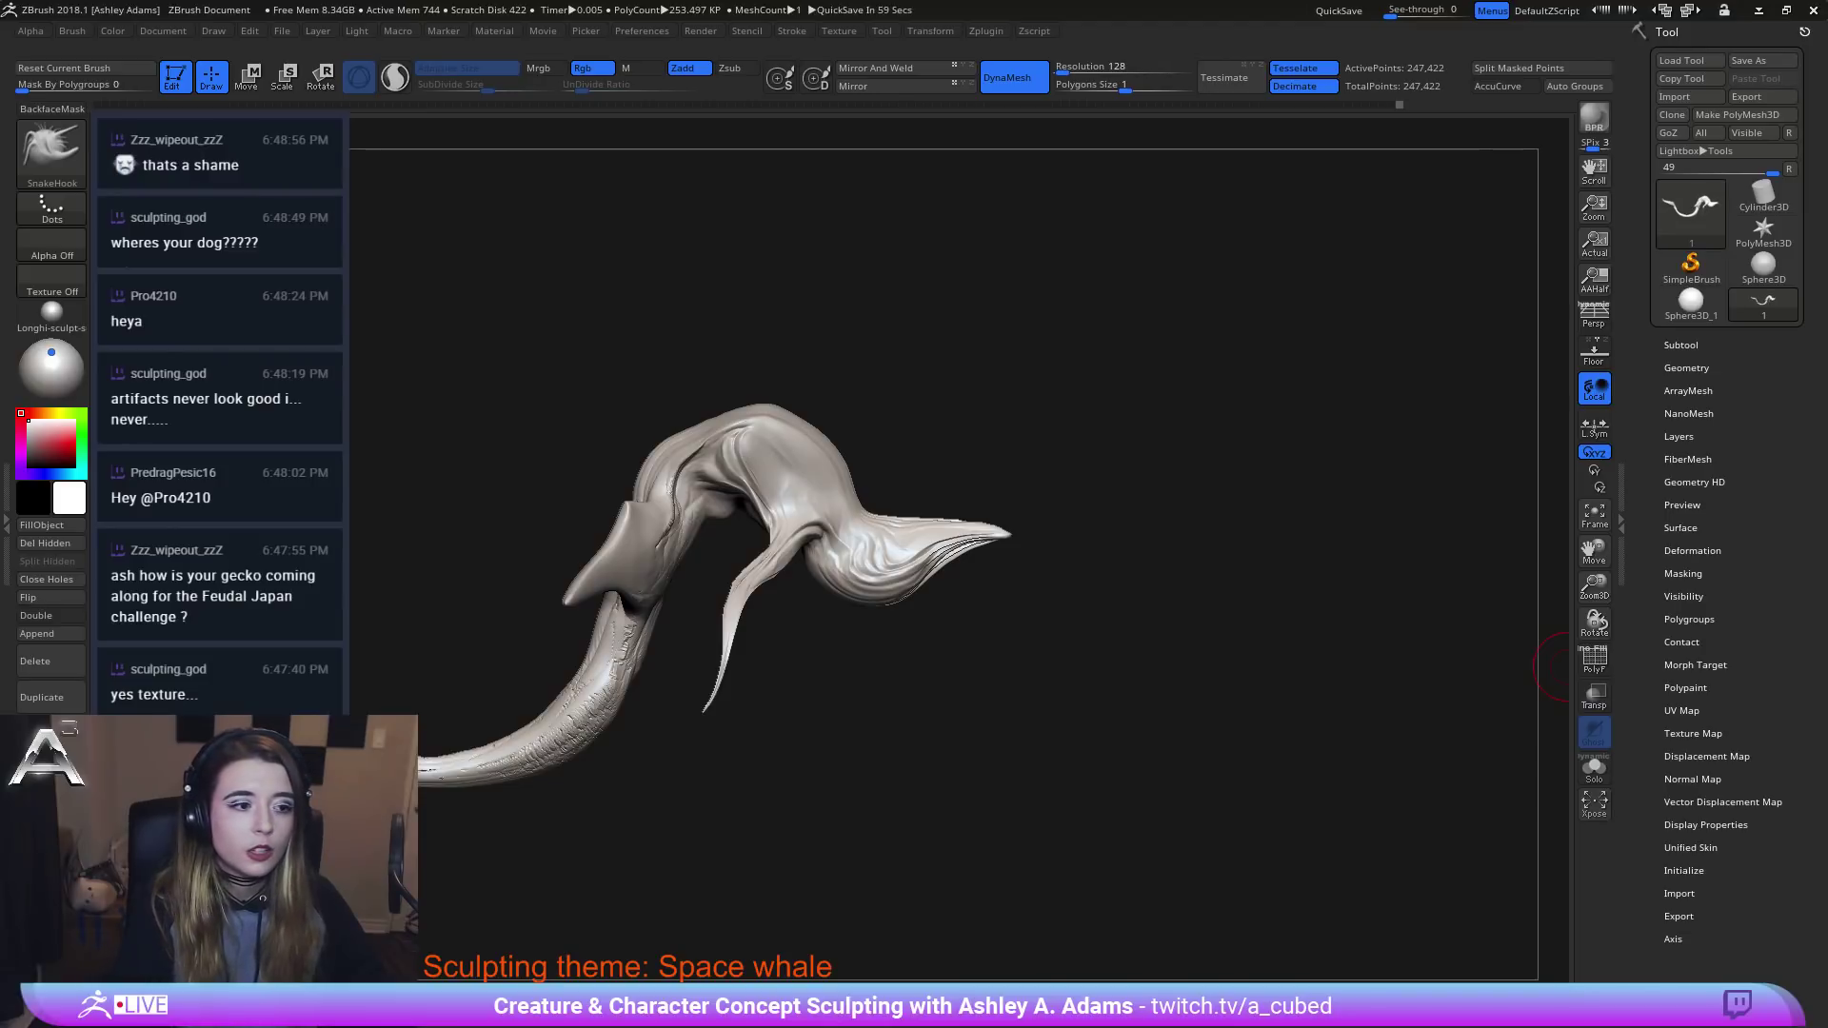
Adjust the throat area between the side tendrils from below with SnakeHook at a smaller brush size.
right_drag(961, 419, 783, 516)
key(space)
key(space)
key(space)
key(space)
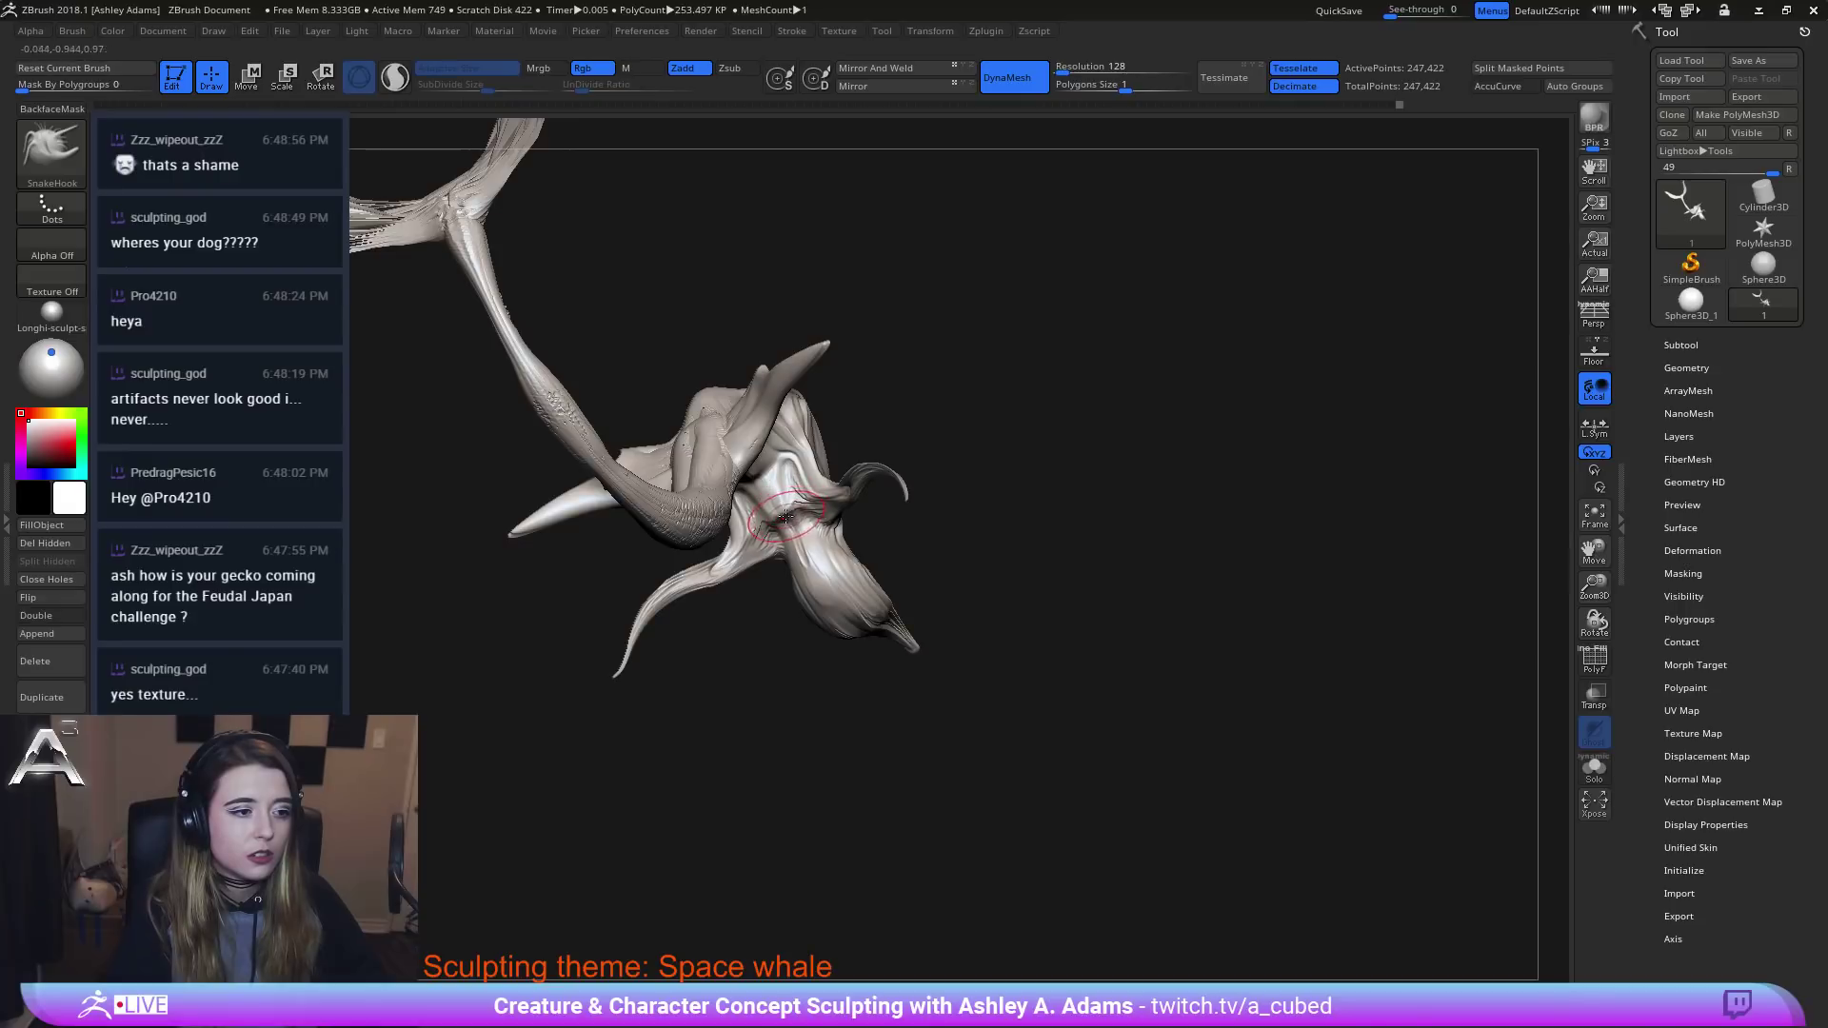
key(space)
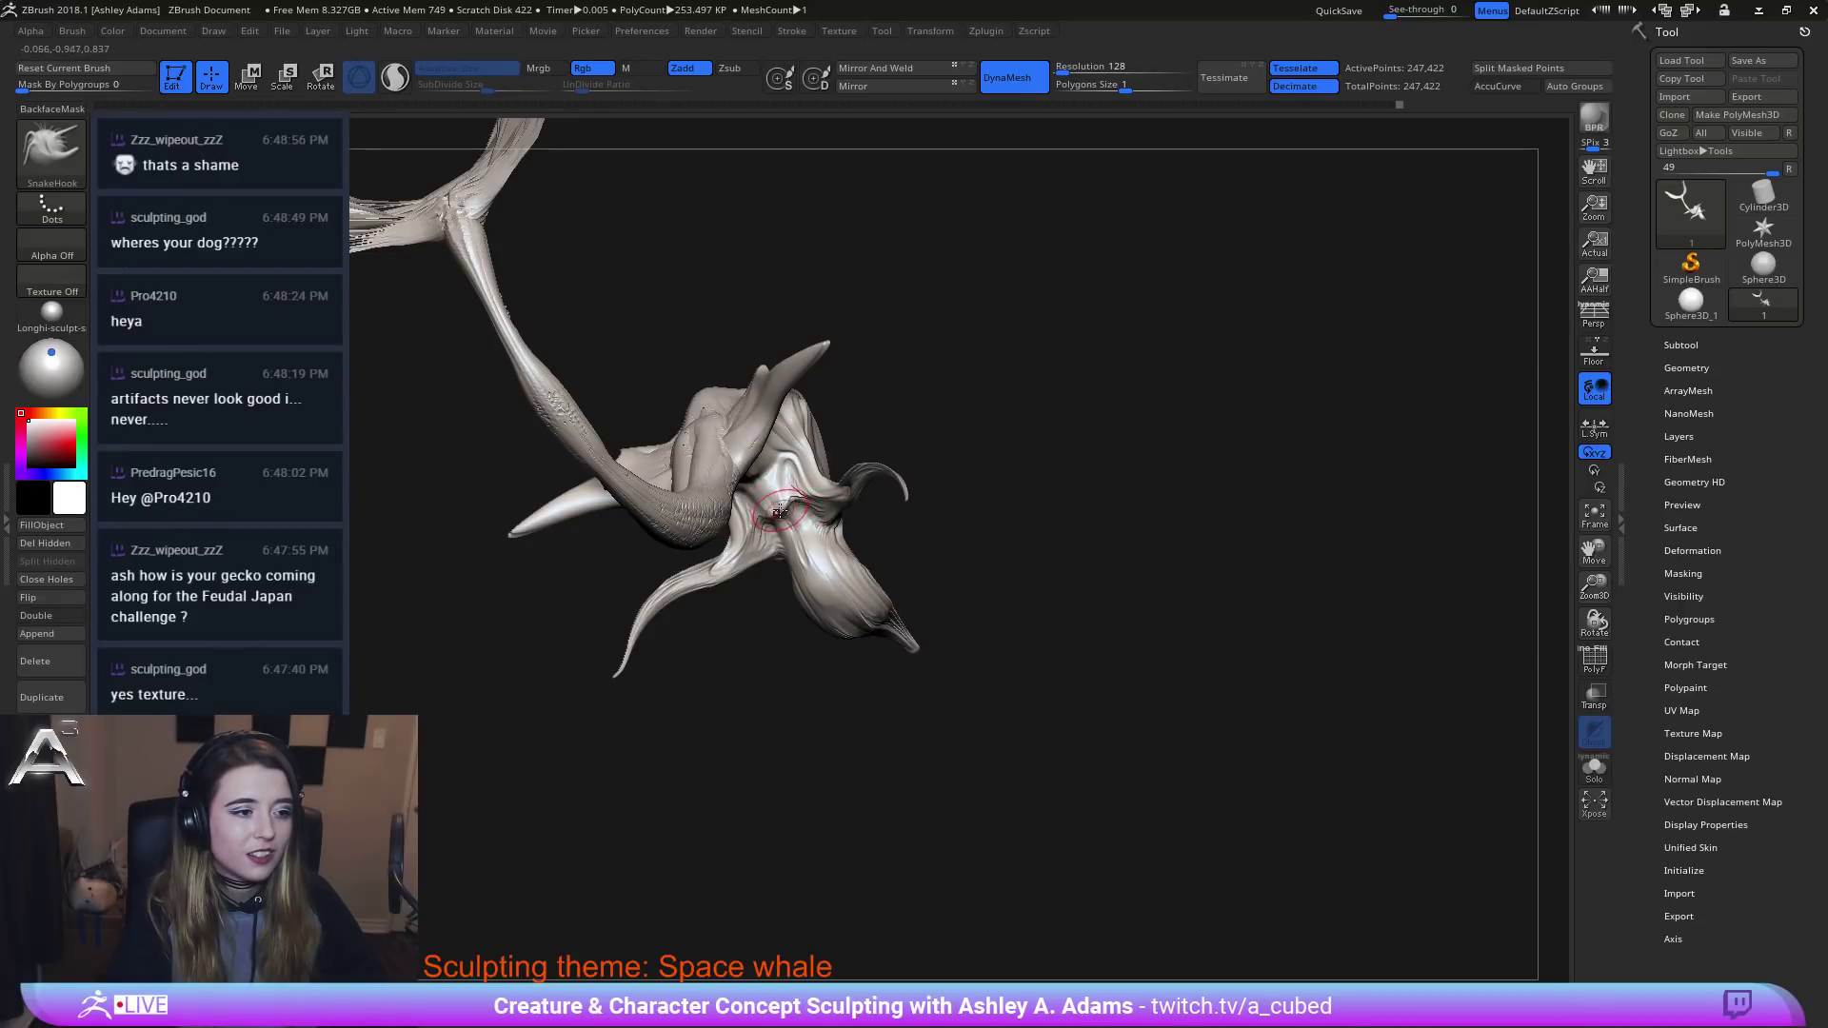
right_drag(782, 515, 800, 448)
key(space)
key(space)
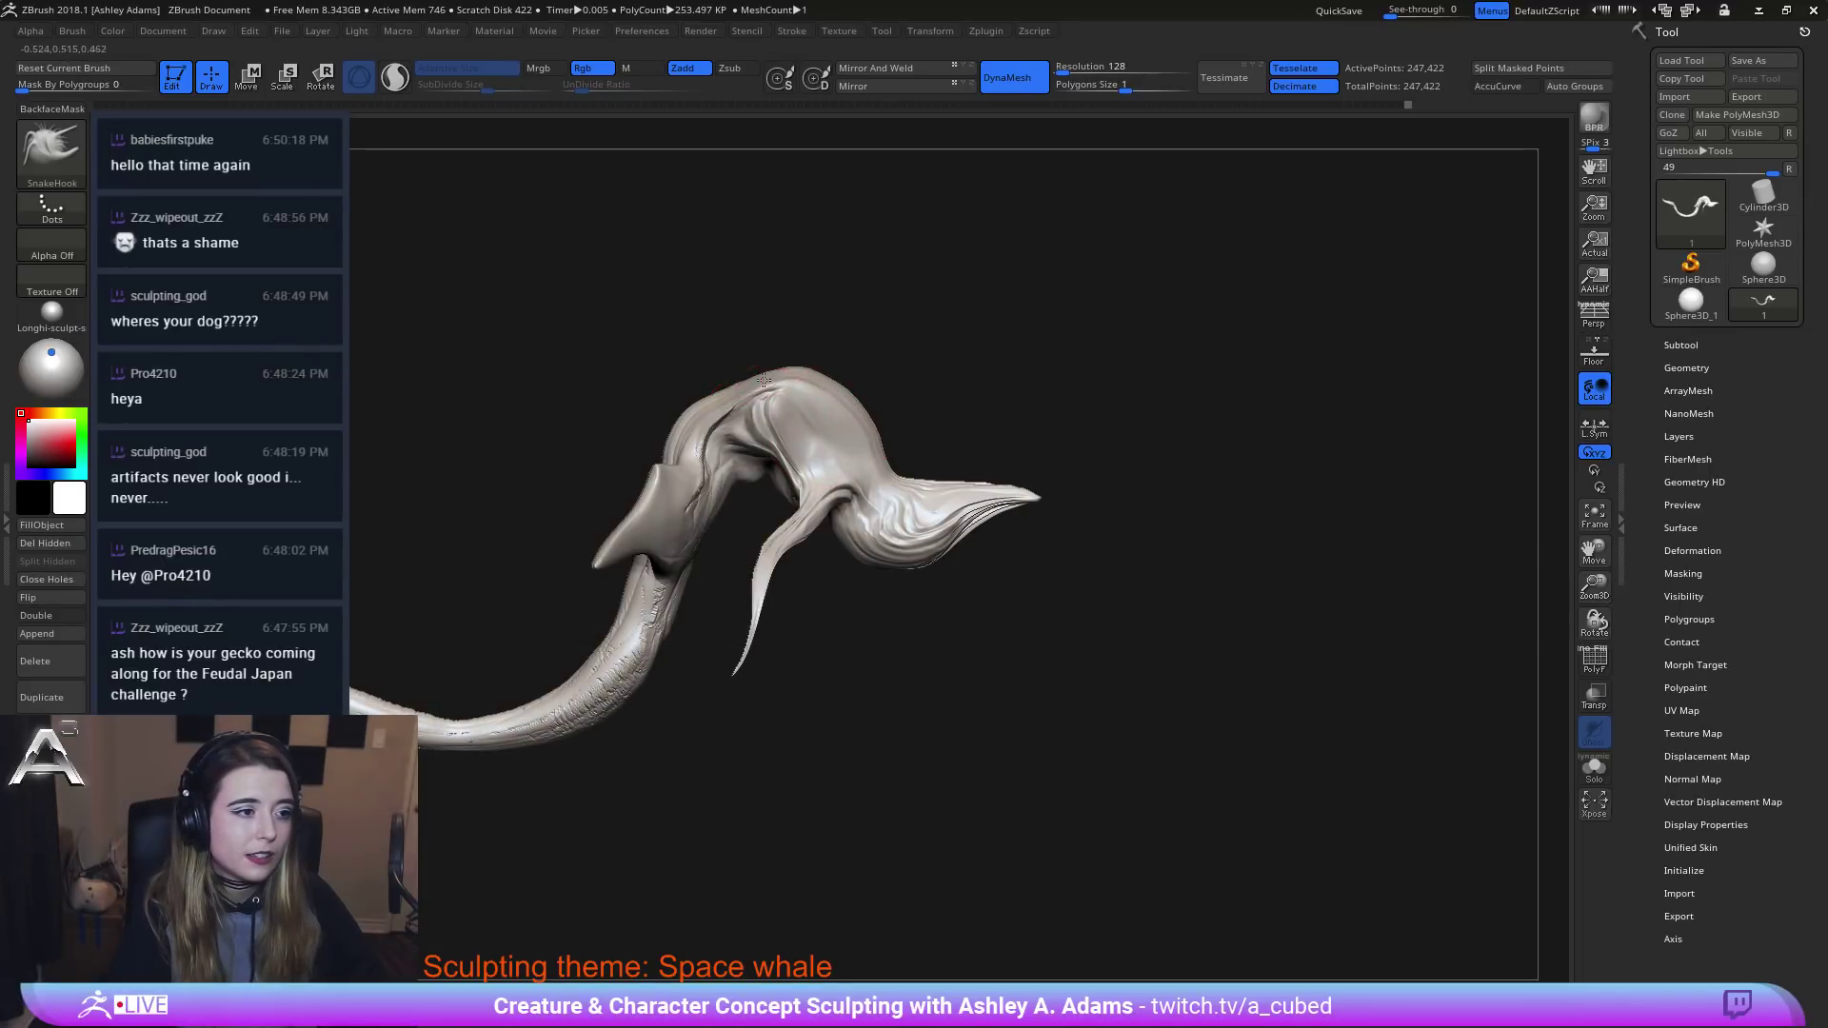
Examine the head's profile, throat pouch and snout from both sides.
key(space)
mouse_move(825, 367)
right_down()
mouse_move(858, 314)
mouse_move(928, 361)
mouse_move(843, 507)
mouse_move(867, 523)
right_up()
key(space)
alt+right_drag(931, 470, 822, 441)
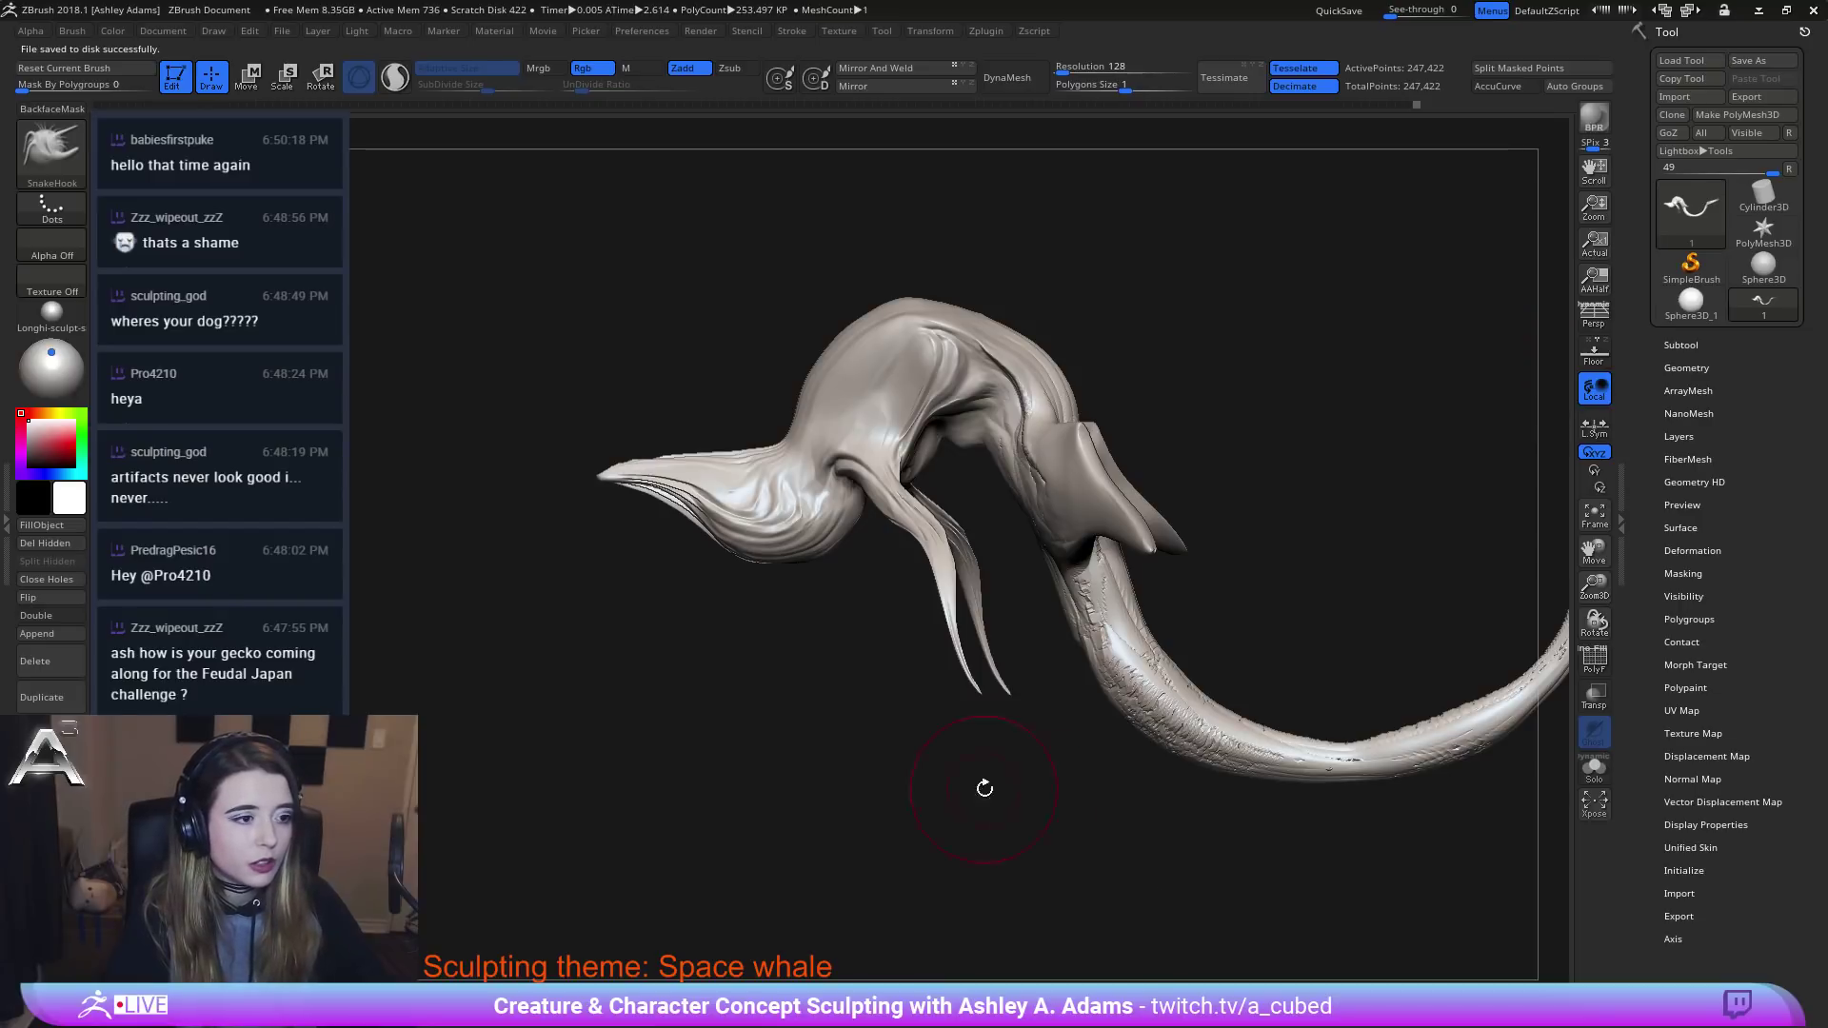
alt+right_drag(602, 448, 750, 538)
shift+right_drag(750, 539, 769, 518)
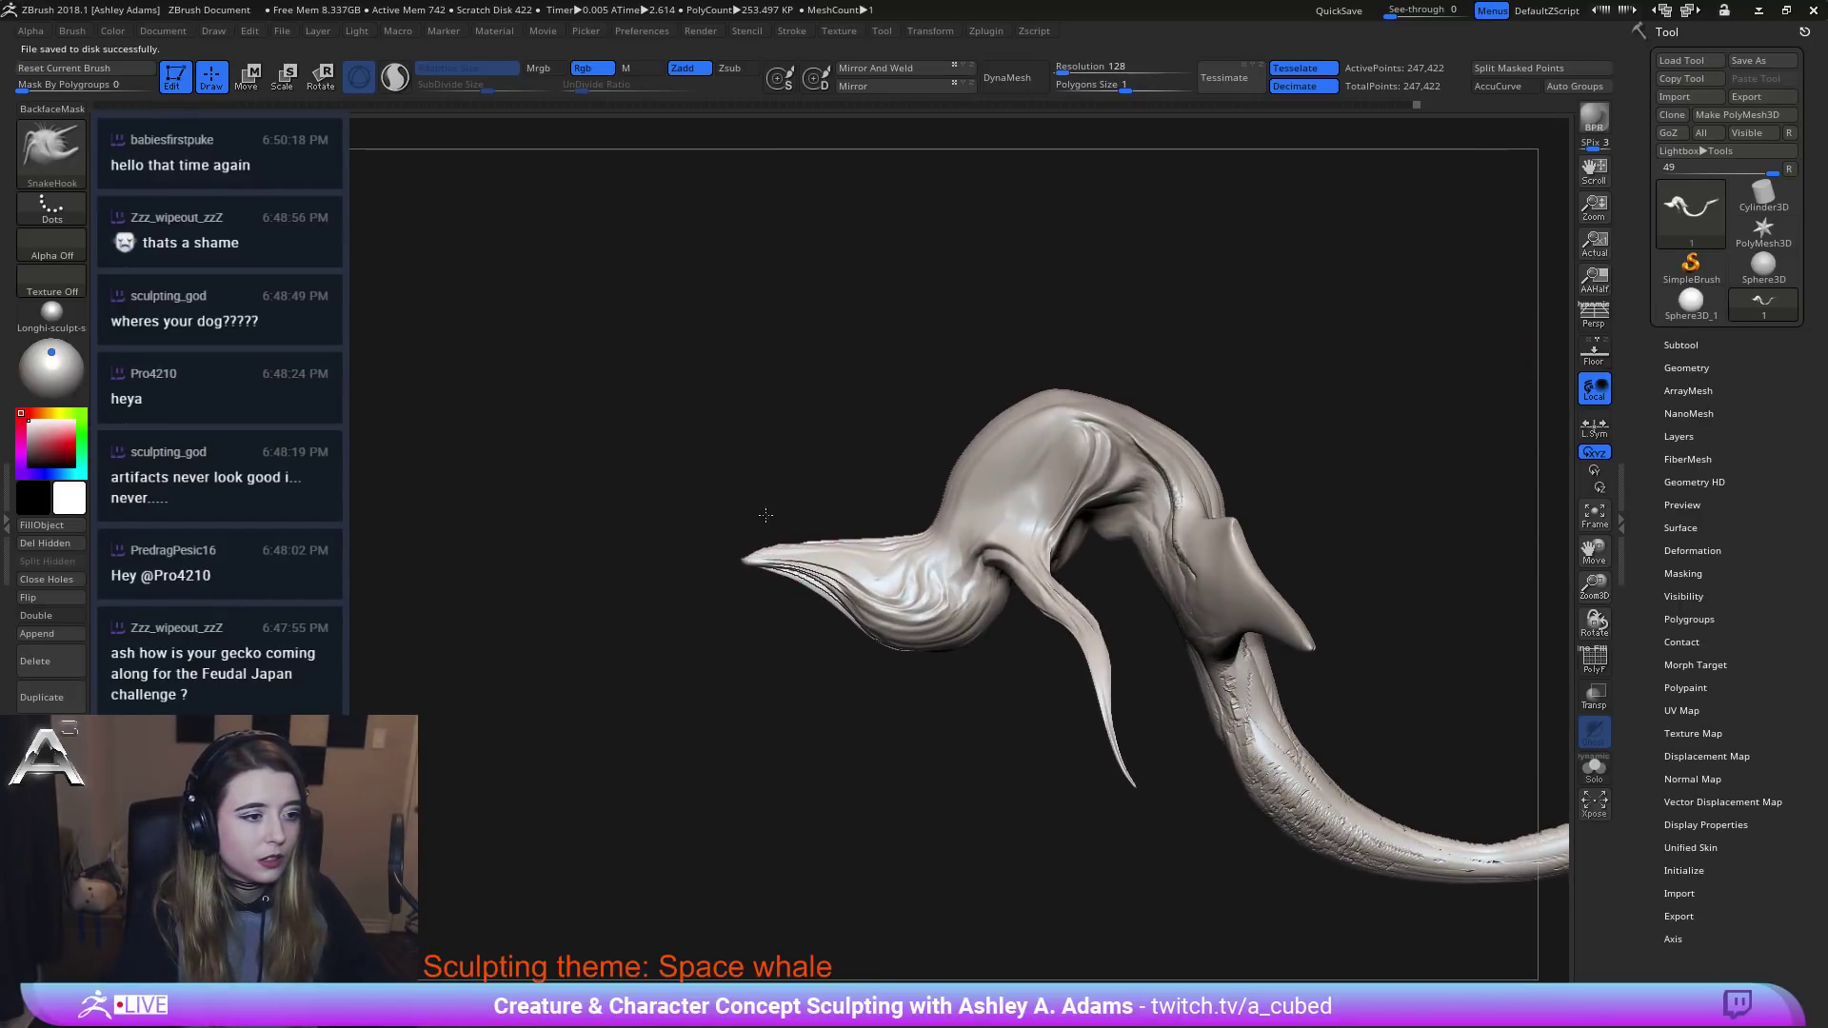
key(space)
drag(765, 509, 746, 508)
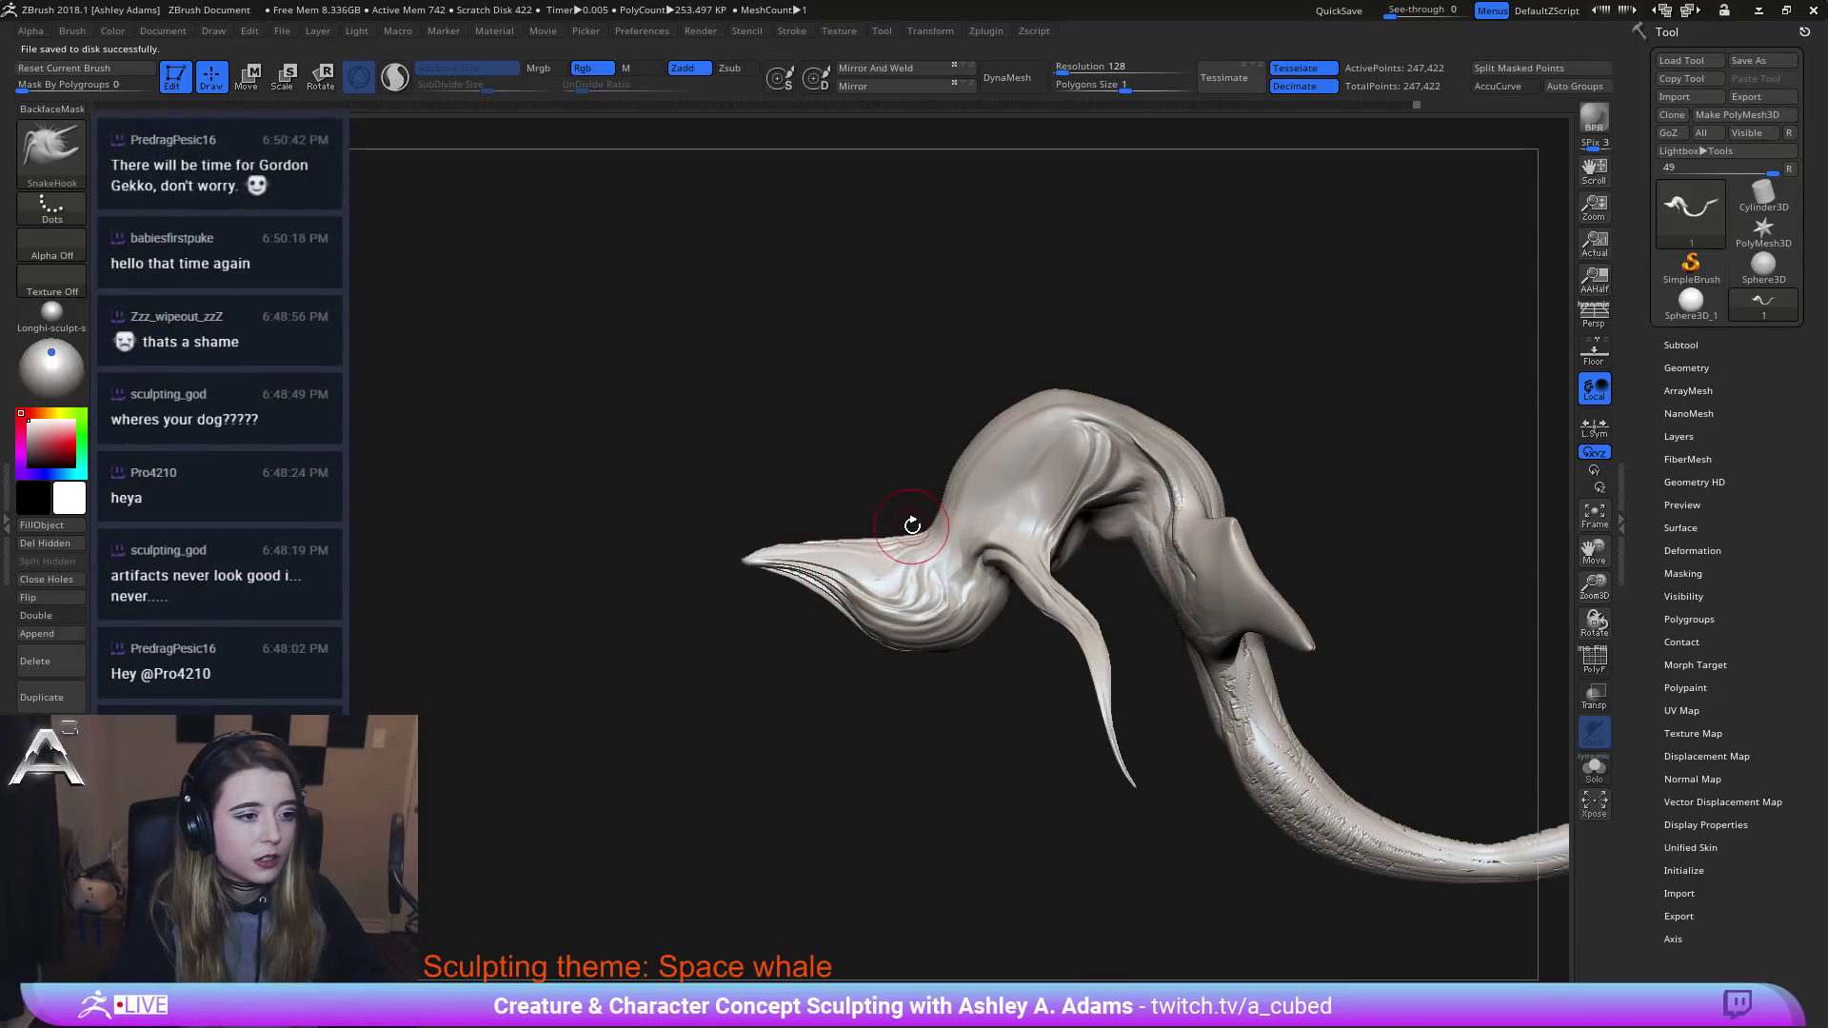
Isolate the lower jaw with an inverted MaskLasso mask and rotate it downward from the jaw hinge with the gizmo.
mouse_move(701, 672)
ctrl+mouse_down()
mouse_move(914, 714)
mouse_move(1007, 628)
mouse_move(971, 572)
mouse_move(793, 558)
mouse_move(699, 629)
ctrl+mouse_up()
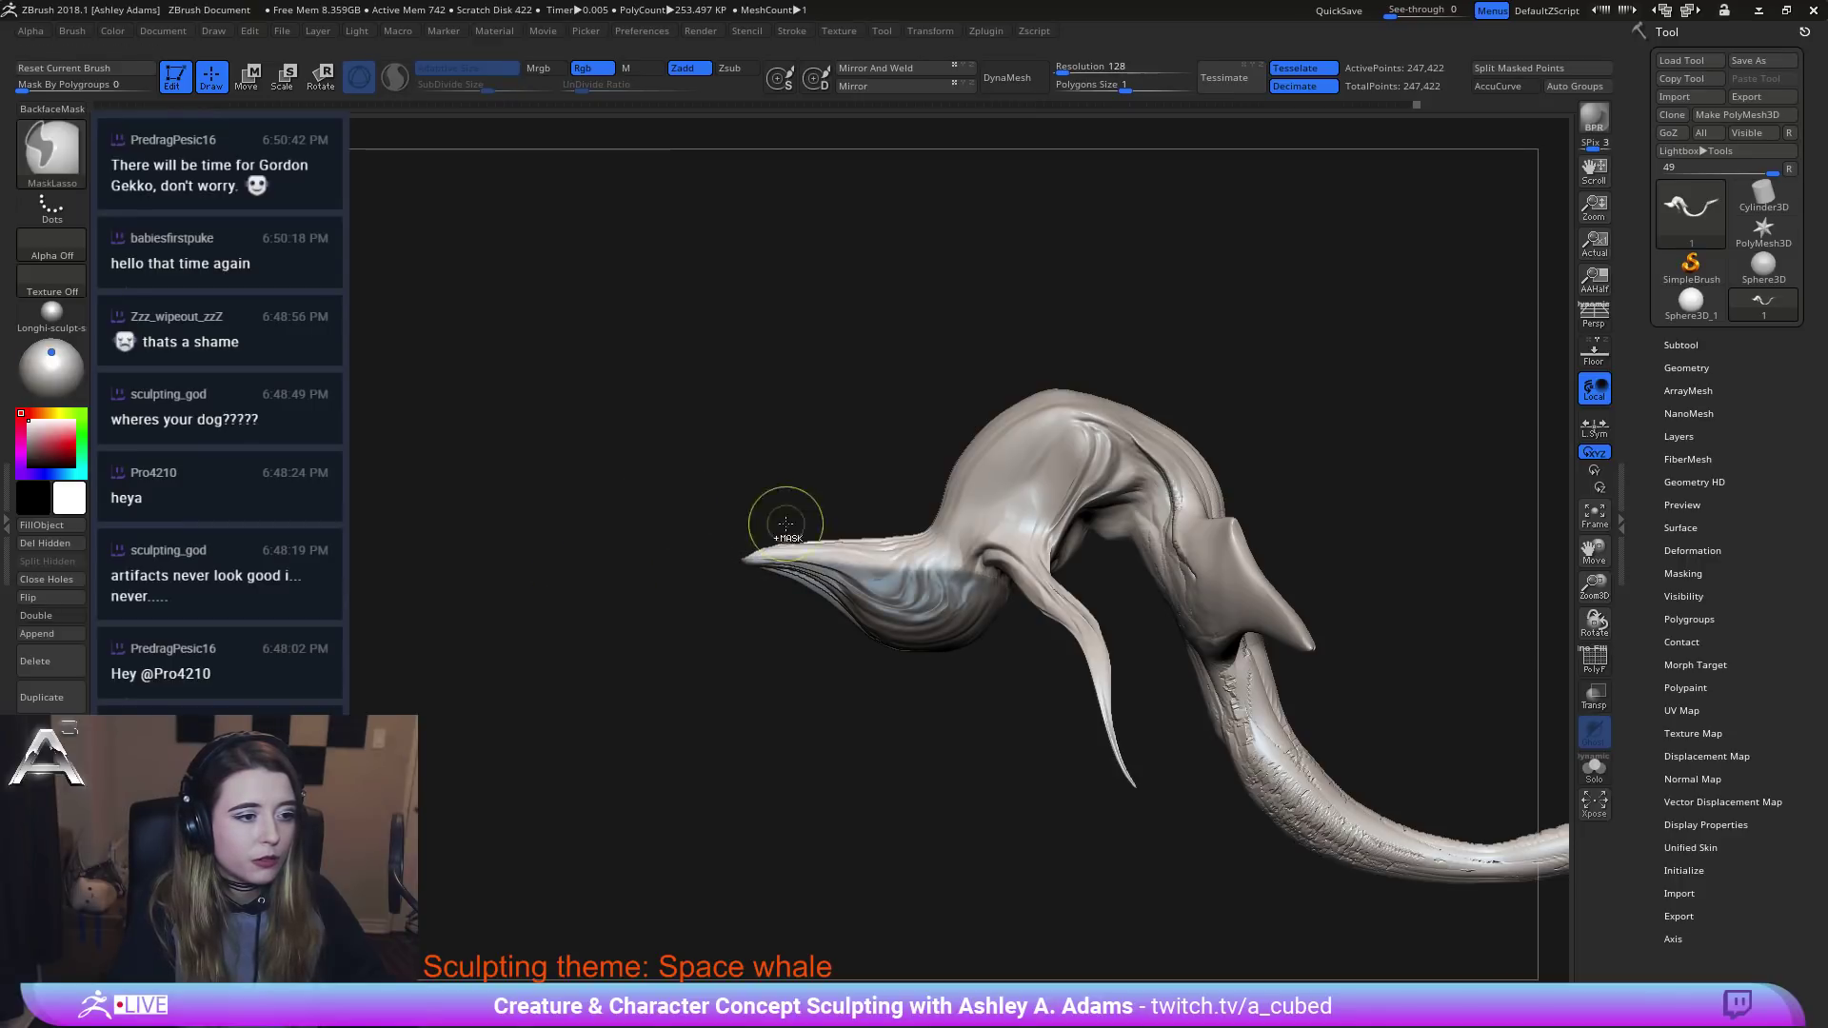
key(ctrl+i)
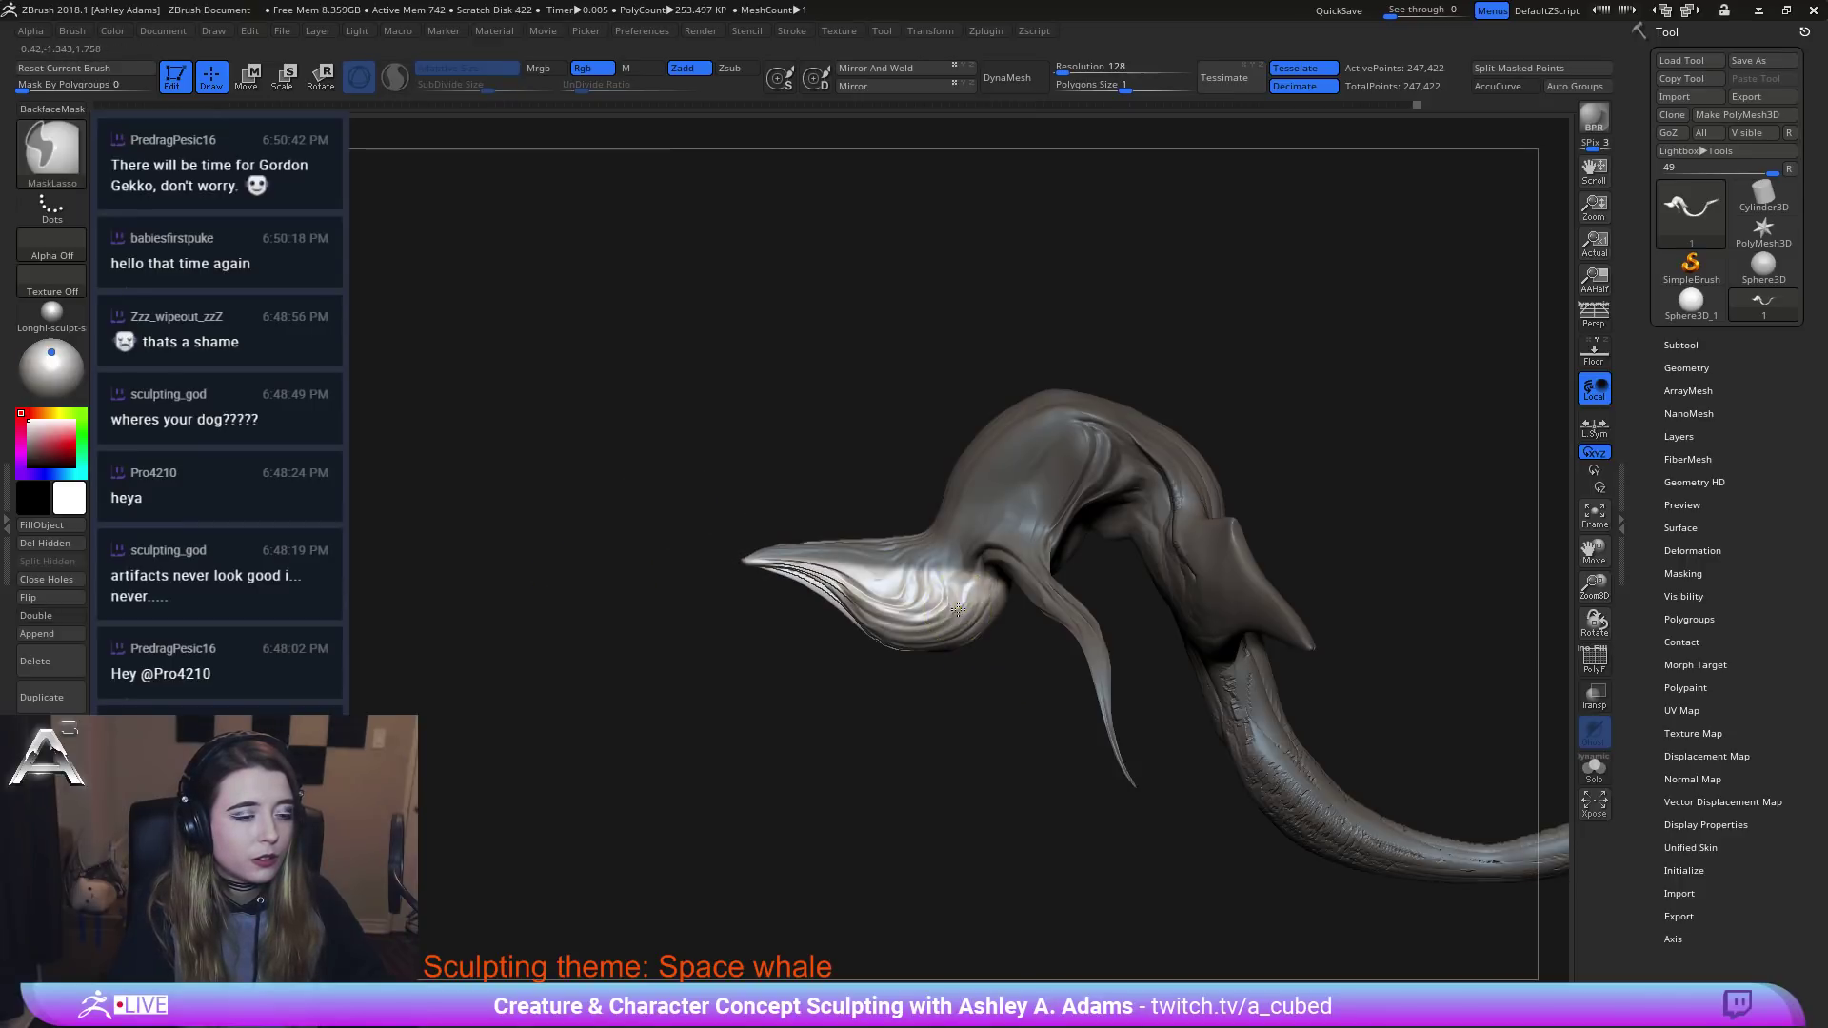
key(w)
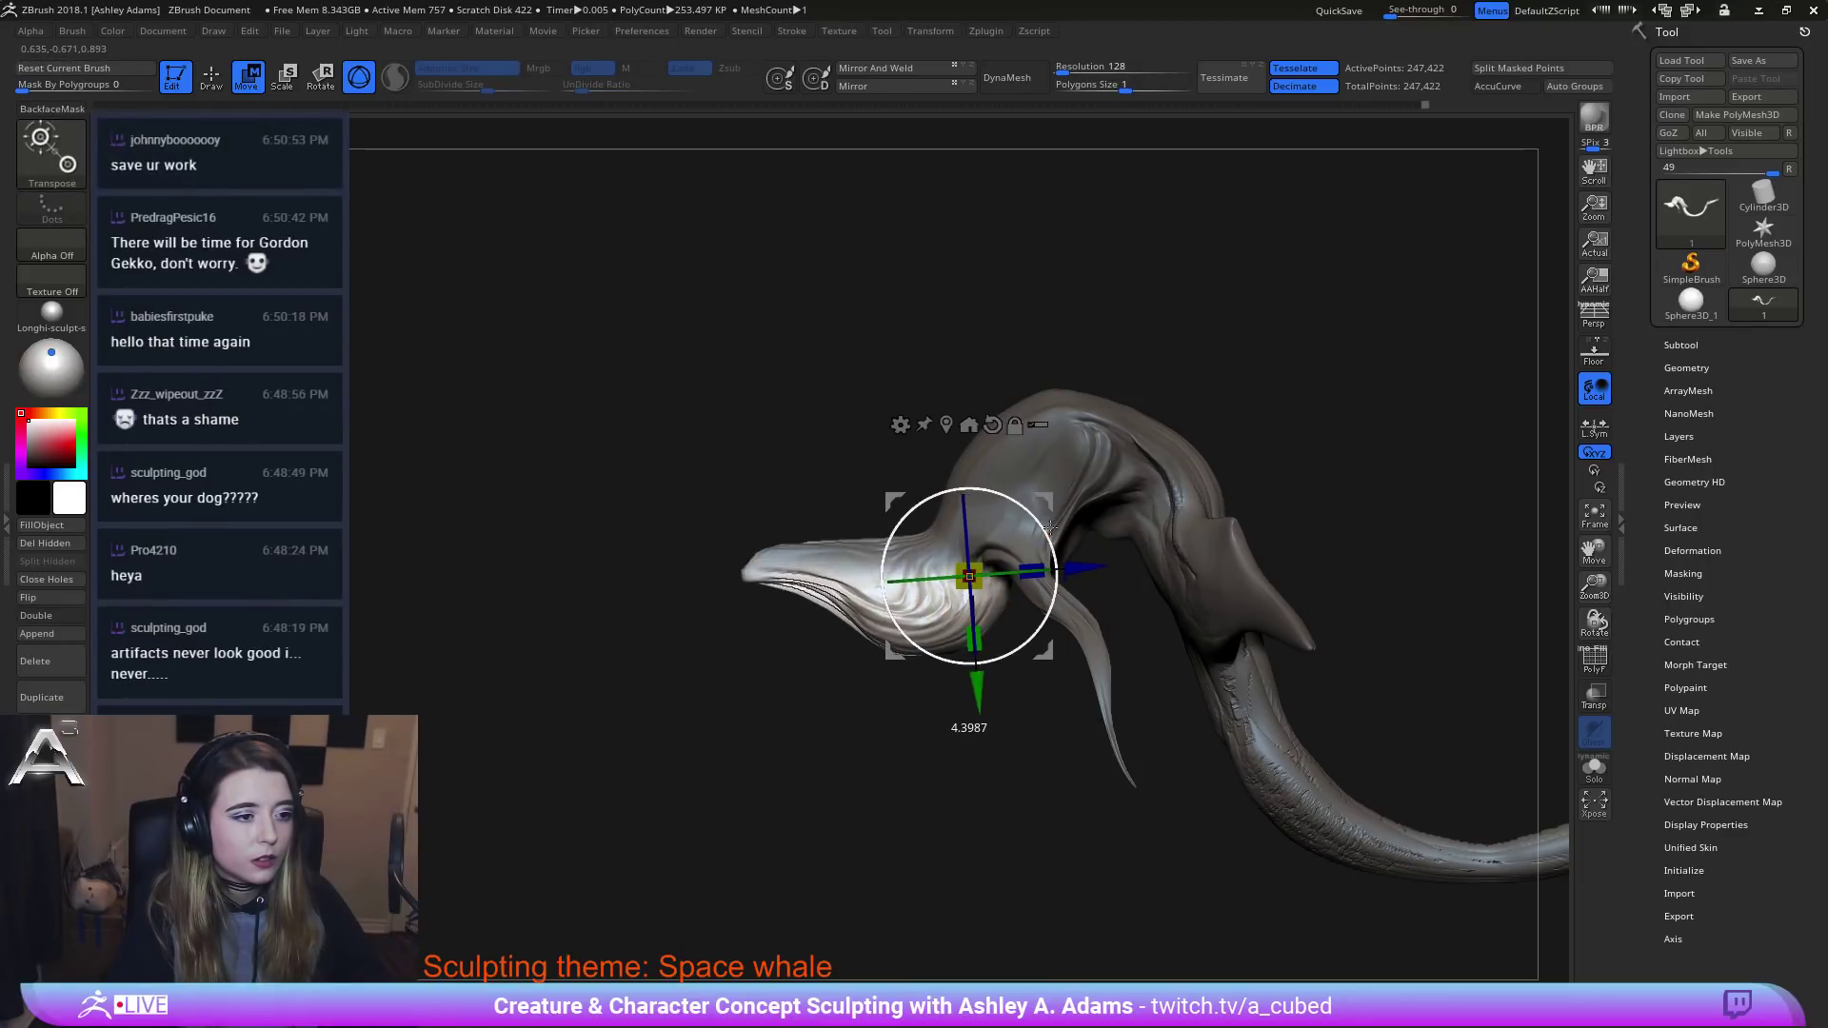
drag(1044, 514, 1028, 483)
drag(723, 433, 1183, 514)
ctrl+right_drag(1183, 515, 1130, 380)
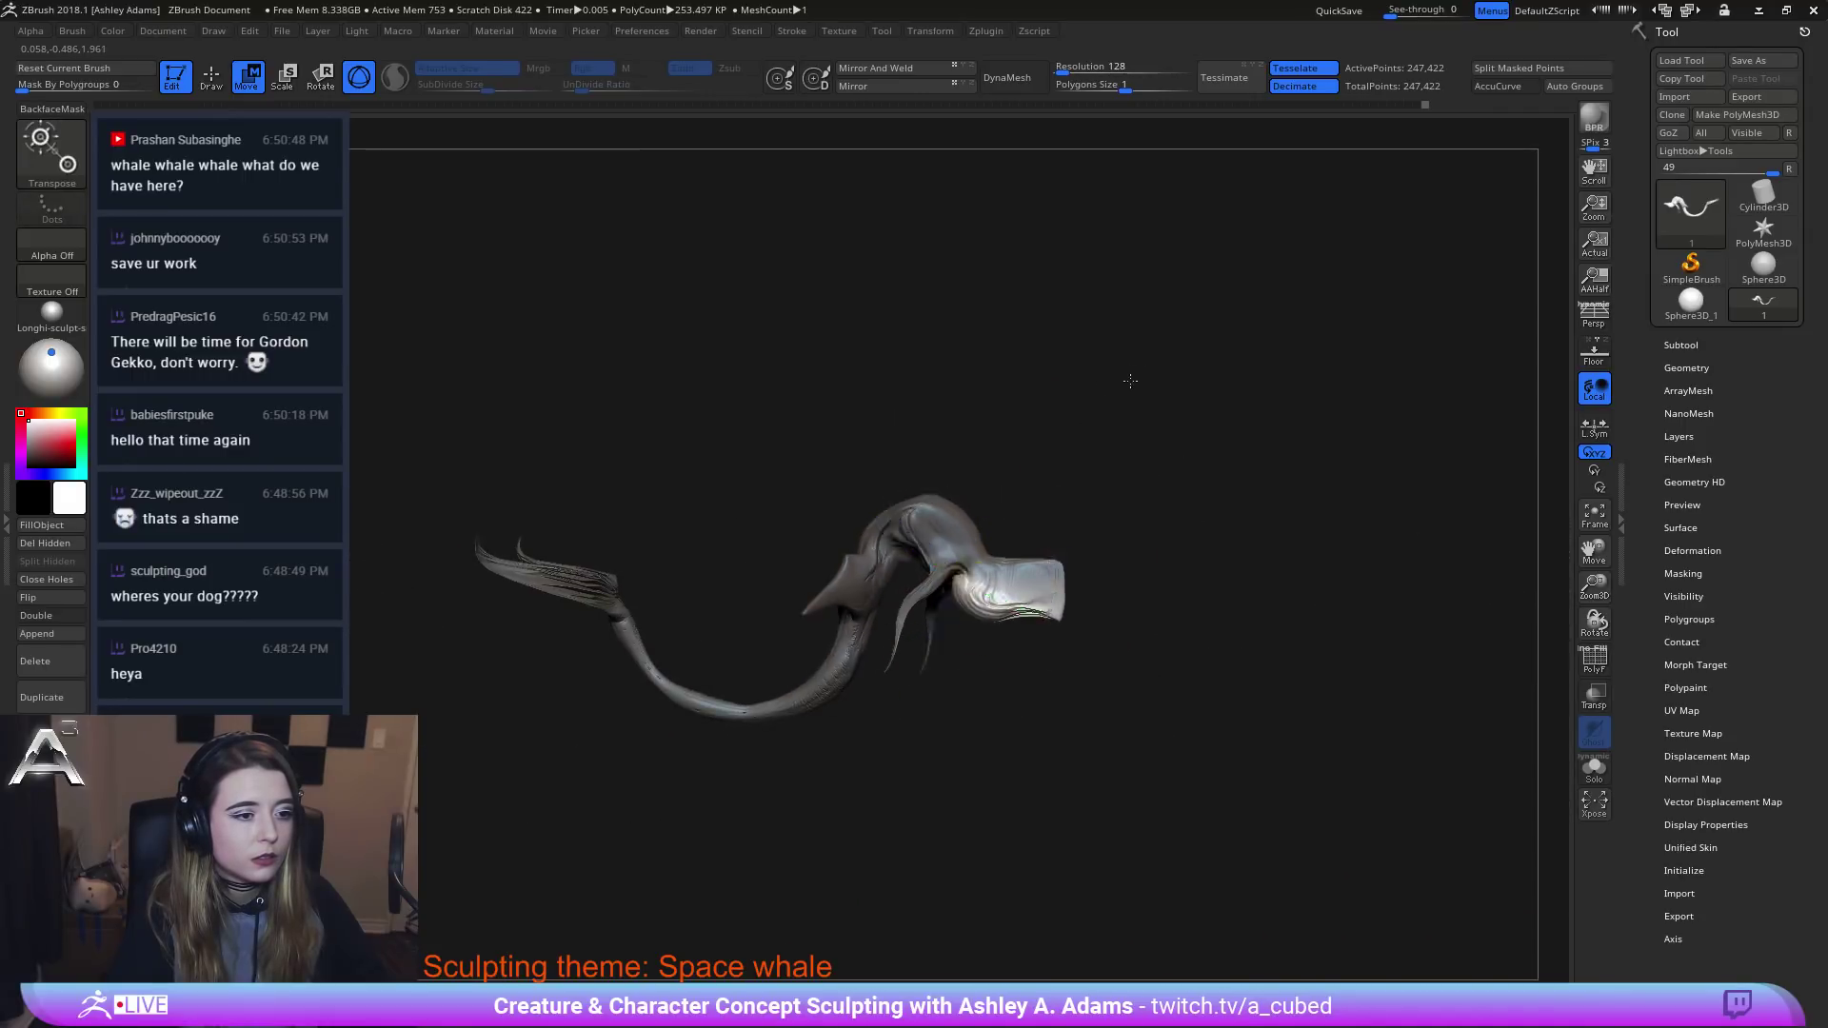
Fine-tune the lowered jaw's placement with the gizmo, clear the mask and return to Draw mode.
shift+drag(1130, 380, 1082, 407)
alt+right_drag(1082, 406, 1050, 355)
ctrl+right_drag(1051, 355, 1237, 485)
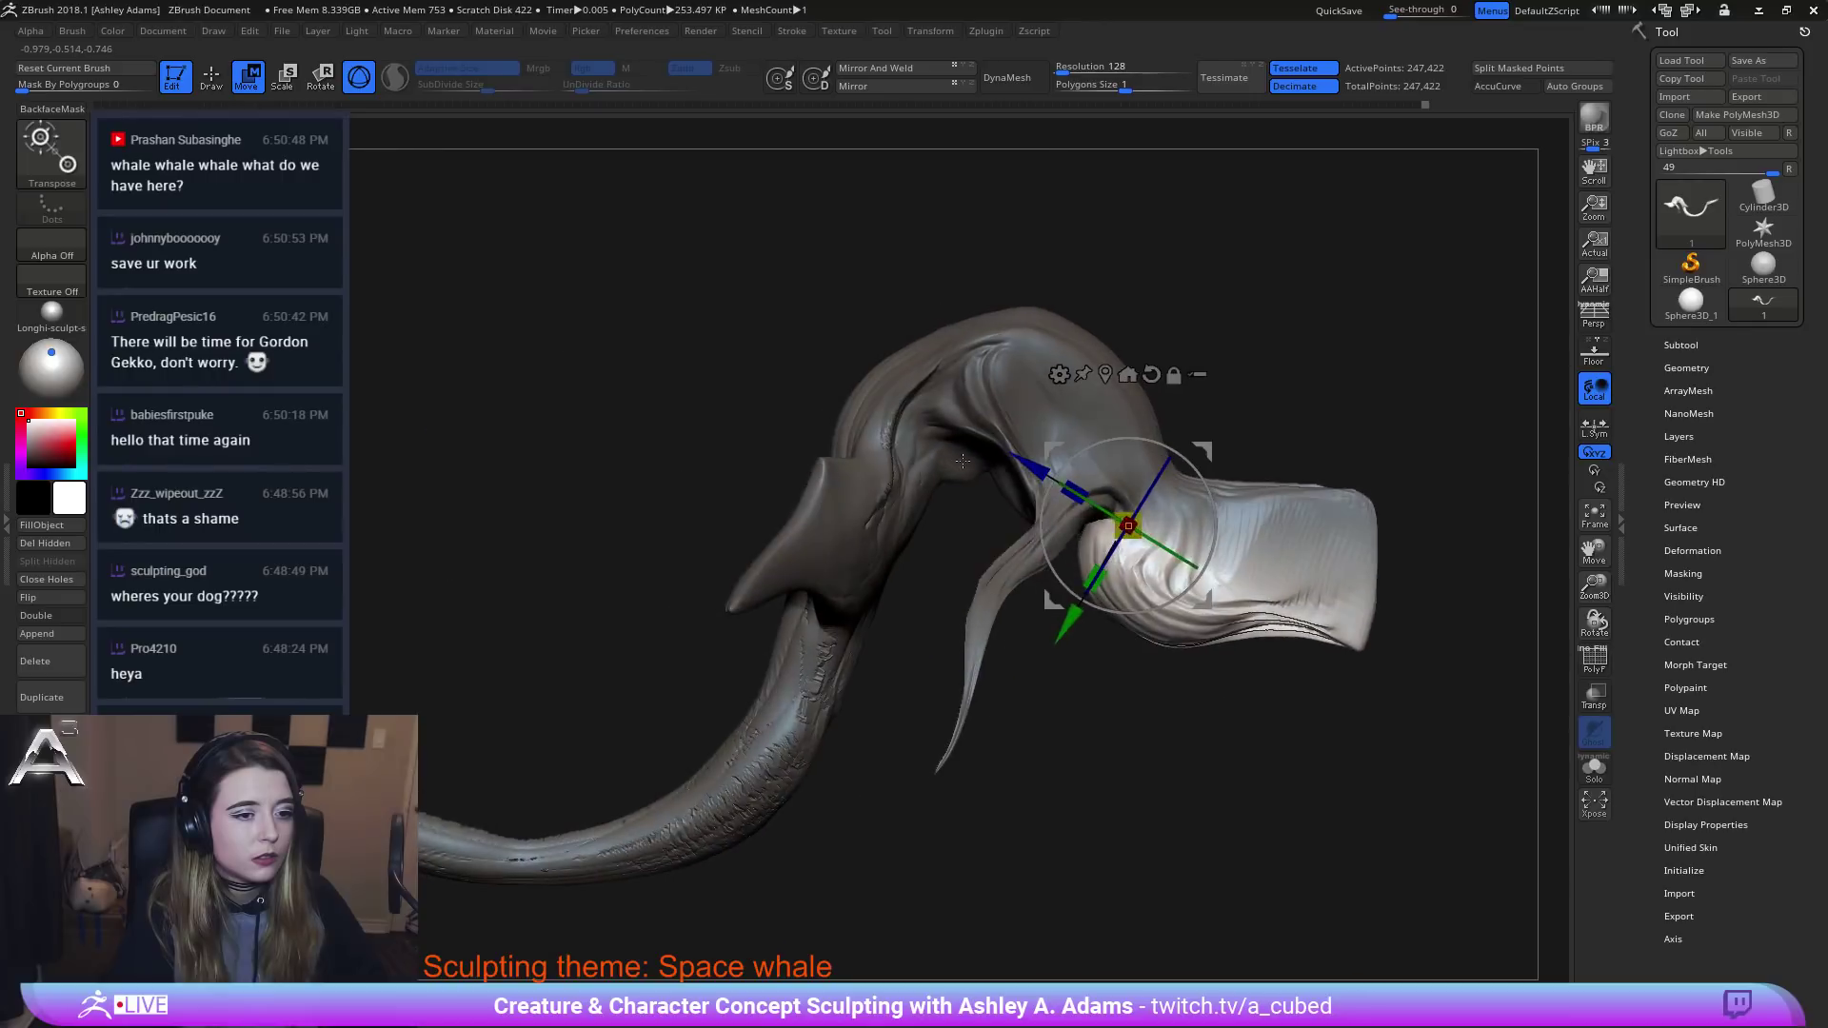
alt+right_drag(1088, 507, 874, 435)
drag(1000, 498, 992, 515)
drag(839, 535, 832, 542)
ctrl+right_drag(832, 542, 862, 424)
ctrl+right_drag(1087, 403, 1104, 619)
ctrl+drag(1180, 562, 1224, 536)
key(q)
Activate Sculptris Pro mode and push the flat front of the snout inward with SnakeHook to form an open mouth.
mouse_move(1155, 535)
alt+right_down()
mouse_move(995, 514)
mouse_move(857, 432)
alt+right_up()
key(a)
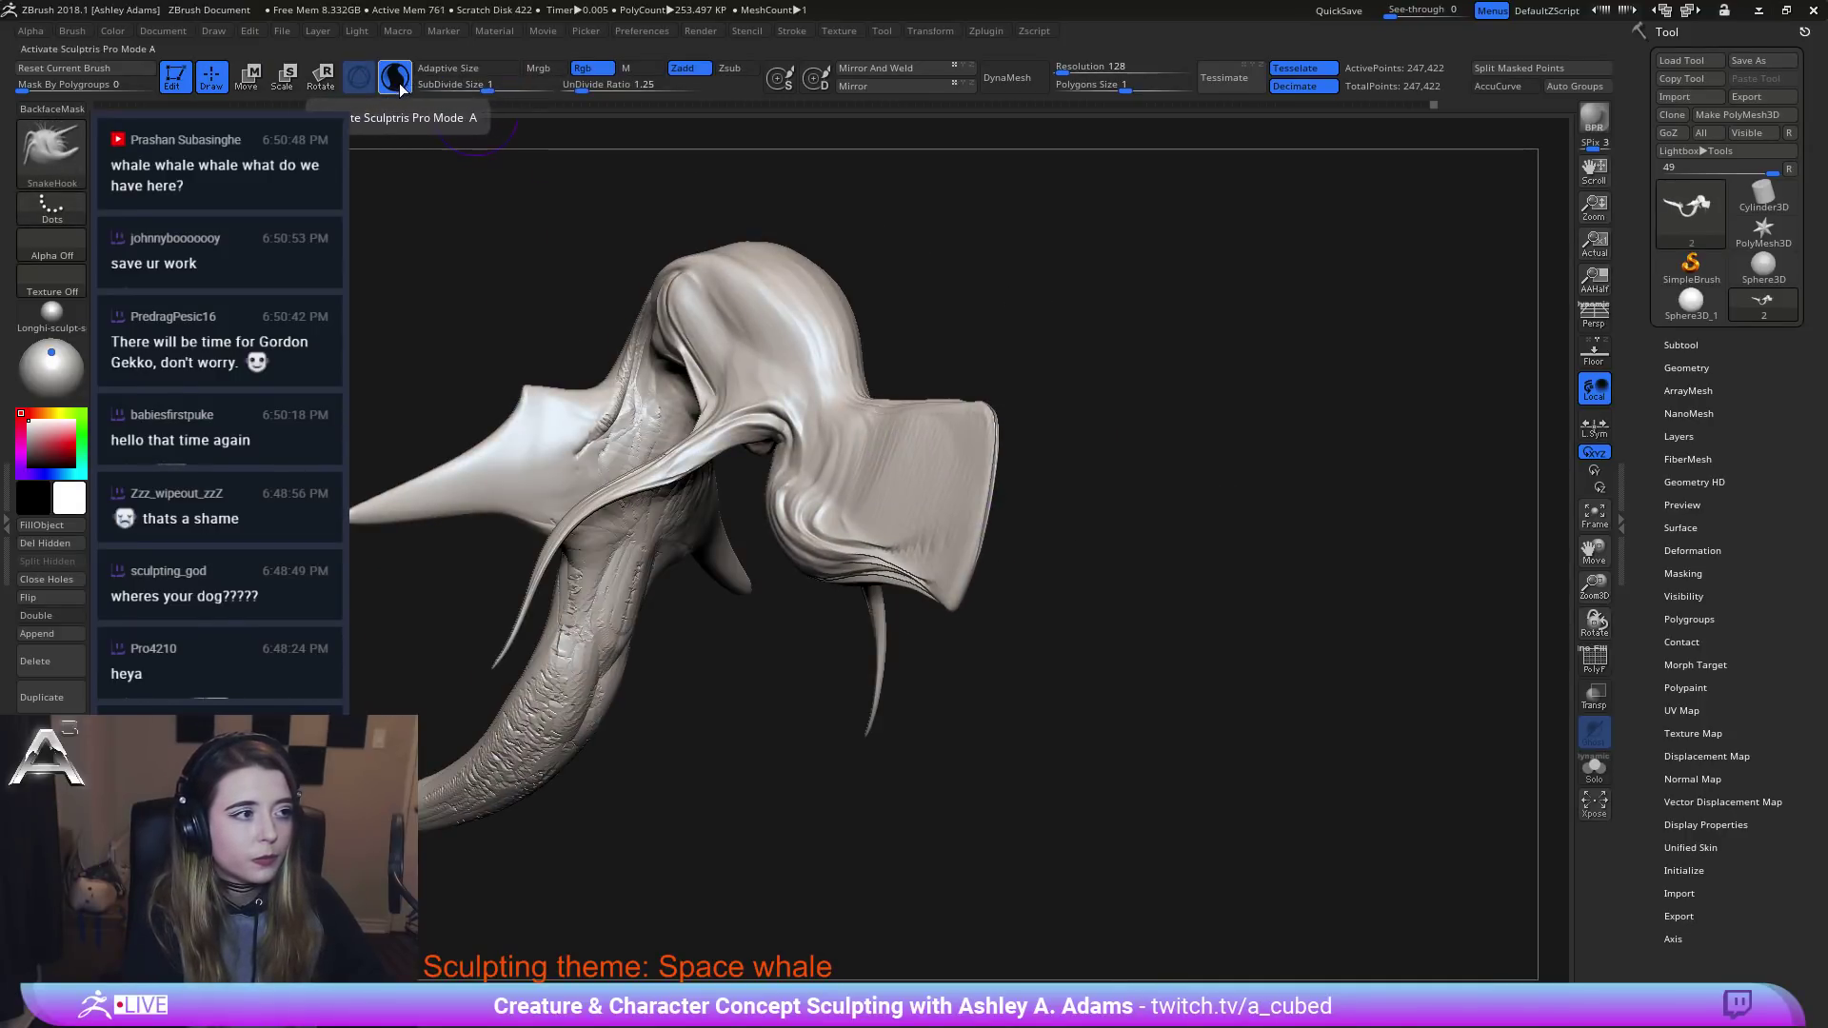
right_drag(1028, 562, 1012, 522)
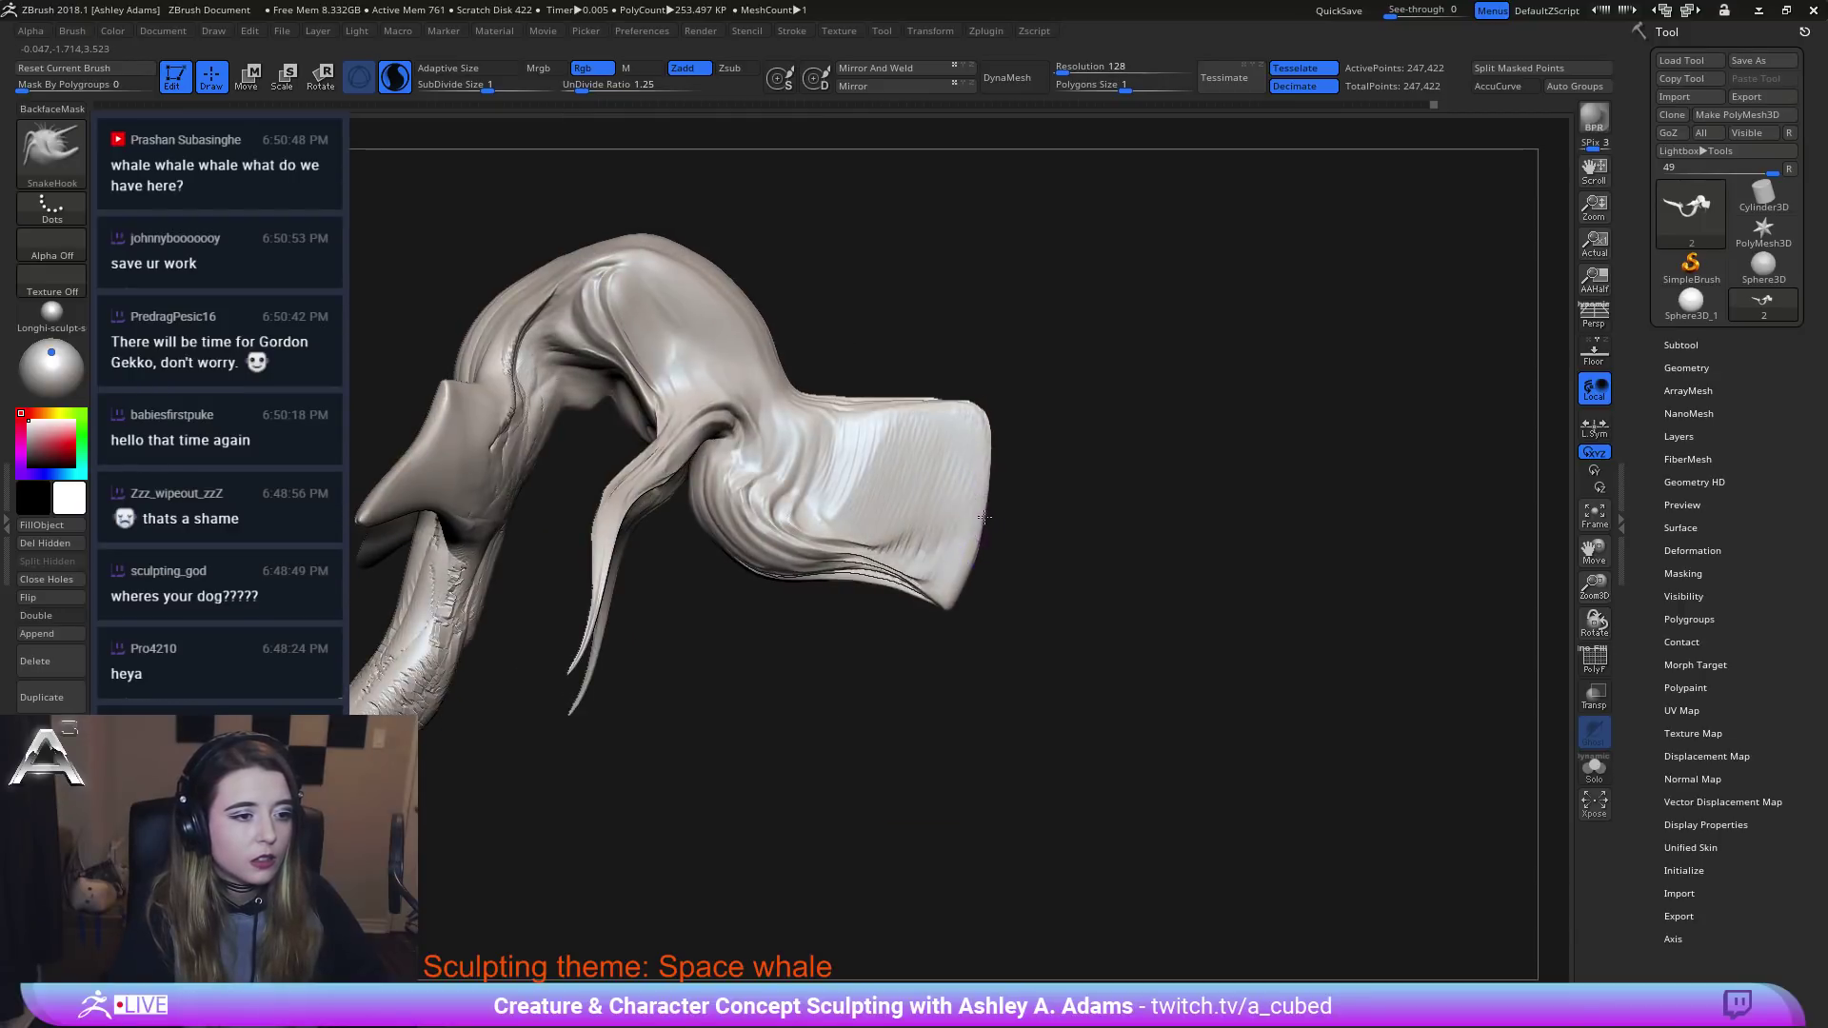
mouse_move(984, 517)
mouse_down()
mouse_move(940, 453)
mouse_move(843, 455)
mouse_move(831, 473)
mouse_up()
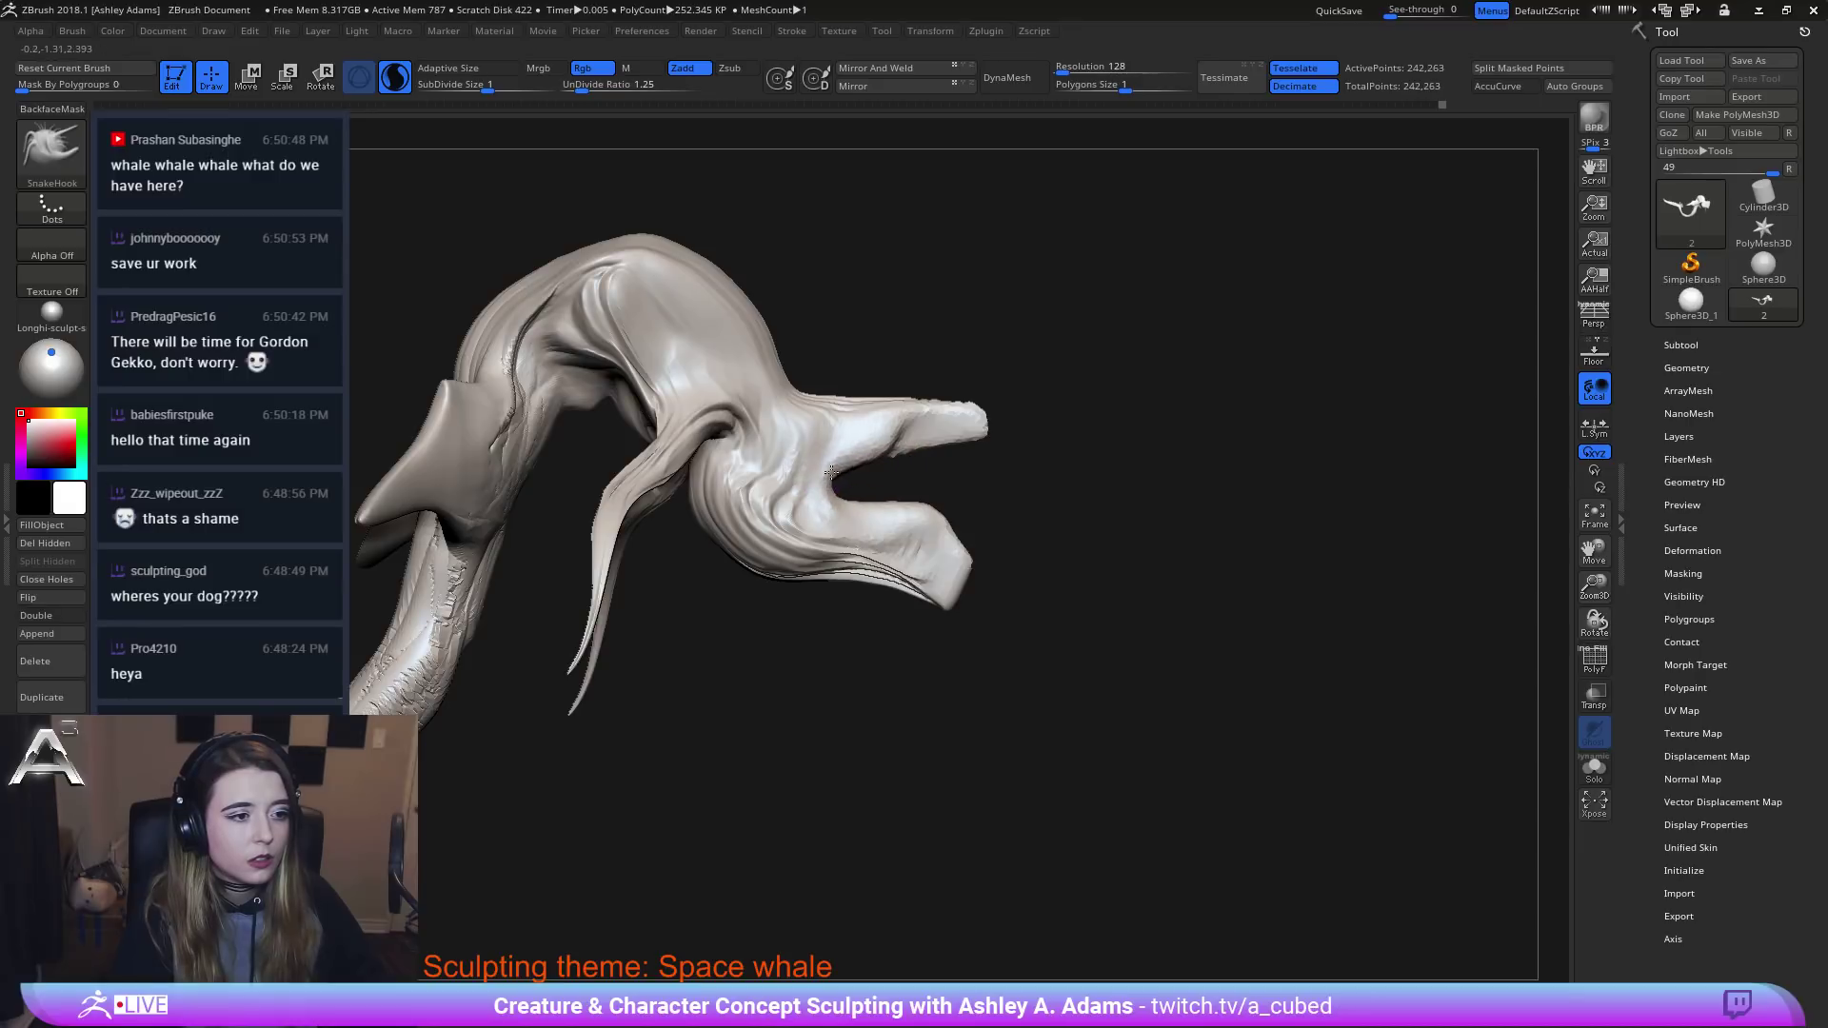
mouse_move(916, 524)
mouse_down()
mouse_move(867, 512)
mouse_move(898, 477)
mouse_up()
Rework the inside of the mouth with ClayBuildup, turning off BackfaceMask and keeping Sculptris Pro active.
key(b)
key(c)
key(b)
click(875, 523)
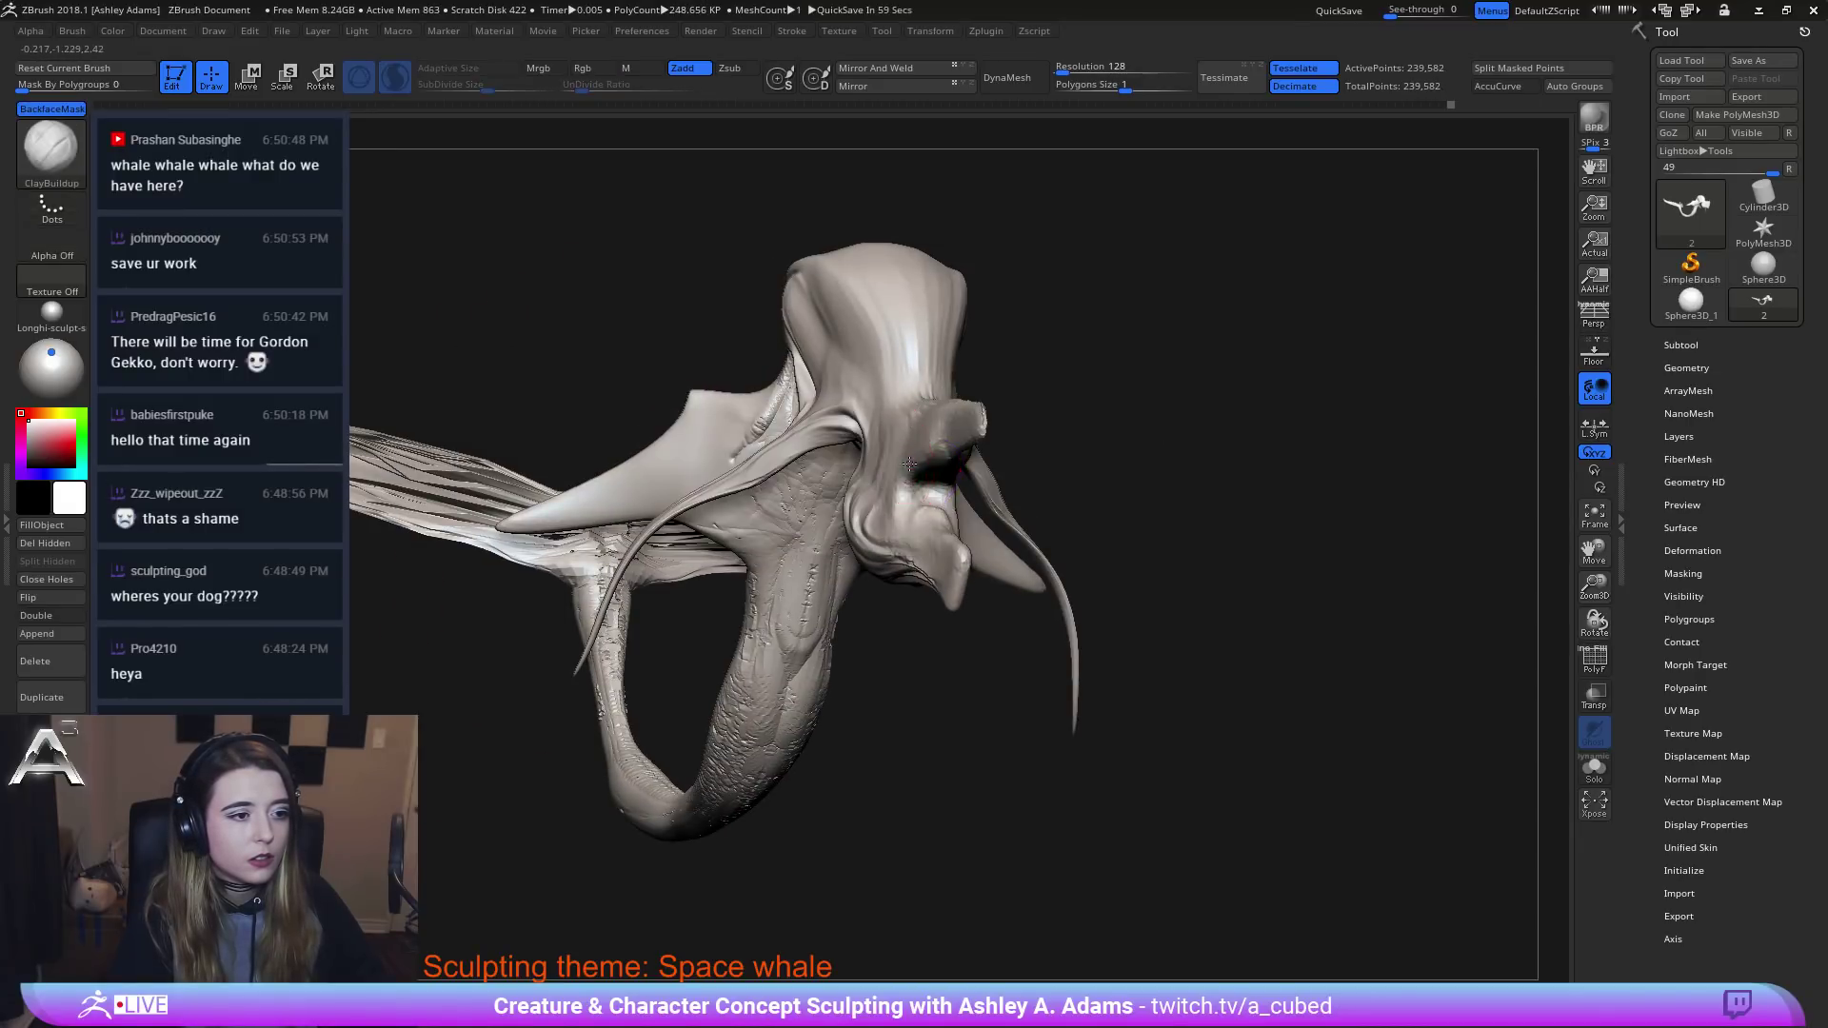
click(909, 463)
click(52, 108)
right_drag(861, 486, 1002, 494)
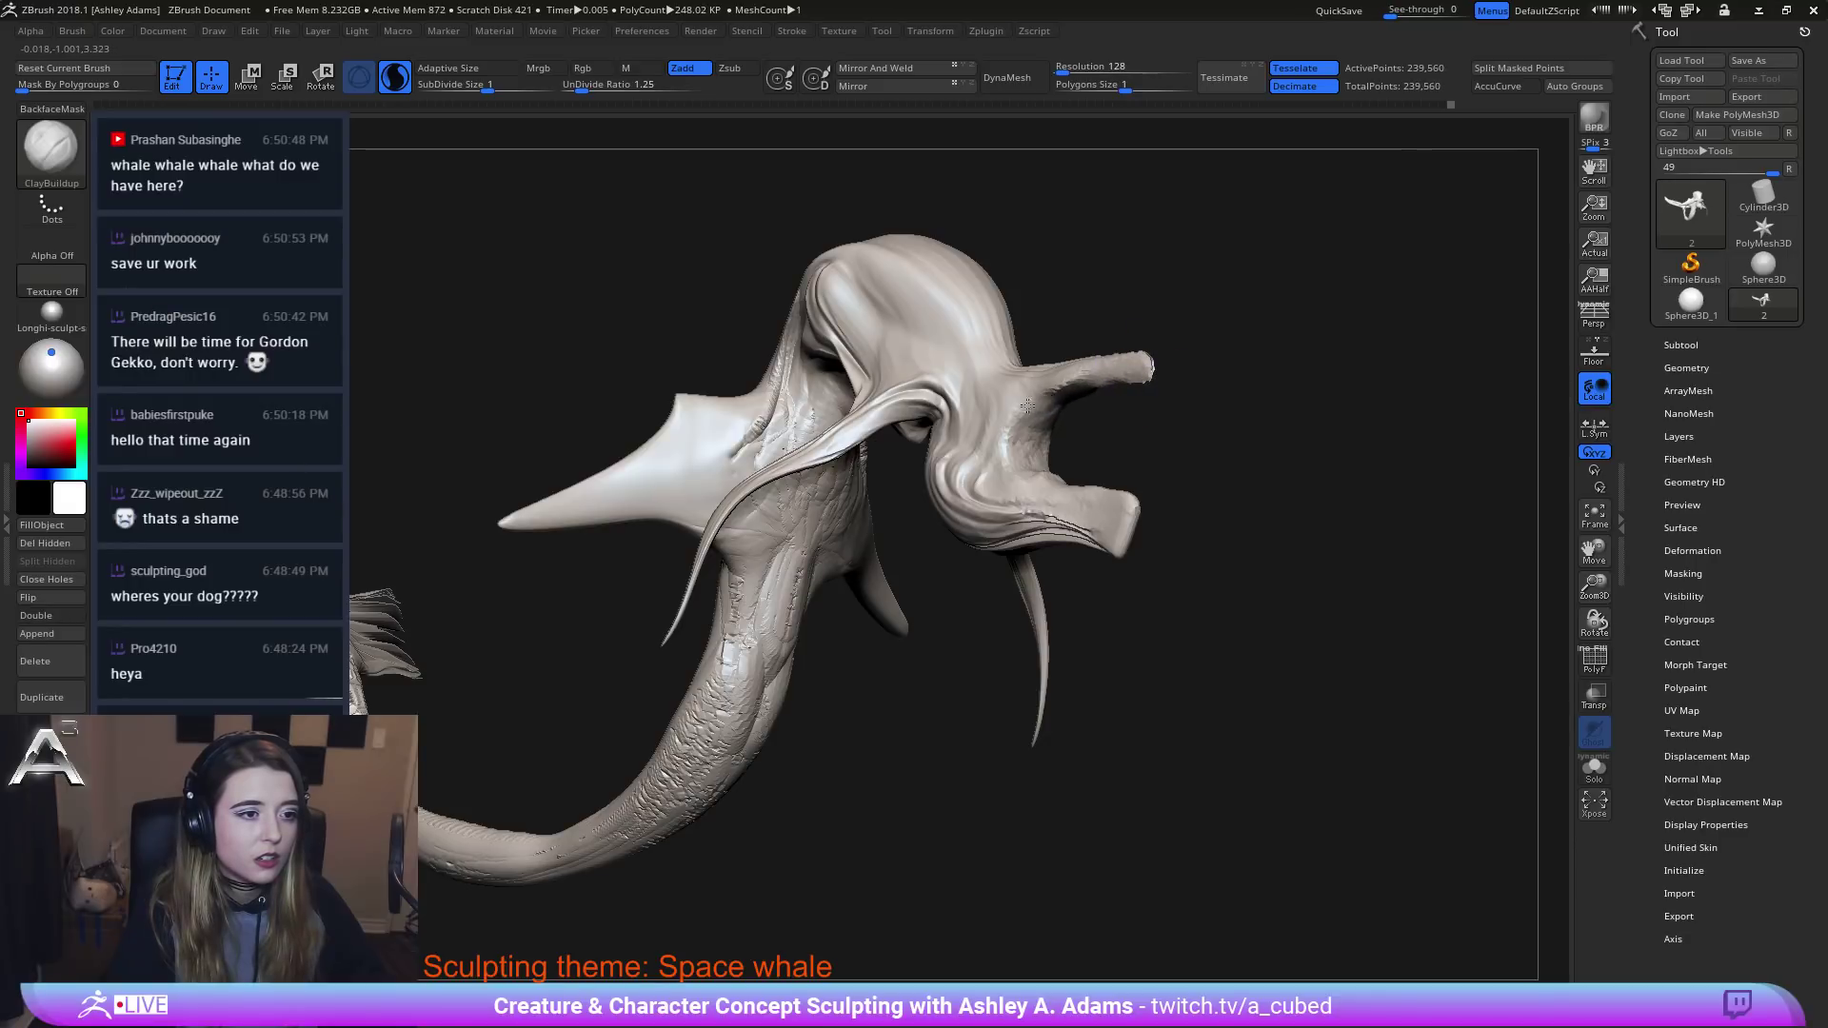
drag(1016, 452, 1016, 457)
mouse_move(1015, 457)
right_down()
mouse_move(928, 504)
mouse_move(914, 534)
right_up()
right_click(915, 534)
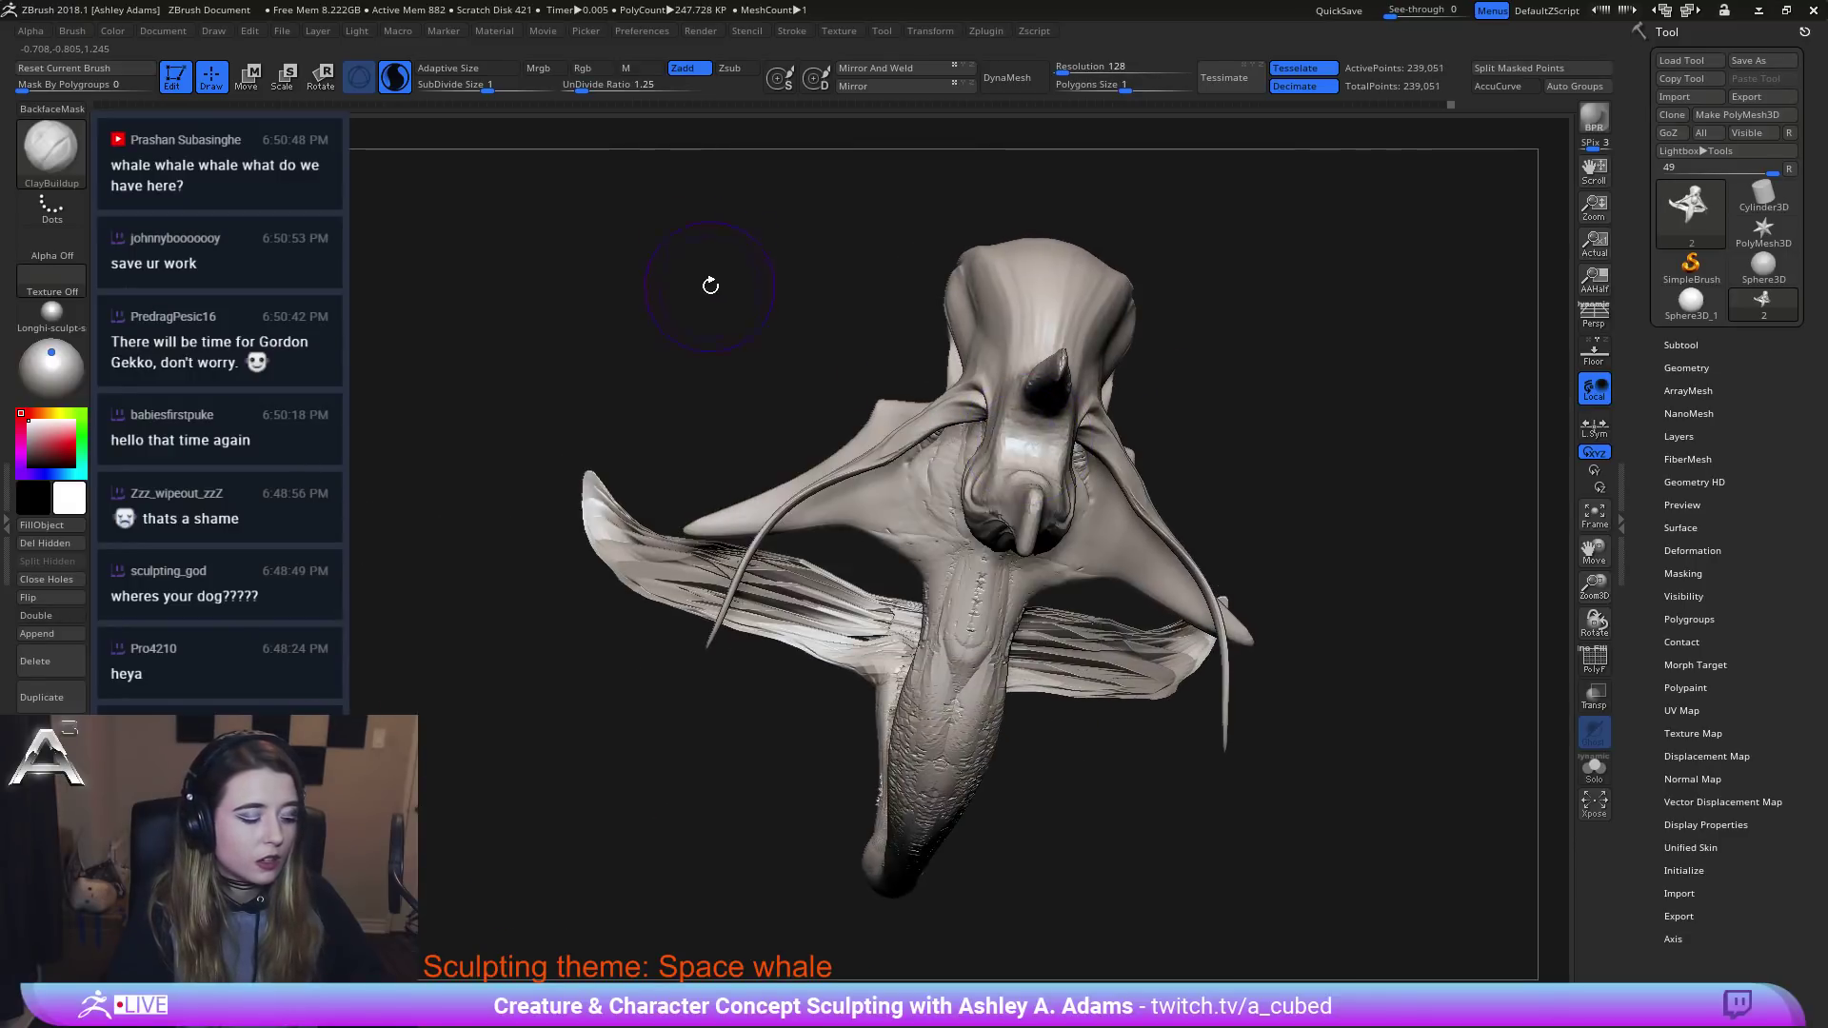
Turn off Sculptris Pro and reshape the mouth opening and upper jaw with SnakeHook.
key(backslash)
key(b)
key(s)
key(h)
key(space)
drag(983, 466, 968, 458)
mouse_move(976, 476)
right_down()
mouse_move(1081, 426)
mouse_move(1059, 529)
mouse_move(1033, 510)
right_up()
key(space)
drag(1047, 396, 1033, 396)
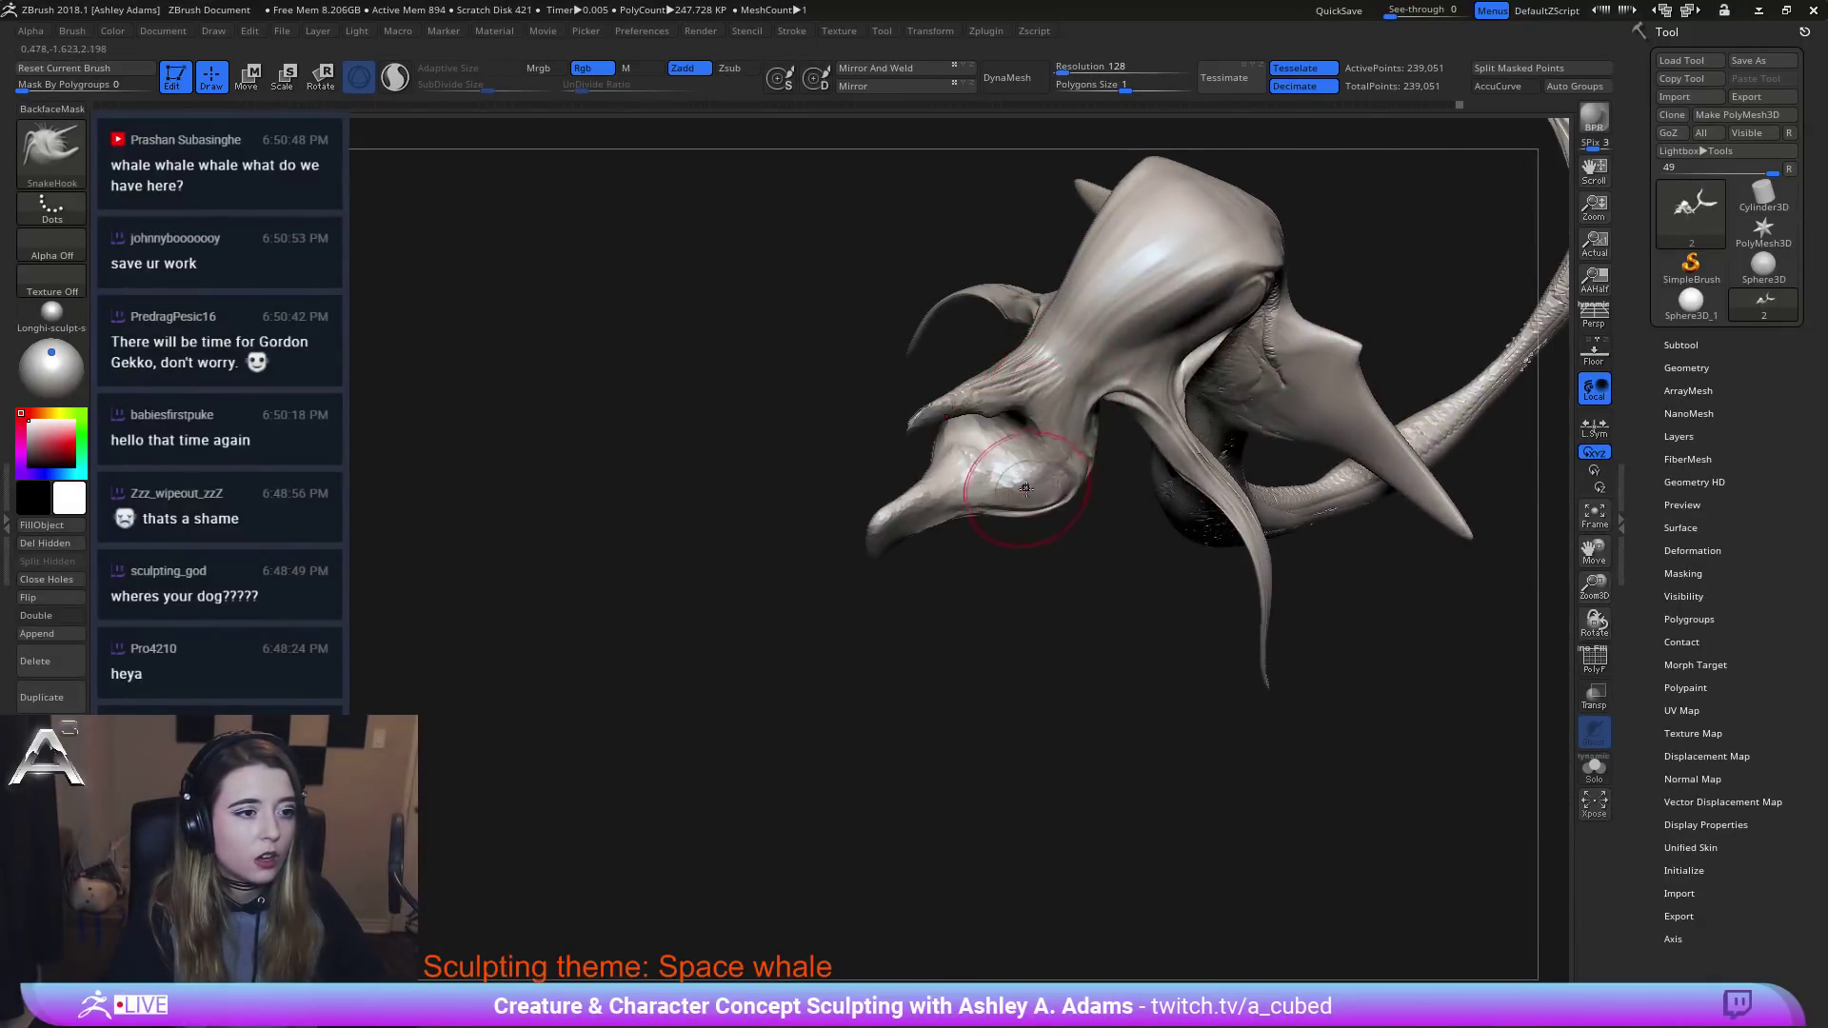
Shape the sides and tip of the lower jaw into a tapered beak with SnakeHook at varied brush sizes.
mouse_move(1003, 506)
right_down()
mouse_move(976, 485)
mouse_move(978, 503)
right_up()
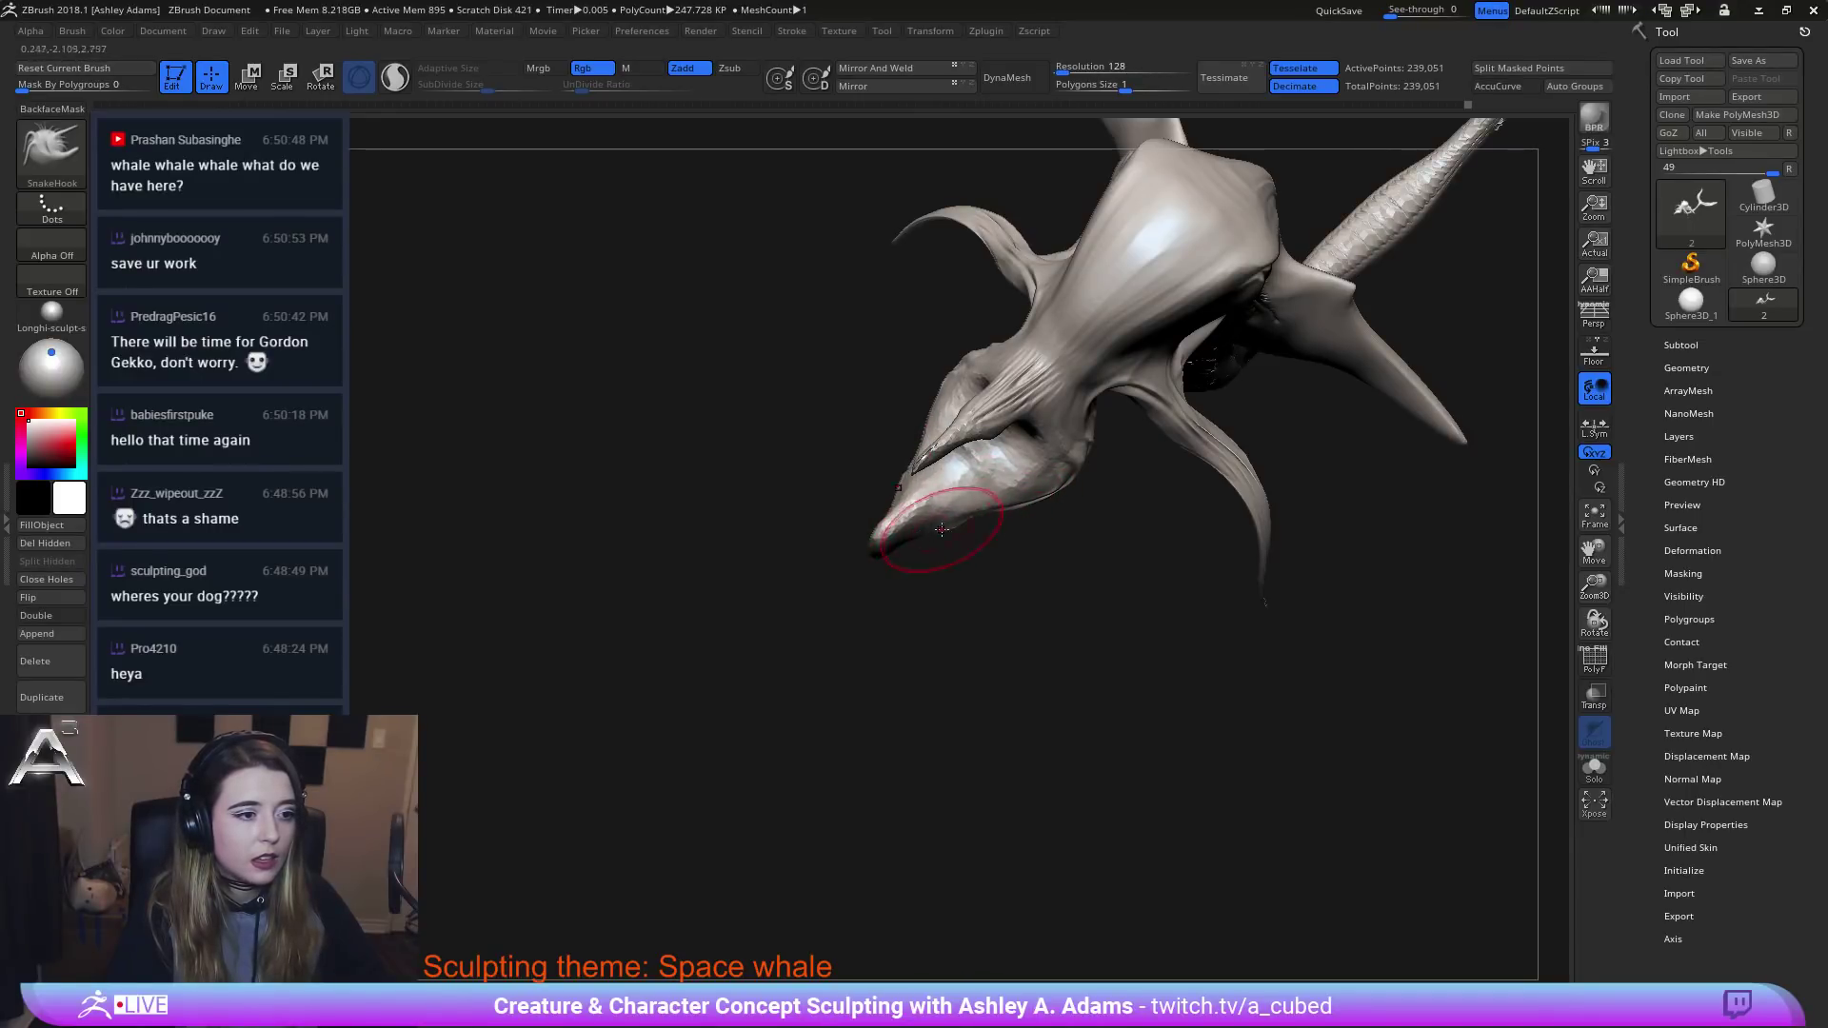
key(space)
mouse_move(997, 517)
right_down()
mouse_move(1043, 433)
mouse_move(1019, 448)
right_up()
key(space)
mouse_move(909, 504)
right_down()
mouse_move(922, 464)
mouse_move(871, 473)
mouse_move(988, 463)
mouse_move(848, 432)
mouse_move(808, 448)
mouse_move(834, 483)
right_up()
key(space)
key(space)
Refine the inner surface of the lower jaw with ClayBuildup and return to SnakeHook for the snout.
key(b)
key(c)
key(b)
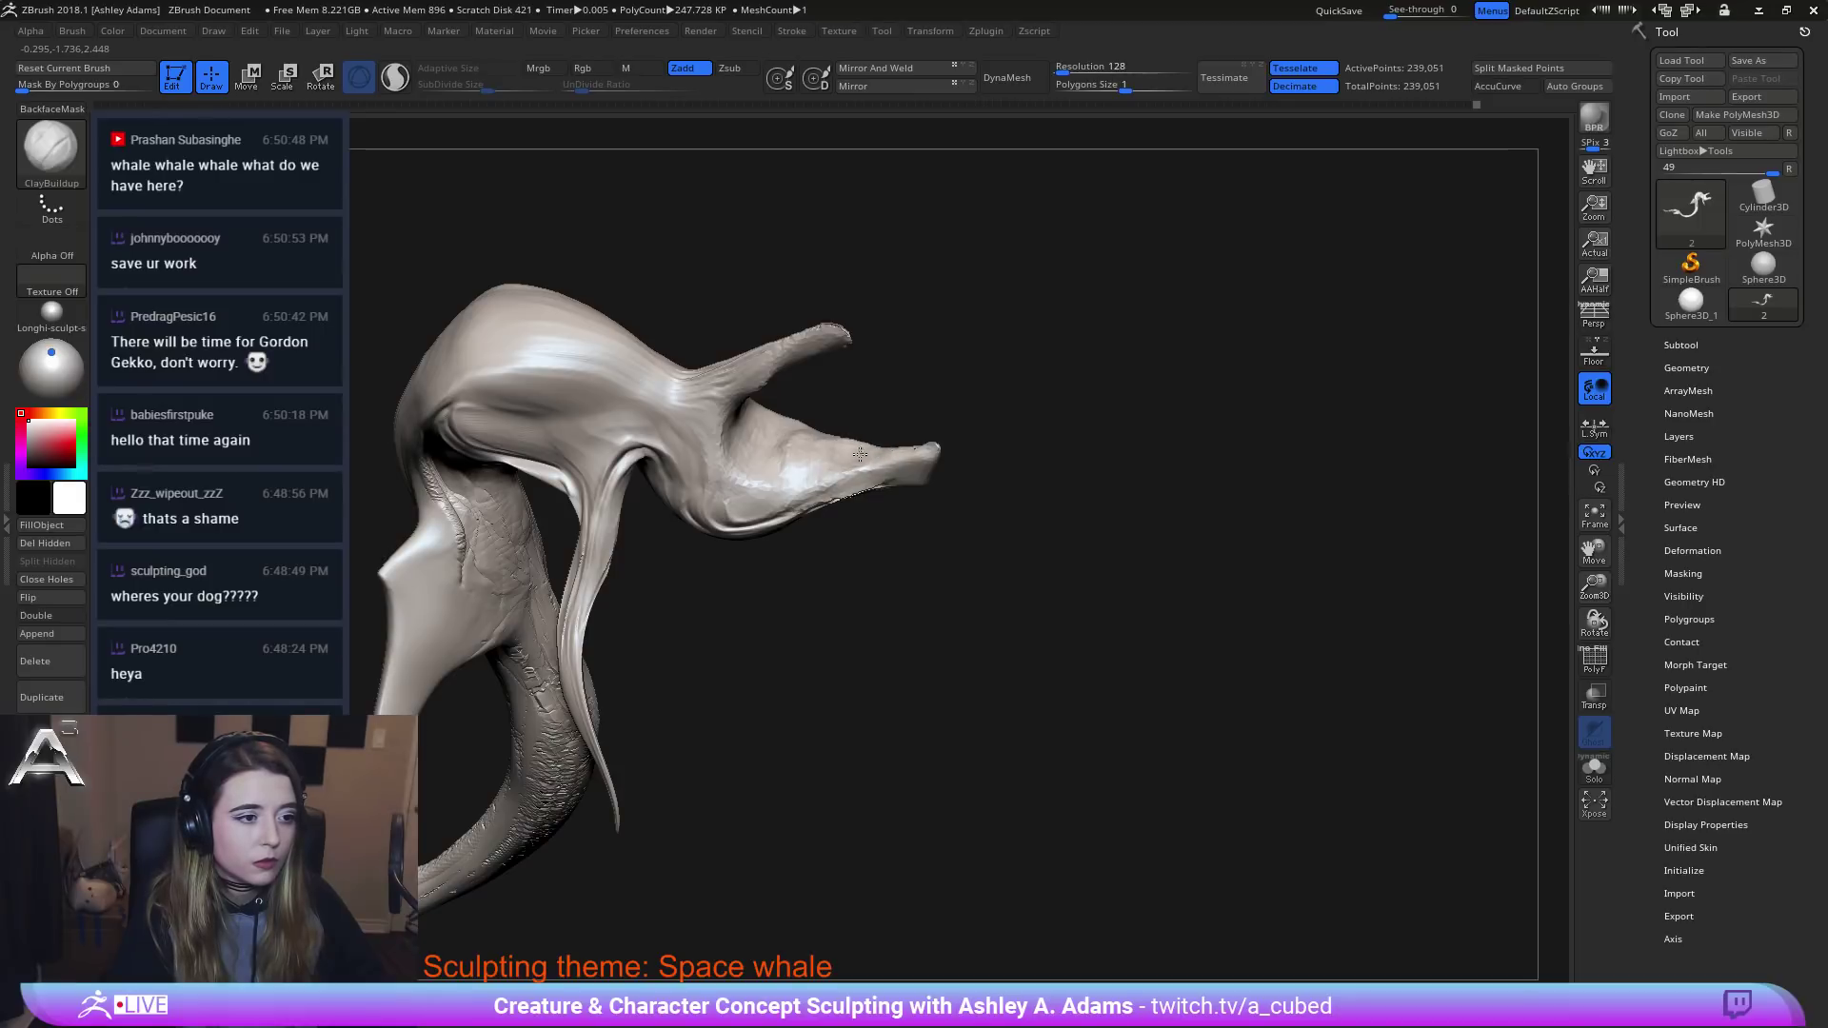
mouse_move(859, 454)
right_down()
mouse_move(821, 460)
mouse_move(724, 407)
mouse_move(749, 415)
mouse_move(707, 359)
right_up()
key(b)
key(s)
key(h)
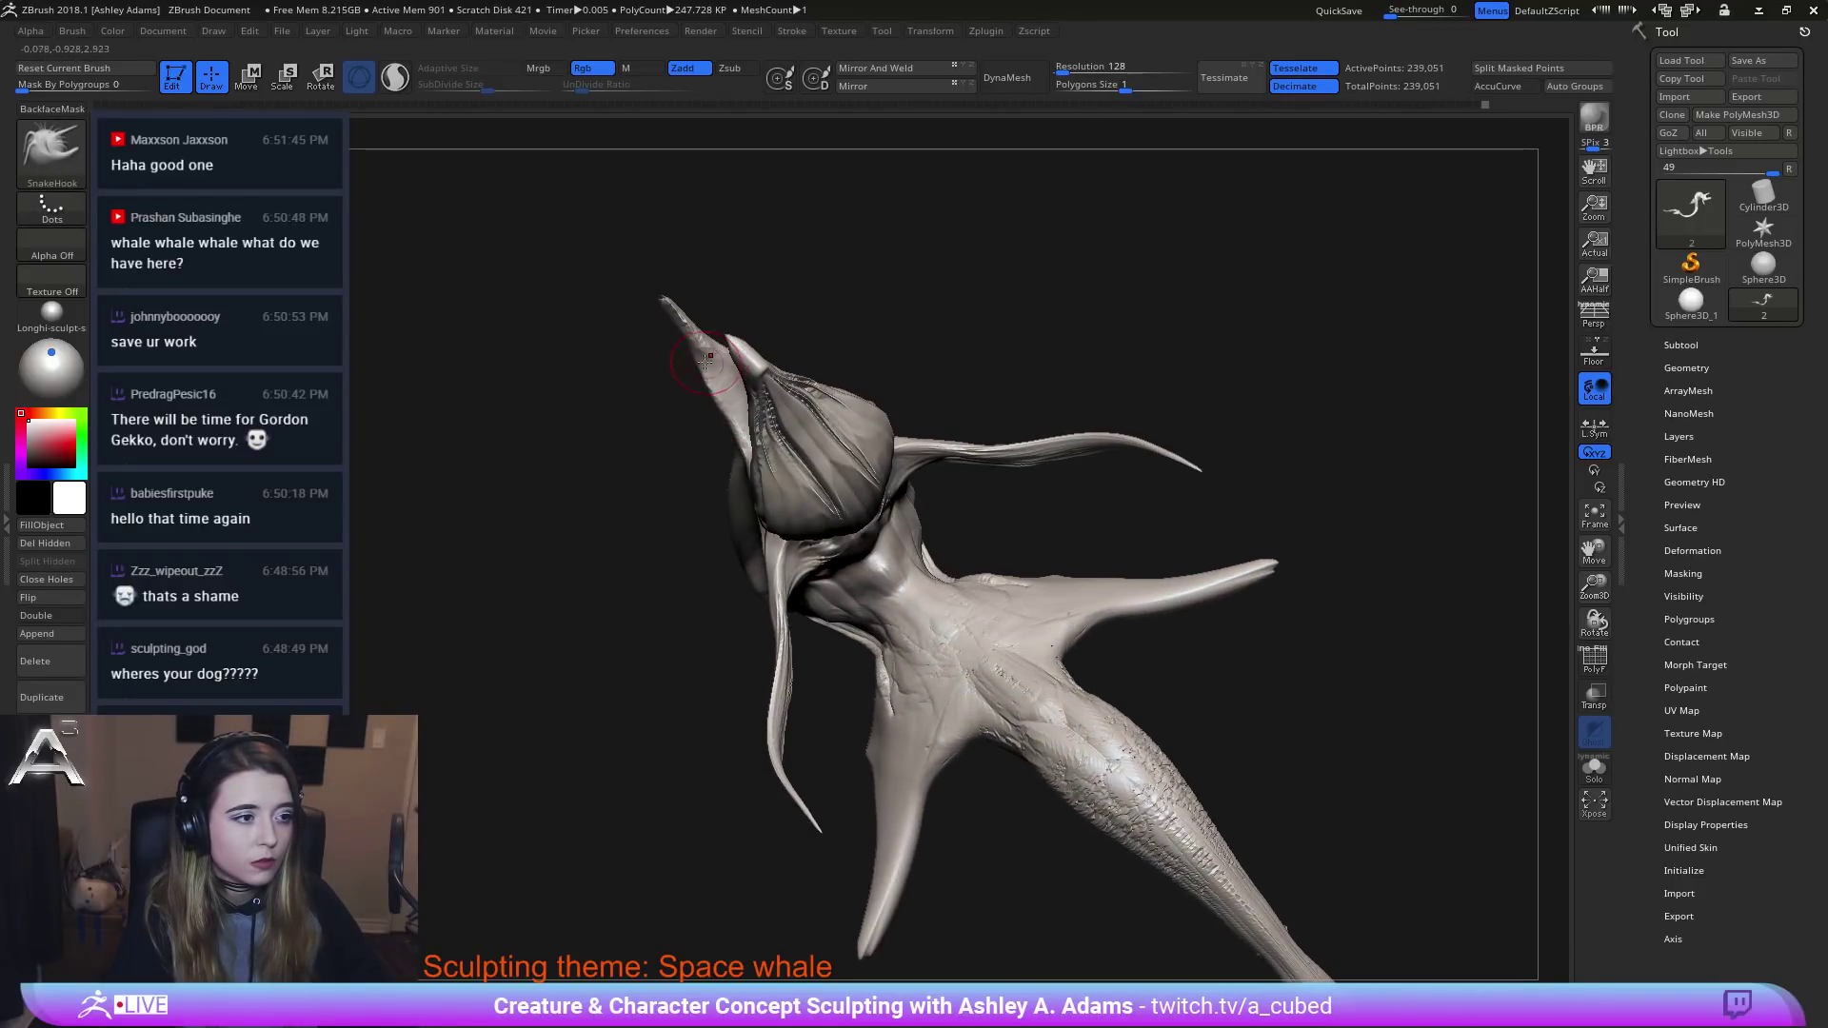
Build up the inside of the mouth with ClayBuildup, enabling Sculptris Pro, and return to SnakeHook.
key(b)
key(c)
key(b)
right_drag(707, 350, 751, 406)
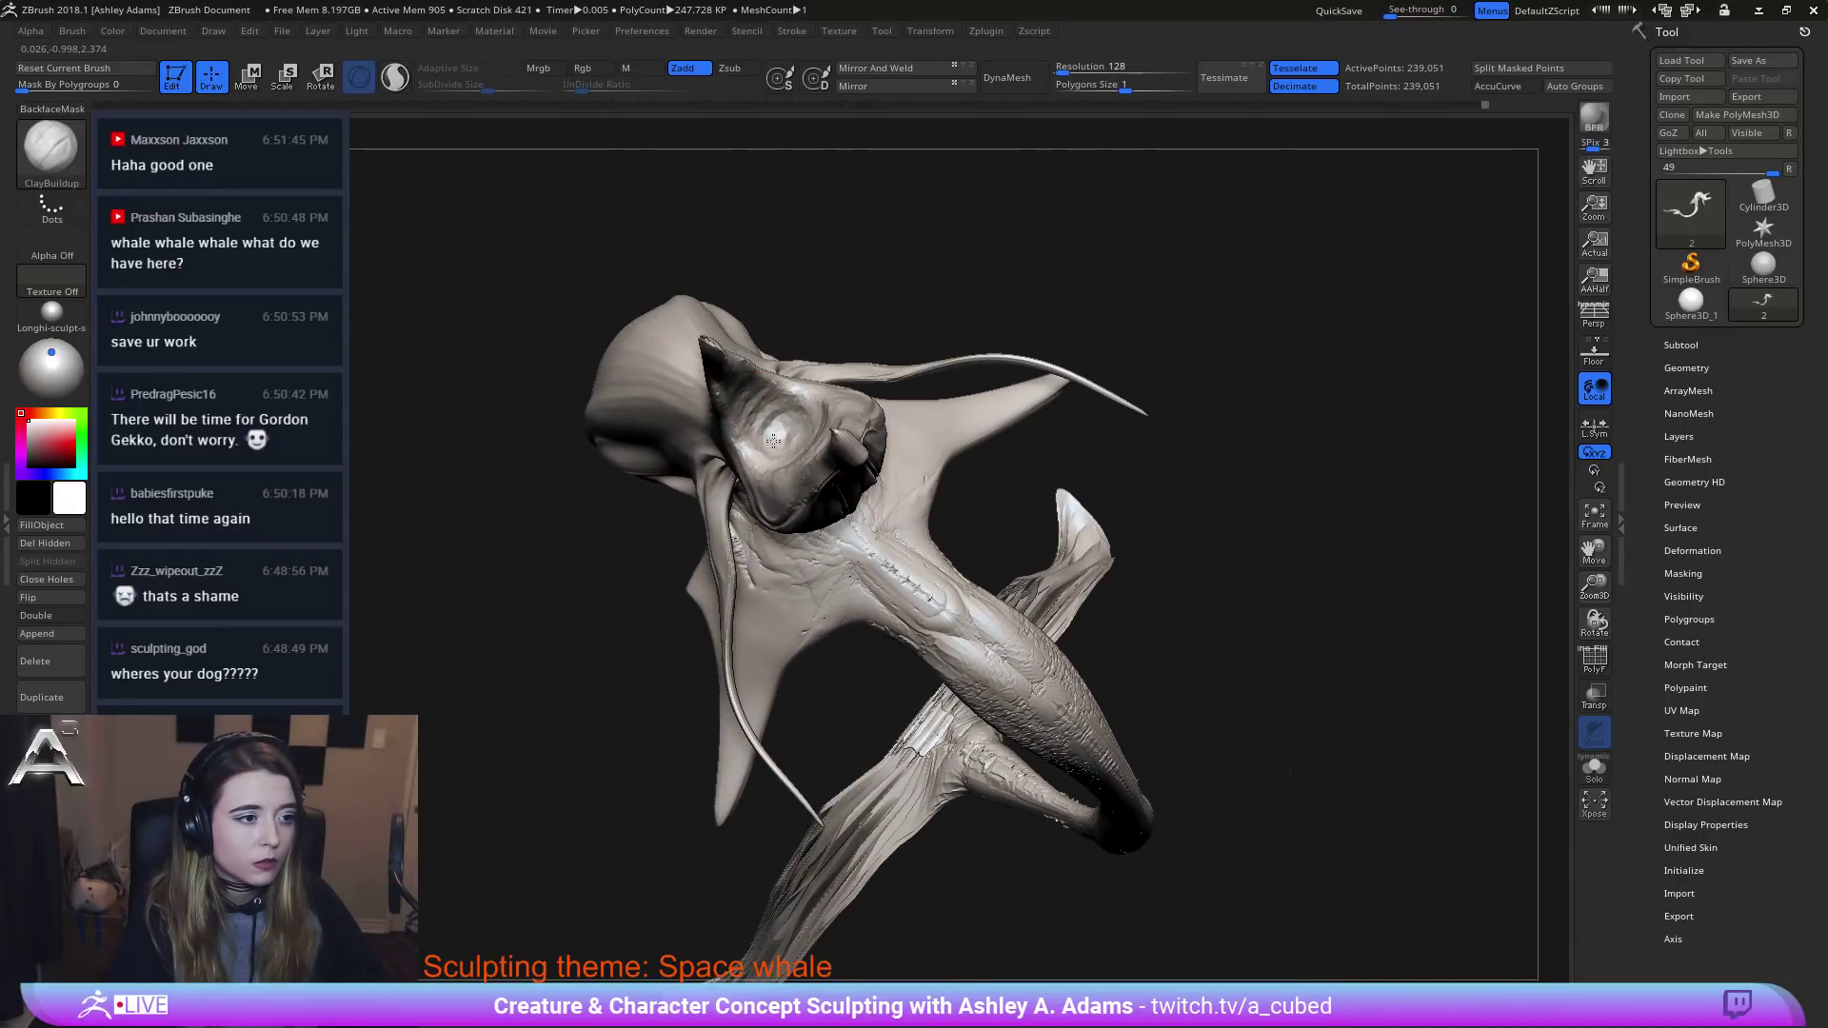
mouse_move(817, 435)
mouse_down()
mouse_move(804, 463)
mouse_move(761, 422)
mouse_up()
key(backslash)
mouse_move(761, 422)
right_down()
mouse_move(762, 458)
mouse_move(758, 414)
mouse_move(789, 449)
mouse_move(813, 415)
right_up()
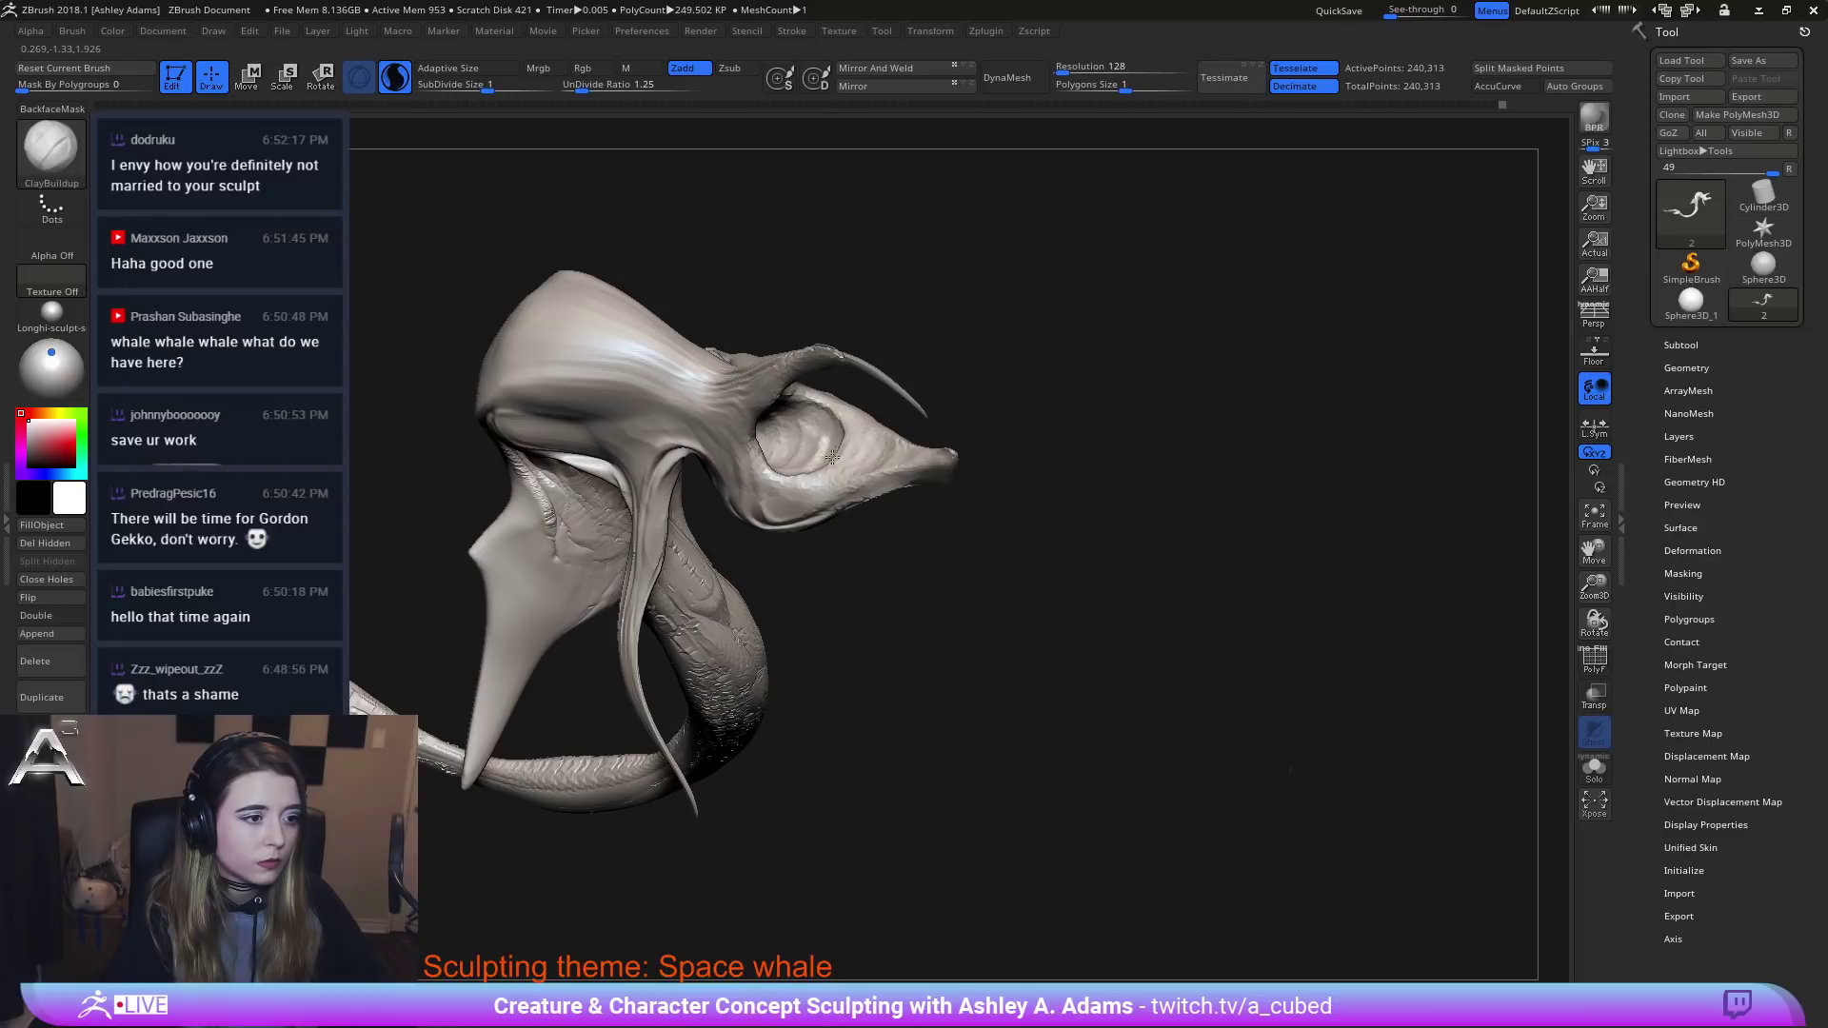
mouse_move(882, 458)
right_down()
mouse_move(809, 455)
mouse_move(881, 408)
mouse_move(853, 380)
right_up()
key(b)
key(s)
key(h)
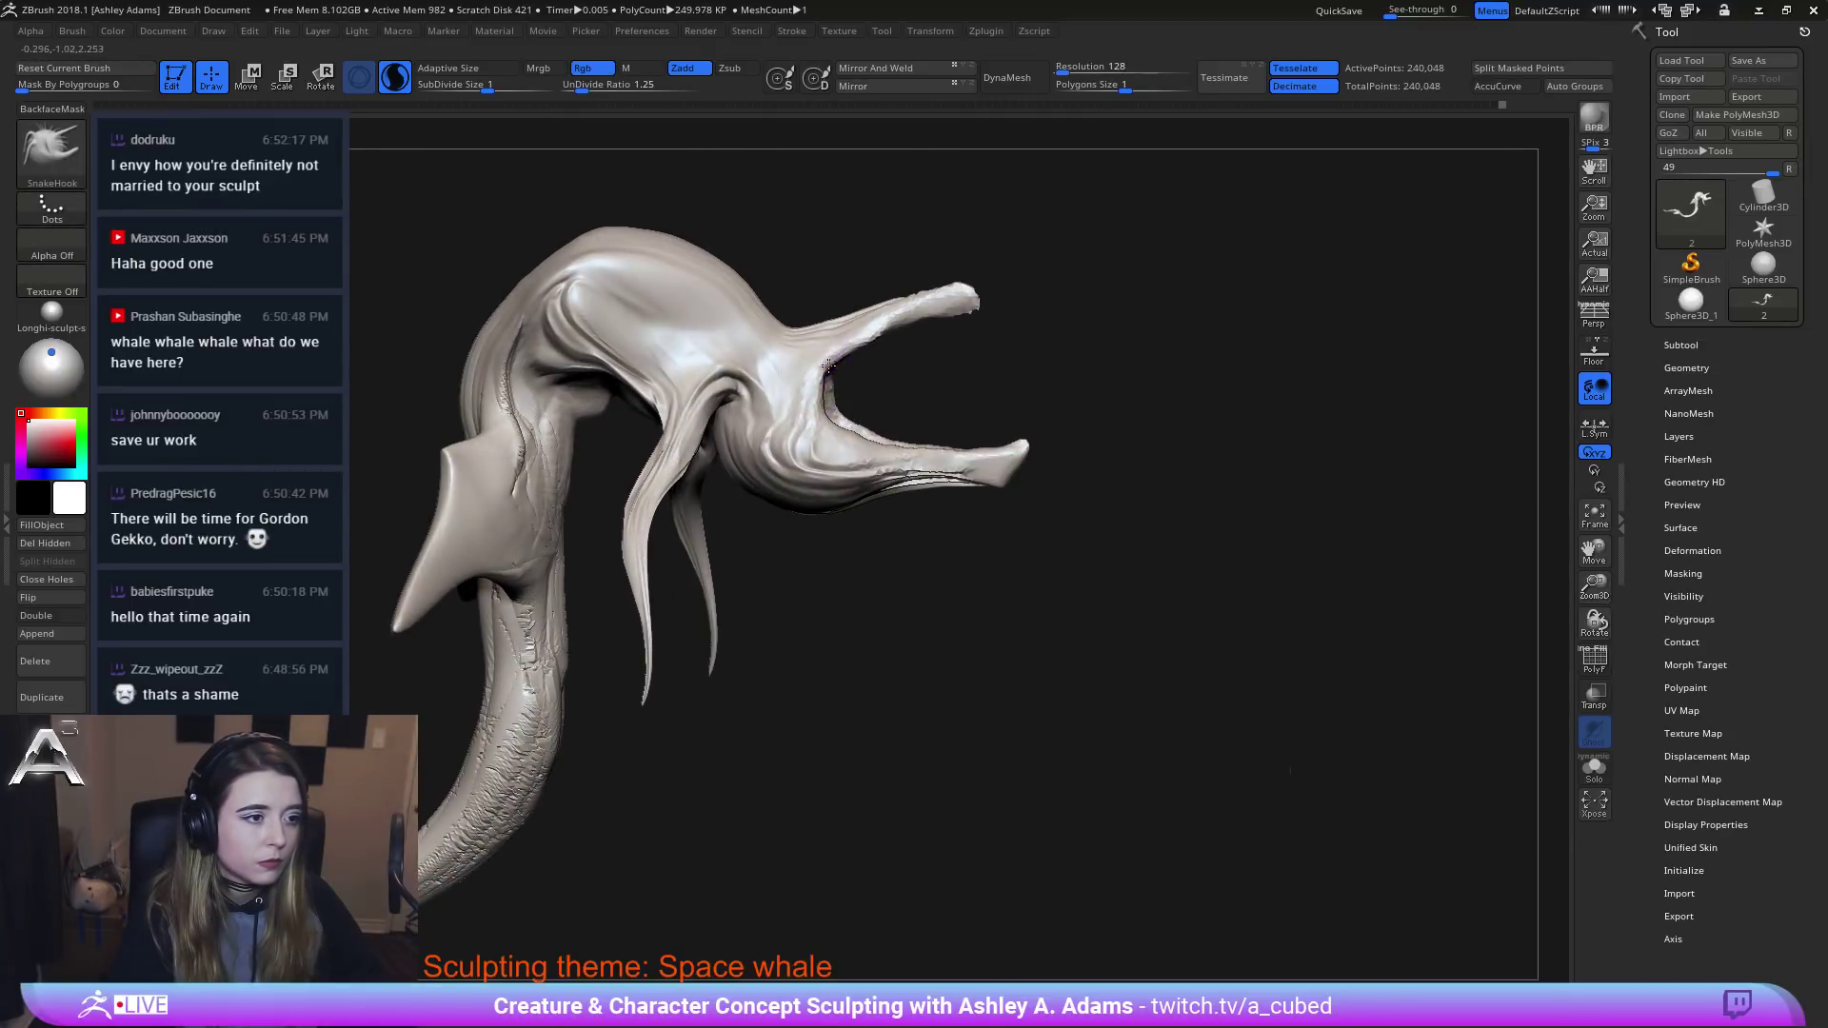
Try to reshape the corner of the mouth with SnakeHook and Sculptris Pro, and undo the strokes.
drag(831, 407, 877, 433)
right_drag(695, 523, 714, 526)
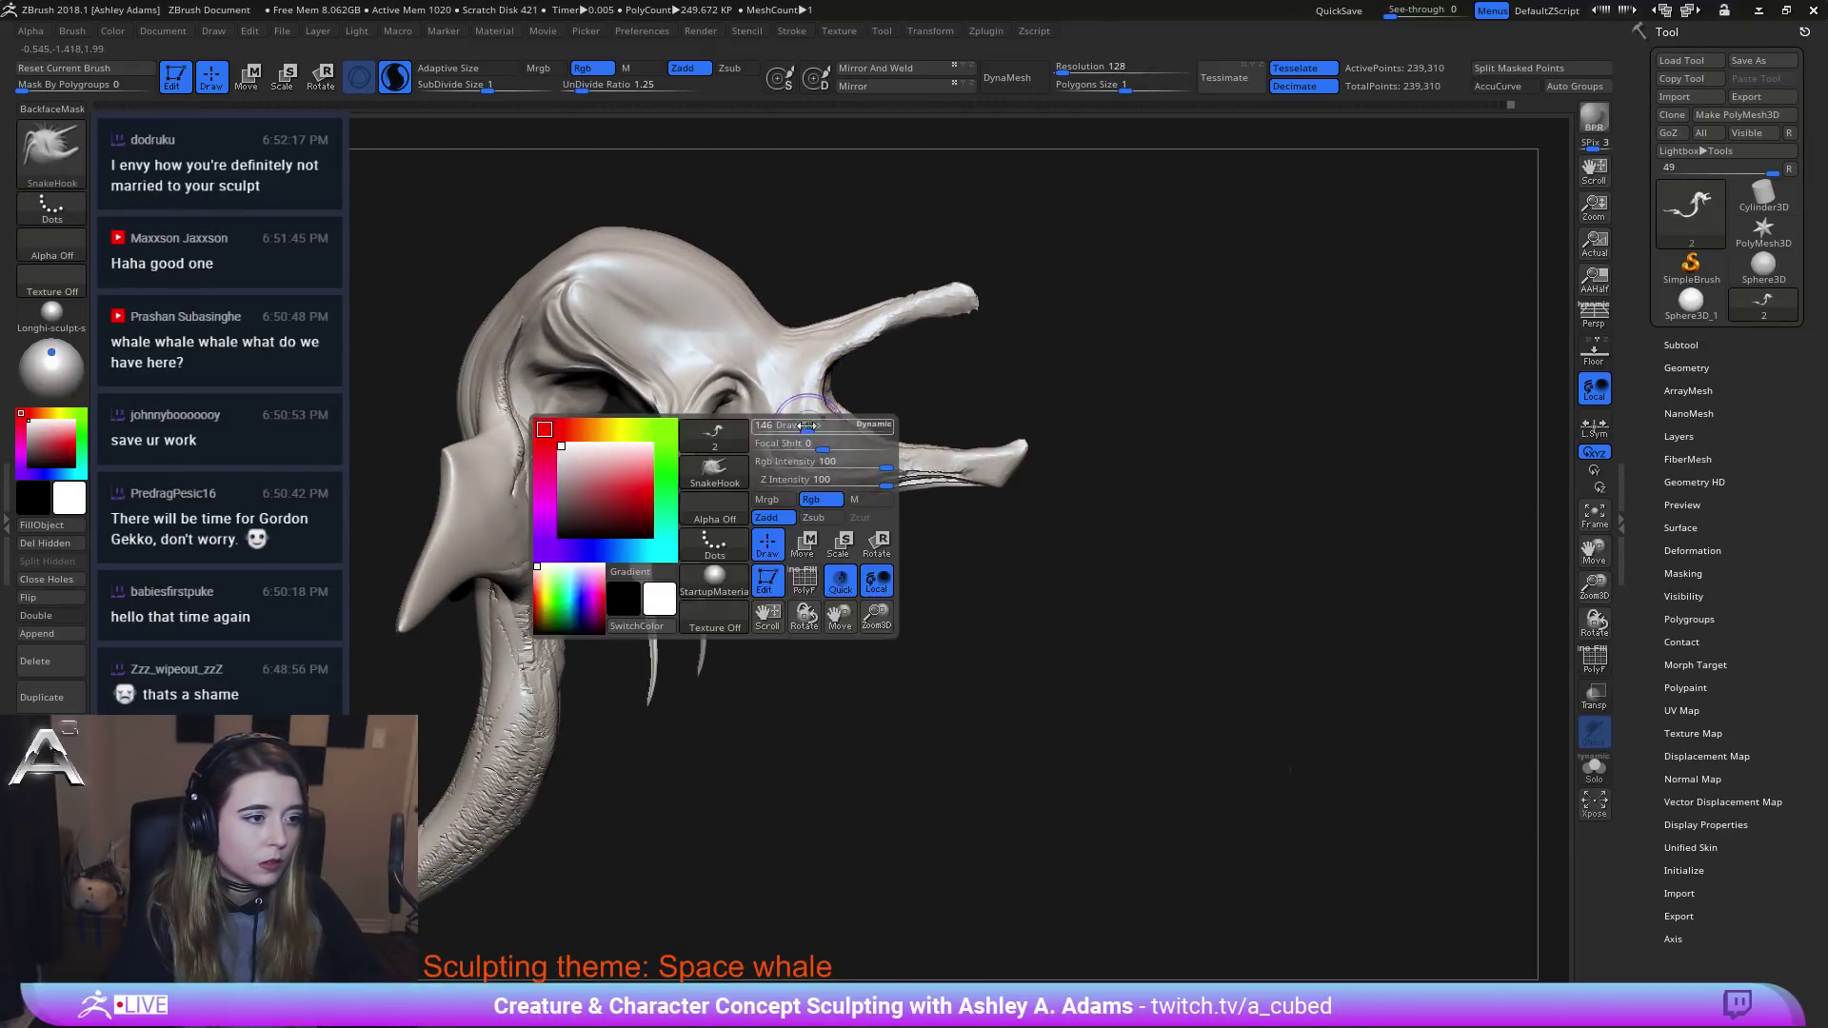
key(ctrl+z)
key(ctrl+z)
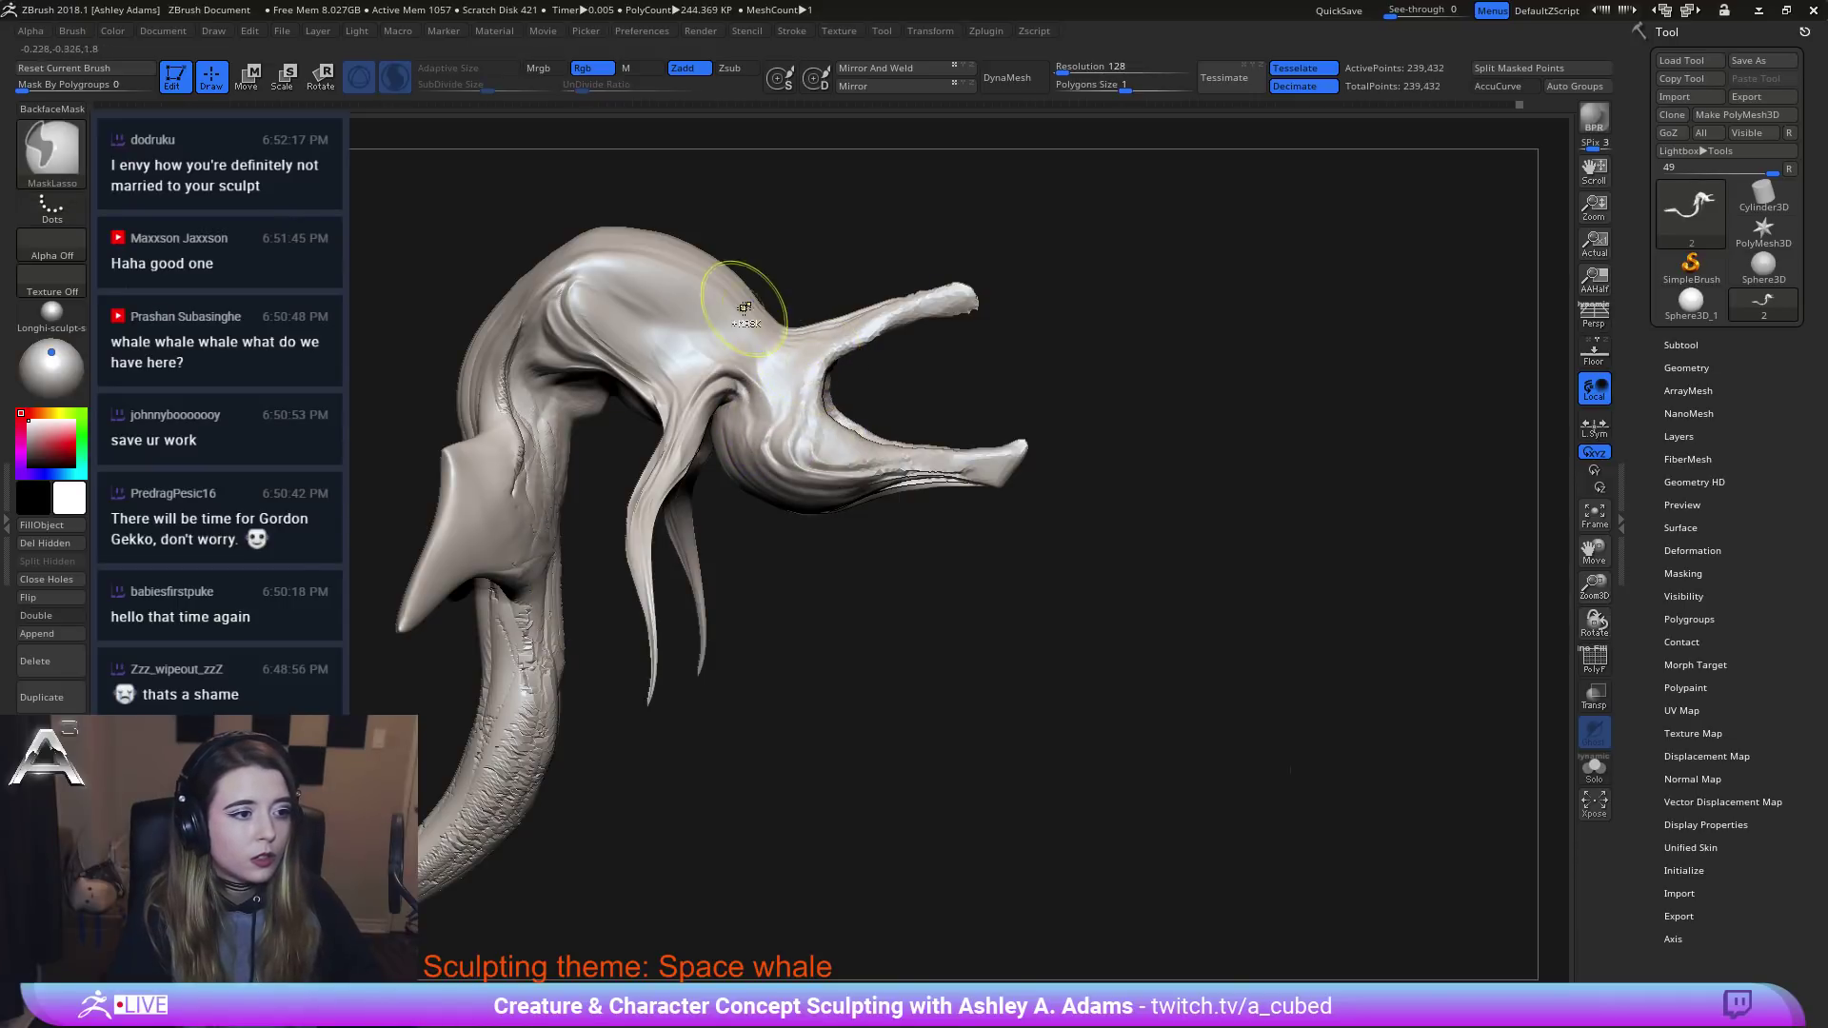
key(ctrl+z)
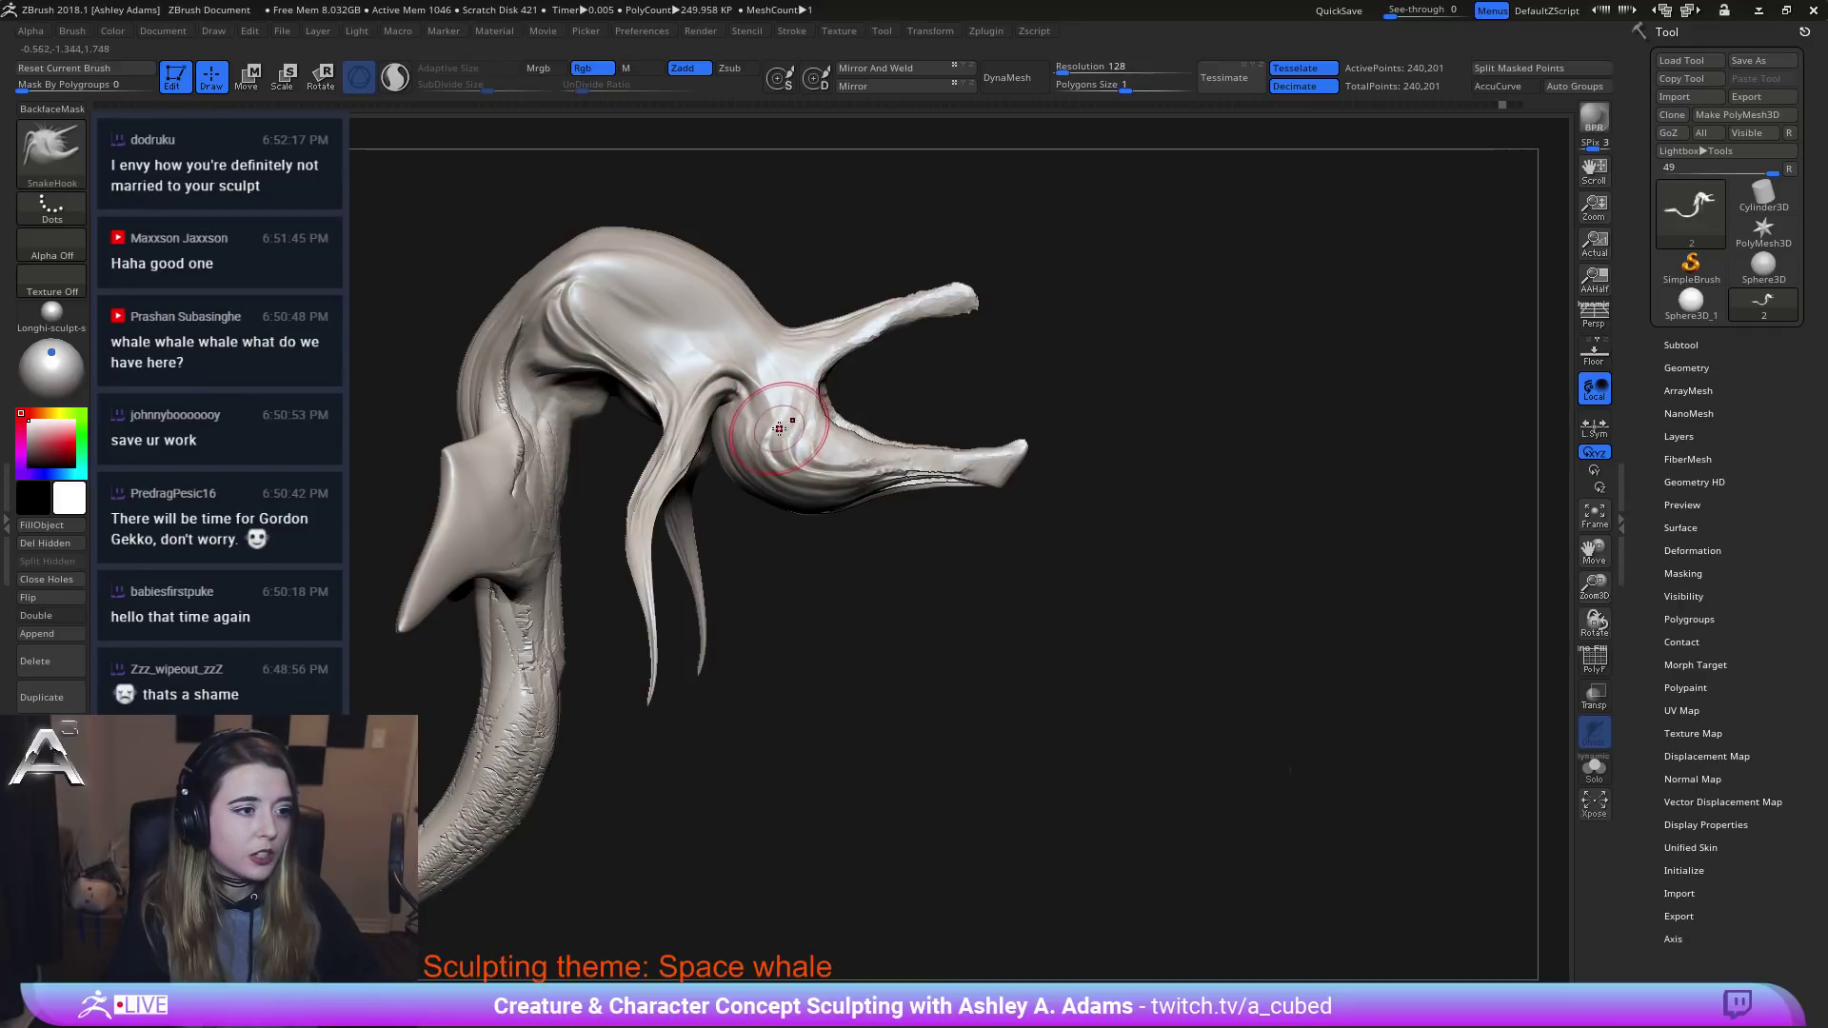
Adjust the cheek and the underside of the lower jaw's base with SnakeHook, with Sculptris Pro off.
key(space)
drag(777, 413, 791, 421)
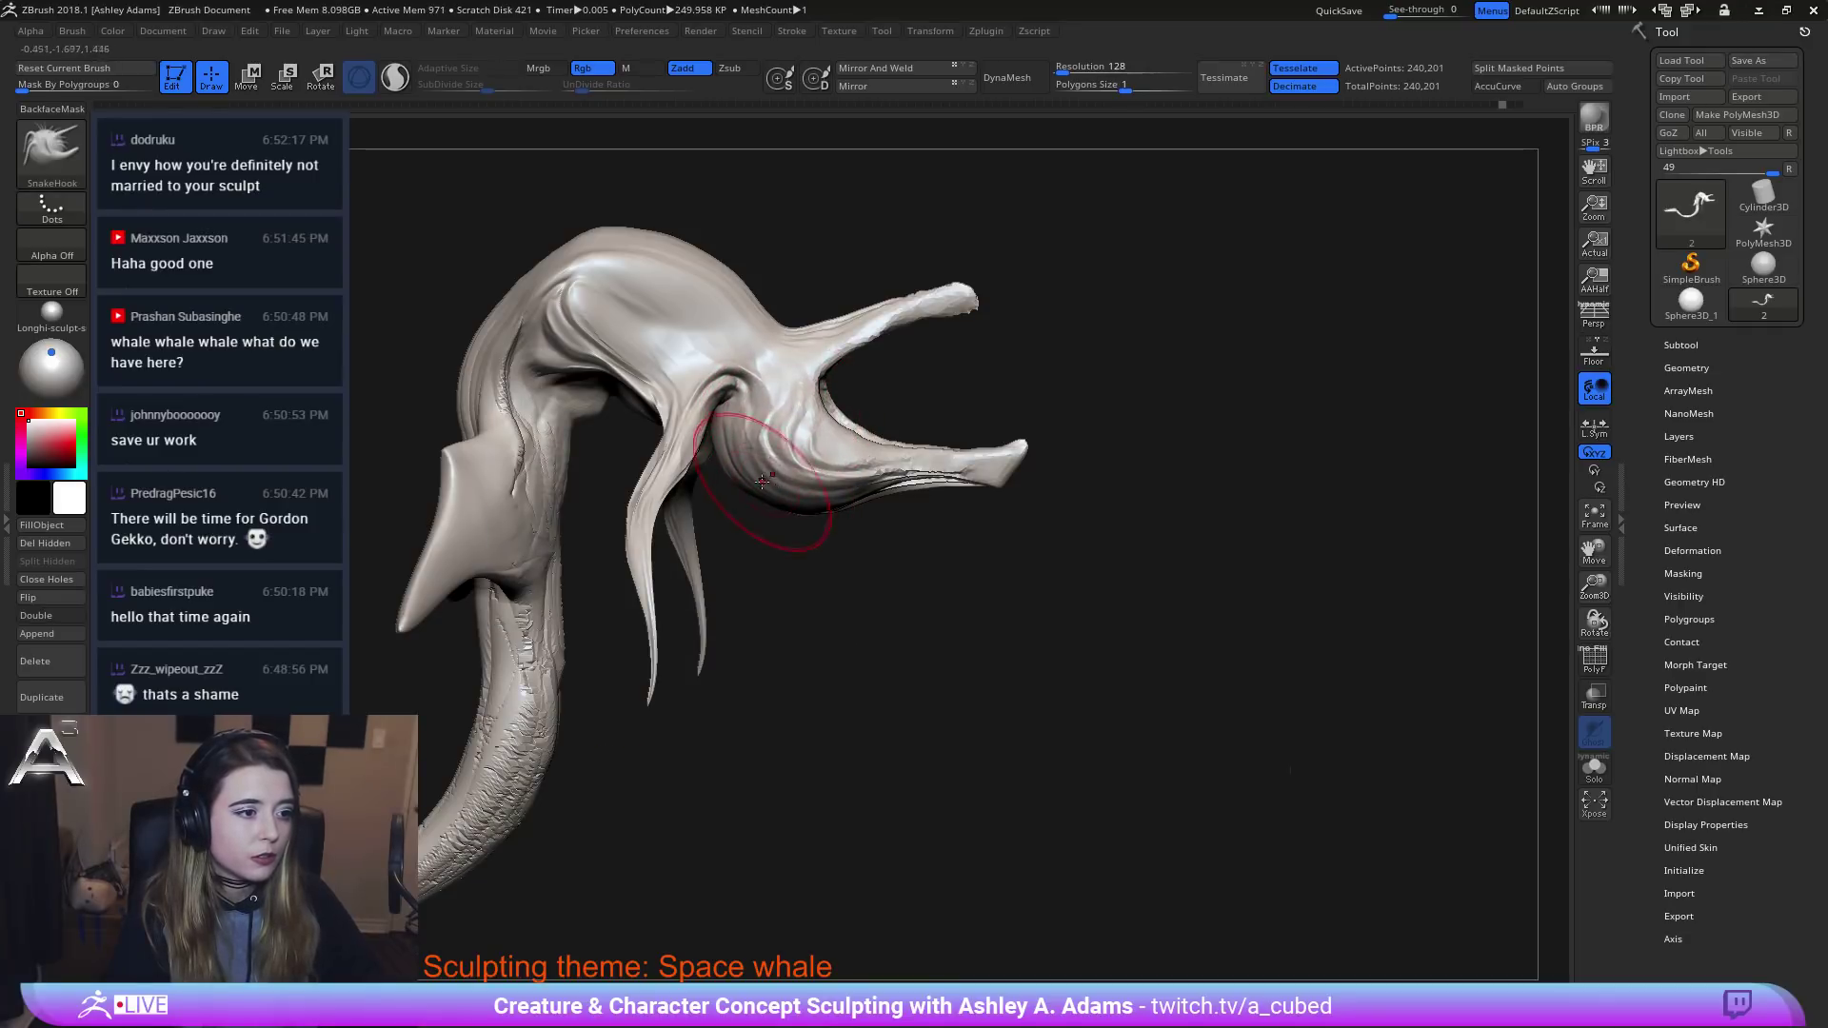
drag(778, 506, 785, 515)
right_drag(834, 438, 840, 440)
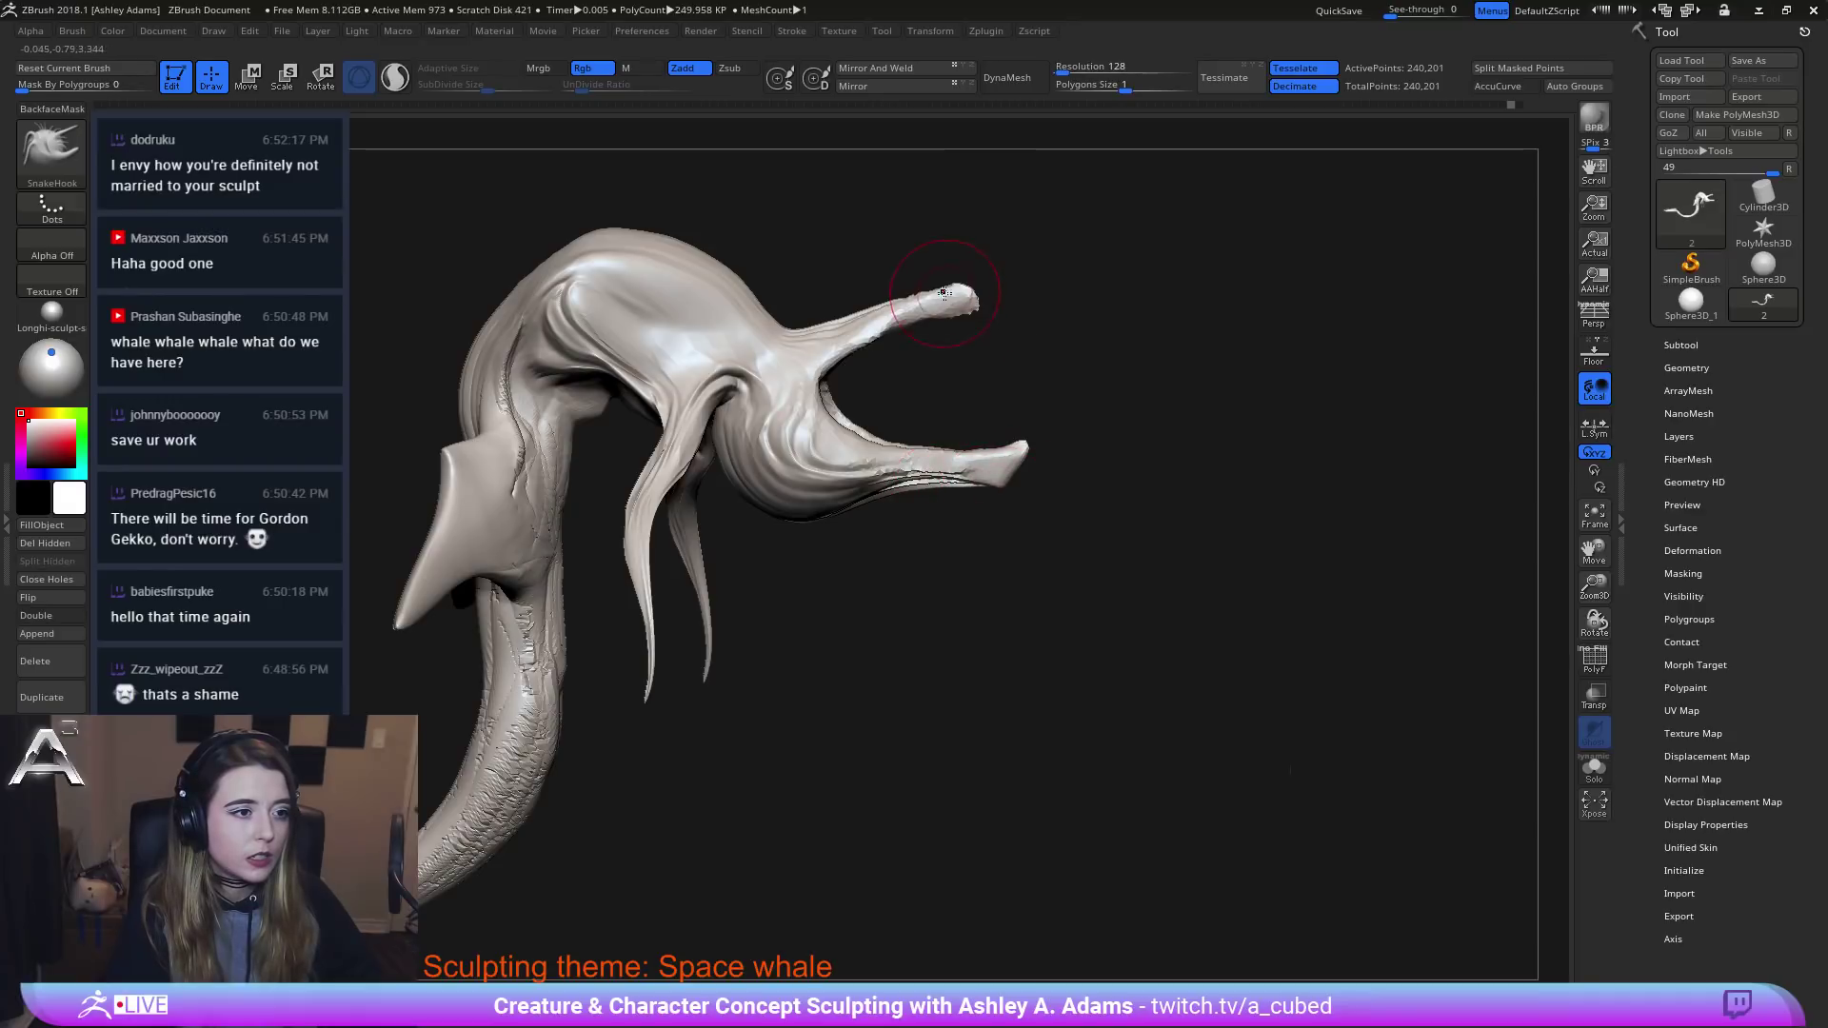
key(space)
right_drag(979, 316, 960, 303)
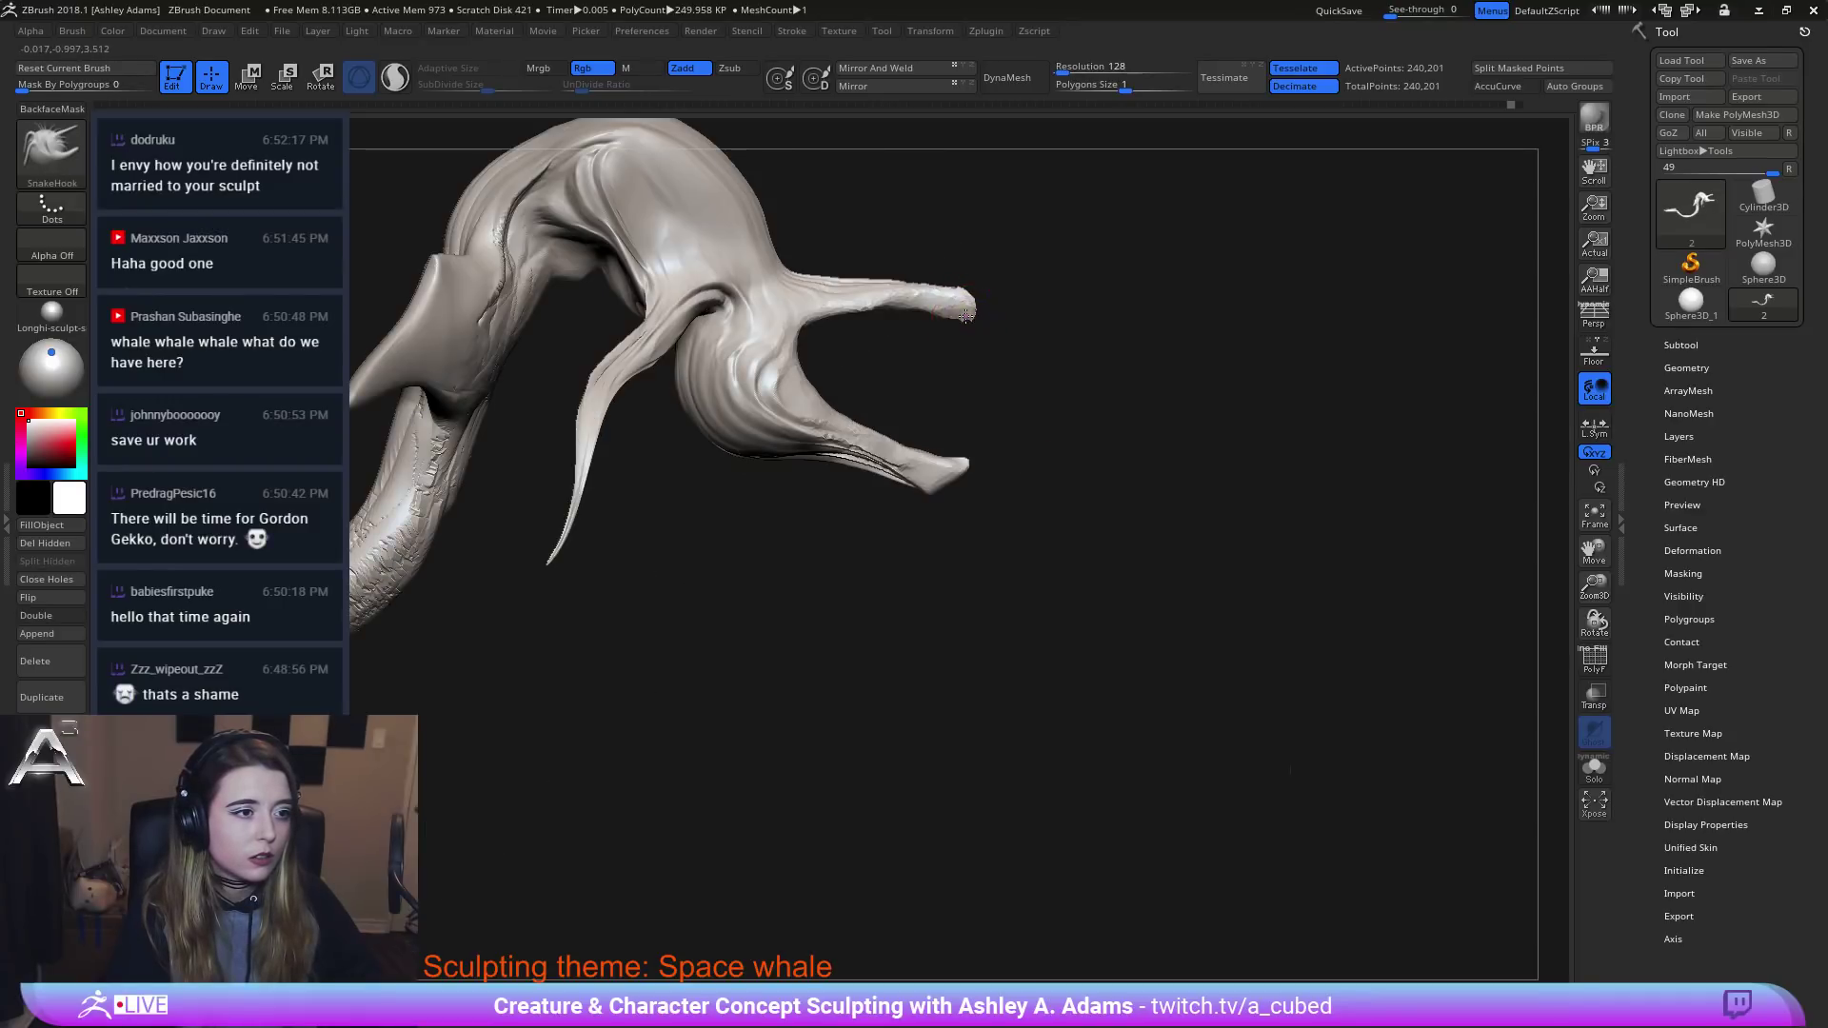
key(space)
Isolate the upper jaw with an inverted lasso mask and rotate it upward about 21 degrees with the gizmo.
alt+drag(994, 276, 950, 287)
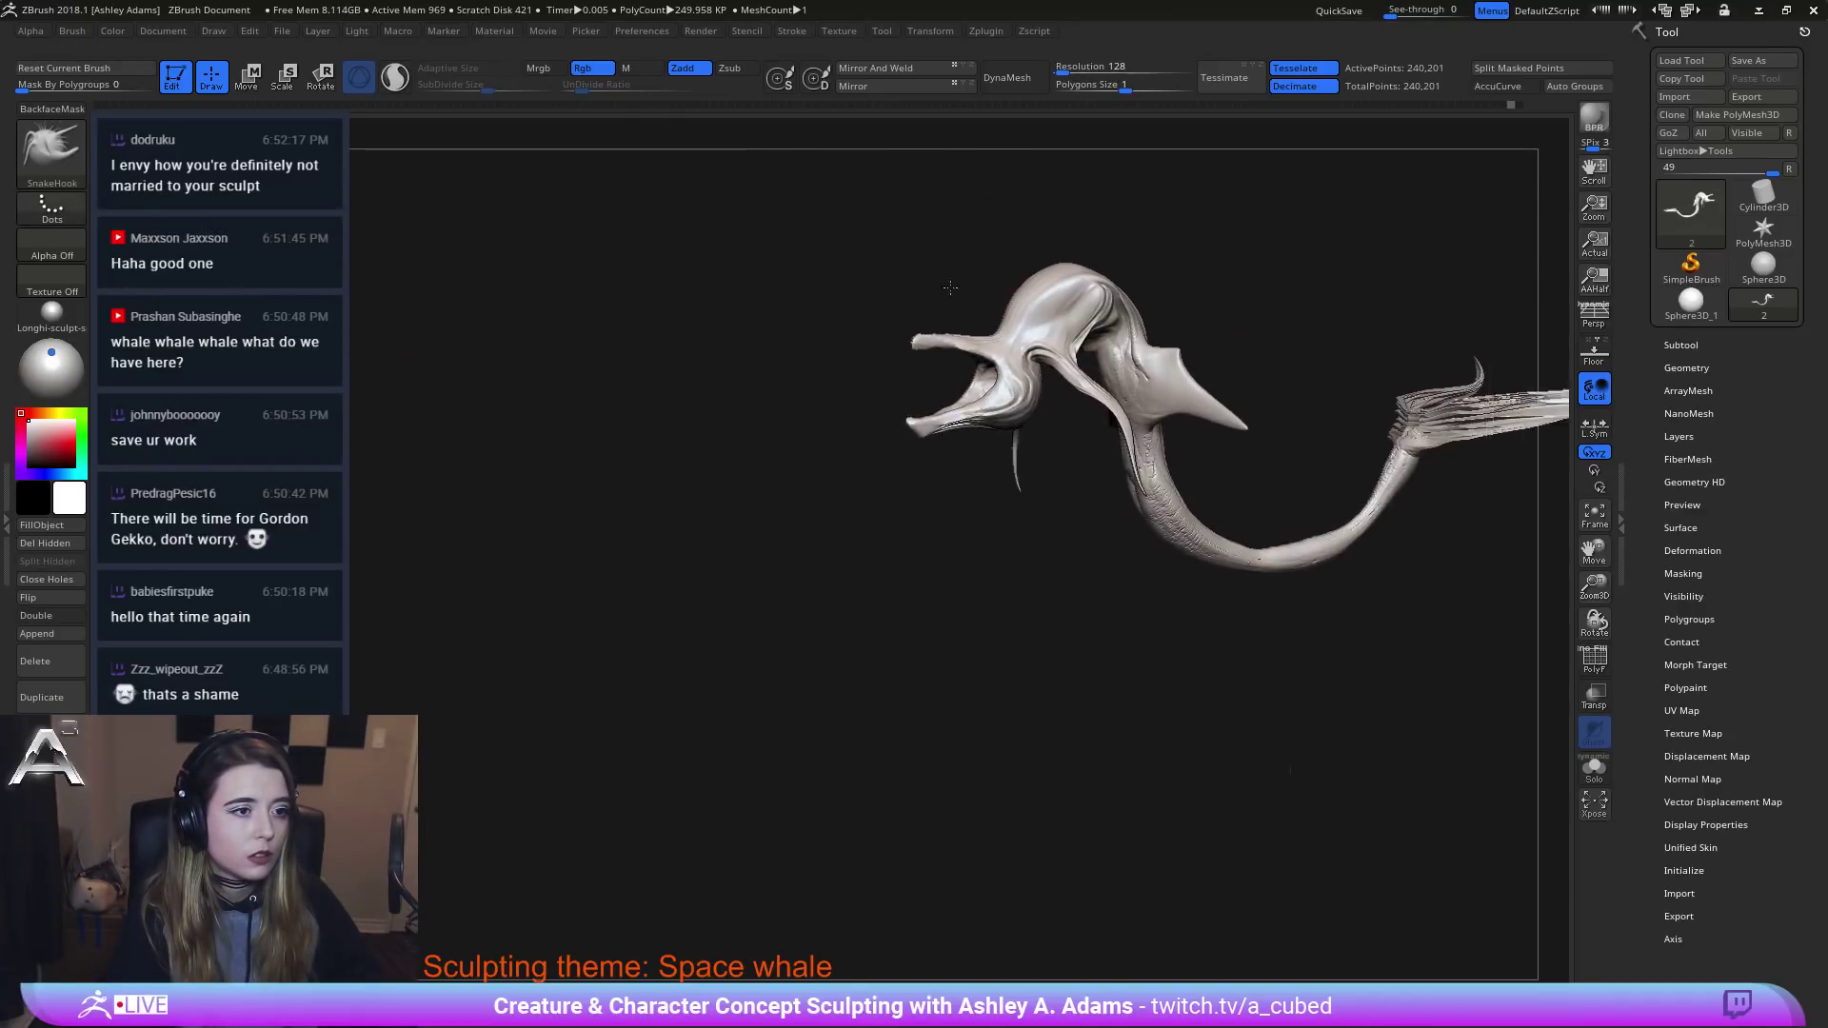
mouse_move(950, 288)
right_down()
mouse_move(864, 318)
mouse_move(906, 344)
right_up()
alt+right_drag(796, 419, 870, 433)
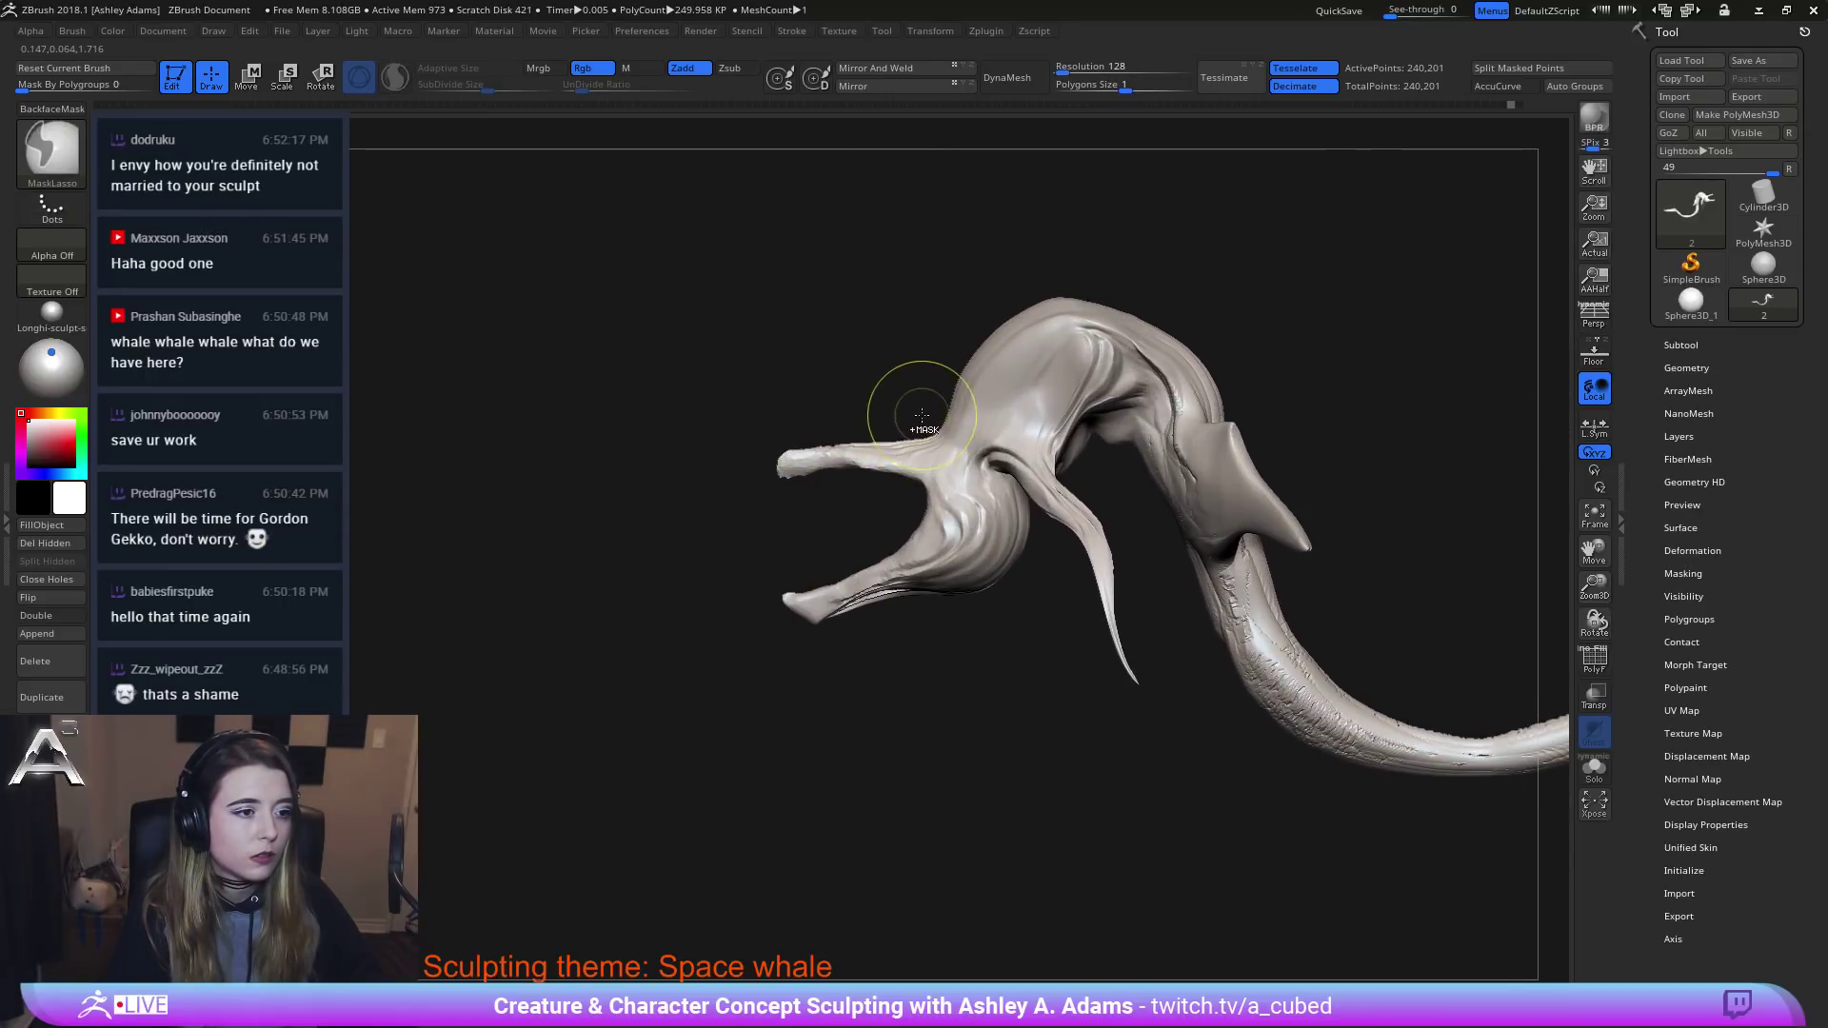
ctrl+drag(921, 415, 942, 467)
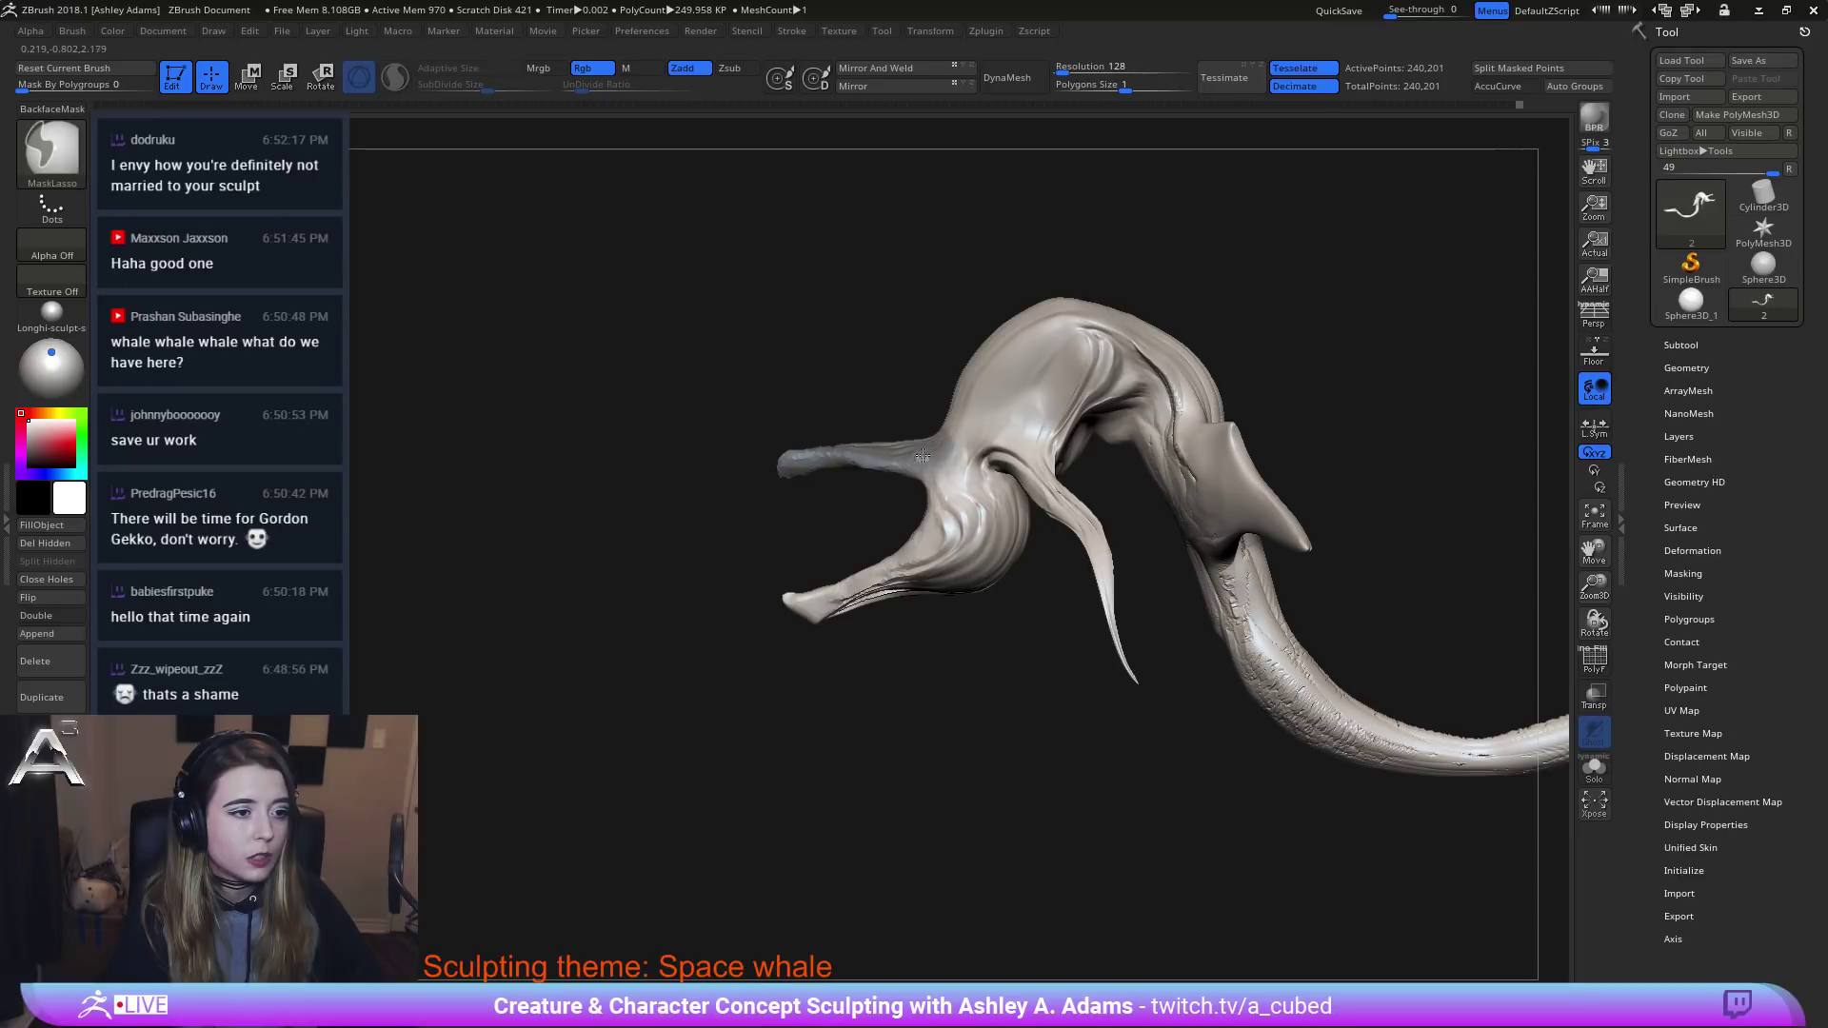
ctrl+click(1061, 597)
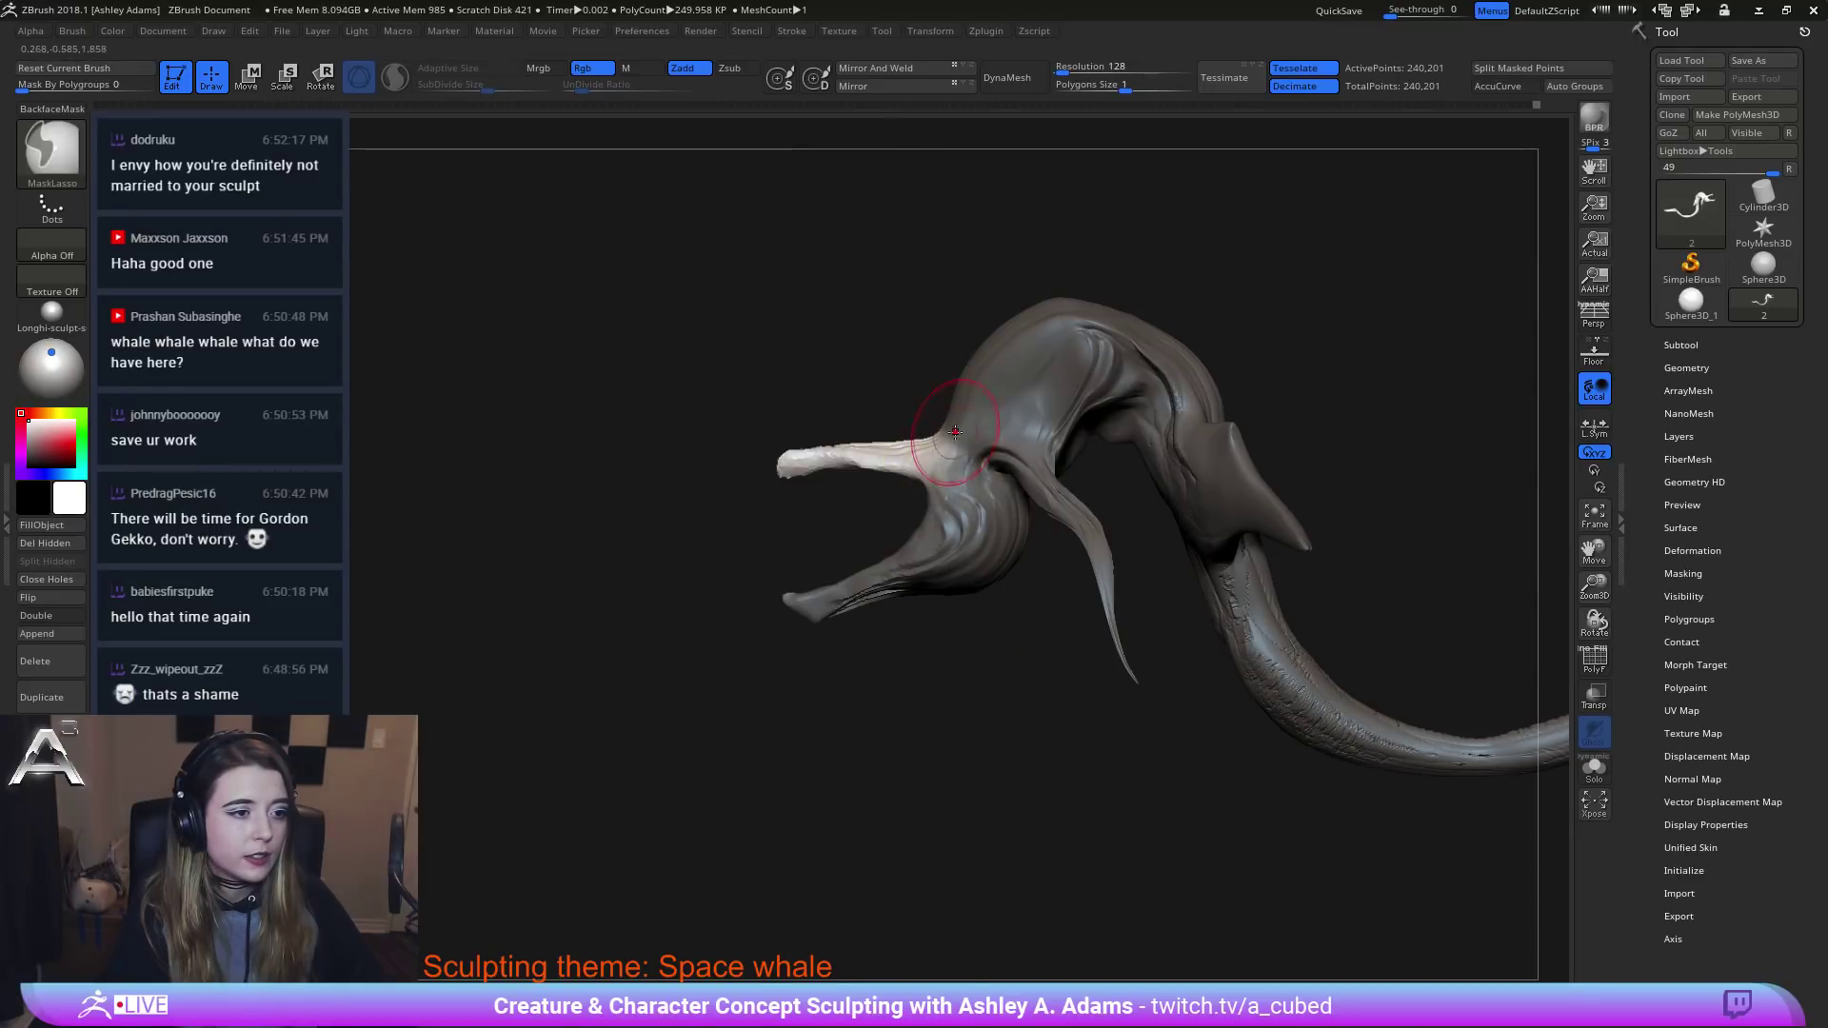
key(w)
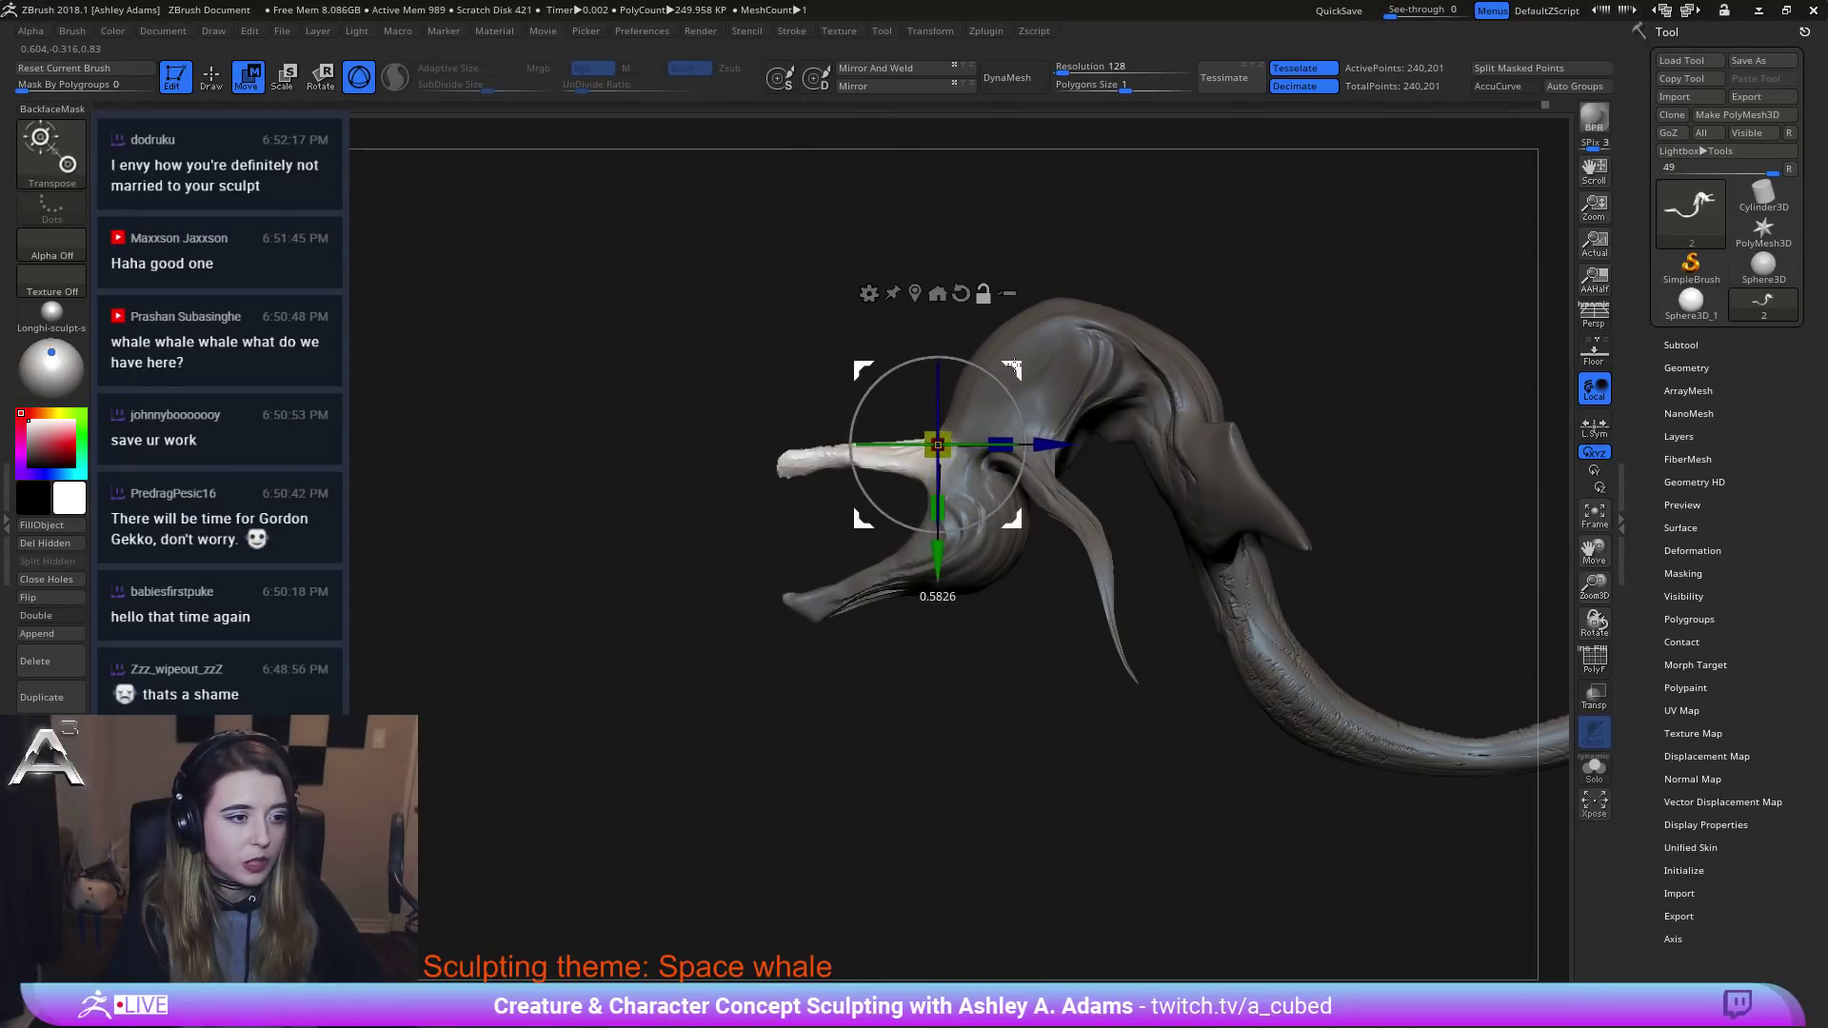
drag(1013, 364, 1077, 464)
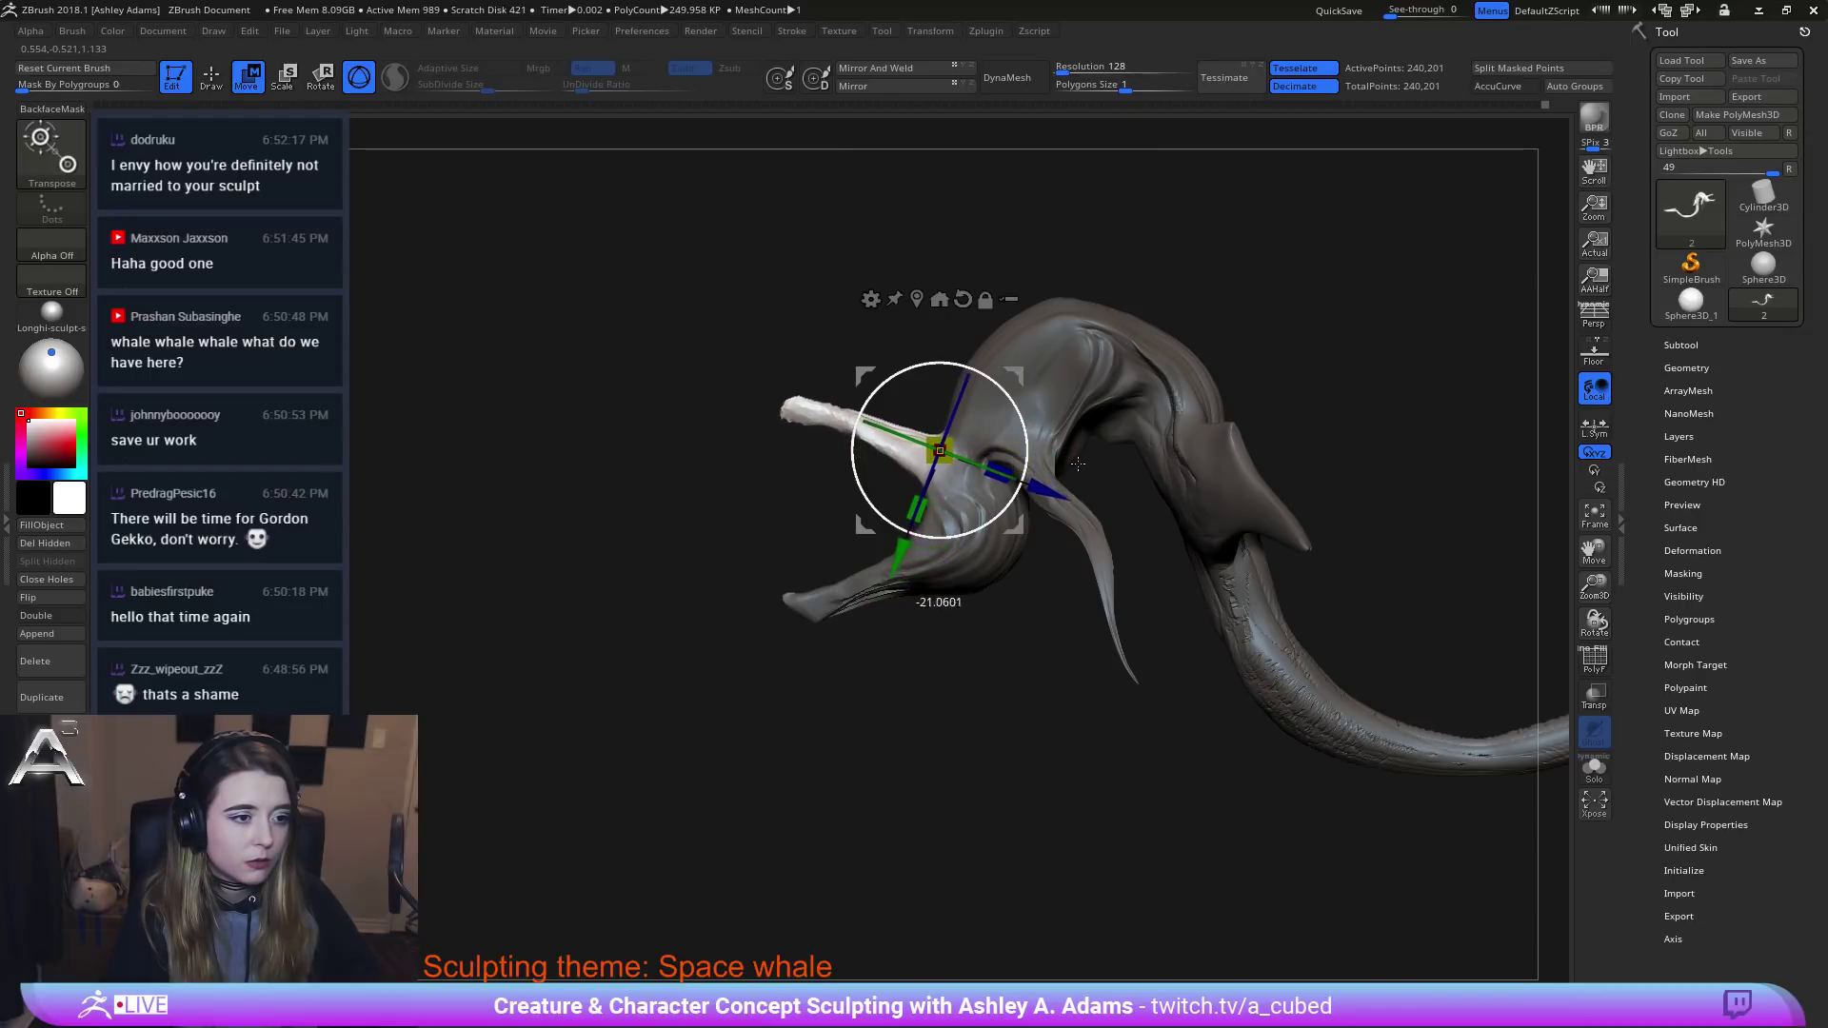
shift+drag(928, 372, 1122, 522)
ctrl+right_drag(1121, 522, 1214, 542)
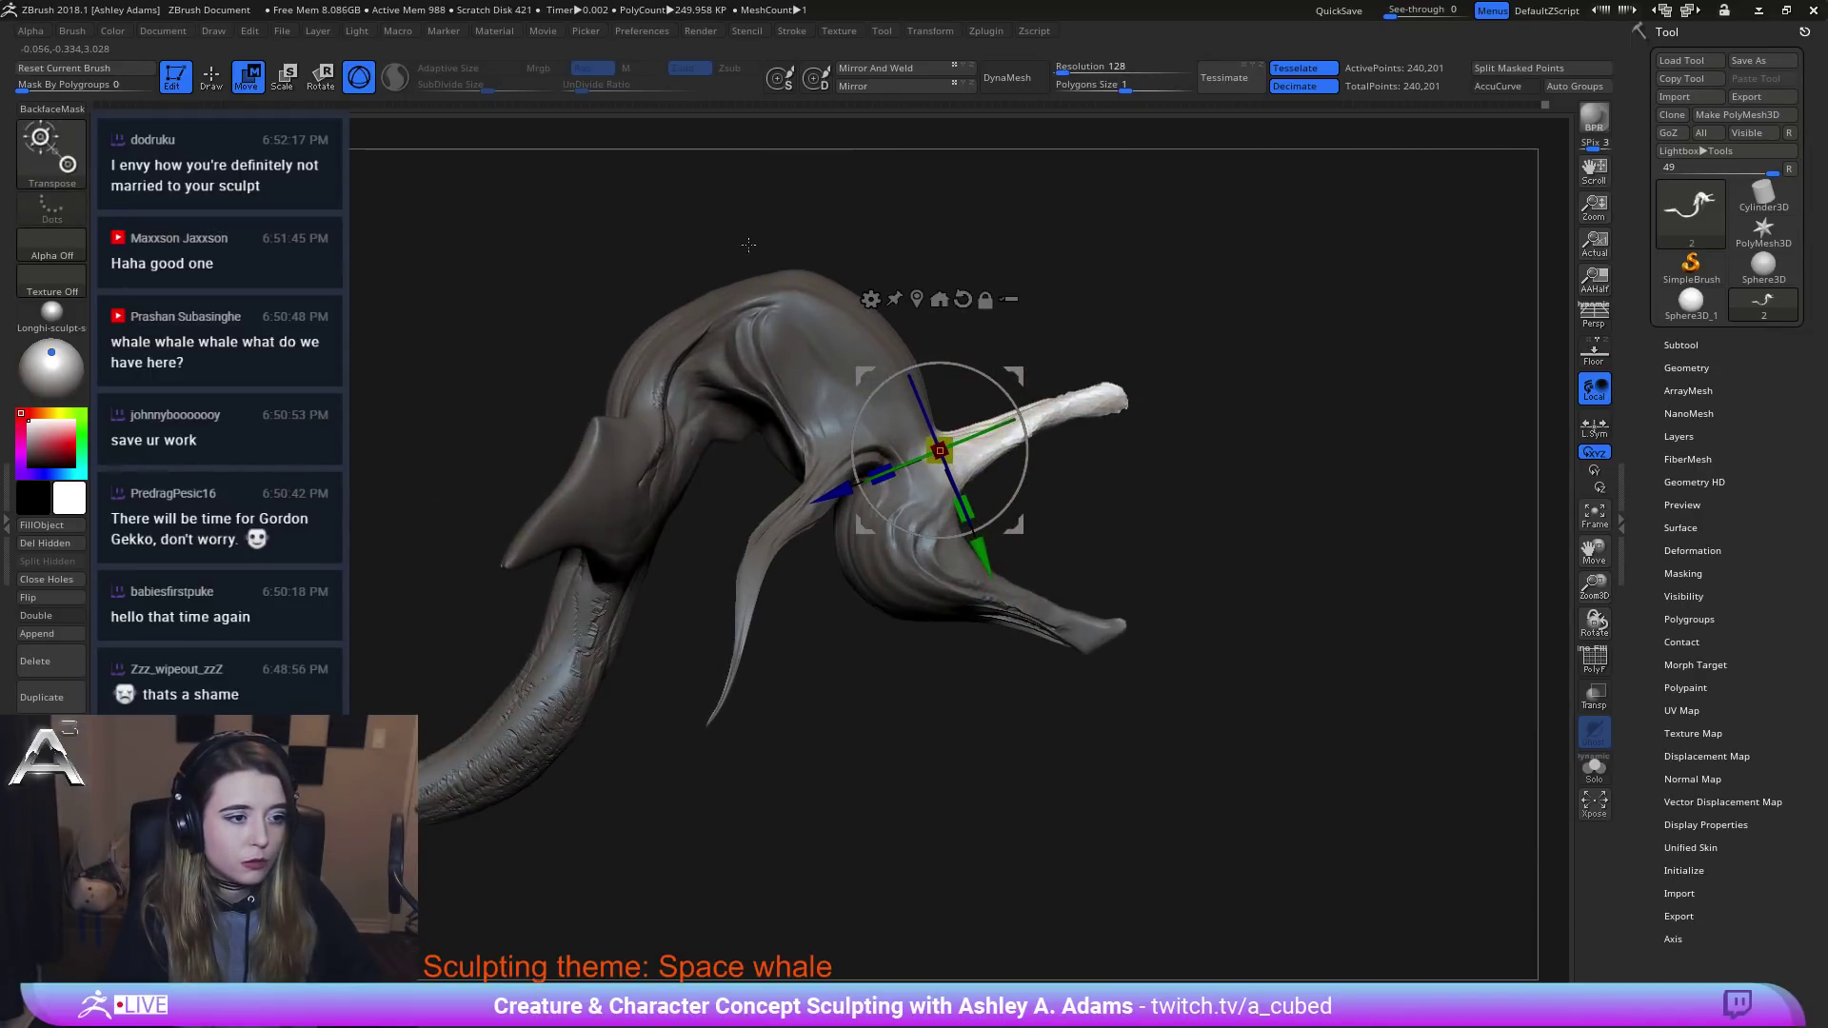
key(q)
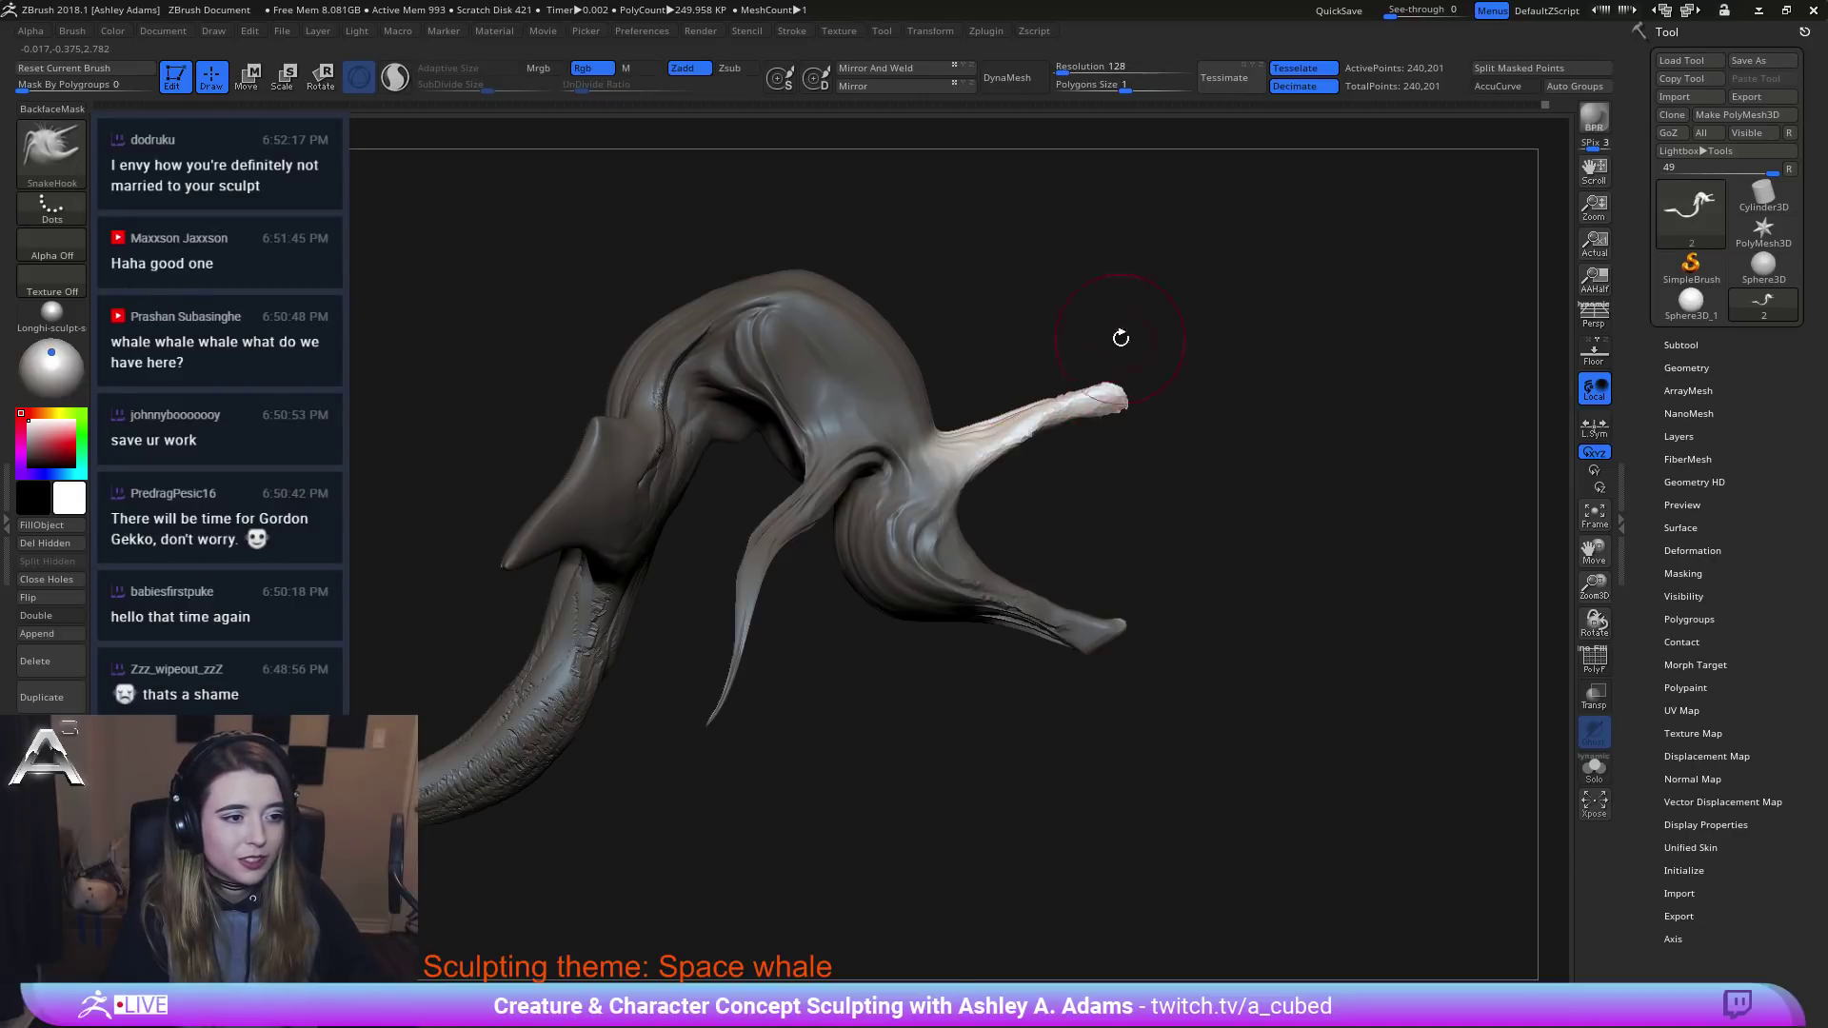
Extend the unmasked area to include the lower jaw and cheek, keeping the rest of the body masked.
ctrl+drag(1114, 531, 1208, 546)
mouse_move(969, 746)
ctrl+mouse_down()
mouse_move(1281, 479)
mouse_move(982, 385)
mouse_move(906, 448)
mouse_move(810, 590)
ctrl+mouse_up()
ctrl+click(1207, 582)
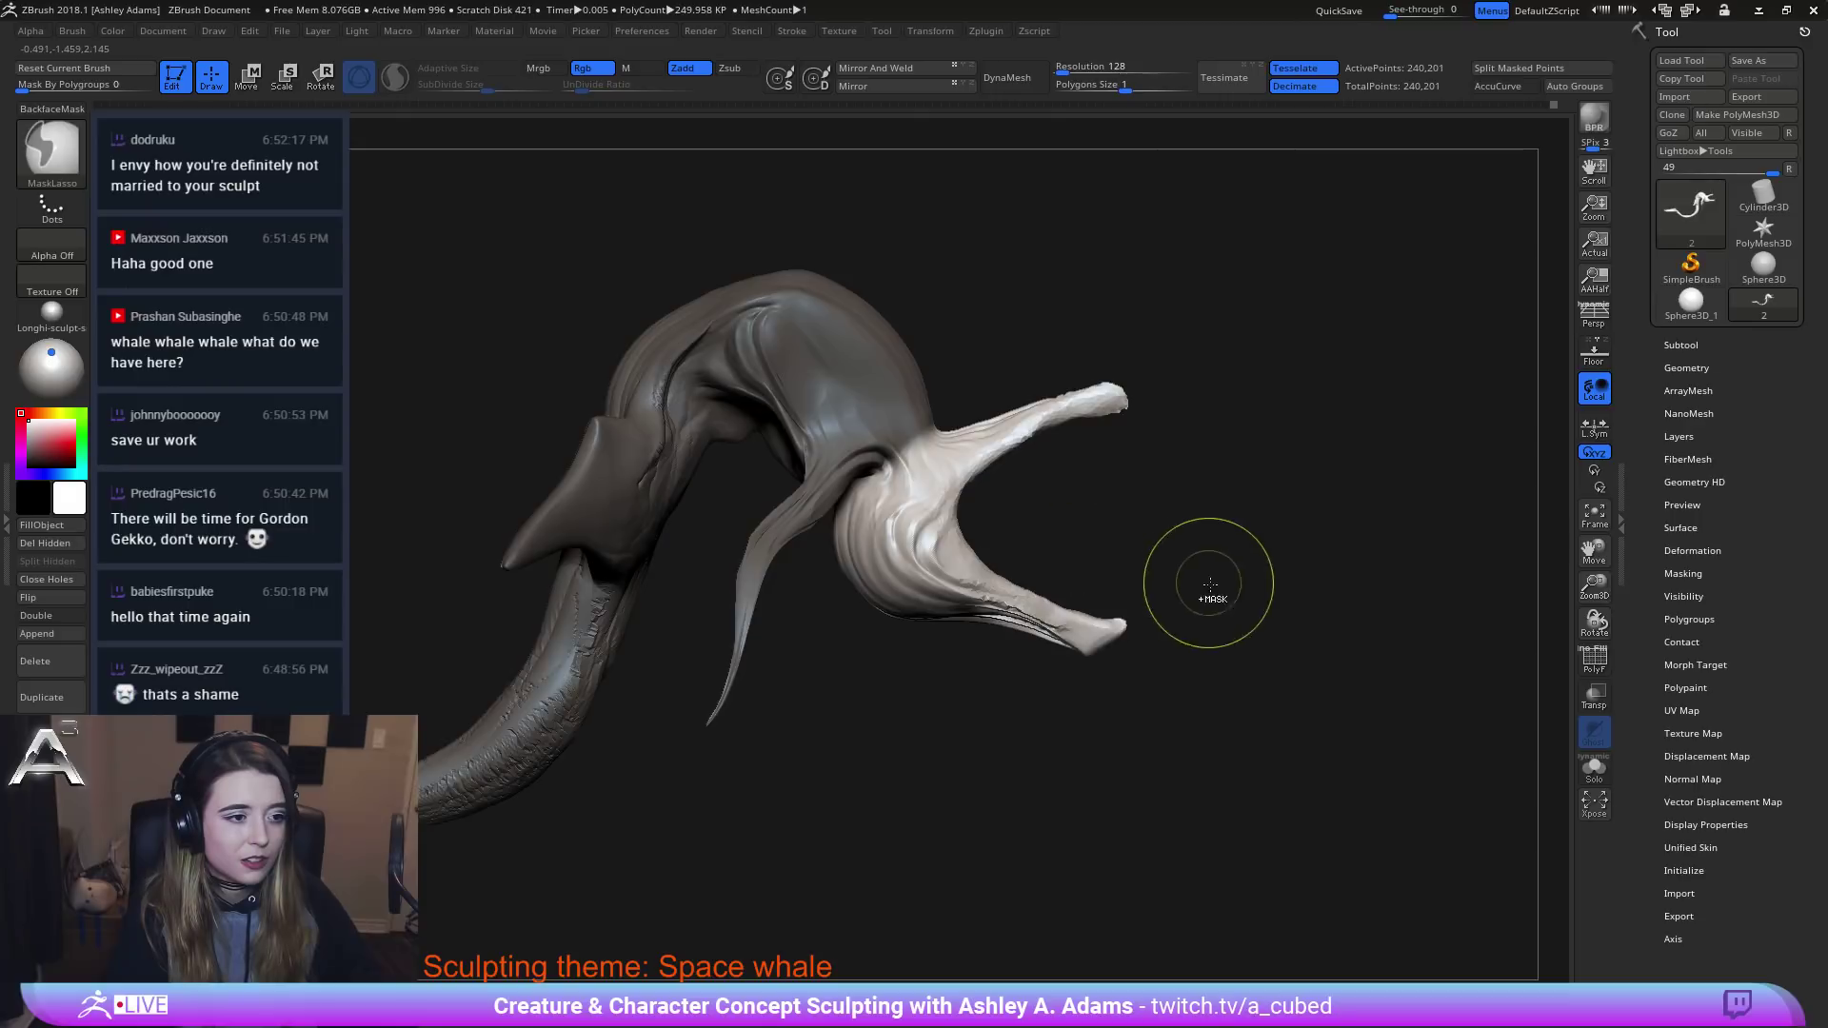
ctrl+click(1048, 699)
ctrl+drag(1141, 682, 1258, 752)
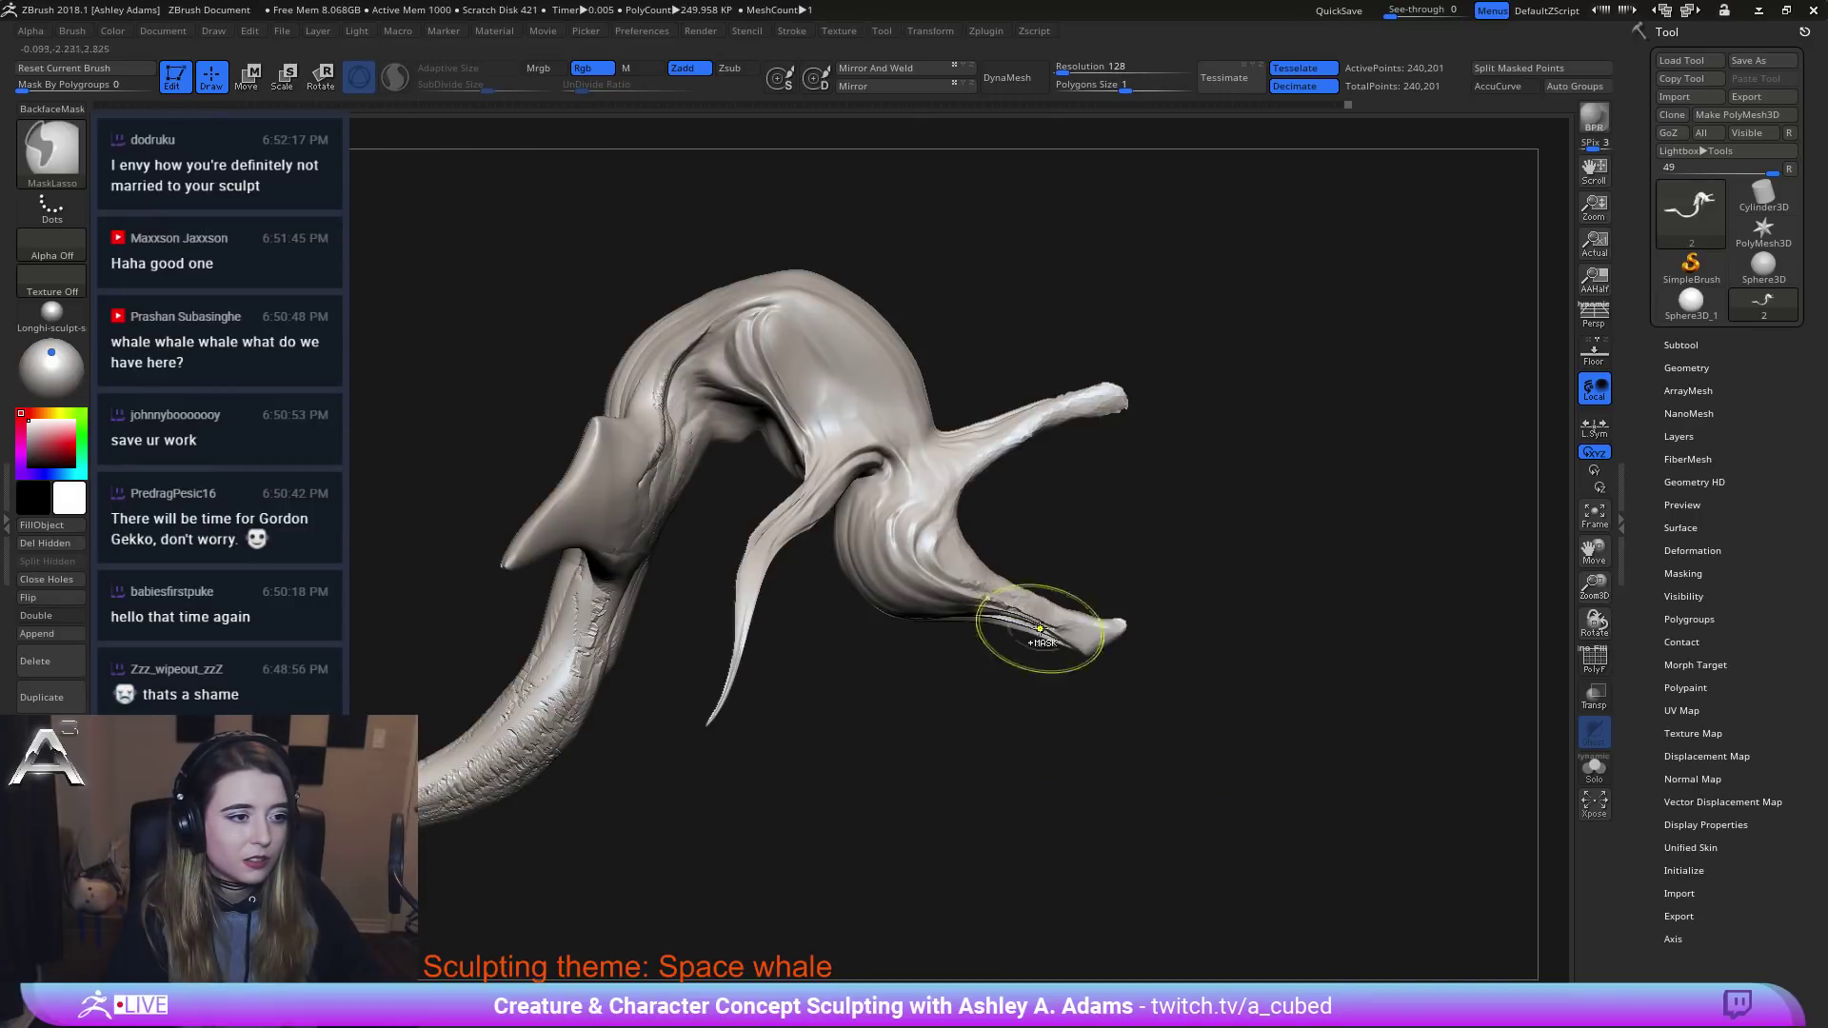
key(ctrl+z)
ctrl+click(1207, 509)
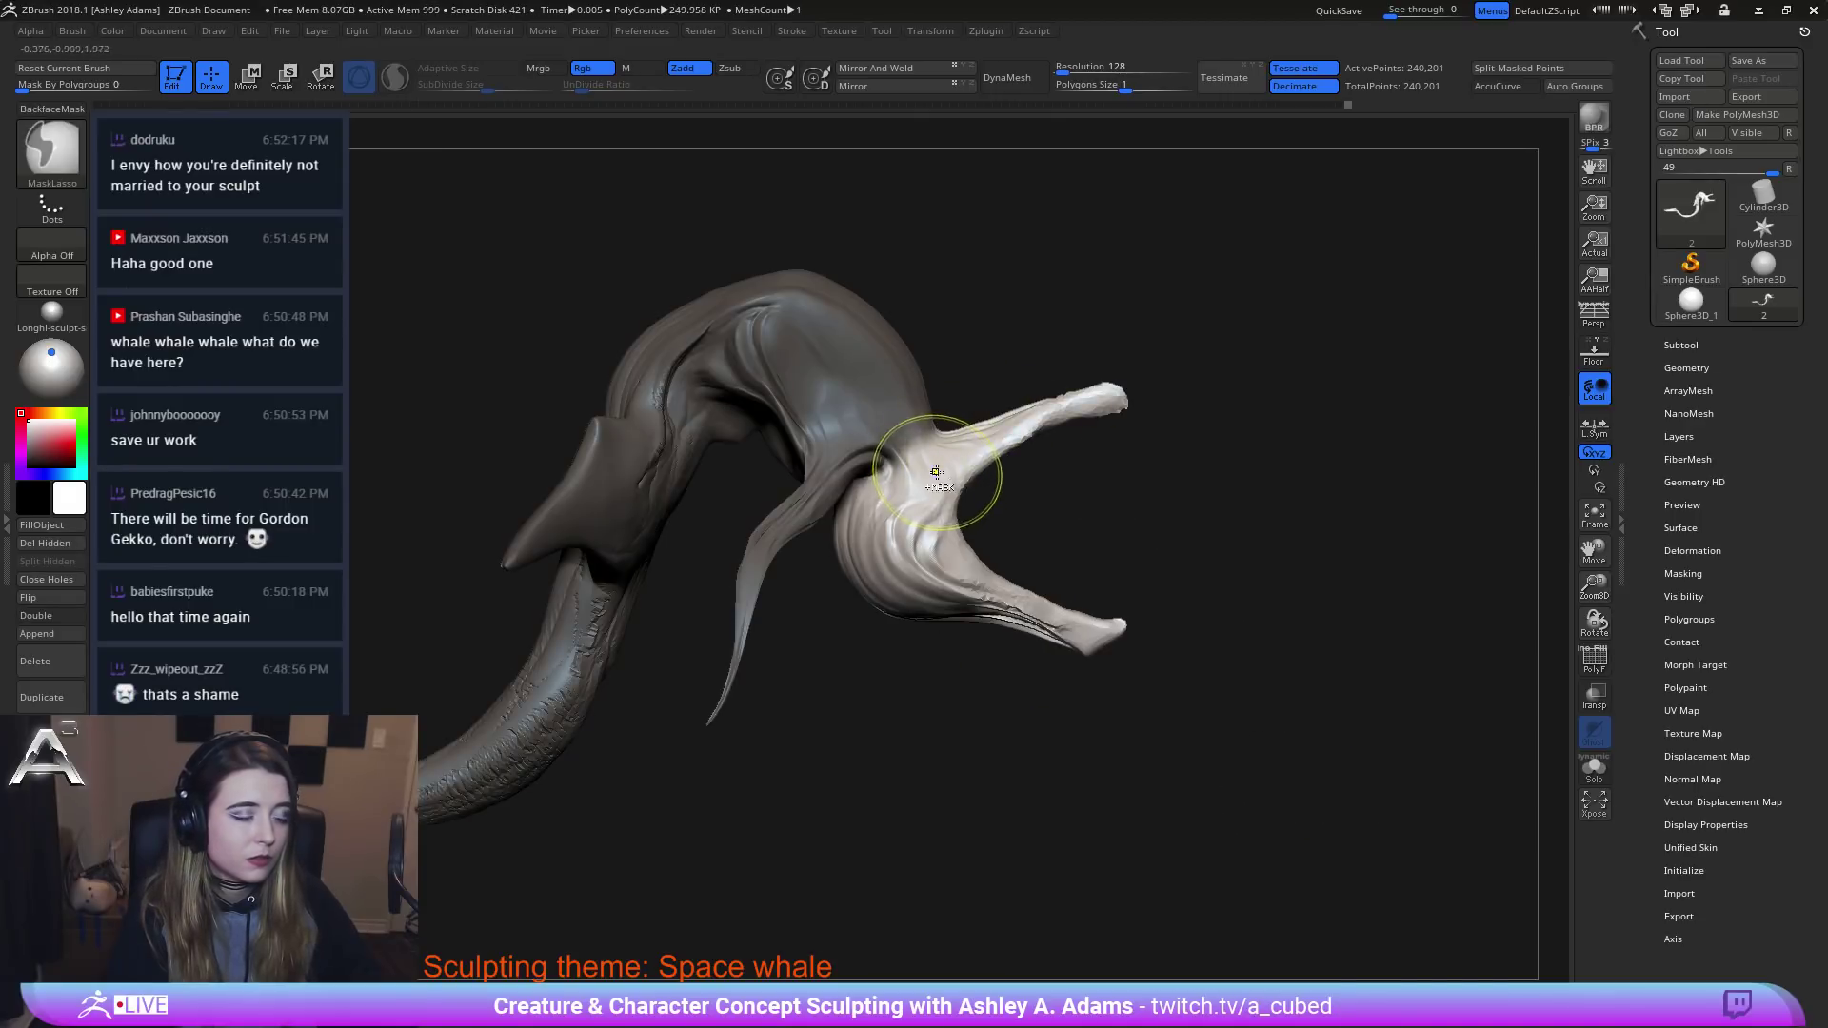
Move both jaws forward from the head with the gizmo, and clear the mask.
key(w)
drag(957, 567, 972, 589)
drag(1228, 538, 851, 527)
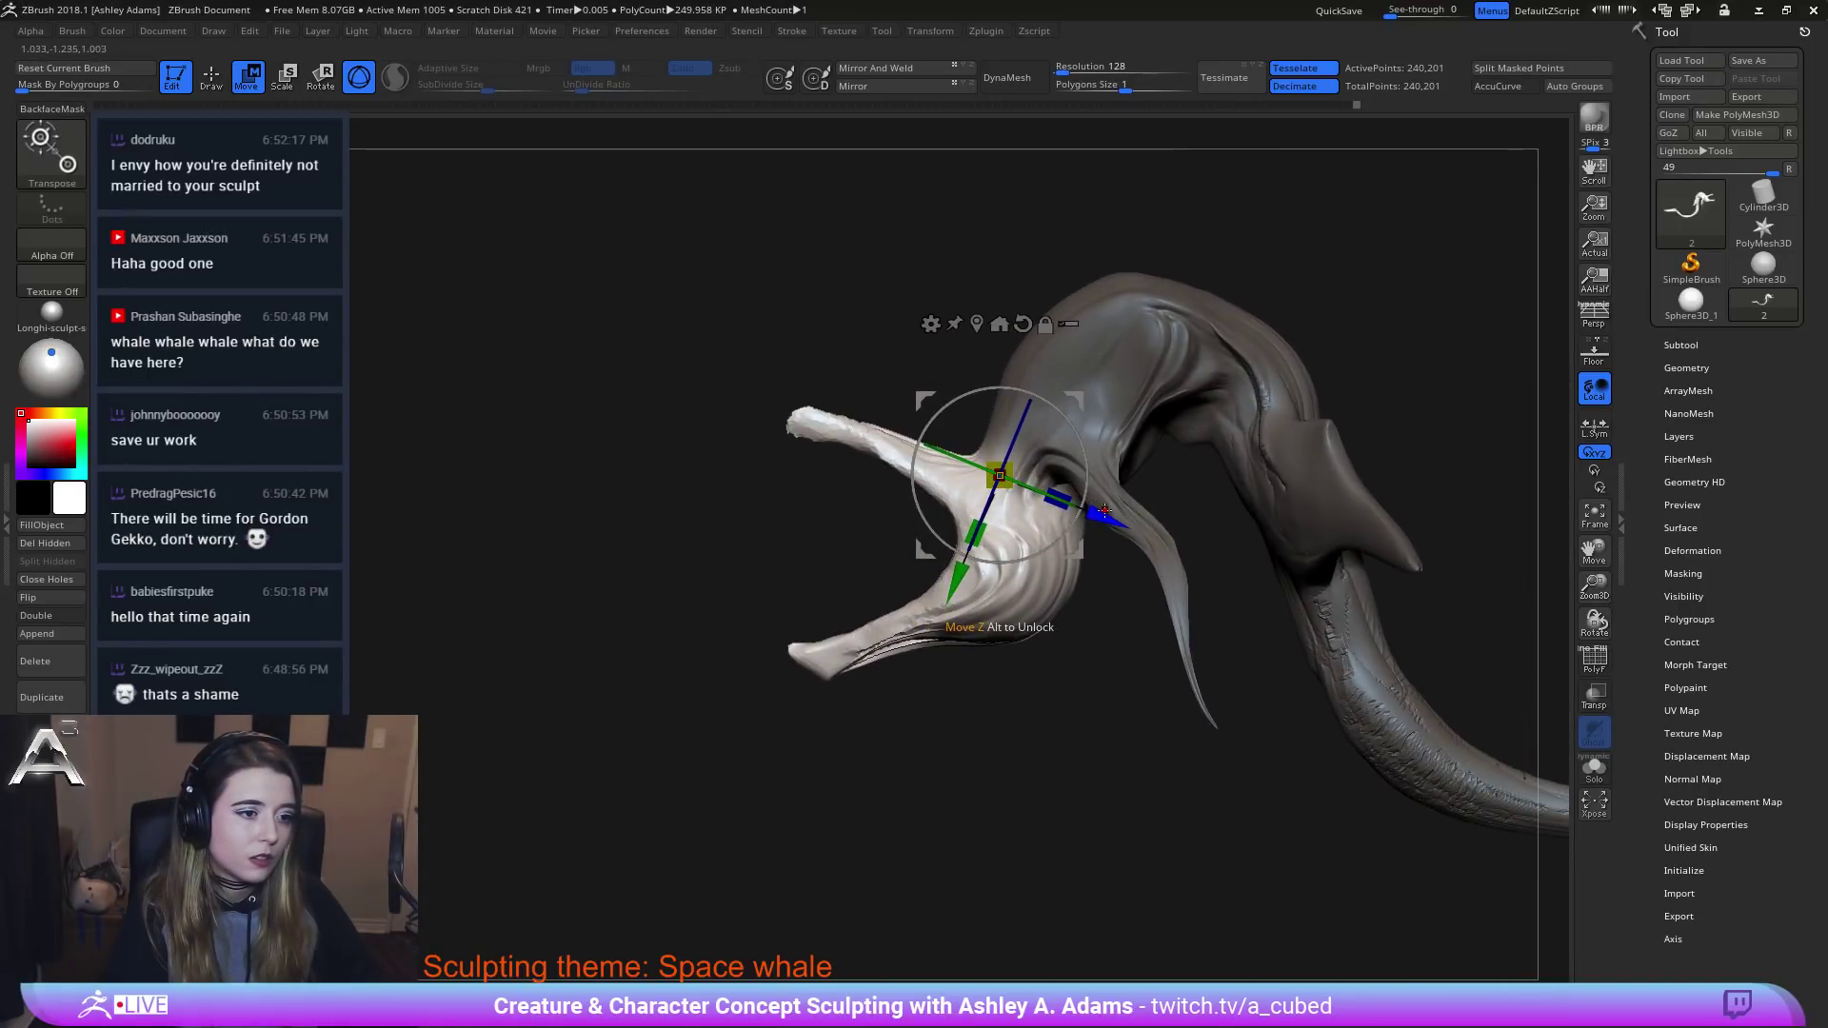
drag(1104, 511, 1067, 506)
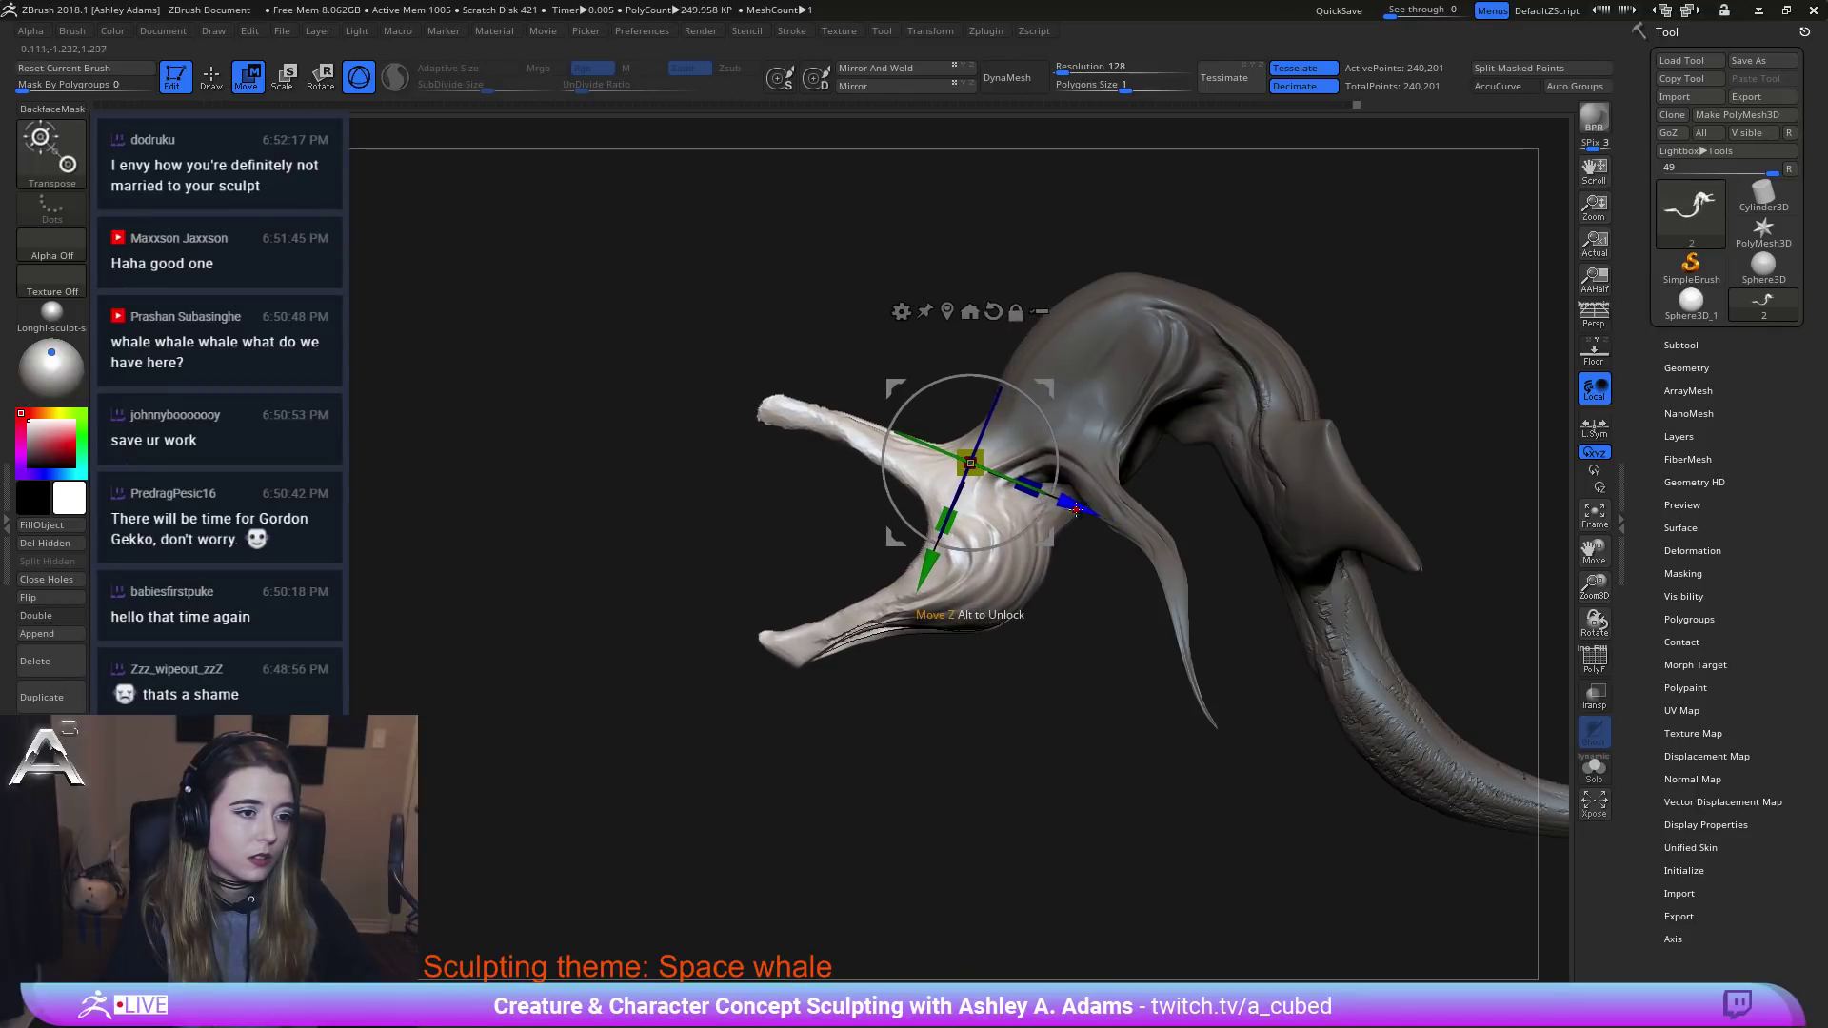
key(q)
ctrl+drag(1085, 620, 1100, 636)
Blend the base of the jaws into the cheek and forehead with SnakeHook at varied brush sizes.
key(space)
drag(1051, 522, 1044, 522)
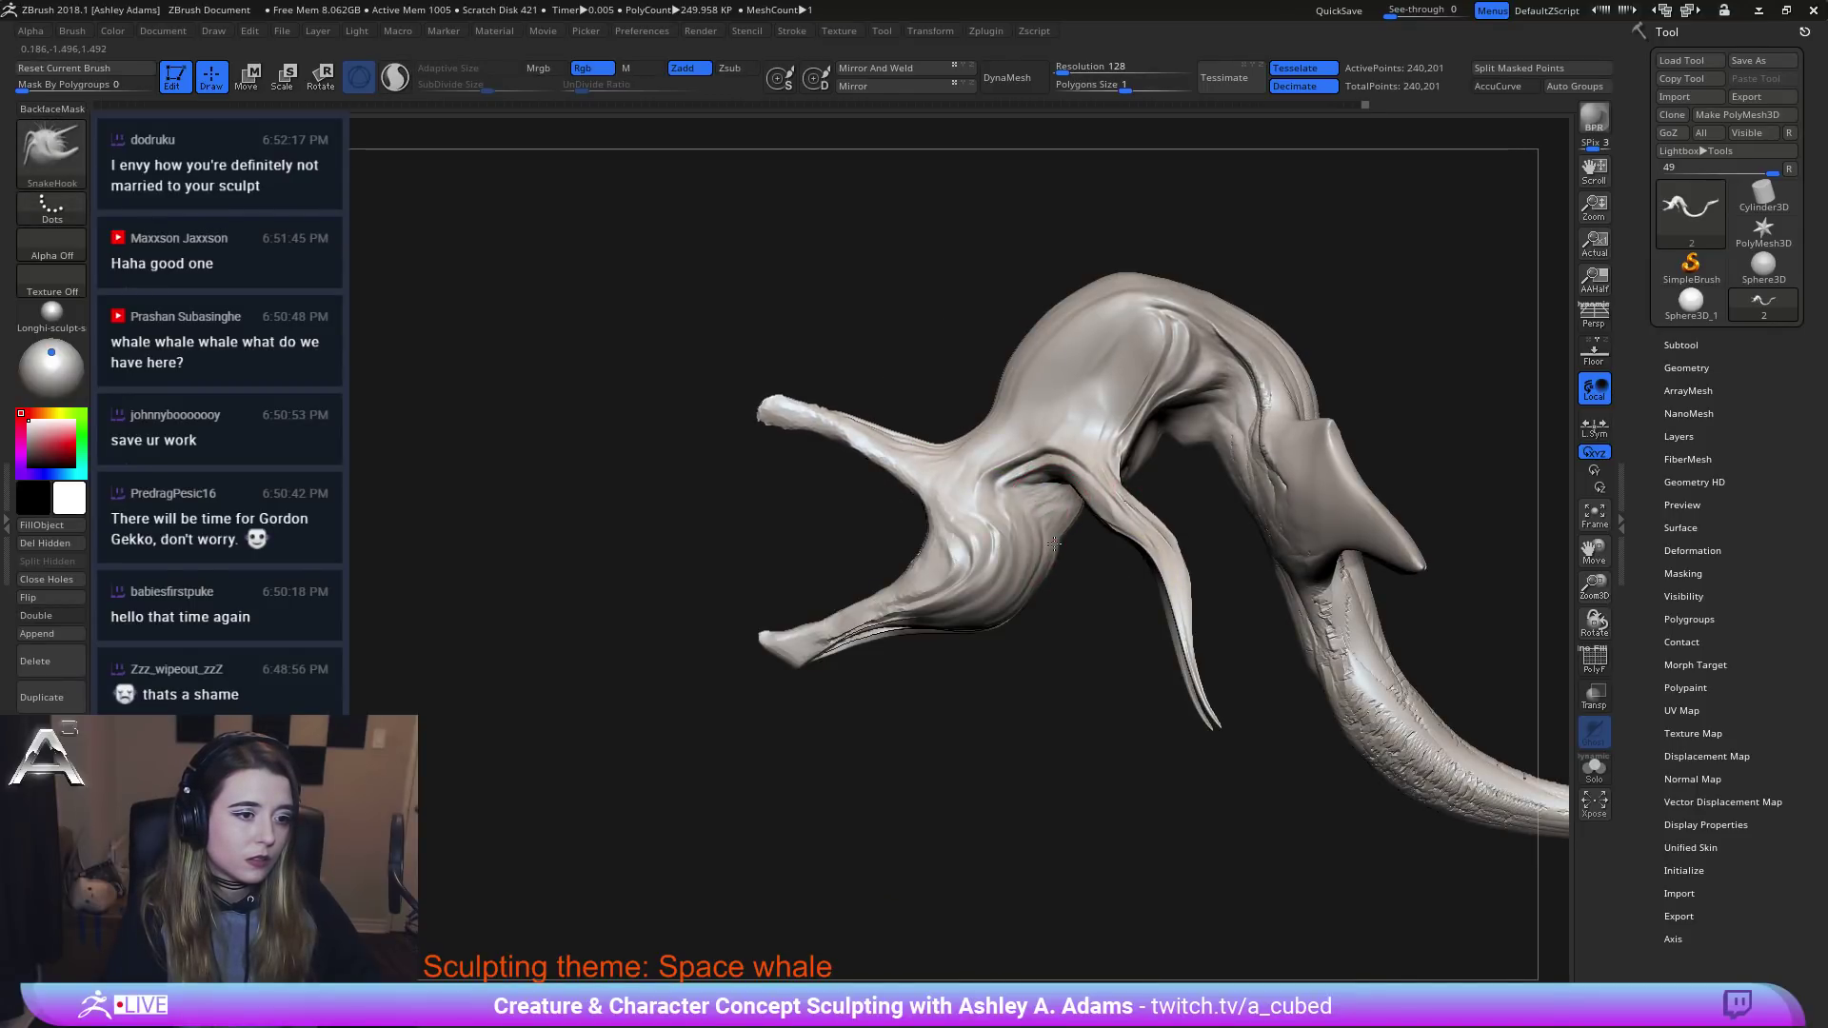
key(space)
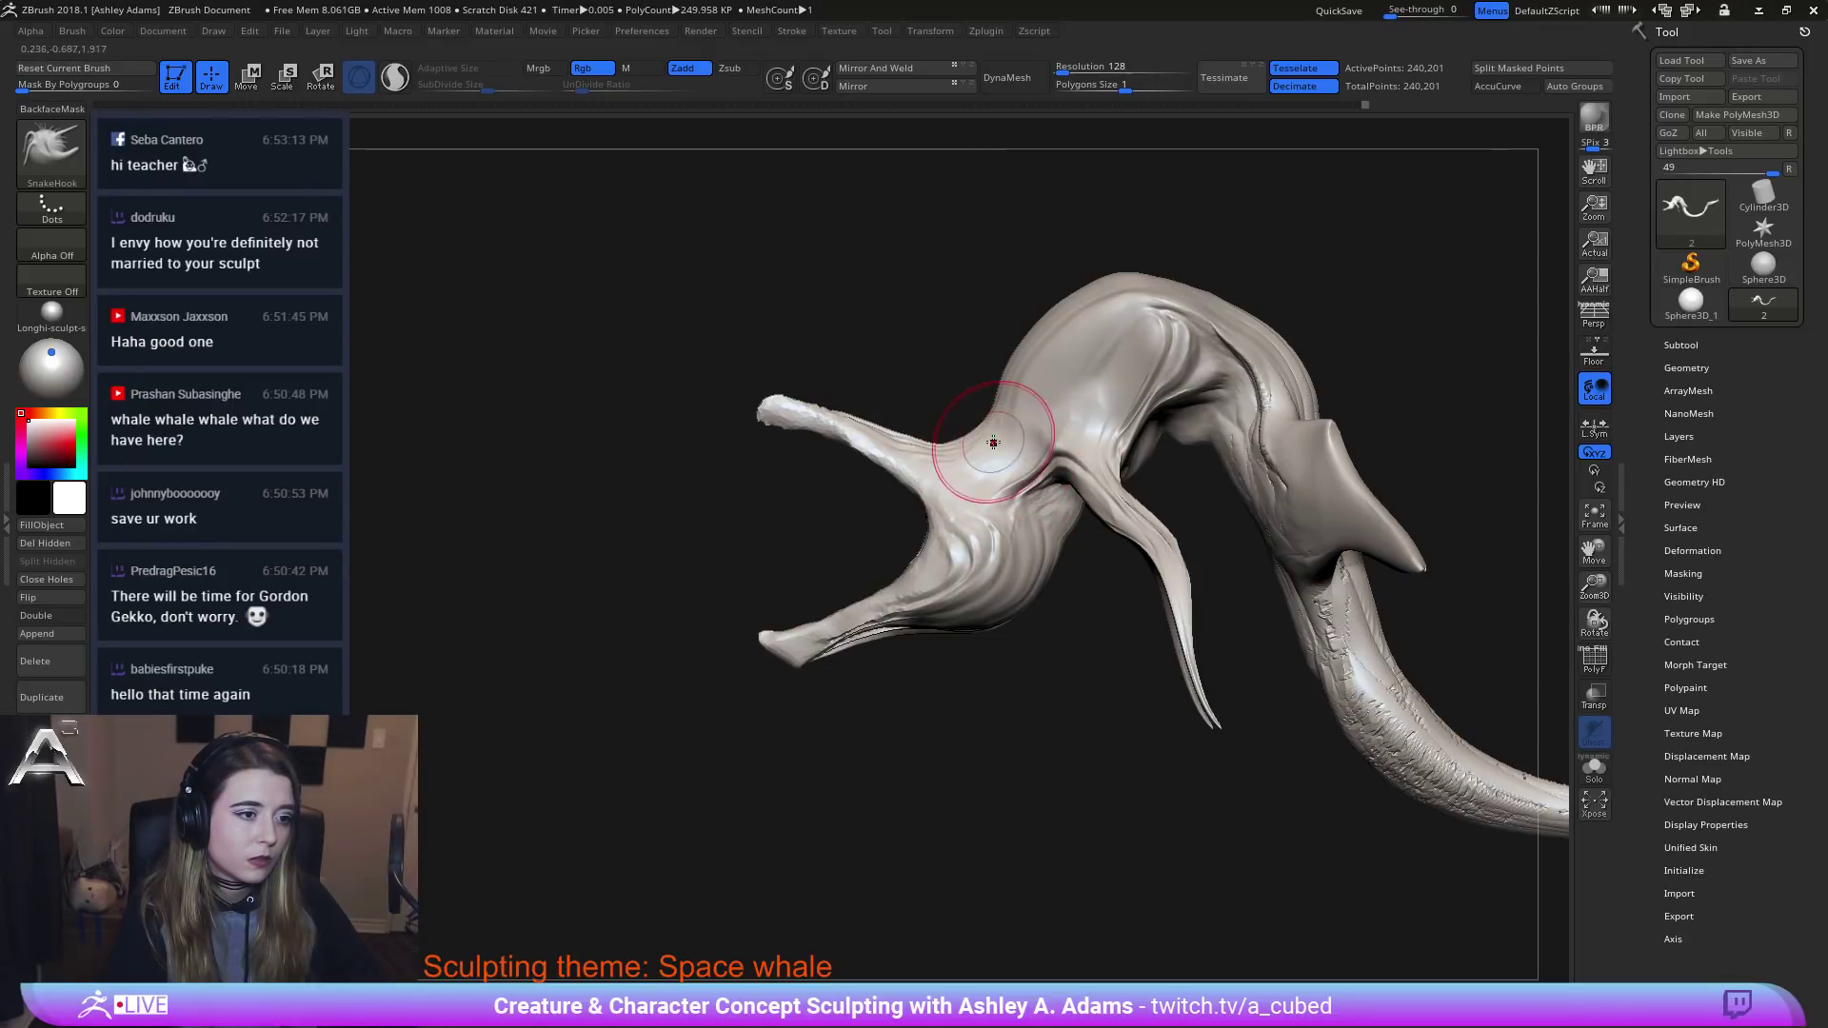
key(space)
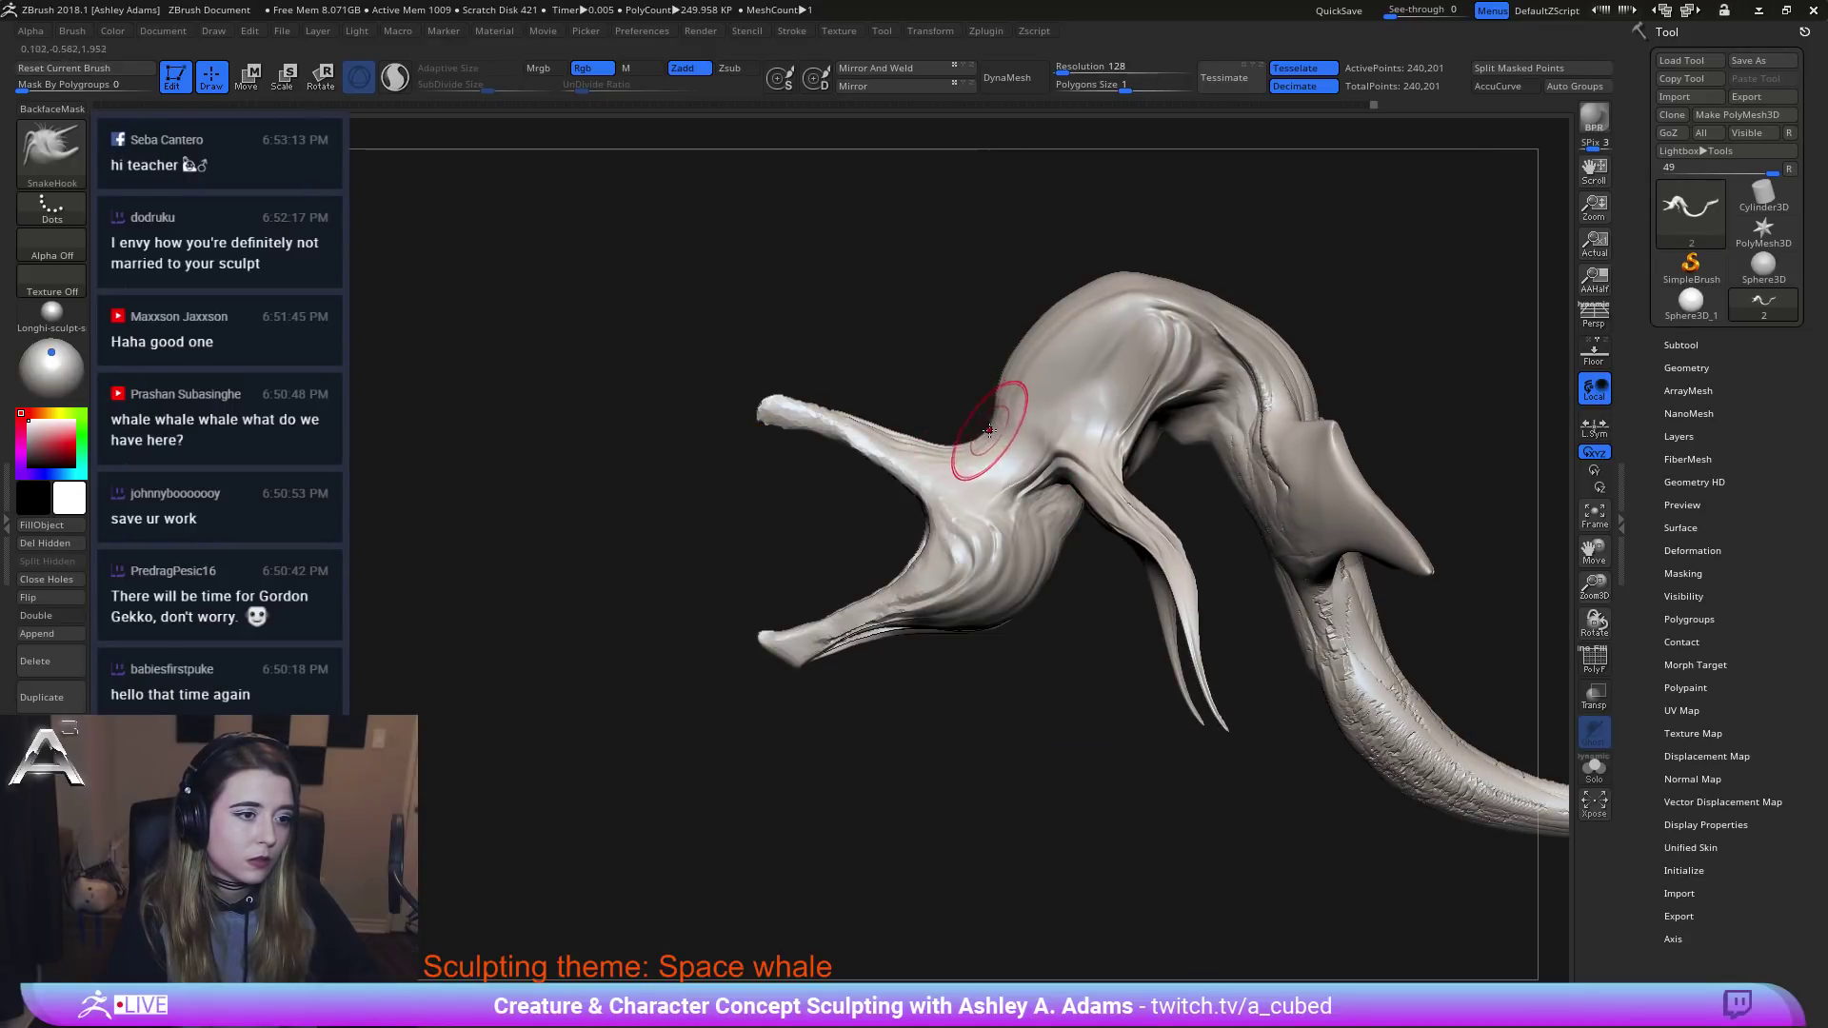
right_drag(976, 439, 981, 442)
Carve a crease where the upper jaw meets the forehead with DamStandard at varied brush sizes.
key(b)
key(d)
key(s)
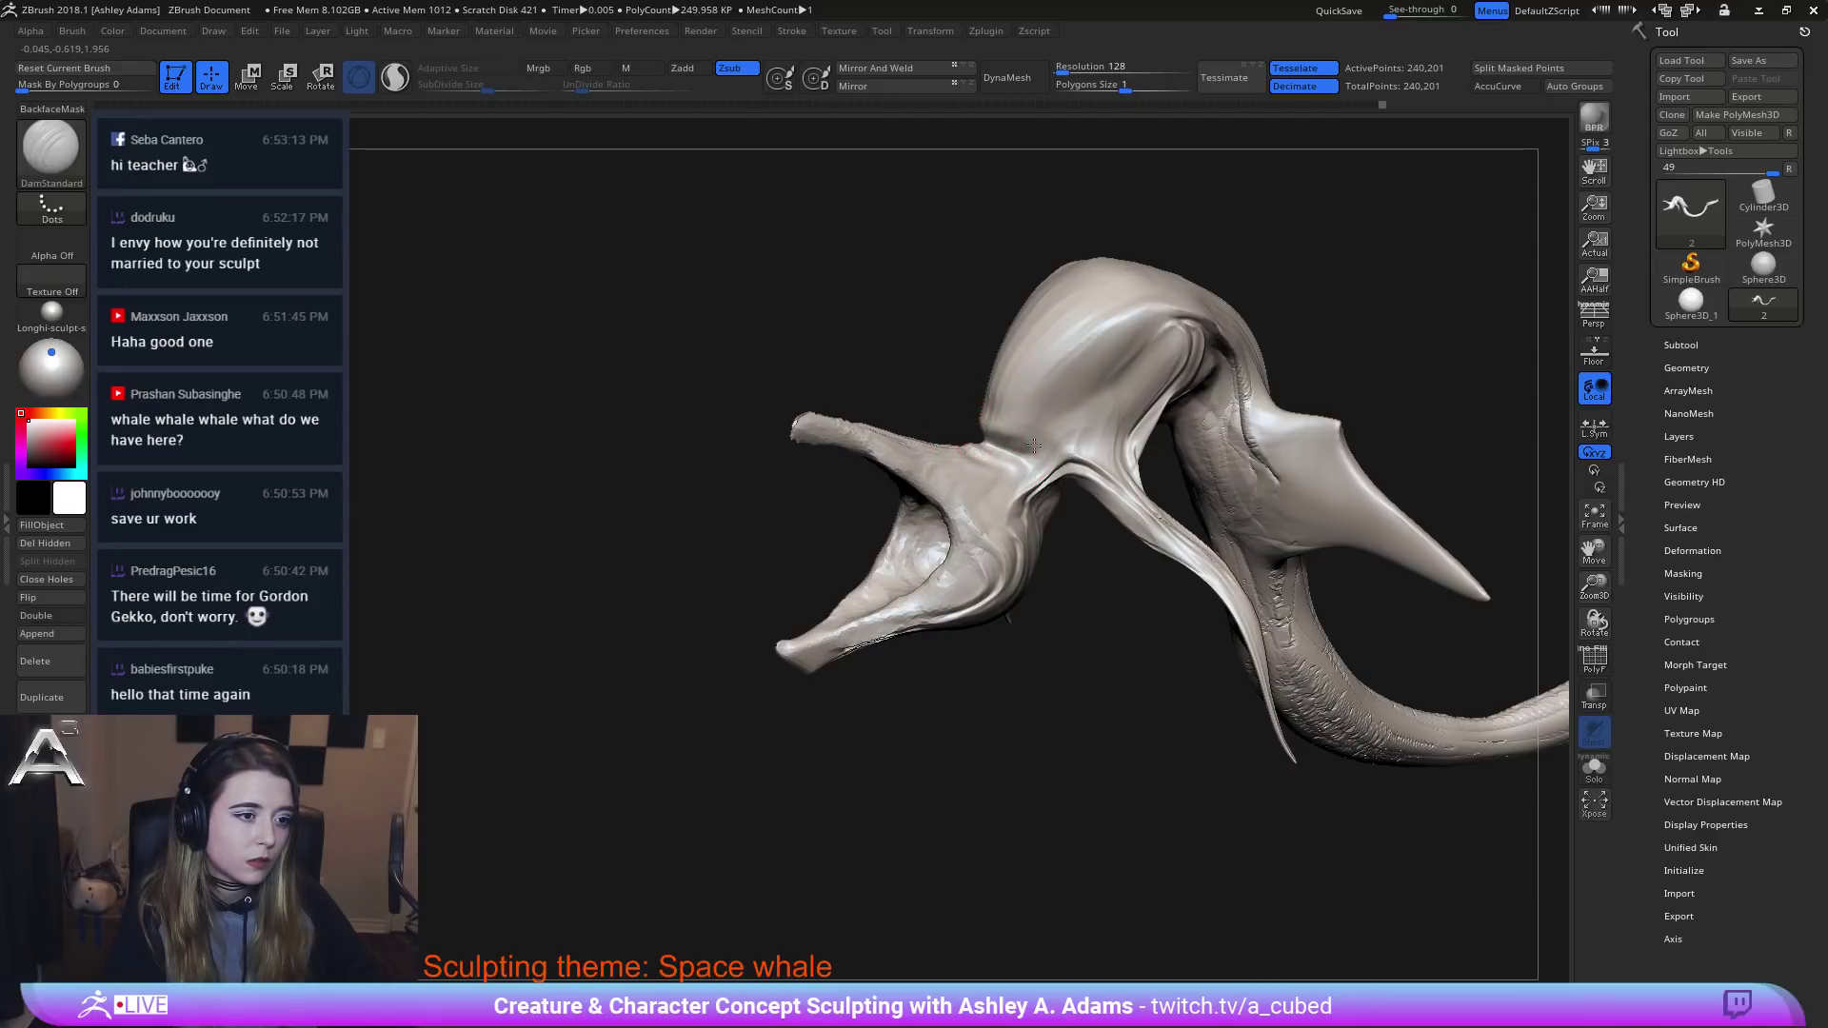
right_drag(1033, 445, 1000, 428)
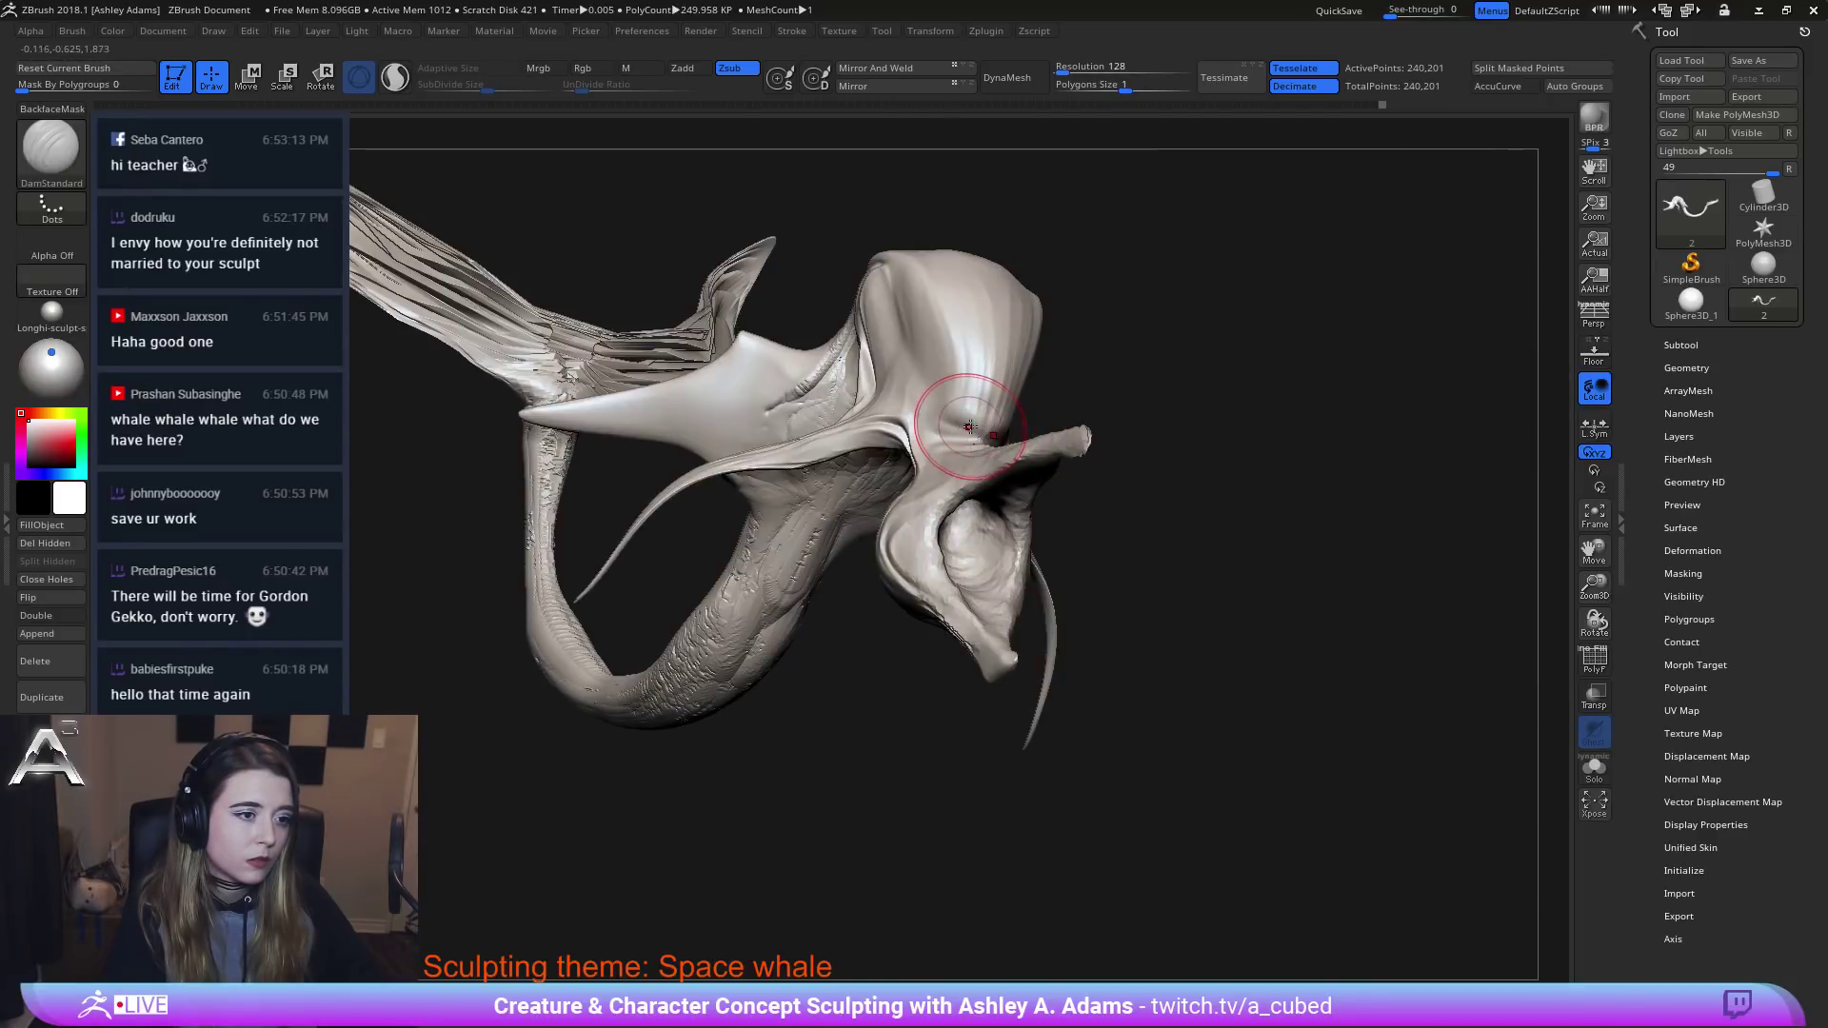
key(space)
drag(982, 436, 963, 429)
right_drag(1190, 438, 991, 416)
key(space)
drag(1027, 440, 1045, 424)
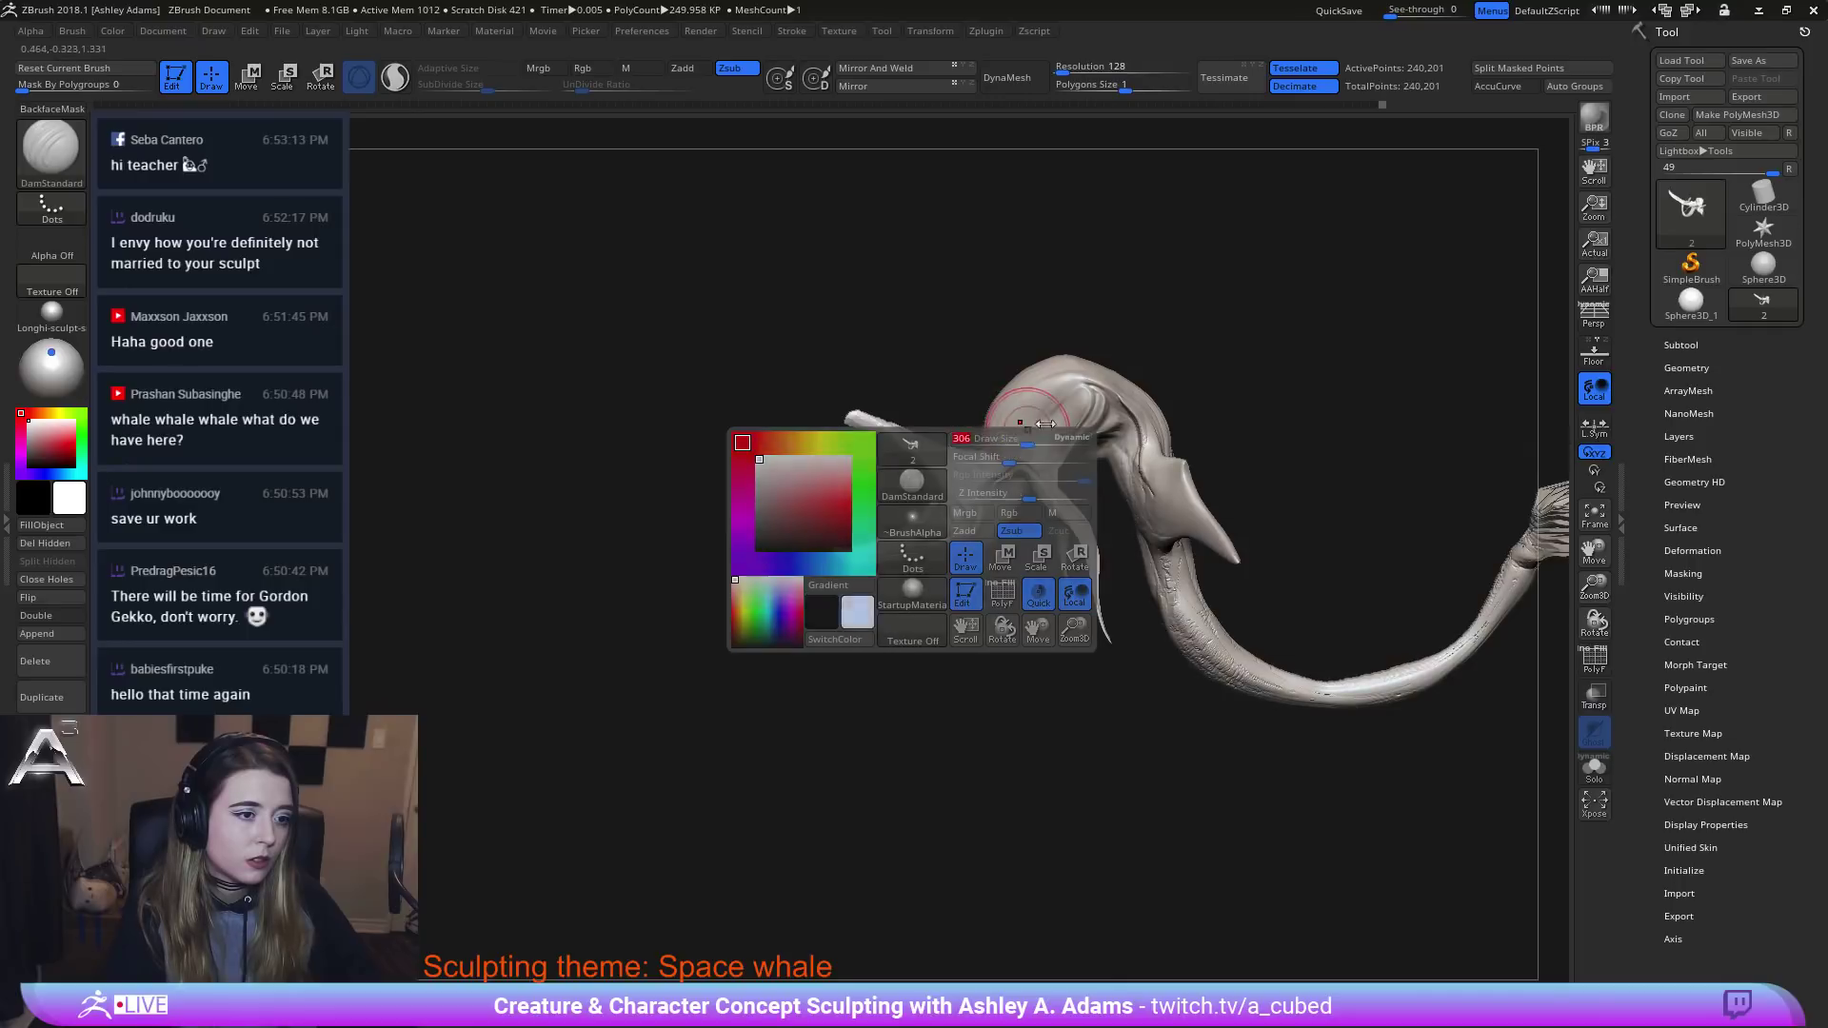
right_drag(1046, 425, 981, 457)
key(space)
drag(968, 489, 982, 486)
Reshape the domed forehead with SnakeHook at a large brush size.
key(b)
key(s)
key(h)
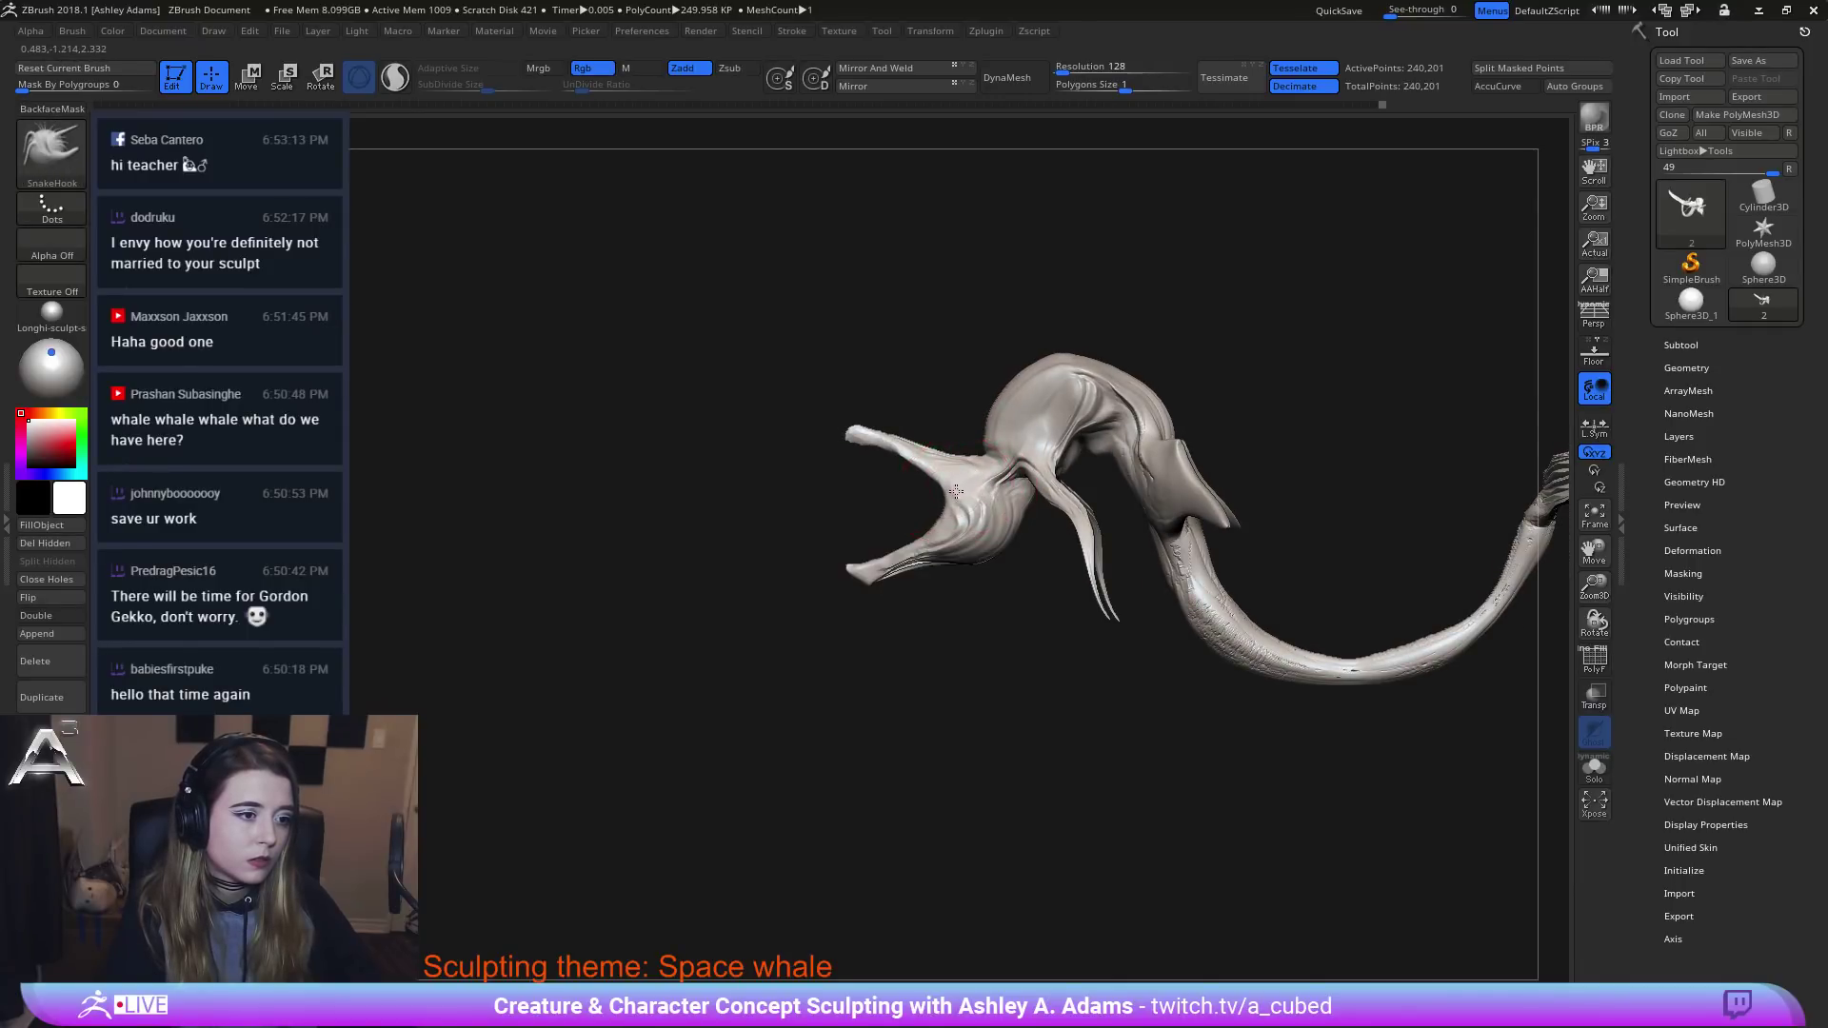
key(space)
drag(913, 433, 943, 427)
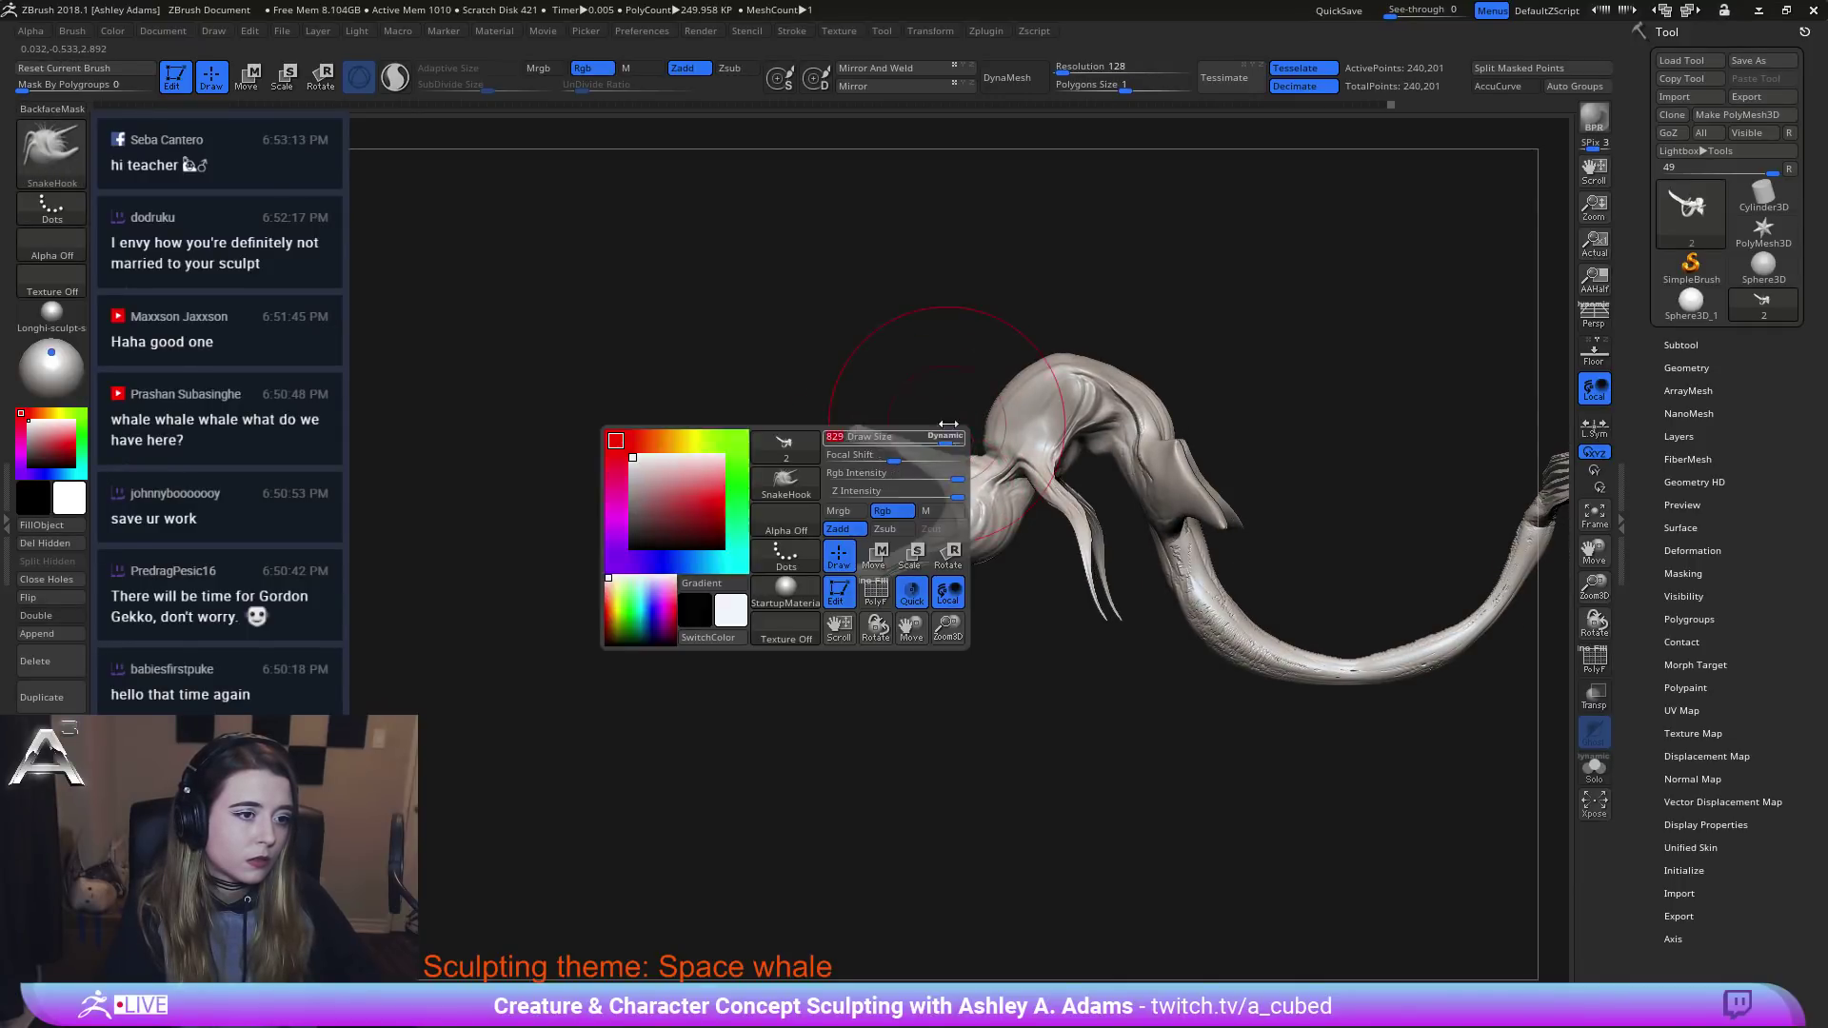
mouse_move(1059, 405)
mouse_down()
mouse_move(1033, 367)
mouse_move(1114, 351)
mouse_up()
key(space)
click(1040, 486)
Adjust the base of the lower jaw with SnakeHook at a smaller brush size.
mouse_move(995, 488)
right_down()
mouse_move(1190, 486)
mouse_move(1042, 523)
mouse_move(1086, 511)
right_up()
key(space)
key(space)
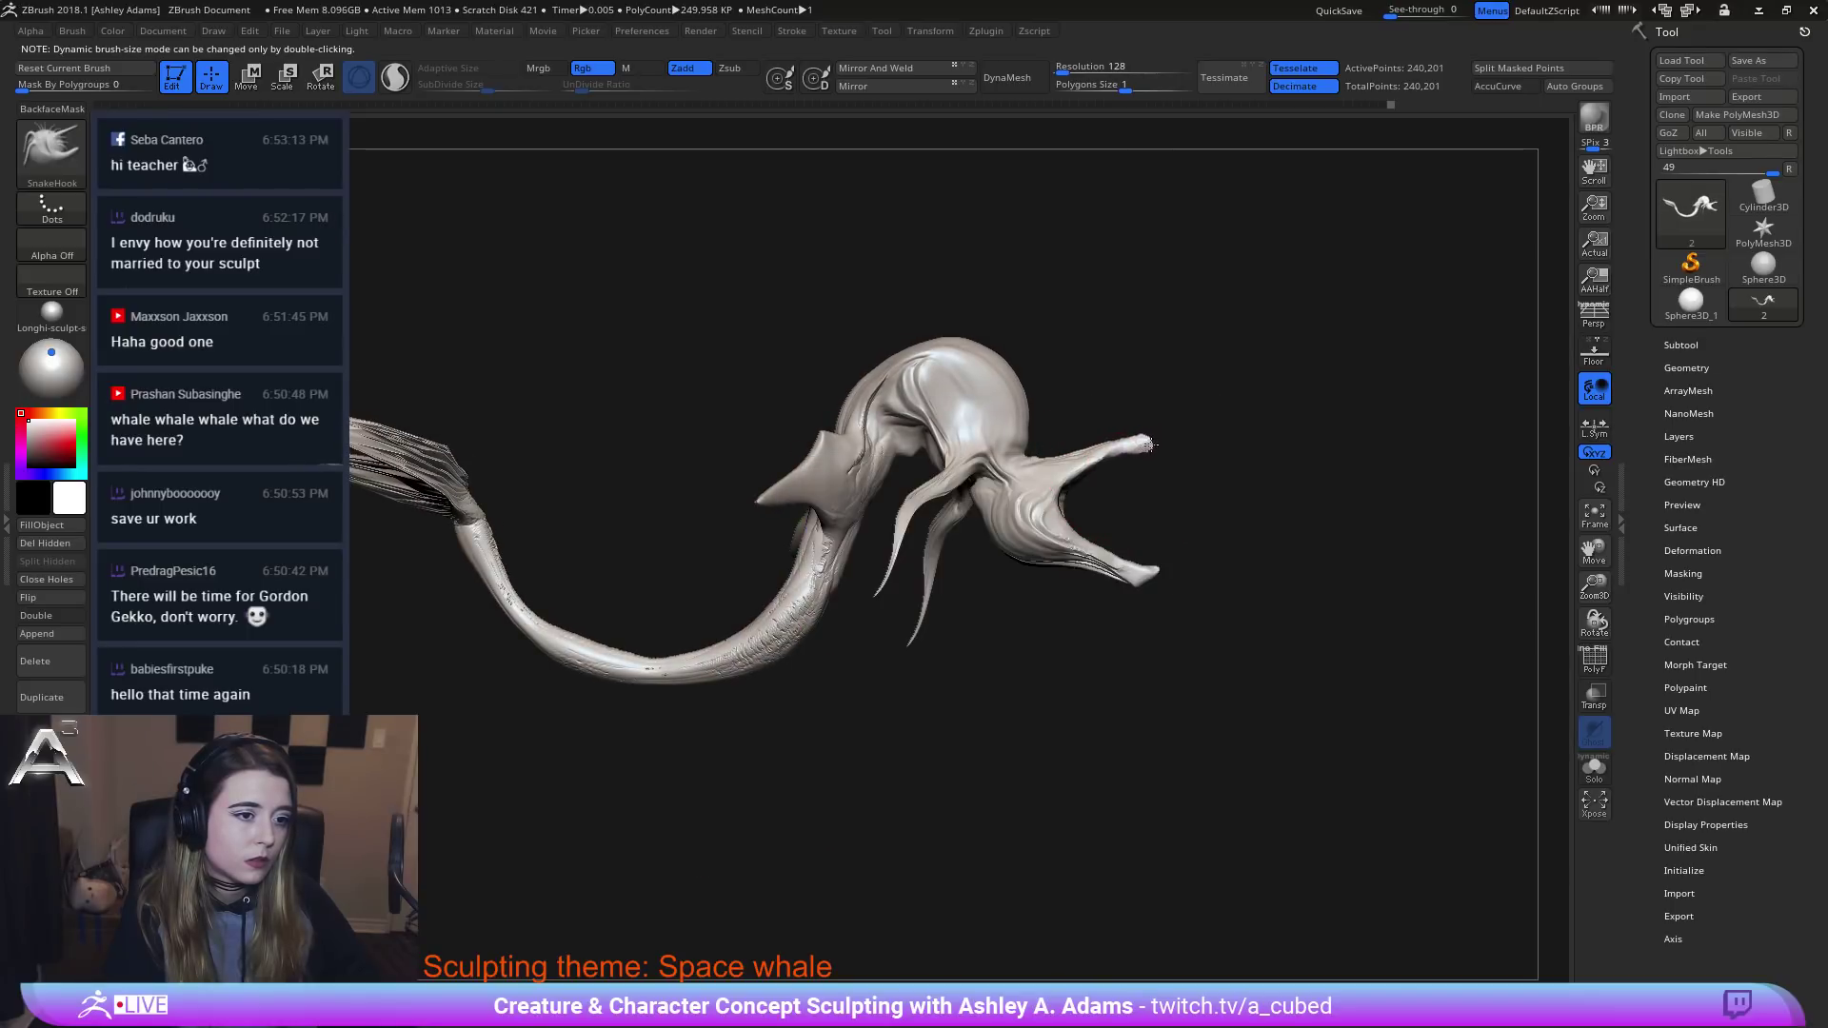
mouse_move(1146, 442)
right_down()
mouse_move(996, 411)
mouse_move(1009, 448)
right_up()
key(space)
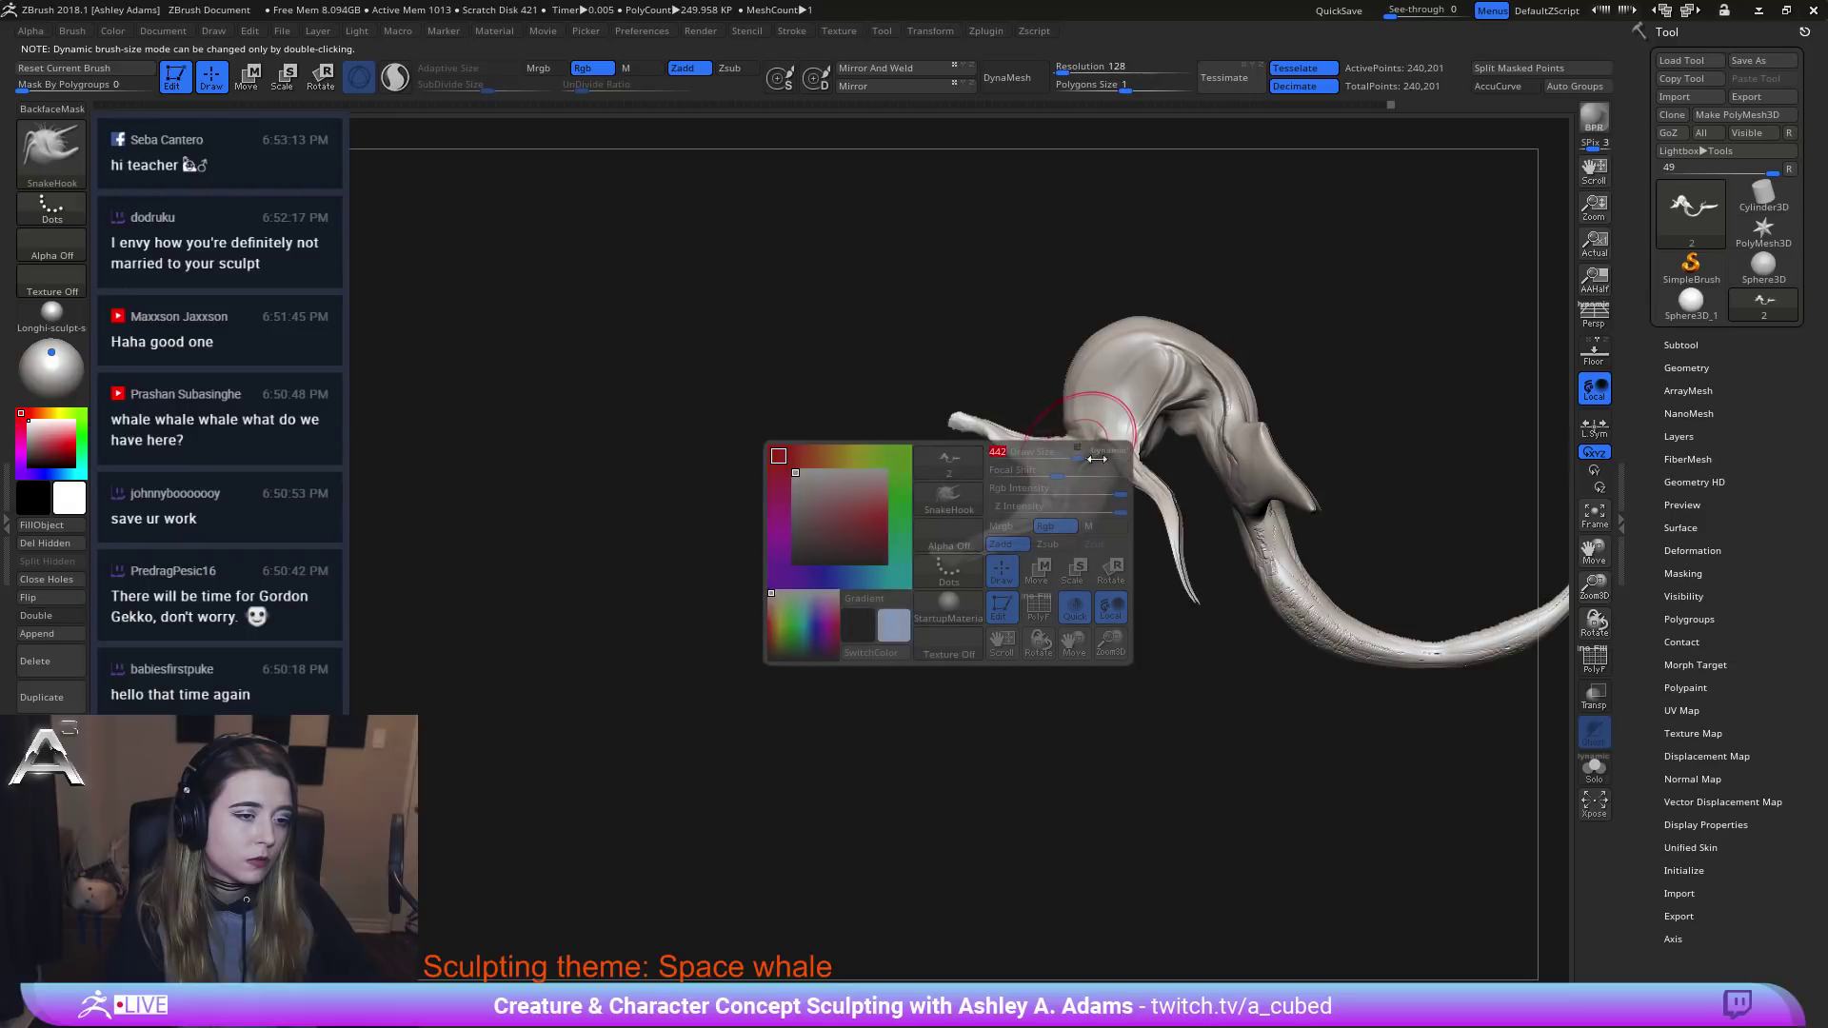
drag(1099, 534, 1116, 506)
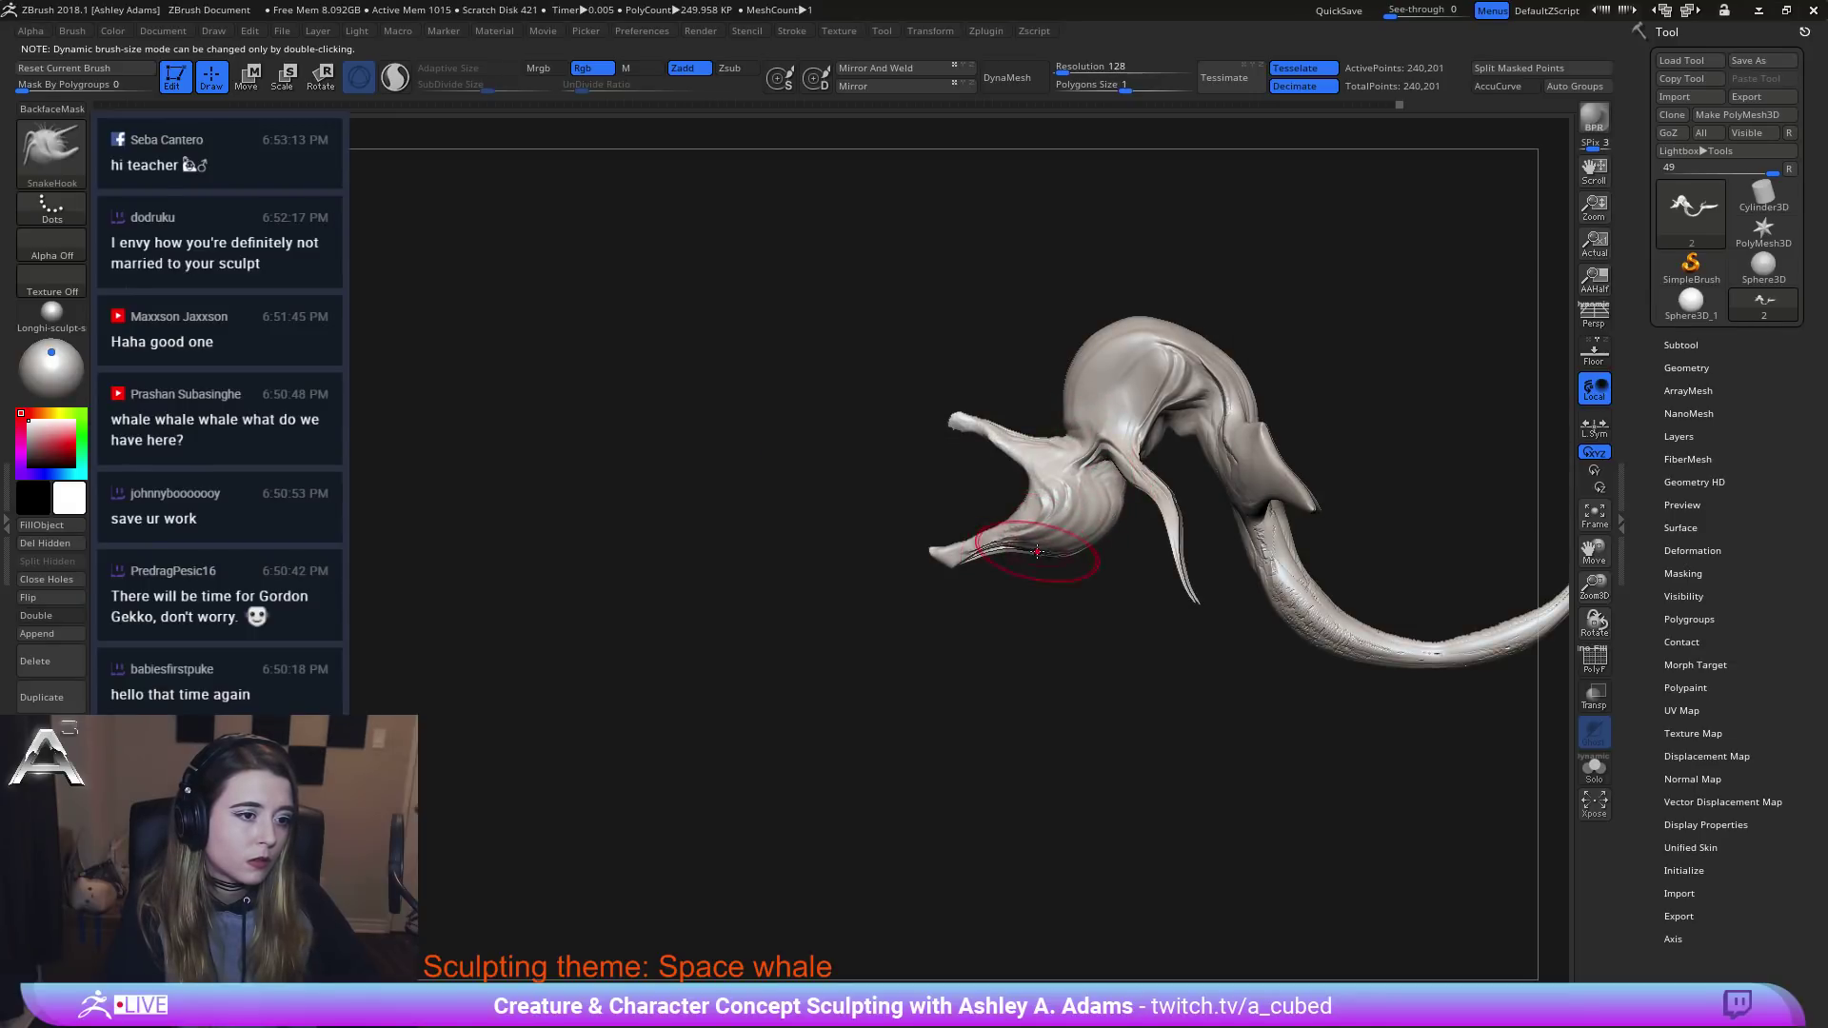
Isolate the side tentacles for editing by masking them and inverting the mask.
mouse_move(1038, 552)
right_down()
mouse_move(996, 457)
mouse_move(1133, 457)
mouse_move(1025, 545)
mouse_move(939, 742)
right_up()
mouse_move(847, 799)
ctrl+mouse_down()
mouse_move(1011, 672)
mouse_move(980, 573)
mouse_move(943, 540)
mouse_move(916, 619)
ctrl+mouse_up()
right_drag(931, 648, 992, 547)
ctrl+click(1147, 441)
mouse_move(1146, 441)
shift+right_down()
mouse_move(1103, 514)
mouse_move(992, 420)
shift+right_up()
Reset the transform gizmo's orientation at the tentacle base and rotate the unmasked tentacles outward.
key(w)
alt+drag(955, 402, 1012, 394)
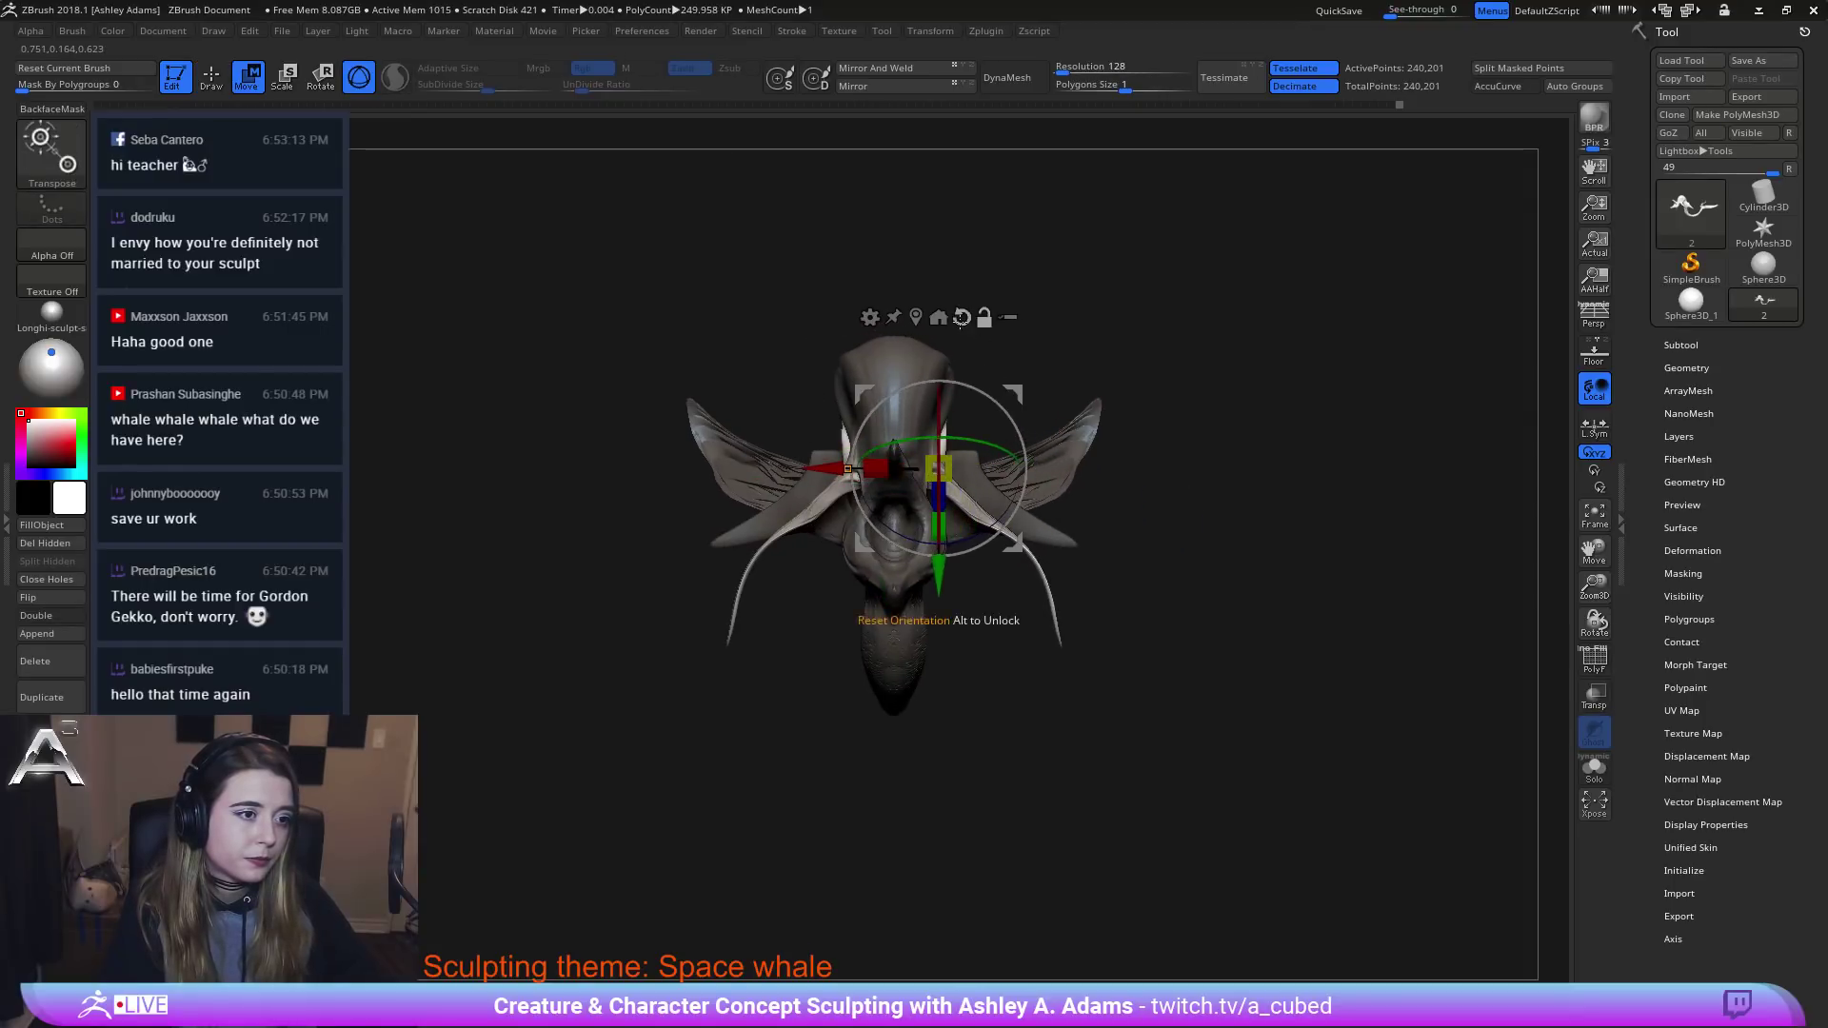
click(962, 317)
drag(853, 465, 850, 467)
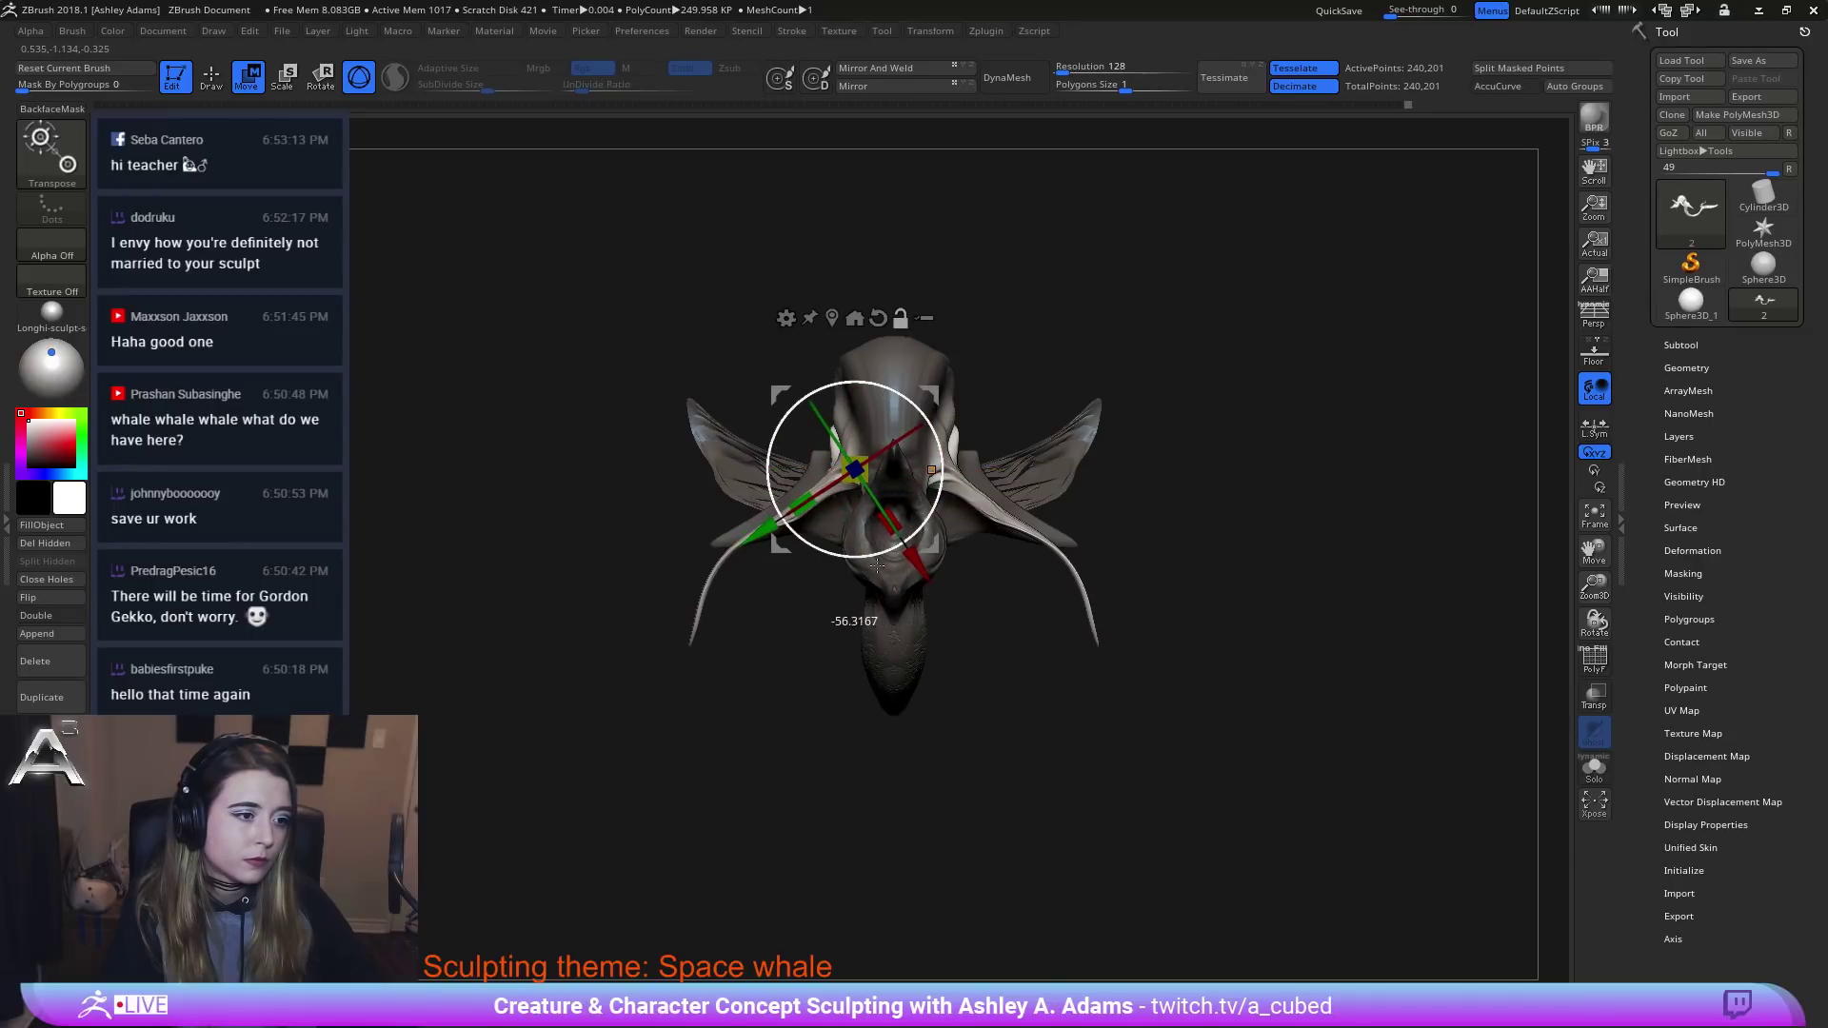
mouse_move(804, 512)
mouse_down()
mouse_move(915, 528)
mouse_move(921, 567)
mouse_up()
Refine the mask around the tentacle bases and rotate the tentacles with the gizmo in side view.
key(q)
drag(1067, 503, 955, 522)
key(space)
key(w)
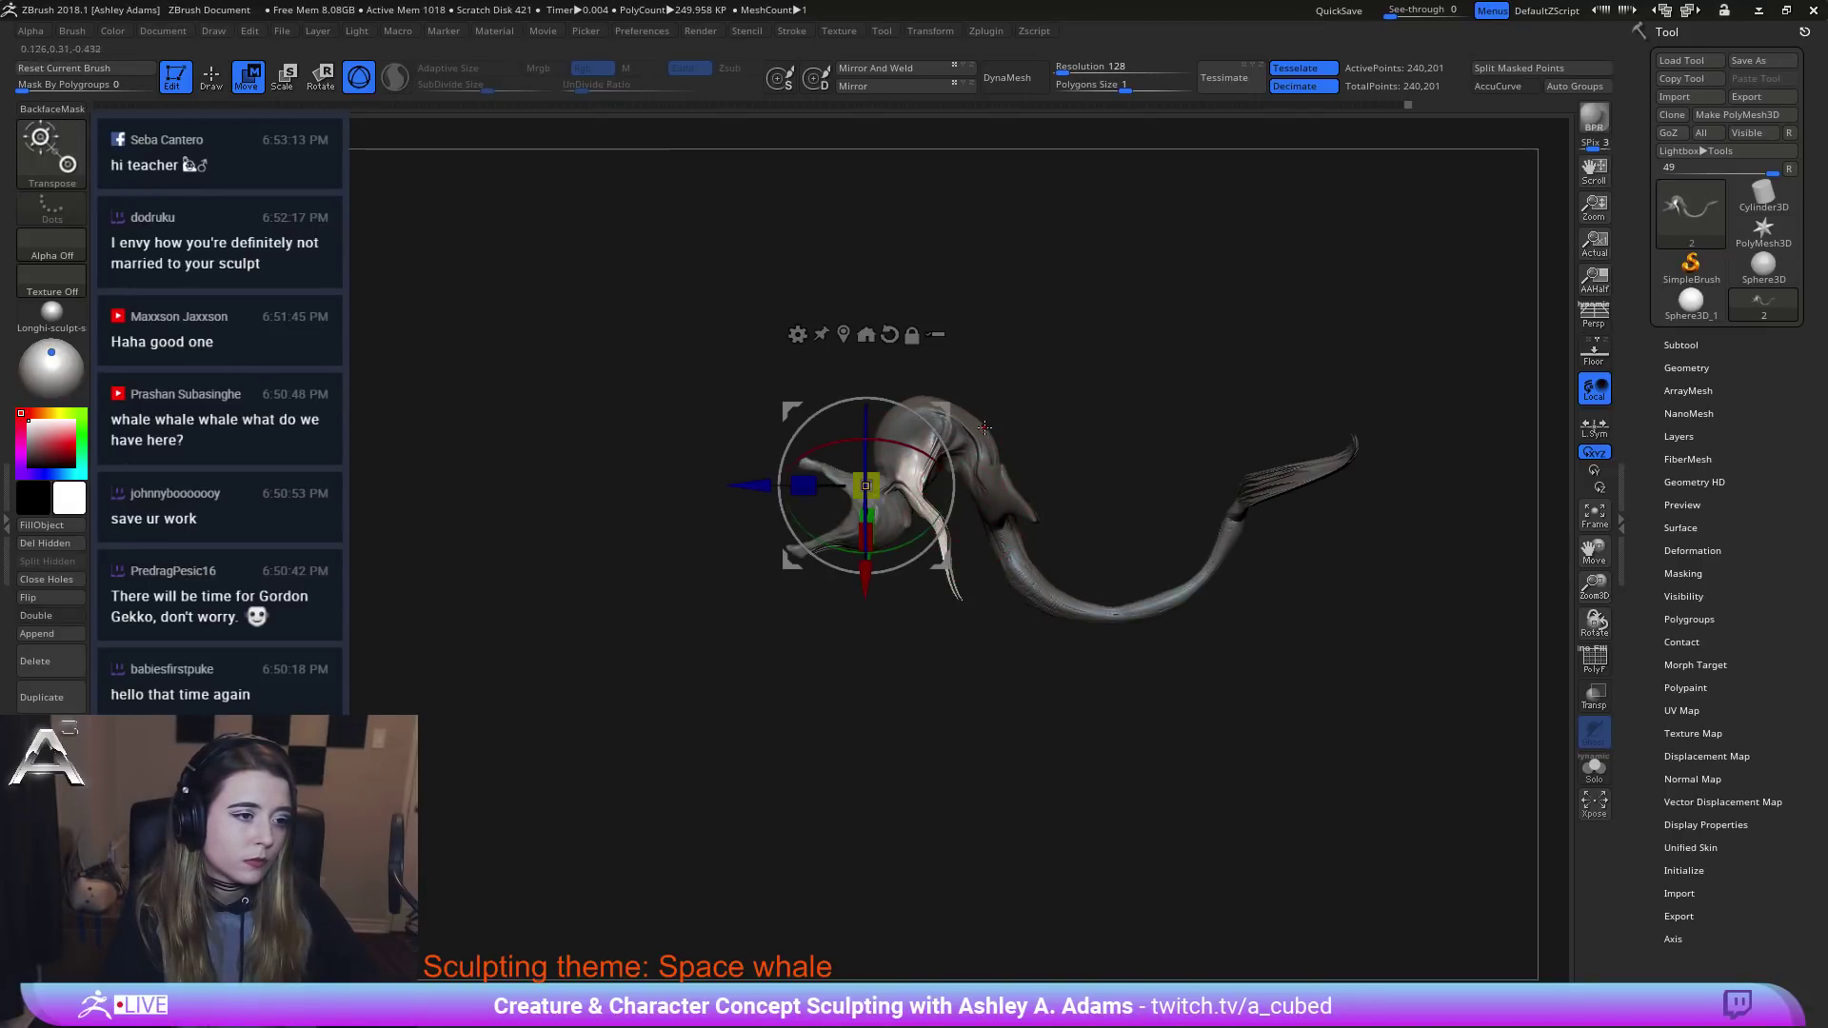
drag(958, 404, 947, 411)
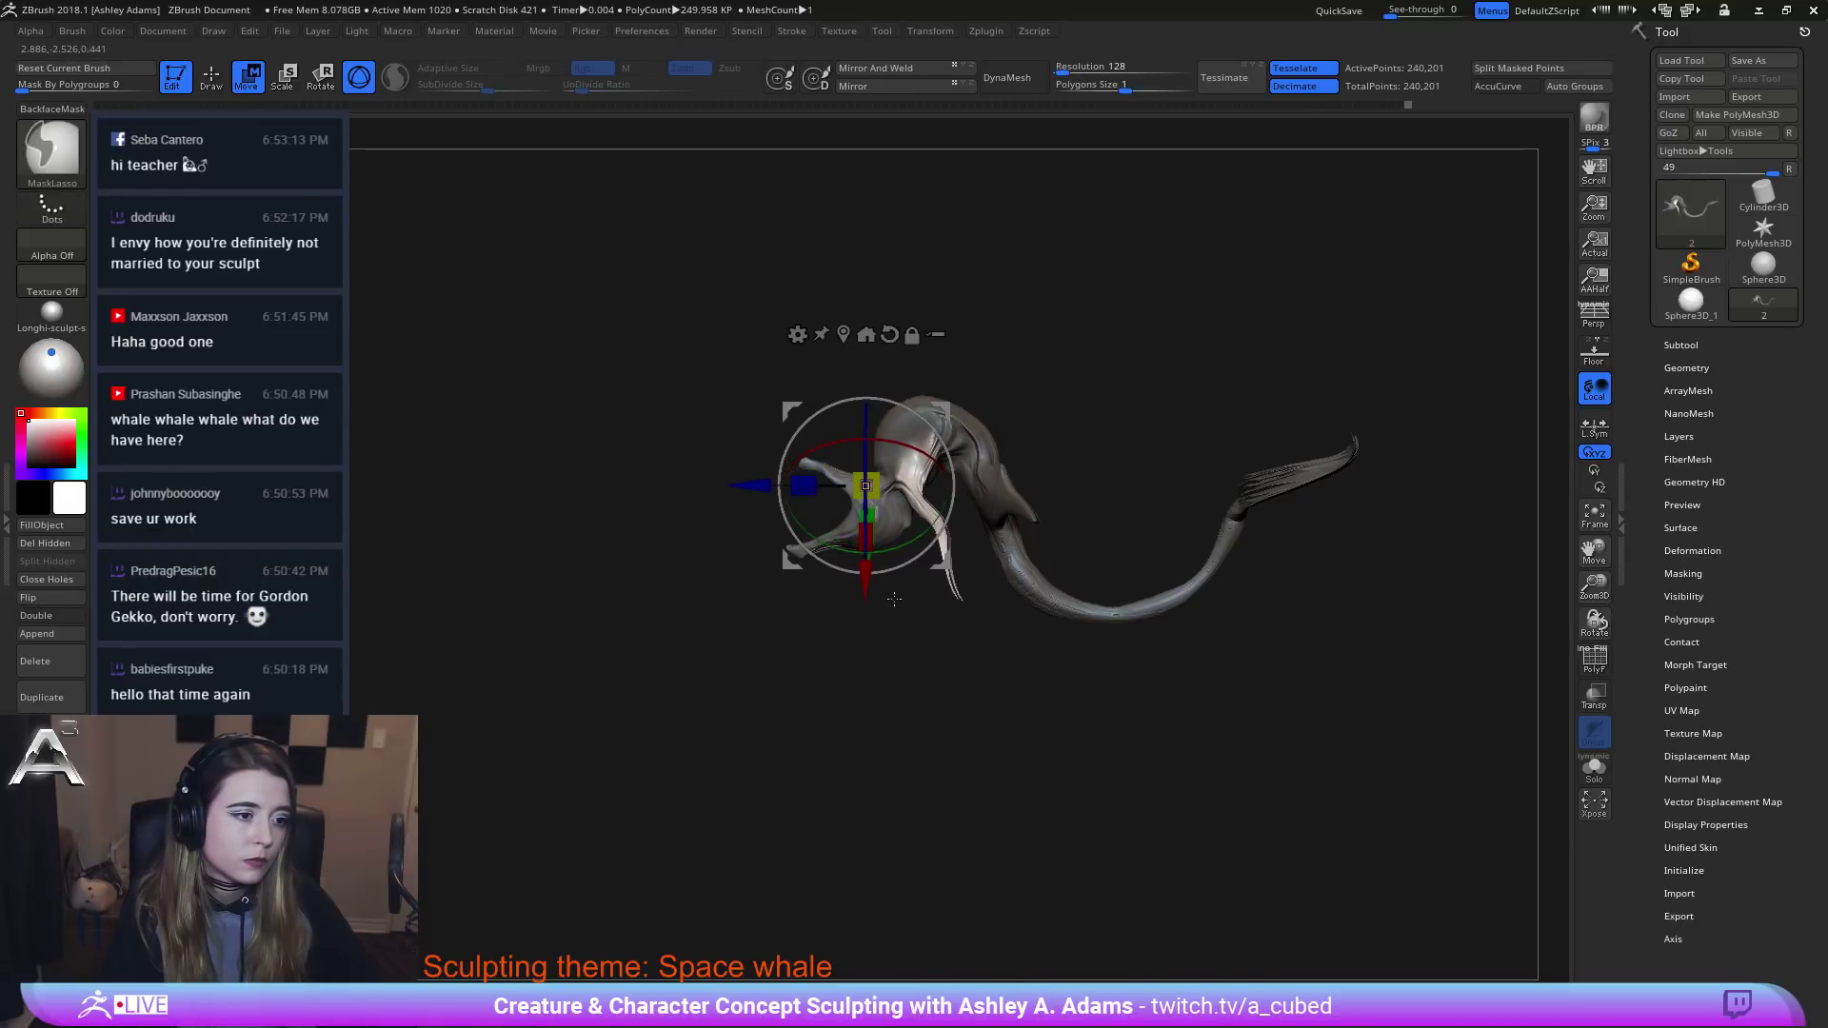
key(q)
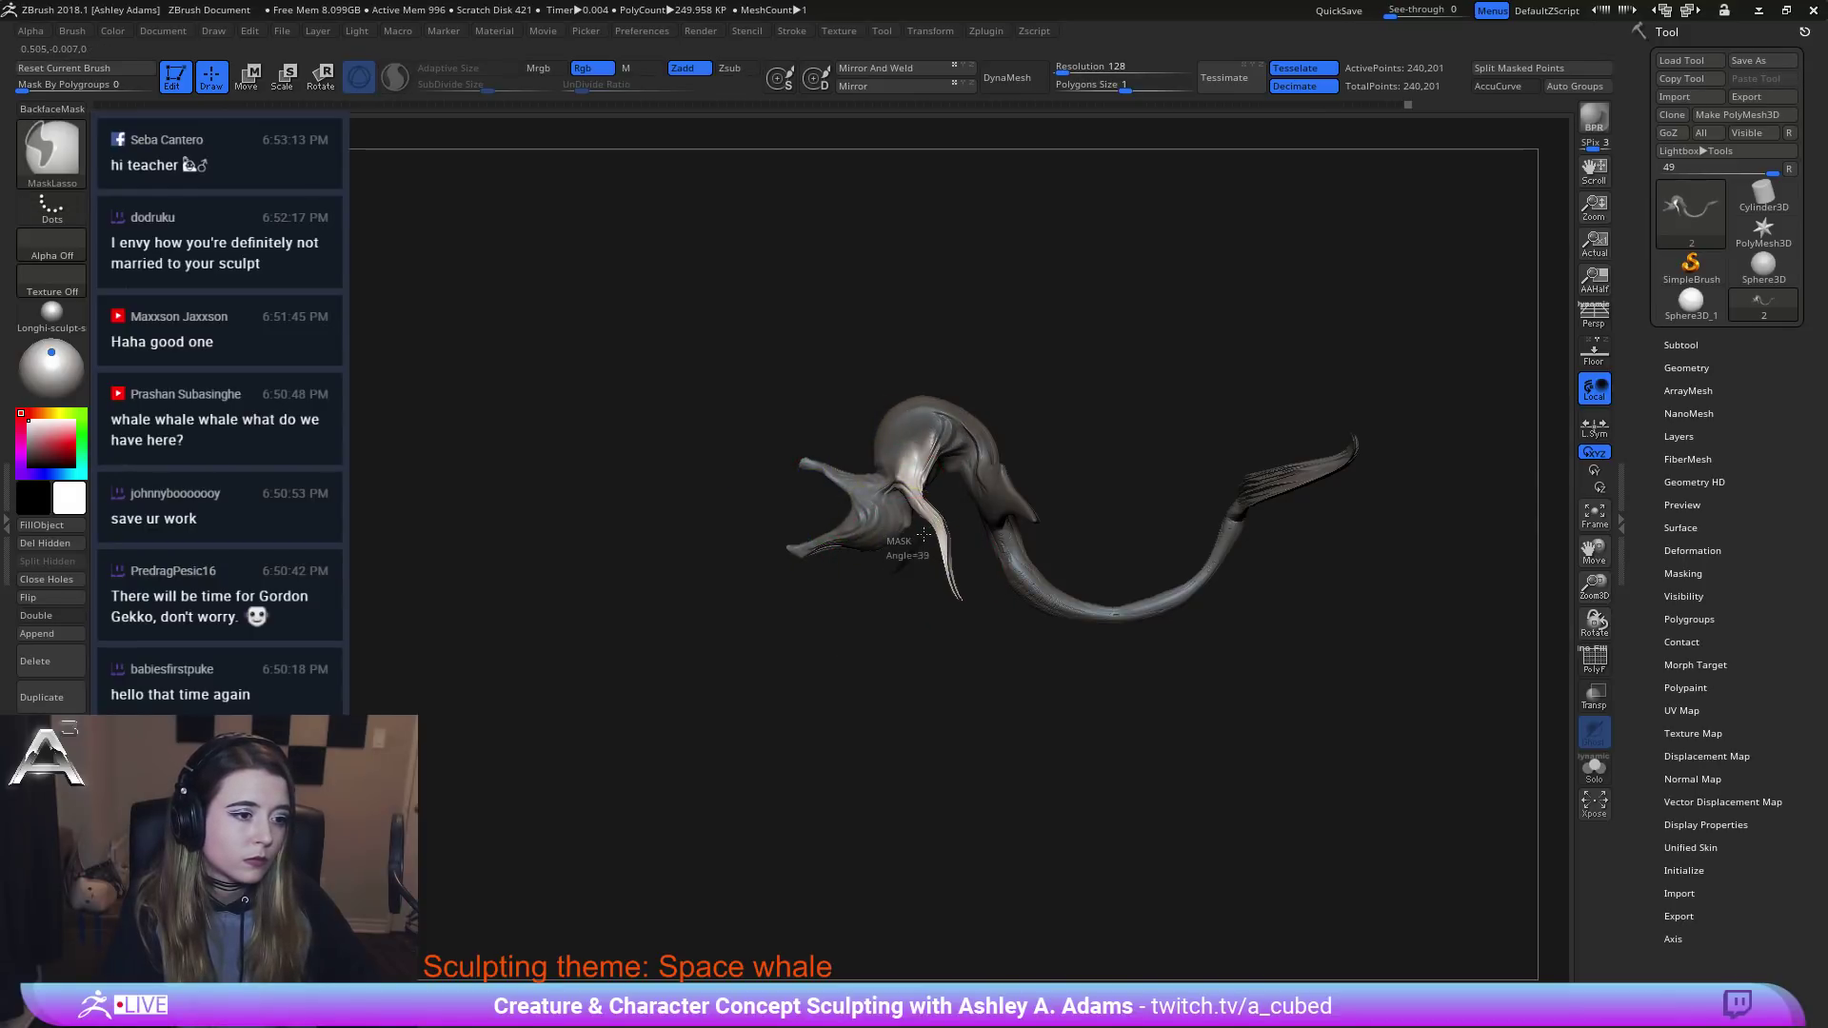
key(w)
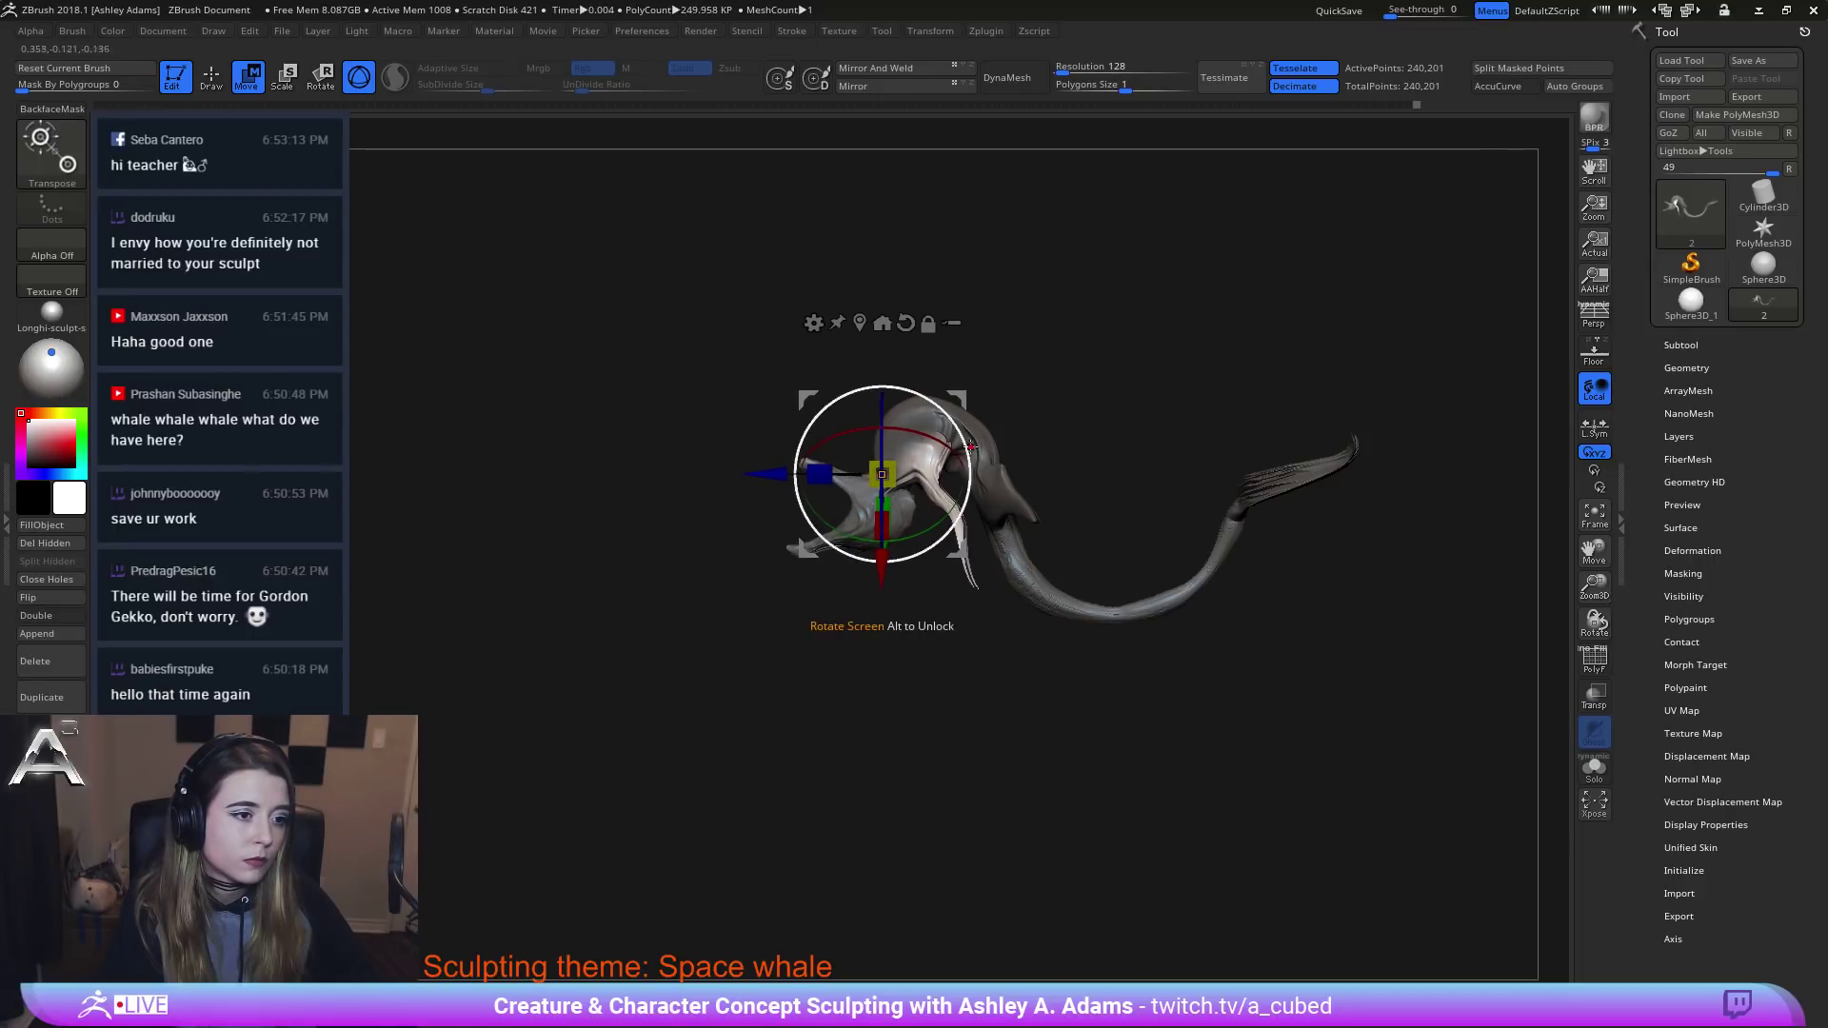
mouse_move(969, 441)
mouse_down()
mouse_move(948, 449)
mouse_move(1005, 448)
mouse_up()
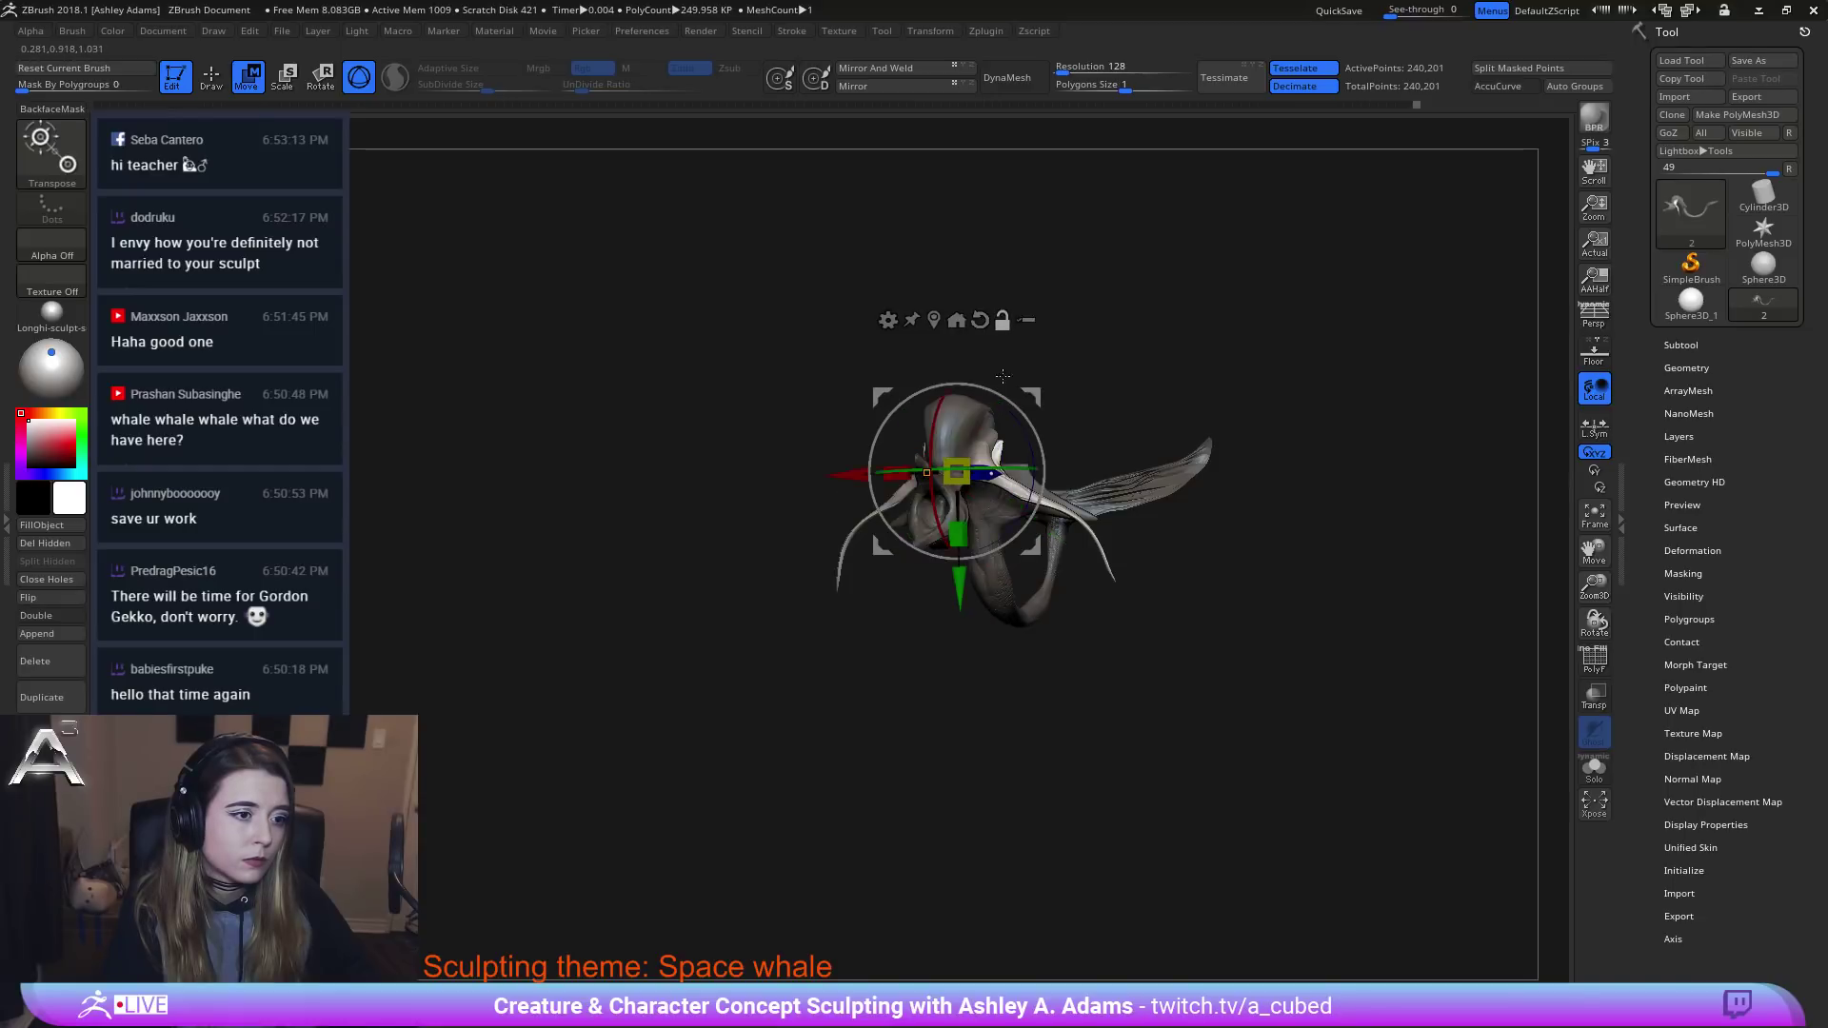
Adjust the tentacles' placement against the head with the gizmo in front view.
shift+drag(1002, 376, 1060, 391)
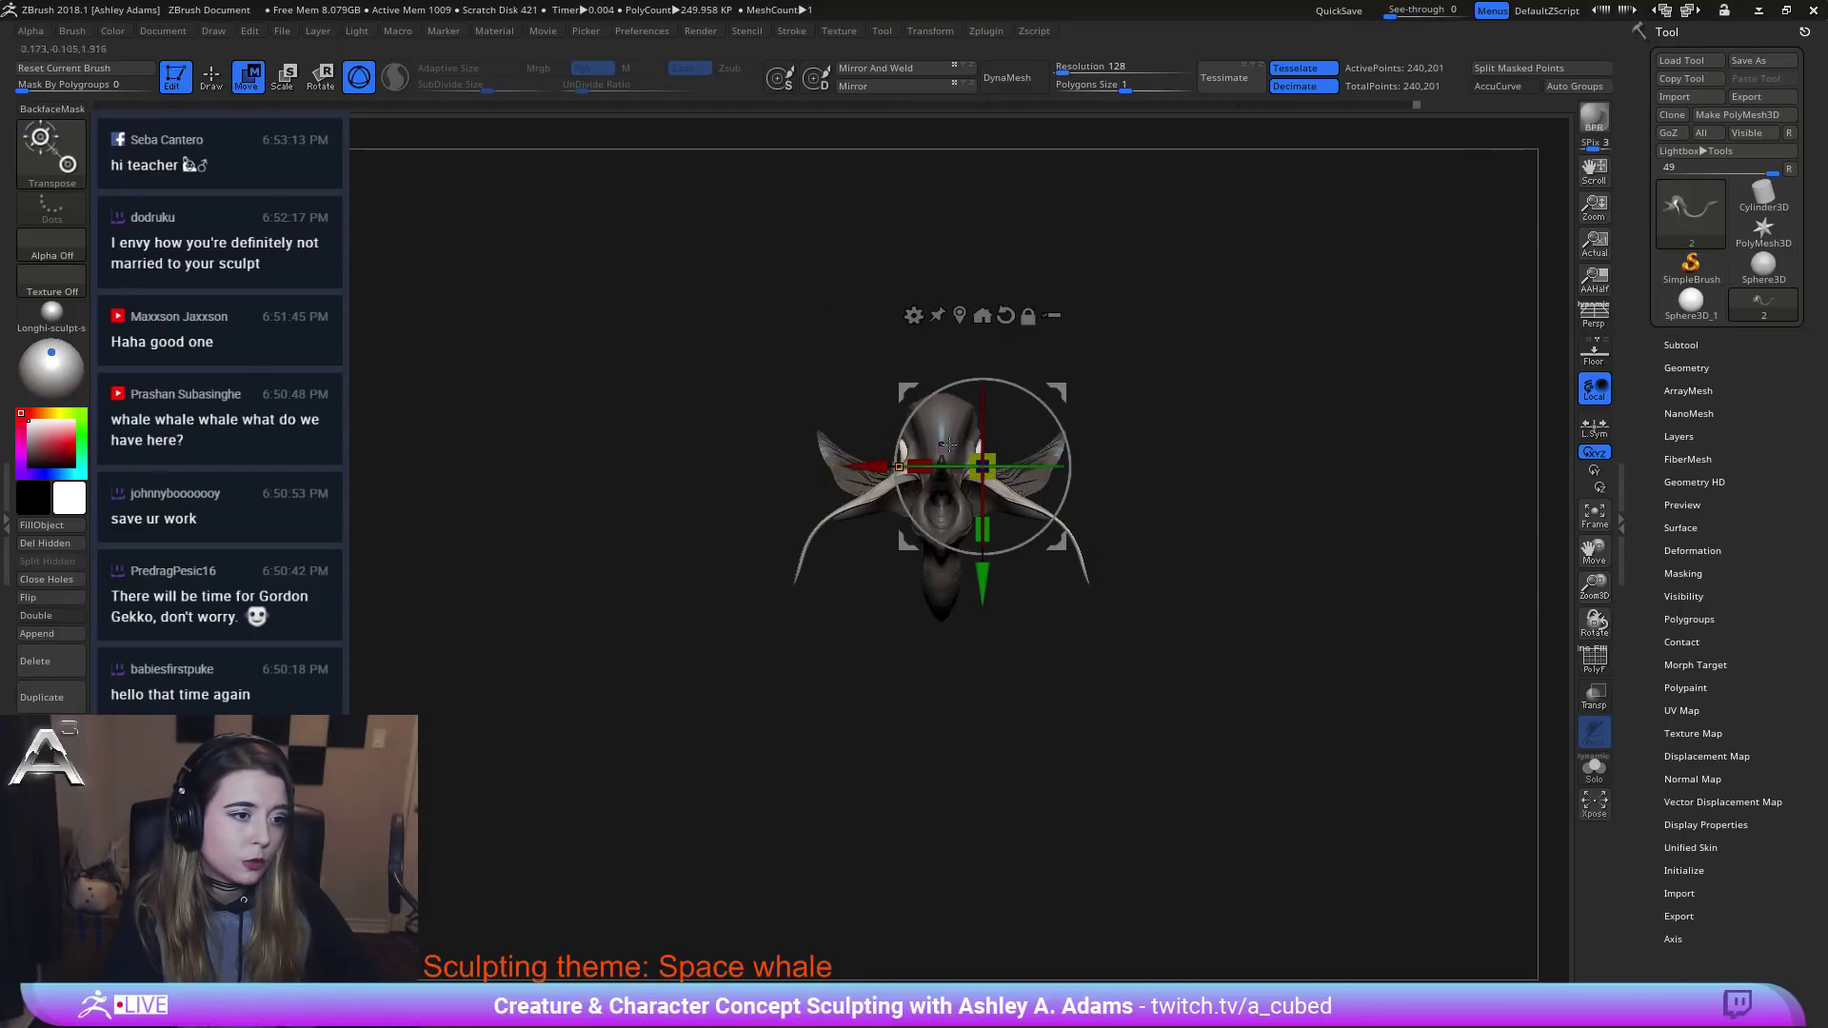
ctrl+right_drag(949, 444, 990, 481)
mouse_move(1004, 467)
mouse_down()
mouse_move(950, 508)
mouse_move(973, 474)
mouse_up()
Pull the tentacle bases up over the back of the head into a pointed ridge with SnakeHook.
key(q)
ctrl+right_drag(939, 512, 952, 428)
right_drag(952, 428, 1067, 422)
drag(1066, 421, 939, 387)
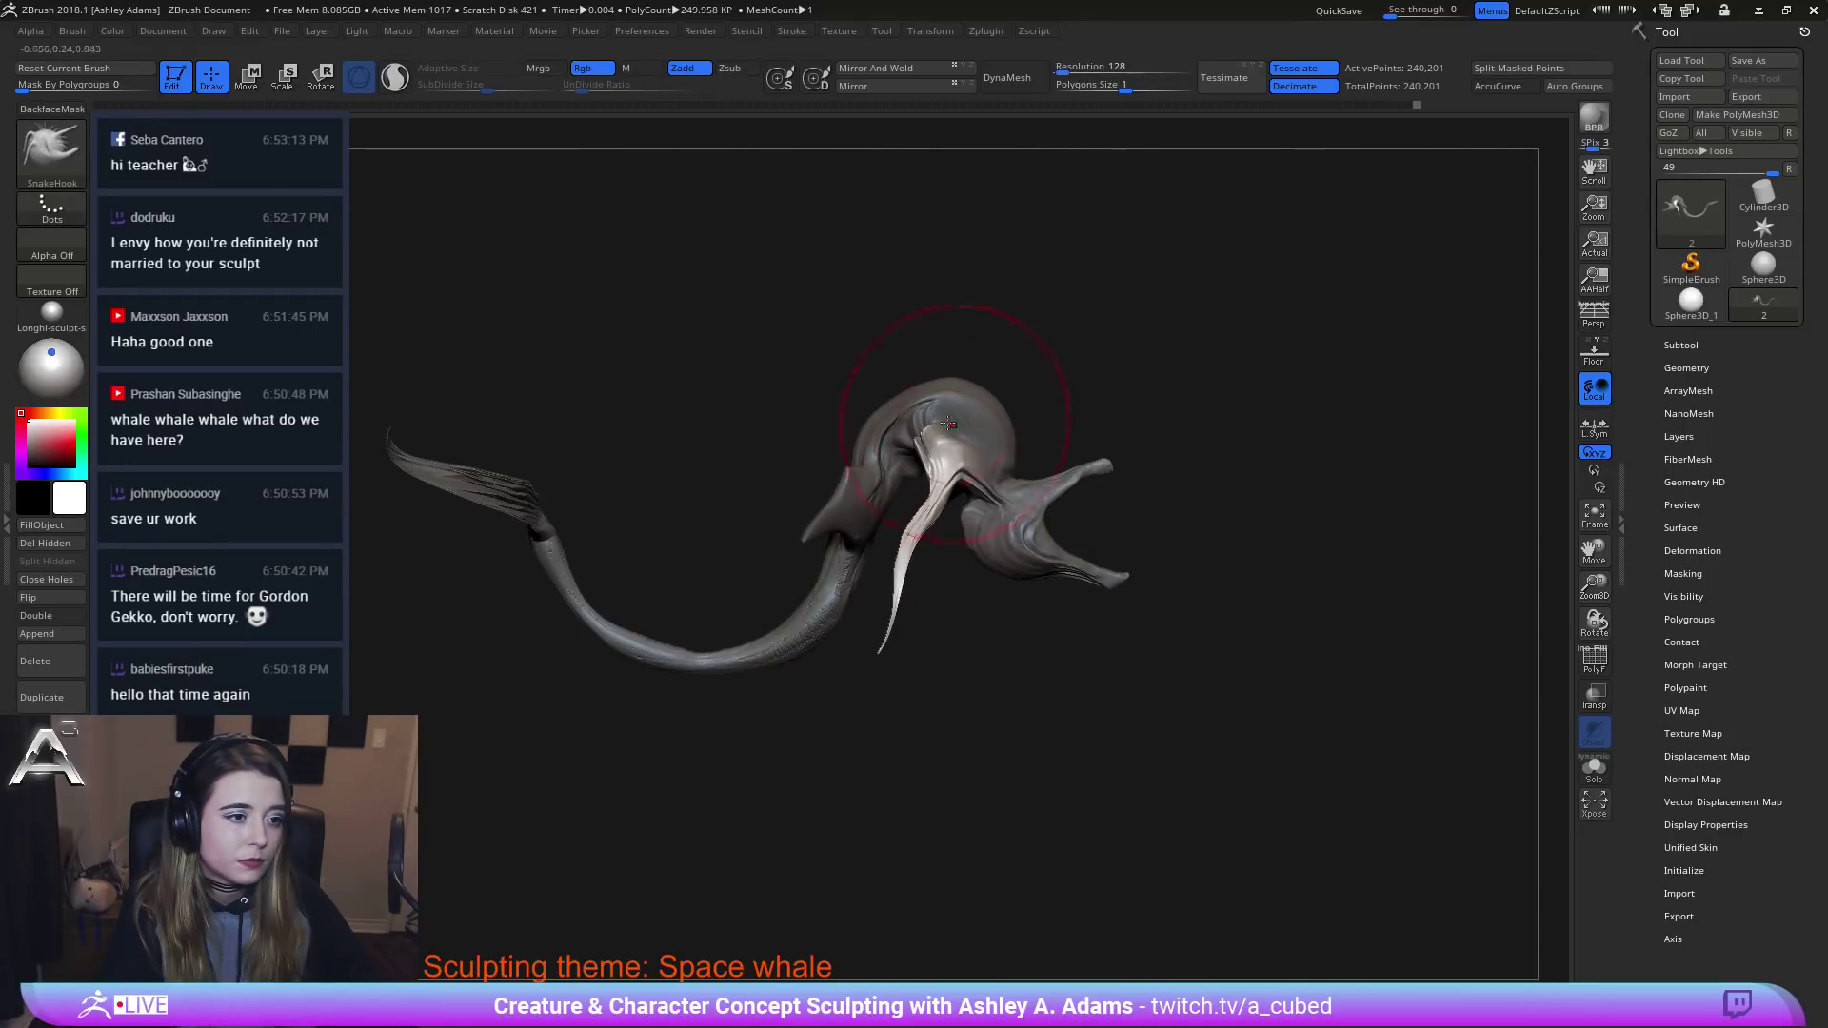
key(space)
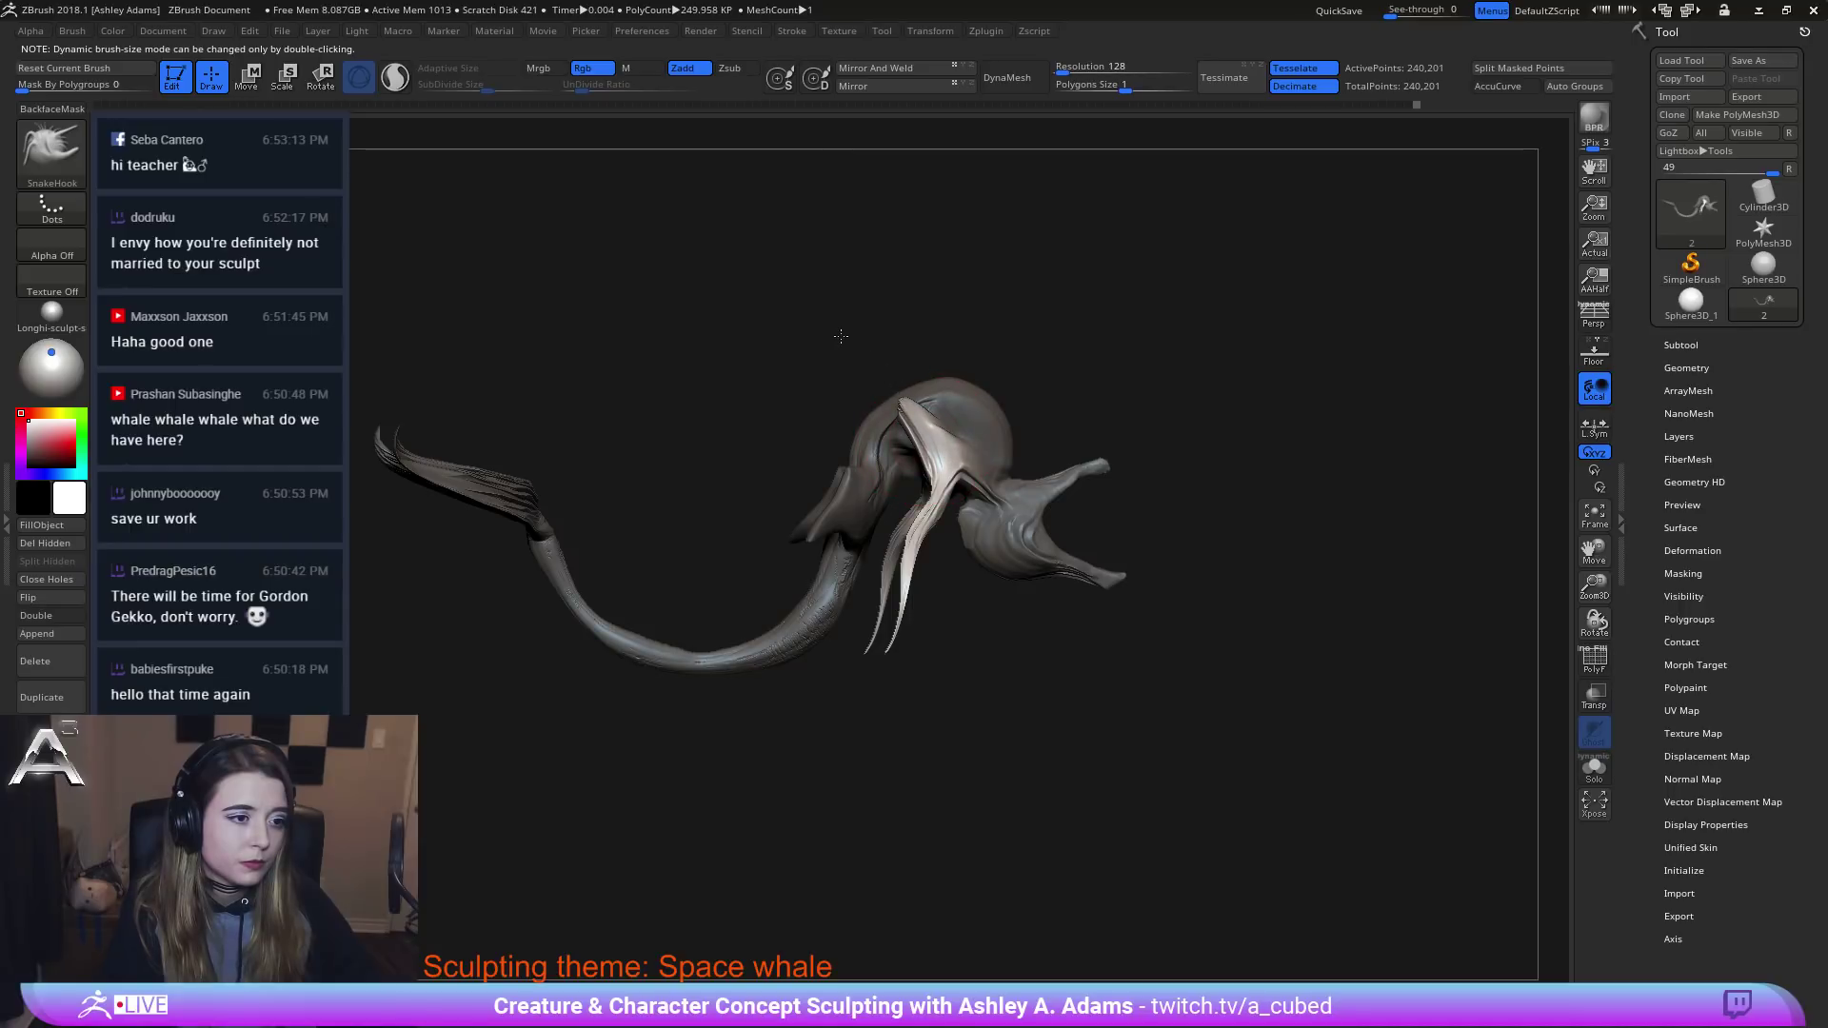
mouse_move(841, 336)
mouse_down()
mouse_move(848, 368)
mouse_move(951, 327)
mouse_move(957, 400)
mouse_move(805, 499)
mouse_move(942, 448)
mouse_up()
key(space)
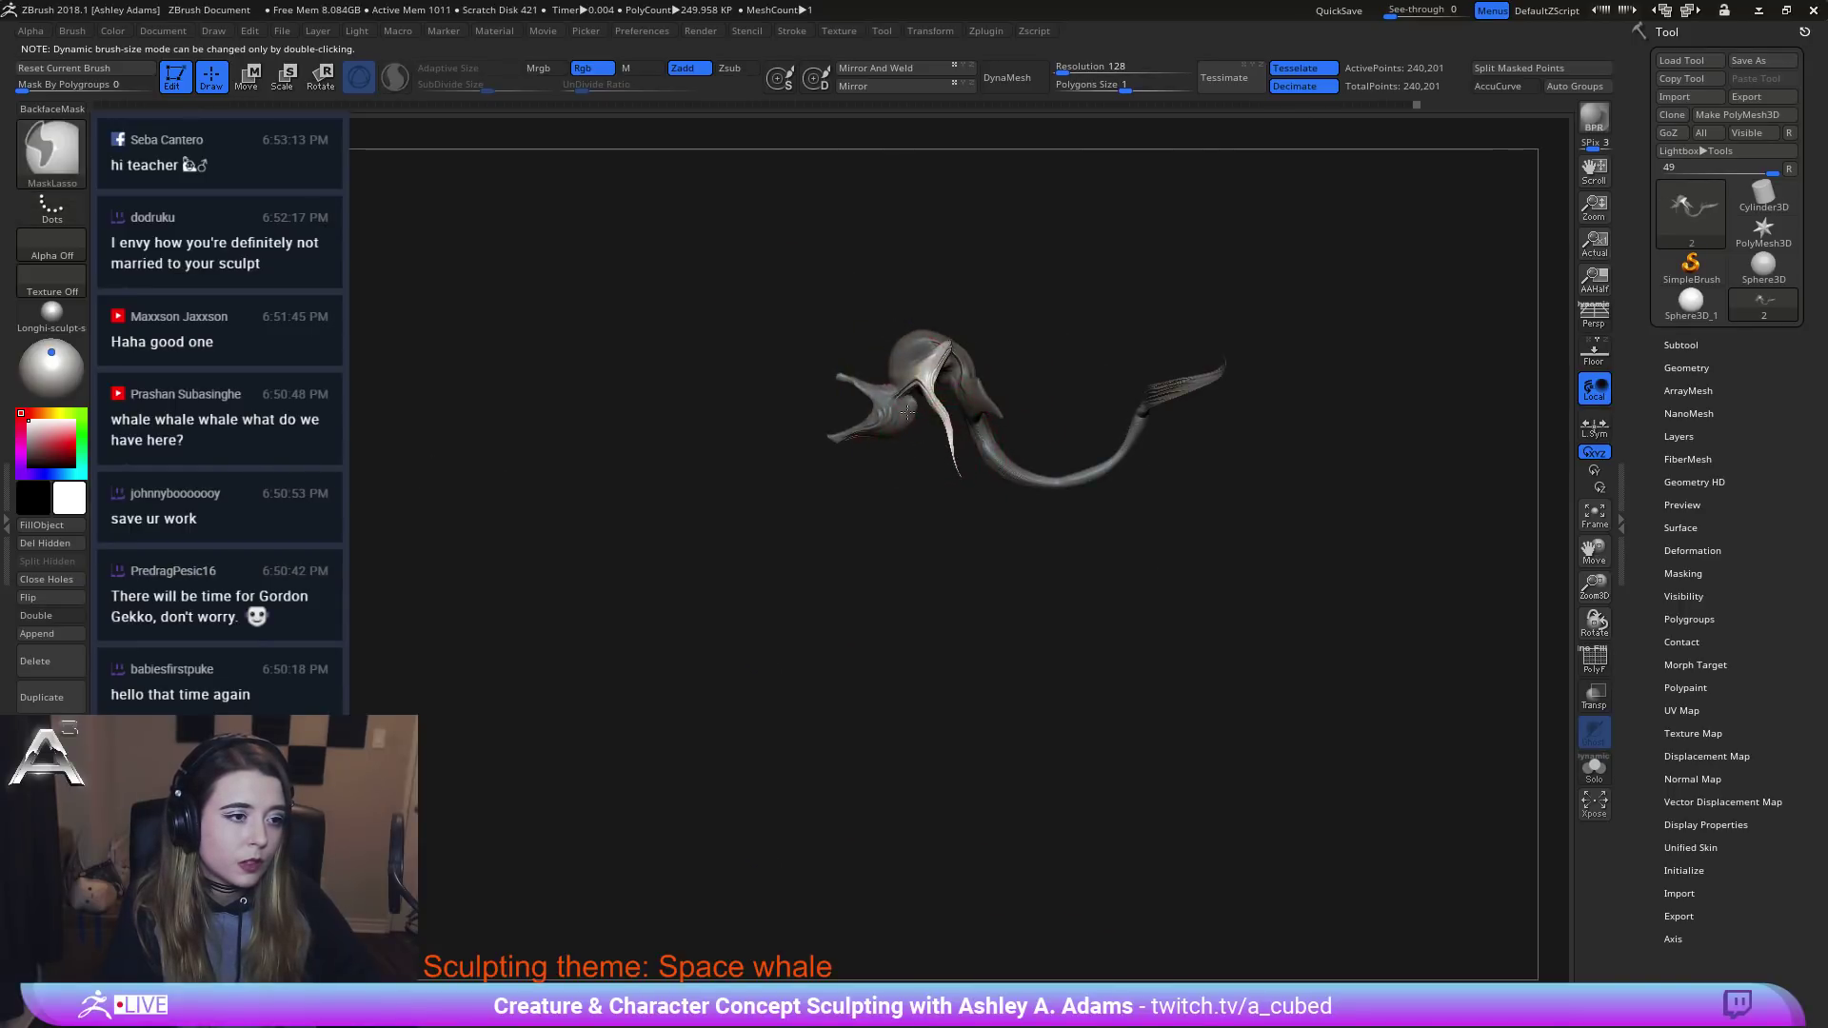
Turn off dynamic brush sizing for the SnakeHook brush.
ctrl+right_drag(907, 412, 829, 371)
right_drag(1015, 550, 1030, 546)
key(space)
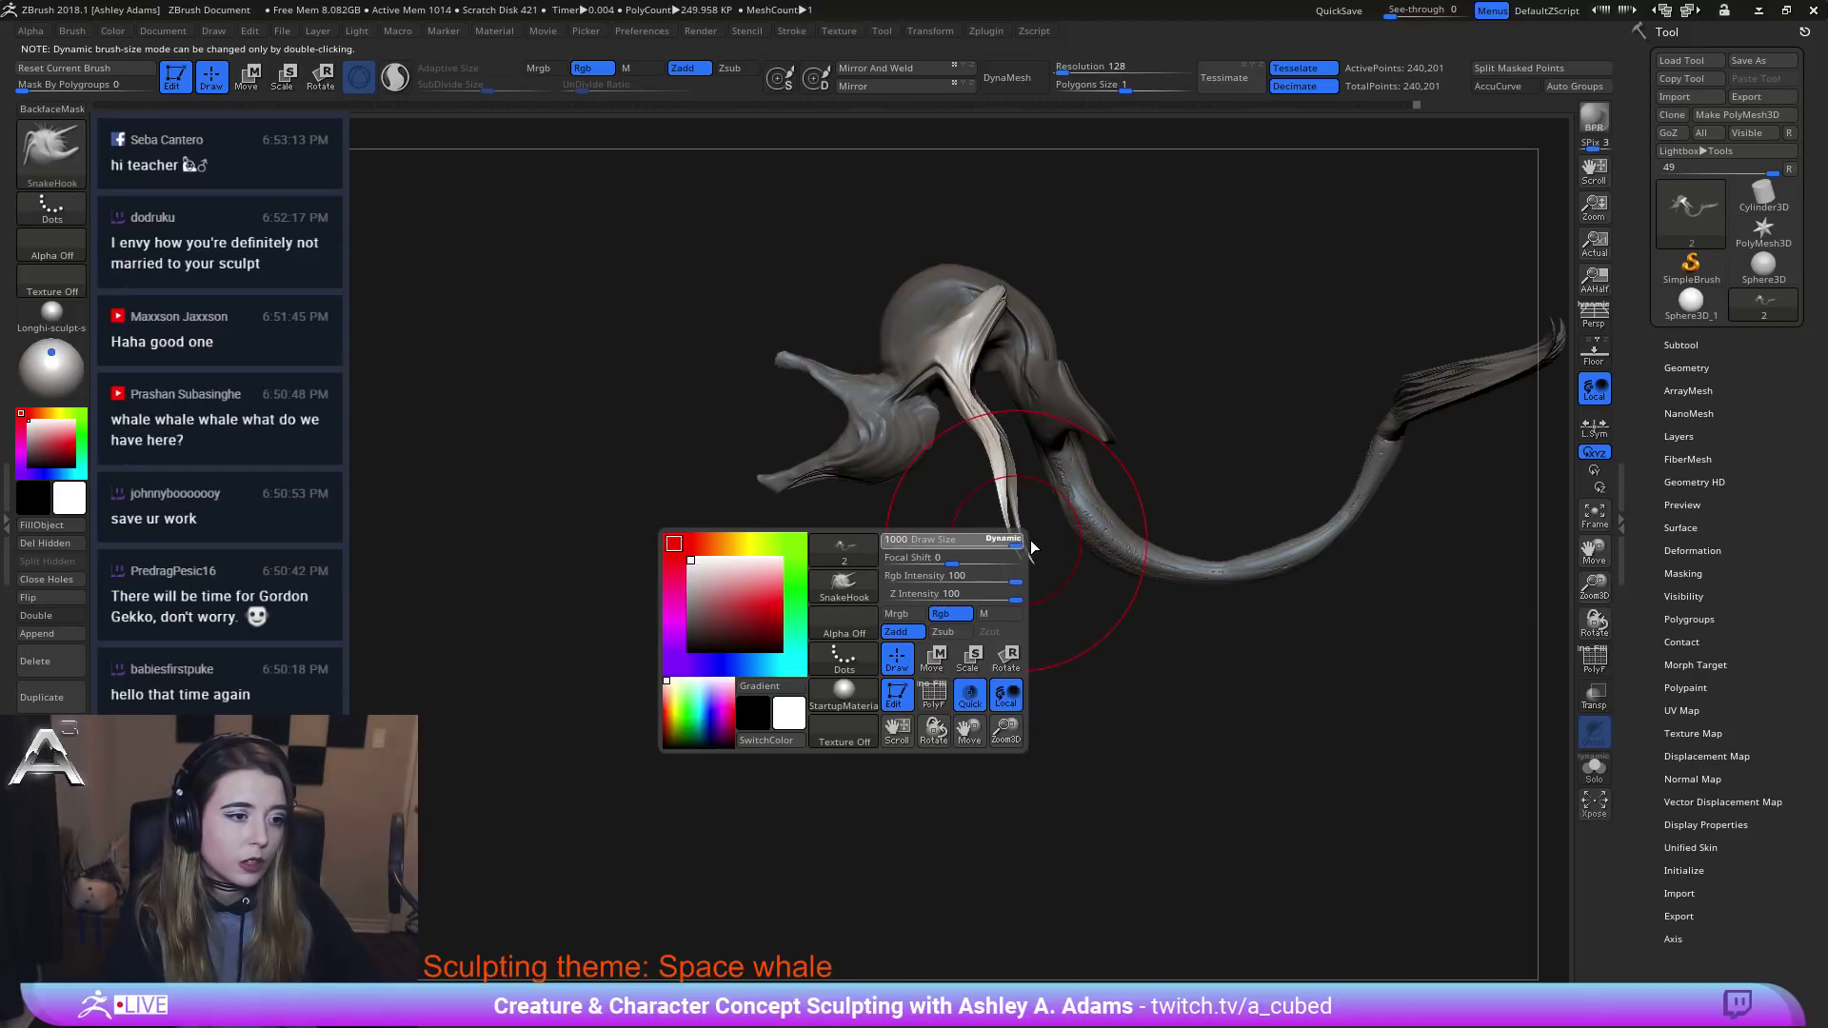
key(space)
double_click(1015, 537)
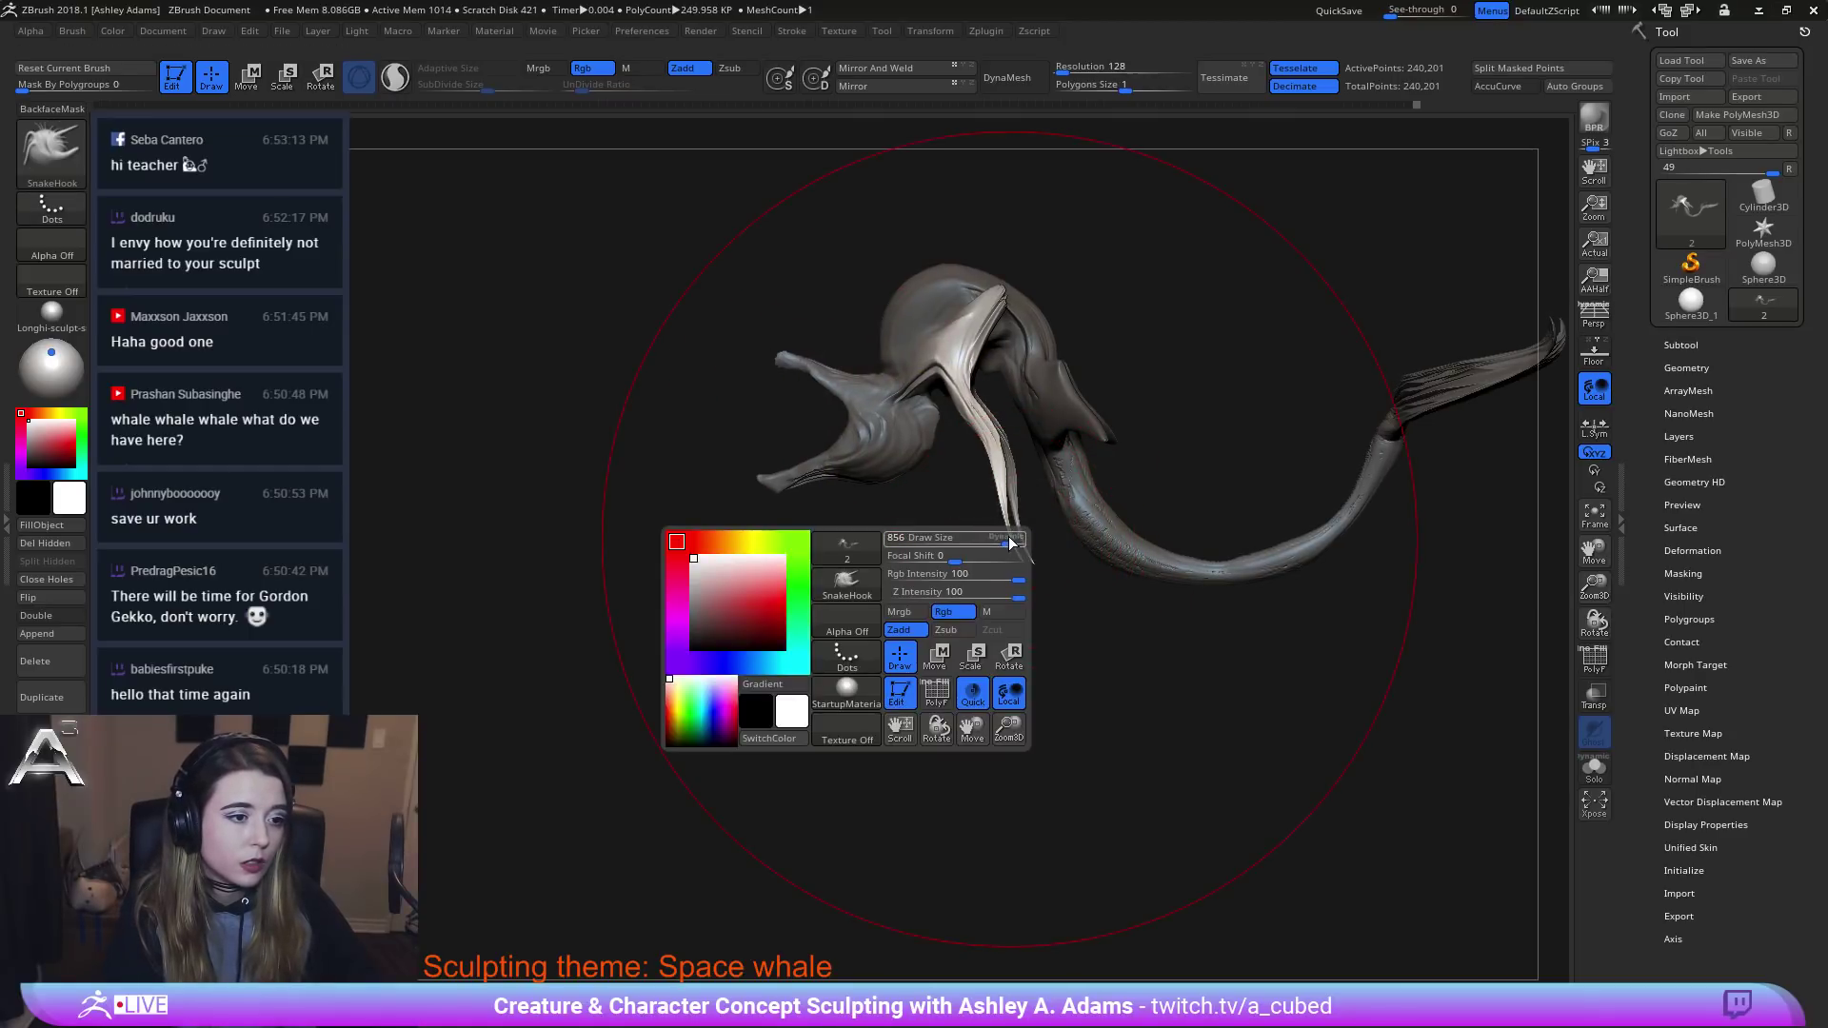
key(space)
Lengthen the tentacles downward with SnakeHook at a reduced brush size and clear the mask.
ctrl+right_drag(1007, 595, 1004, 547)
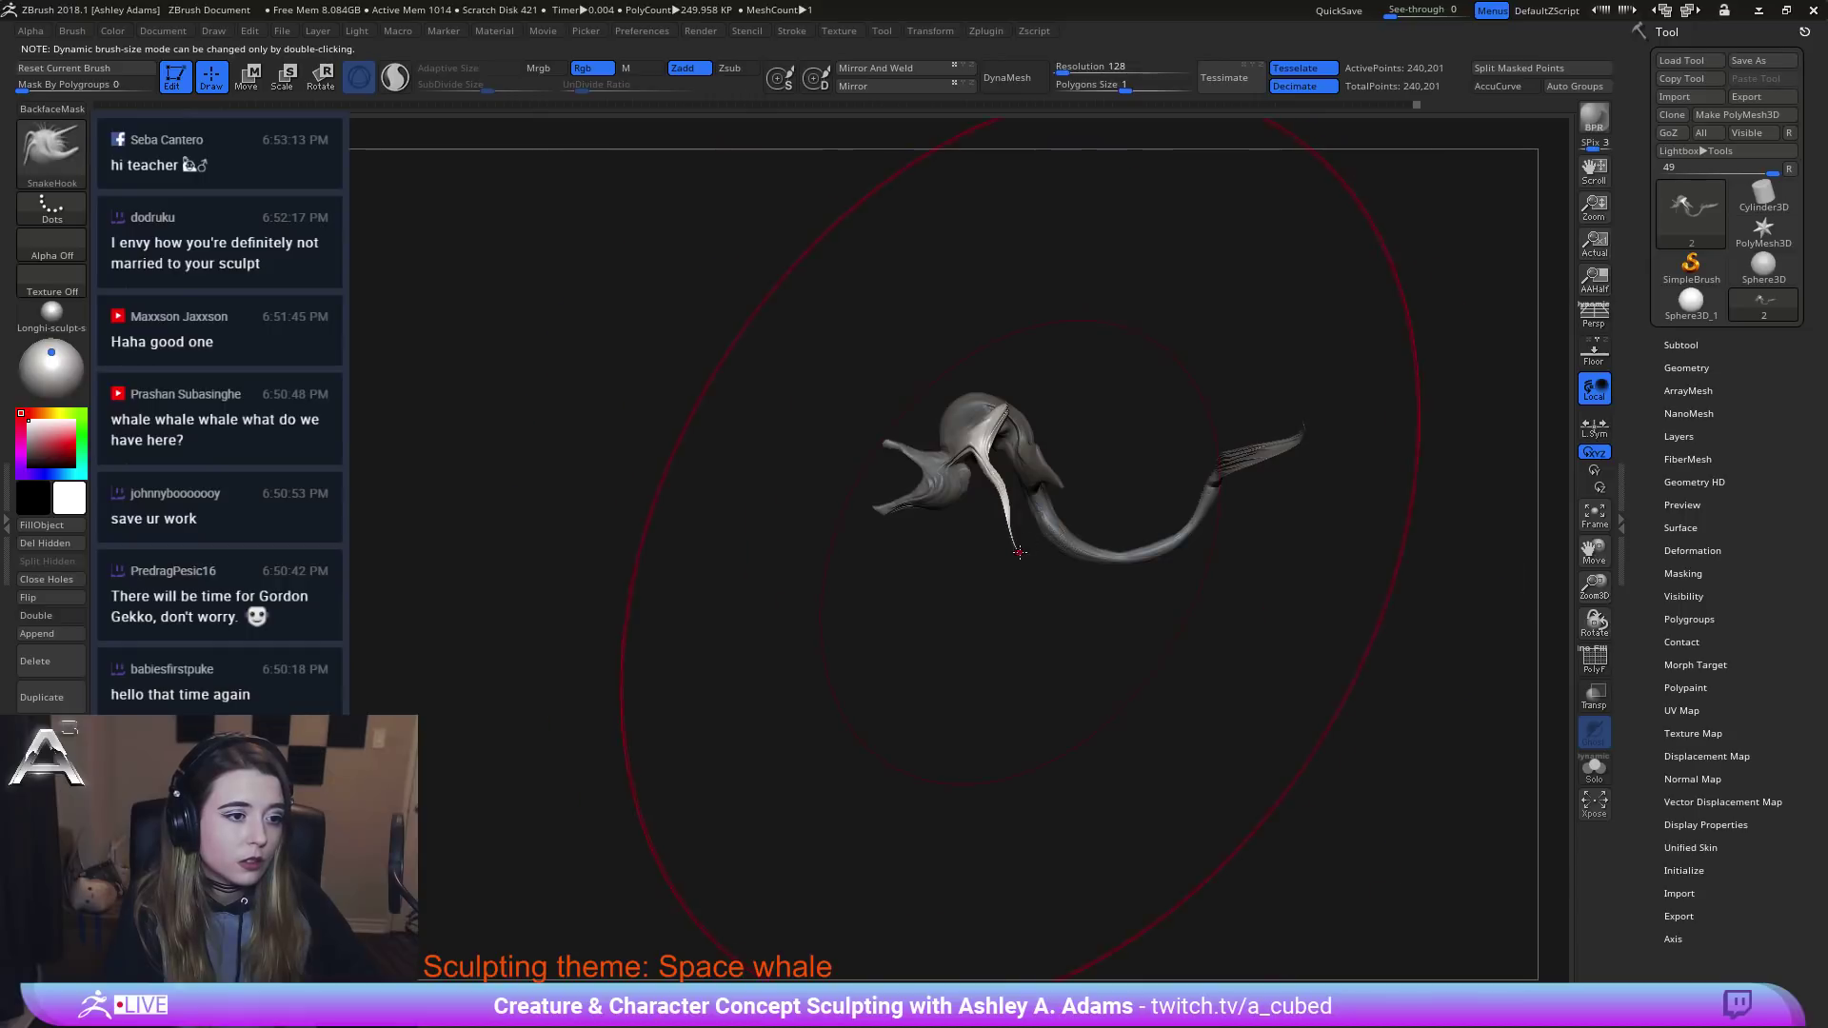
key(space)
drag(1013, 552, 997, 549)
key(space)
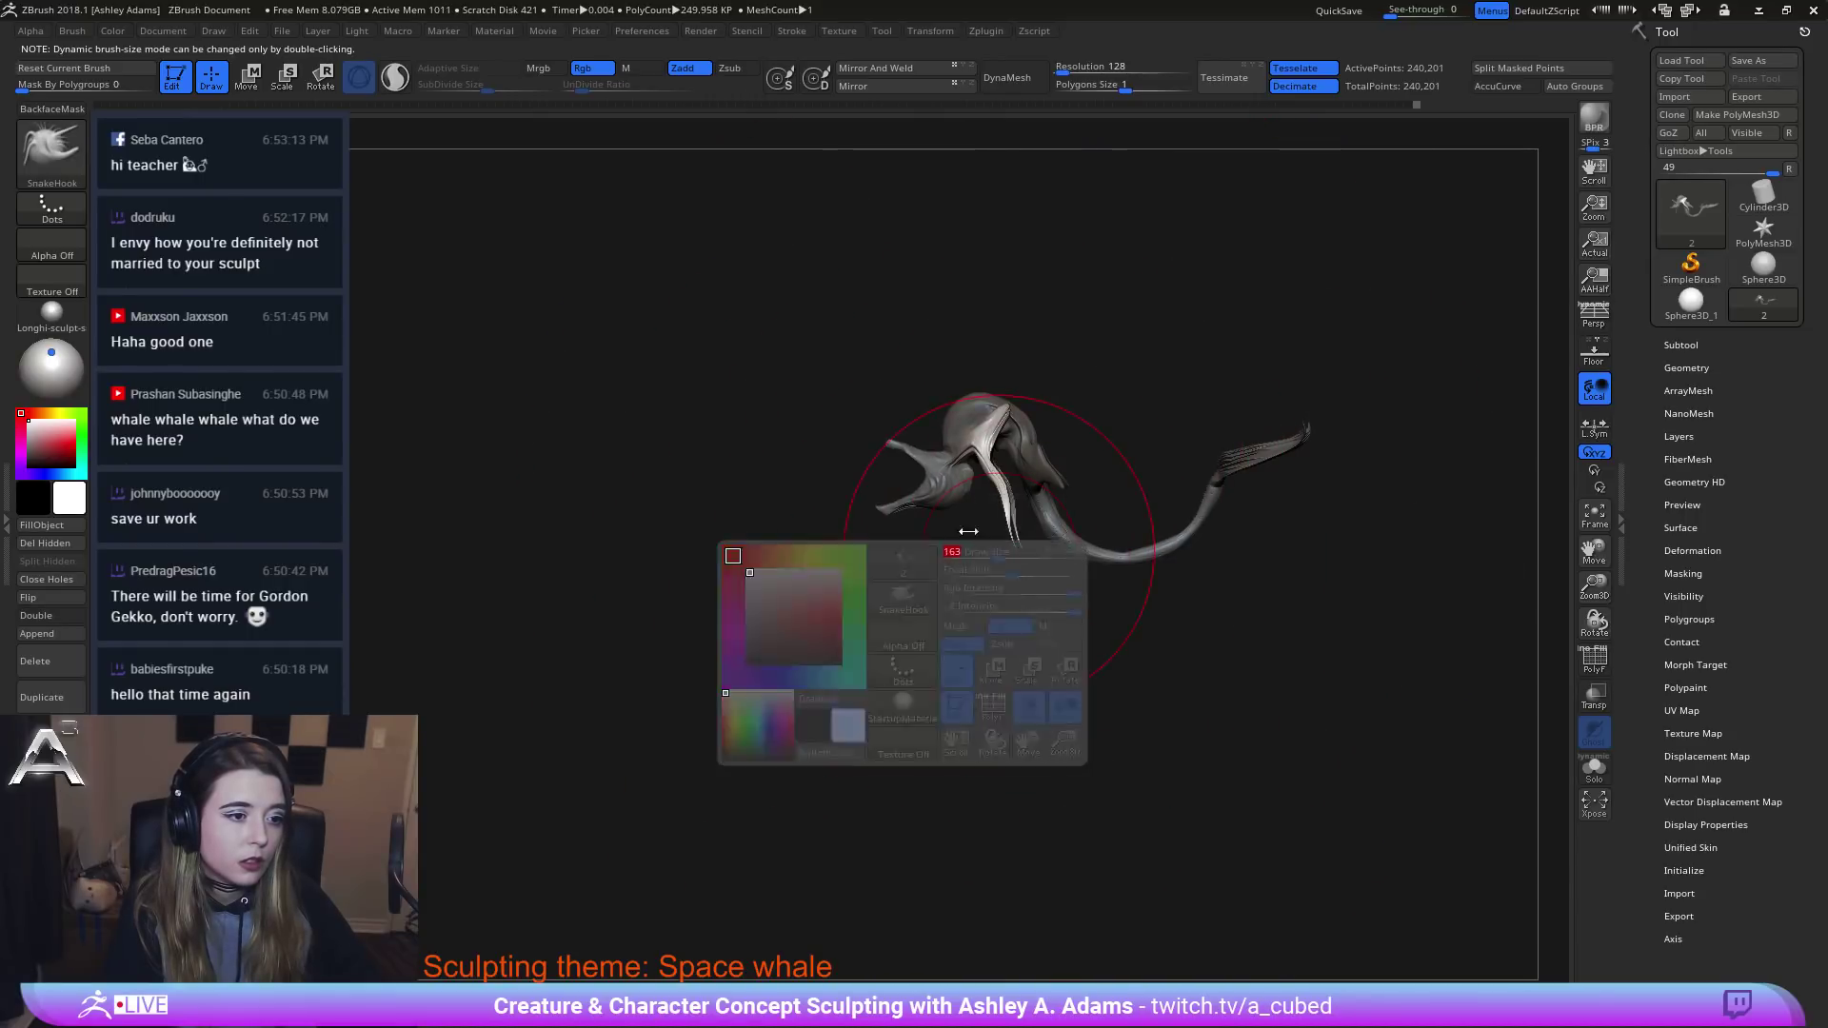
key(space)
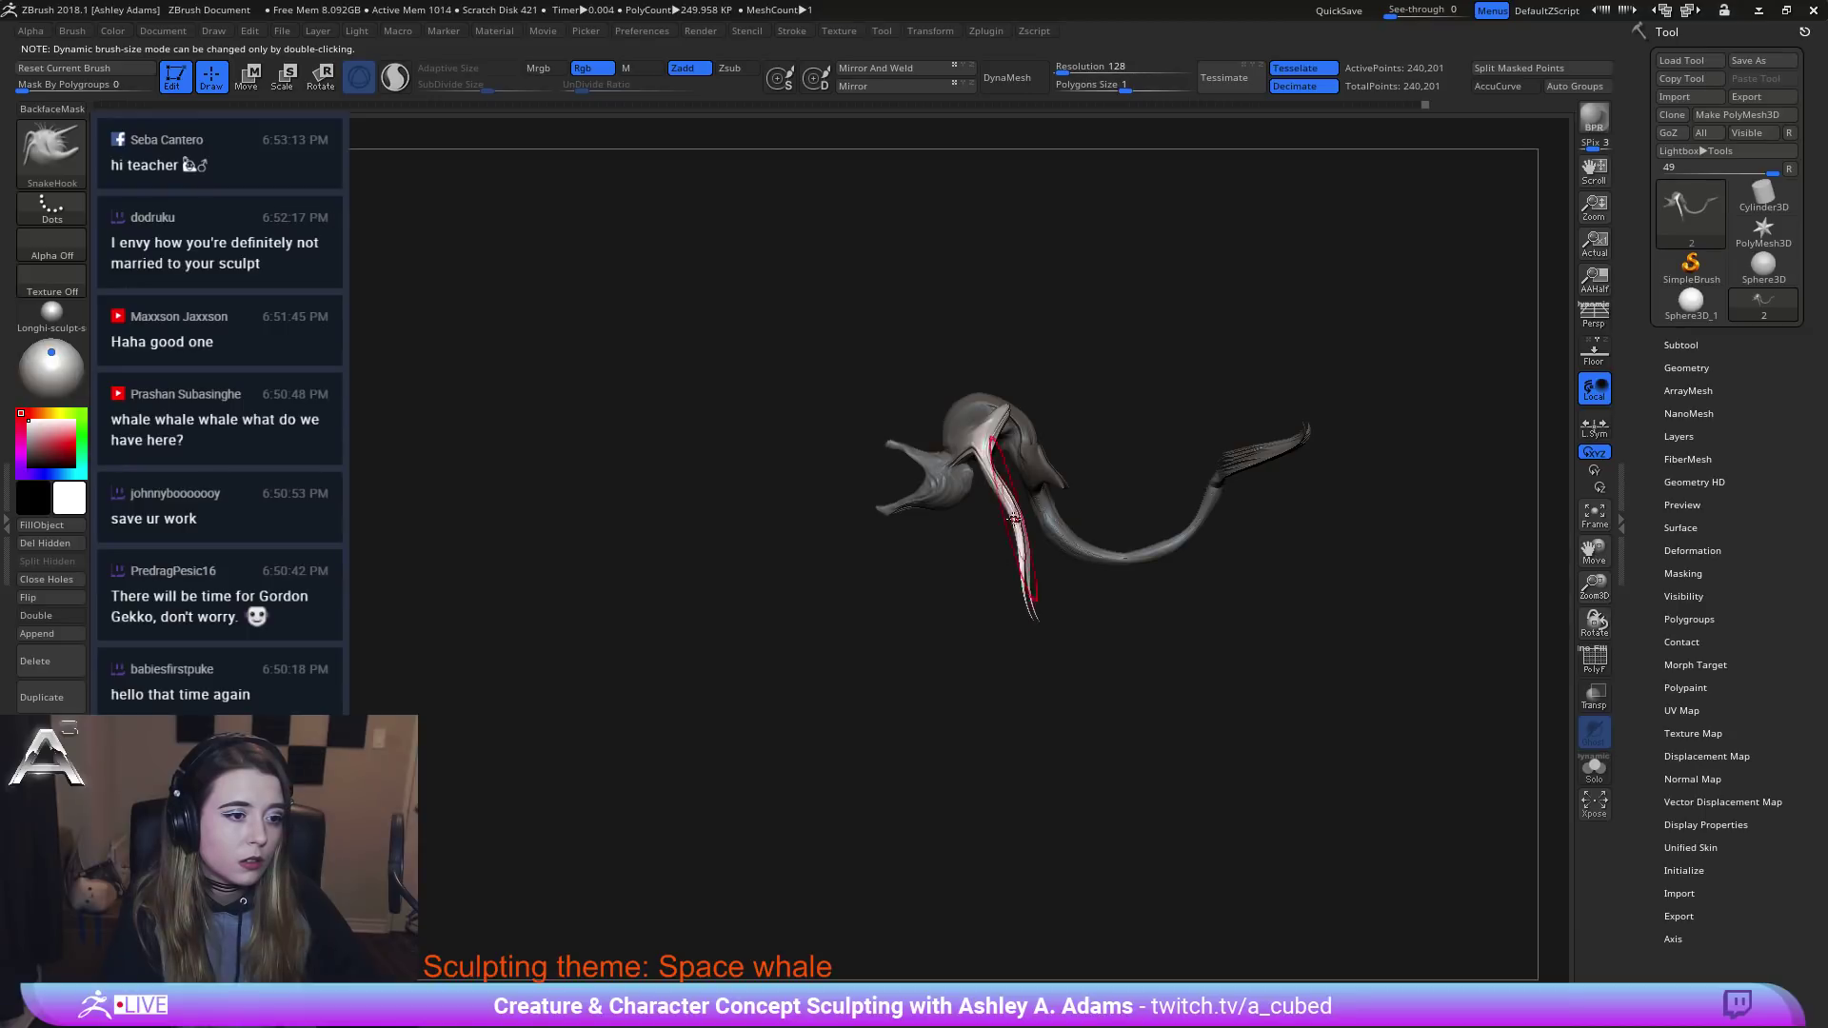
mouse_move(1011, 639)
right_down()
mouse_move(1150, 525)
mouse_move(928, 522)
mouse_move(1022, 504)
right_up()
ctrl+drag(1090, 548, 1114, 572)
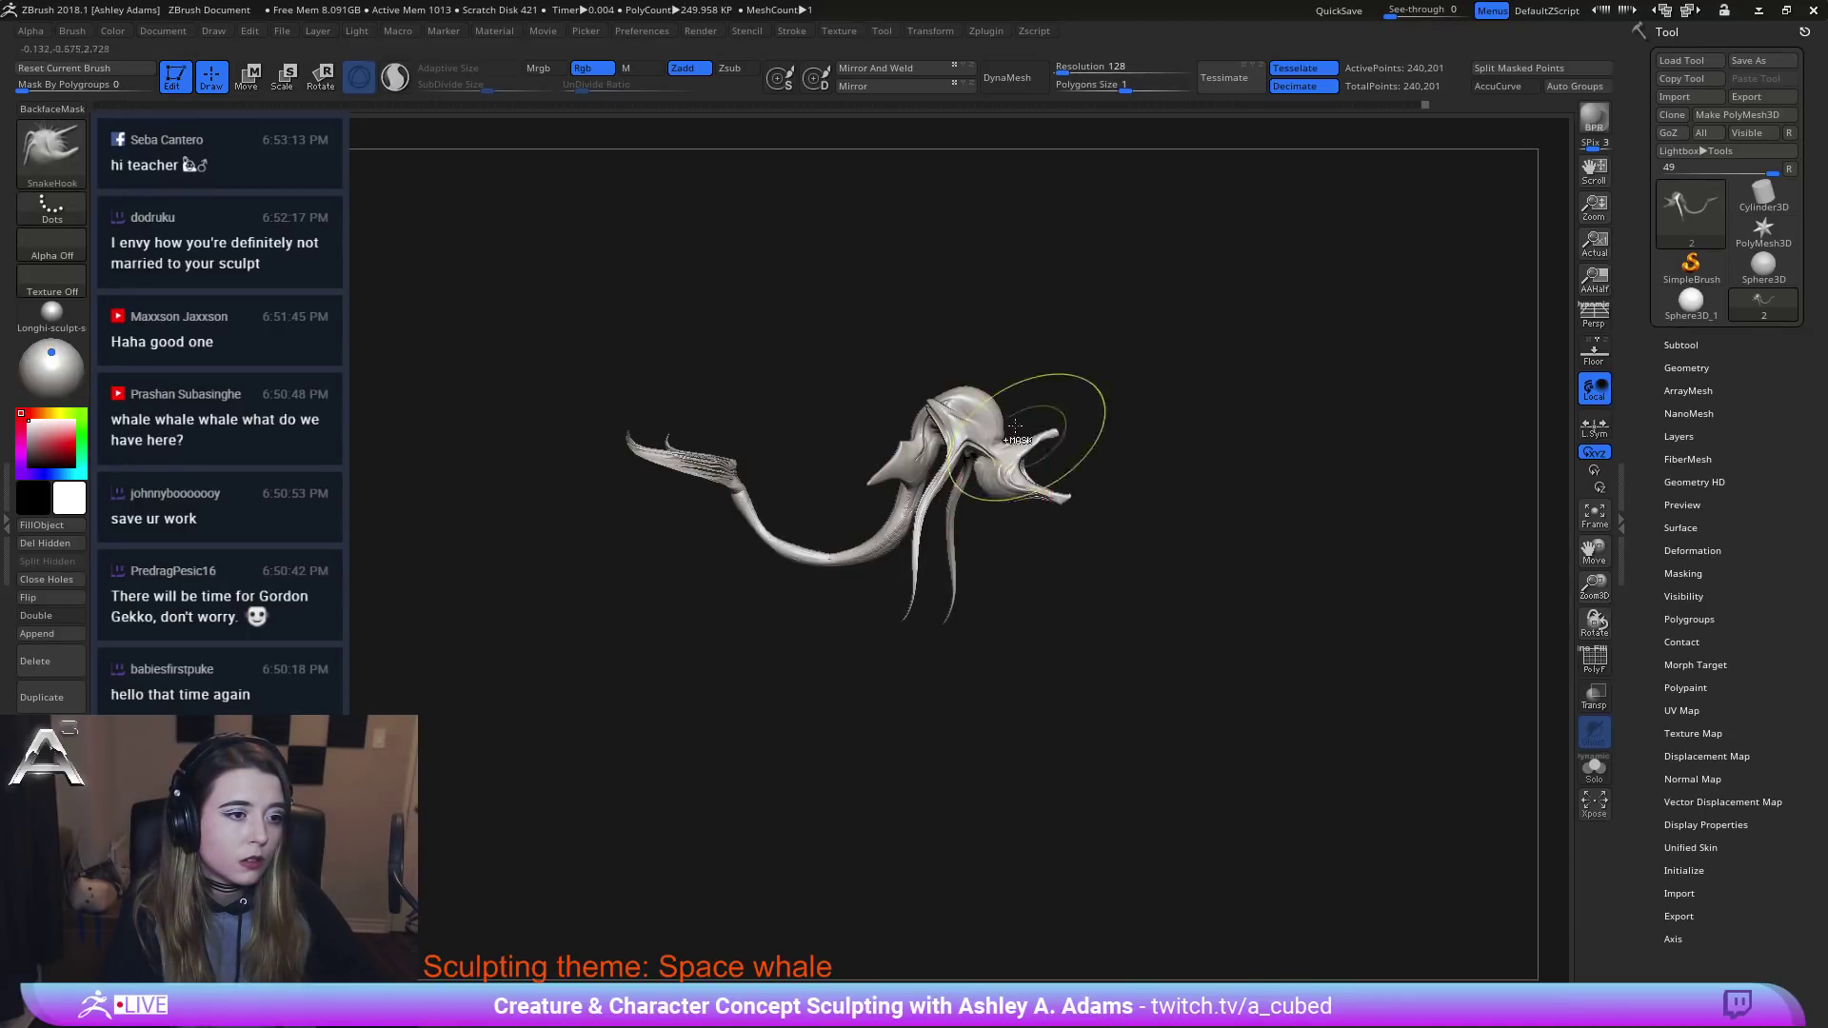
Reshape the cheek and lower jaw around the mouth corner with SnakeHook at varied brush sizes.
mouse_move(1053, 426)
ctrl+right_down()
mouse_move(1053, 514)
mouse_move(876, 385)
mouse_move(908, 391)
mouse_move(902, 424)
ctrl+right_up()
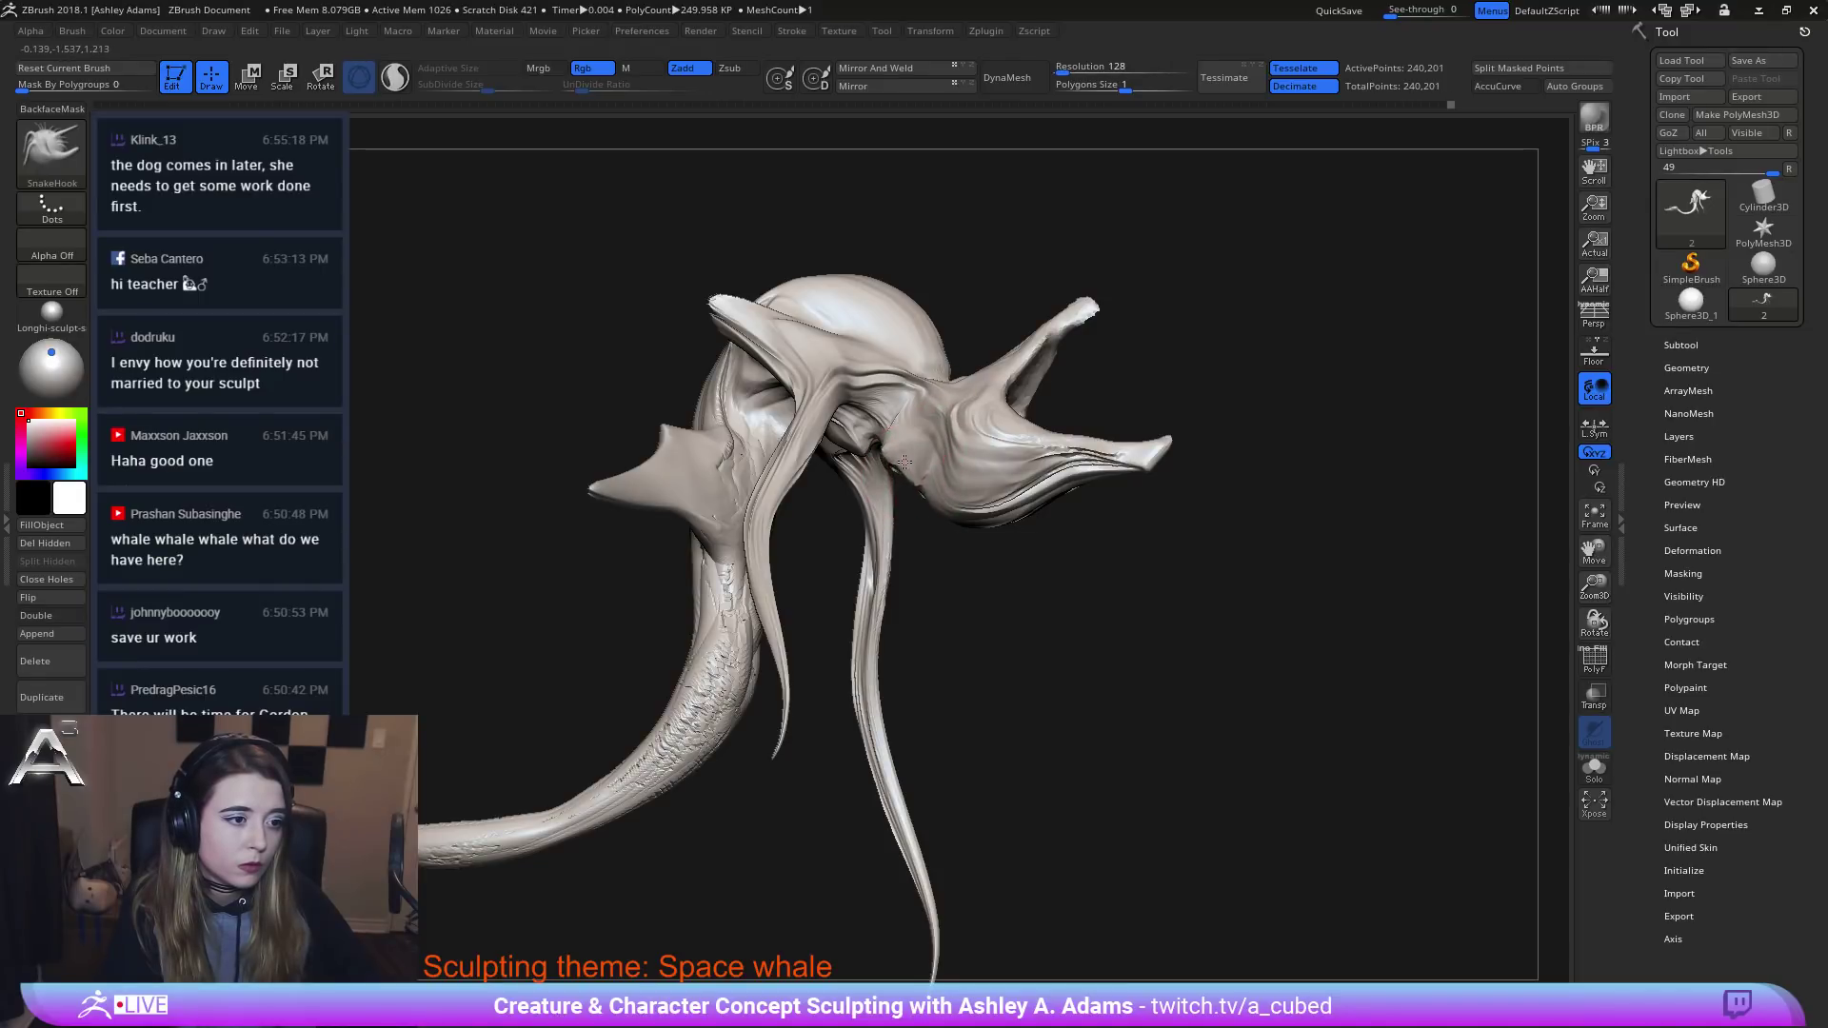
mouse_move(885, 438)
ctrl+right_down()
mouse_move(914, 485)
mouse_move(927, 432)
mouse_move(966, 398)
mouse_move(982, 424)
ctrl+right_up()
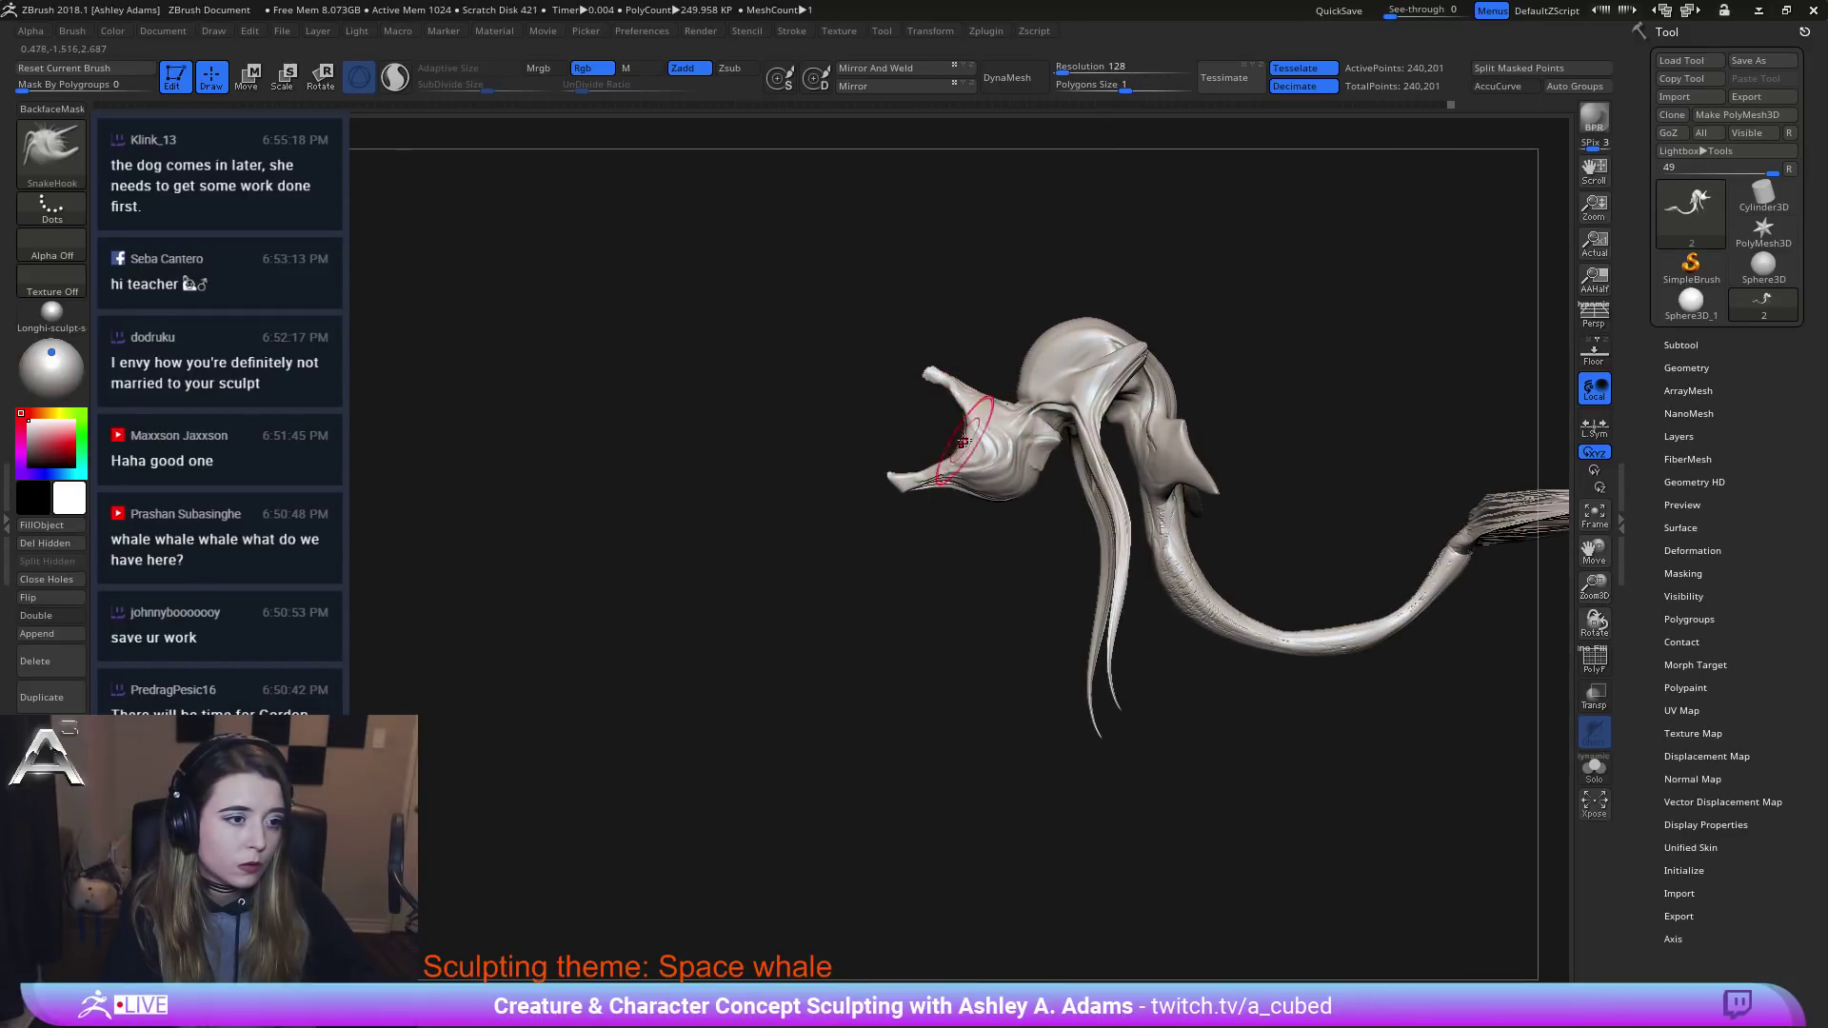
key(space)
key(space)
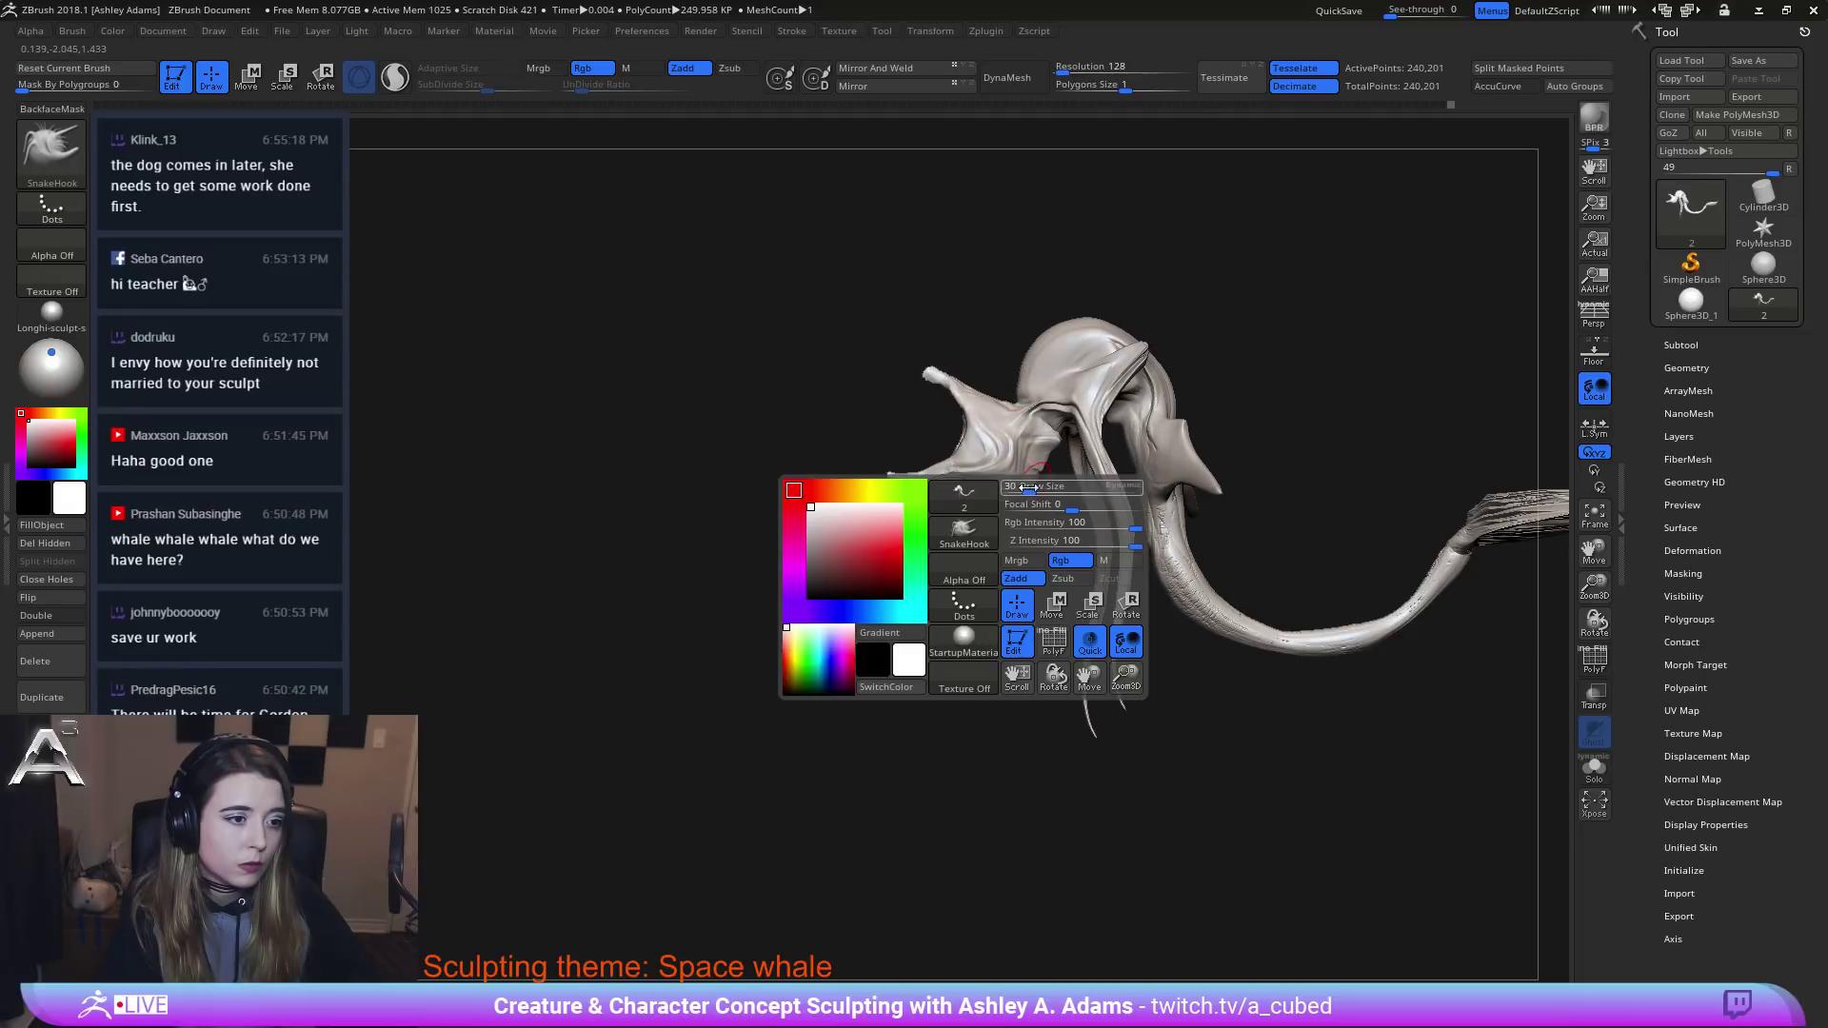
key(space)
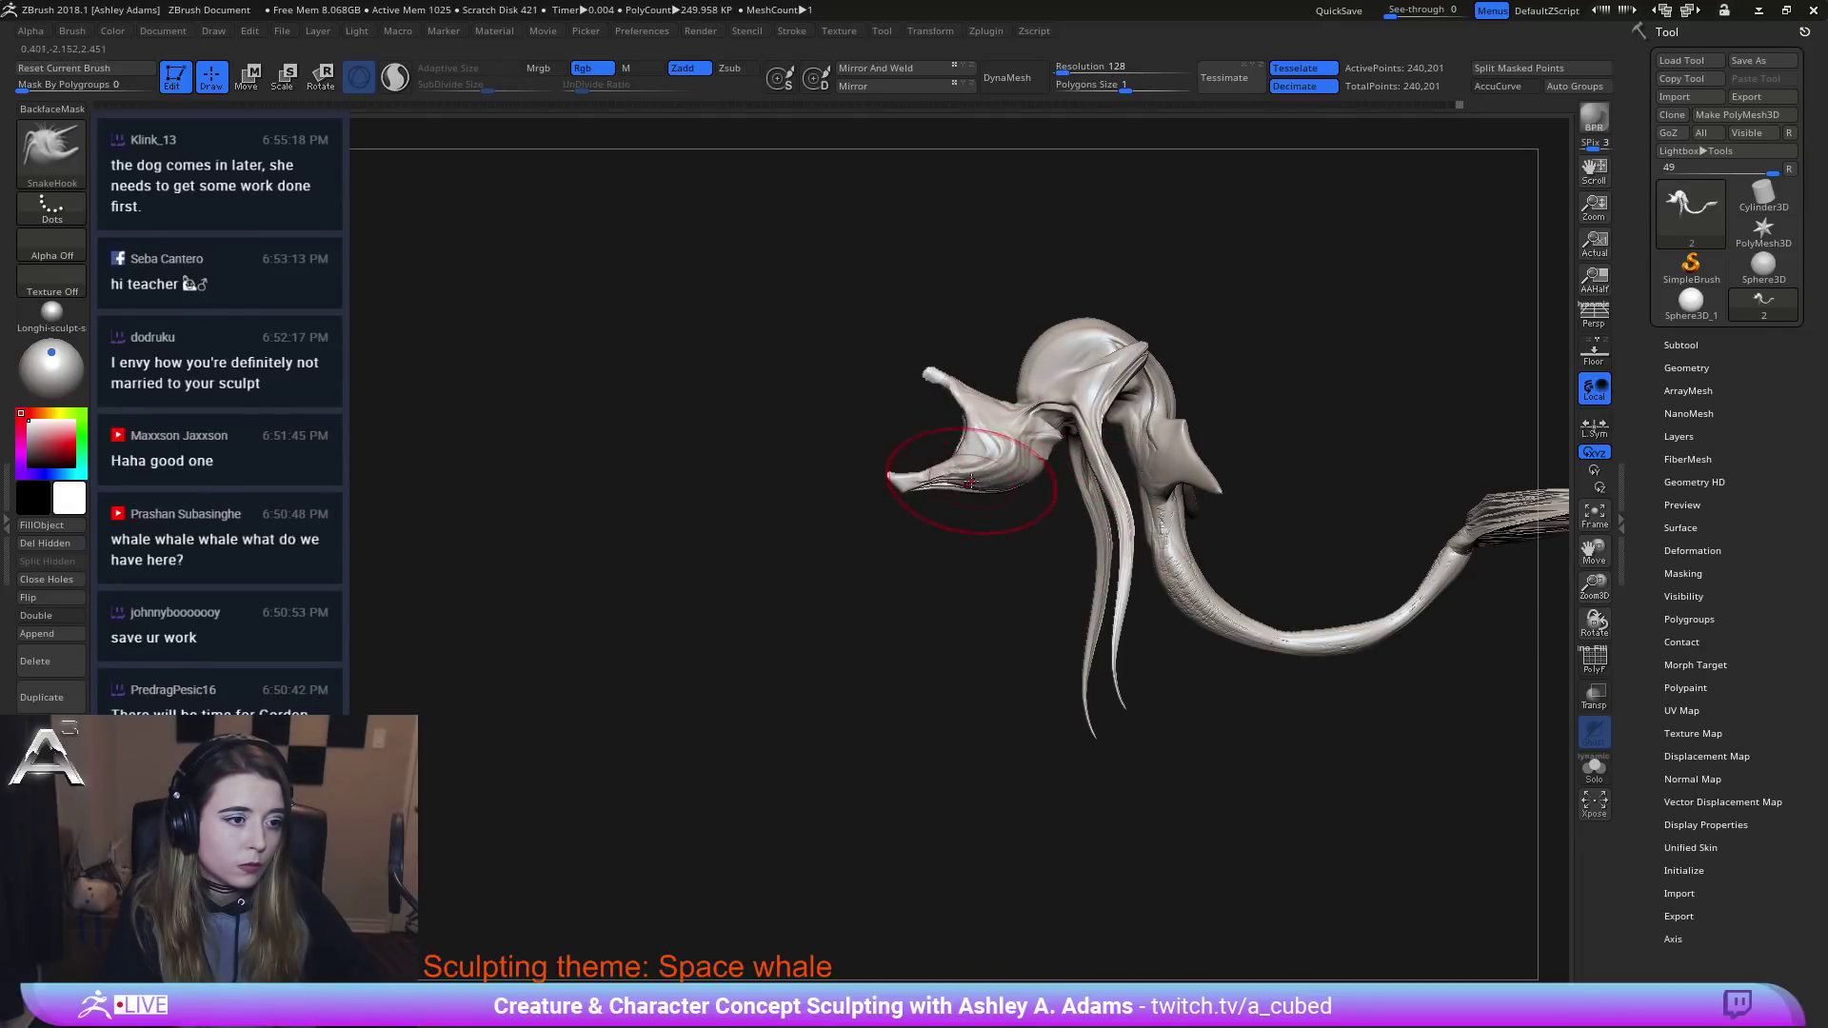
drag(918, 461, 1042, 442)
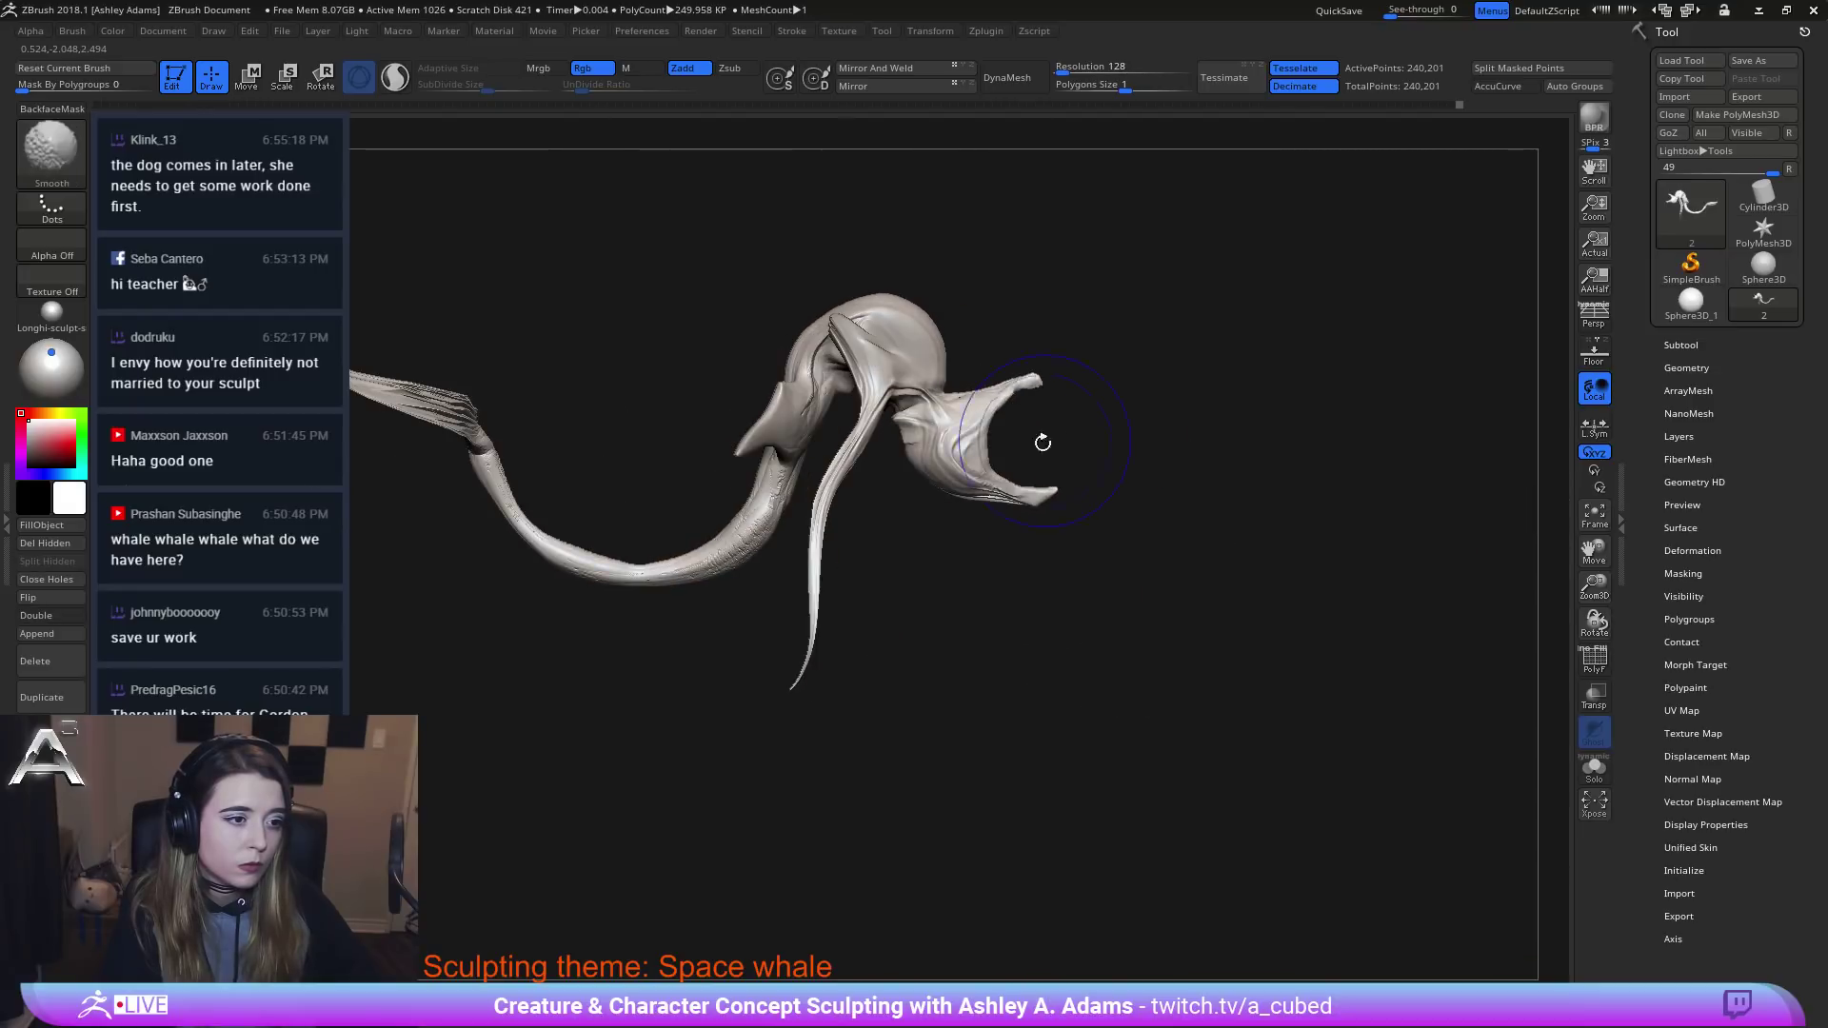
drag(918, 306, 918, 347)
key(space)
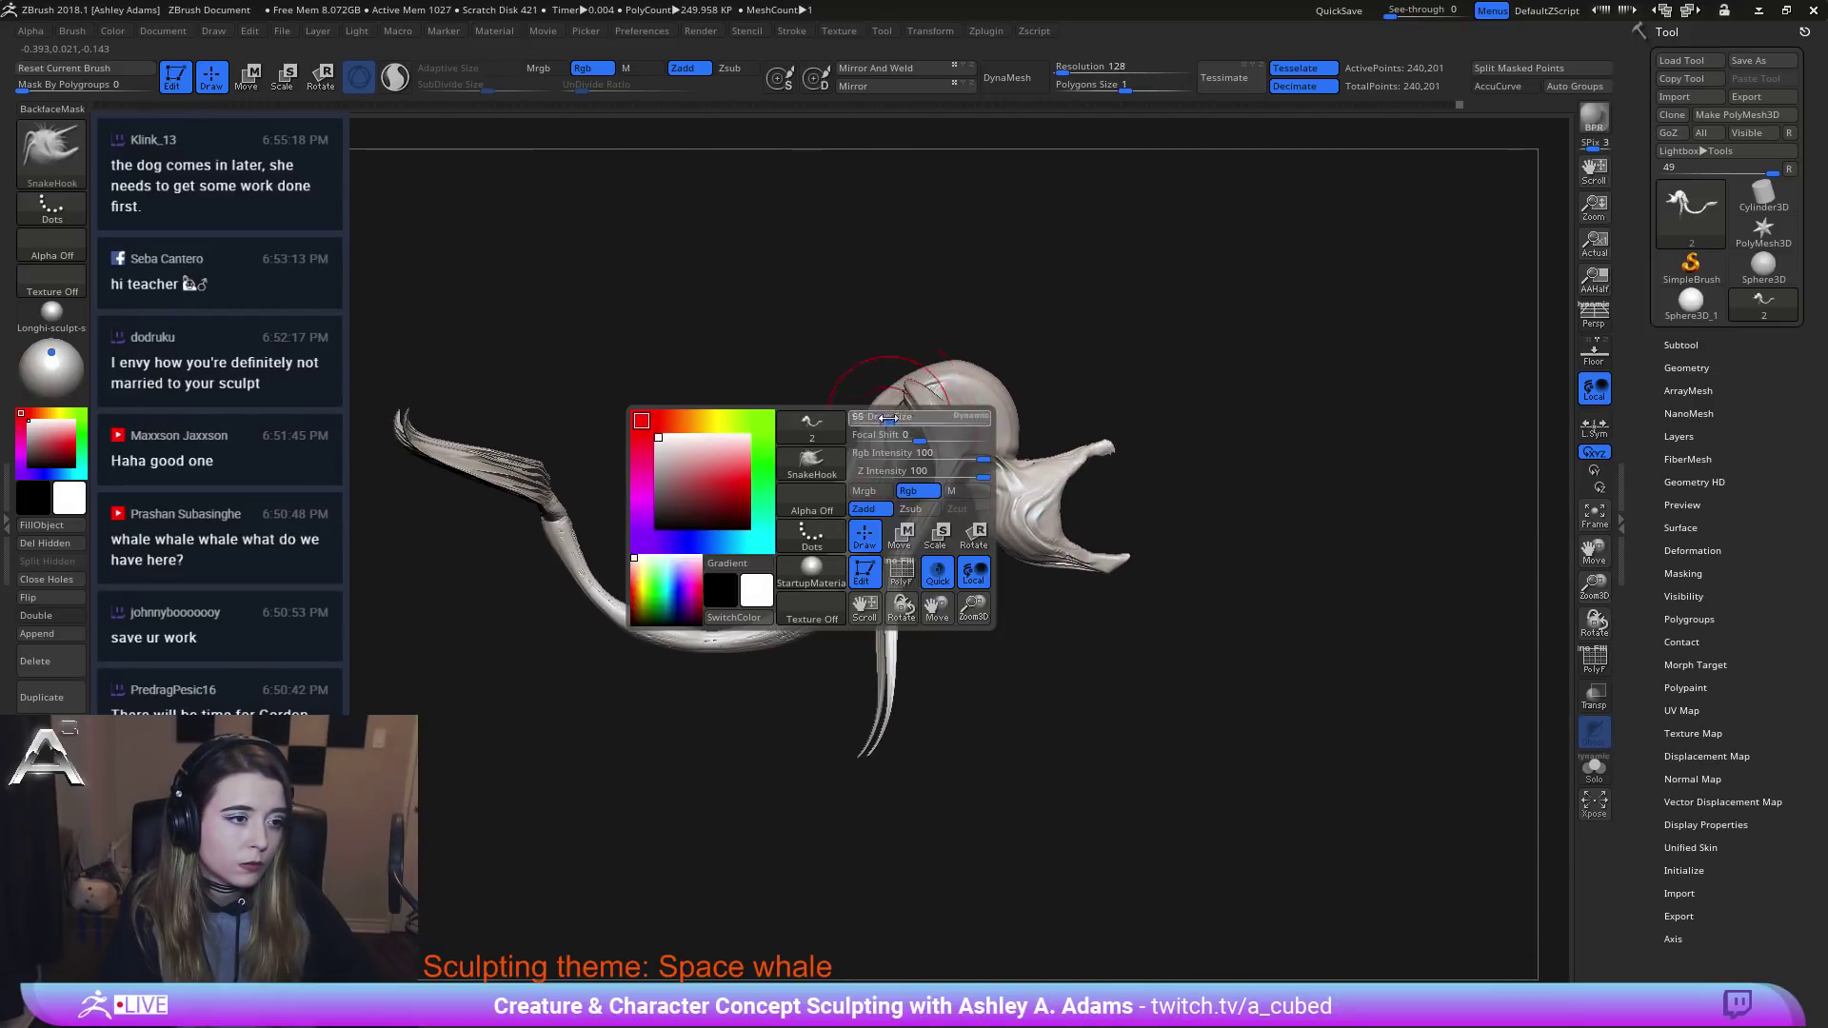
Isolate the jaws with a lasso mask and an inverted selection, ready for the transform gizmo.
mouse_move(1014, 638)
ctrl+mouse_down()
mouse_move(1170, 632)
mouse_move(1090, 417)
ctrl+mouse_up()
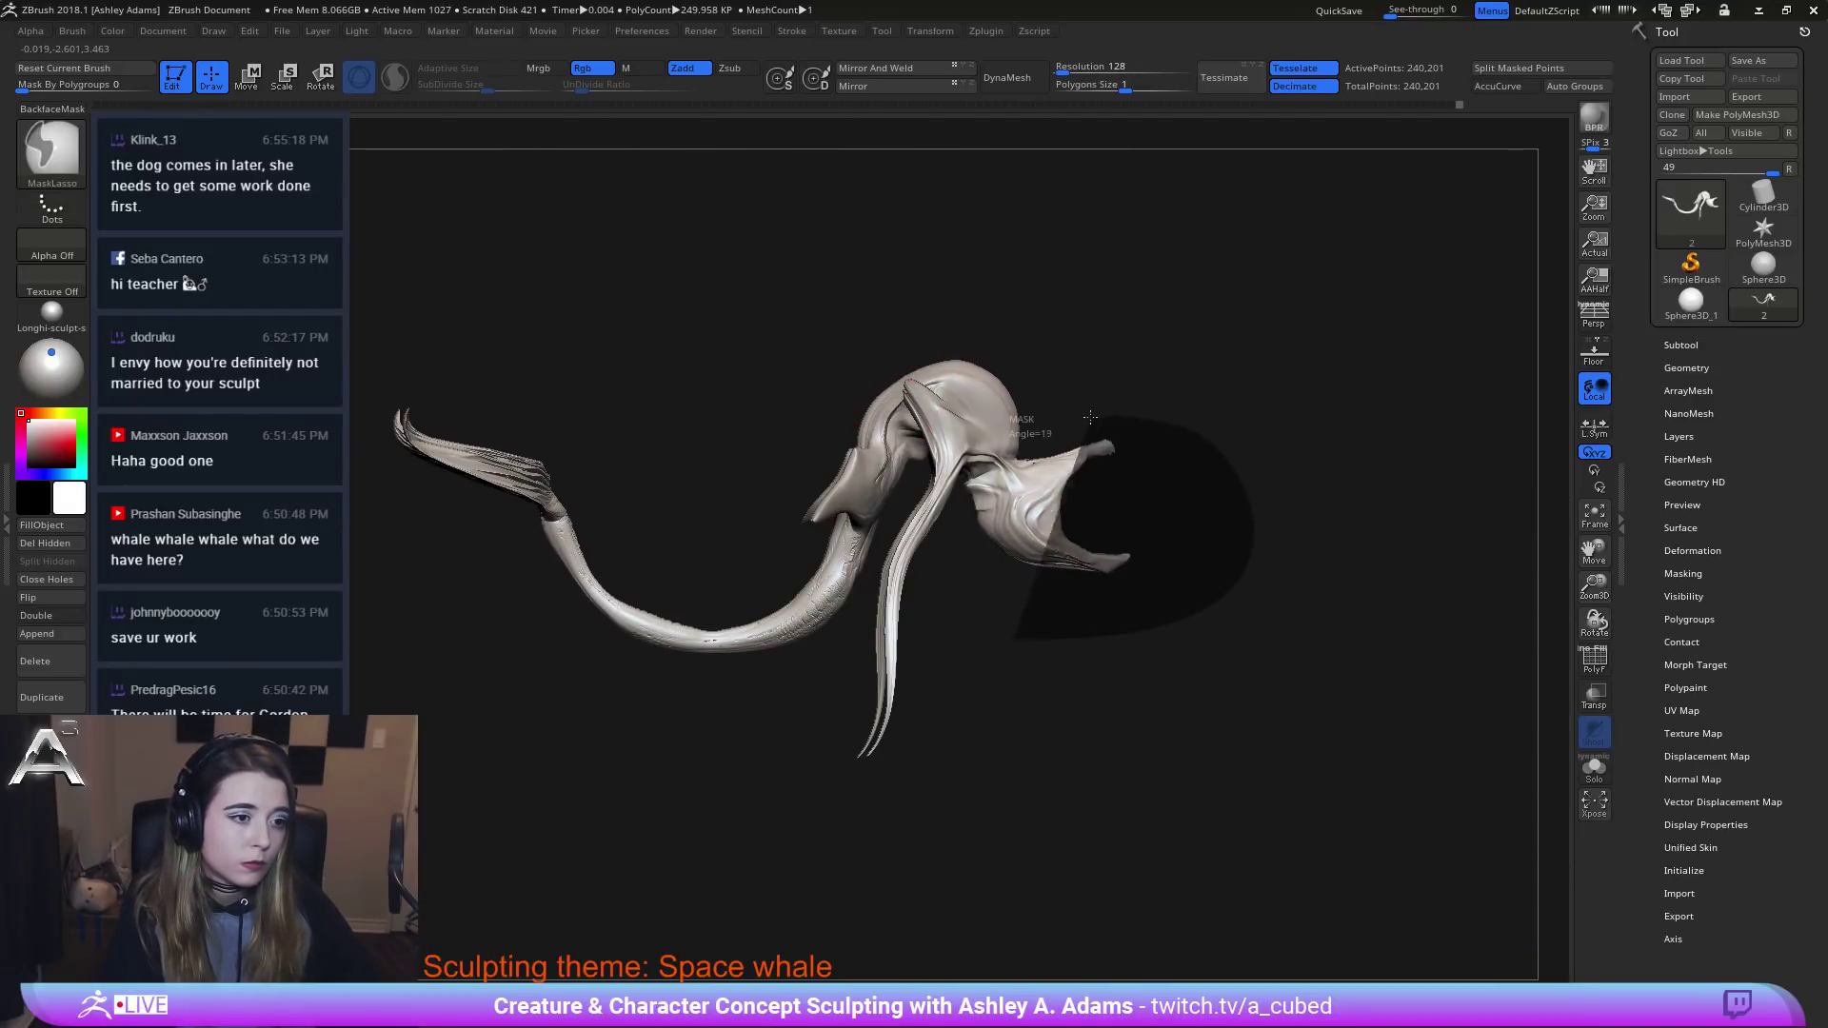
mouse_move(960, 481)
ctrl+mouse_down()
mouse_move(1008, 453)
mouse_move(1009, 576)
ctrl+mouse_up()
ctrl+click(1277, 530)
key(w)
key(ctrl+z)
alt+click(1031, 304)
drag(1195, 486, 1142, 449)
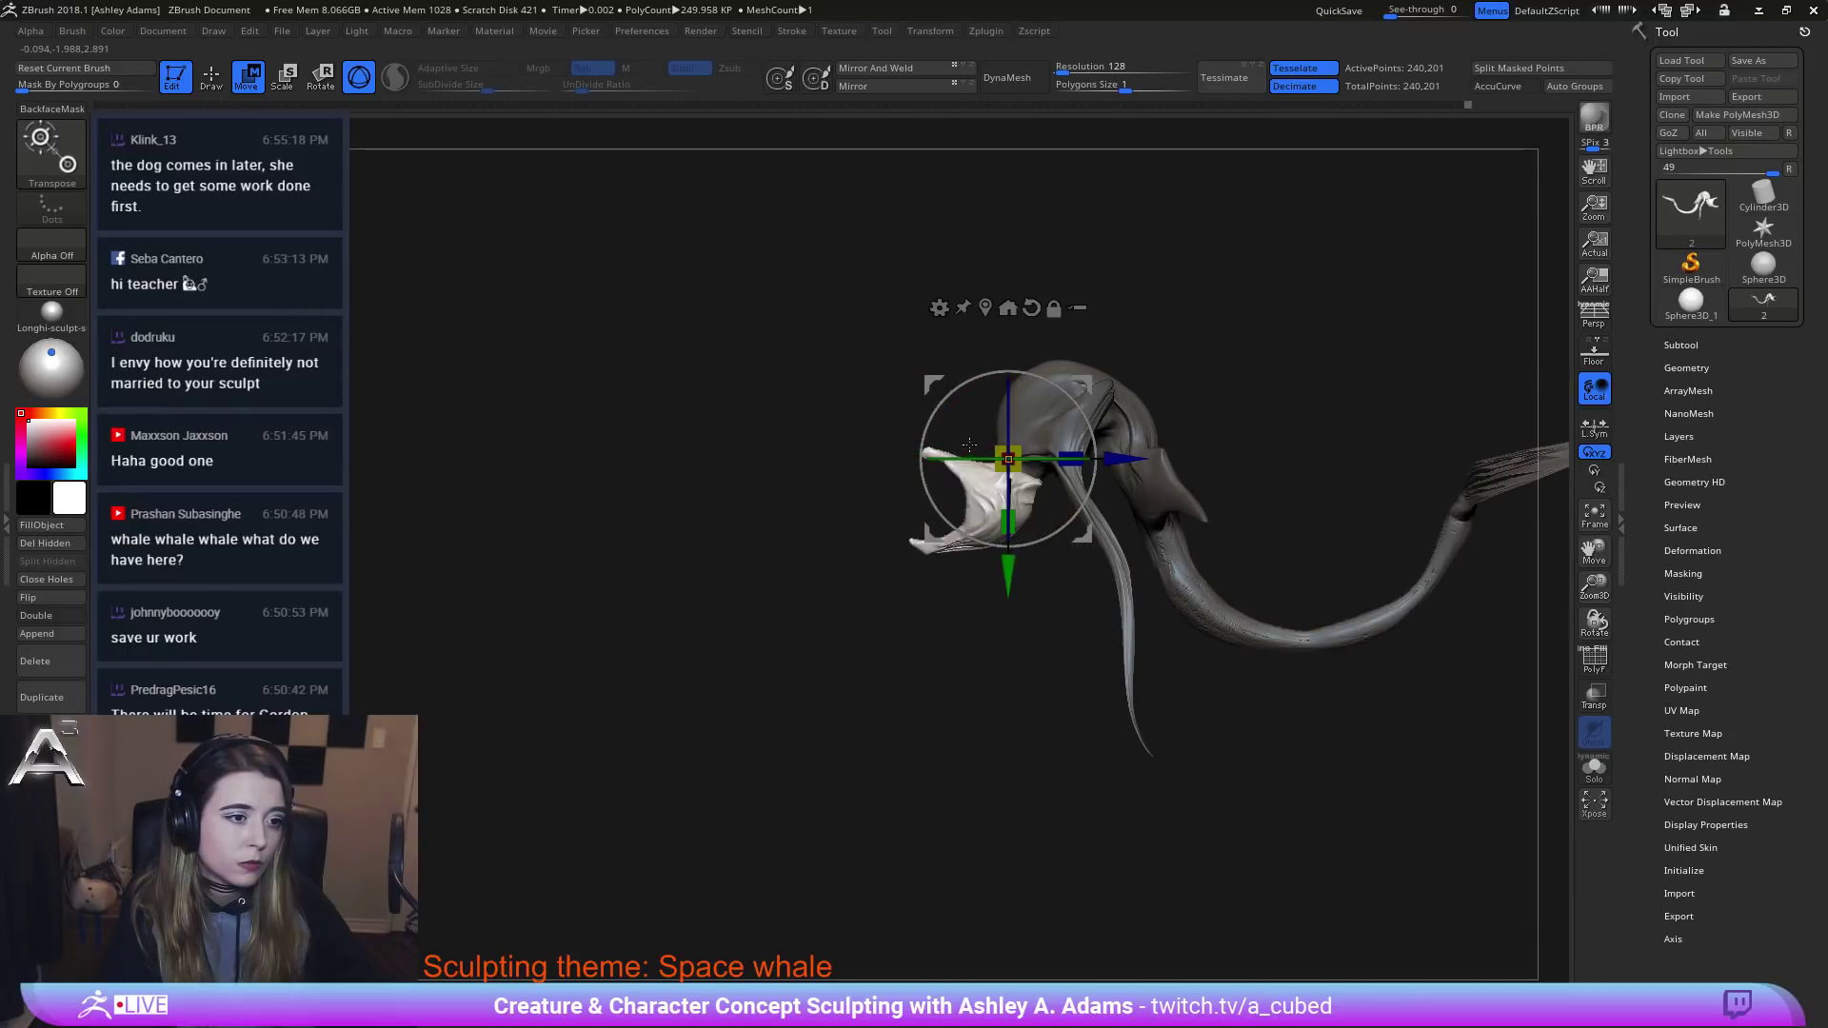
Tilt the jaws upward with the gizmo and shift them slightly forward from the forehead.
alt+drag(1085, 341, 1013, 527)
mouse_move(1017, 522)
right_down()
mouse_move(1133, 467)
mouse_move(1233, 470)
mouse_move(1350, 438)
mouse_move(1075, 423)
mouse_move(990, 542)
right_up()
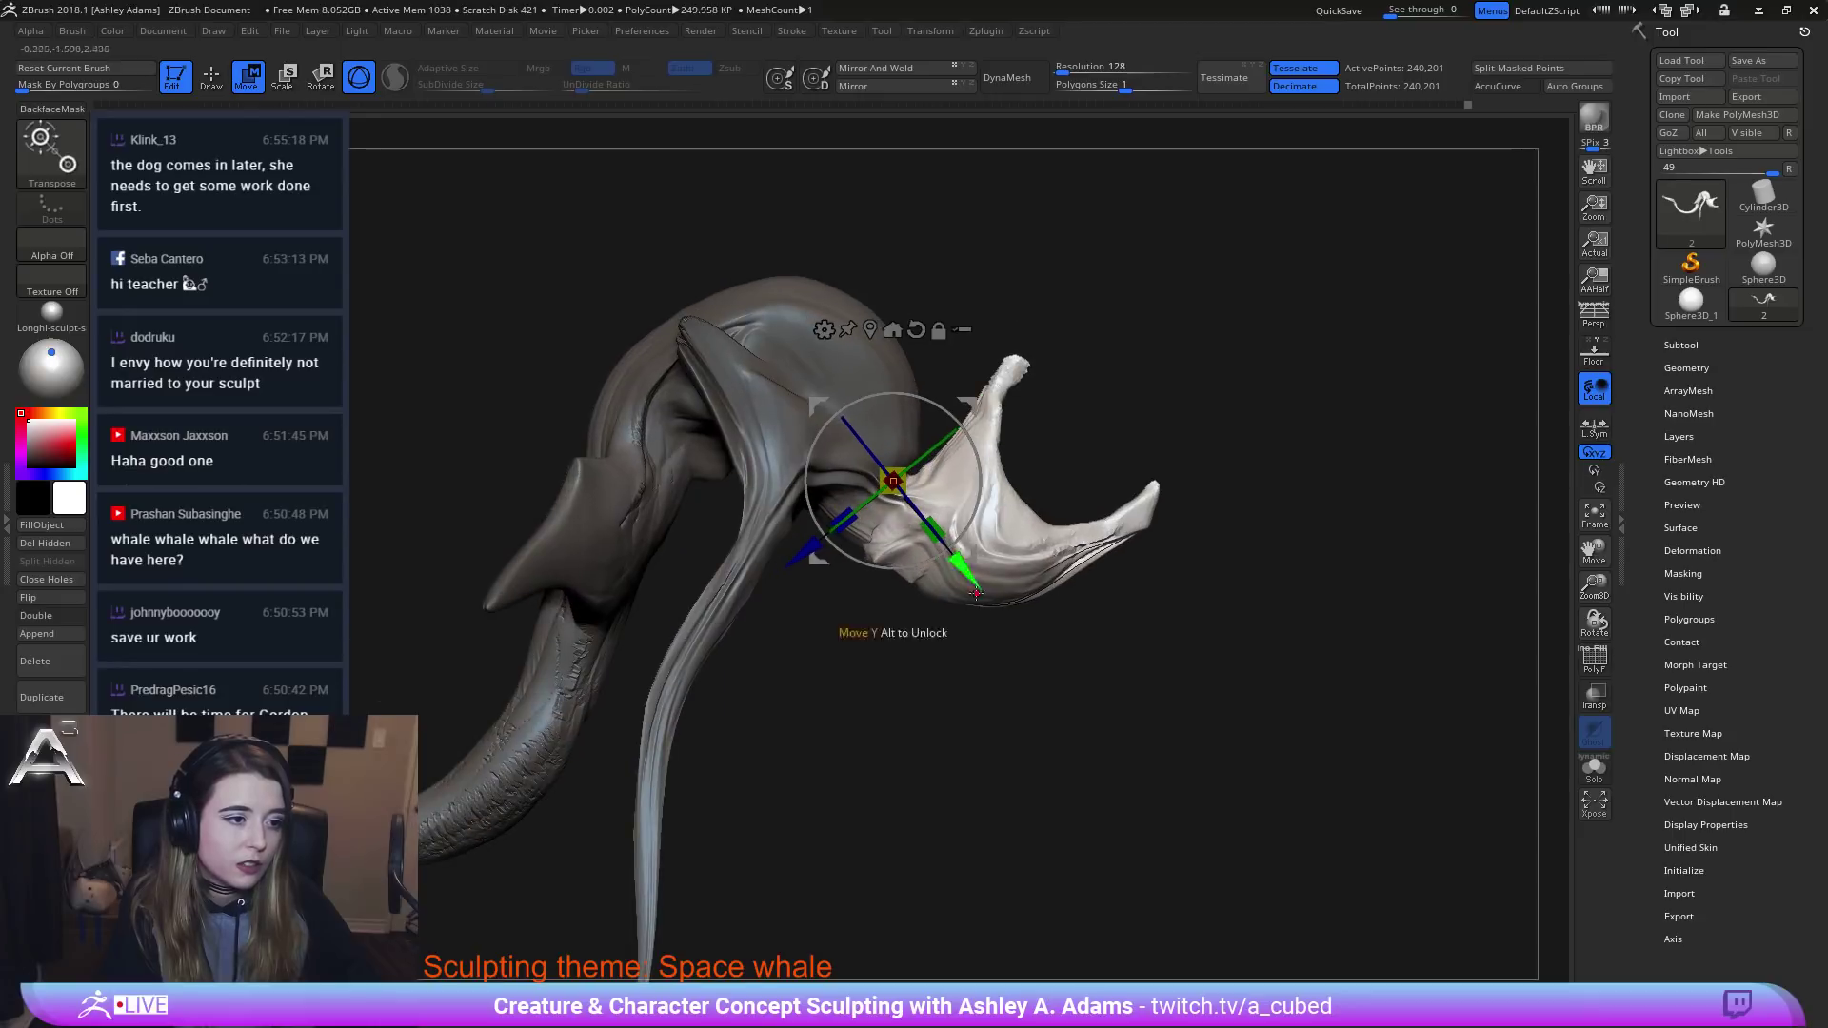
drag(962, 573, 971, 585)
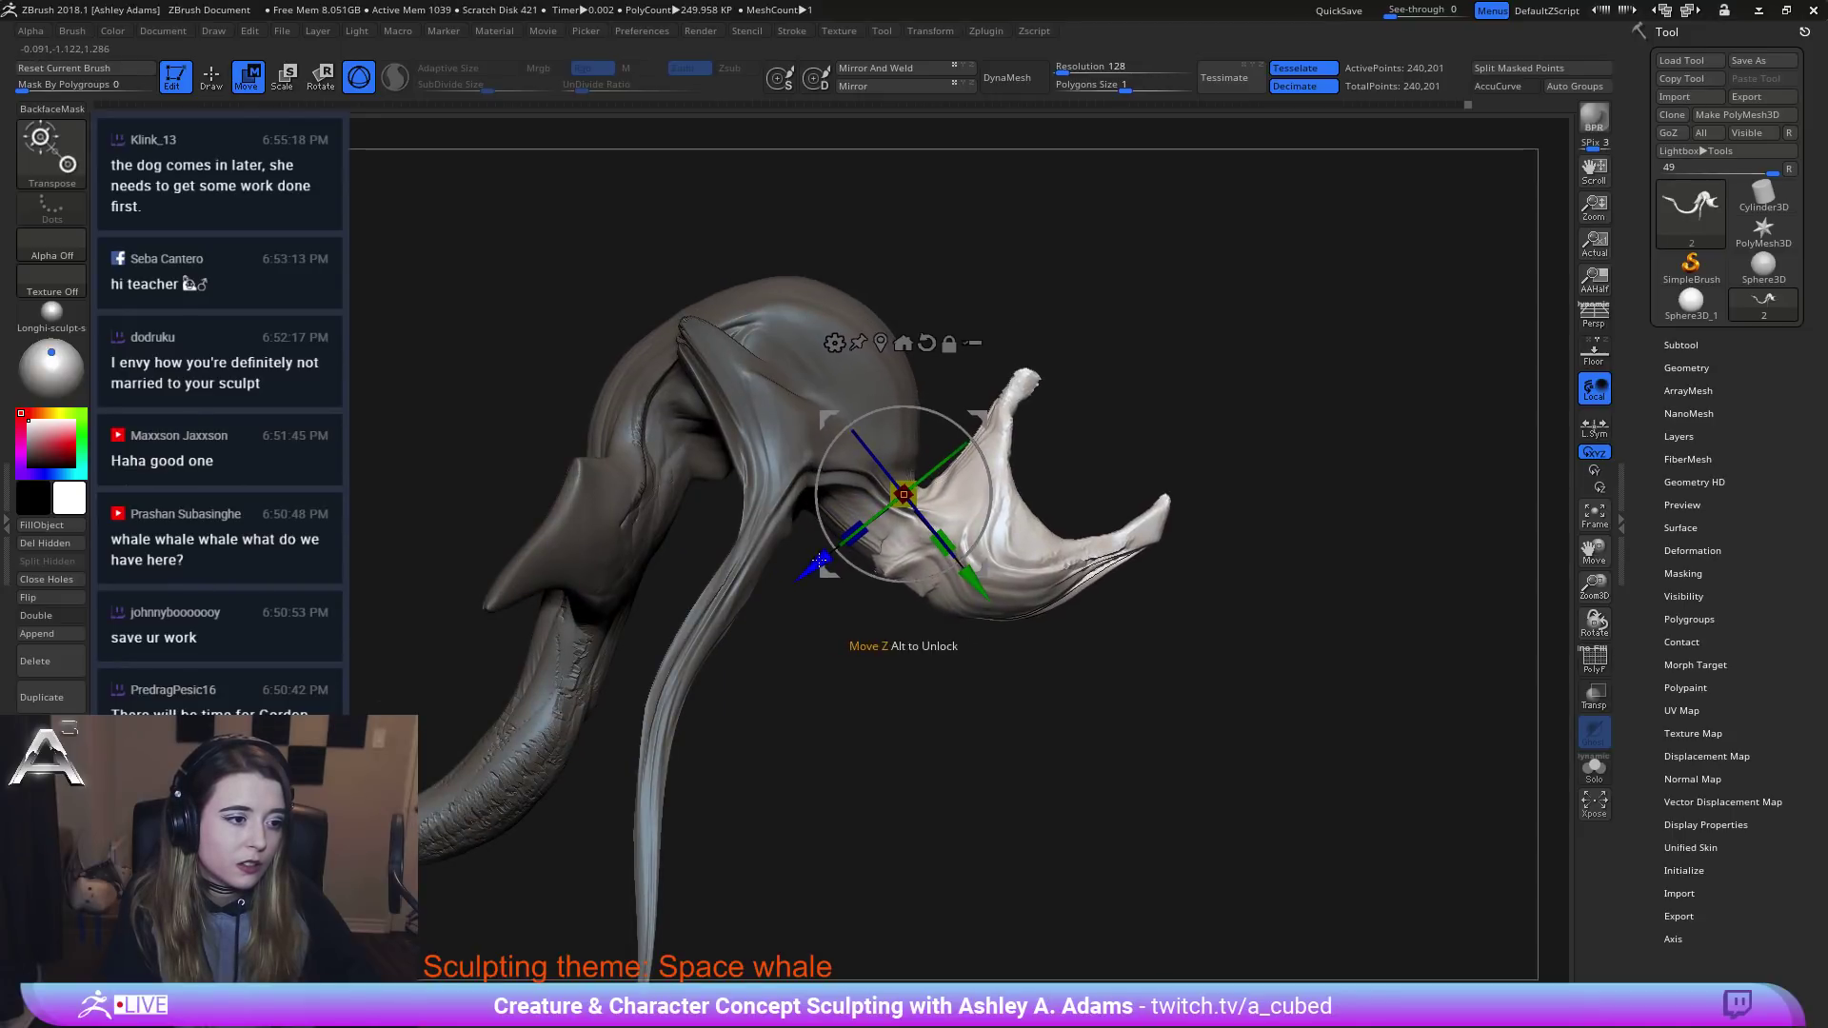
drag(823, 558, 838, 546)
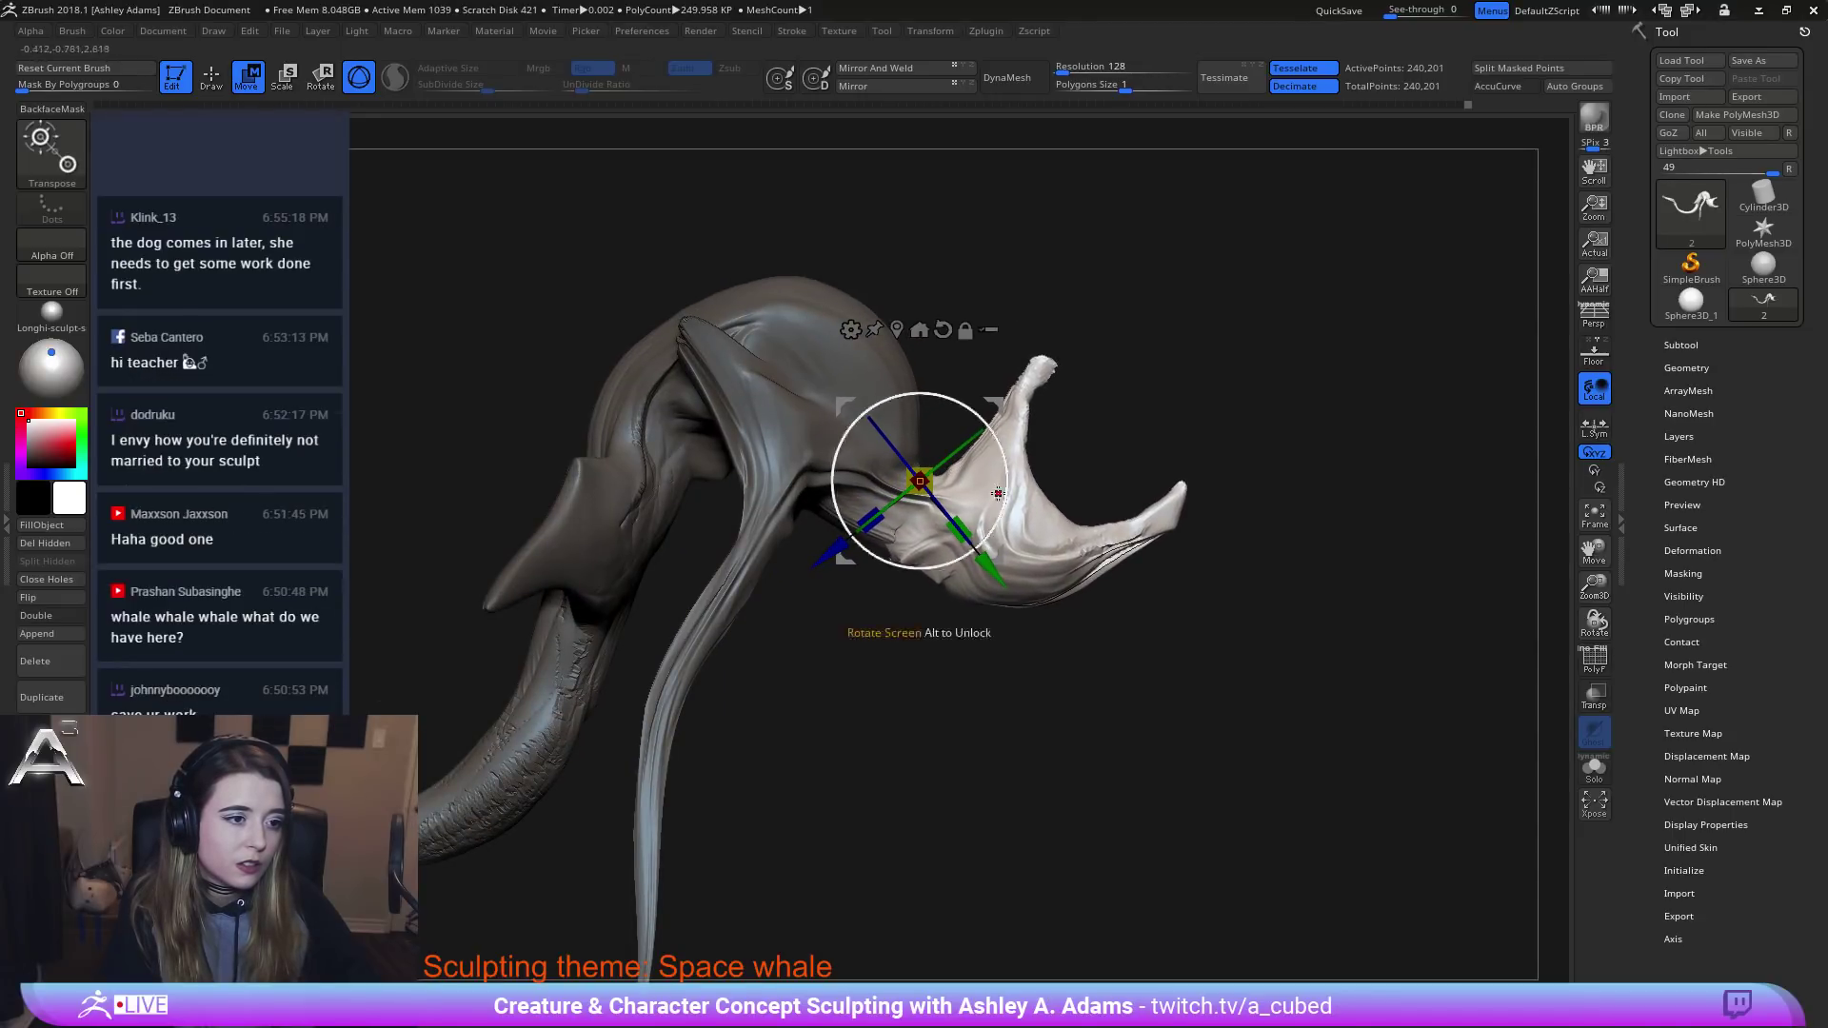
Adjust the base of the tilted jaws with SnakeHook and invert the mask to protect the jaws.
key(q)
key(b)
key(s)
key(h)
mouse_move(1053, 632)
ctrl+right_down()
mouse_move(951, 339)
mouse_move(1046, 449)
mouse_move(955, 445)
mouse_move(934, 616)
mouse_move(1003, 667)
ctrl+right_up()
key(space)
mouse_move(1040, 434)
right_down()
mouse_move(885, 412)
mouse_move(937, 461)
right_up()
ctrl+click(925, 448)
key(space)
drag(928, 461, 1013, 438)
key(b)
key(i)
key(n)
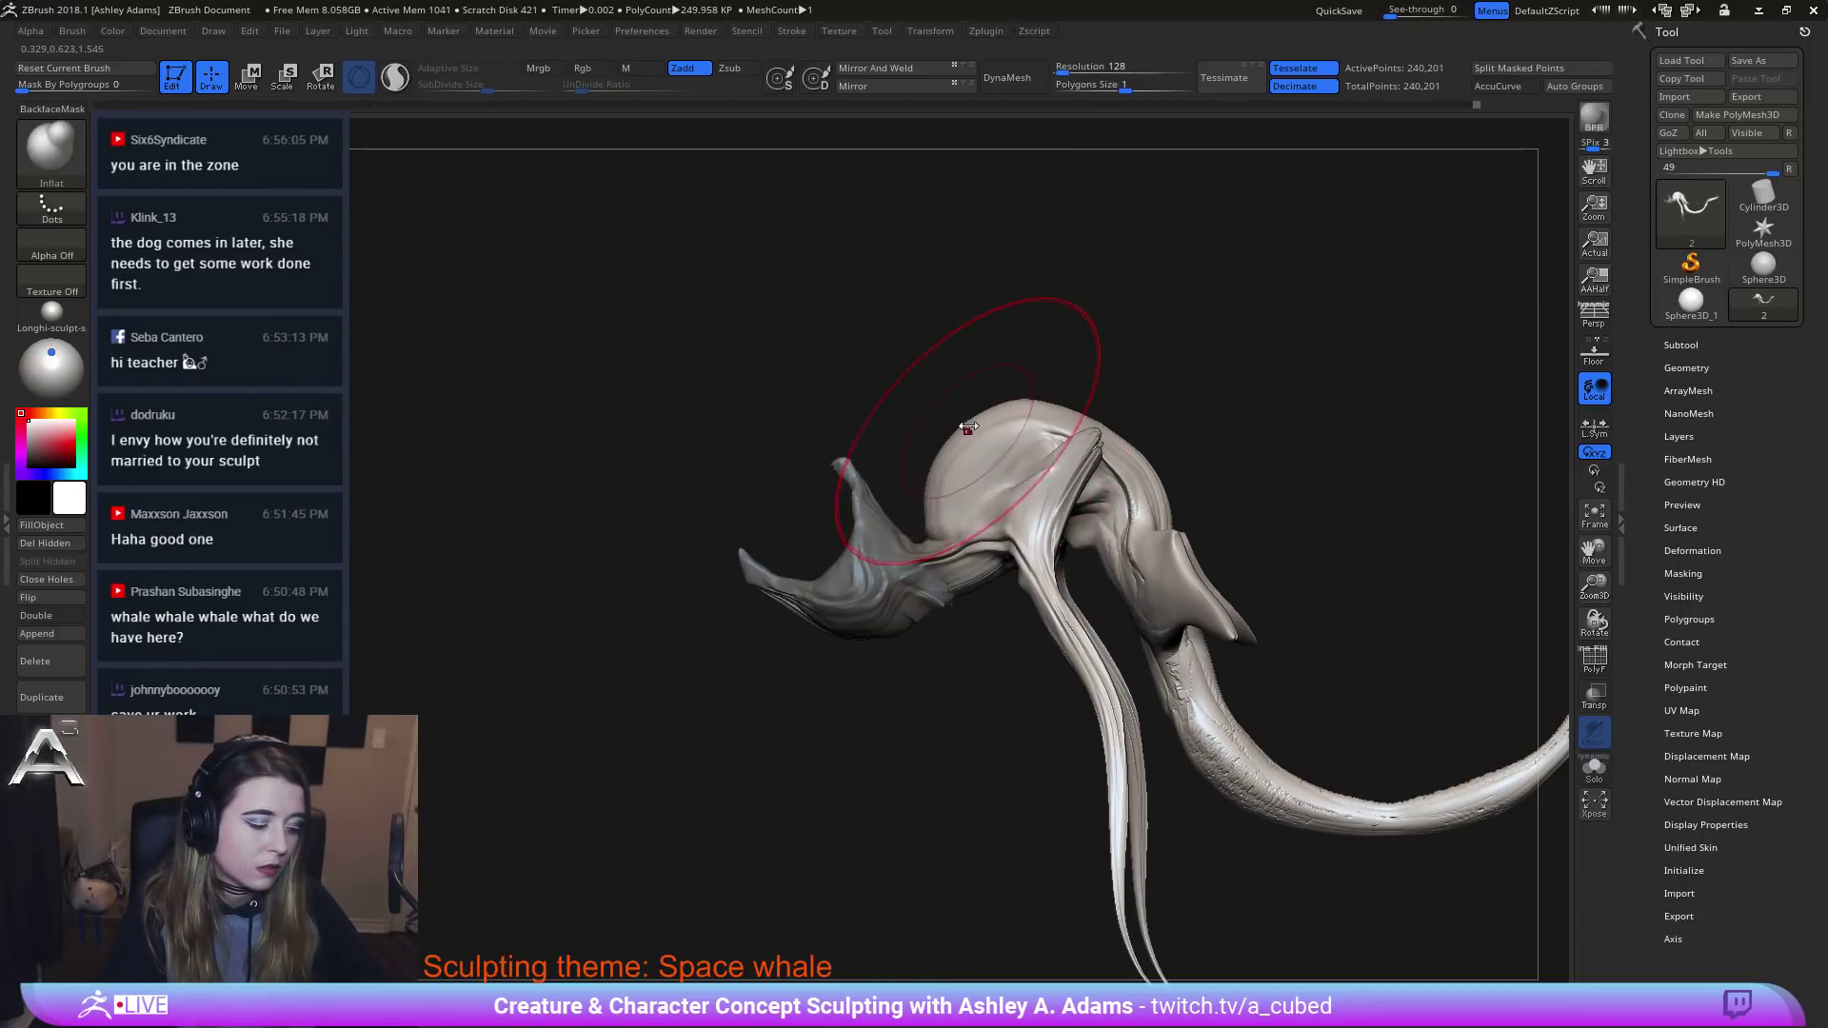
key(b)
key(s)
key(h)
Raise the domed forehead and fill out the throat beneath the jaws with SnakeHook.
key(space)
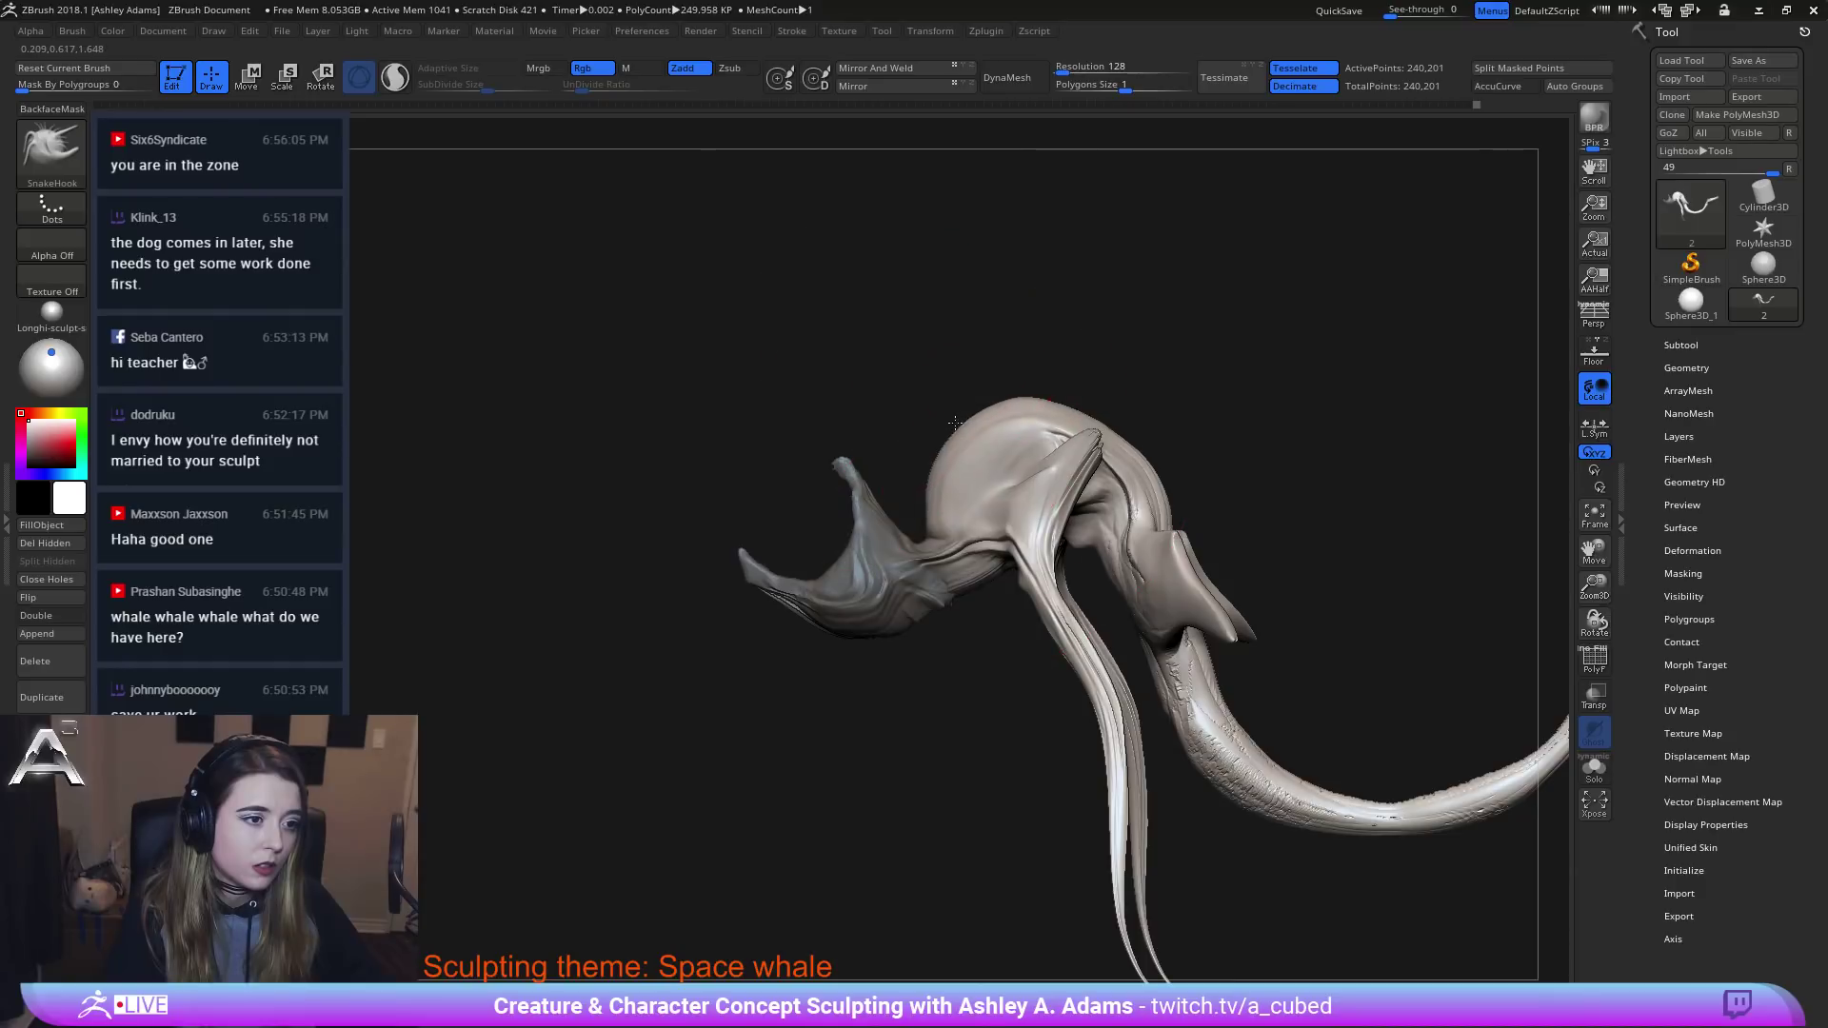
key(space)
mouse_move(948, 526)
mouse_down()
mouse_move(909, 526)
mouse_move(917, 627)
mouse_up()
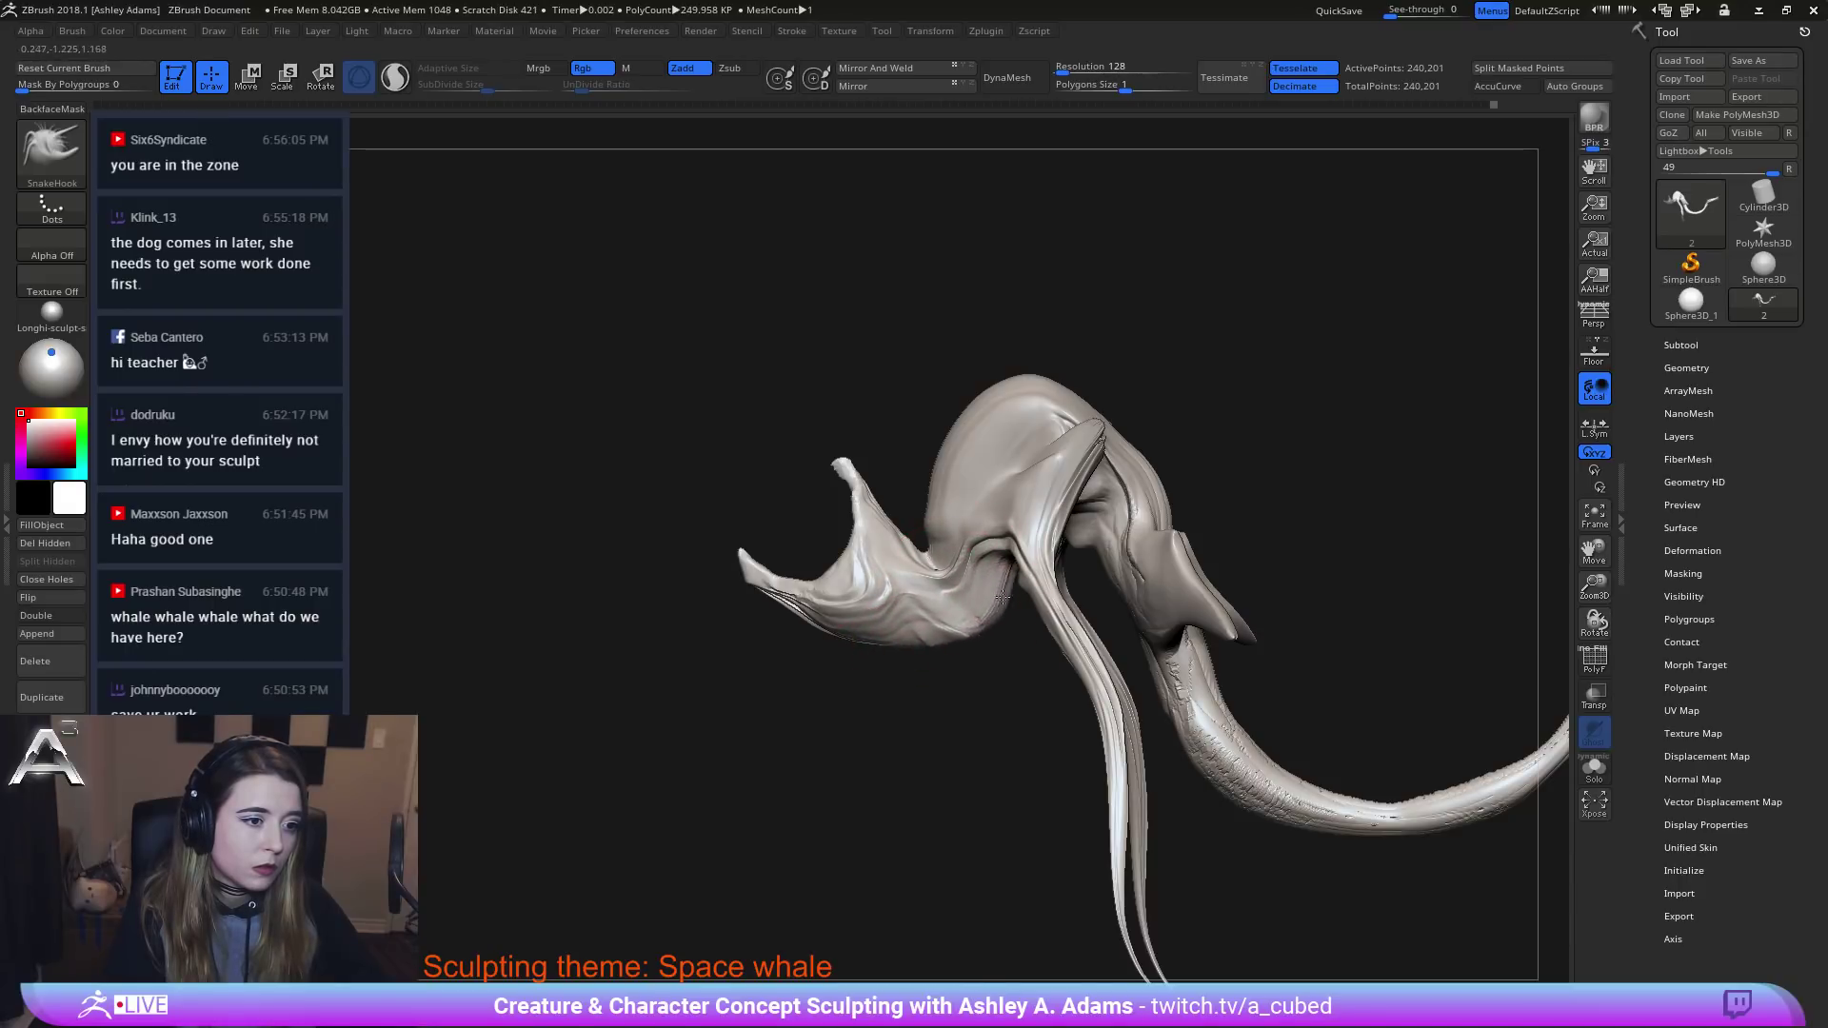
drag(1007, 680, 942, 629)
key(space)
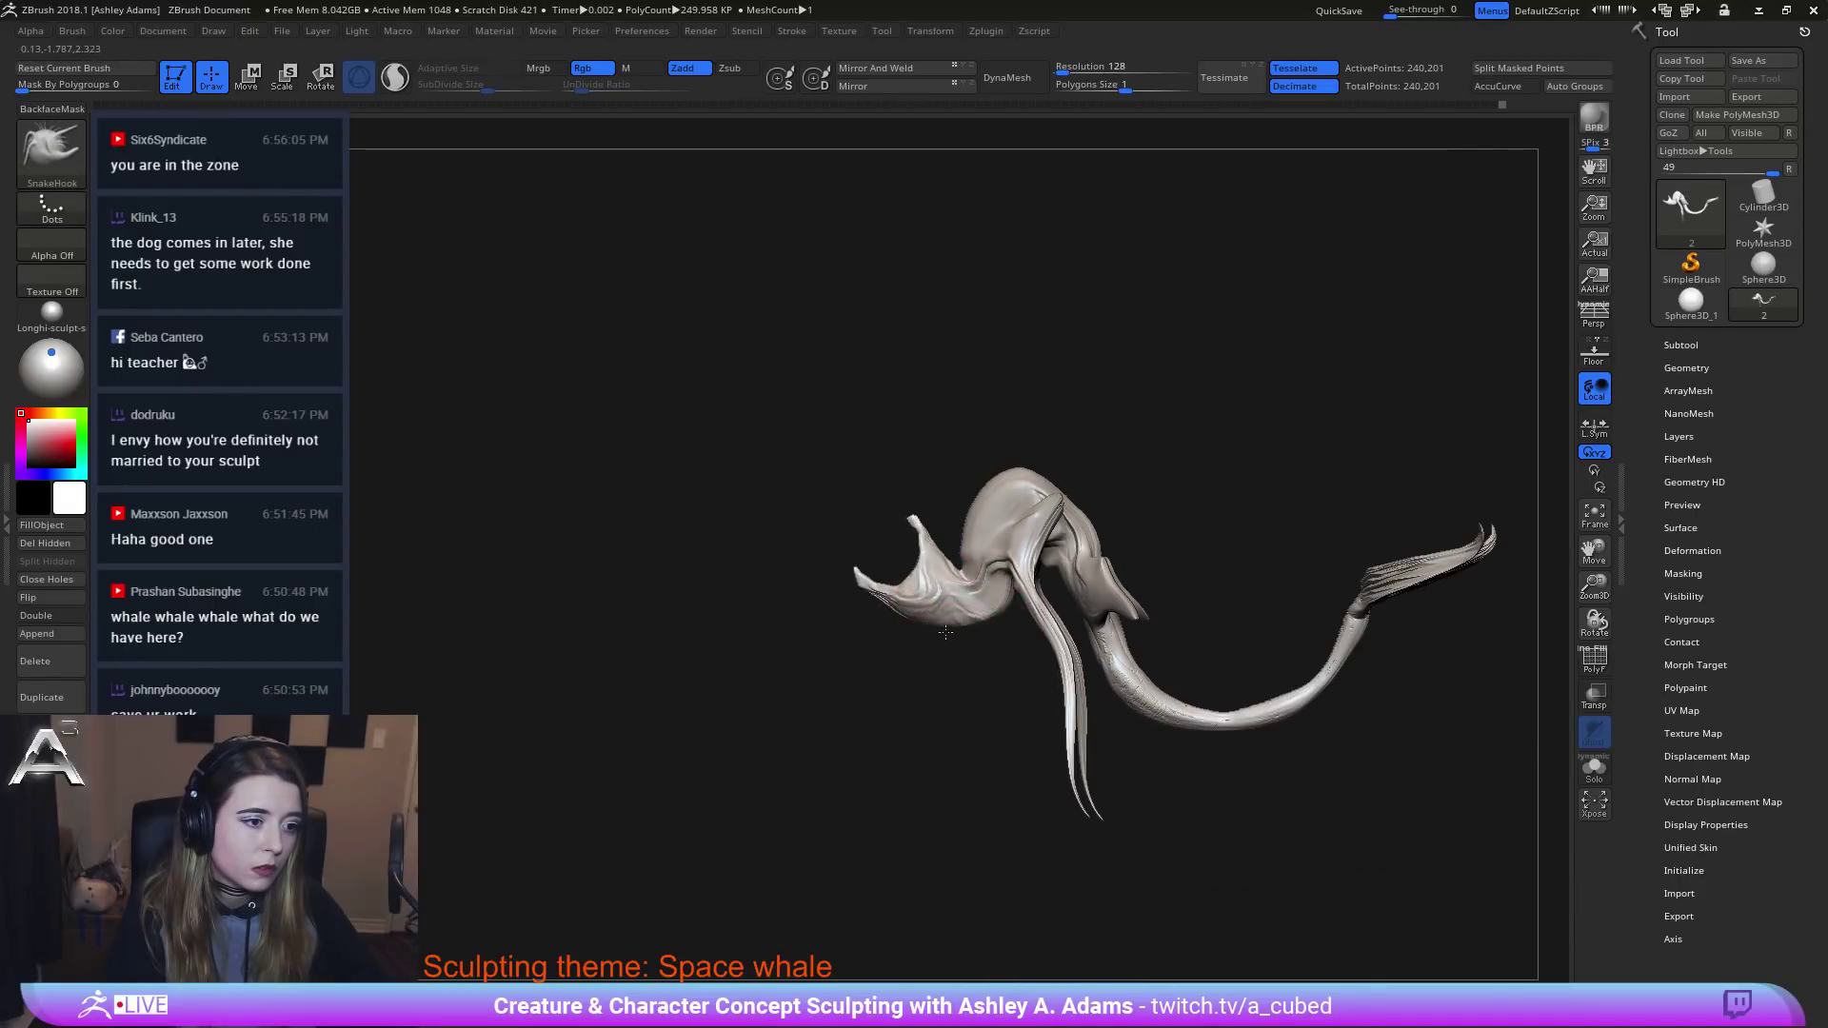
key(space)
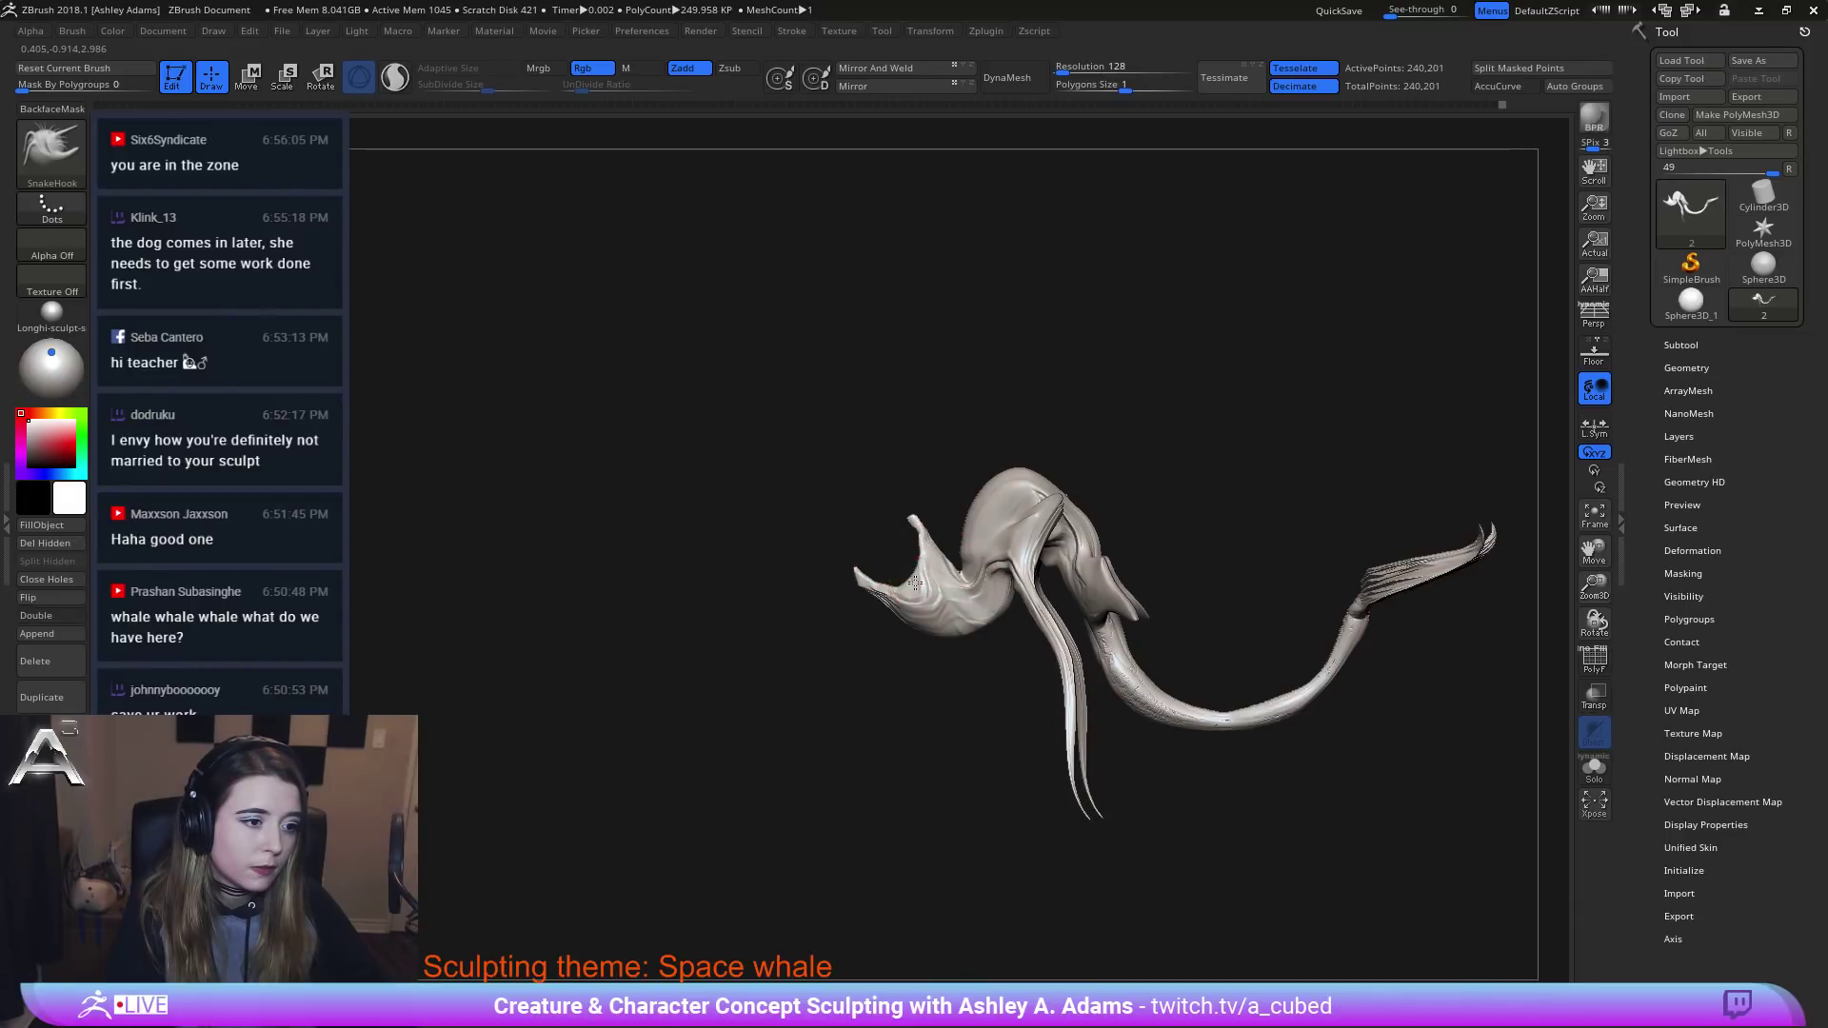
drag(828, 548, 1041, 546)
ctrl+right_drag(1040, 547, 983, 495)
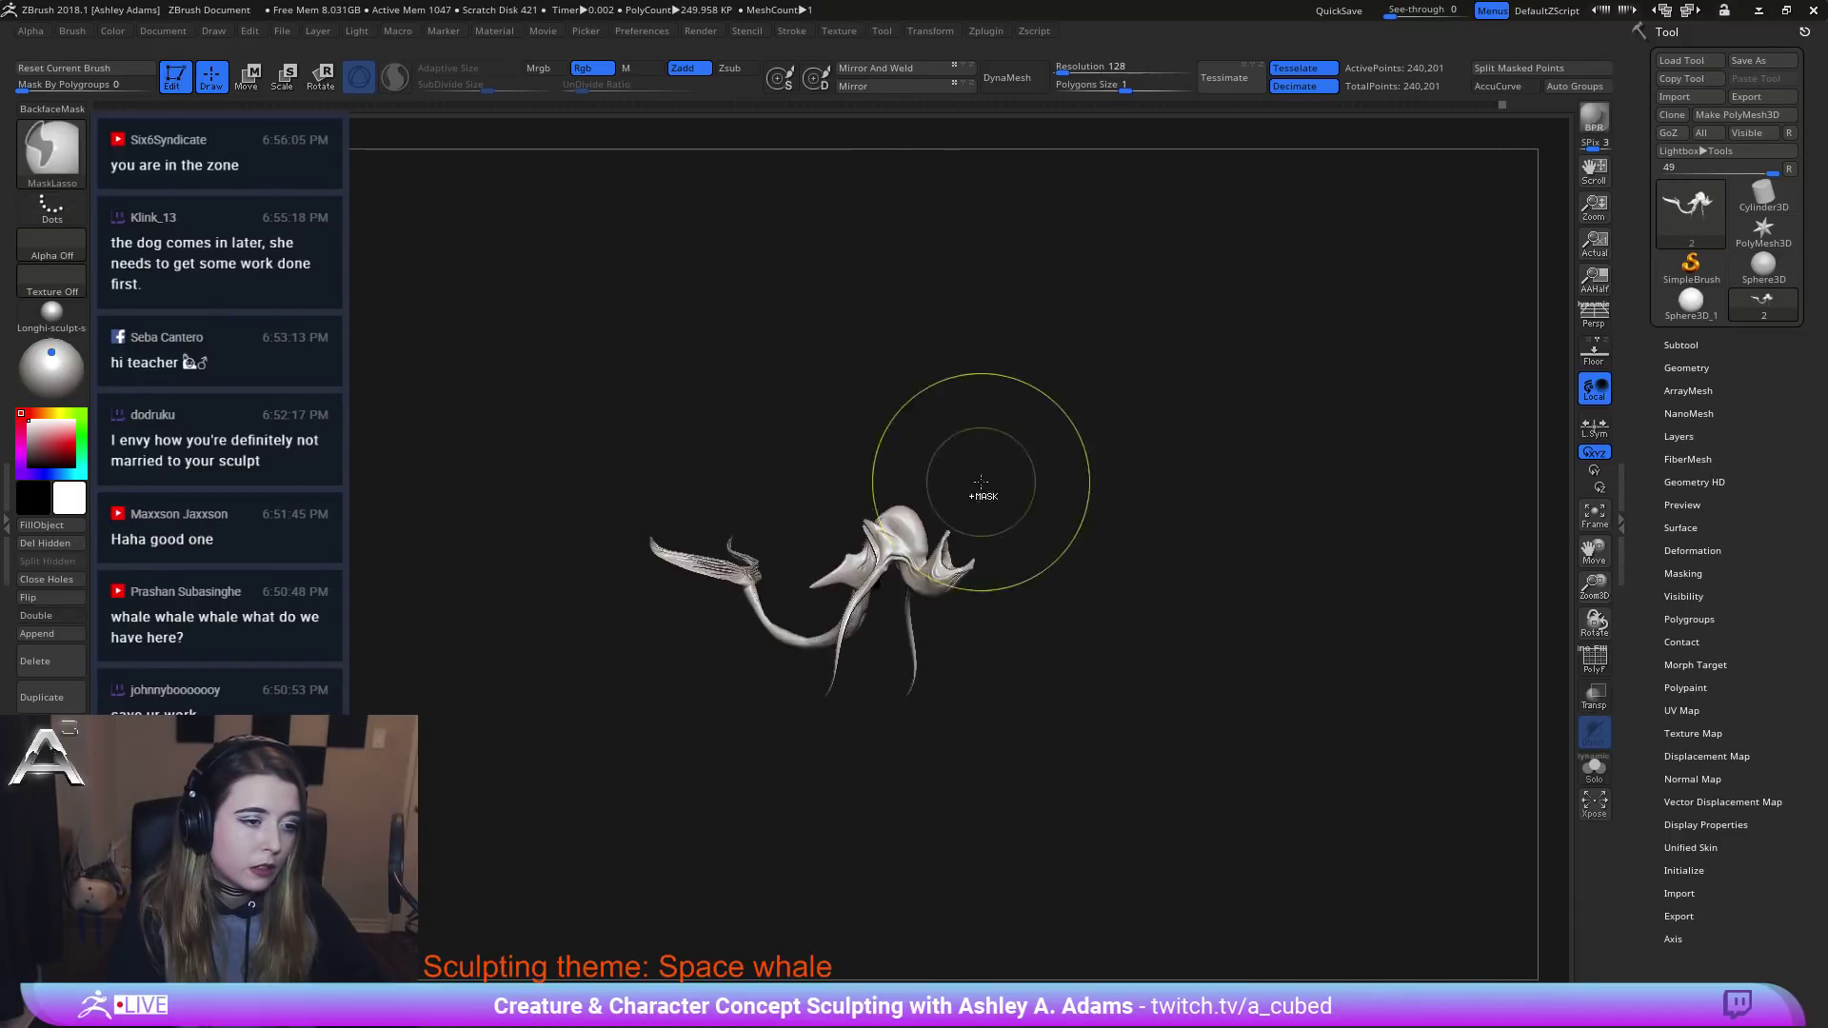
mouse_move(984, 494)
mouse_down()
mouse_move(1043, 496)
mouse_move(1000, 470)
mouse_up()
ctrl+right_drag(999, 469, 1071, 609)
mouse_move(1071, 609)
mouse_down()
mouse_move(1040, 617)
mouse_move(934, 498)
mouse_up()
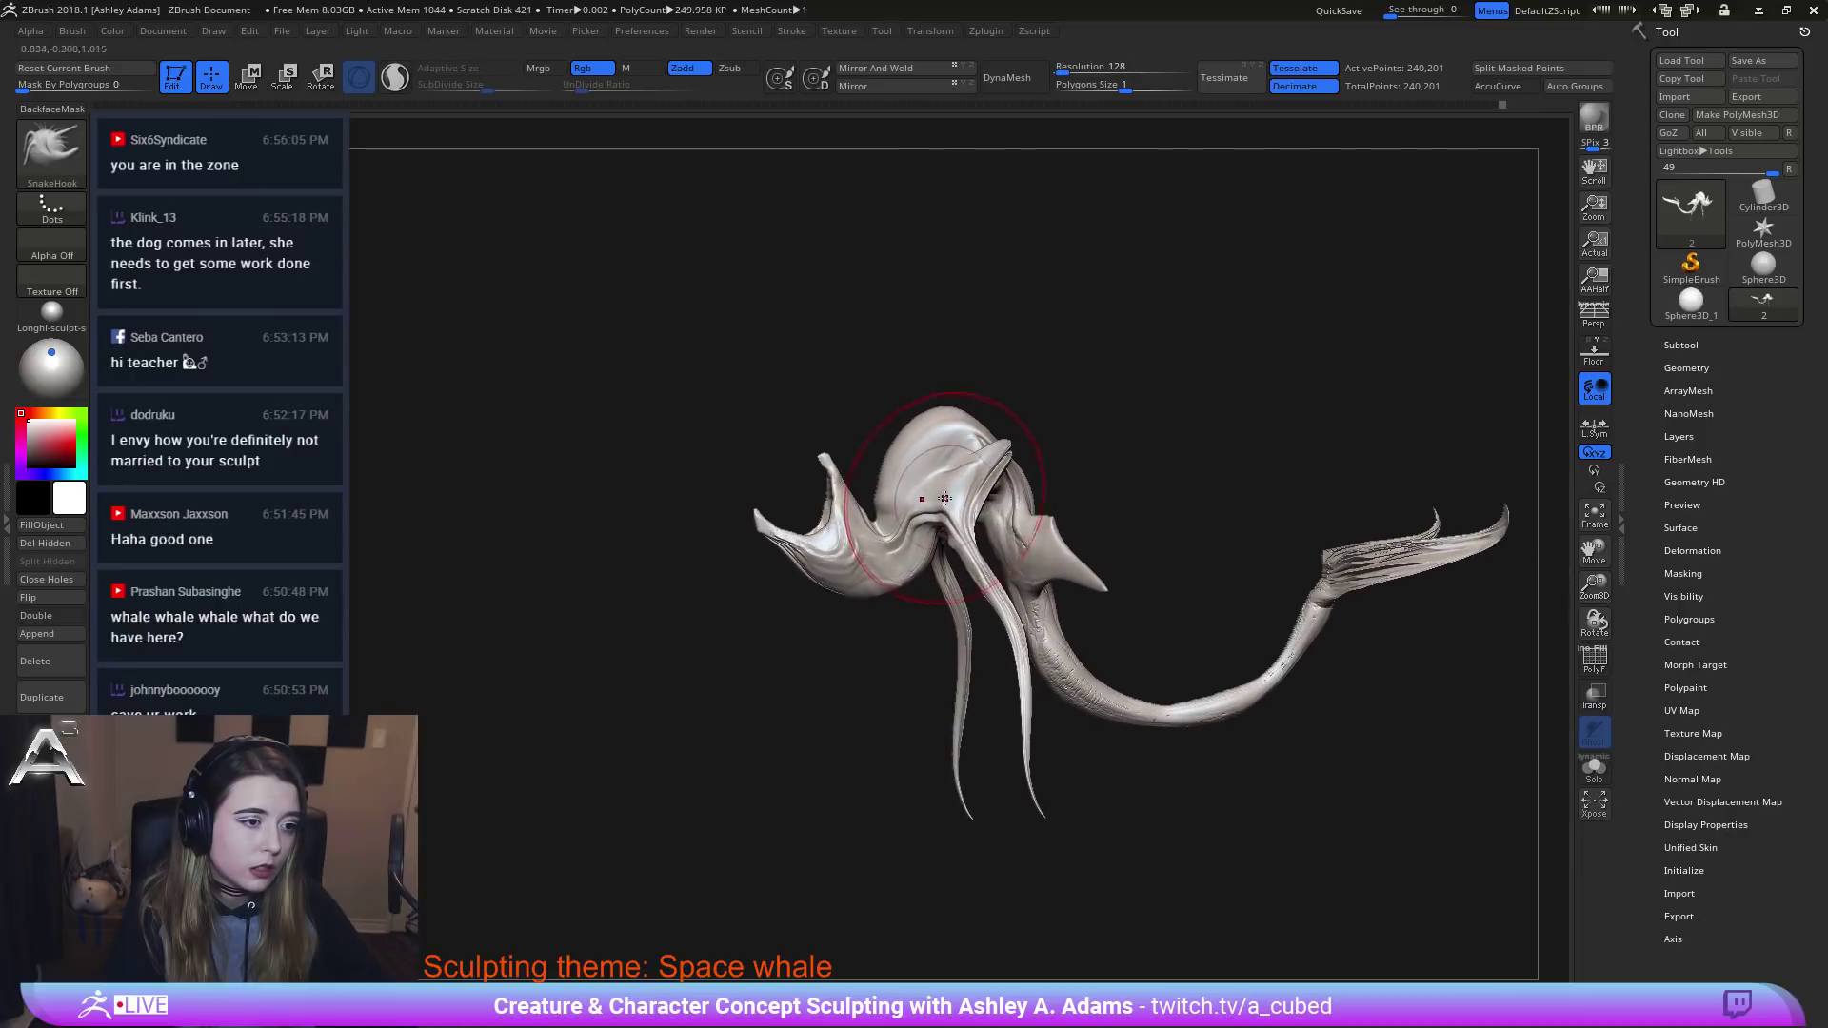
Pull the upper back behind the domed forehead into a fuller, smoother arch with the SnakeHook brush.
key(space)
mouse_move(990, 436)
mouse_down()
mouse_move(948, 436)
mouse_move(980, 423)
mouse_up()
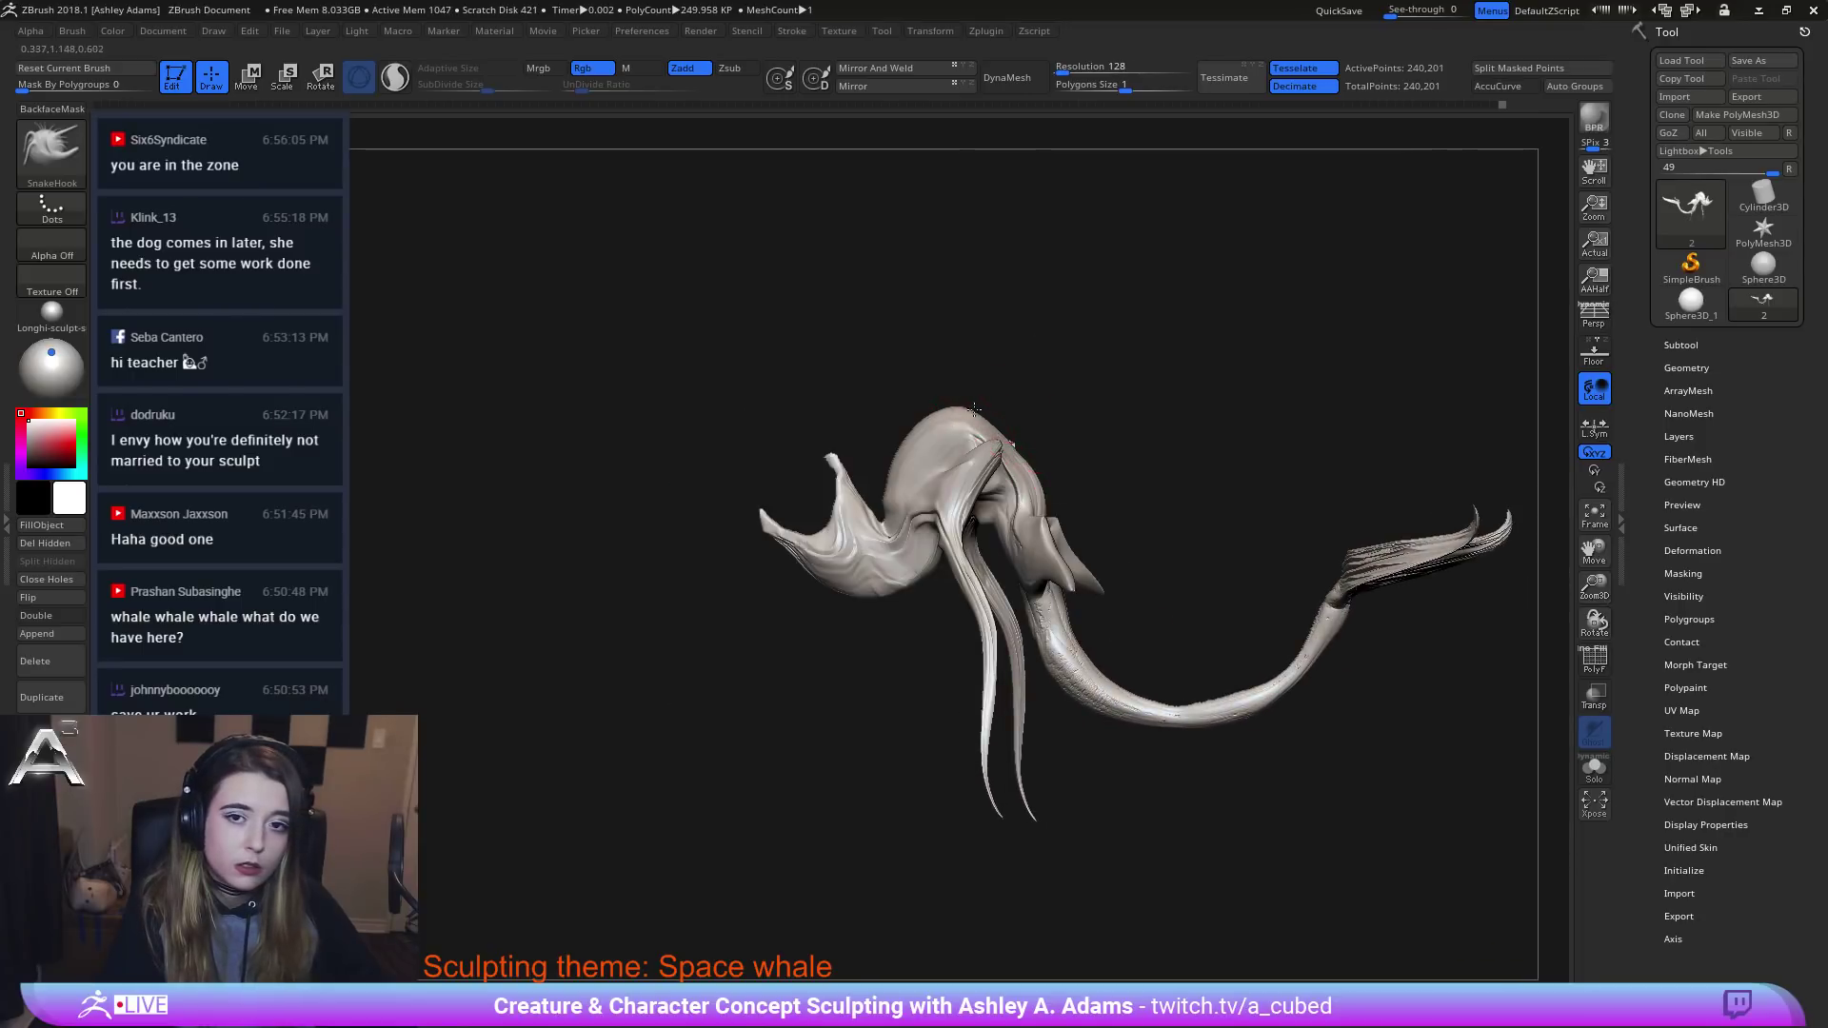
mouse_move(982, 423)
alt+right_down()
mouse_move(944, 387)
mouse_move(1007, 448)
alt+right_up()
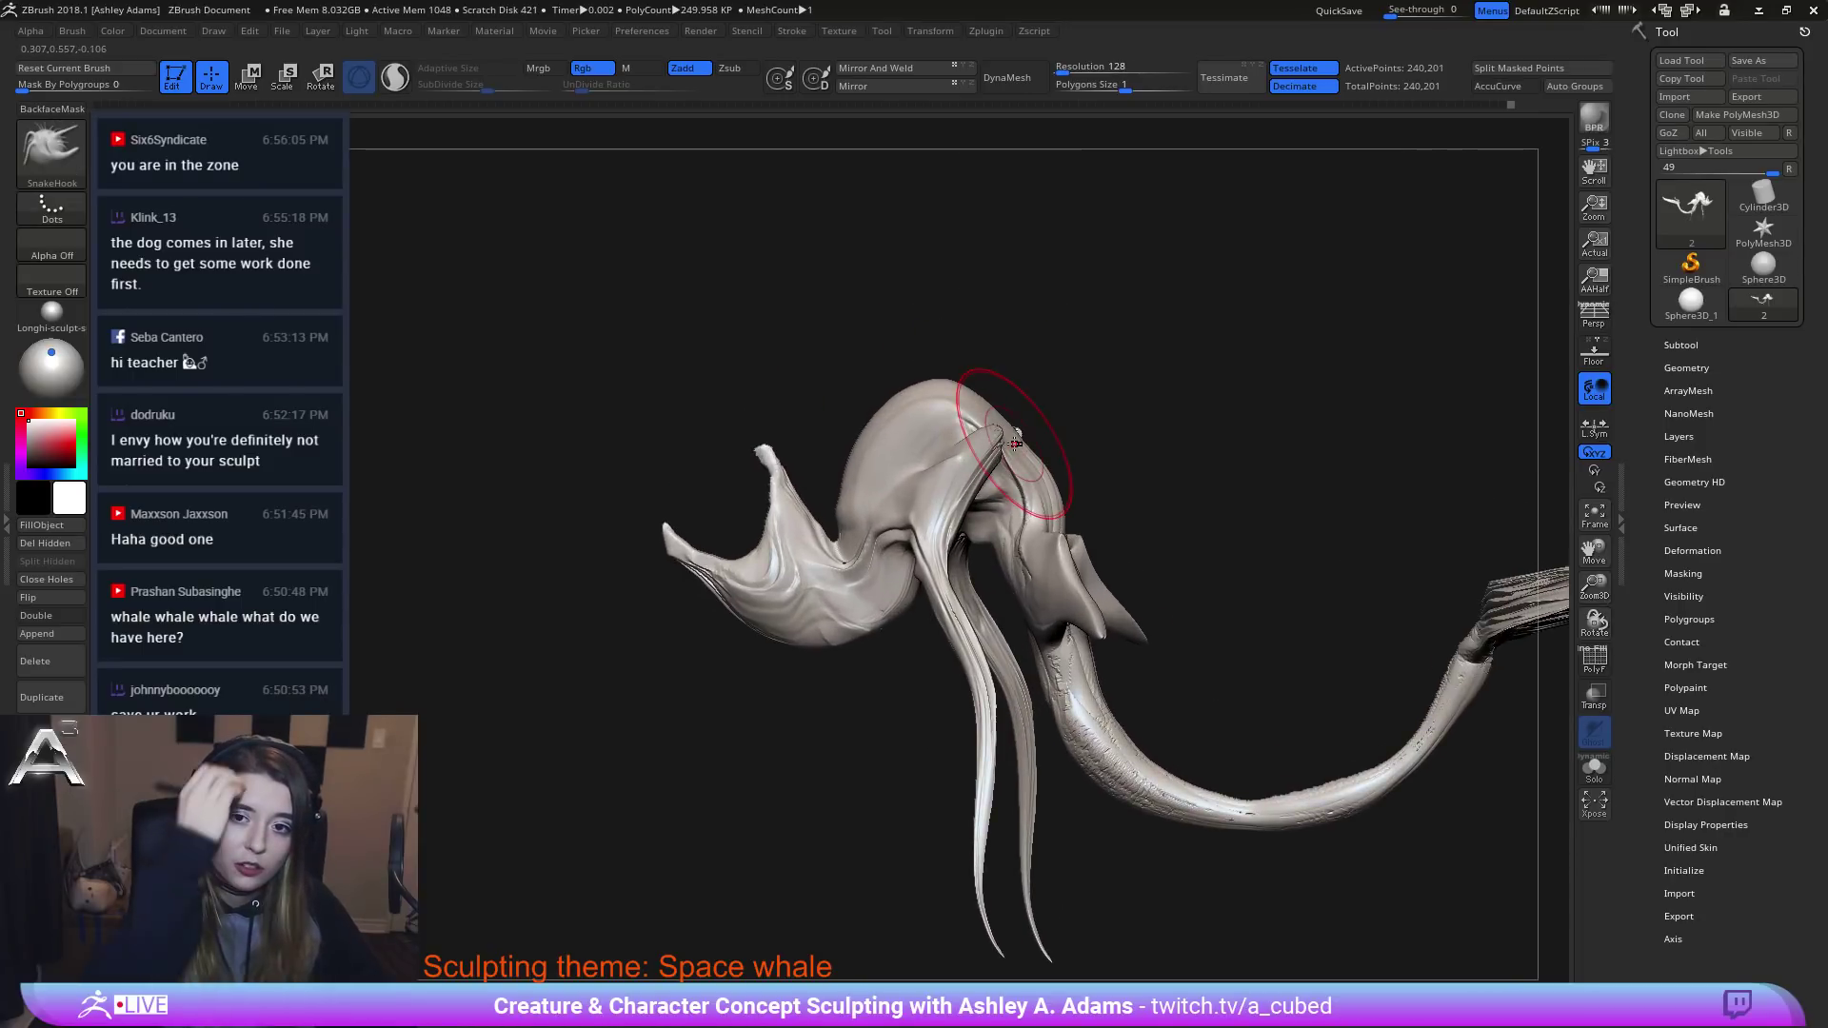
right_drag(859, 467, 870, 468)
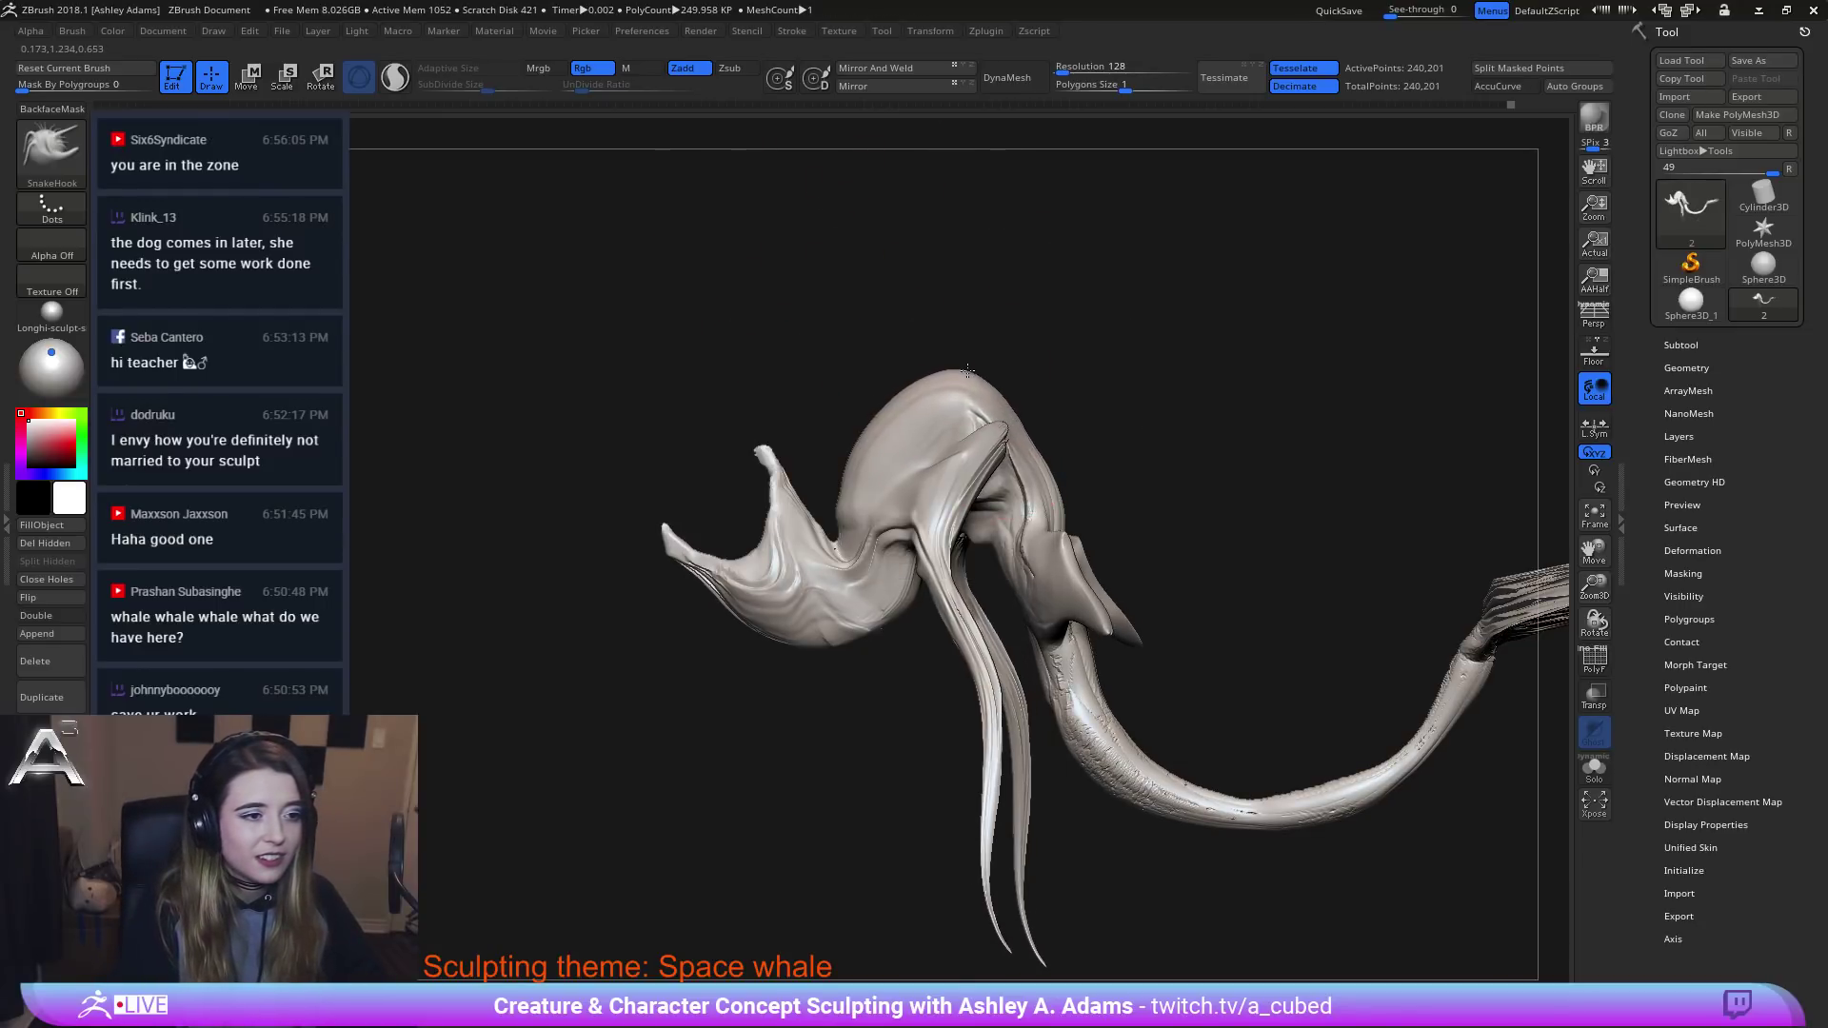
right_drag(988, 399, 999, 401)
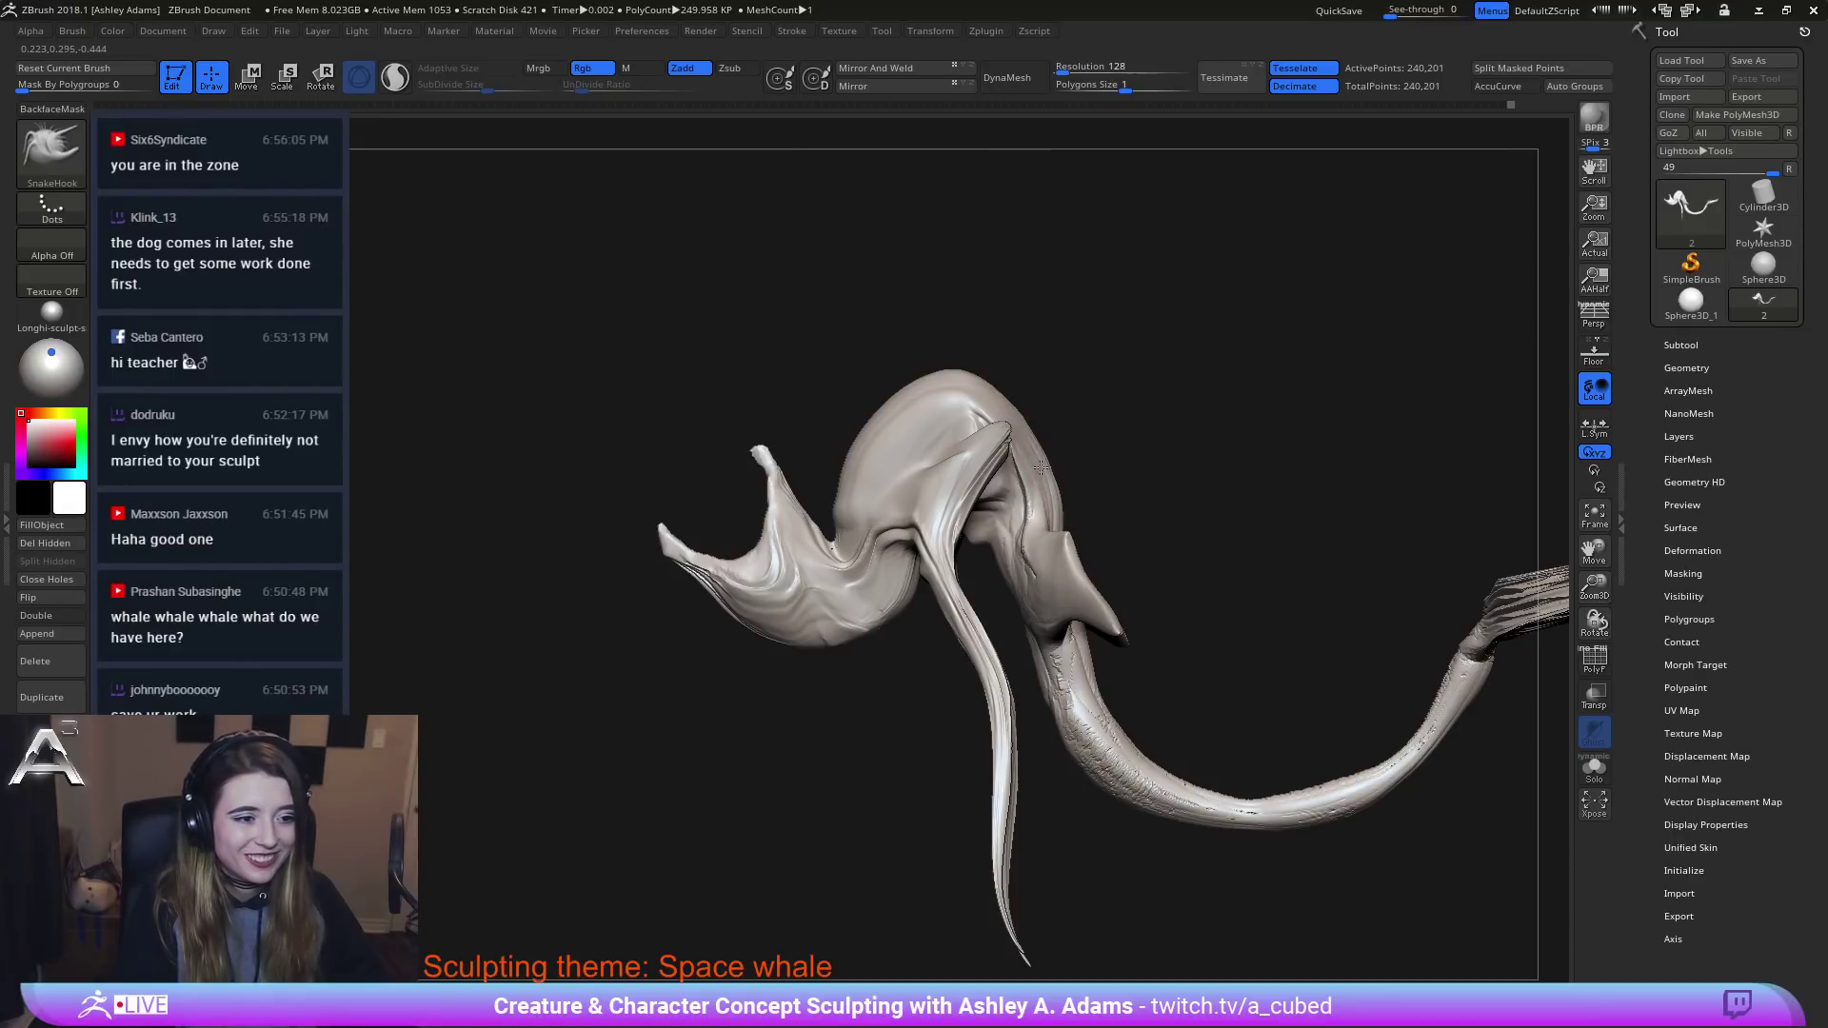
mouse_move(1040, 468)
mouse_down()
mouse_move(1061, 487)
mouse_move(1016, 471)
mouse_move(1041, 371)
mouse_move(990, 371)
mouse_up()
Adjust the SnakeHook brush's draw size to 281 for broad changes to the whale's body.
mouse_move(1047, 362)
ctrl+right_down()
mouse_move(1050, 406)
mouse_move(999, 254)
ctrl+right_up()
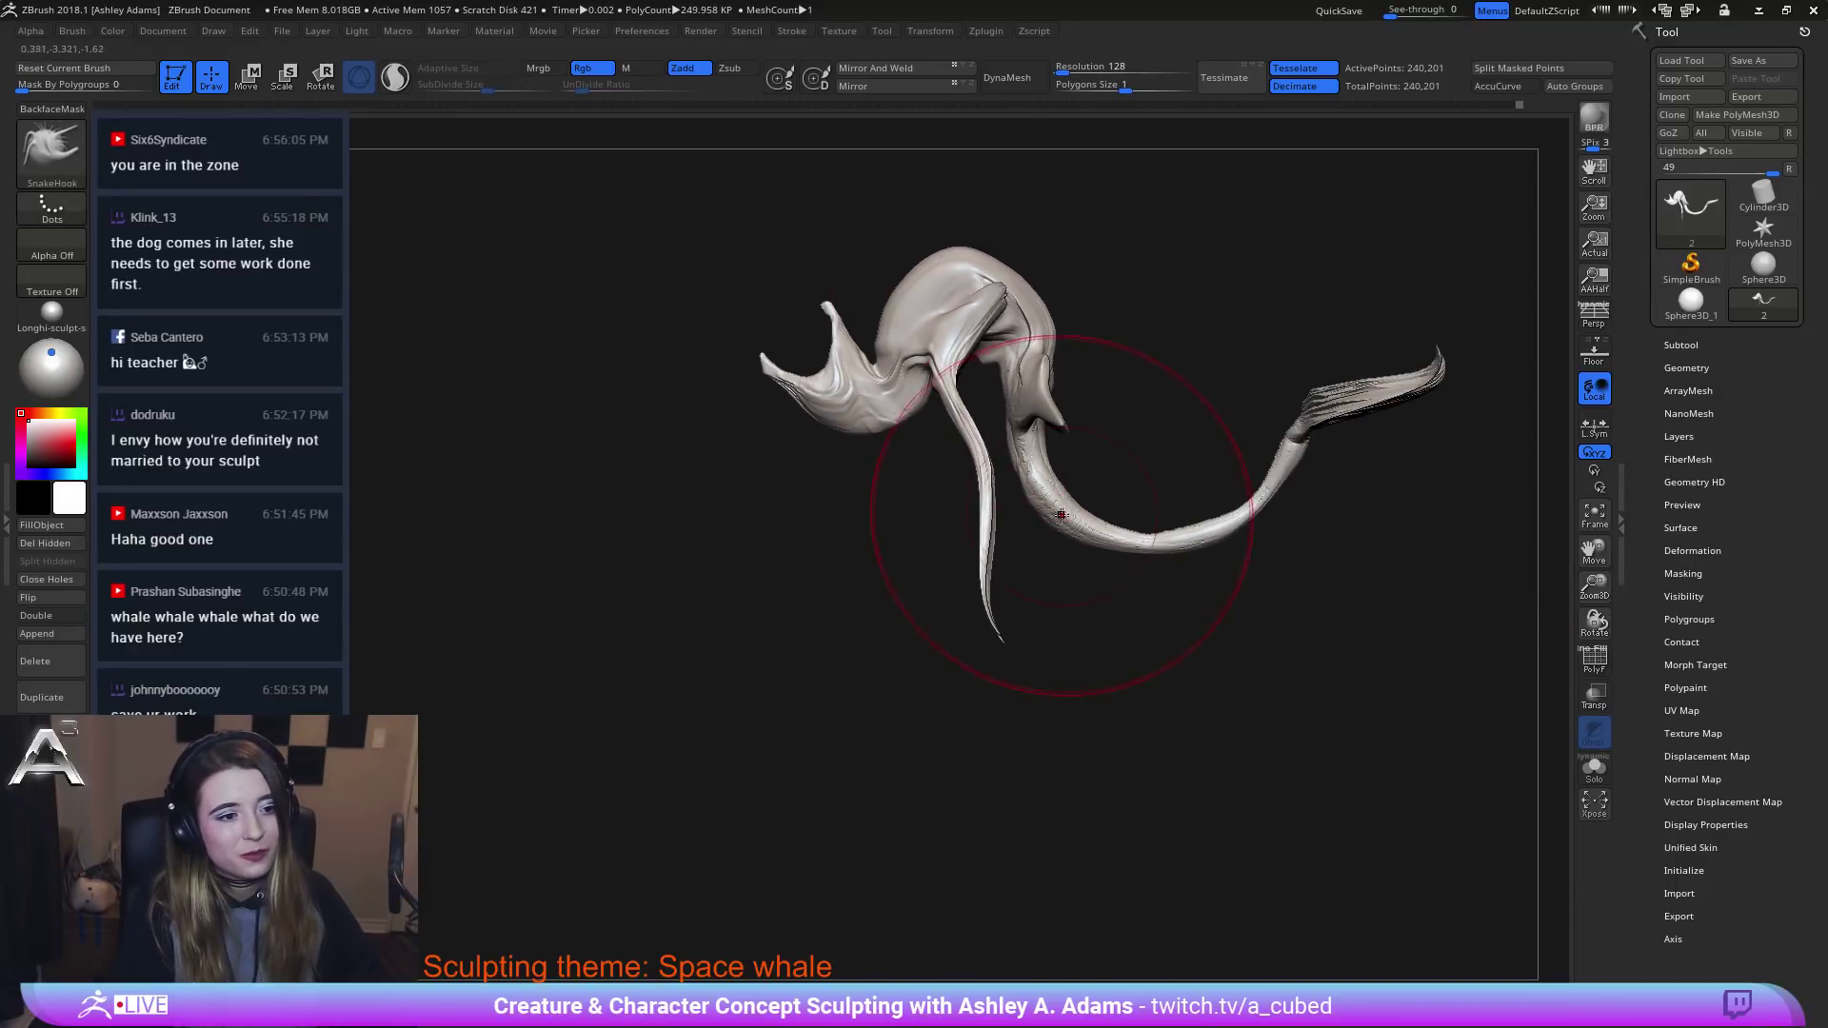
key(space)
drag(1054, 518, 1070, 518)
mouse_move(1070, 518)
right_down()
mouse_move(1043, 523)
mouse_move(1064, 519)
right_up()
key(space)
key(space)
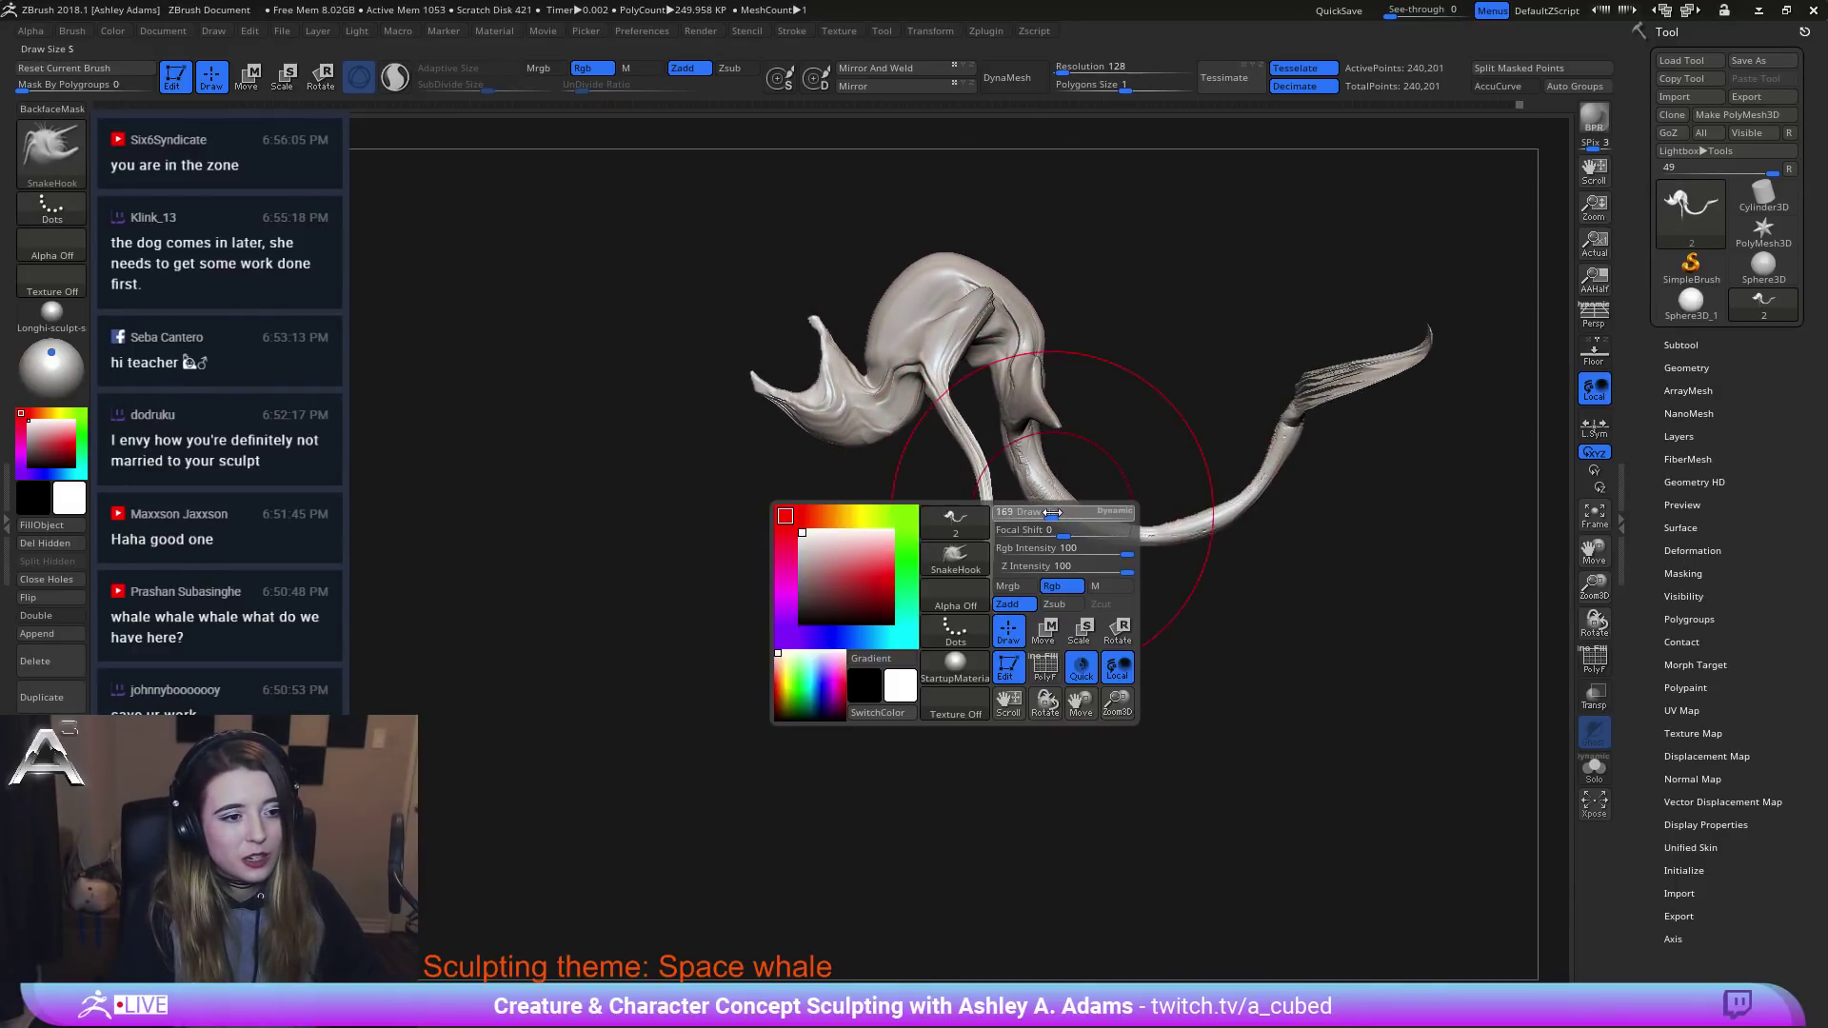
click(1123, 515)
key(space)
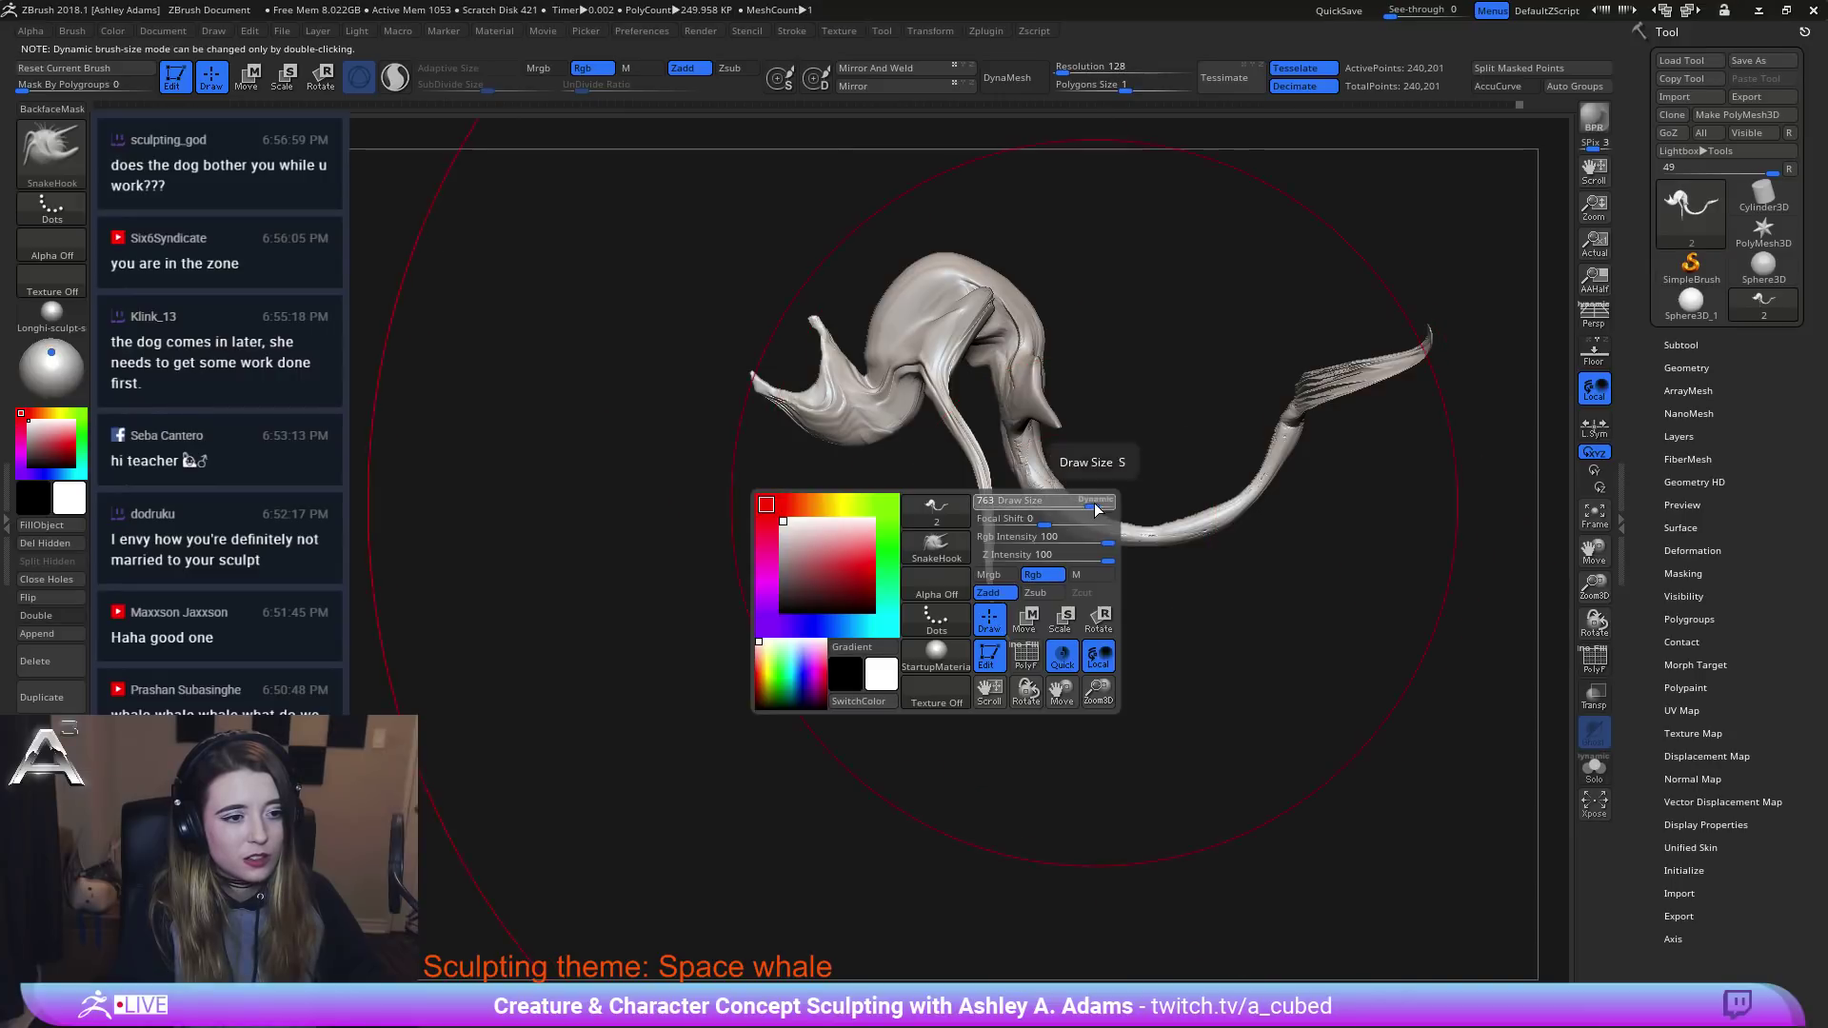
drag(1094, 508, 1046, 504)
key(space)
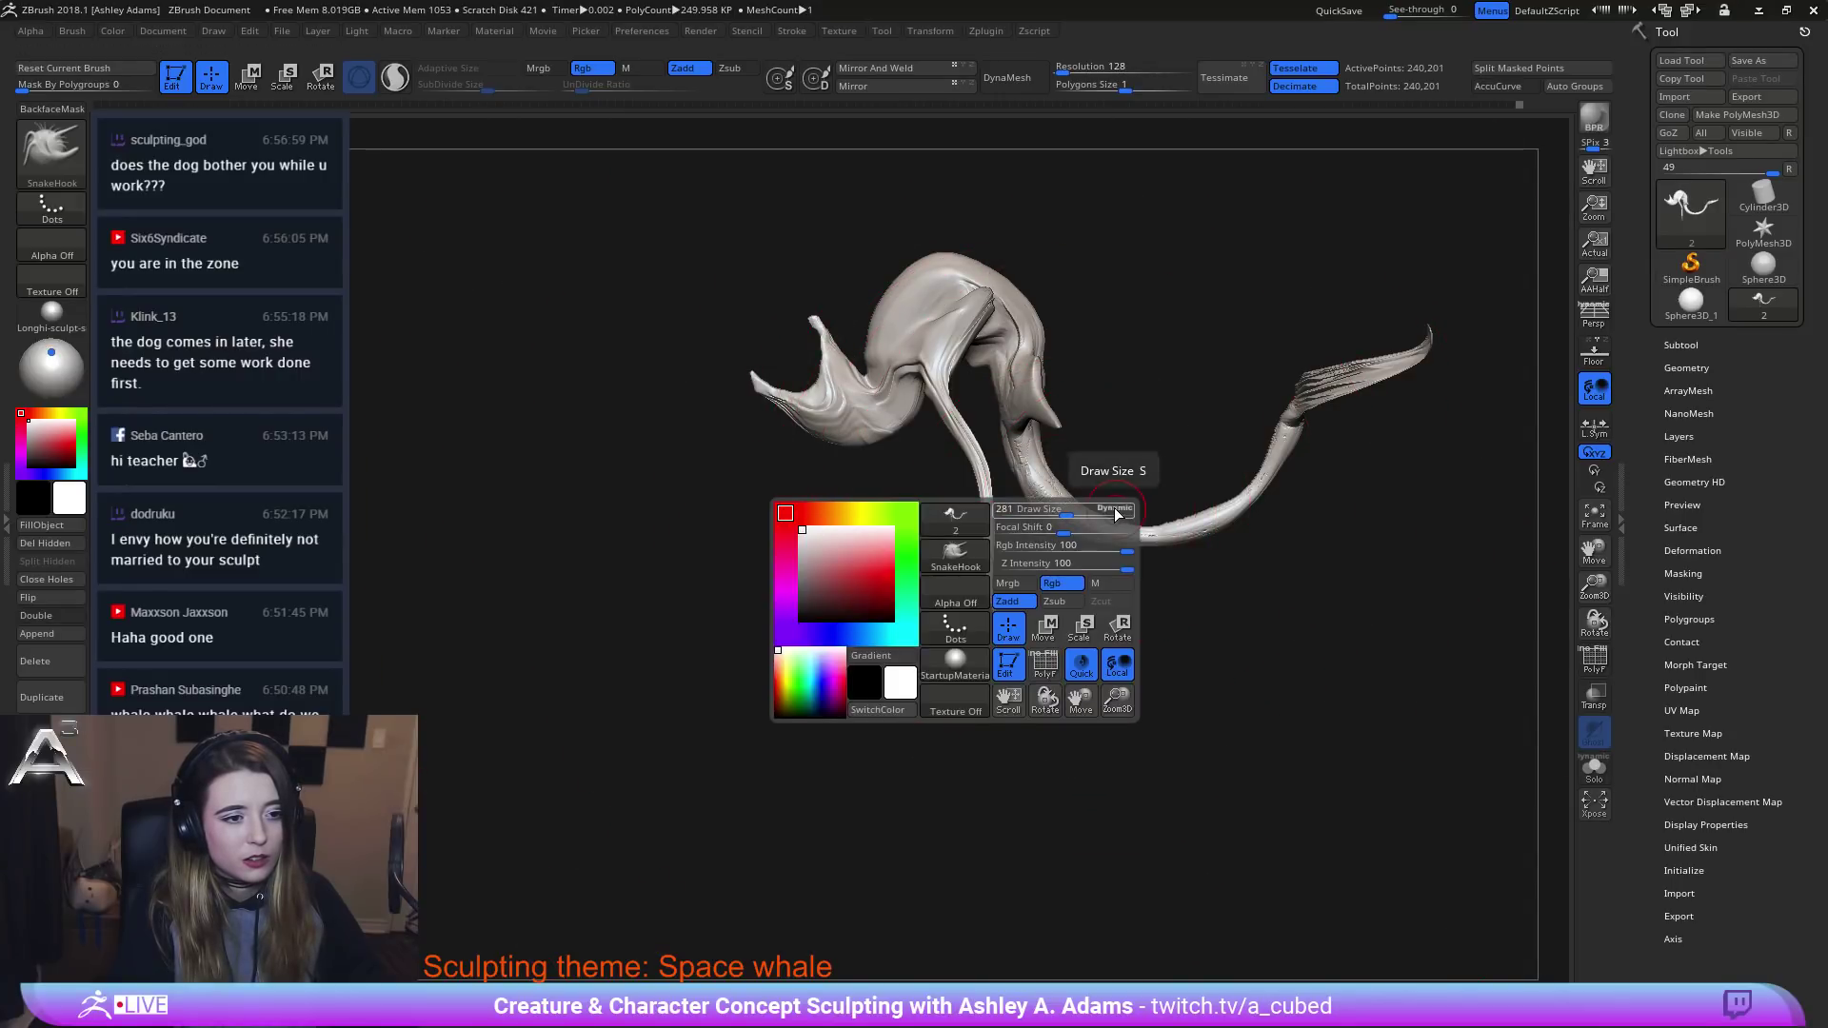
Pull the underside of the tail's lowest bend downward with the SnakeHook brush to round out its curve.
key(space)
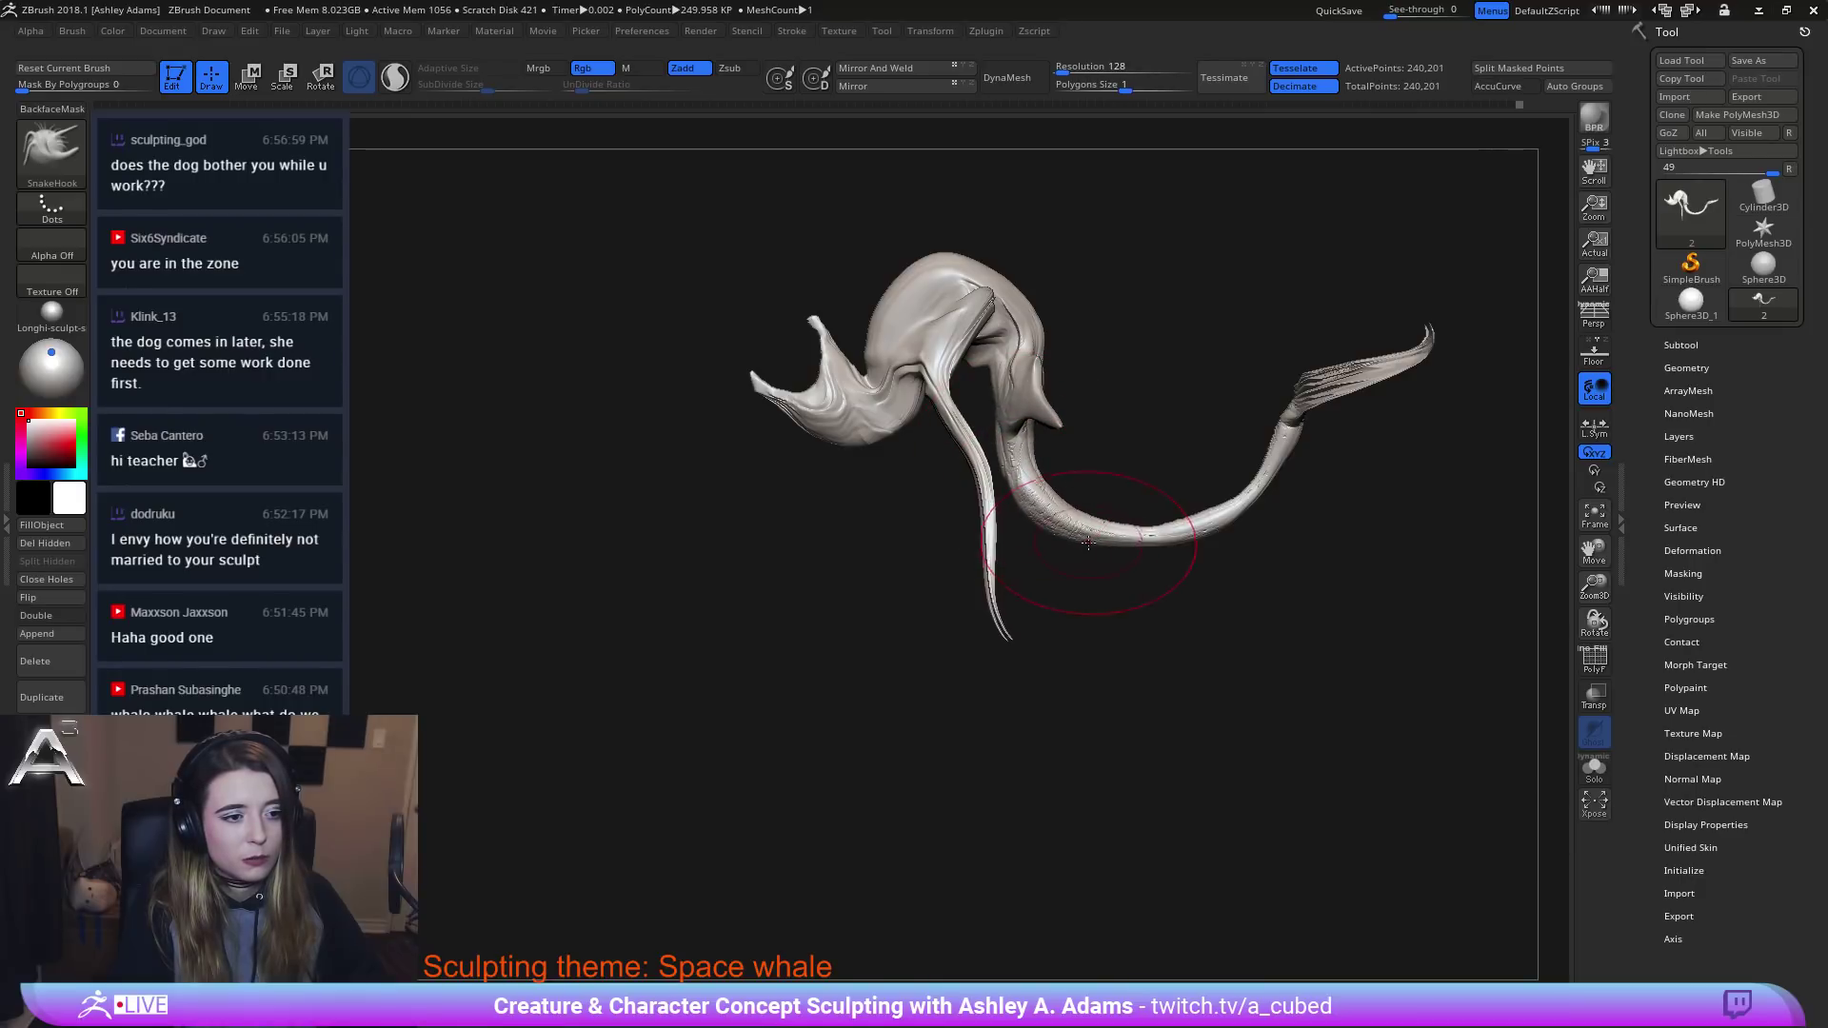
drag(1149, 546, 1180, 553)
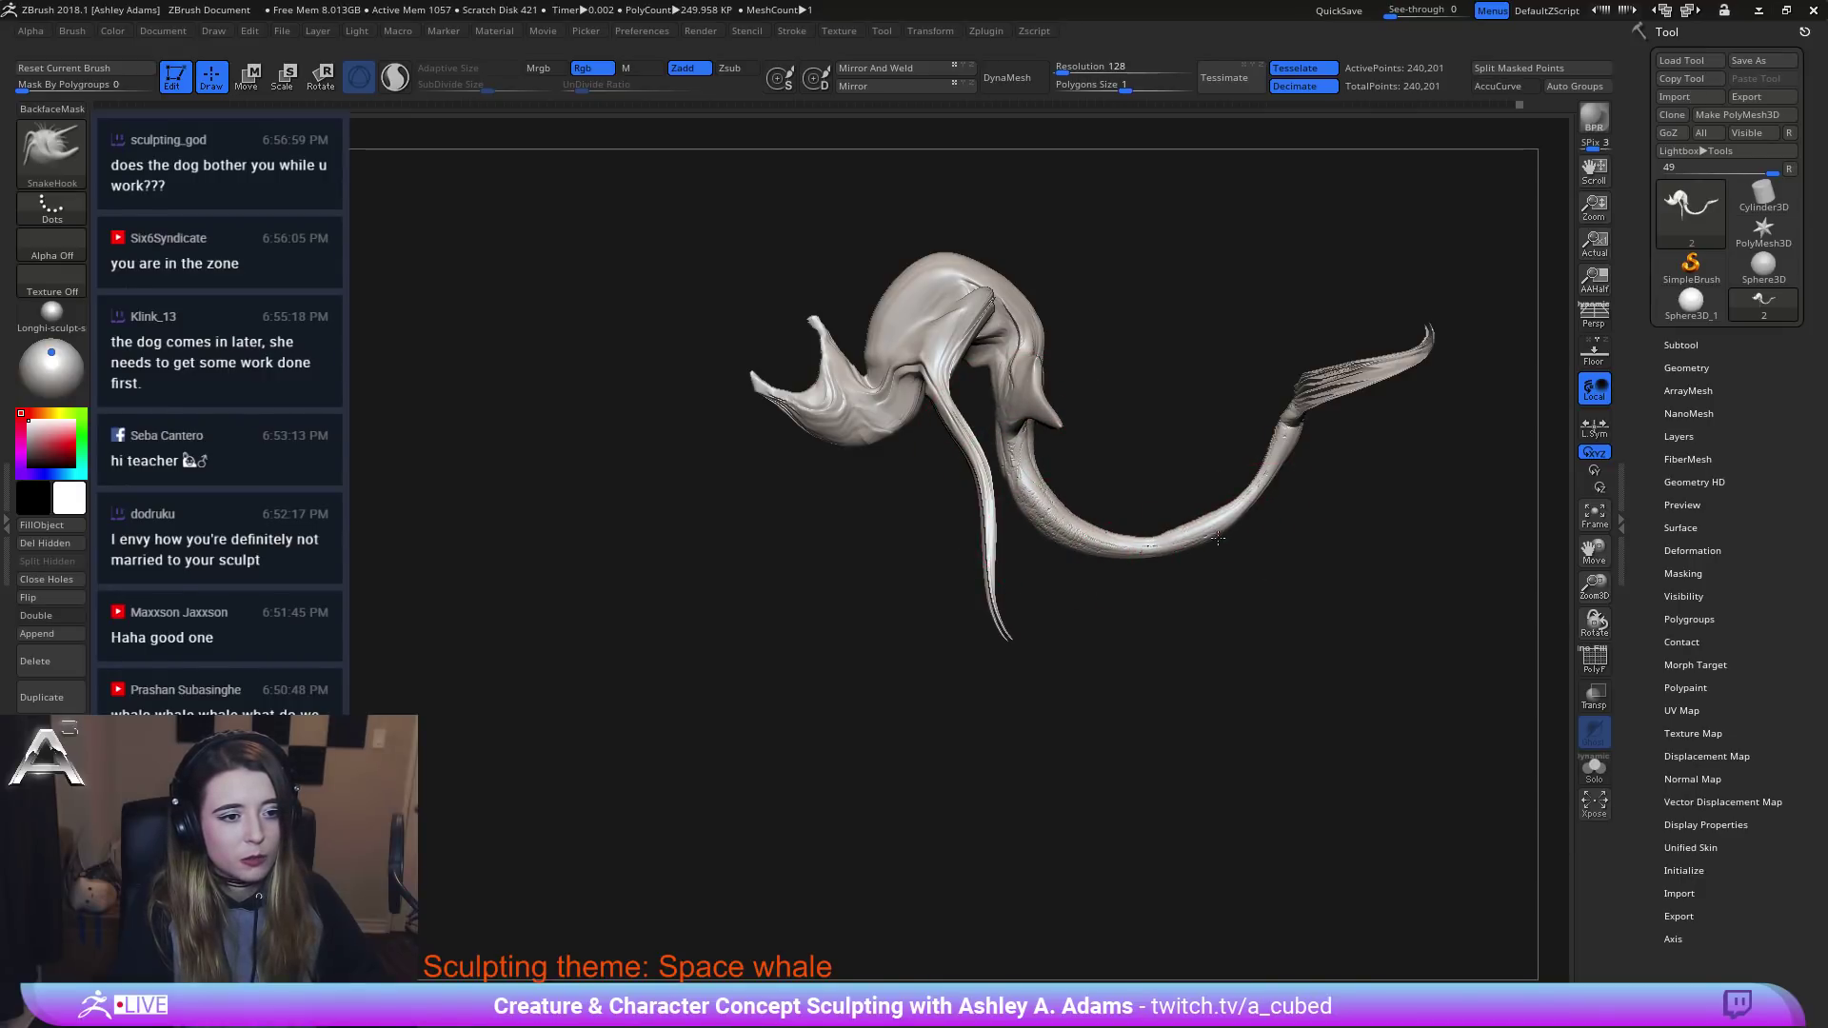
ctrl+right_drag(1248, 441, 1142, 562)
ctrl+right_drag(1037, 371, 851, 185)
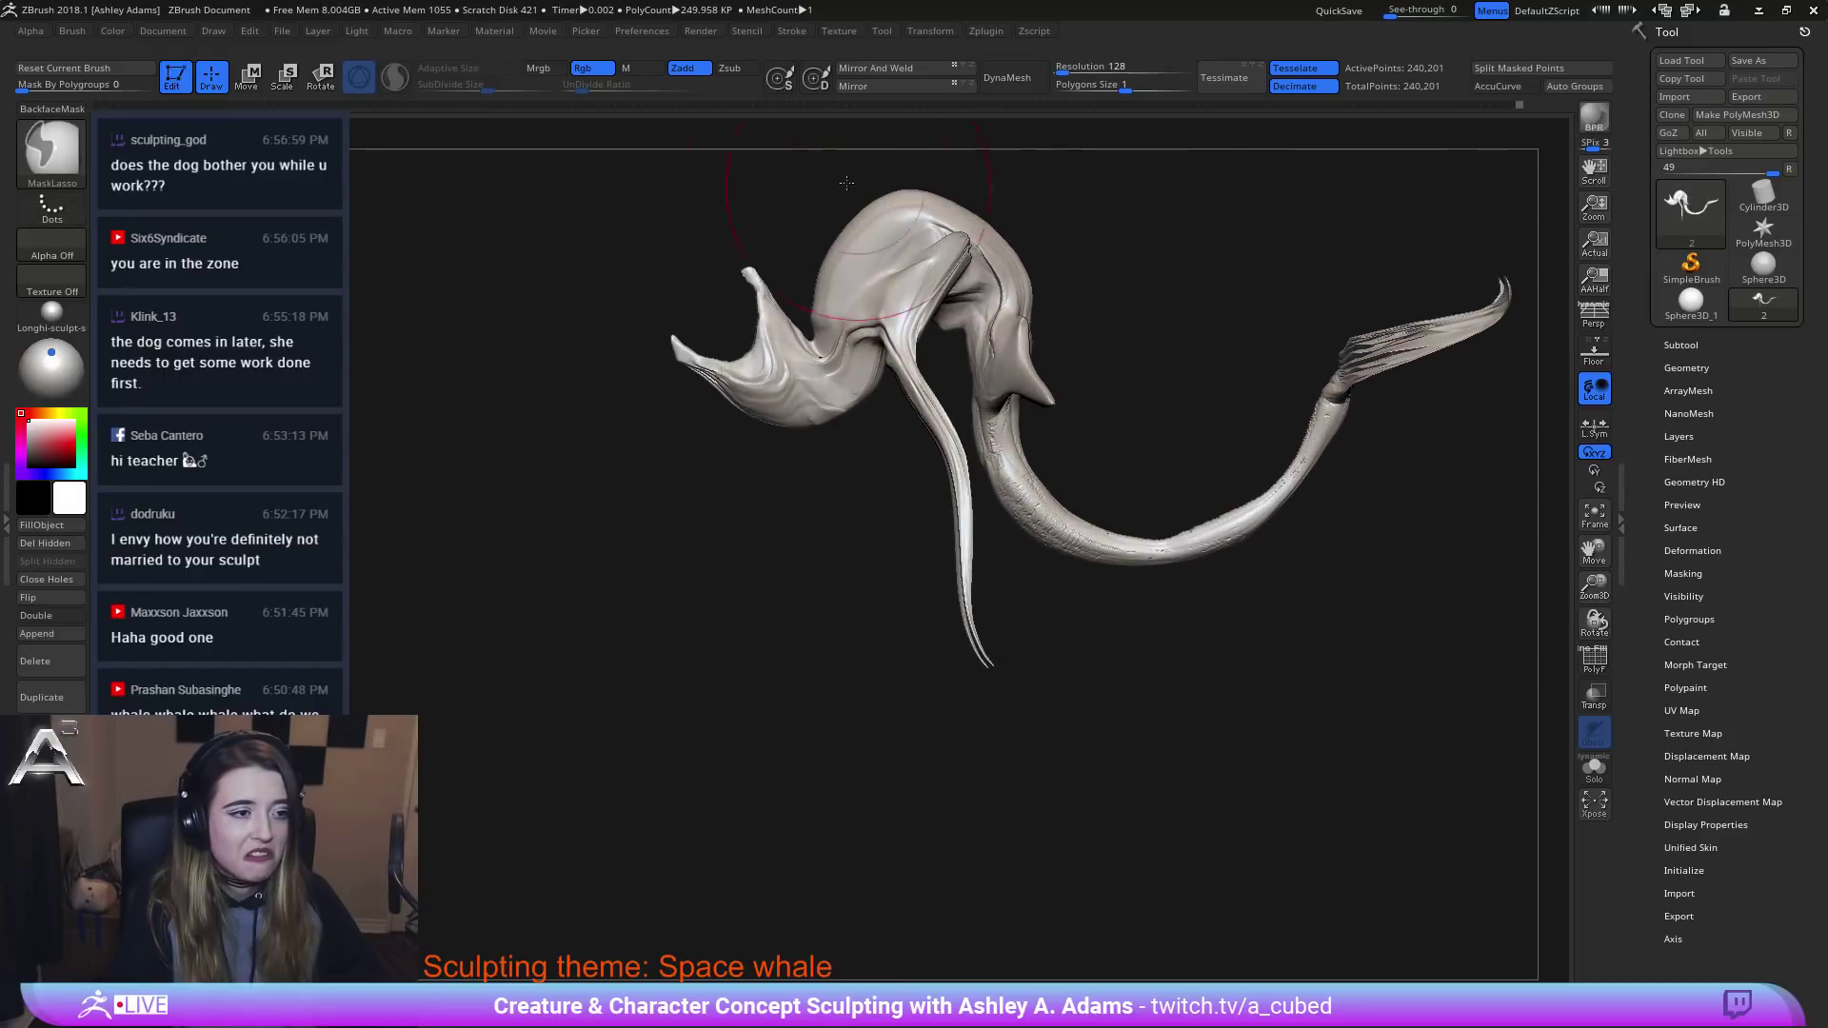
Reshape the short side fin at the base of the tail with SnakeHook, adjusting the draw size as needed.
mouse_move(890, 316)
alt+right_down()
mouse_move(1008, 442)
mouse_move(928, 420)
mouse_move(962, 409)
mouse_move(876, 367)
mouse_move(762, 358)
alt+right_up()
drag(914, 366, 904, 424)
mouse_move(857, 448)
right_down()
mouse_move(932, 475)
mouse_move(987, 412)
mouse_move(909, 481)
mouse_move(917, 455)
right_up()
right_click(932, 475)
right_click(978, 407)
right_click(806, 525)
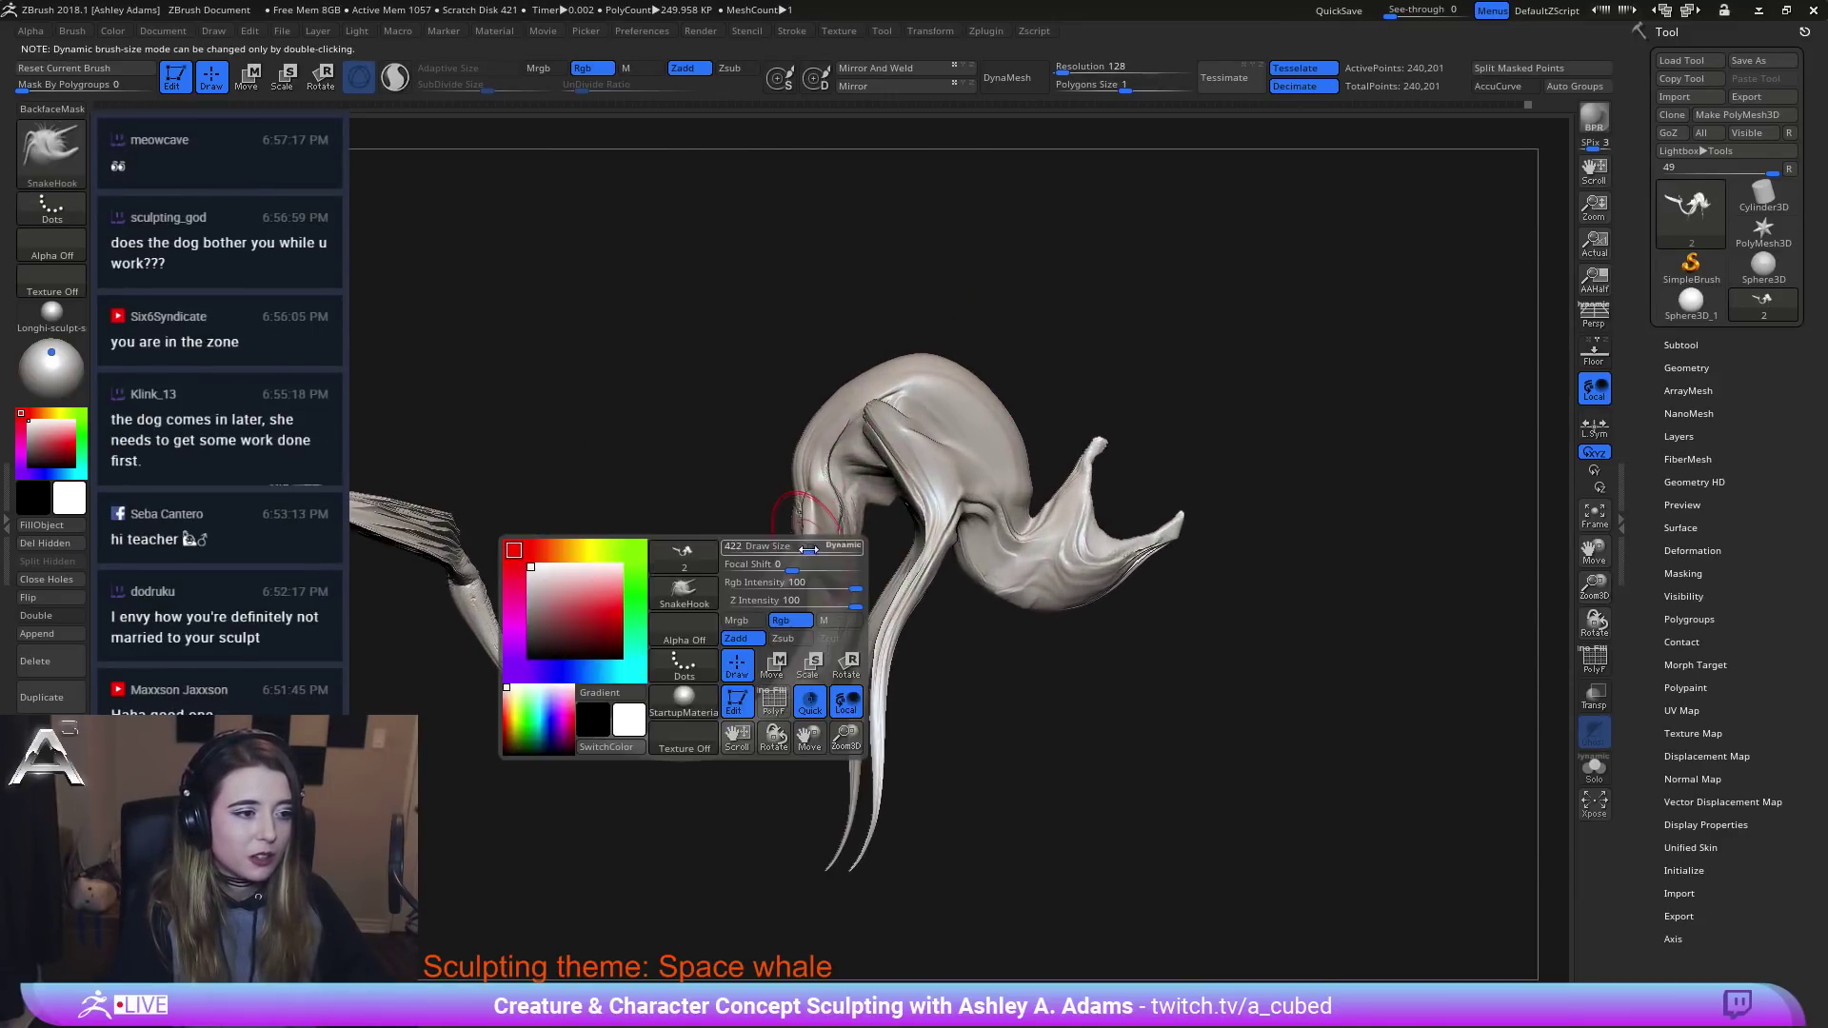
mouse_move(790, 549)
mouse_down()
mouse_move(762, 578)
mouse_move(793, 550)
mouse_up()
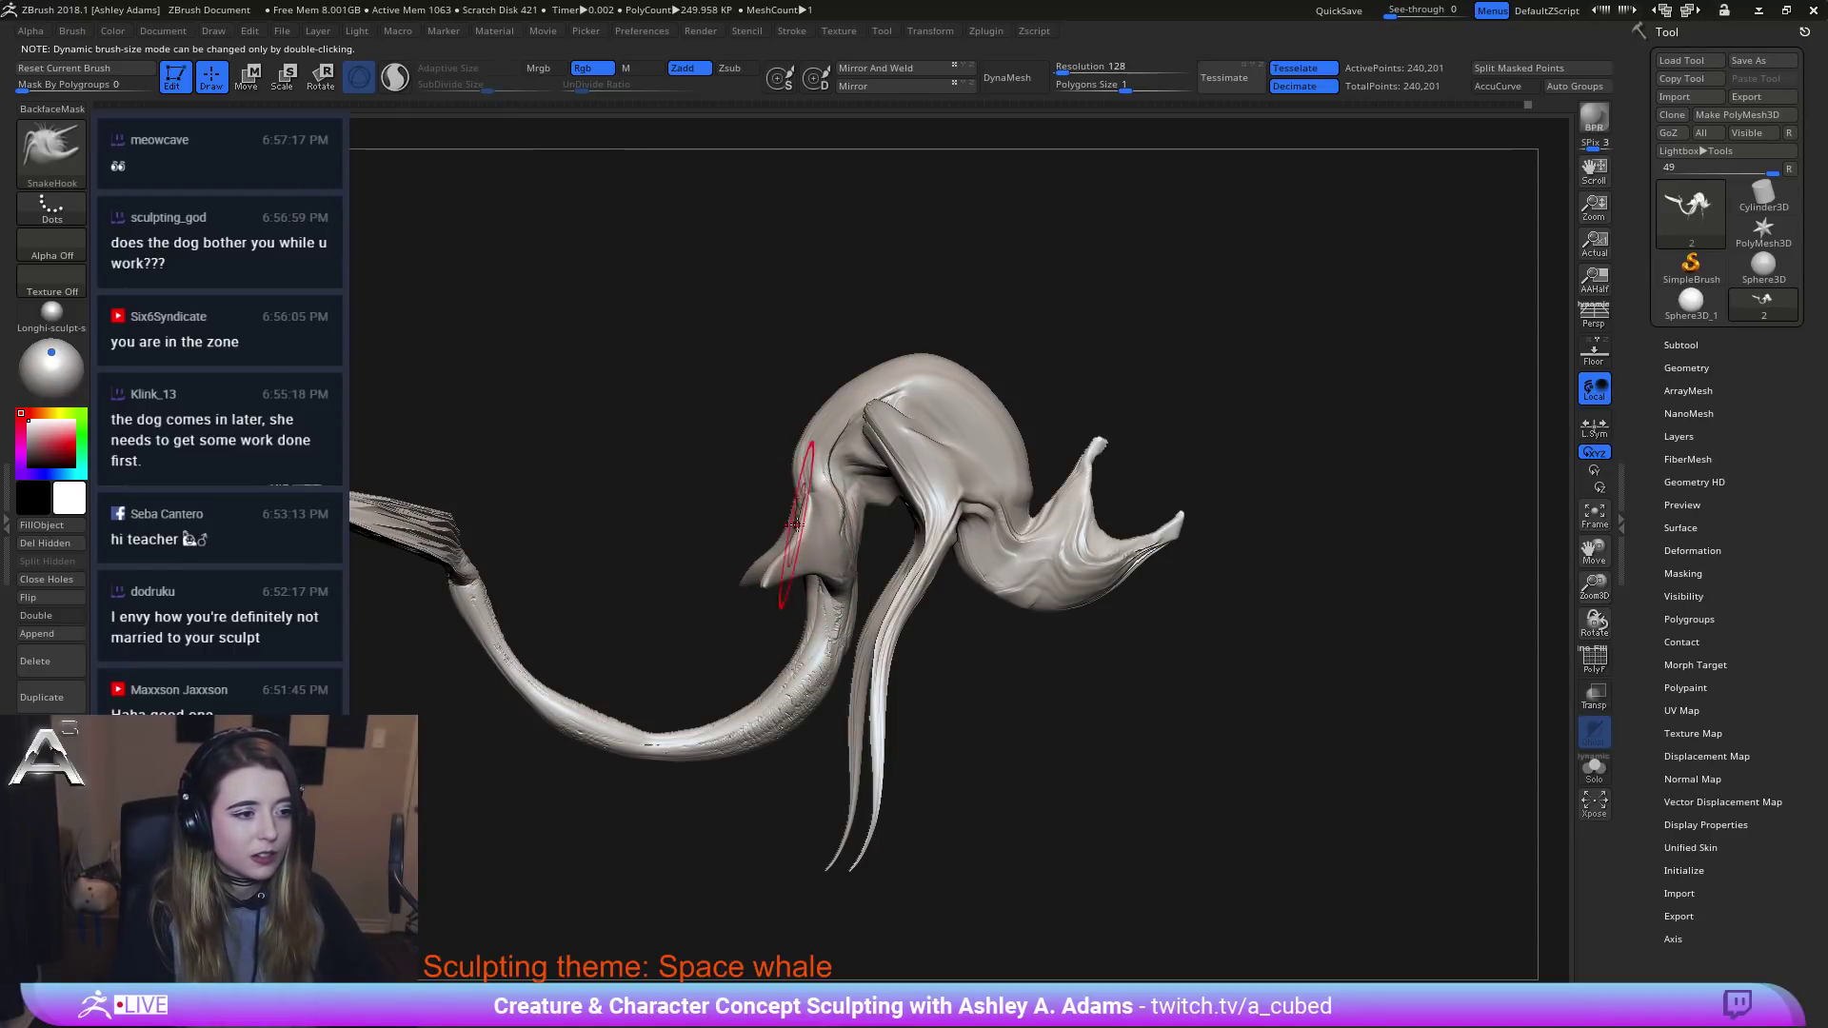
right_click(792, 549)
drag(792, 549, 781, 549)
mouse_move(811, 514)
mouse_down()
mouse_move(794, 497)
mouse_move(794, 559)
mouse_up()
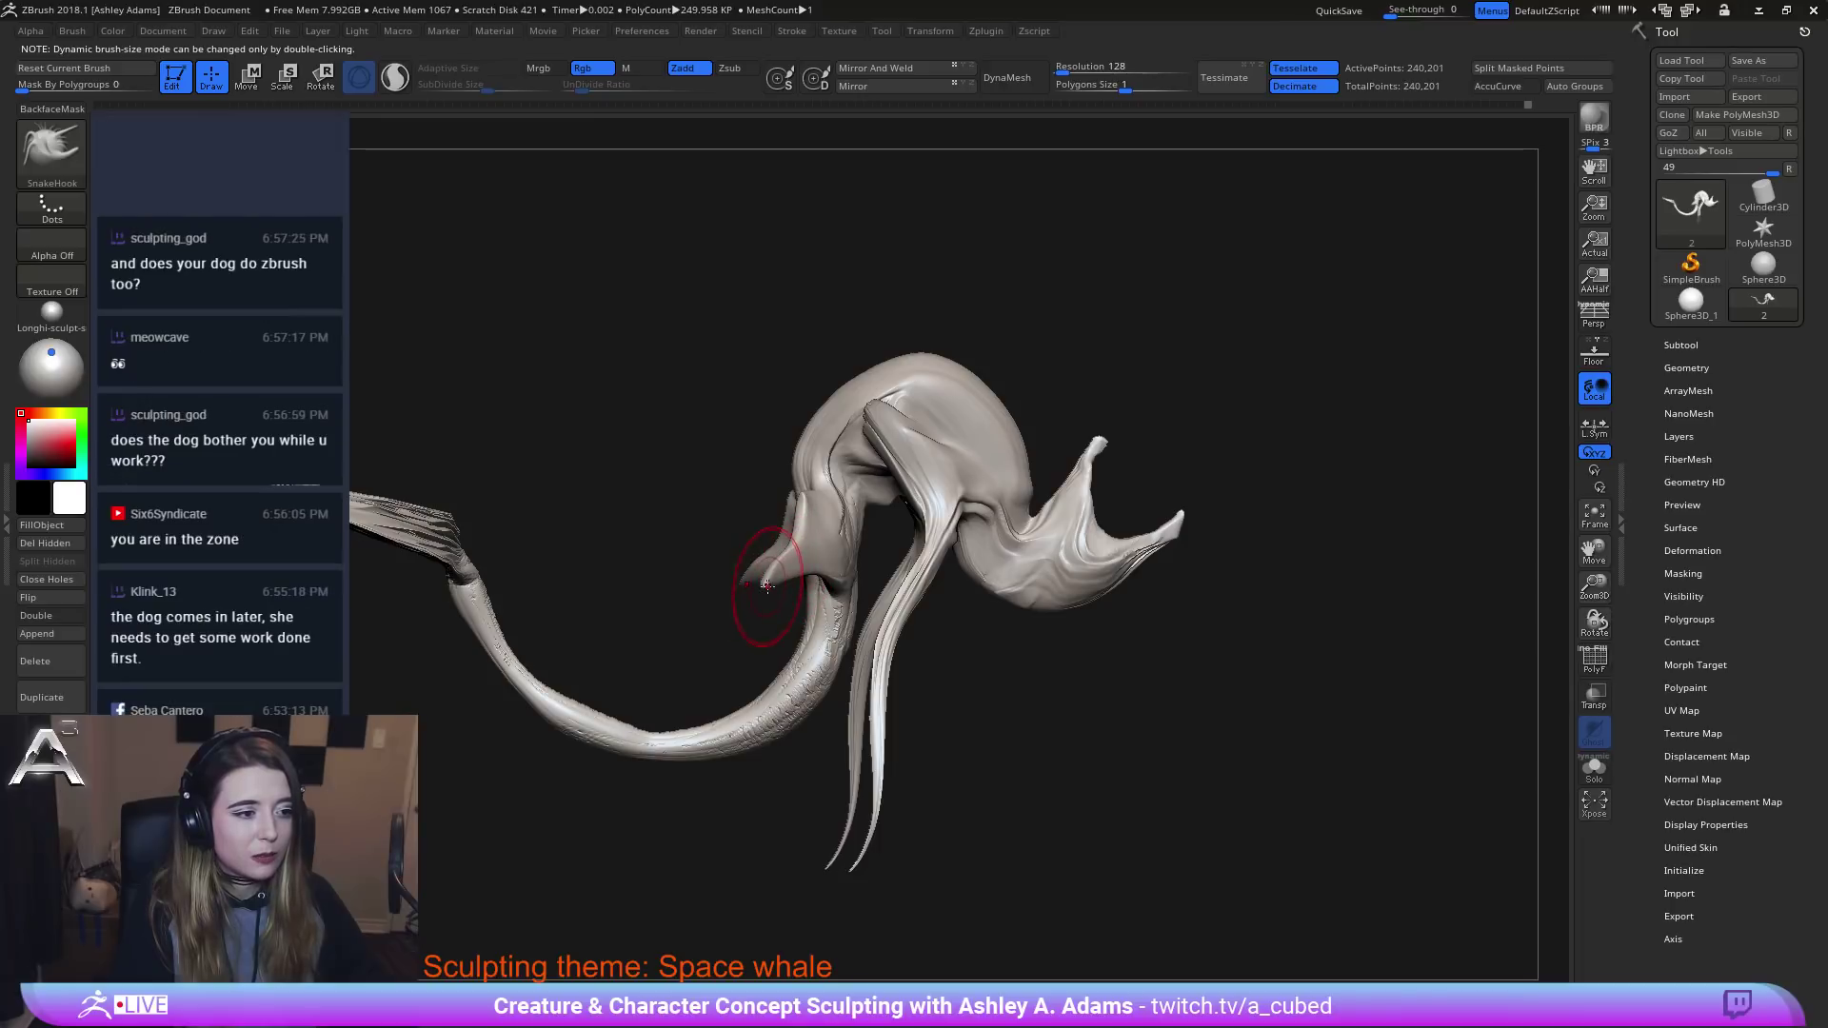
Save the whale sculpt as a new tool file named 3.
right_drag(775, 609, 815, 534)
ctrl+right_drag(881, 673, 900, 551)
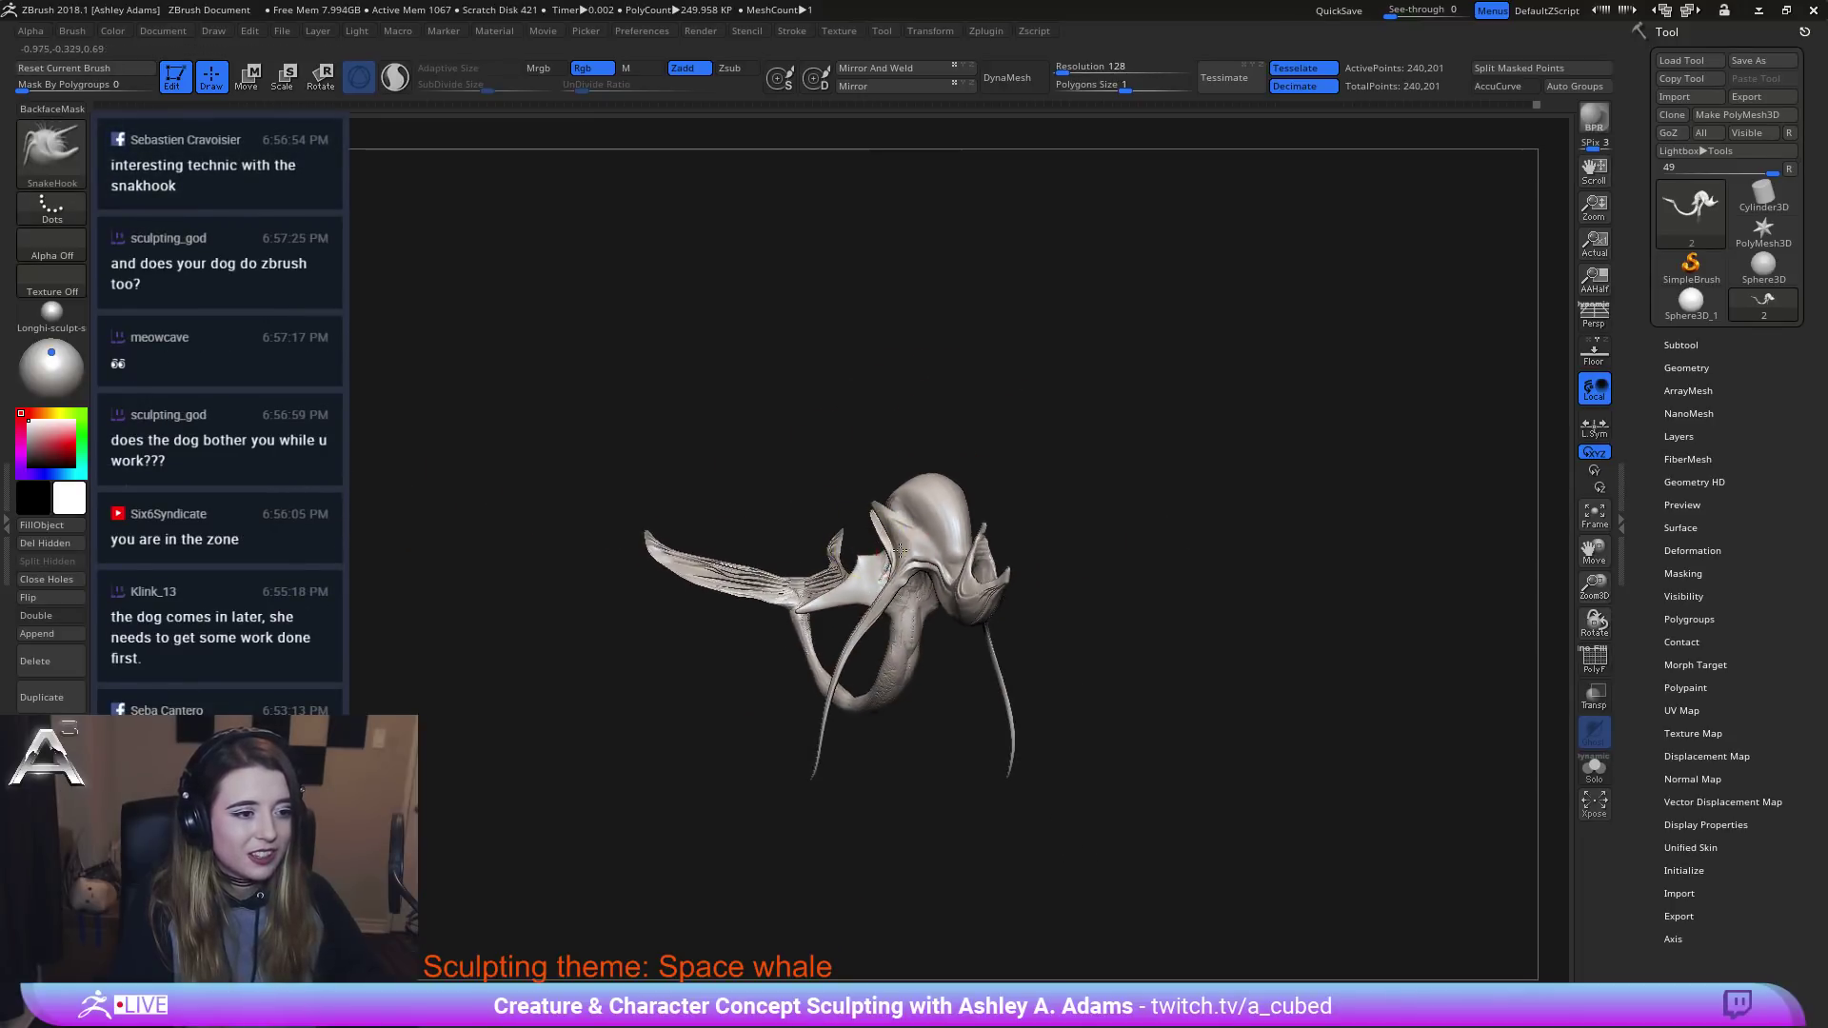
drag(901, 550, 930, 481)
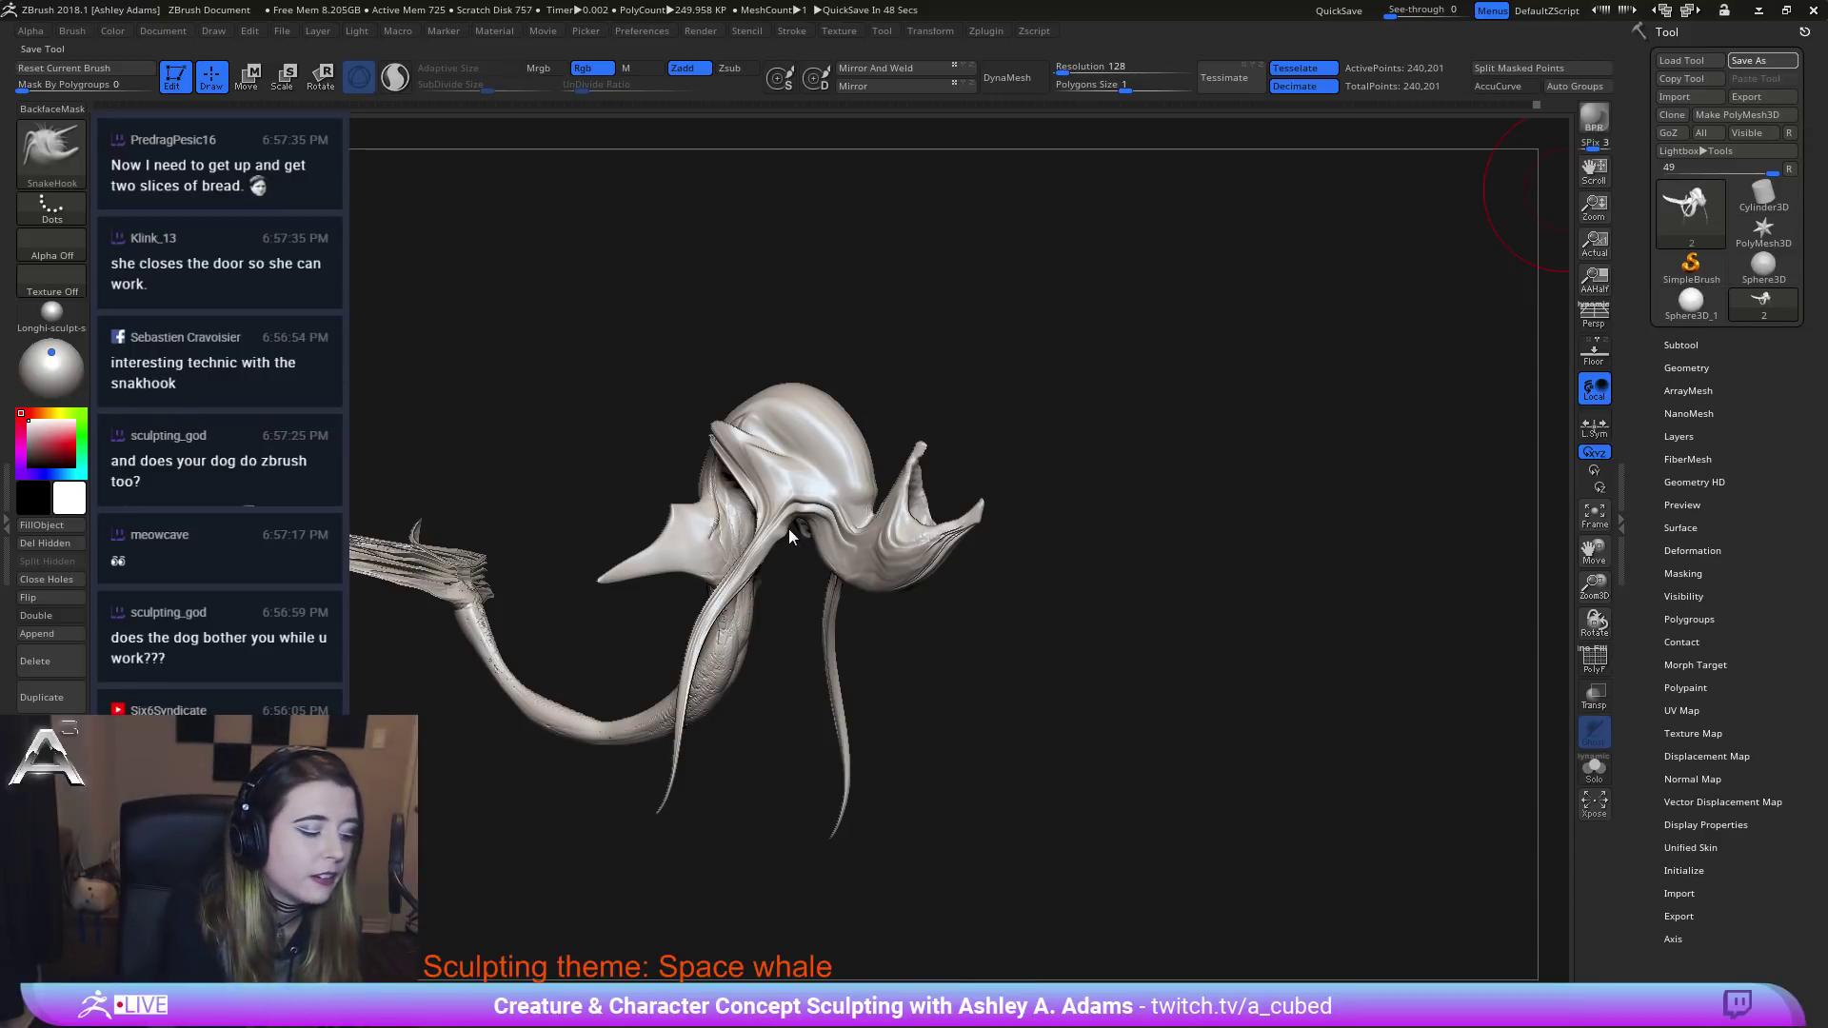
key(ctrl+s)
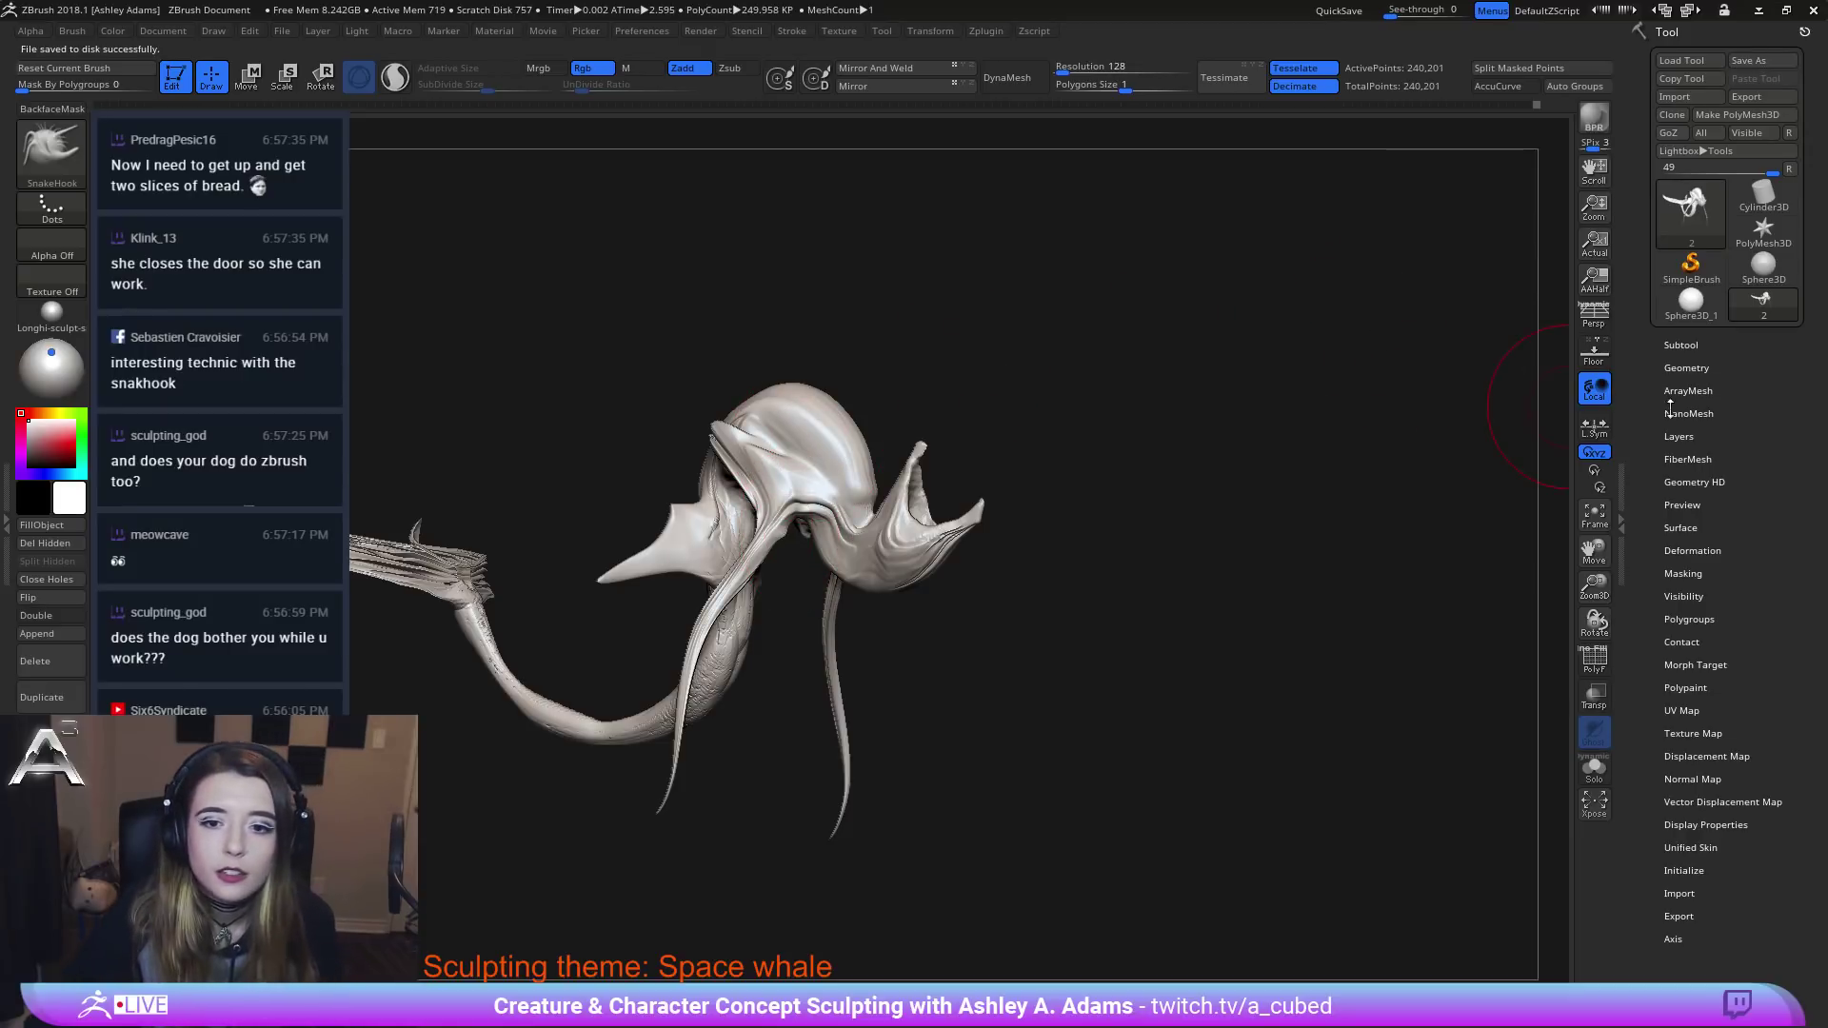
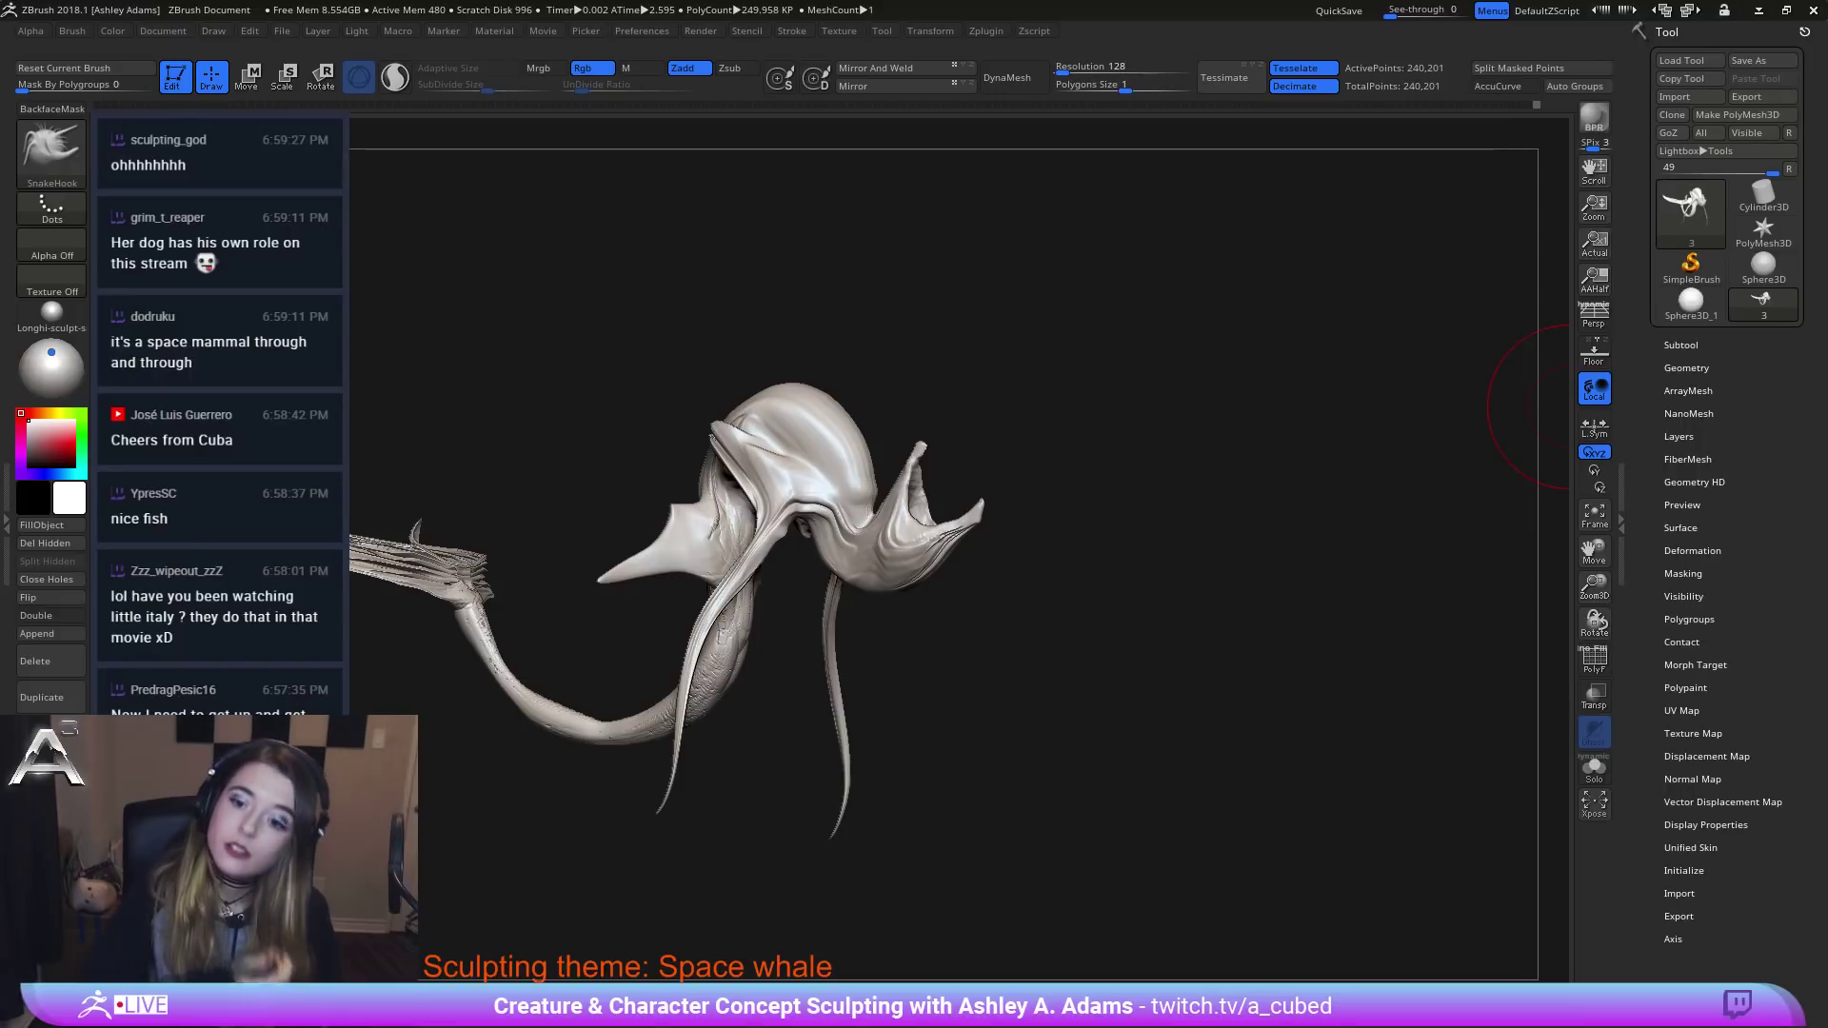
Shape the fold between the jaw and the root of the long flipper with short SnakeHook pulls.
right_drag(1523, 419, 860, 495)
key(space)
mouse_move(859, 499)
mouse_down()
mouse_move(793, 513)
mouse_move(845, 489)
mouse_up()
right_drag(846, 489, 845, 474)
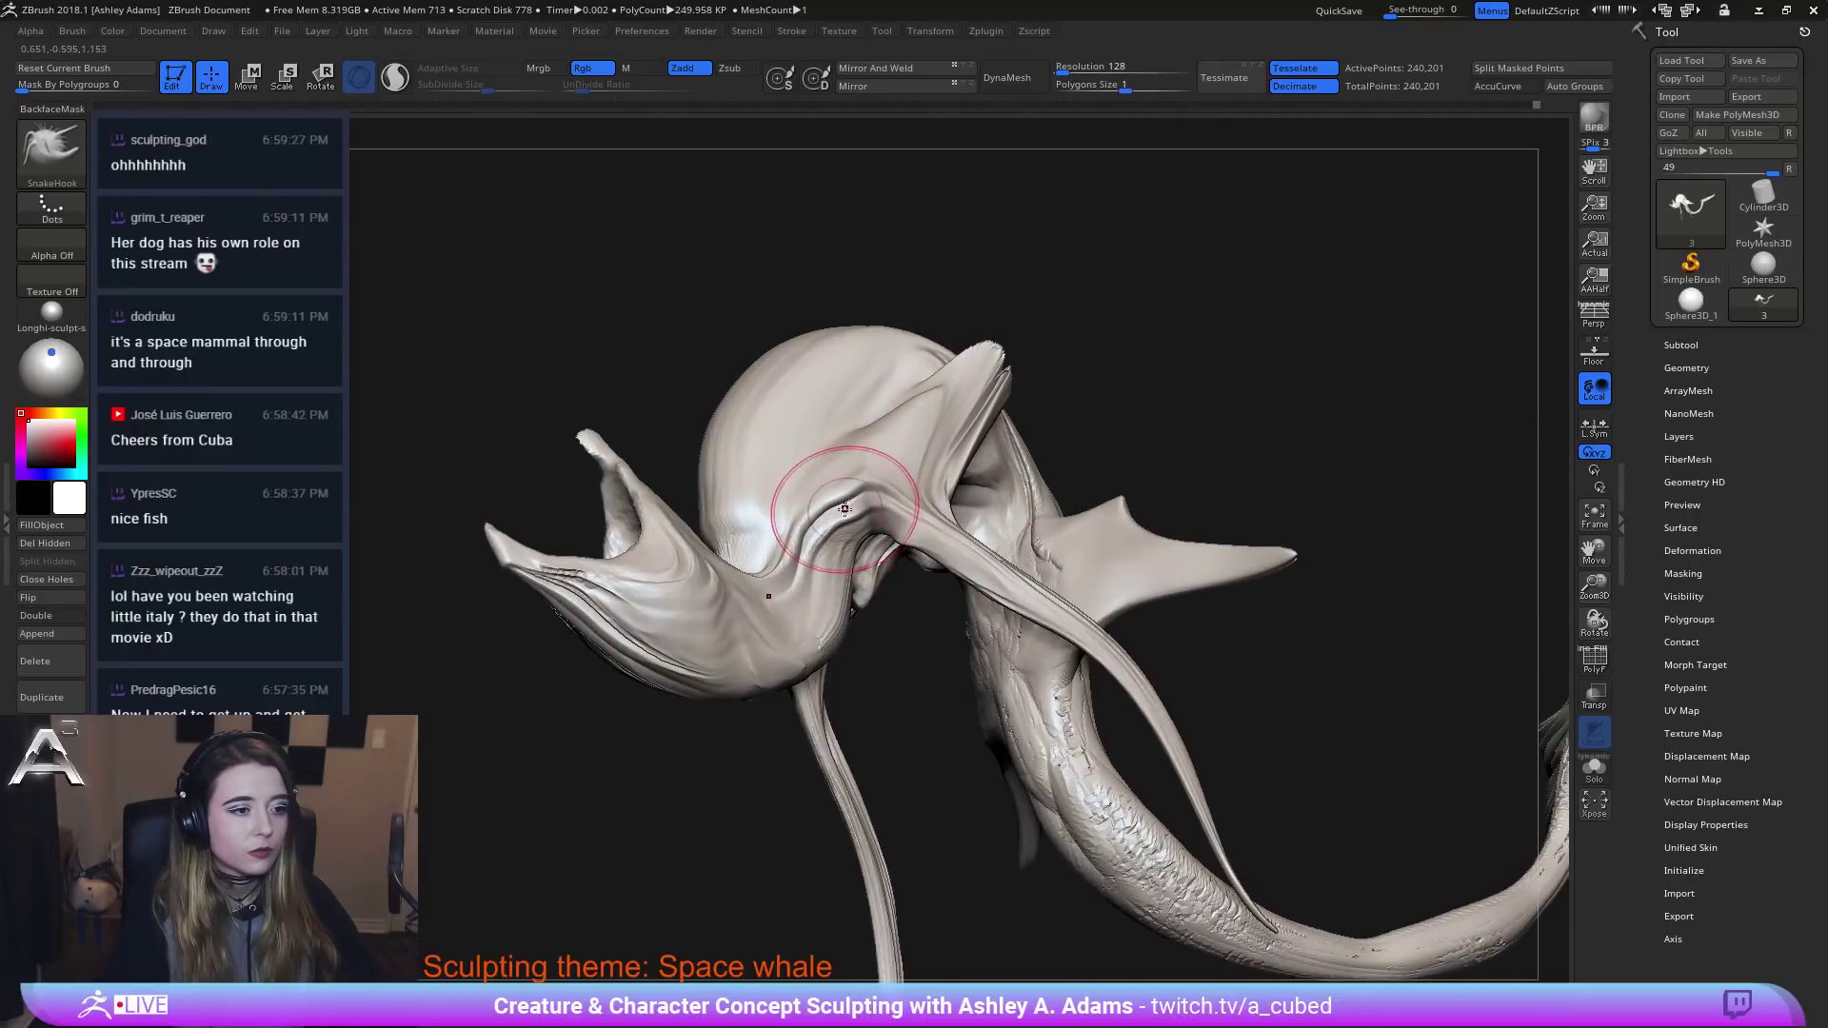
key(space)
drag(854, 511, 844, 509)
key(space)
drag(852, 502, 858, 492)
right_drag(882, 493, 898, 484)
Try another SnakeHook pull on the cheek fold with a changed draw size and undo the stroke.
key(space)
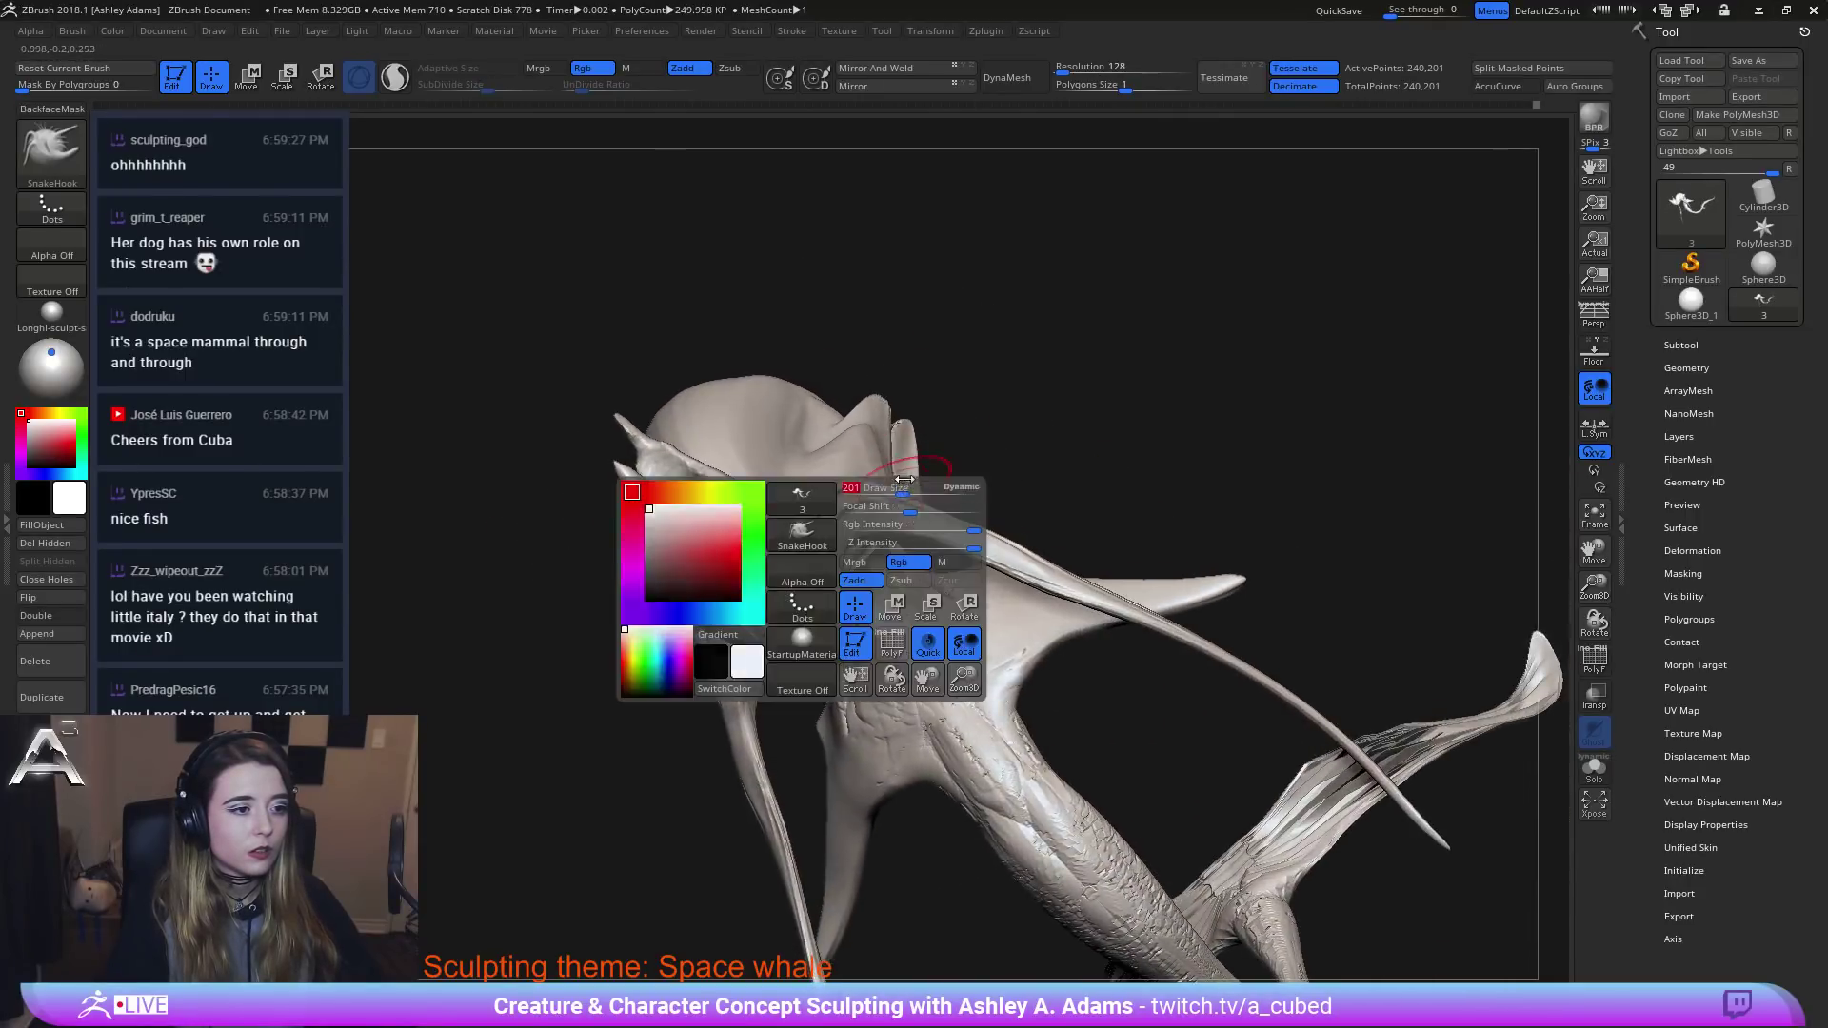
drag(895, 484, 904, 485)
right_drag(905, 485, 818, 519)
key(space)
drag(818, 518, 840, 564)
key(ctrl+z)
Pull the rounded underside of the jaw forward with the SnakeHook brush.
right_drag(828, 594, 796, 630)
key(space)
drag(796, 630, 727, 638)
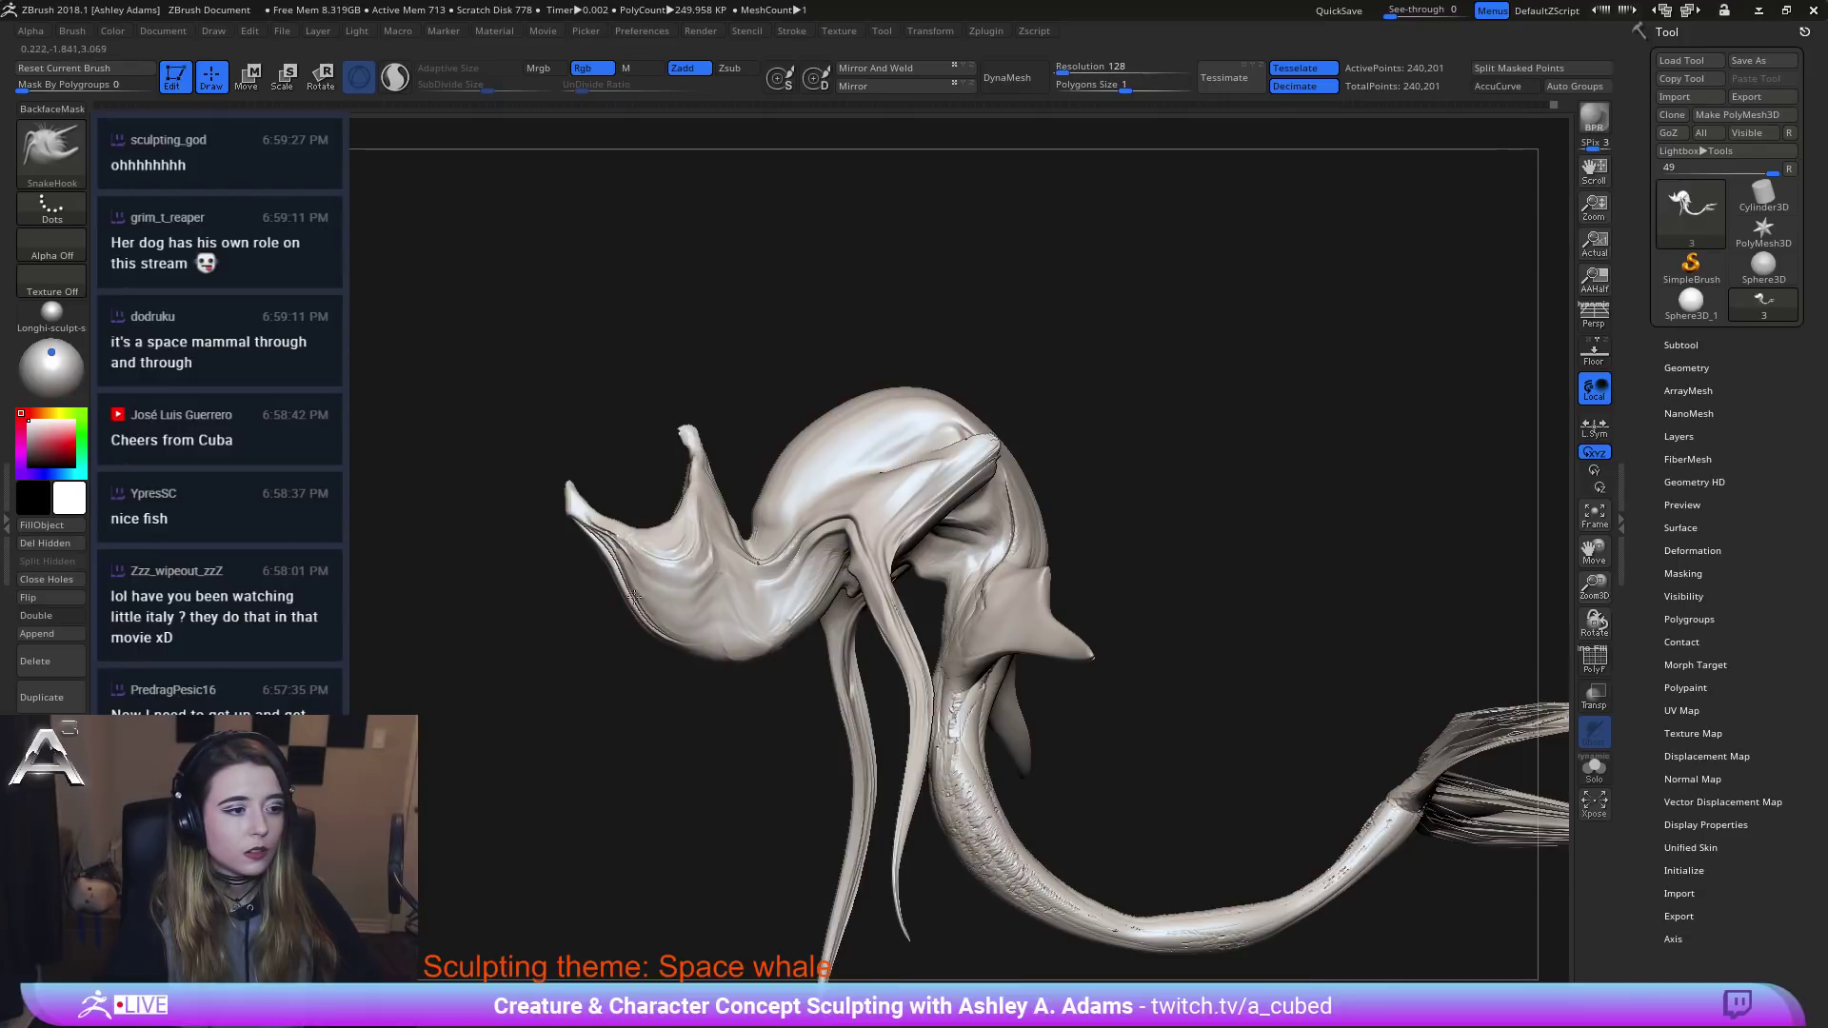
right_drag(633, 595, 656, 617)
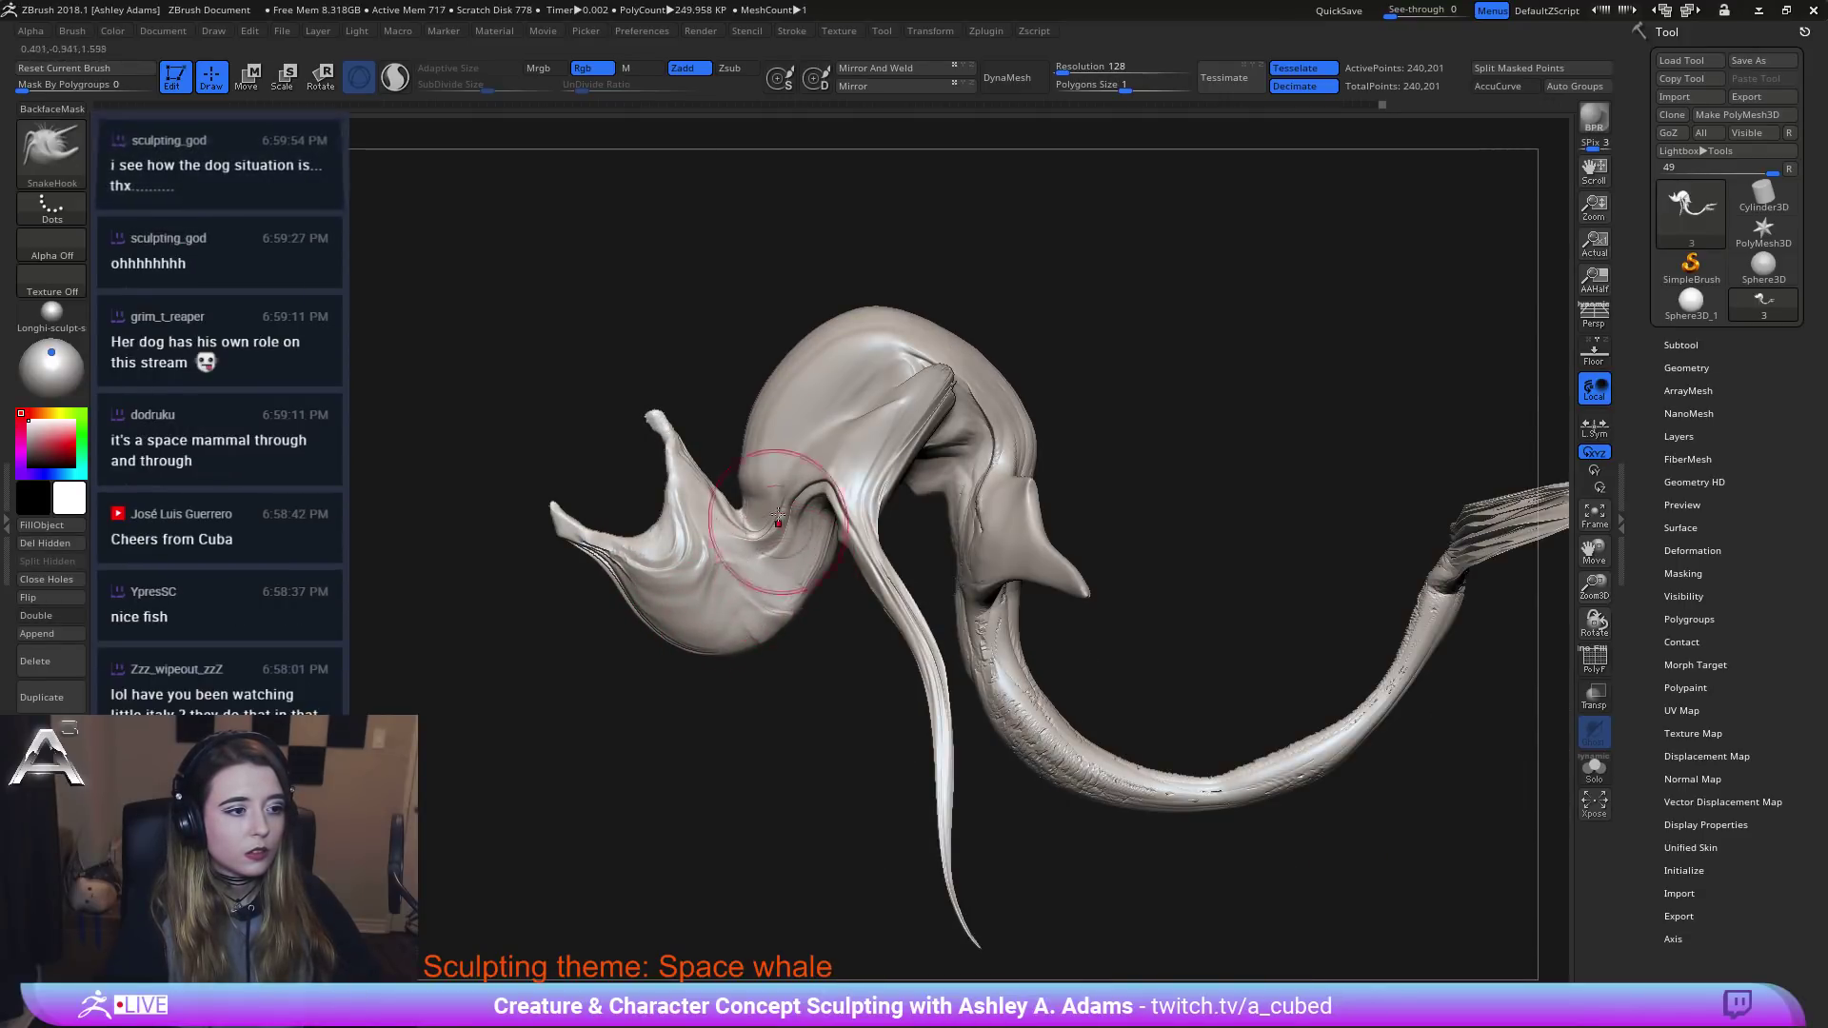
Refine the crease where the domed forehead meets the jaw using SnakeHook with a smaller brush.
key(space)
drag(772, 407, 758, 408)
right_drag(733, 457, 759, 473)
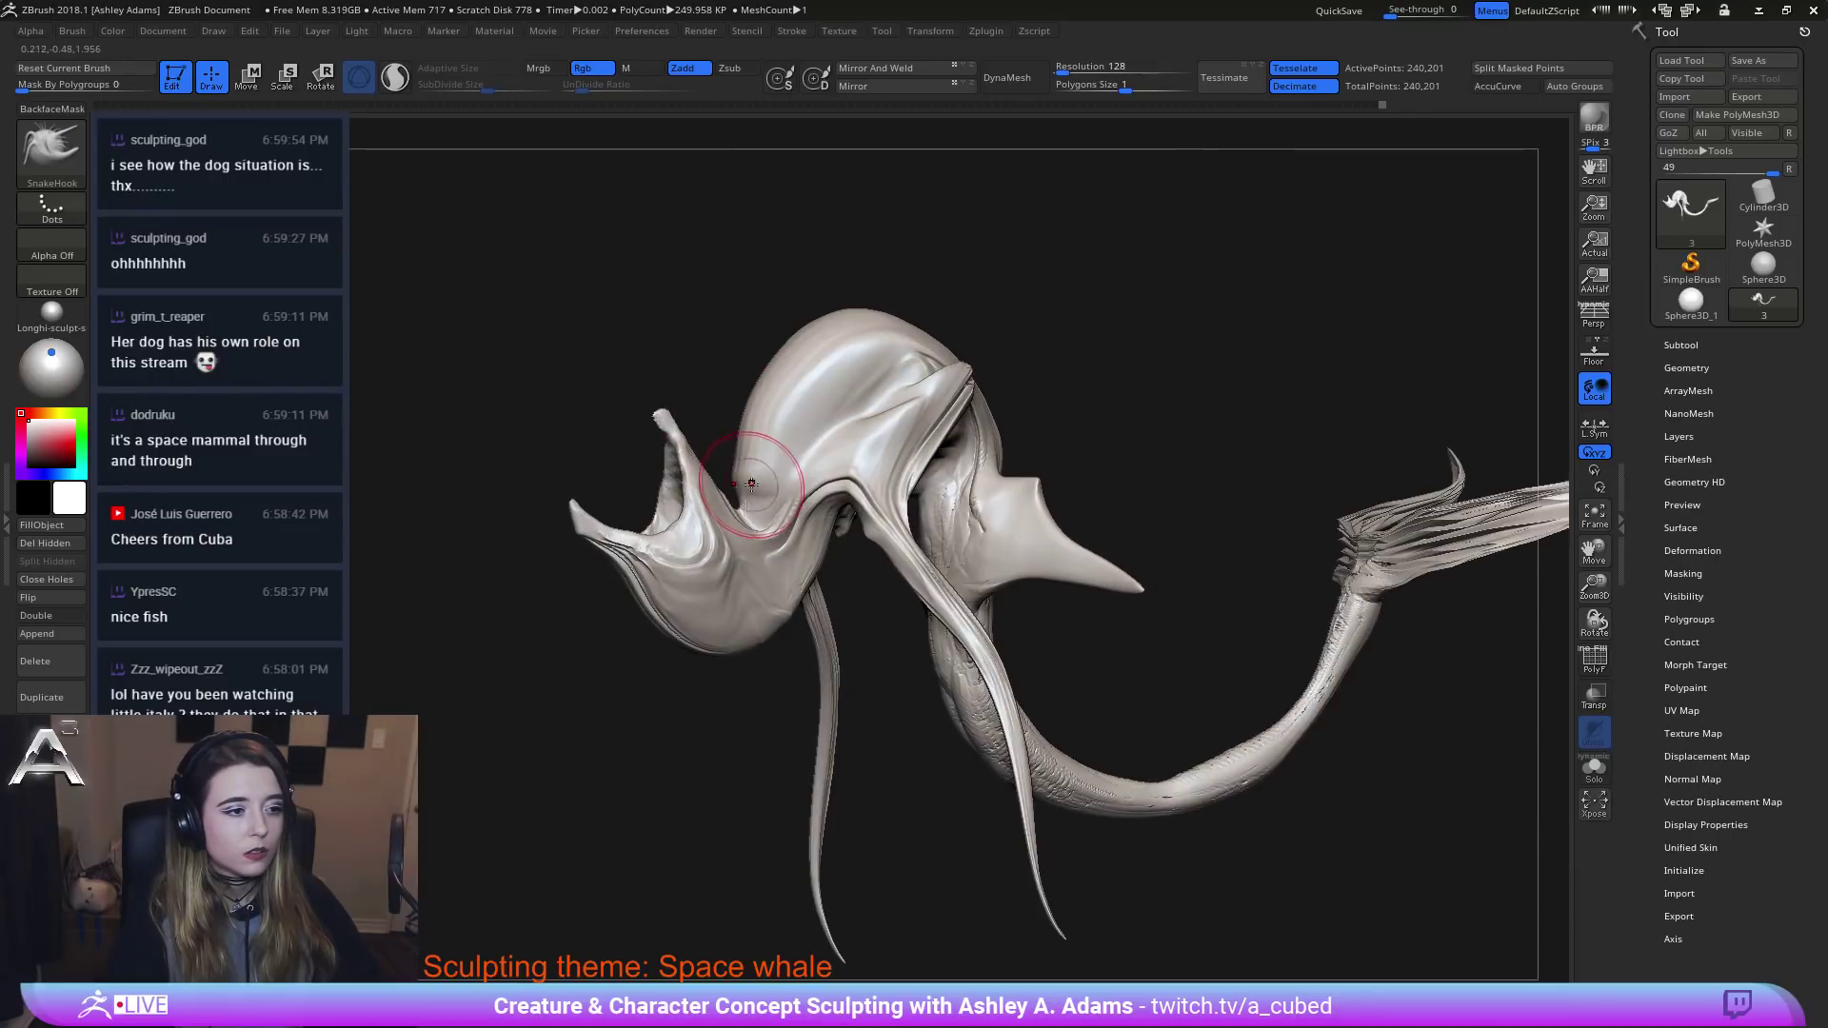
key(space)
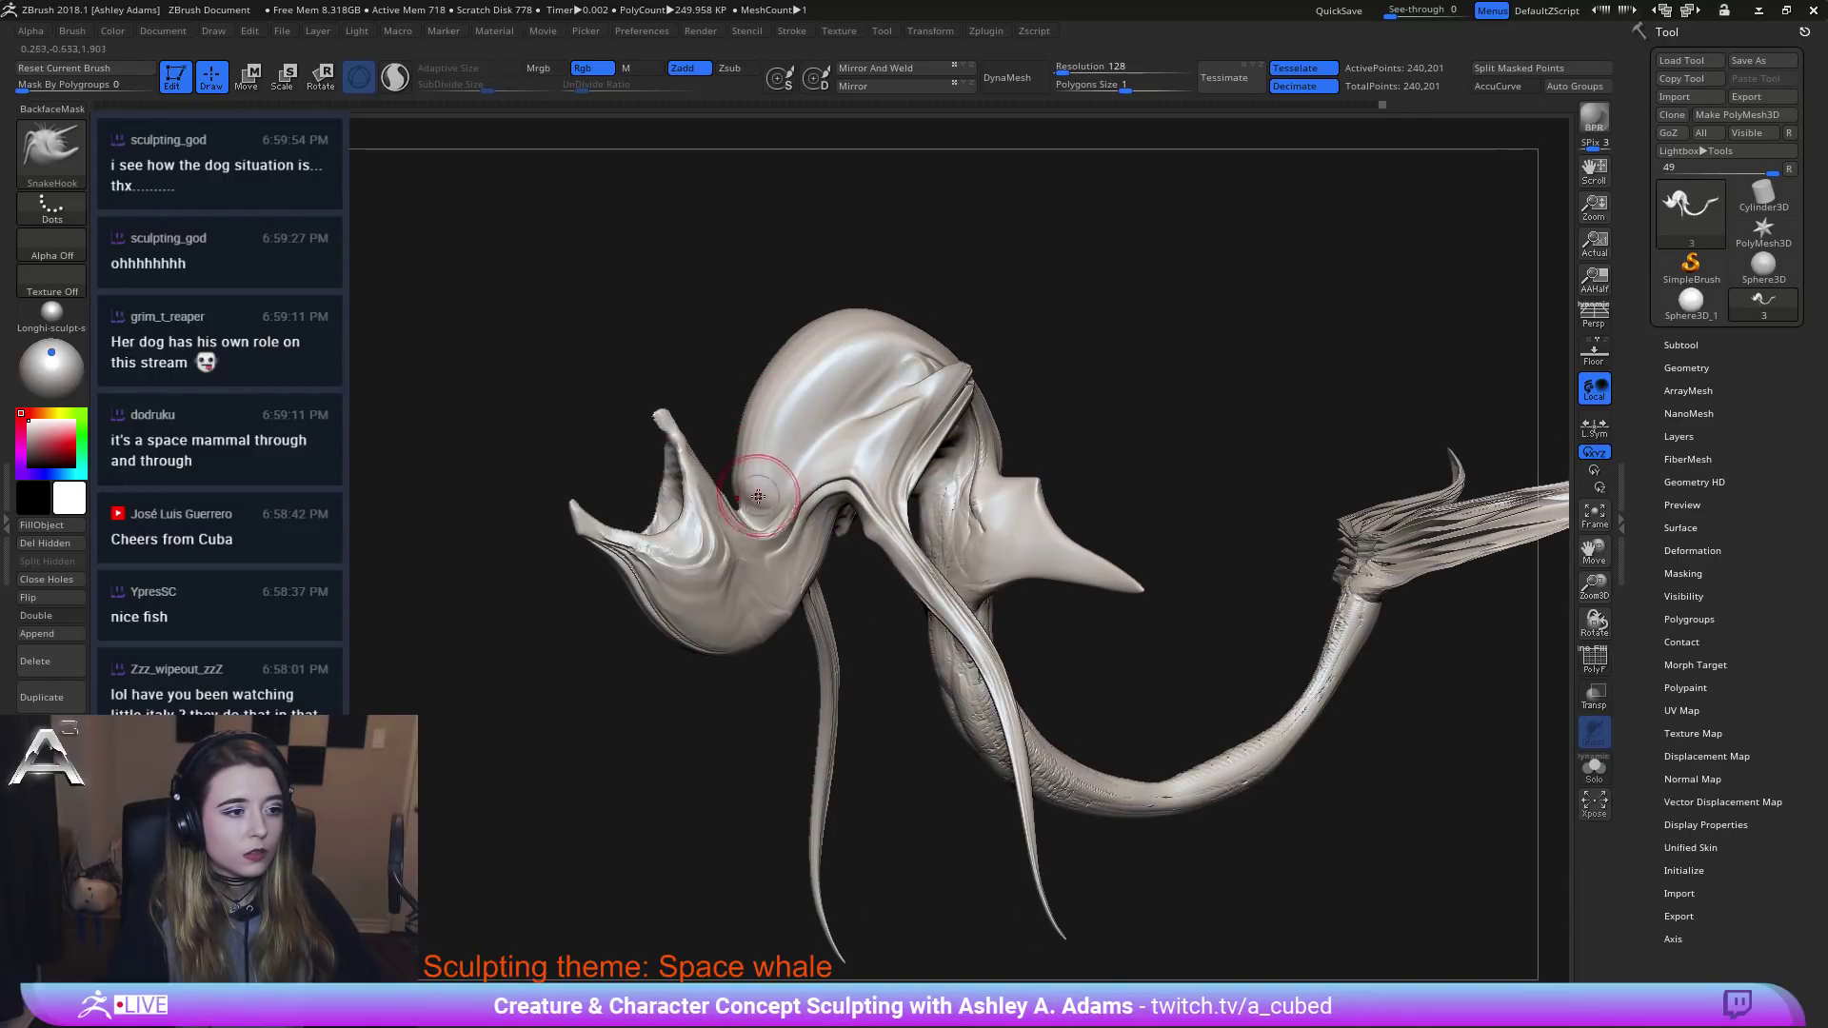
mouse_move(792, 473)
right_down()
mouse_move(767, 476)
mouse_move(773, 459)
mouse_move(748, 548)
mouse_move(787, 616)
mouse_move(791, 571)
mouse_move(873, 598)
mouse_move(880, 576)
mouse_move(744, 508)
mouse_move(742, 571)
mouse_move(724, 561)
mouse_move(590, 445)
right_up()
key(space)
key(space)
drag(590, 444, 558, 436)
right_drag(557, 436, 691, 465)
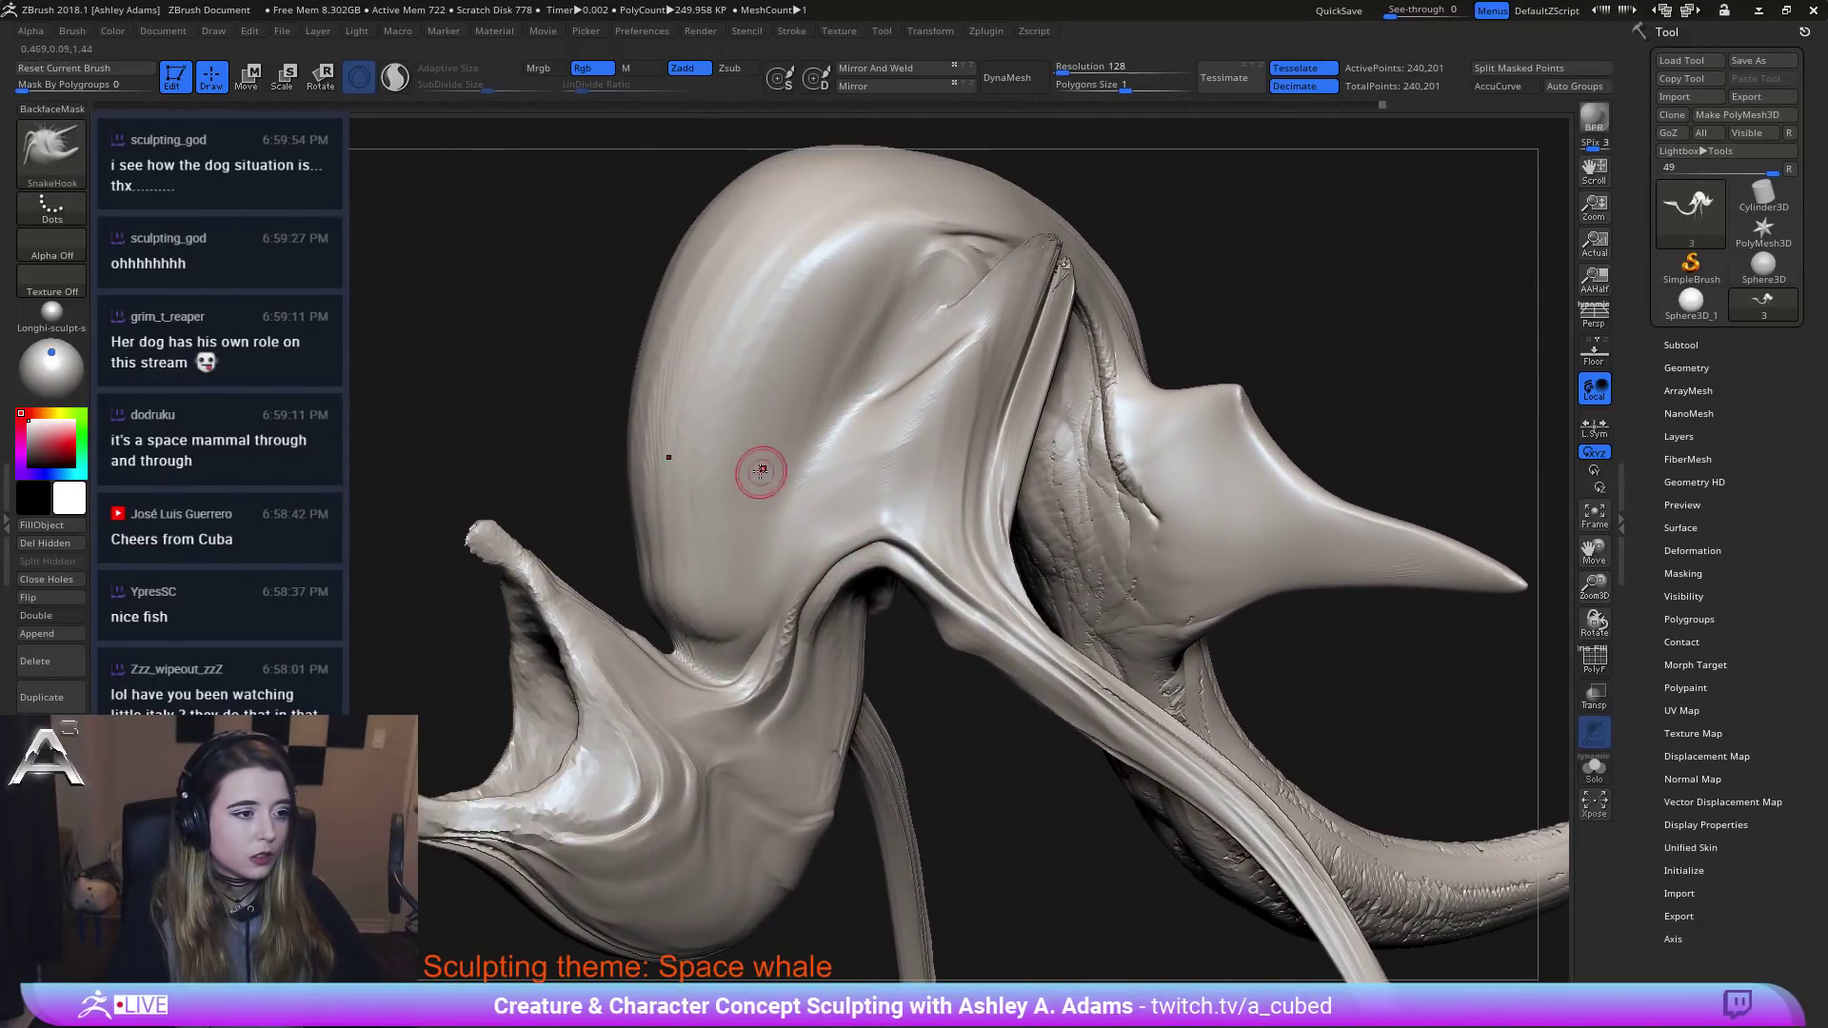
Try masking a small spot on the lower side of the head, undo it, and change the masking brush to MaskPen.
key(ctrl)
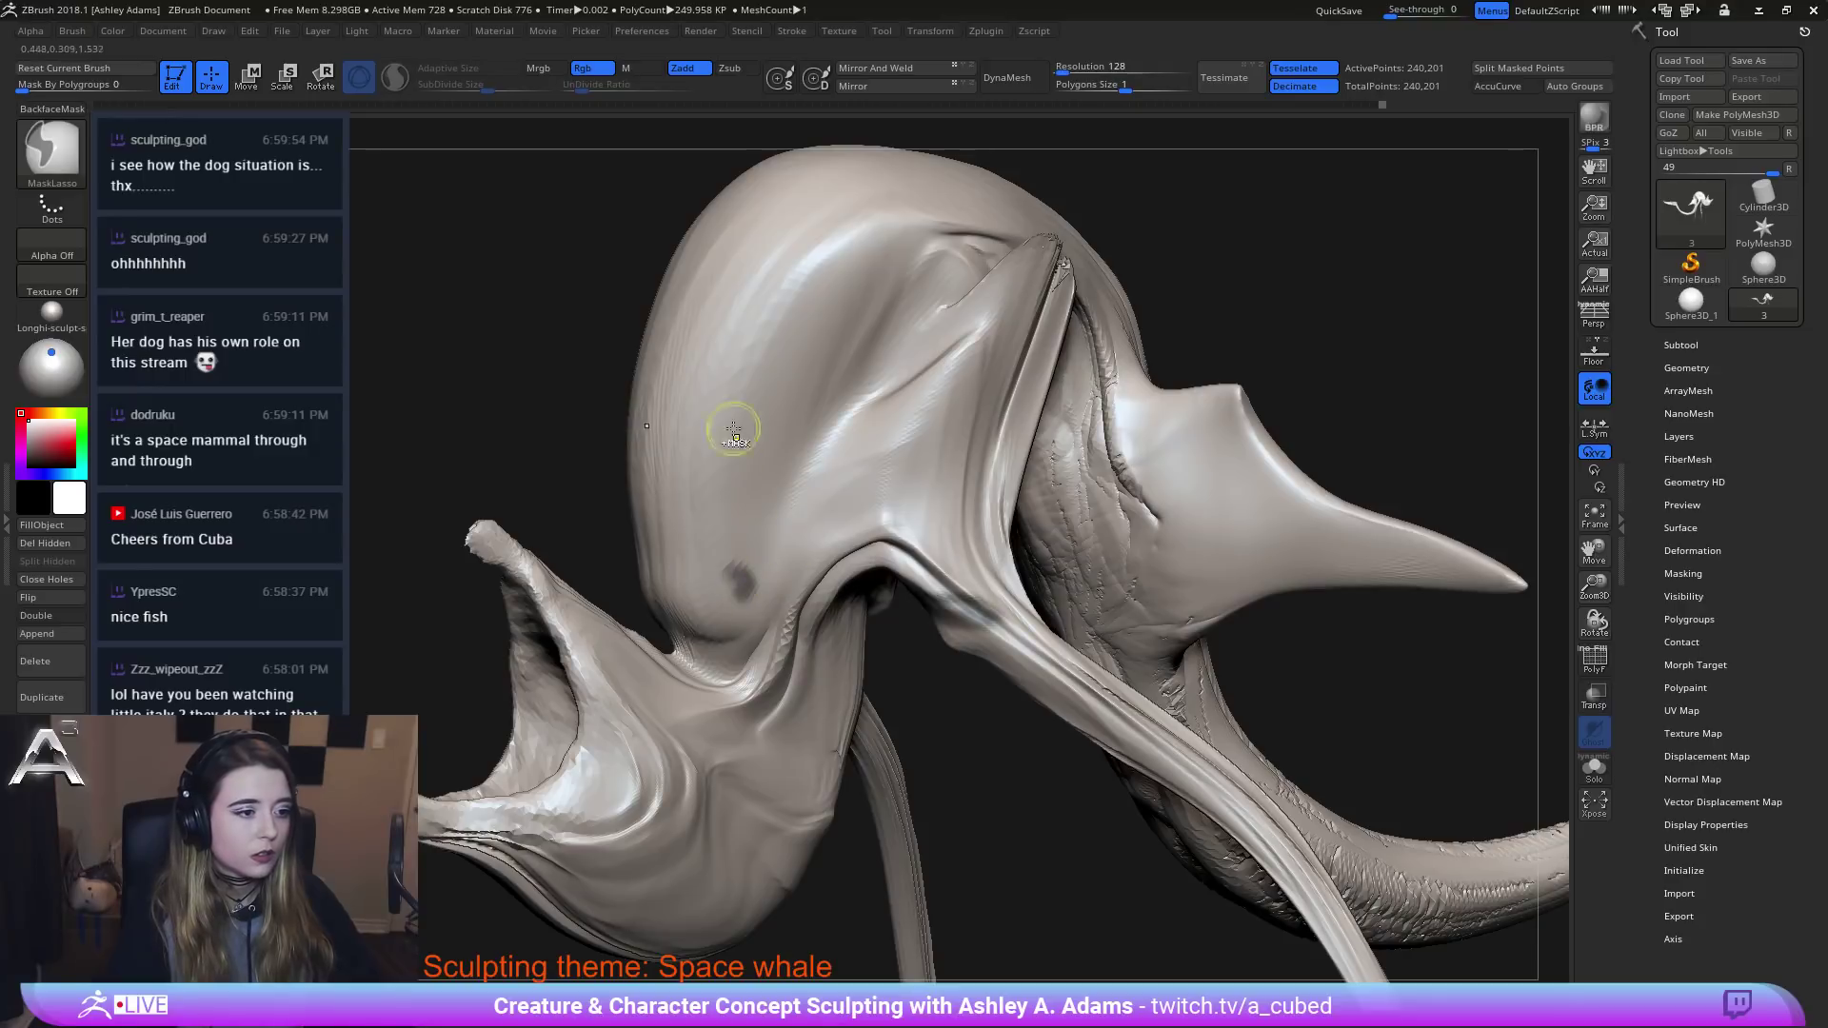
key(ctrl+z)
ctrl+click(34, 143)
ctrl+click(440, 246)
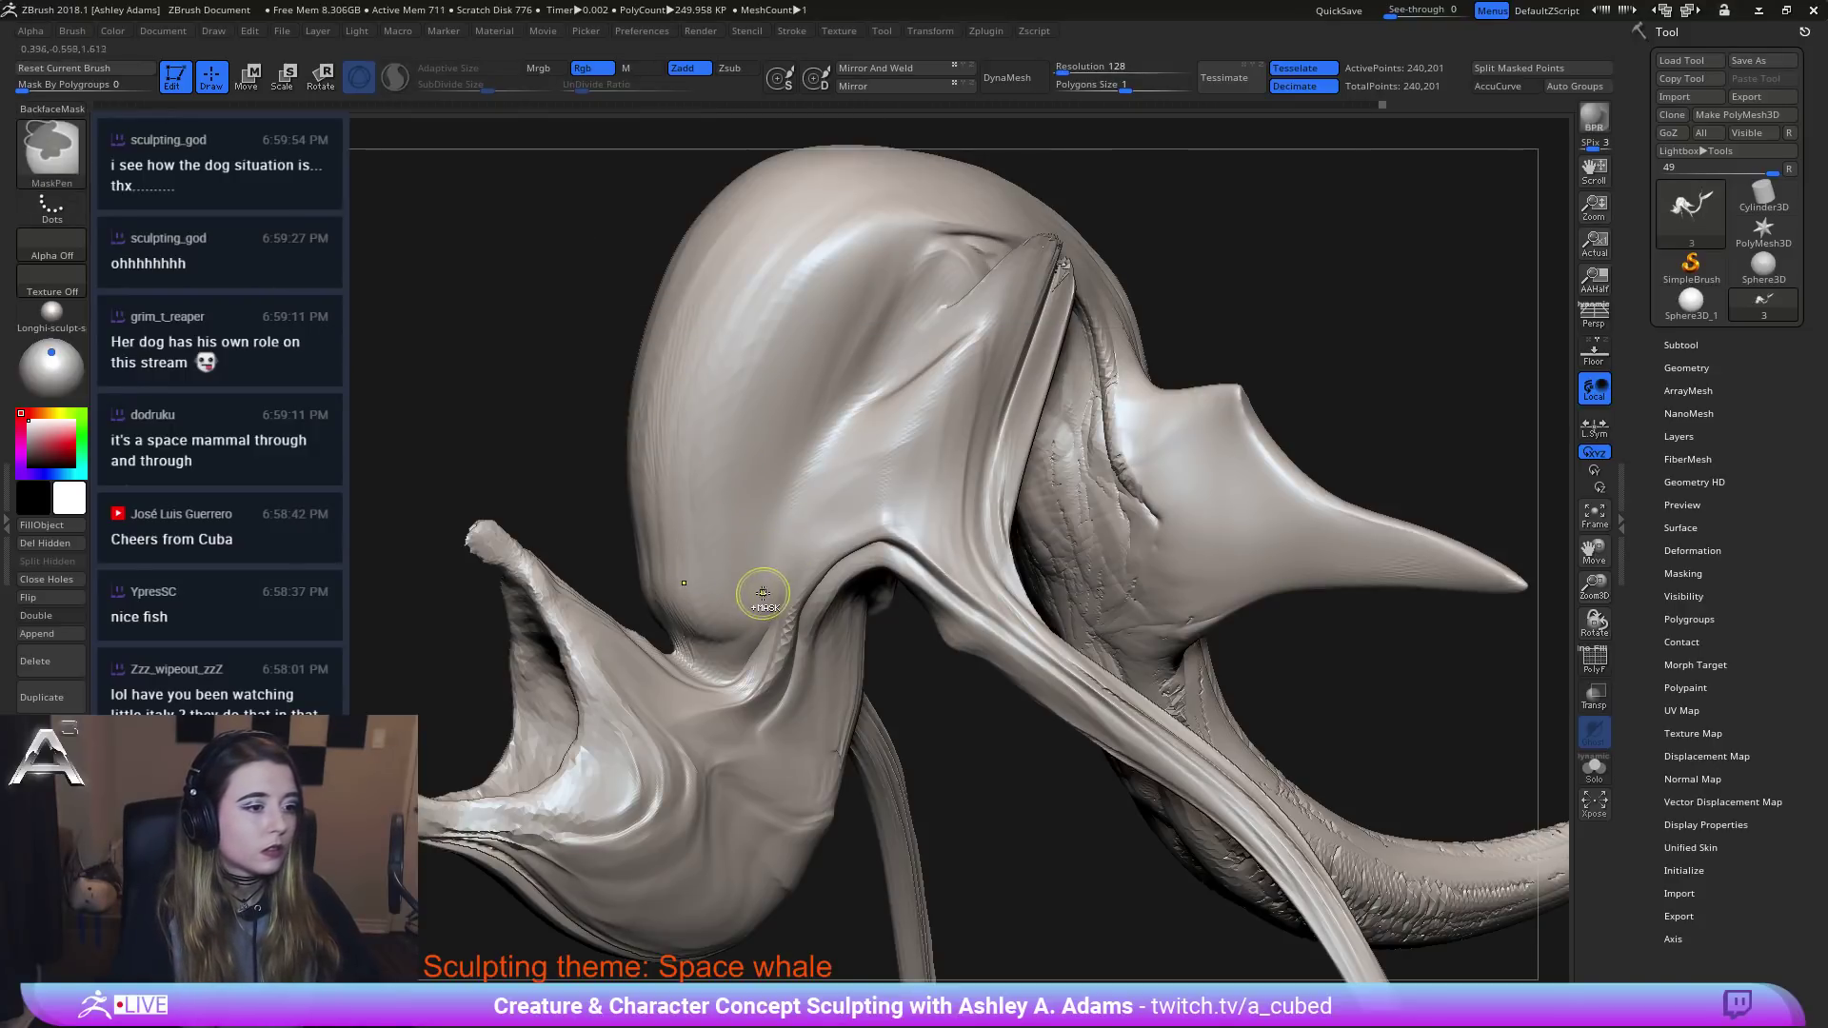
ctrl+right_drag(771, 585, 816, 473)
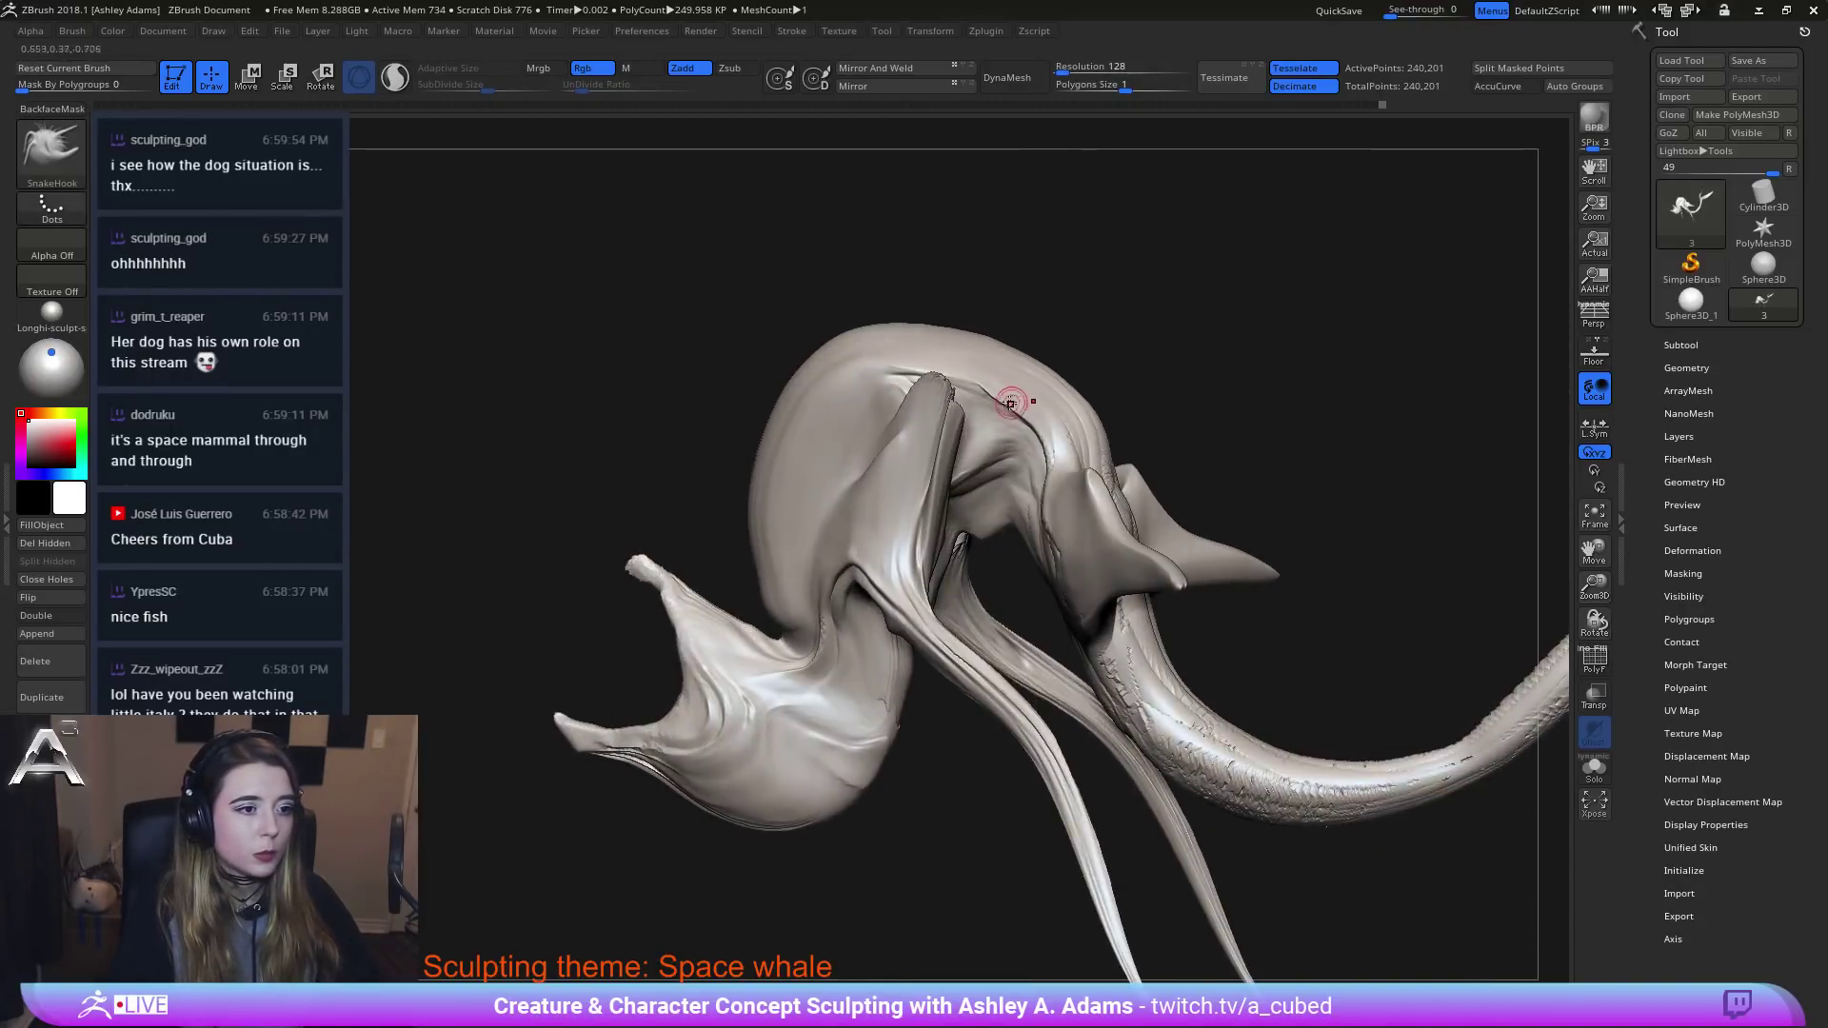
Switch to the Inflat brush and set its draw size to 258.
mouse_move(1015, 400)
right_down()
mouse_move(1014, 359)
mouse_move(983, 380)
mouse_move(1006, 425)
mouse_move(857, 468)
mouse_move(824, 523)
right_up()
right_click(862, 481)
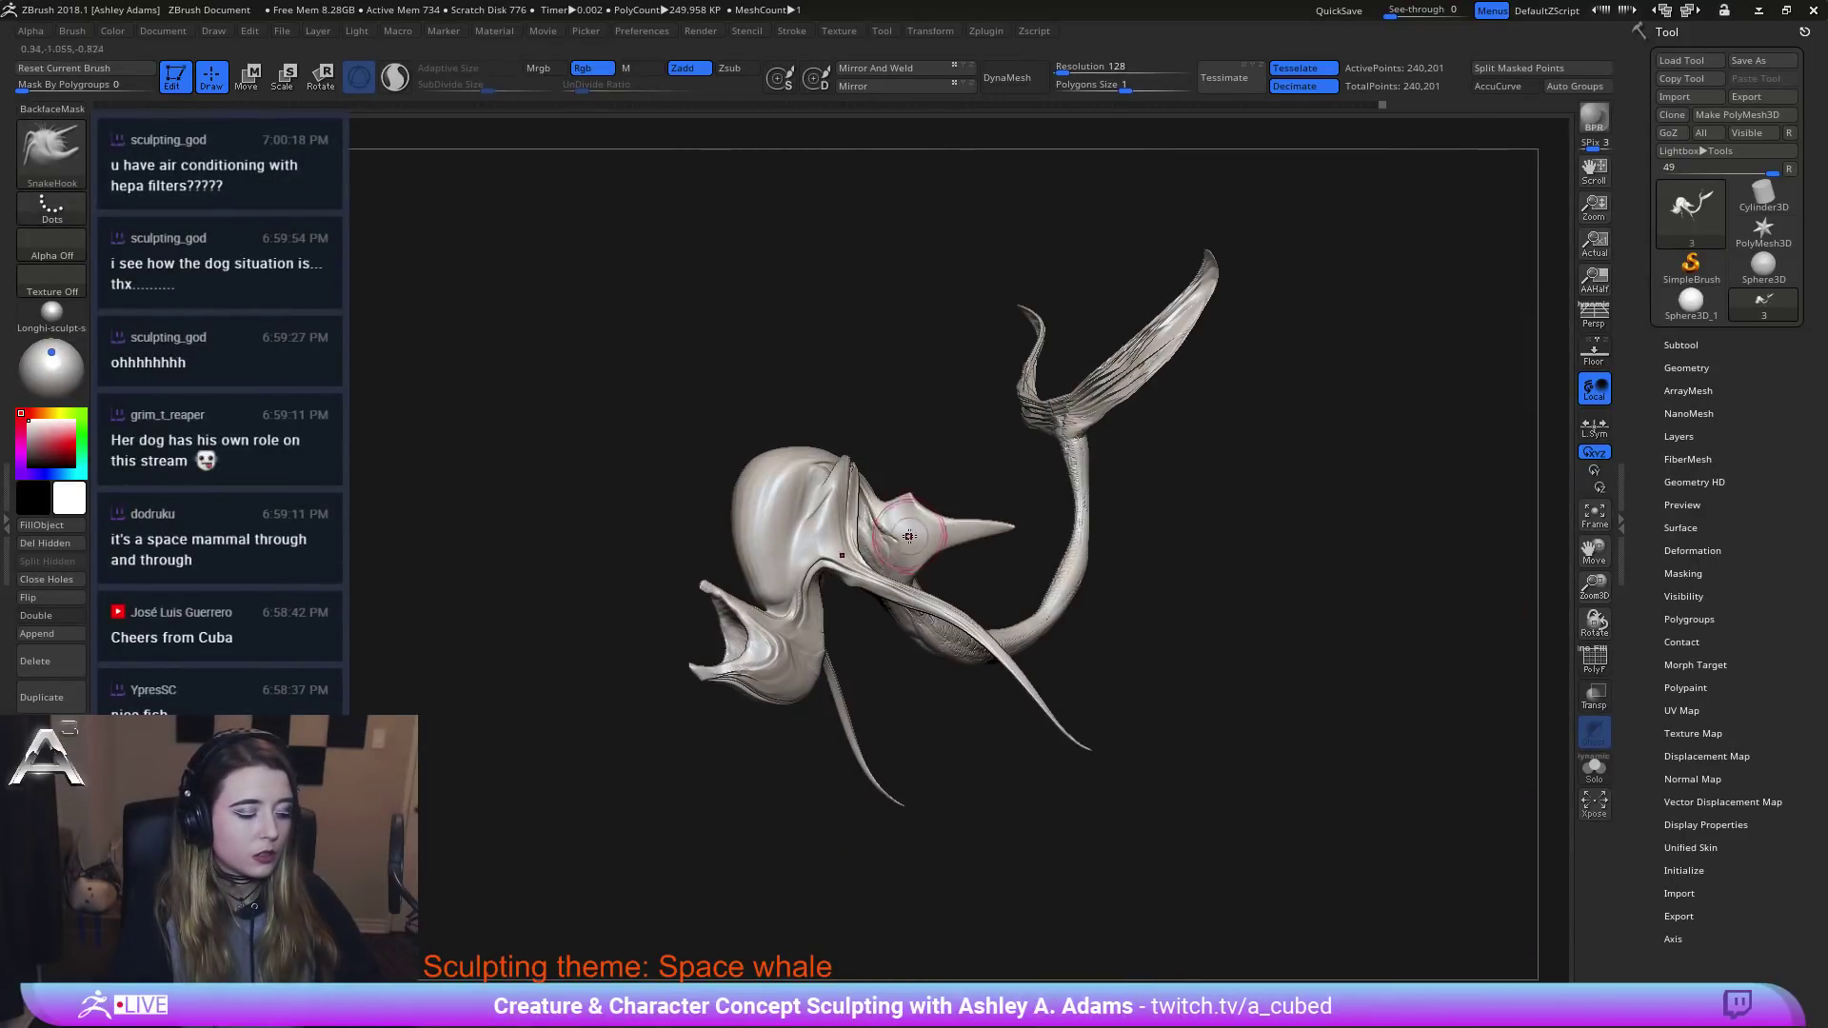
key(b)
key(i)
key(n)
key(space)
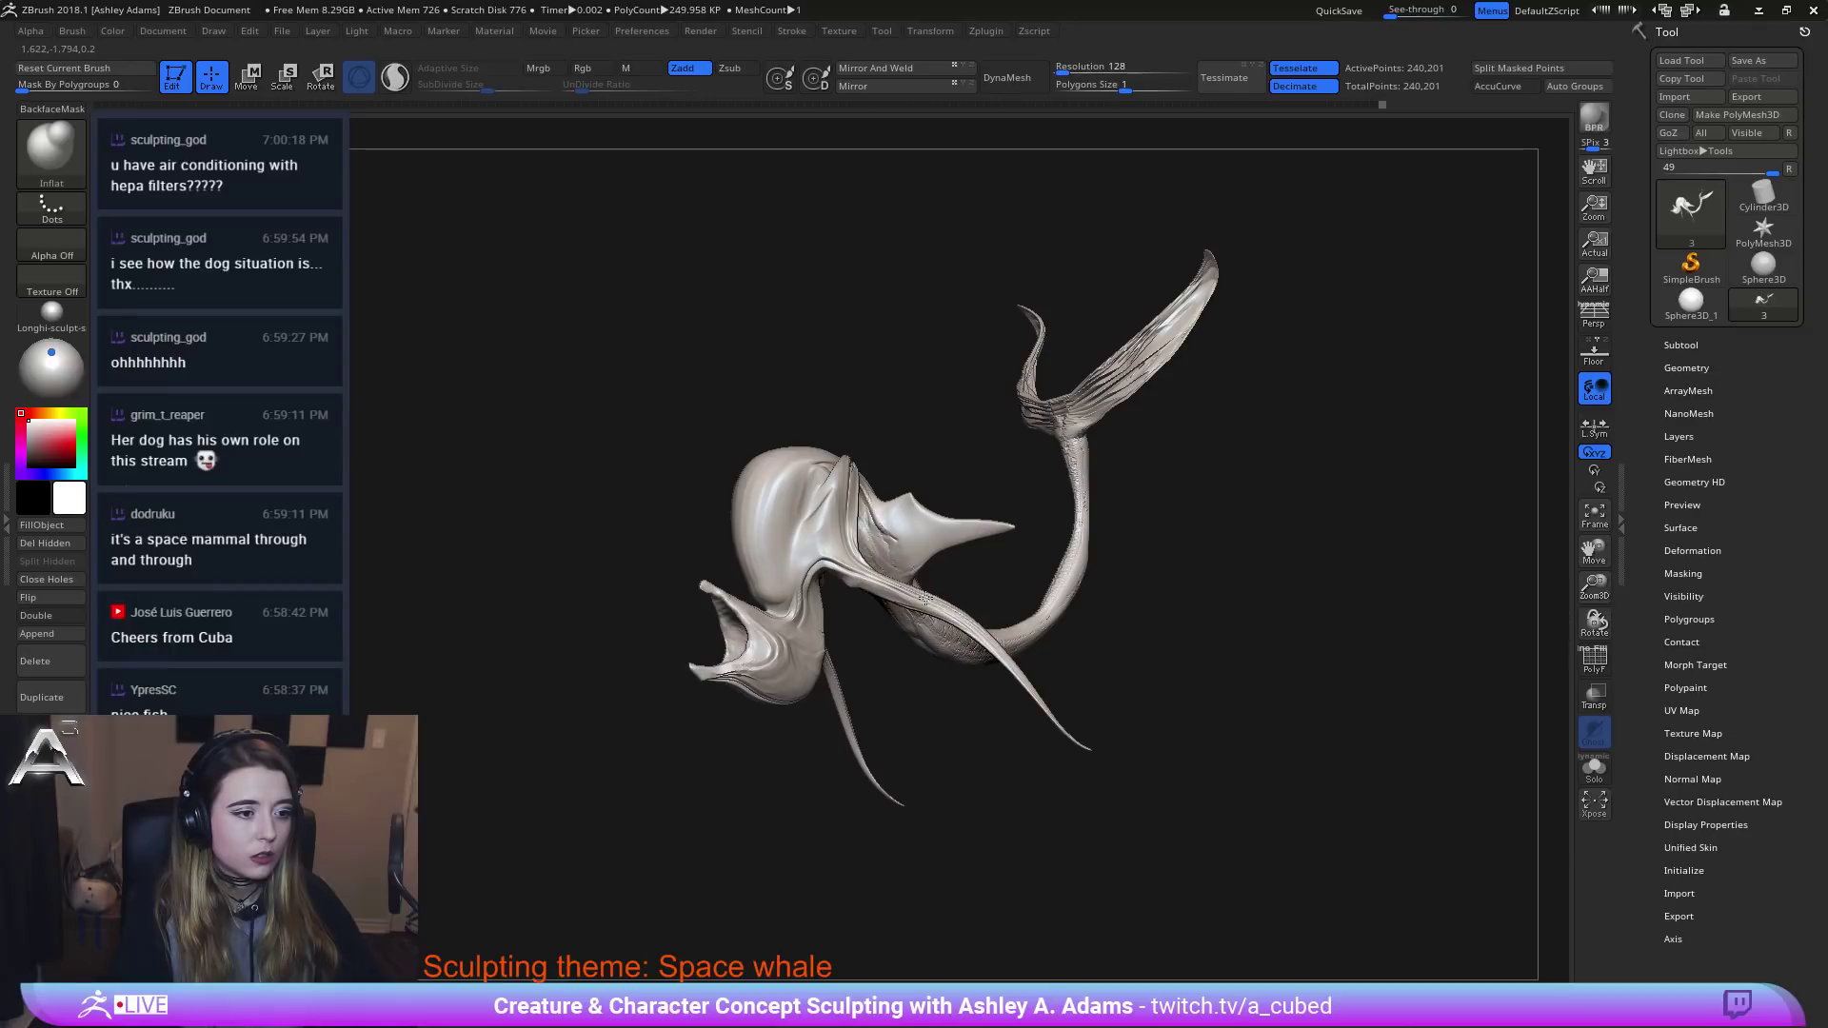
mouse_move(877, 573)
right_down()
mouse_move(918, 598)
mouse_move(867, 563)
mouse_move(864, 611)
right_up()
key(space)
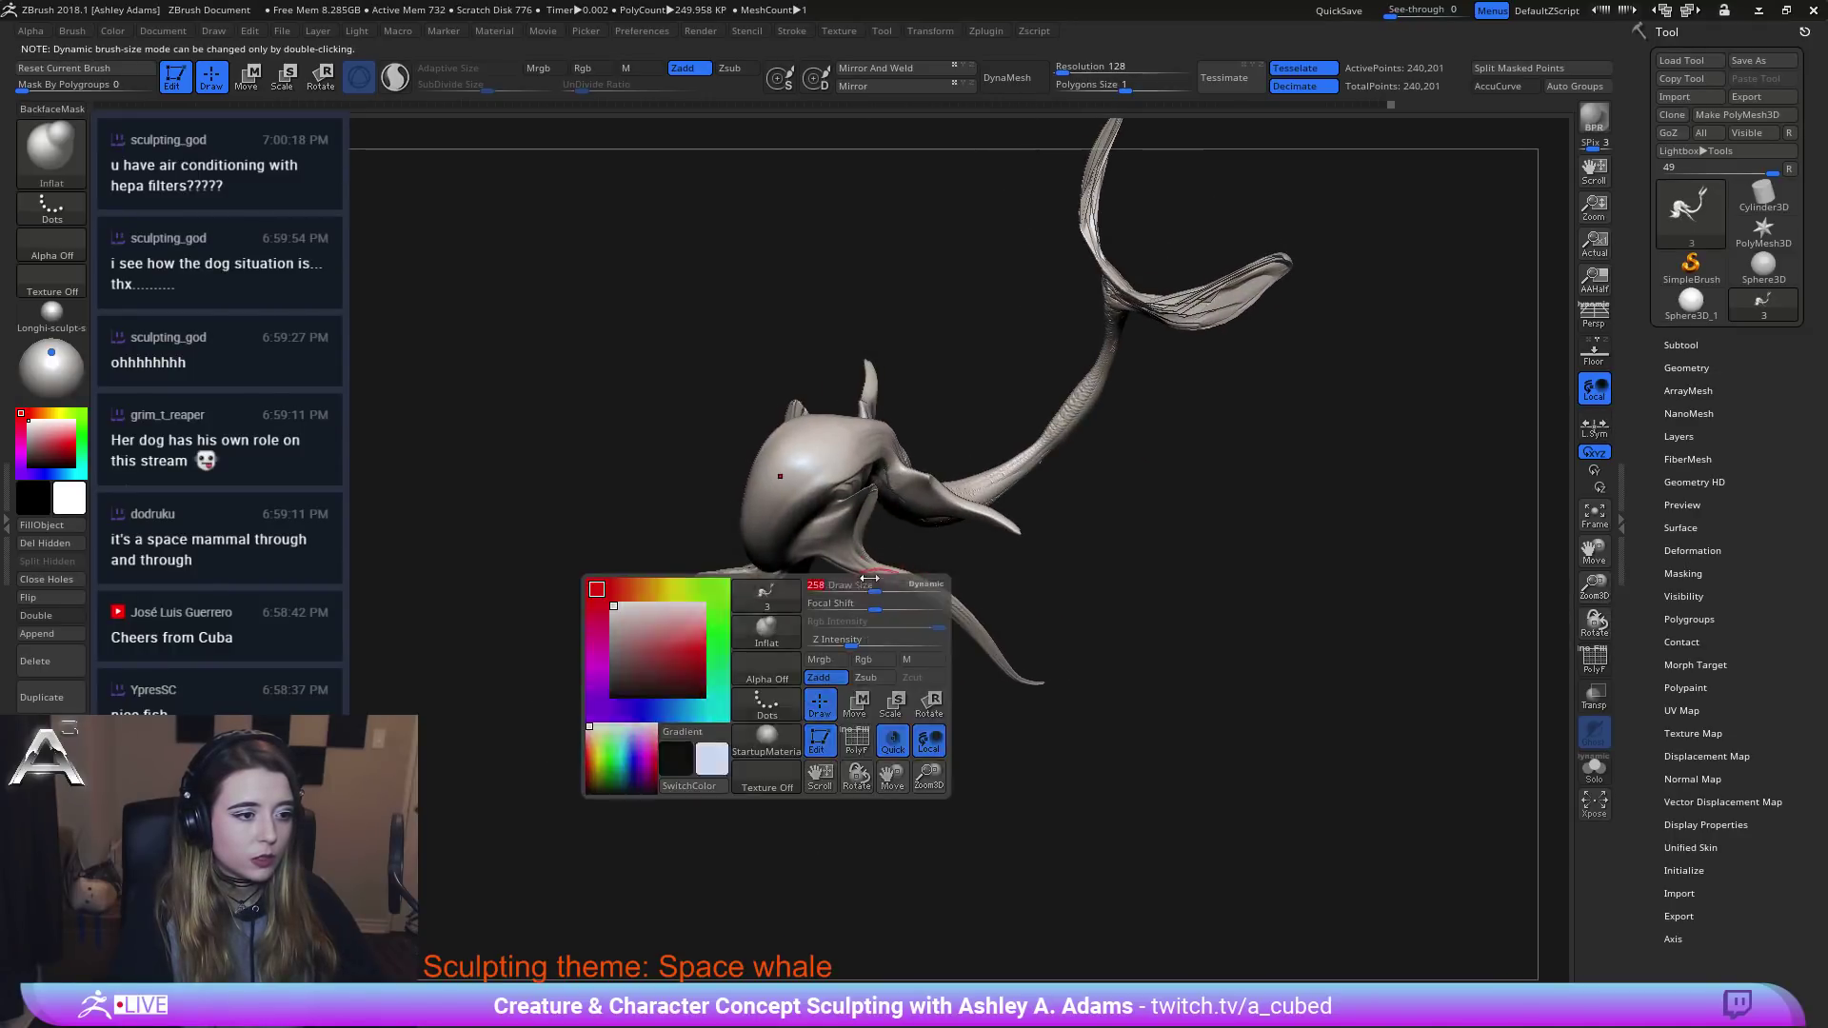
Isolate the long front flippers with a MaskLasso selection, keeping the rest of the body masked.
ctrl+click(63, 159)
key(l)
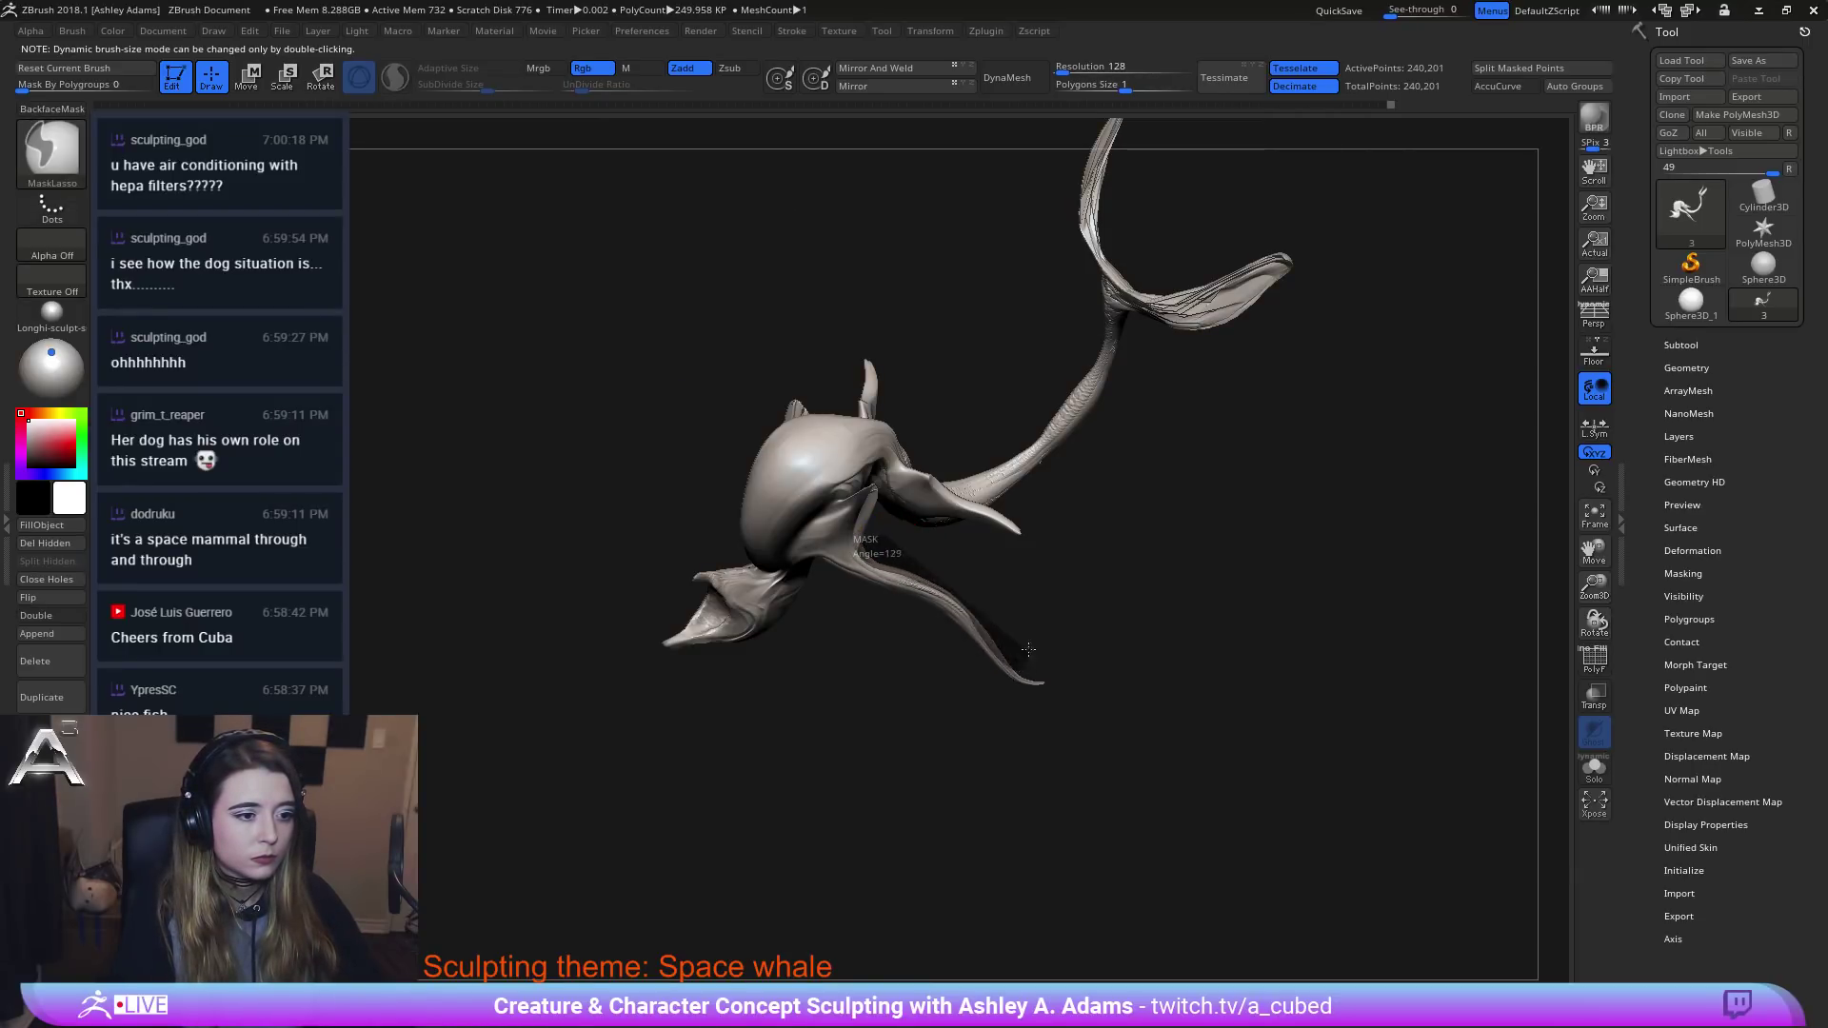
mouse_move(991, 600)
right_down()
mouse_move(1044, 620)
mouse_move(856, 510)
mouse_move(1129, 660)
right_up()
Reset and reposition the transform gizmo on the unmasked flippers and scale them wider from front to back.
key(w)
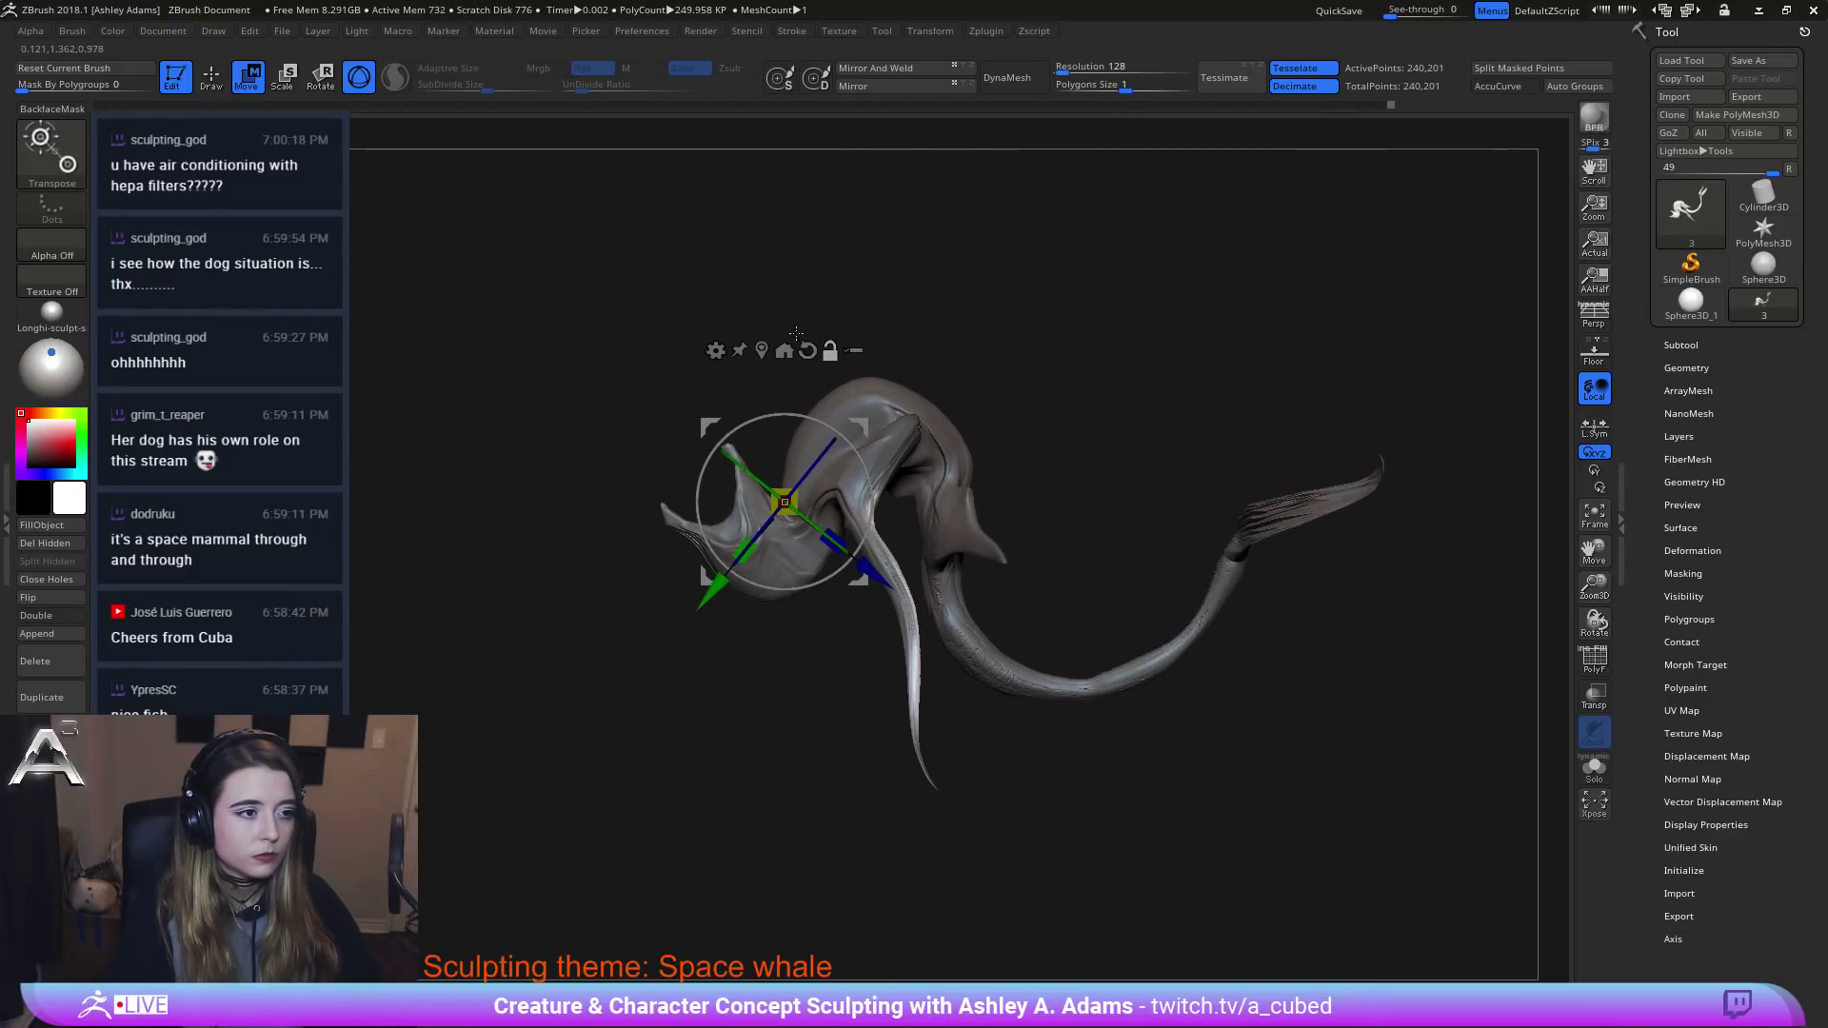
alt+click(807, 351)
right_drag(876, 416, 1180, 454)
alt+drag(999, 389, 945, 389)
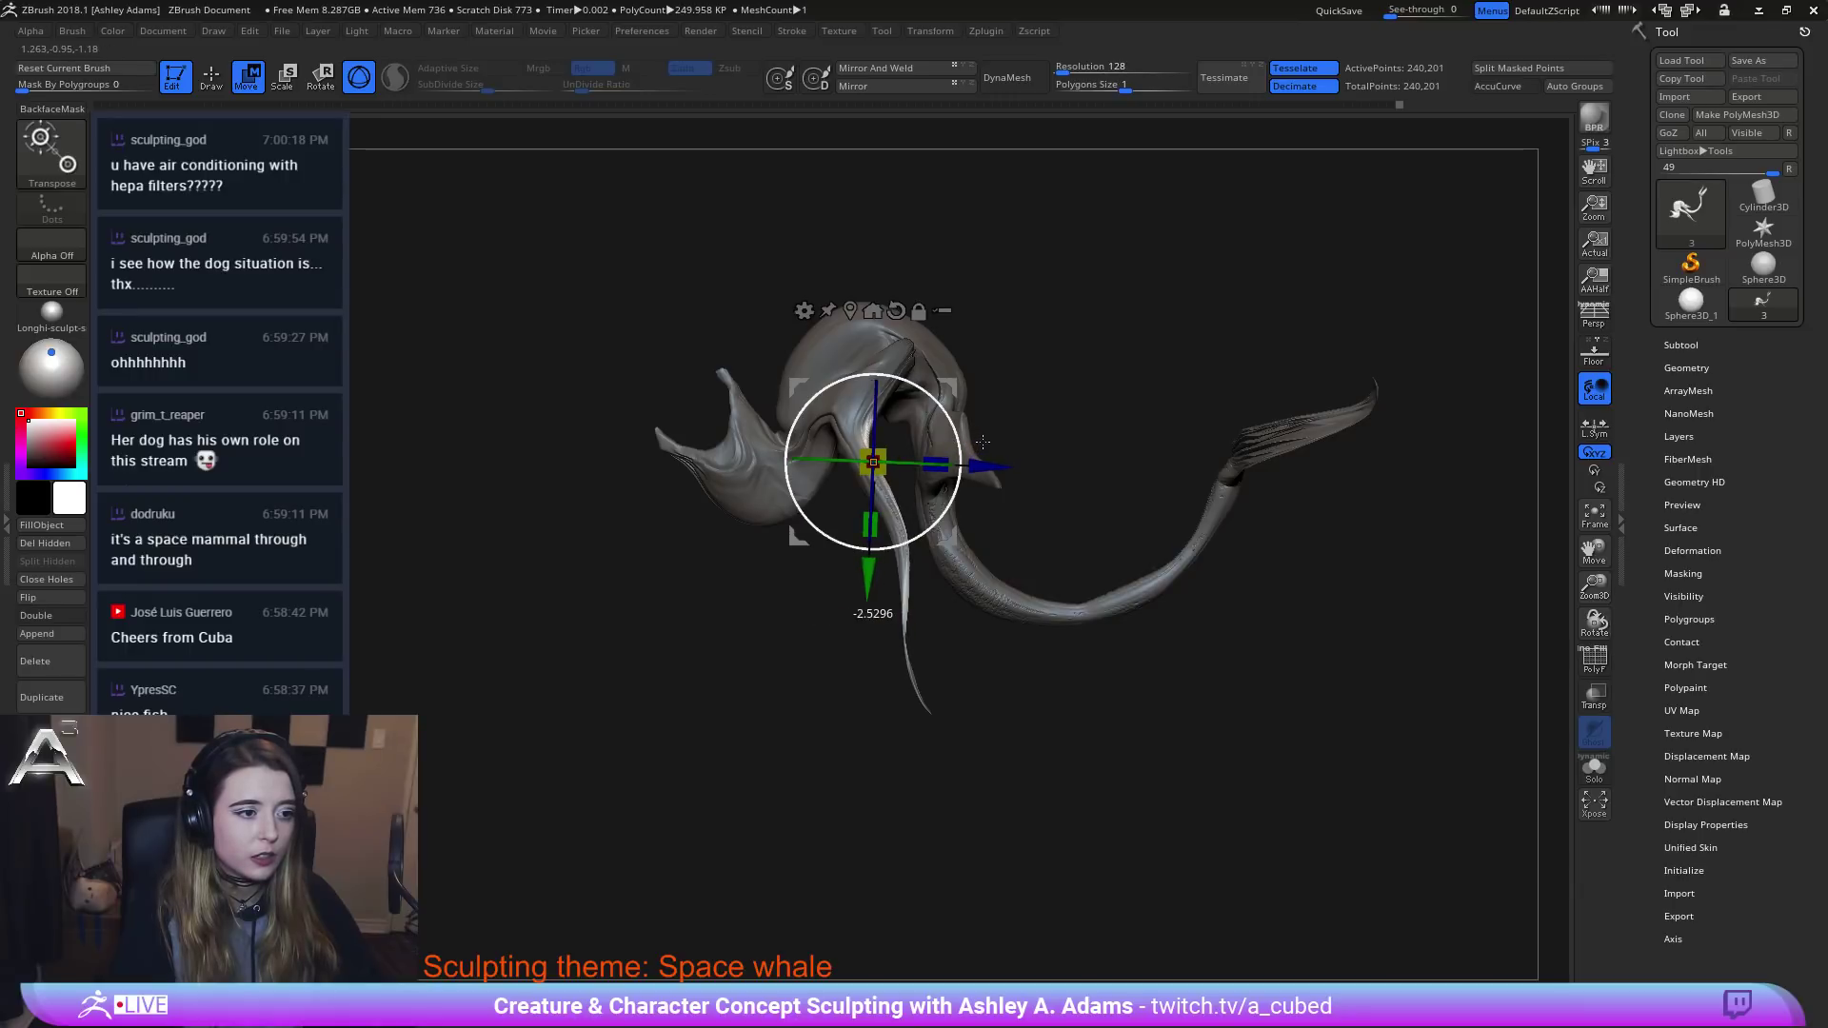
alt+drag(940, 380, 1018, 586)
drag(1025, 656, 1031, 653)
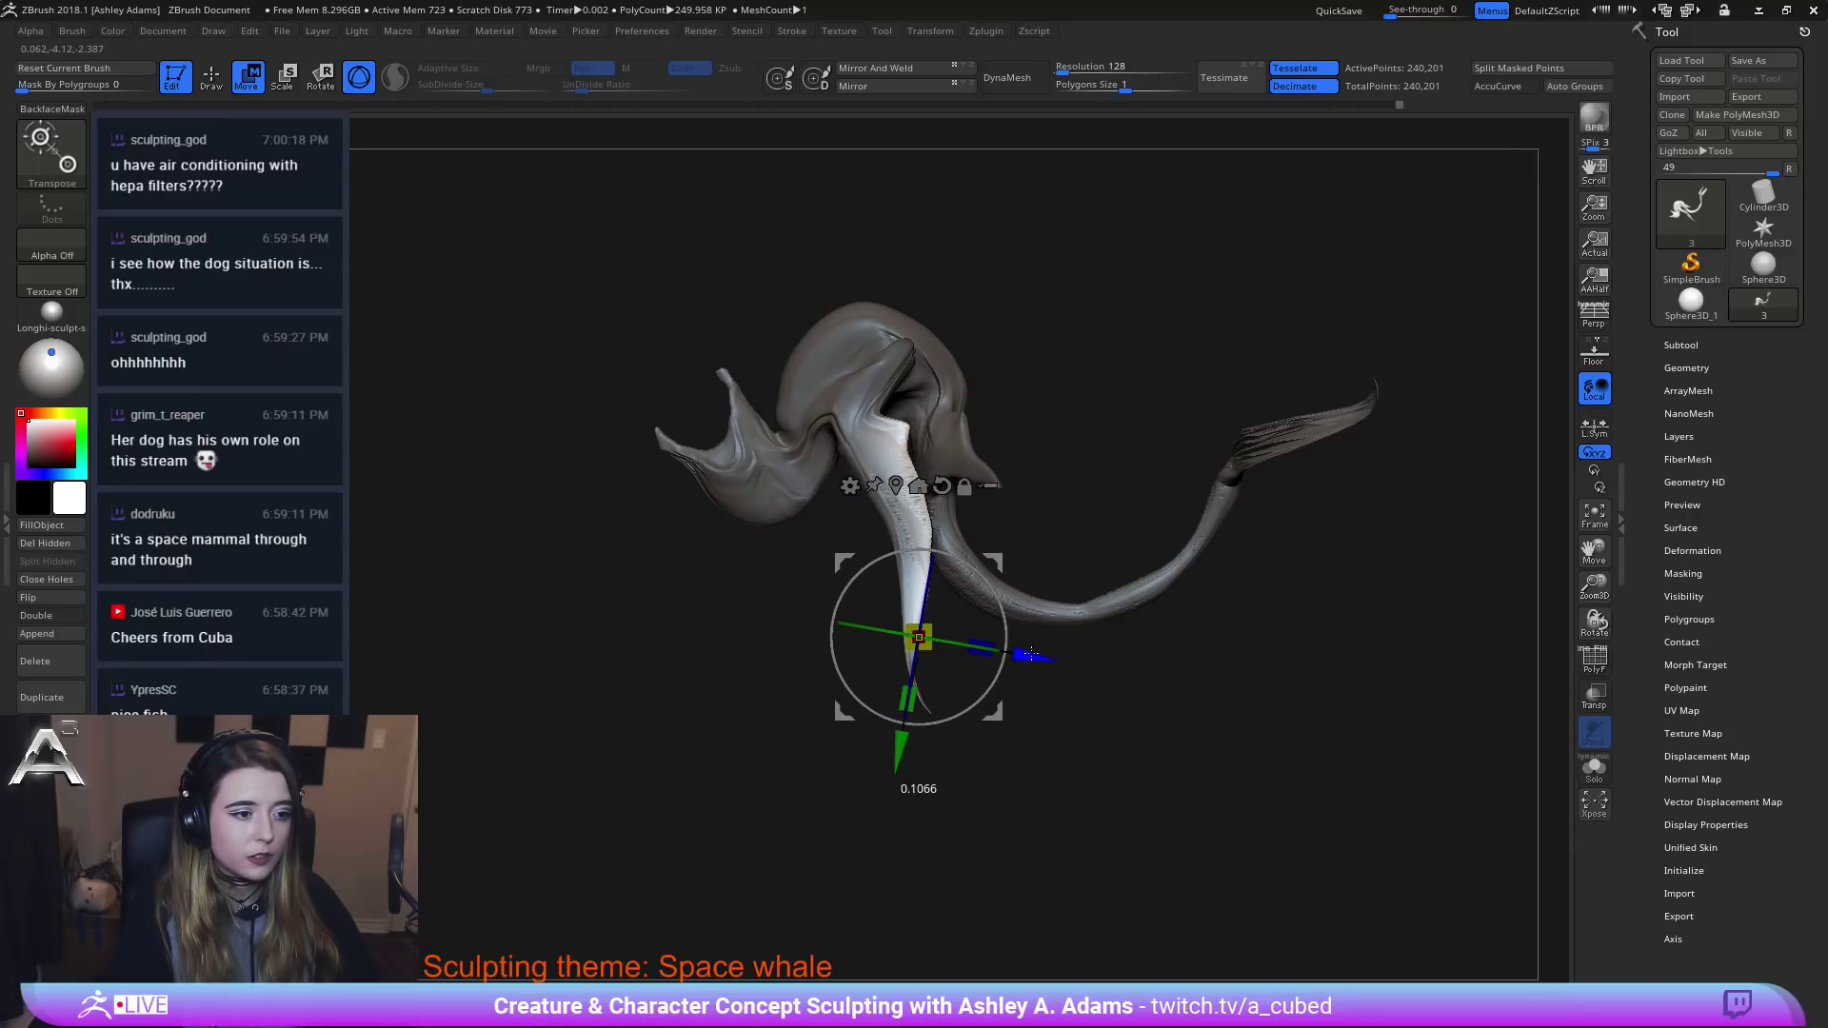
mouse_move(1016, 571)
mouse_down()
mouse_move(1082, 534)
mouse_move(1183, 530)
mouse_move(1061, 481)
mouse_move(1084, 493)
mouse_up()
right_drag(1085, 492, 764, 168)
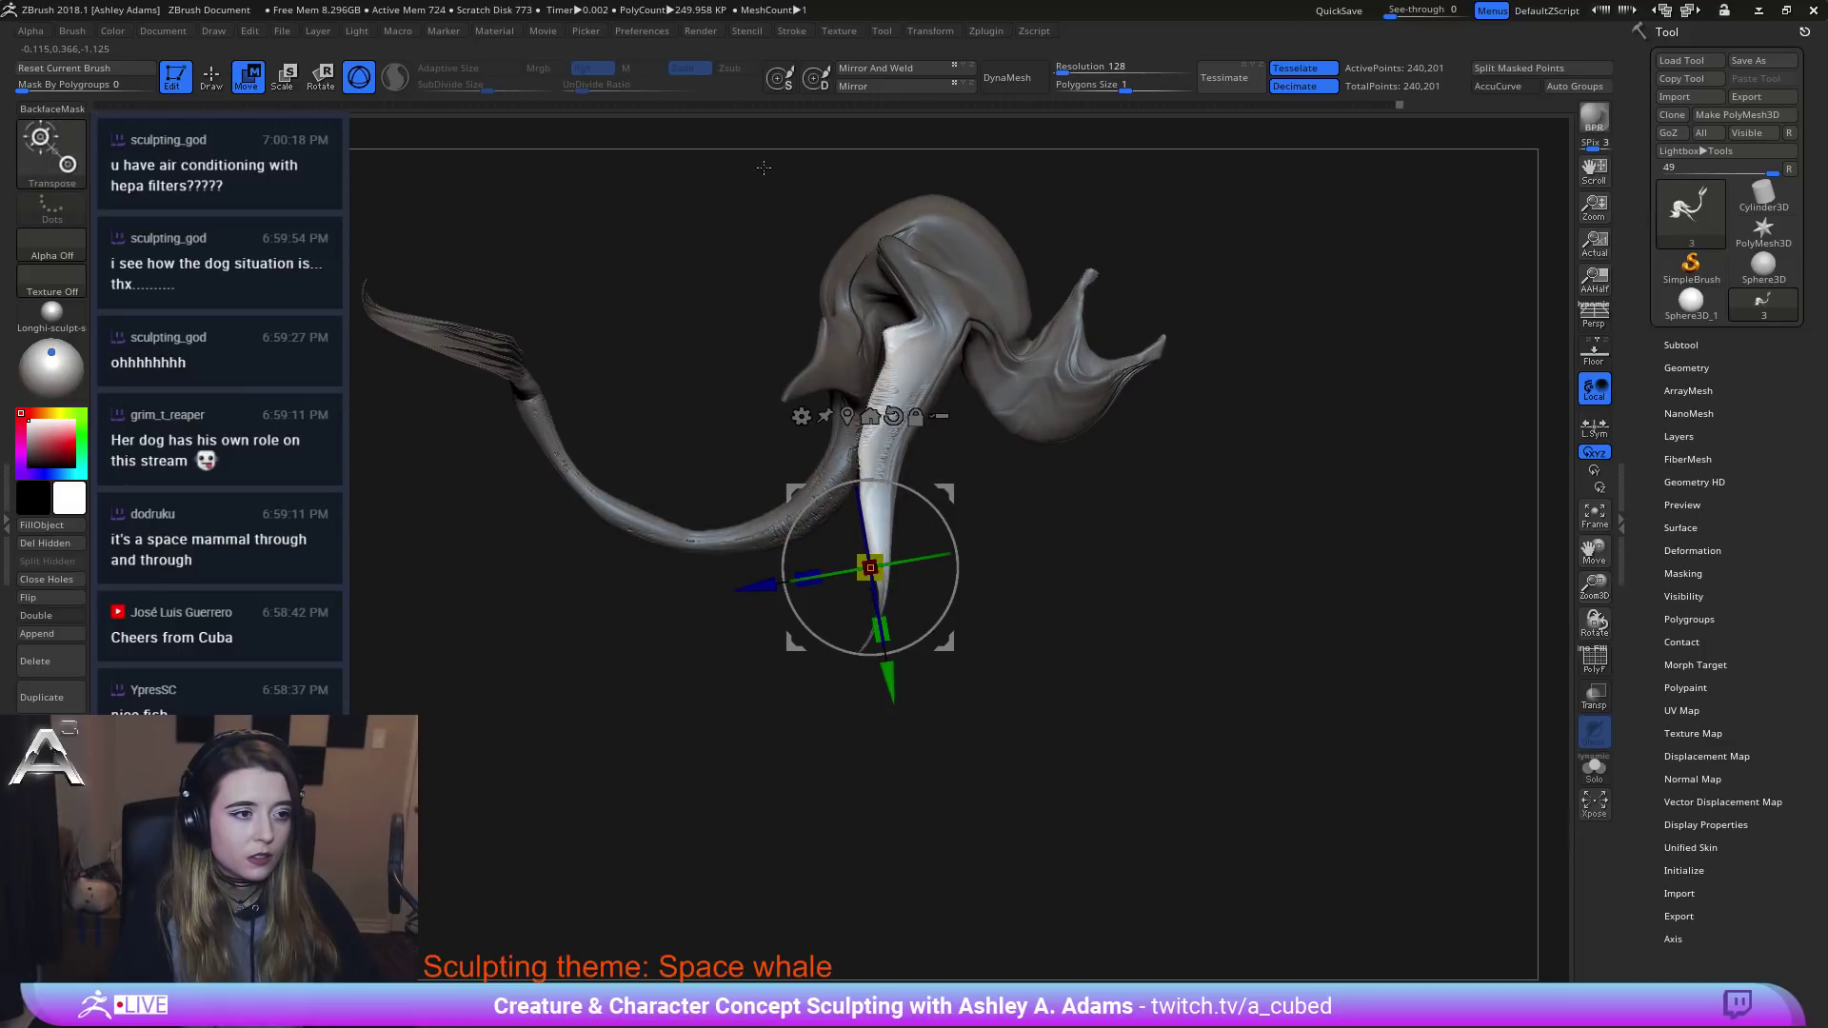
Clear the mask and smooth the surface of the widened flippers.
key(q)
ctrl+click(1130, 567)
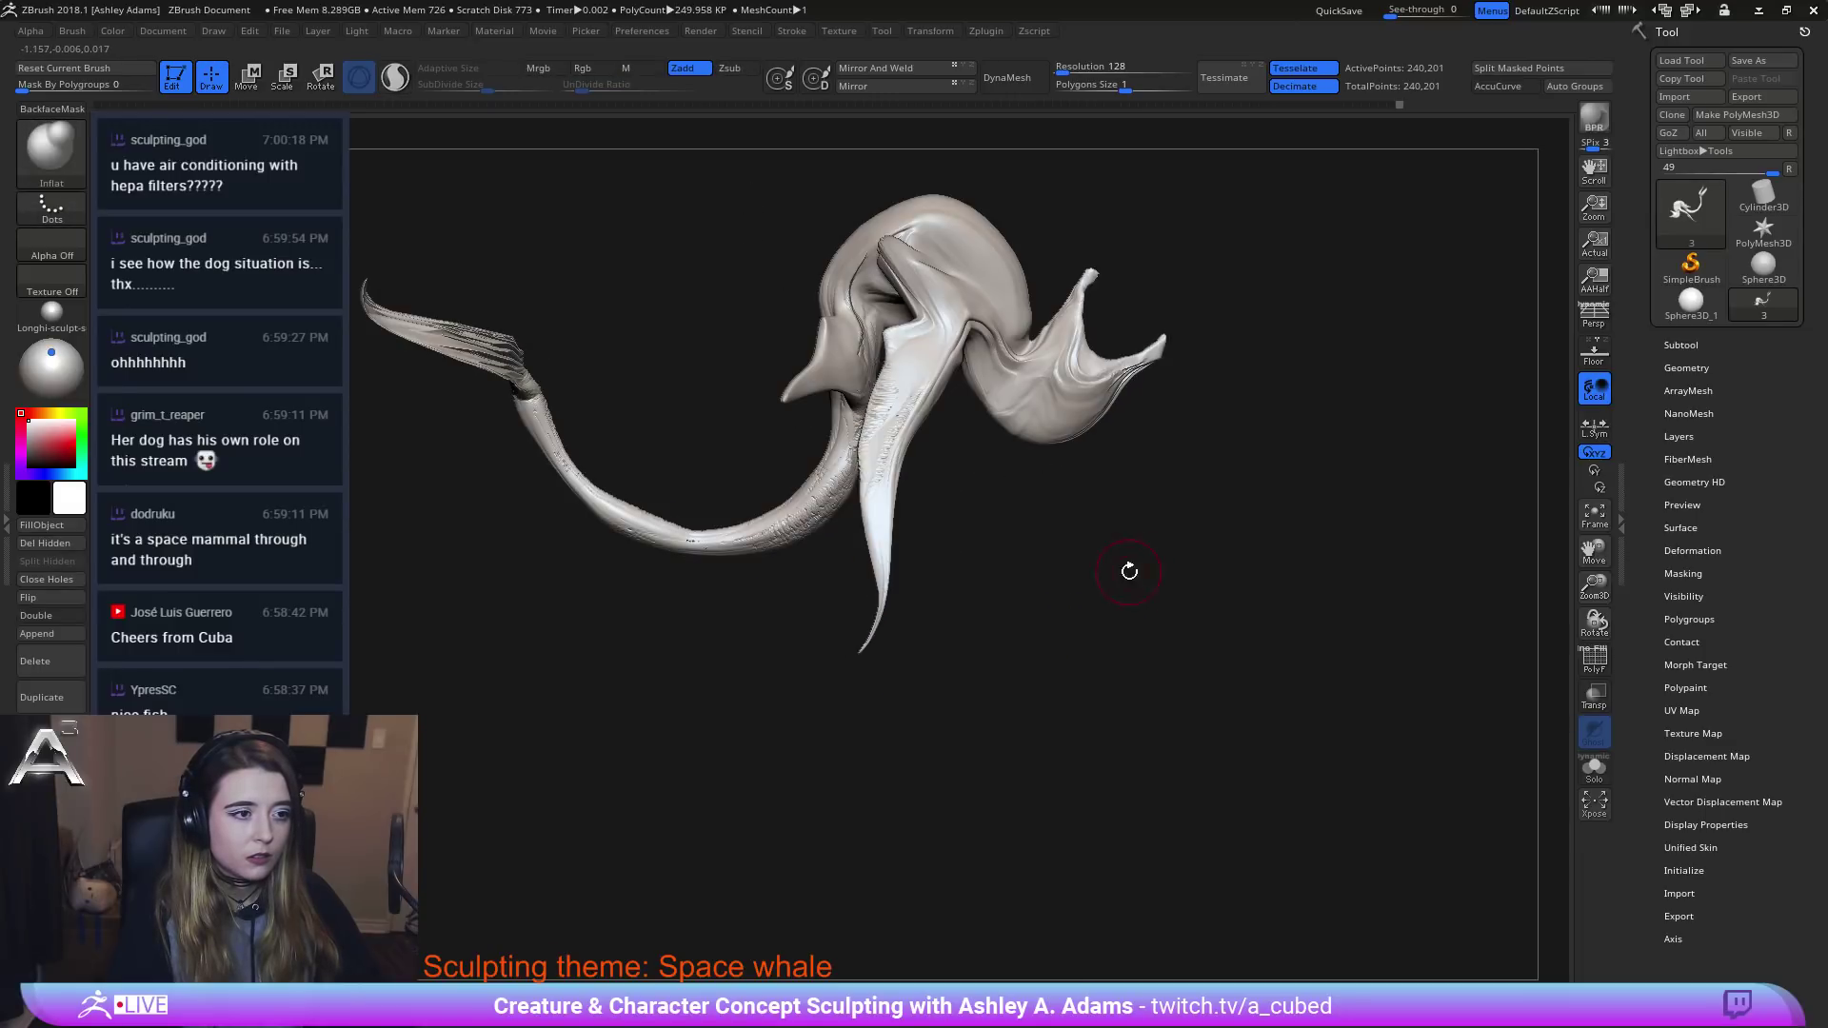
mouse_move(970, 412)
mouse_down()
mouse_move(914, 599)
mouse_move(991, 624)
mouse_move(929, 601)
mouse_up()
mouse_move(671, 599)
ctrl+mouse_down()
mouse_move(824, 605)
mouse_move(895, 537)
mouse_move(934, 379)
mouse_move(884, 330)
mouse_move(753, 271)
ctrl+mouse_up()
shift+drag(1000, 591, 908, 500)
Lasso-mask the rear body and tail, and invert the mask to protect the head and flippers instead.
mouse_move(820, 842)
ctrl+mouse_down()
mouse_move(539, 838)
mouse_move(536, 416)
mouse_move(743, 315)
ctrl+mouse_up()
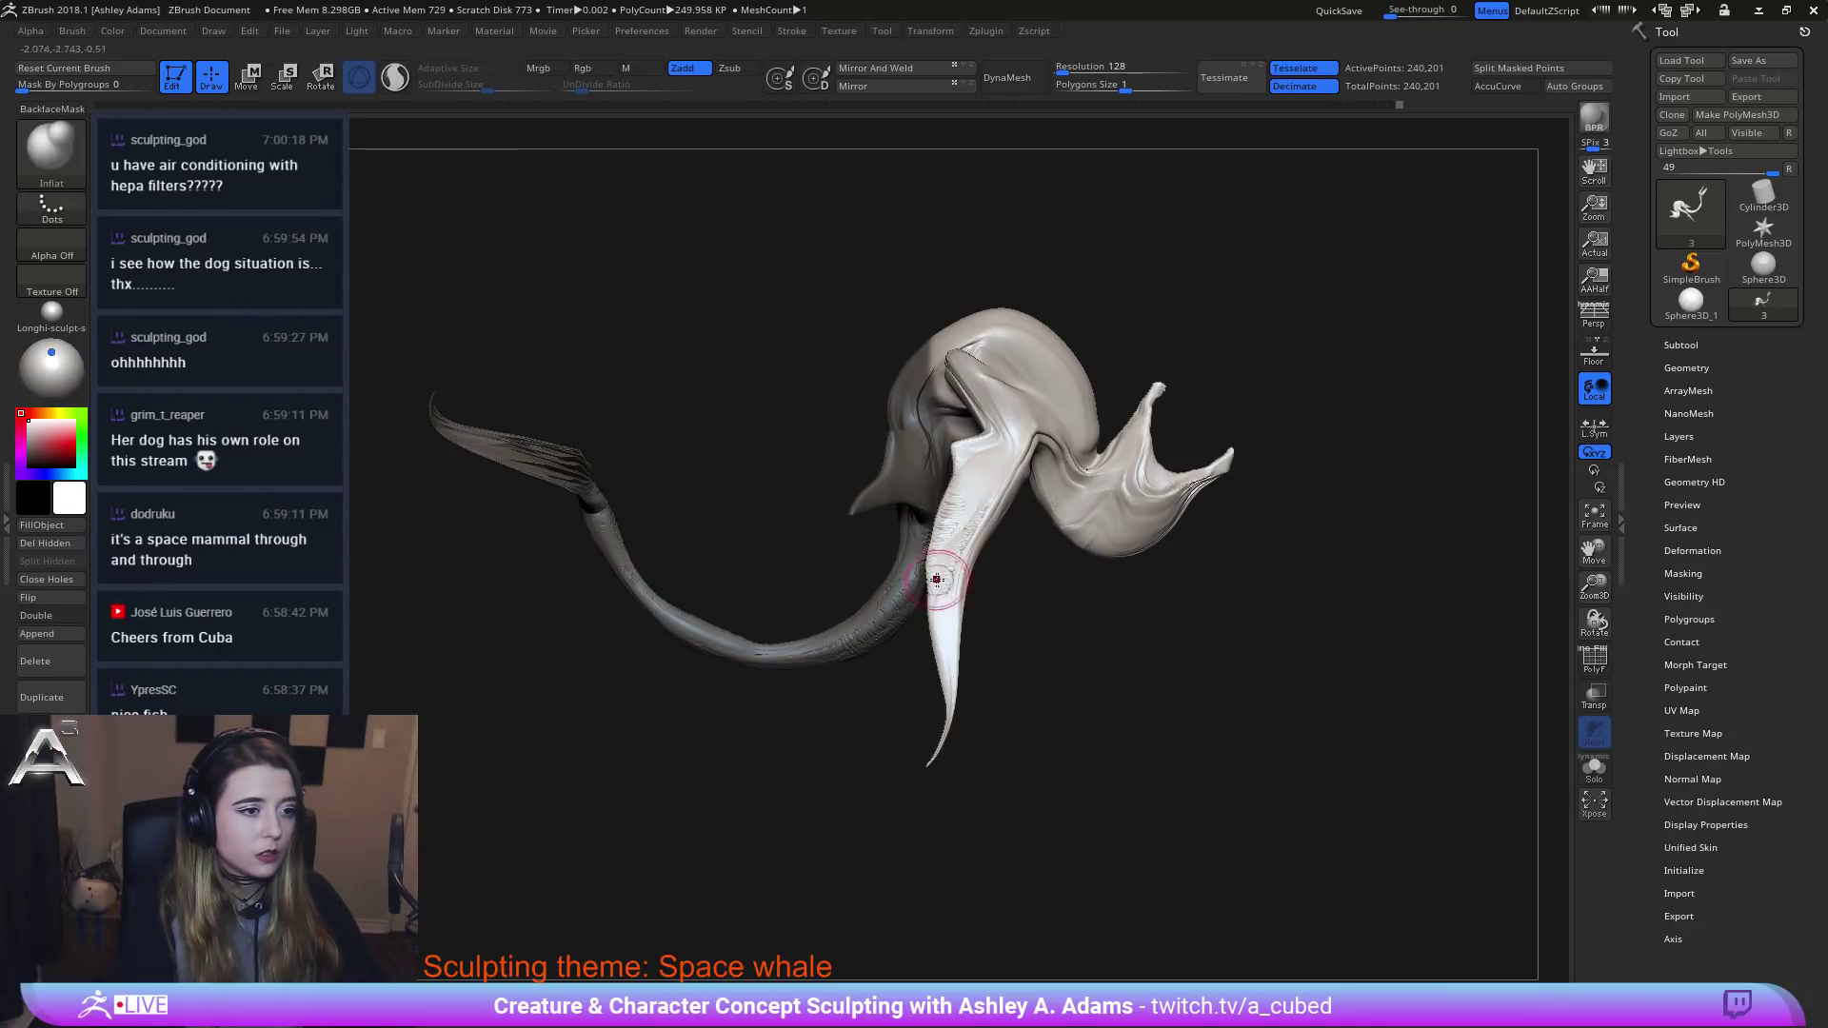
ctrl+right_drag(934, 575, 1134, 614)
ctrl+click(1089, 523)
Place the gizmo on the upper rear body with its orientation reset, and move the rear body and tail backward and slightly down.
key(w)
ctrl+right_drag(1095, 525, 1157, 657)
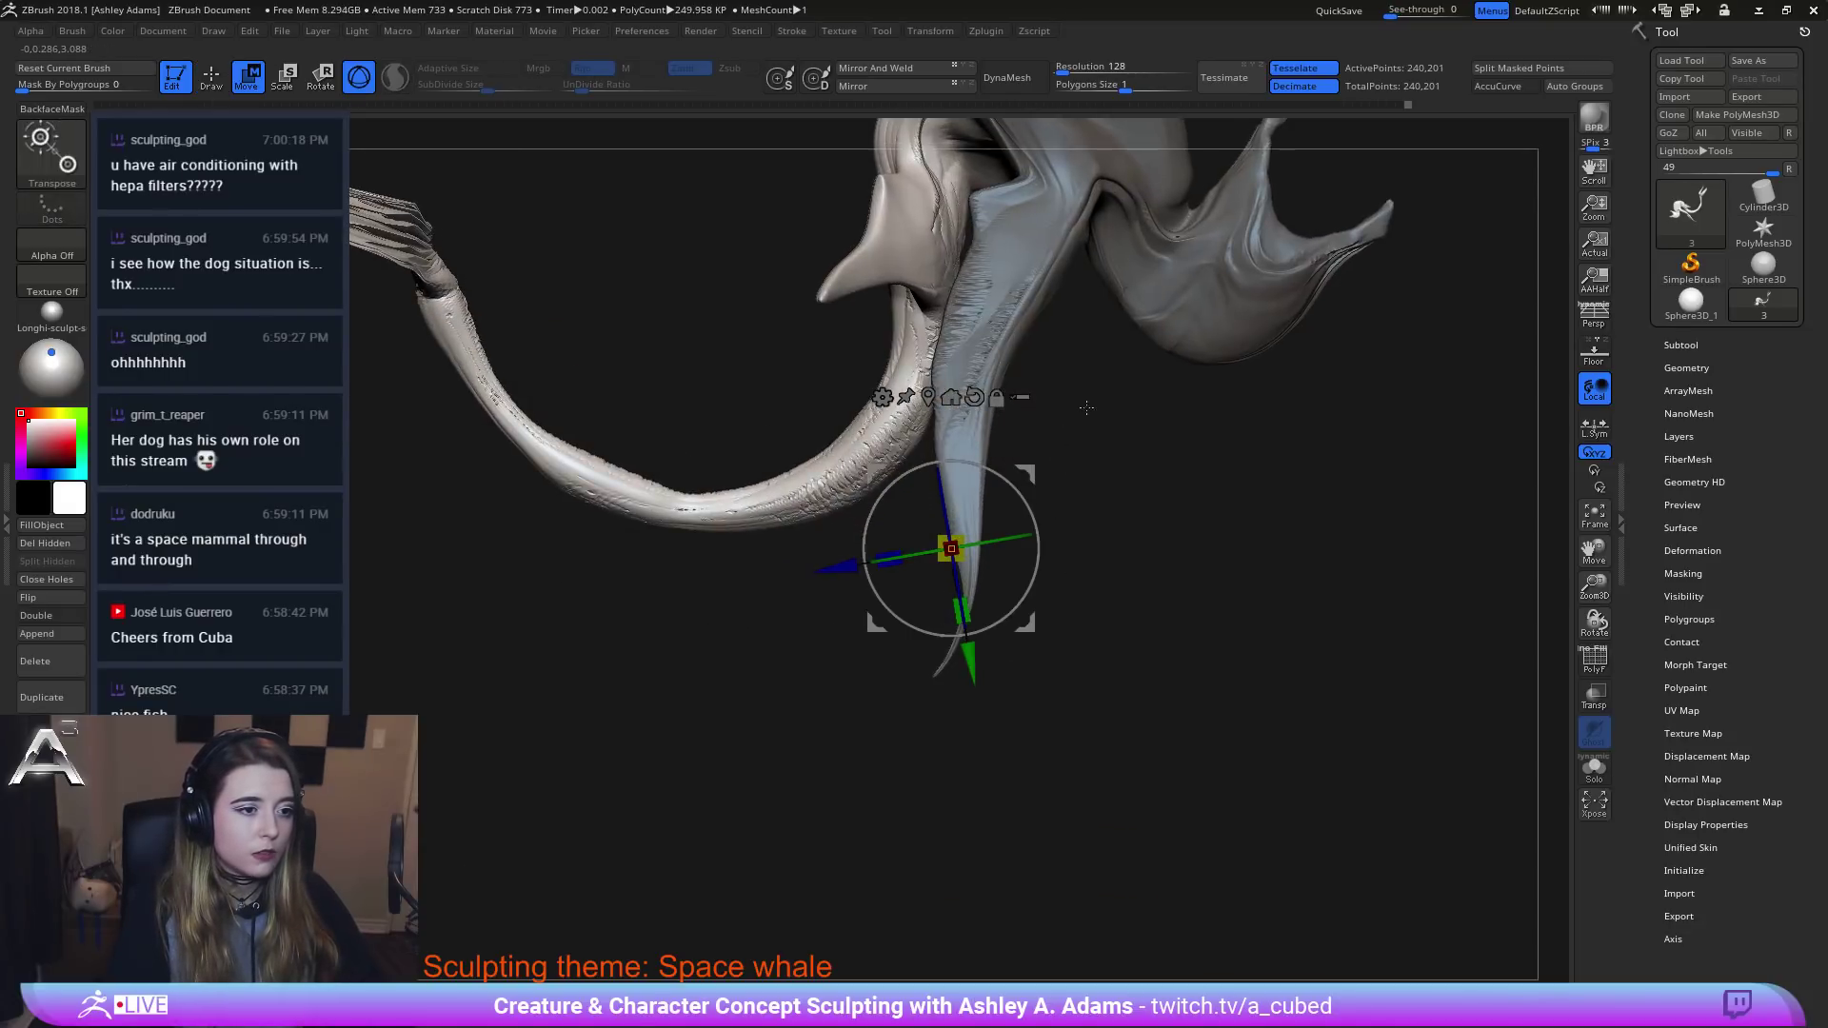
alt+right_drag(1086, 408, 1069, 717)
ctrl+right_drag(1069, 717, 1085, 571)
alt+drag(1007, 783, 1009, 559)
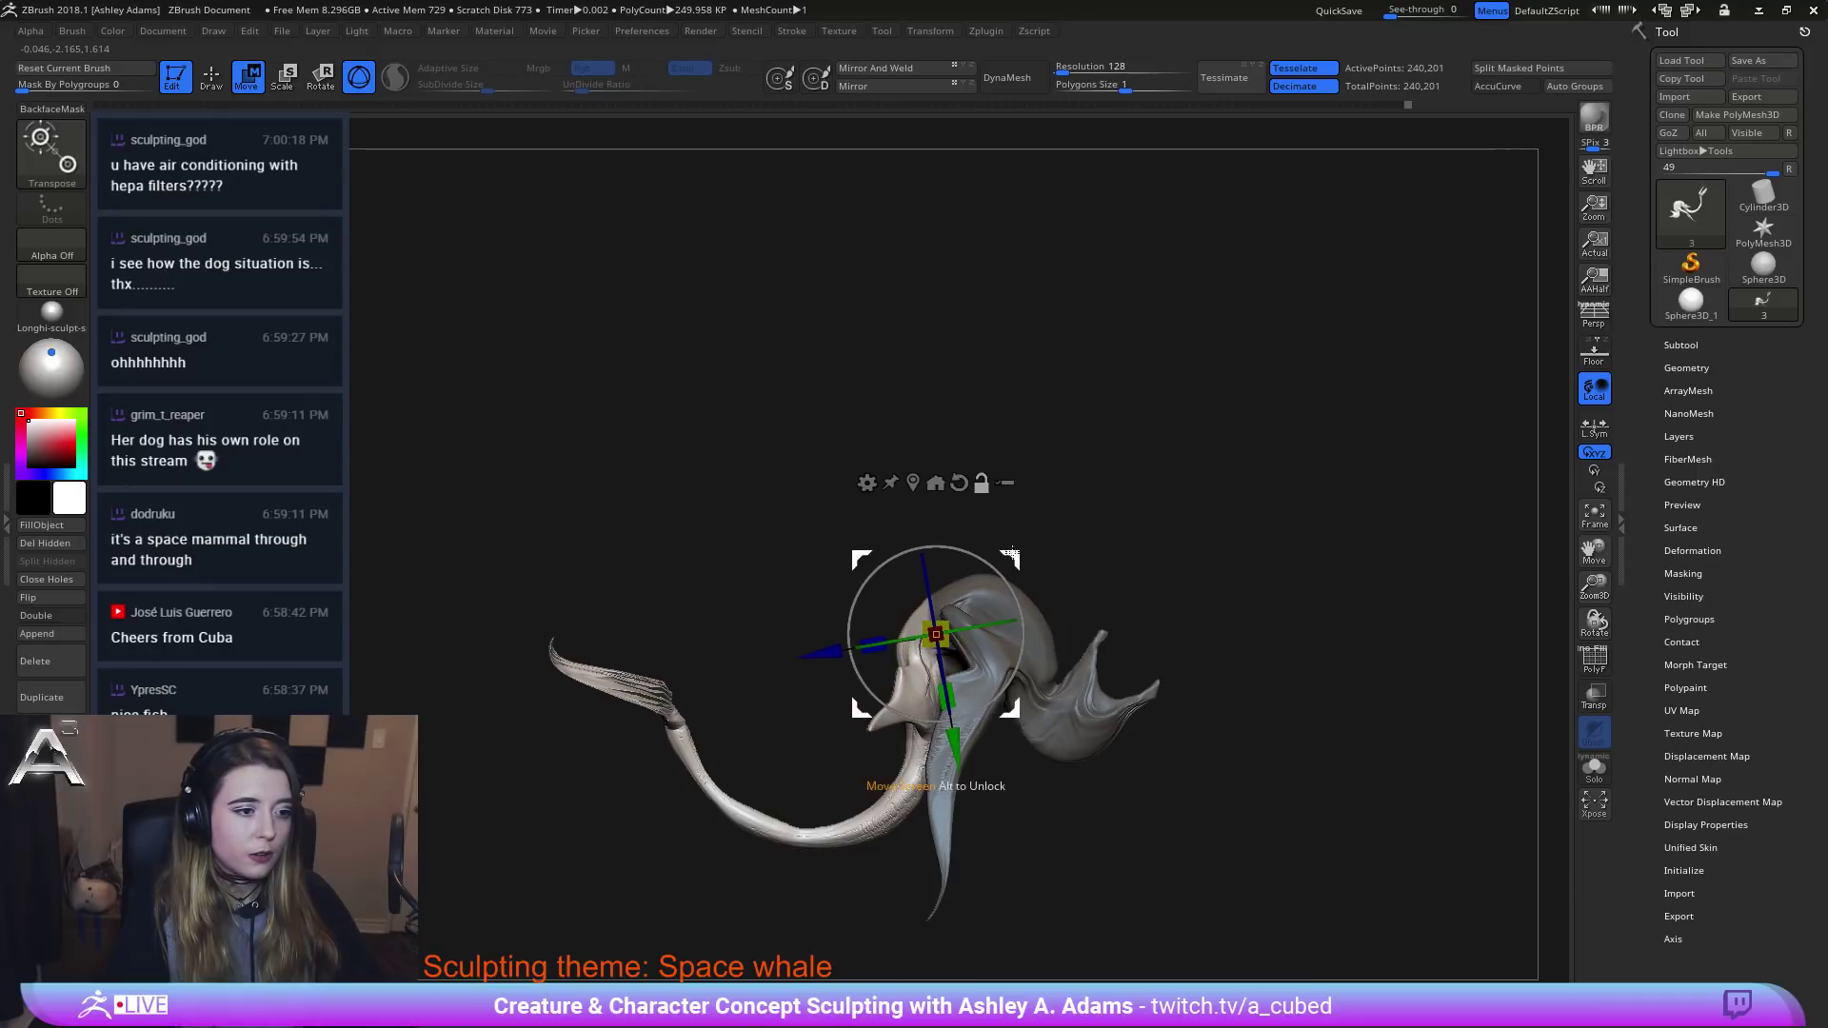
alt+click(958, 481)
alt+right_drag(1033, 561, 1065, 423)
ctrl+right_drag(1065, 422, 1094, 515)
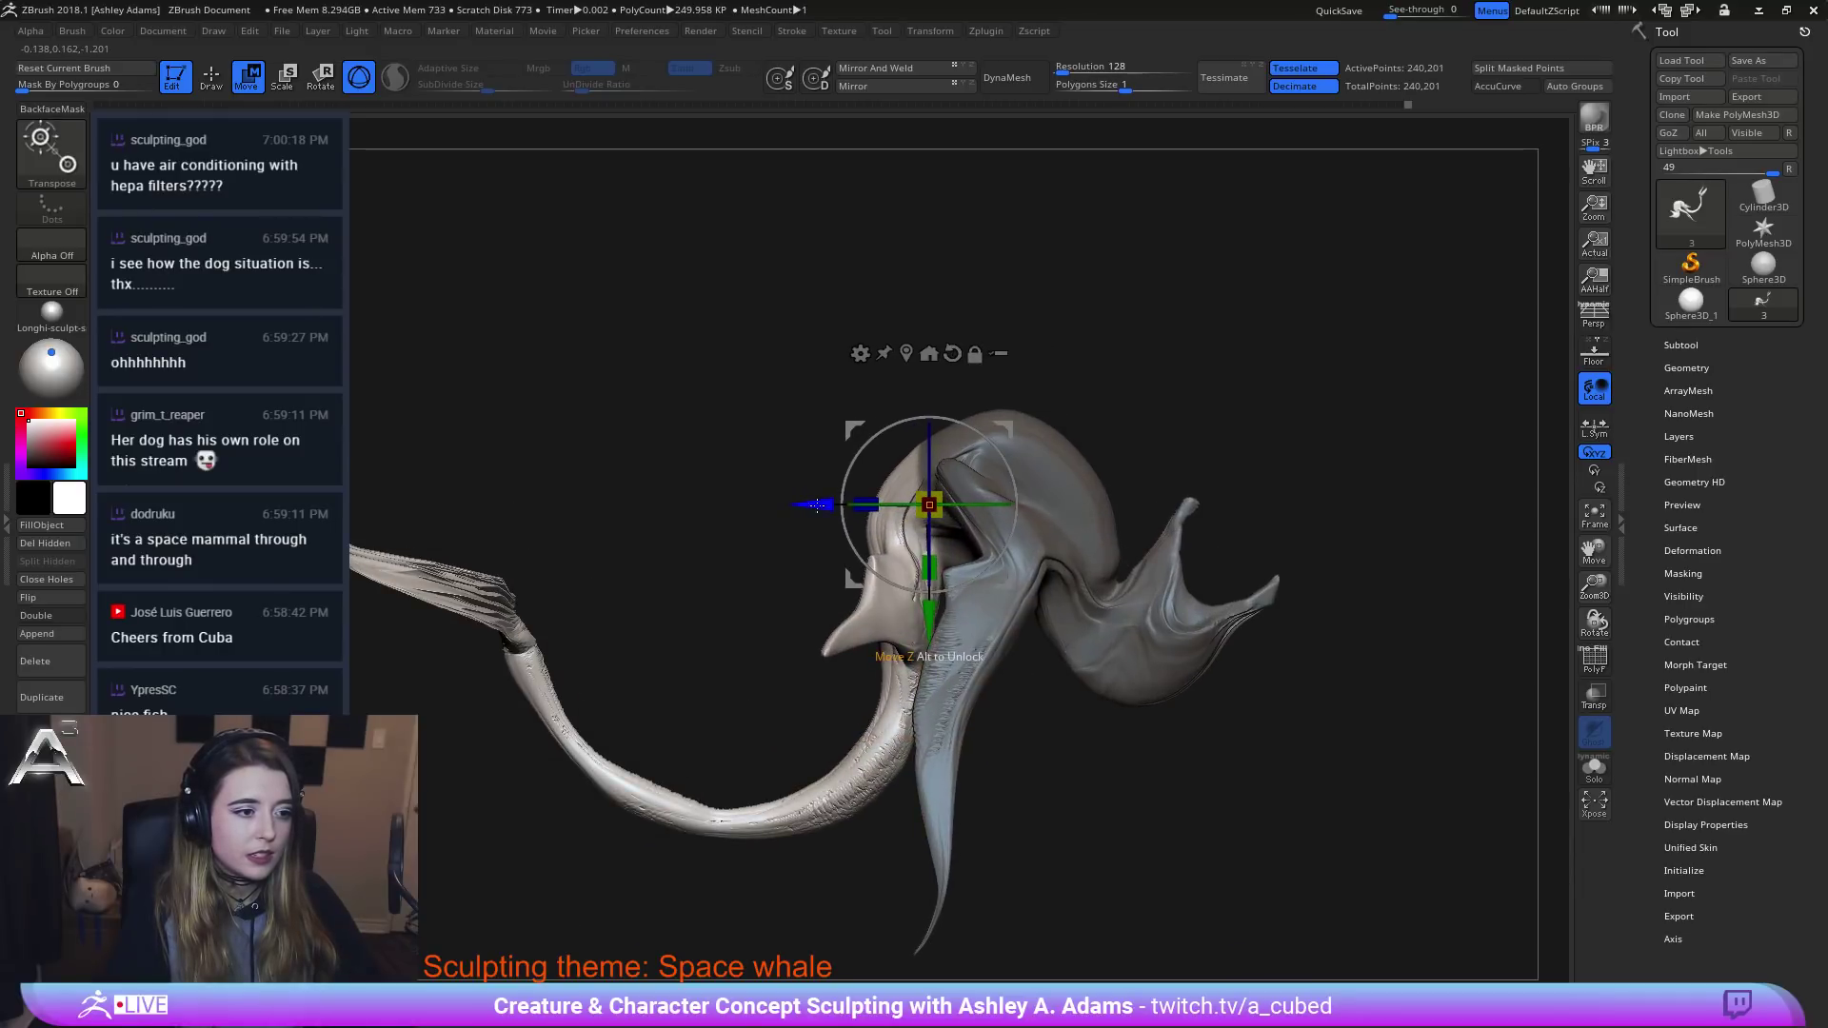
drag(814, 507, 780, 511)
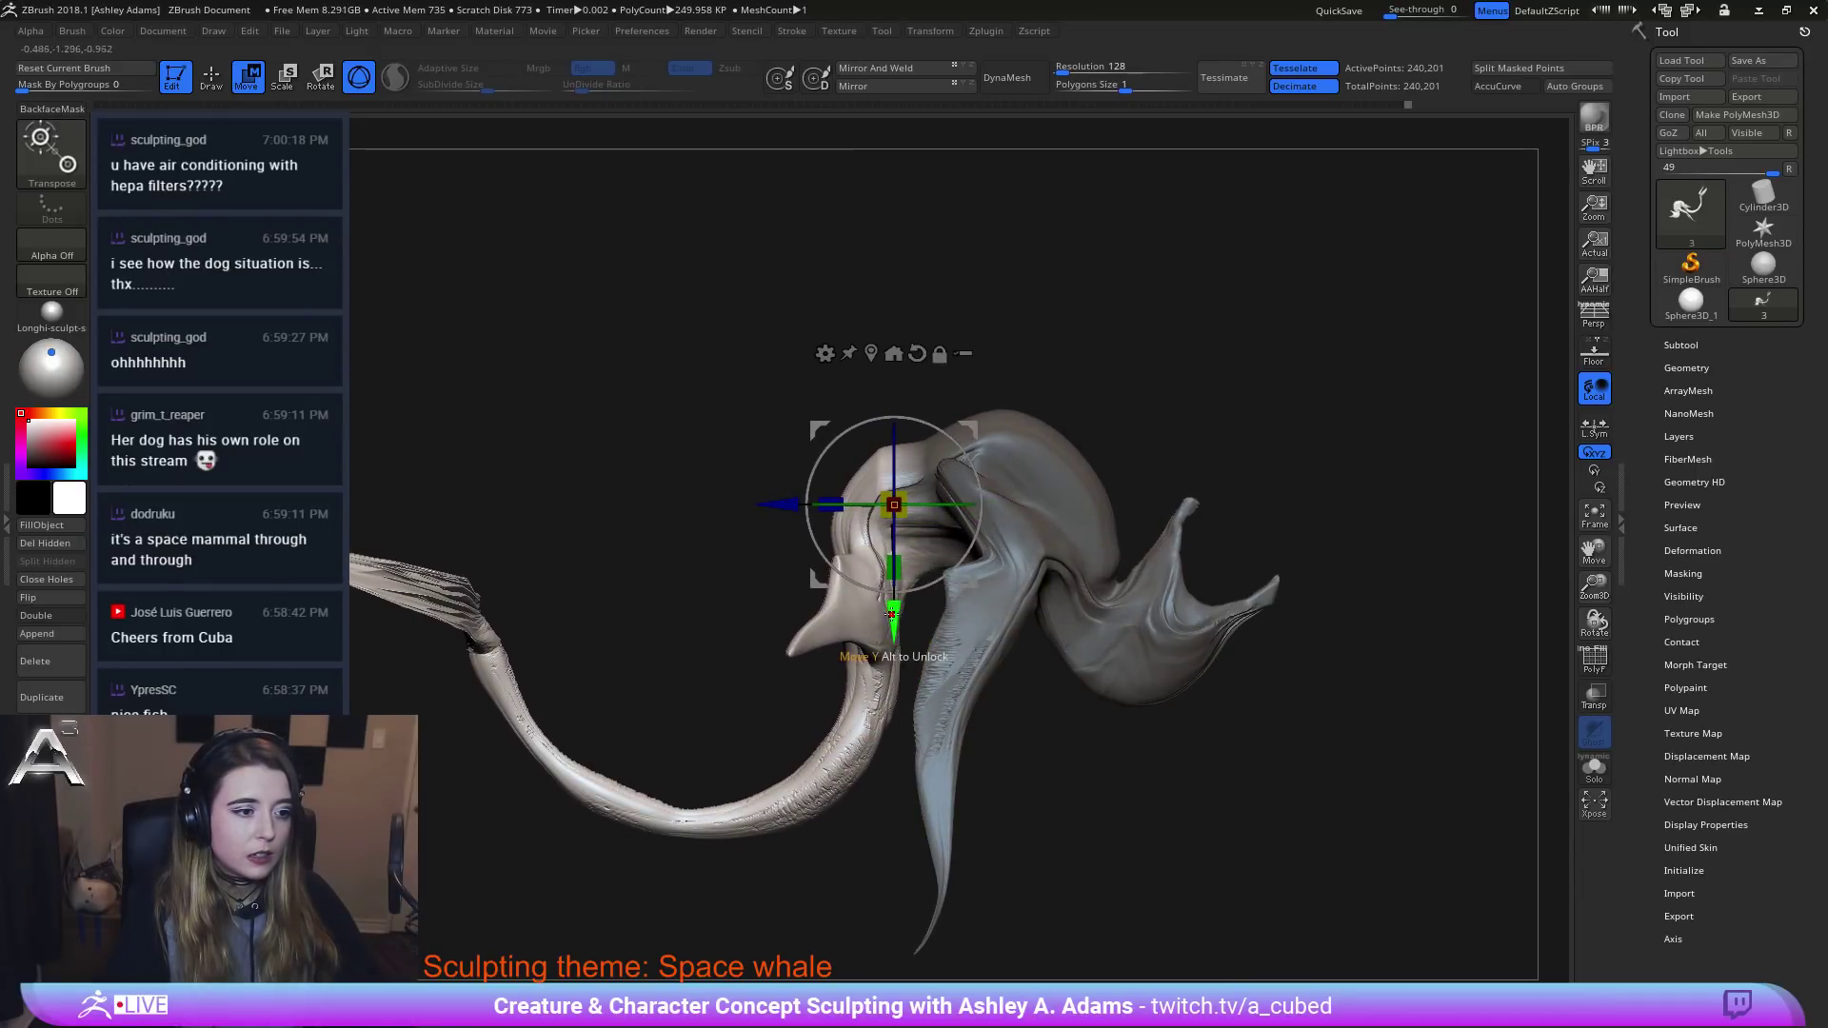
drag(892, 614, 893, 645)
mouse_move(979, 672)
ctrl+right_down()
mouse_move(1064, 634)
mouse_move(1075, 539)
ctrl+right_up()
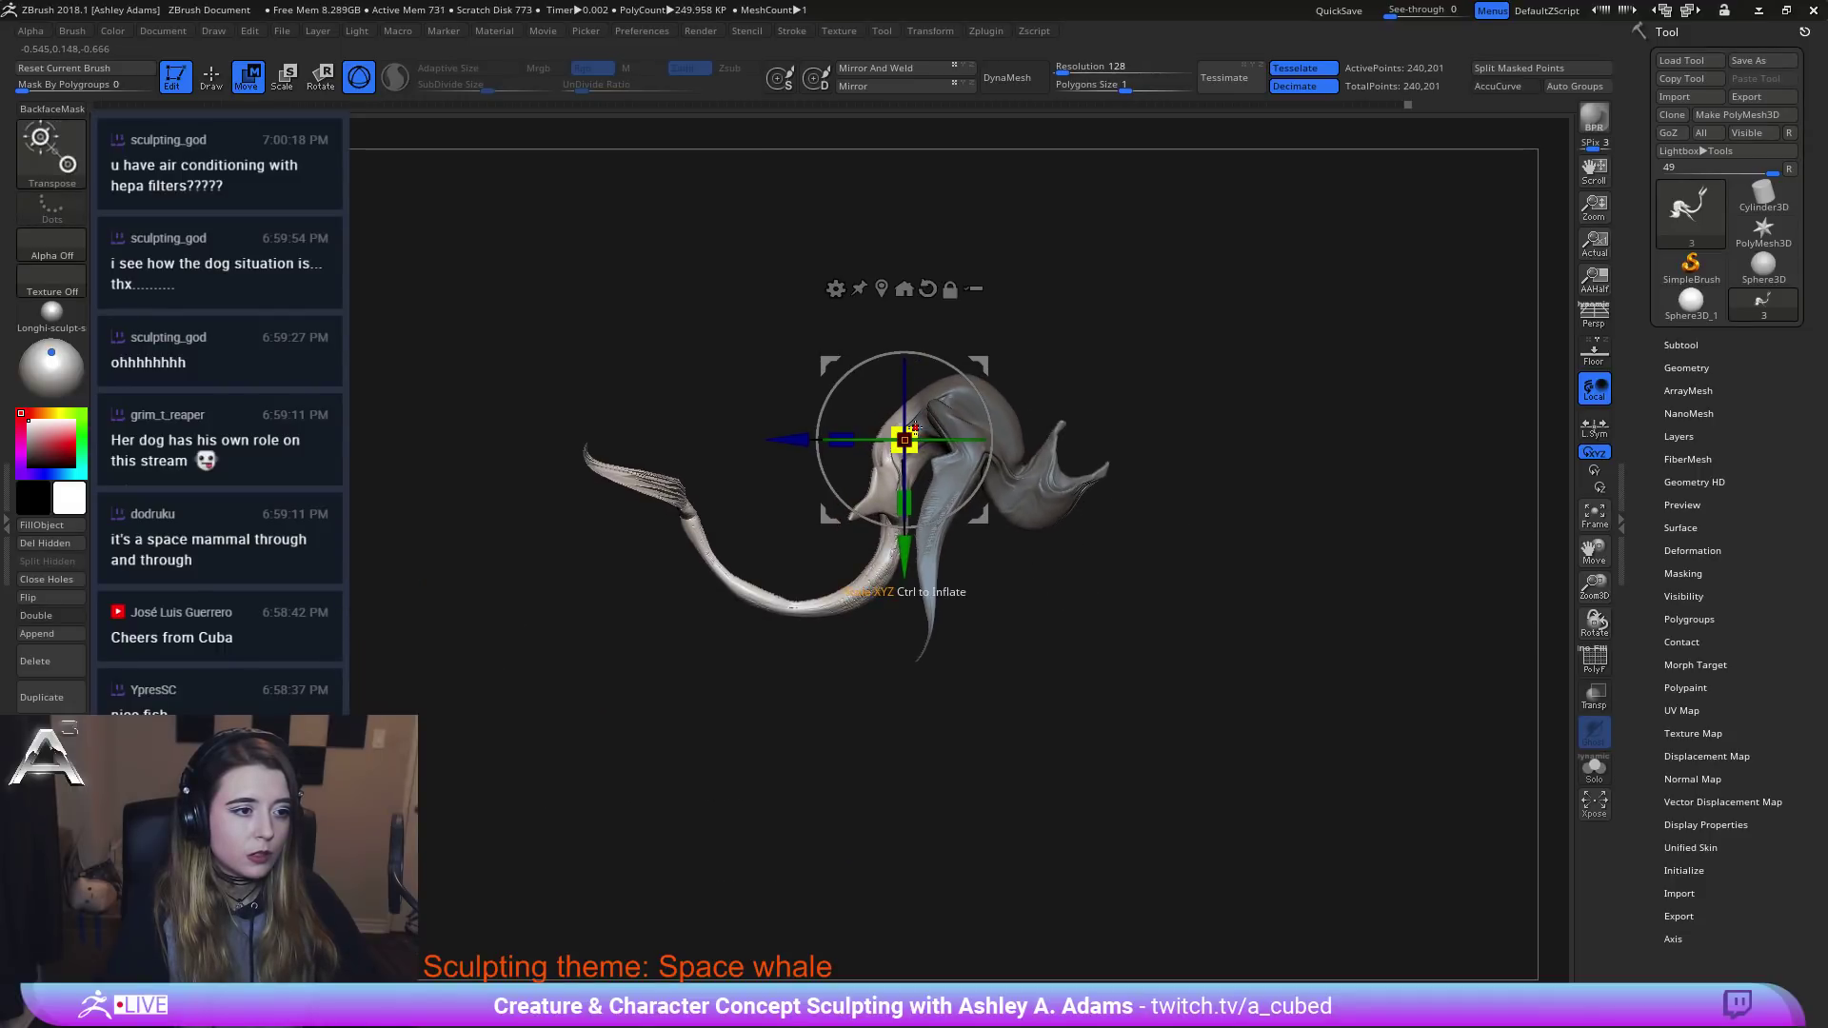
Scale the unmasked rear body and tail up uniformly, and clear the mask.
drag(913, 425, 920, 419)
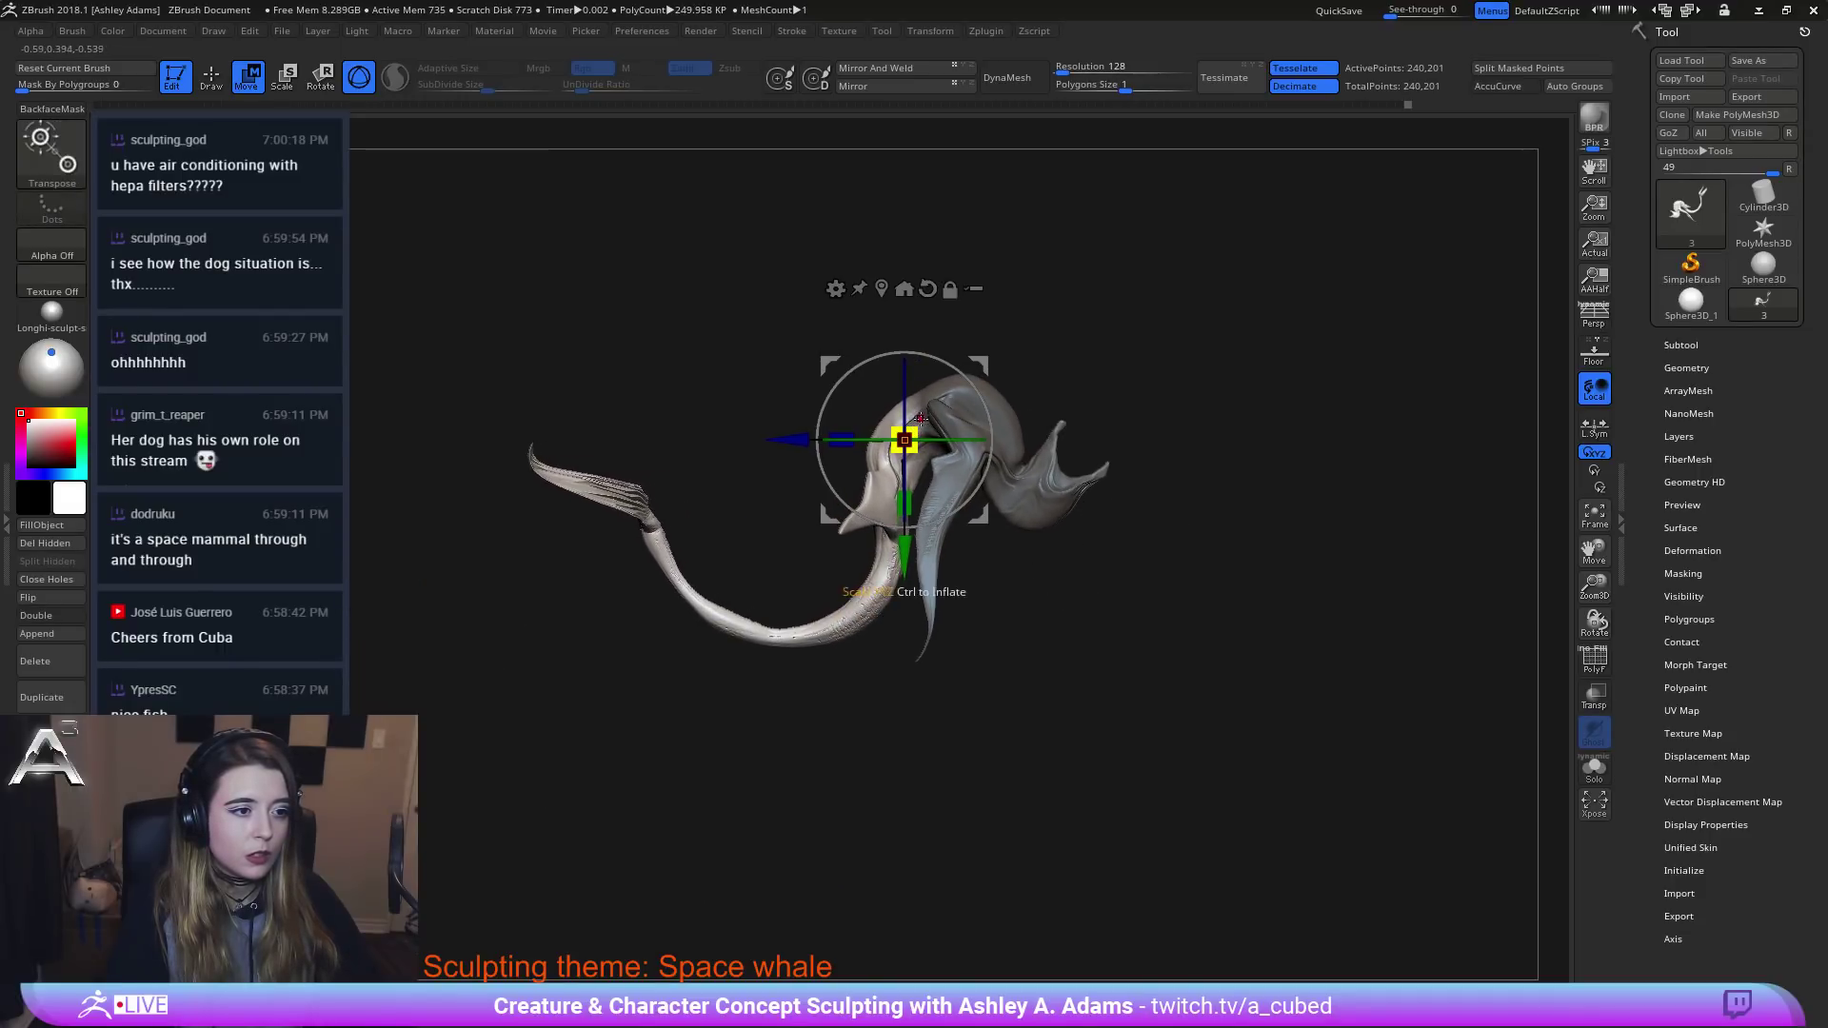
mouse_move(901, 505)
mouse_down()
mouse_move(908, 555)
mouse_move(1104, 572)
mouse_up()
key(q)
ctrl+drag(1105, 734, 1085, 752)
Resize the brush, widen the back between the head and rear fins with SnakeHook, and smooth it.
mouse_move(1005, 562)
mouse_down()
mouse_move(1151, 521)
mouse_move(1053, 571)
mouse_move(1107, 628)
mouse_up()
key(space)
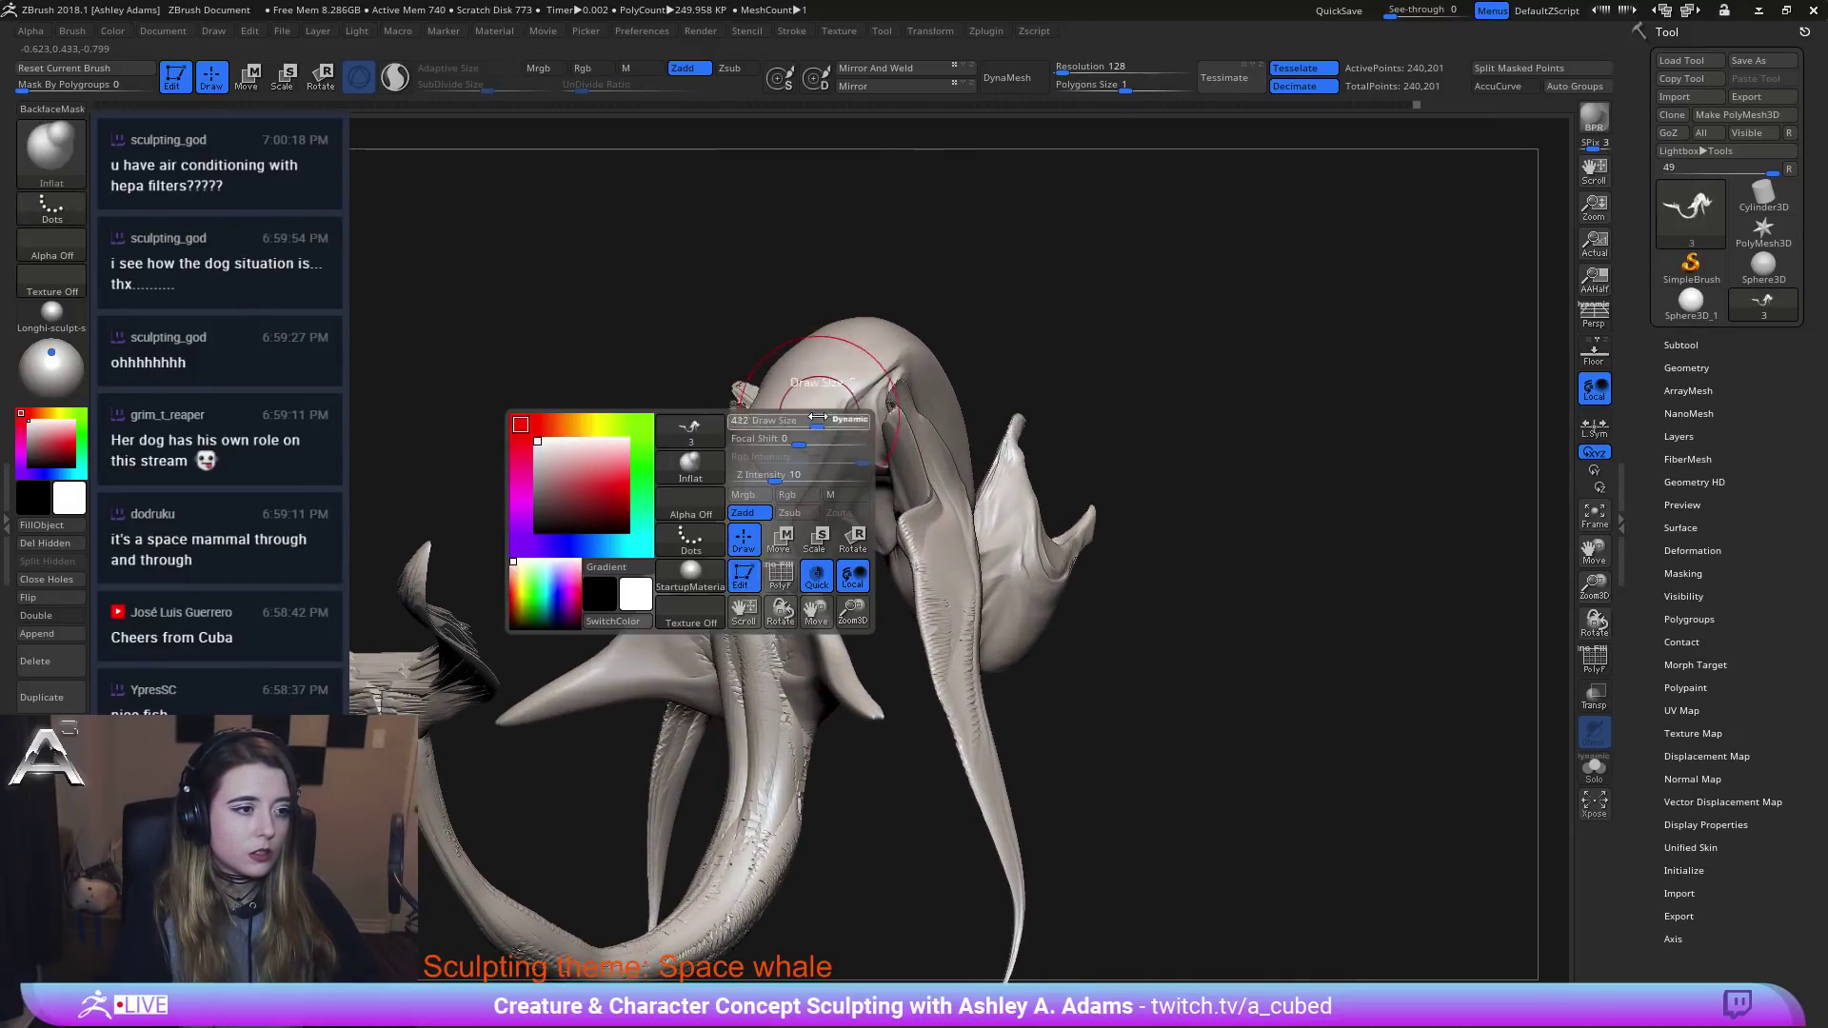
right_drag(818, 417, 795, 500)
key(b)
key(s)
key(h)
drag(829, 384, 850, 386)
key(space)
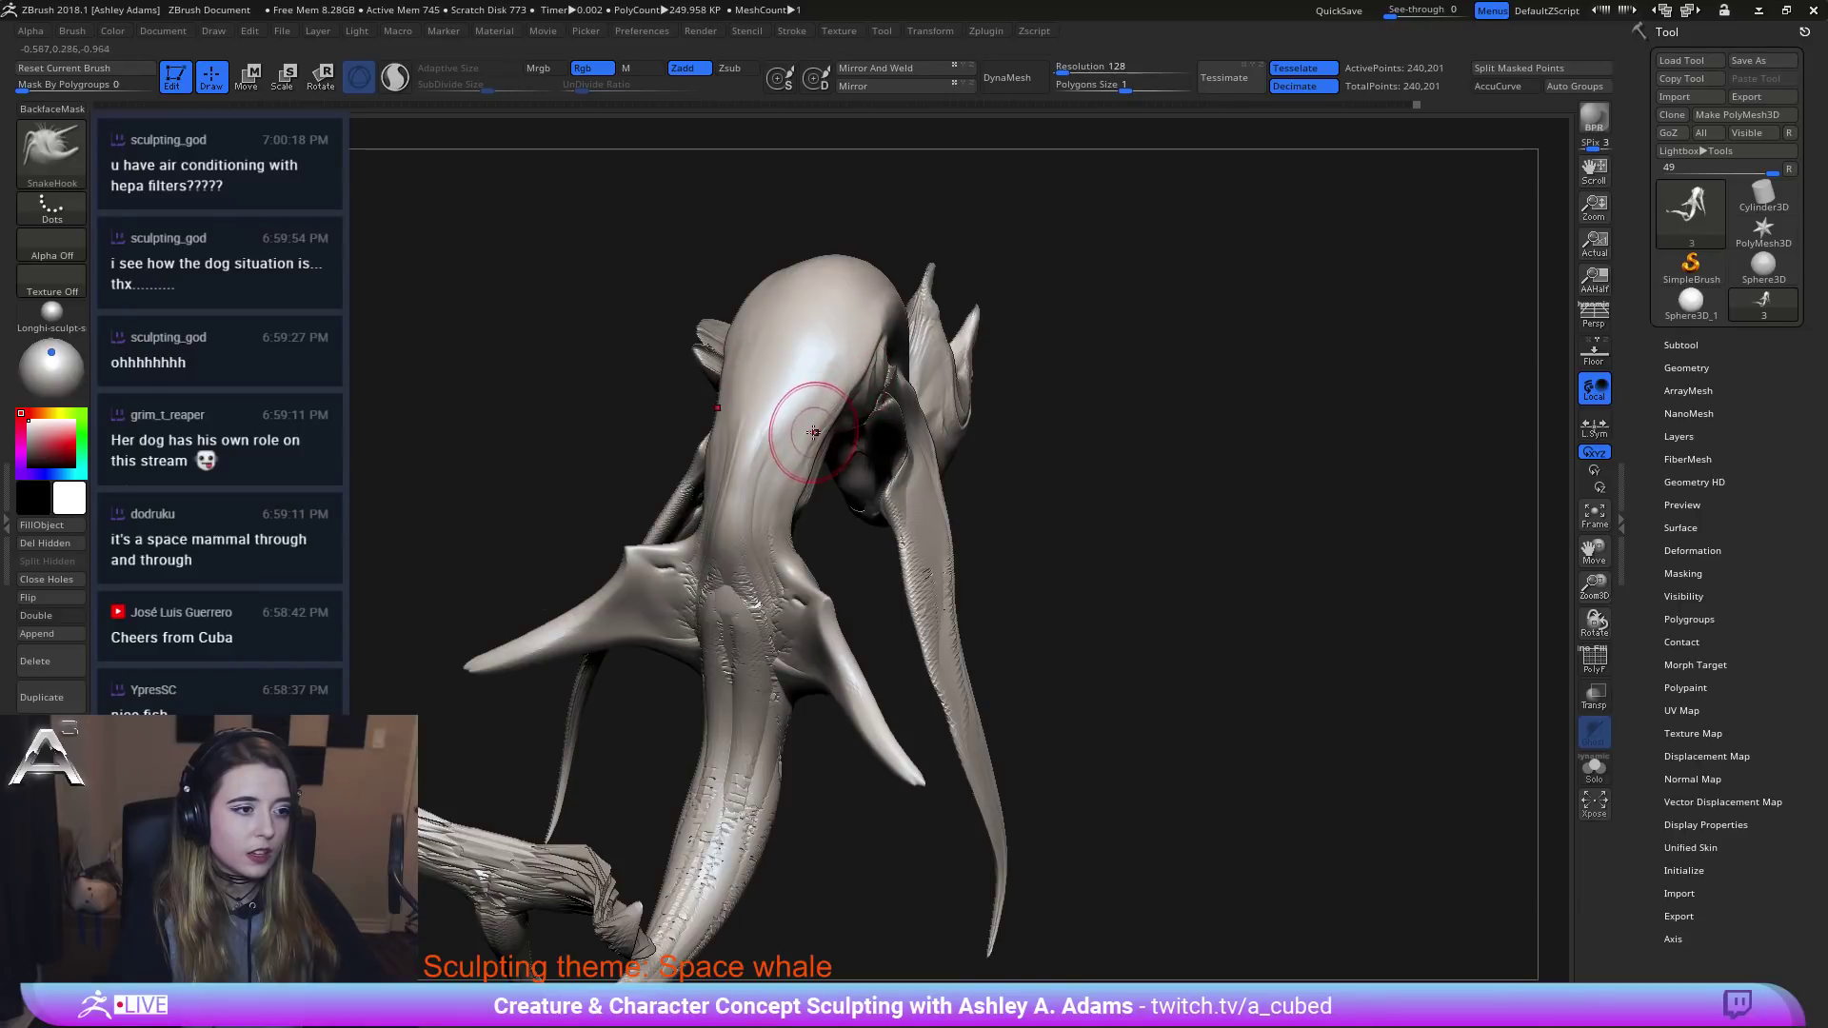
mouse_move(814, 433)
right_down()
mouse_move(895, 424)
mouse_move(837, 481)
right_up()
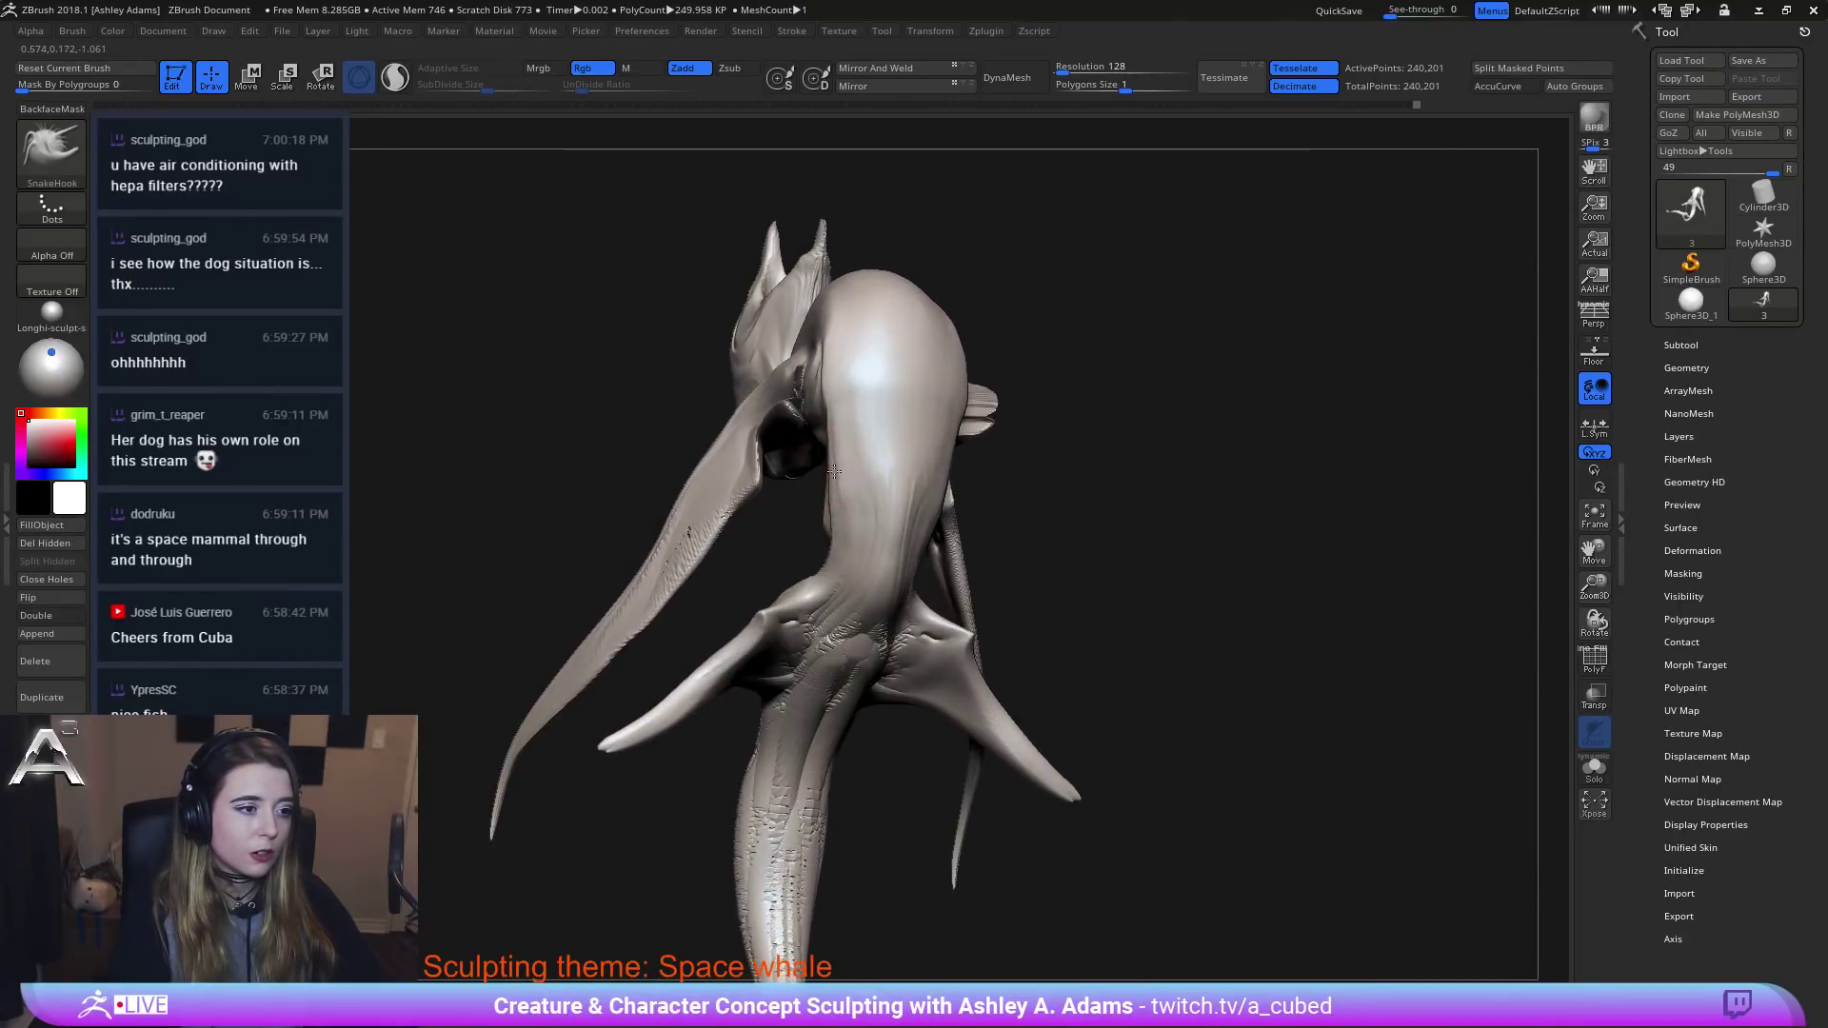
drag(834, 471, 857, 408)
key(space)
key(shift)
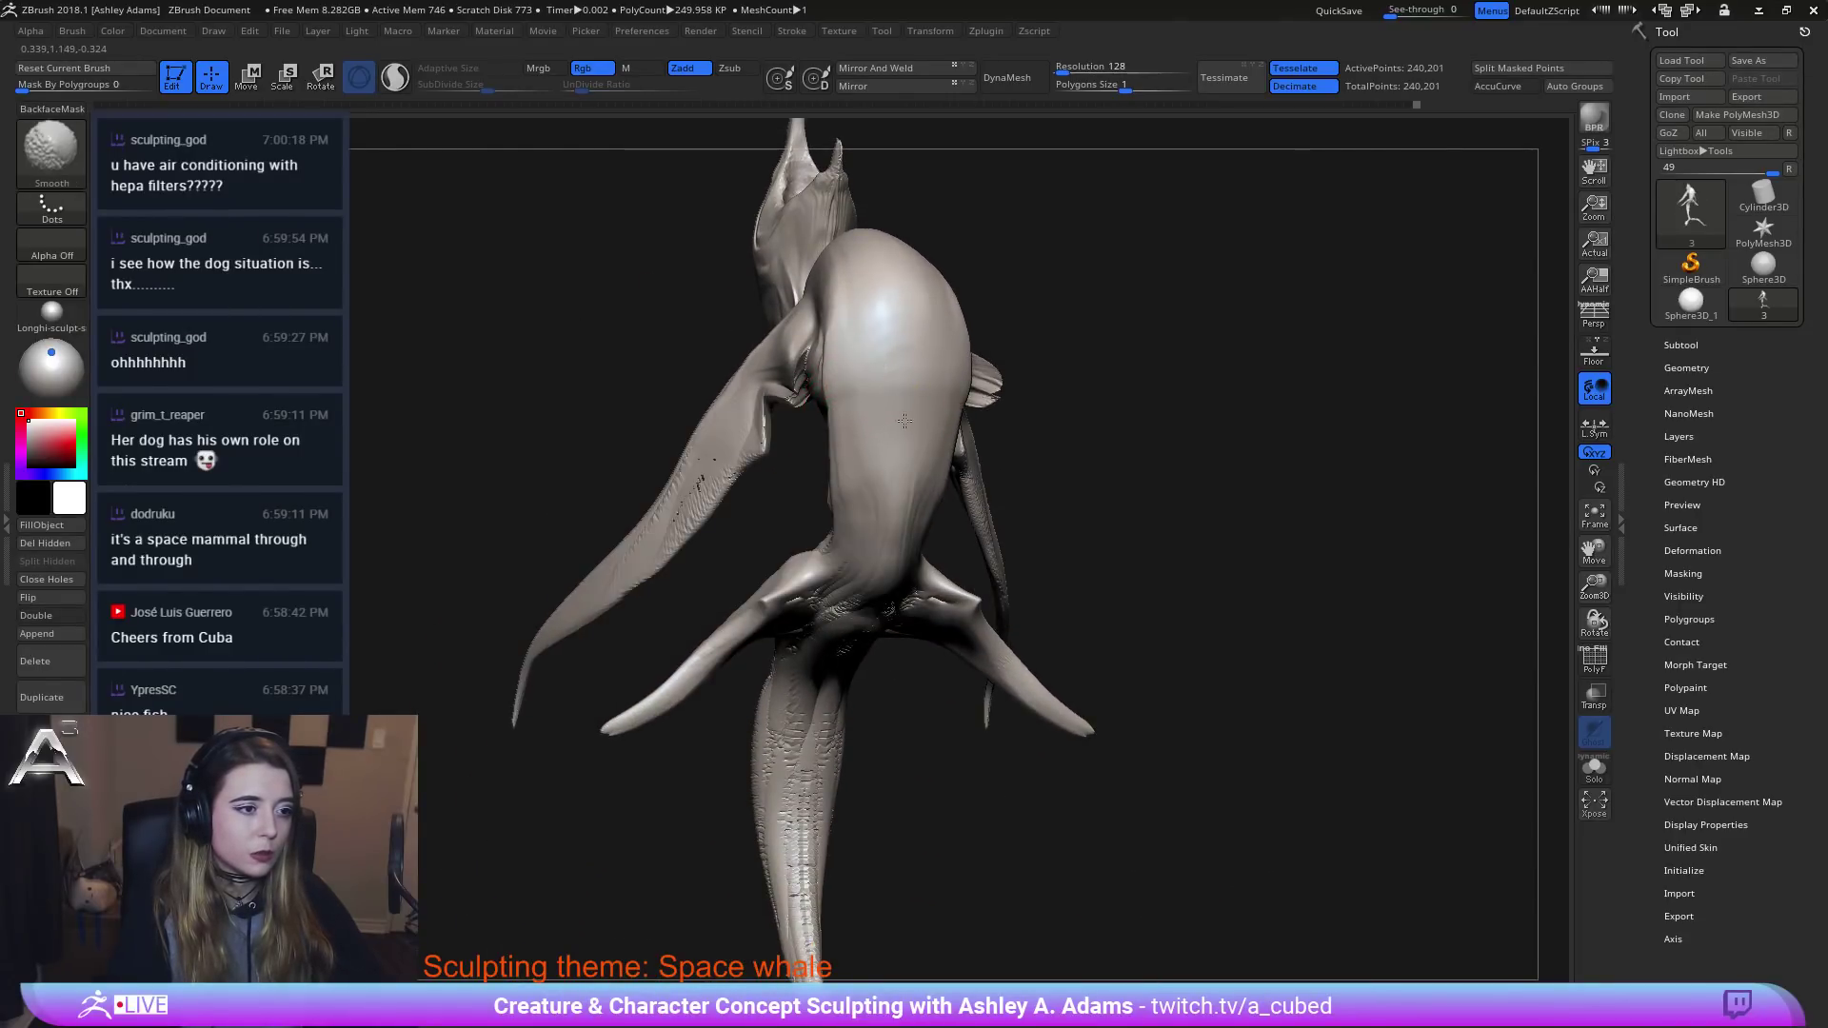
Refine the sides of the back below the head with SnakeHook from the side and rear.
mouse_move(904, 421)
right_down()
mouse_move(938, 400)
mouse_move(1000, 410)
right_up()
key(space)
right_drag(796, 461, 887, 410)
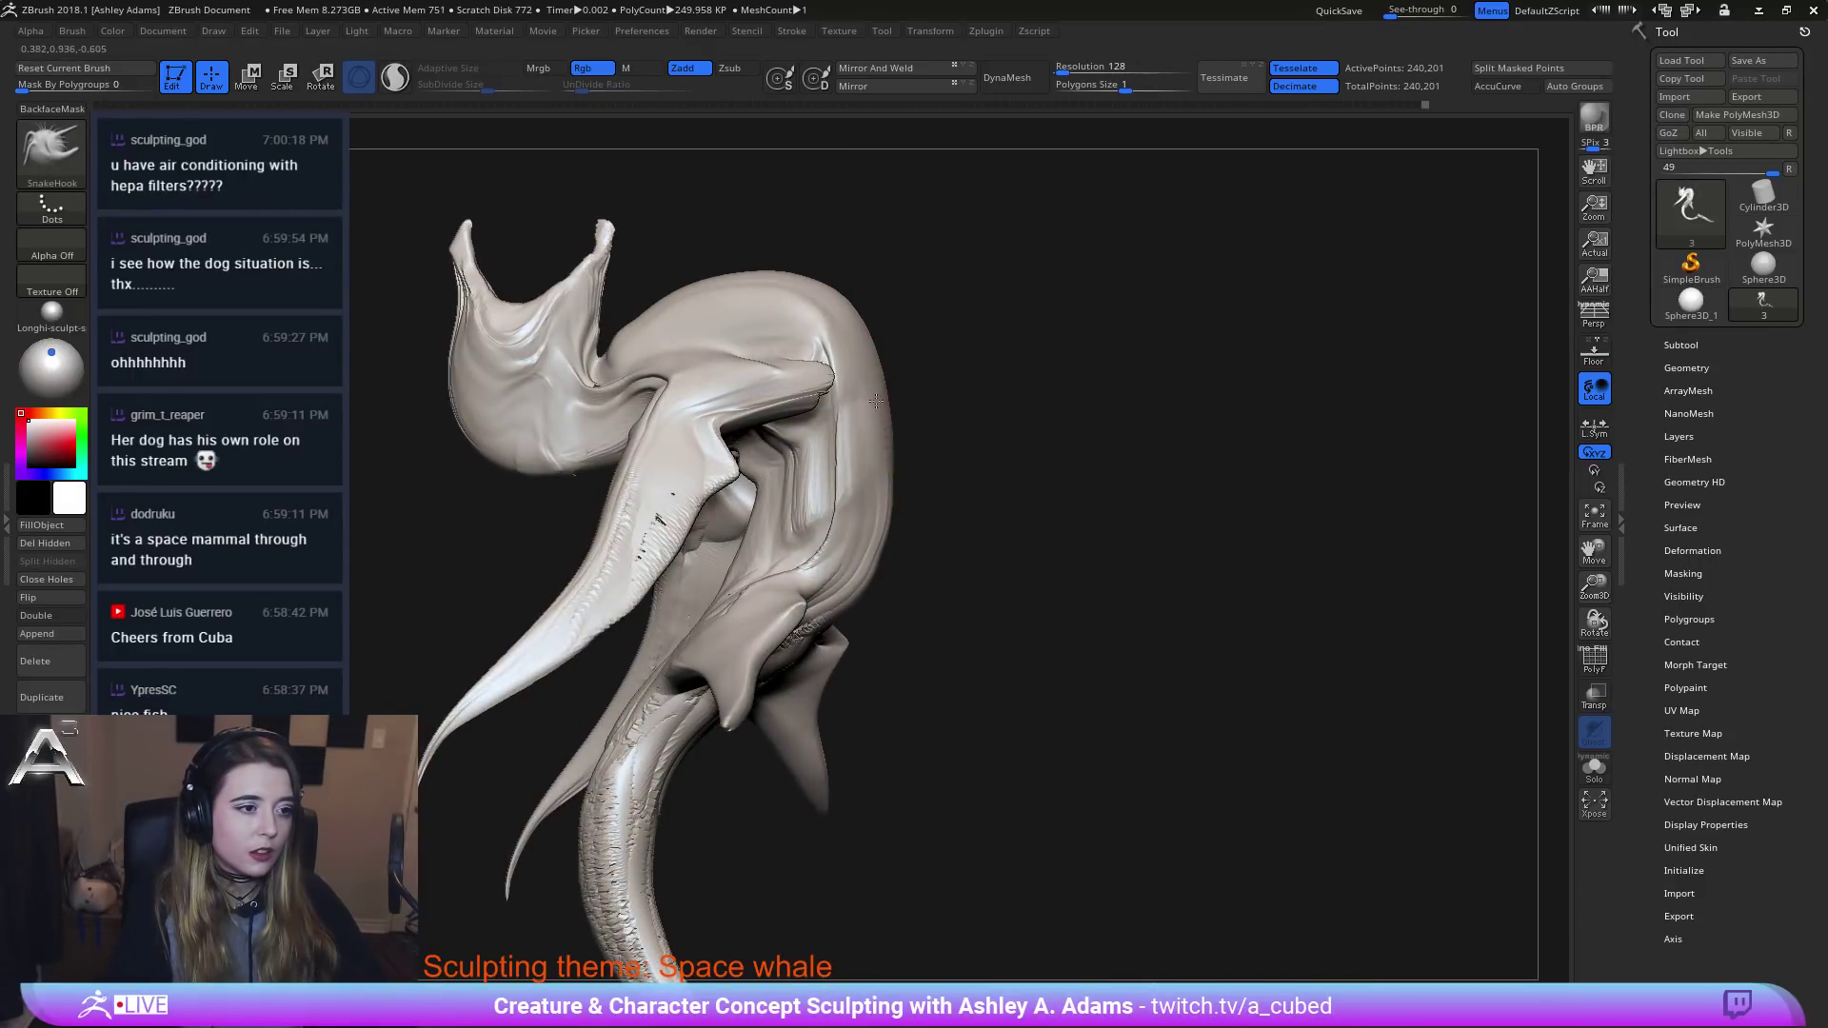
right_drag(1000, 381, 880, 411)
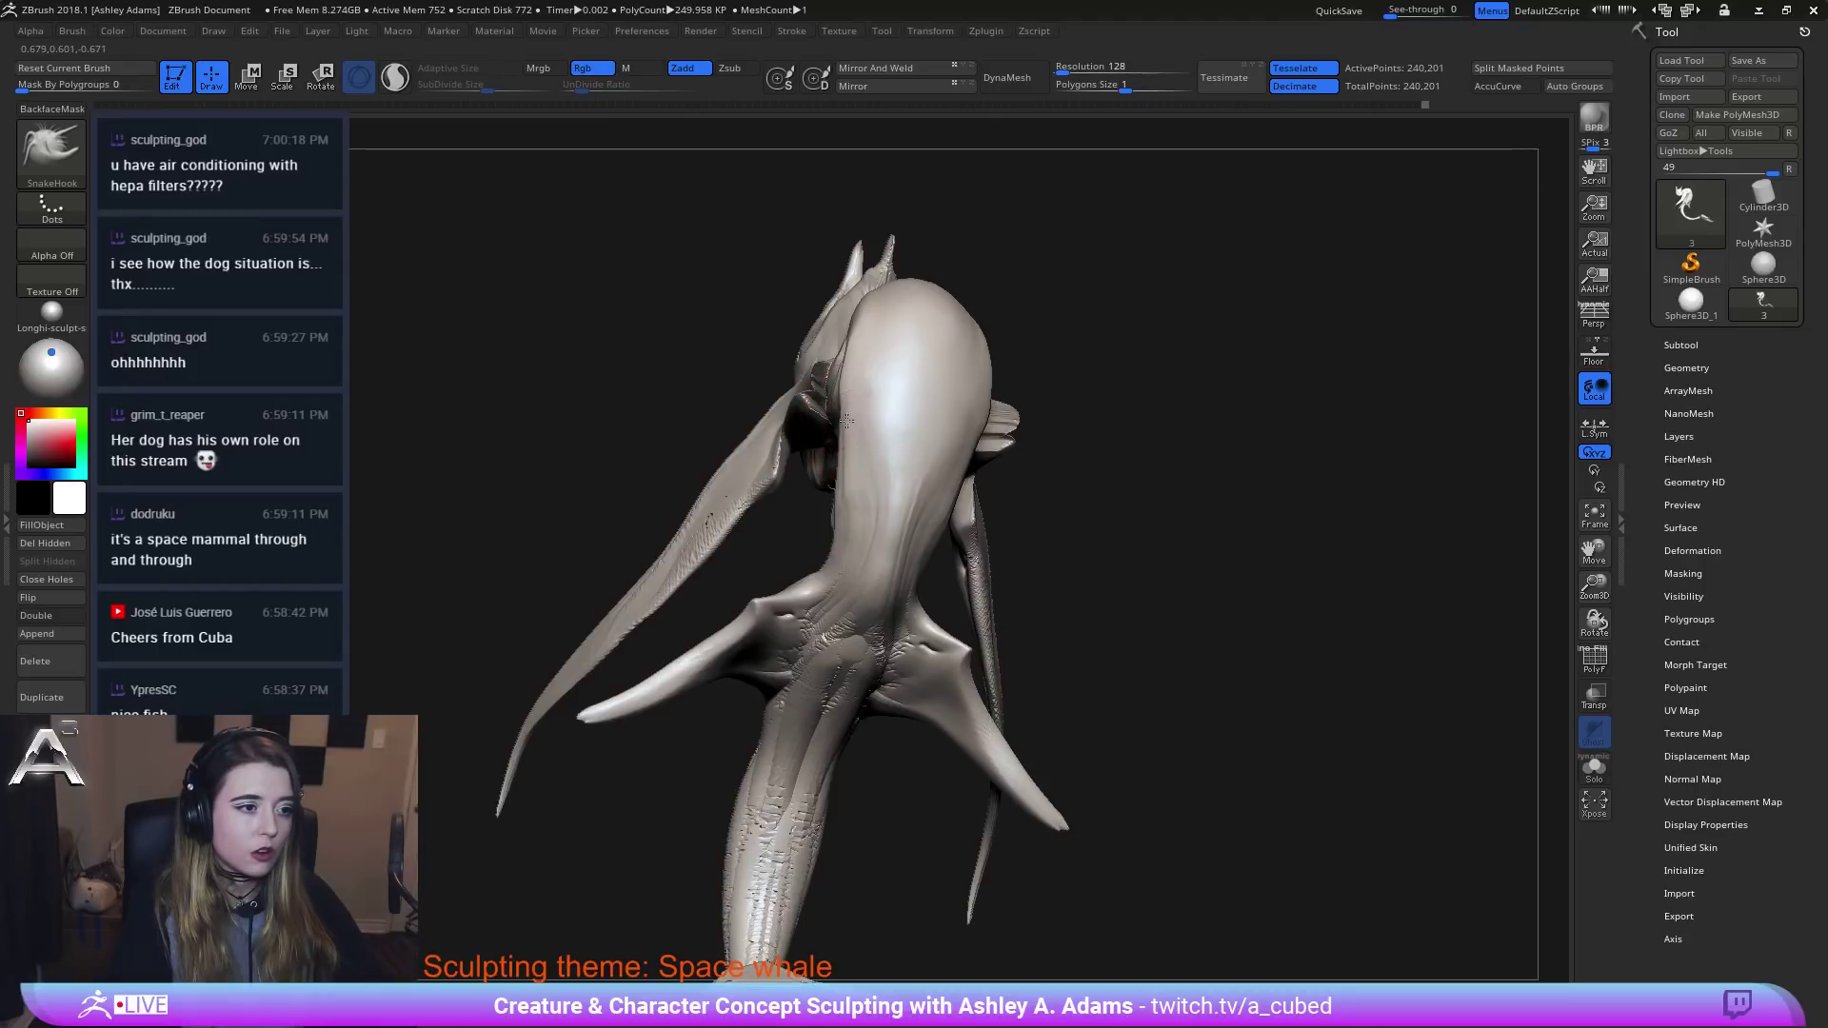
mouse_move(838, 476)
mouse_down()
mouse_move(876, 529)
mouse_move(887, 508)
mouse_up()
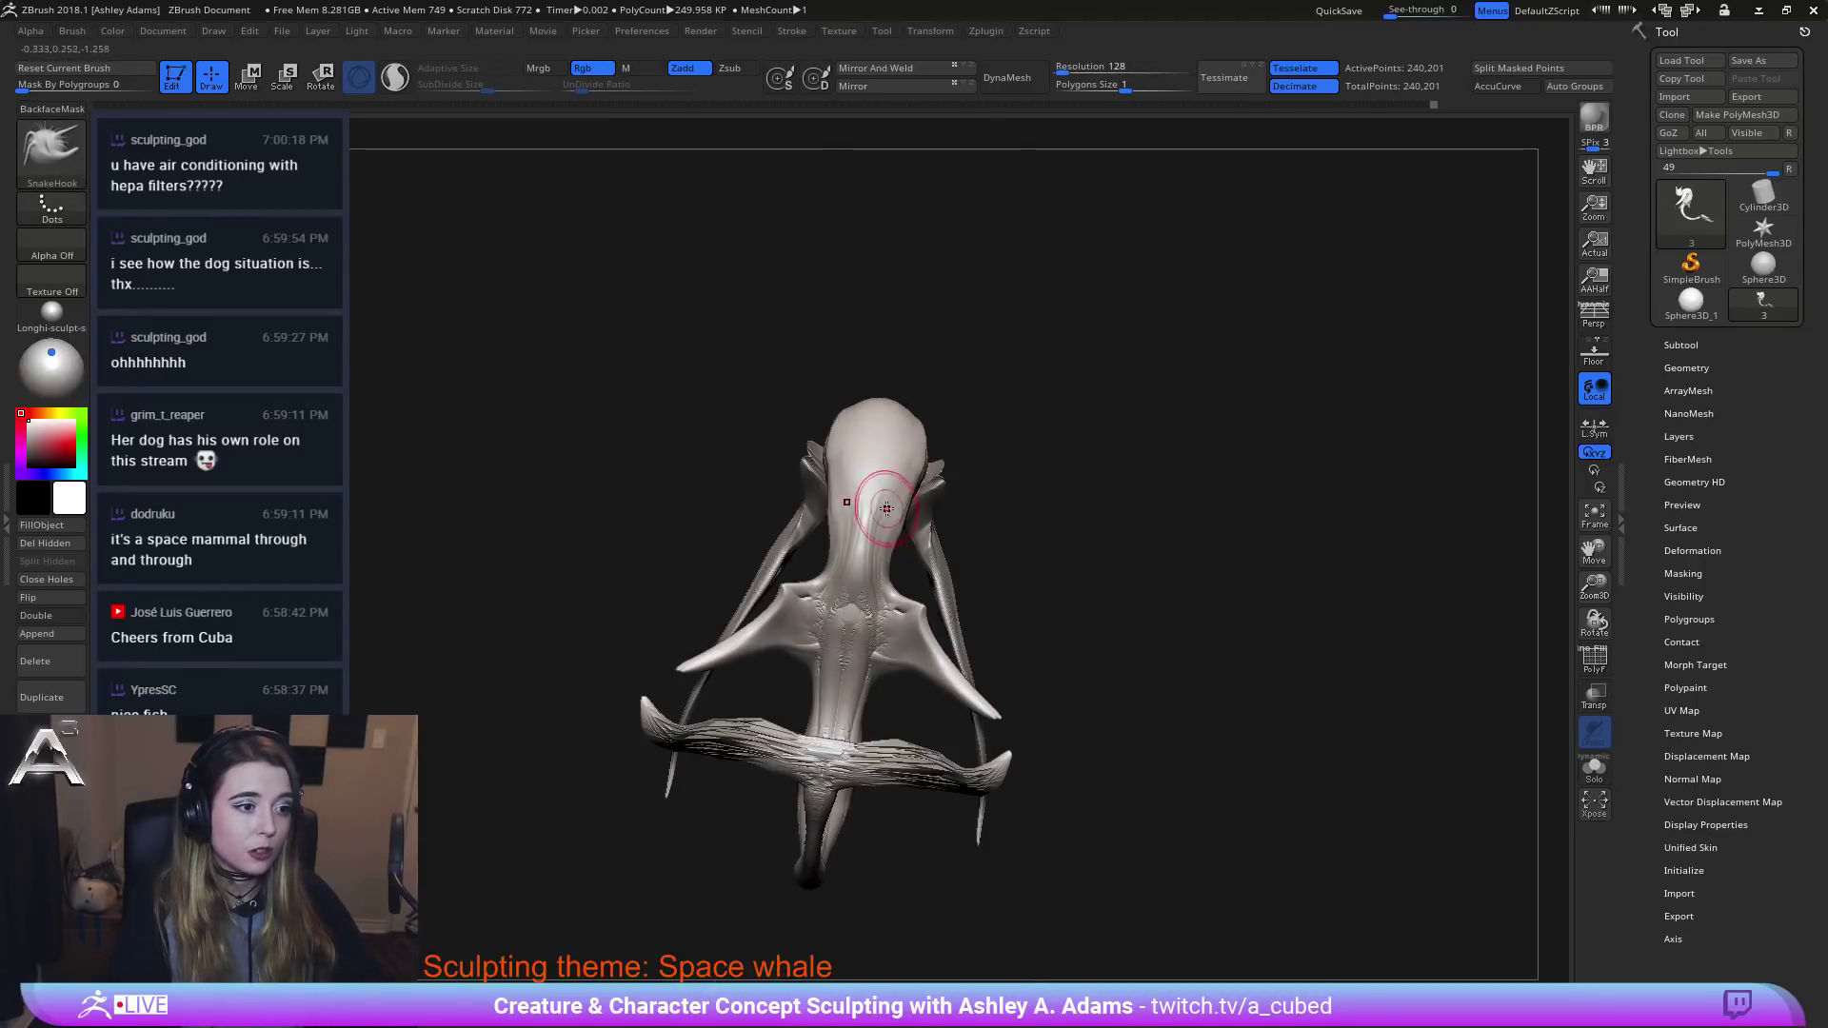
Build up volume along the back behind the head with ClayBuildup.
key(b)
key(c)
key(b)
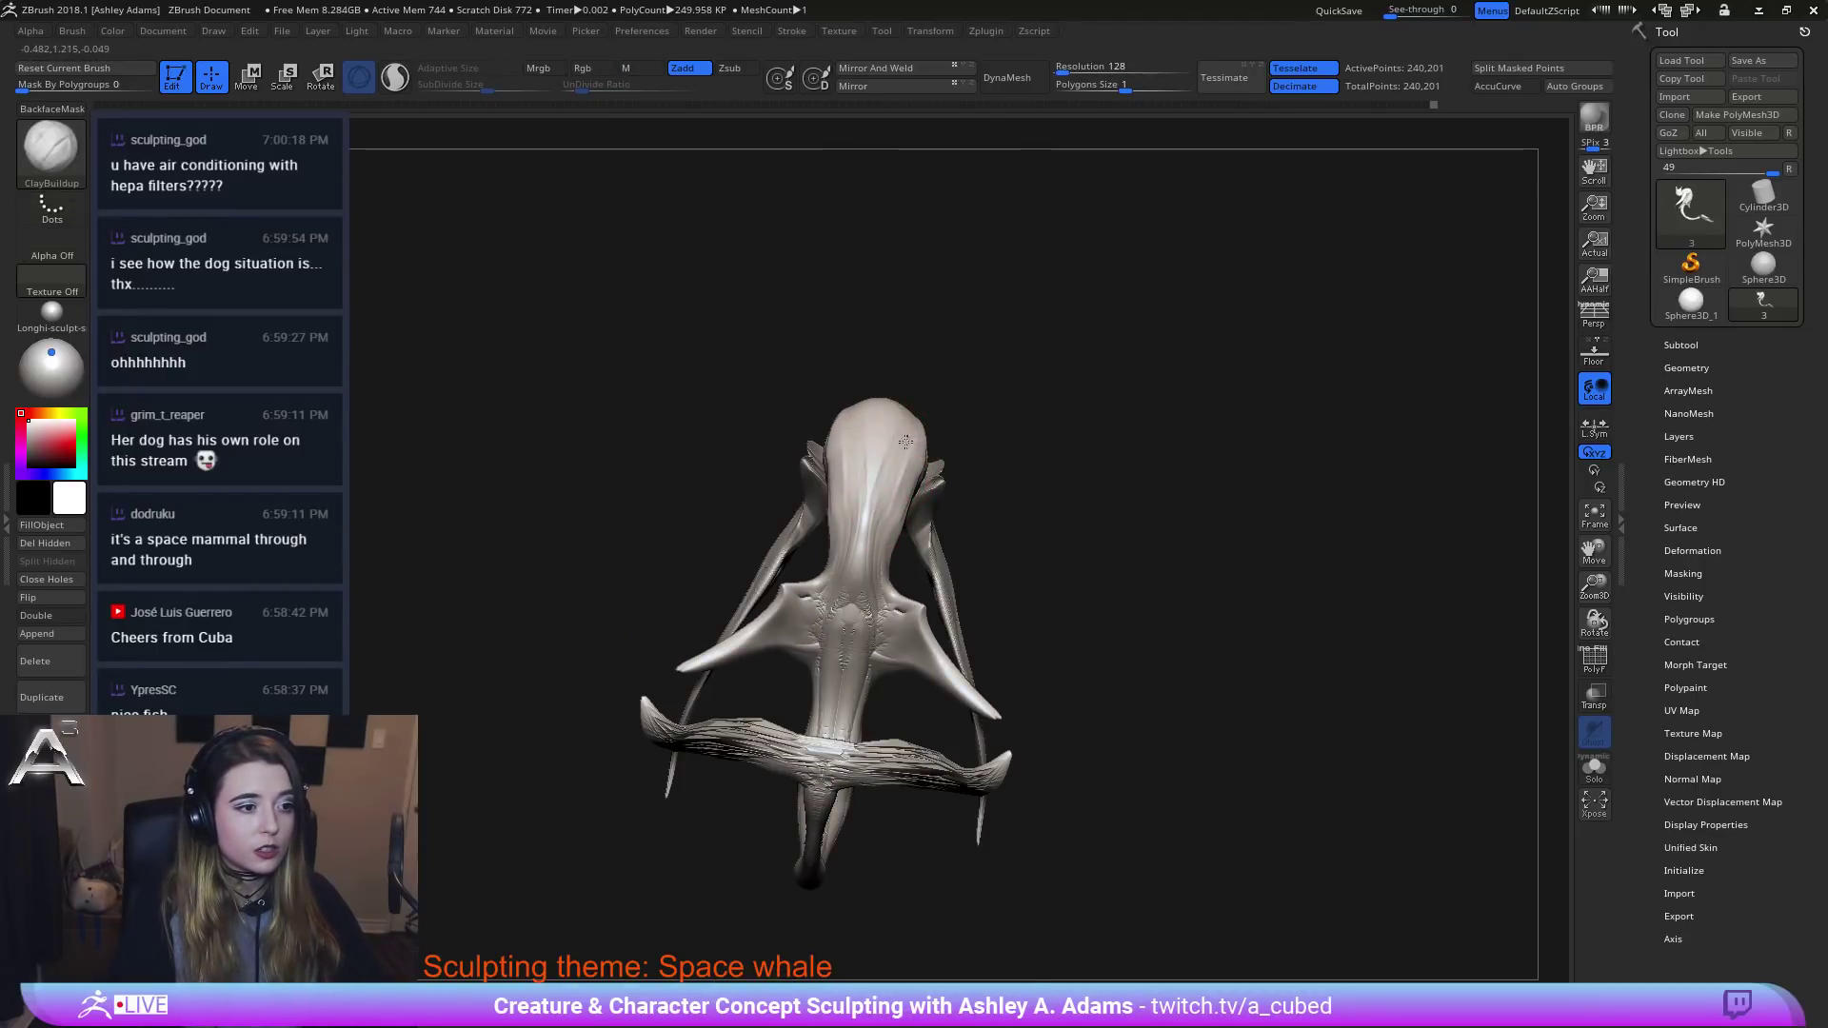
right_drag(879, 522, 762, 505)
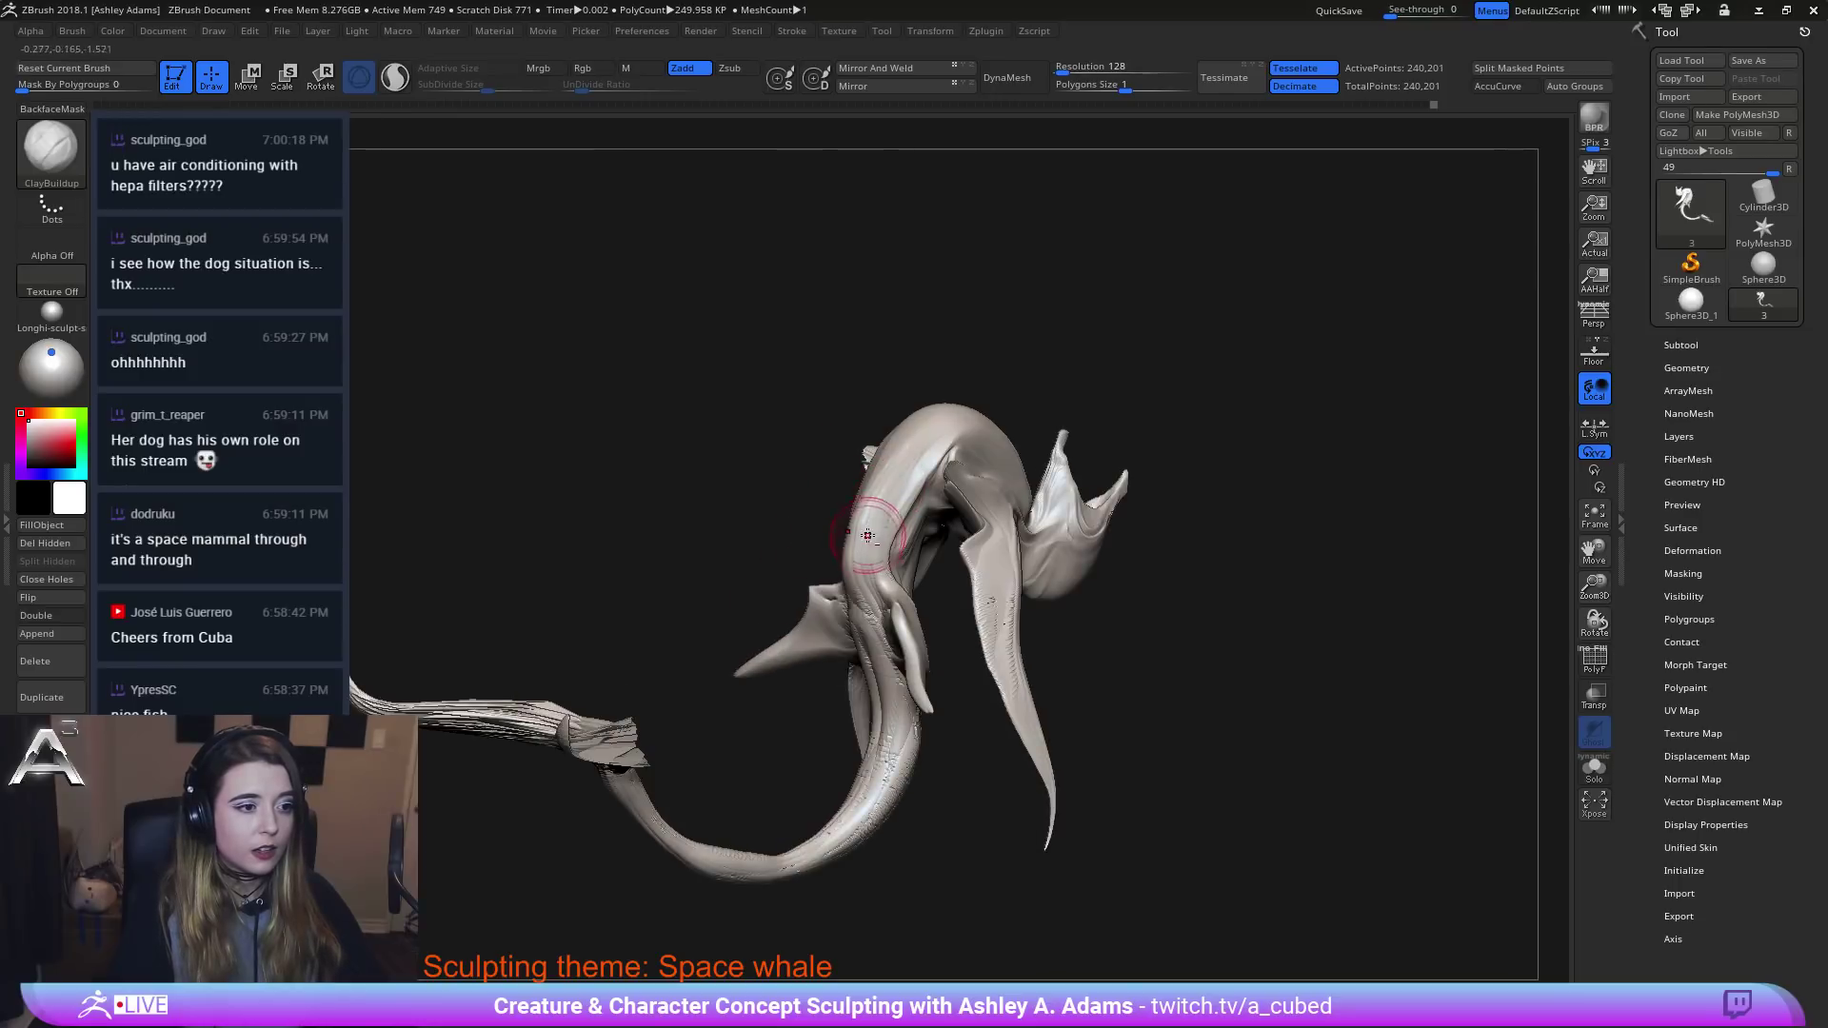
right_drag(898, 520, 894, 500)
key(space)
drag(895, 500, 919, 491)
Reshape the arched profile of the back behind the head with a larger SnakeHook brush.
key(b)
key(s)
key(h)
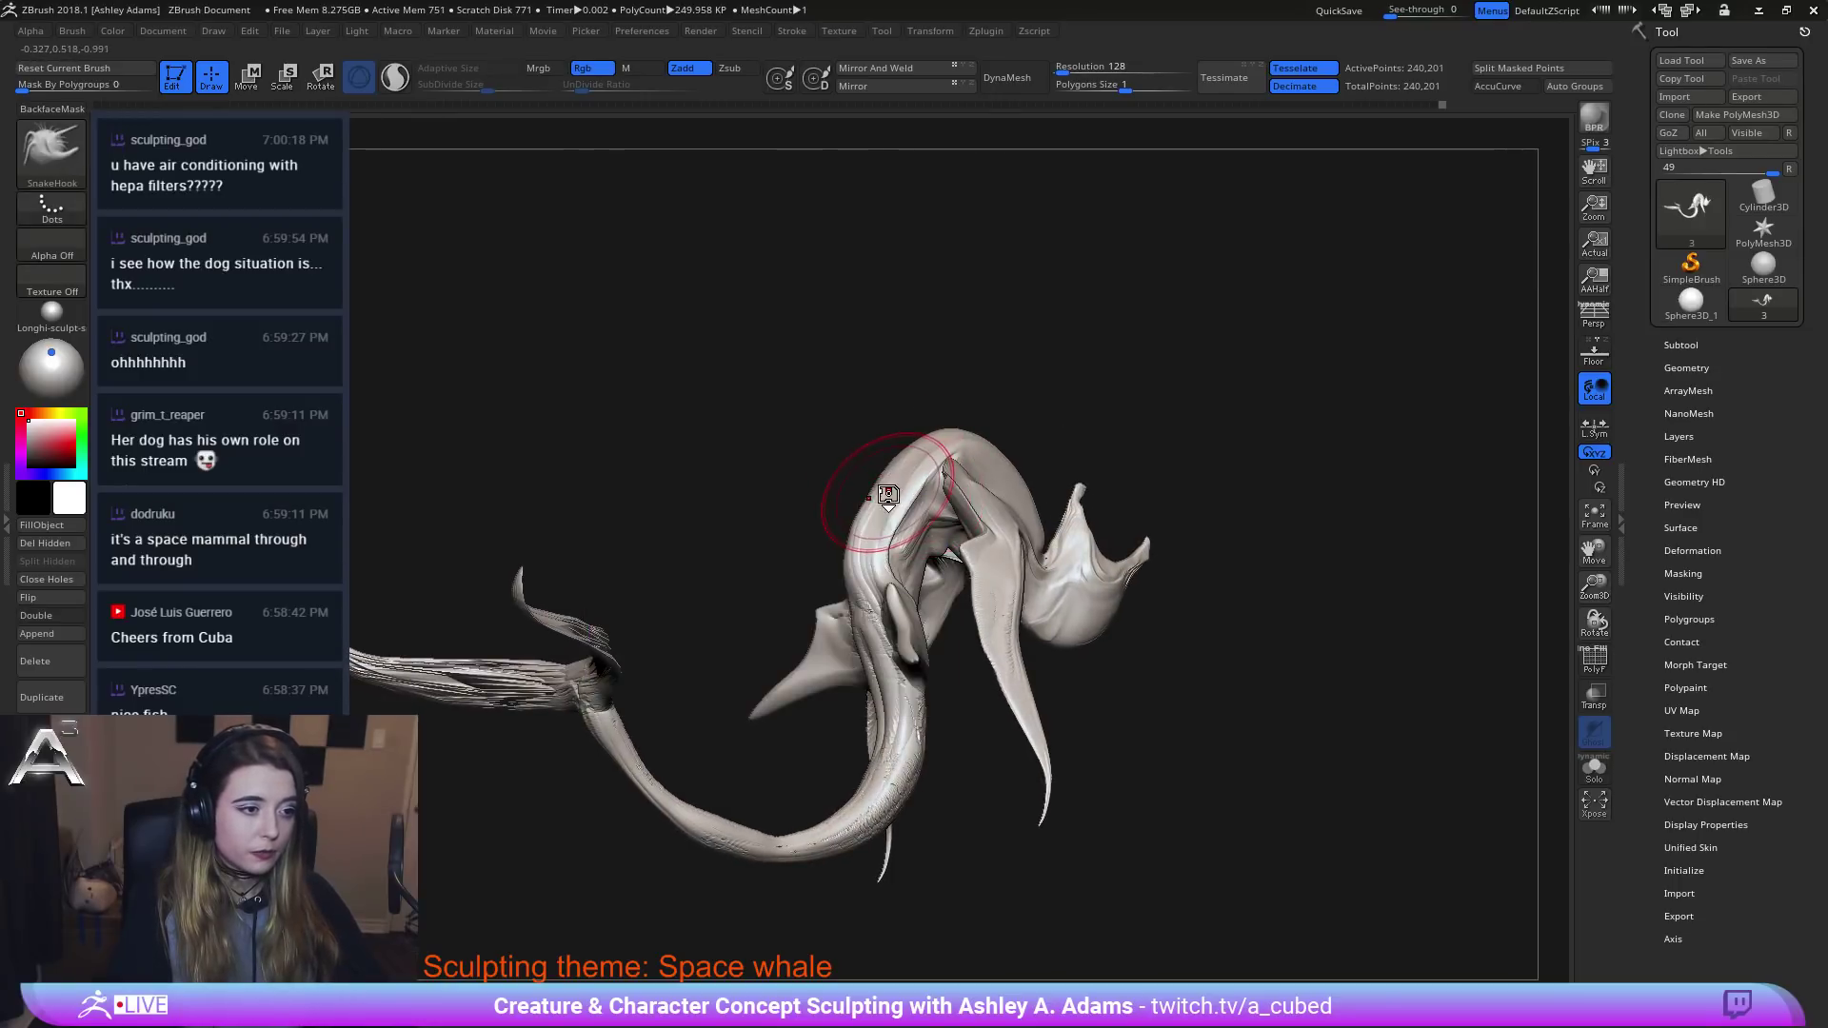
shift+right_drag(917, 469, 922, 459)
key(space)
mouse_move(916, 459)
mouse_down()
mouse_move(925, 445)
mouse_move(895, 445)
mouse_move(864, 524)
mouse_up()
key(space)
click(870, 543)
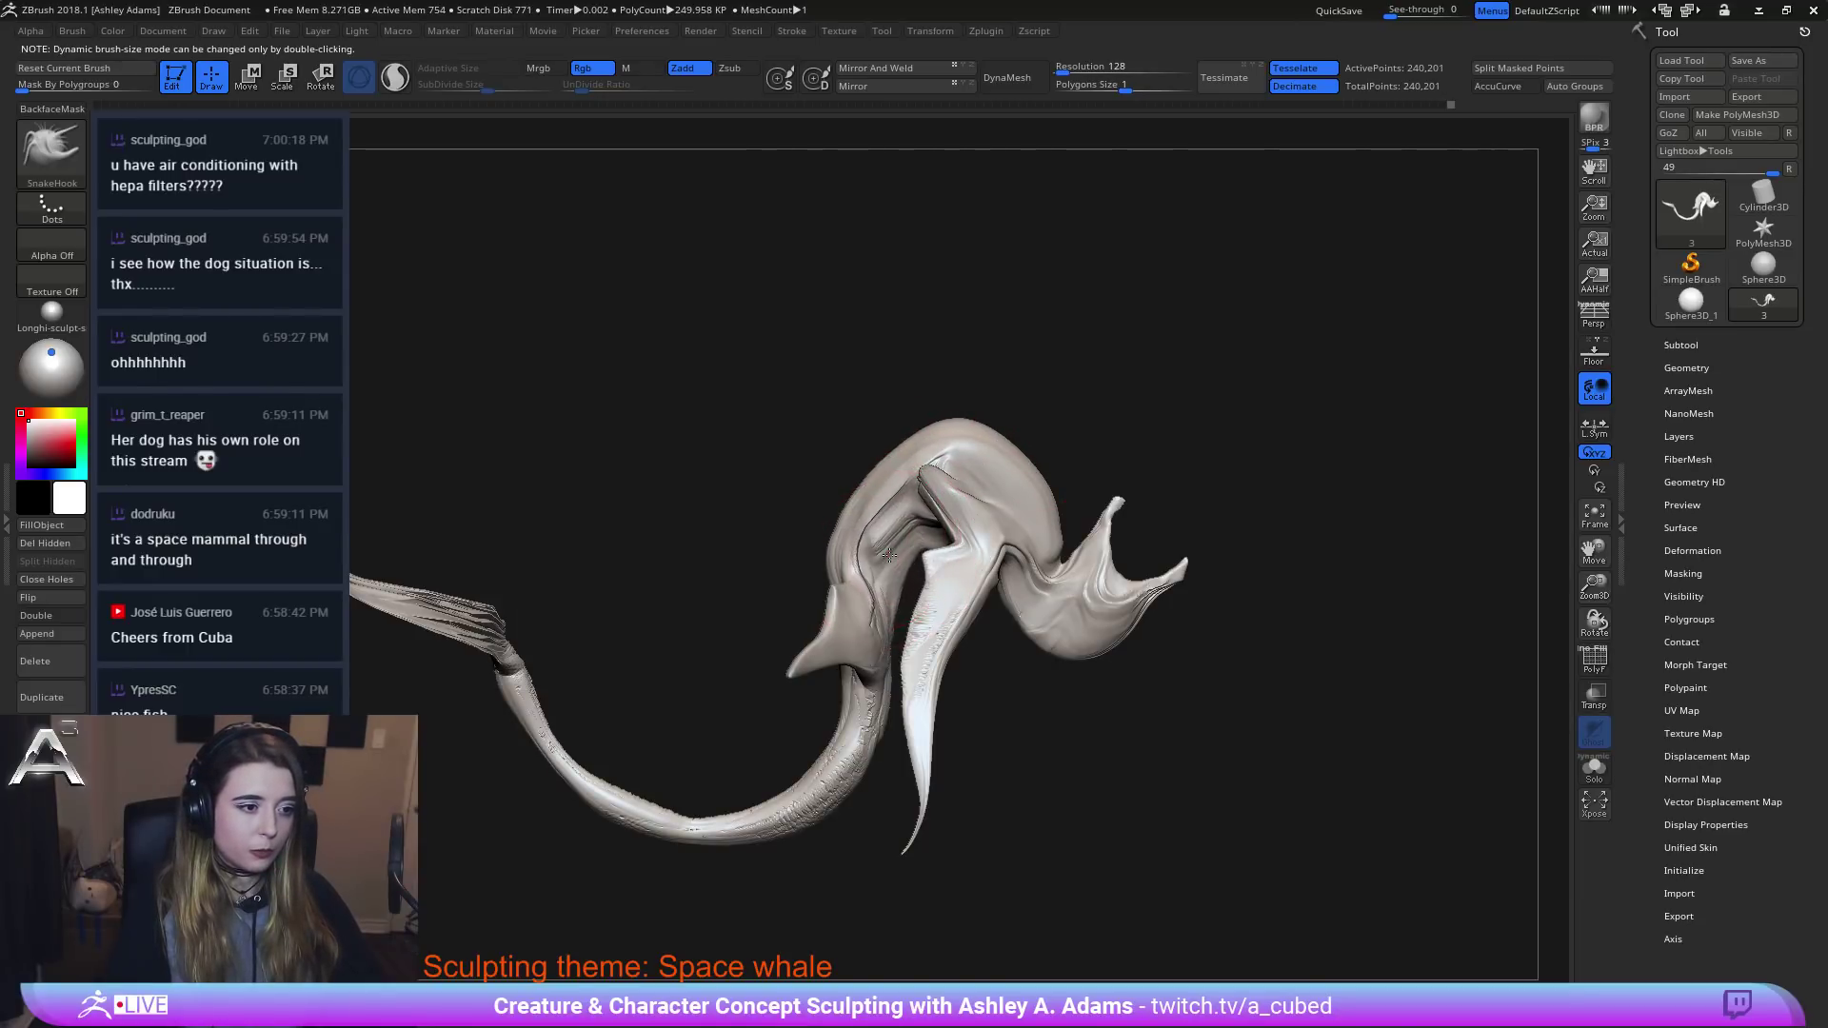
Adjust the SnakeHook brush size and shape the sides and upper edge of the mouth from the front.
mouse_move(906, 458)
ctrl+right_down()
mouse_move(1011, 451)
mouse_move(959, 463)
mouse_move(858, 355)
mouse_move(921, 371)
ctrl+right_up()
right_click(960, 463)
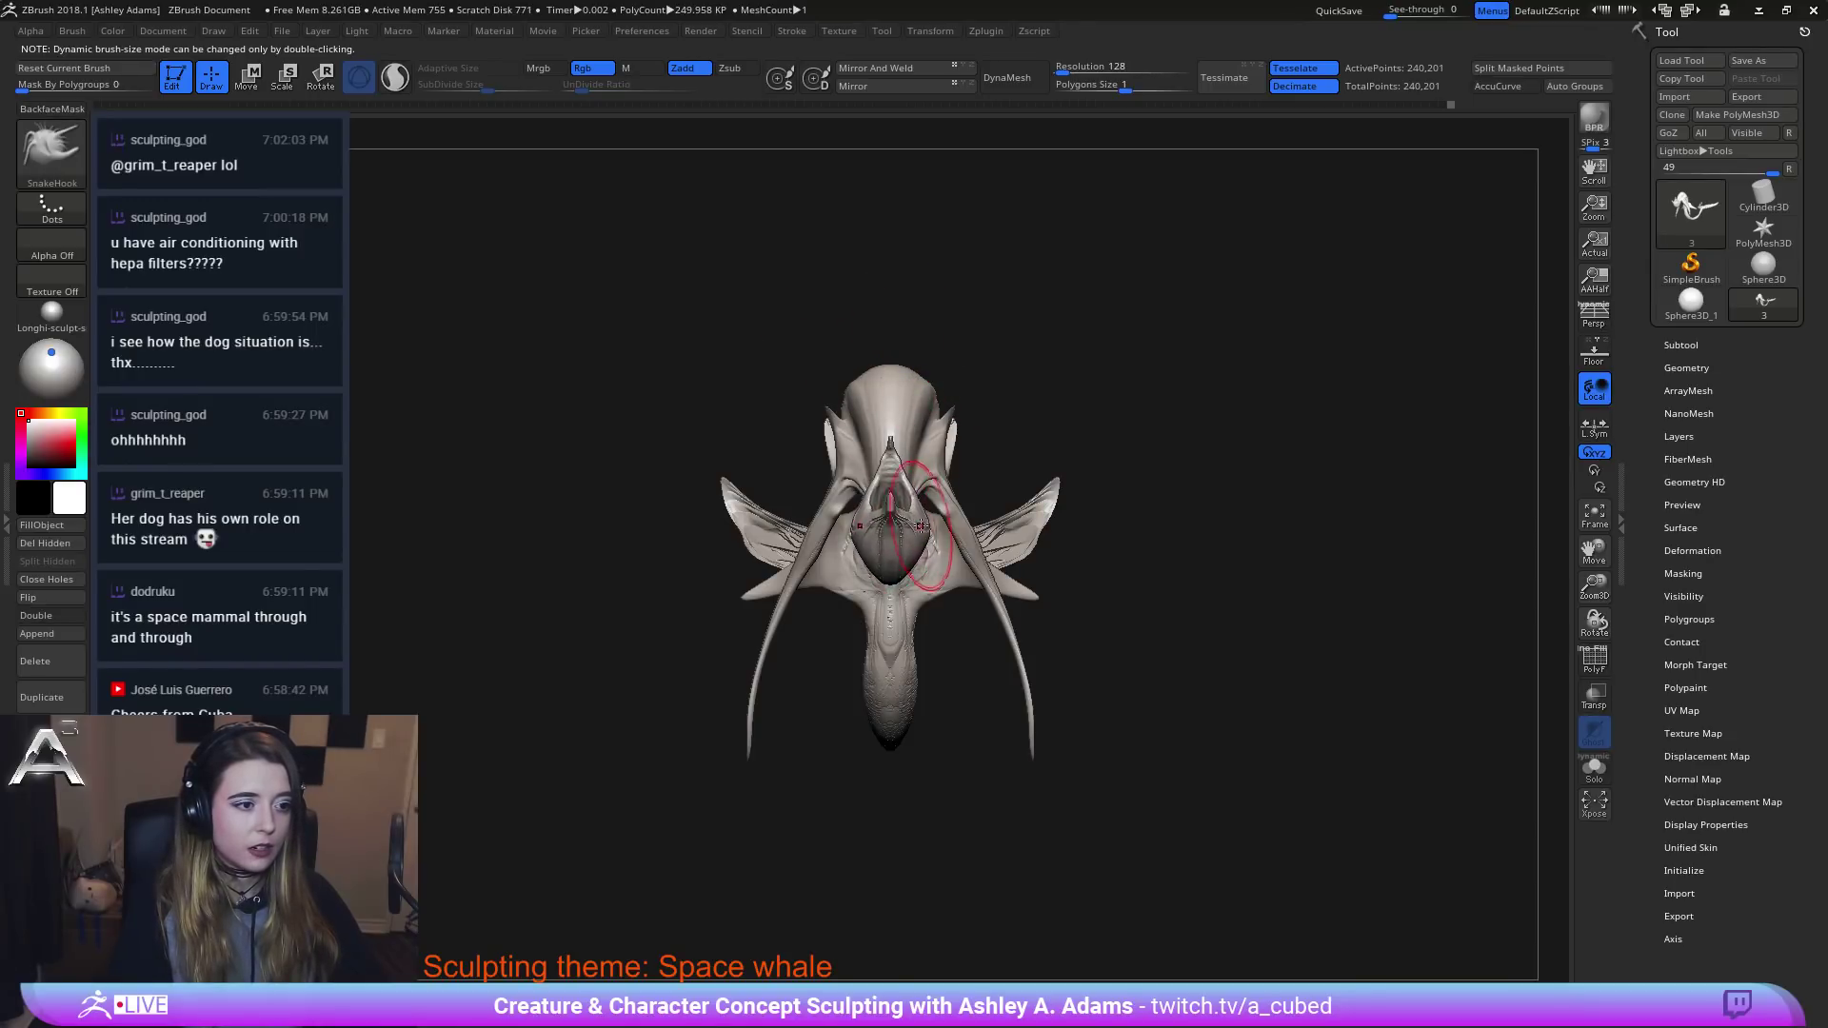
key(space)
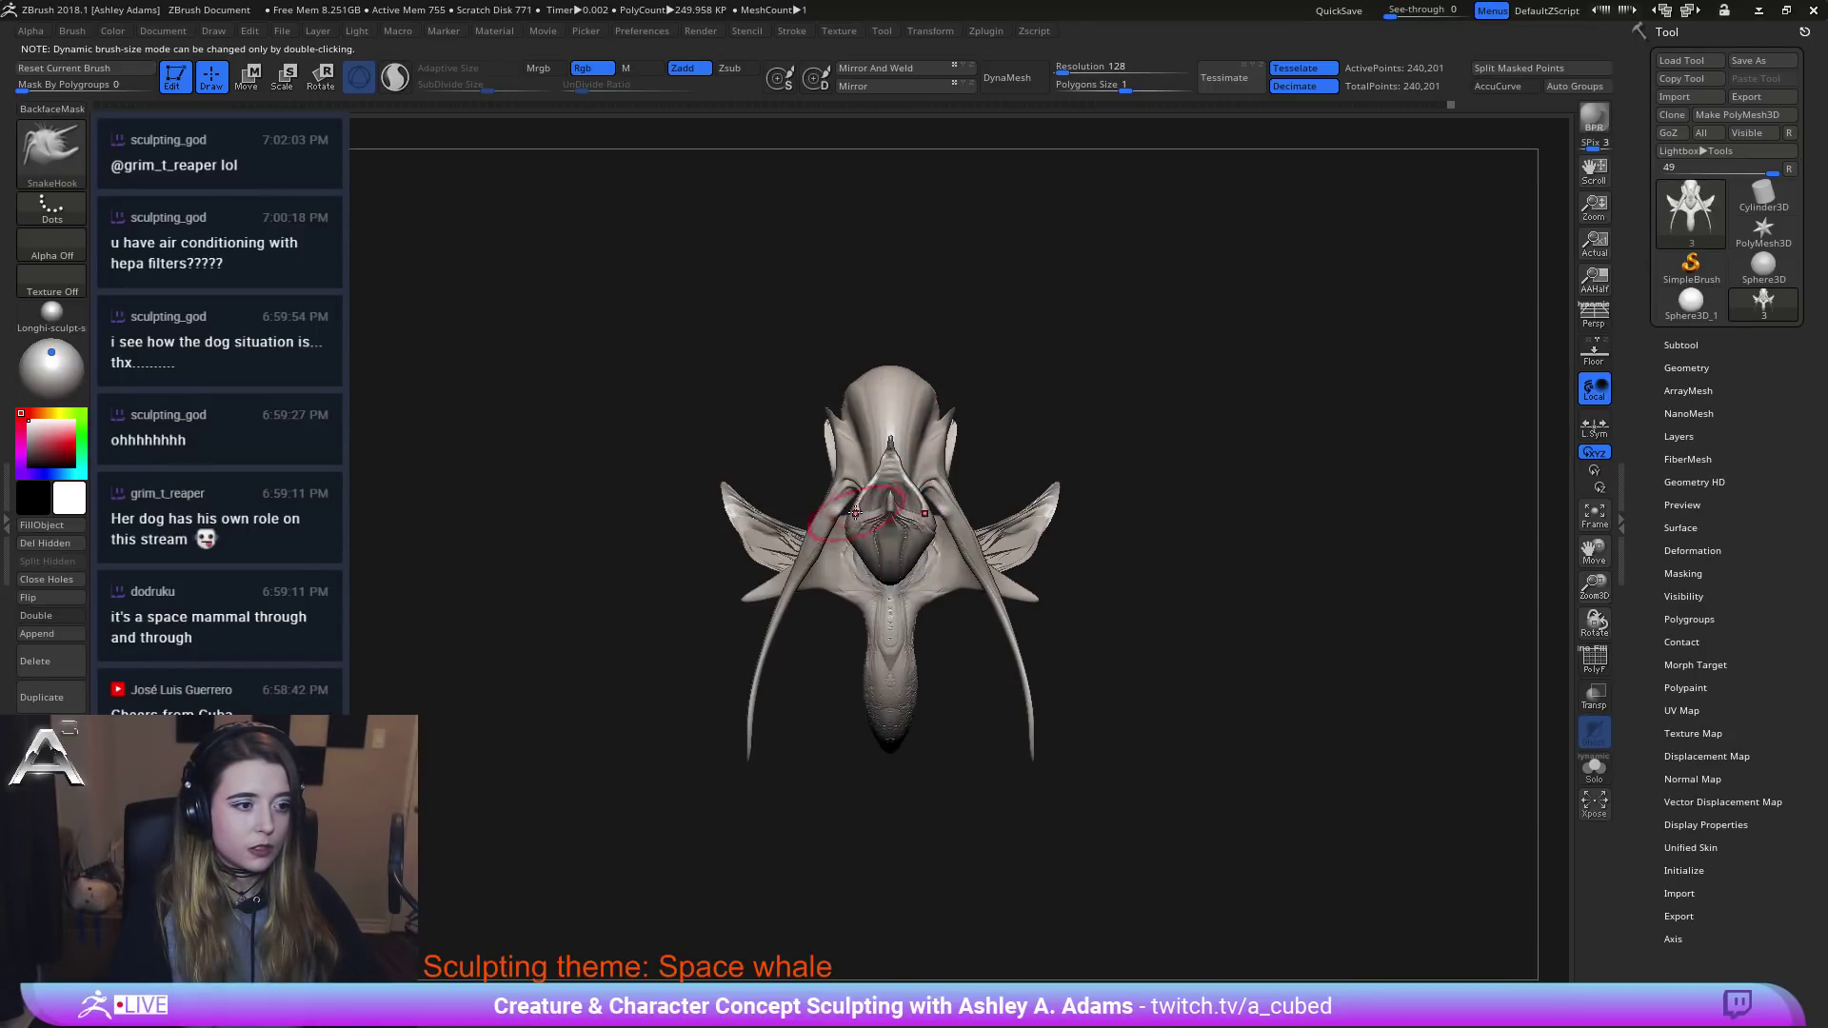
key(space)
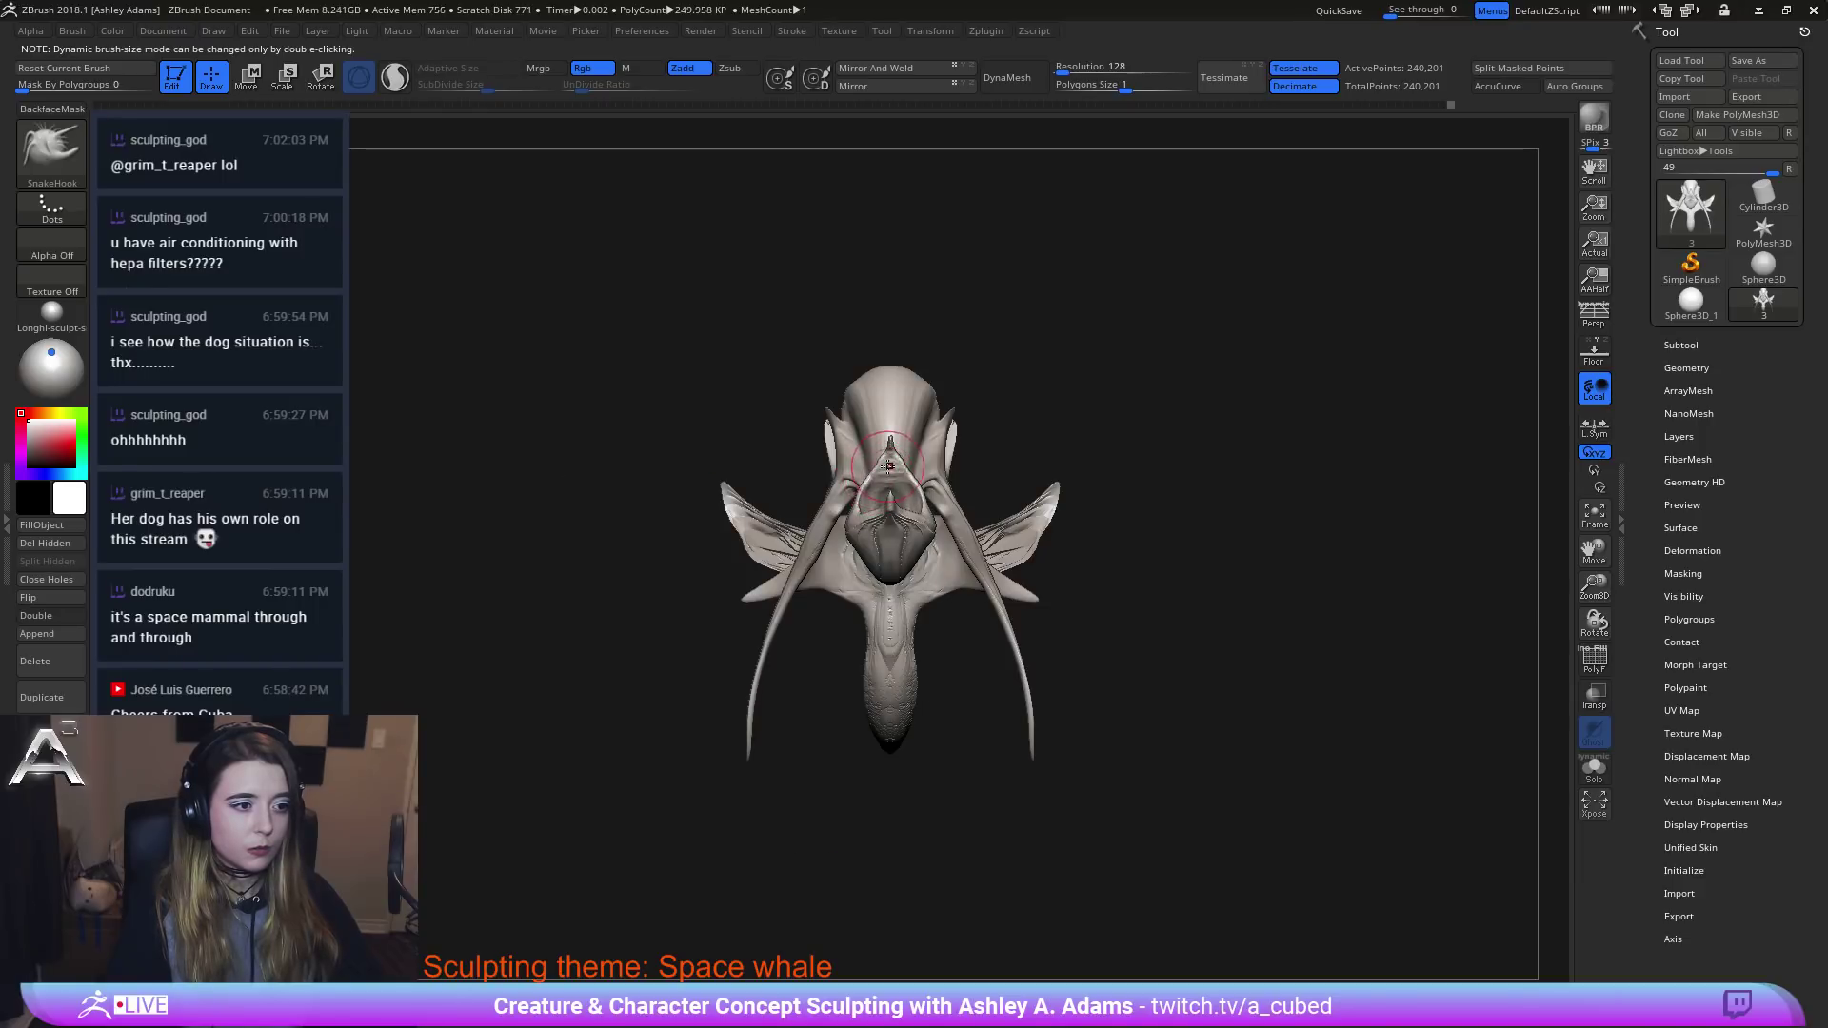
key(space)
mouse_move(890, 466)
ctrl+right_down()
mouse_move(895, 534)
mouse_move(898, 471)
ctrl+right_up()
key(space)
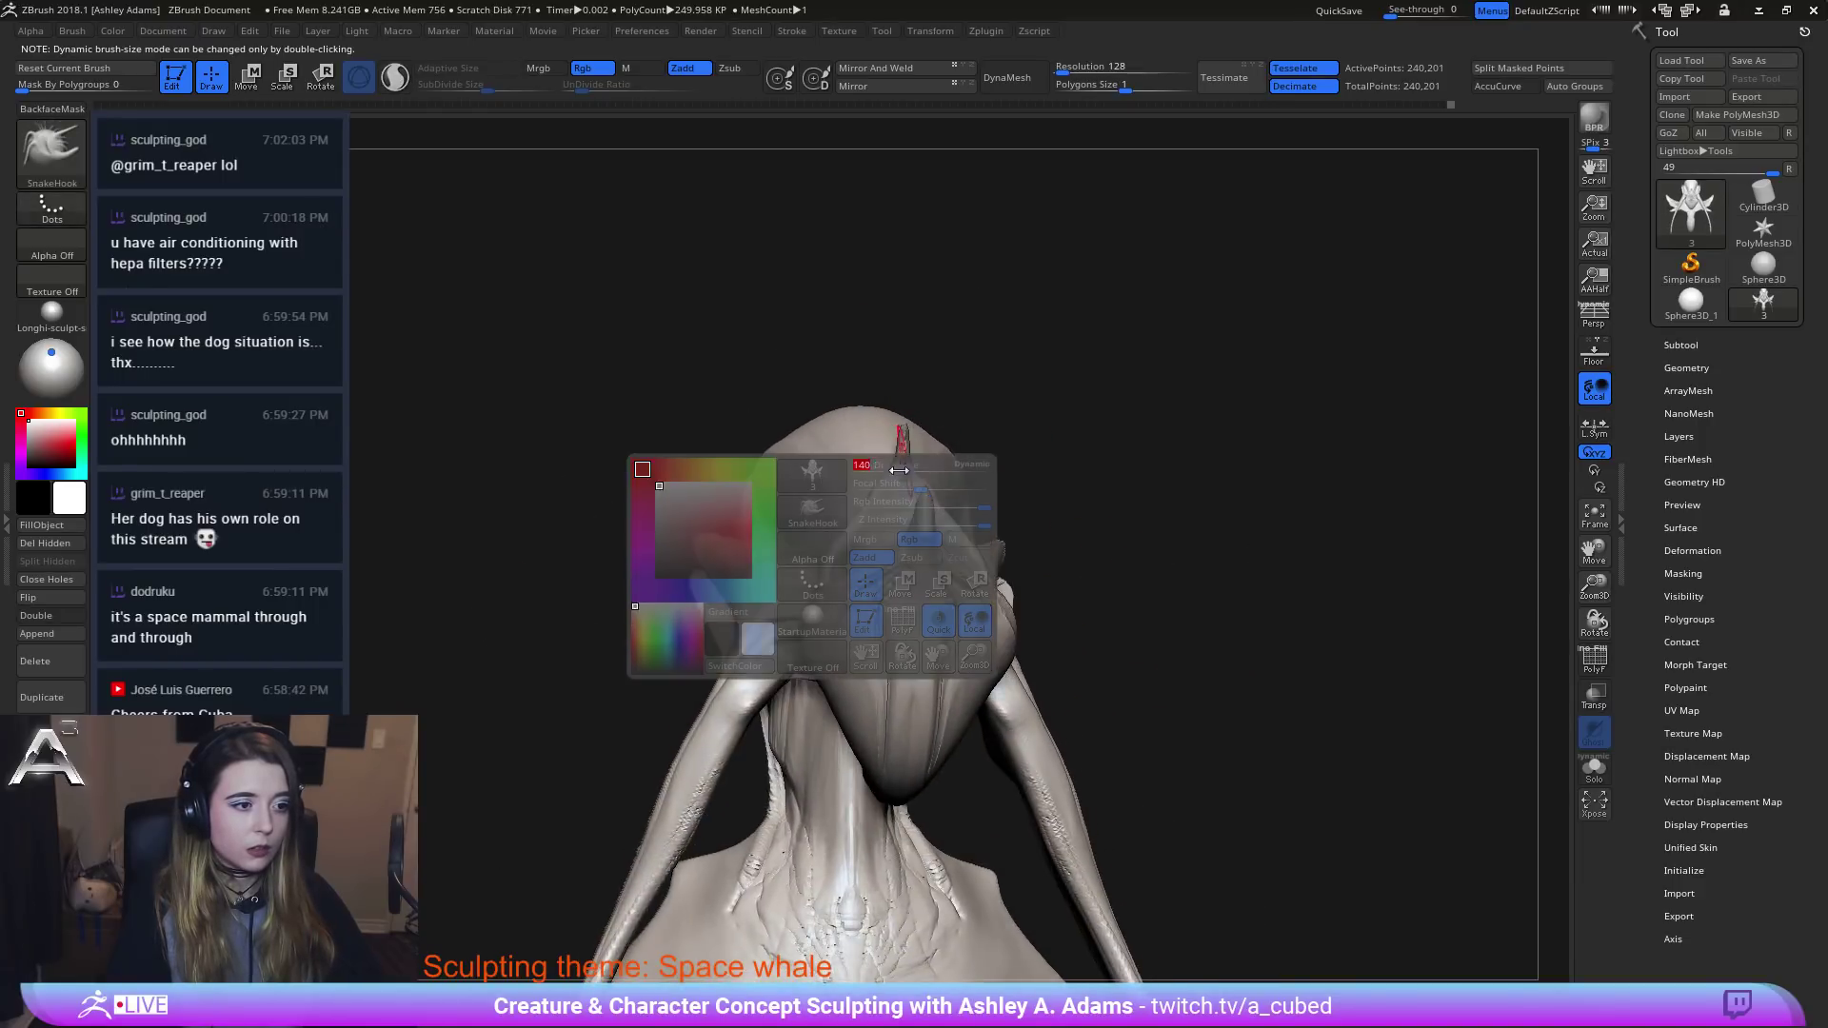
drag(898, 471, 929, 497)
right_drag(954, 527, 879, 497)
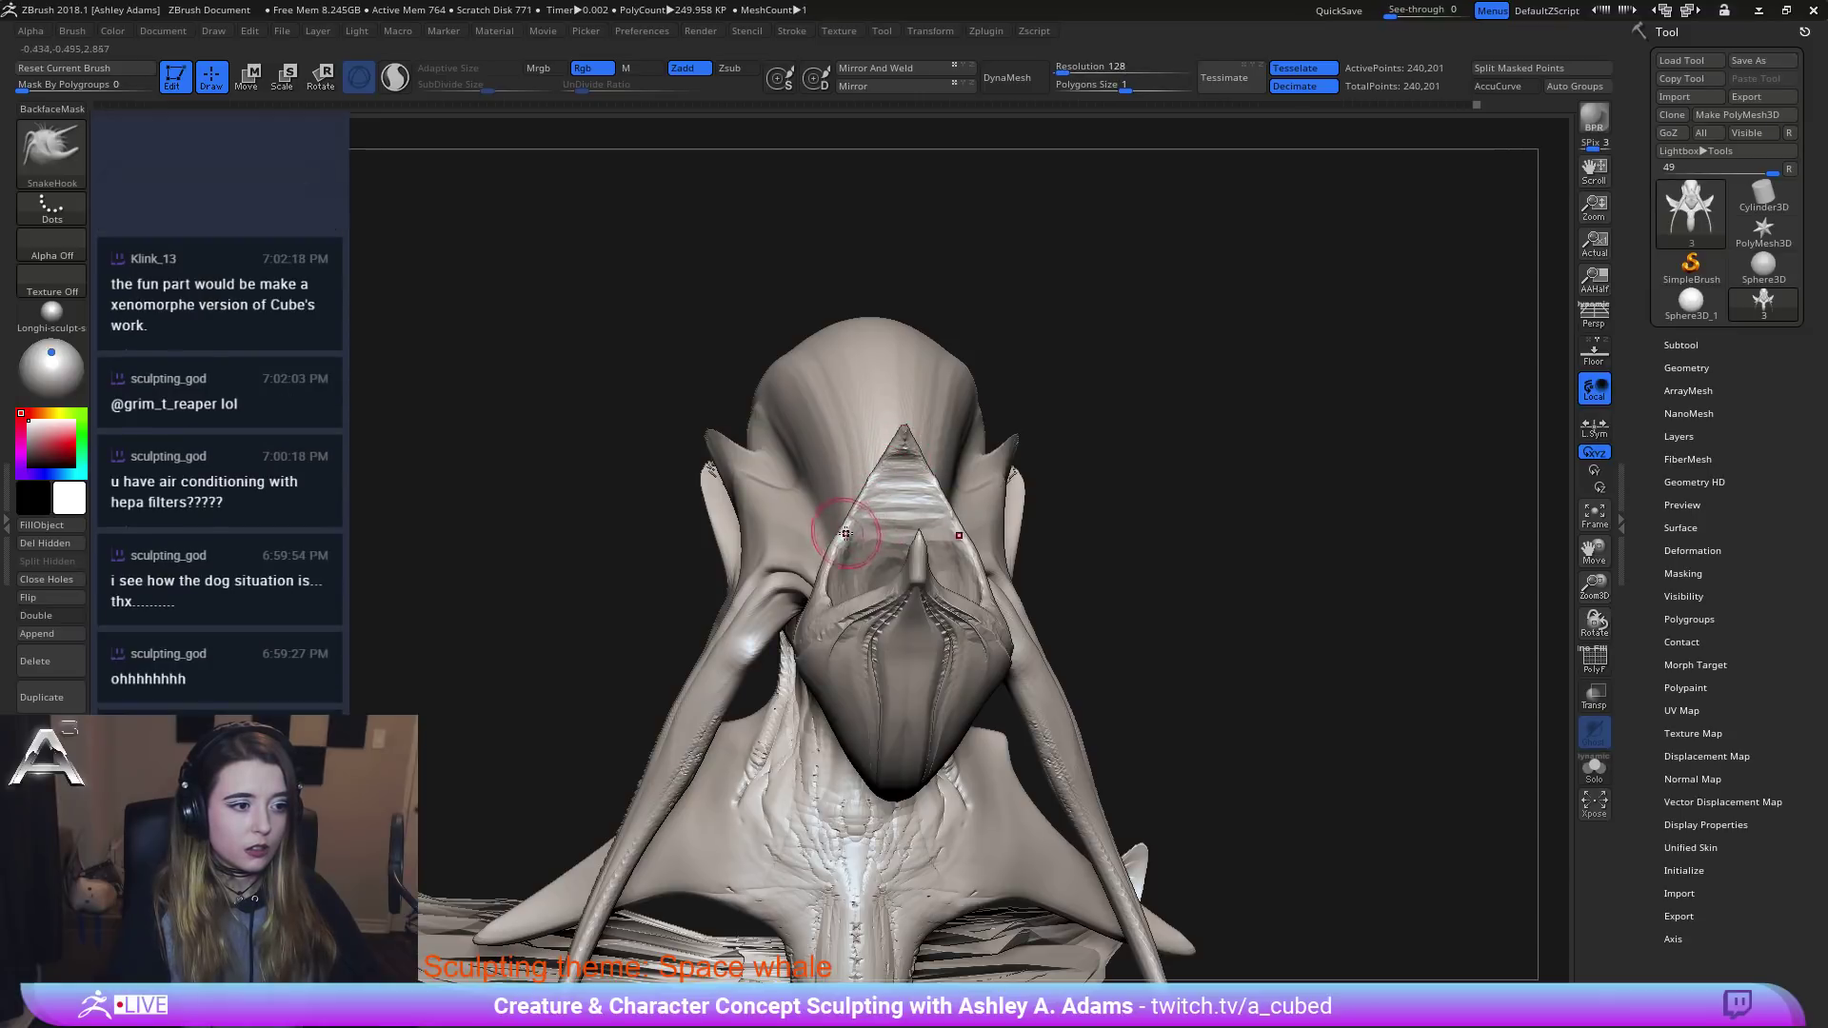
Refine the pointed lip tips and jaw outline with SnakeHook from below and from the side.
mouse_move(877, 495)
right_down()
mouse_move(979, 561)
mouse_move(906, 453)
mouse_move(869, 470)
right_up()
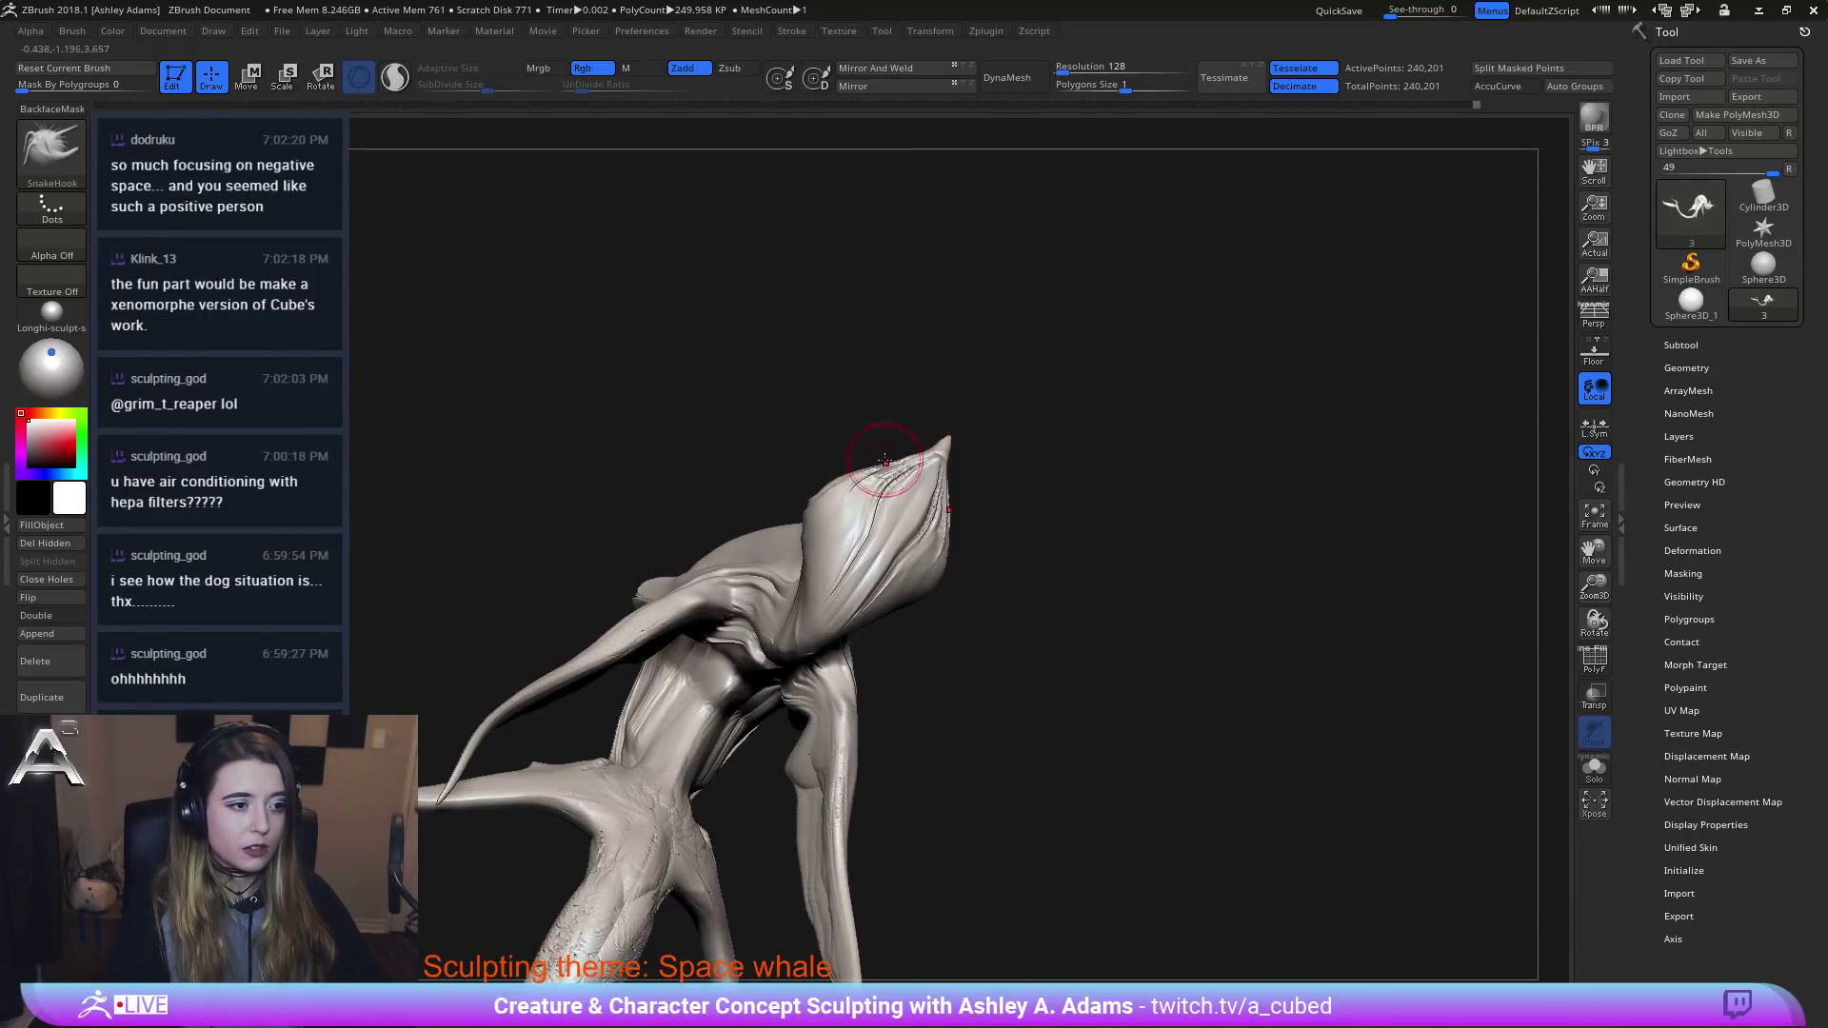
key(space)
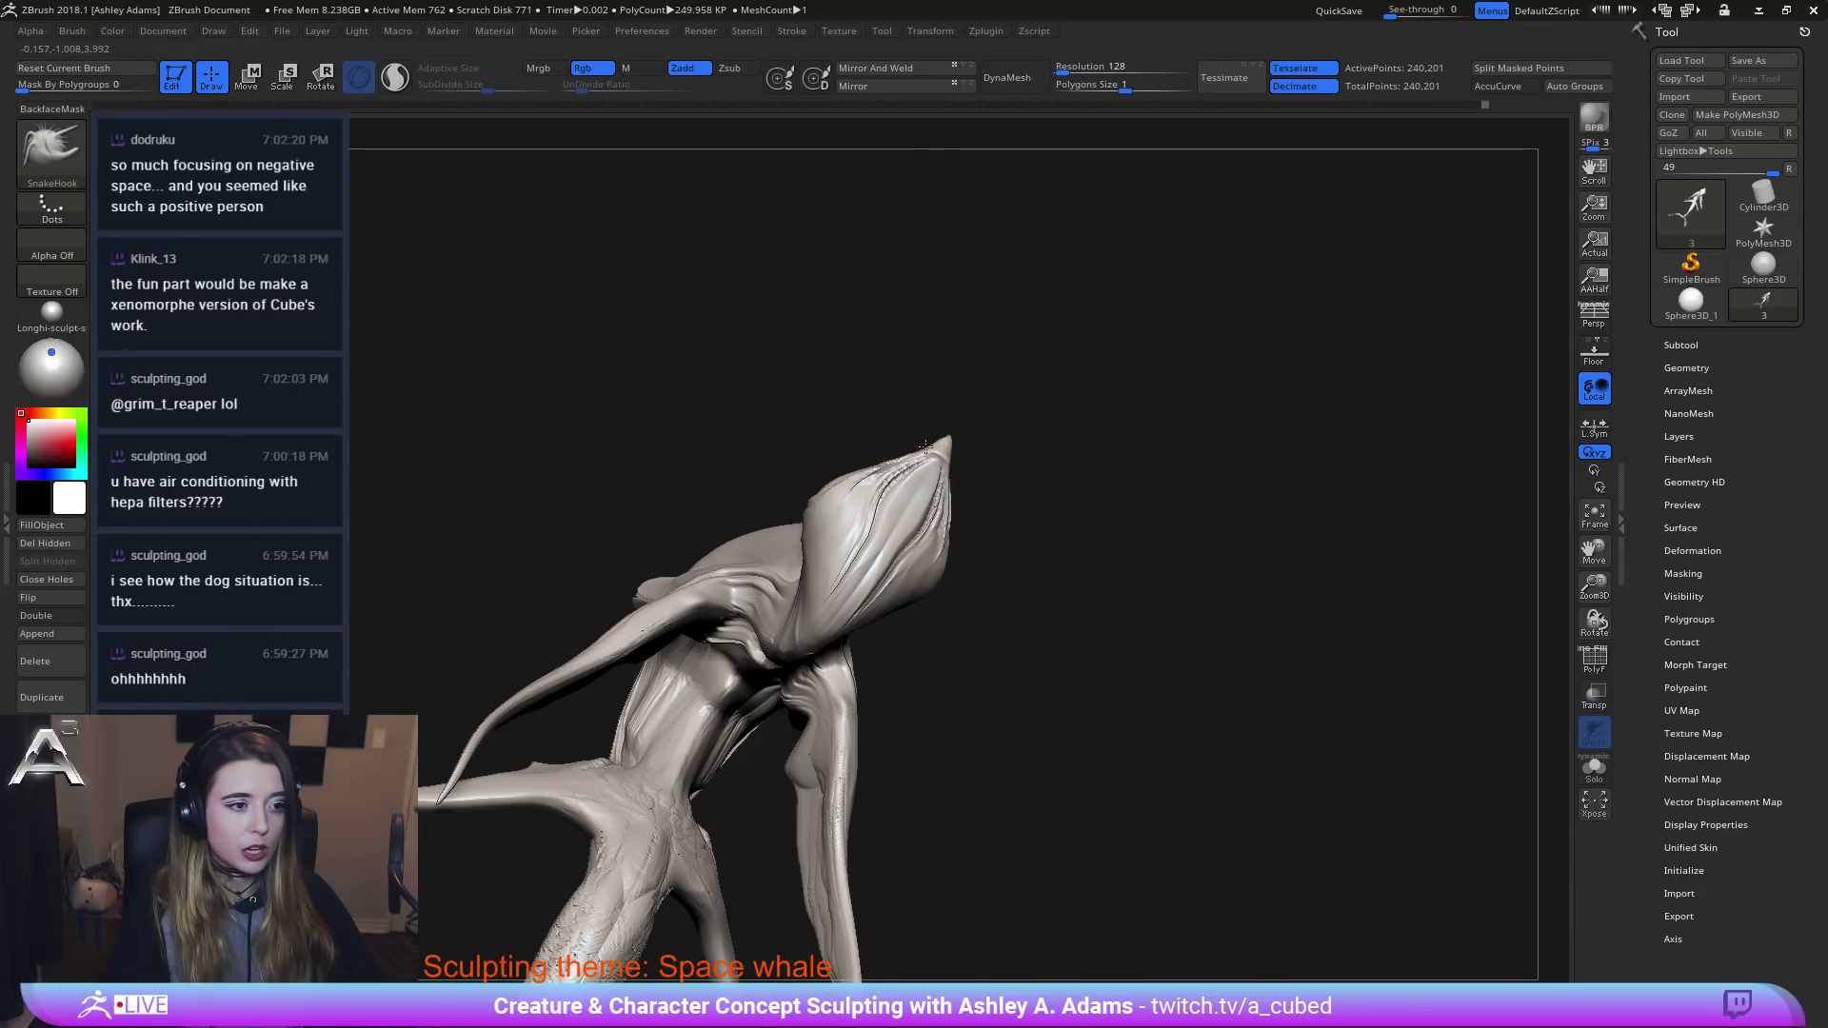
mouse_move(925, 448)
right_down()
mouse_move(890, 509)
mouse_move(942, 654)
mouse_move(895, 600)
right_up()
key(space)
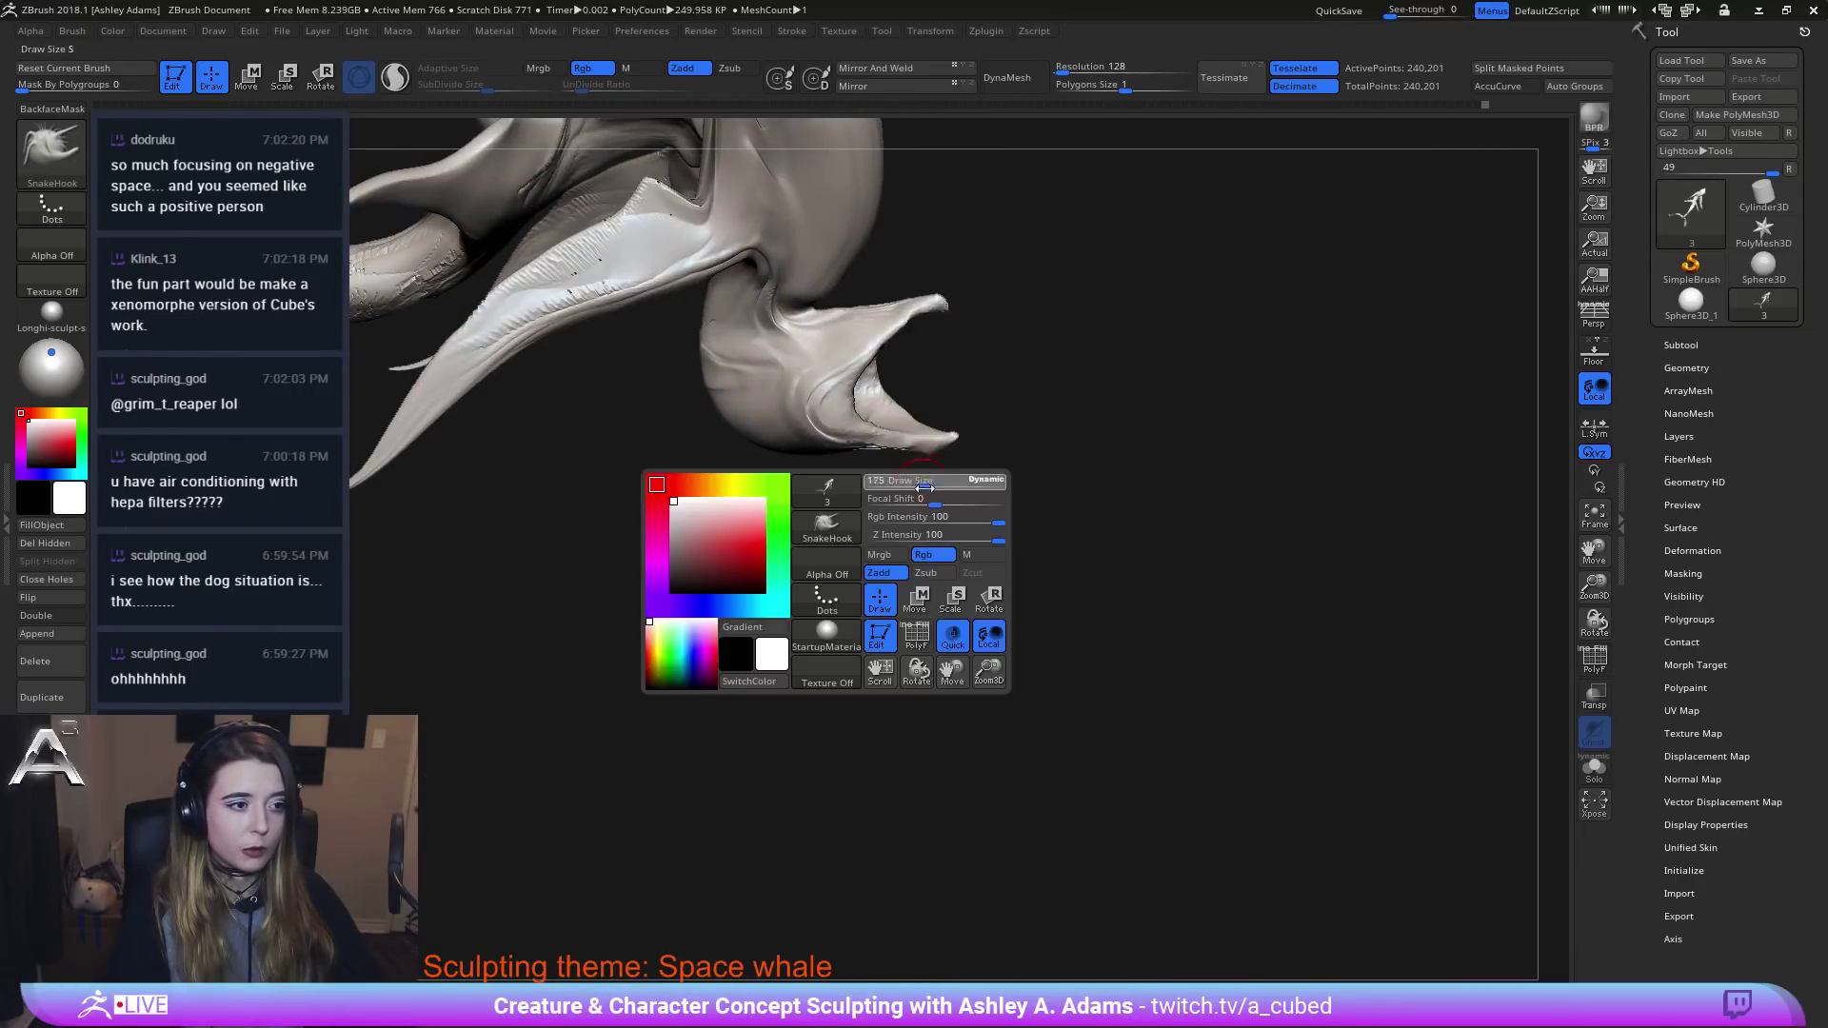
alt+right_drag(924, 488, 1027, 674)
right_drag(918, 546, 807, 347)
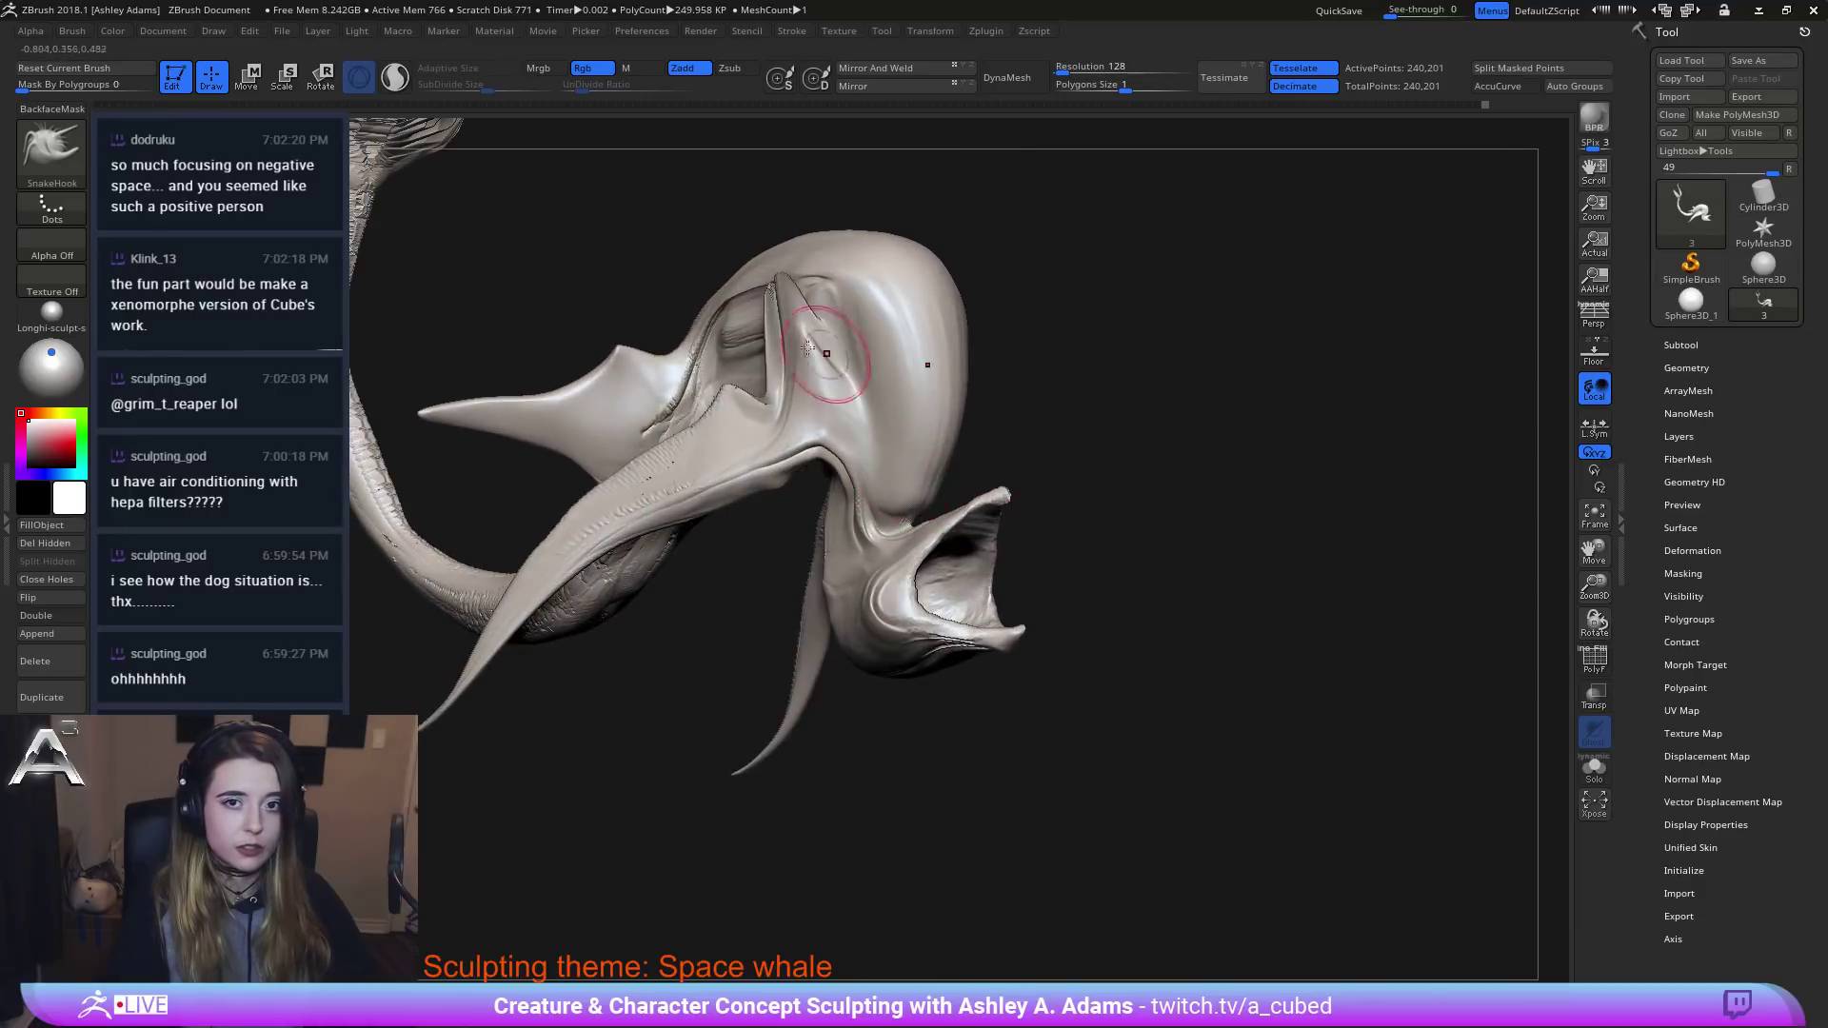
Switch to ClayBuildup with Sculptris Pro enabled, build up a mass inside the mouth, and smooth it.
key(b)
key(c)
key(b)
mouse_move(1110, 527)
right_down()
mouse_move(928, 600)
mouse_move(973, 576)
mouse_move(961, 589)
right_up()
key(backslash)
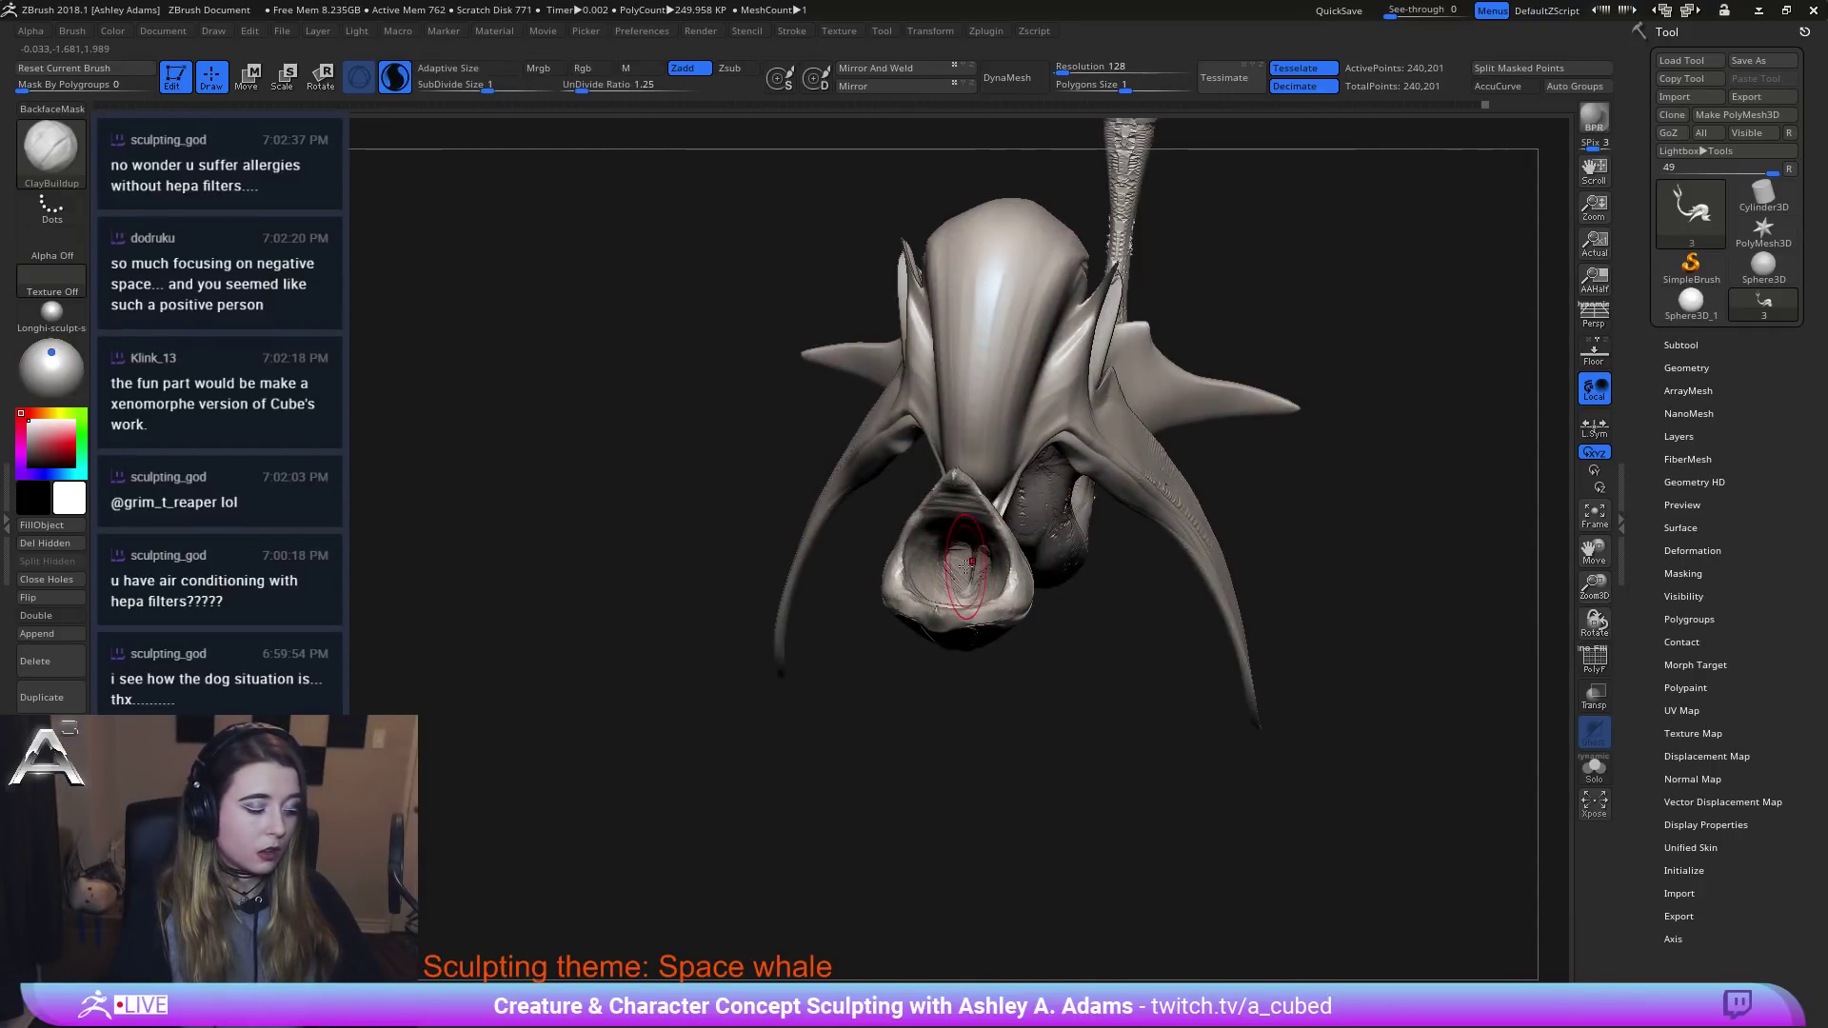
drag(982, 569, 954, 571)
right_drag(941, 571, 969, 564)
shift+drag(968, 564, 971, 572)
Add more clay to the mouth interior and along the inside of the lower jaw.
right_drag(971, 571, 962, 562)
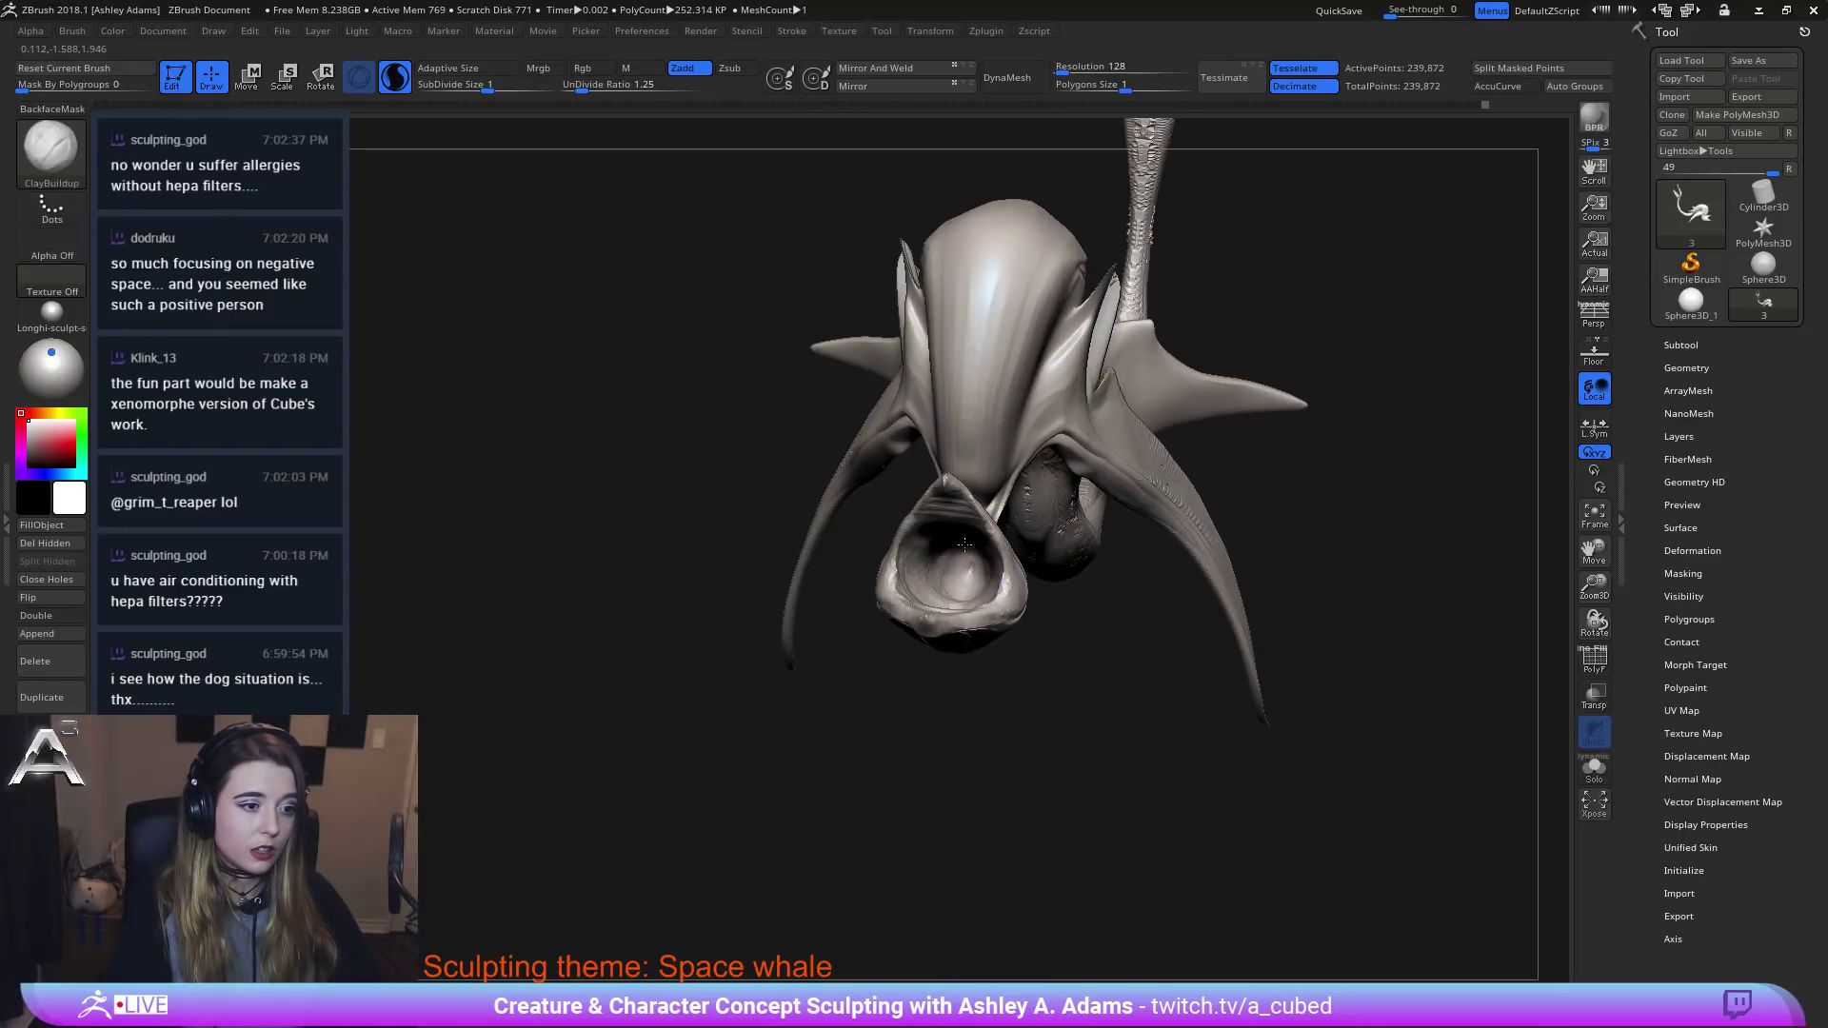
drag(961, 562, 971, 557)
right_drag(971, 557, 940, 599)
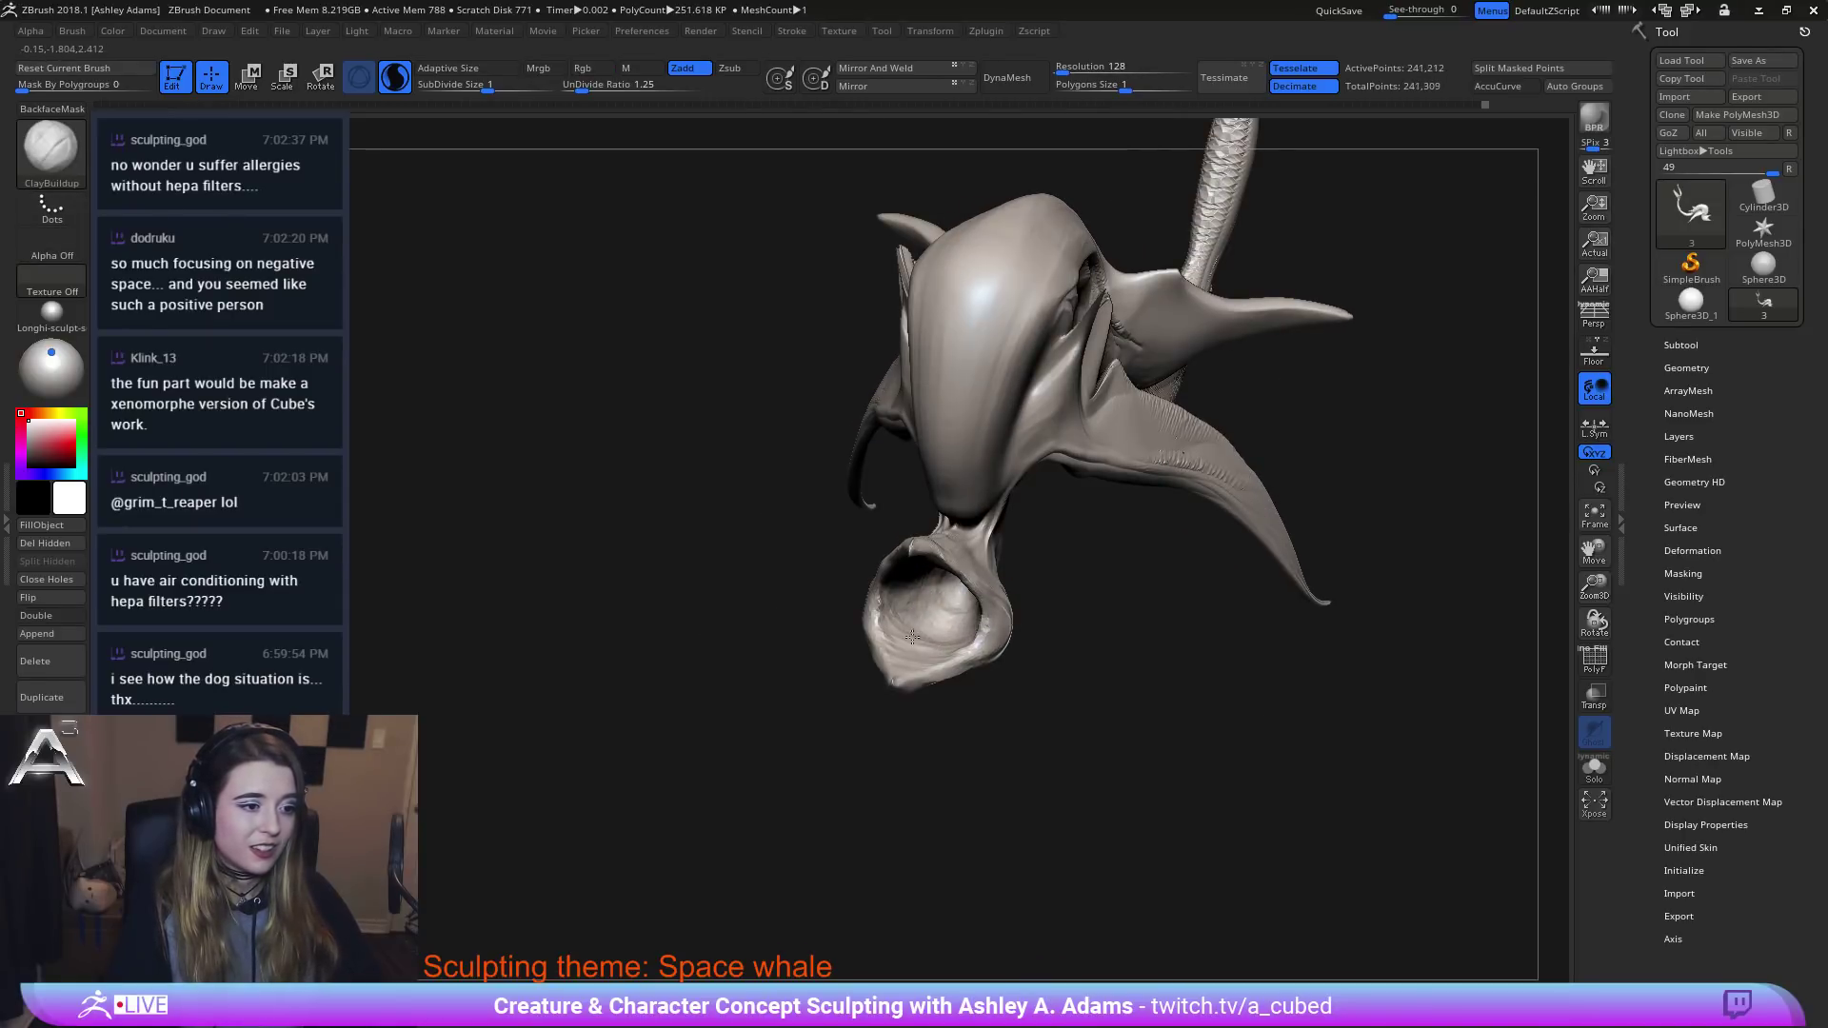
drag(912, 636, 926, 592)
Reshape the jaw and widen the cheeks where it joins the head with SnakeHook.
mouse_move(925, 592)
right_down()
mouse_move(1072, 601)
mouse_move(881, 509)
mouse_move(861, 563)
mouse_move(881, 556)
right_up()
key(b)
key(s)
key(h)
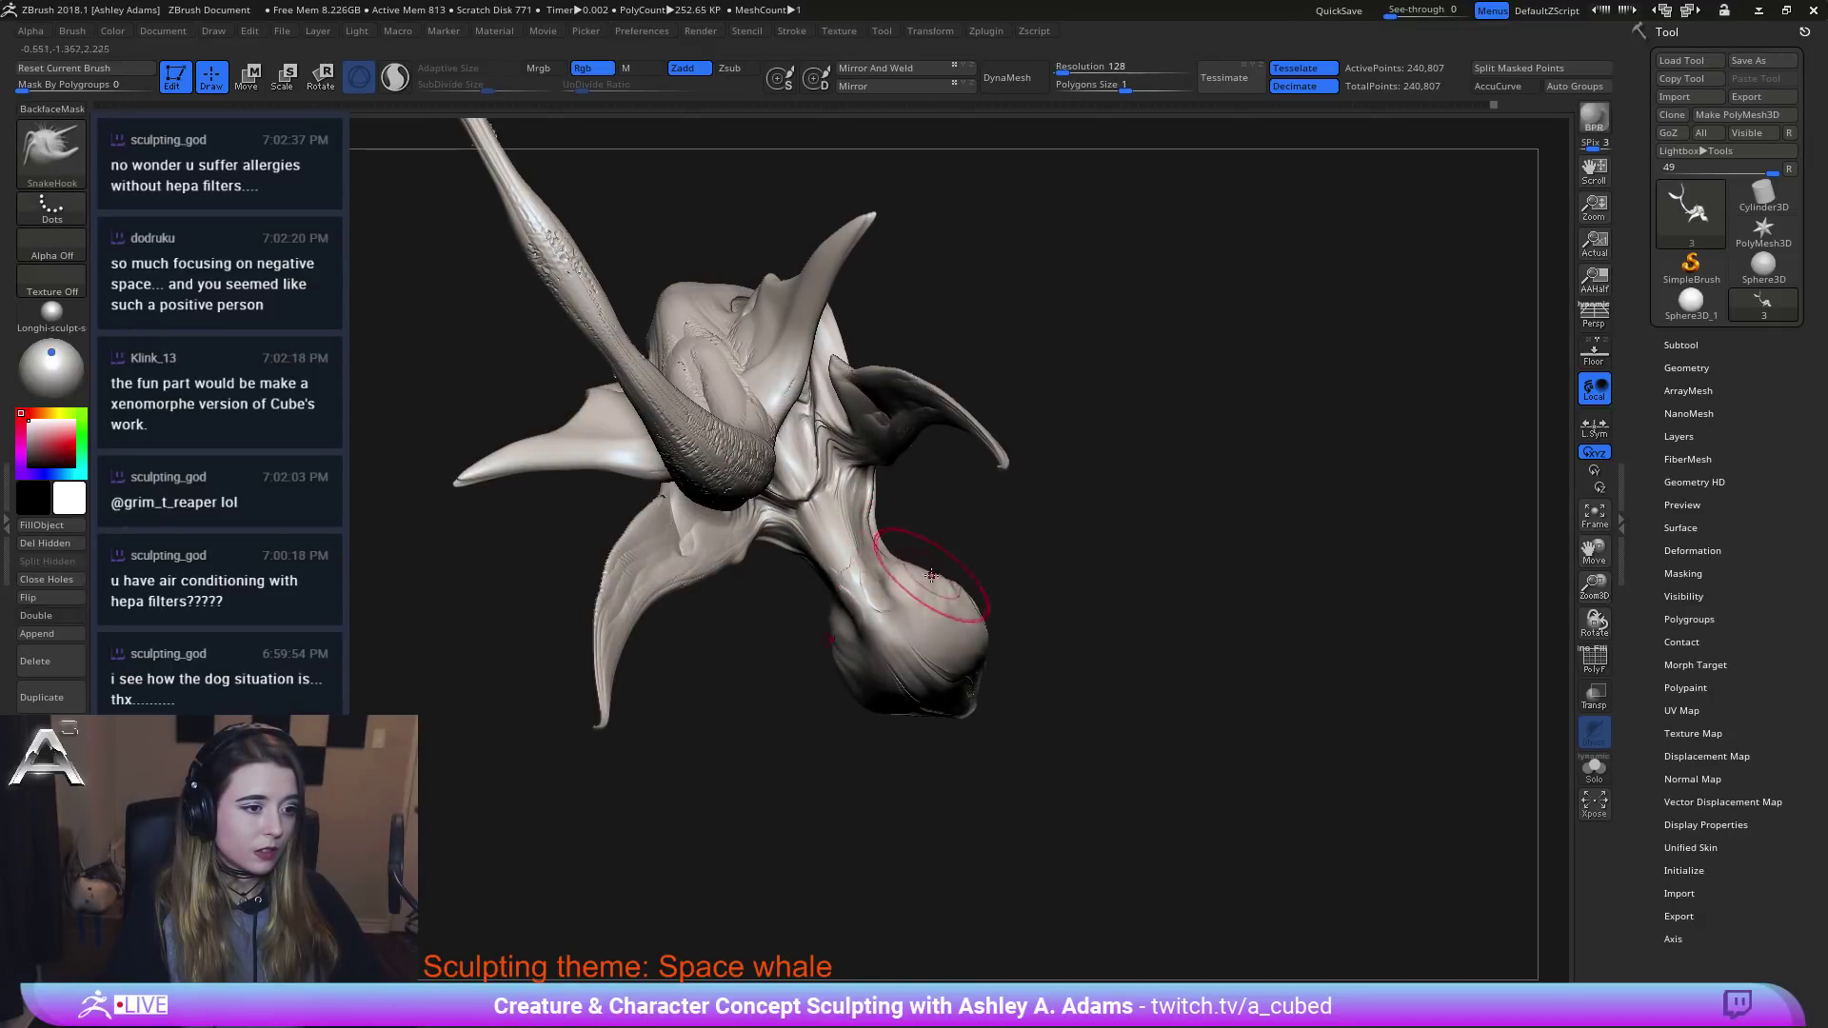
right_drag(884, 518, 1071, 507)
mouse_move(1037, 523)
mouse_down()
mouse_move(1059, 528)
mouse_move(1047, 504)
mouse_up()
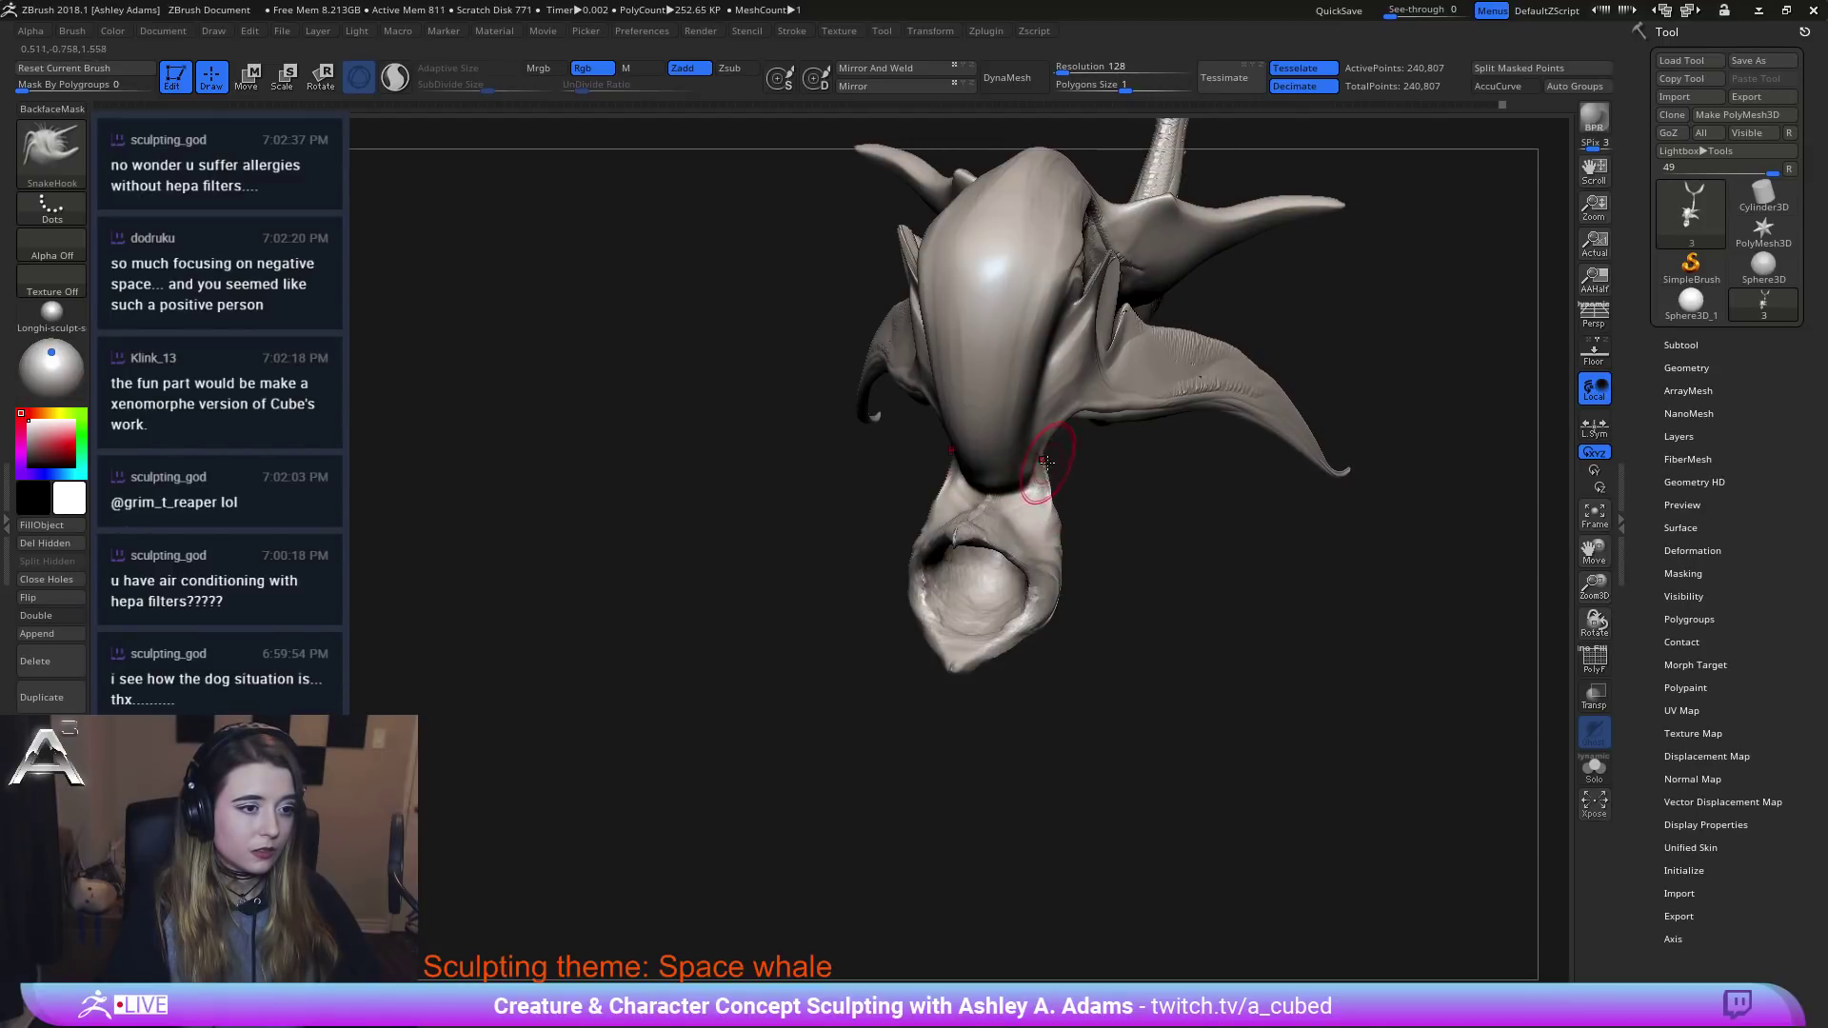
right_click(948, 619)
mouse_move(733, 543)
right_down()
mouse_move(928, 514)
mouse_move(940, 542)
right_up()
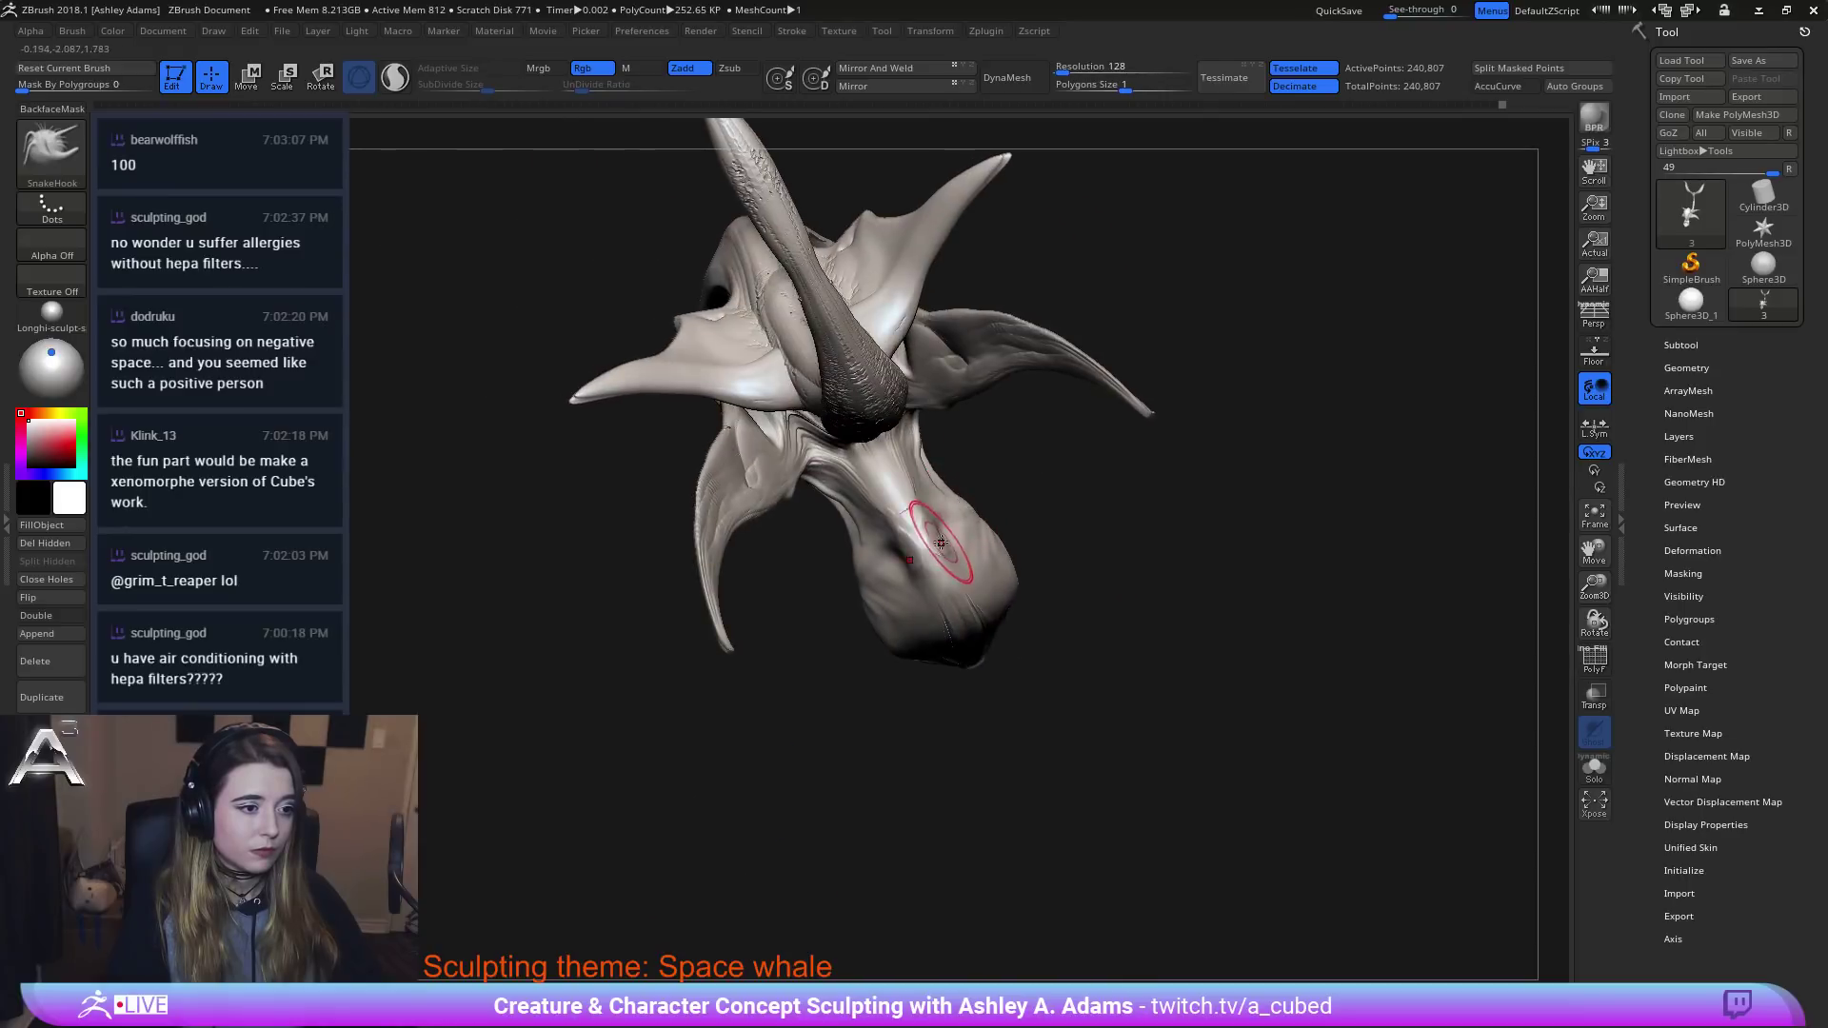
right_drag(898, 440, 946, 504)
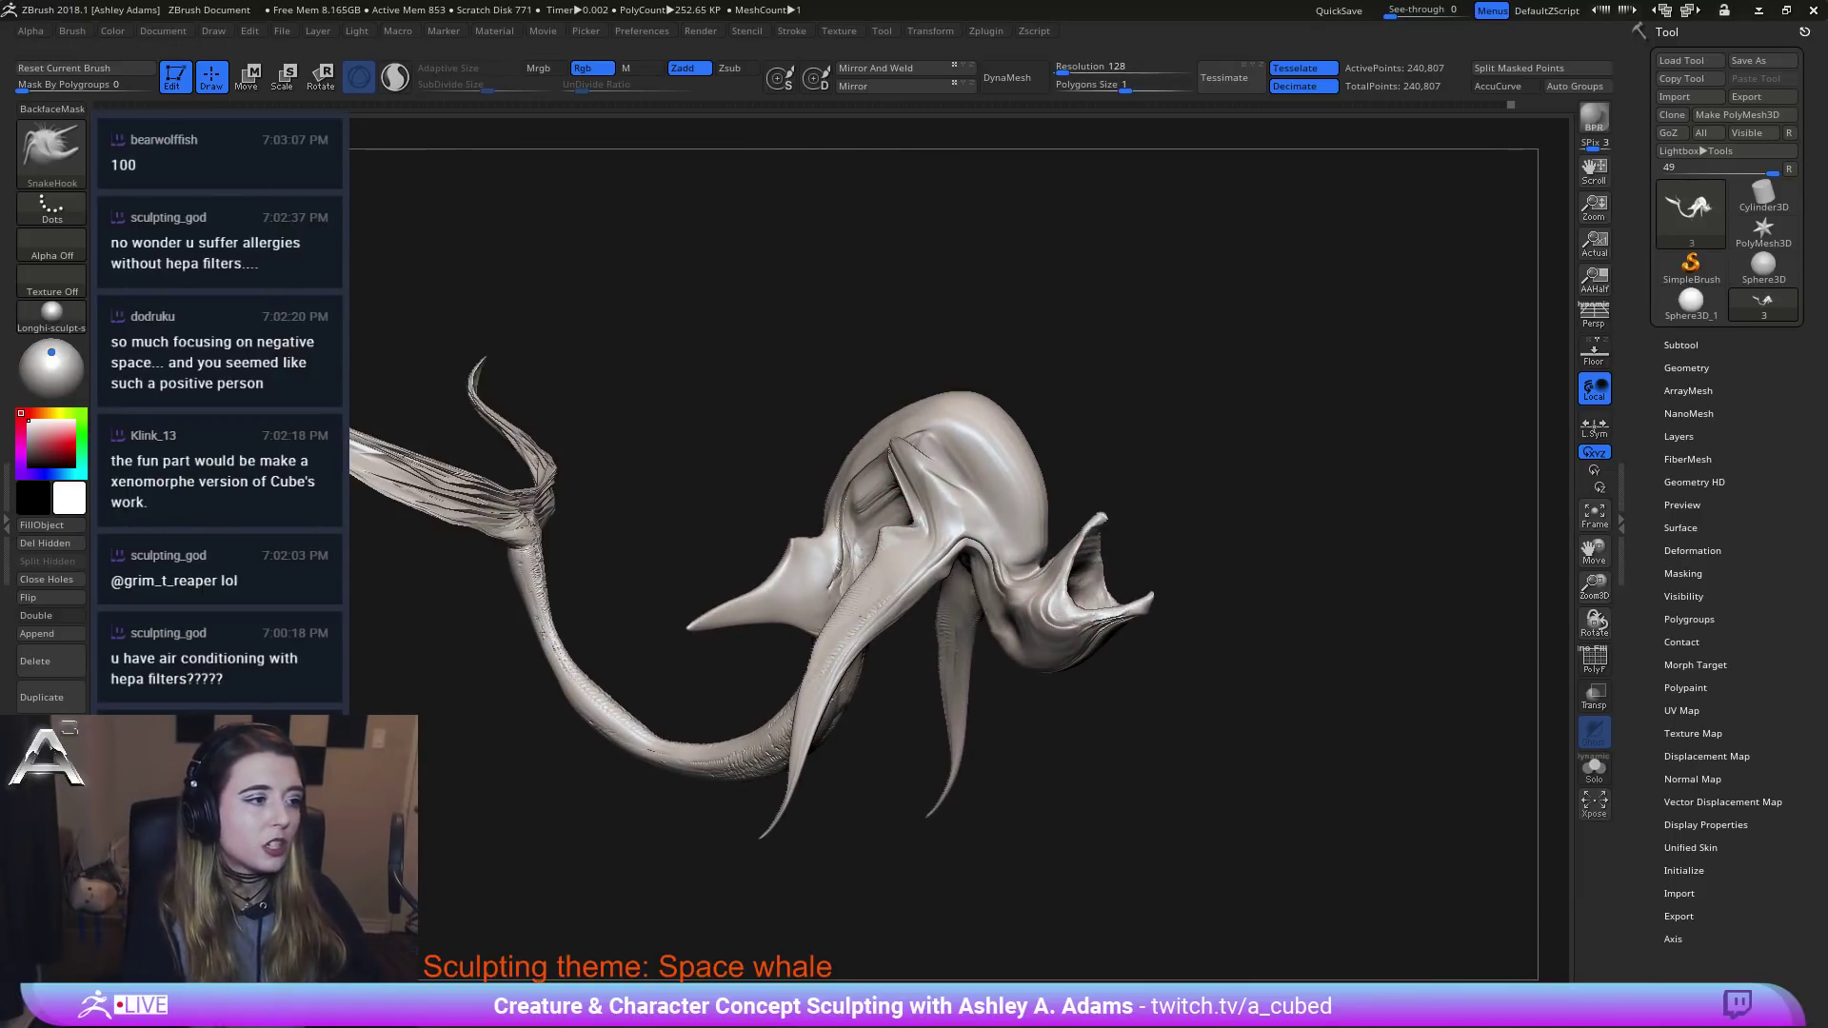
Apply the MatCap Red Wax material and examine the creature's forms from several angles.
click(52, 311)
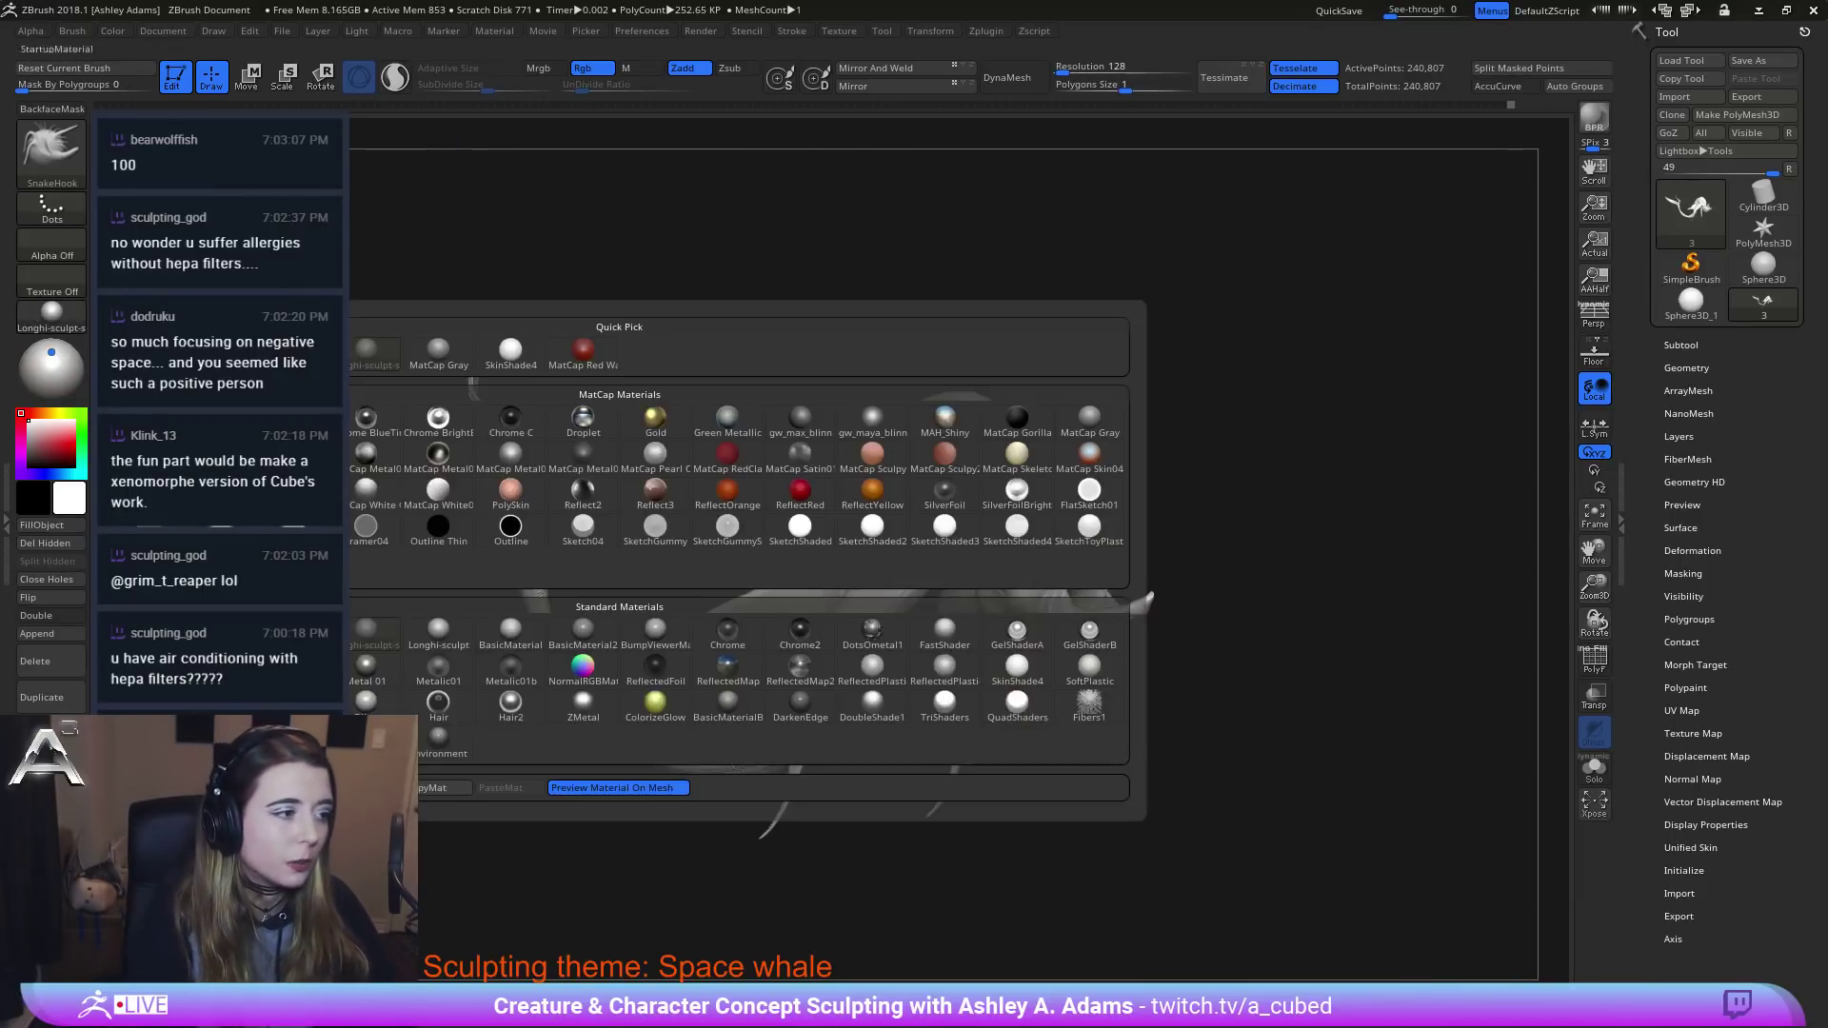
click(582, 350)
right_drag(1069, 503, 1142, 460)
mouse_move(986, 533)
right_down()
mouse_move(1247, 561)
mouse_move(1232, 482)
mouse_move(1217, 592)
mouse_move(1289, 555)
right_up()
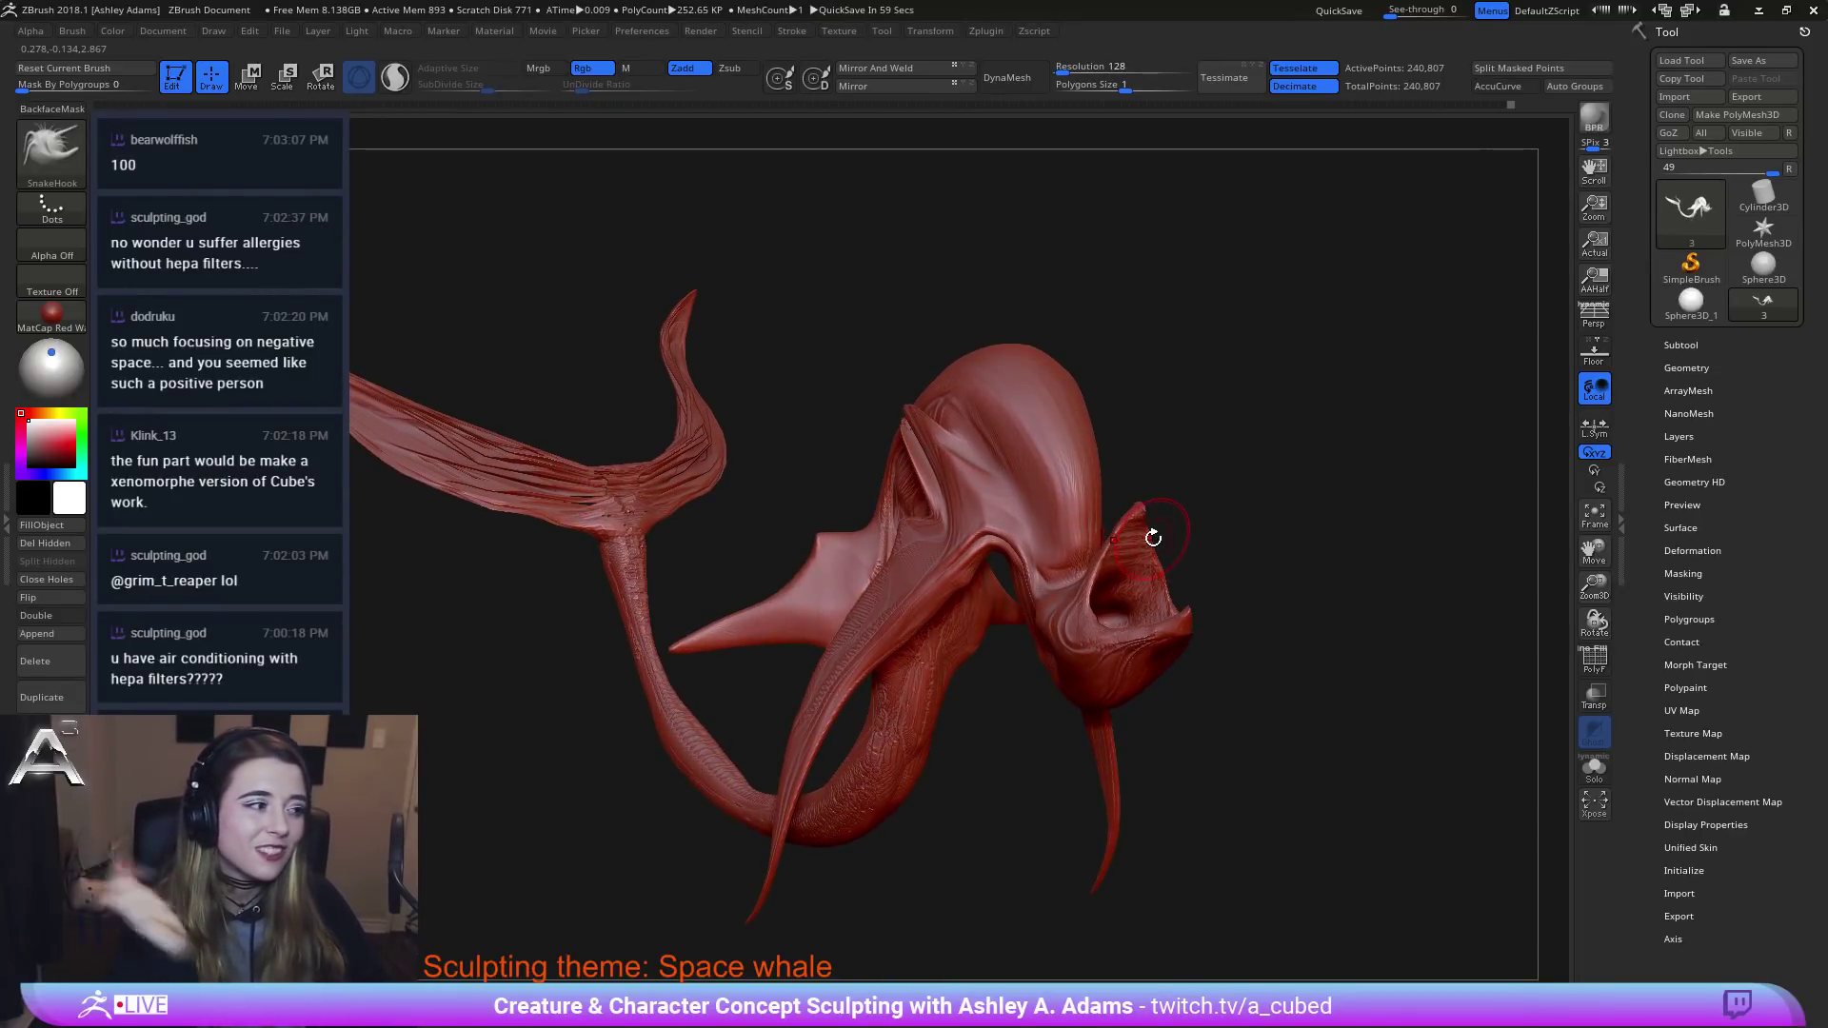
Compare BasicMaterial with MatCap Red Wax on the creature, and restore the Longhi-sculpt material.
click(43, 322)
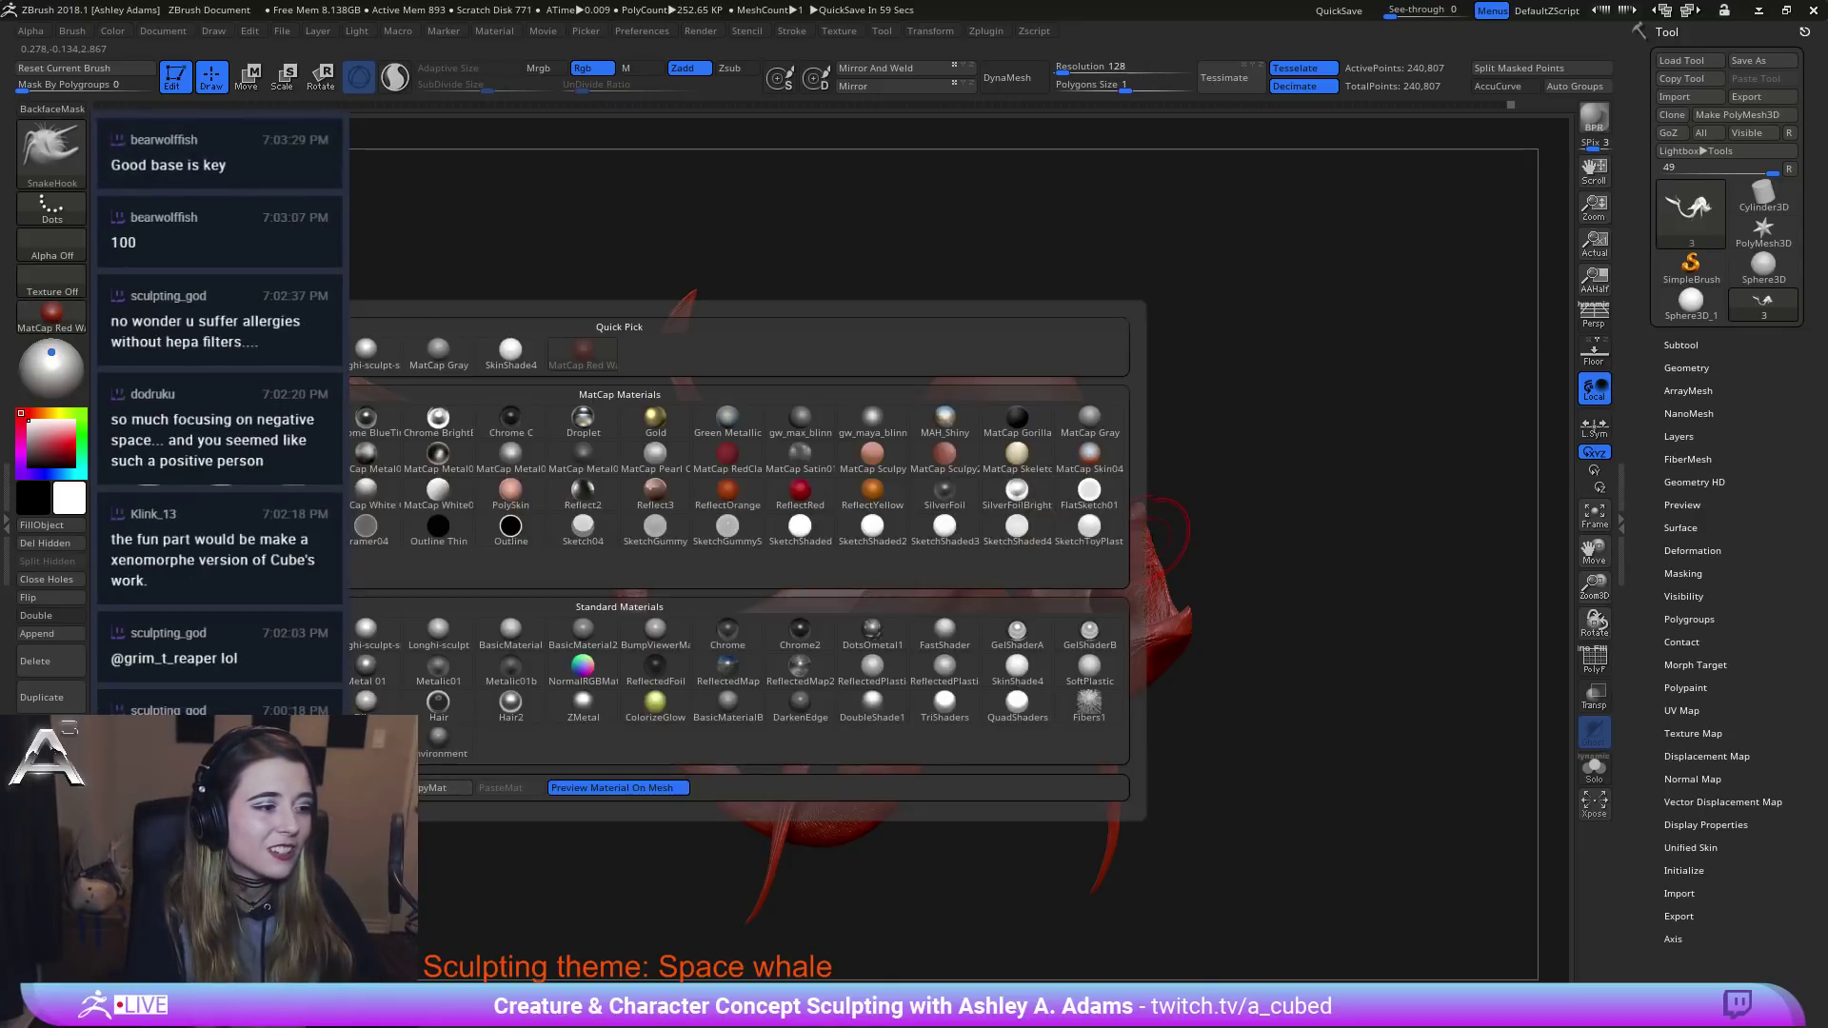
click(523, 637)
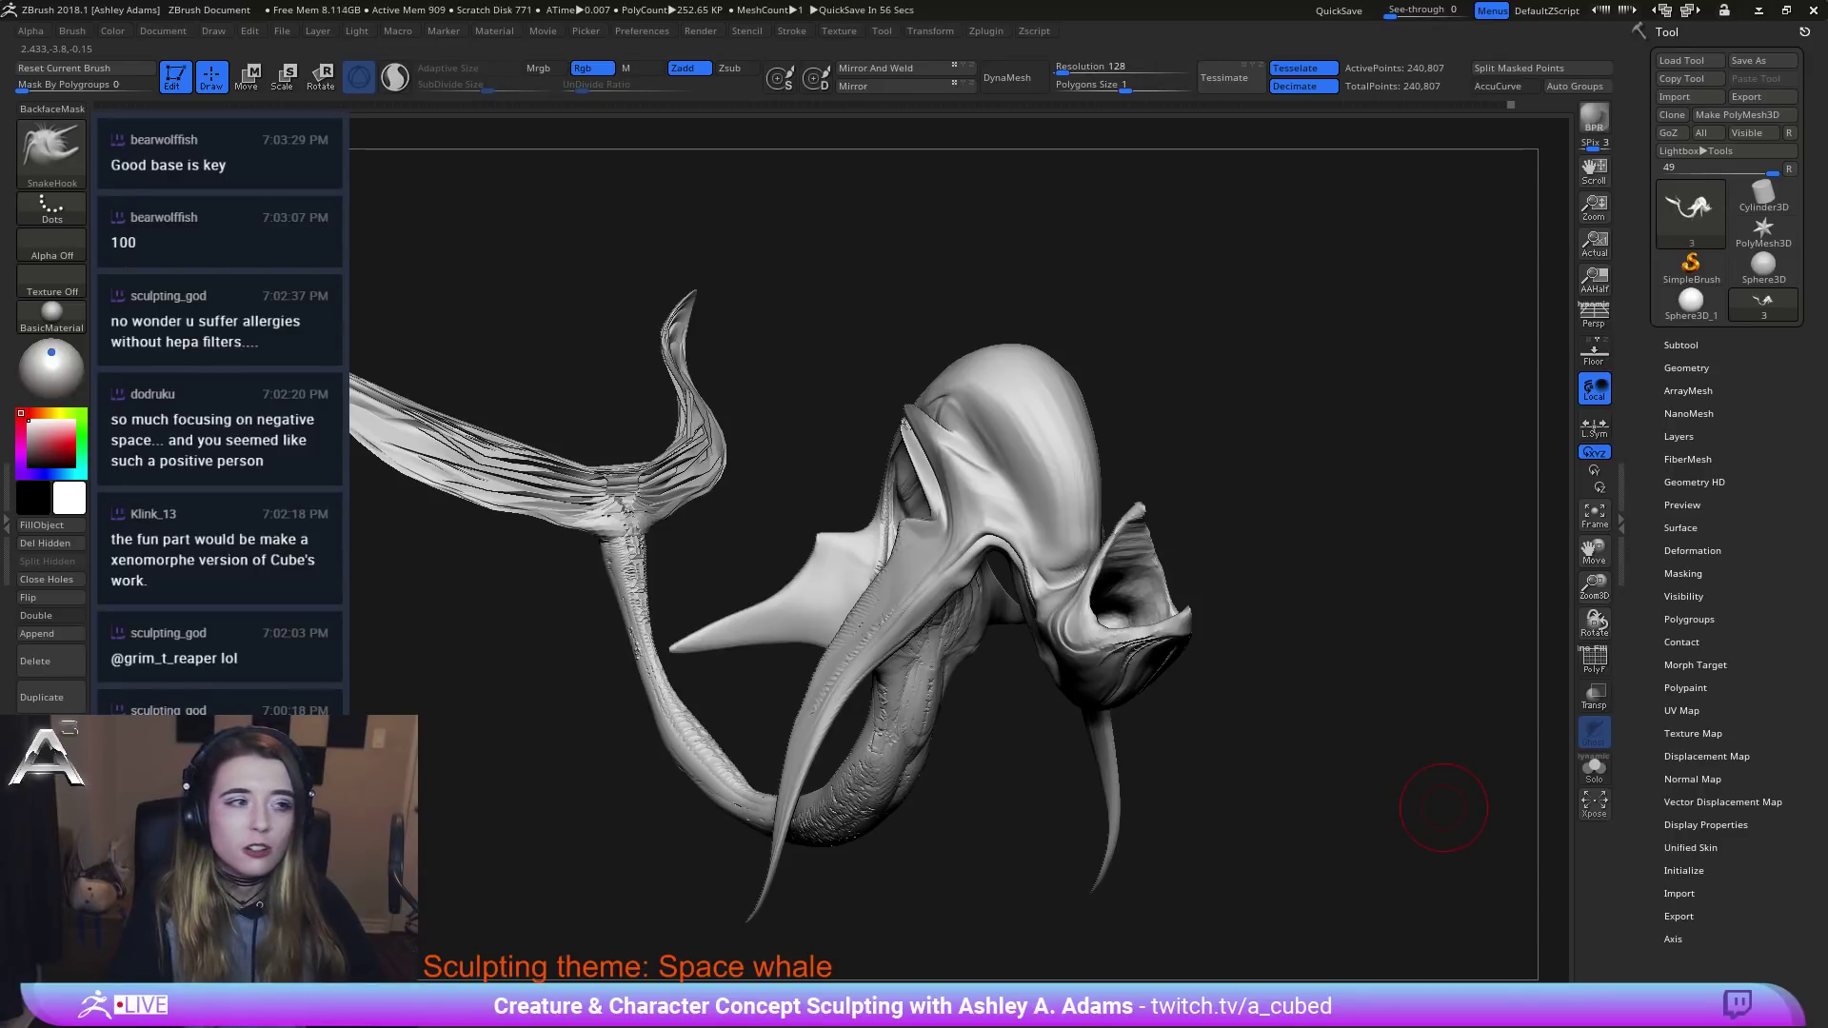
click(42, 322)
click(655, 352)
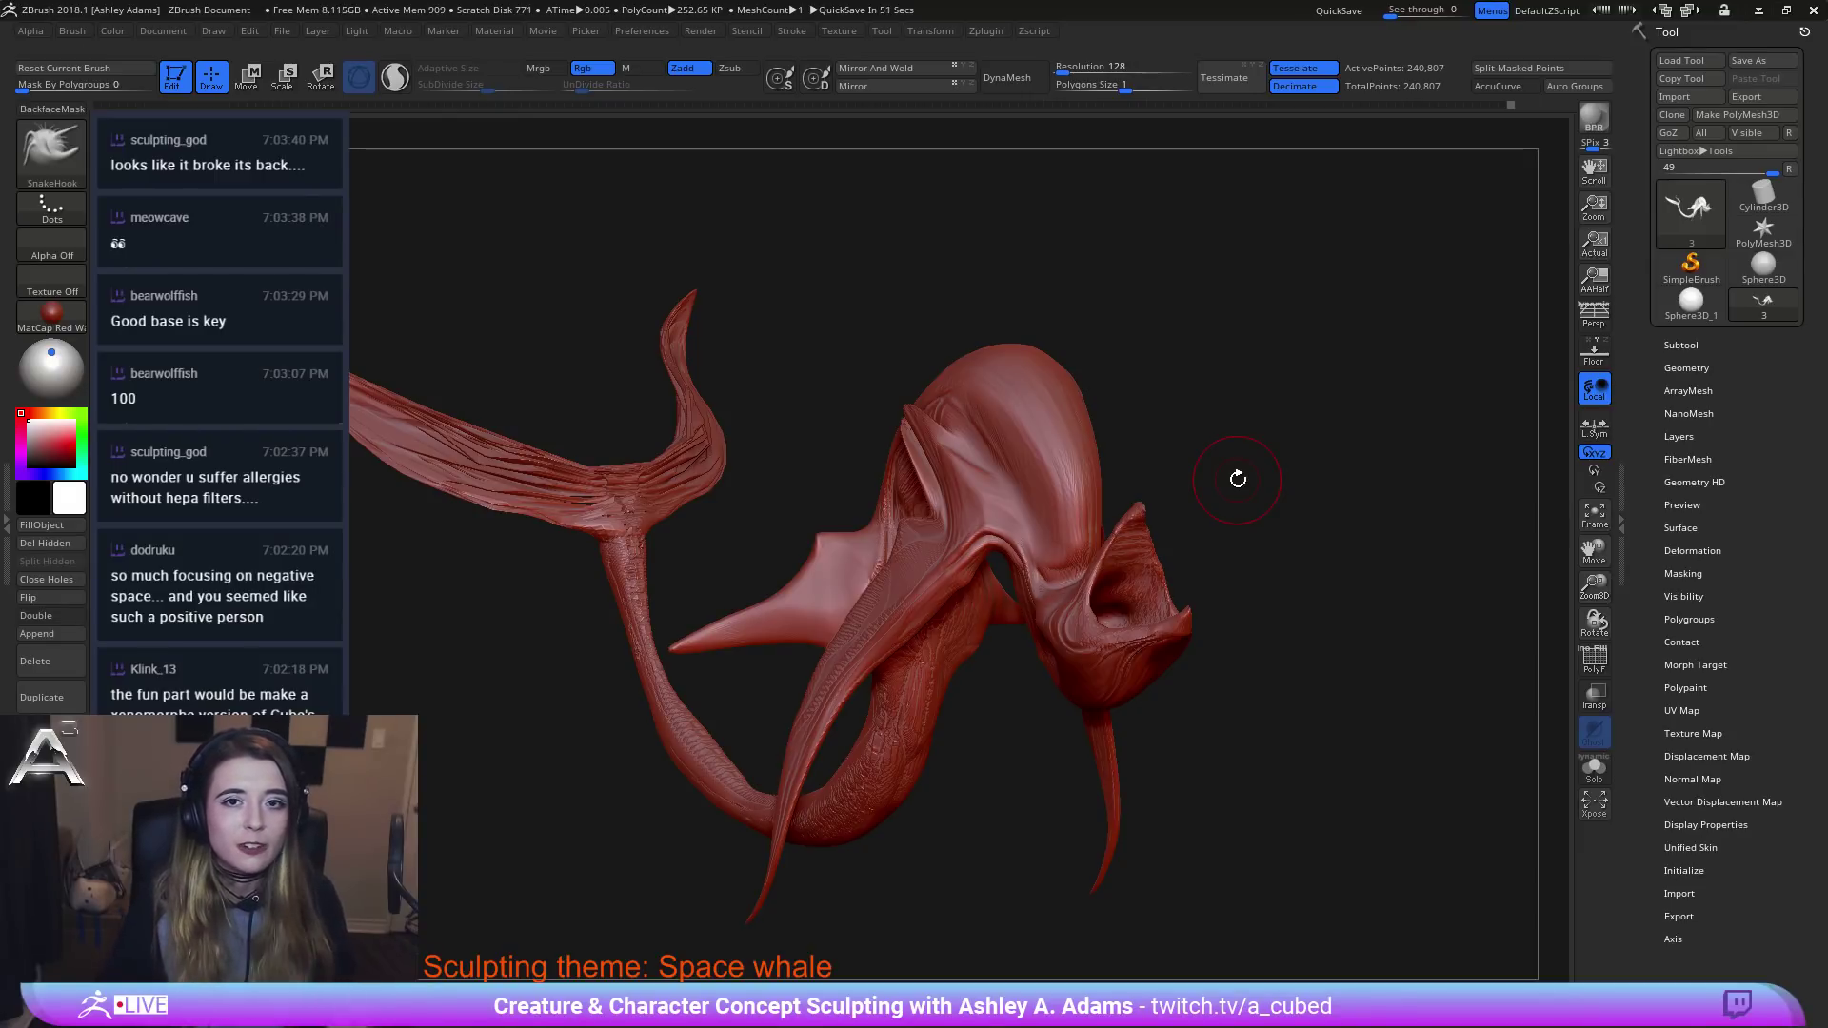
click(52, 317)
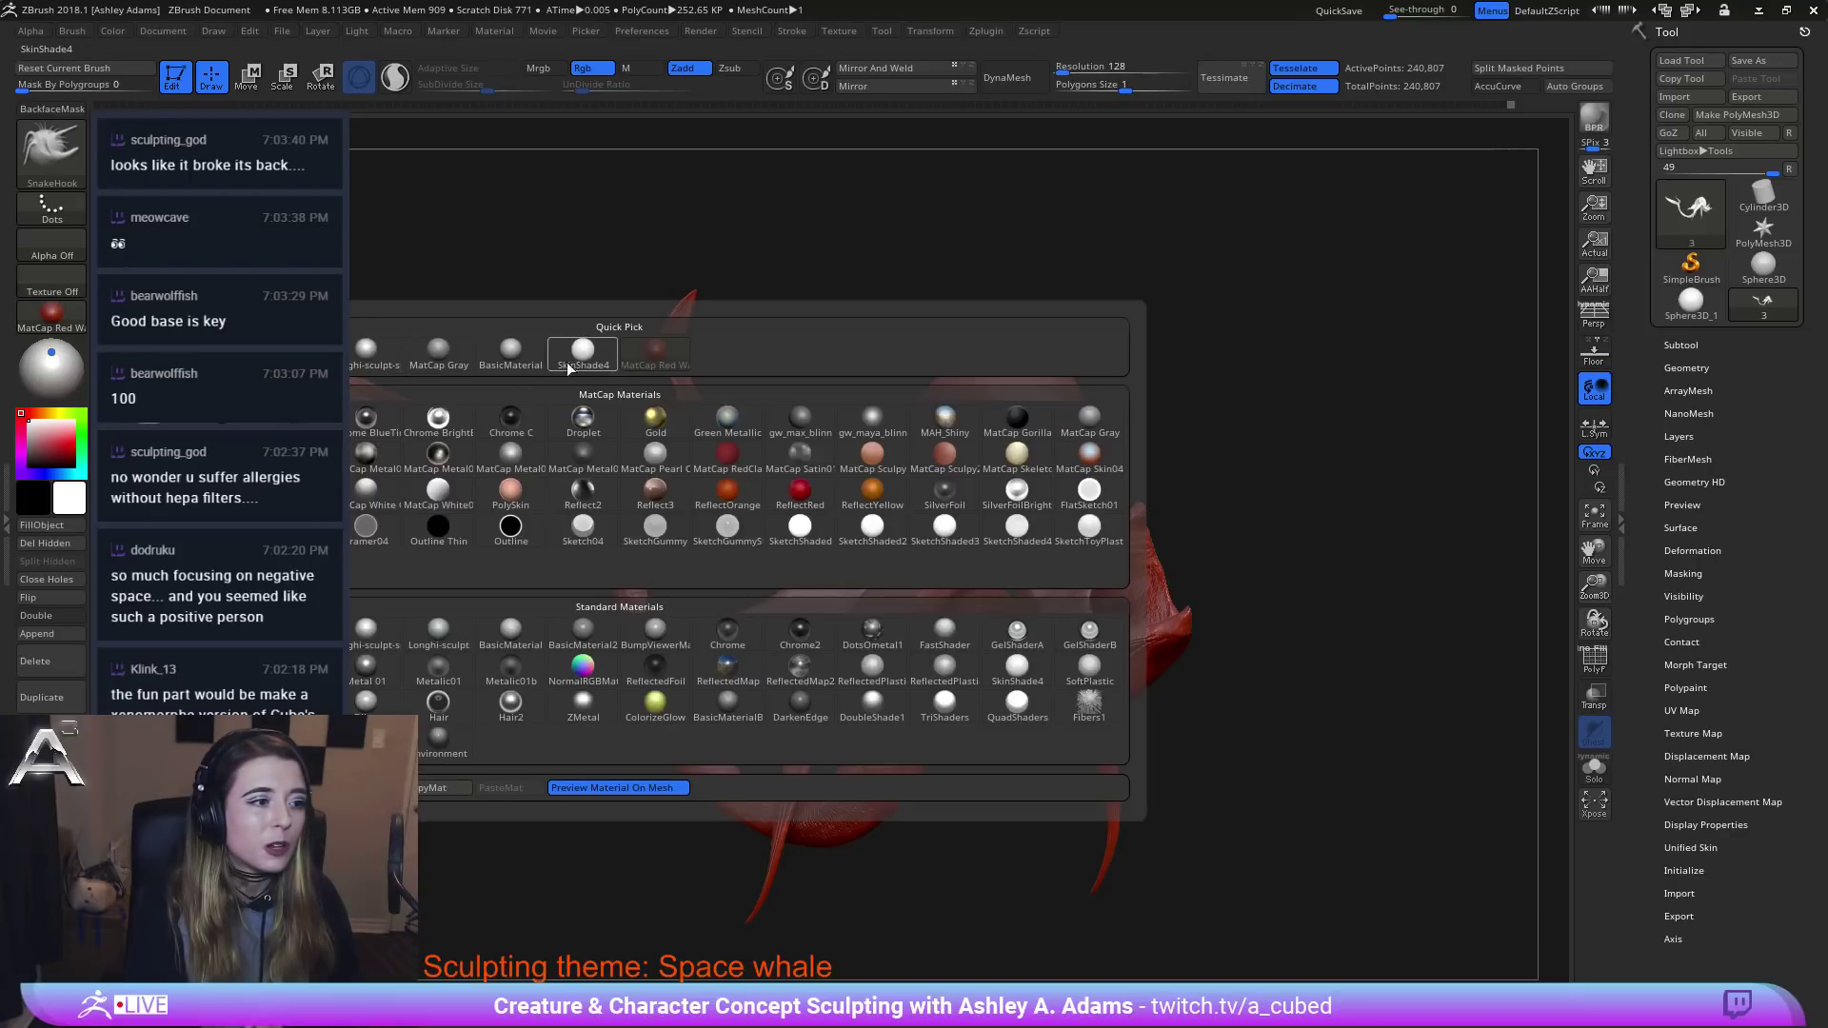
click(369, 350)
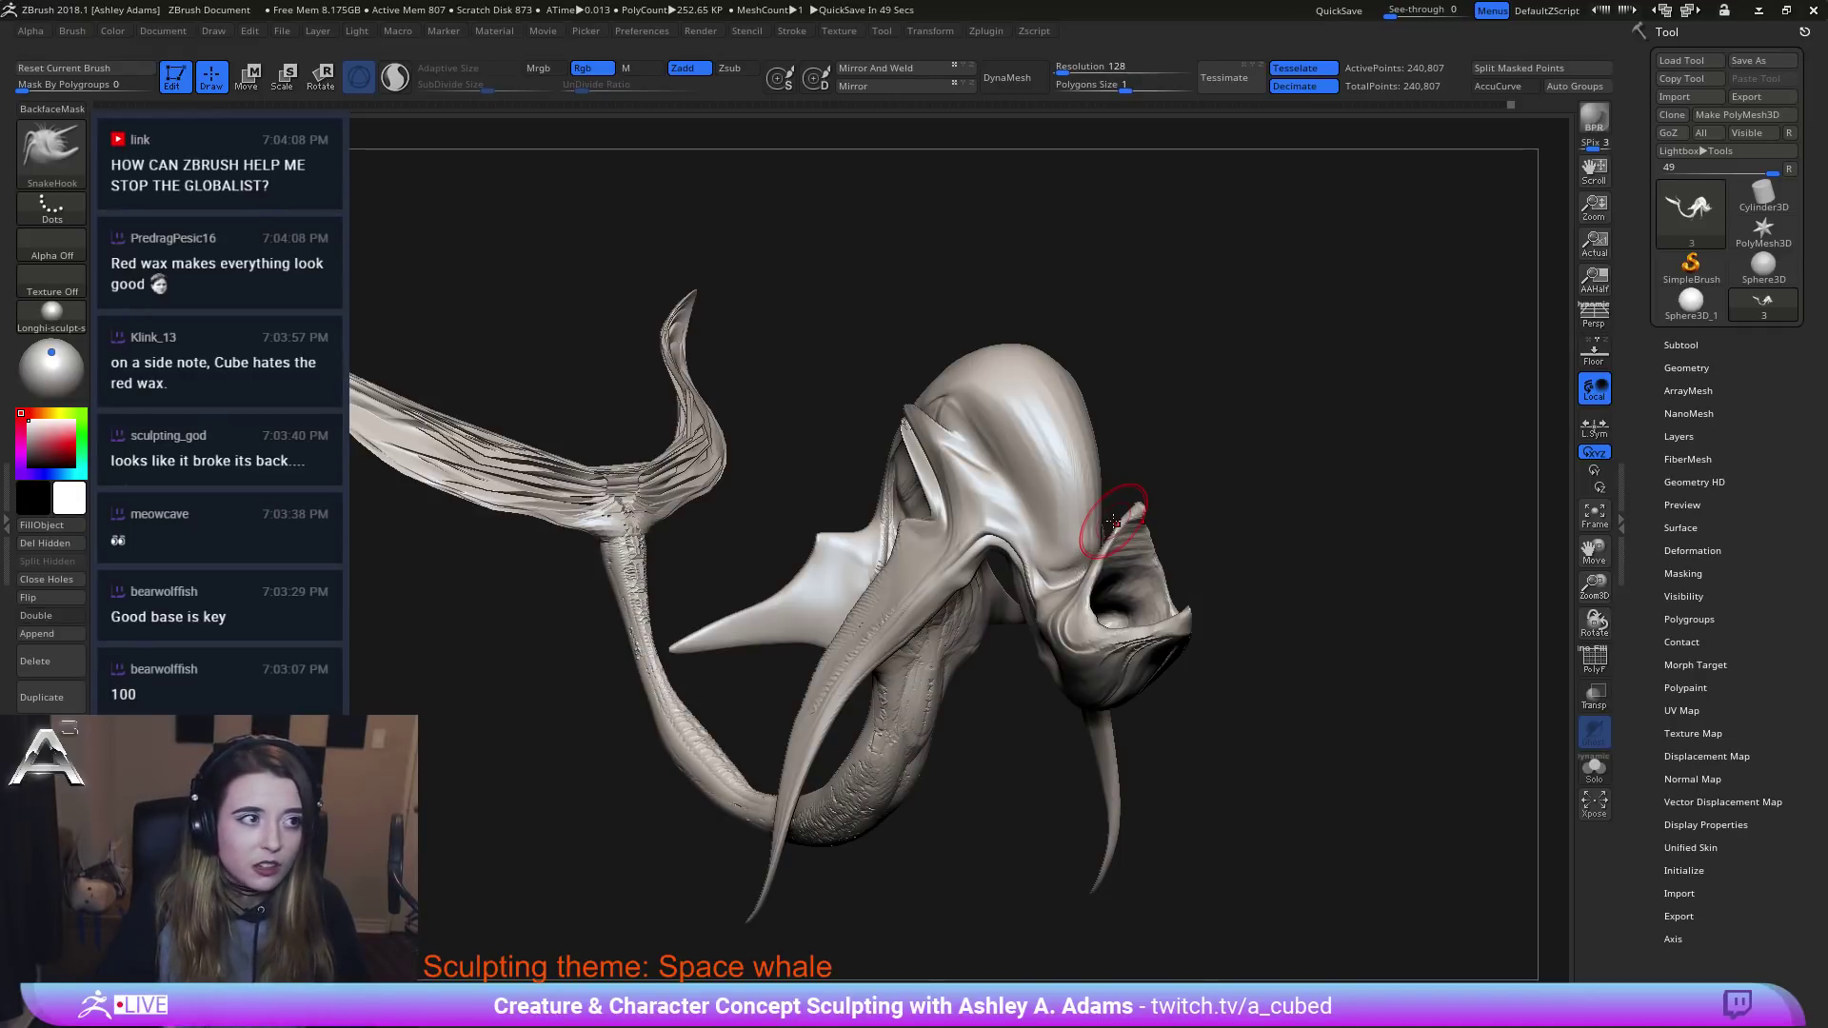
Compare the NormalRGBMat and Gold materials on the creature, and restore the Longhi-sculpt material.
click(52, 312)
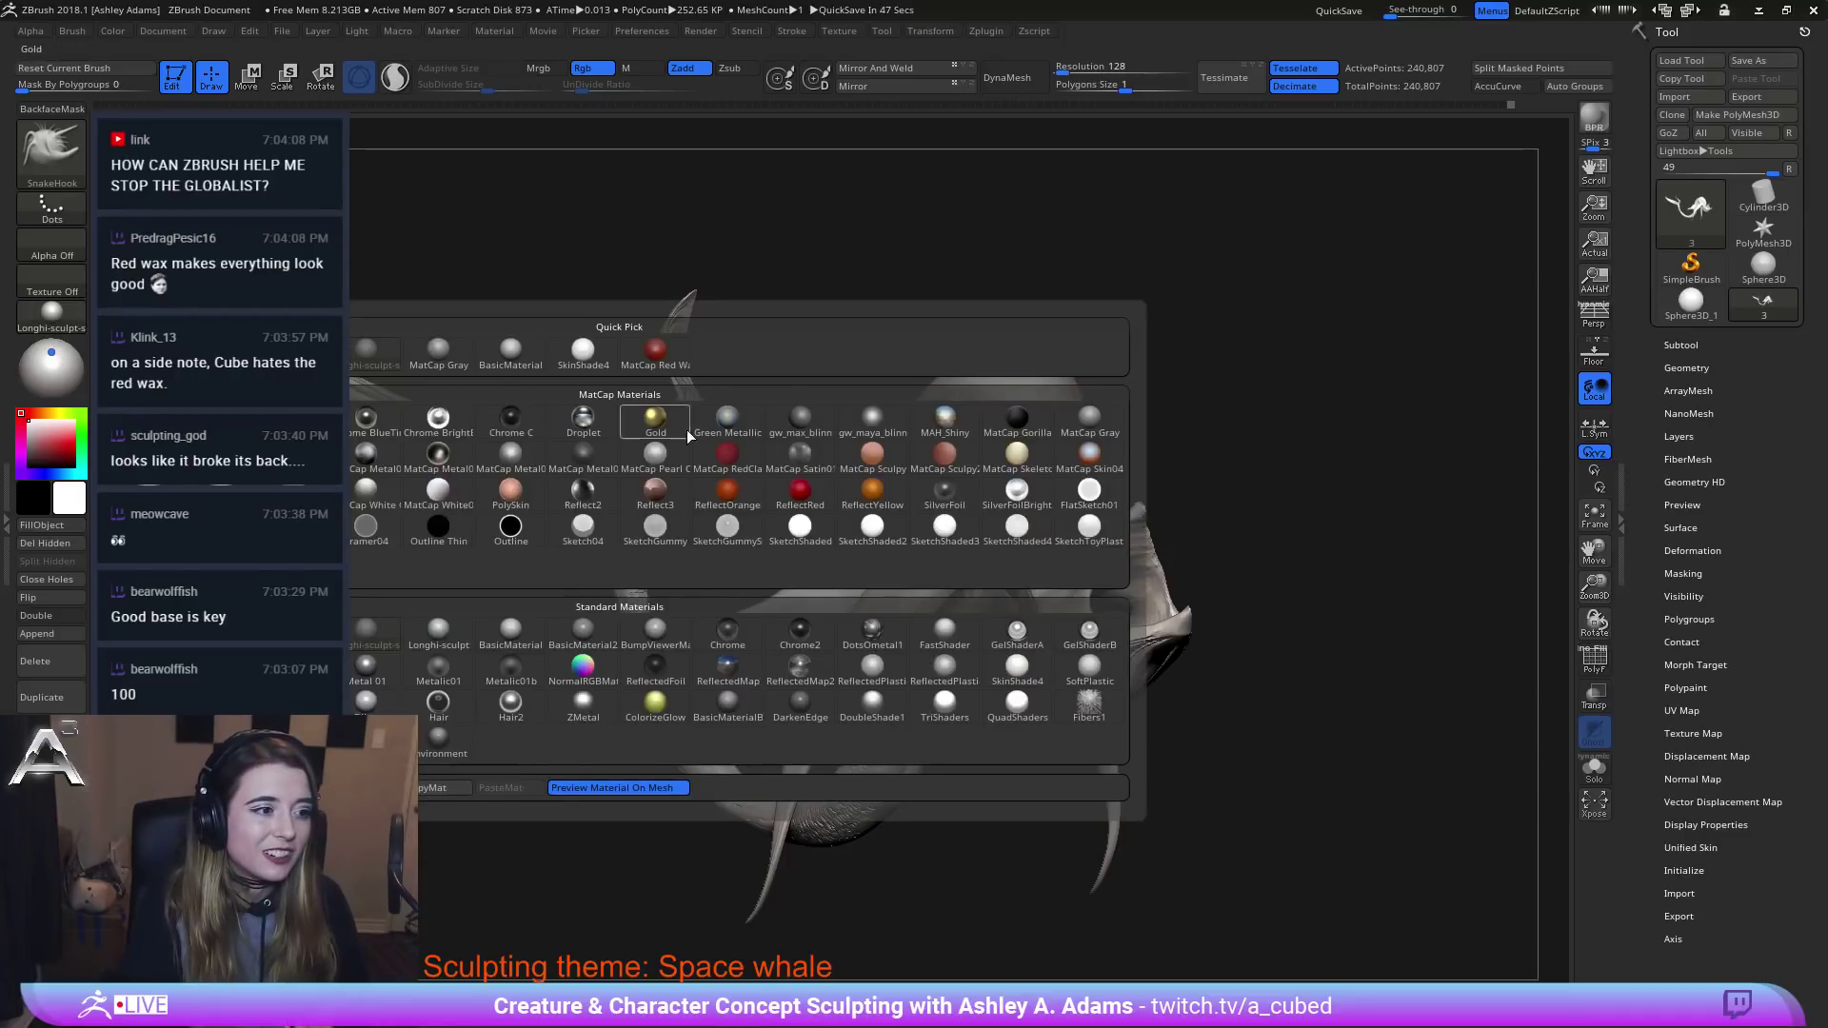
click(583, 667)
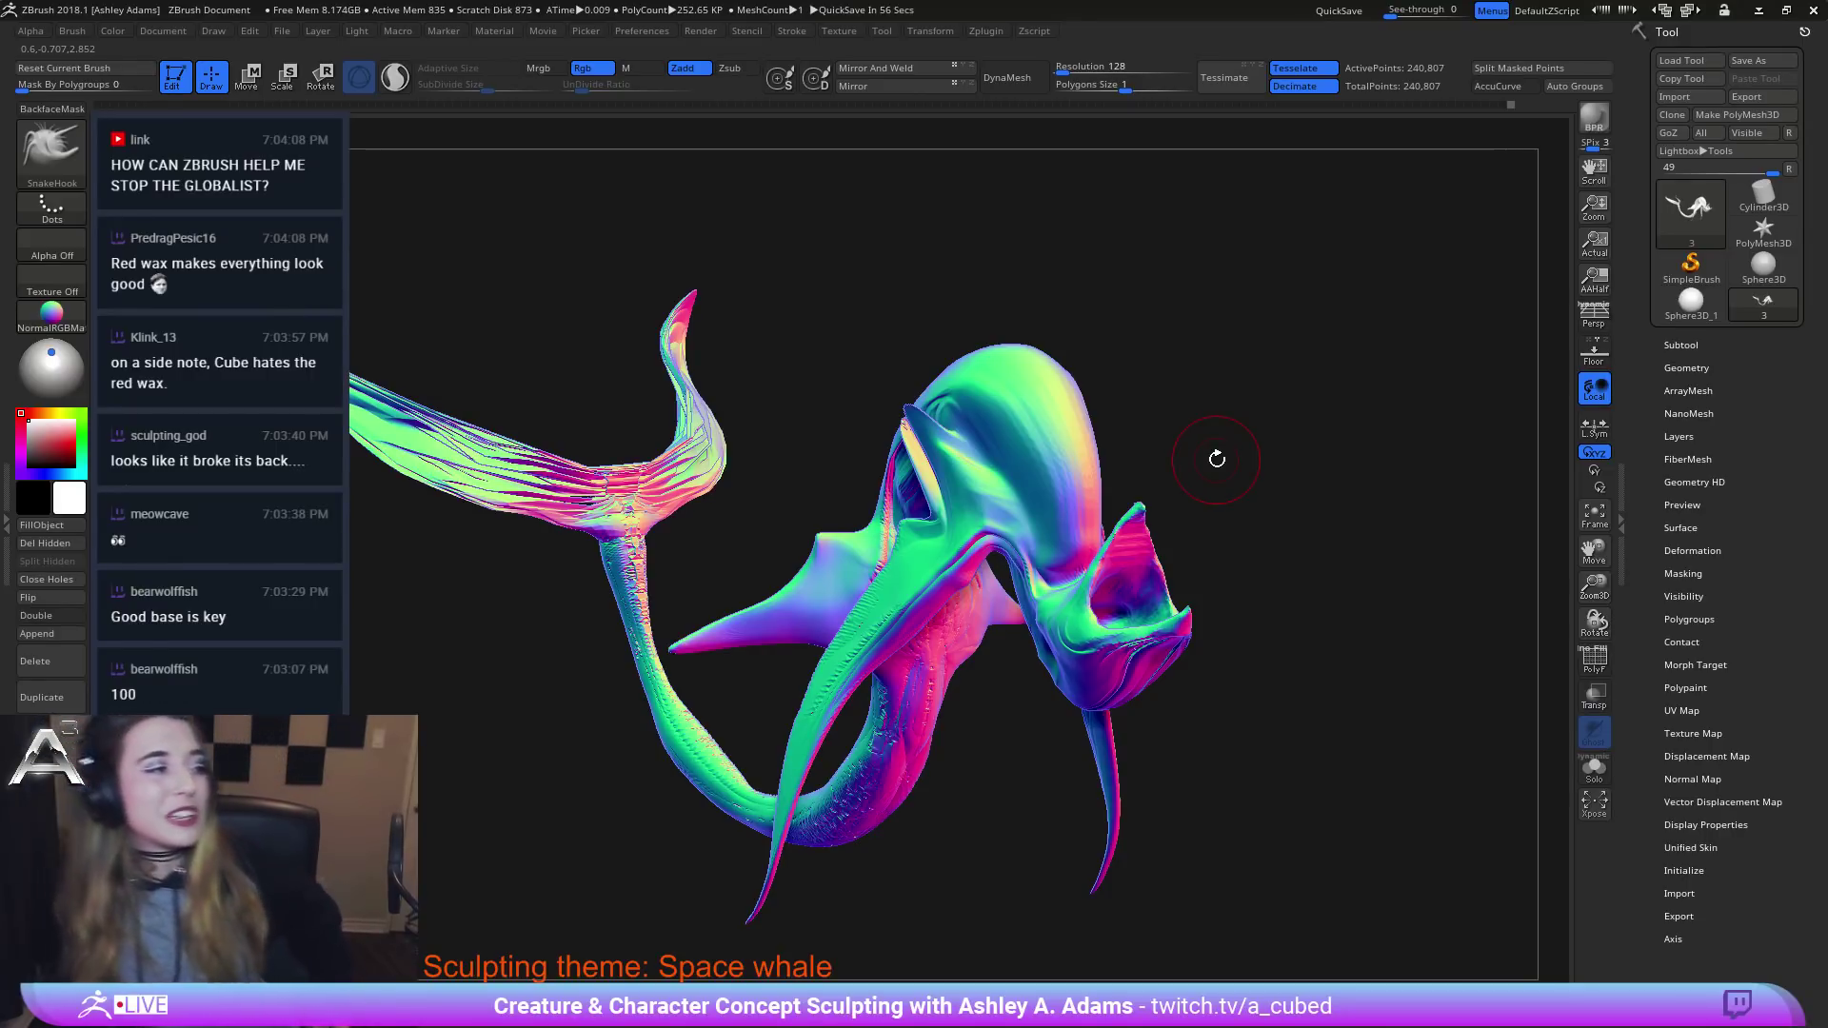
click(59, 321)
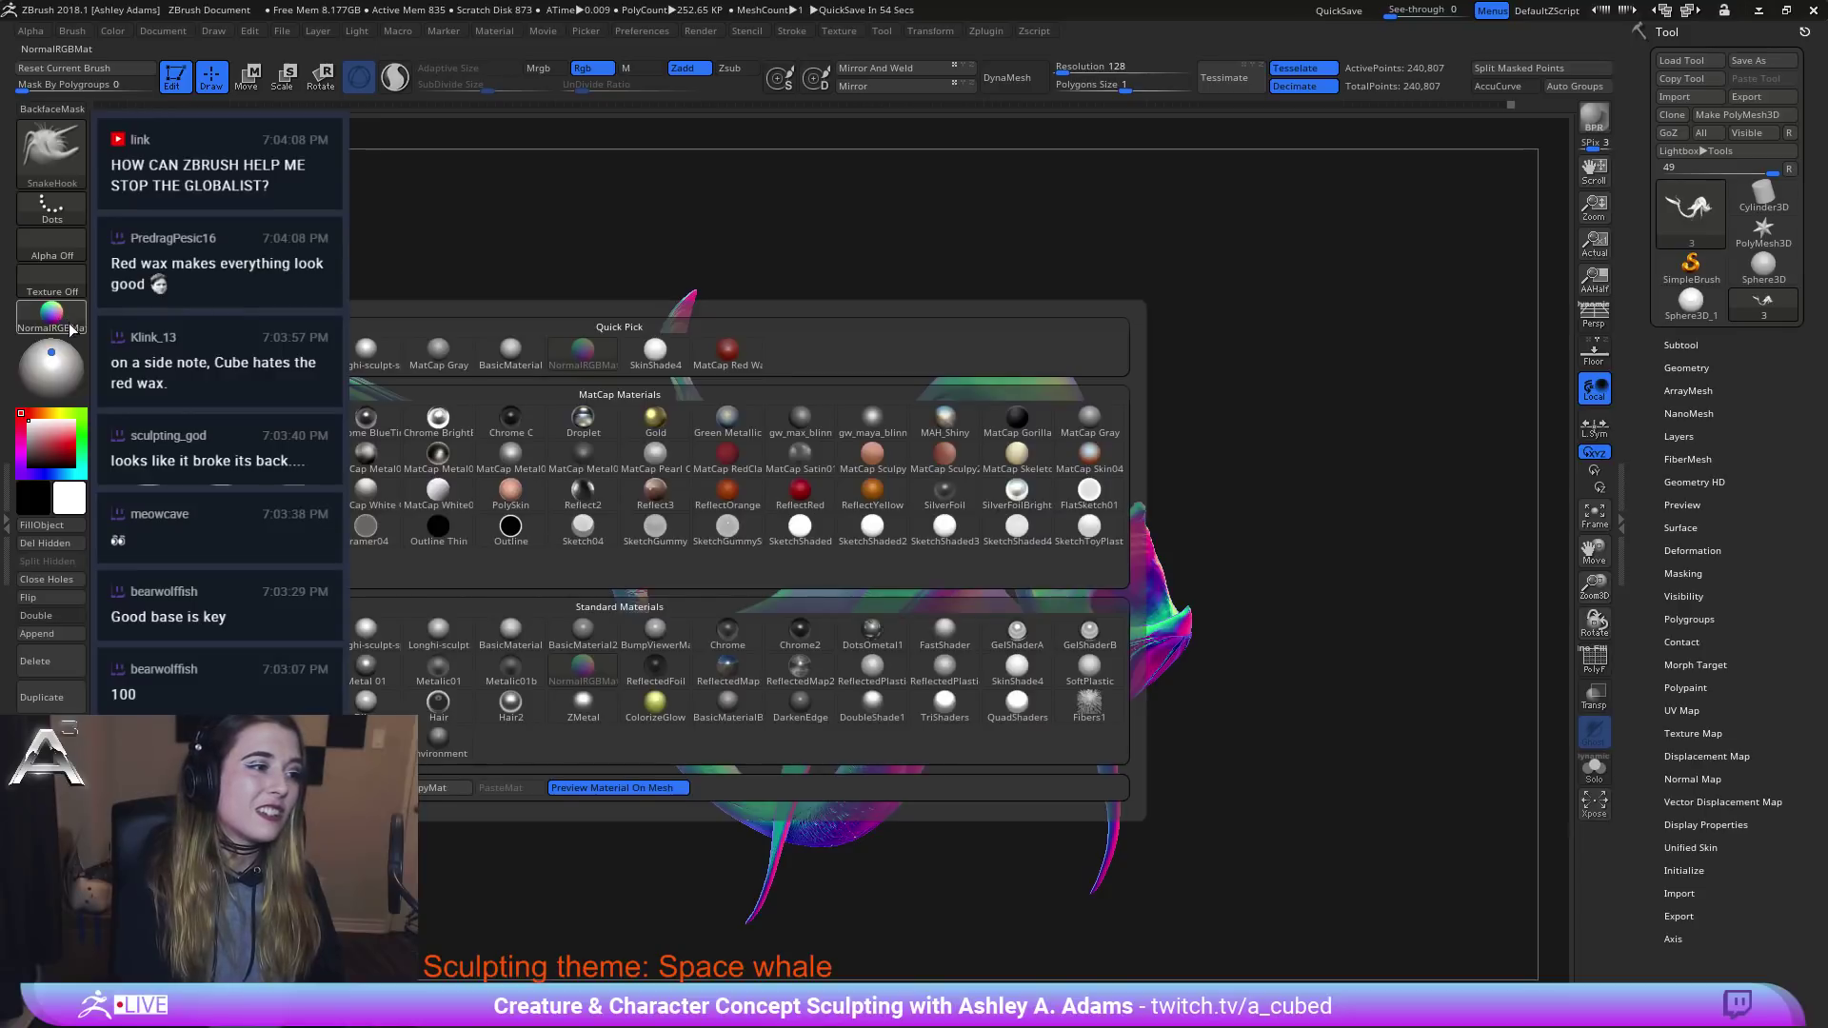
click(655, 419)
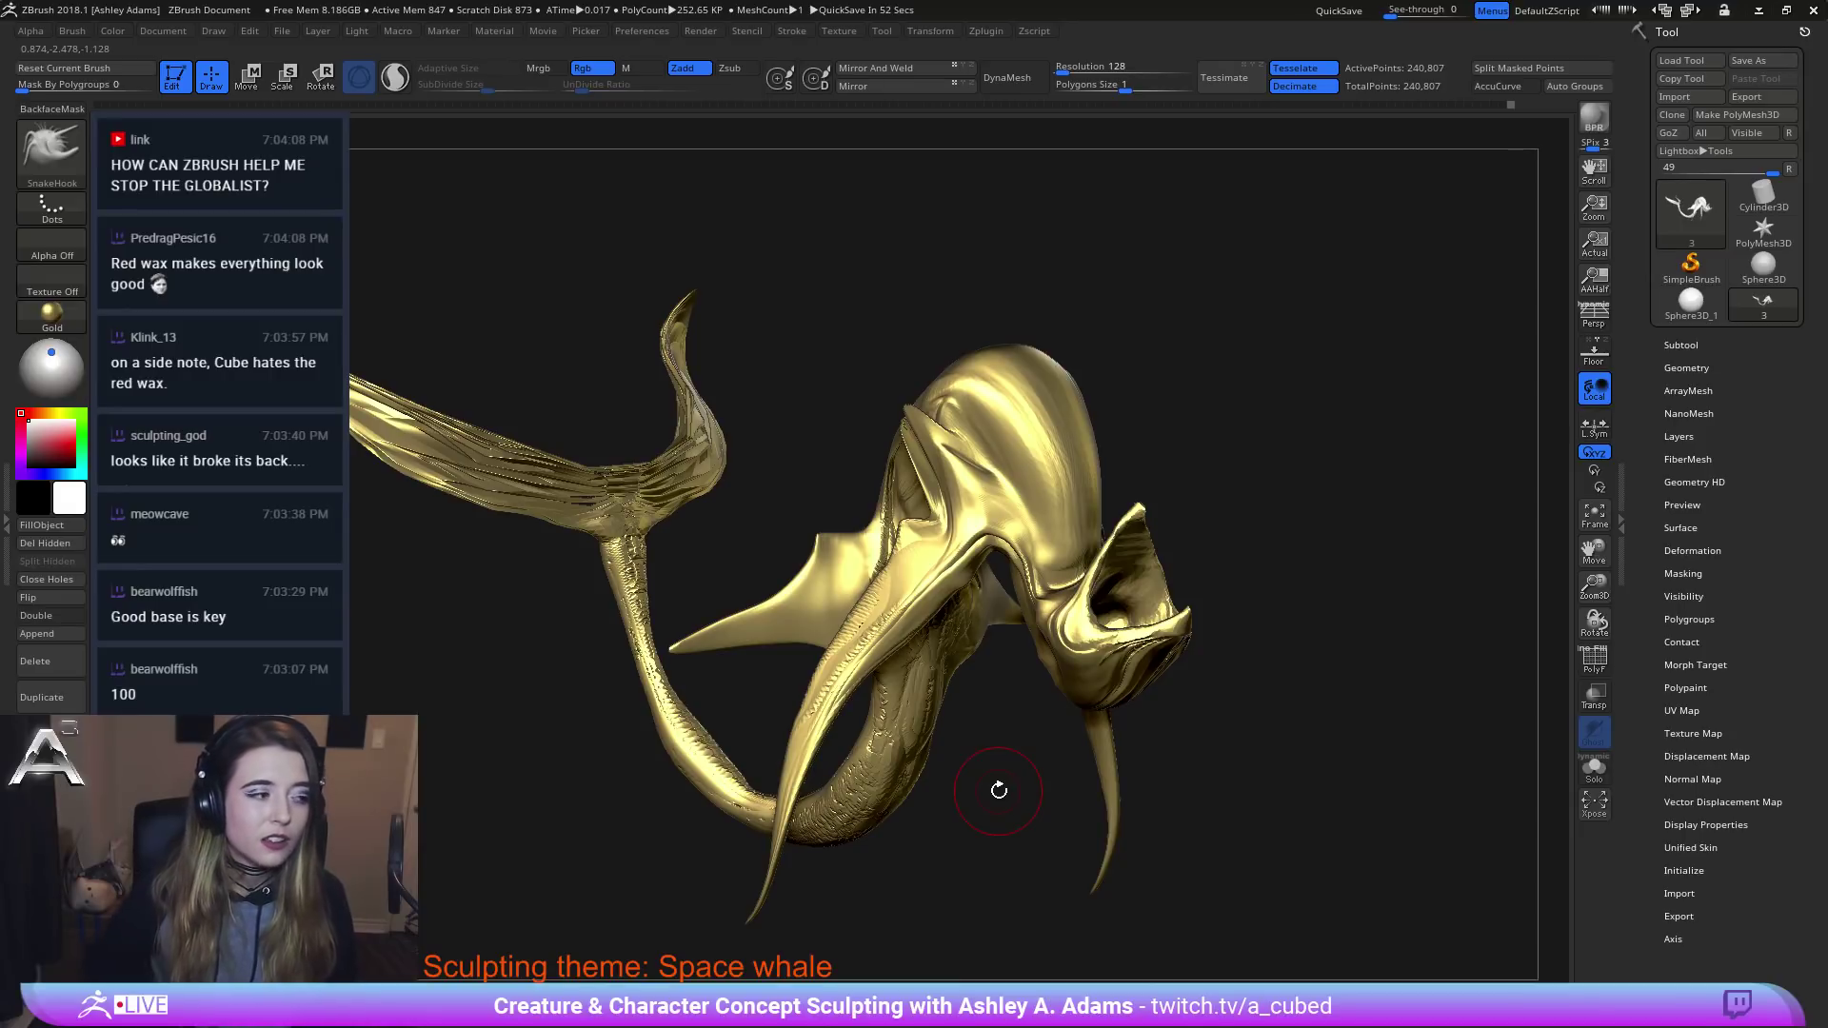
click(76, 324)
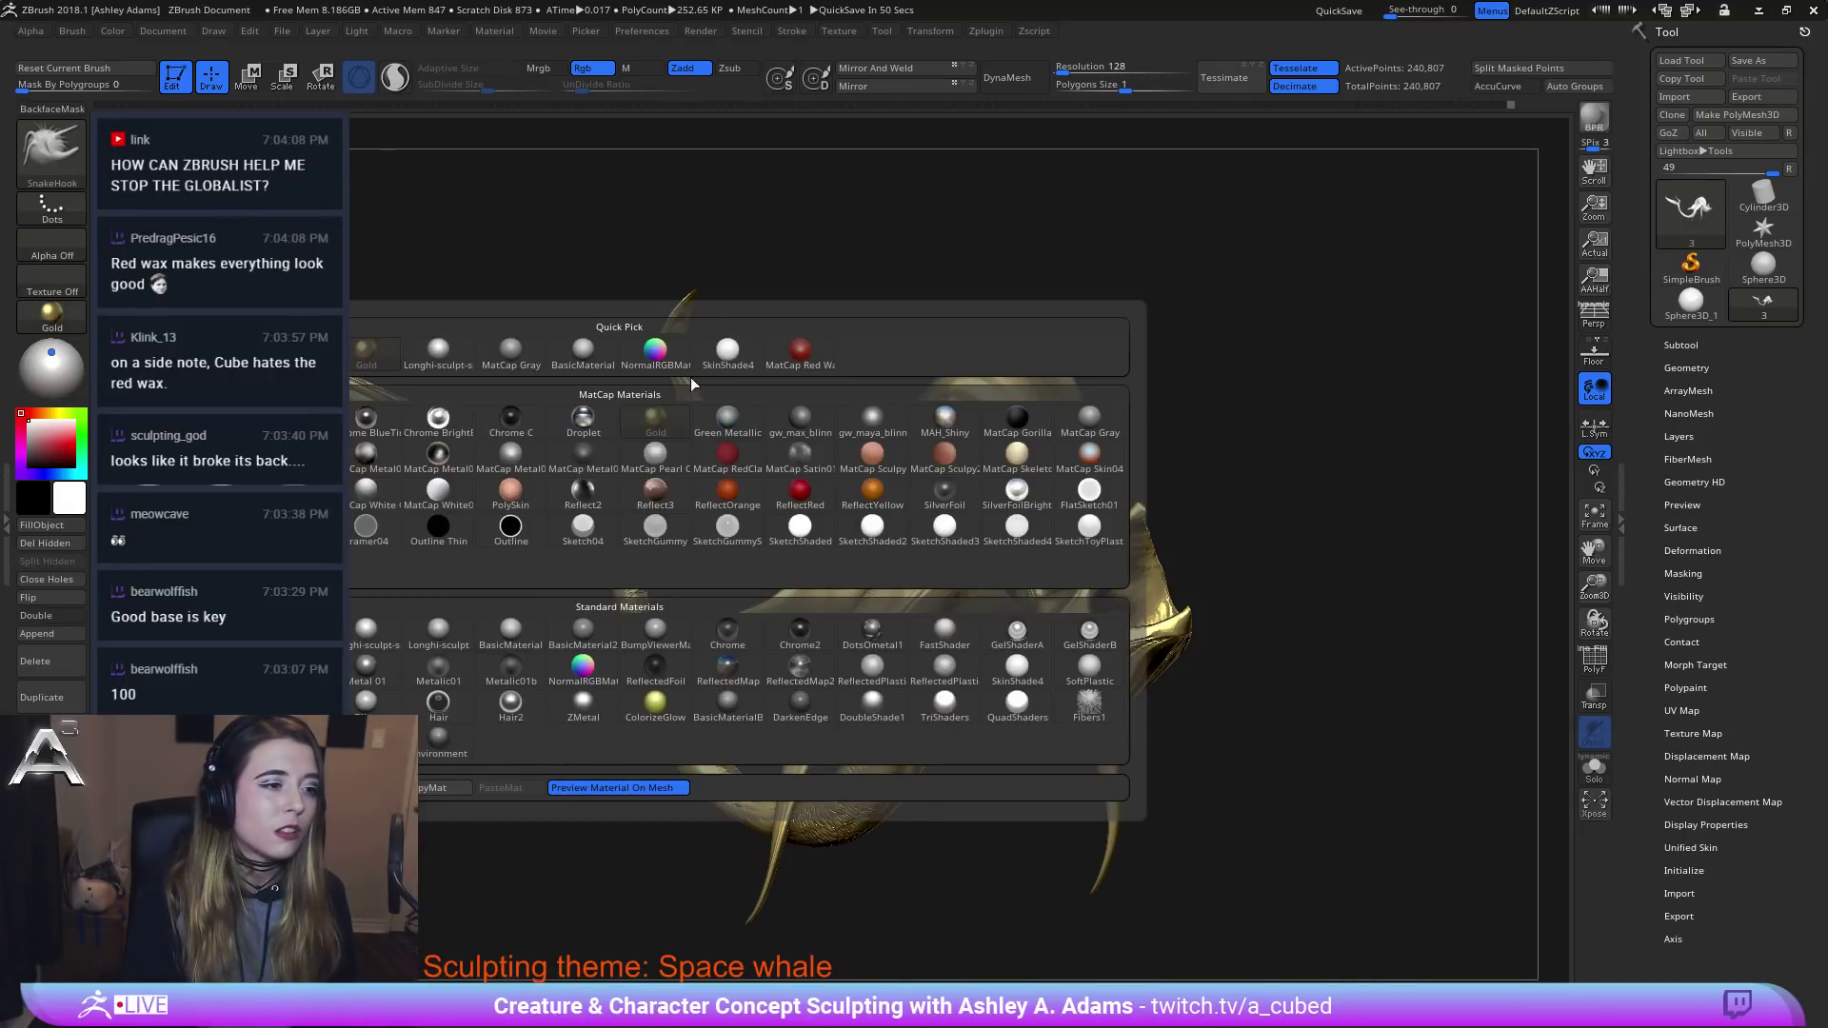
click(444, 352)
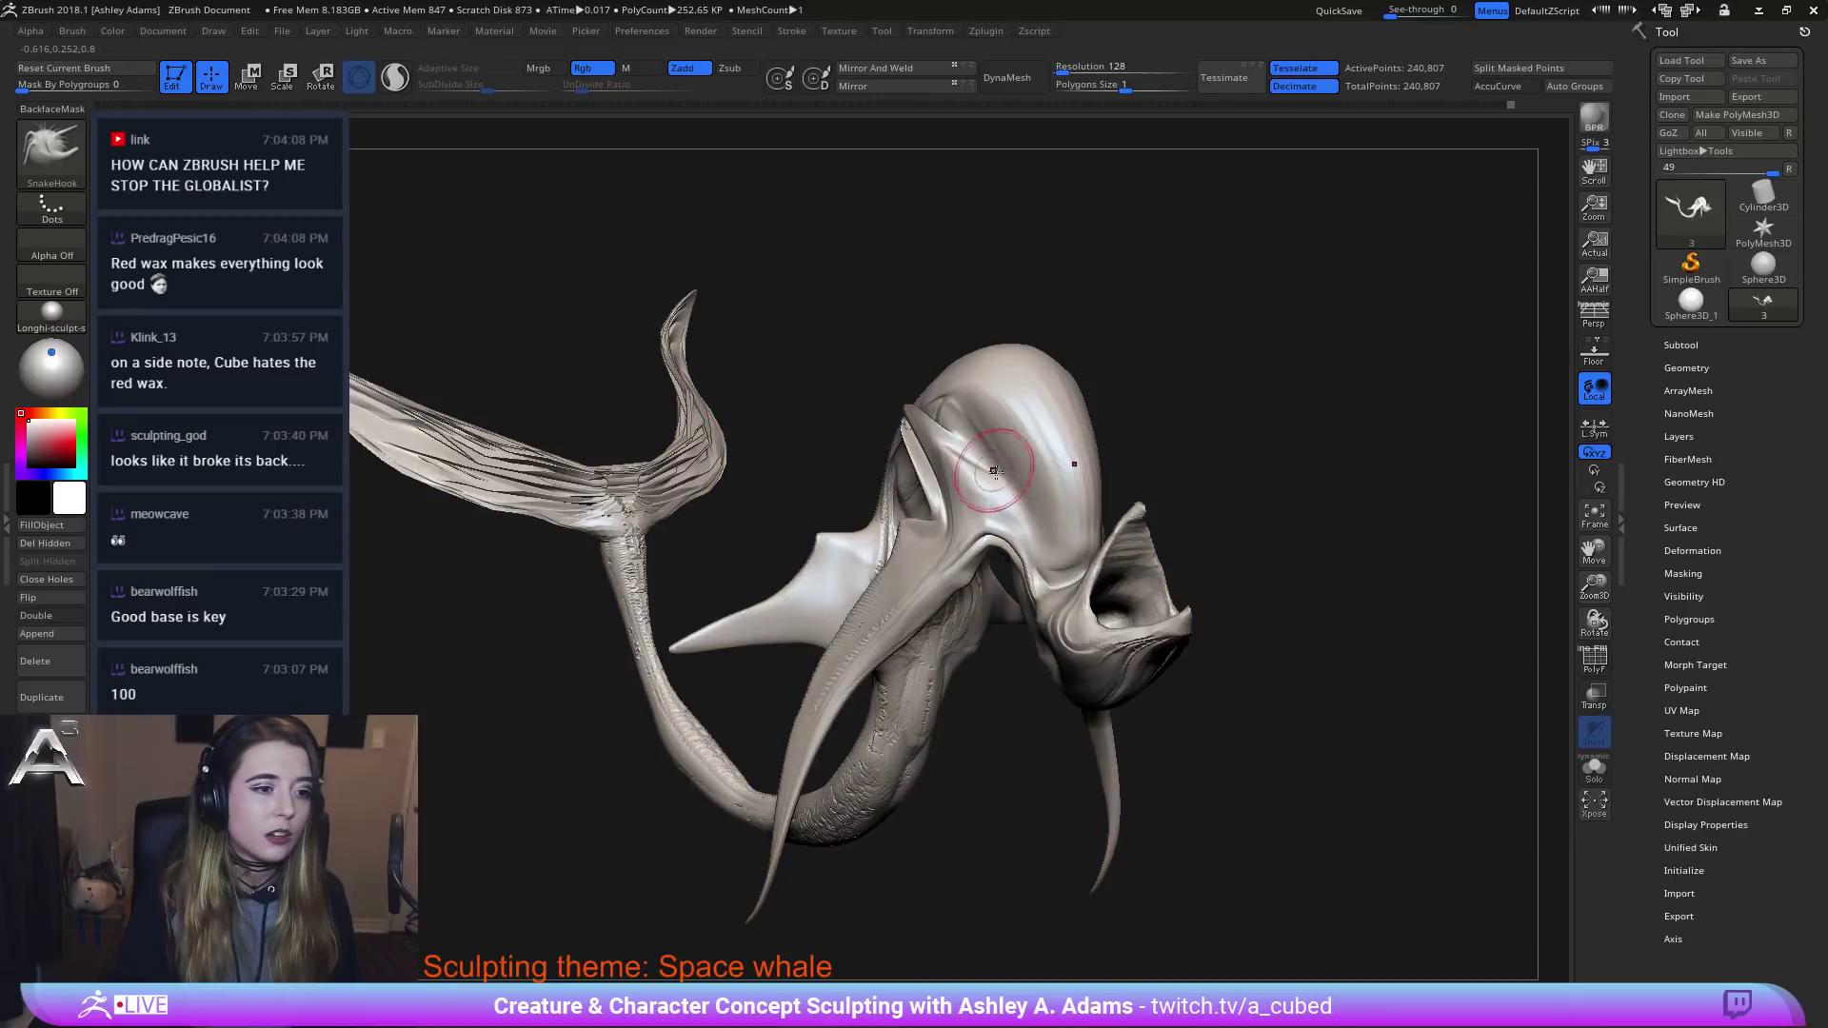
Apply the MatCap Red Wax material again and inspect the head, flippers and open mouth up close.
mouse_move(995, 473)
mouse_down()
mouse_move(1130, 453)
mouse_move(1216, 514)
mouse_up()
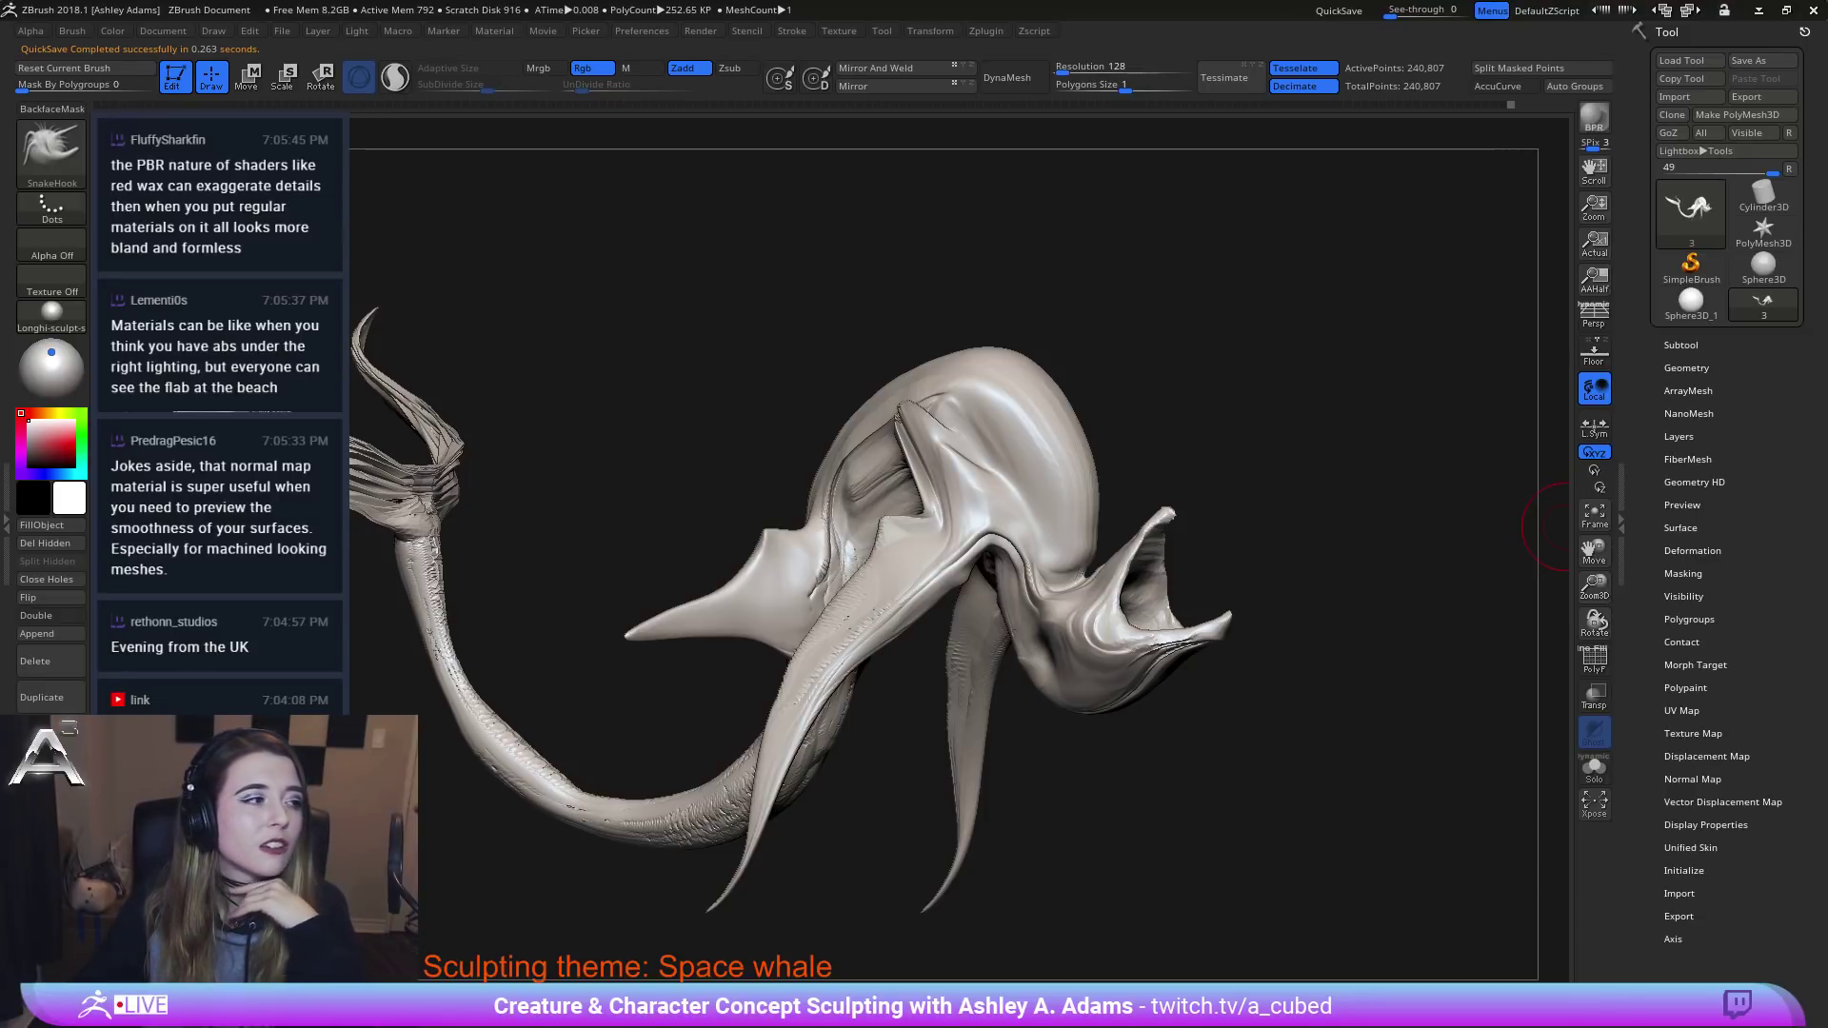
click(52, 311)
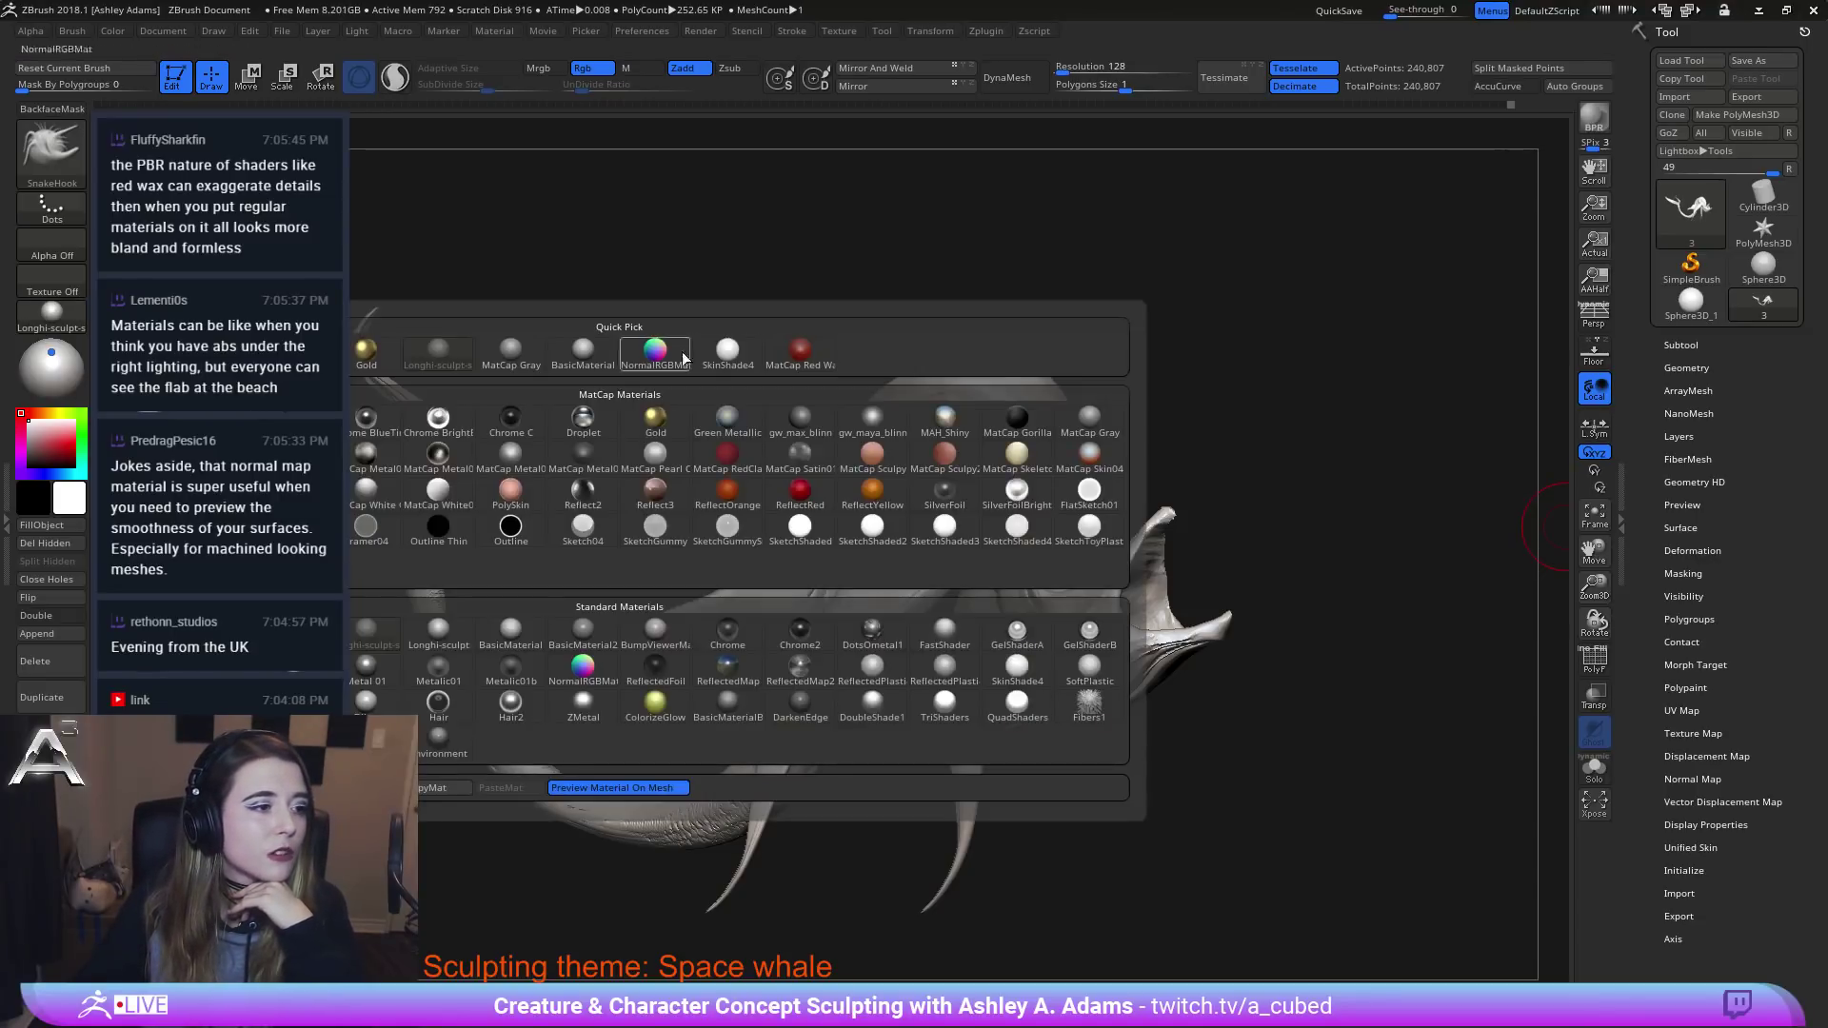
click(799, 354)
drag(1311, 333, 1305, 408)
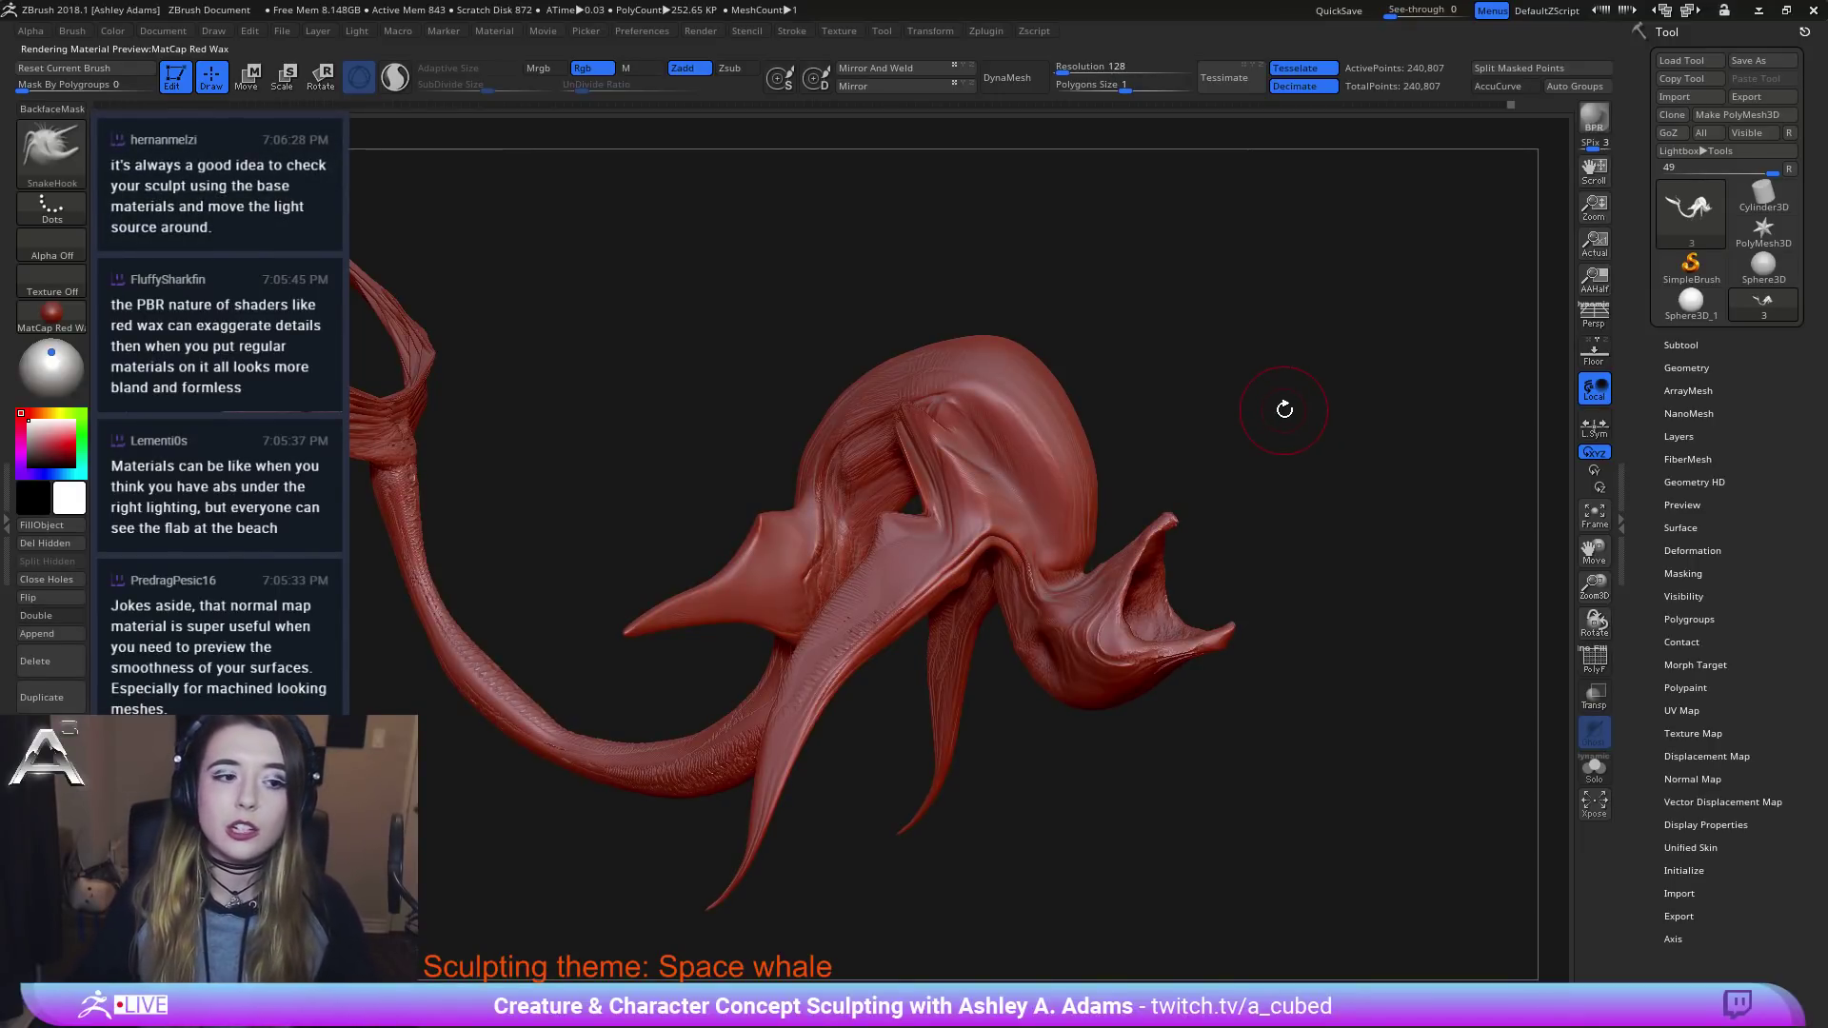
drag(1284, 409, 1143, 533)
mouse_move(1084, 541)
right_down()
mouse_move(920, 575)
mouse_move(1107, 702)
mouse_move(1083, 592)
right_up()
right_click(1020, 724)
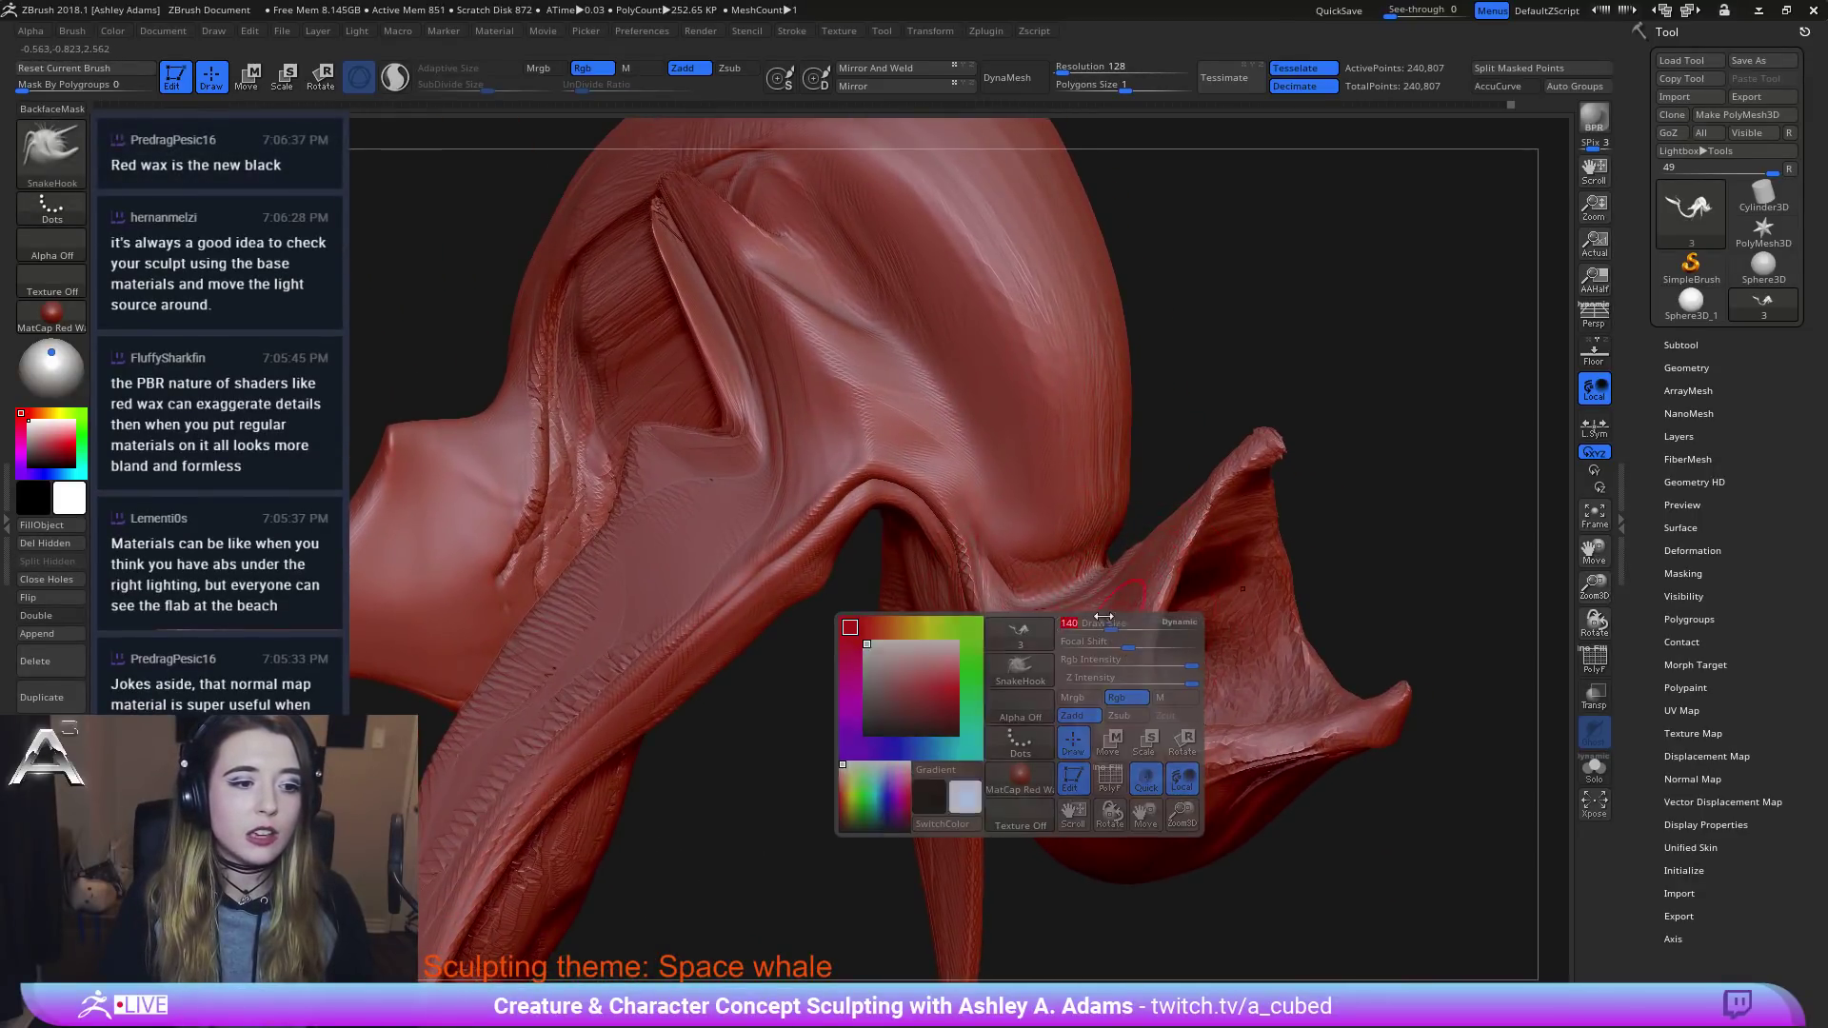
alt+right_drag(1122, 672, 1035, 619)
alt+drag(1035, 619, 1024, 611)
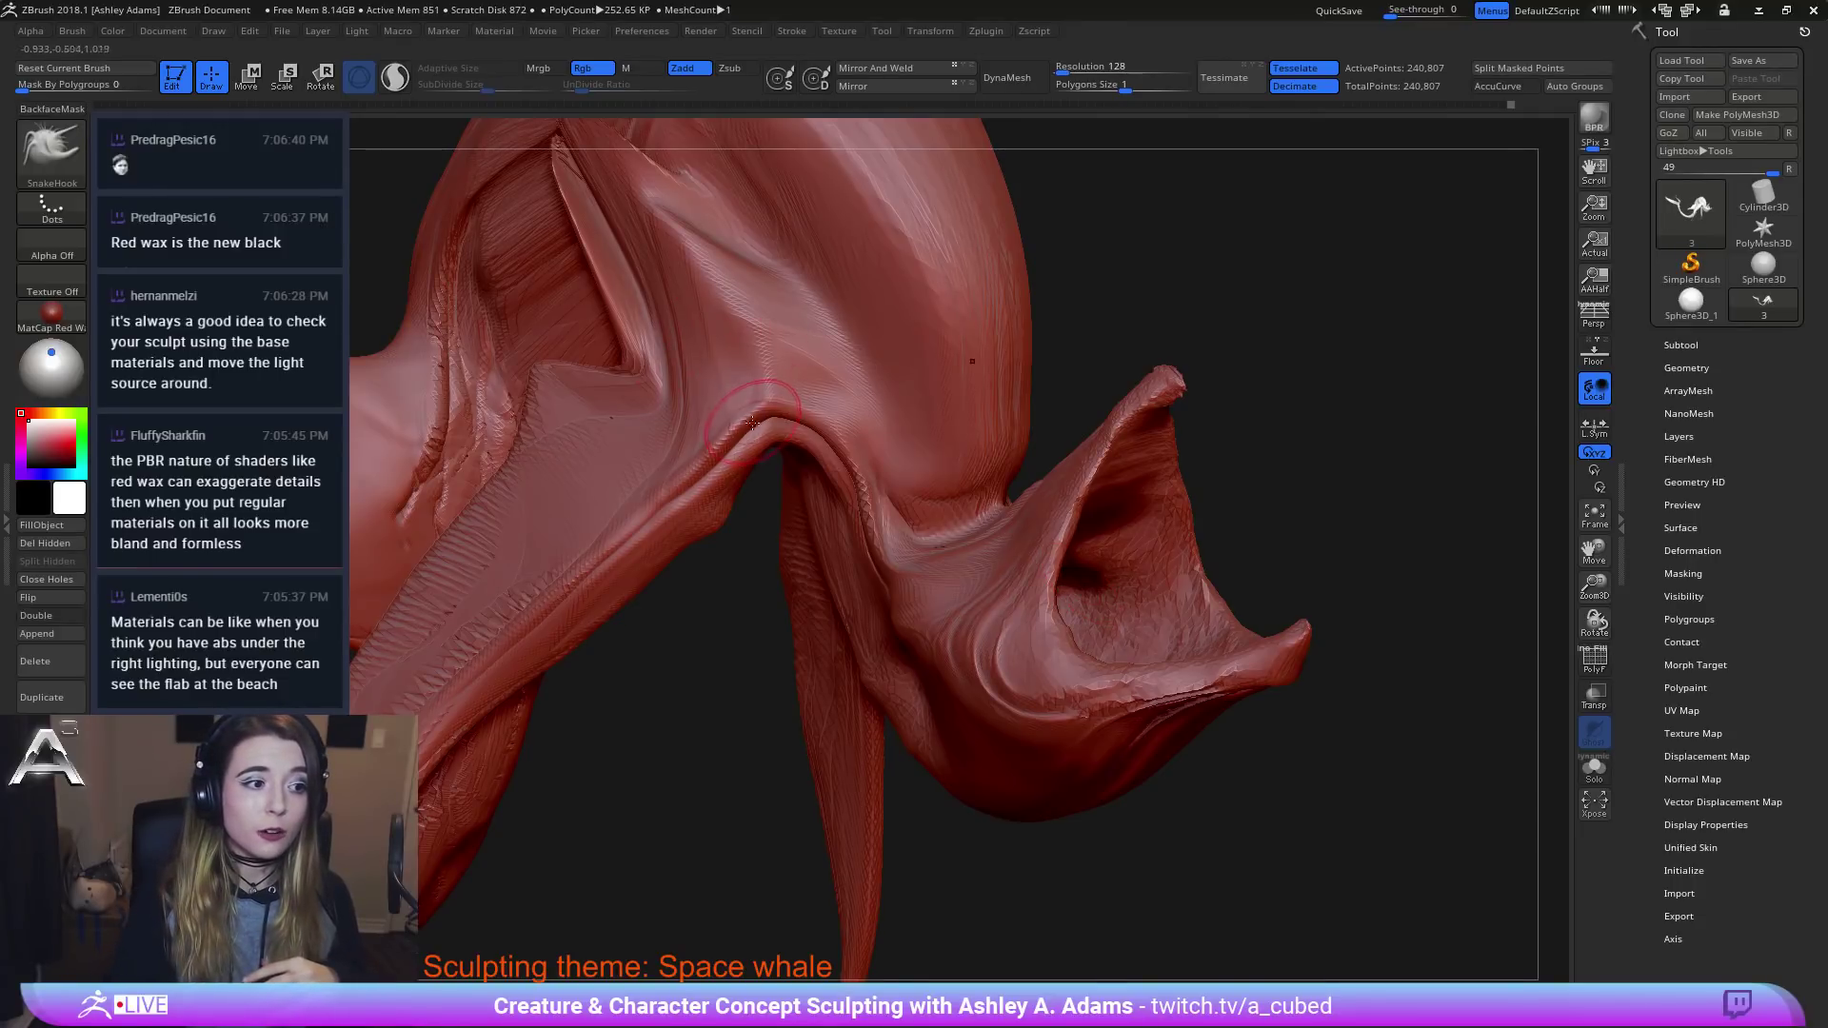
Examine the flipper base and jaw joint in red wax, and switch back to the Longhi-sculpt material.
right_drag(775, 325, 725, 347)
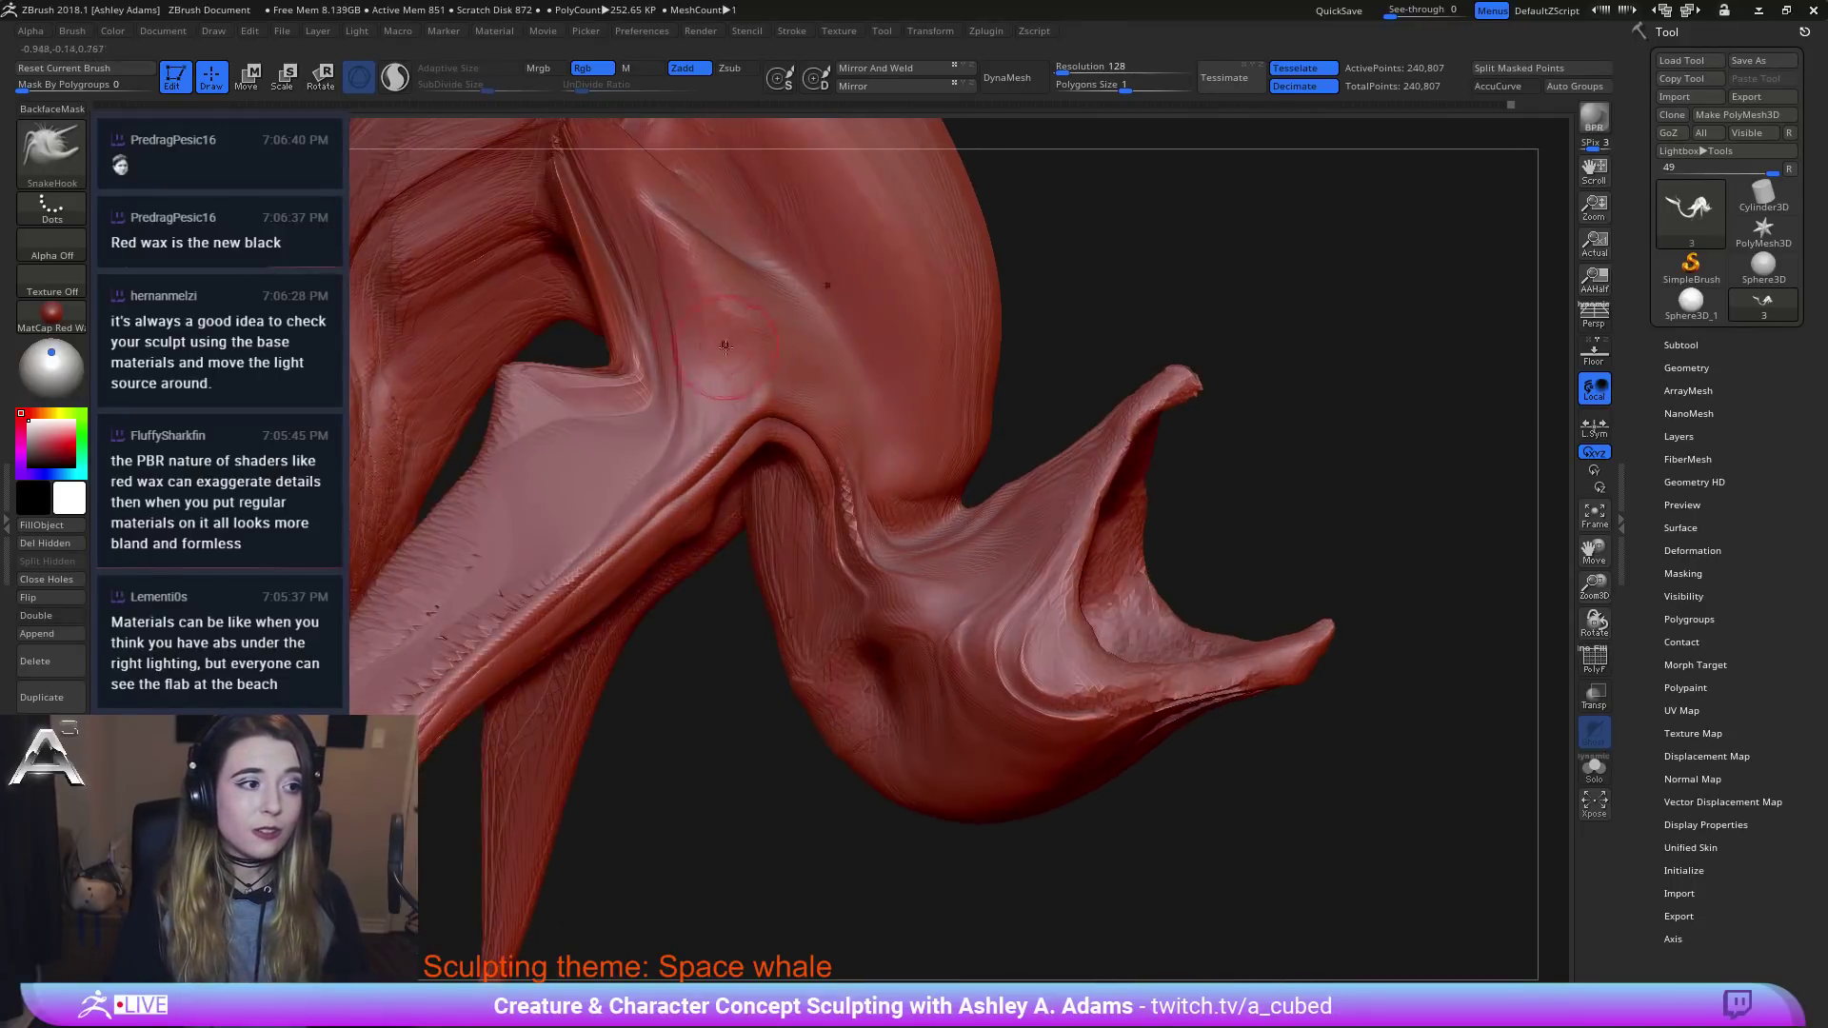
alt+right_drag(636, 397, 763, 332)
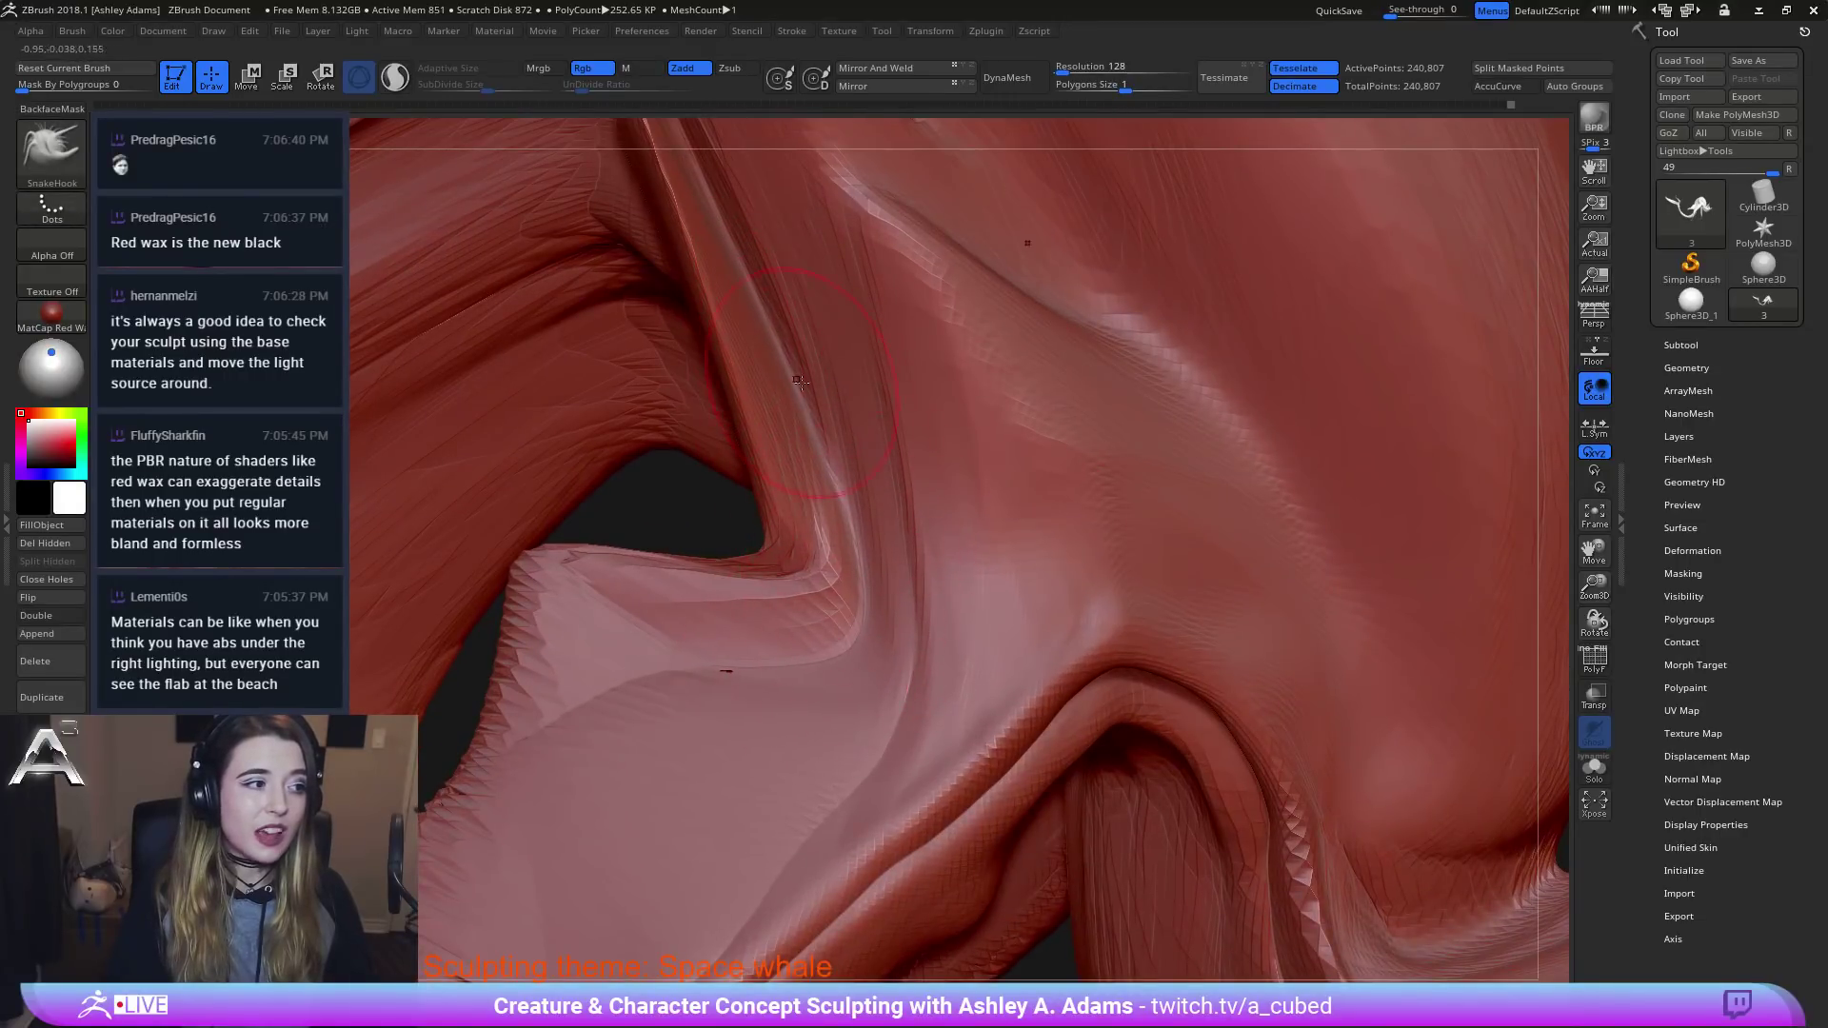
ctrl+right_drag(856, 514, 748, 279)
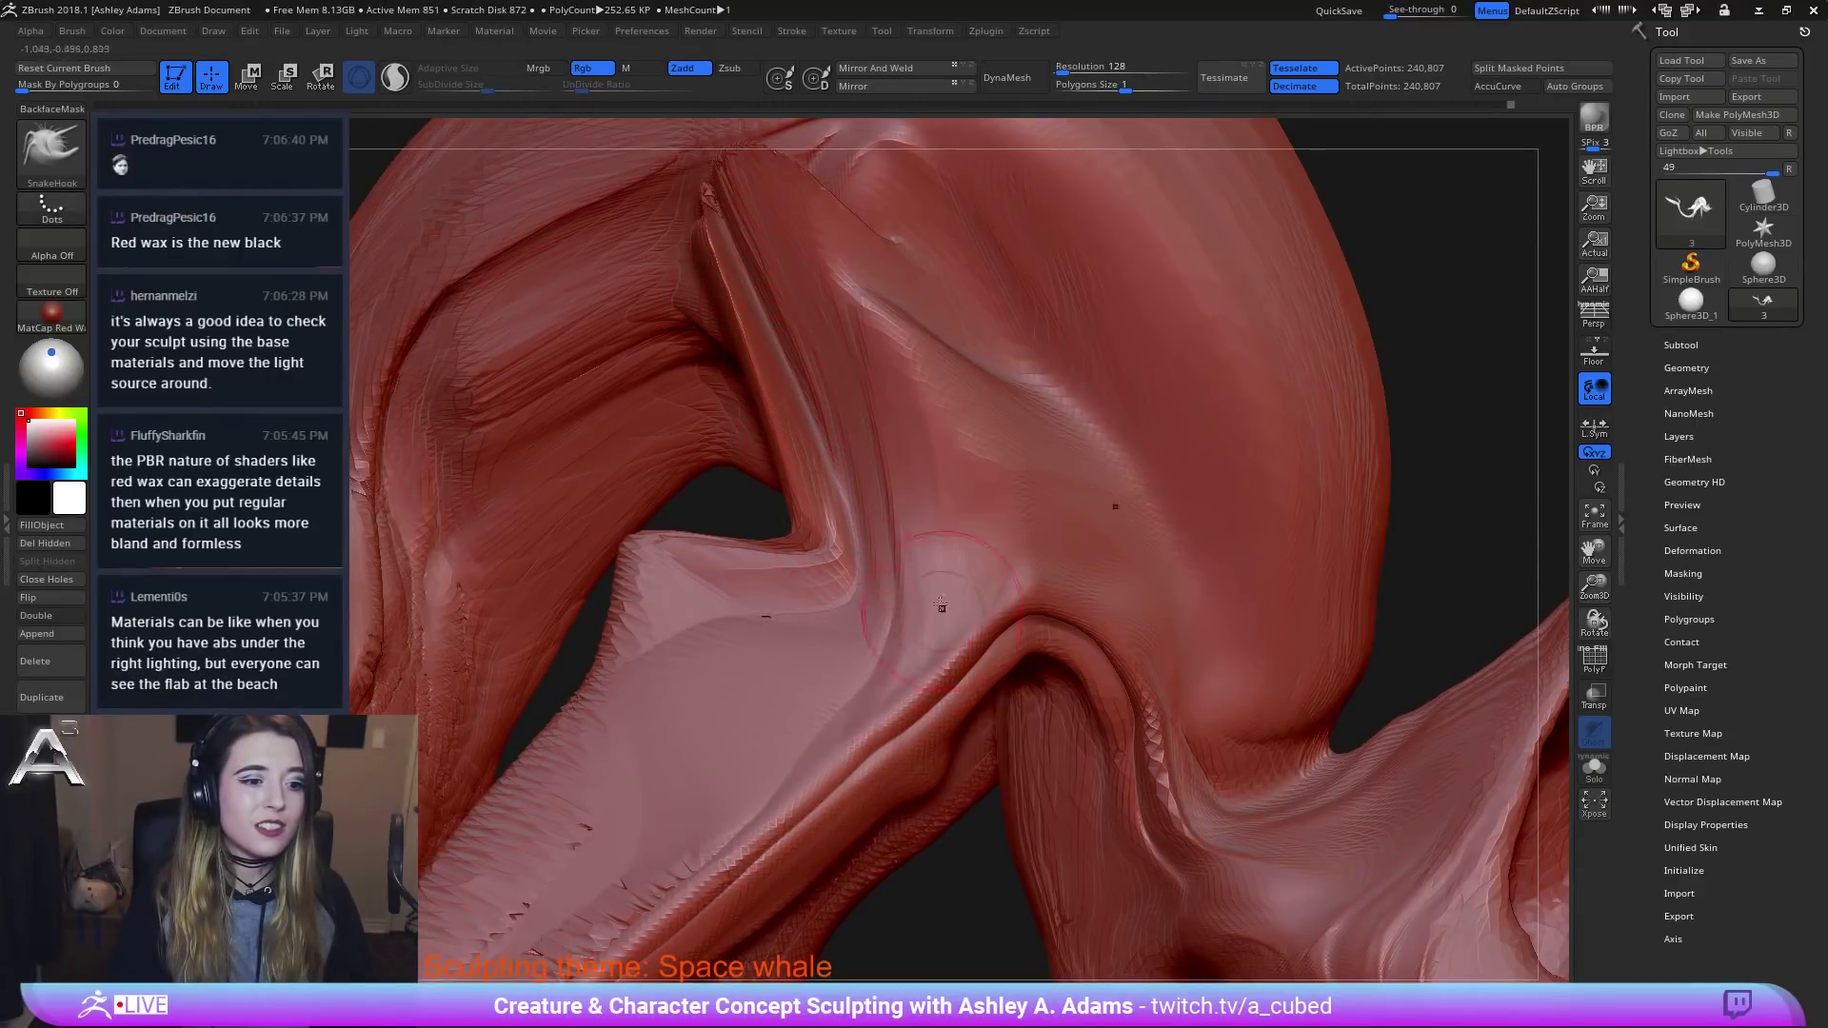
right_drag(941, 606, 1056, 678)
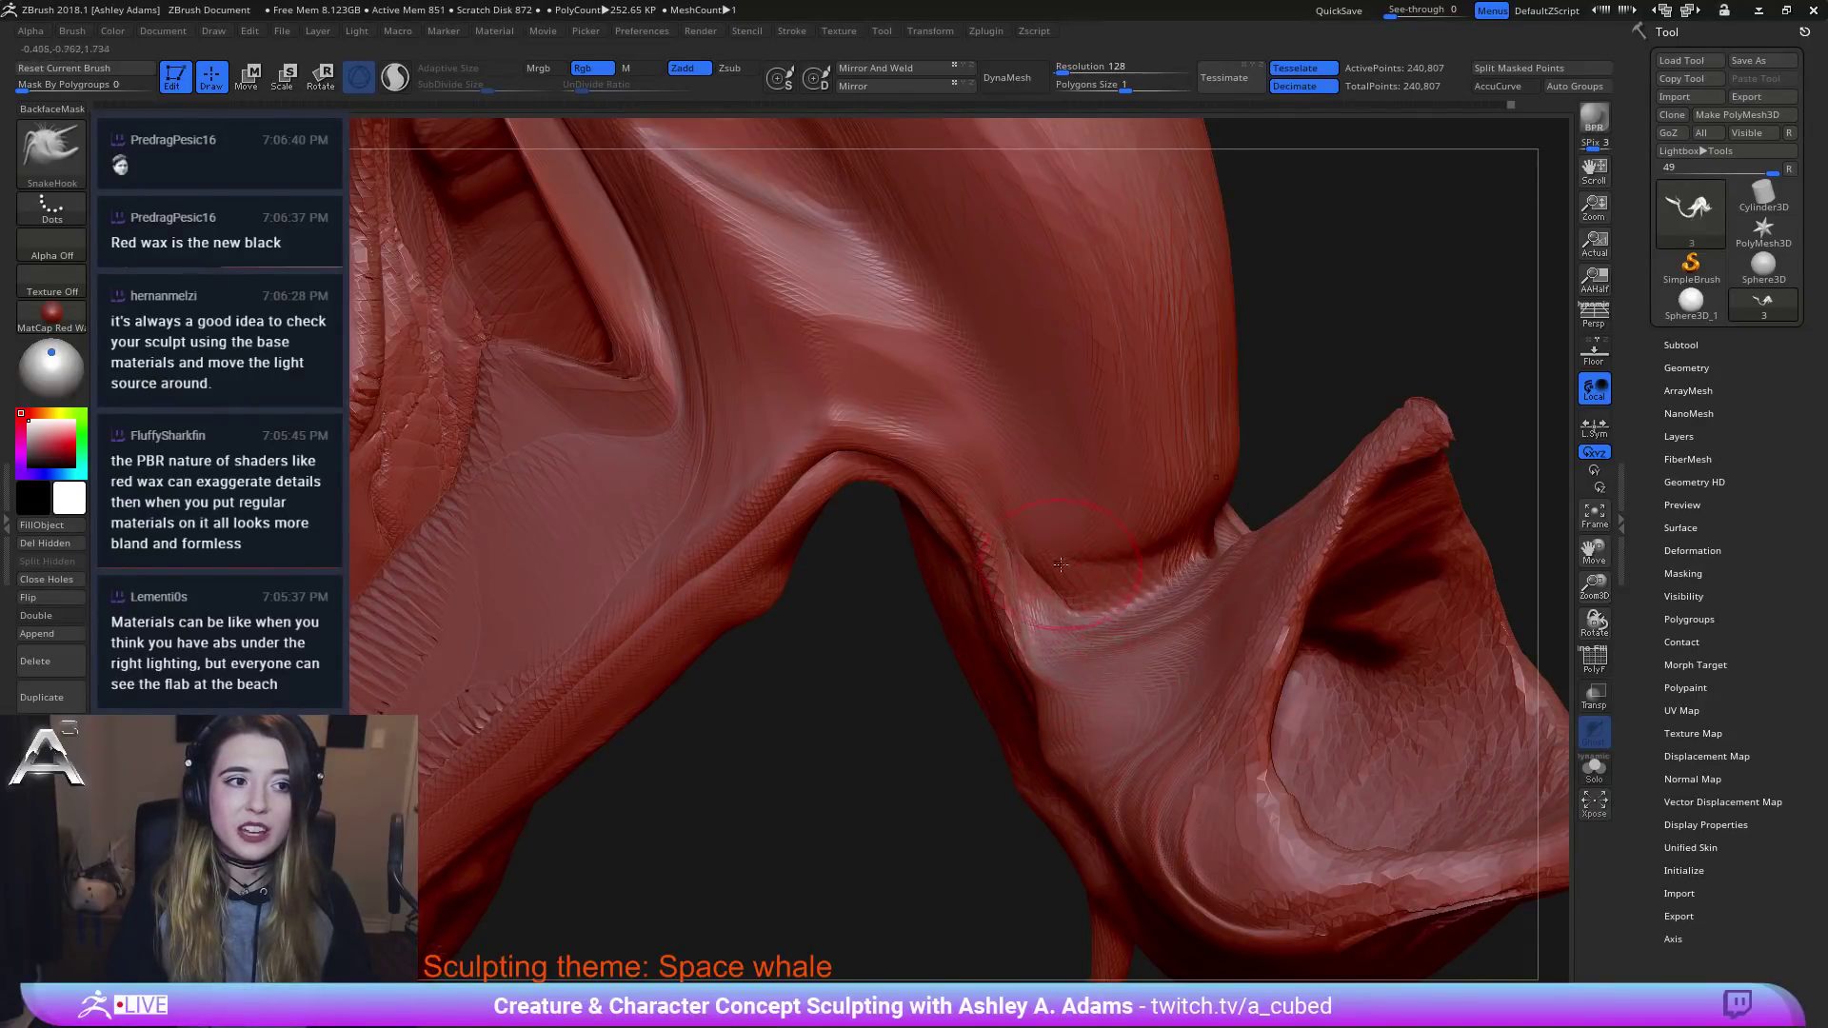
ctrl+right_drag(1095, 704, 1131, 730)
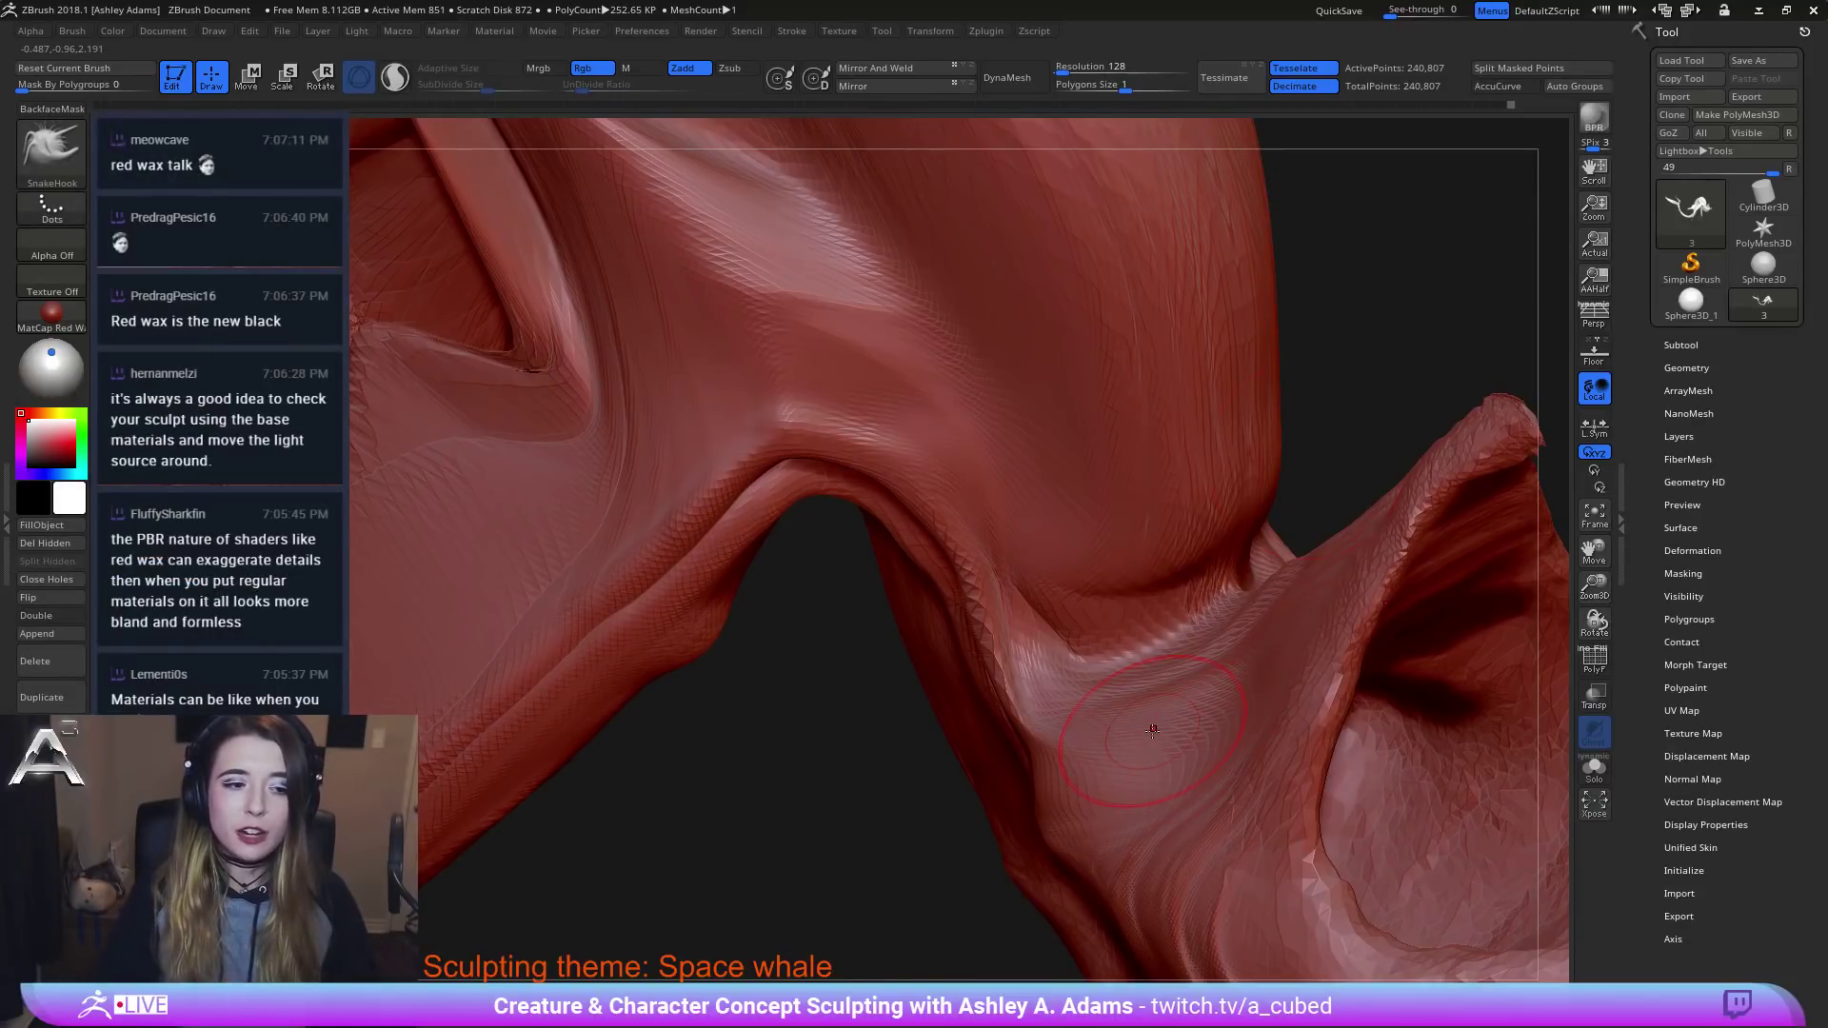
ctrl+right_drag(1095, 724, 1062, 590)
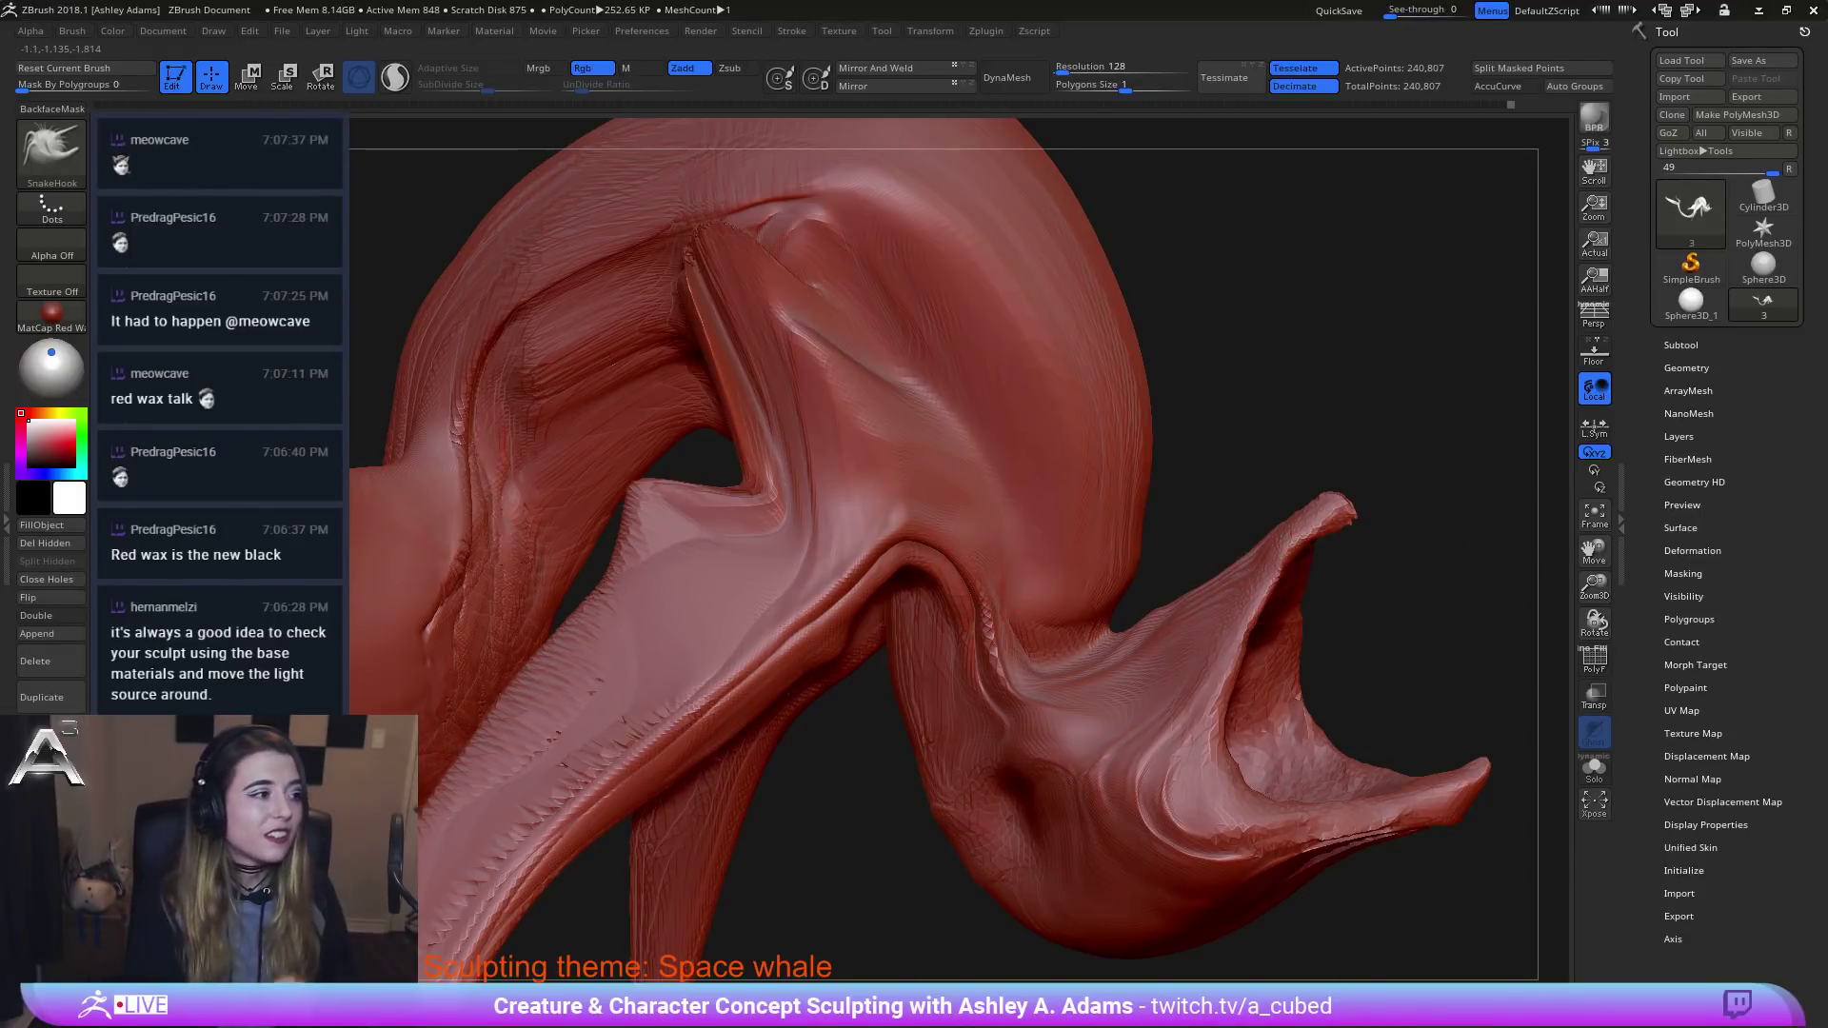
click(36, 319)
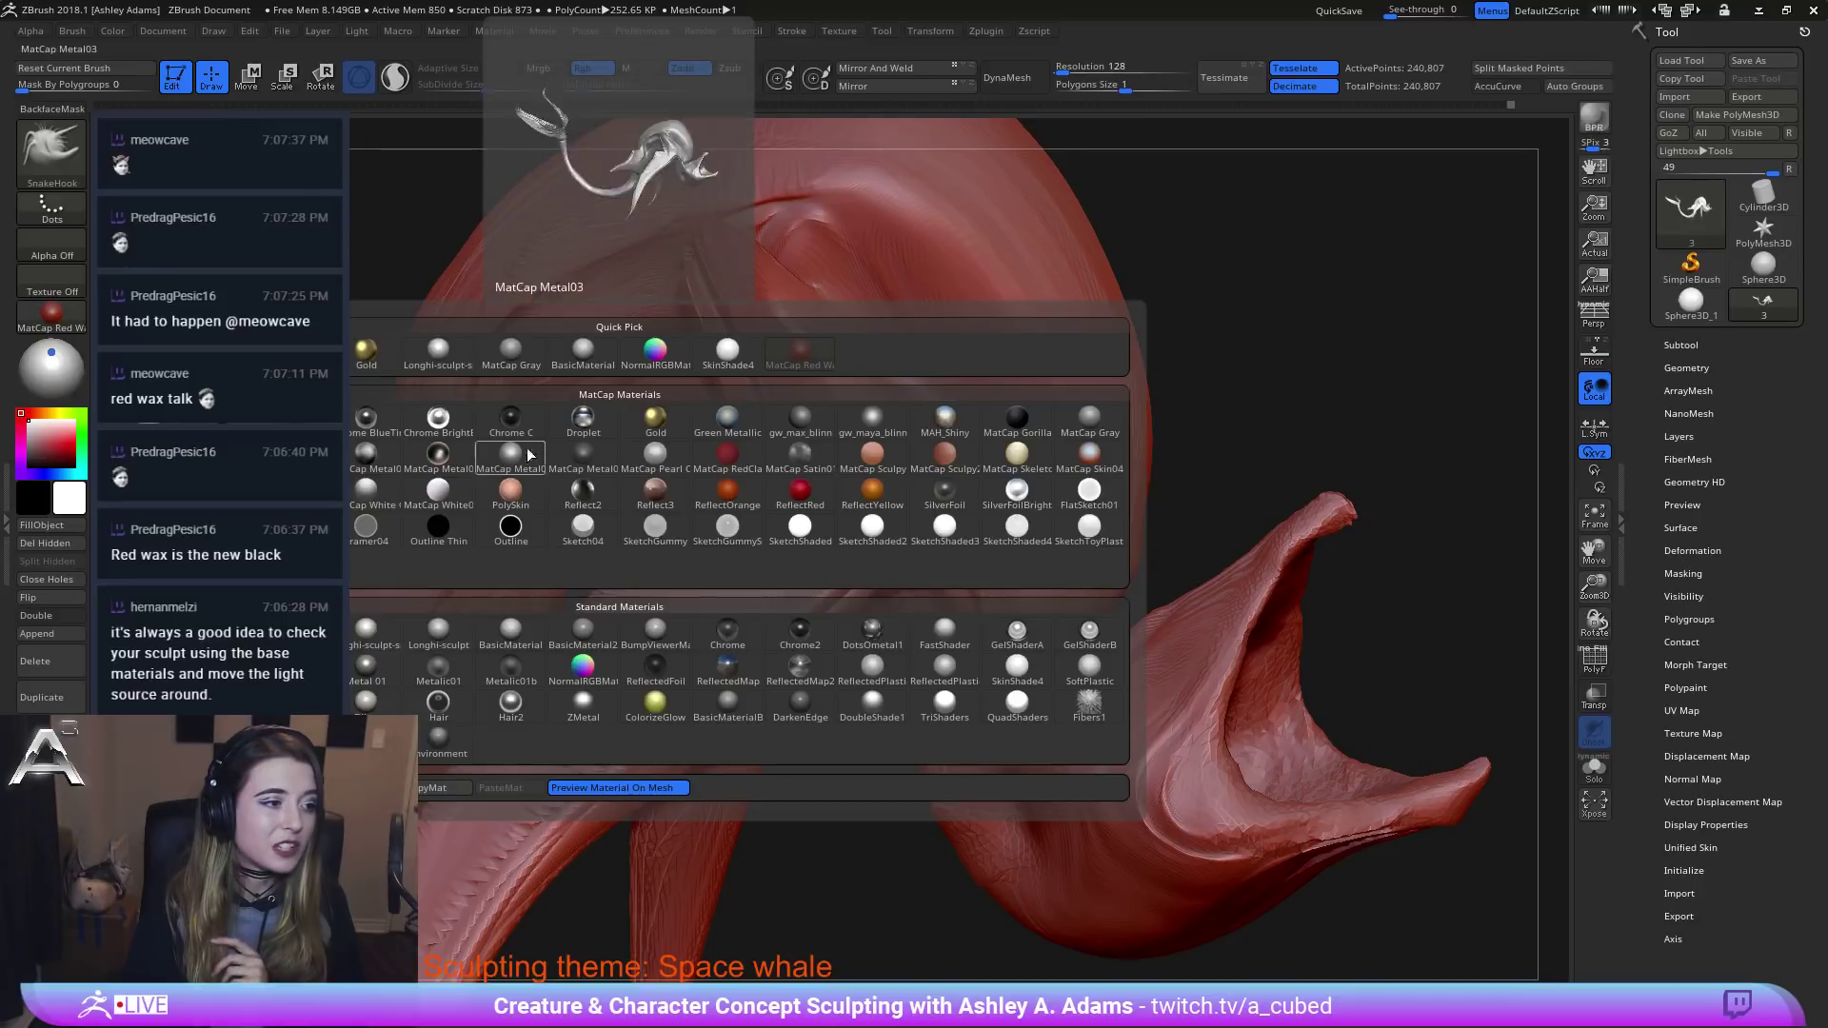
click(449, 352)
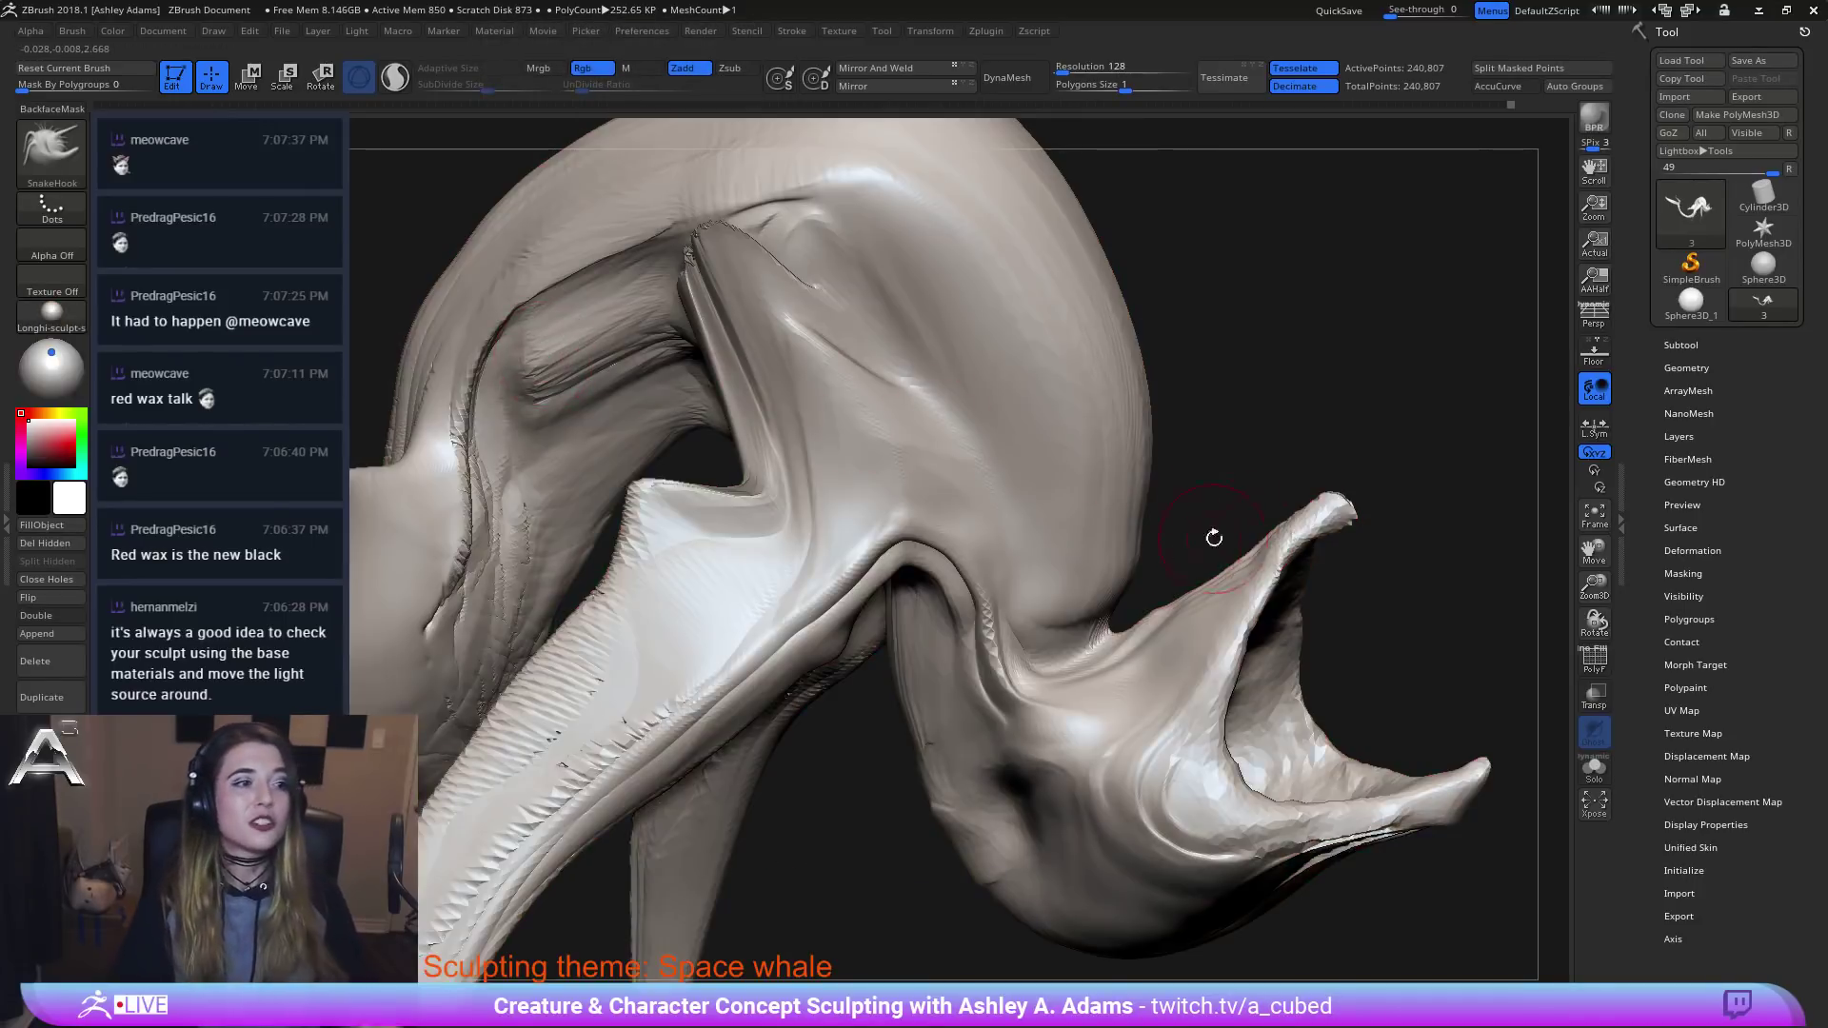
Reshape the fold between the head and the back of the jaw with SnakeHook strokes.
drag(1212, 539, 1134, 696)
ctrl+right_drag(1134, 696, 1100, 572)
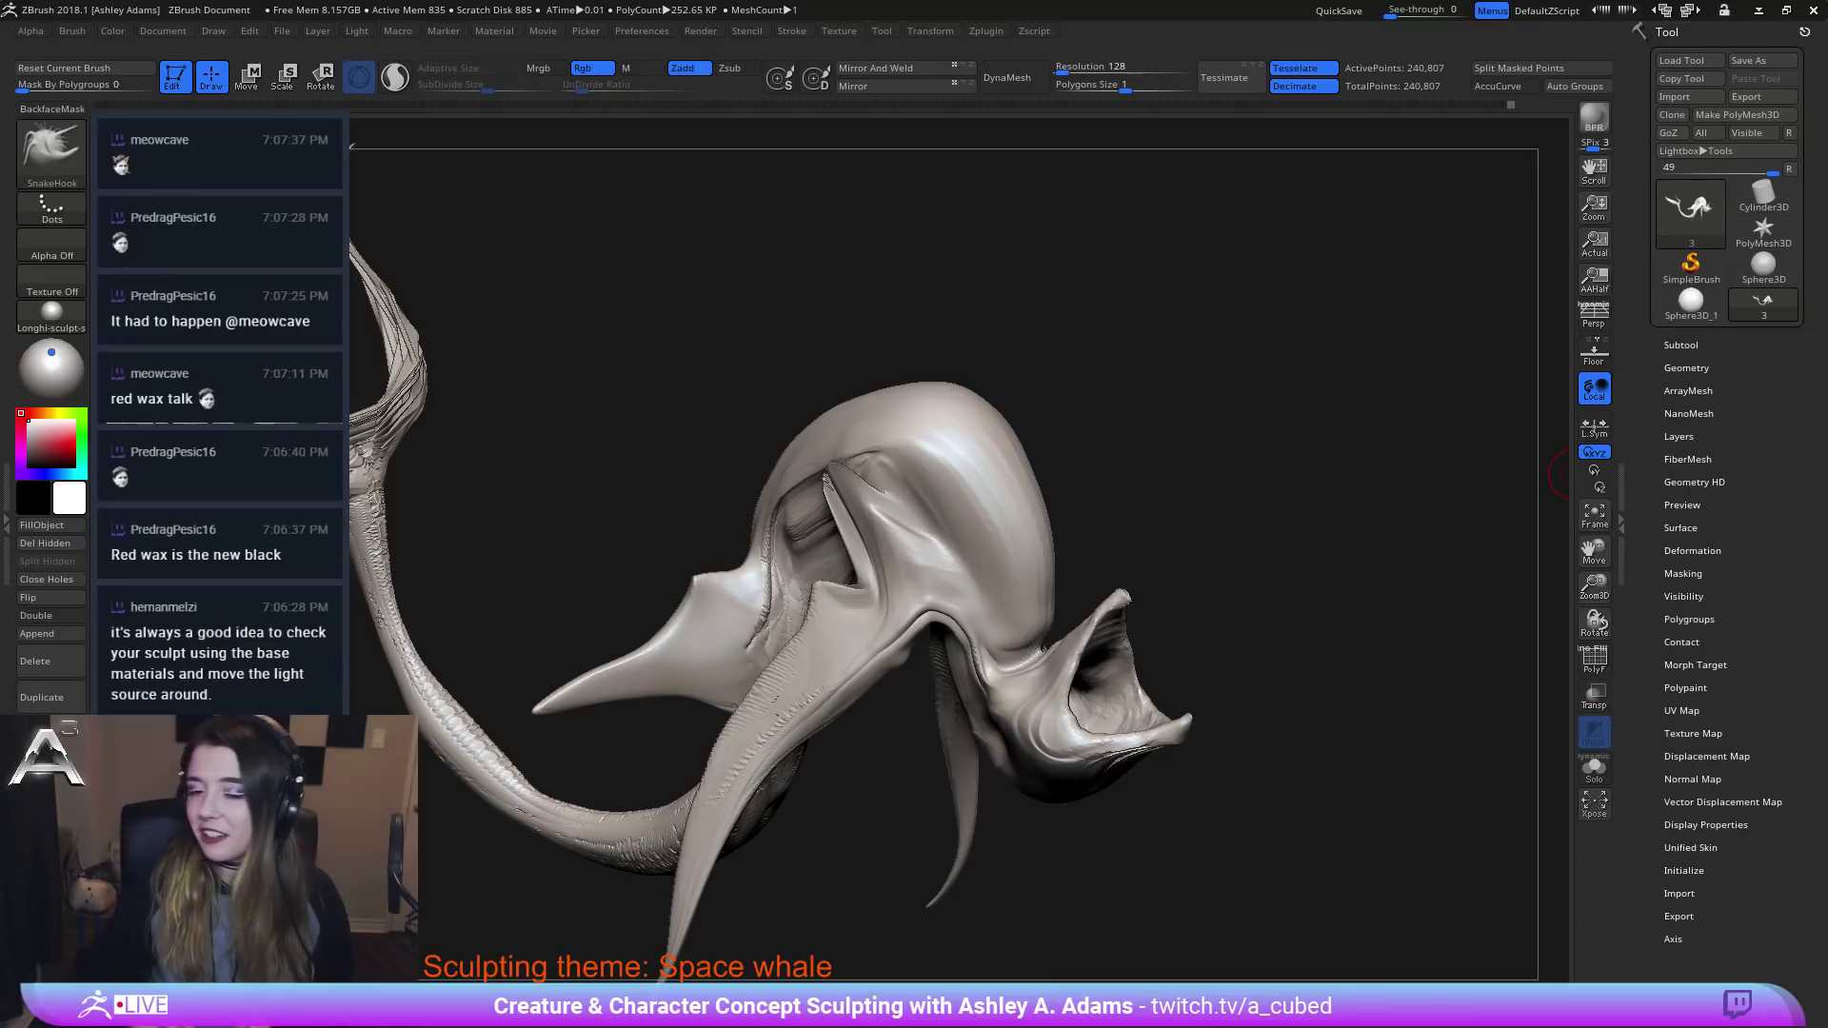
mouse_move(1066, 674)
right_down()
mouse_move(1020, 686)
mouse_move(975, 534)
mouse_move(1020, 523)
mouse_move(942, 519)
mouse_move(918, 547)
right_up()
key(space)
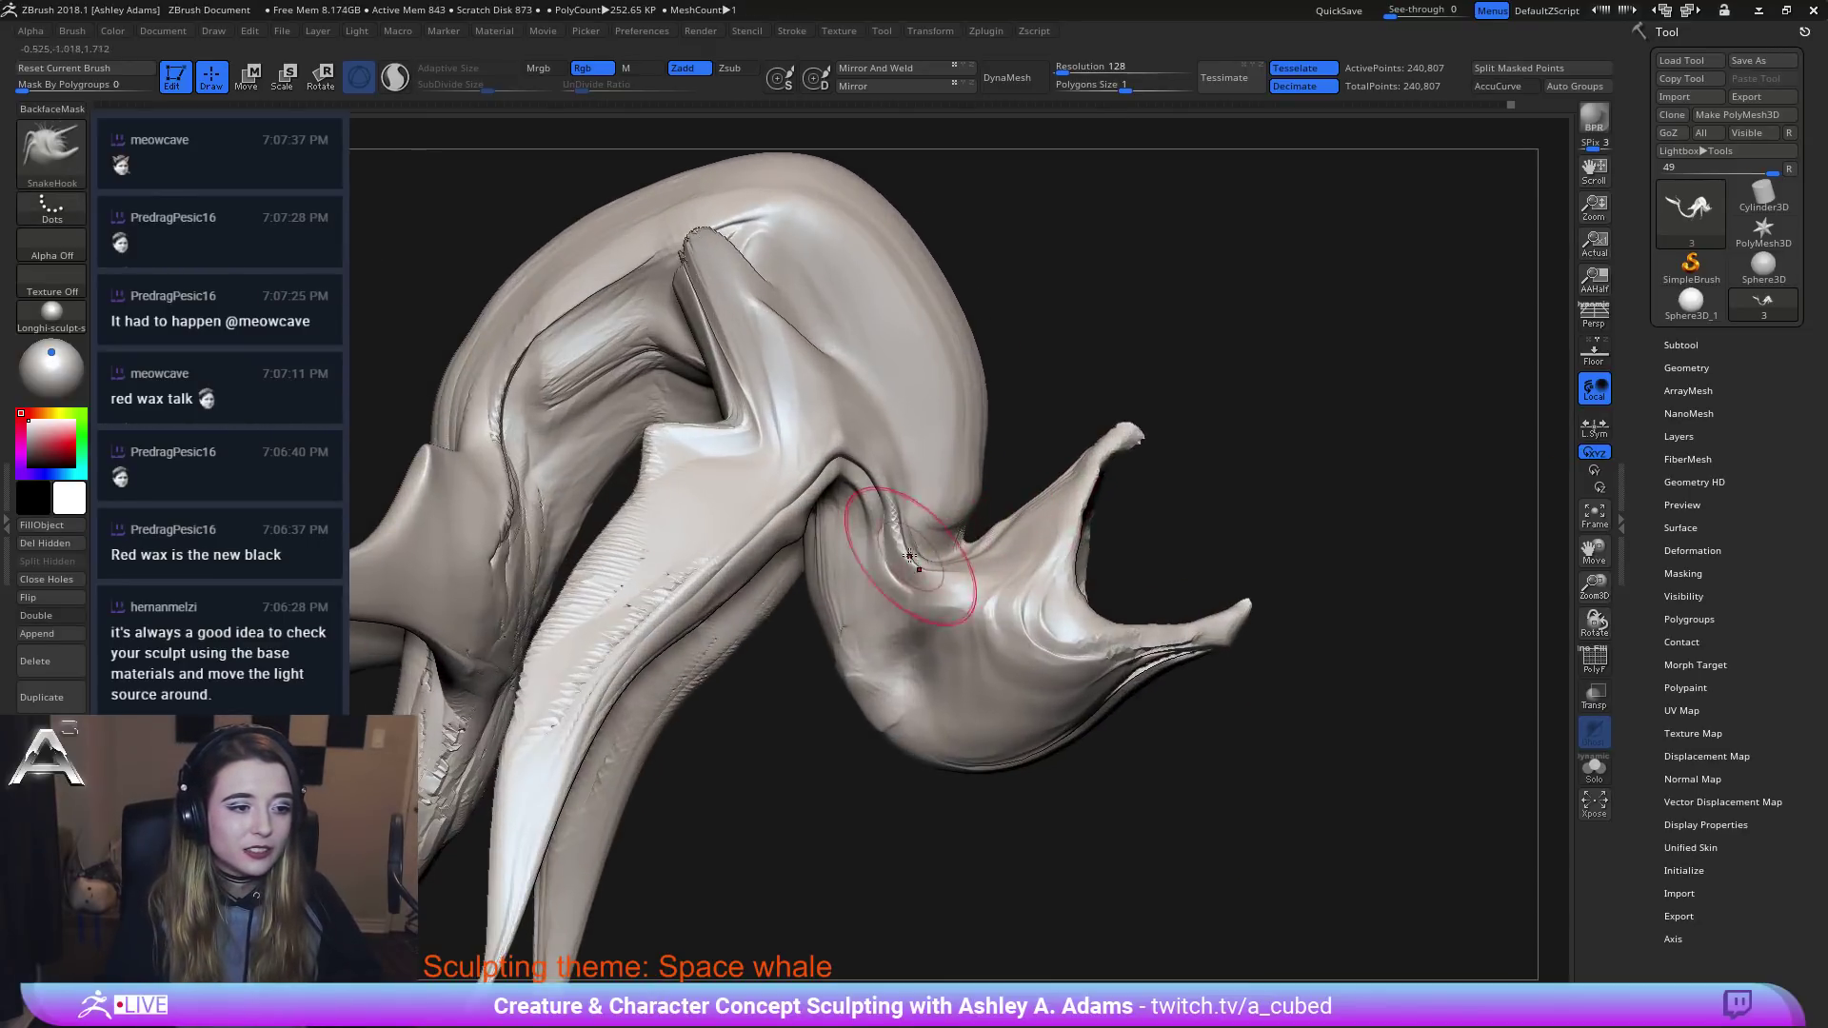
key(space)
drag(916, 582, 923, 631)
right_drag(814, 667, 790, 672)
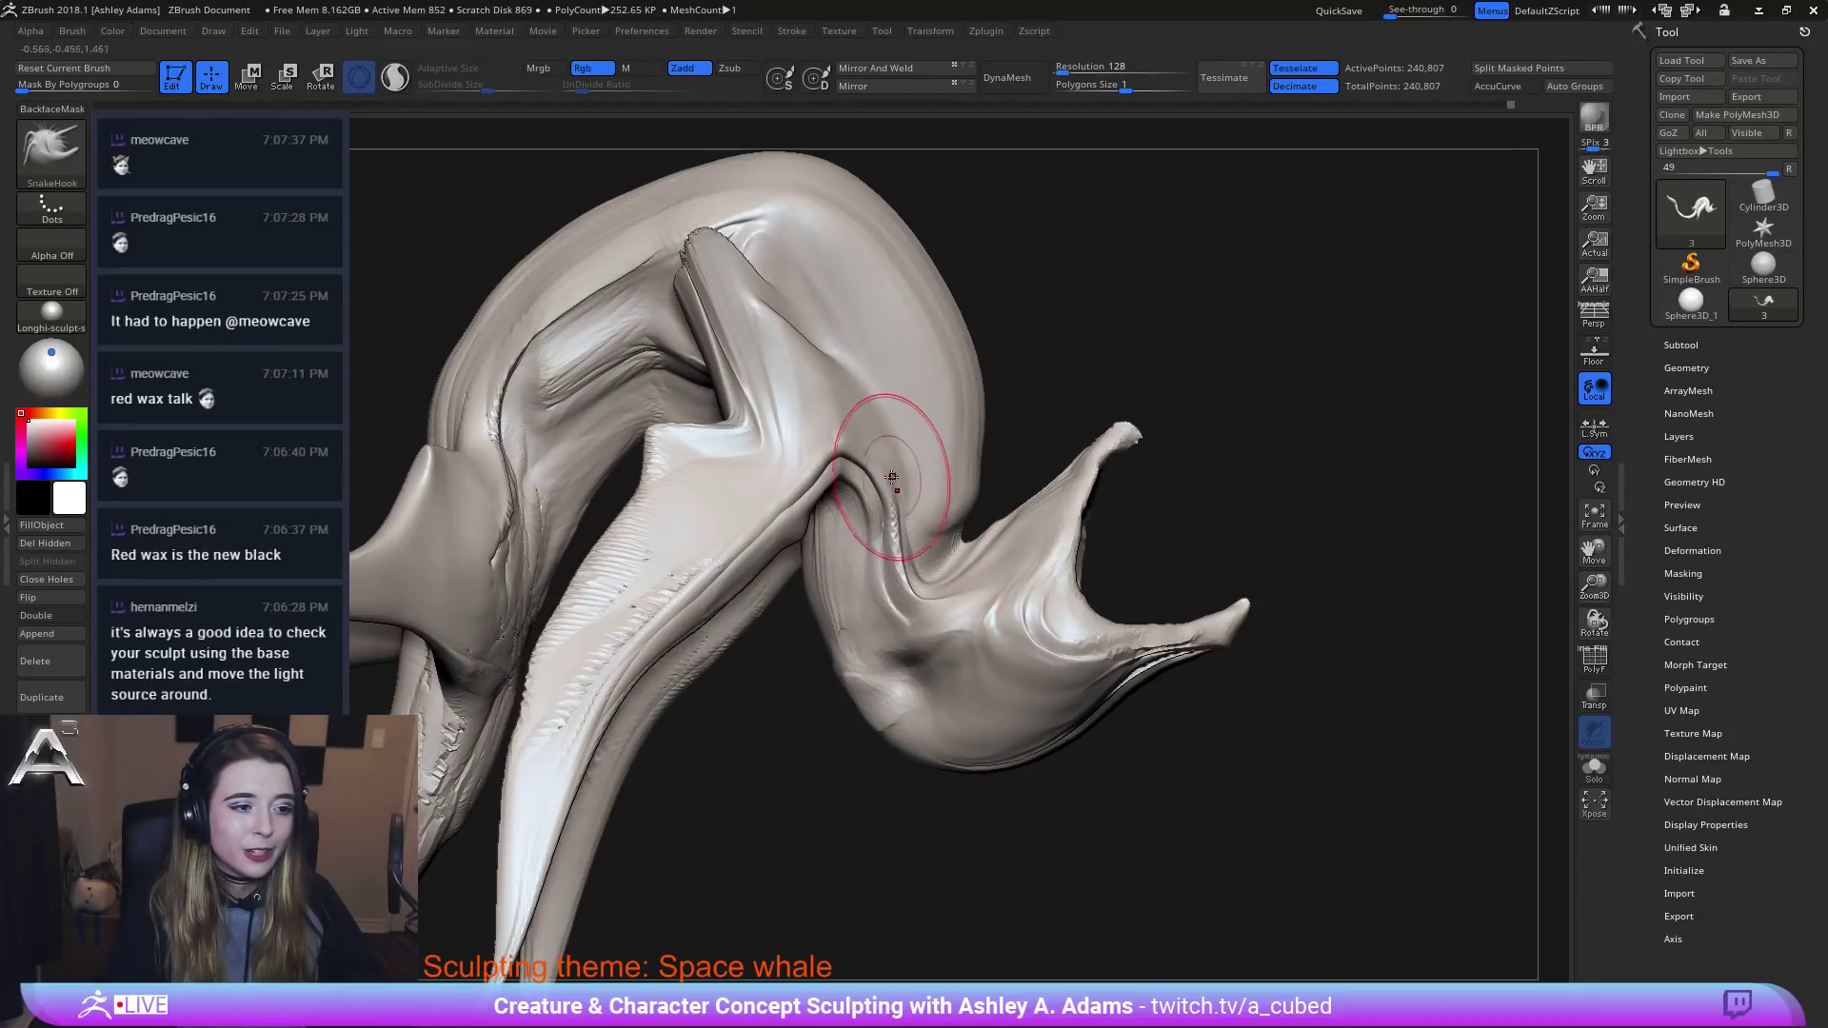
mouse_move(871, 483)
mouse_down()
mouse_move(875, 468)
mouse_move(918, 591)
mouse_up()
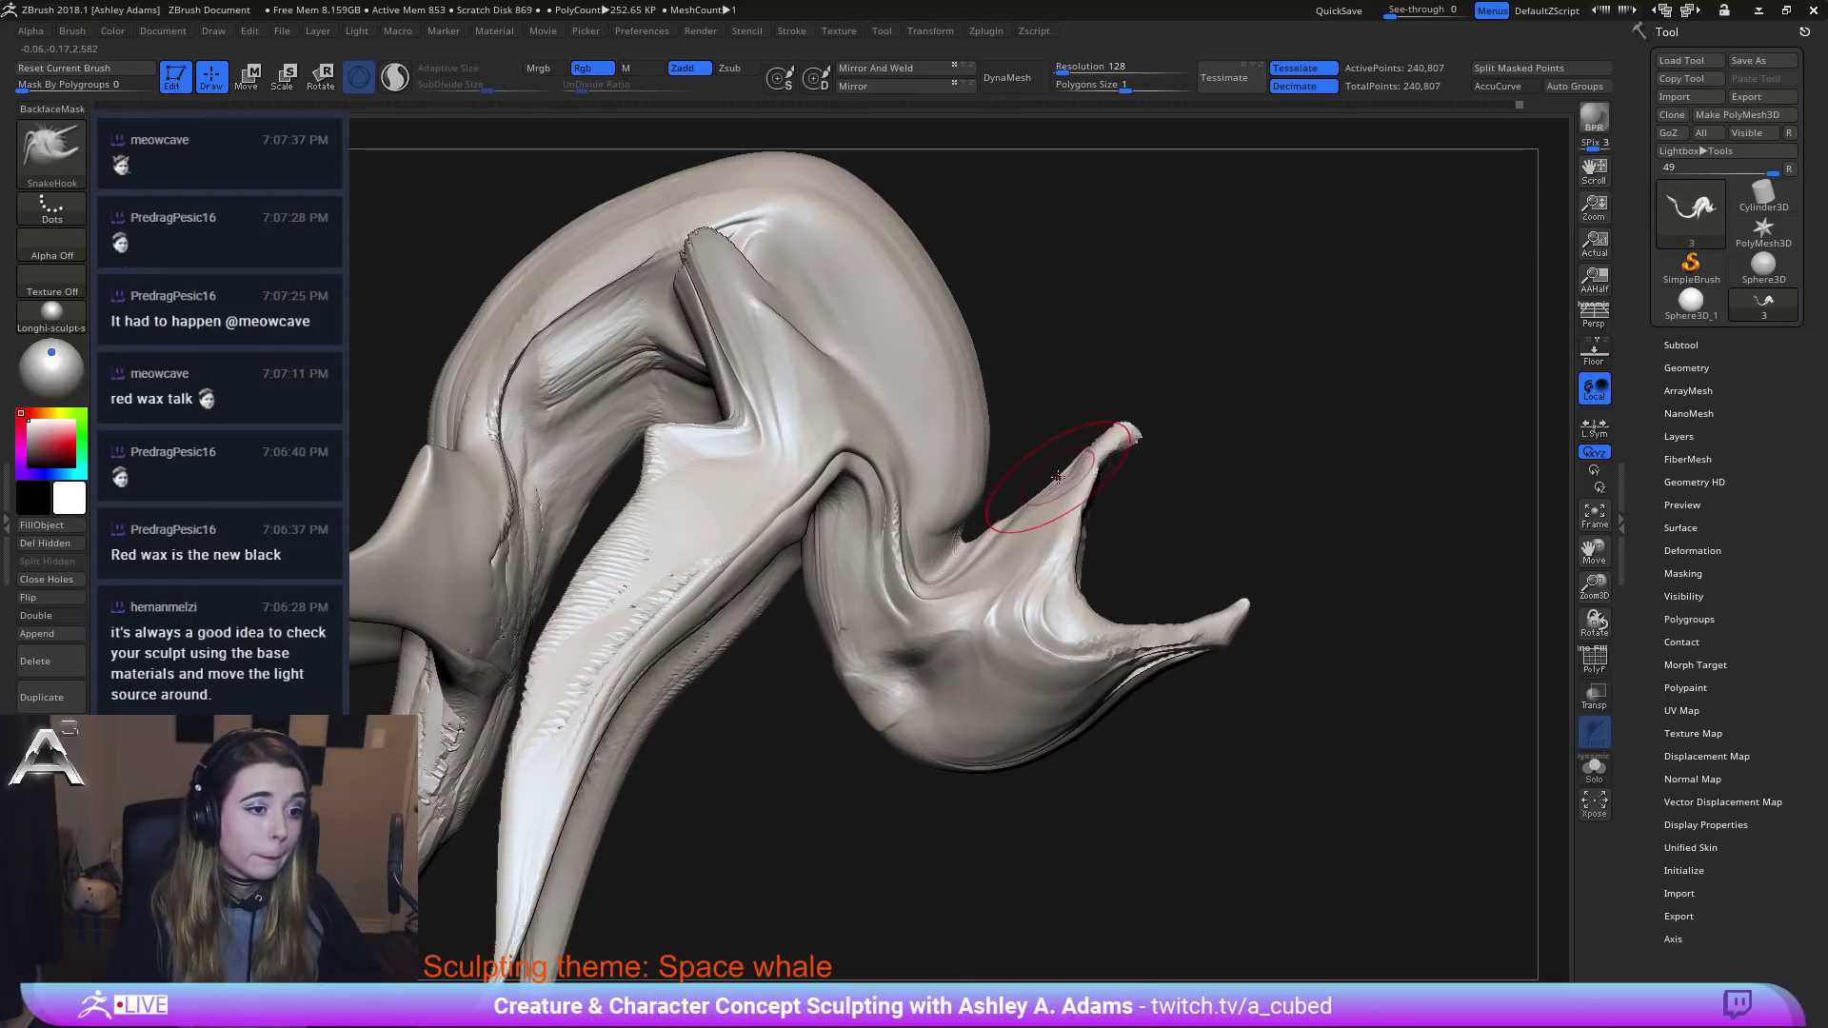
Refine the edges and tips of the jaws, and thicken the mouth rim with the Inflat brush.
key(space)
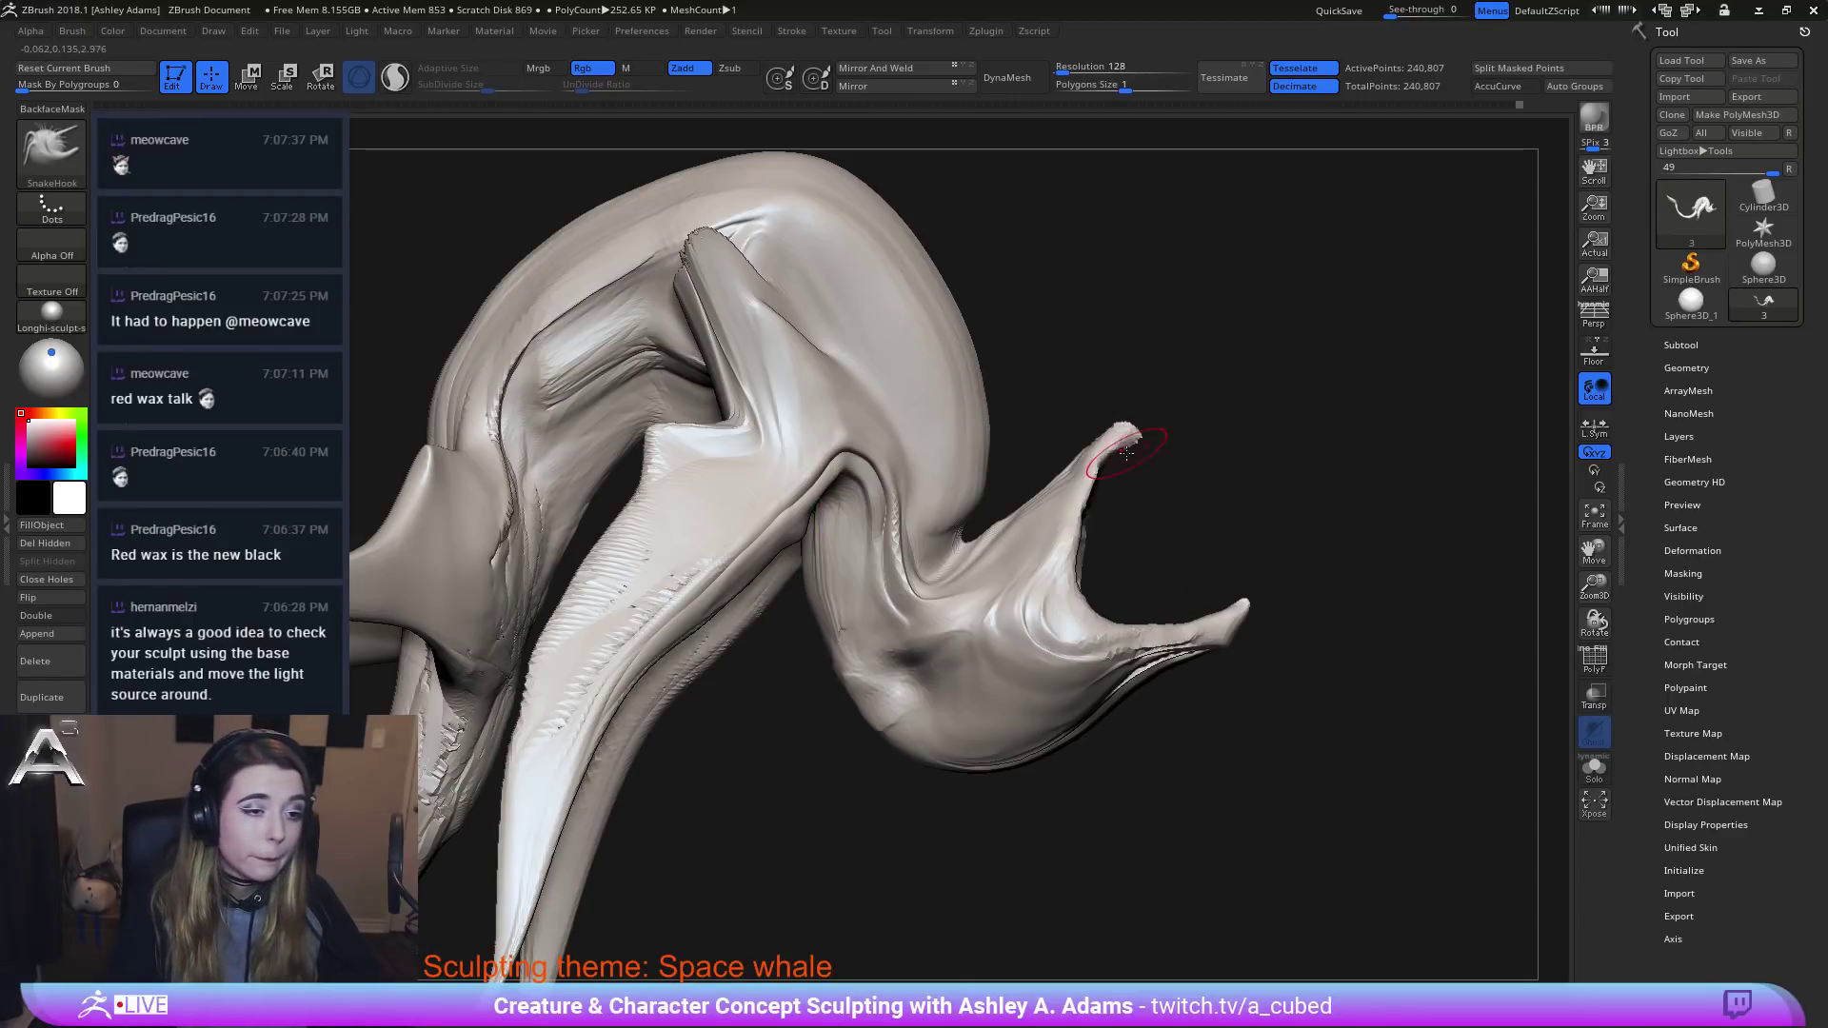
mouse_move(1196, 523)
mouse_down()
mouse_move(1098, 542)
mouse_move(1079, 521)
mouse_up()
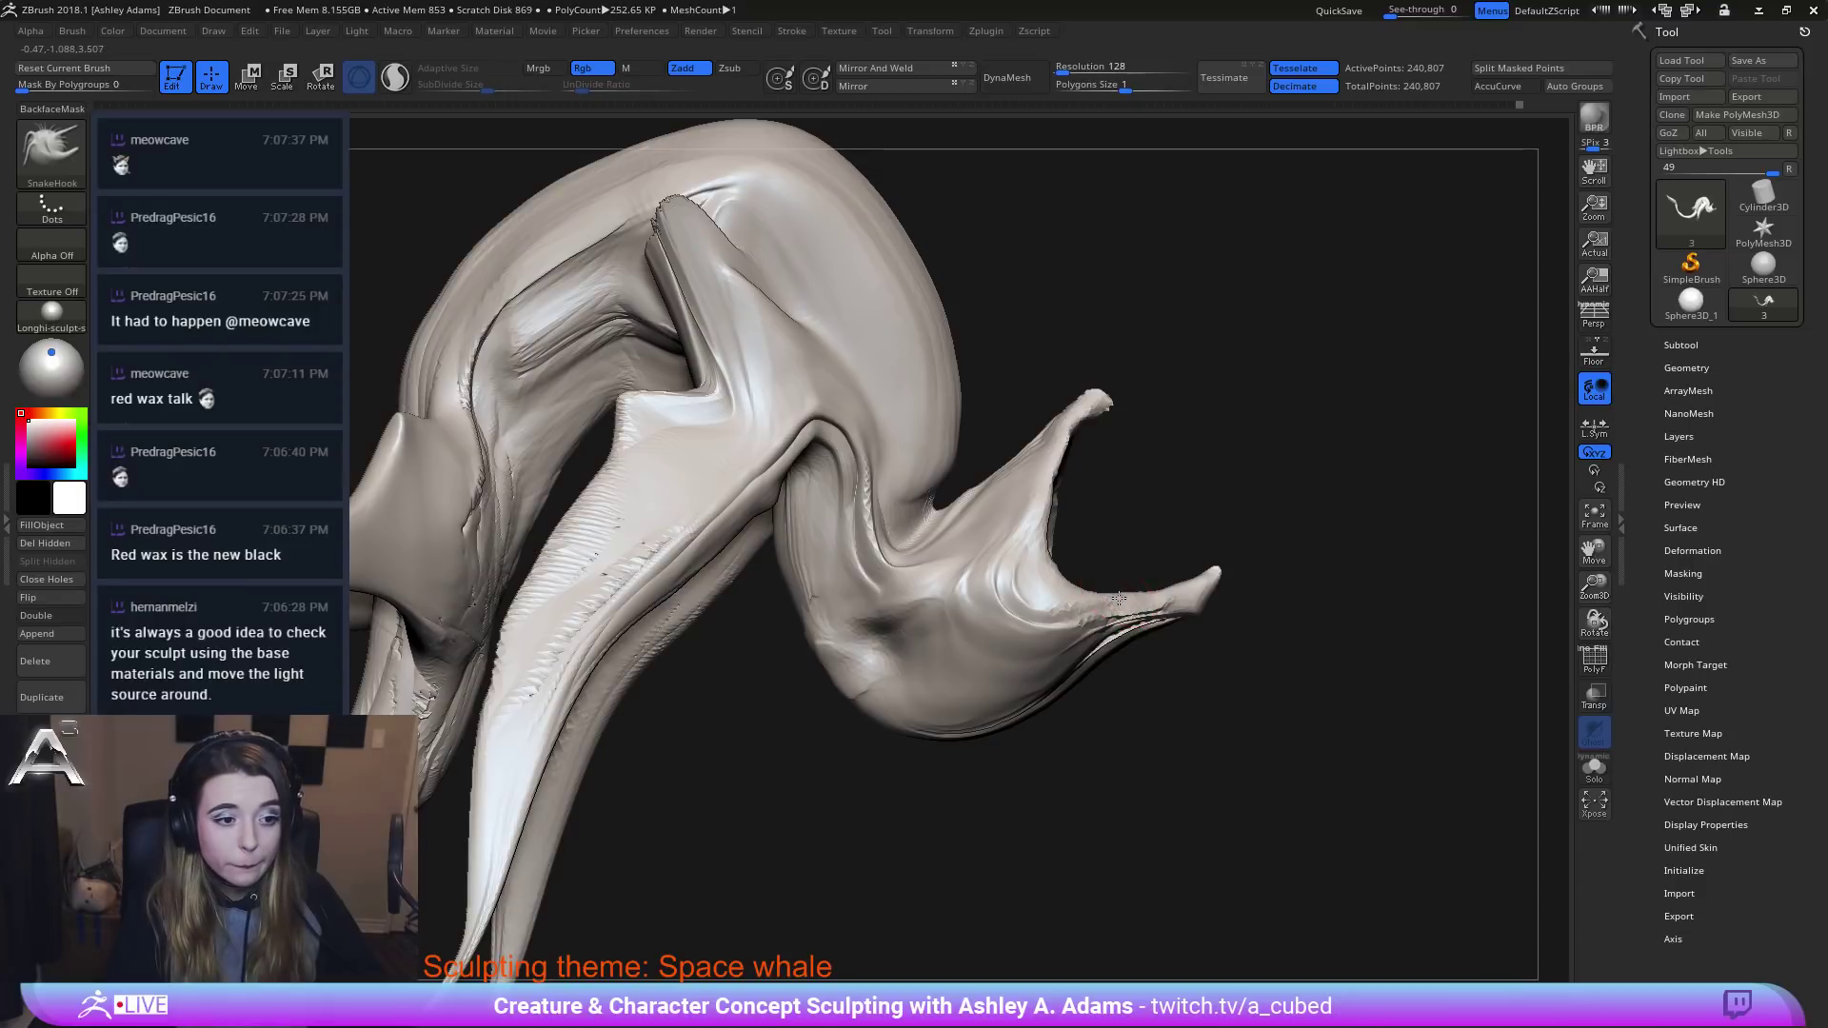
key(space)
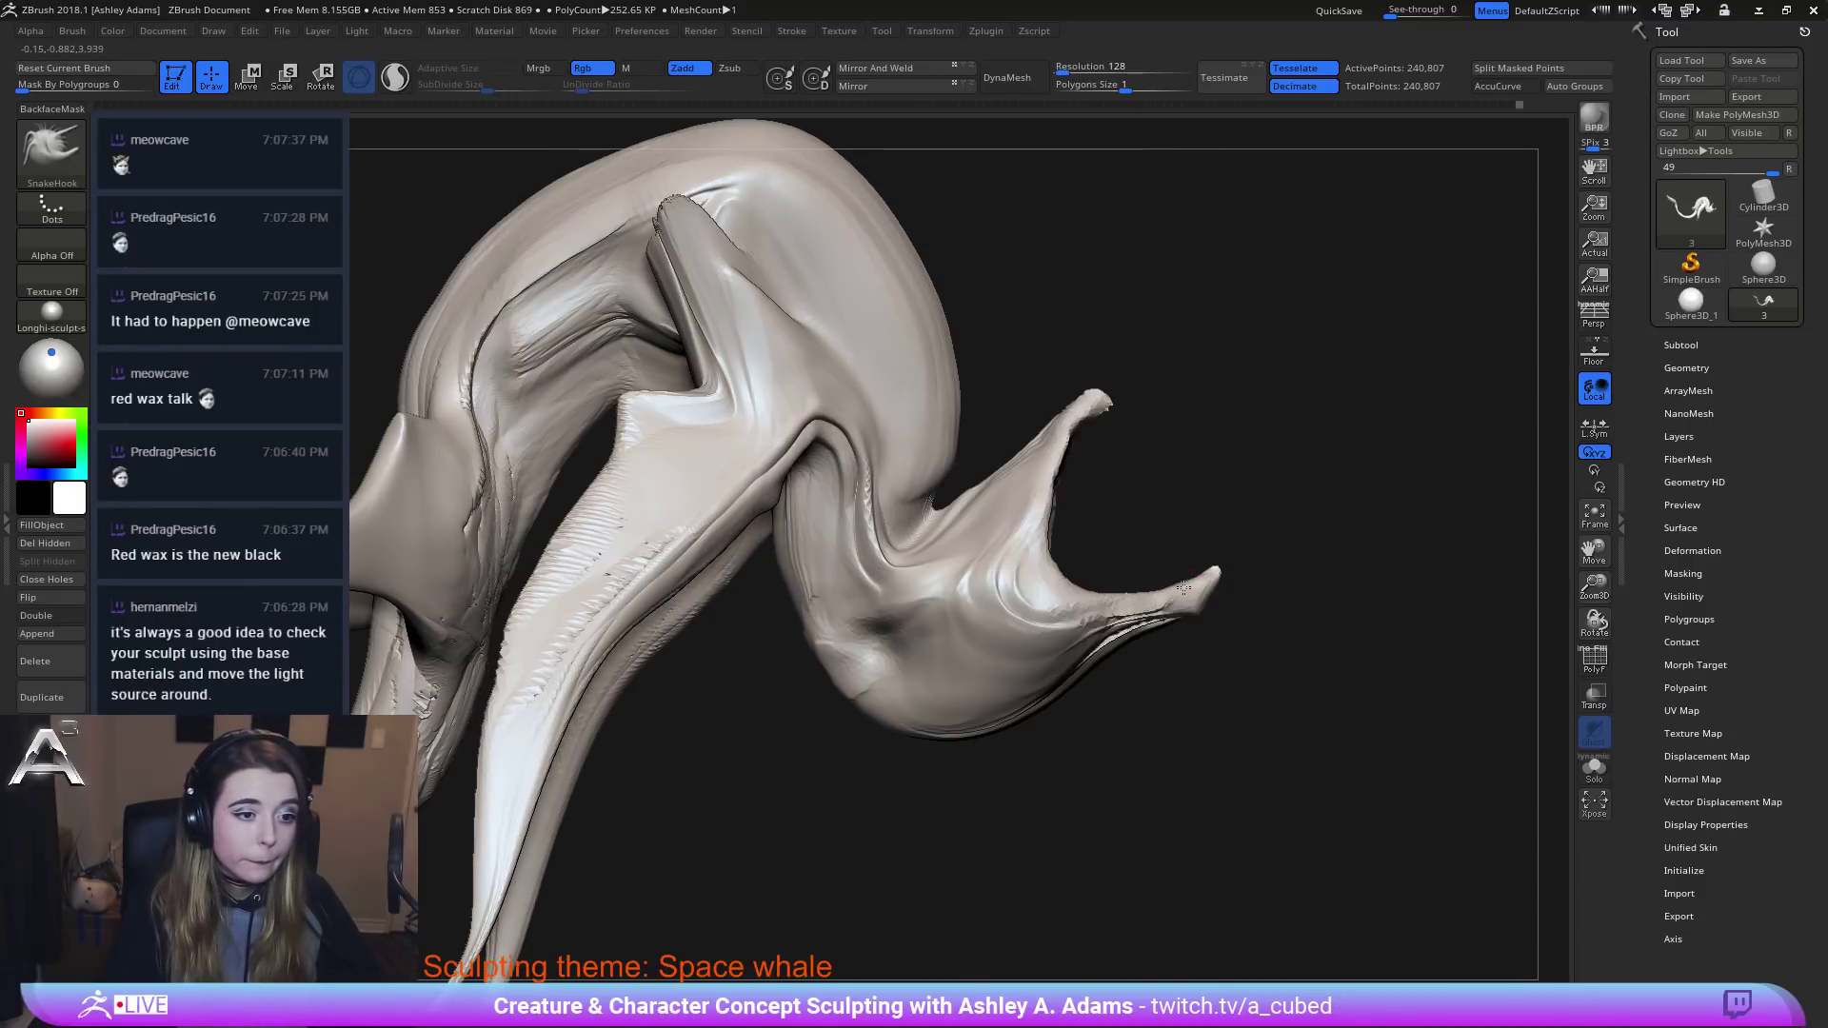
drag(1197, 562, 1117, 528)
mouse_move(1117, 529)
right_down()
mouse_move(1133, 538)
mouse_move(1007, 543)
mouse_move(981, 509)
mouse_move(1024, 572)
right_up()
drag(1041, 430, 1088, 502)
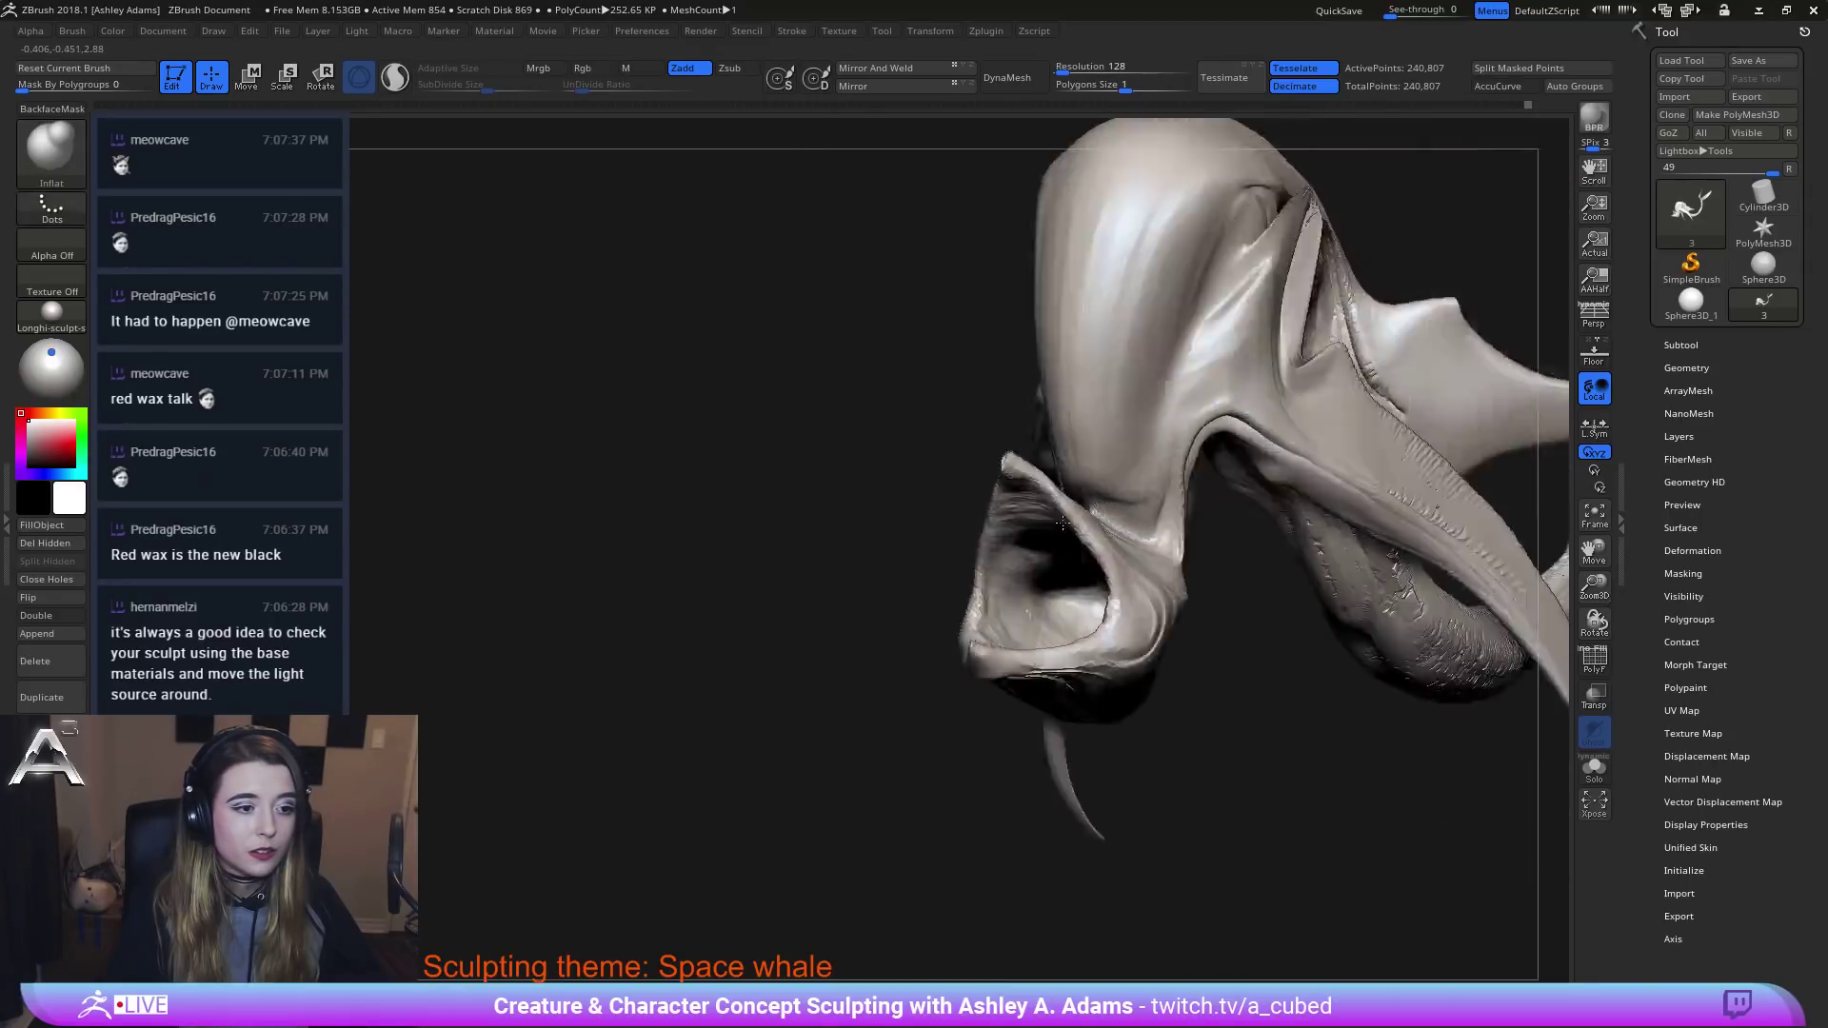
Carve the creases on the side of the head with the DamStandard brush.
mouse_move(1063, 522)
right_down()
mouse_move(1242, 529)
mouse_move(1285, 581)
mouse_move(1025, 612)
right_up()
alt+right_drag(887, 486, 1056, 561)
key(space)
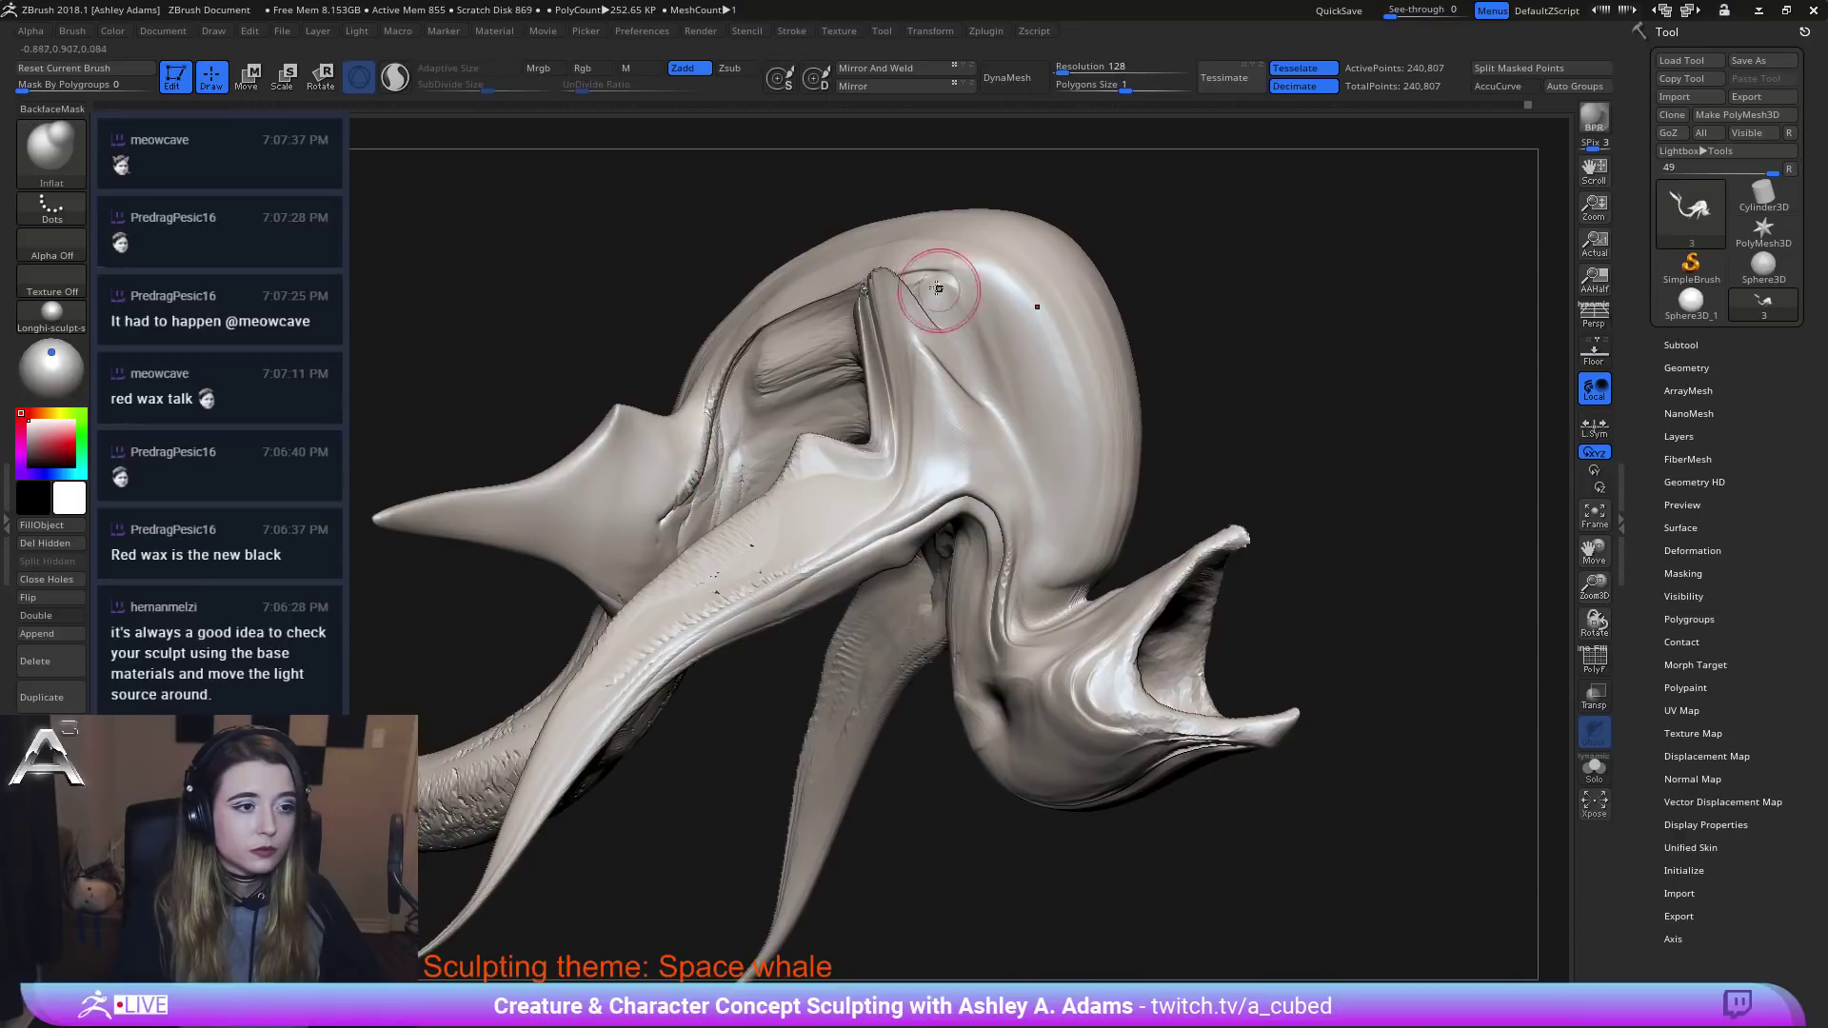
key(b)
key(d)
key(s)
right_drag(1044, 359, 1085, 447)
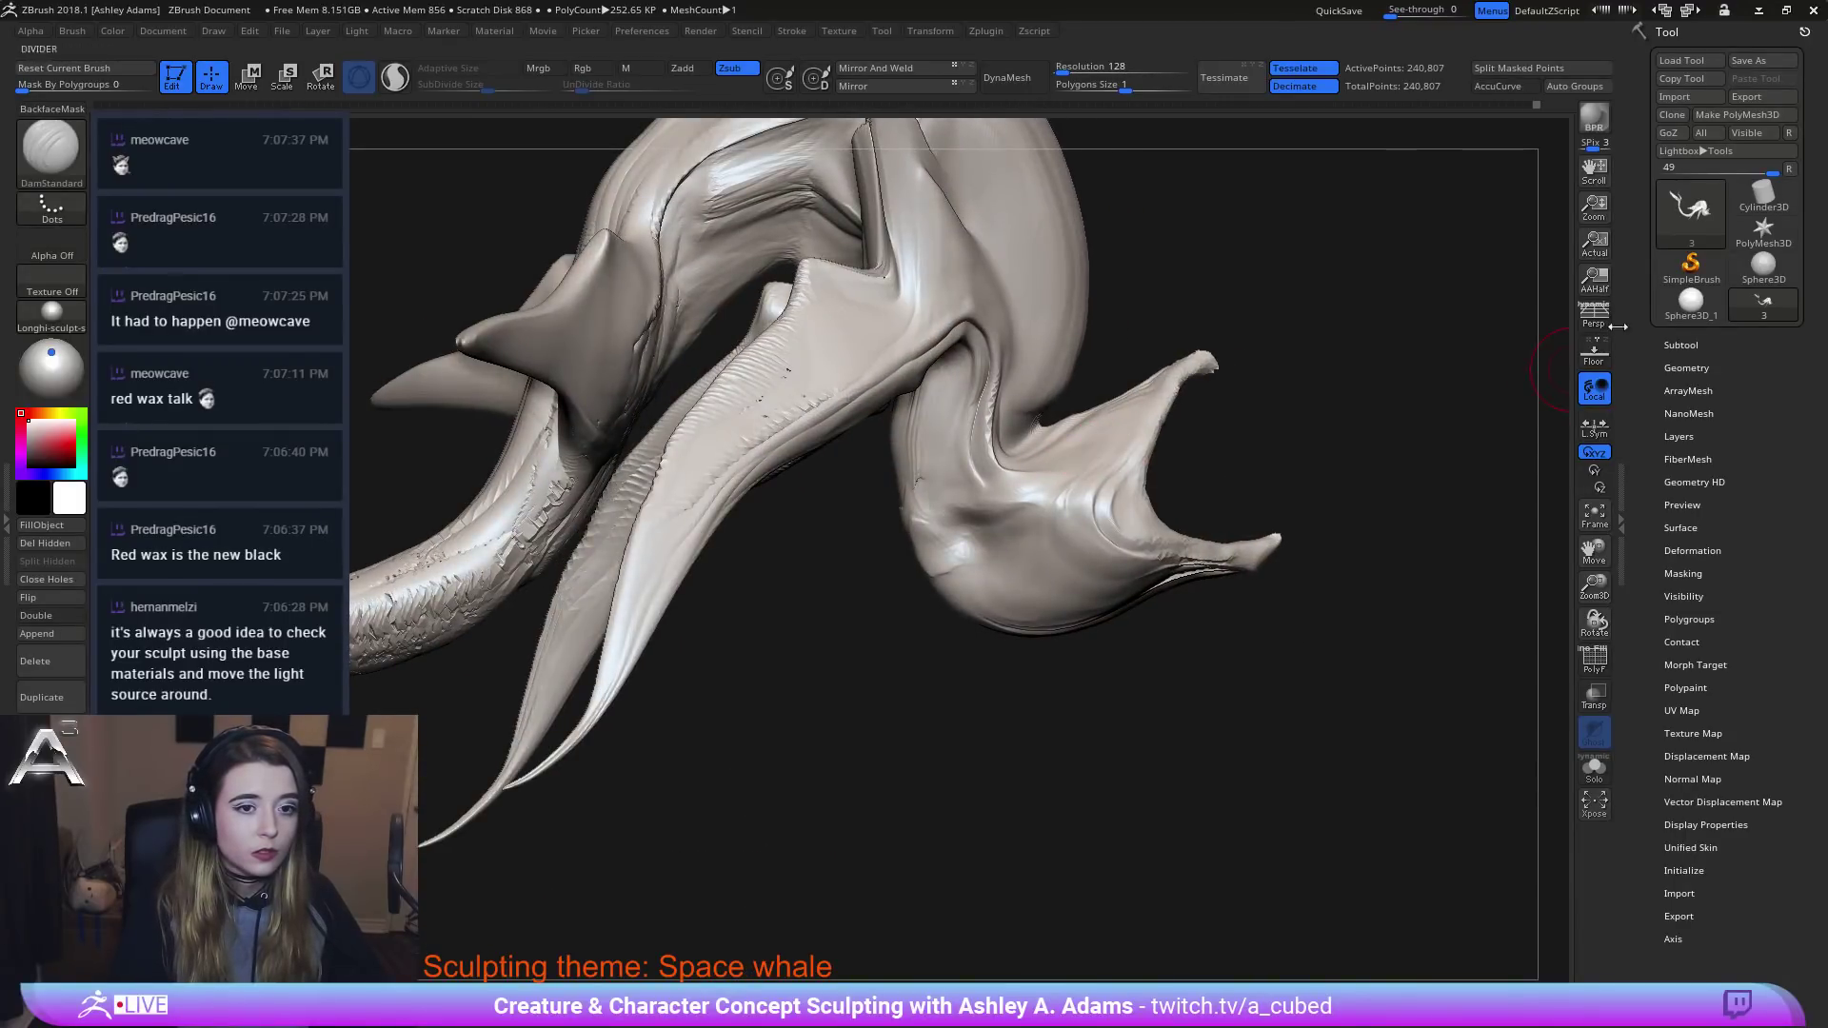
Append a sphere to the creature as a new subtool.
click(1680, 345)
click(1774, 772)
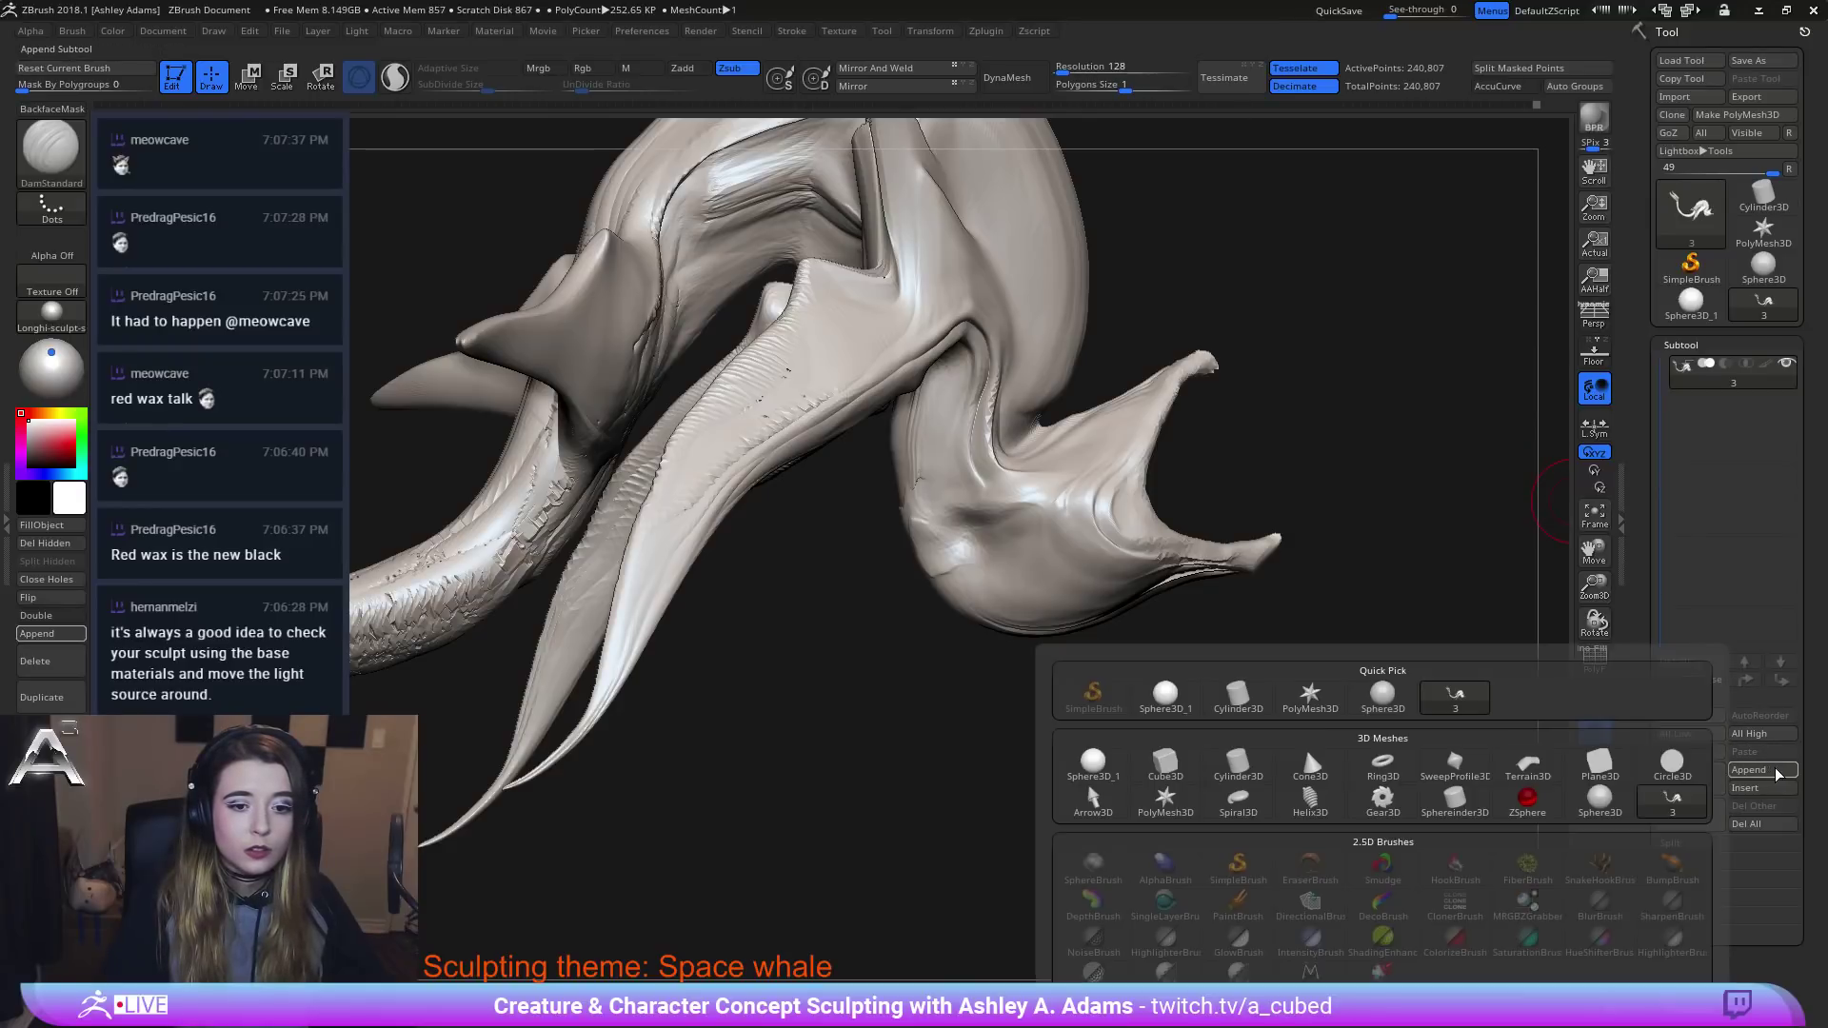
click(1092, 761)
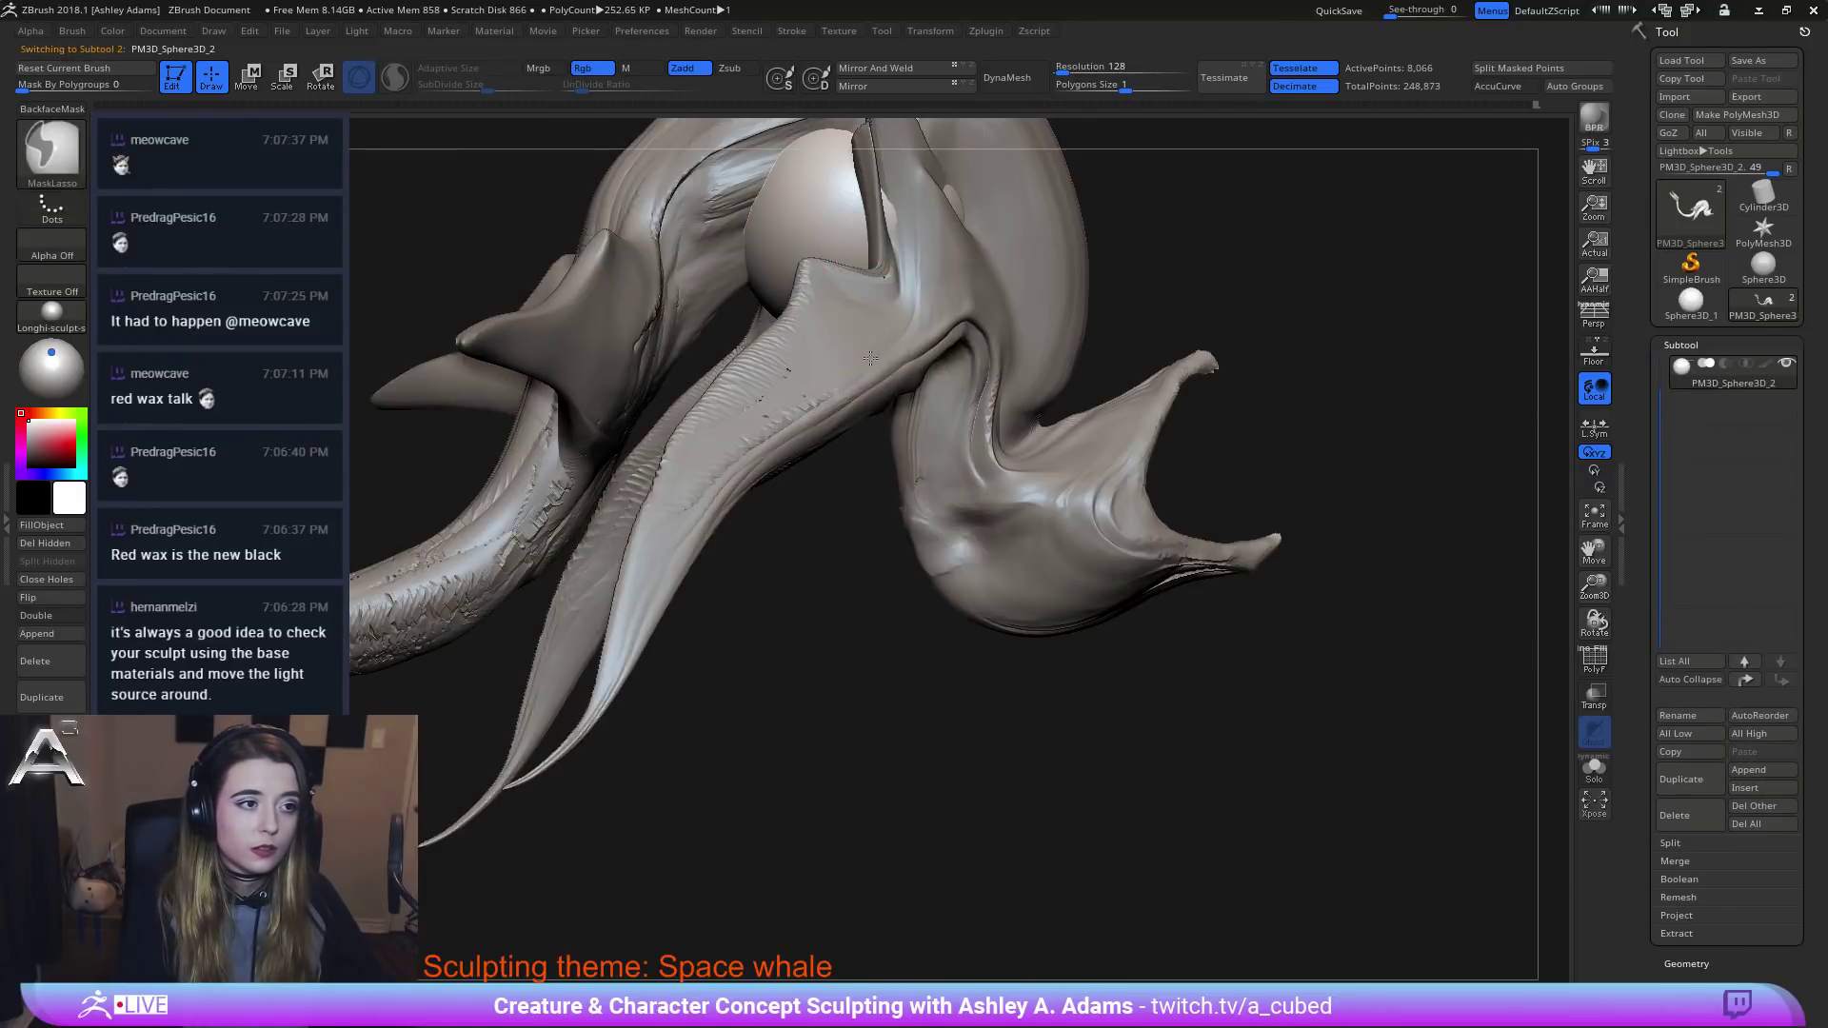
Make the sphere the active subtool, move it out of the body and scale it down with the gizmo.
ctrl+right_drag(870, 358, 872, 303)
mouse_move(872, 302)
right_down()
mouse_move(915, 288)
mouse_move(895, 285)
right_up()
key(w)
drag(911, 249, 1041, 250)
shift+right_drag(1061, 293, 936, 302)
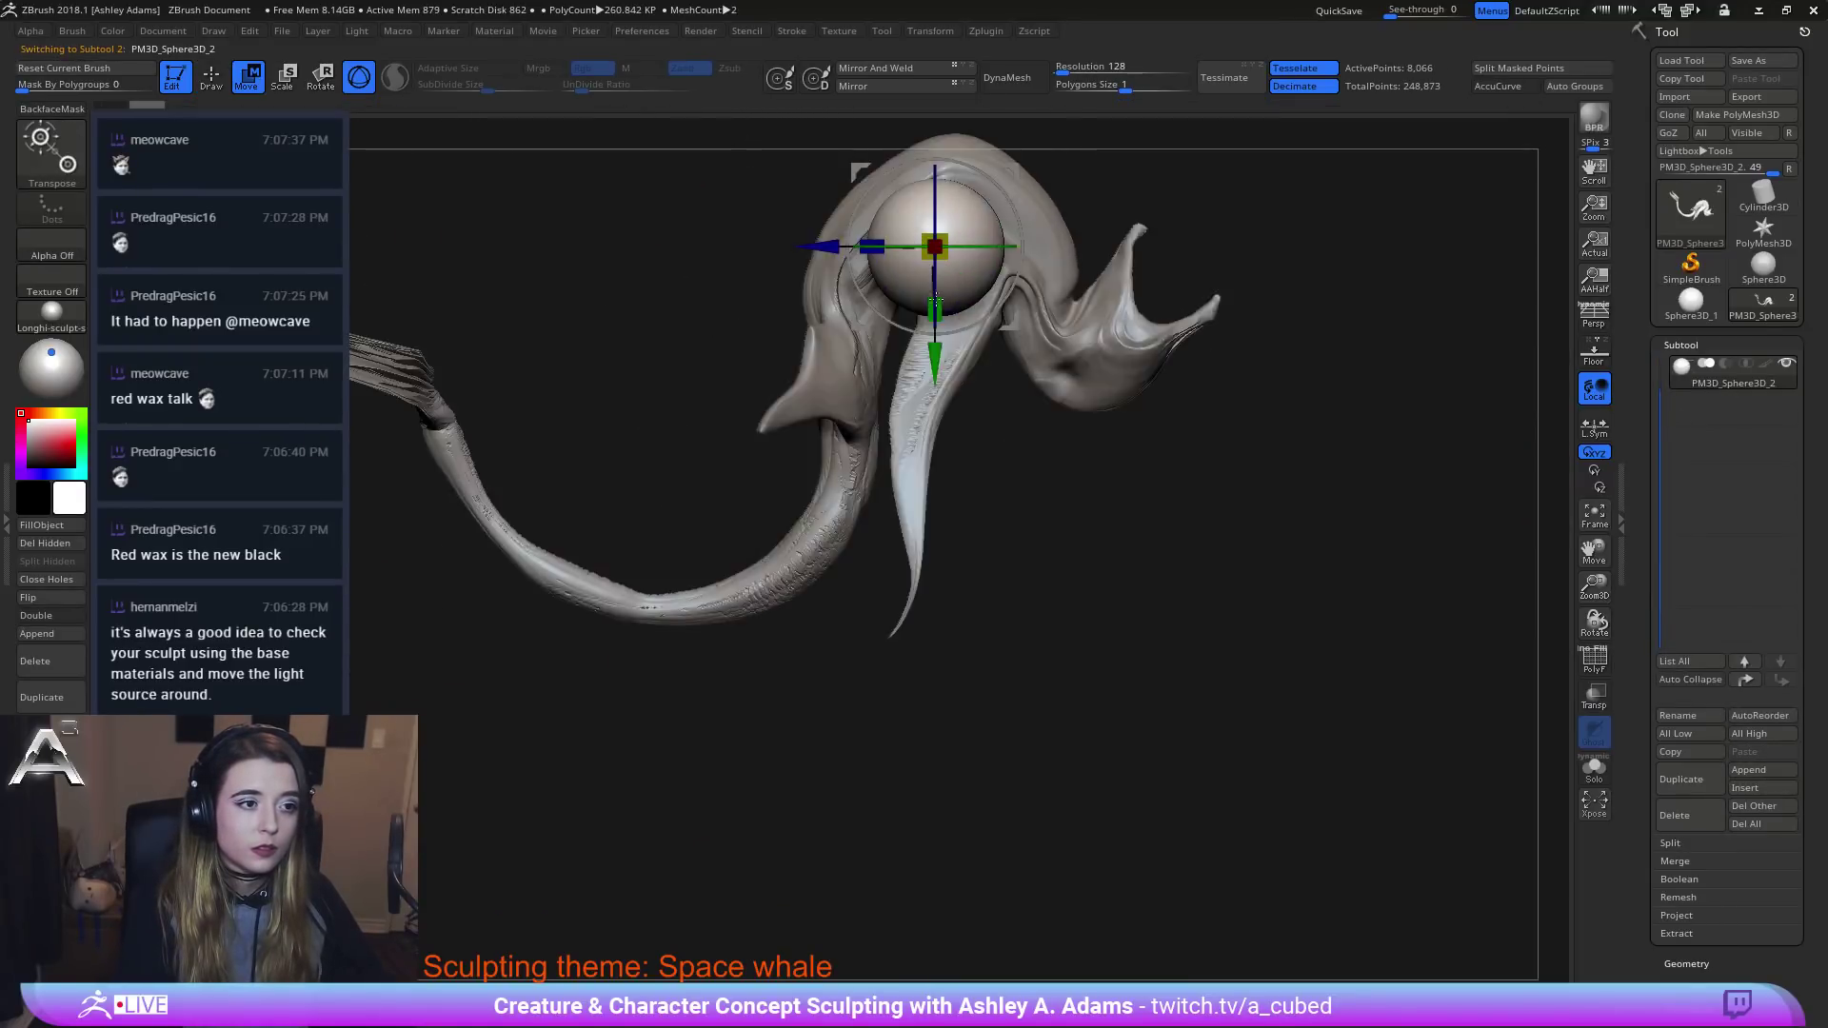
drag(951, 241, 929, 249)
Move the sphere onto the side of the head, just behind the corner of the mouth, with the gizmo.
alt+right_drag(1046, 162, 857, 534)
right_drag(828, 468, 1044, 458)
drag(1090, 451, 1014, 450)
right_drag(1014, 452, 962, 476)
drag(1035, 450, 997, 444)
right_drag(996, 444, 1053, 483)
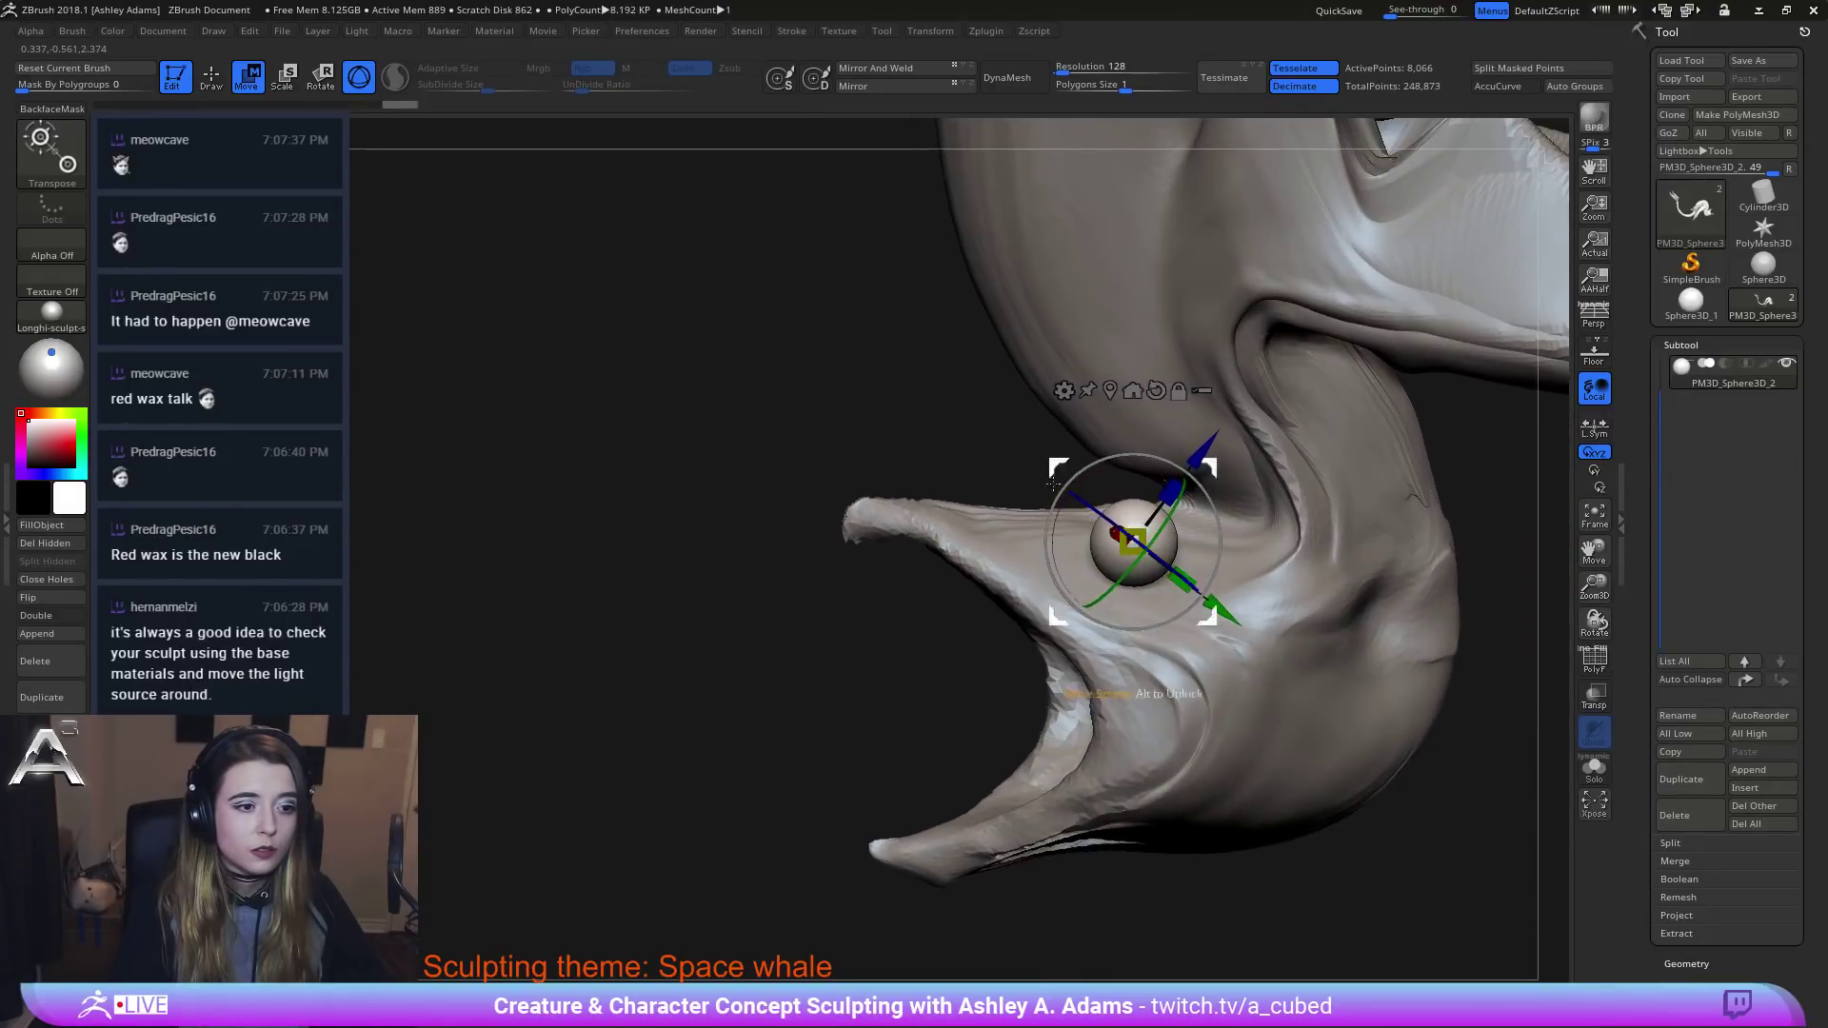
drag(1213, 602, 1283, 659)
right_drag(1282, 659, 1257, 593)
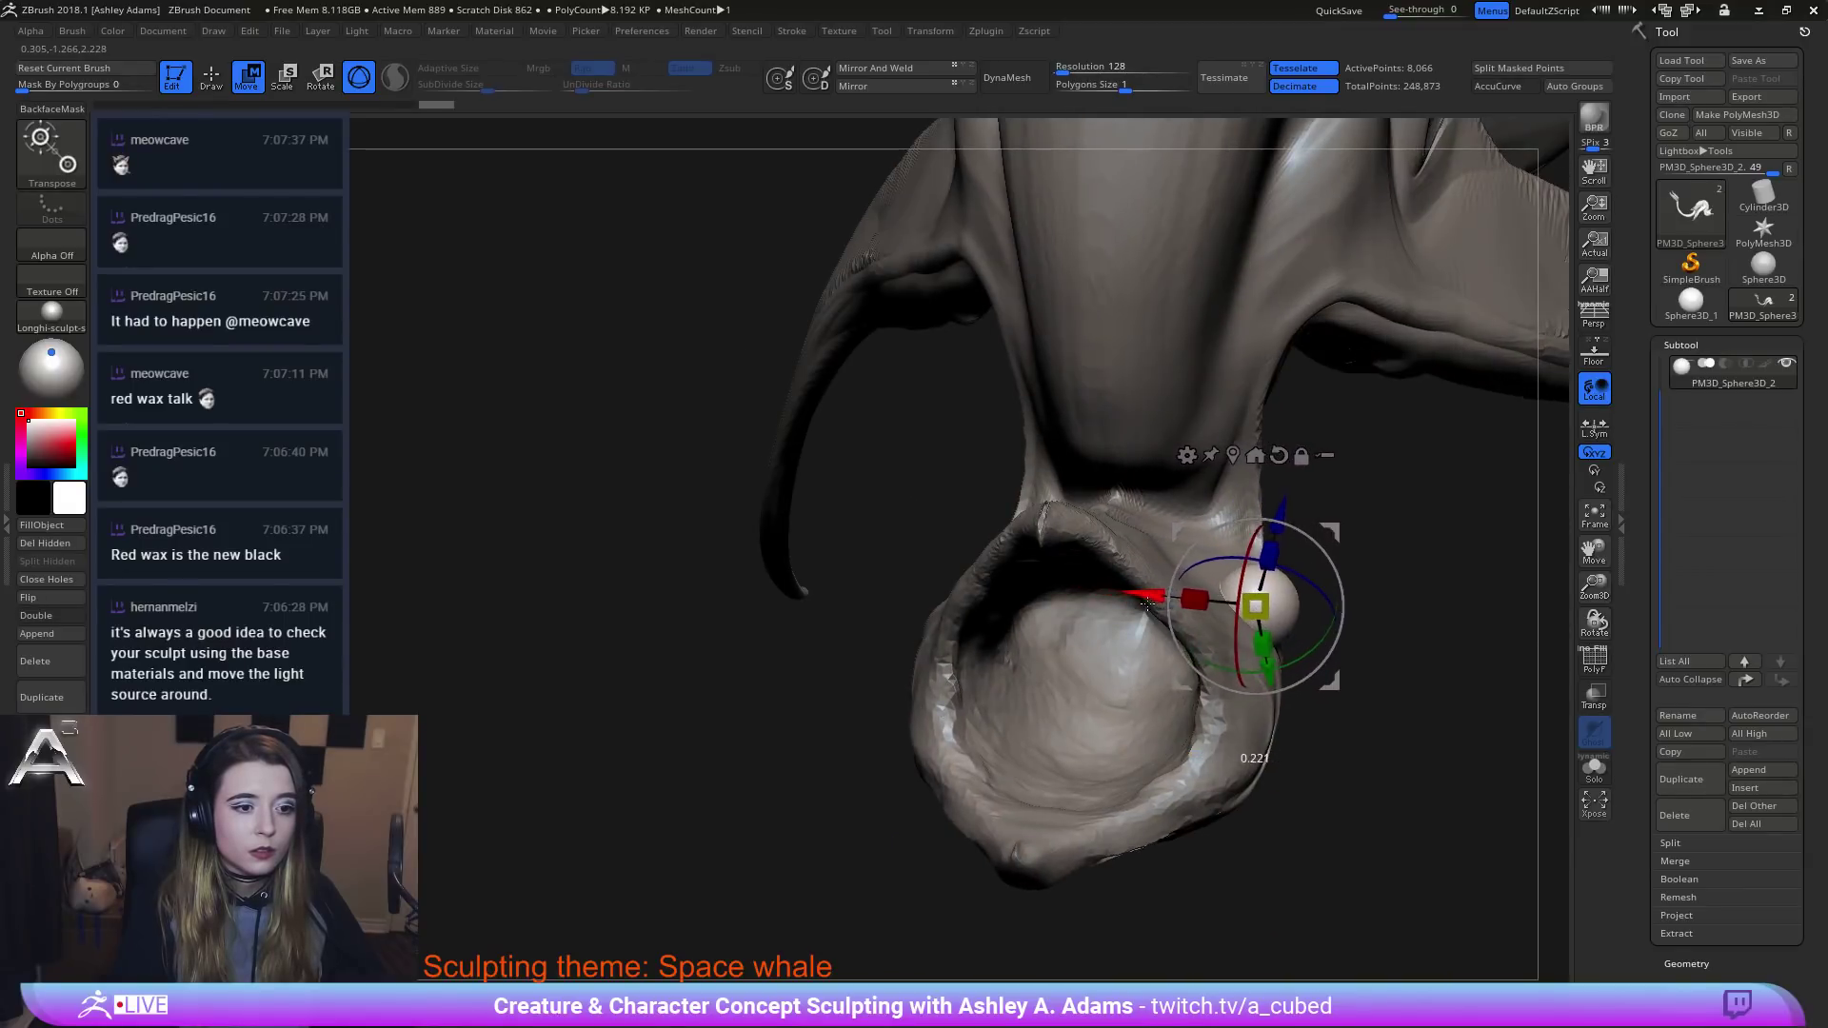
Scale the sphere down to eye size and nudge it until it sits partly embedded in the side of the head.
right_drag(1100, 588, 1133, 456)
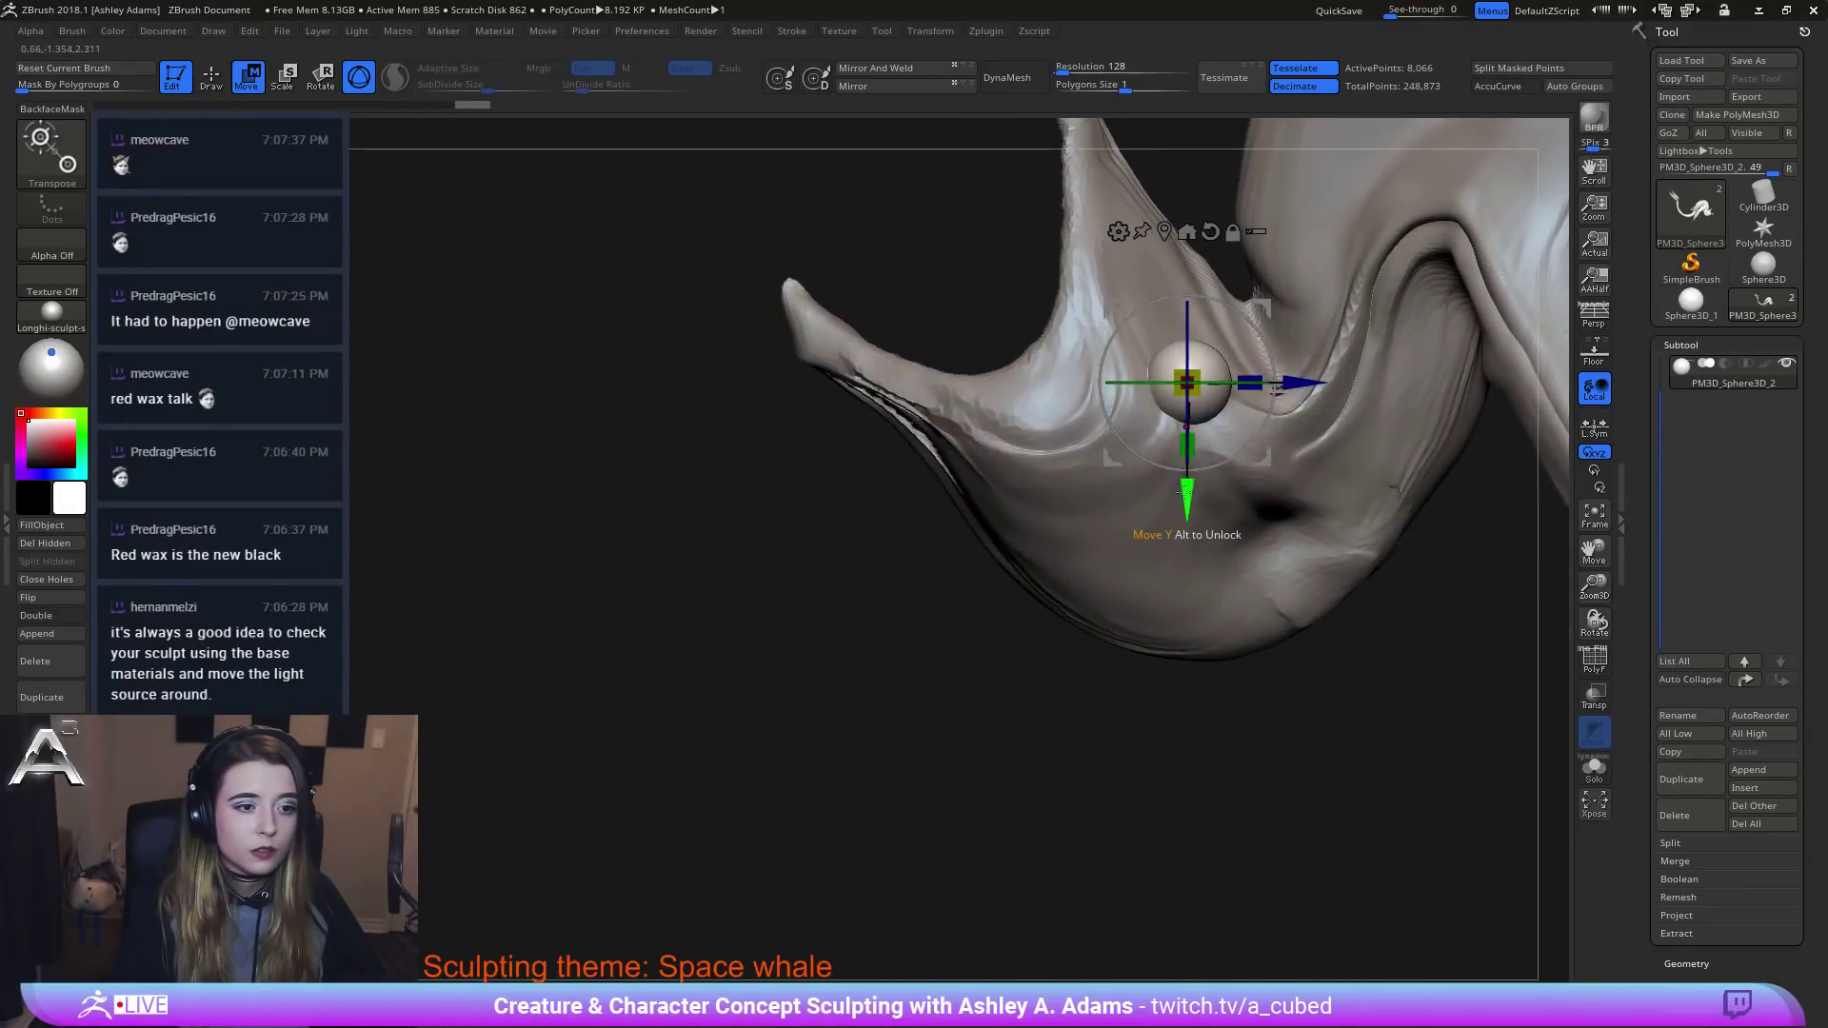
drag(1185, 492, 1186, 516)
drag(1306, 415, 1345, 419)
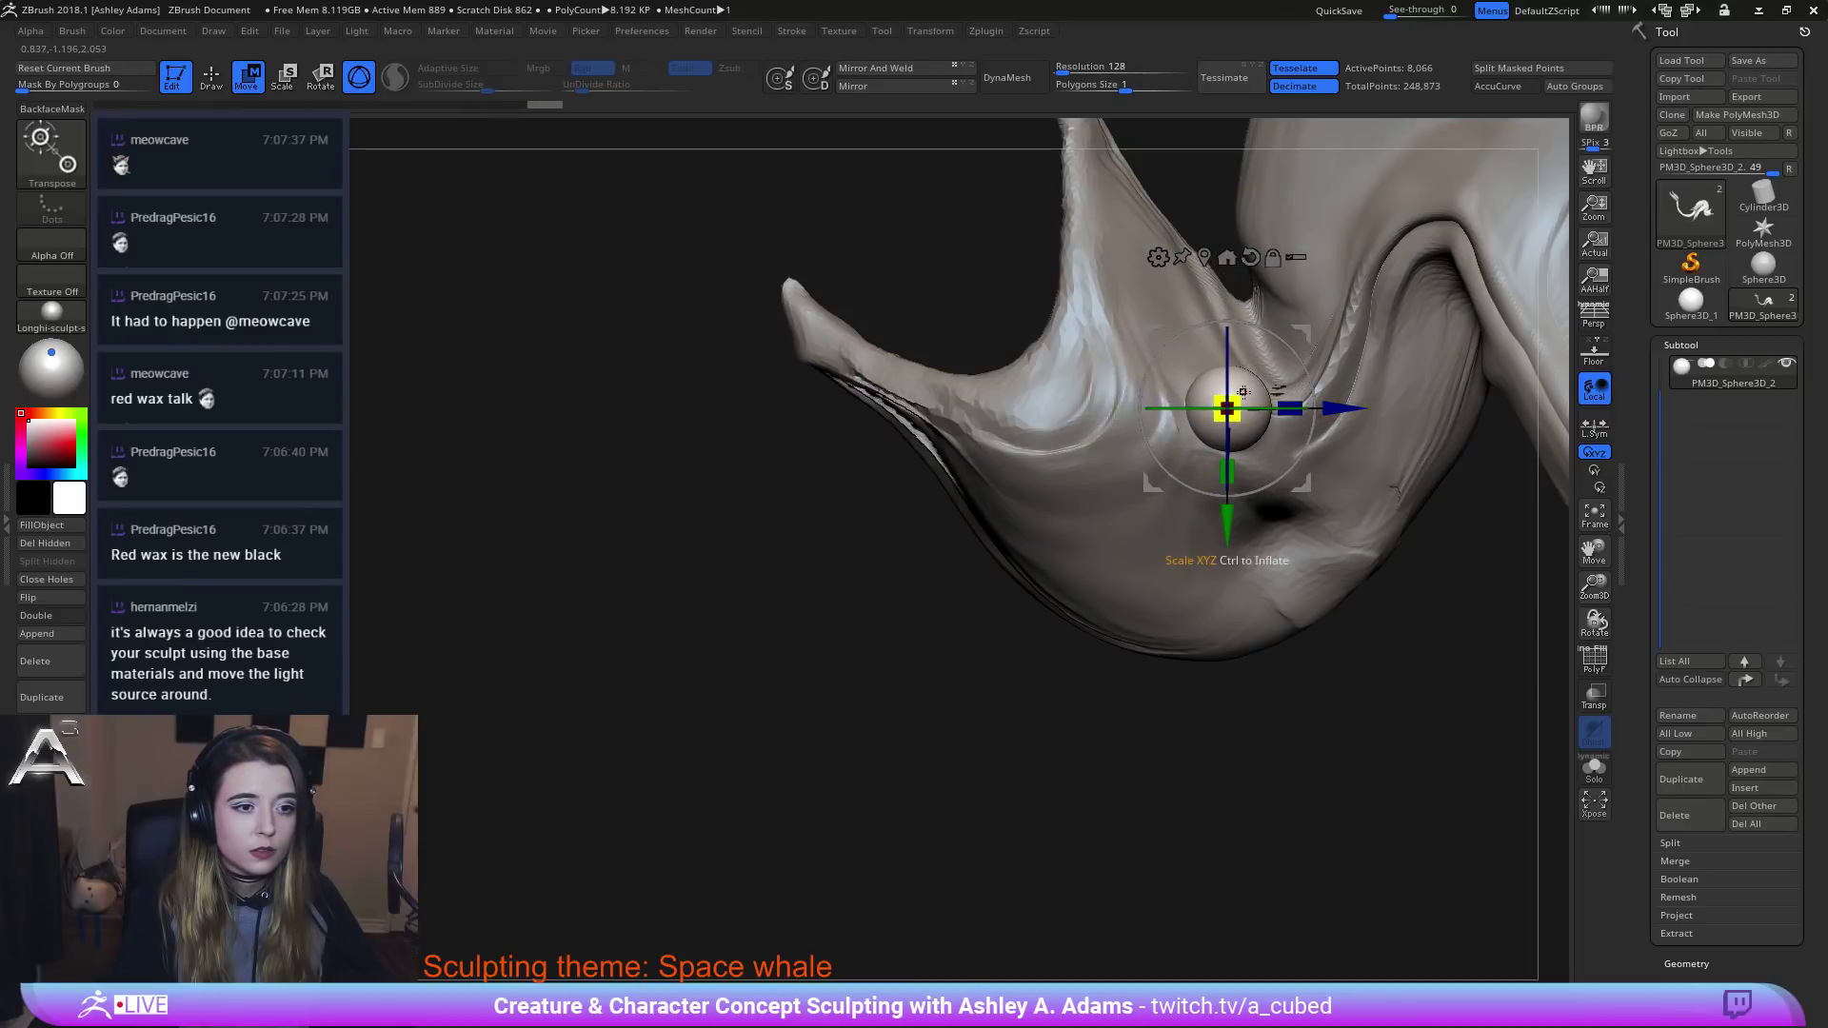
drag(1227, 522, 1227, 534)
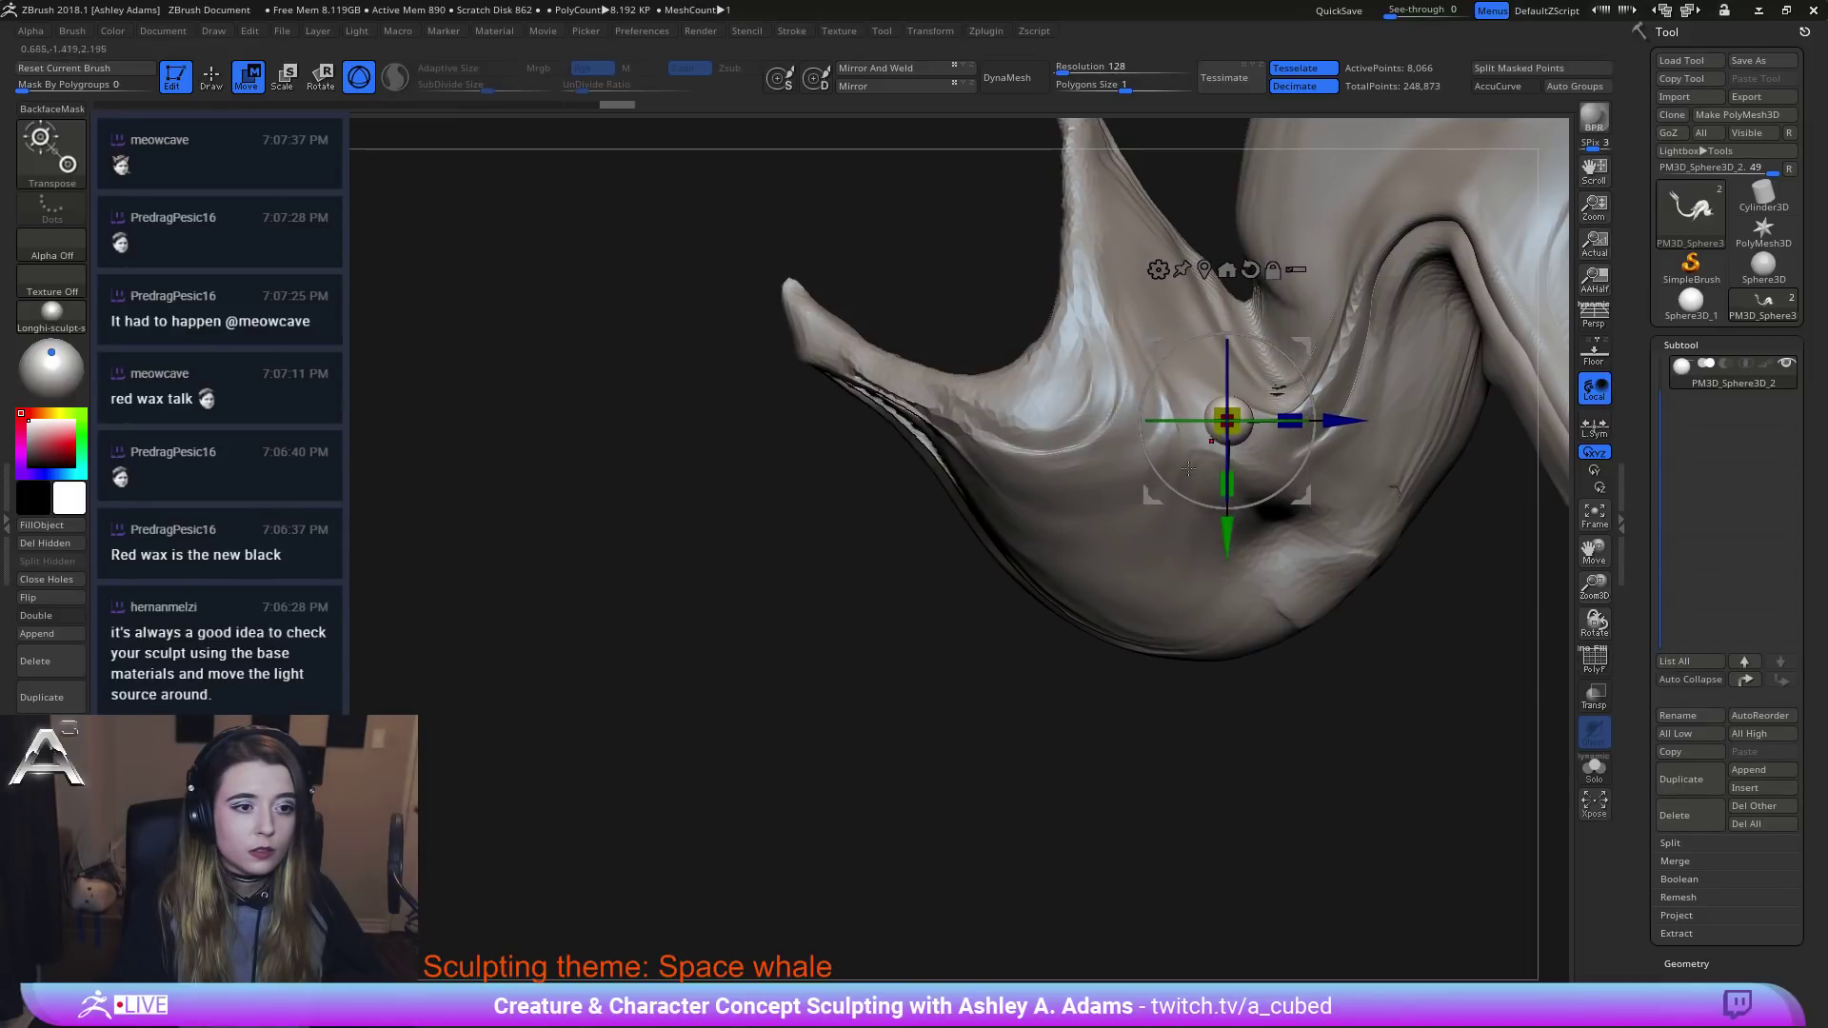
drag(1324, 418, 1326, 419)
ctrl+right_drag(1306, 434, 1266, 515)
right_drag(1266, 514, 1255, 412)
drag(1305, 356, 1283, 326)
ctrl+right_drag(1283, 345, 1242, 411)
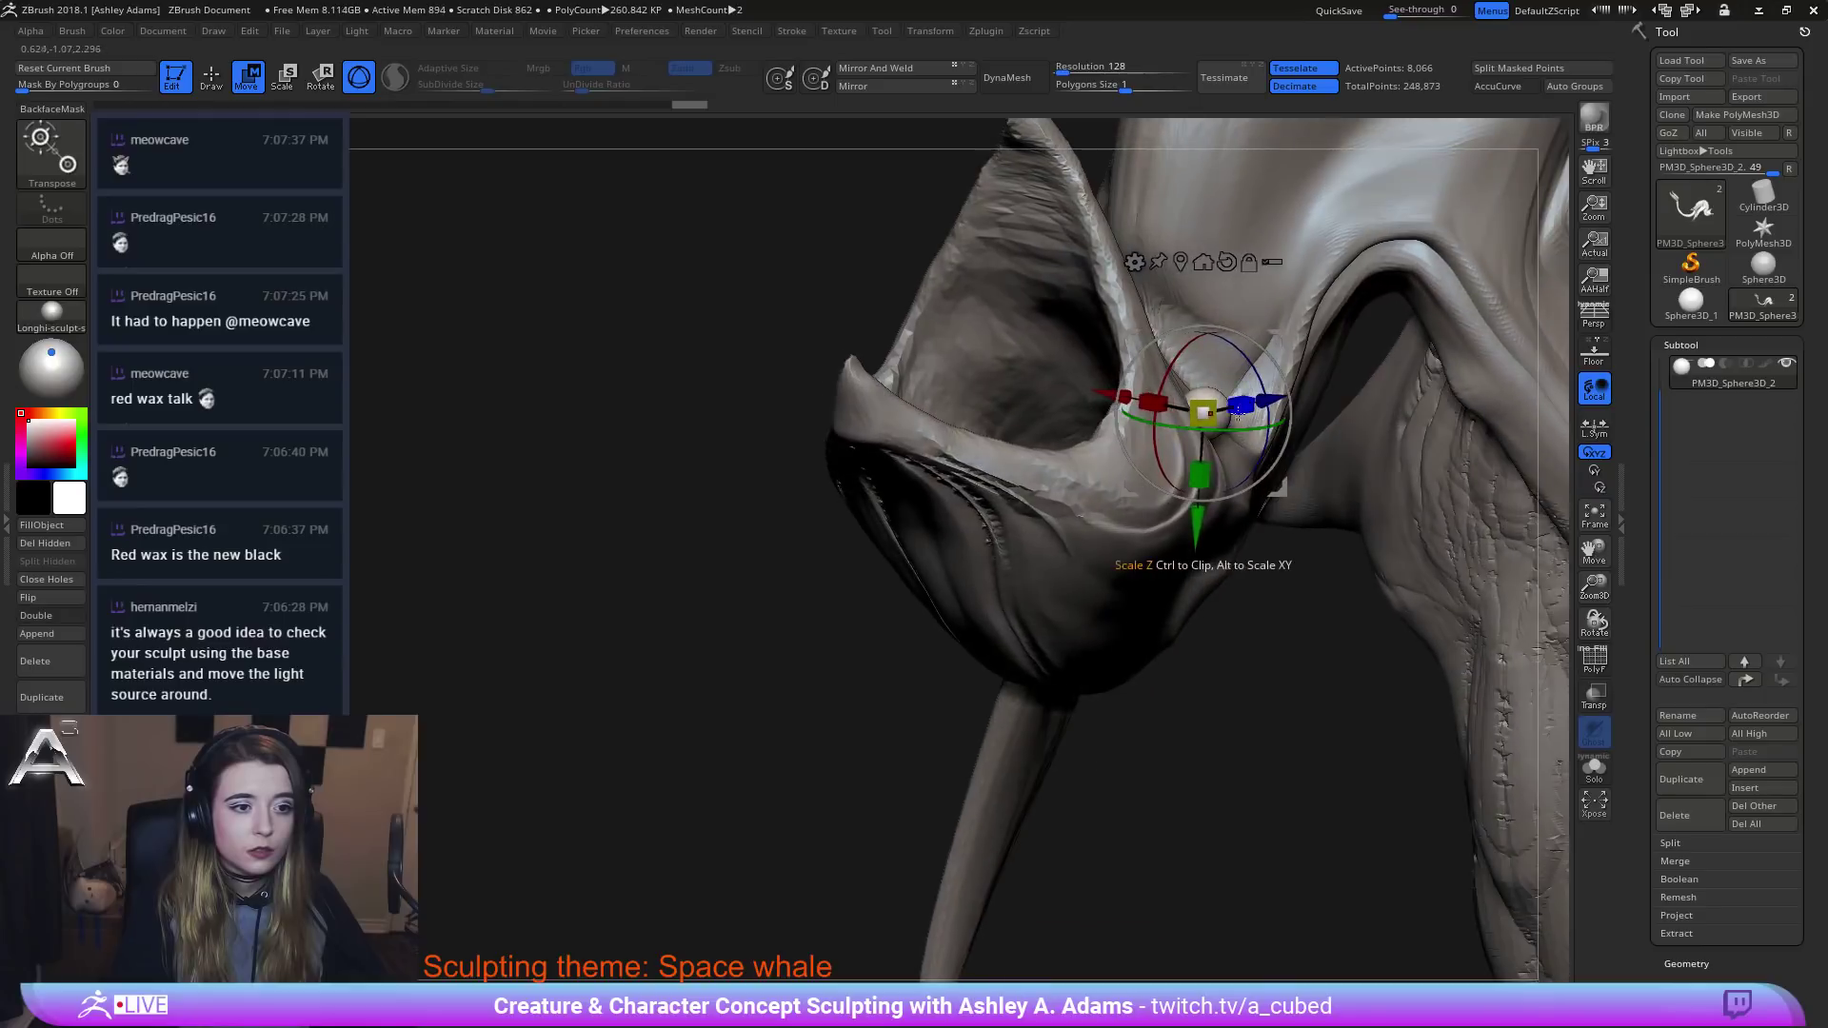
Mirror the eye sphere to the opposite side of the head with Mirror And Weld and check its placement.
click(855, 85)
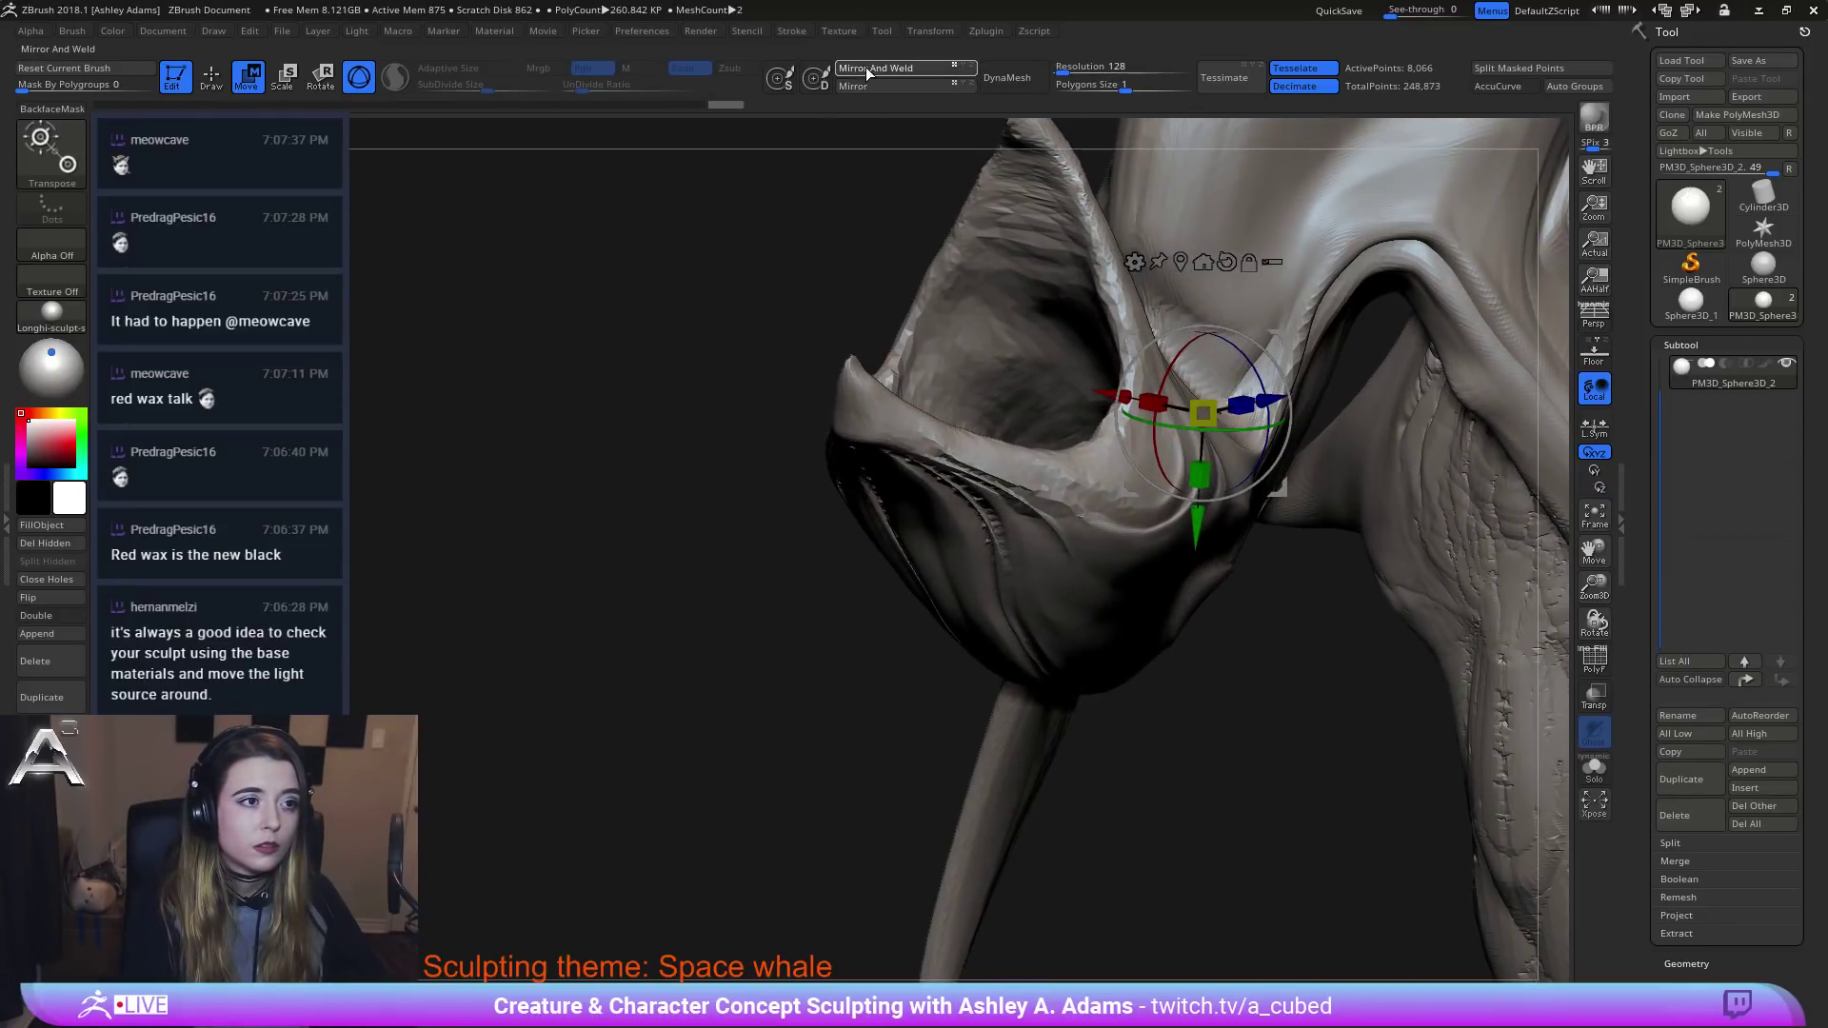
mouse_move(1028, 476)
right_down()
mouse_move(1044, 443)
mouse_move(1009, 457)
right_up()
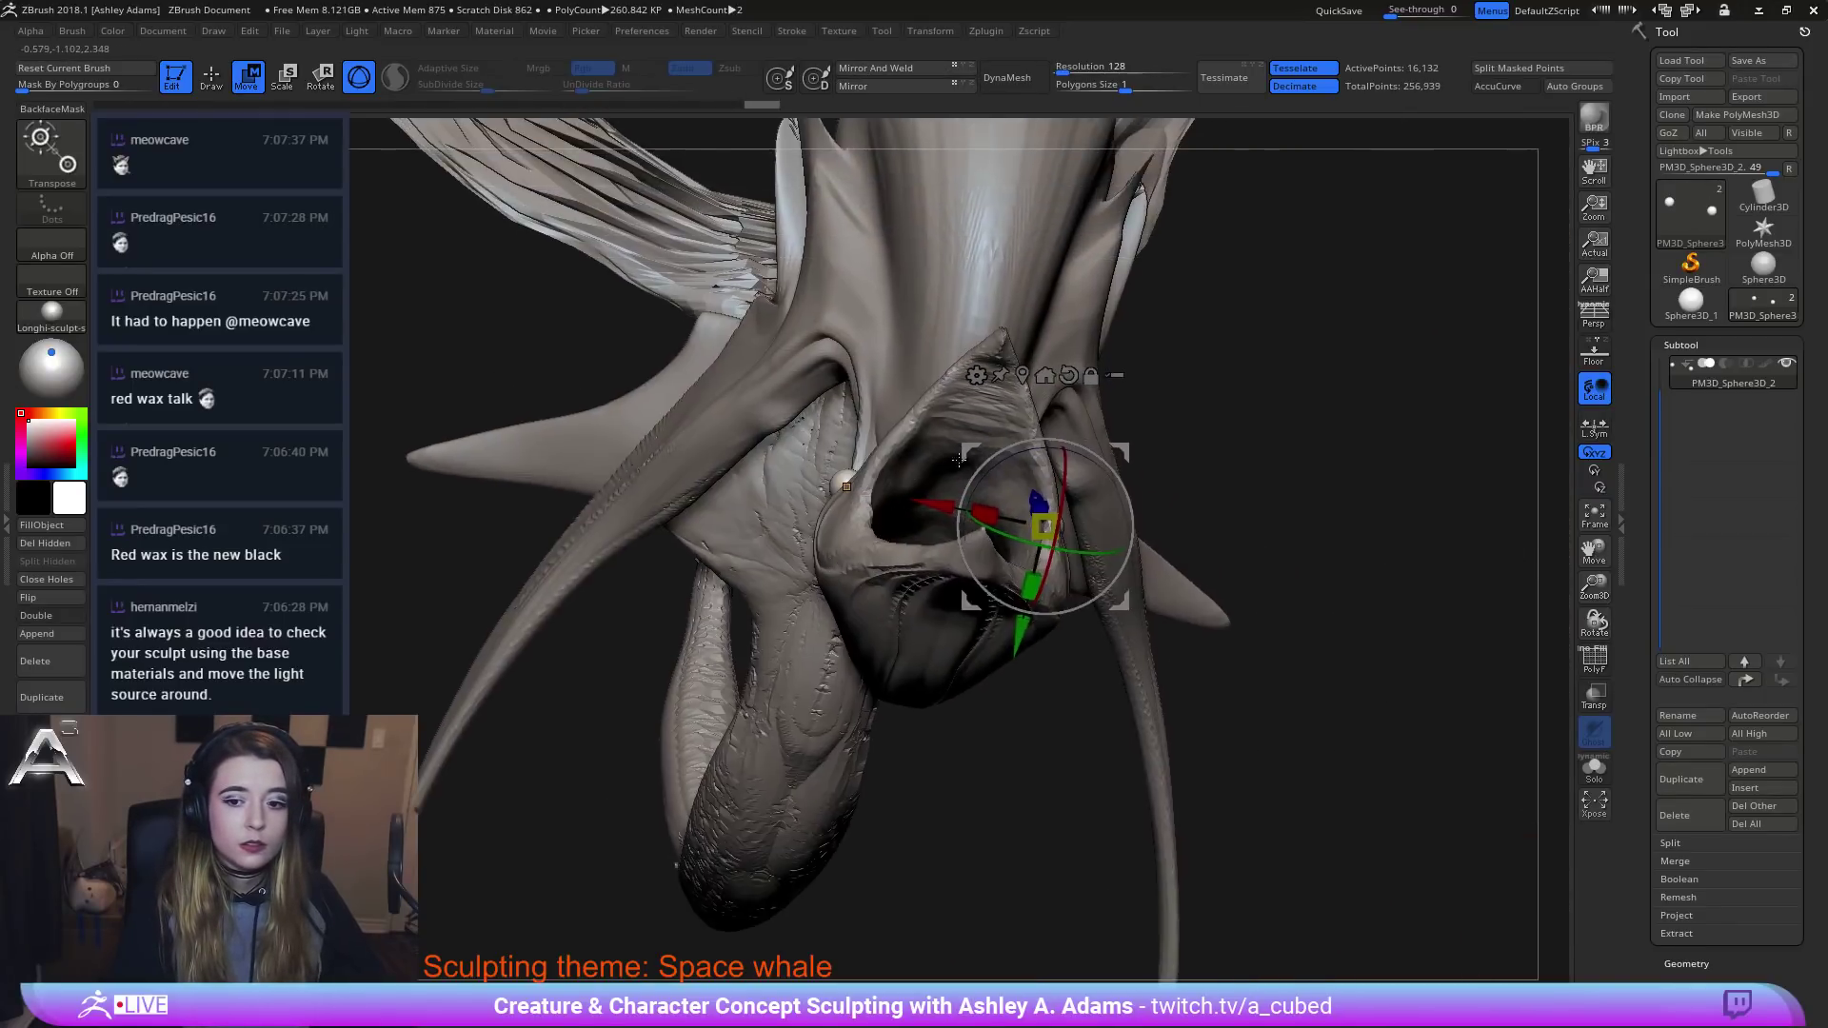
right_drag(1187, 555, 979, 476)
drag(940, 479, 929, 477)
Make the creature body the active subtool and build up the skin around the eye with the ClayBuildup brush.
key(q)
mouse_move(878, 540)
right_down()
mouse_move(876, 500)
mouse_move(834, 447)
right_up()
alt+click(876, 500)
key(b)
key(c)
key(b)
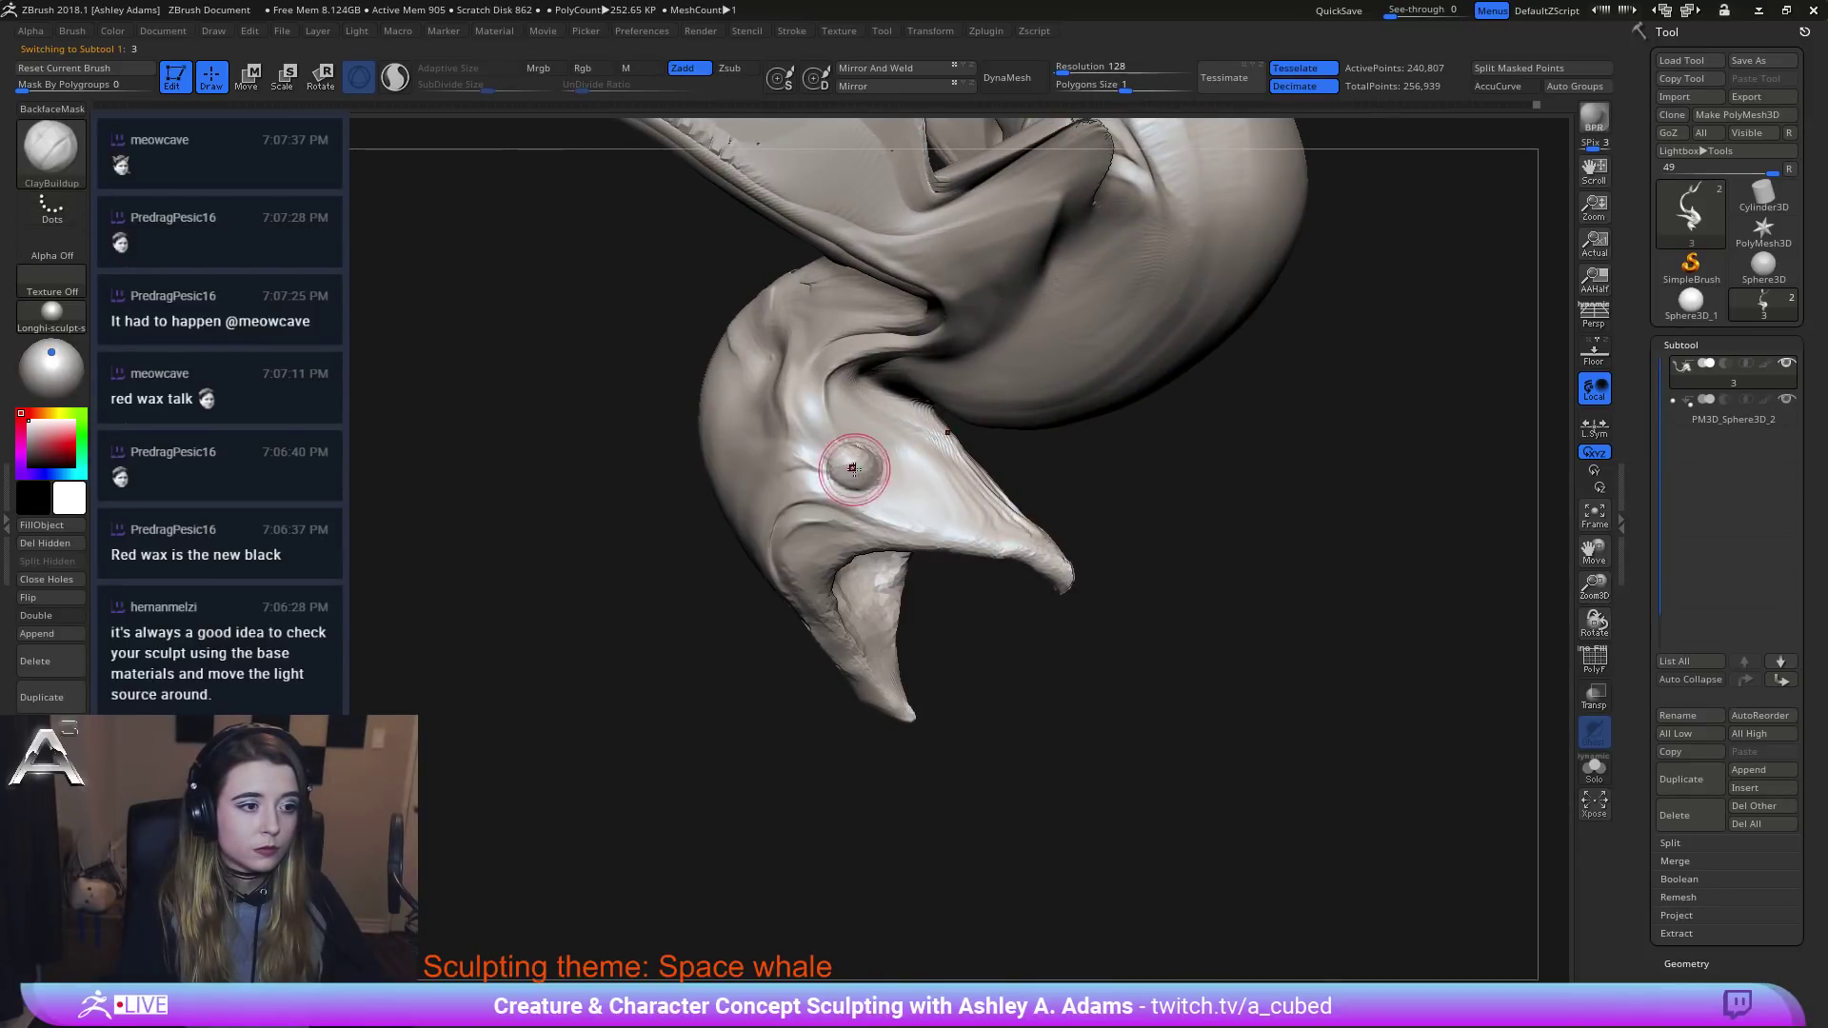
right_drag(874, 437, 1094, 487)
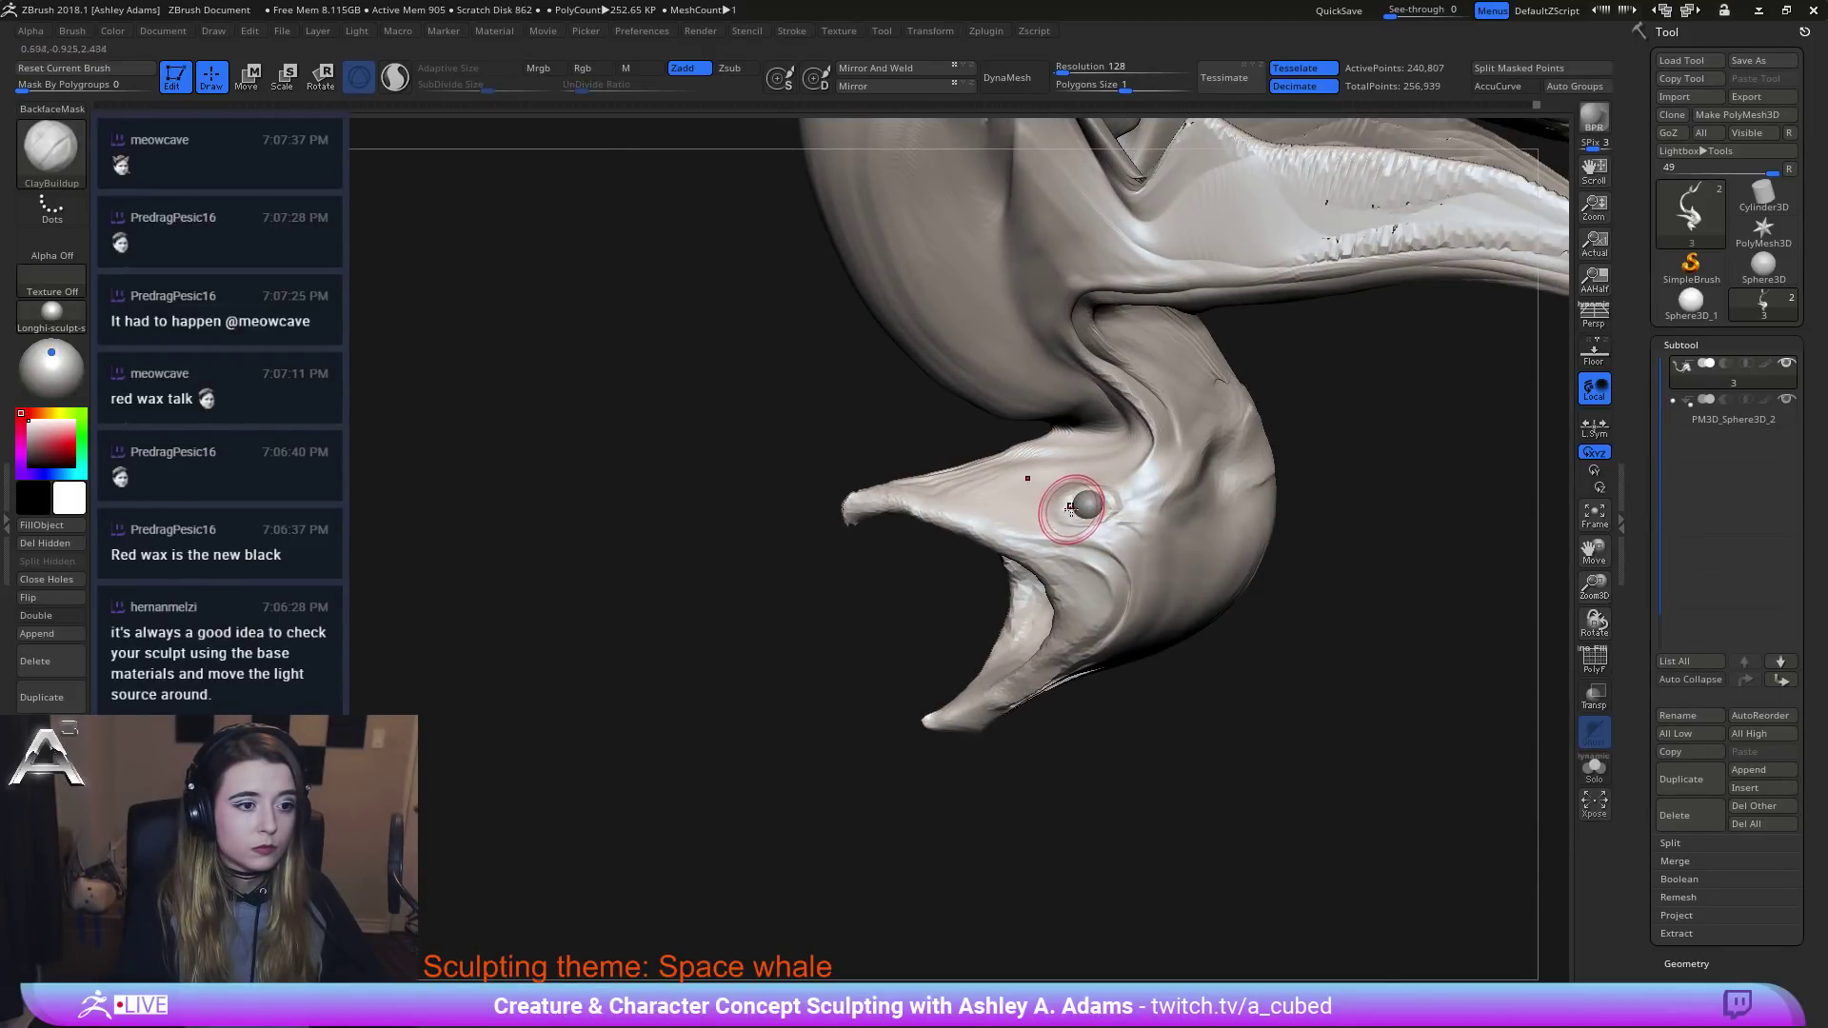
Carve creases around the eye and along the edge of the upper jaw with the DamStandard brush.
key(b)
key(d)
key(s)
mouse_move(994, 521)
mouse_down()
mouse_move(1063, 523)
mouse_move(1016, 535)
mouse_up()
key(space)
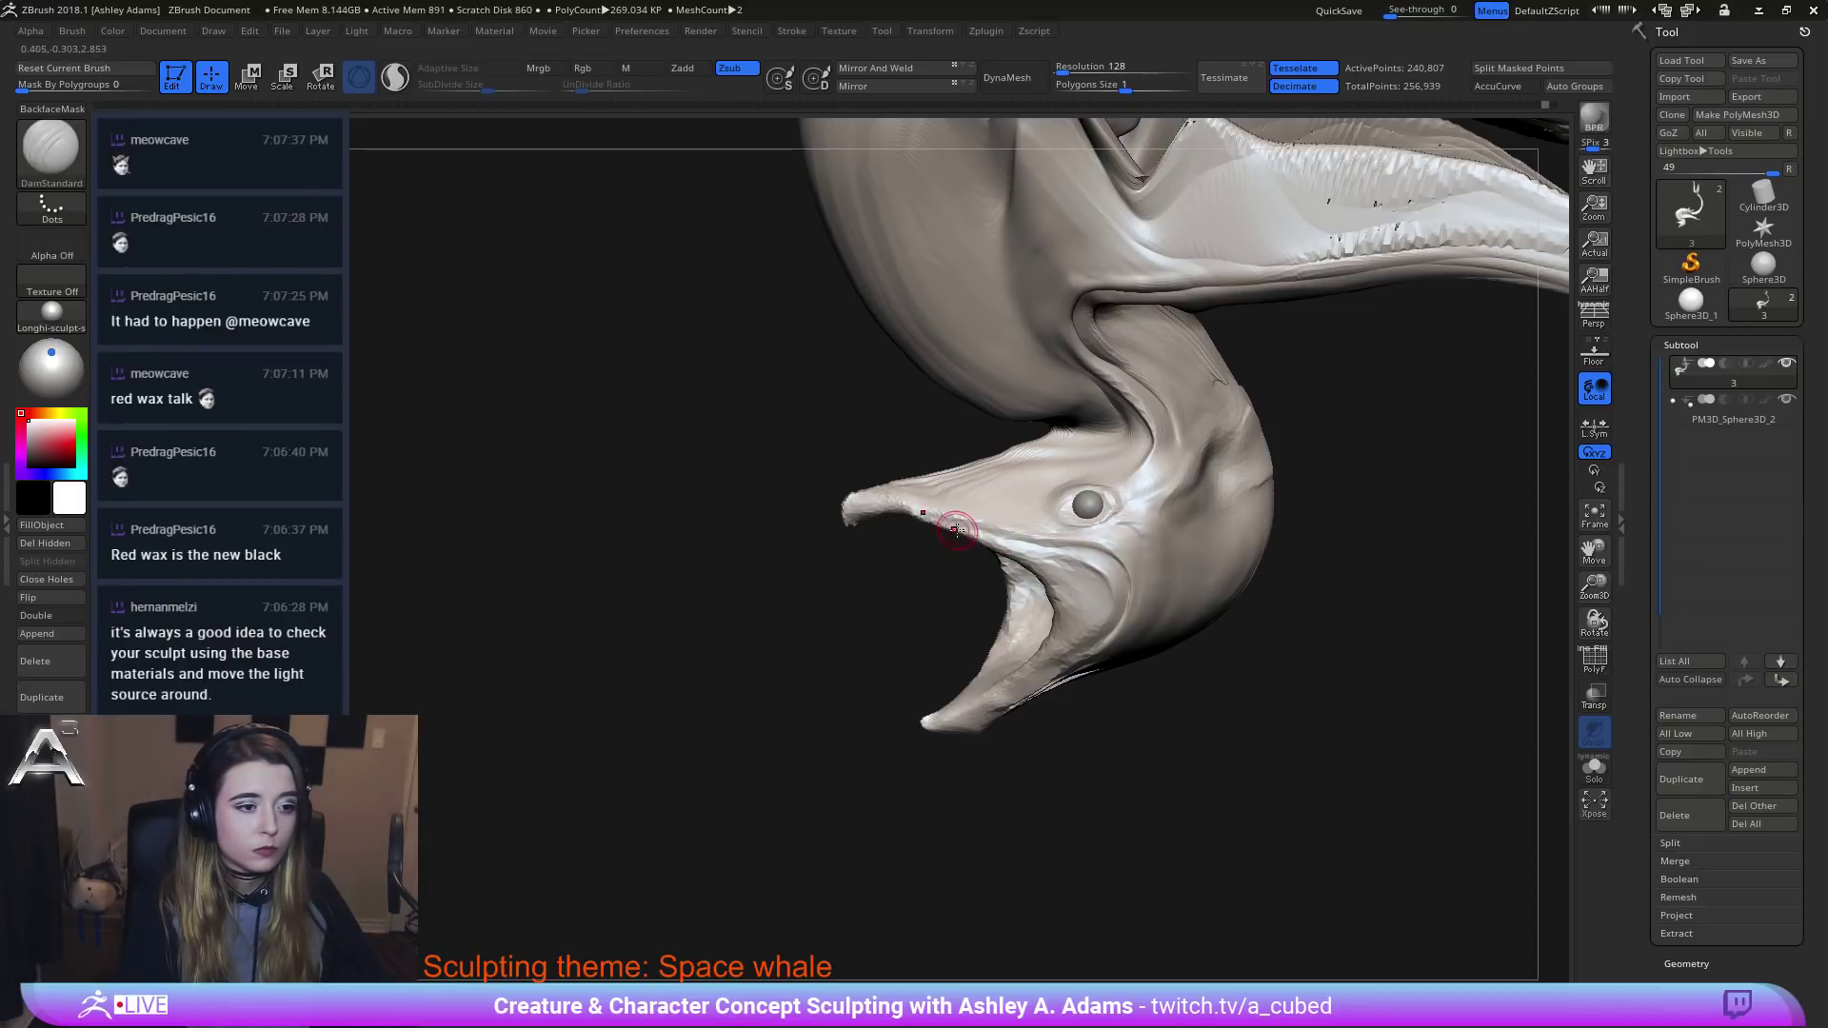
mouse_move(1051, 577)
right_down()
mouse_move(1102, 636)
mouse_move(903, 634)
right_up()
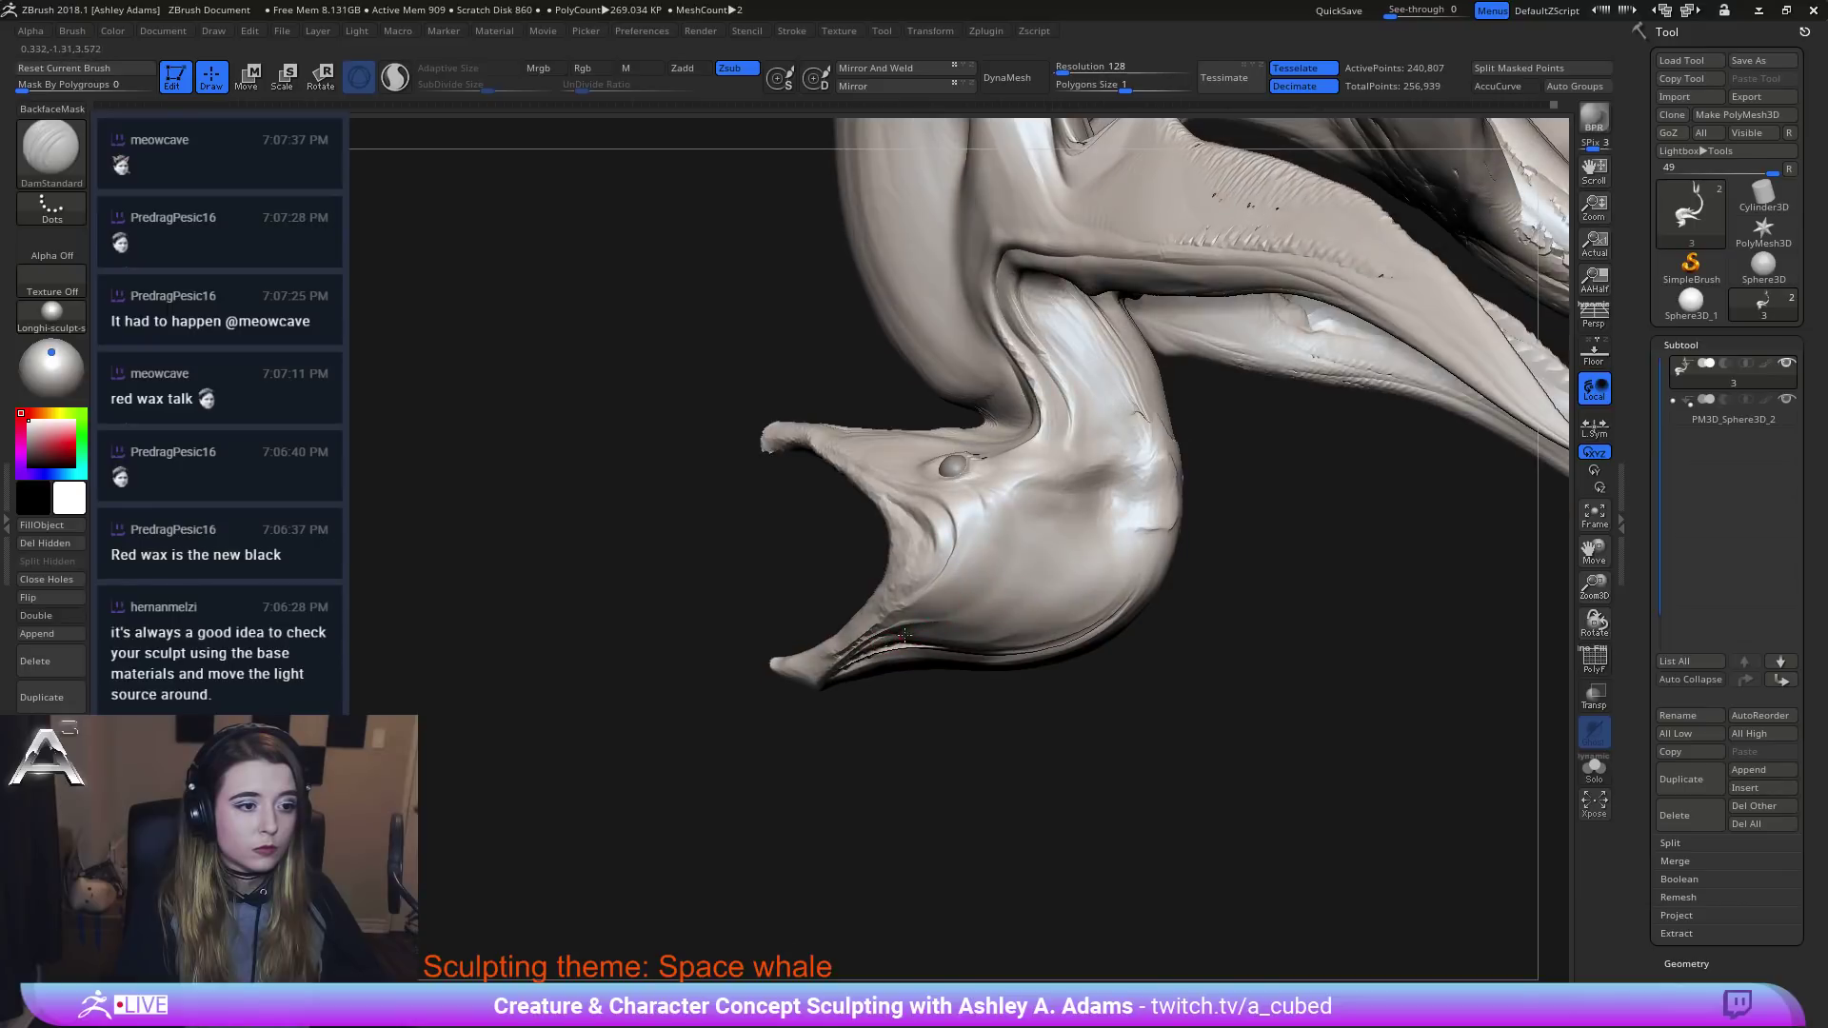
Shape the eyelid area with the SnakeHook brush and thicken the skin around the eye with ClayBuildup.
right_drag(972, 546, 967, 441)
right_click(962, 452)
key(b)
key(s)
key(h)
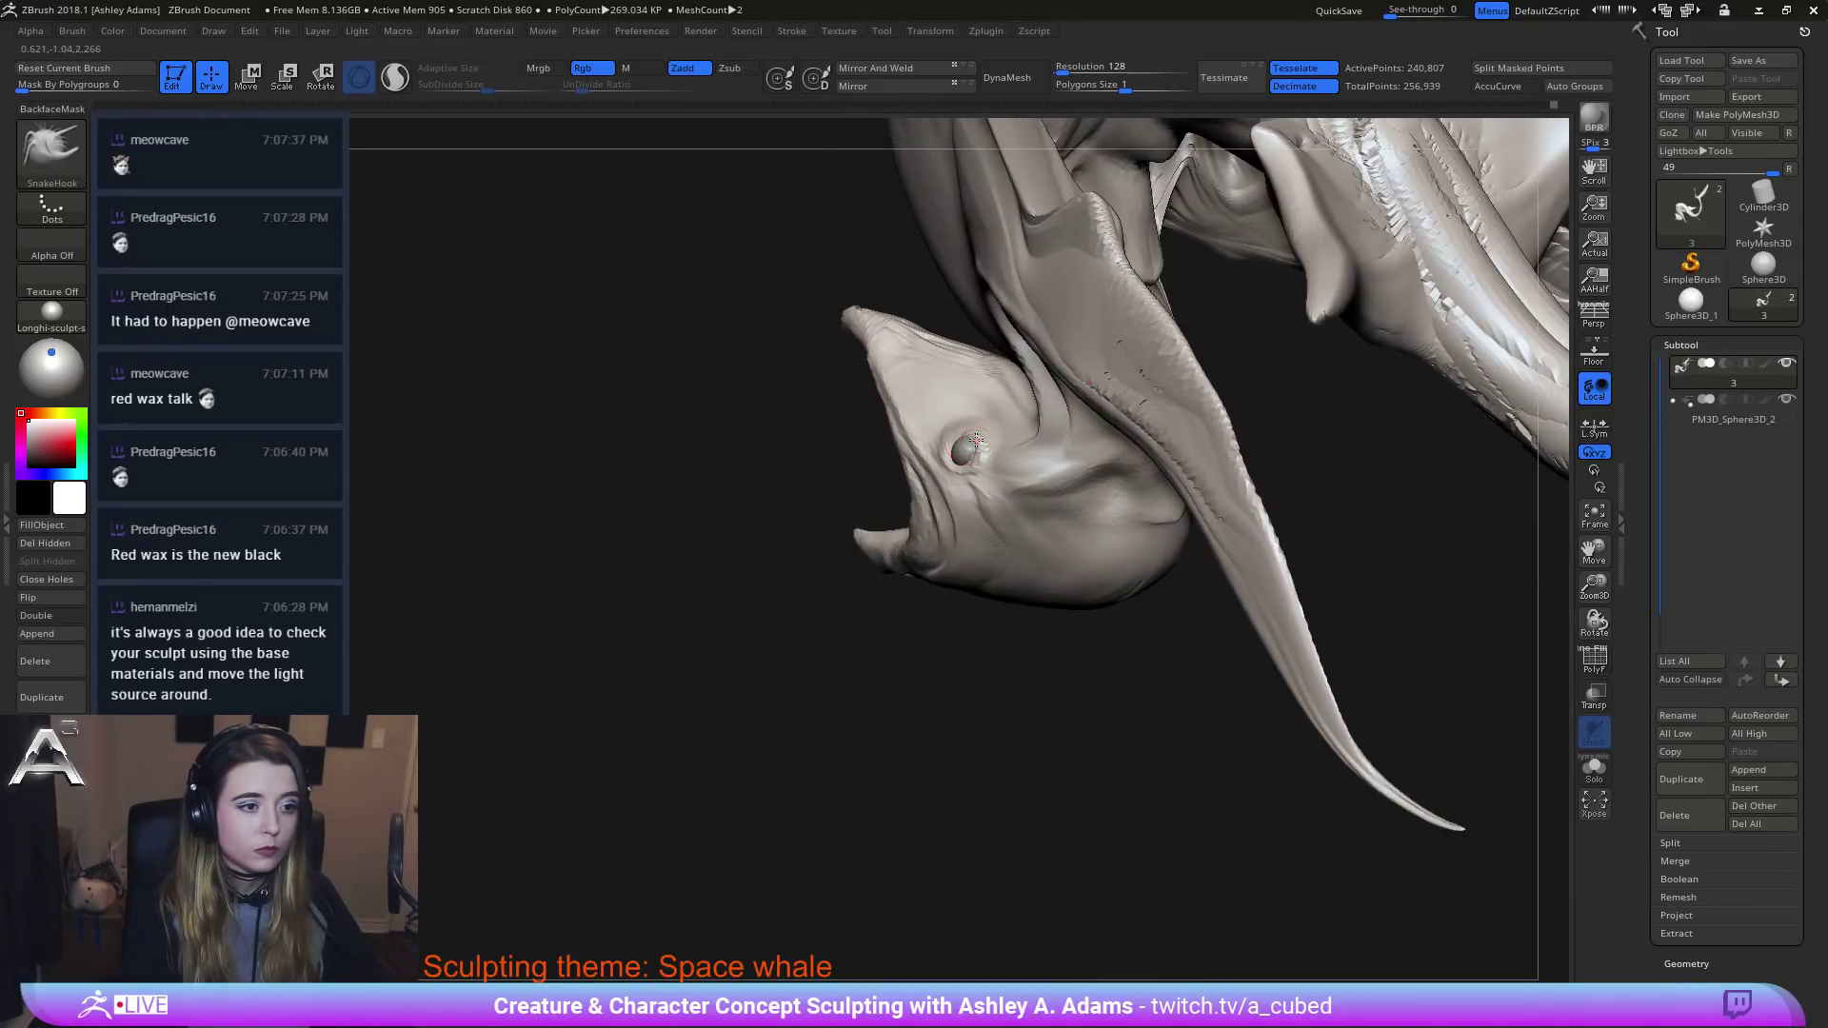
key(b)
key(c)
key(b)
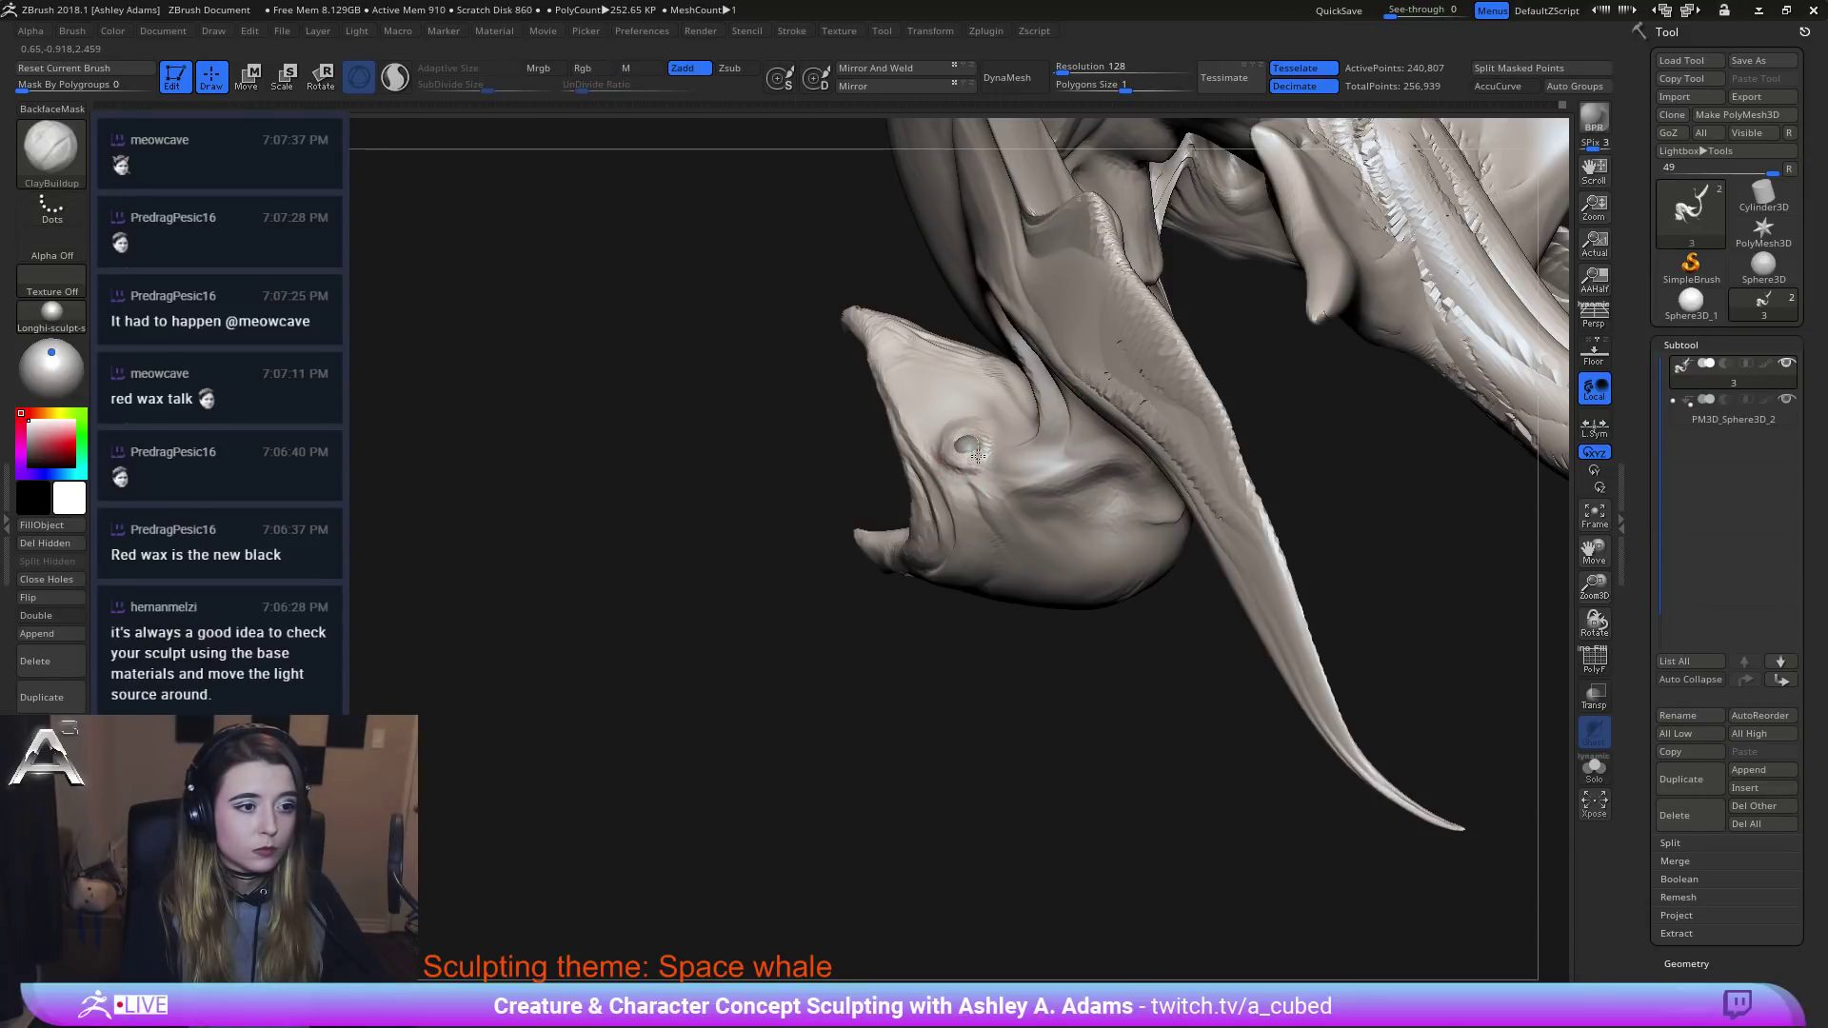
mouse_move(977, 456)
right_down()
mouse_move(987, 434)
mouse_move(1015, 473)
right_up()
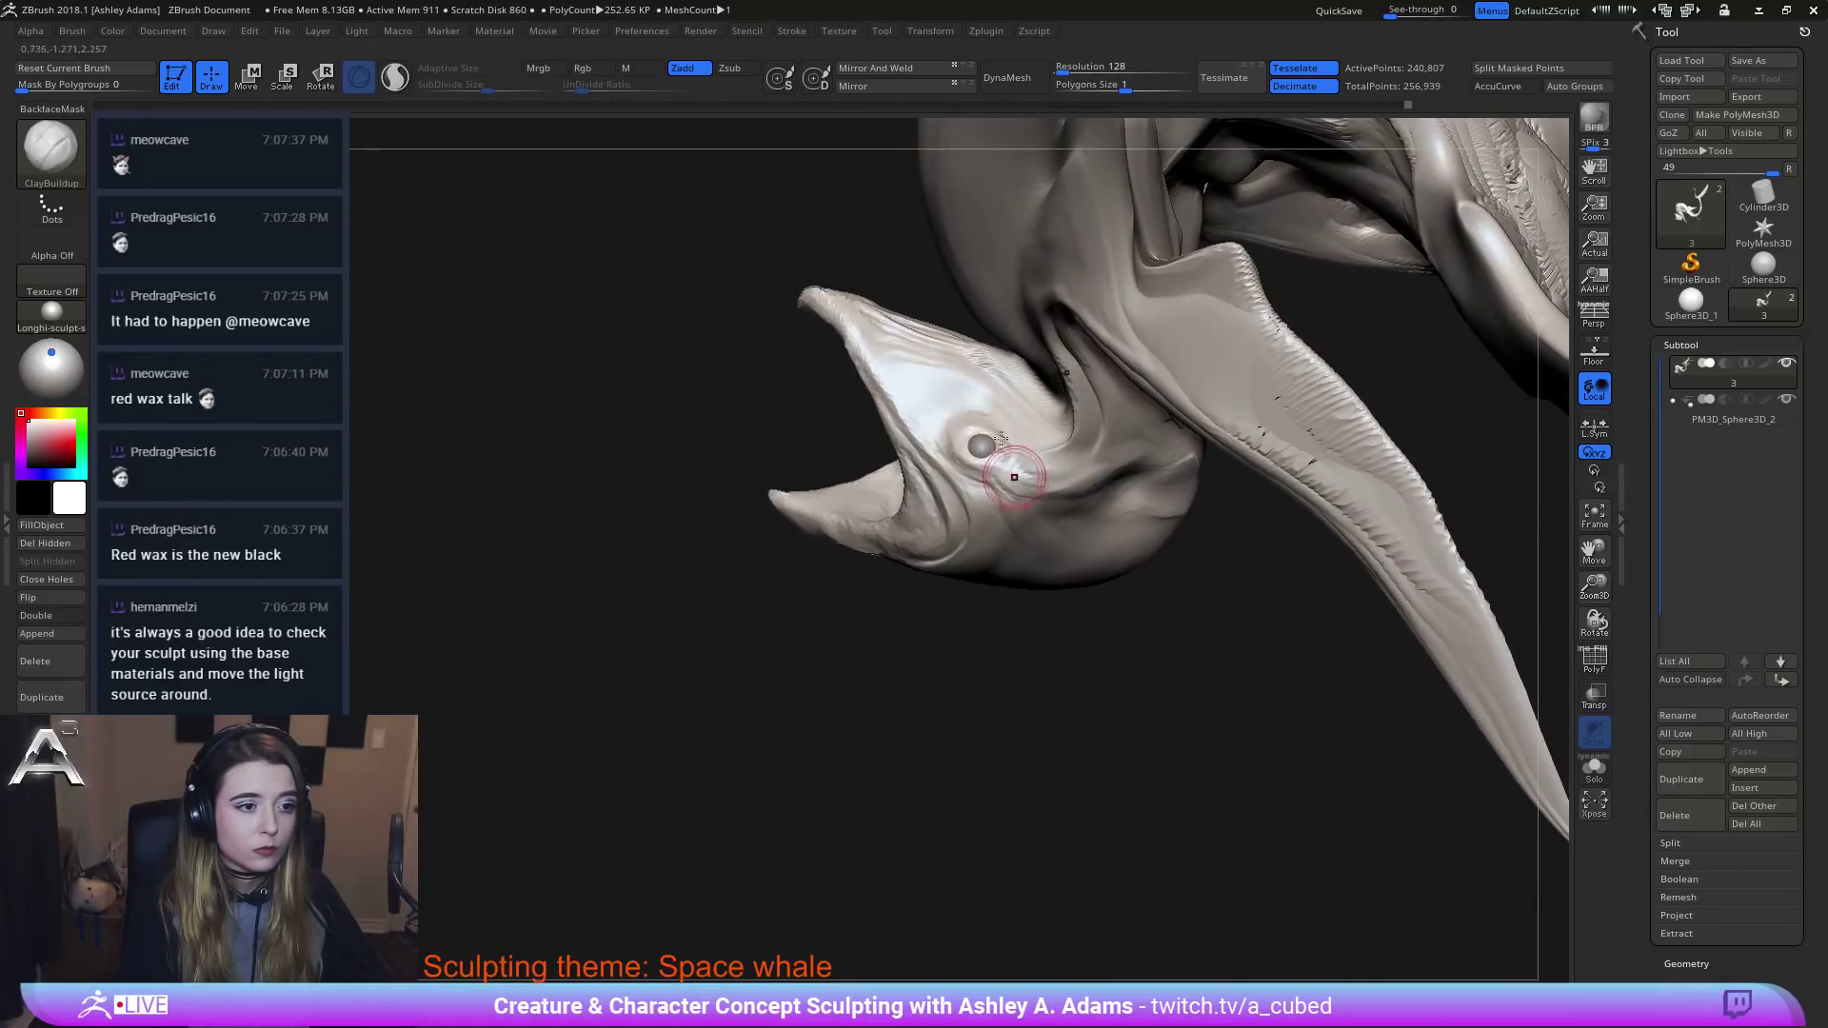
right_drag(918, 375, 904, 419)
right_drag(943, 375, 878, 377)
Pull and reshape the tip of the upper jaw with the SnakeHook brush.
key(b)
key(s)
key(h)
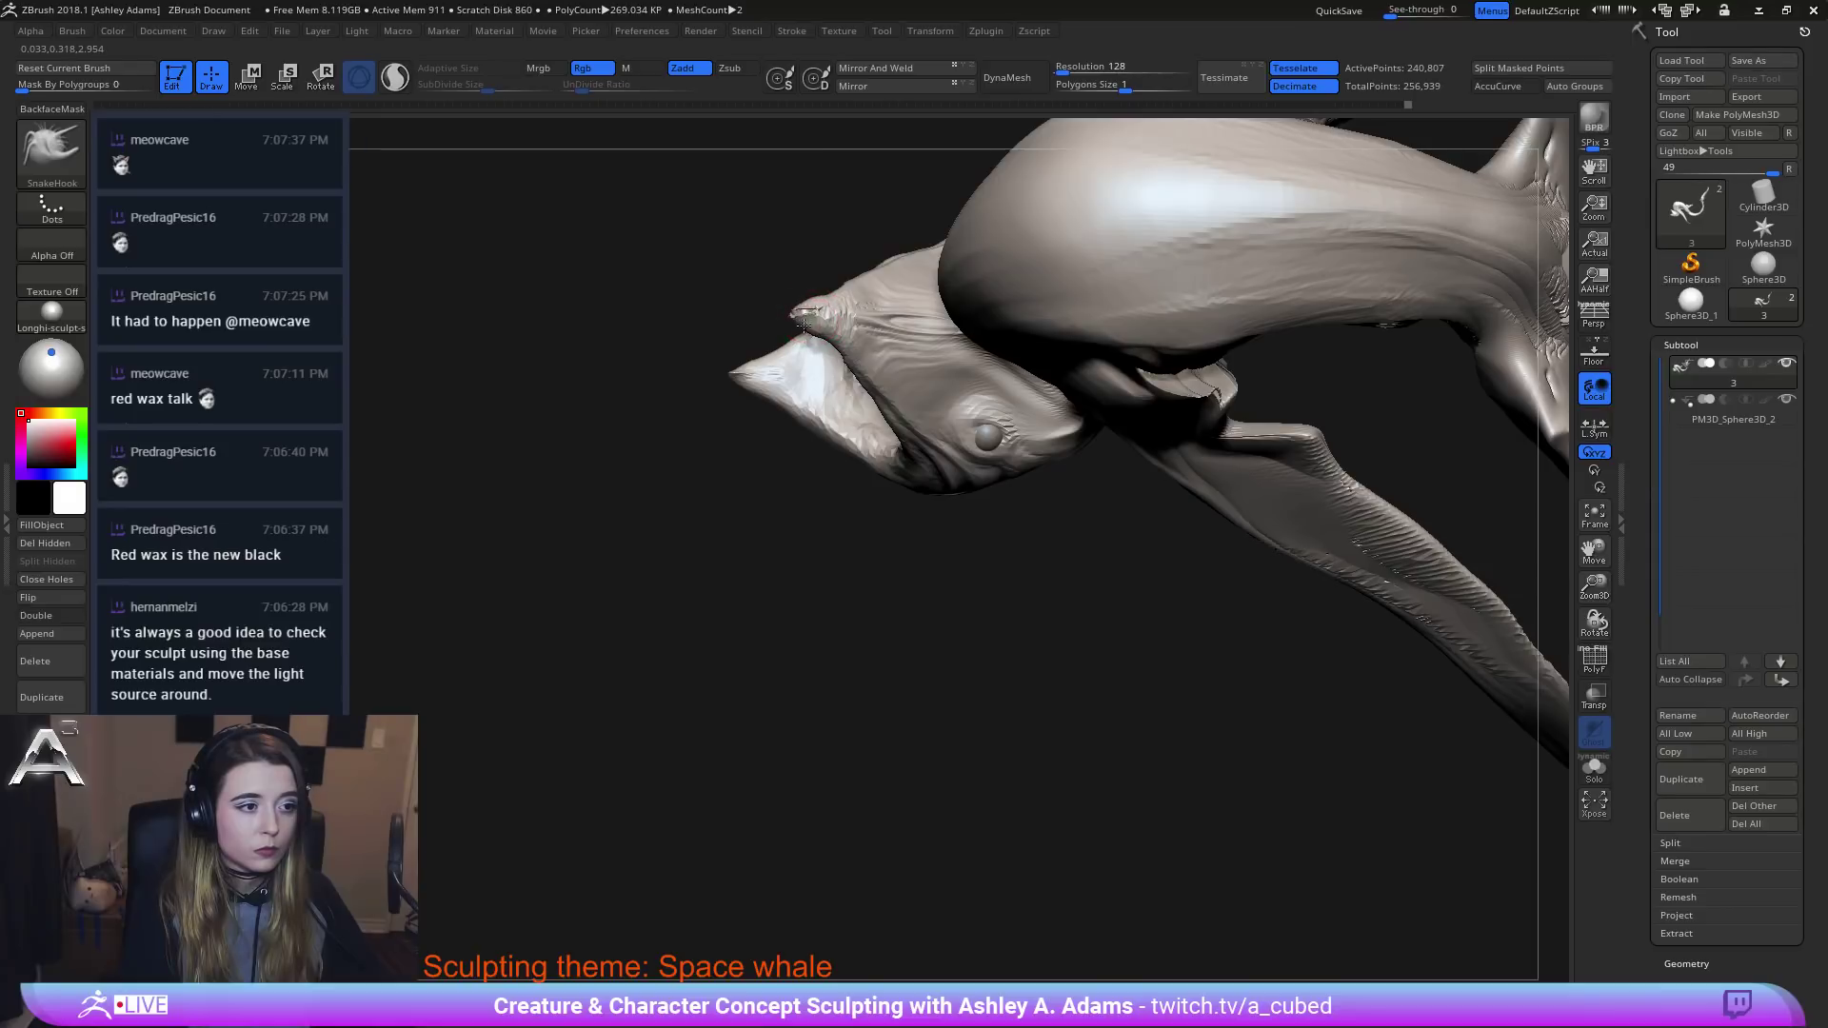
right_drag(804, 314, 824, 339)
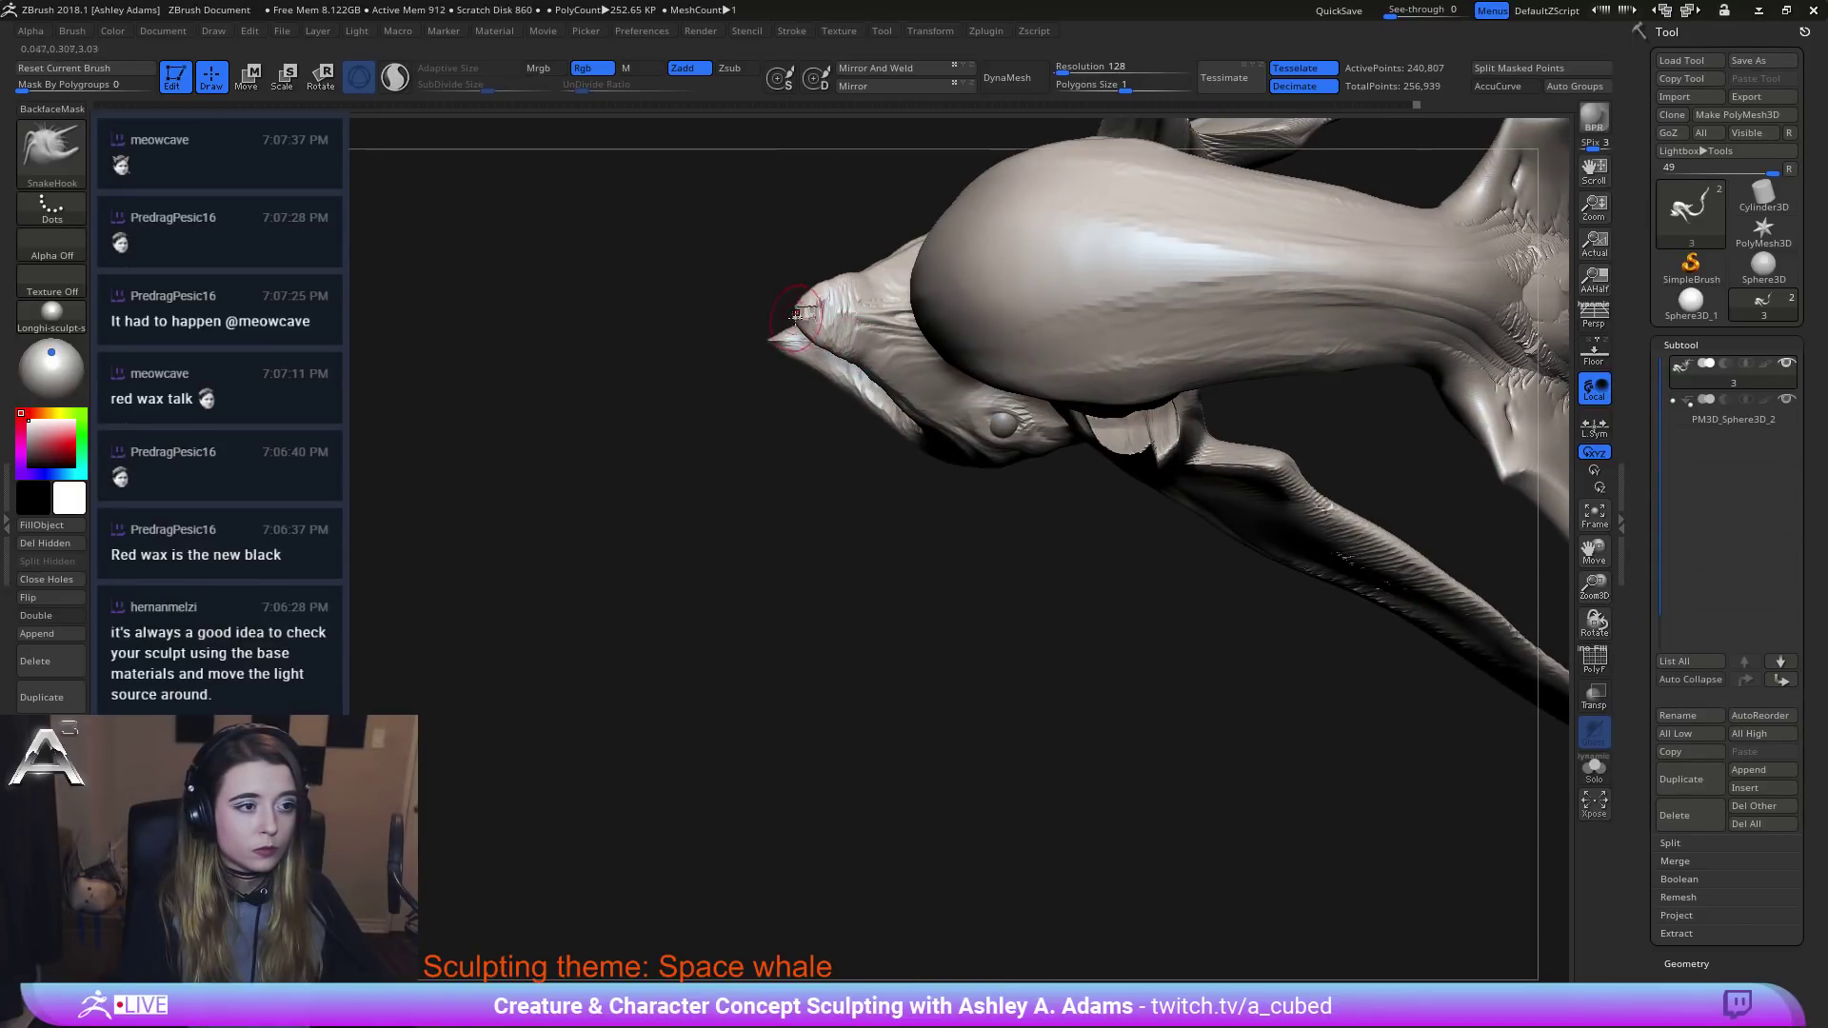
right_drag(814, 313, 815, 407)
Build up the upper jaw's tip and inner rim with the ClayBuildup brush, with BackfaceMask enabled.
key(b)
key(c)
key(b)
key(b)
key(s)
key(h)
right_click(825, 408)
key(b)
key(c)
key(b)
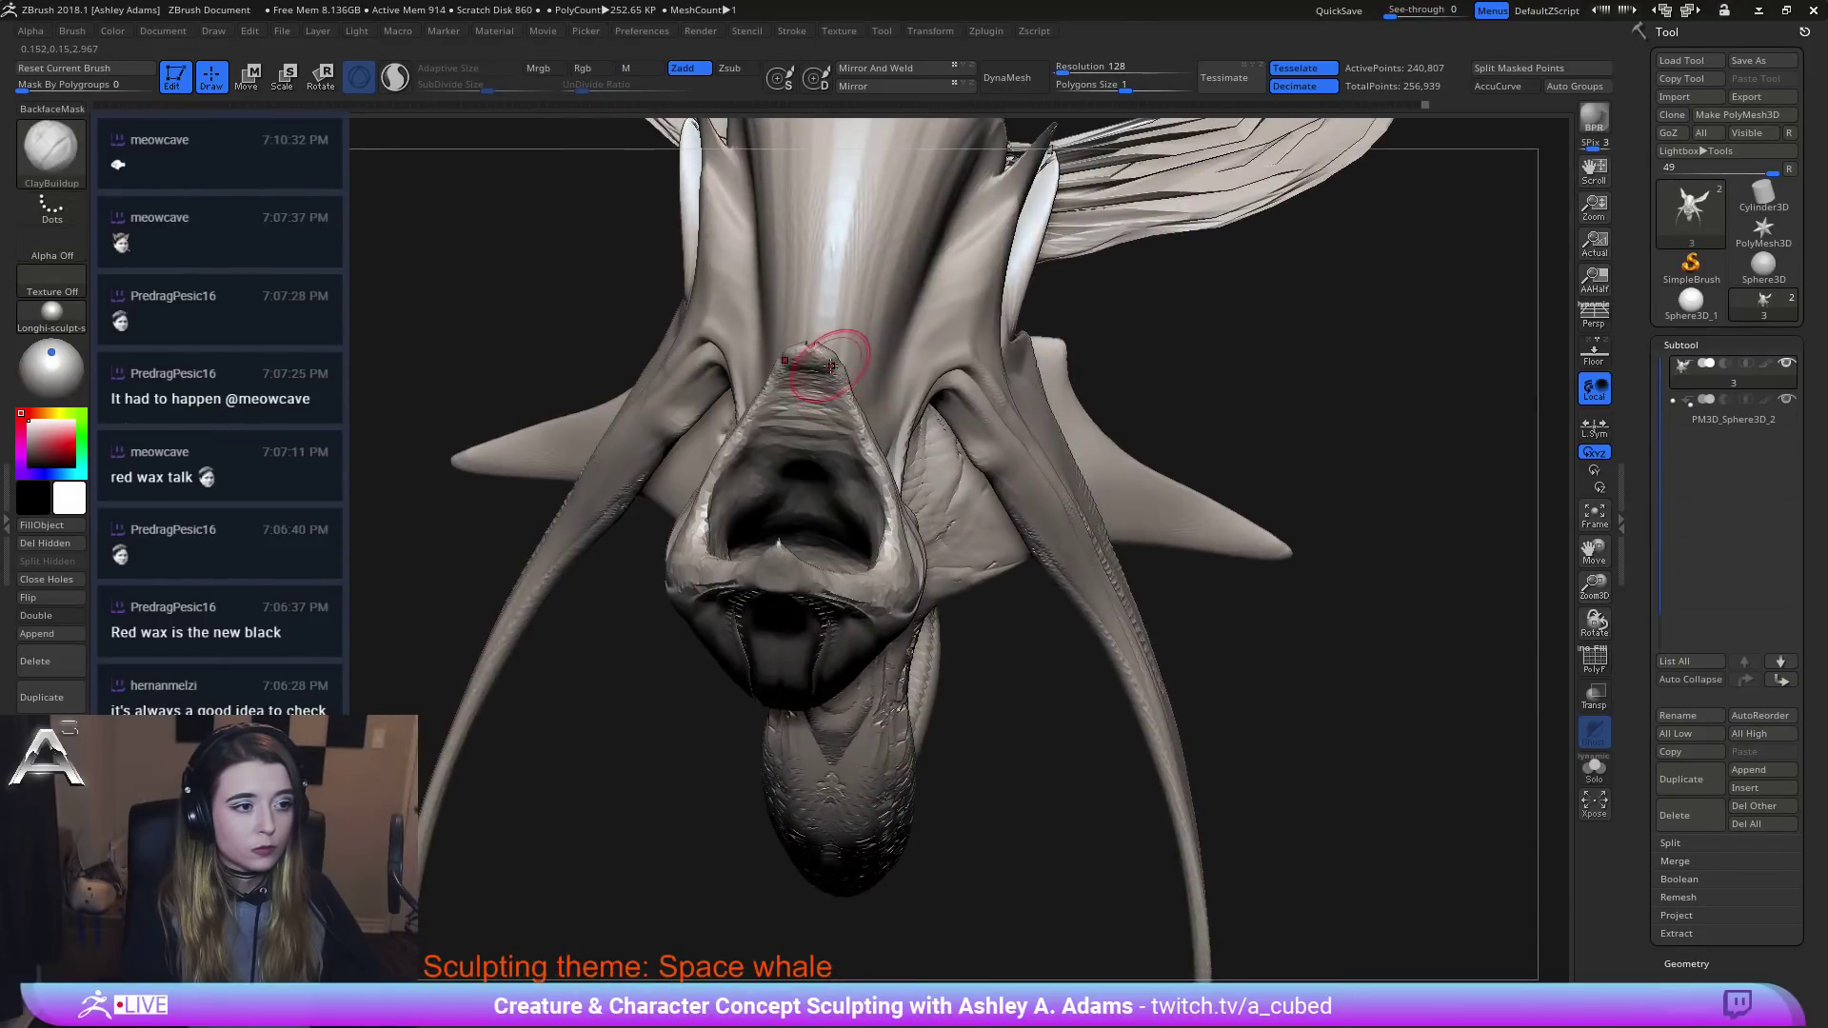
click(51, 109)
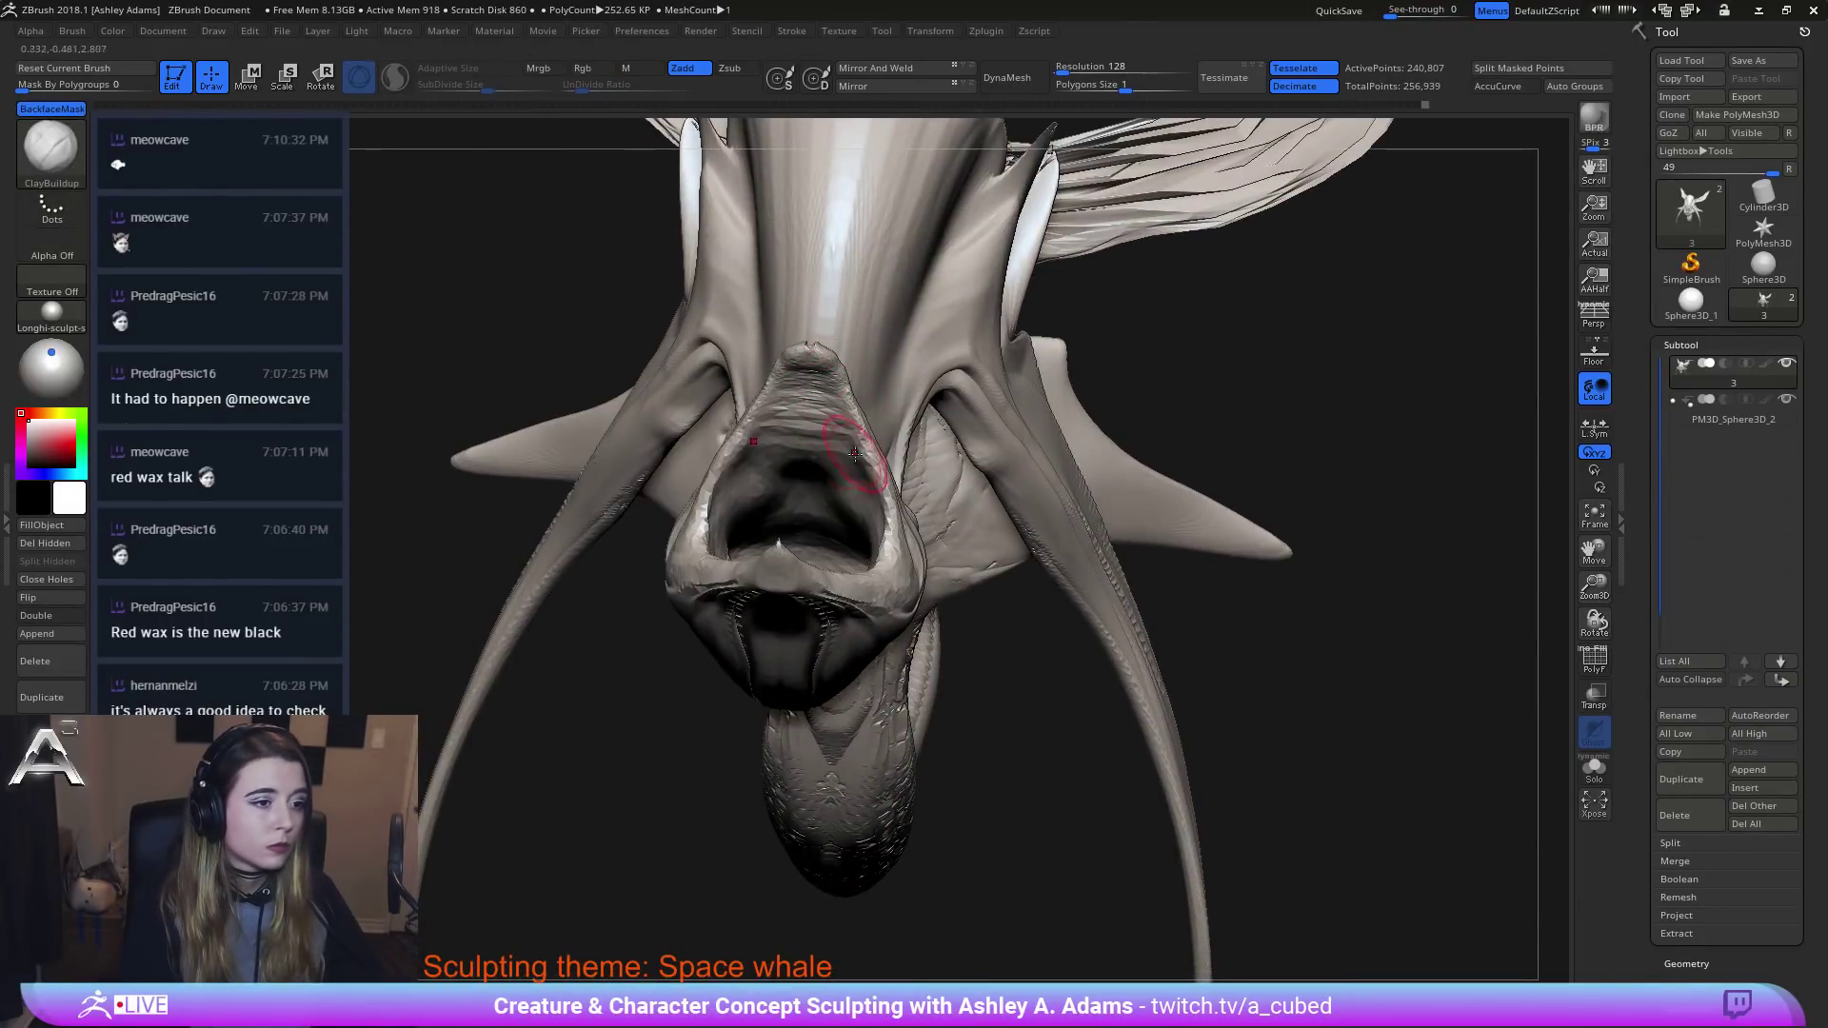
drag(842, 441, 850, 420)
right_drag(849, 419, 828, 335)
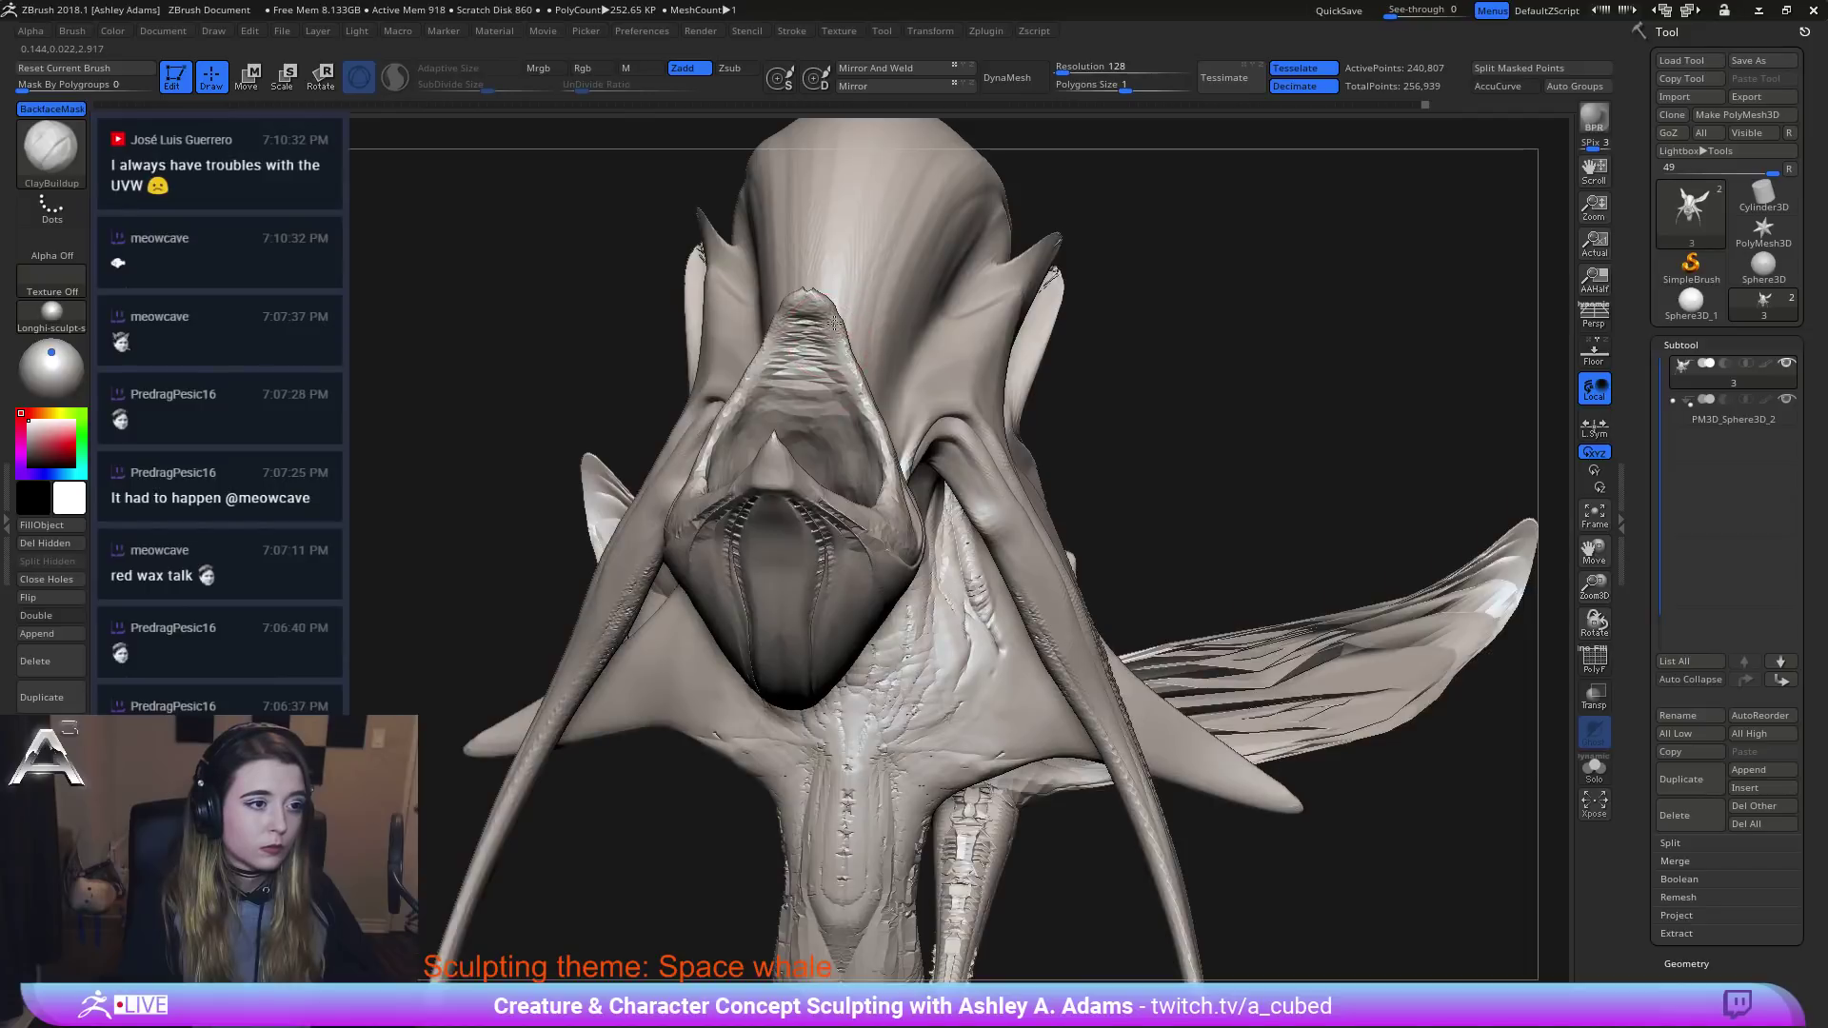
Enlarge the ClayBuildup brush and fill out the surface around the eye on the other side of the head.
mouse_move(876, 409)
right_down()
mouse_move(1109, 603)
mouse_move(1110, 526)
mouse_move(991, 490)
mouse_move(1005, 570)
right_up()
key(space)
drag(1005, 582, 1020, 582)
right_drag(1019, 571, 959, 579)
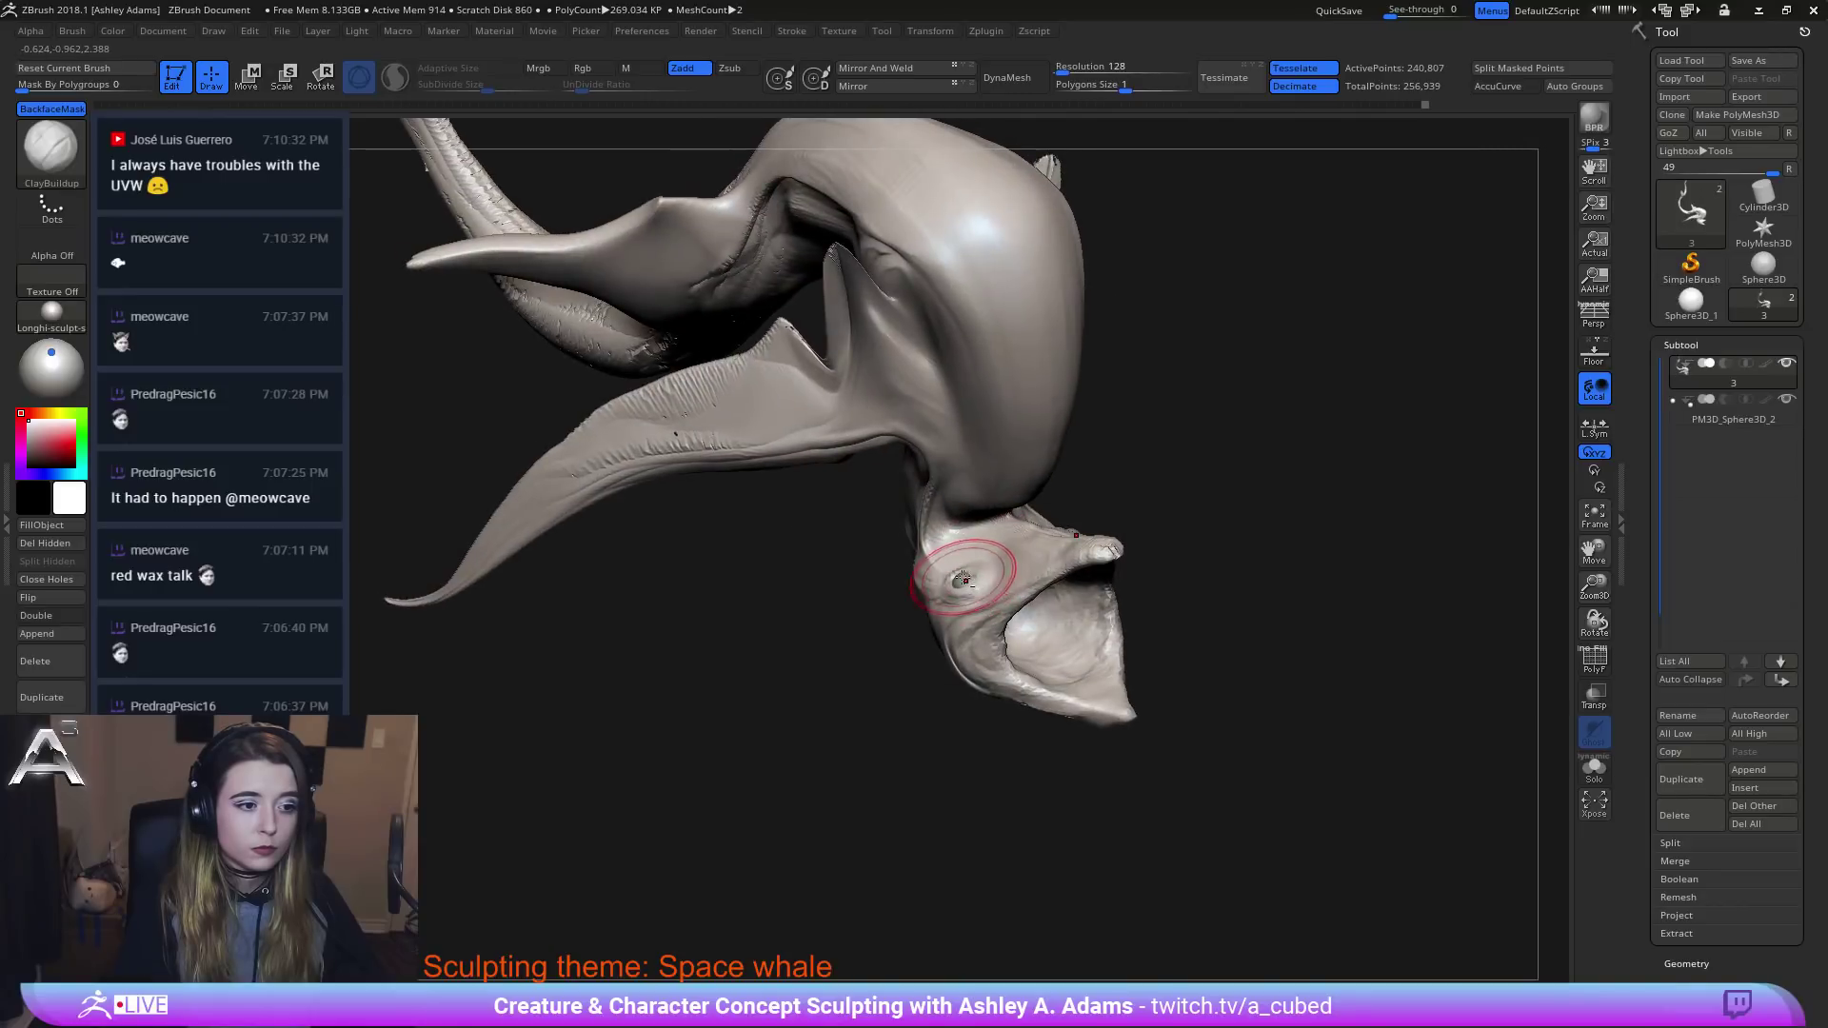
Duplicate the eye spheres subtool and move the copy forward along the snout to form a second pair of eyes.
alt+click(961, 580)
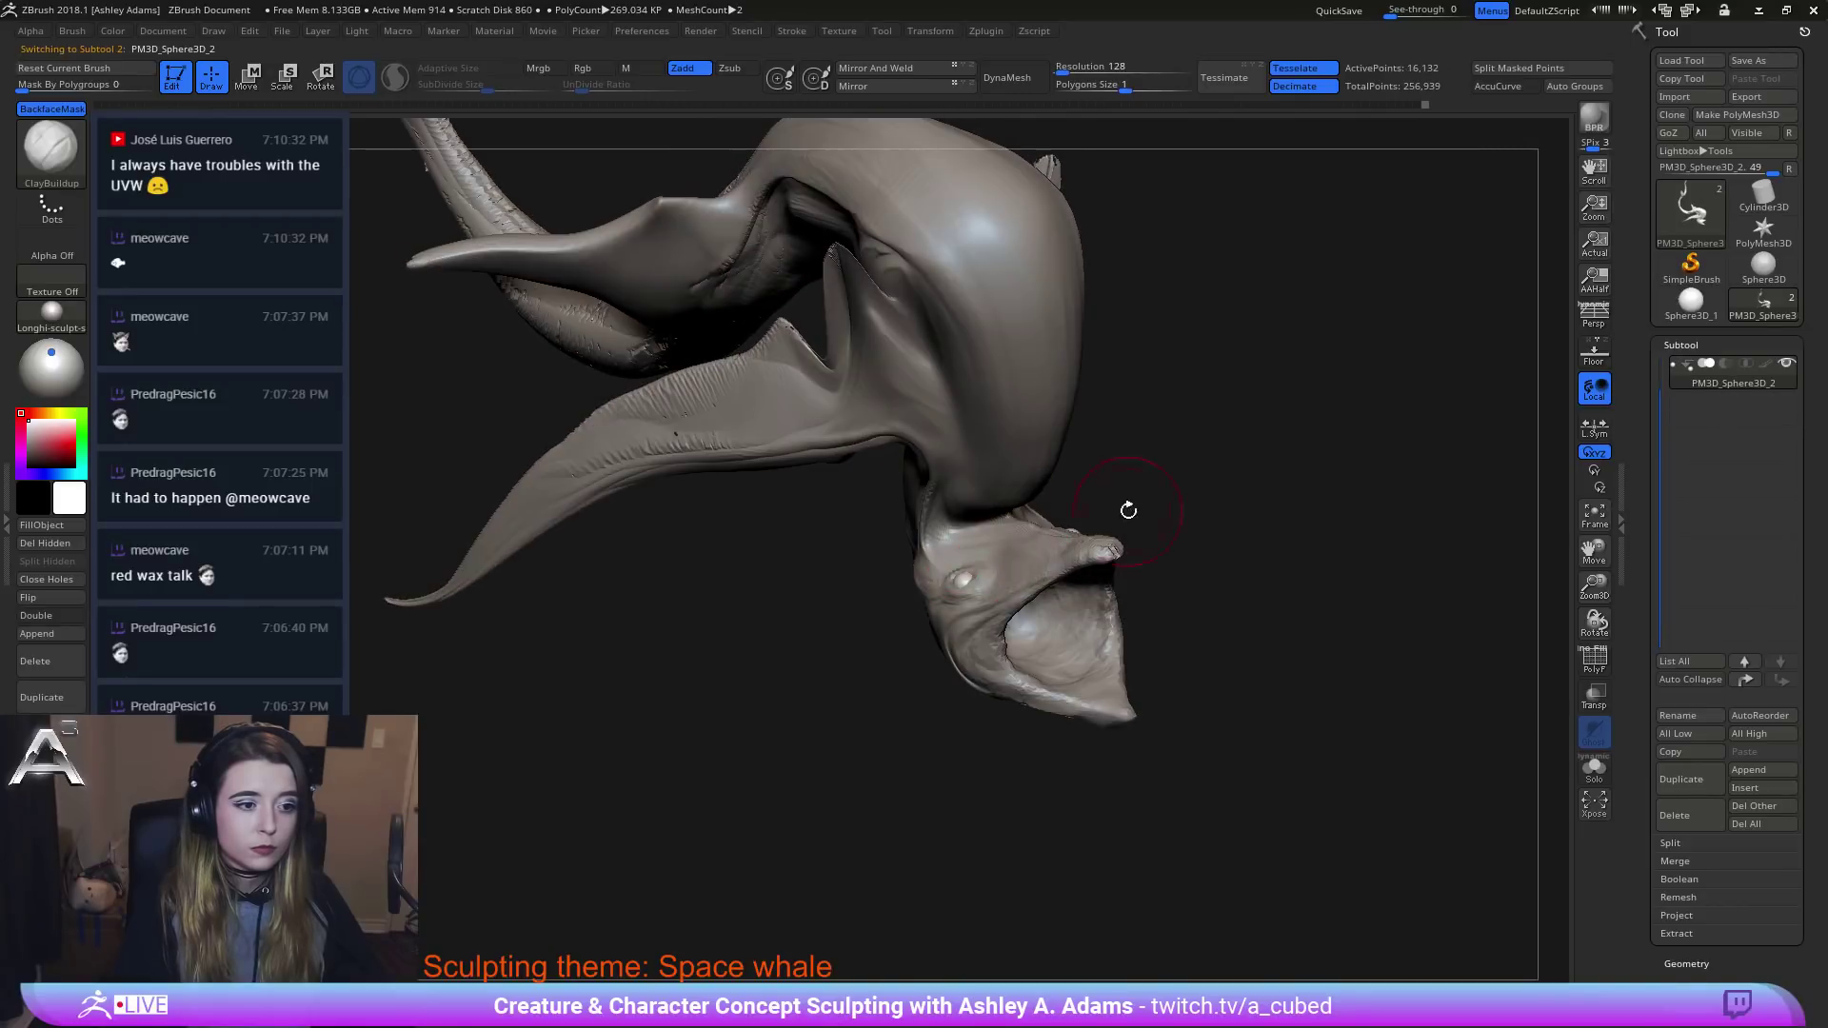
click(1680, 779)
key(w)
right_drag(1033, 573, 1053, 510)
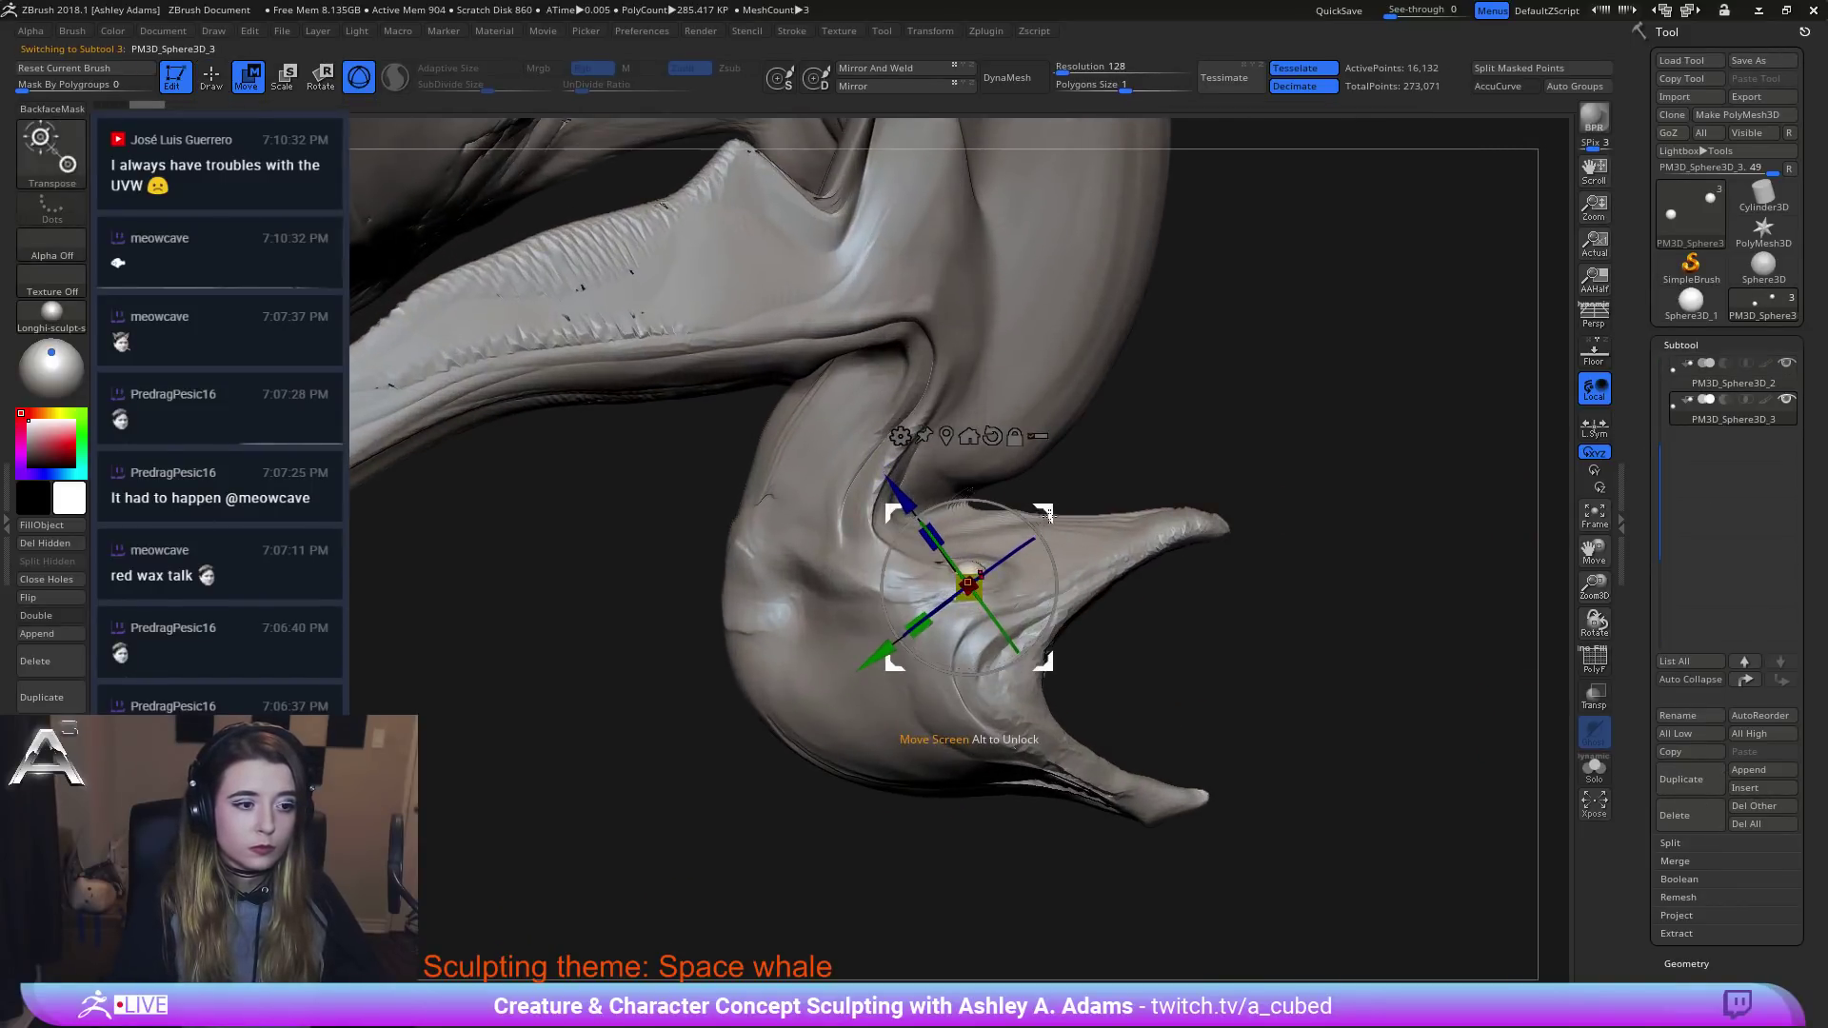
drag(1053, 510, 1112, 500)
right_drag(1266, 514, 1063, 468)
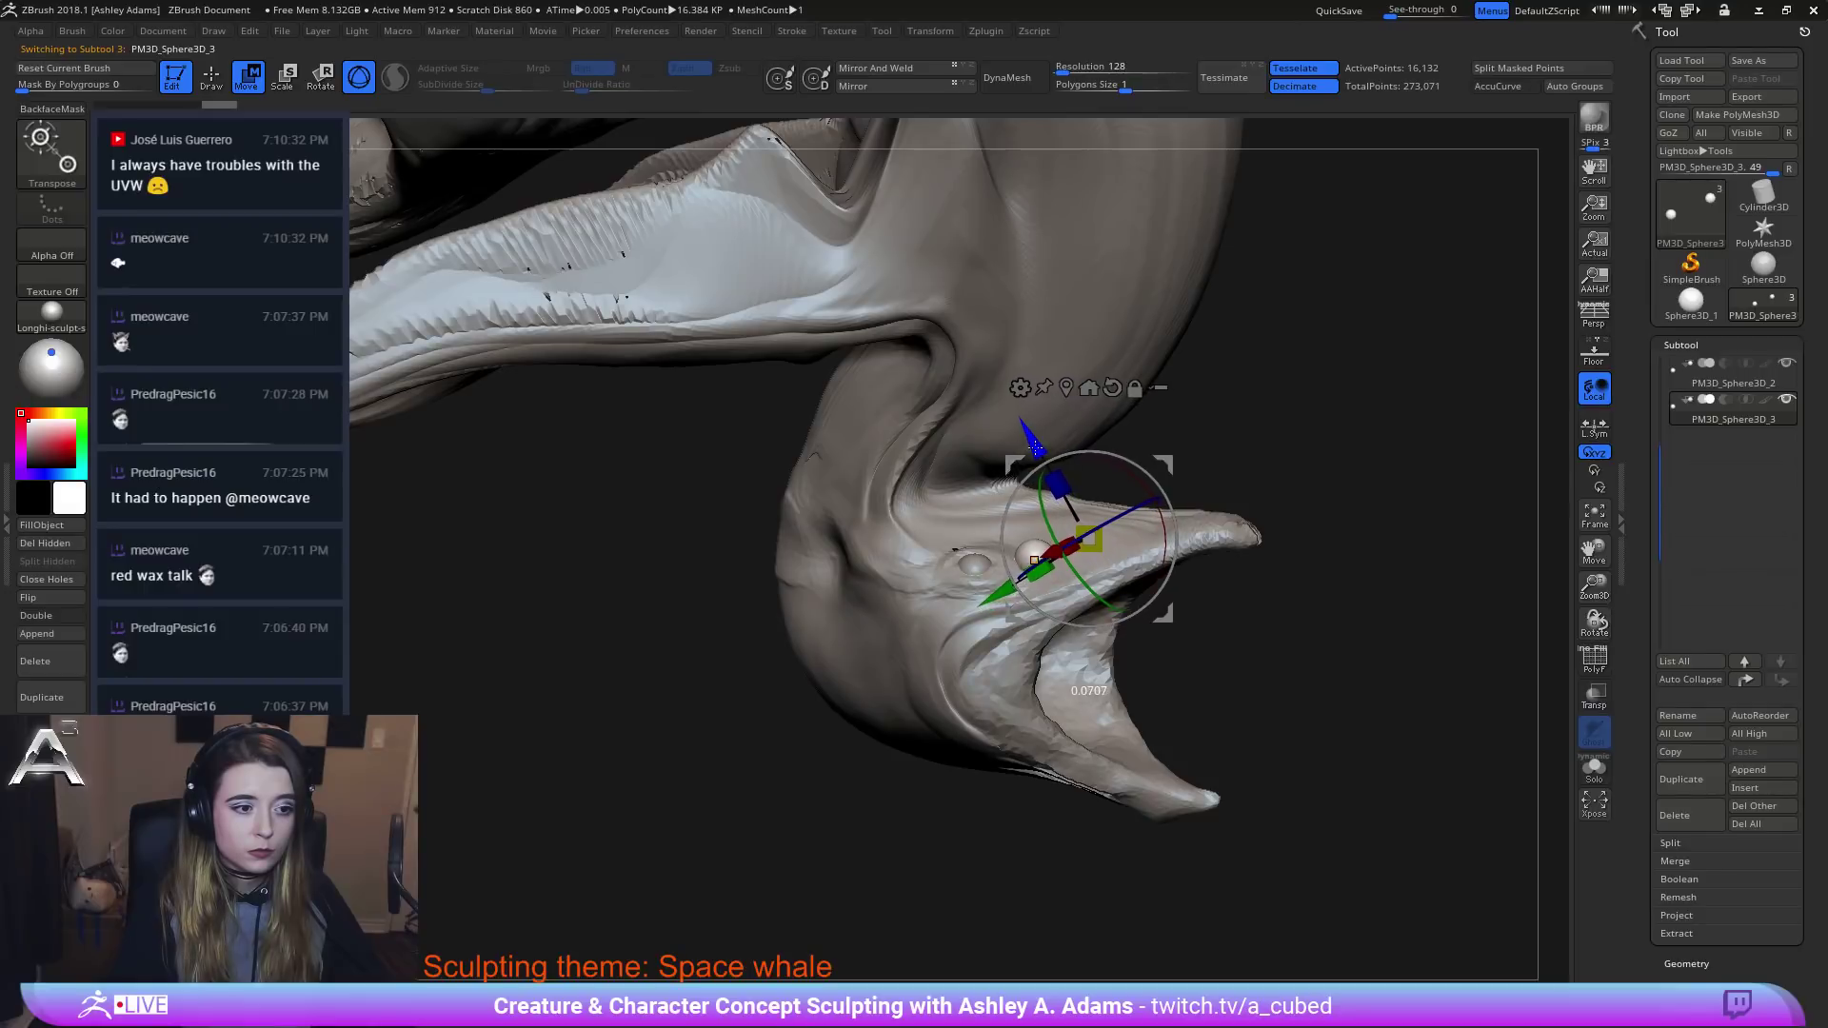
right_drag(1061, 559, 952, 561)
drag(1091, 557, 1082, 557)
mouse_move(1081, 557)
right_down()
mouse_move(1201, 572)
mouse_move(1187, 634)
mouse_move(1044, 596)
right_up()
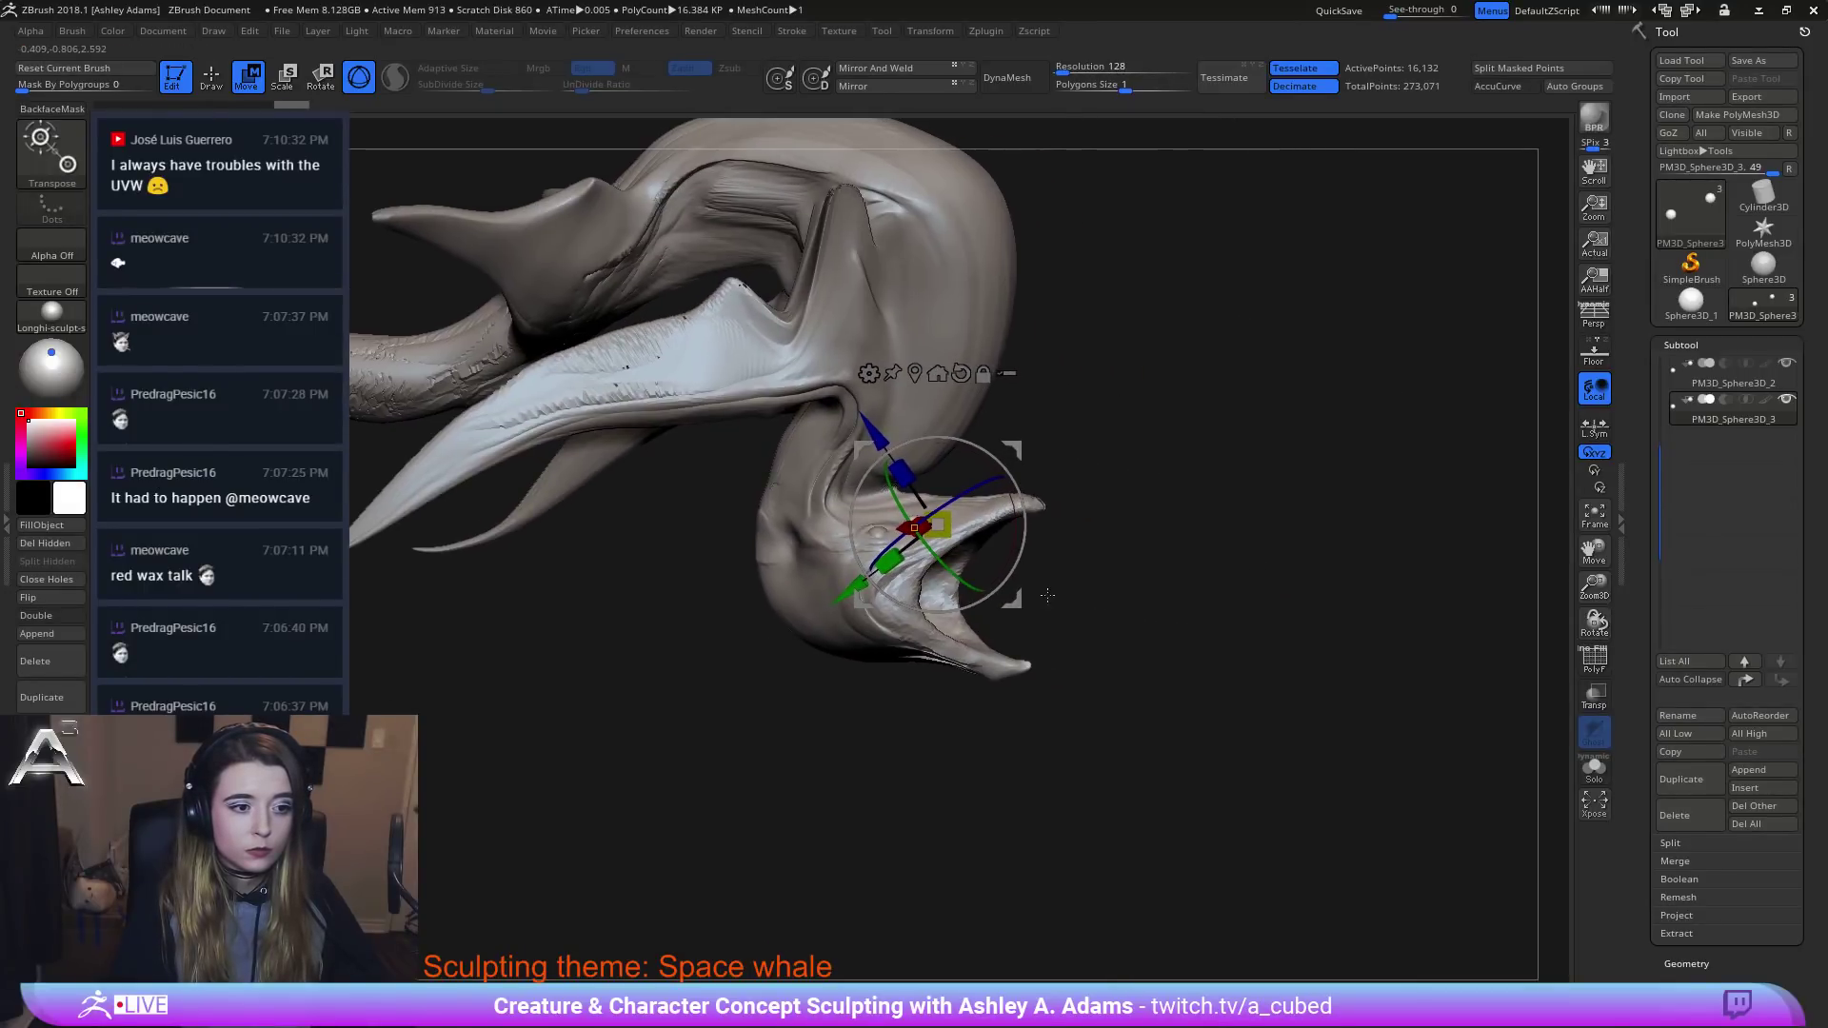
Make the body the active subtool and build up the socket and brow around the second eye with ClayBuildup.
key(q)
mouse_move(1062, 503)
ctrl+right_down()
mouse_move(943, 563)
mouse_move(914, 505)
mouse_move(961, 567)
mouse_move(993, 507)
ctrl+right_up()
alt+click(991, 547)
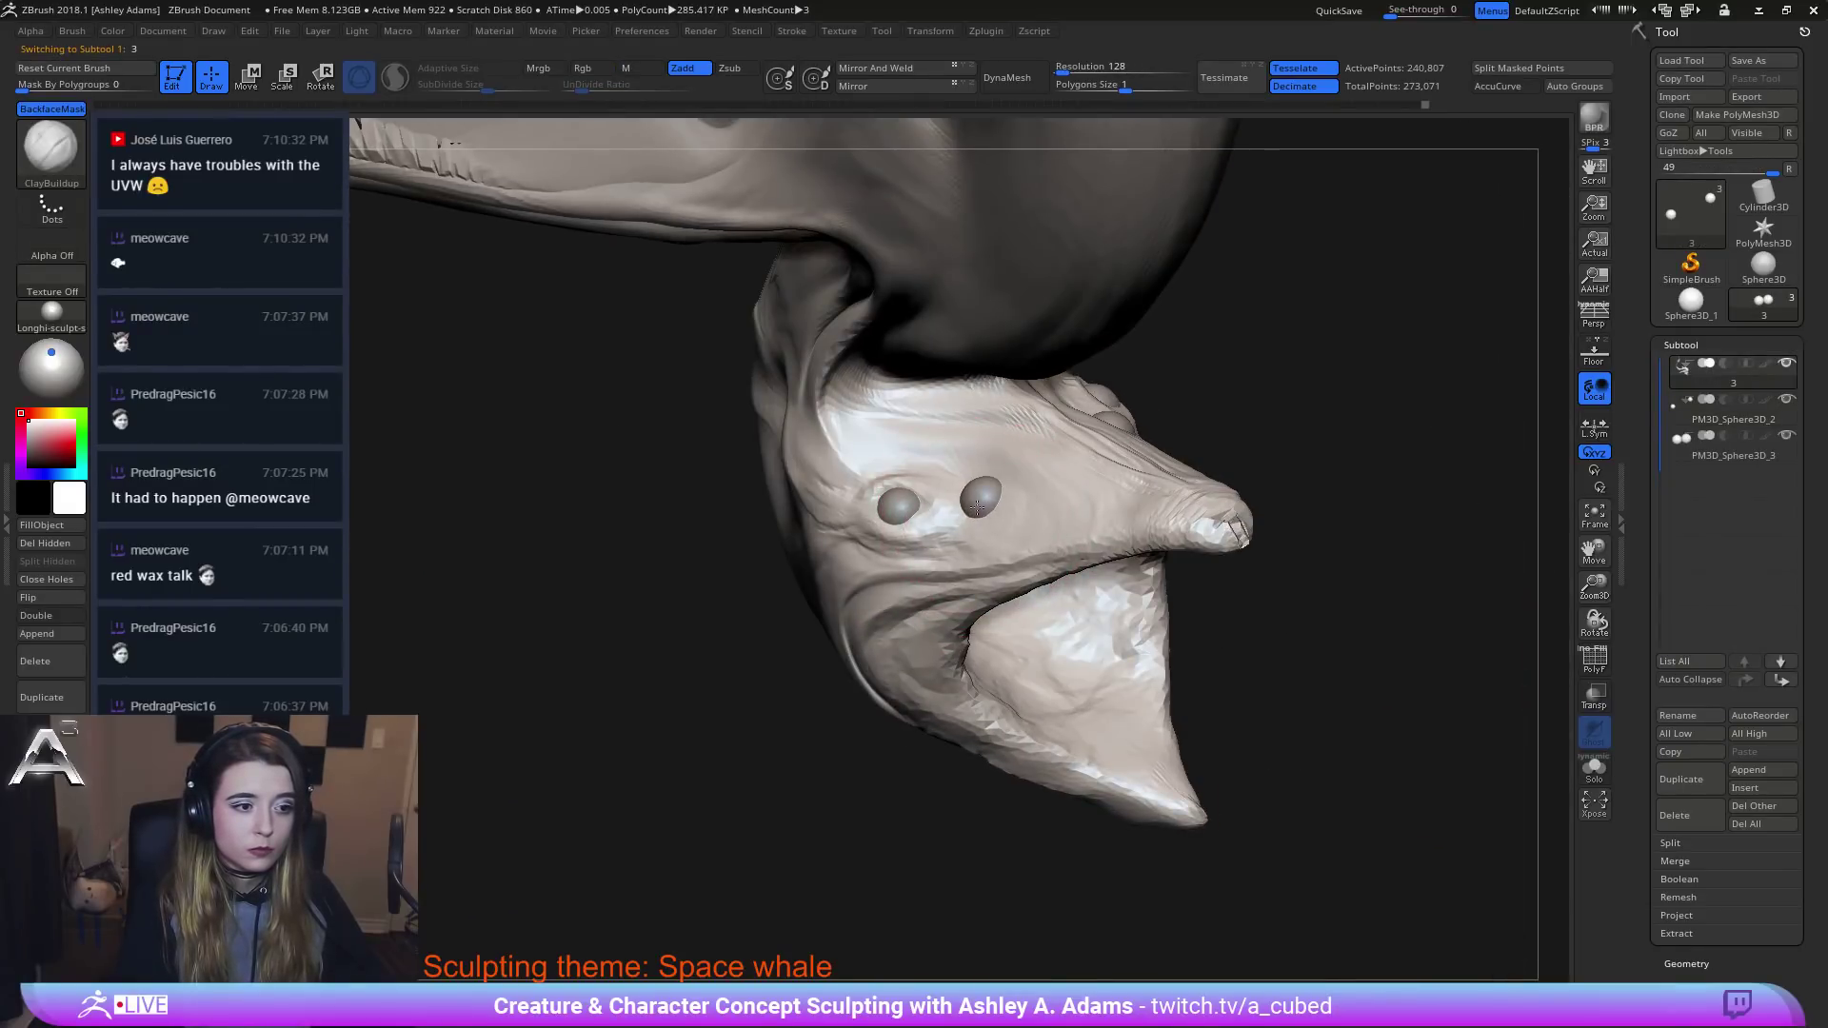
key(space)
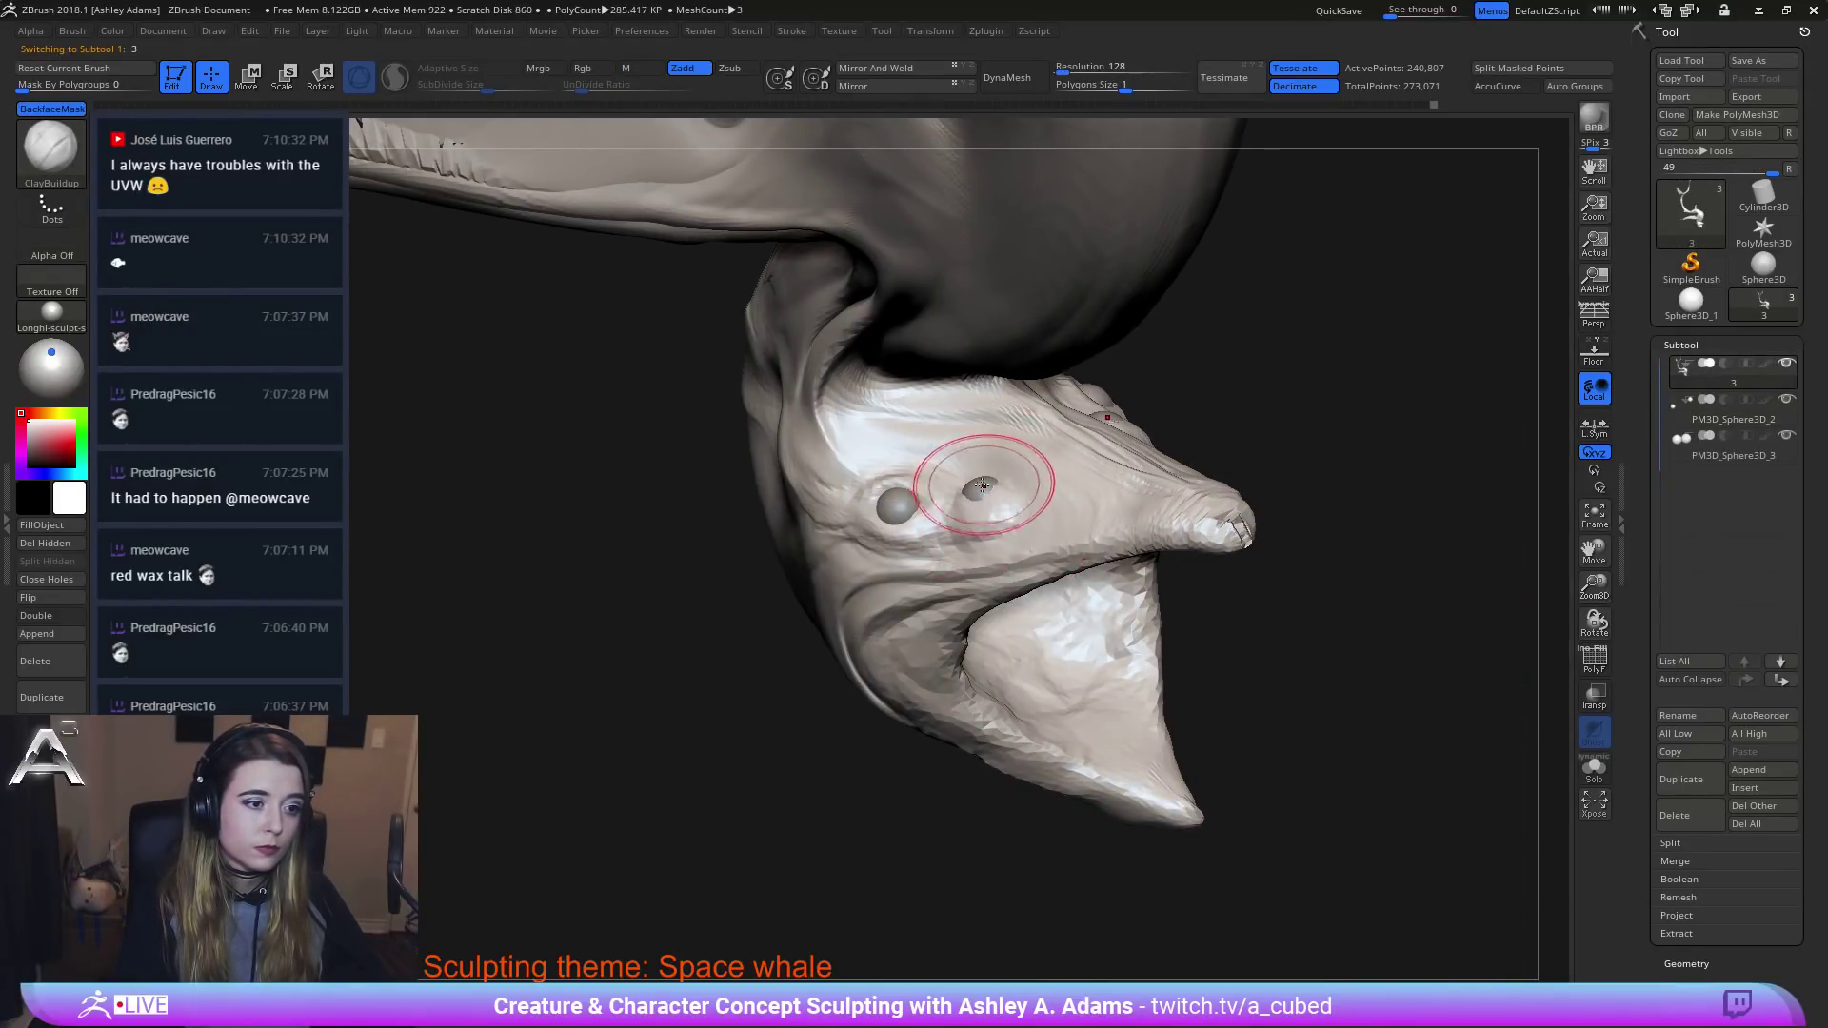
right_drag(1012, 490, 1025, 451)
mouse_move(995, 405)
mouse_down()
mouse_move(929, 391)
mouse_move(995, 443)
mouse_up()
right_drag(930, 387, 999, 387)
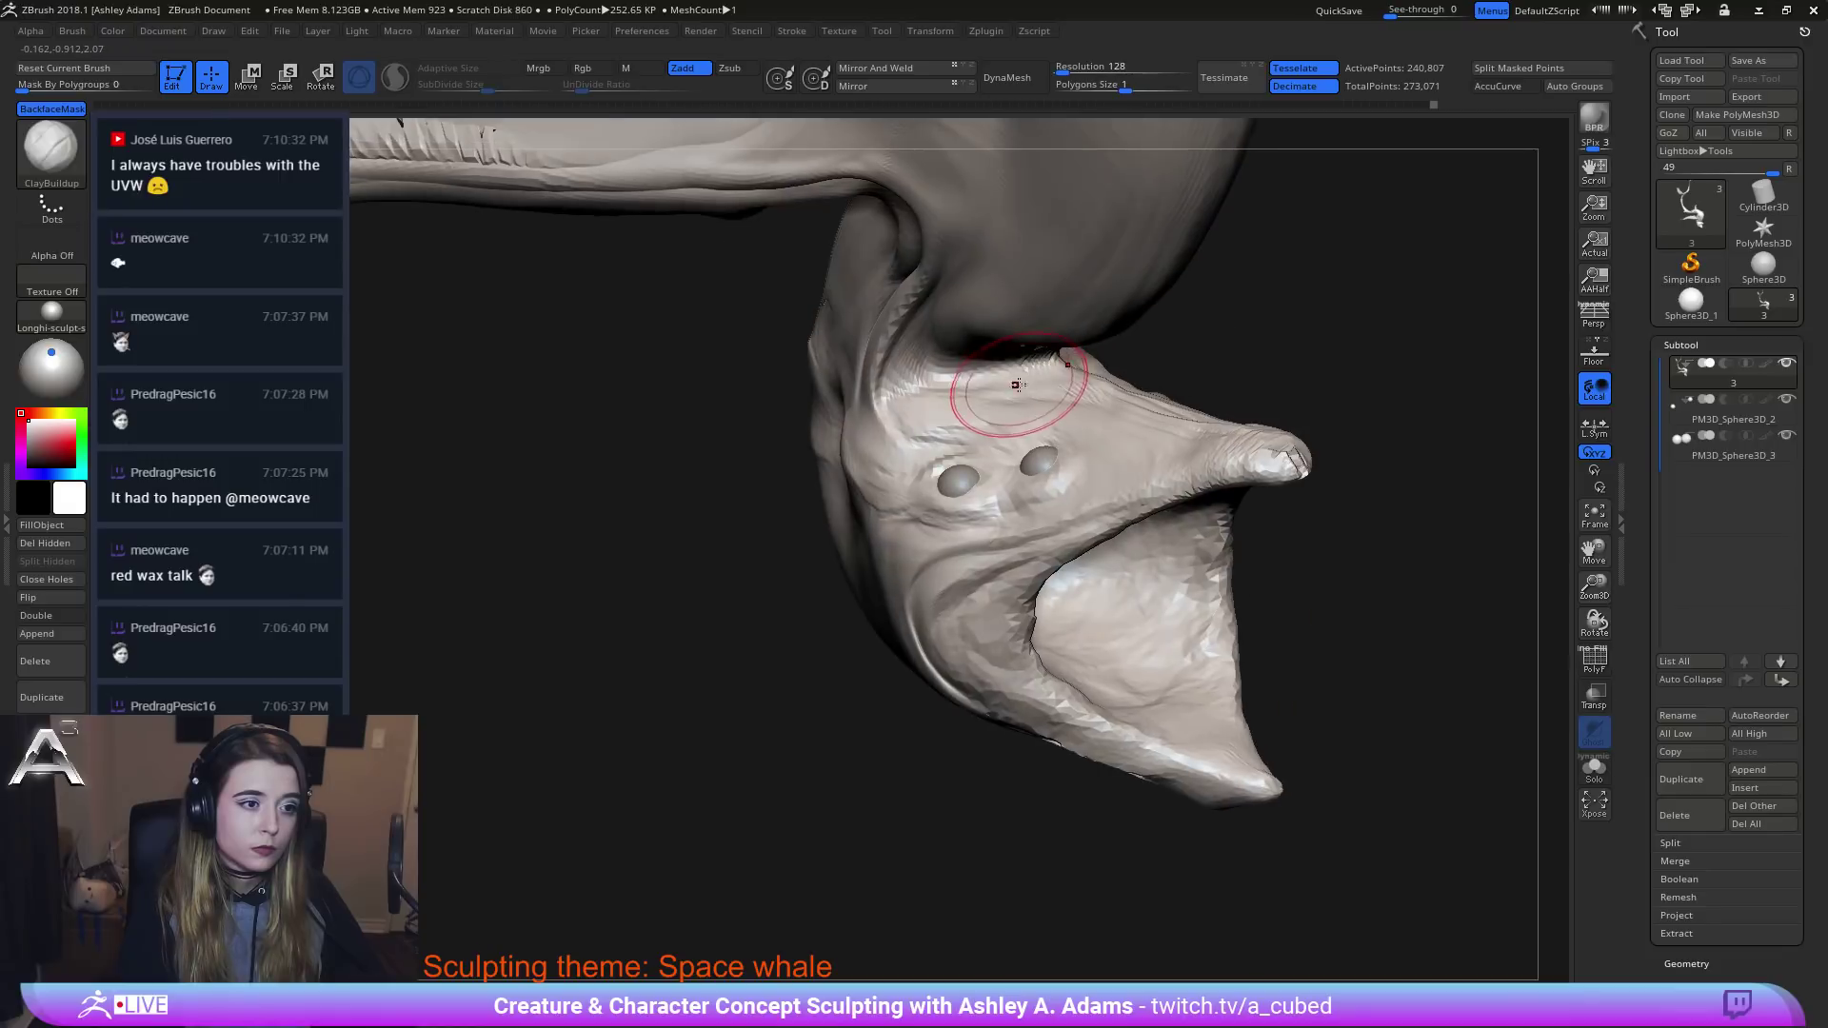
drag(1019, 375, 936, 415)
right_drag(935, 415, 926, 403)
Carve creases along the brow and around both eyes with the DamStandard brush.
key(b)
key(d)
key(s)
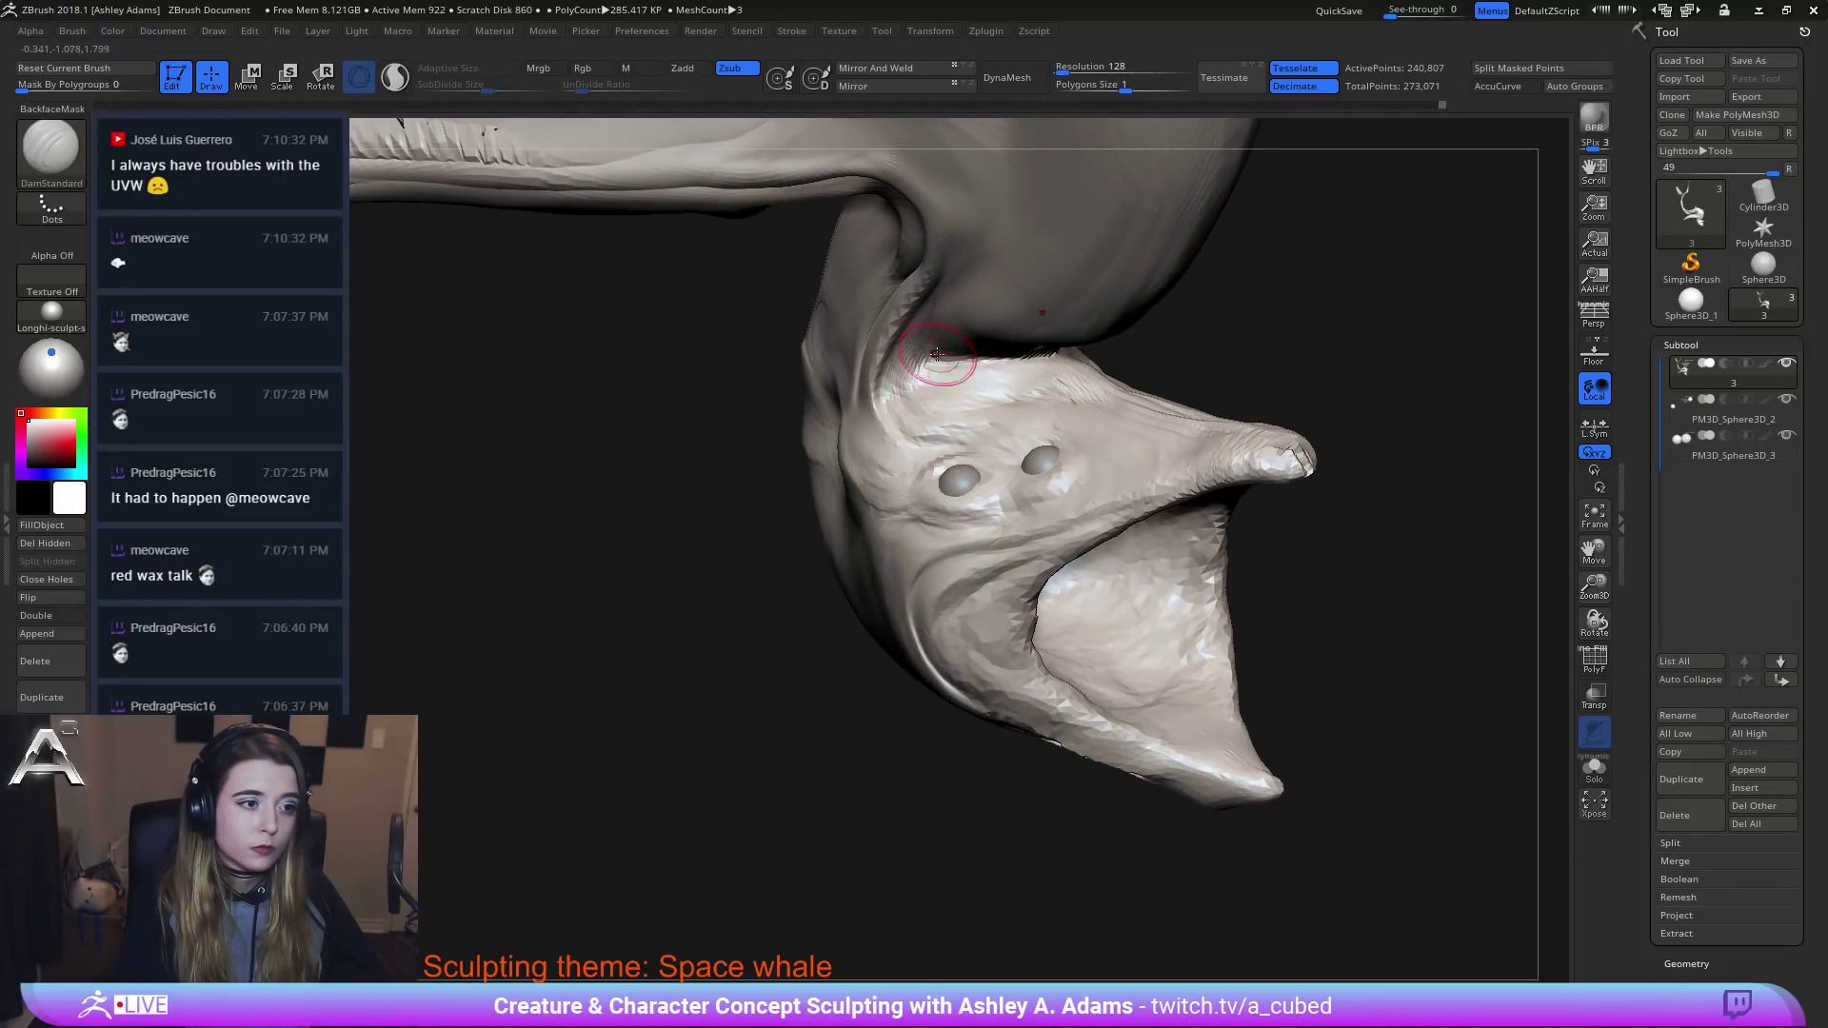
right_drag(1032, 434, 981, 445)
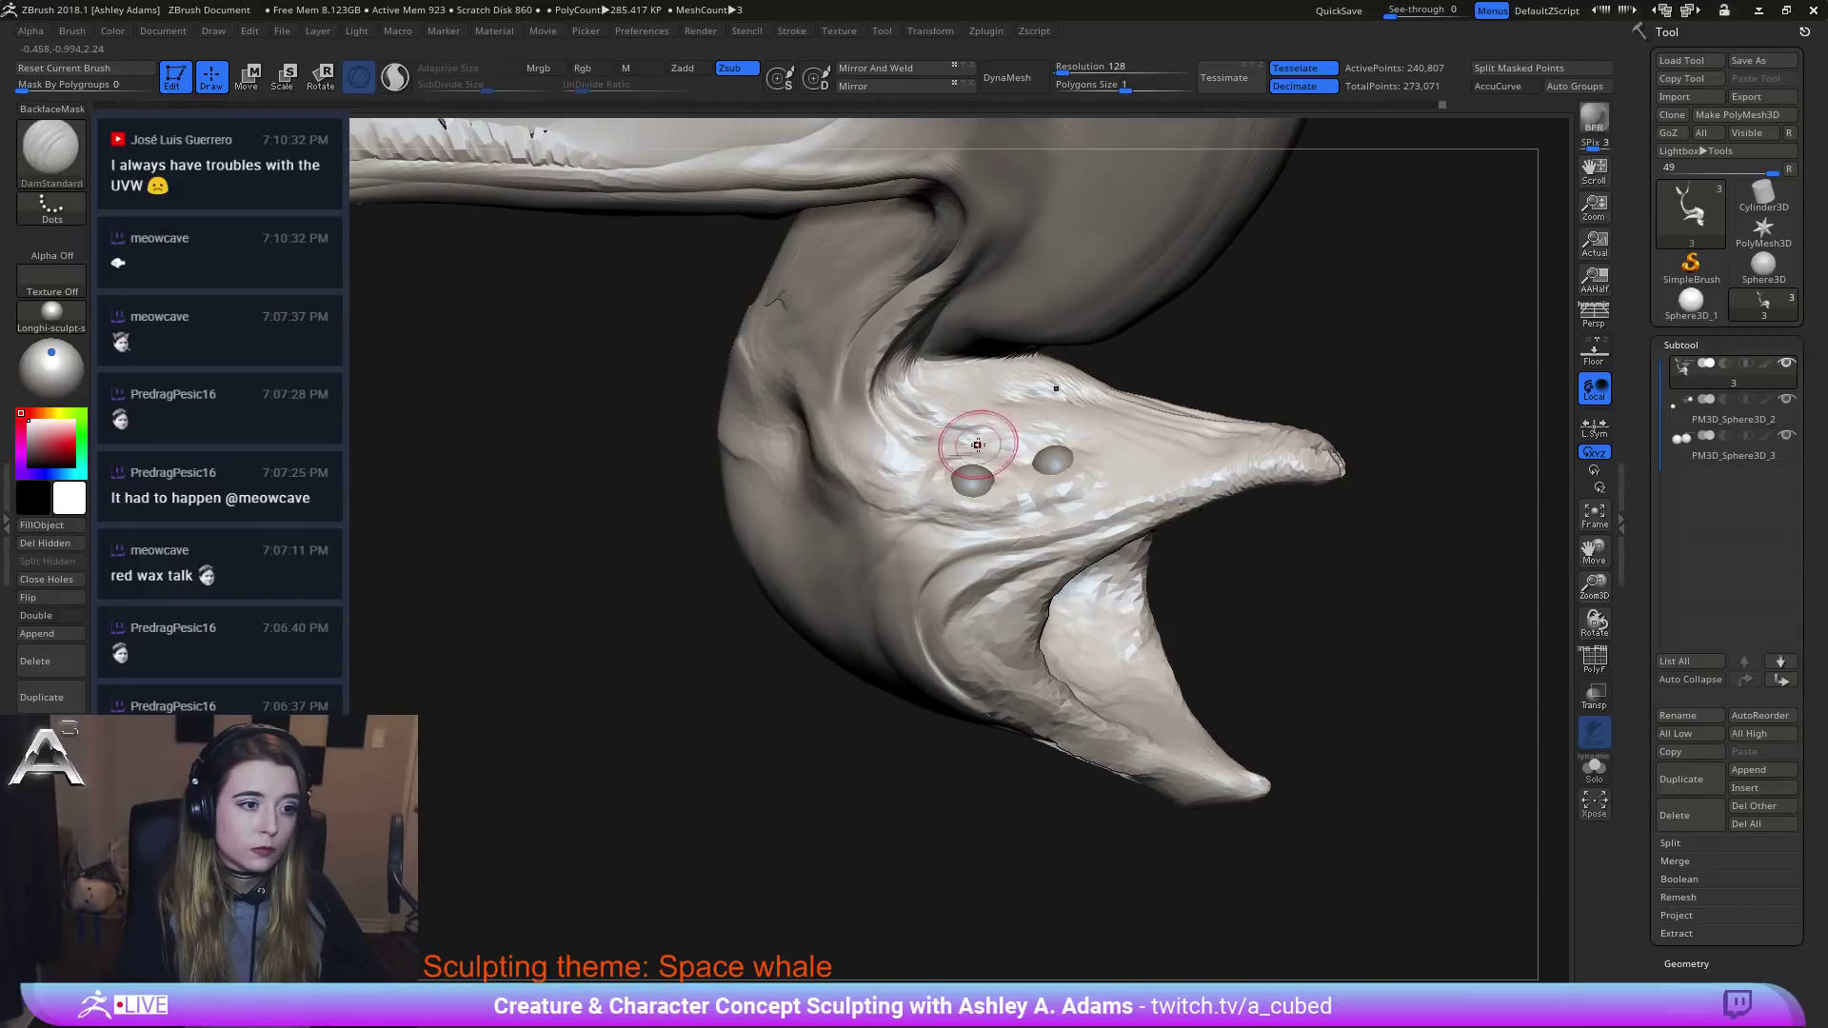
drag(1082, 478, 1032, 452)
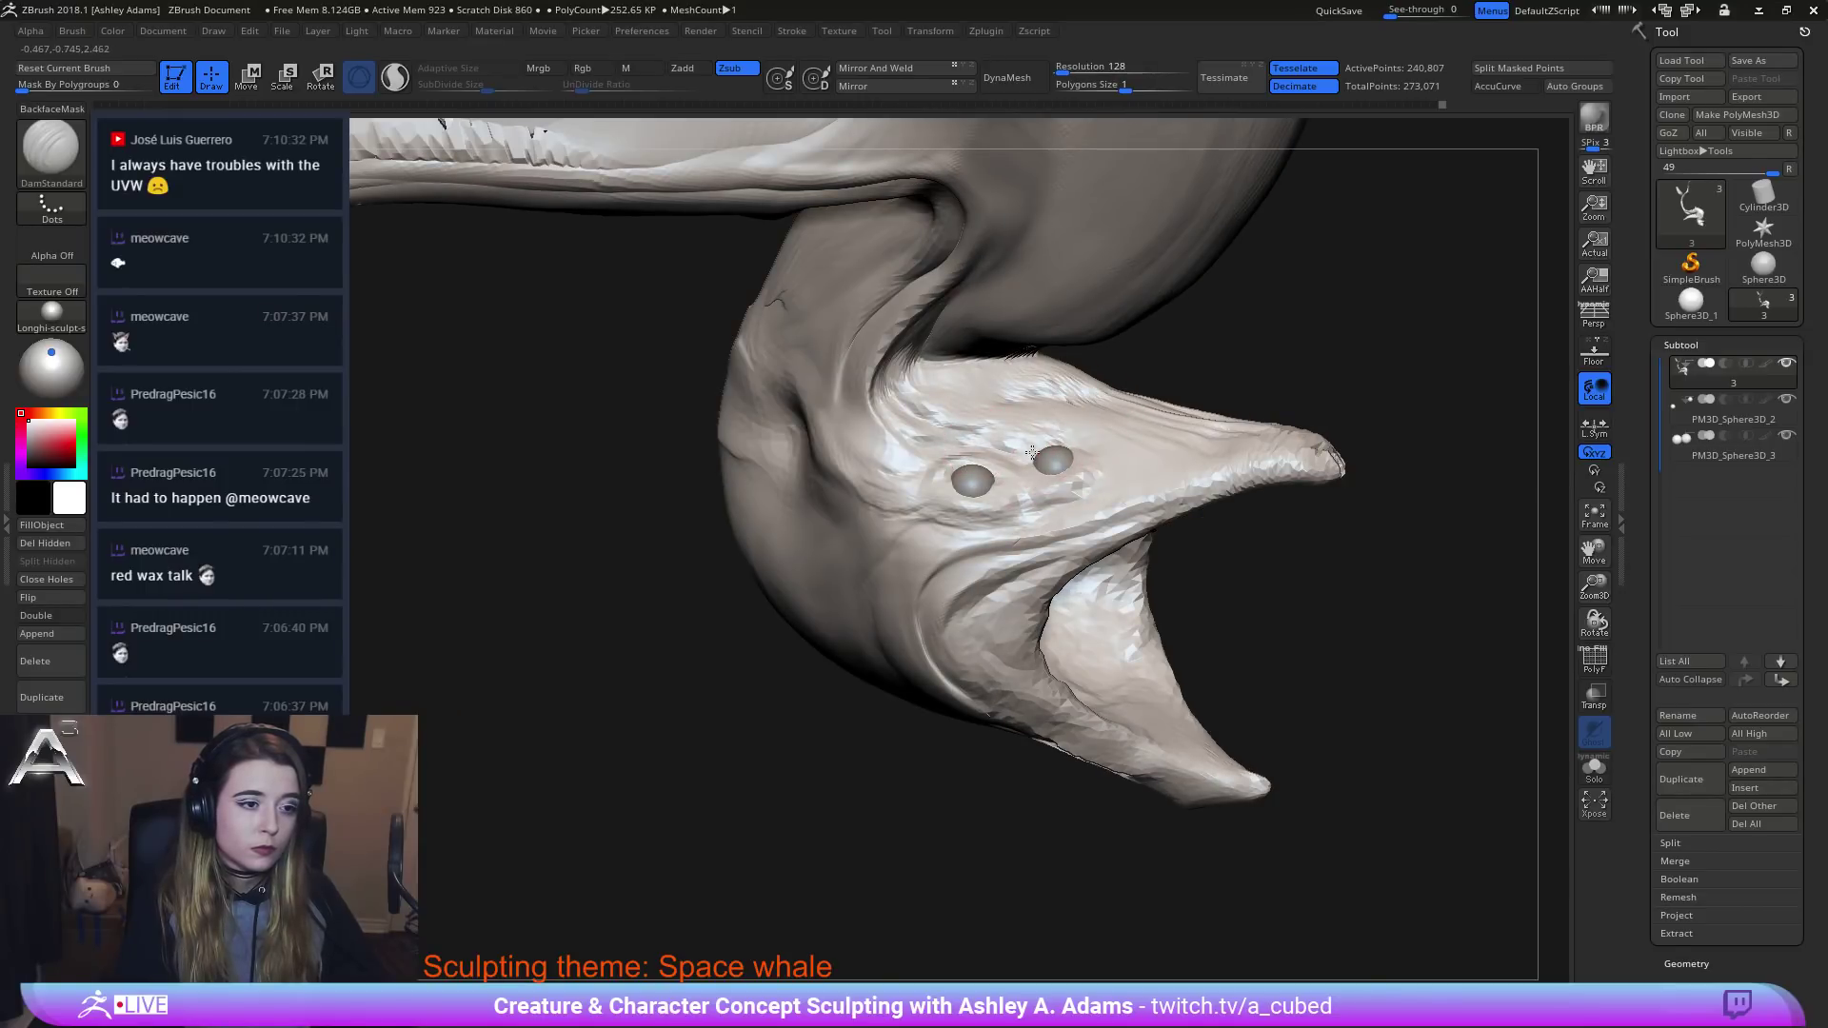
Keep the body as the active subtool and carve creases behind the mouth corner and along the lower jaw with DamStandard.
alt+click(1035, 459)
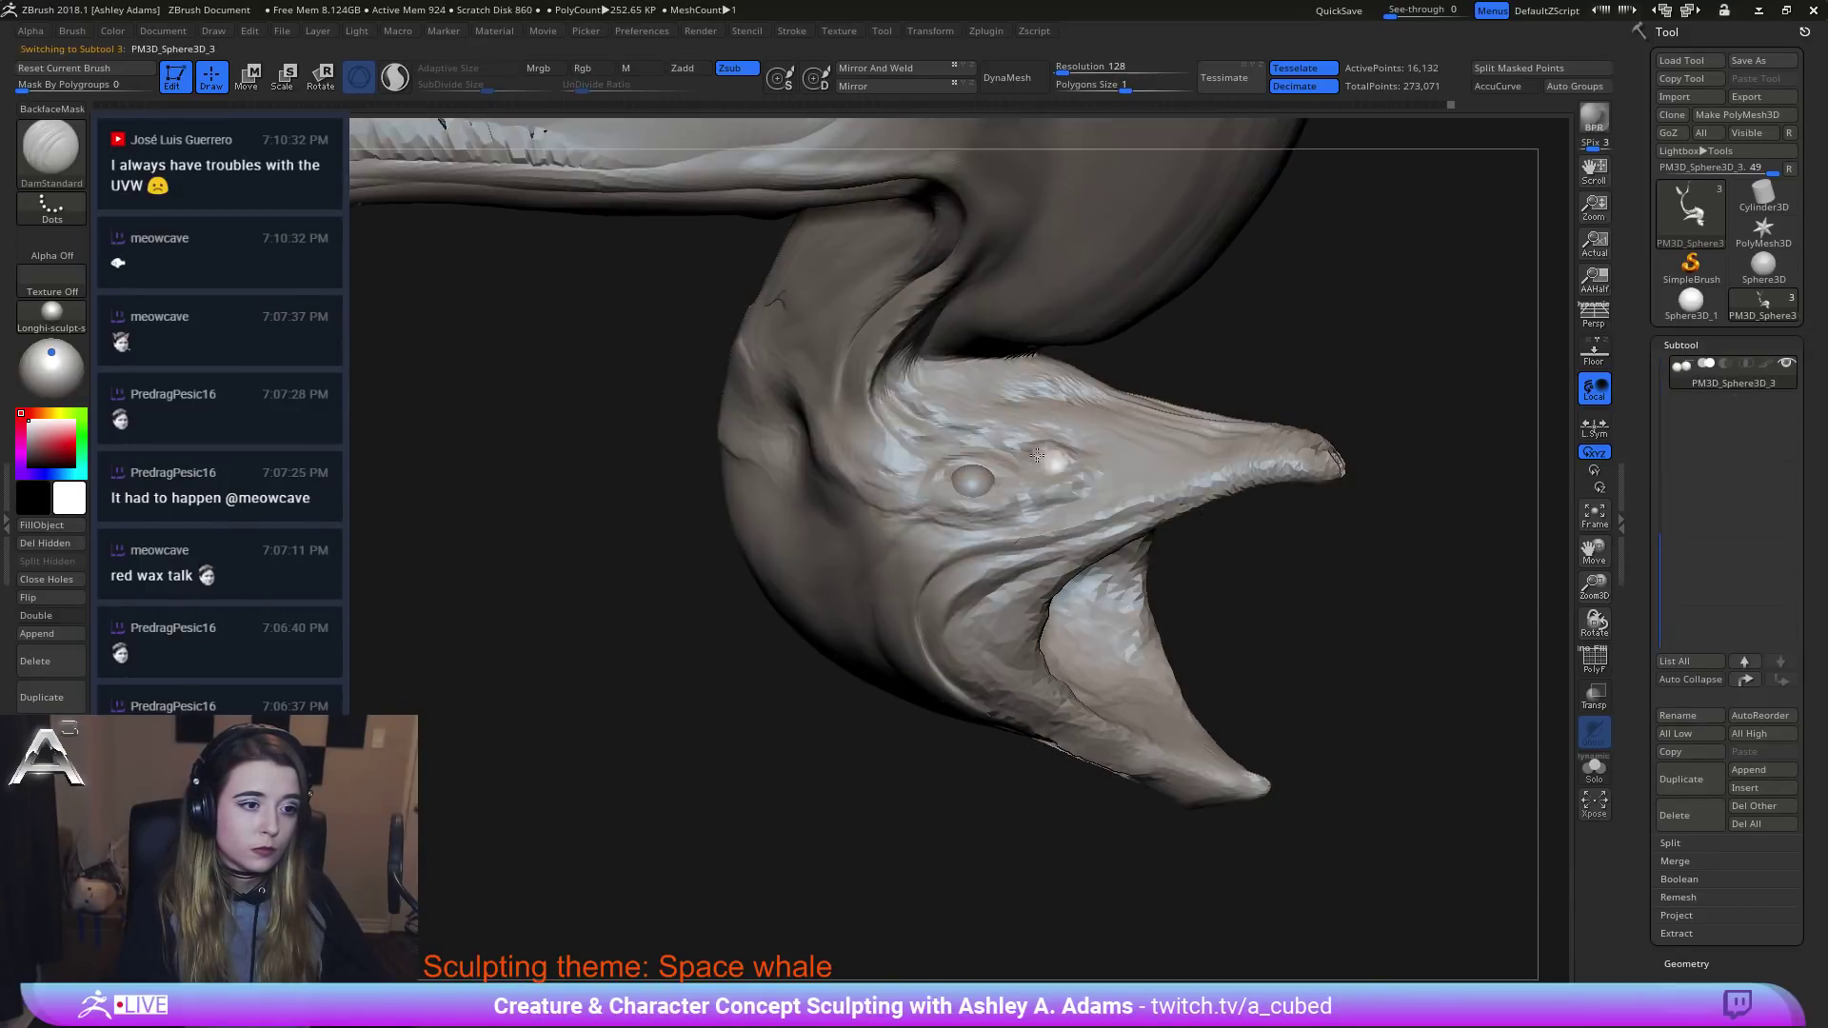
alt+click(1047, 452)
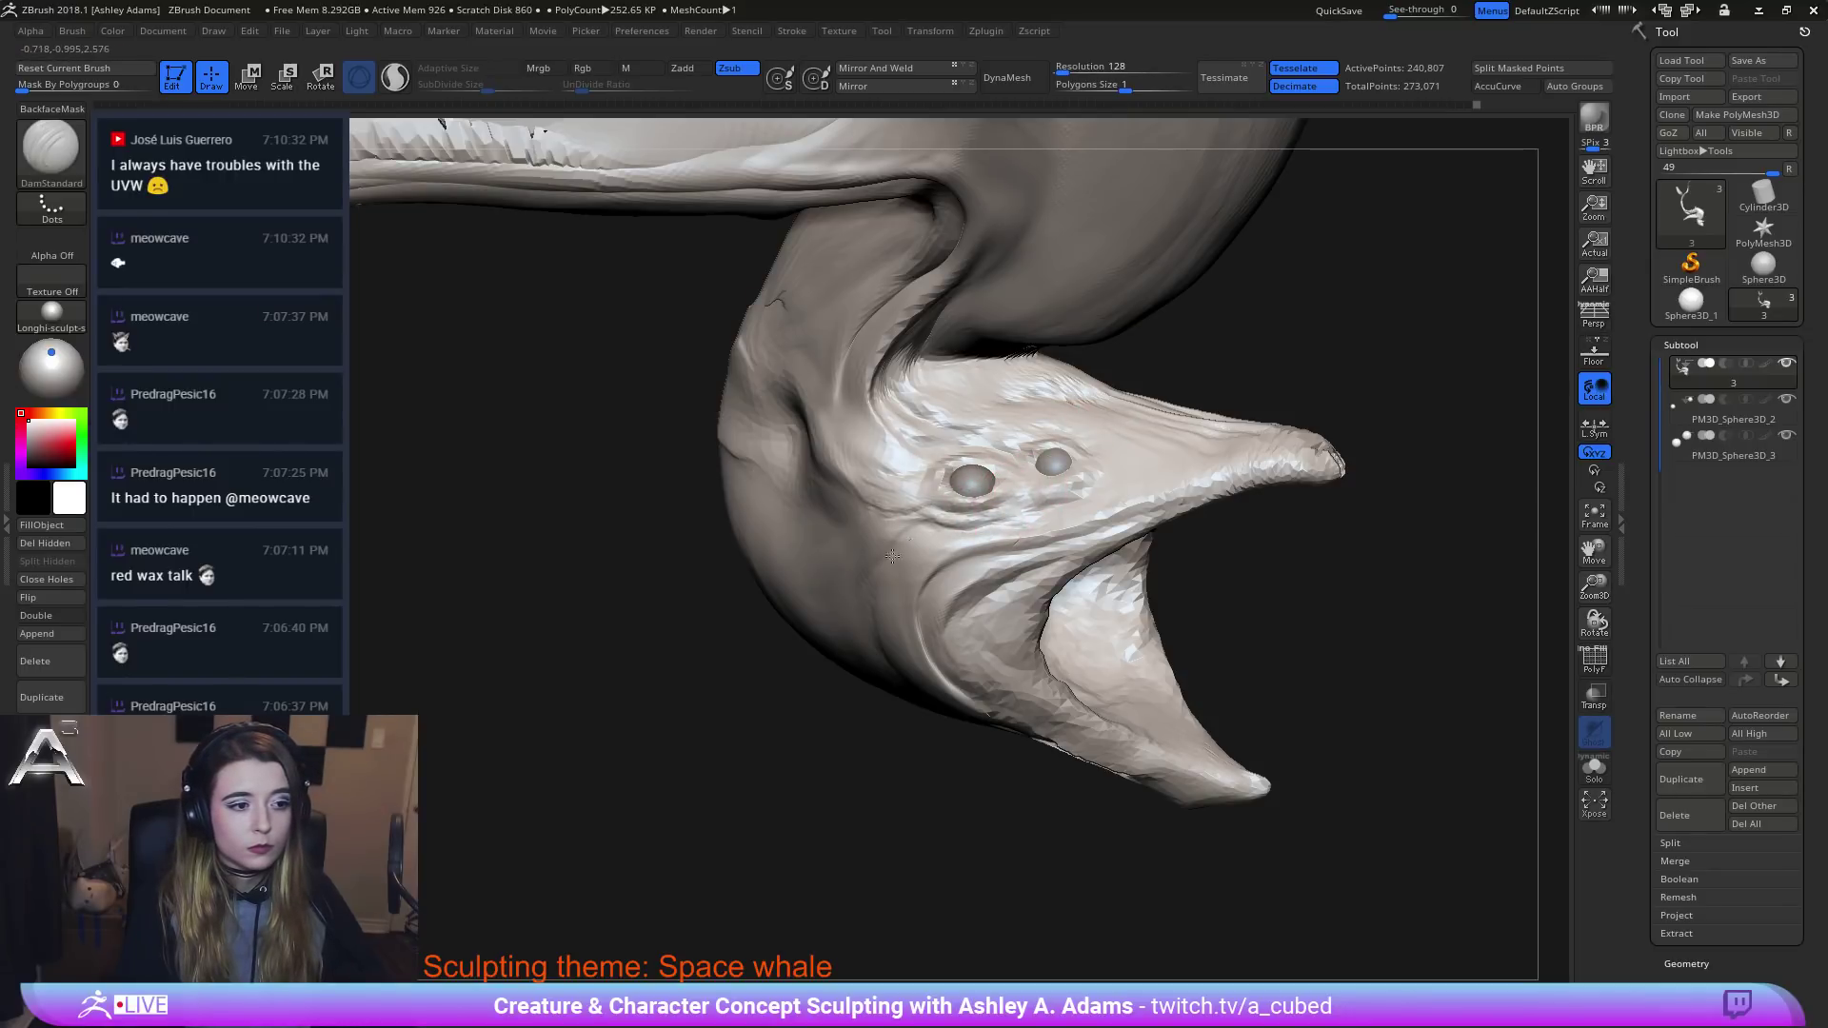
right_drag(908, 531, 923, 434)
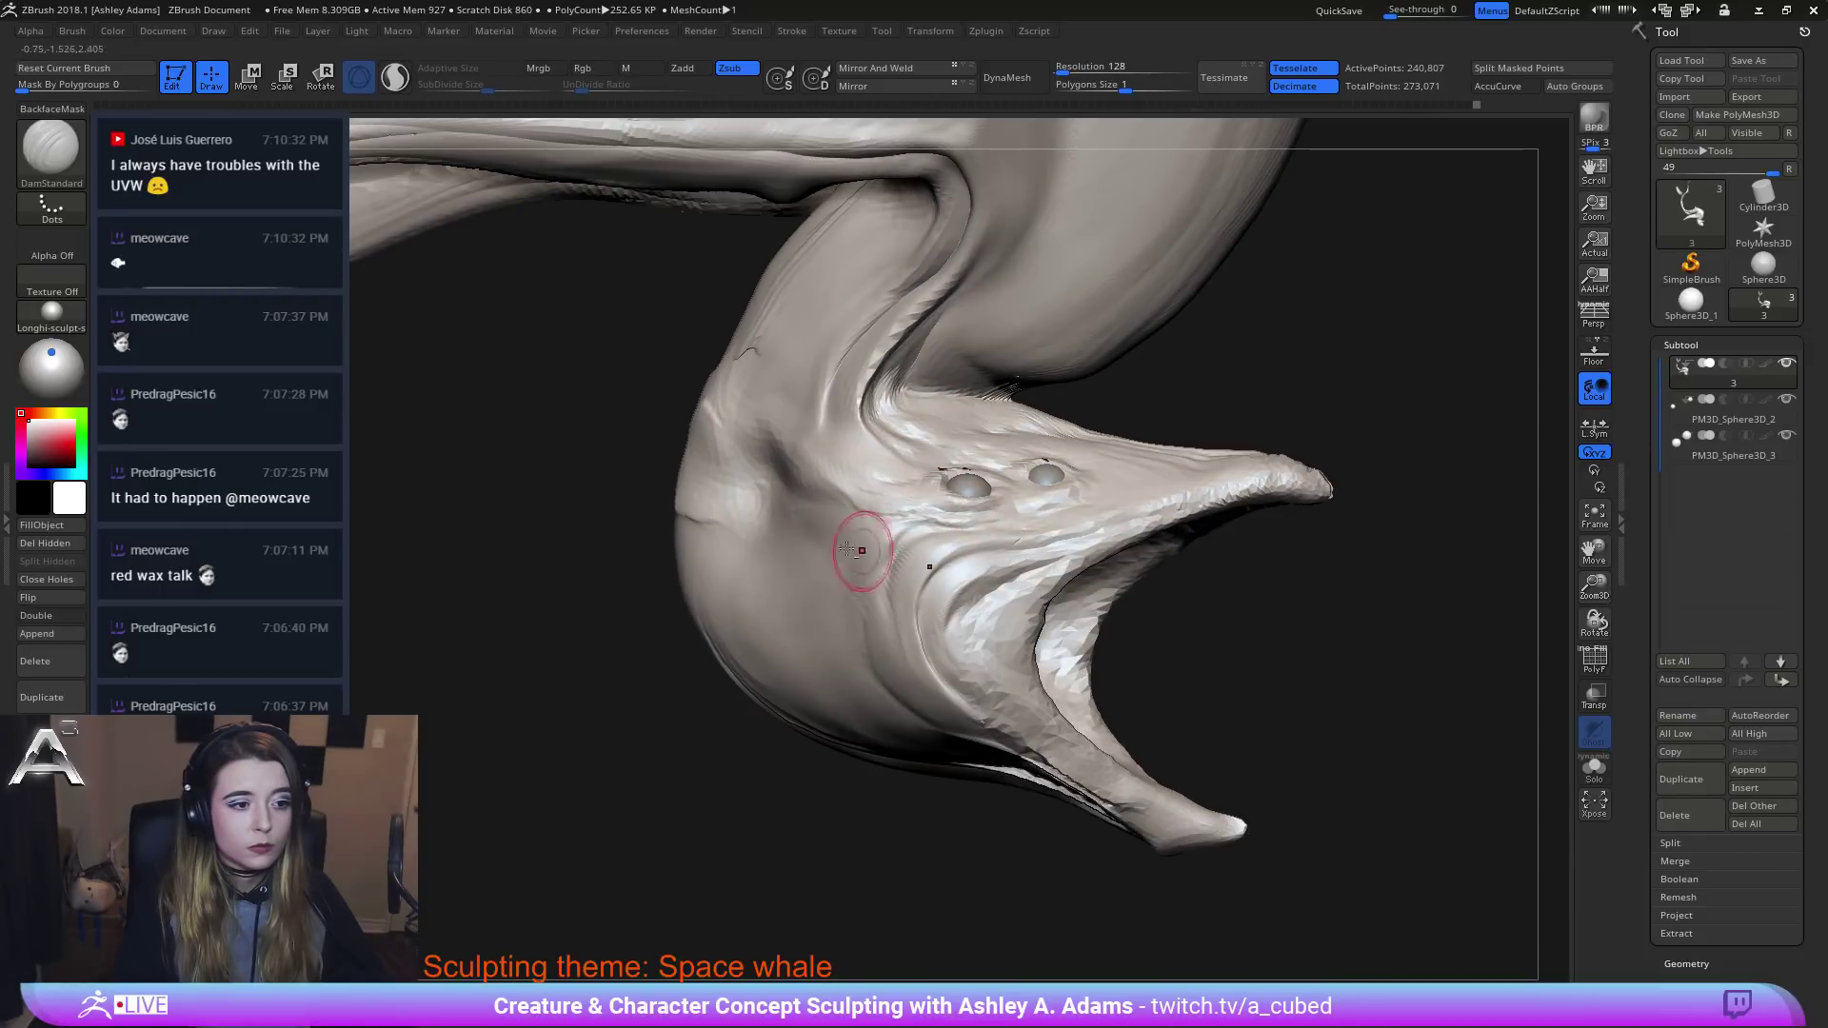
right_drag(882, 570, 1001, 468)
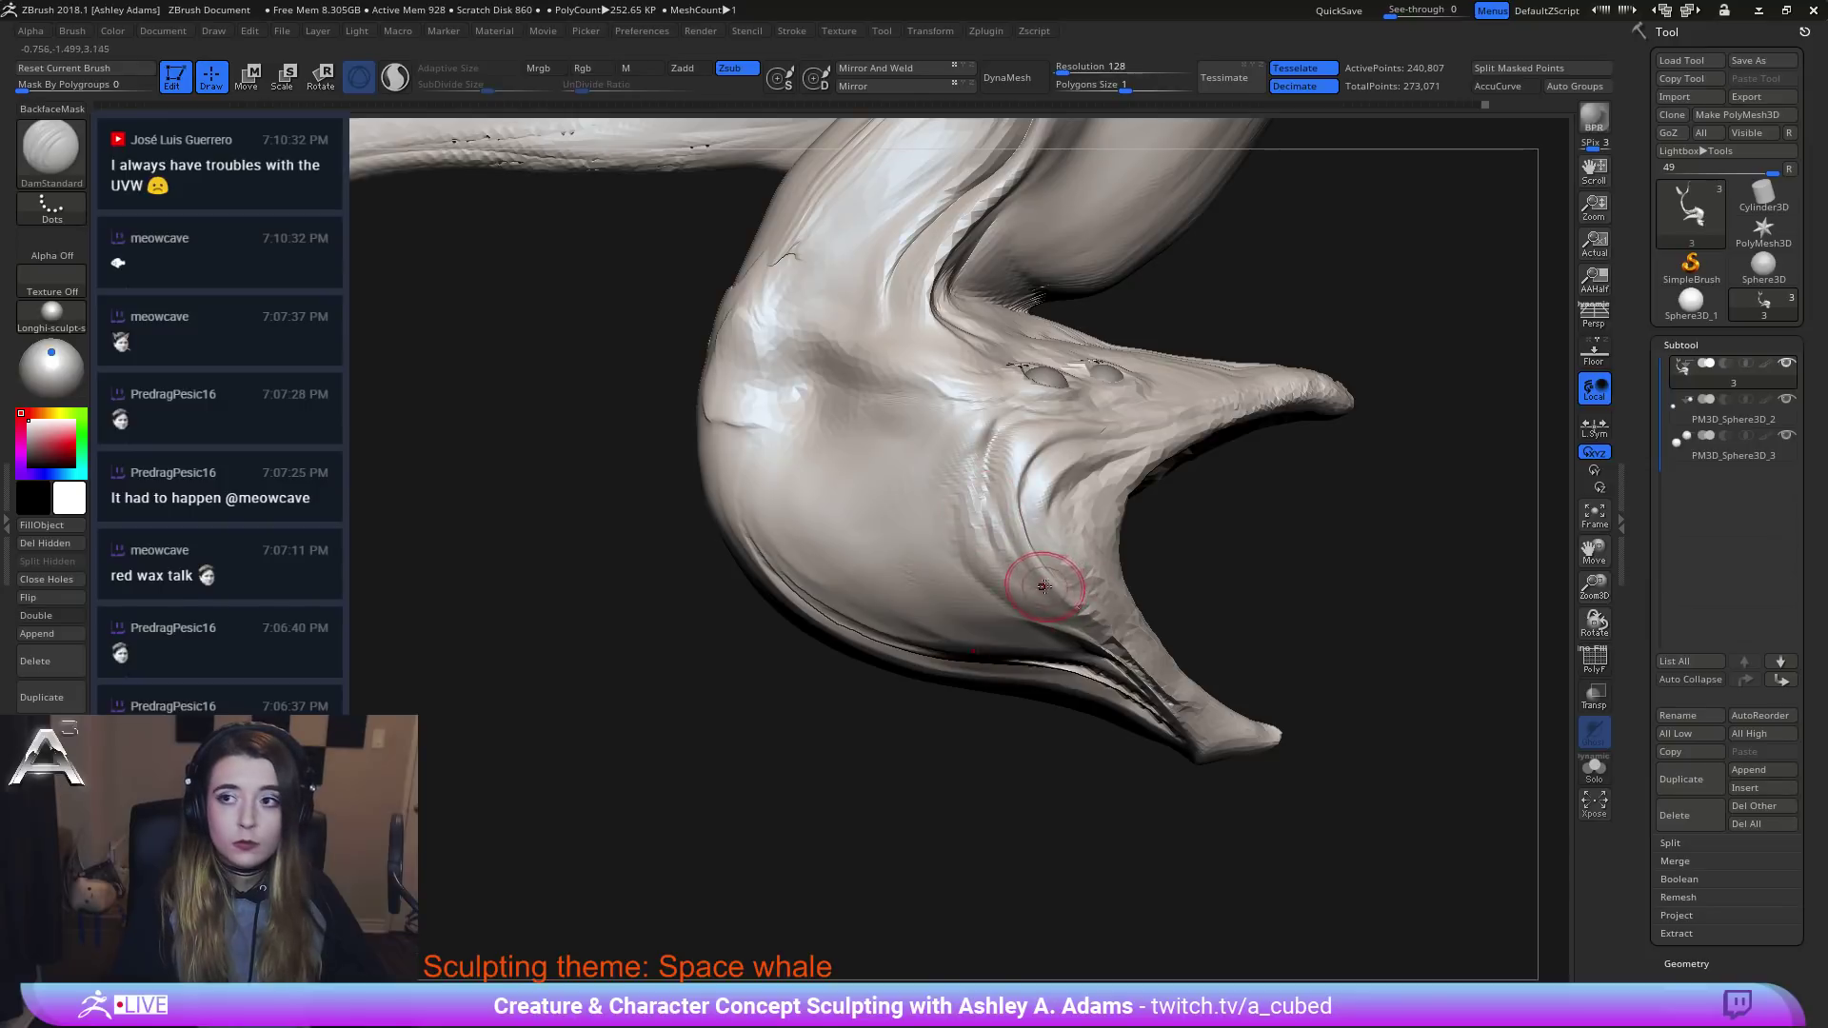
mouse_move(1076, 550)
right_down()
mouse_move(956, 586)
mouse_move(990, 457)
right_up()
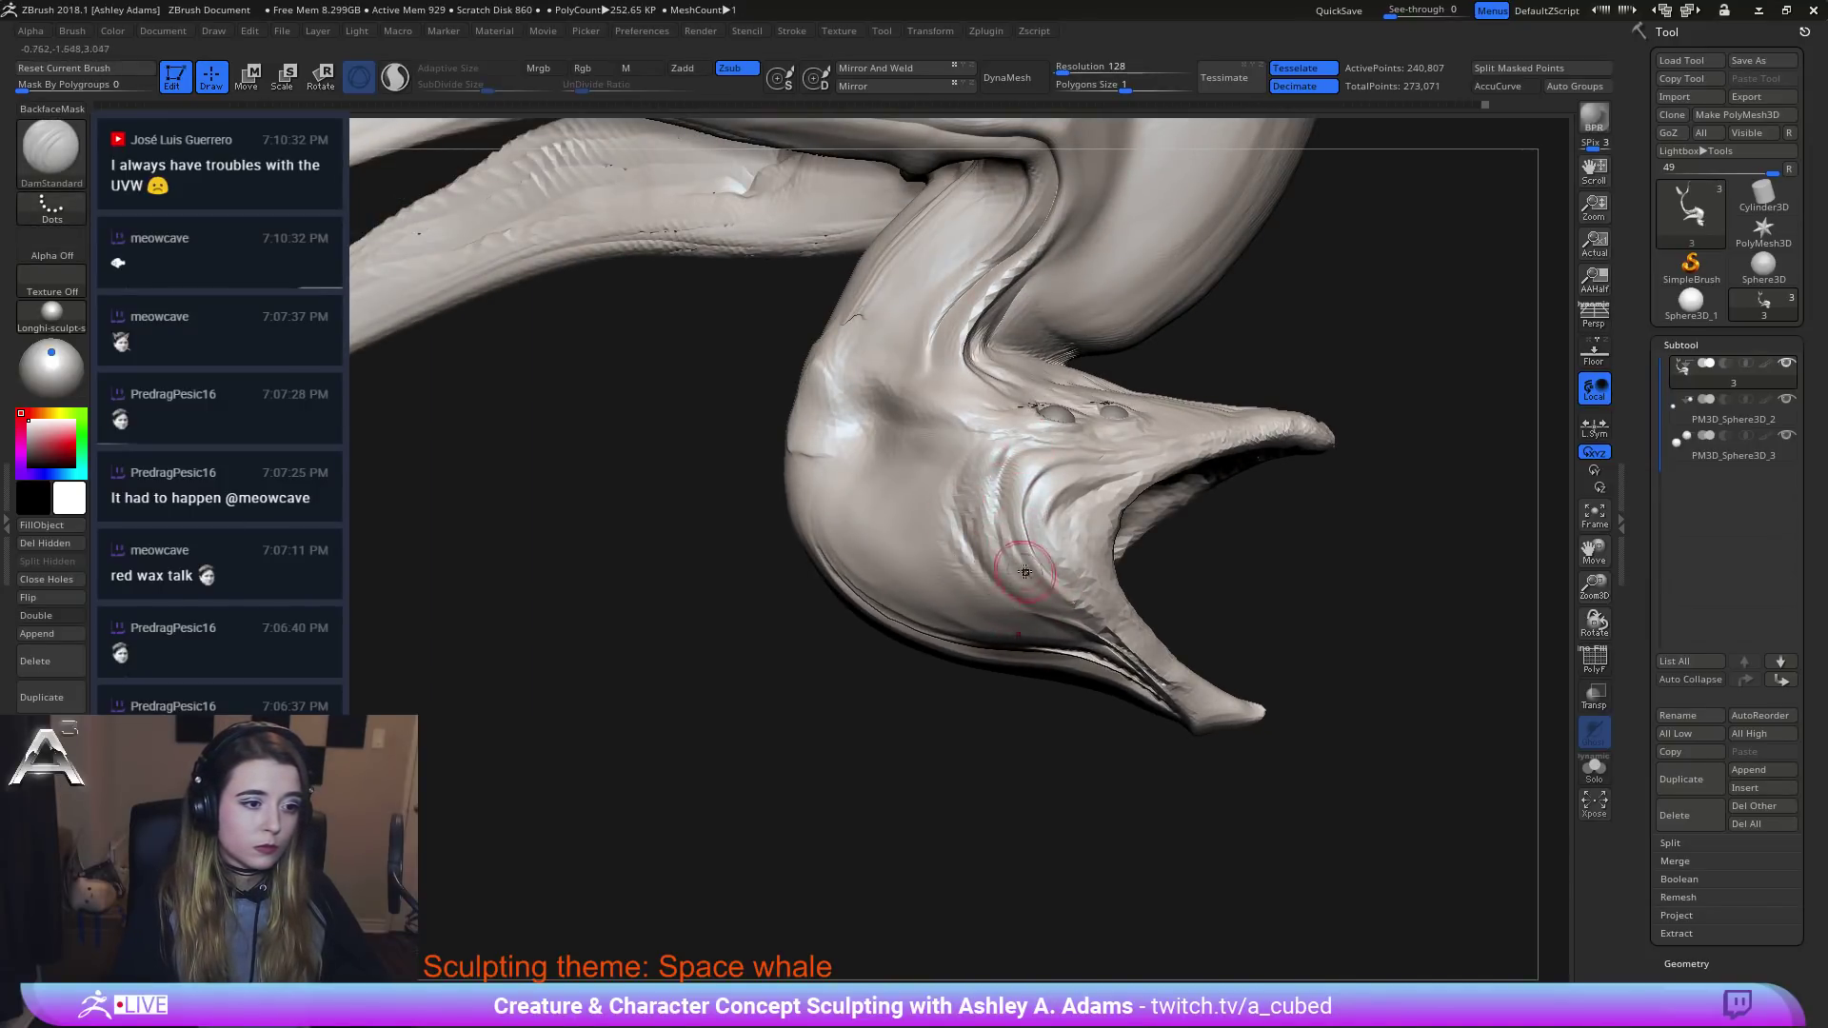
drag(1025, 572, 940, 582)
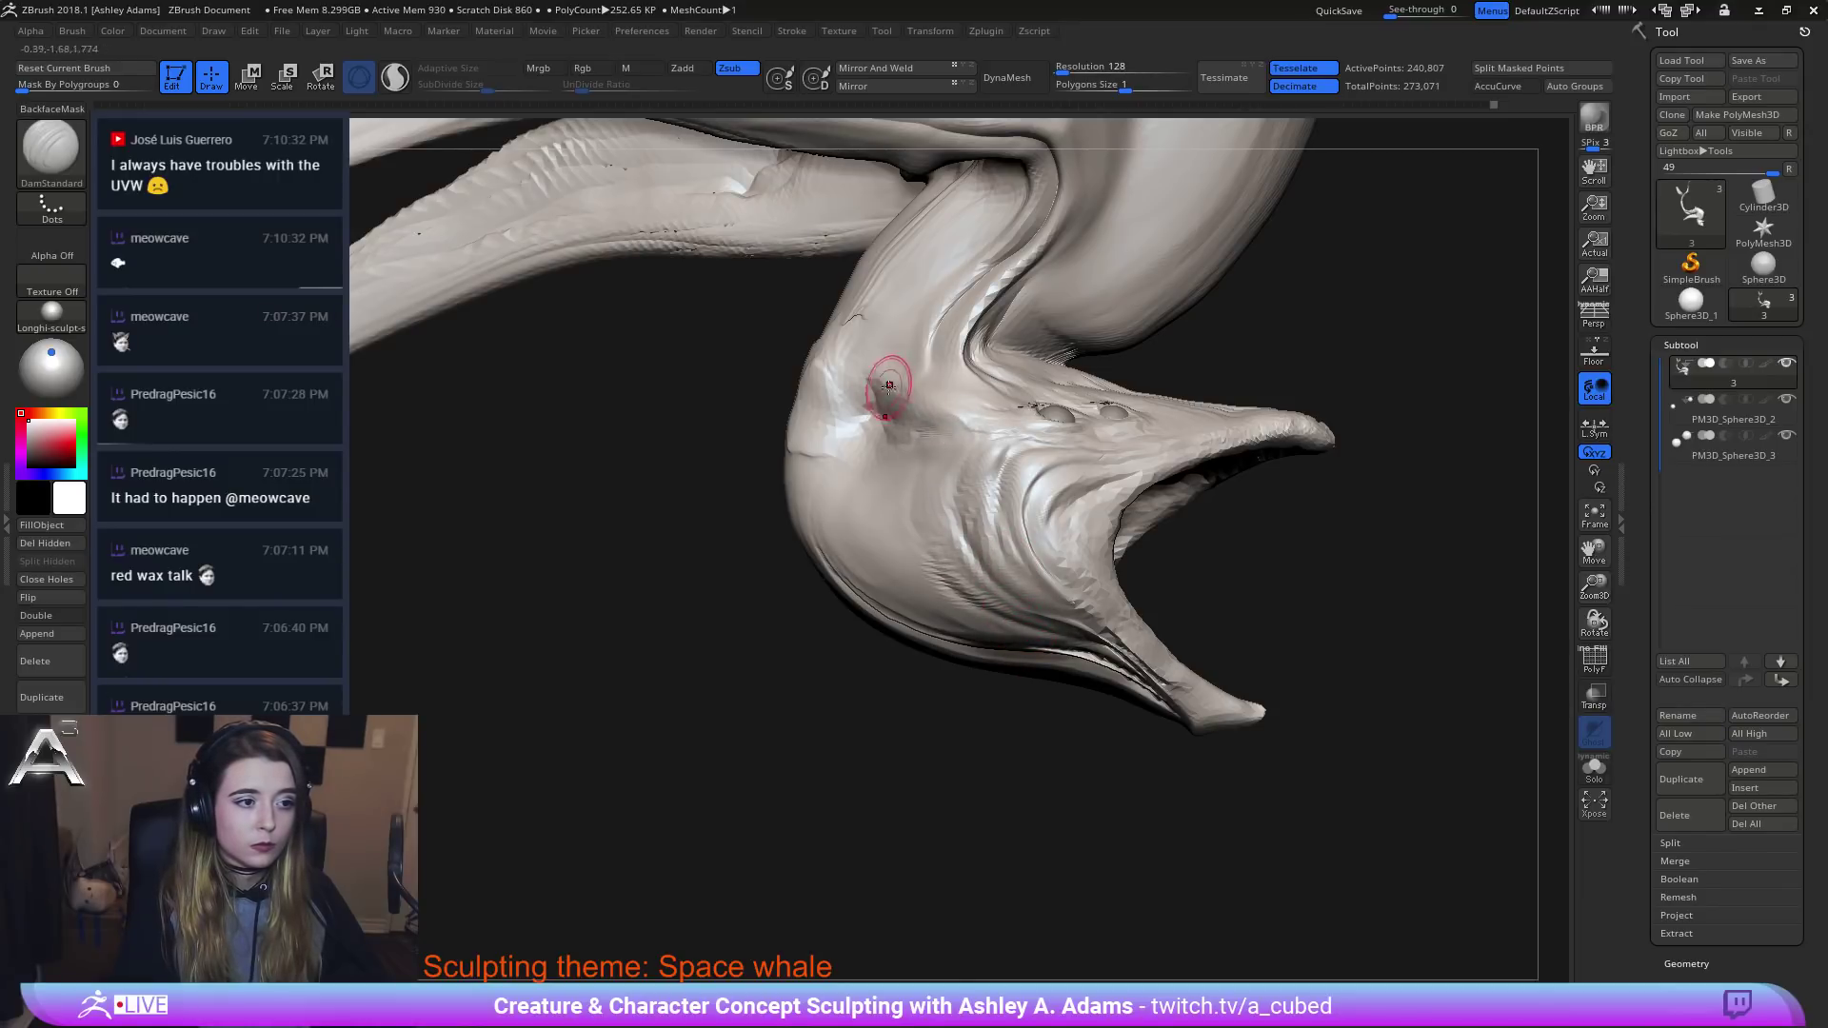
Choose the SnakeHook brush, inspect the head from both sides, and smooth the grooves on the underside of the lower jaw.
mouse_move(902, 491)
ctrl+right_down()
mouse_move(869, 388)
mouse_move(705, 419)
mouse_move(1039, 479)
ctrl+right_up()
key(space)
key(b)
key(s)
key(h)
right_drag(1064, 489, 1044, 503)
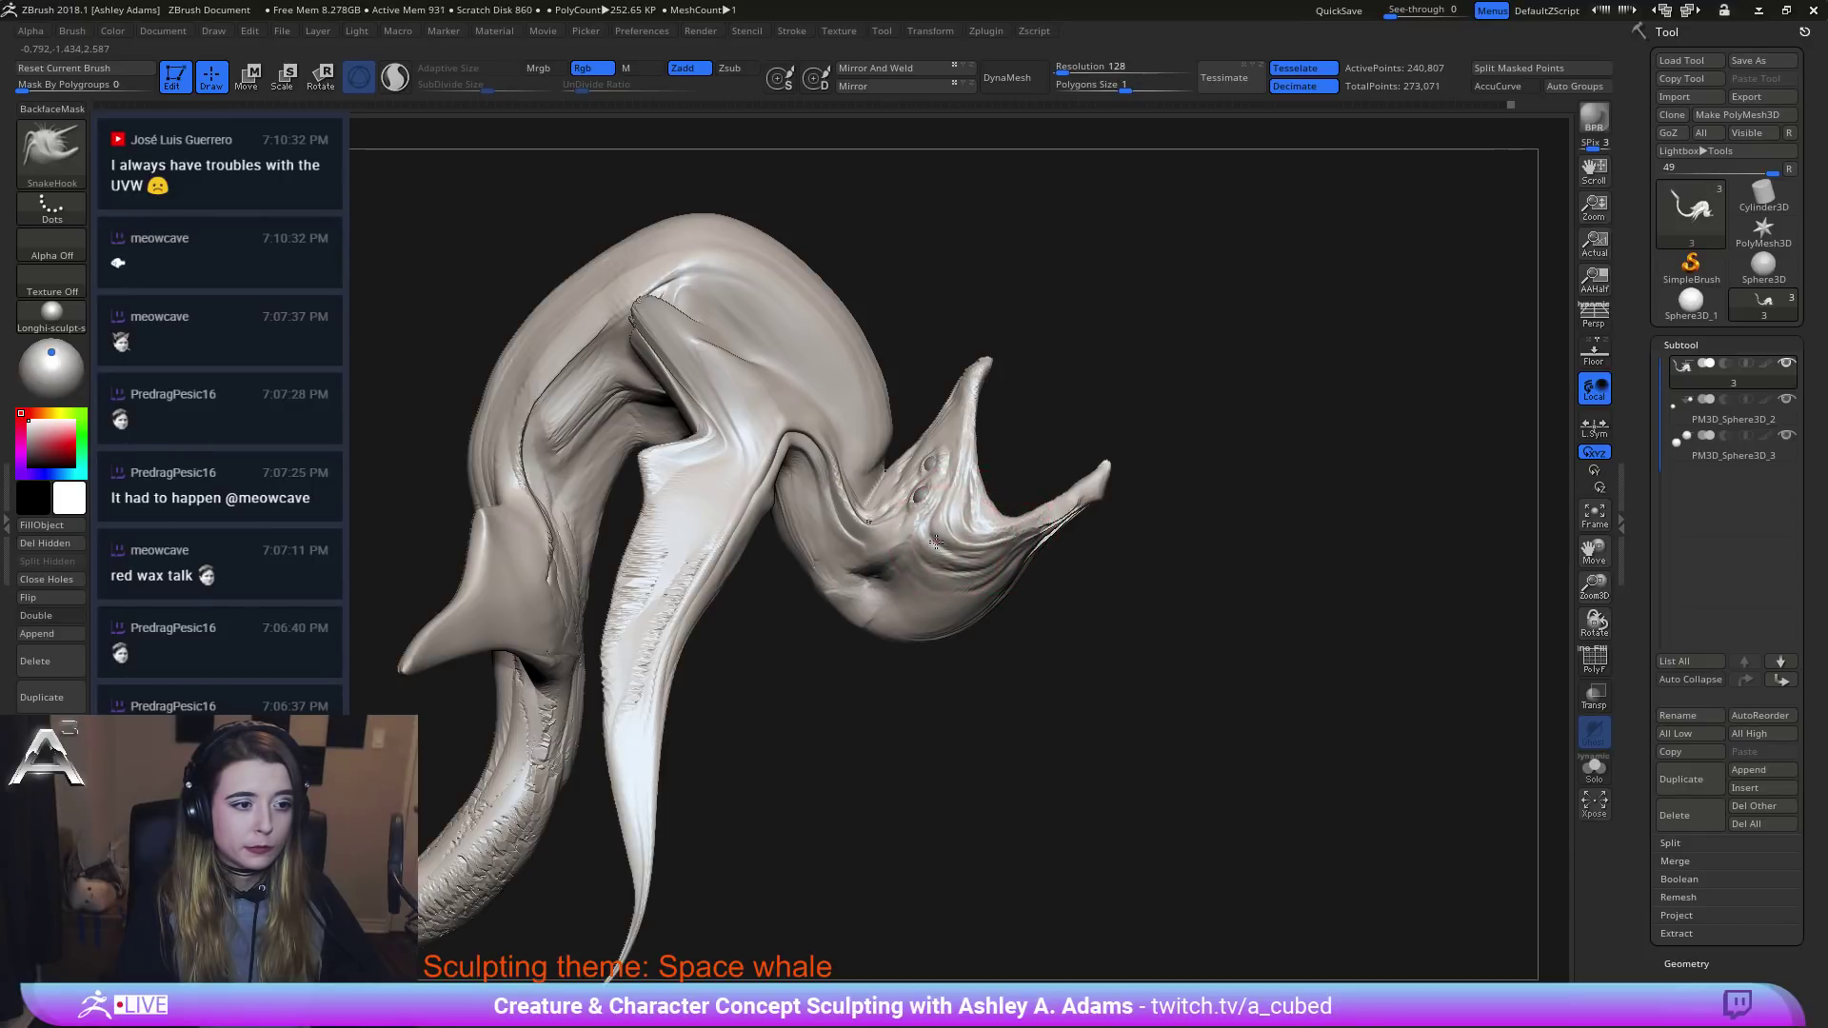
right_drag(984, 526, 686, 519)
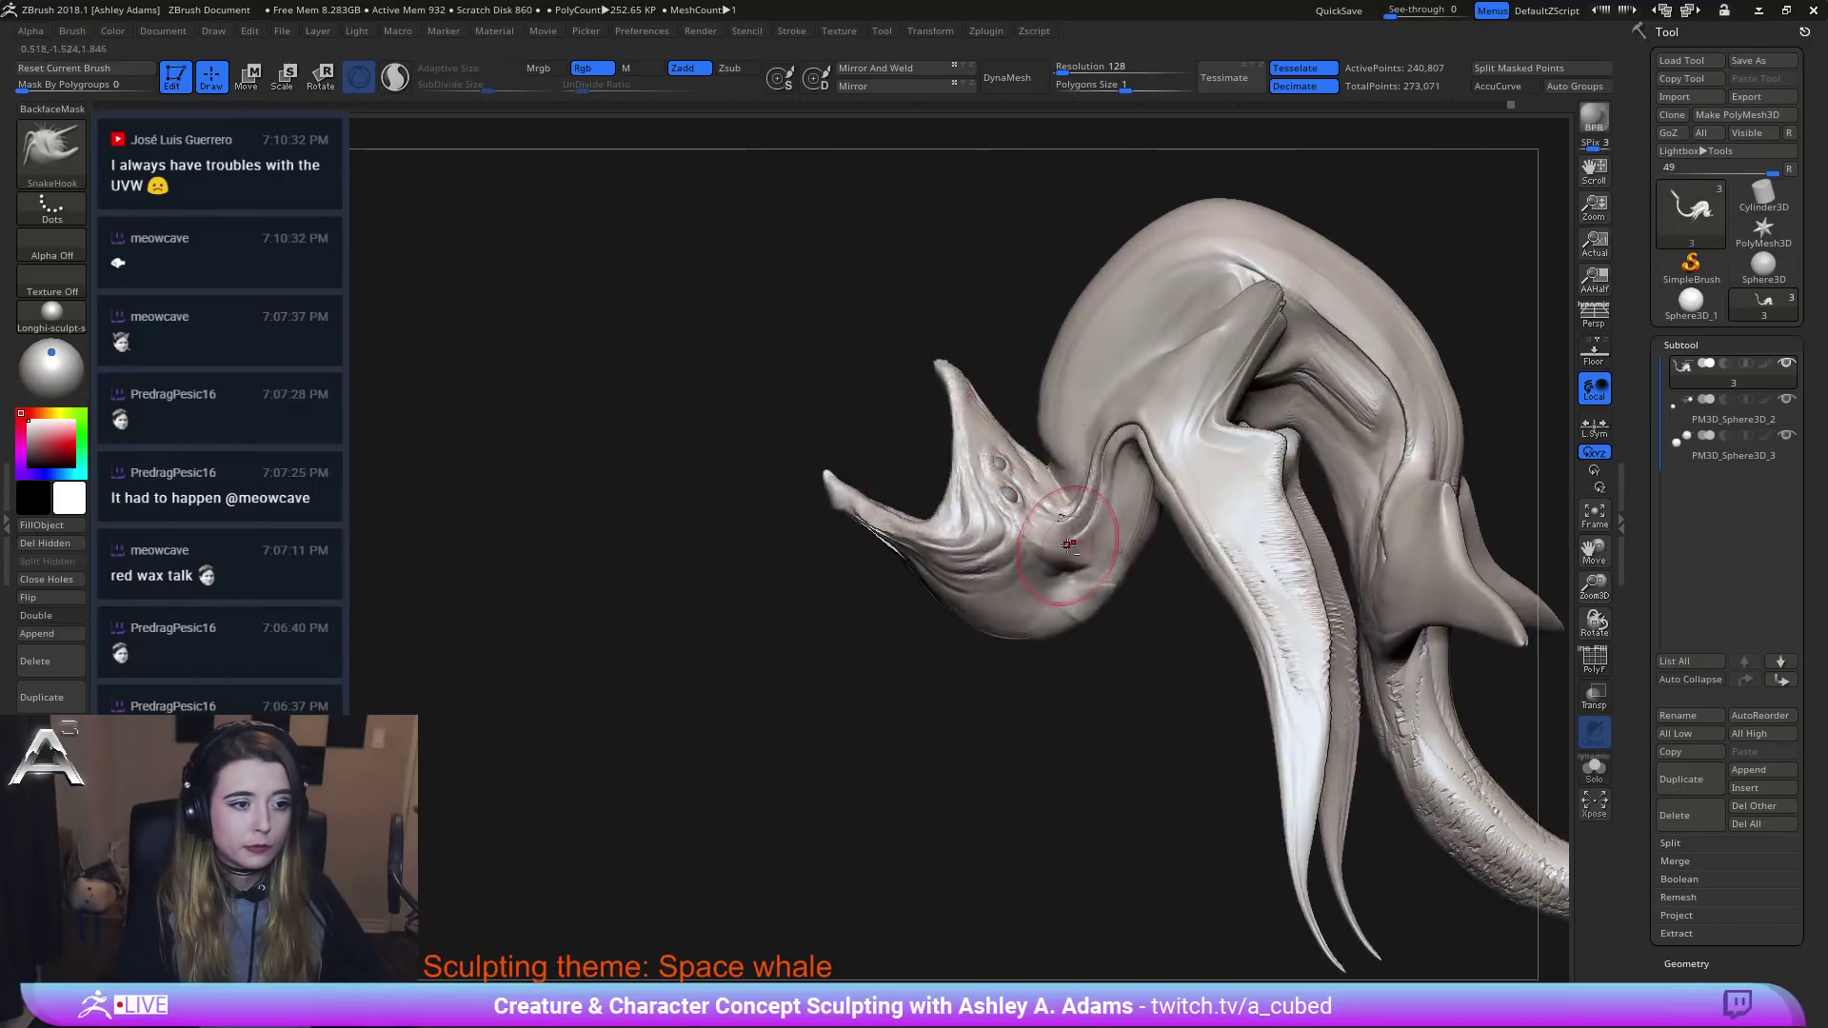
mouse_move(1061, 545)
alt+right_down()
mouse_move(1044, 469)
mouse_move(976, 470)
mouse_move(929, 547)
mouse_move(809, 581)
alt+right_up()
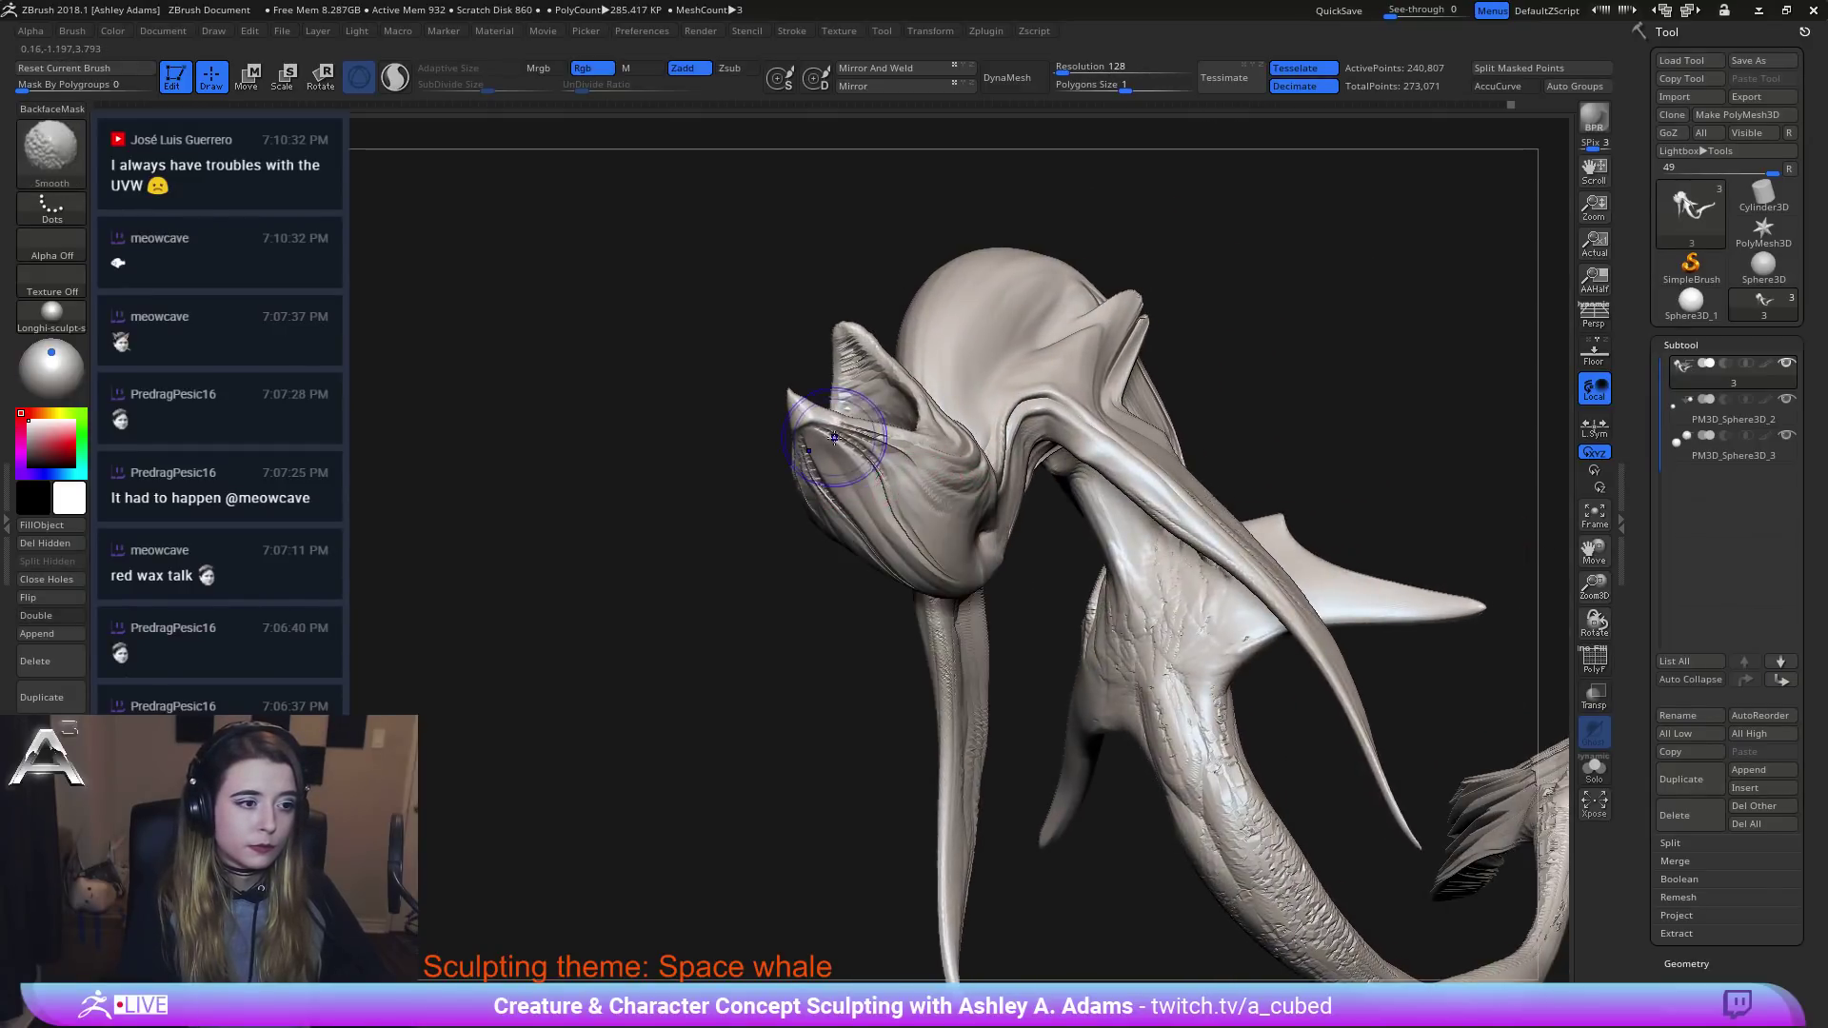
mouse_move(874, 480)
right_down()
mouse_move(889, 481)
mouse_move(869, 444)
right_up()
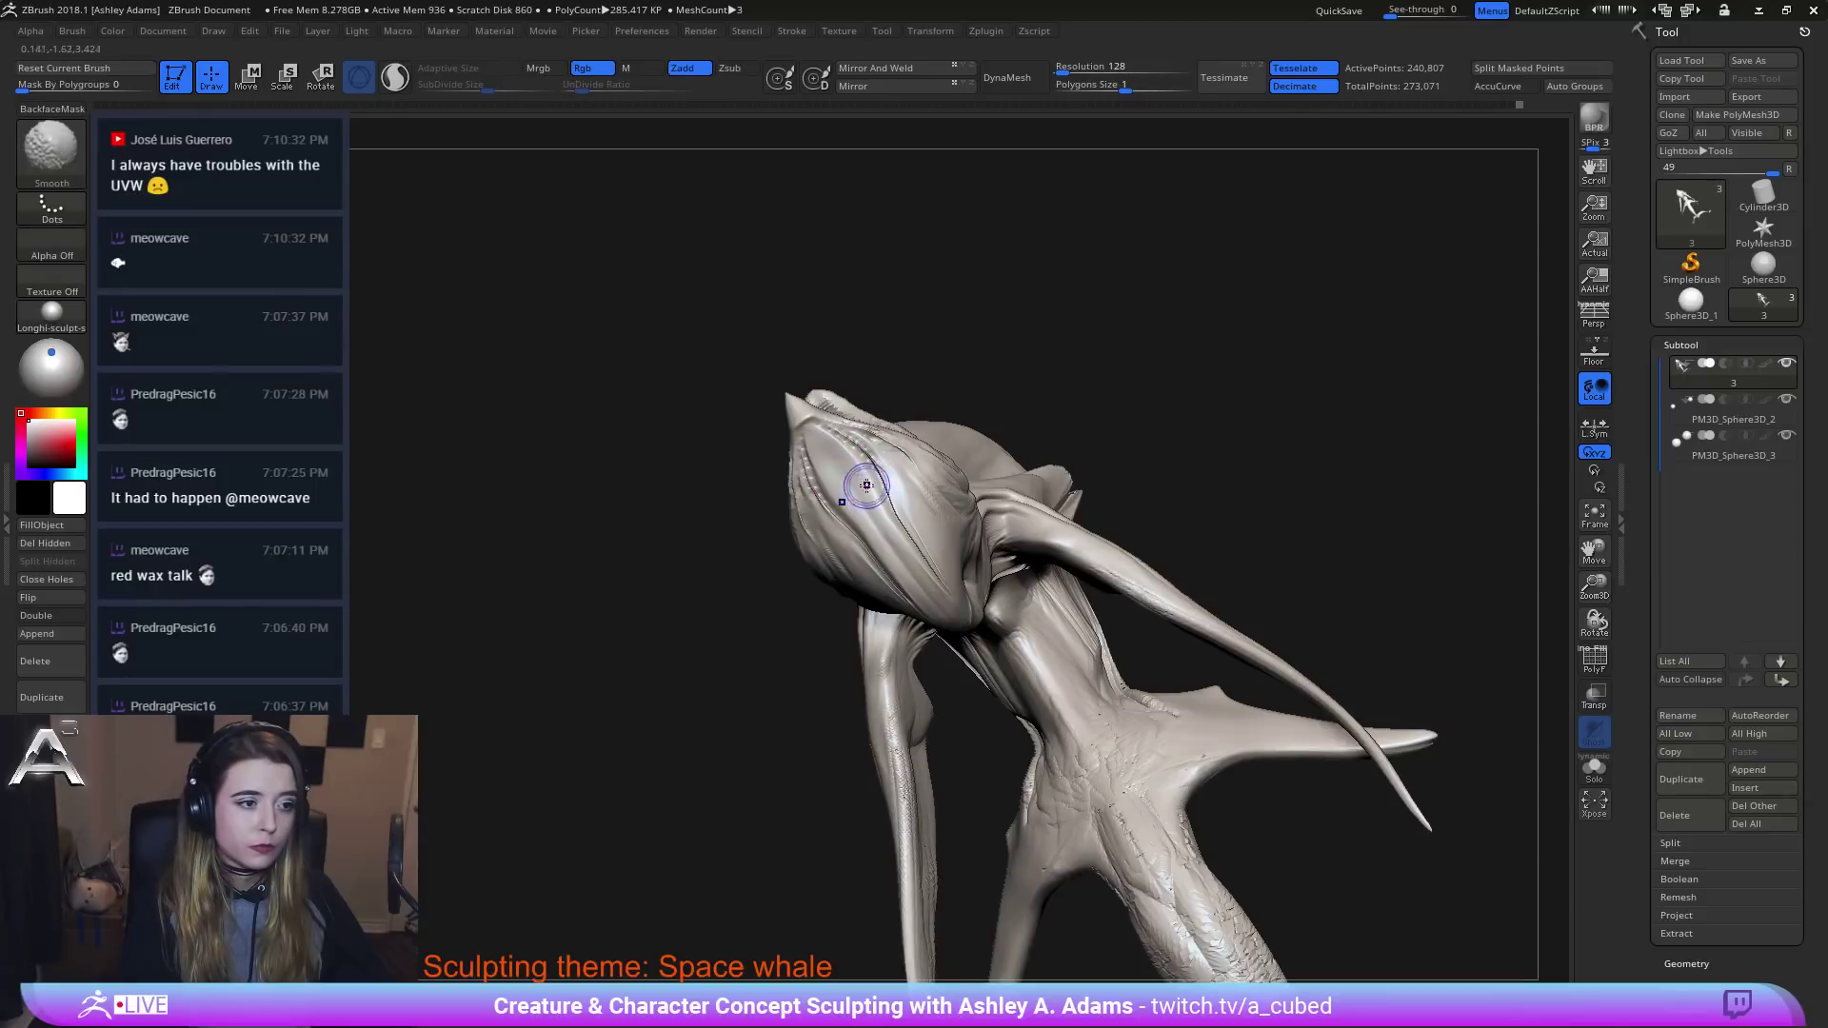
shift+drag(857, 486, 864, 472)
Swell the throat pleats under the lower jaw with the Inflat brush, enlarging the brush for broader volume.
key(b)
key(i)
key(n)
right_click(864, 473)
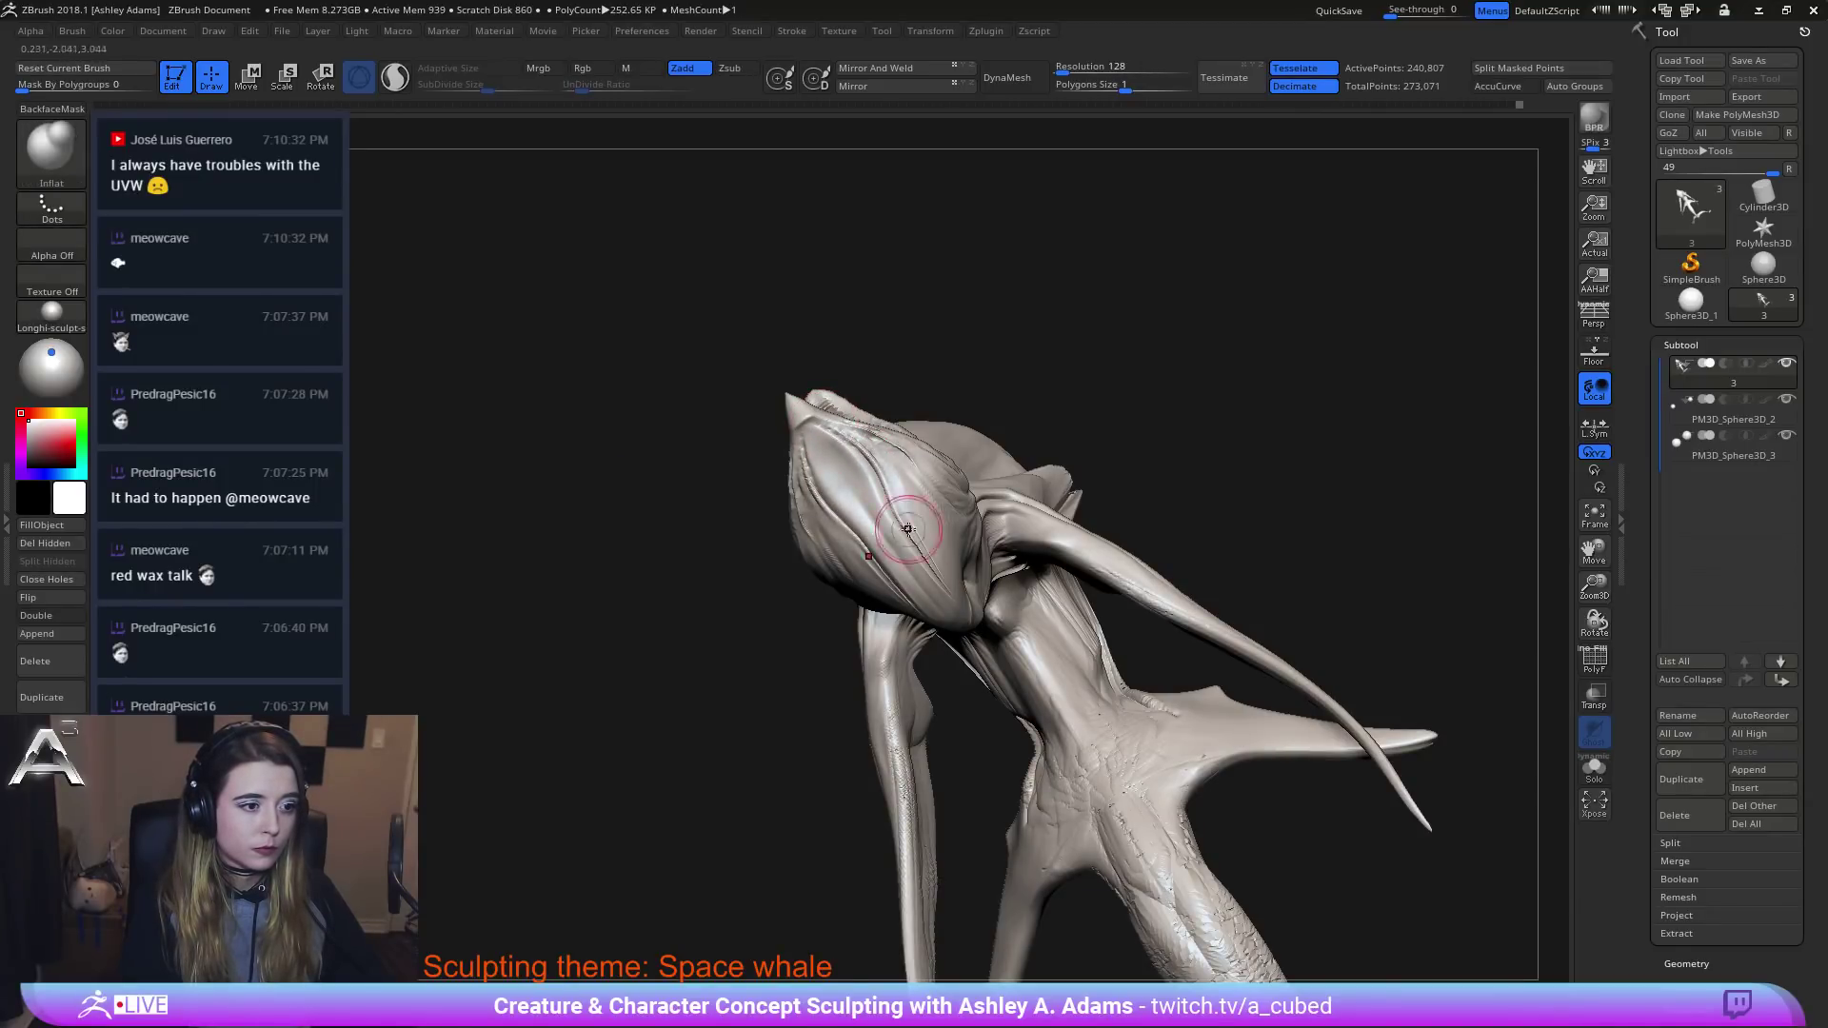
right_drag(895, 539, 835, 460)
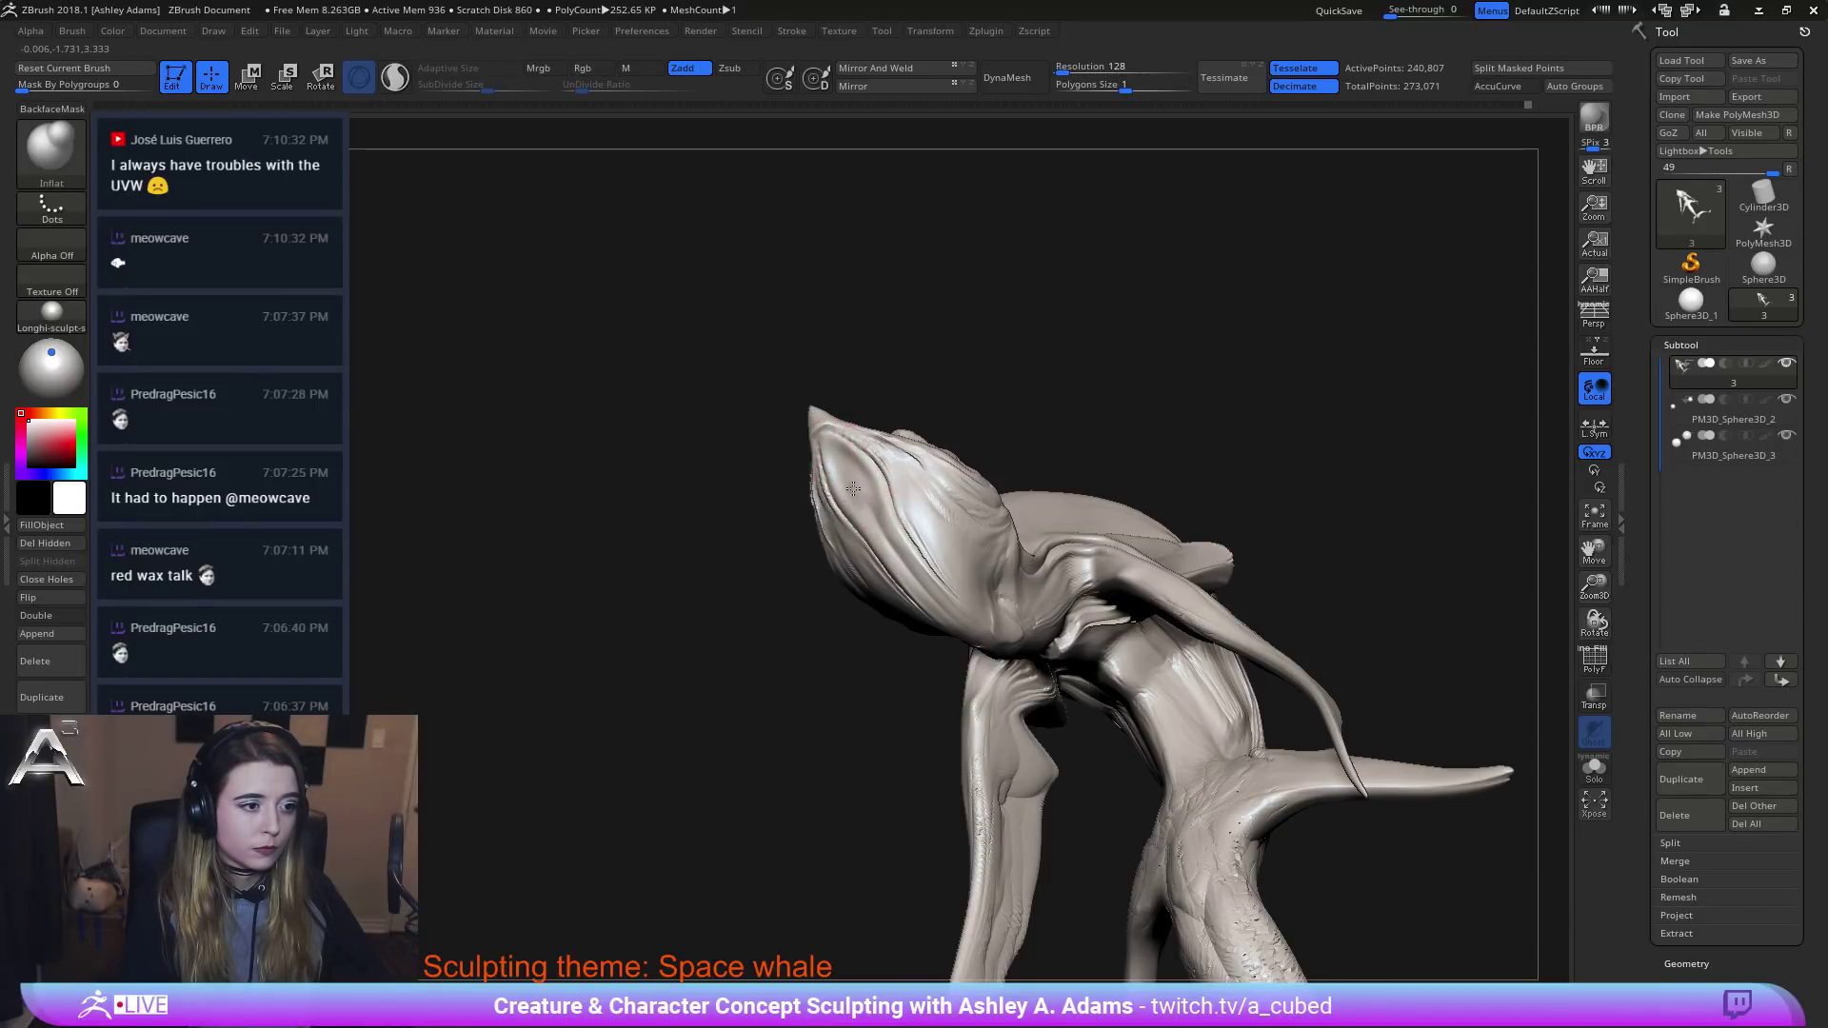
mouse_move(889, 522)
right_down()
mouse_move(980, 489)
mouse_move(1075, 506)
mouse_move(1038, 481)
right_up()
key(space)
drag(1042, 473, 1069, 473)
right_drag(1069, 474, 987, 509)
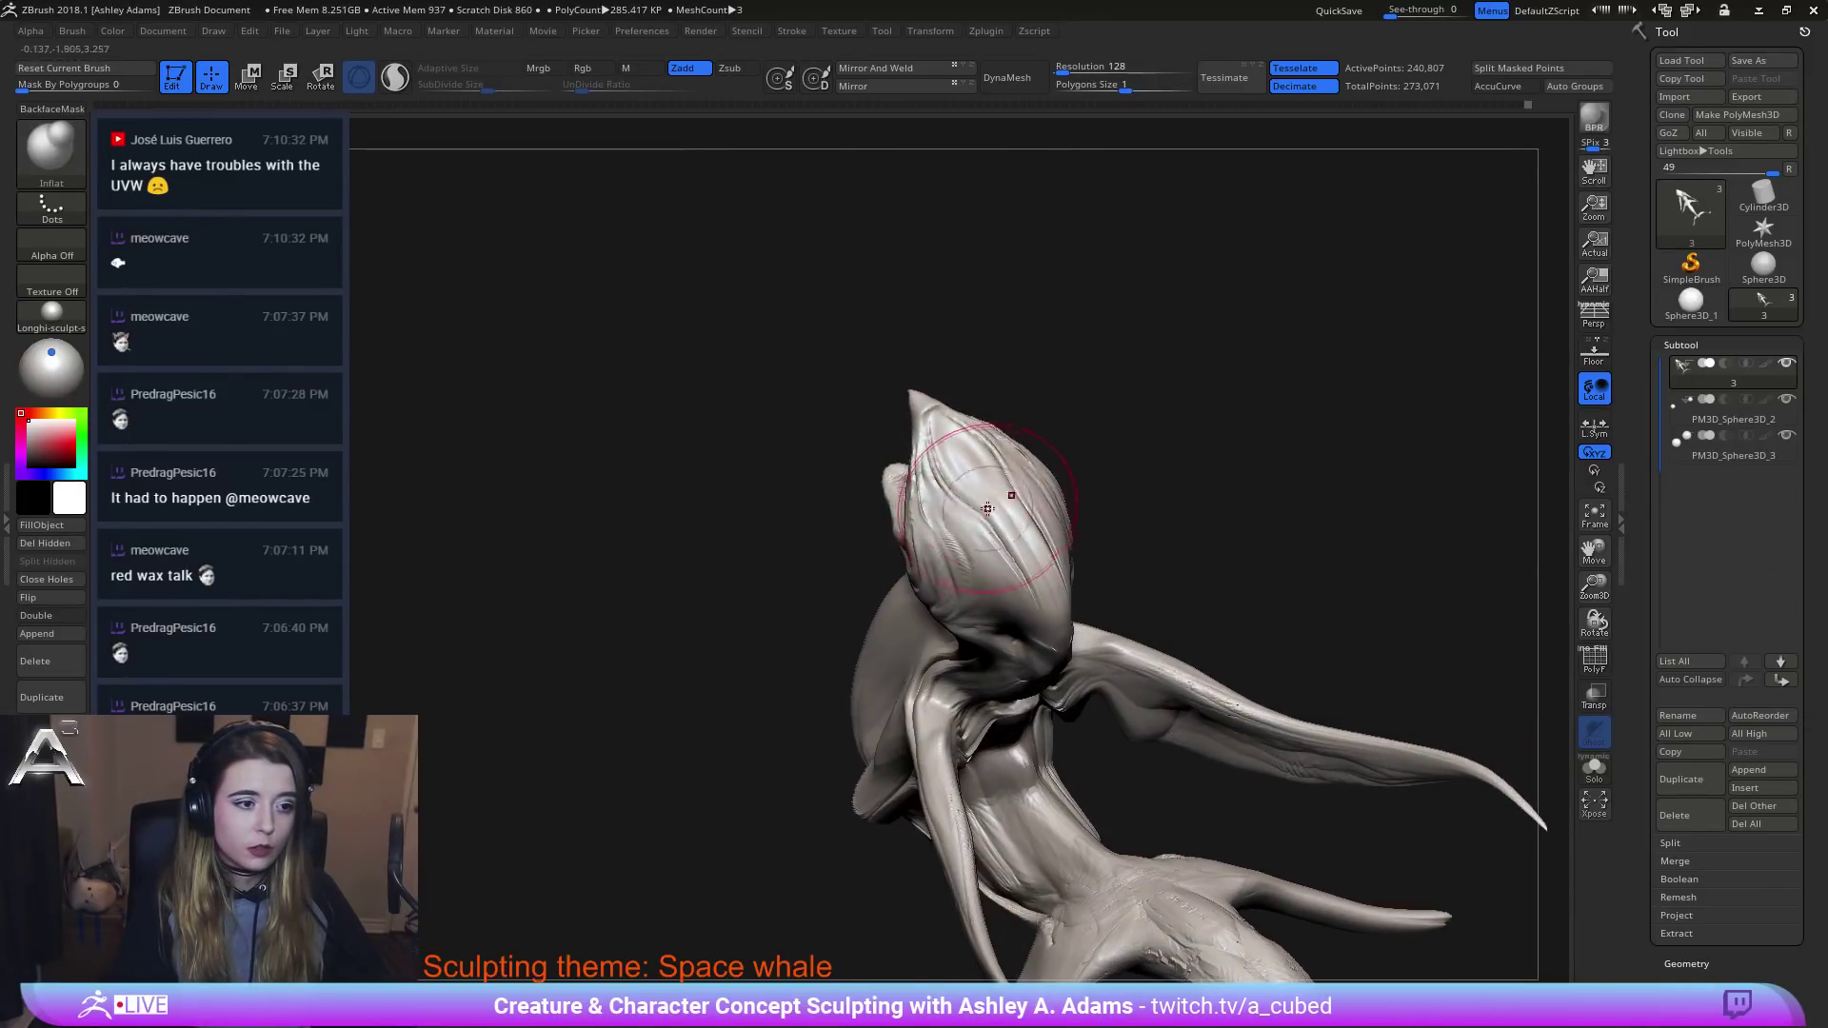
mouse_move(914, 419)
right_down()
mouse_move(947, 410)
mouse_move(956, 391)
mouse_move(935, 381)
mouse_move(990, 442)
right_up()
right_click(938, 426)
right_drag(1040, 501, 990, 533)
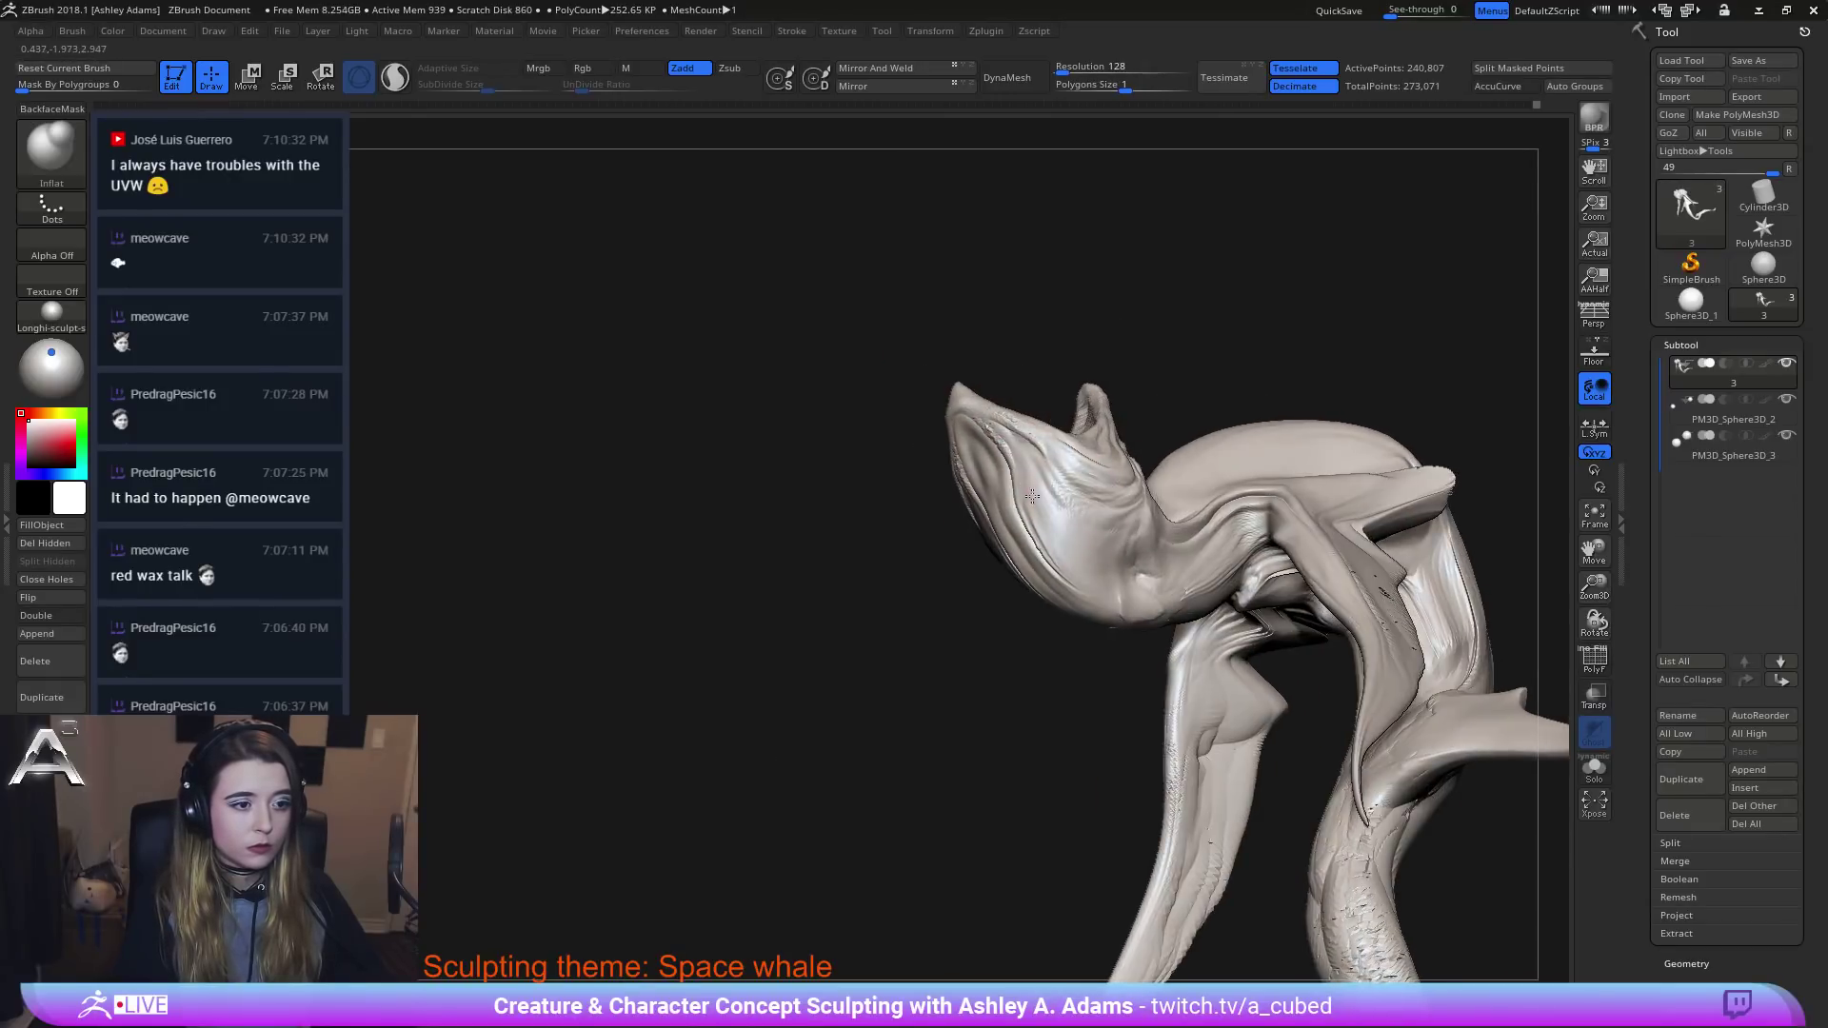
Reduce the Inflat brush size and puff up the folds along the side of the jaw and cheek.
alt+right_drag(962, 628, 916, 573)
key(space)
drag(1016, 521, 994, 522)
right_drag(994, 505, 1023, 487)
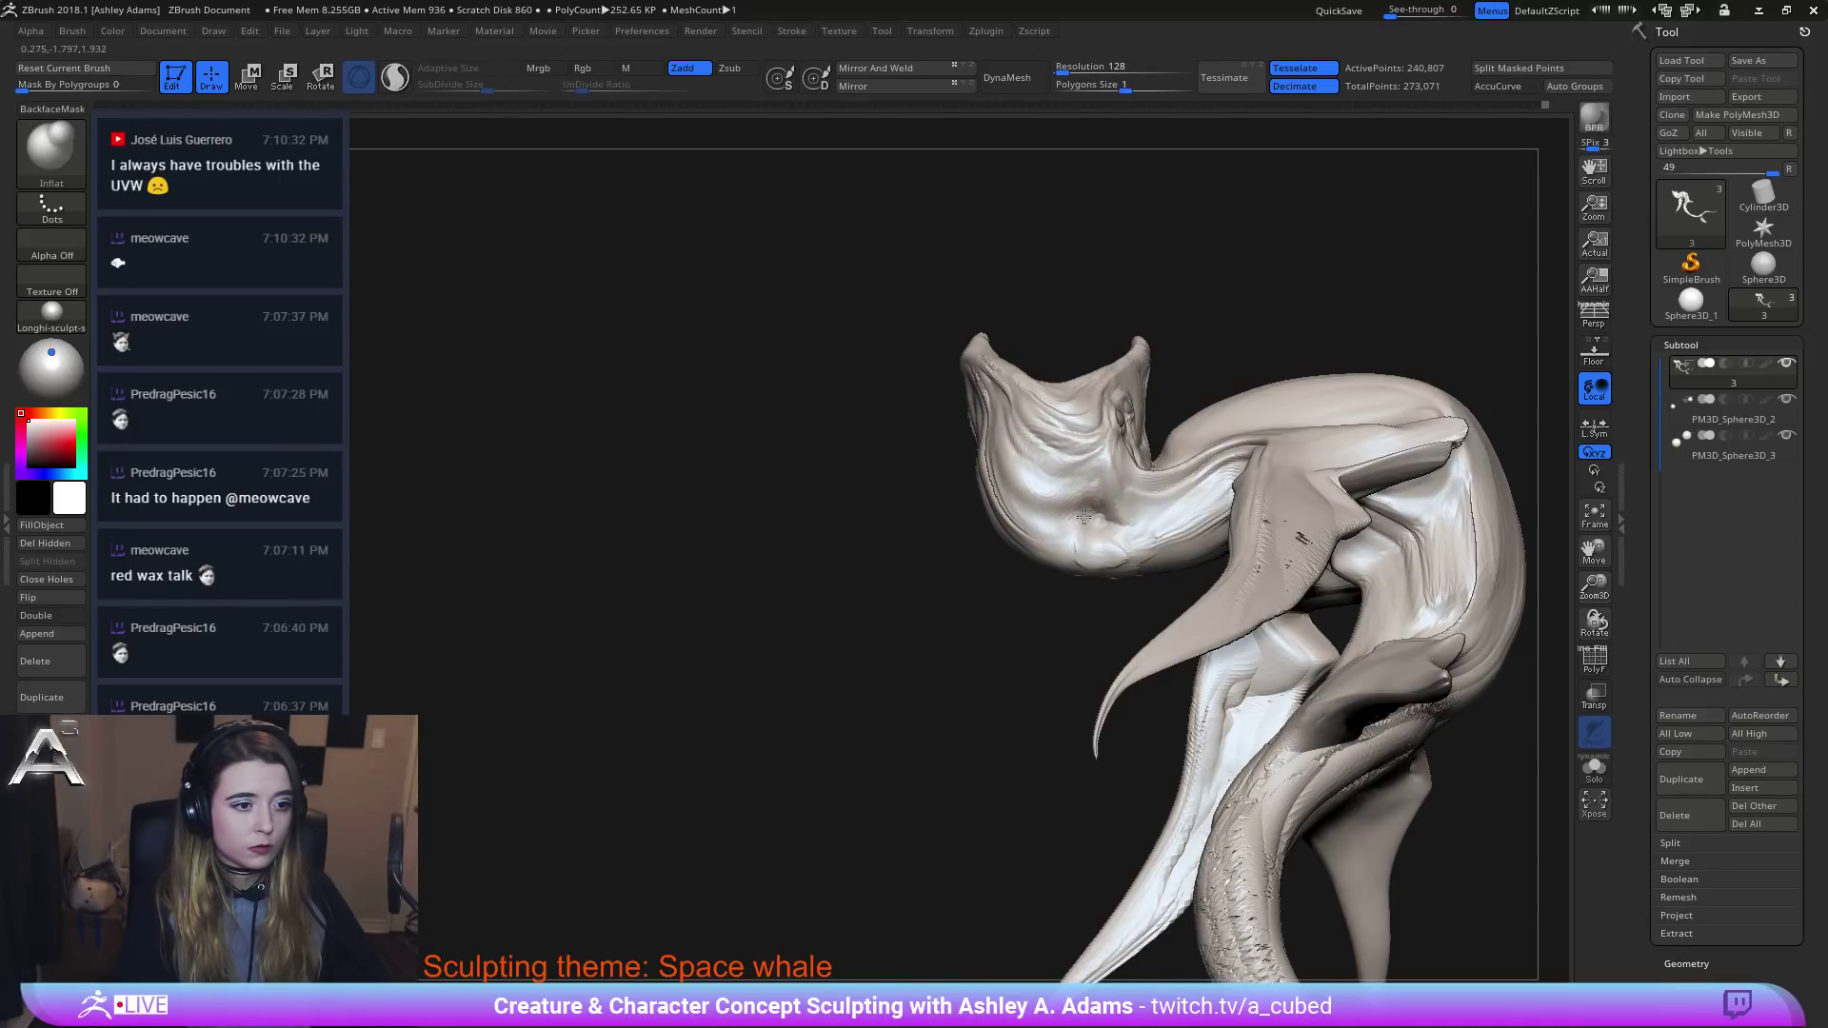
right_drag(1171, 508, 1084, 465)
mouse_move(976, 381)
right_down()
mouse_move(1155, 425)
mouse_move(1082, 388)
right_up()
Switch to a large SnakeHook brush and reshape the arch of the creature's back.
key(space)
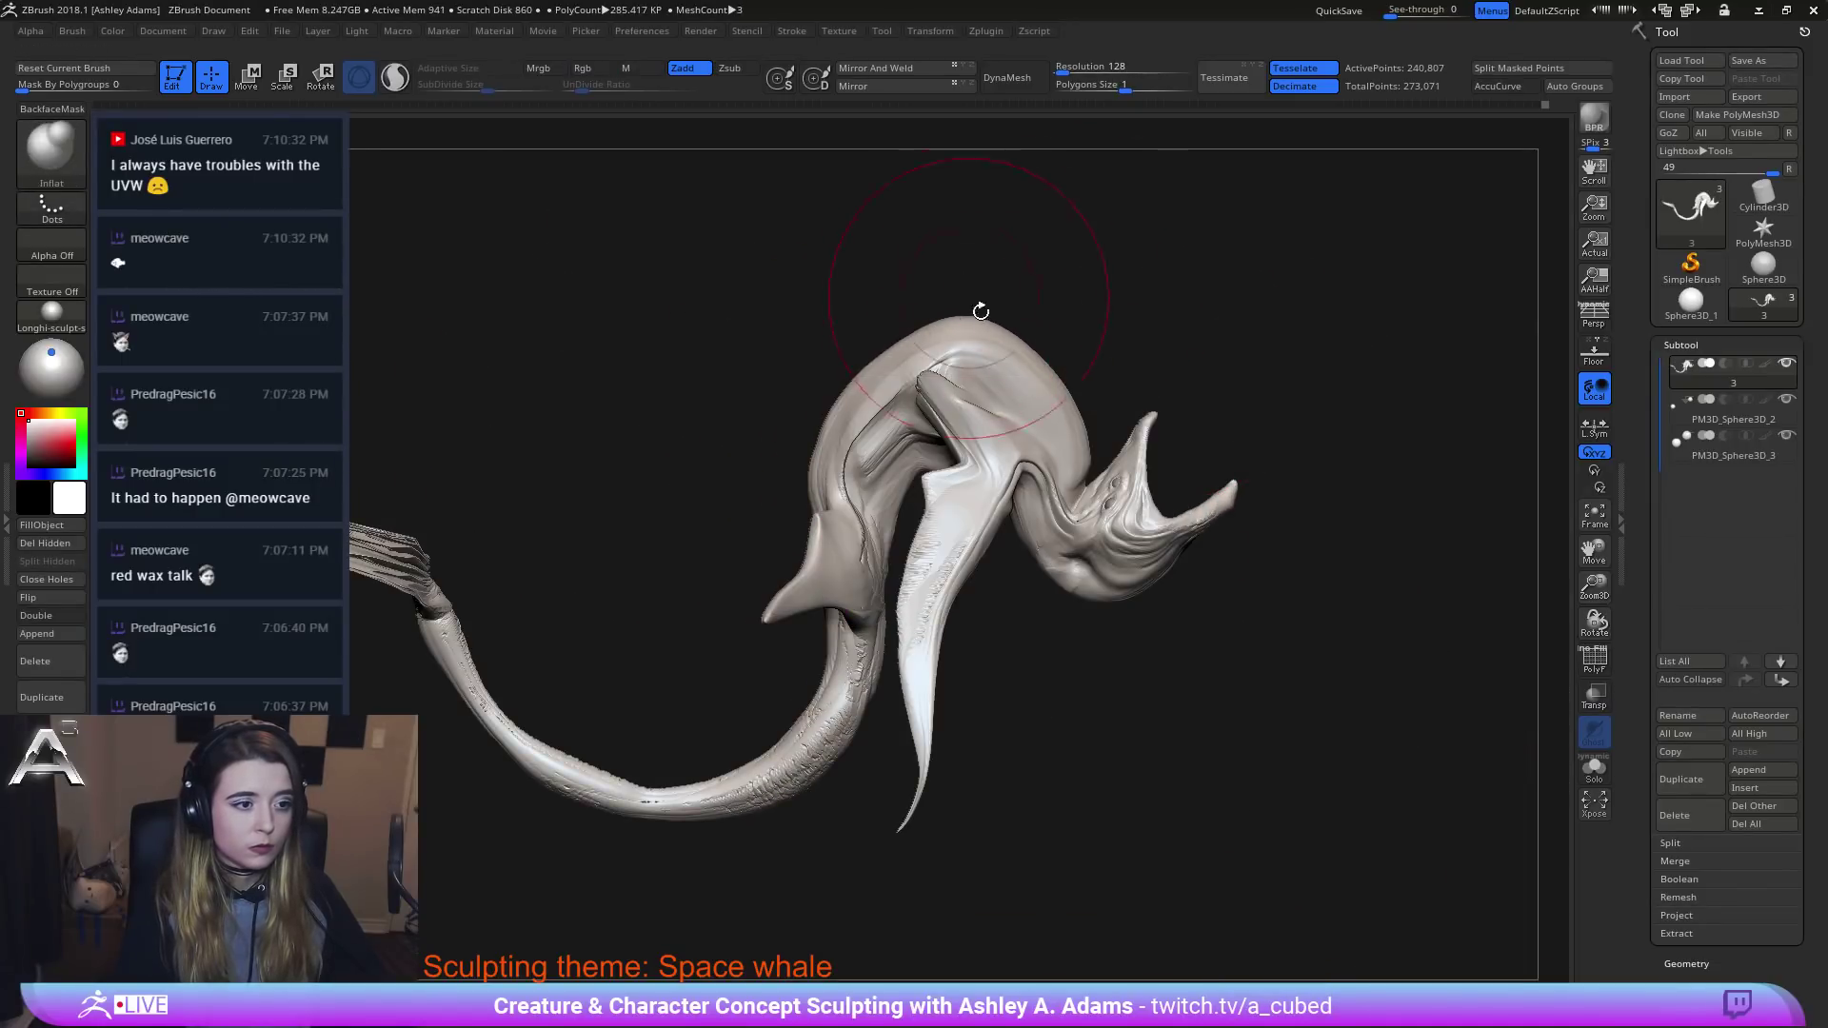
key(b)
key(s)
key(h)
right_drag(809, 436, 796, 439)
key(space)
key(space)
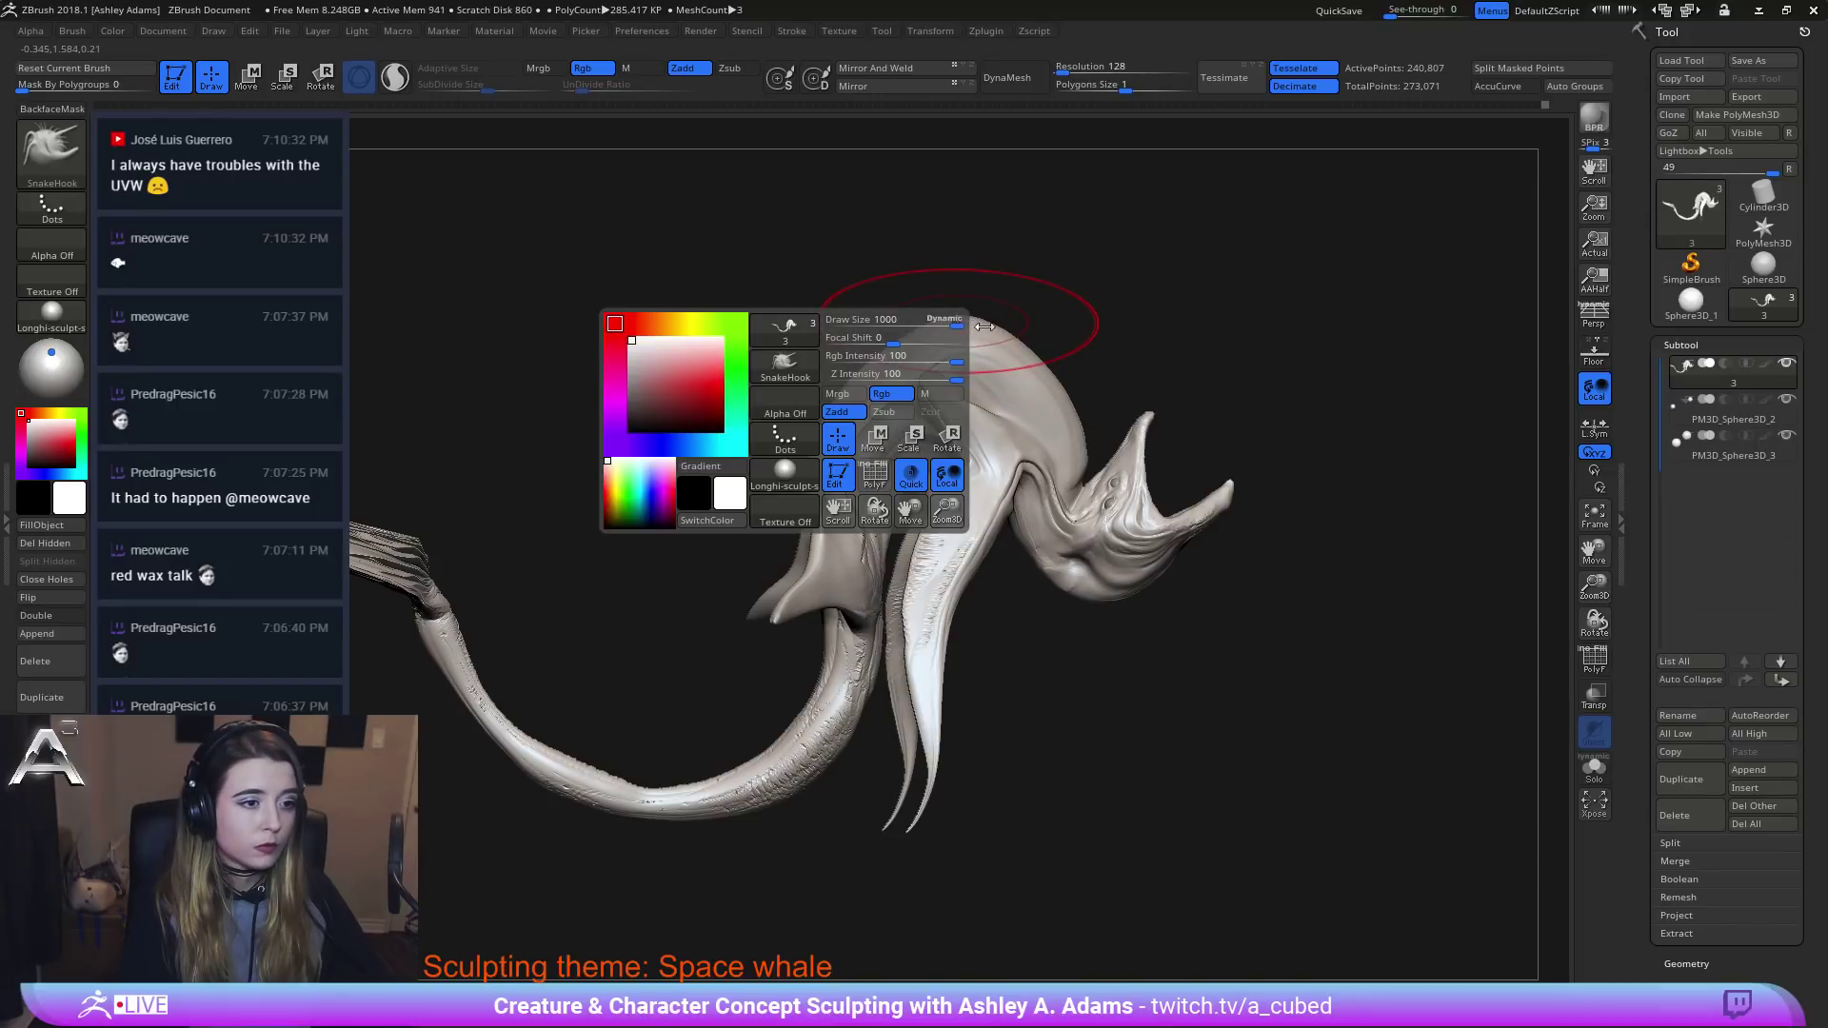
key(space)
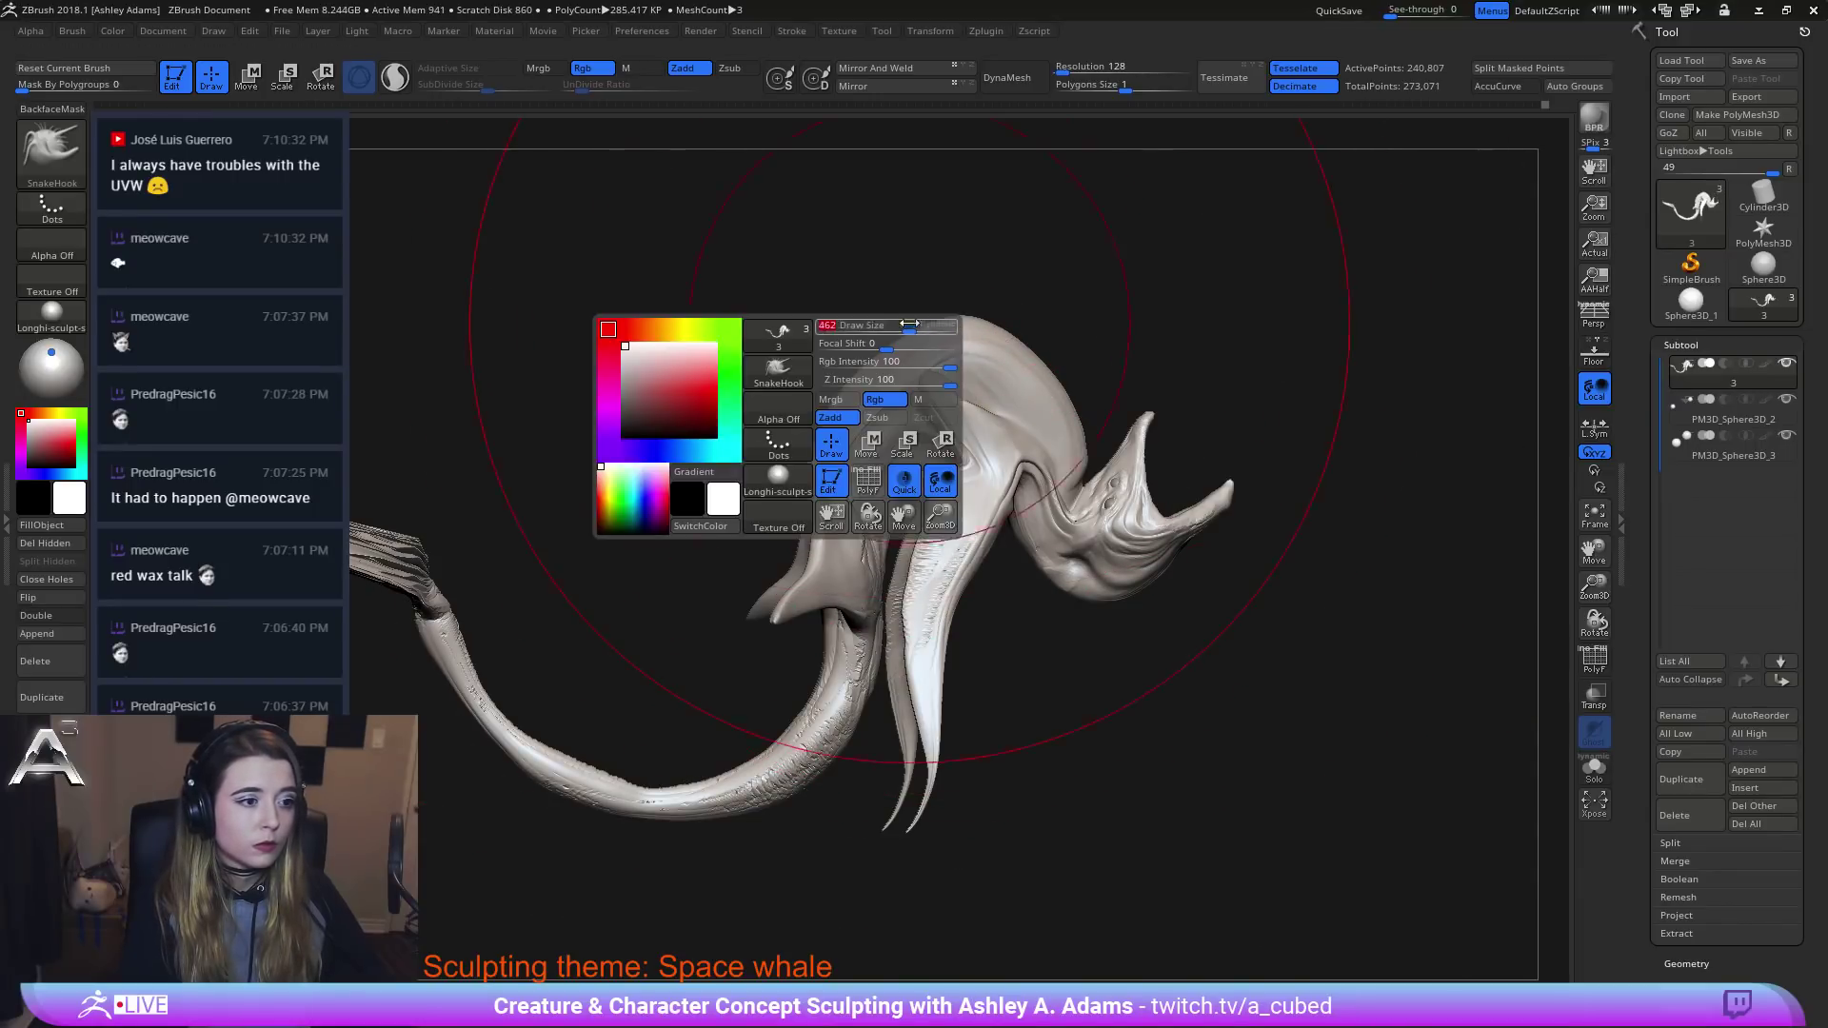
key(space)
mouse_move(938, 335)
mouse_down()
mouse_move(944, 302)
mouse_move(899, 321)
mouse_up()
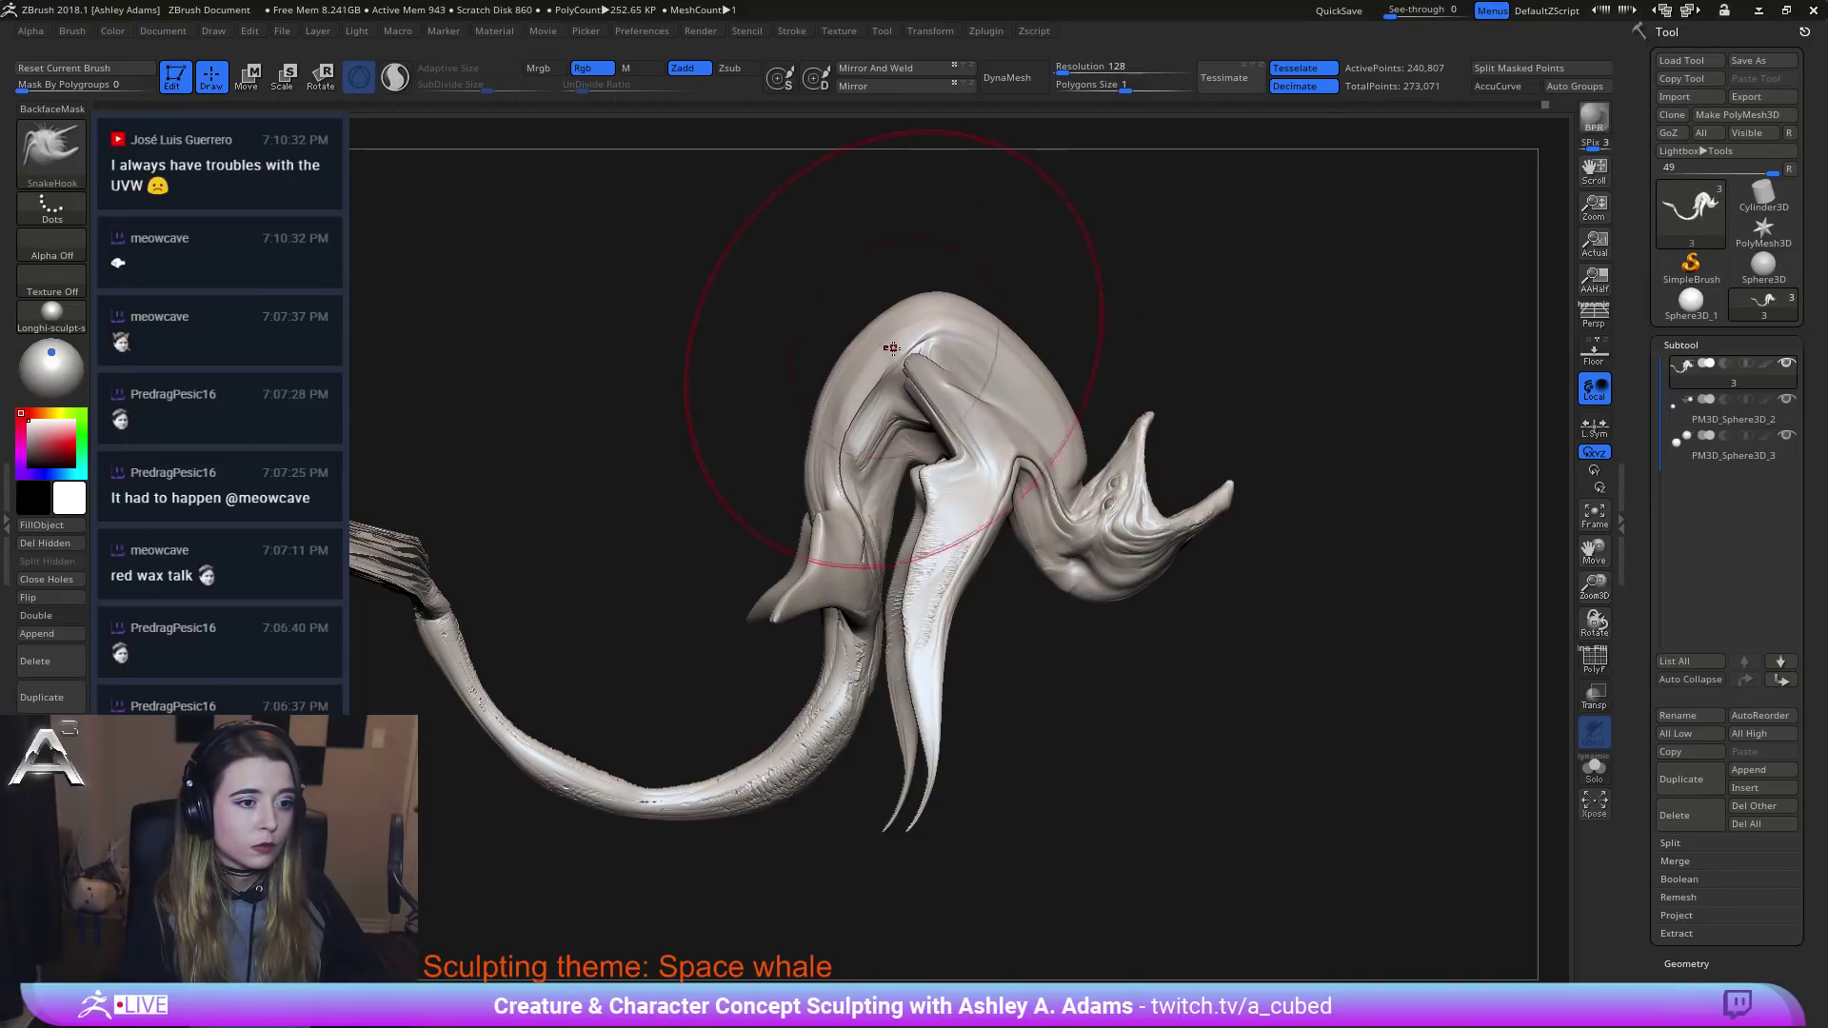
Shrink the SnakeHook brush and pull the tips of the upper and lower jaws into slimmer, sharper points.
key(space)
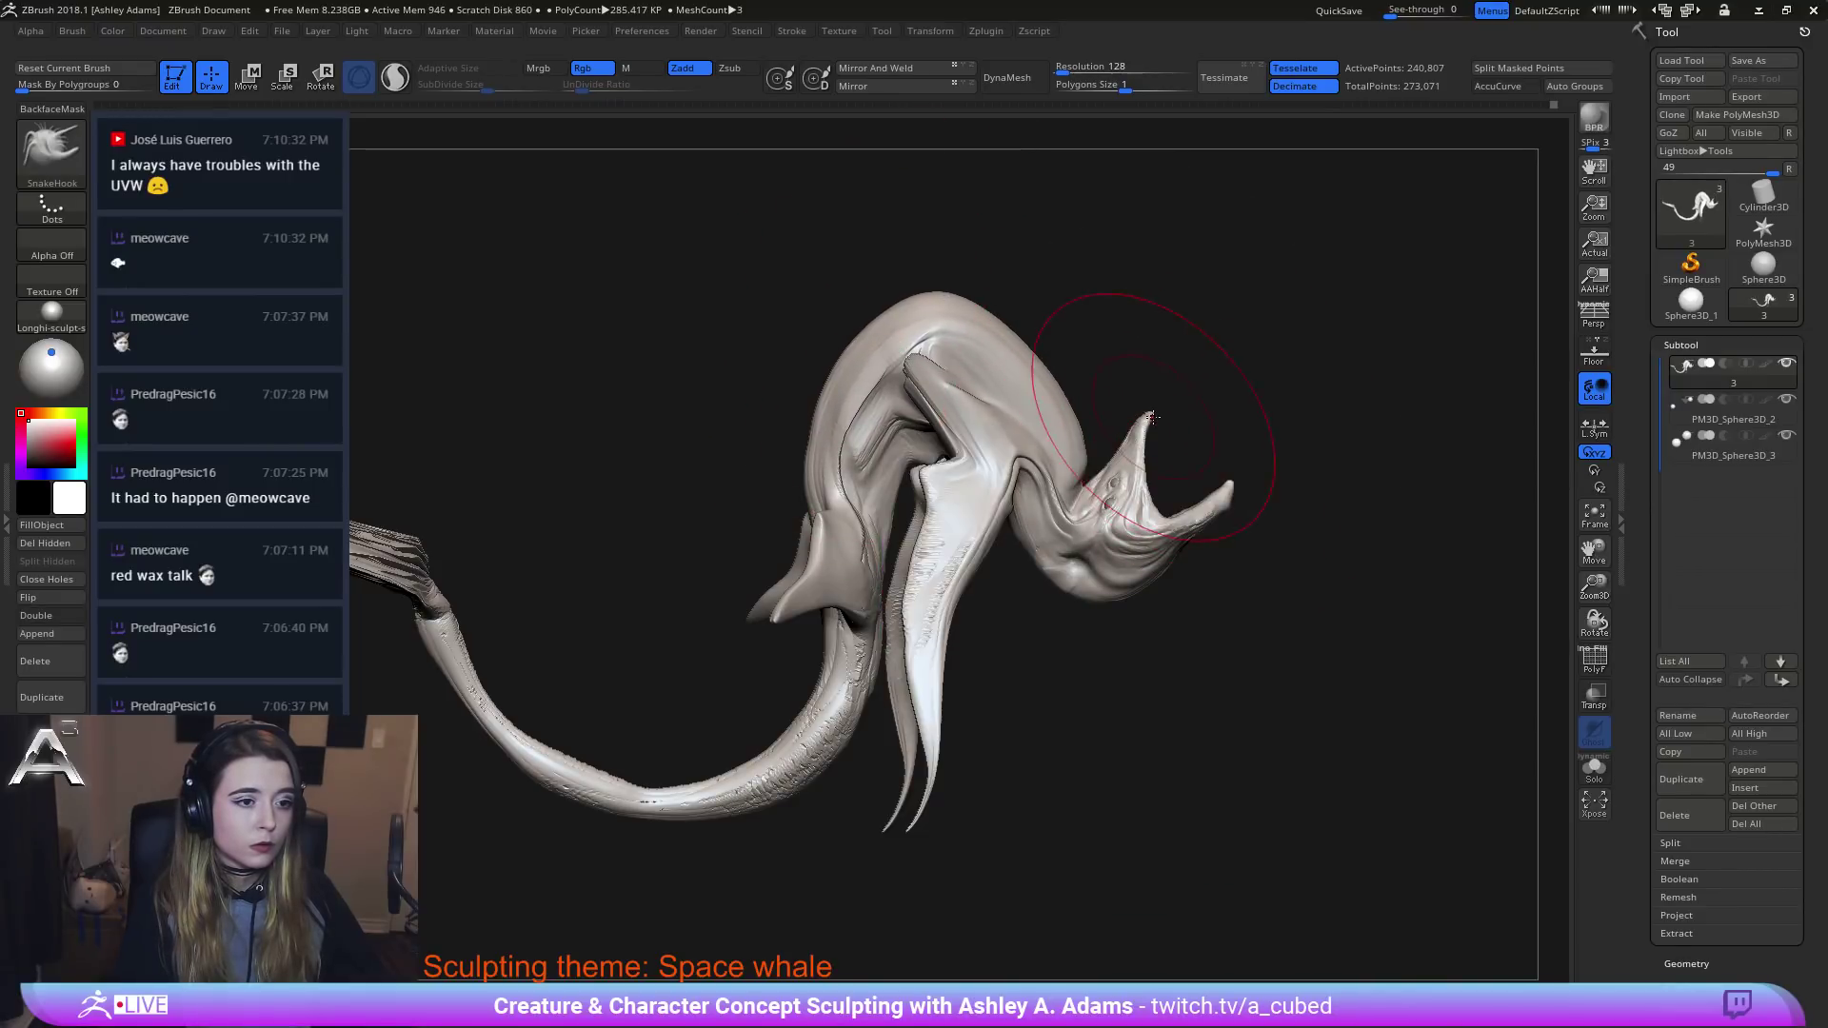
key(space)
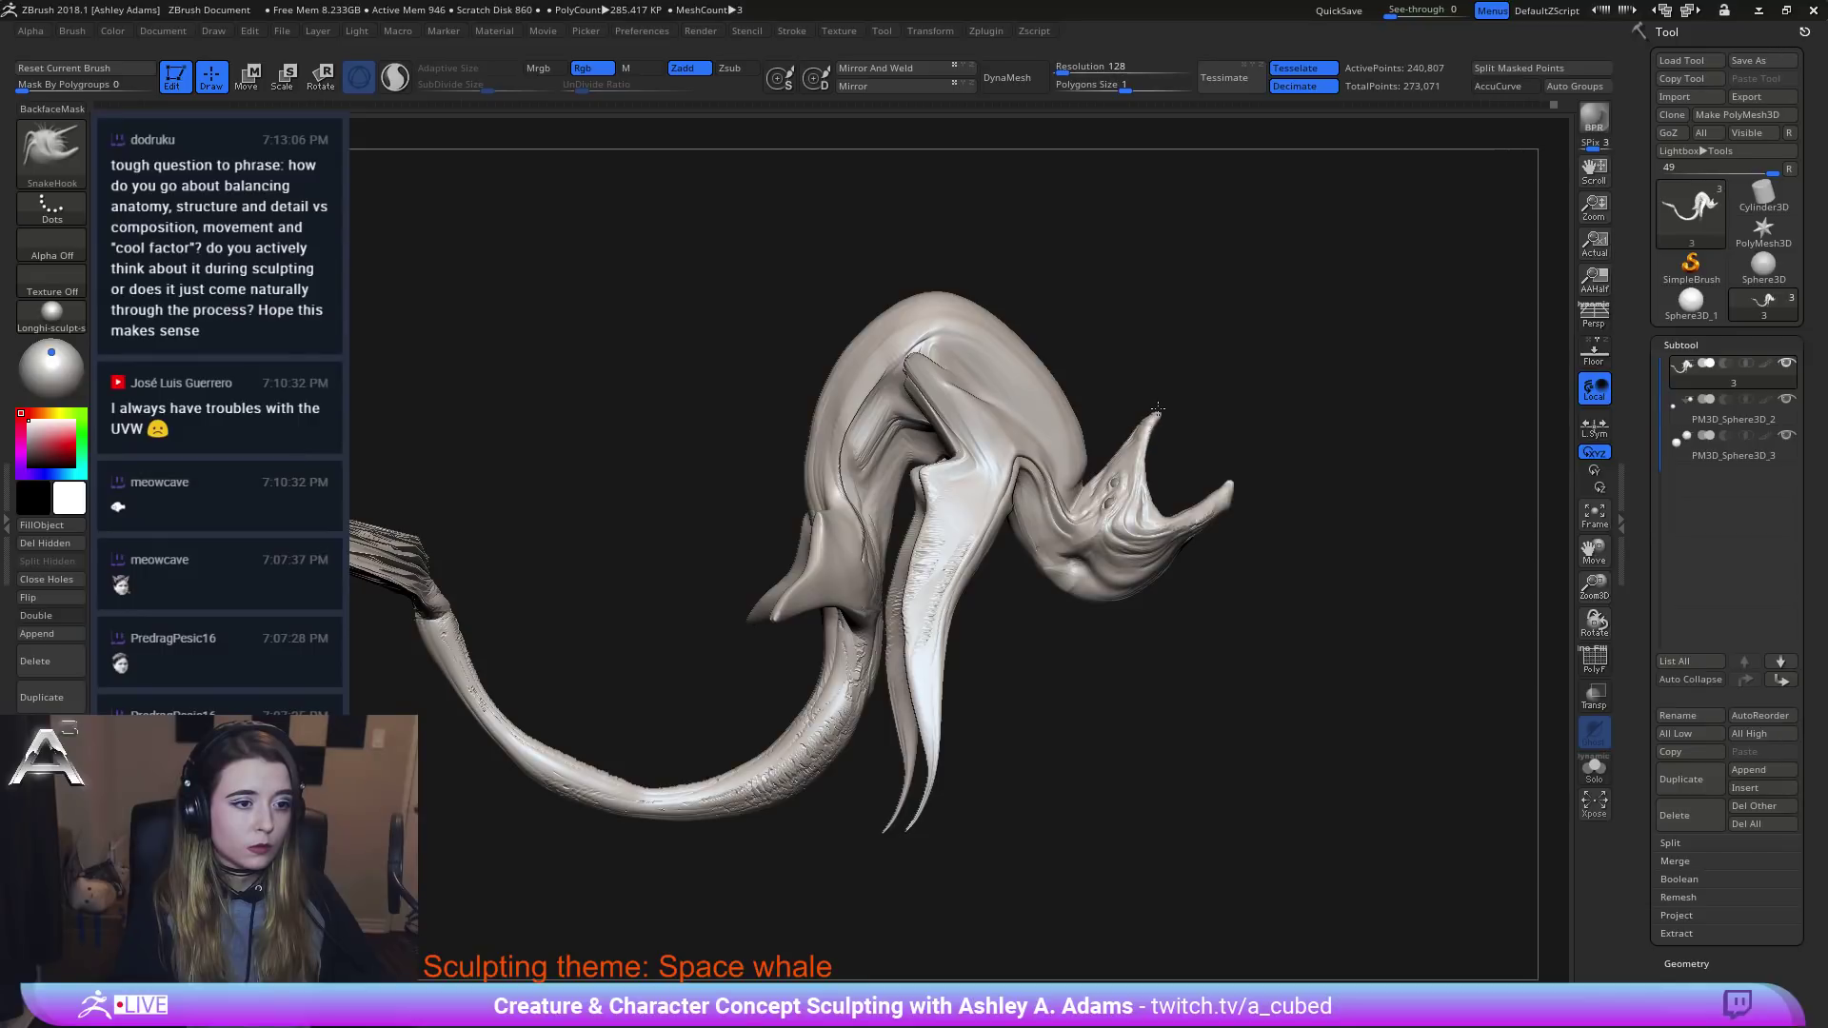
key(space)
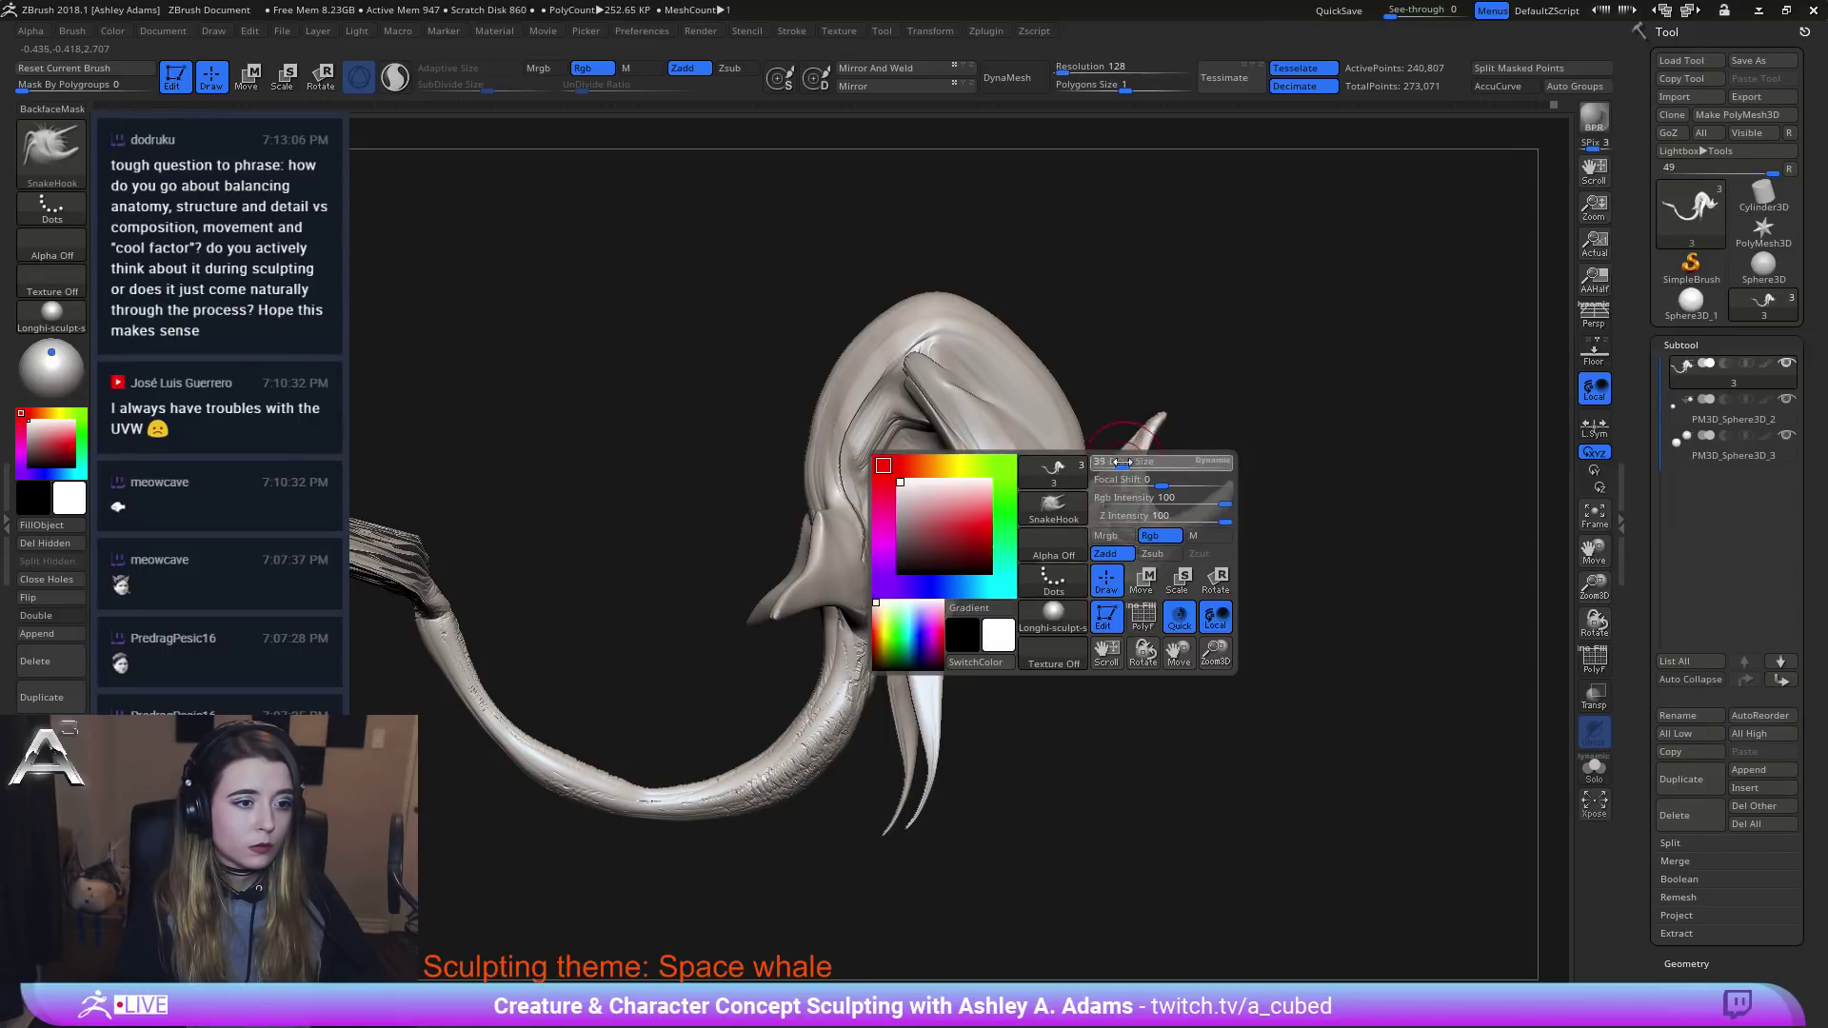
key(space)
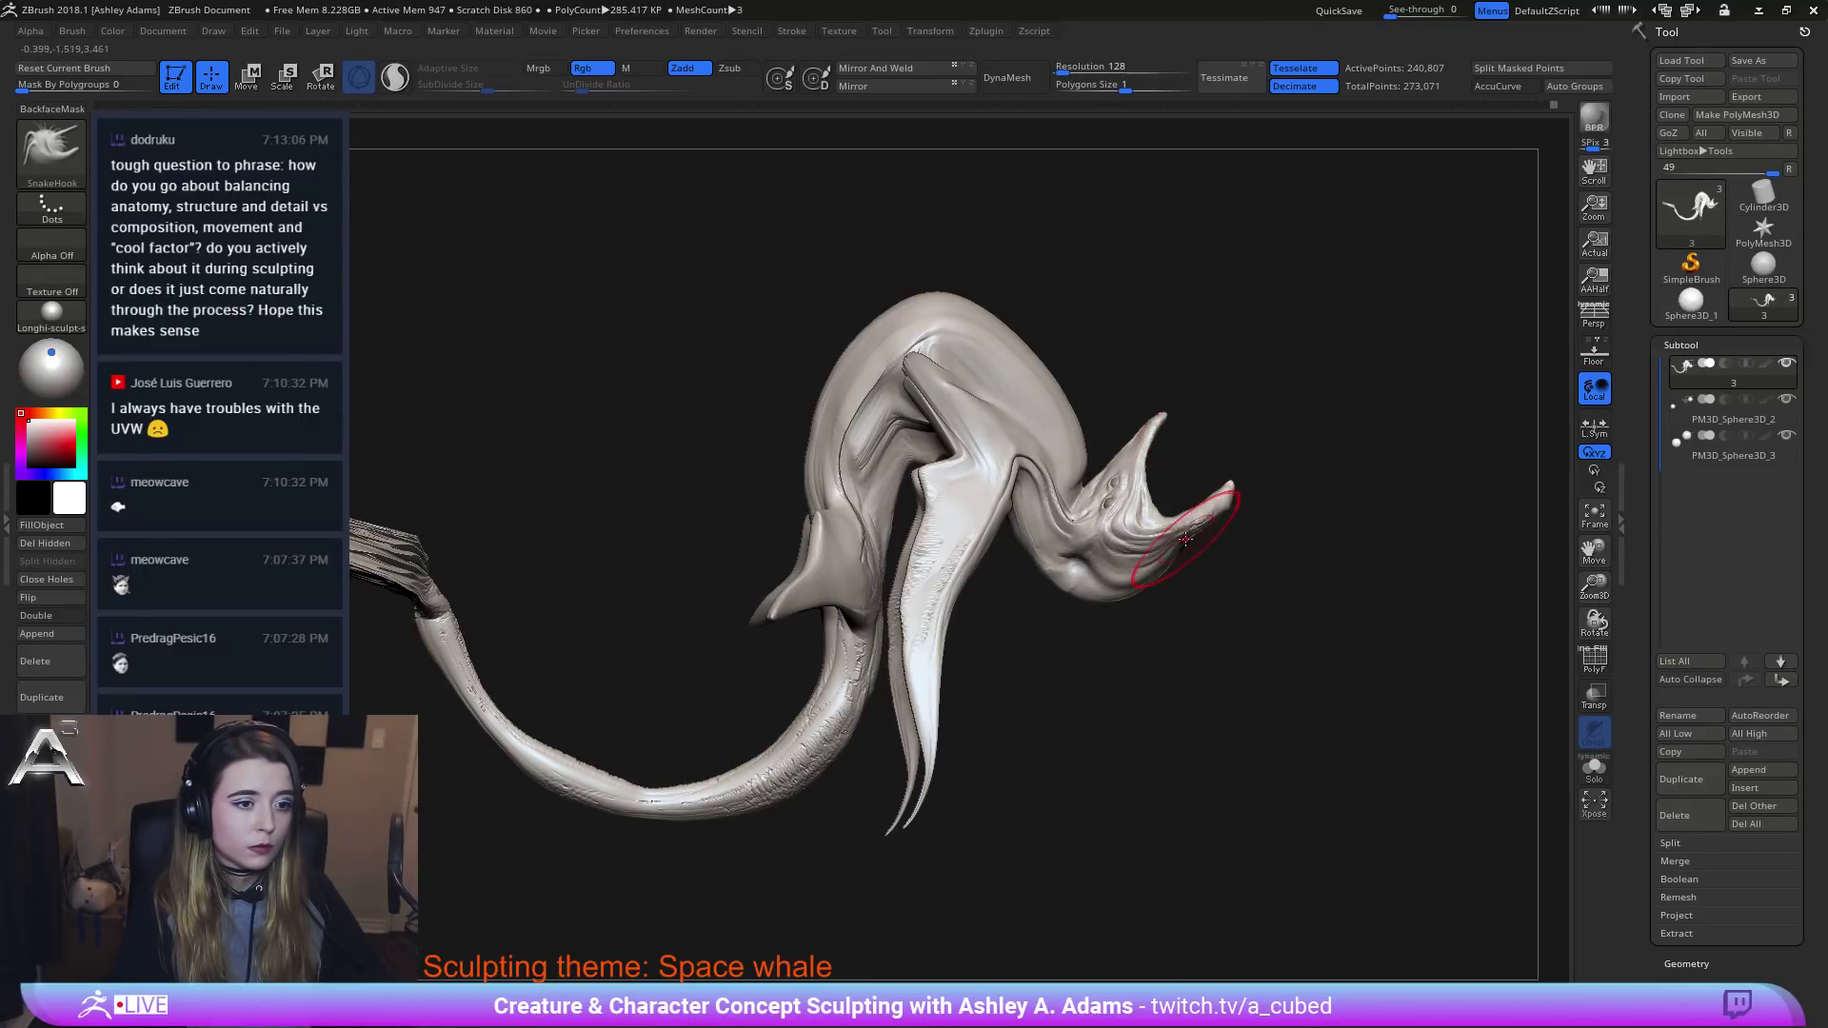
key(space)
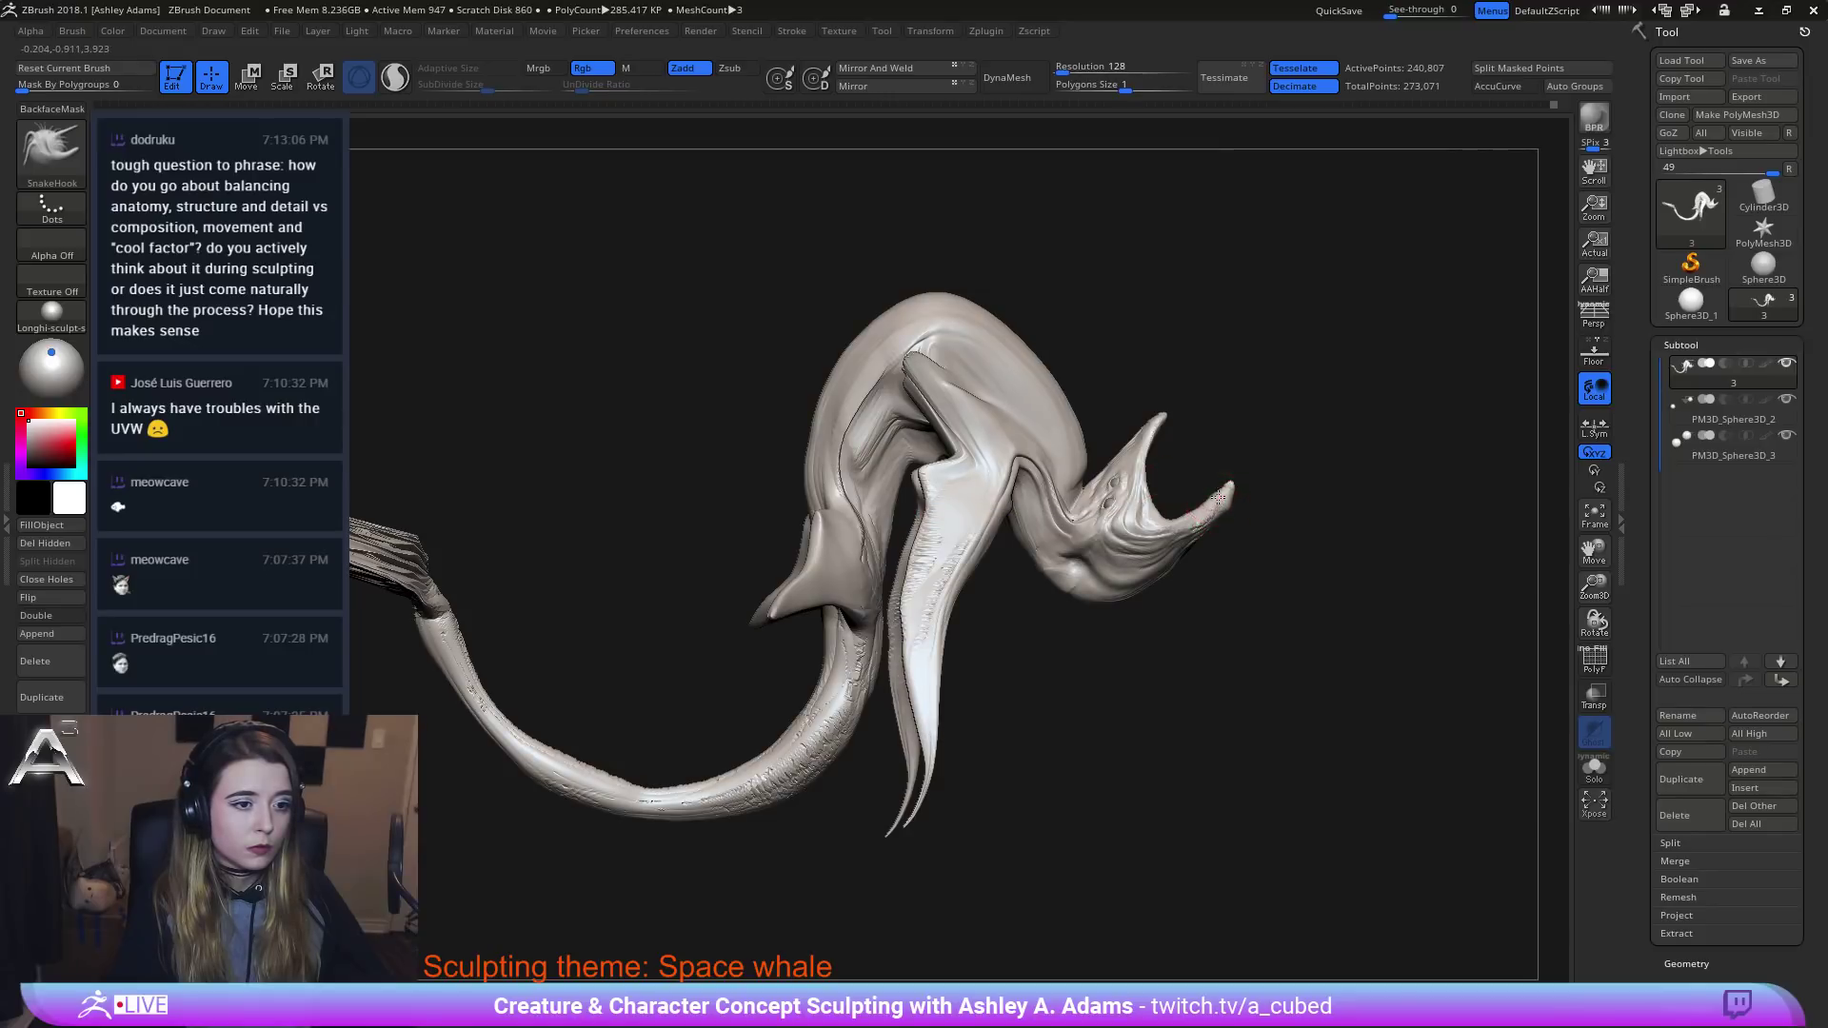
key(space)
mouse_move(1242, 484)
mouse_down()
mouse_move(1256, 476)
mouse_move(1171, 472)
mouse_up()
key(space)
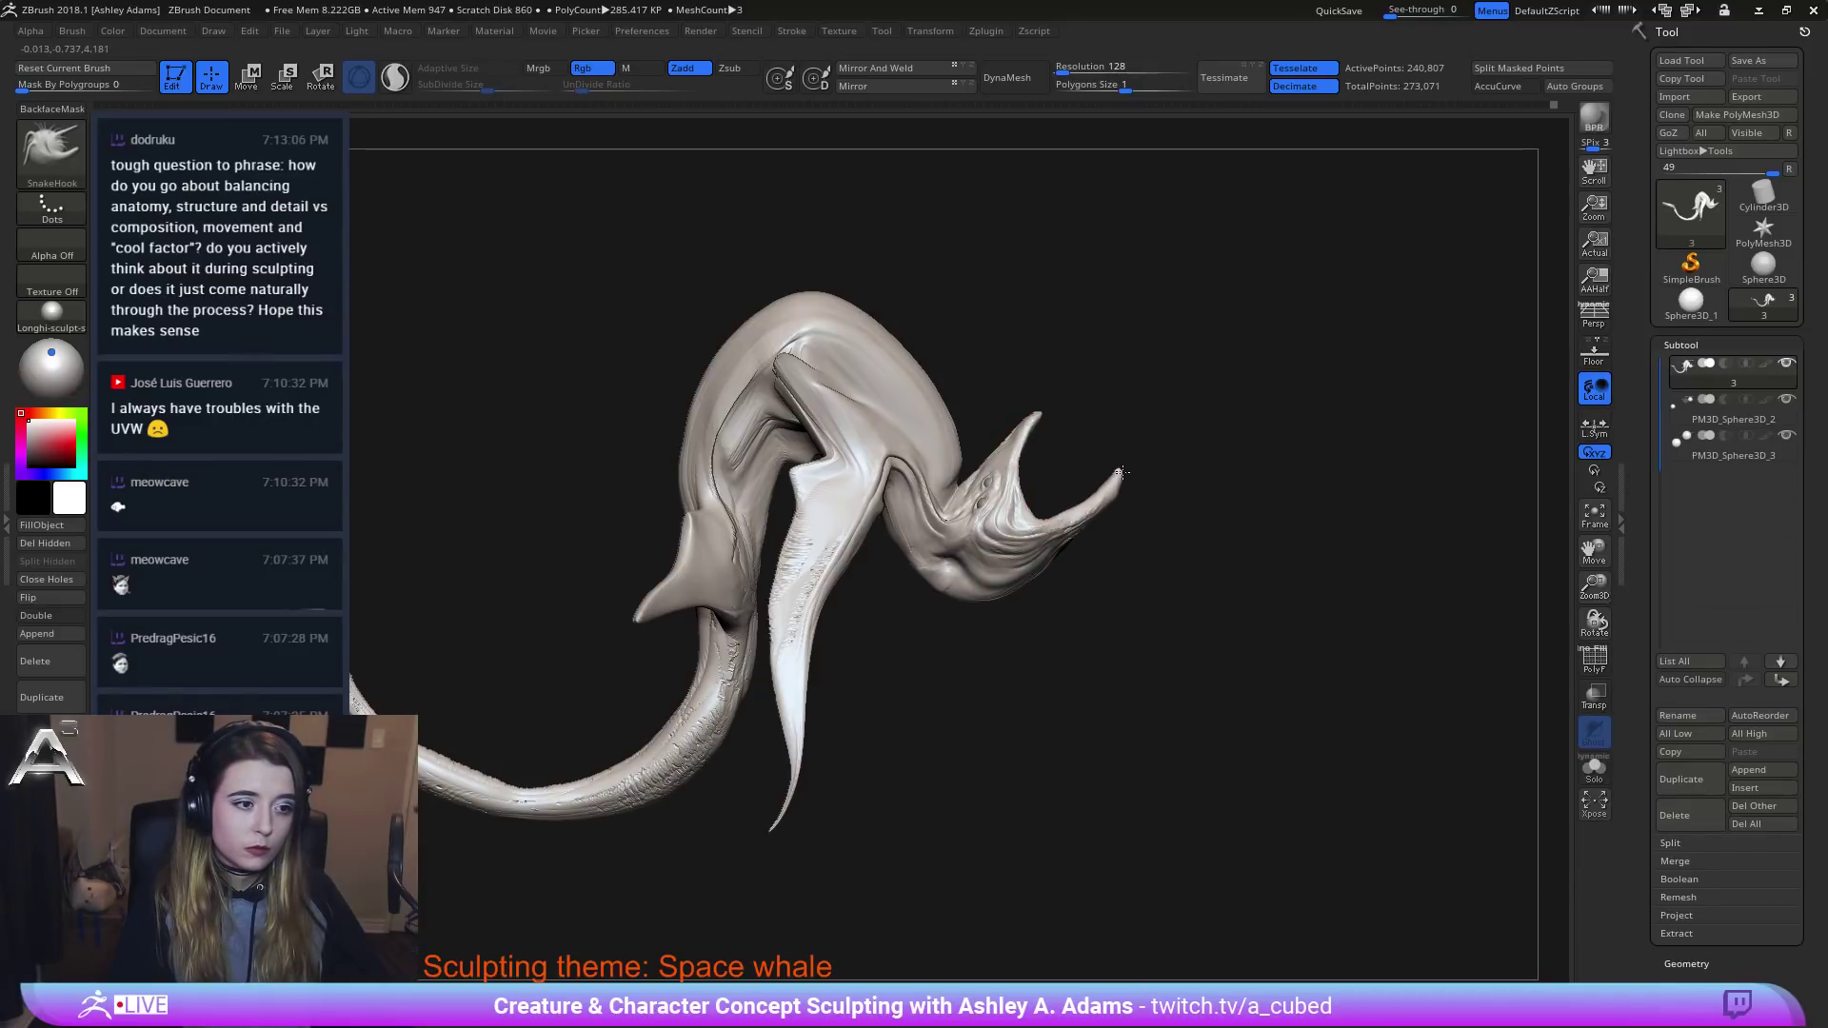
Set the masking brush to MaskPen, mask a strip along the underside of the lower jaw, and invert the mask.
mouse_move(1191, 437)
mouse_down()
mouse_move(1008, 432)
mouse_move(963, 412)
mouse_up()
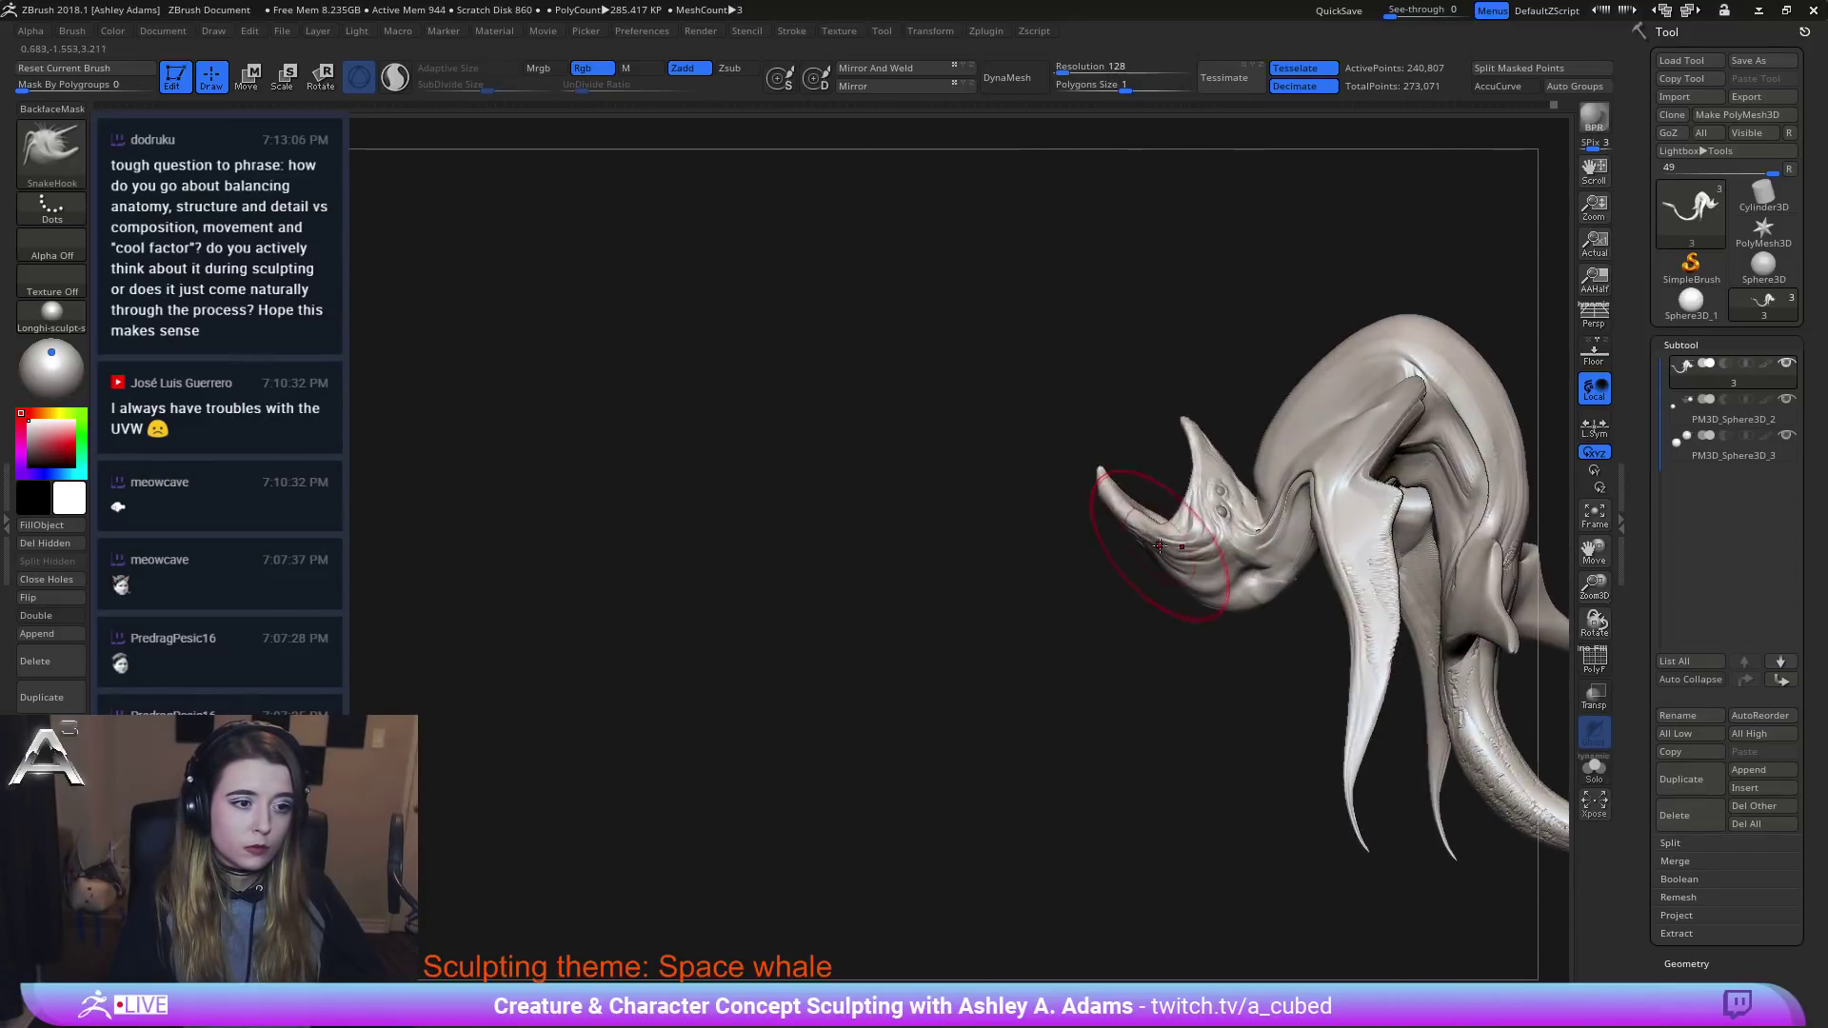
drag(1157, 591, 1081, 636)
key(space)
click(1108, 551)
drag(1108, 552, 1086, 527)
key(ctrl)
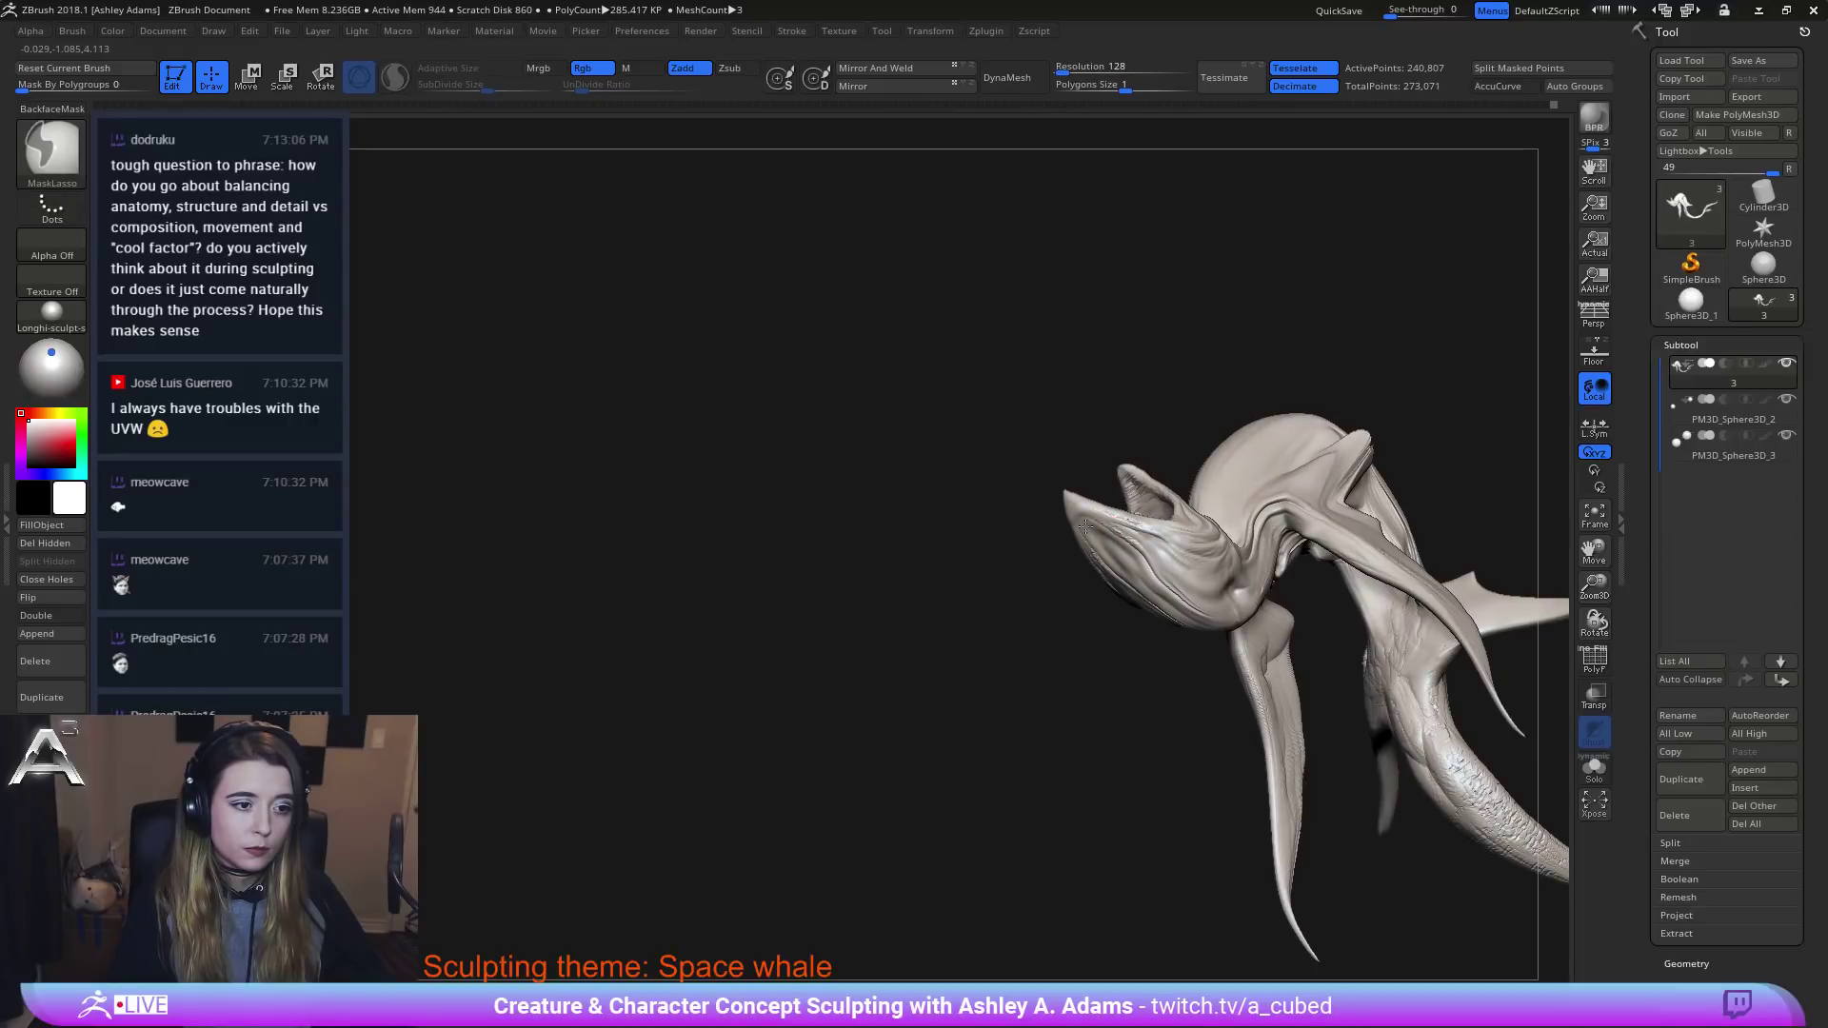
ctrl+click(51, 153)
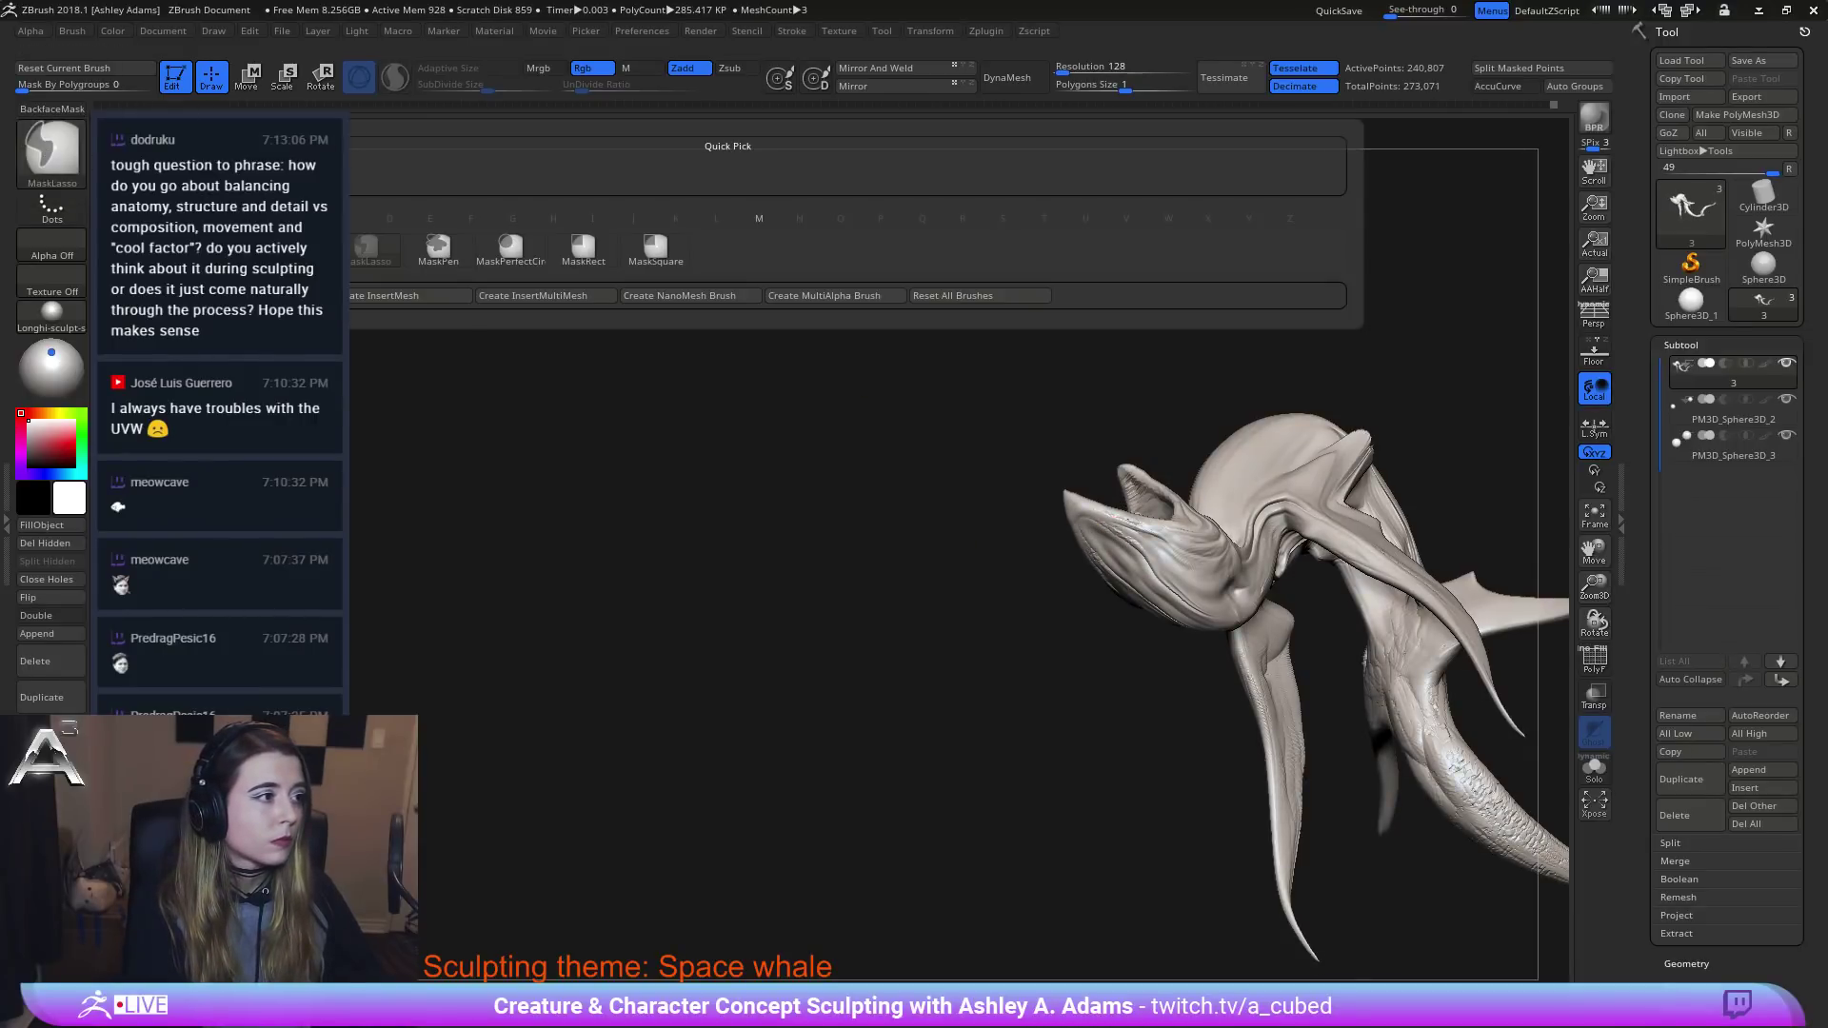
ctrl+click(377, 243)
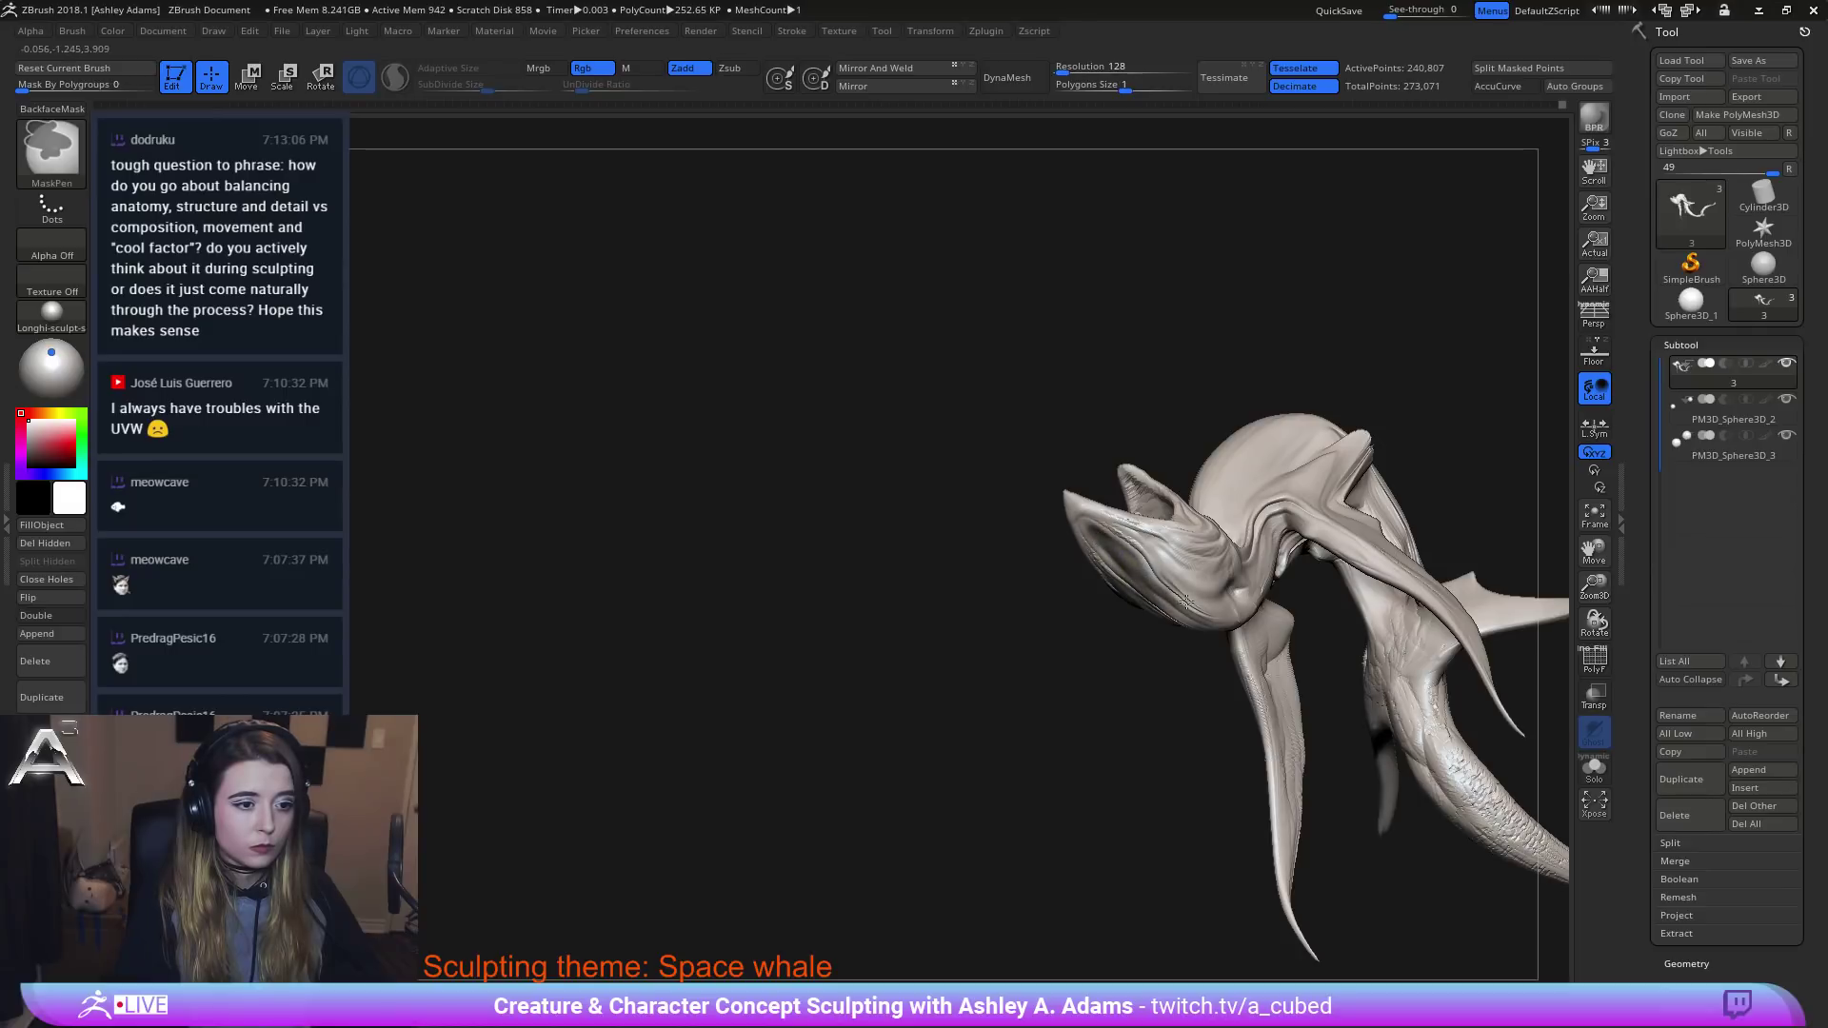
ctrl+click(1129, 669)
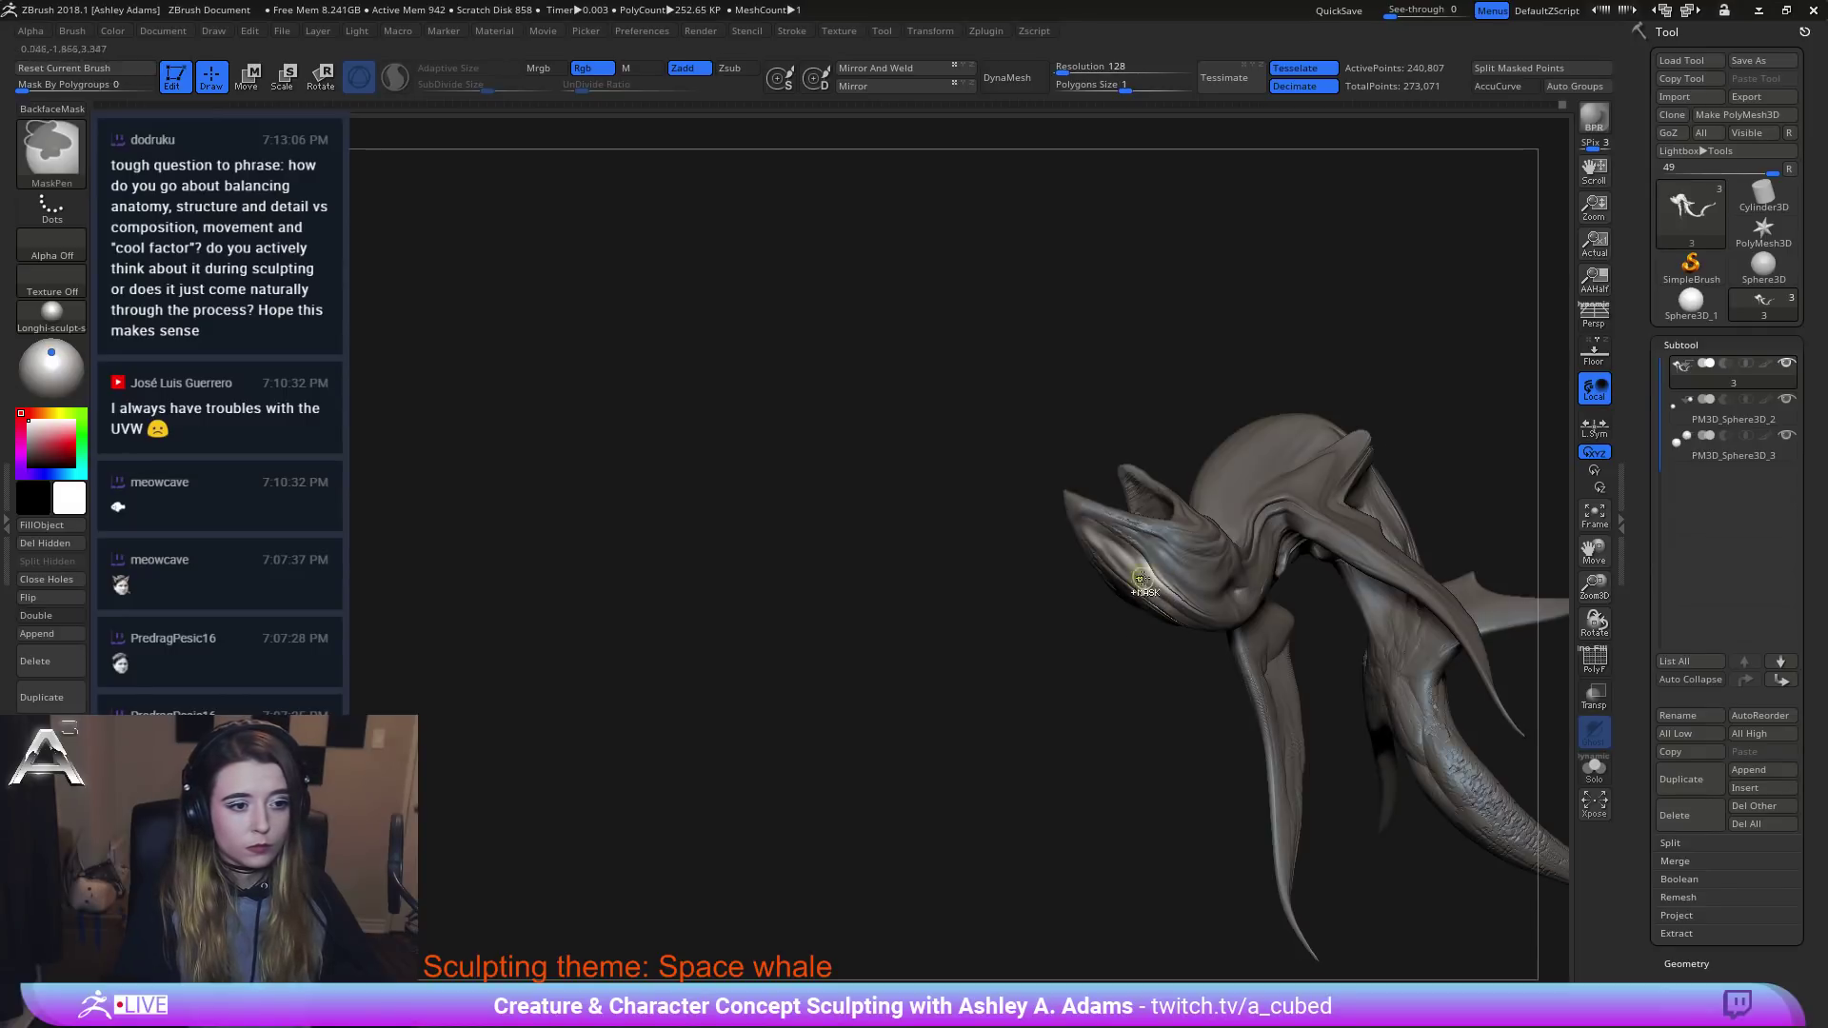
drag(1129, 669, 1076, 648)
Refine the mask under the jaw and pull the unmasked throat strip down and forward into a pointed keel with SnakeHook.
key(space)
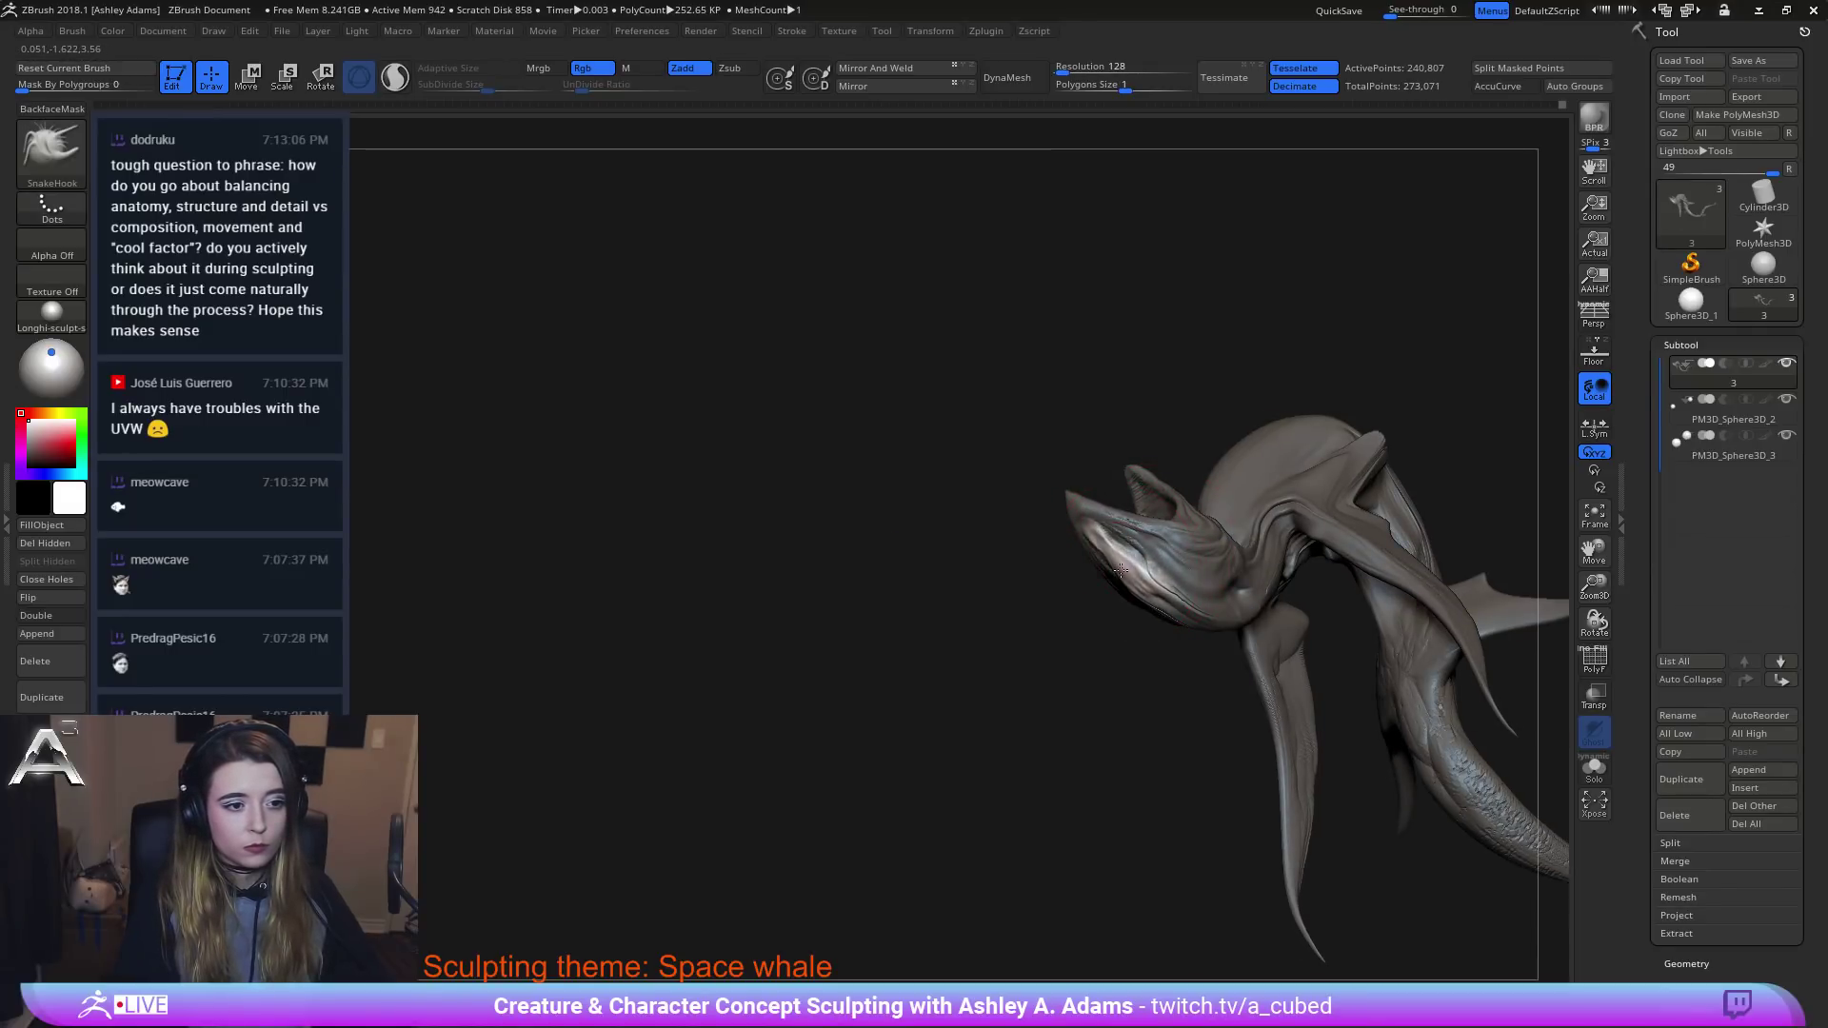
key(space)
right_drag(1123, 571, 1146, 536)
key(space)
click(1145, 536)
key(ctrl)
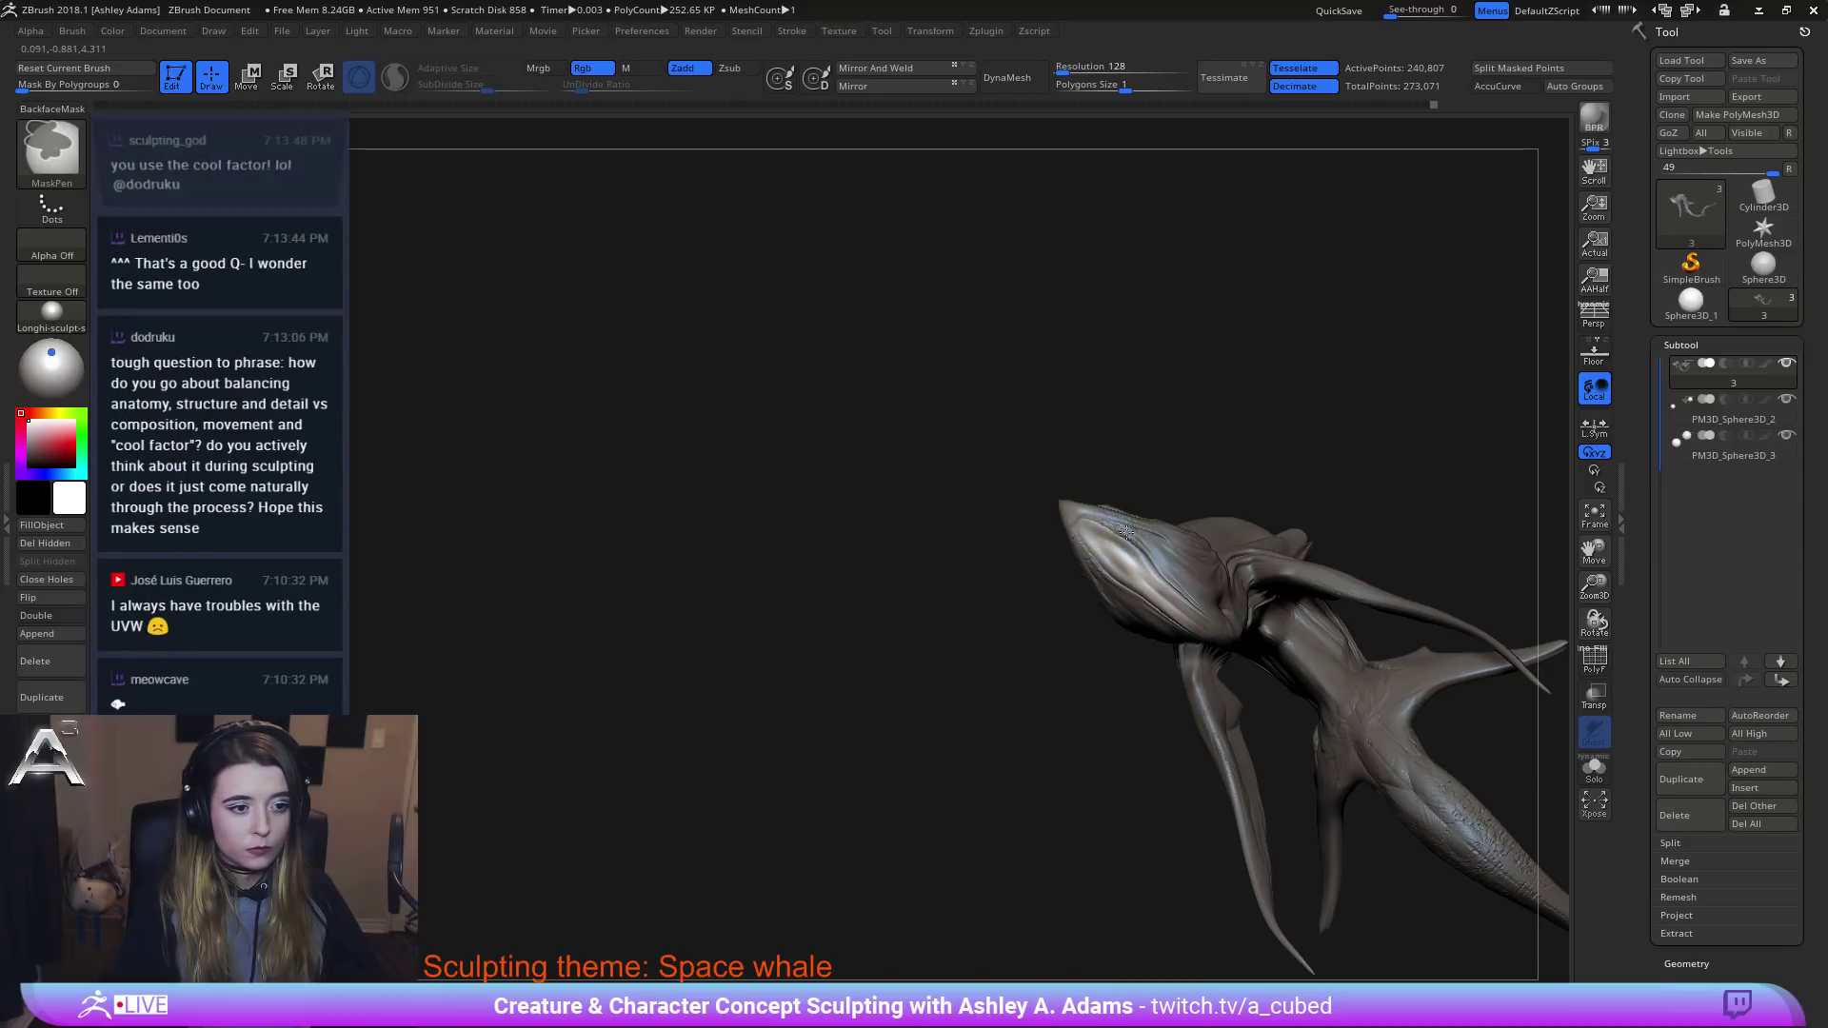
mouse_move(1086, 529)
right_down()
mouse_move(1137, 552)
mouse_move(1146, 590)
mouse_move(1088, 582)
right_up()
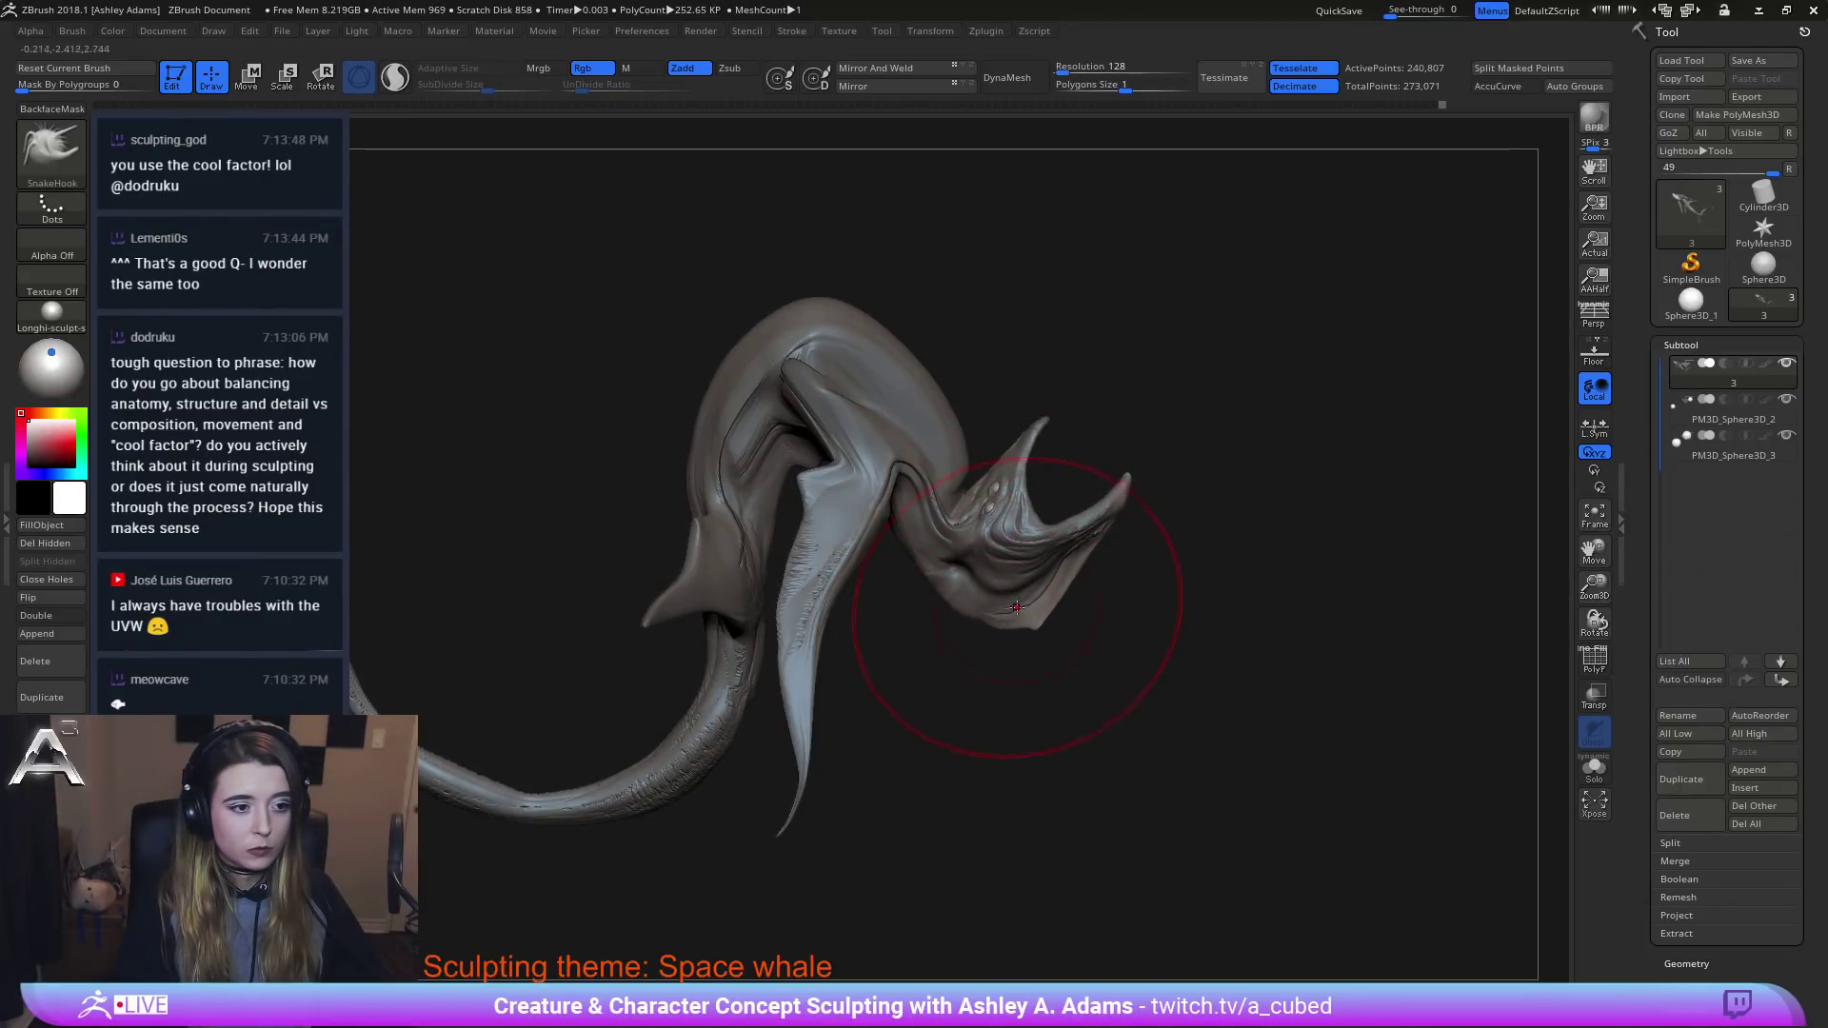
key(space)
key(space)
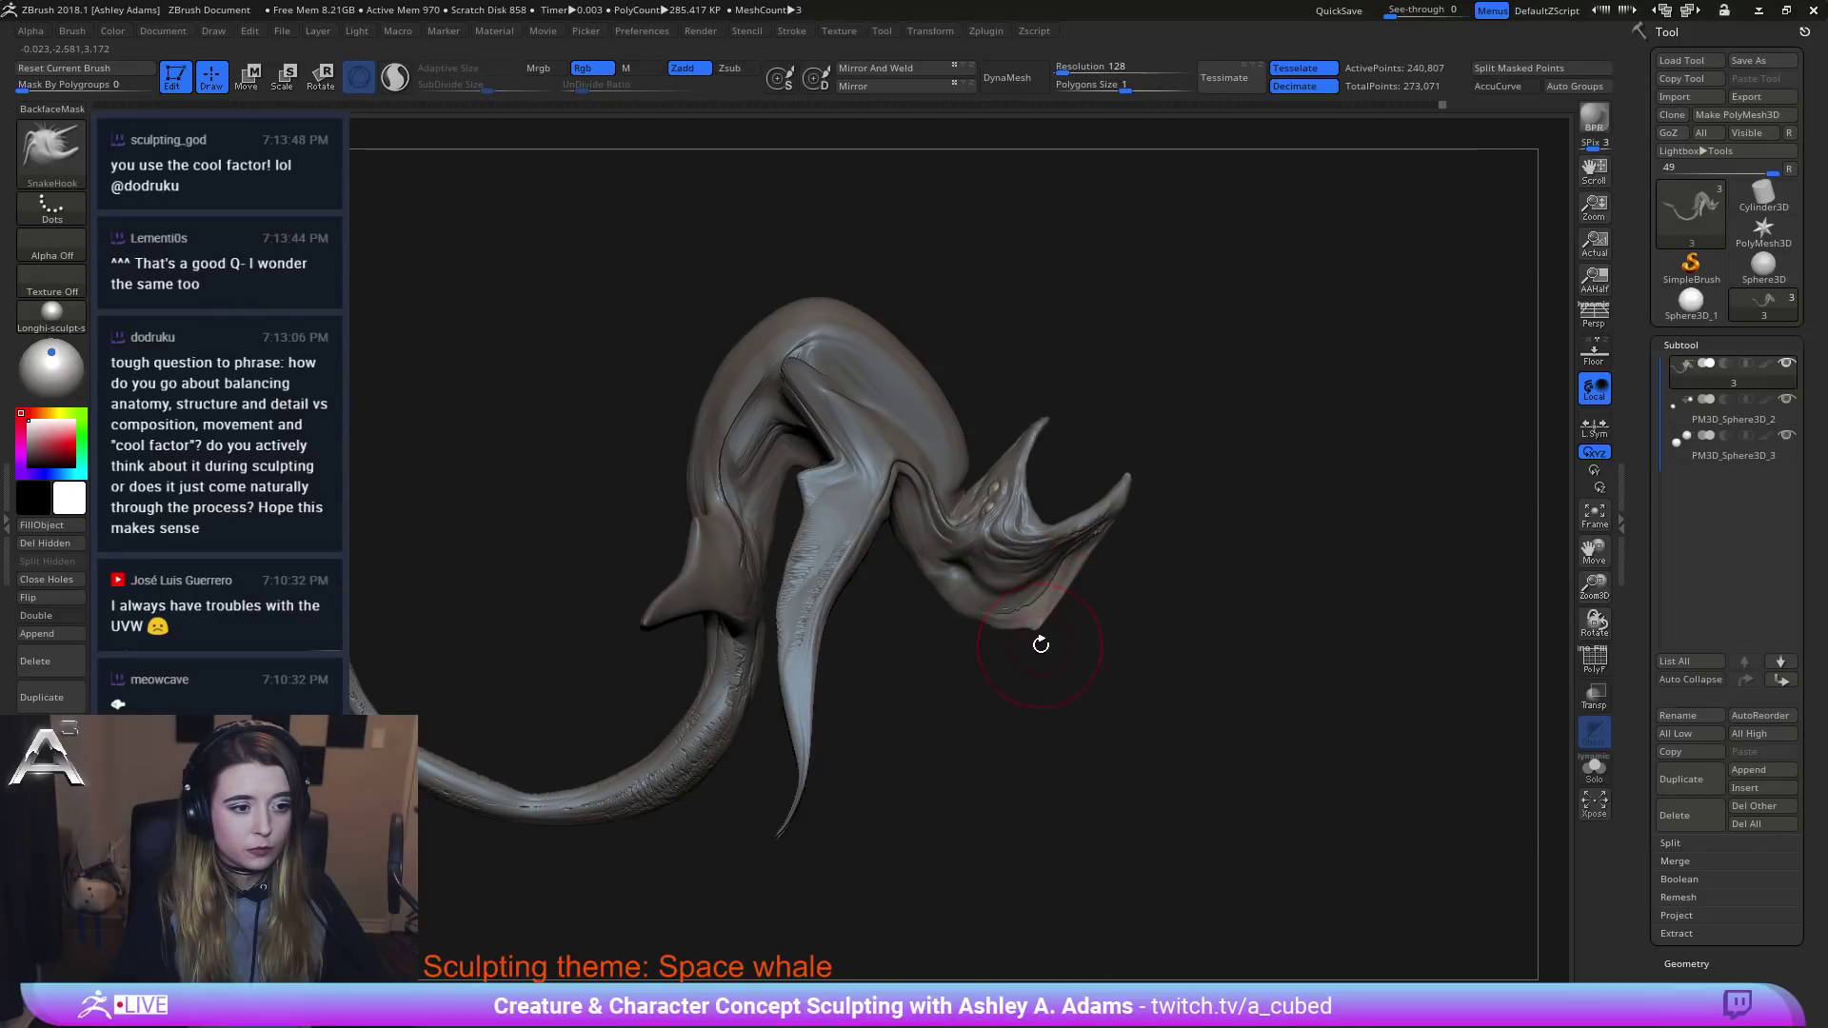
drag(1035, 626, 1043, 641)
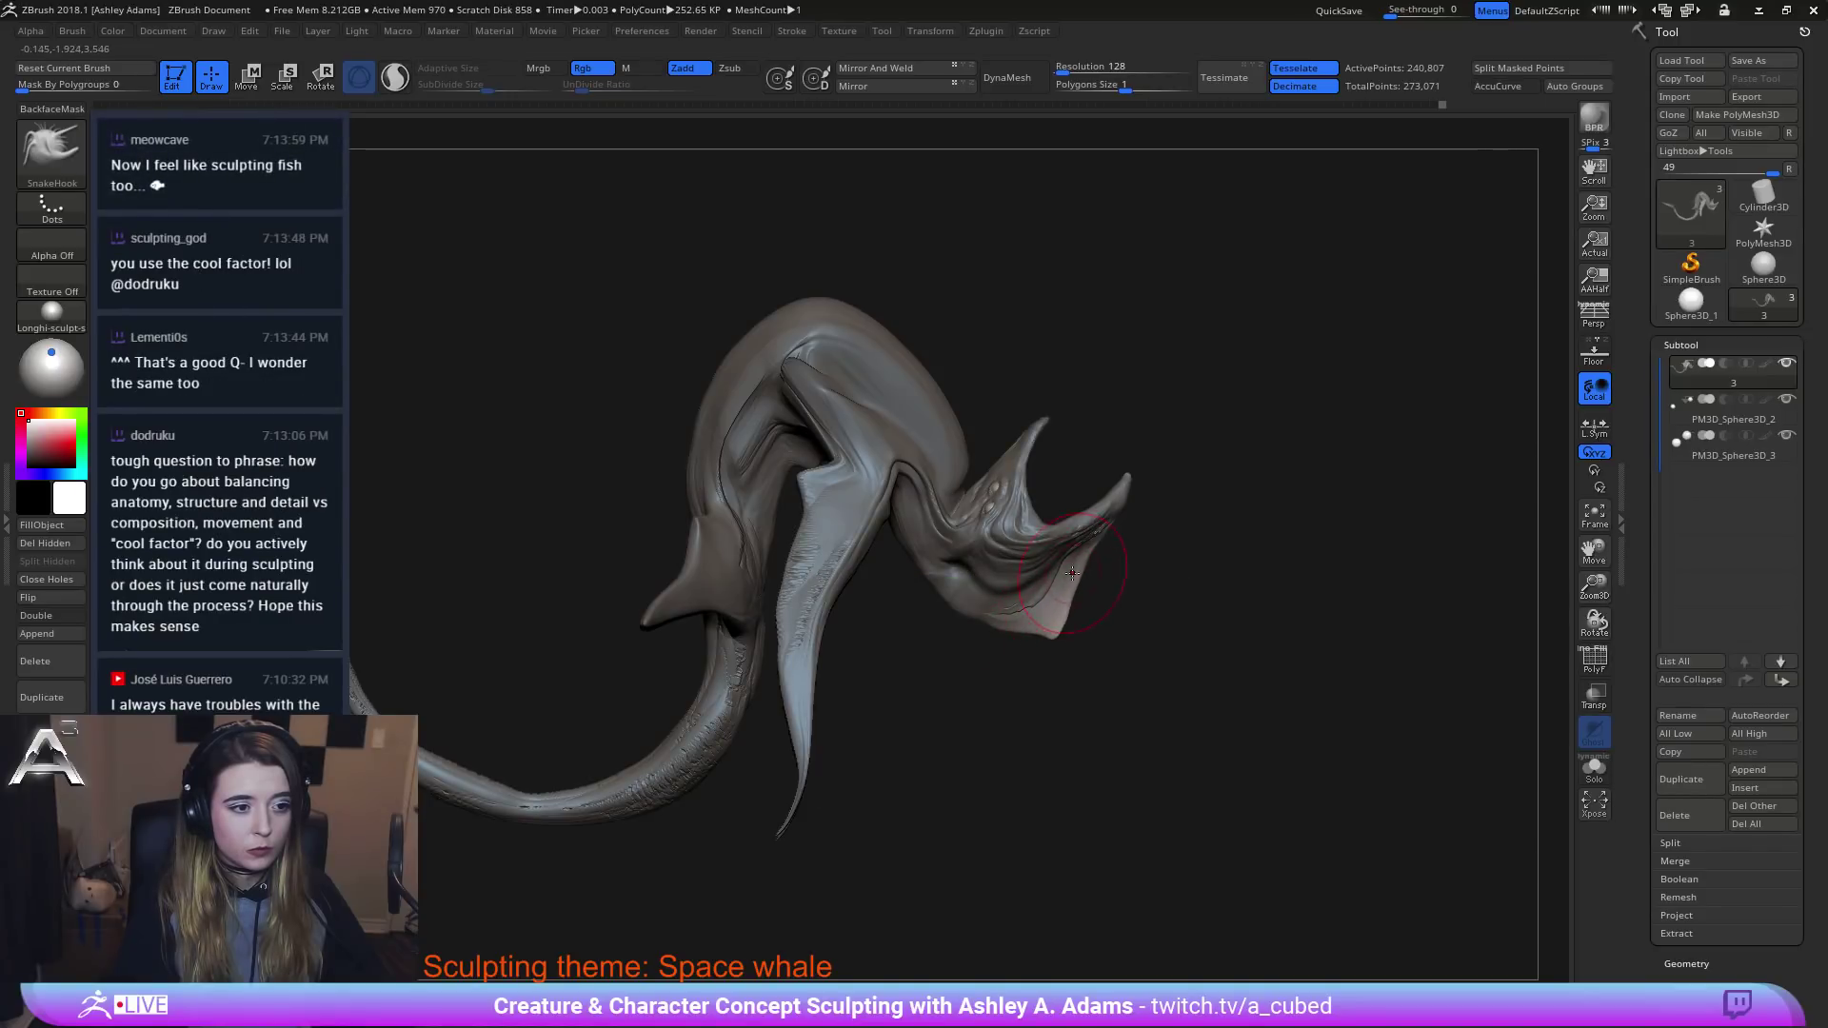
Enlarge the brush and replace the MaskPen masking brush with MaskLasso.
mouse_move(1072, 572)
right_down()
mouse_move(1000, 481)
mouse_move(1104, 458)
mouse_move(949, 356)
right_up()
key(space)
drag(1030, 419, 1080, 419)
alt+right_drag(1043, 335, 951, 355)
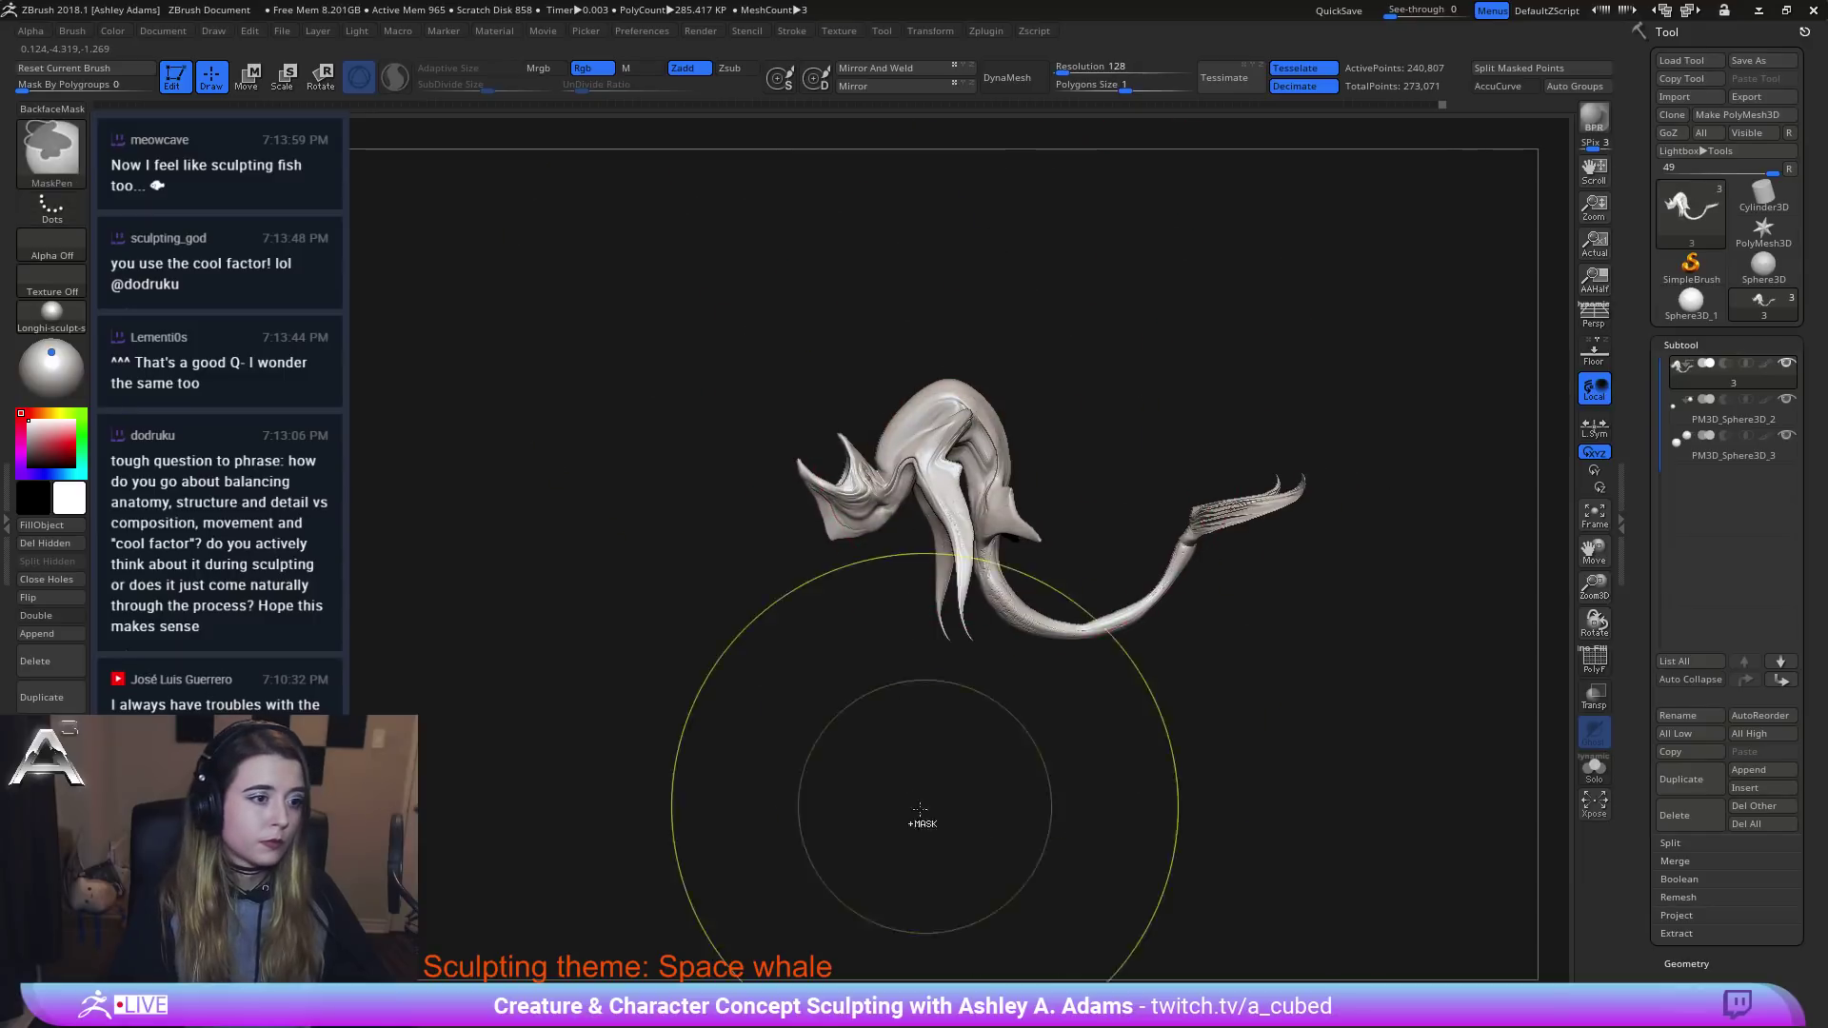
ctrl+drag(960, 809, 1342, 295)
key(ctrl+z)
ctrl+click(54, 147)
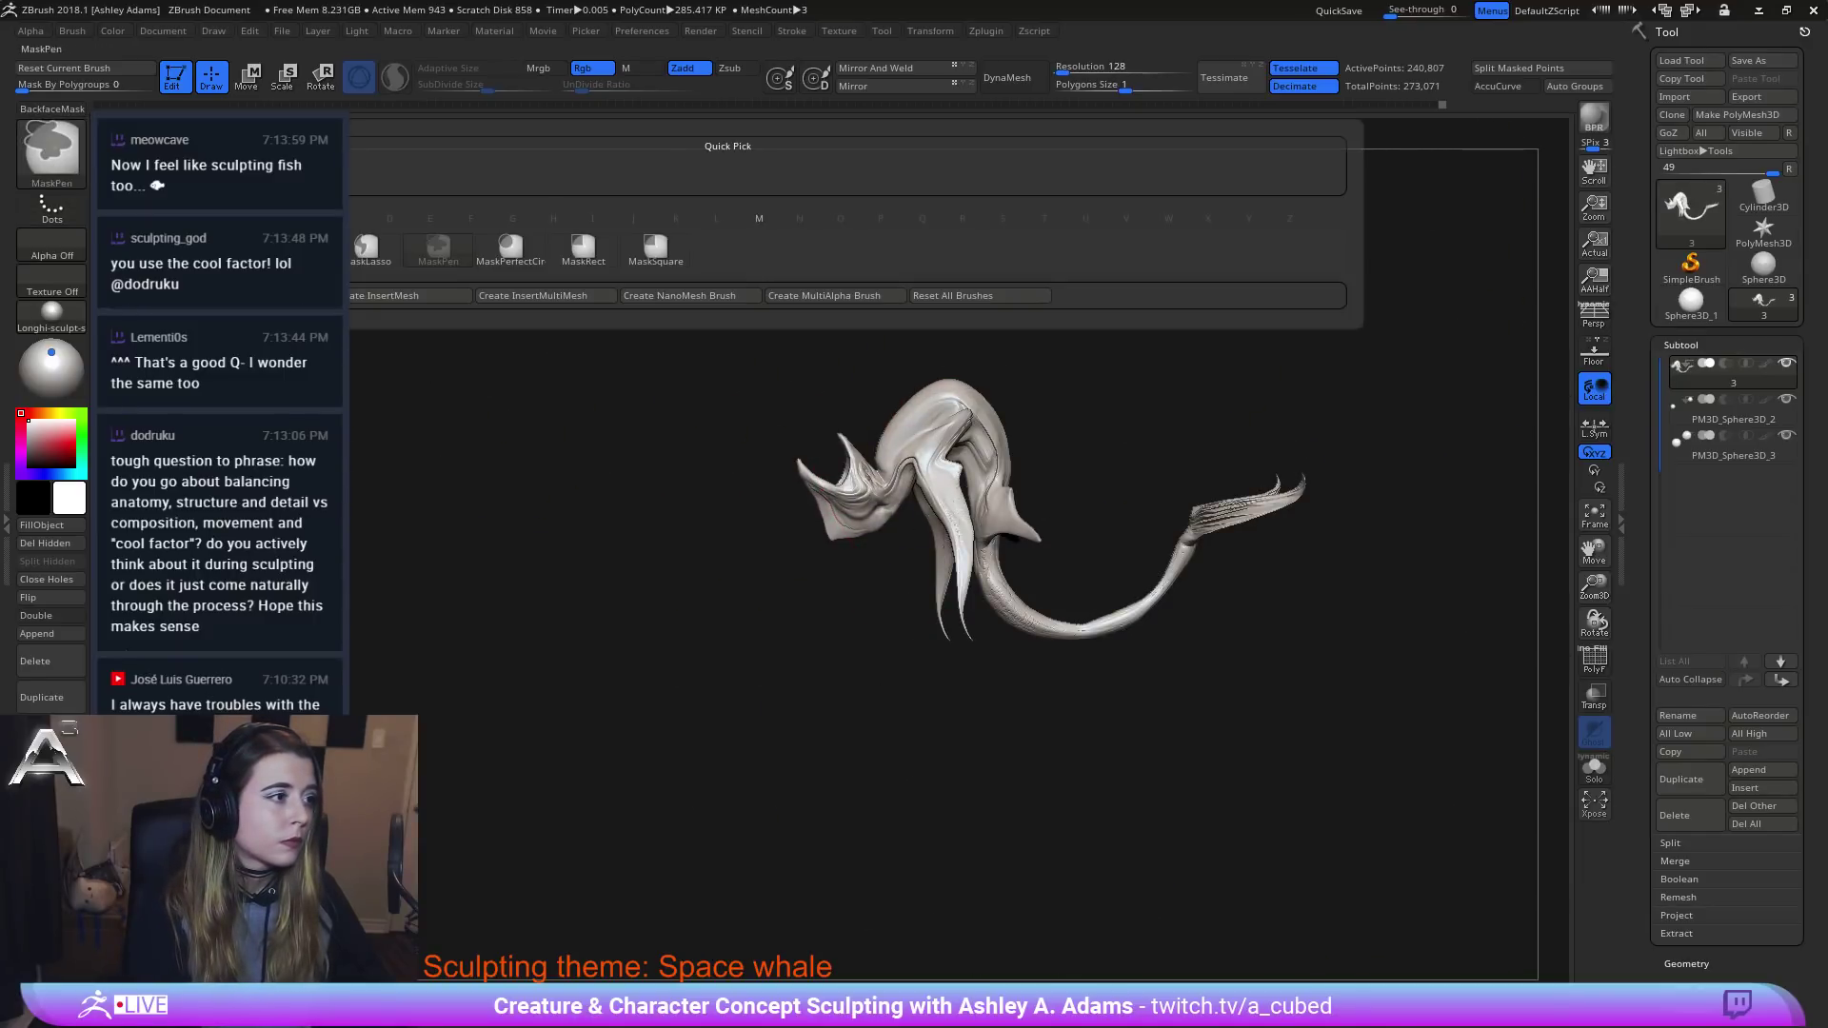
click(368, 247)
Lasso-mask the body behind the head, clean up the mask edge at the neck, and invert the mask.
mouse_move(902, 792)
ctrl+mouse_down()
mouse_move(1190, 704)
mouse_move(933, 302)
mouse_move(860, 402)
ctrl+mouse_up()
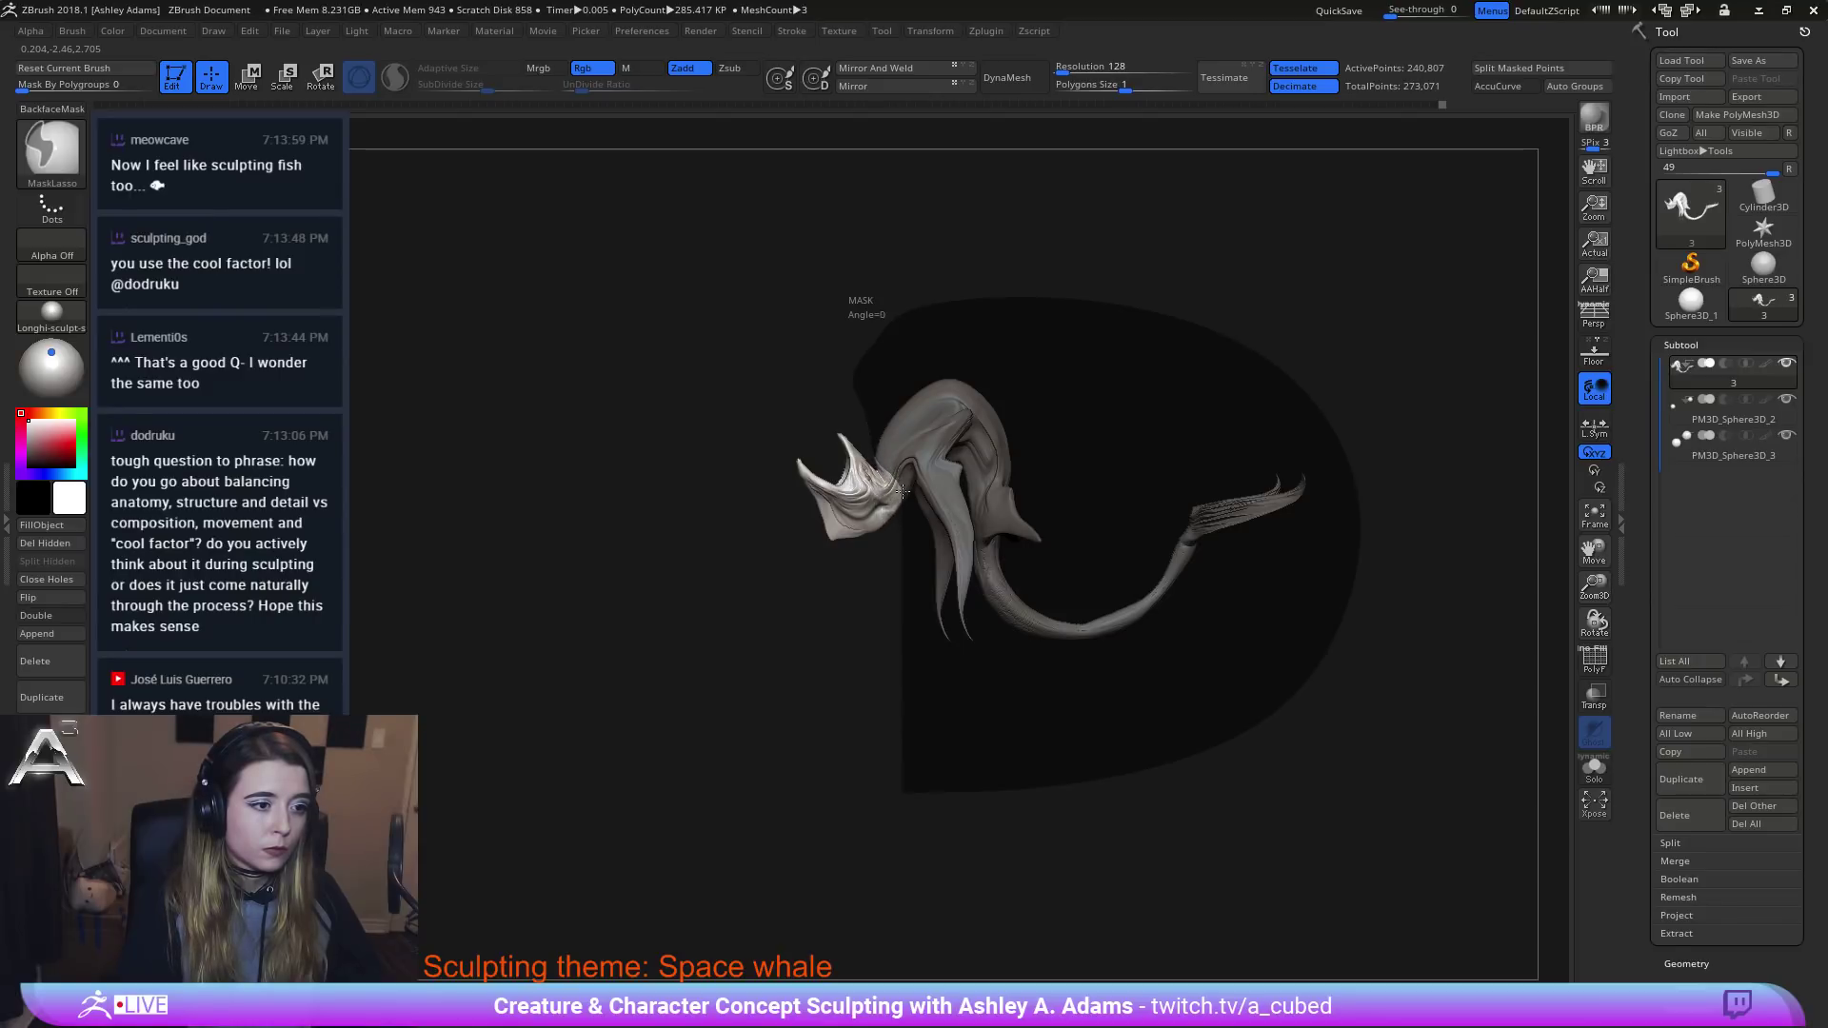
ctrl+drag(900, 491, 909, 531)
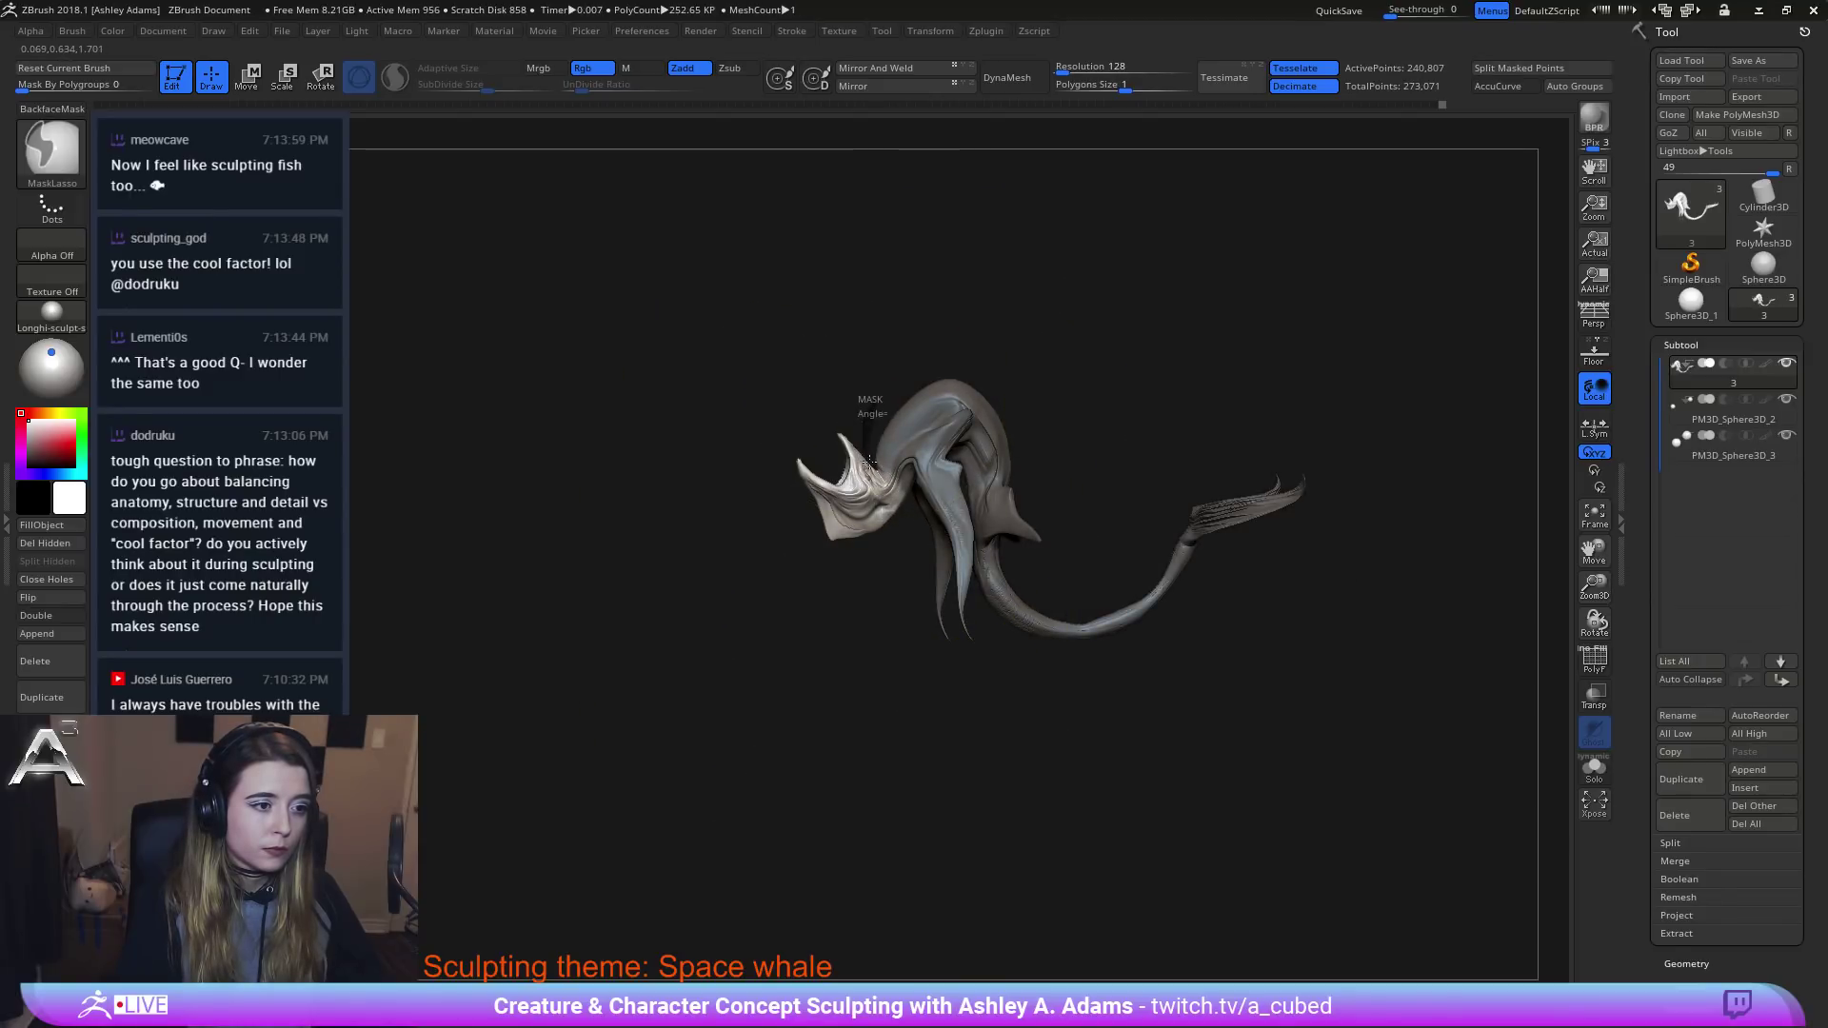
ctrl+drag(915, 504, 922, 512)
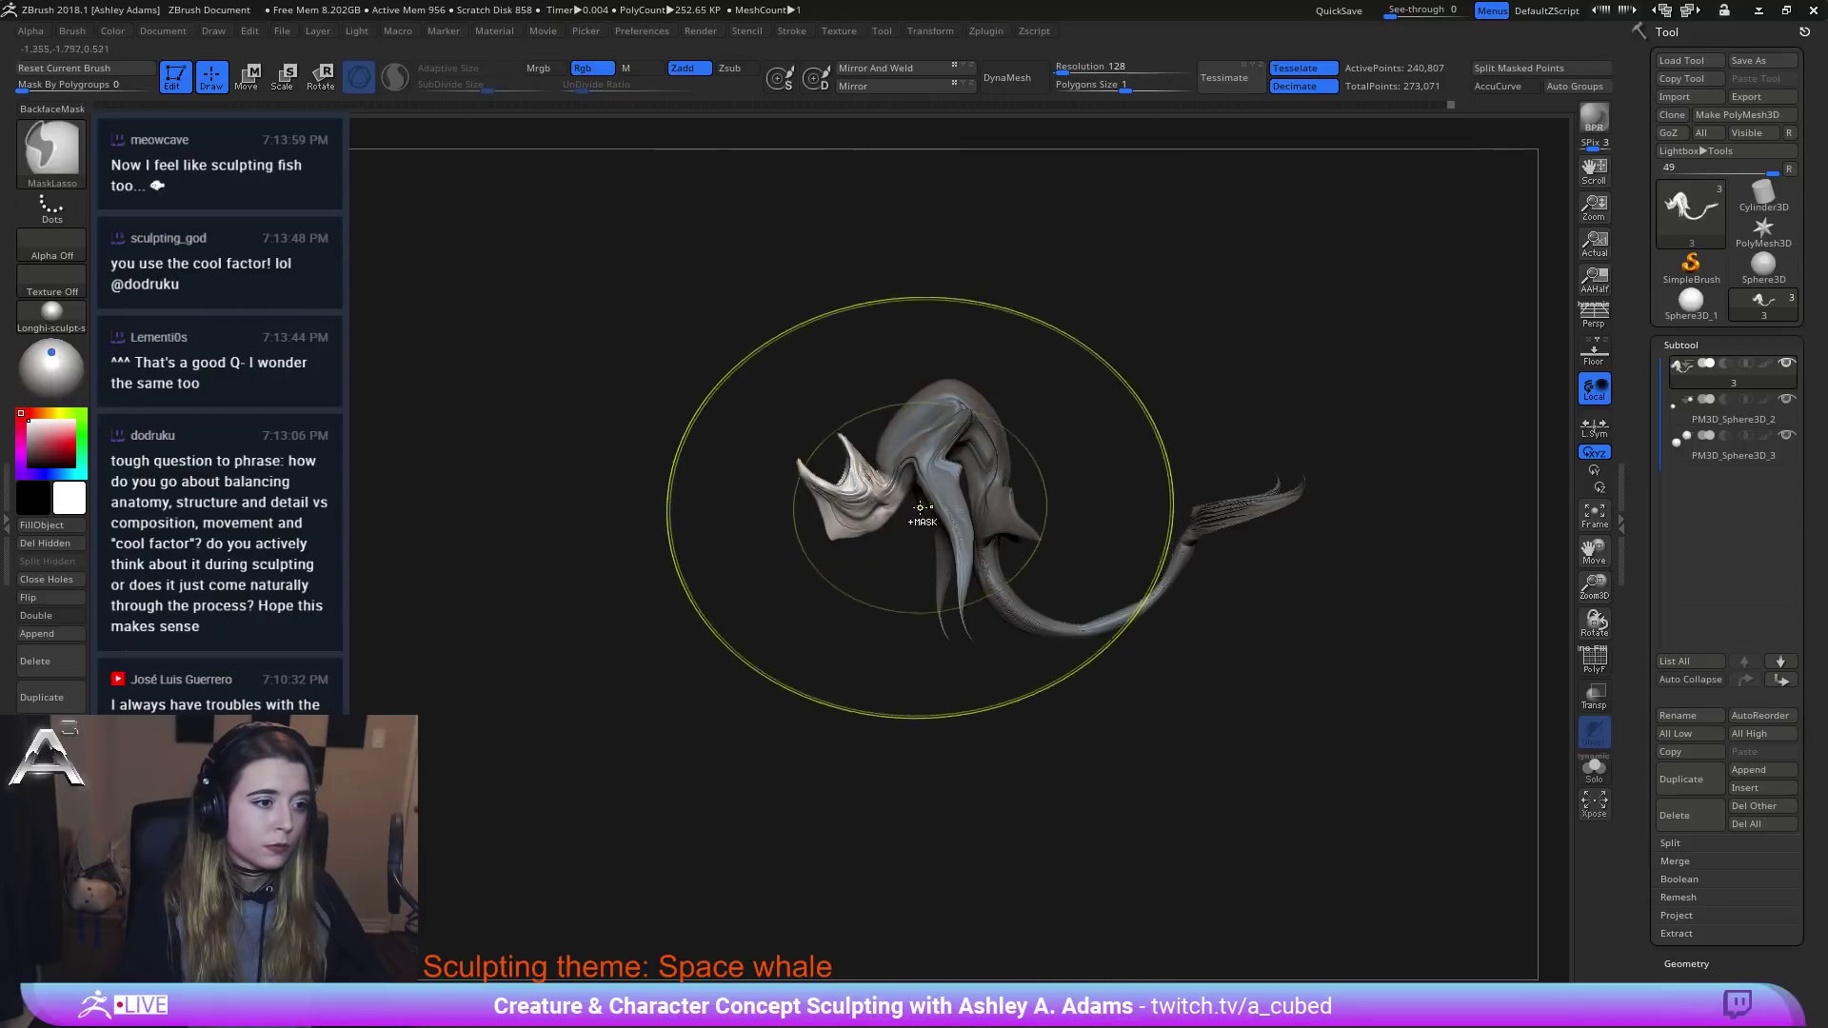
ctrl+right_drag(860, 400, 892, 547)
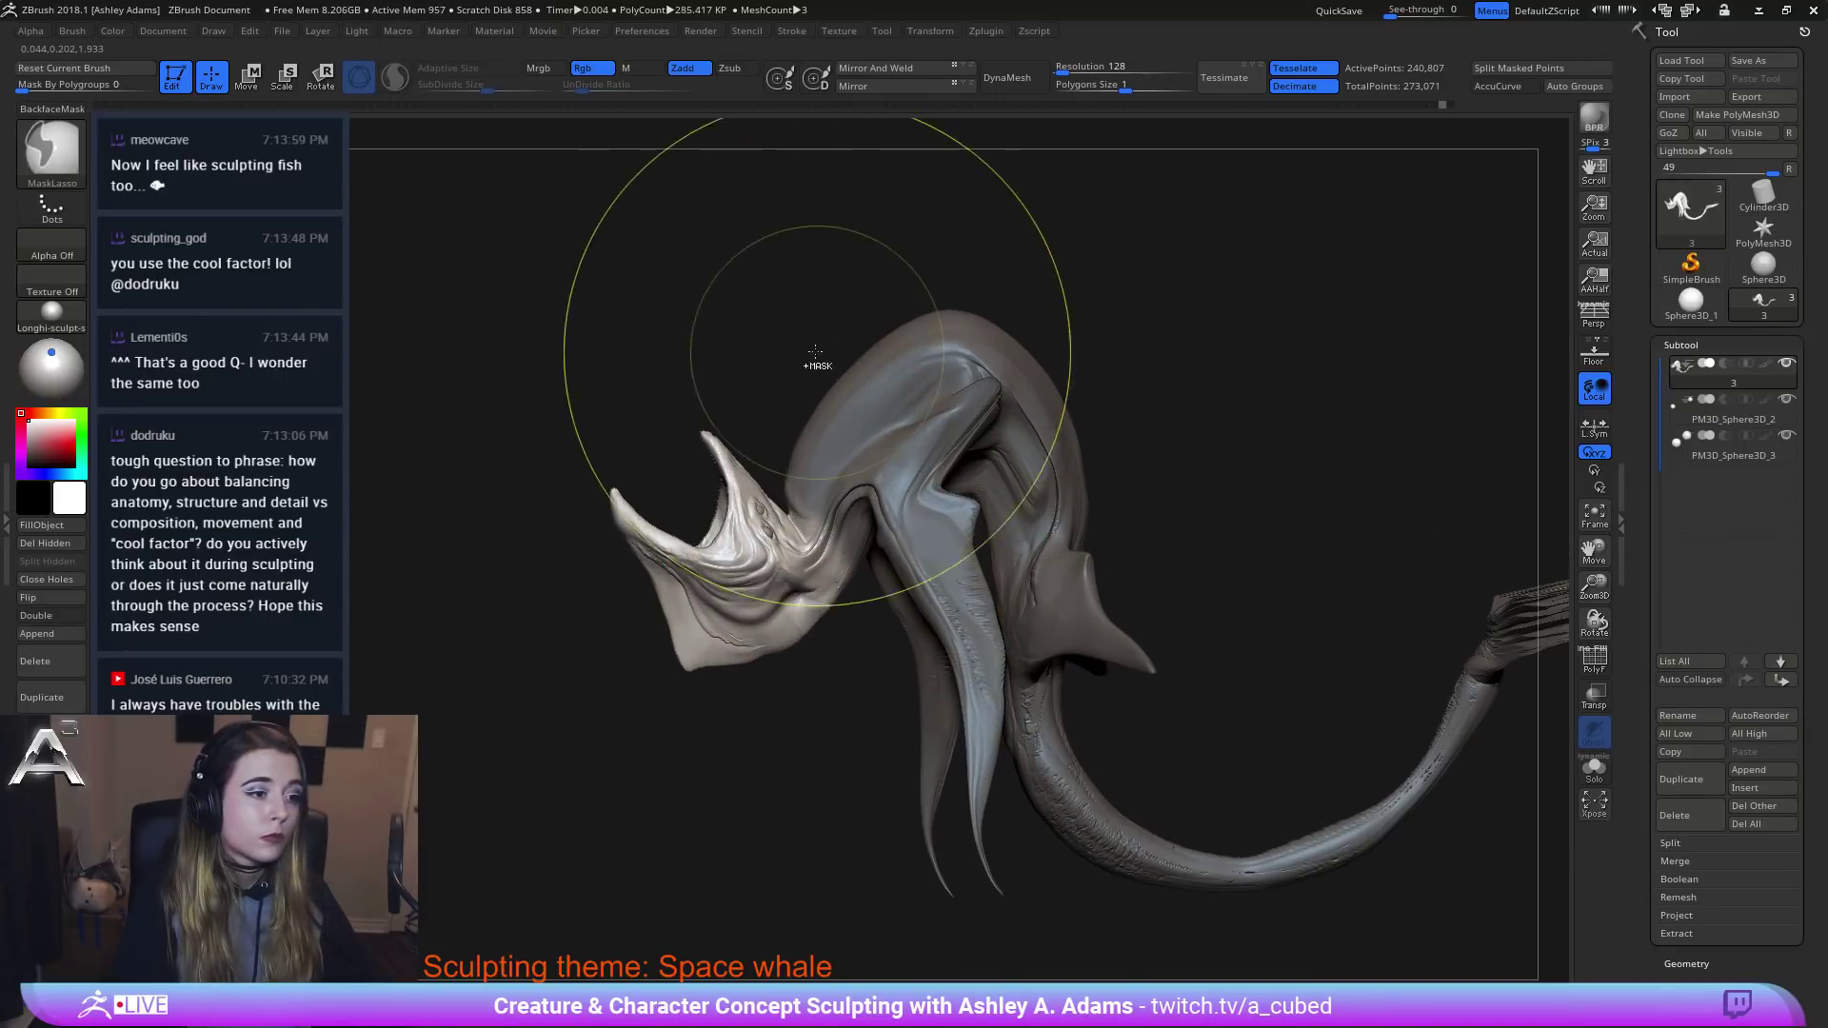
mouse_move(794, 373)
ctrl+mouse_down()
mouse_move(784, 488)
mouse_move(904, 599)
ctrl+mouse_up()
ctrl+right_drag(1038, 581, 1081, 505)
ctrl+click(1166, 562)
Try to raise the unmasked body relative to the masked head with the transform gizmo.
drag(1138, 523, 1072, 511)
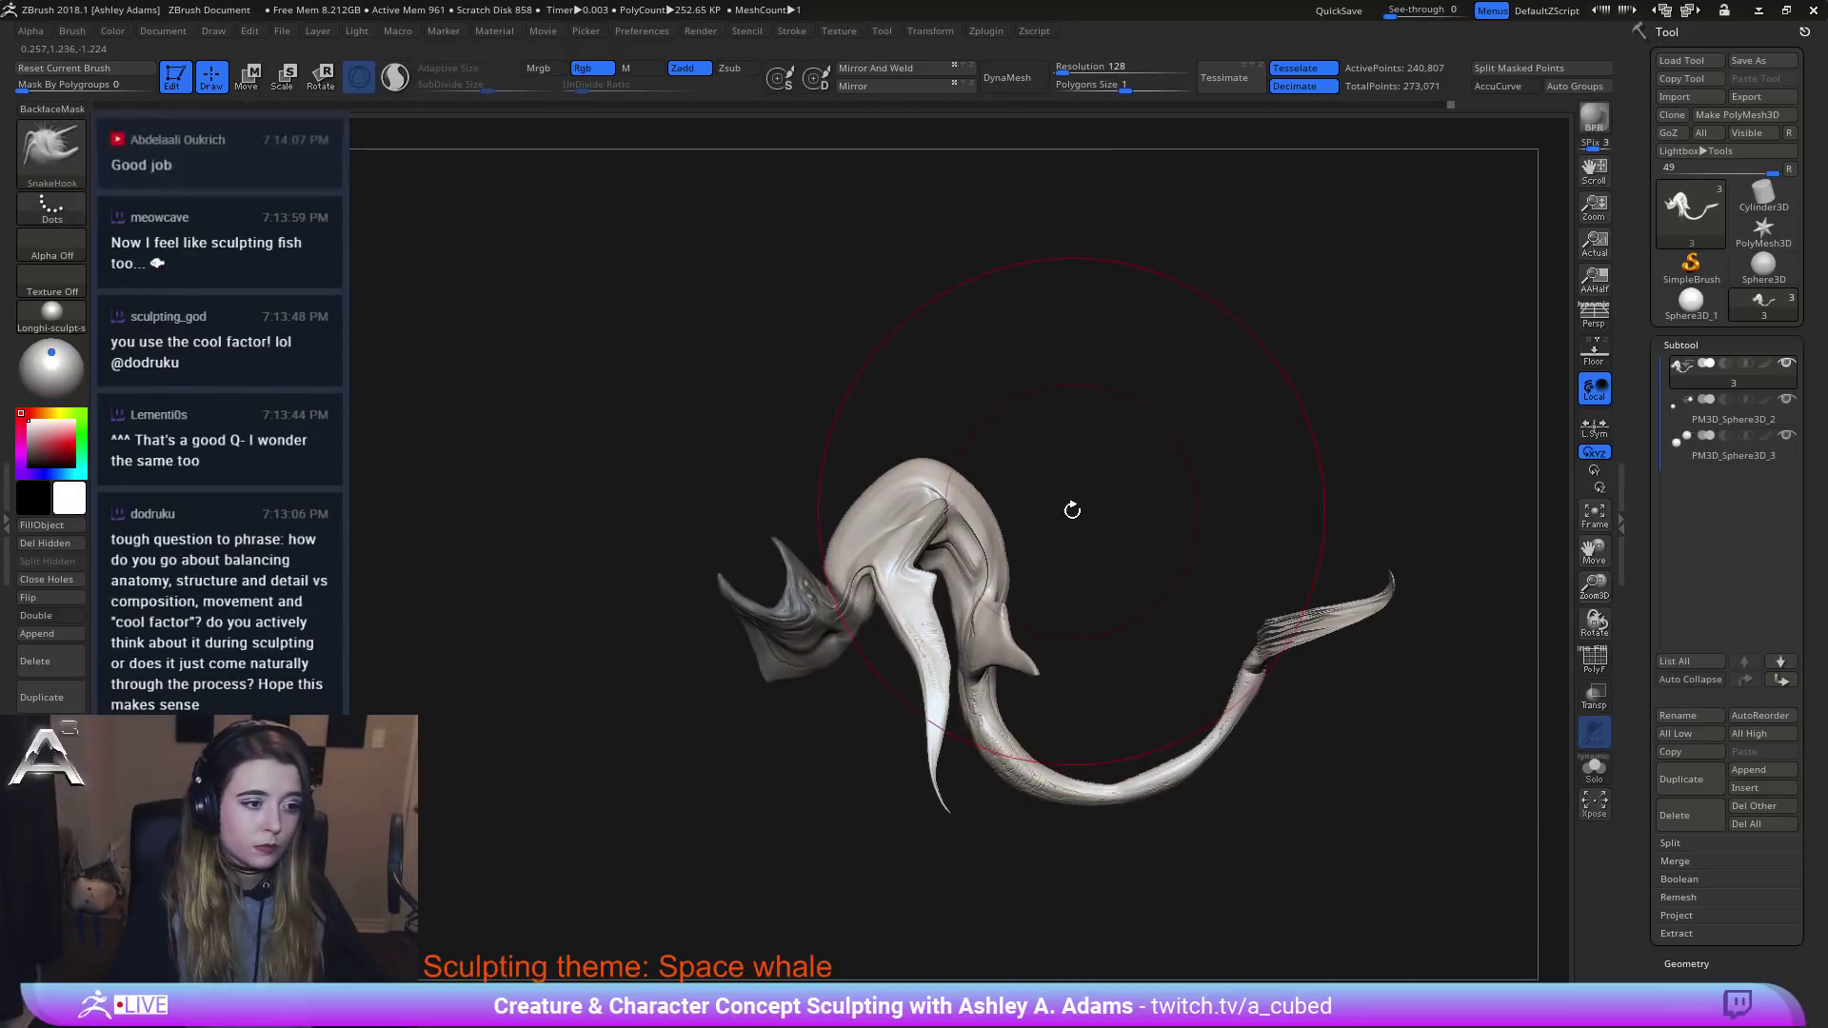
key(w)
alt+right_drag(1072, 511, 1176, 492)
alt+drag(1063, 547, 997, 572)
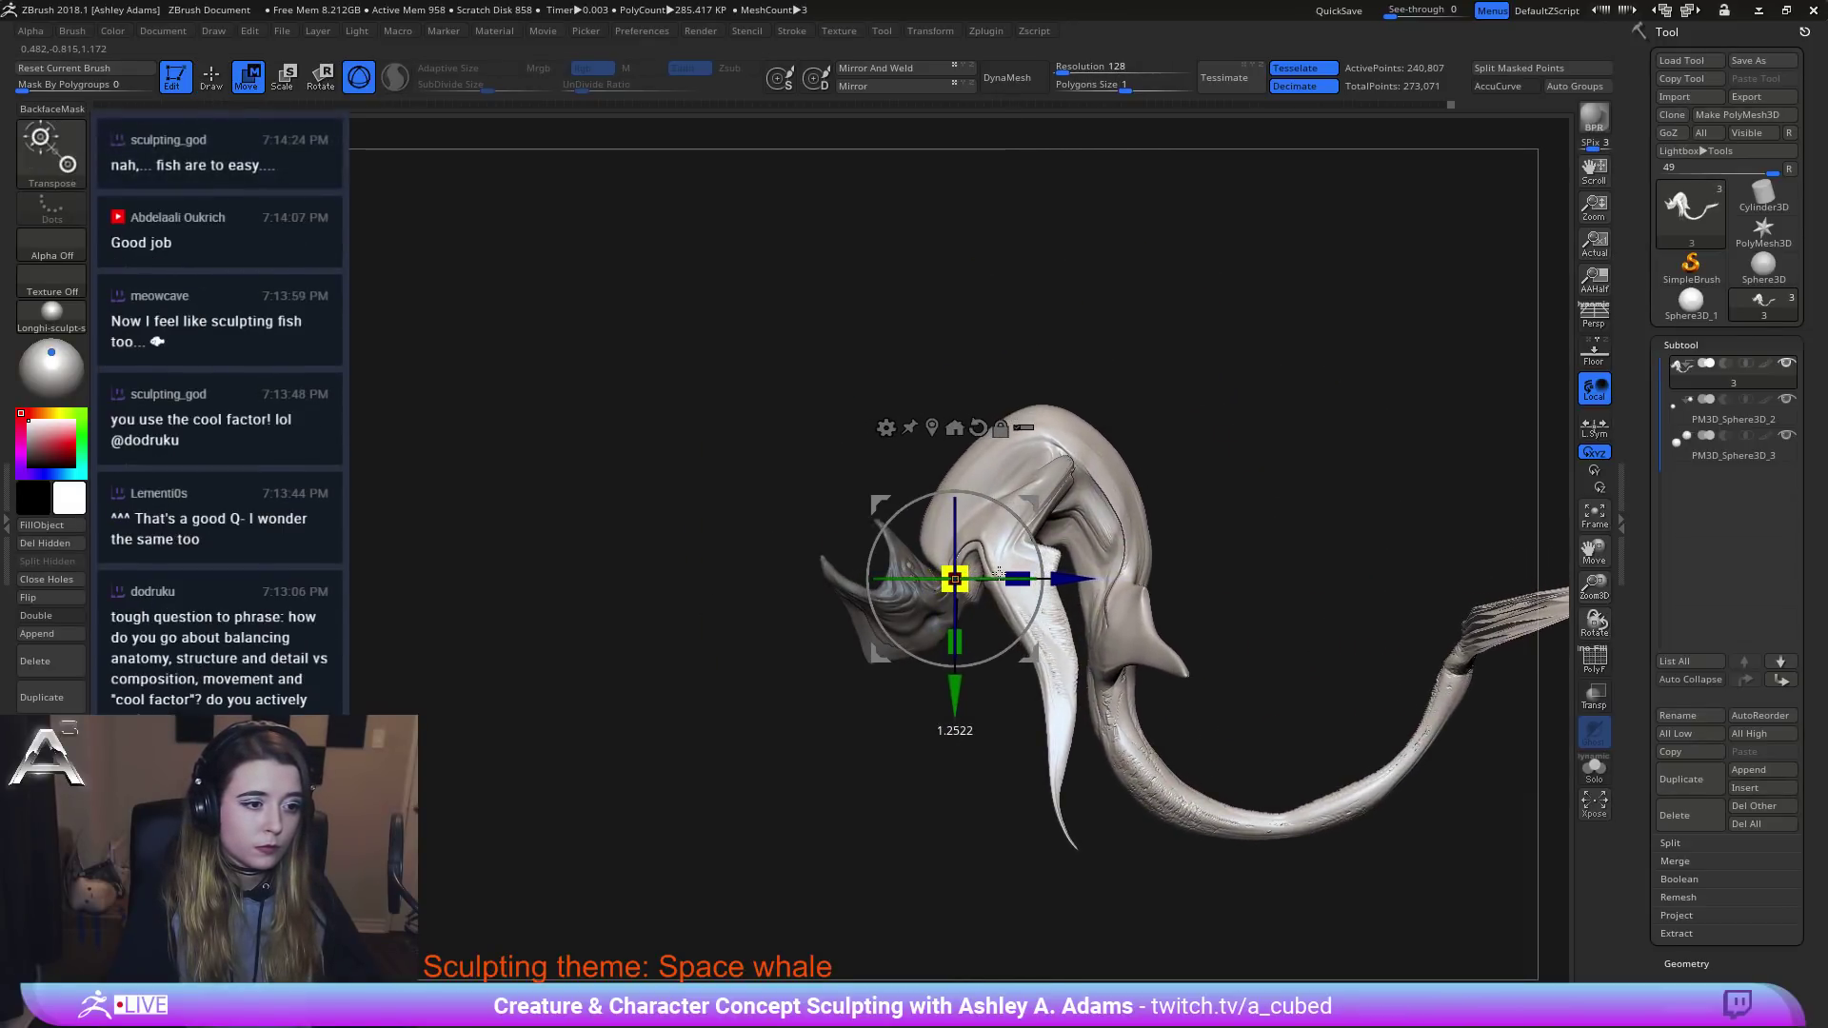
drag(964, 684, 964, 673)
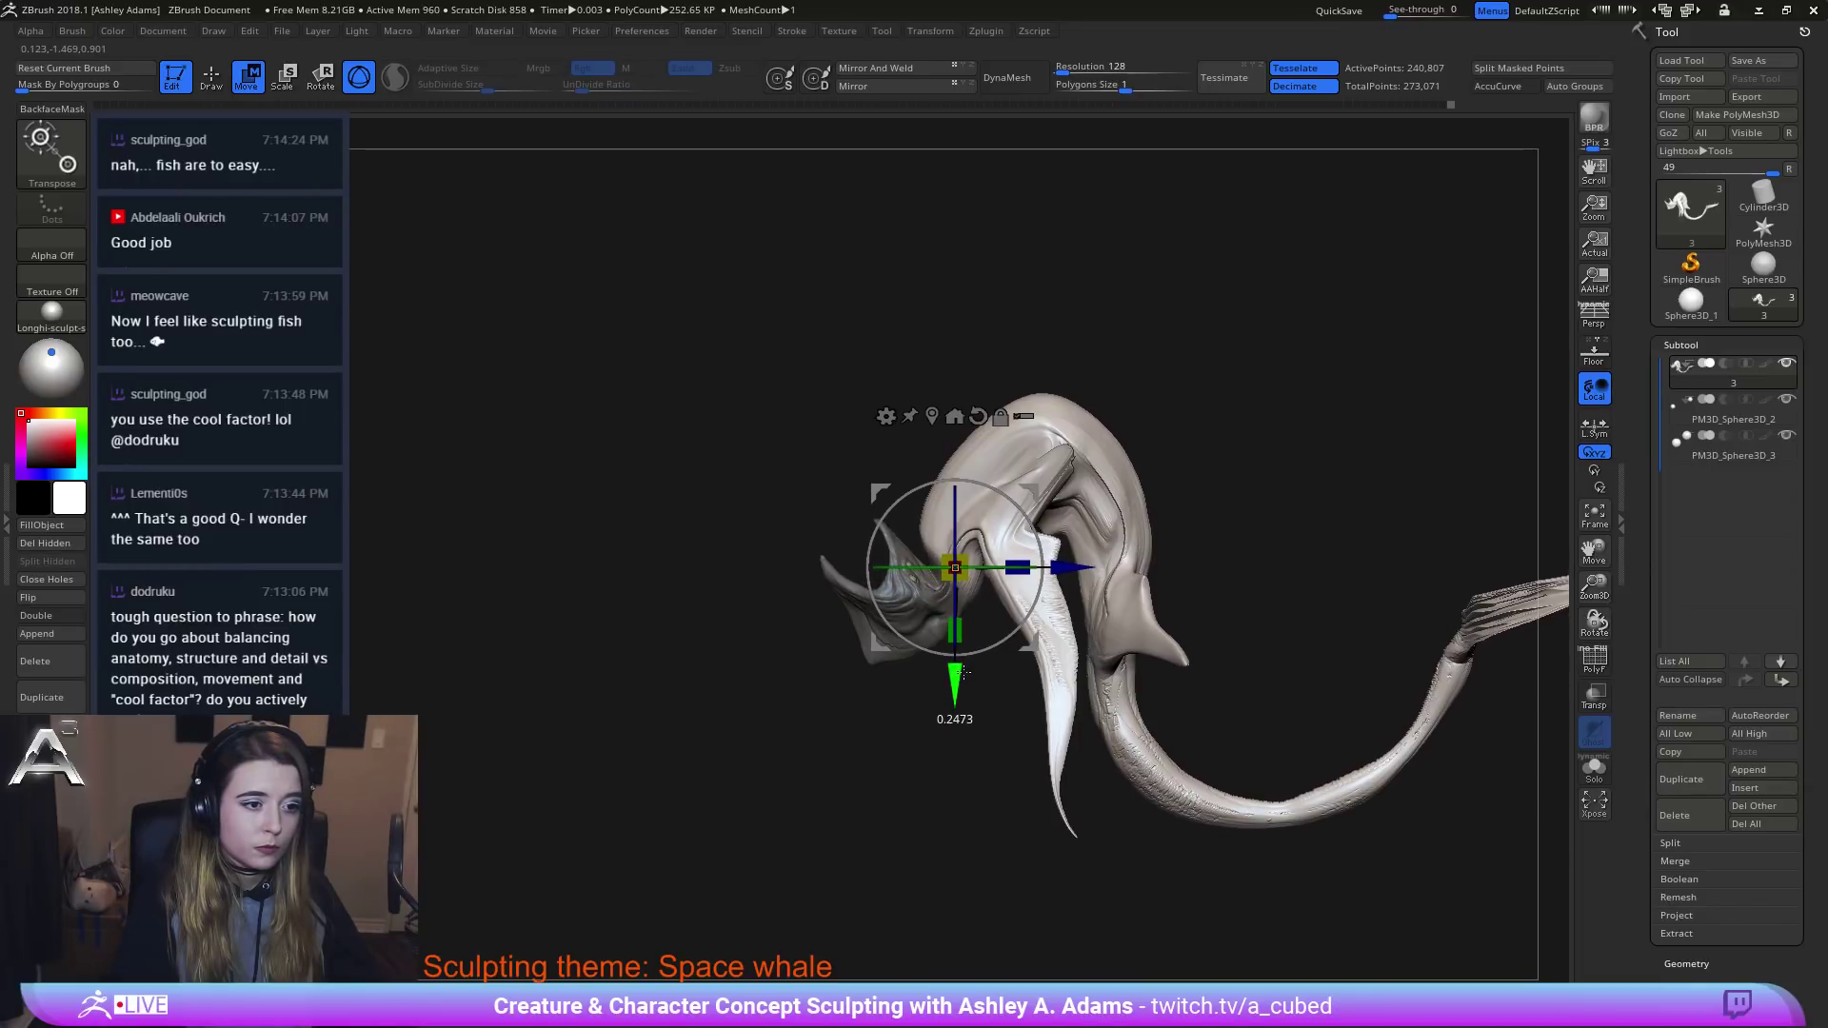
Try to rotate the creature with the gizmo at the neck, undo the rotation, and return to drawing with SnakeHook.
ctrl+right_drag(906, 720, 895, 630)
right_drag(895, 630, 1066, 629)
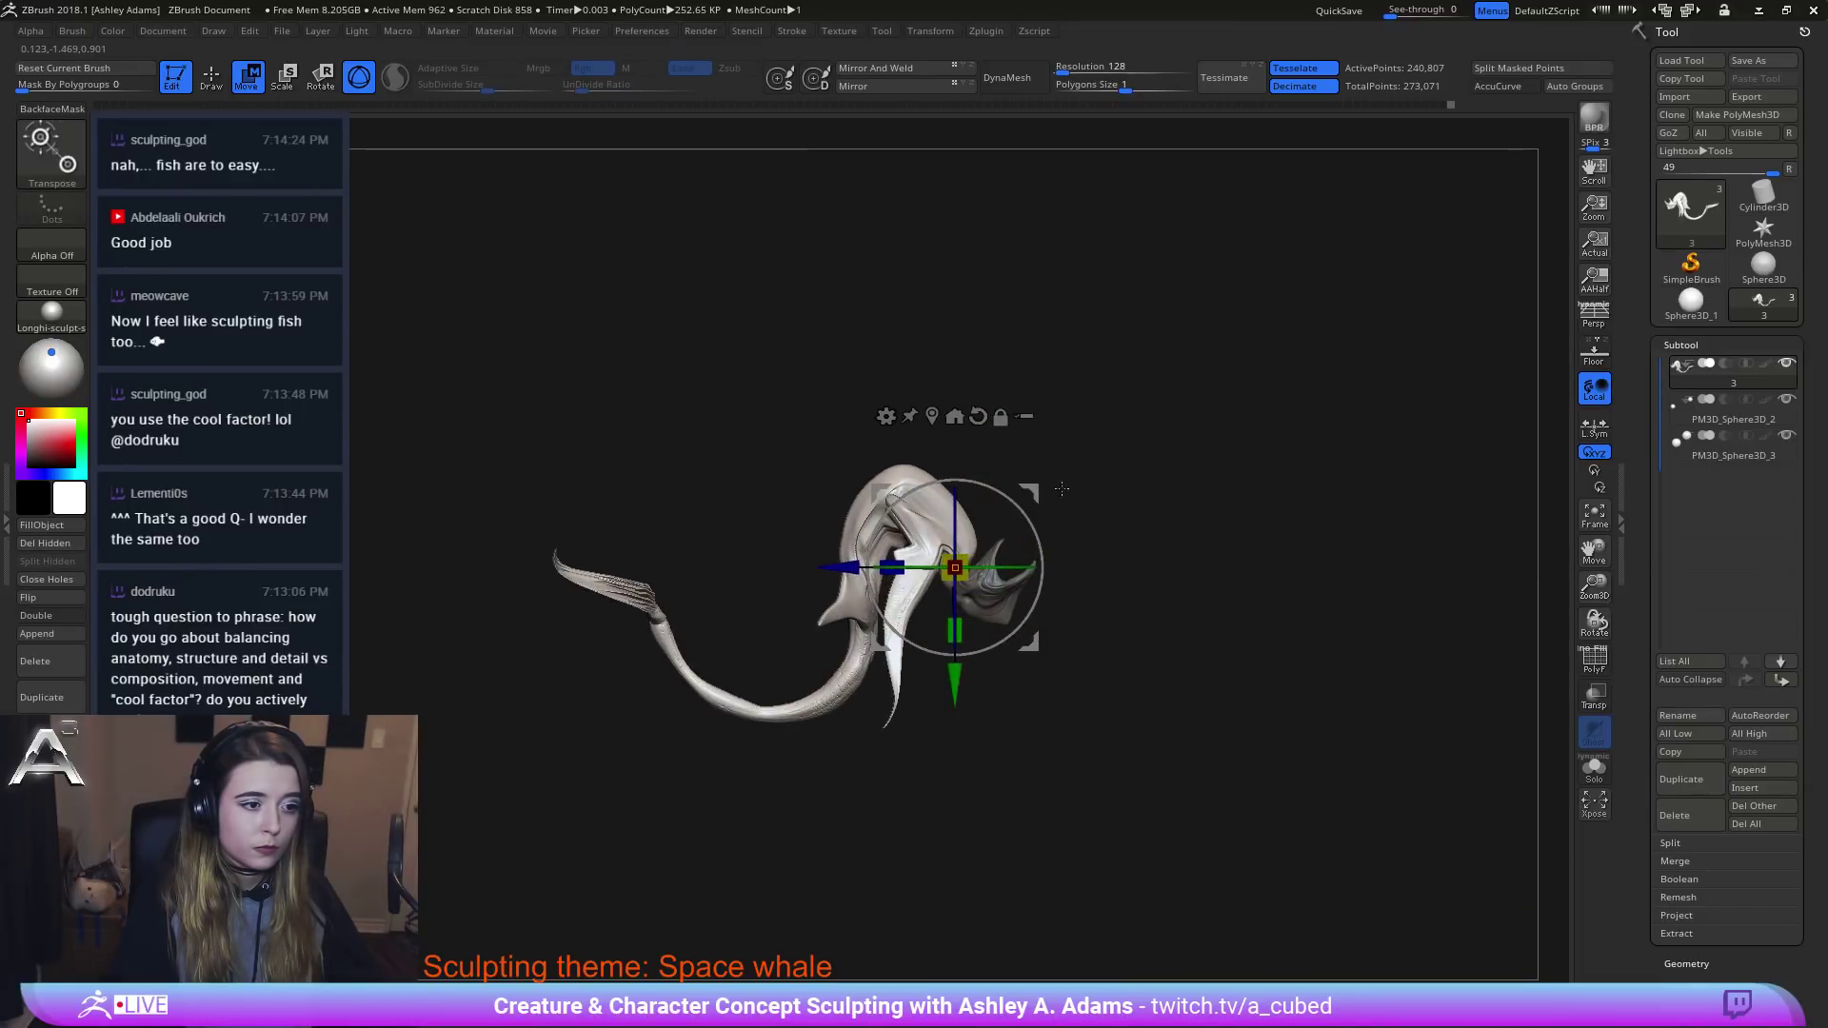
drag(1048, 548, 1055, 497)
key(ctrl+z)
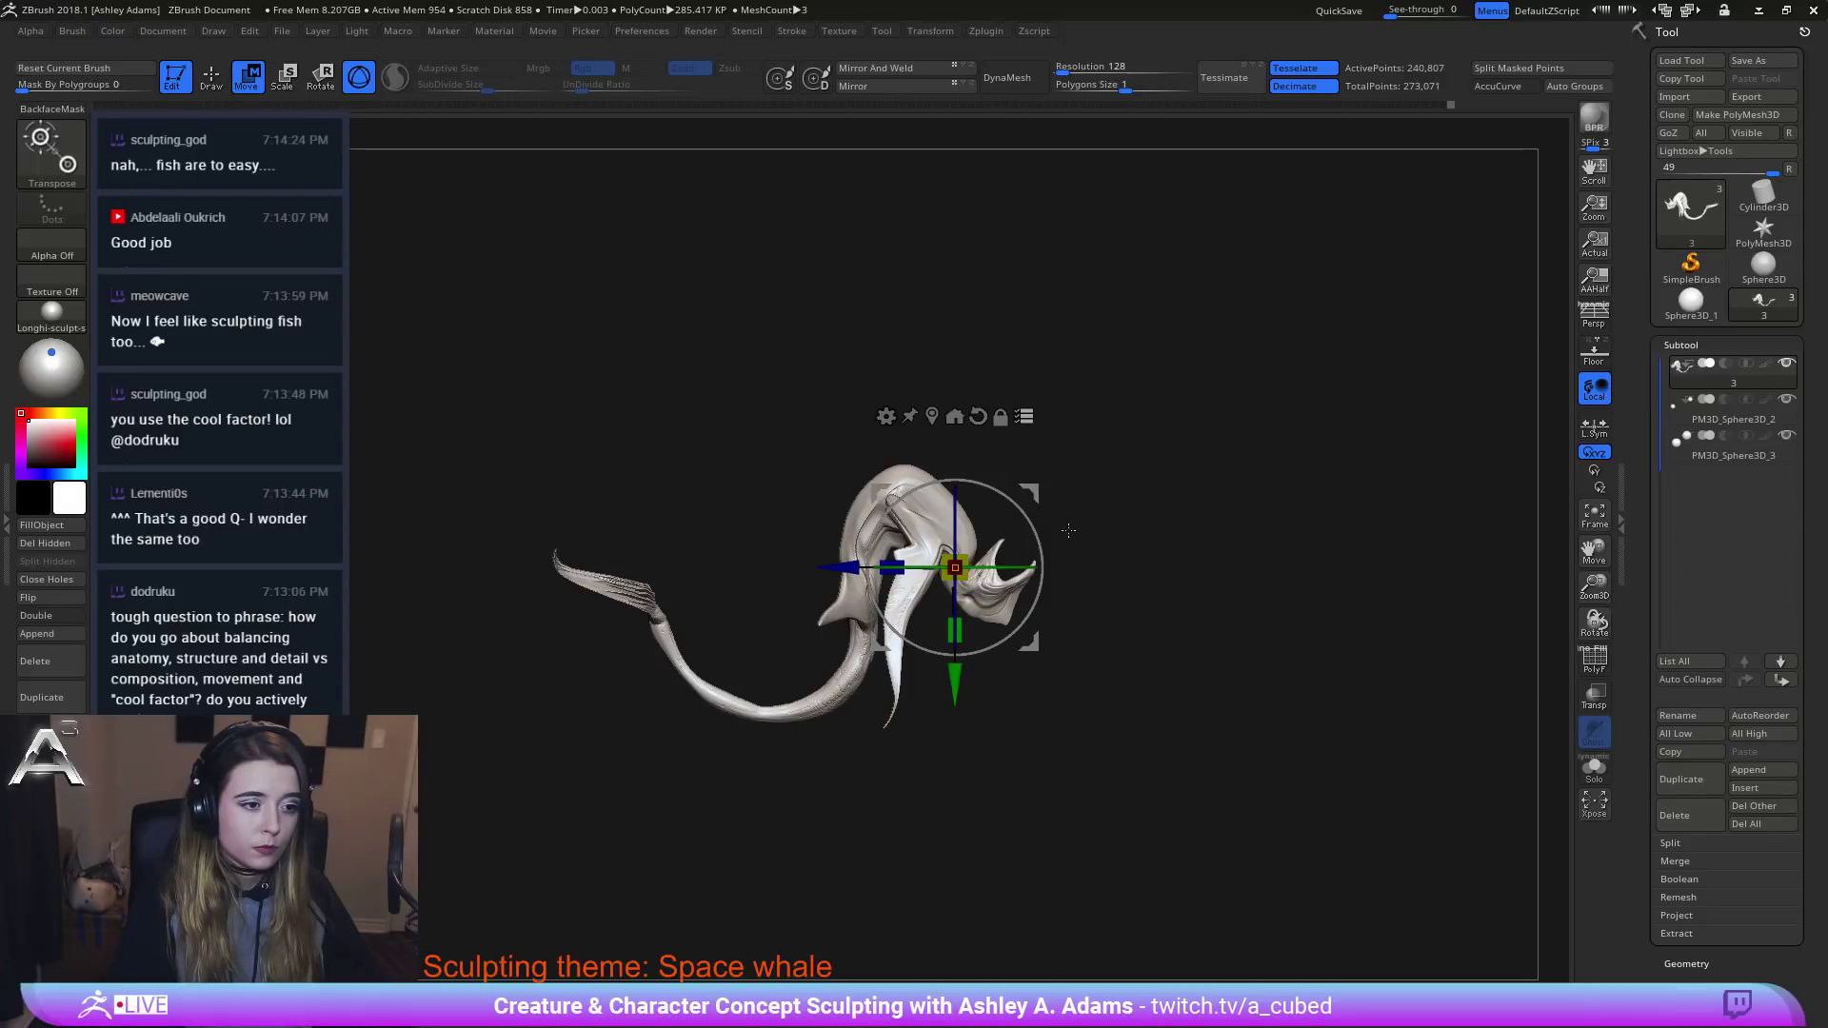
drag(1034, 545, 1065, 569)
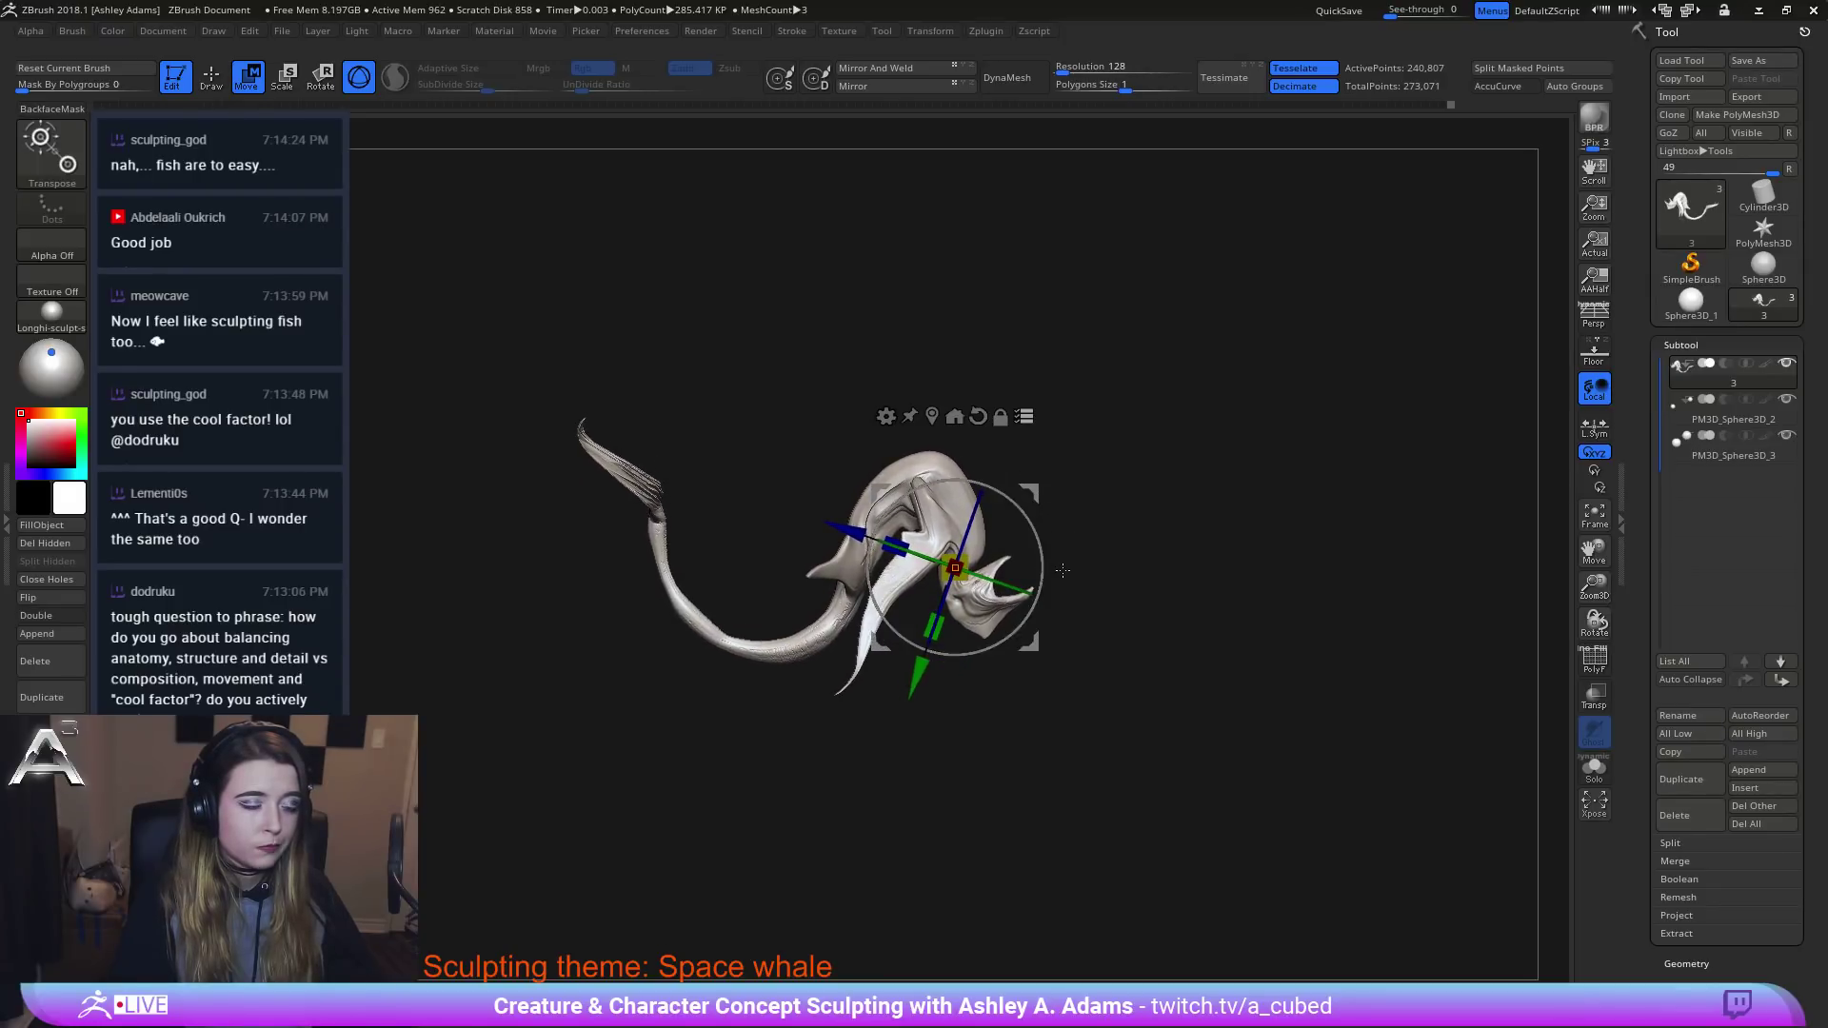
key(ctrl+z)
click(1025, 415)
key(q)
Shrink the brush, lasso-mask the head up to the neck, and invert the mask to protect the body.
ctrl+right_drag(1053, 449, 1057, 563)
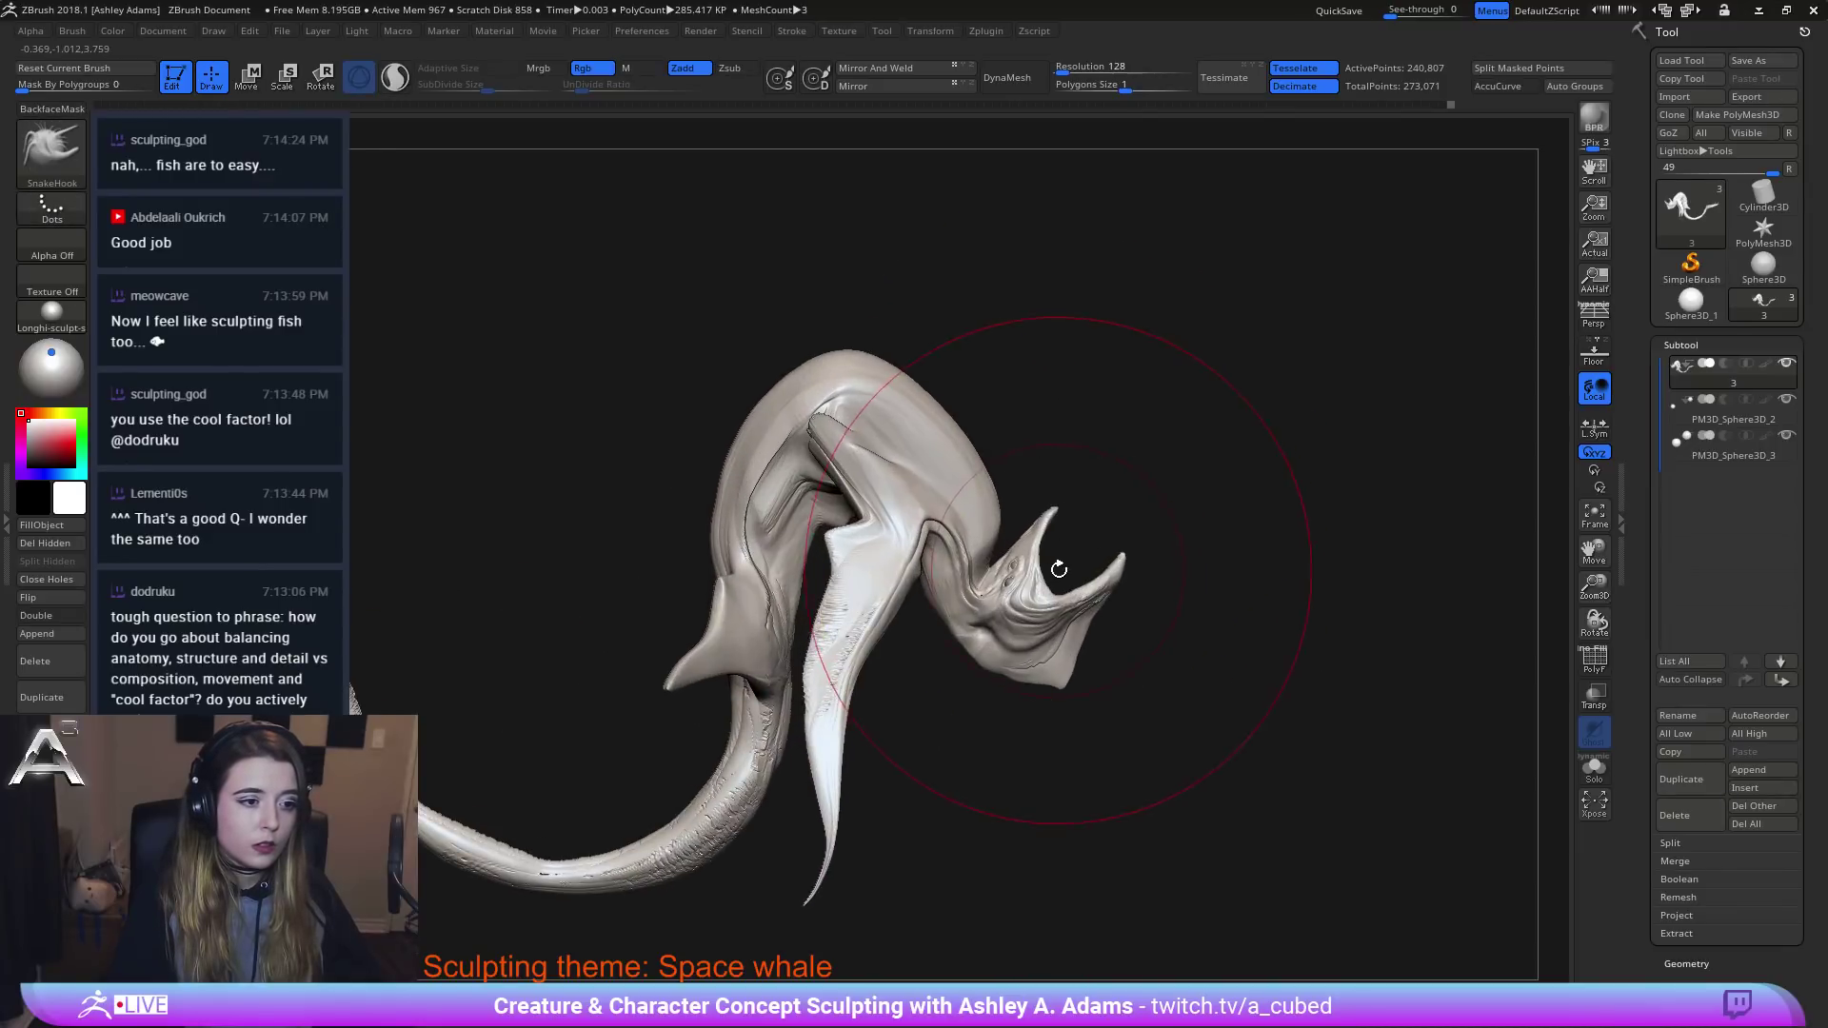
key(space)
drag(1057, 565, 1026, 564)
mouse_move(931, 742)
ctrl+mouse_down()
mouse_move(1009, 769)
mouse_move(1133, 456)
ctrl+mouse_up()
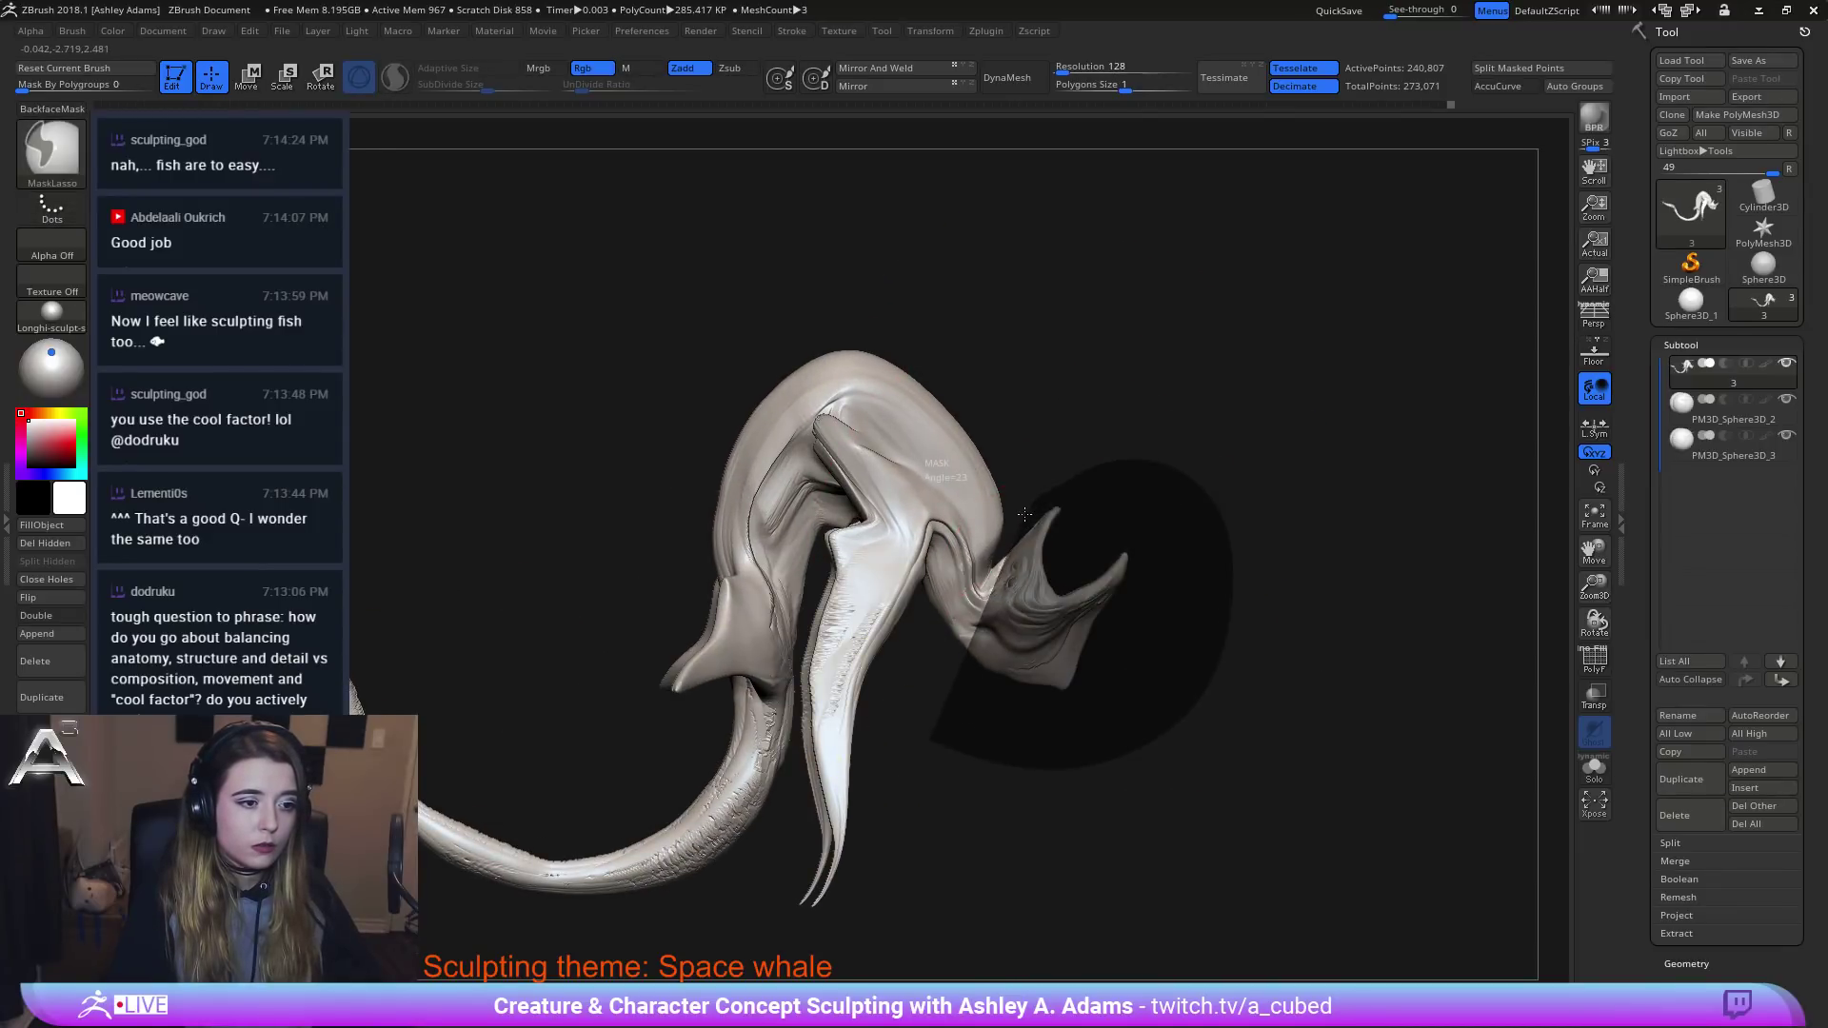
ctrl+drag(990, 568, 857, 755)
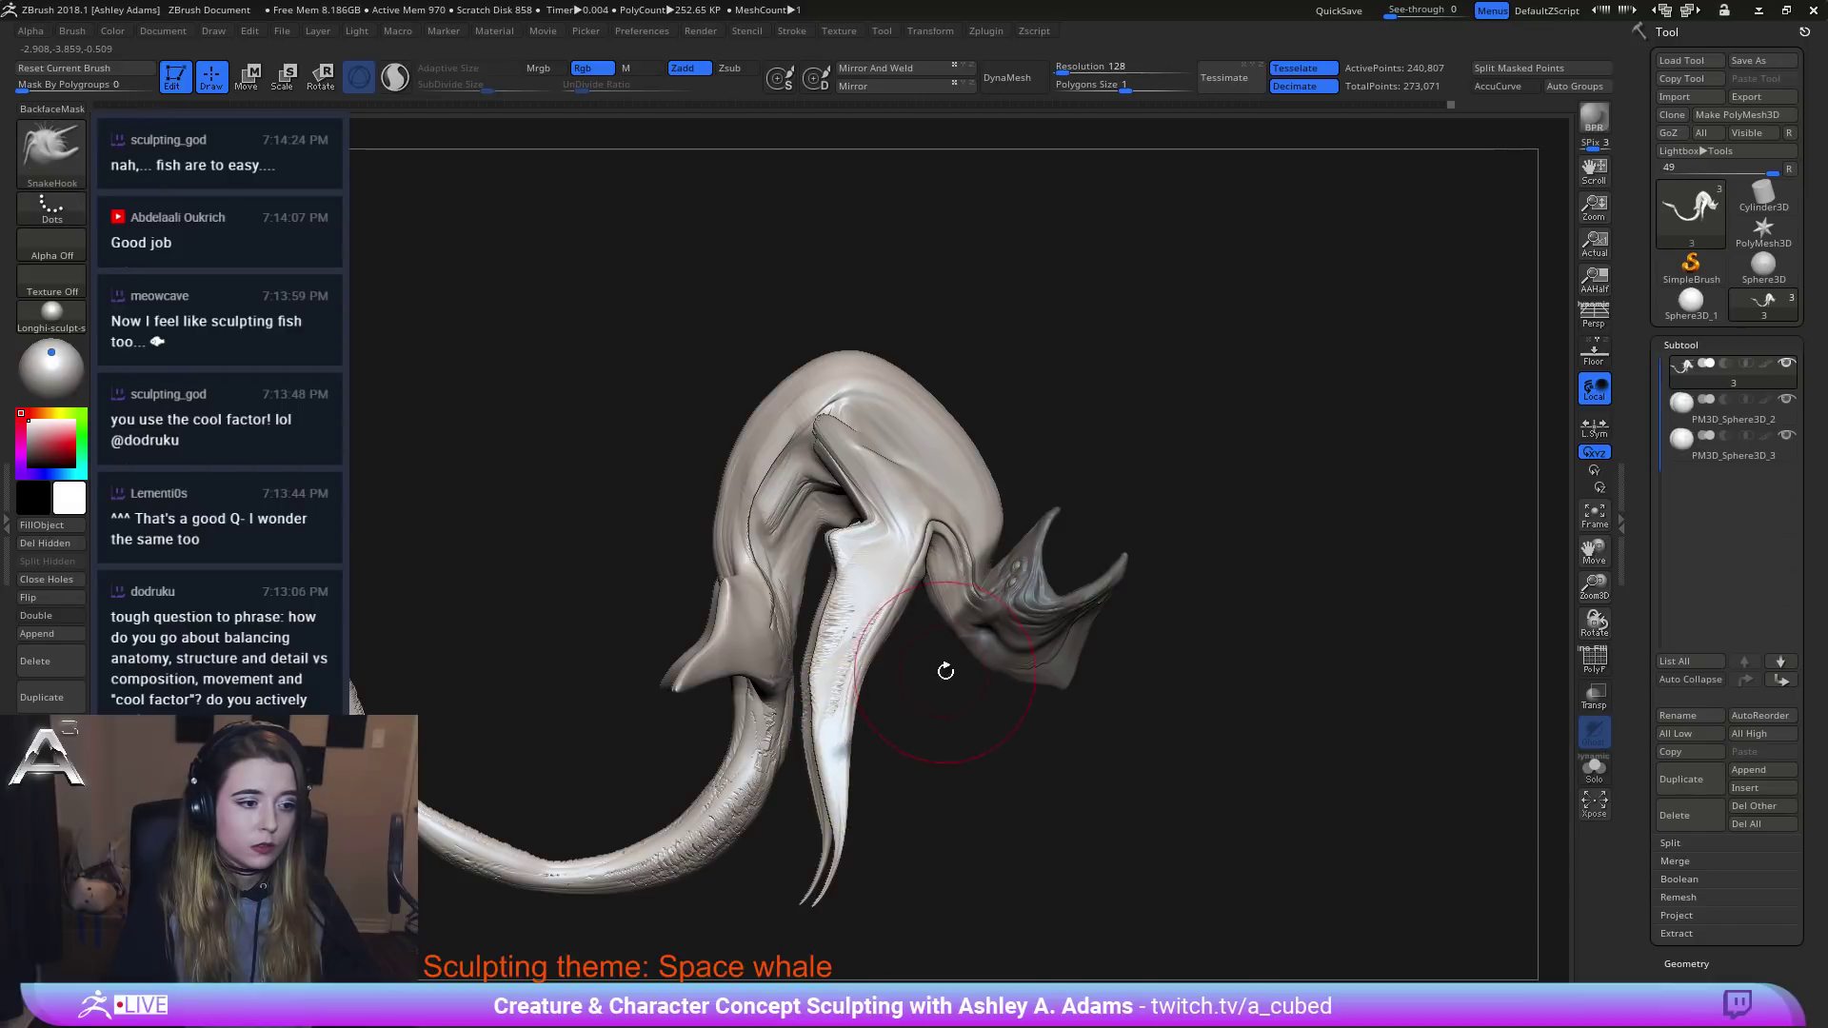
ctrl+right_drag(919, 966, 1014, 647)
key(w)
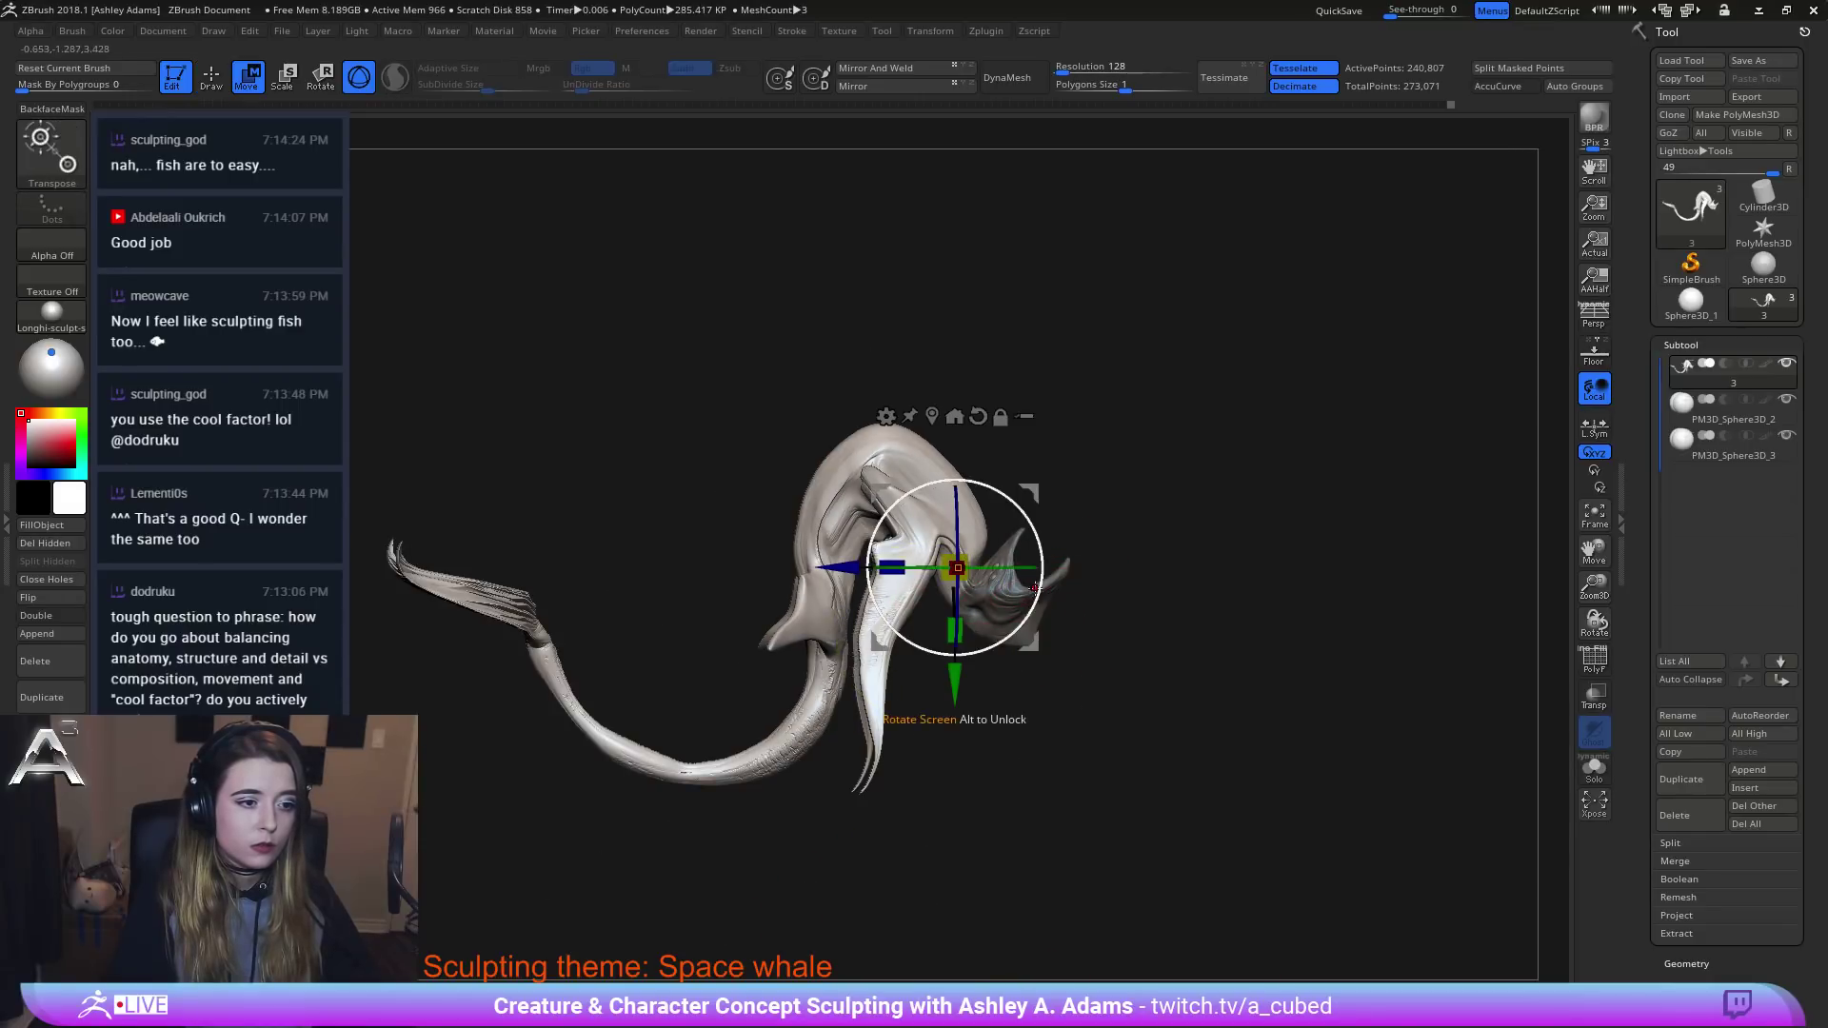
ctrl+click(1166, 581)
Try to tilt the unmasked head downward and stretch it away from the masked body with the transform gizmo.
drag(1018, 489, 1042, 505)
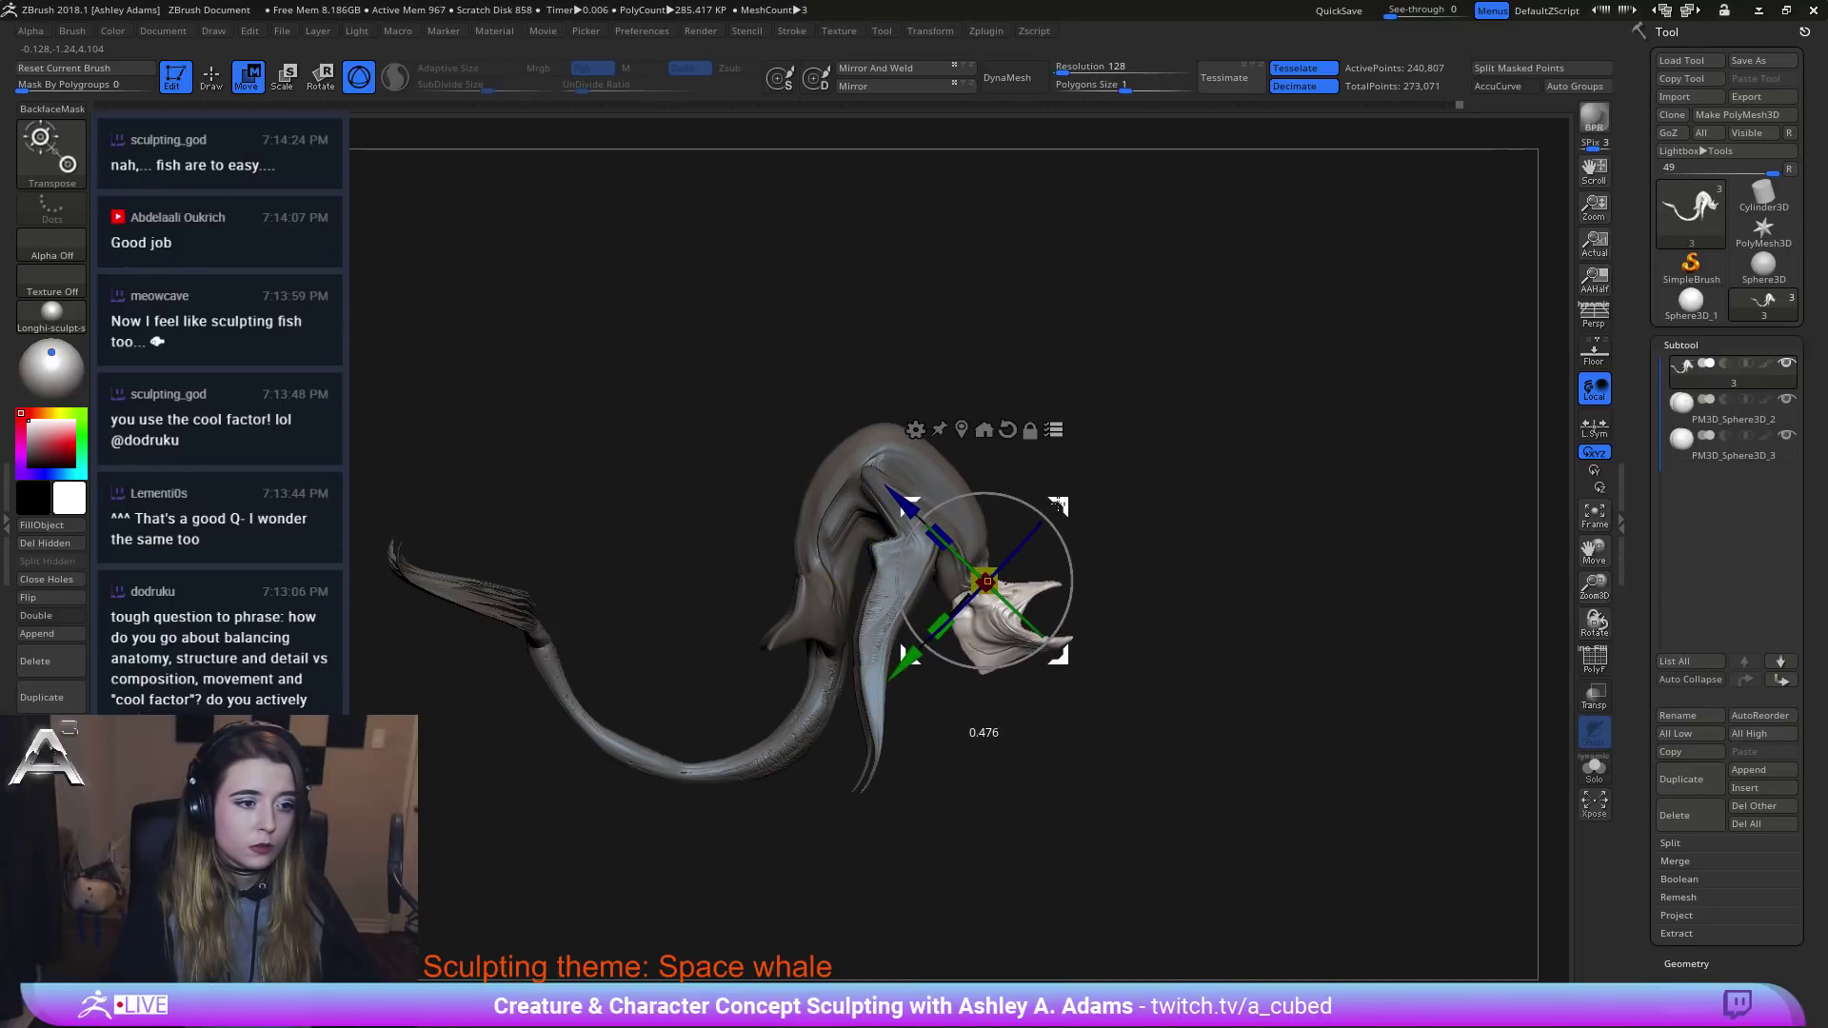
right_drag(1057, 505, 1395, 514)
drag(1051, 499, 1048, 548)
mouse_move(1065, 619)
mouse_down()
mouse_move(1060, 587)
mouse_move(1069, 603)
mouse_up()
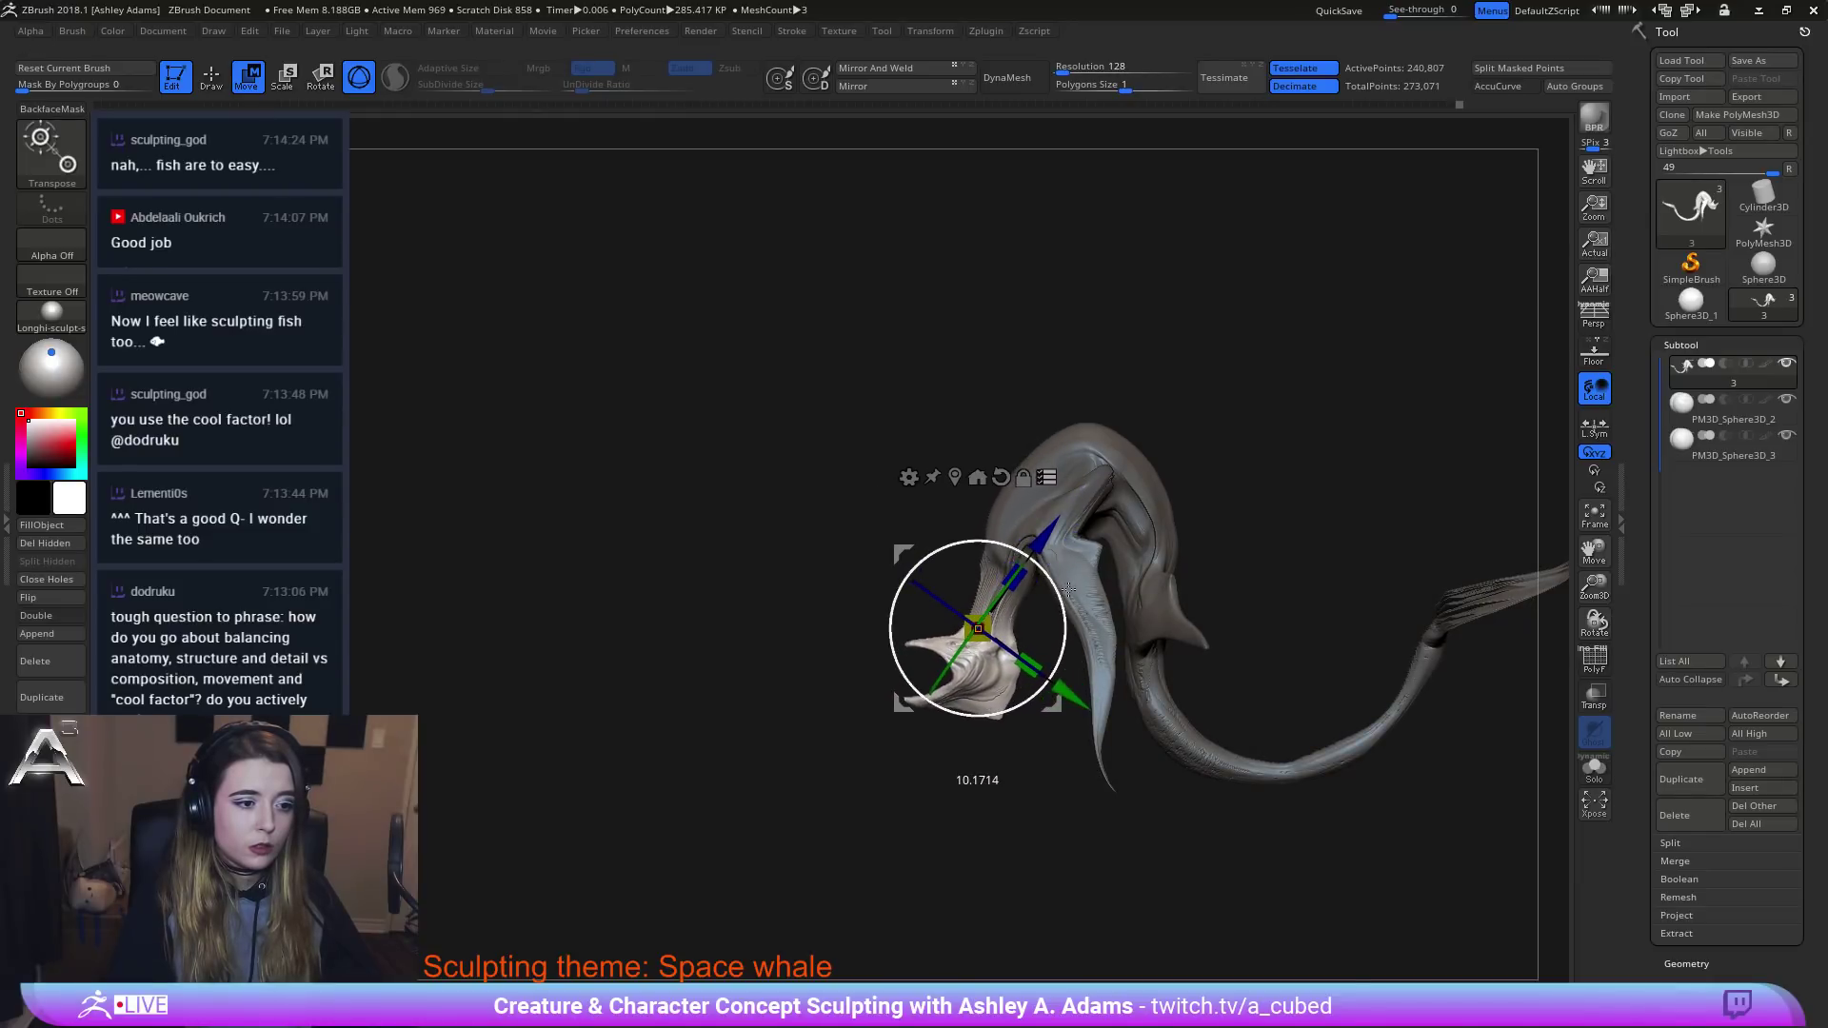
key(q)
right_drag(762, 614, 1097, 630)
key(w)
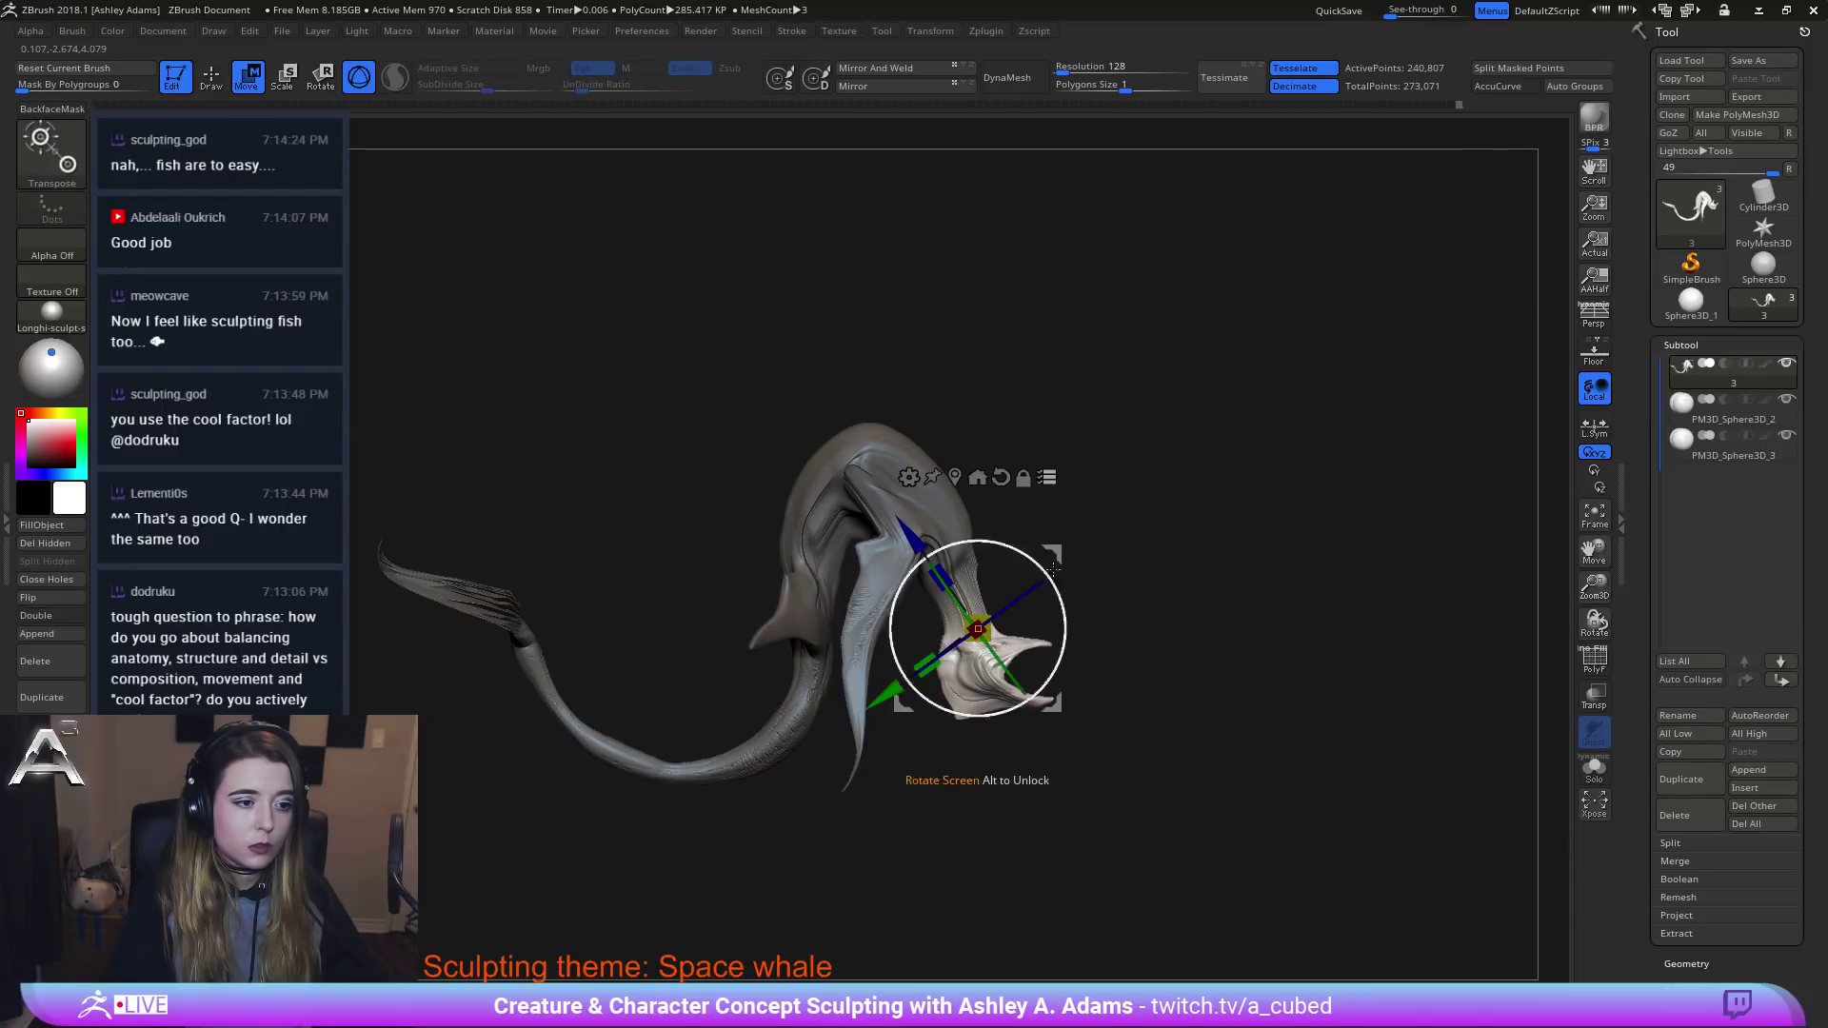
drag(1063, 550, 1098, 539)
Undo the head transformations while keeping the body masked.
key(q)
key(ctrl+z)
key(ctrl+z)
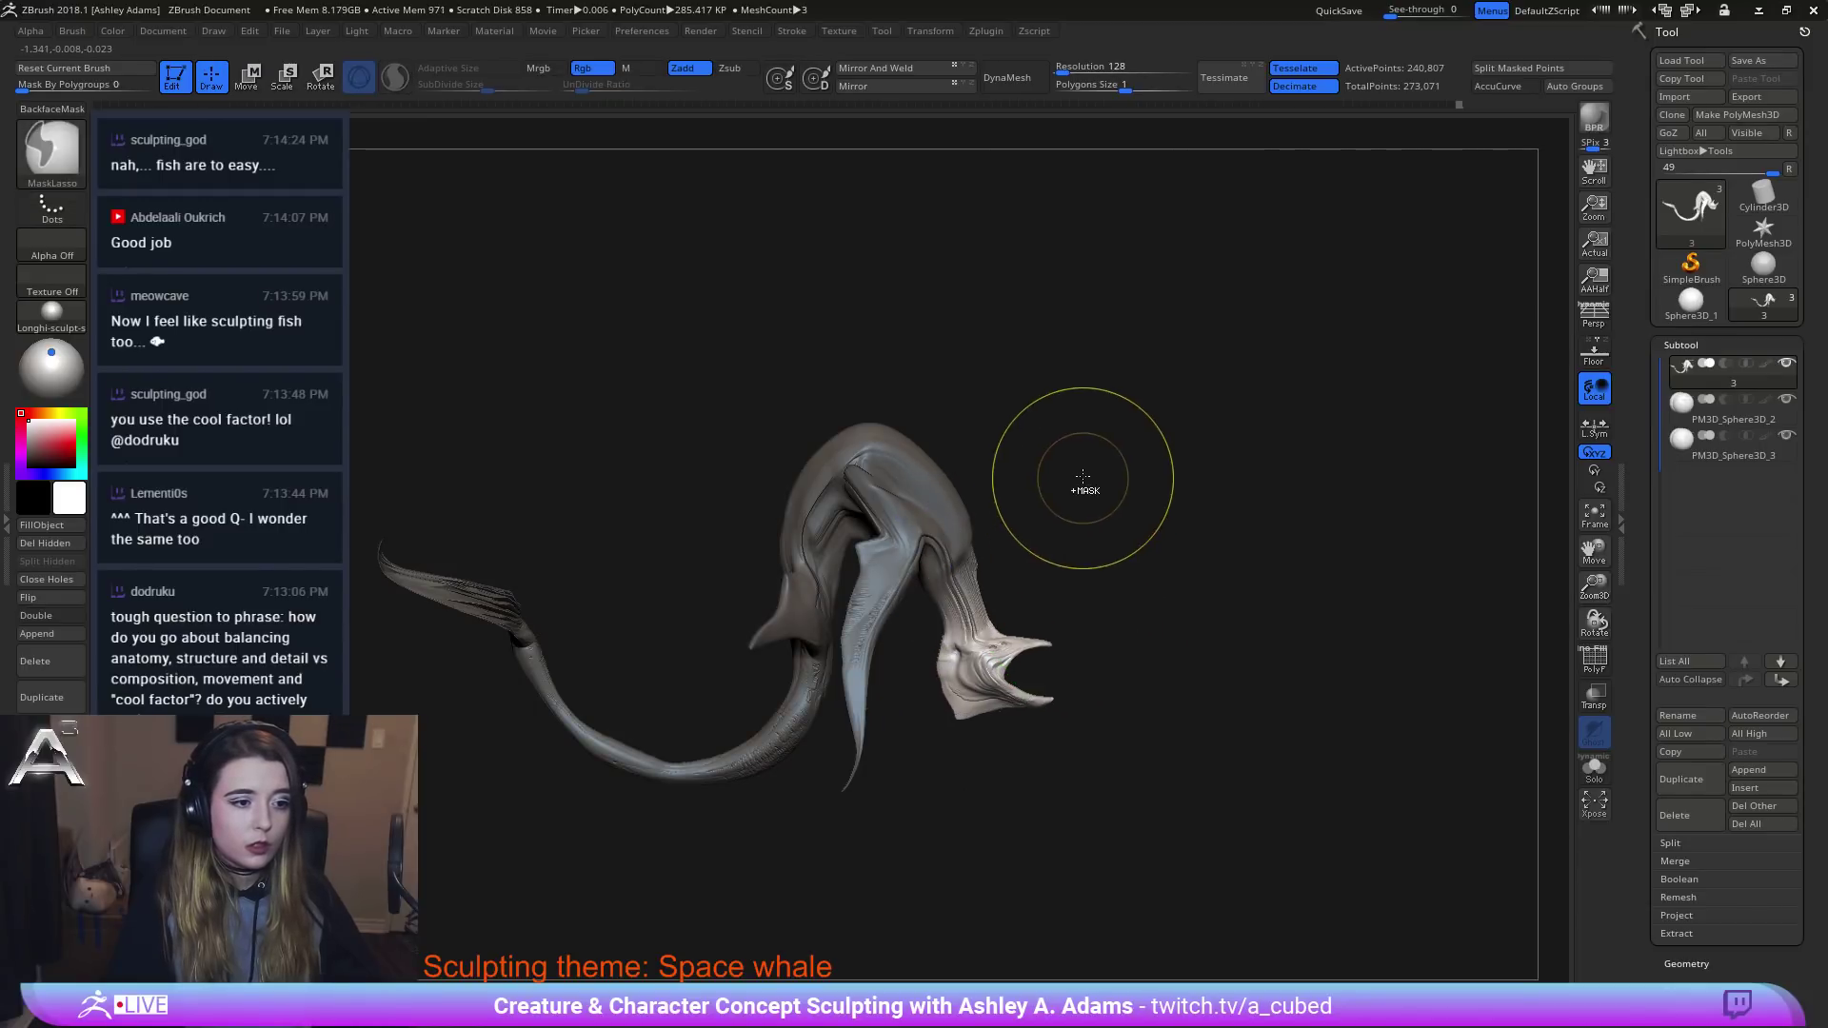
key(ctrl+z)
key(ctrl+z)
key(ctrl+z)
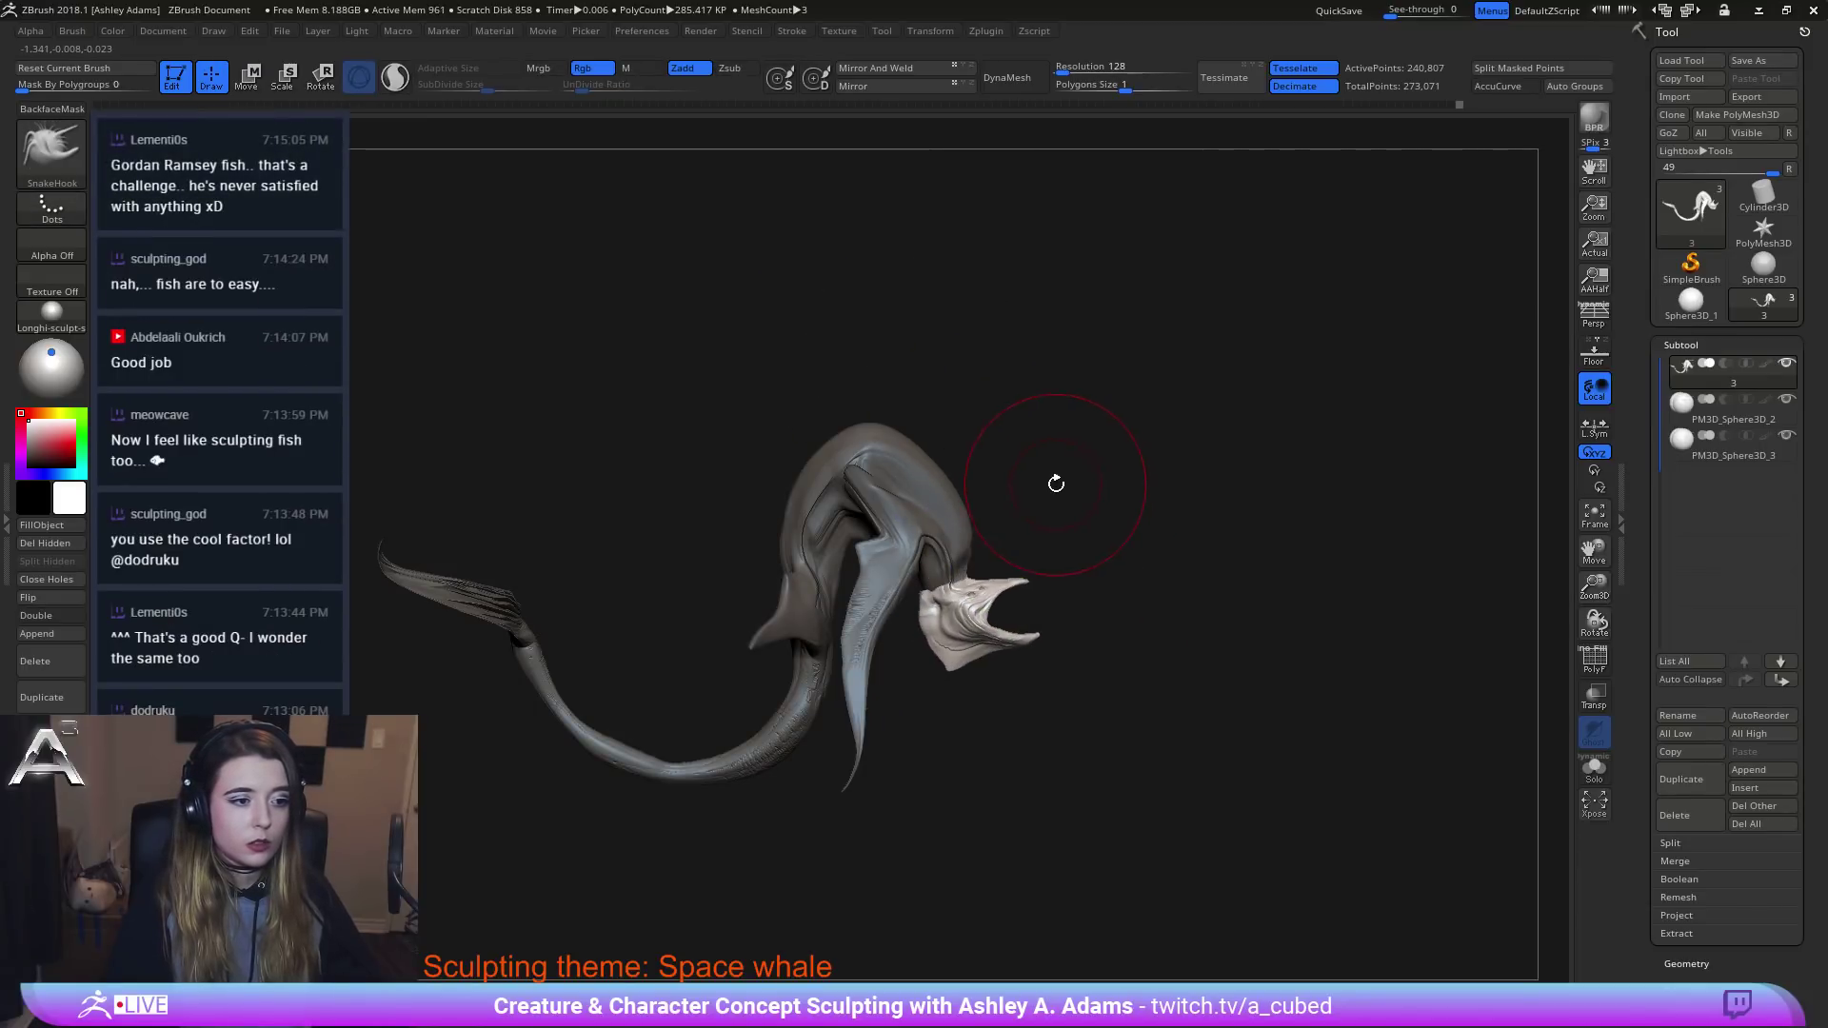
ctrl+right_drag(1055, 469, 1095, 724)
key(ctrl+z)
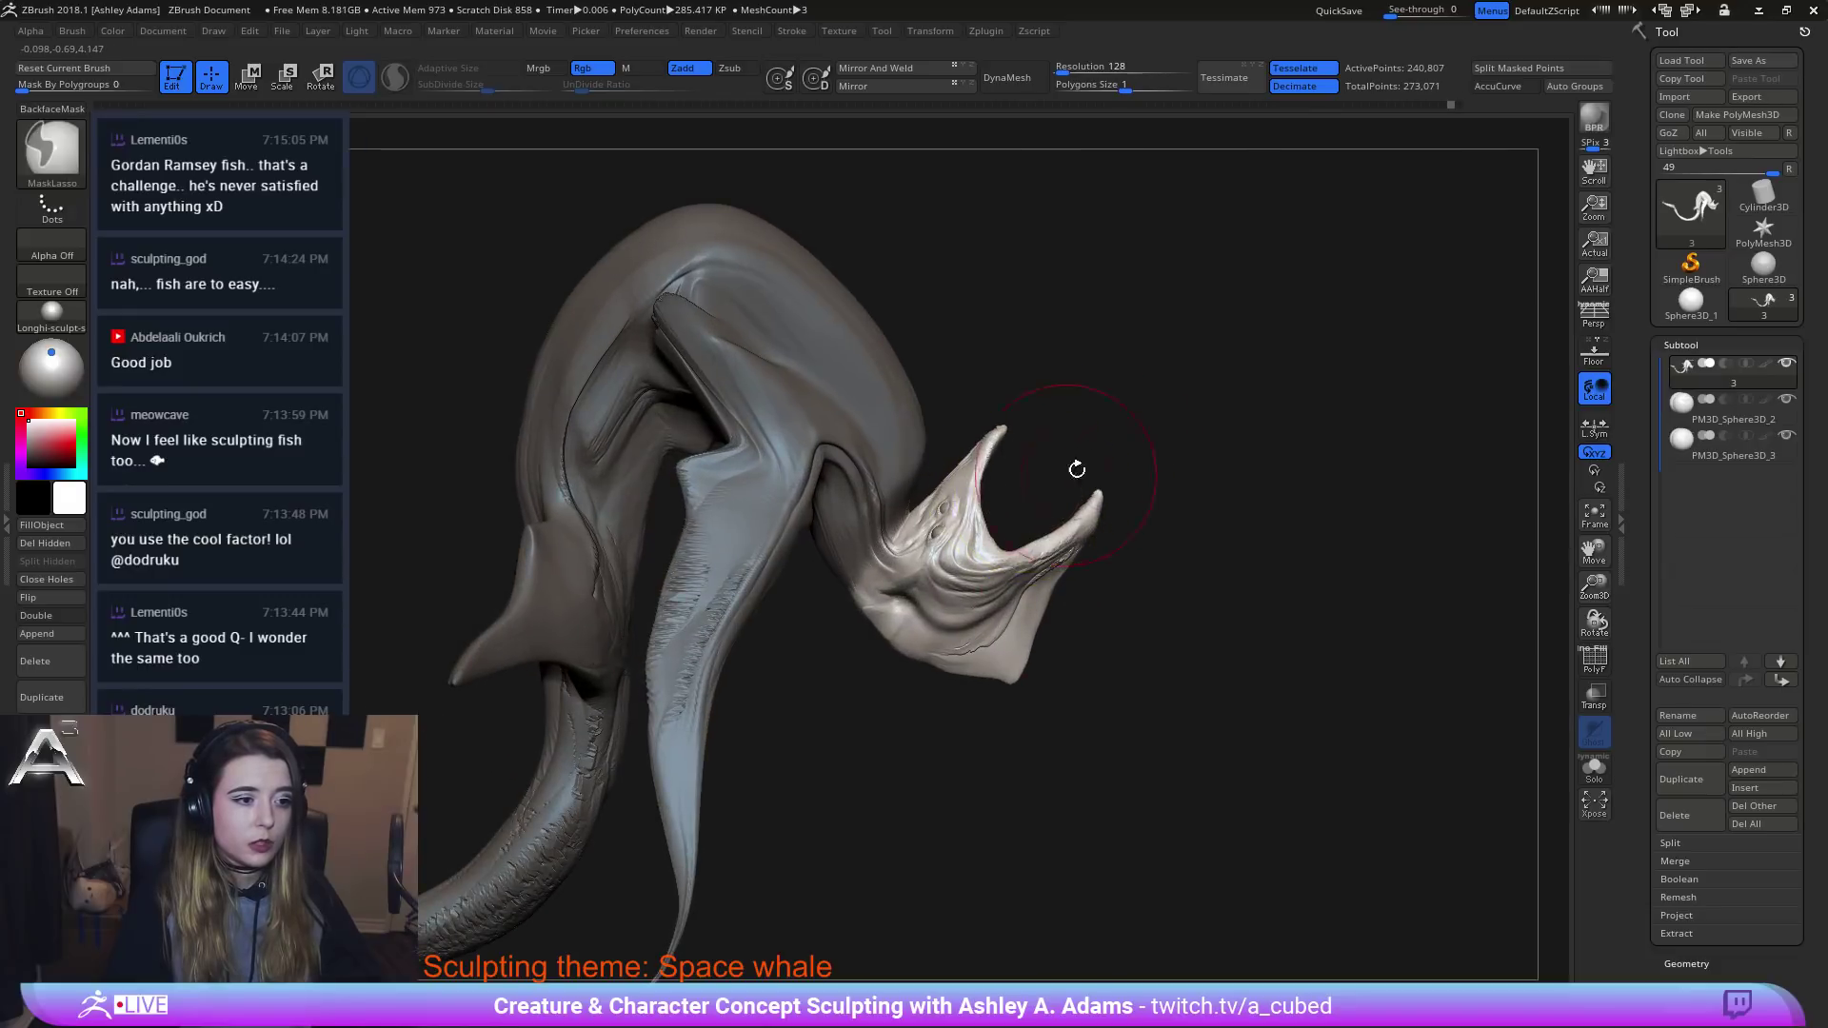
Separate the head from the masked body into its own subtool with Split Masked Points.
key(w)
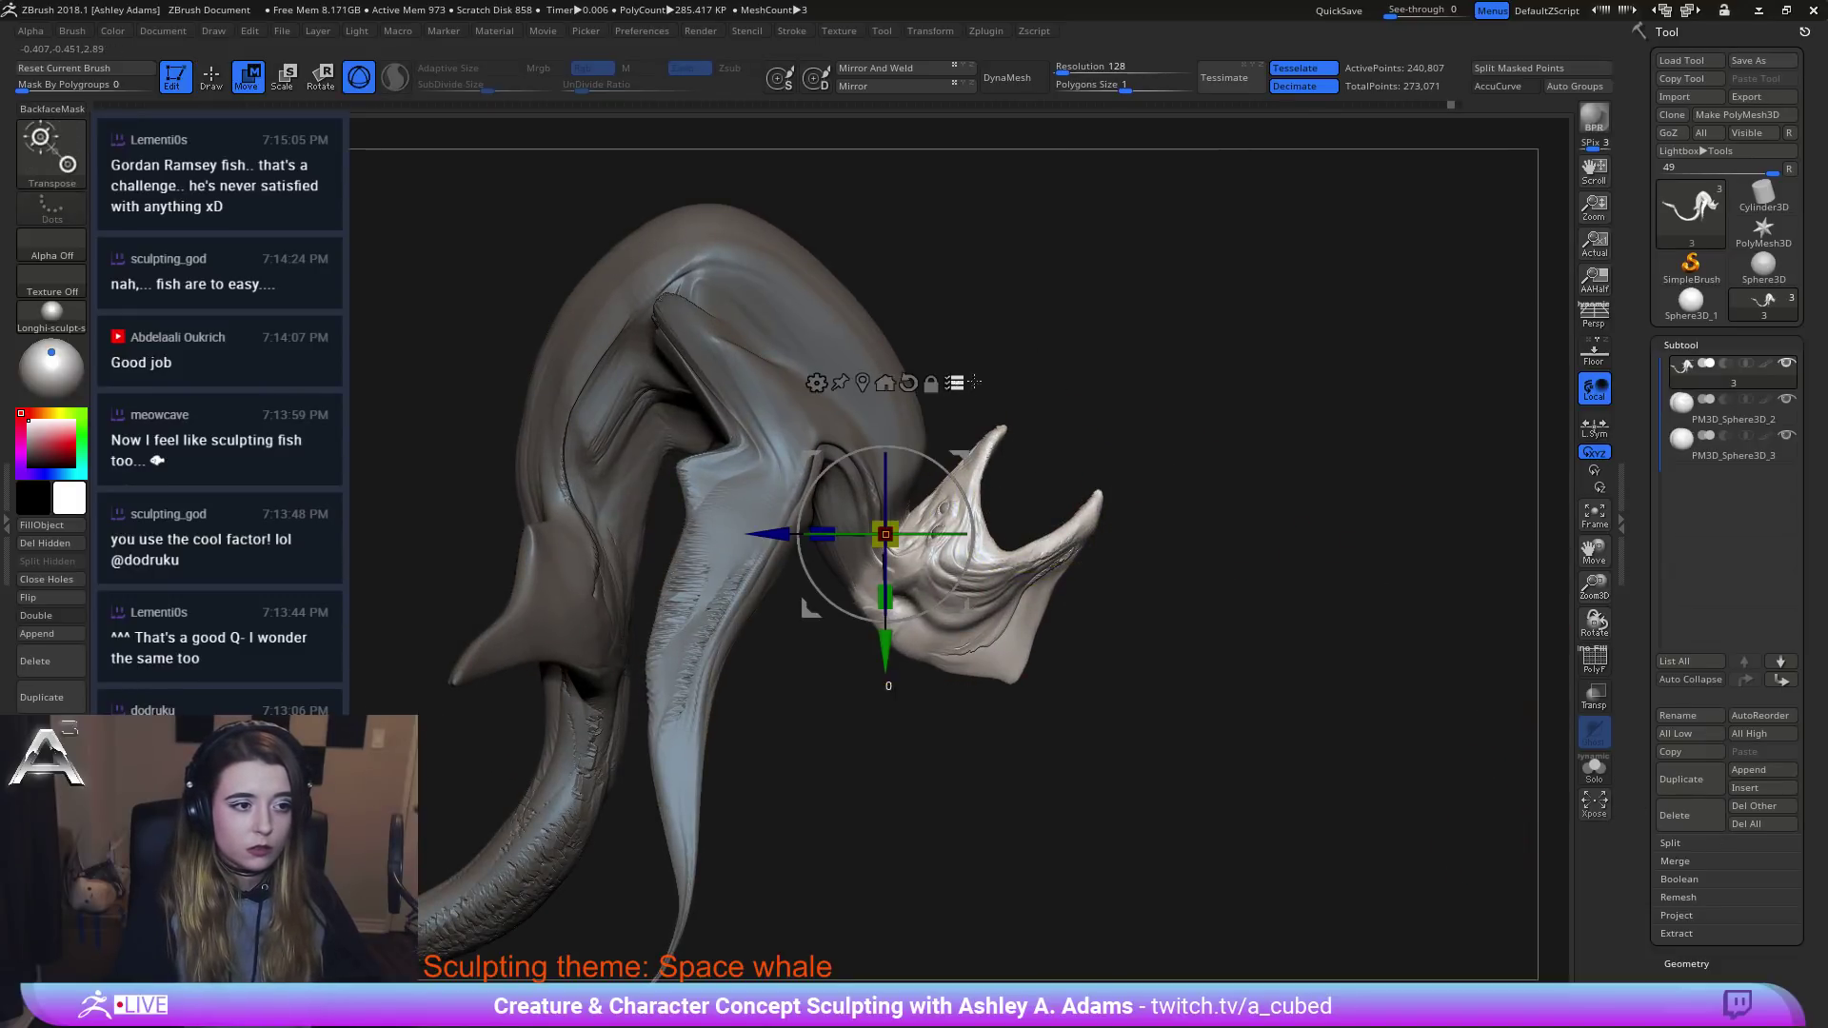
key(q)
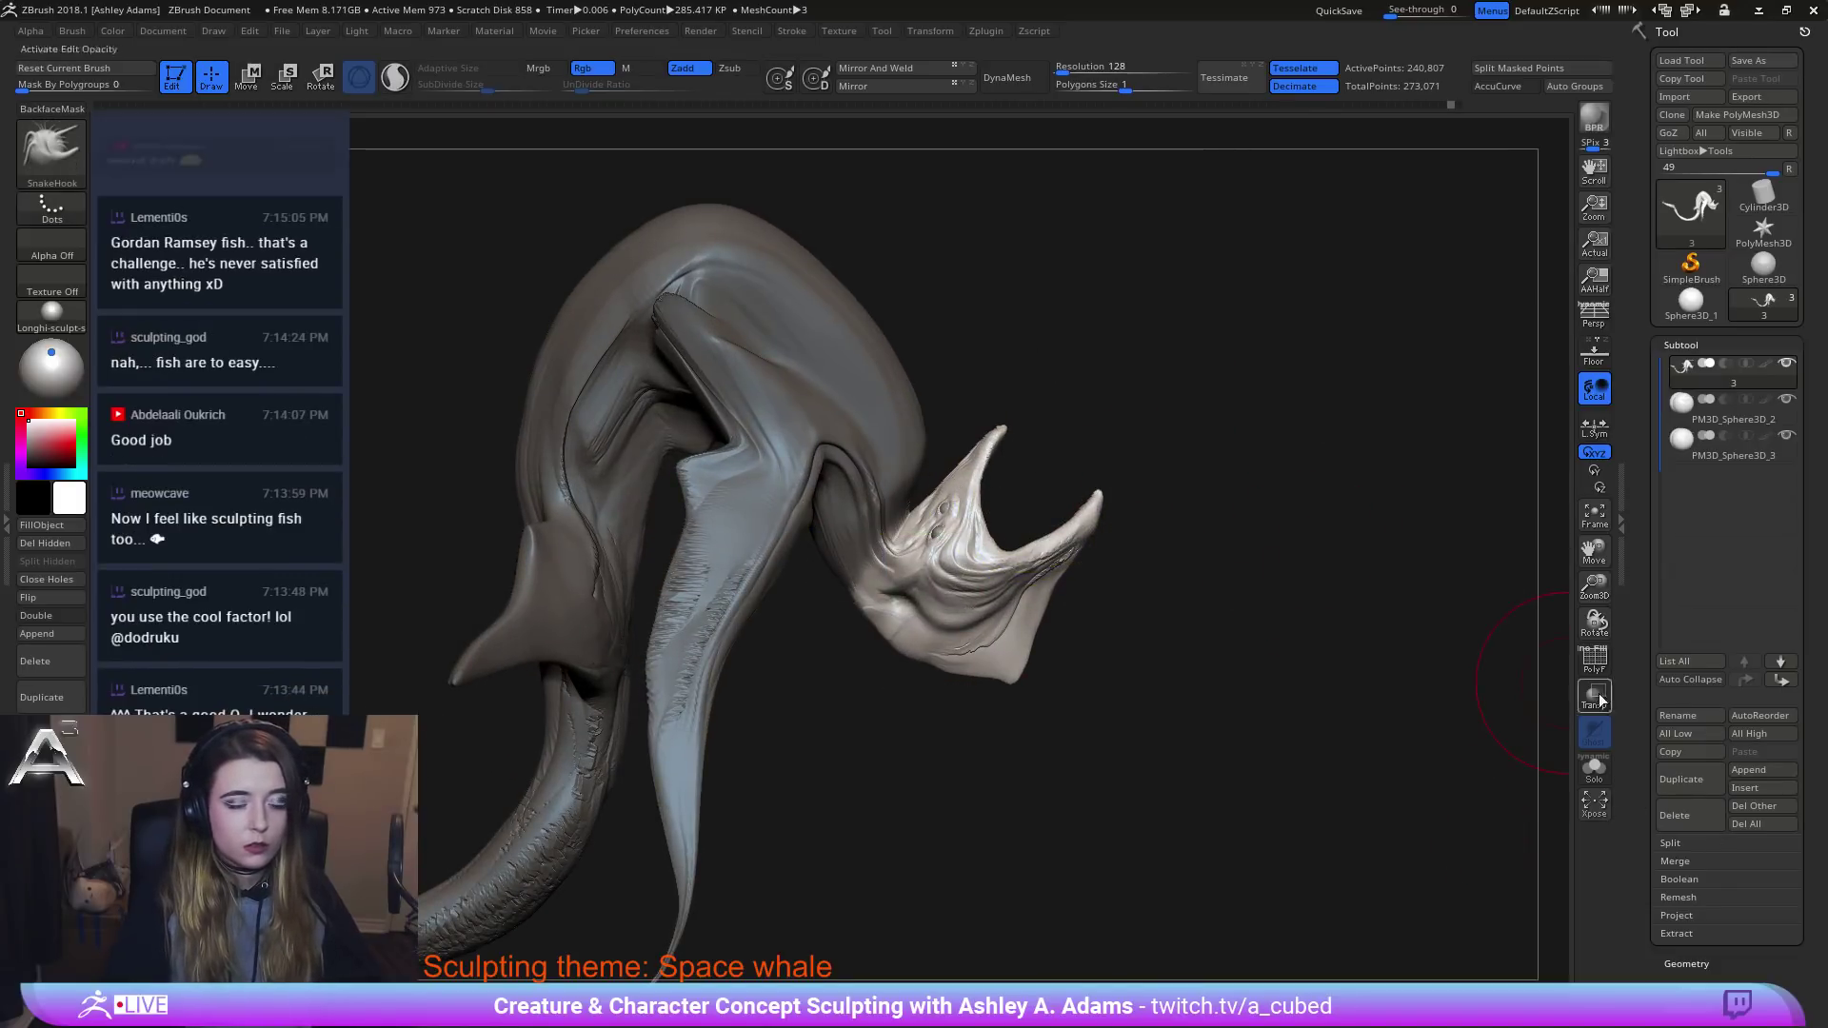
click(1670, 845)
click(1704, 933)
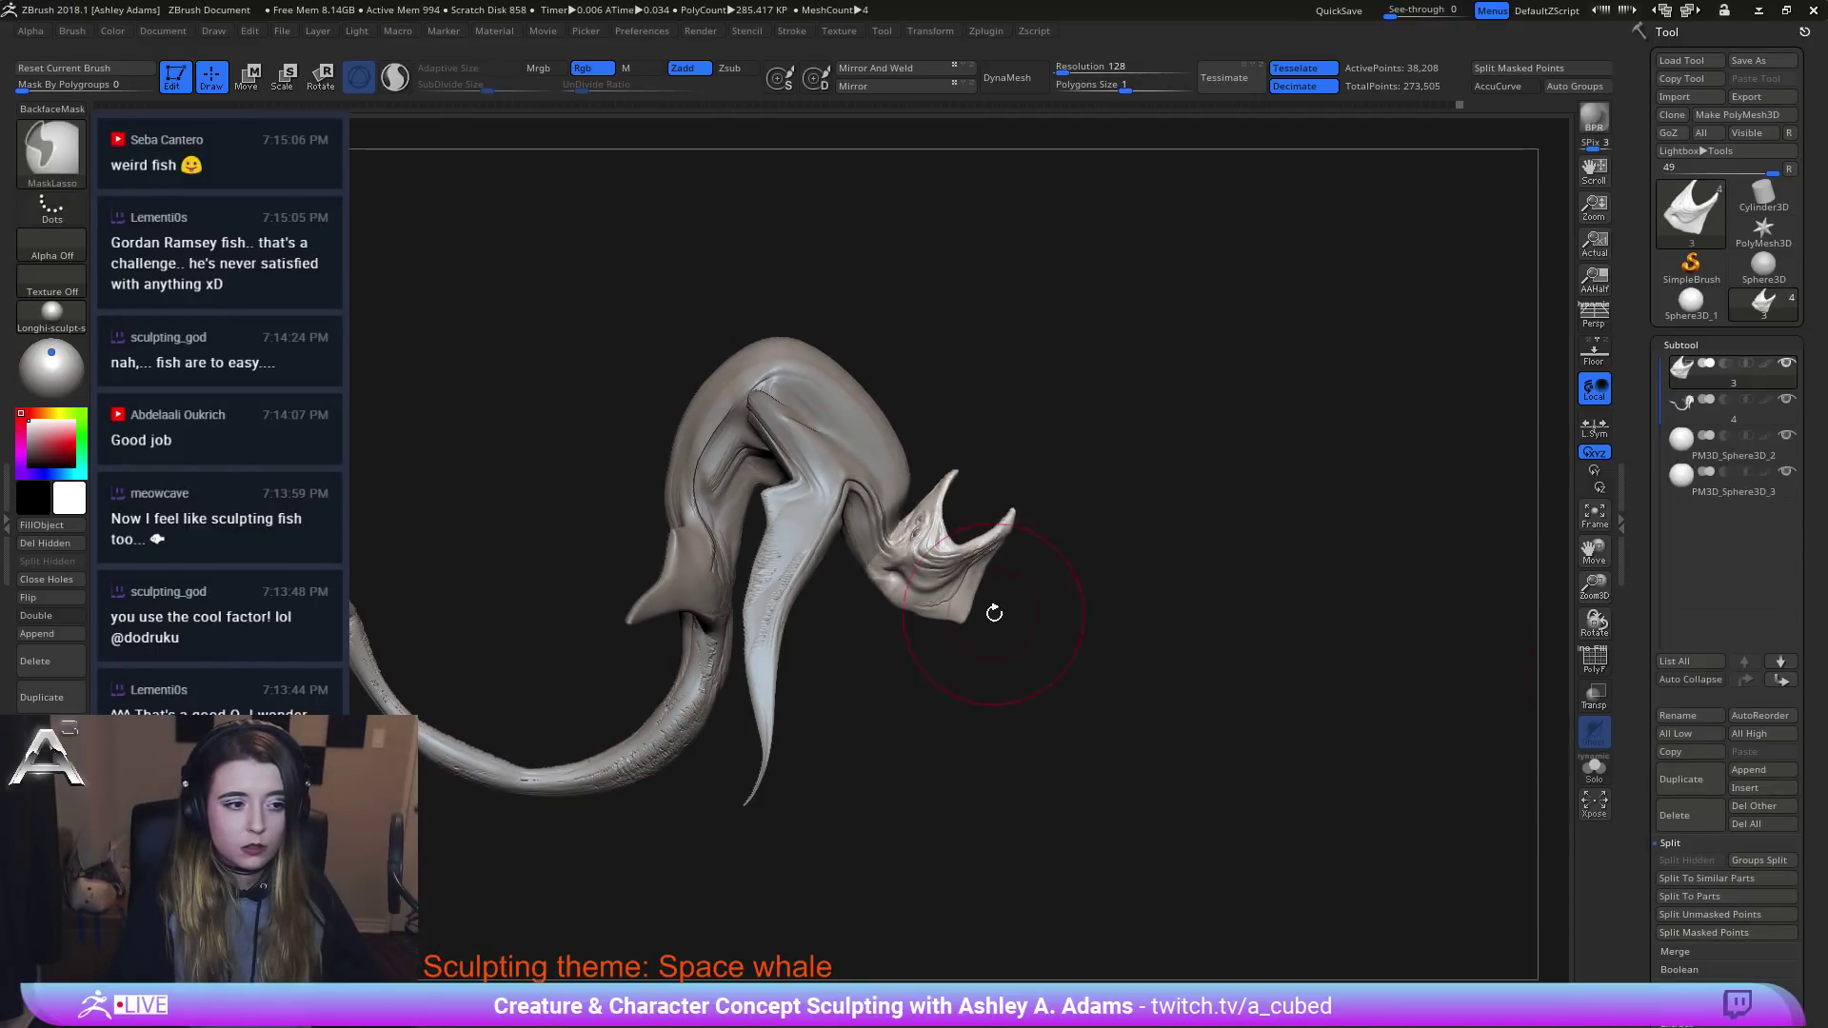
Move the separated head down and forward from the neck and rotate its jaws downward with the transform gizmo.
key(w)
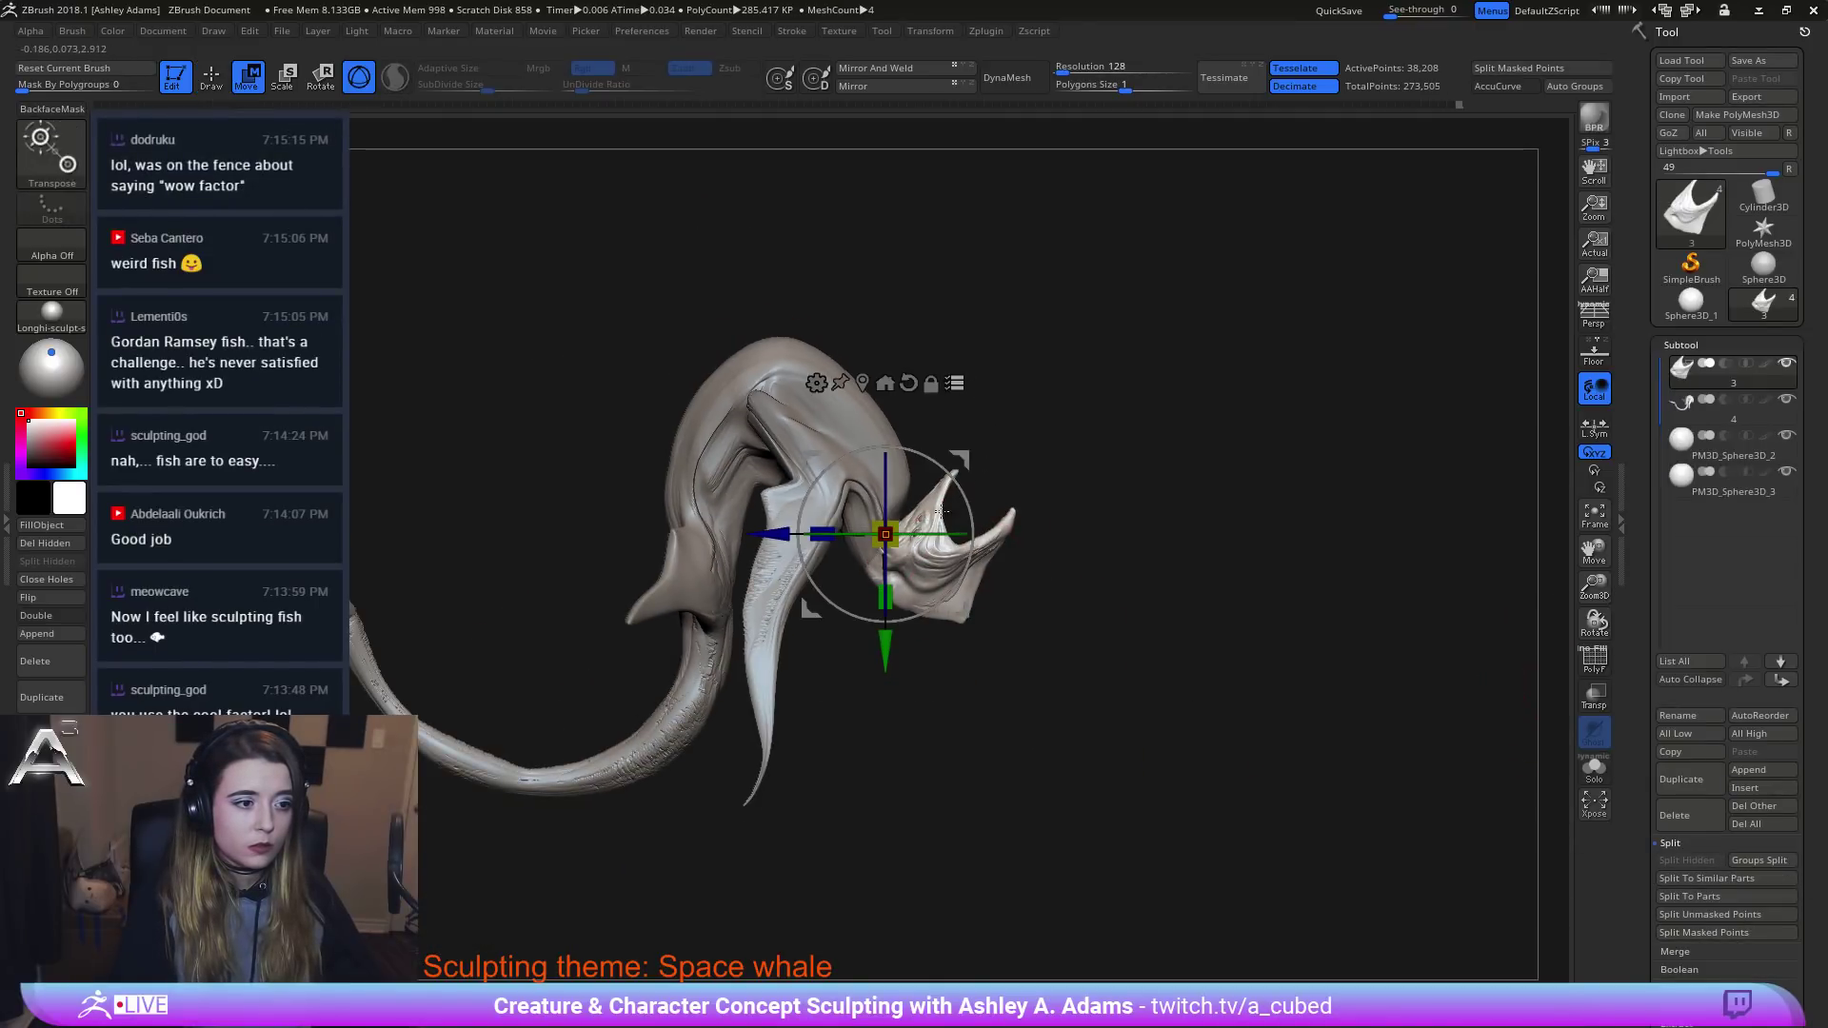
ctrl+shift+click(935, 519)
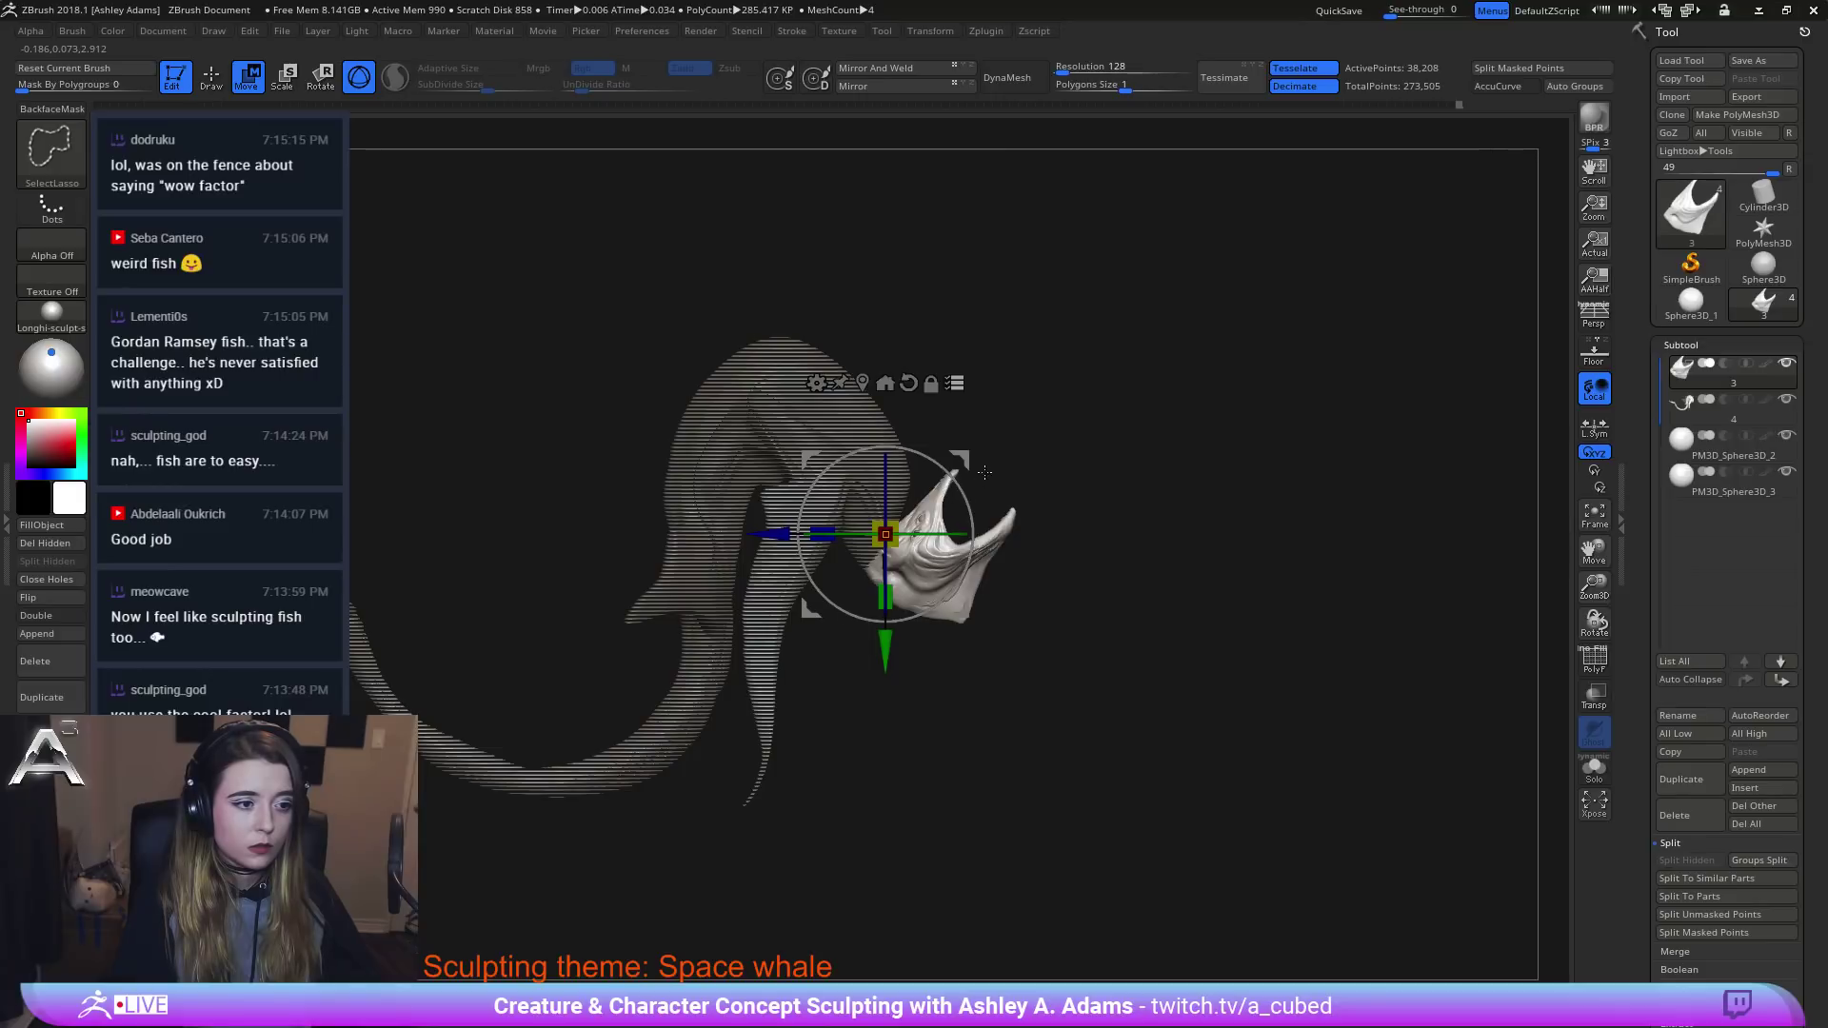
mouse_move(937, 494)
ctrl+right_down()
mouse_move(870, 605)
mouse_move(928, 500)
ctrl+right_up()
alt+right_drag(955, 670, 941, 477)
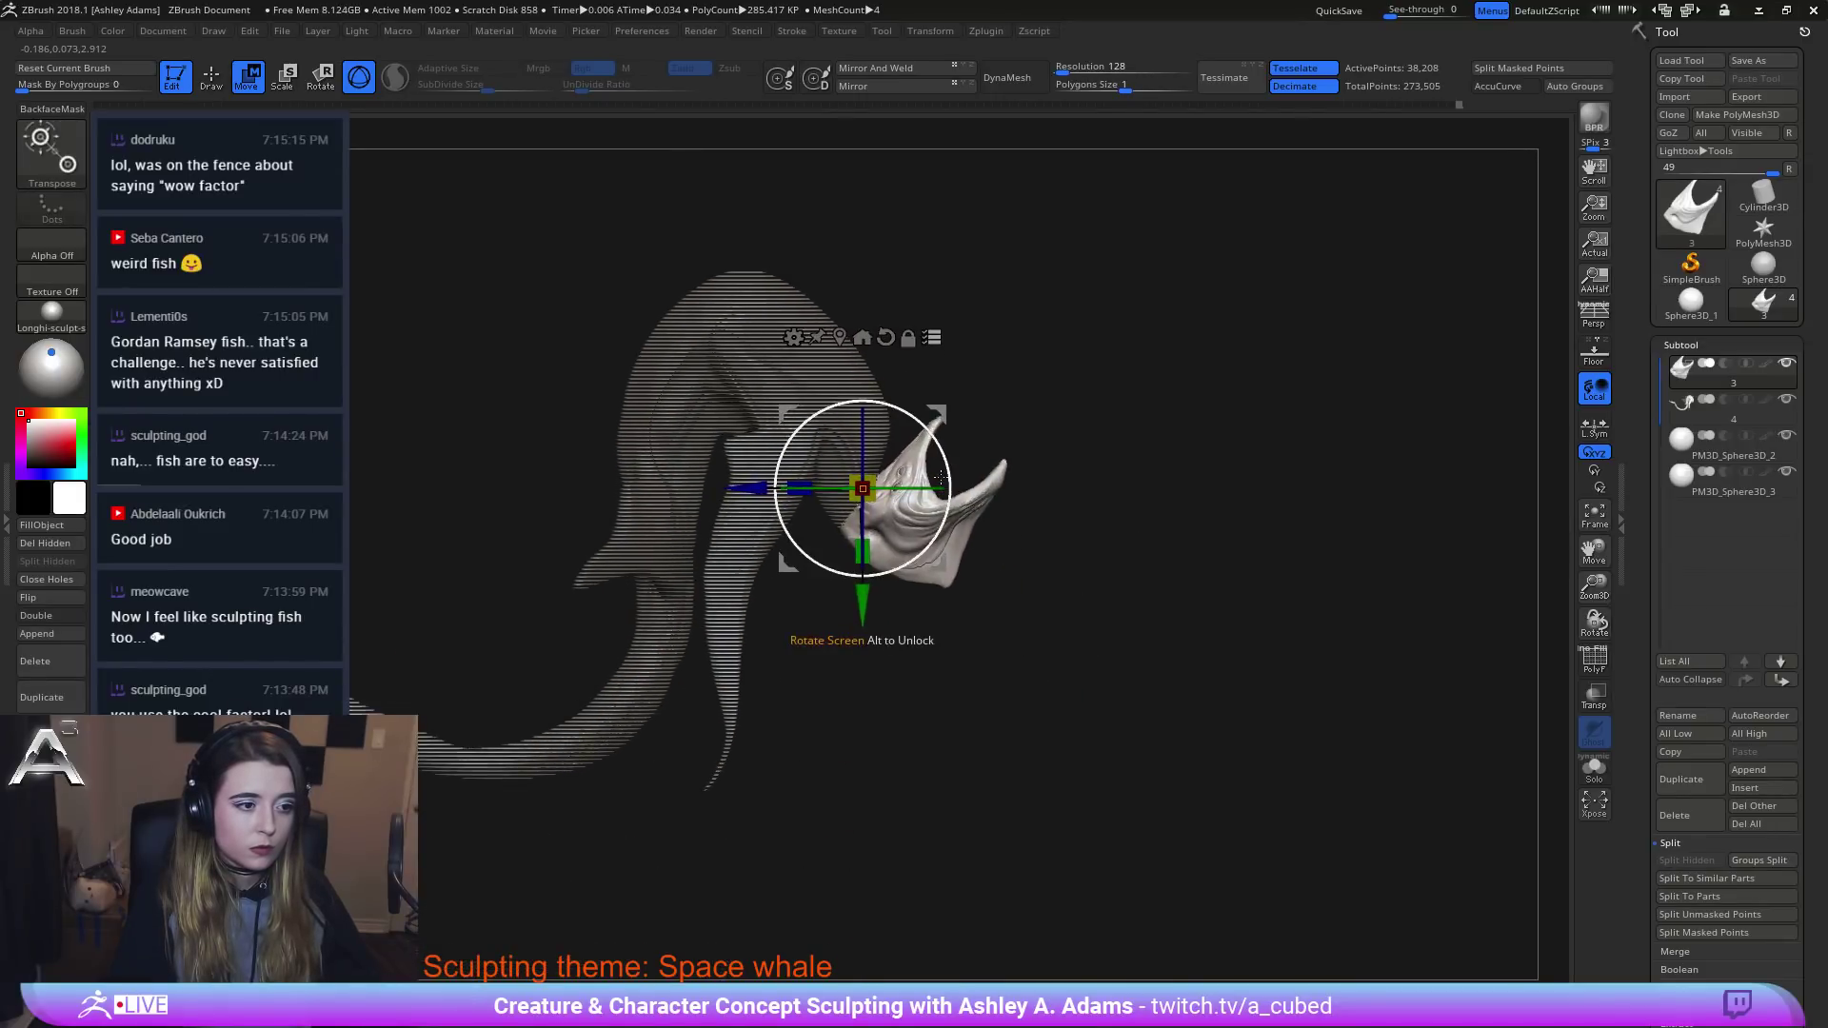
drag(941, 476, 951, 596)
drag(937, 415, 981, 440)
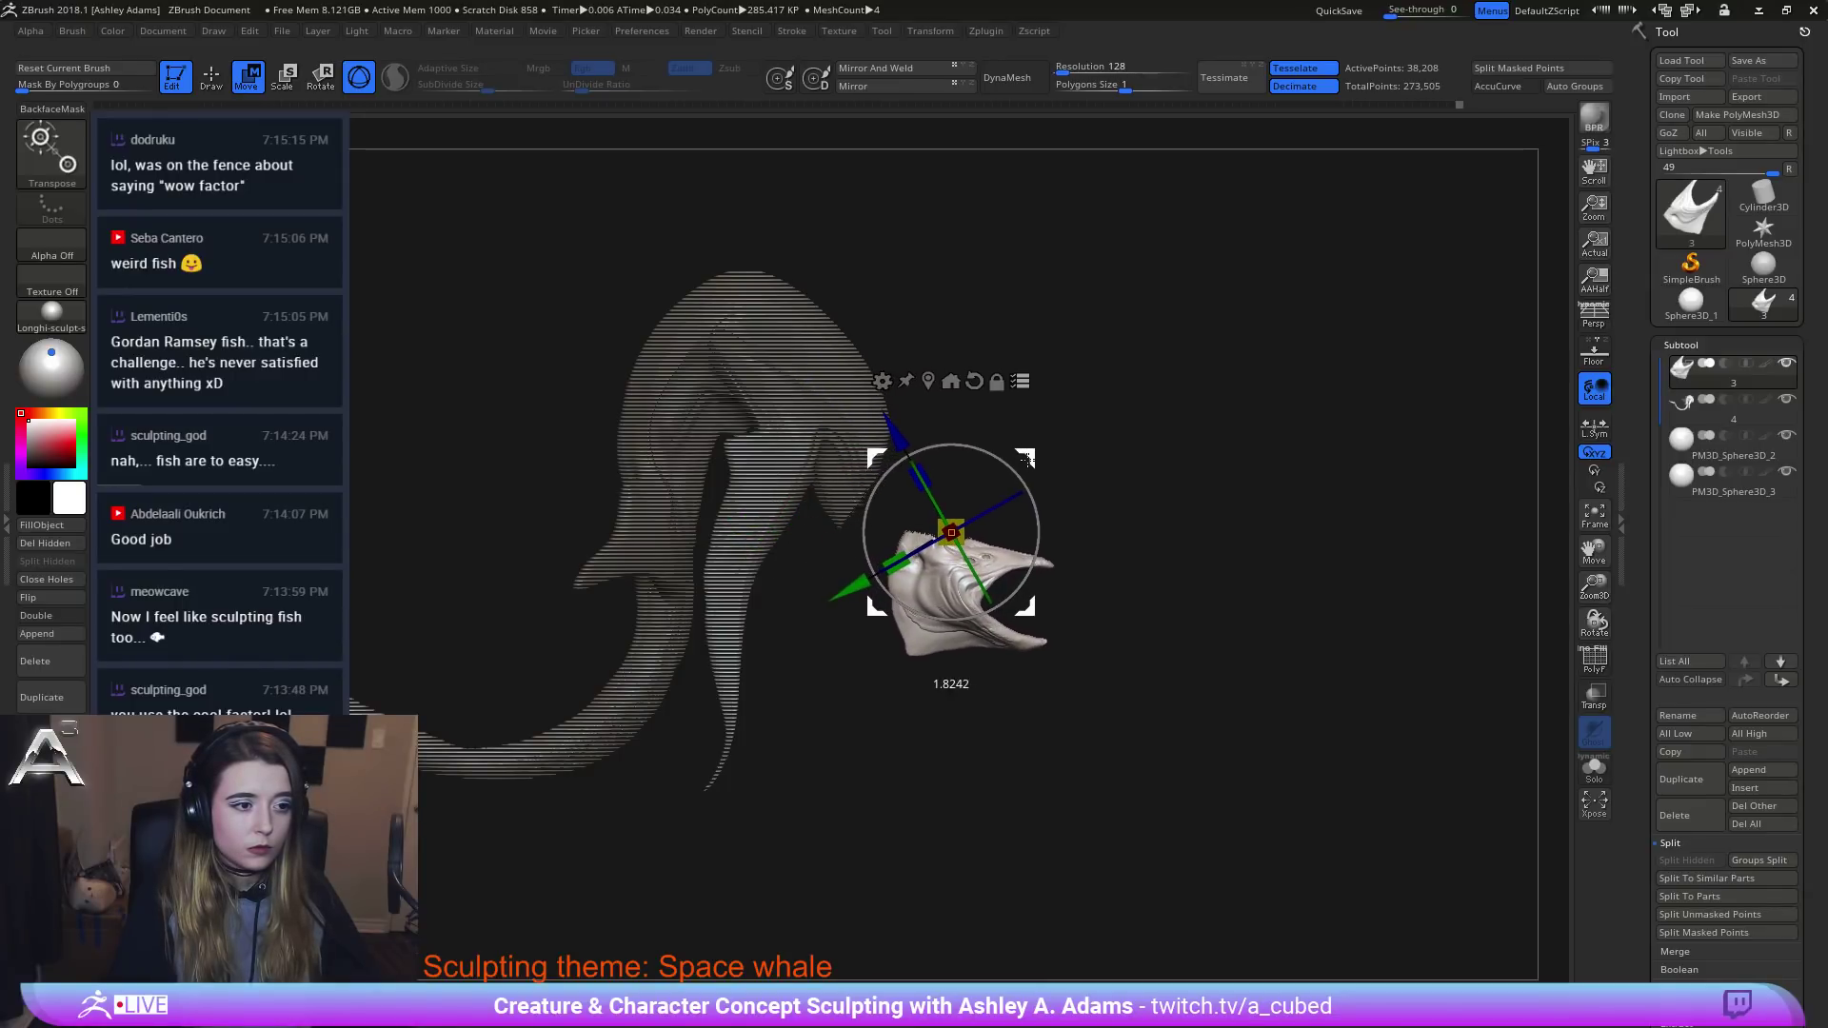
Scale the detached head up slightly and uniformly from the front view.
mouse_move(1055, 599)
ctrl+right_down()
mouse_move(1089, 469)
mouse_move(1031, 487)
mouse_move(1044, 578)
ctrl+right_up()
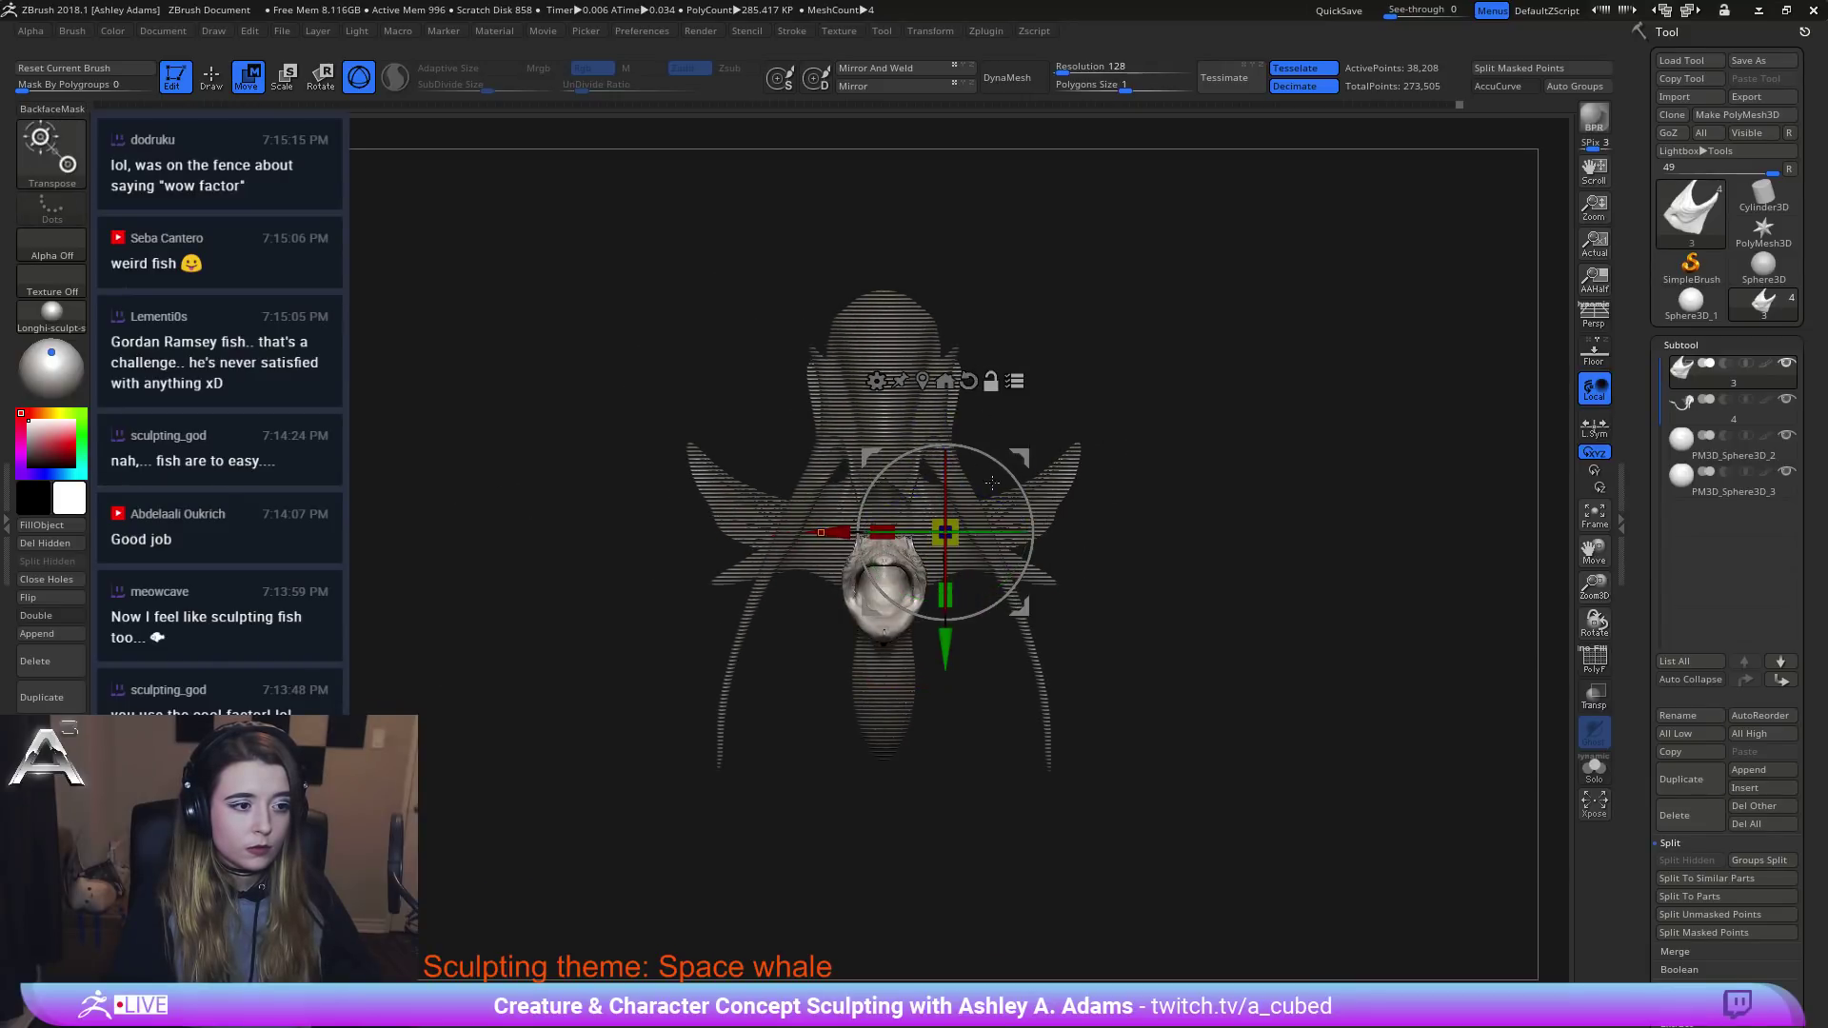
ctrl+right_drag(969, 503, 914, 614)
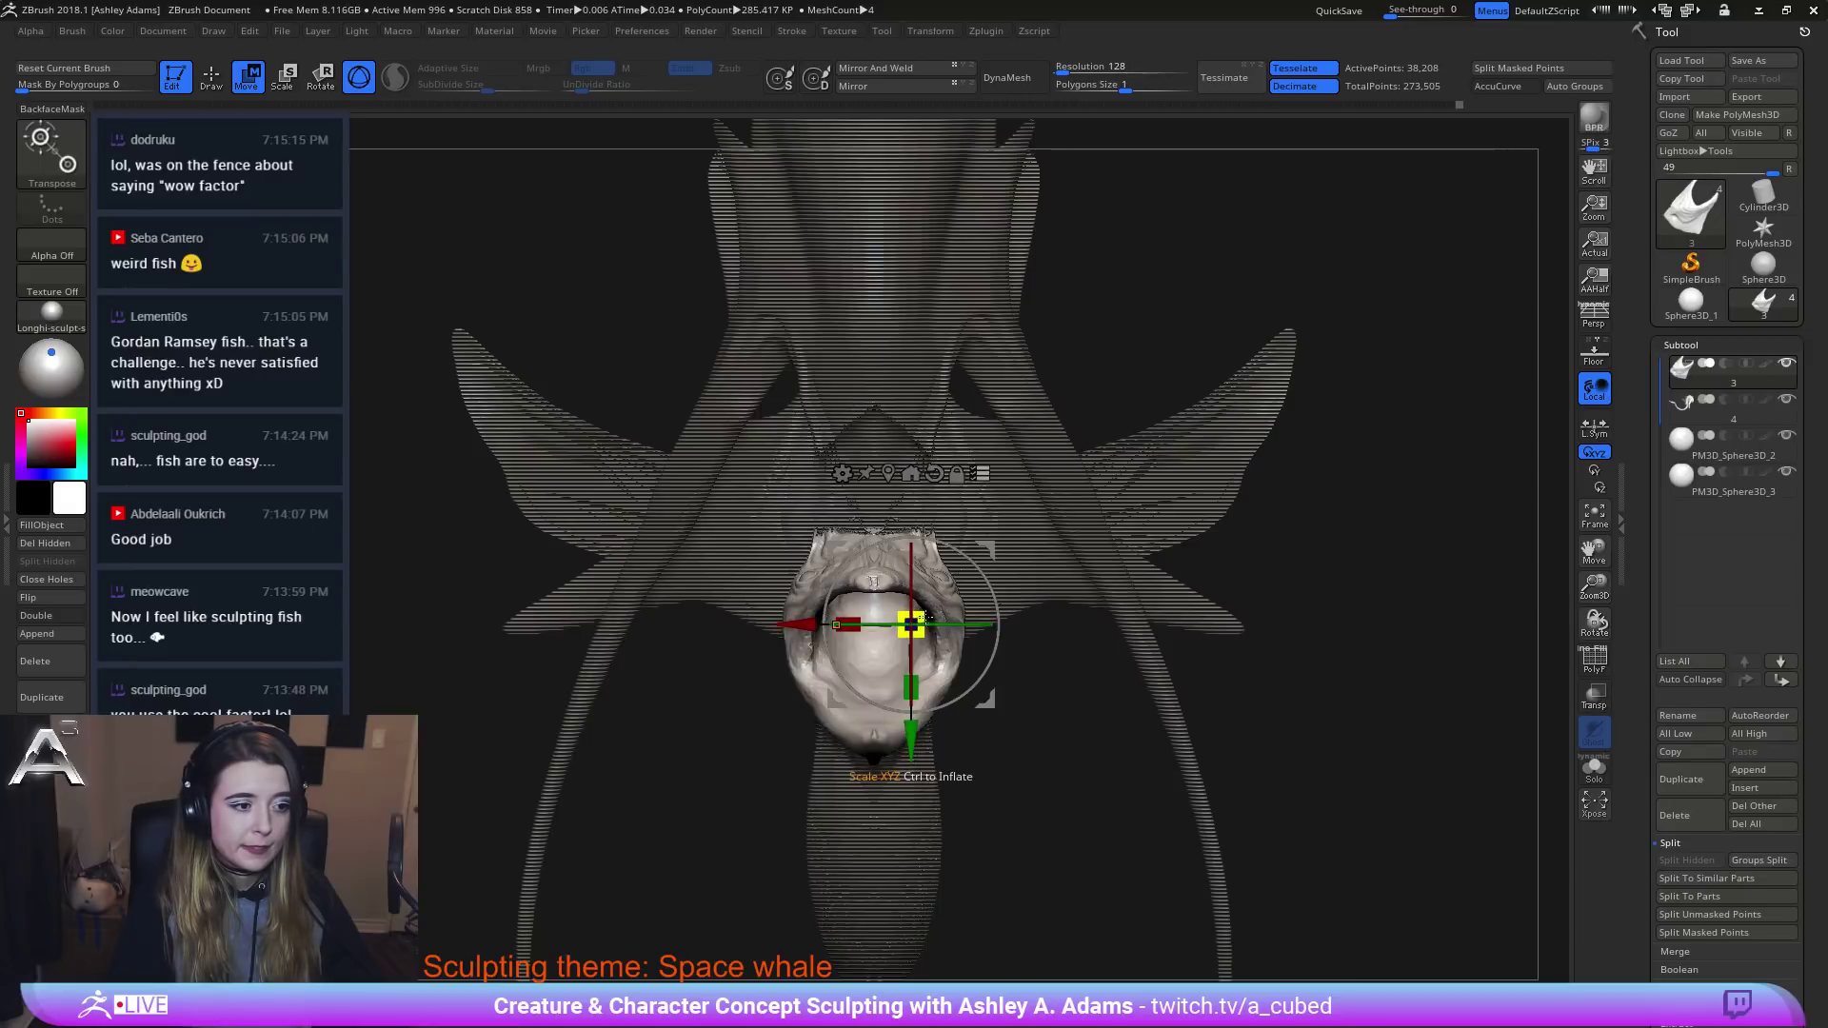
drag(924, 617, 995, 619)
key(q)
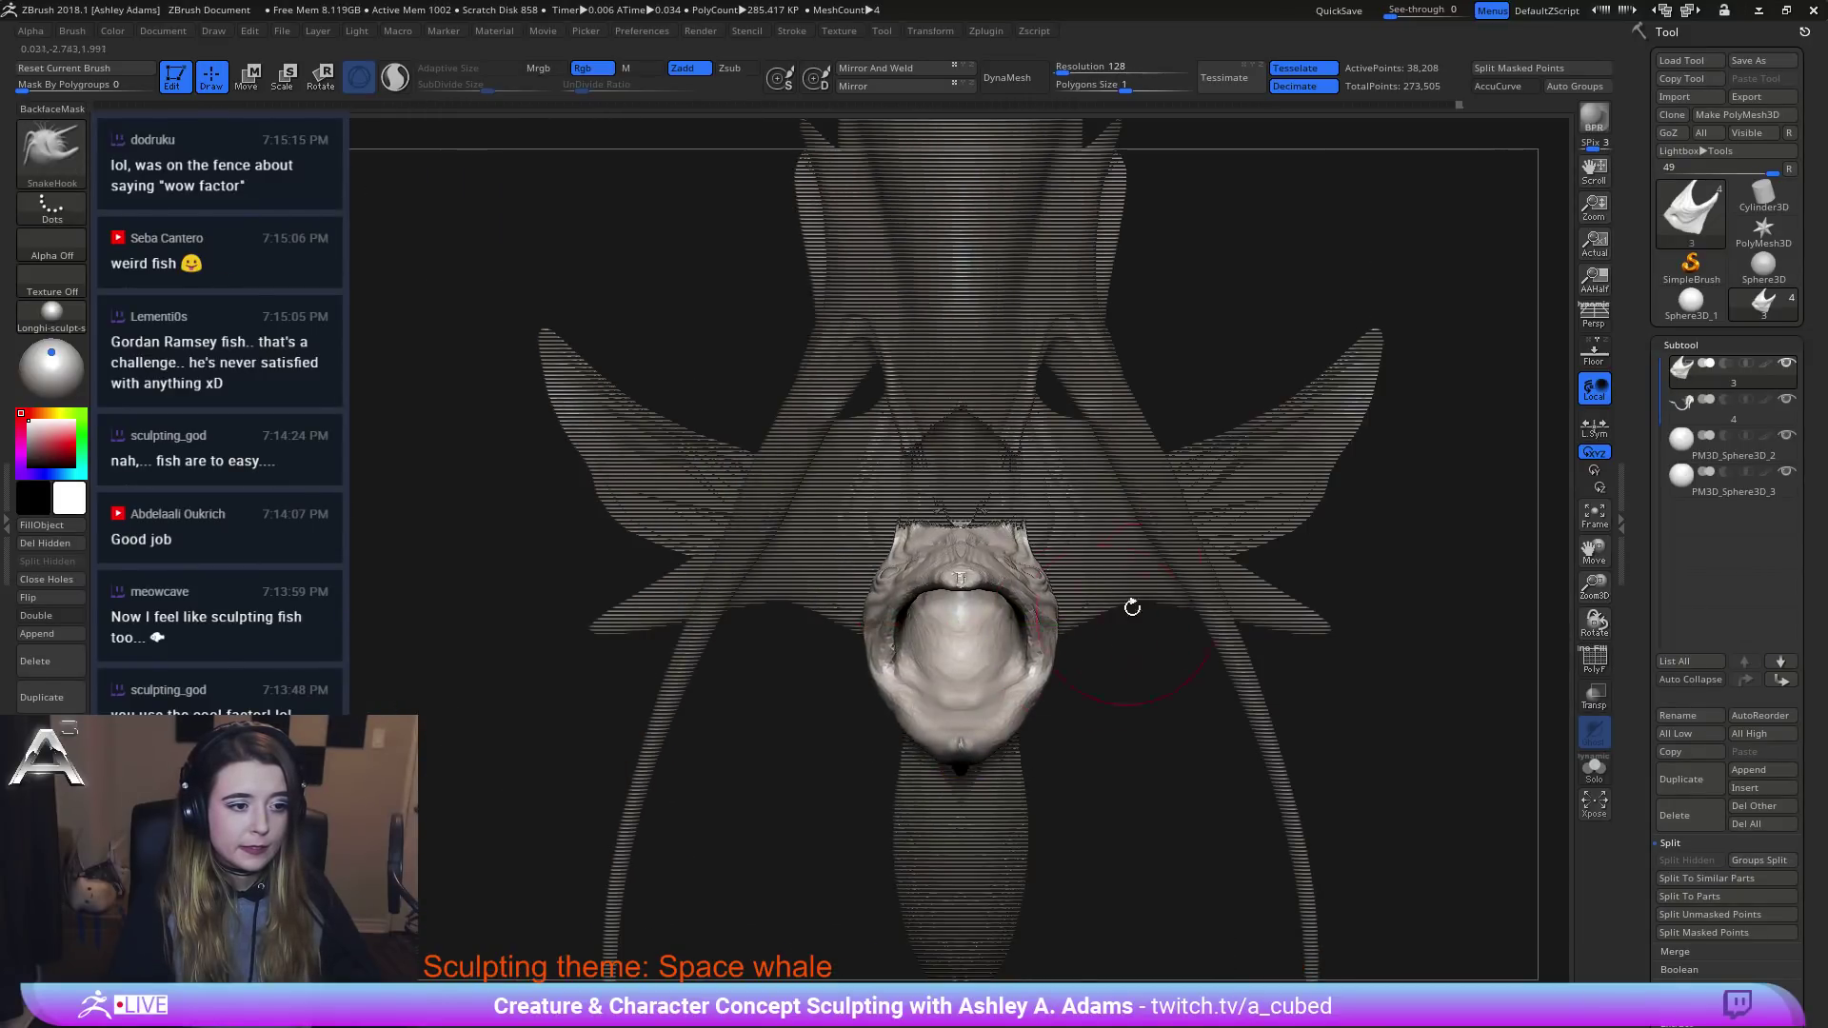
Cap the open neck end of the detached head with Close Holes.
key(w)
key(q)
mouse_move(1078, 666)
ctrl+right_down()
mouse_move(1081, 585)
mouse_move(1164, 571)
ctrl+right_up()
shift+drag(1164, 571, 1003, 524)
ctrl+shift+drag(728, 732, 1103, 503)
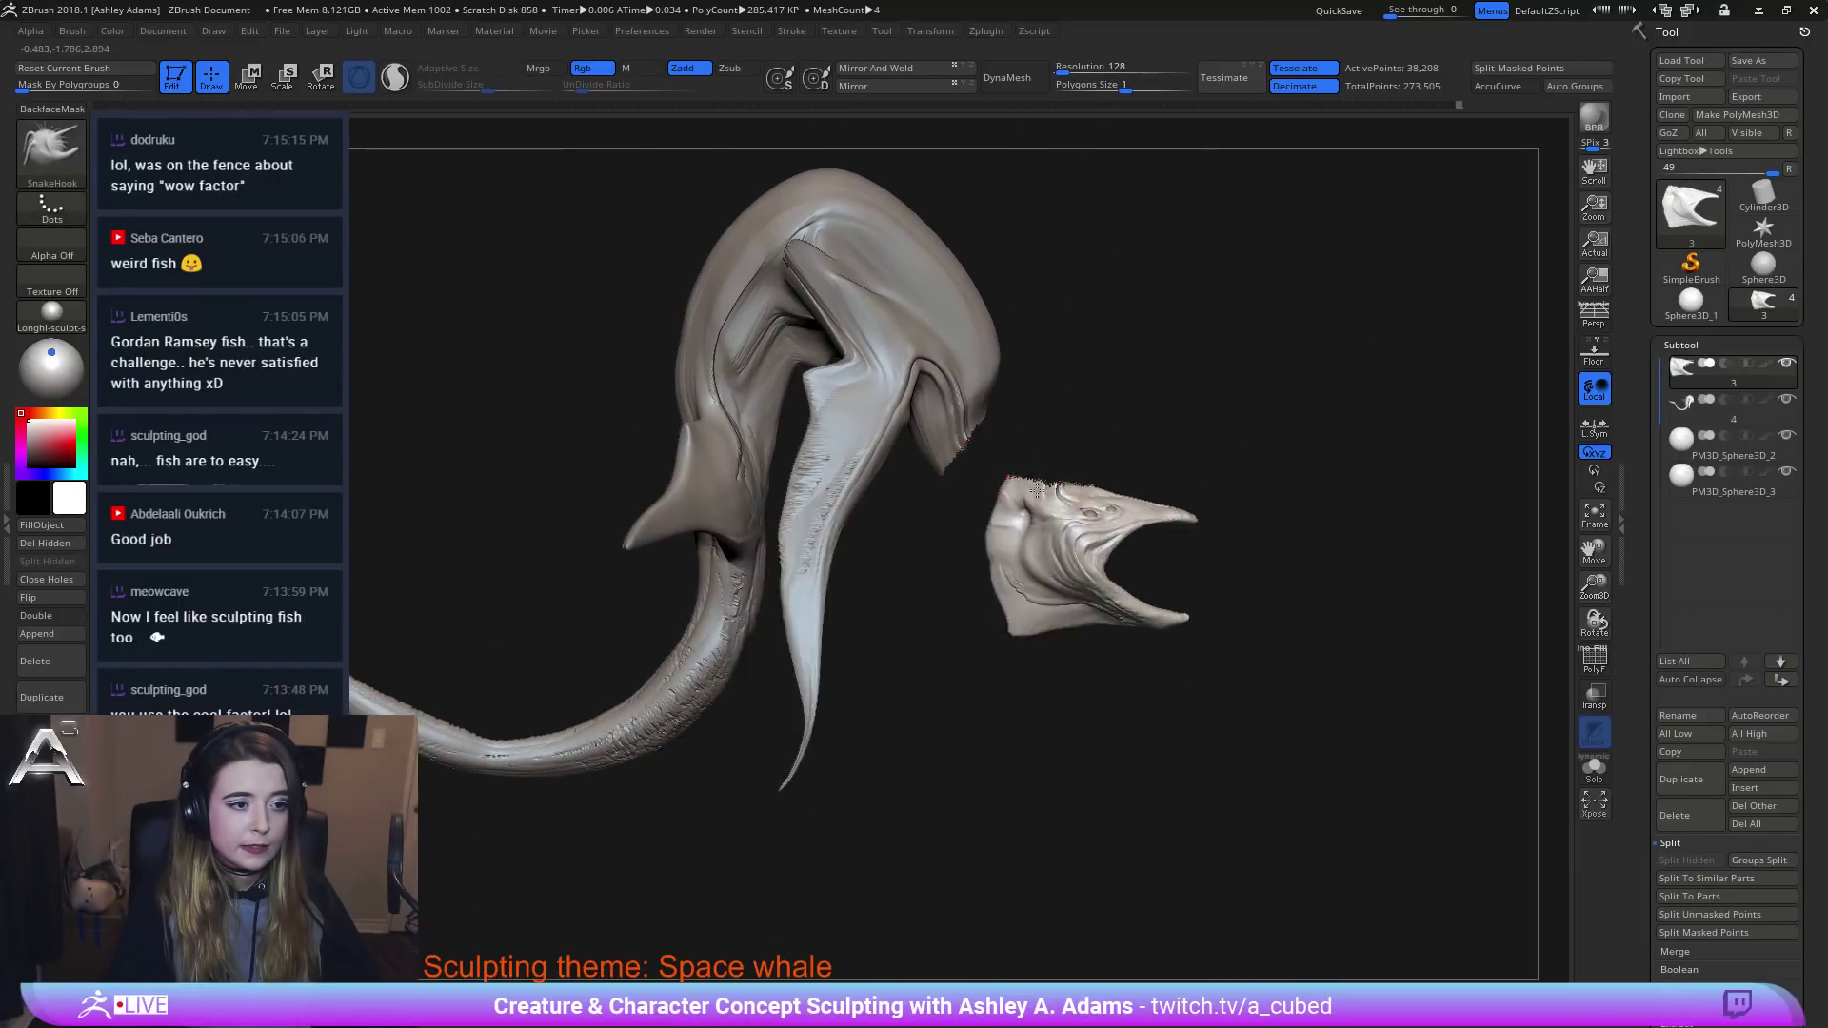
right_drag(1071, 409, 1053, 510)
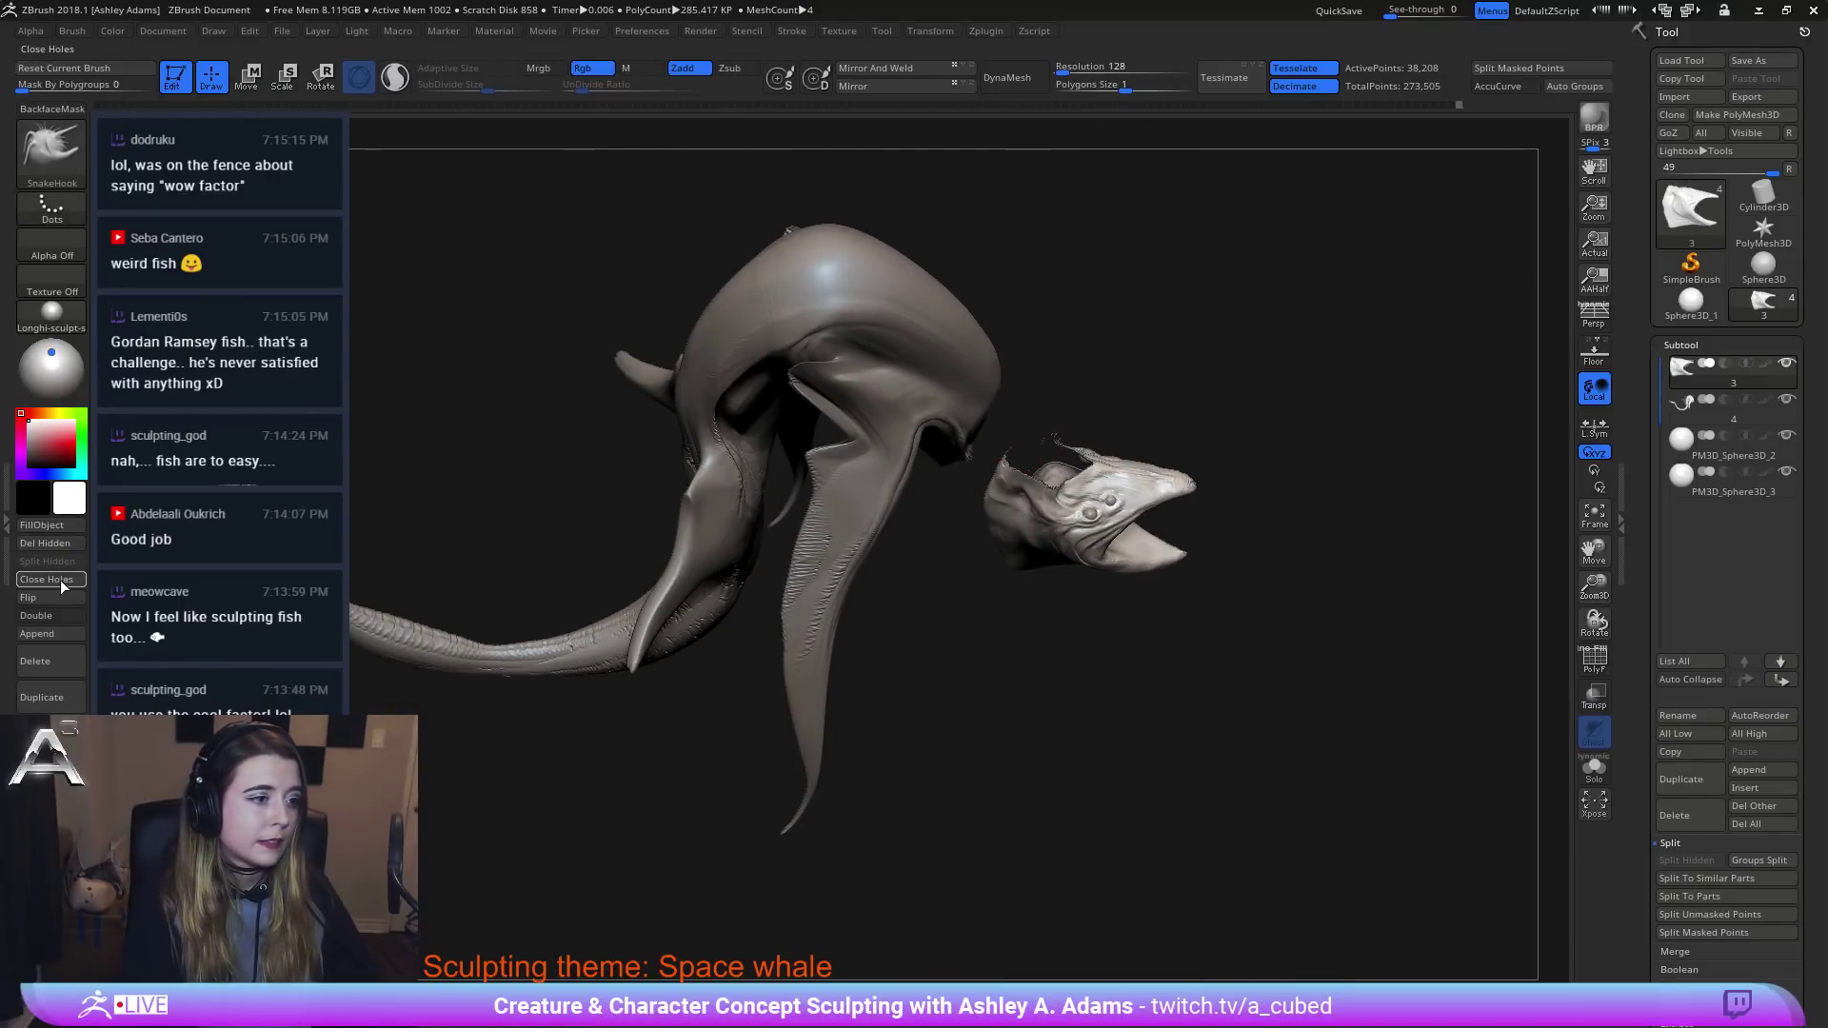
right_drag(1033, 483, 1023, 390)
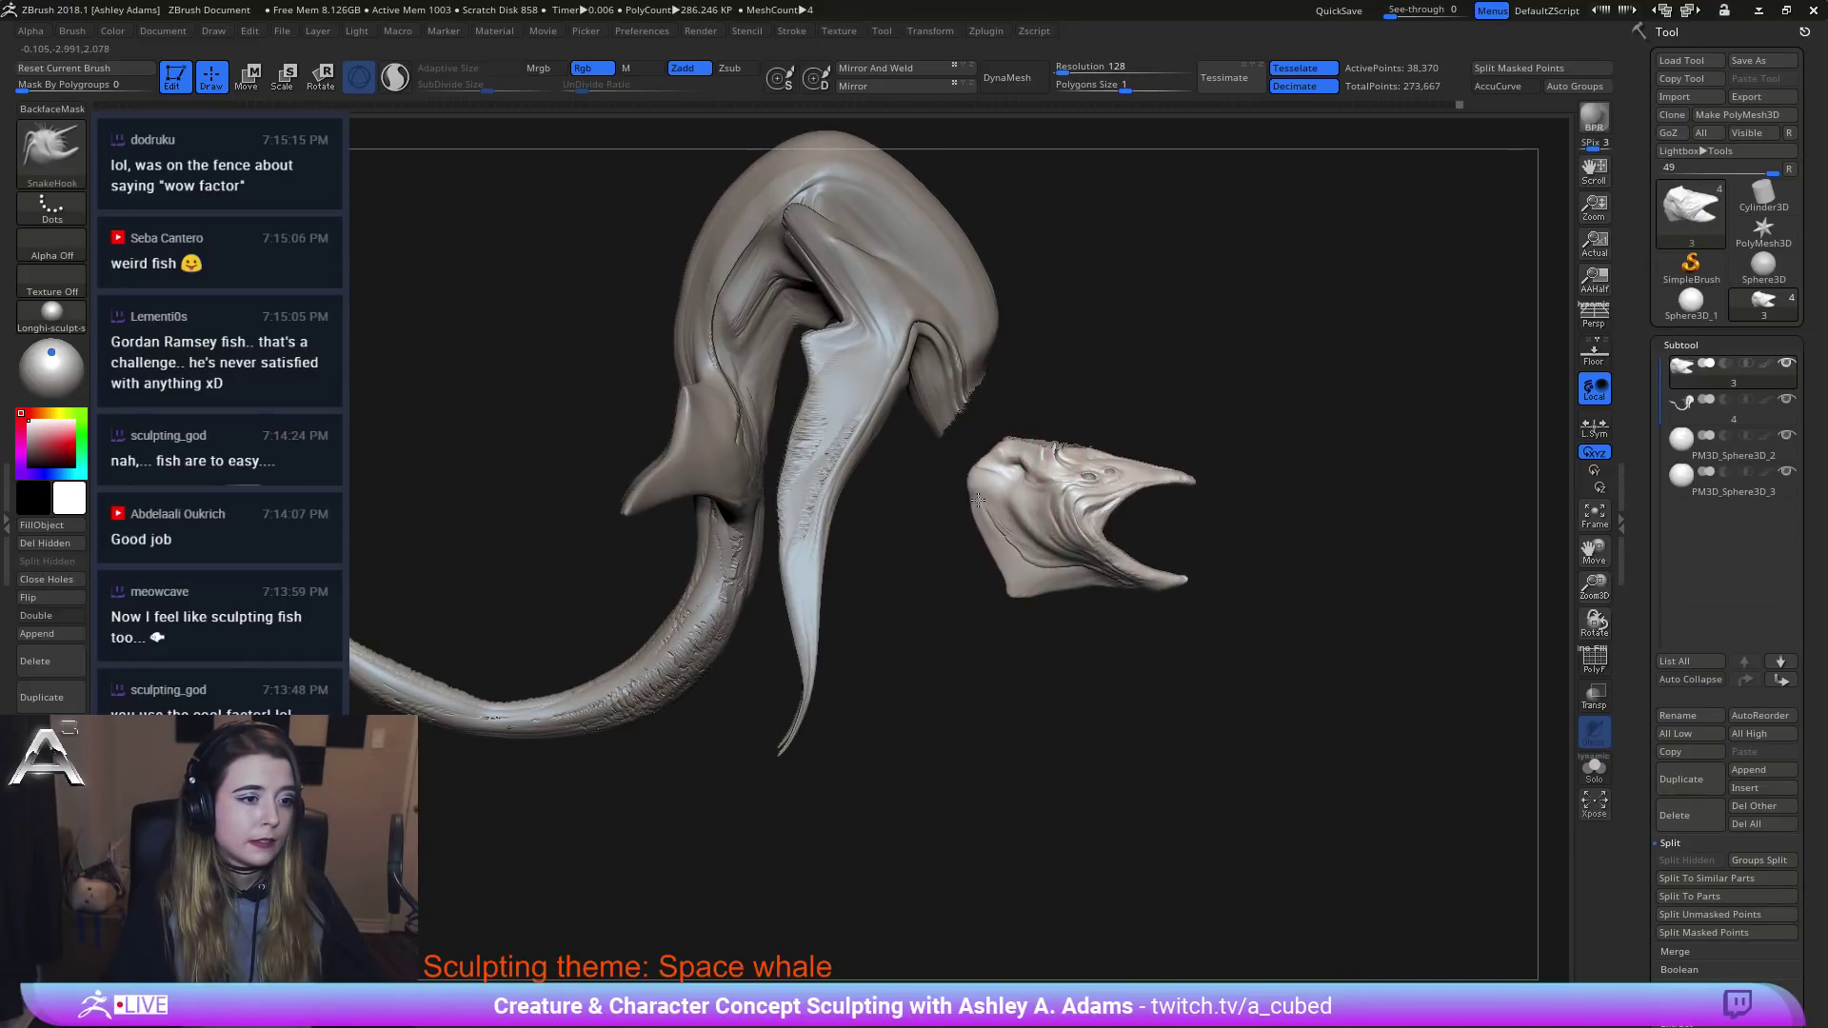
Pull the body's neck edge and the detached head's nape together with SnakeHook, blending them with light smoothing.
mouse_move(980, 390)
right_down()
mouse_move(961, 422)
mouse_move(939, 382)
mouse_move(925, 398)
mouse_move(975, 419)
mouse_move(968, 399)
mouse_move(924, 391)
mouse_move(932, 426)
right_up()
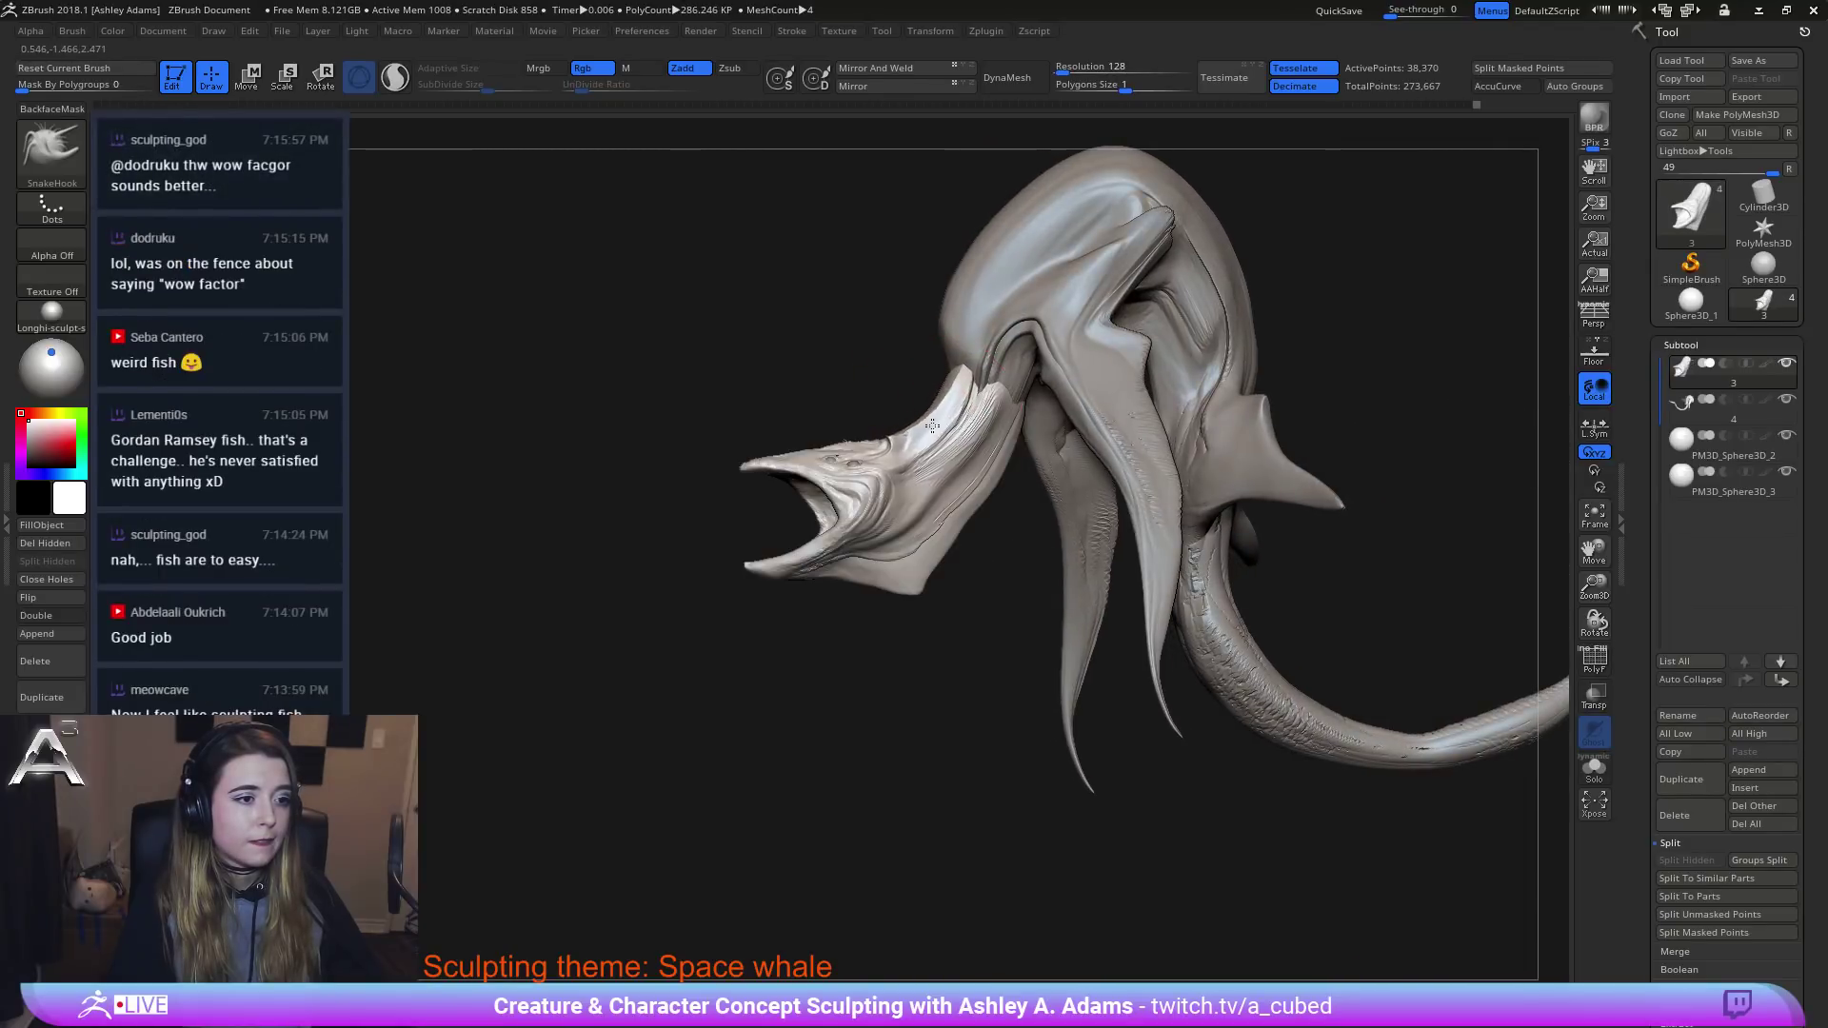
alt+click(966, 362)
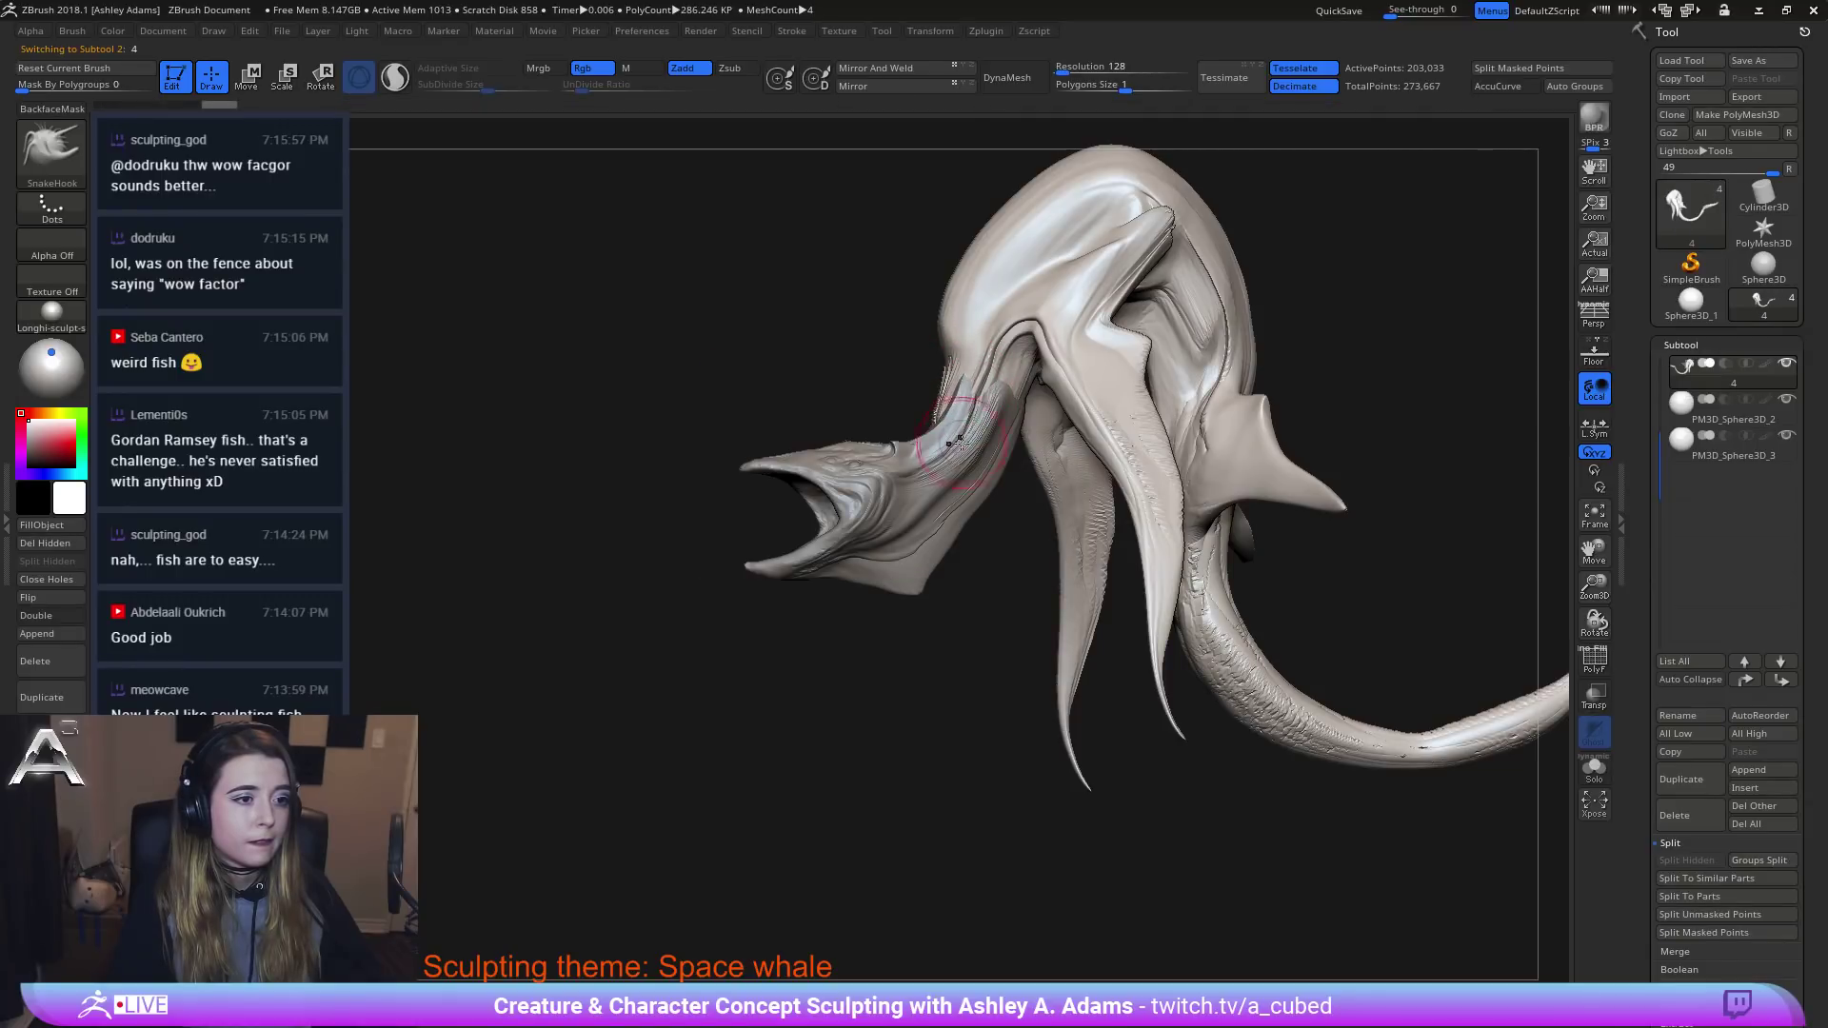
mouse_move(958, 443)
right_down()
mouse_move(1021, 400)
mouse_move(980, 445)
mouse_move(984, 467)
mouse_move(1000, 460)
right_up()
alt+click(984, 468)
right_click(998, 451)
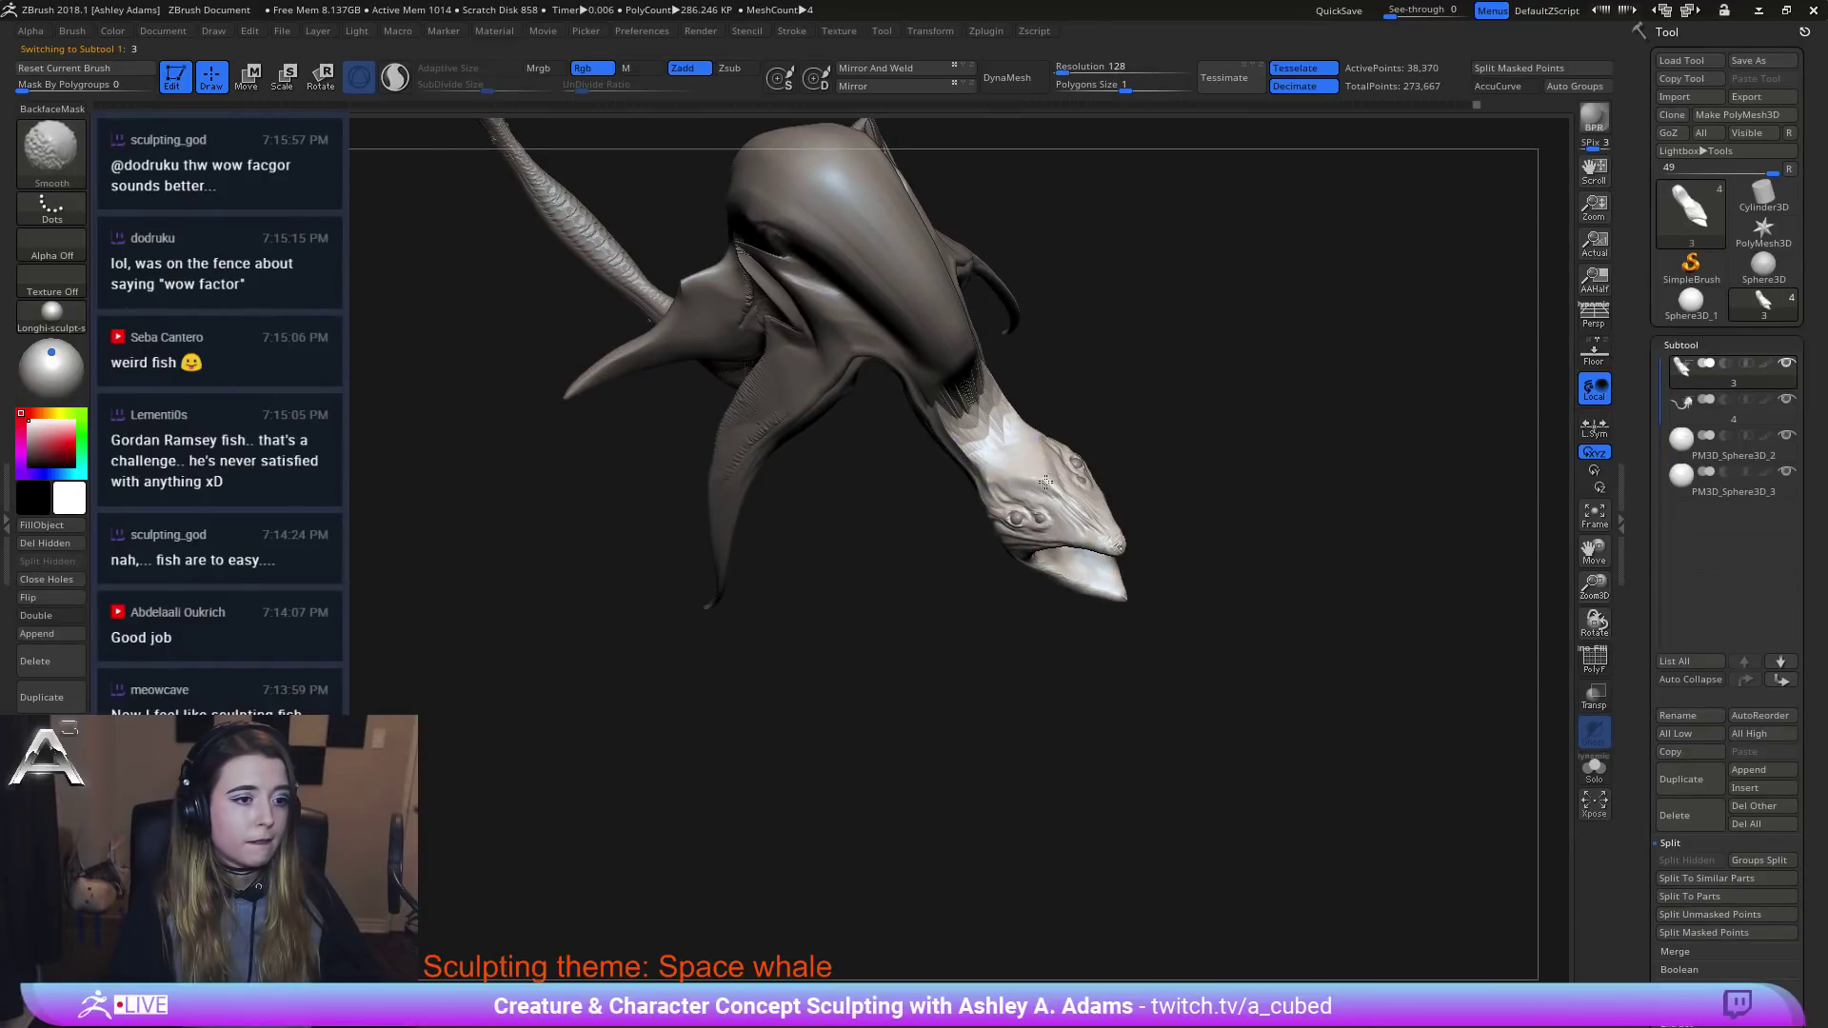
right_click(1004, 474)
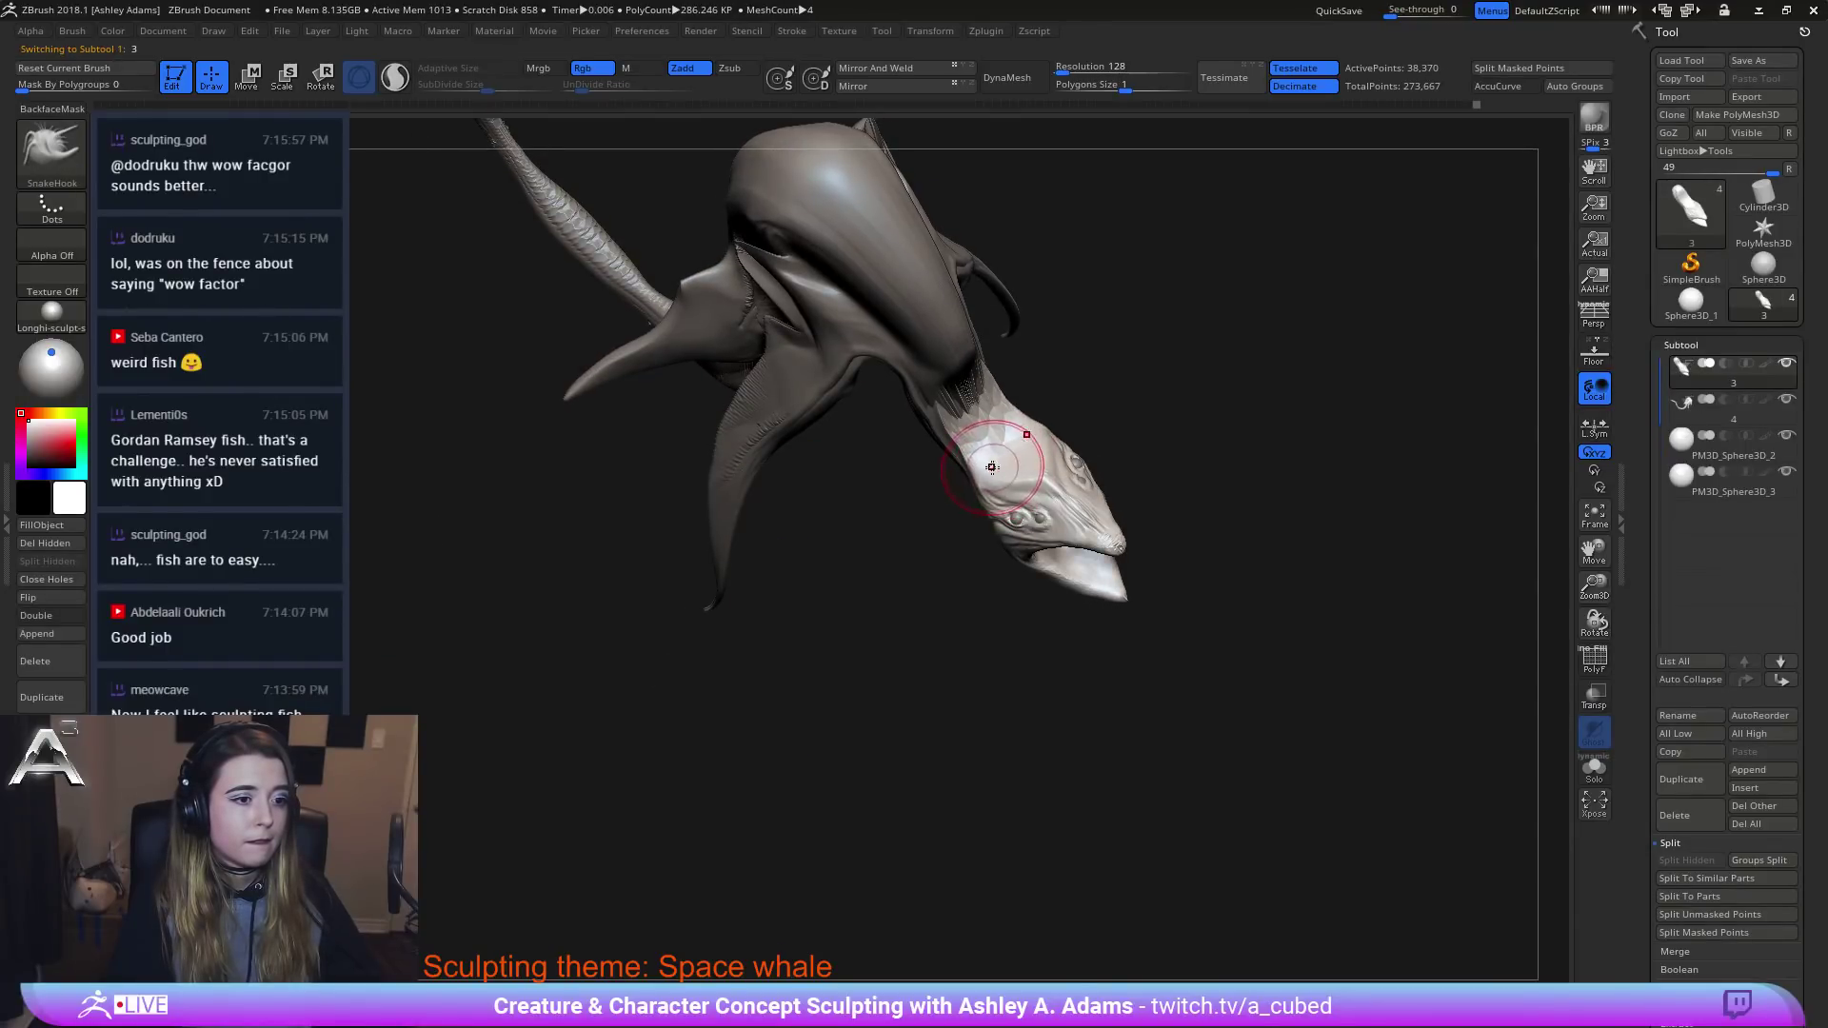
mouse_move(991, 467)
right_down()
mouse_move(1023, 443)
mouse_move(1000, 449)
right_up()
right_click(1003, 449)
Pull the lower back edge of the head's throat outward with SnakeHook using a resized brush.
drag(940, 452, 957, 452)
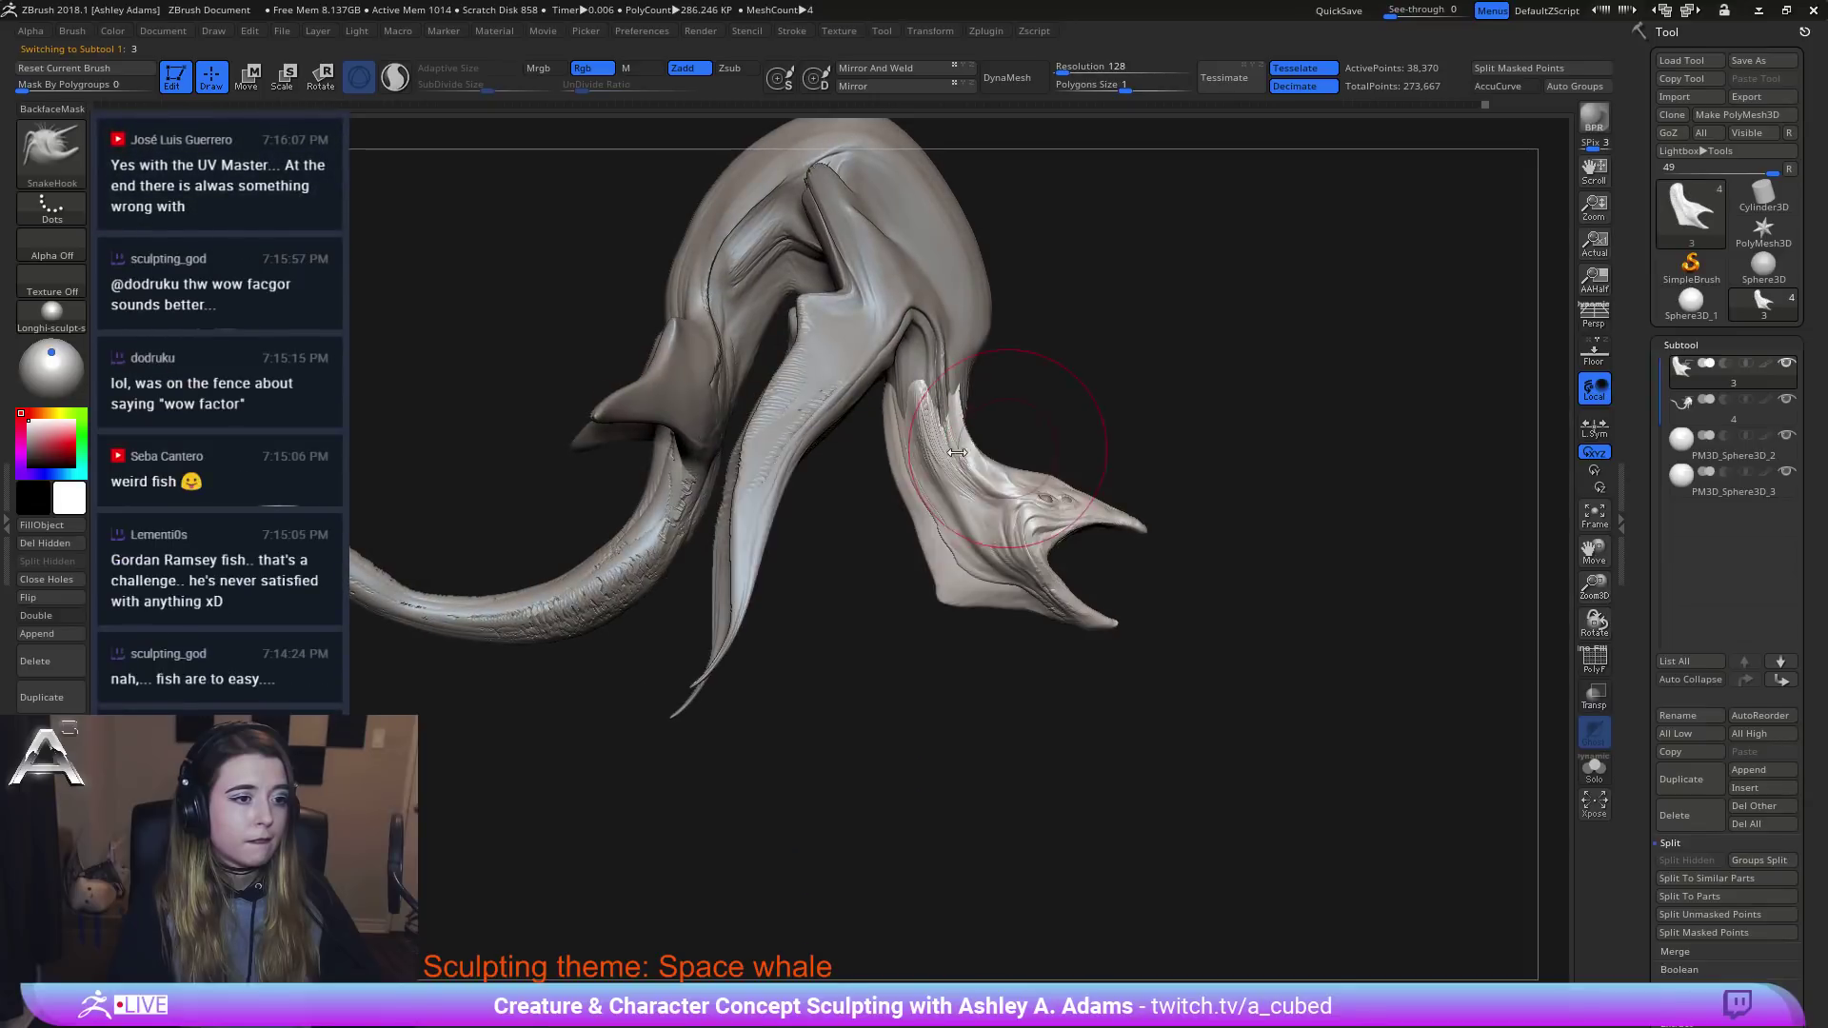
key(space)
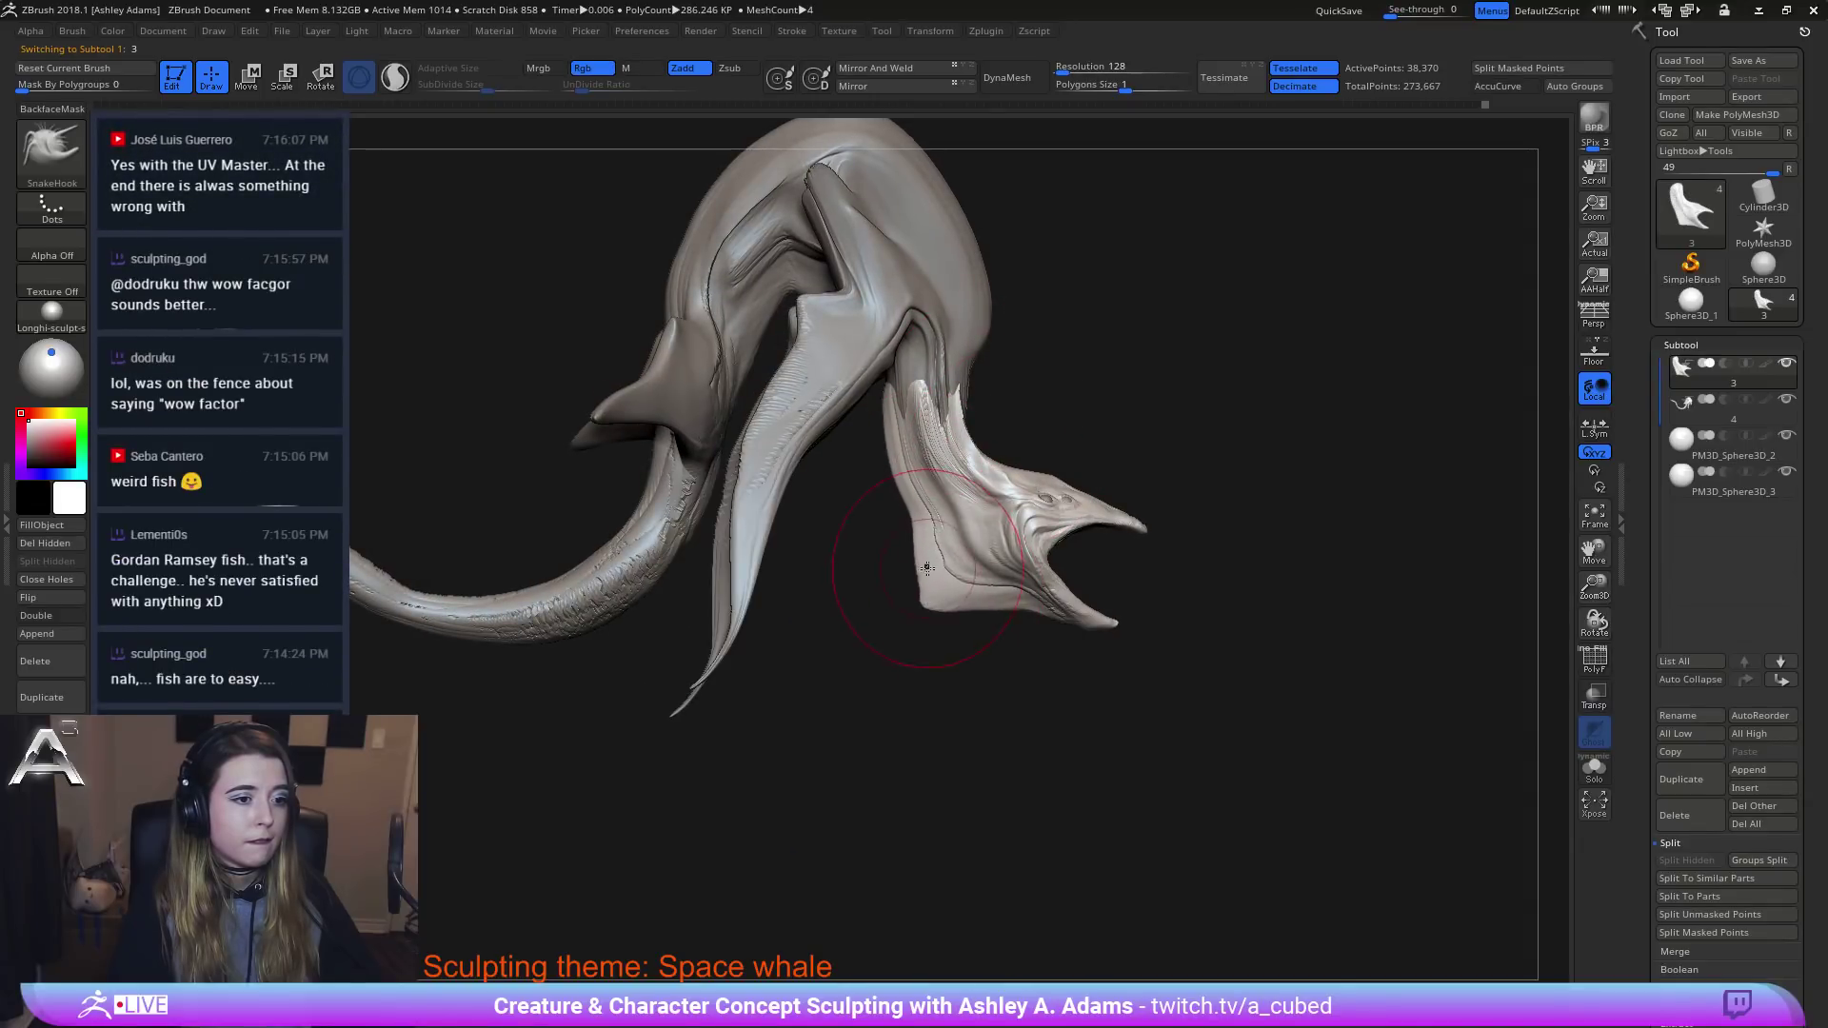
right_drag(1040, 483, 1140, 529)
key(space)
mouse_move(1101, 630)
mouse_down()
mouse_move(1119, 629)
mouse_move(1105, 651)
mouse_up()
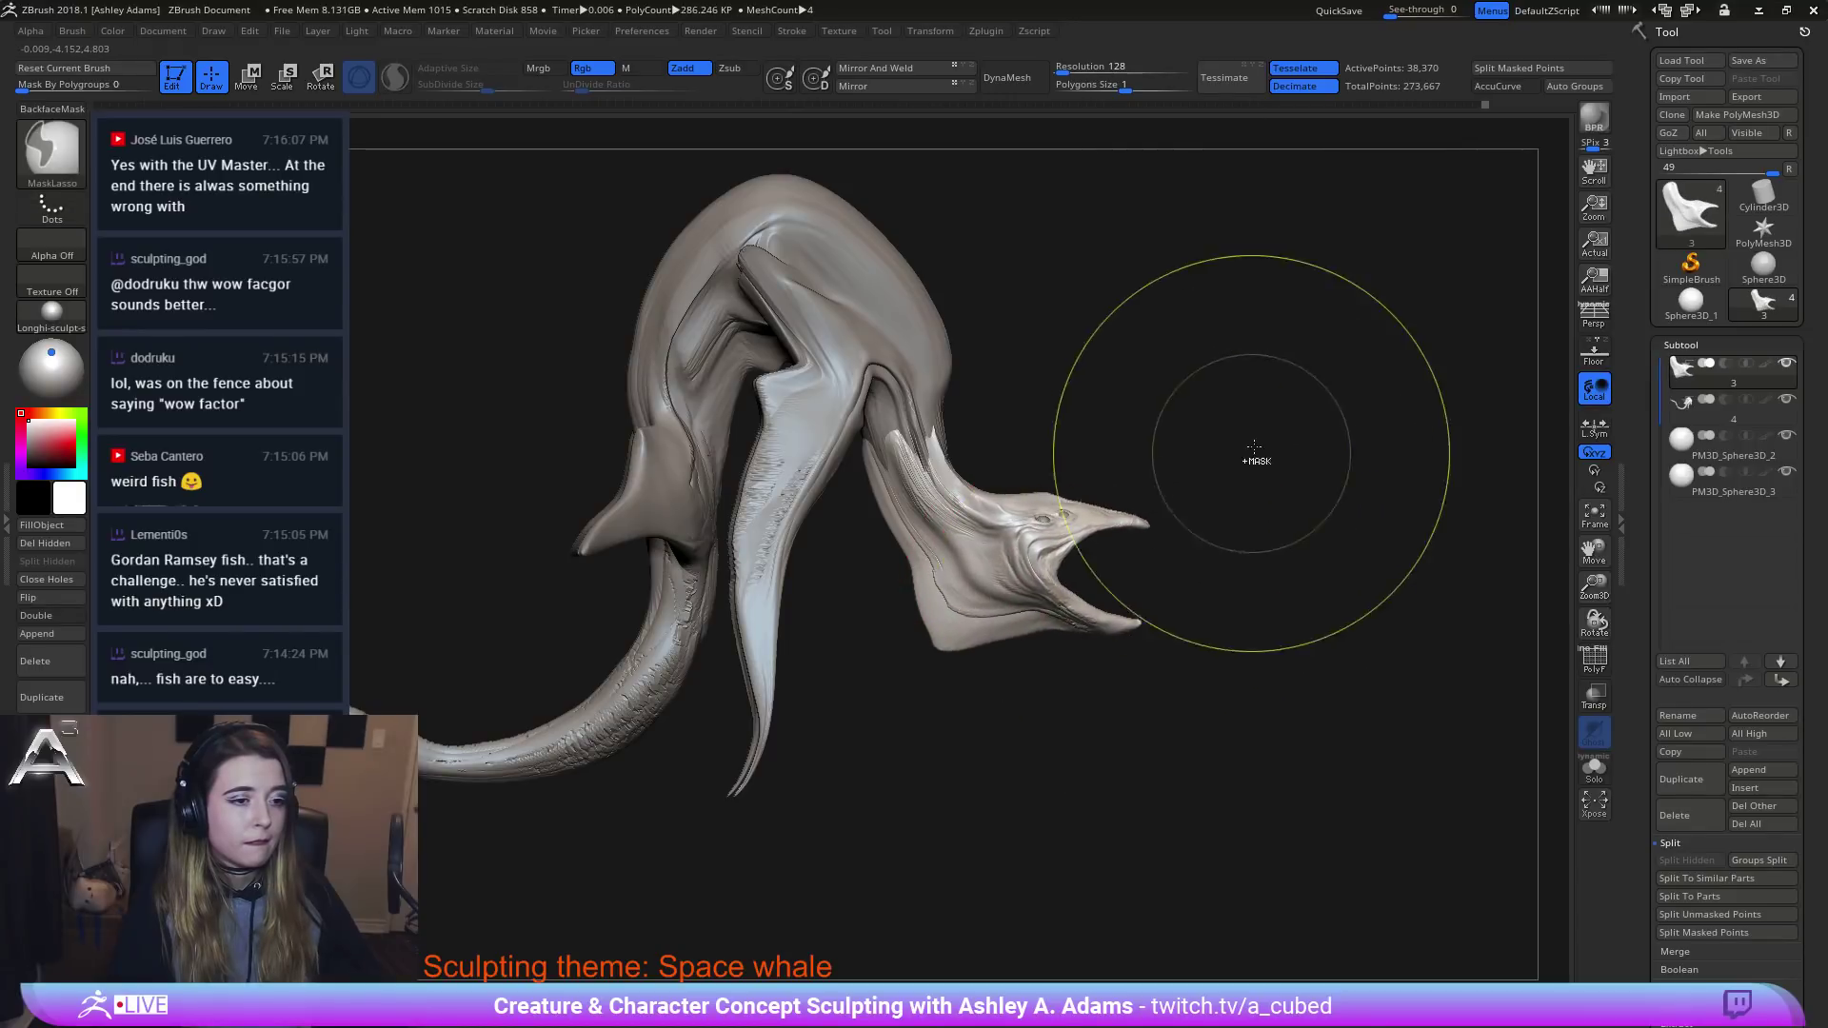
Mask the upper jaw with MaskLasso and pull the lower jaw downward to open the mouth wider.
mouse_move(1235, 388)
ctrl+mouse_down()
mouse_move(997, 497)
mouse_move(1069, 523)
ctrl+mouse_up()
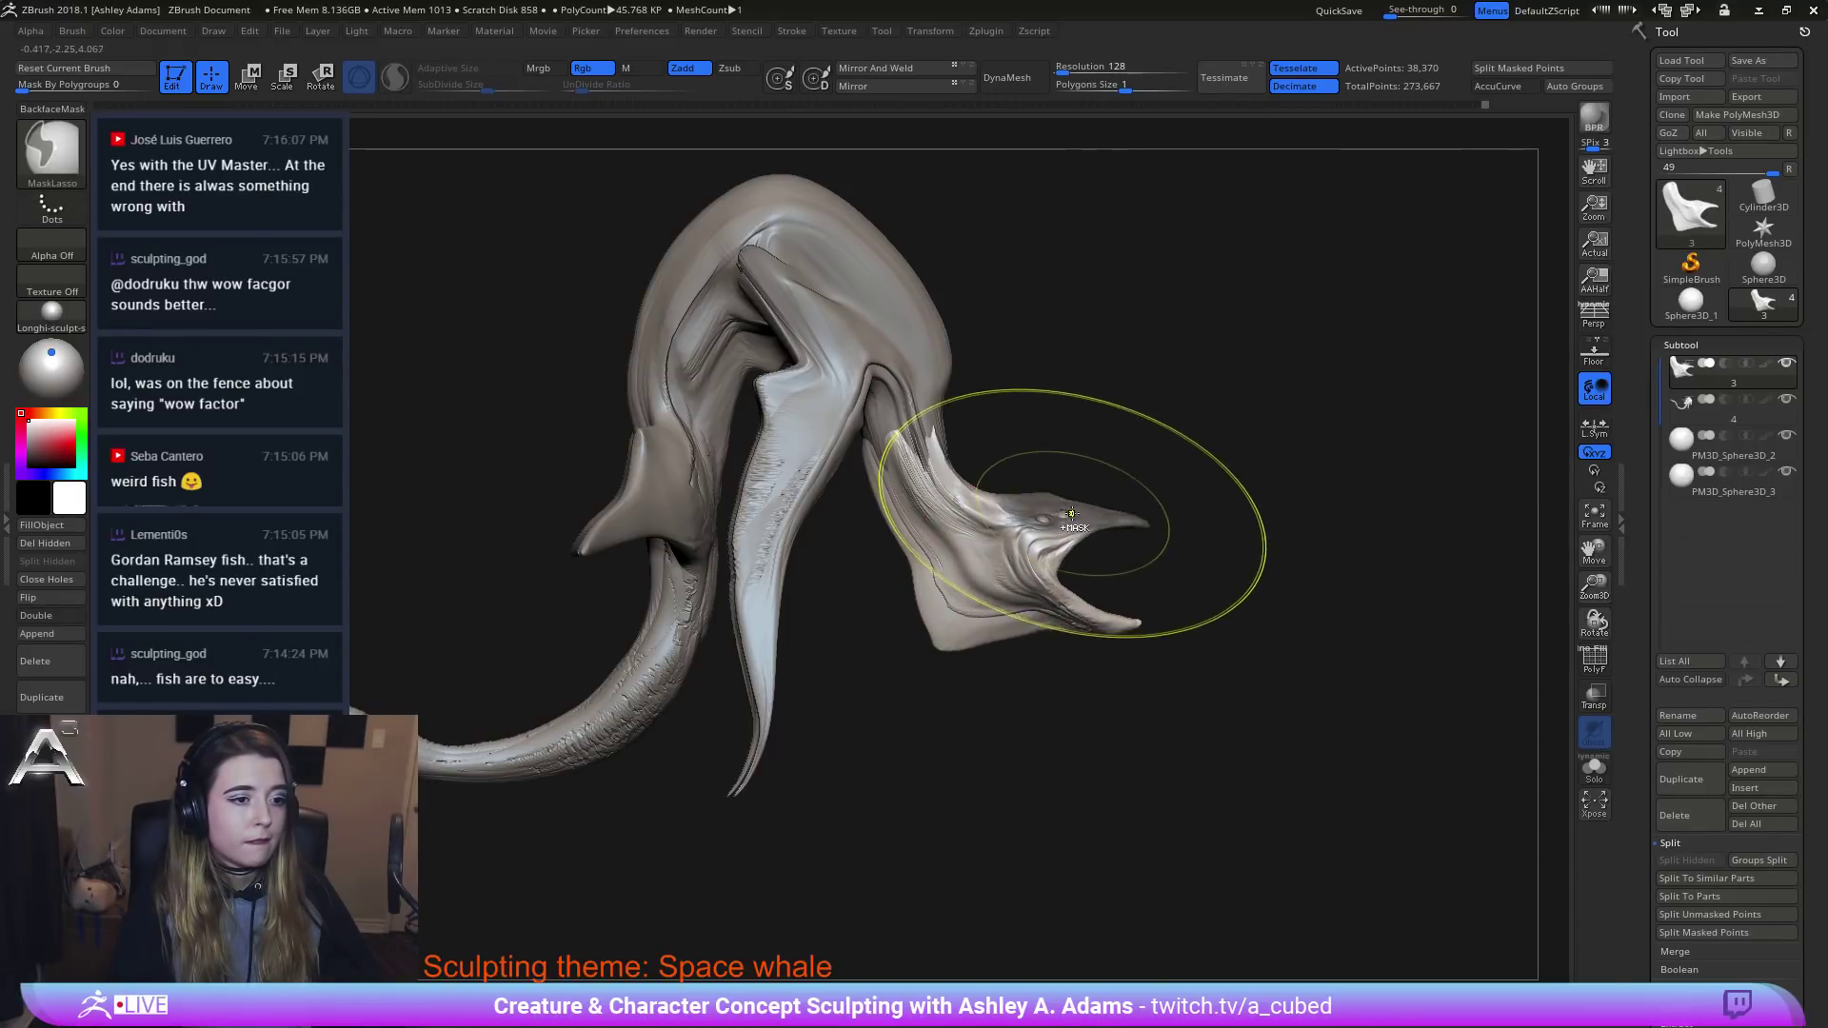
drag(1100, 635, 1117, 672)
right_click(1024, 655)
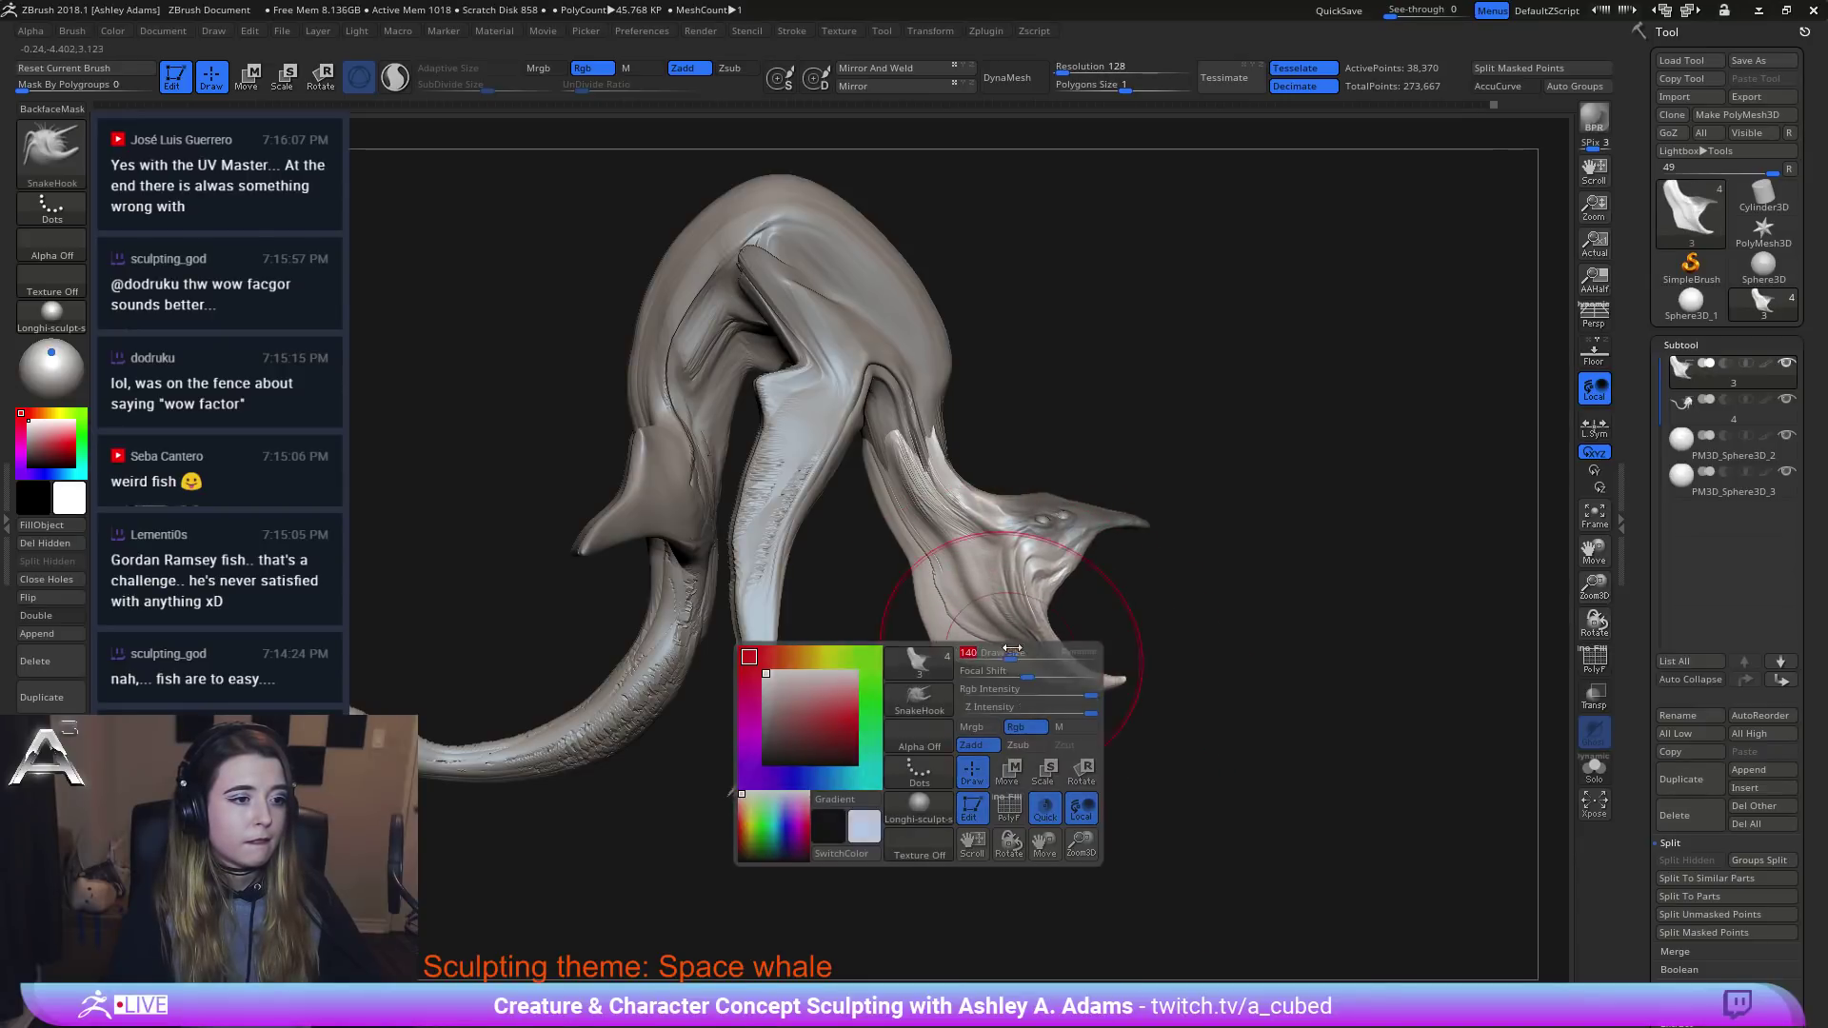
mouse_move(1019, 628)
ctrl+right_down()
mouse_move(980, 433)
mouse_move(877, 457)
mouse_move(856, 406)
mouse_move(1016, 596)
ctrl+right_up()
Smooth the stretched mouth corner and cheek, and reshape the throat's outer edge with SnakeHook.
right_click(952, 539)
drag(952, 540, 941, 540)
right_drag(941, 540, 920, 510)
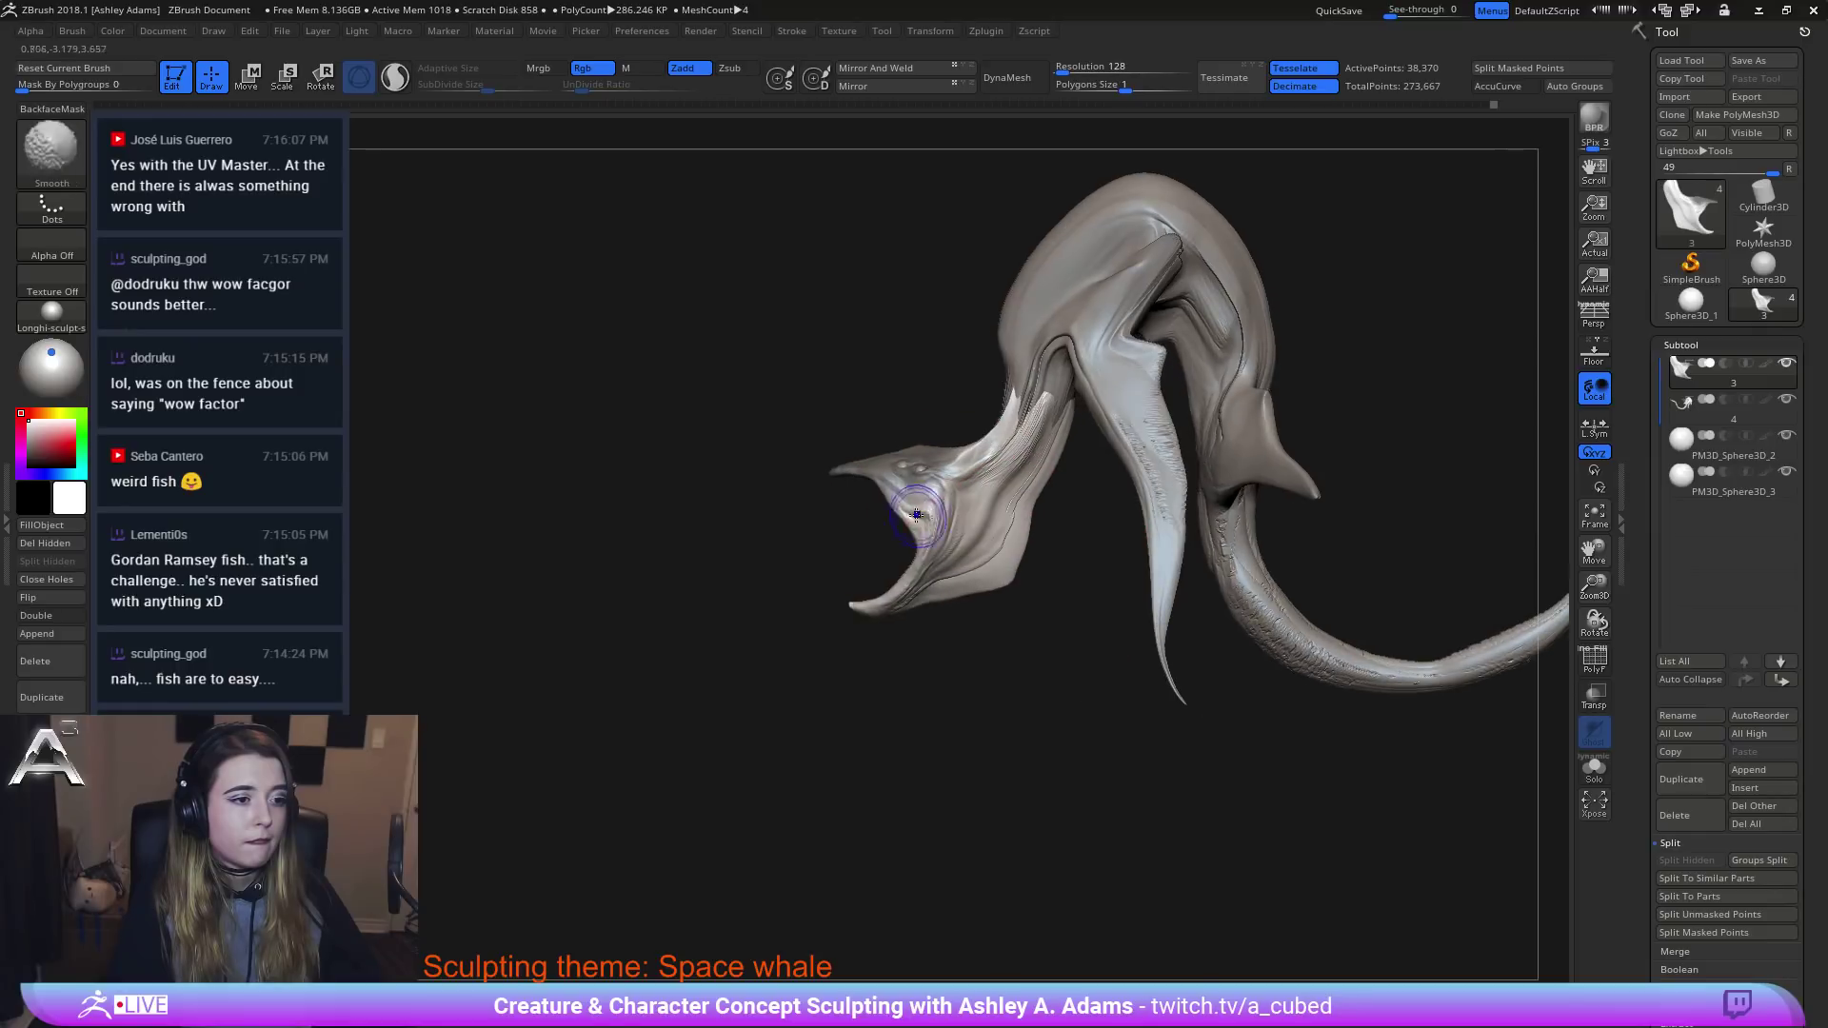
right_click(926, 511)
right_click(907, 514)
drag(906, 514, 1020, 515)
right_click(997, 499)
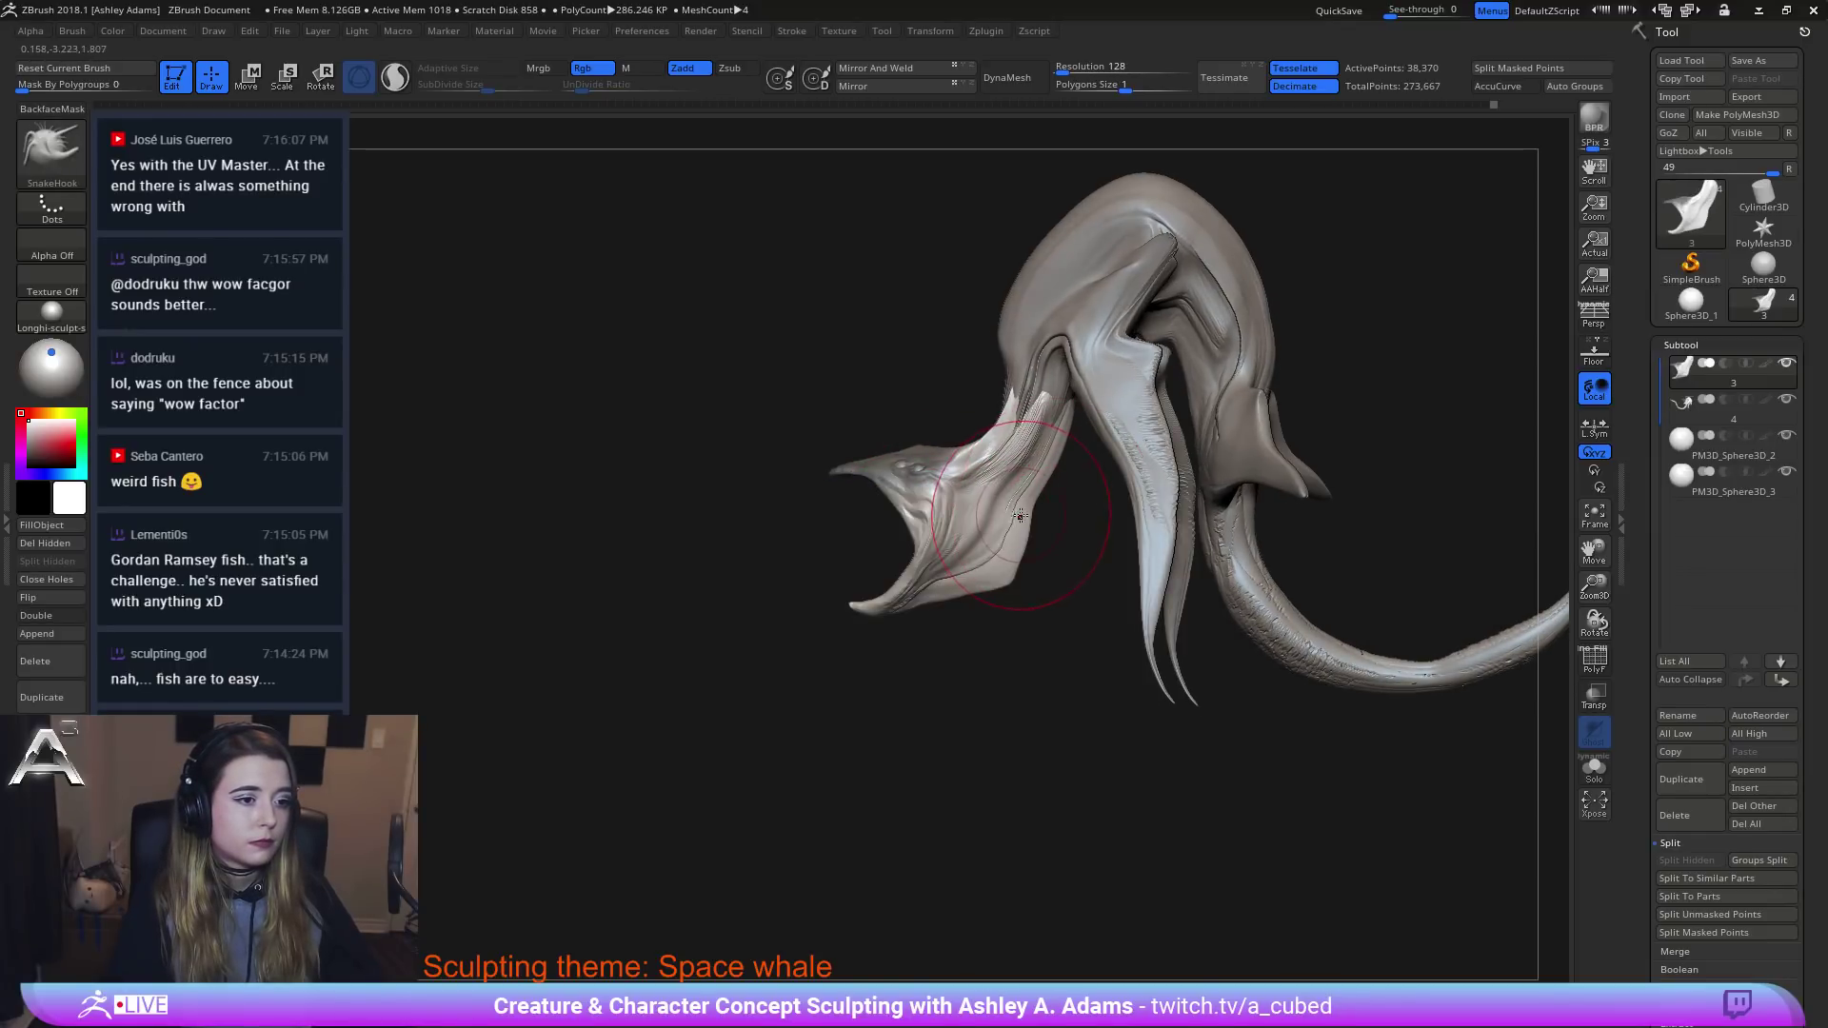
Select the body subtool and pull its front neck edge down over the back of the head with SnakeHook.
ctrl+right_drag(1070, 606, 1187, 531)
right_drag(987, 510, 1009, 562)
right_drag(1095, 459, 1043, 454)
right_click(963, 475)
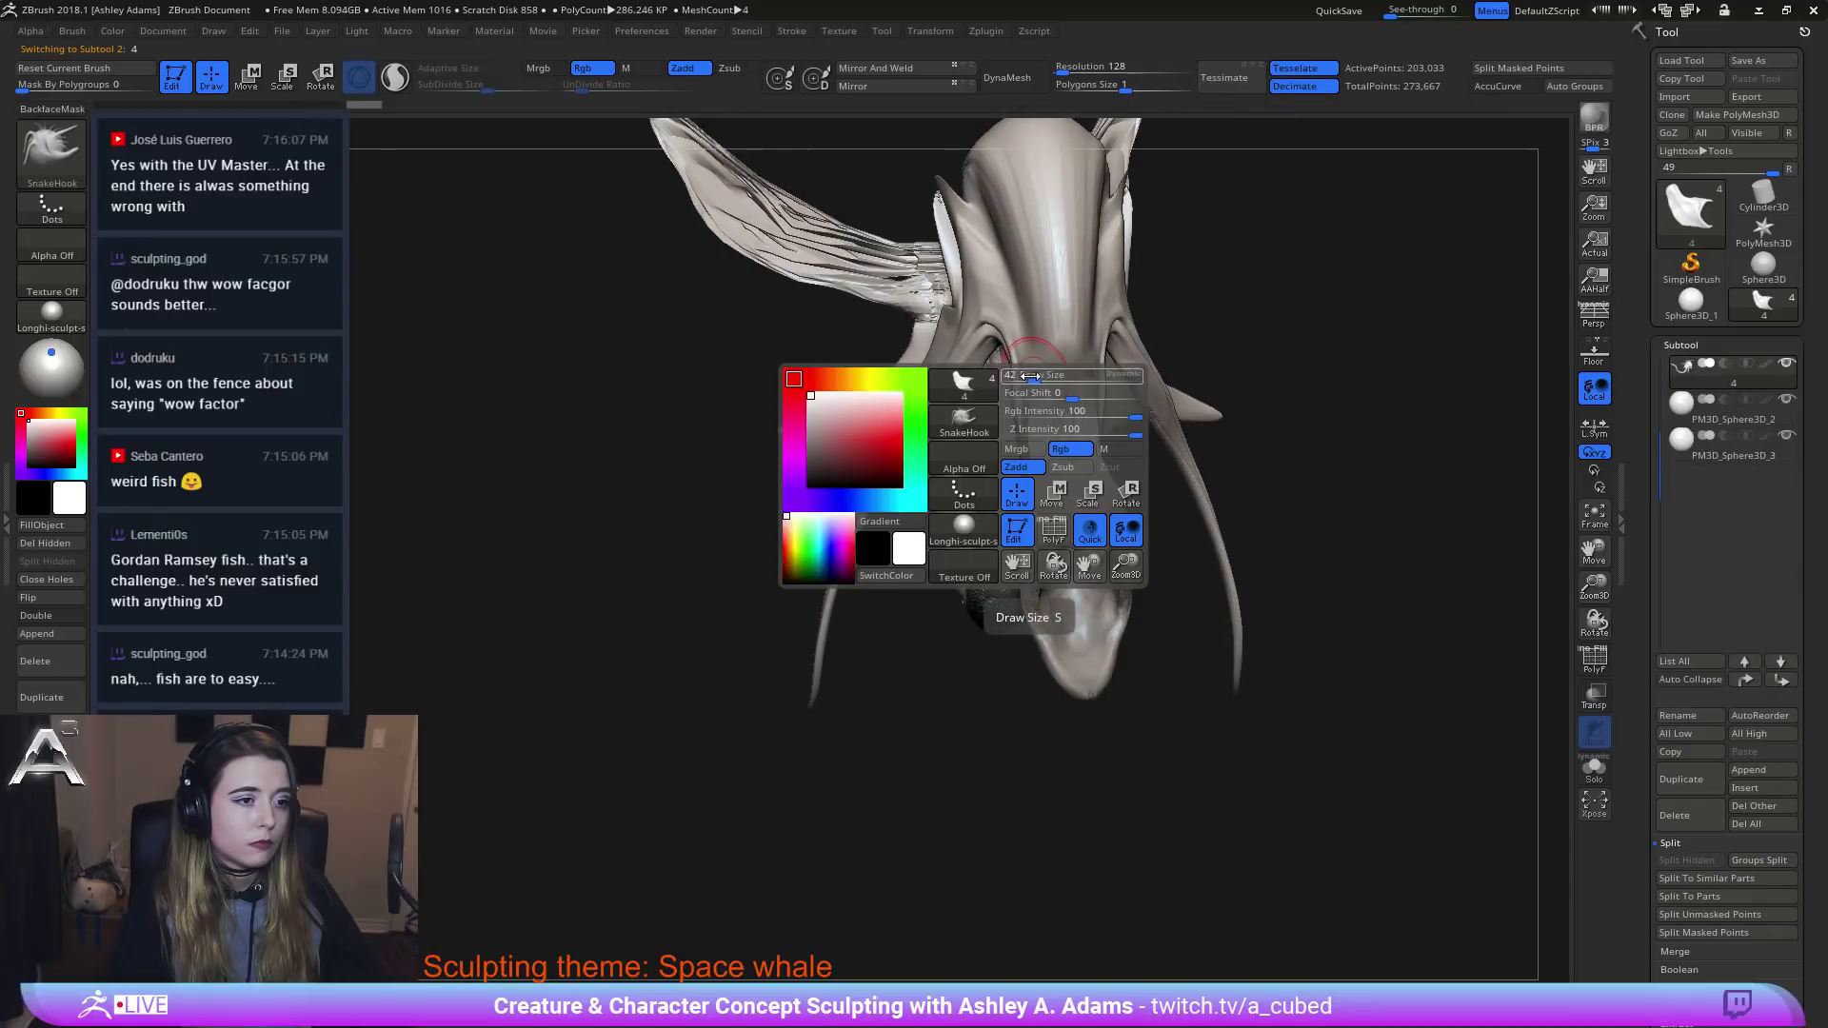
drag(1020, 413, 1040, 411)
Select the eye subtool PM3D_Sphere3D_2 and fit the eyes to the repositioned head.
mouse_move(986, 330)
right_down()
mouse_move(1029, 459)
mouse_move(1011, 371)
mouse_move(990, 360)
mouse_move(988, 481)
mouse_move(928, 592)
mouse_move(1000, 650)
mouse_move(841, 531)
mouse_move(665, 310)
right_up()
alt+click(1041, 476)
alt+click(991, 645)
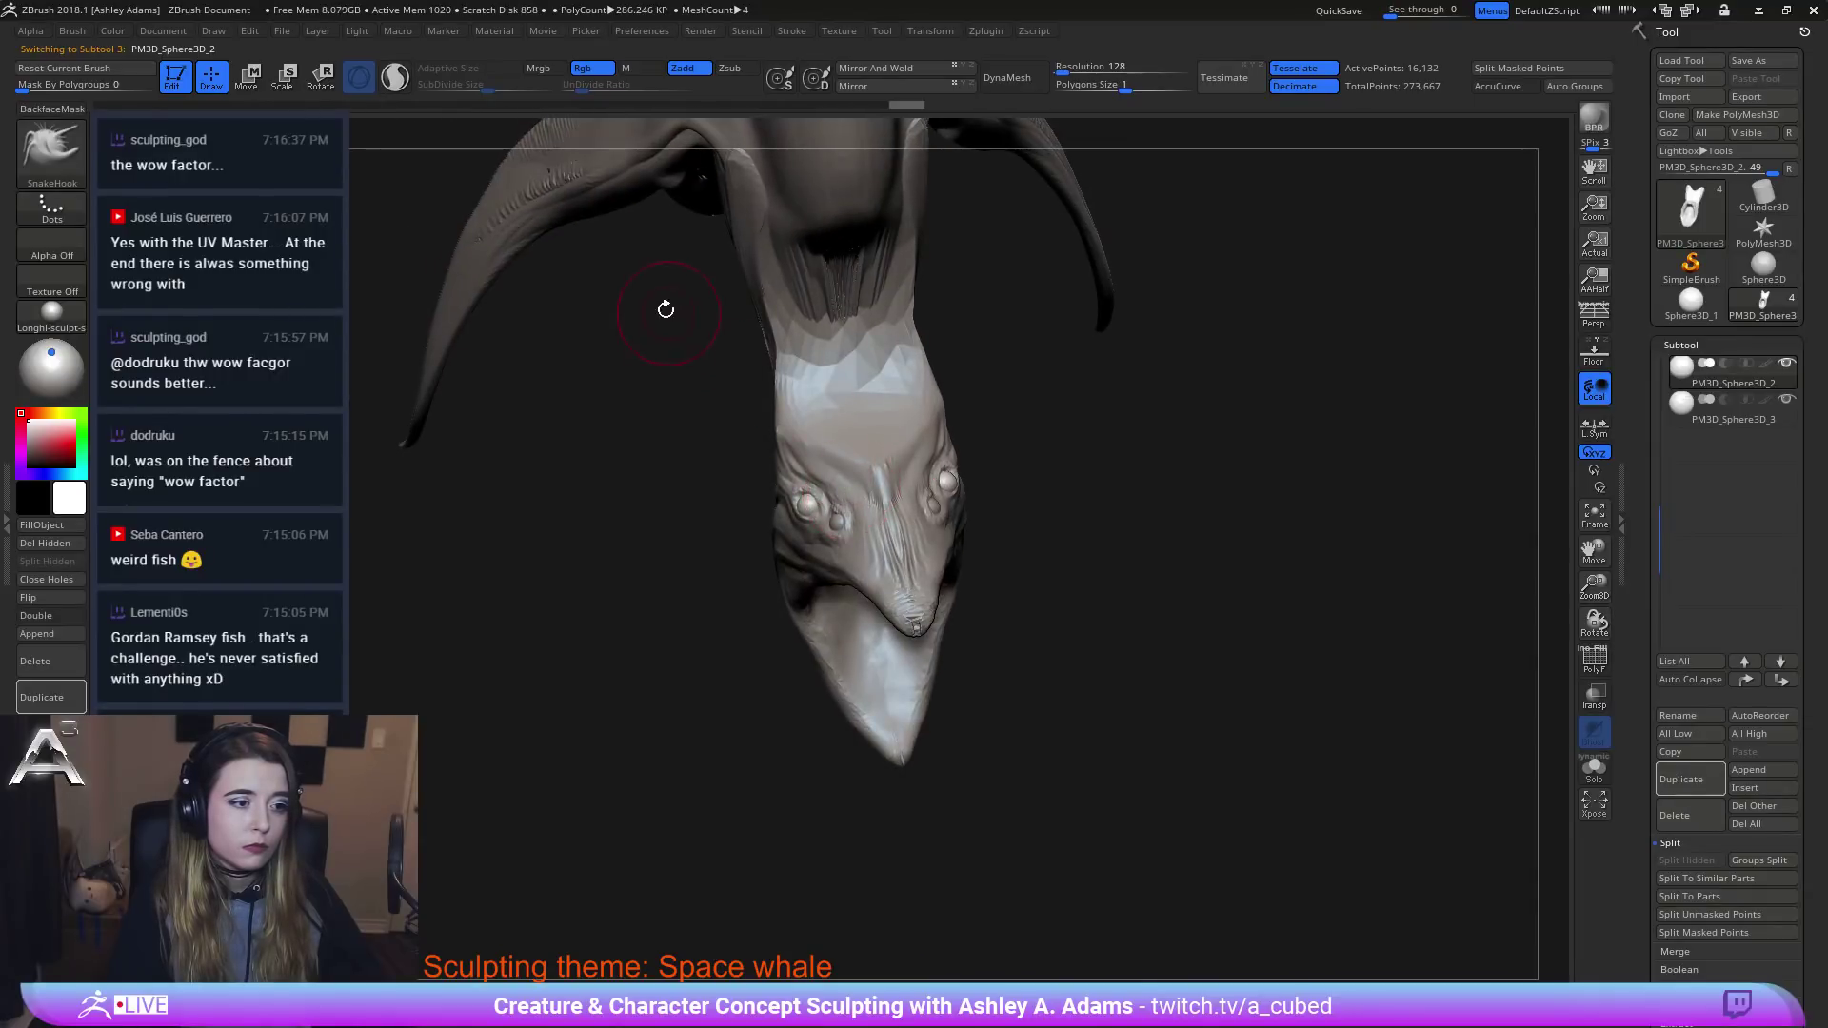
Select the head subtool and stretch strands of its neck flesh up along the body with SnakeHook.
alt+click(840, 441)
key(space)
drag(840, 482, 872, 481)
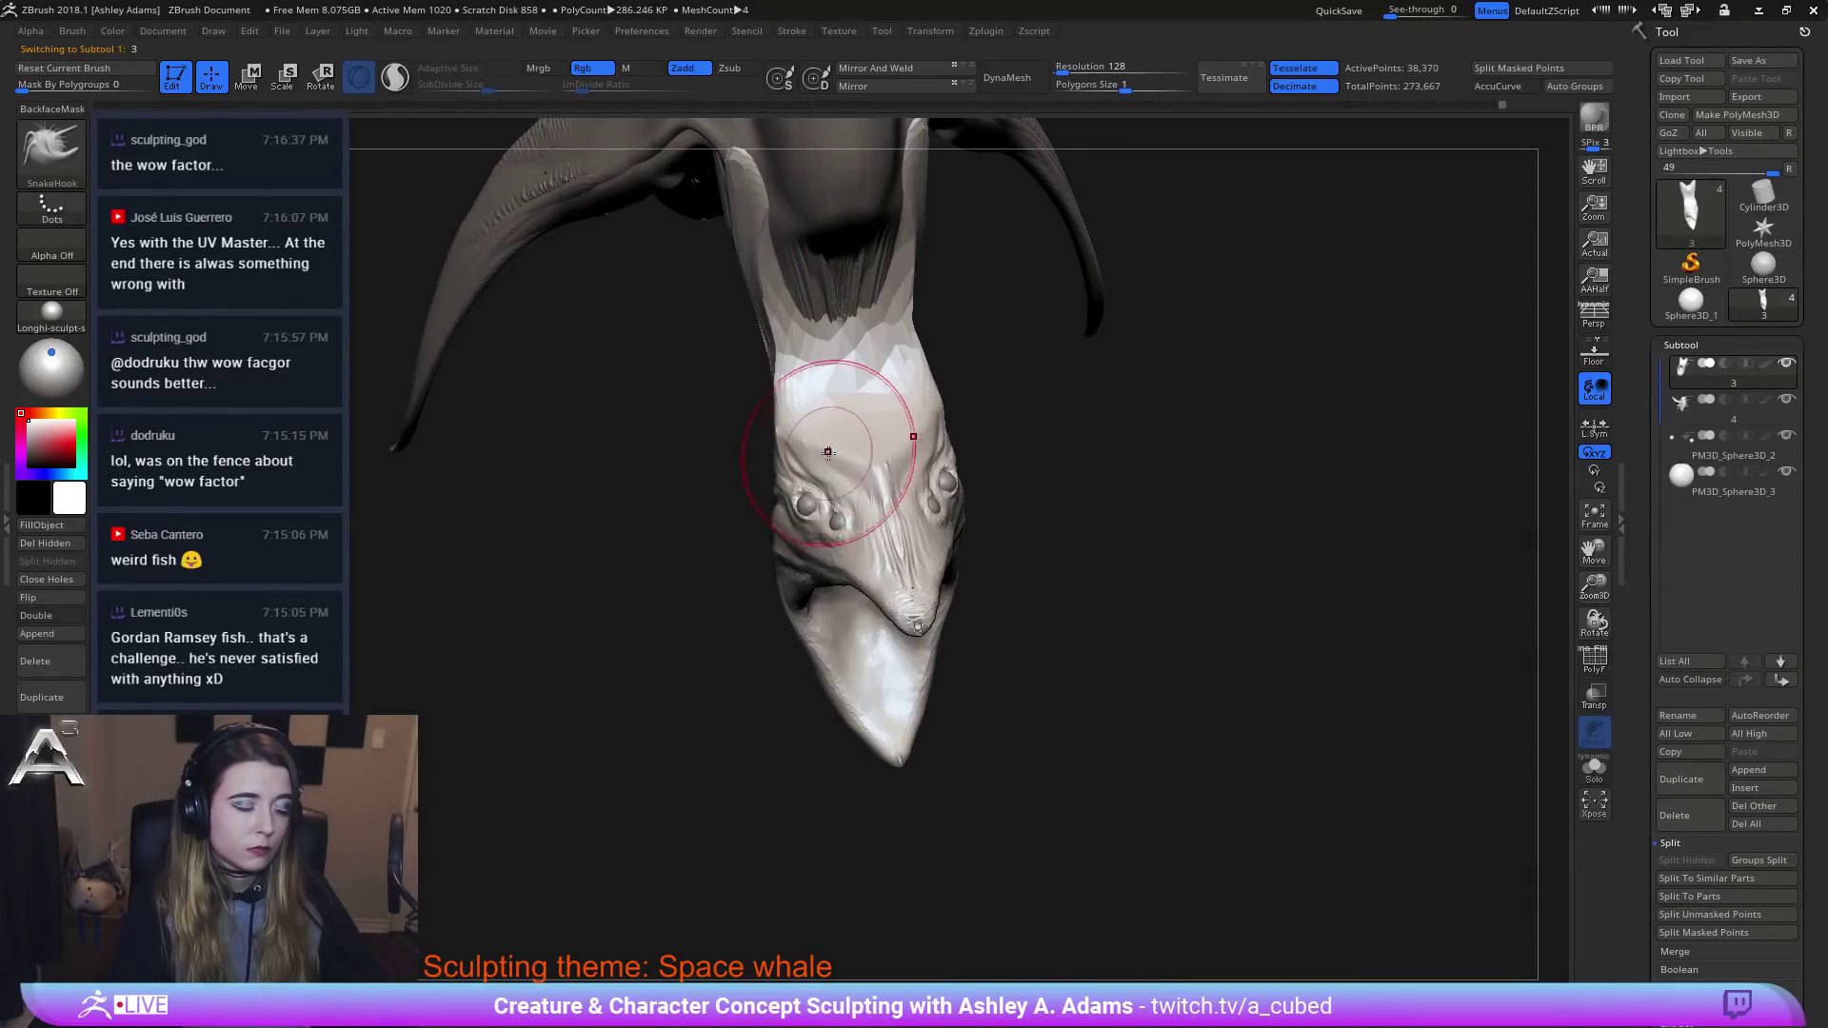
right_drag(881, 489, 872, 495)
key(space)
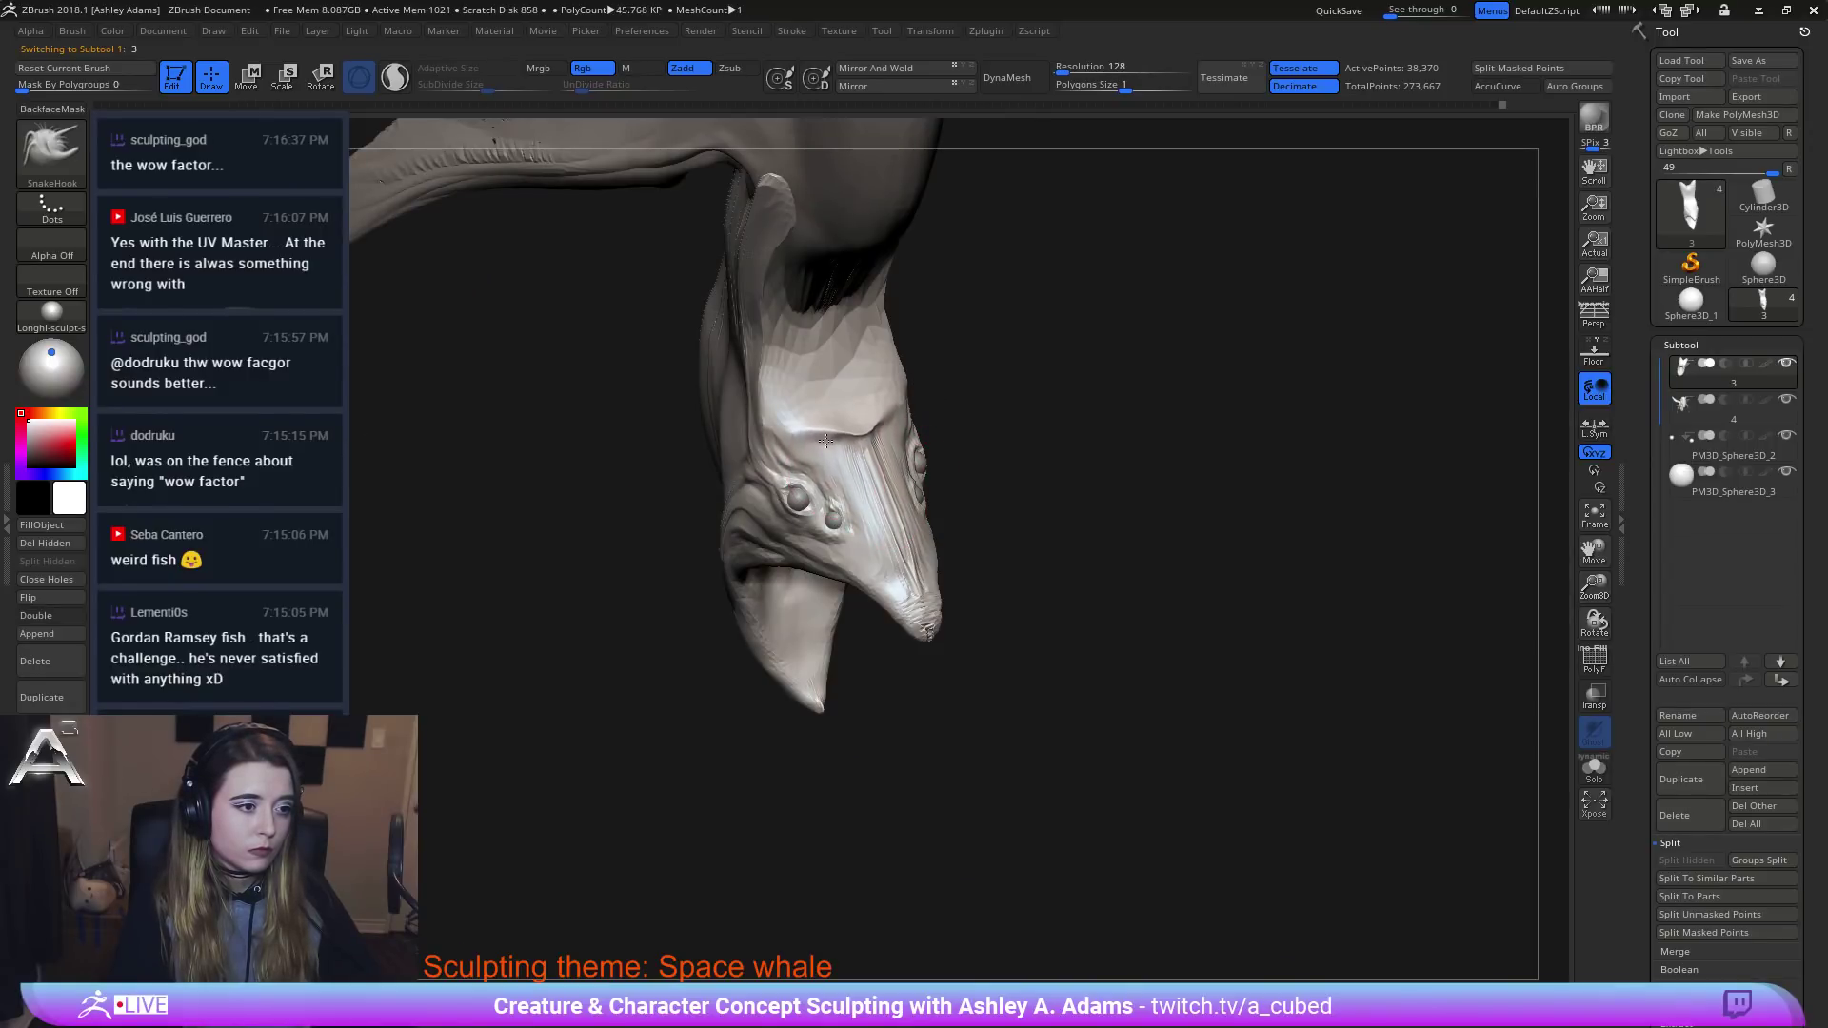
right_drag(952, 466, 724, 424)
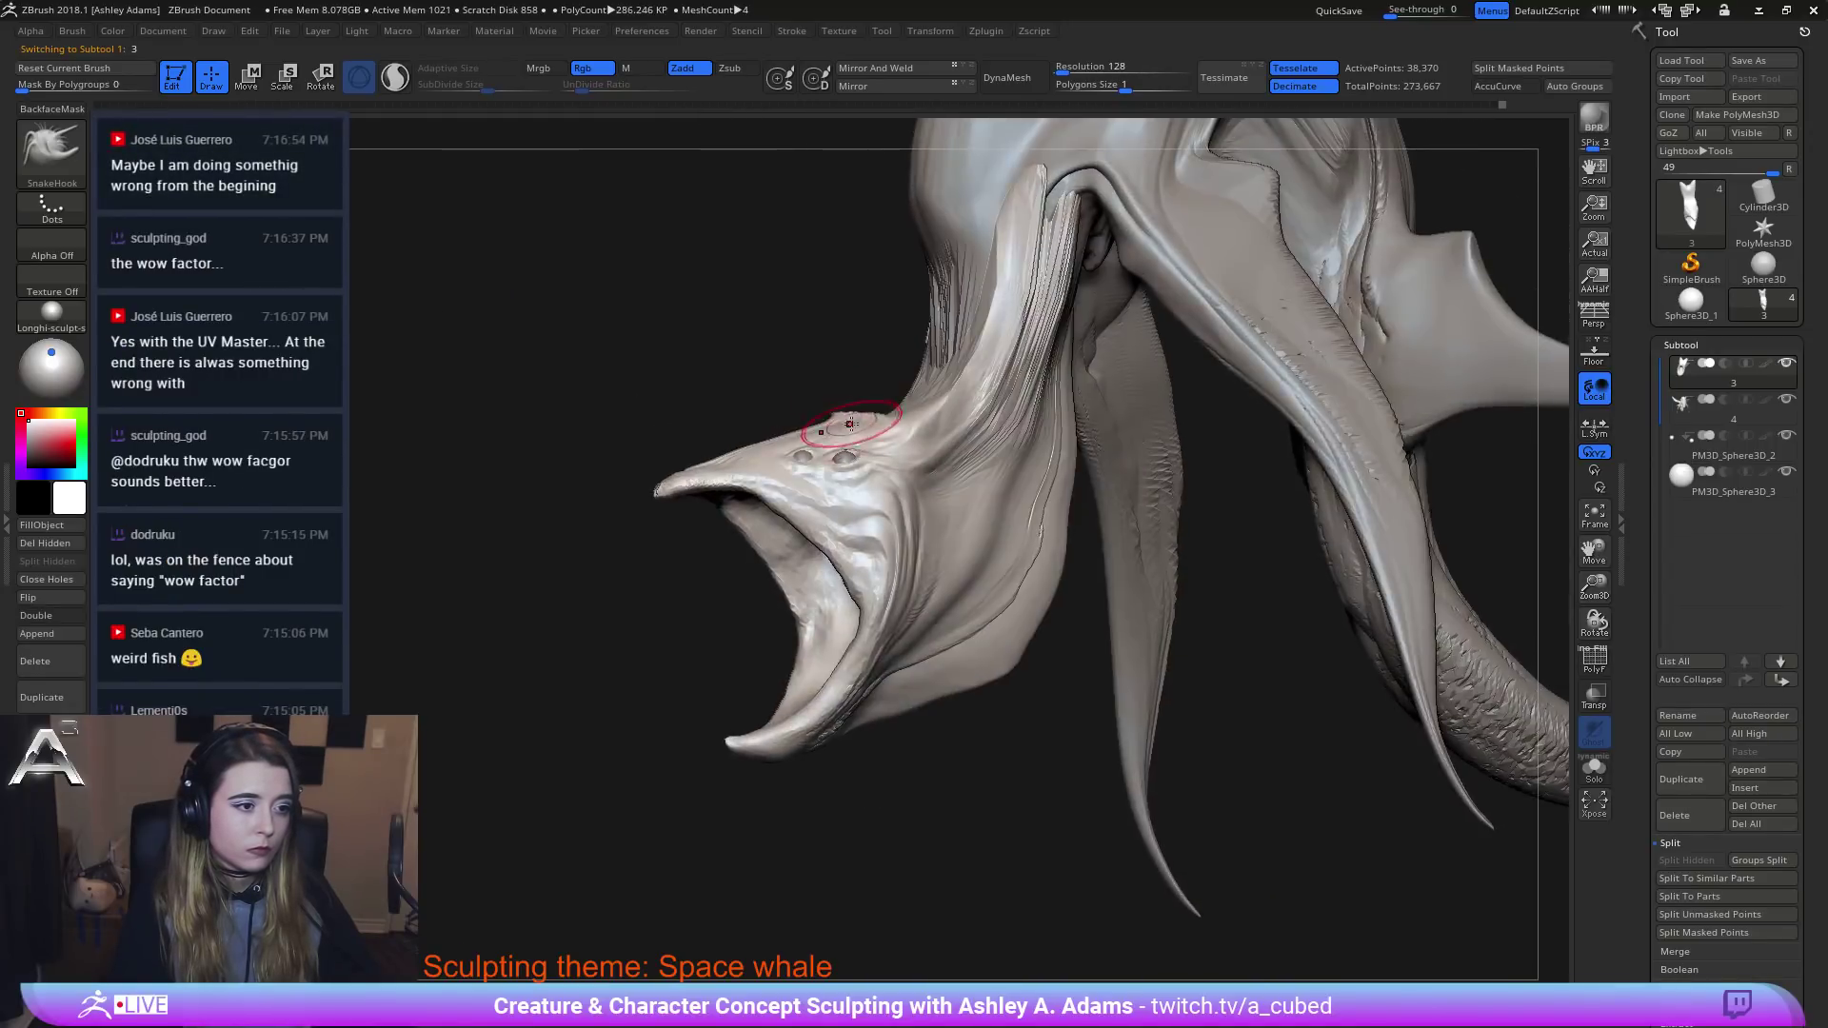
Build up and smooth the surface behind the eyes with ClayBuildup to blend the brow into the neck.
right_drag(849, 424, 859, 410)
right_click(835, 428)
key(b)
key(c)
key(b)
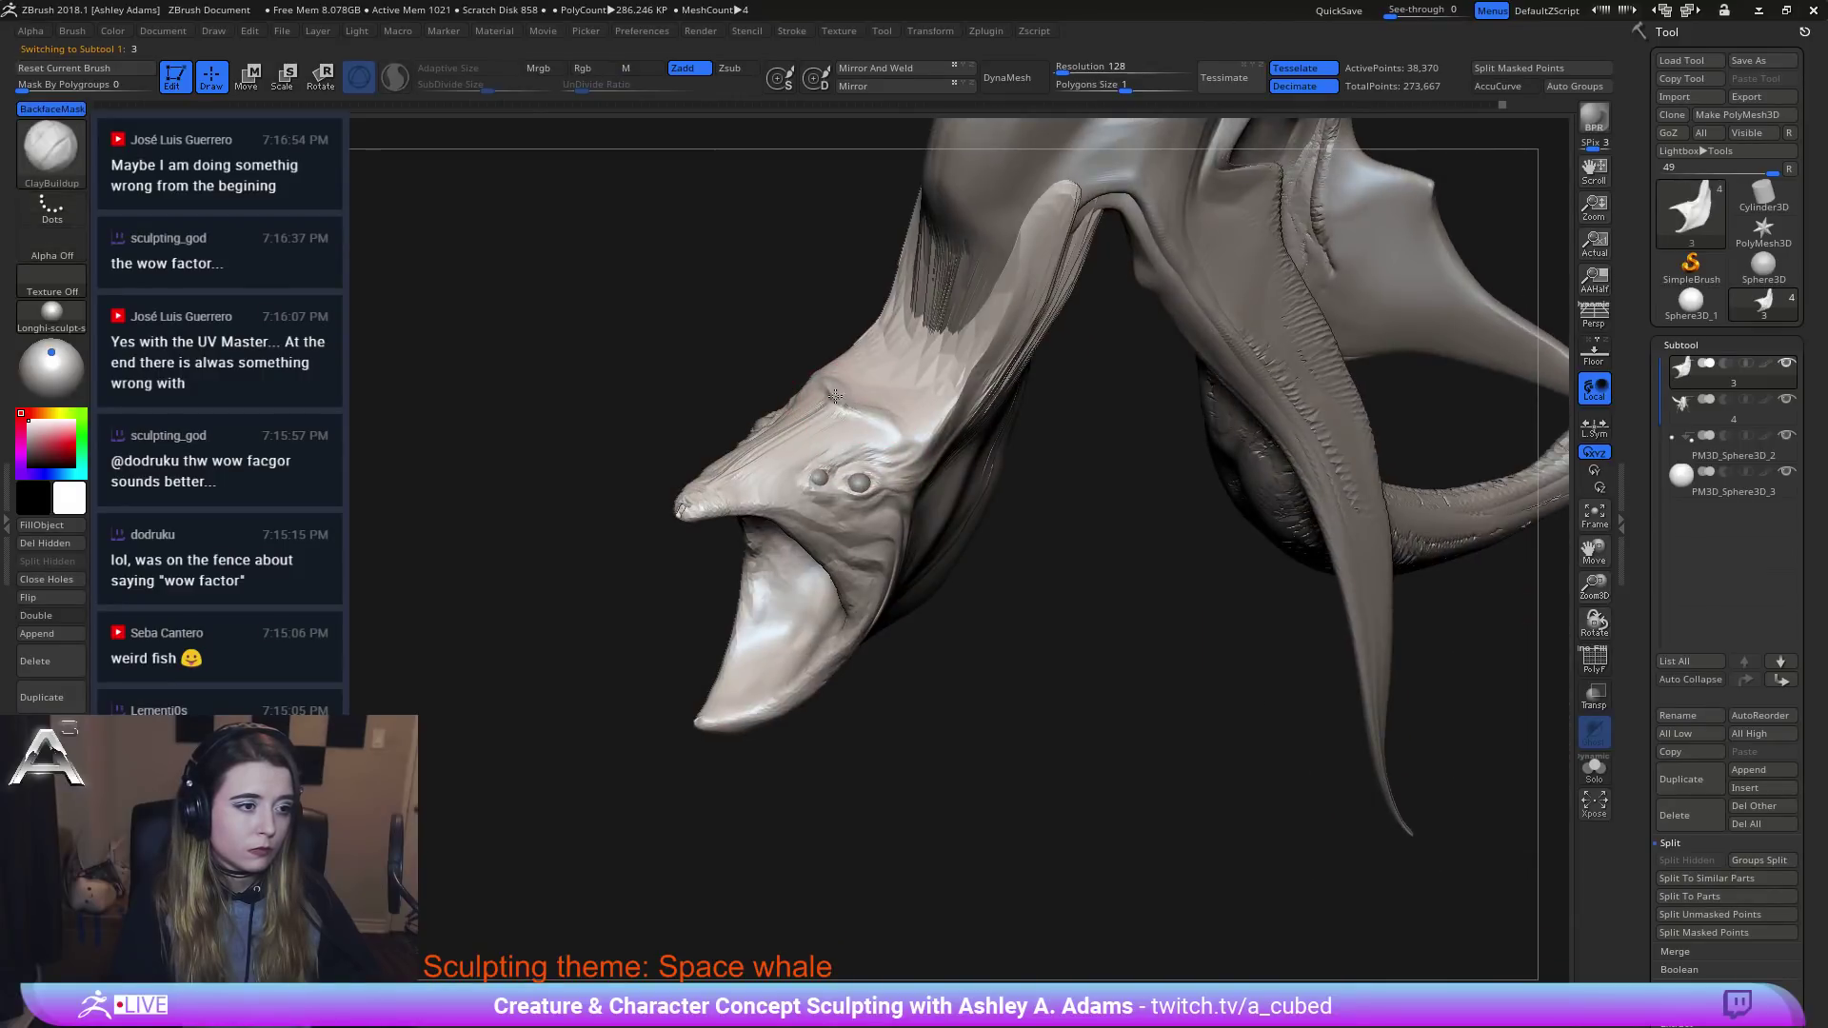
key(shift)
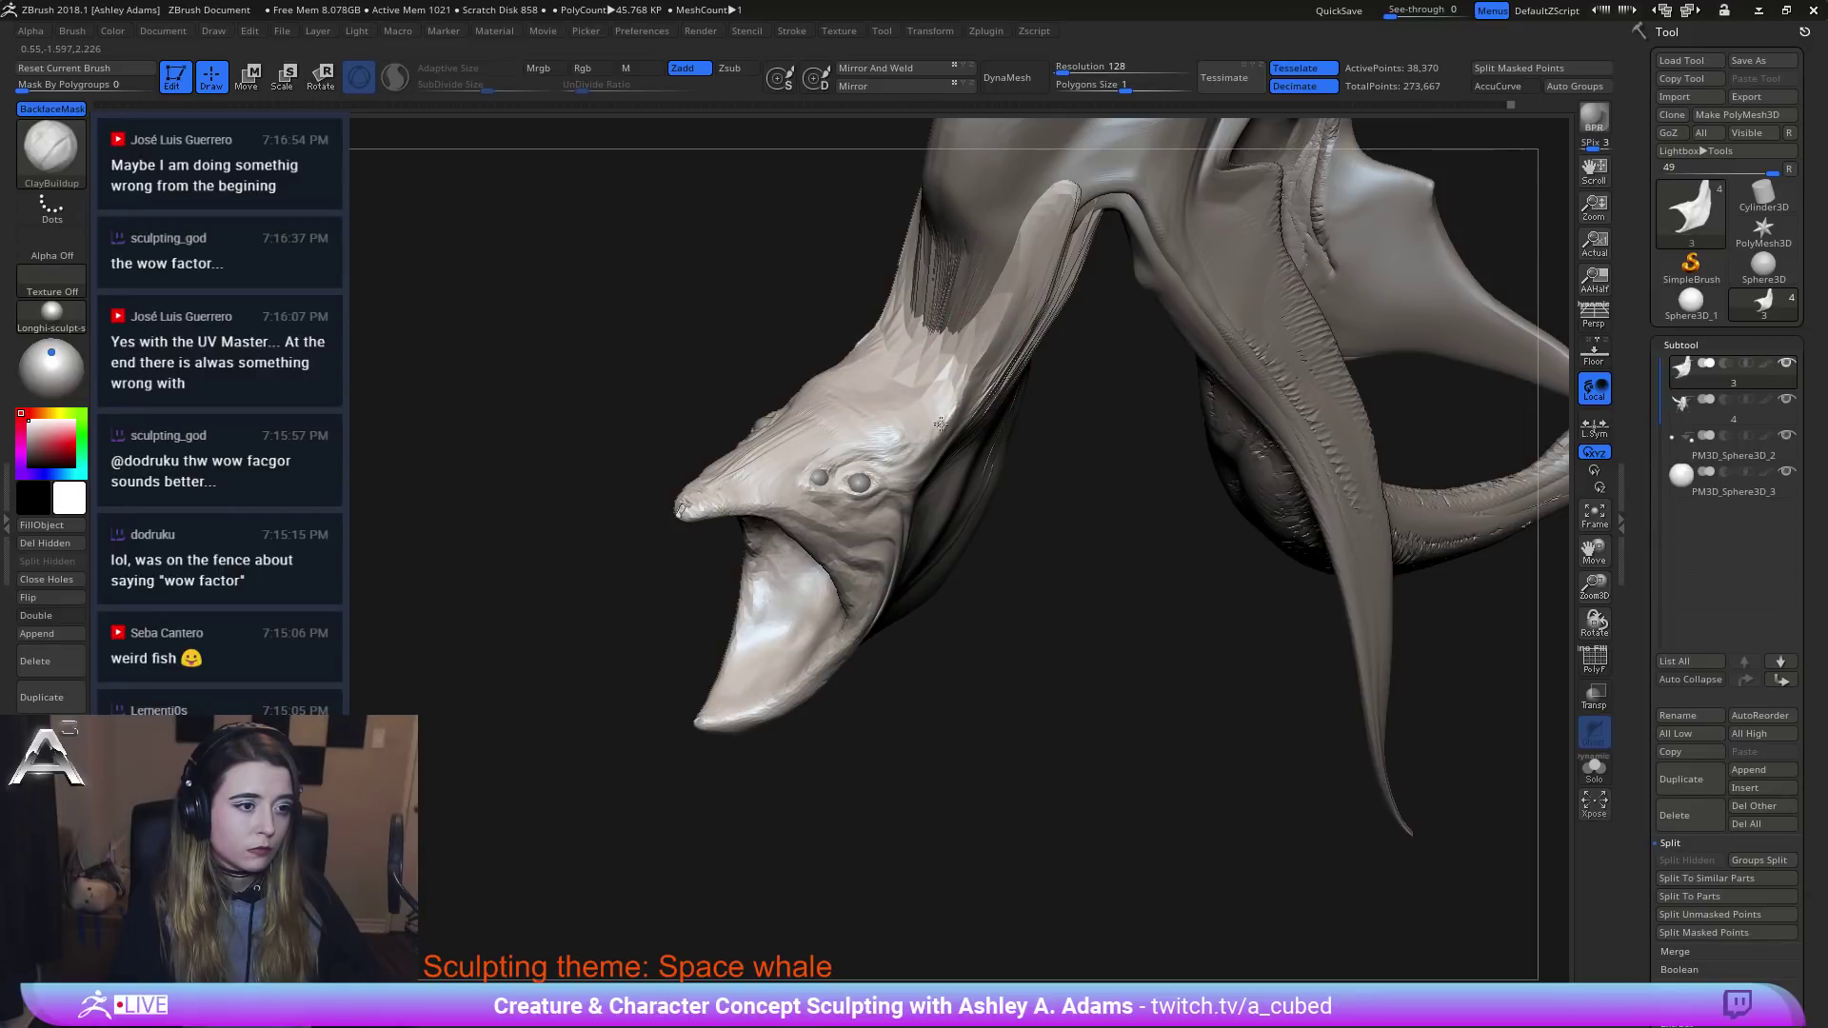
Build up the head's brow and side of the neck with a smaller ClayBuildup brush.
mouse_move(927, 444)
right_down()
mouse_move(944, 441)
mouse_move(848, 448)
right_up()
key(space)
drag(848, 449, 825, 448)
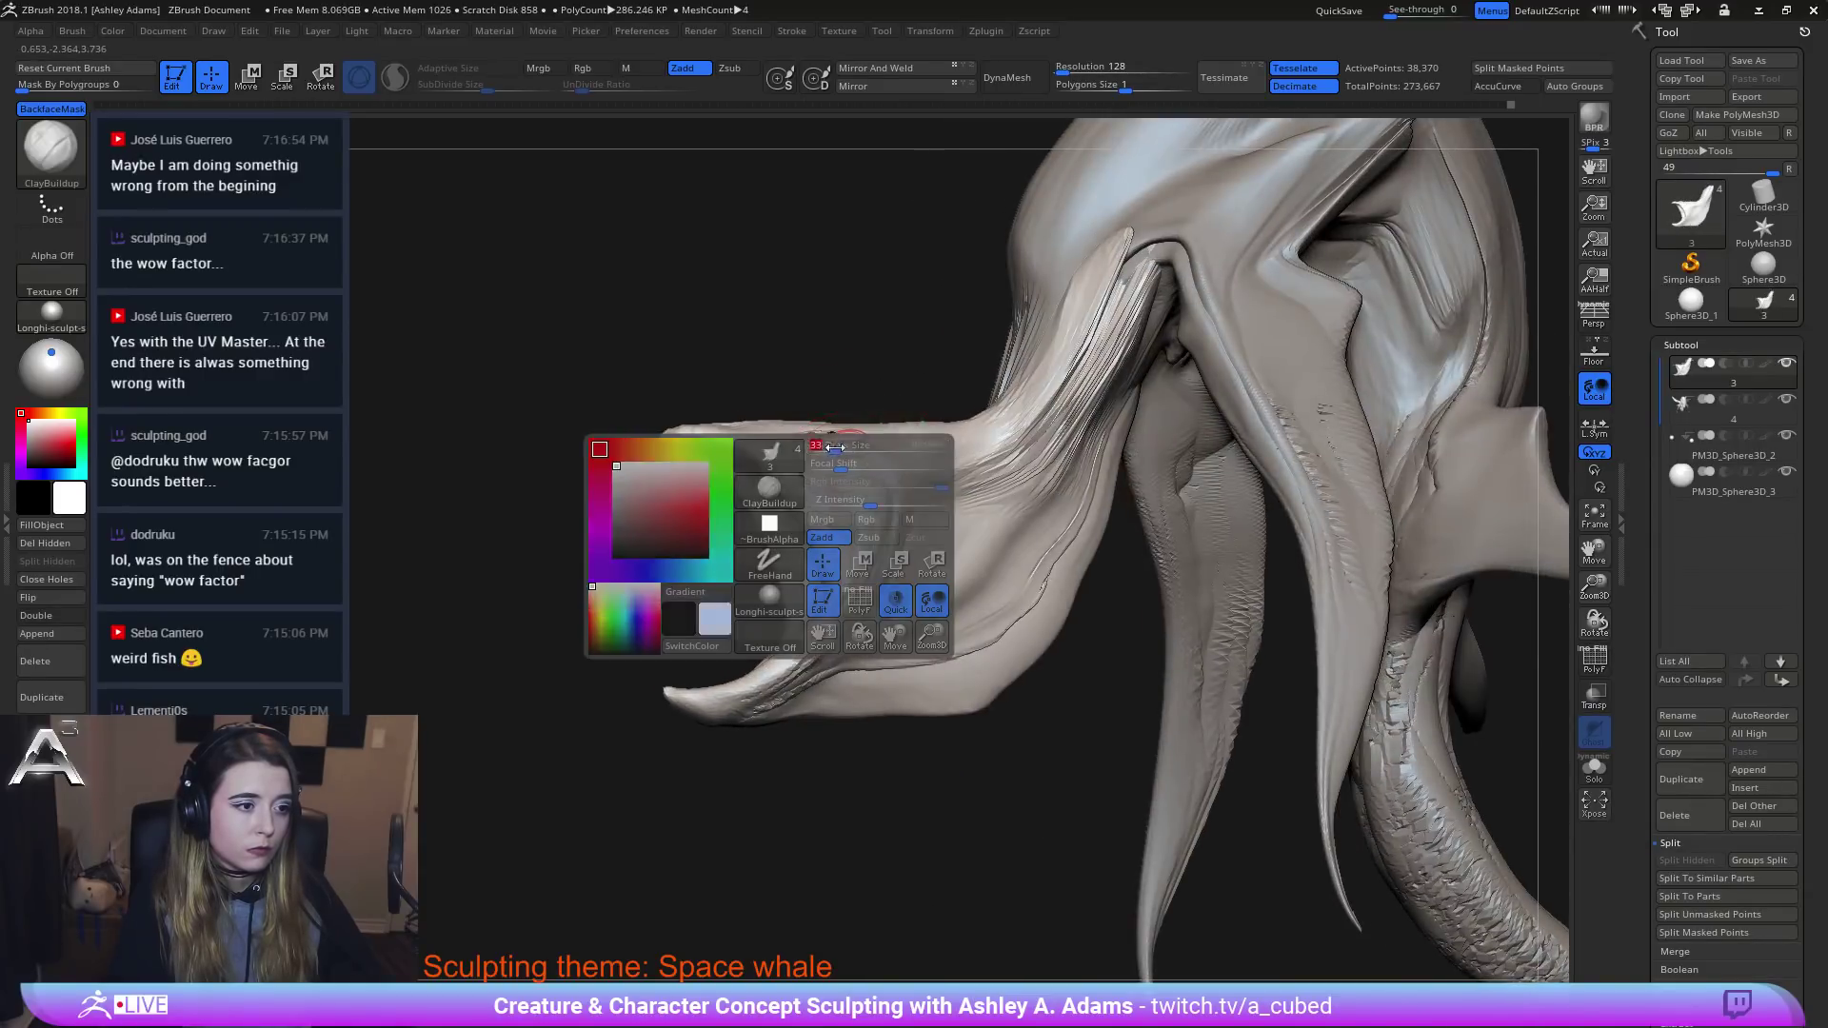
mouse_move(825, 448)
right_down()
mouse_move(862, 452)
mouse_move(851, 475)
mouse_move(825, 447)
mouse_move(876, 443)
right_up()
key(space)
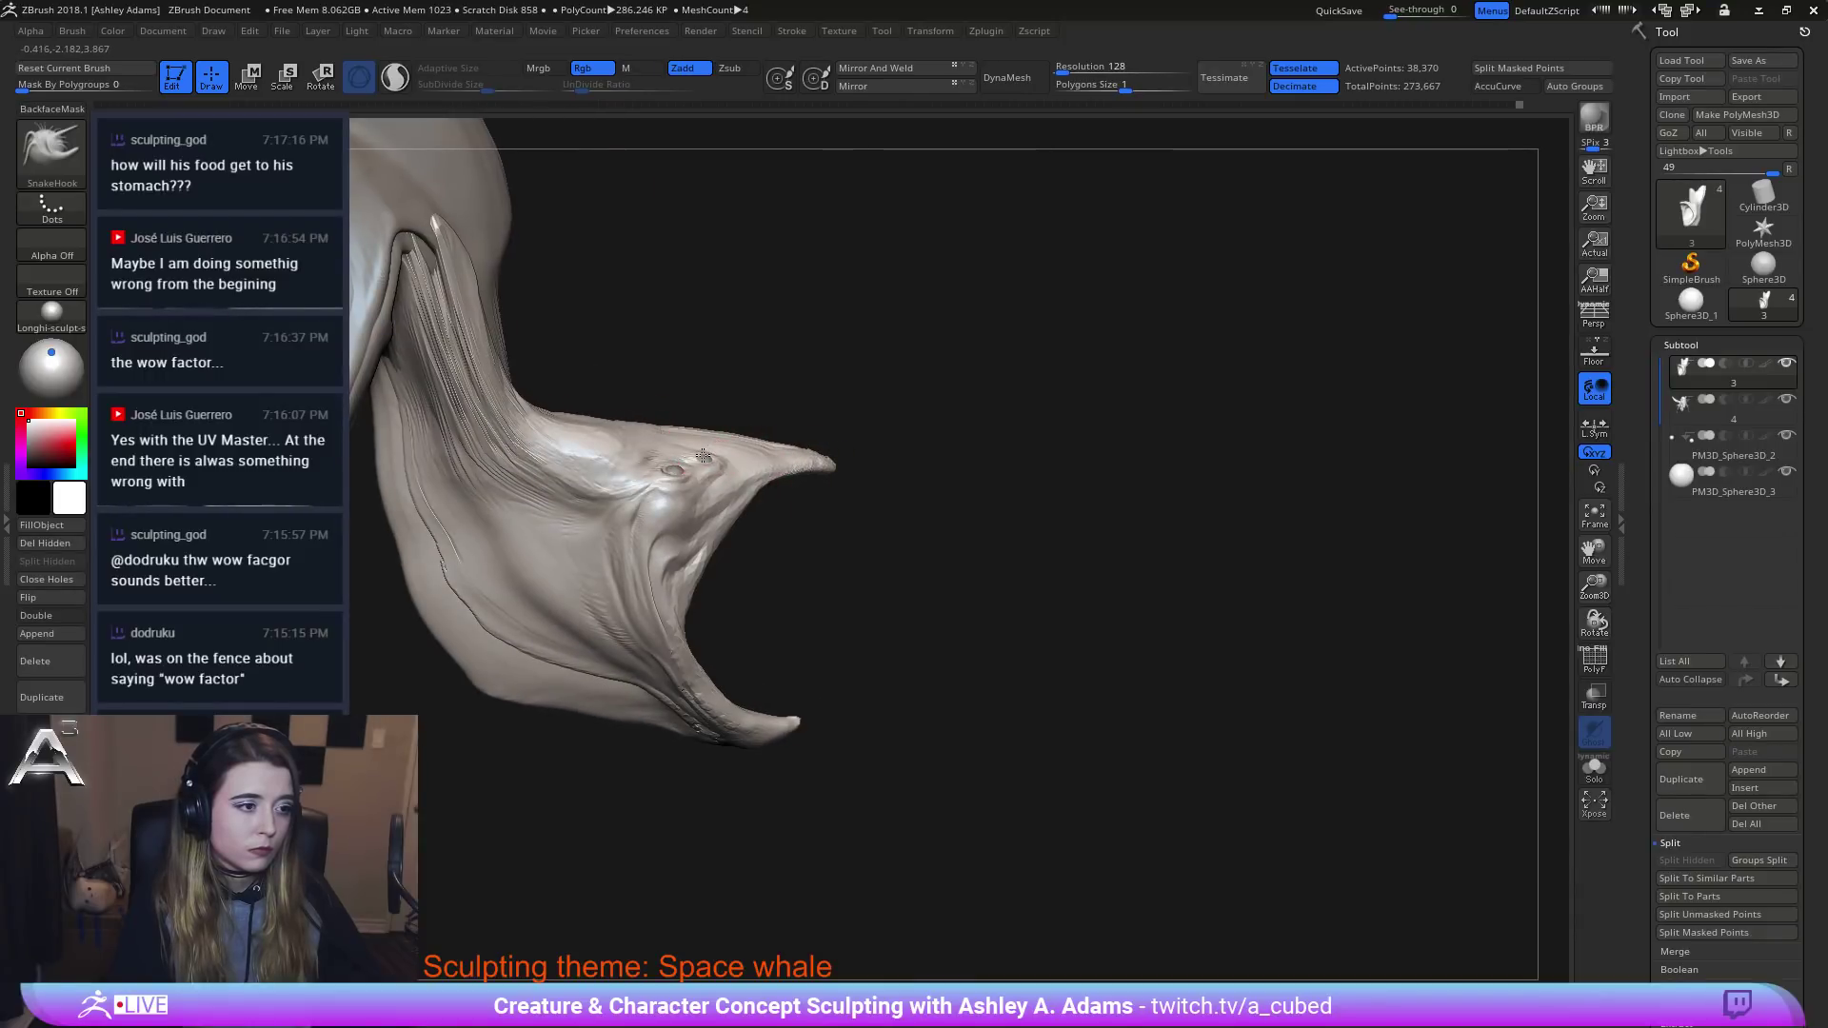
Reshape the cheek folds and the corner of the open mouth with SnakeHook.
mouse_move(710, 467)
right_down()
mouse_move(748, 471)
mouse_move(684, 521)
mouse_move(712, 581)
right_up()
key(space)
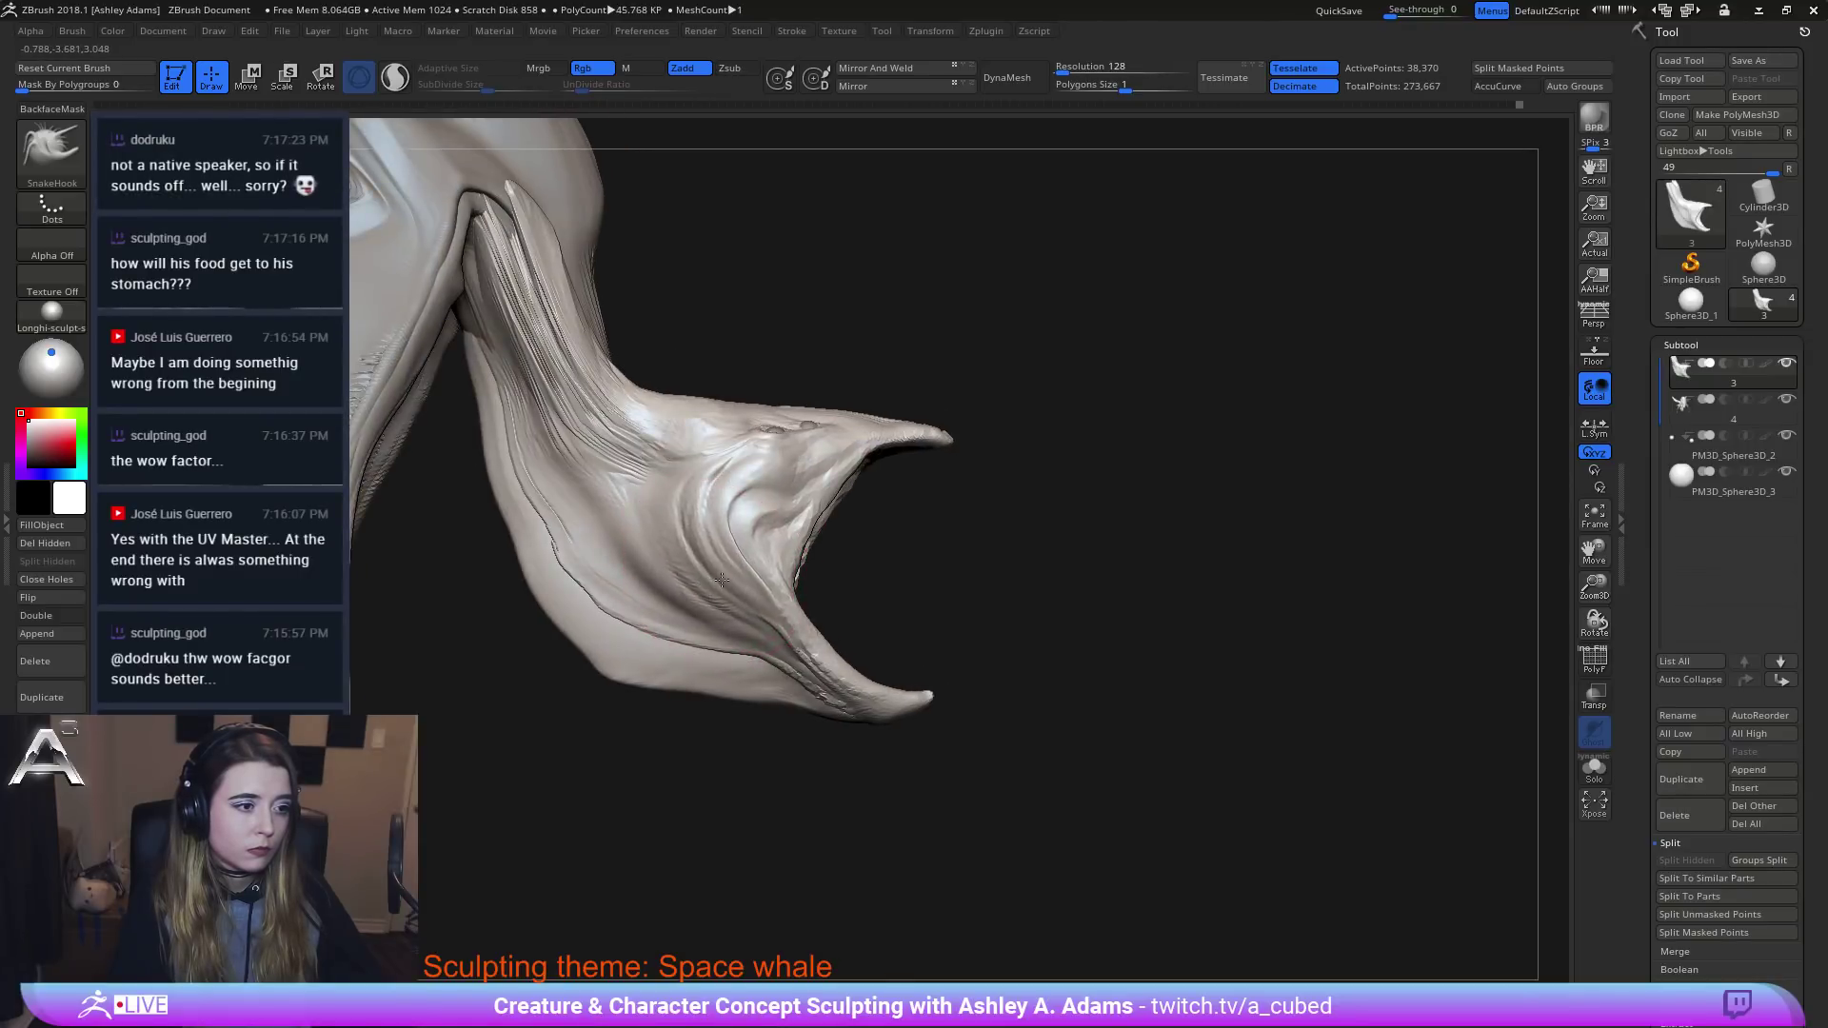
drag(719, 605, 729, 581)
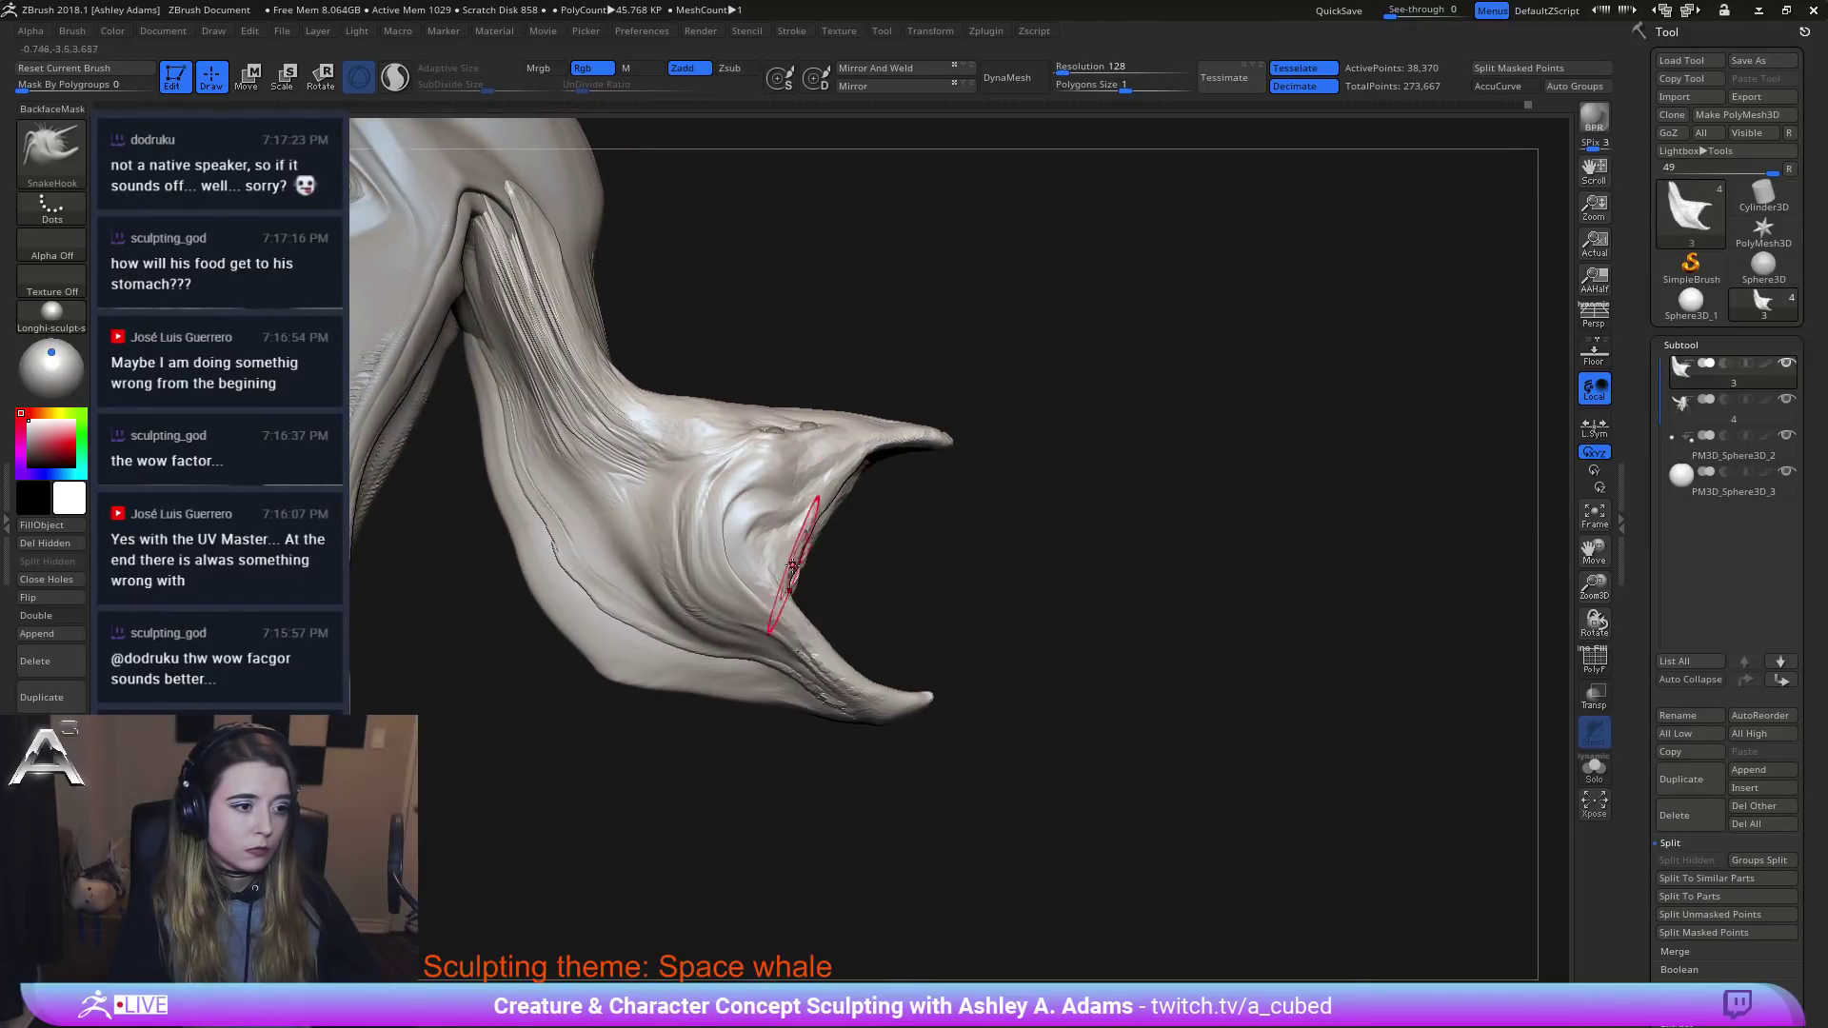
key(space)
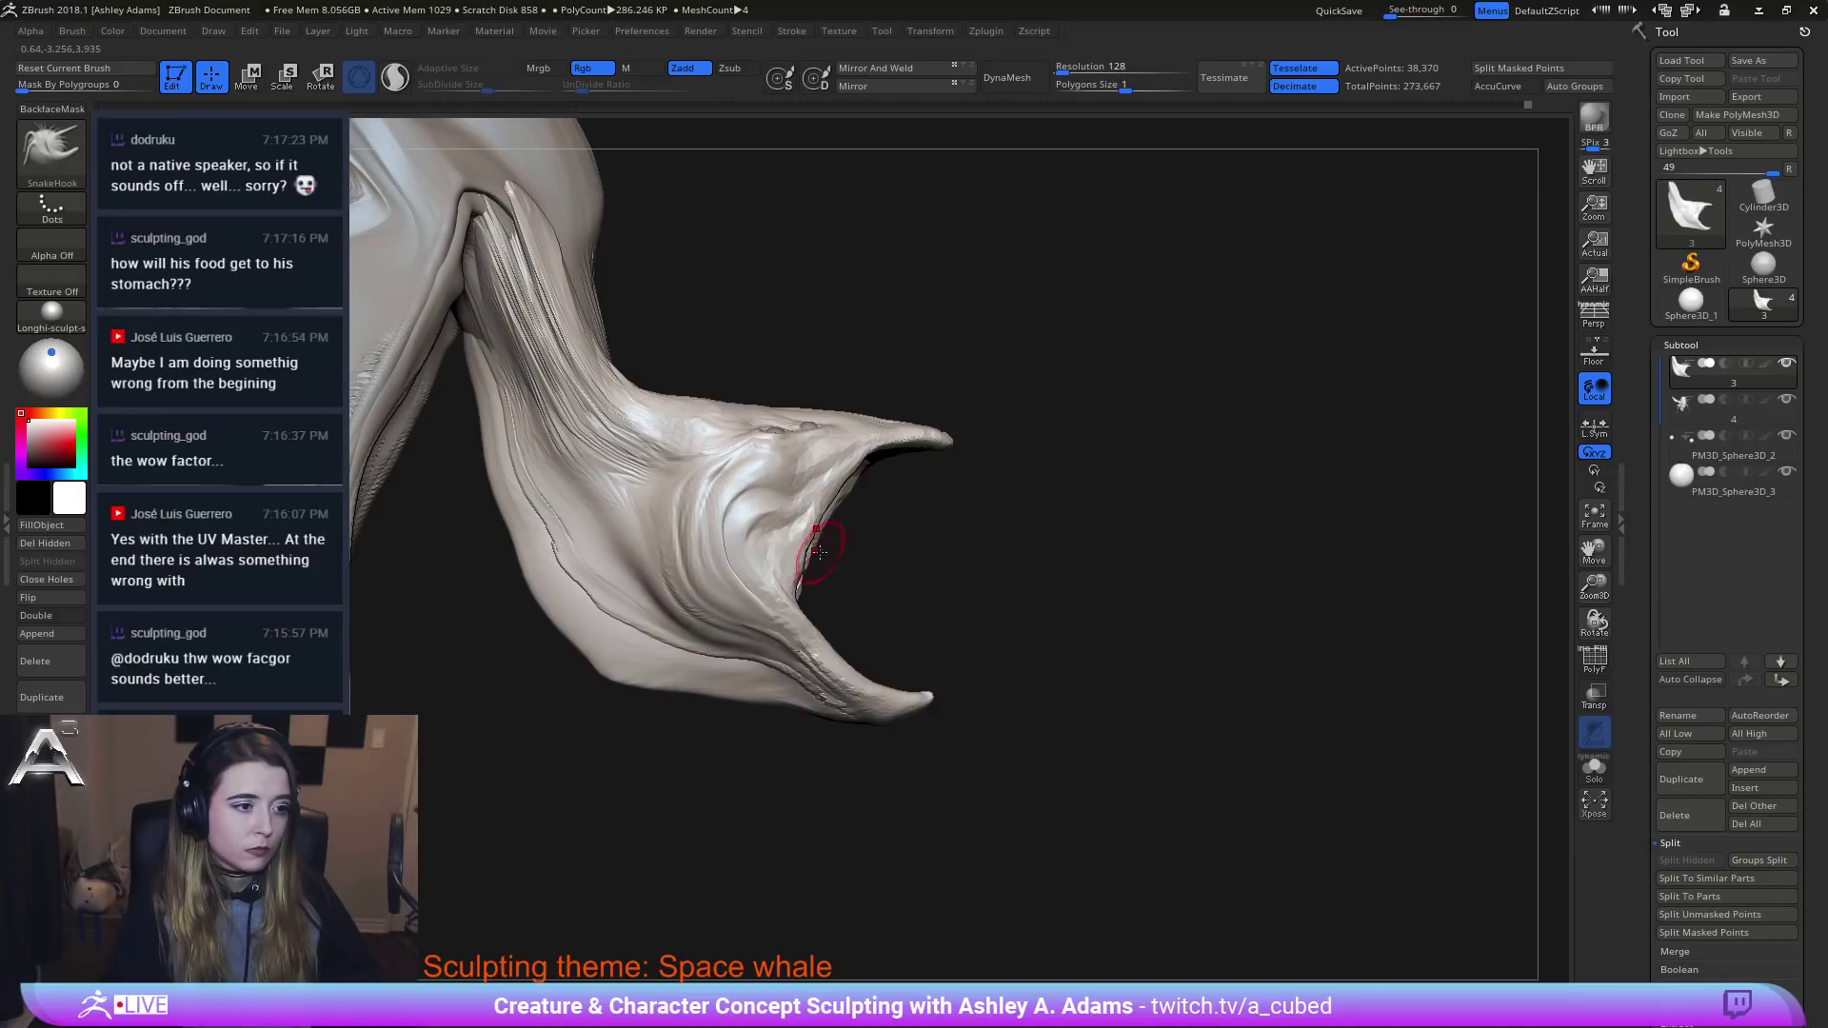
Reshape the jaws and pull the underside of the throat into a rounder pouch with SnakeHook.
mouse_move(816, 542)
right_down()
mouse_move(845, 420)
mouse_move(802, 488)
mouse_move(889, 484)
mouse_move(943, 710)
right_up()
mouse_move(934, 666)
mouse_down()
mouse_move(942, 687)
mouse_move(1019, 621)
mouse_move(1090, 509)
mouse_up()
key(space)
mouse_move(1006, 552)
mouse_down()
mouse_move(980, 590)
mouse_move(1085, 448)
mouse_move(1127, 435)
mouse_move(1129, 369)
mouse_move(1154, 381)
mouse_move(1128, 405)
mouse_up()
key(space)
mouse_move(1123, 409)
ctrl+right_down()
mouse_move(1084, 373)
mouse_move(1220, 387)
mouse_move(1159, 351)
ctrl+right_up()
Adjust the body's lower front edge, and pull the back of the head's throat pouch out toward the front fin.
alt+click(1107, 350)
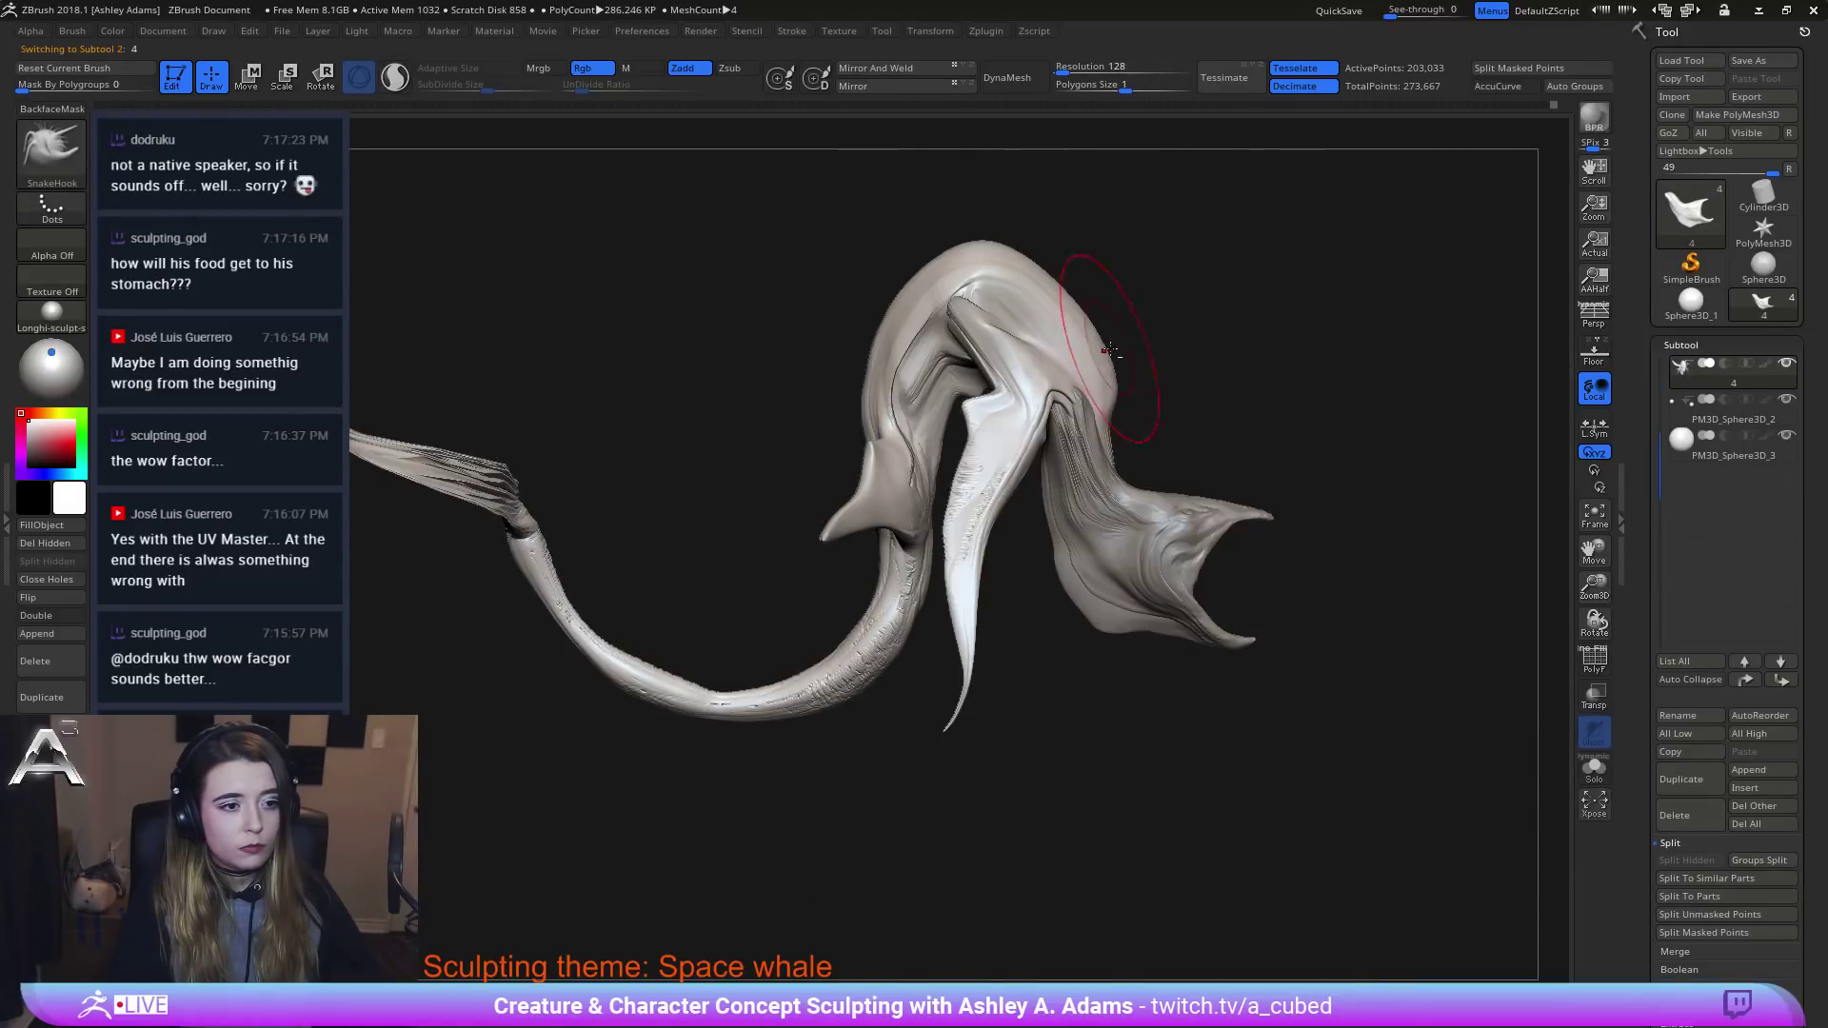
key(space)
alt+click(1127, 494)
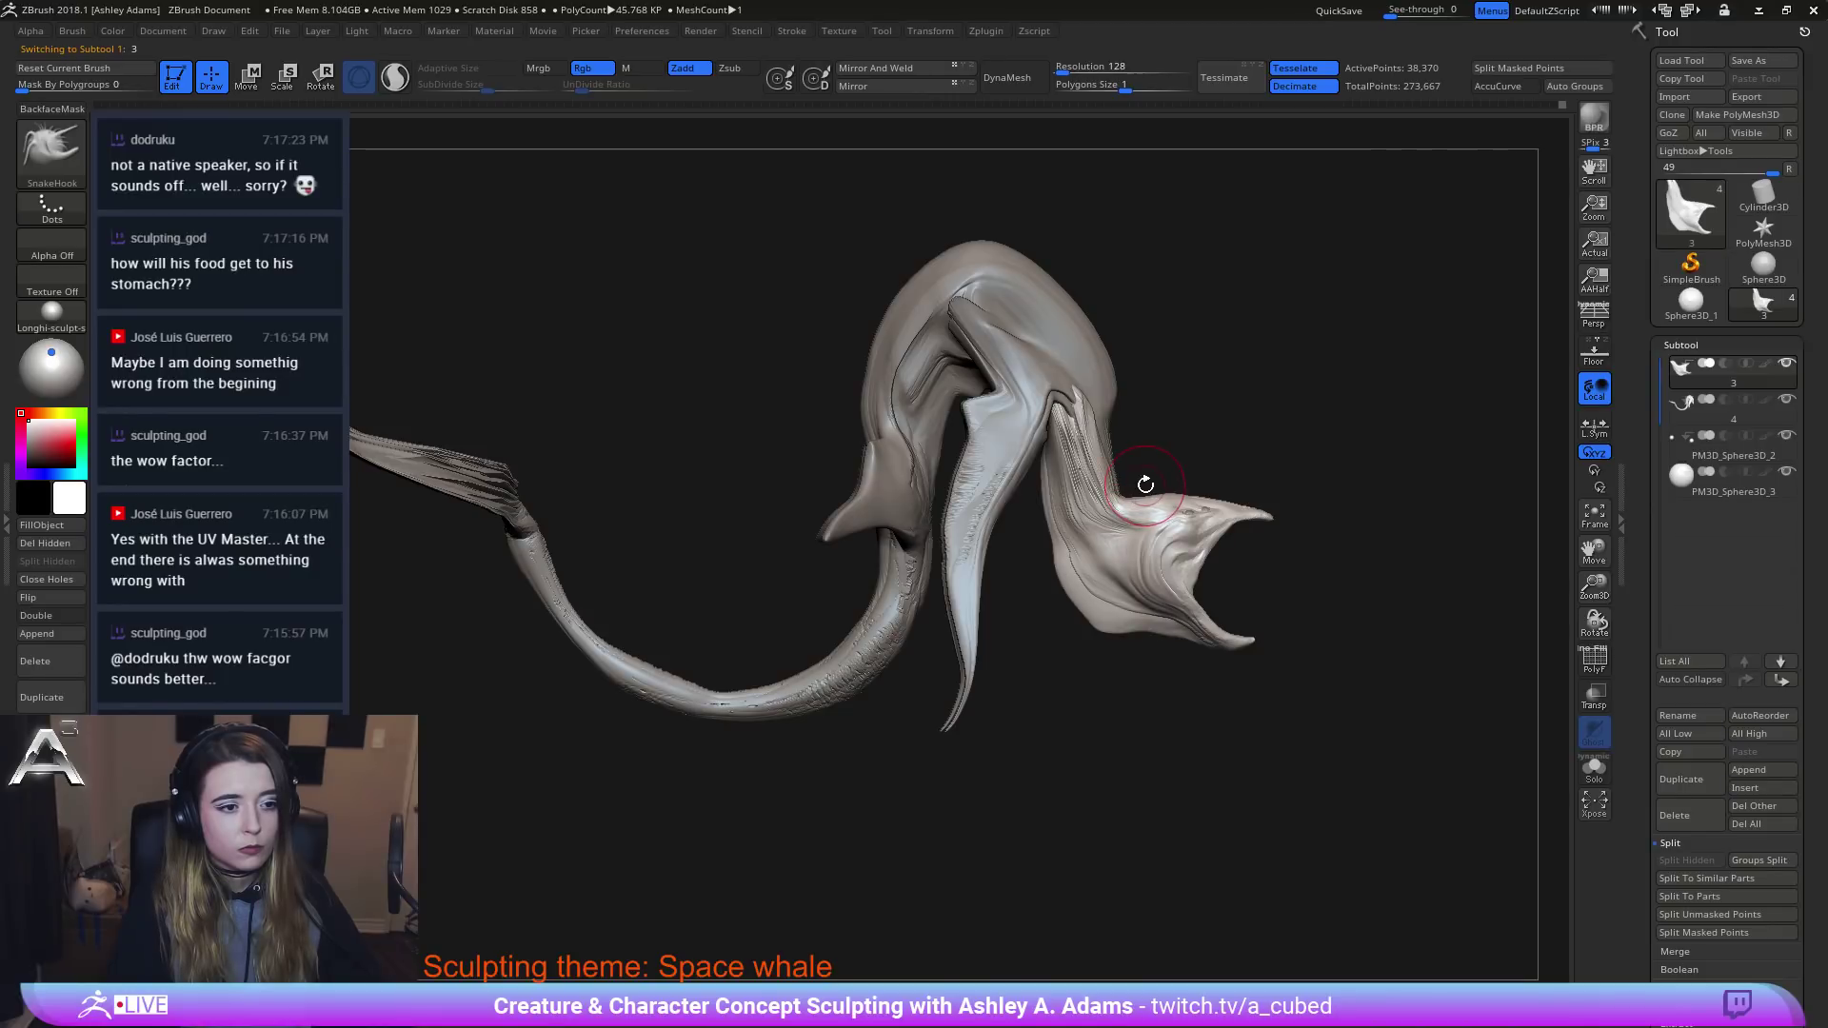
key(space)
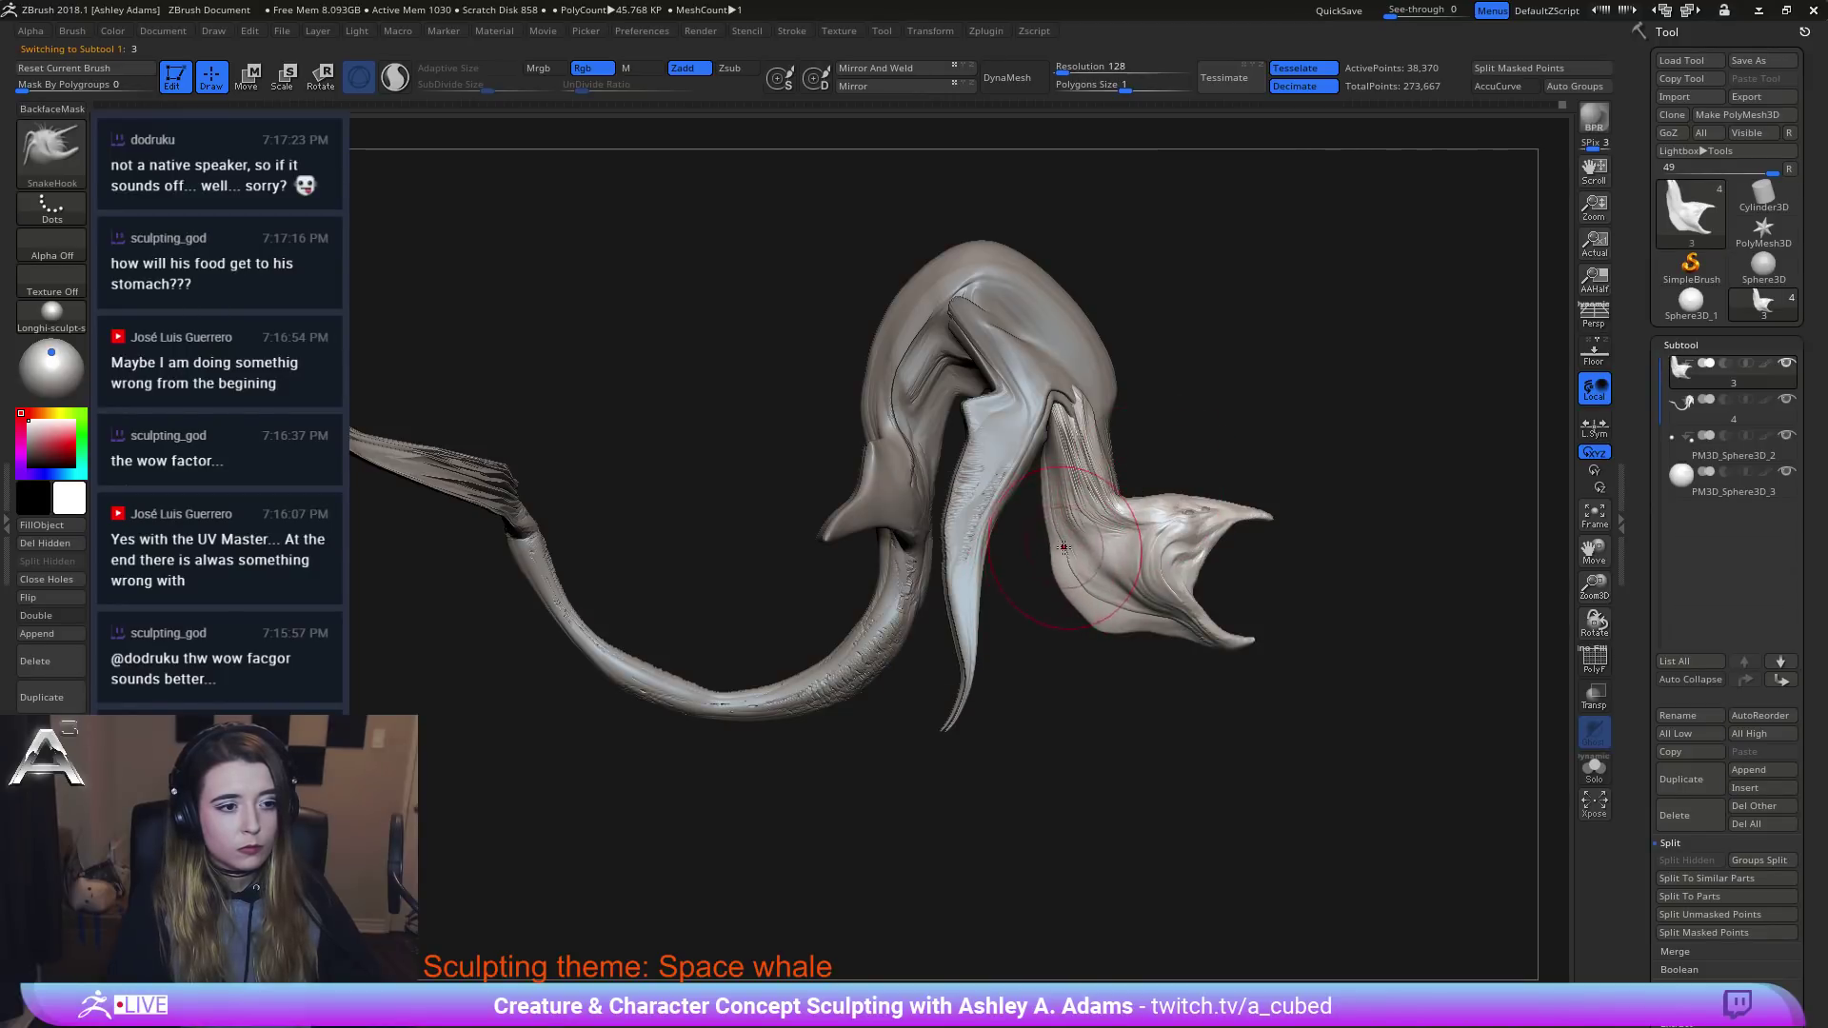
key(space)
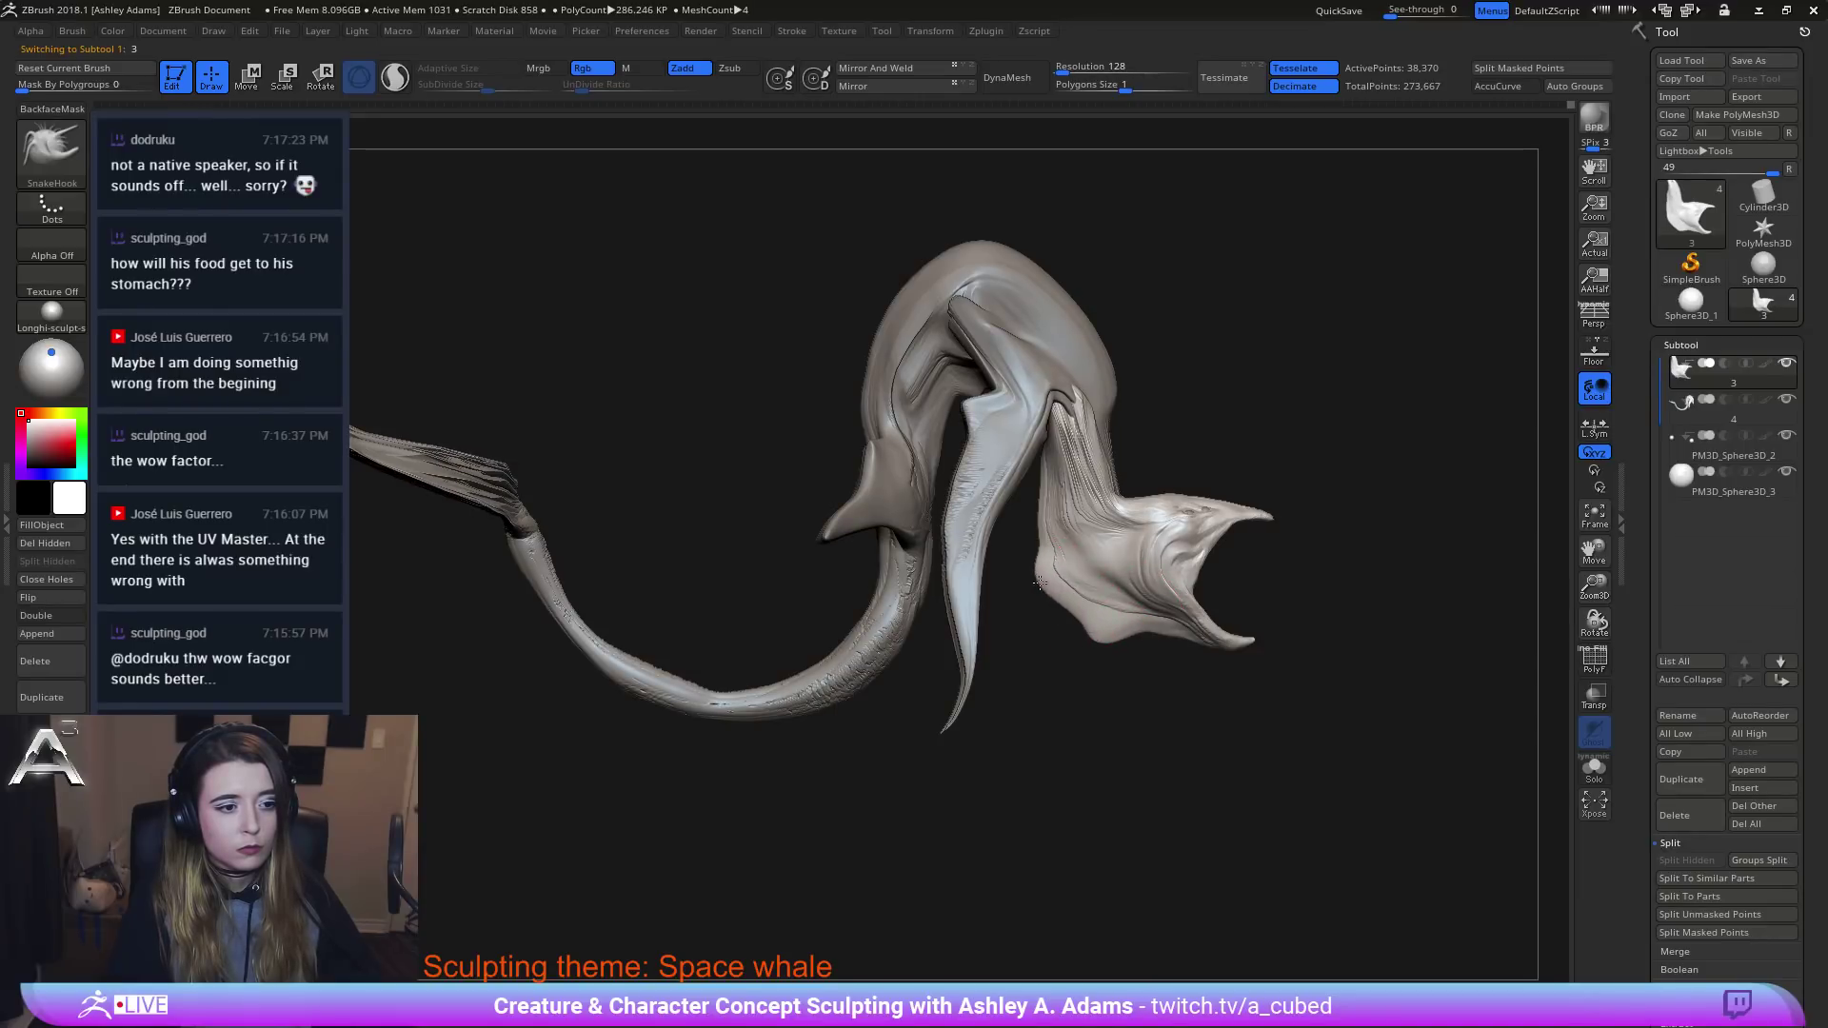
Select the body subtool and reshape the arched back, pulling its top up and its rear curve outward with SnakeHook.
mouse_move(1053, 629)
ctrl+right_down()
mouse_move(1085, 424)
mouse_move(906, 416)
ctrl+right_up()
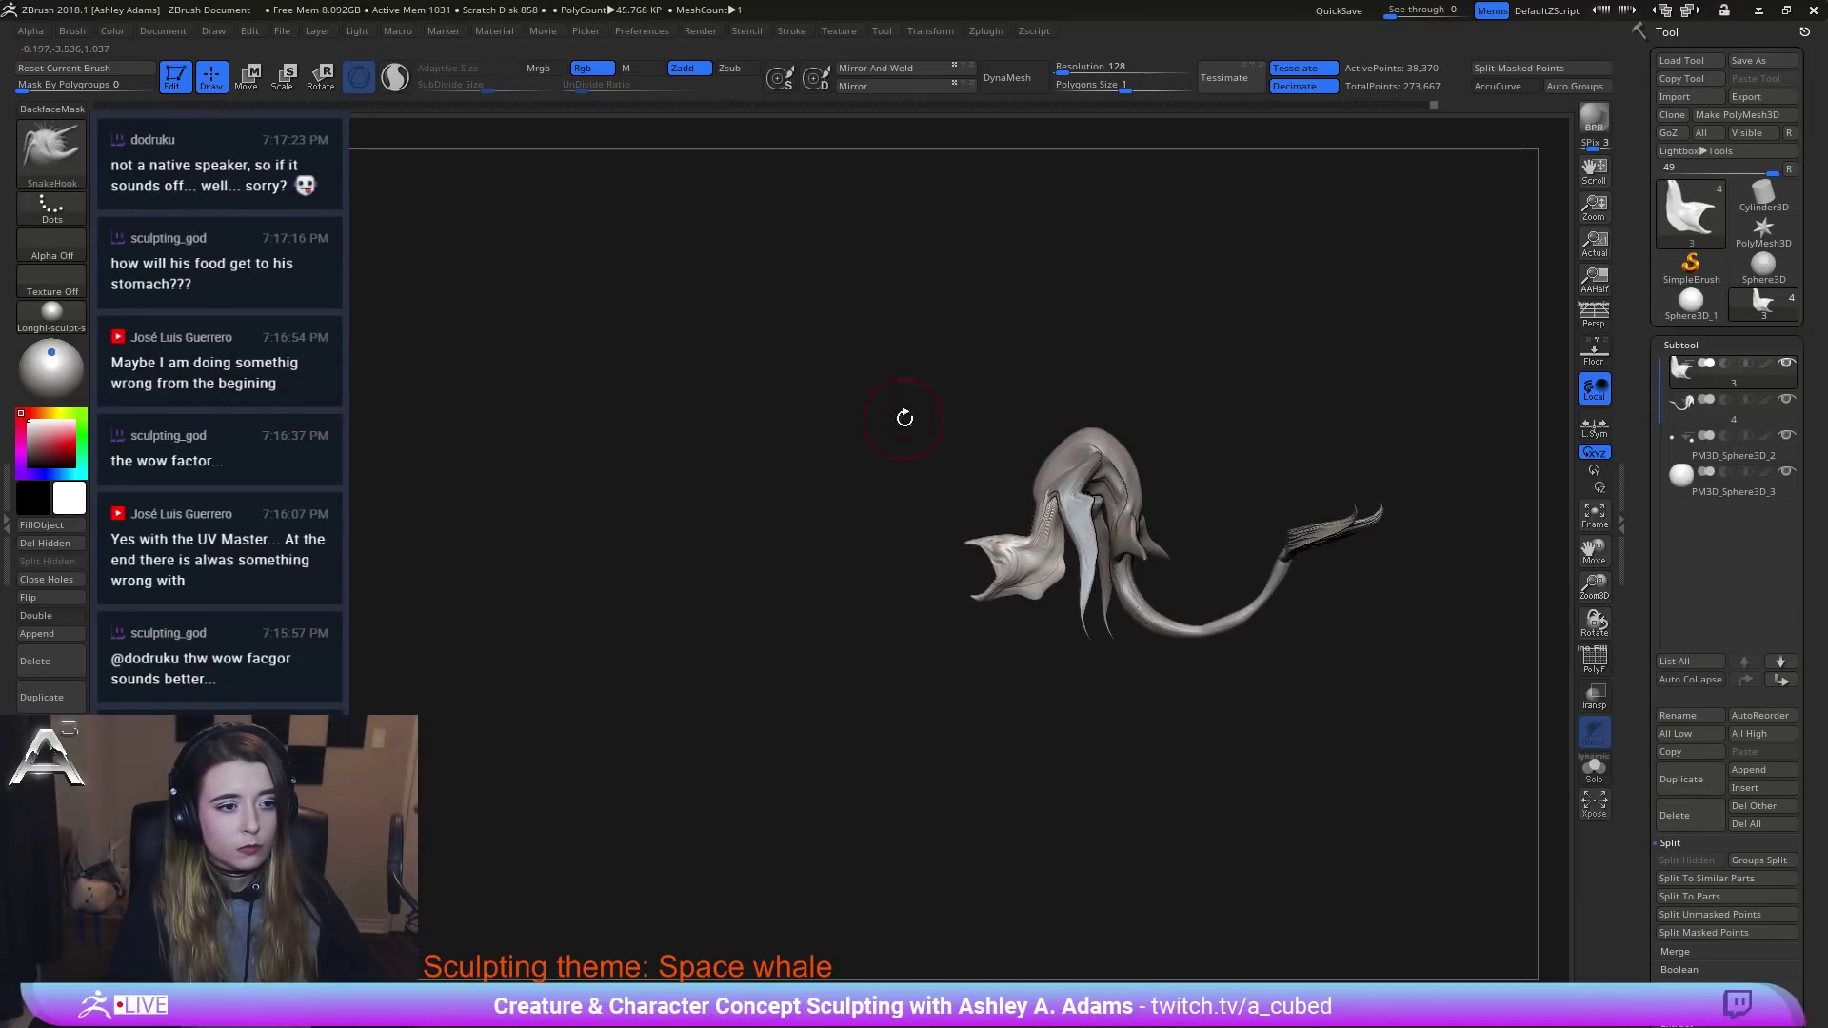
key(space)
drag(992, 449, 1064, 451)
alt+click(1092, 543)
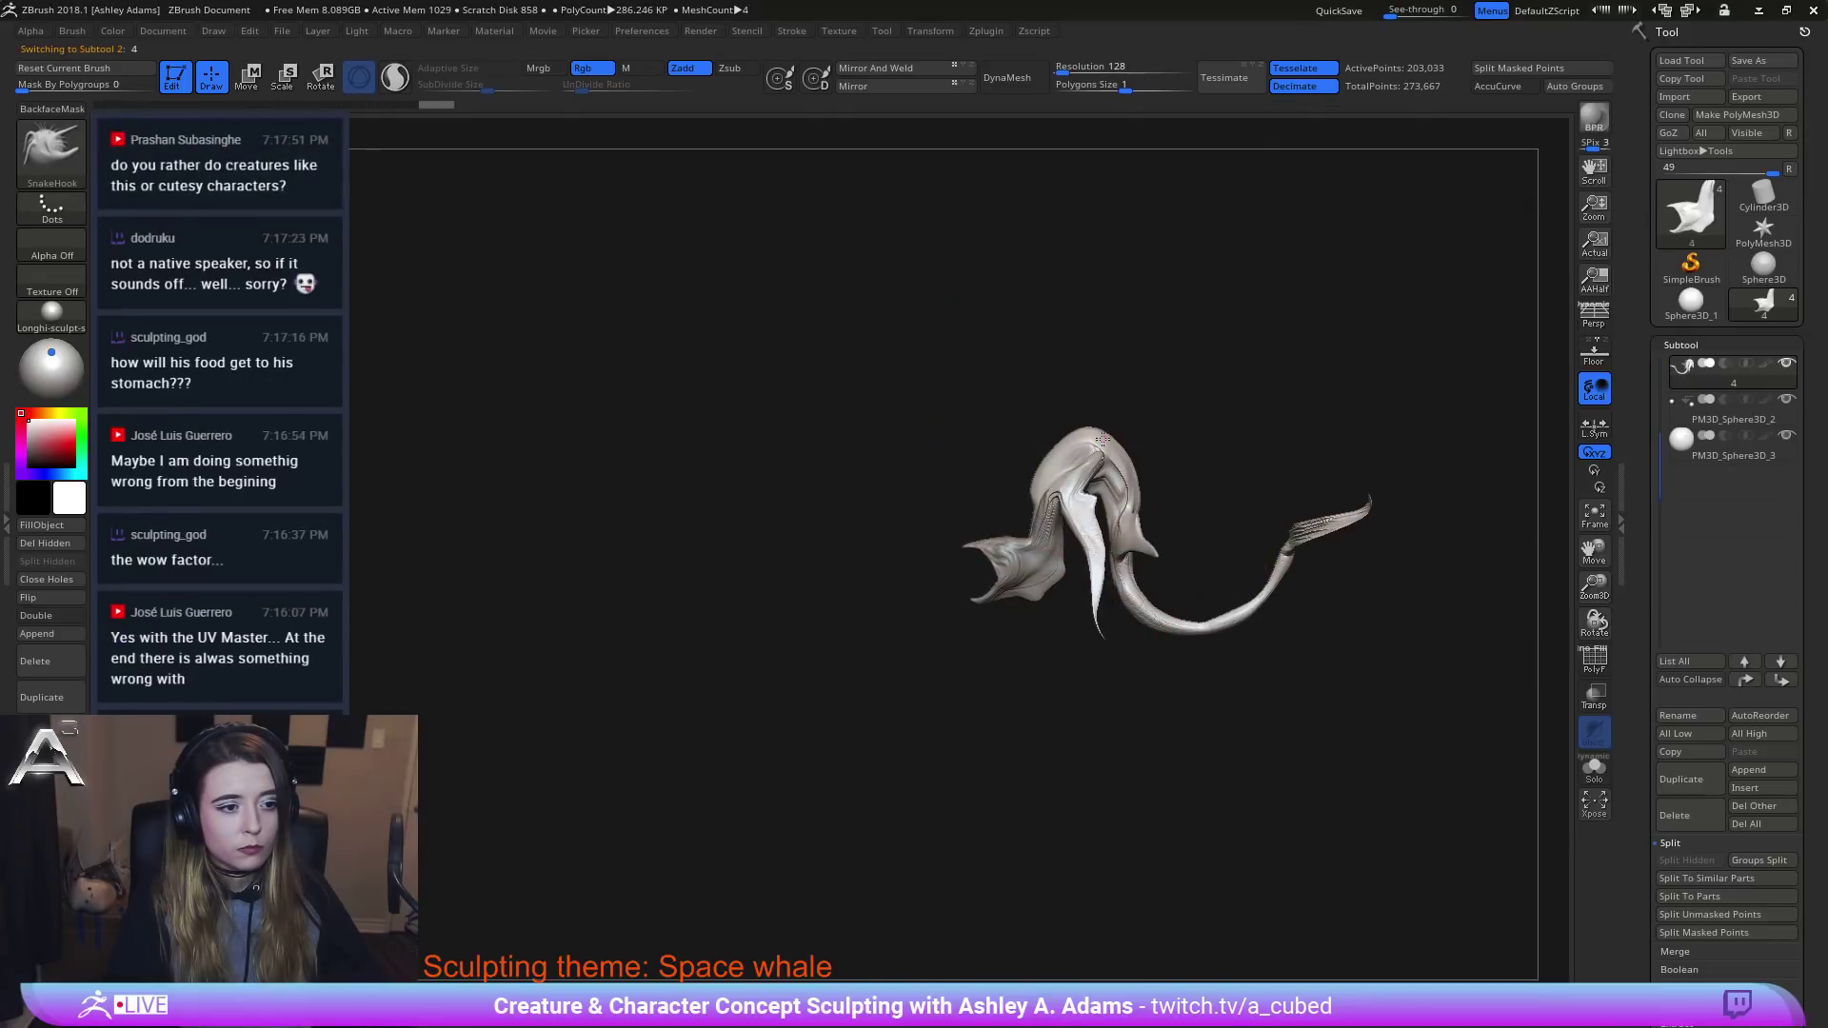
ctrl+right_drag(1081, 419, 1093, 486)
key(space)
mouse_move(1098, 441)
mouse_down()
mouse_move(1052, 442)
mouse_move(1083, 447)
mouse_up()
key(space)
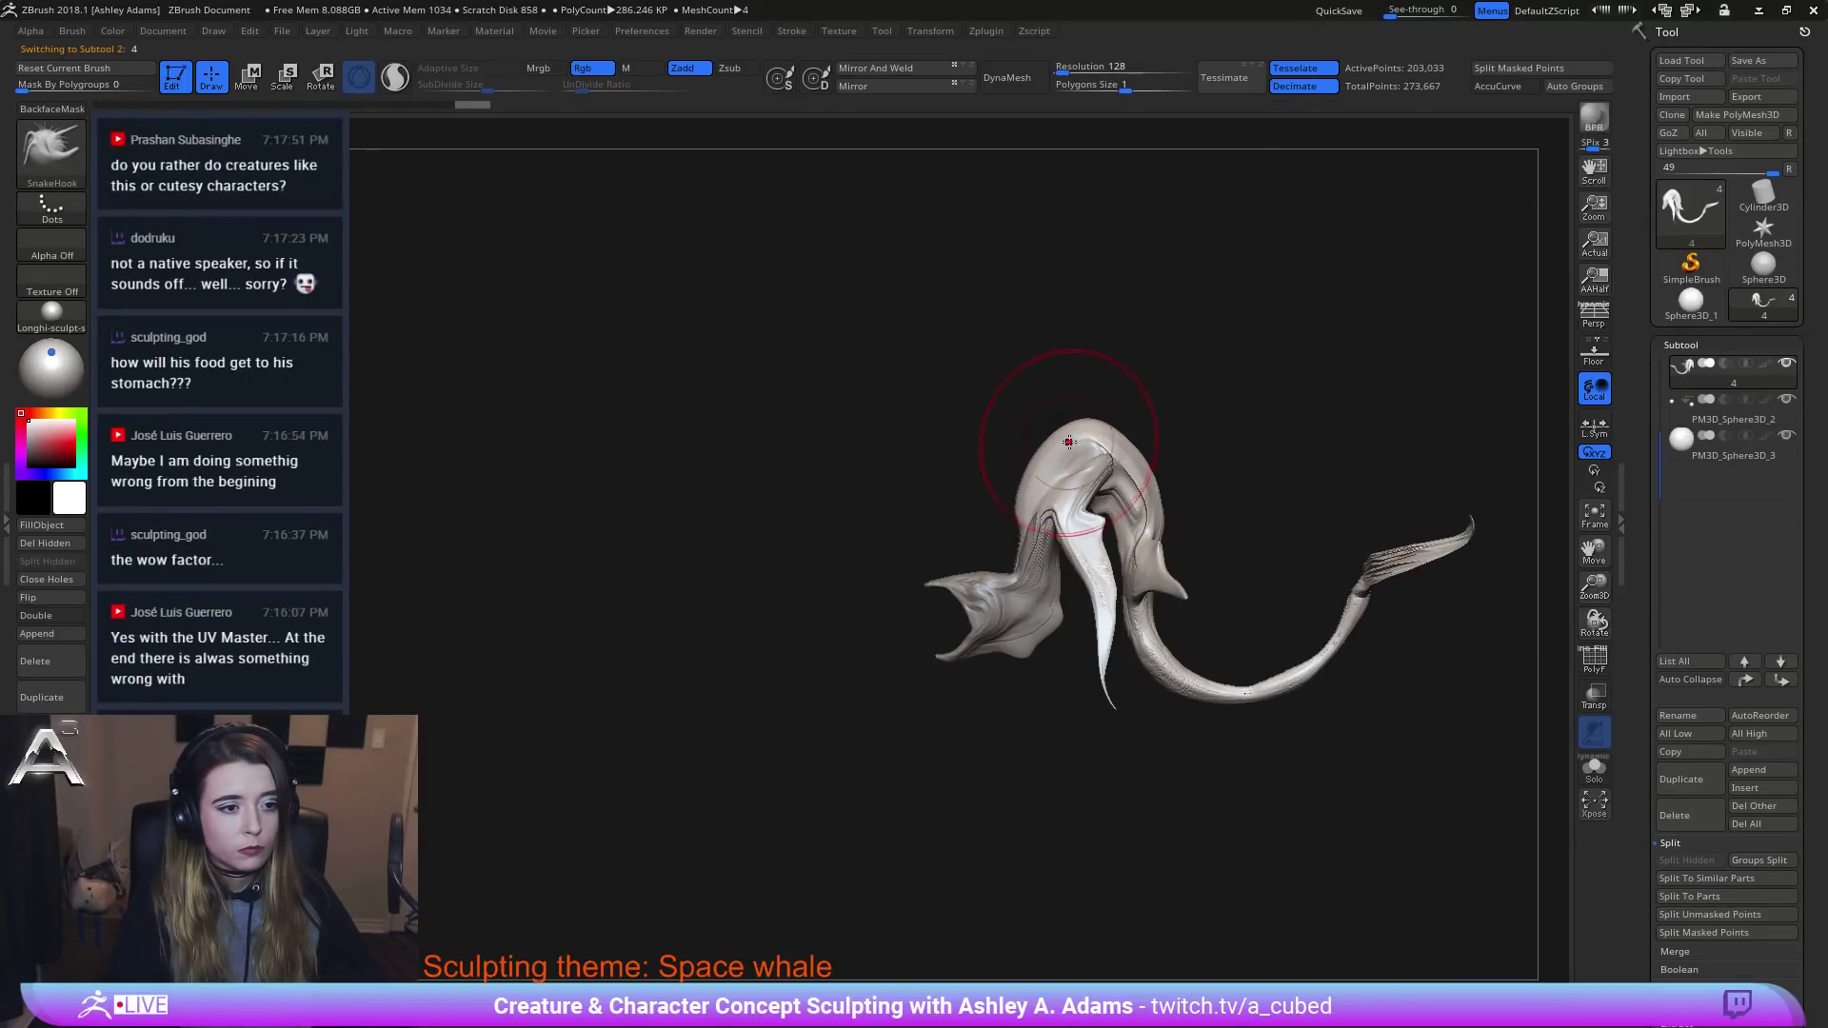
key(space)
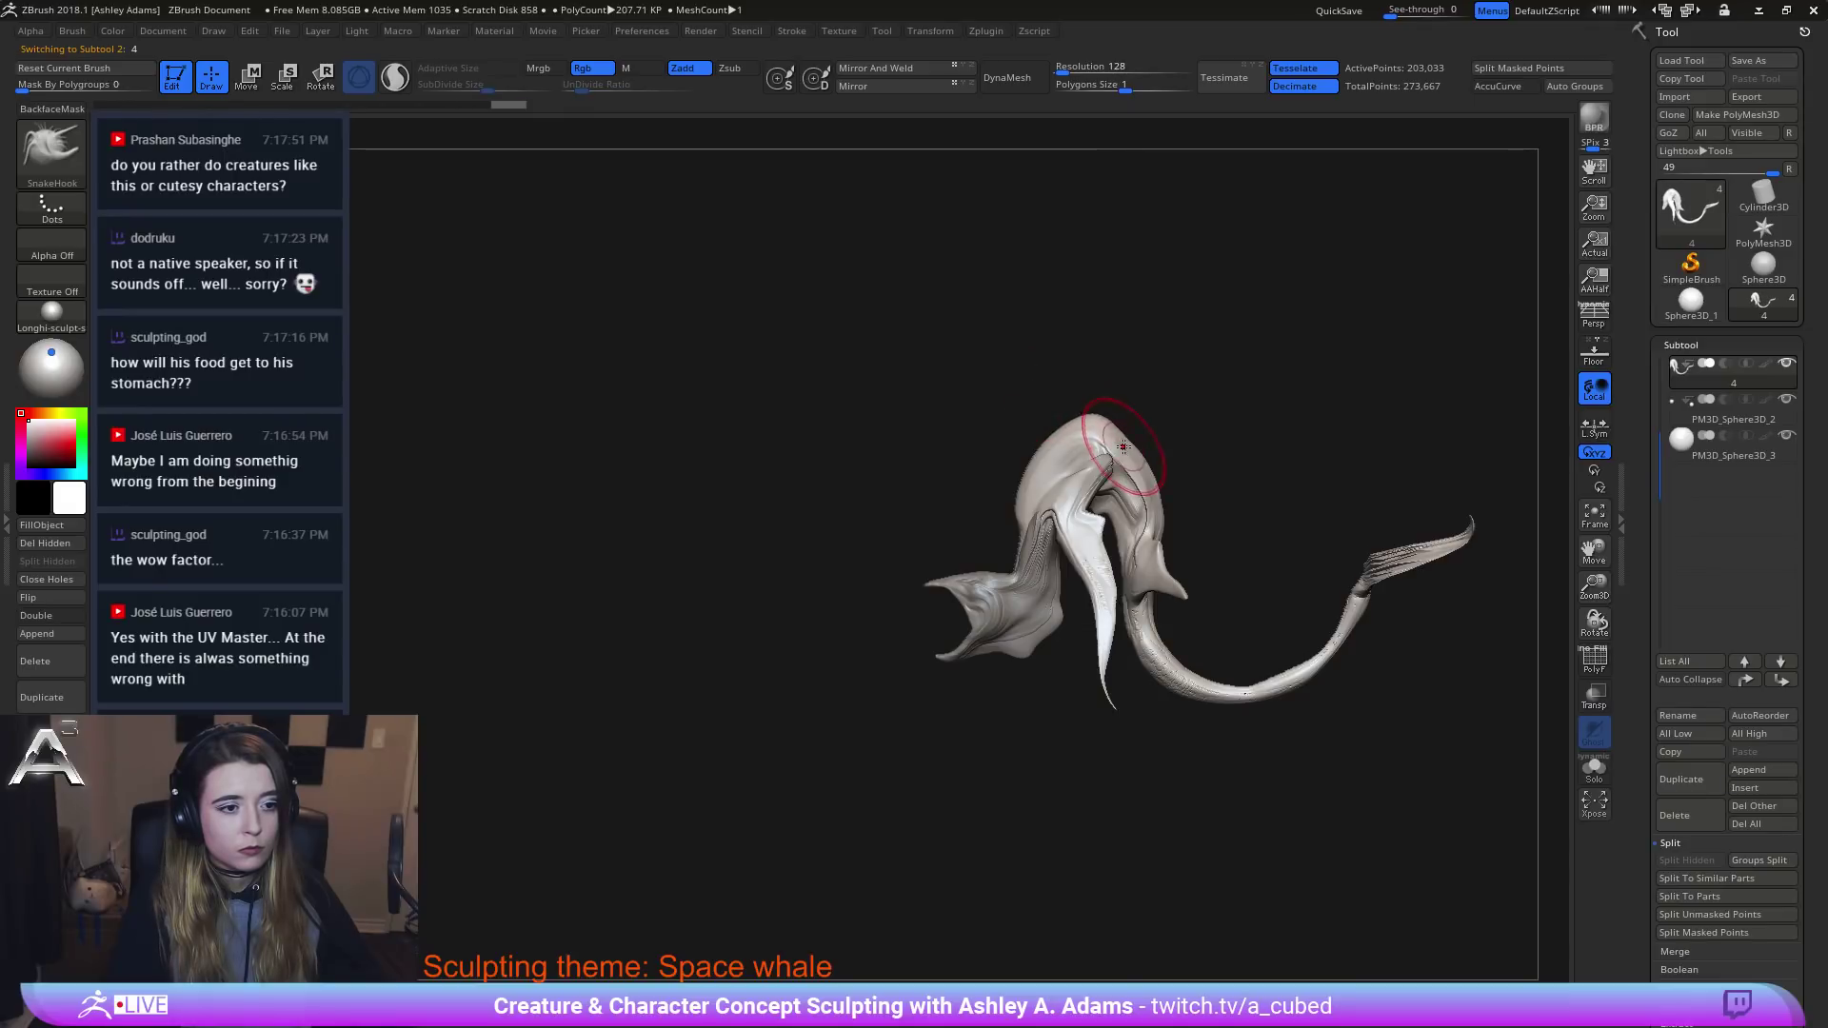
key(space)
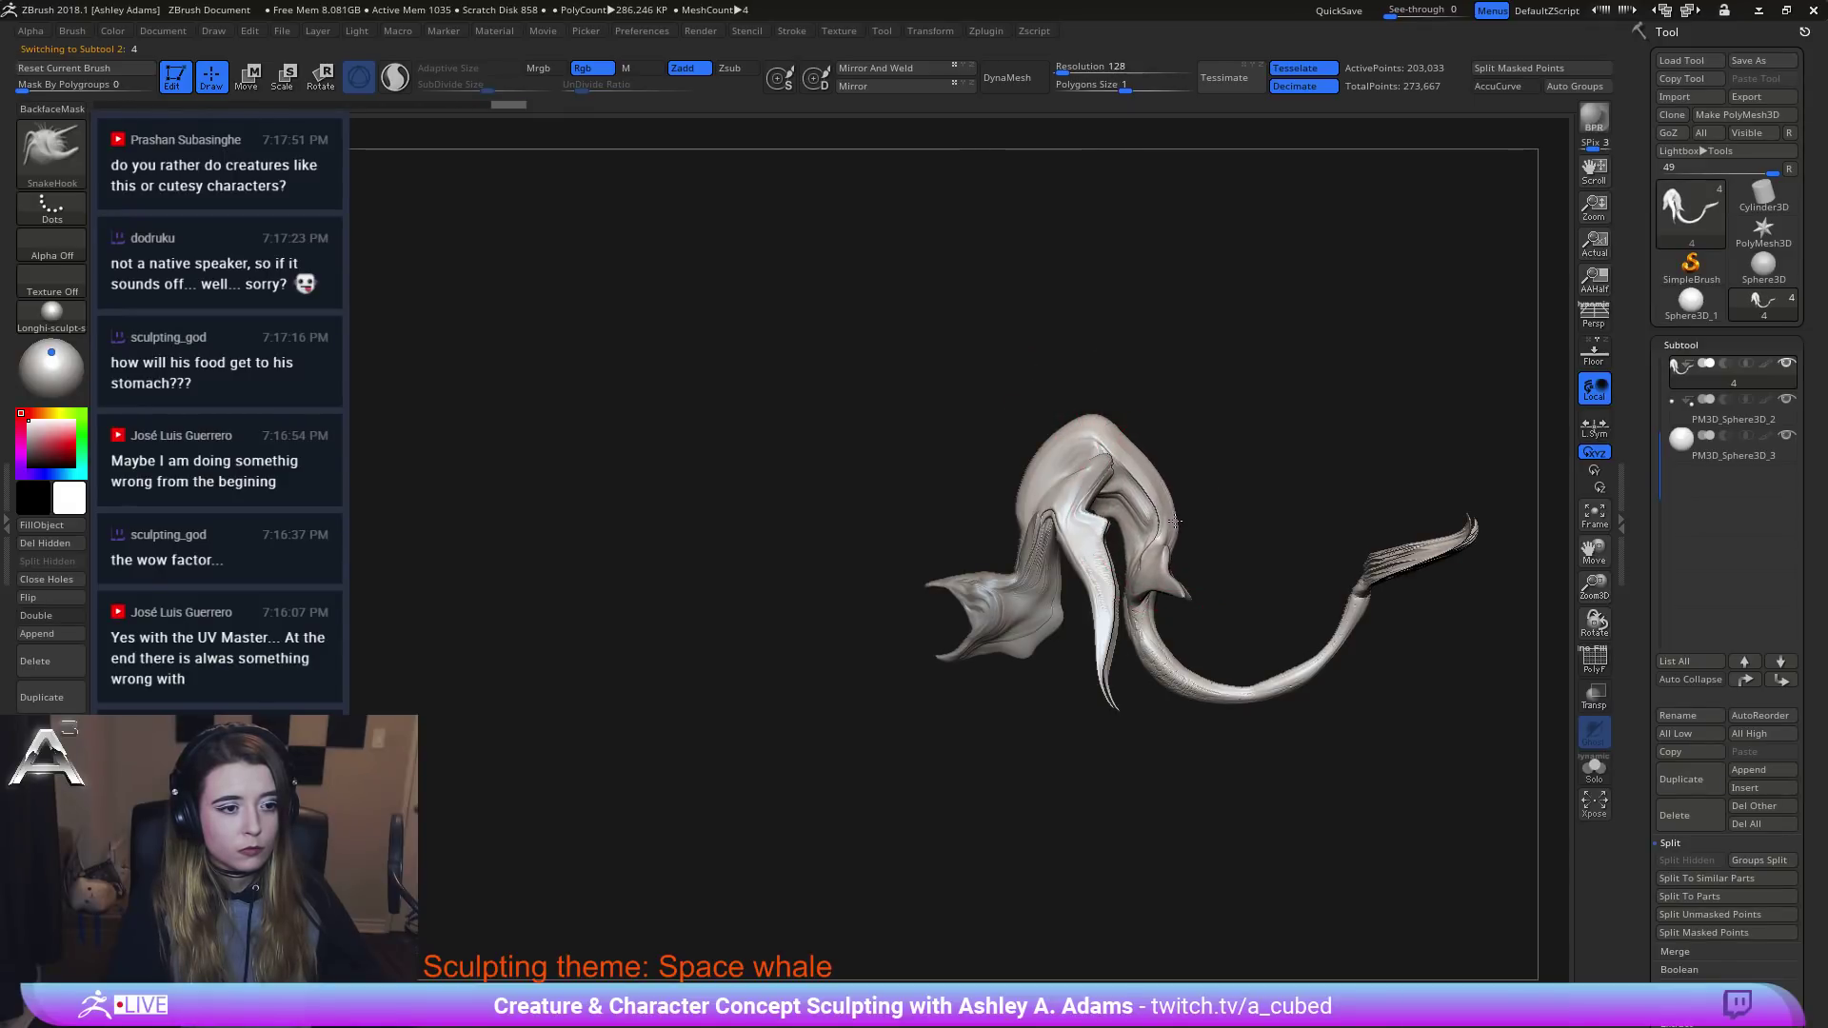
Pull the lower bend of the tail downward into a deeper curve with SnakeHook.
key(space)
key(space)
mouse_move(1175, 687)
mouse_down()
mouse_move(1197, 689)
mouse_move(1190, 709)
mouse_up()
drag(1295, 689, 1306, 696)
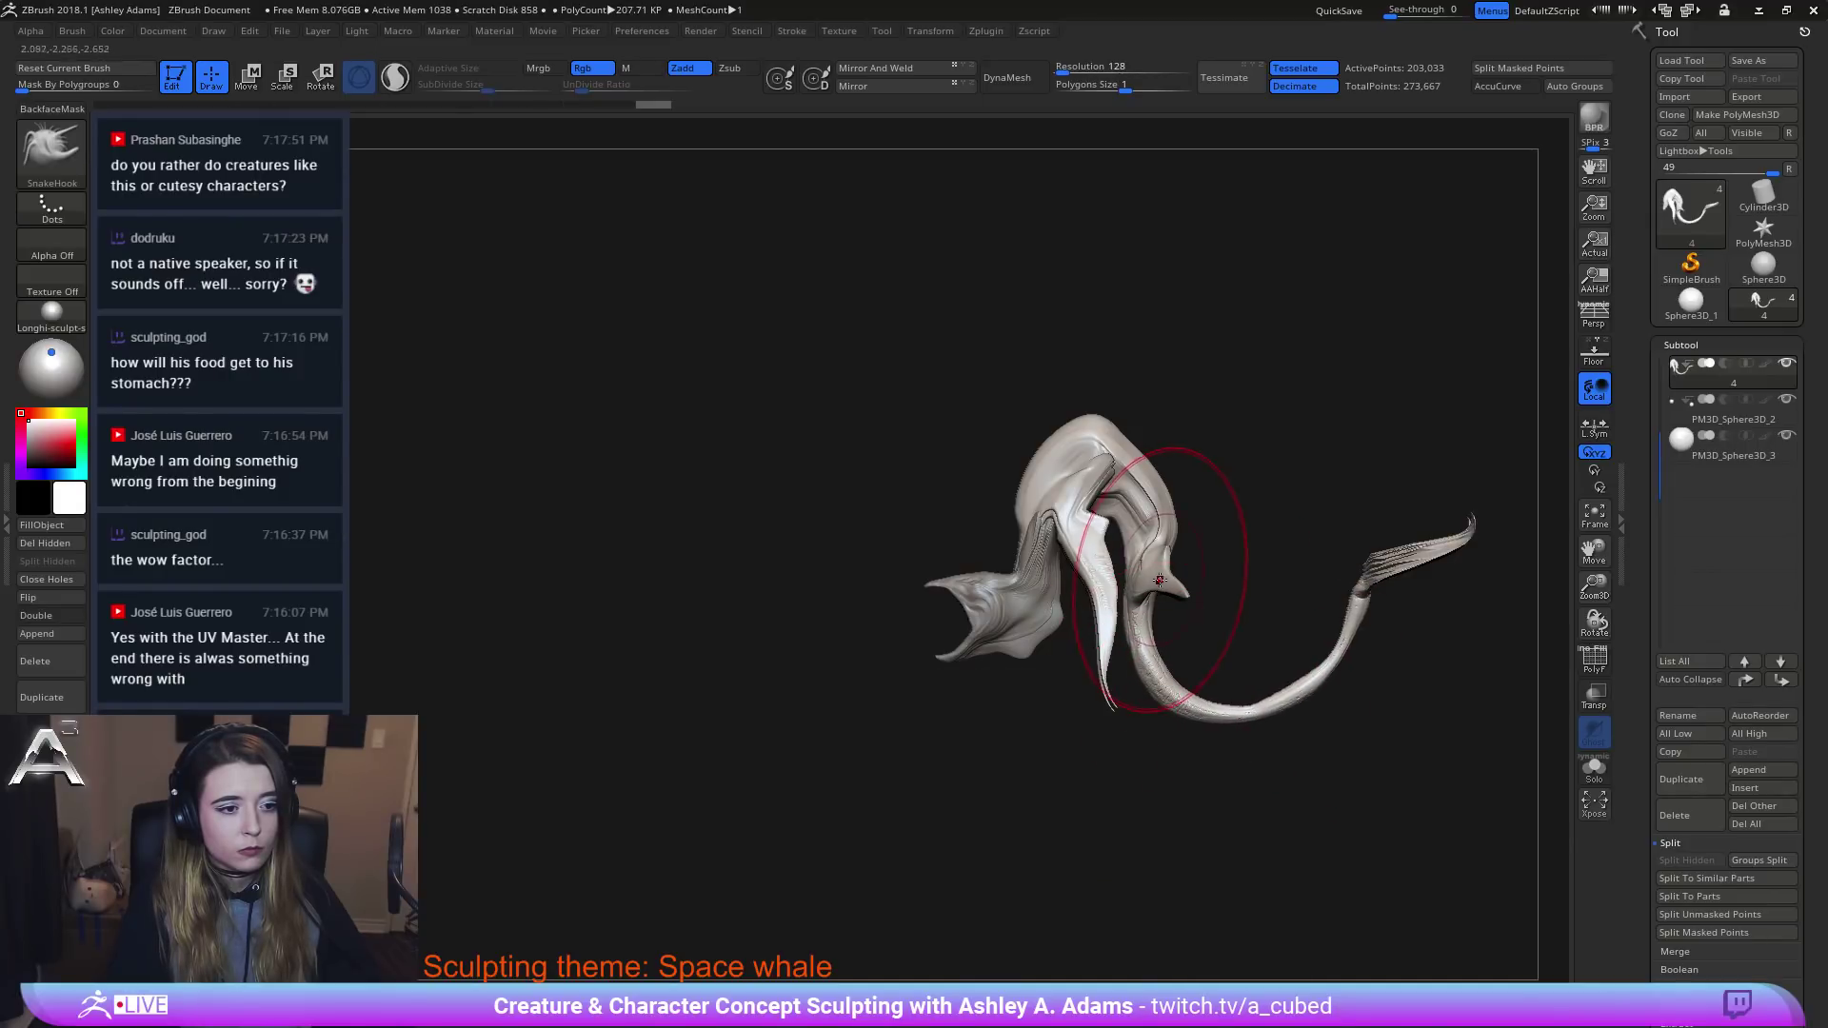
Select the head subtool and examine how the neck meets the body from both sides.
key(space)
alt+click(1024, 552)
ctrl+right_drag(1031, 551, 1053, 501)
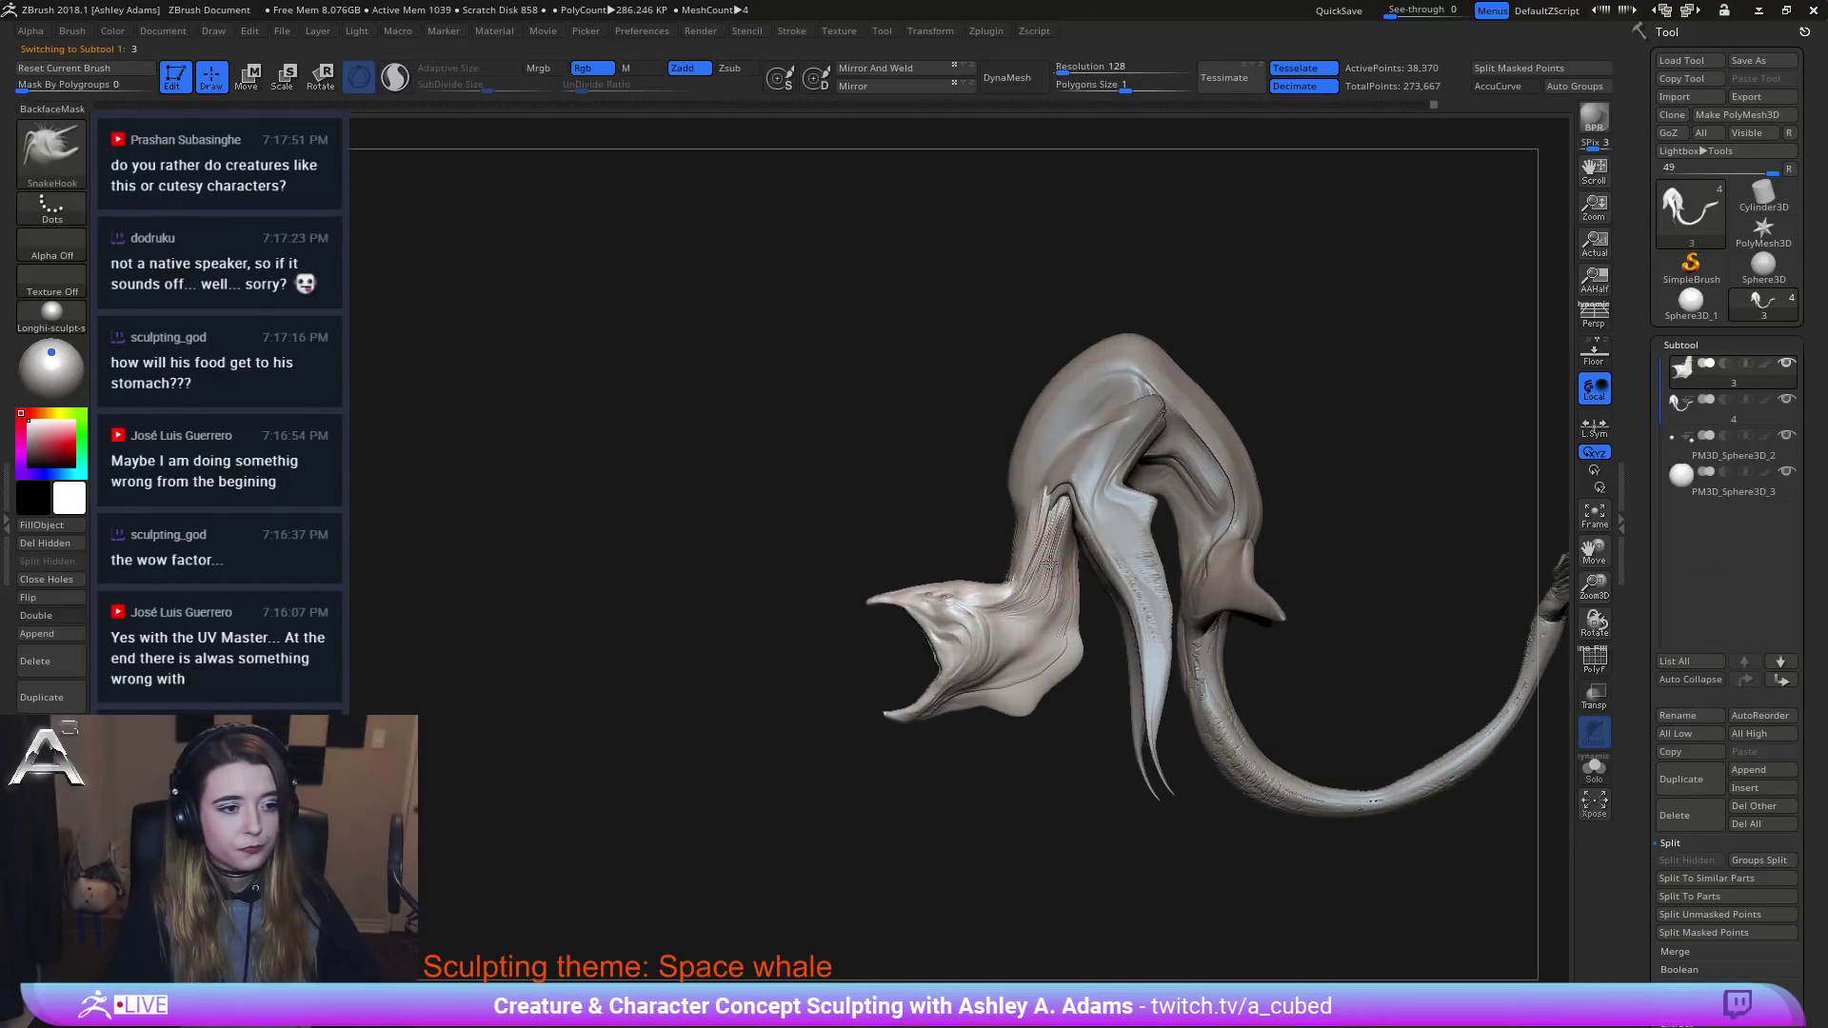
key(space)
alt+click(1015, 536)
key(space)
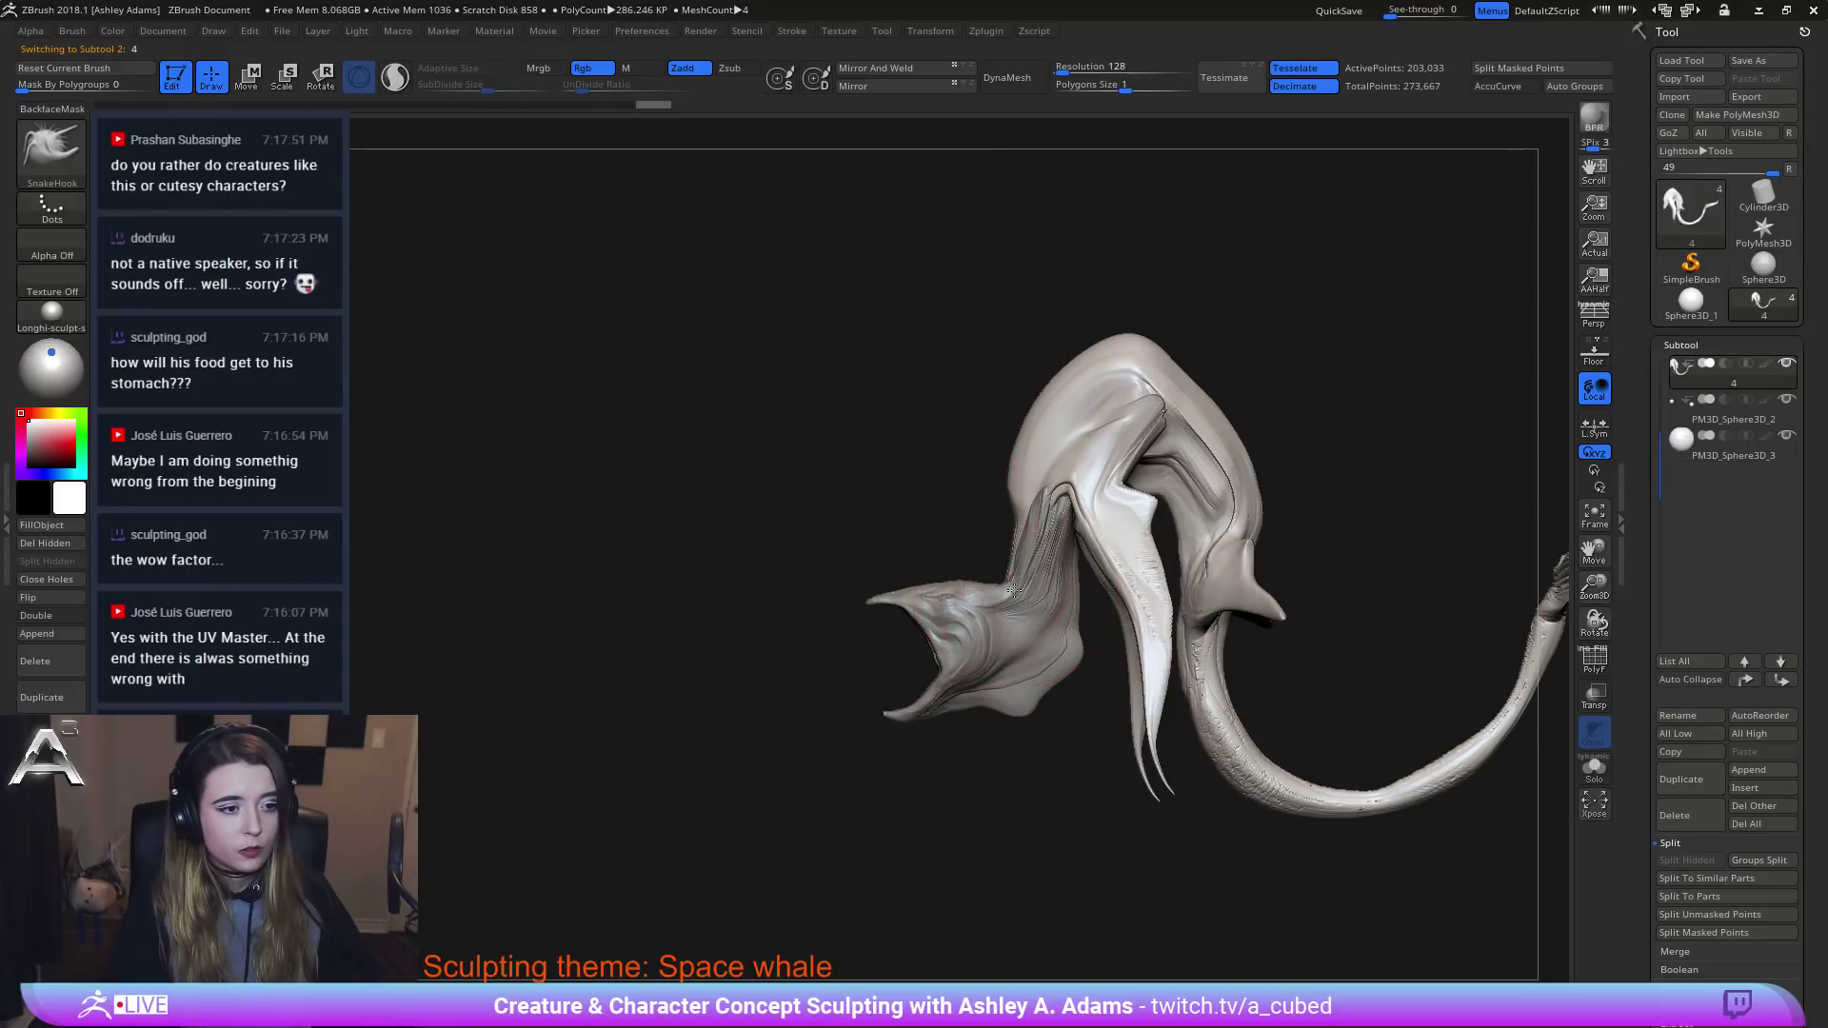
alt+click(1022, 571)
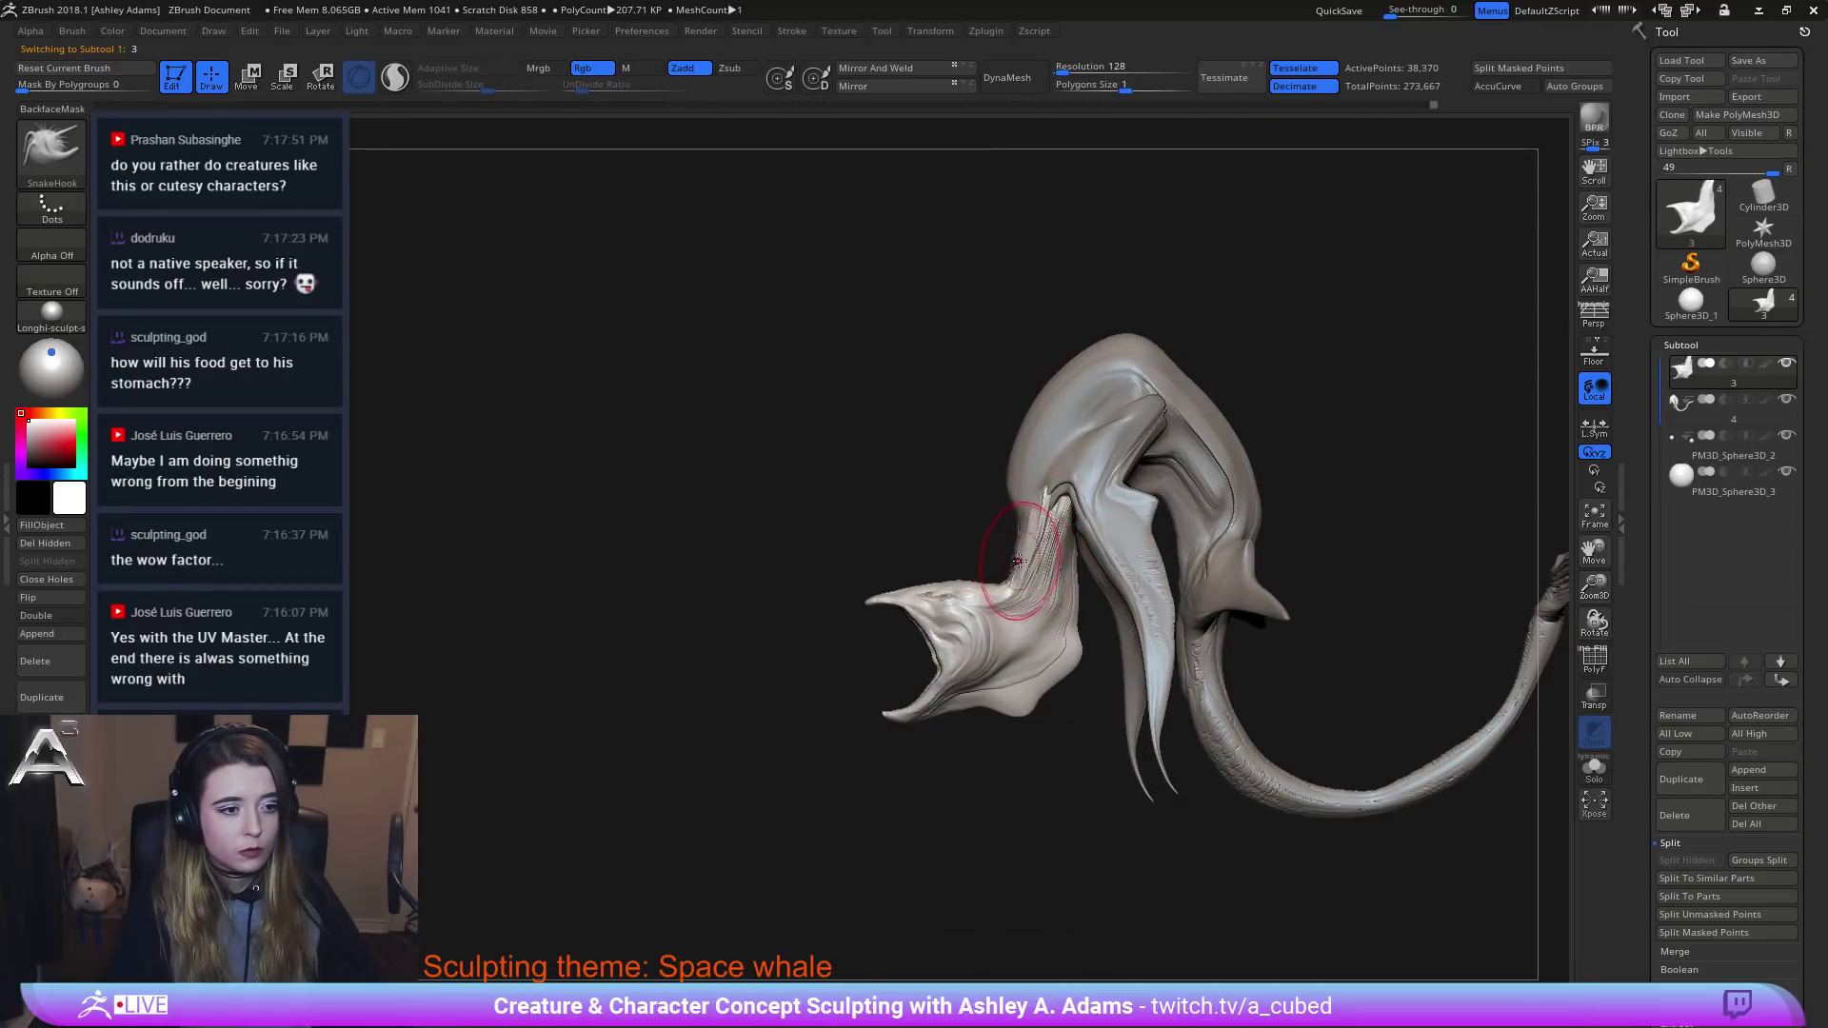
right_drag(1045, 485, 1162, 514)
alt+right_drag(1062, 375, 907, 346)
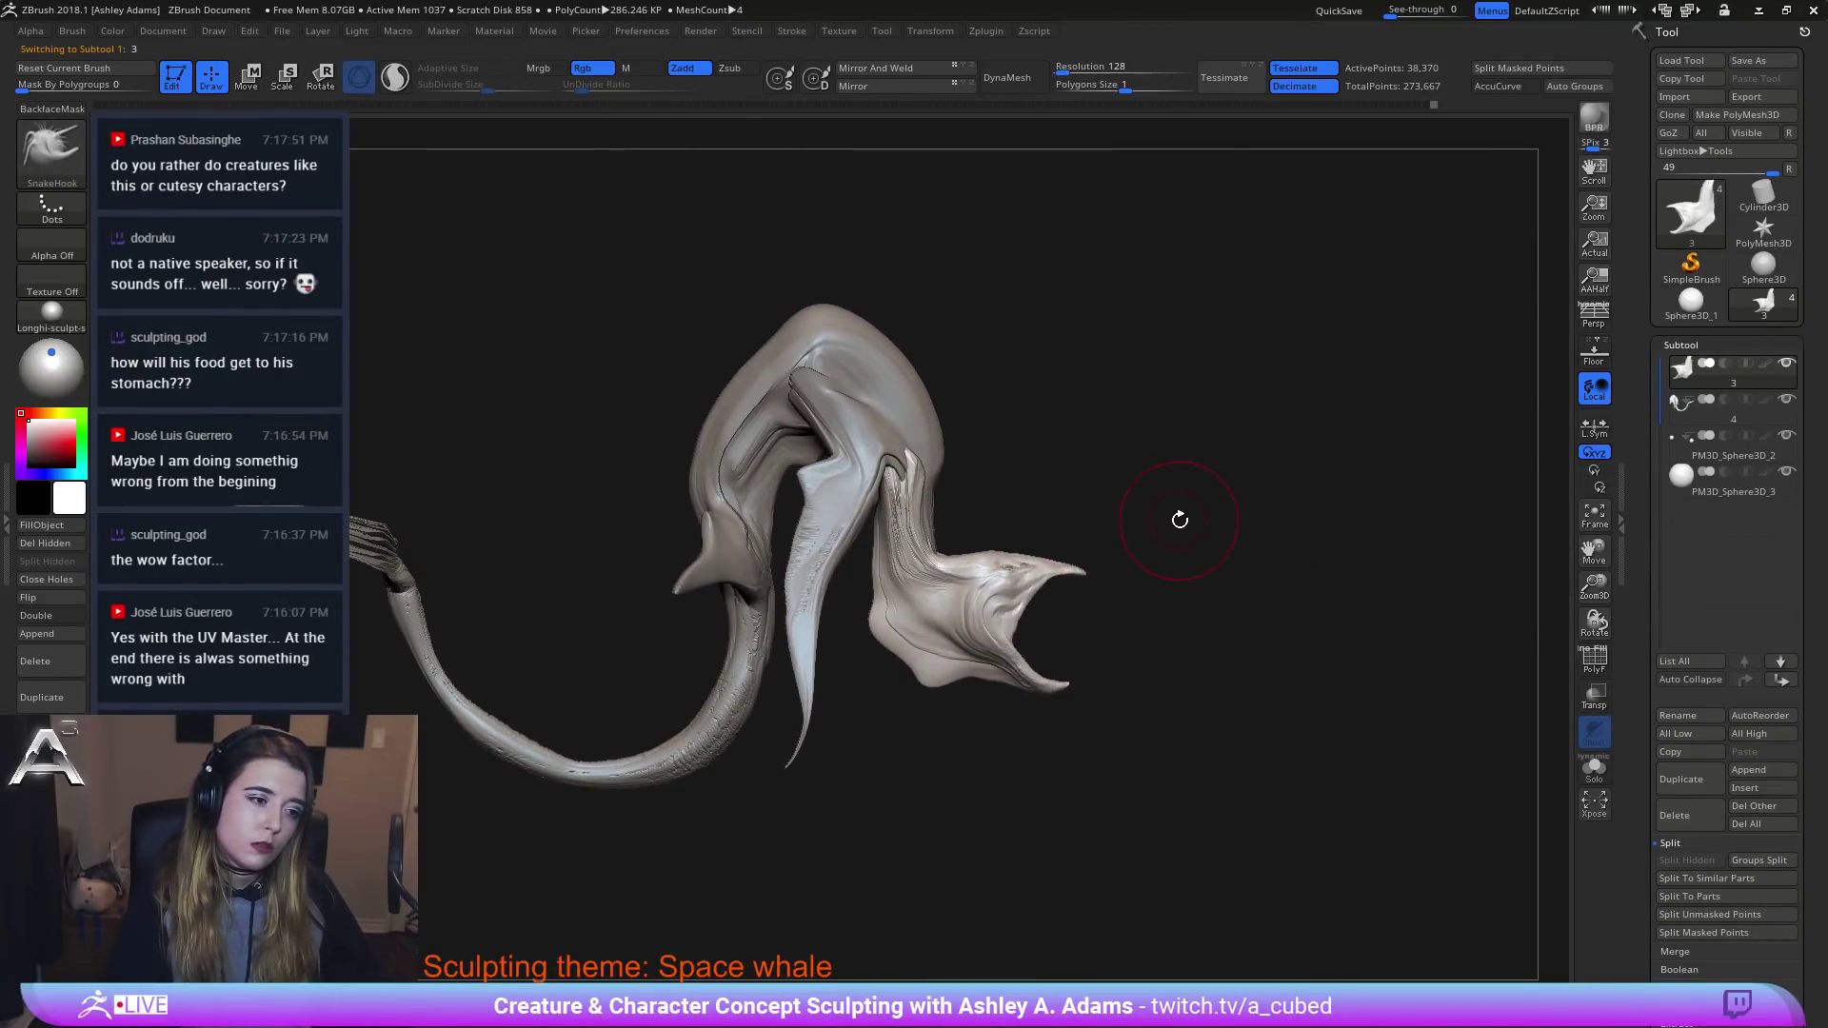
Delete the PM3D_Sphere3D_3 and PM3D_Sphere3D_2 subtools.
alt+click(1025, 565)
click(1681, 815)
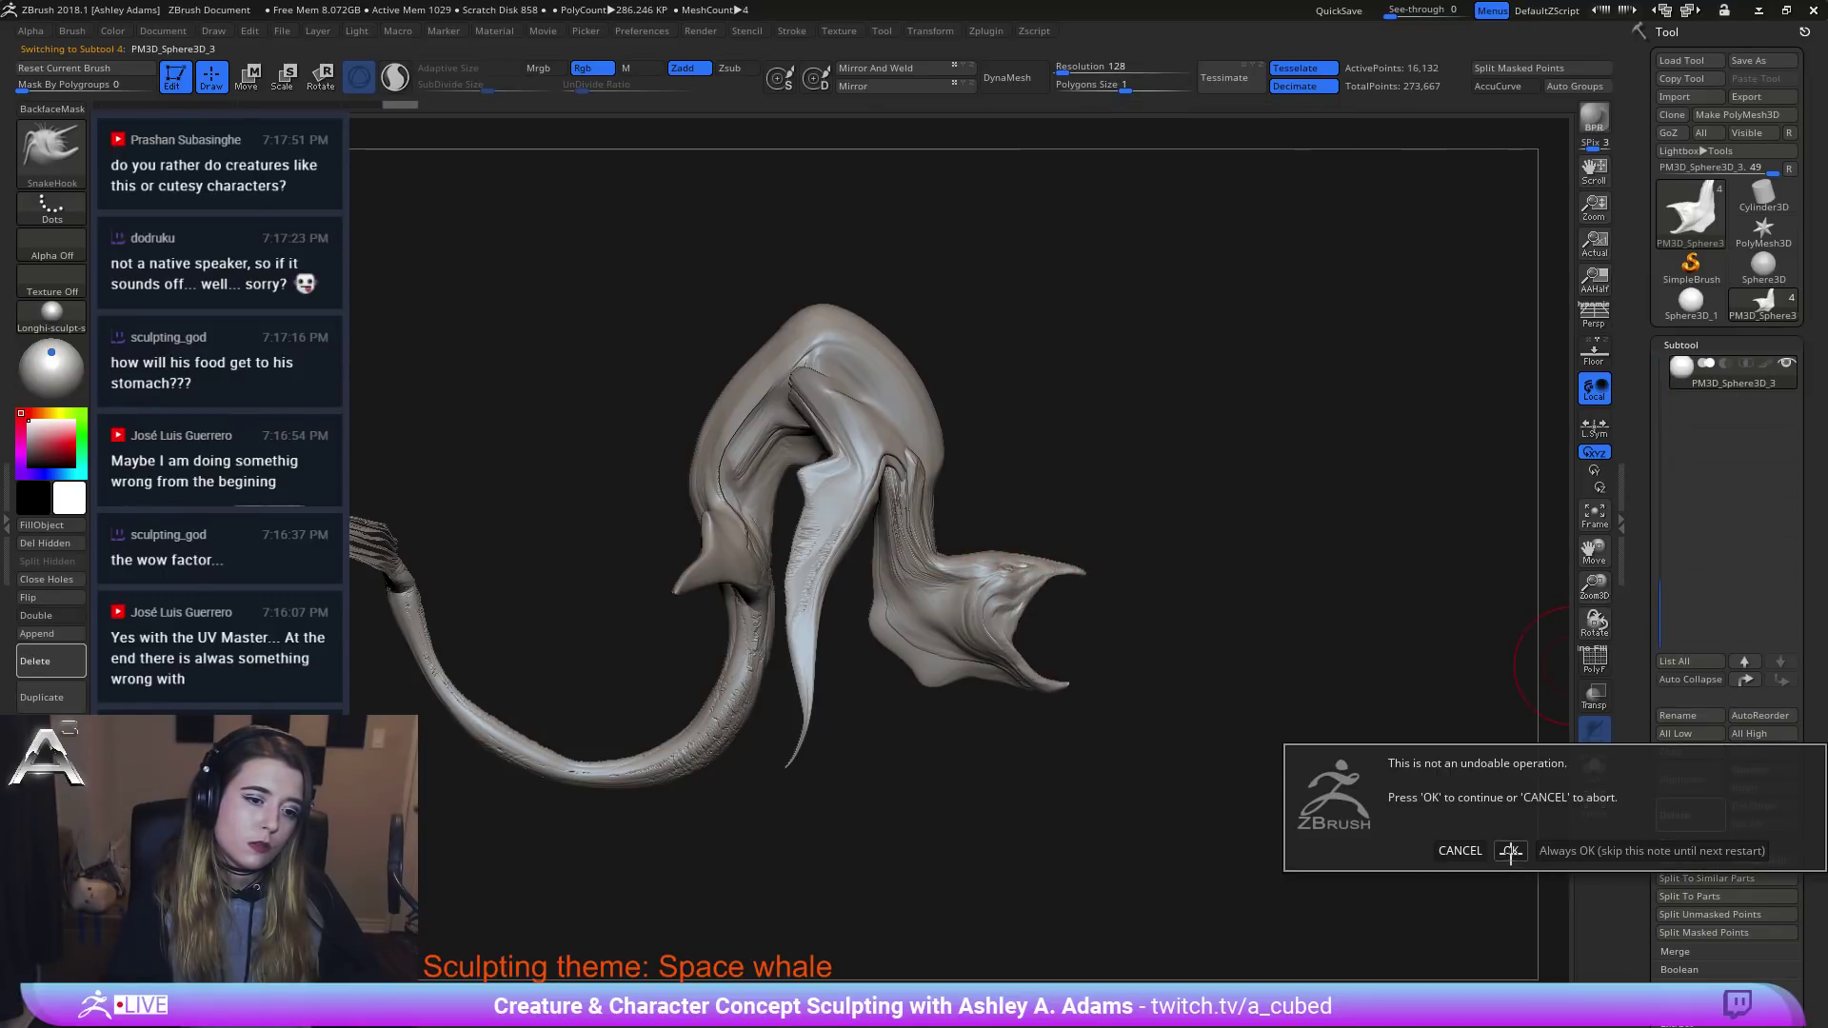
click(1509, 850)
ctrl+right_drag(1069, 552, 1442, 690)
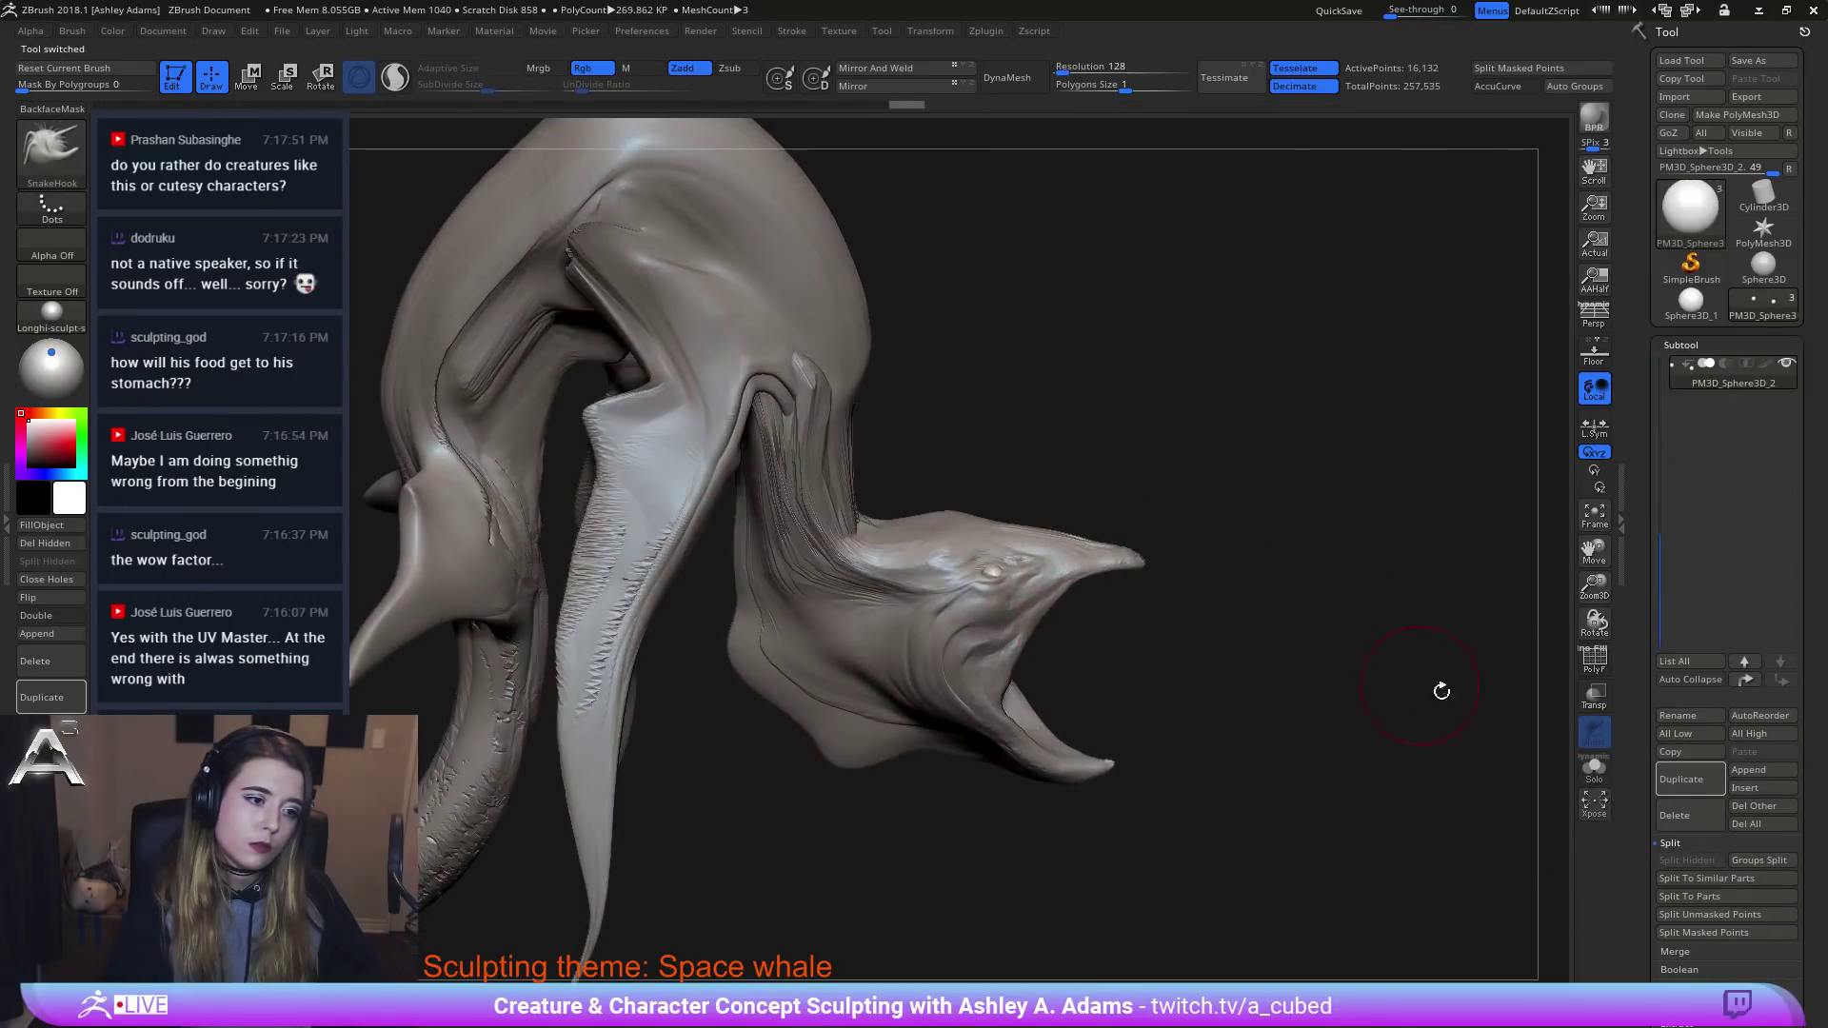
click(1688, 813)
click(1518, 853)
Select the head subtool and build up the upper jaw around the former eye area with ClayBuildup.
alt+click(1071, 558)
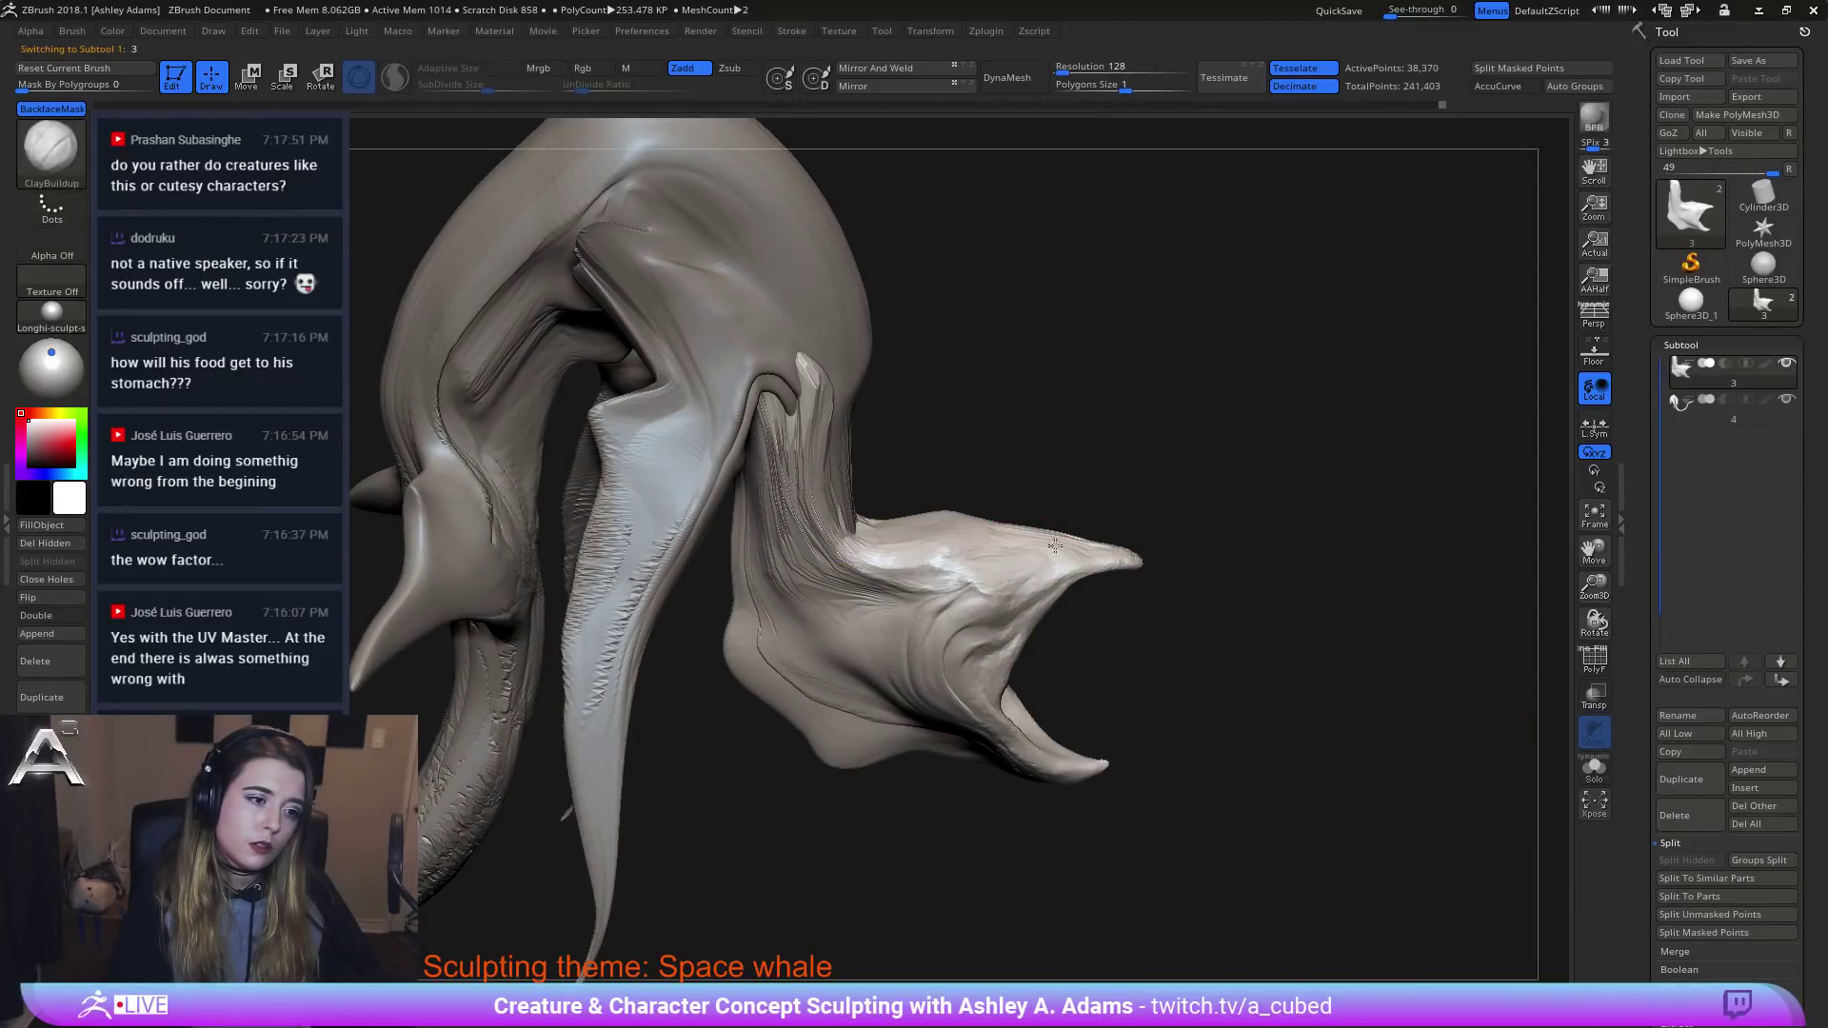
ctrl+right_drag(1048, 653, 990, 490)
right_click(982, 650)
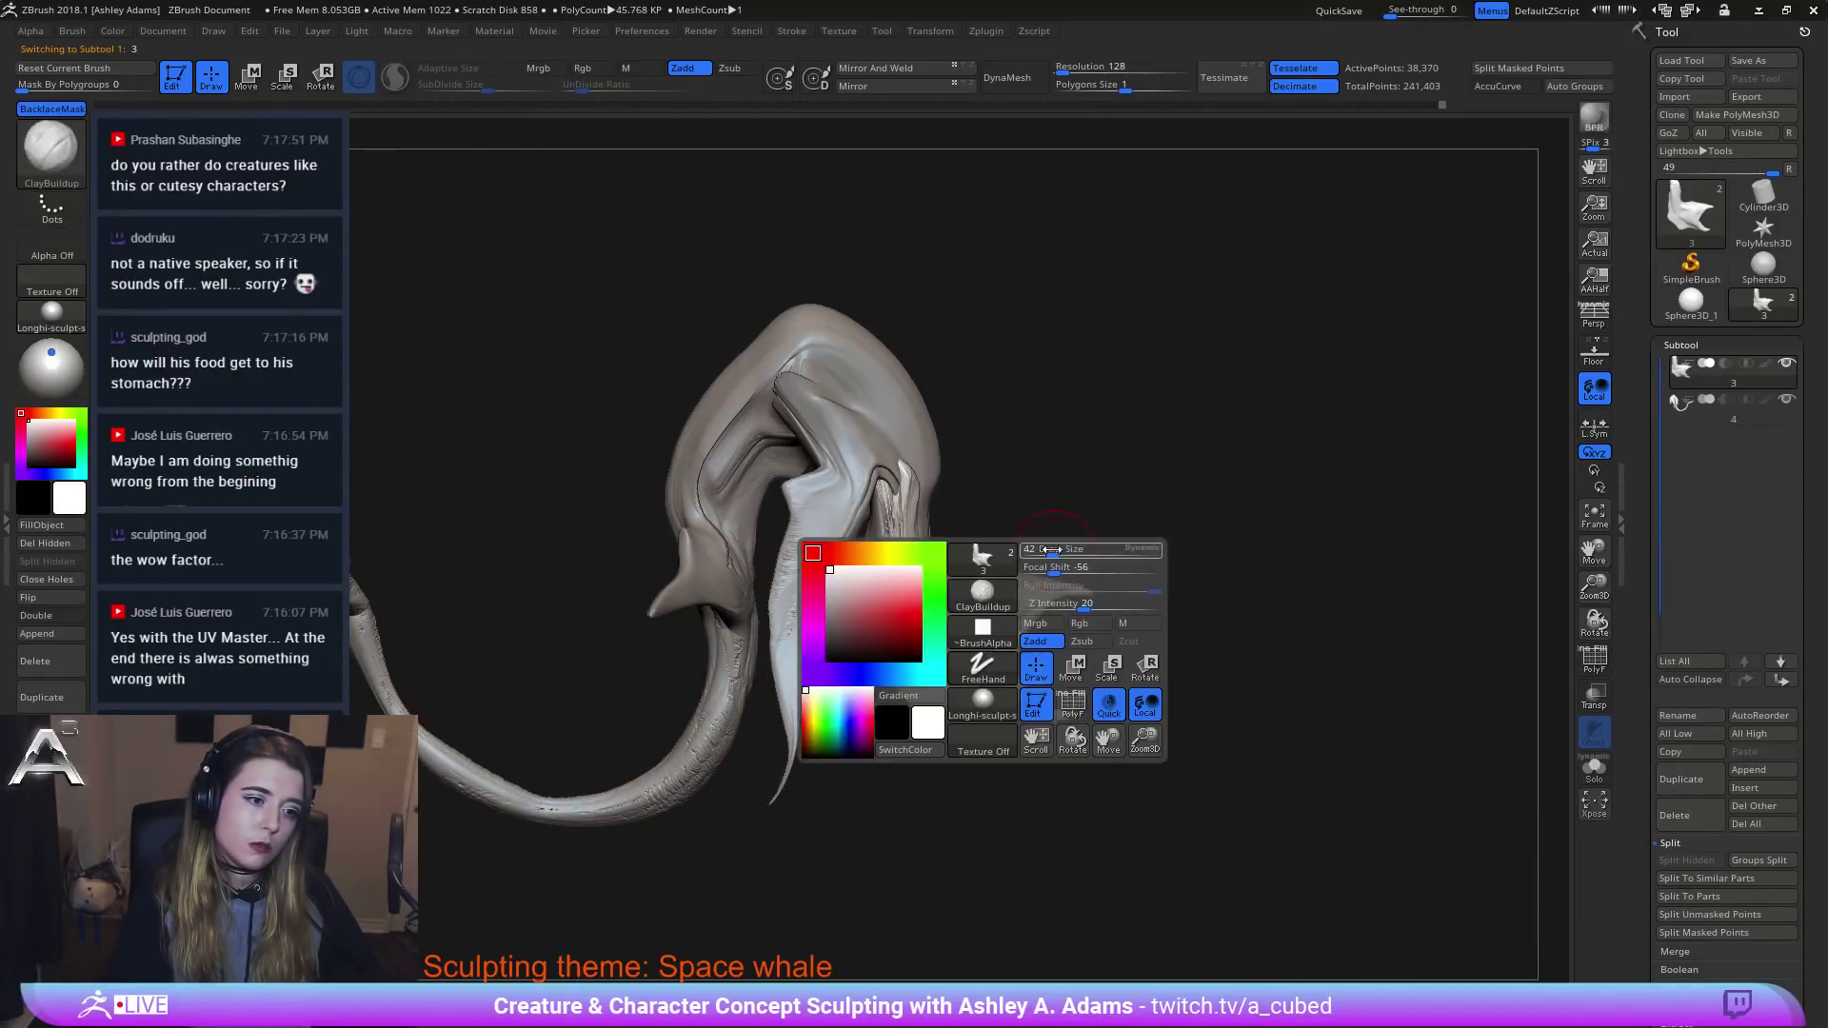
alt+right_drag(1024, 557, 1016, 494)
right_click(1015, 495)
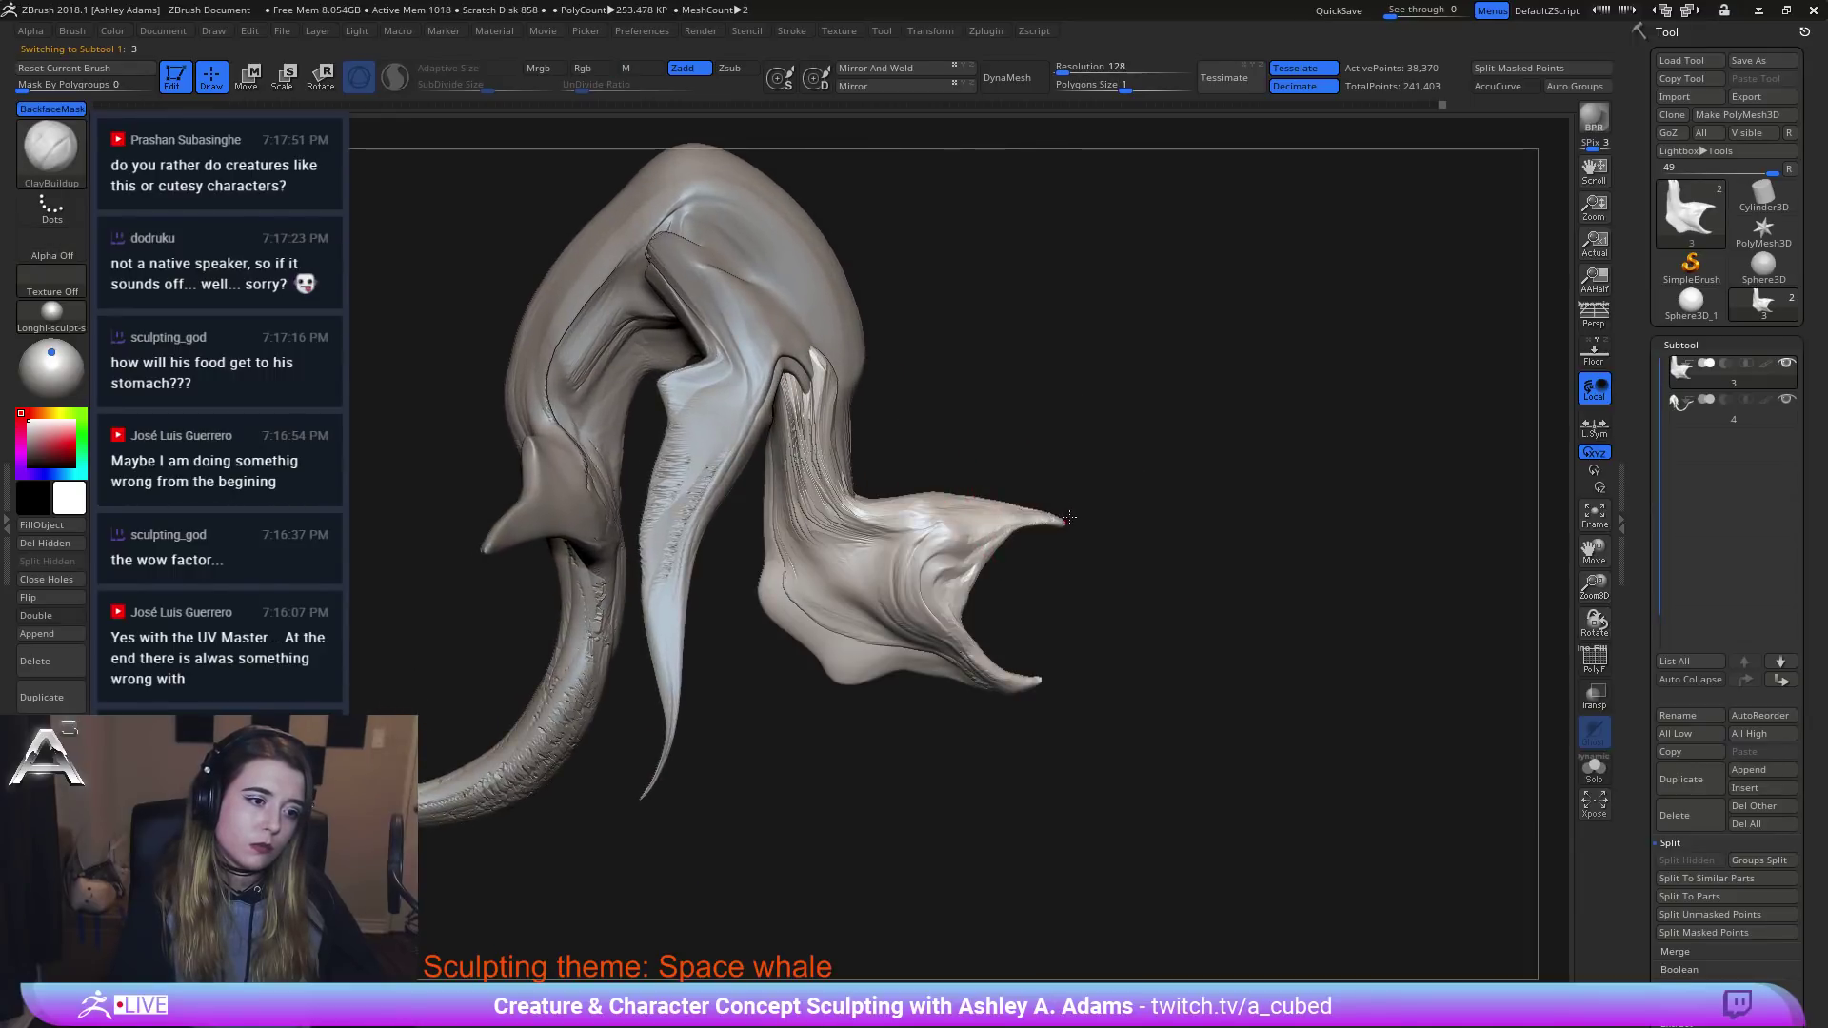
Reshape the upper jaw tip, mouth corner and lower jaw with SnakeHook, and pull the throat pouch back toward the front fin.
key(b)
key(s)
key(h)
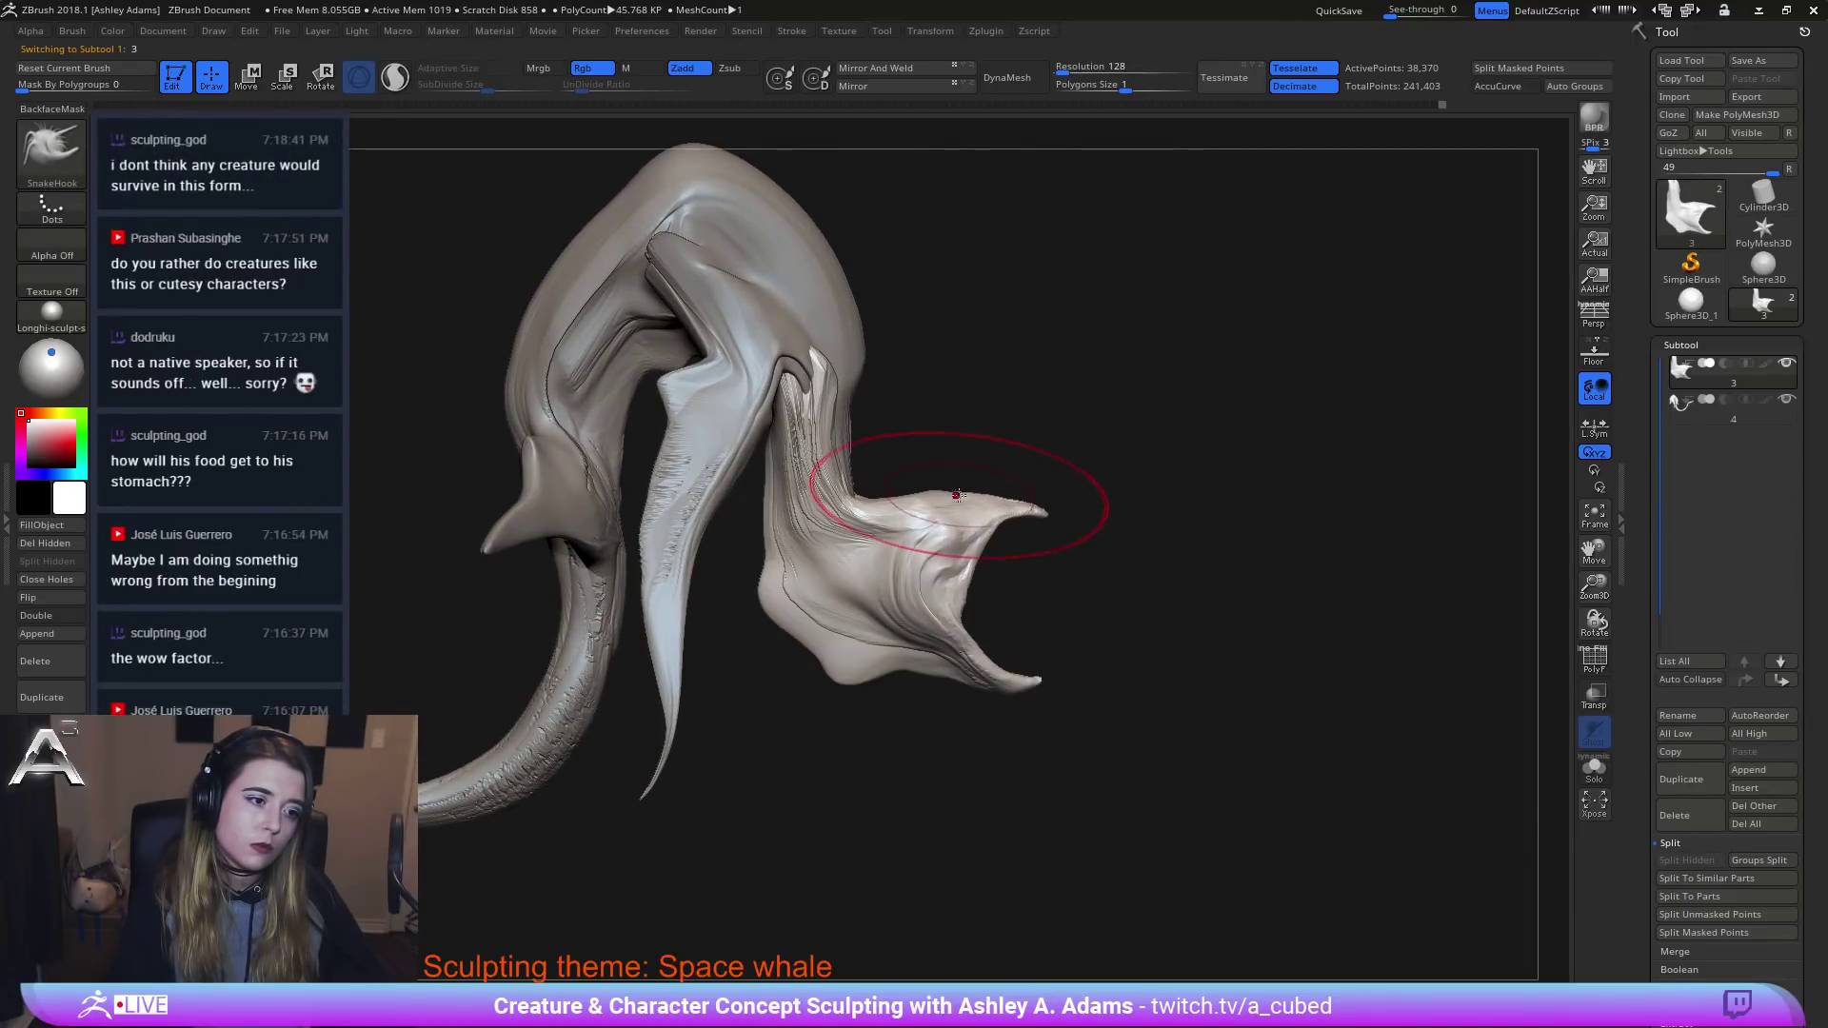
drag(1036, 513, 1036, 501)
drag(956, 572, 922, 577)
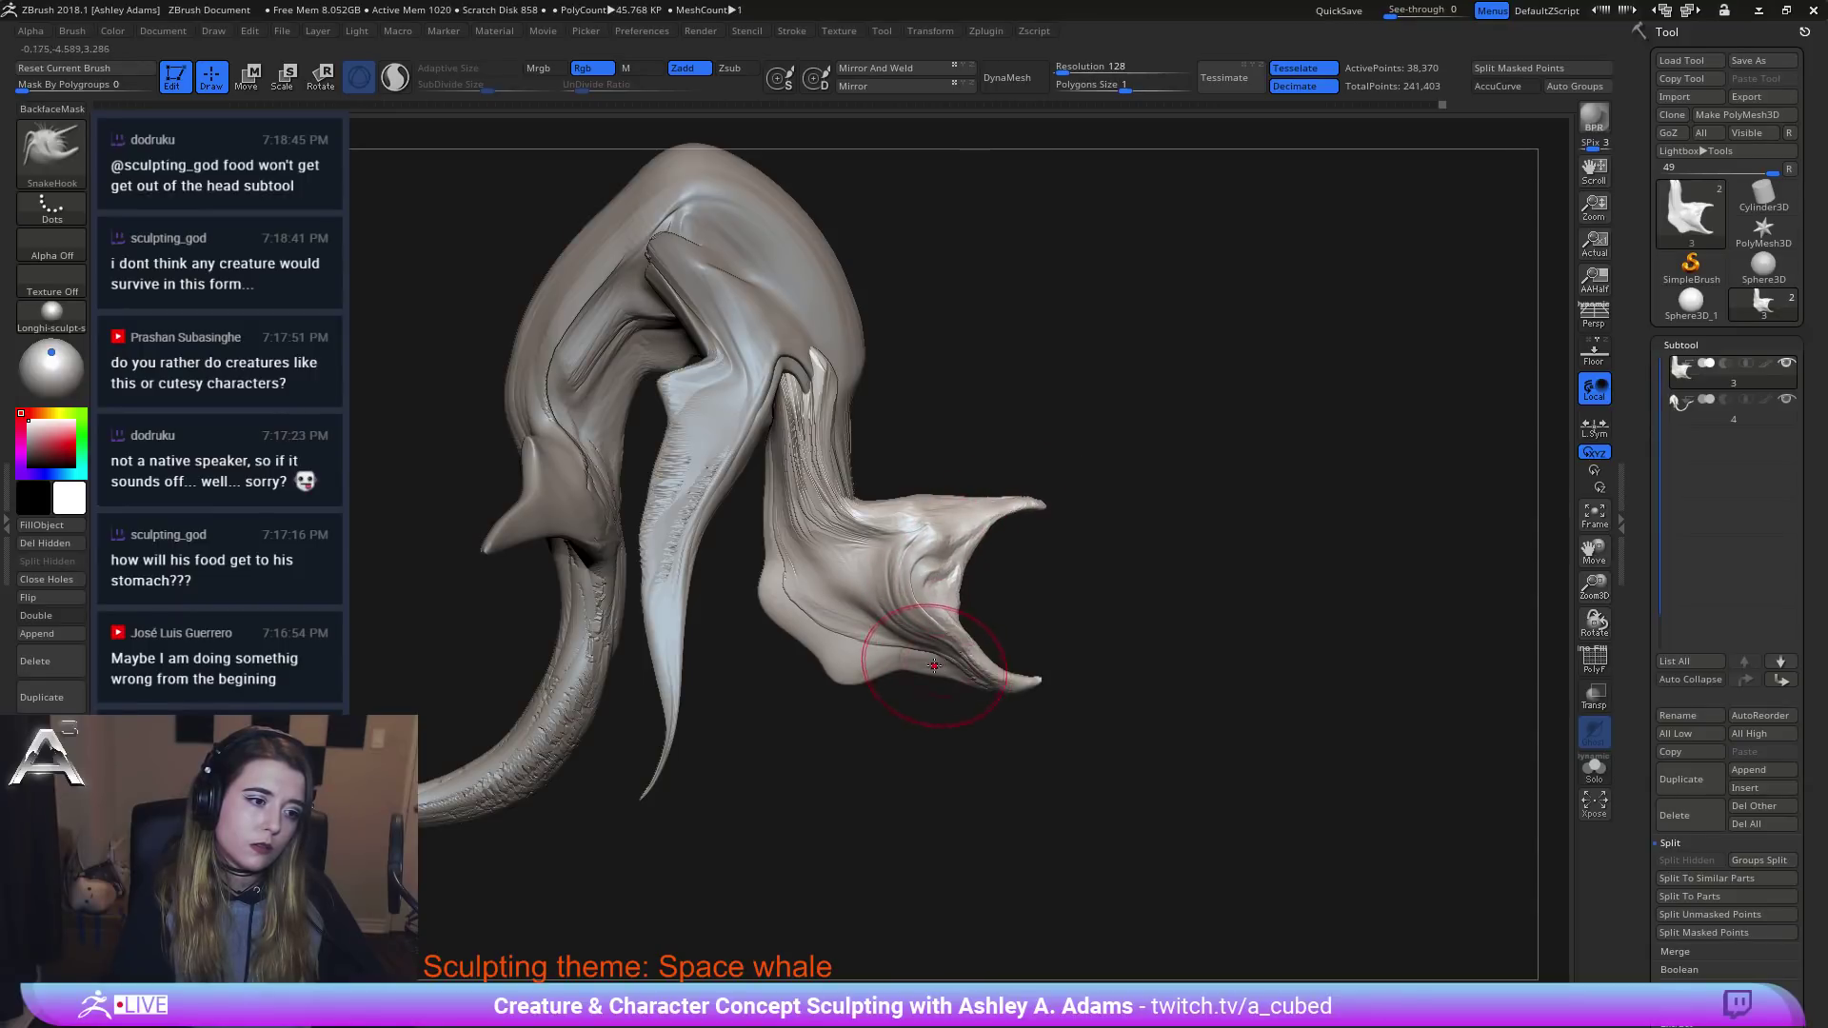
mouse_move(935, 646)
mouse_down()
mouse_move(928, 660)
mouse_move(889, 613)
mouse_move(922, 614)
mouse_up()
key(space)
drag(769, 524, 742, 529)
Pull the body's front edge outward above the neck, and reshape the head subtool's neck beneath it with SnakeHook.
alt+click(806, 421)
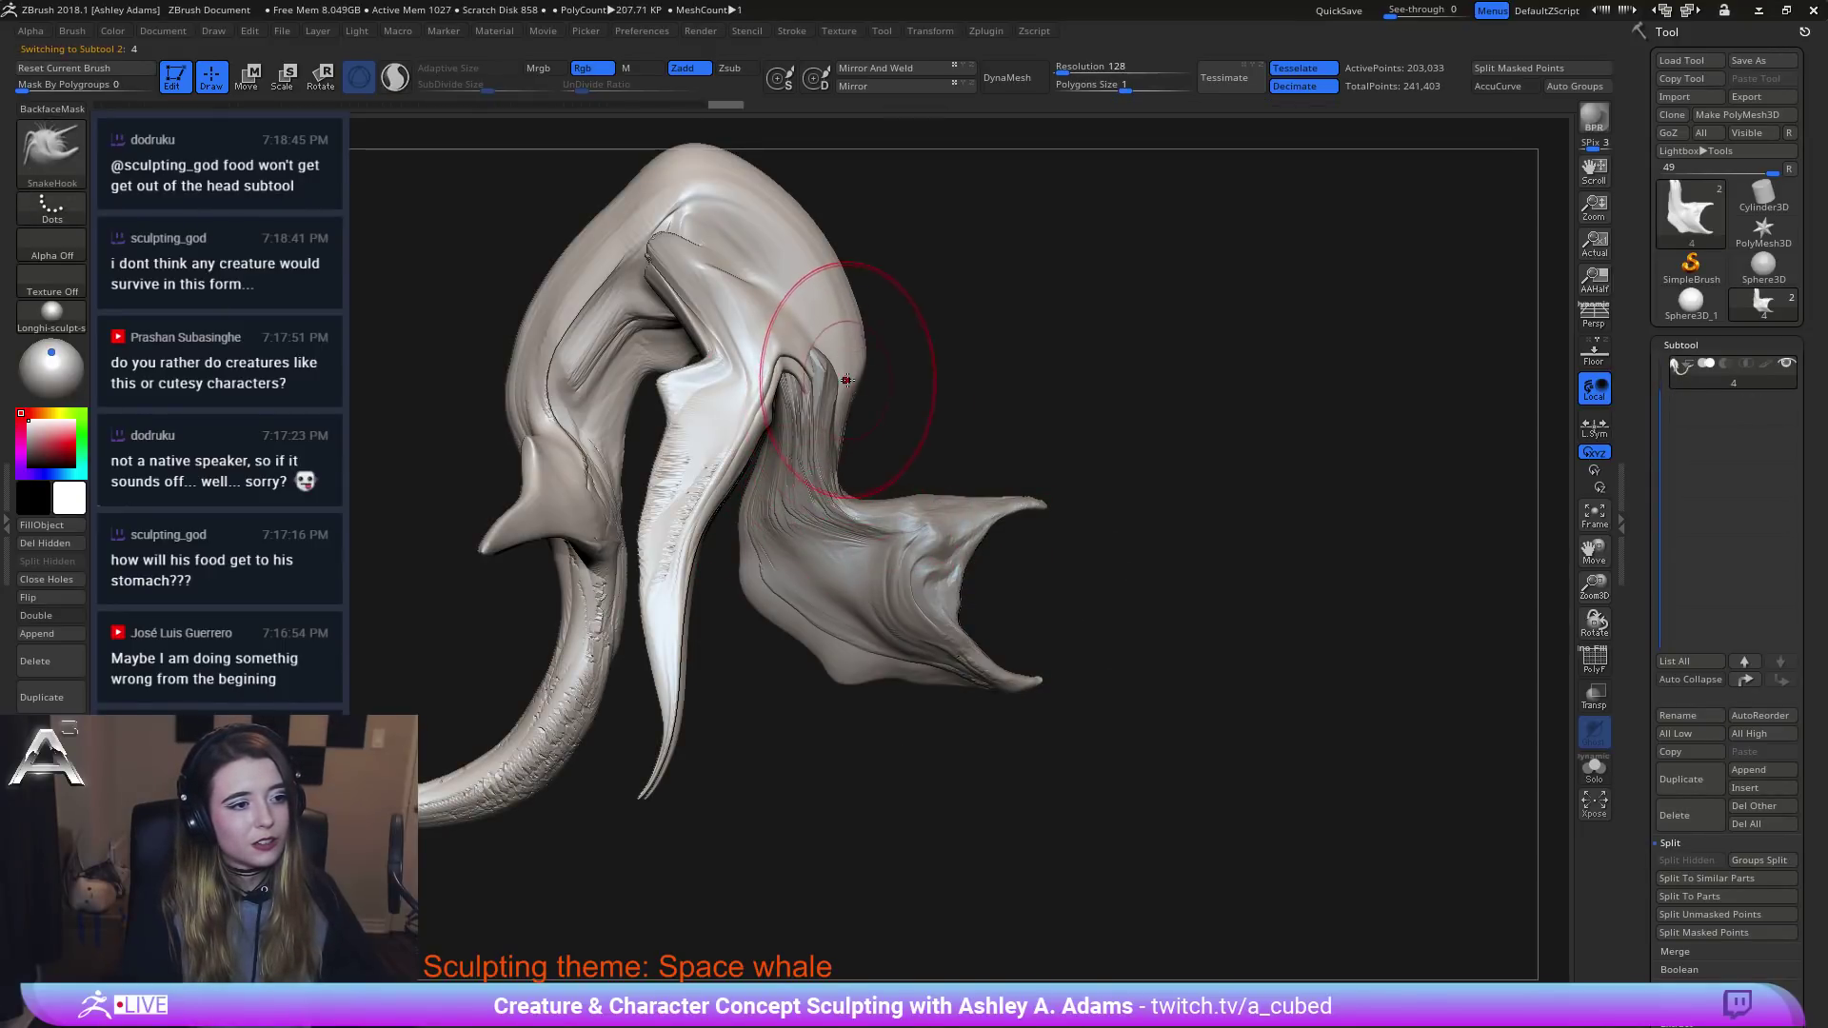
drag(849, 379, 862, 324)
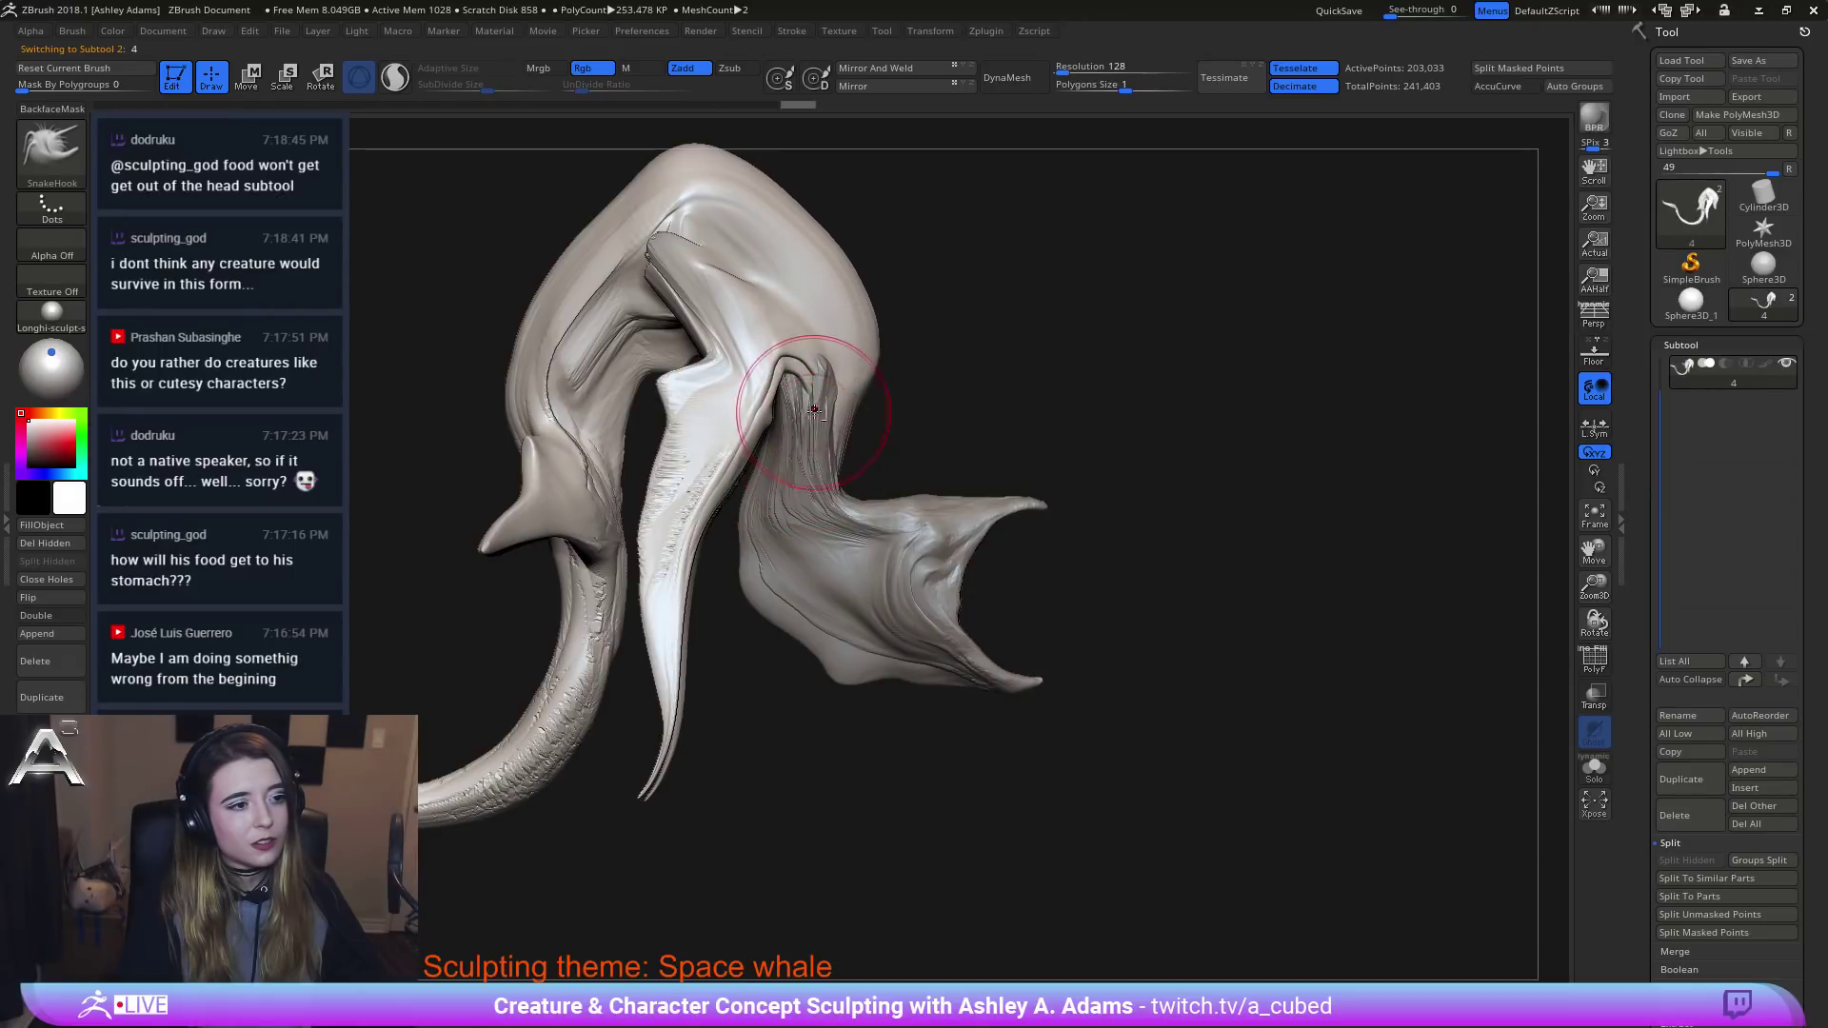
alt+click(801, 371)
drag(821, 432, 808, 534)
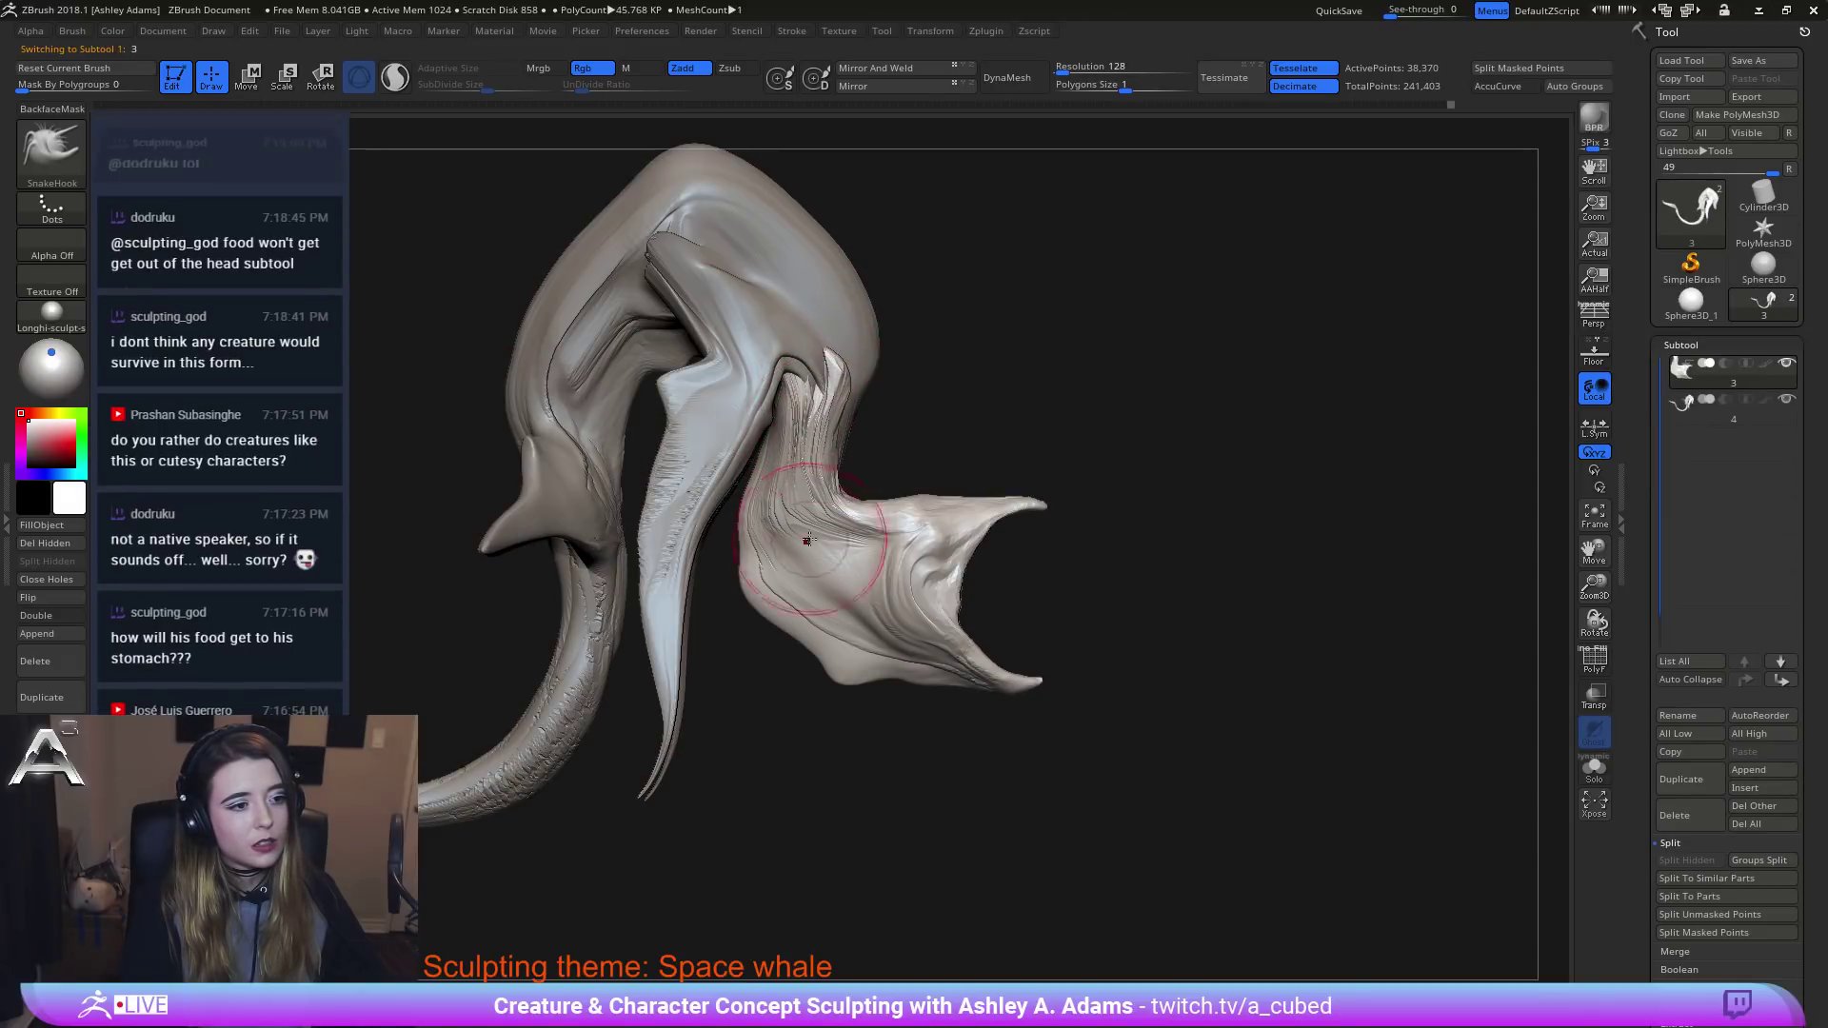
key(space)
key(space)
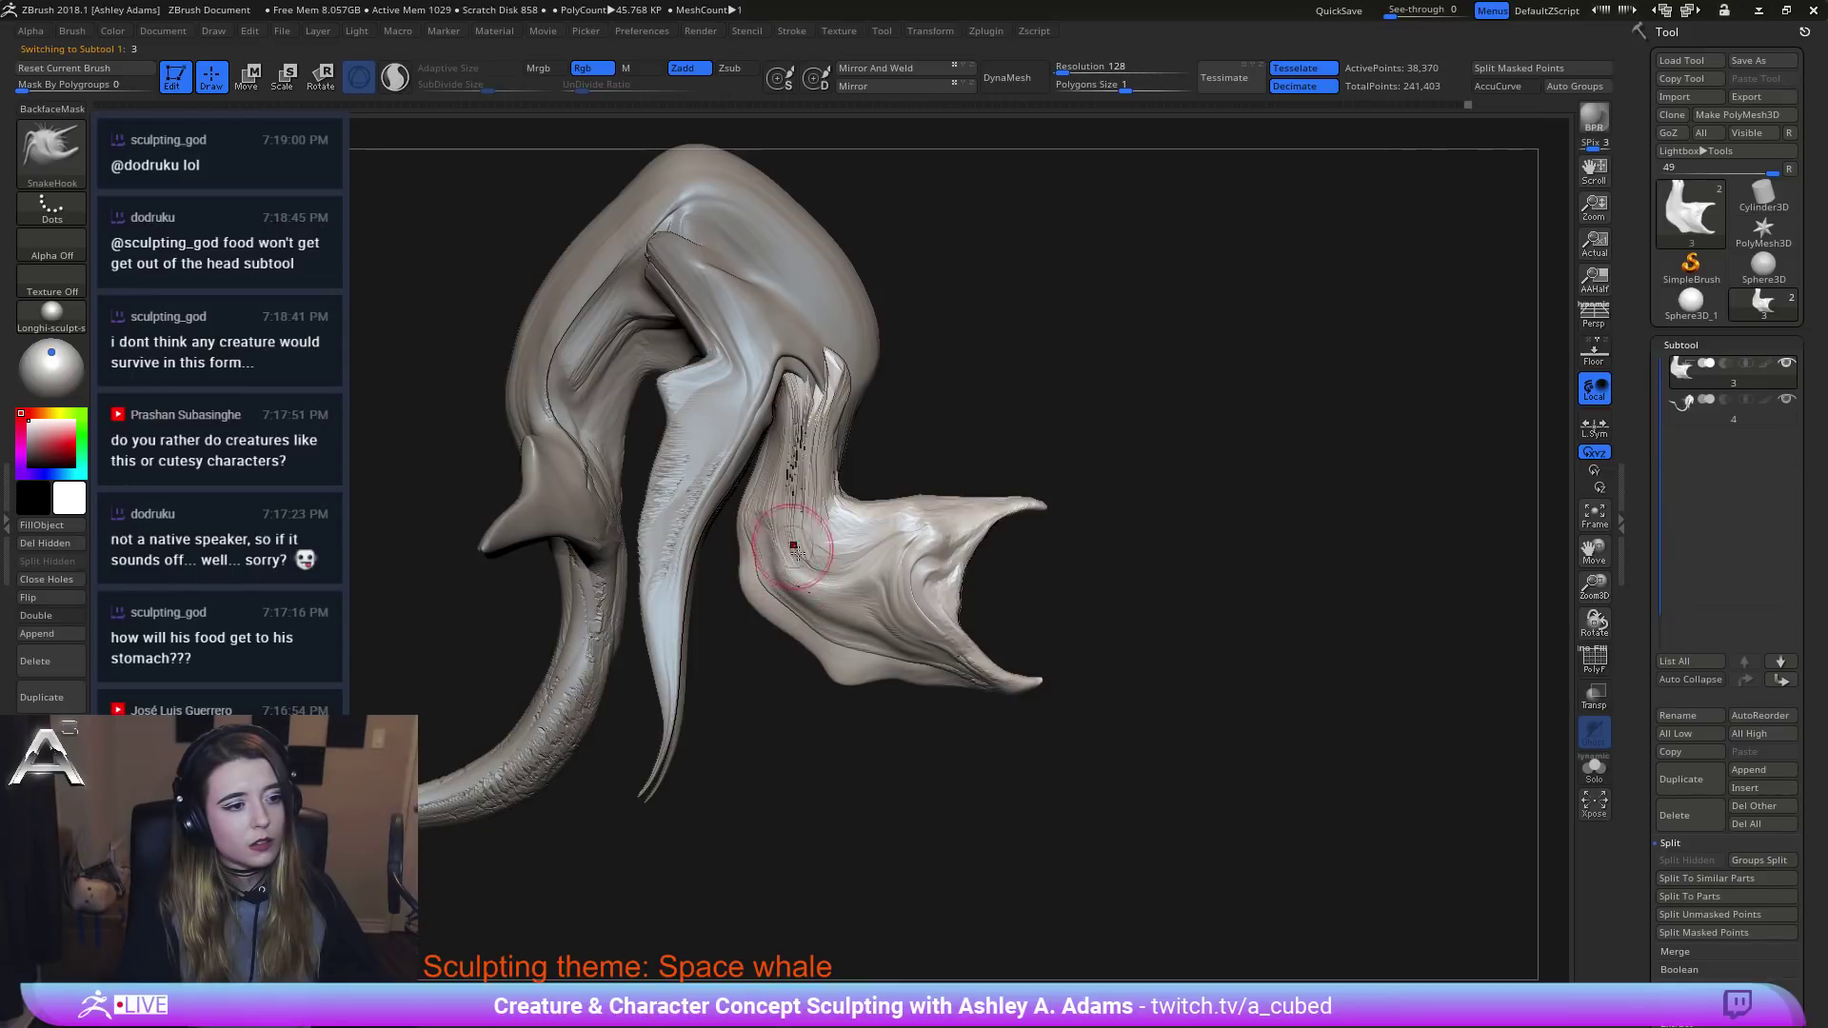
Refine the head's jaws and throat pouch from the opposite side with SnakeHook.
alt+drag(724, 657, 704, 562)
drag(990, 657, 761, 652)
key(space)
drag(819, 552, 844, 553)
mouse_move(762, 714)
mouse_down()
mouse_move(786, 712)
mouse_move(767, 600)
mouse_move(762, 676)
mouse_up()
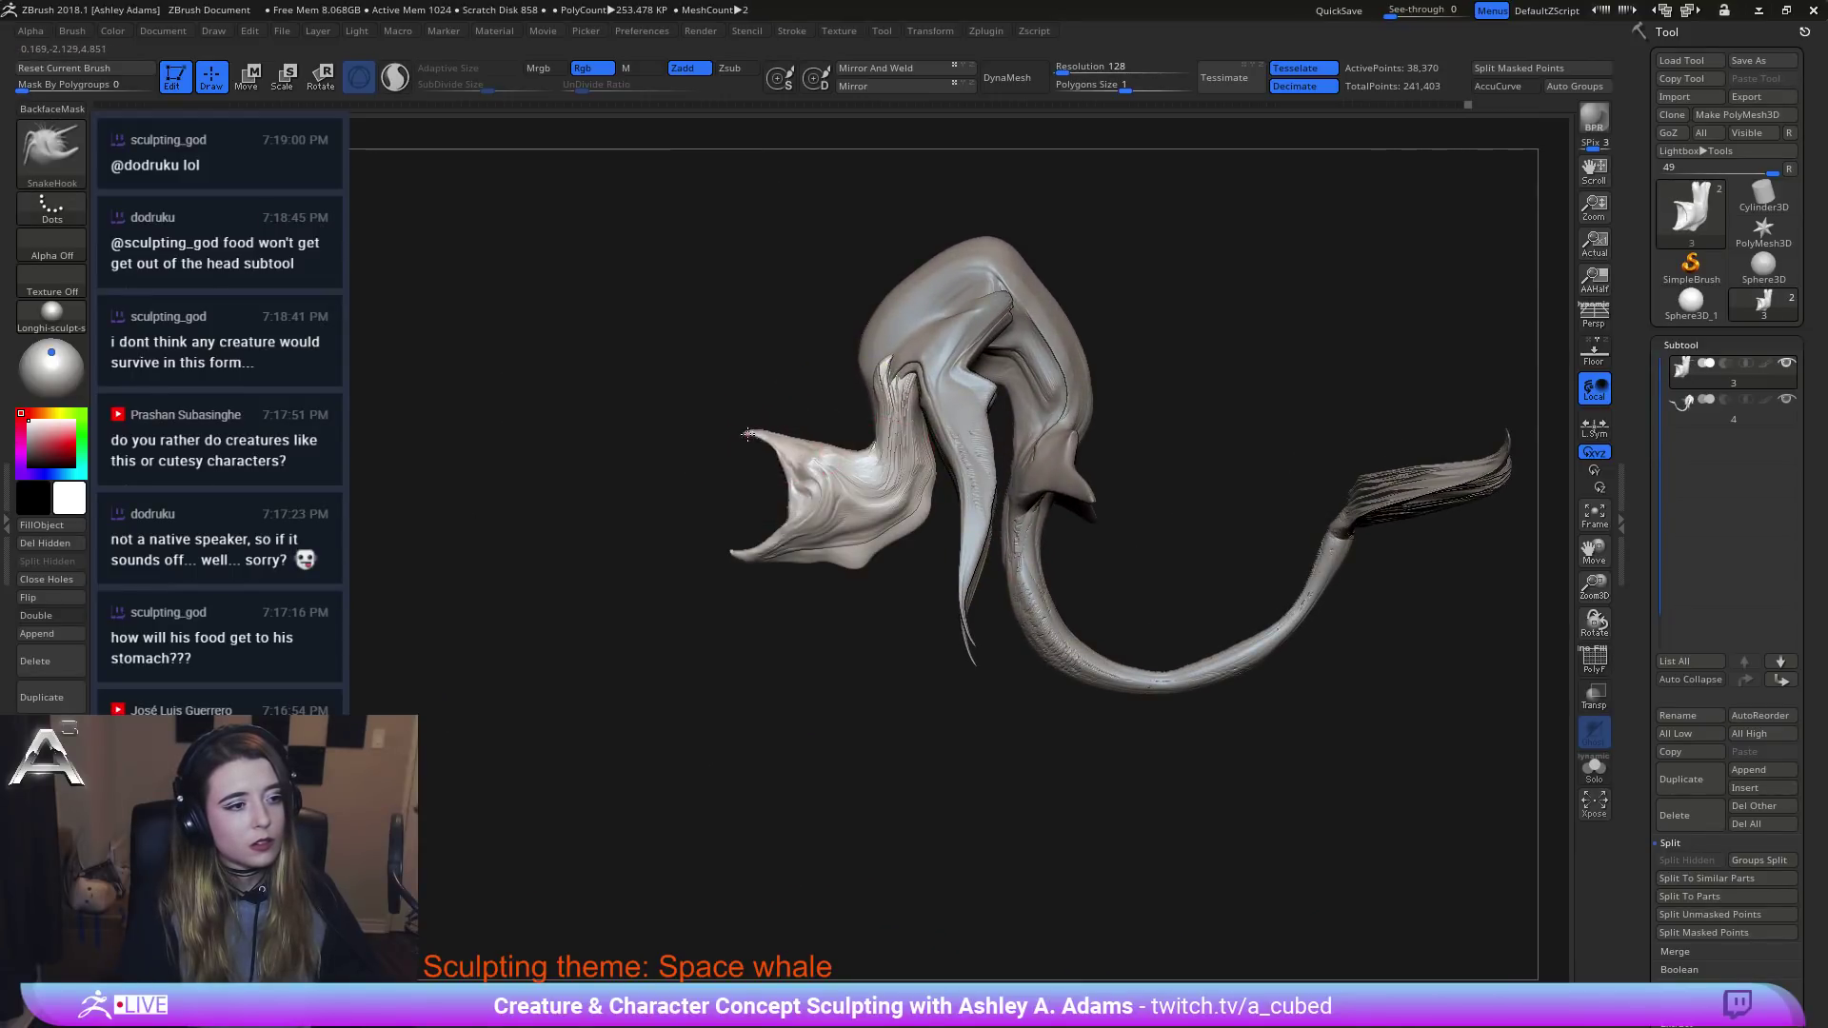
alt+drag(750, 436, 1077, 530)
key(space)
drag(964, 560, 943, 560)
mouse_move(952, 638)
alt+mouse_down()
mouse_move(939, 523)
mouse_move(979, 518)
mouse_move(705, 533)
alt+mouse_up()
mouse_move(1018, 547)
alt+mouse_down()
mouse_move(786, 490)
mouse_move(790, 585)
alt+mouse_up()
Select the body subtool and adjust the rear curve of the arched back above the rear fin with SnakeHook.
alt+click(1014, 474)
mouse_move(1080, 447)
mouse_down()
mouse_move(1028, 409)
mouse_move(1061, 388)
mouse_move(1094, 398)
mouse_move(1074, 408)
mouse_up()
key(space)
key(space)
drag(1133, 395, 1223, 438)
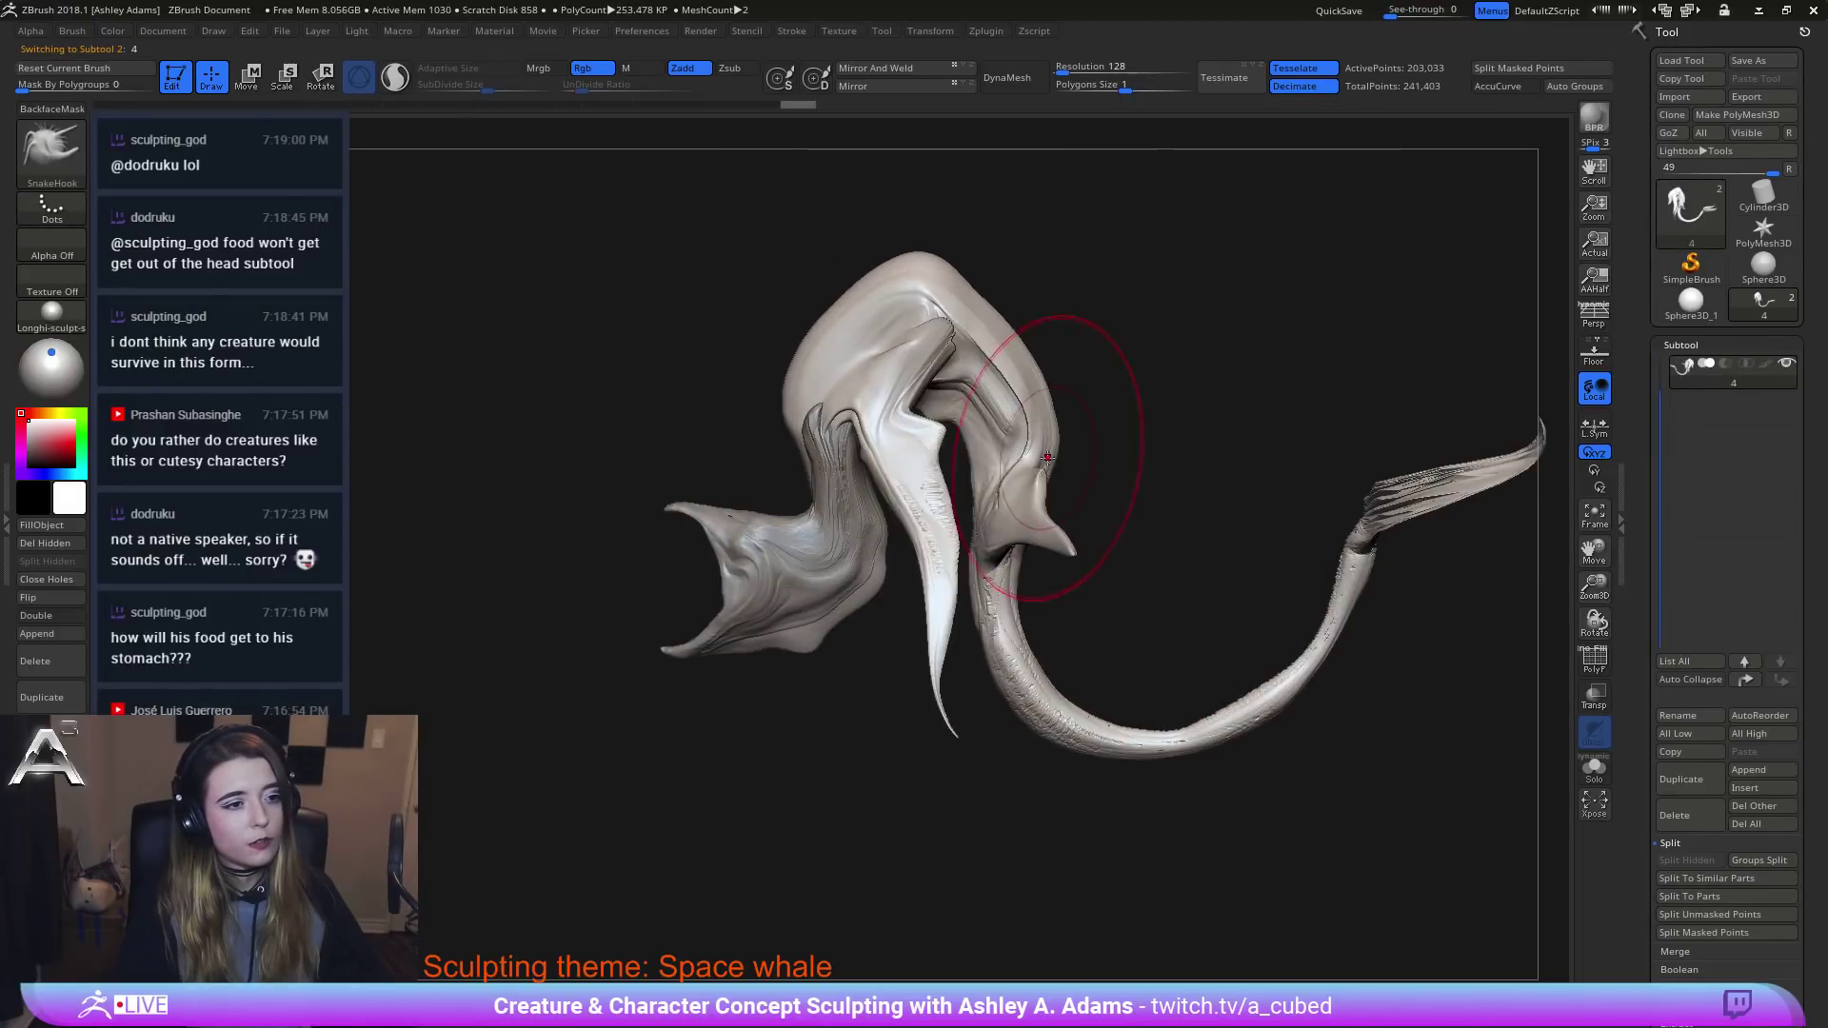
mouse_move(1069, 452)
mouse_down()
mouse_move(993, 367)
mouse_move(993, 315)
mouse_up()
Refine the folds on the body's side behind the front fin with SnakeHook.
key(space)
drag(1033, 383, 1041, 379)
key(space)
mouse_move(1109, 428)
mouse_down()
mouse_move(970, 416)
mouse_move(970, 390)
mouse_move(1176, 410)
mouse_up()
key(space)
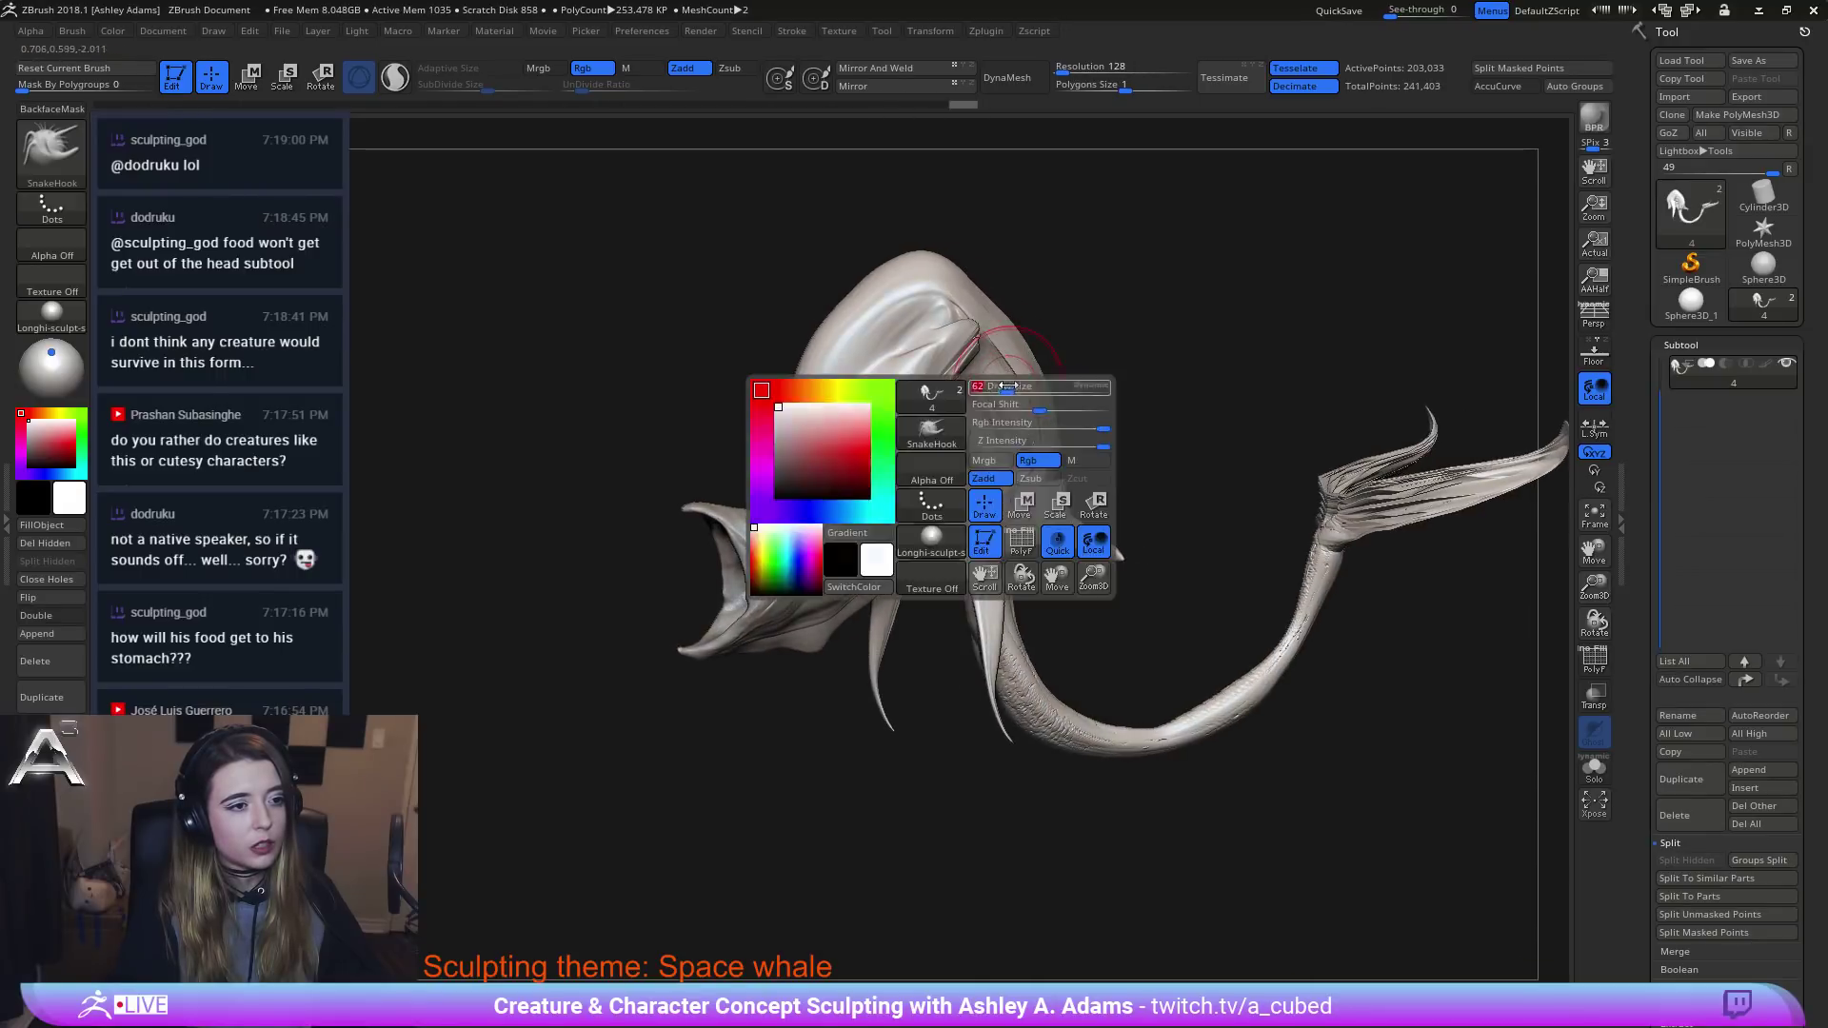
drag(981, 422, 998, 423)
mouse_move(1119, 433)
alt+mouse_down()
mouse_move(1050, 399)
mouse_move(1147, 428)
alt+mouse_up()
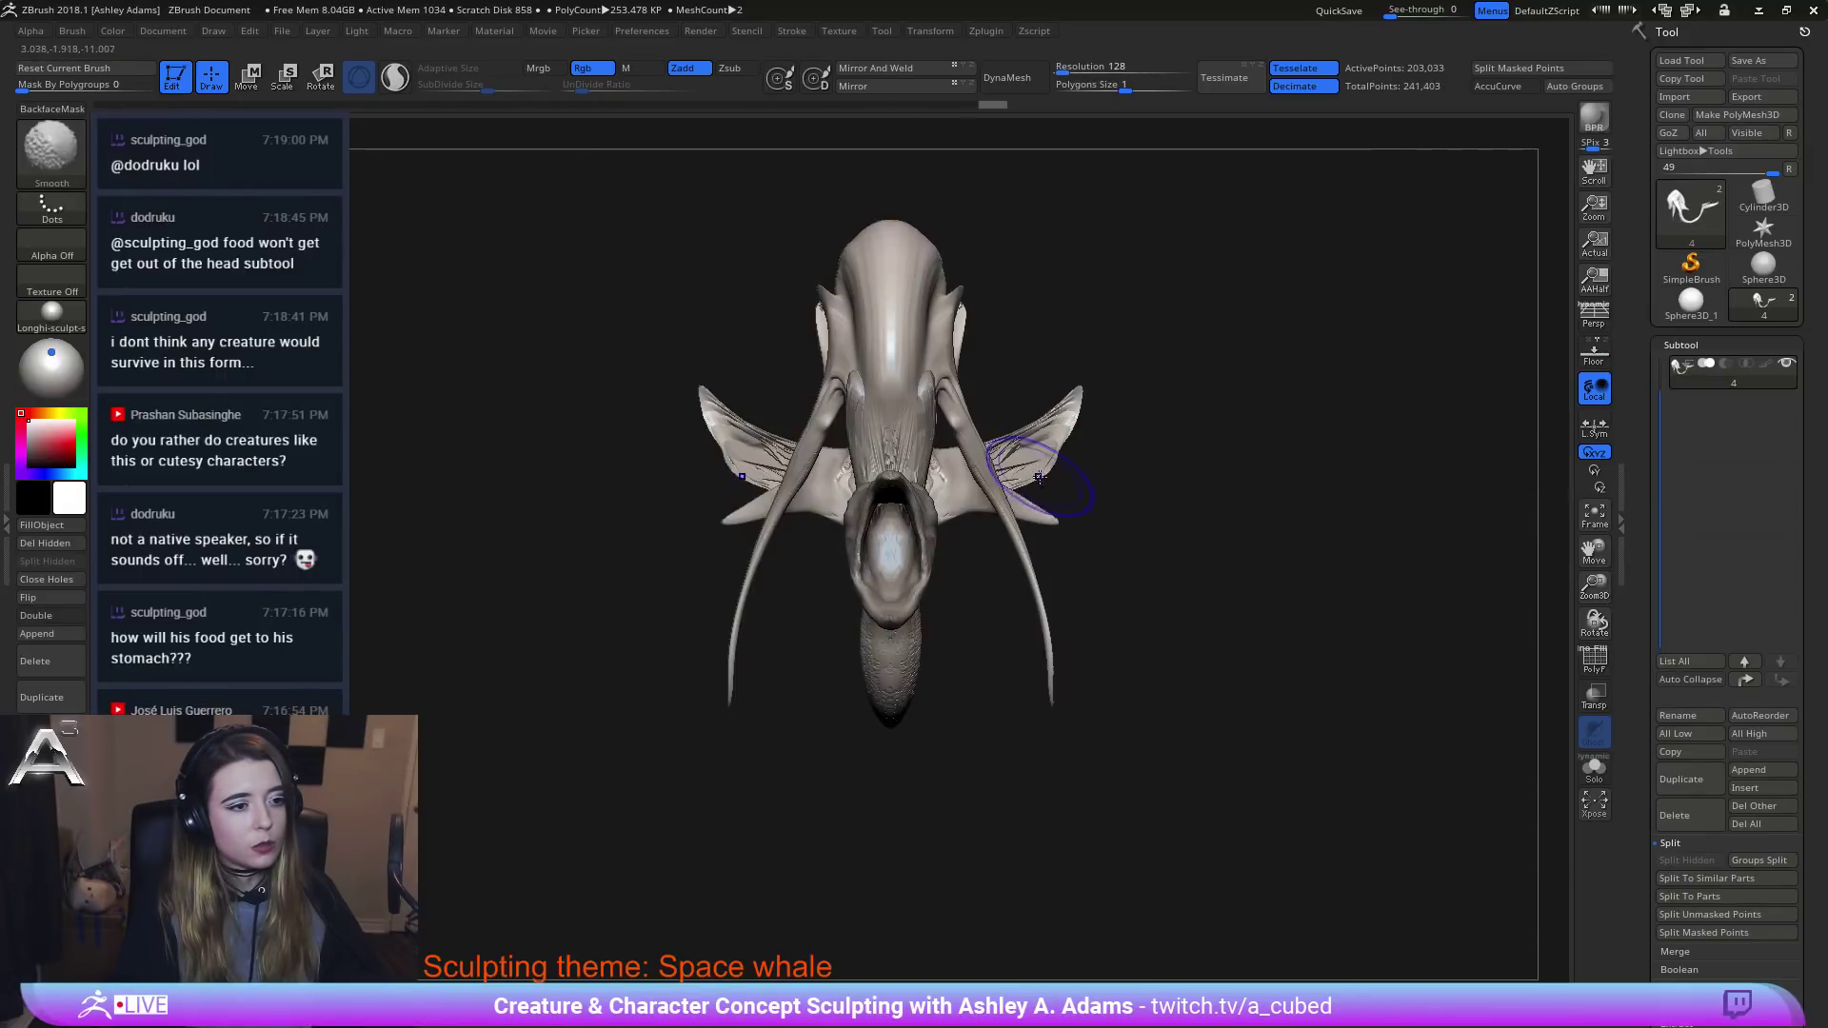
Smooth and adjust the rear fins symmetrically from the front.
key(space)
drag(1034, 465, 1045, 465)
right_click(827, 467)
mouse_move(798, 466)
right_down()
mouse_move(881, 463)
mouse_move(747, 461)
right_up()
Select the head subtool, adjust the sides of the mouth opening and smooth its inside.
alt+click(937, 551)
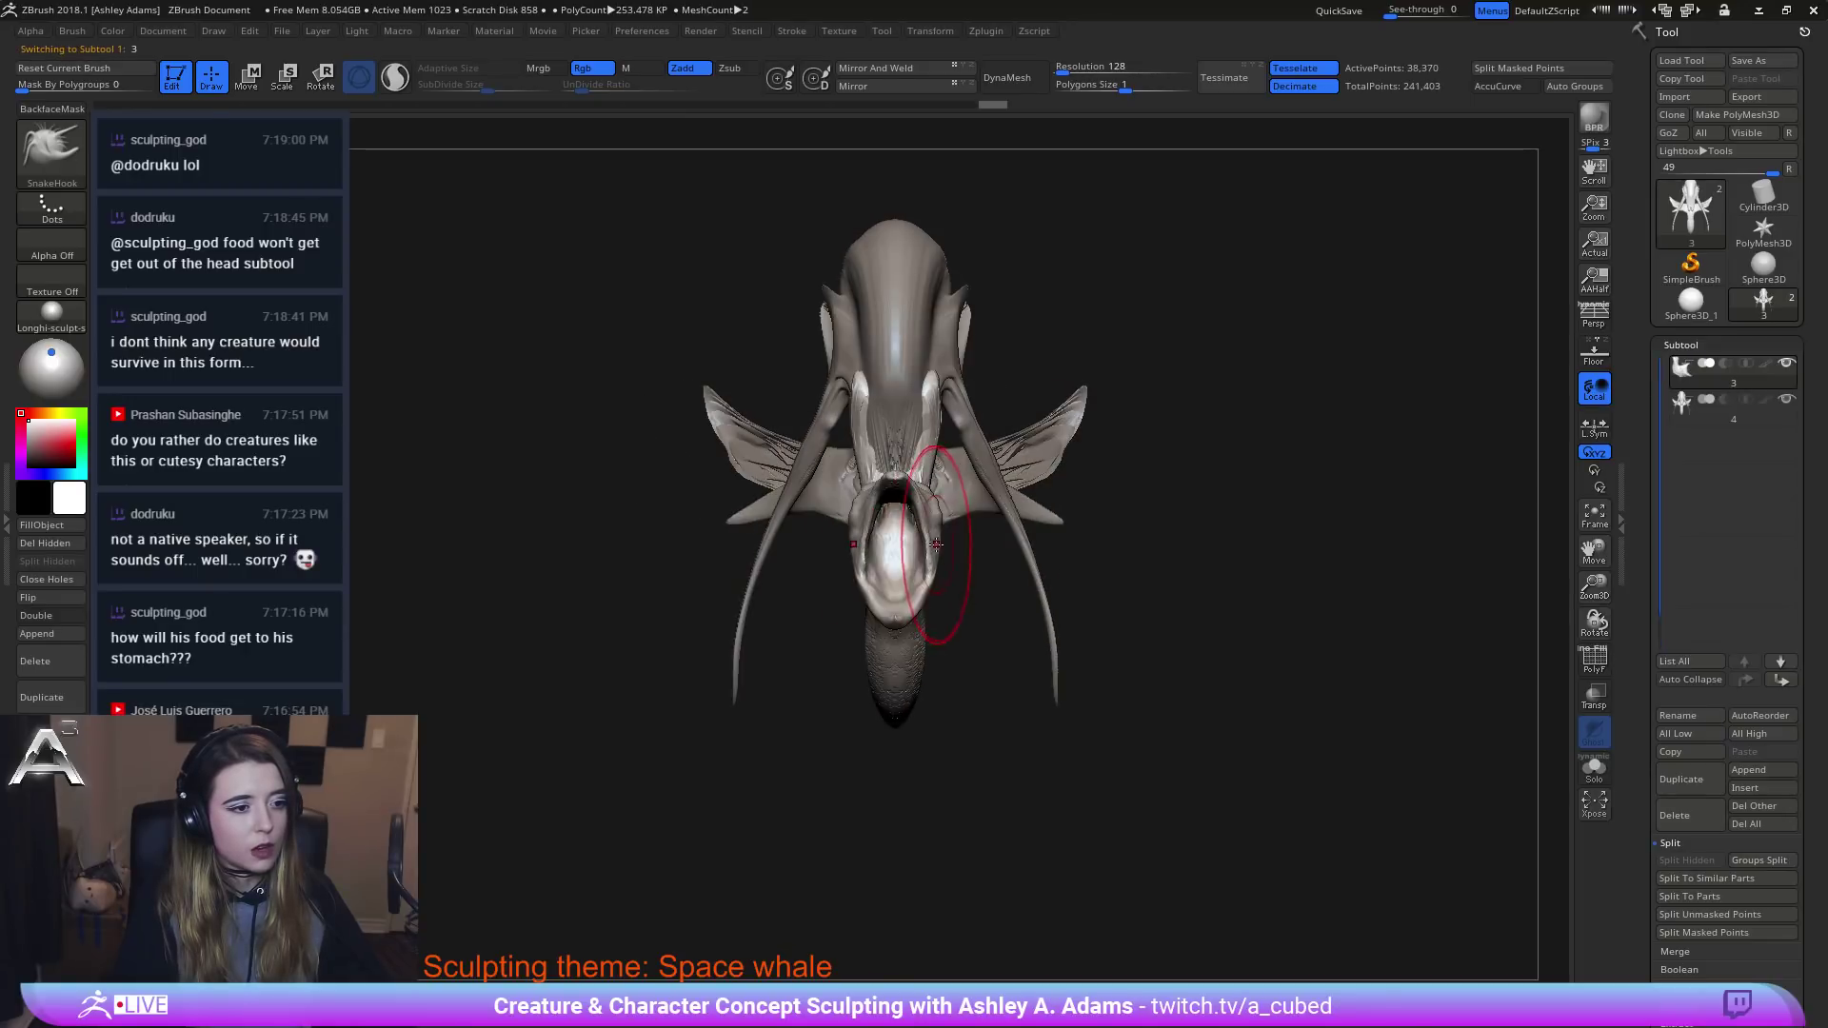
right_click(944, 536)
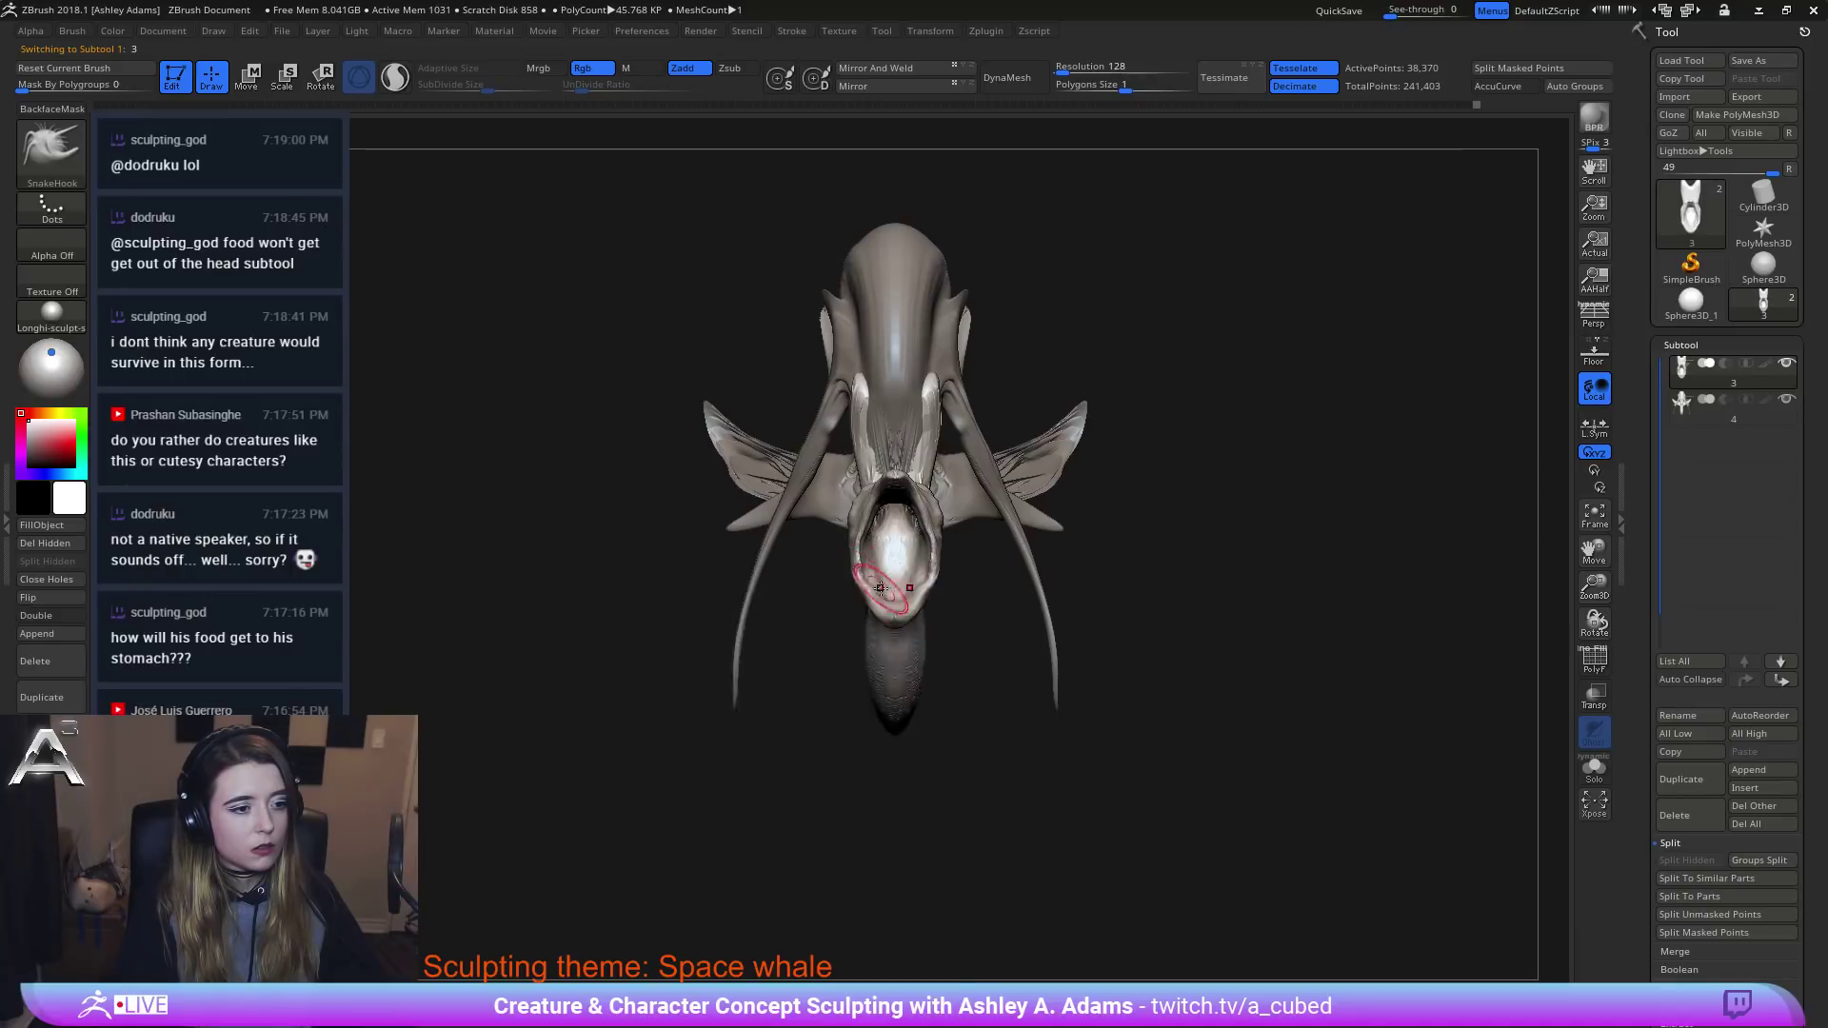
mouse_move(867, 579)
right_down()
mouse_move(878, 597)
mouse_move(898, 531)
right_up()
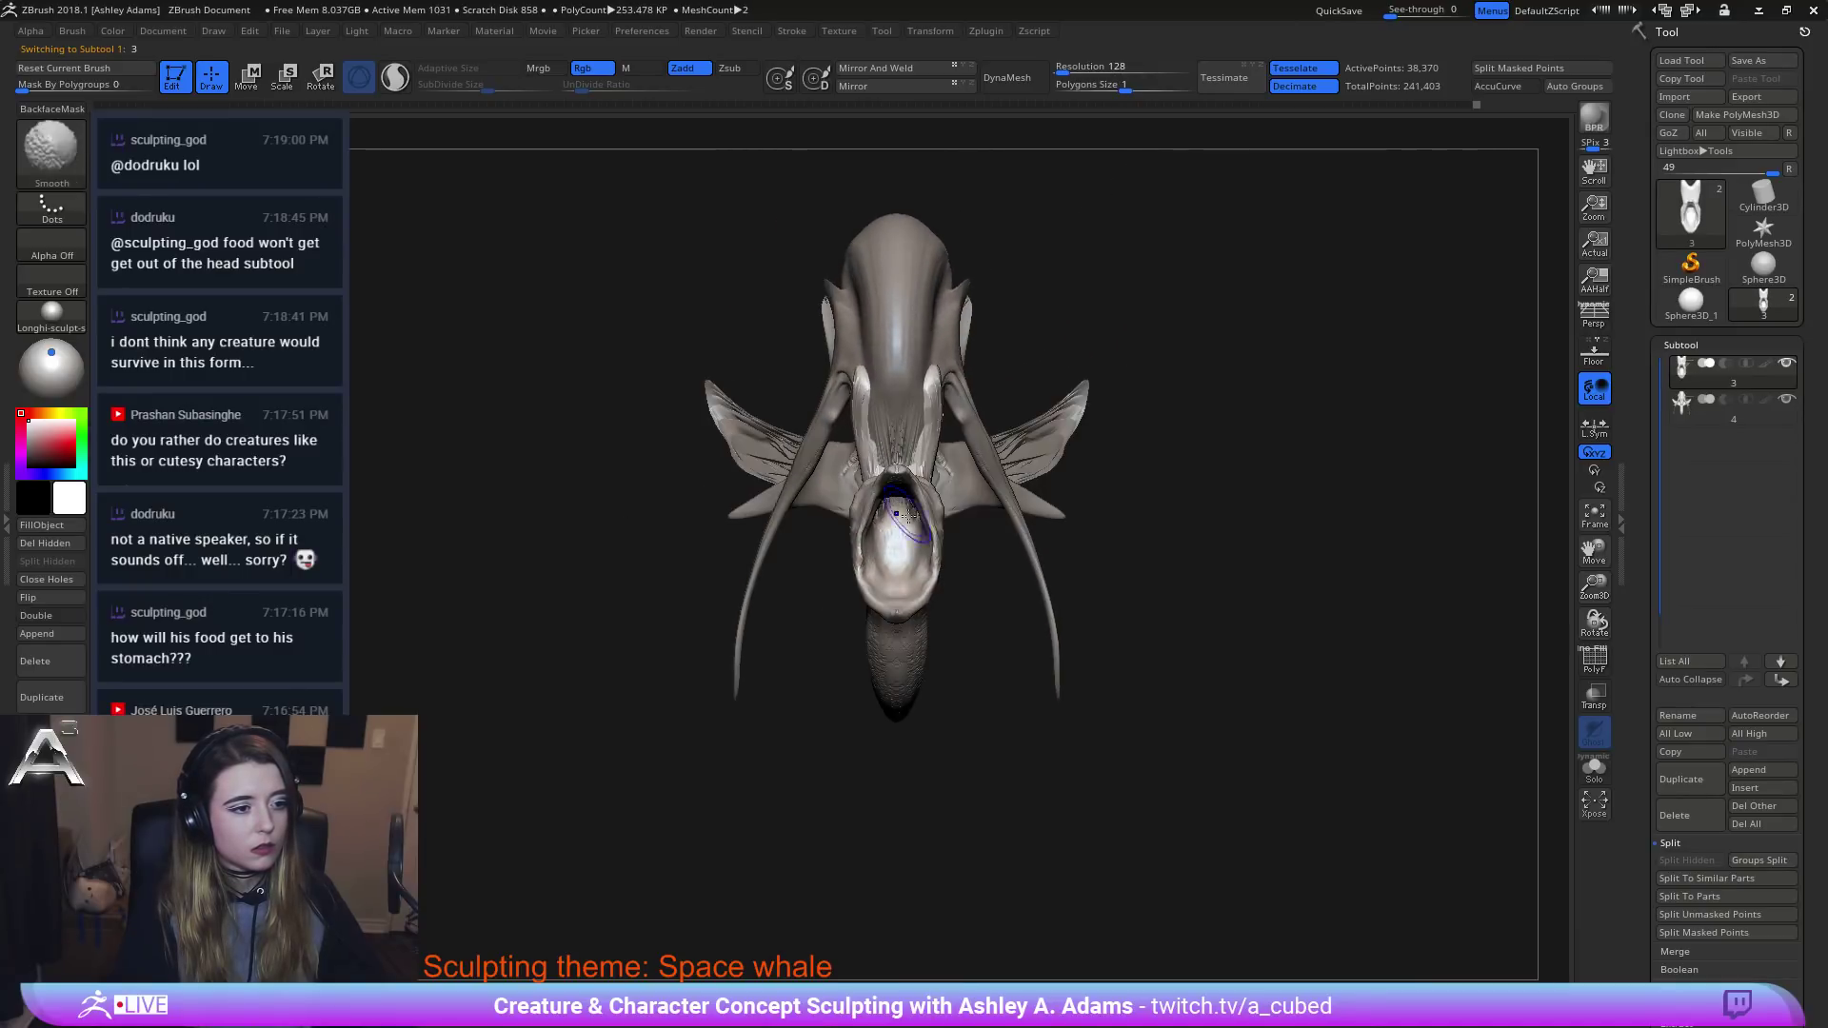
right_click(904, 511)
mouse_move(1047, 500)
right_down()
mouse_move(904, 490)
mouse_move(762, 448)
right_up()
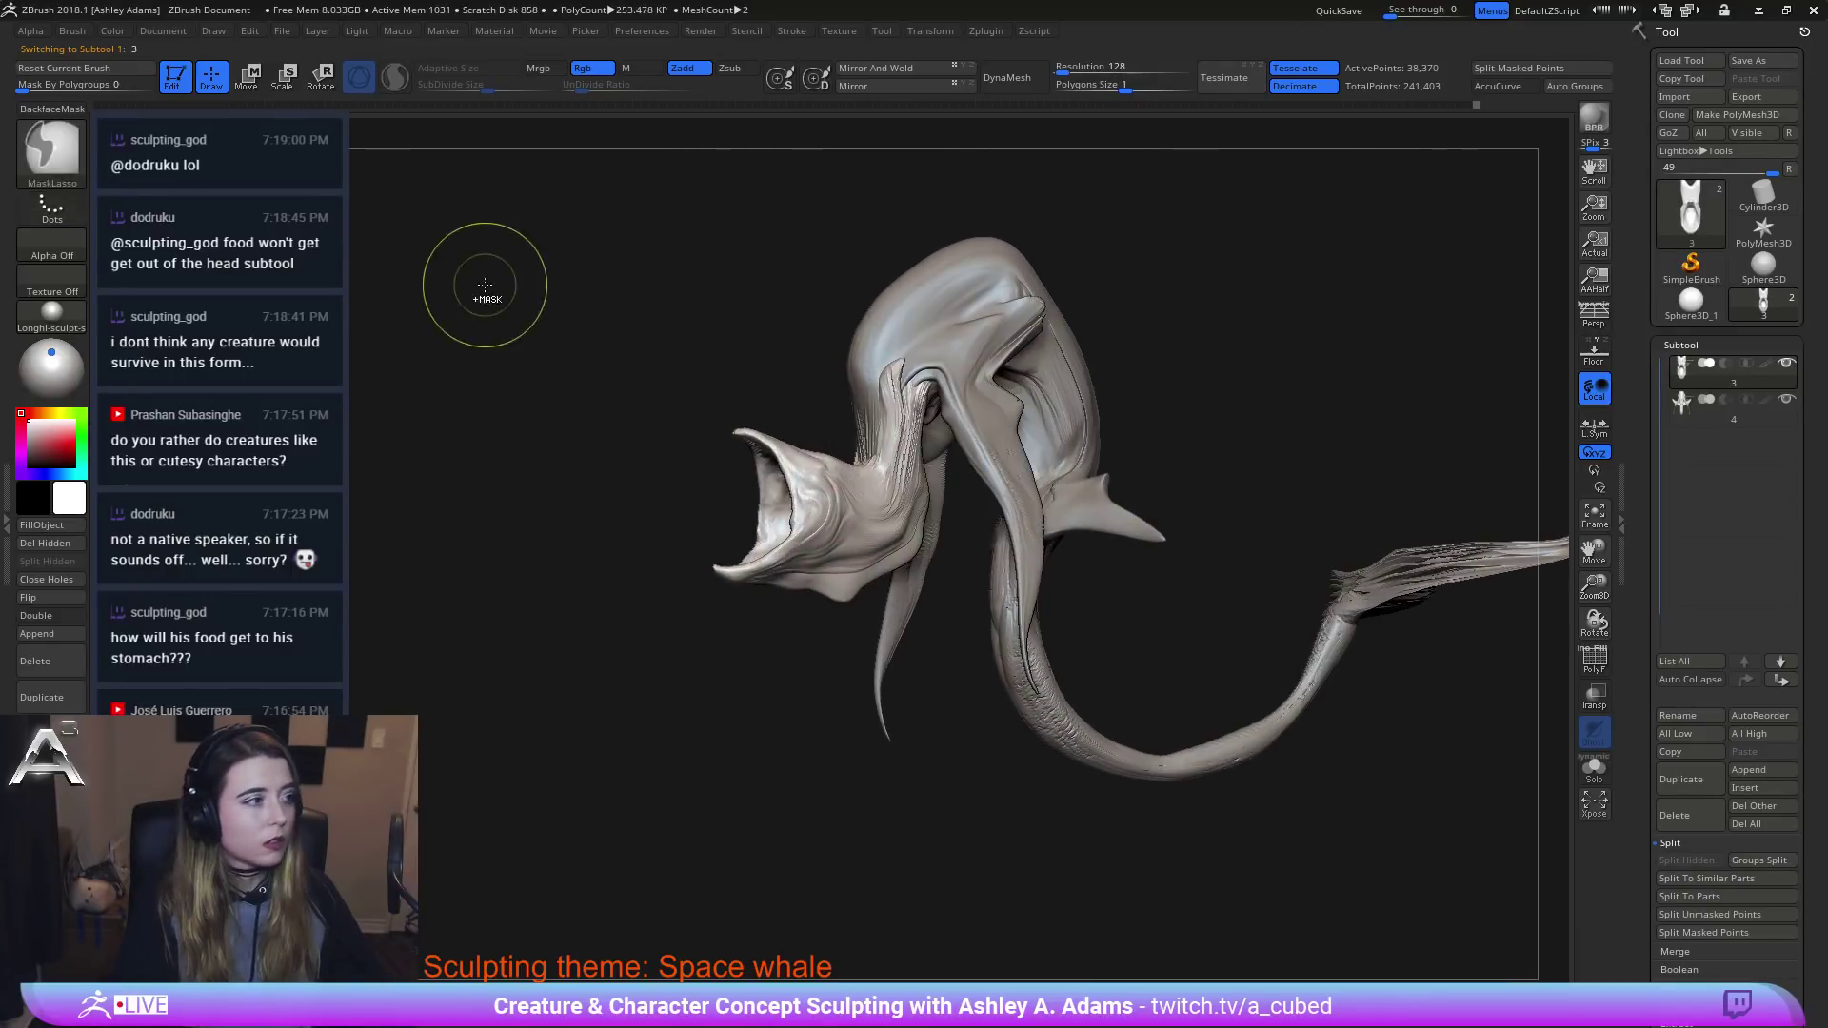
Mask the head subtool with MaskPen, leaving only a patch on the cheek unmasked.
ctrl+click(51, 152)
key(p)
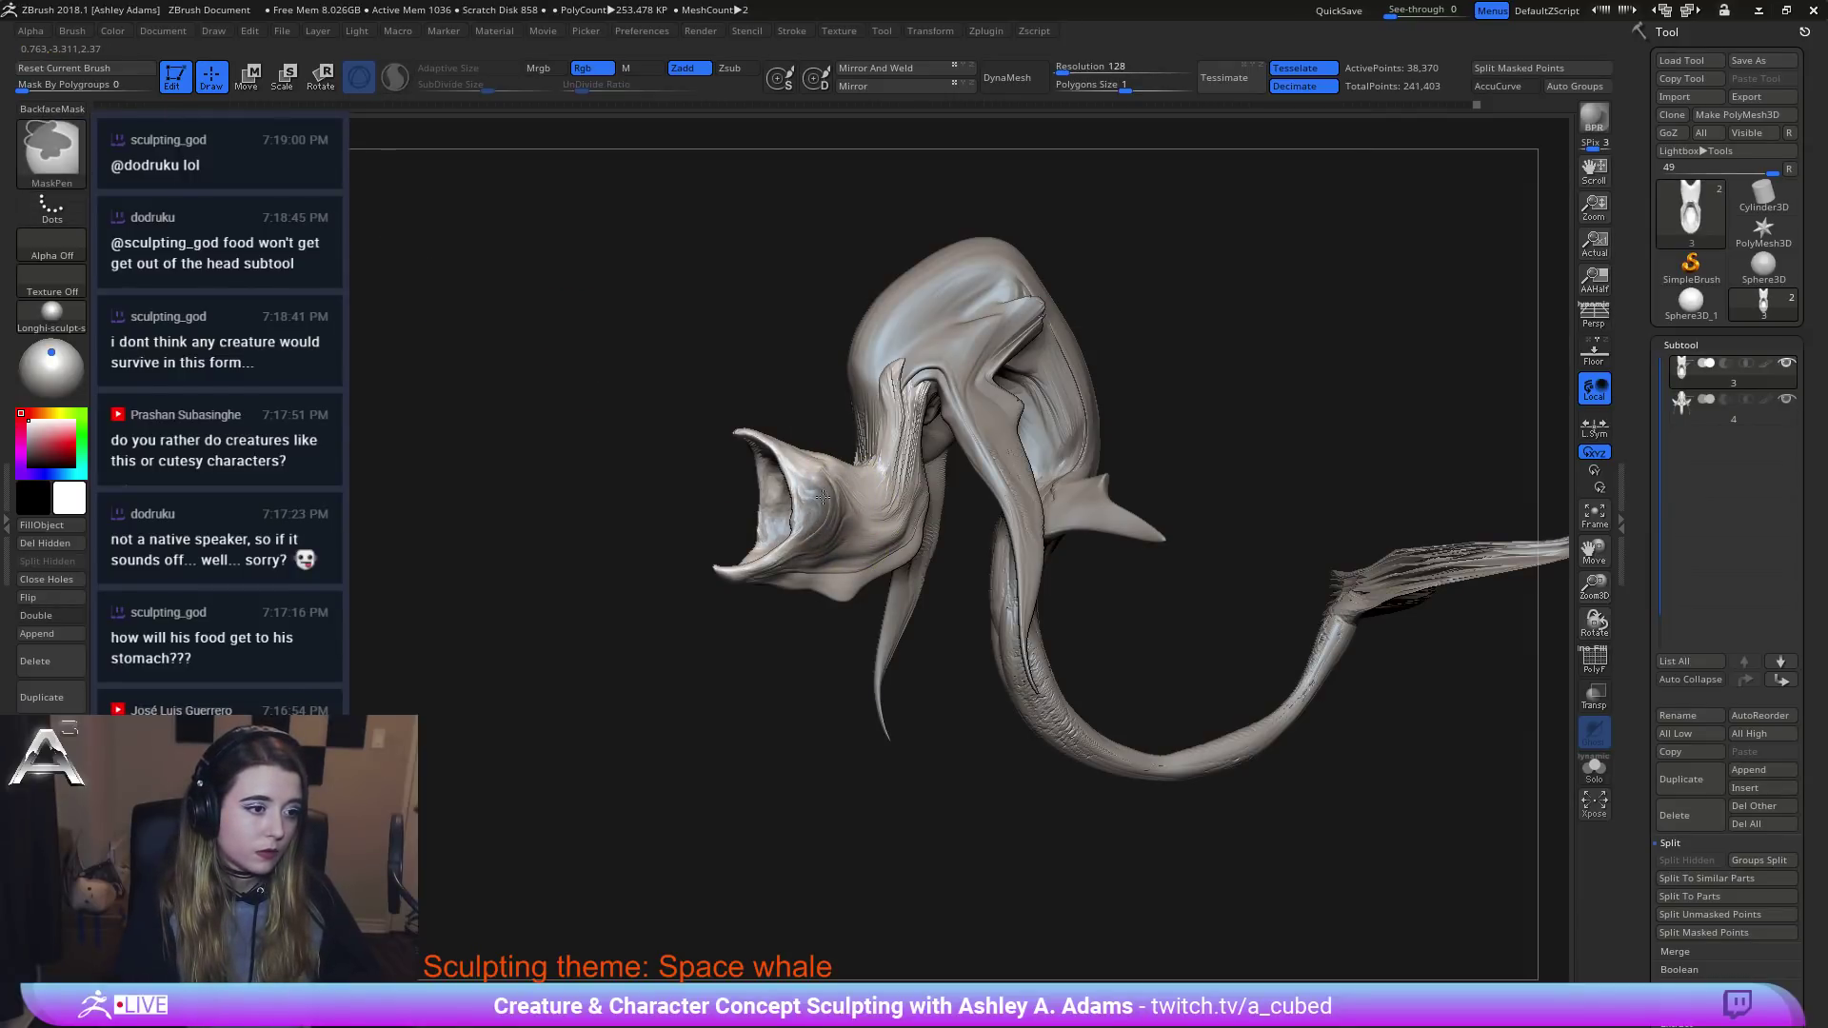
ctrl+click(787, 662)
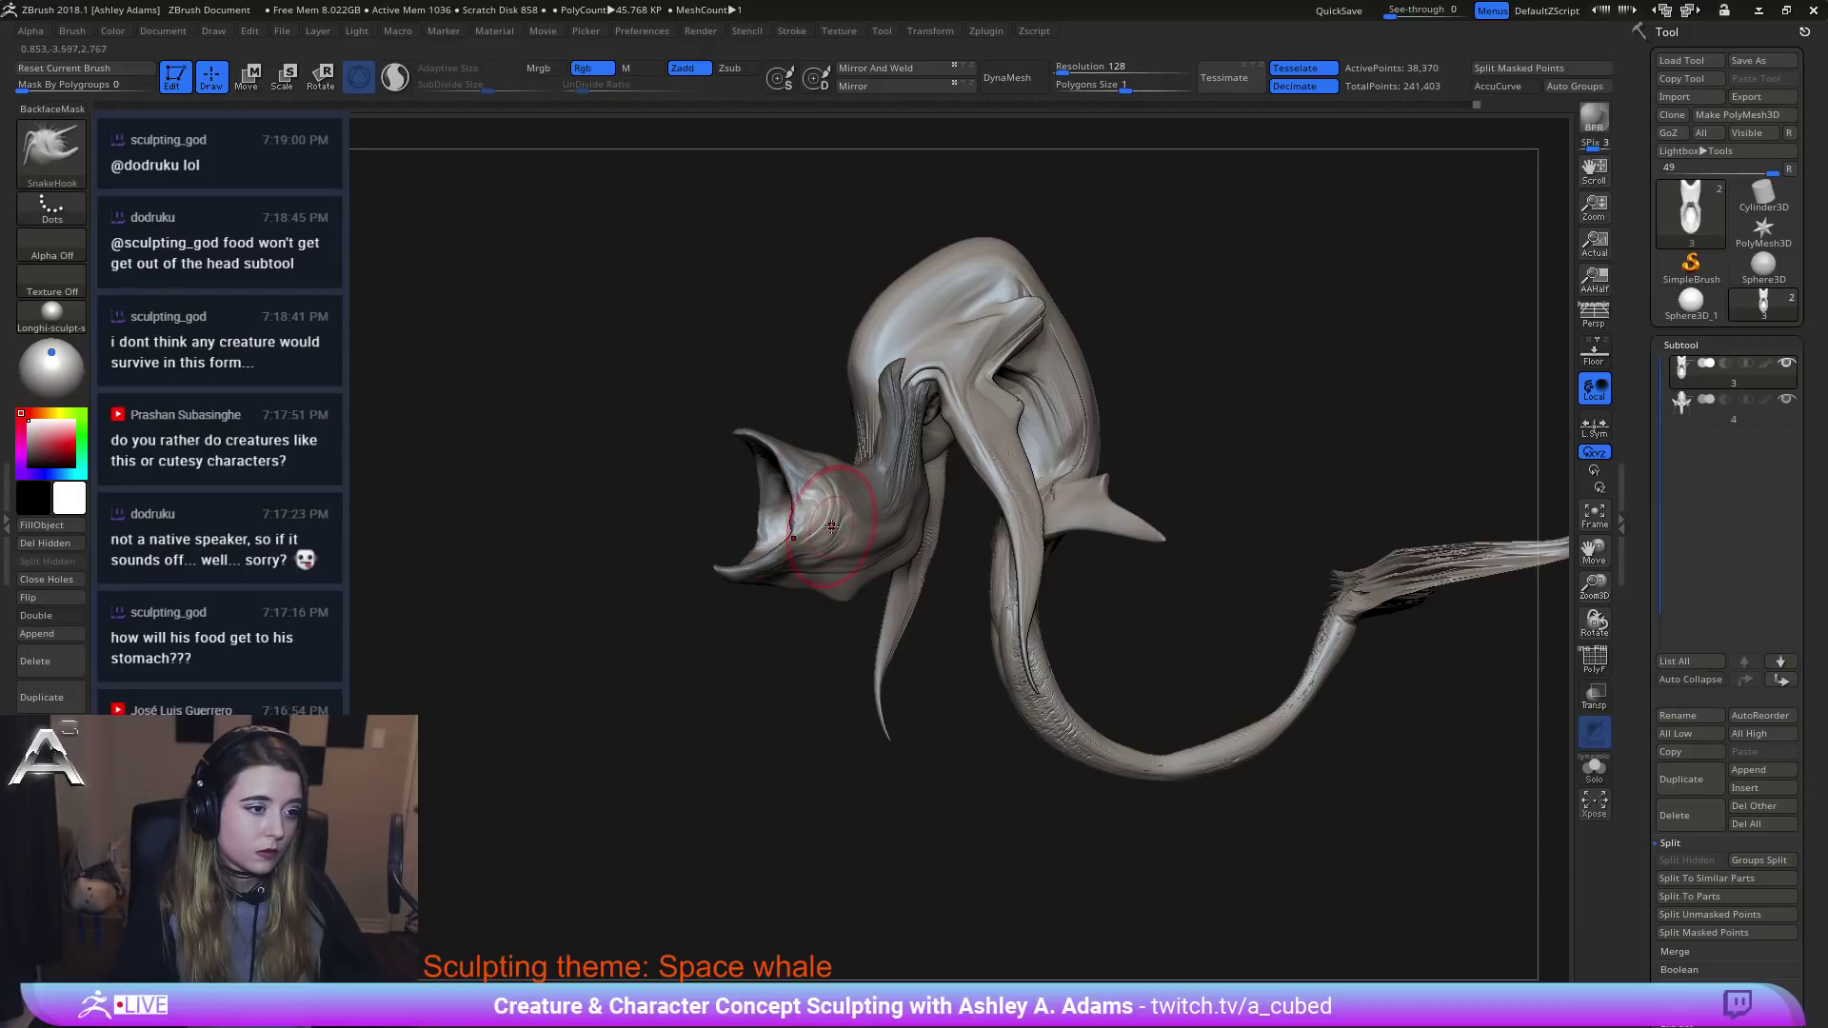
Swell the side of the head behind the mouth with the Inflat brush.
key(b)
key(i)
key(n)
key(space)
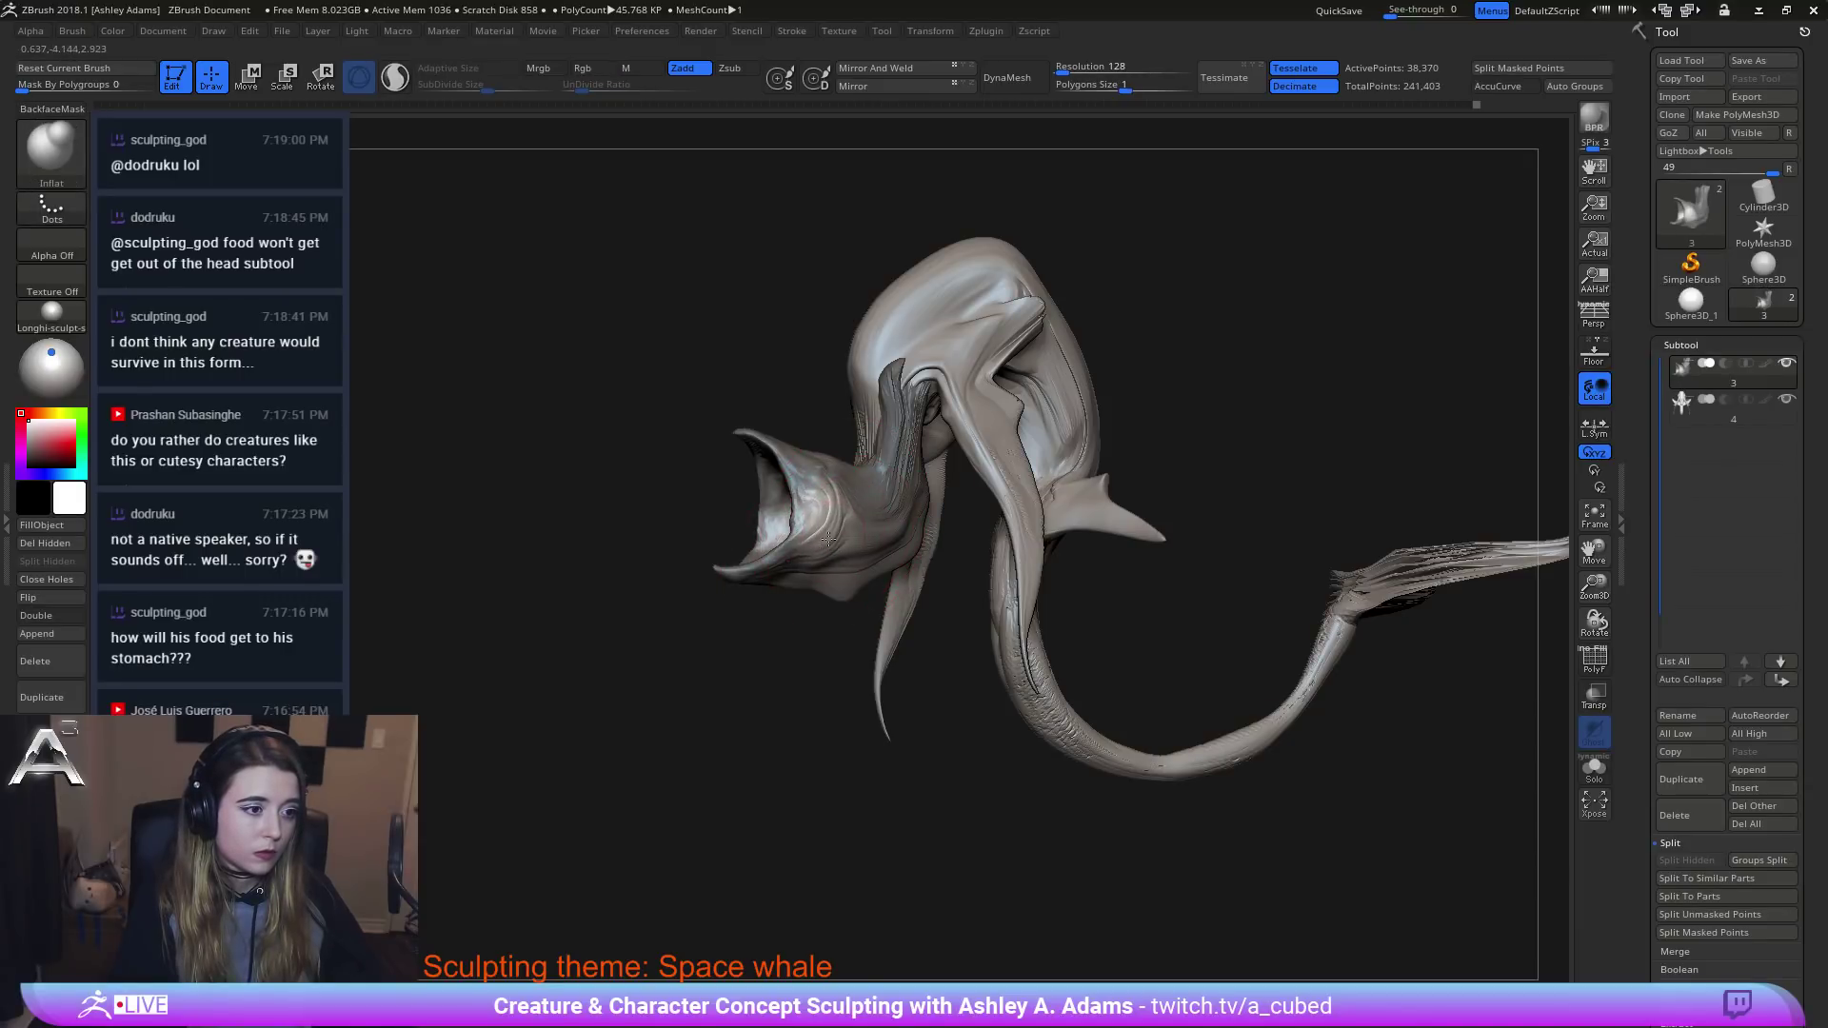
shift+drag(666, 620, 1104, 620)
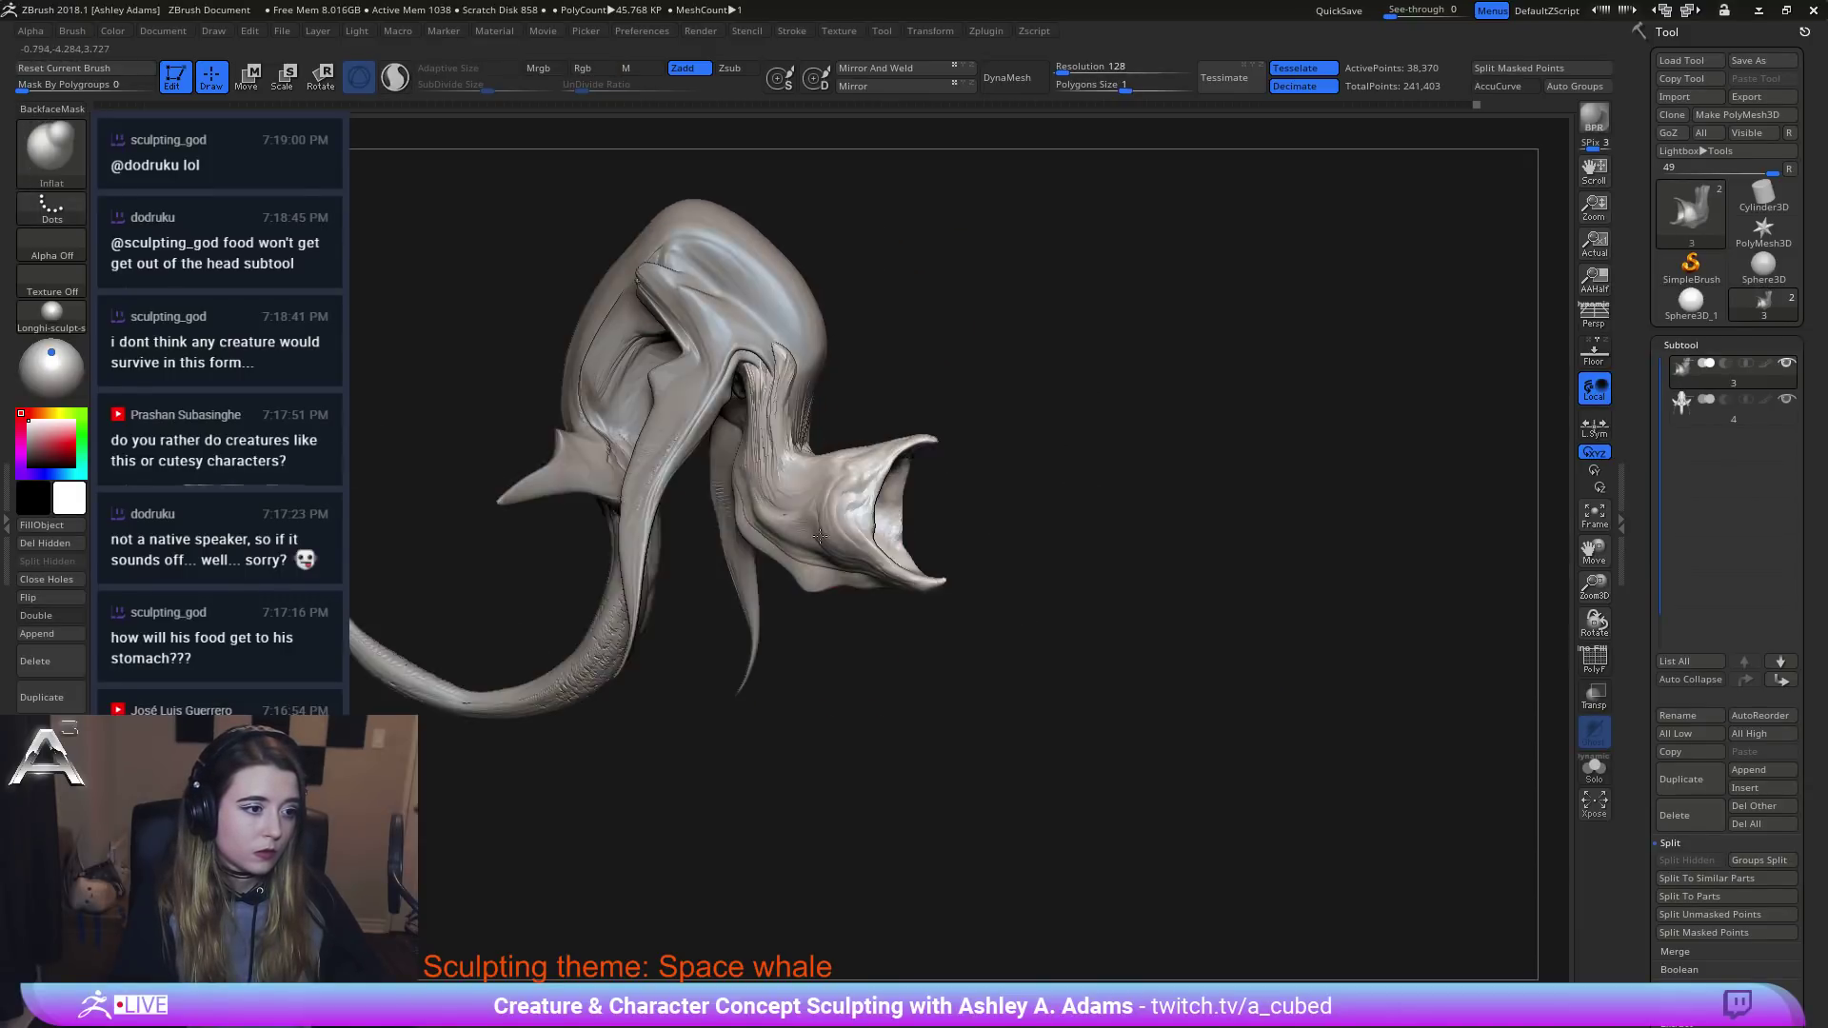
mouse_move(820, 536)
mouse_down()
mouse_move(838, 536)
mouse_move(834, 490)
mouse_up()
key(space)
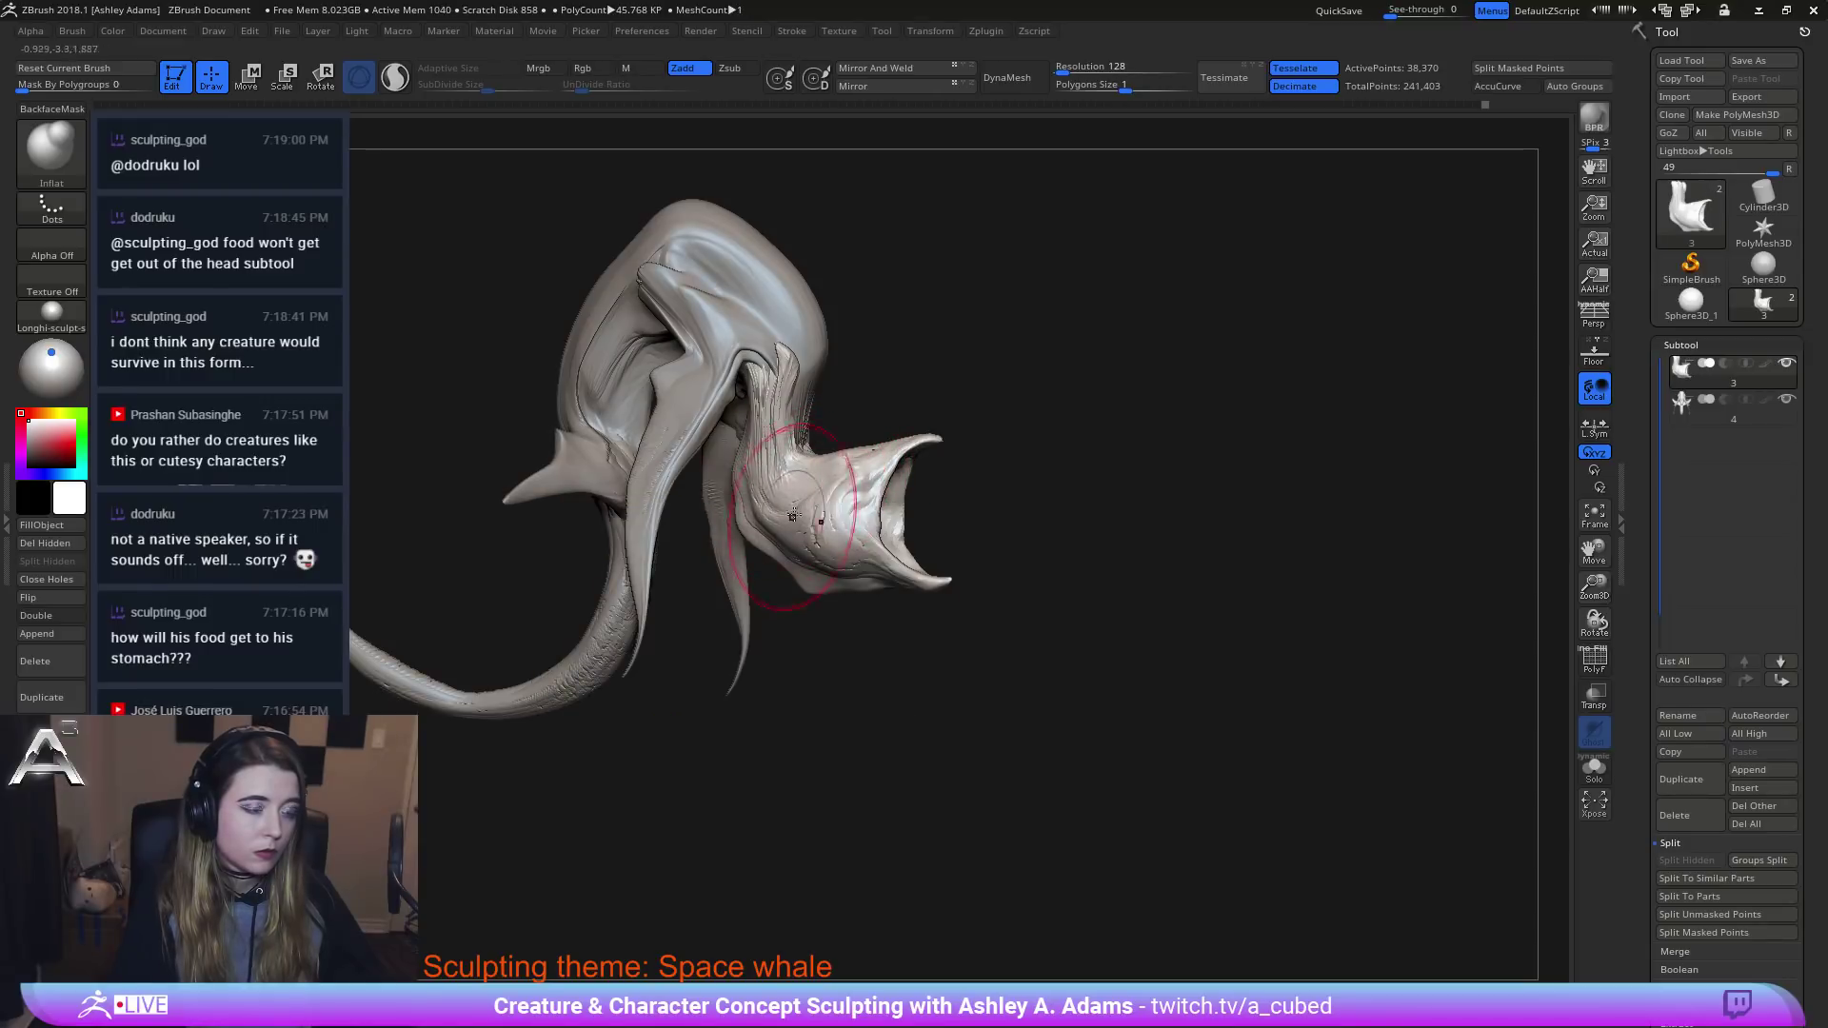
Examine the creature's overall silhouette from the side, three-quarter and front views.
right_drag(793, 515, 1041, 608)
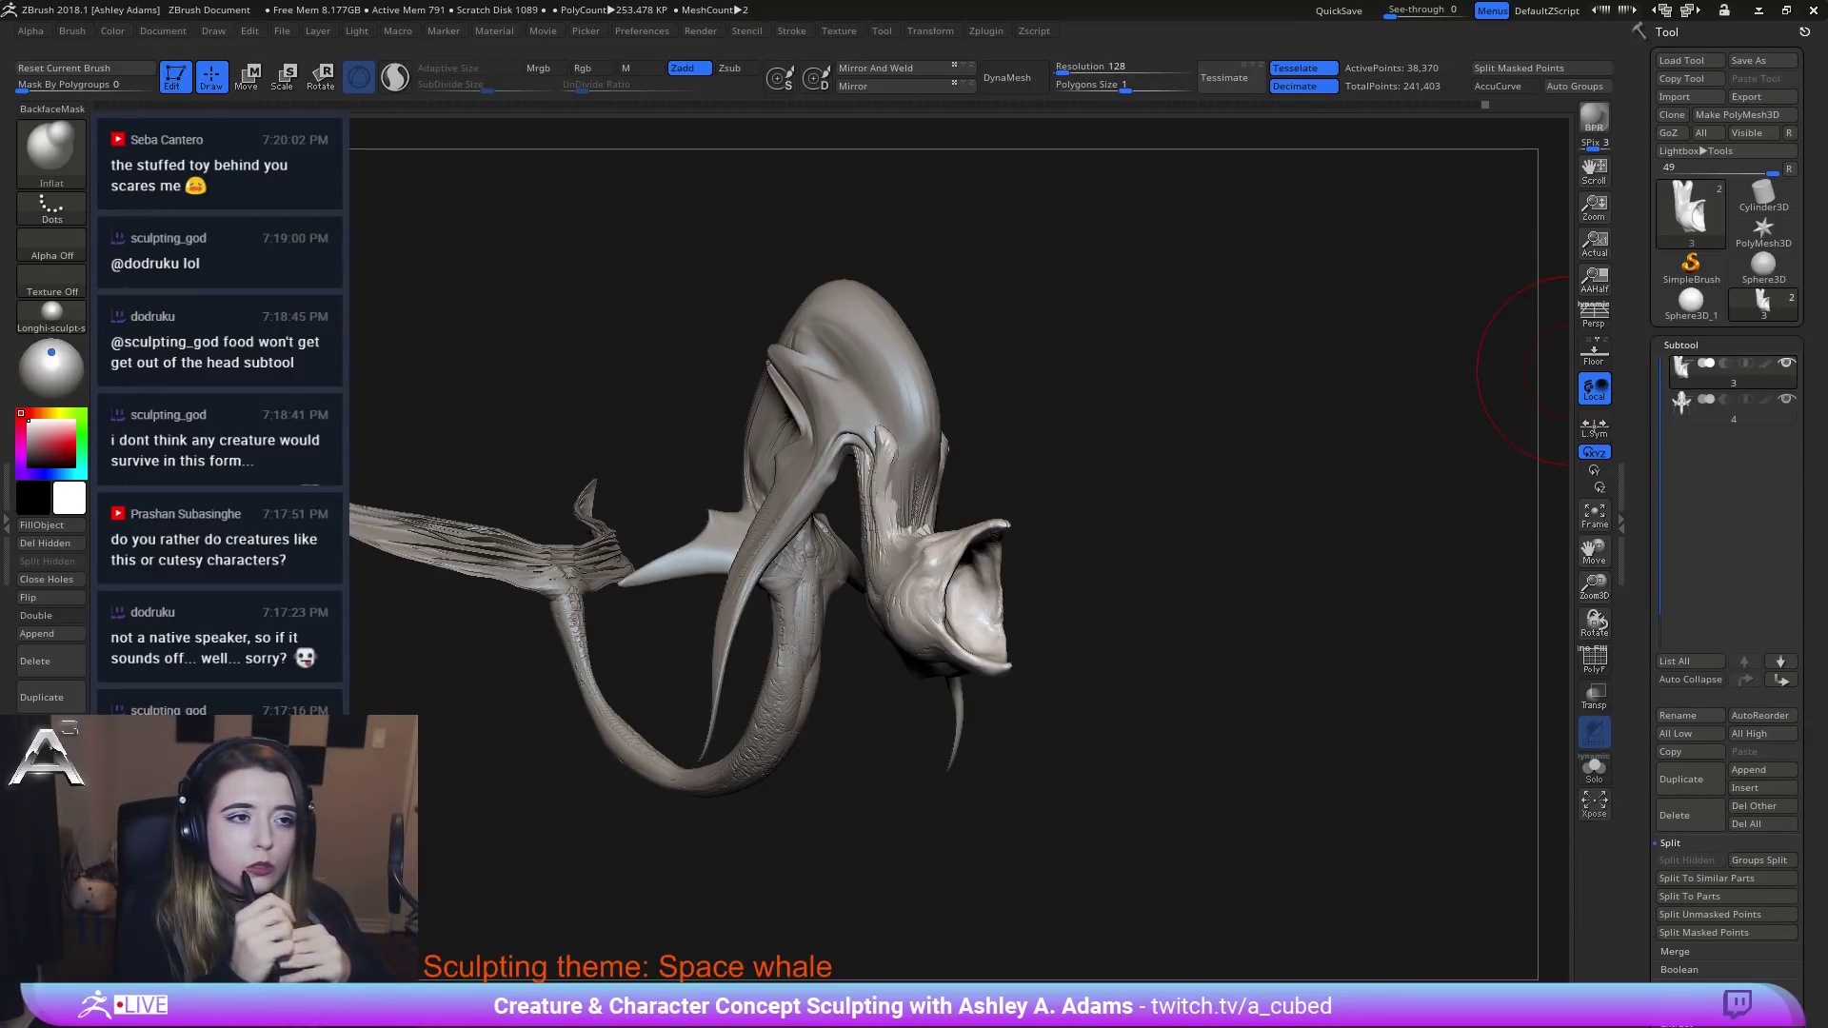
right_drag(990, 533, 1245, 629)
alt+drag(1247, 495, 1188, 466)
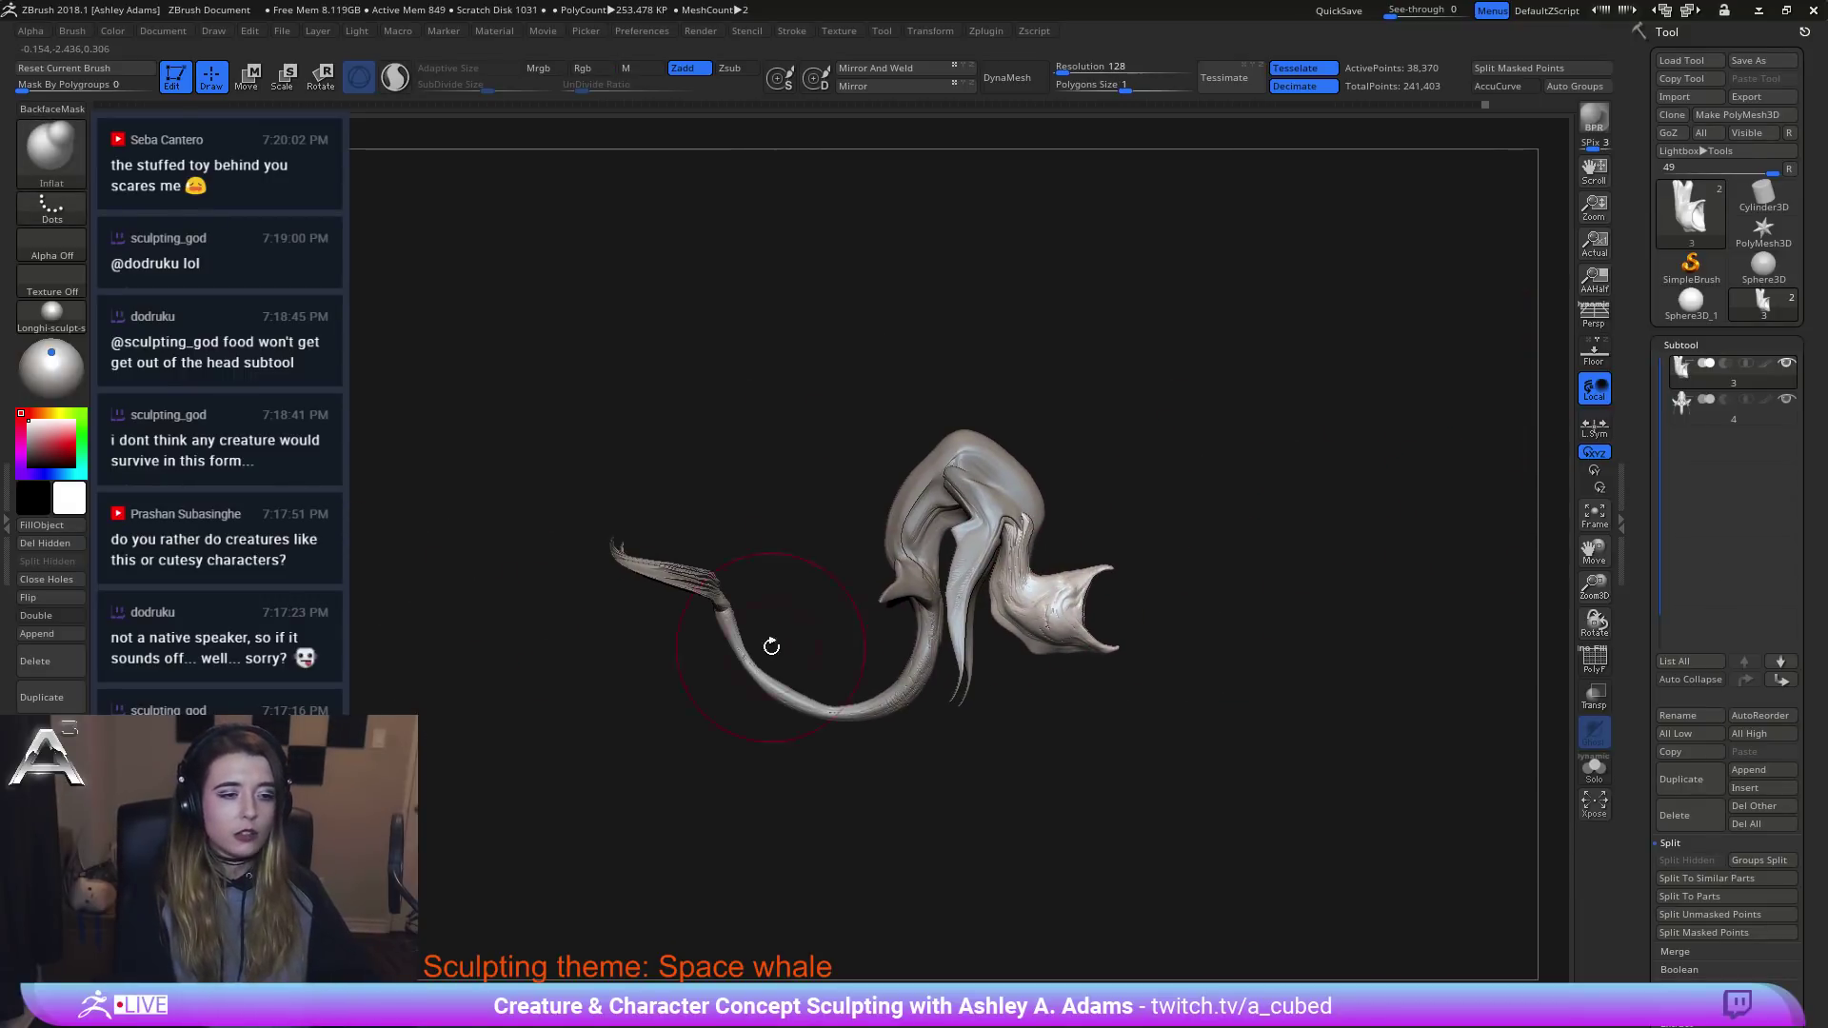
mouse_move(1240, 591)
ctrl+right_down()
mouse_move(1057, 529)
mouse_move(1173, 659)
mouse_move(1142, 623)
ctrl+right_up()
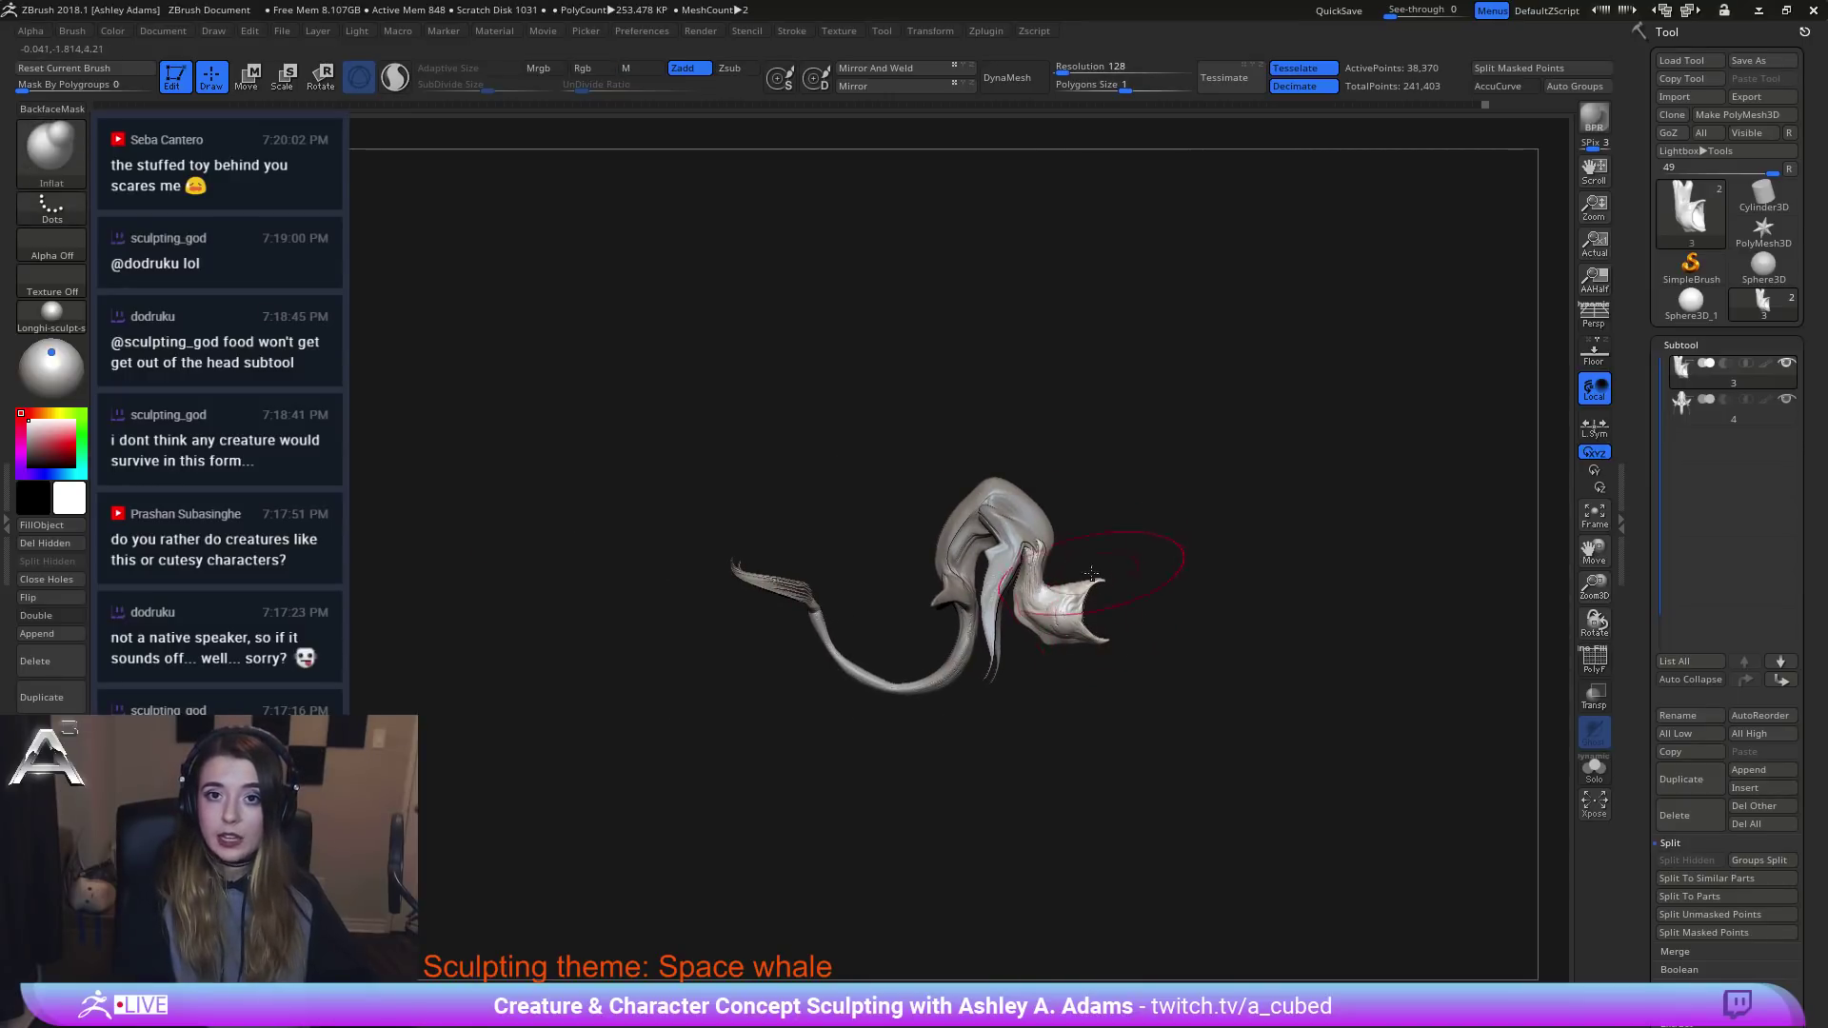
ctrl+right_drag(1072, 563, 1077, 559)
drag(1078, 559, 1146, 534)
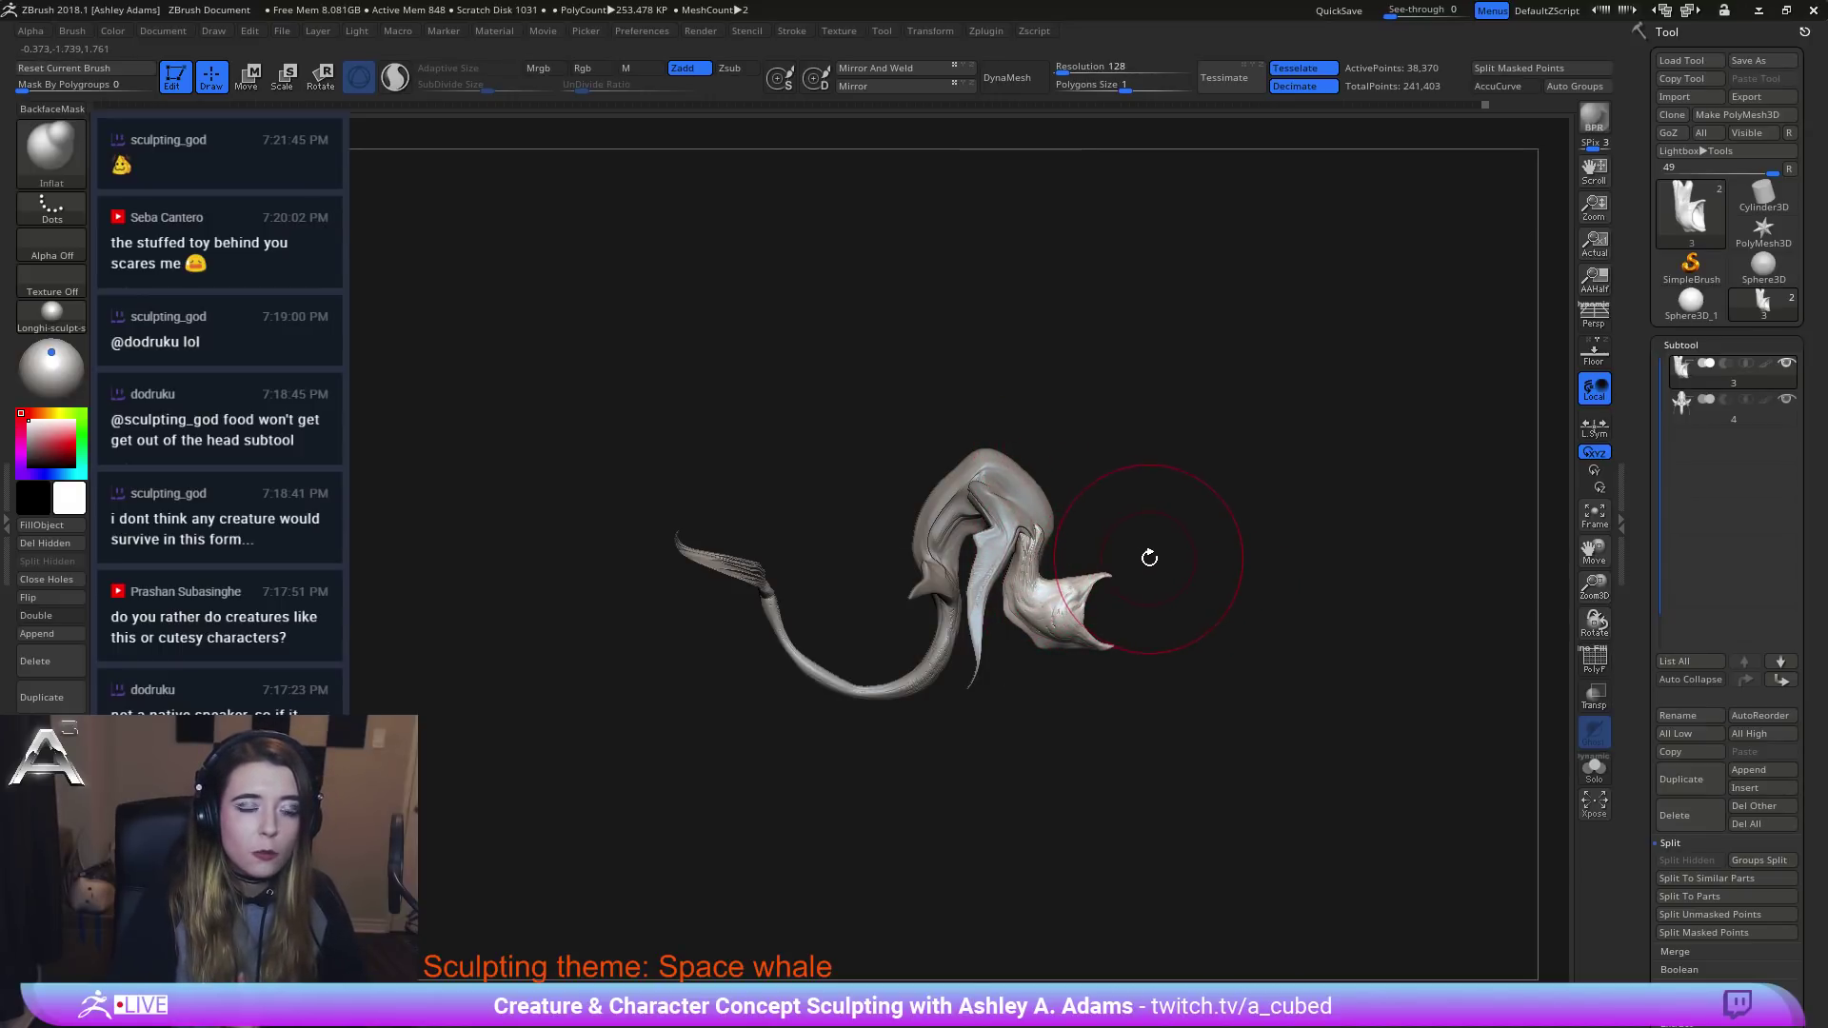
drag(1150, 563, 1133, 600)
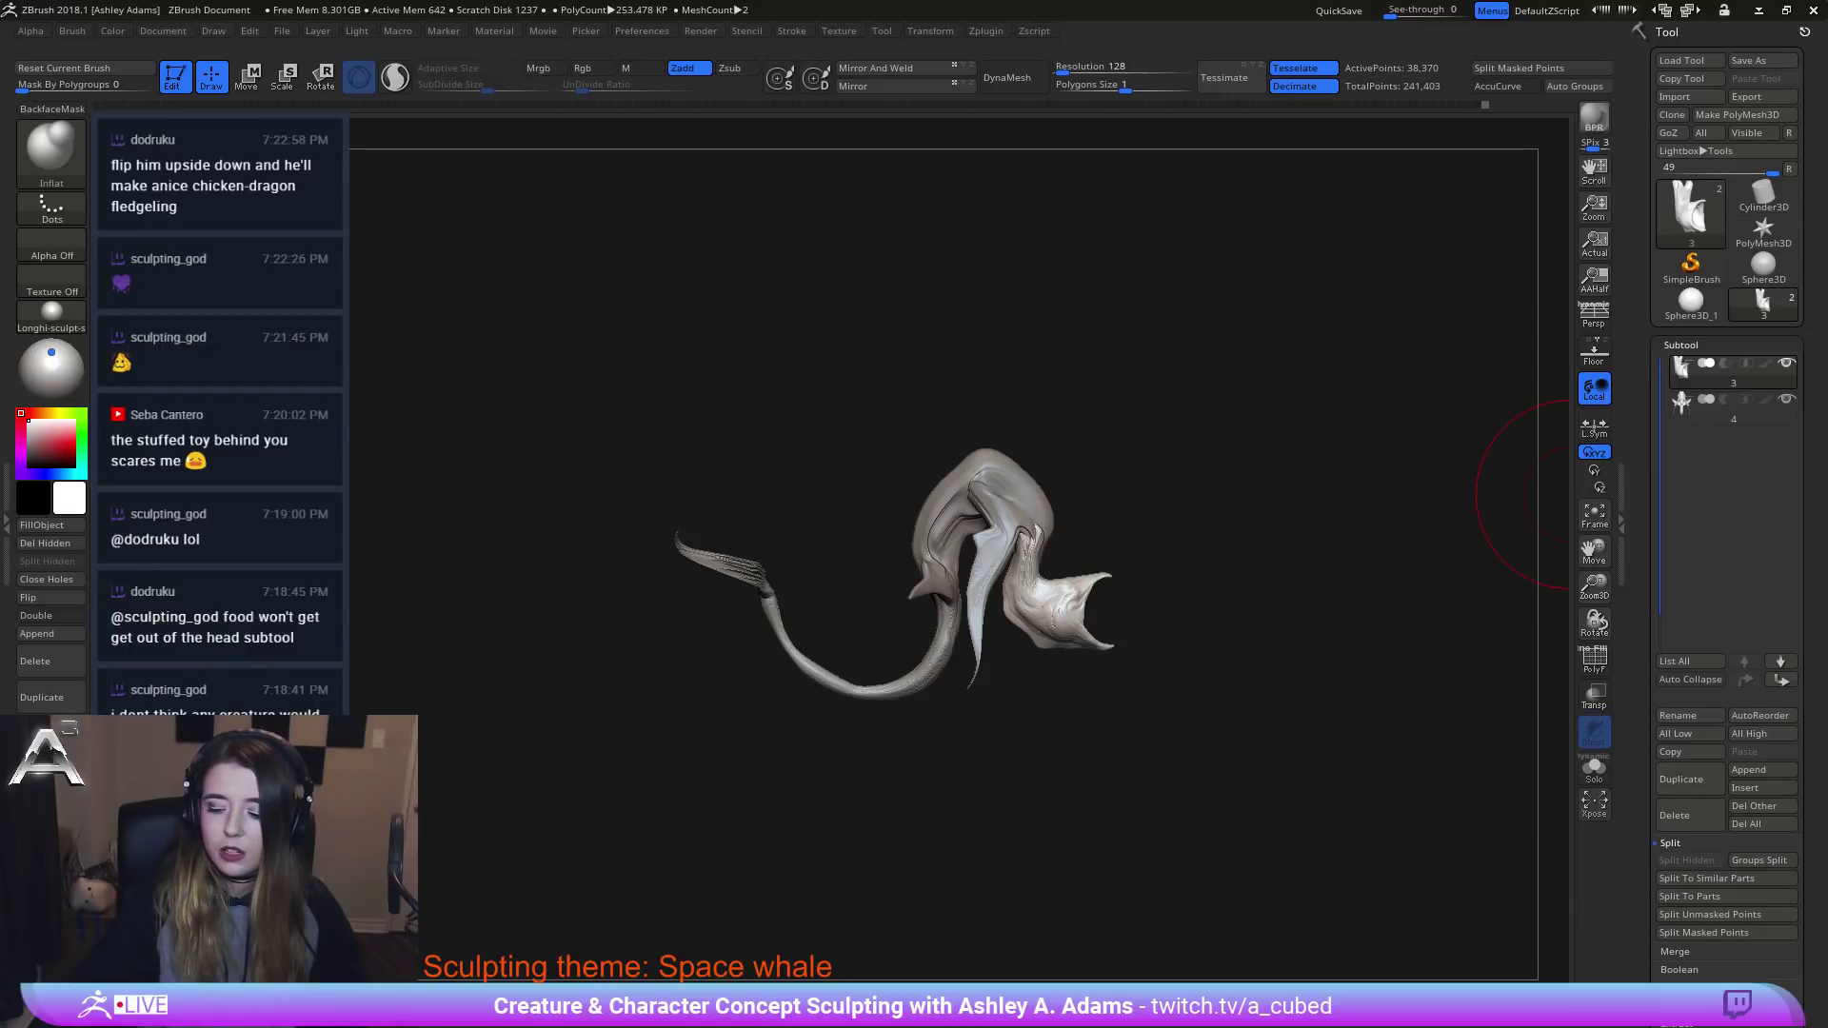
drag(1570, 494, 1183, 600)
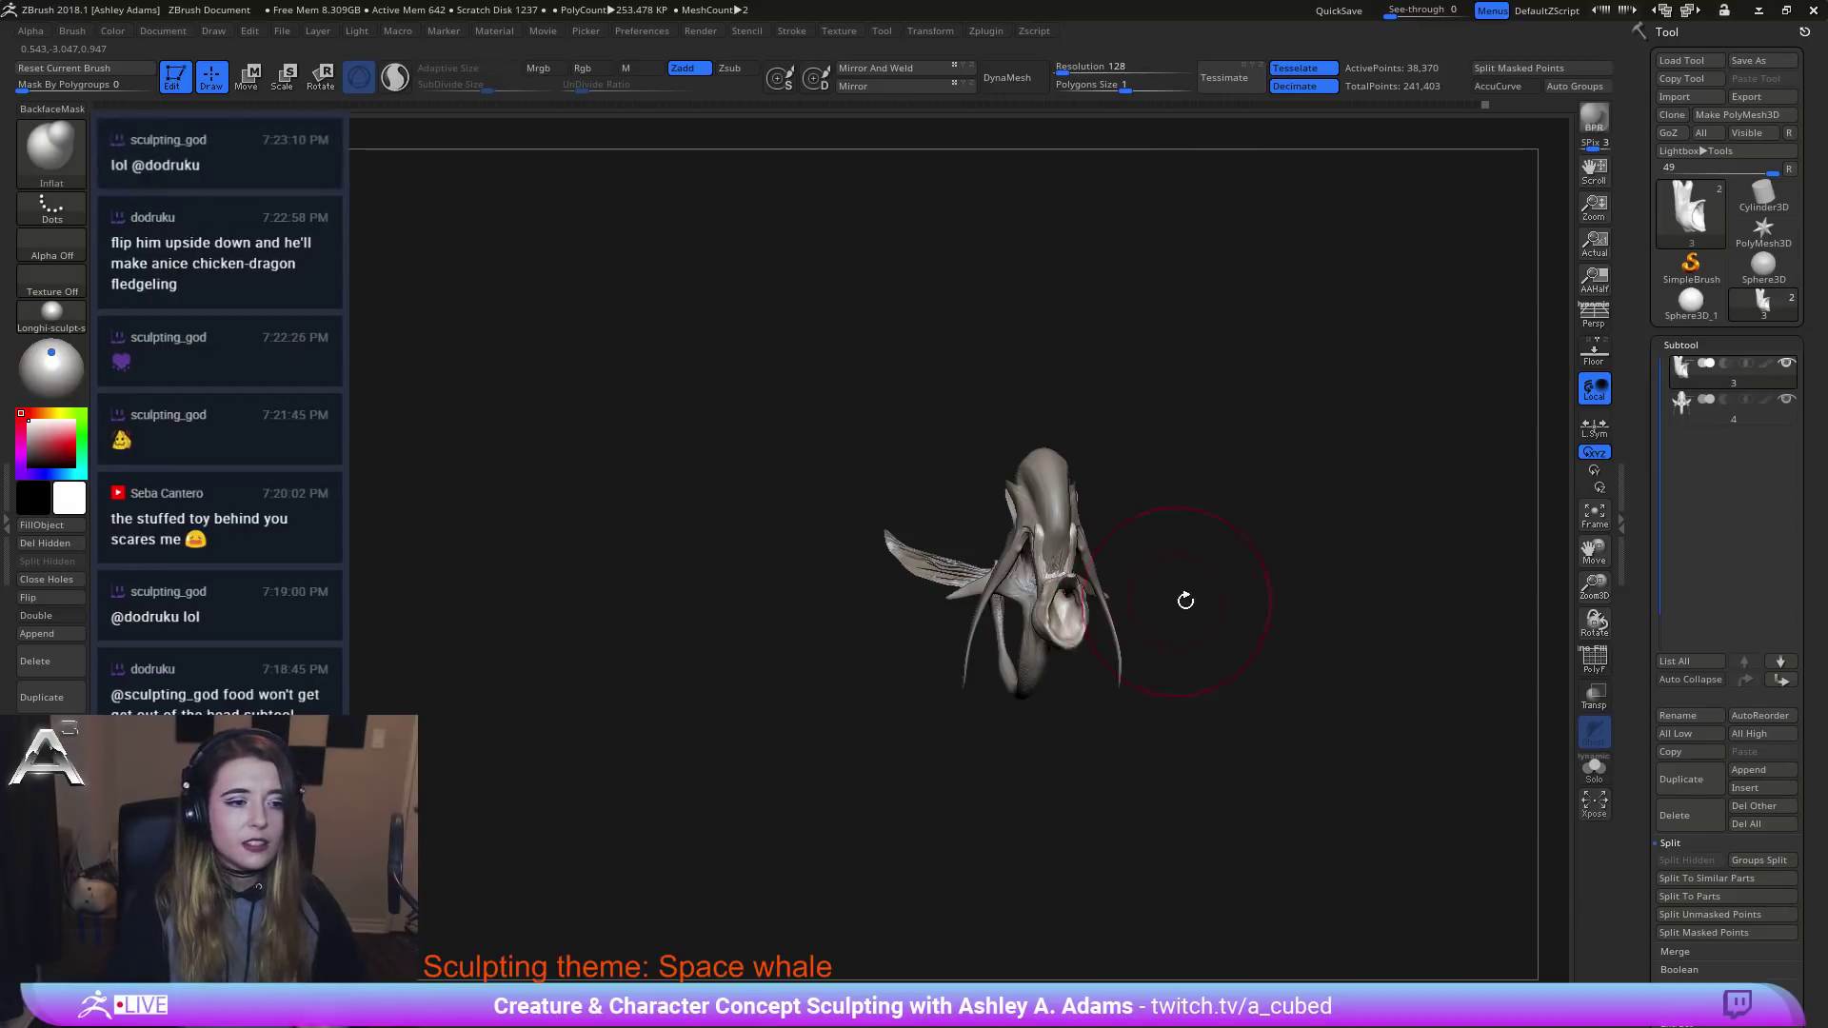
ctrl+right_drag(1155, 533, 1169, 651)
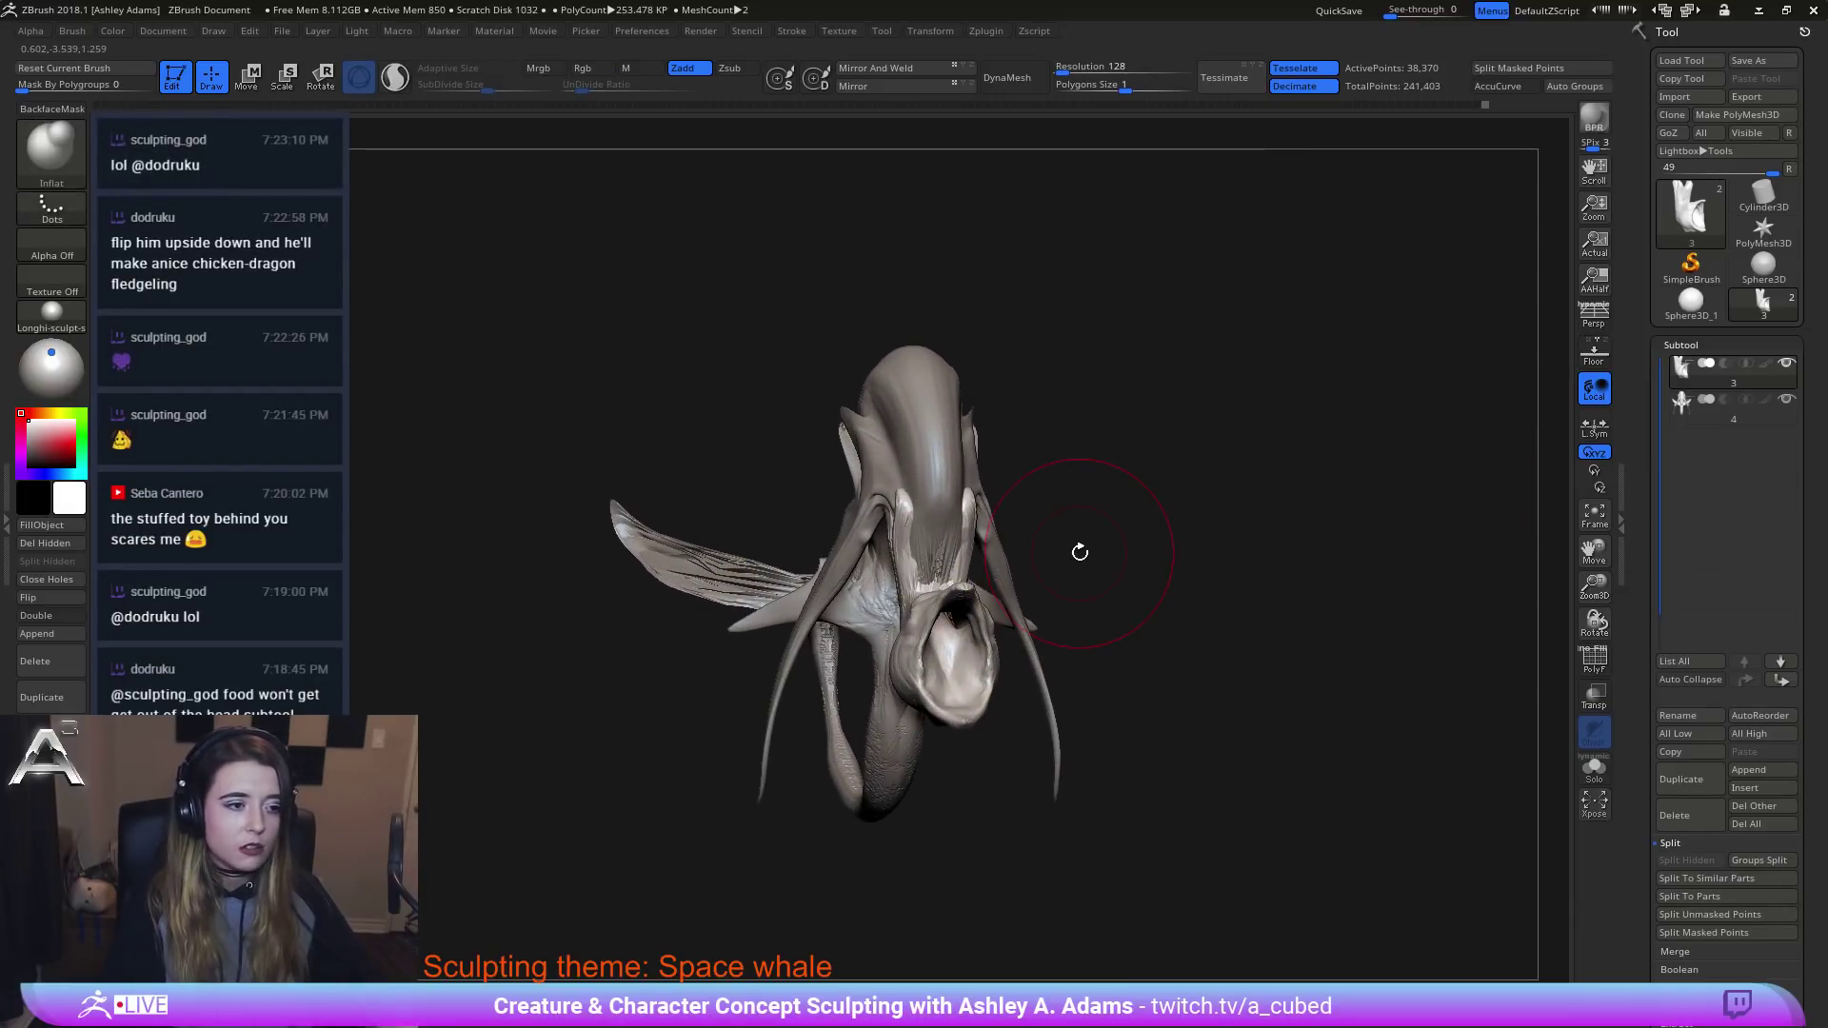
drag(988, 619, 990, 620)
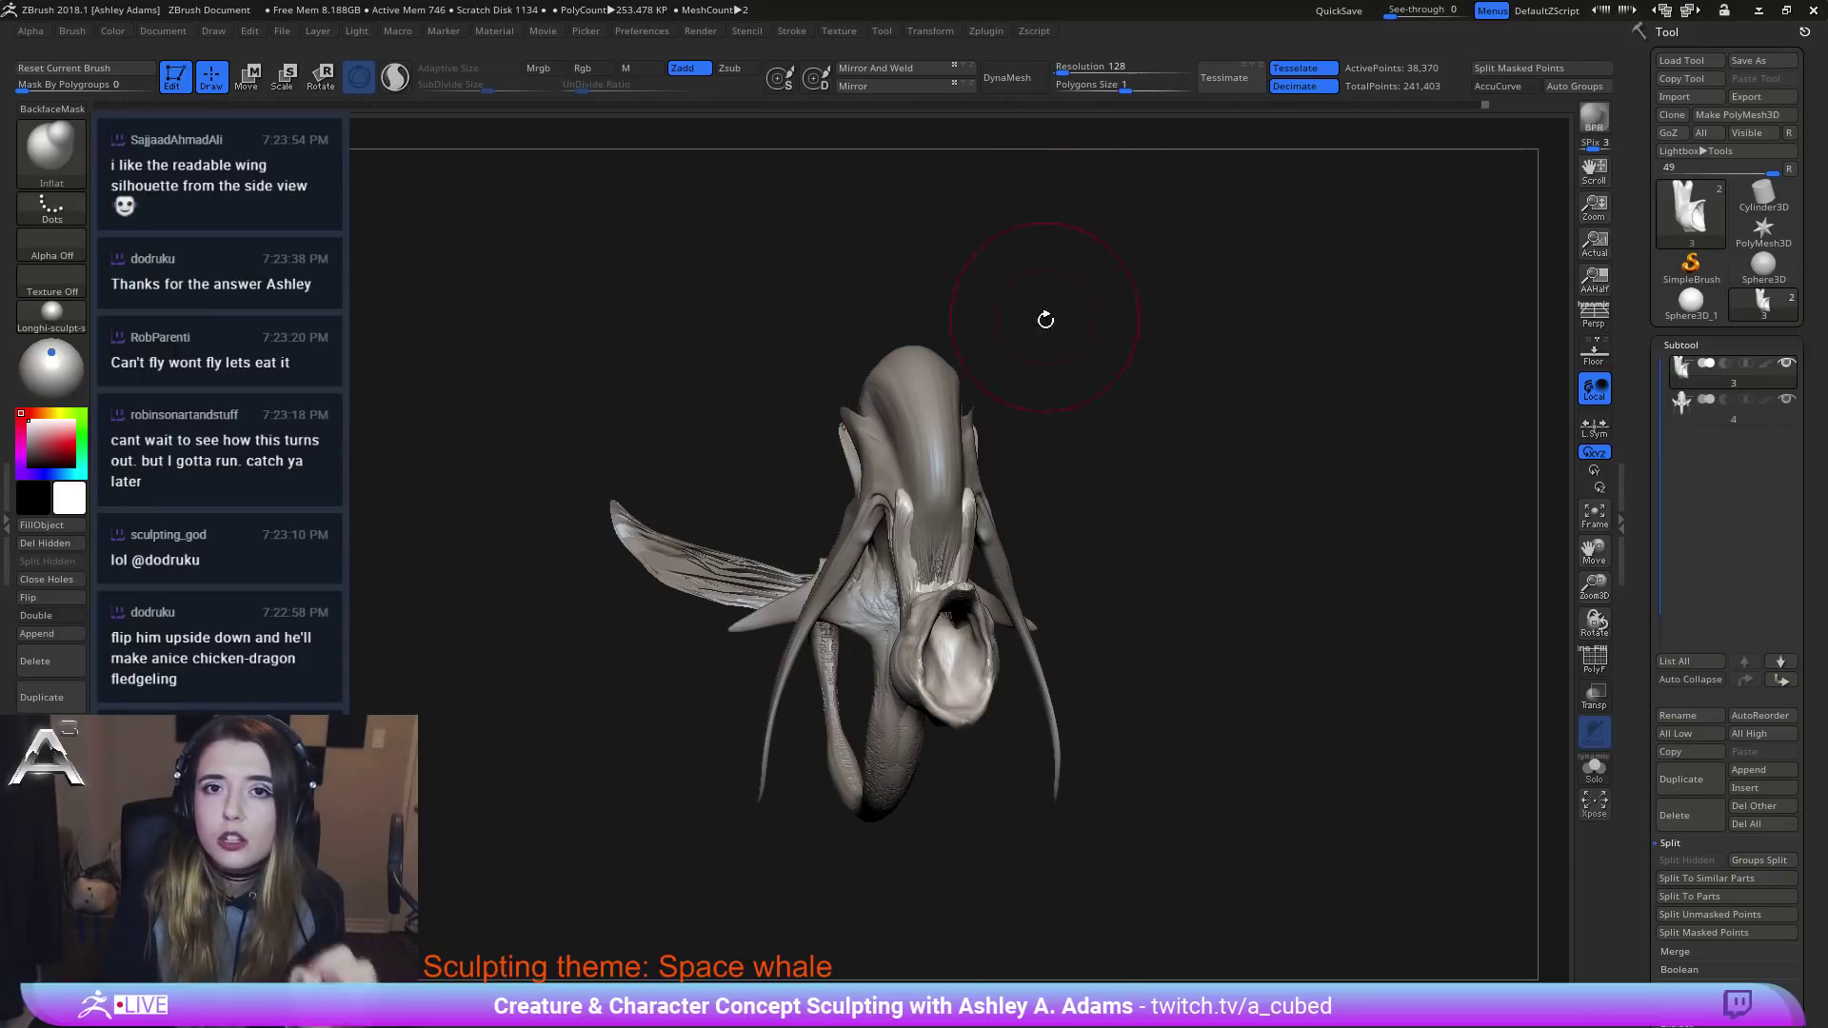
mouse_move(1099, 420)
mouse_down()
mouse_move(1166, 409)
mouse_move(1171, 467)
mouse_move(1228, 522)
mouse_up()
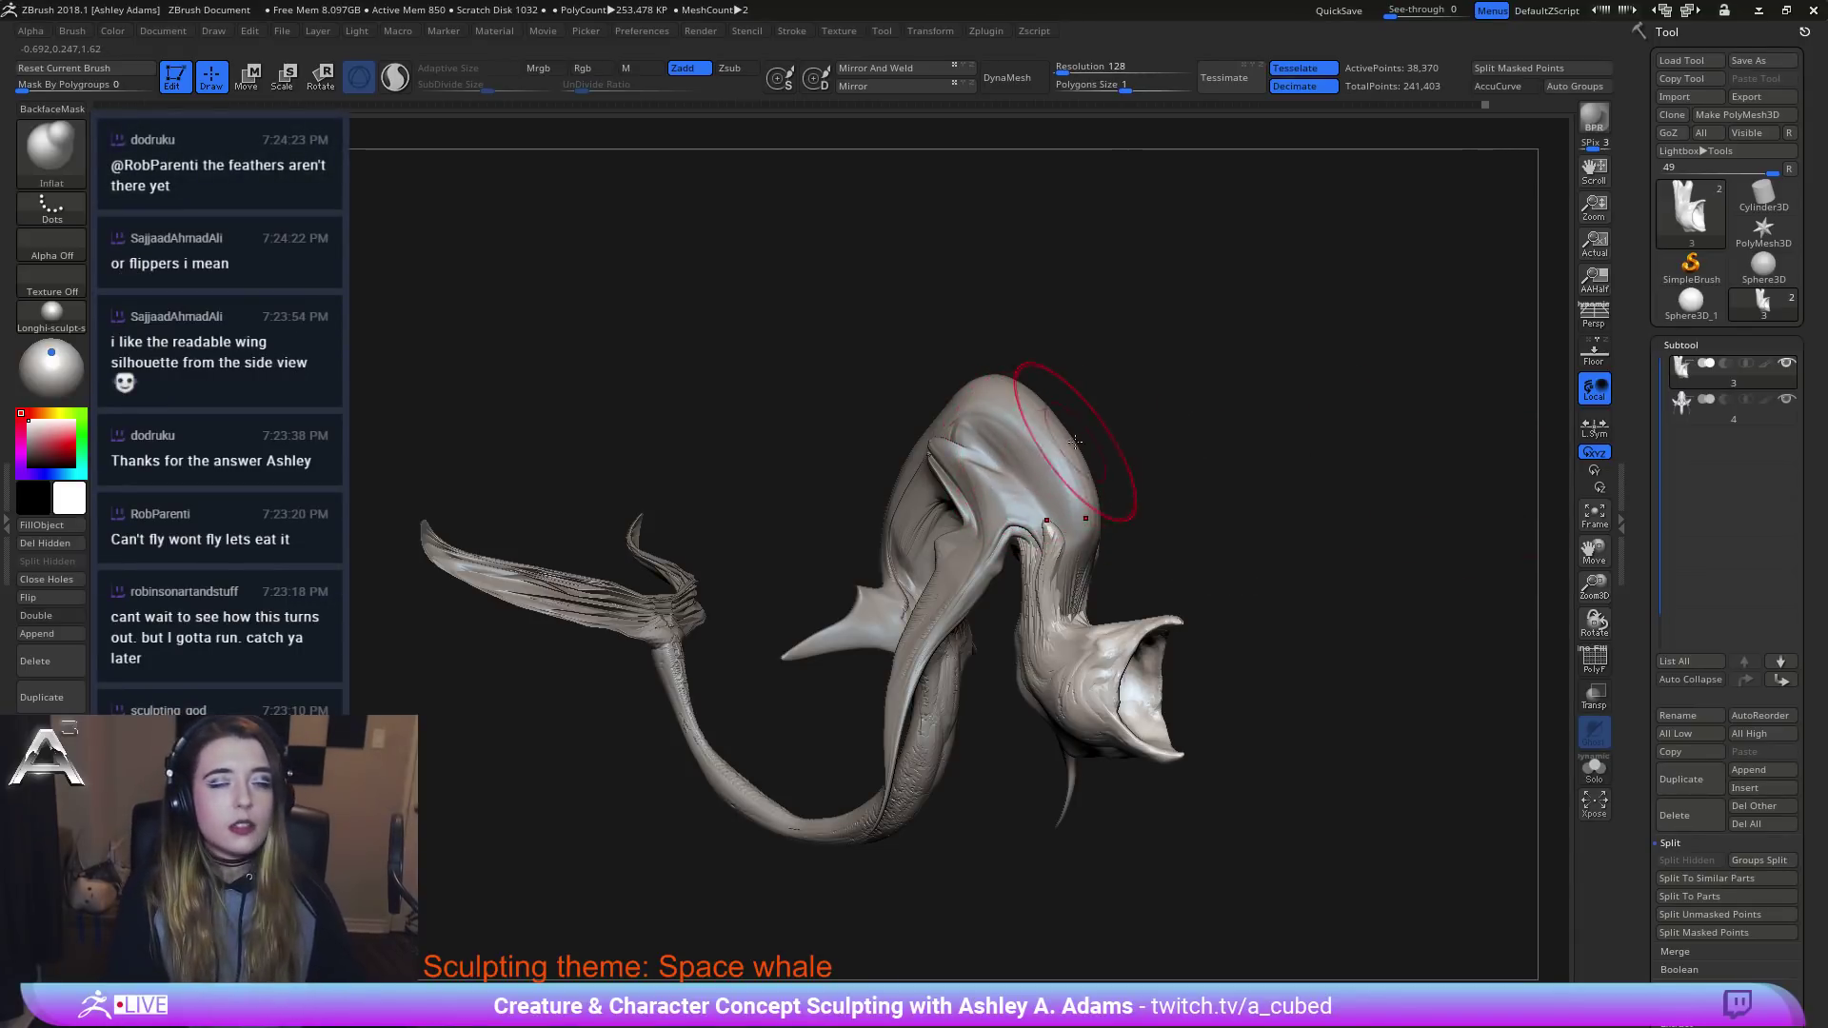
right_drag(1082, 419, 1038, 476)
right_drag(1074, 352, 1061, 326)
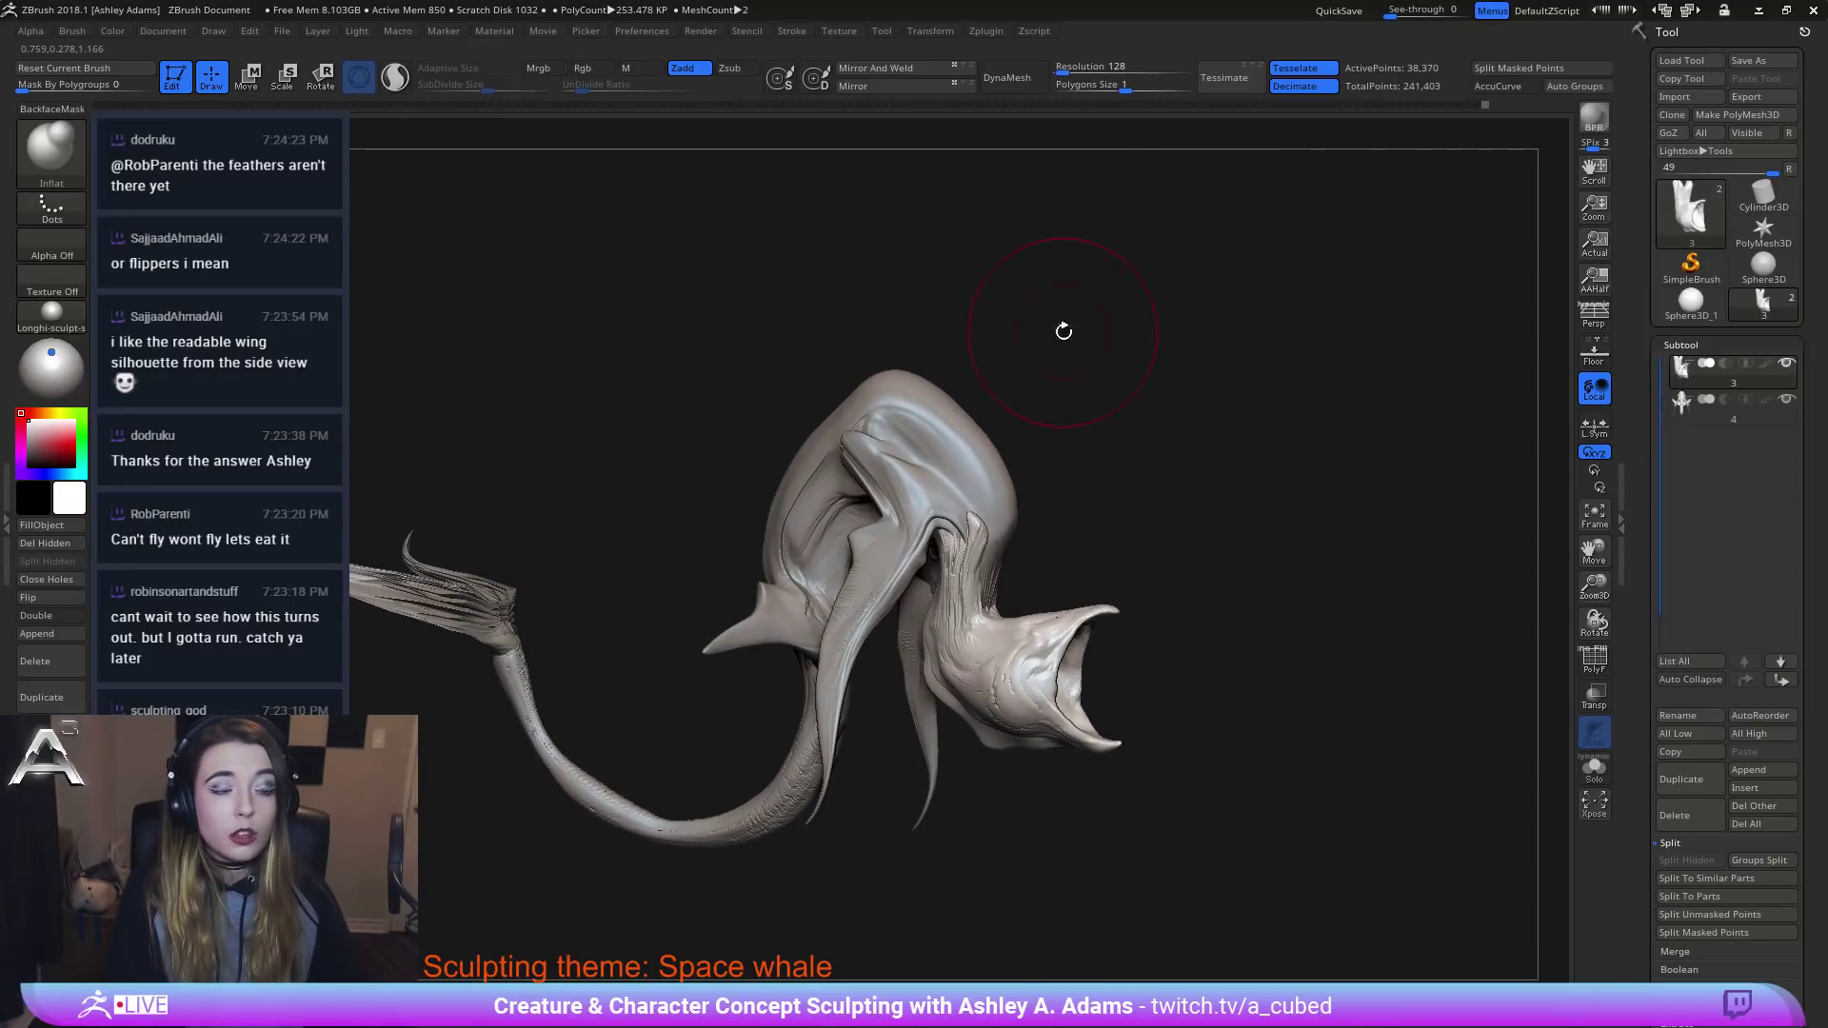
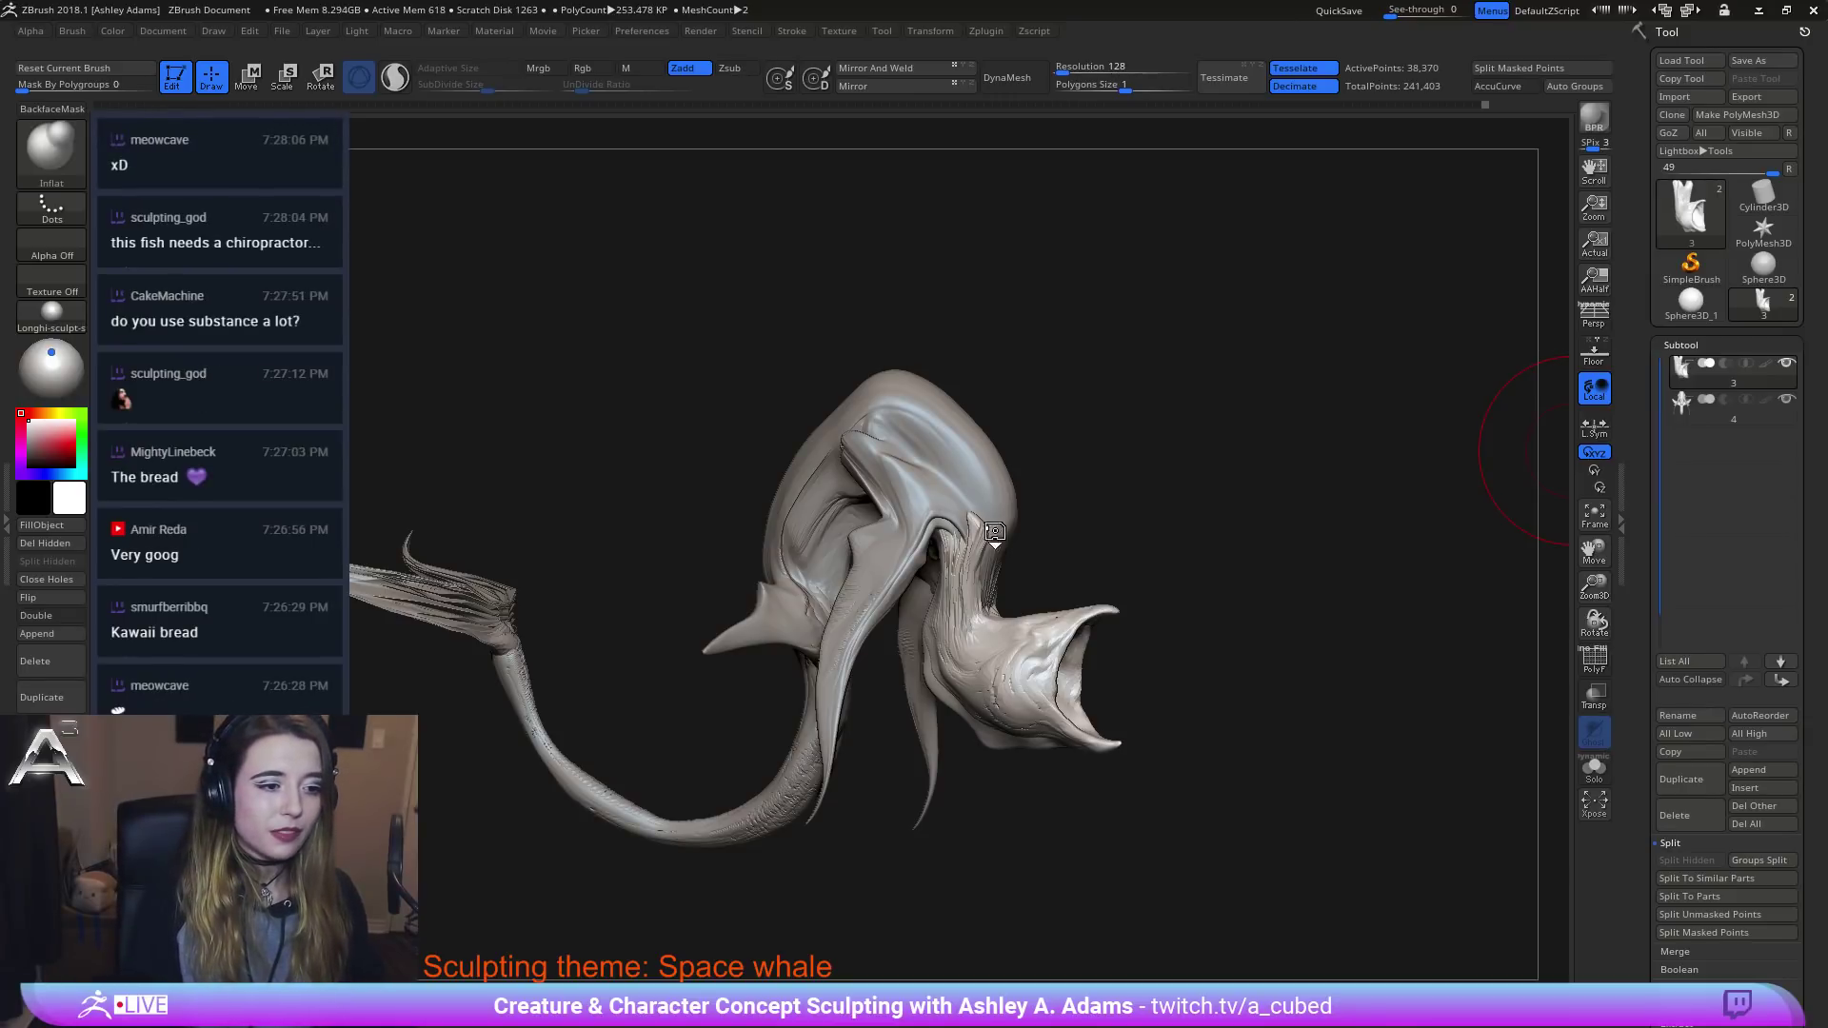
Pull the head's jaw and neck profile into shape with the SnakeHook brush.
mouse_move(993, 537)
right_down()
mouse_move(986, 503)
mouse_move(909, 682)
mouse_move(1009, 682)
mouse_move(987, 577)
right_up()
key(space)
key(space)
mouse_move(986, 578)
mouse_down()
mouse_move(1048, 562)
mouse_move(960, 588)
mouse_up()
key(b)
key(s)
key(h)
key(space)
ctrl+right_drag(967, 586, 966, 505)
right_drag(1156, 448, 1009, 464)
right_click(934, 609)
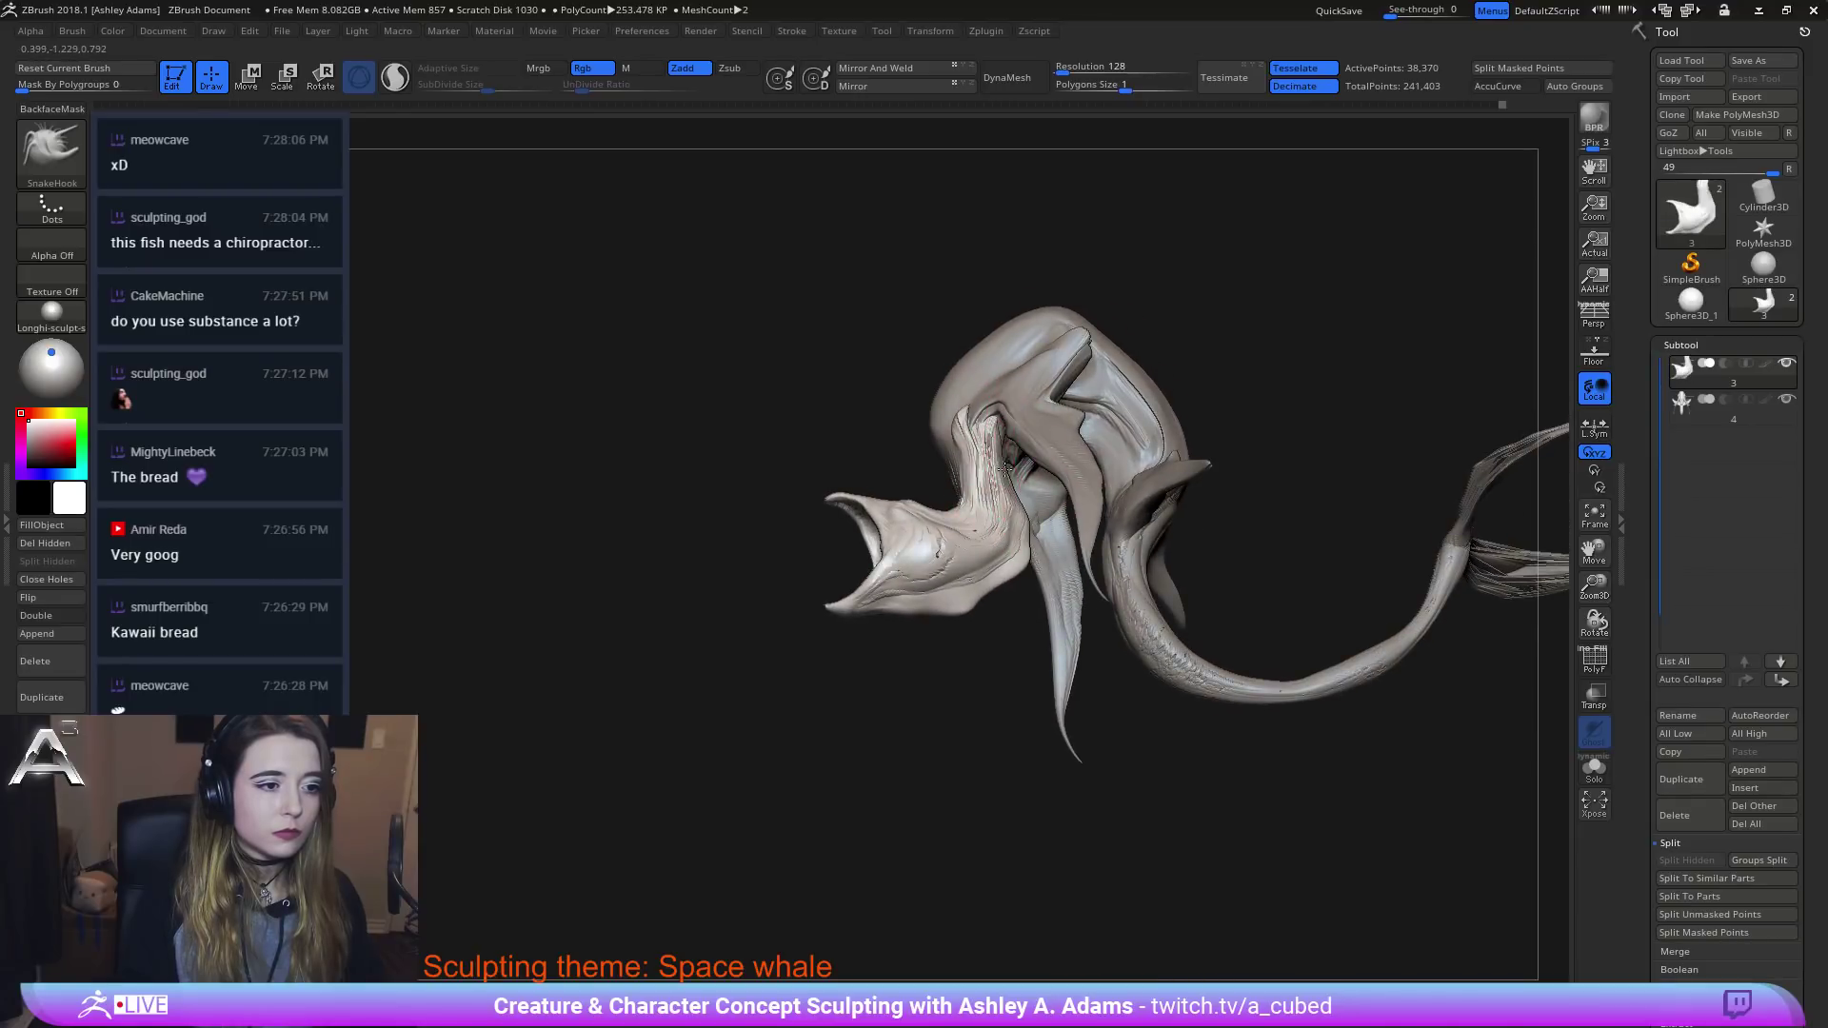
Adjust the SnakeHook brush size and reshape the inner floor of the lower jaw.
right_click(985, 455)
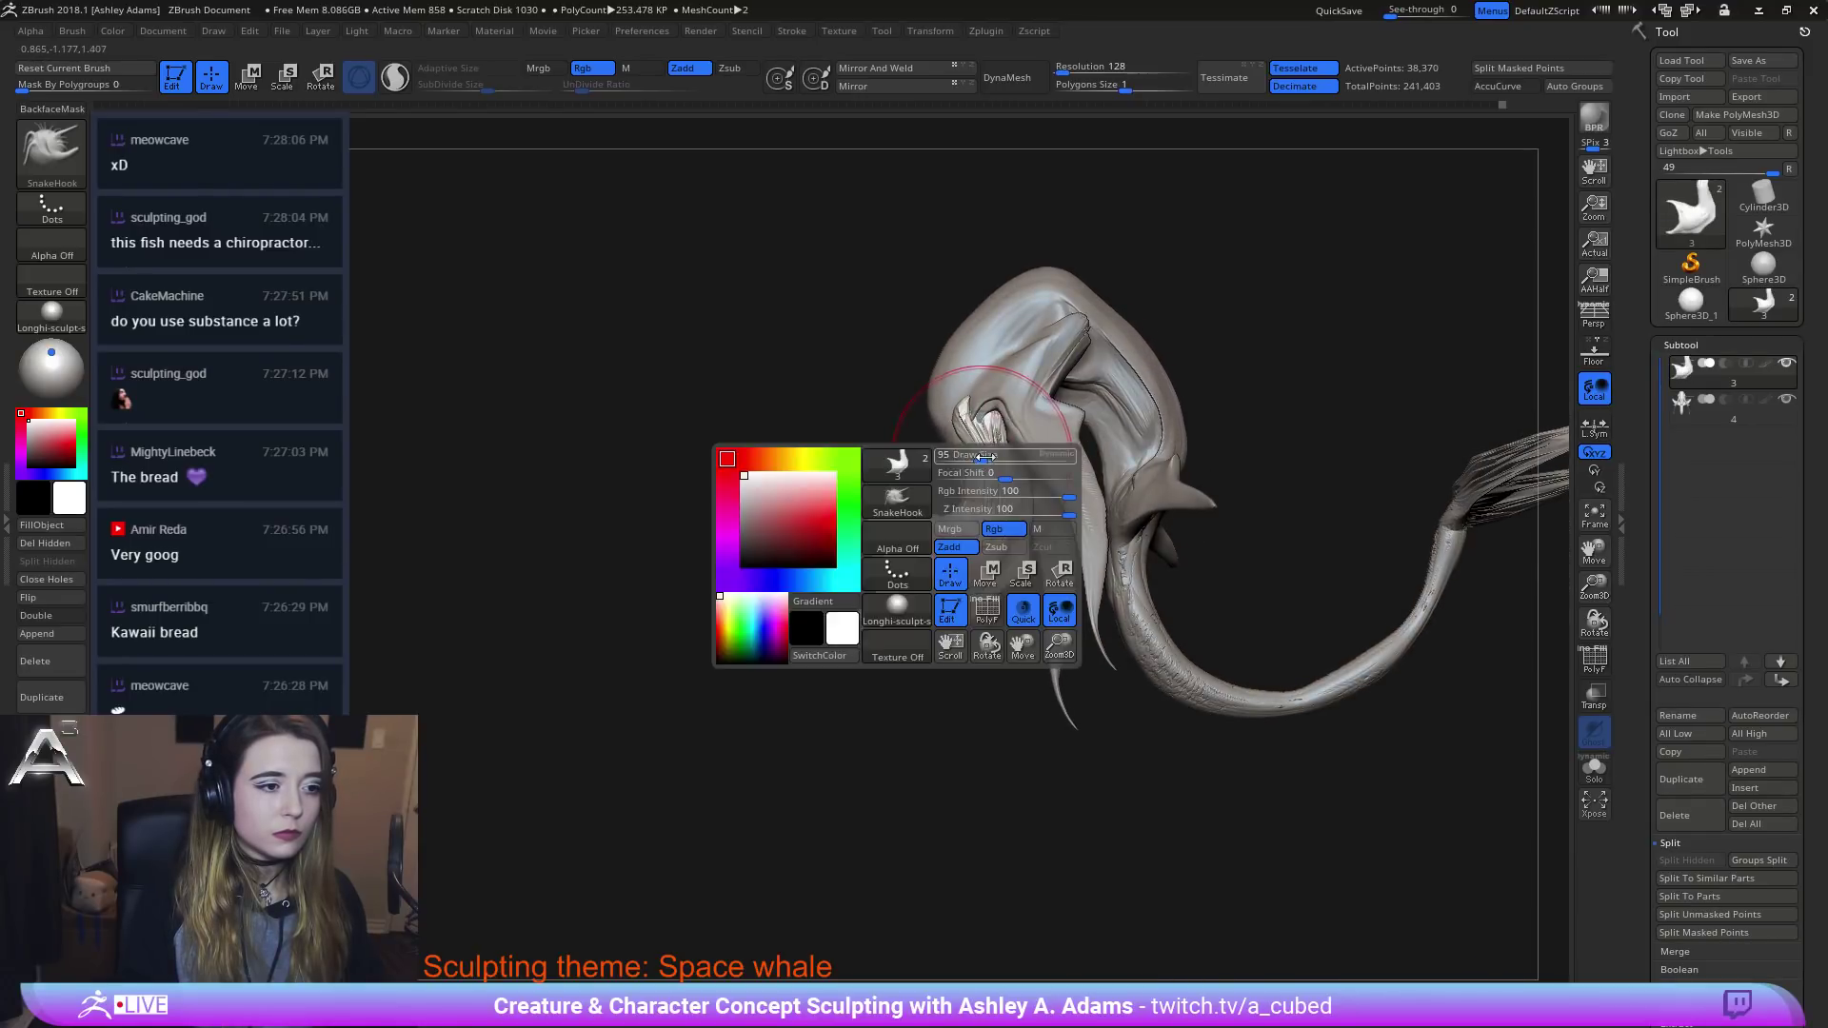
right_drag(985, 455, 1159, 438)
right_click(946, 461)
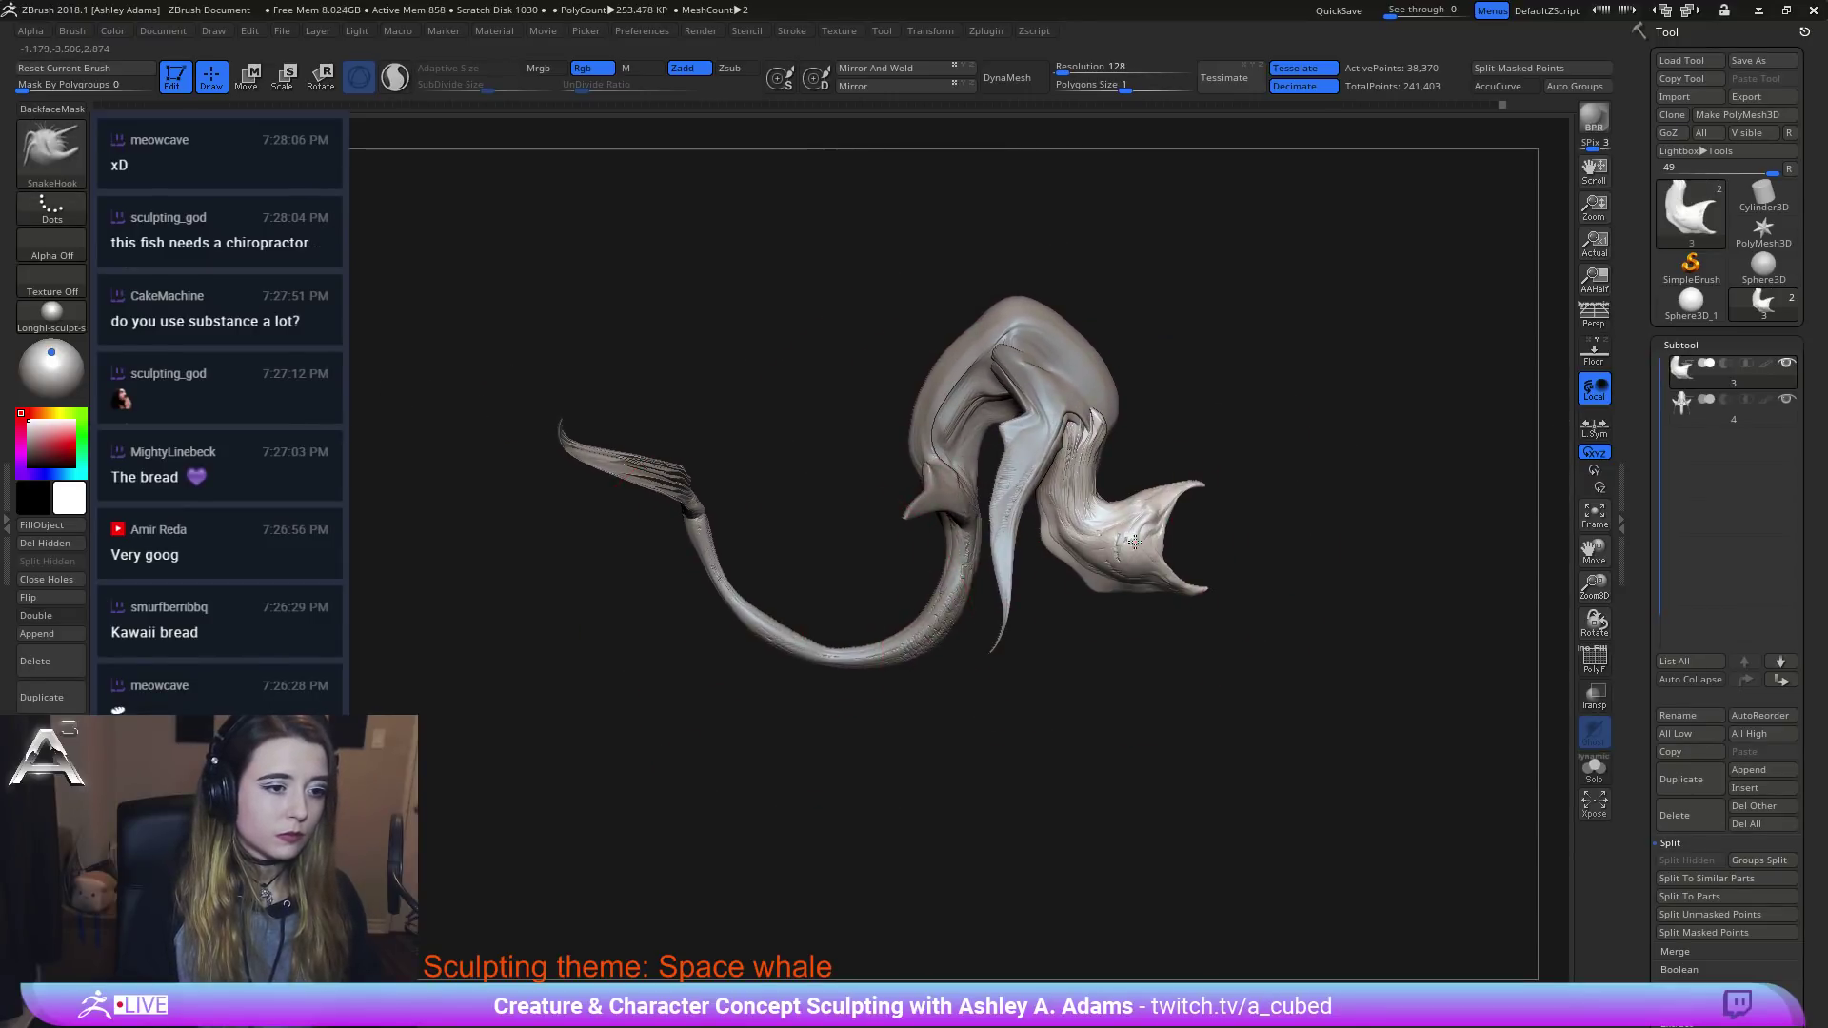
right_click(1030, 617)
alt+right_drag(1228, 502, 952, 562)
right_drag(952, 562, 861, 547)
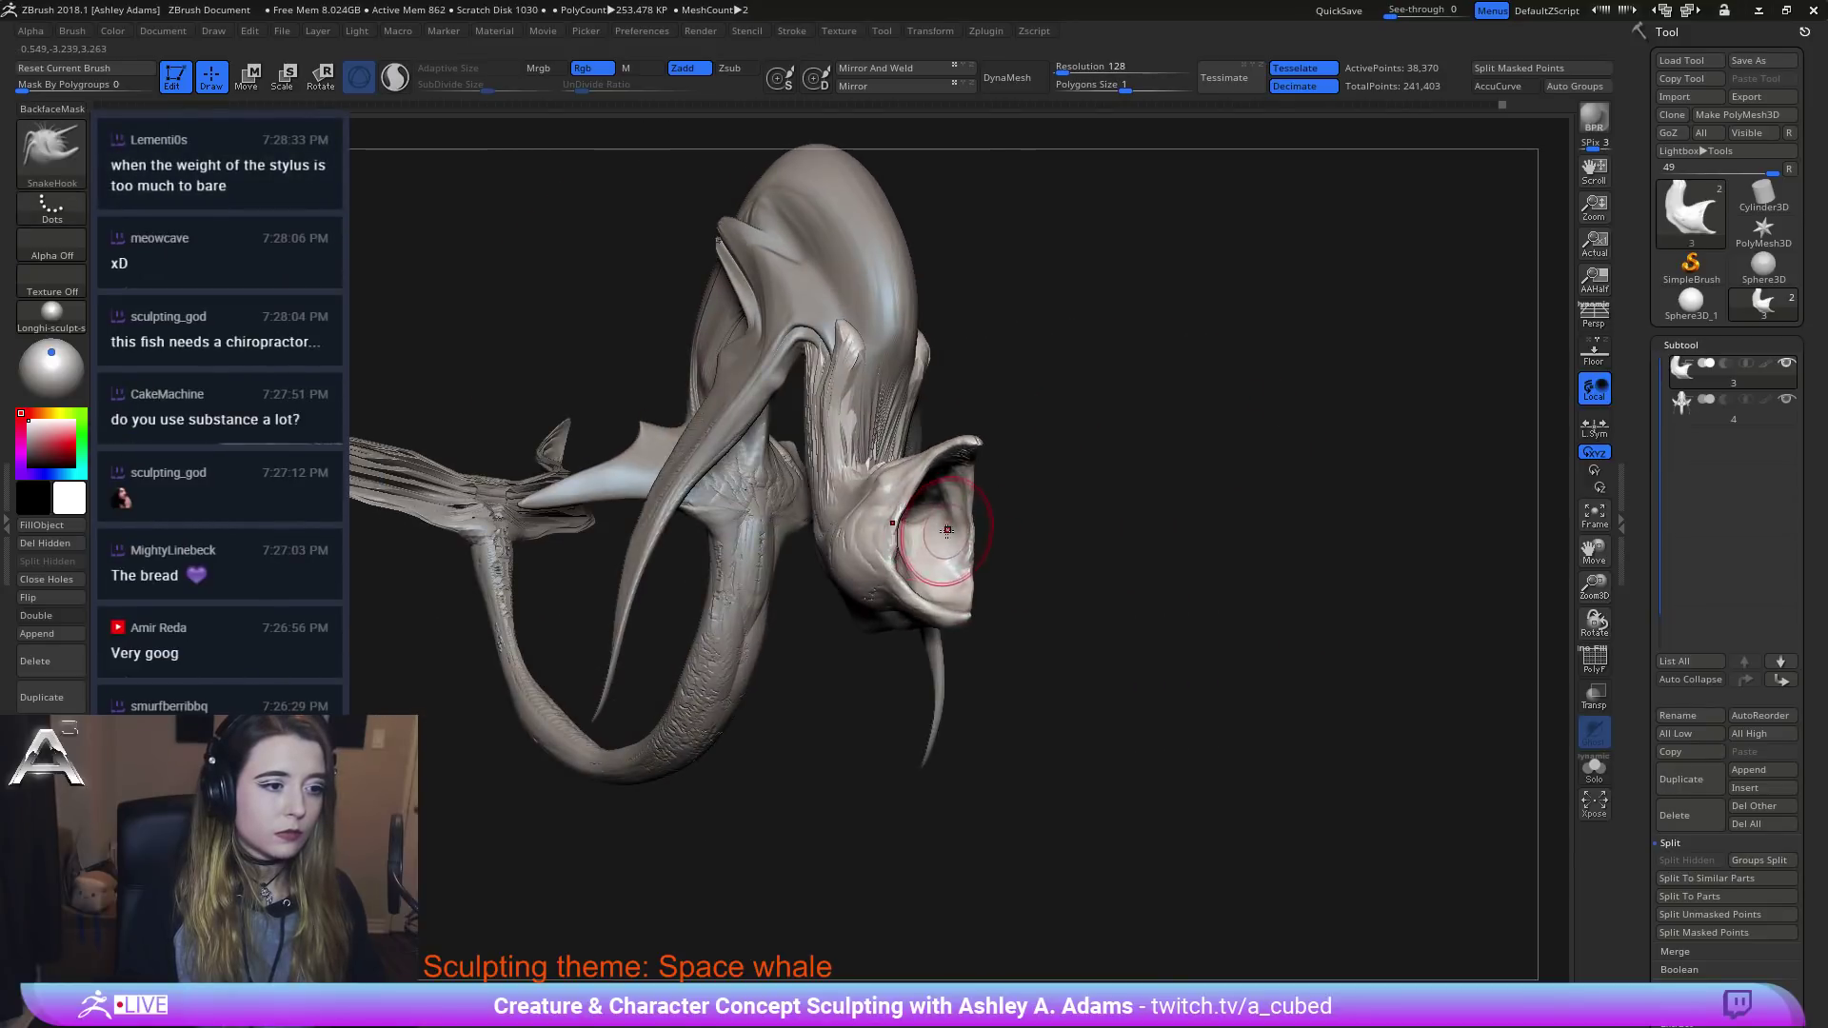
right_click(946, 534)
mouse_move(991, 538)
right_down()
mouse_move(923, 534)
mouse_move(905, 561)
mouse_move(920, 539)
mouse_move(869, 533)
mouse_move(895, 519)
mouse_move(930, 562)
mouse_move(906, 522)
right_up()
right_click(920, 539)
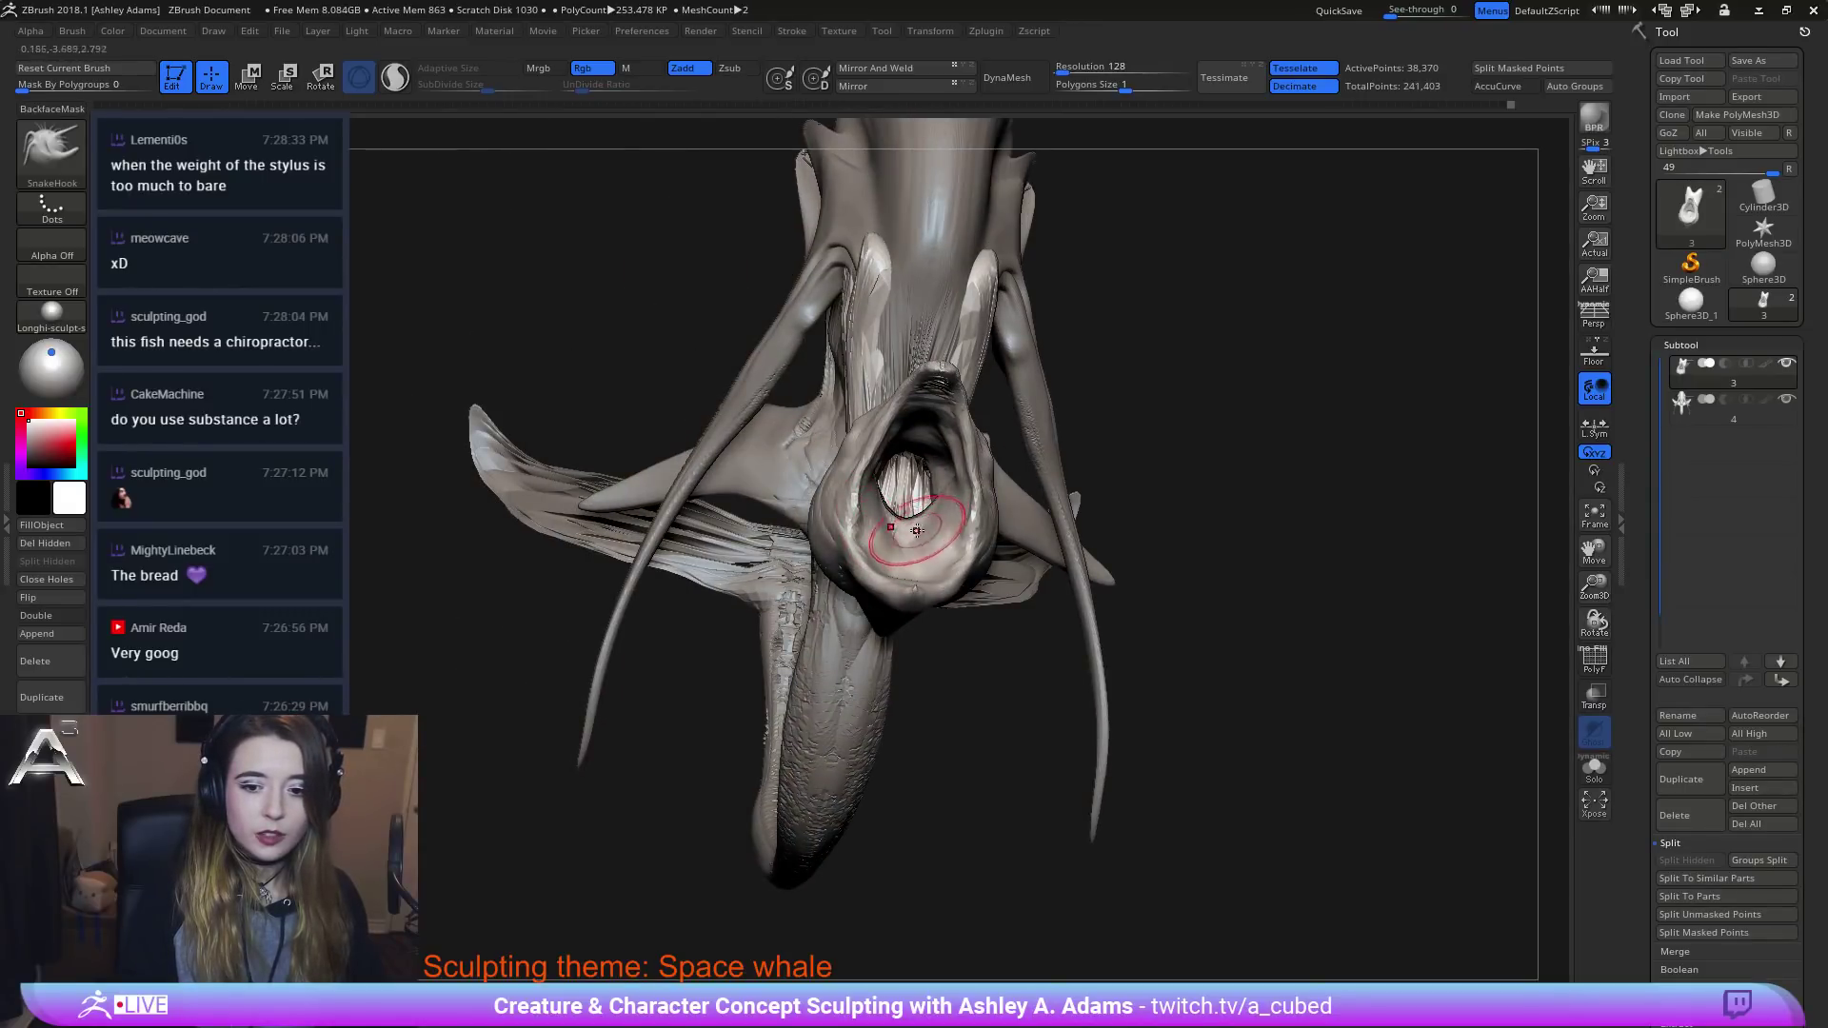
drag(916, 530, 920, 519)
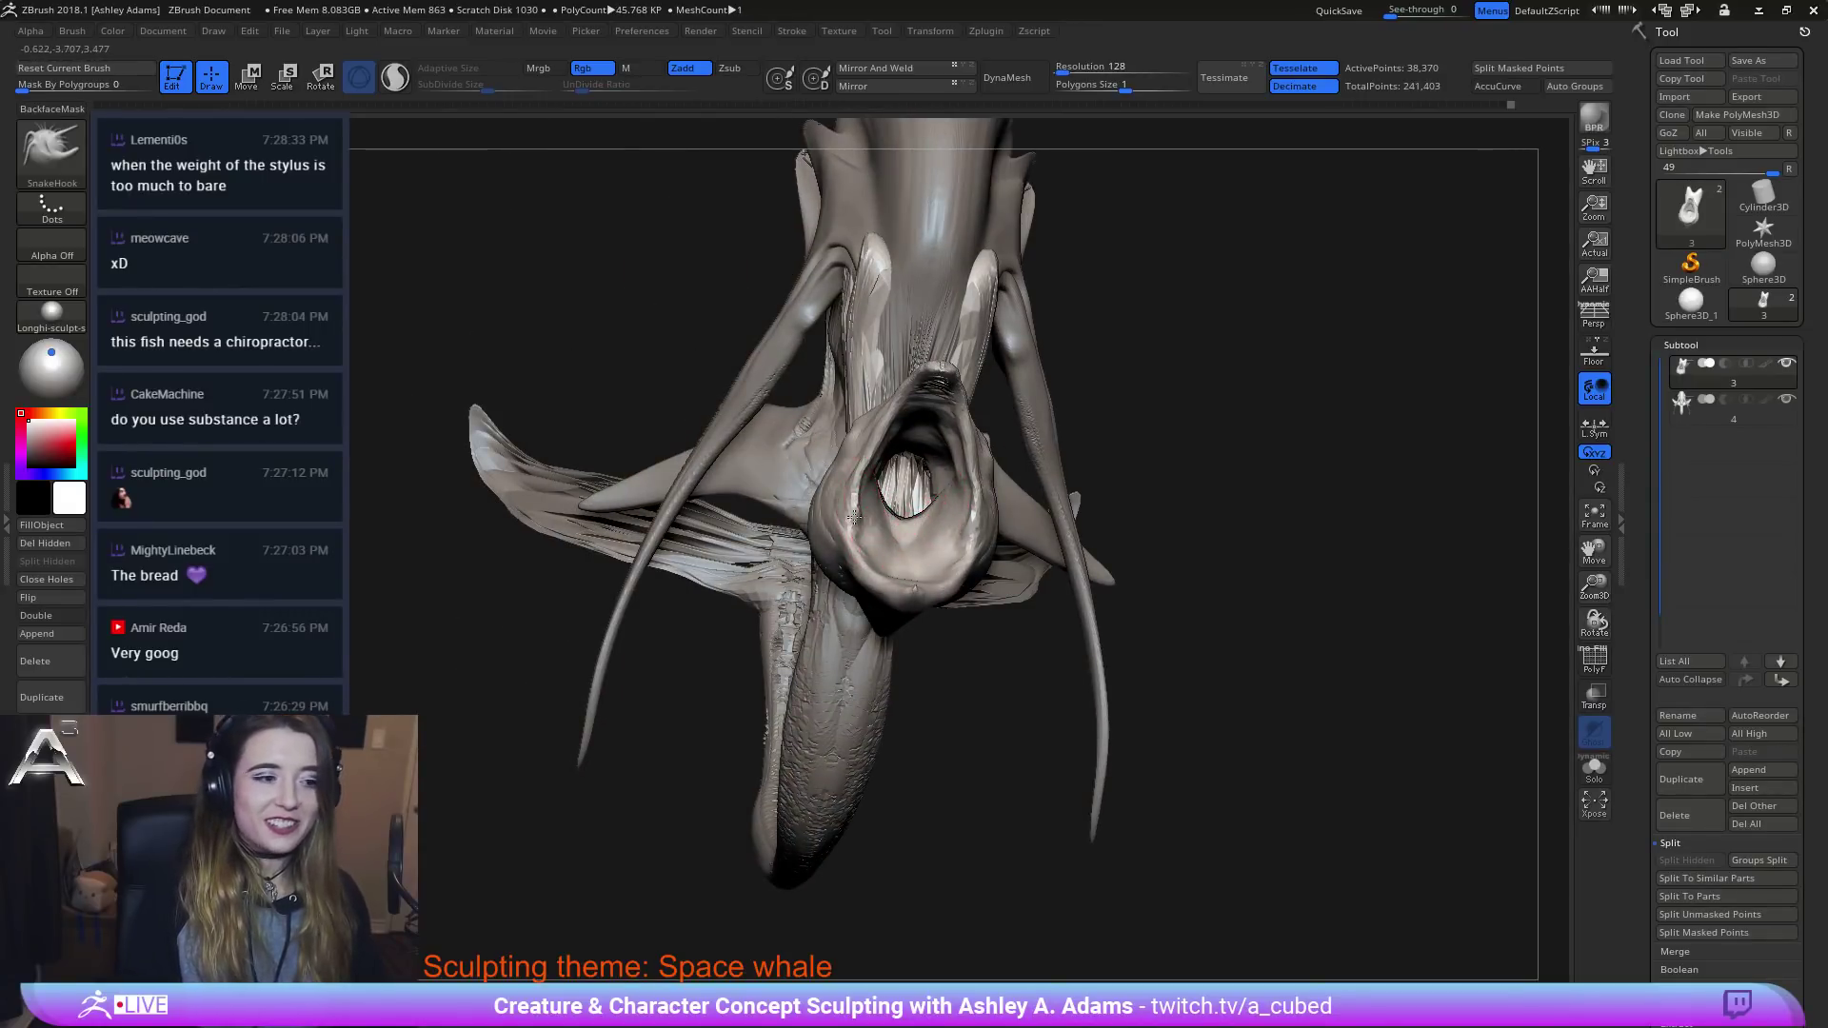
Carve creases into the inside of the lower jaw with the DamStandard brush.
mouse_move(1002, 503)
right_down()
mouse_move(902, 512)
mouse_move(916, 545)
mouse_move(936, 534)
mouse_move(900, 535)
right_up()
key(b)
key(d)
key(s)
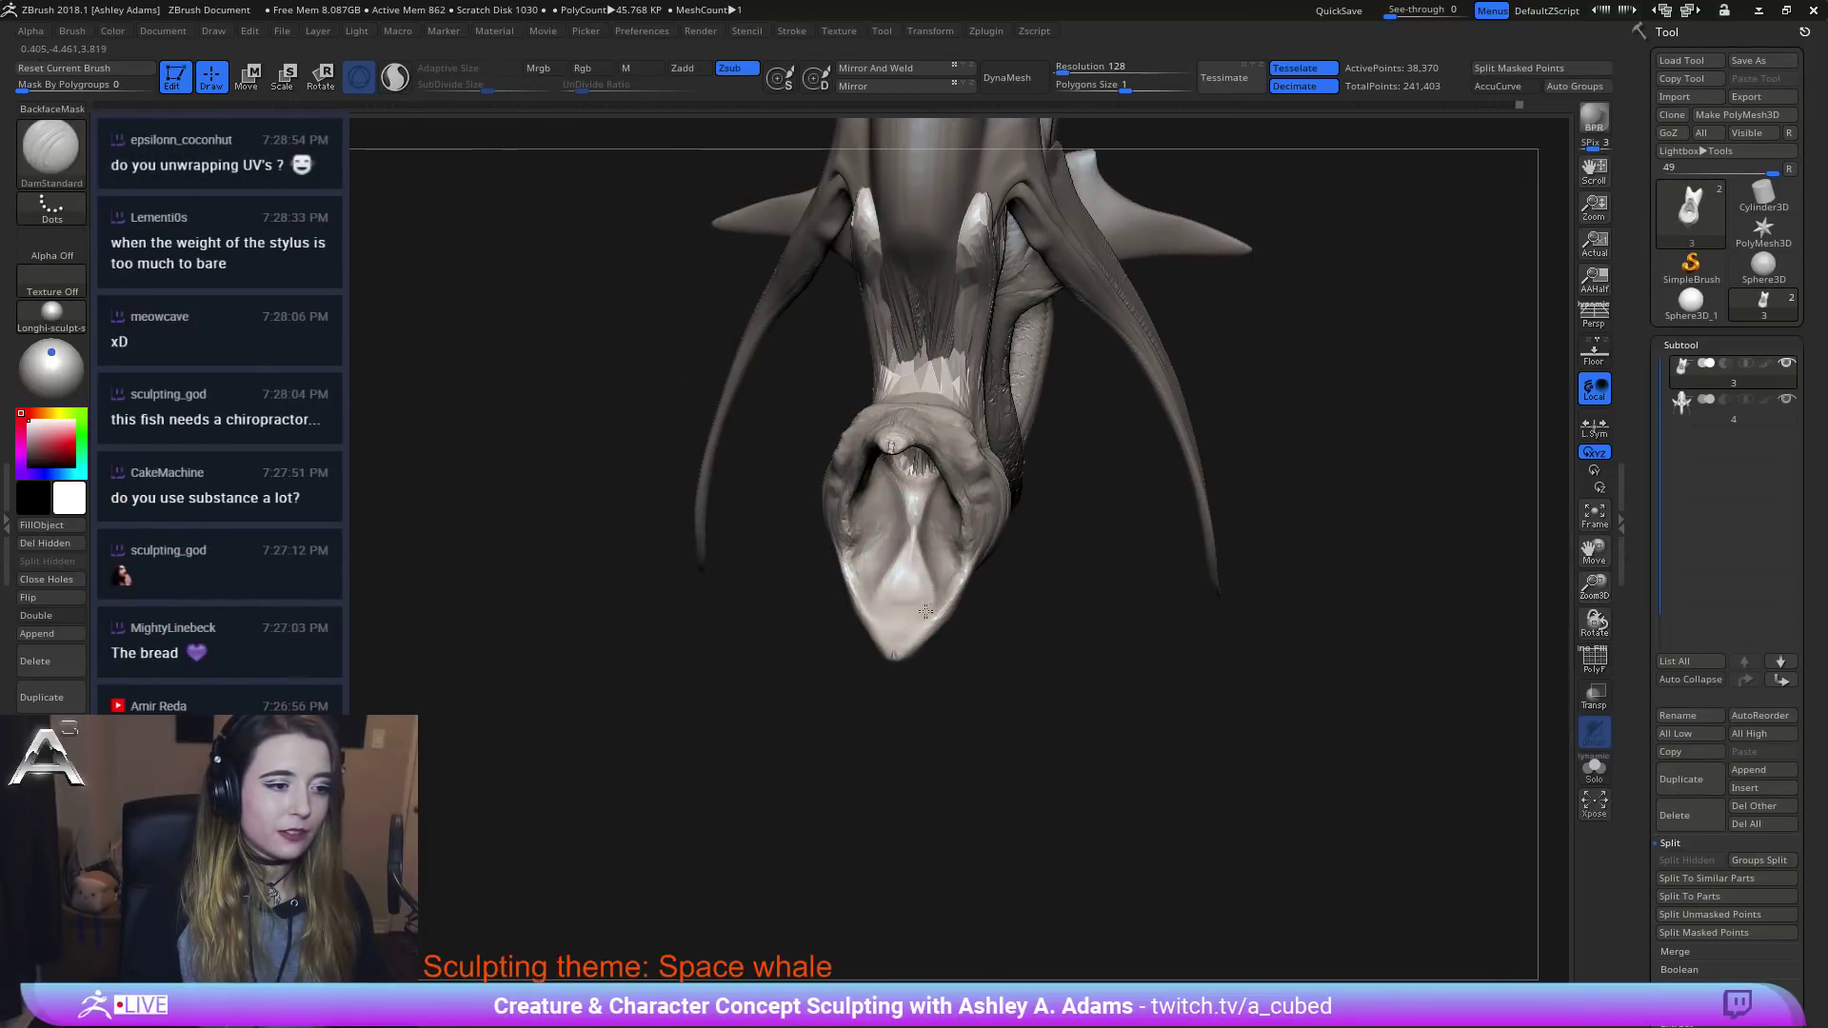
right_drag(875, 555, 861, 489)
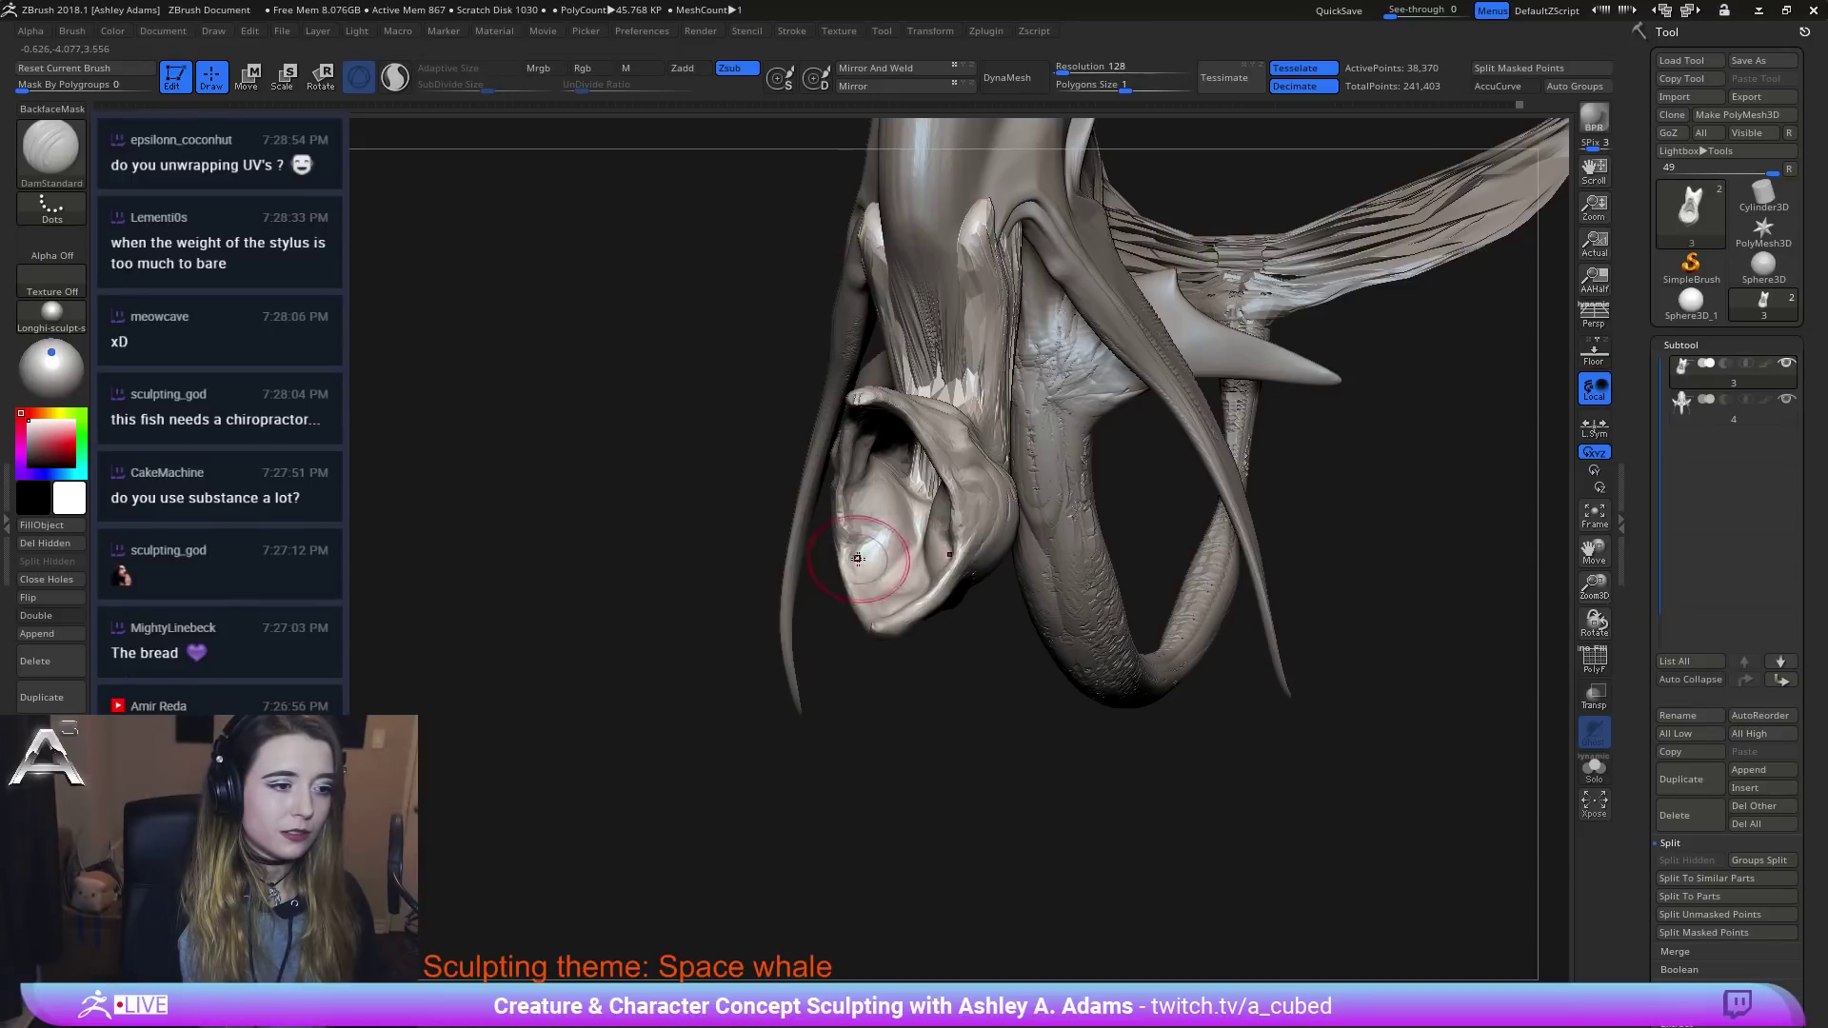
right_drag(858, 559, 941, 537)
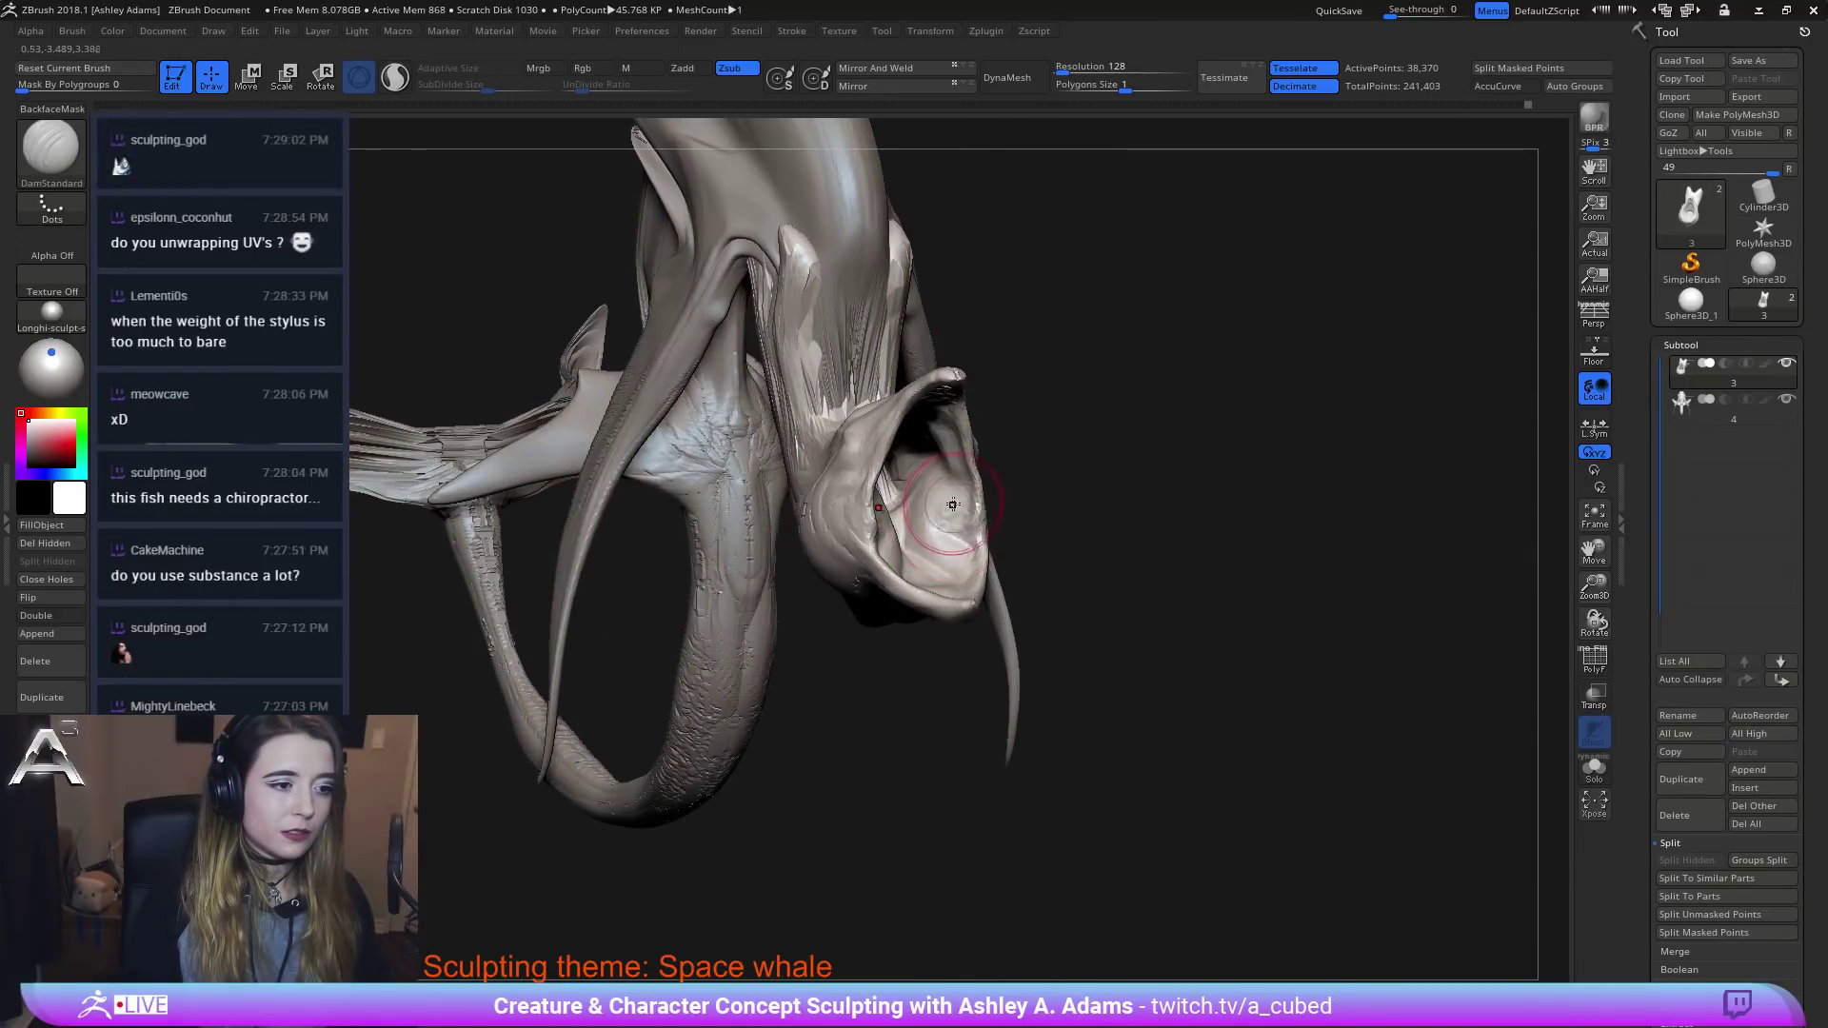
mouse_move(952, 452)
right_down()
mouse_move(958, 489)
mouse_move(927, 429)
mouse_move(857, 492)
mouse_move(902, 536)
mouse_move(938, 488)
mouse_move(963, 511)
right_up()
Reshape the cheek and throat pouch behind the lower jaw with the SnakeHook brush.
key(b)
key(s)
key(h)
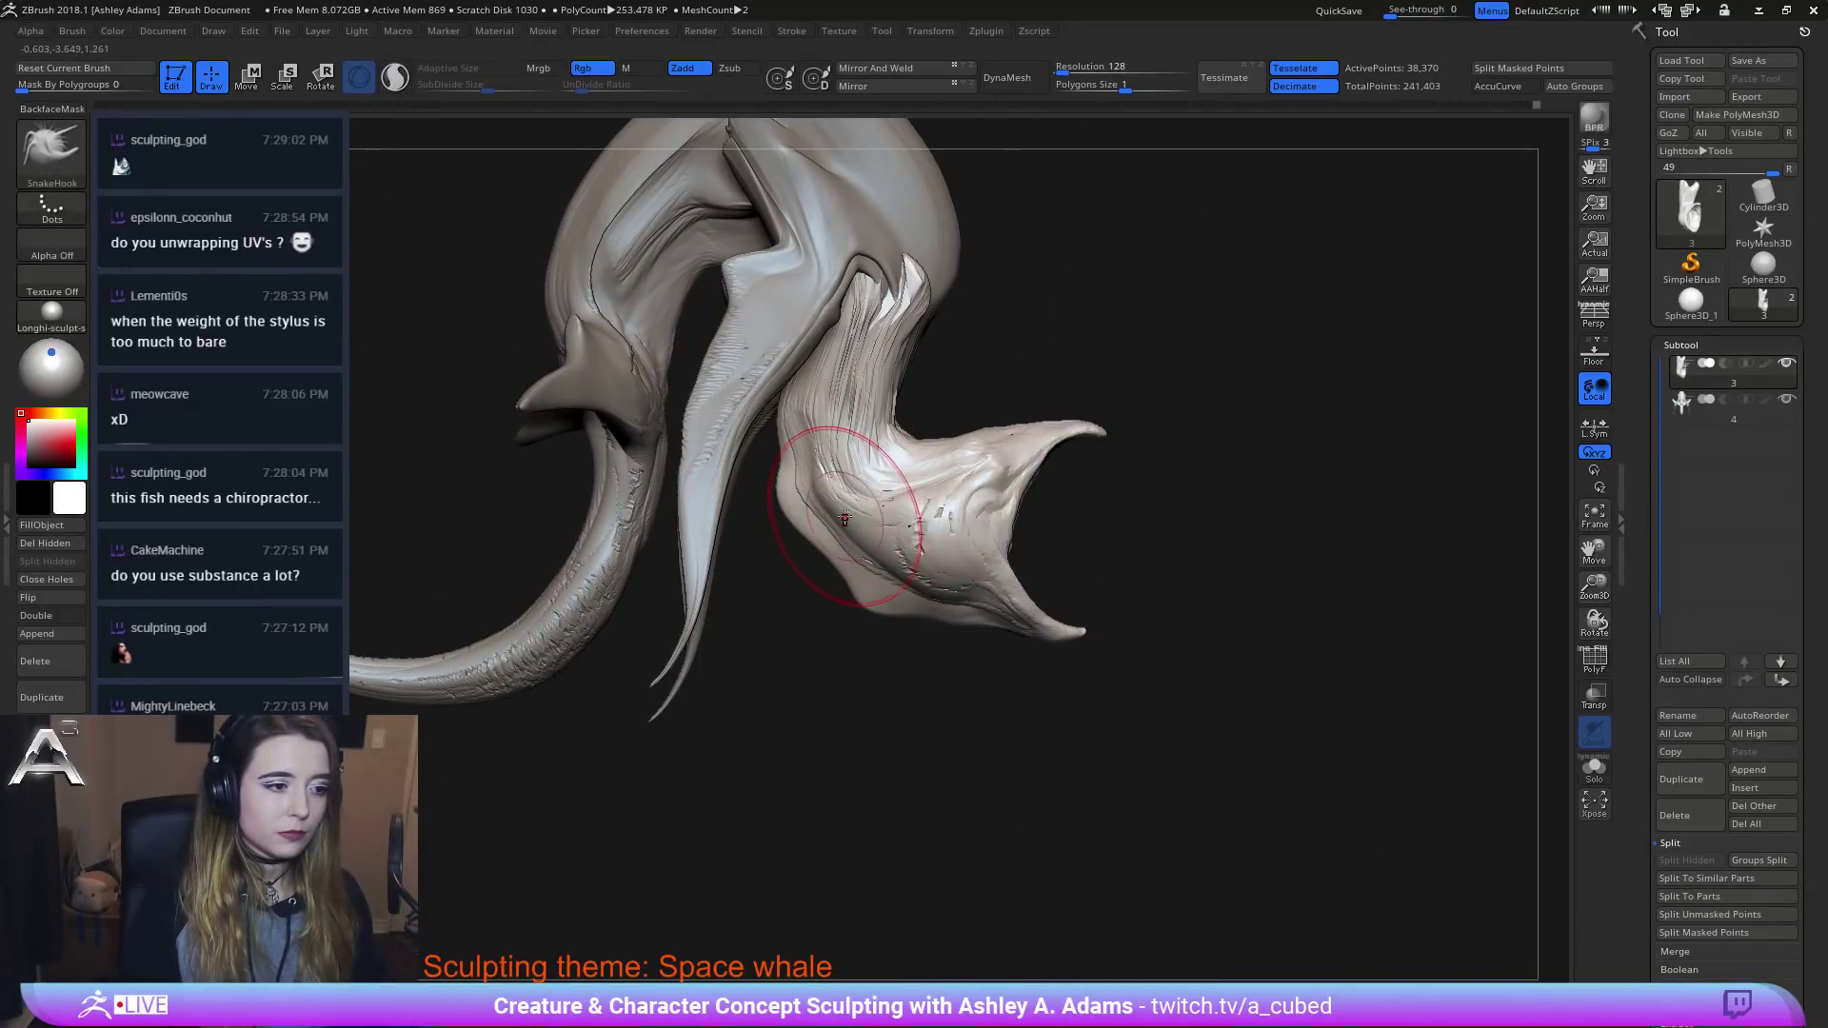
key(space)
drag(882, 519, 968, 594)
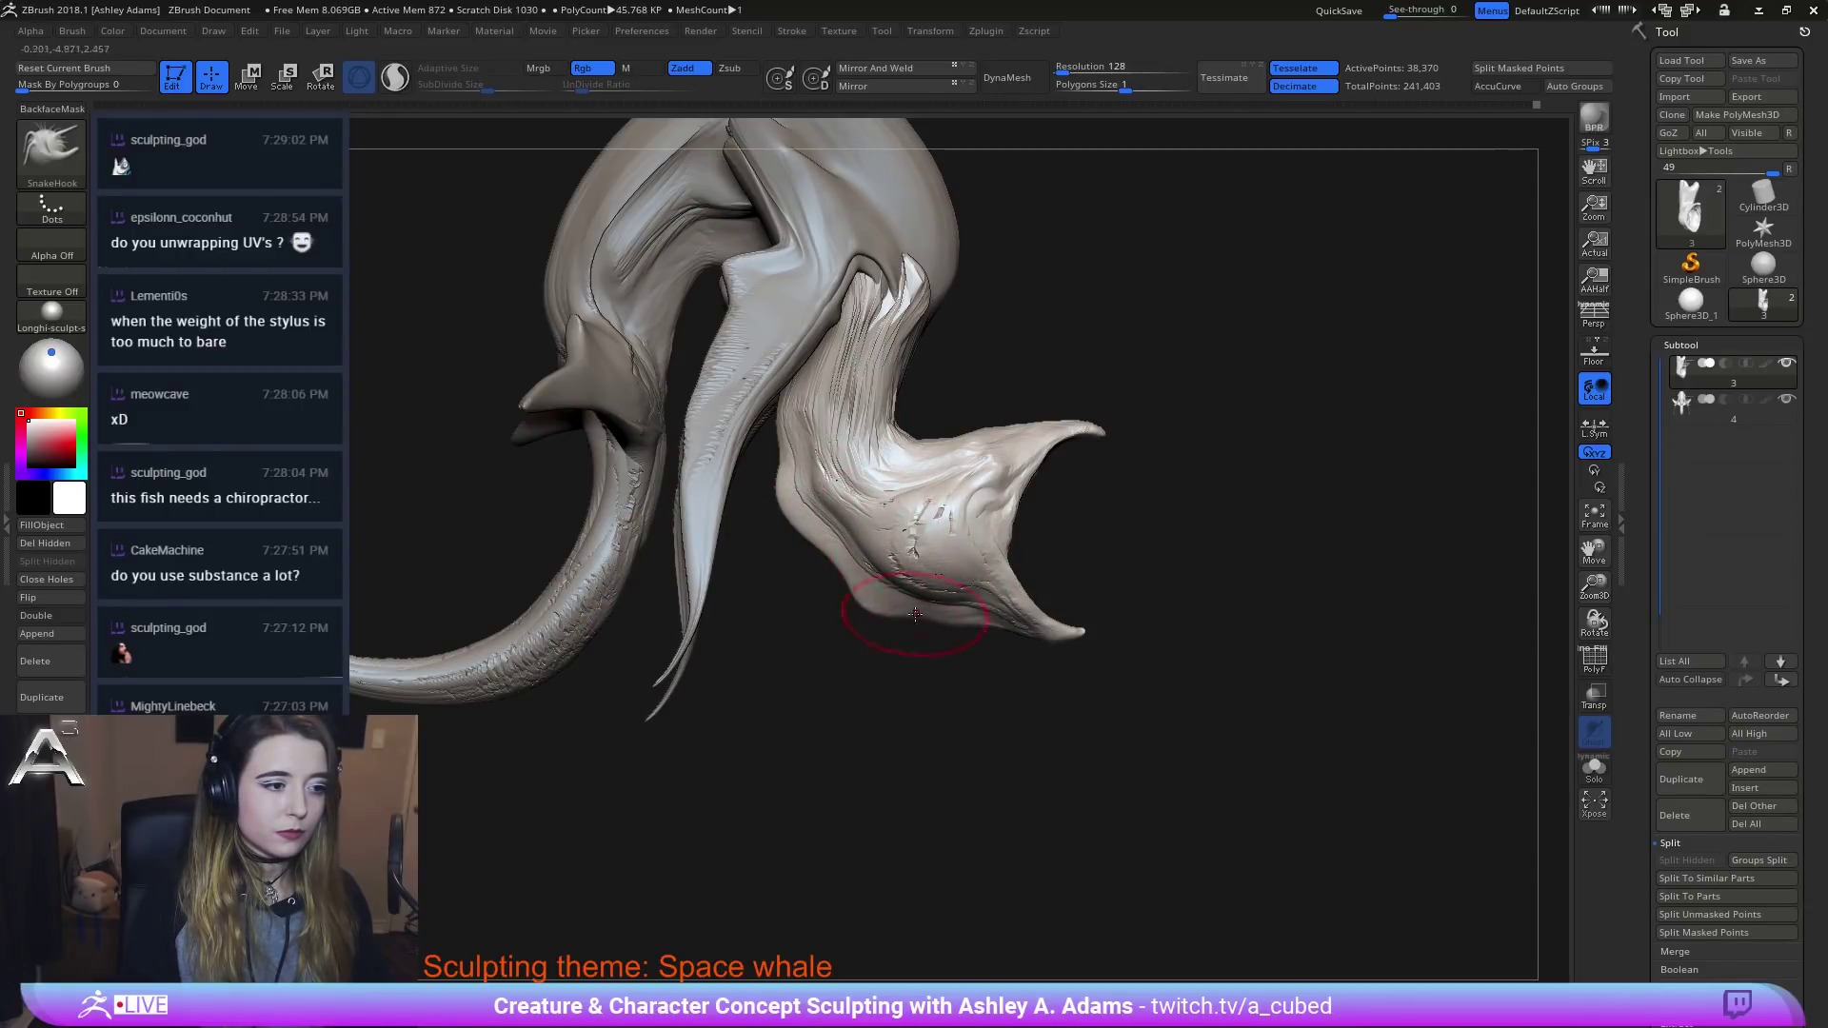
drag(830, 519, 858, 545)
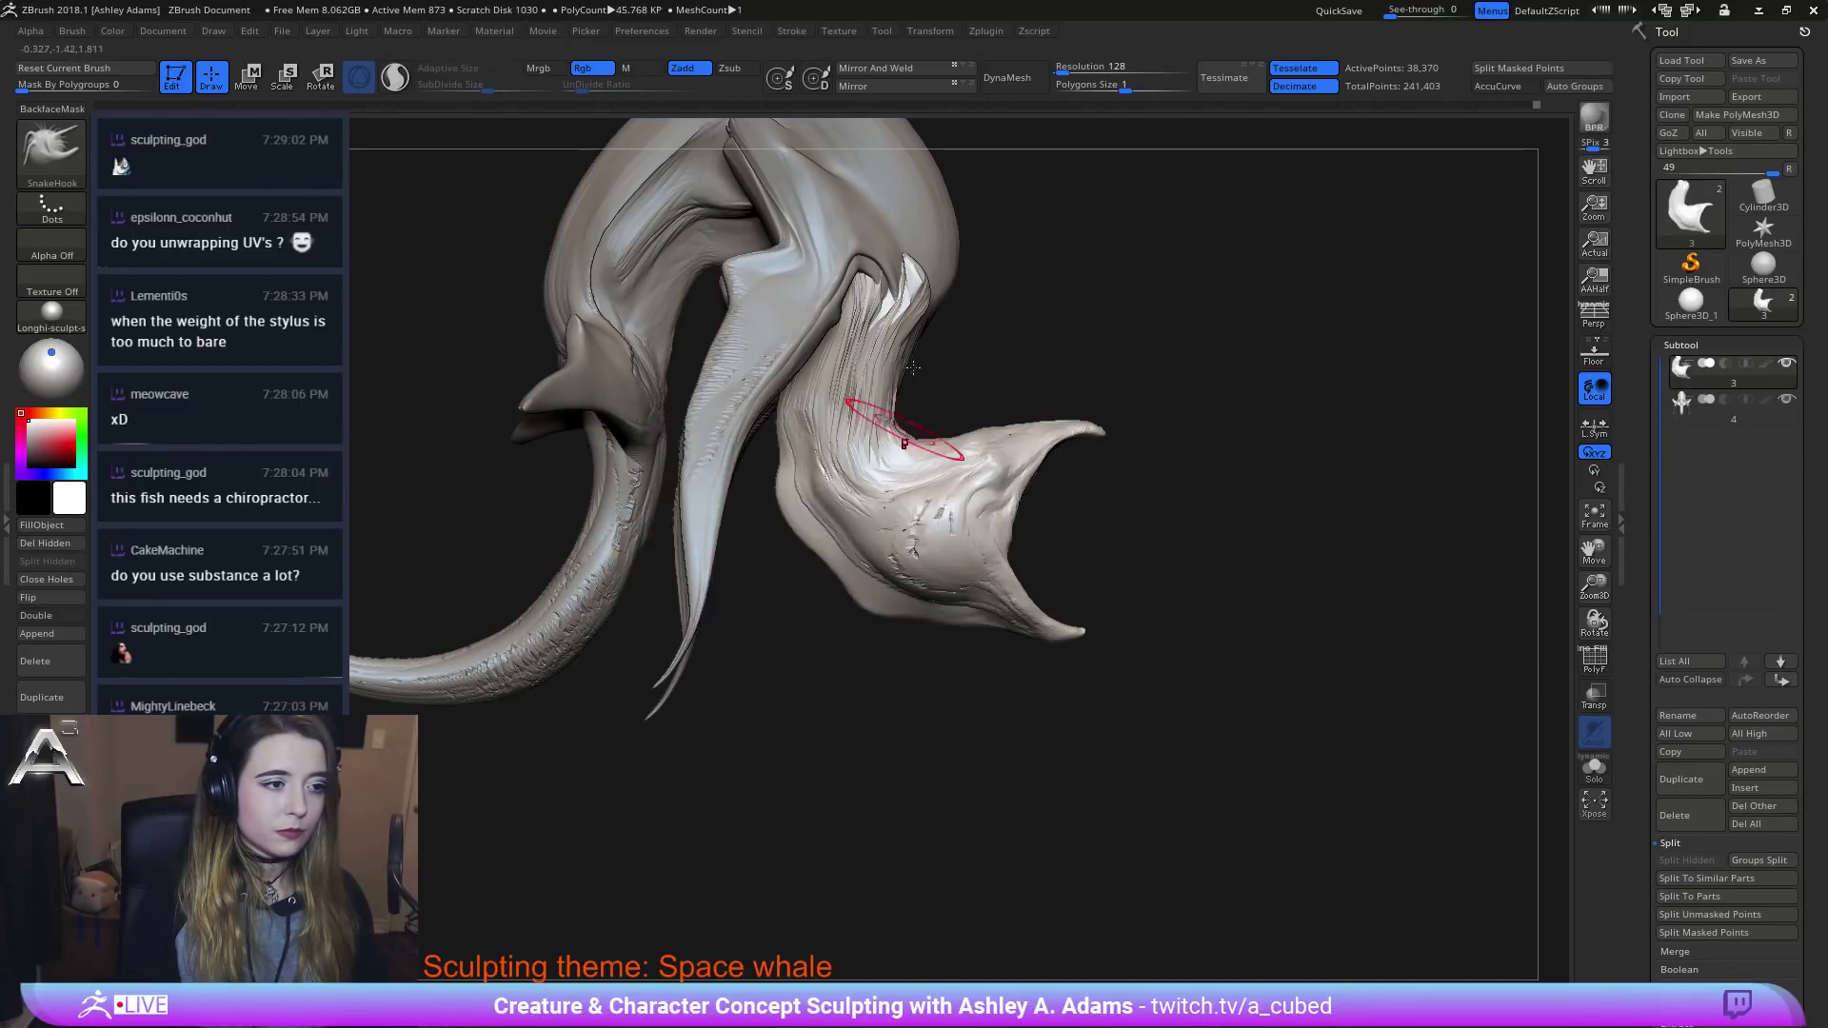
Pull the upper tips of the neck muscles onto the body with the SnakeHook brush.
ctrl+right_drag(918, 530, 965, 374)
right_click(1005, 372)
drag(961, 388, 989, 349)
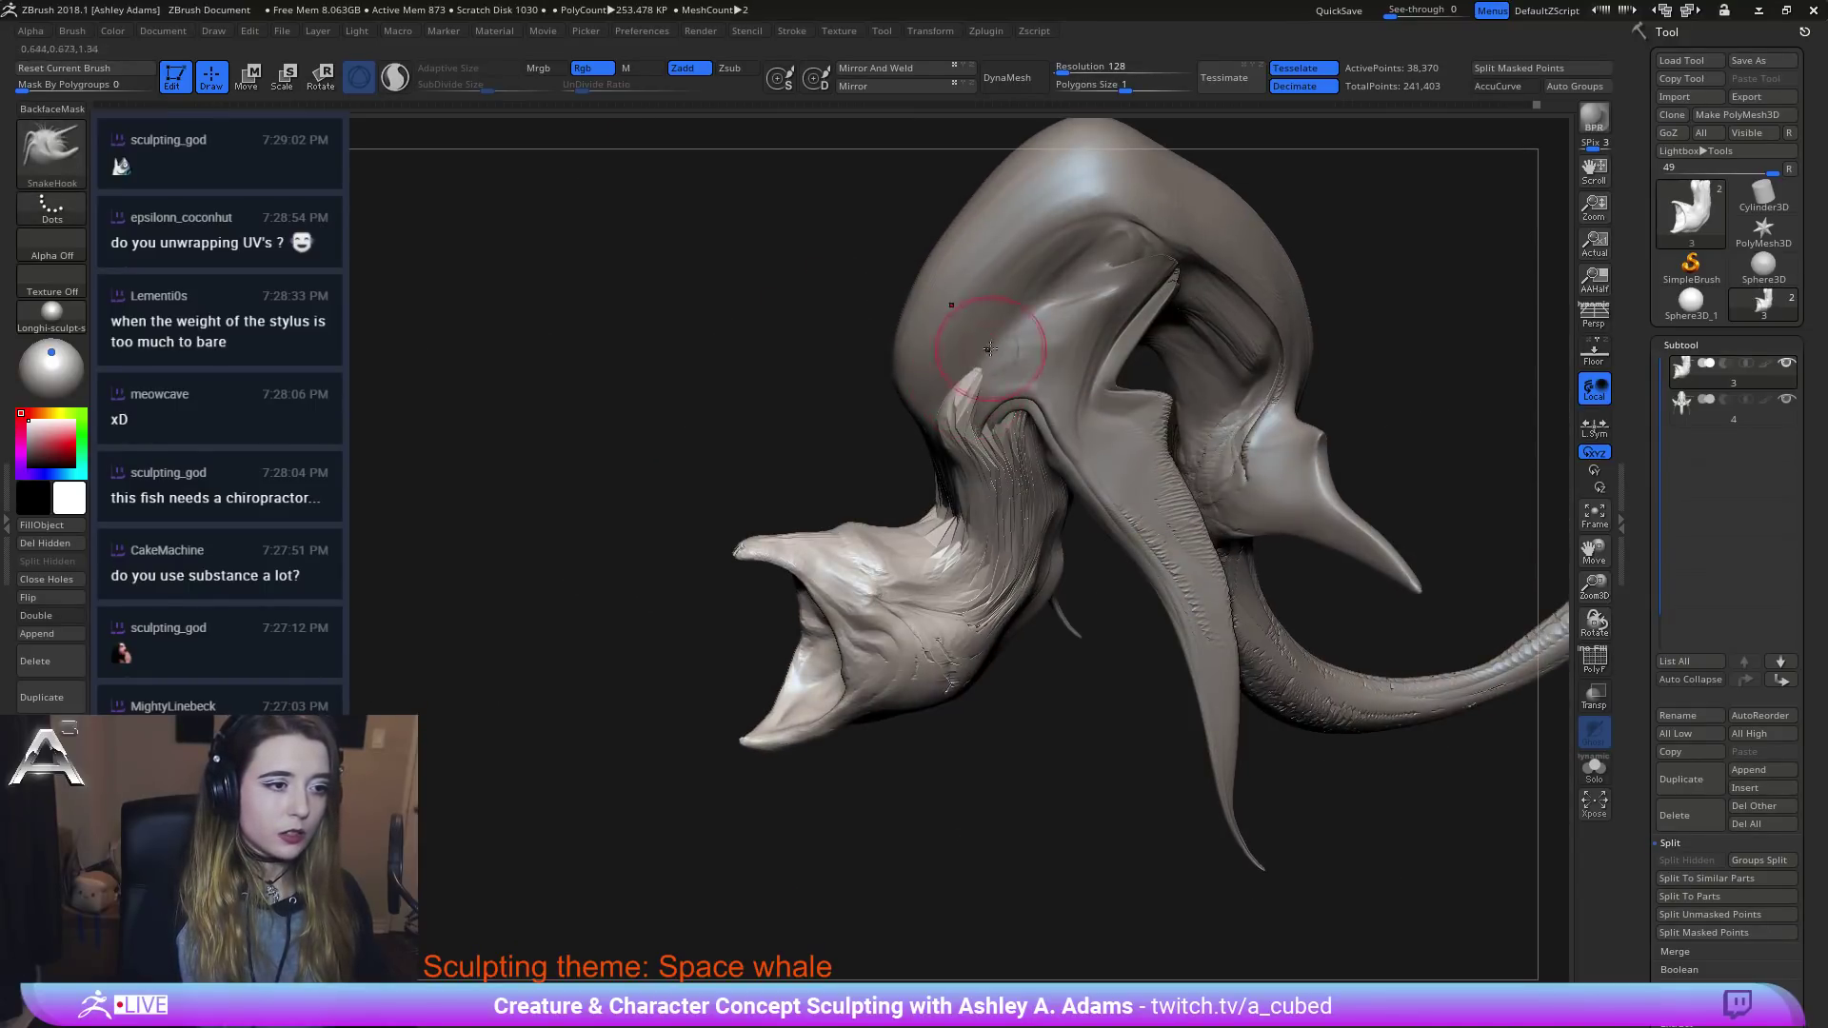
mouse_move(981, 367)
right_down()
mouse_move(959, 359)
mouse_move(969, 373)
right_up()
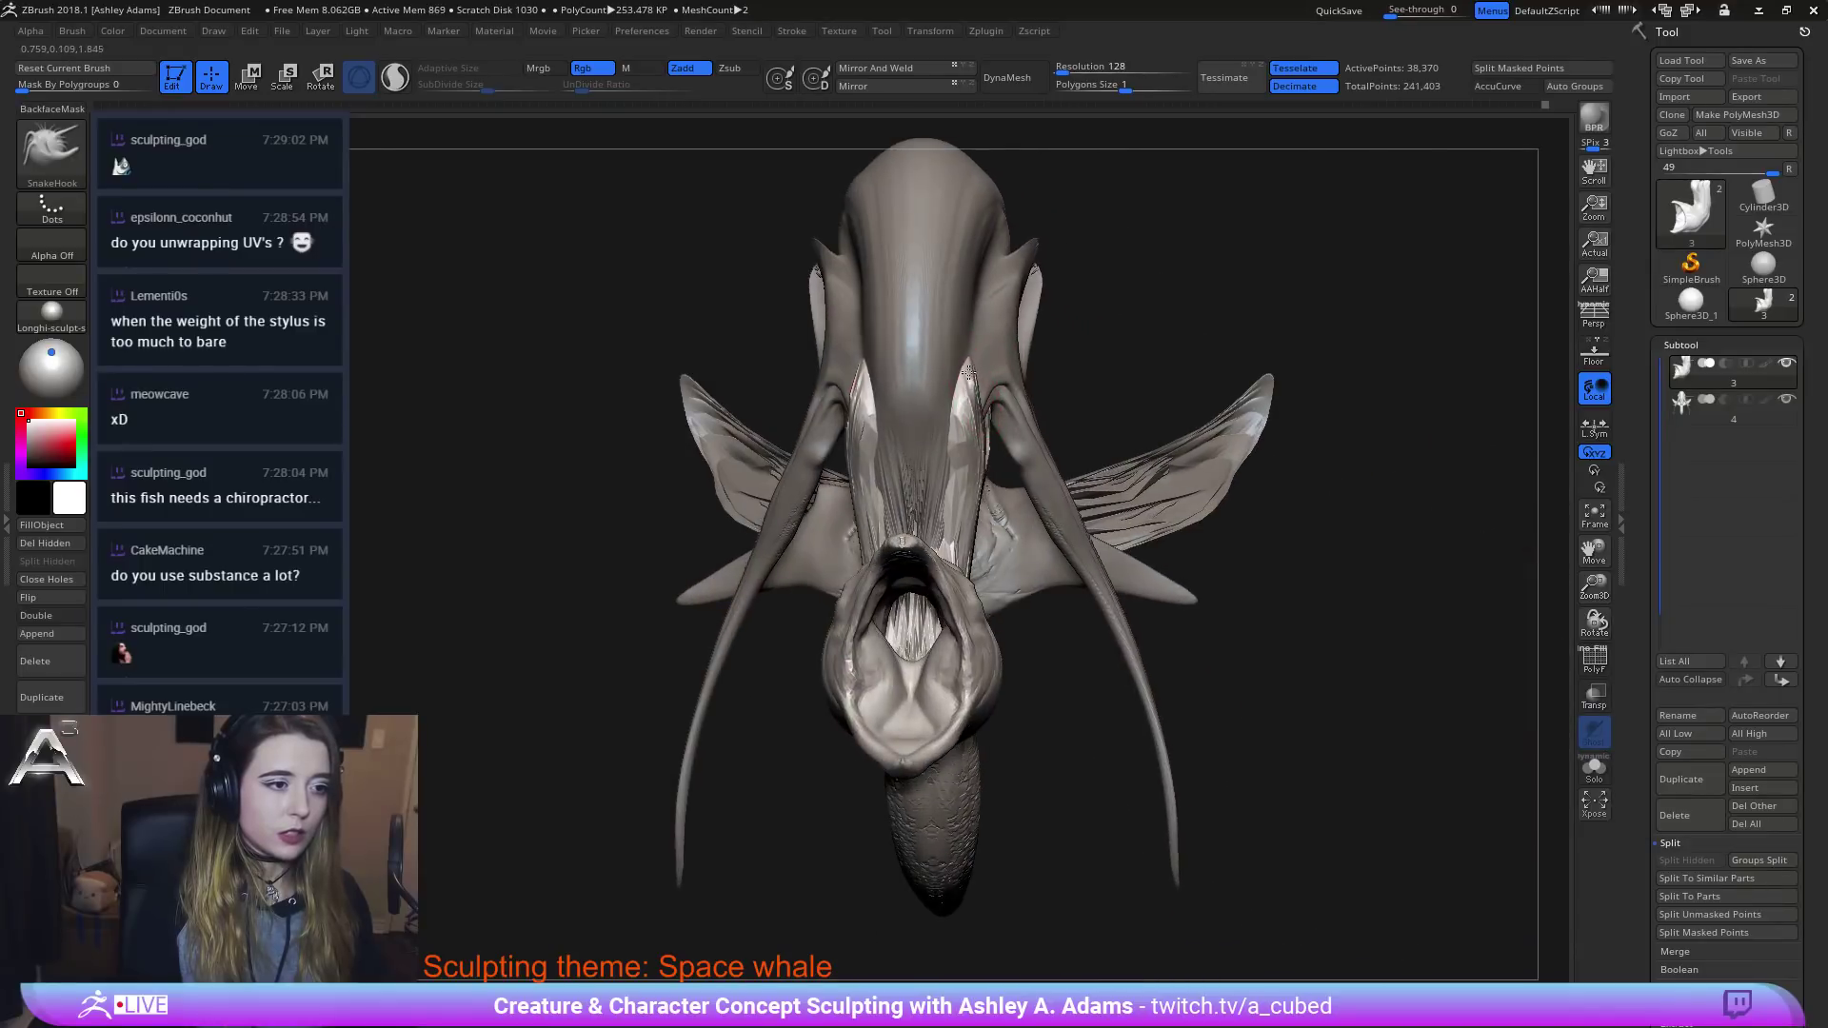
drag(967, 372, 947, 305)
right_drag(946, 304, 1080, 333)
Remesh the head subtool with DynaMesh at resolution 128.
ctrl+right_drag(926, 501, 887, 369)
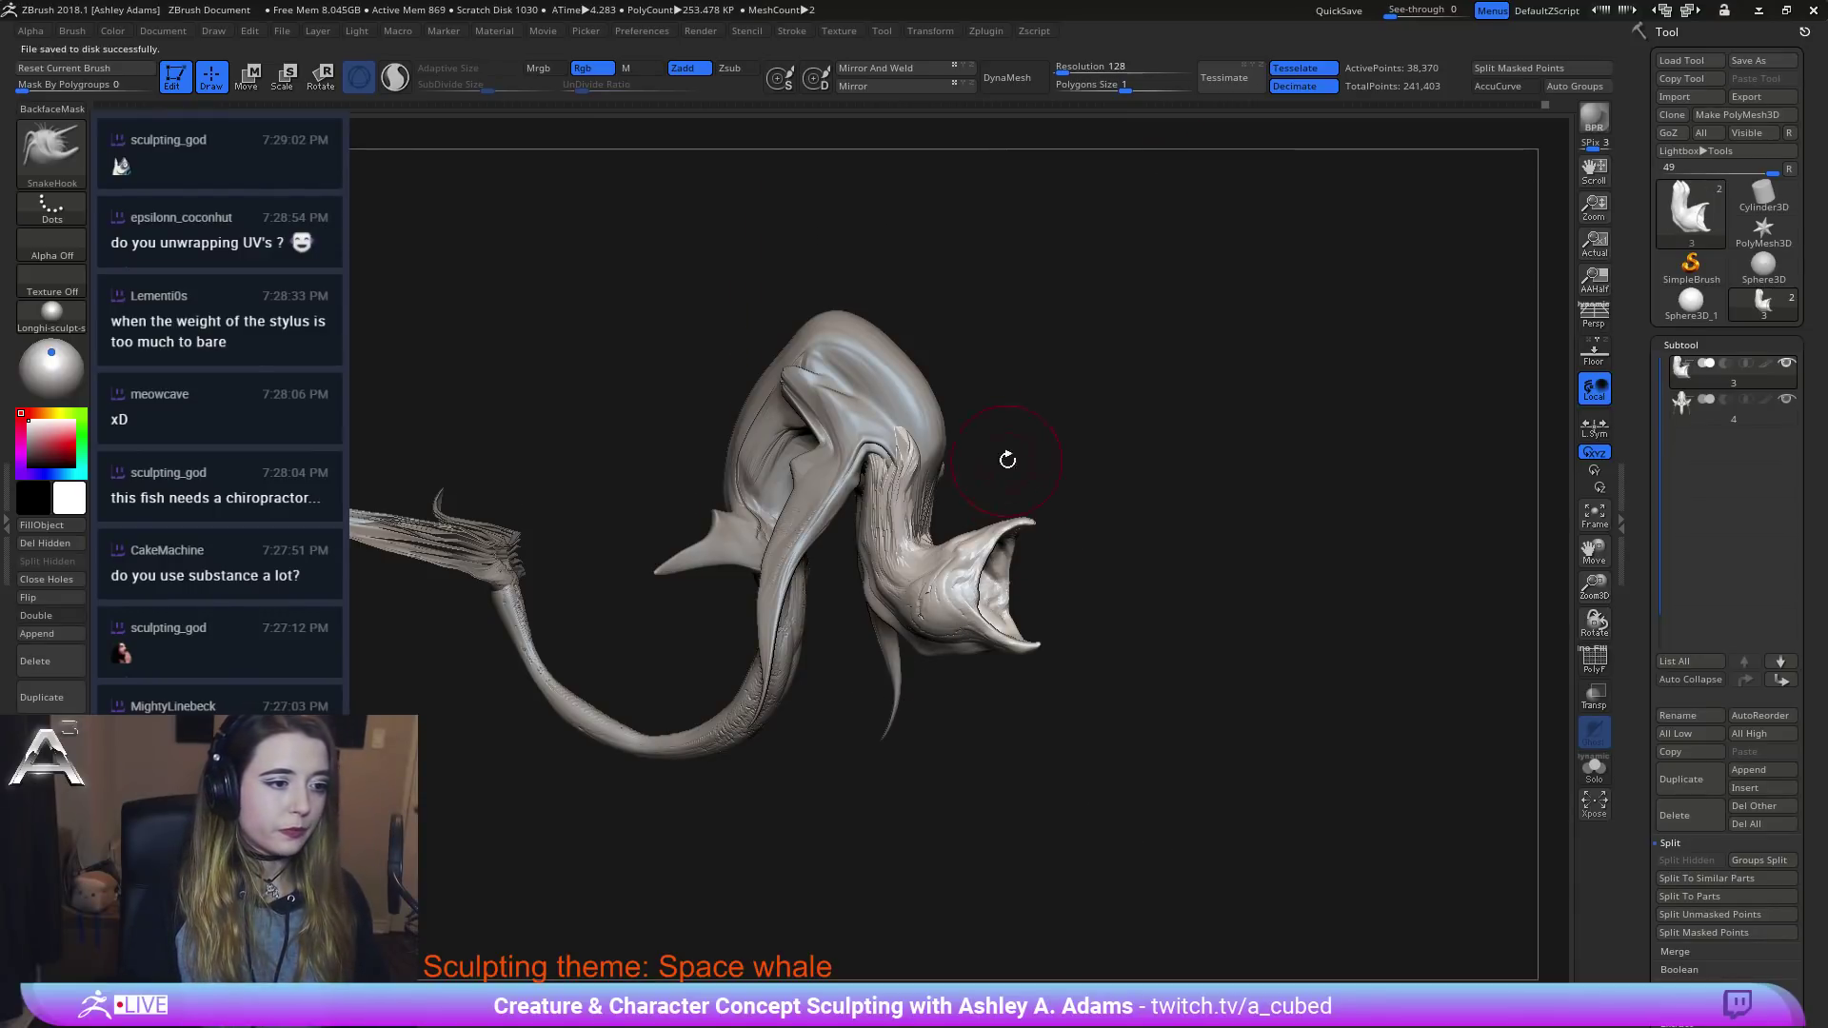
ctrl+right_drag(1008, 458, 1098, 499)
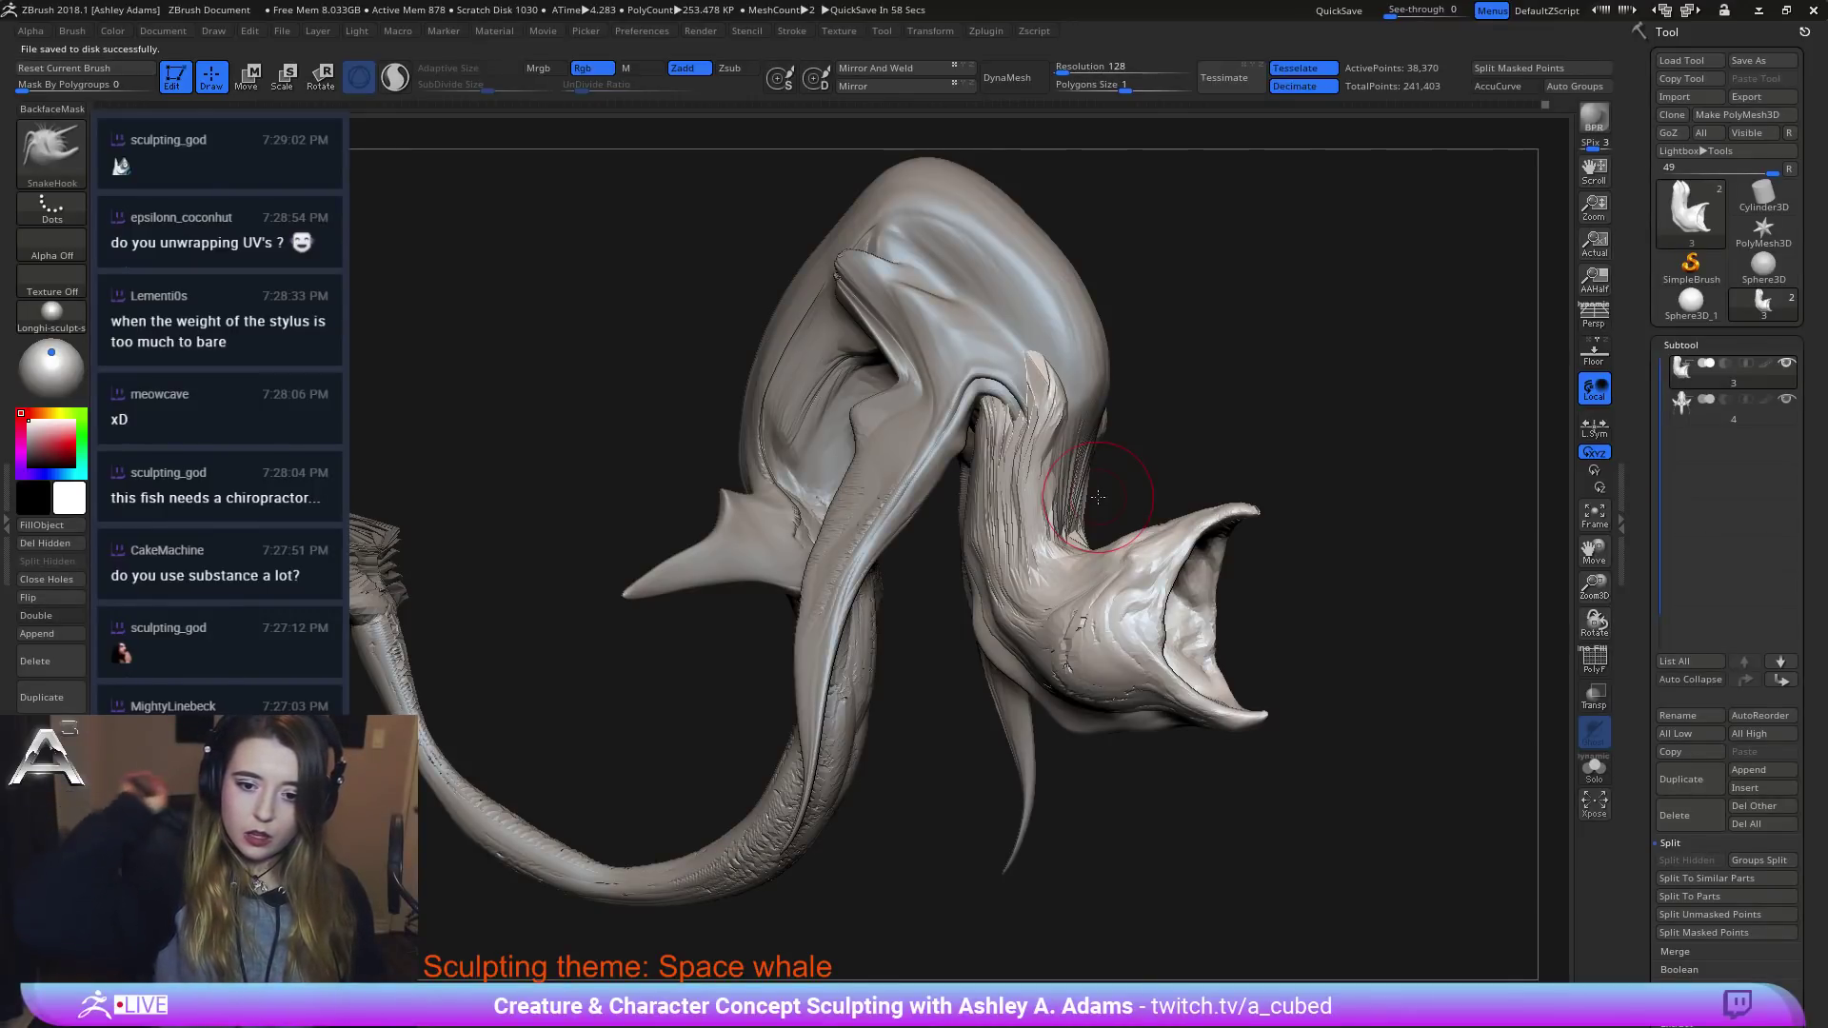
ctrl+right_drag(912, 517, 895, 419)
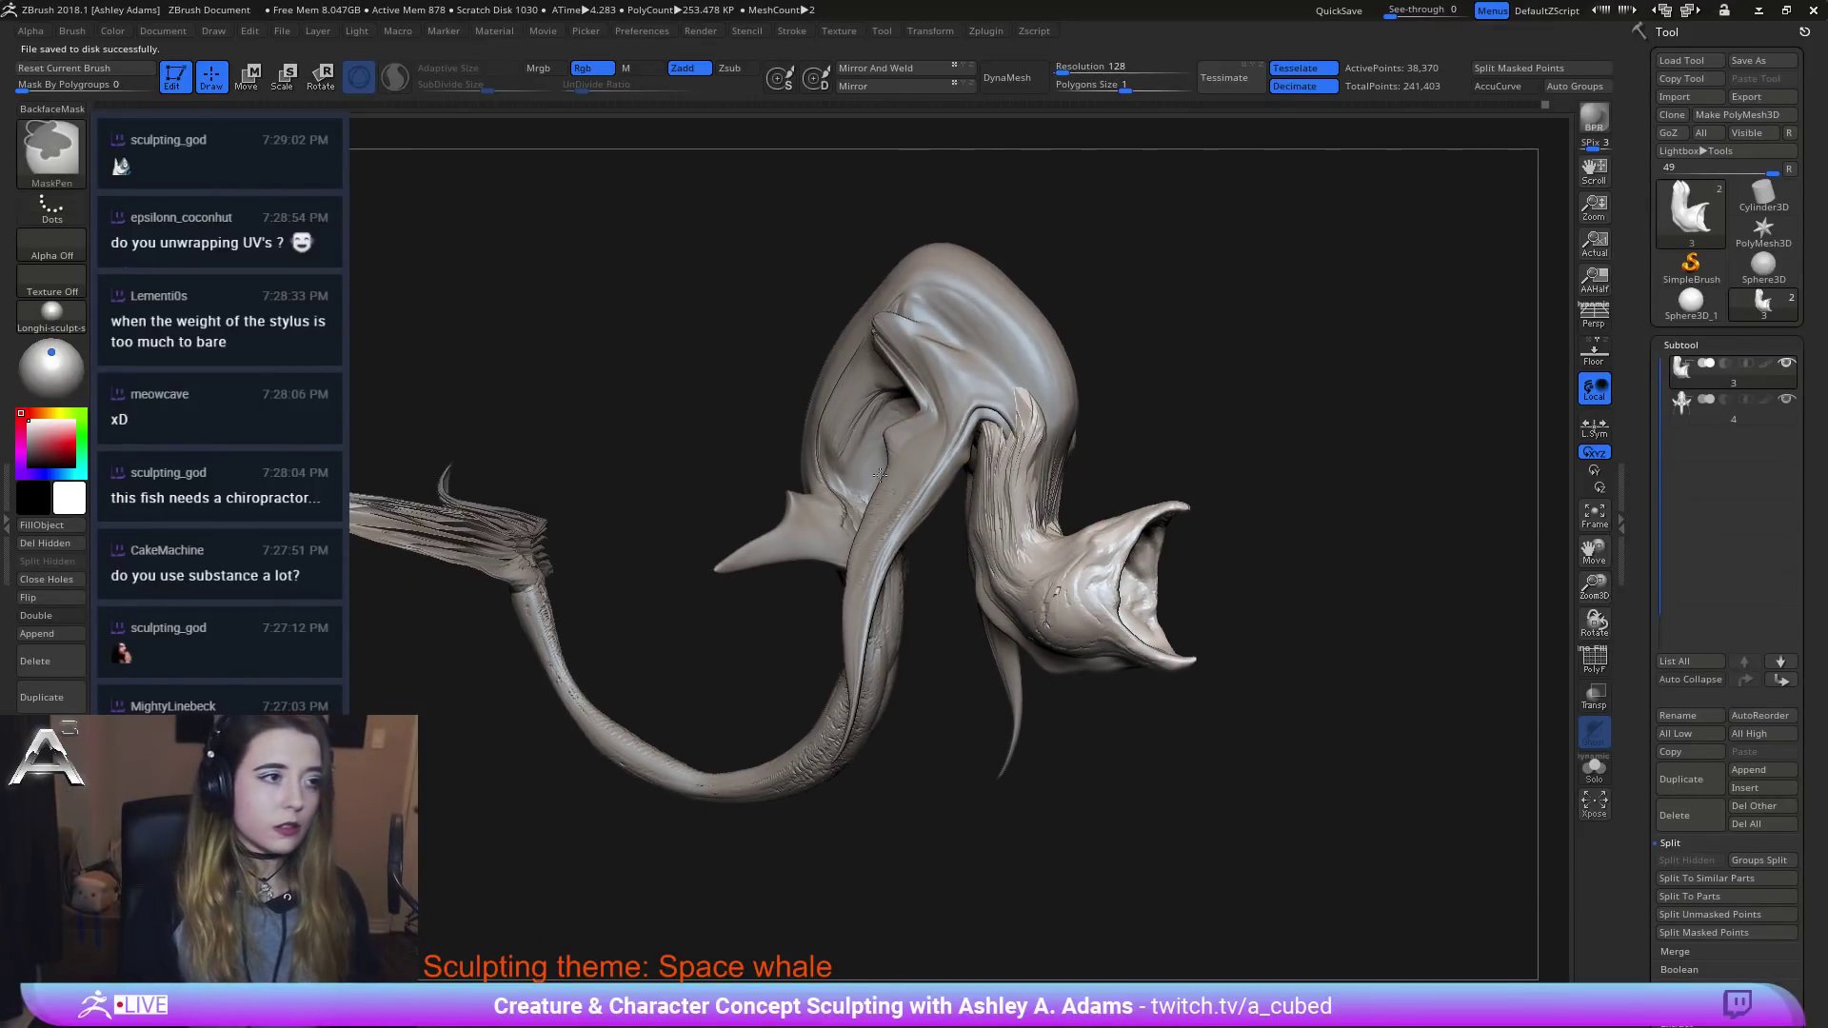
alt+right_drag(902, 199, 944, 259)
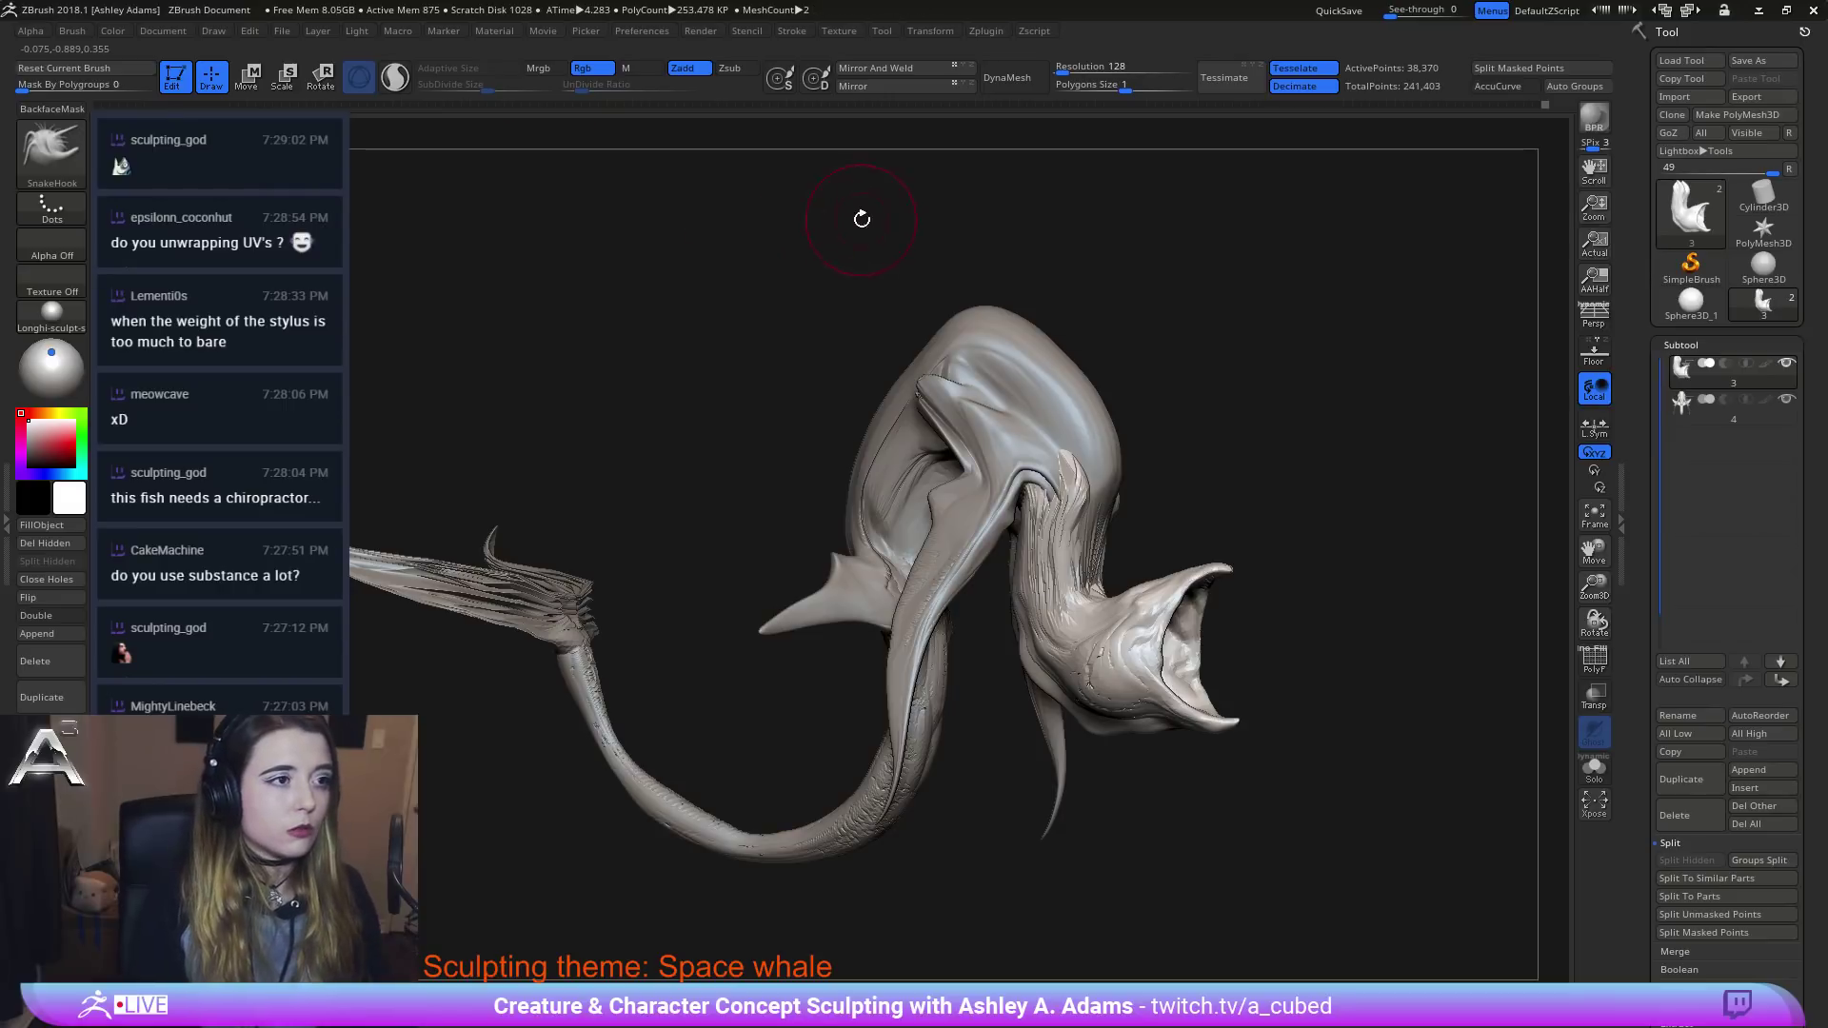
drag(932, 359, 944, 327)
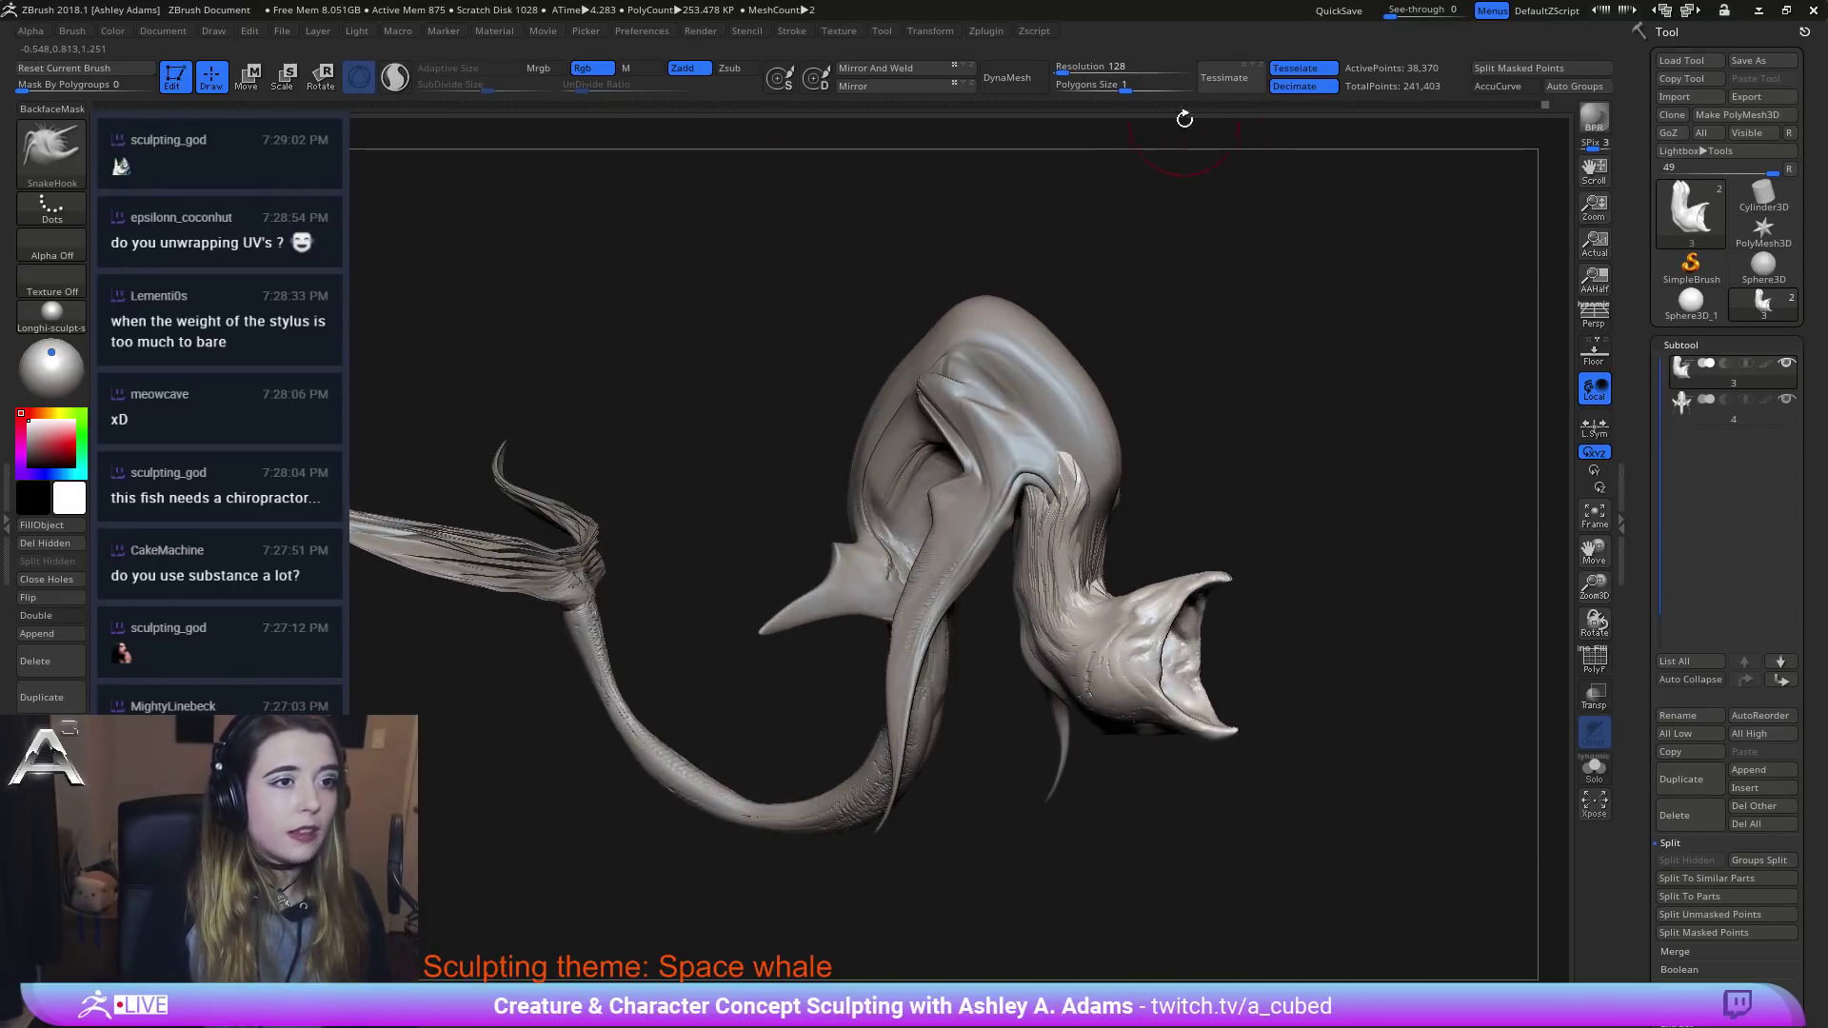
click(1016, 86)
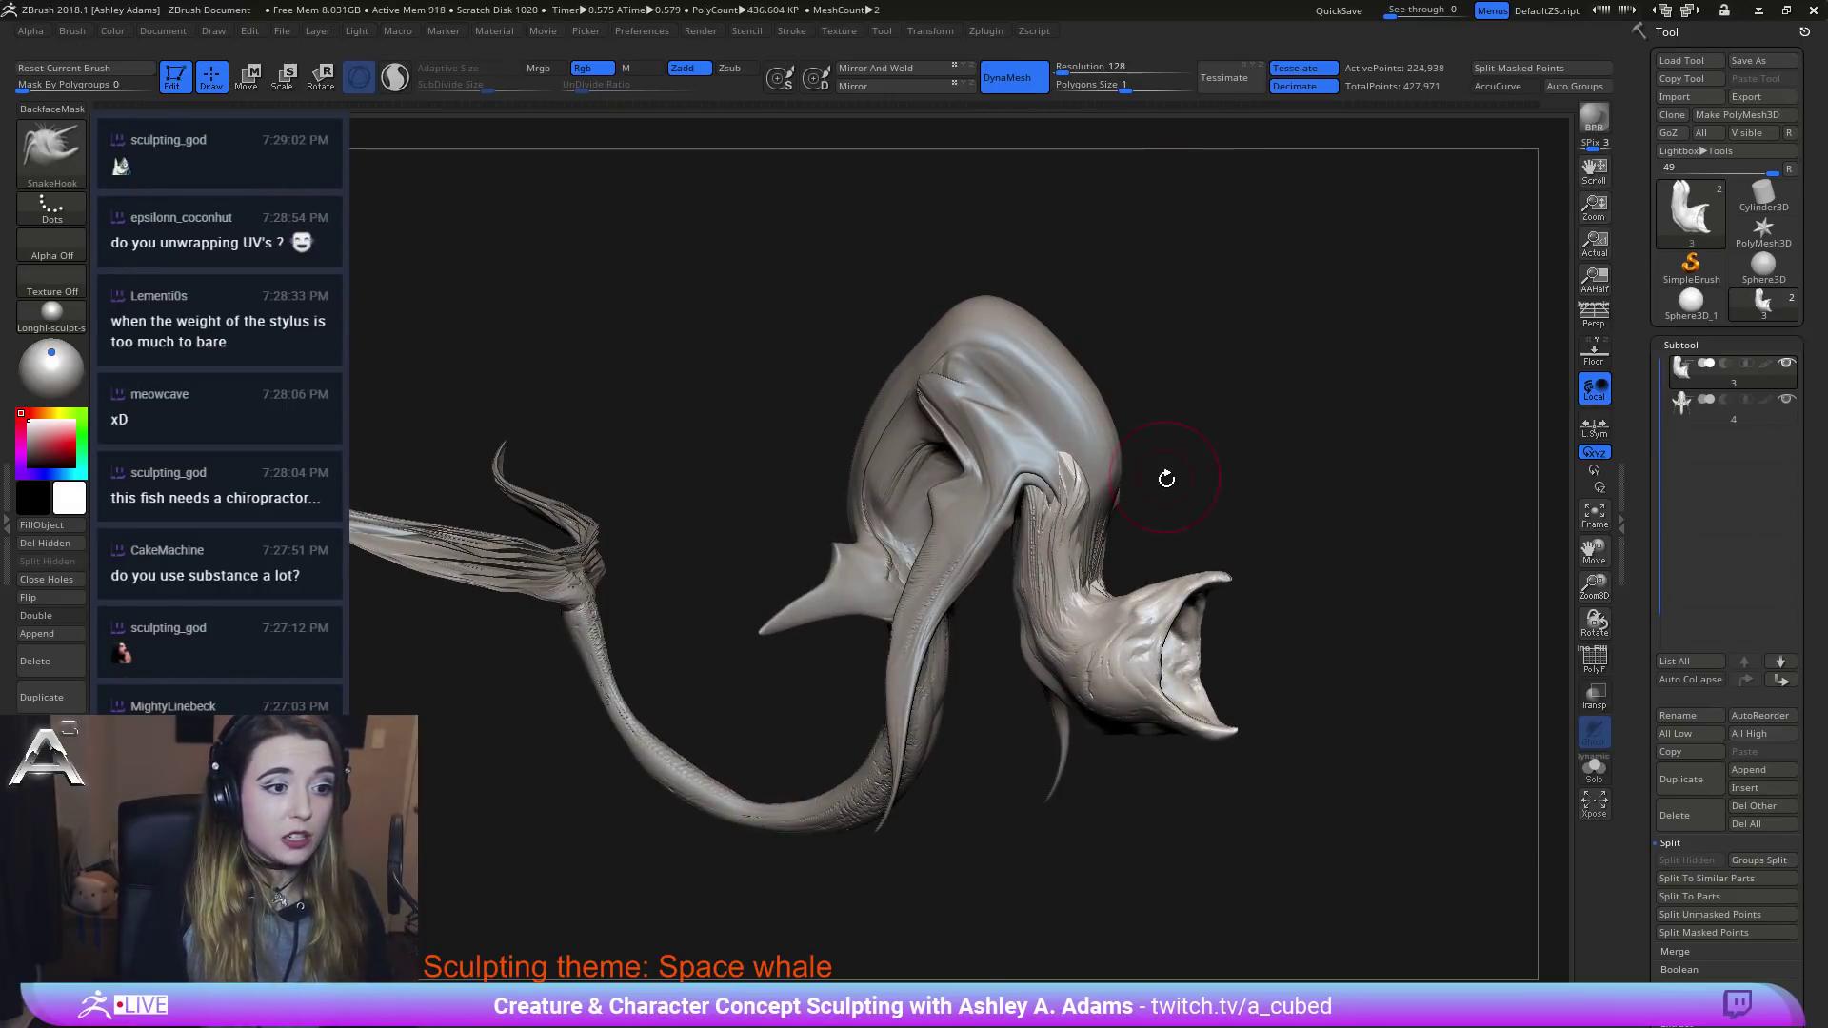
key(f)
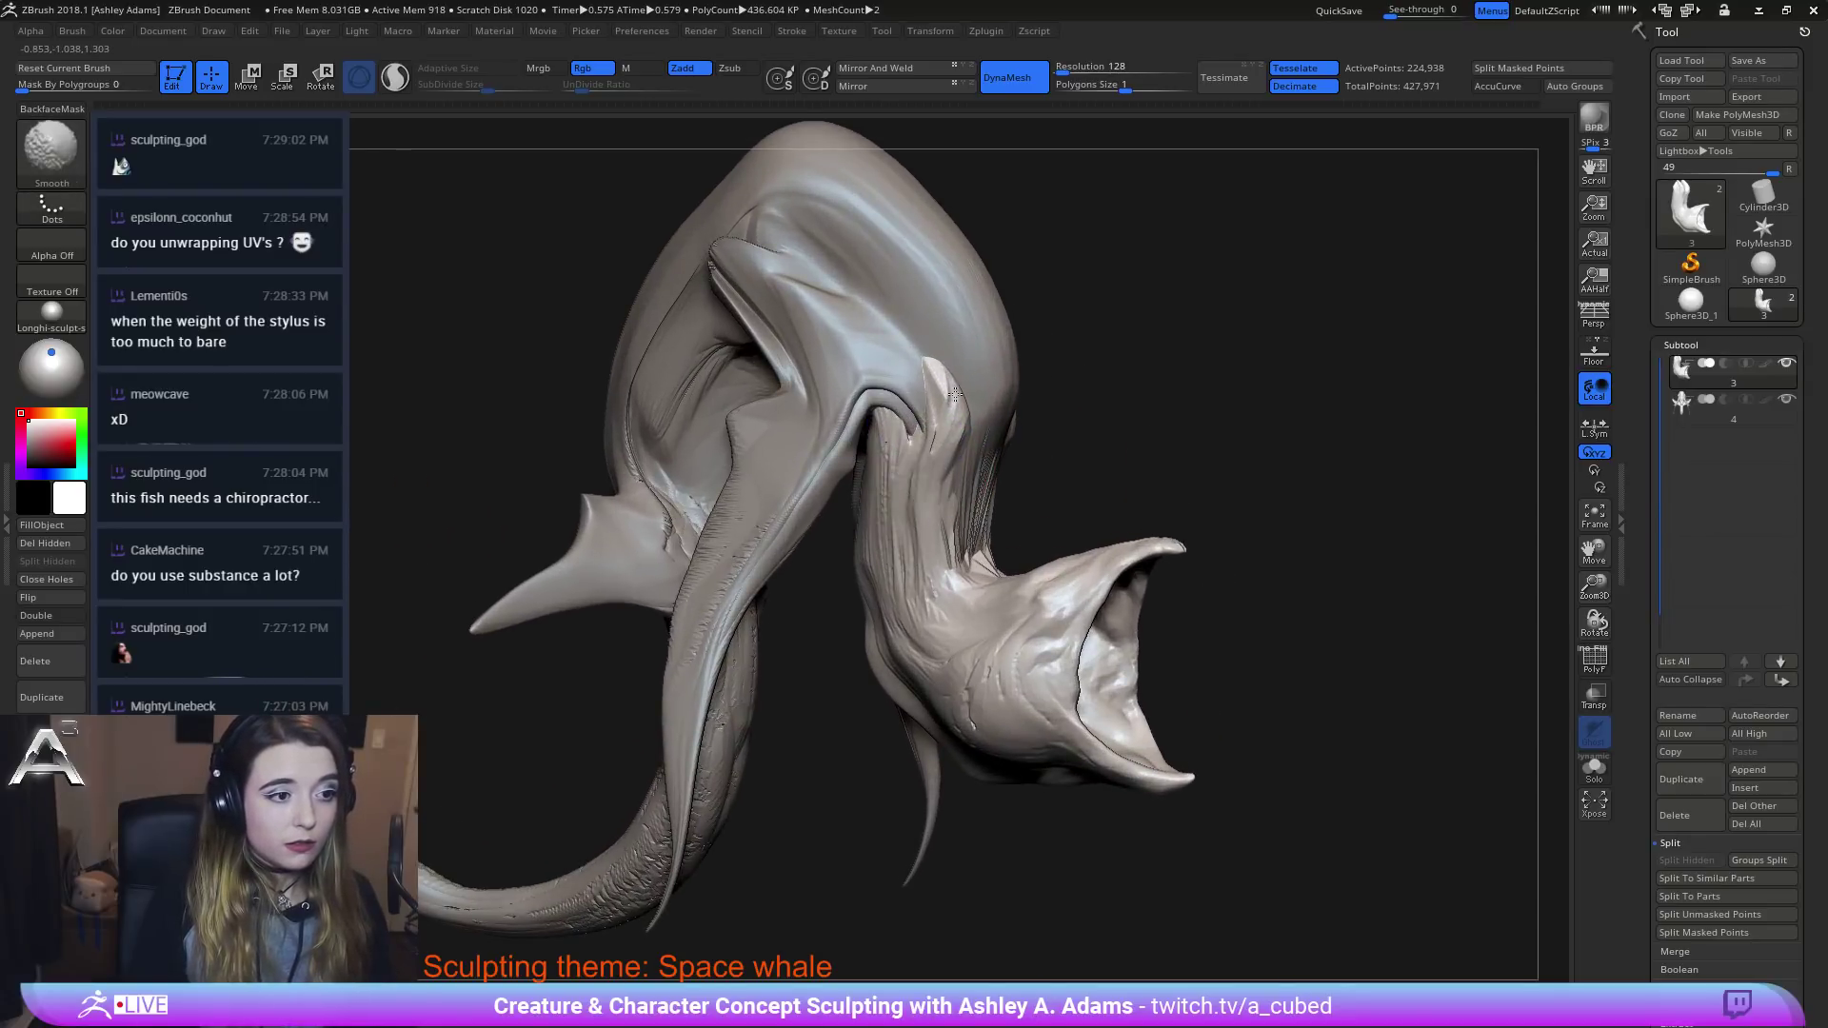
Swell the upper neck muscle below its pointed tip with the Inflat brush, undoing and repeating unsatisfactory strokes.
mouse_move(970, 379)
right_down()
mouse_move(950, 374)
mouse_move(949, 449)
right_up()
key(b)
key(i)
key(n)
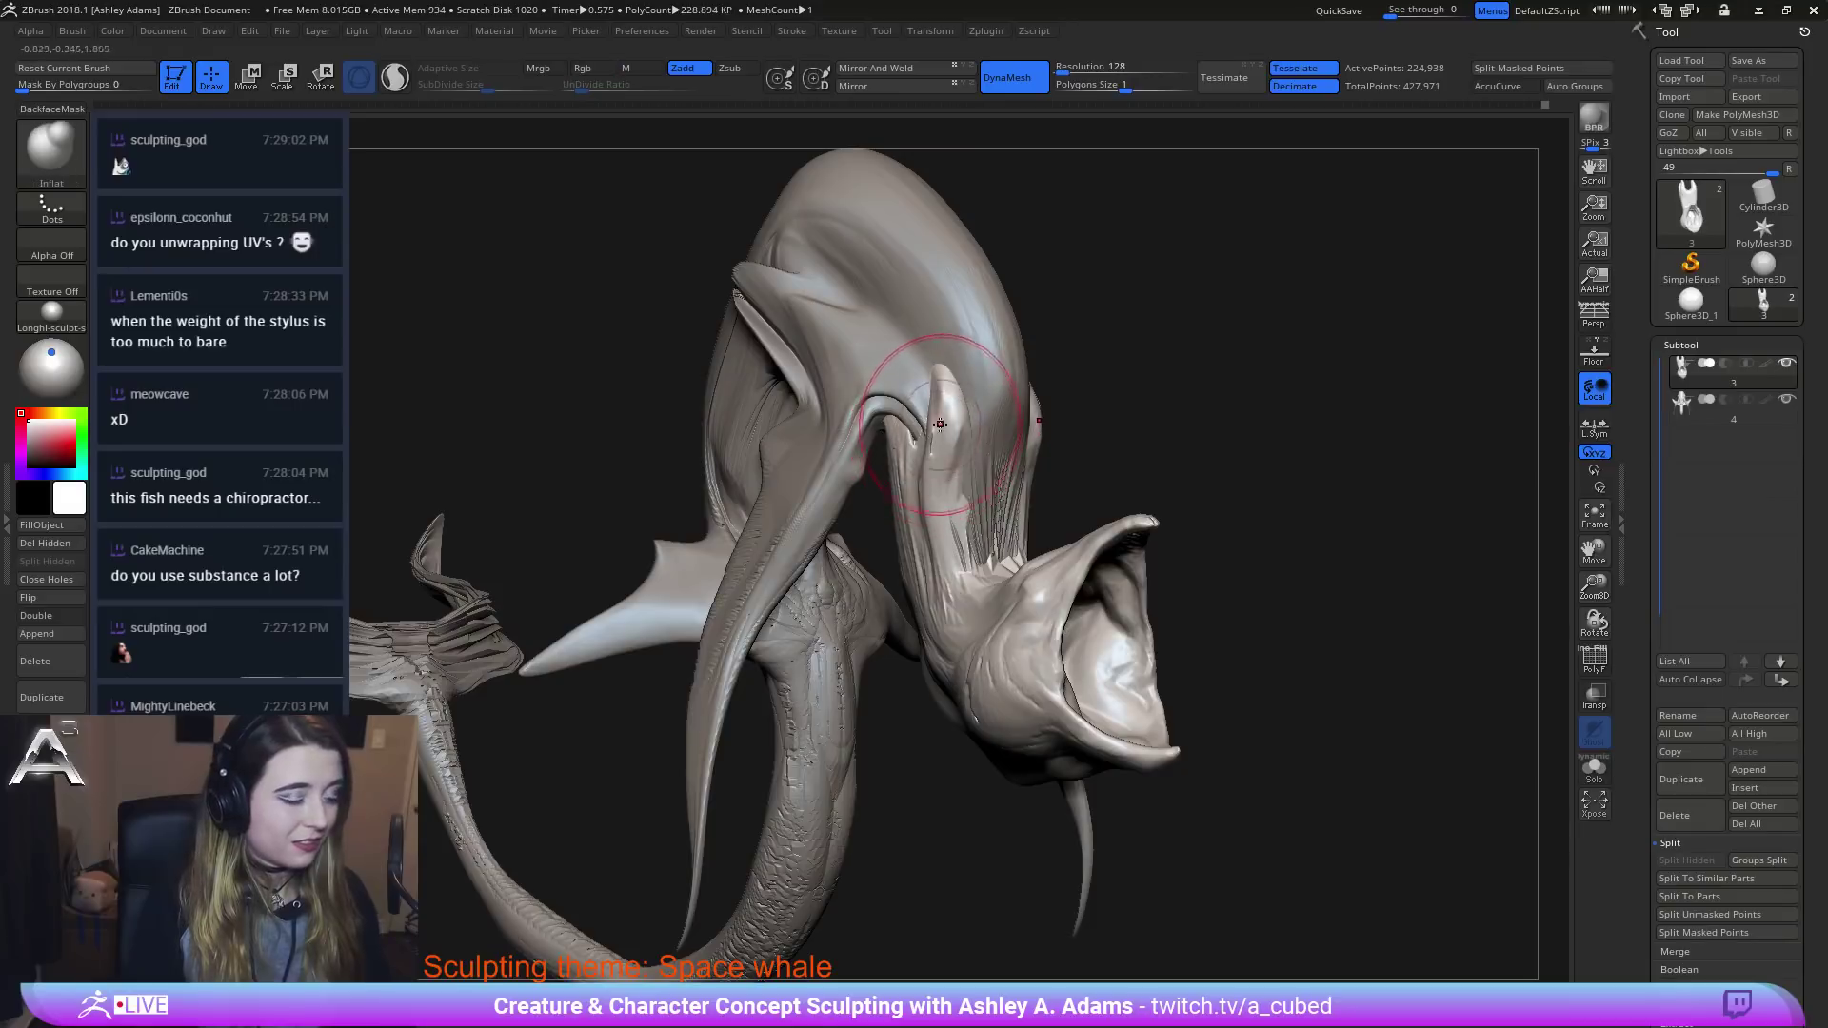
drag(938, 405, 919, 491)
key(ctrl+z)
right_drag(930, 433, 937, 424)
drag(937, 405, 934, 490)
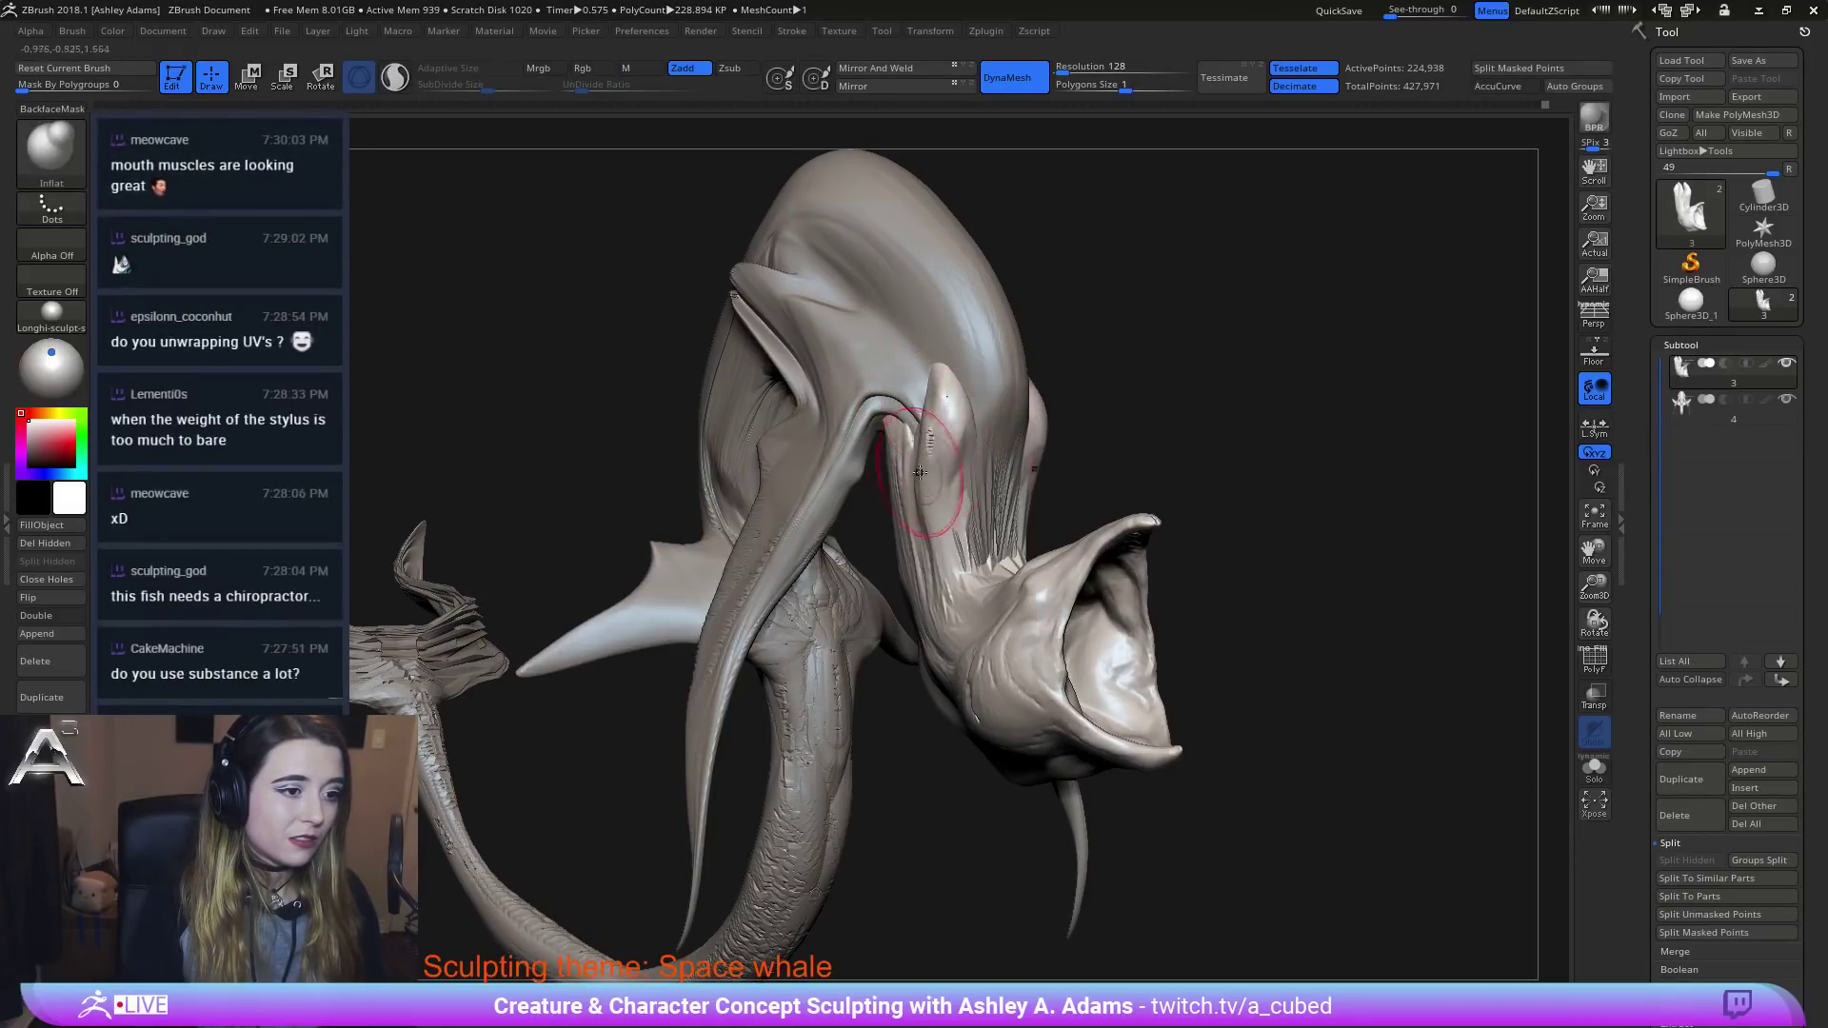
key(ctrl+z)
drag(943, 397, 928, 496)
shift+right_drag(928, 495, 1053, 508)
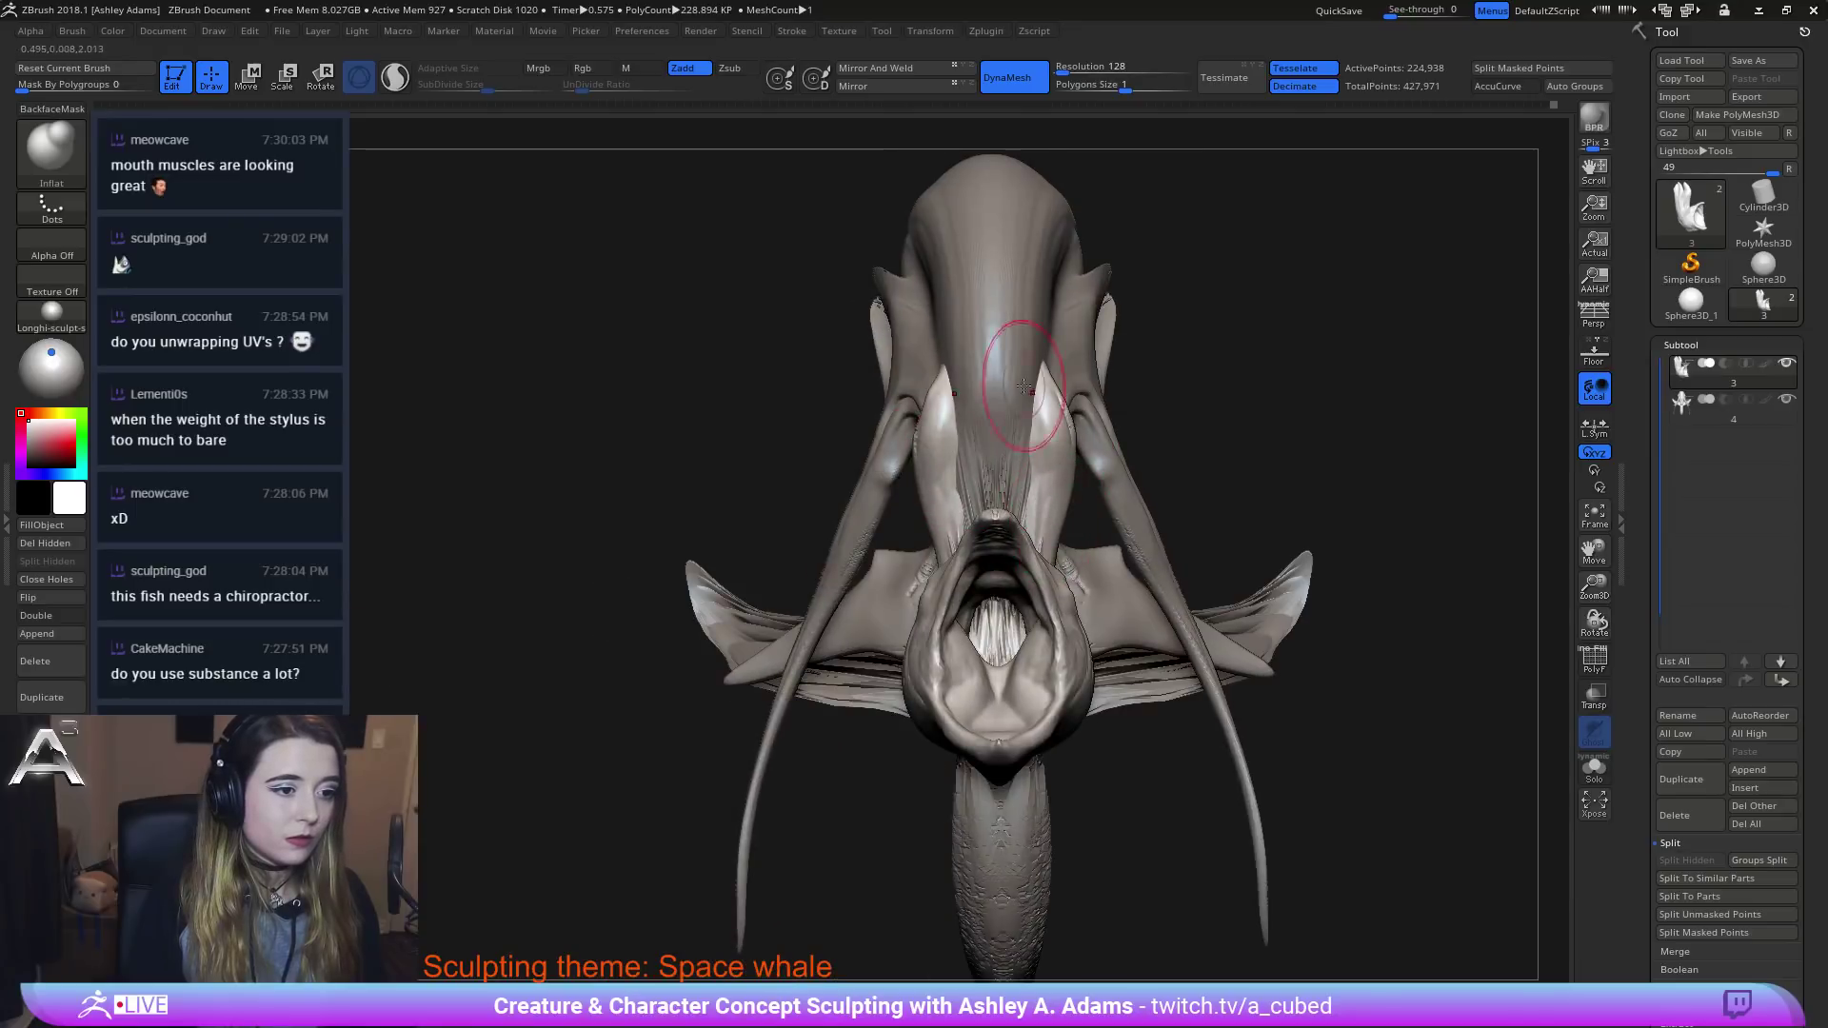
Set the Inflat brush's Z intensity to 10 and work on the rear neck muscles.
right_drag(1025, 386, 1060, 492)
right_drag(1035, 381, 879, 369)
right_click(883, 504)
alt+right_drag(943, 476, 1008, 489)
mouse_move(1069, 551)
right_down()
mouse_move(1034, 599)
mouse_move(1040, 574)
right_up()
right_click(985, 630)
mouse_move(1040, 571)
mouse_down()
mouse_move(952, 640)
mouse_move(1082, 603)
mouse_up()
right_drag(1070, 482, 1076, 456)
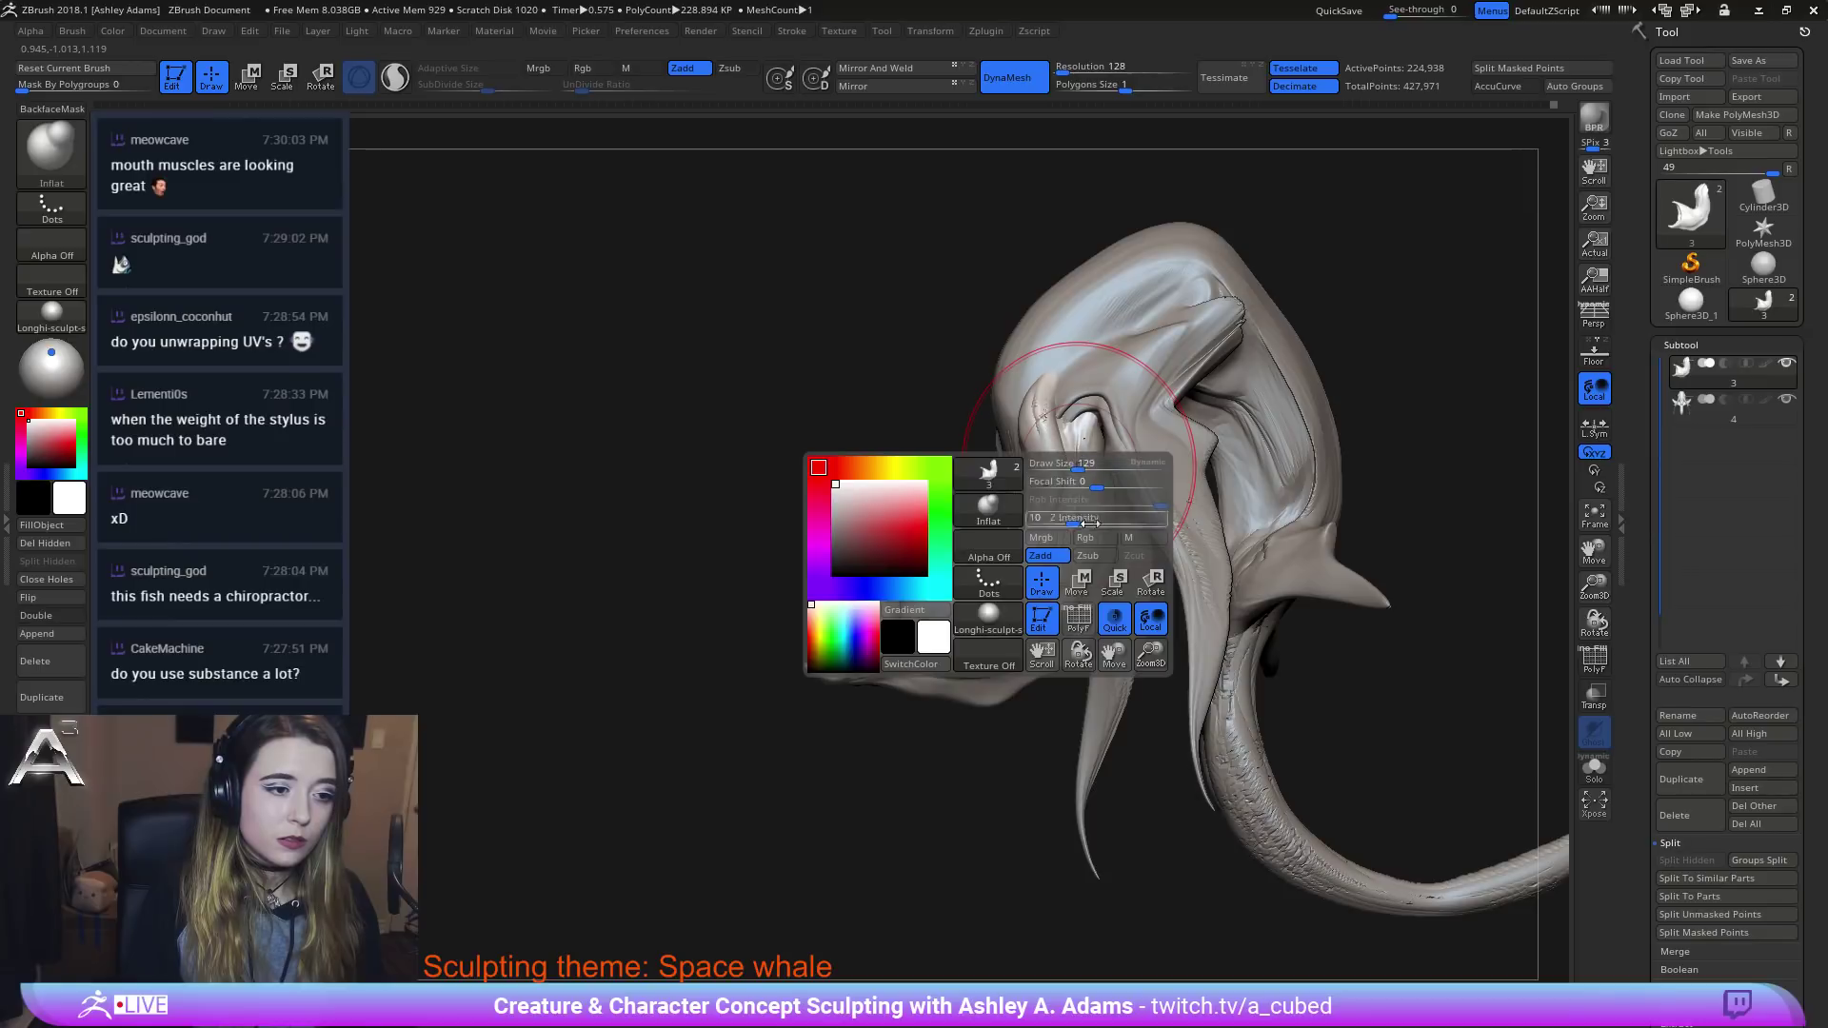
right_drag(1104, 519, 1107, 540)
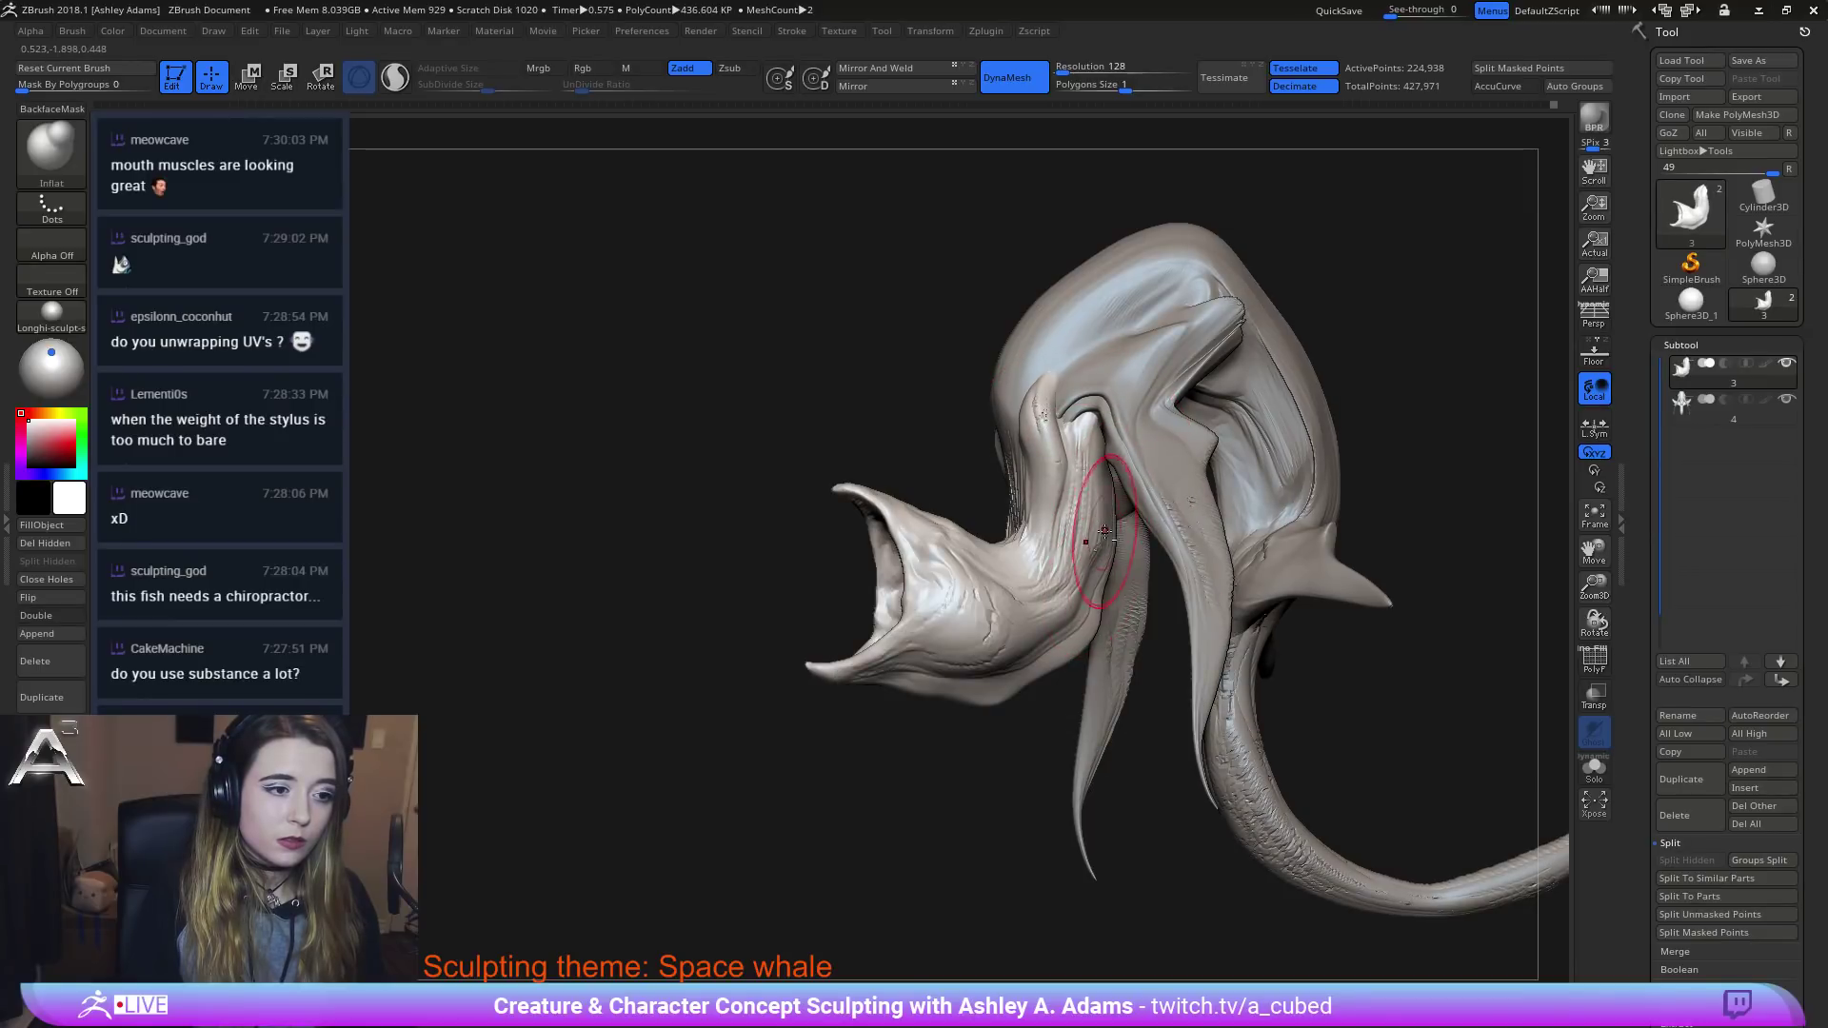
Carve the separation between the upper tips of the neck muscles with the DamStandard brush.
right_drag(1082, 441, 1053, 396)
key(b)
key(d)
key(s)
key(space)
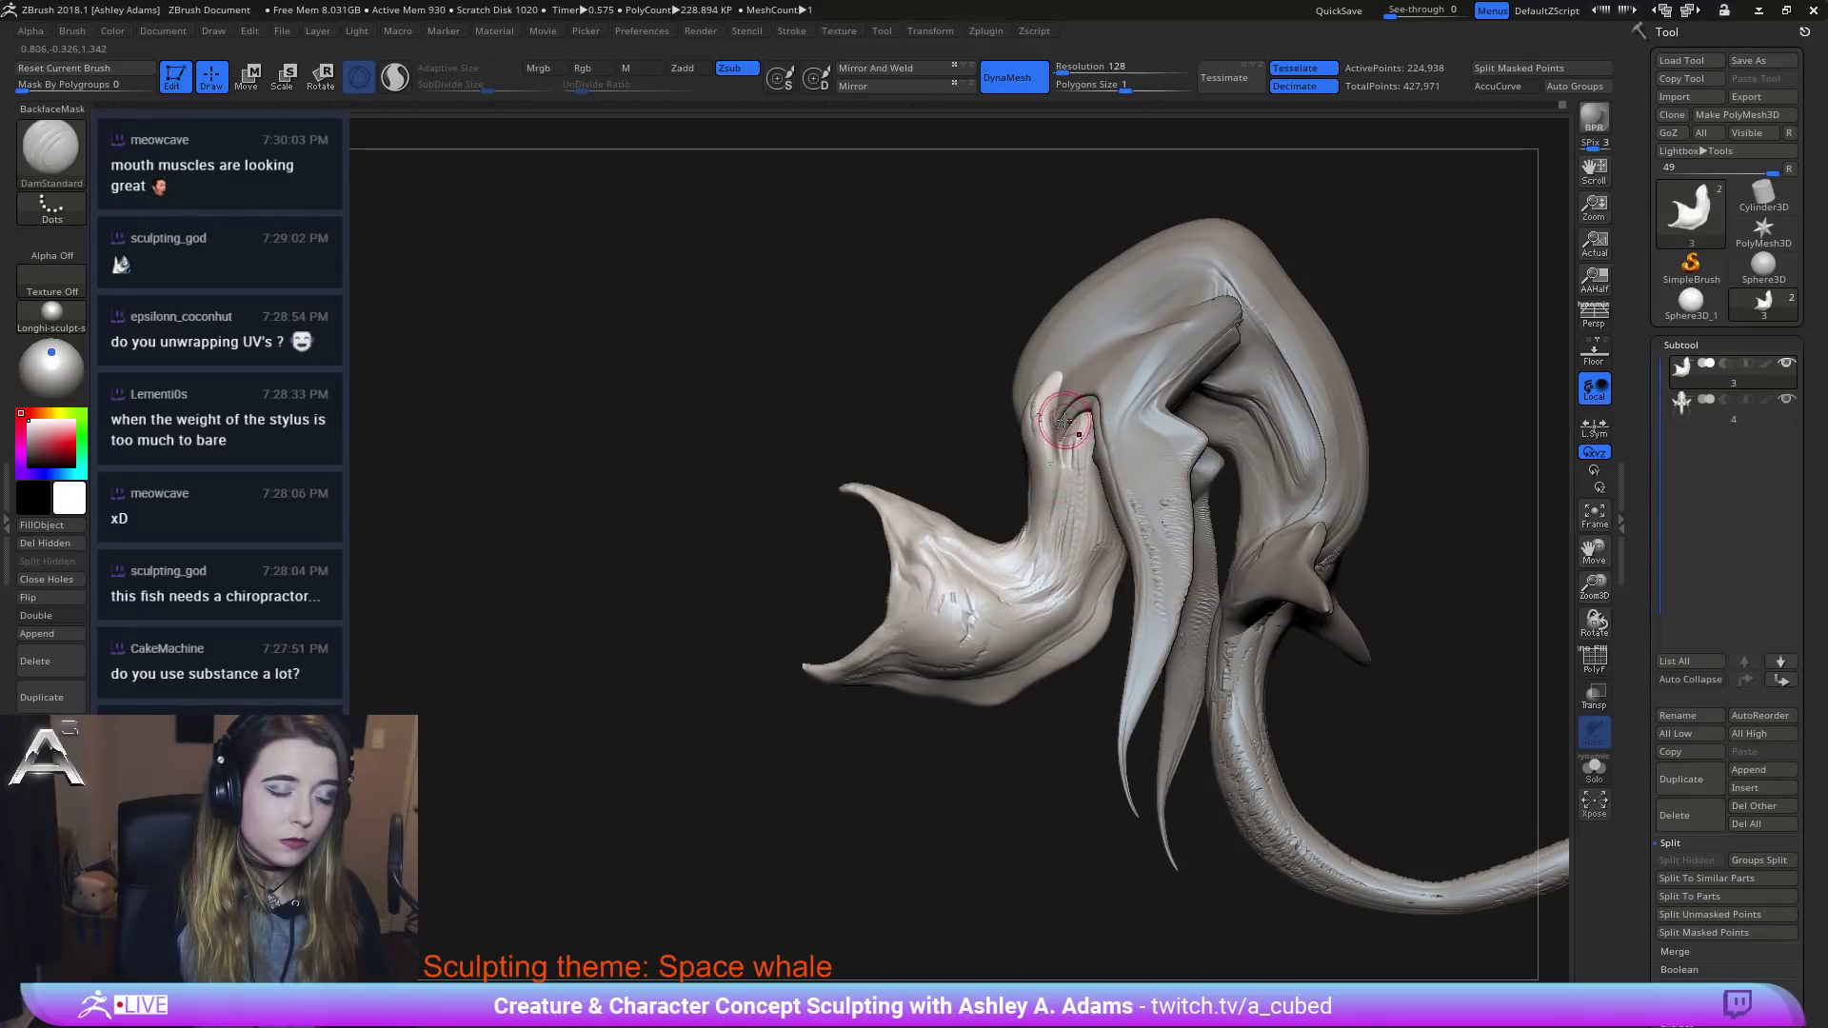
right_drag(1064, 420, 1066, 395)
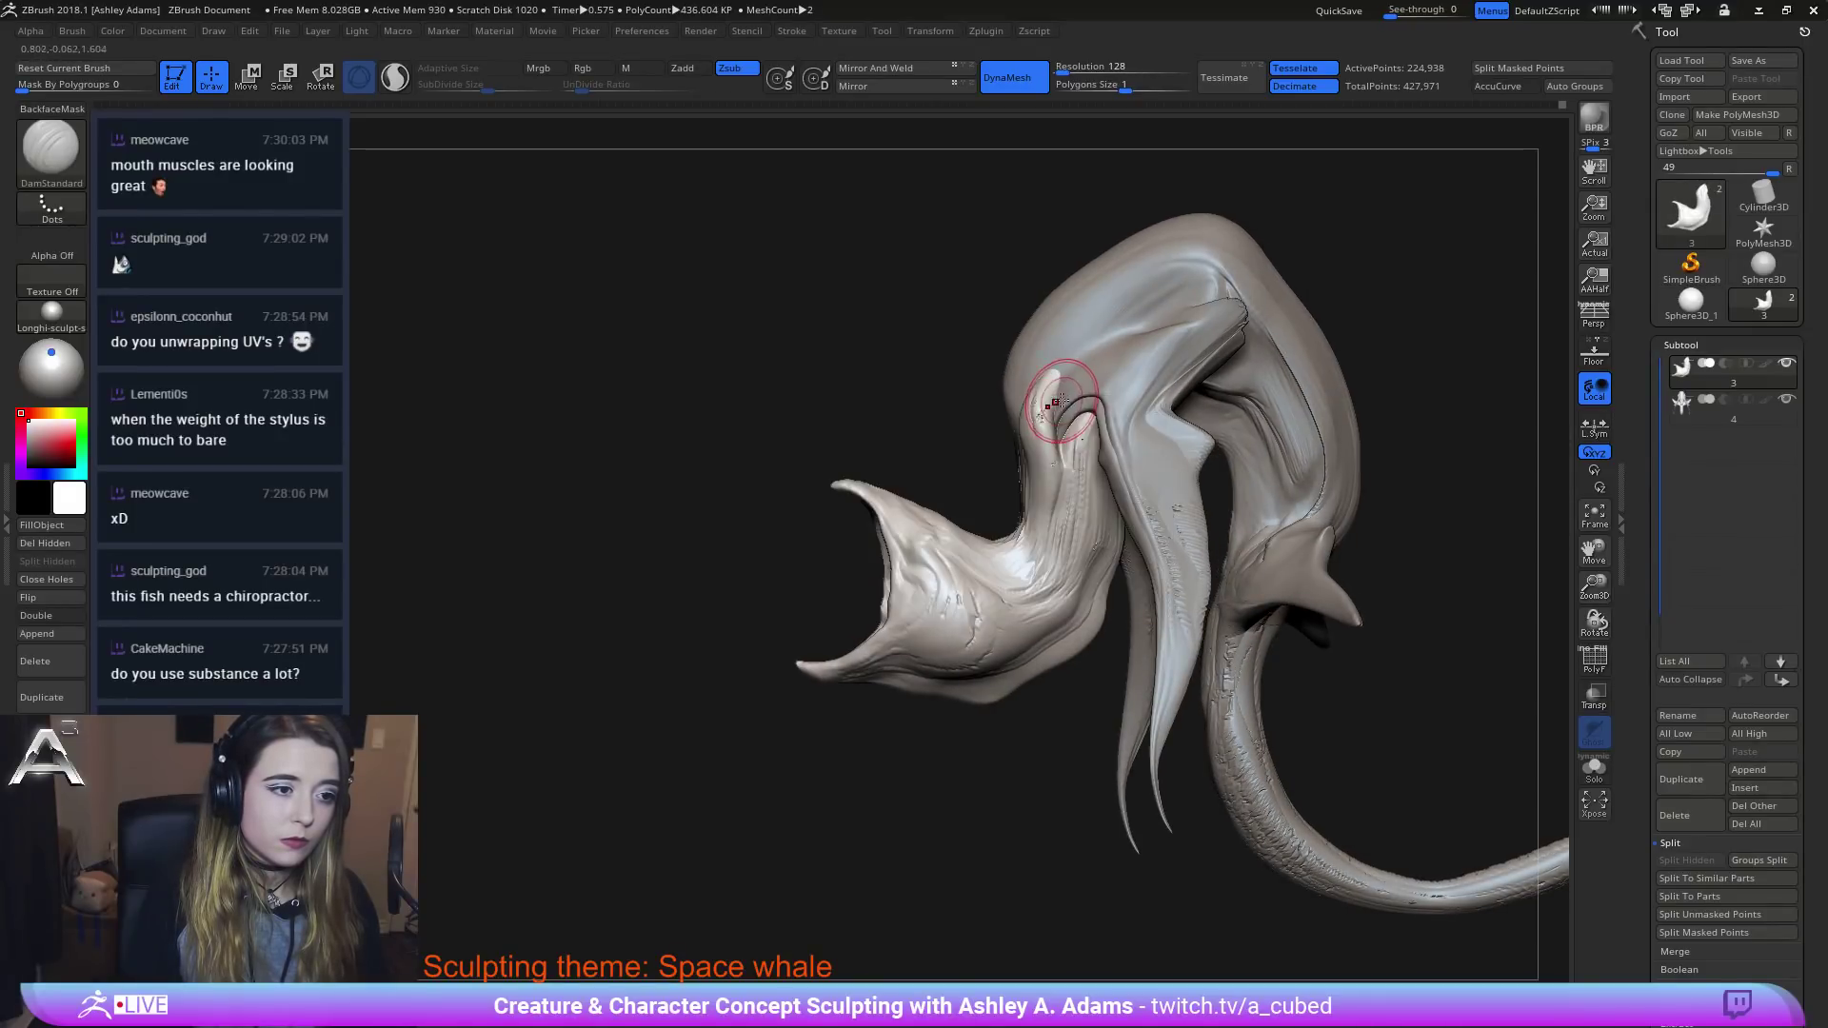
Select the body subtool and carve its surface beside the neck muscles with the DamStandard brush.
key(b)
key(s)
key(h)
mouse_move(1097, 353)
right_down()
mouse_move(1131, 335)
mouse_move(1083, 381)
mouse_move(1110, 361)
mouse_move(1121, 274)
right_up()
alt+click(1062, 320)
key(b)
key(d)
key(s)
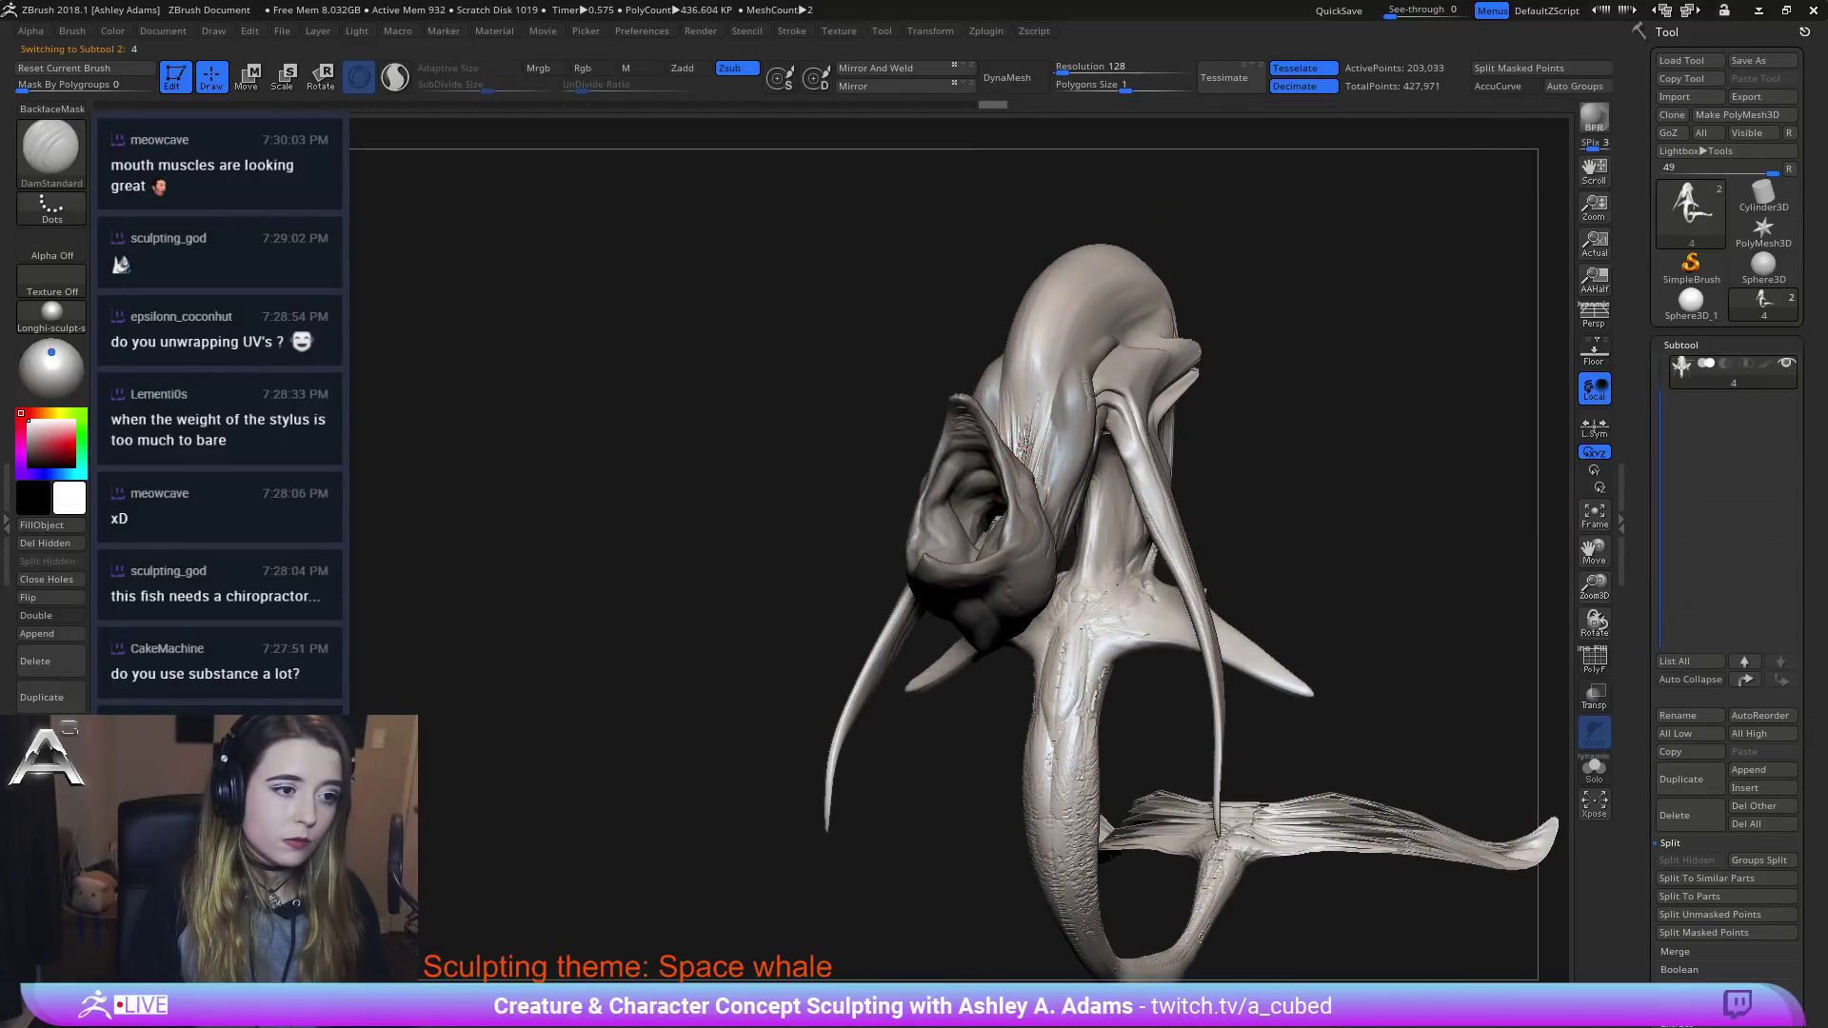
right_drag(1025, 445, 1171, 495)
right_click(952, 592)
mouse_move(952, 593)
right_down()
mouse_move(1066, 515)
mouse_move(1028, 476)
right_up()
Choose the SnakeHook brush and redo three changes on the body subtool.
key(b)
key(s)
key(h)
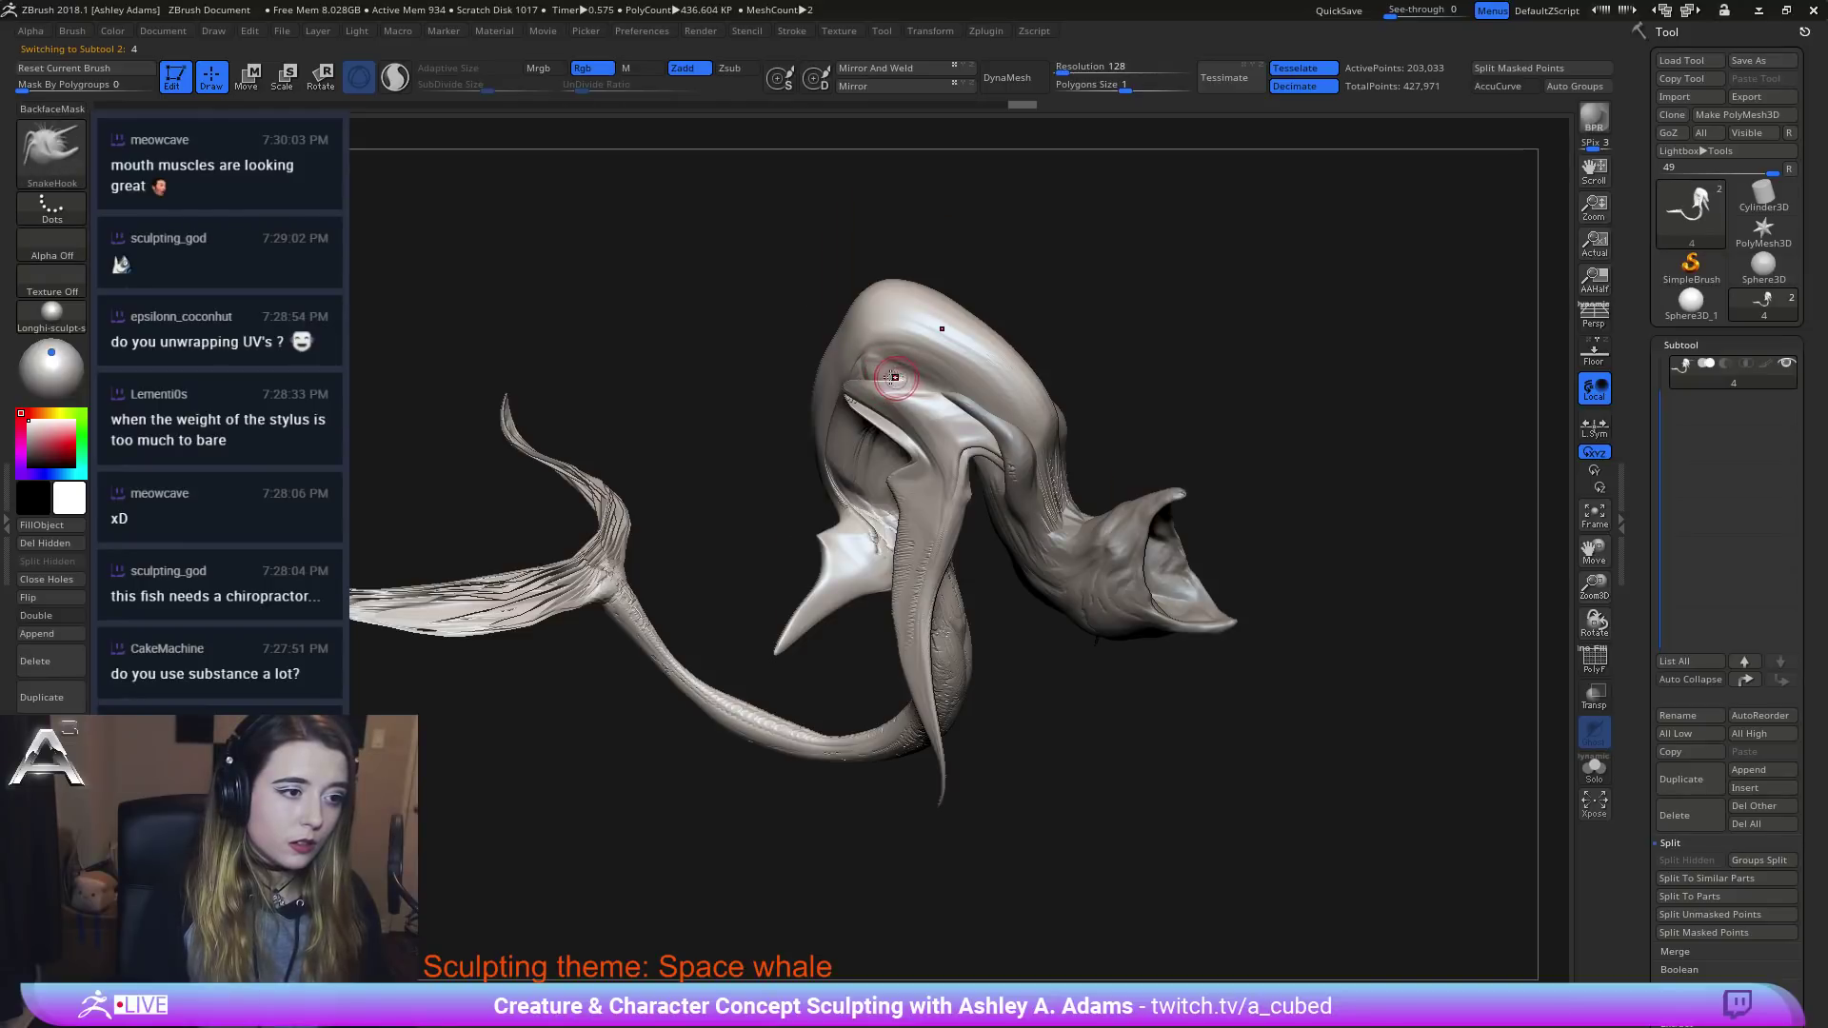
key(ctrl+shift+z)
key(ctrl+shift+z)
key(ctrl+shift+z)
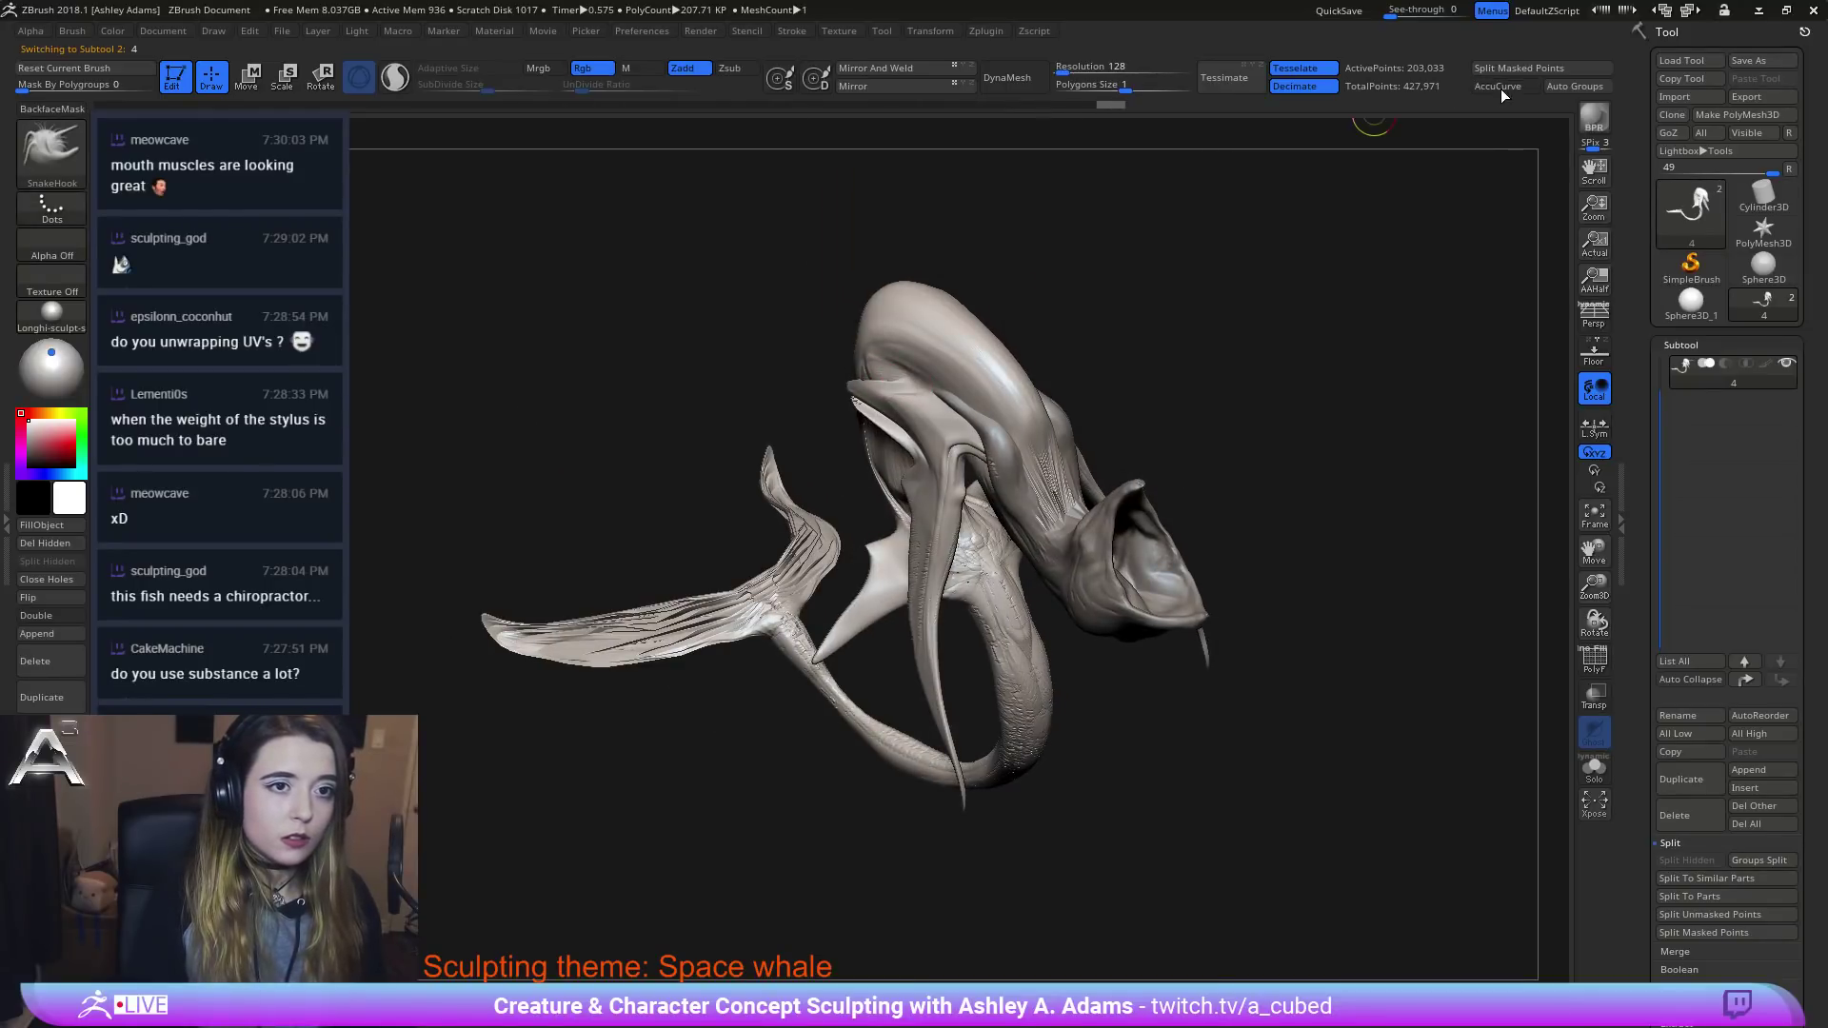
Turn on AccuCurve for the SnakeHook brush.
click(1498, 86)
right_drag(955, 345, 945, 396)
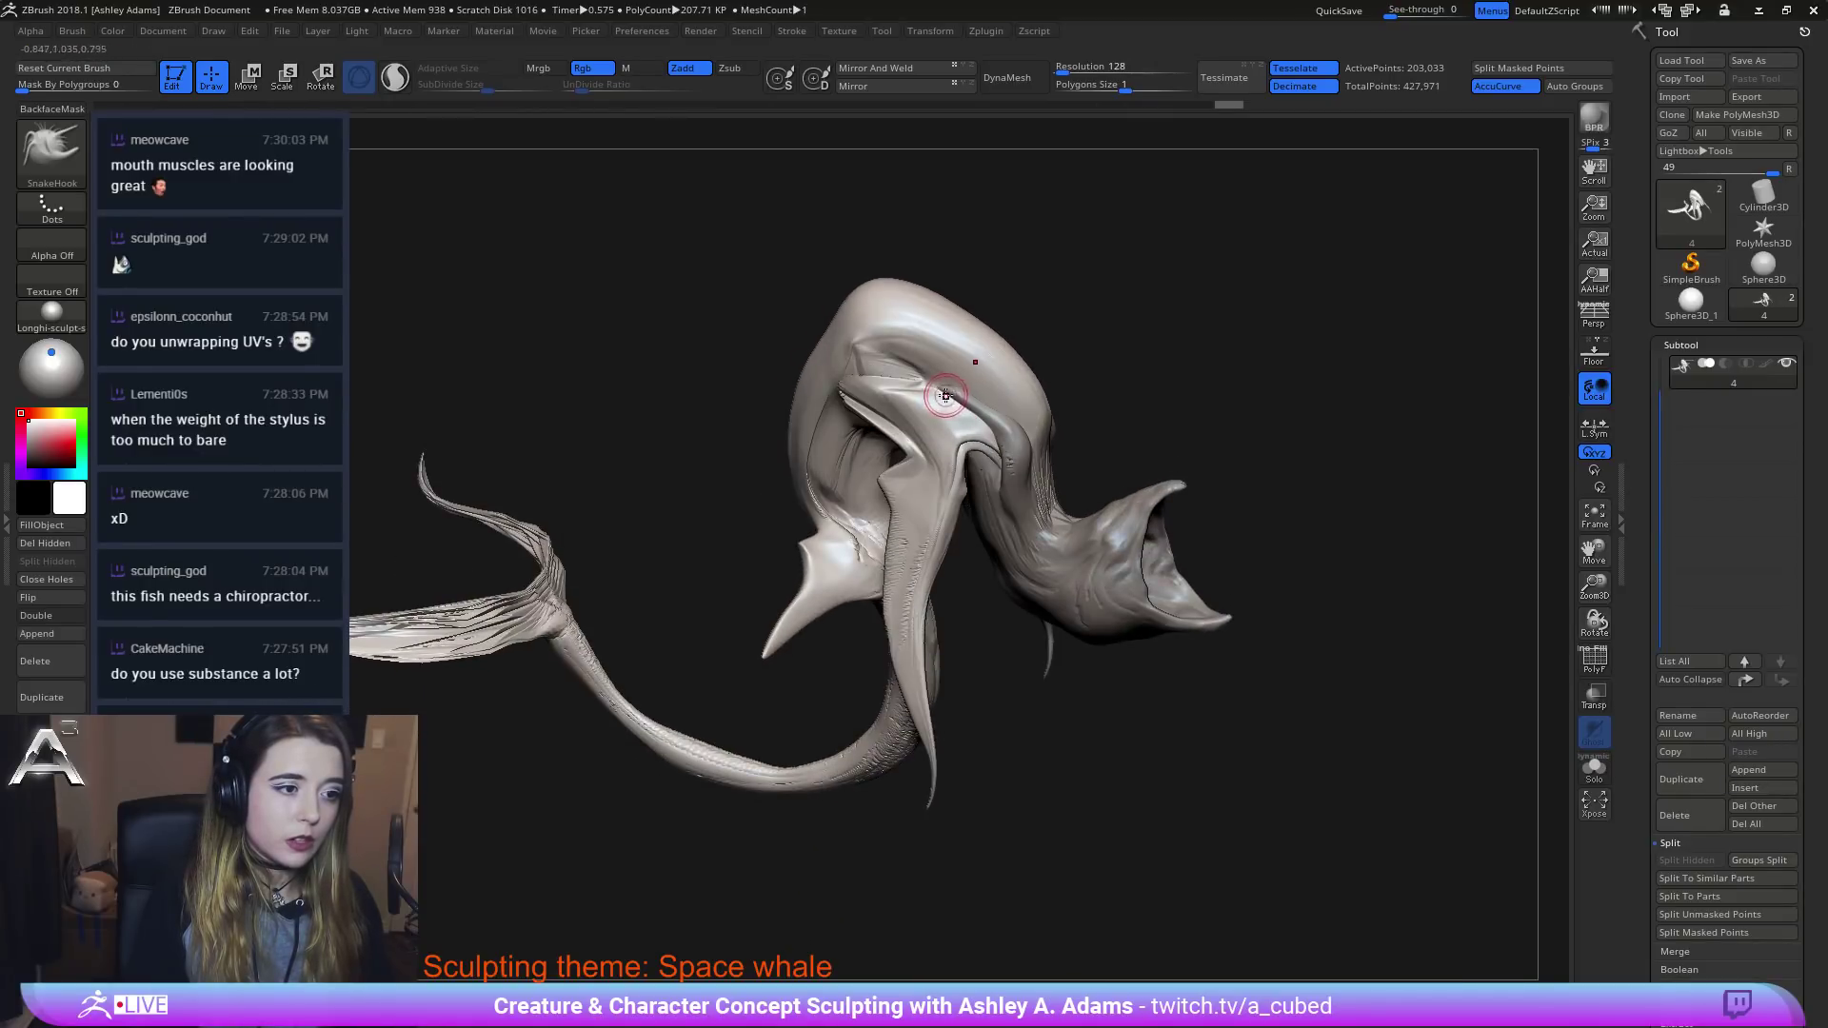
Build up muscle ridges on the body above and behind the long fin's base with the ClayBuildup brush.
key(b)
key(c)
key(b)
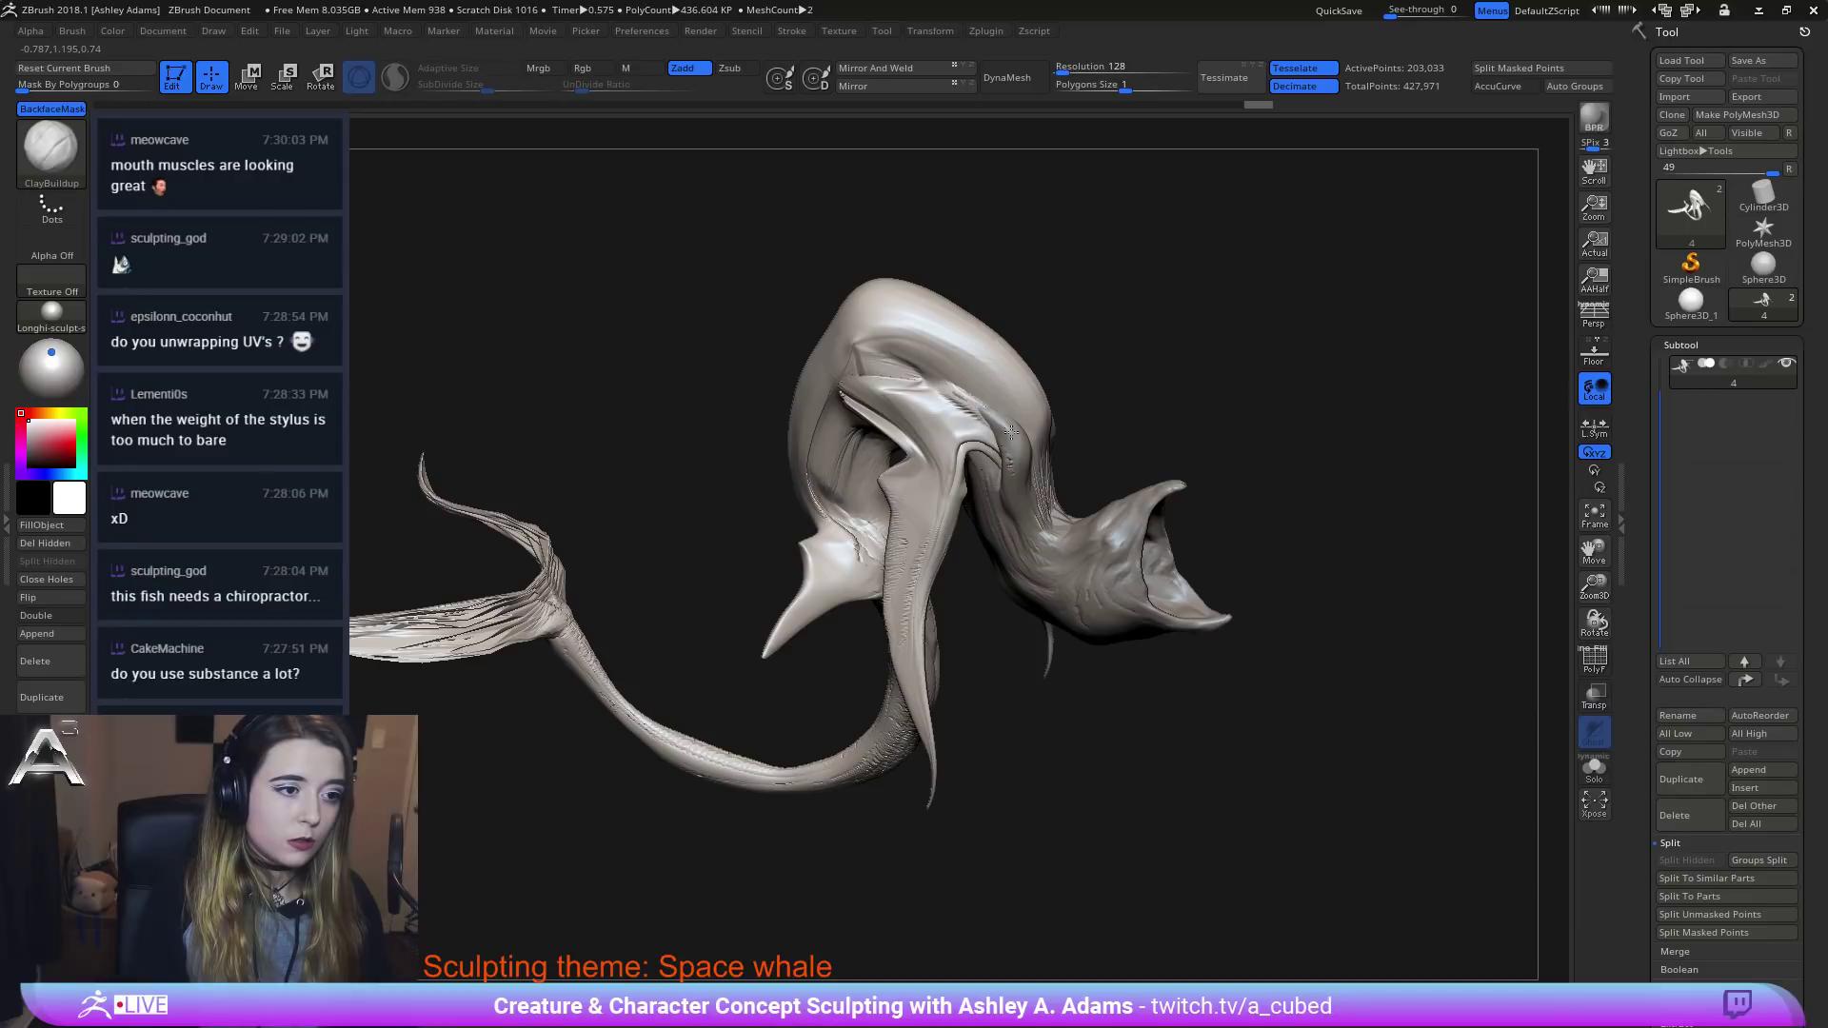
drag(1012, 432, 941, 386)
right_click(948, 400)
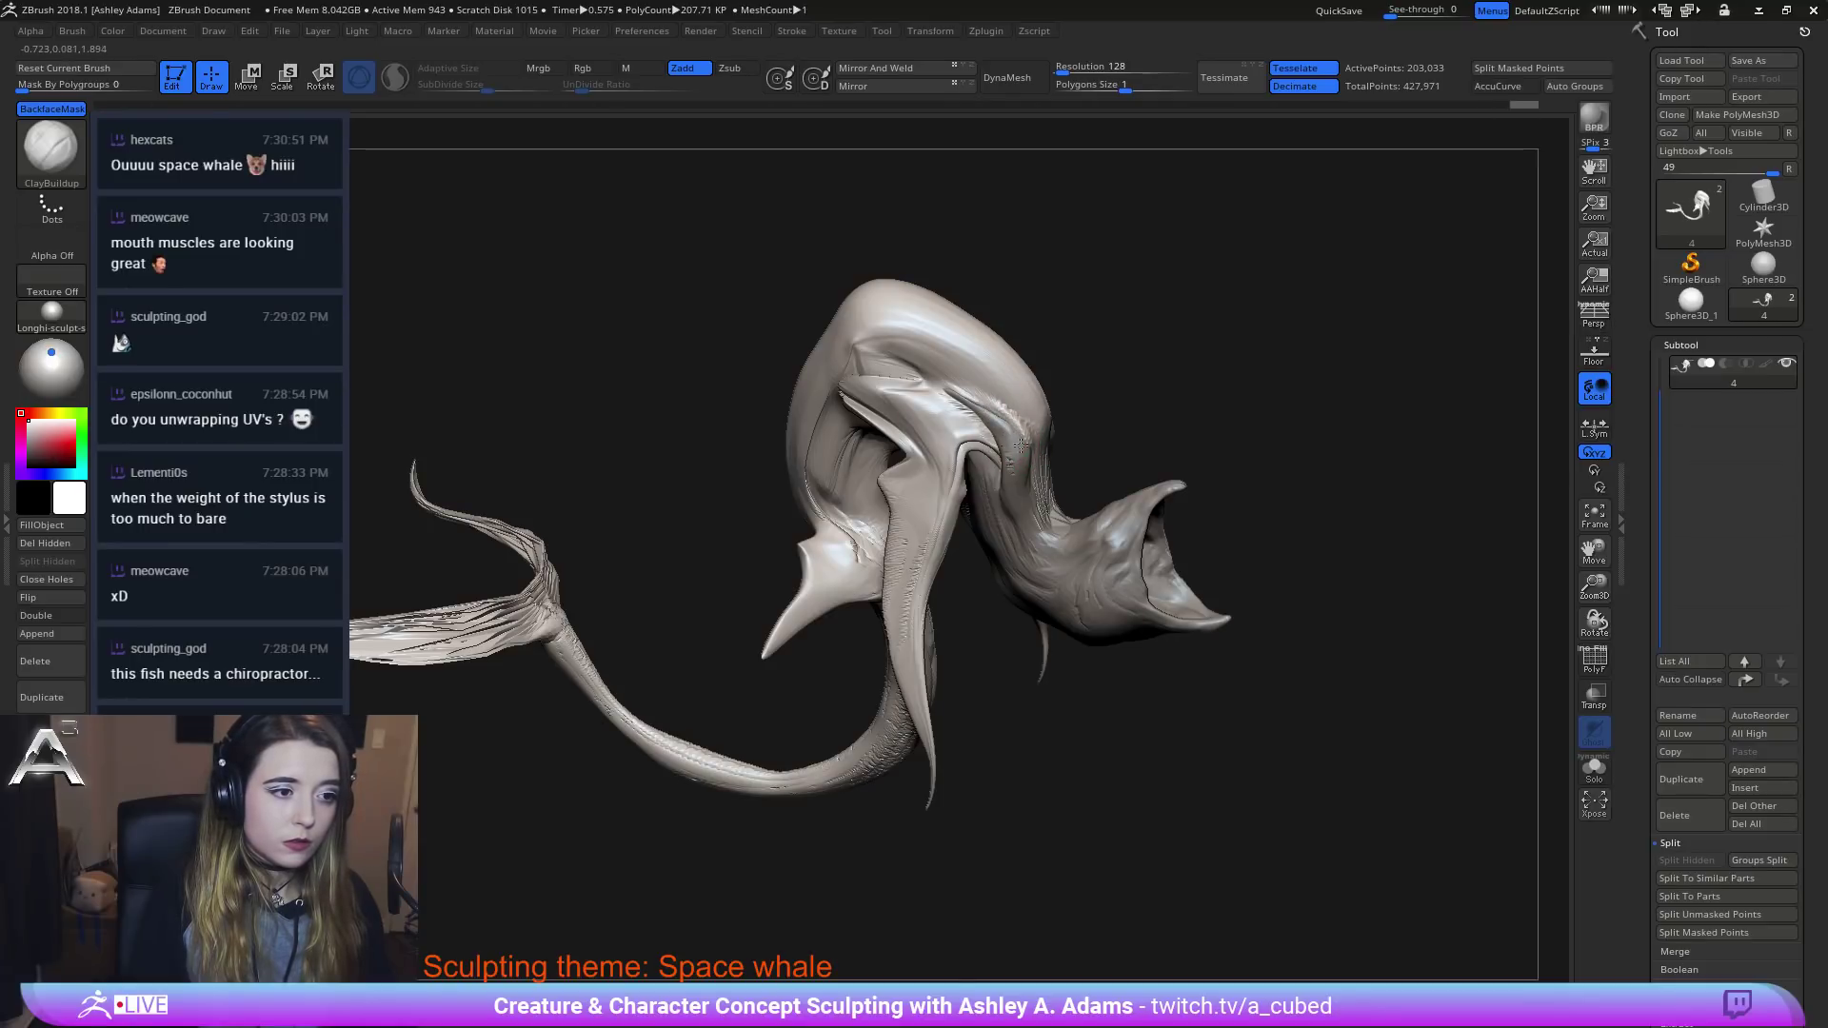
drag(1019, 440, 1032, 441)
right_drag(1032, 441, 928, 521)
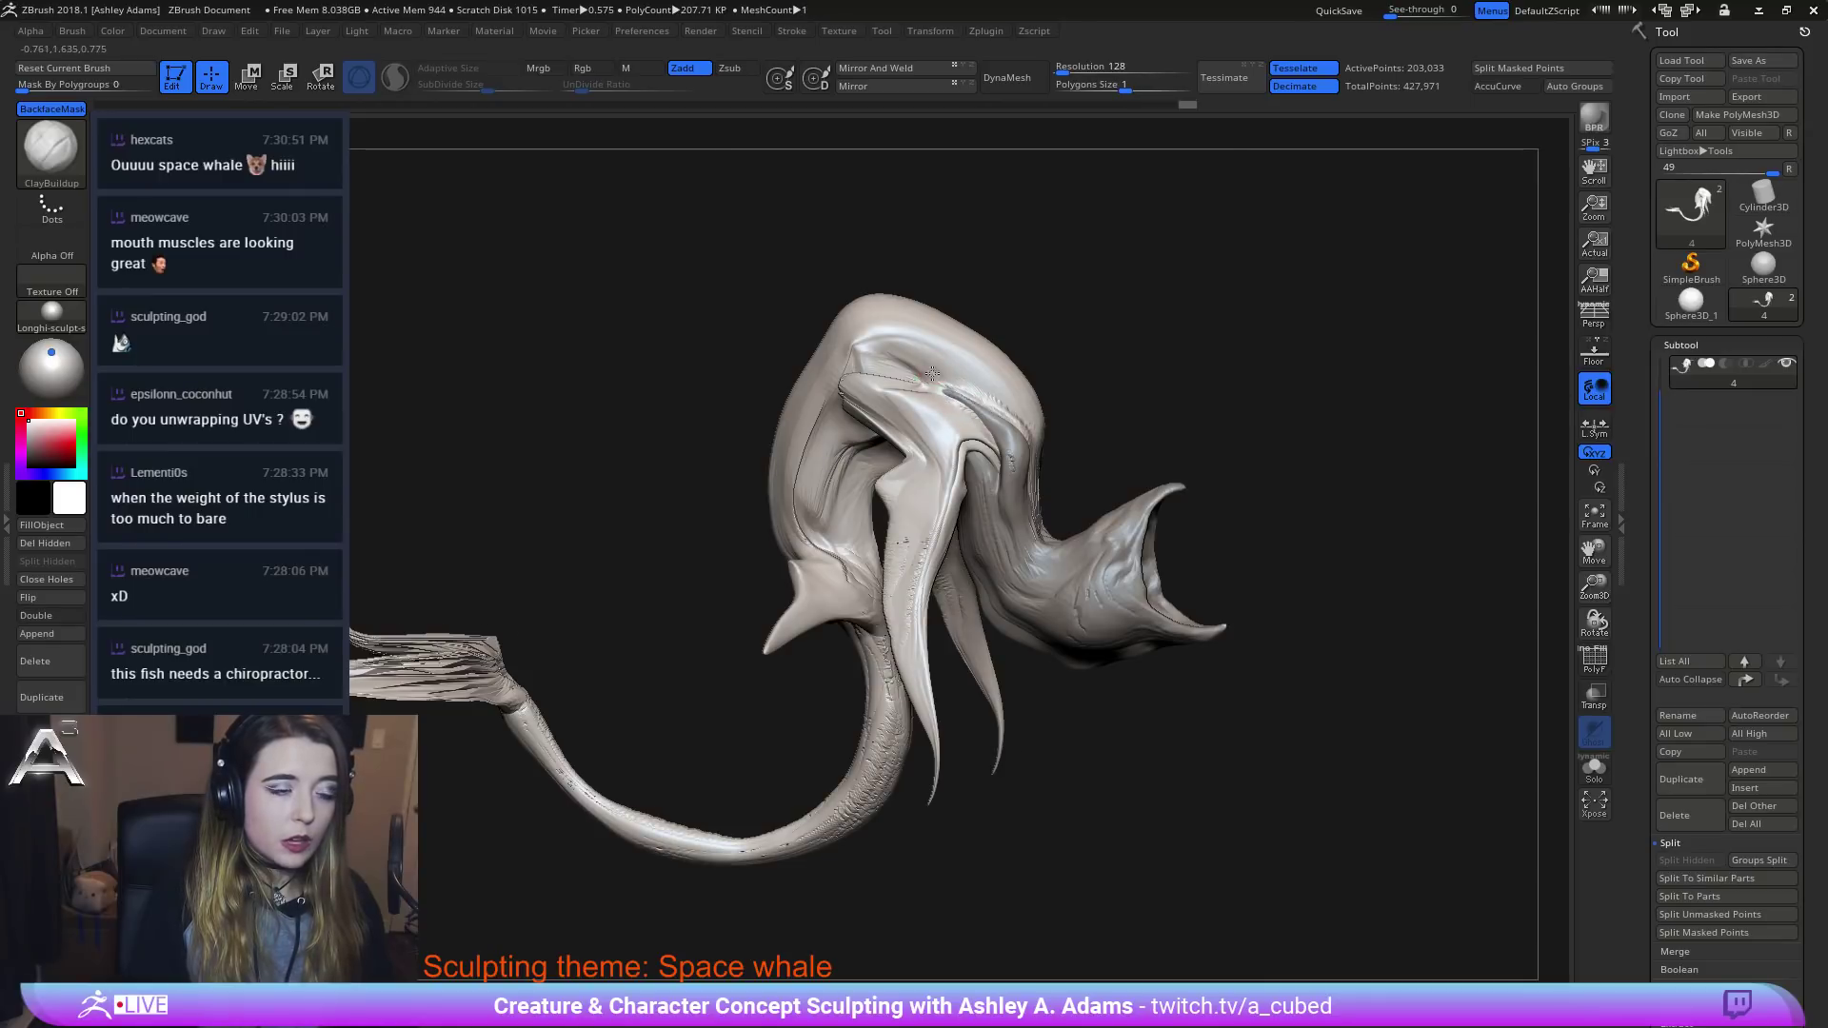
right_drag(946, 392, 936, 389)
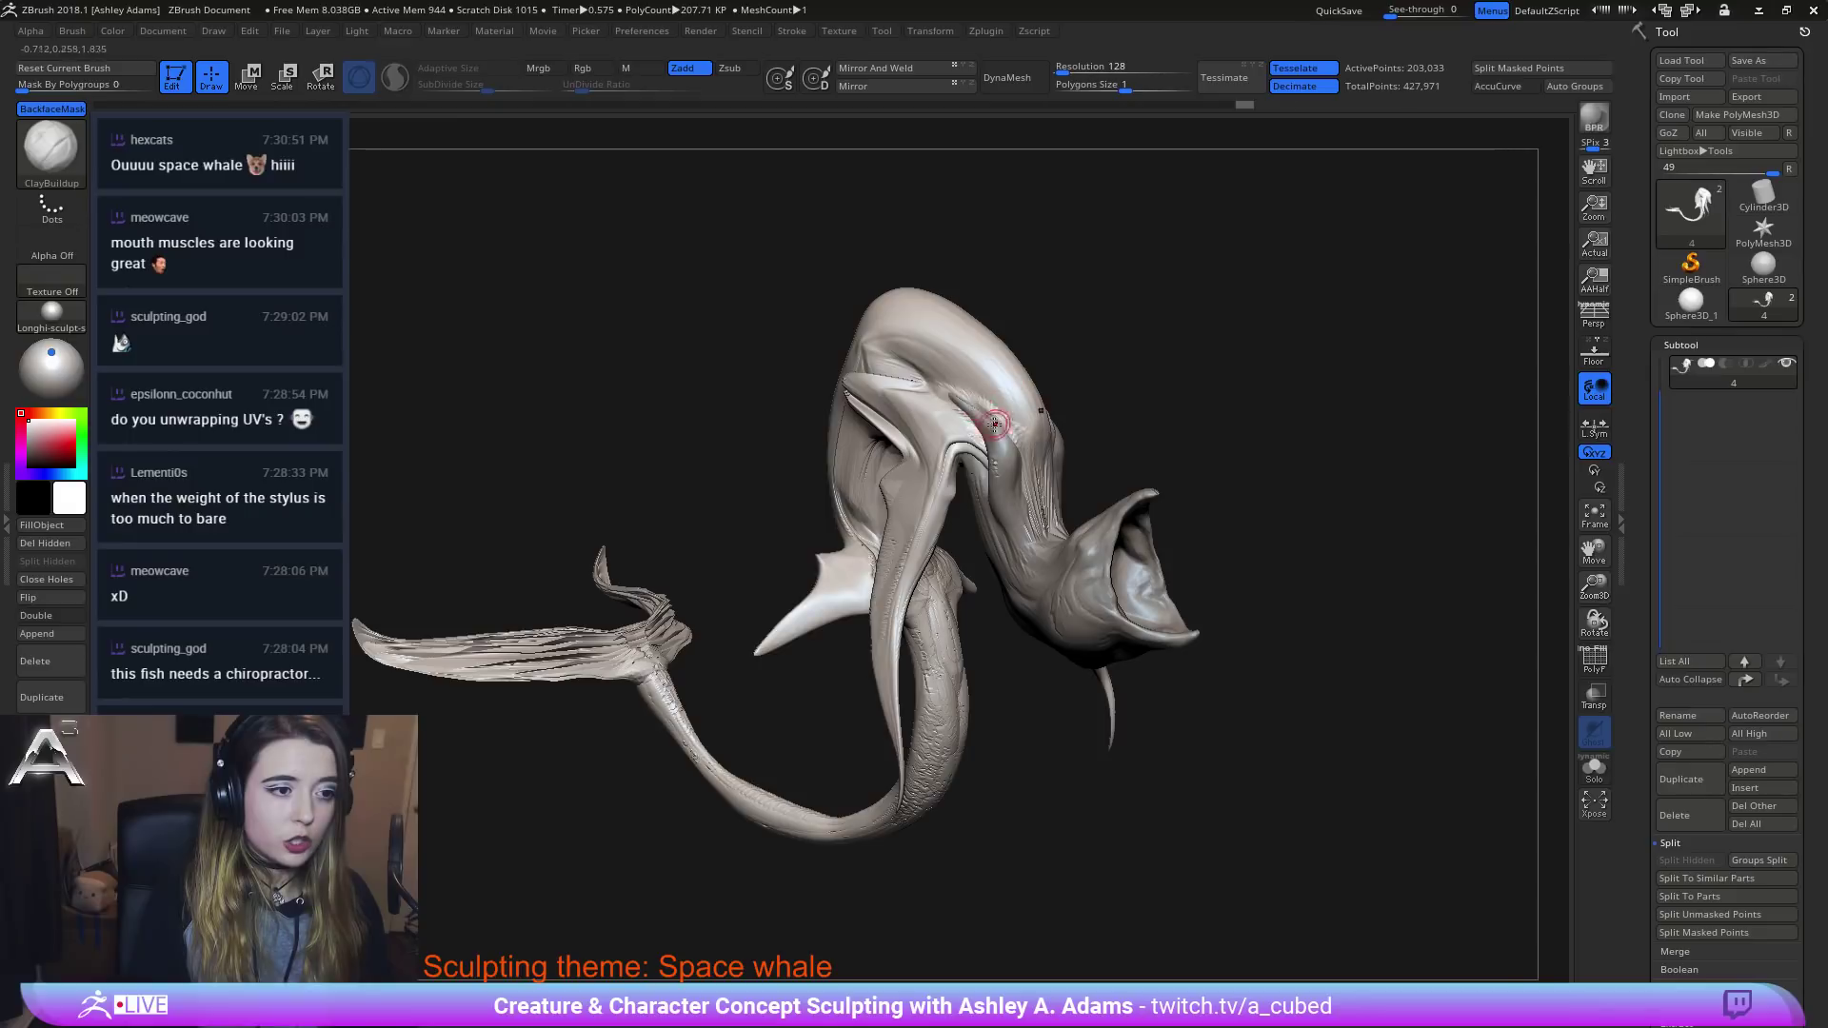
drag(995, 424, 1012, 444)
Switch to the SnakeHook brush for reshaping the body's back.
mouse_move(1012, 443)
right_down()
mouse_move(877, 375)
mouse_move(828, 400)
mouse_move(809, 381)
right_up()
right_click(949, 476)
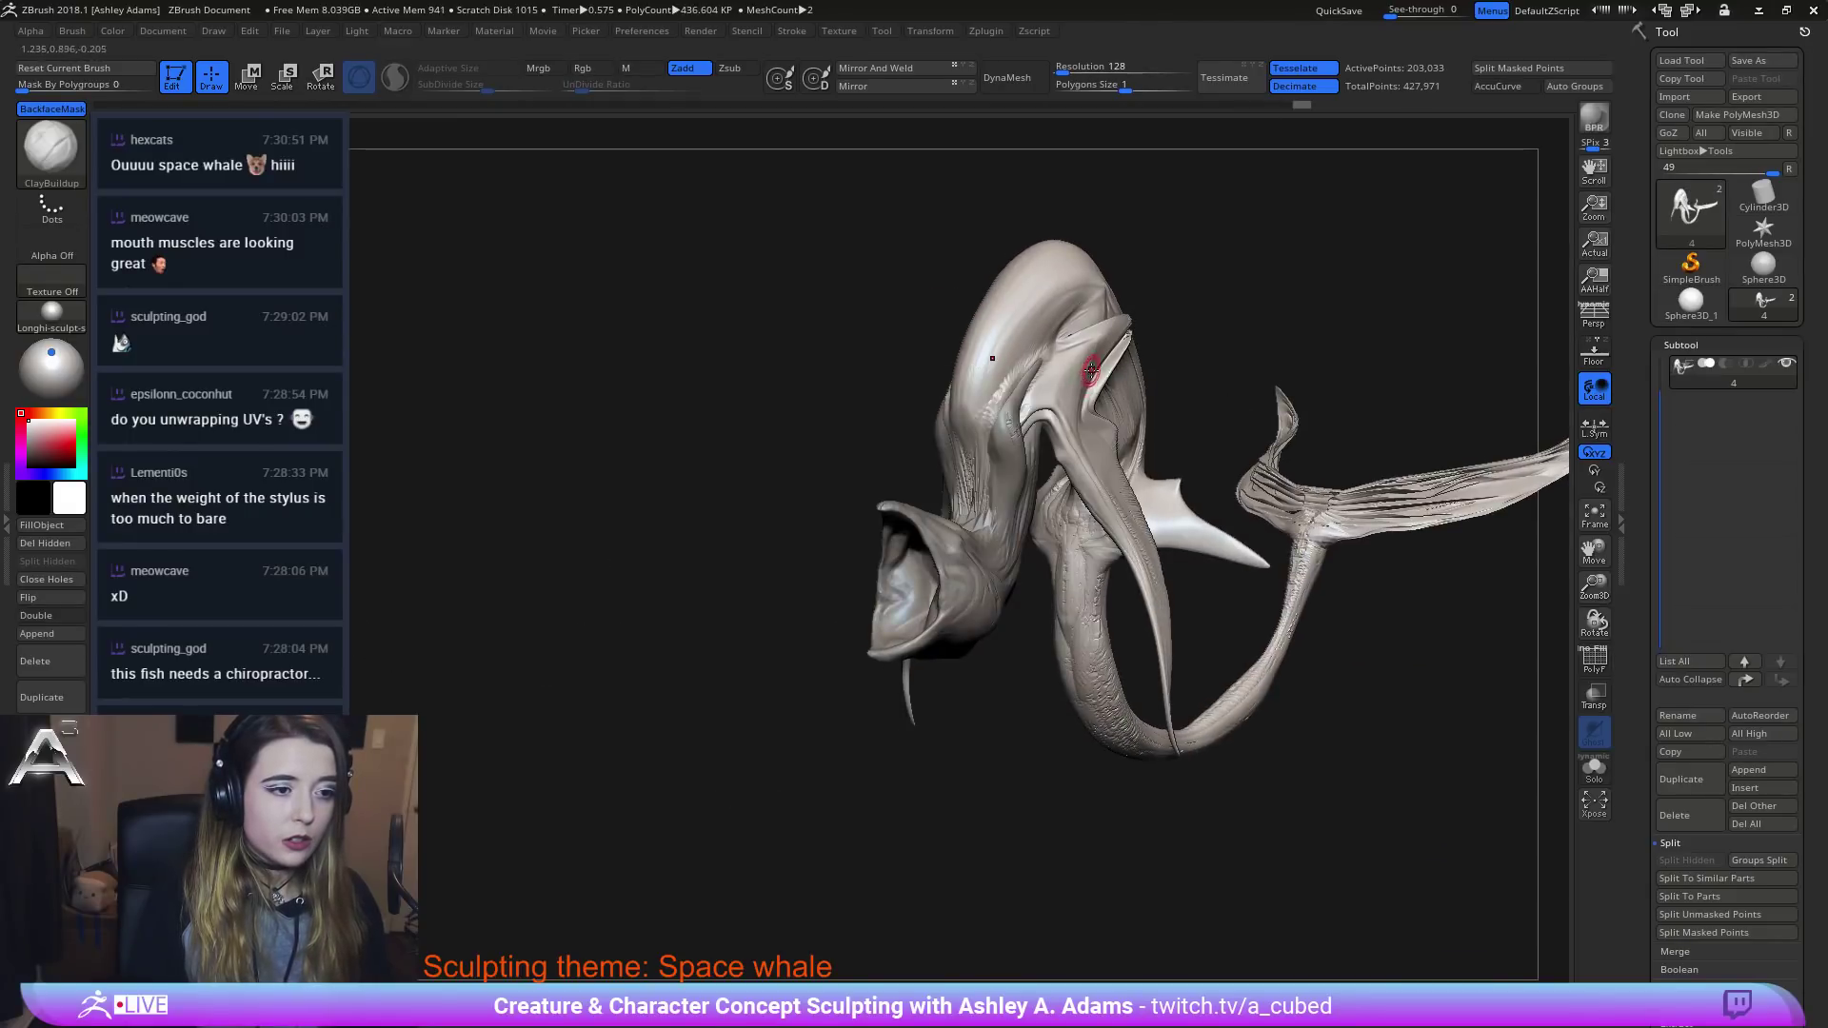
mouse_move(1091, 371)
right_down()
mouse_move(1016, 365)
mouse_move(999, 469)
right_up()
right_click(1000, 468)
key(b)
key(s)
key(h)
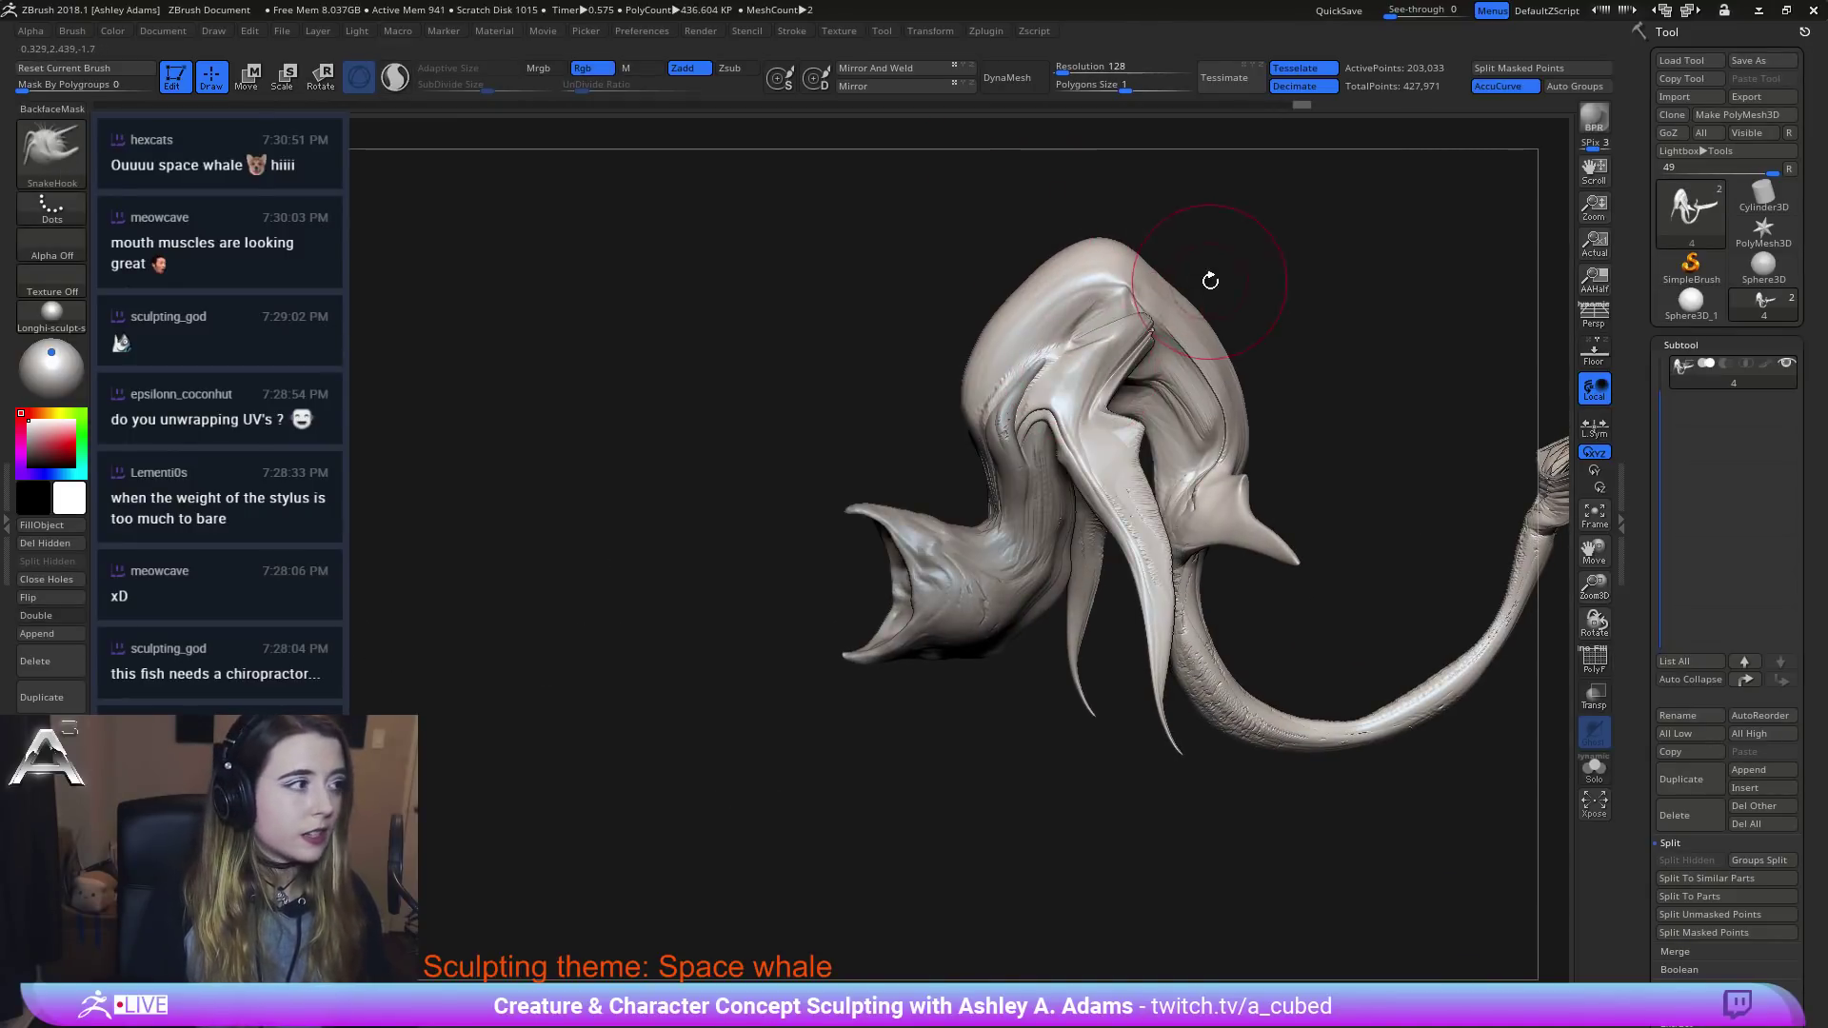
alt+right_drag(1210, 281, 1099, 339)
right_click(948, 488)
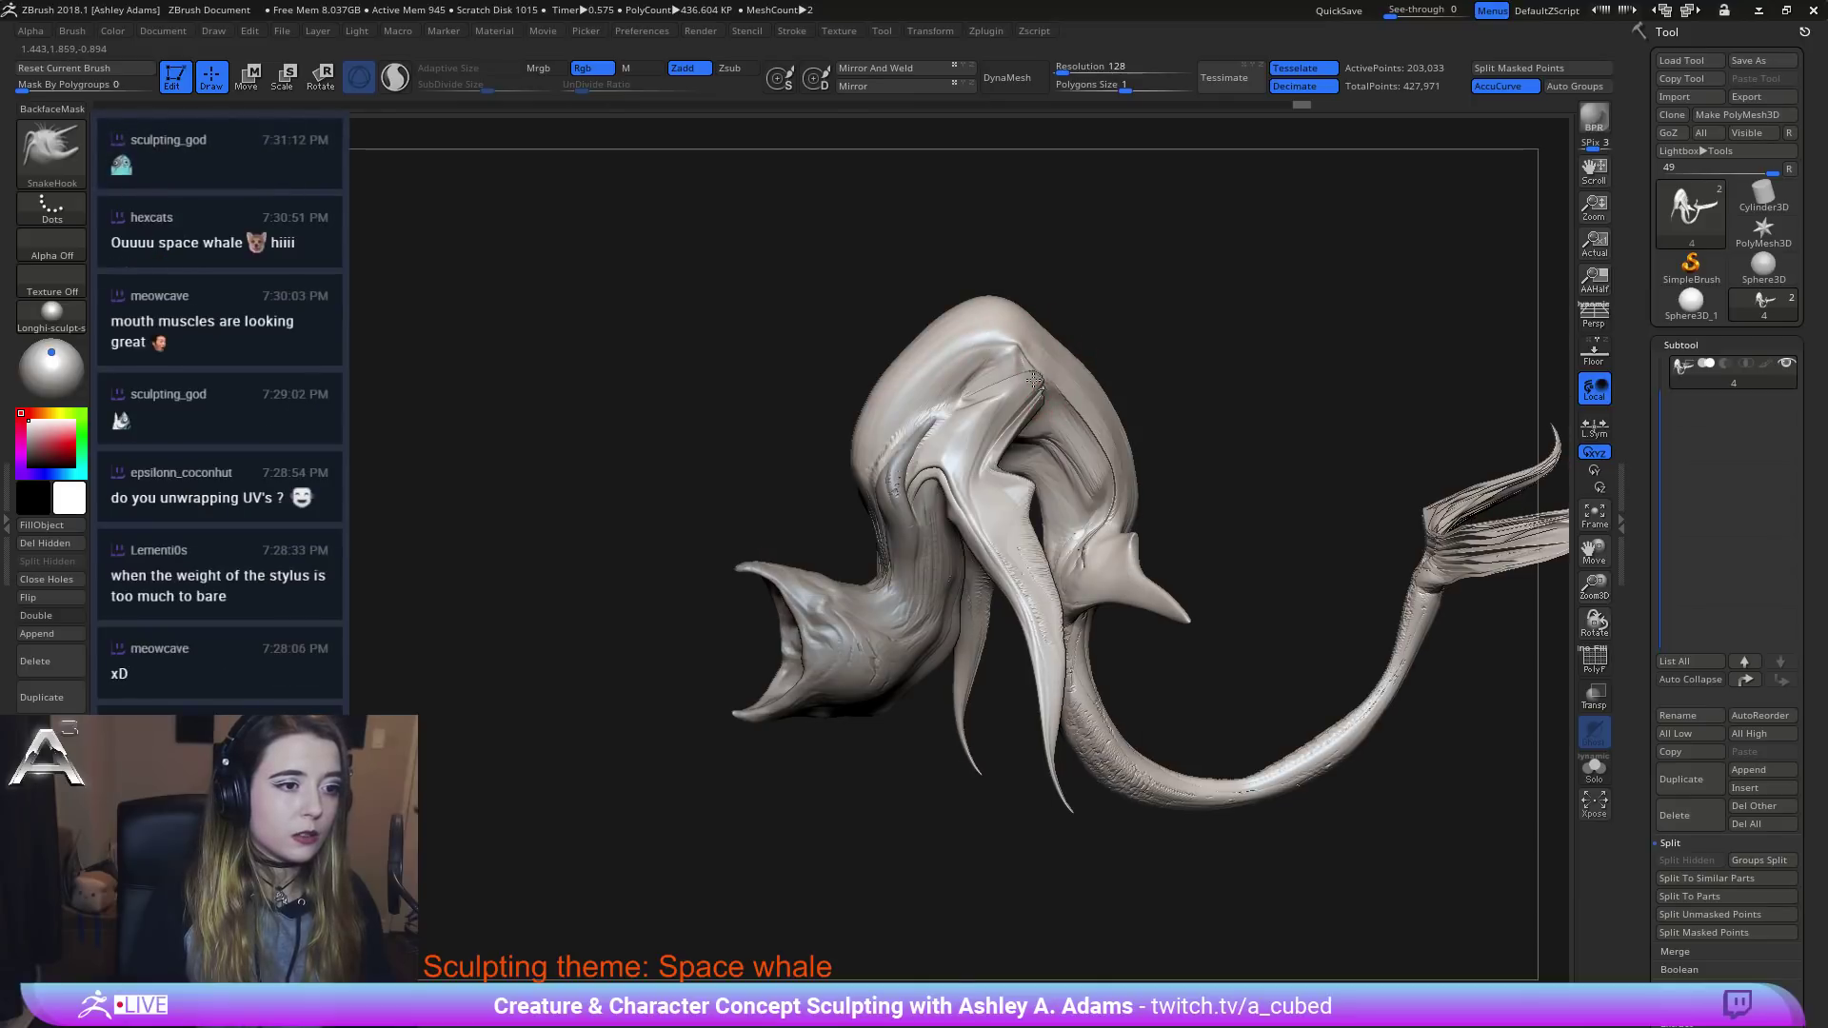
Try to pull spikes out of the top of the back with the SnakeHook brush.
drag(1034, 380, 1183, 276)
right_drag(1212, 258, 1073, 379)
drag(974, 314, 1072, 214)
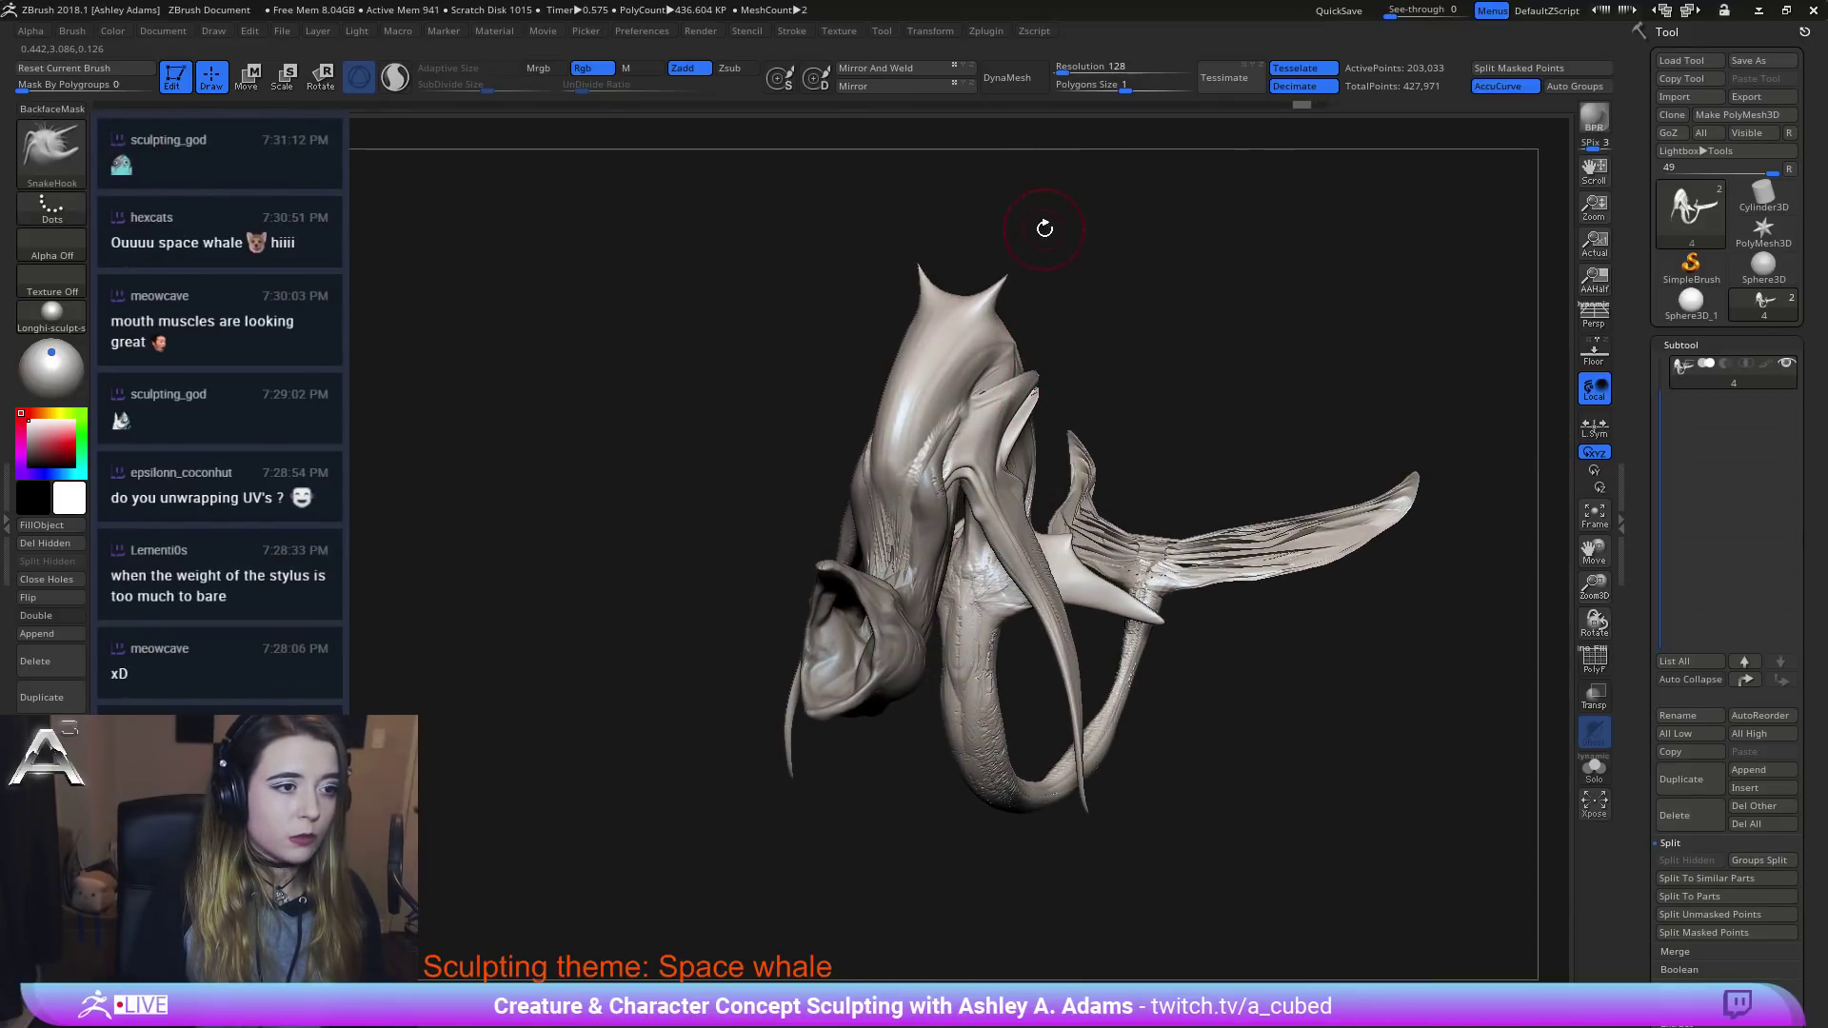
key(ctrl+z)
drag(959, 317, 1226, 196)
key(ctrl+z)
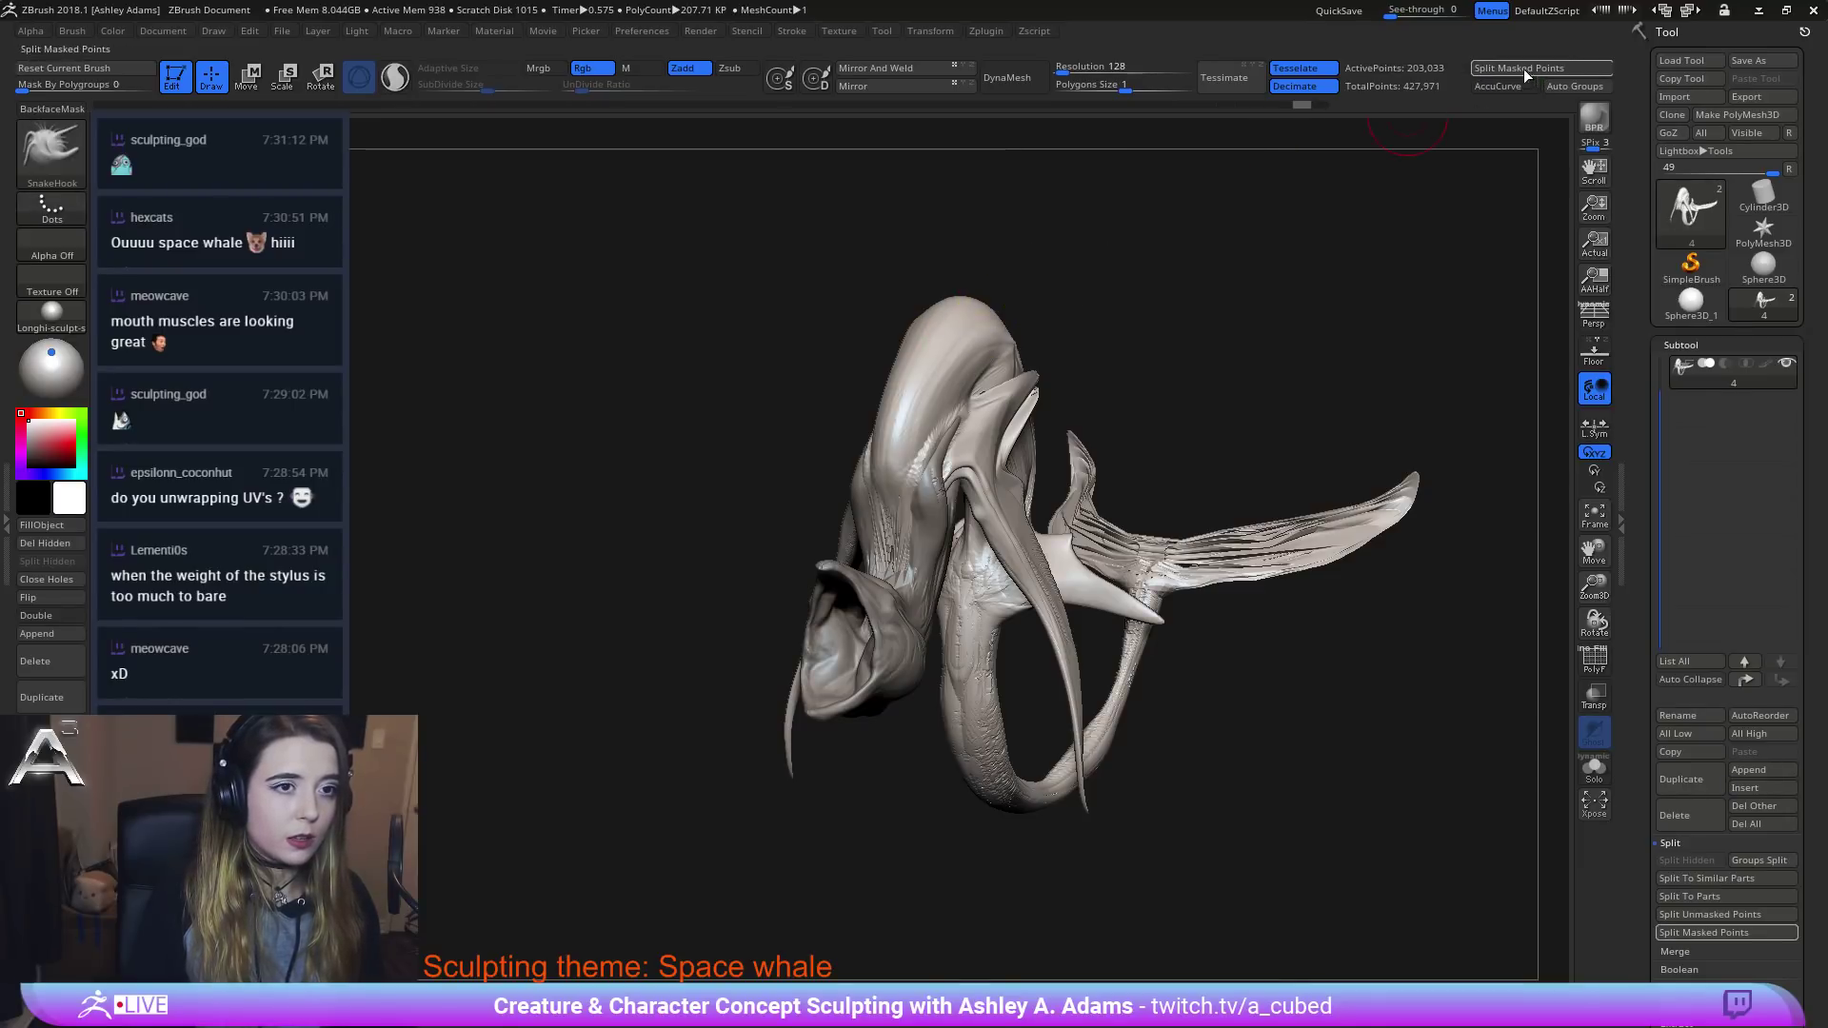
mouse_move(967, 327)
mouse_down()
mouse_move(1085, 267)
mouse_move(999, 472)
mouse_up()
key(ctrl+z)
Resize the SnakeHook brush and pull the top of the arched back into a soft peak.
key(space)
drag(1190, 428, 906, 487)
key(space)
drag(975, 385, 982, 384)
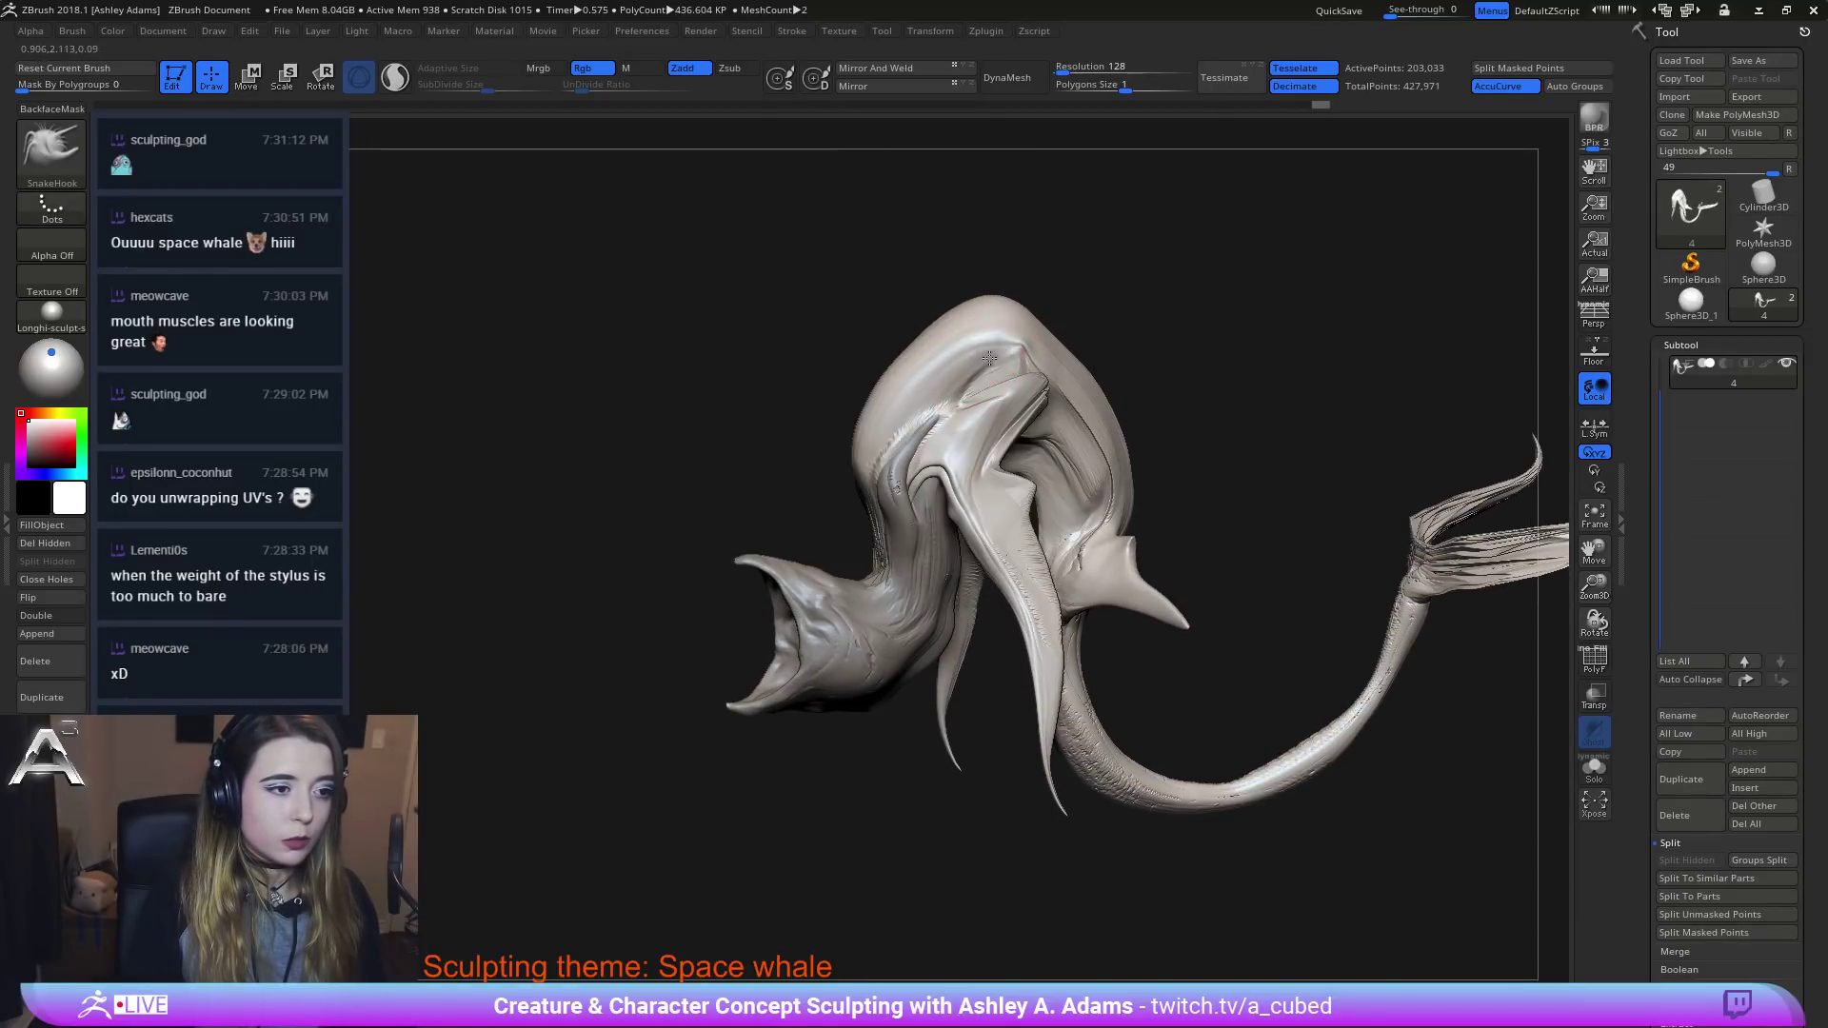
key(ctrl+z)
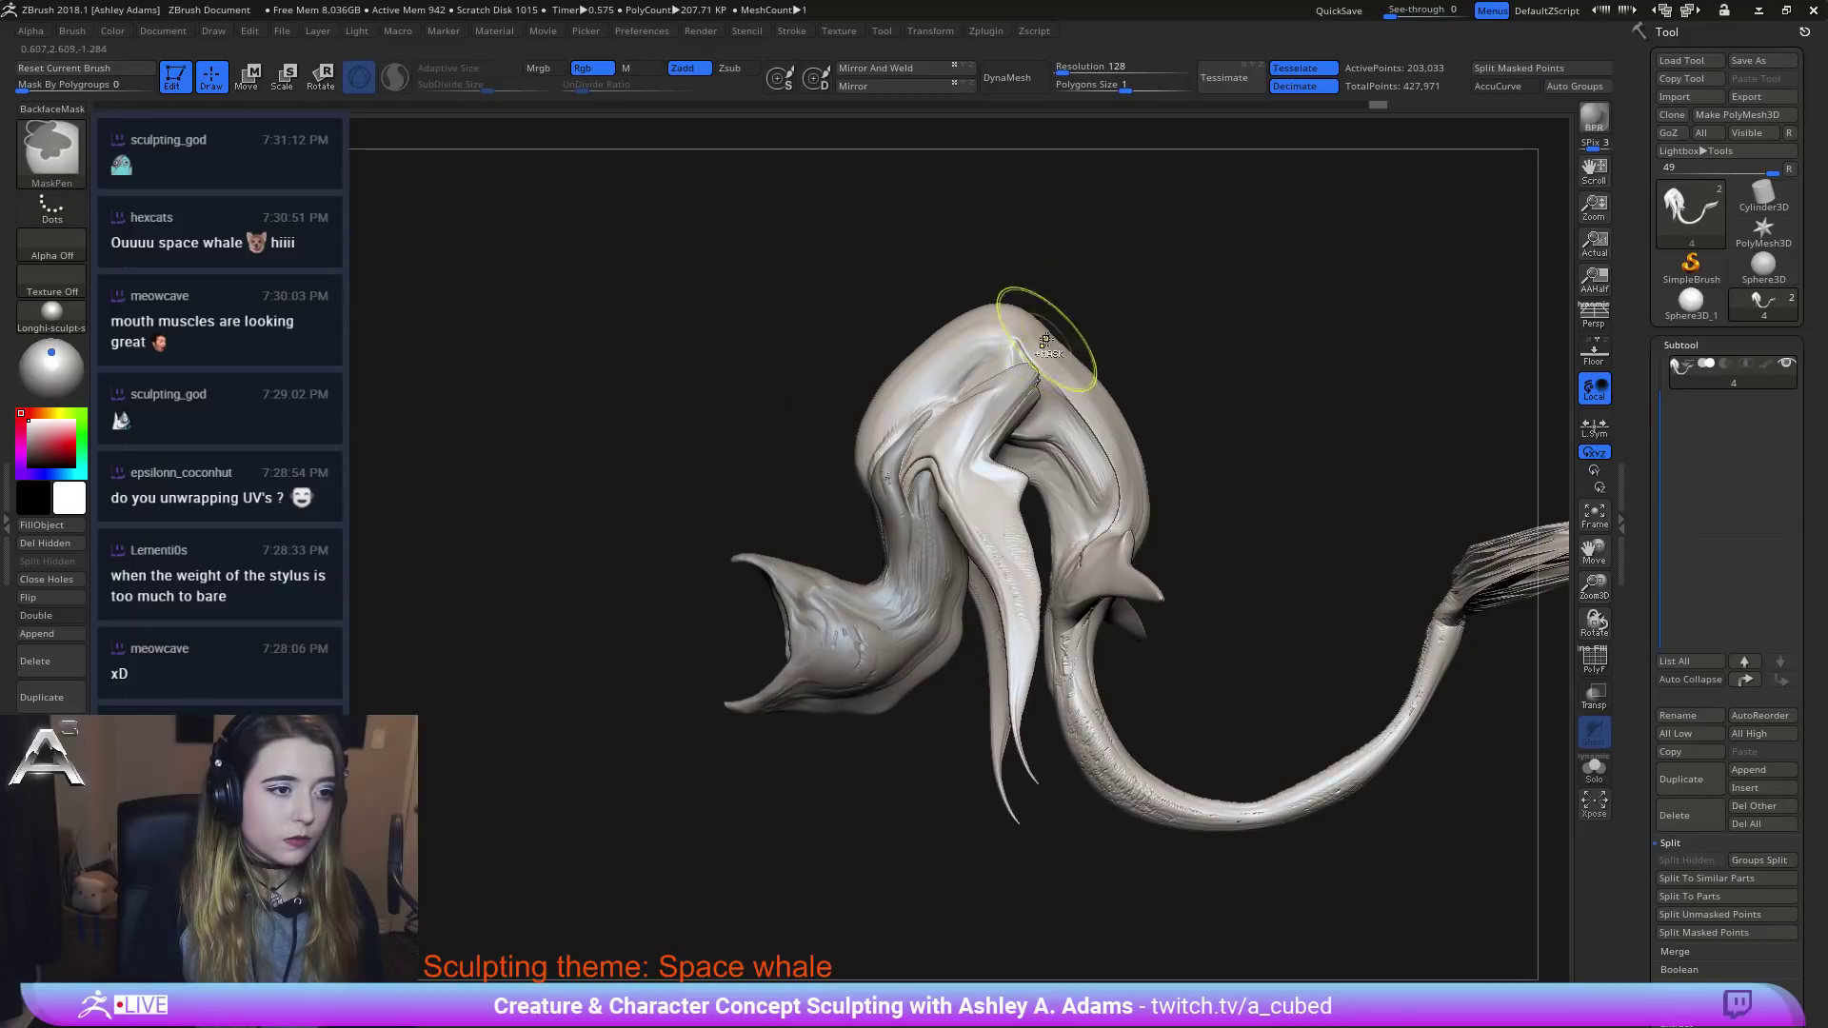
key(ctrl+shift+z)
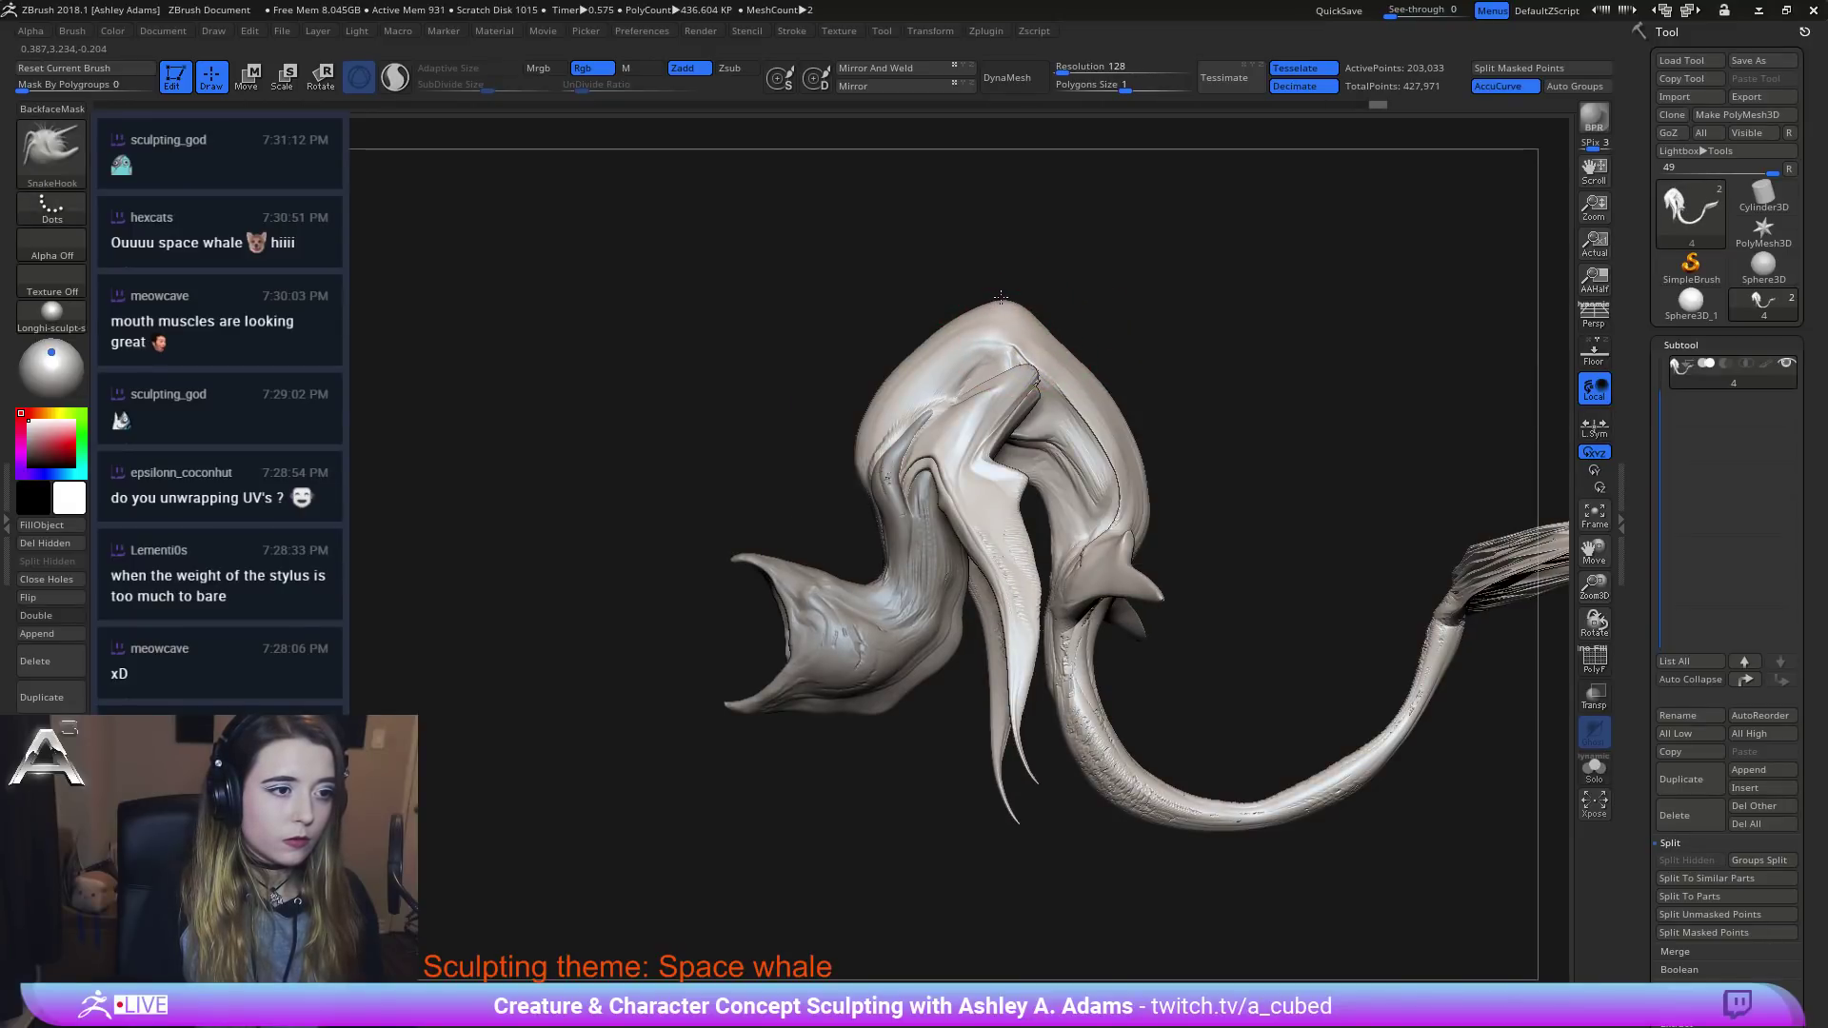
key(ctrl+z)
Adjust the SnakeHook brush size and refine the slope of the back around its peak.
key(space)
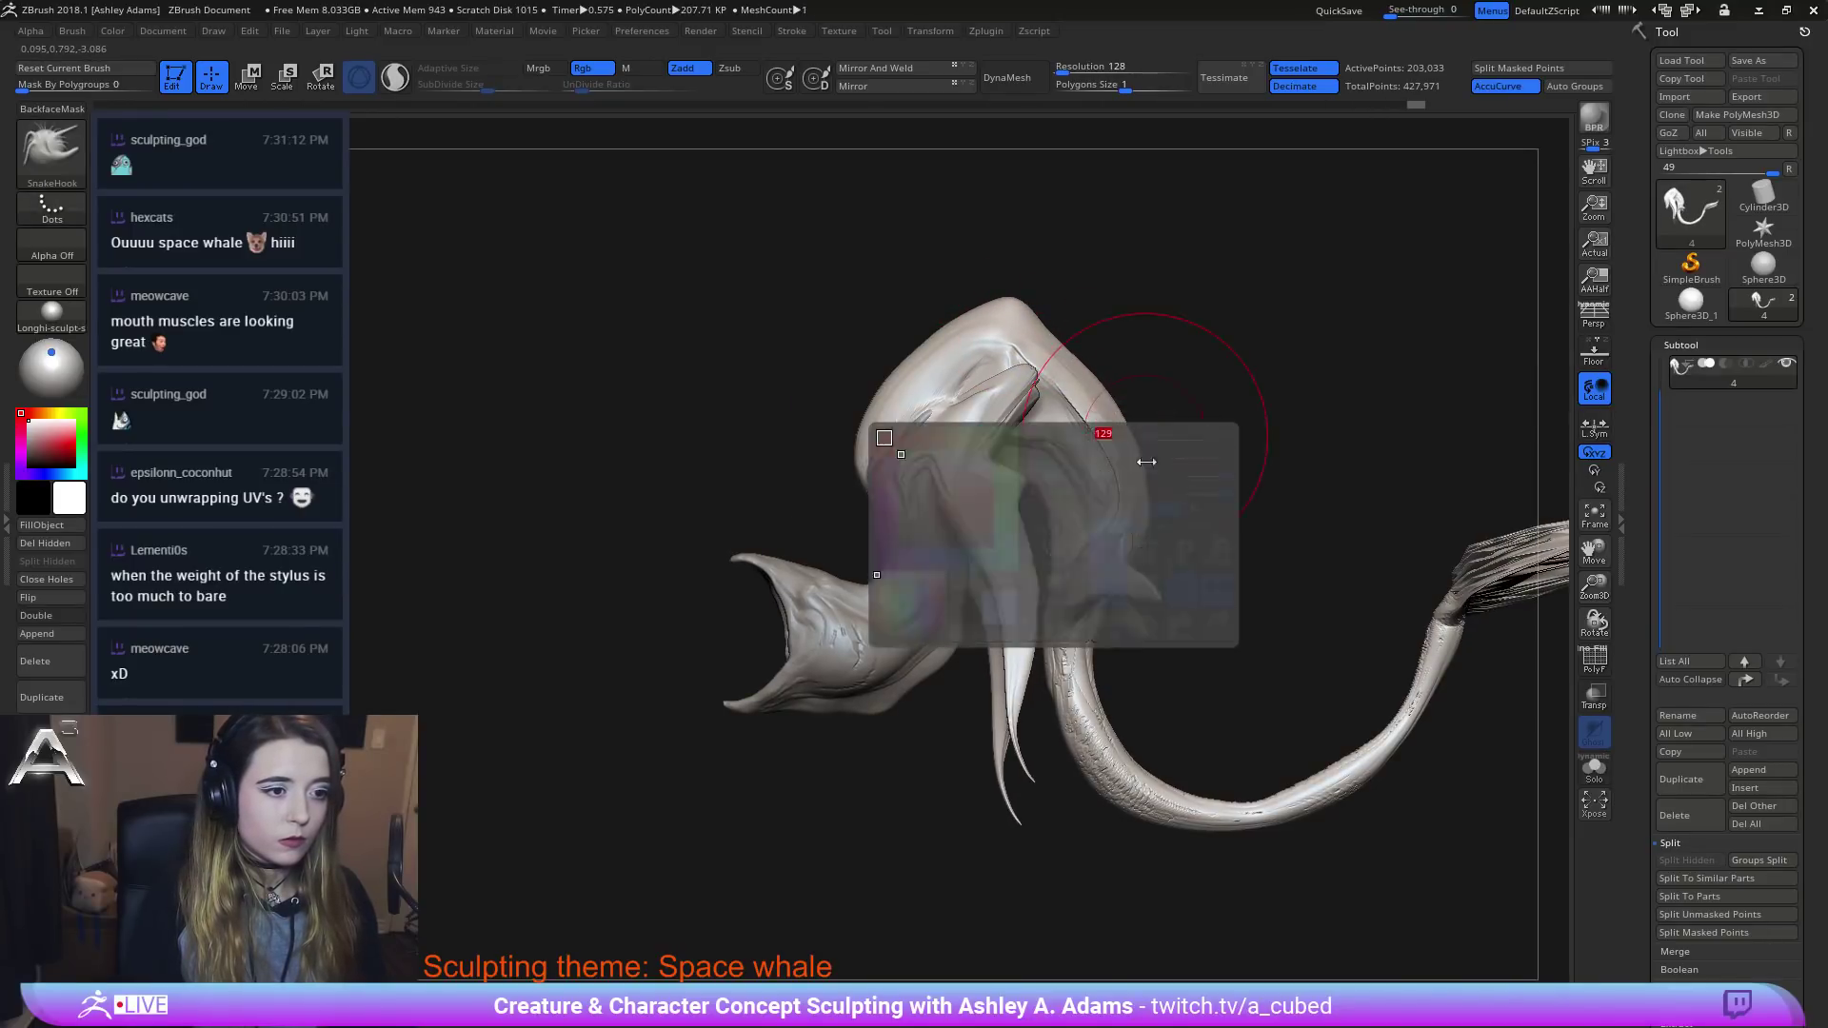
key(ctrl+shift+z)
key(space)
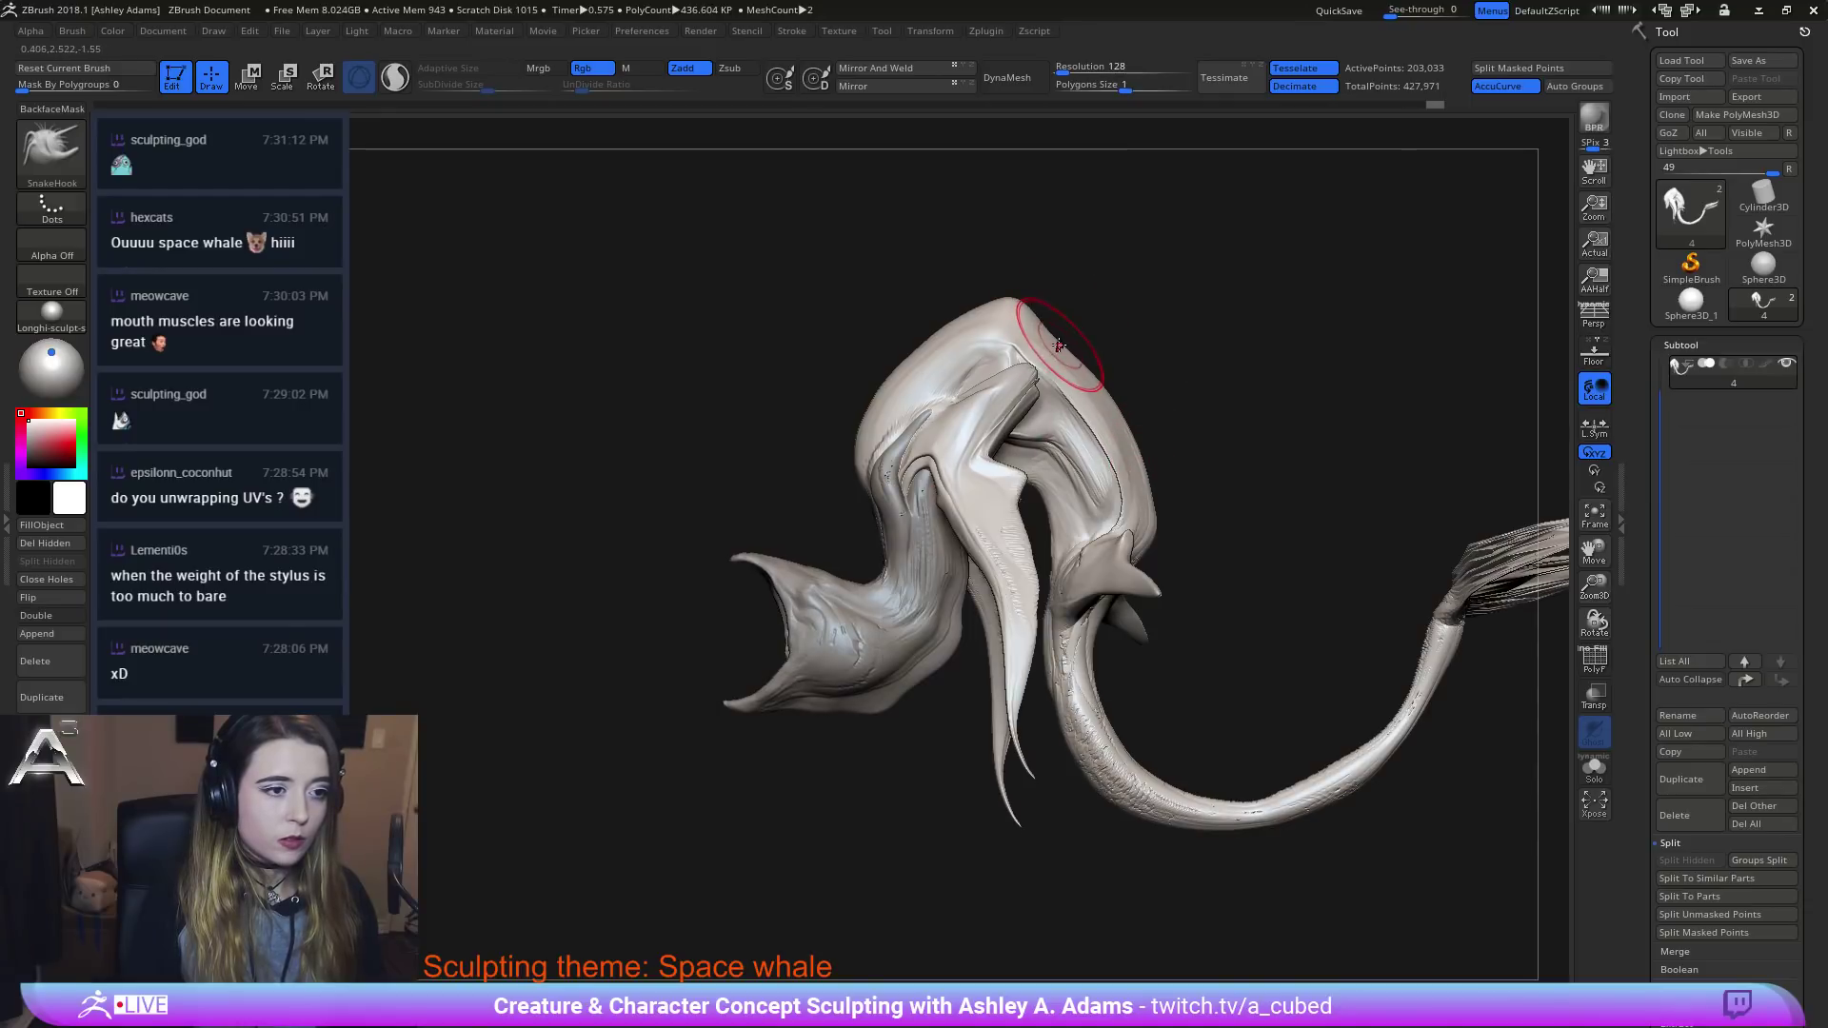
key(ctrl+z)
key(space)
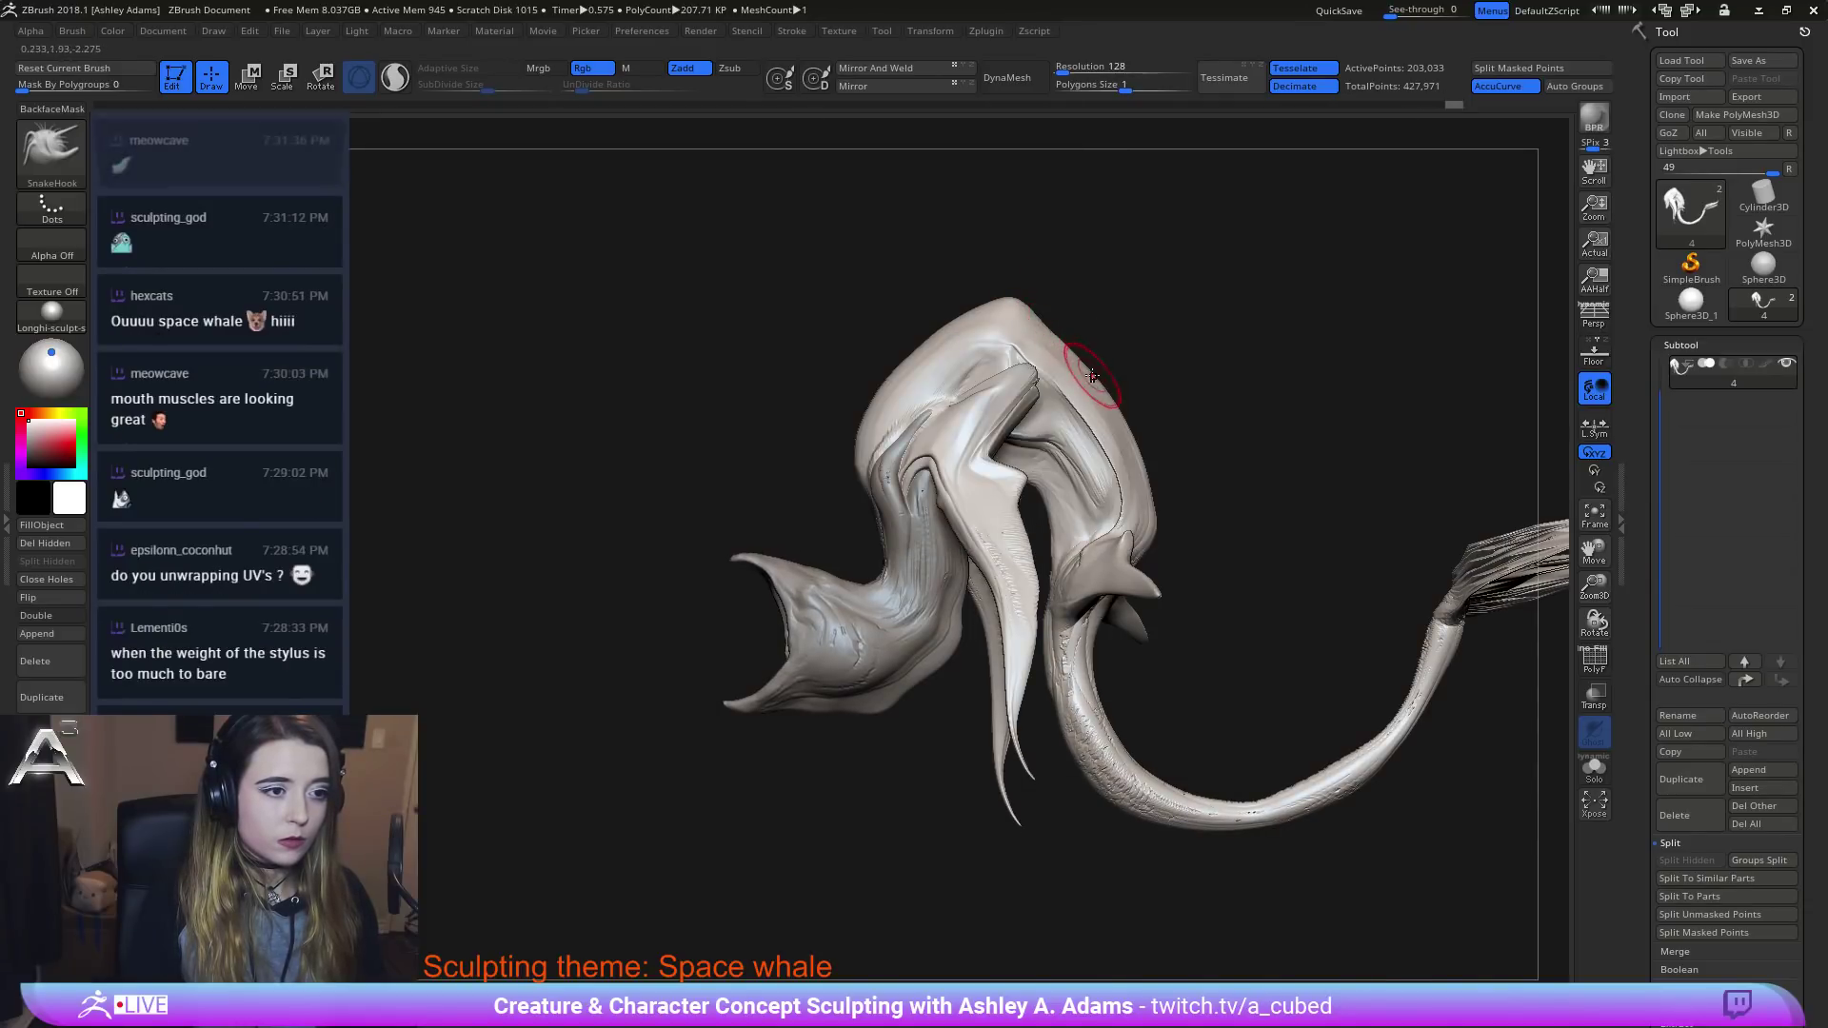
click(1091, 375)
key(space)
ctrl+right_drag(1090, 500, 1170, 509)
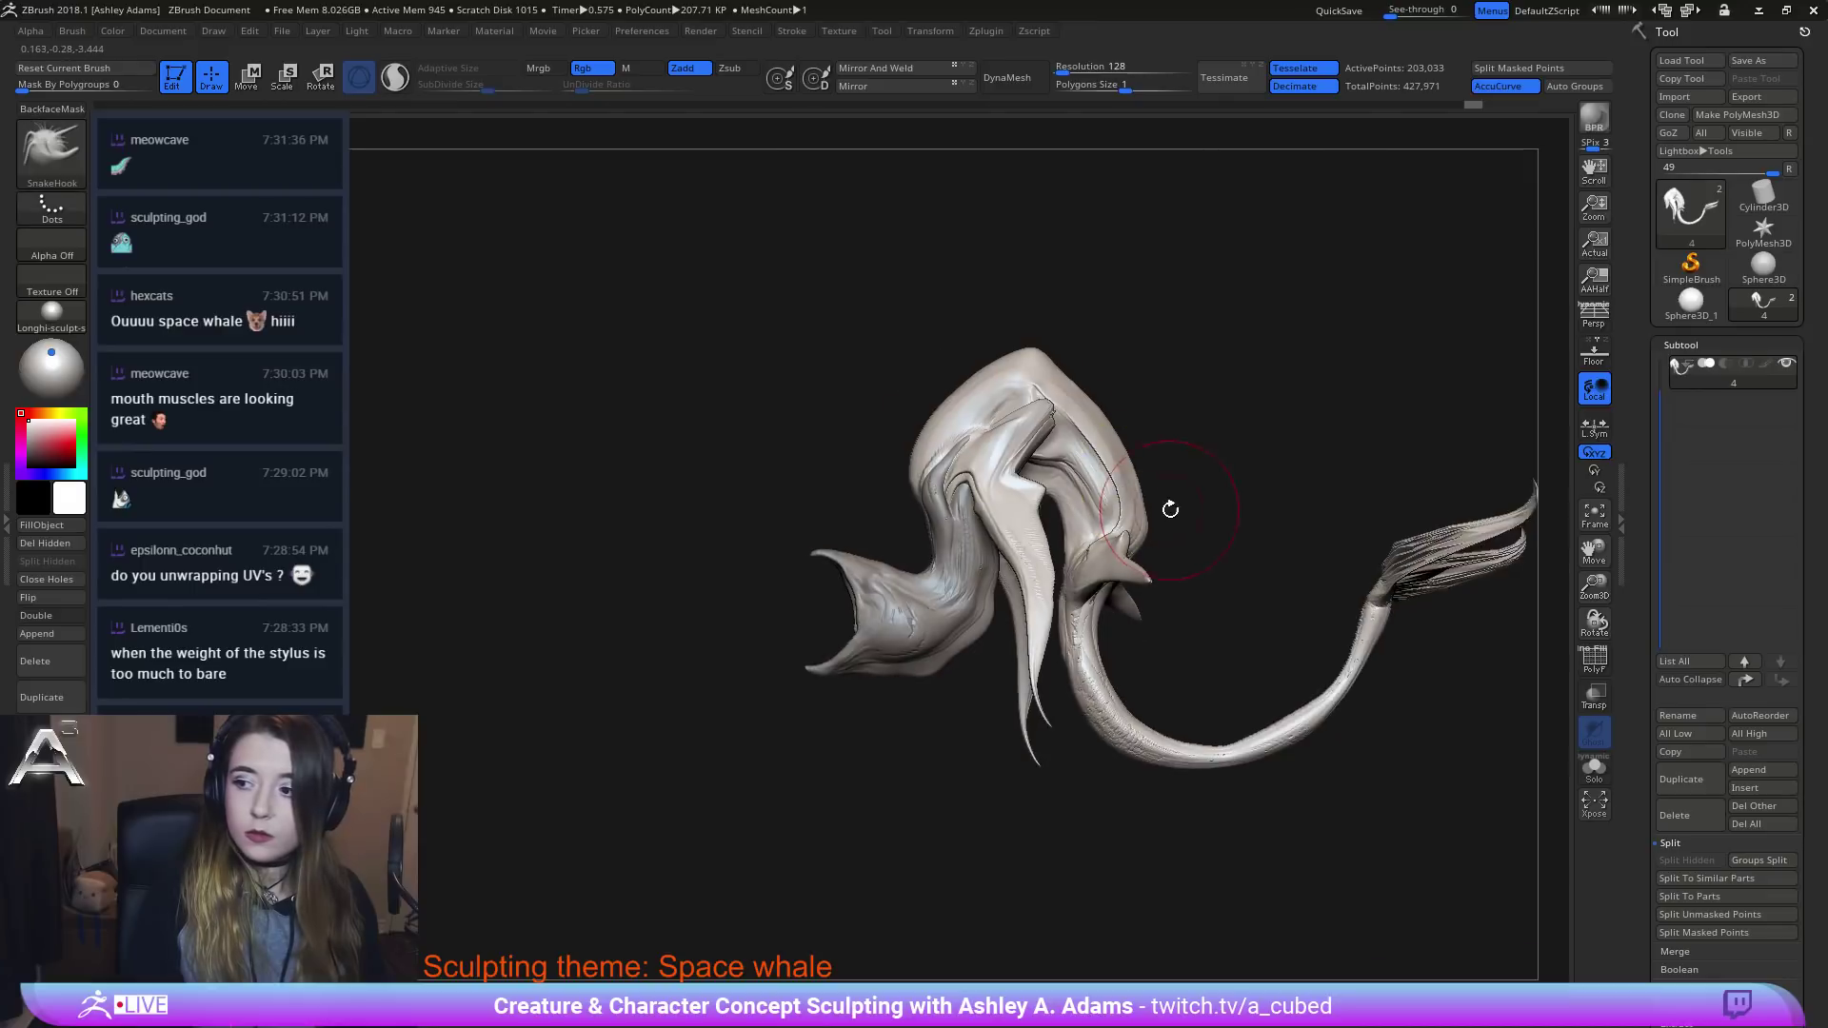
key(ctrl+shift+z)
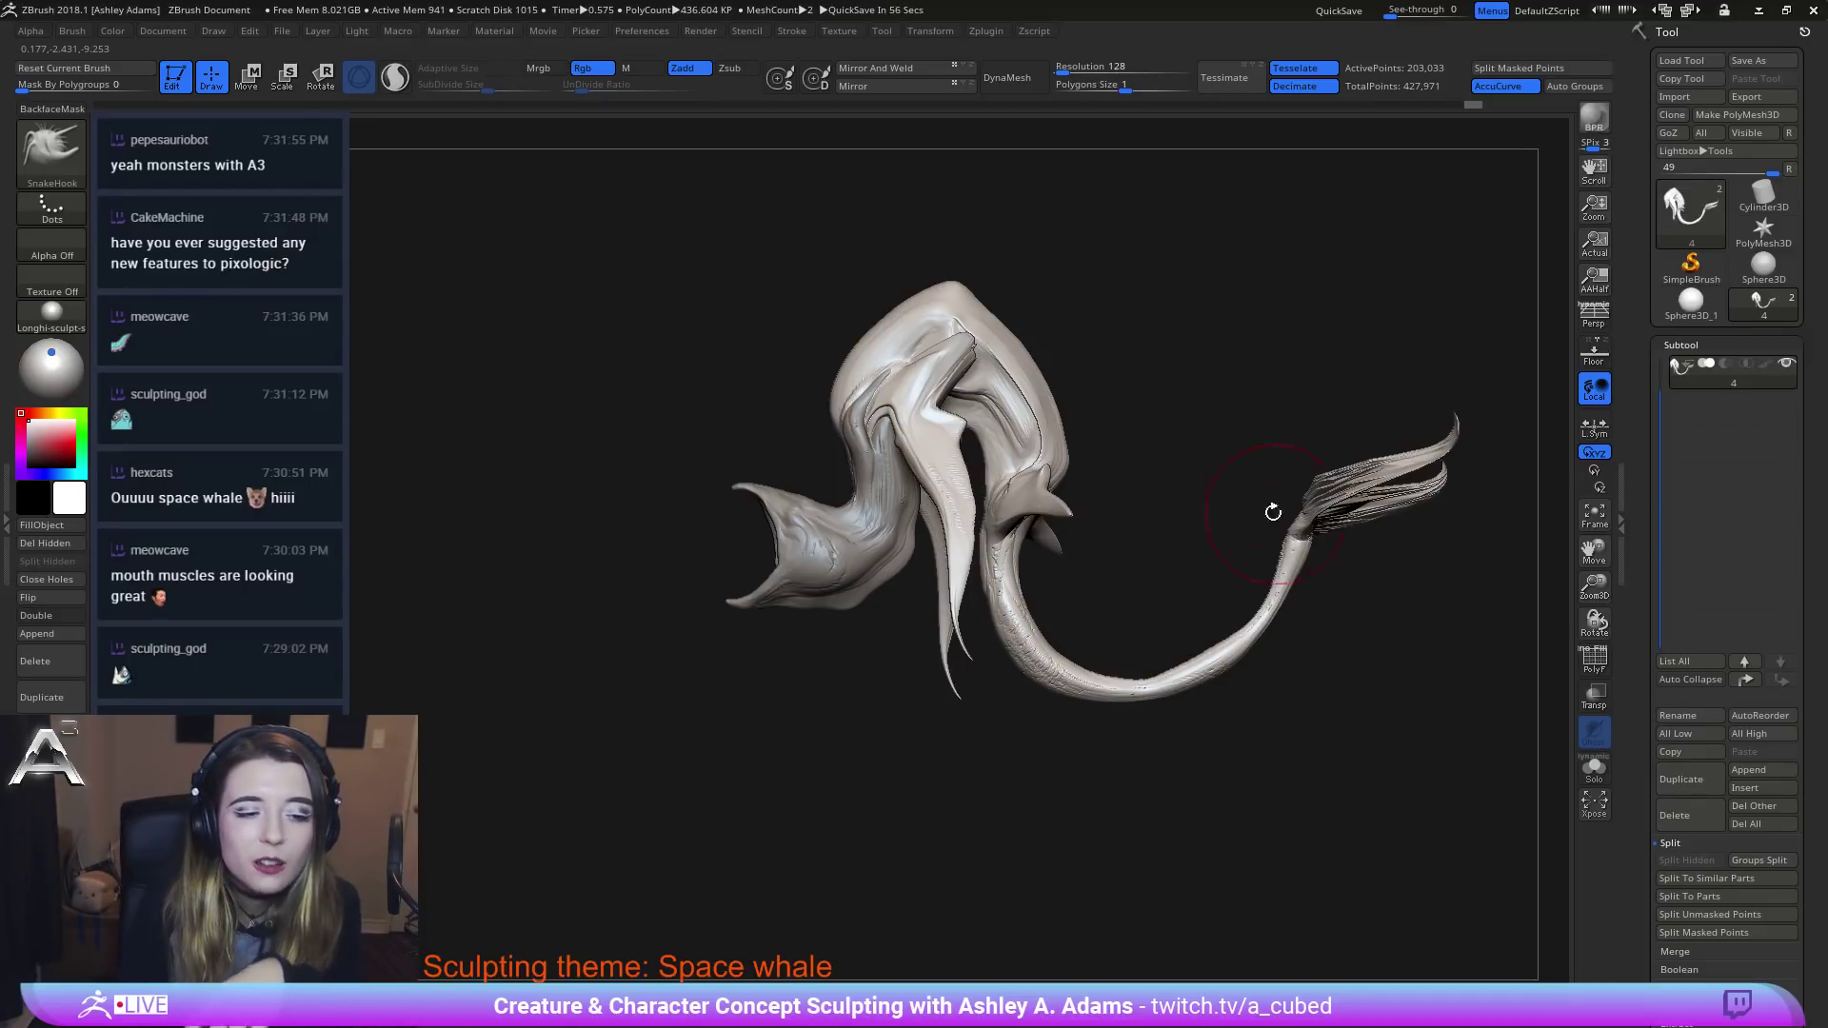
Bend the tips of the tail flukes upward and inward with the SnakeHook brush.
mouse_move(1090, 557)
mouse_down()
mouse_move(1121, 558)
mouse_move(1052, 633)
mouse_up()
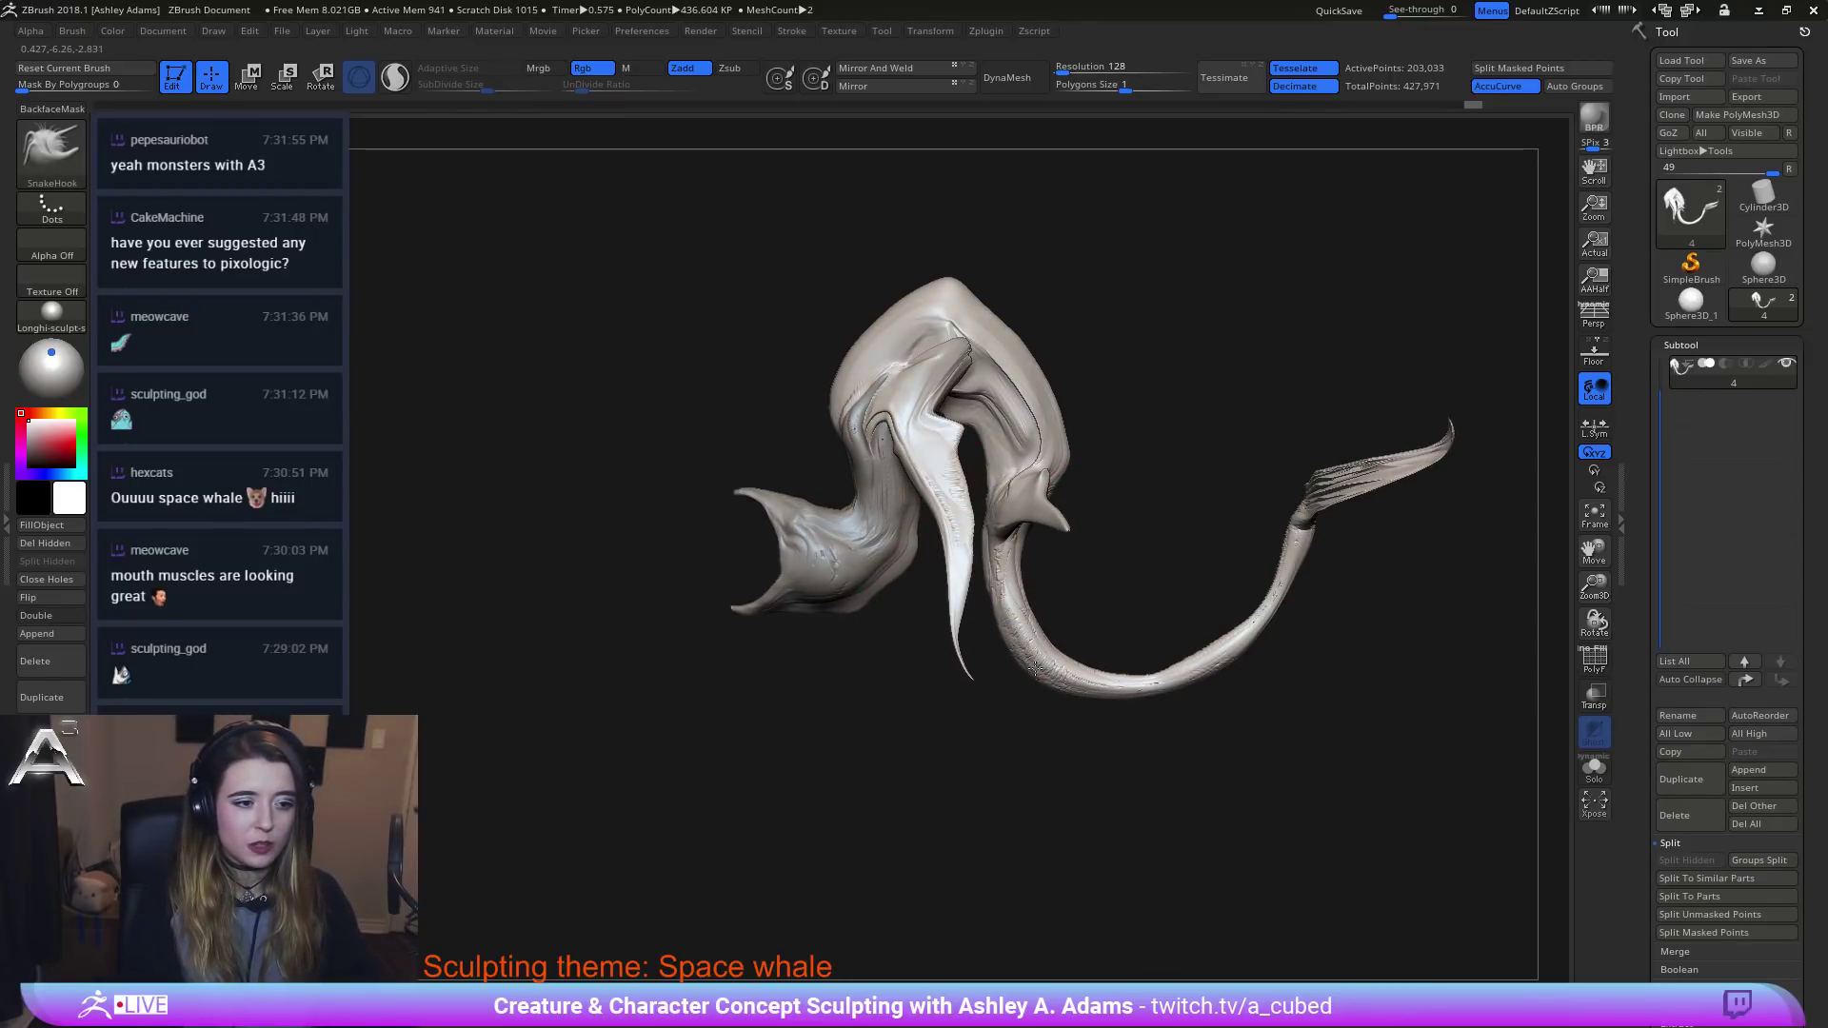
mouse_move(1289, 449)
alt+mouse_down()
mouse_move(1176, 466)
mouse_move(1253, 426)
mouse_move(1222, 355)
alt+mouse_up()
key(space)
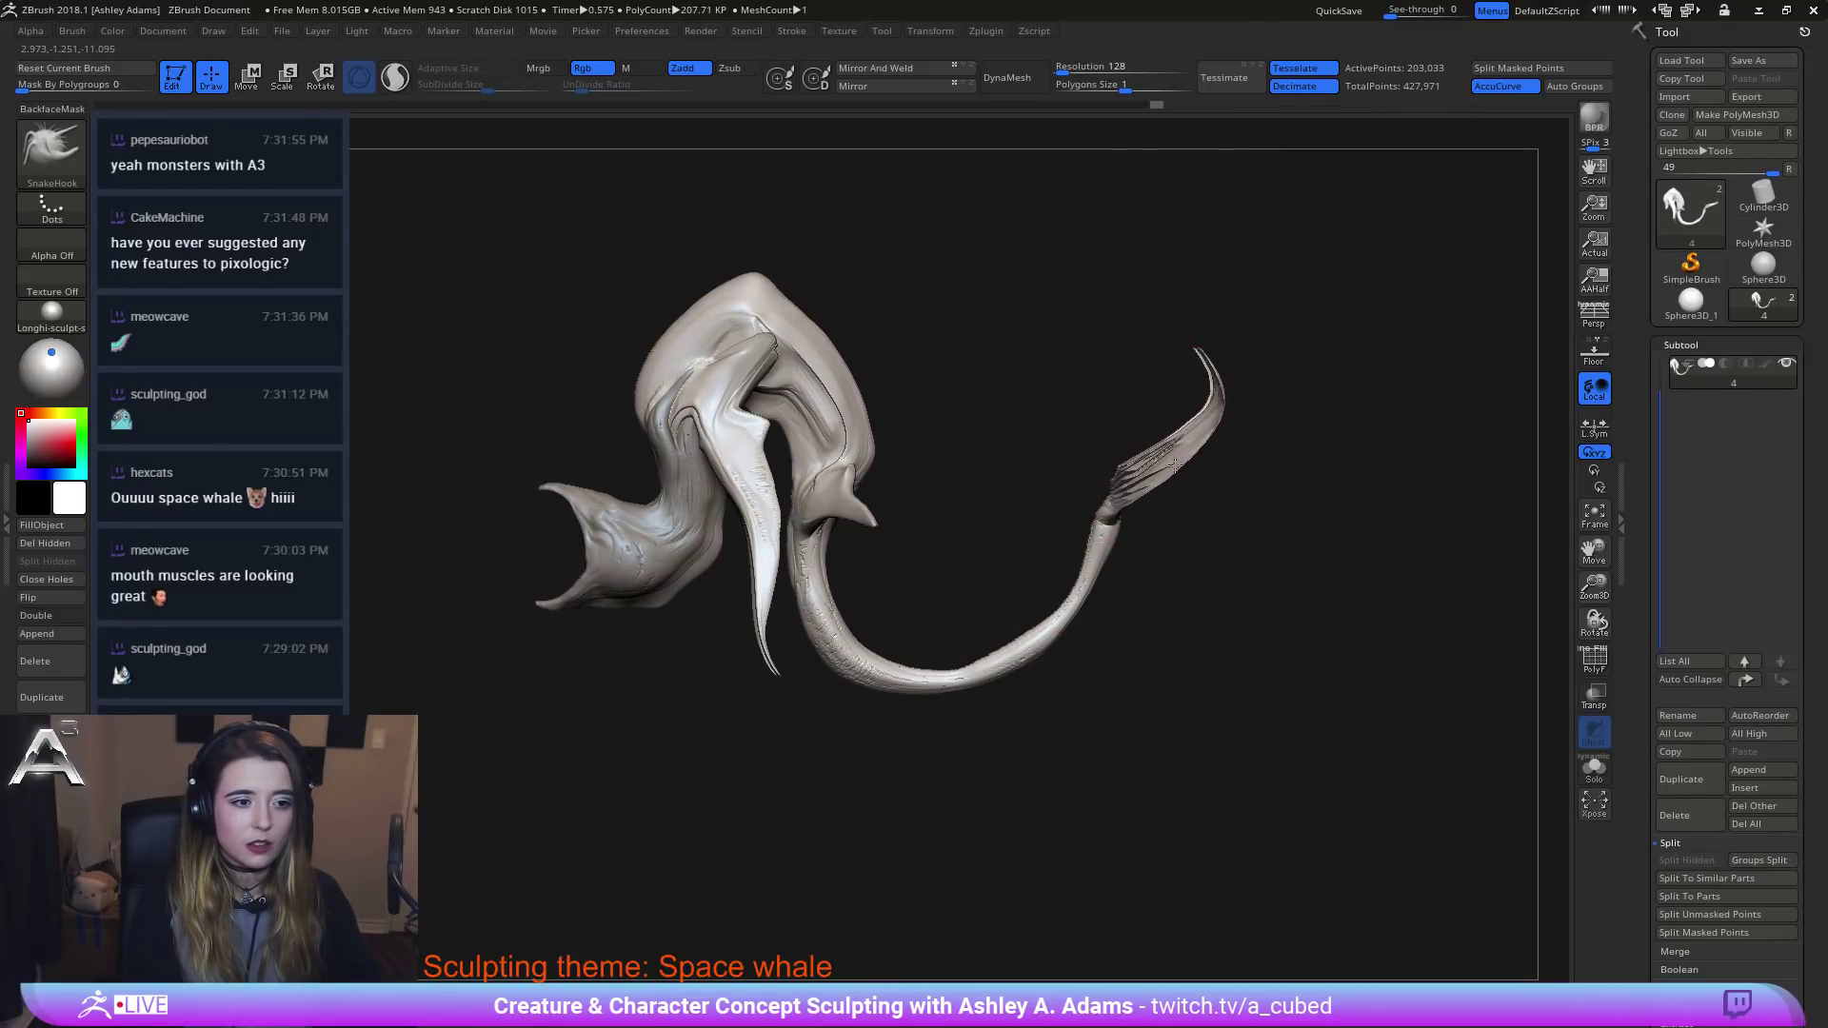
key(space)
mouse_move(1158, 484)
mouse_down()
mouse_move(1100, 522)
mouse_move(1103, 489)
mouse_up()
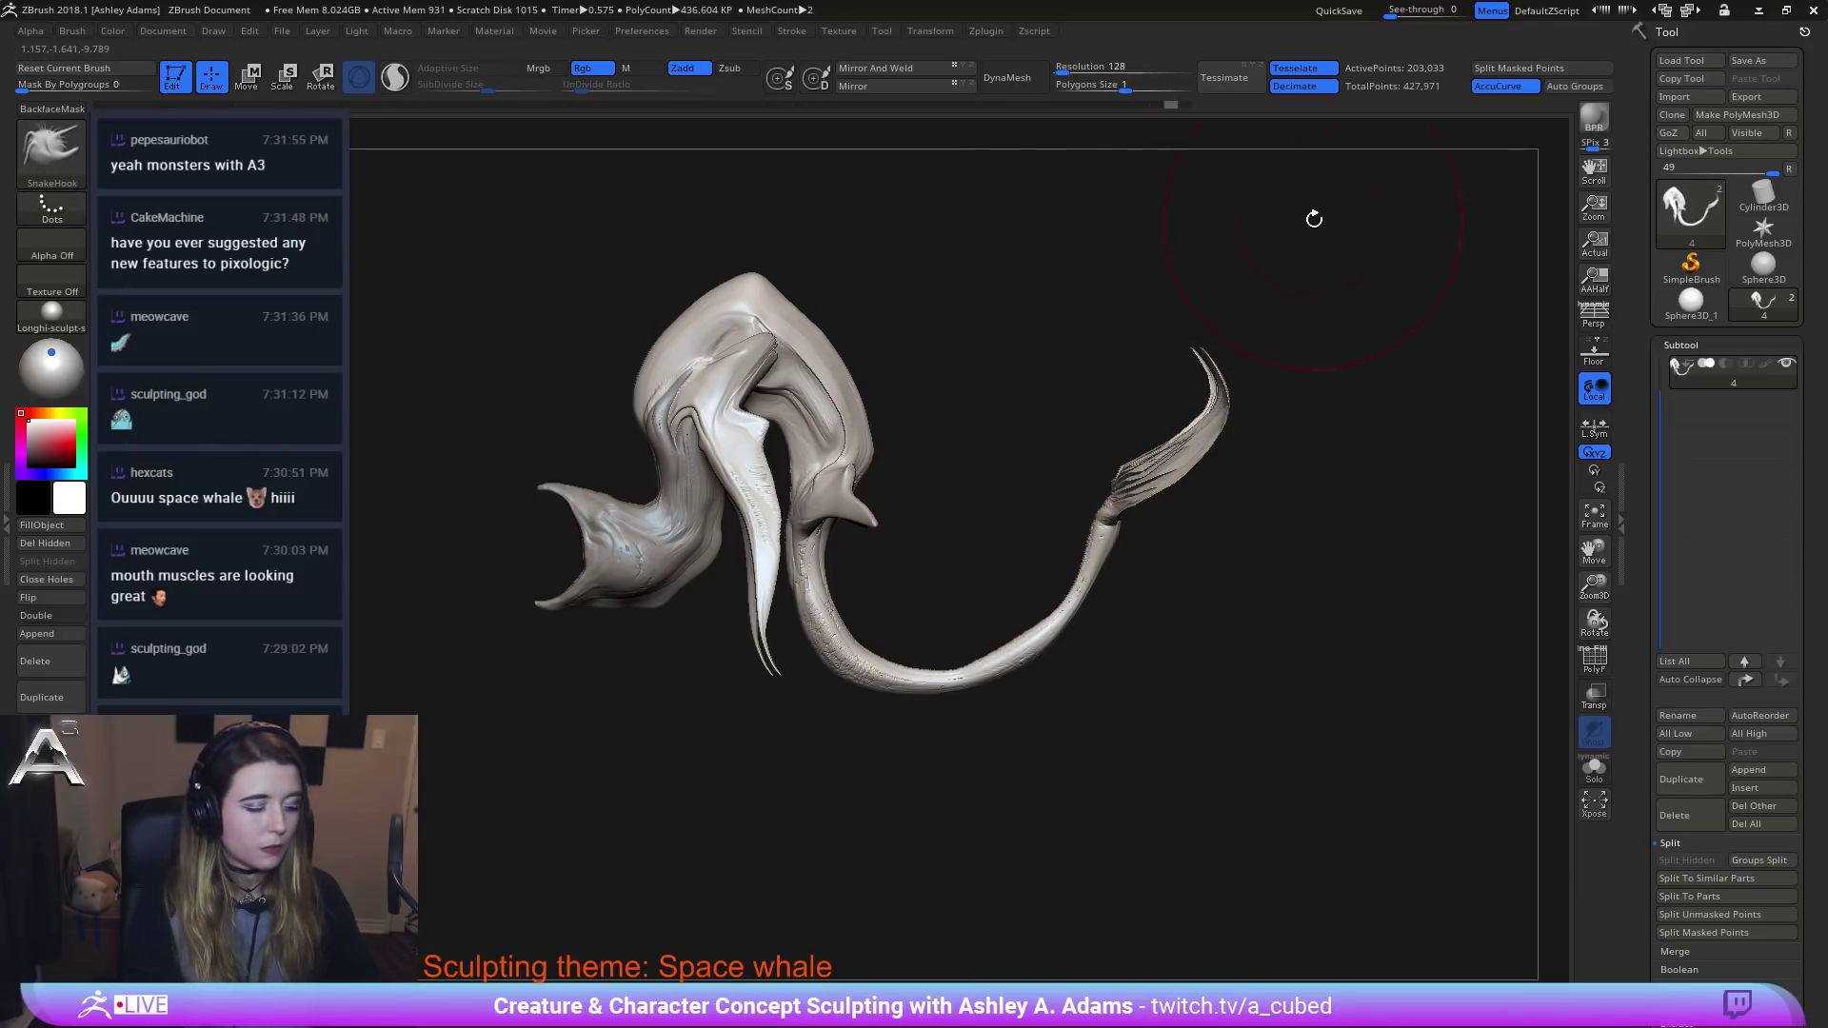
drag(1122, 392, 1140, 393)
Try to reposition the base of the tail flukes with an enlarged SnakeHook brush.
key(space)
drag(968, 595, 1002, 595)
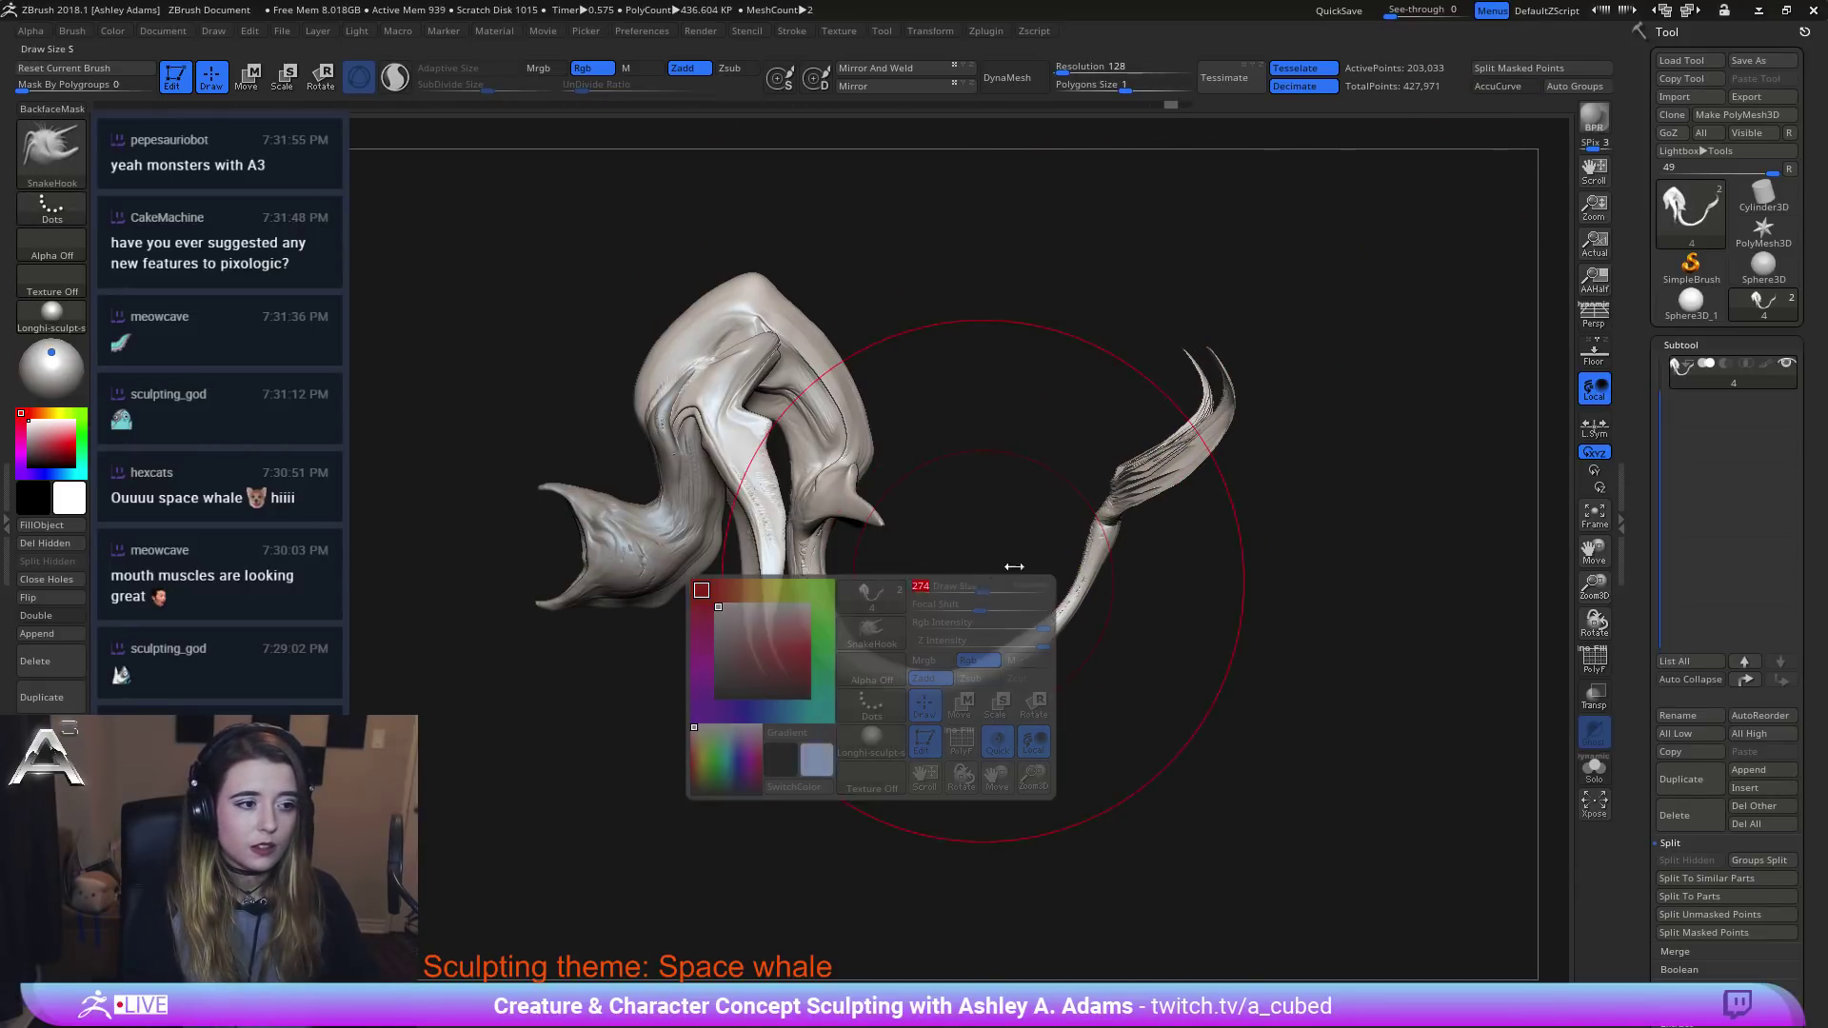
mouse_move(1105, 507)
mouse_down()
mouse_move(1069, 478)
mouse_move(1068, 502)
mouse_move(1093, 497)
mouse_move(1074, 480)
mouse_up()
key(ctrl+z)
Pull the tail's bend lower into a rounder curve with the SnakeHook brush.
key(space)
drag(514, 562, 1114, 619)
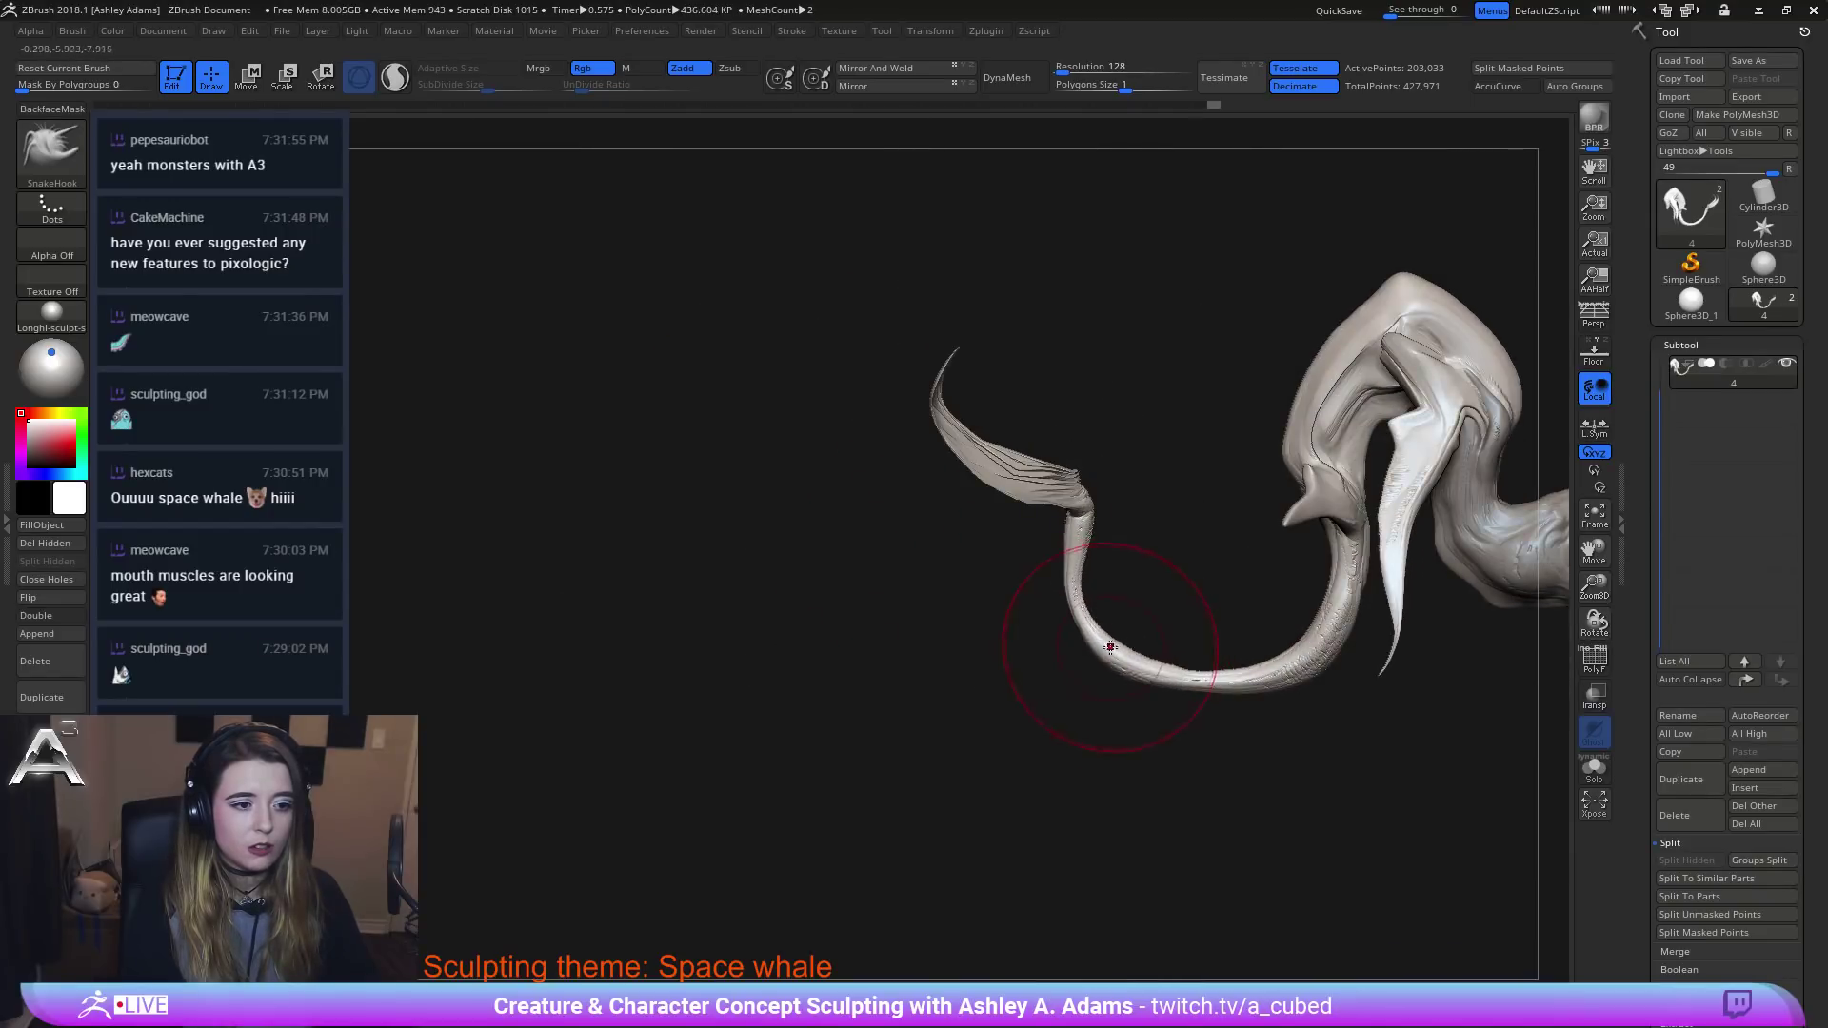
key(ctrl)
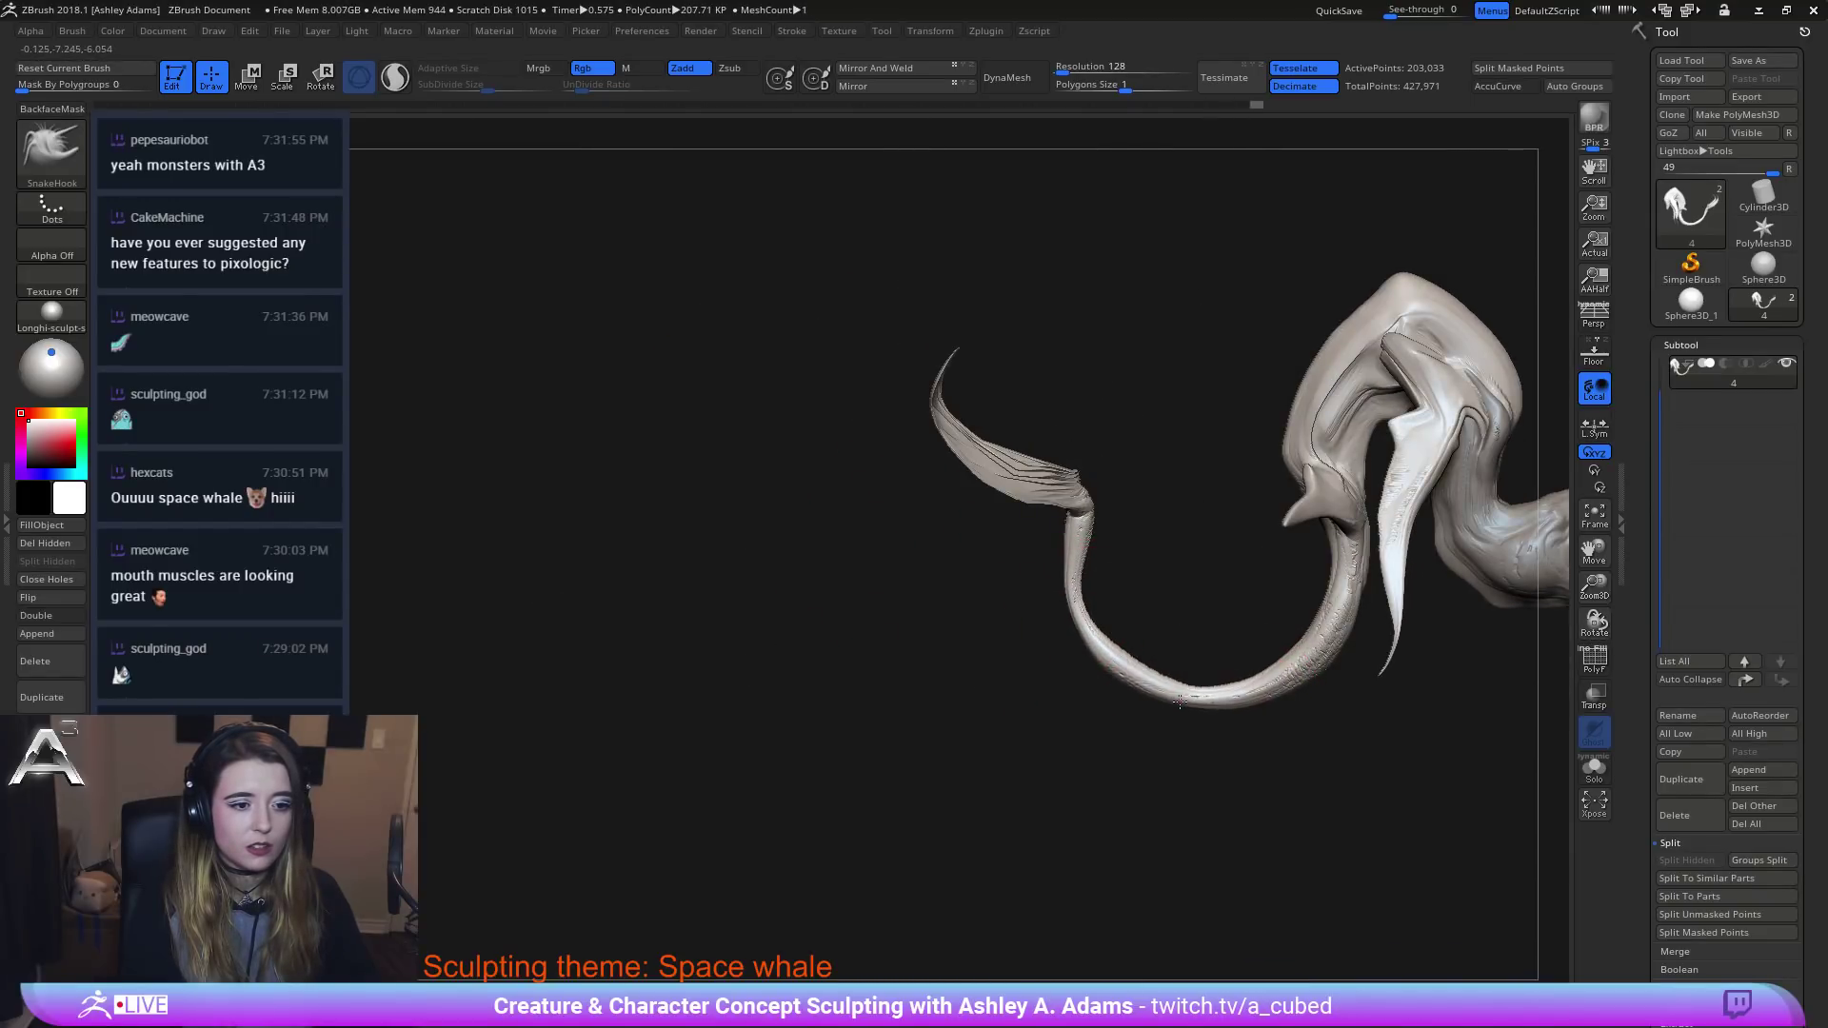
mouse_move(1167, 699)
mouse_down()
mouse_move(1097, 641)
mouse_move(1077, 578)
mouse_move(1091, 521)
mouse_up()
key(space)
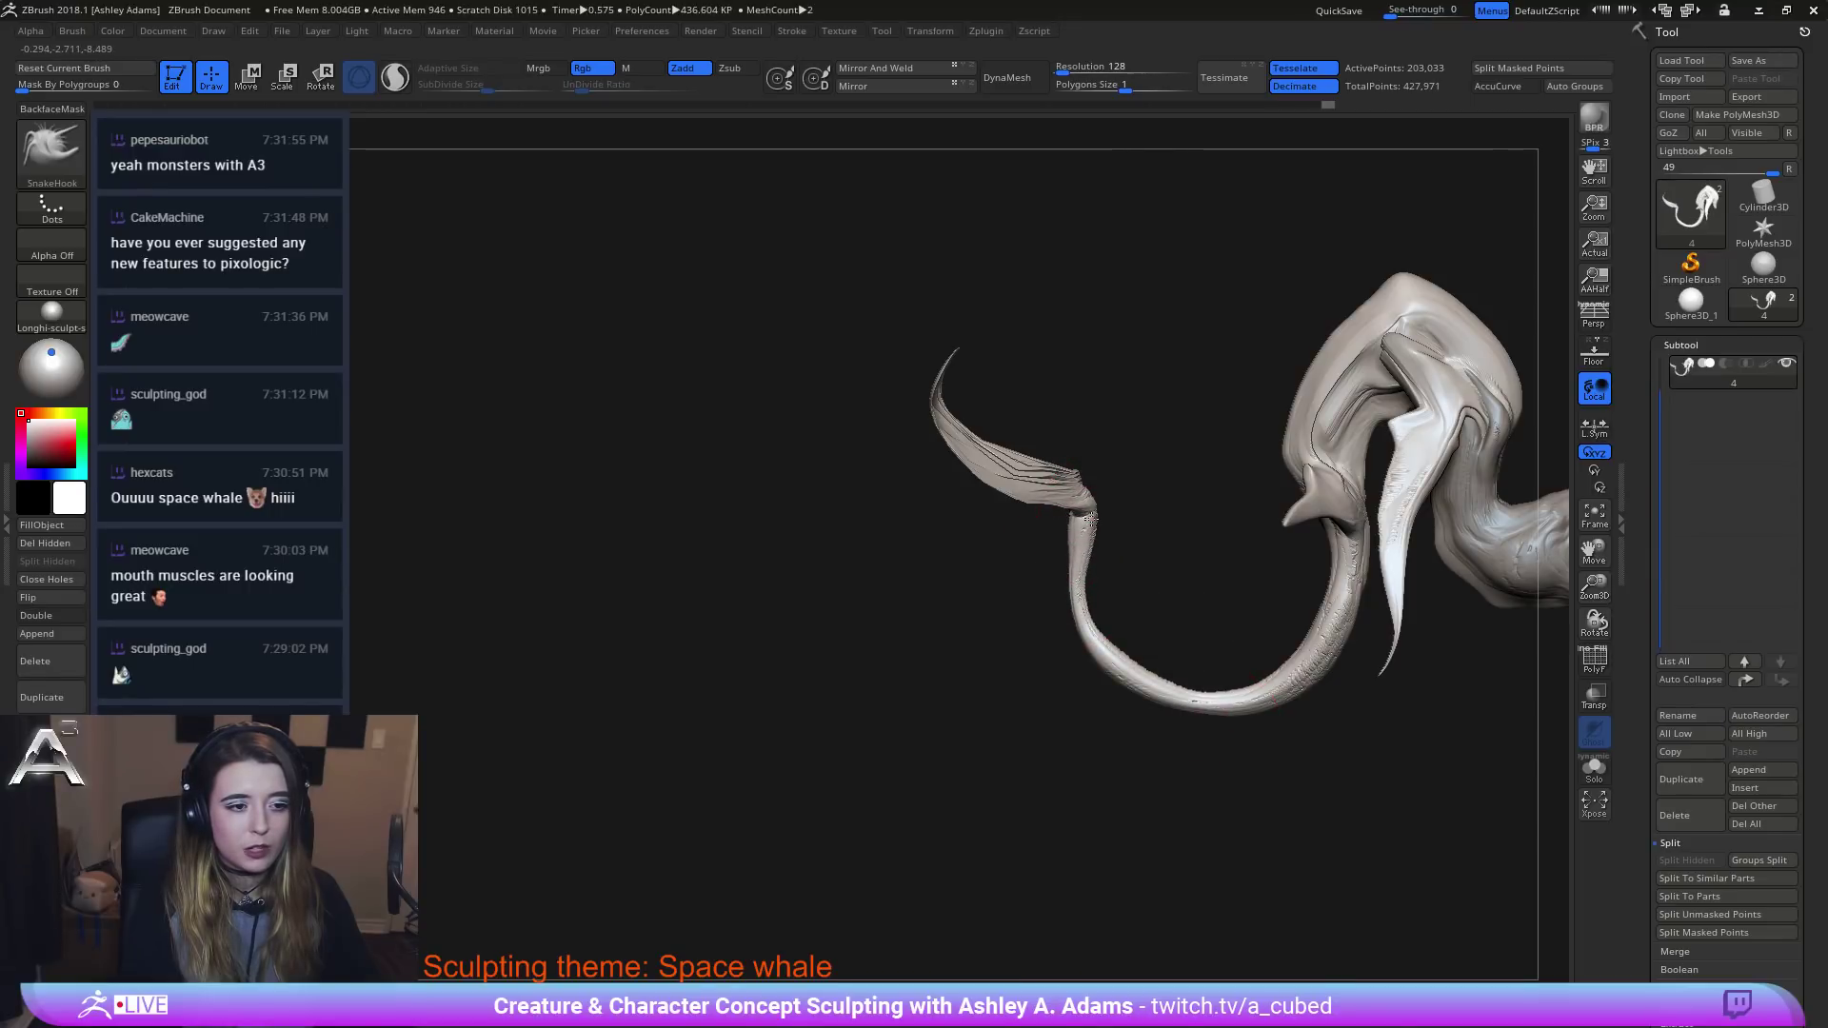
mouse_move(1091, 521)
ctrl+right_down()
mouse_move(1142, 369)
mouse_move(1103, 344)
ctrl+right_up()
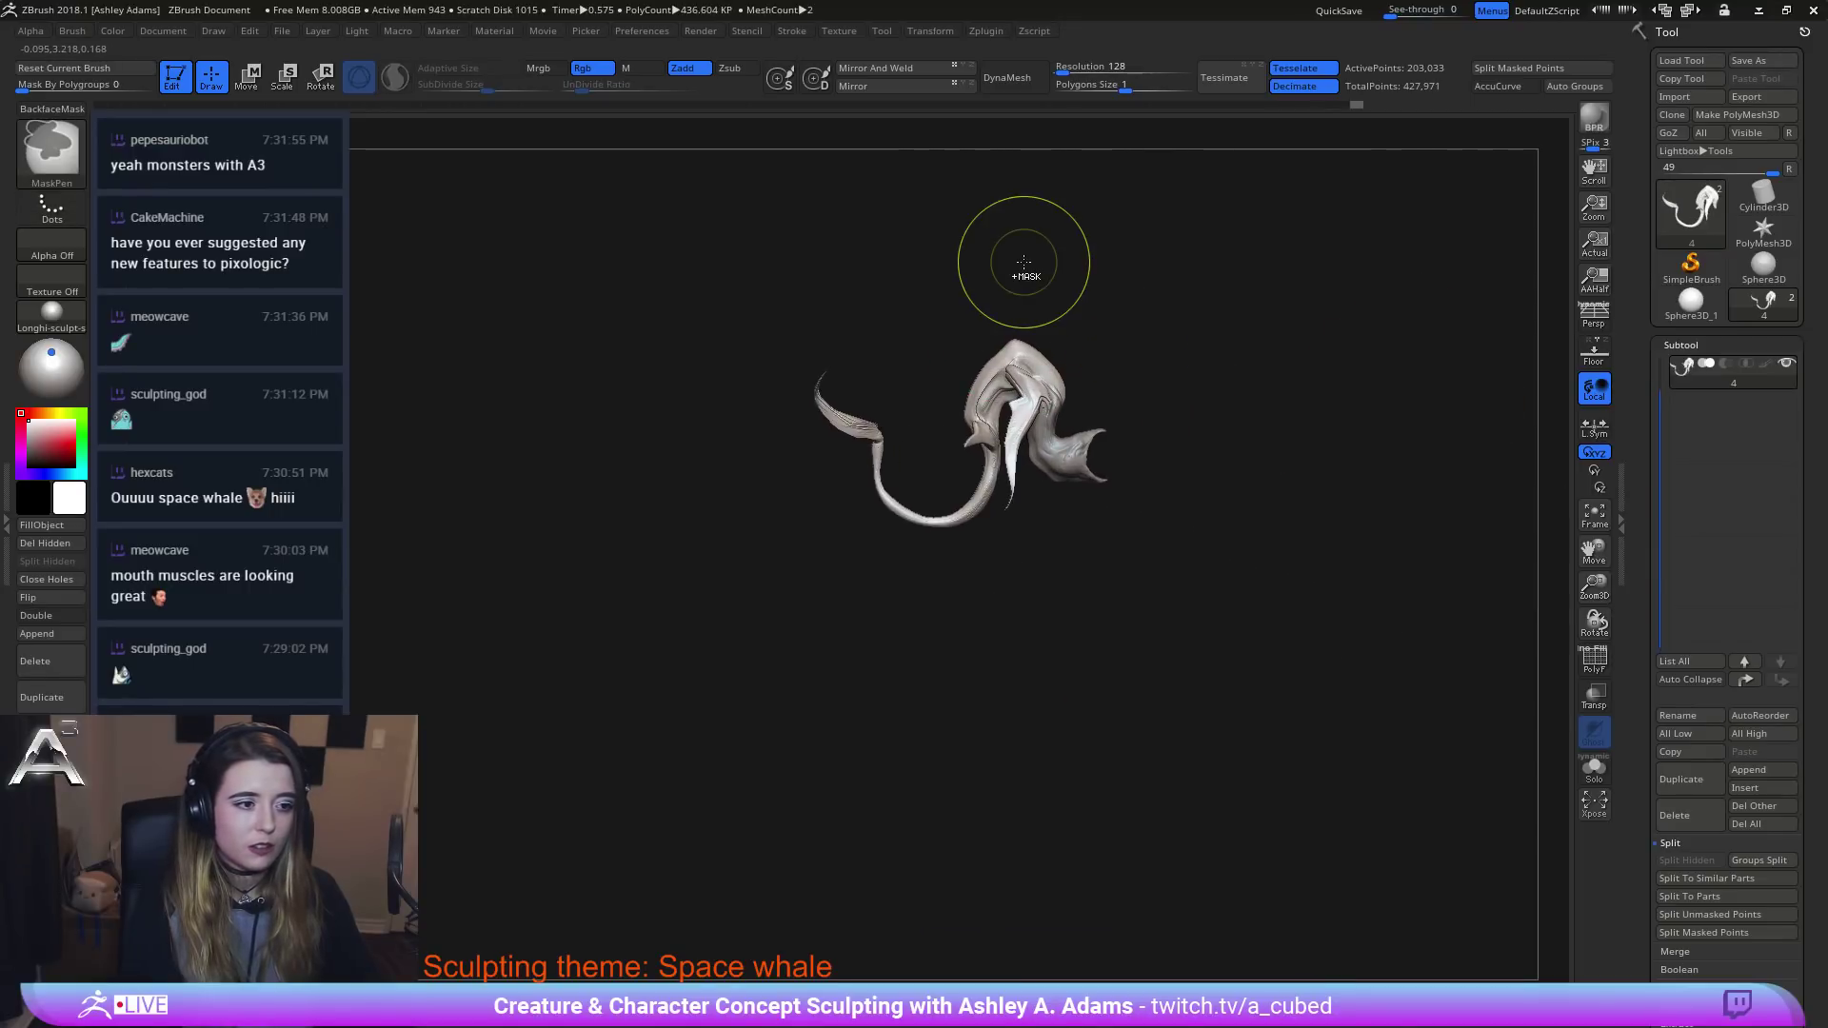
Resize the SnakeHook brush and adjust the sweep of the tail stem.
ctrl+right_drag(898, 326, 871, 540)
key(space)
drag(847, 416, 895, 416)
mouse_move(767, 371)
mouse_down()
mouse_move(792, 335)
mouse_move(820, 375)
mouse_move(801, 369)
mouse_move(868, 394)
mouse_move(695, 381)
mouse_up()
key(space)
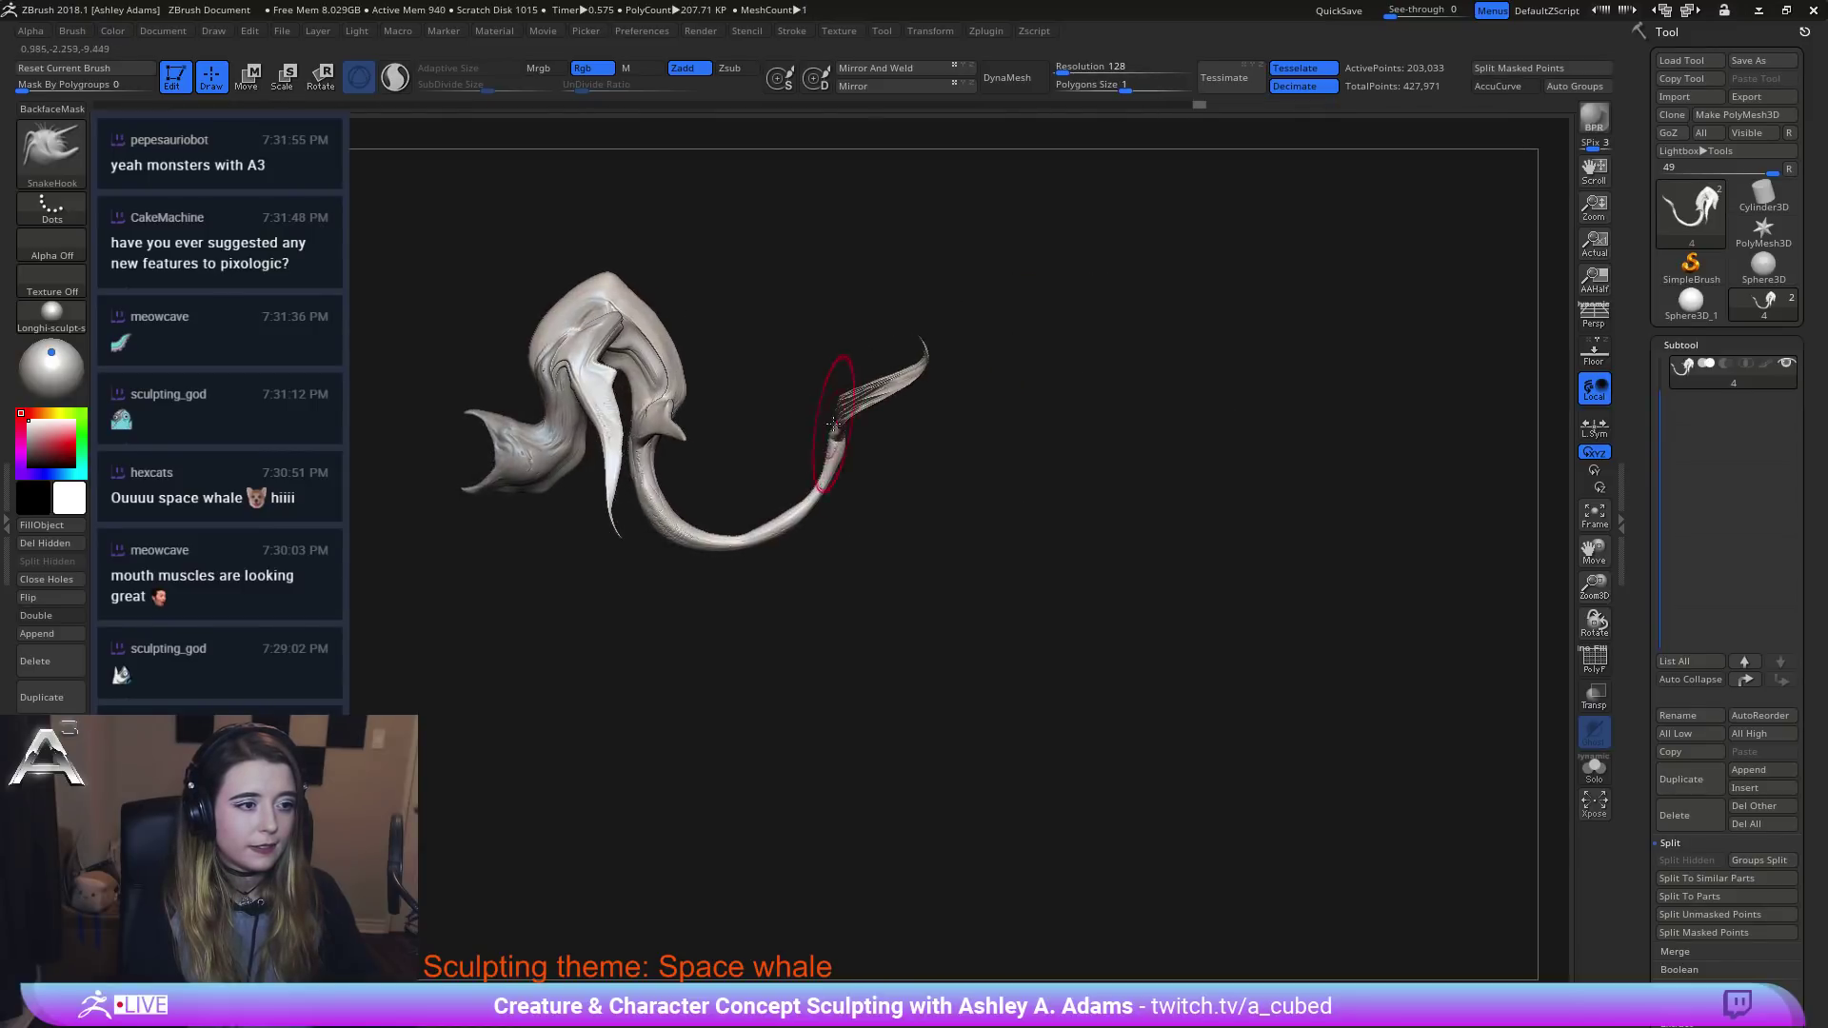
key(space)
drag(809, 420, 841, 419)
mouse_move(741, 373)
mouse_down()
mouse_move(862, 395)
mouse_move(851, 364)
mouse_up()
key(space)
key(space)
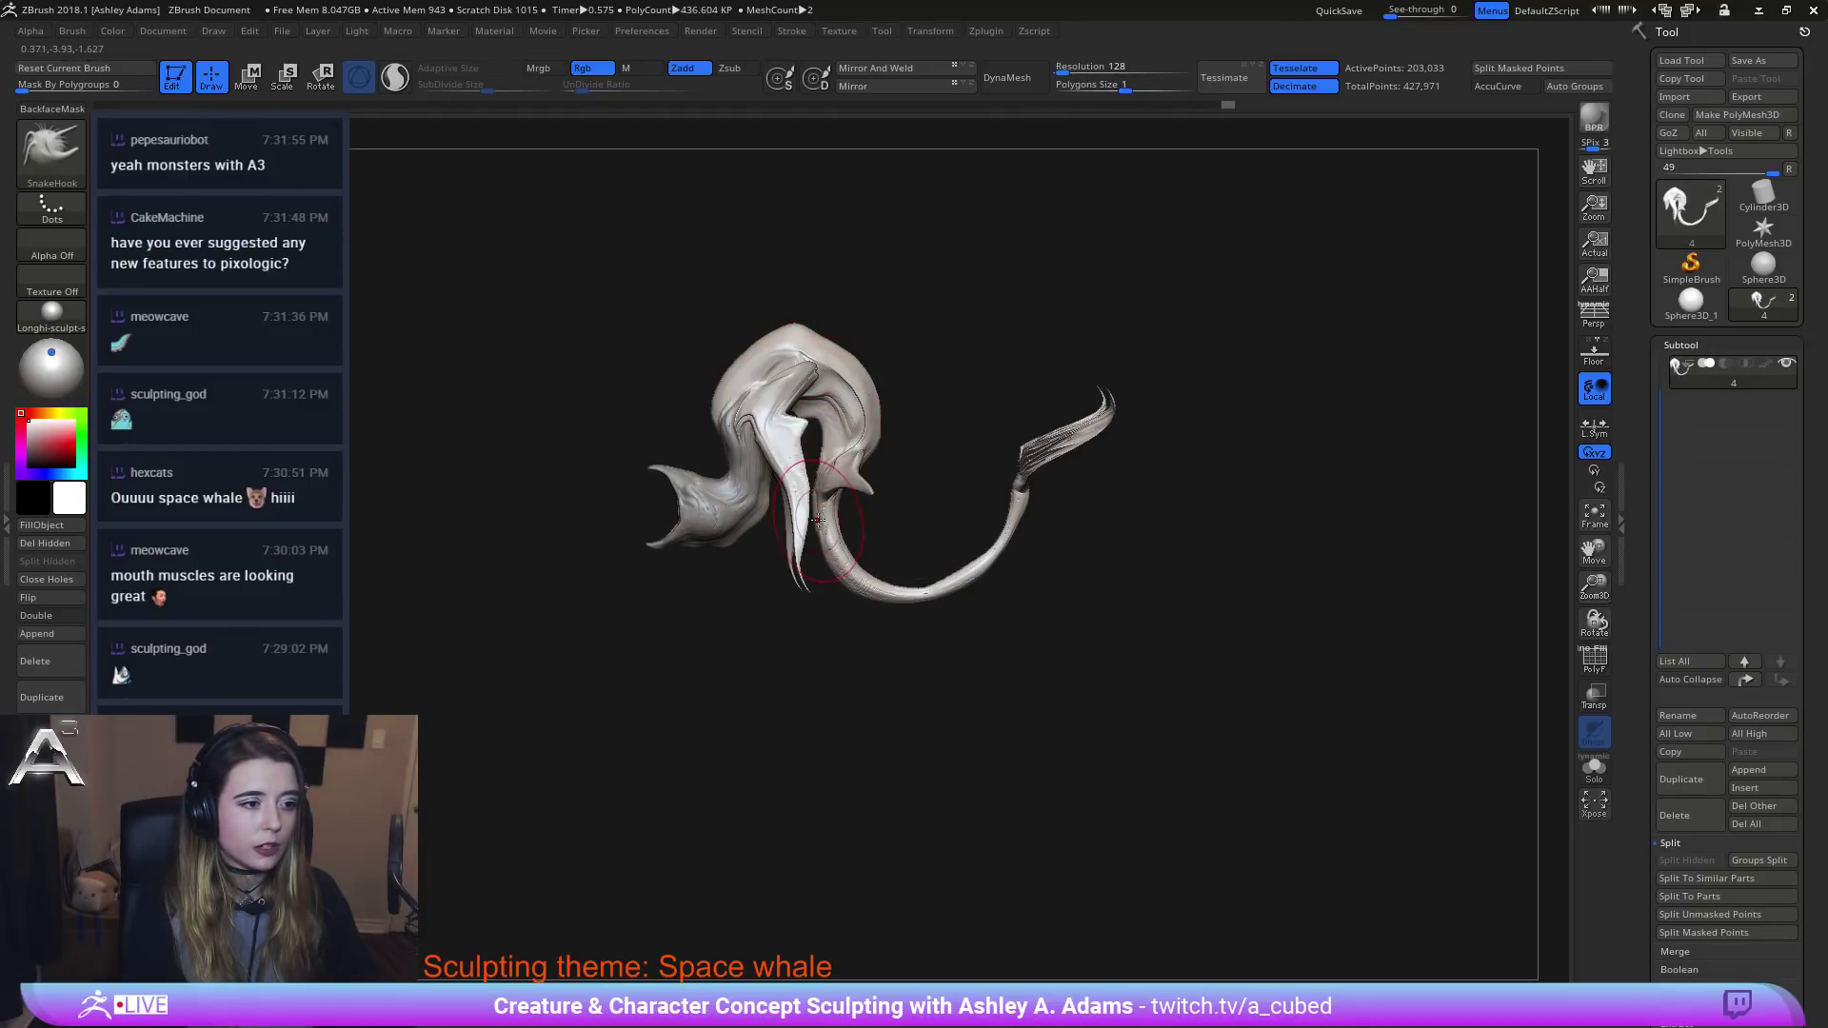
Raise the crown of the back slightly with the SnakeHook brush.
right_drag(856, 476, 857, 441)
alt+right_drag(930, 318, 1016, 350)
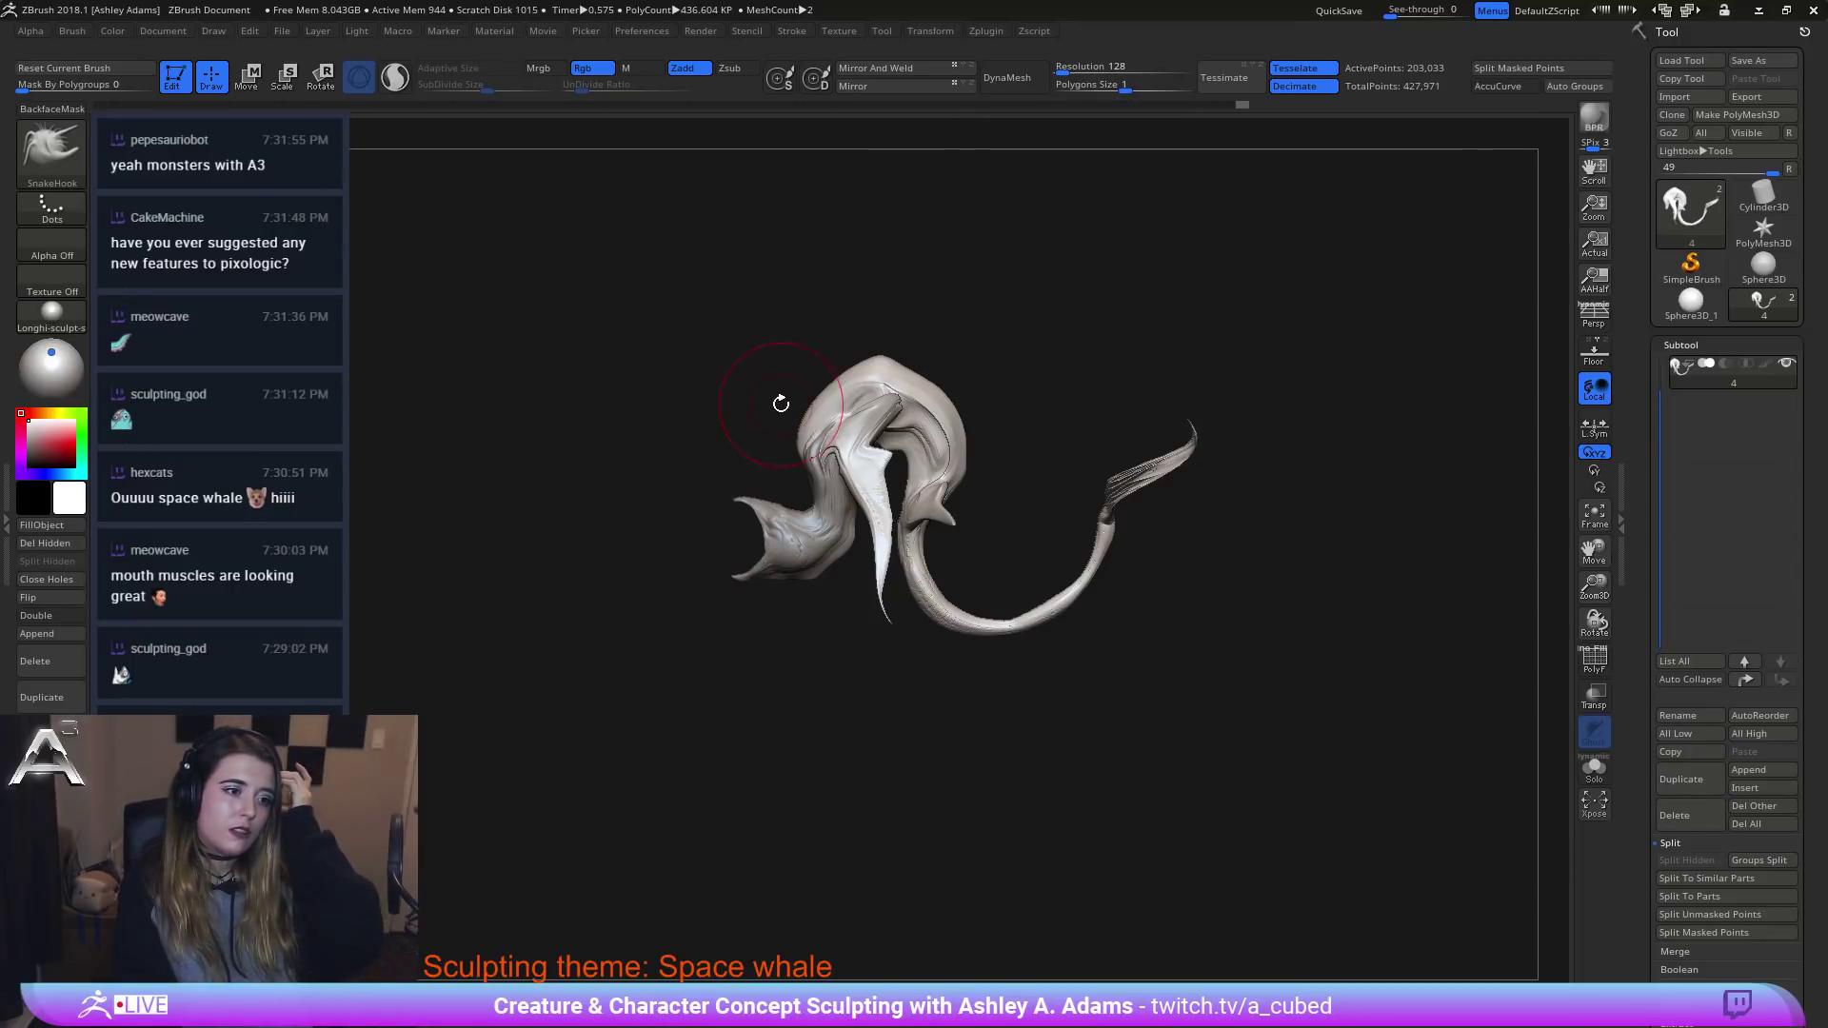
ctrl+right_drag(861, 324, 849, 452)
key(space)
alt+right_drag(899, 293, 950, 364)
key(space)
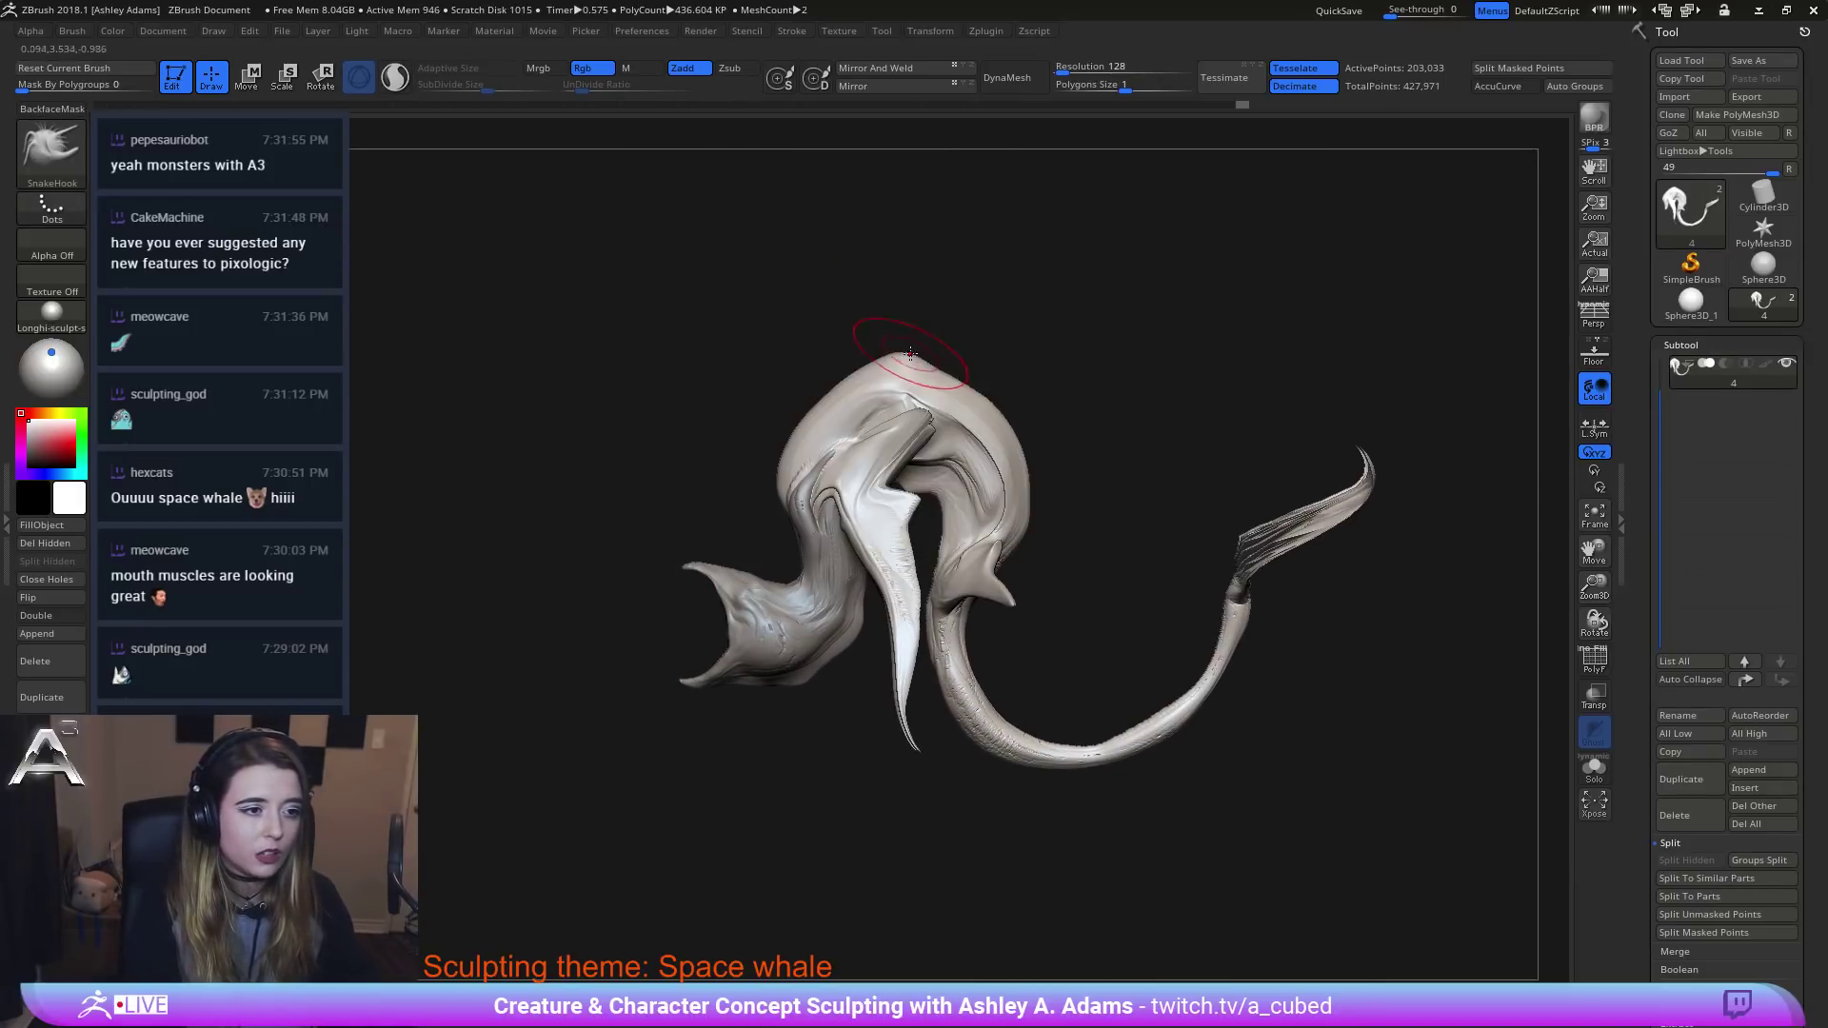
key(space)
drag(907, 353, 920, 344)
key(space)
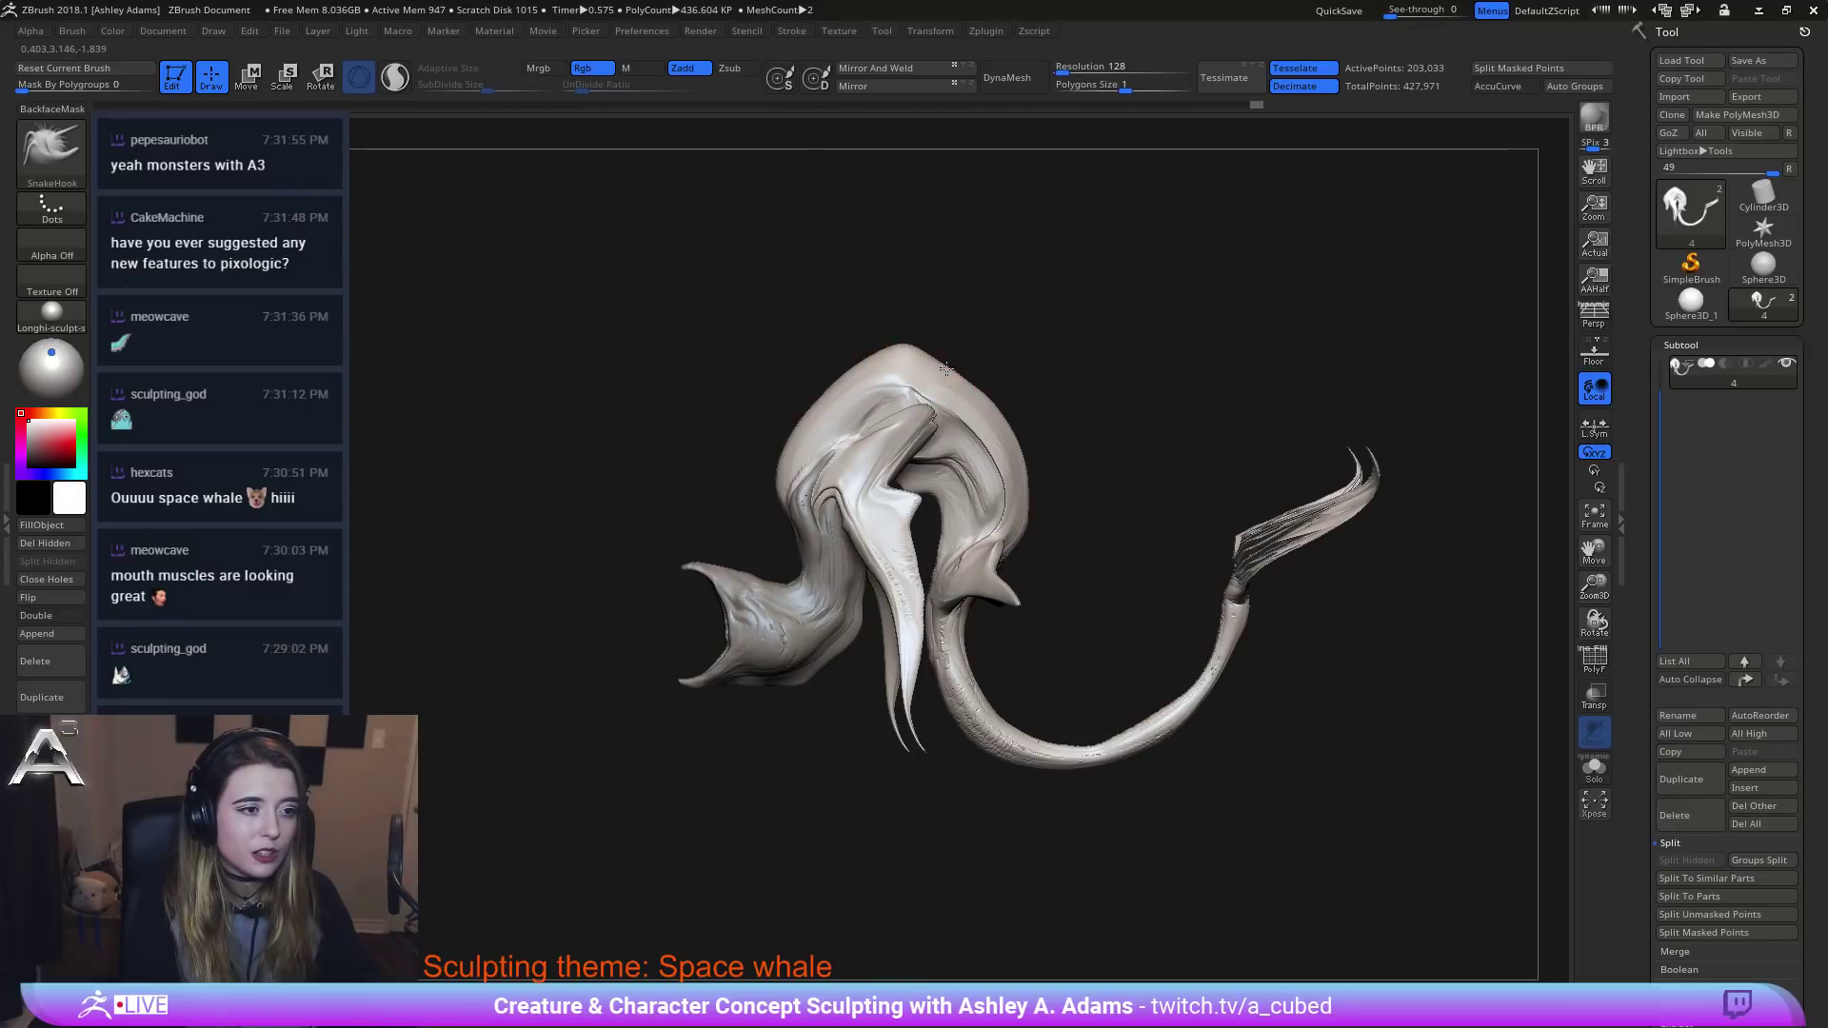
Refine the rear contour of the back below its crown with the SnakeHook brush.
right_drag(972, 395, 781, 409)
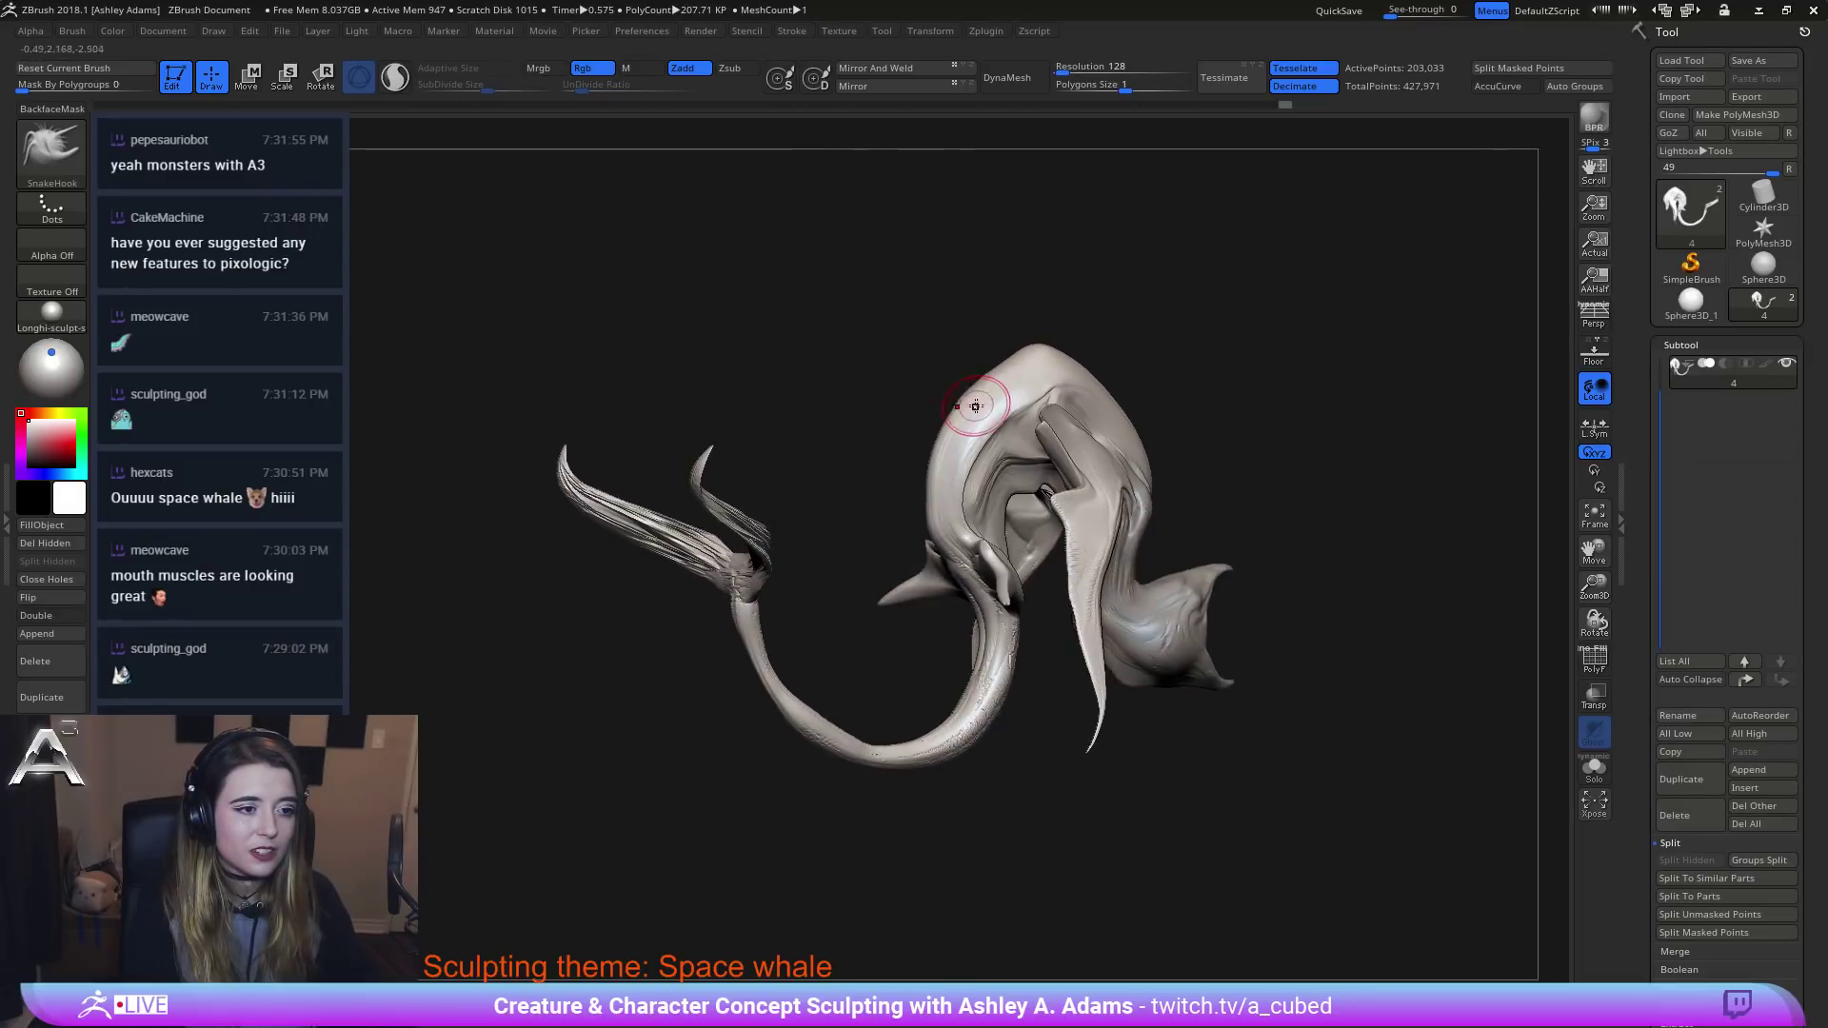
key(space)
drag(973, 406, 996, 407)
right_drag(857, 438, 983, 450)
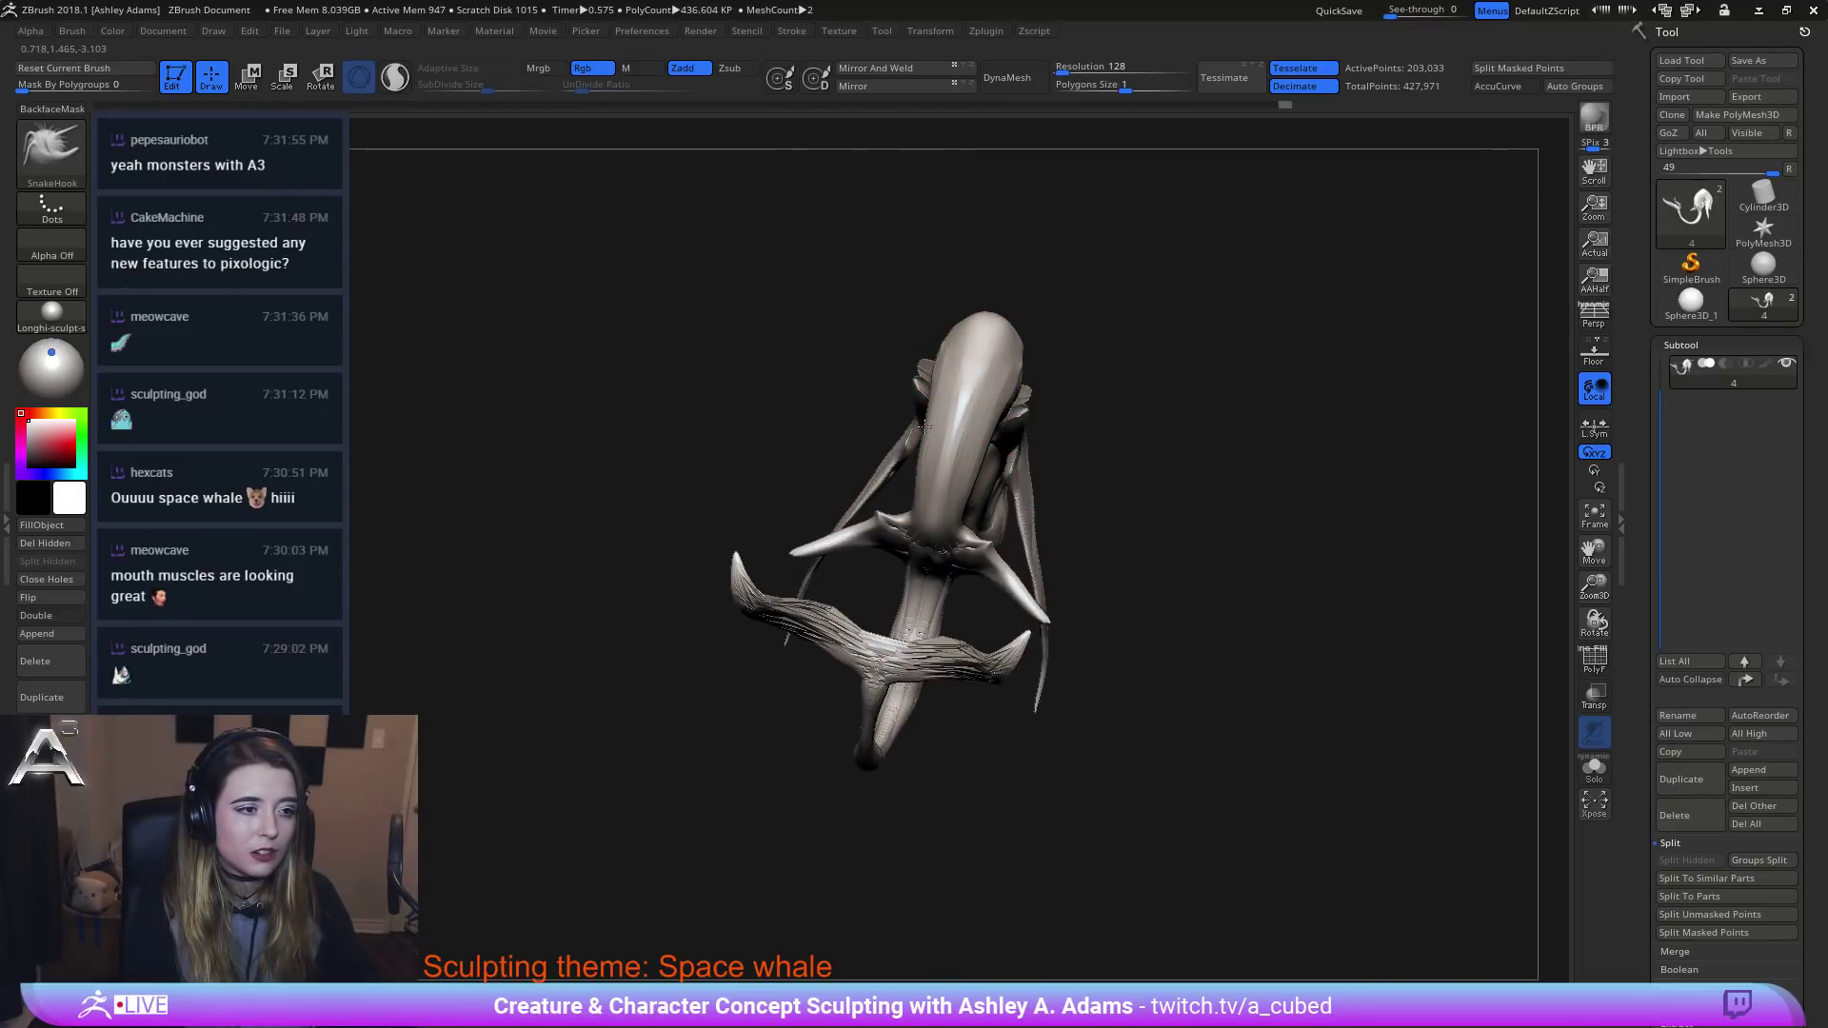
right_drag(928, 394, 952, 476)
key(space)
mouse_move(923, 399)
right_down()
mouse_move(956, 396)
mouse_move(814, 411)
mouse_move(768, 345)
mouse_move(761, 376)
mouse_move(742, 314)
mouse_move(764, 295)
mouse_move(831, 412)
mouse_move(898, 416)
mouse_move(877, 403)
mouse_move(893, 434)
mouse_move(952, 458)
mouse_move(923, 464)
mouse_move(952, 489)
mouse_move(958, 444)
mouse_move(950, 467)
mouse_move(988, 482)
mouse_move(951, 420)
mouse_move(948, 471)
mouse_move(876, 452)
mouse_move(897, 465)
mouse_move(1048, 448)
mouse_move(1010, 471)
right_up()
Try one more small SnakeHook pull on the body with a resized brush.
click(813, 412)
key(space)
key(space)
key(space)
key(space)
mouse_move(1041, 453)
mouse_down()
mouse_move(1057, 454)
mouse_move(1042, 463)
mouse_up()
key(ctrl+z)
Select the head subtool and carve a line from the throat along the lower jaw with the DamStandard brush.
mouse_move(1050, 468)
ctrl+right_down()
mouse_move(984, 477)
mouse_move(1037, 607)
mouse_move(1005, 486)
mouse_move(1033, 440)
mouse_move(967, 440)
mouse_move(952, 473)
mouse_move(950, 442)
ctrl+right_up()
alt+click(999, 476)
key(b)
key(d)
key(s)
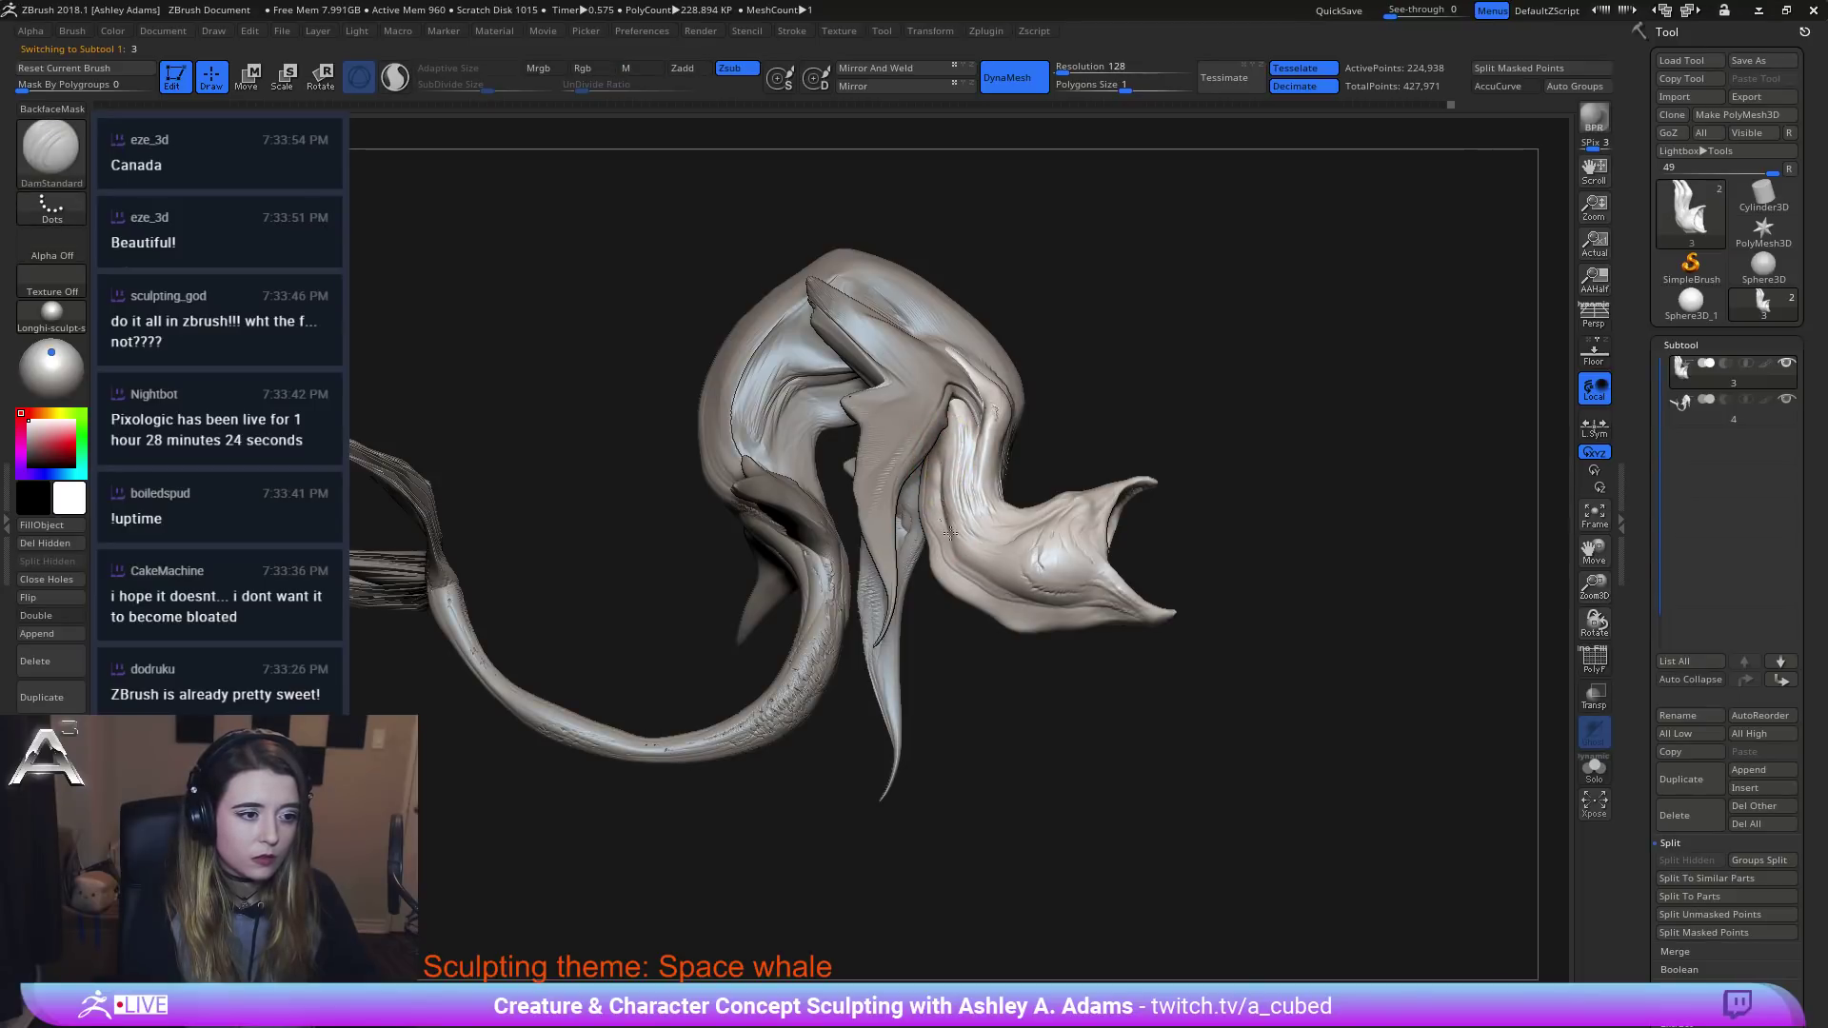
drag(940, 526, 1064, 577)
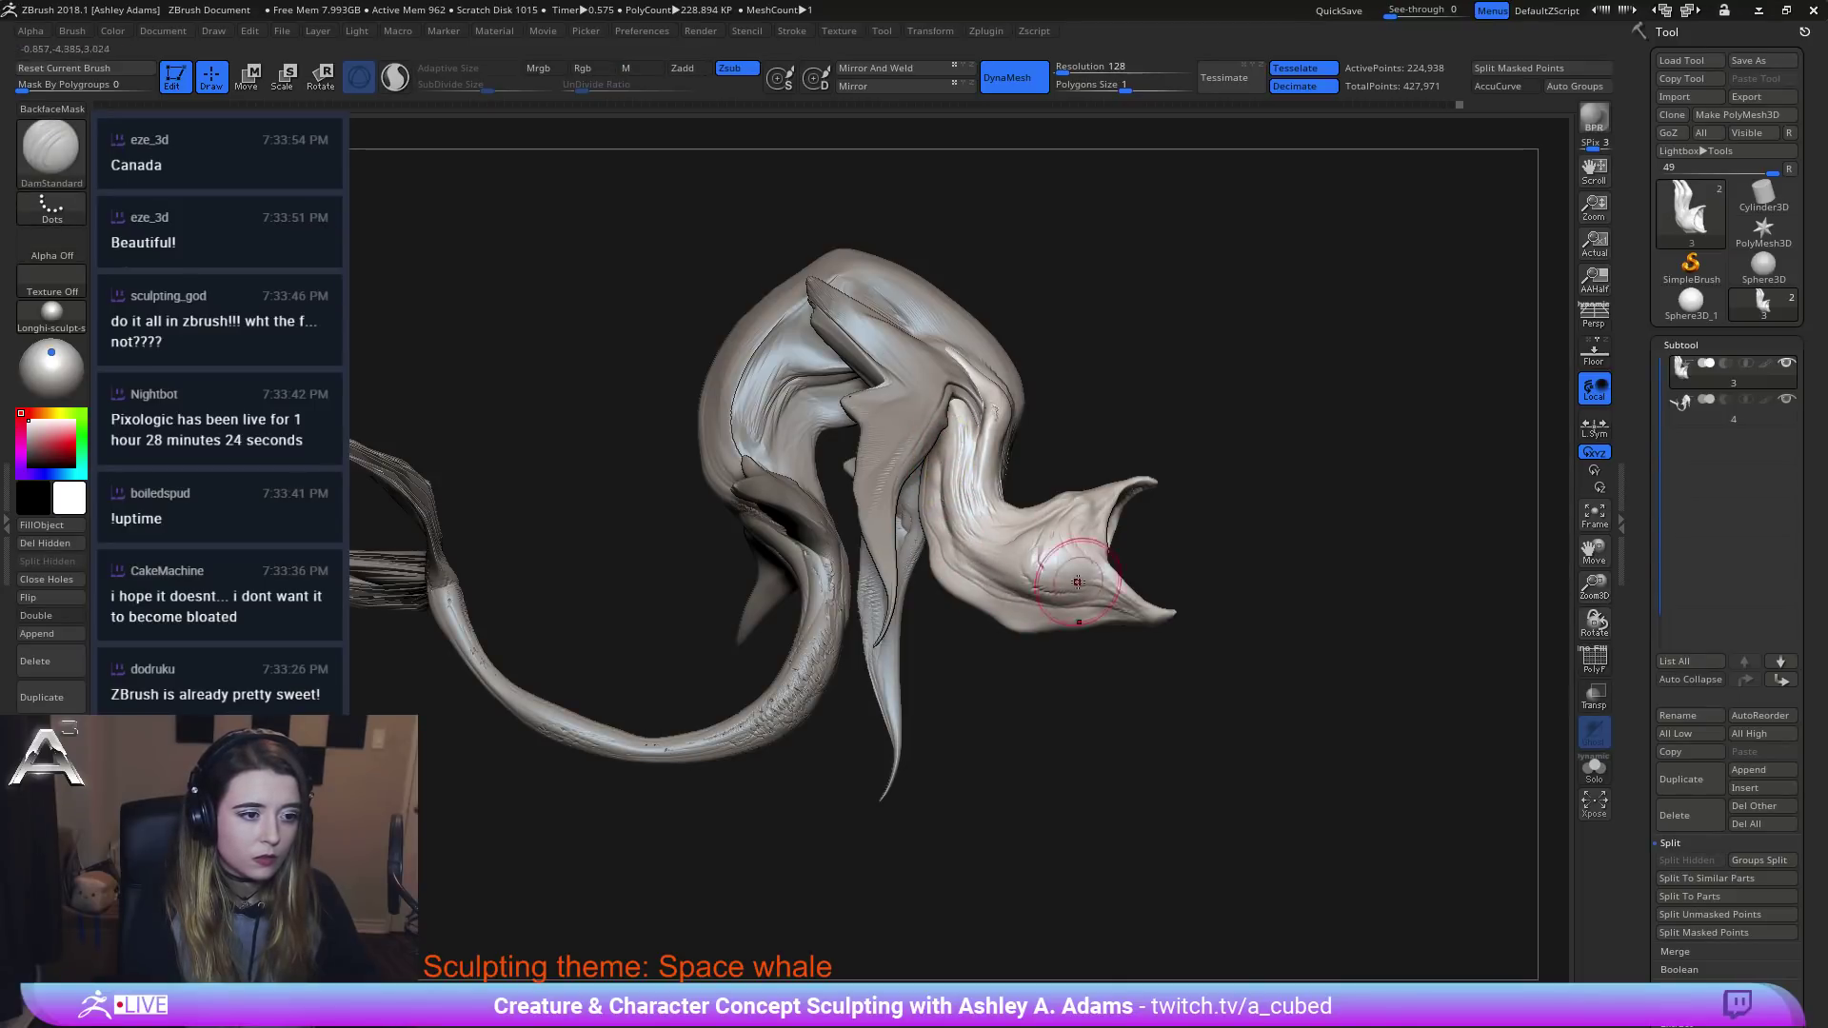
Carve creases along the neck and the side of the head behind the jaws with the DamStandard brush.
mouse_move(935, 521)
mouse_down()
mouse_move(990, 564)
mouse_move(959, 541)
mouse_move(981, 556)
mouse_move(1052, 530)
mouse_move(1090, 581)
mouse_move(1073, 562)
mouse_up()
right_drag(1090, 581, 1072, 528)
drag(1072, 528, 1073, 579)
mouse_move(1074, 577)
right_down()
mouse_move(1018, 494)
mouse_move(1033, 387)
right_up()
alt+right_drag(1152, 293, 1075, 447)
alt+right_drag(1289, 653, 1217, 499)
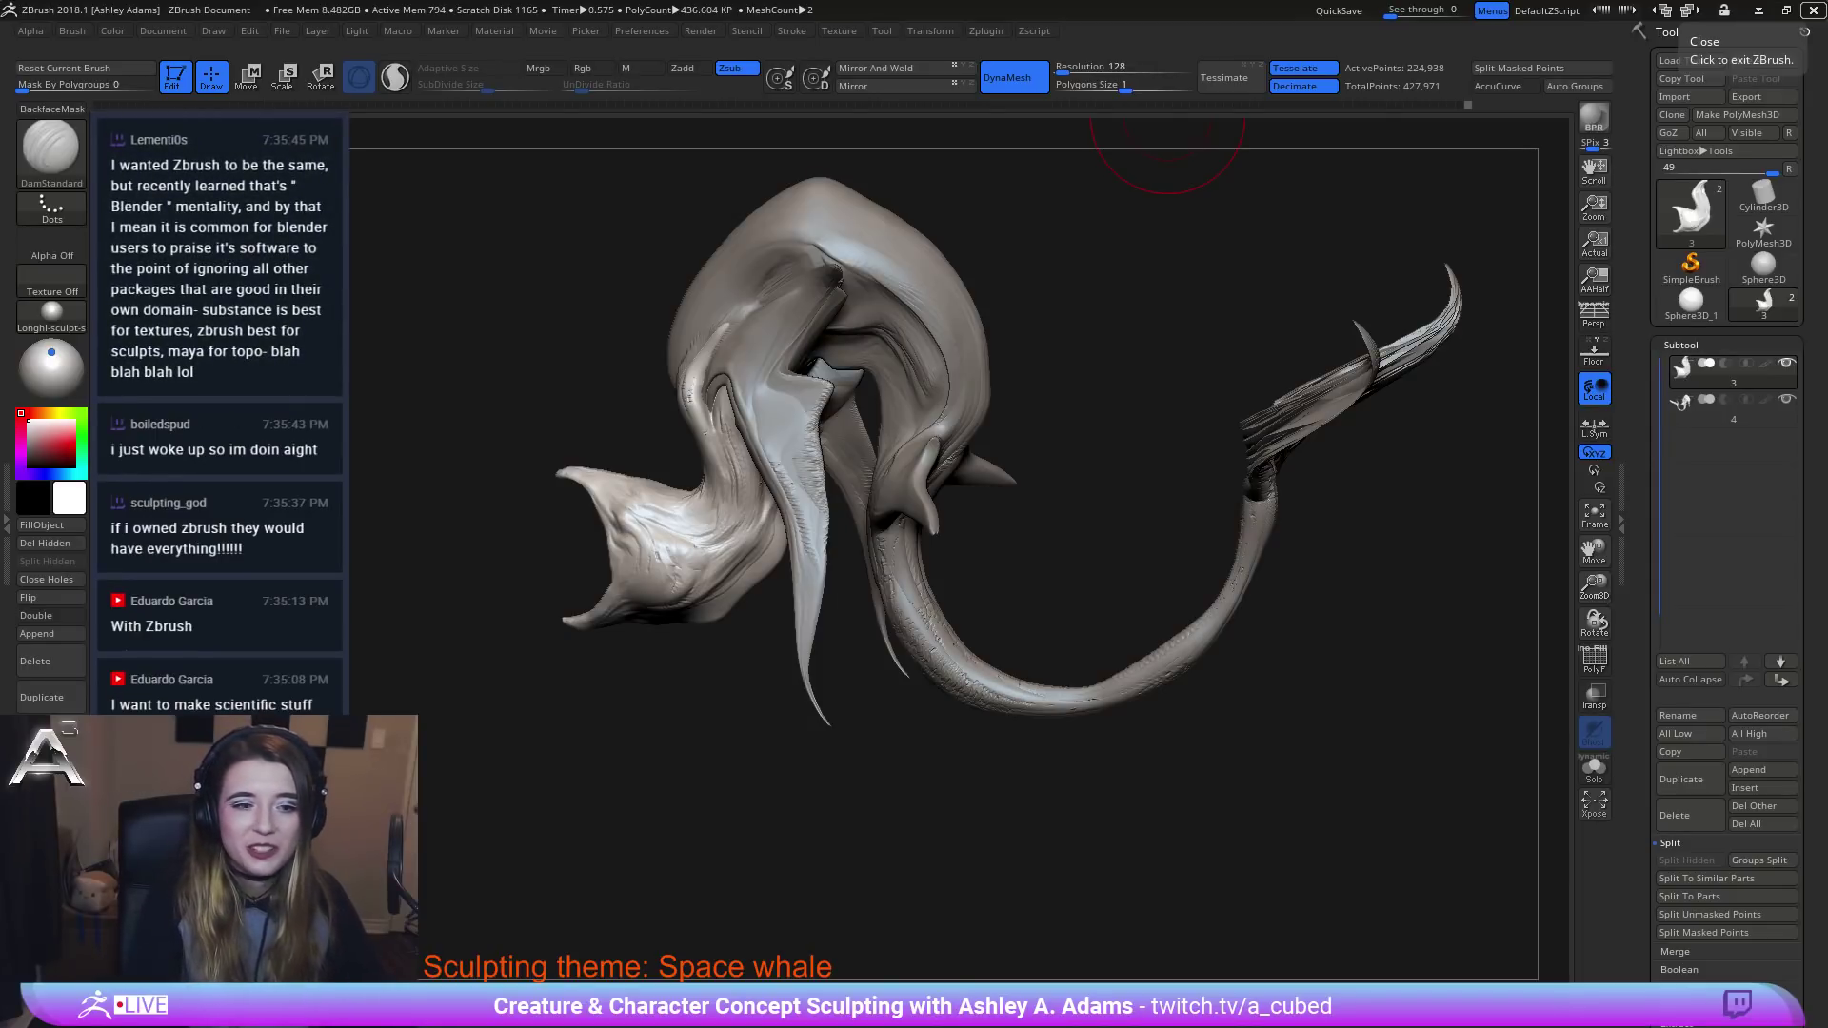
drag(419, 305, 909, 375)
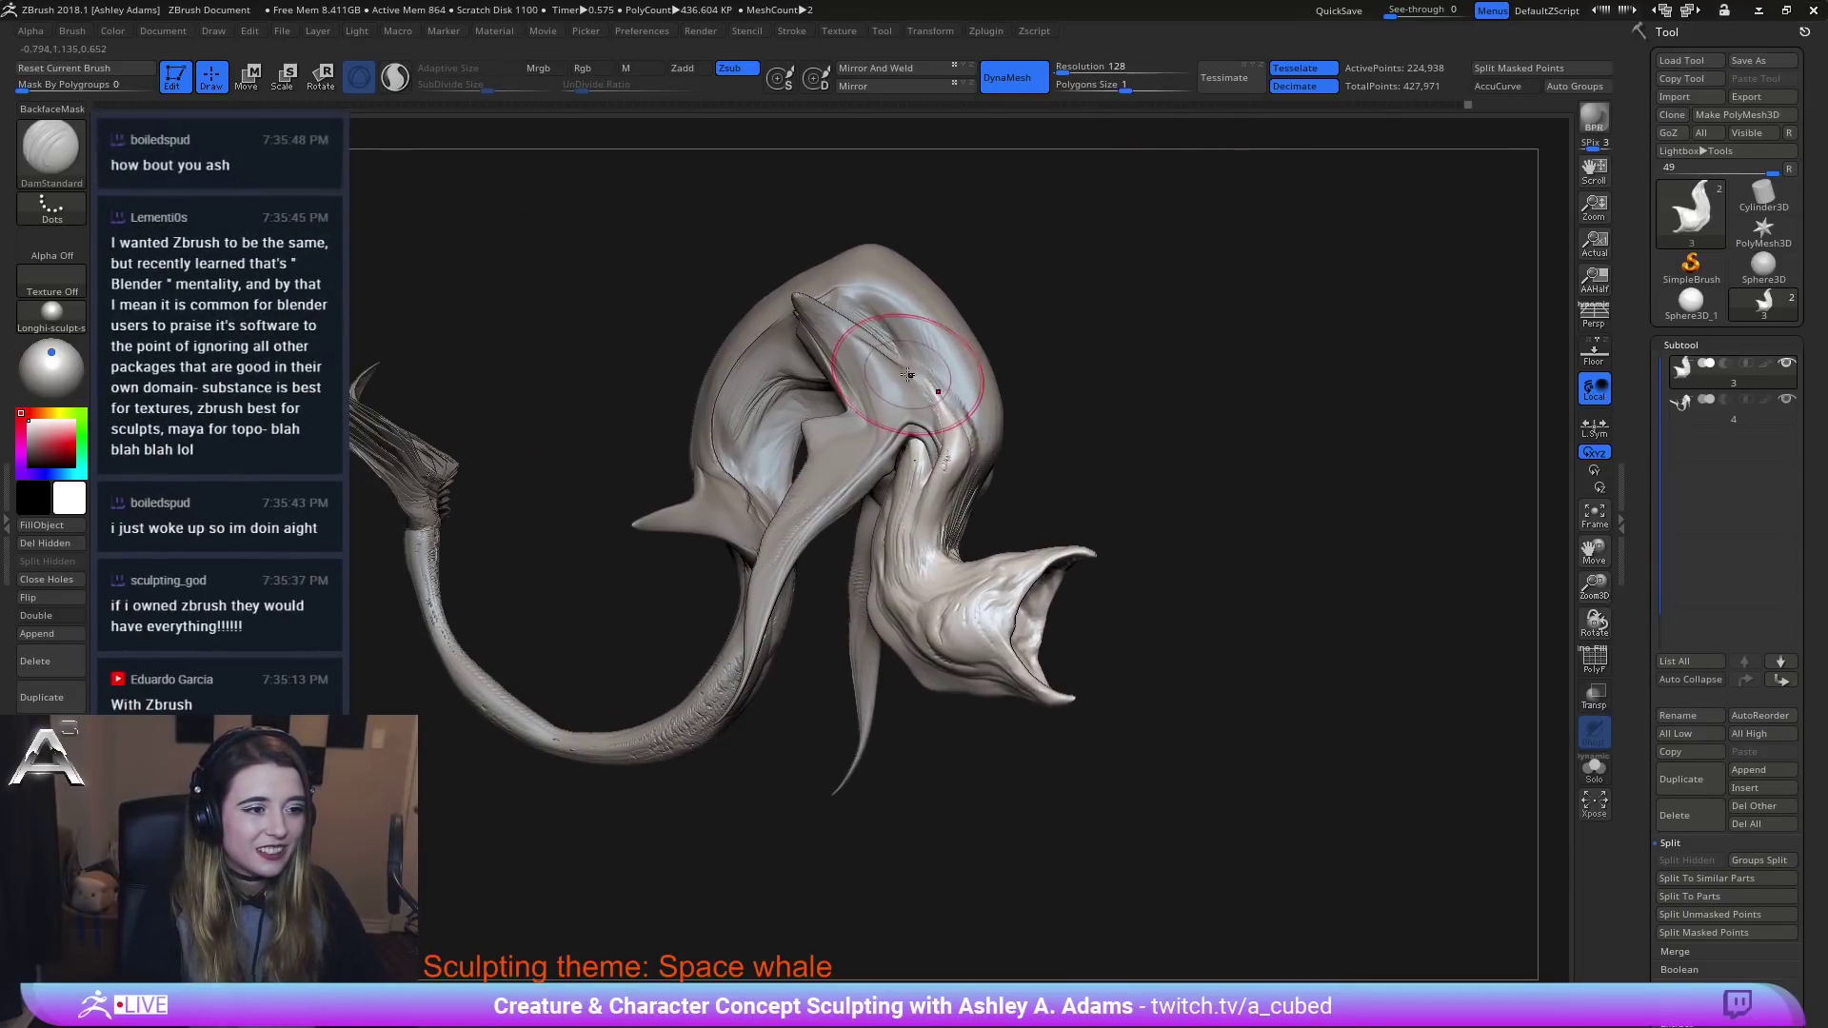
Pull the upper end of the neck muscle where it meets the body with the SnakeHook brush.
mouse_move(909, 375)
right_down()
mouse_move(939, 334)
mouse_move(928, 372)
right_up()
key(b)
key(s)
key(h)
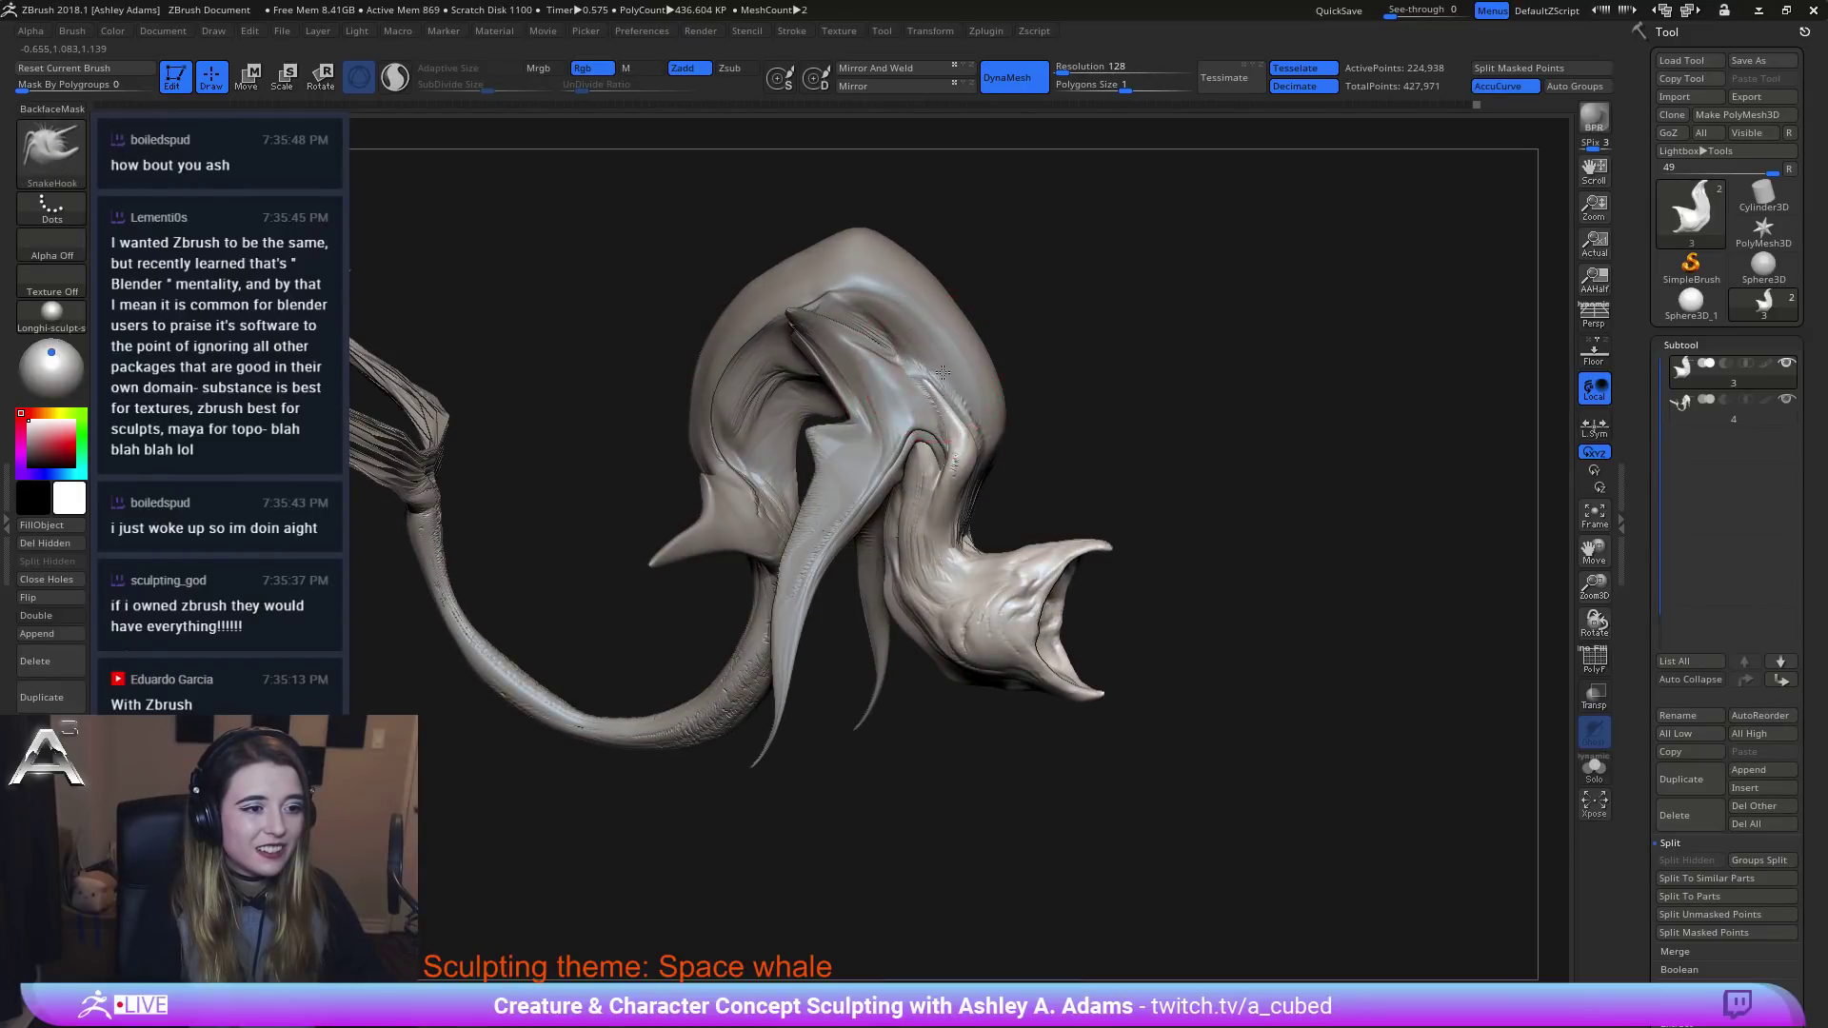
drag(943, 372, 959, 410)
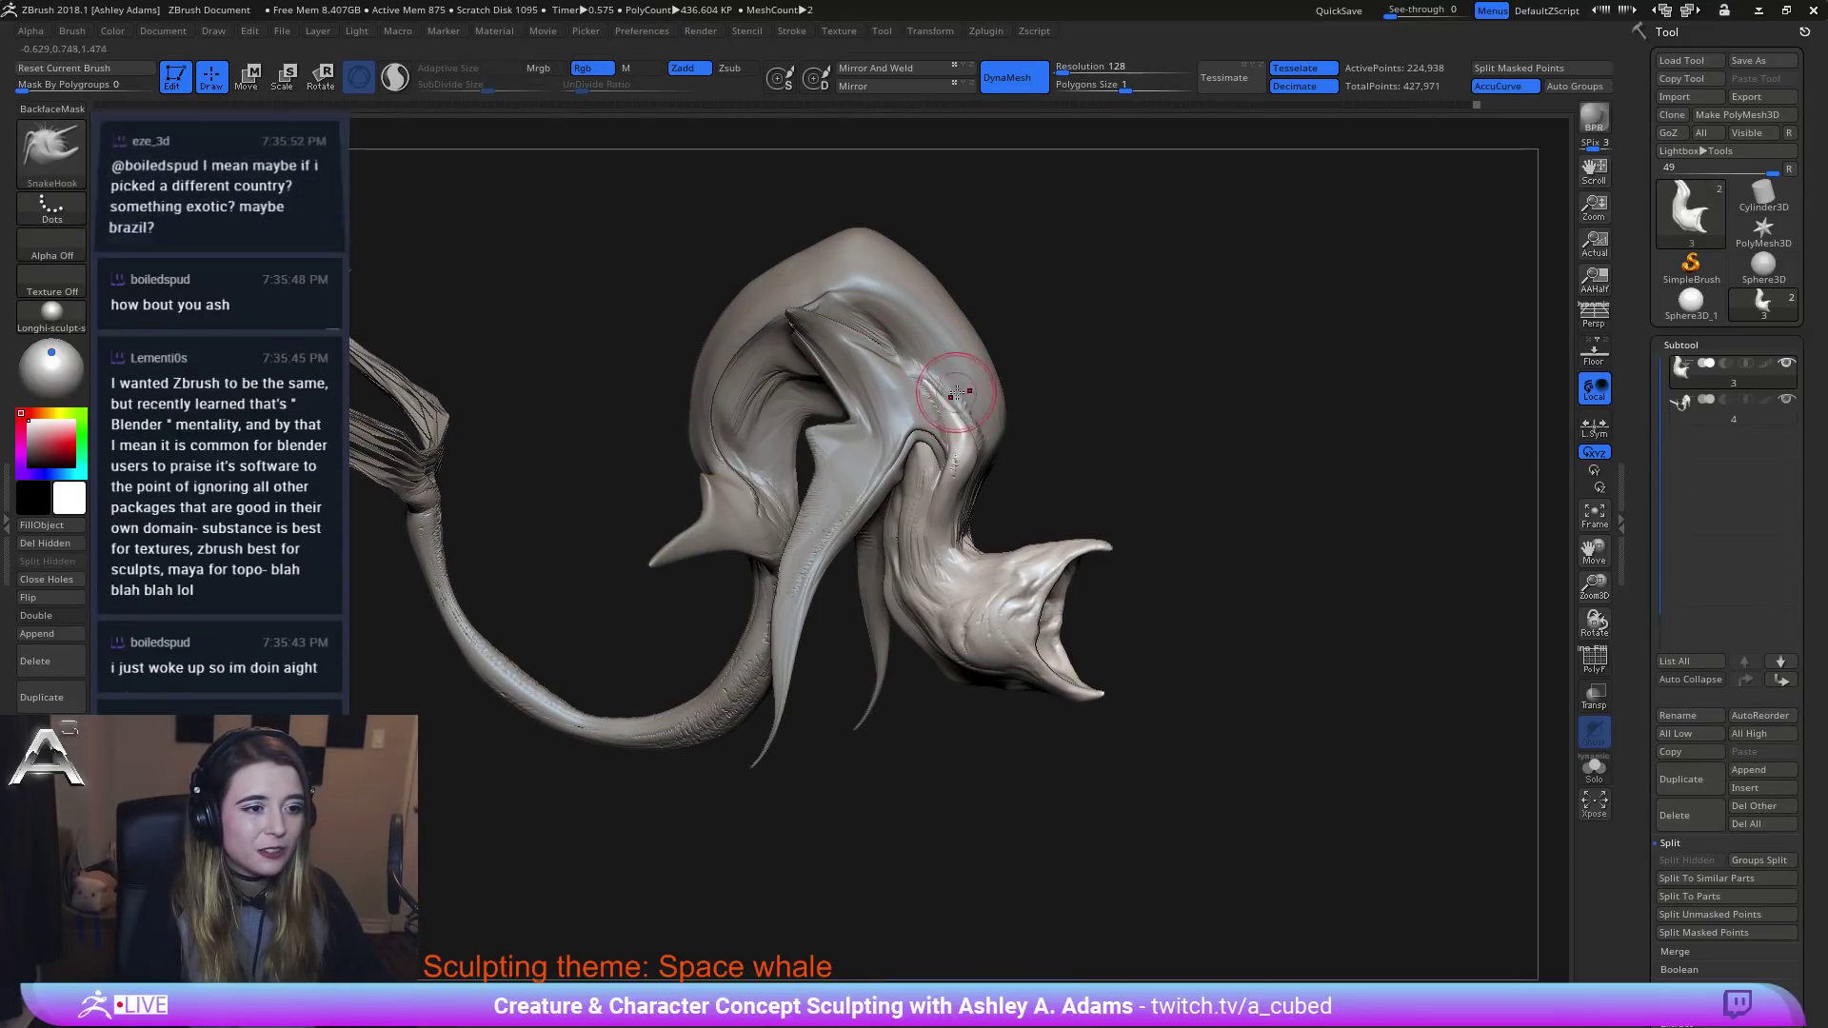
Select the body subtool and nudge the arched fin base beside the neck with the SnakeHook brush.
mouse_move(1266, 391)
mouse_down()
mouse_move(978, 388)
mouse_move(924, 407)
mouse_up()
alt+click(922, 406)
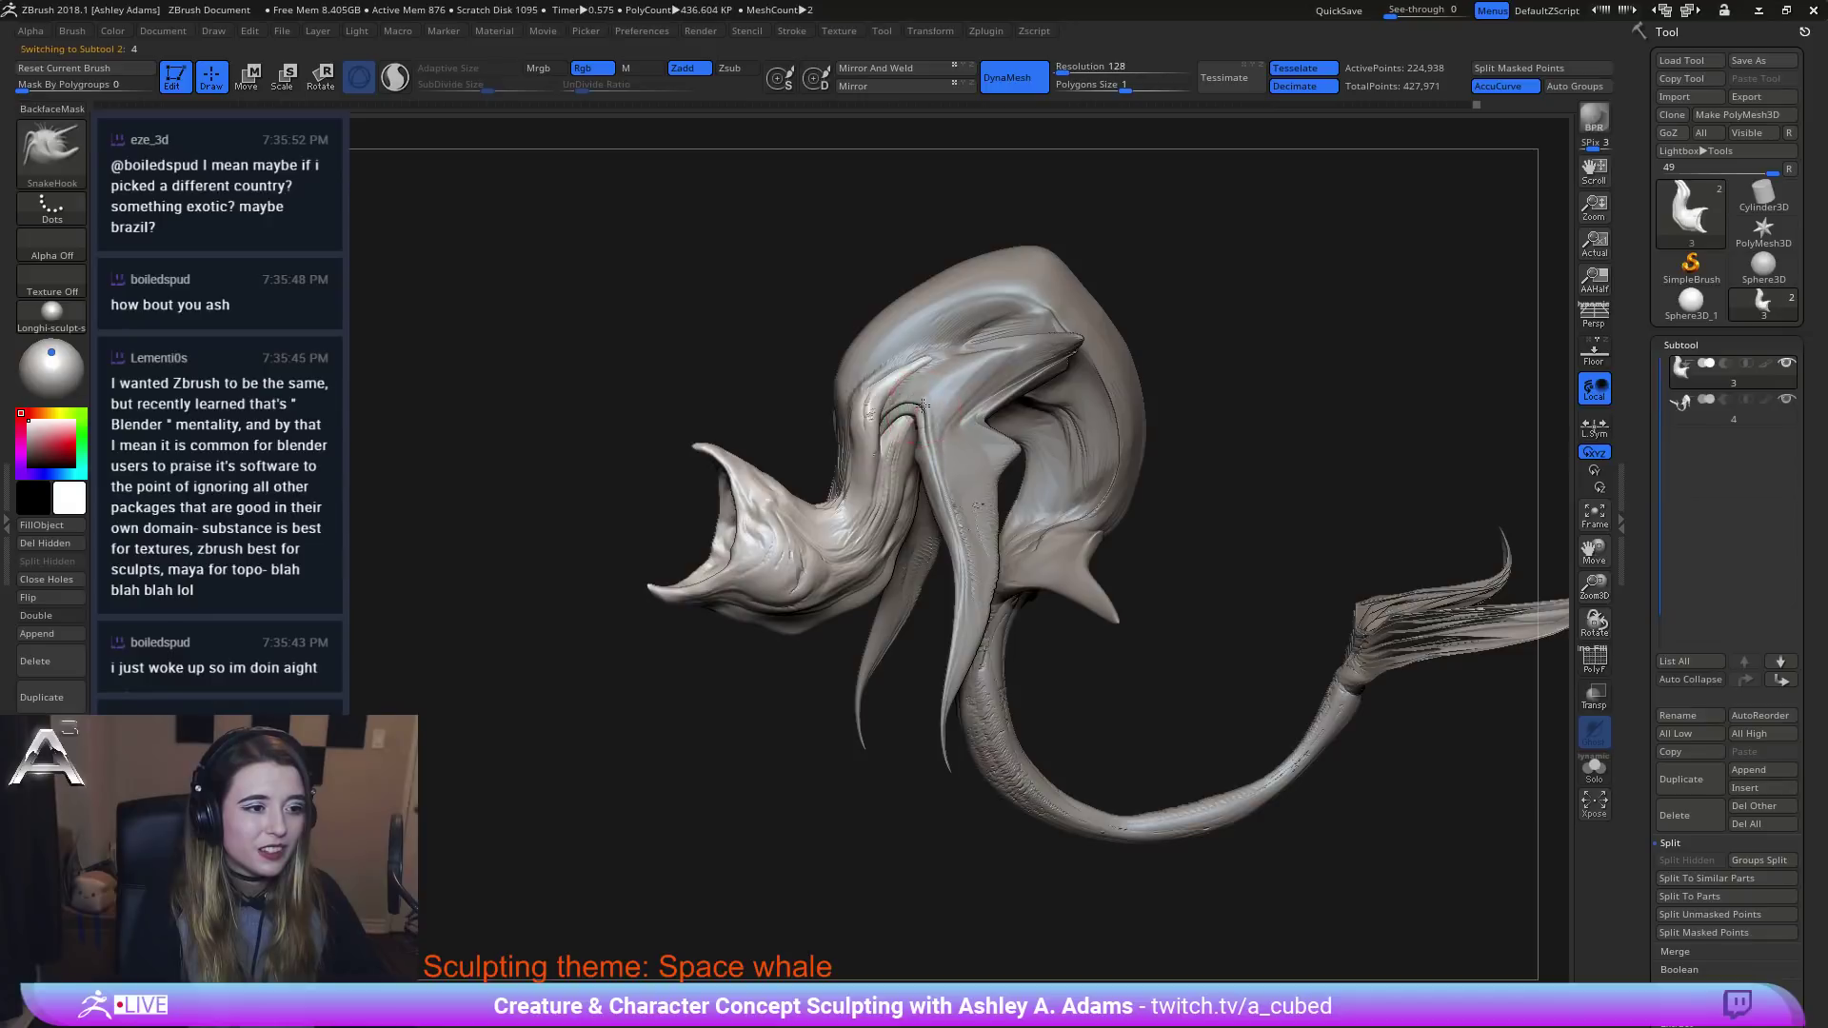
right_drag(921, 405, 882, 442)
drag(881, 453, 896, 431)
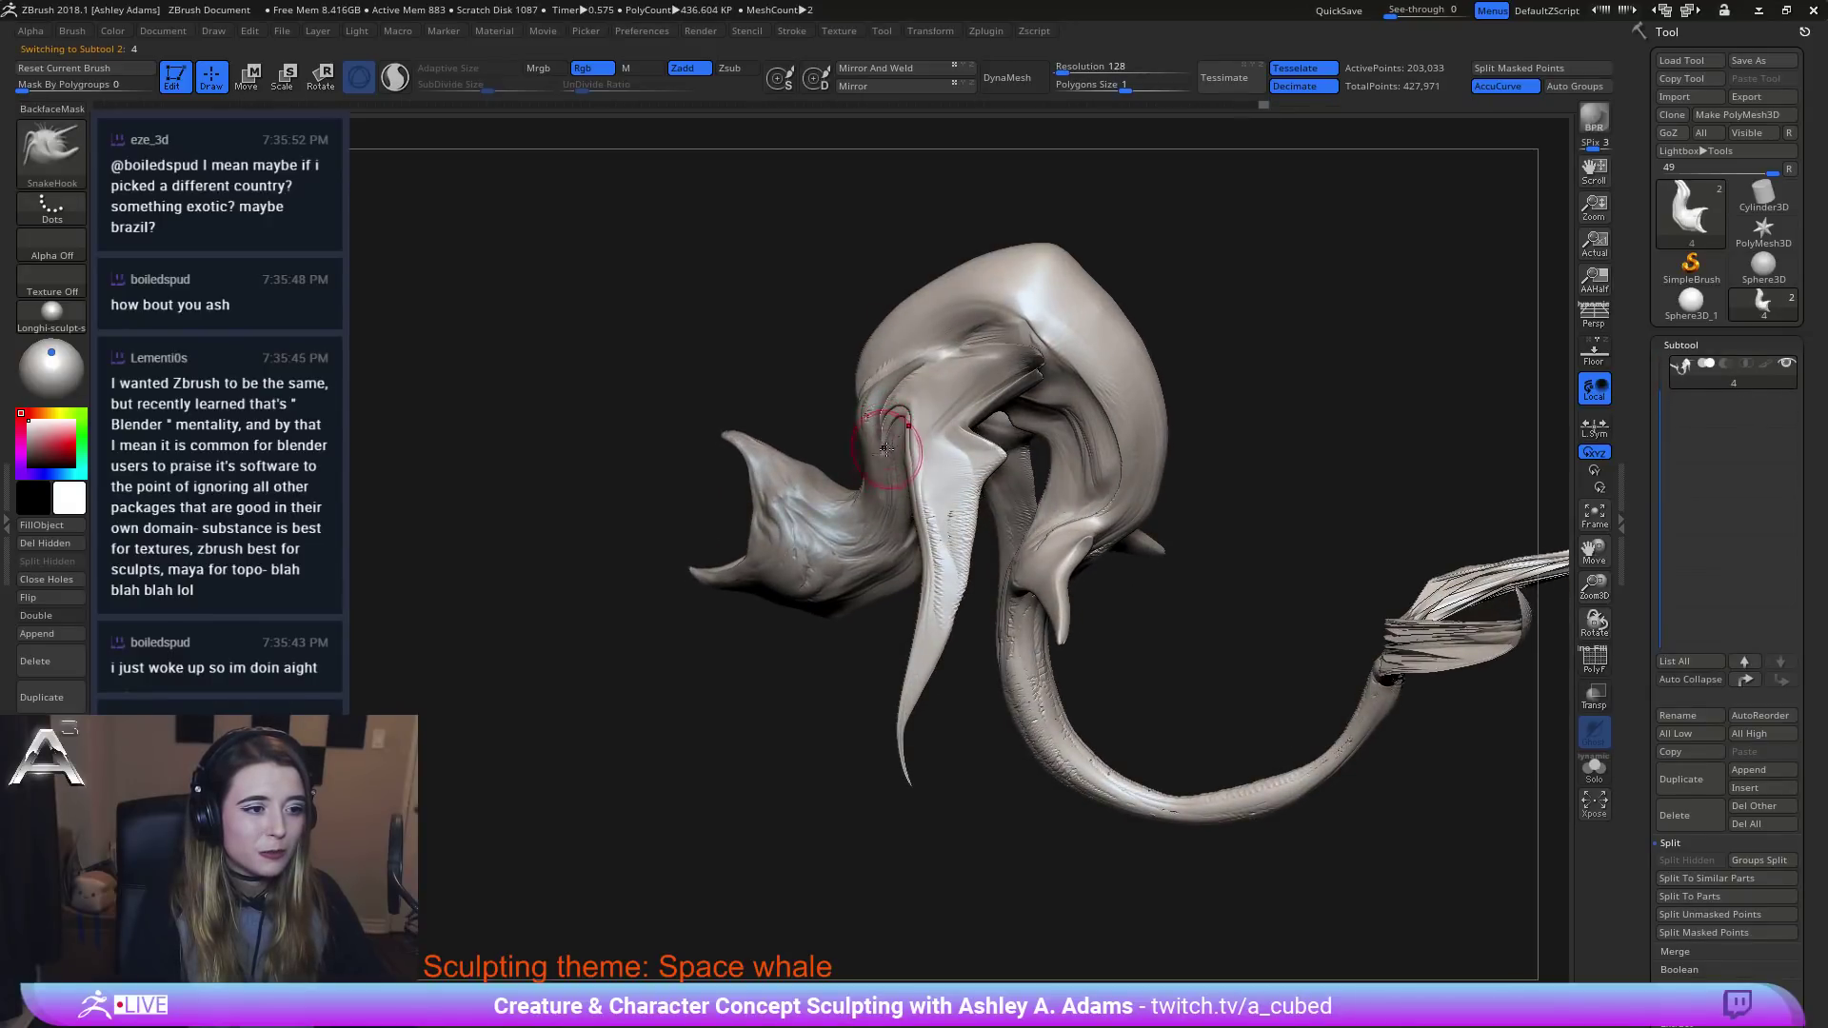
Select the head subtool, pull the nape above the upper jaw with SnakeHook and smooth it.
mouse_move(896, 431)
right_down()
mouse_move(883, 492)
mouse_move(900, 403)
mouse_move(971, 447)
mouse_move(946, 530)
mouse_move(846, 470)
mouse_move(739, 484)
mouse_move(747, 530)
right_up()
alt+click(749, 546)
drag(746, 530, 757, 552)
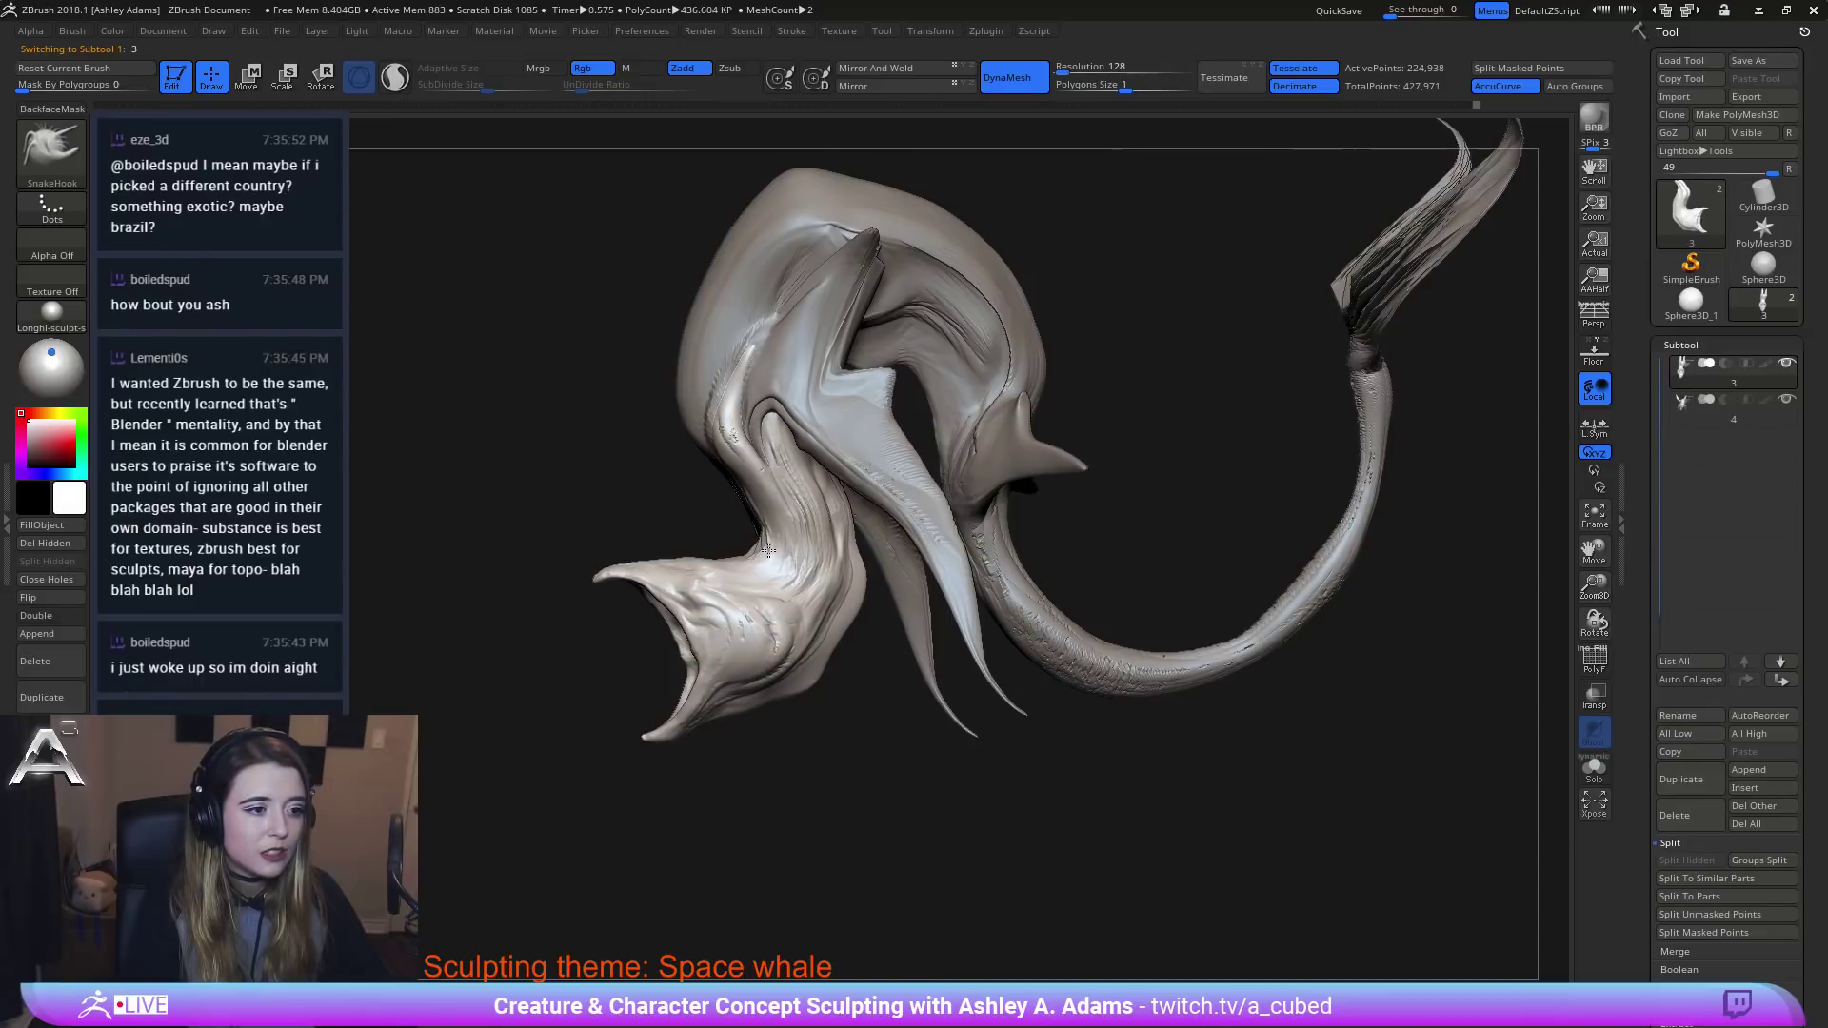
right_drag(751, 549, 768, 550)
right_click(675, 643)
shift+drag(726, 564, 752, 546)
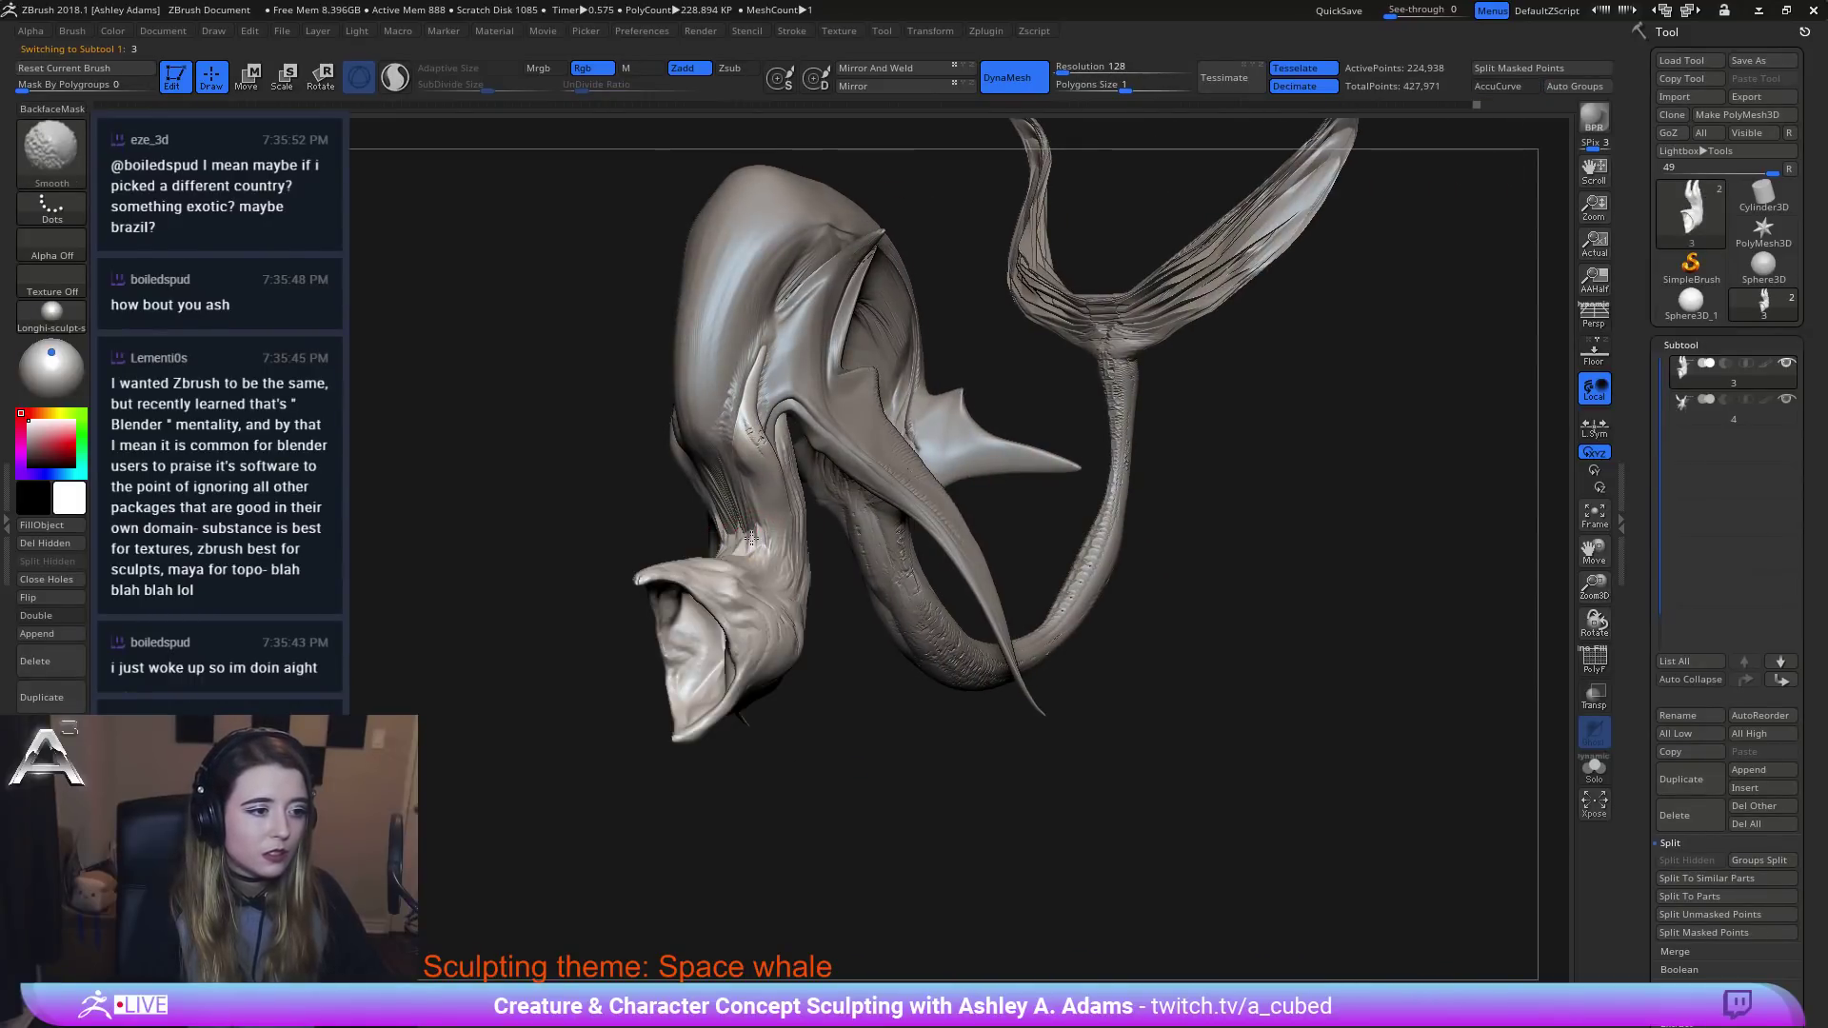
Build up the side of the neck muscle above the head with a small ClayBuildup brush.
mouse_move(752, 546)
right_down()
mouse_move(830, 502)
mouse_move(938, 514)
right_up()
right_click(685, 634)
key(b)
key(c)
key(b)
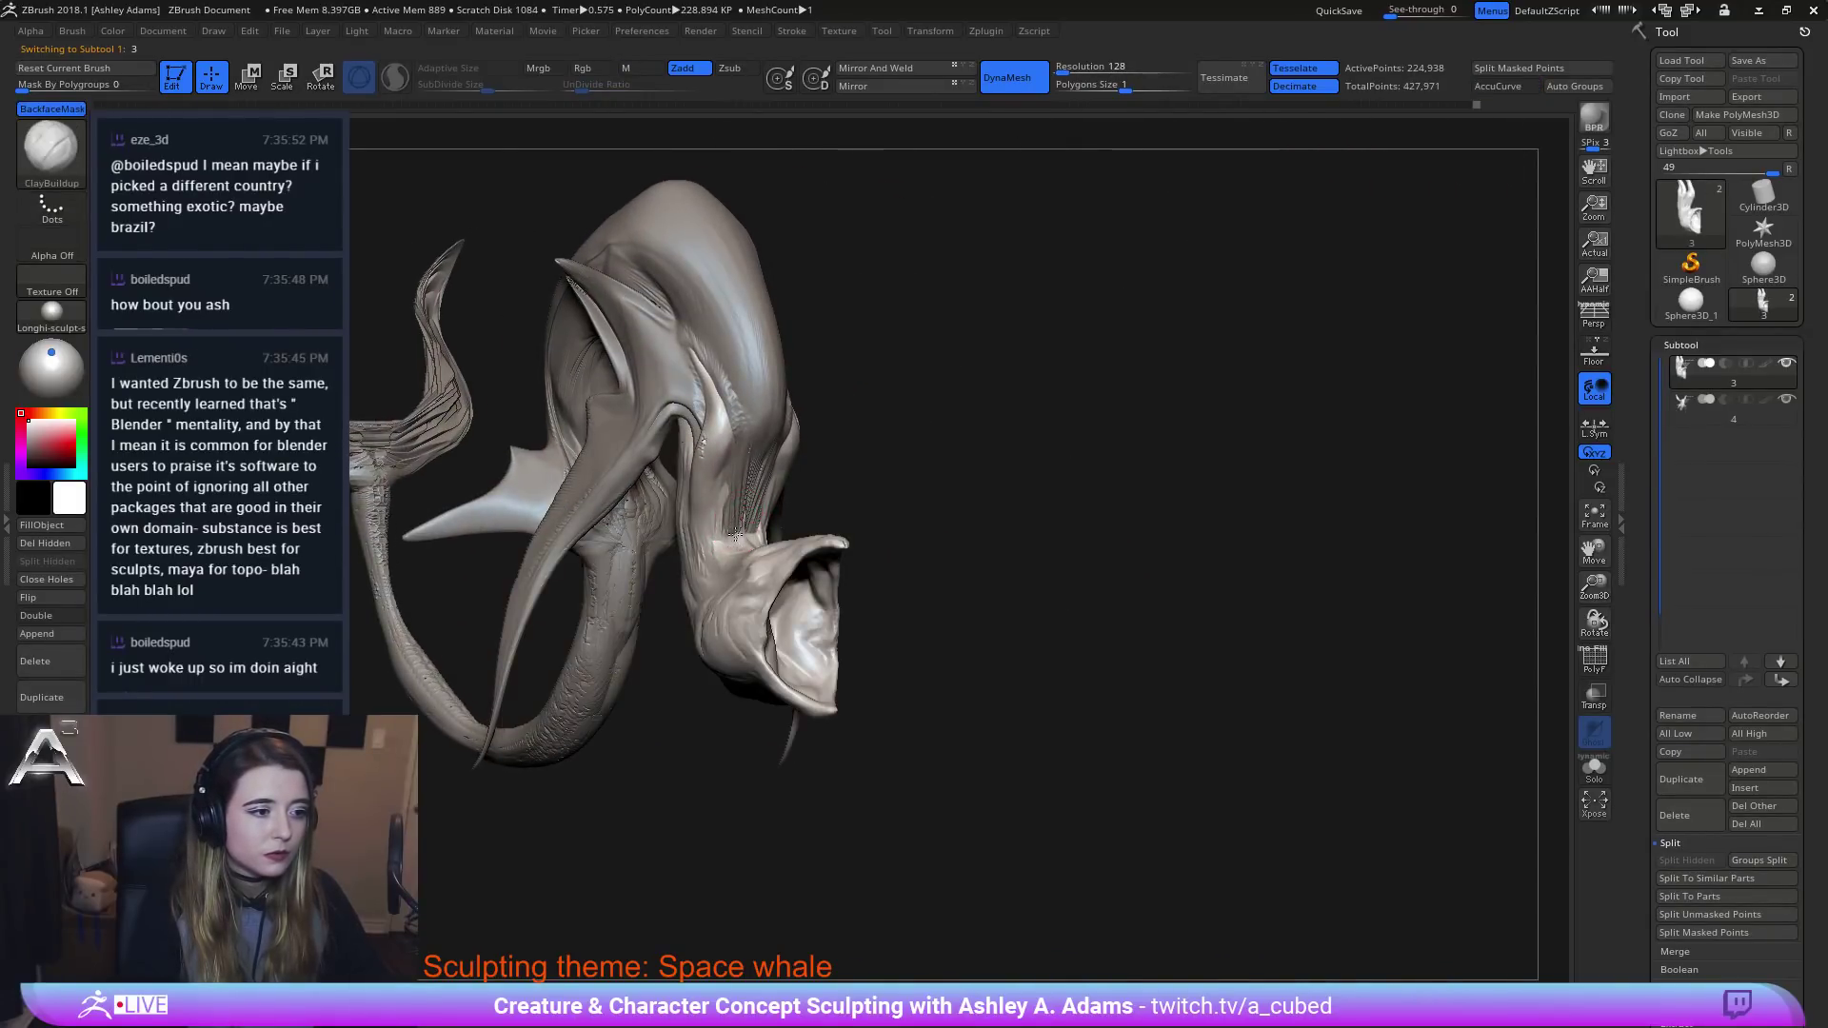
right_drag(728, 546, 766, 559)
right_click(746, 557)
right_click(746, 563)
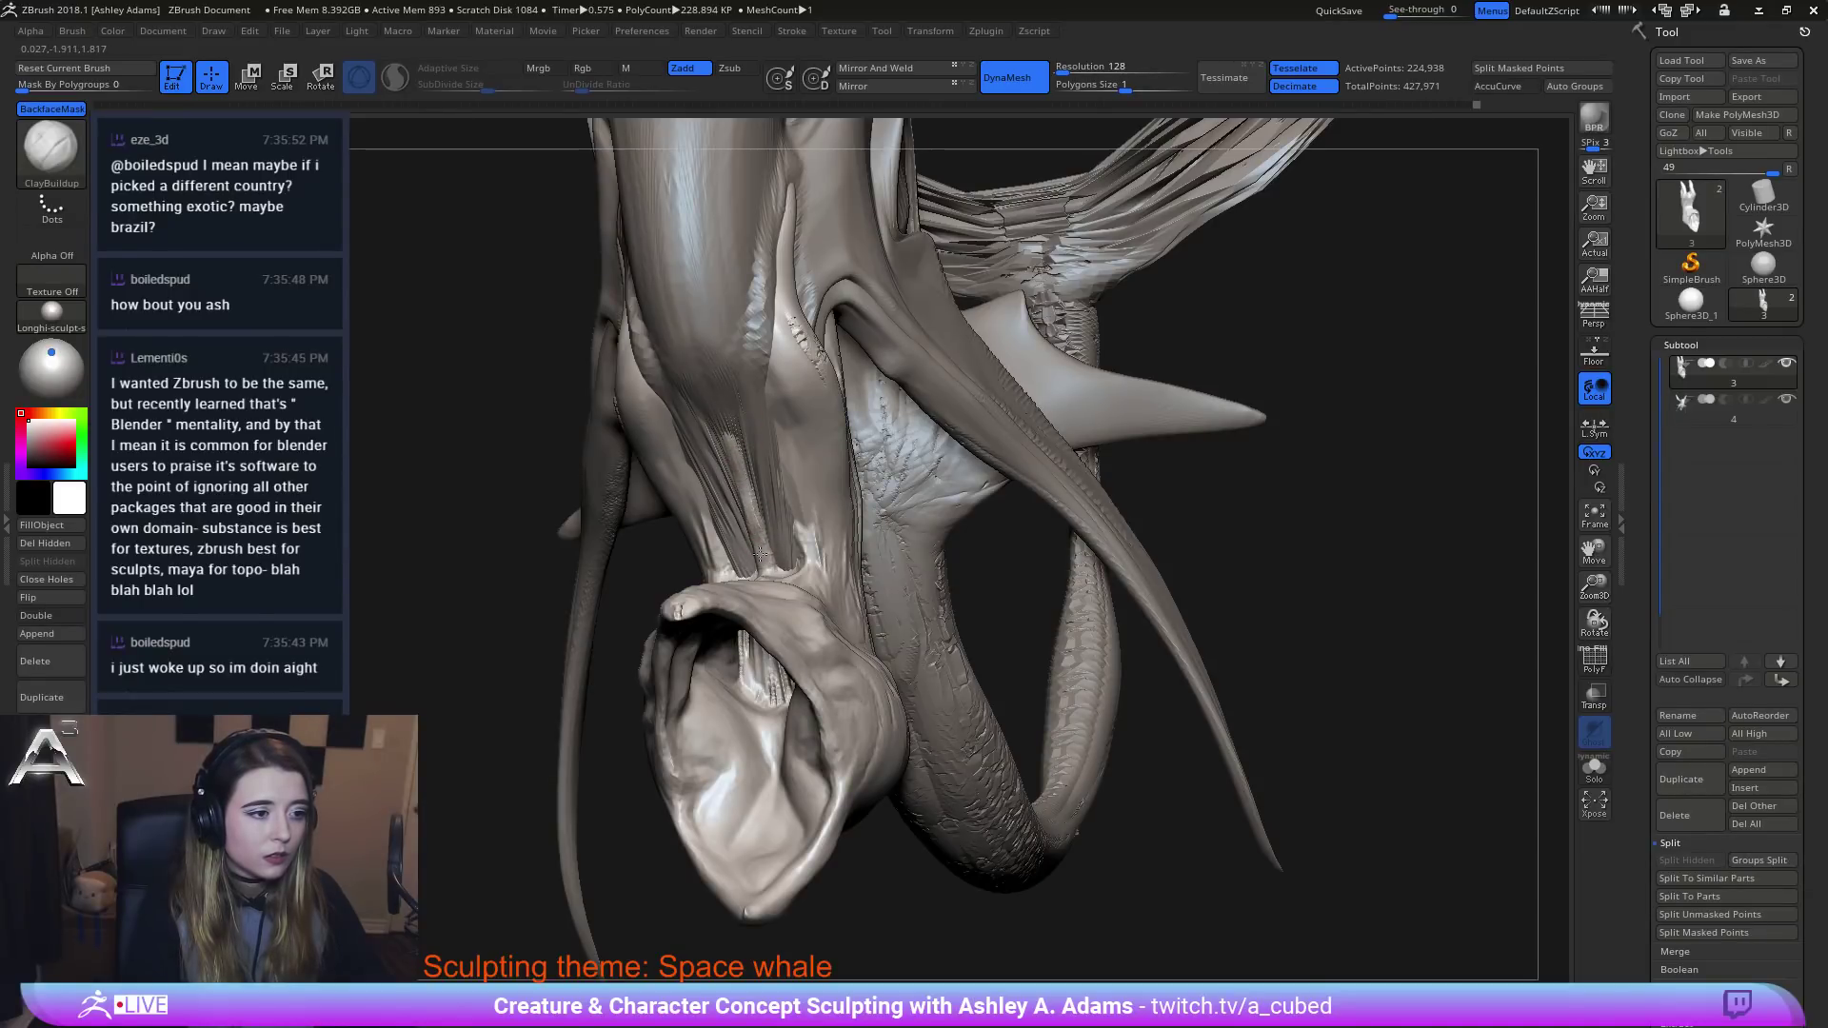
right_drag(721, 404, 883, 443)
right_click(716, 552)
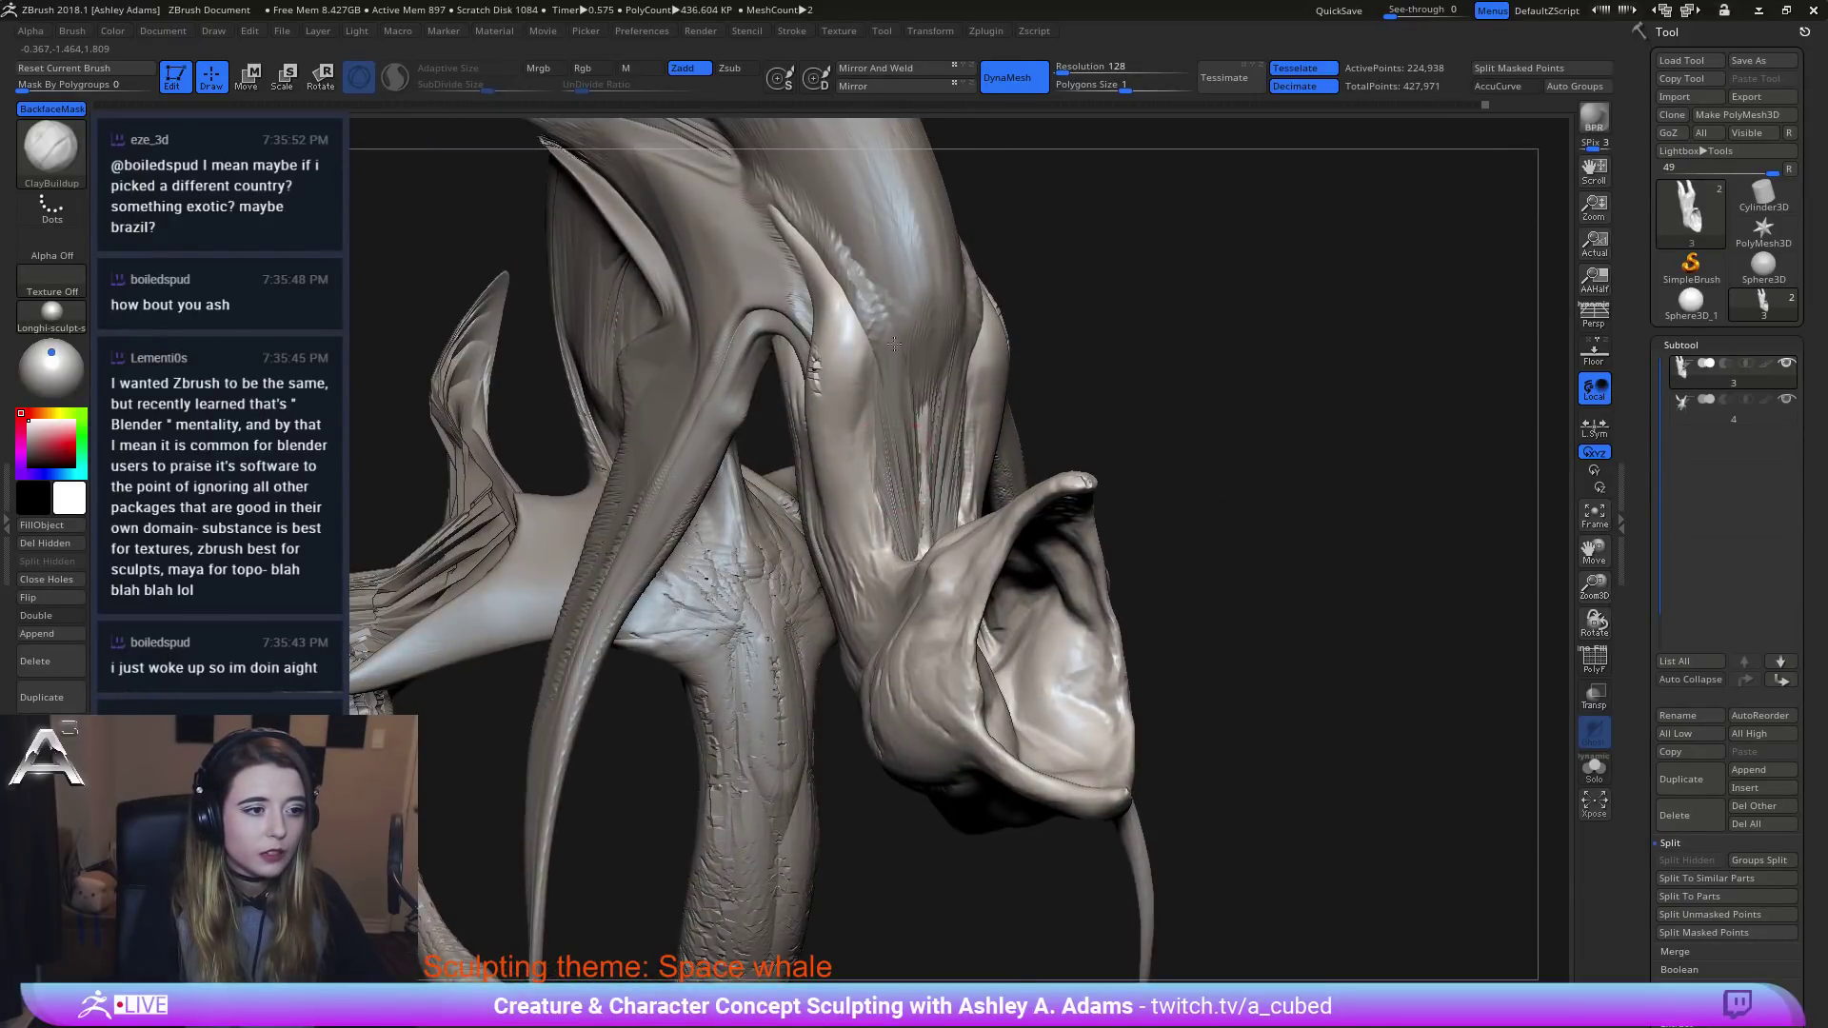
right_drag(882, 411, 869, 476)
click(865, 482)
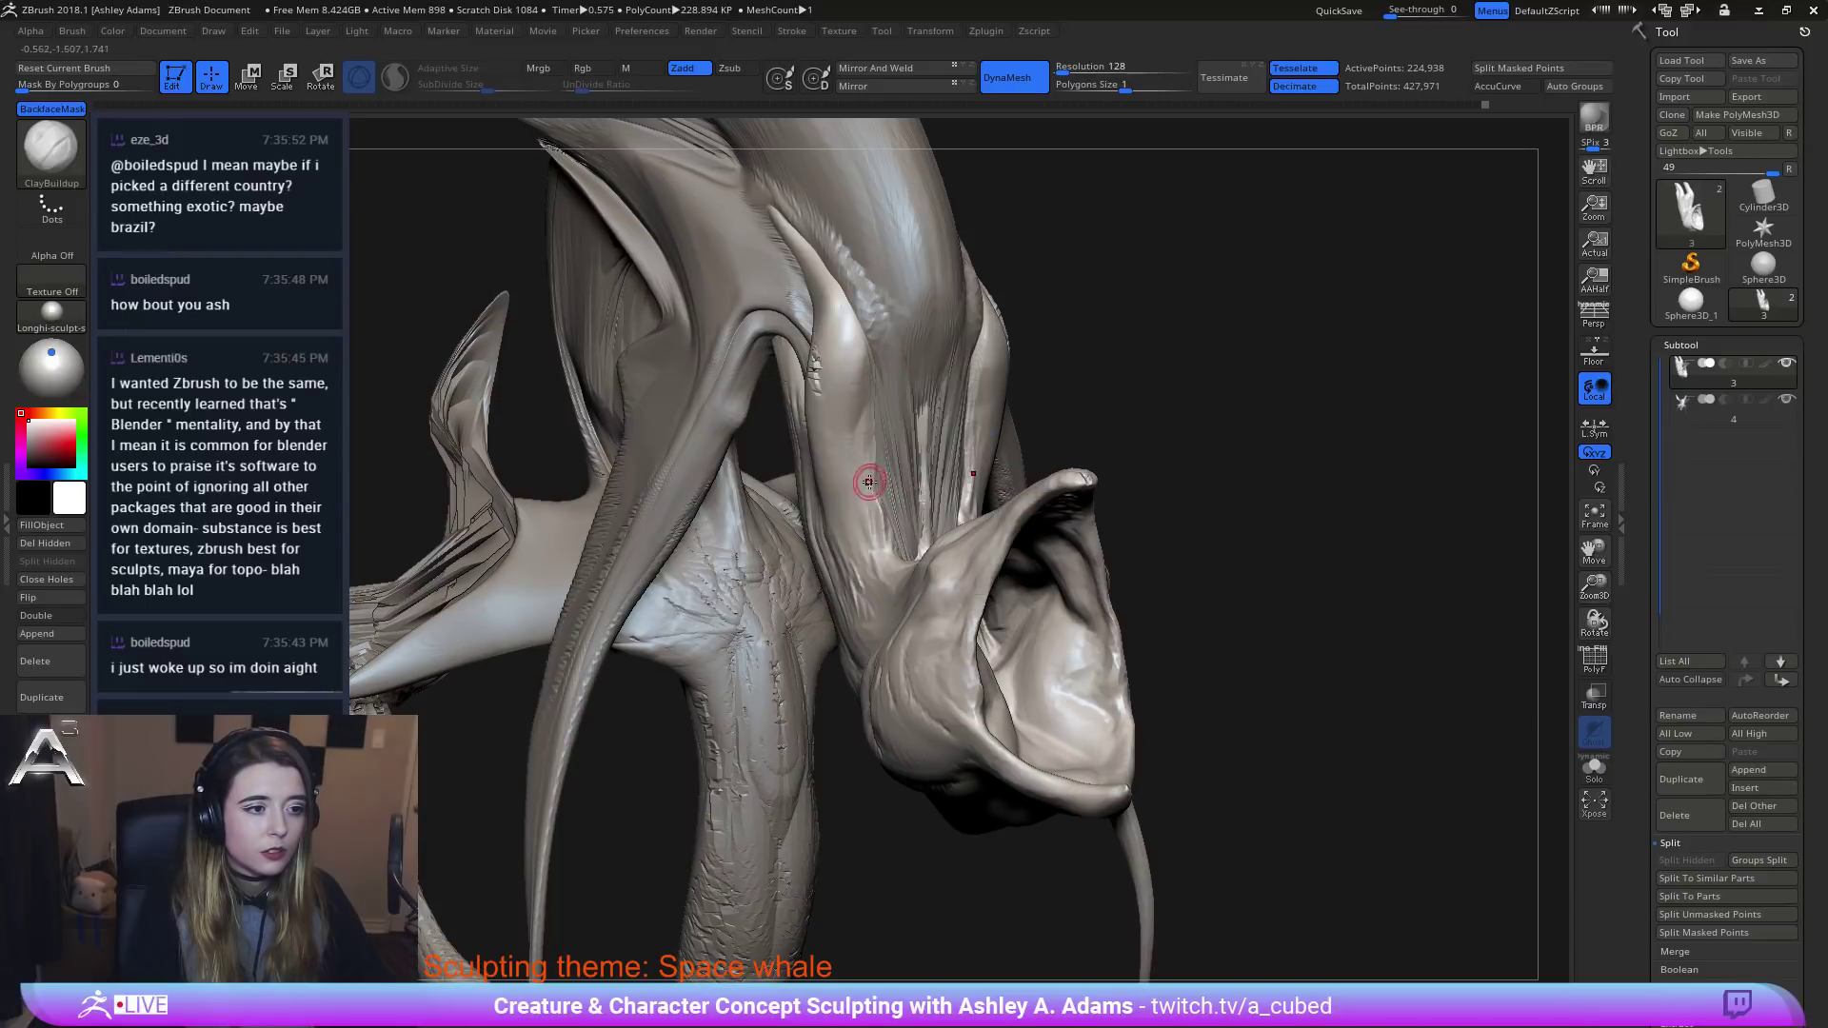
key(space)
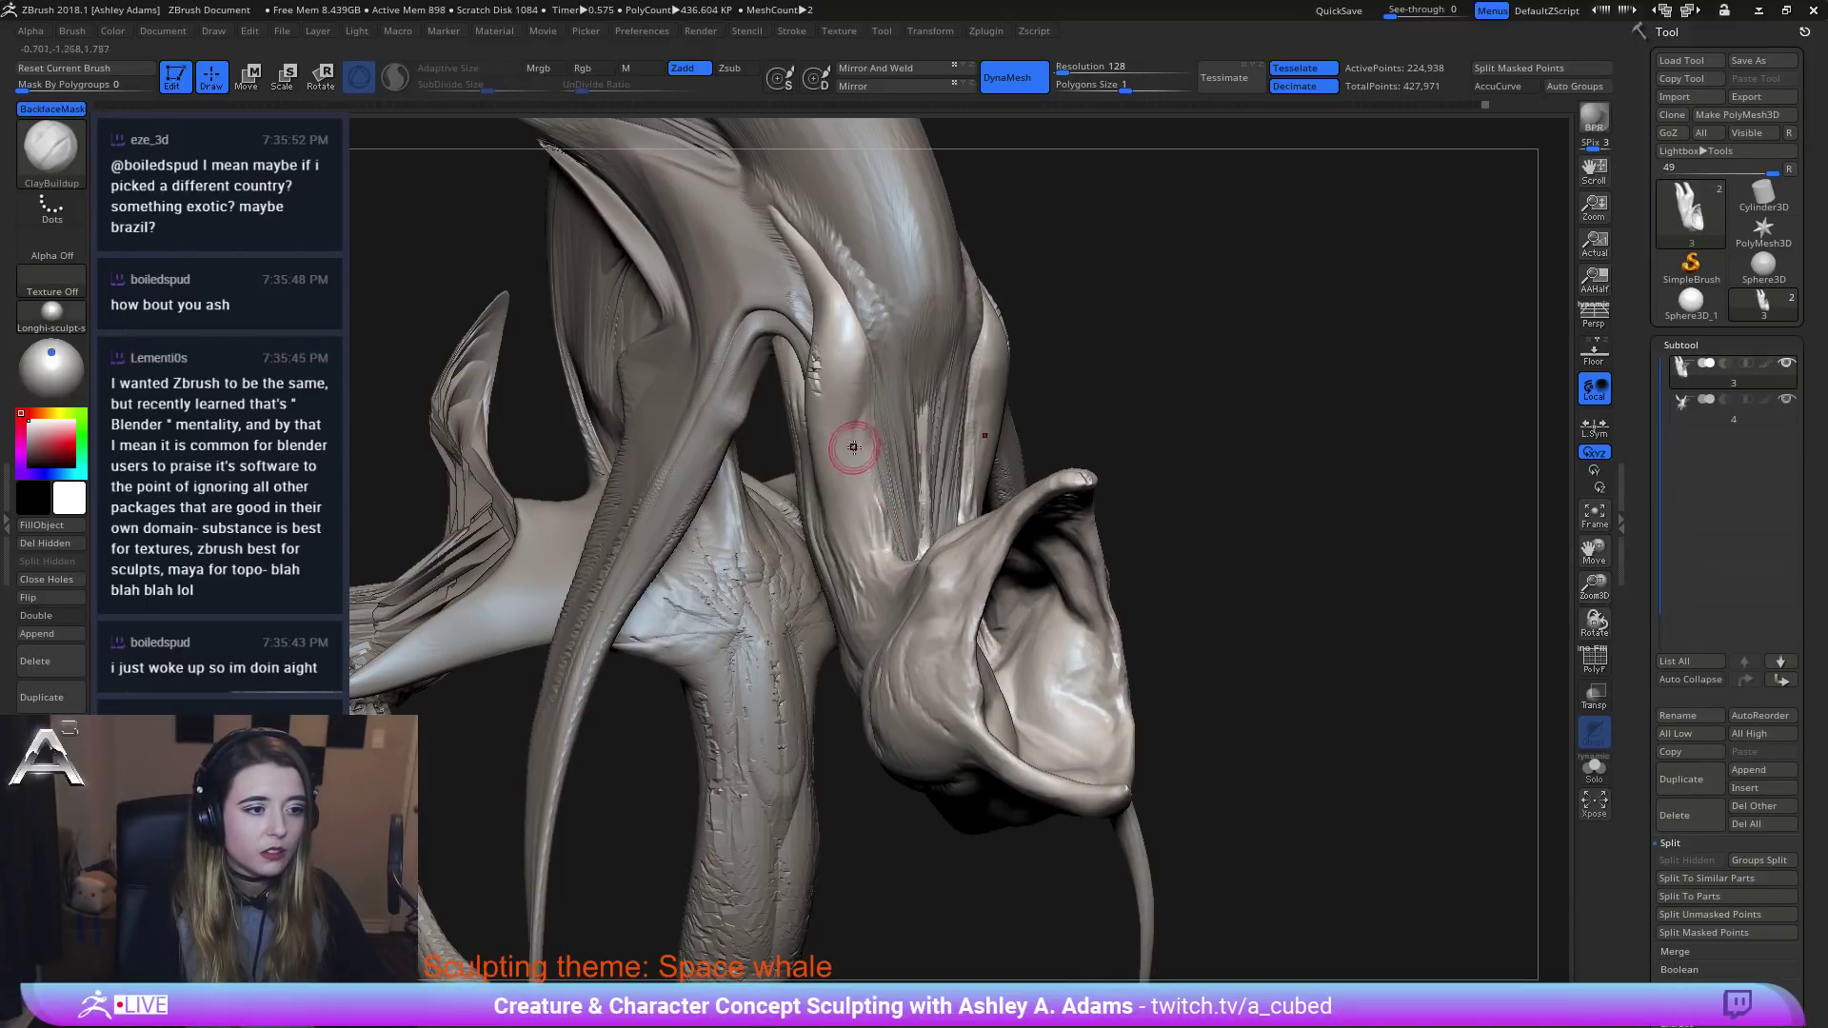
Add clay on the head subtool where the neck tendons join the top of the head, using ClayBuildup.
right_drag(877, 522, 905, 572)
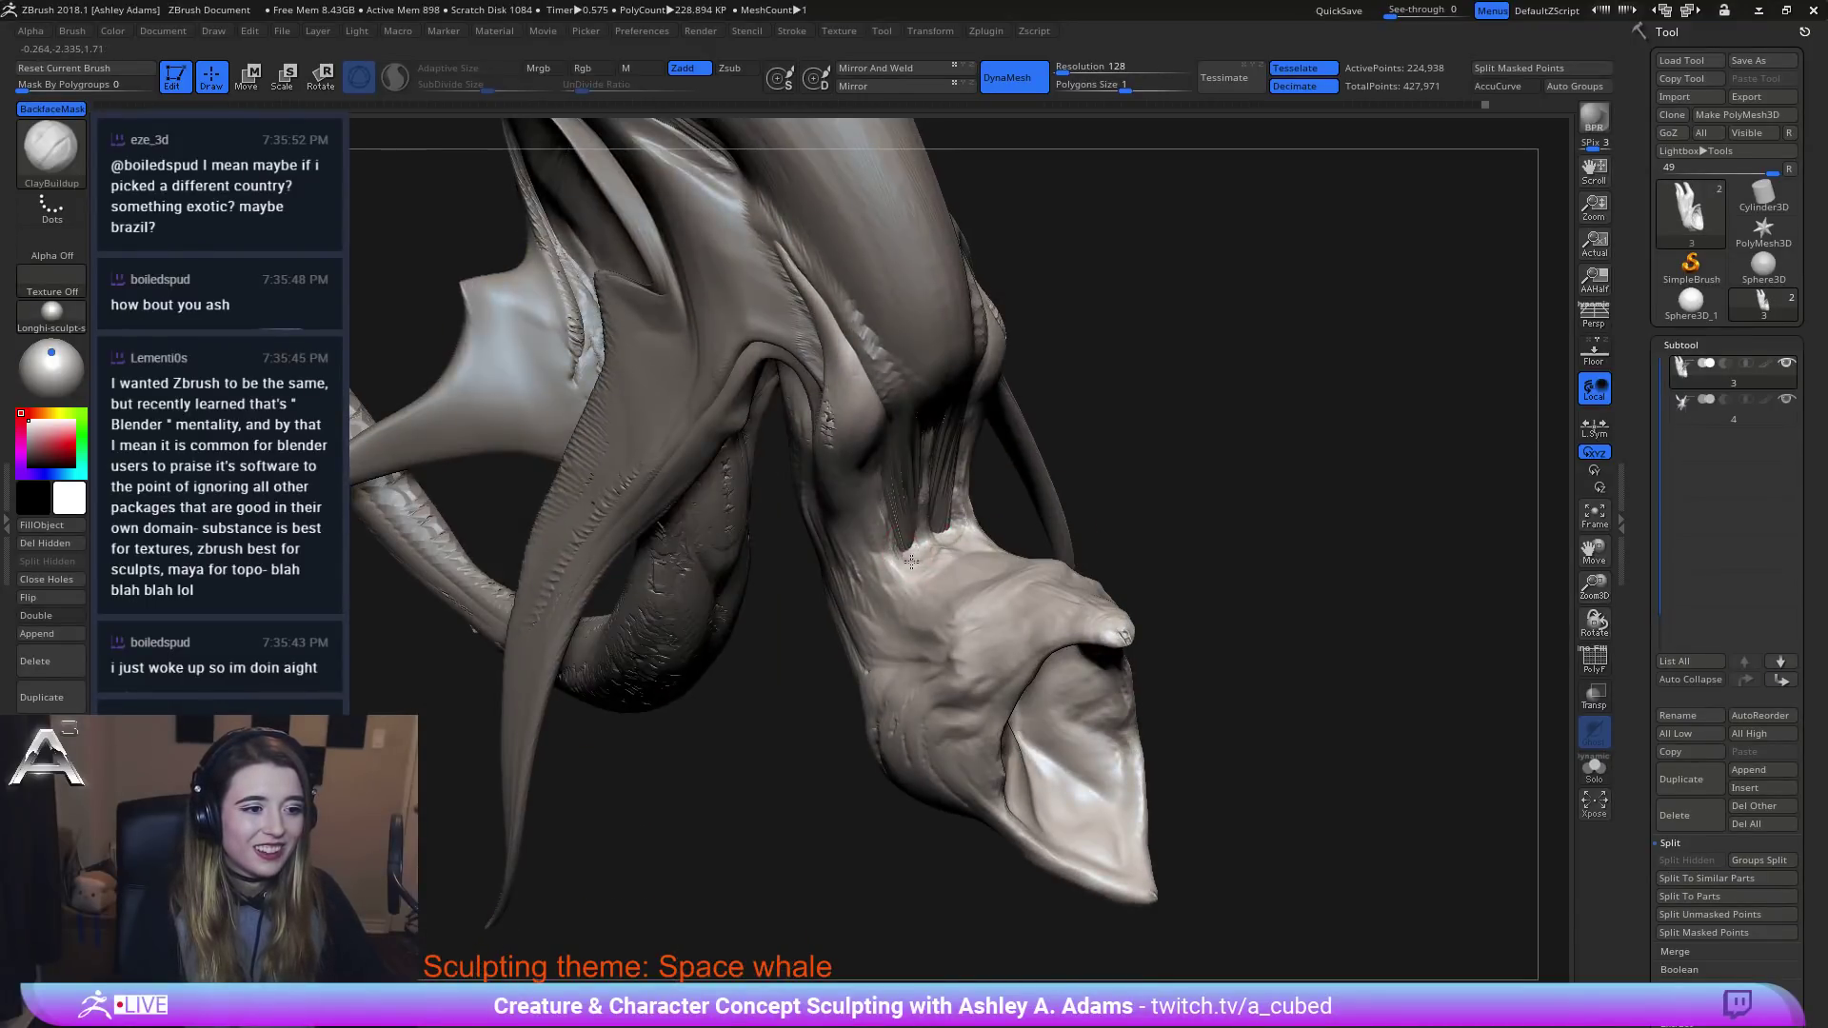
drag(911, 562, 903, 542)
alt+click(899, 543)
right_drag(899, 544, 960, 548)
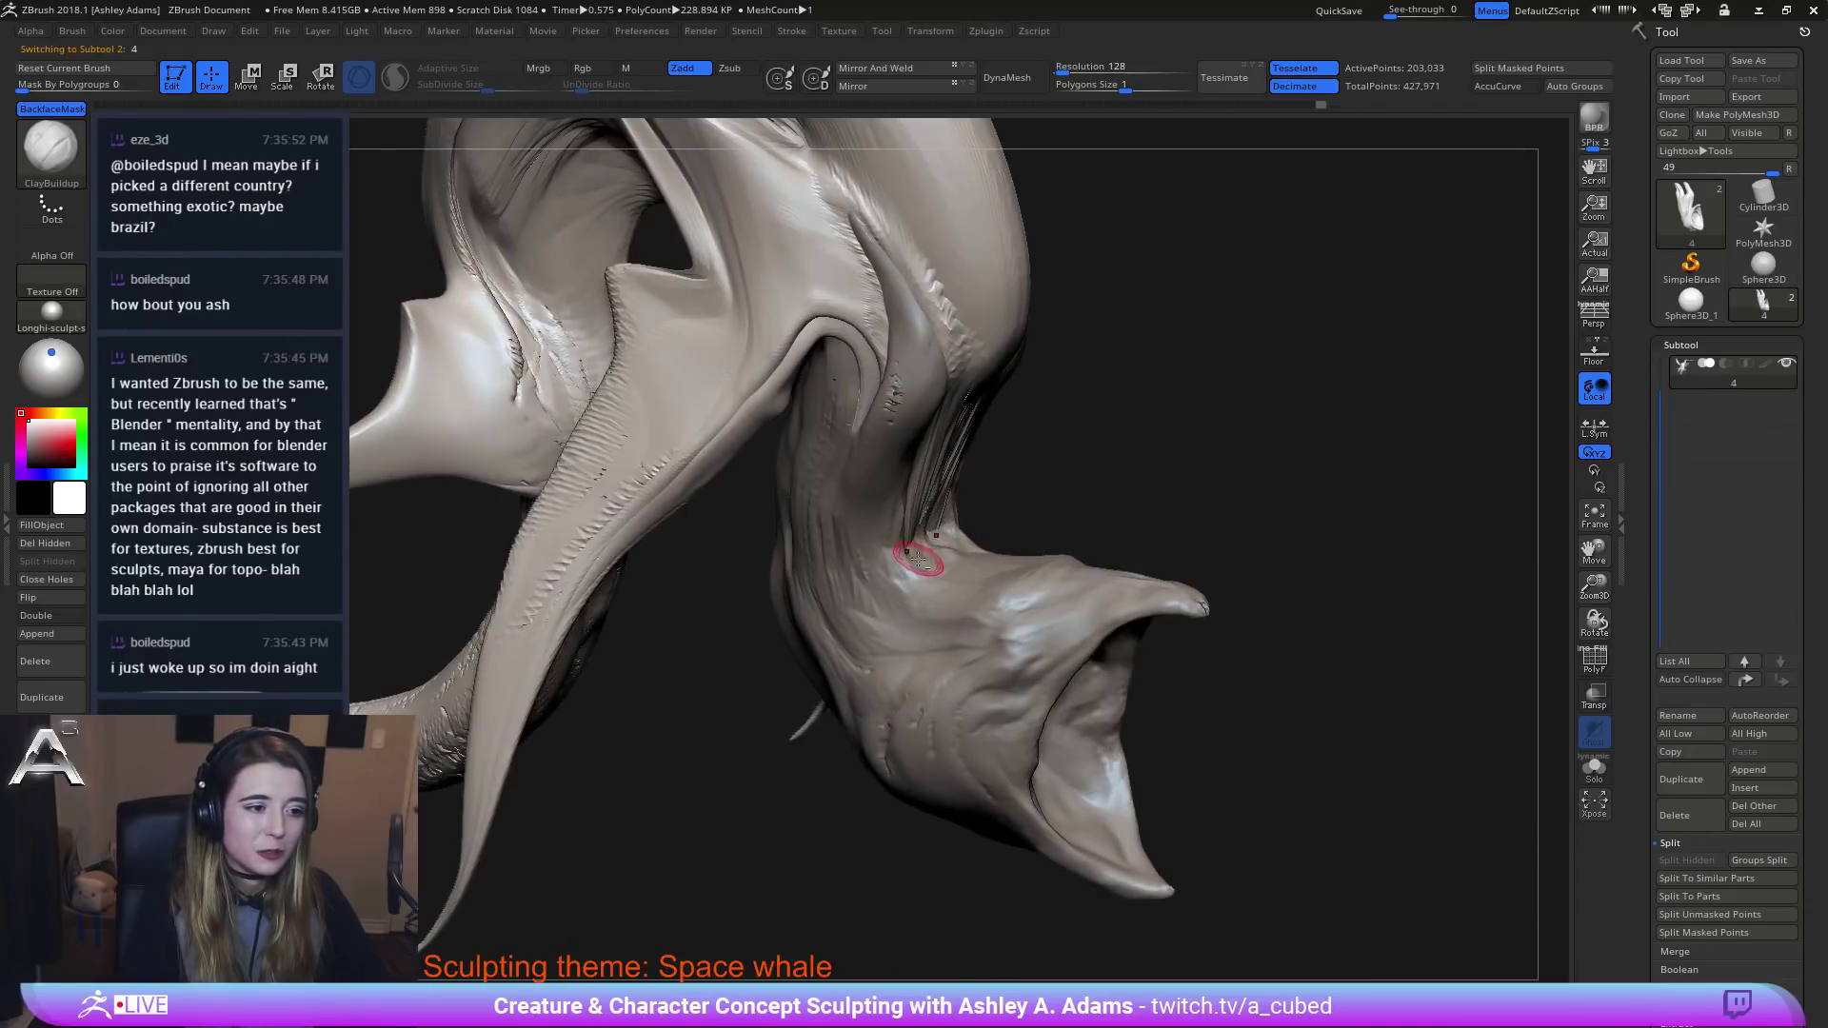
alt+click(915, 558)
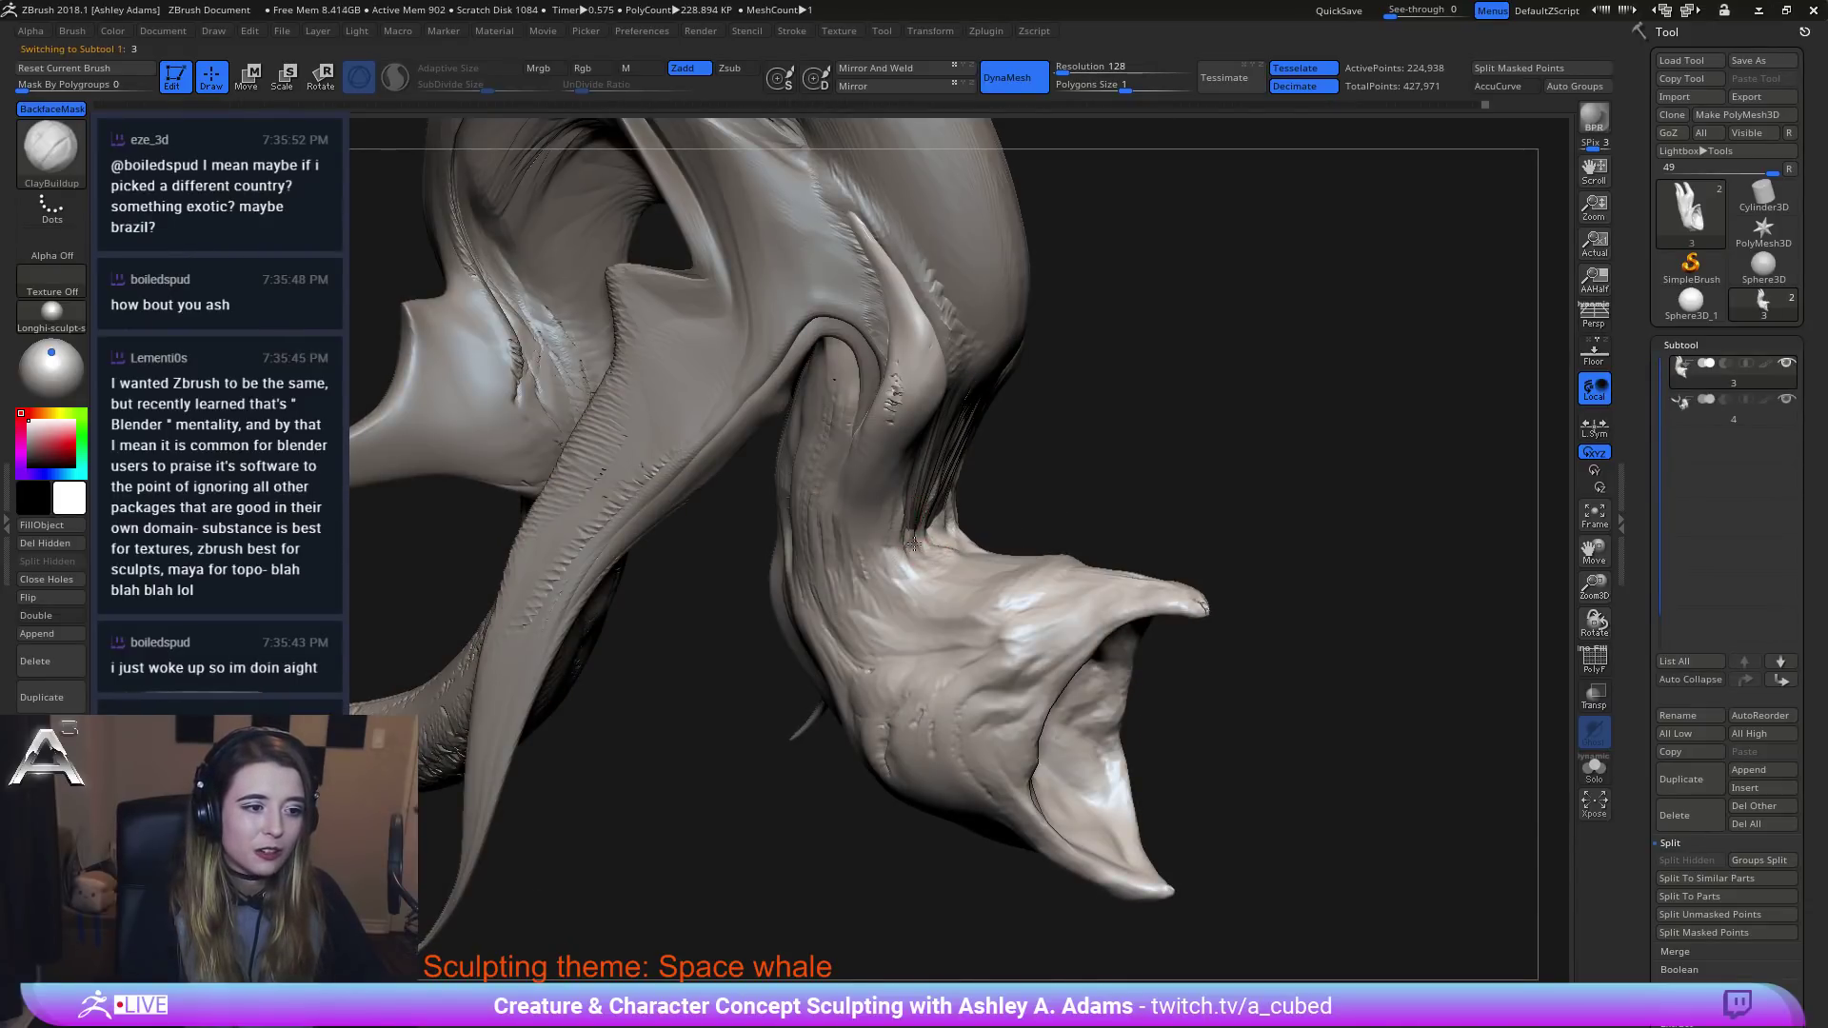
right_drag(890, 491, 934, 536)
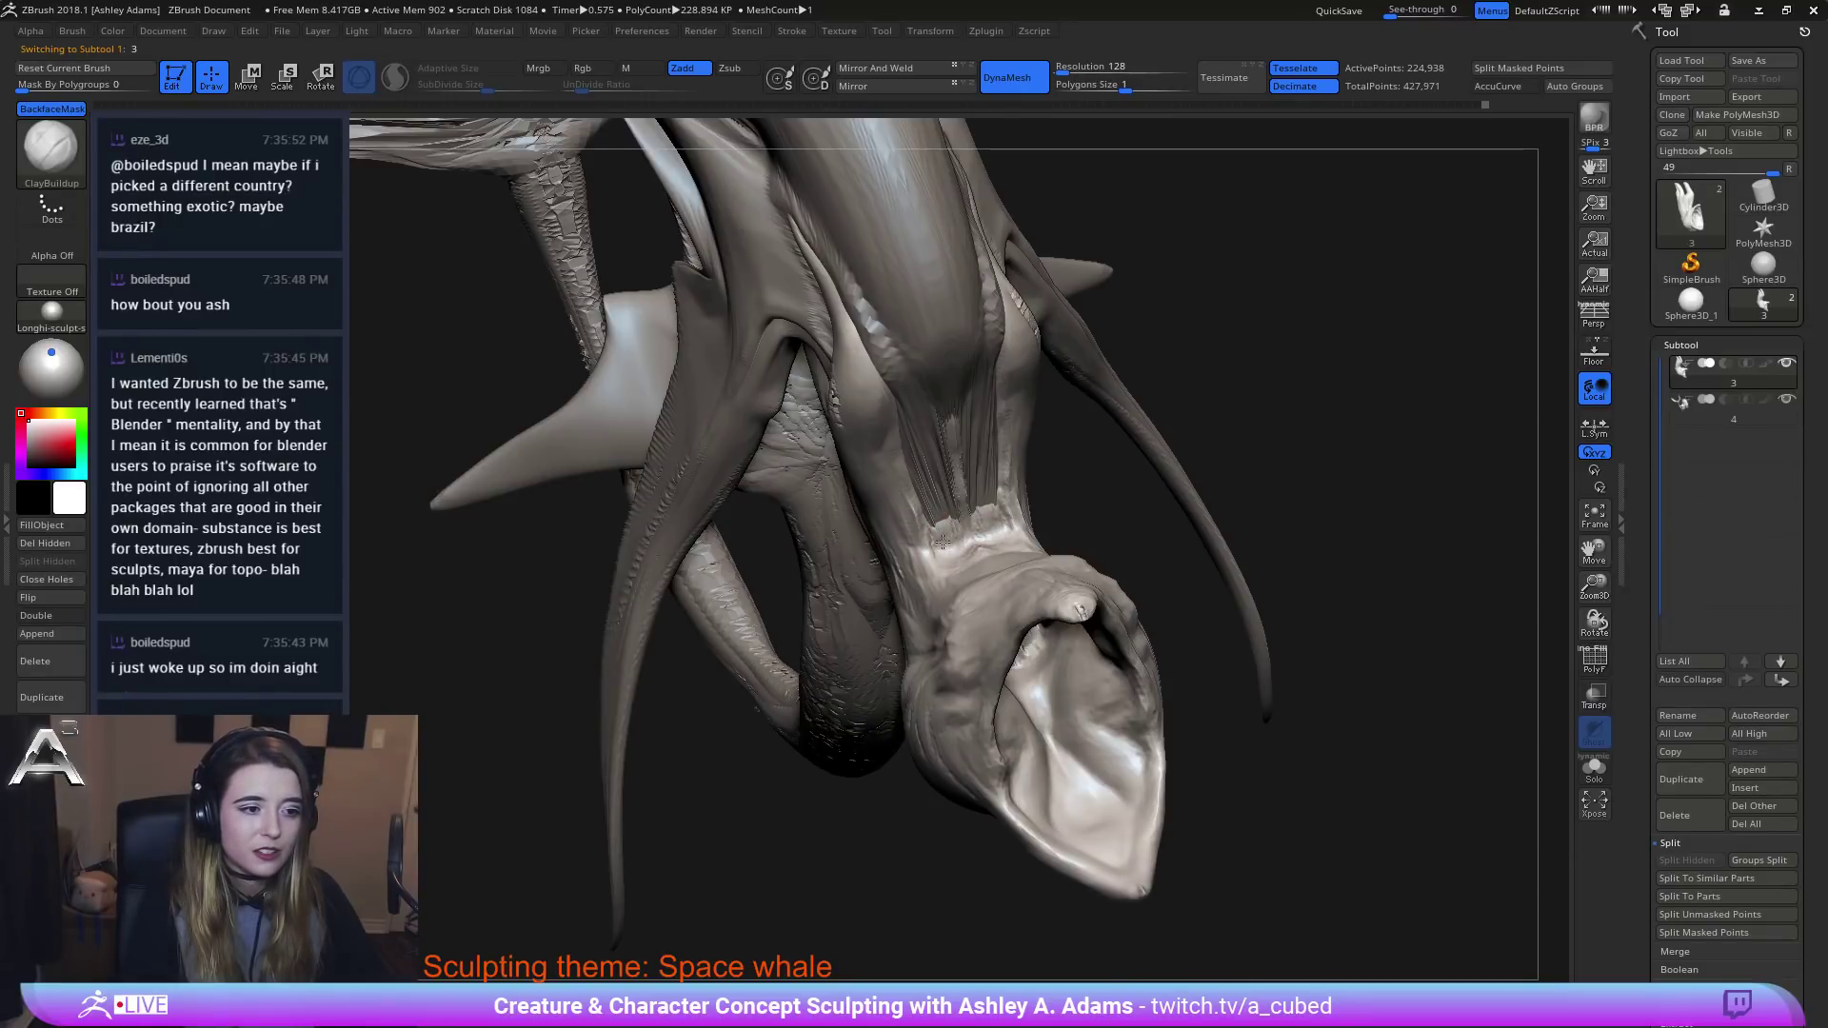
right_drag(942, 540, 995, 558)
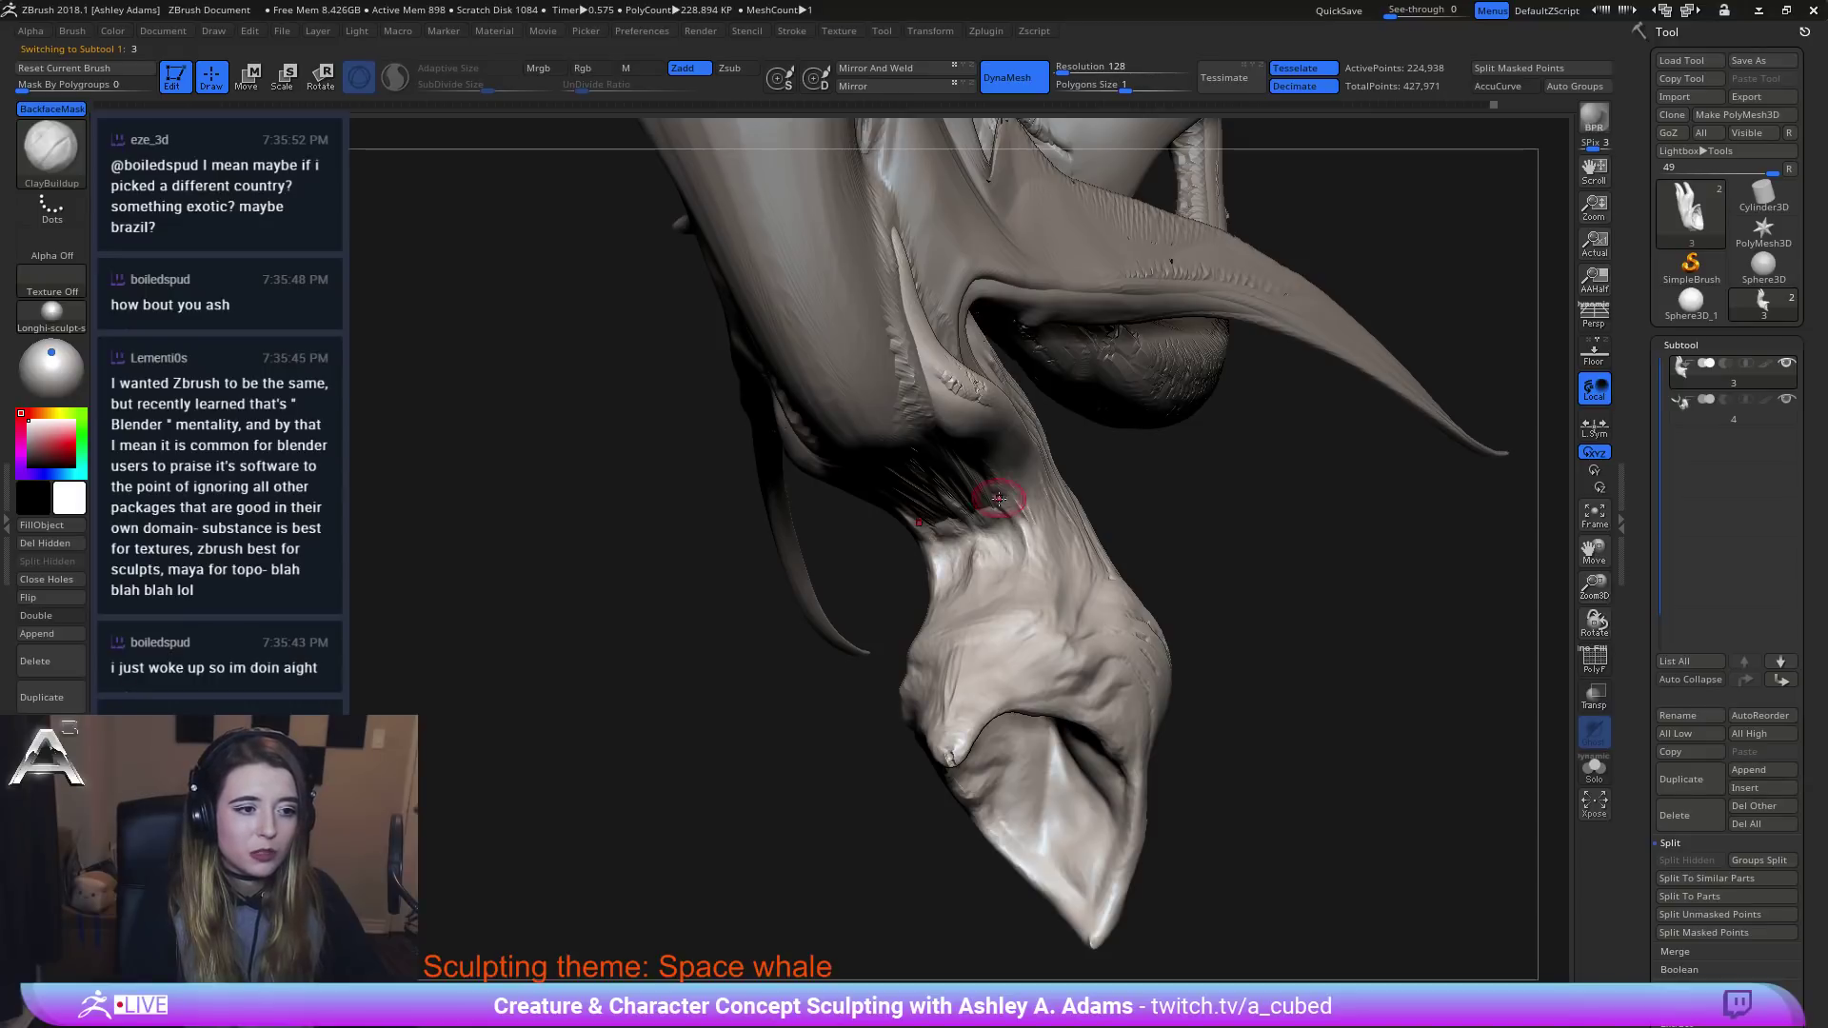
right_drag(998, 498, 994, 562)
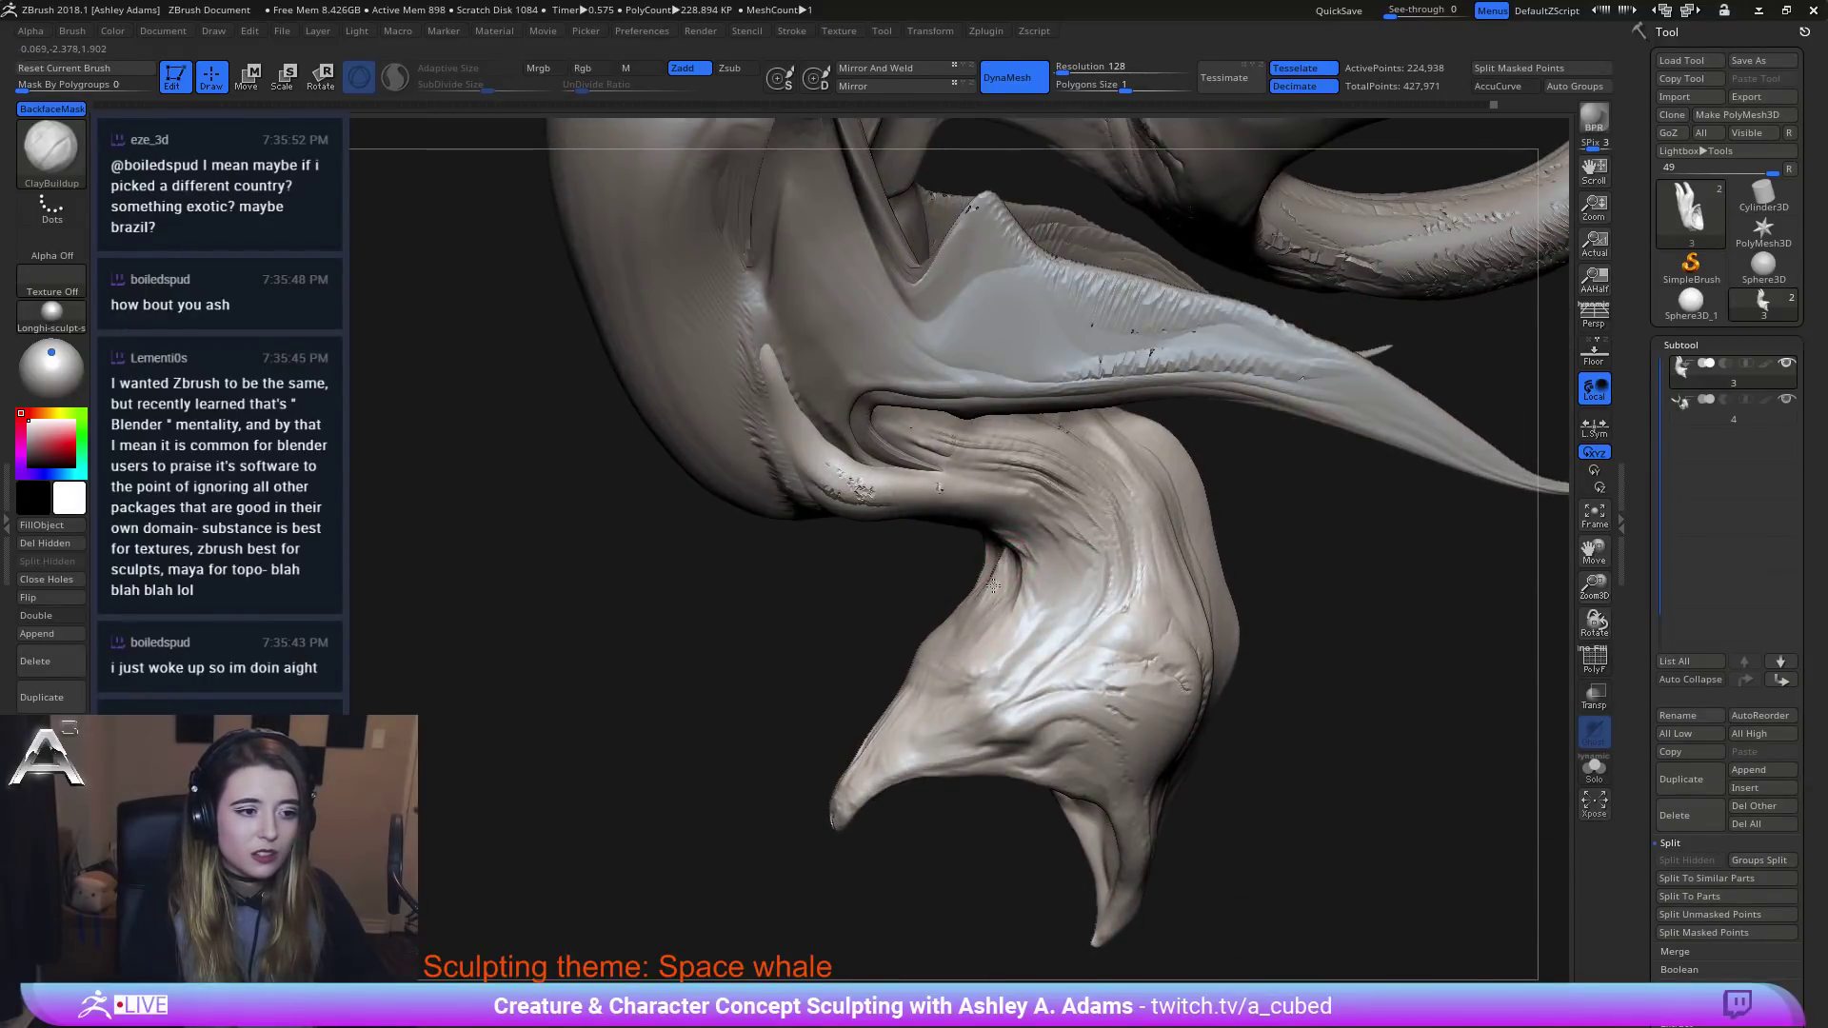
drag(992, 585, 1005, 608)
mouse_move(1021, 574)
right_down()
mouse_move(934, 542)
mouse_move(1043, 515)
right_up()
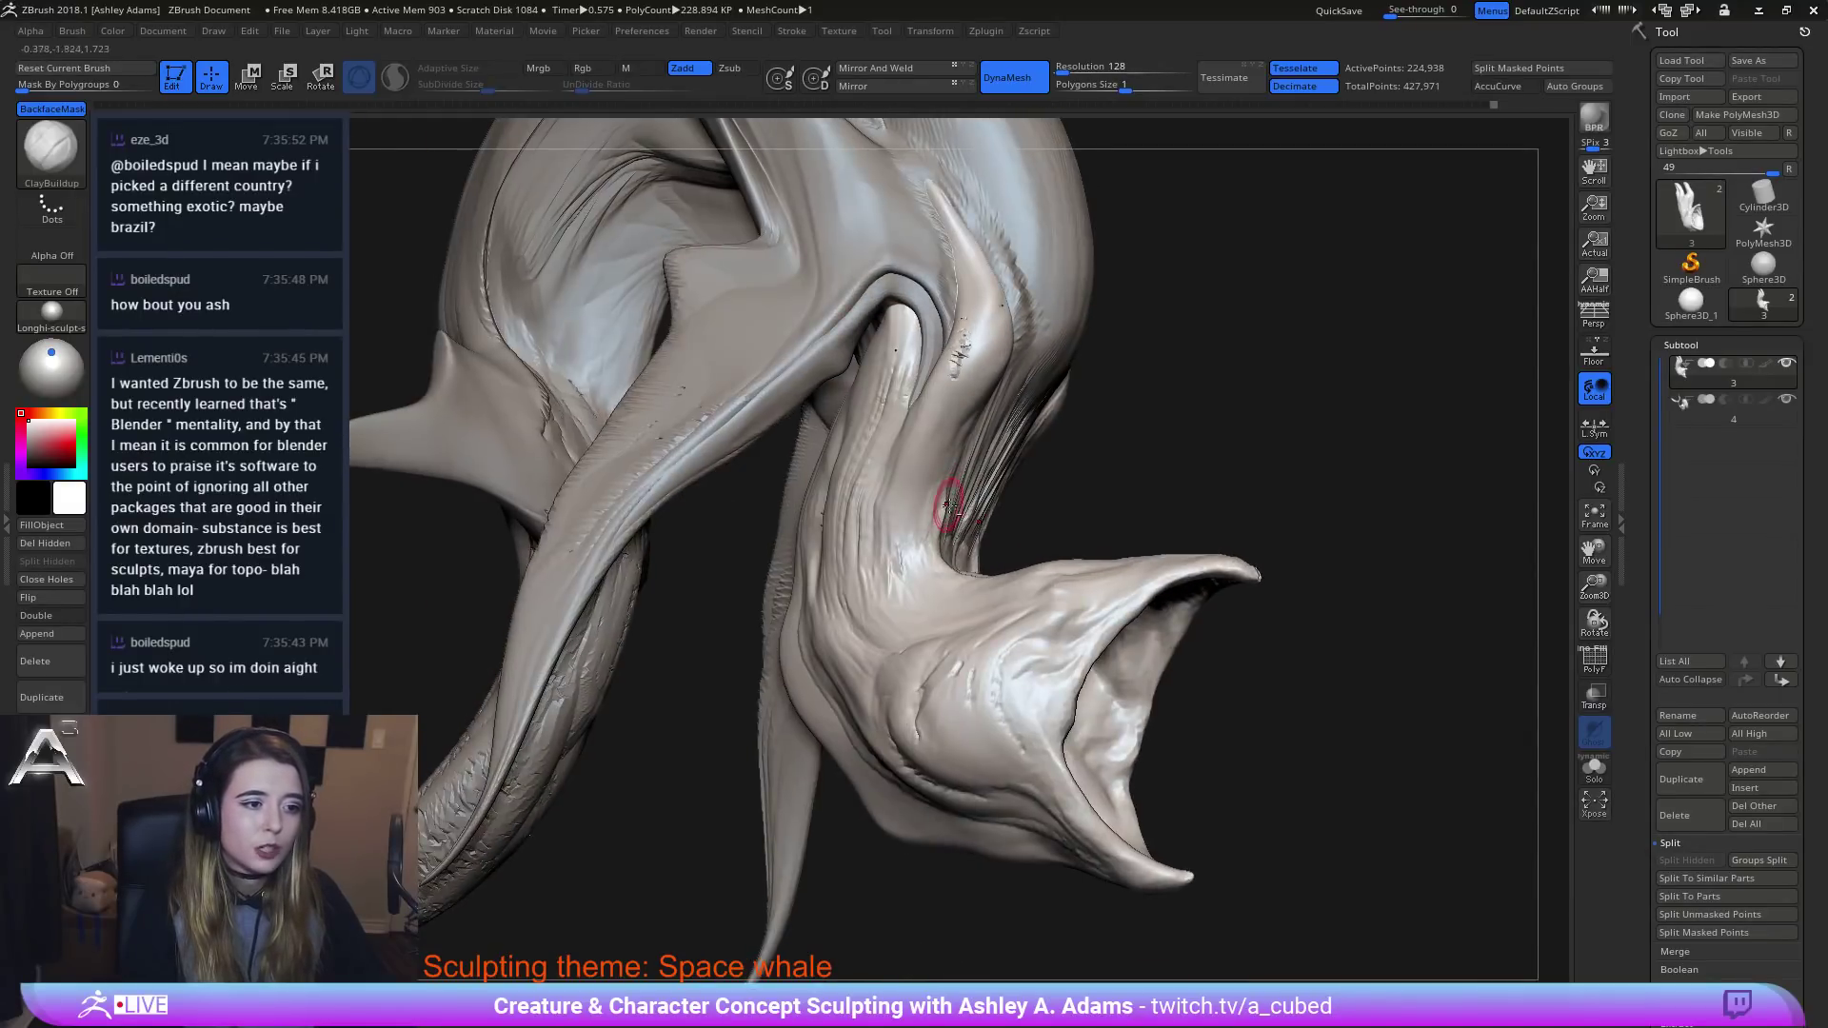
Select the body subtool and build a ridge along the long fin's front edge with ClayBuildup strokes.
alt+click(960, 489)
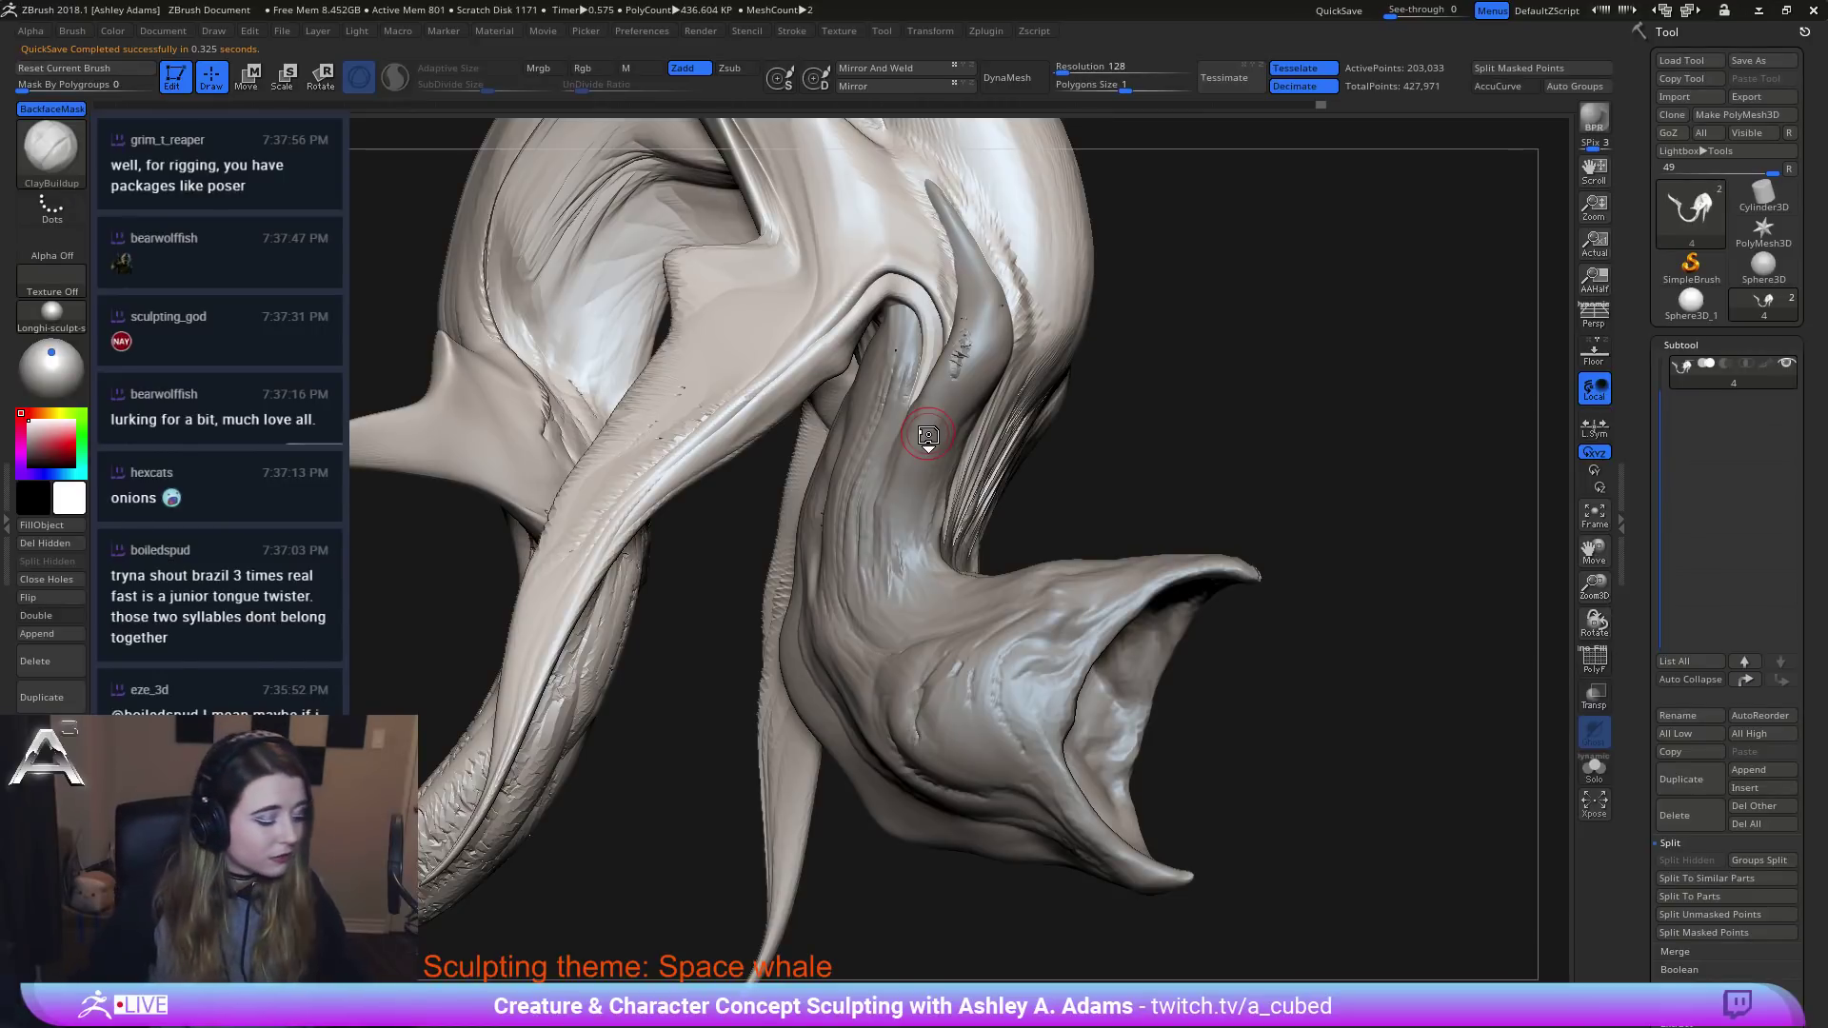
right_drag(1011, 451, 917, 379)
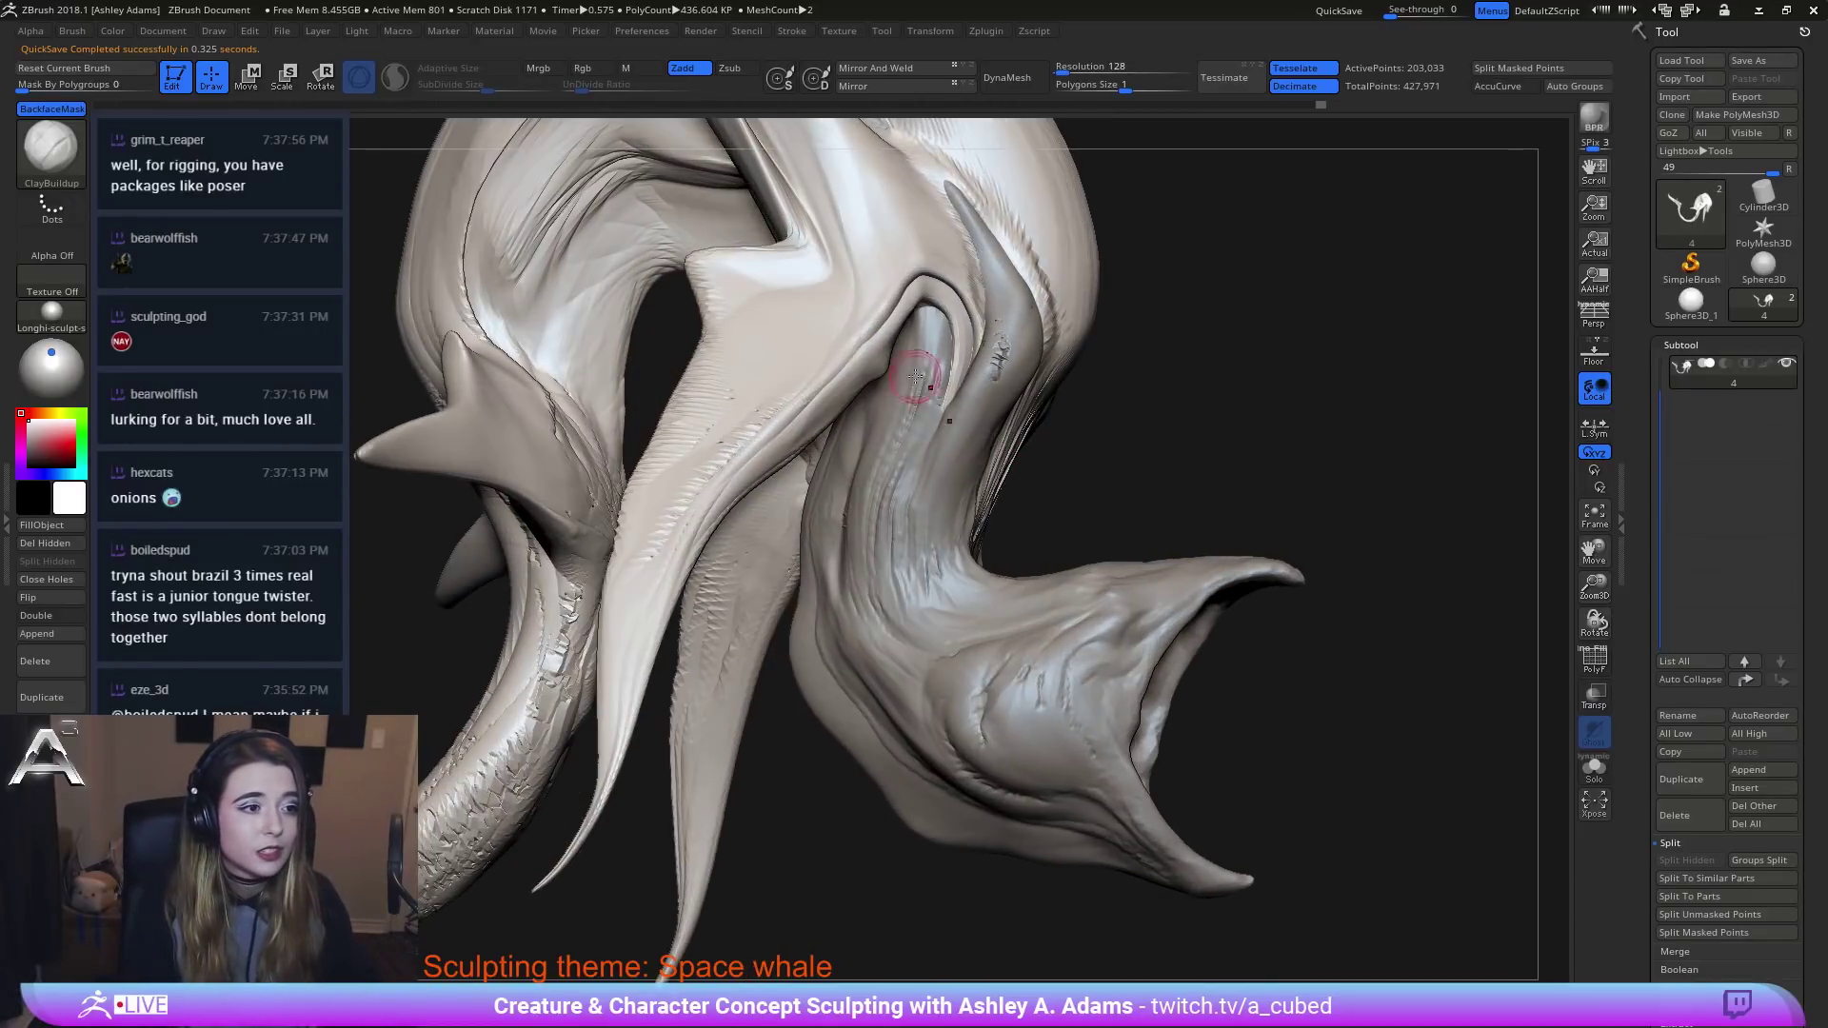
mouse_move(854, 329)
right_down()
mouse_move(781, 437)
mouse_move(844, 293)
mouse_move(904, 358)
right_up()
right_click(781, 444)
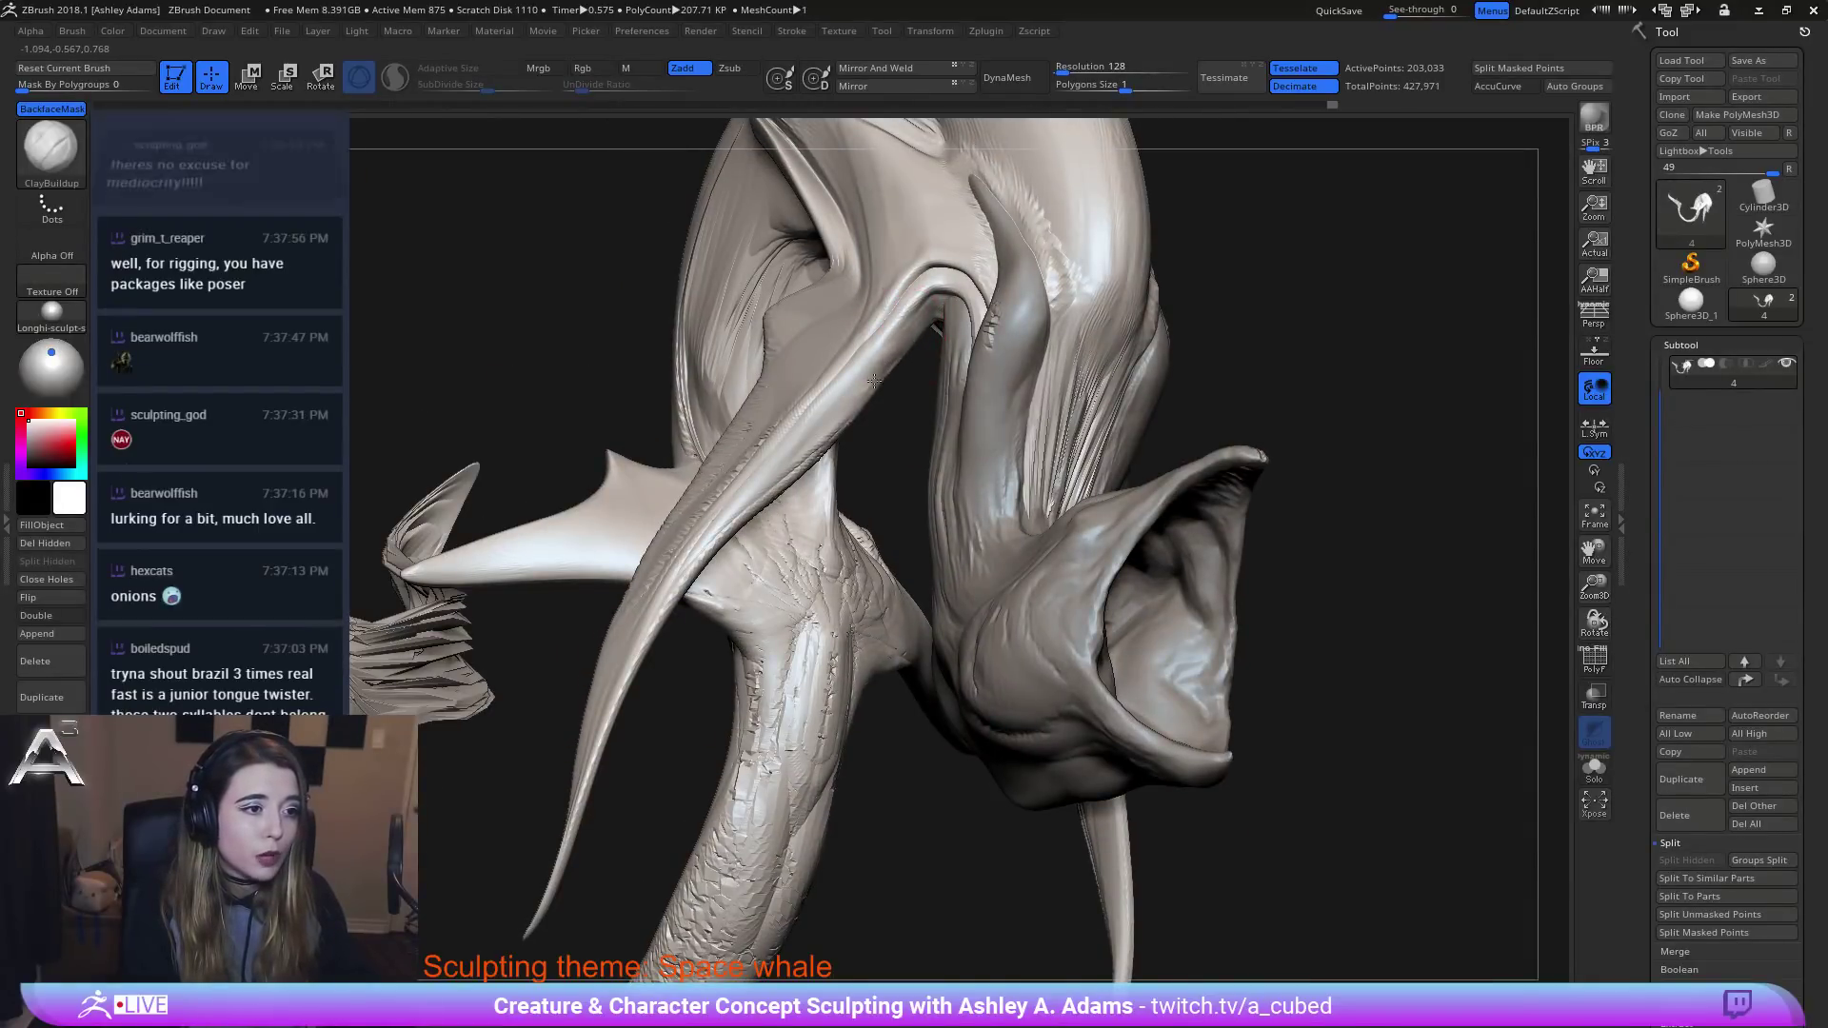
drag(876, 367, 838, 427)
right_click(798, 464)
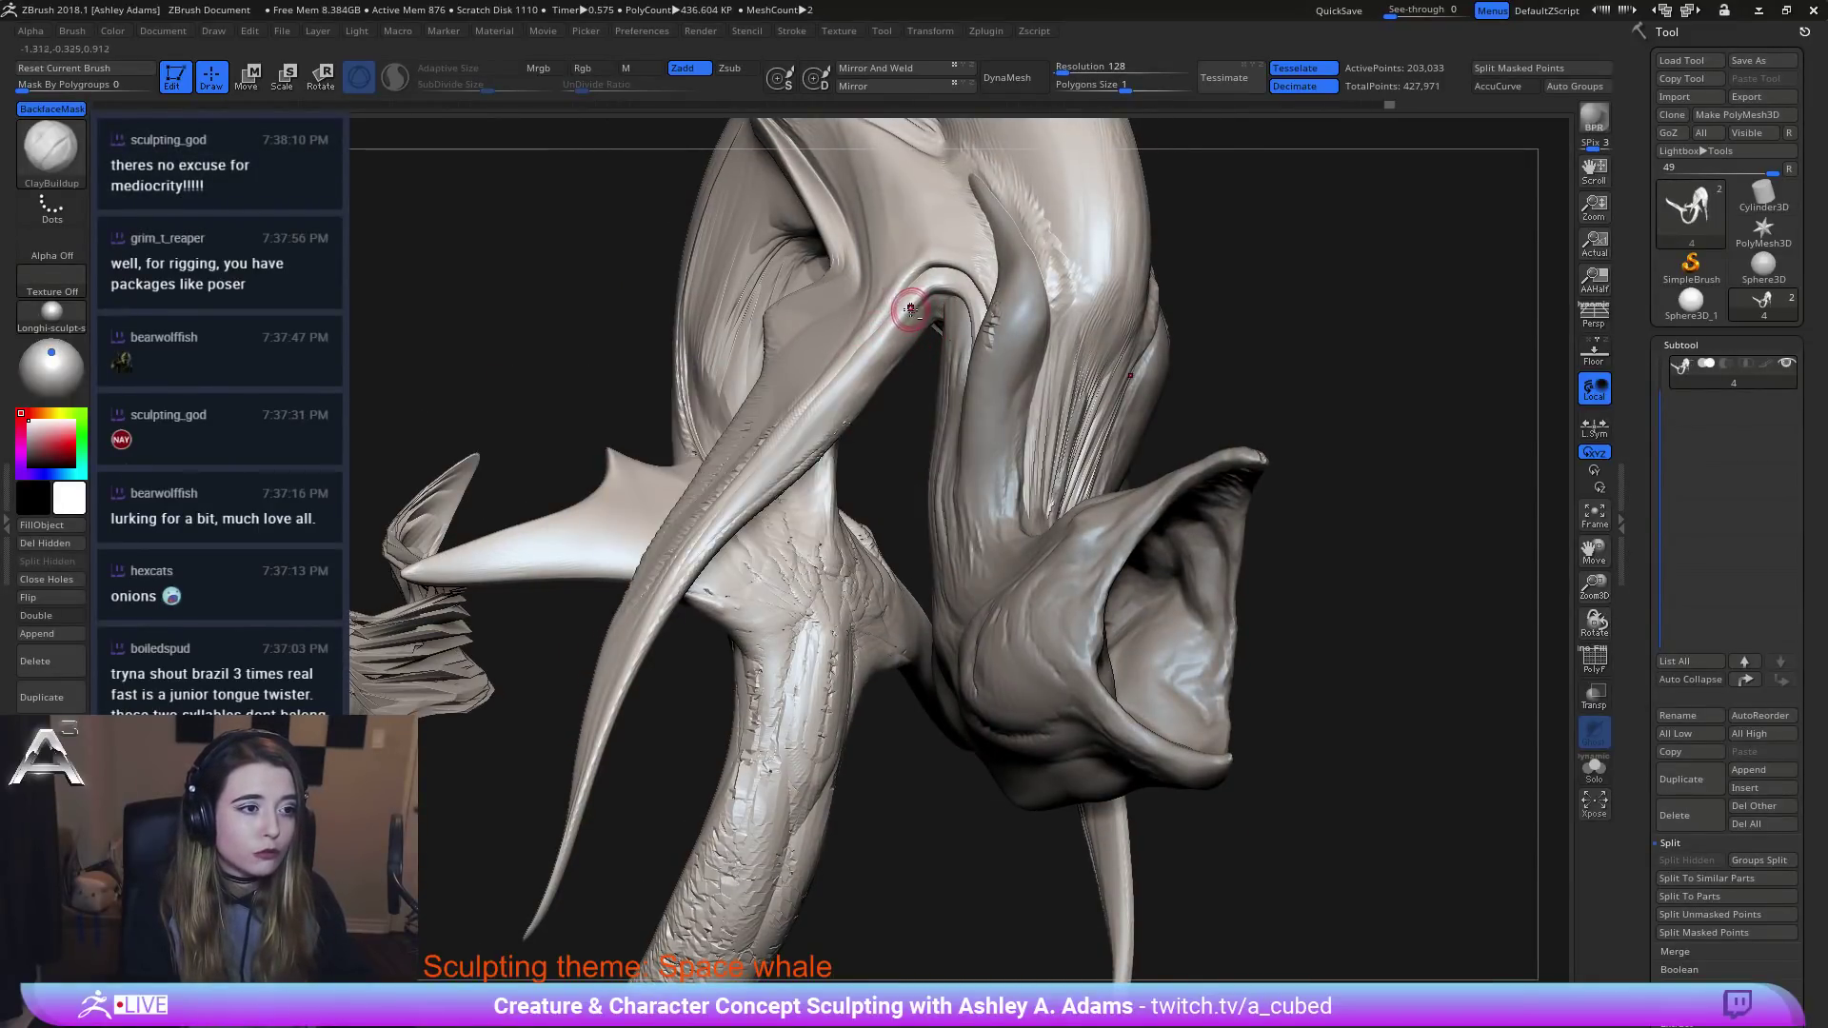
drag(878, 359, 842, 403)
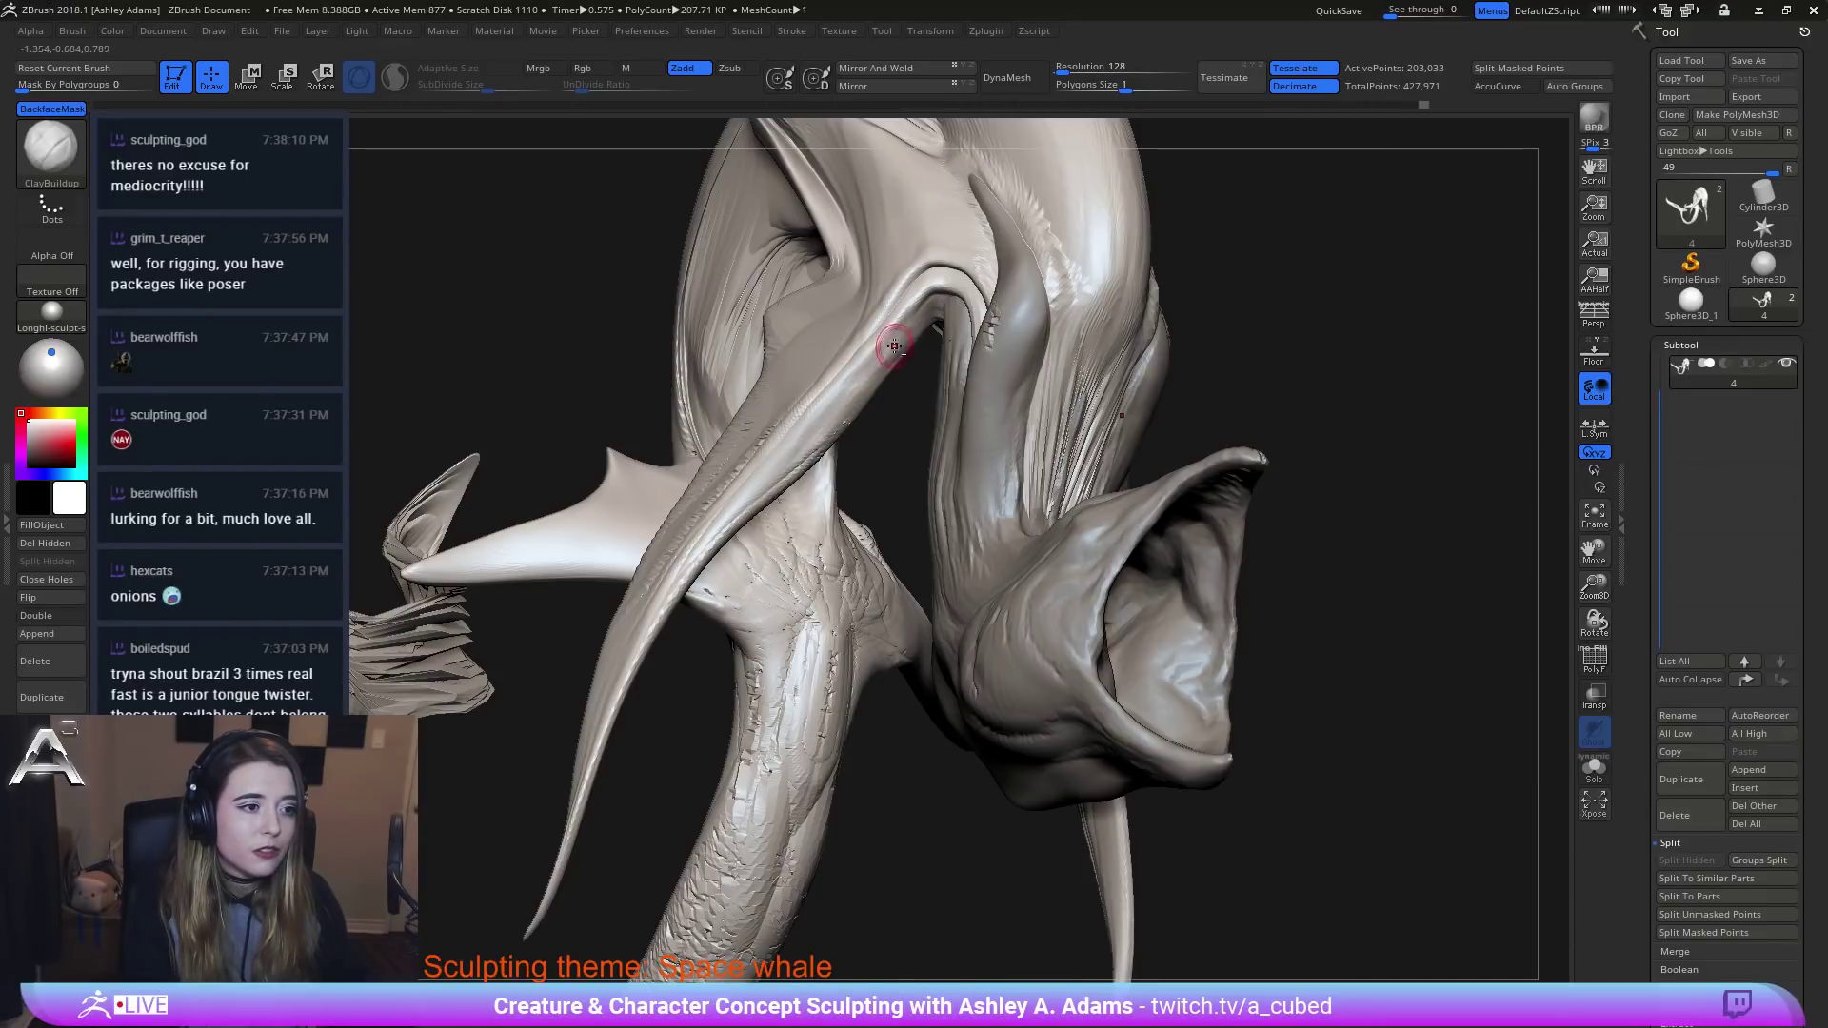
drag(889, 347, 828, 414)
drag(893, 346, 817, 426)
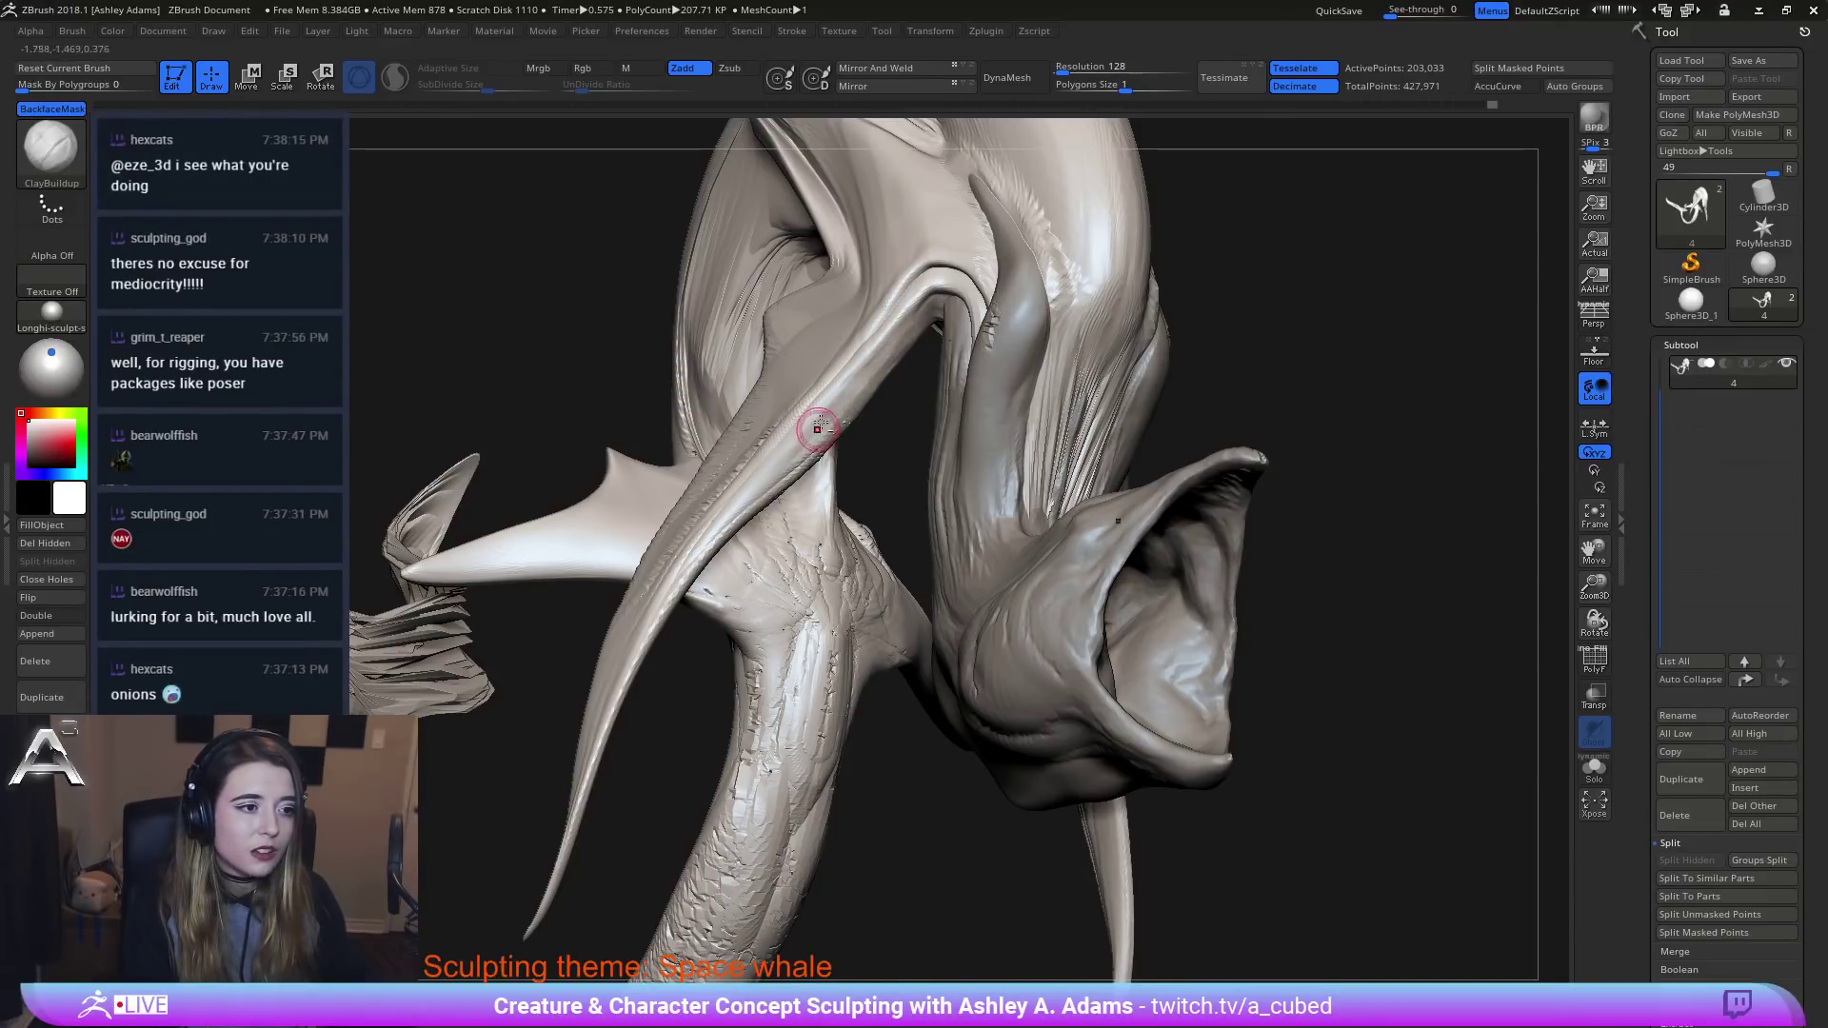
Build up muscle folds around and above the long fin's arched base with the ClayBuildup brush.
right_drag(817, 427, 909, 291)
drag(916, 287, 836, 372)
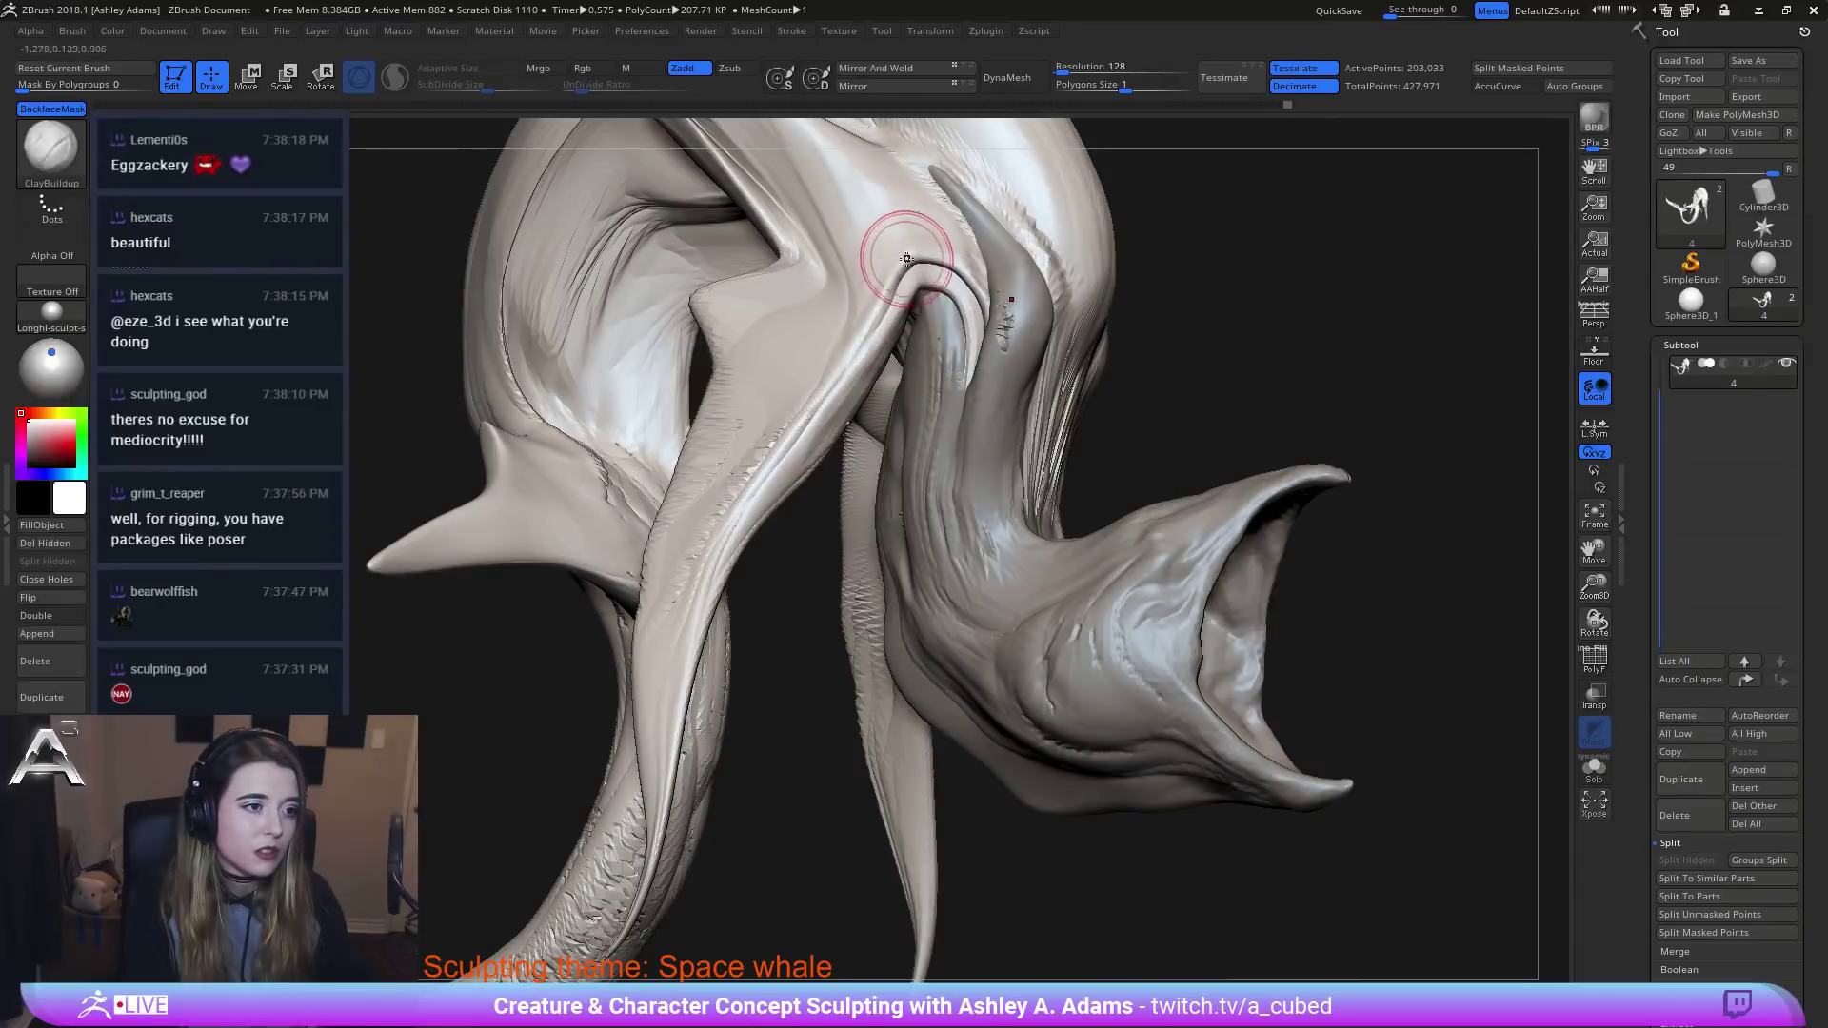
drag(911, 251, 863, 308)
drag(920, 243, 866, 333)
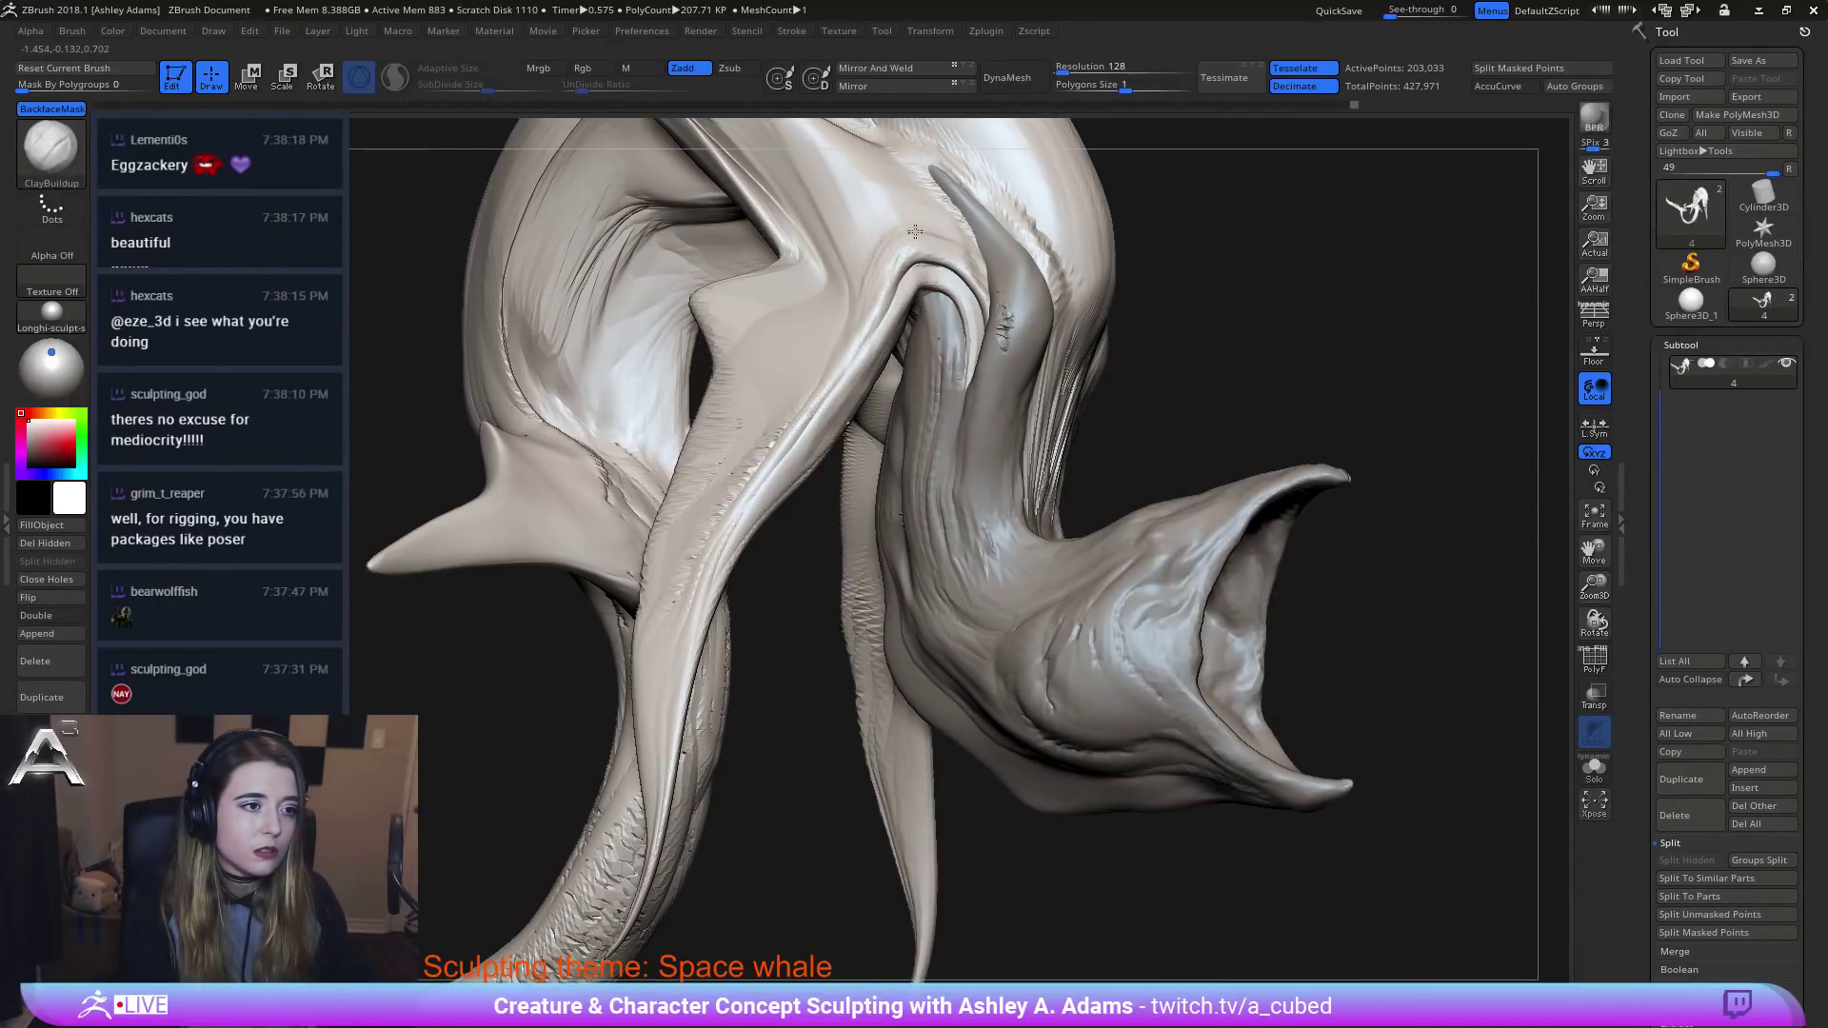
mouse_move(915, 231)
mouse_down()
mouse_move(955, 288)
mouse_move(924, 281)
mouse_up()
Carve grooves from the fin's arched base down along its front ridge with the DamStandard brush.
right_drag(923, 281, 929, 350)
key(b)
key(d)
key(s)
mouse_move(883, 340)
mouse_down()
mouse_move(818, 426)
mouse_move(831, 398)
mouse_up()
drag(906, 302, 836, 389)
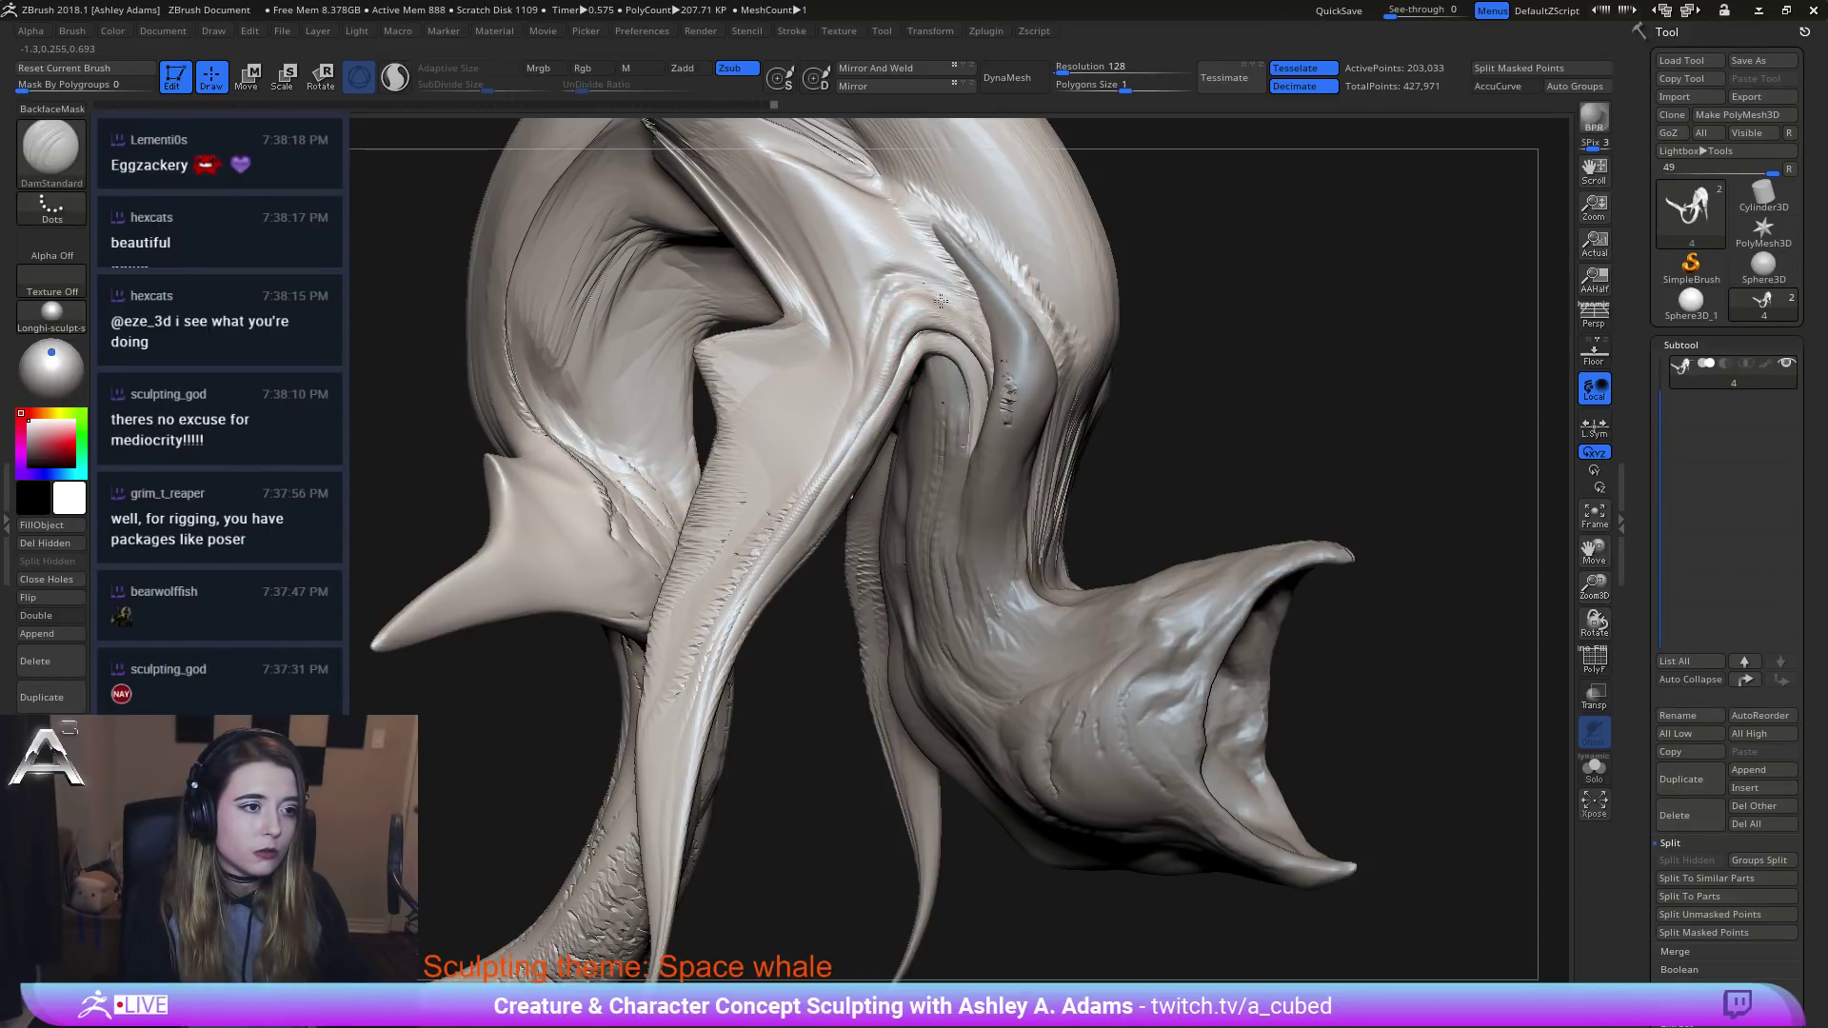
Undo the last stroke and carve muscle creases into the shoulder above the long fin with DamStandard.
right_drag(964, 333, 889, 253)
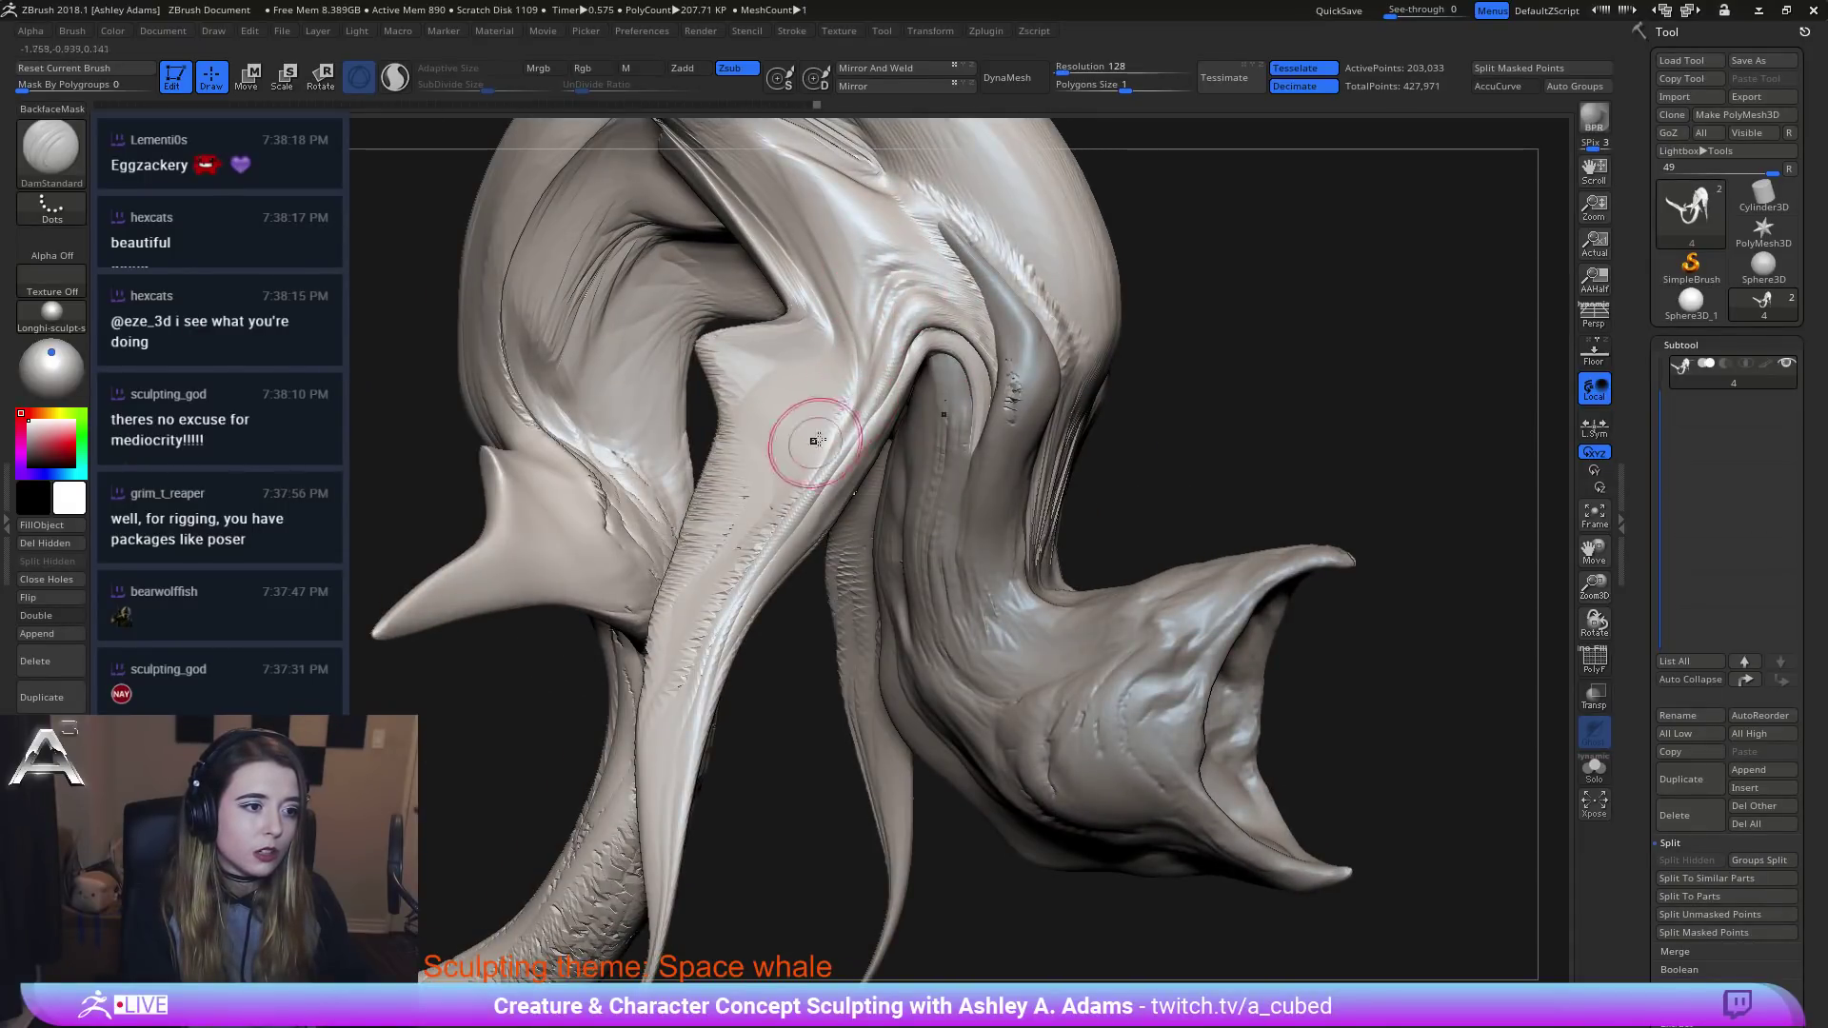
mouse_move(783, 563)
ctrl+right_down()
mouse_move(816, 485)
mouse_move(833, 566)
ctrl+right_up()
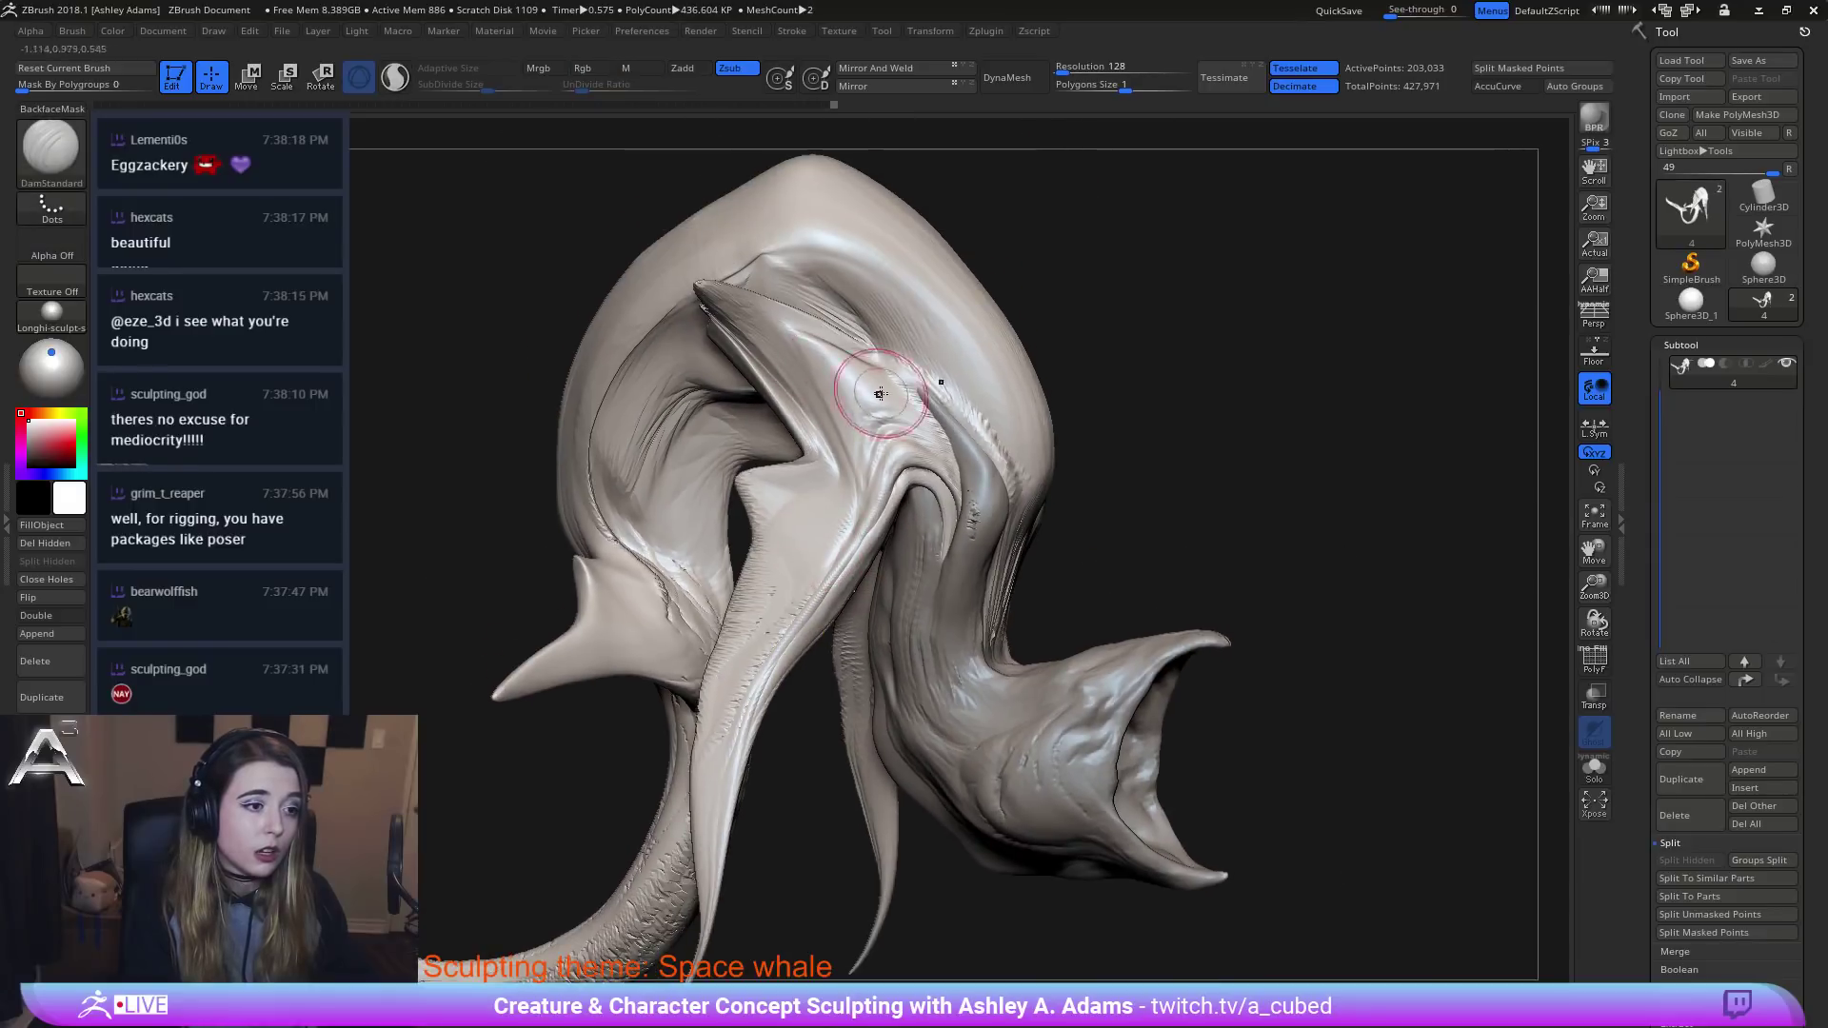
key(ctrl+z)
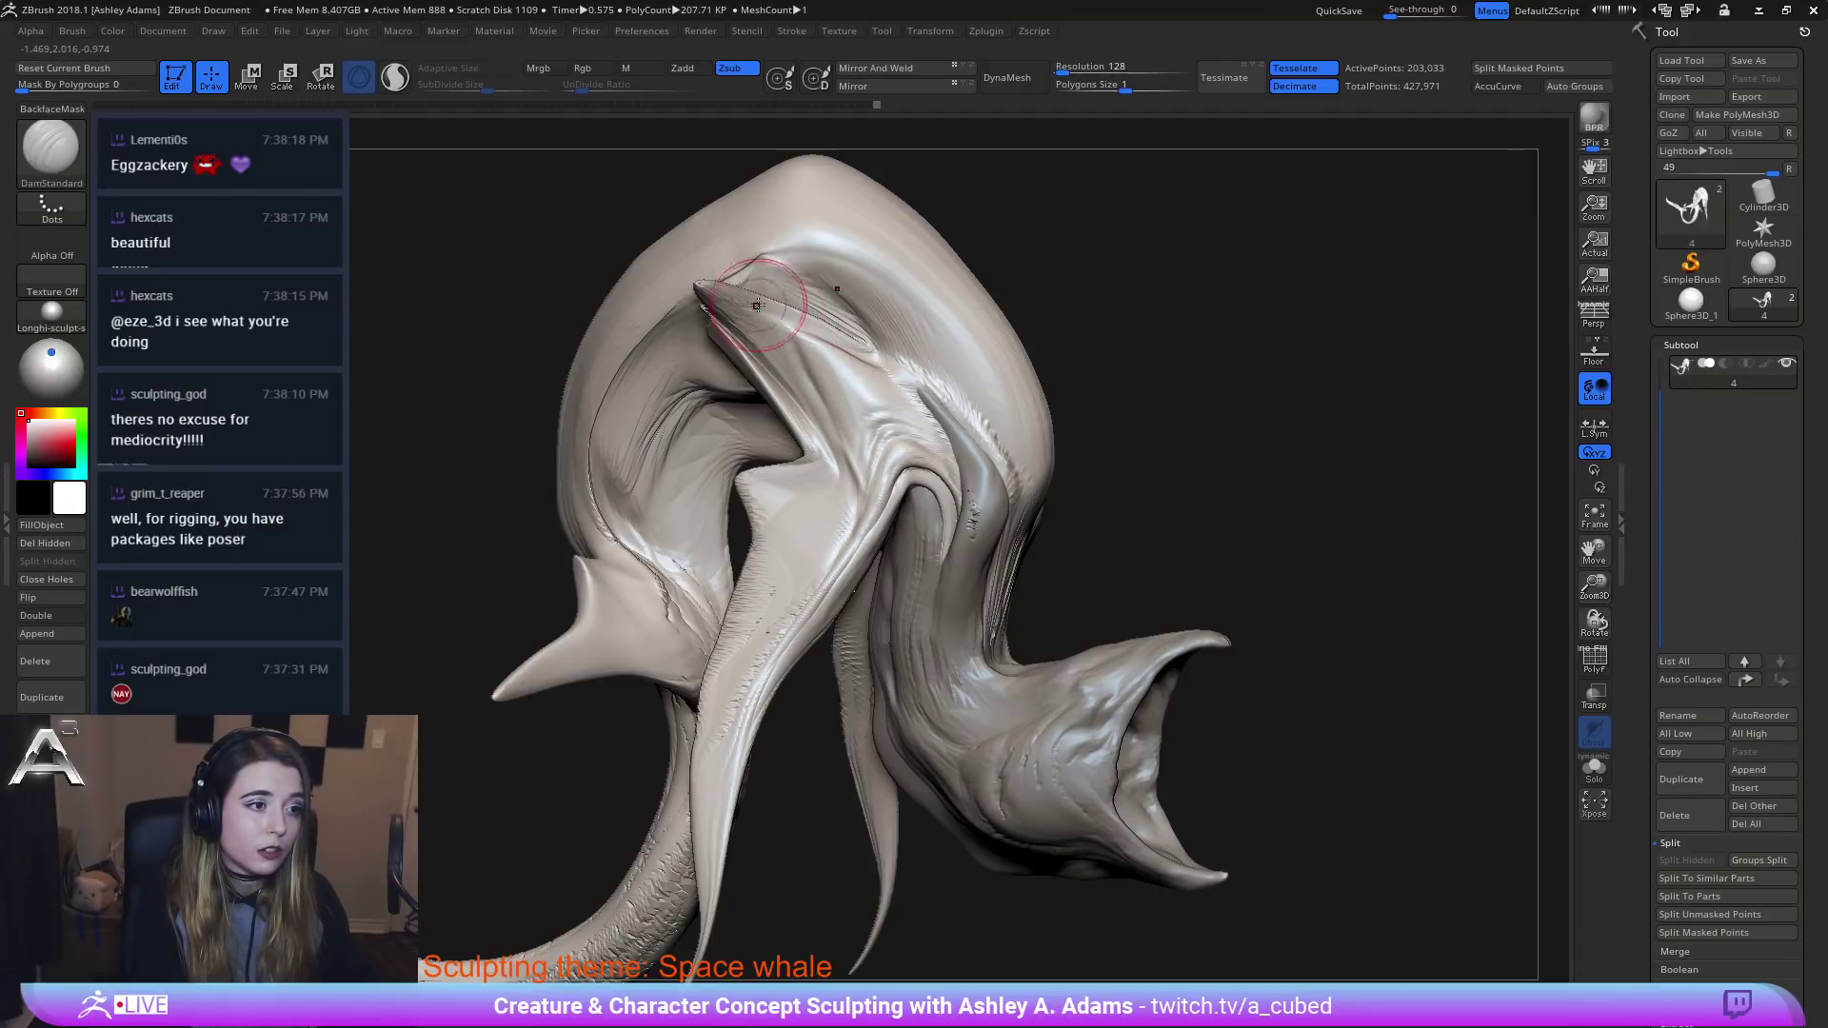
right_drag(757, 304, 825, 367)
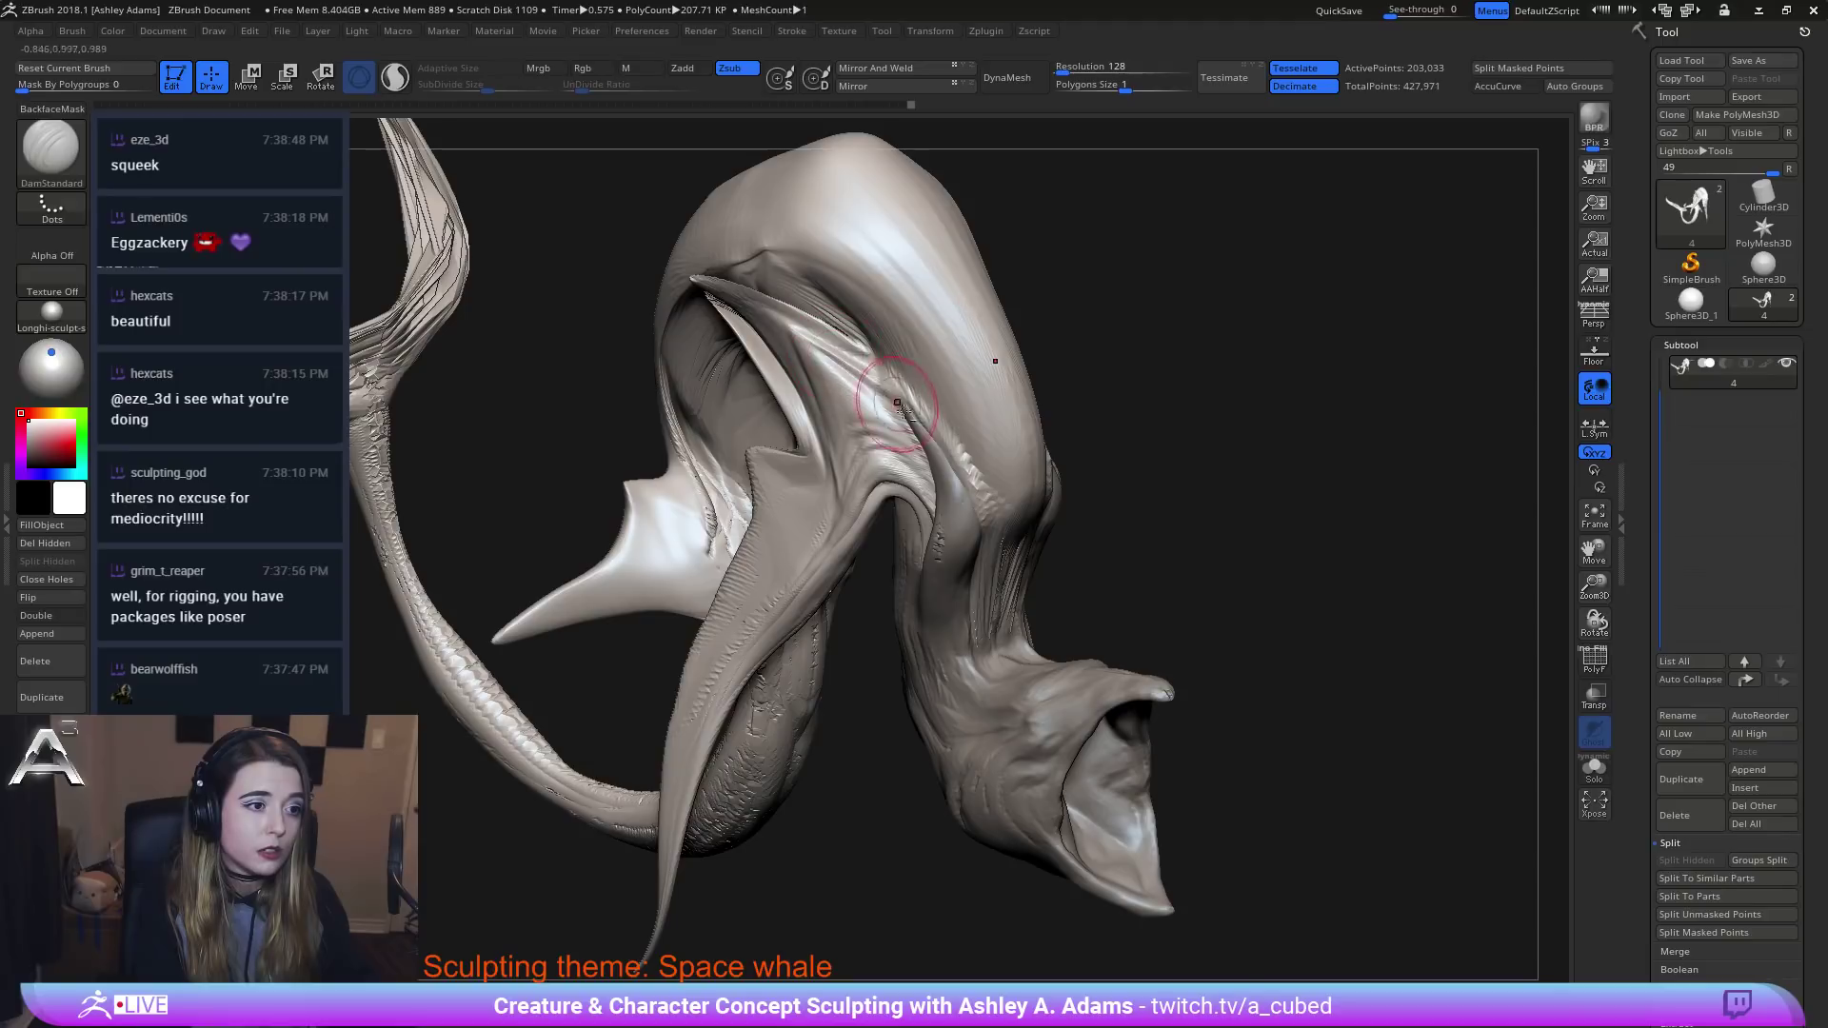
drag(898, 403, 859, 380)
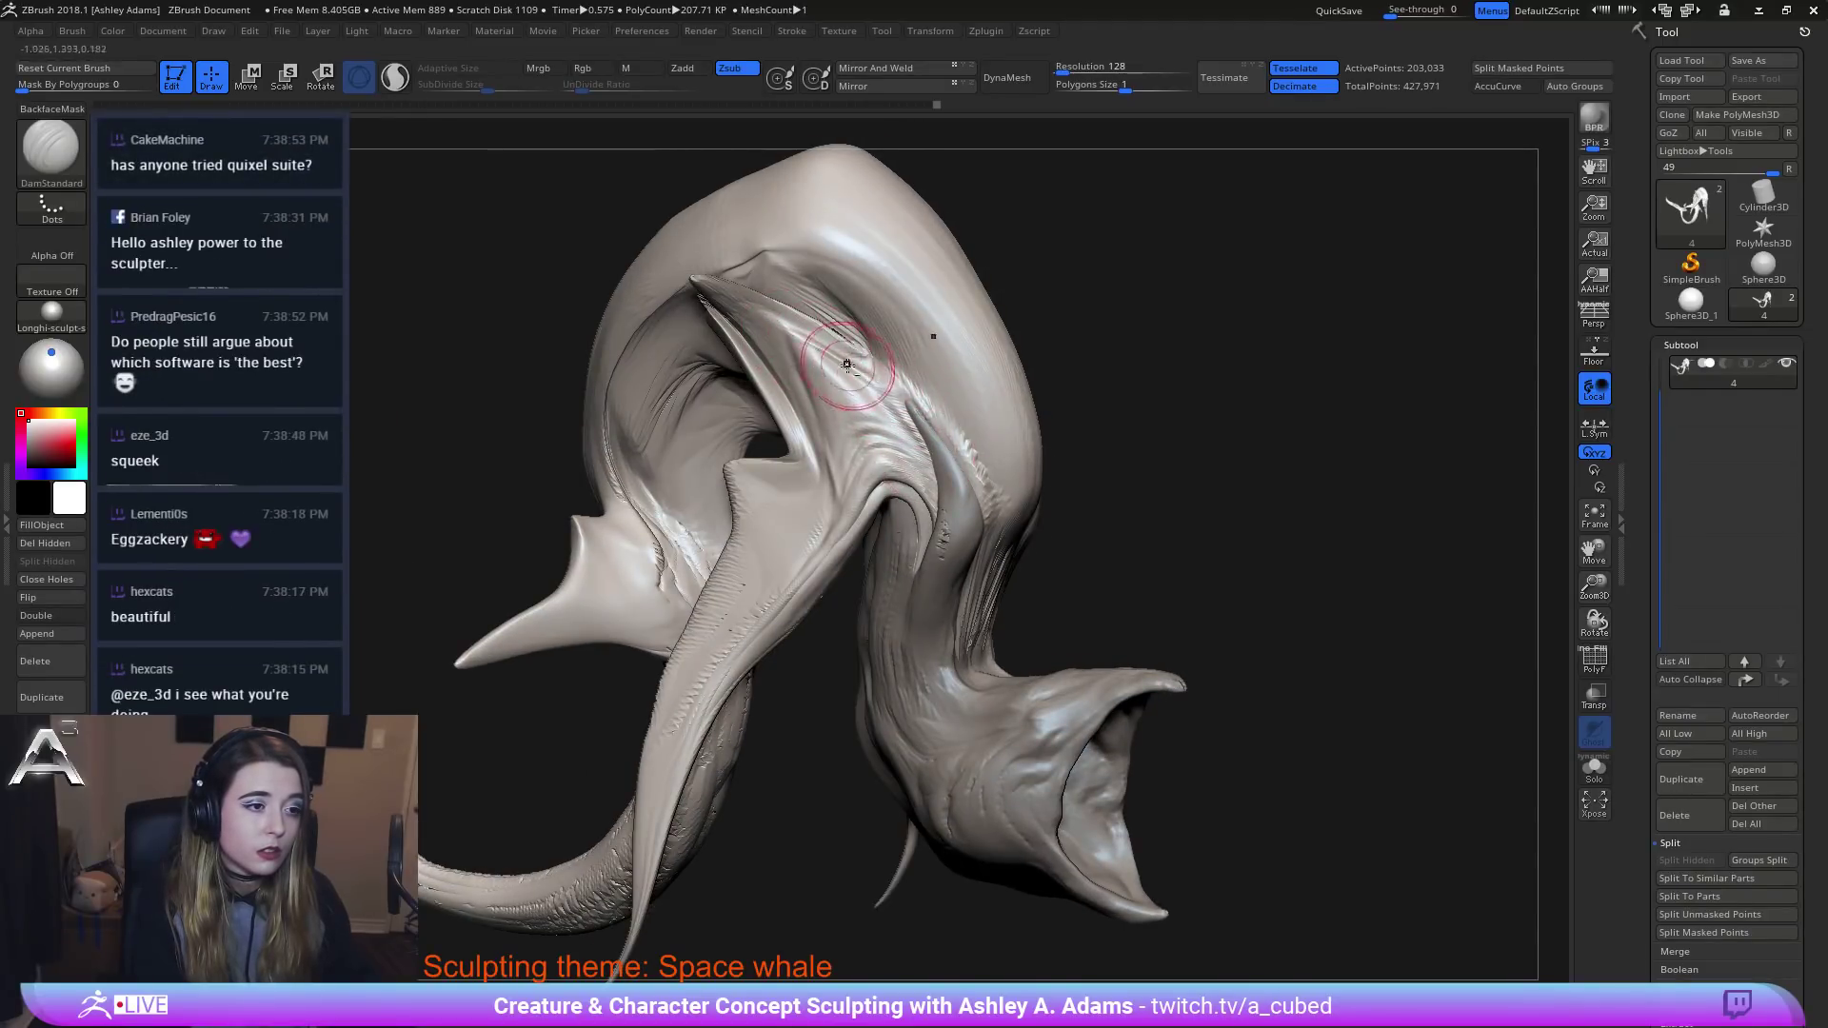
drag(847, 365, 875, 363)
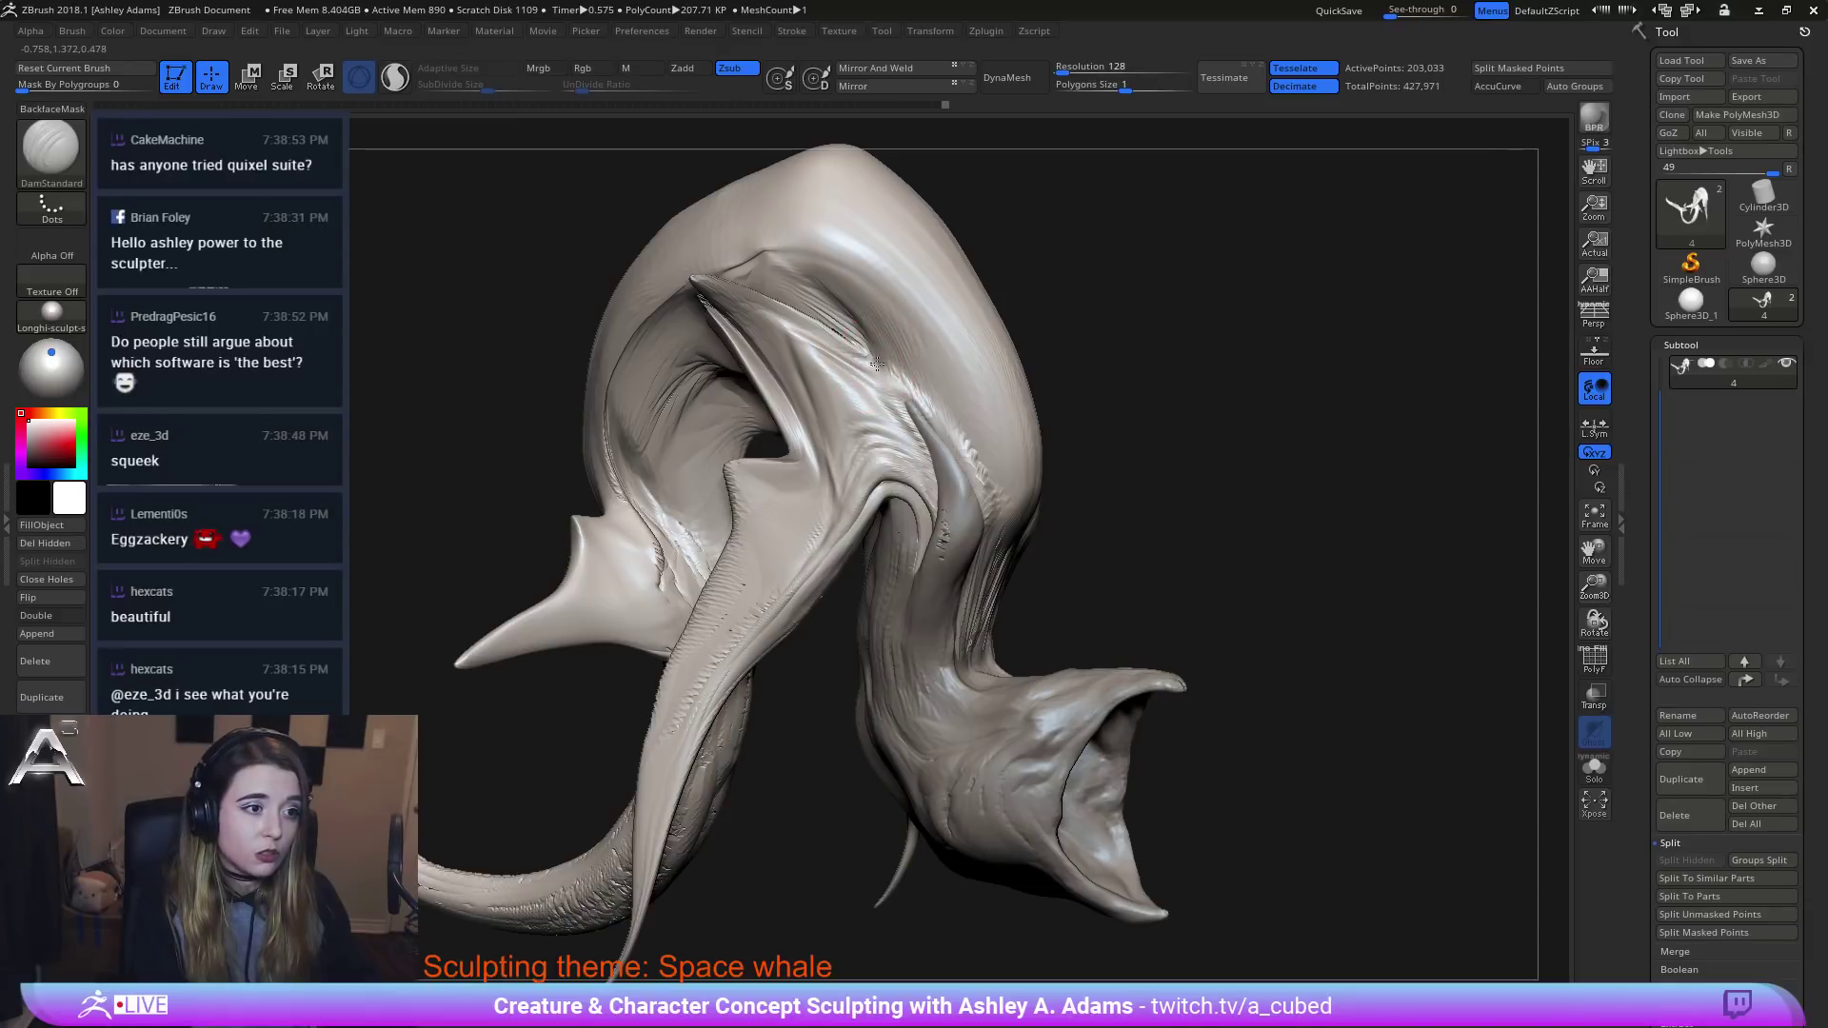
Carve additional creases into the shoulder muscle above the long fin's pointed upper spike with the DamStandard brush.
right_drag(867, 348, 857, 310)
drag(808, 275, 853, 299)
right_drag(853, 299, 836, 277)
mouse_move(809, 269)
mouse_down()
mouse_move(853, 304)
mouse_move(874, 374)
mouse_move(877, 348)
mouse_move(815, 276)
mouse_move(833, 324)
mouse_move(754, 246)
mouse_move(835, 295)
mouse_up()
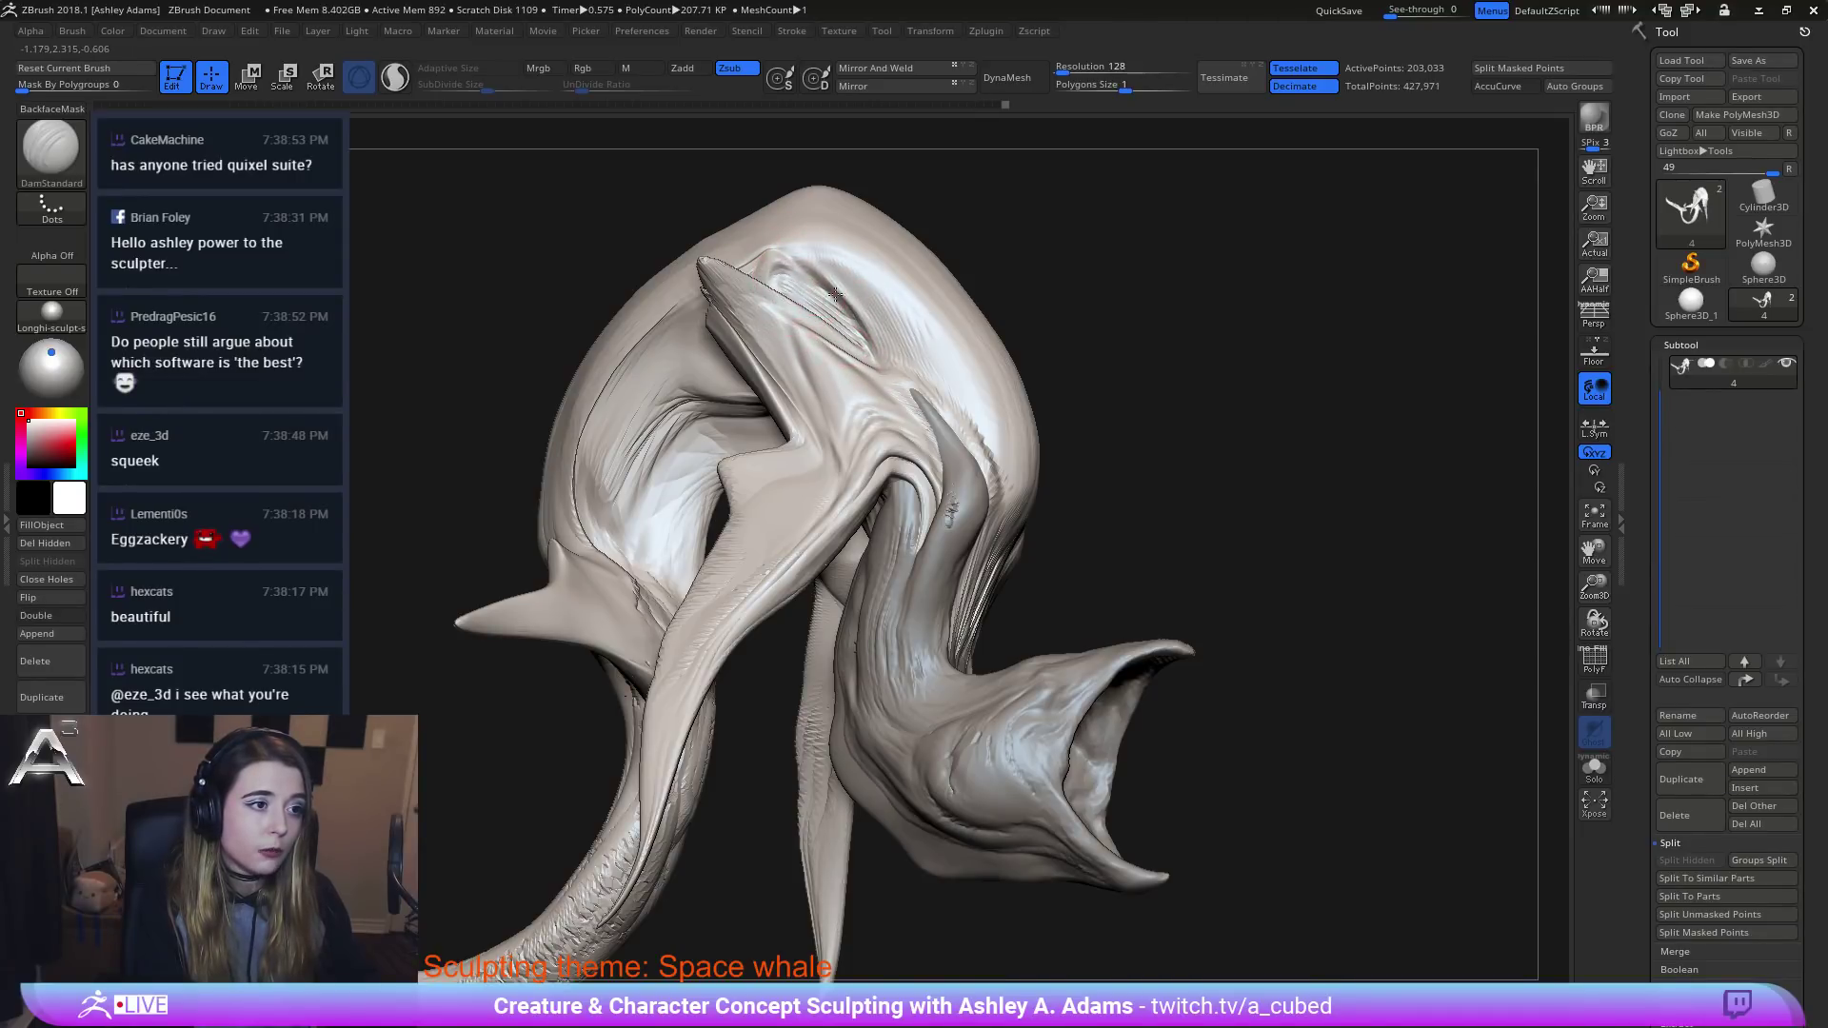
Carve flowing skin folds into the hollow underside of the body behind the long fin's spike with DamStandard.
right_drag(835, 294, 779, 255)
right_drag(715, 306, 720, 341)
drag(720, 338, 734, 312)
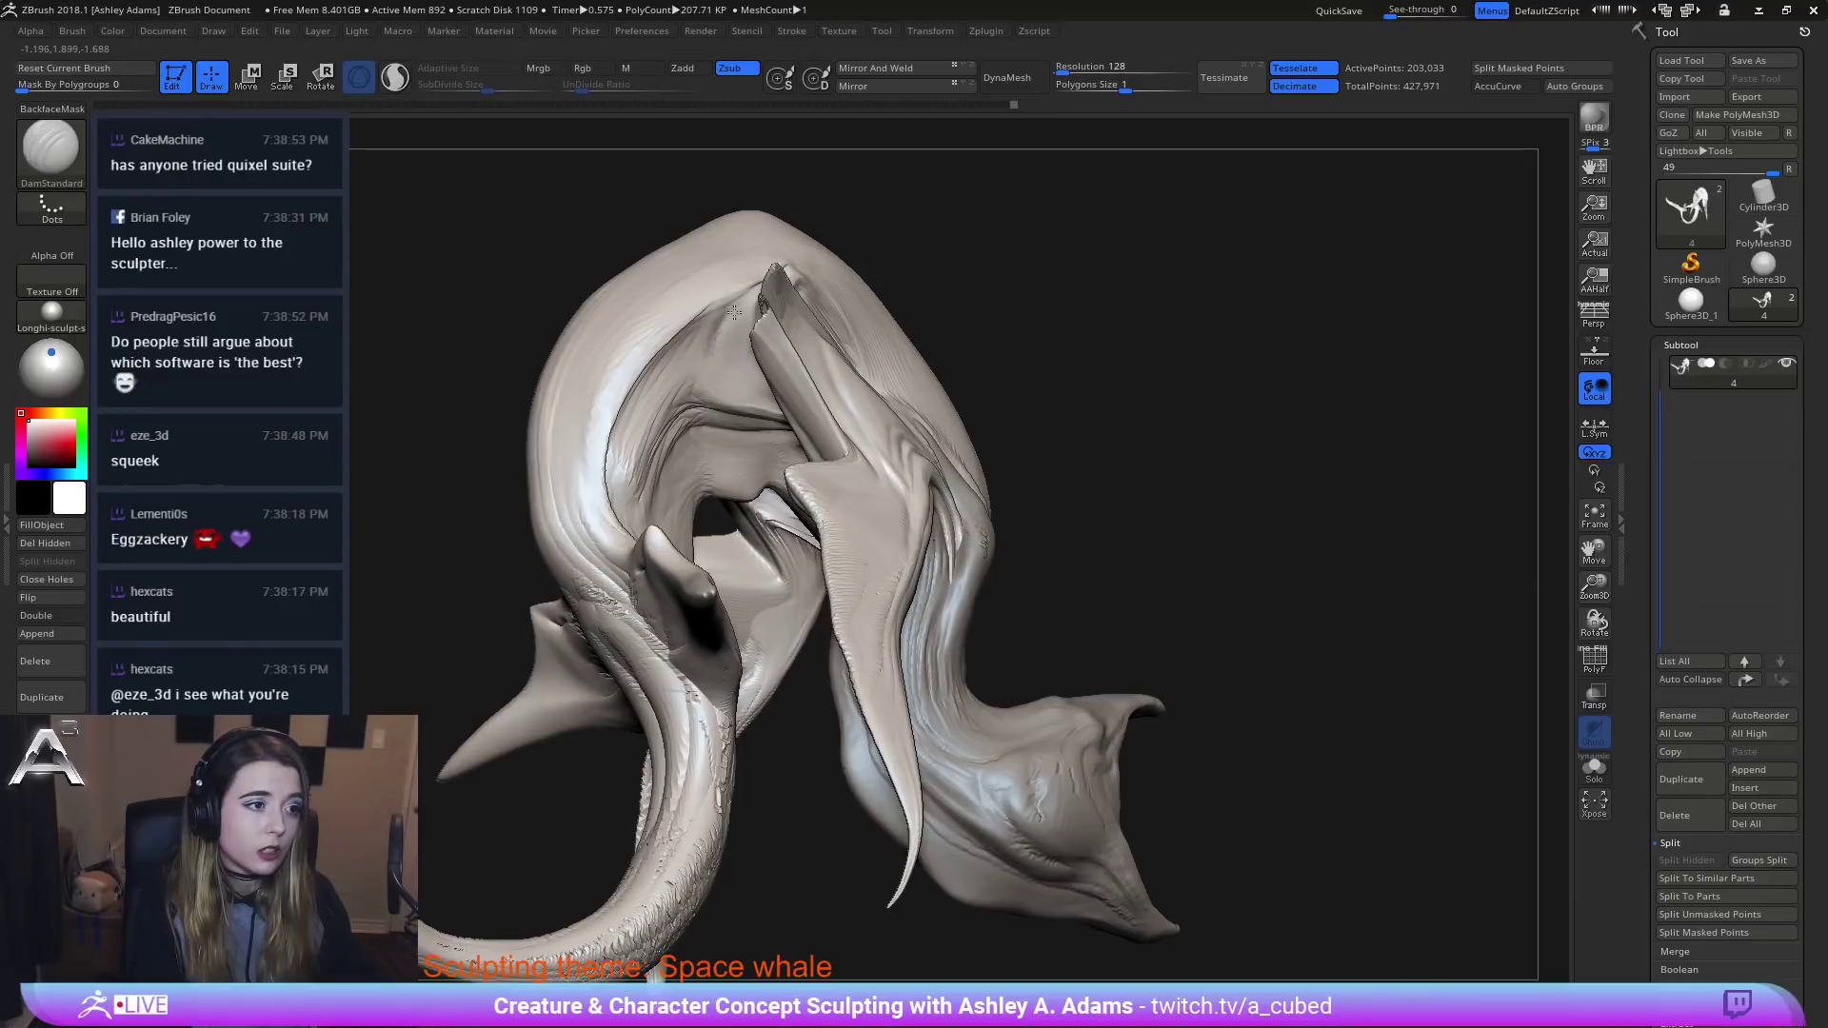
mouse_move(750, 382)
mouse_down()
mouse_move(731, 373)
mouse_move(764, 291)
mouse_move(738, 312)
mouse_up()
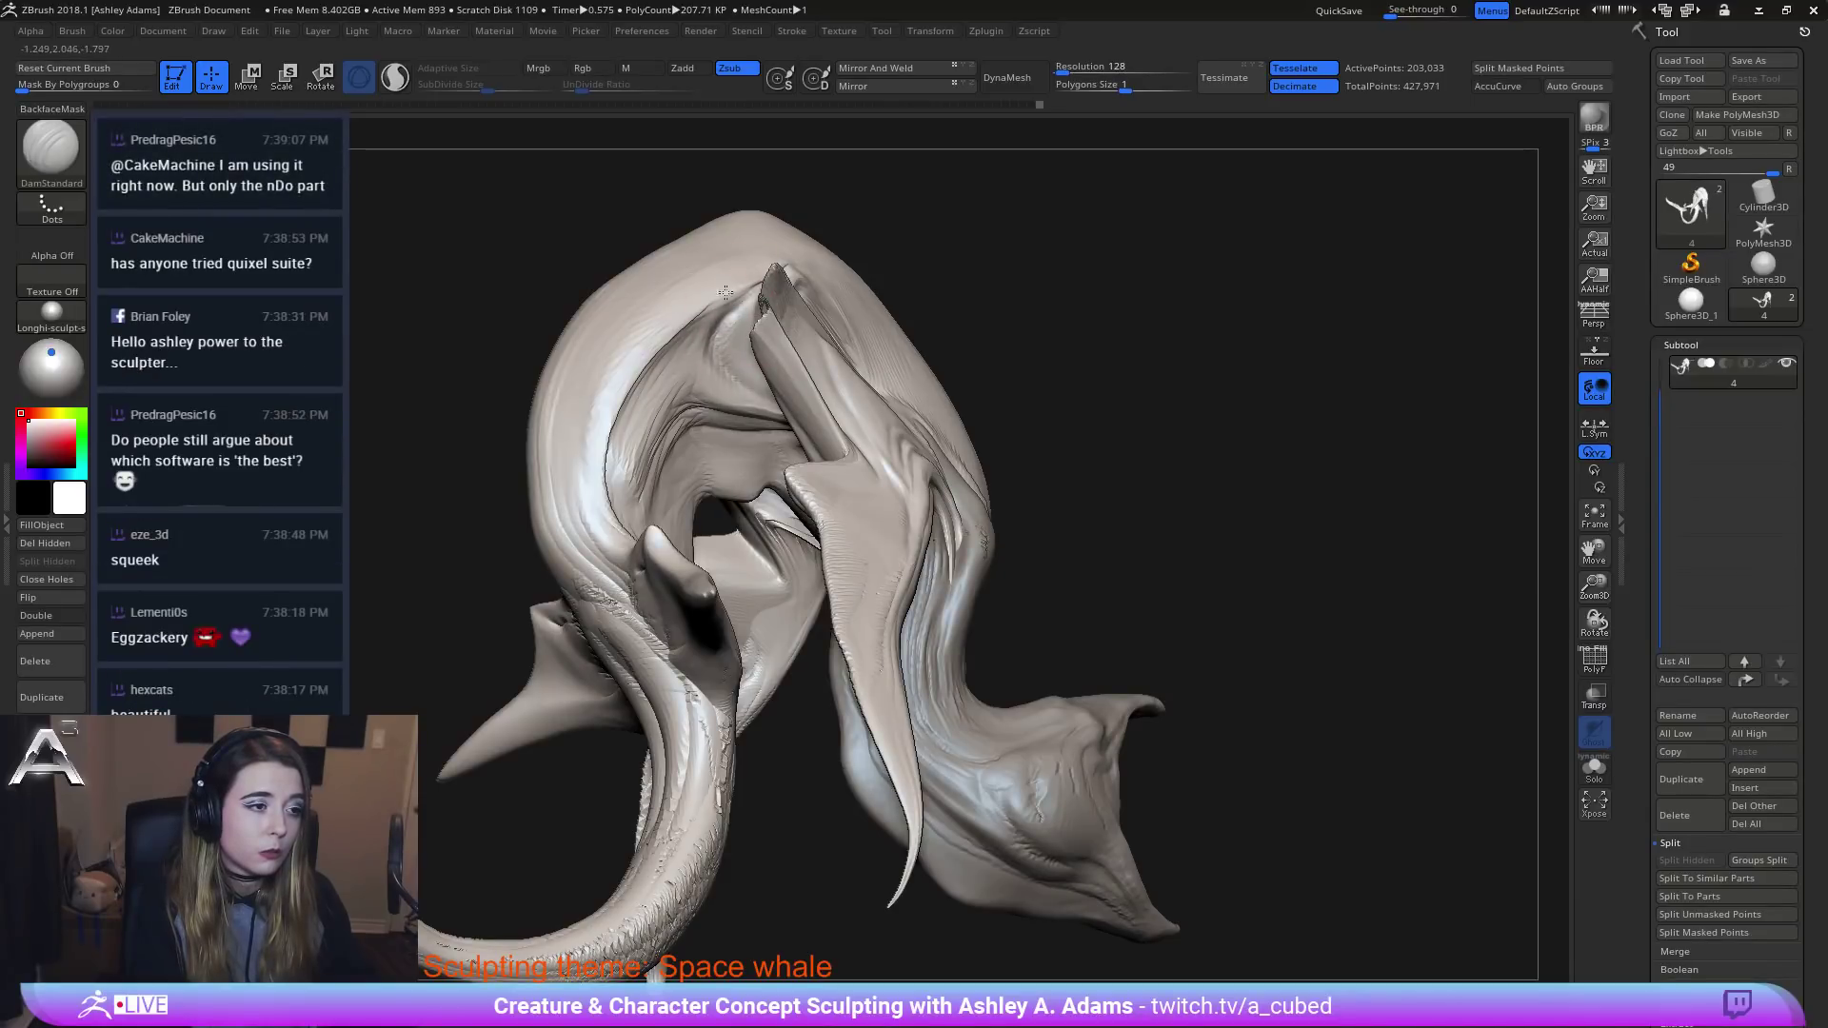
right_drag(726, 292, 712, 360)
drag(707, 335, 675, 365)
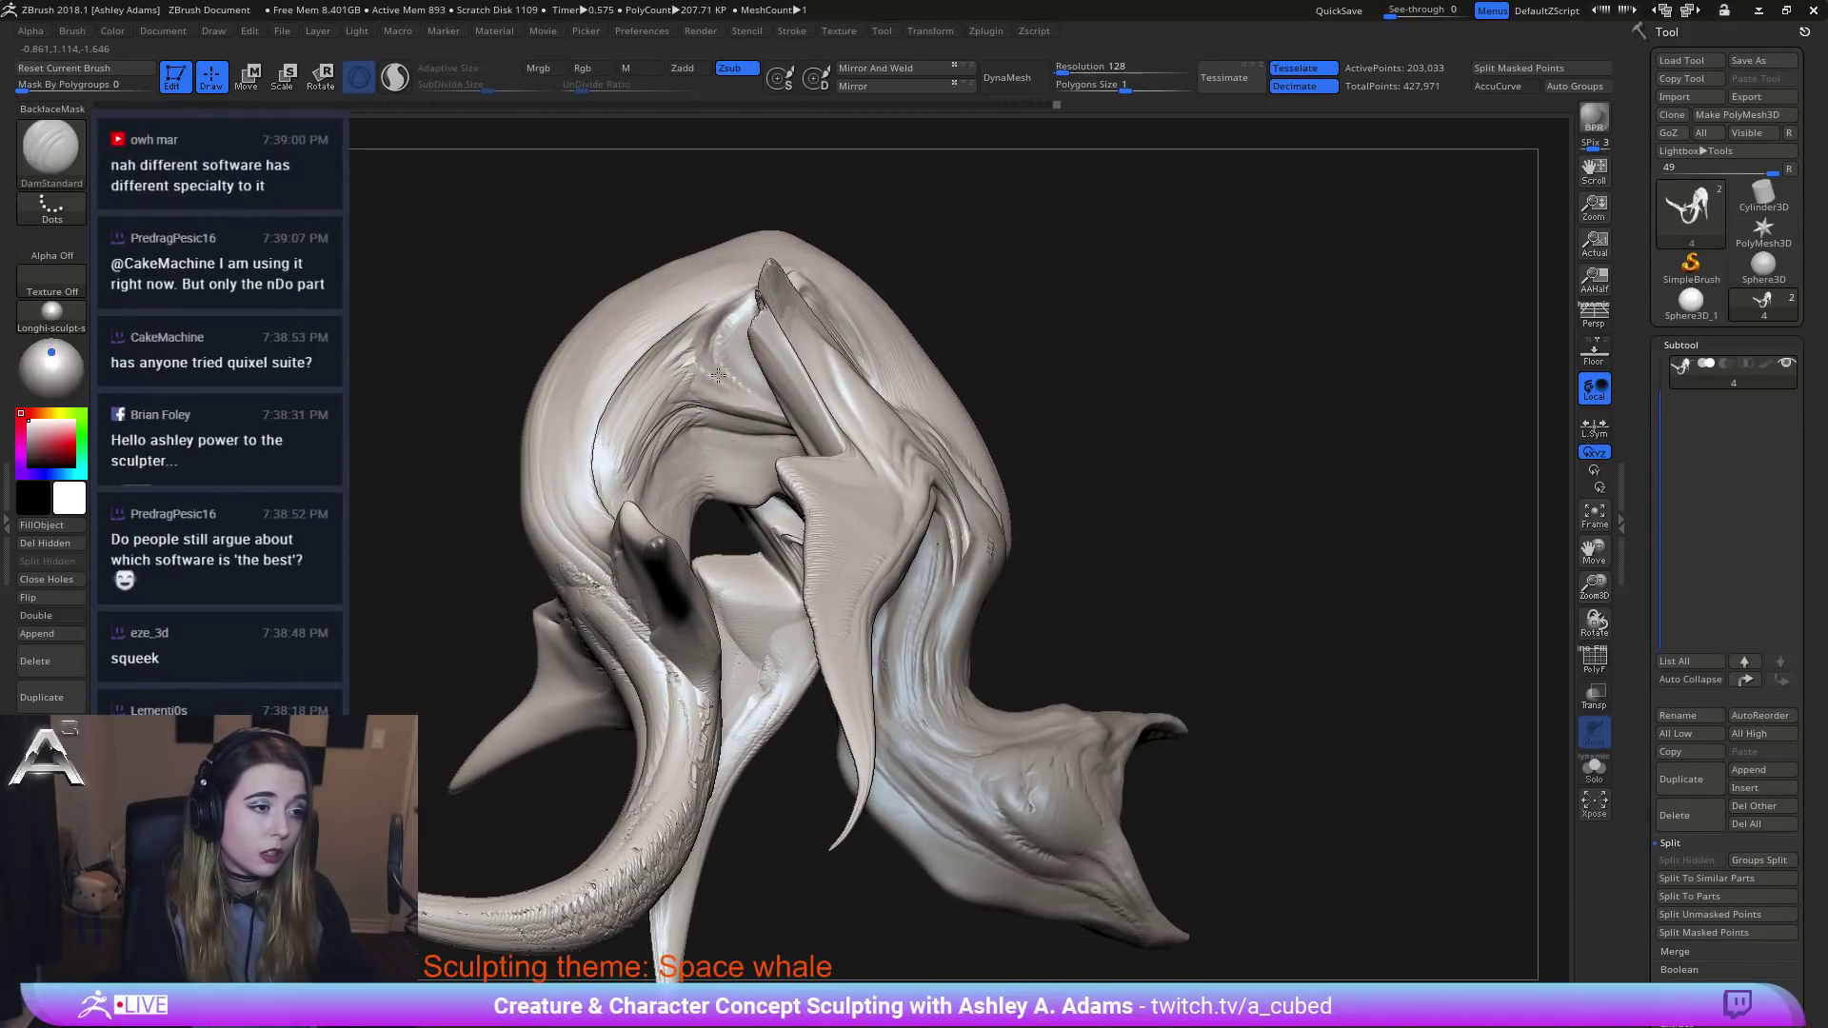
right_drag(718, 375, 675, 392)
mouse_move(721, 403)
mouse_down()
mouse_move(735, 382)
mouse_move(779, 407)
mouse_up()
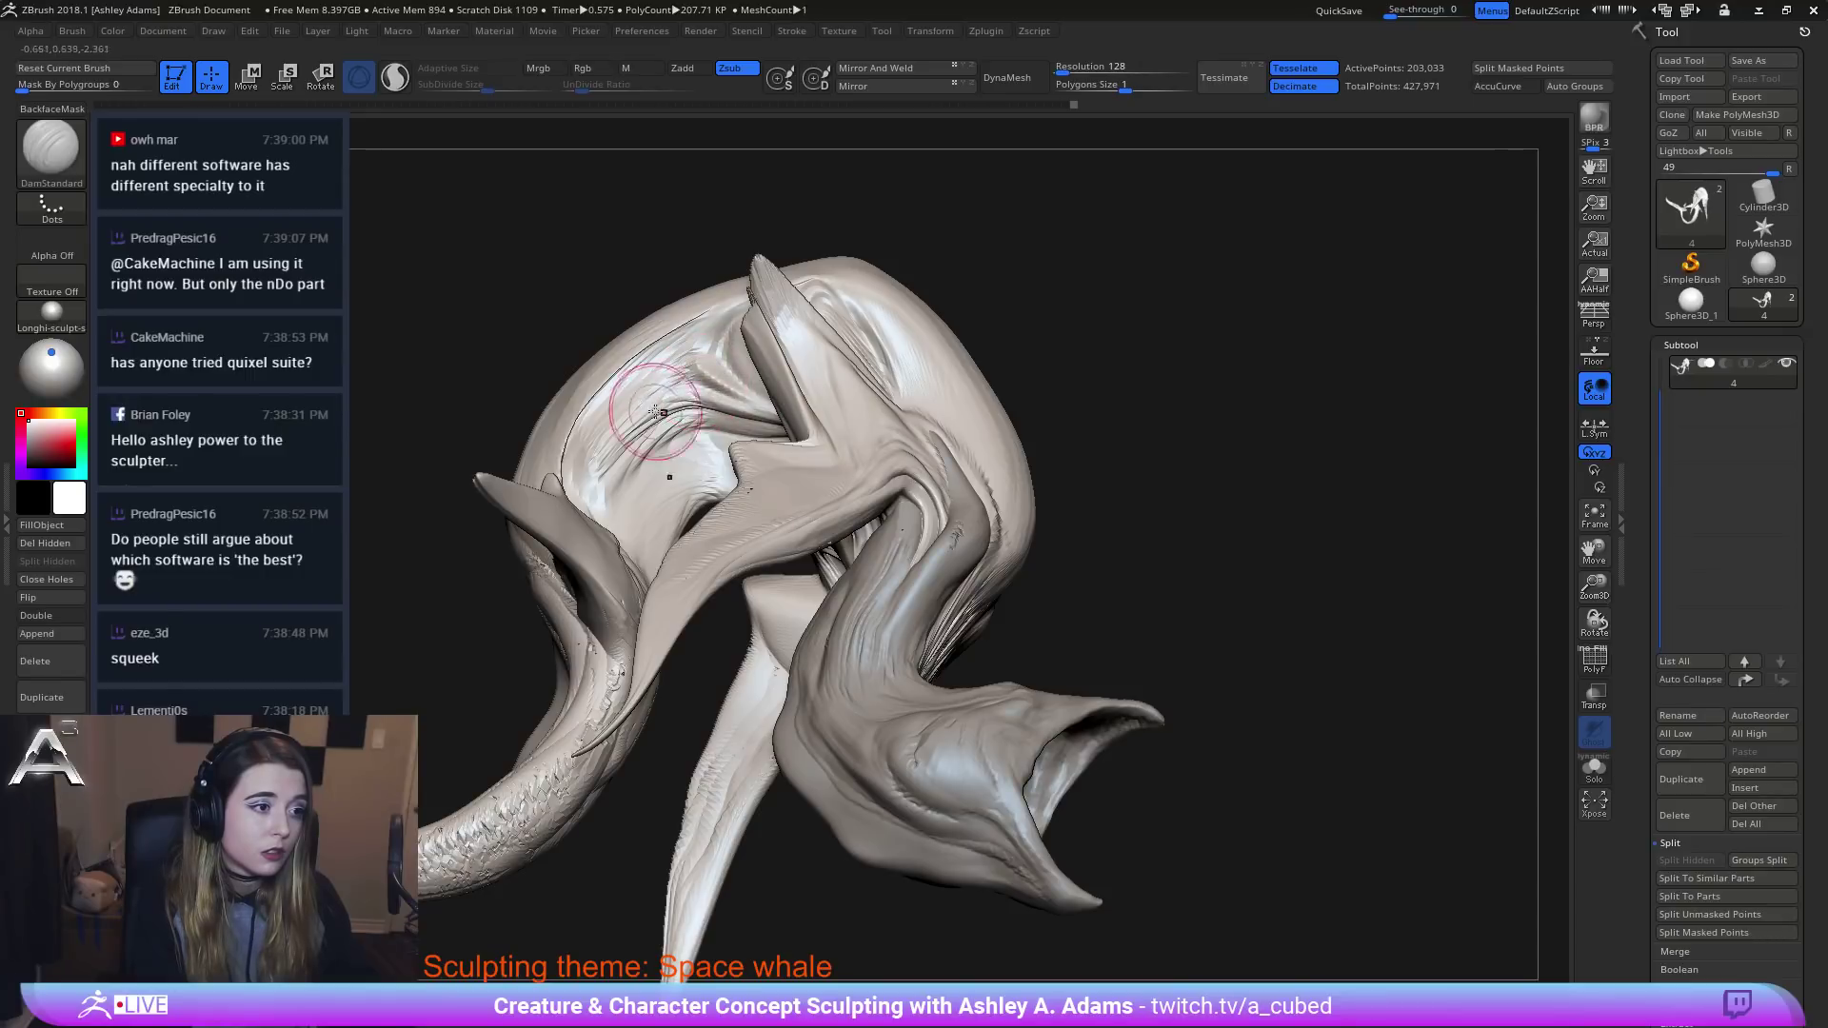
right_drag(658, 411, 667, 441)
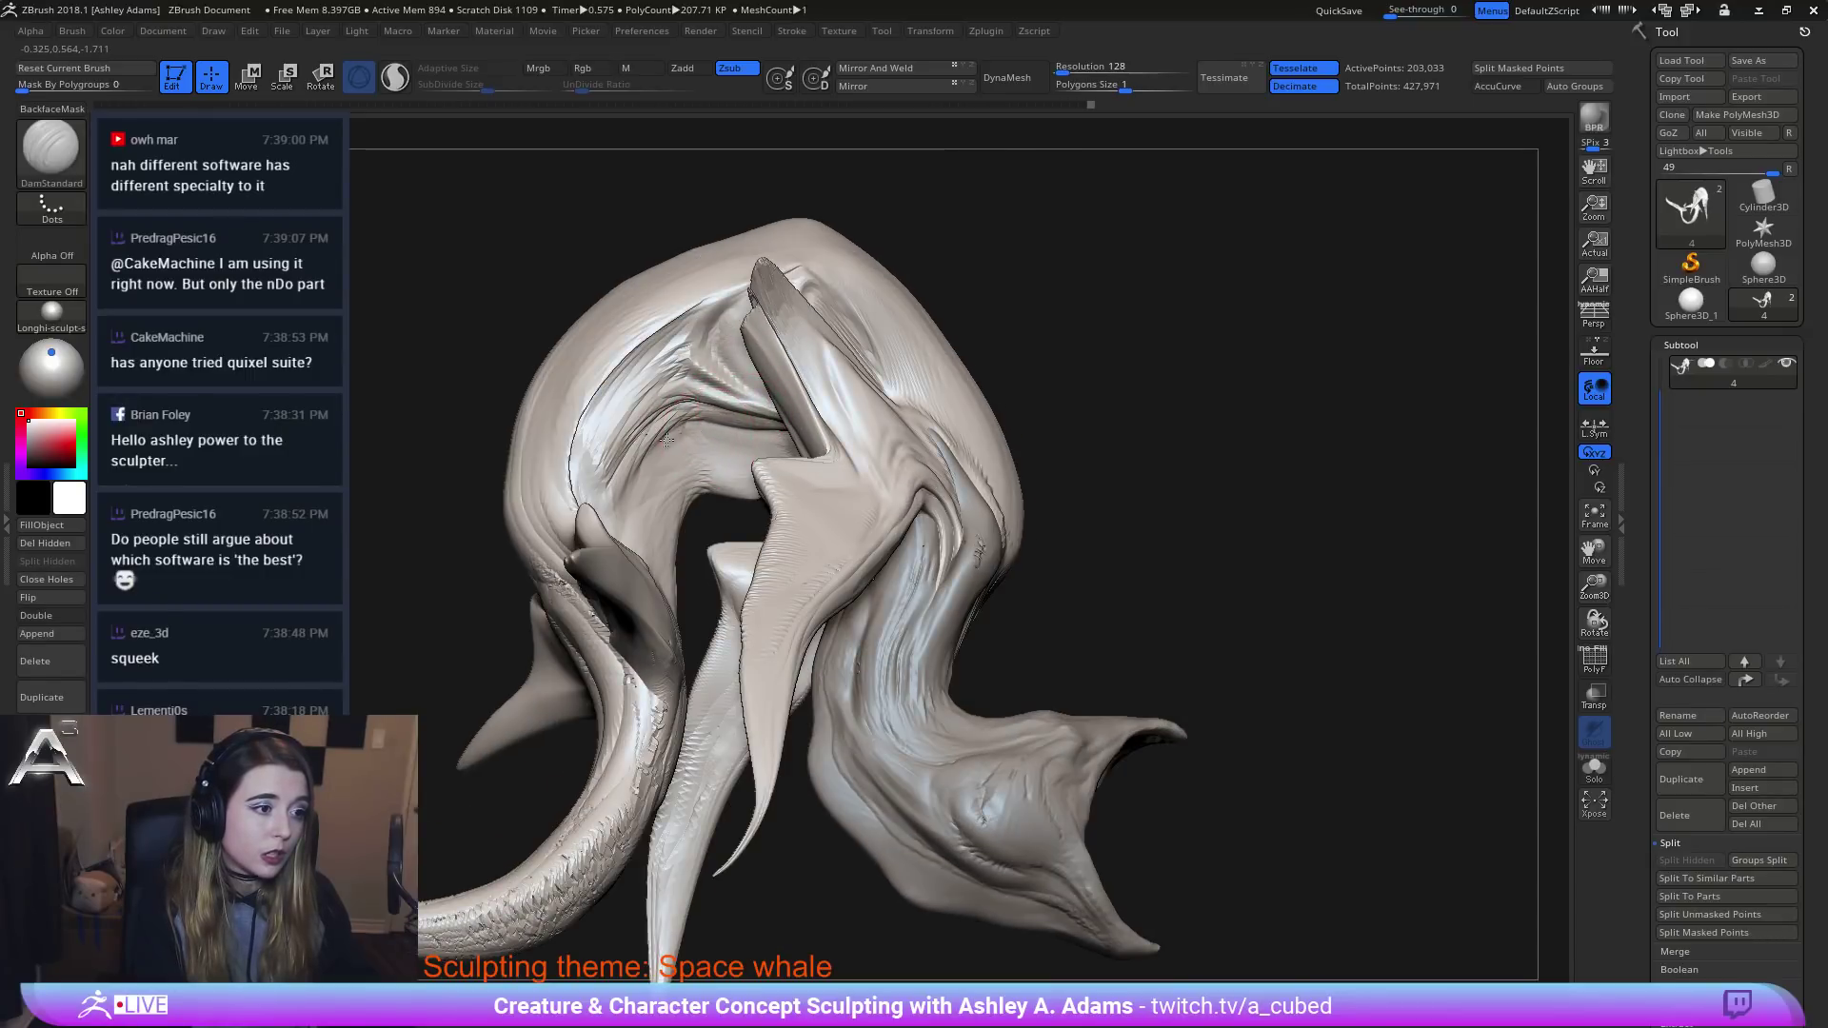
key(ctrl)
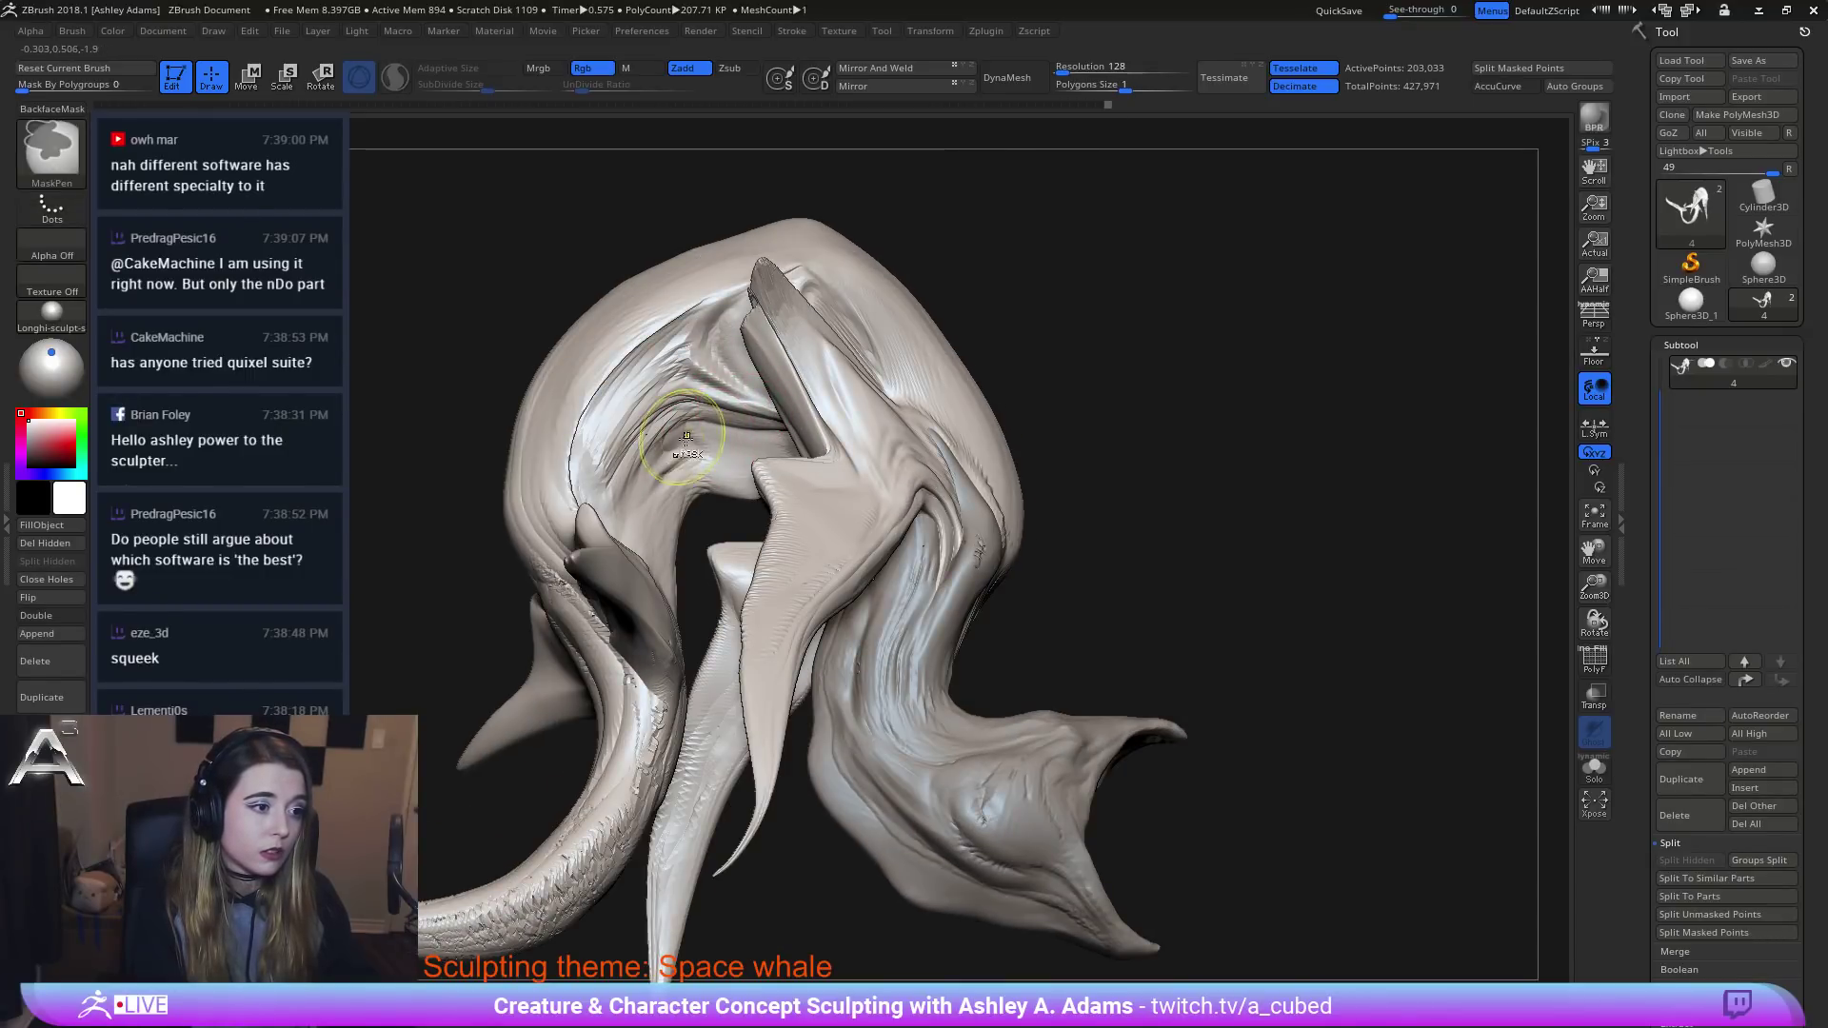
Switch to the Inflat brush and swell the shoulder folds just above the long fin's spike.
mouse_move(685, 436)
ctrl+right_down()
mouse_move(609, 381)
mouse_move(751, 359)
mouse_move(814, 477)
mouse_move(727, 425)
mouse_move(769, 376)
ctrl+right_up()
right_click(726, 425)
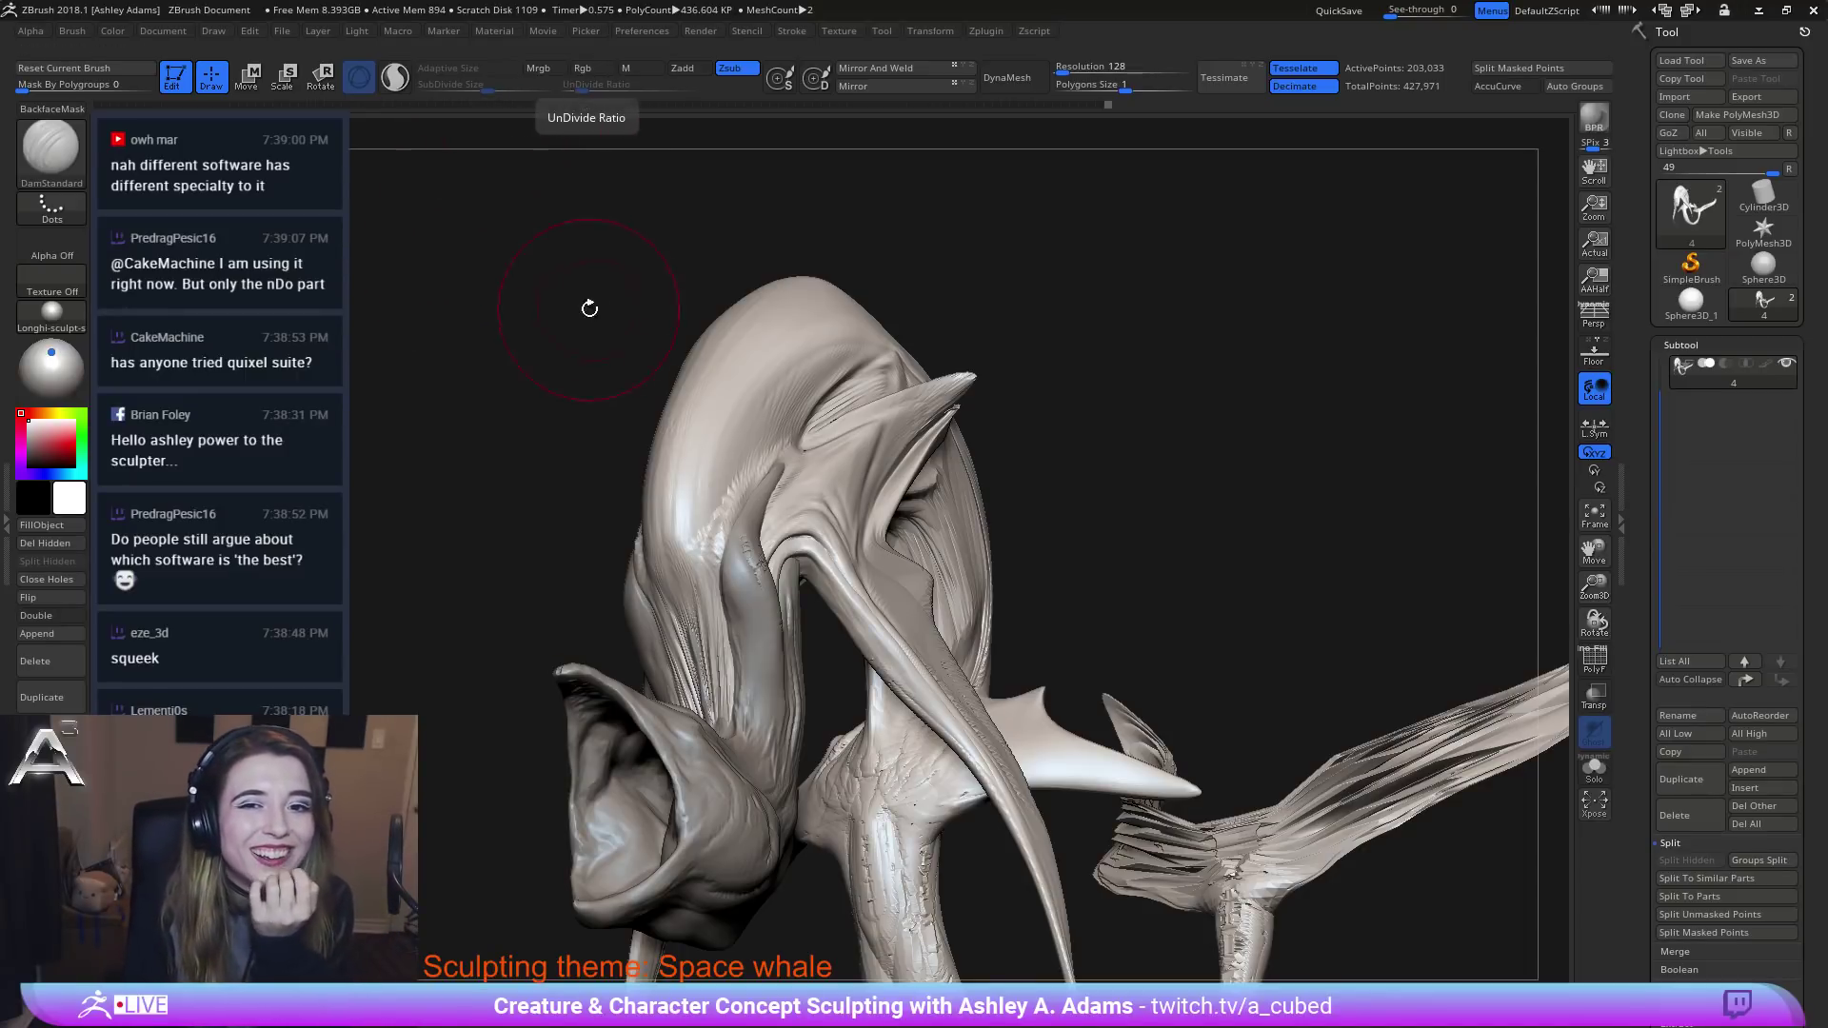
drag(589, 359, 759, 376)
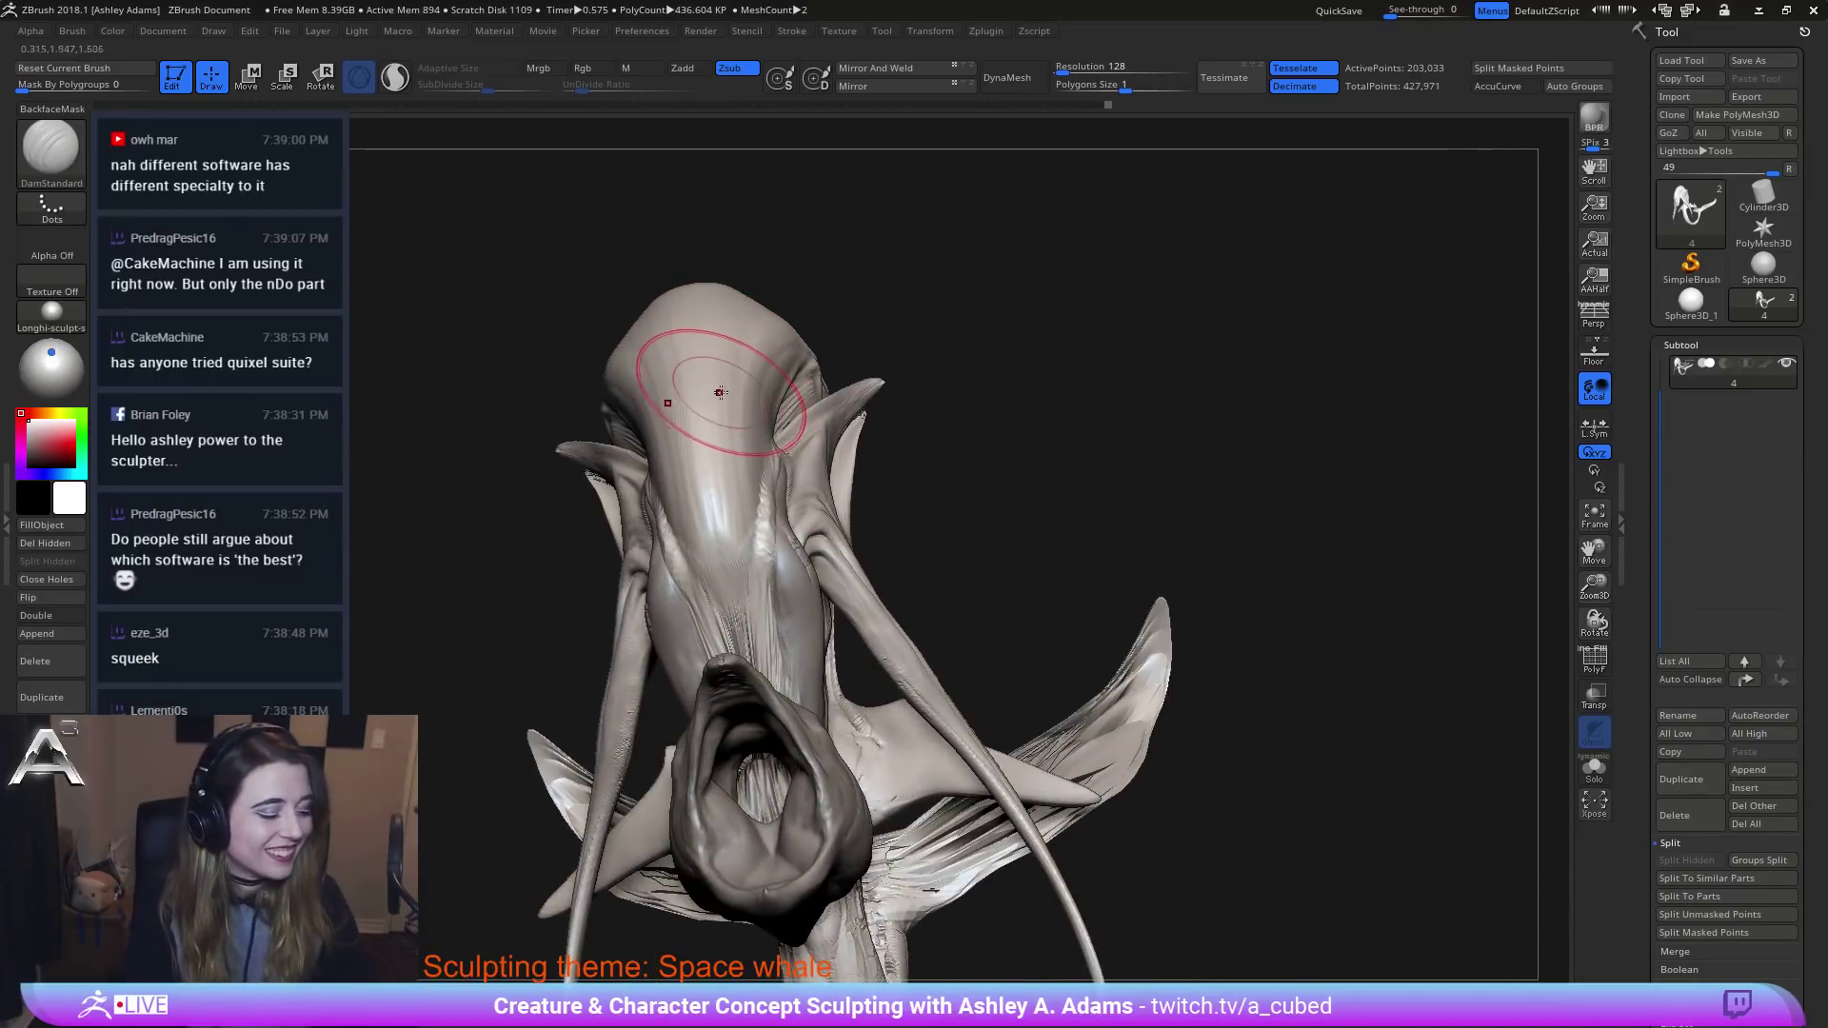
key(b)
key(i)
key(n)
right_drag(765, 379, 801, 386)
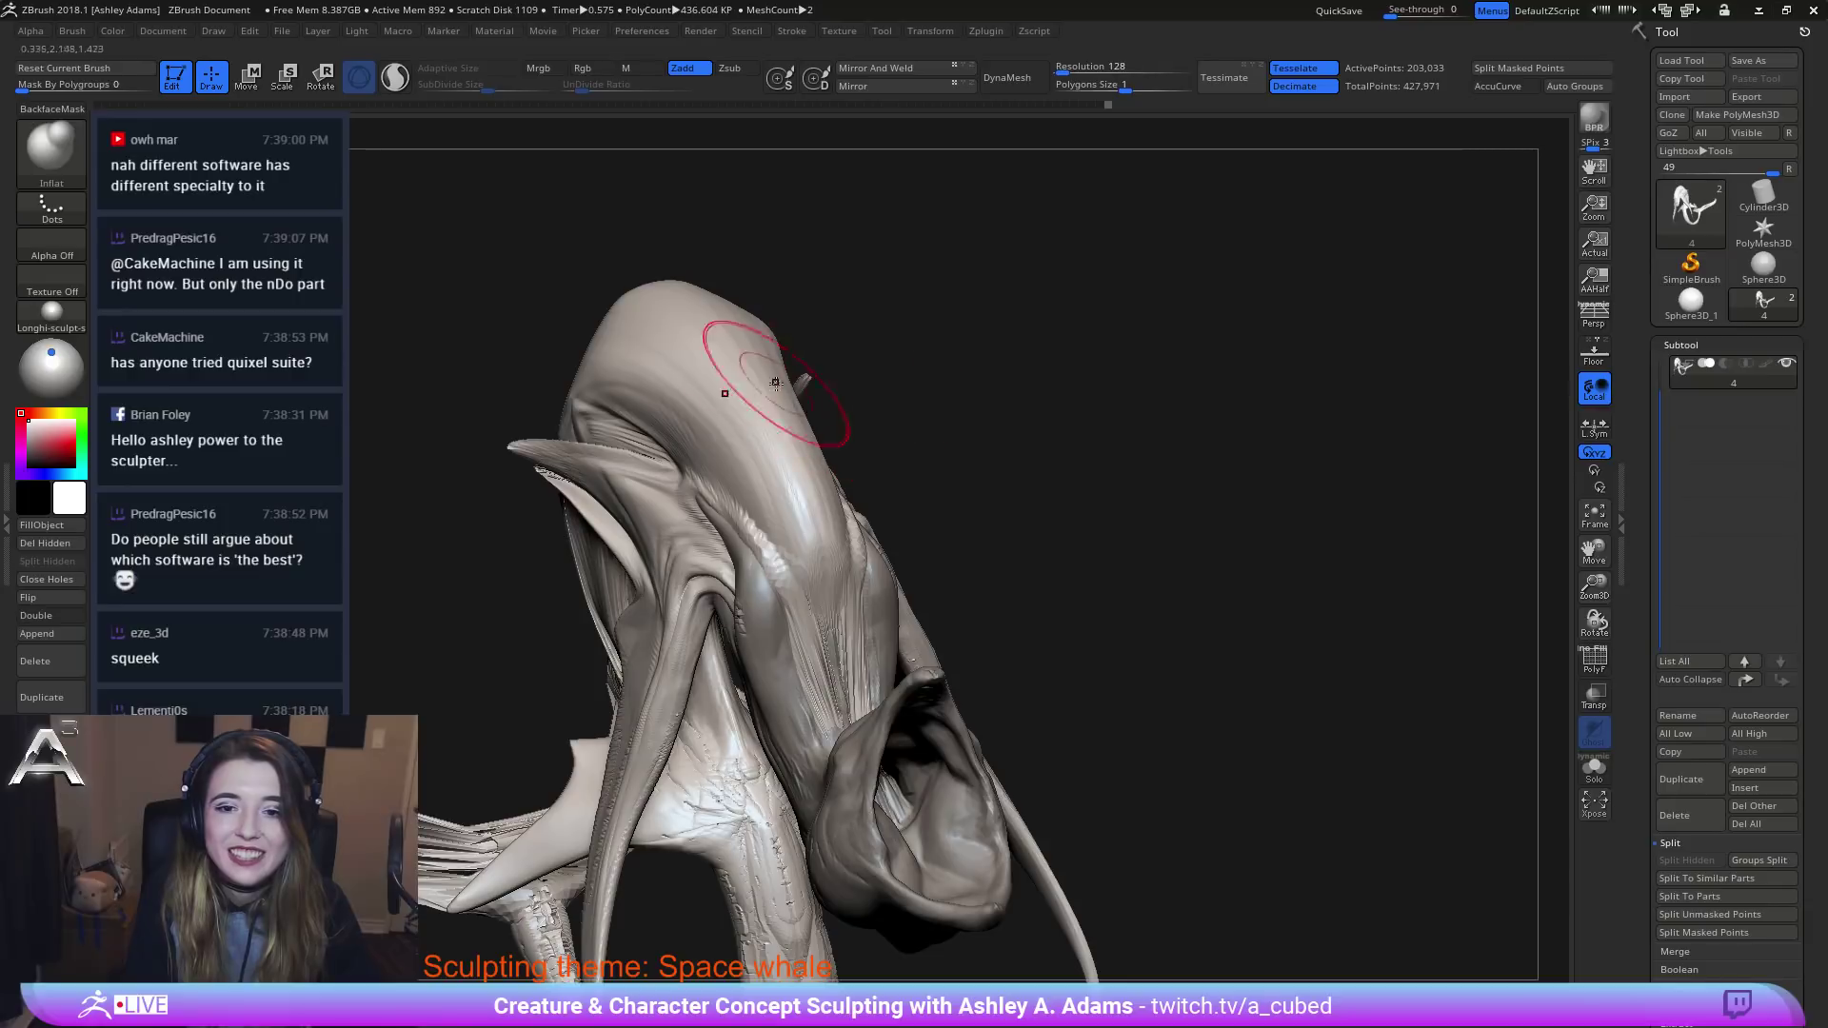
mouse_move(706, 475)
alt+right_down()
mouse_move(818, 473)
mouse_move(809, 443)
alt+right_up()
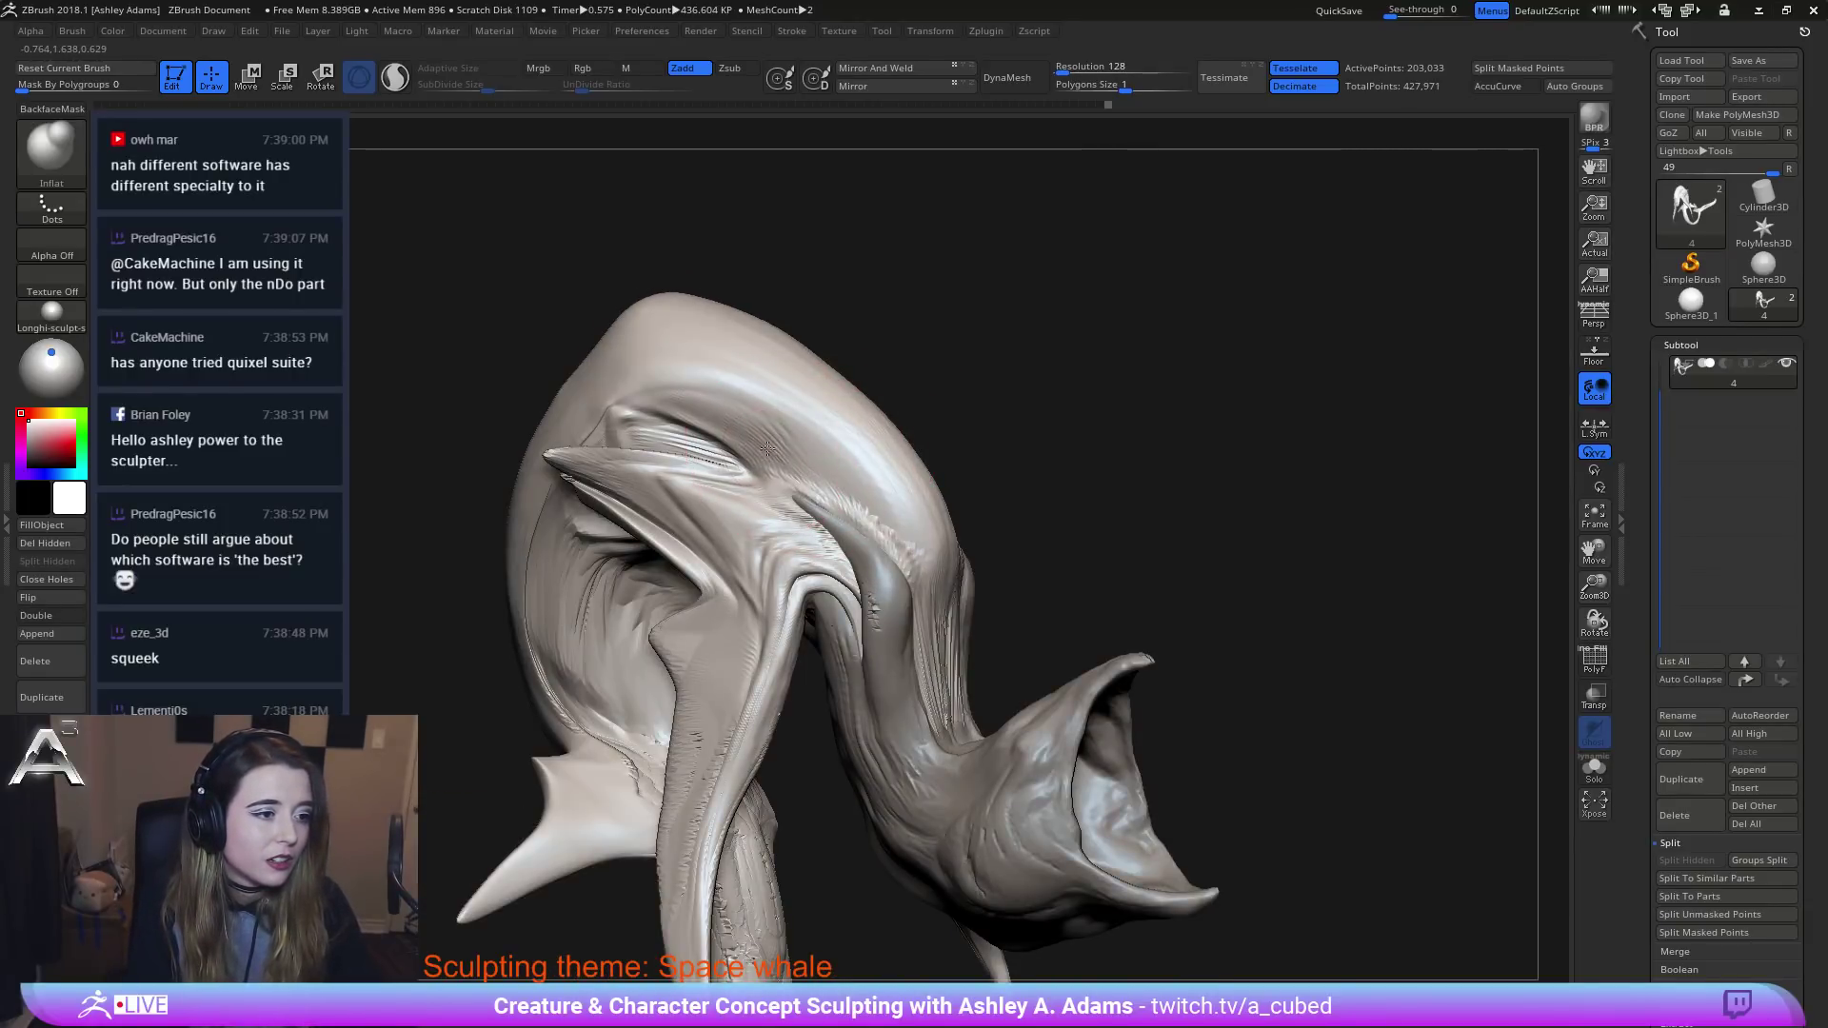
right_click(717, 412)
drag(717, 412, 687, 412)
alt+right_drag(635, 380, 742, 398)
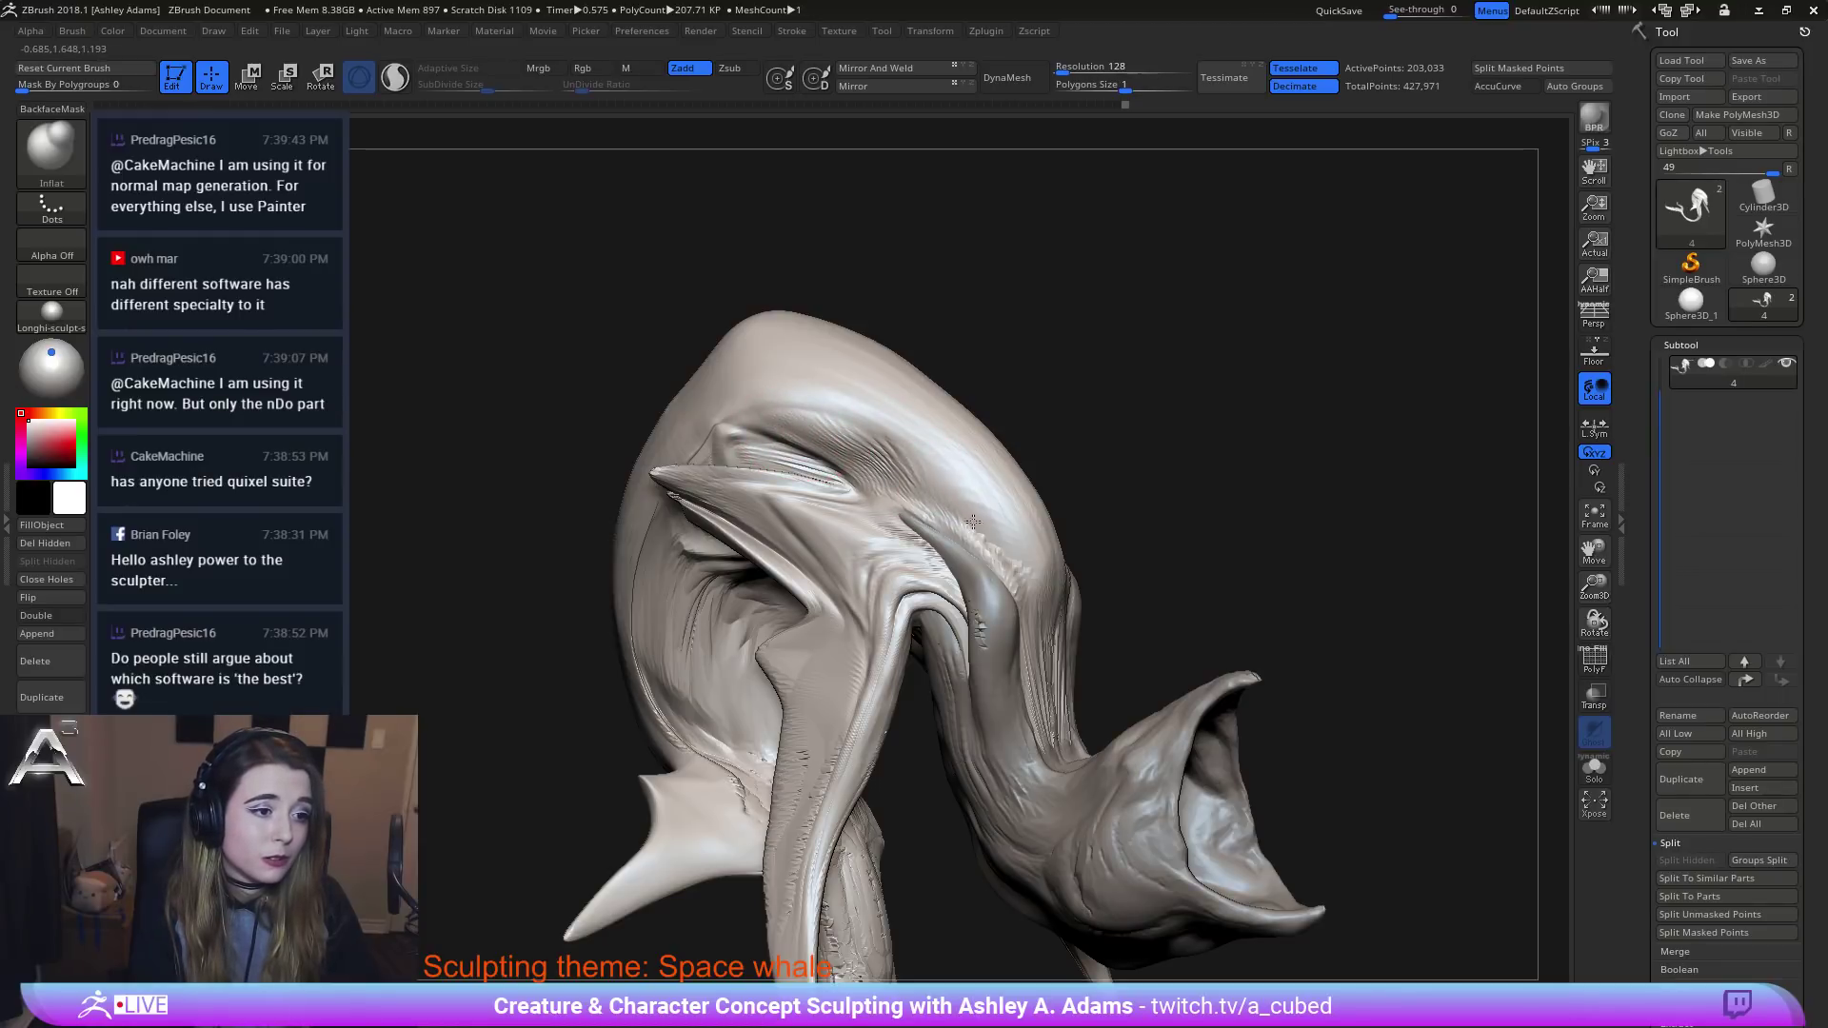
Use the Inflat brush with an adjusted draw size to swell the crown of the space whale's head.
right_drag(939, 481, 762, 367)
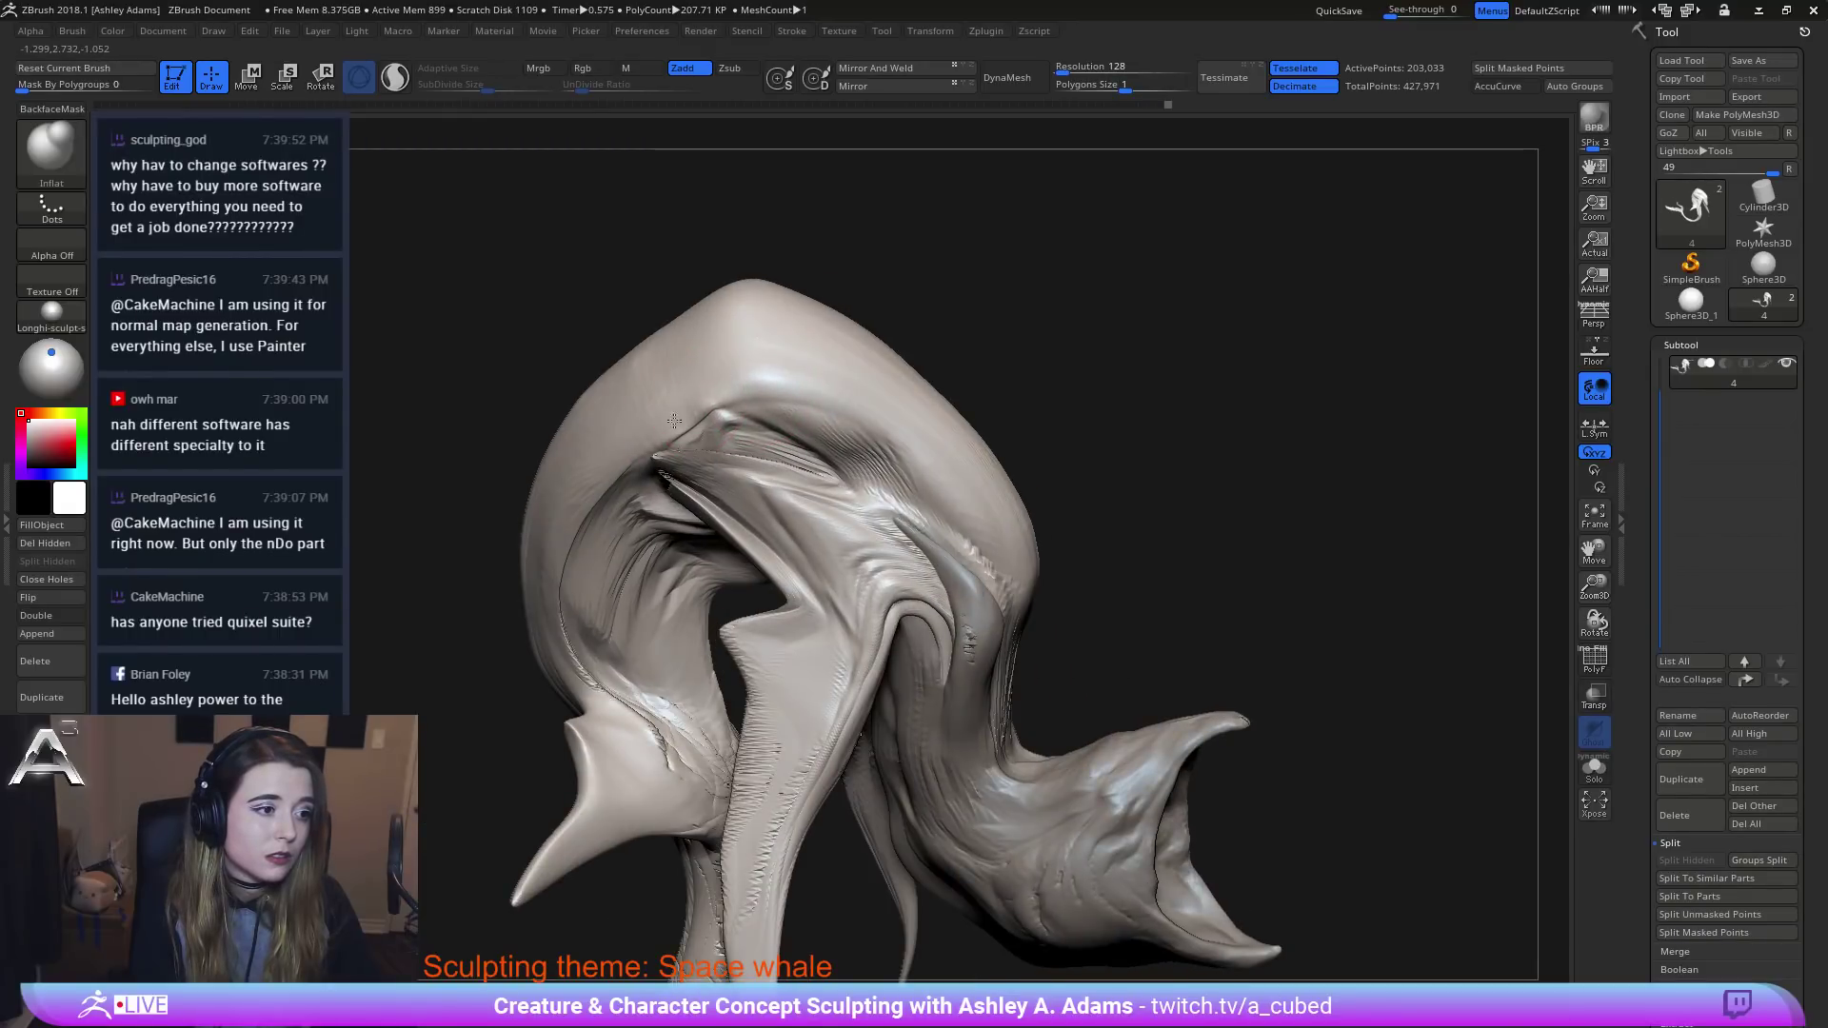
right_drag(752, 386, 706, 413)
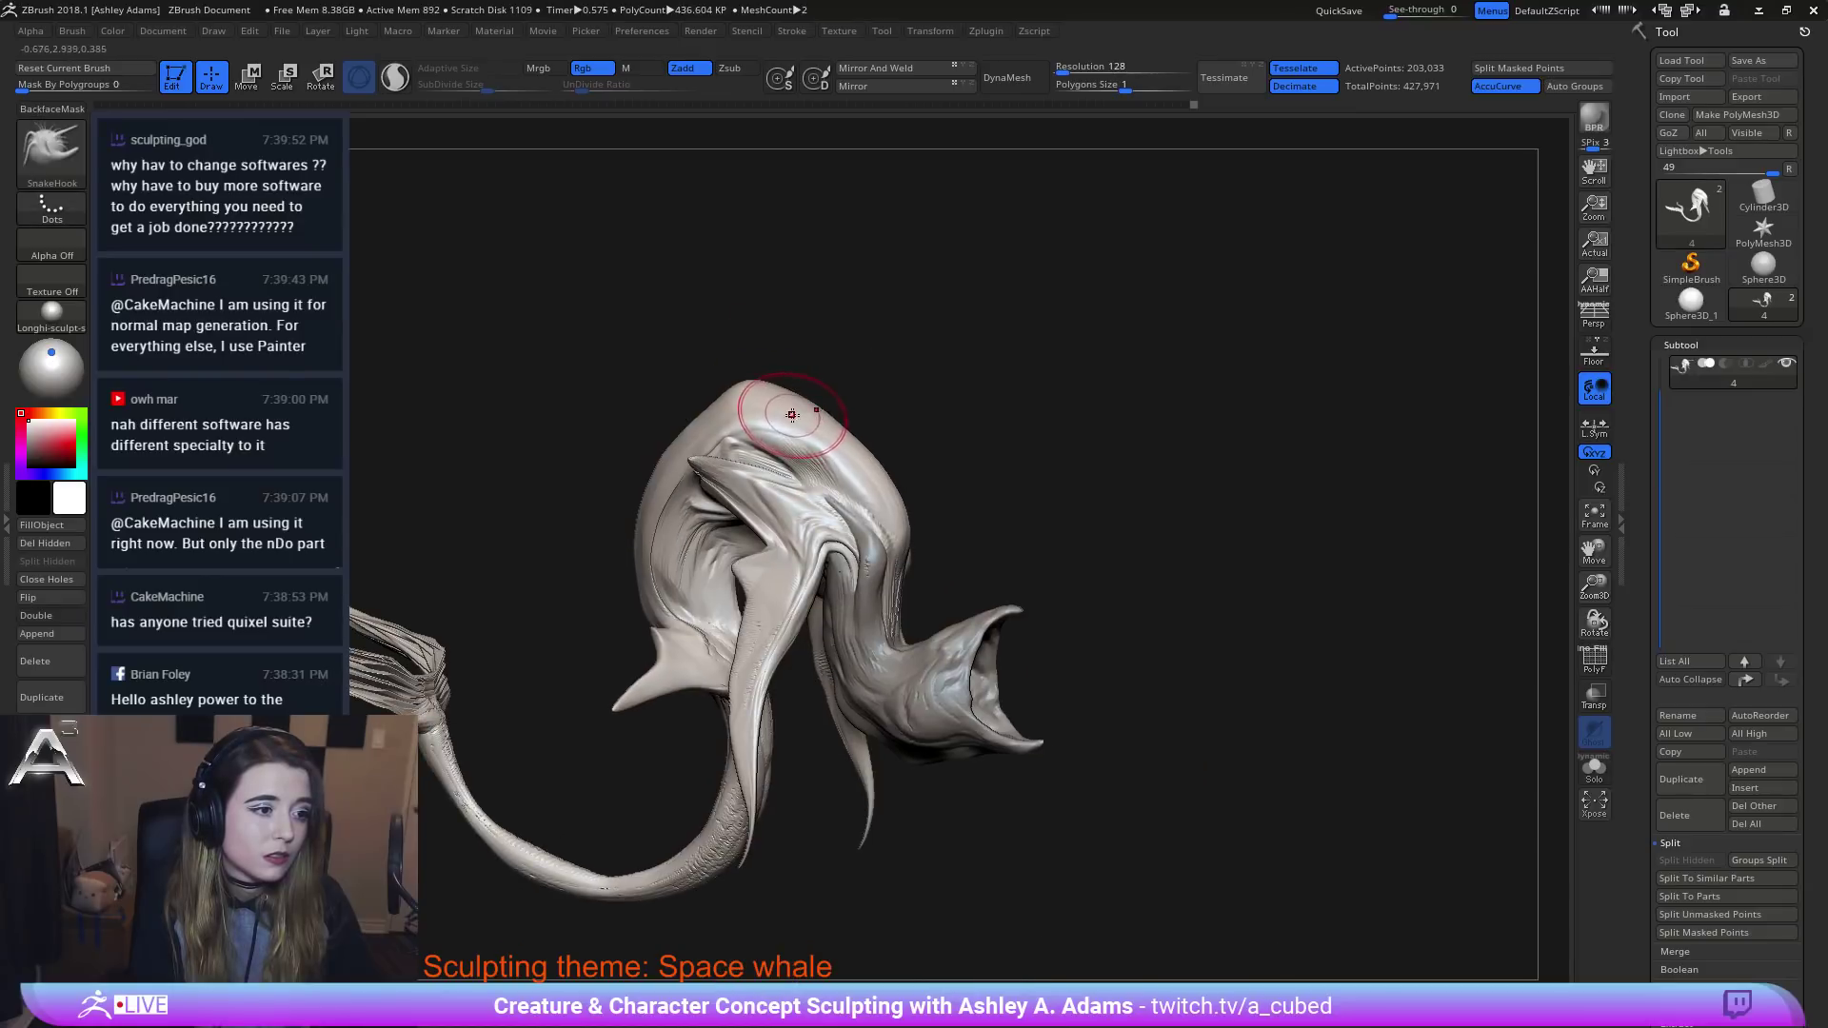
key(b)
key(i)
key(n)
right_drag(816, 367, 750, 379)
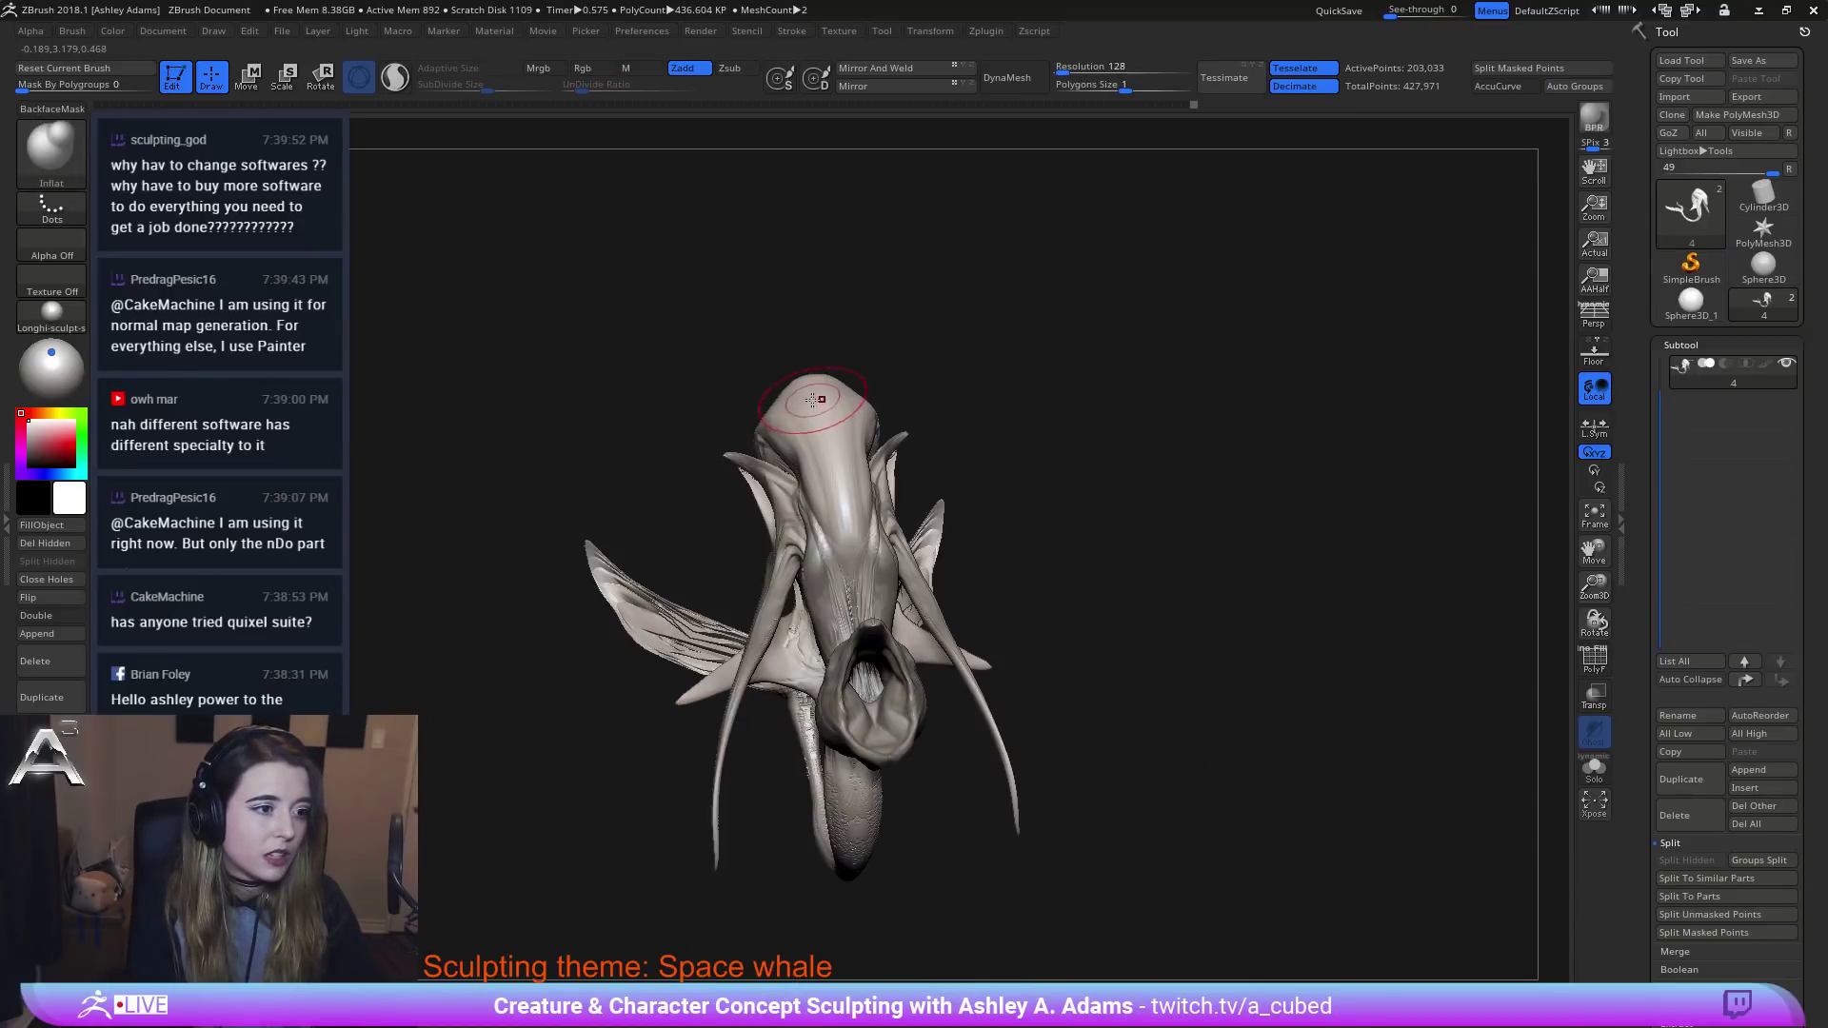
key(space)
drag(812, 400, 826, 398)
mouse_move(844, 390)
alt+right_down()
mouse_move(964, 368)
mouse_move(938, 390)
mouse_move(878, 295)
alt+right_up()
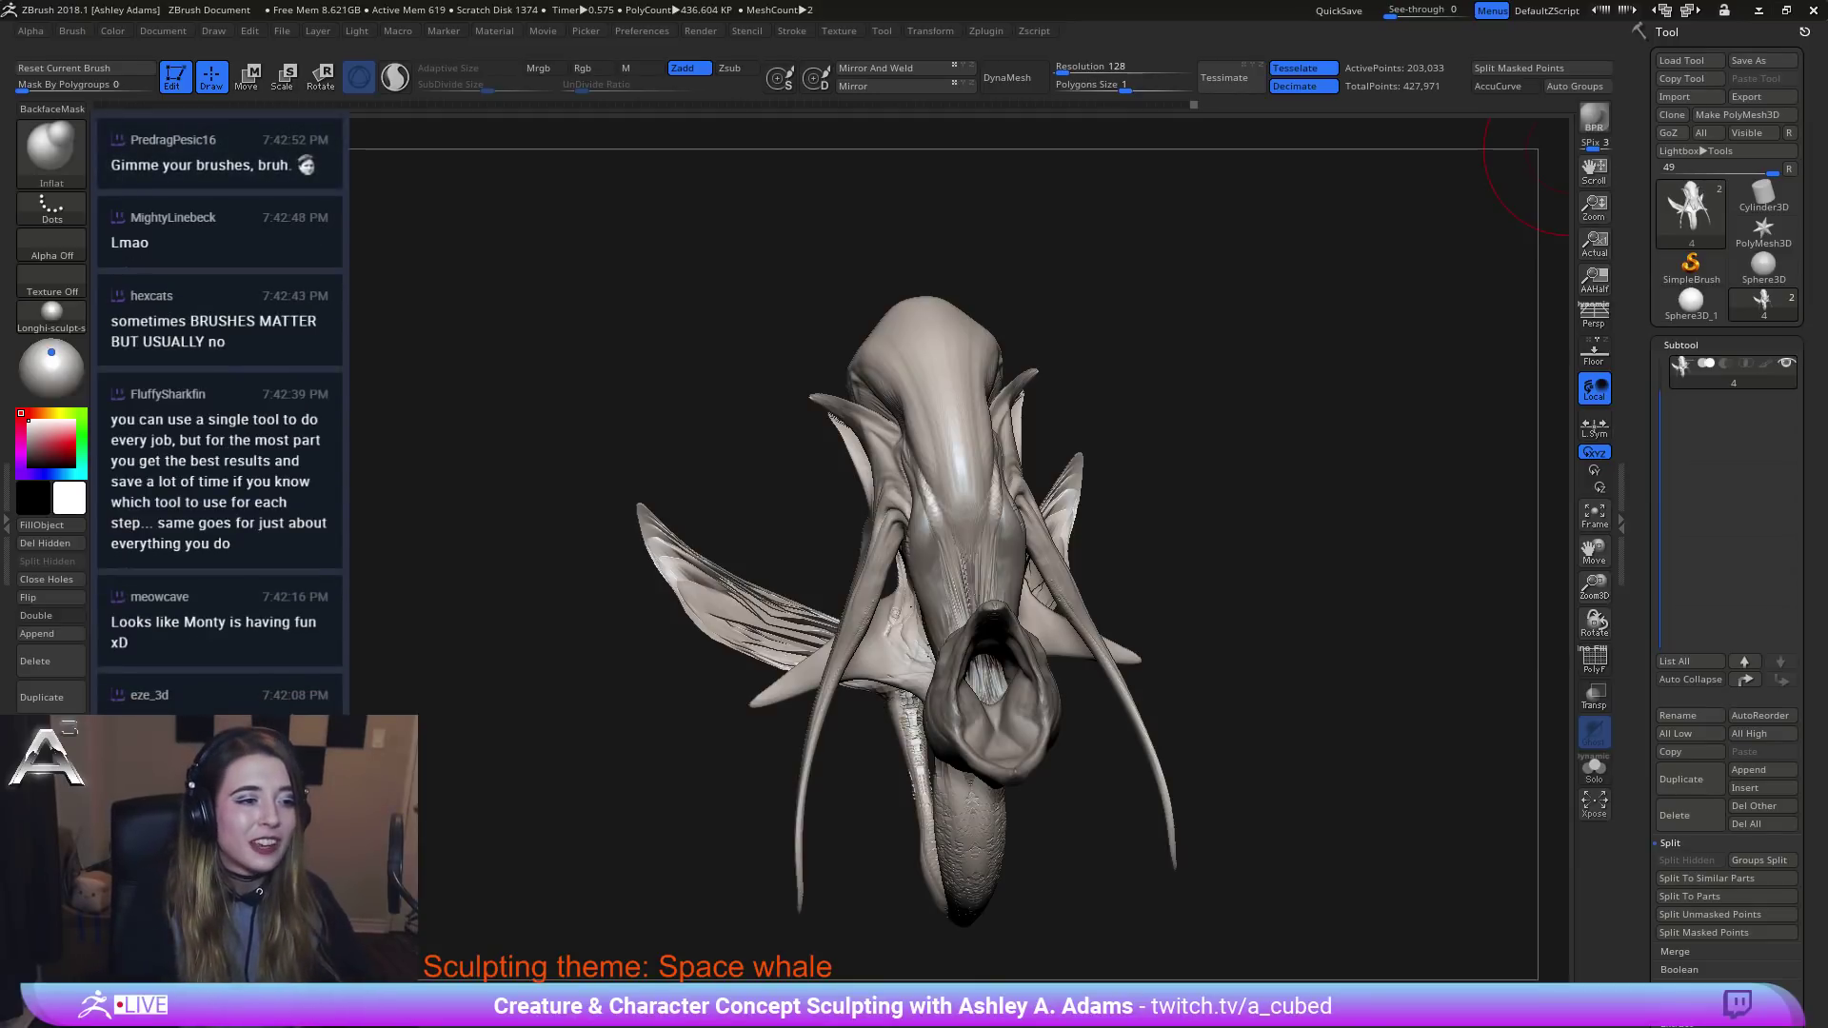
Adjust the form of the creature's arched back with the SnakeHook brush.
mouse_move(1566, 152)
mouse_down()
mouse_move(776, 395)
mouse_move(777, 370)
mouse_up()
mouse_move(777, 369)
right_down()
mouse_move(763, 422)
mouse_move(830, 401)
right_up()
right_click(748, 441)
key(b)
key(s)
key(h)
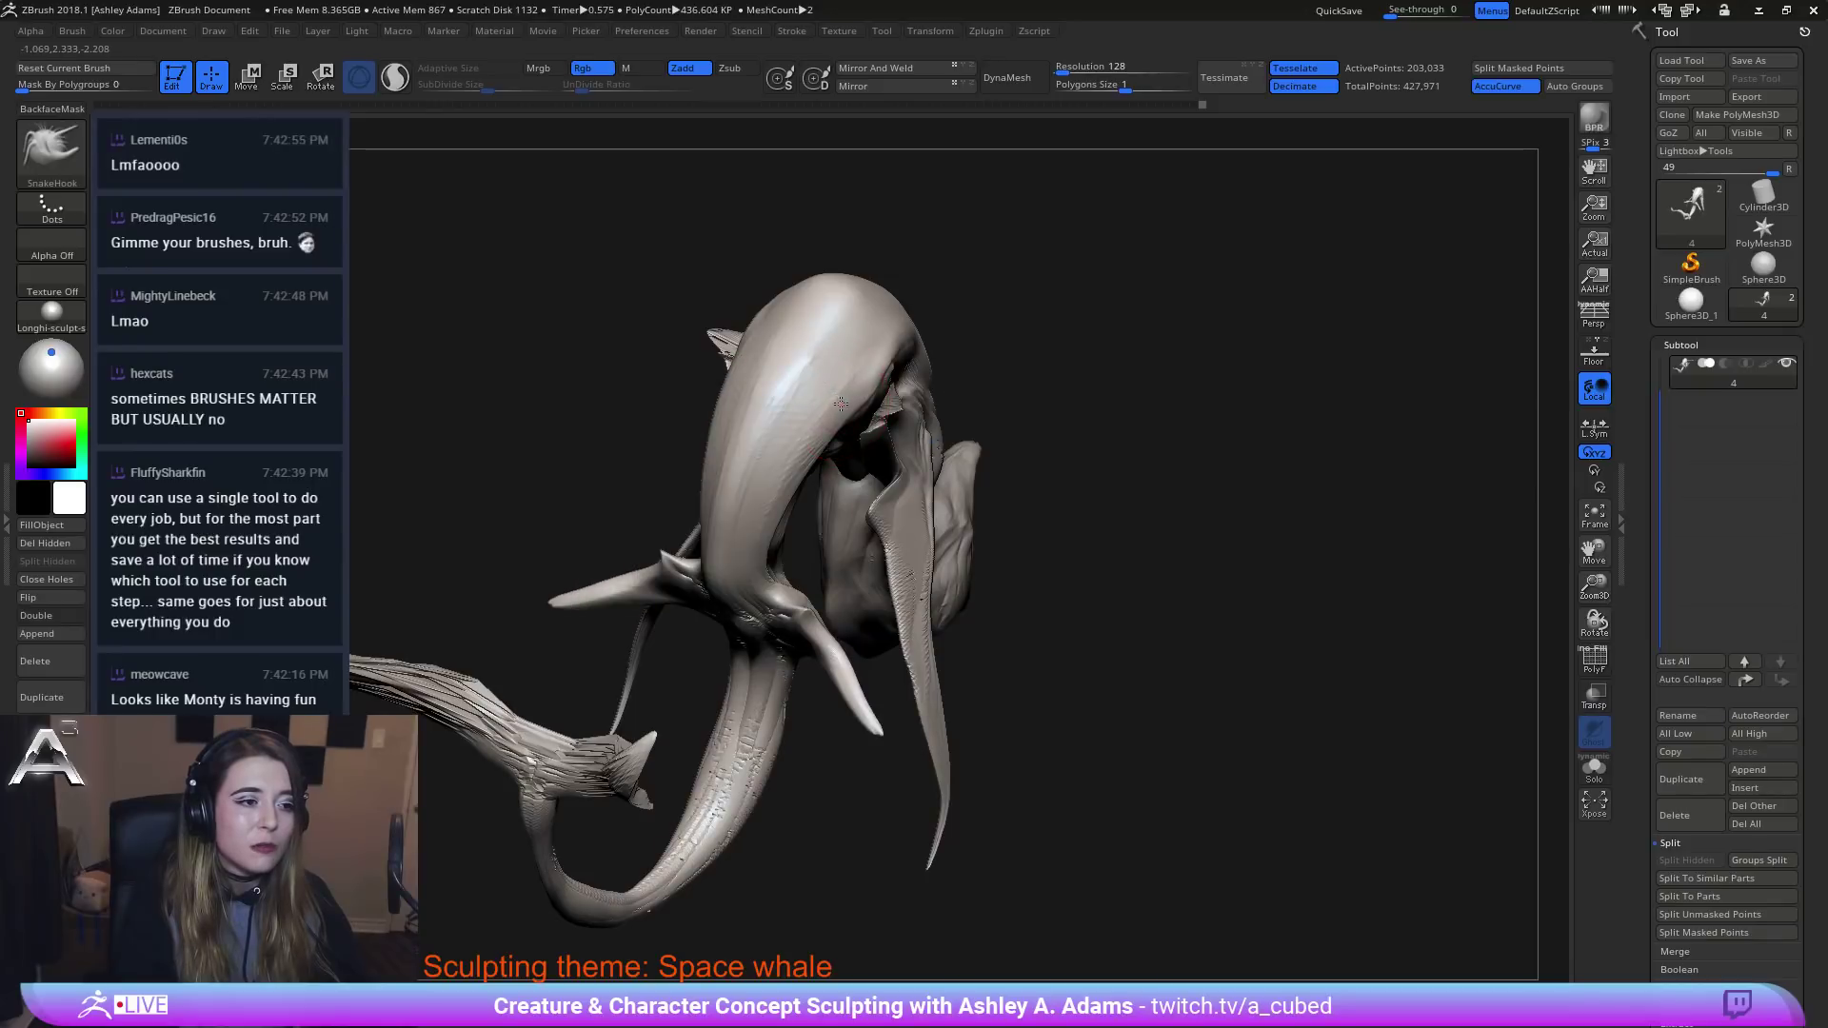
mouse_move(815, 443)
right_down()
mouse_move(772, 535)
mouse_move(672, 529)
mouse_move(653, 609)
right_up()
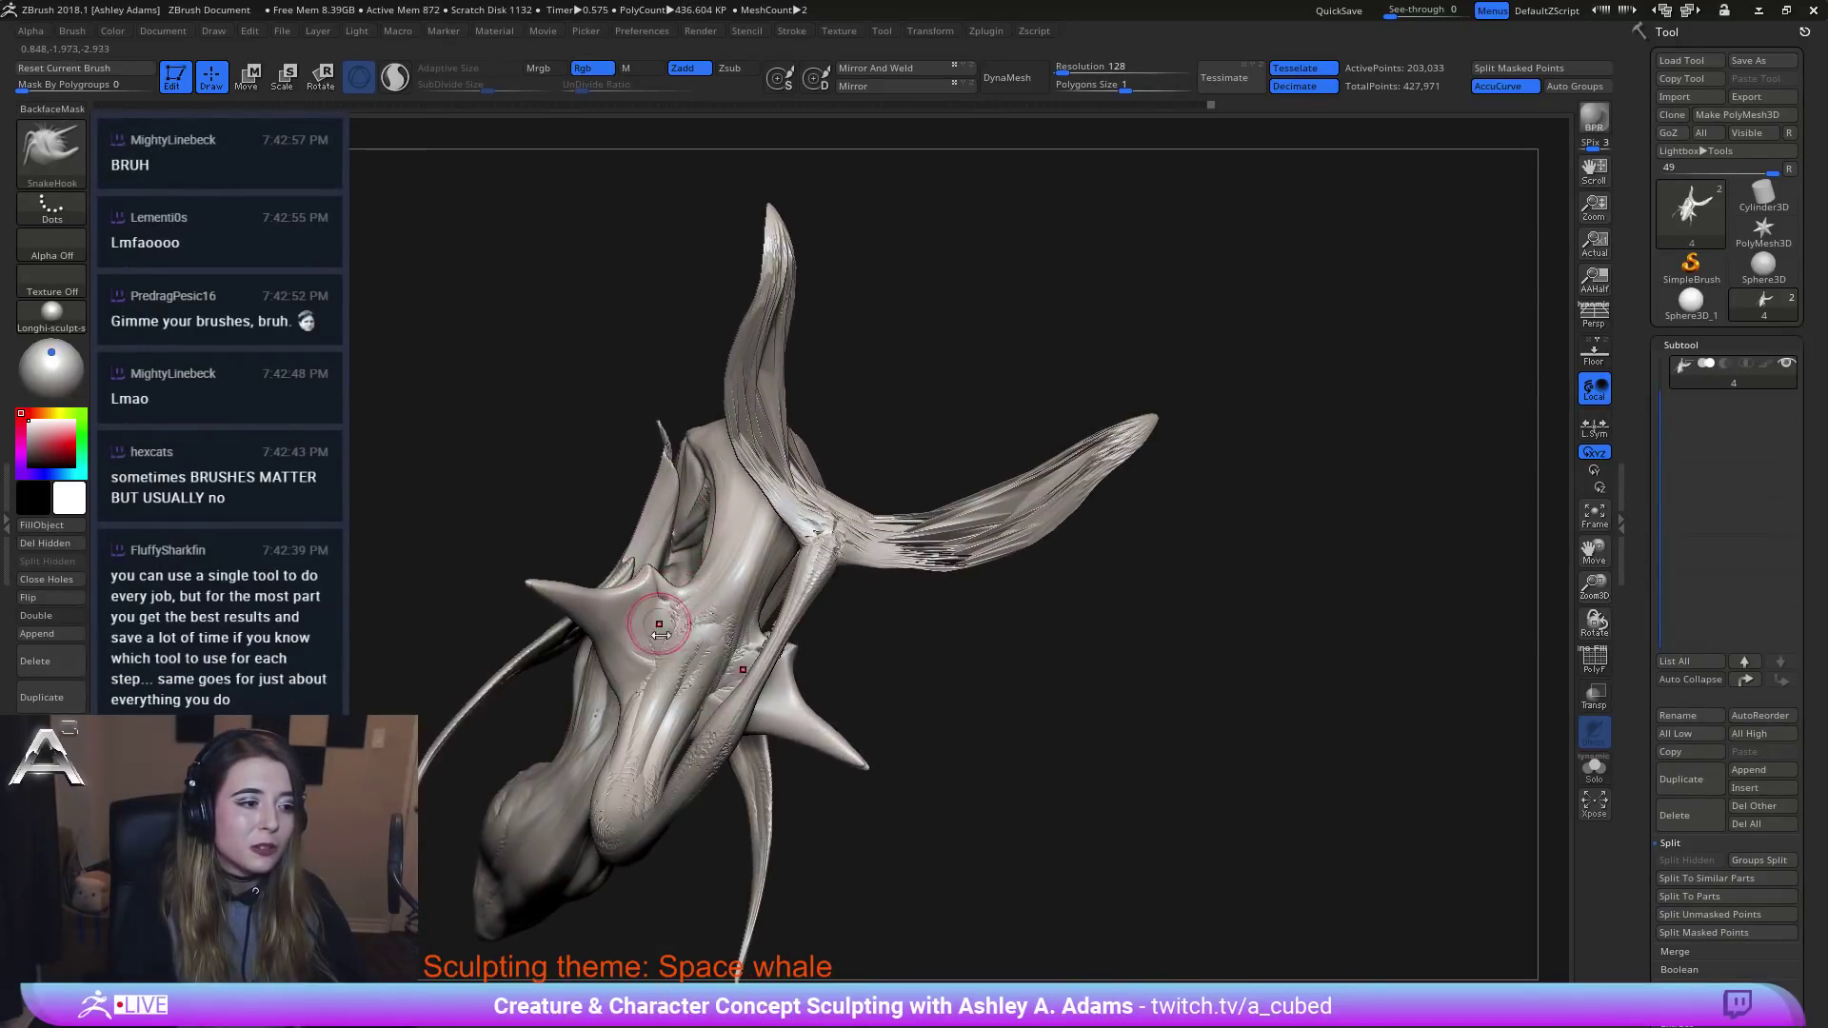
Build up long ridges running down the arched back from the crown to the fins with the ClayBuildup brush.
key(b)
key(c)
key(b)
mouse_move(736, 548)
right_down()
mouse_move(685, 595)
mouse_move(686, 397)
right_up()
right_drag(724, 492, 700, 448)
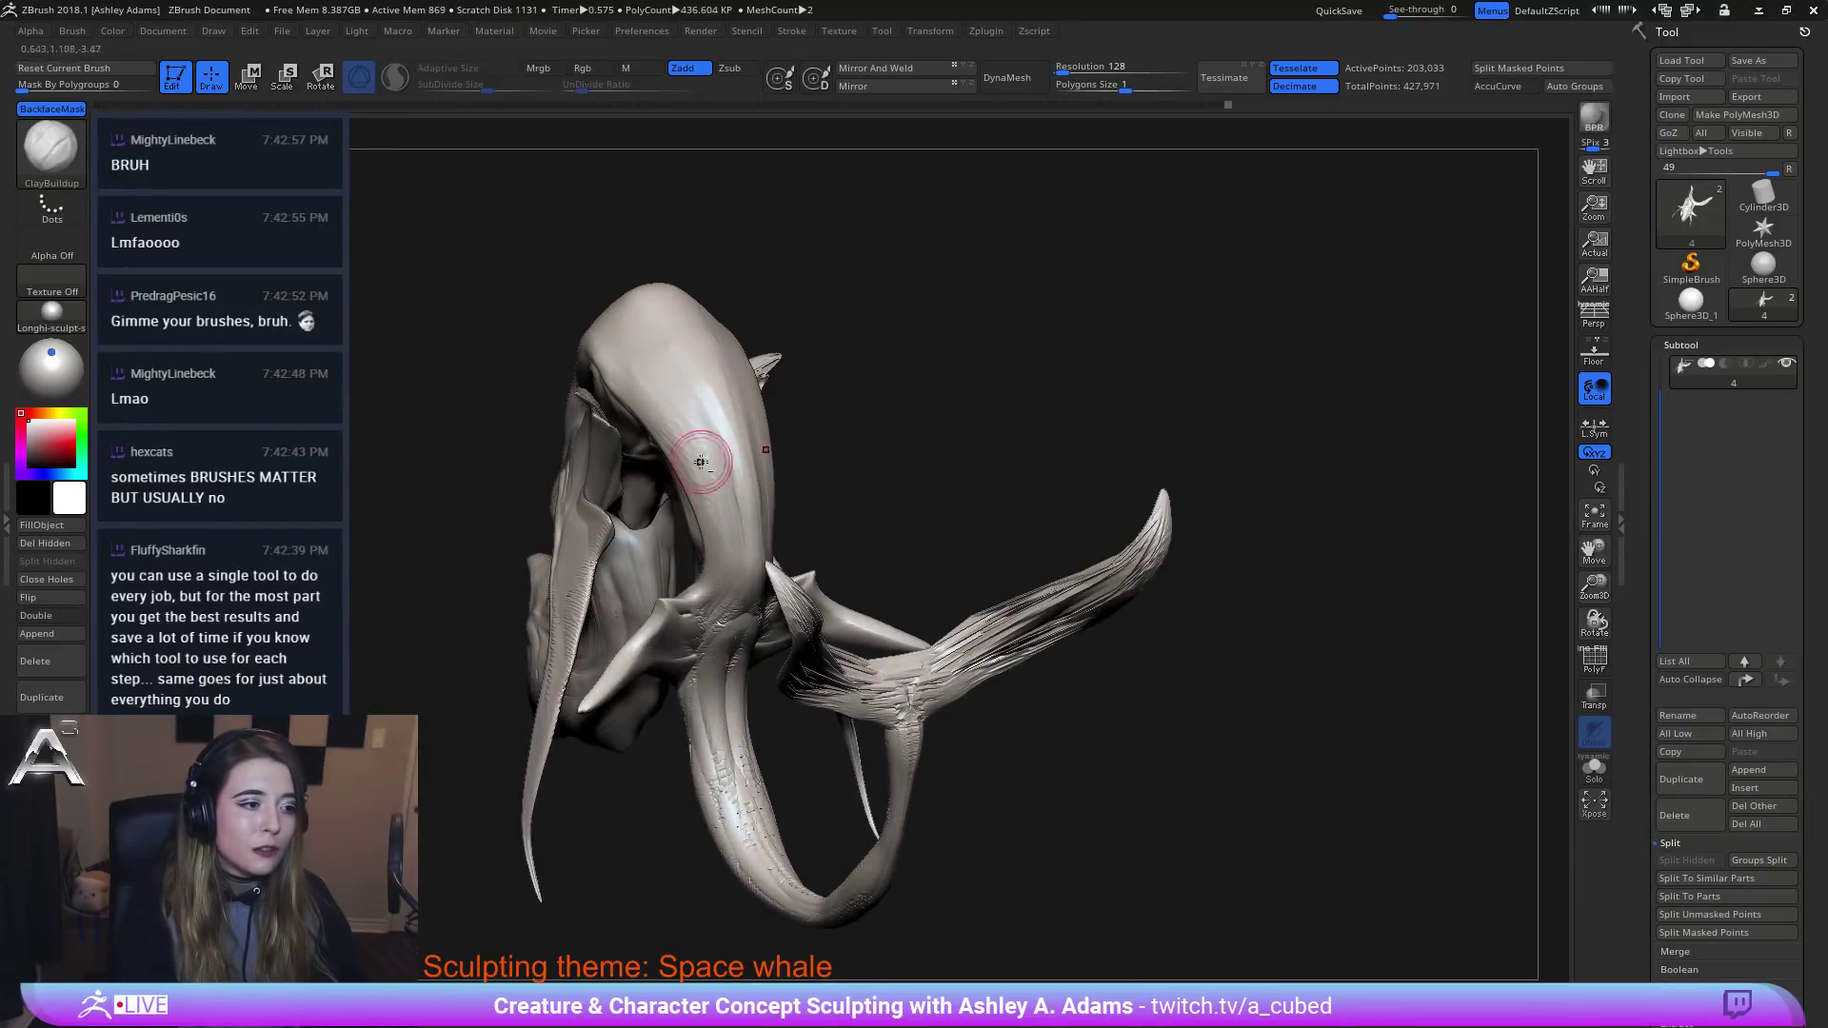
right_drag(716, 592, 734, 407)
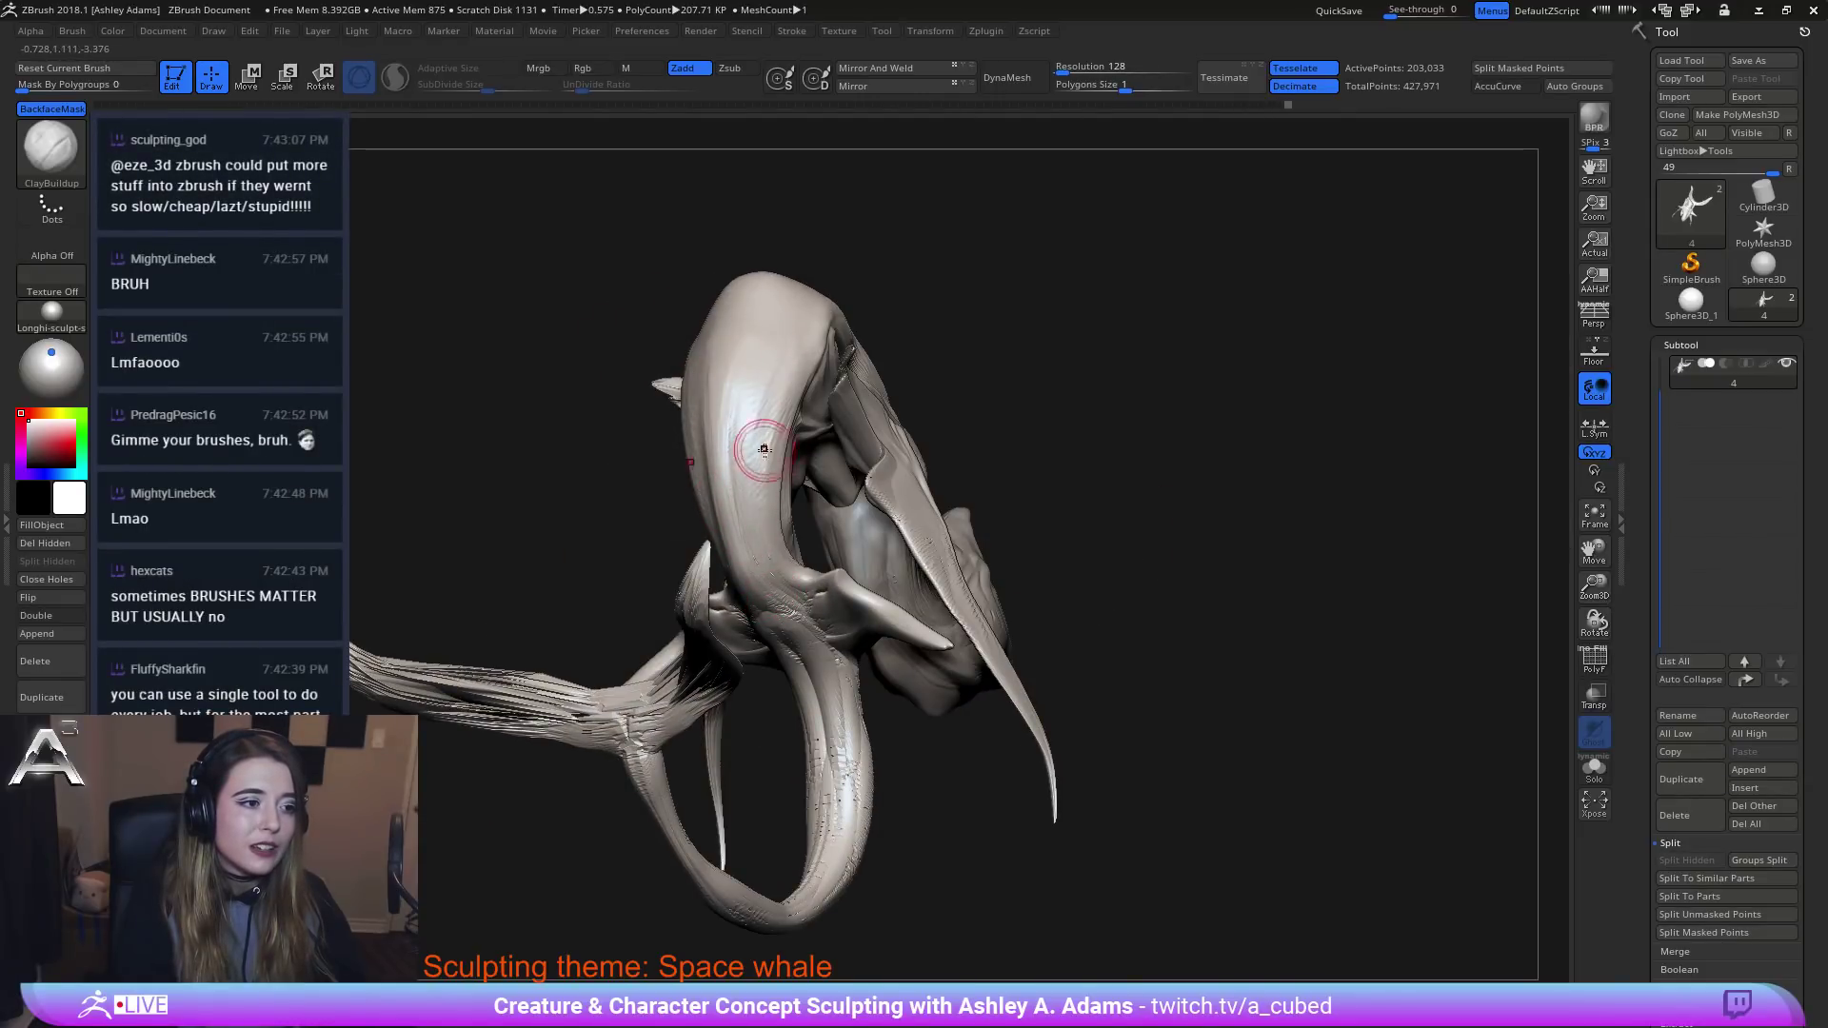
right_drag(764, 449, 678, 533)
right_click(675, 544)
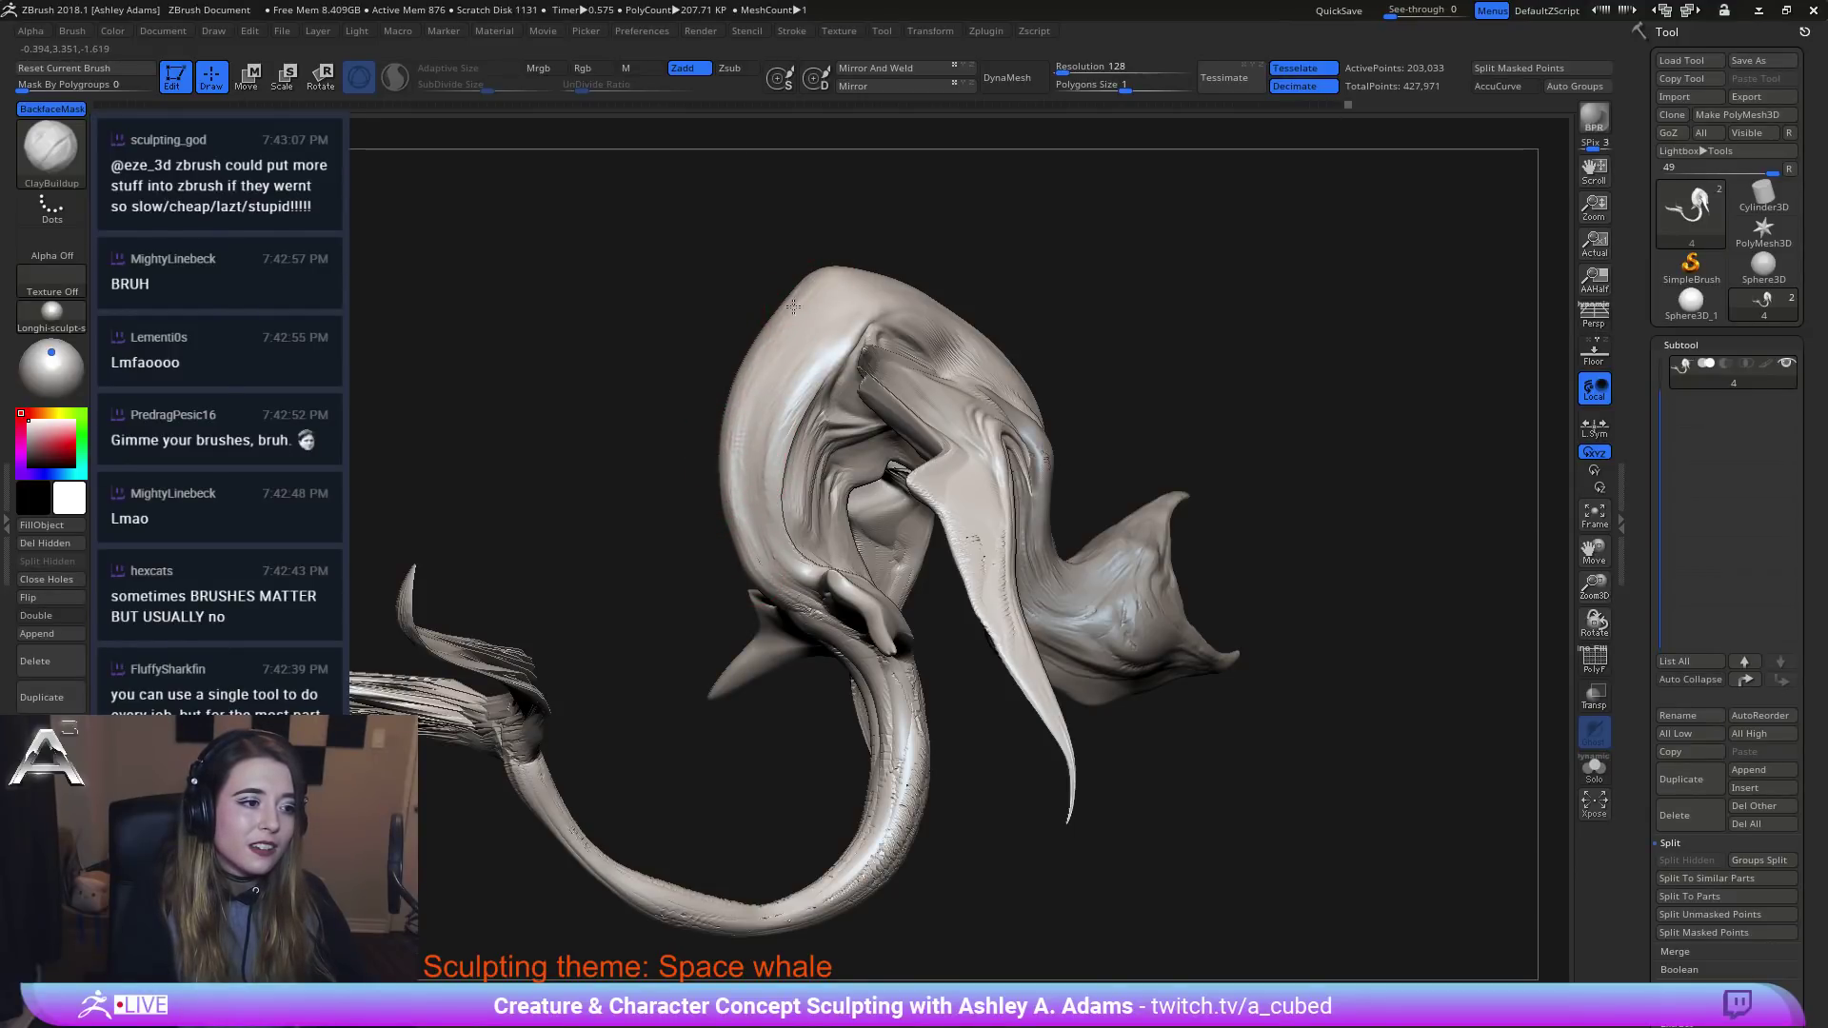
drag(671, 447, 748, 447)
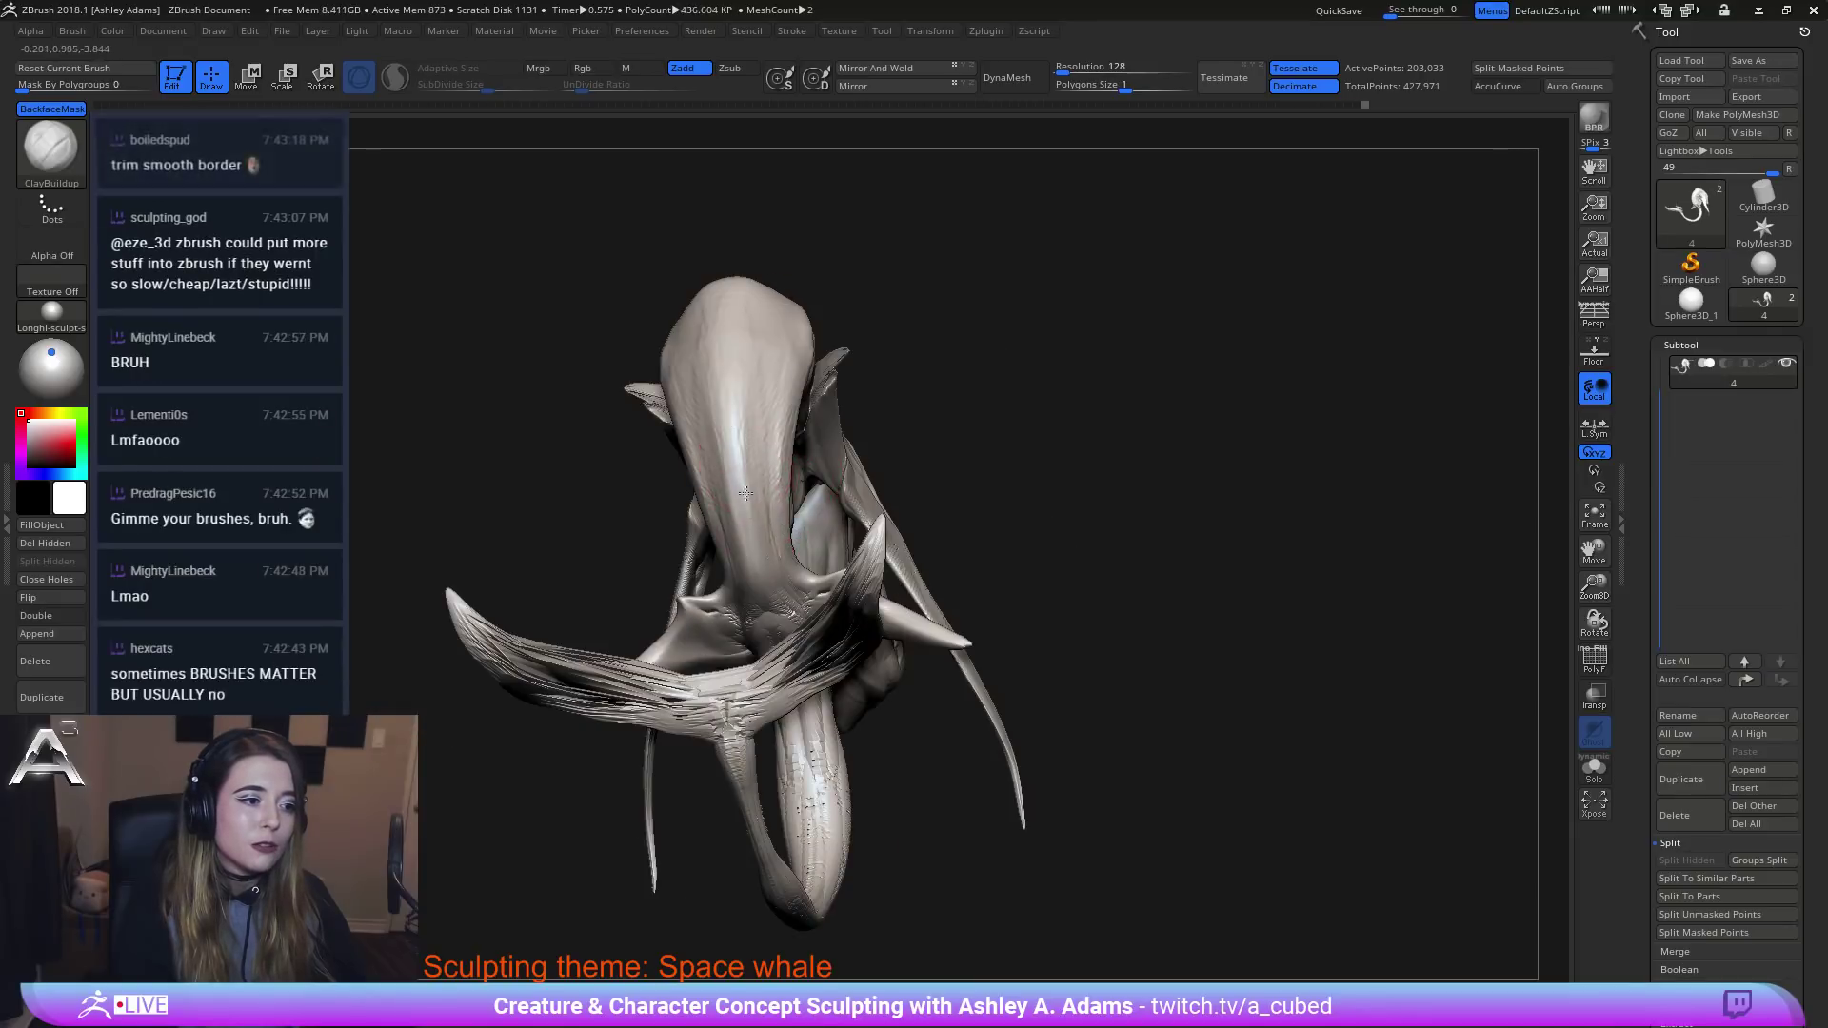
drag(673, 504, 787, 491)
alt+right_drag(786, 491, 855, 533)
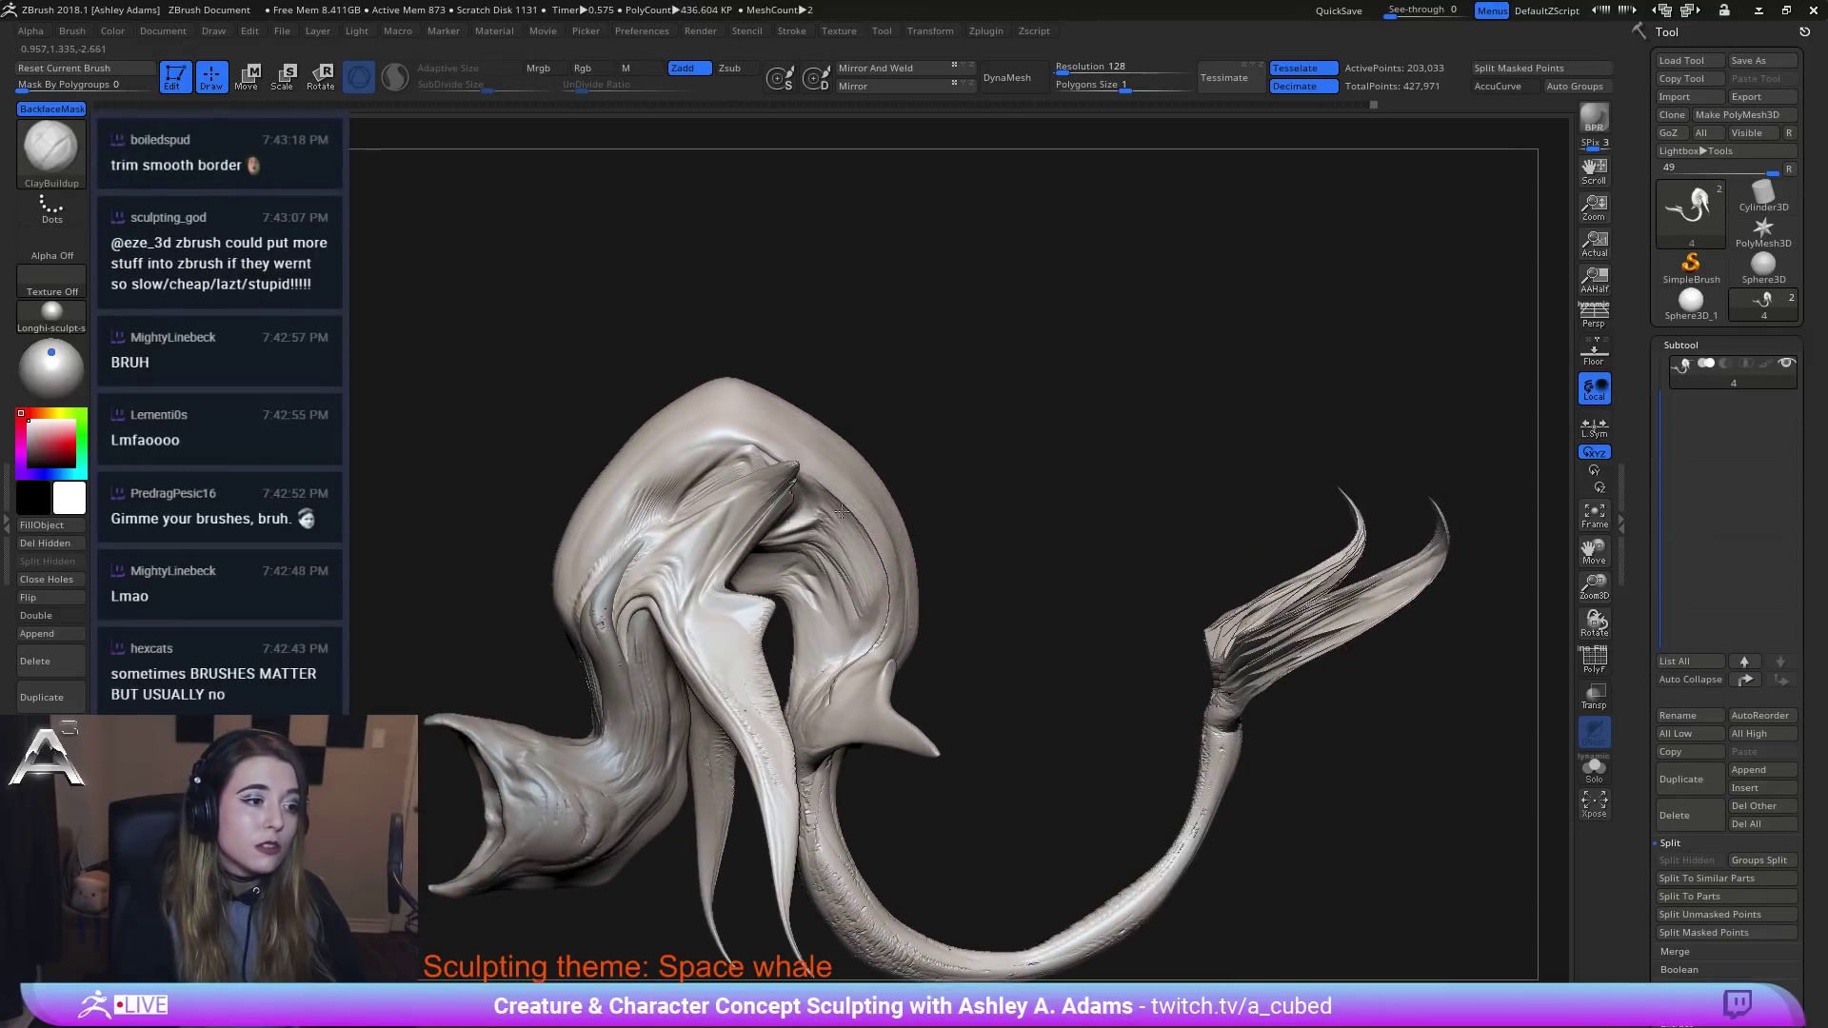
Carve curved creases into the side of the body behind the horned flap with the DamStandard brush.
right_click(769, 617)
right_drag(769, 617, 838, 528)
key(b)
key(d)
key(s)
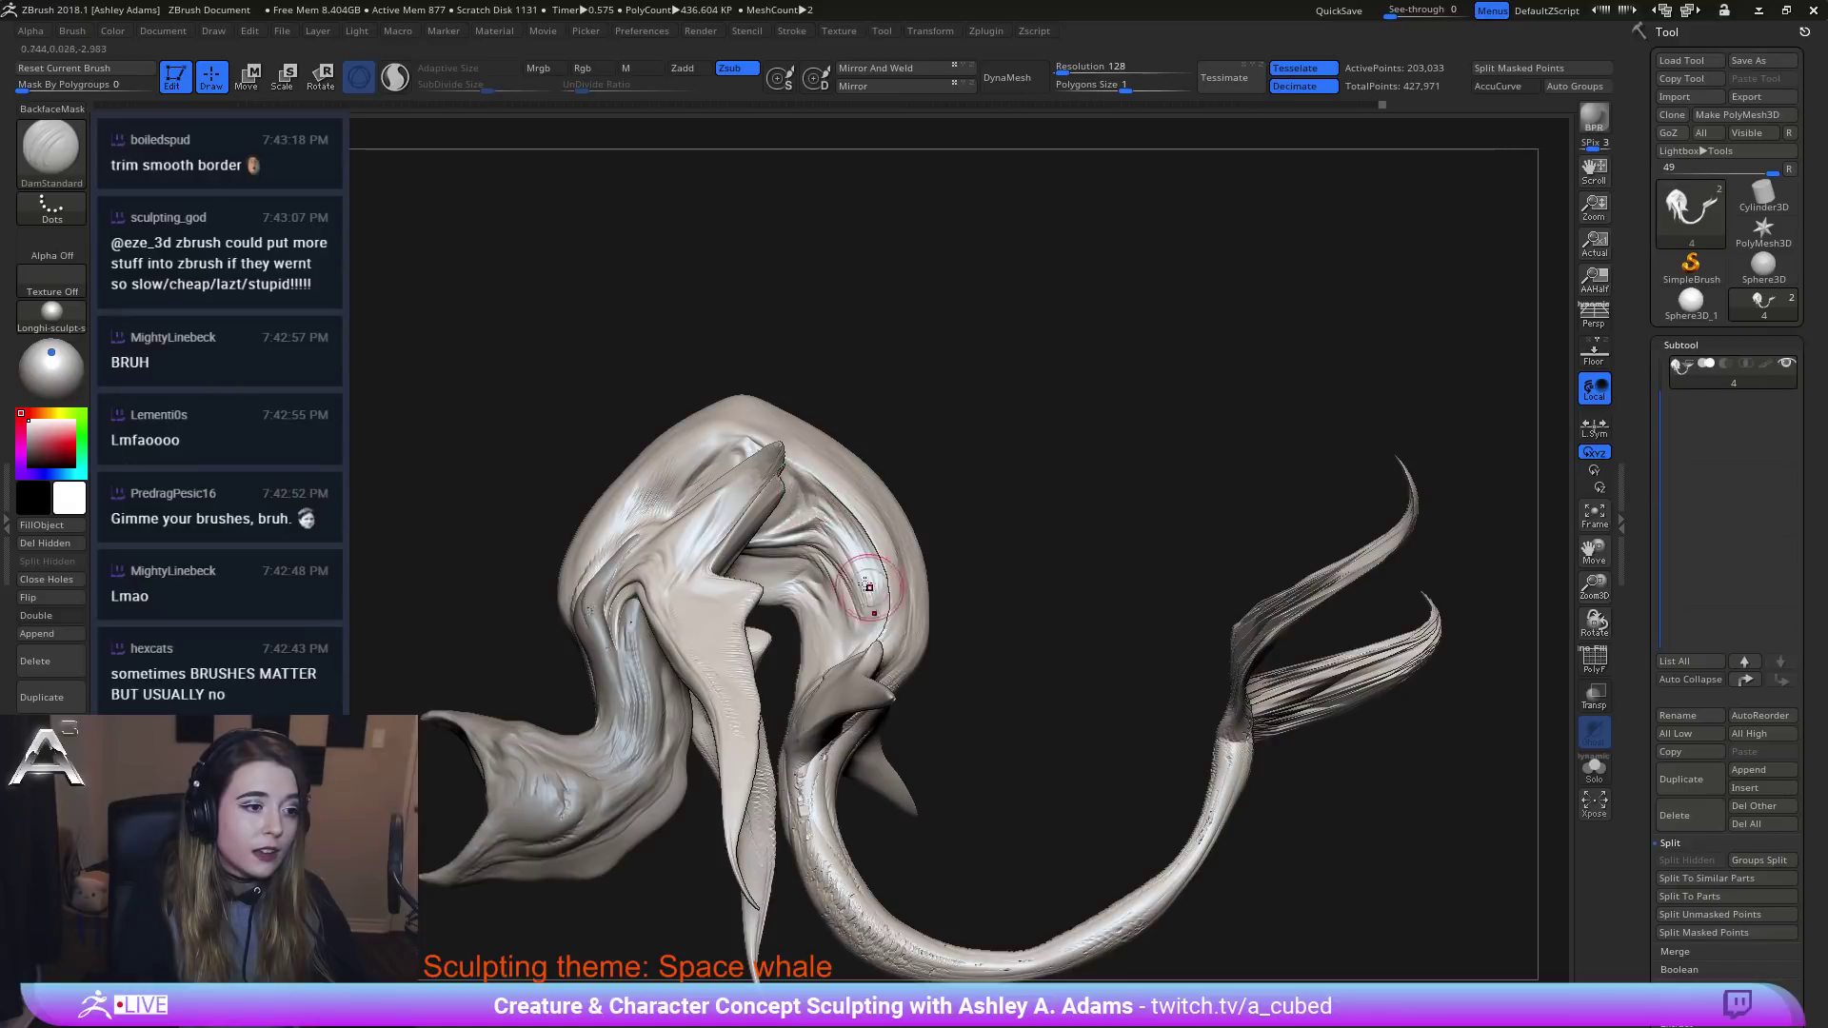
drag(865, 584, 831, 526)
mouse_move(838, 621)
right_down()
mouse_move(883, 617)
mouse_move(848, 619)
right_up()
mouse_move(828, 620)
mouse_down()
mouse_move(813, 607)
mouse_move(842, 639)
mouse_move(799, 605)
mouse_up()
Cut creases into the underside of the body, between the hanging flap and the rear fin.
mouse_move(820, 671)
right_down()
mouse_move(763, 407)
mouse_move(743, 419)
right_up()
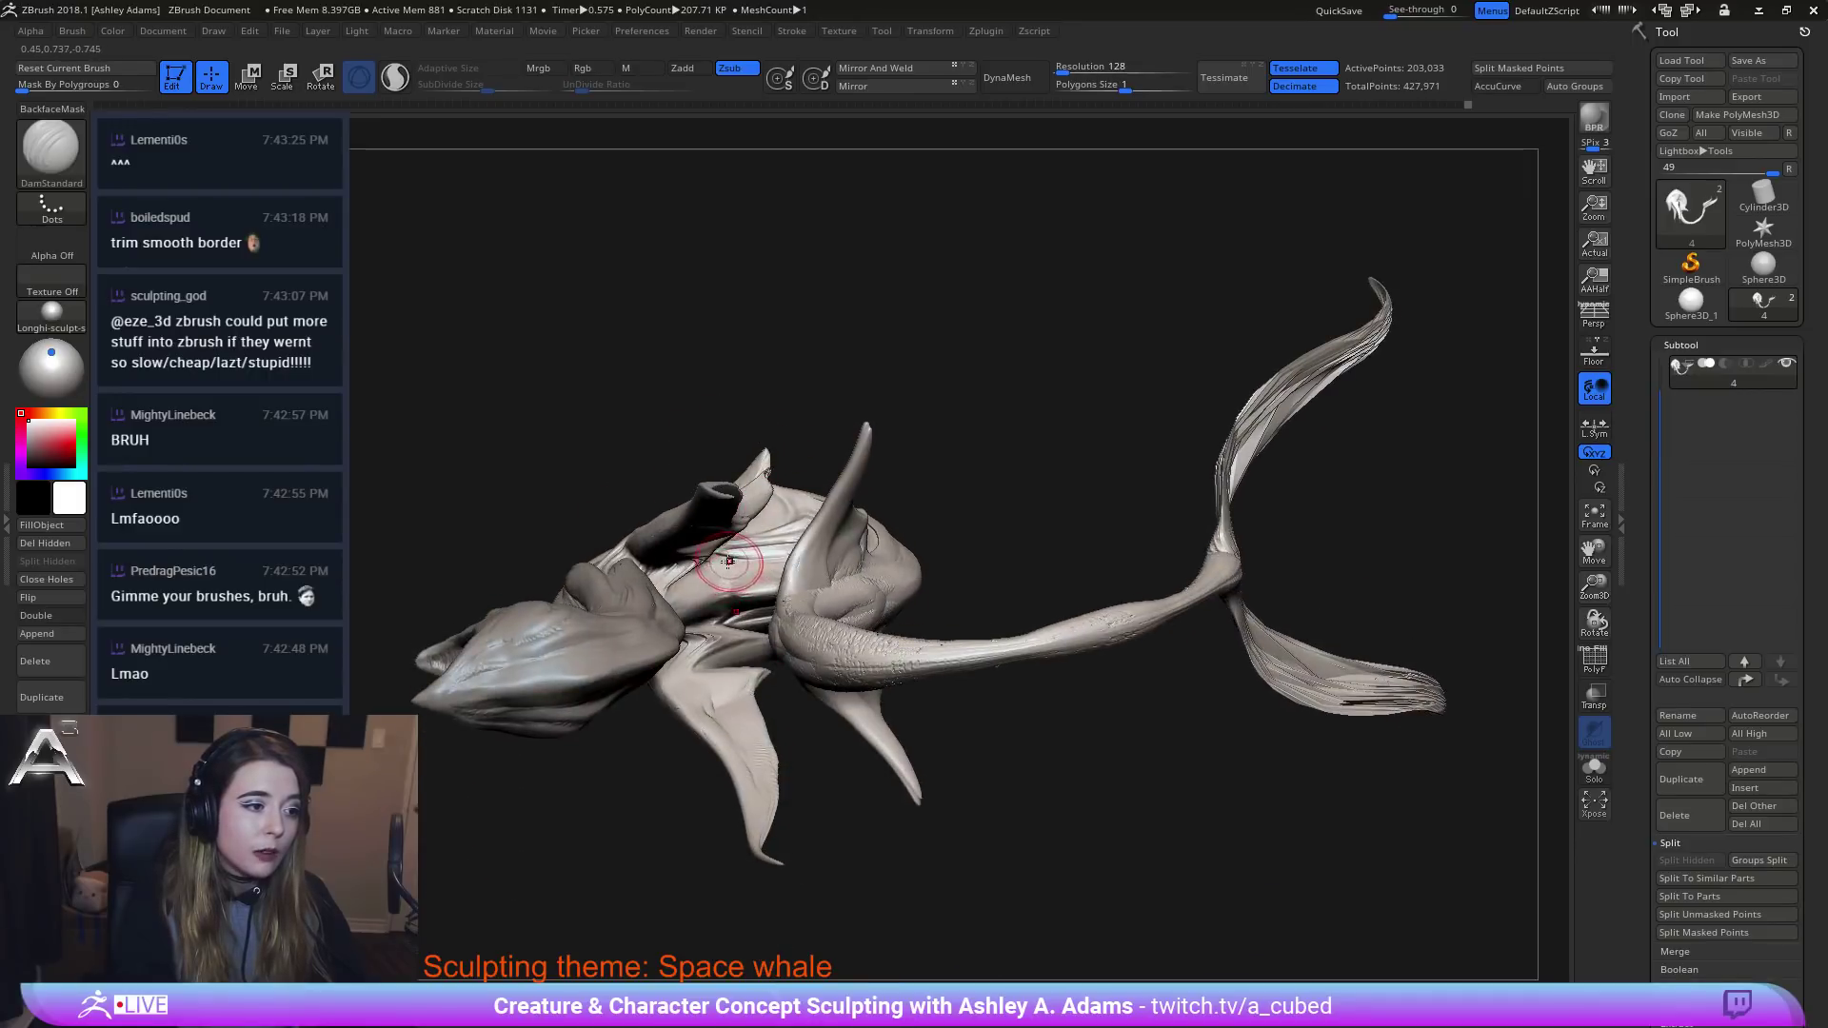
mouse_move(728, 562)
mouse_down()
mouse_move(727, 588)
mouse_move(724, 564)
mouse_up()
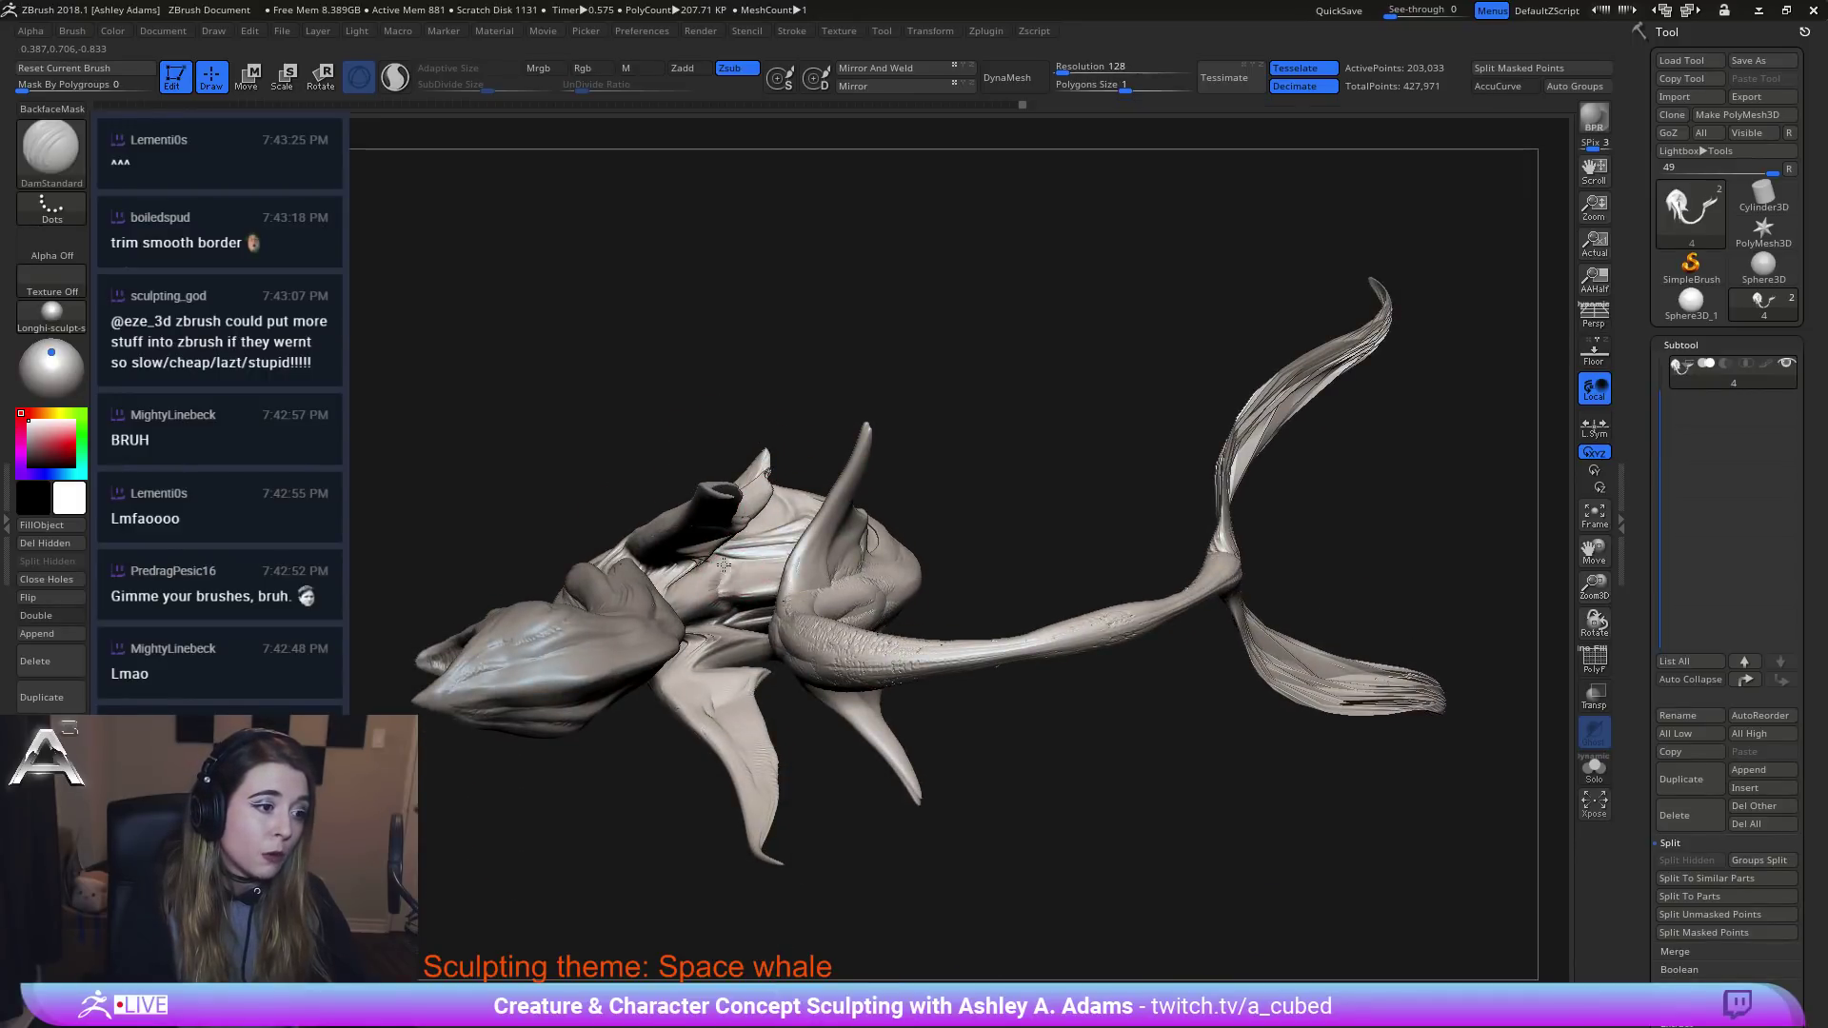
right_drag(724, 565, 714, 594)
drag(714, 564, 704, 613)
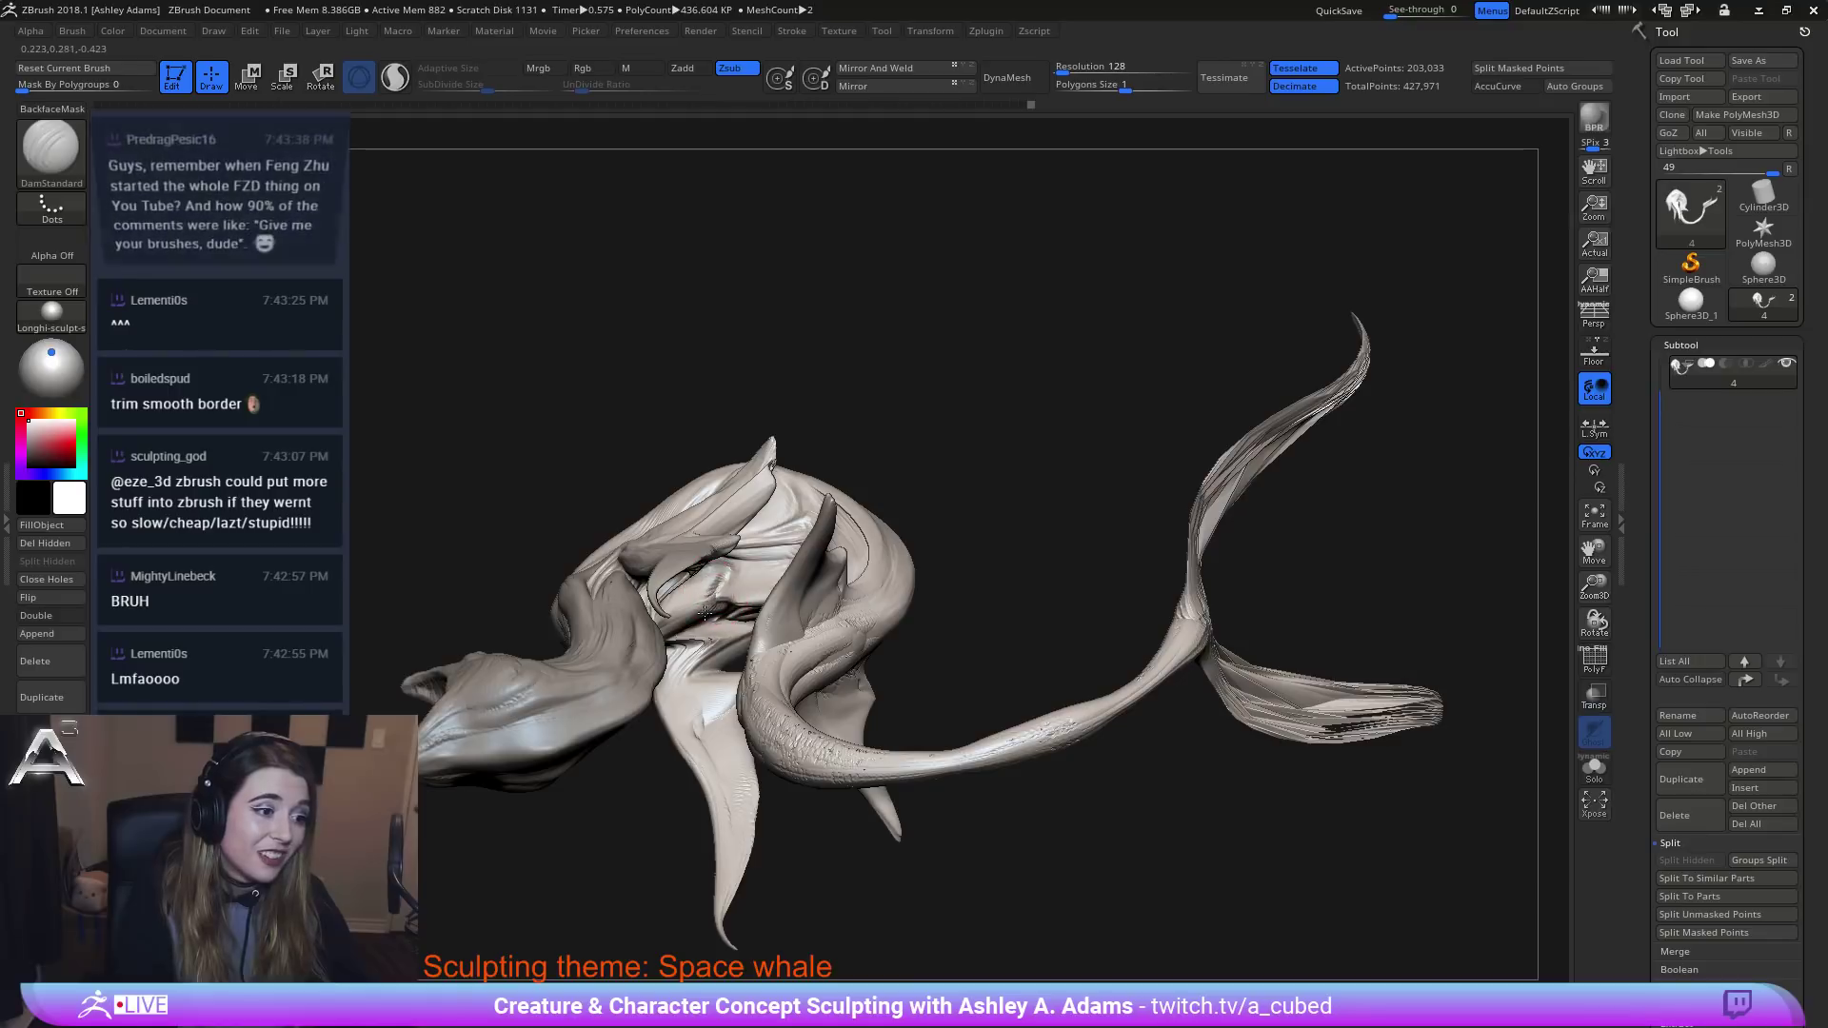
Deepen and extend the layered folds in the hollow behind the hanging flap with DamStandard strokes.
right_drag(704, 612, 757, 574)
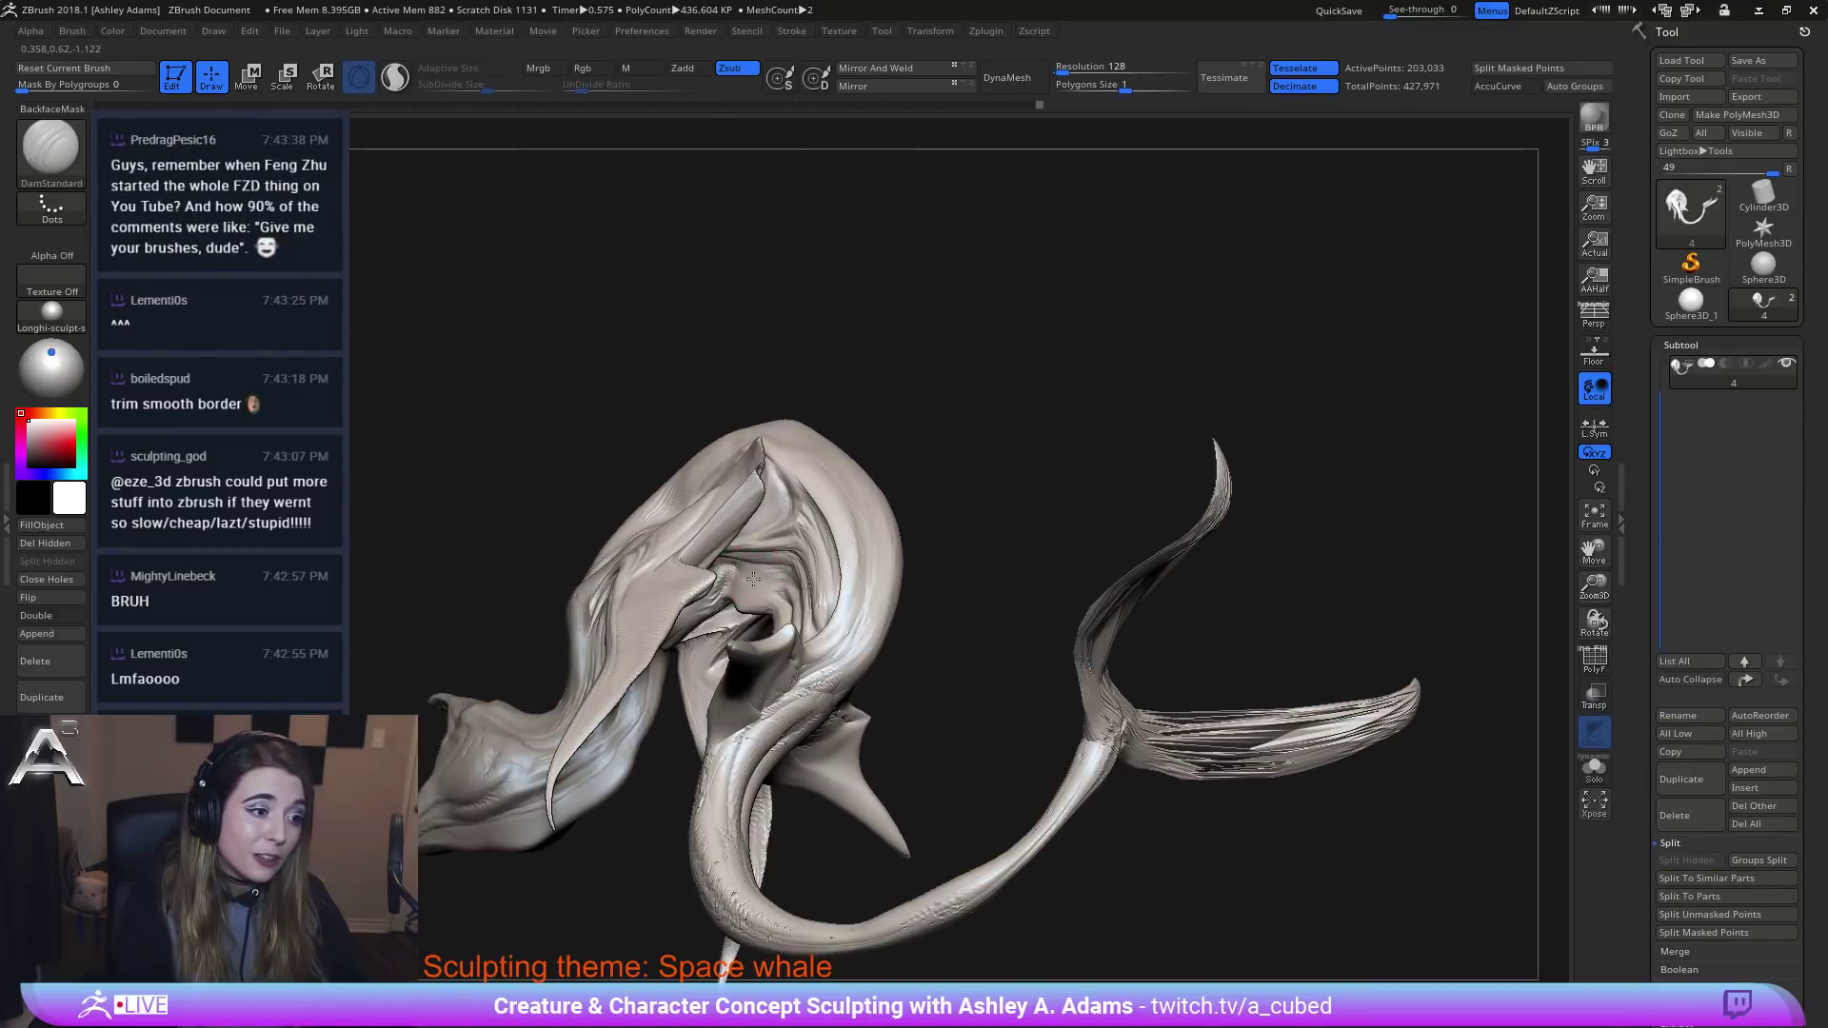
key(ctrl+shift+z)
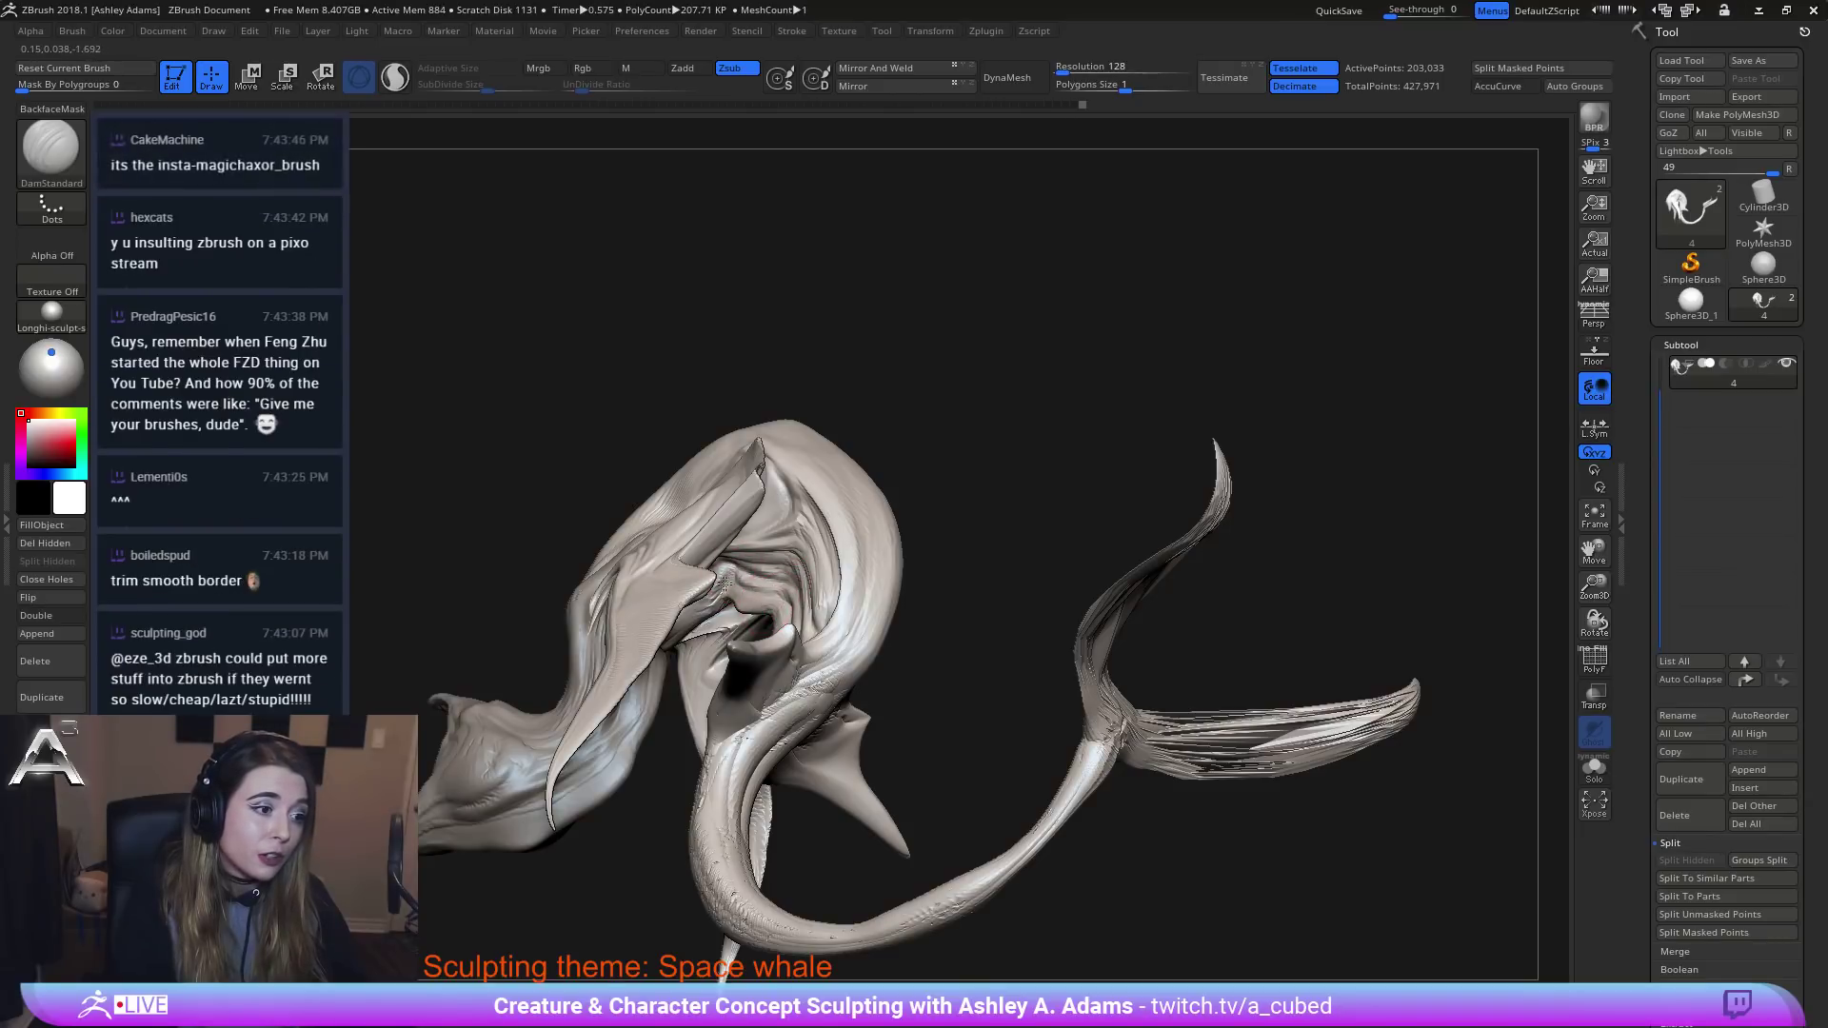
key(ctrl+shift+z)
key(ctrl+shift+z)
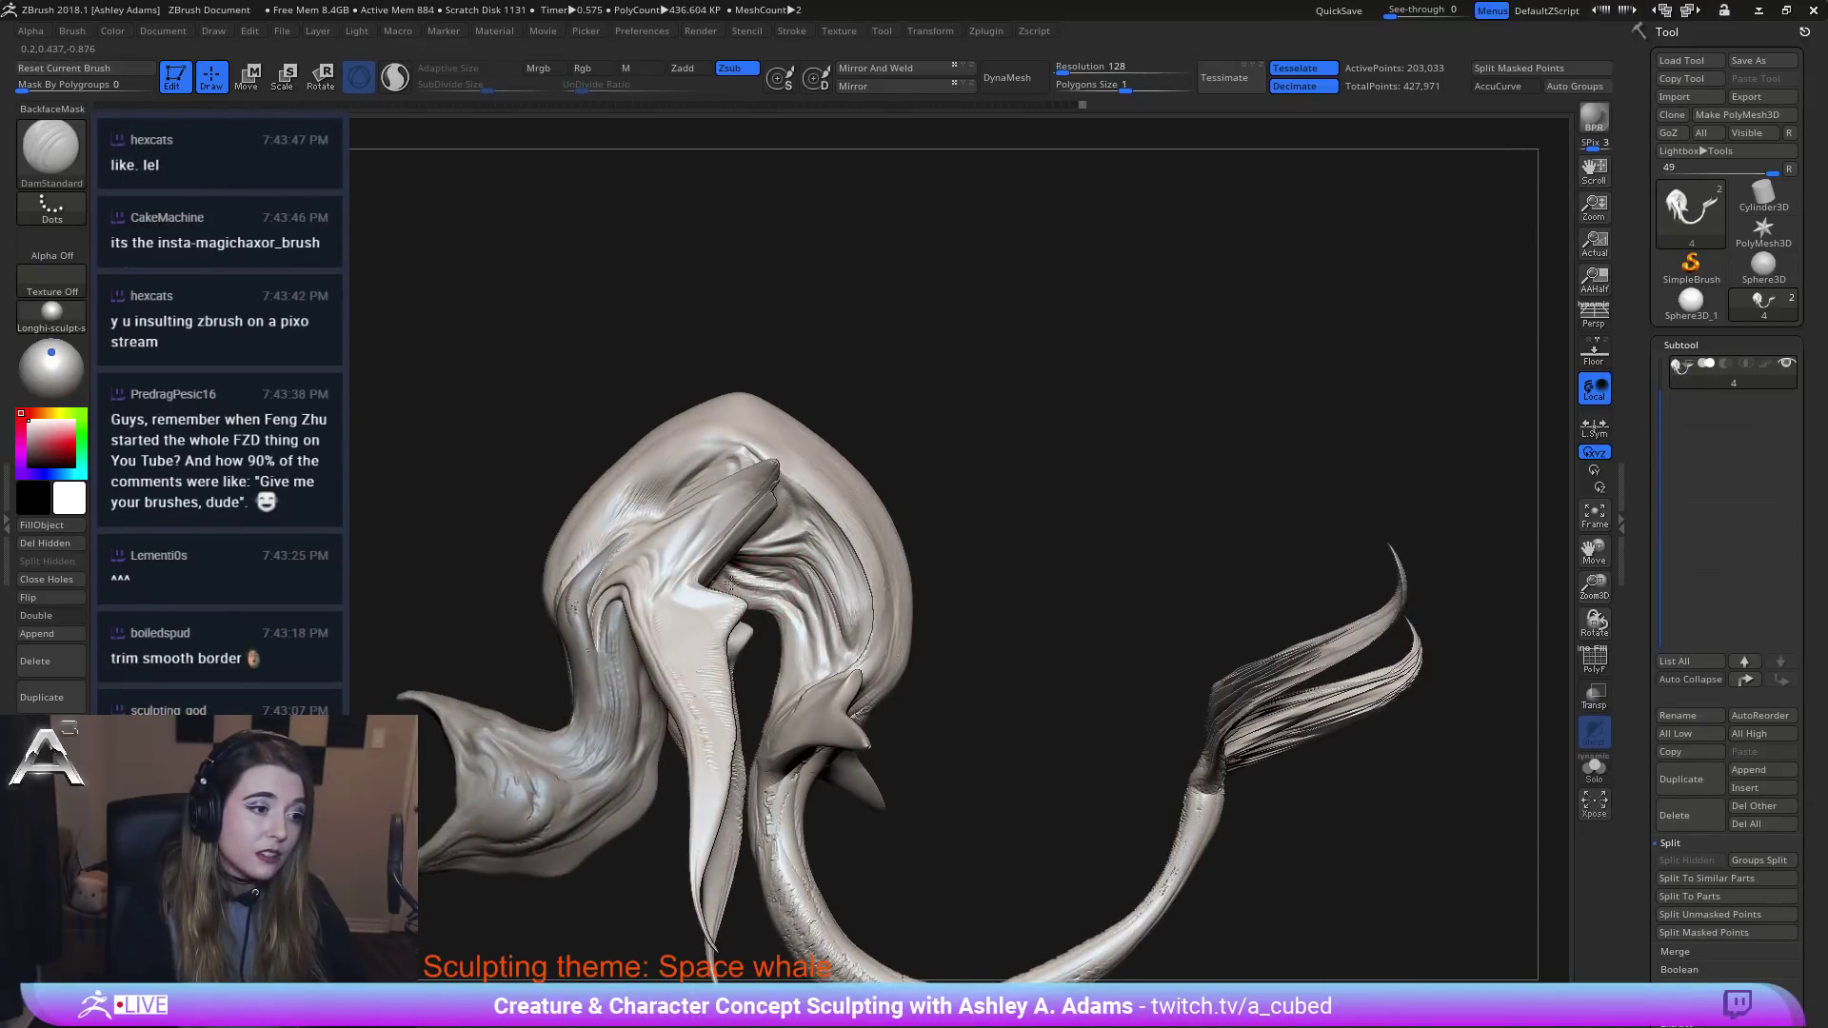
key(ctrl+shift+z)
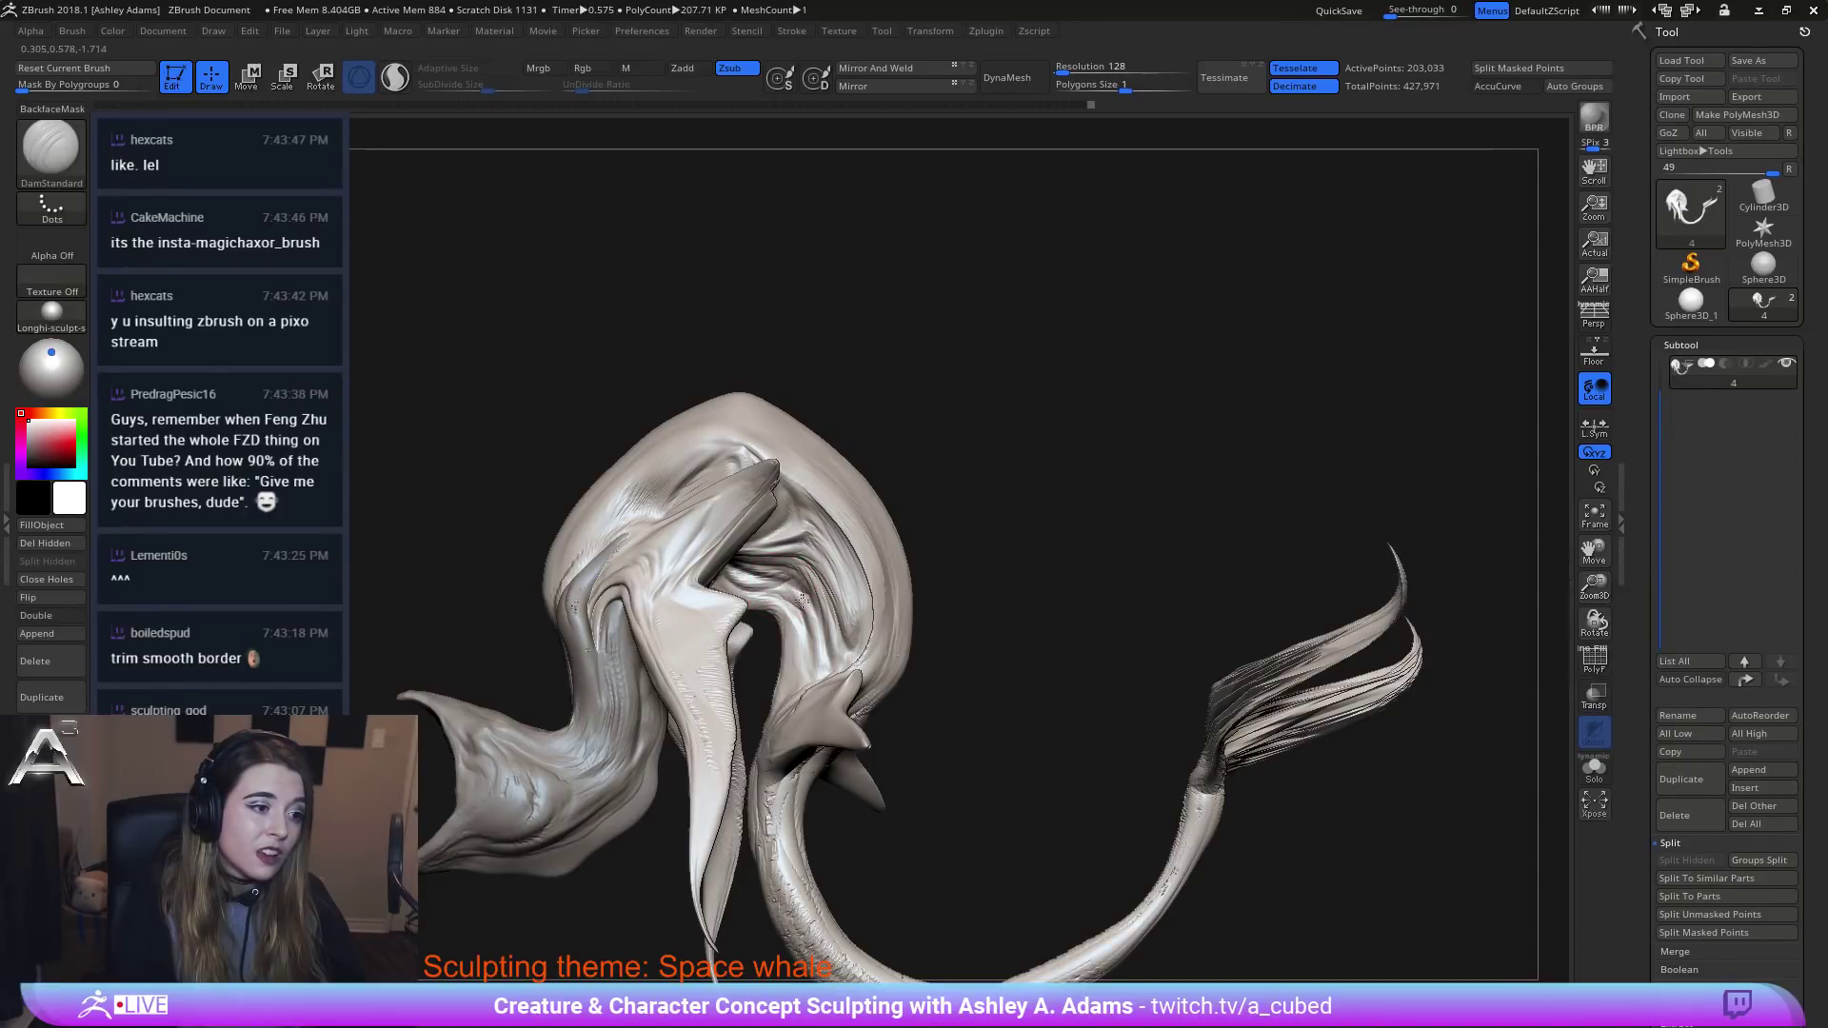
drag(804, 618, 796, 653)
Carve creases above the side horn and along the brow down toward the trunk-like snout.
mouse_move(796, 654)
ctrl+right_down()
mouse_move(800, 590)
mouse_move(906, 531)
mouse_move(882, 483)
mouse_move(804, 453)
ctrl+right_up()
right_click(814, 620)
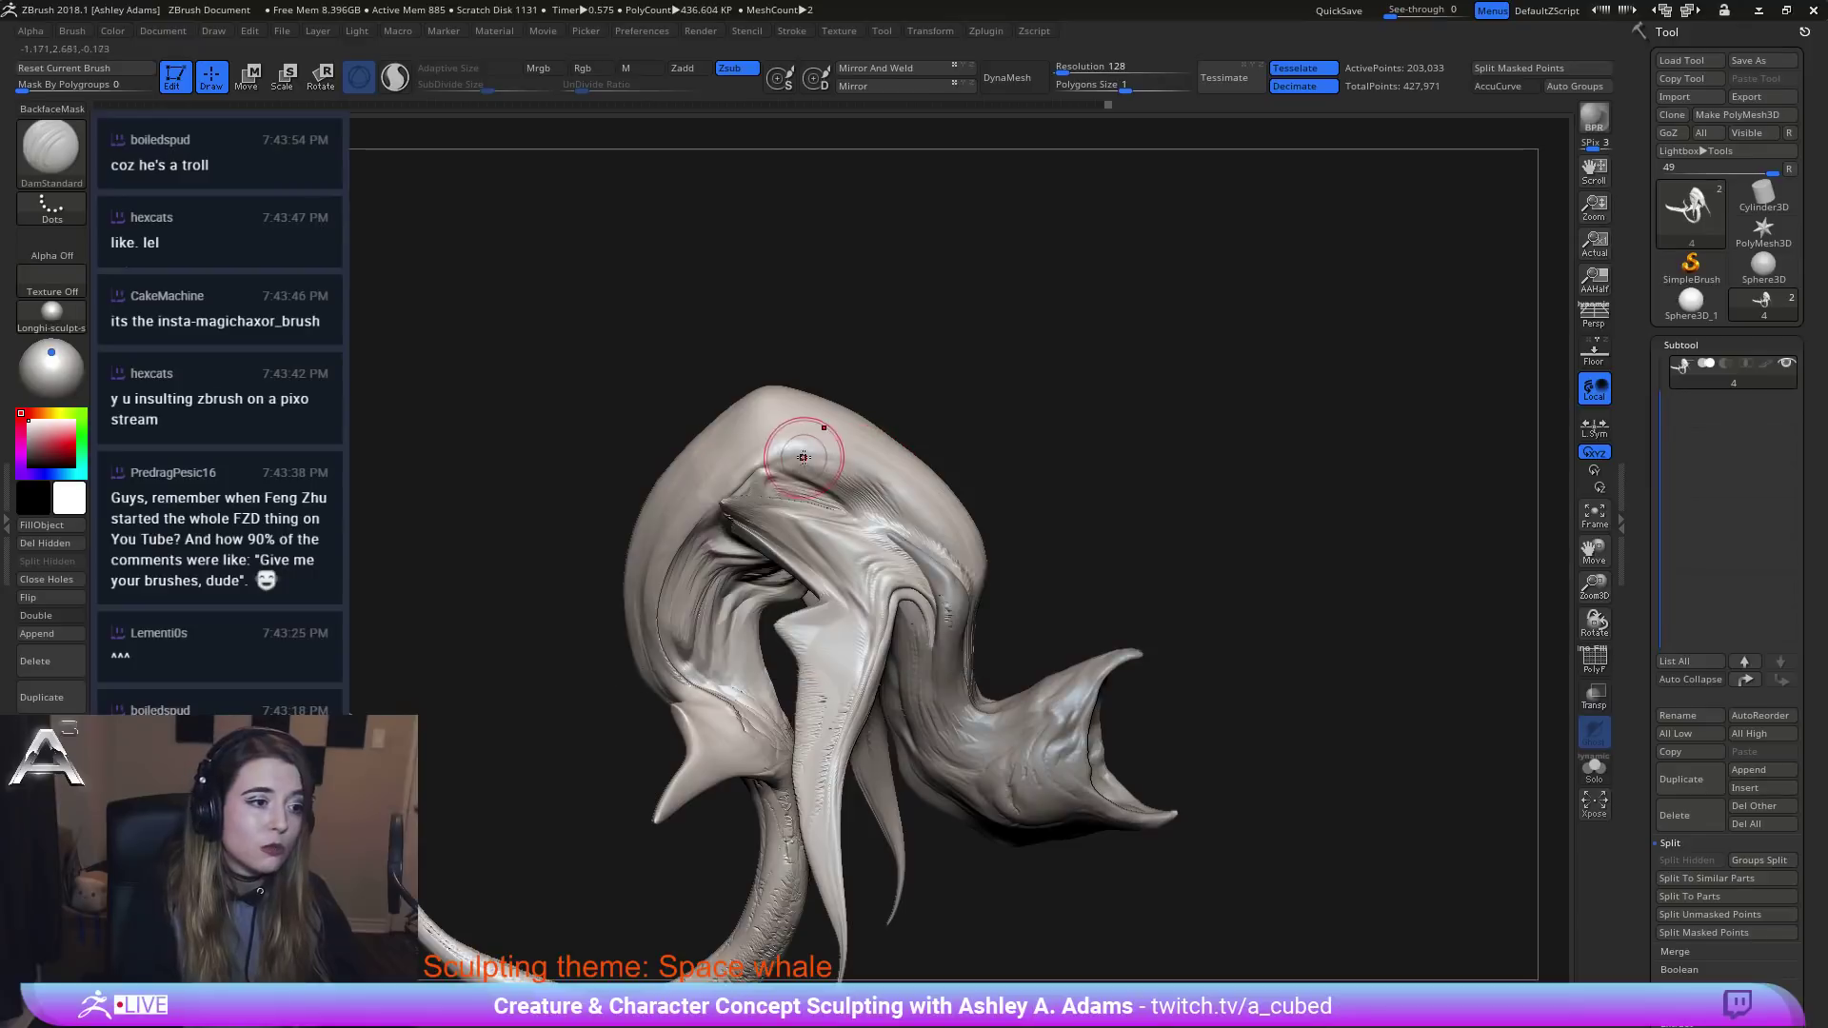
key(ctrl+shift+z)
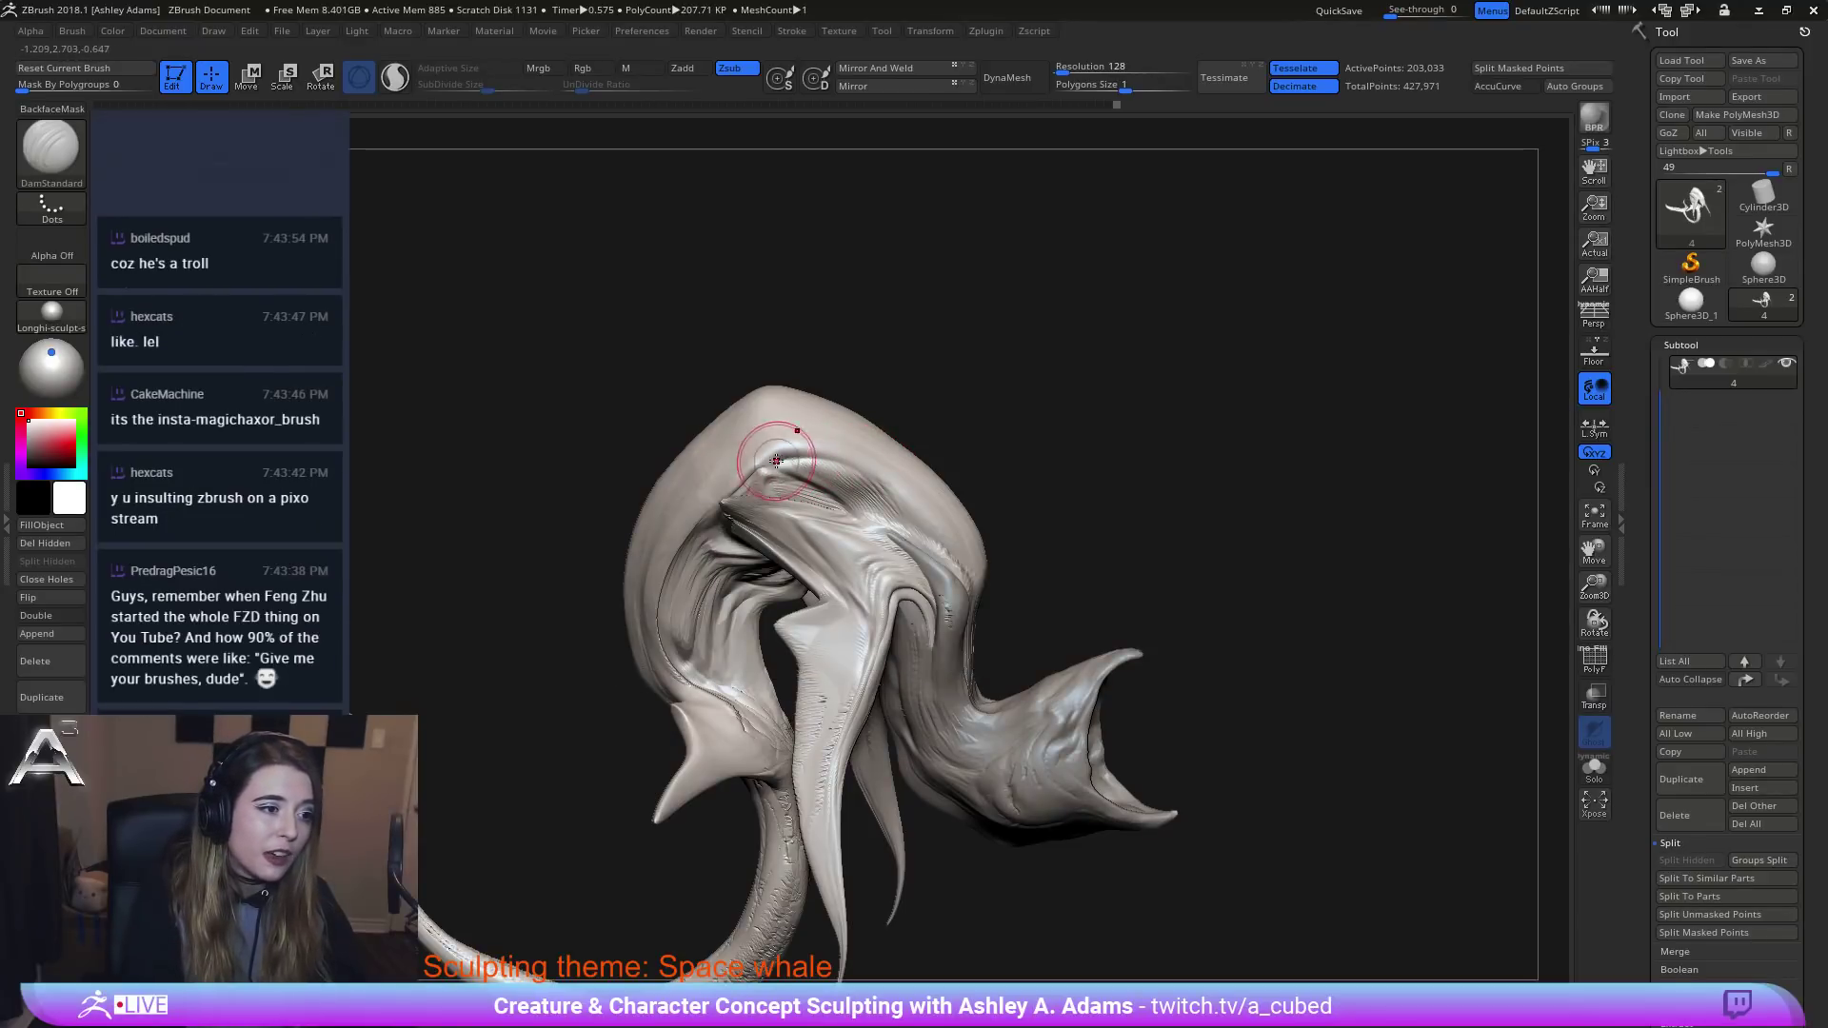
key(ctrl+shift+z)
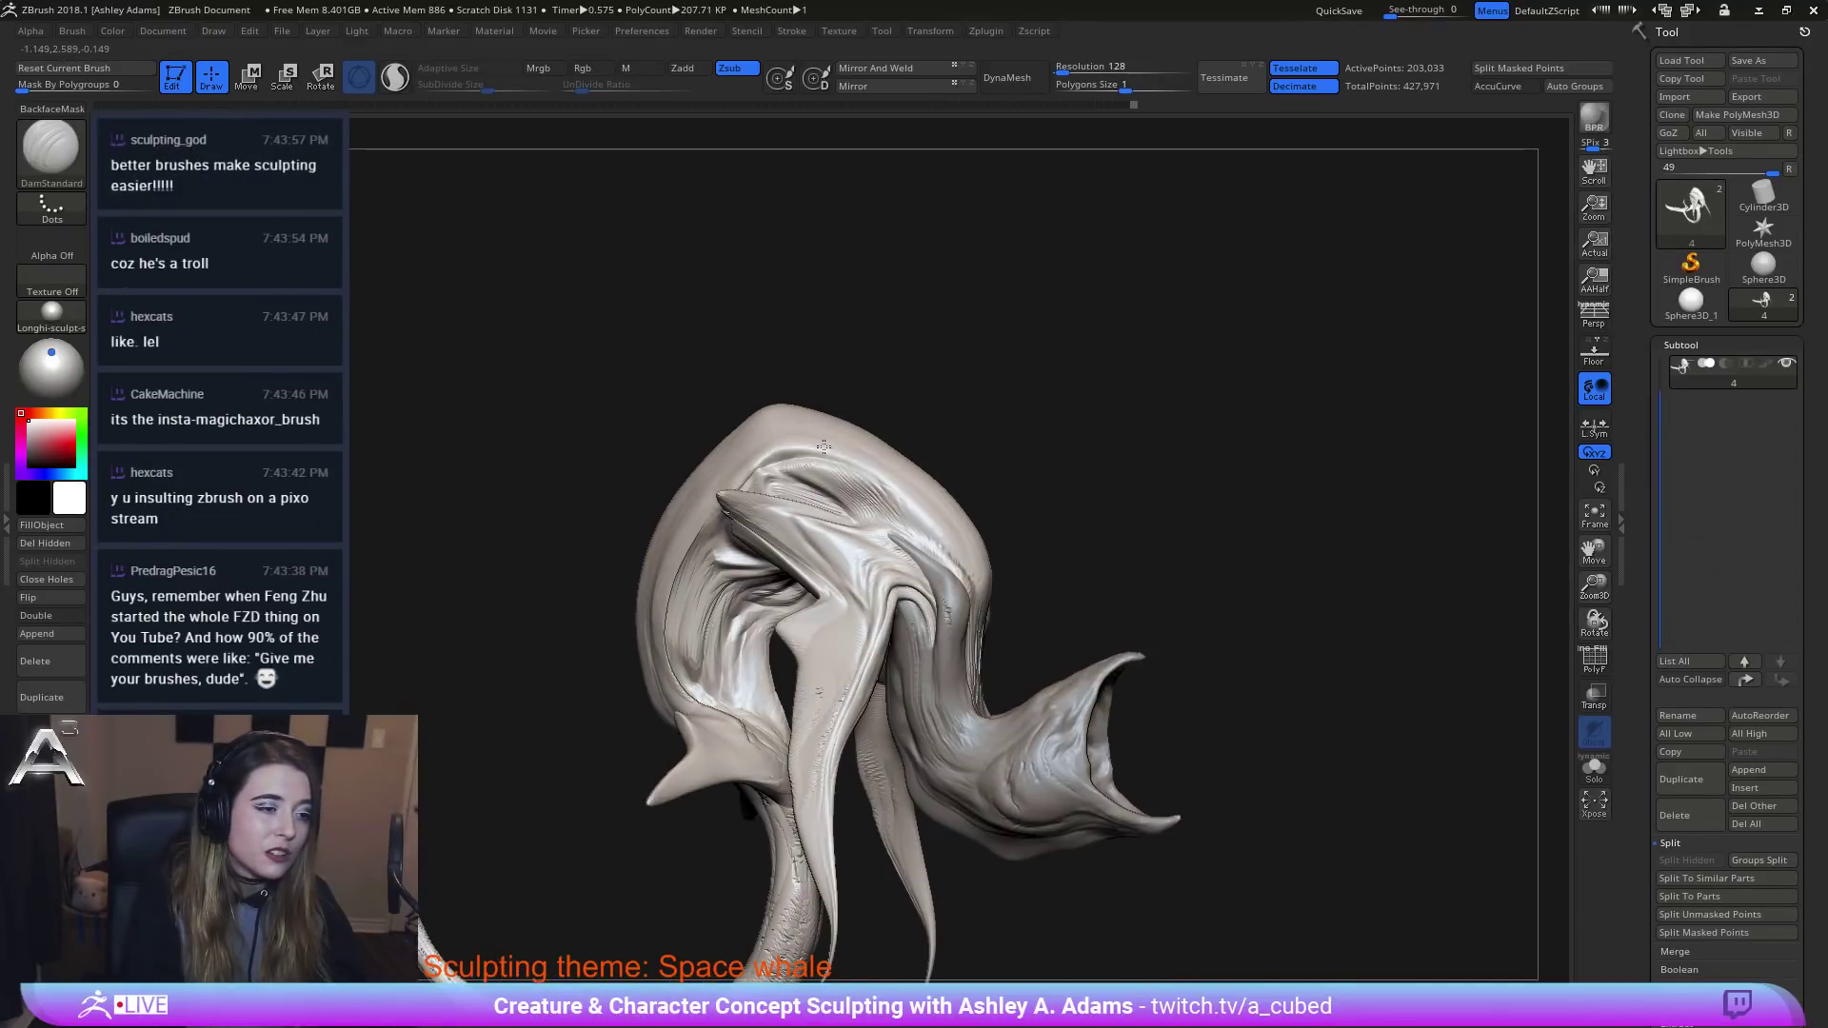
drag(864, 473, 954, 563)
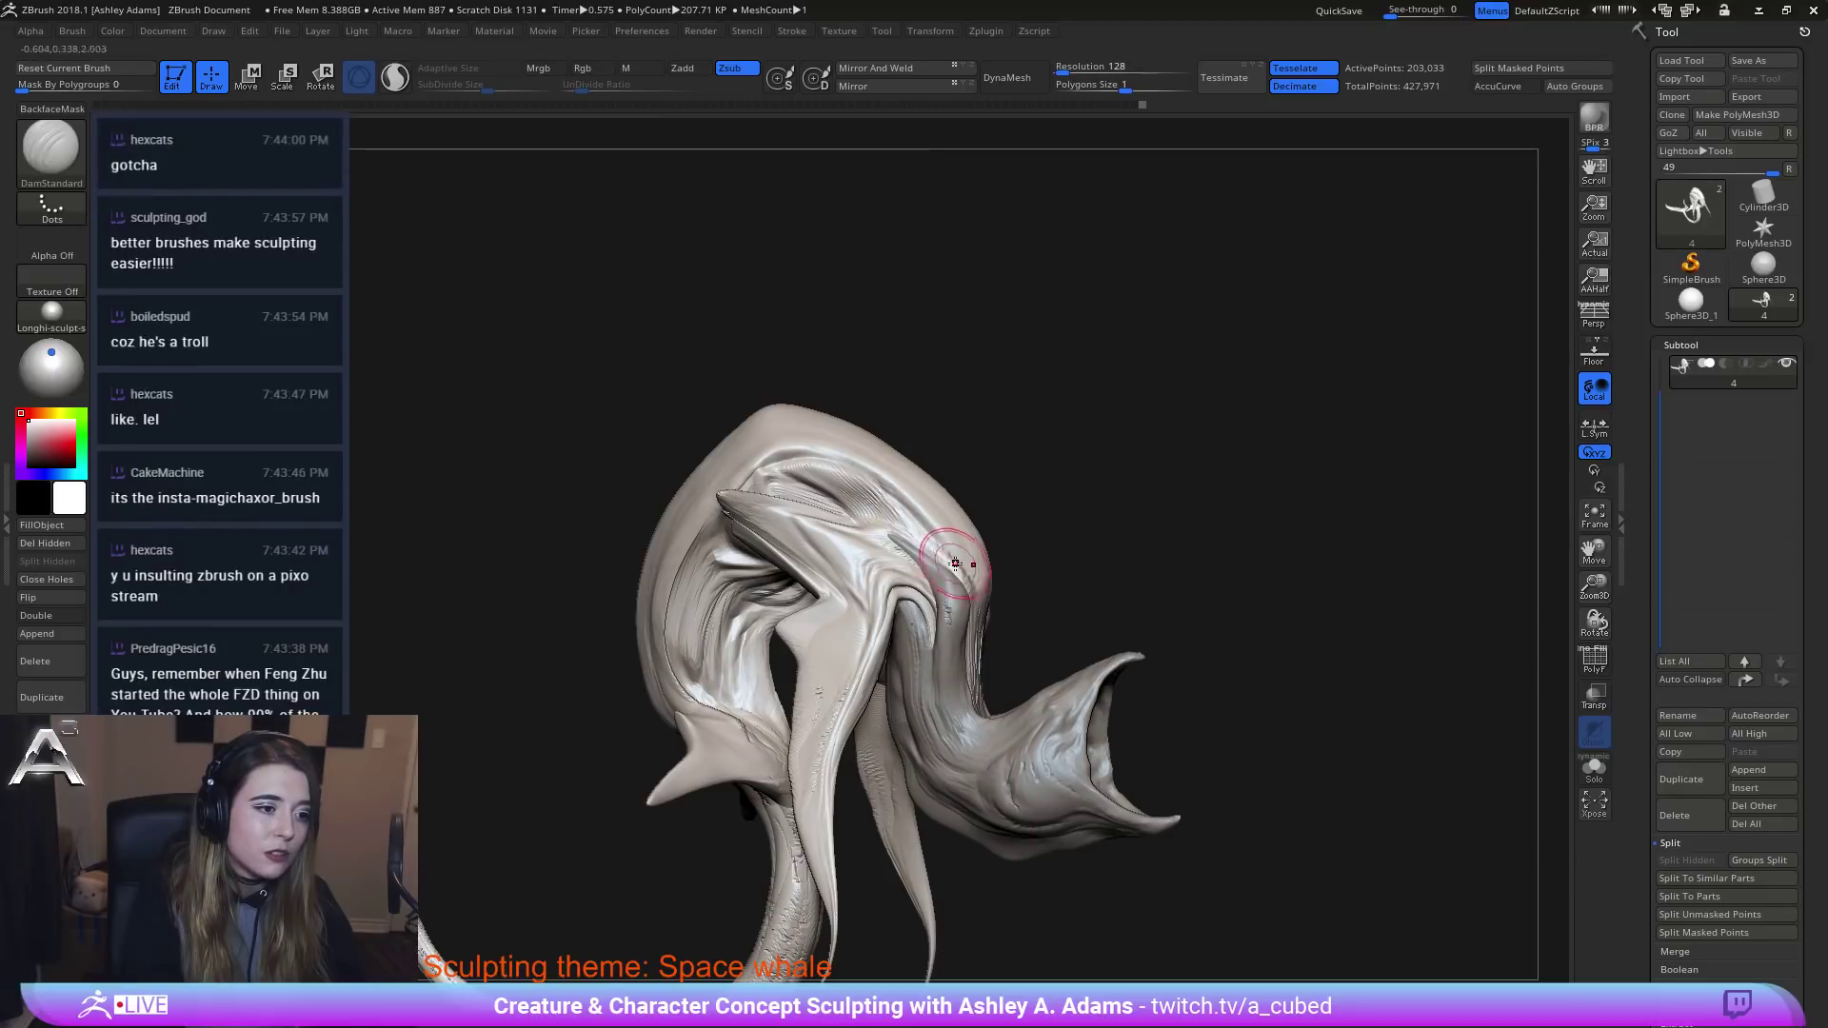
key(ctrl+shift+z)
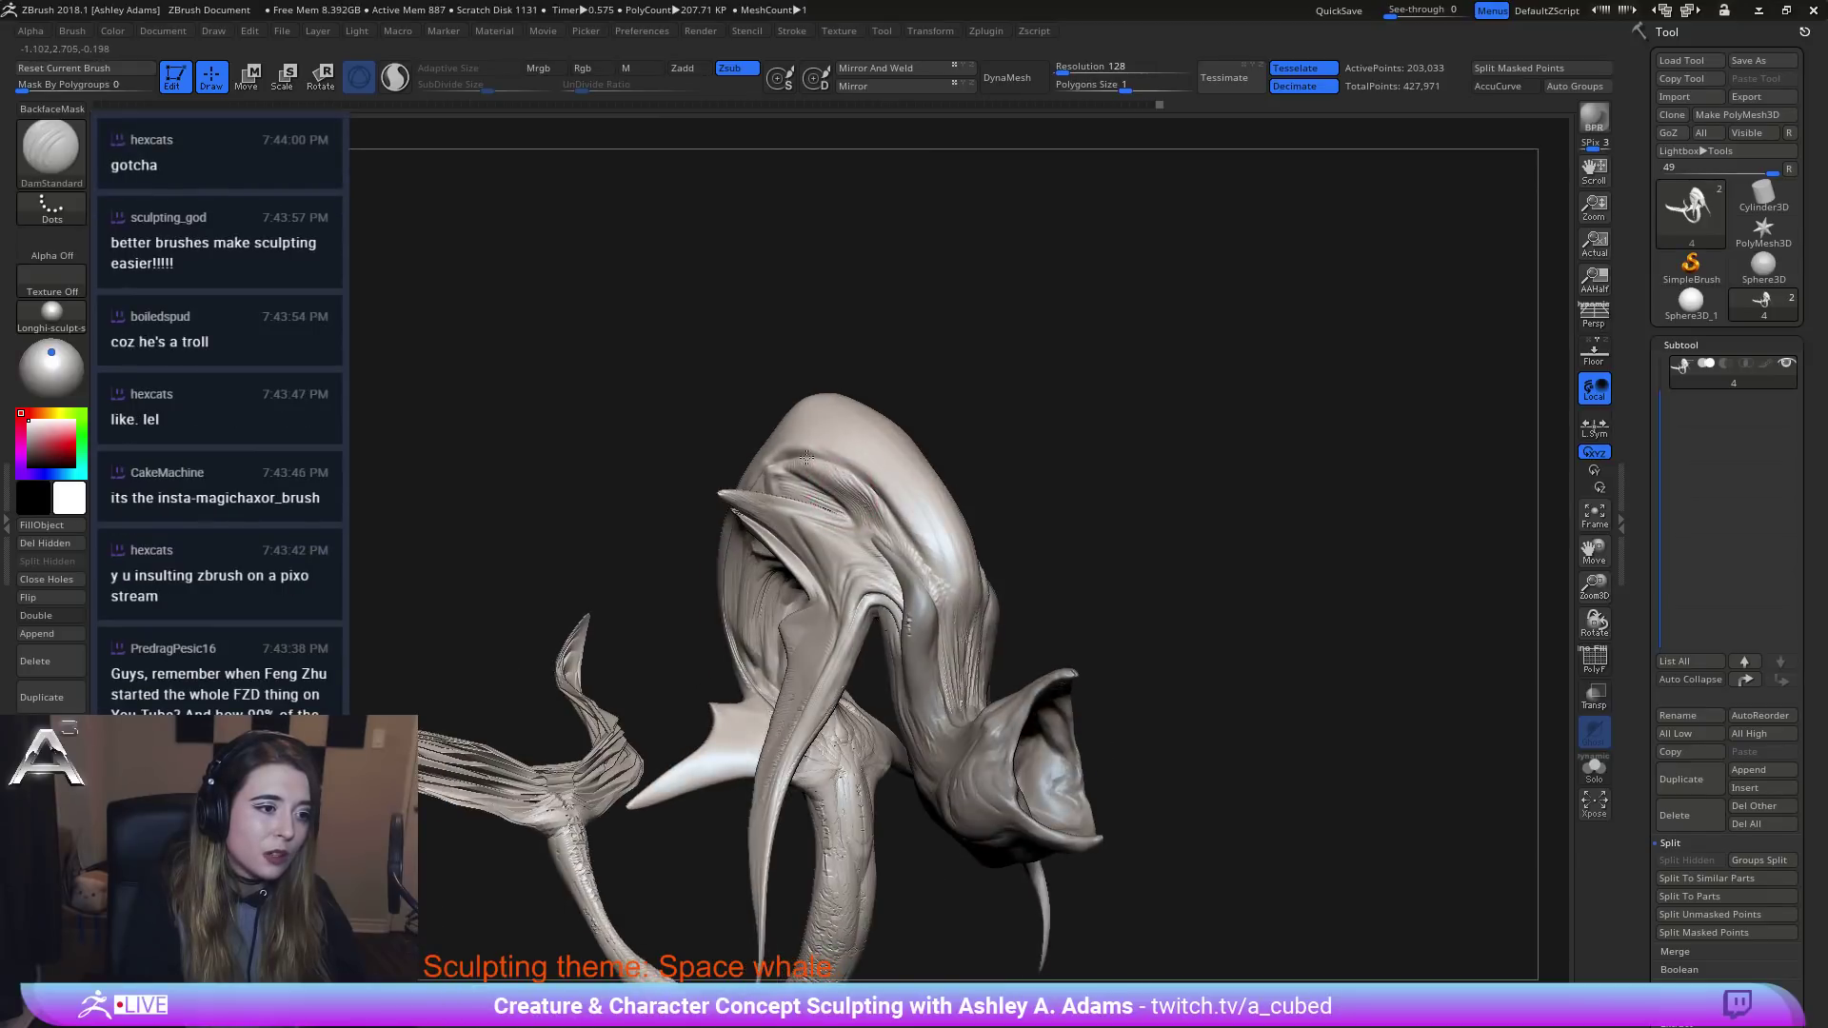
Enlarge the draw size and swell the rim of flesh above the side horn with the Inflat brush.
right_drag(816, 461, 787, 428)
key(space)
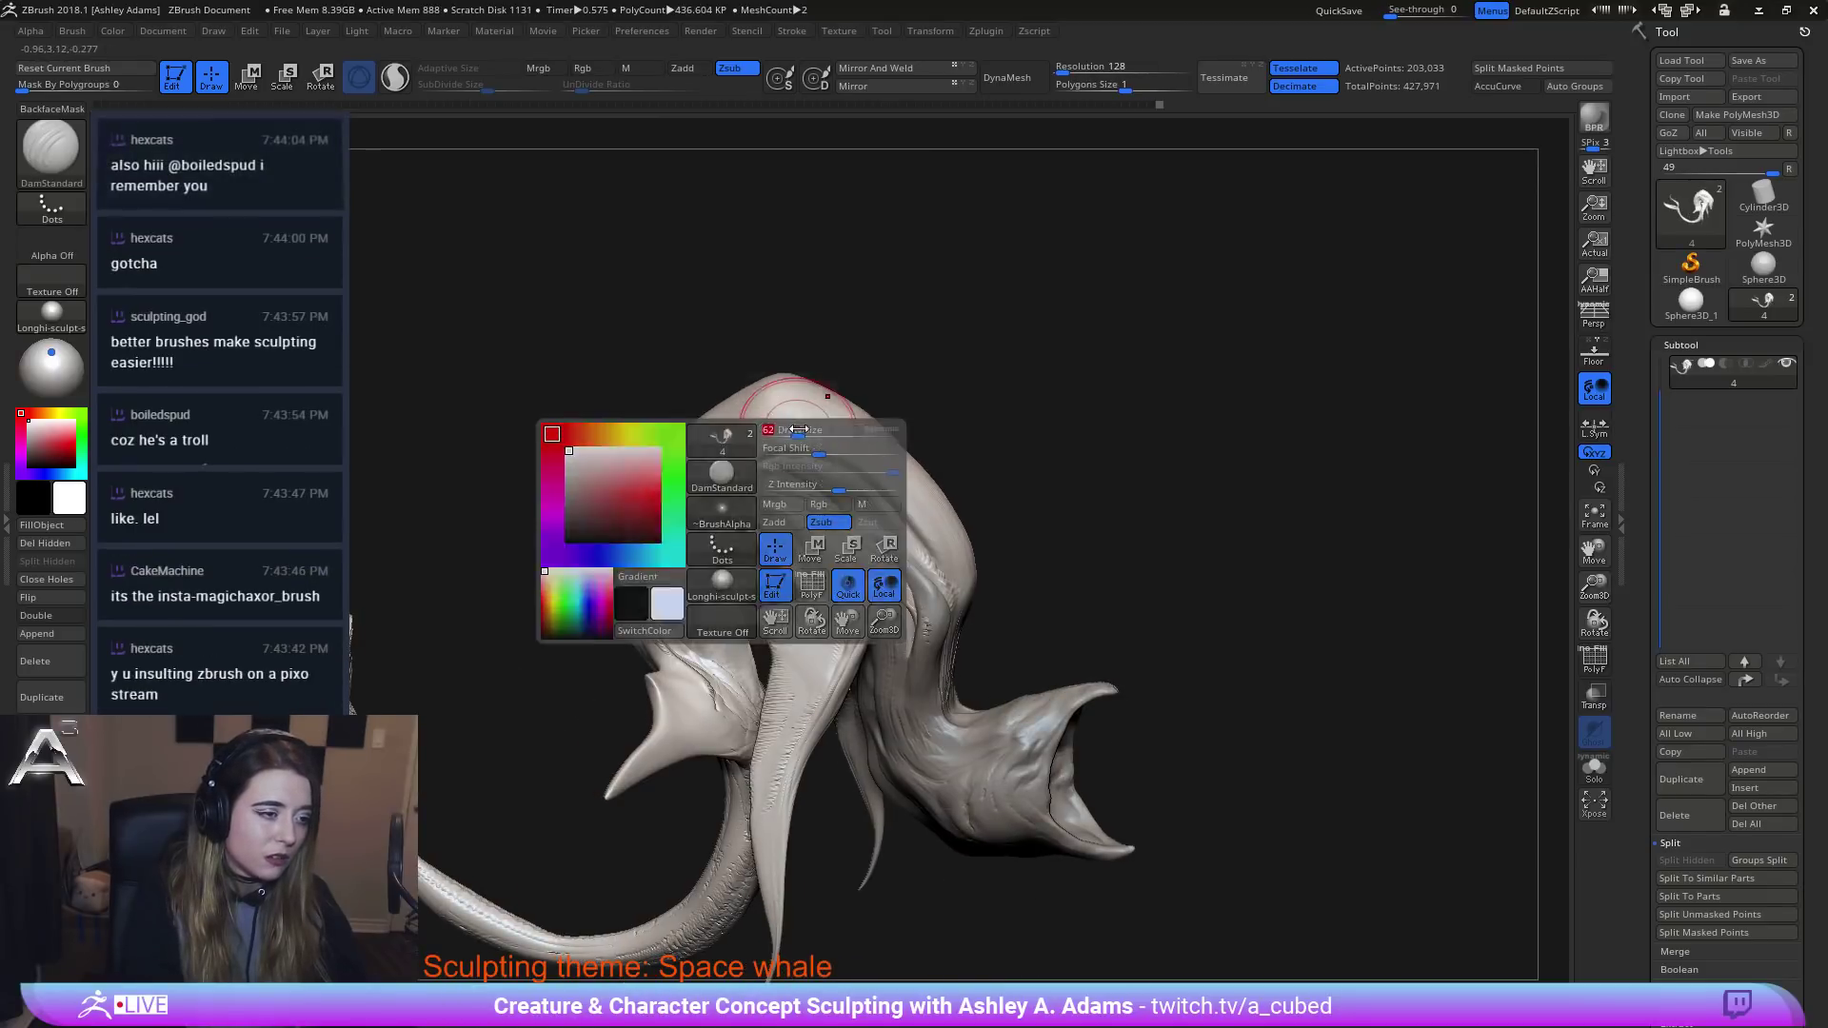
drag(792, 429, 824, 428)
key(b)
key(i)
key(n)
key(ctrl+shift+z)
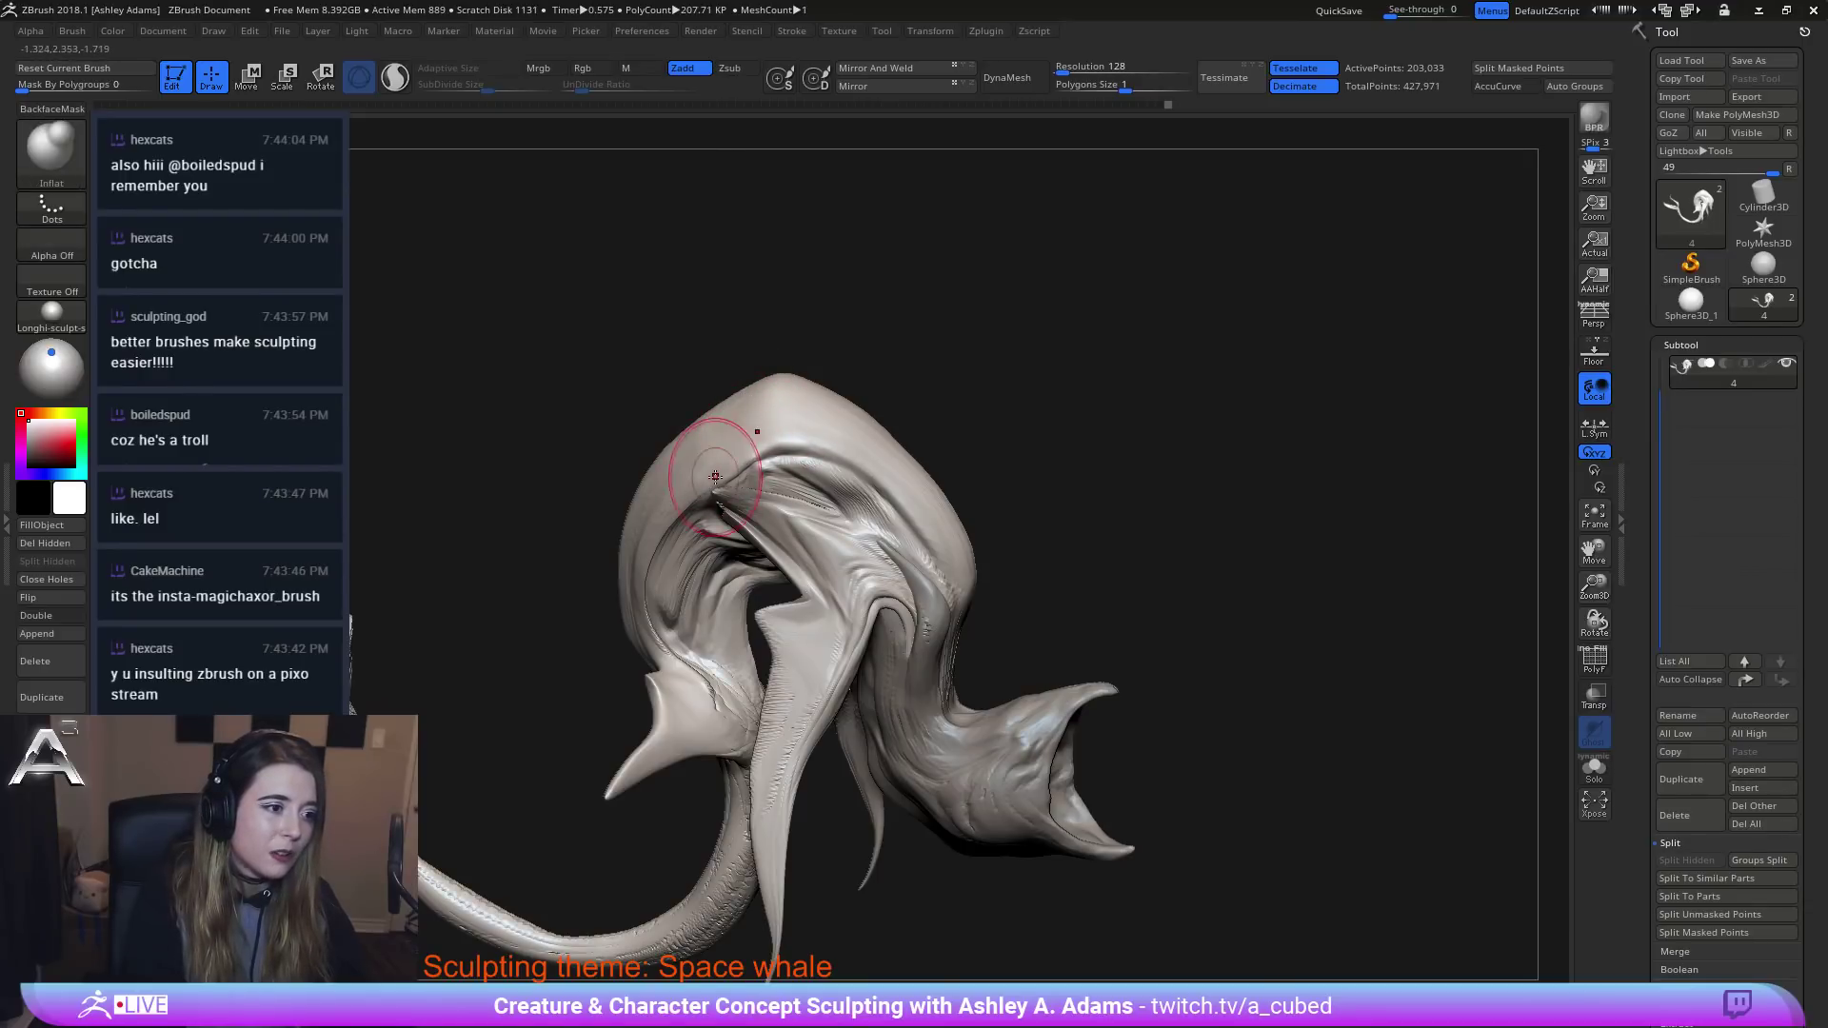
key(ctrl+shift+z)
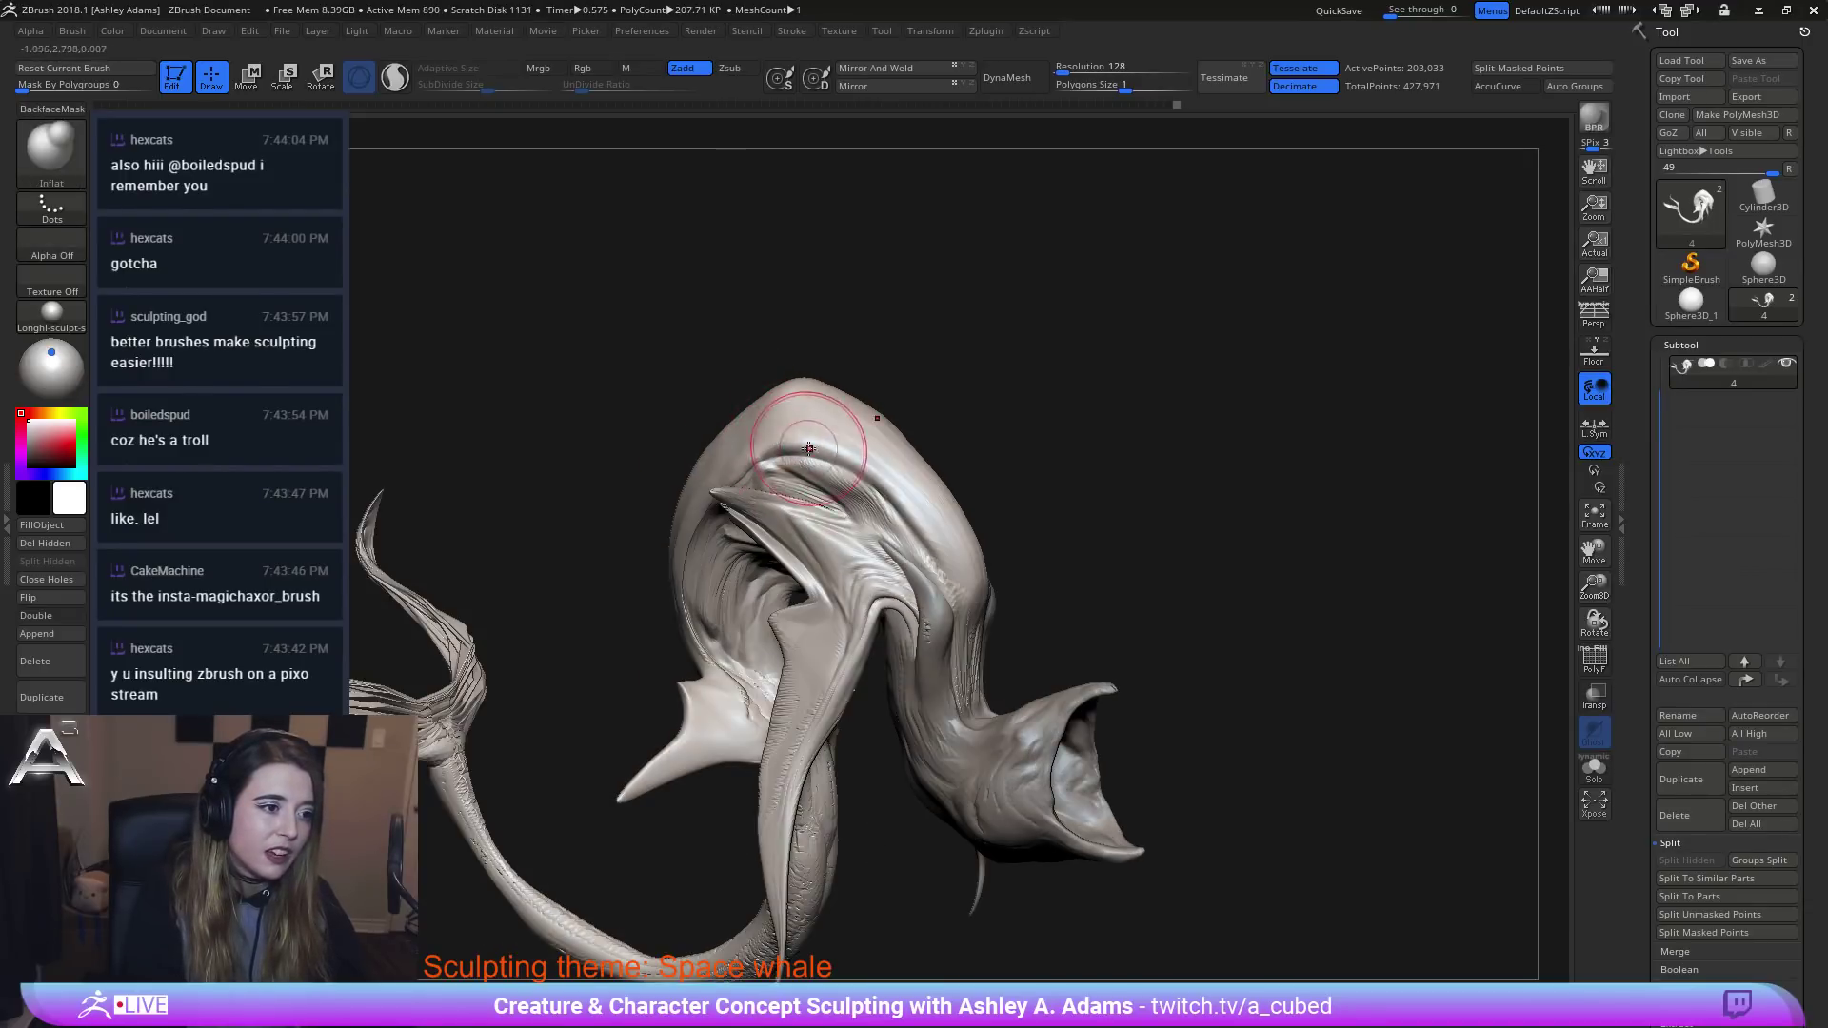
Inflate the folds inside the hollow between the brow ridge and the side horn.
drag(810, 443, 864, 473)
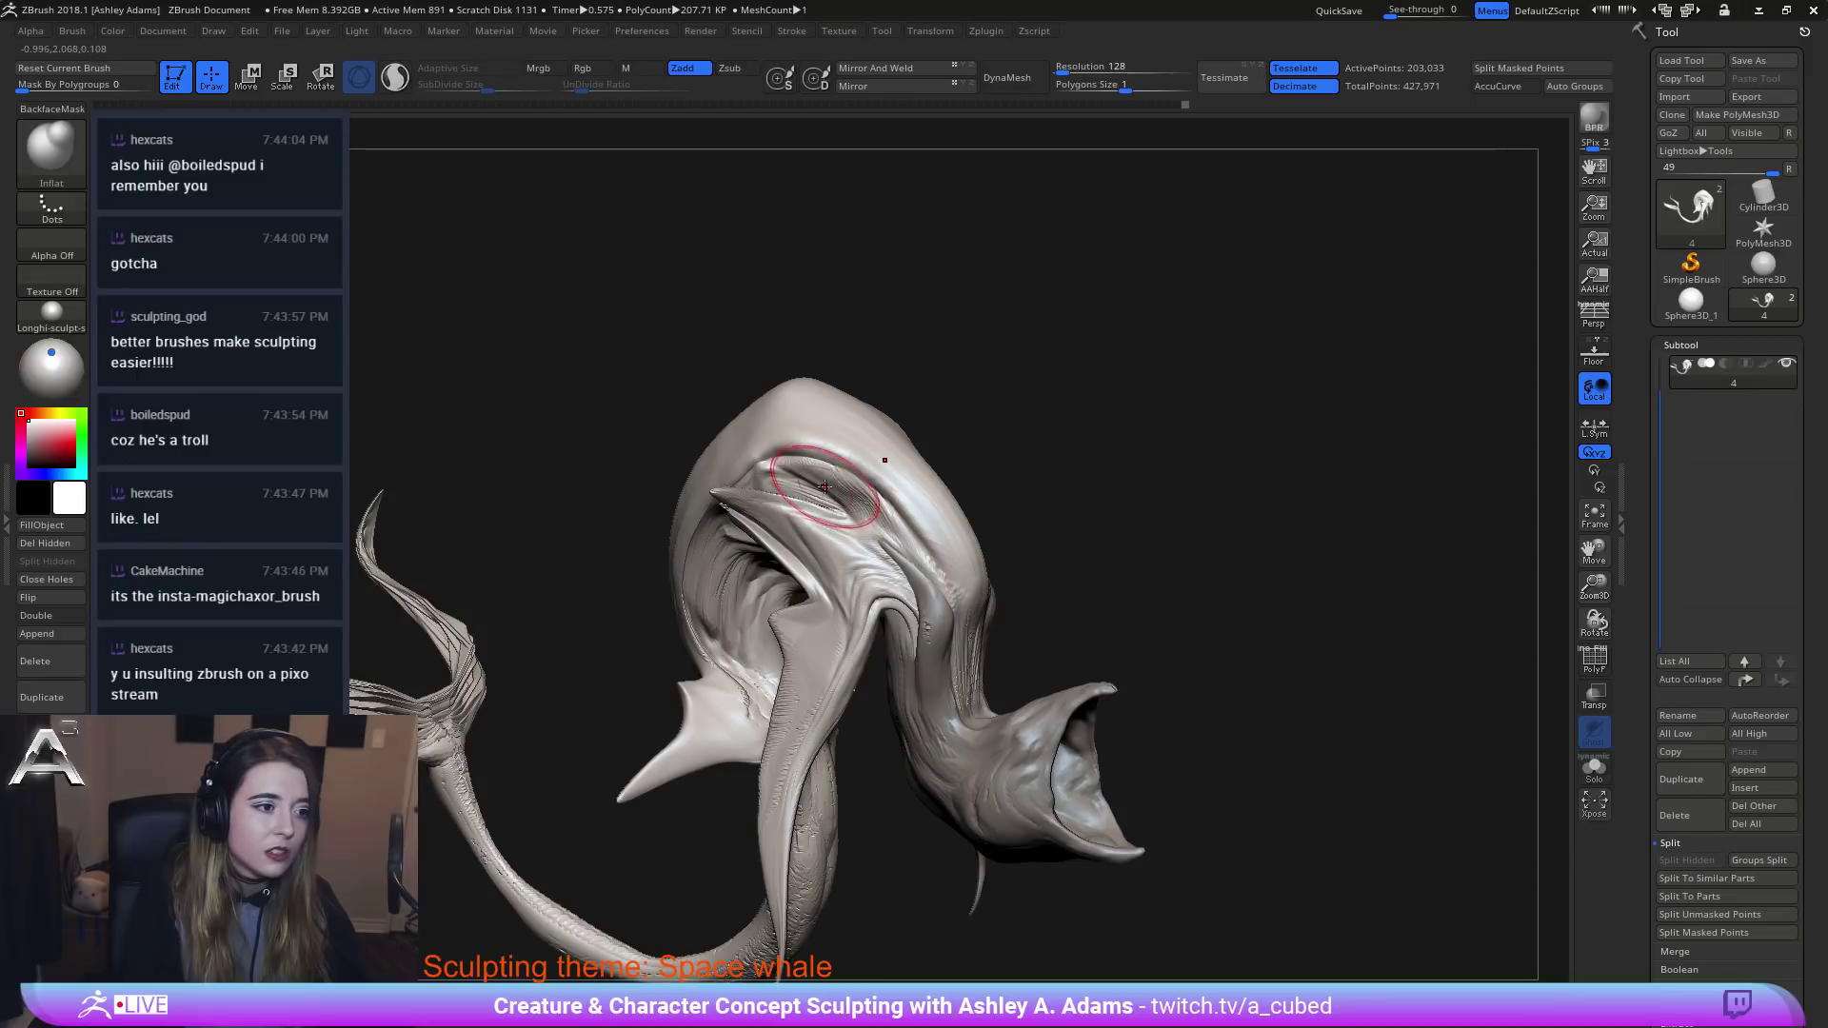
right_drag(824, 488, 834, 487)
drag(800, 476, 859, 506)
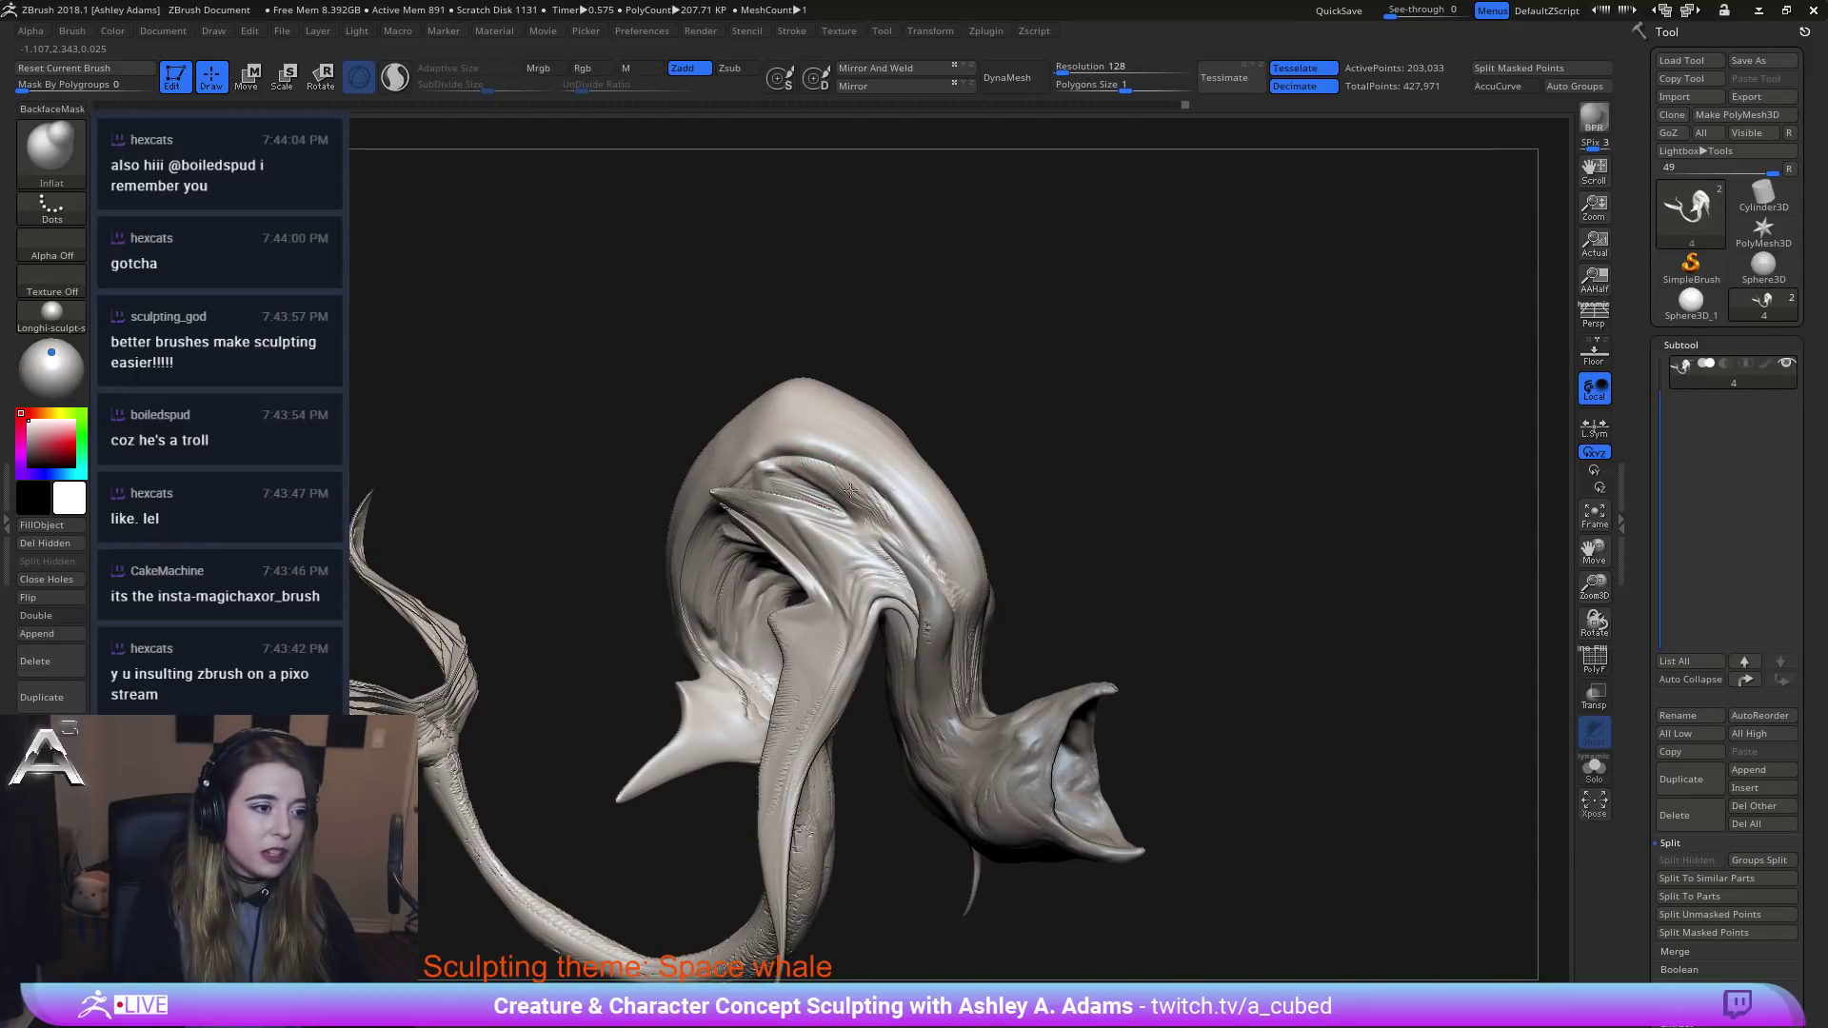
key(ctrl+shift+z)
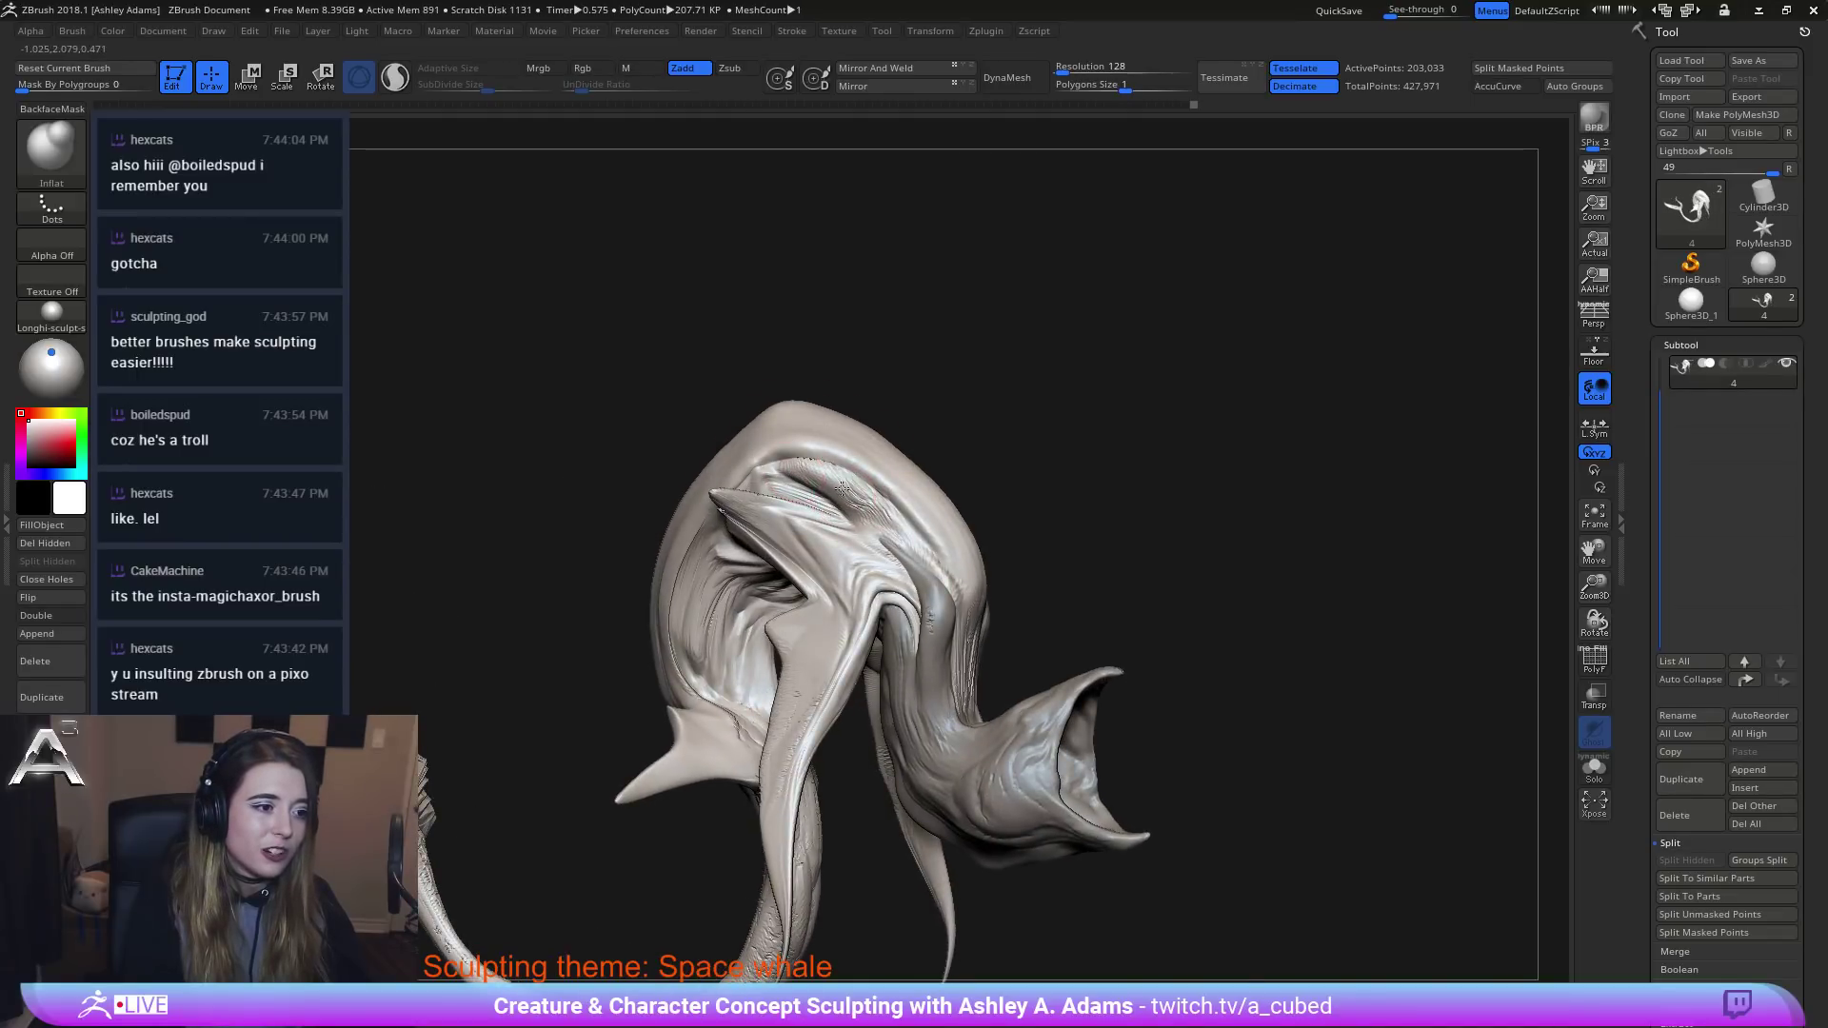
key(space)
key(ctrl+shift+z)
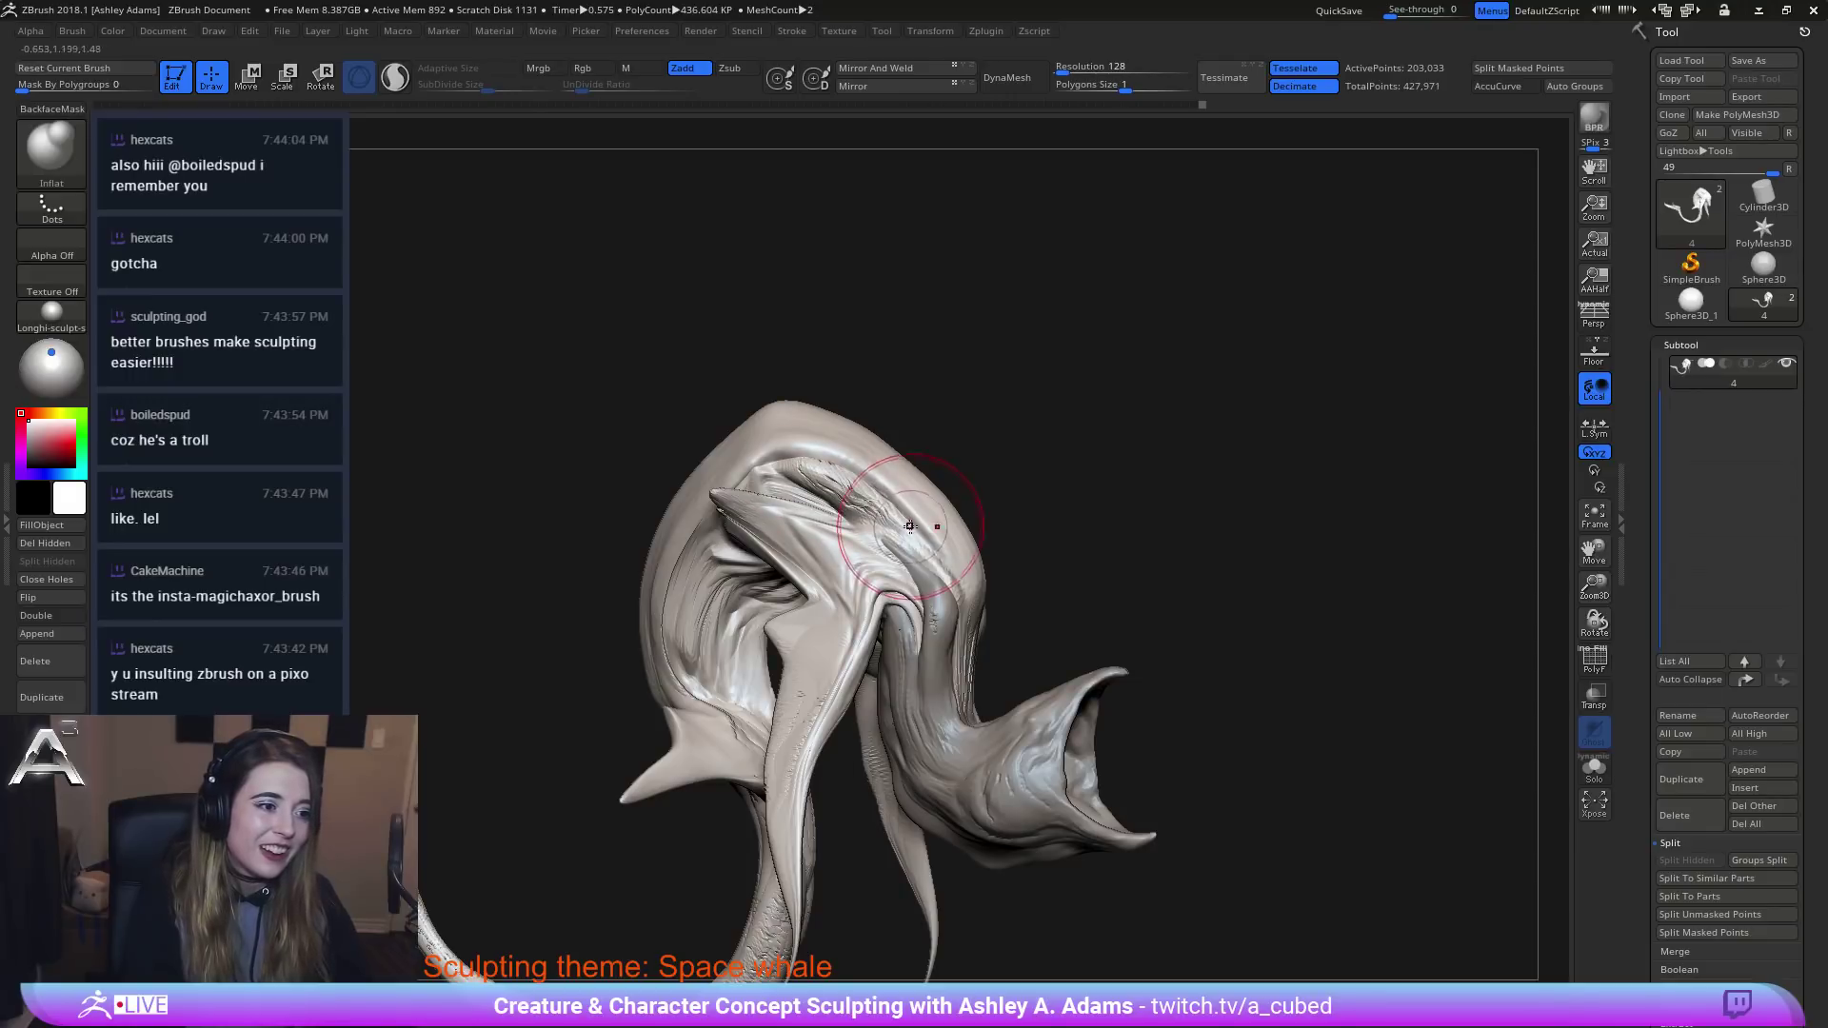
Puff up the wrinkled flesh in the brow hollow further, working from the opposite side of the head.
key(ctrl+shift+z)
key(ctrl+shift+z)
key(ctrl+shift+z)
key(ctrl+shift+z)
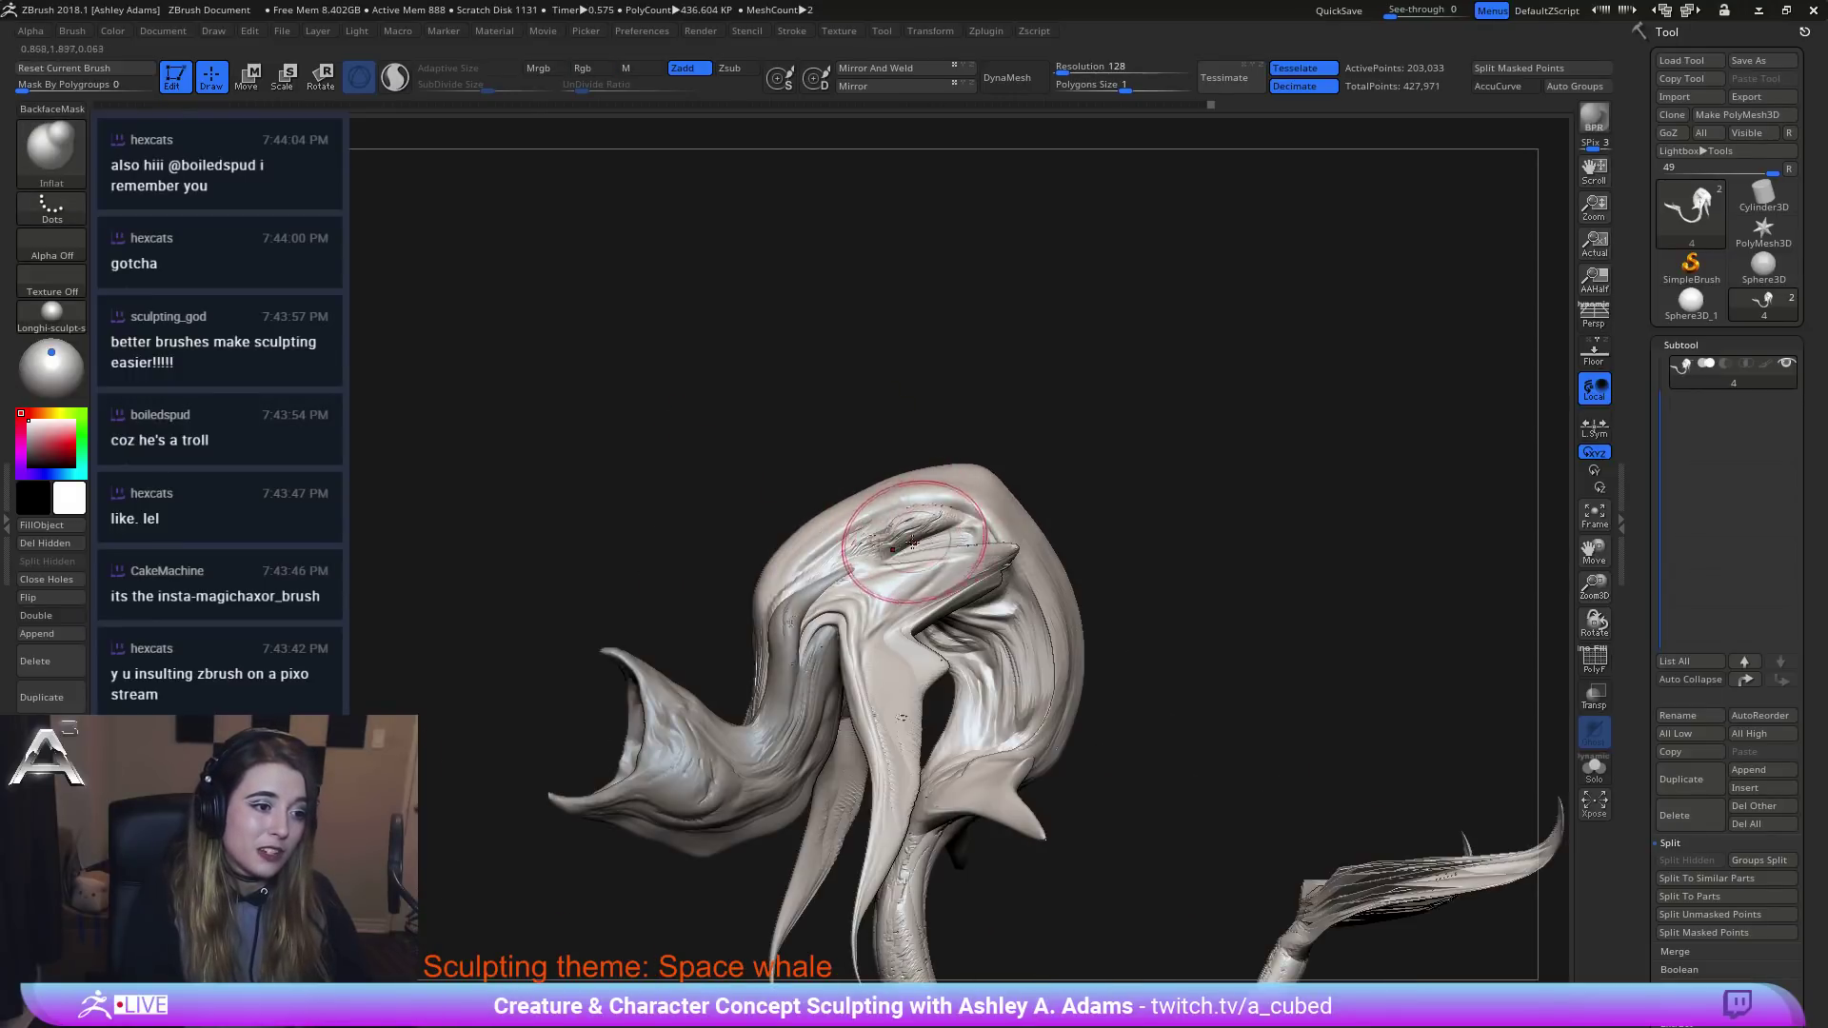
key(ctrl+shift+z)
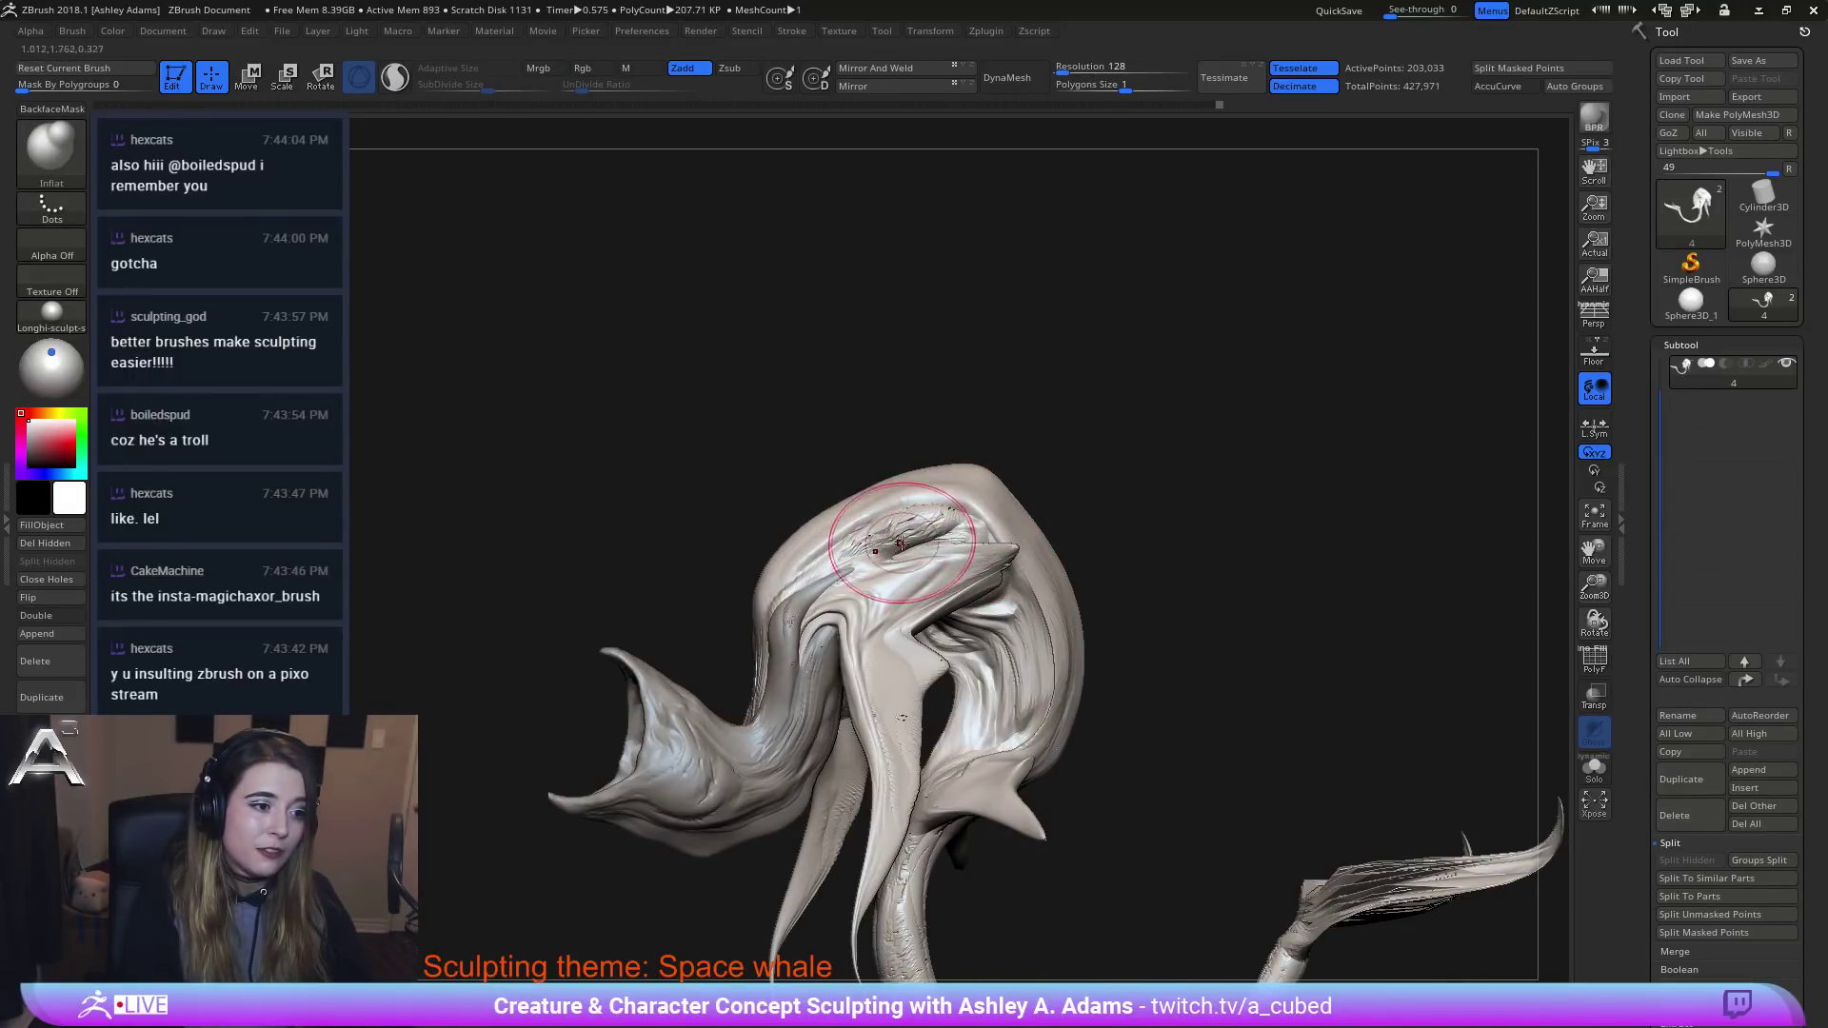
key(ctrl+shift+z)
key(ctrl+shift+z)
key(space)
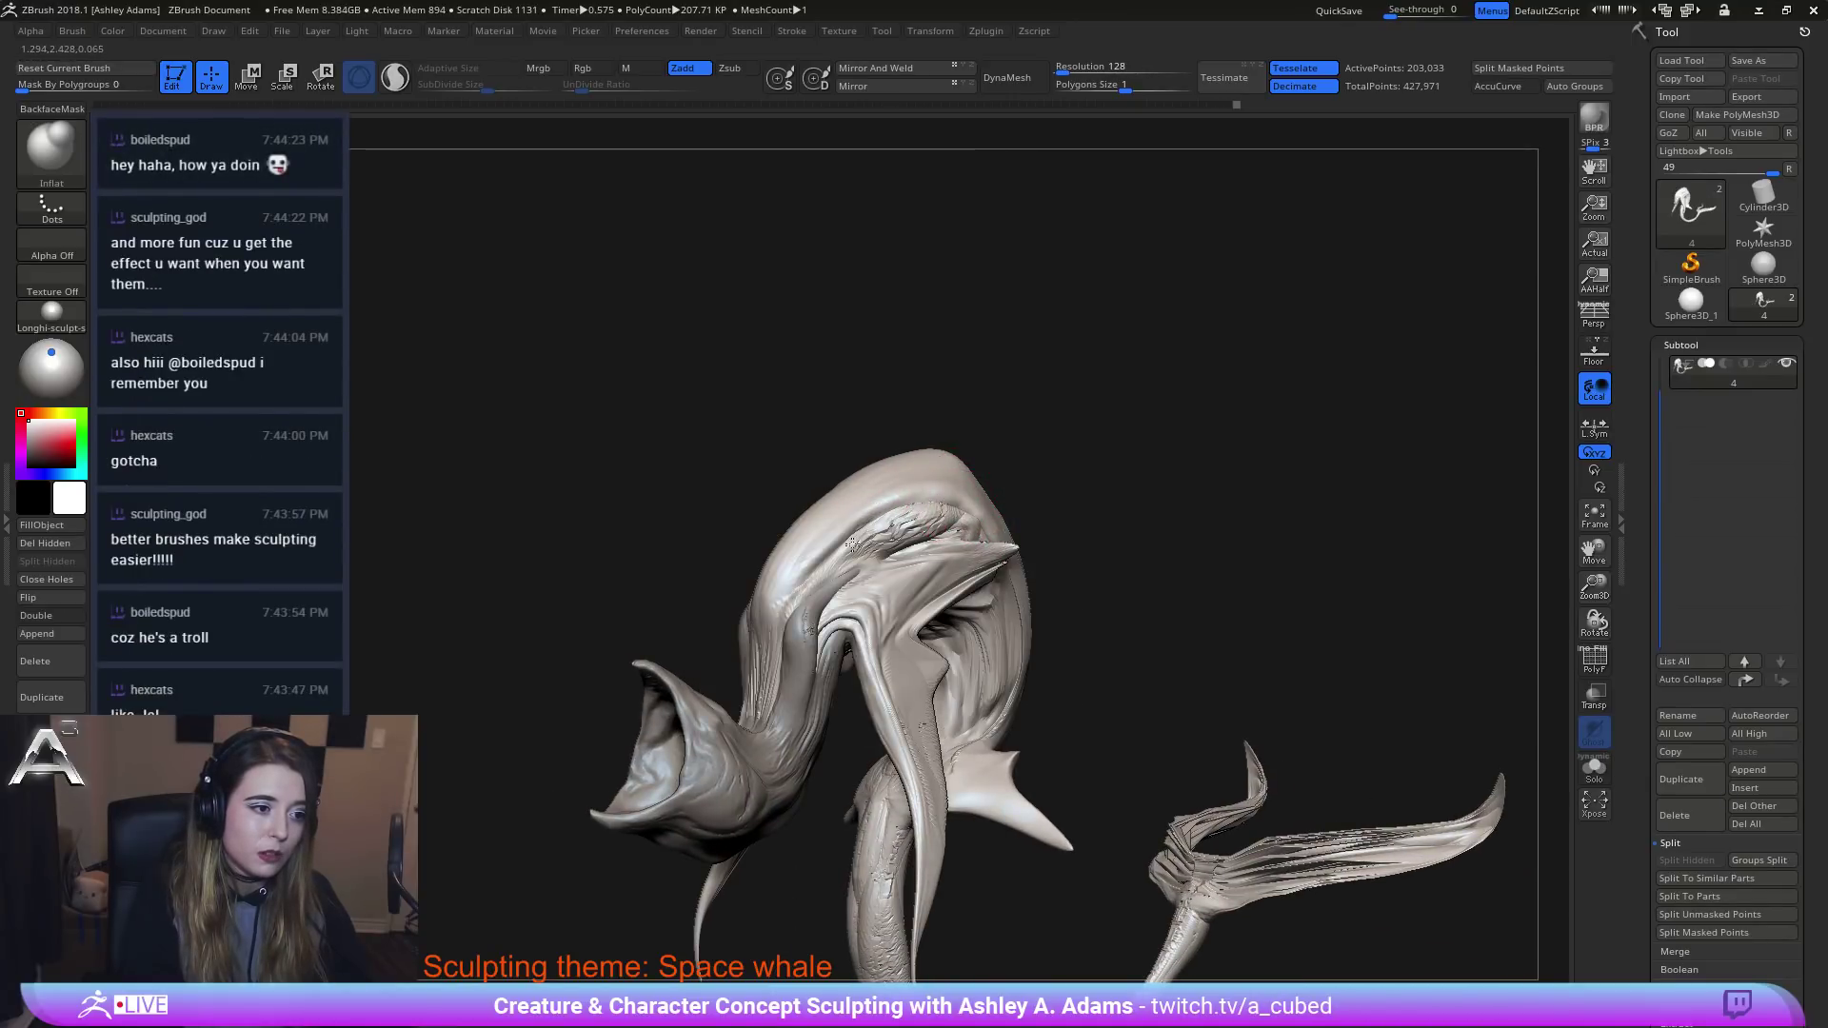
right_drag(883, 555, 877, 543)
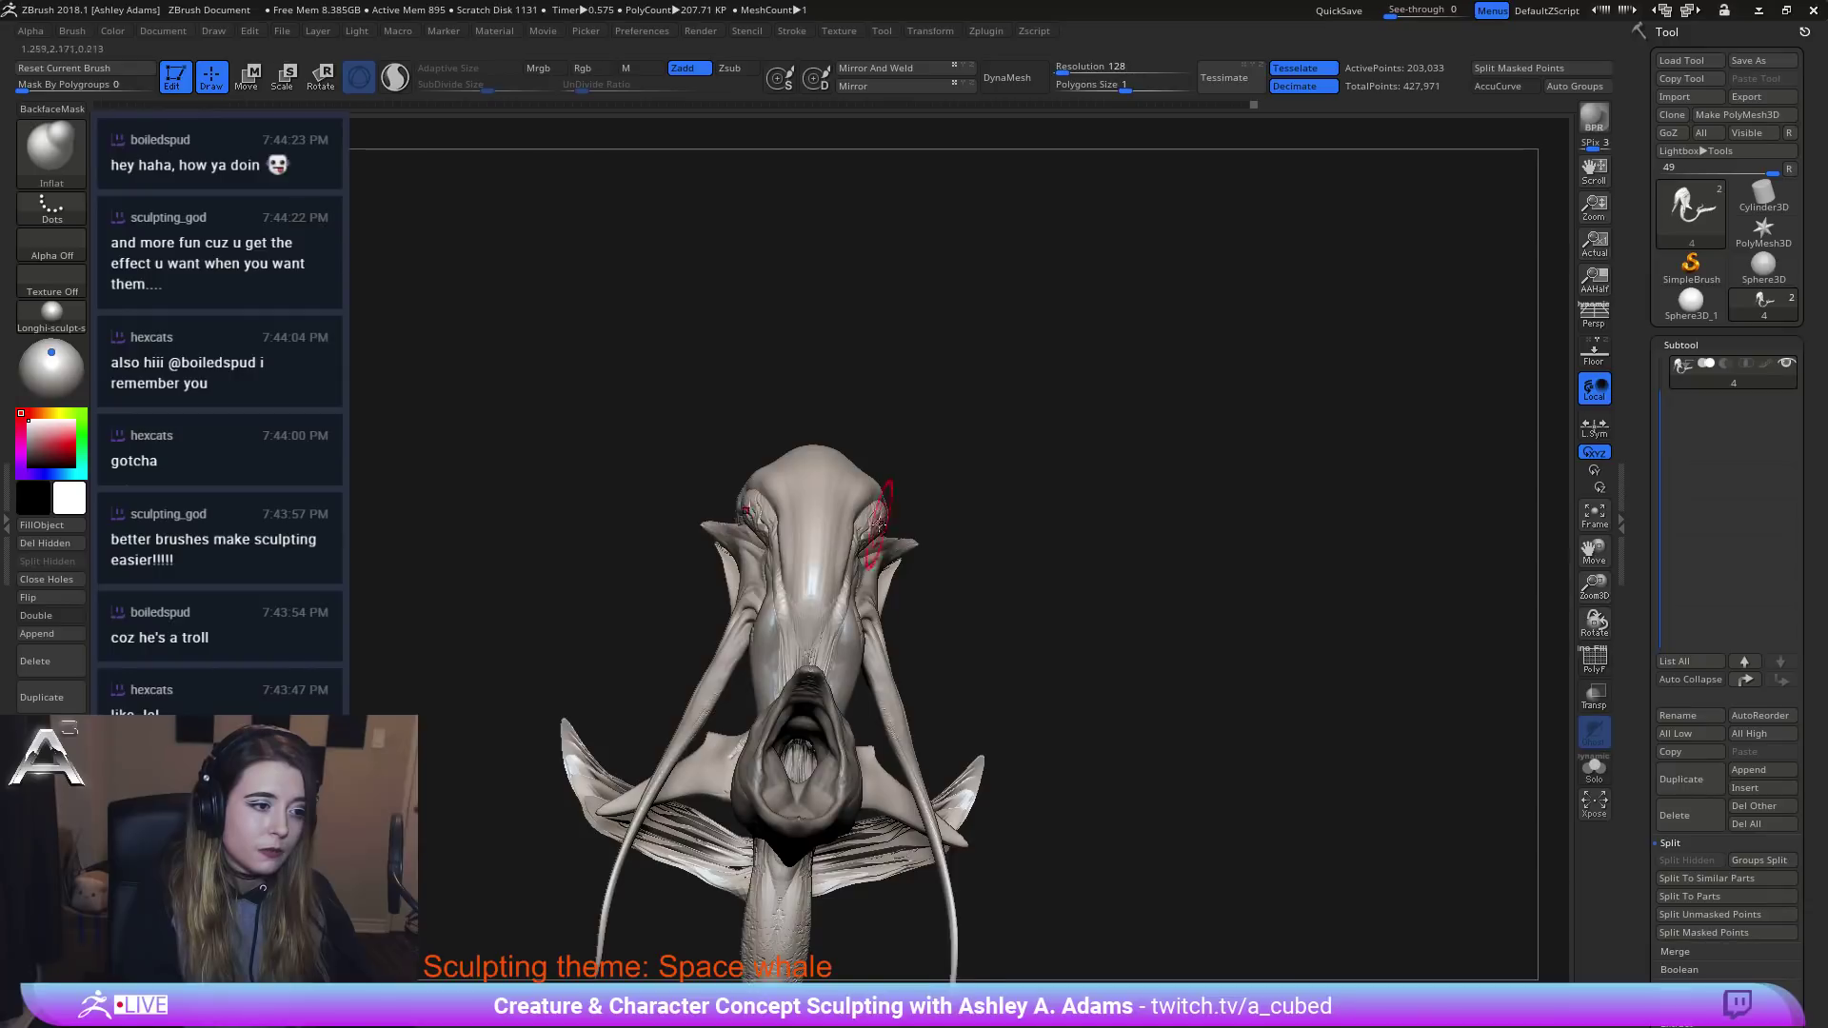
Swell the wrinkled brow folds above the side horn a little more, working from the front and both sides.
key(ctrl+shift+z)
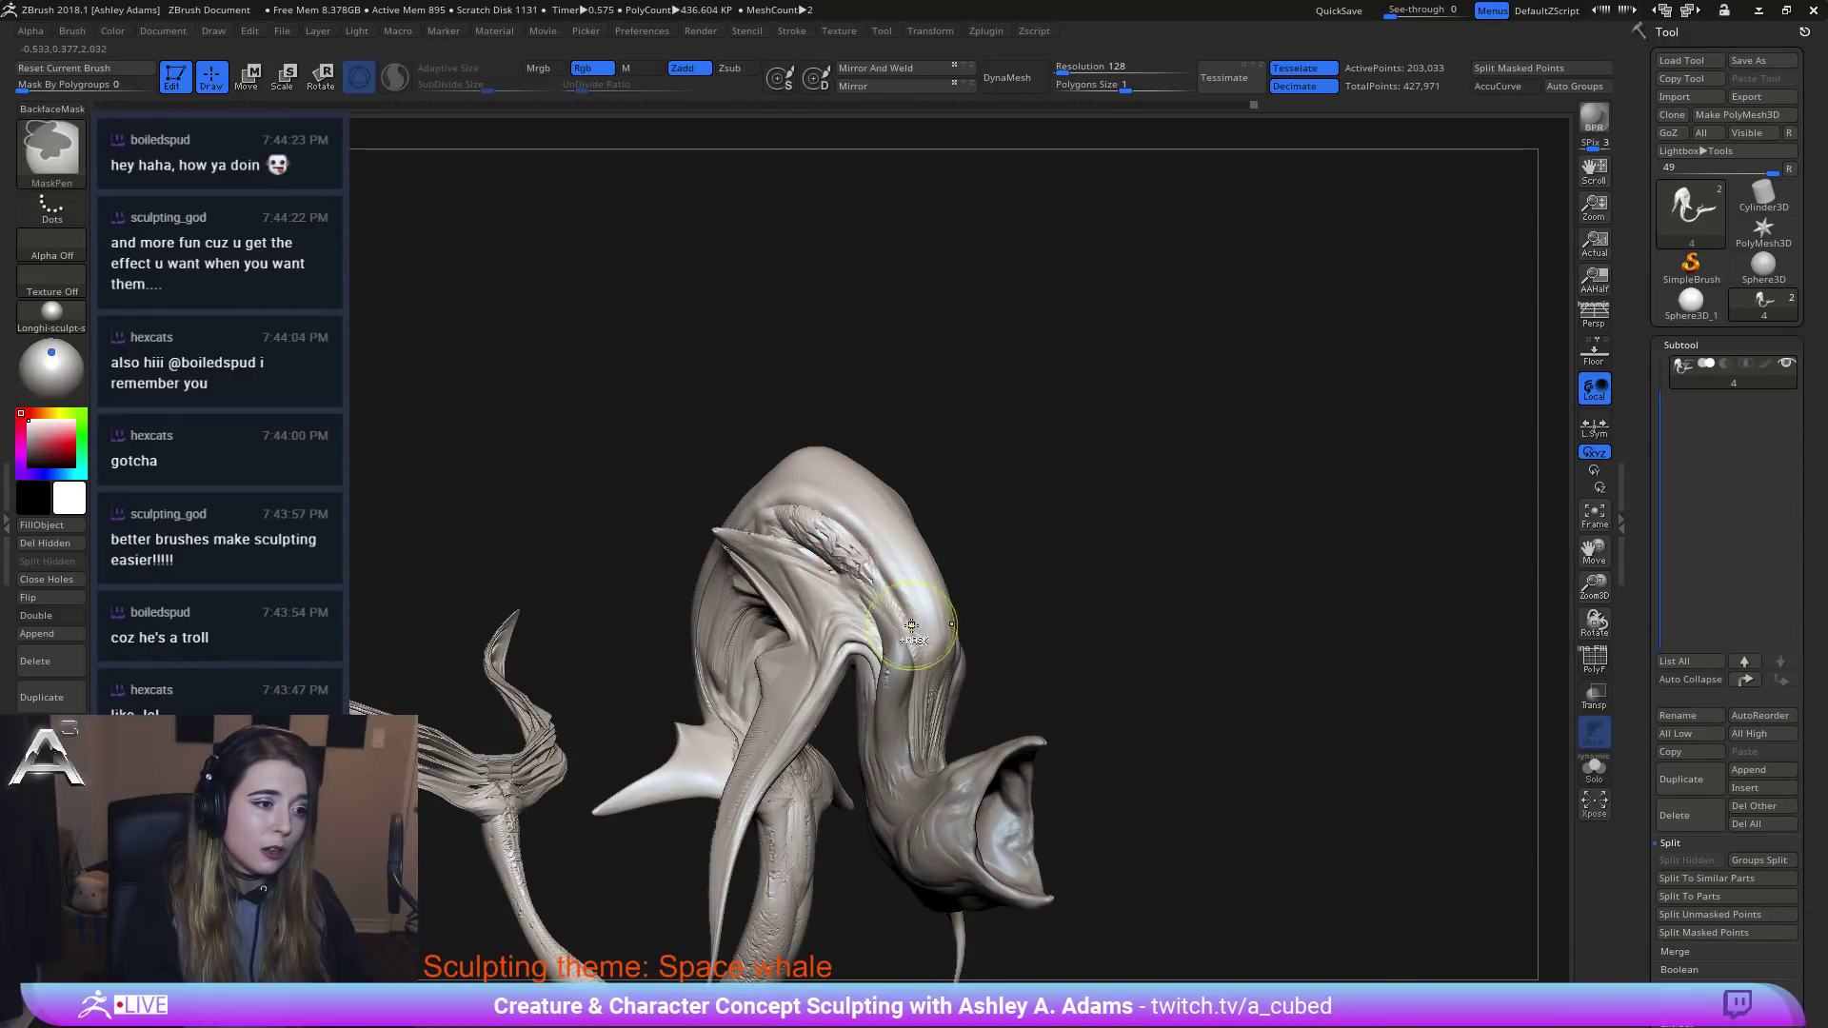
ctrl+right_drag(842, 562, 914, 467)
right_drag(914, 466, 853, 461)
mouse_move(958, 544)
alt+right_down()
mouse_move(927, 432)
mouse_move(939, 517)
alt+right_up()
key(ctrl+shift+z)
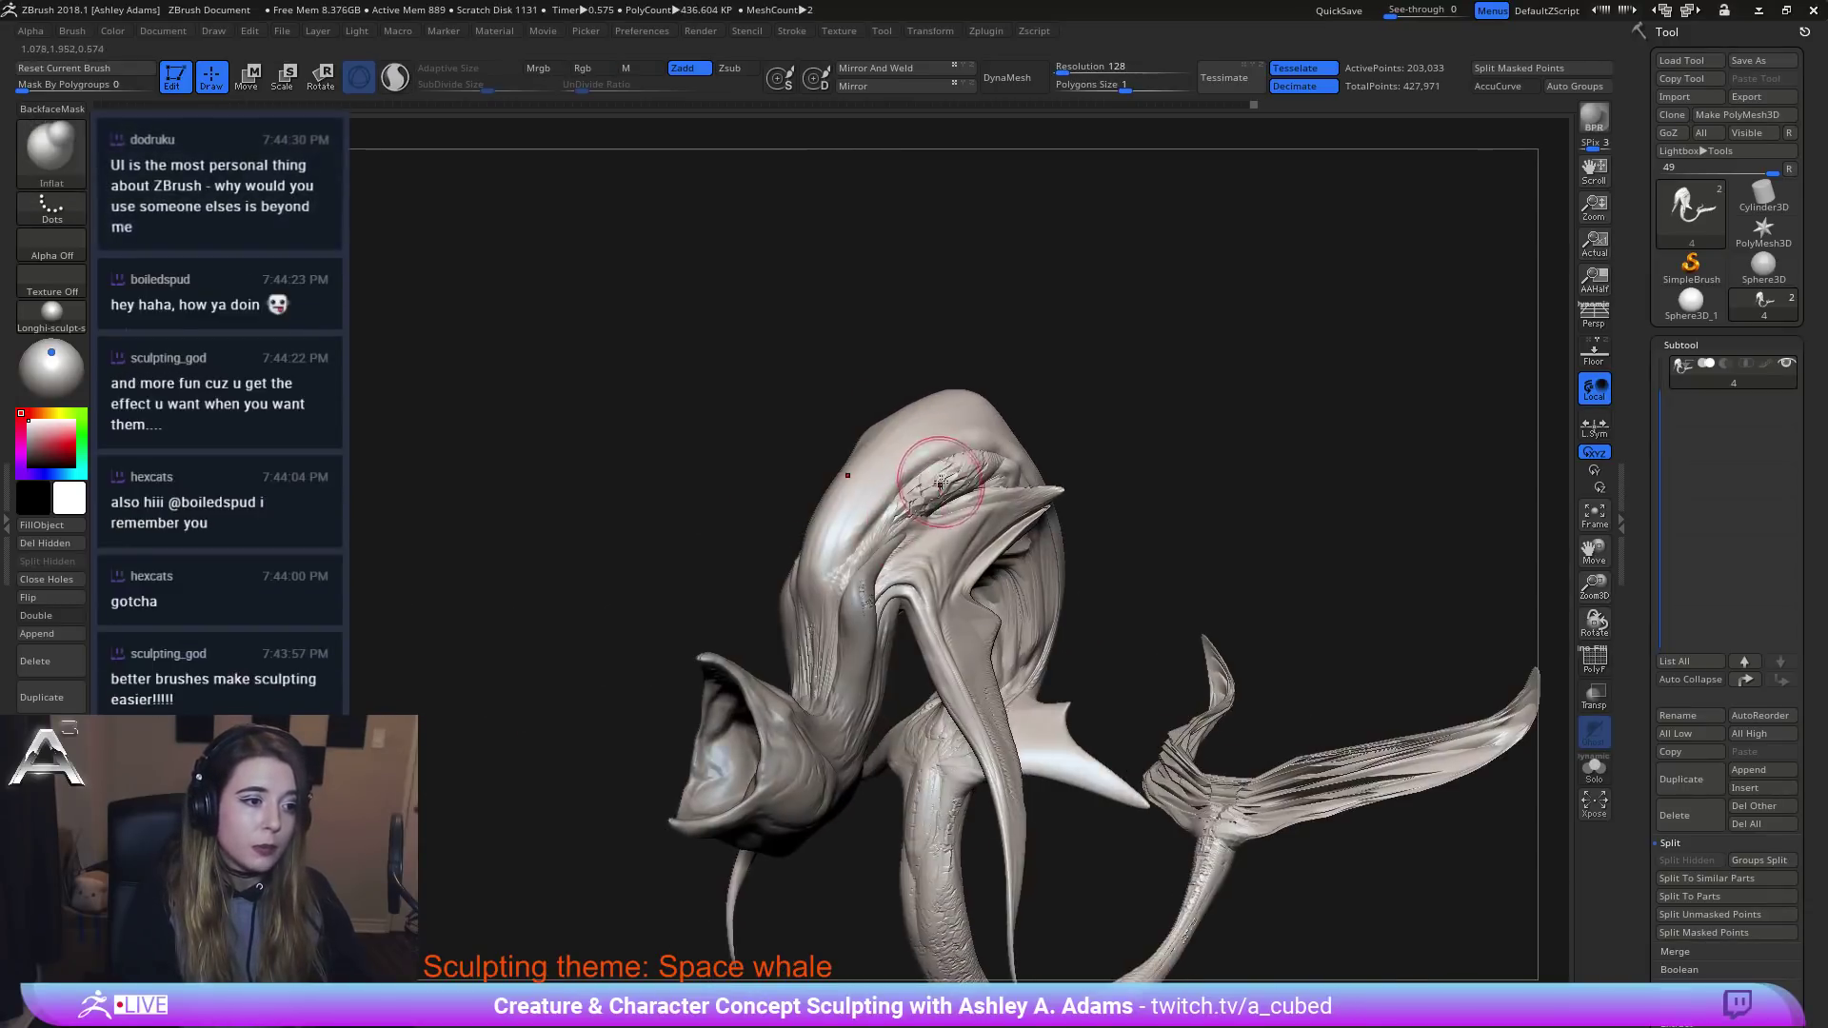
key(ctrl+shift+z)
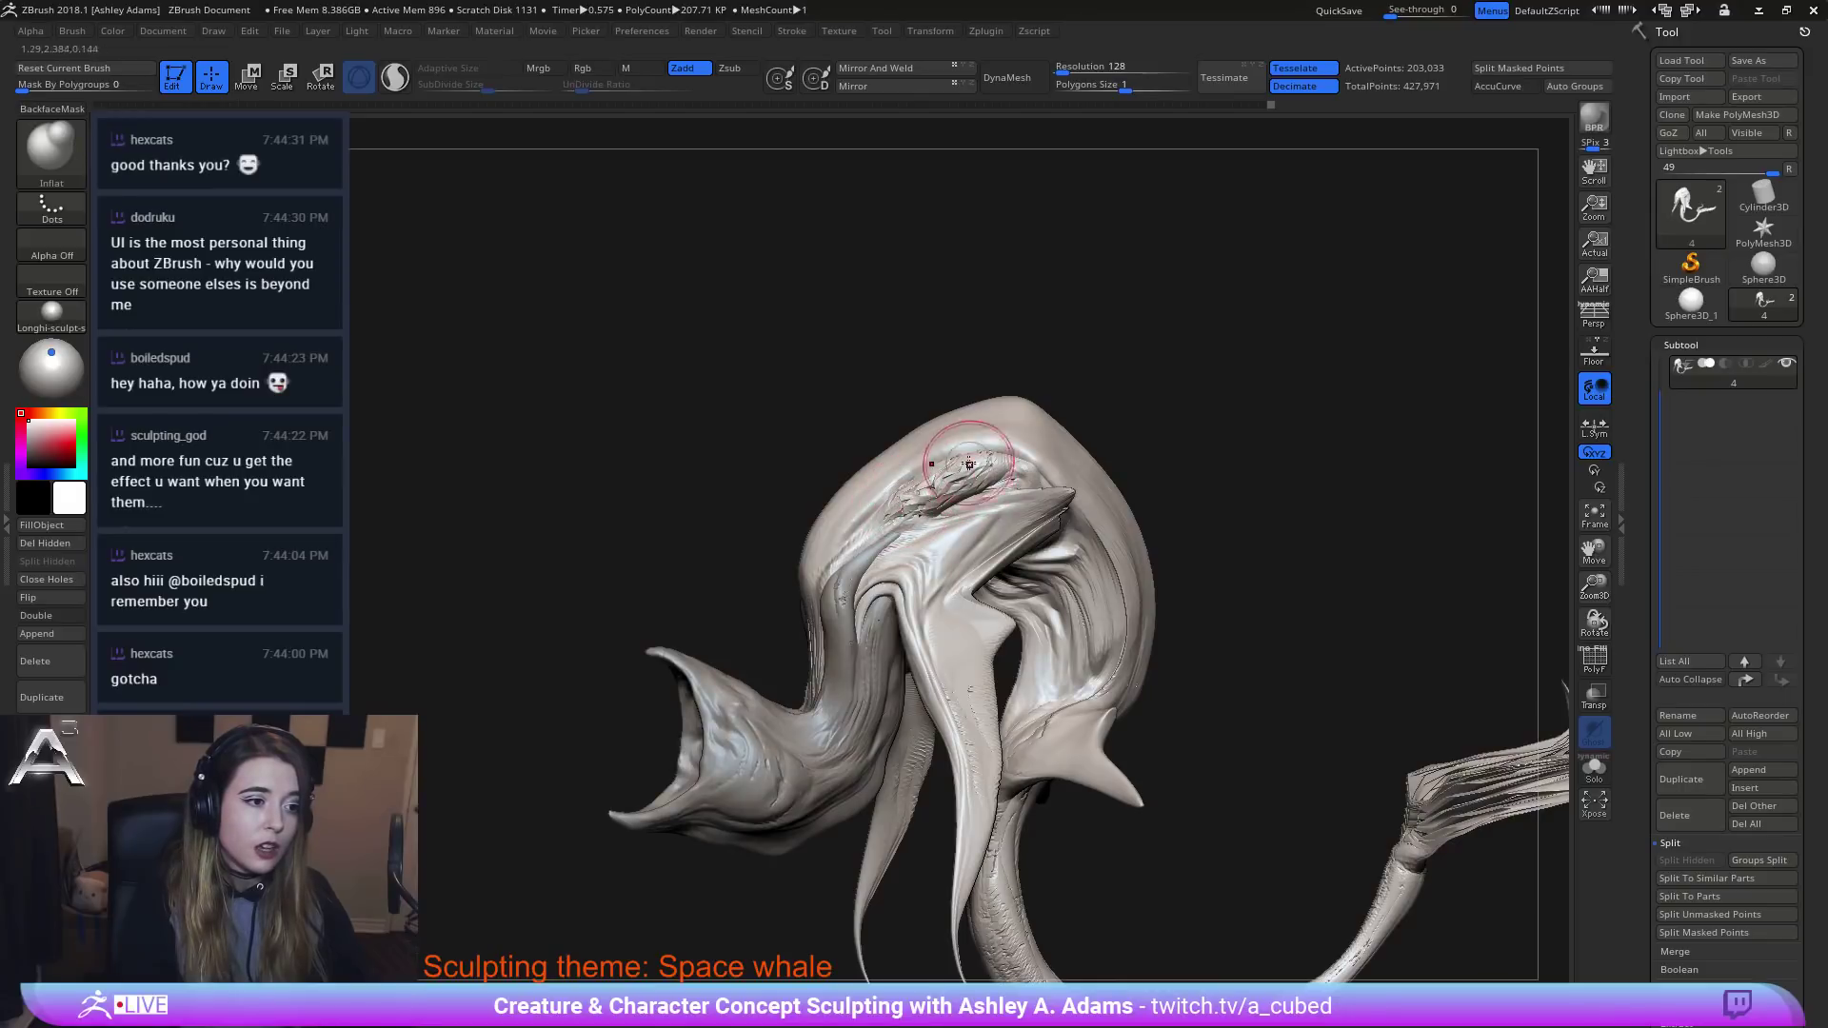
key(ctrl+shift+z)
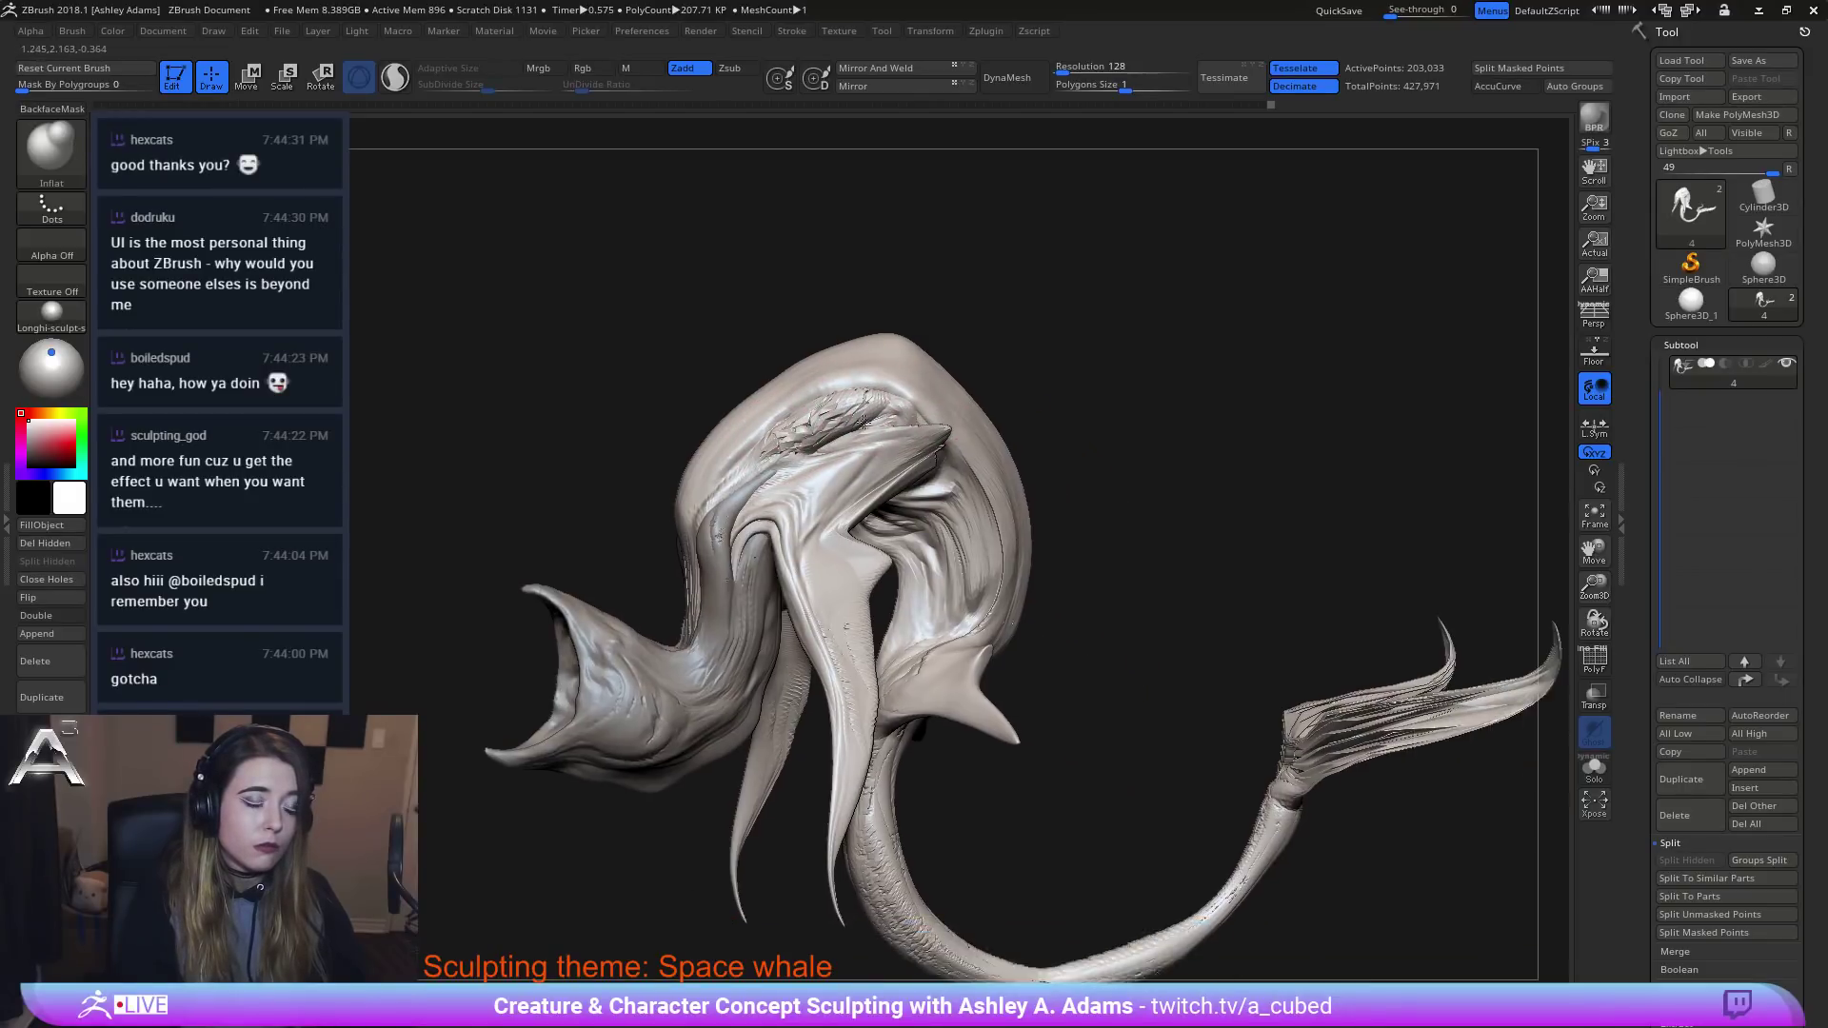
Inflate the gill-like folds in the cavity beneath and behind the side horn.
drag(977, 496, 965, 532)
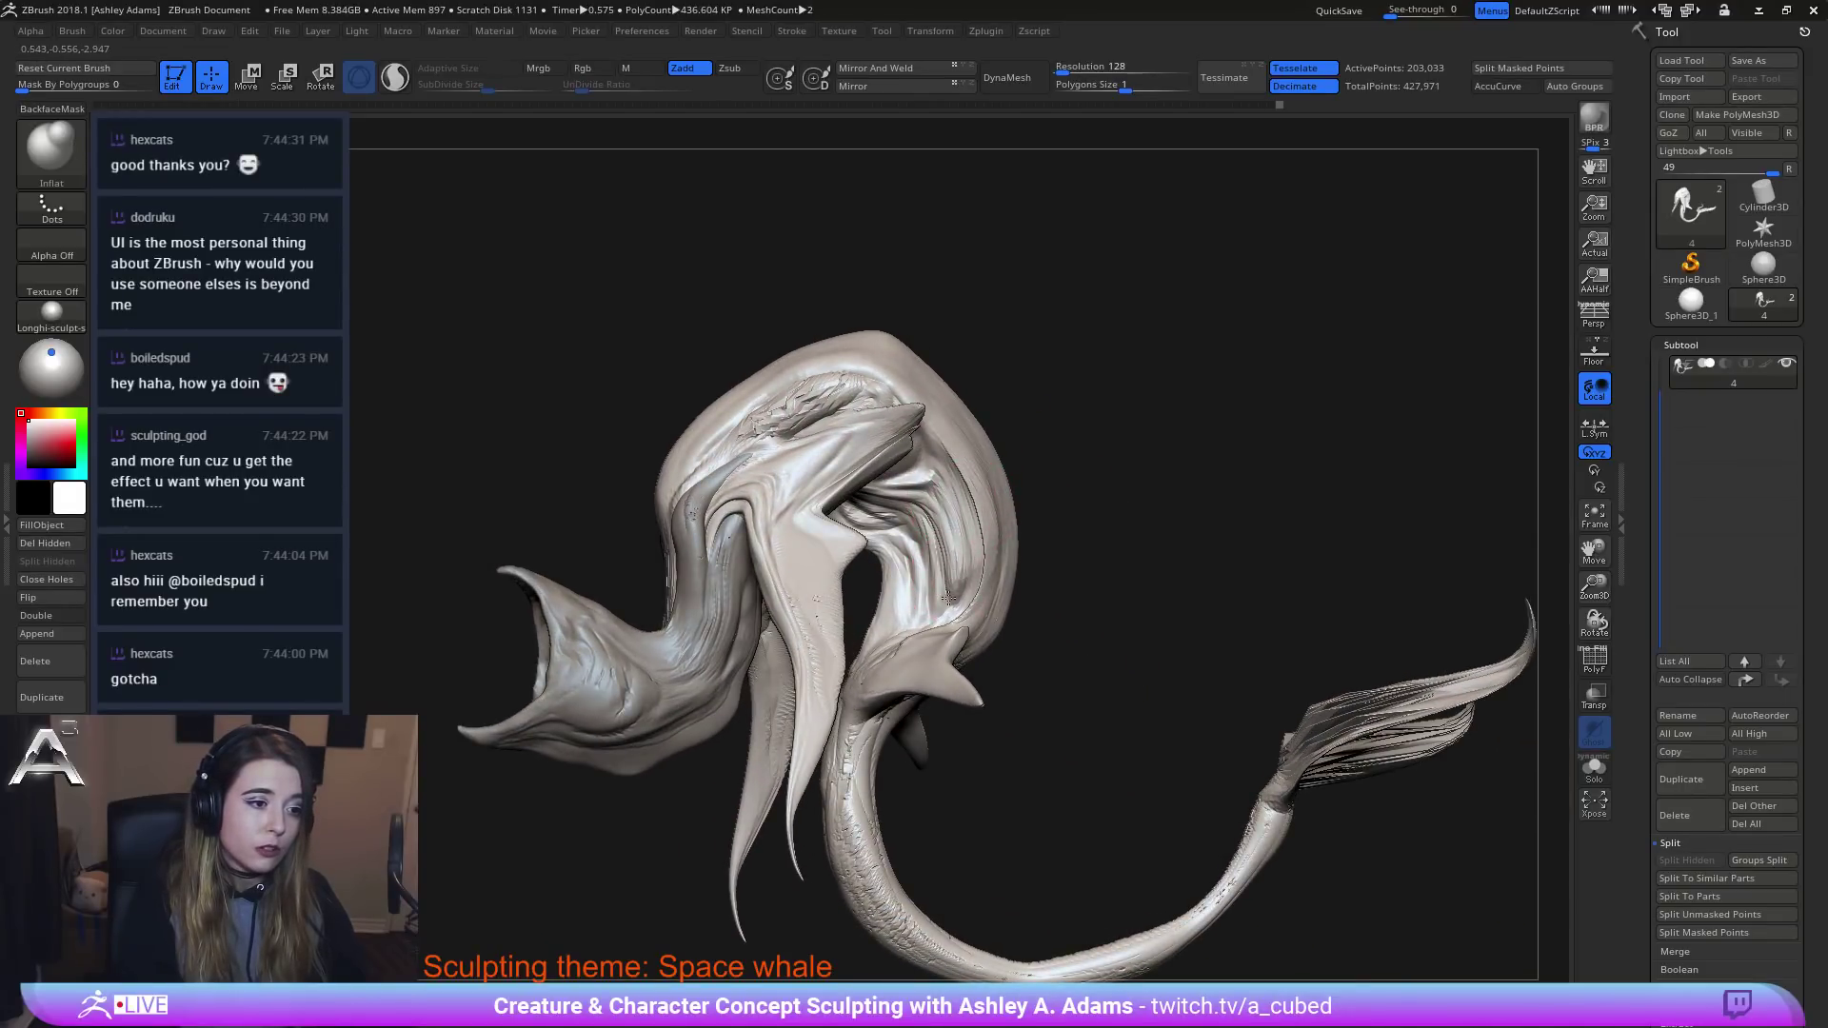
key(ctrl+z)
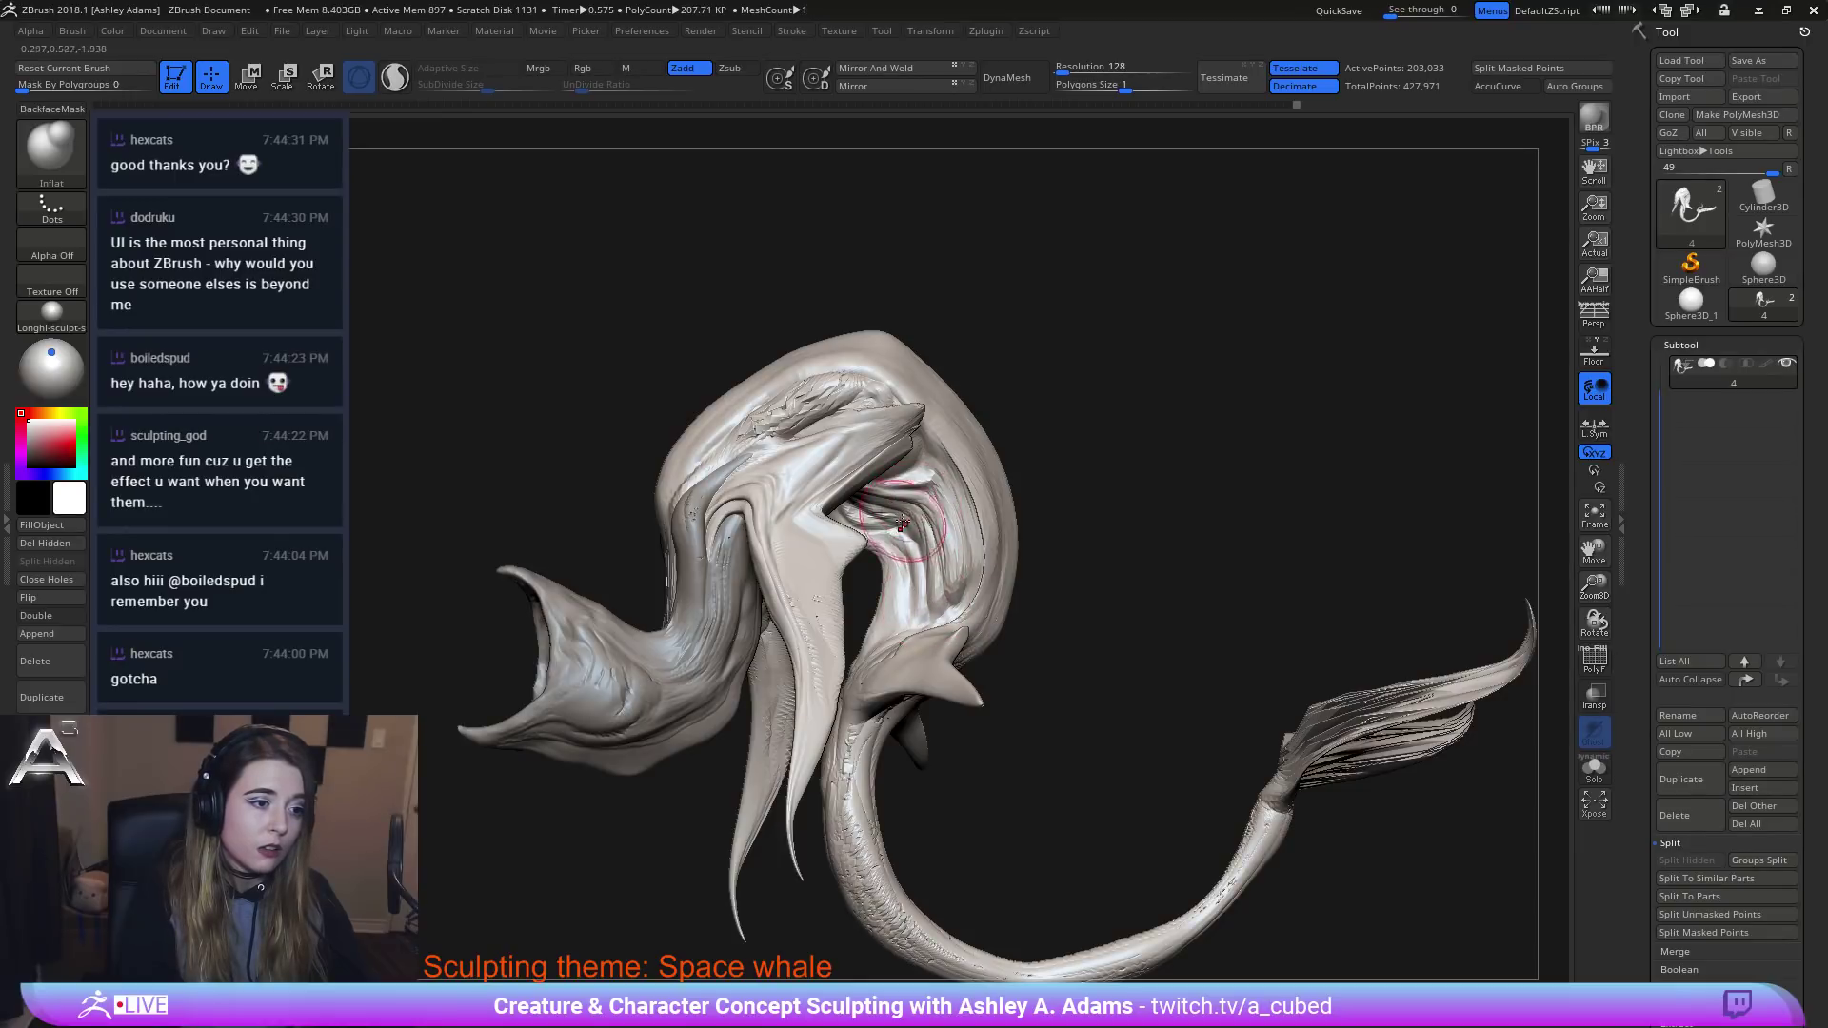
right_drag(903, 523, 913, 522)
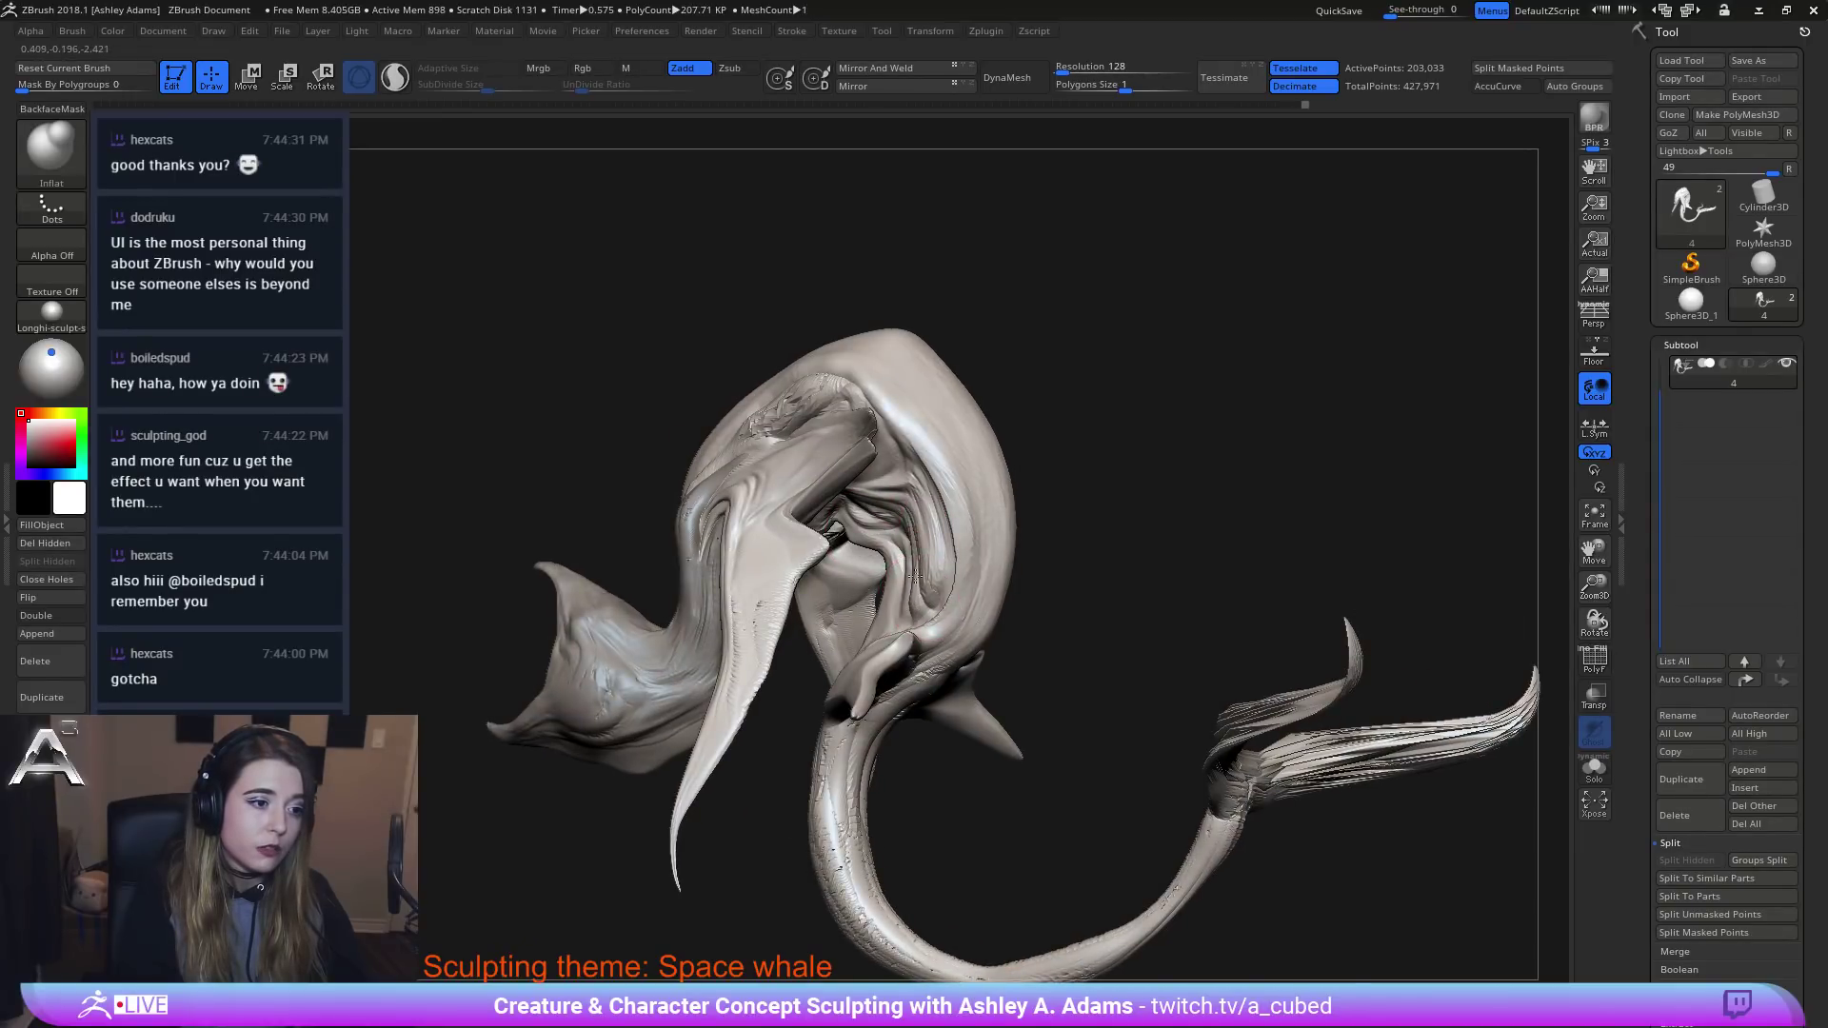
key(ctrl+z)
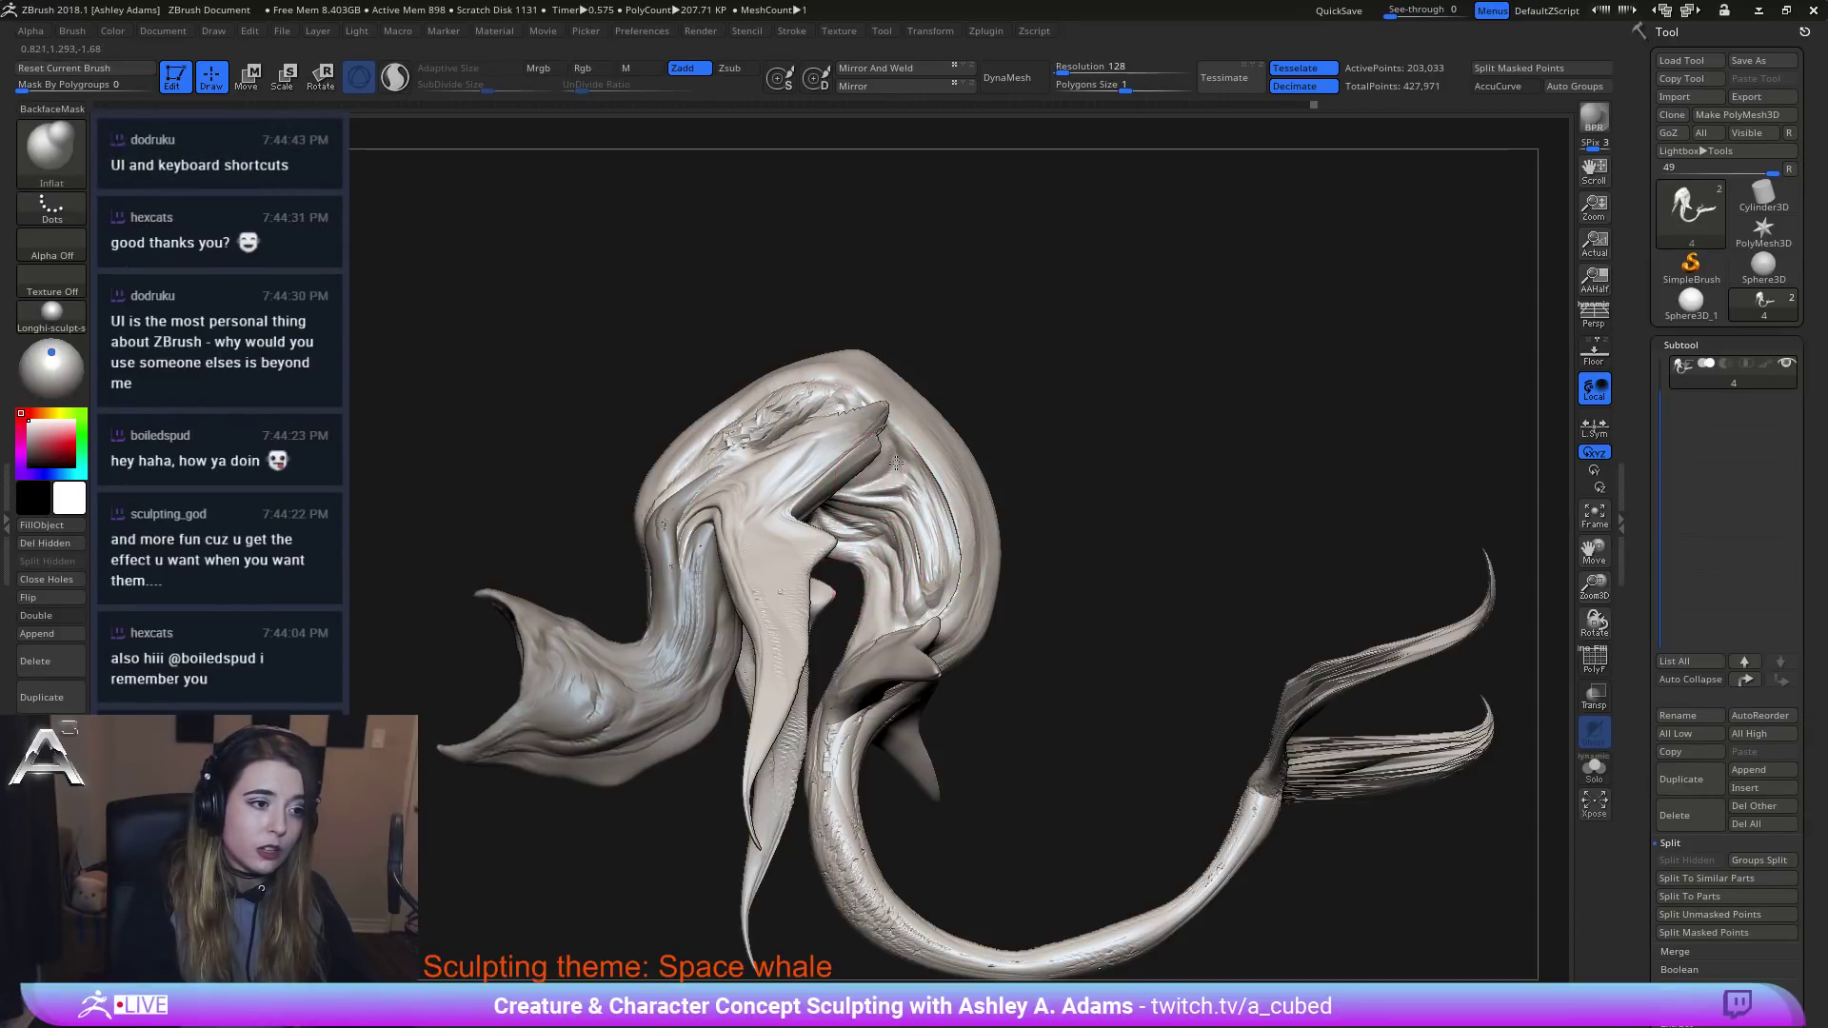
key(ctrl+z)
key(ctrl+z)
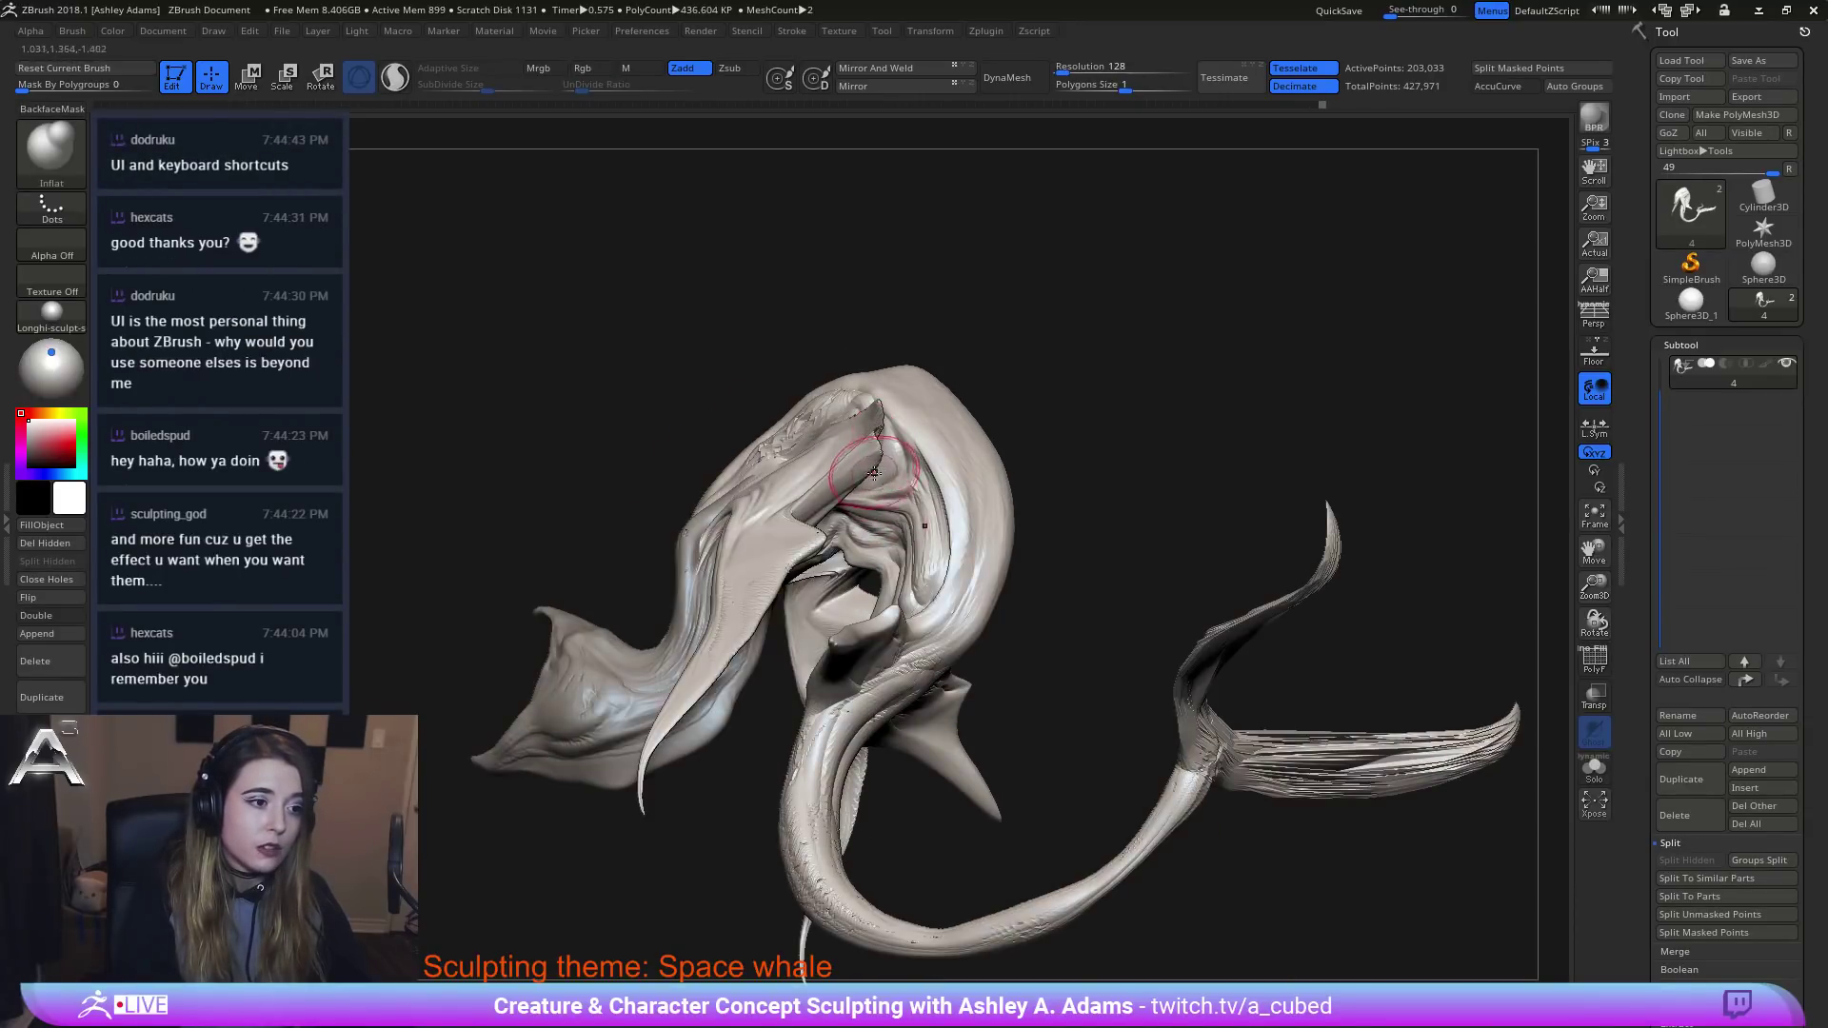
key(ctrl+z)
key(ctrl+z)
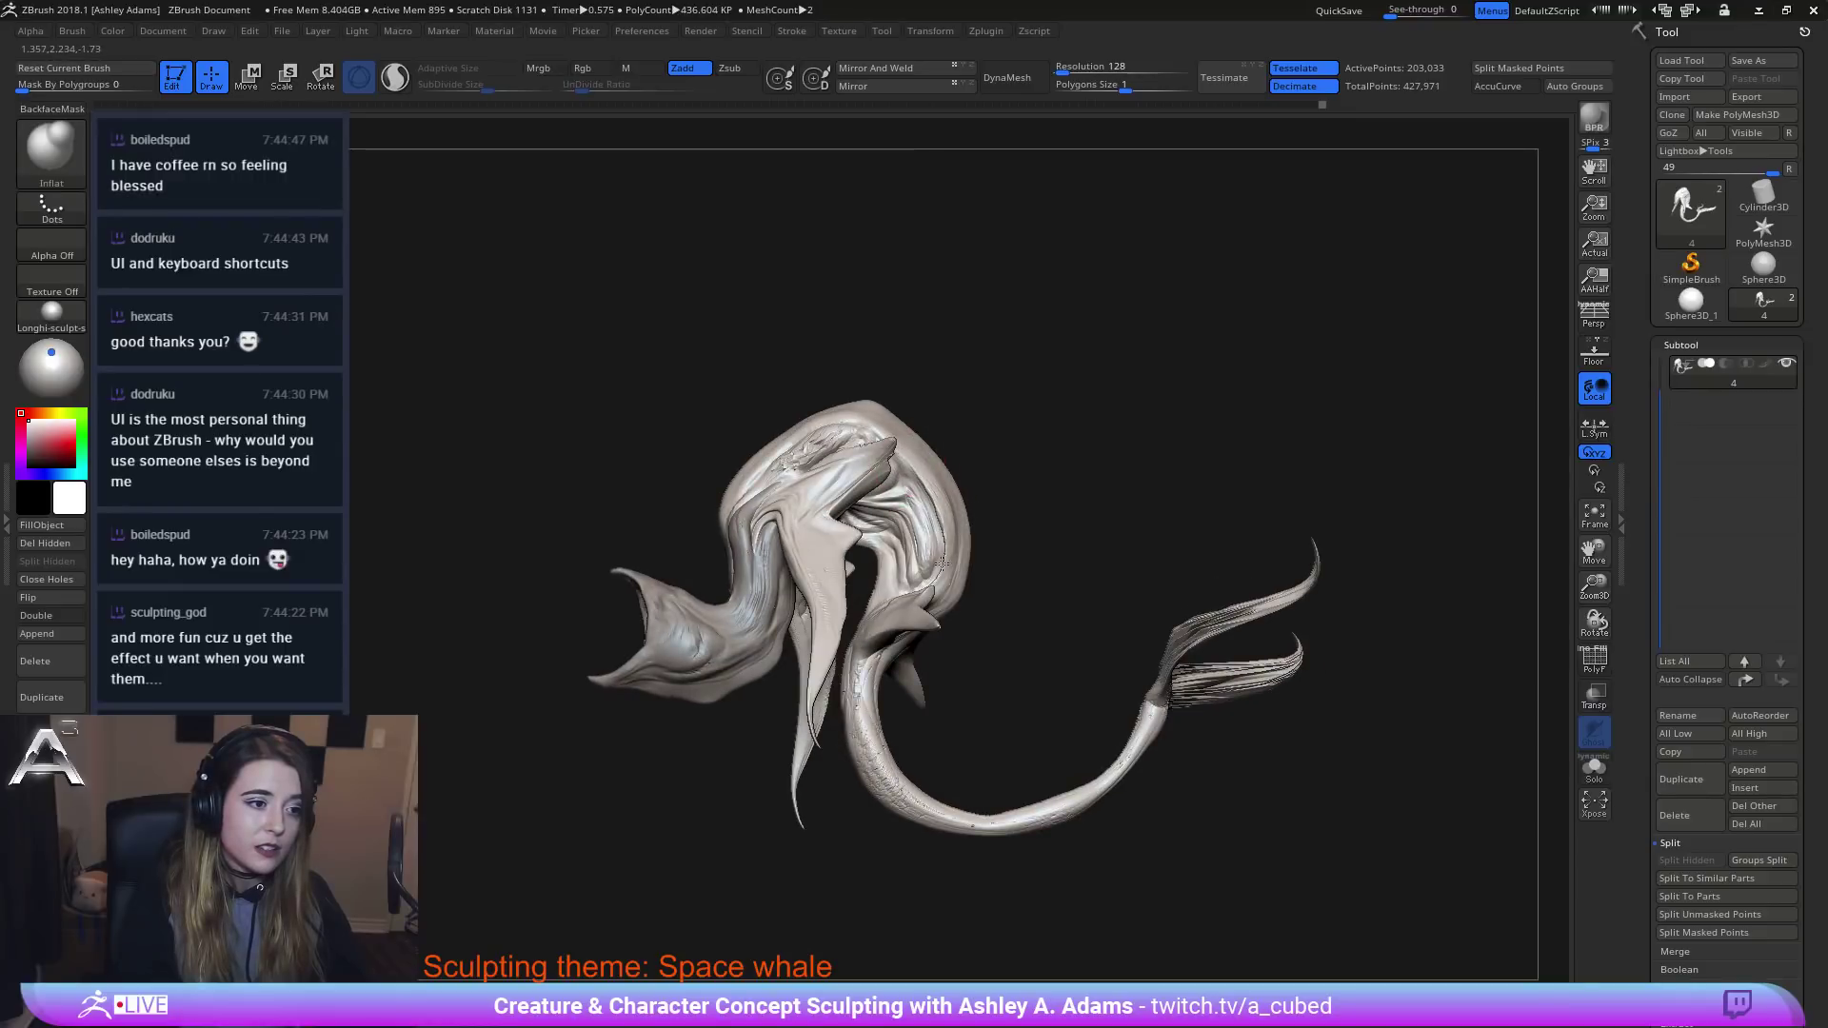
Puff up the deep flesh inside the gill cavity and the top of the brow with the Inflat brush.
key(ctrl+z)
key(ctrl+z)
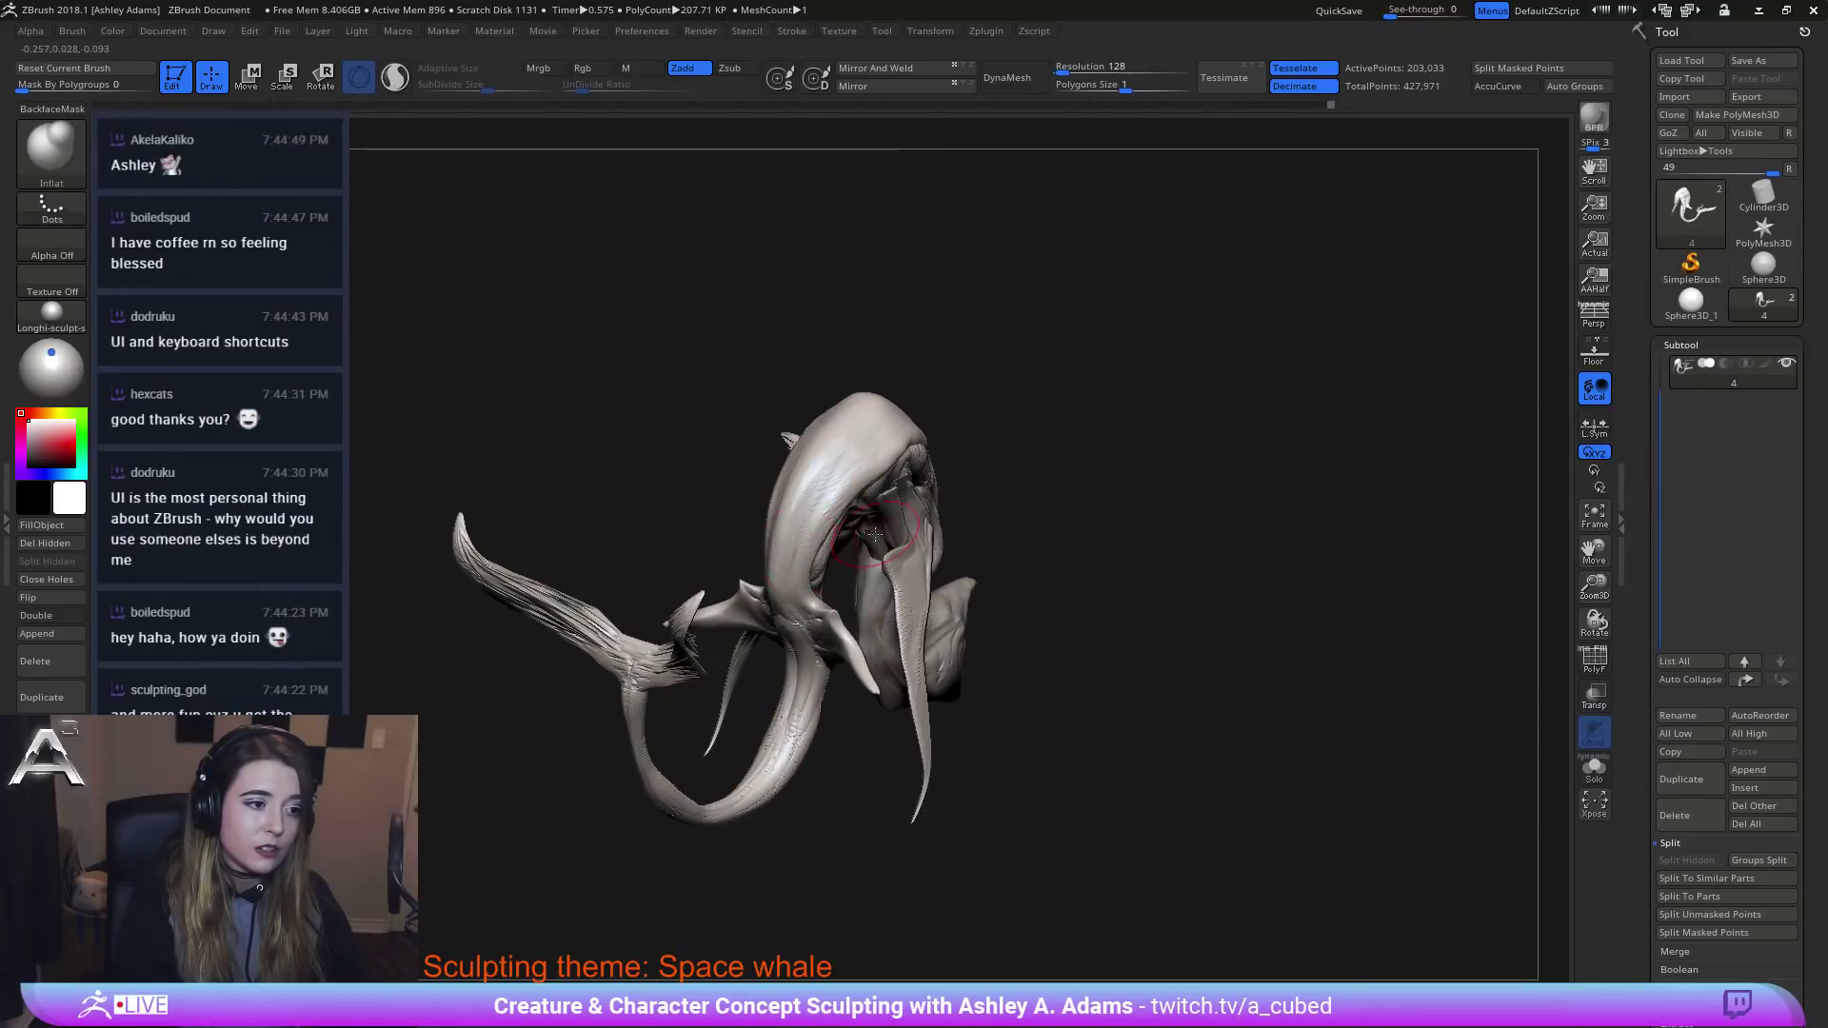
key(ctrl+z)
key(ctrl+z)
key(ctrl+z)
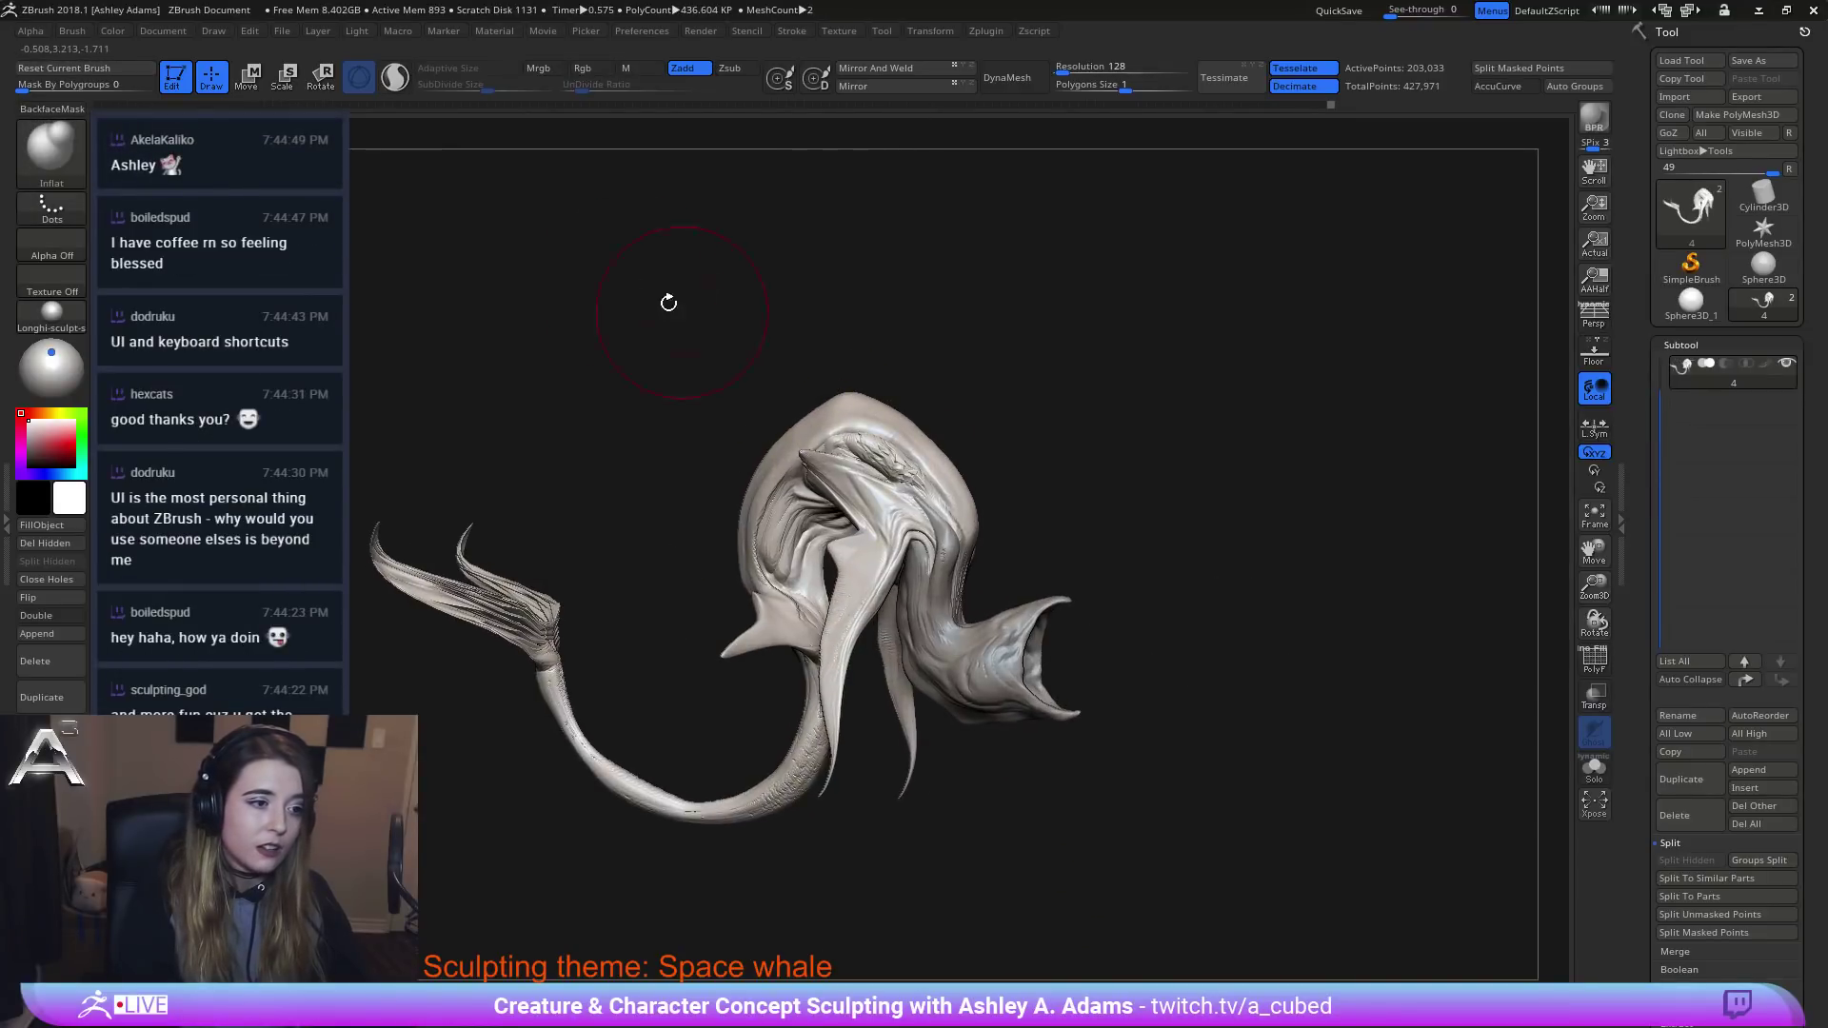
mouse_move(924, 441)
mouse_down()
mouse_move(947, 458)
mouse_move(926, 447)
mouse_up()
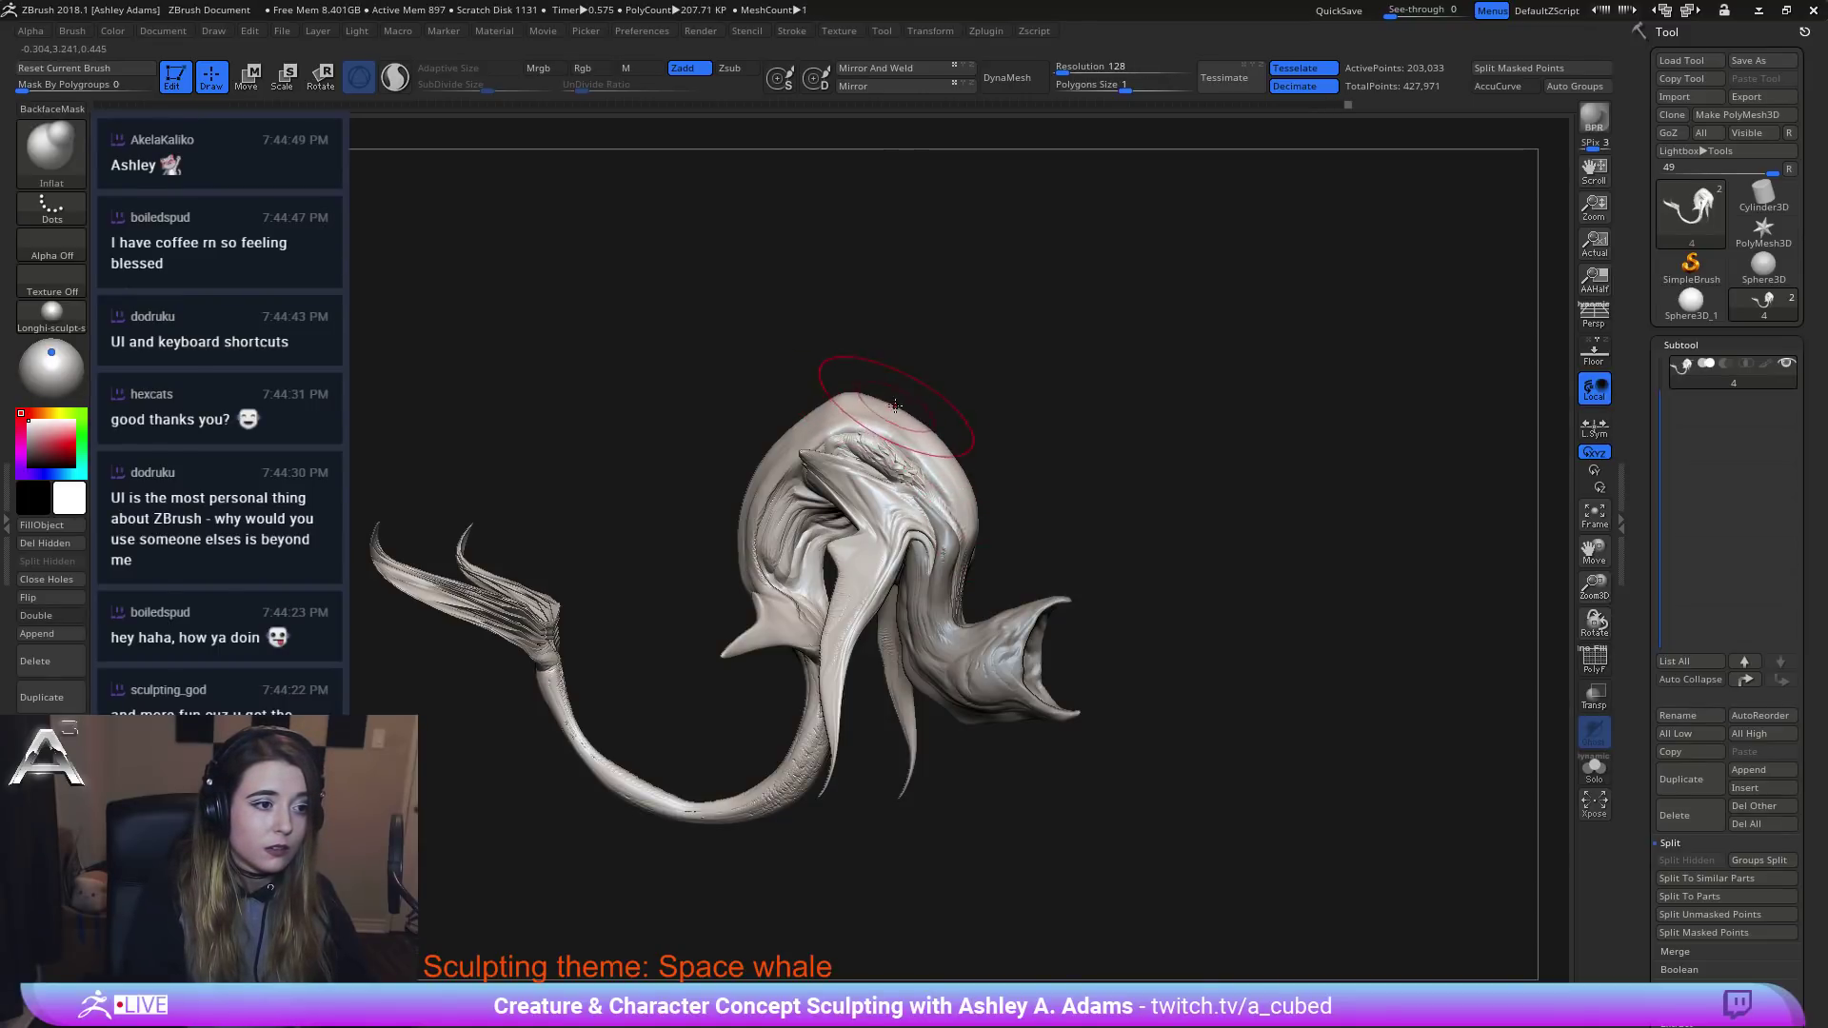
key(ctrl+shift+z)
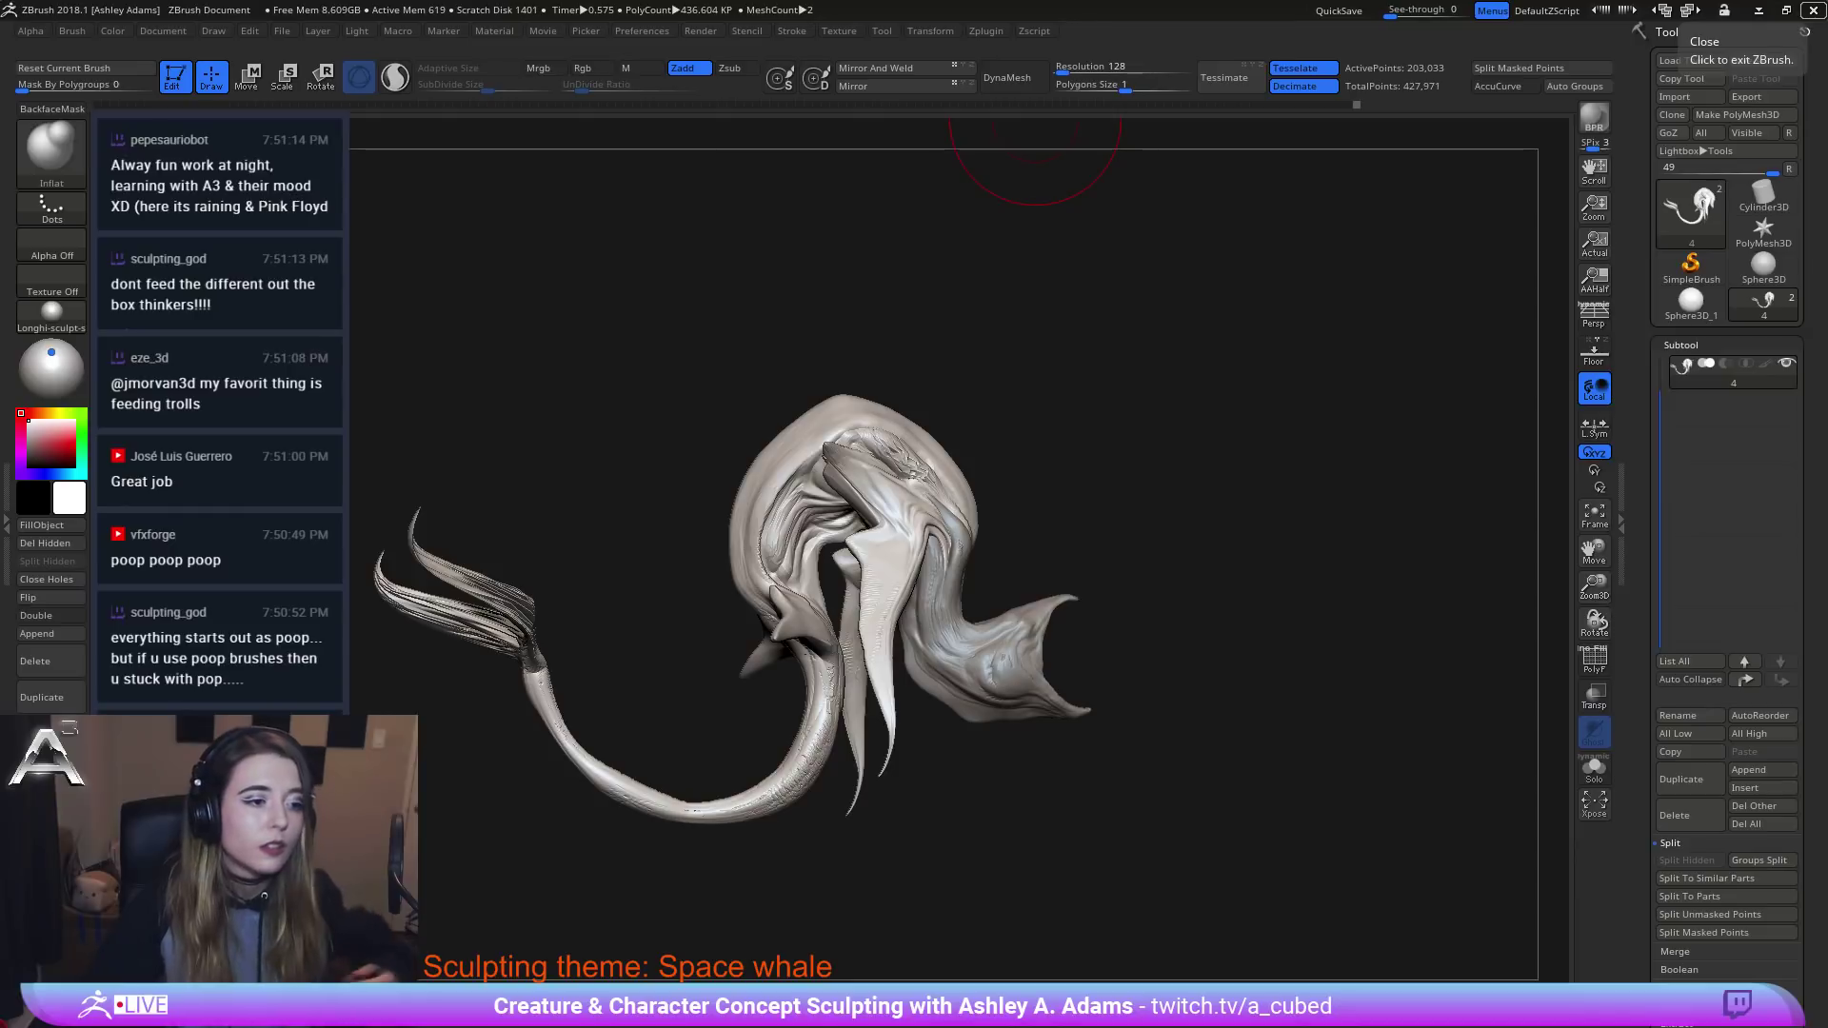
Make the head subtool 3 active, ready for close-up work on the trunk-like snout.
mouse_move(1190, 457)
mouse_down()
mouse_move(809, 476)
mouse_move(952, 338)
mouse_up()
mouse_move(952, 338)
mouse_down()
mouse_move(1038, 352)
mouse_move(840, 510)
mouse_up()
mouse_move(841, 510)
right_down()
mouse_move(999, 519)
mouse_move(1038, 462)
mouse_move(1181, 476)
mouse_move(1143, 562)
right_up()
alt+click(967, 529)
right_click(967, 529)
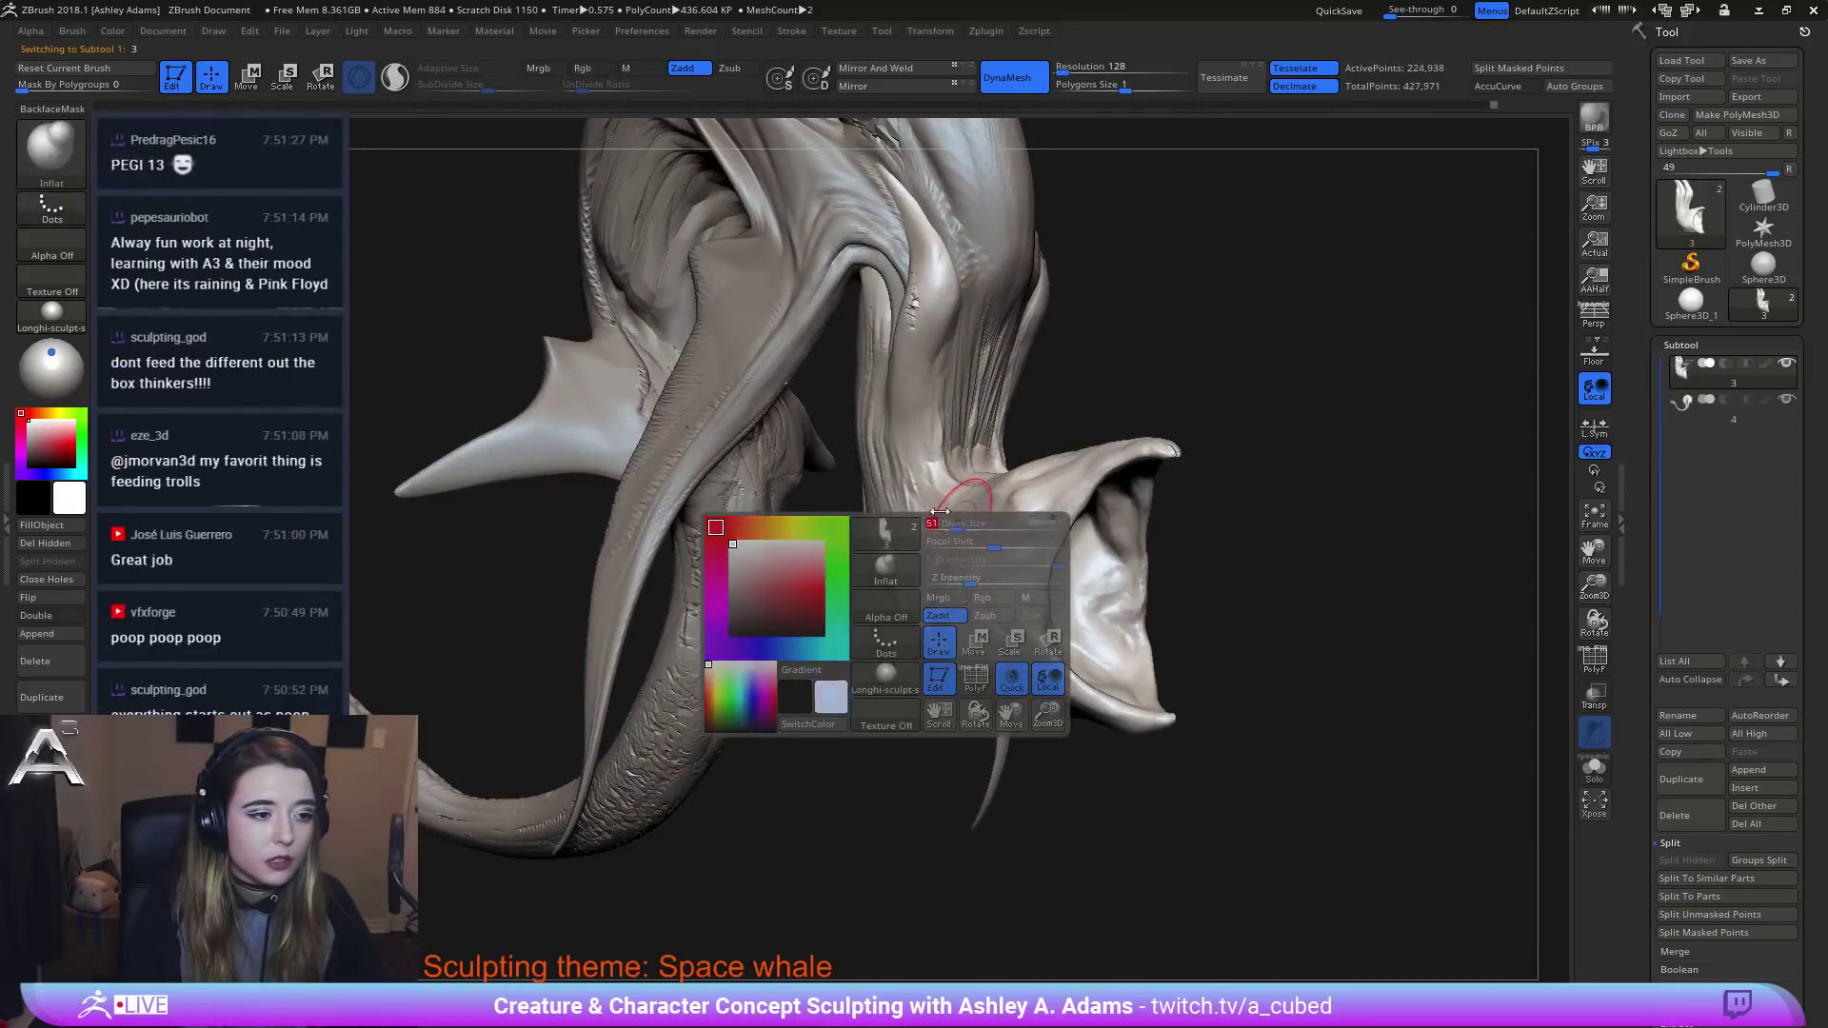
right_drag(790, 533, 978, 522)
Adjust the SnakeHook brush's draw size and pull the skin along the upper side of the snout.
key(b)
key(s)
key(h)
right_click(970, 530)
drag(962, 533, 996, 534)
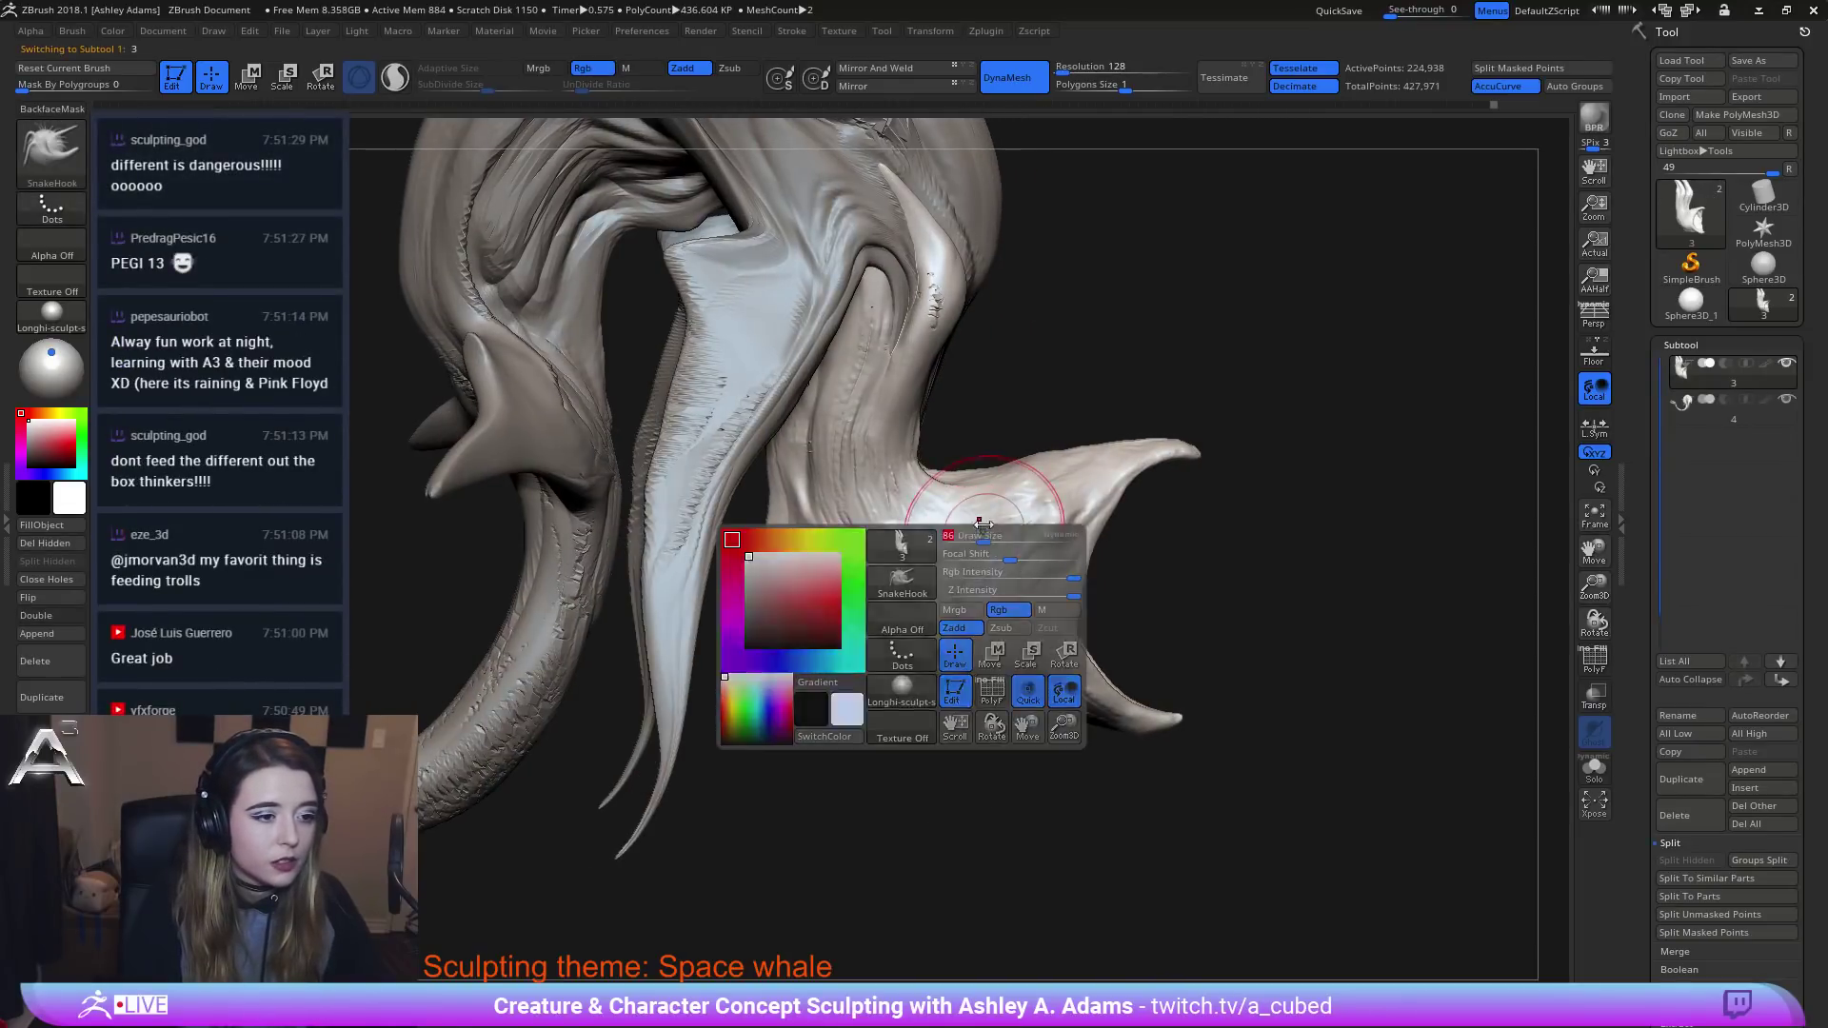
right_drag(1038, 528, 946, 534)
key(space)
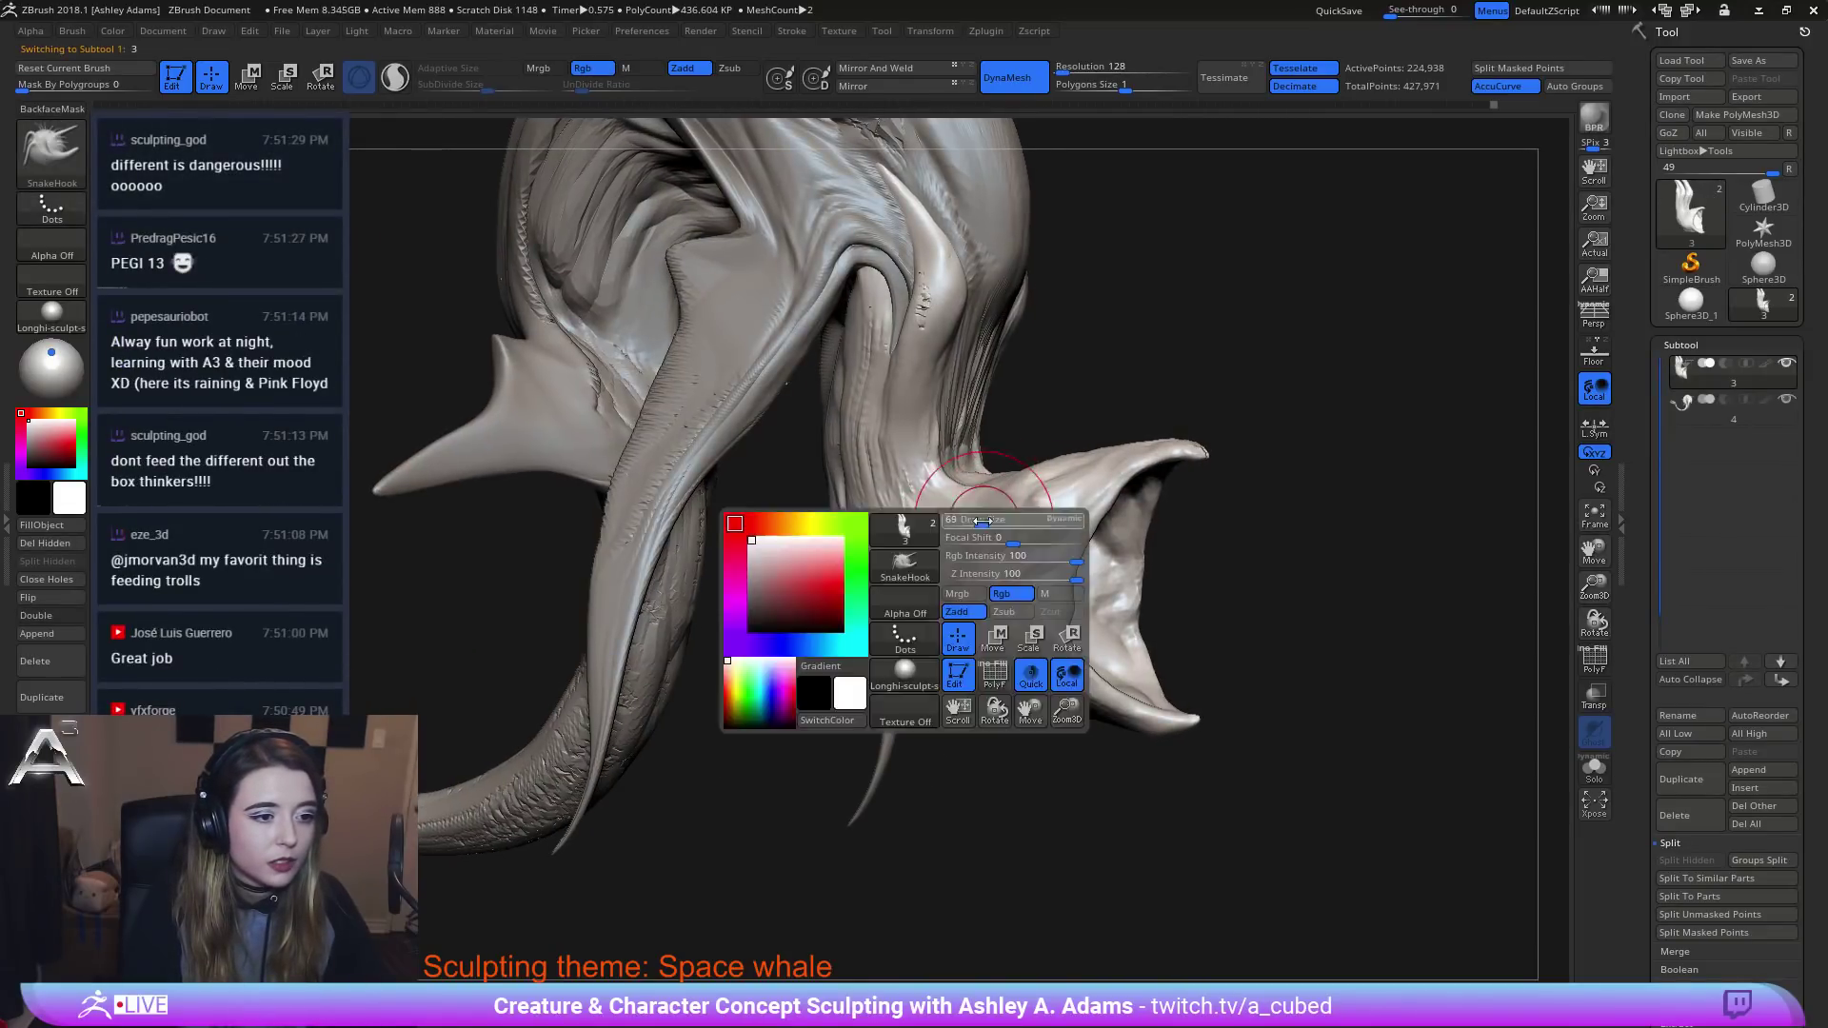
drag(969, 522, 1011, 500)
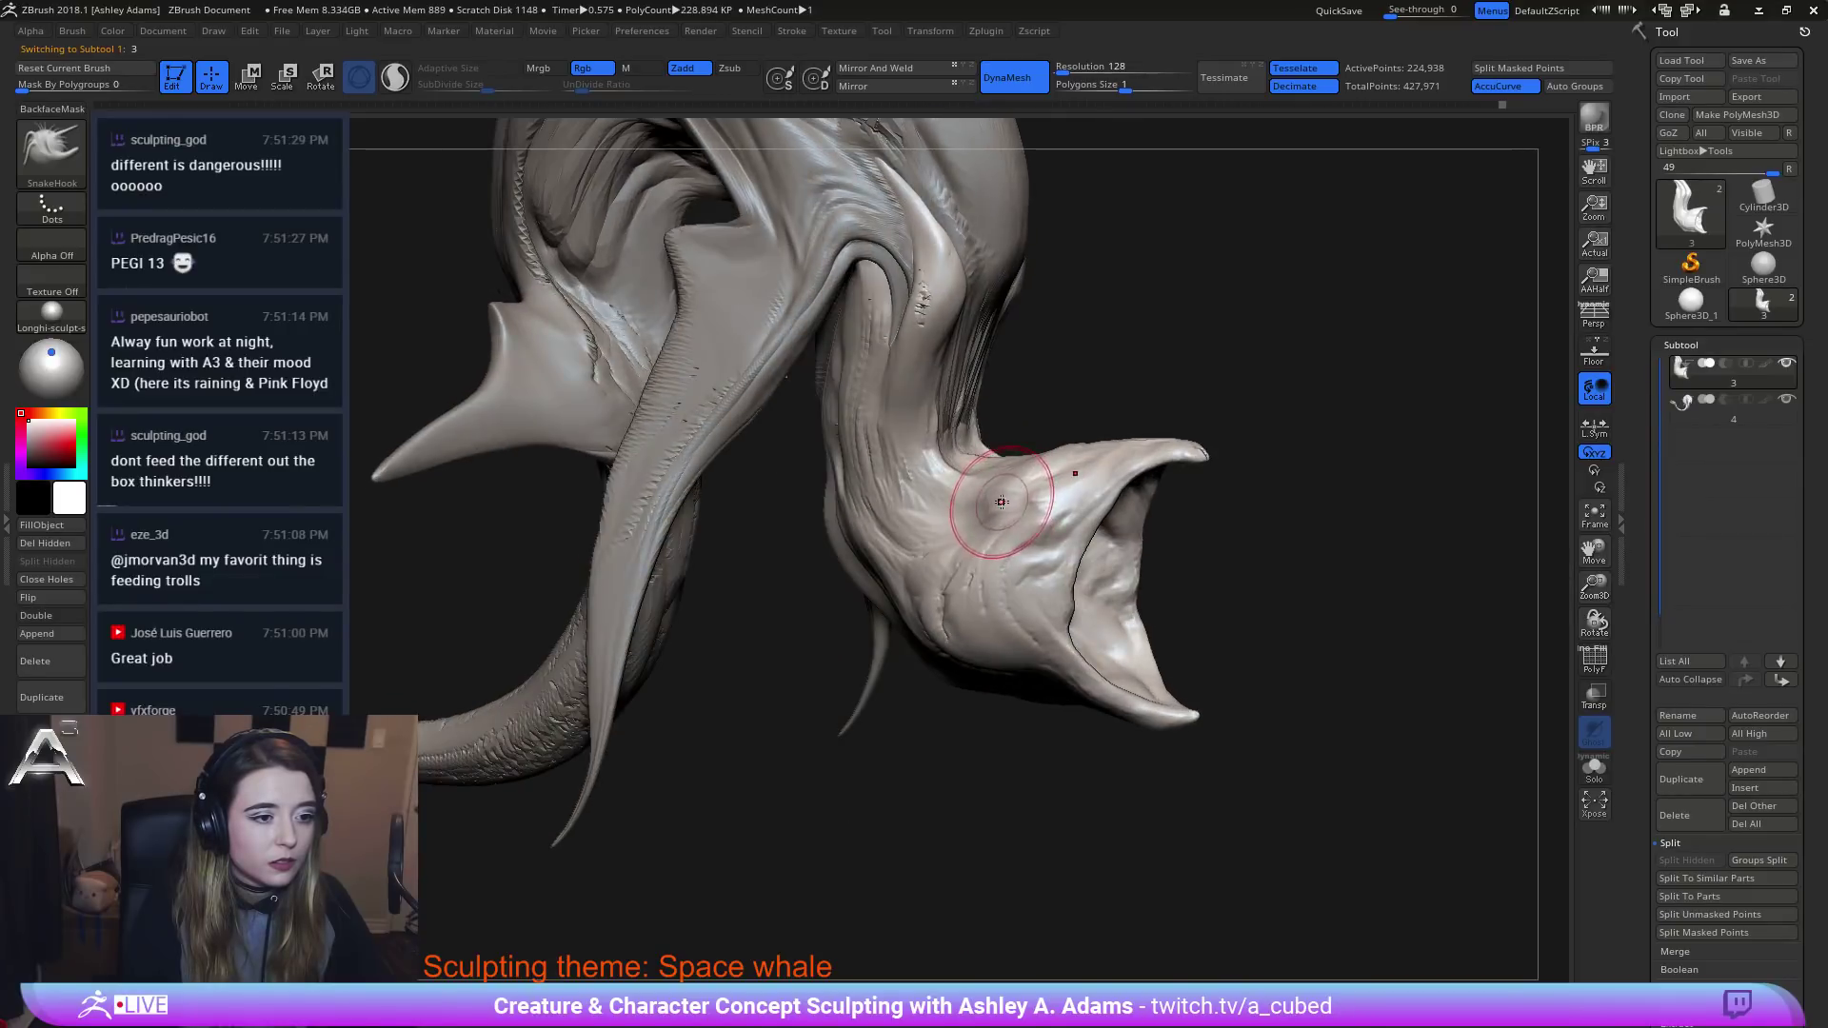
Reduce the SnakeHook draw size and tug the flesh on the side of the snout behind the upper lip.
right_drag(952, 504, 1016, 507)
key(space)
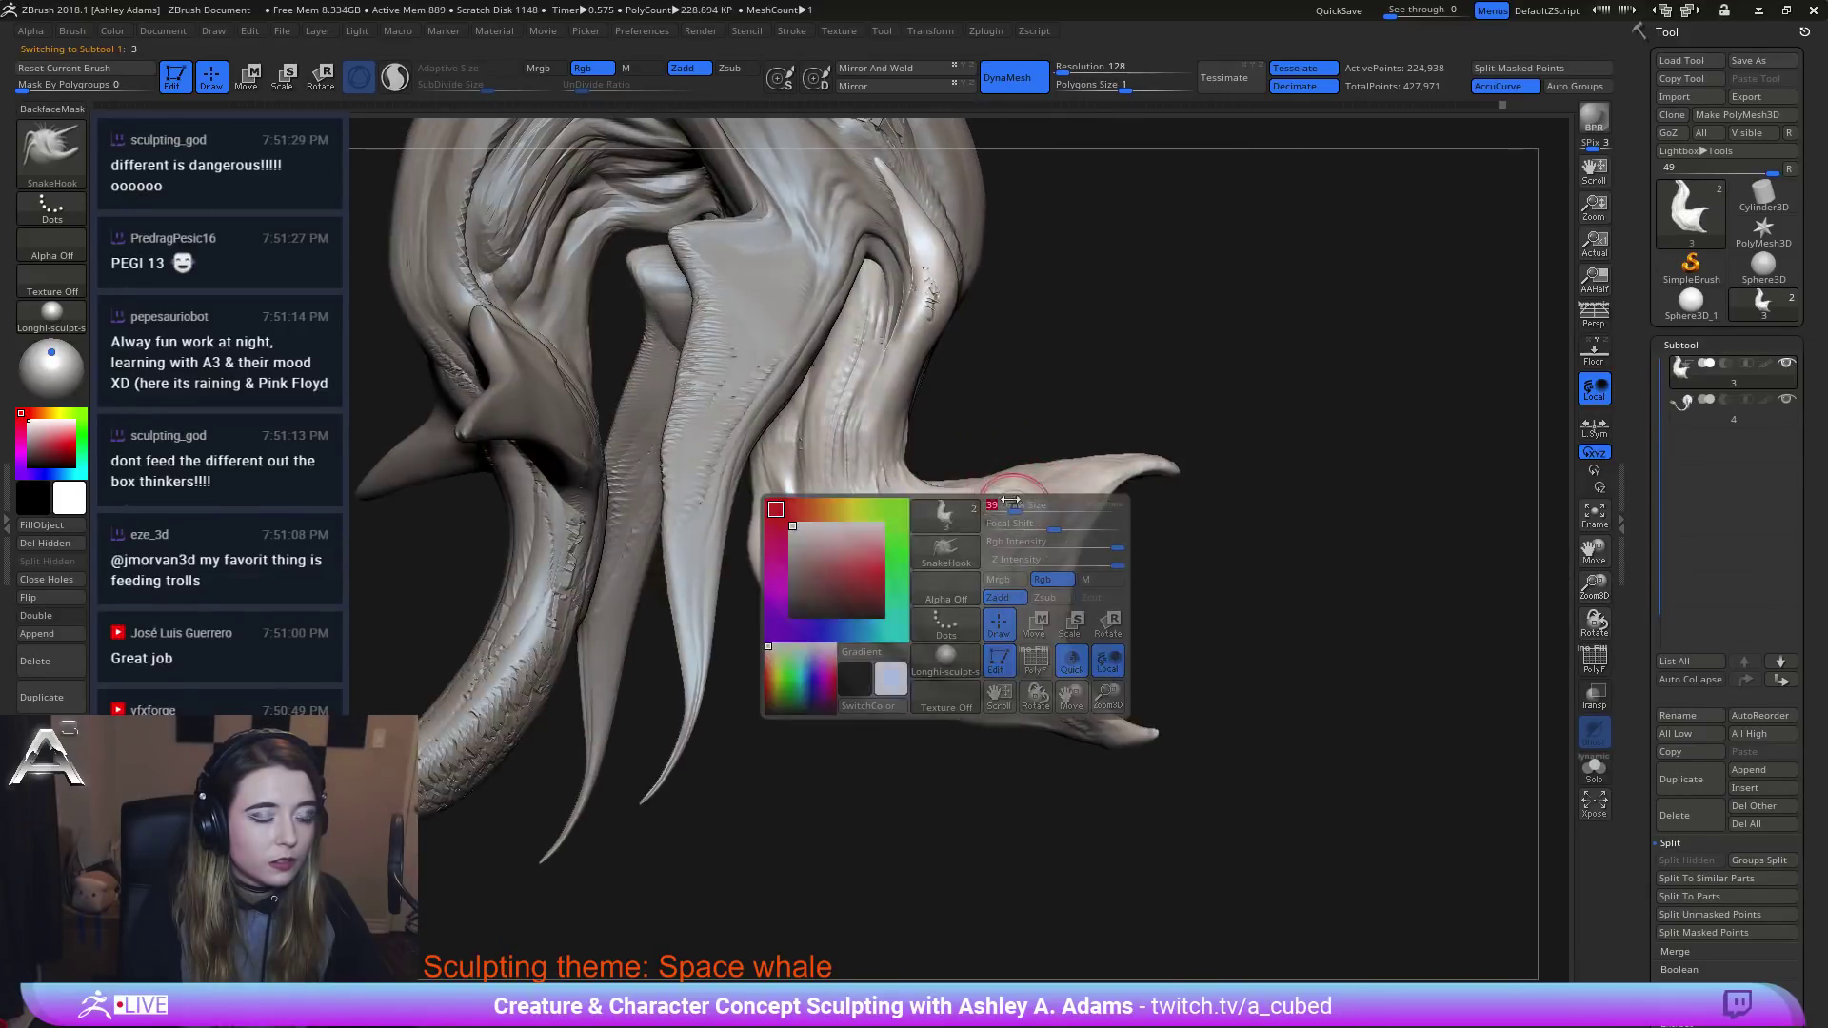
drag(1003, 506, 989, 505)
right_drag(988, 506, 1034, 485)
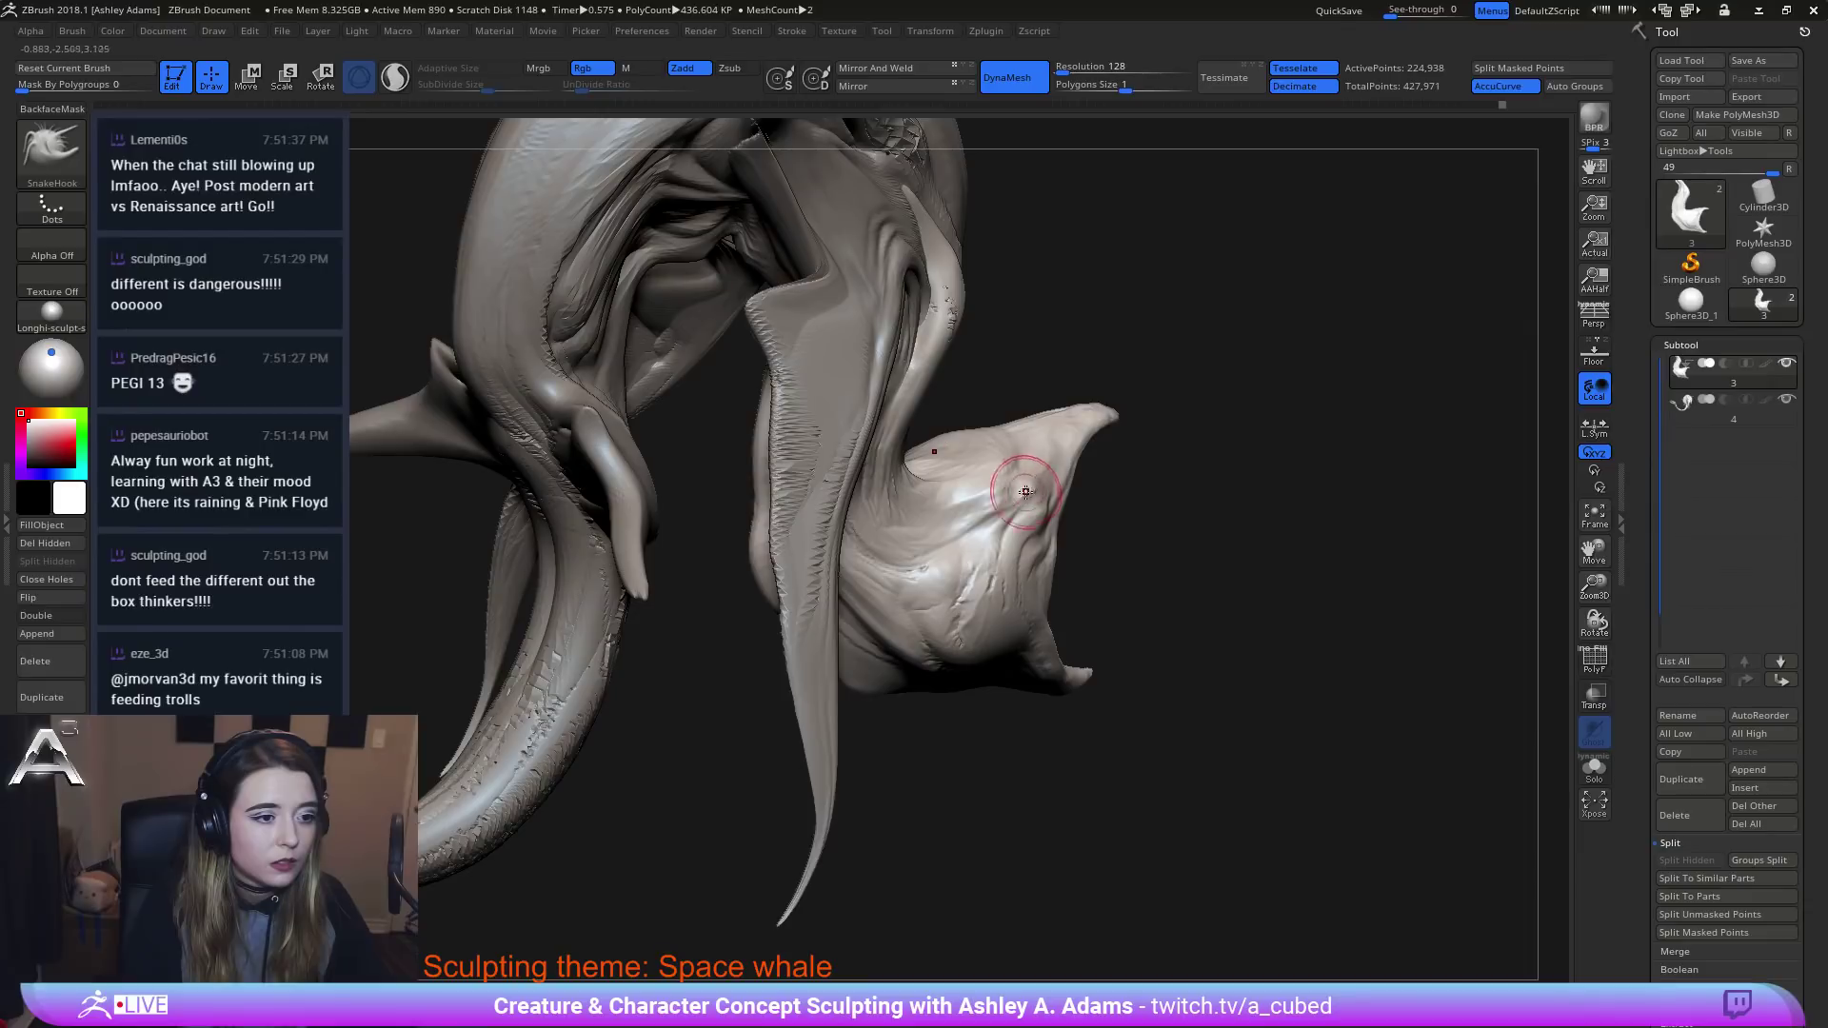
drag(1034, 485, 1014, 481)
Raise rounded bumps along the upper side of the snout with the Inflat brush, shaping them from the side and above.
key(b)
key(i)
key(n)
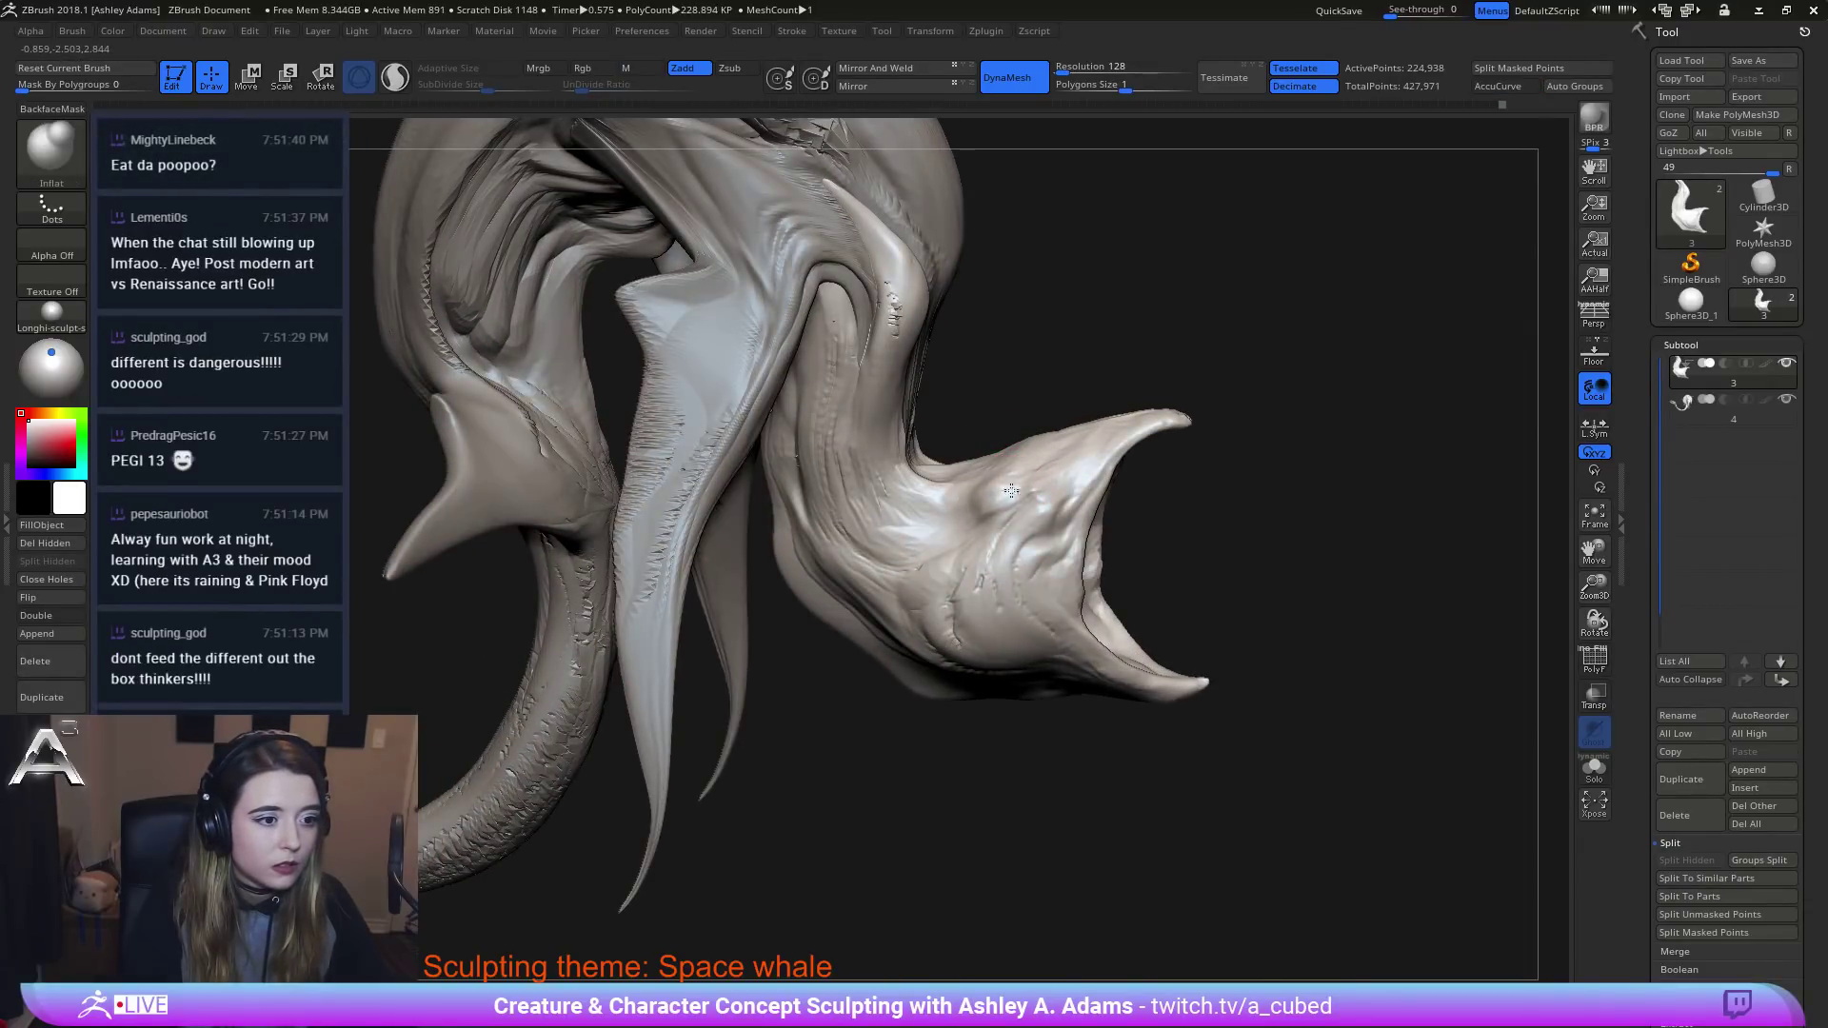
drag(993, 495, 1041, 481)
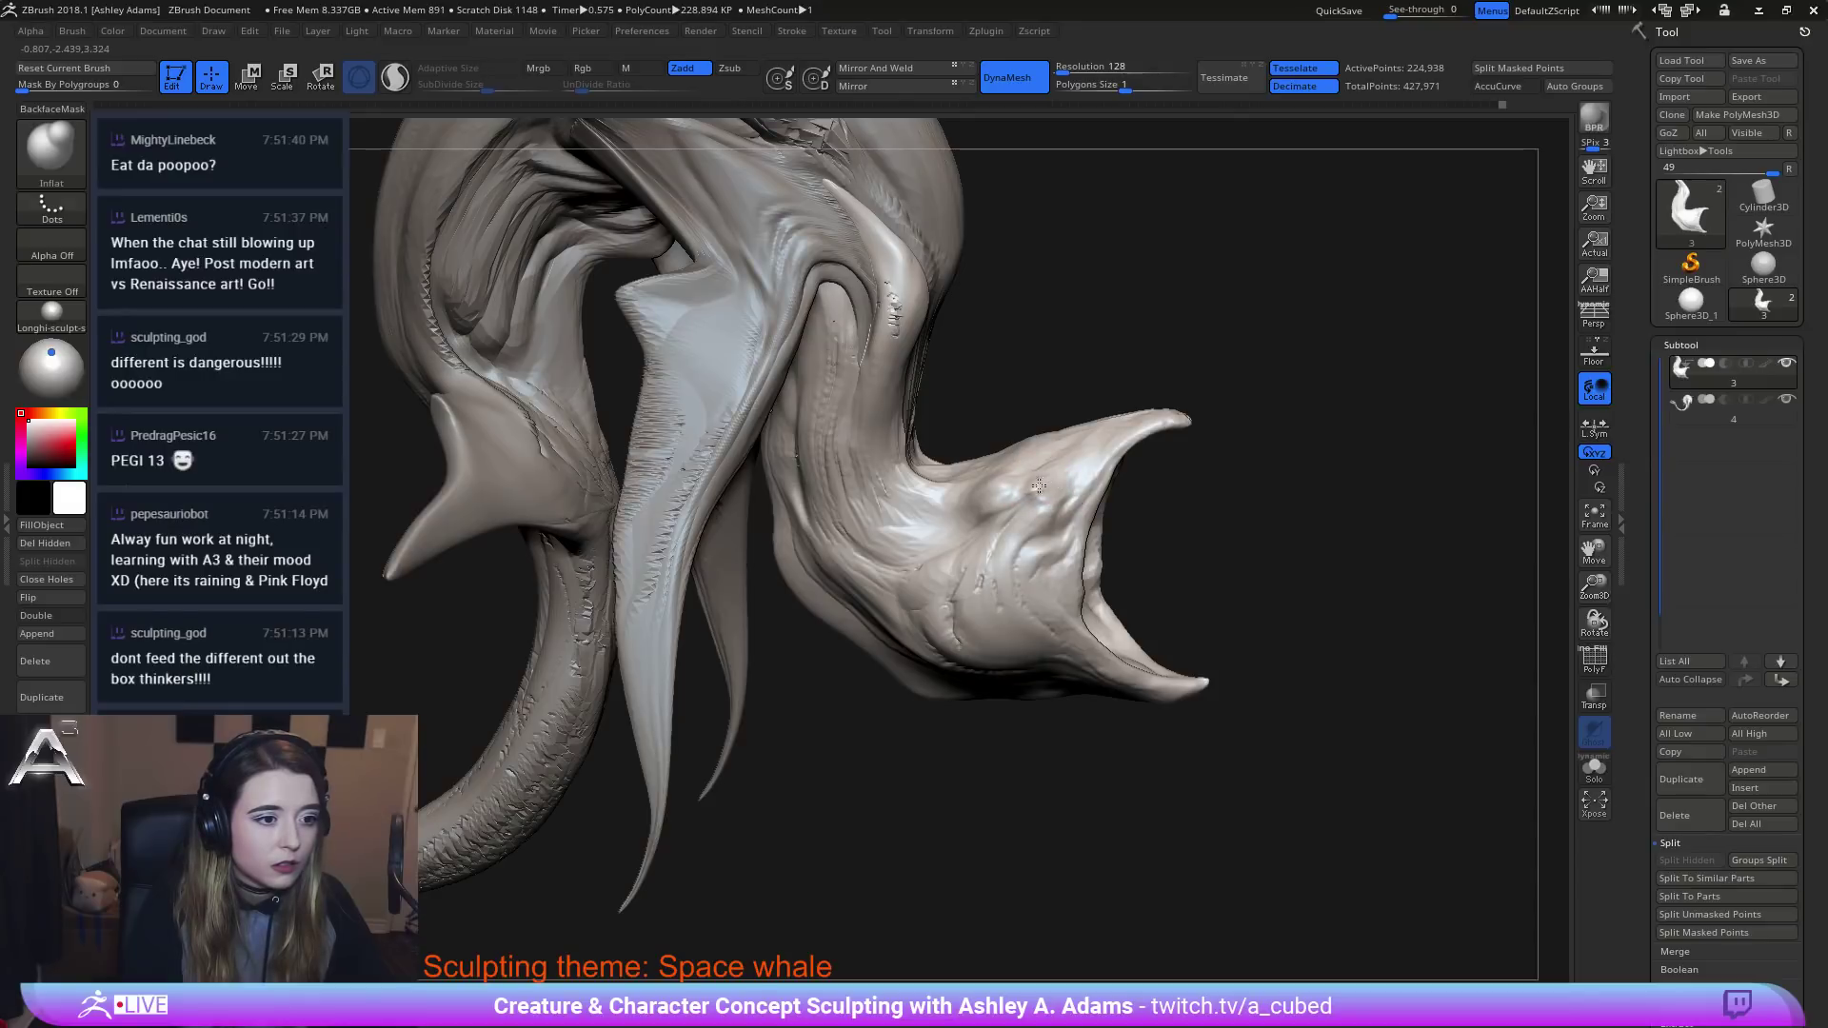
mouse_move(1313, 495)
mouse_down()
mouse_move(1082, 455)
mouse_move(1124, 466)
mouse_up()
mouse_move(1145, 461)
right_down()
mouse_move(1105, 449)
mouse_move(1055, 490)
mouse_move(980, 398)
right_up()
drag(981, 398, 976, 385)
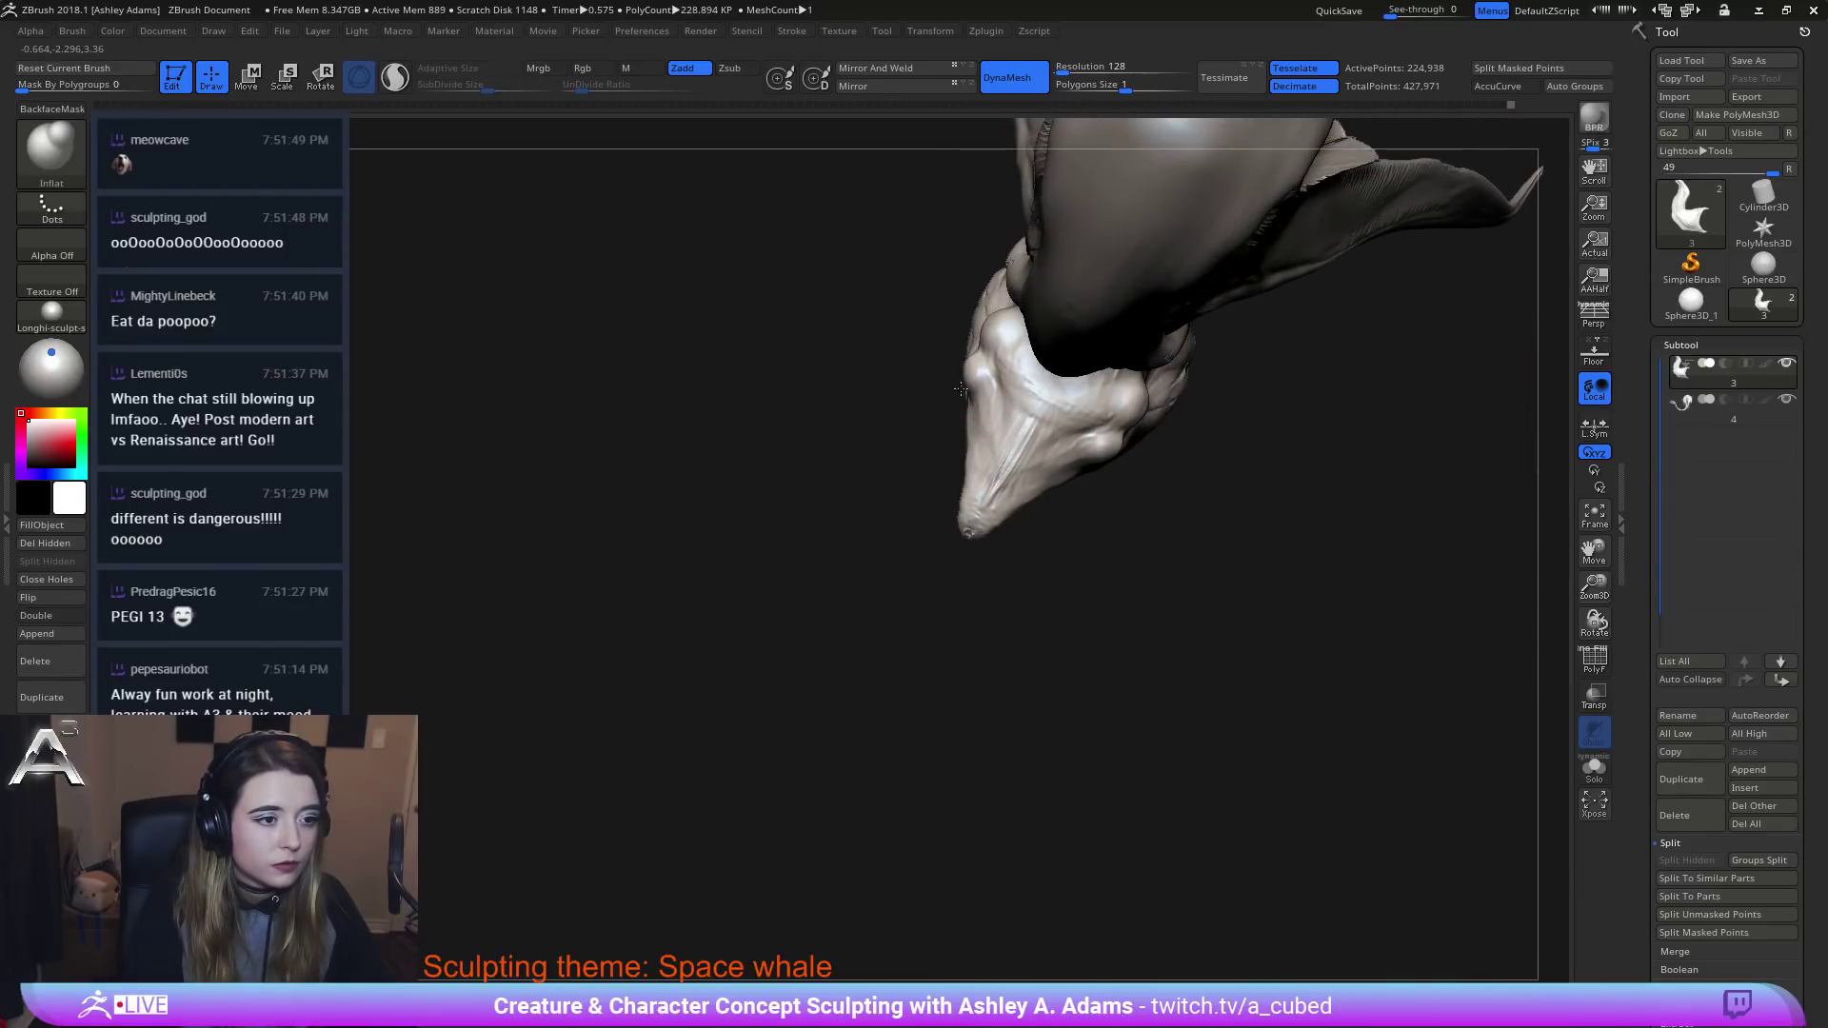
Carve creases around the bases of the snout bumps with the DamStandard brush.
mouse_move(990, 436)
right_down()
mouse_move(1015, 412)
mouse_move(1044, 446)
mouse_move(990, 423)
mouse_move(964, 542)
mouse_move(737, 360)
right_up()
right_click(965, 542)
key(b)
key(d)
key(s)
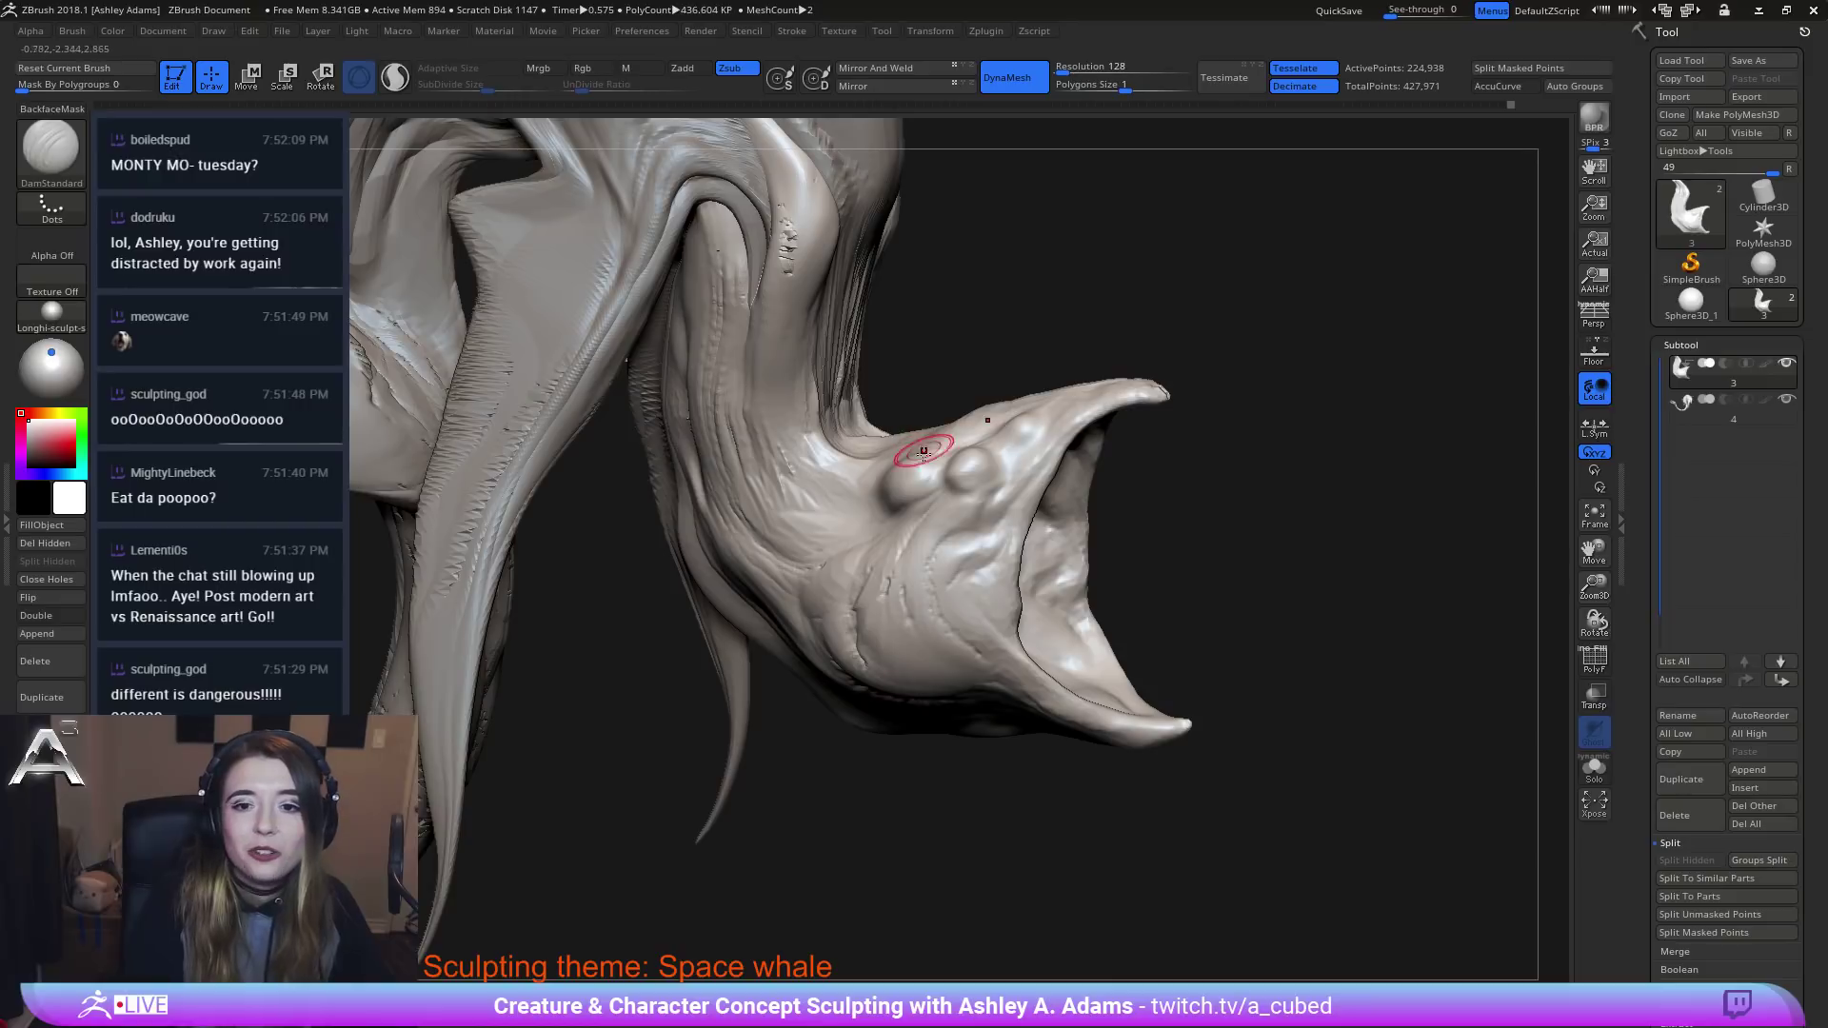
mouse_move(924, 443)
right_down()
mouse_move(964, 435)
mouse_move(979, 476)
right_up()
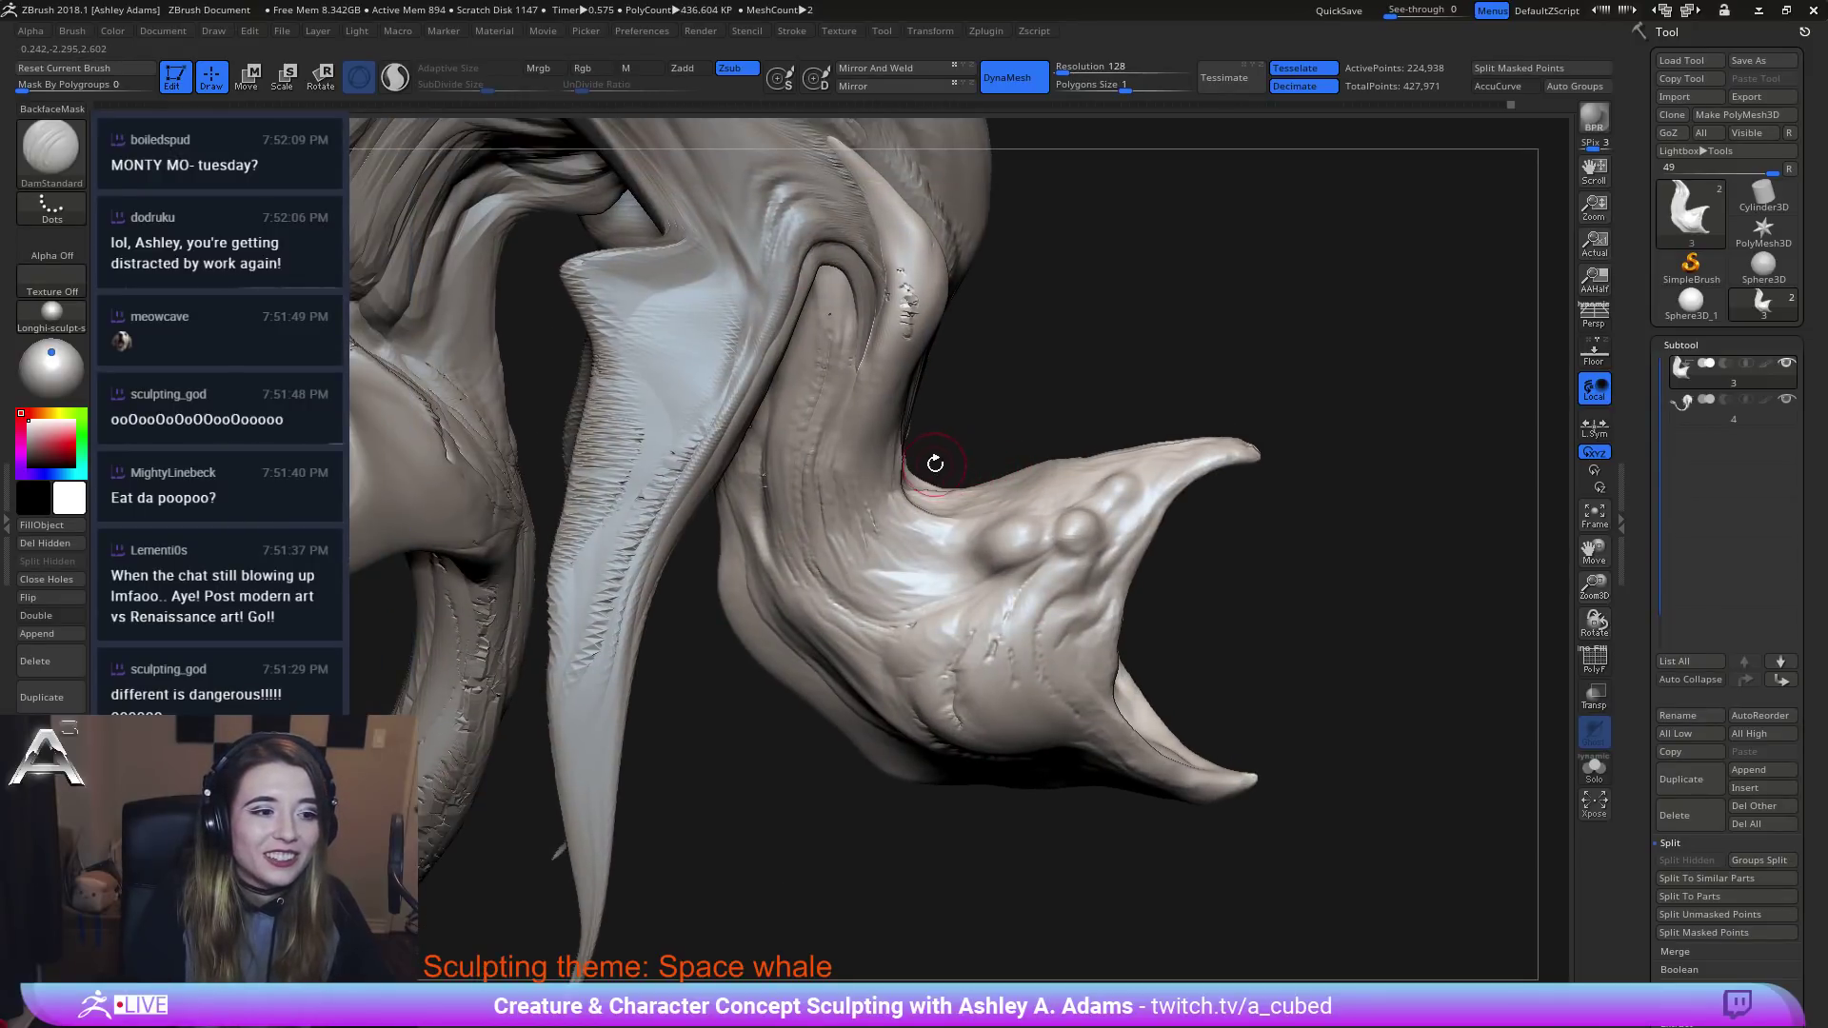
drag(963, 575, 1029, 545)
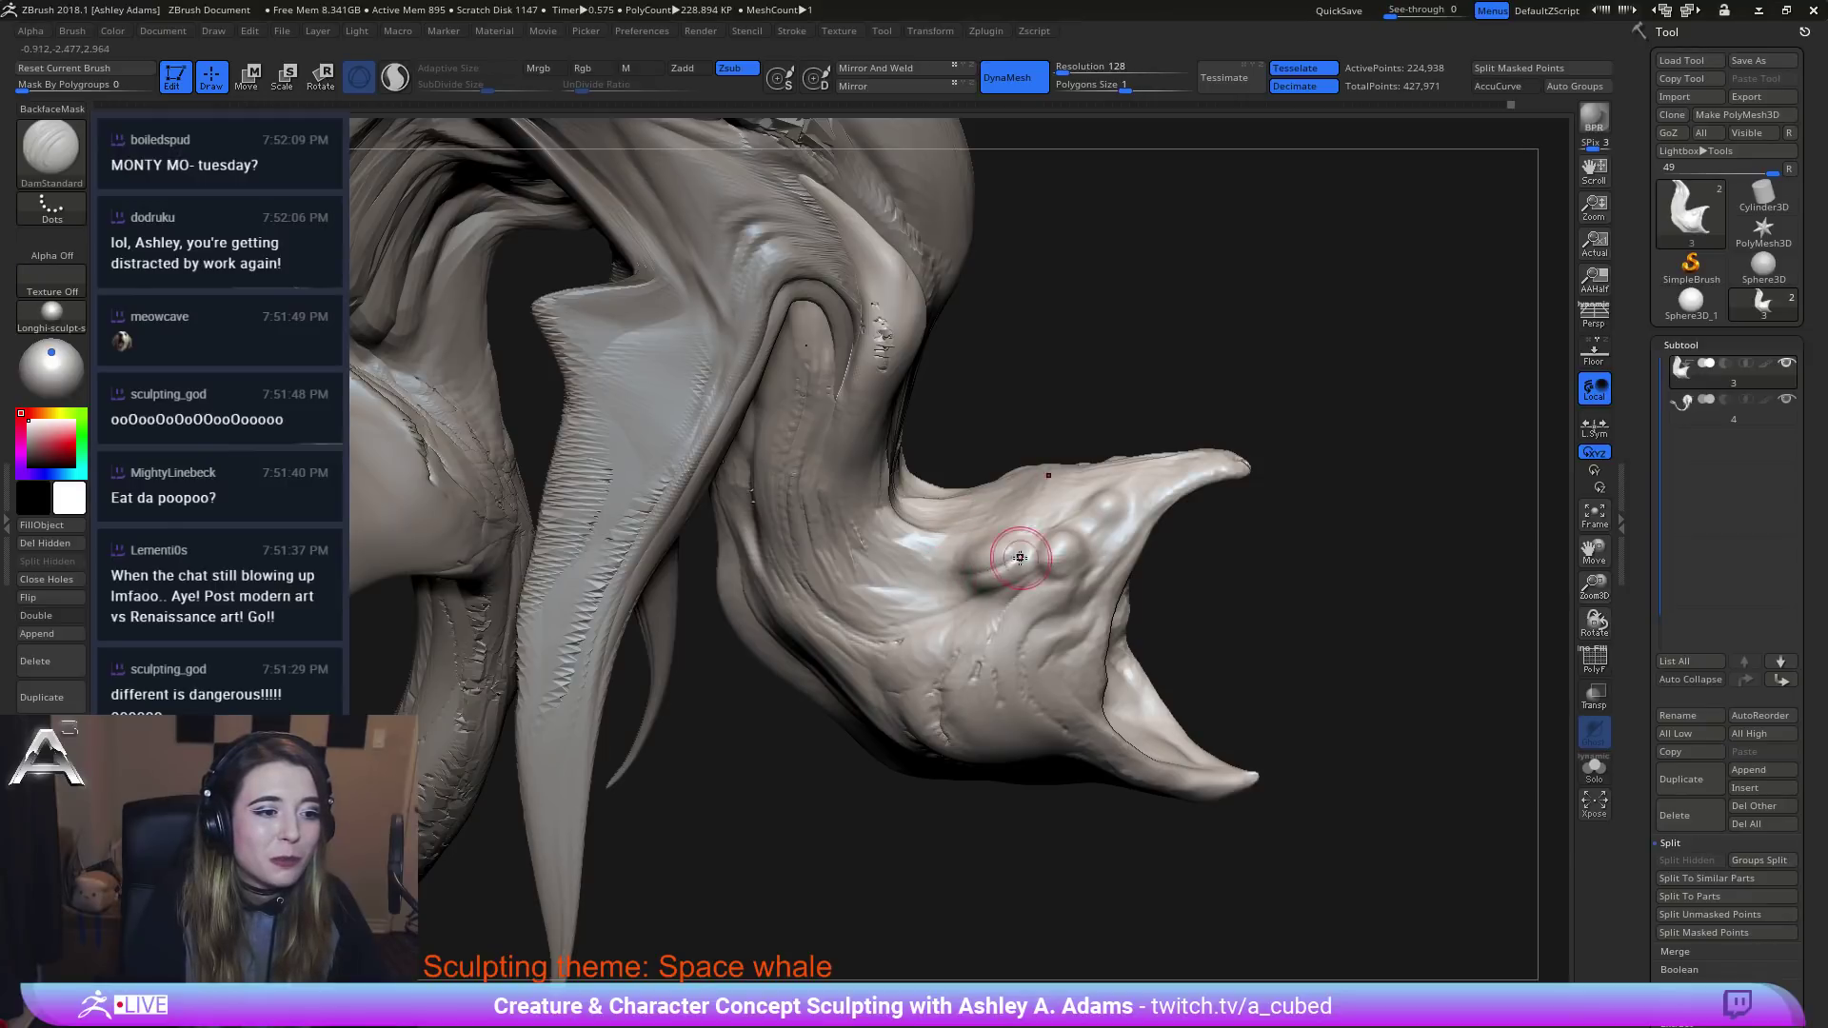
right_drag(998, 555, 849, 465)
right_click(936, 637)
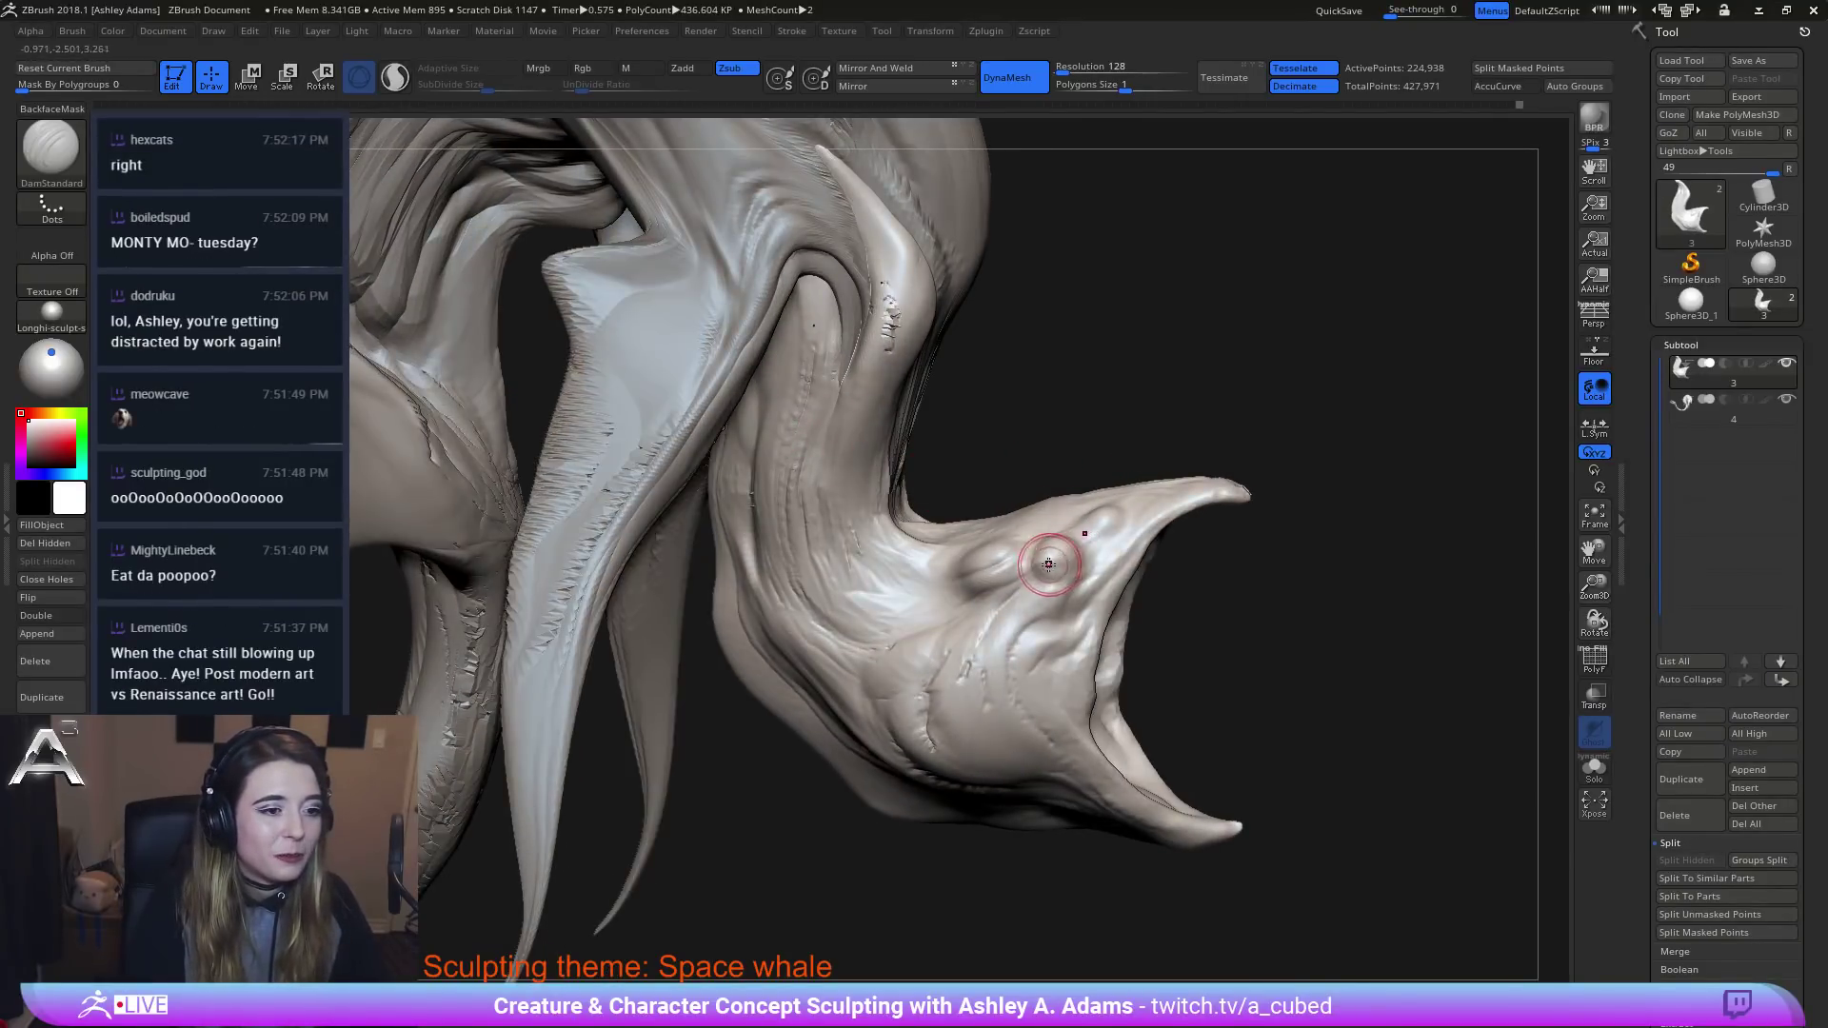
drag(1067, 556, 1109, 514)
Build up clay around the two larger bumps on the opposite side of the snout with the ClayBuildup brush.
mouse_move(1109, 547)
ctrl+right_down()
mouse_move(1095, 461)
mouse_move(914, 452)
mouse_move(1104, 543)
ctrl+right_up()
key(b)
key(c)
key(b)
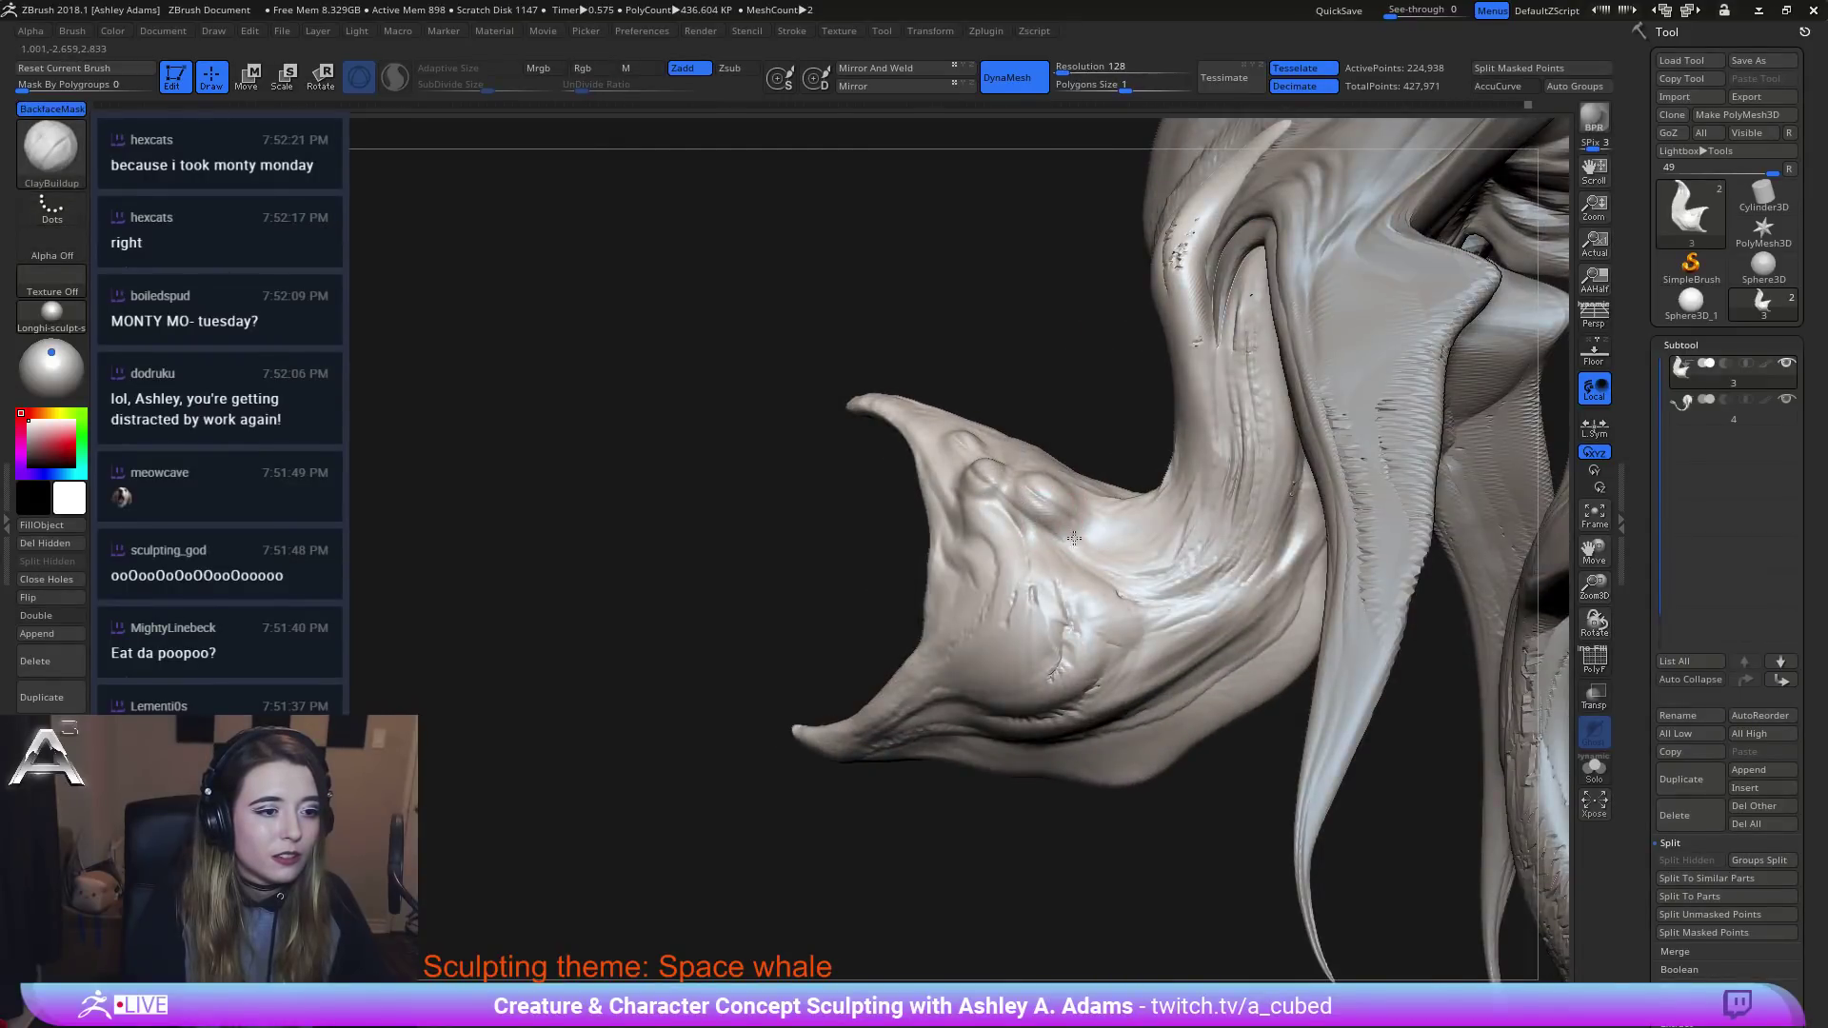
drag(1058, 508, 1076, 502)
right_drag(1046, 474, 1019, 481)
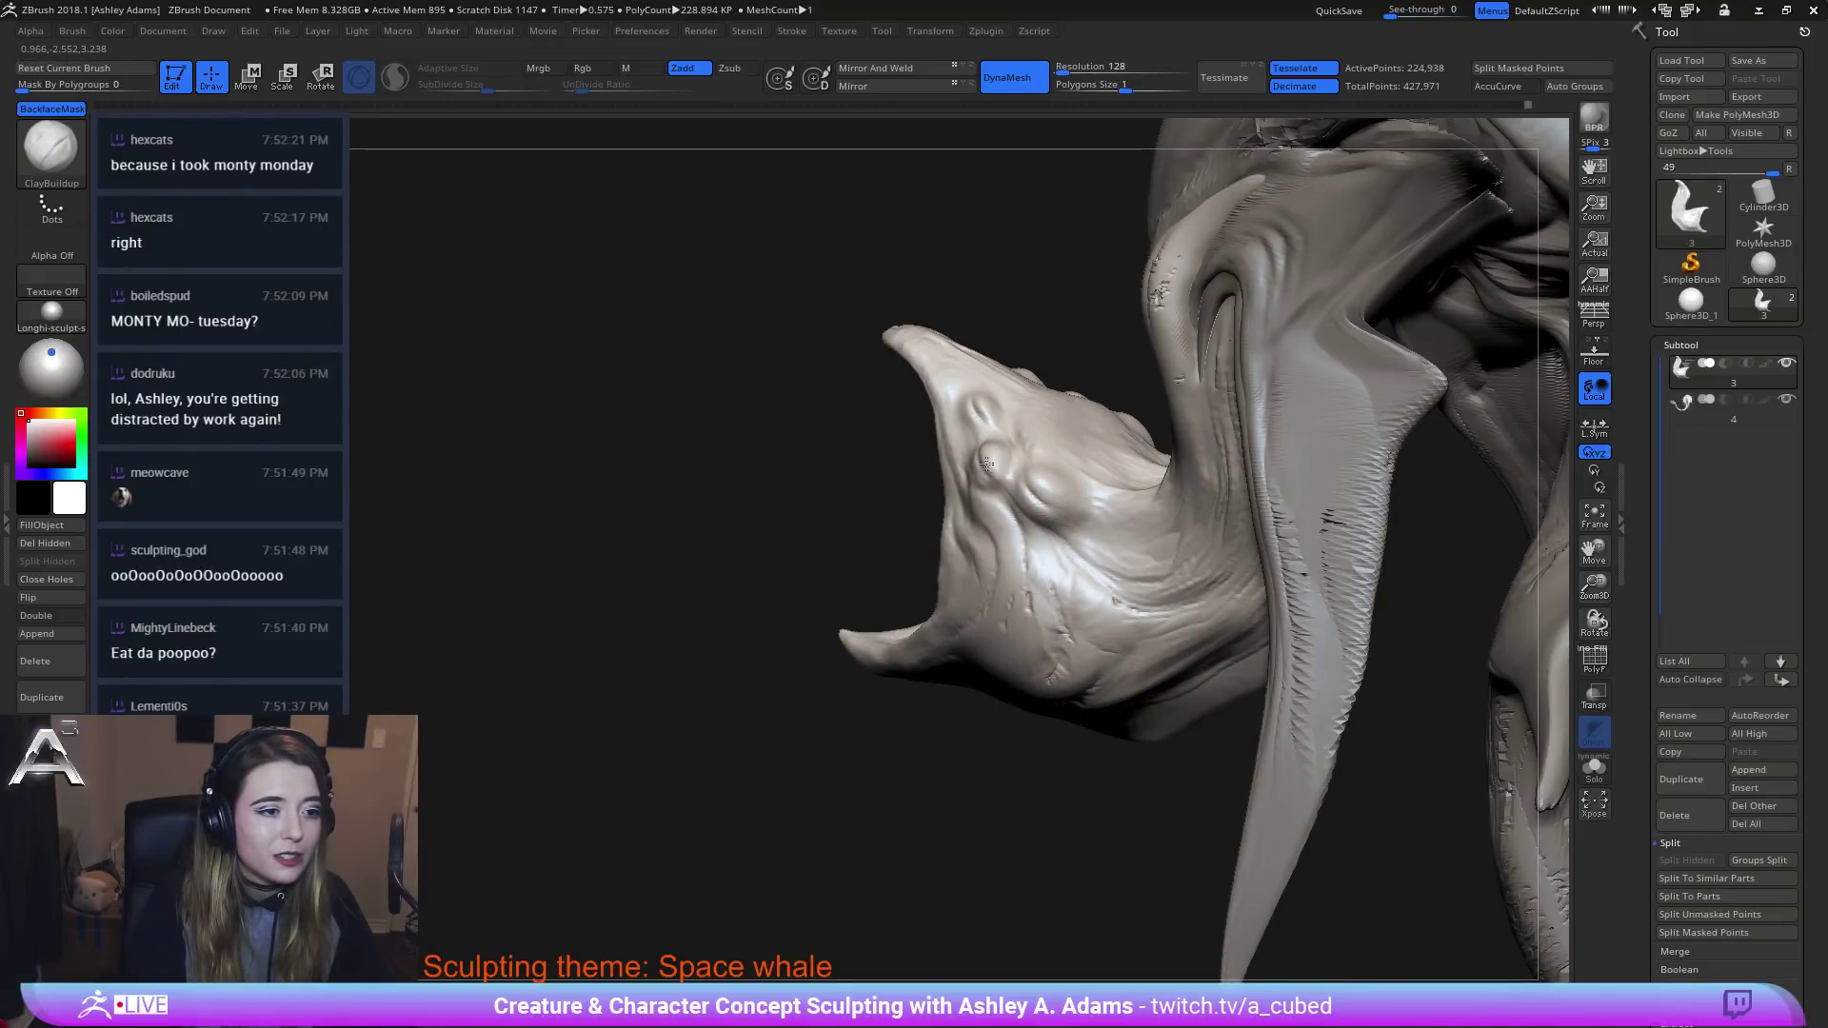
right_drag(1007, 461, 979, 466)
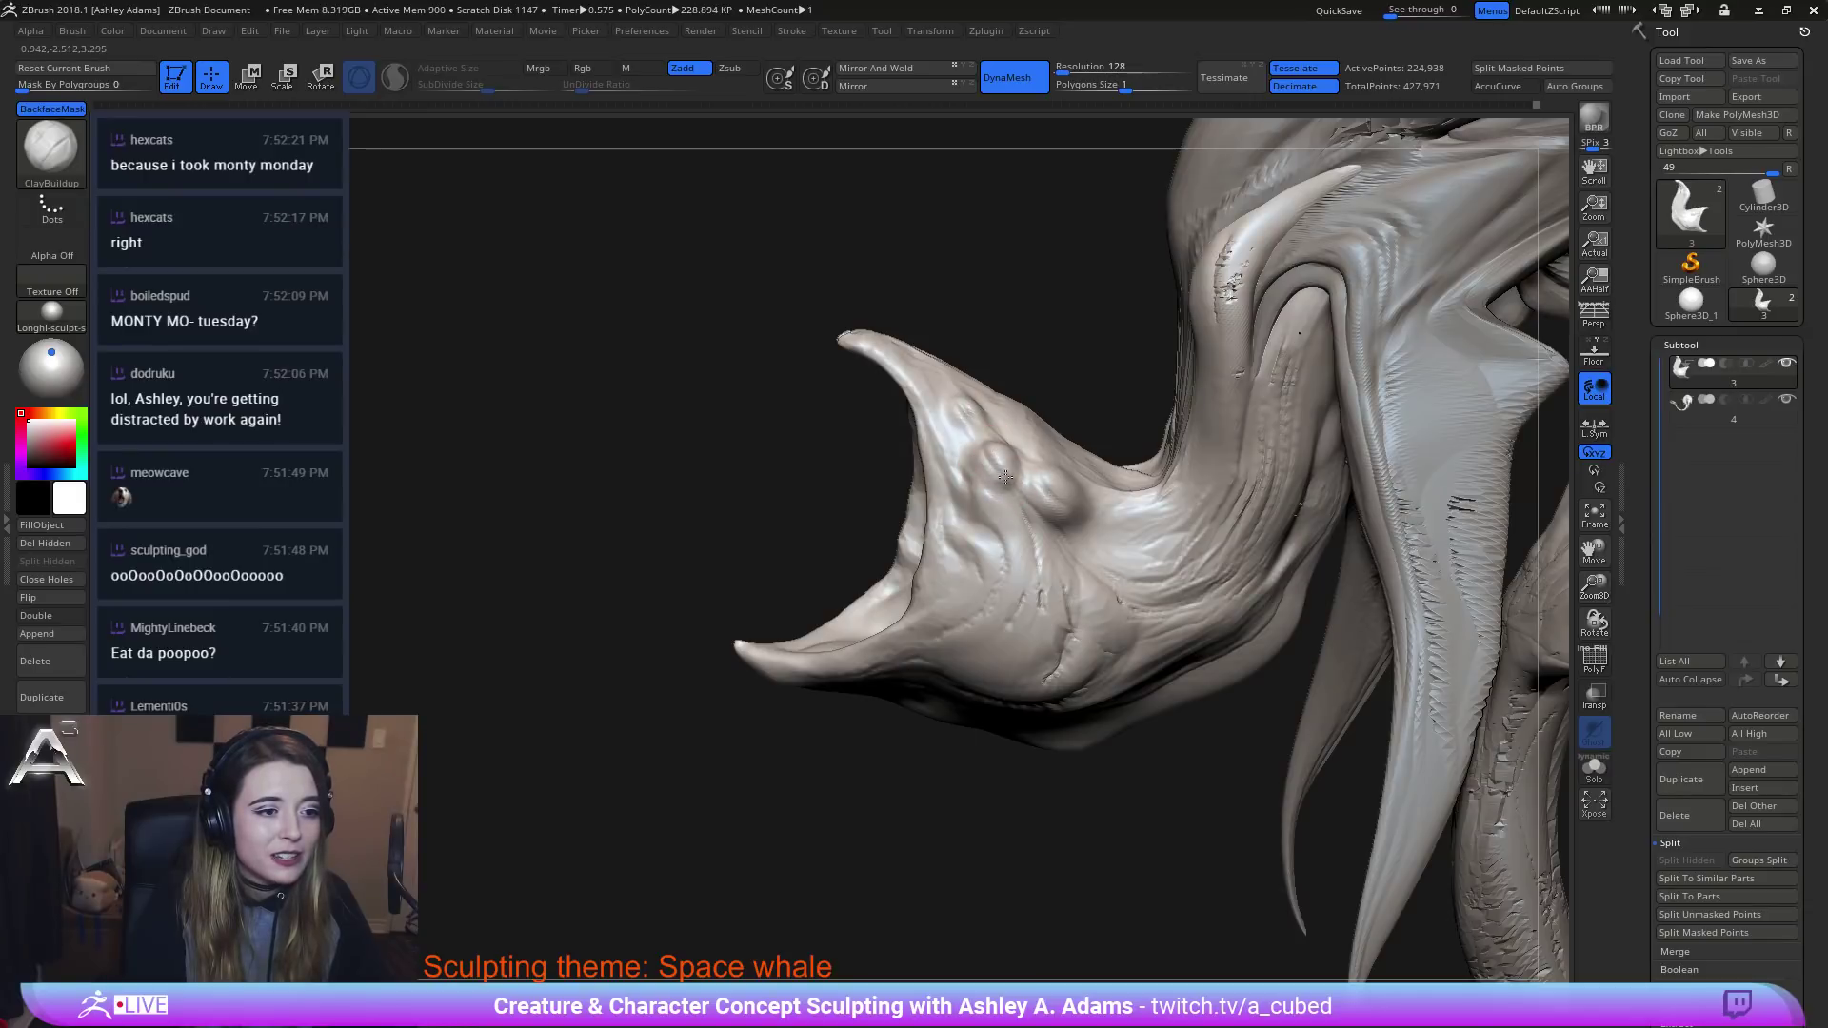
Add clay to the foremost bump near the upper lip to round it out.
right_drag(1017, 438, 967, 425)
drag(967, 426, 945, 412)
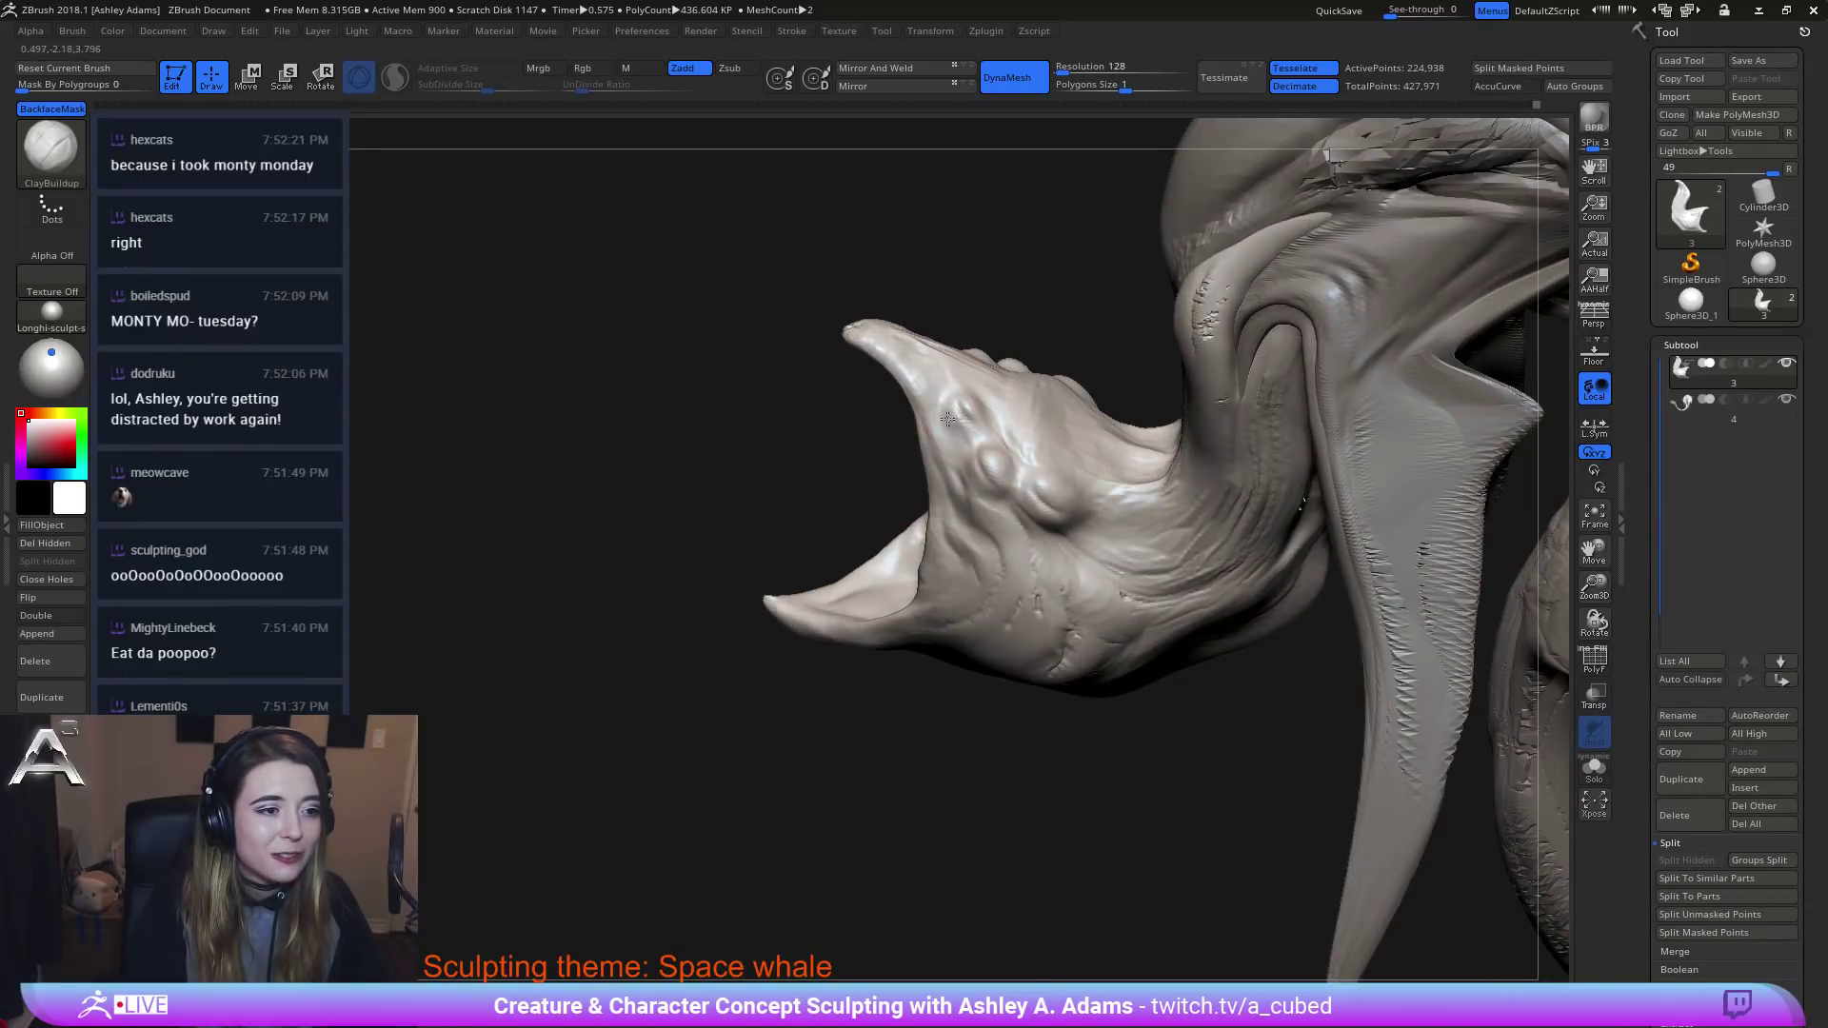
right_drag(947, 419, 970, 422)
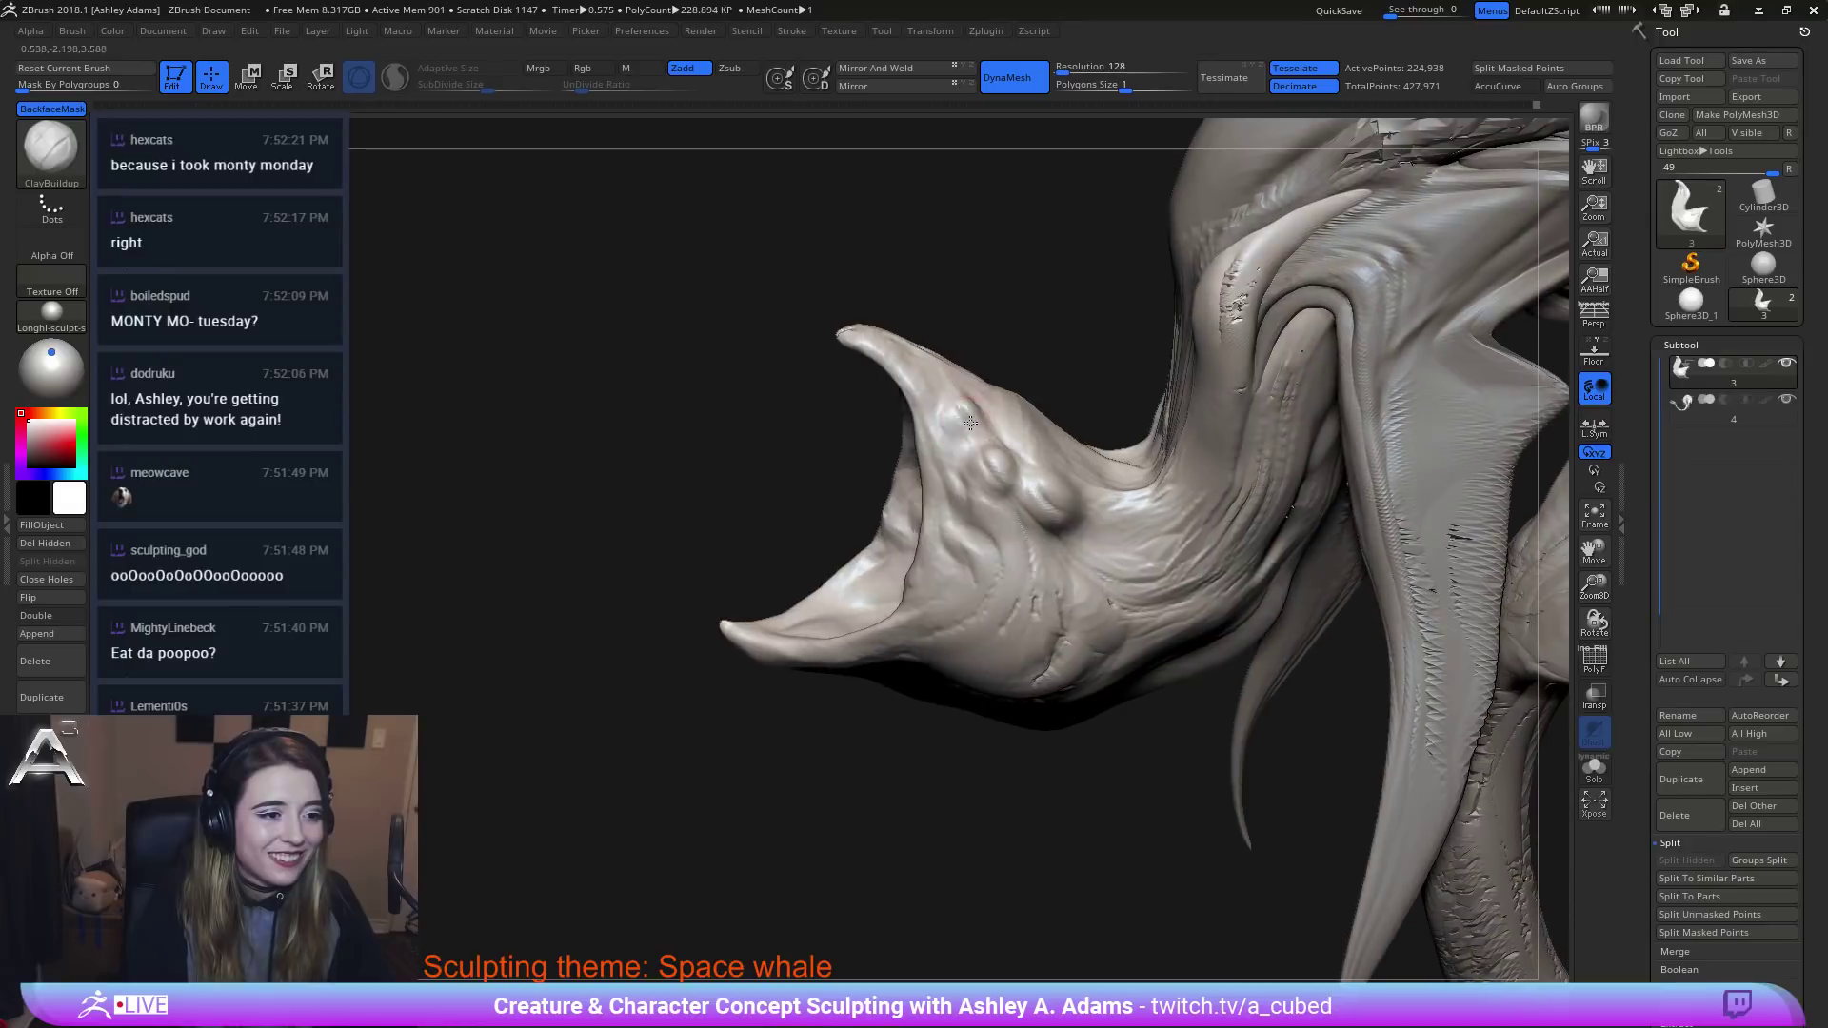
mouse_move(970, 422)
mouse_down()
mouse_move(951, 406)
mouse_move(956, 437)
mouse_up()
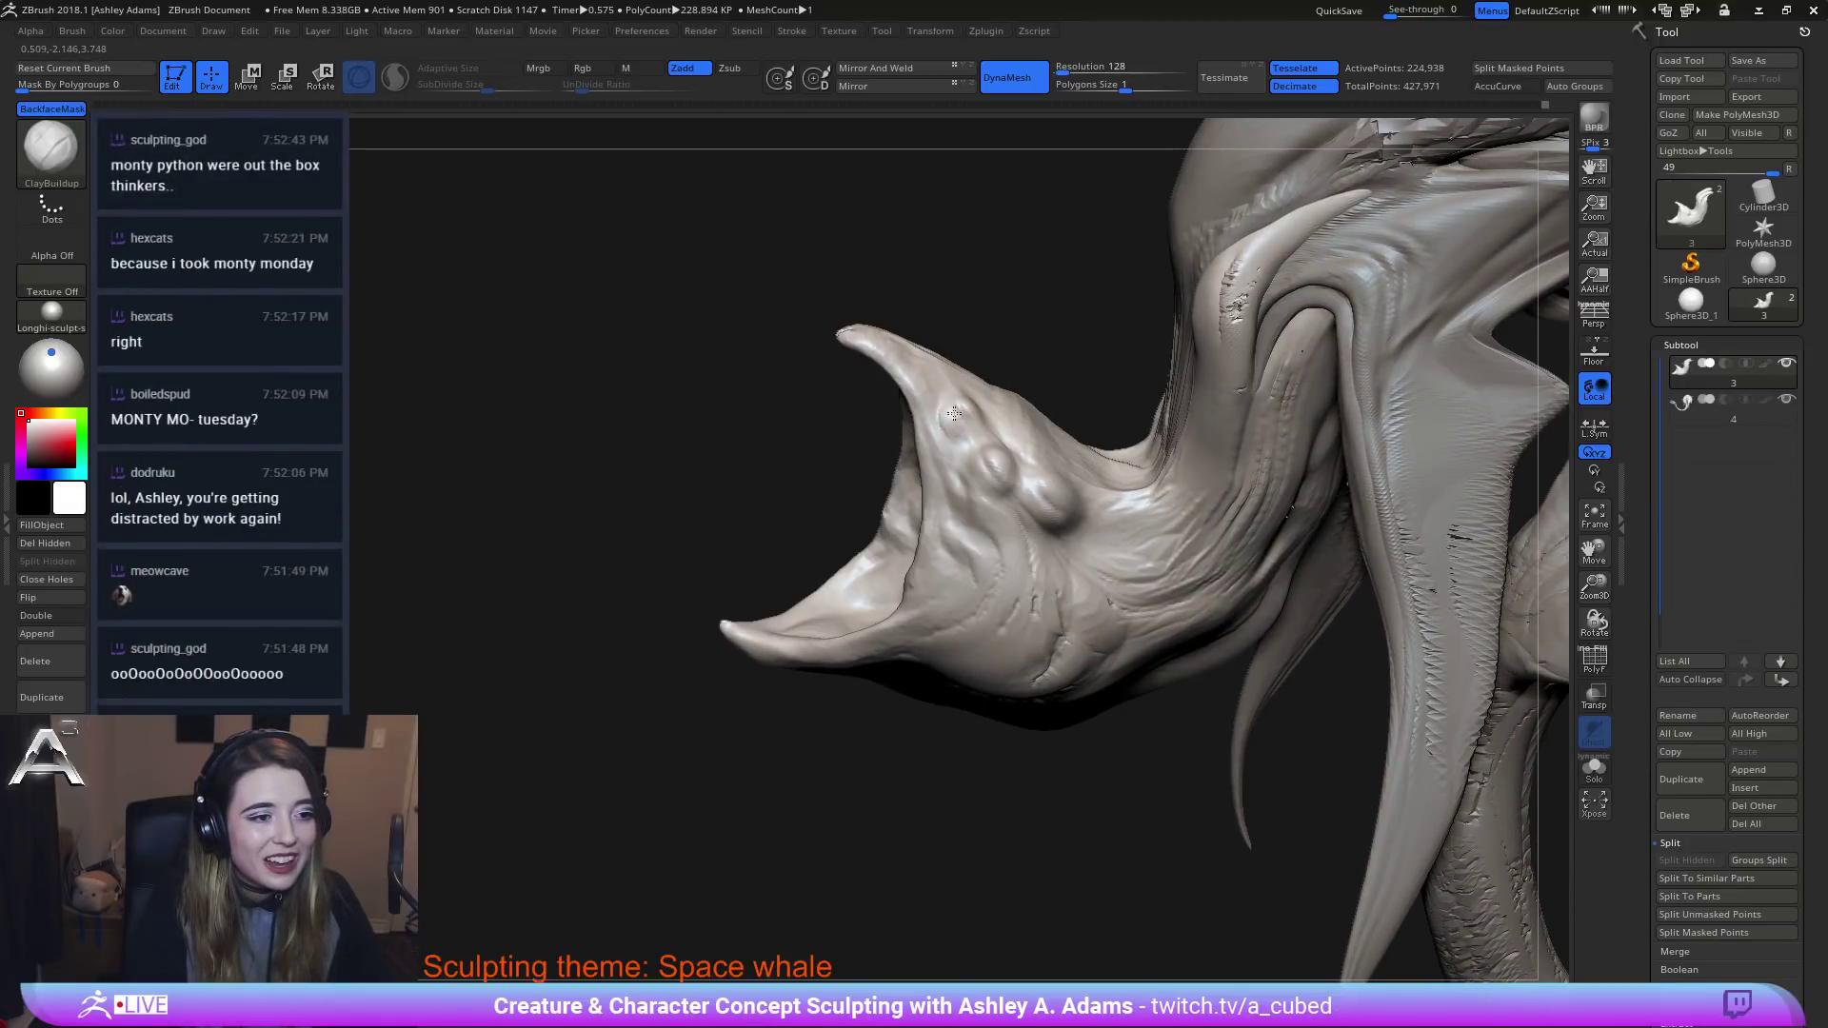
right_drag(954, 413, 959, 396)
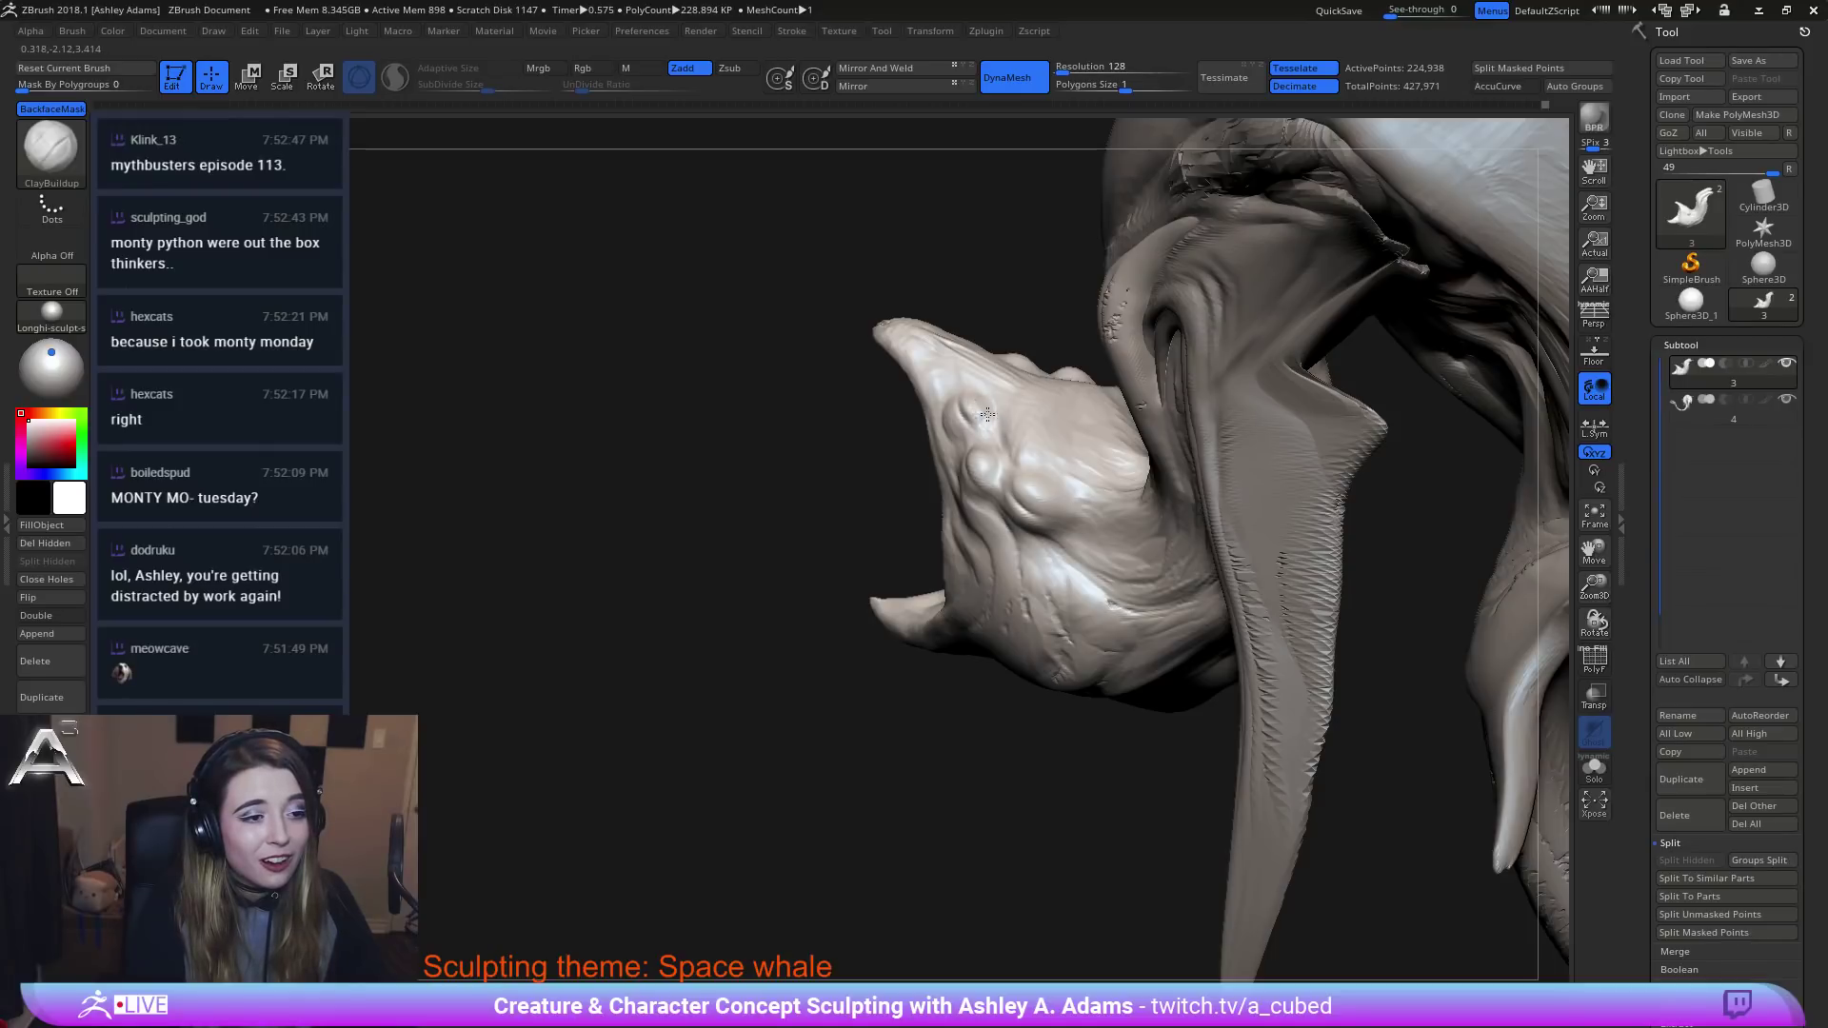
Tighten the creases around the snout bumps with the Pinch brush.
right_drag(983, 399, 917, 446)
key(b)
key(p)
key(i)
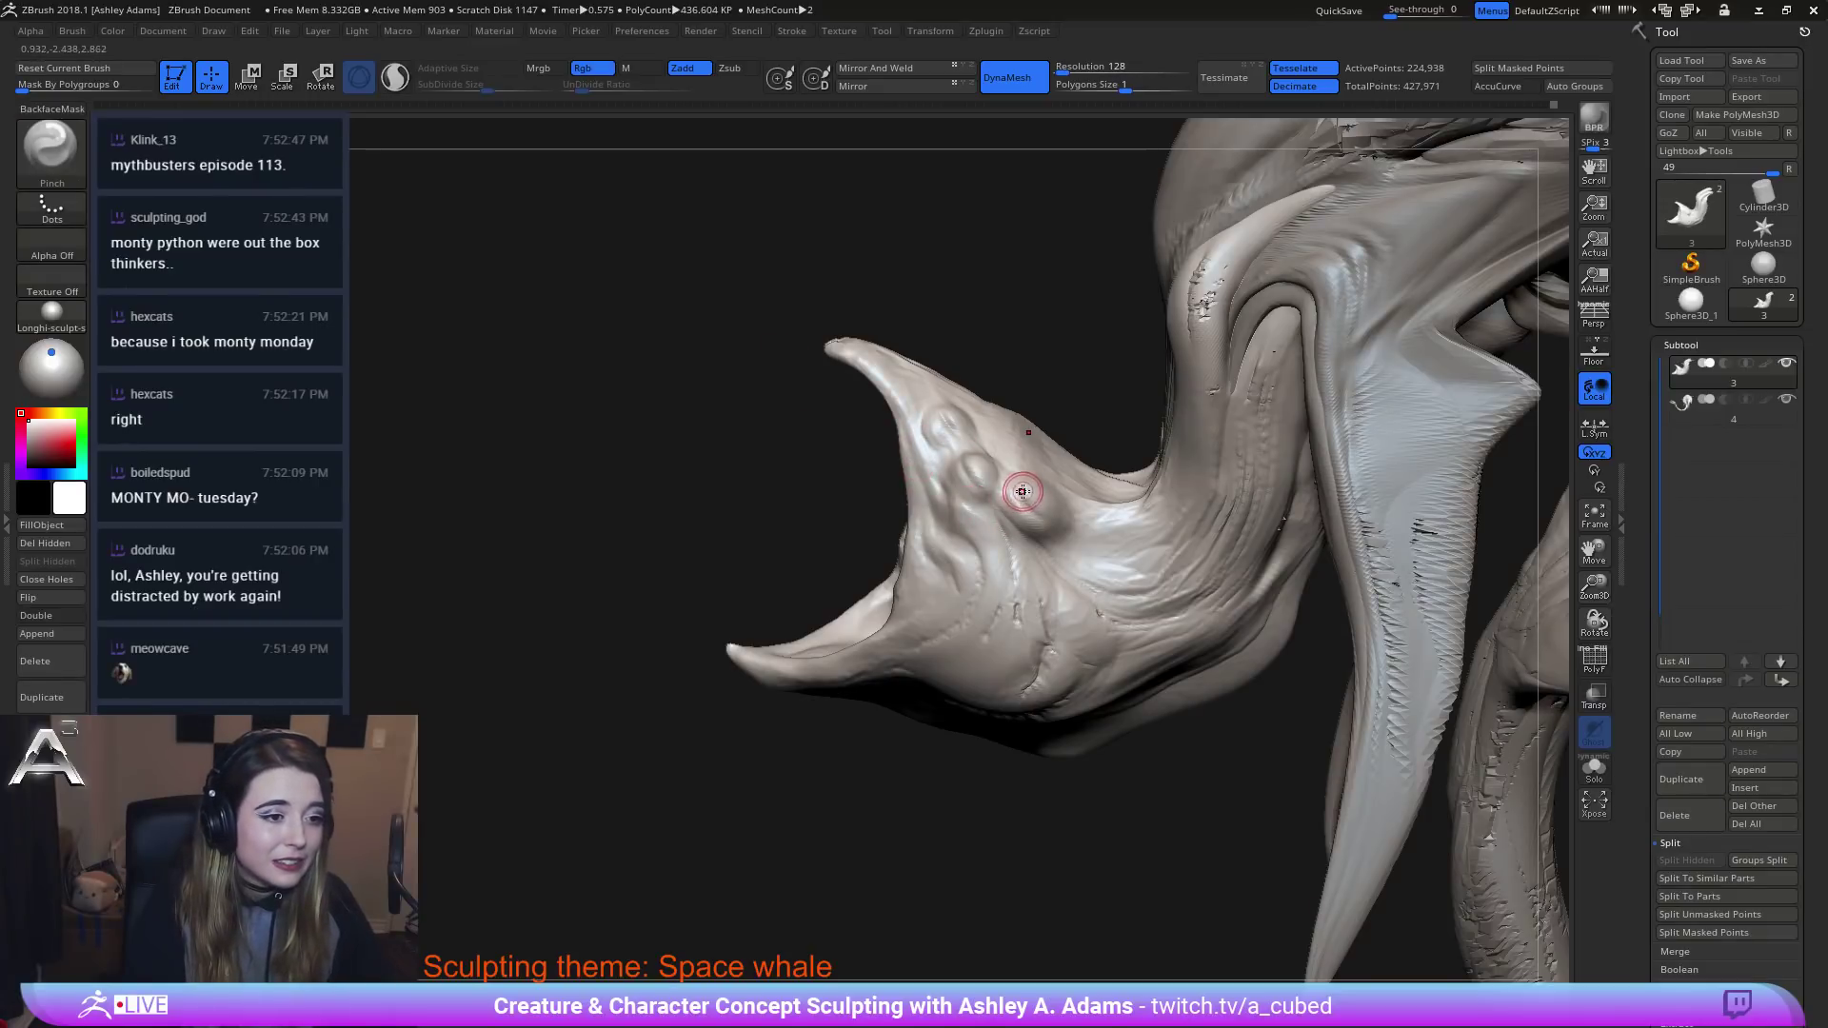
drag(1020, 494, 957, 452)
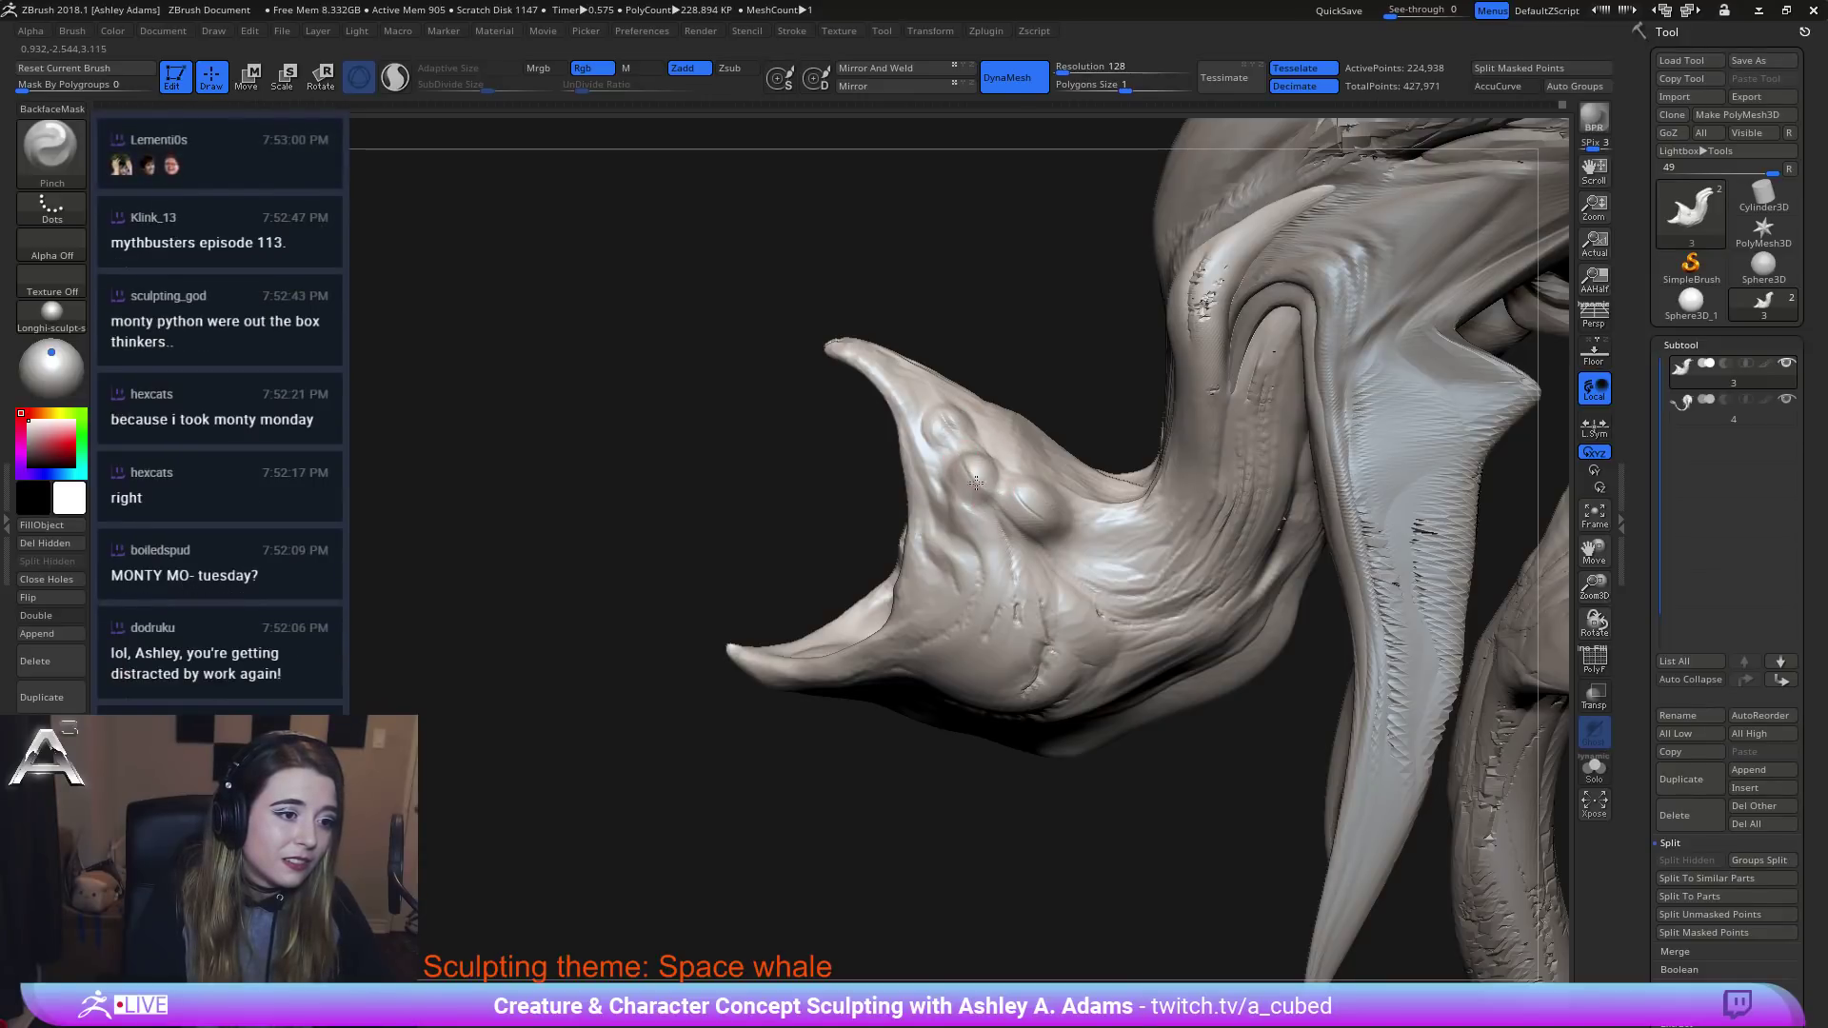
right_drag(978, 469, 938, 416)
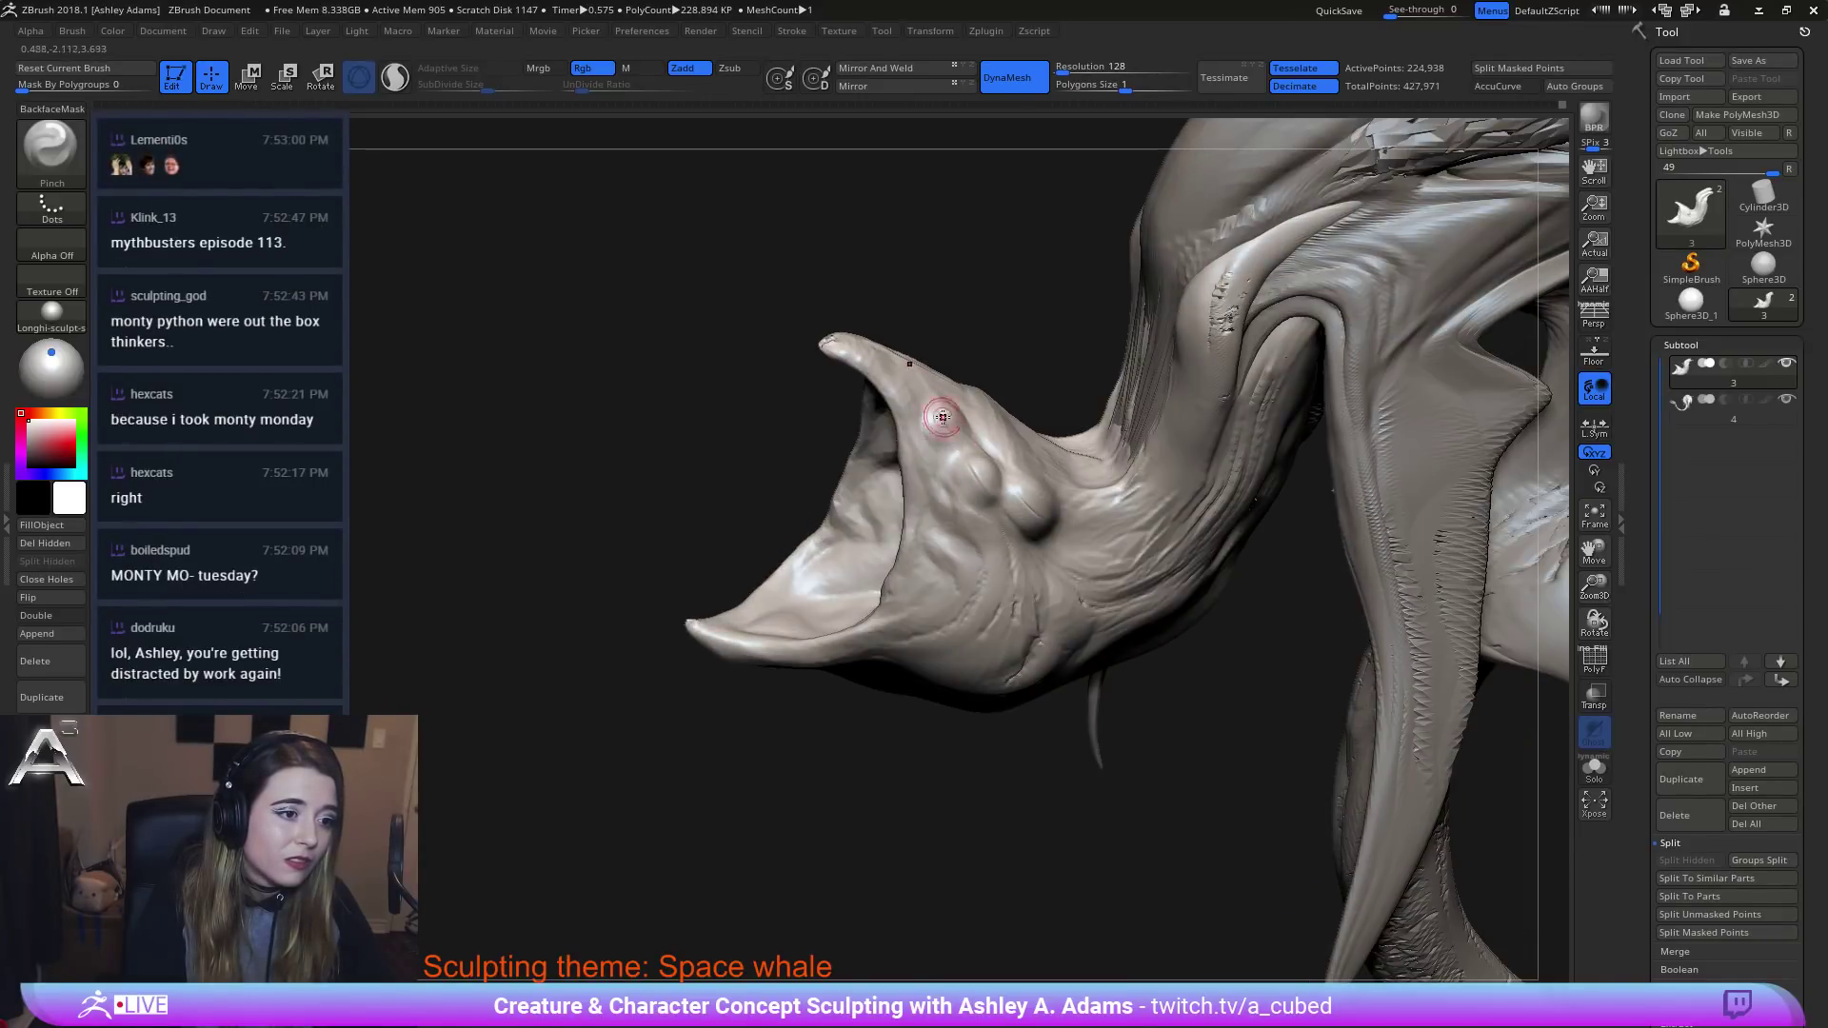
ctrl+right_drag(939, 415, 939, 314)
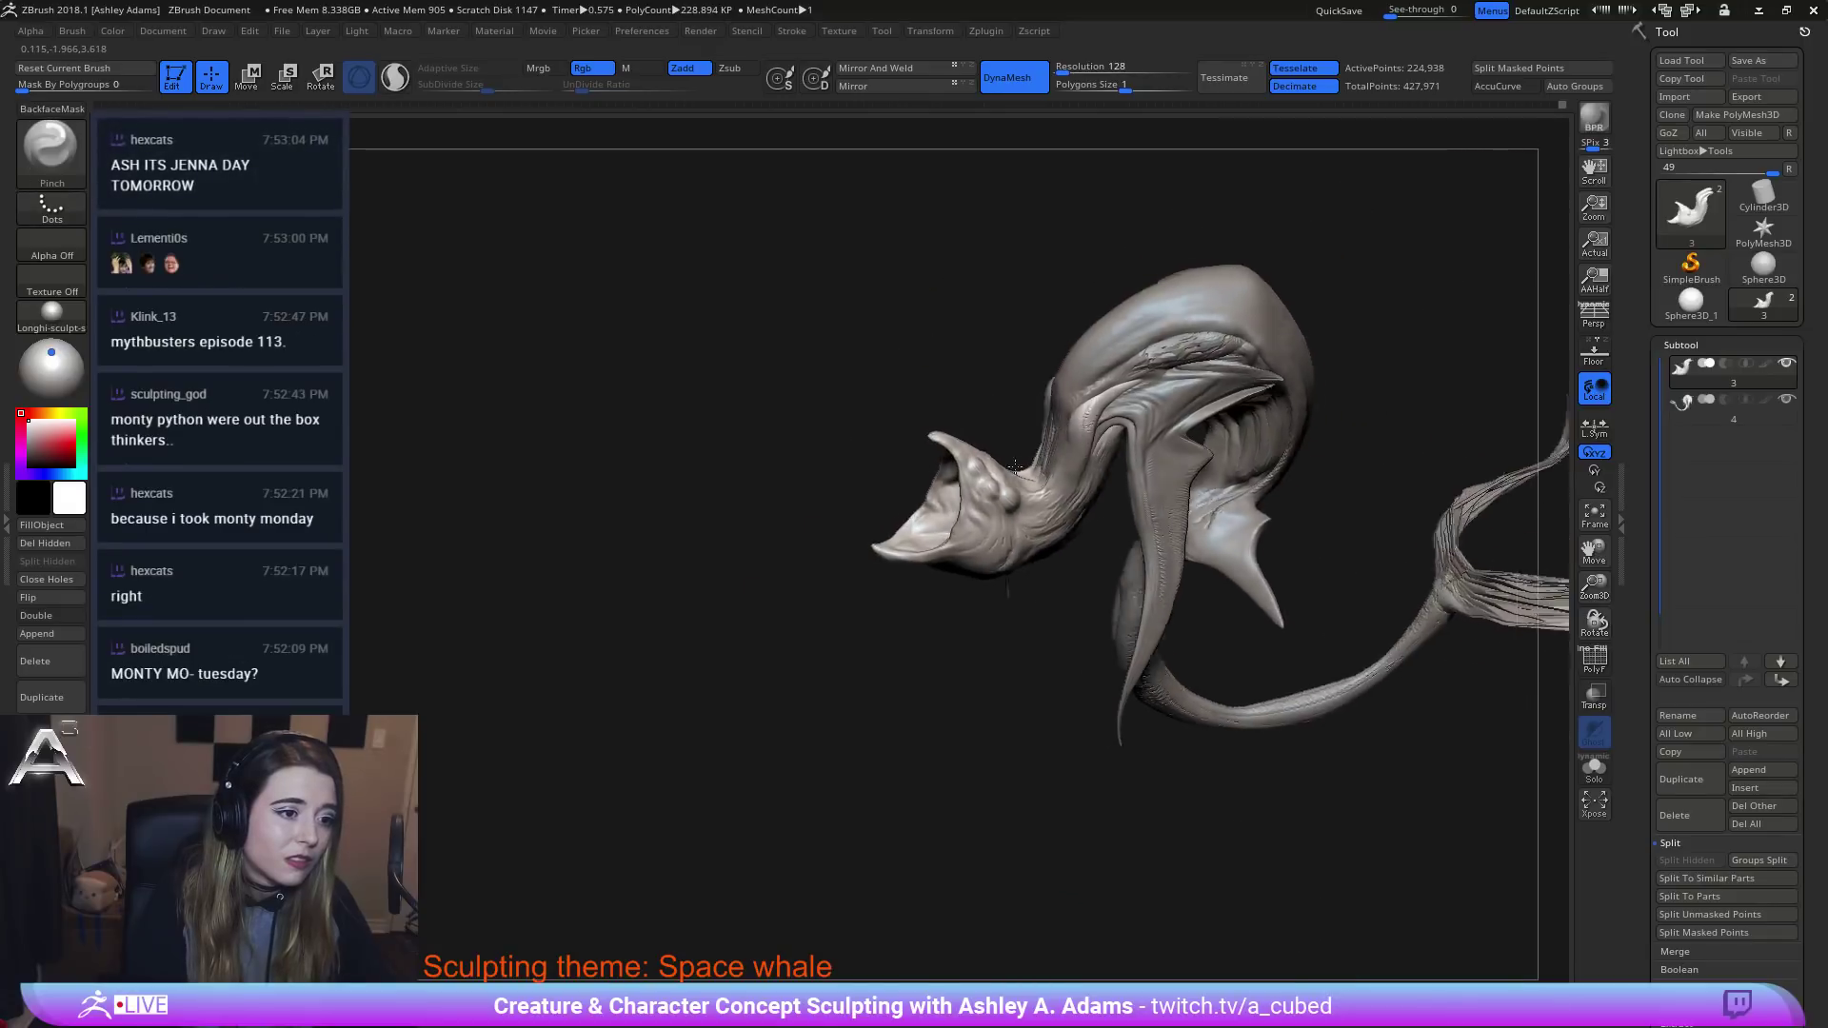
right_drag(724, 495, 1015, 510)
key(space)
drag(1026, 512, 1011, 474)
right_drag(1011, 473, 1102, 530)
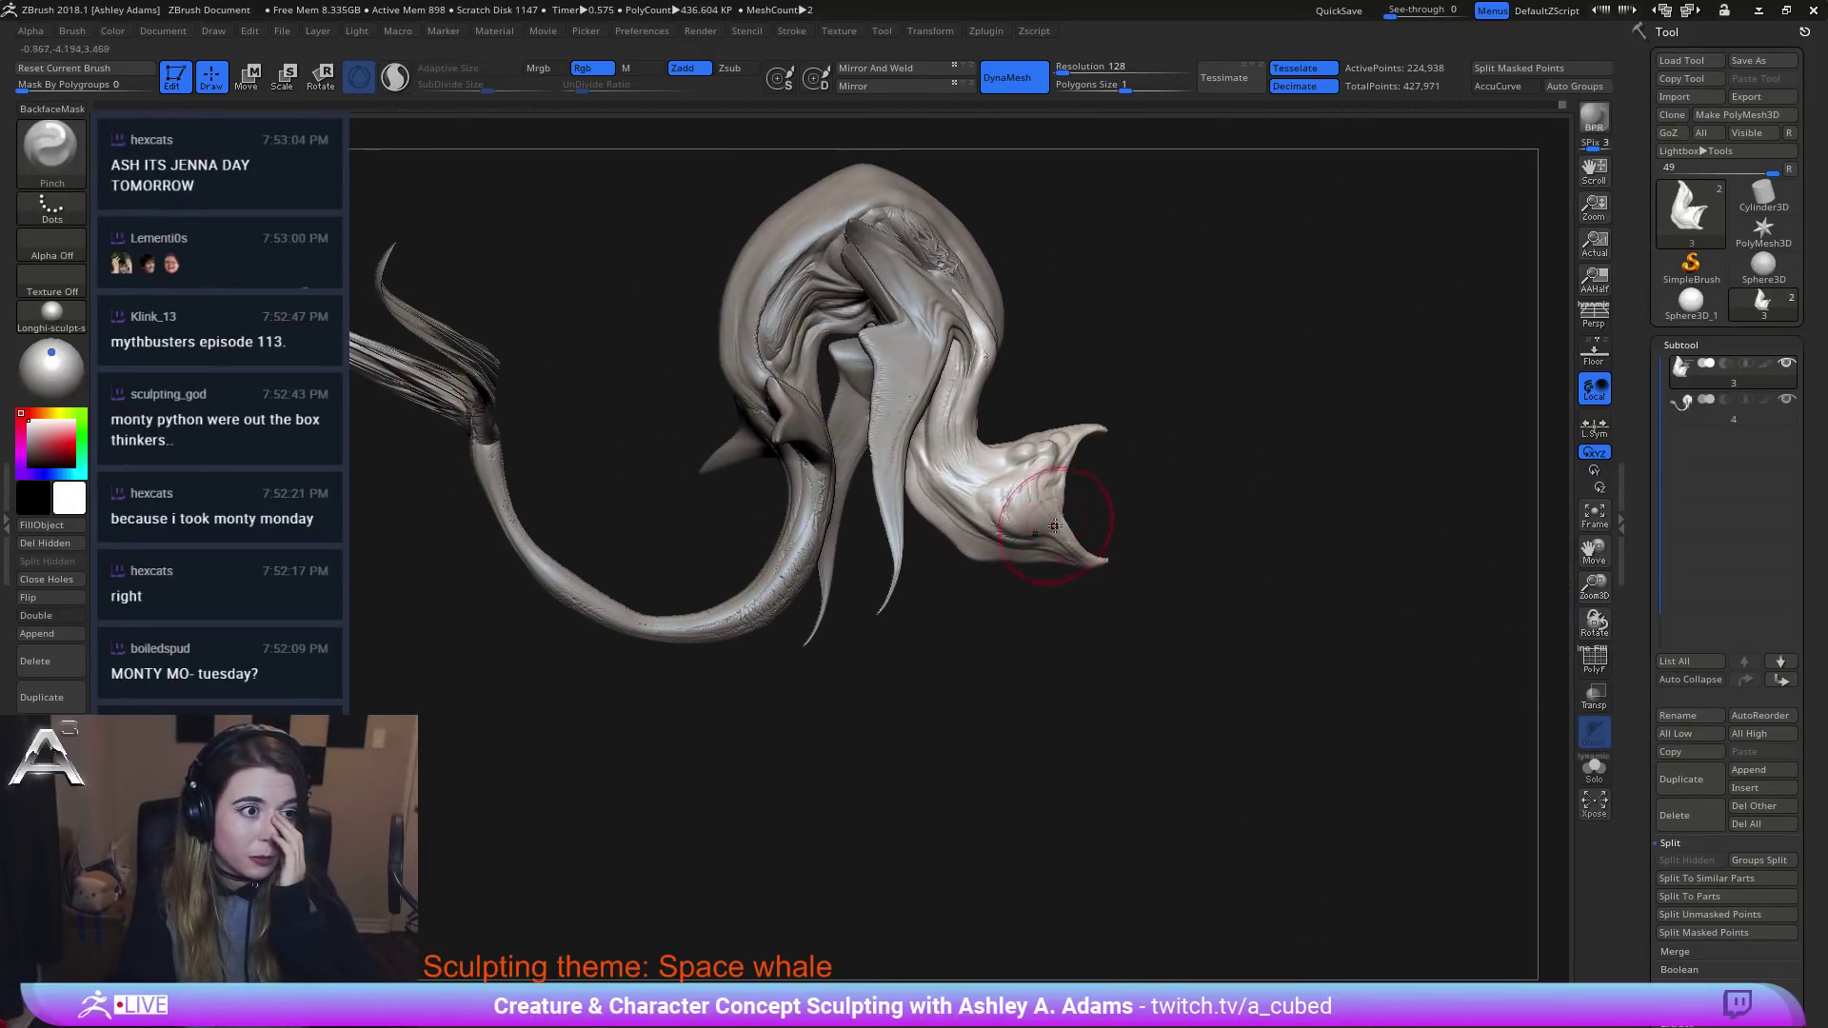
alt+click(964, 241)
alt+right_drag(963, 241, 923, 358)
key(b)
key(s)
key(h)
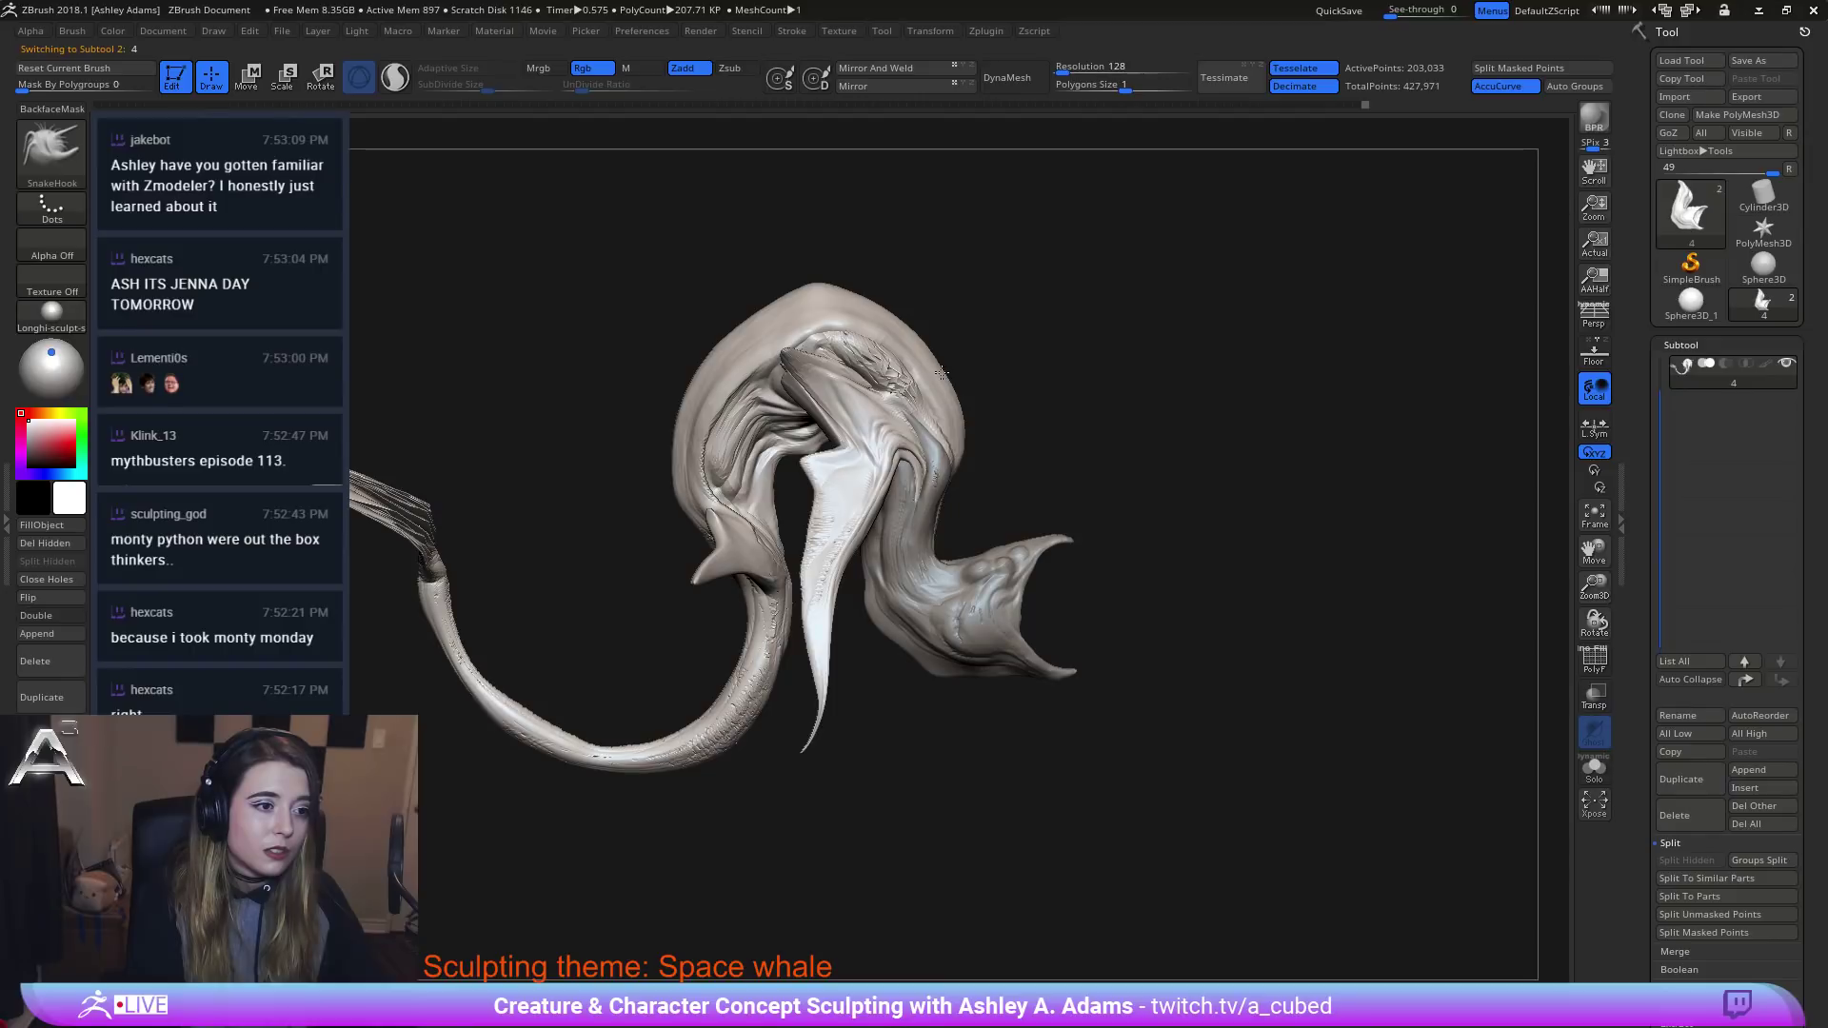
key(space)
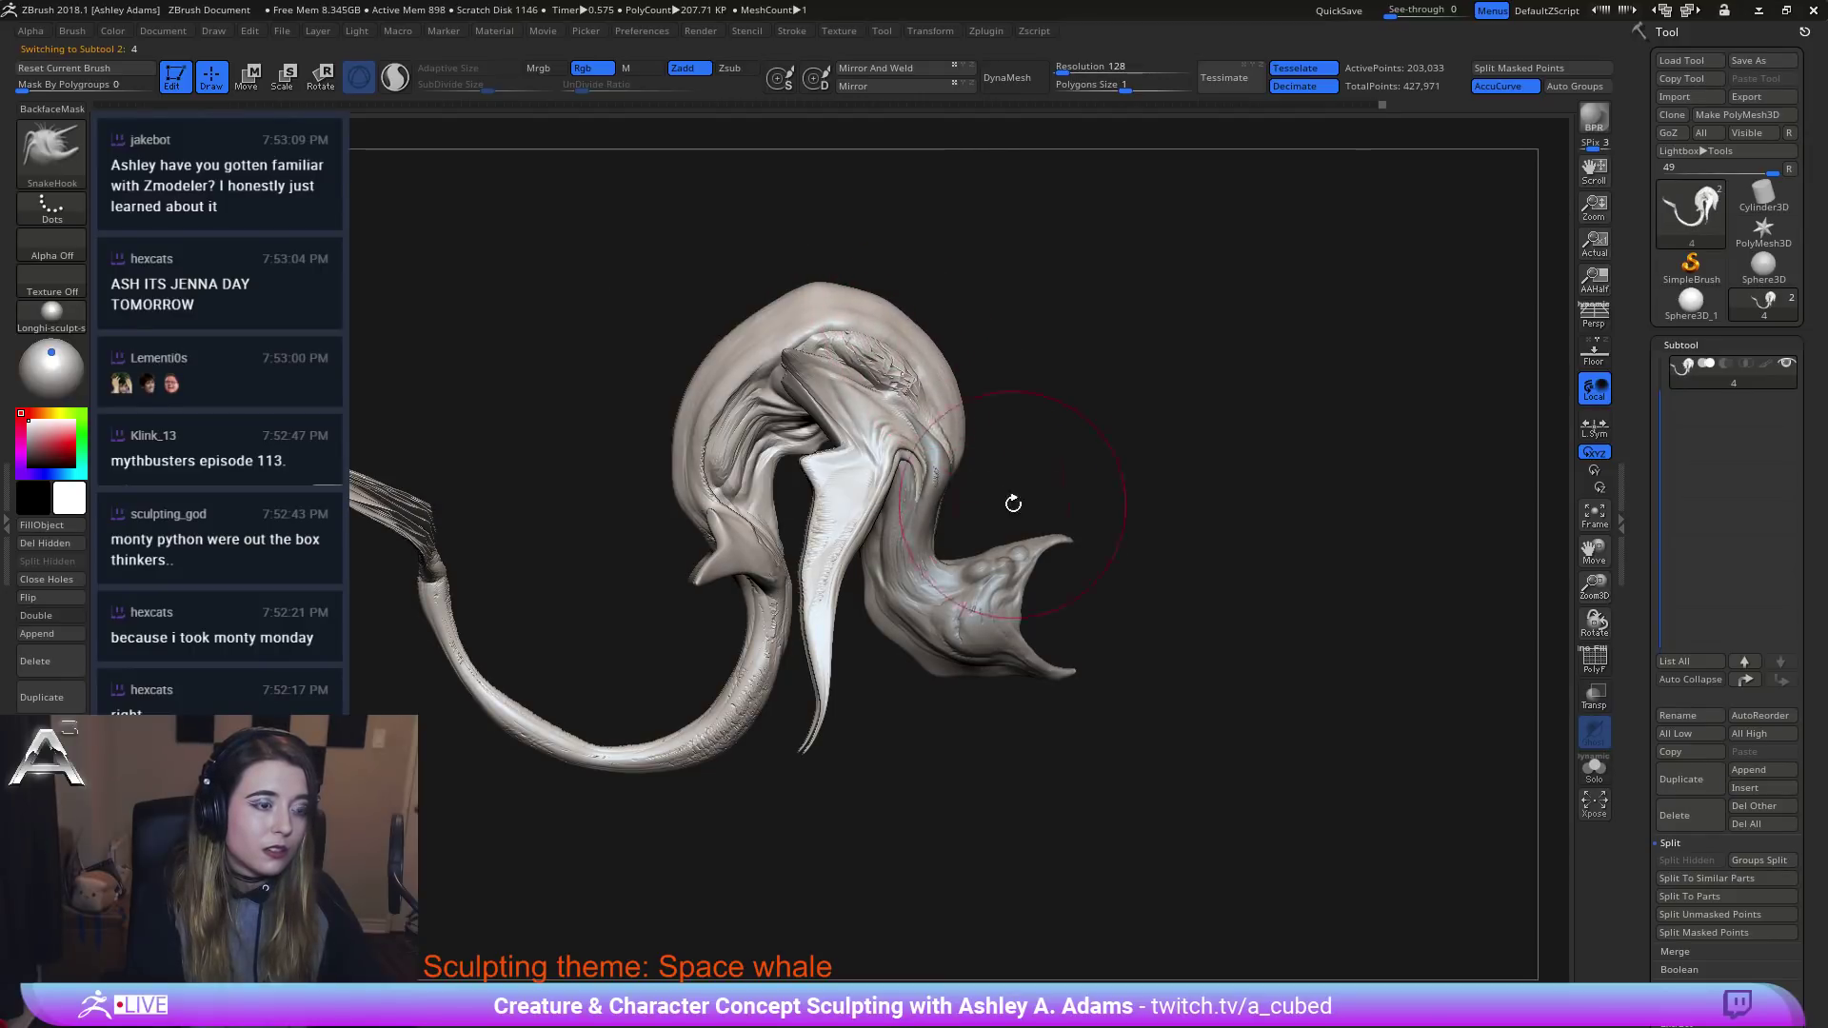
mouse_move(1012, 502)
ctrl+right_down()
mouse_move(958, 257)
mouse_move(838, 324)
mouse_move(873, 539)
ctrl+right_up()
key(space)
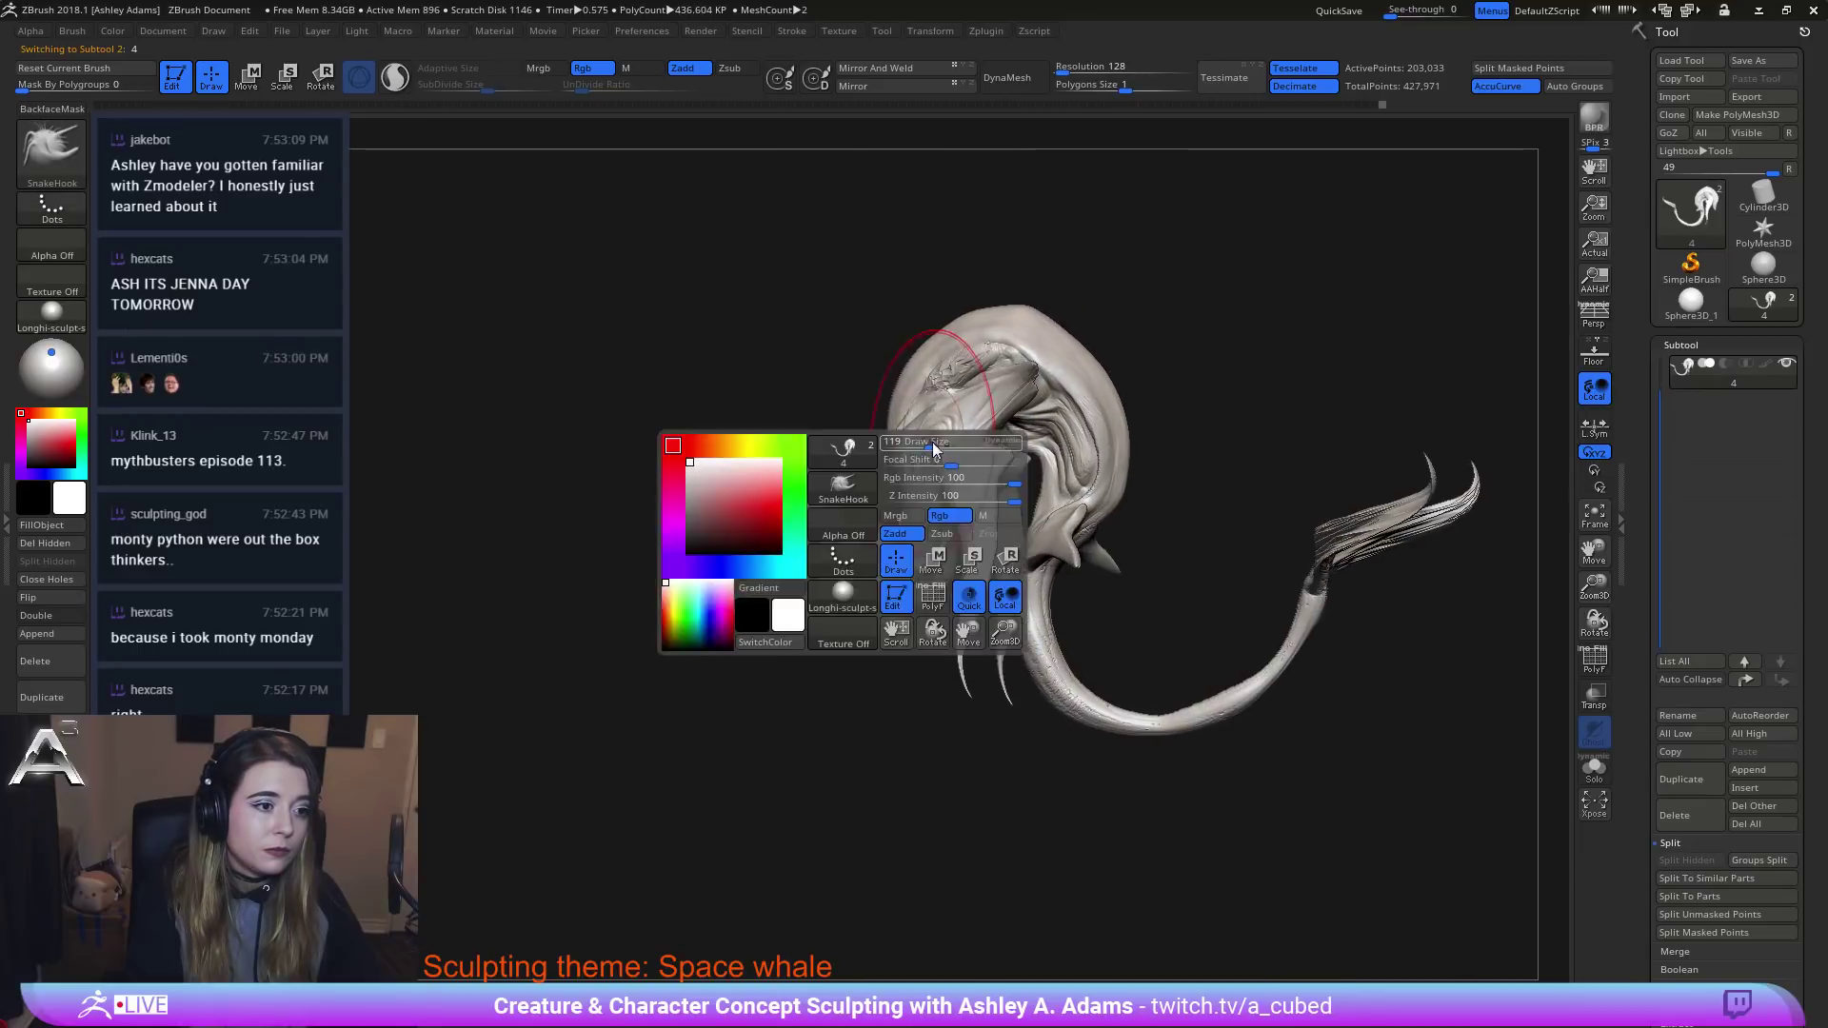
alt+right_drag(935, 442, 876, 284)
right_drag(875, 284, 957, 345)
key(space)
ctrl+right_drag(937, 247, 856, 442)
alt+click(725, 504)
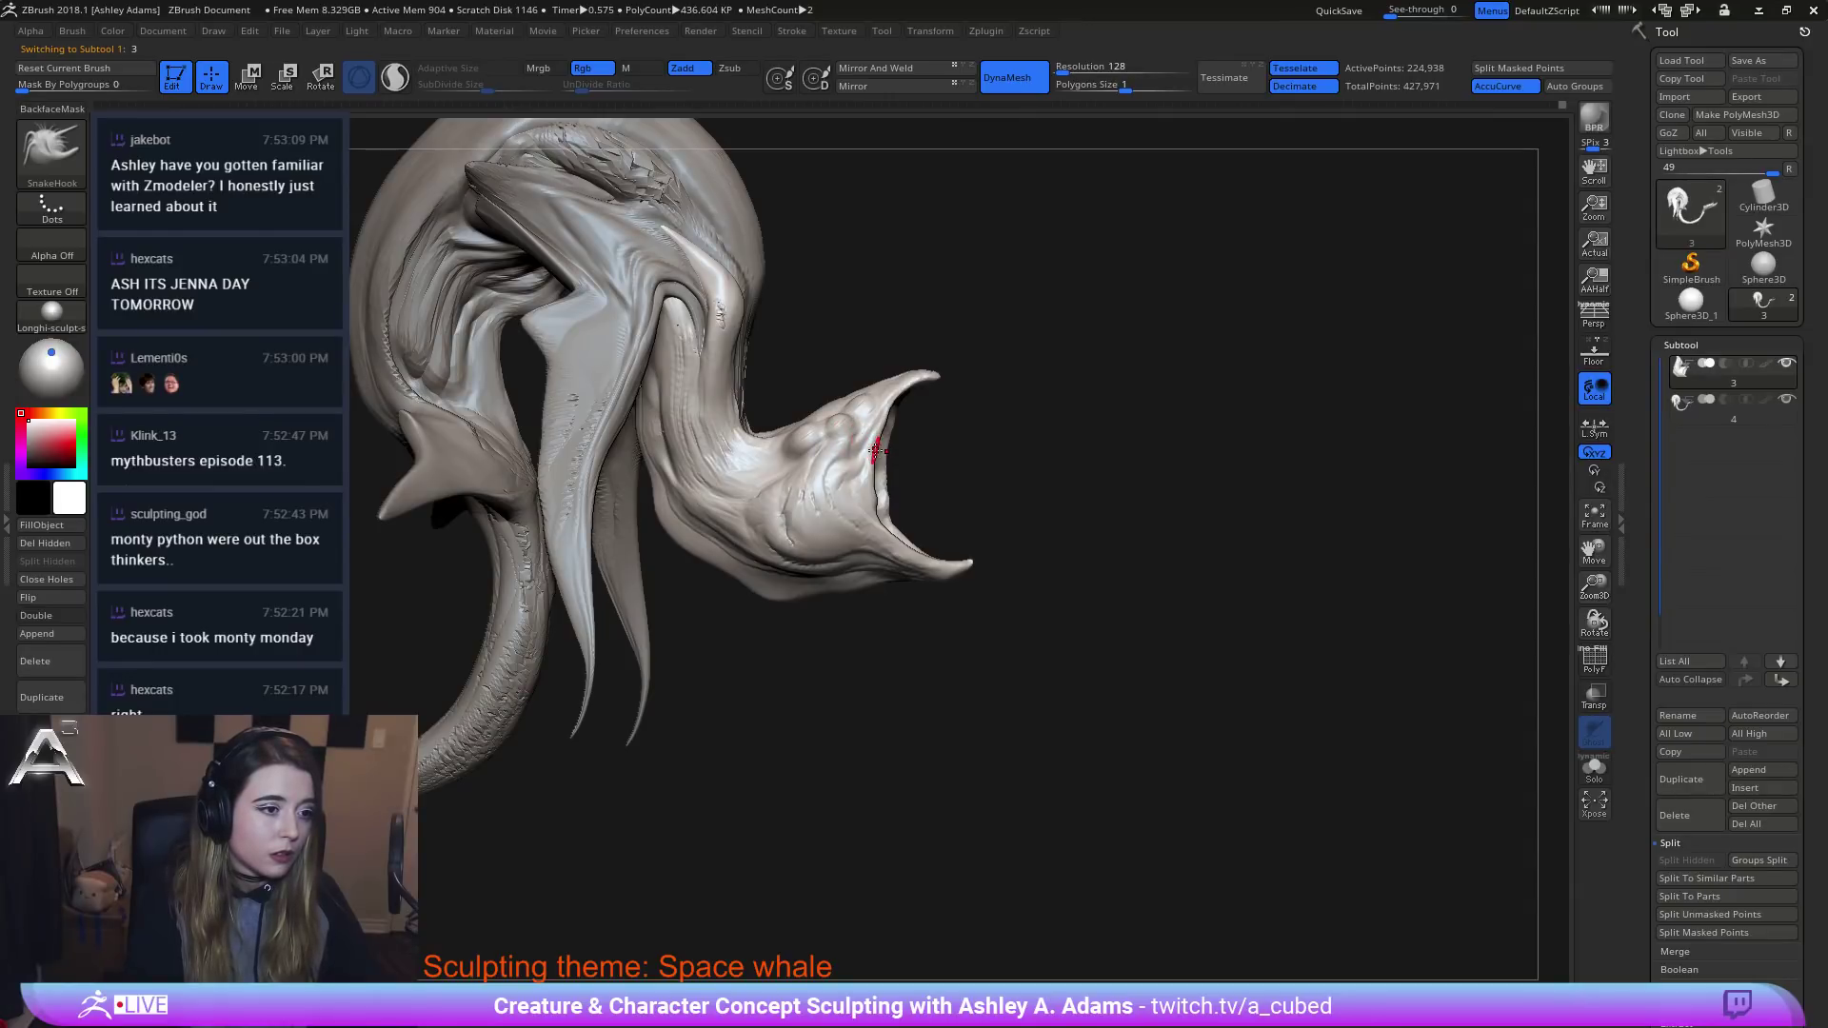
mouse_move(874, 450)
right_down()
mouse_move(886, 381)
mouse_move(894, 444)
right_up()
key(space)
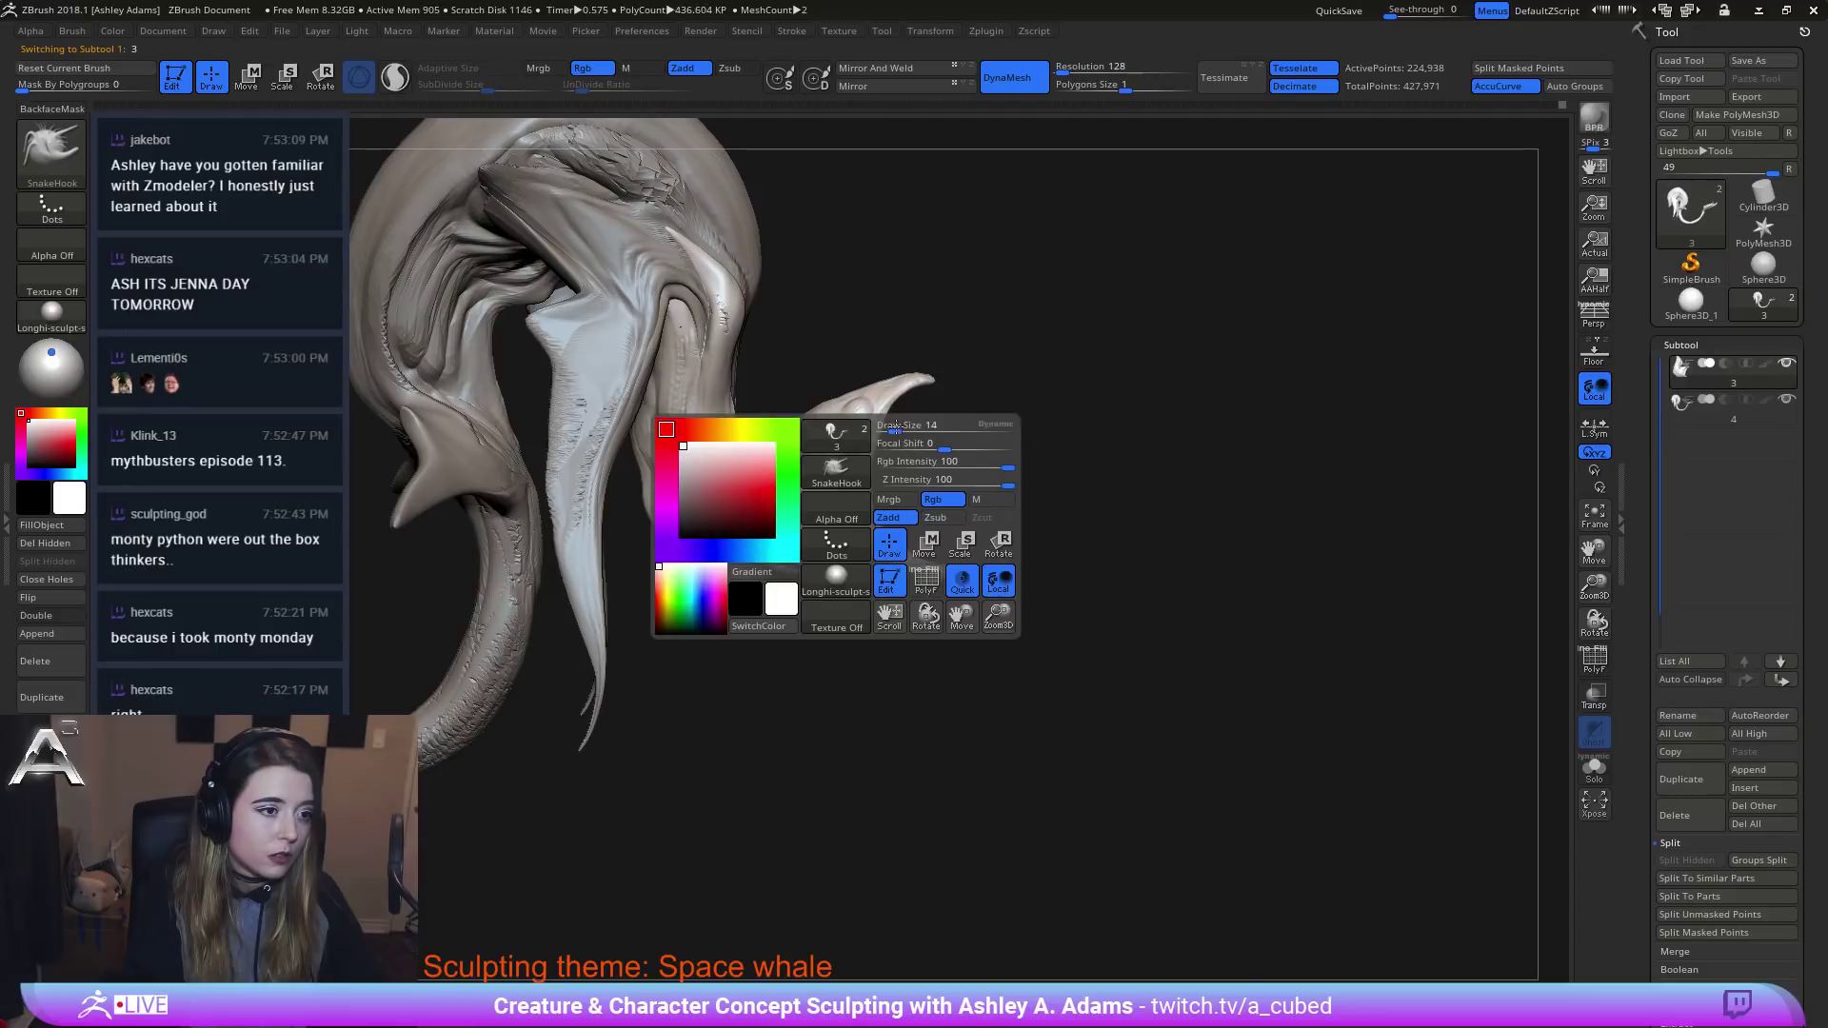
drag(895, 425, 928, 426)
Activate the chisel_acubed brush and choose its Plane3D_1 horn shape.
key(b)
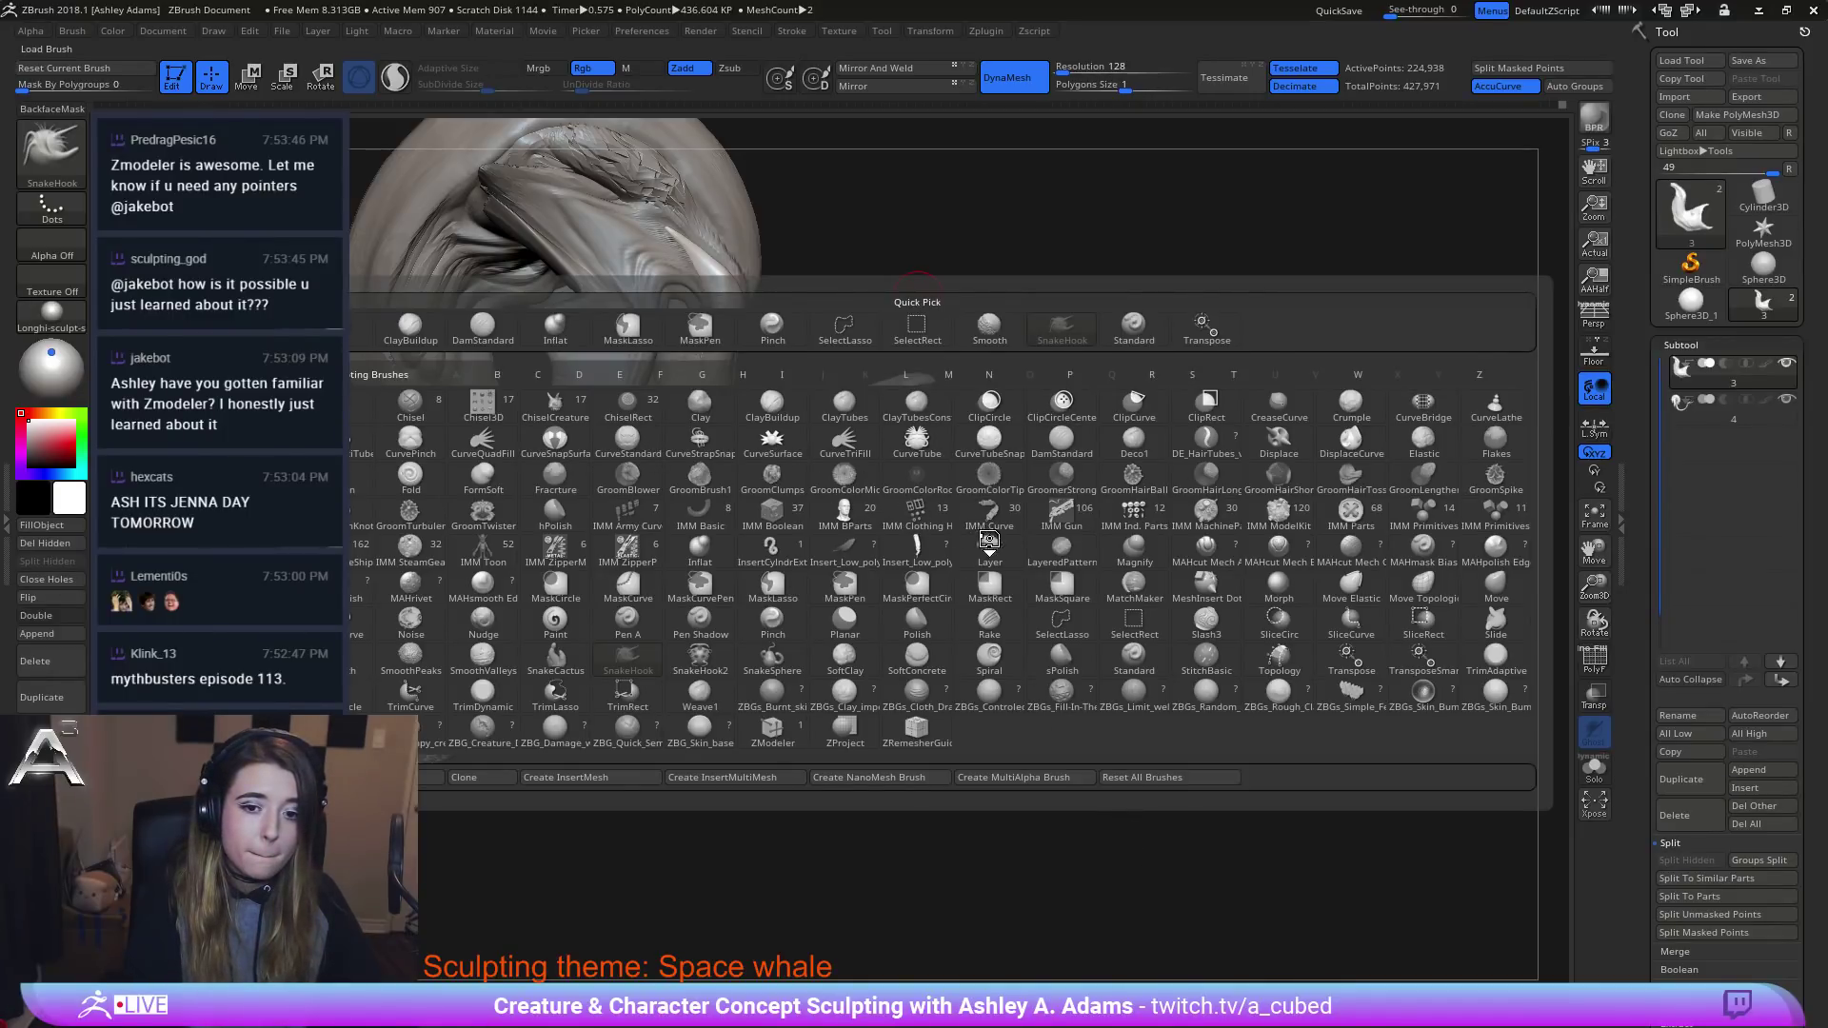
key(1)
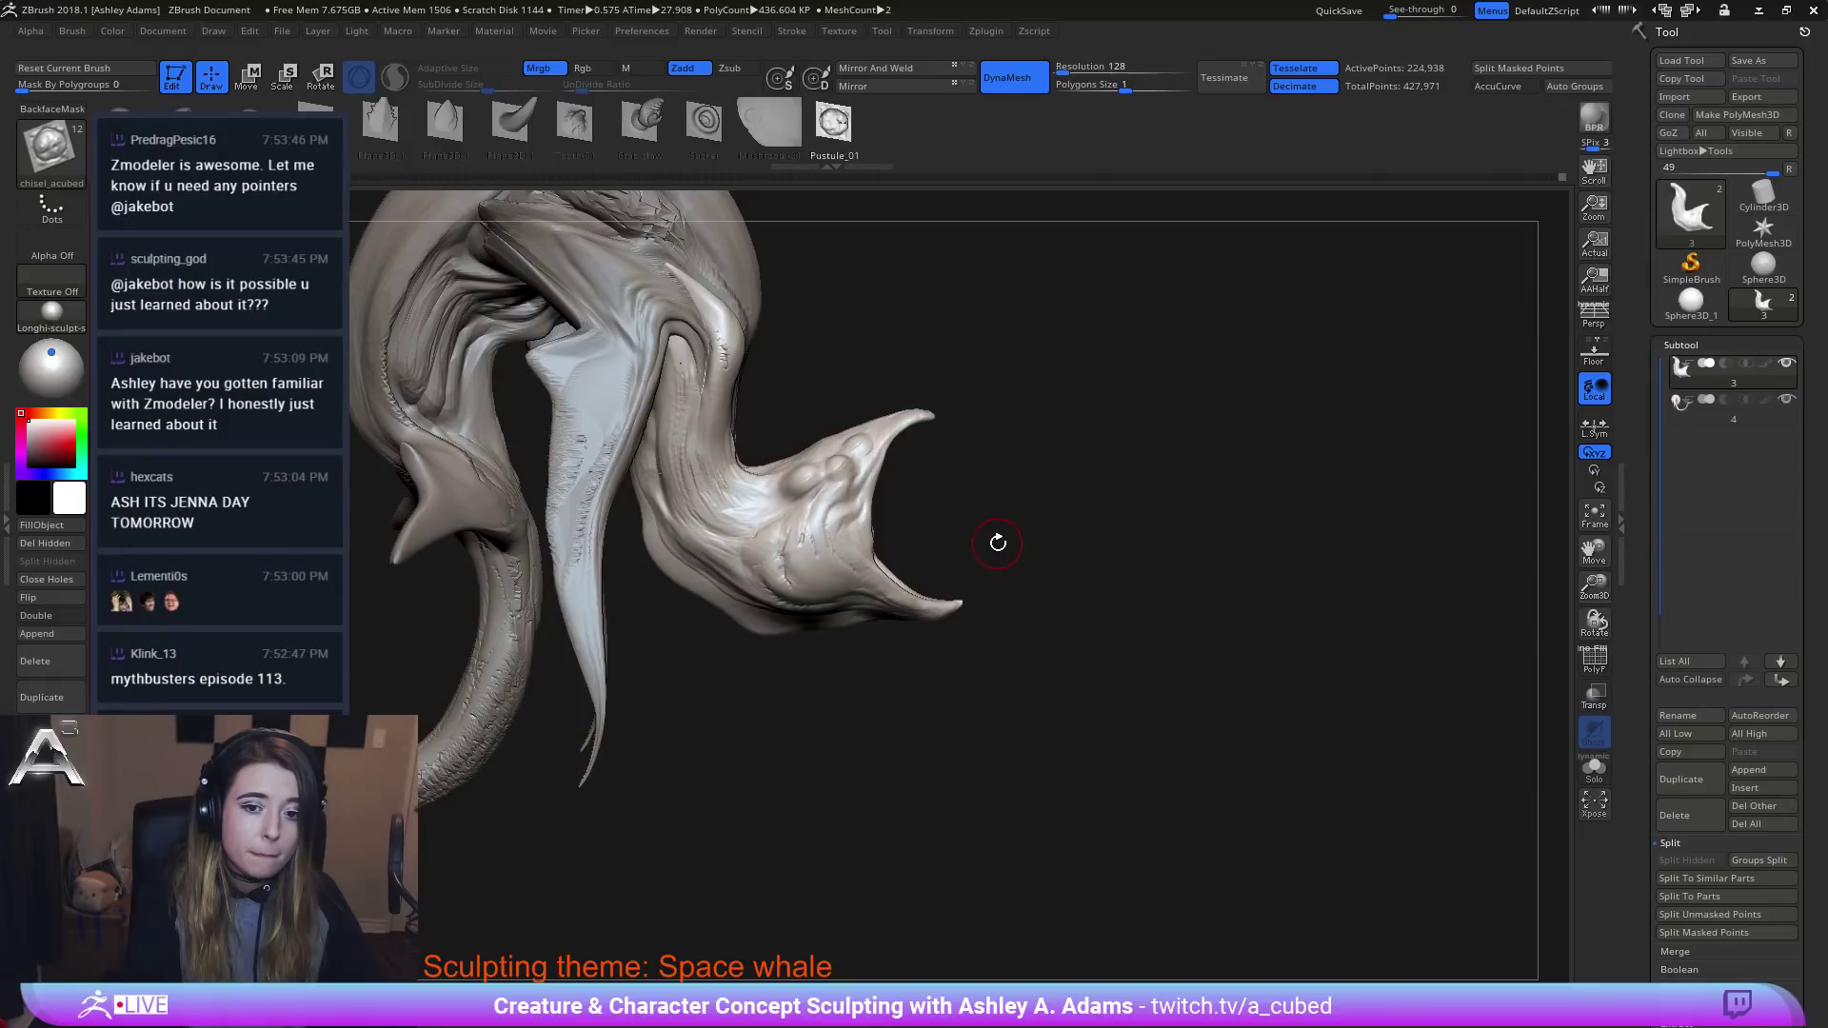
click(515, 125)
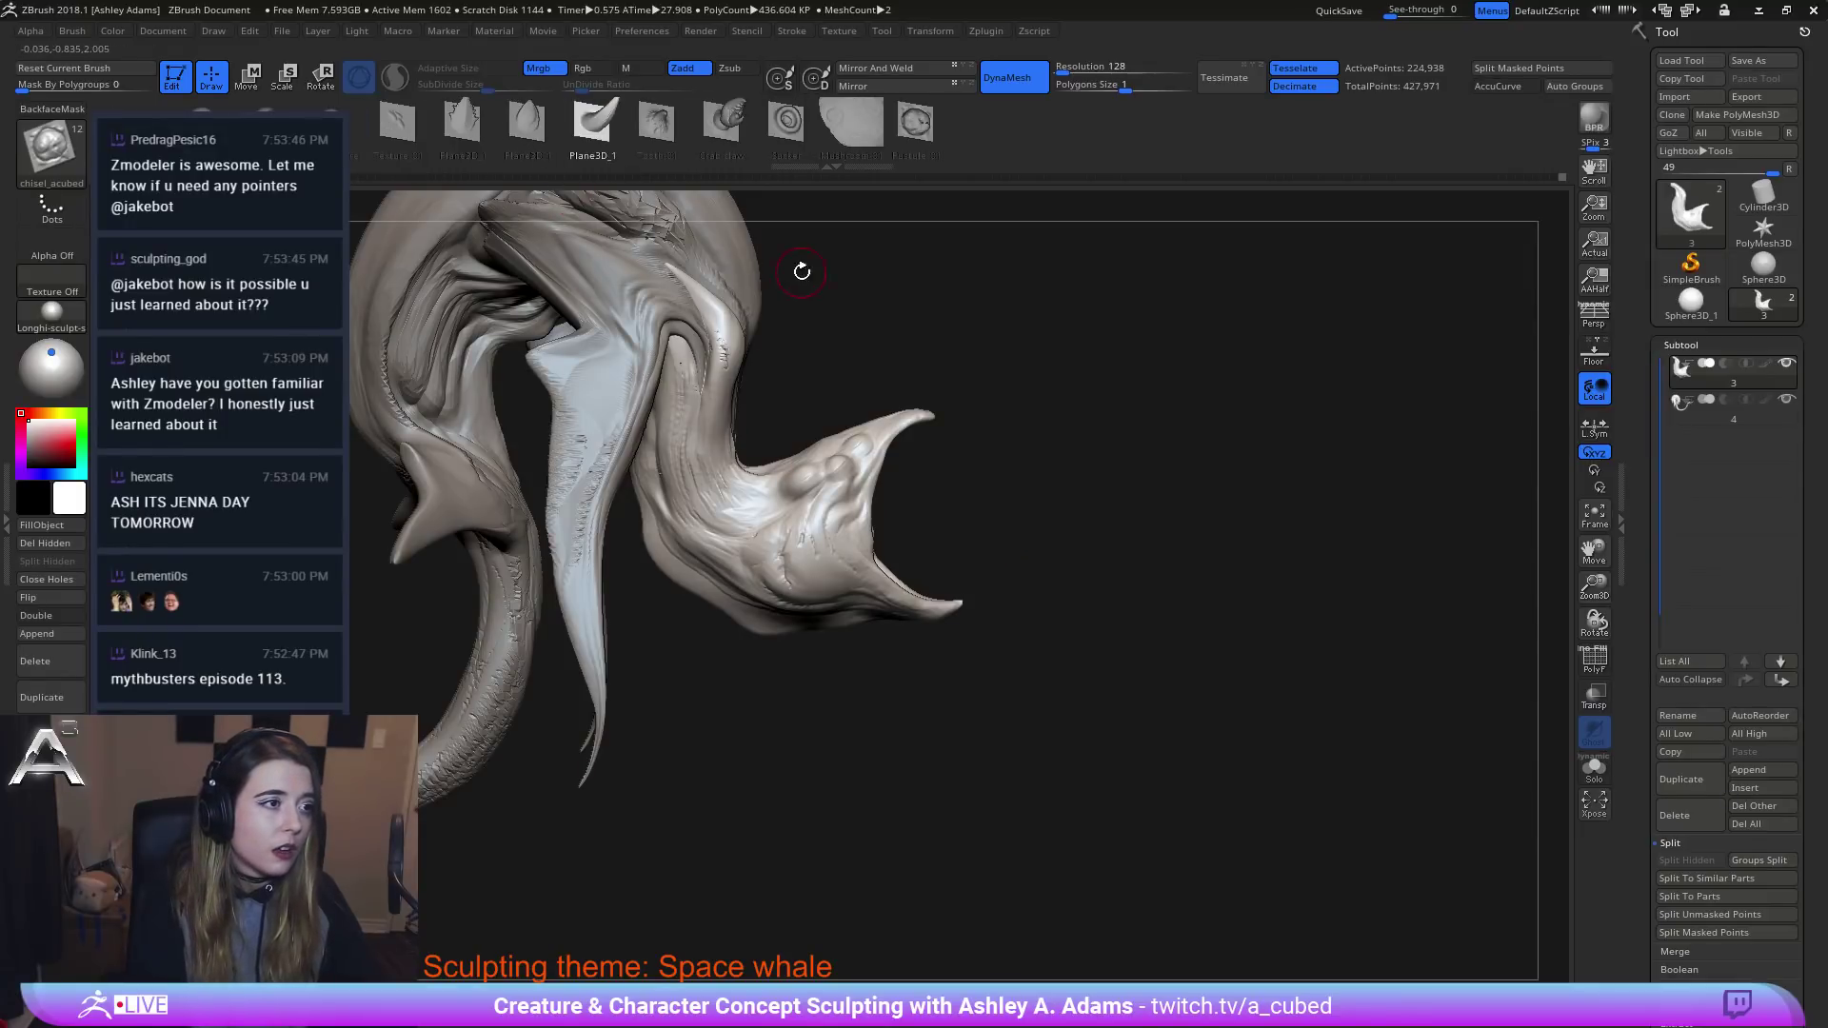
Try stamping the horn shape onto the side of the upper jaw near its tip and undo it.
mouse_move(880, 449)
right_down()
mouse_move(946, 477)
mouse_move(914, 401)
right_up()
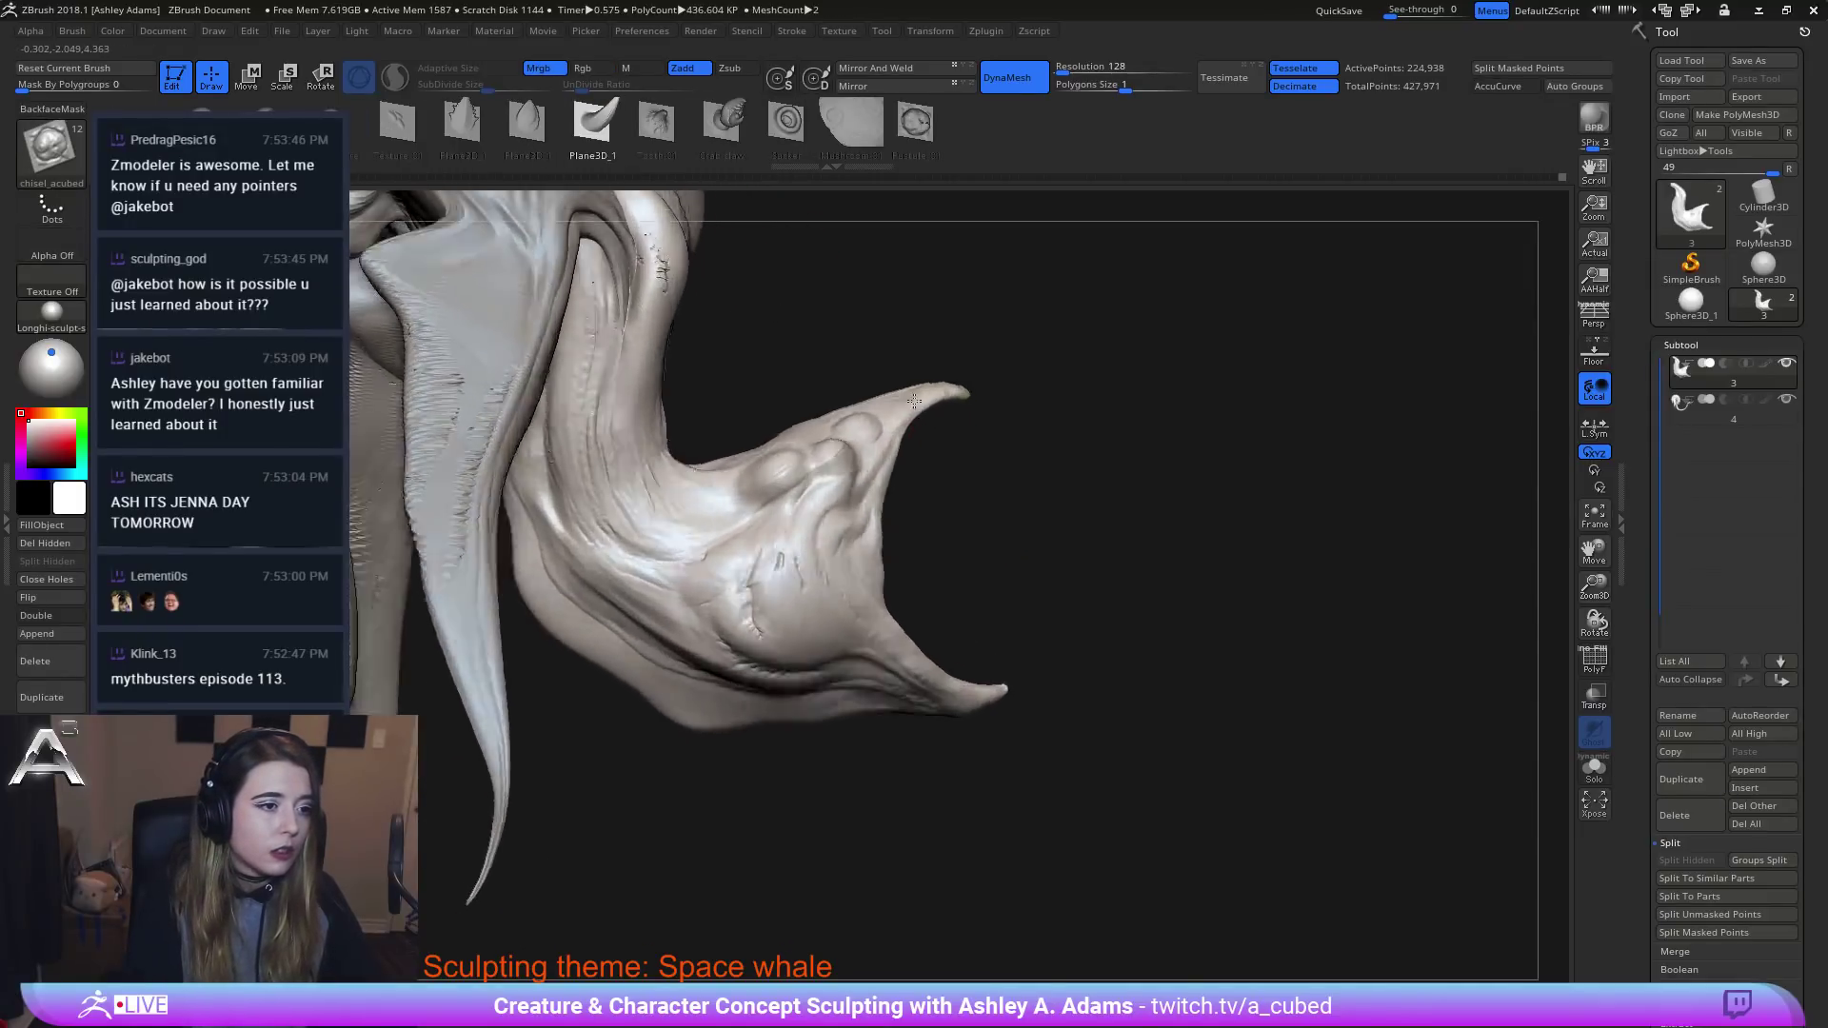
mouse_move(914, 400)
mouse_down()
mouse_move(848, 418)
mouse_move(866, 409)
mouse_up()
key(ctrl+z)
ctrl+right_drag(902, 367, 910, 447)
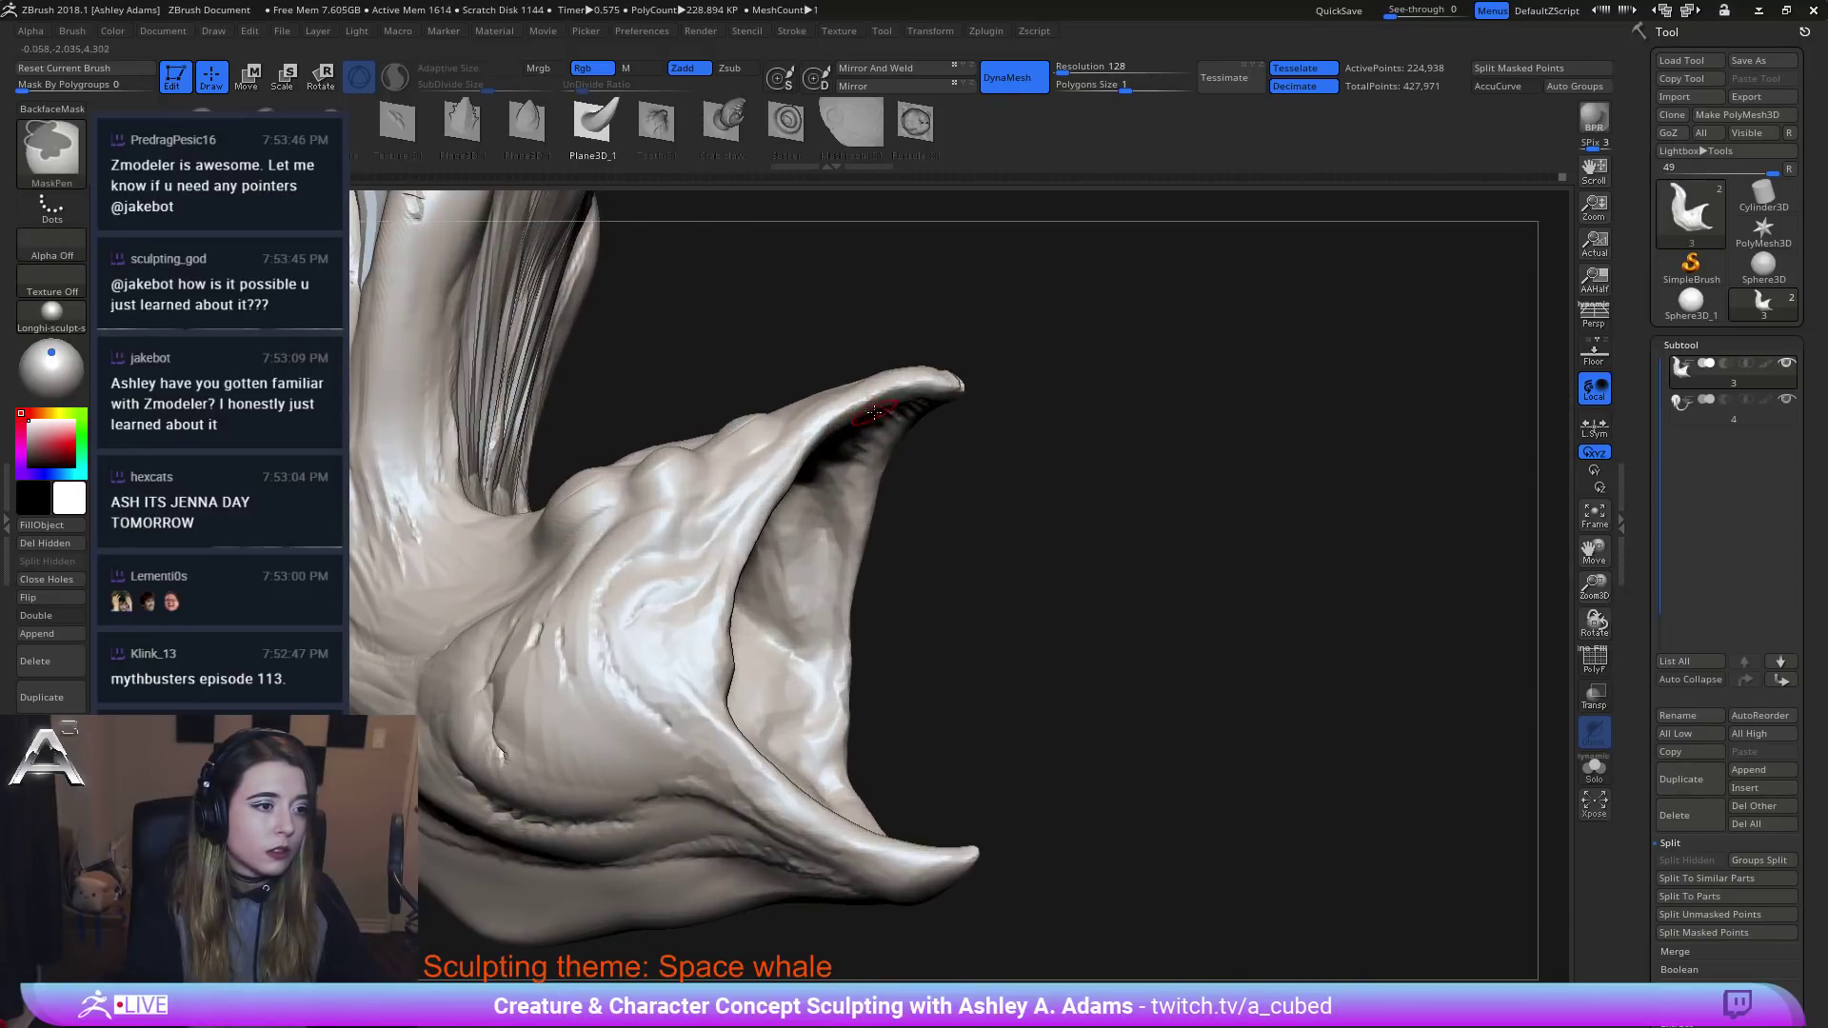
right_click(874, 412)
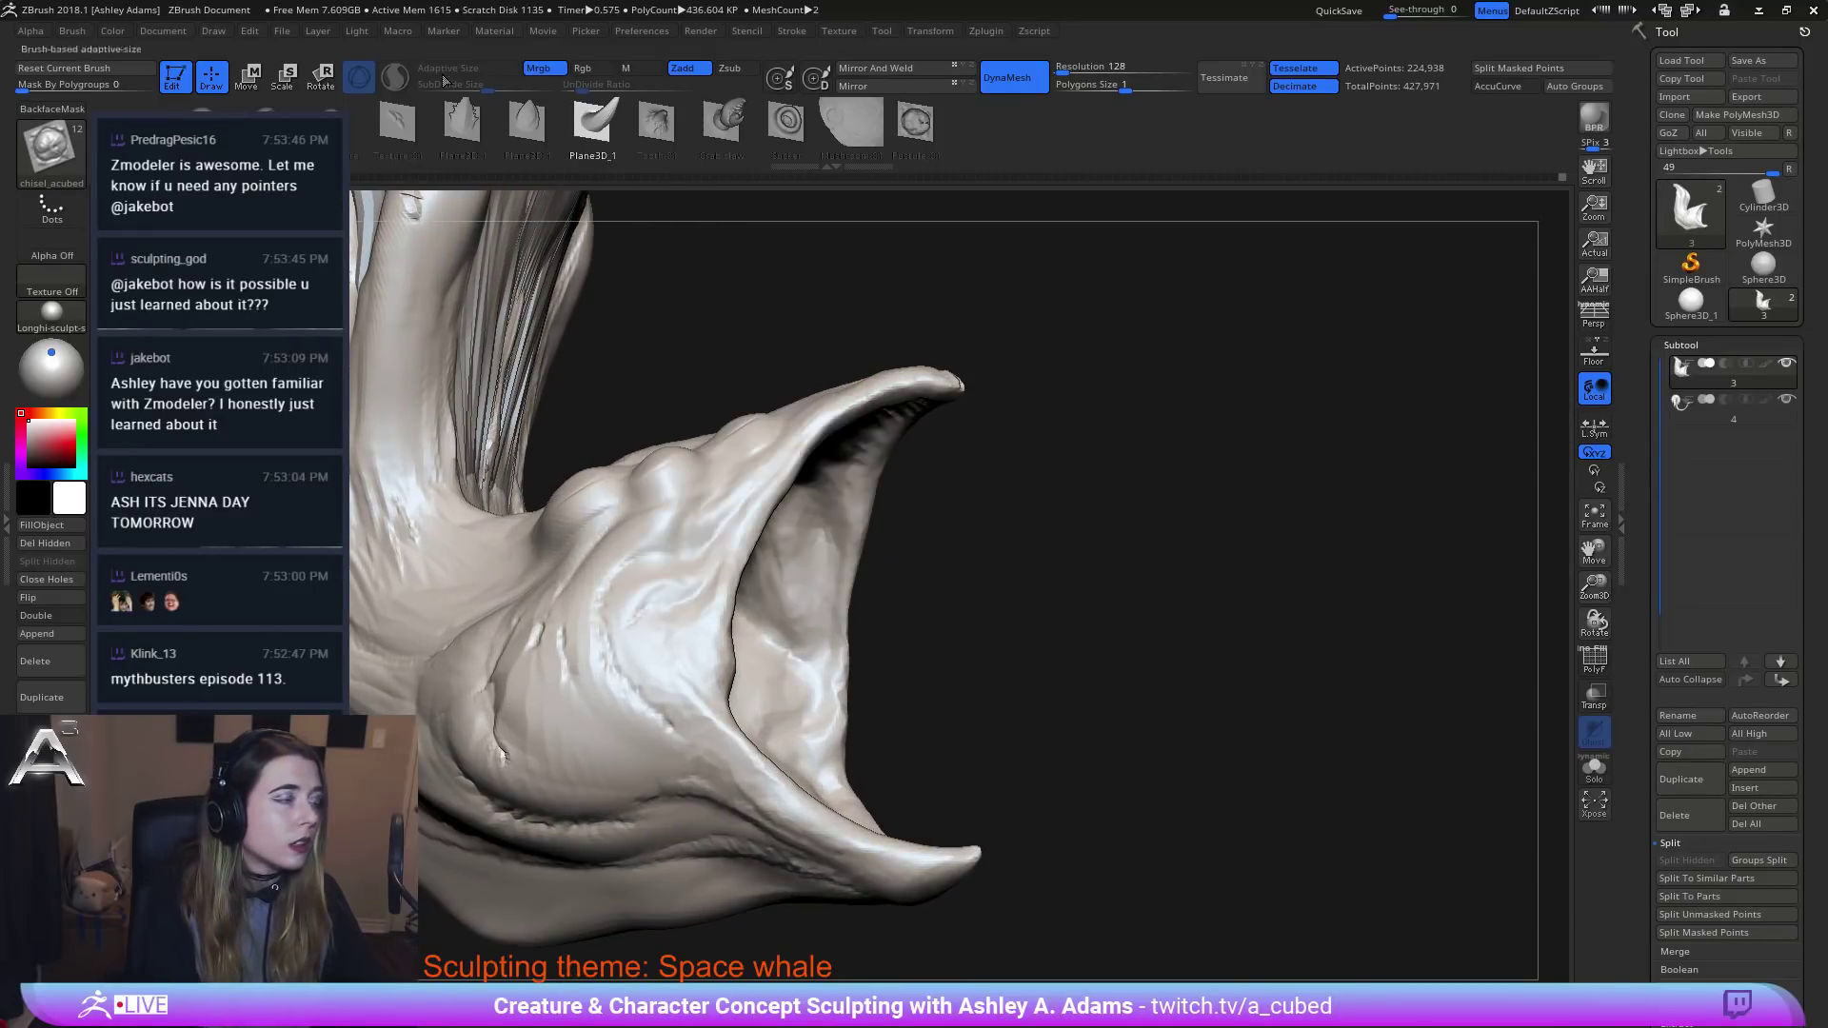
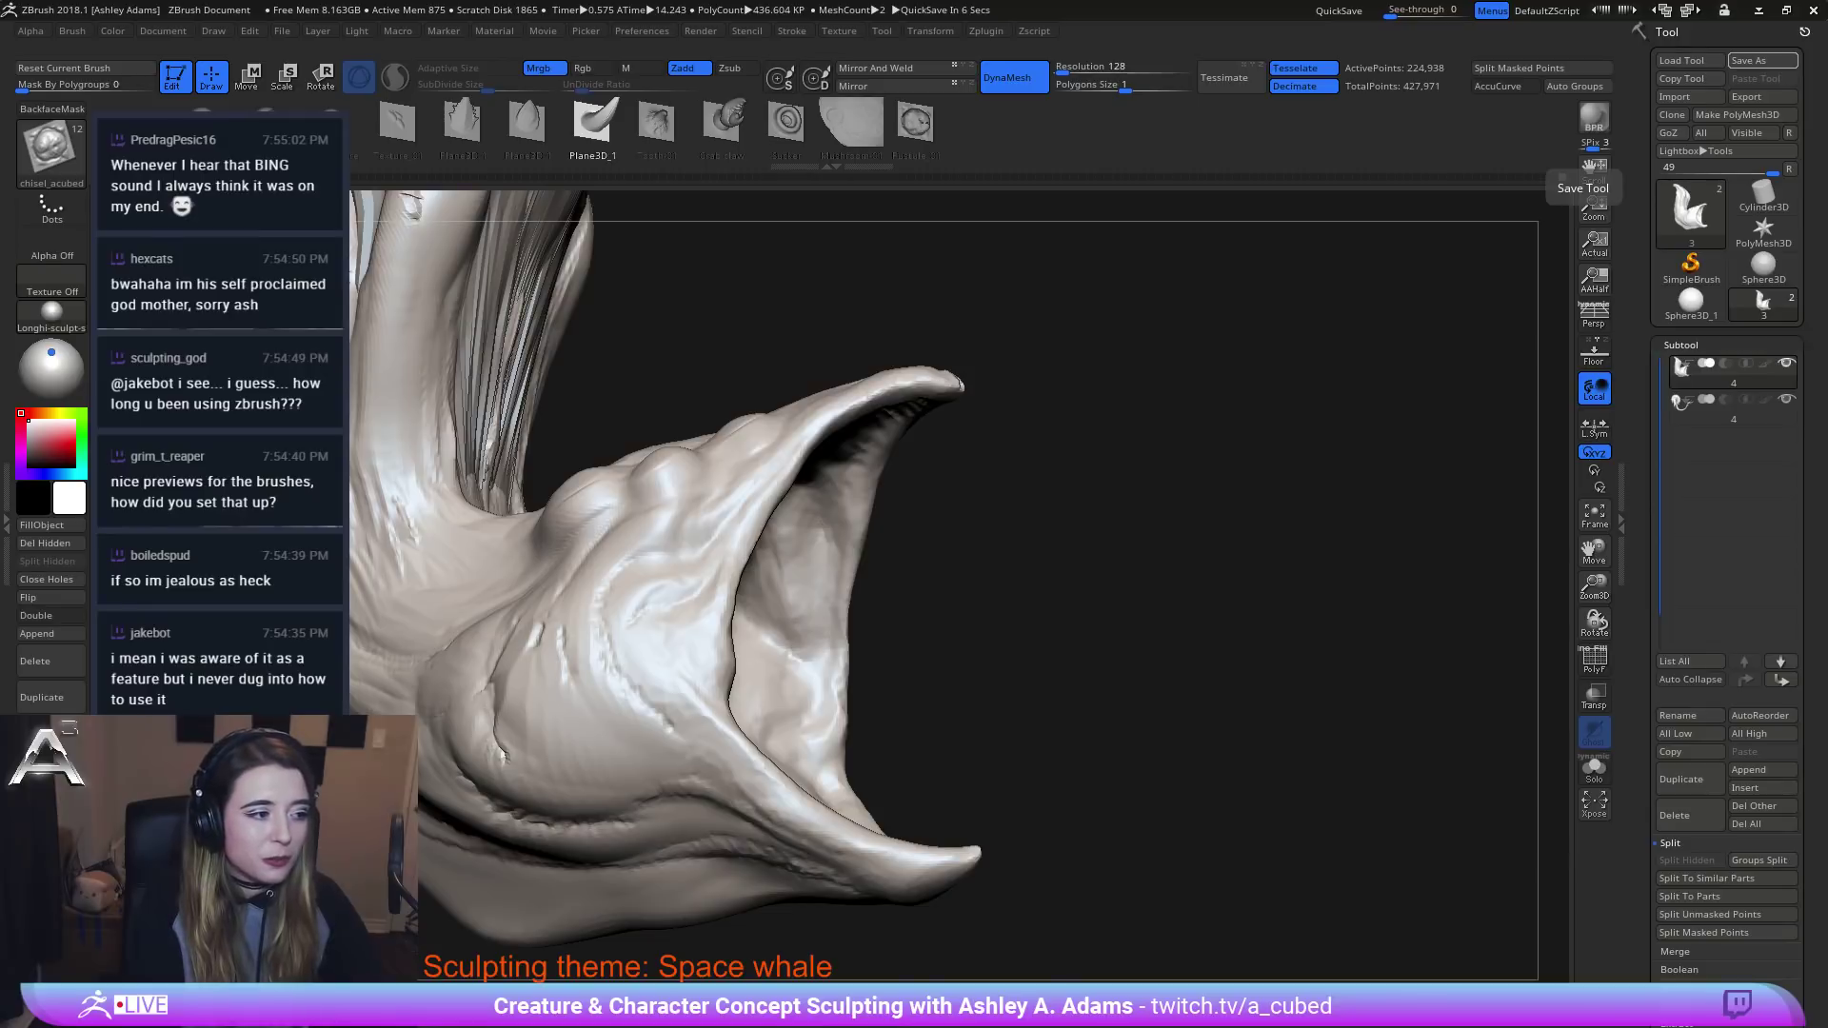
Adjust the chisel brush's draw size, try stamping a tooth beneath the upper jaw's tip, and undo it.
right_drag(857, 533, 612, 616)
mouse_move(580, 683)
ctrl+right_down()
mouse_move(689, 359)
mouse_move(963, 575)
mouse_move(766, 605)
ctrl+right_up()
key(space)
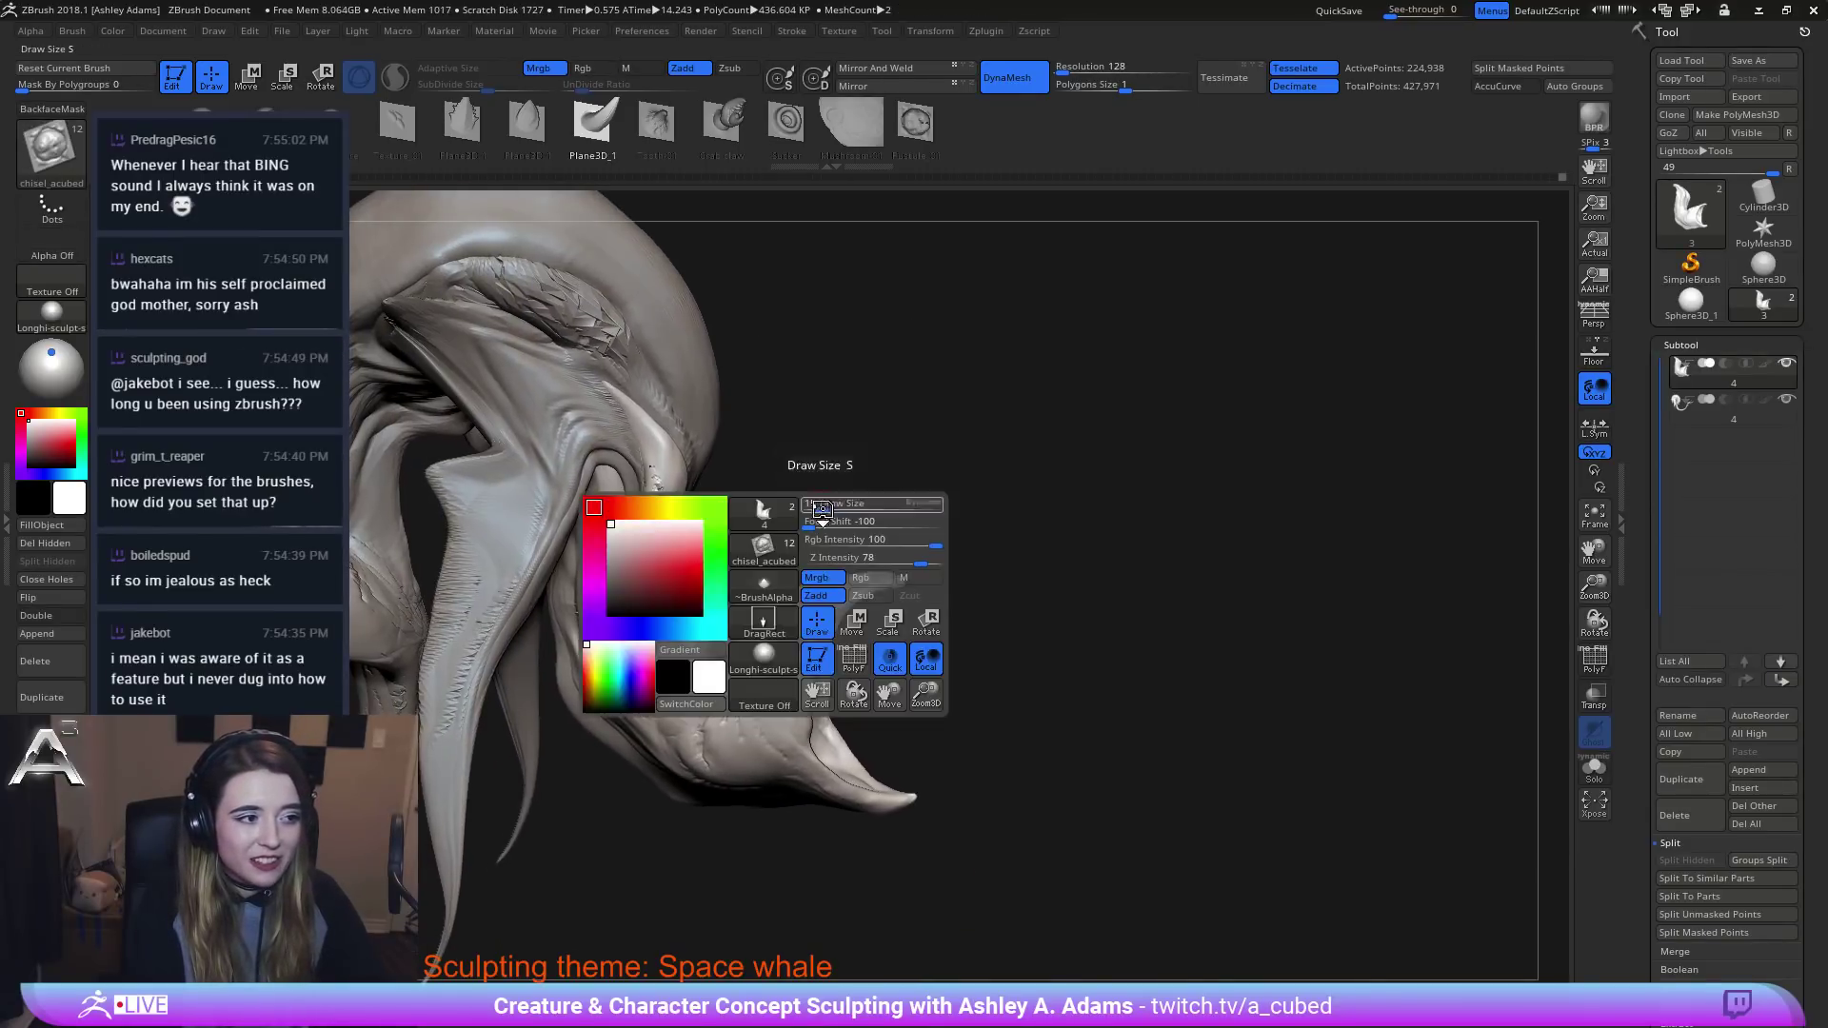
right_drag(822, 509, 787, 538)
mouse_move(760, 453)
ctrl+right_down()
mouse_move(864, 510)
mouse_move(798, 605)
ctrl+right_up()
right_click(798, 605)
click(72, 30)
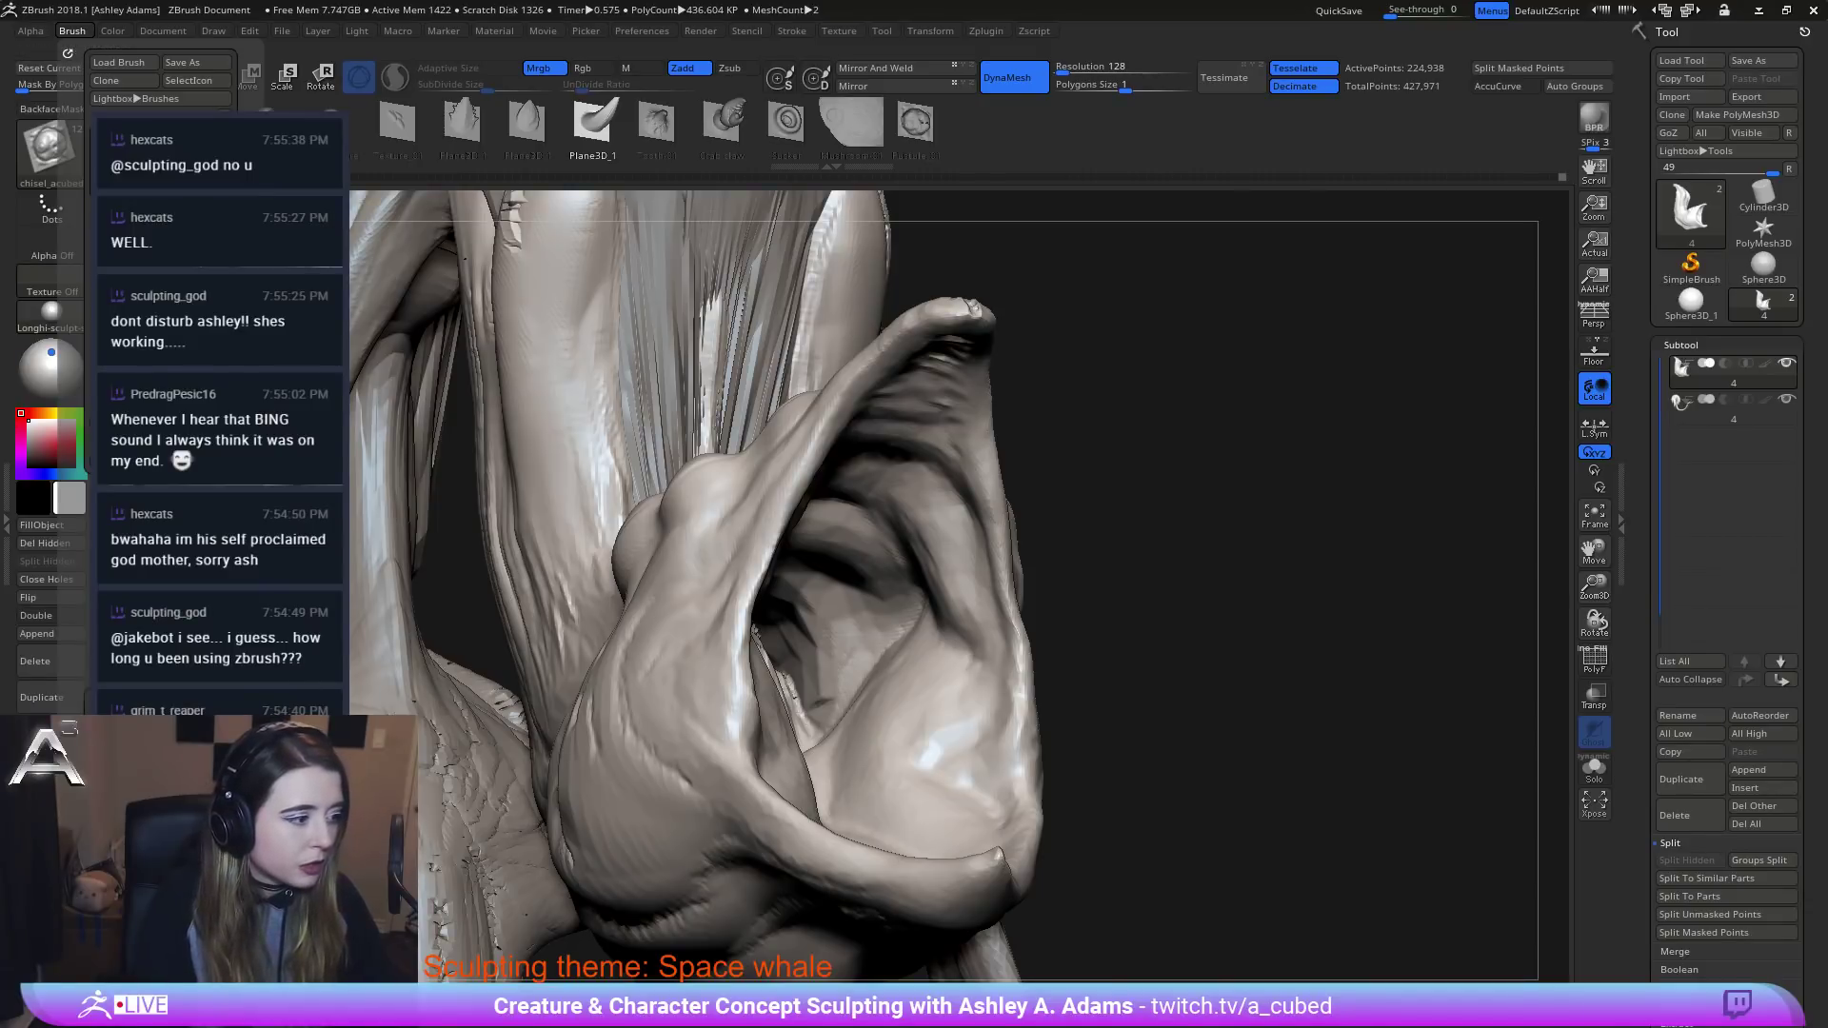
right_drag(758, 467, 854, 430)
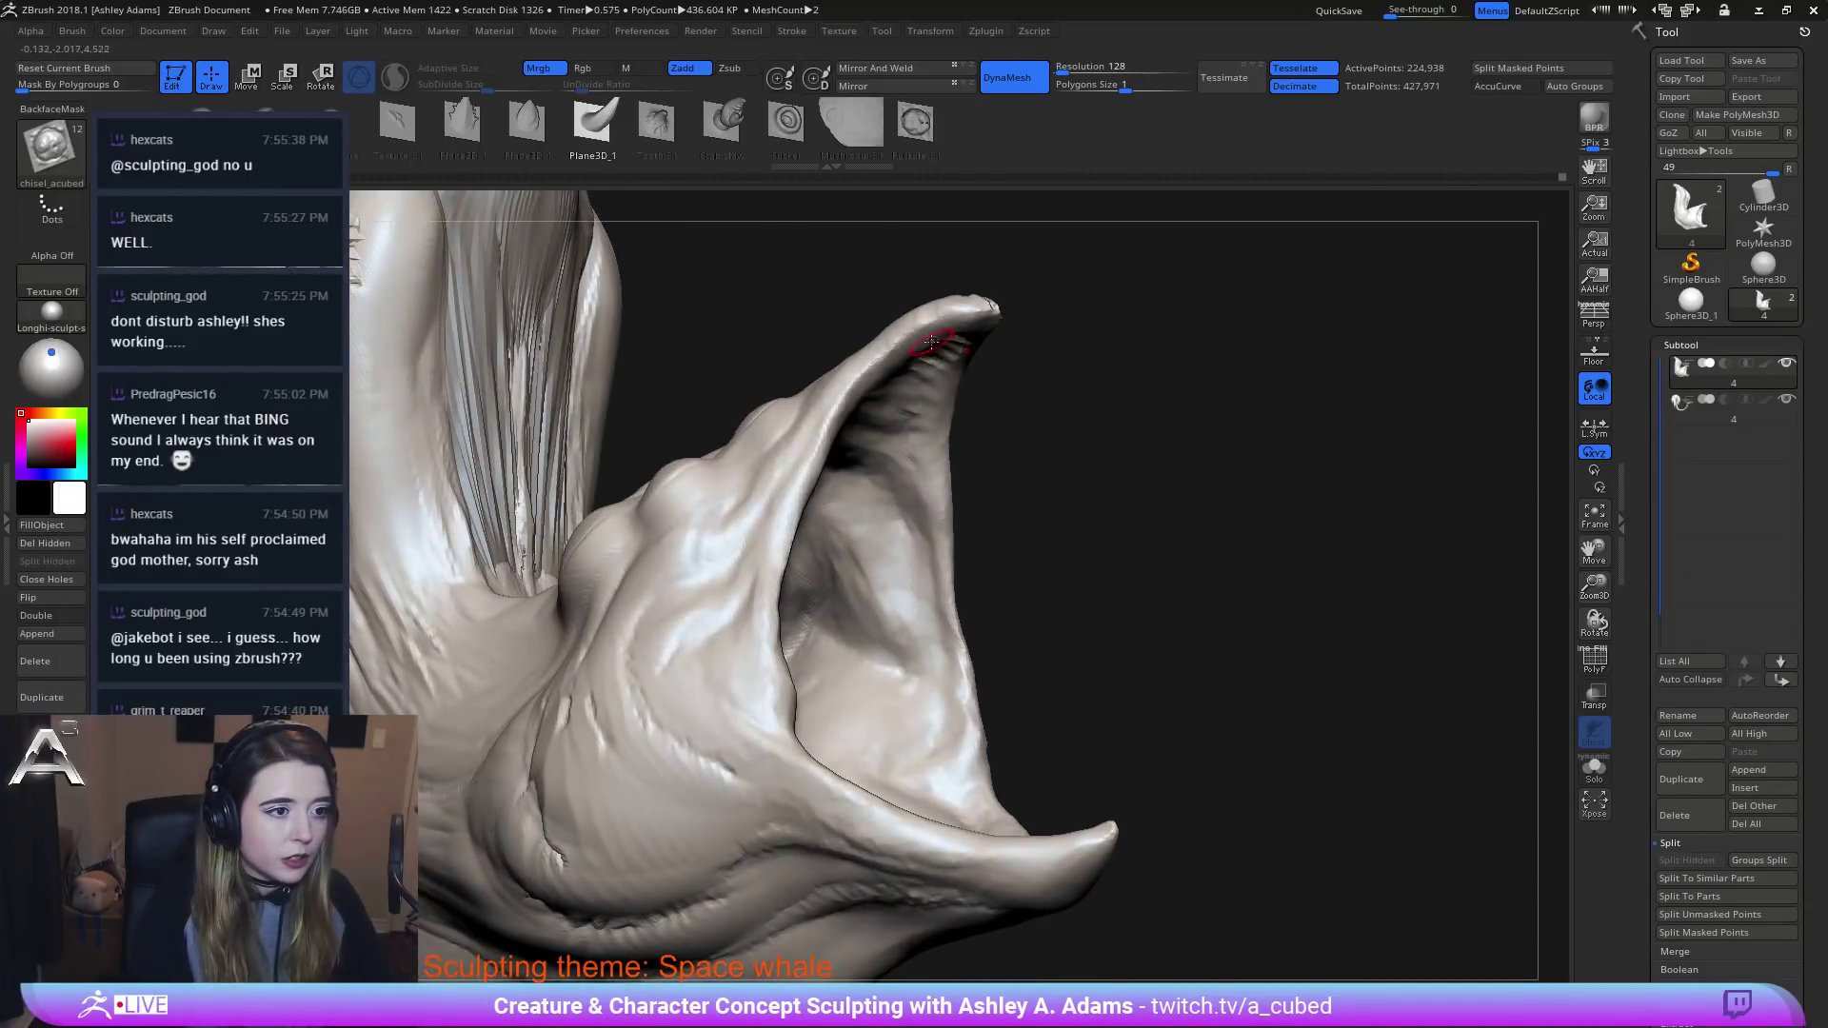
drag(919, 347, 928, 384)
key(ctrl+z)
Check the chisel brush's settings, try another tooth stamp on the upper jaw's inner edge, and undo it.
click(73, 30)
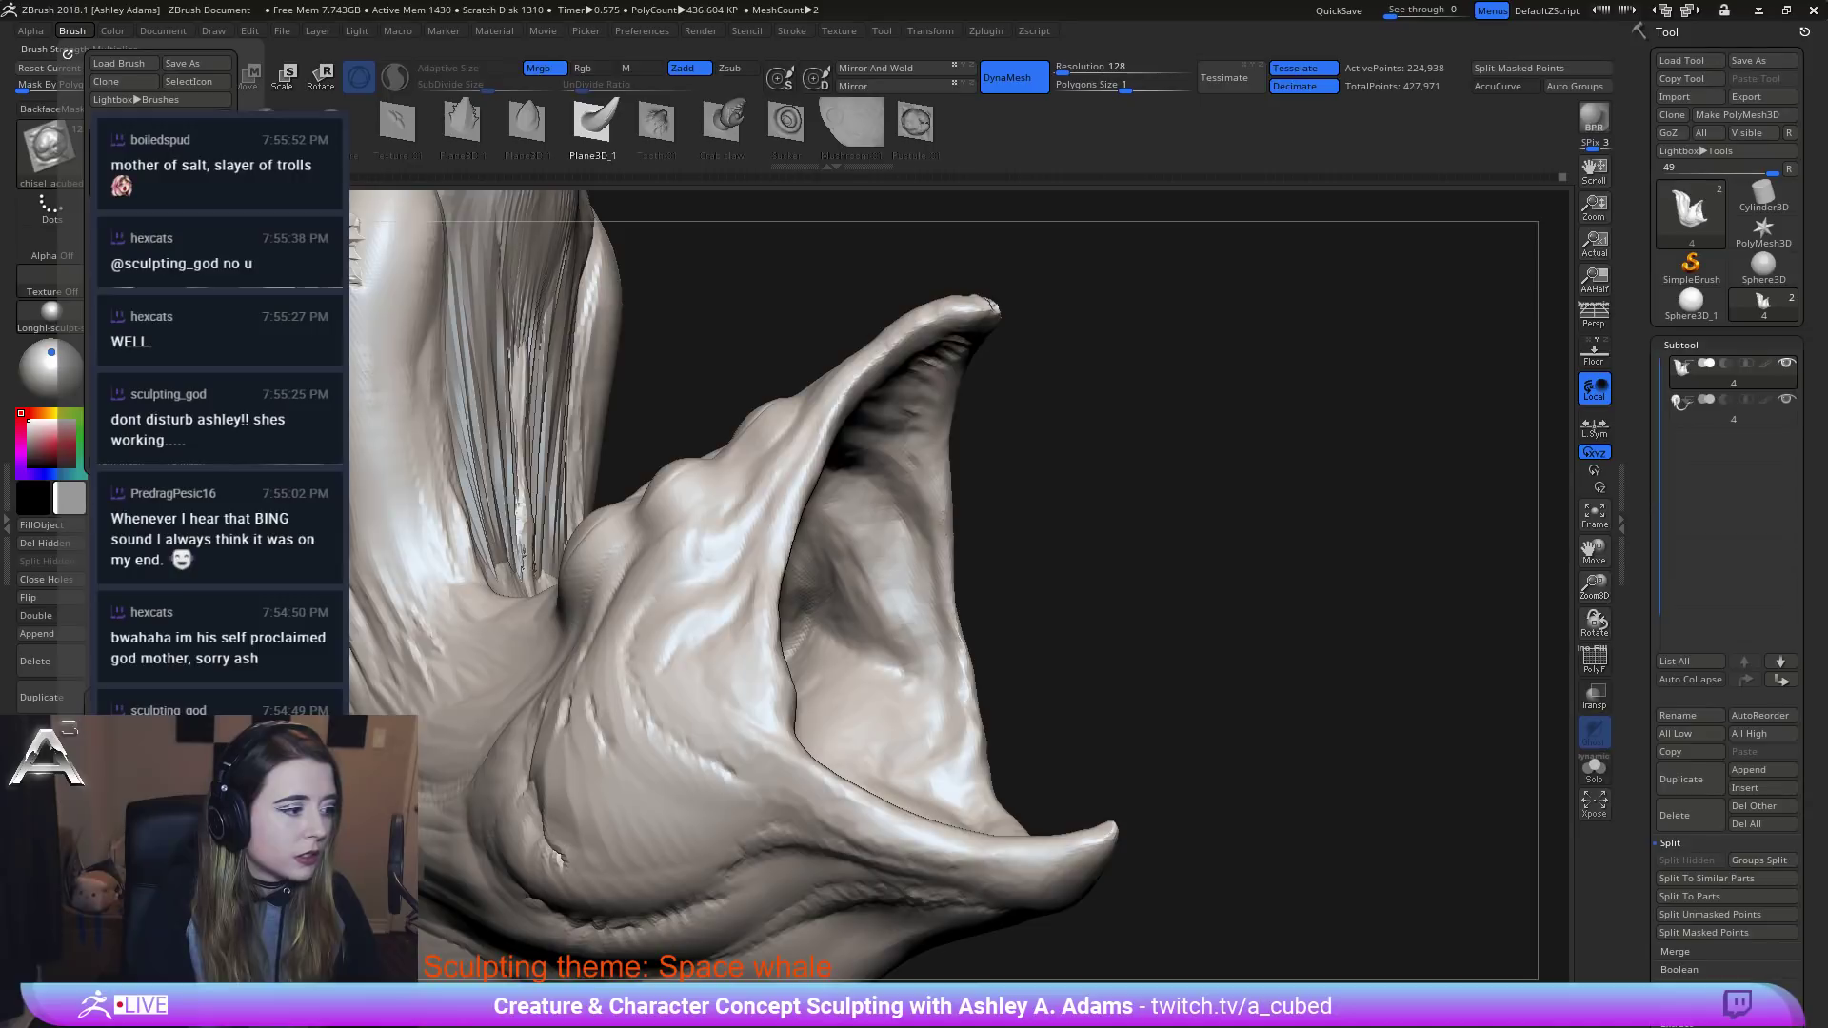
drag(80, 693, 90, 477)
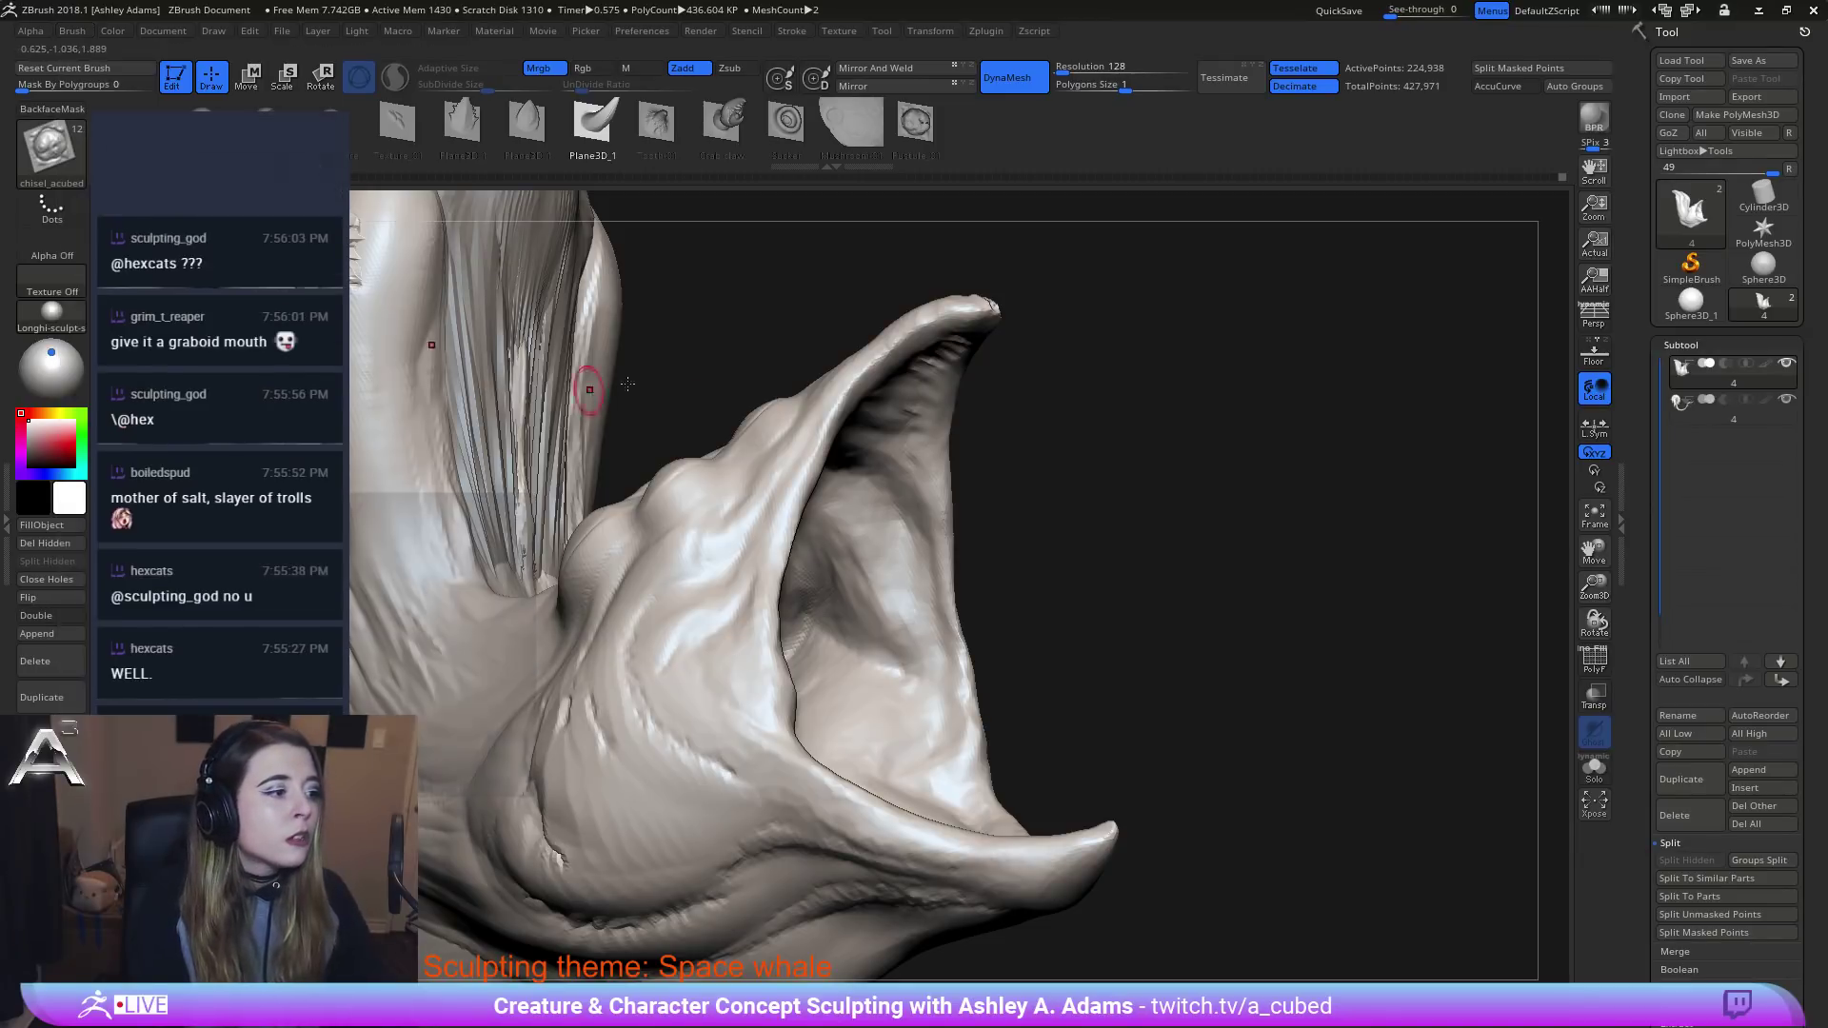
drag(653, 378, 877, 354)
drag(1028, 386, 890, 376)
drag(878, 354, 888, 384)
key(ctrl+z)
Mask the pointed tip and front edge of the upper jaw with the MaskPen brush.
mouse_move(990, 438)
alt+mouse_down()
mouse_move(1009, 381)
mouse_move(1110, 381)
alt+mouse_up()
mouse_move(909, 385)
ctrl+mouse_down()
mouse_move(842, 433)
mouse_move(828, 405)
mouse_move(800, 447)
mouse_move(798, 514)
mouse_move(752, 476)
ctrl+mouse_up()
drag(905, 310, 657, 319)
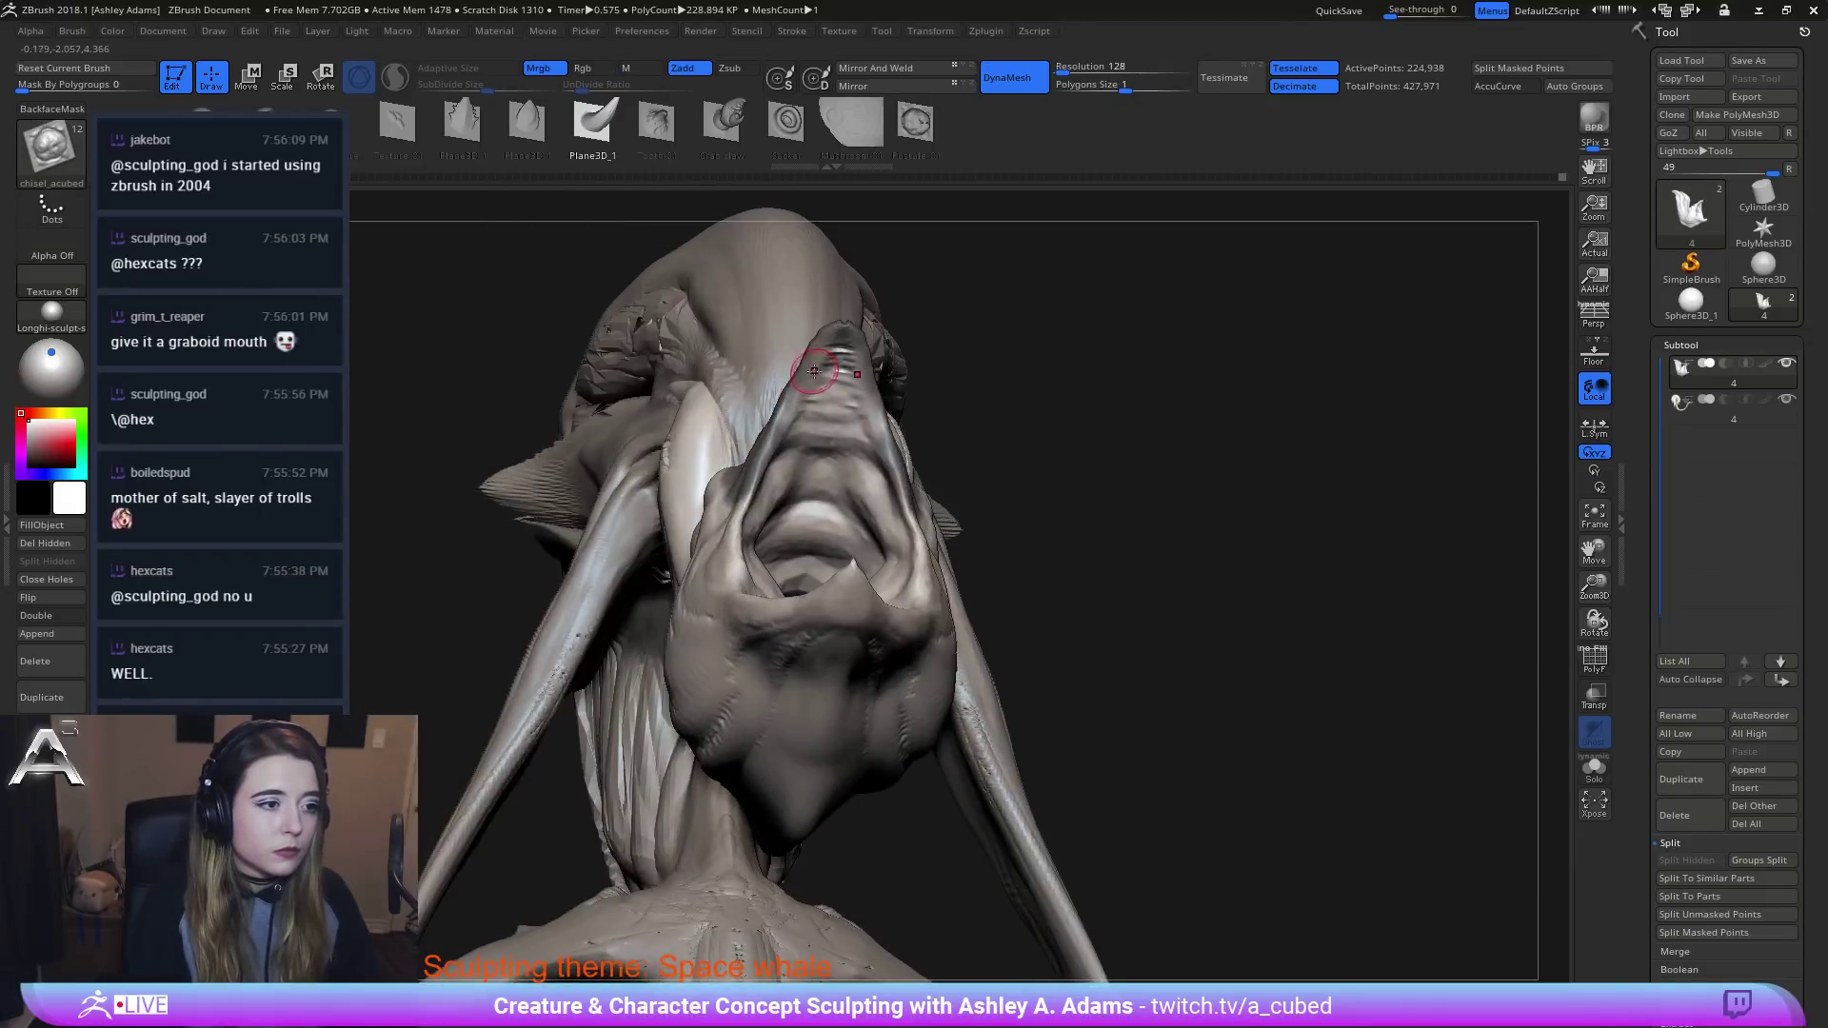
key(space)
ctrl+drag(832, 342, 762, 462)
mouse_move(609, 286)
mouse_down()
mouse_move(873, 409)
mouse_move(809, 324)
mouse_up()
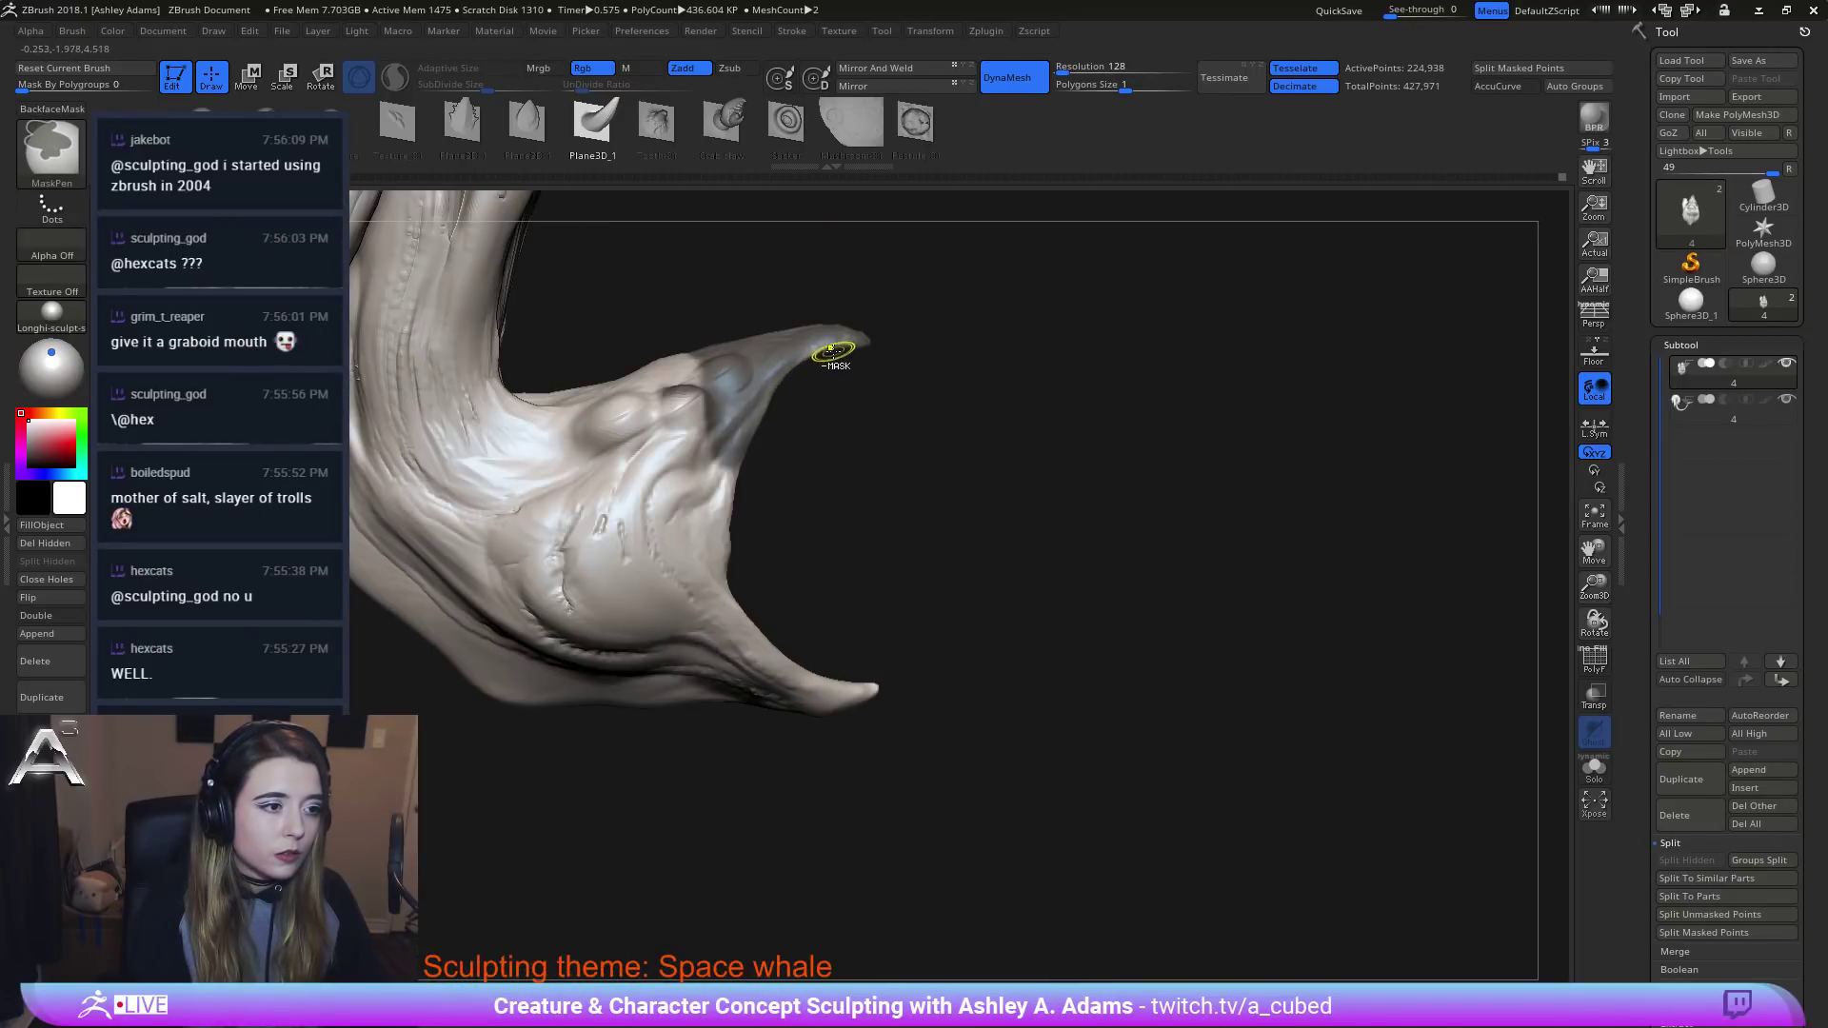
ctrl+alt+drag(775, 385, 731, 464)
right_drag(839, 329, 800, 322)
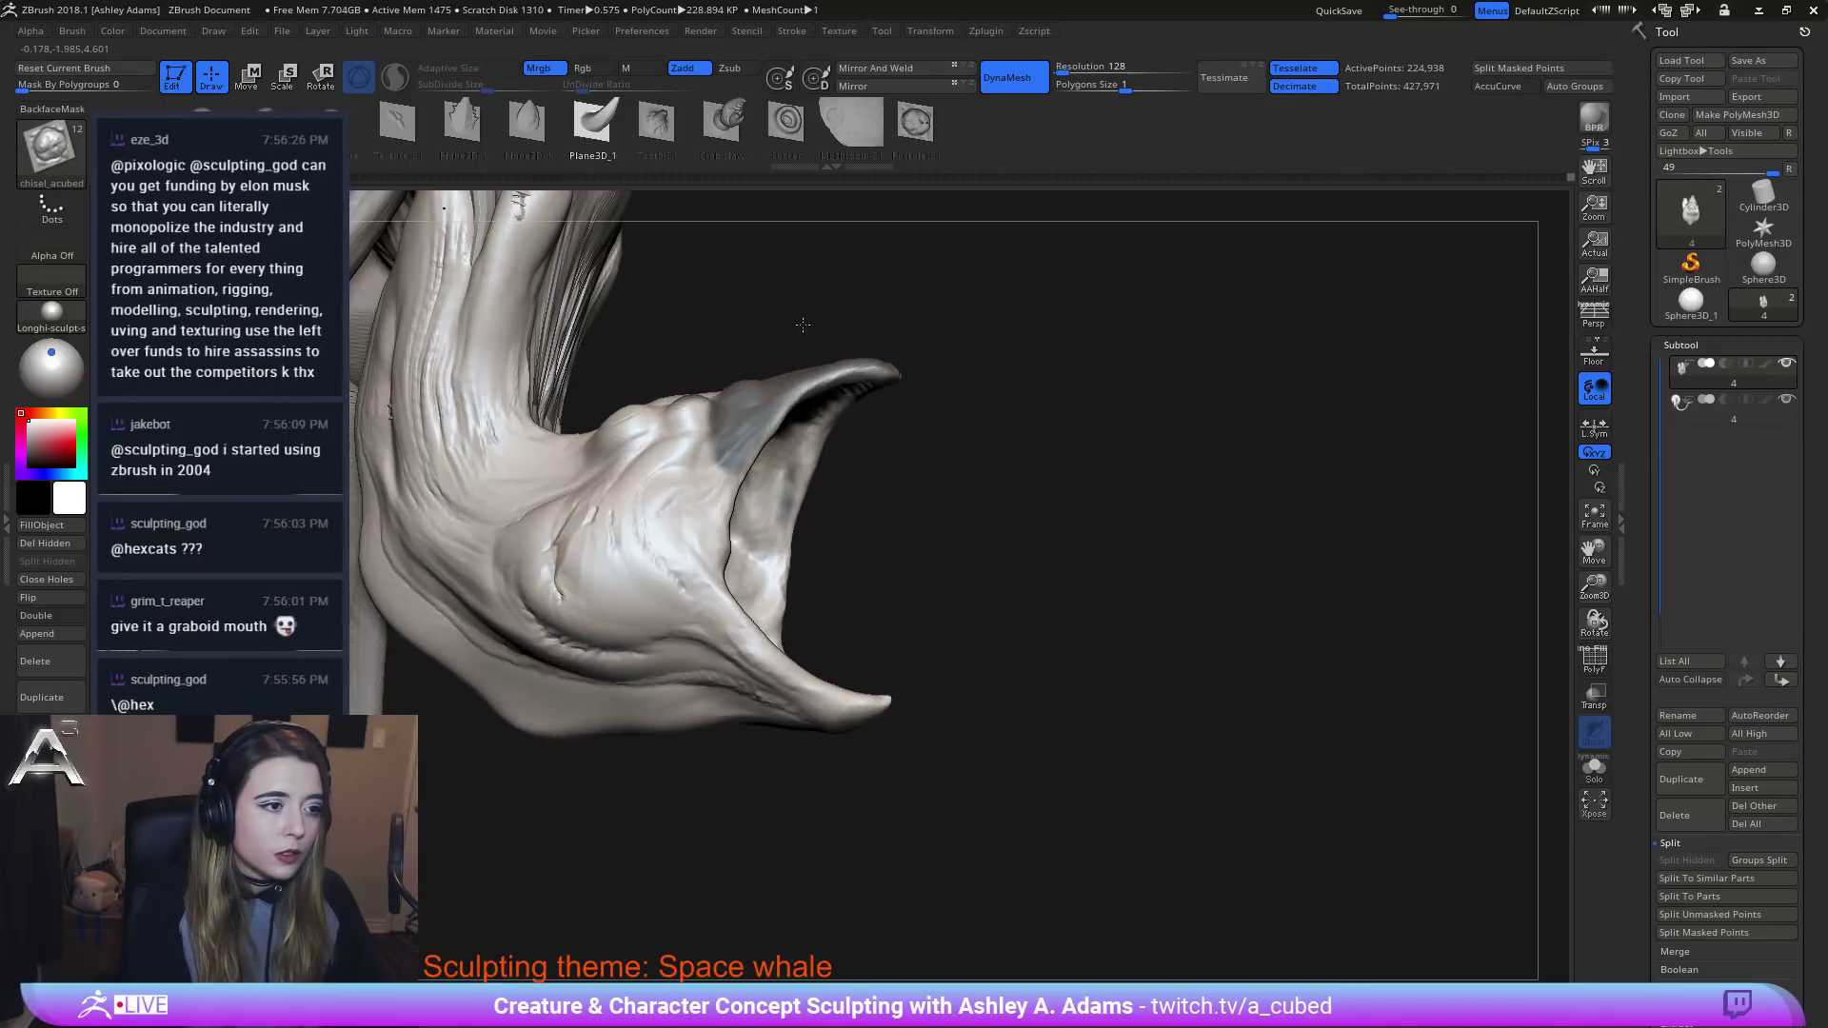
Try pulling small teeth out from under the masked upper jaw with the resized chisel brush.
right_drag(849, 383, 863, 379)
mouse_move(859, 379)
mouse_down()
mouse_move(874, 452)
mouse_move(868, 412)
mouse_up()
mouse_move(869, 412)
right_down()
mouse_move(571, 237)
mouse_move(803, 424)
mouse_move(775, 416)
mouse_move(853, 502)
mouse_move(869, 473)
right_up()
key(space)
key(space)
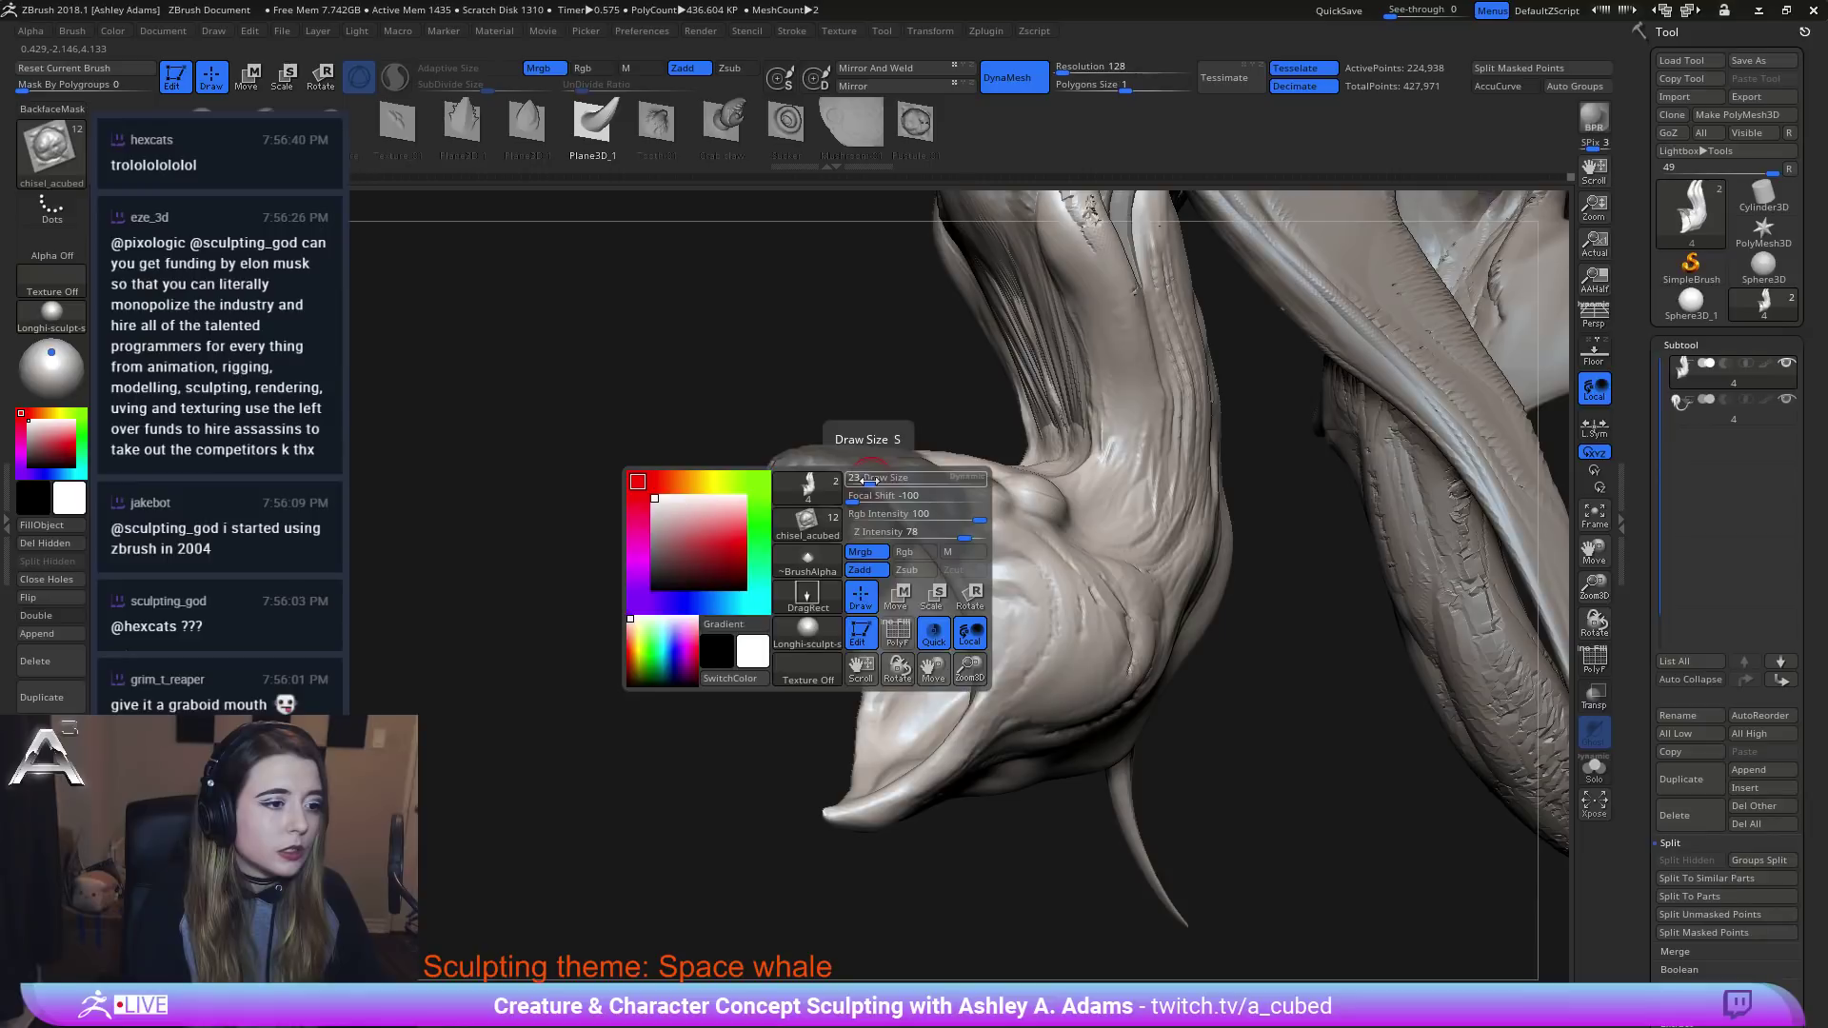
right_drag(853, 508, 801, 477)
drag(801, 477, 794, 504)
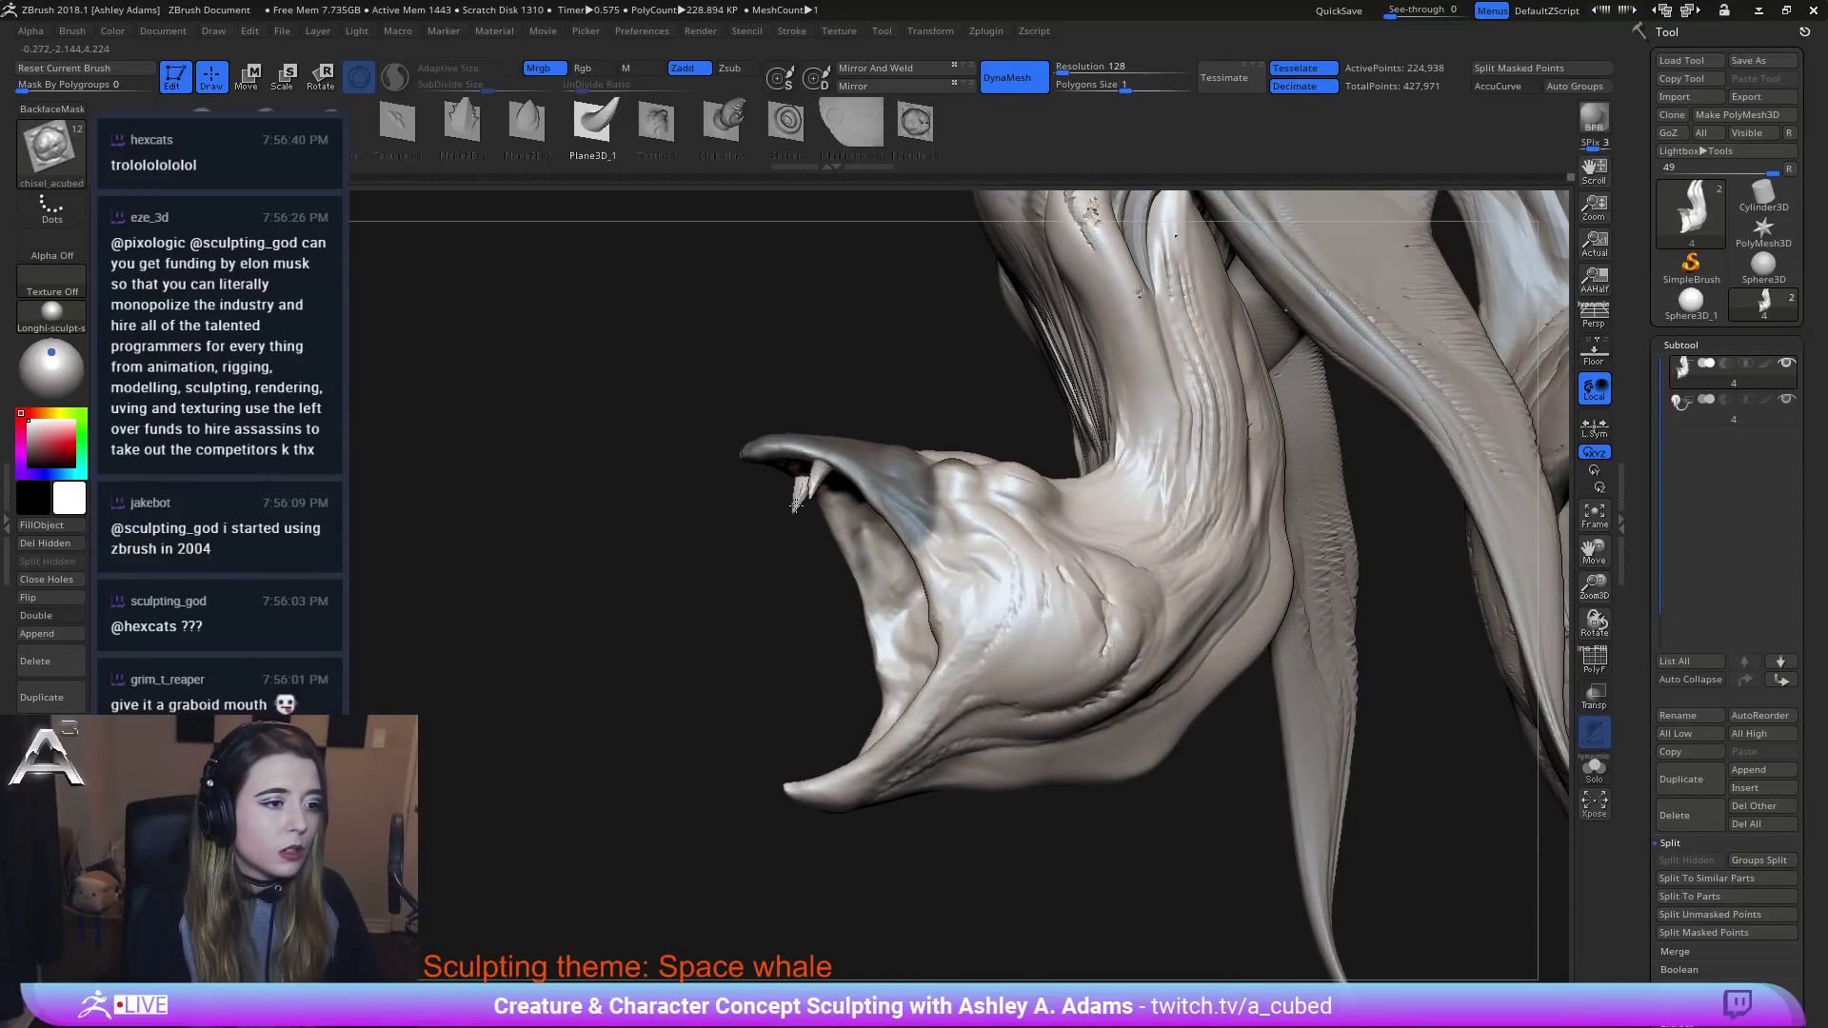
right_drag(804, 490, 813, 433)
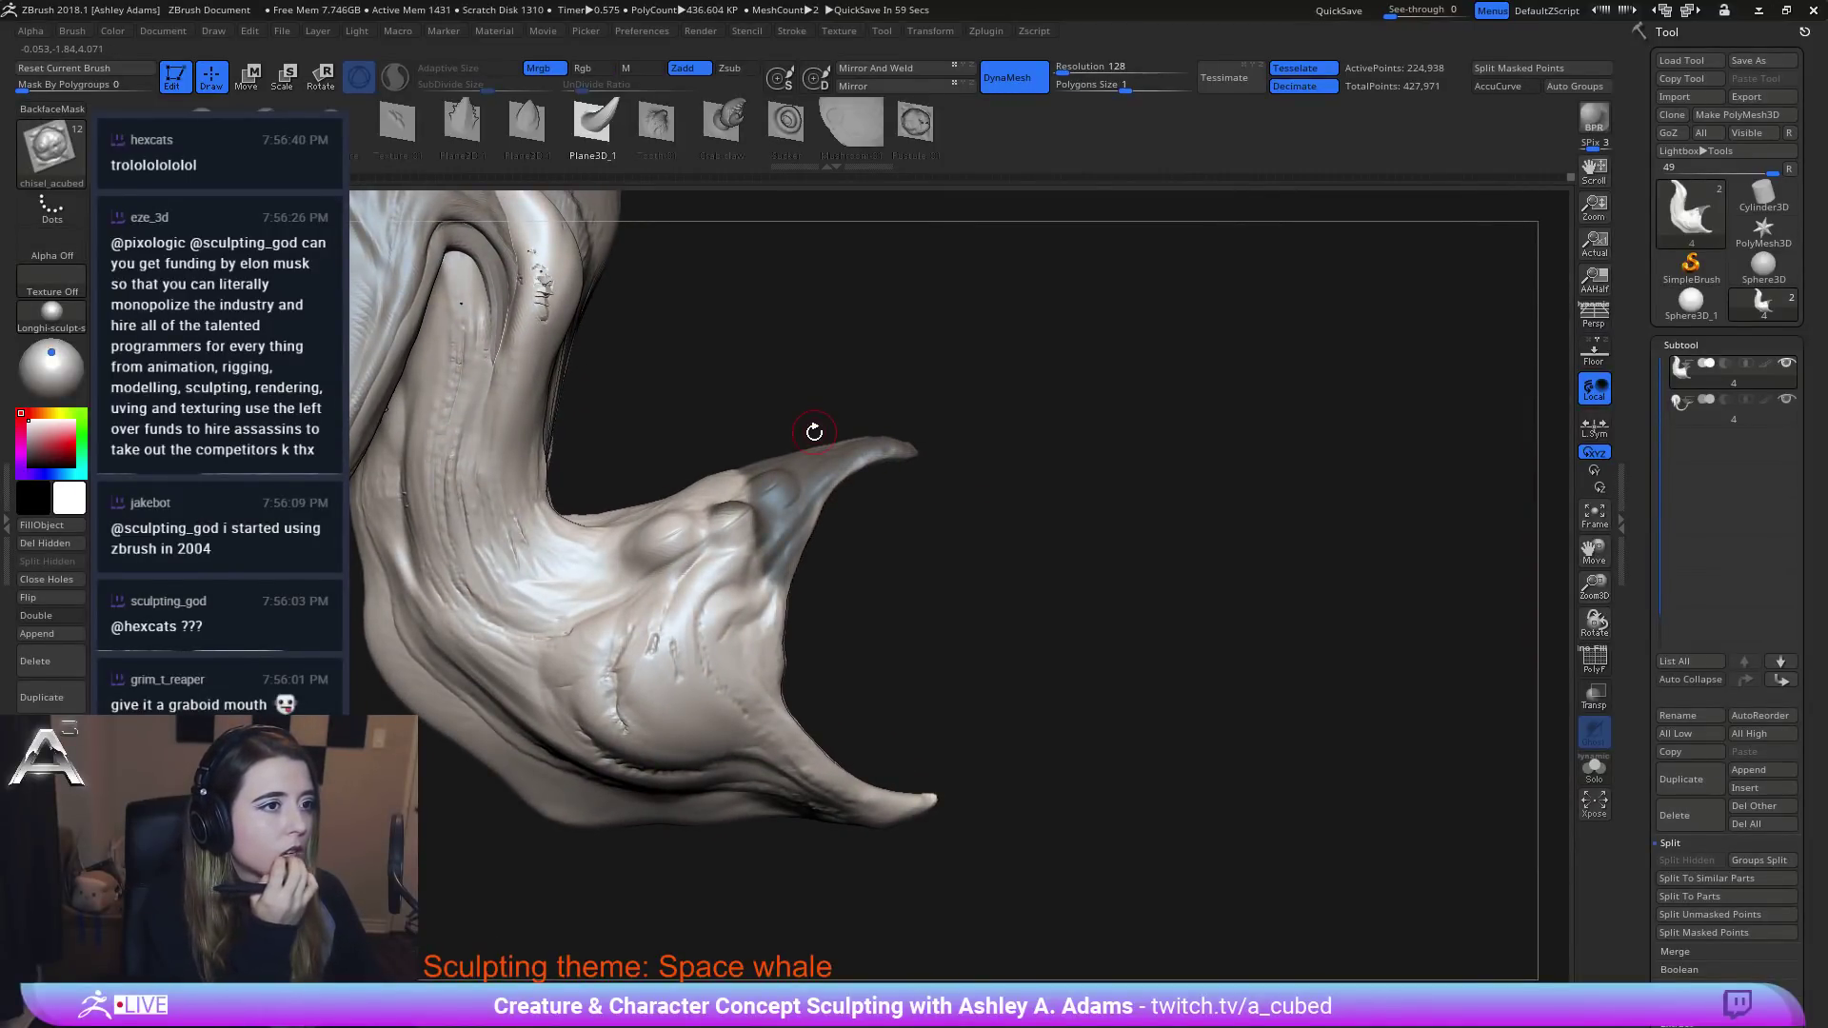
Look through the chisel brush's settings and its alpha modification options for a control over the tooth stamp.
click(70, 31)
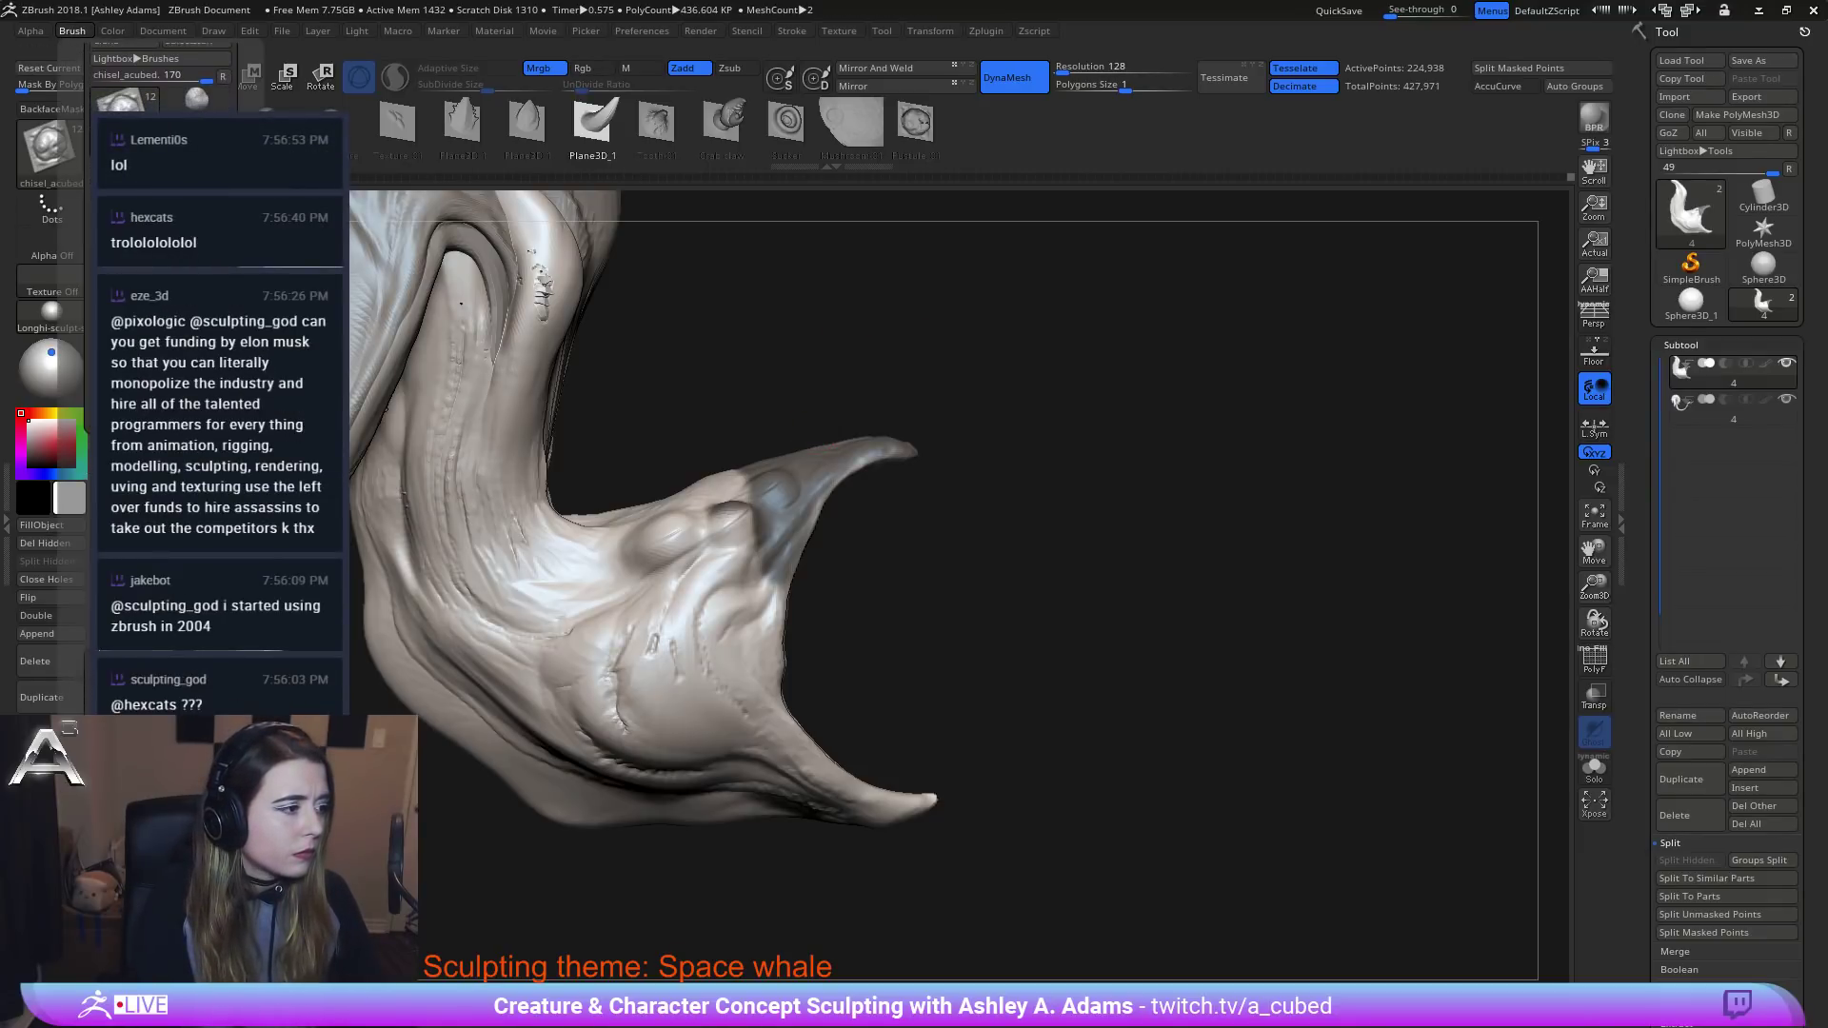
scroll(160, 77, down, 2)
scroll(160, 77, down, 2)
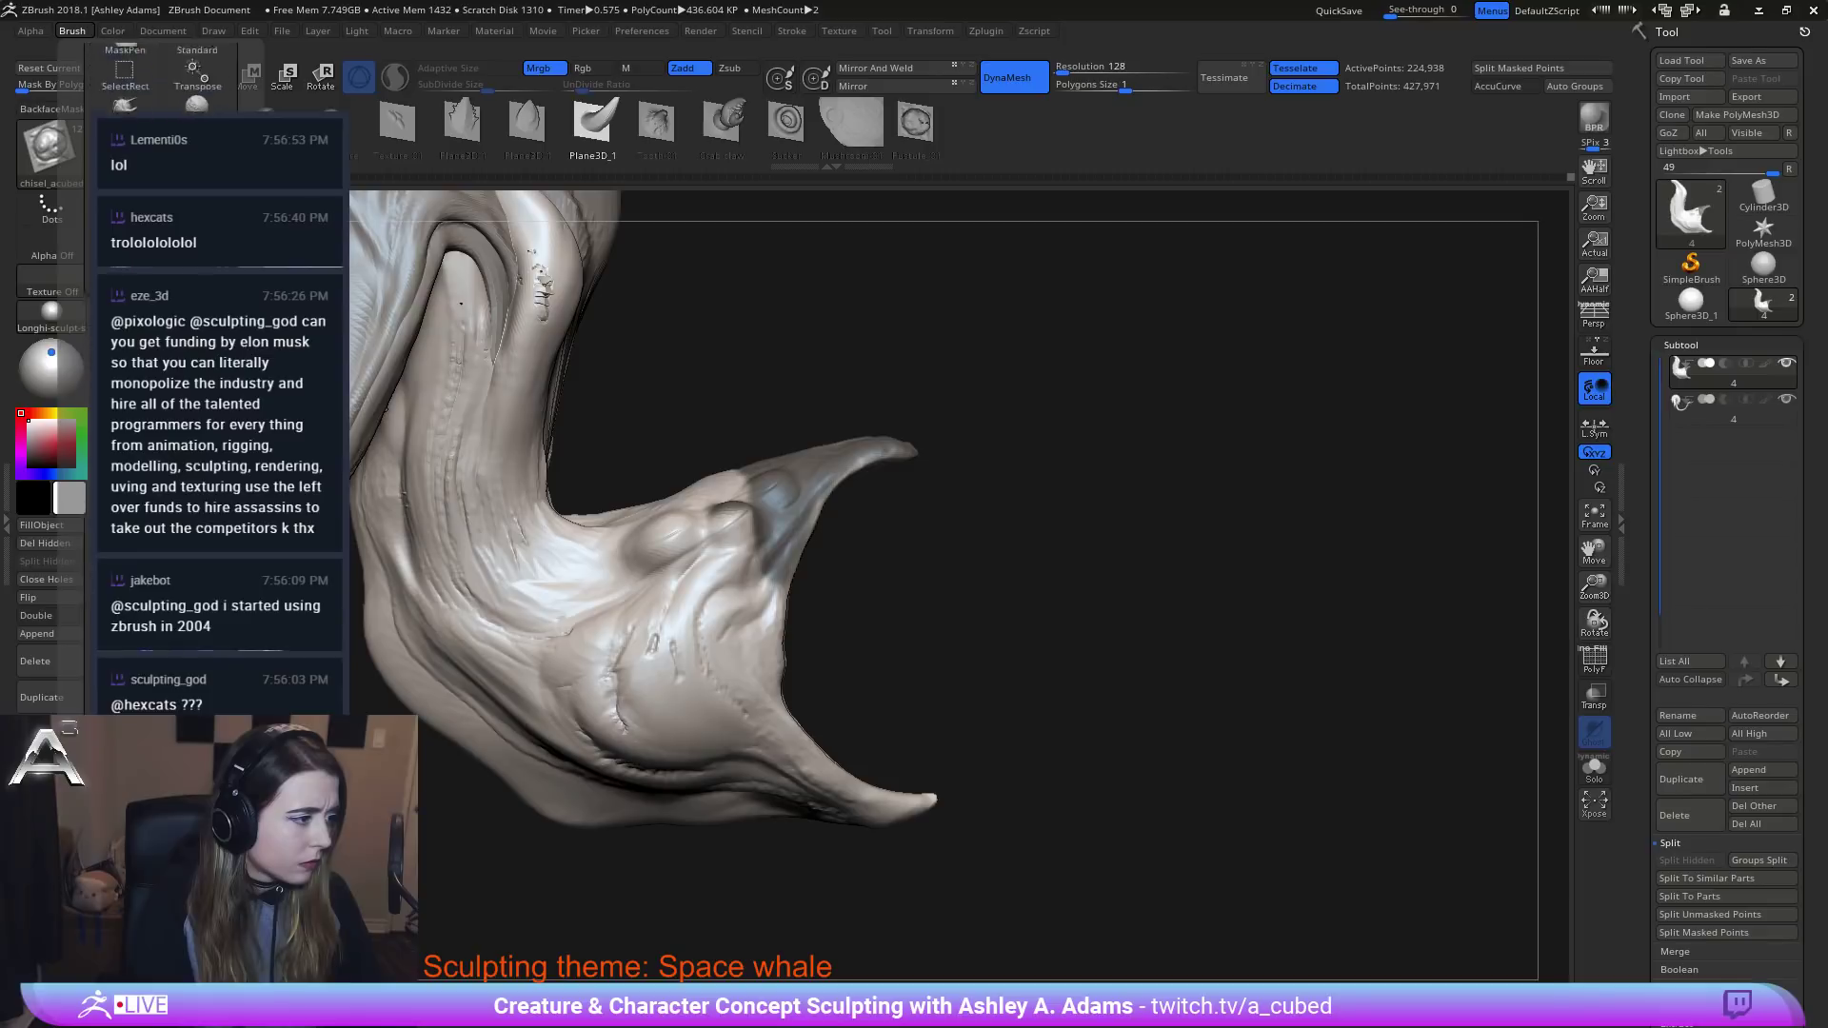
scroll(160, 77, down, 2)
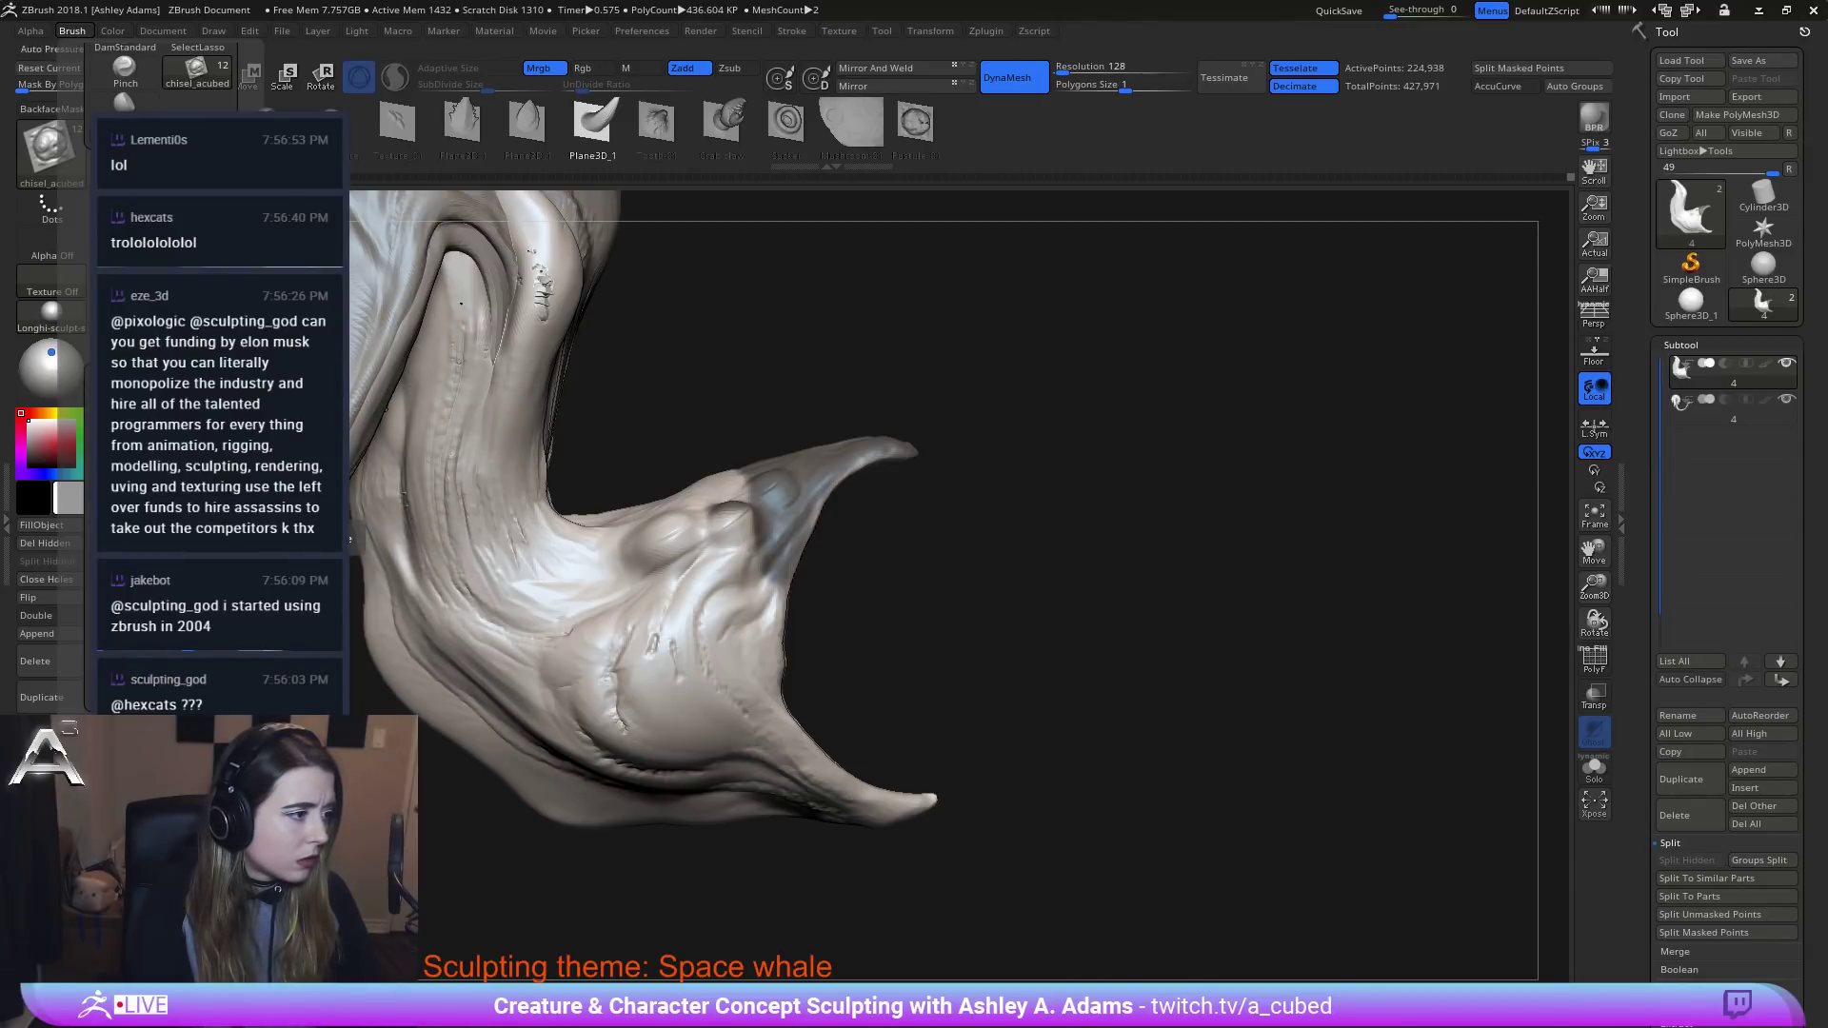
scroll(159, 81, up, 3)
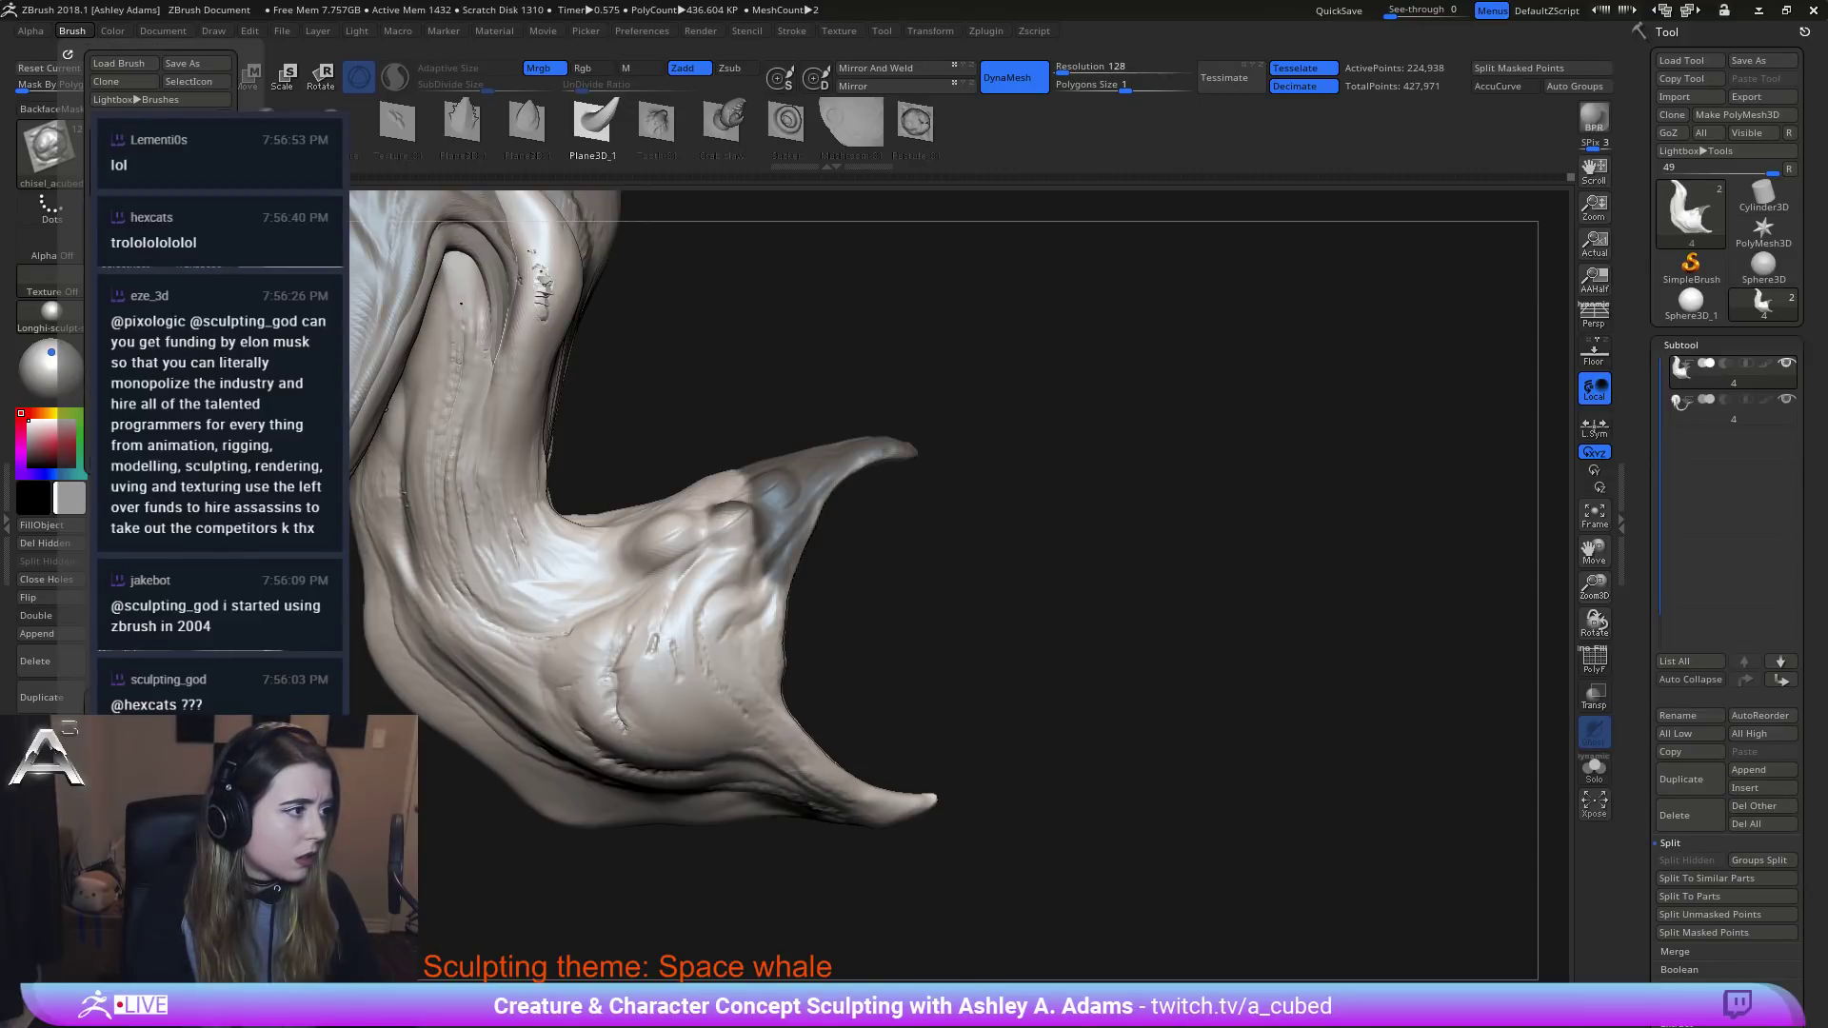
click(61, 253)
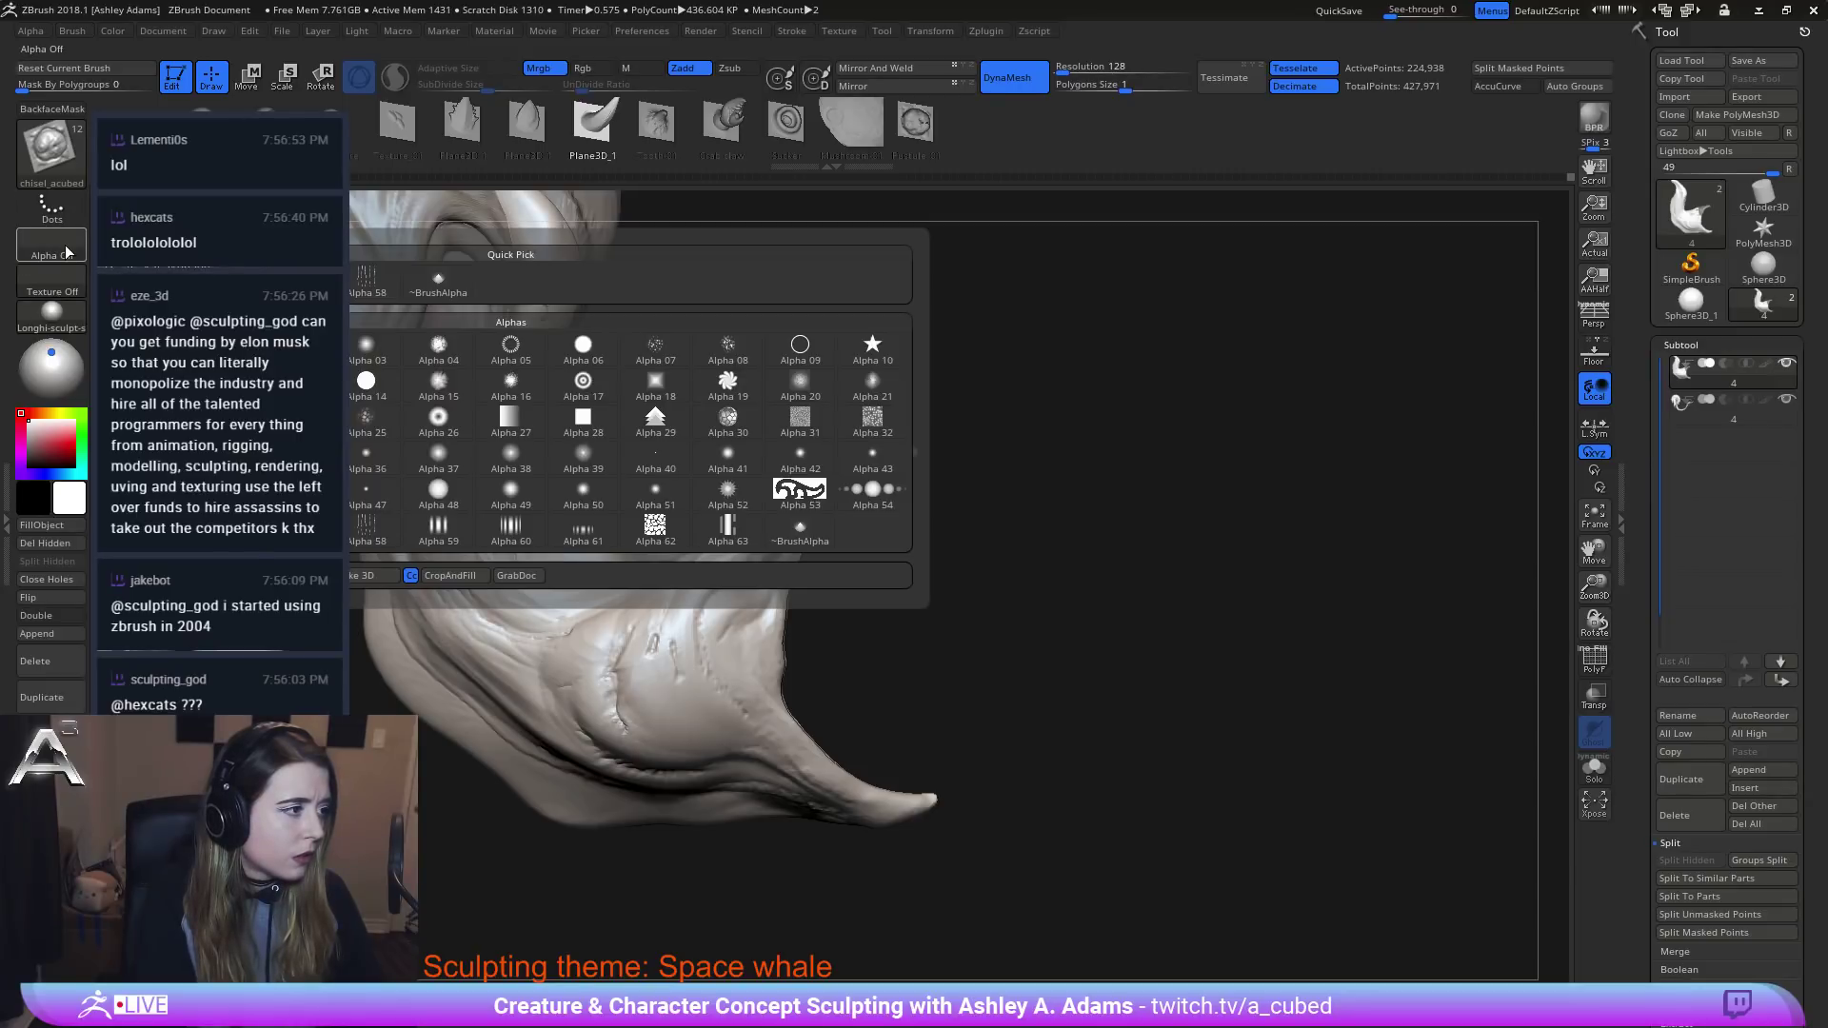
mouse_move(404, 293)
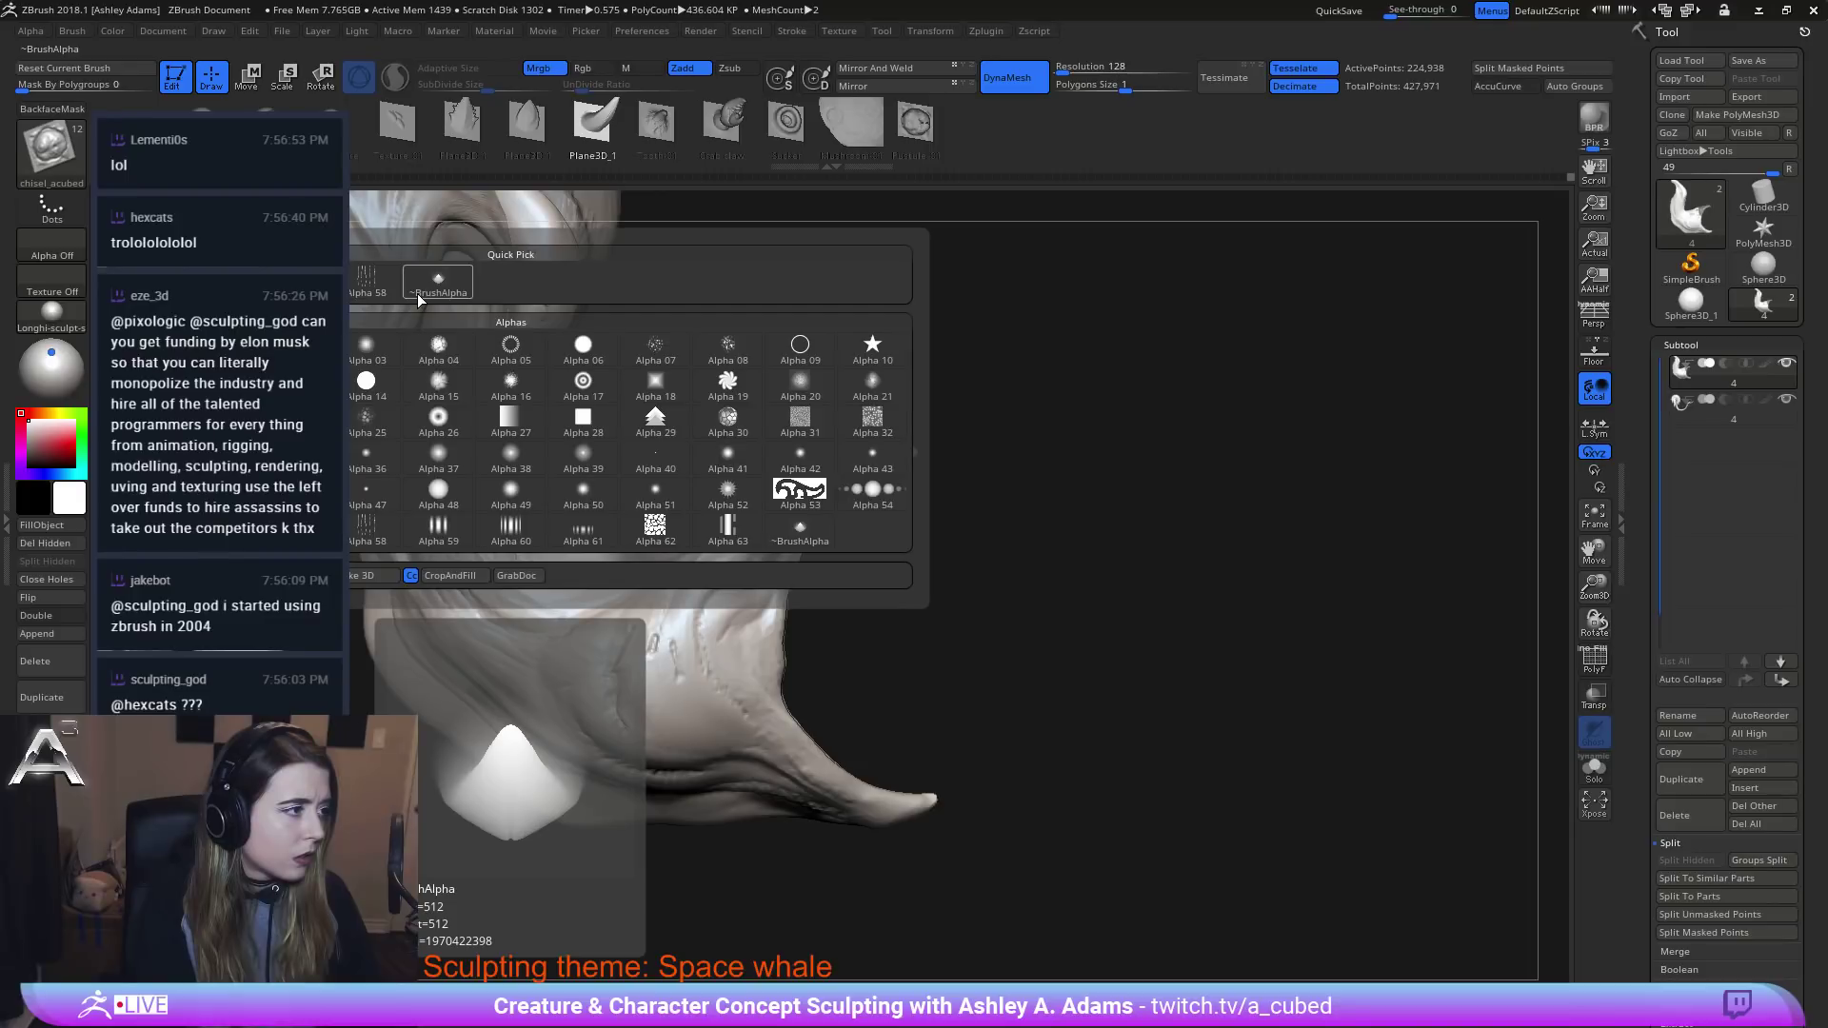
click(41, 35)
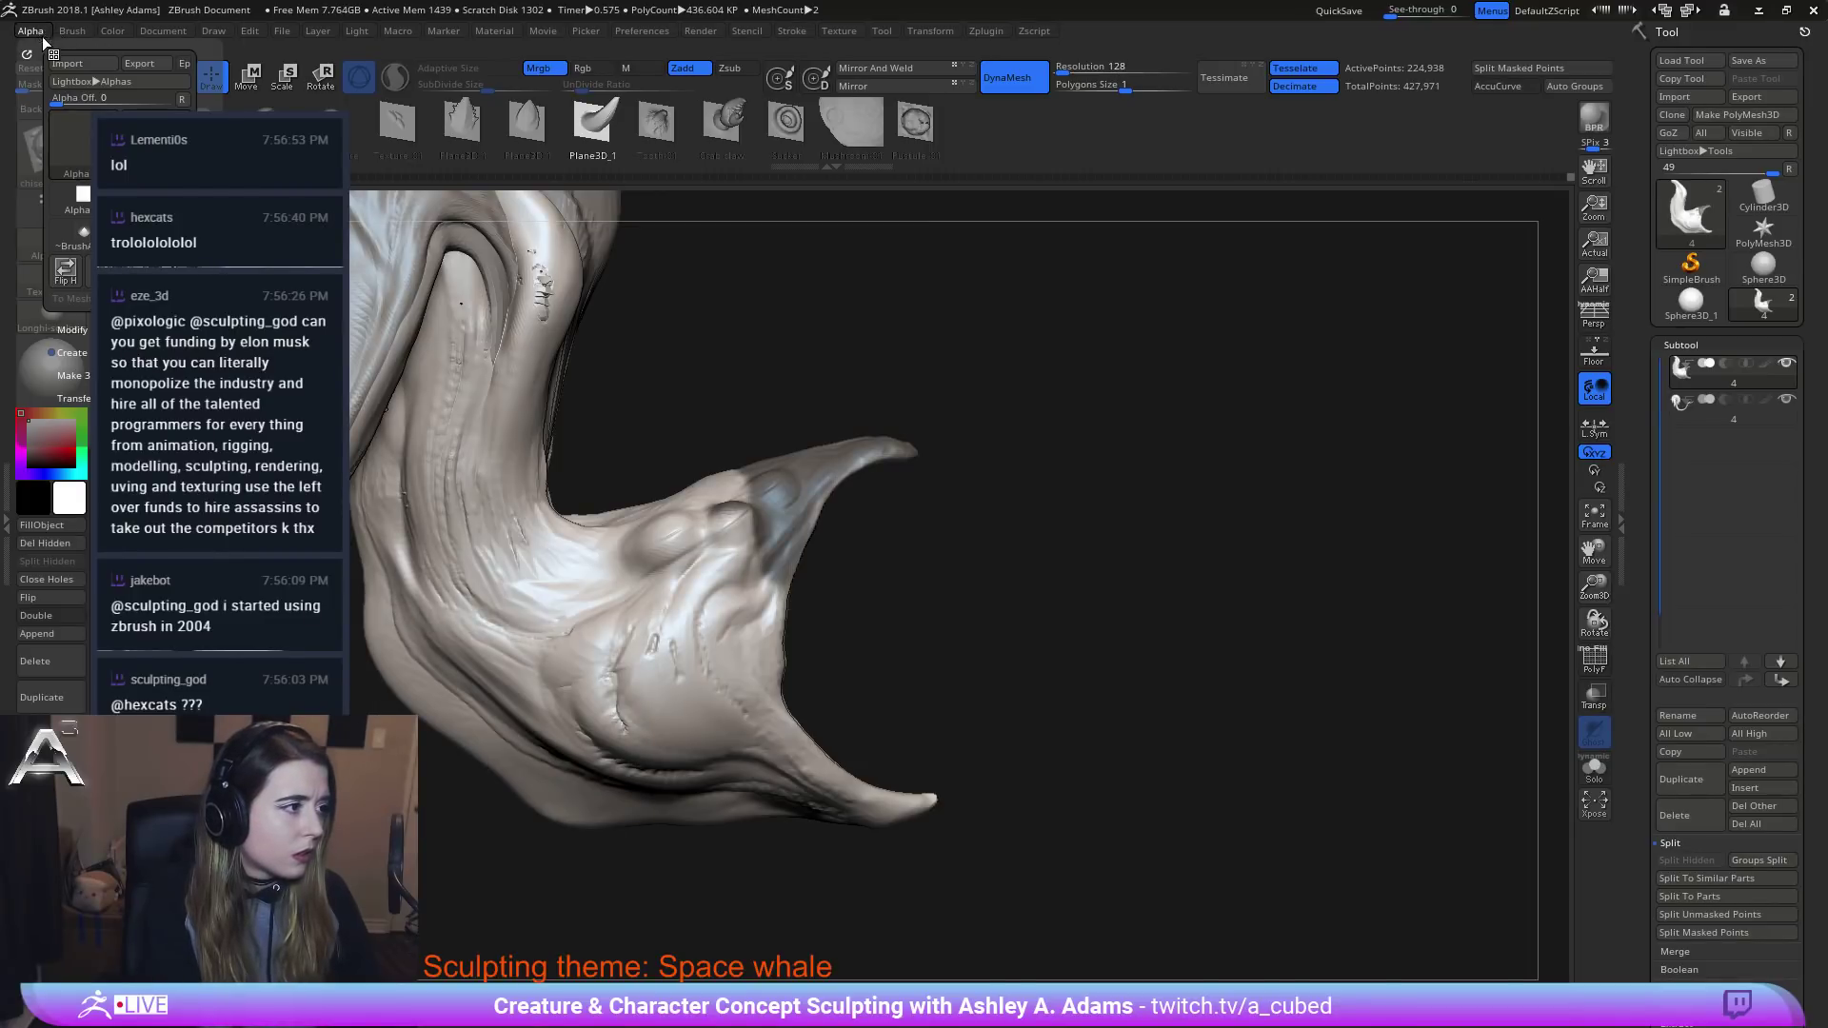
click(73, 330)
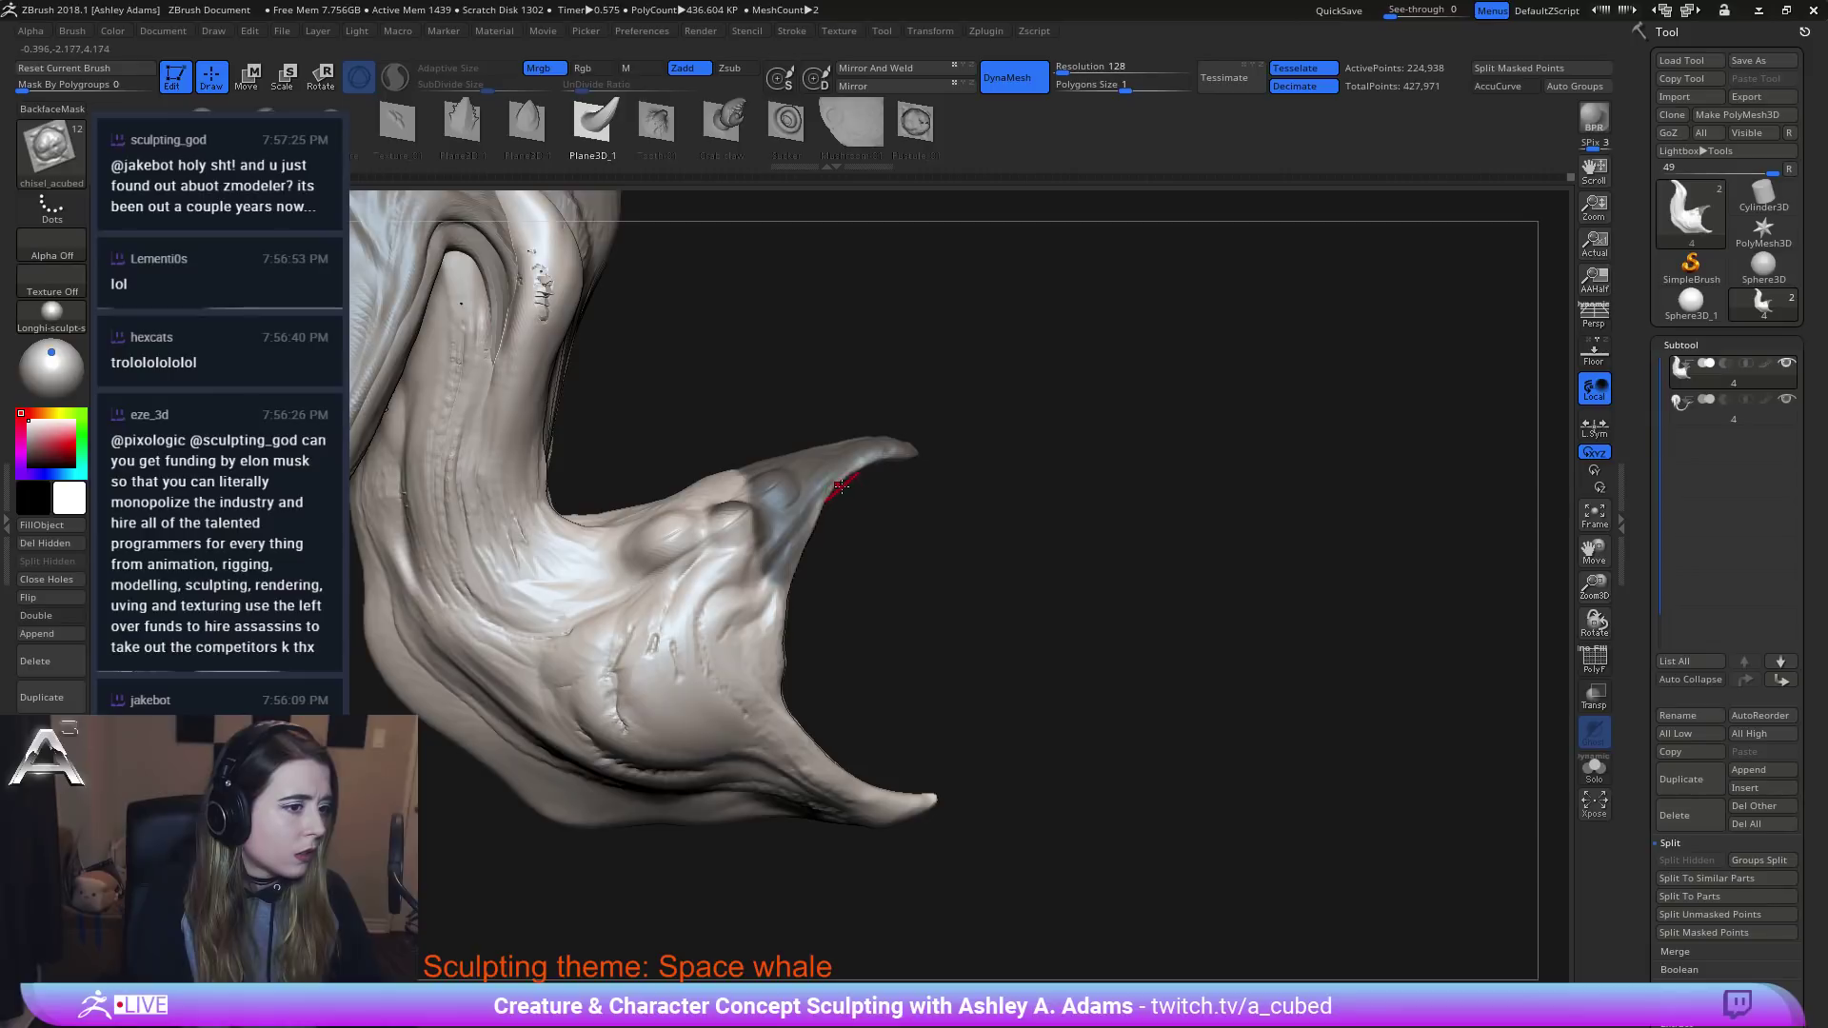
Try an adjusted alpha with a tooth stamp beneath the upper jaw's tip, and undo it.
click(34, 30)
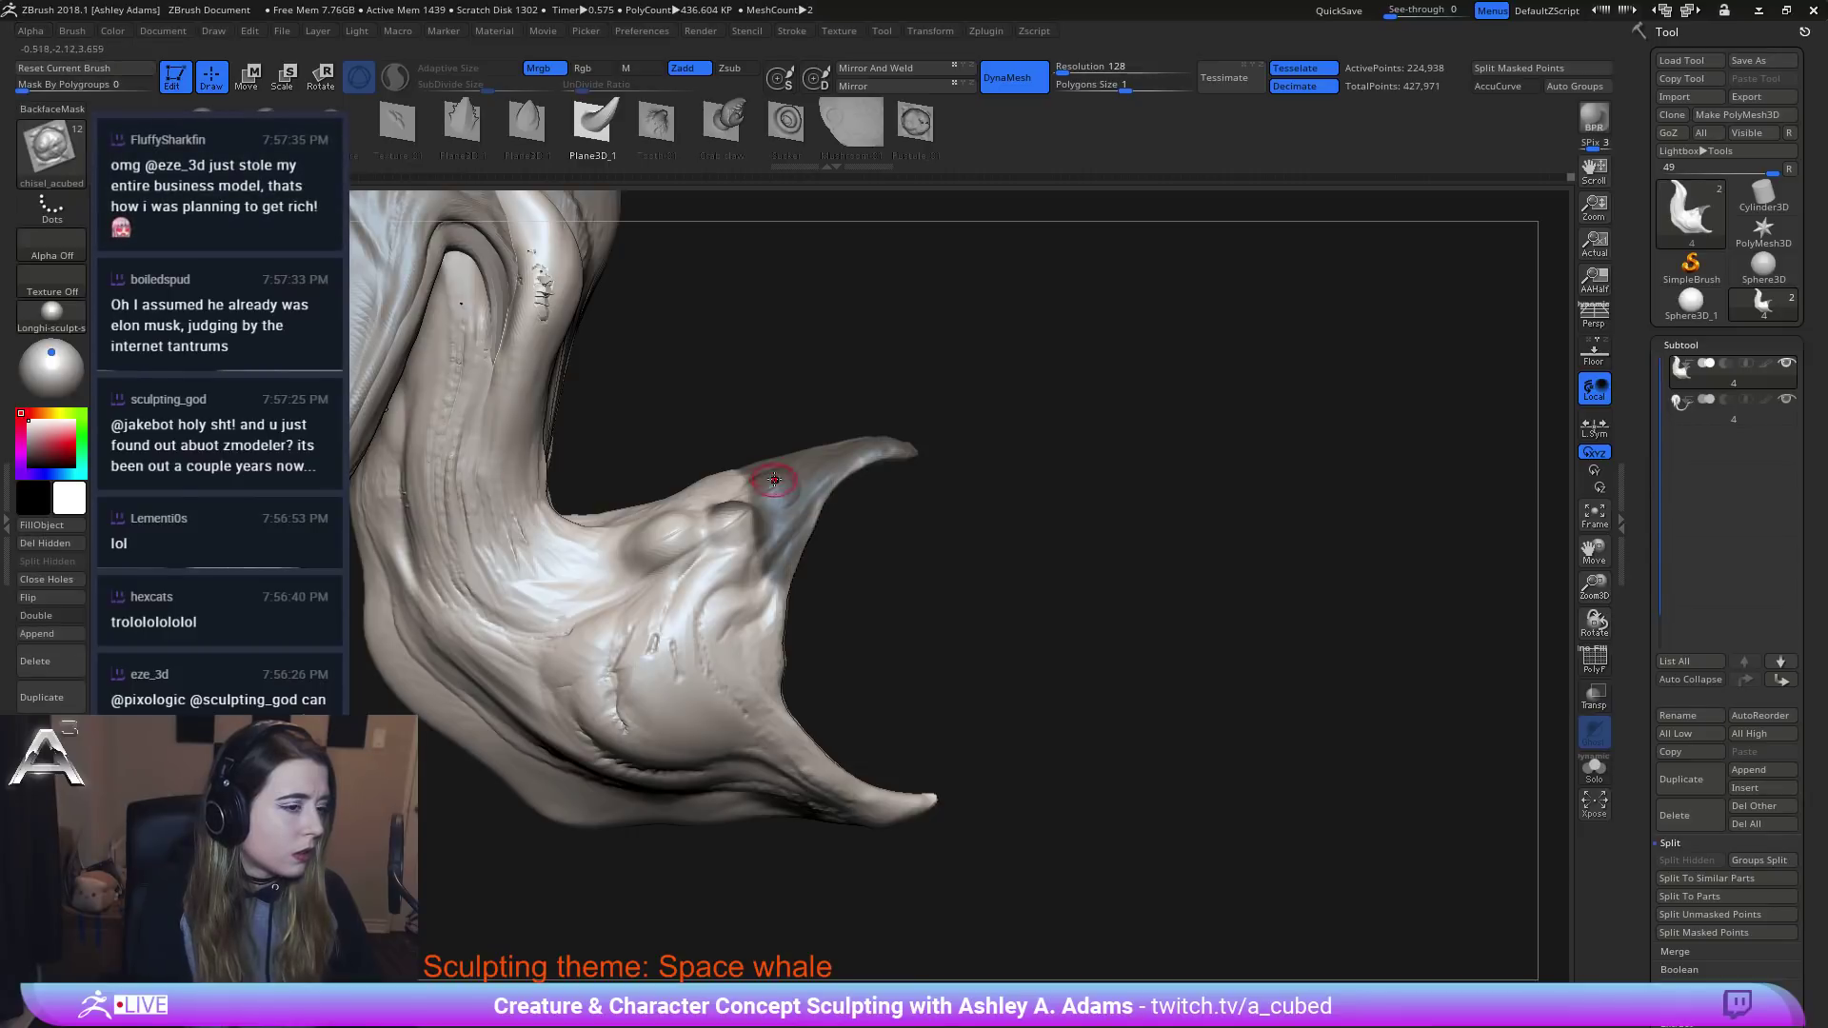
drag(856, 476, 877, 503)
mouse_move(799, 442)
mouse_down()
mouse_move(694, 441)
mouse_move(559, 359)
mouse_up()
key(ctrl+z)
click(32, 31)
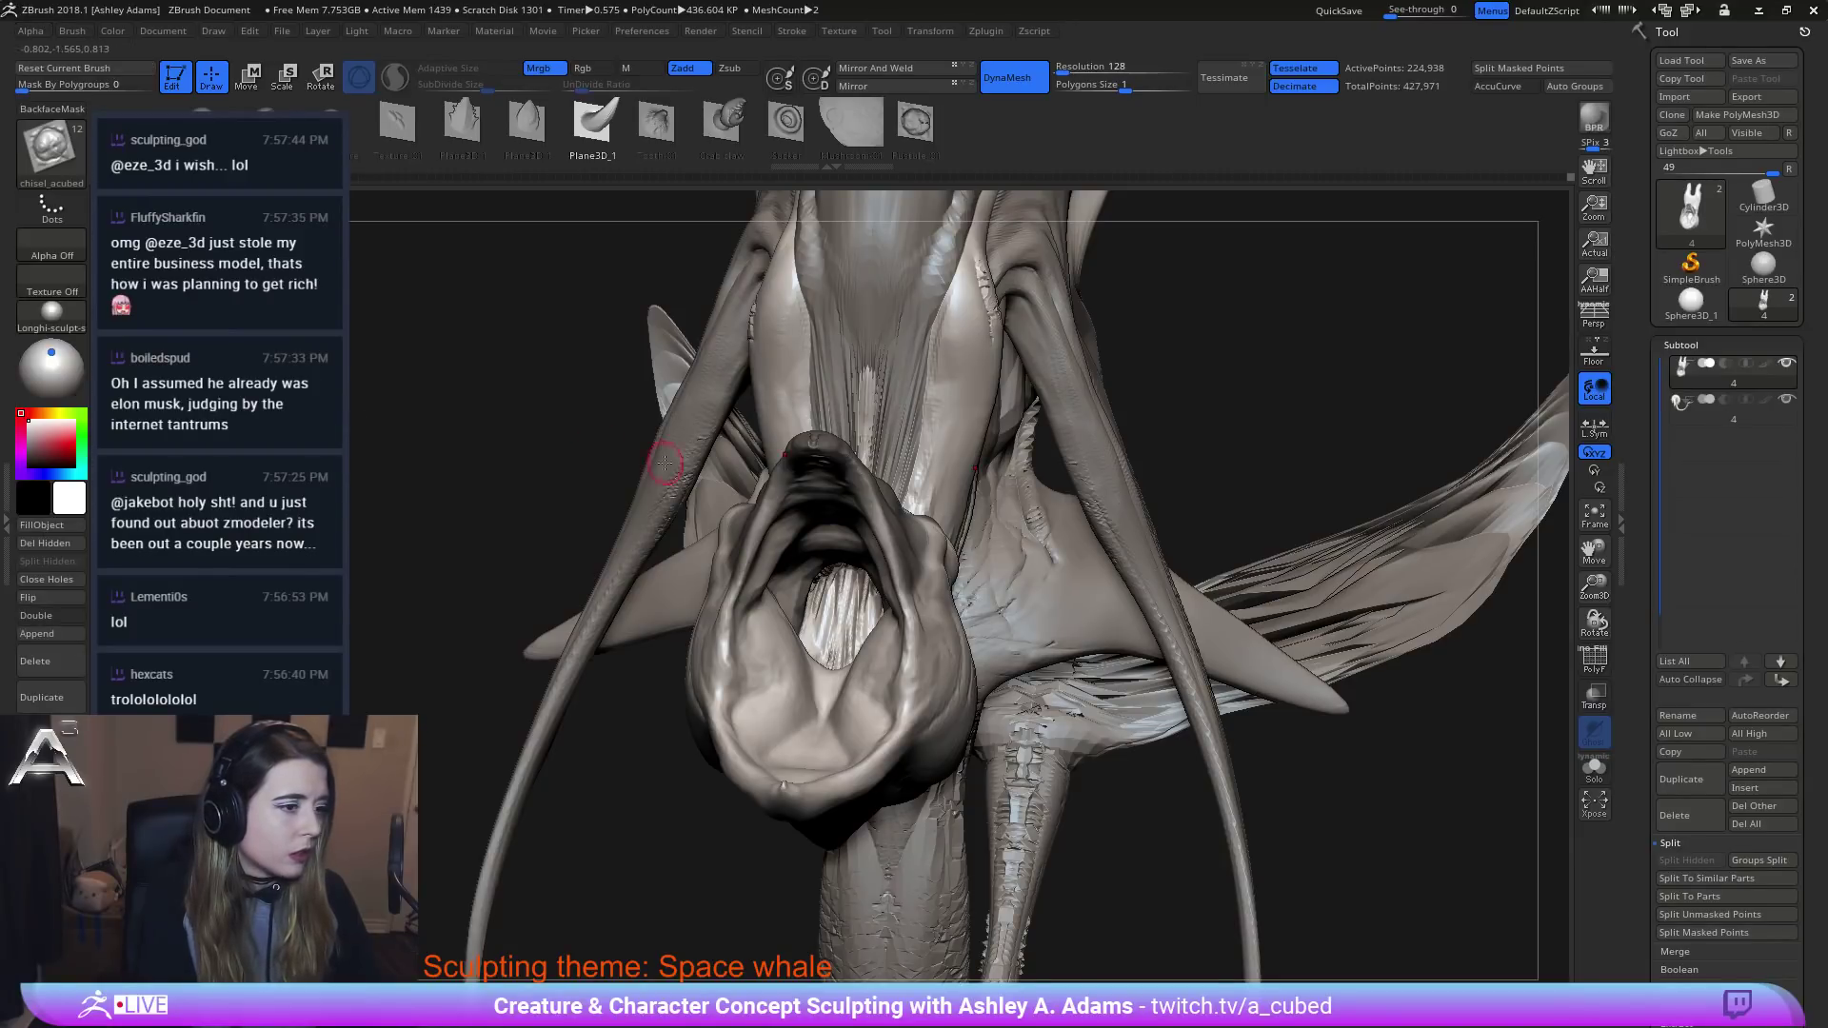
Set the alpha intensity to about 0.32 and try another tooth stamp on the upper jaw's inner edge.
right_drag(666, 470, 1114, 531)
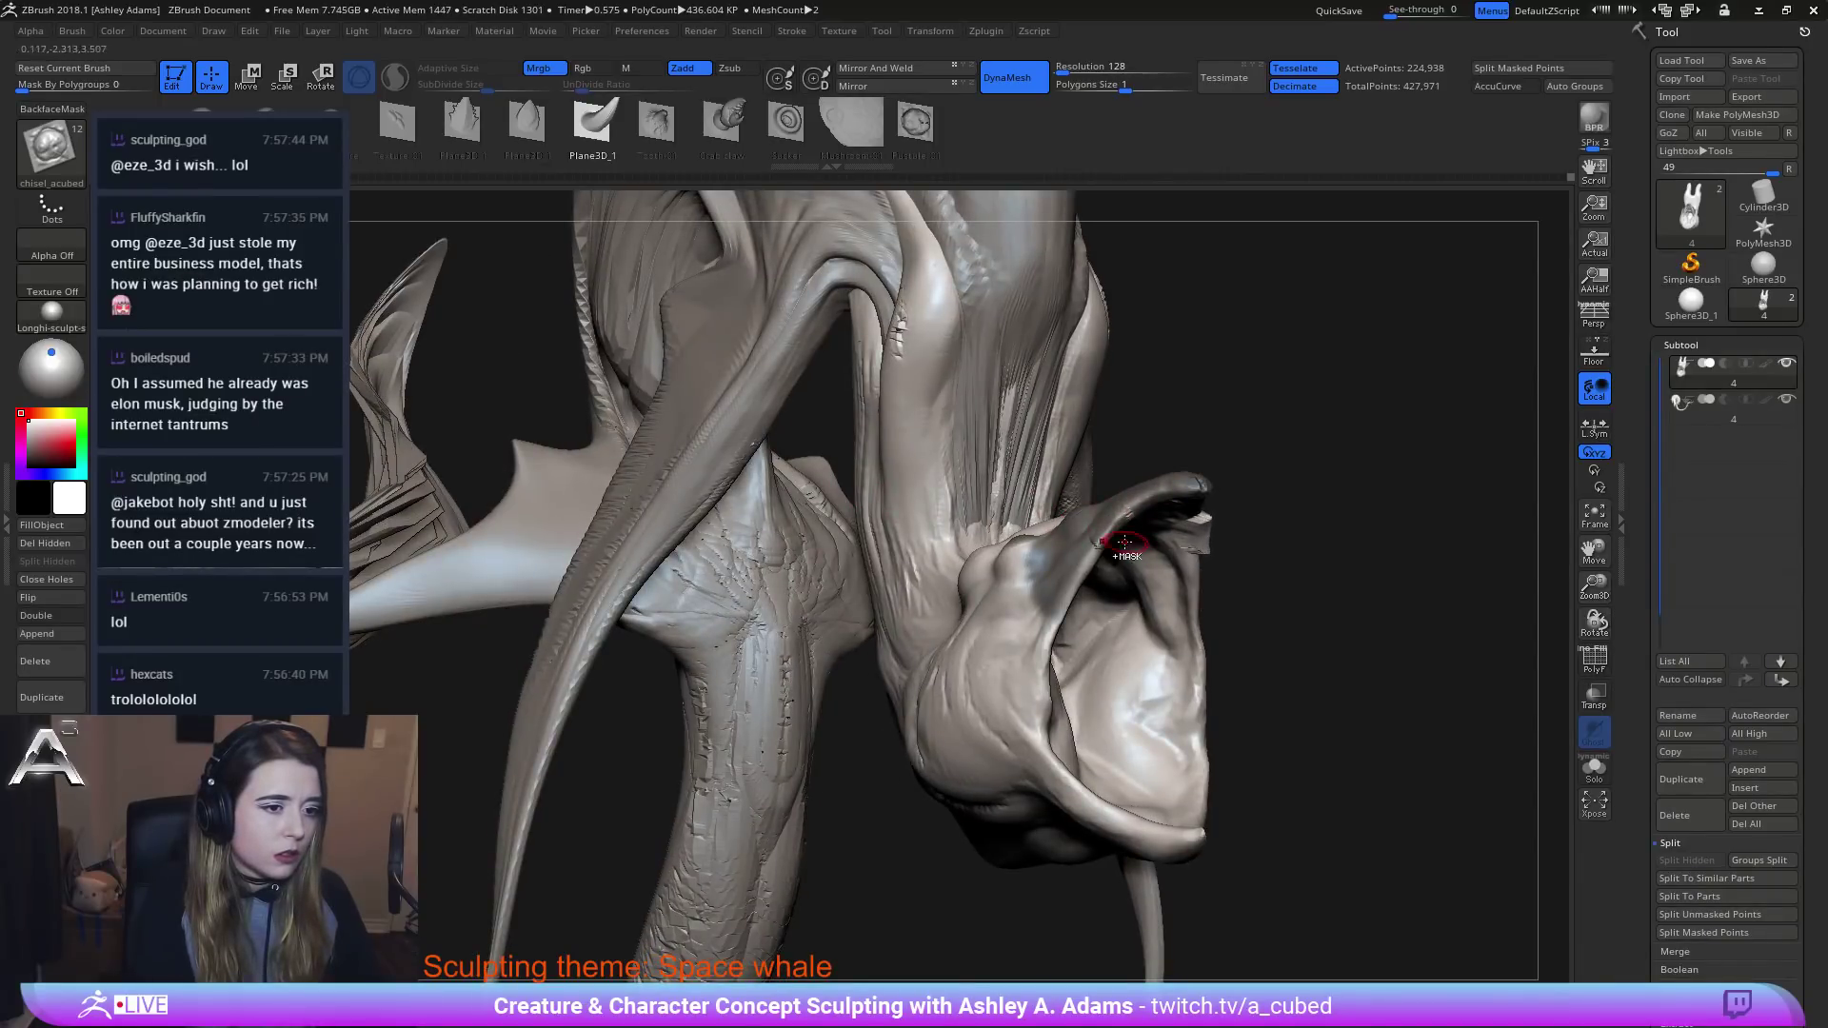
click(30, 30)
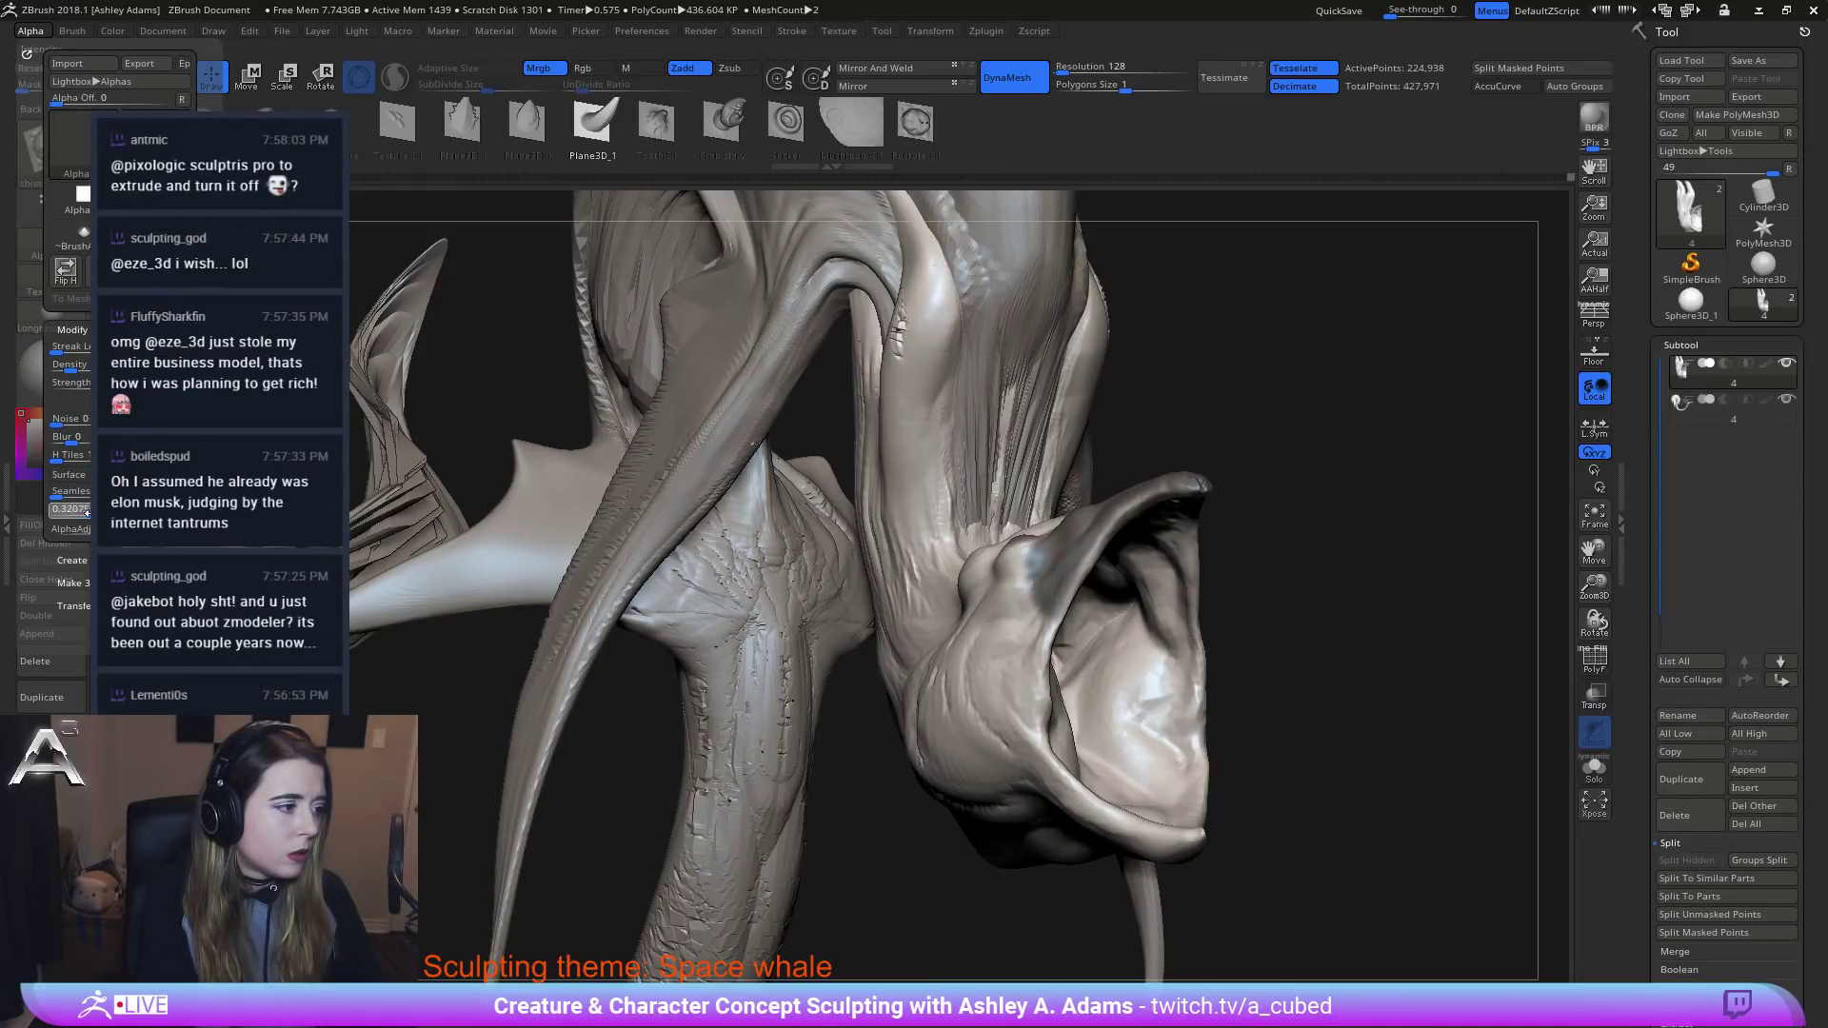
mouse_move(1104, 545)
mouse_down()
mouse_move(1119, 533)
mouse_move(1116, 549)
mouse_up()
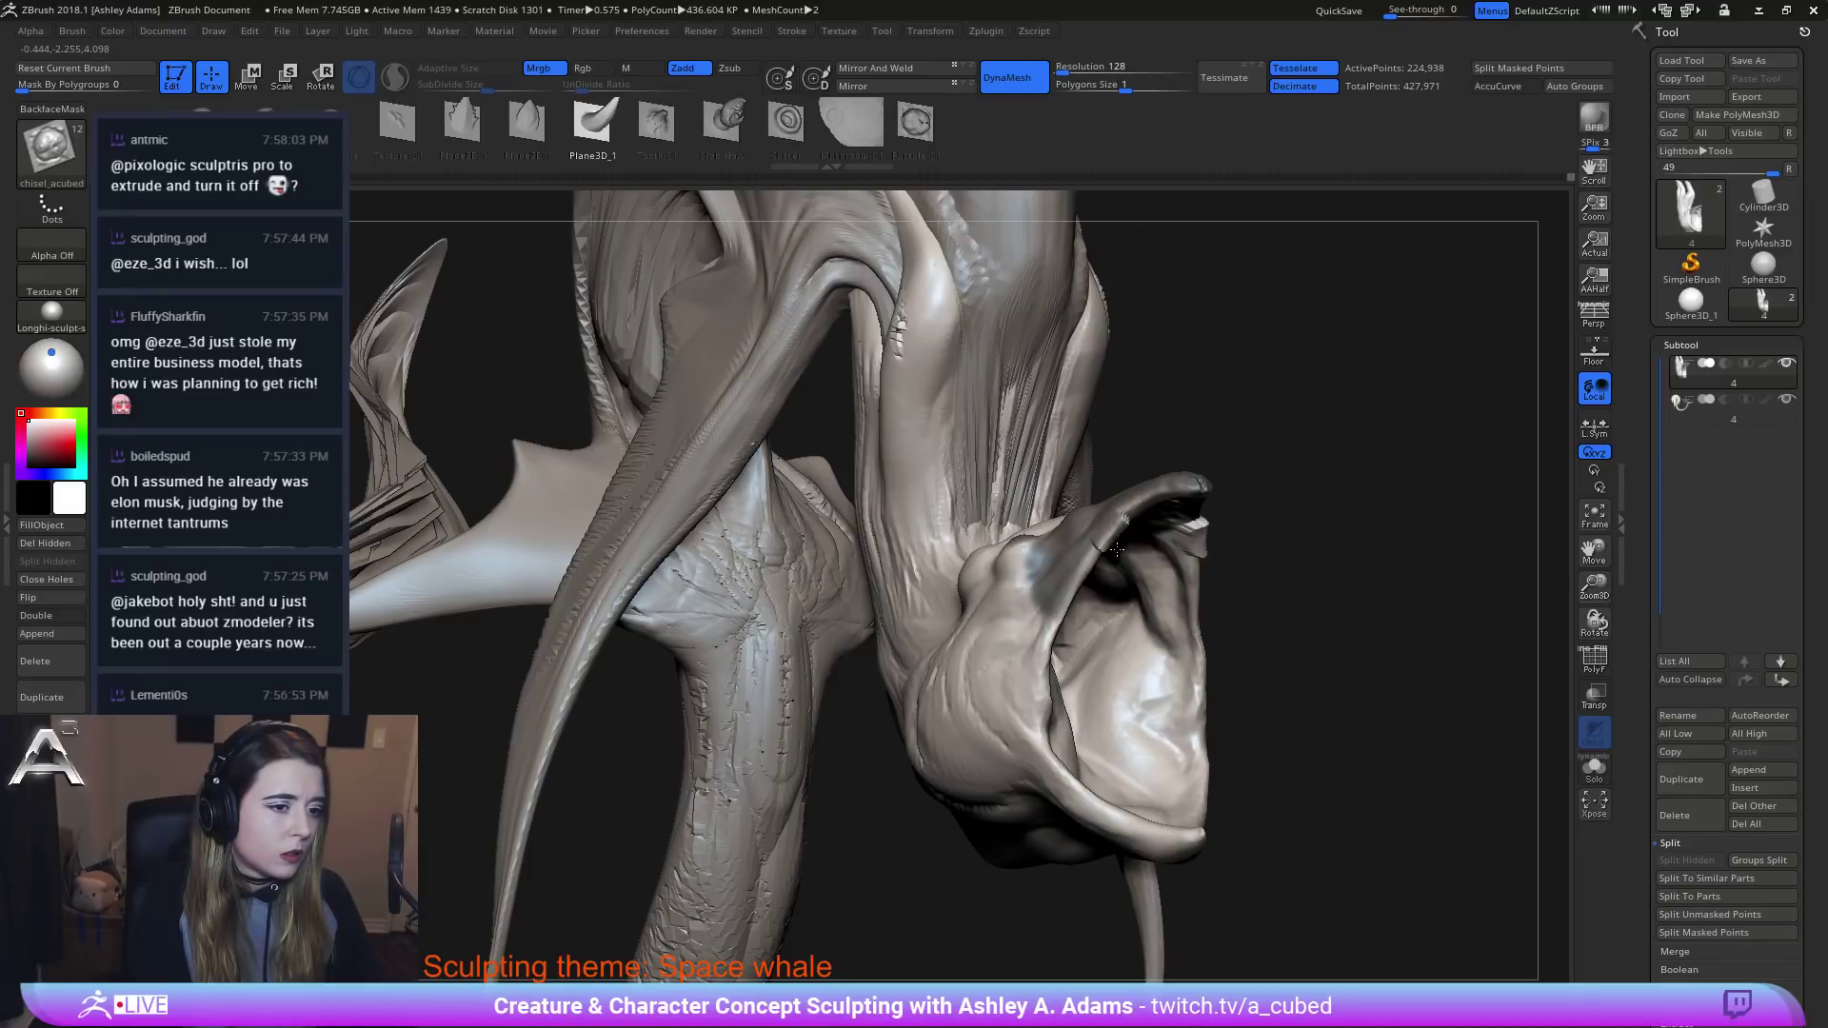
click(31, 31)
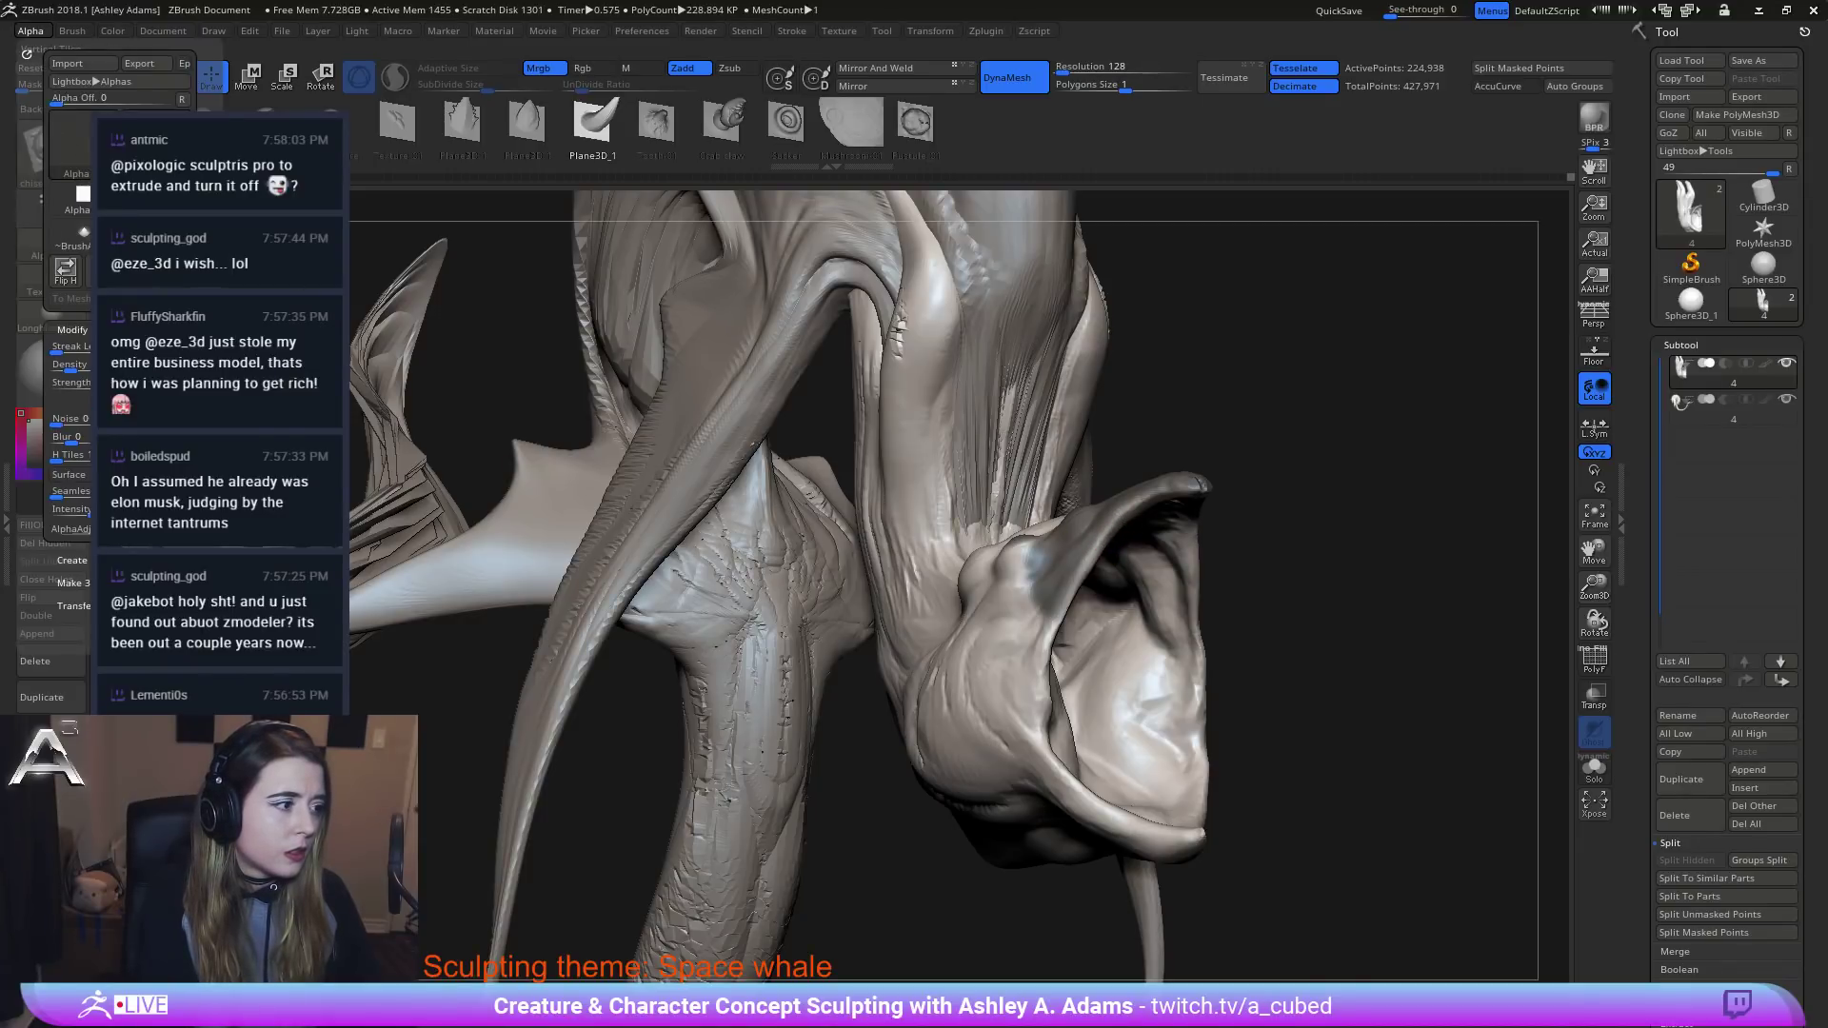
click(84, 509)
Try the Tooth-01 chisel shape for stamping teeth on the upper jaw.
mouse_move(490, 314)
ctrl+right_down()
mouse_move(441, 358)
mouse_move(262, 347)
ctrl+right_up()
click(655, 125)
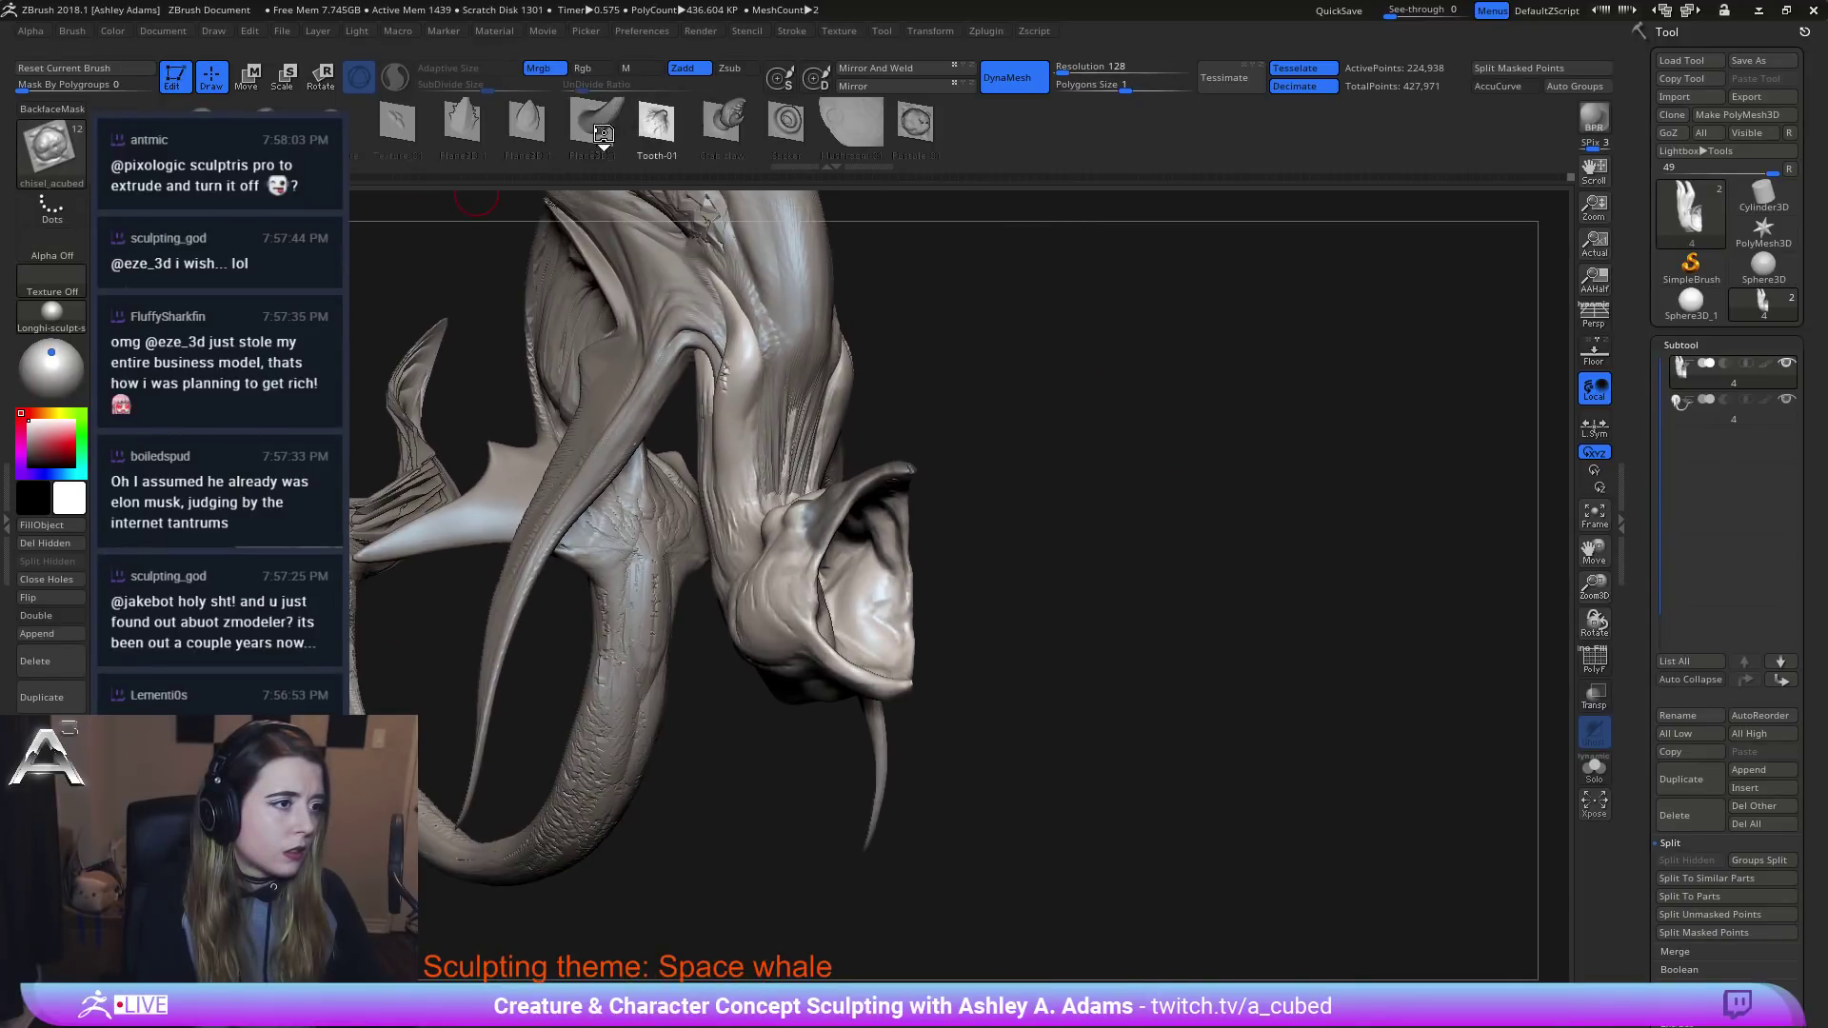
mouse_move(599, 204)
mouse_down()
mouse_move(742, 371)
mouse_move(932, 503)
mouse_move(747, 396)
mouse_move(677, 257)
mouse_move(731, 220)
mouse_move(767, 387)
mouse_move(869, 481)
mouse_move(857, 449)
mouse_move(872, 503)
mouse_move(667, 514)
mouse_move(628, 571)
mouse_up()
mouse_move(874, 484)
mouse_down()
mouse_move(863, 554)
mouse_move(694, 452)
mouse_up()
mouse_move(694, 451)
right_down()
mouse_move(897, 550)
mouse_move(887, 538)
mouse_move(884, 563)
mouse_move(941, 557)
right_up()
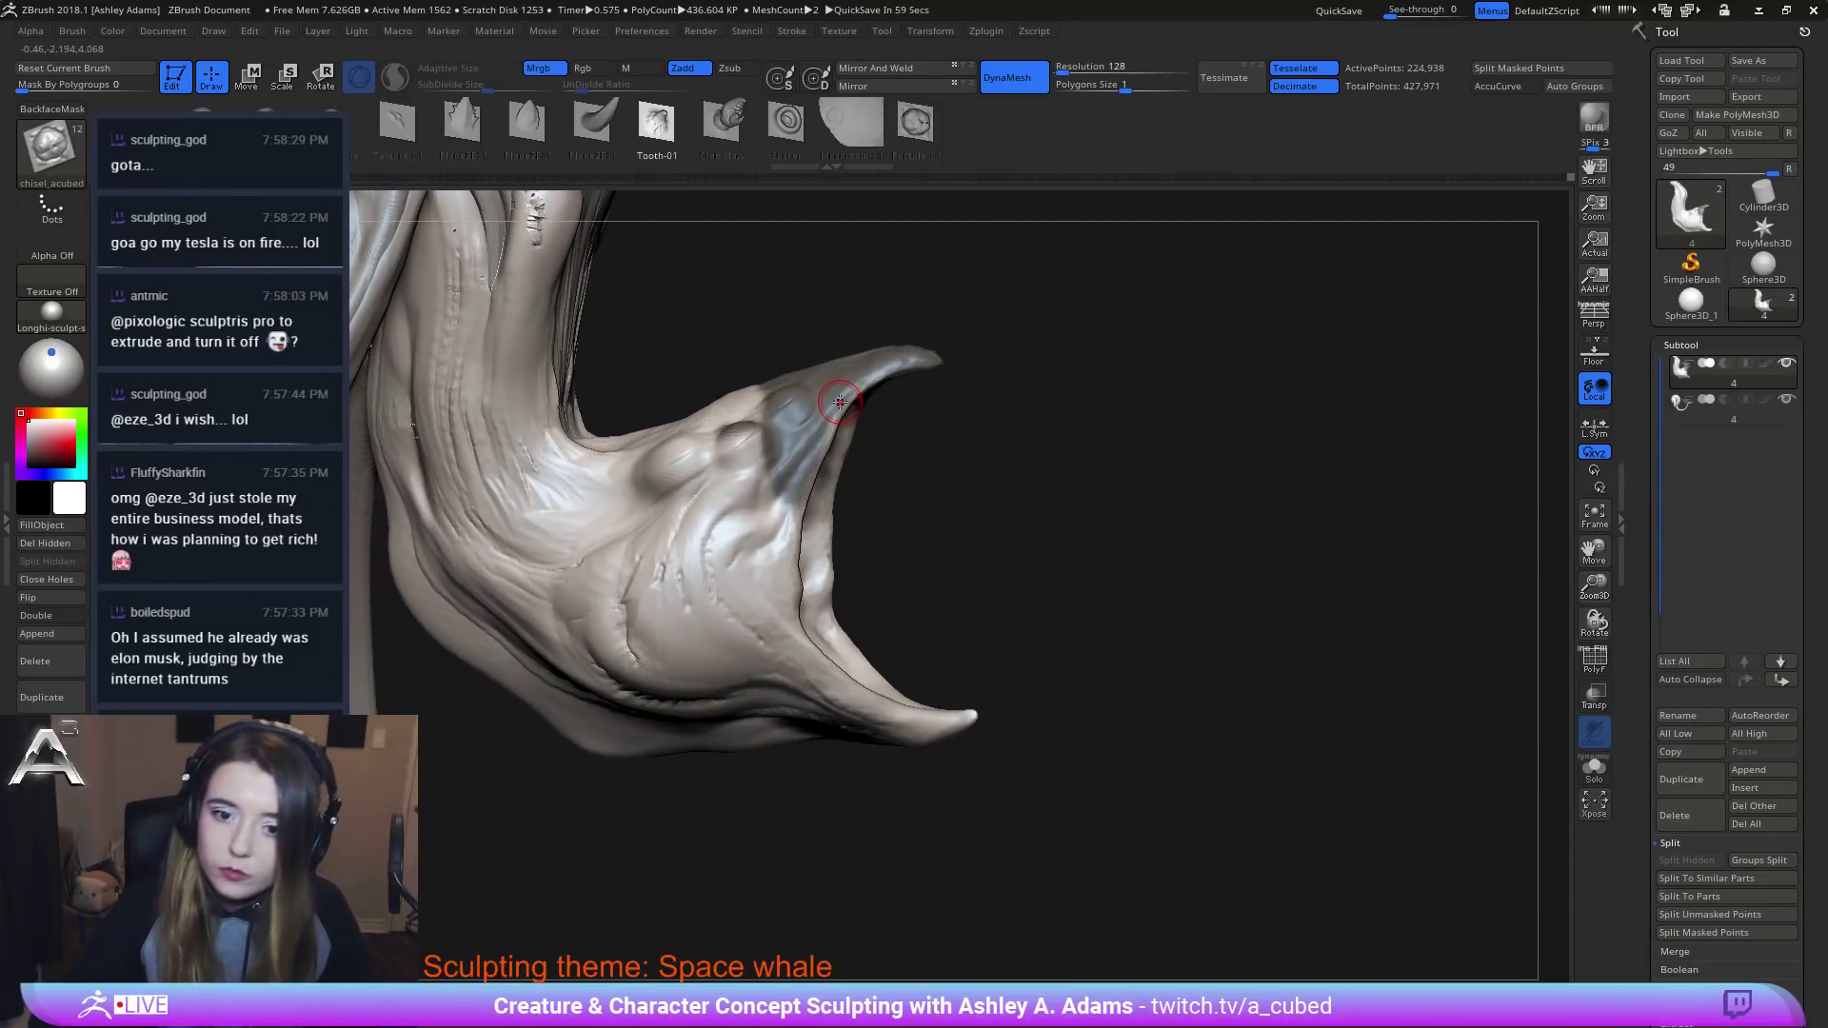
Clear the mask from the upper jaw and select the ClayBuildup brush.
mouse_move(758, 484)
right_down()
mouse_move(743, 422)
mouse_move(653, 420)
right_up()
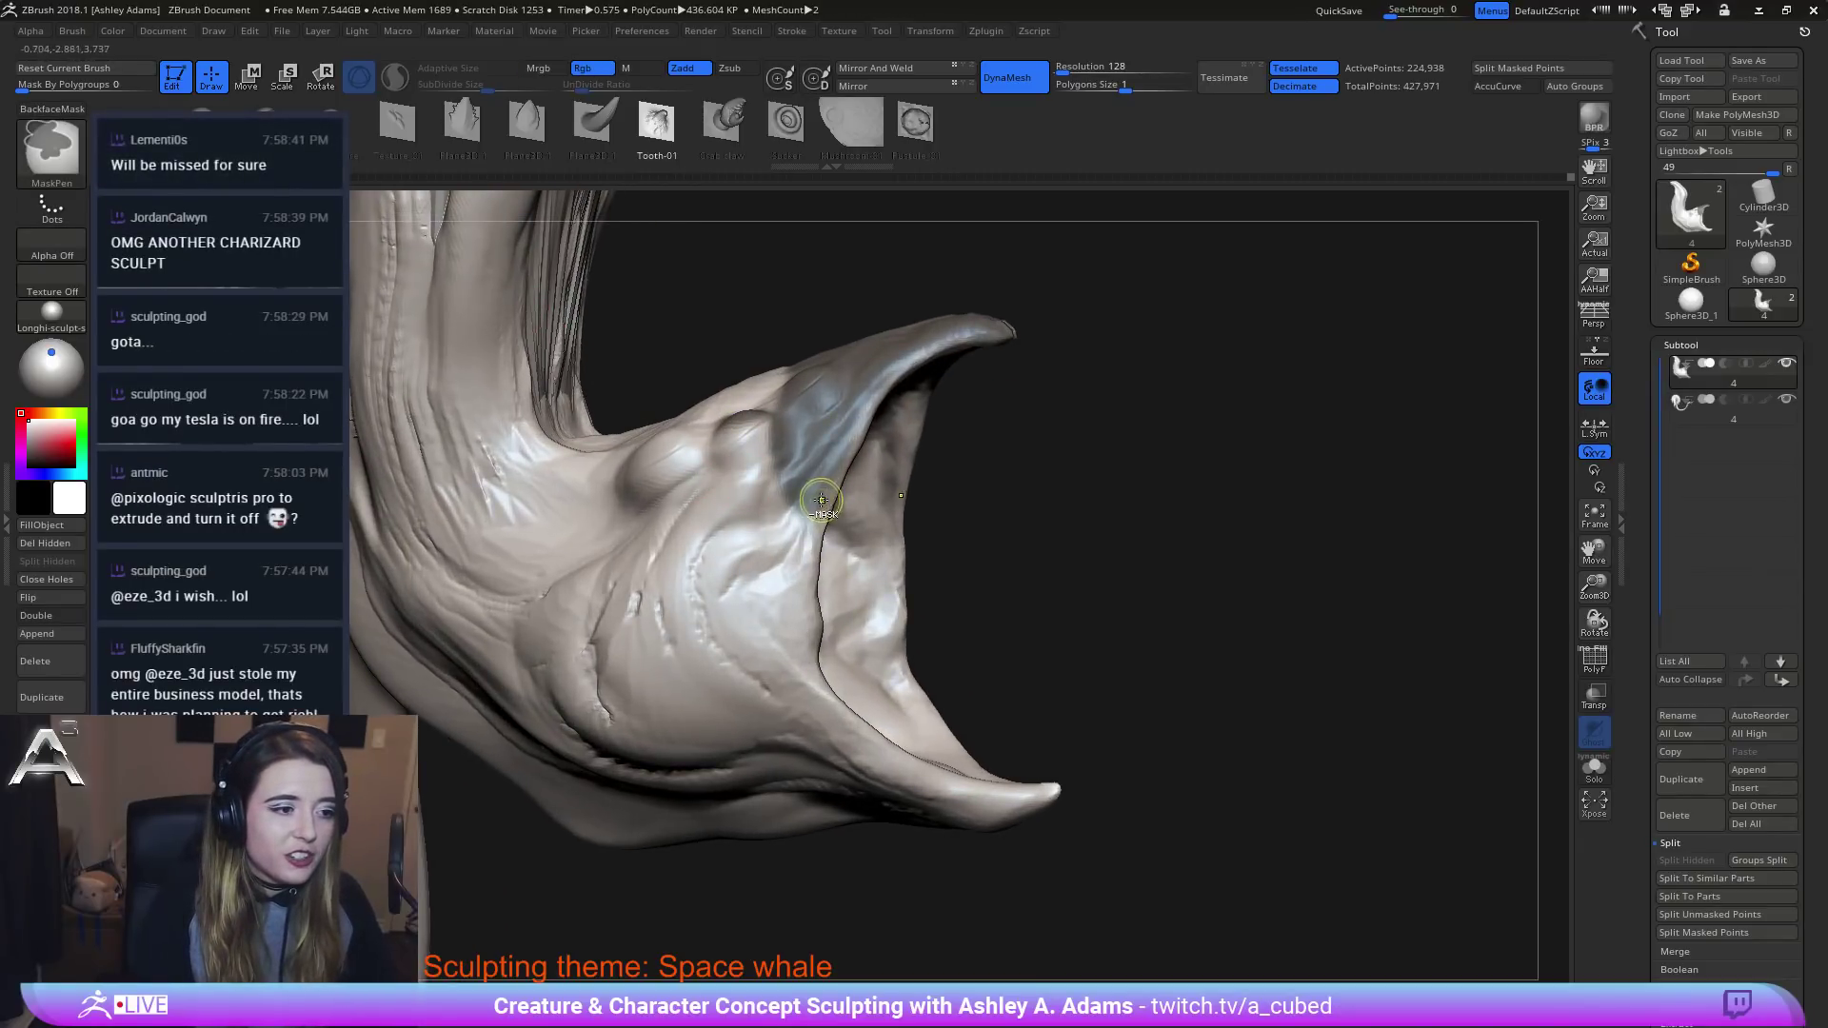
ctrl+drag(1019, 584, 1007, 564)
ctrl+right_drag(908, 411, 807, 306)
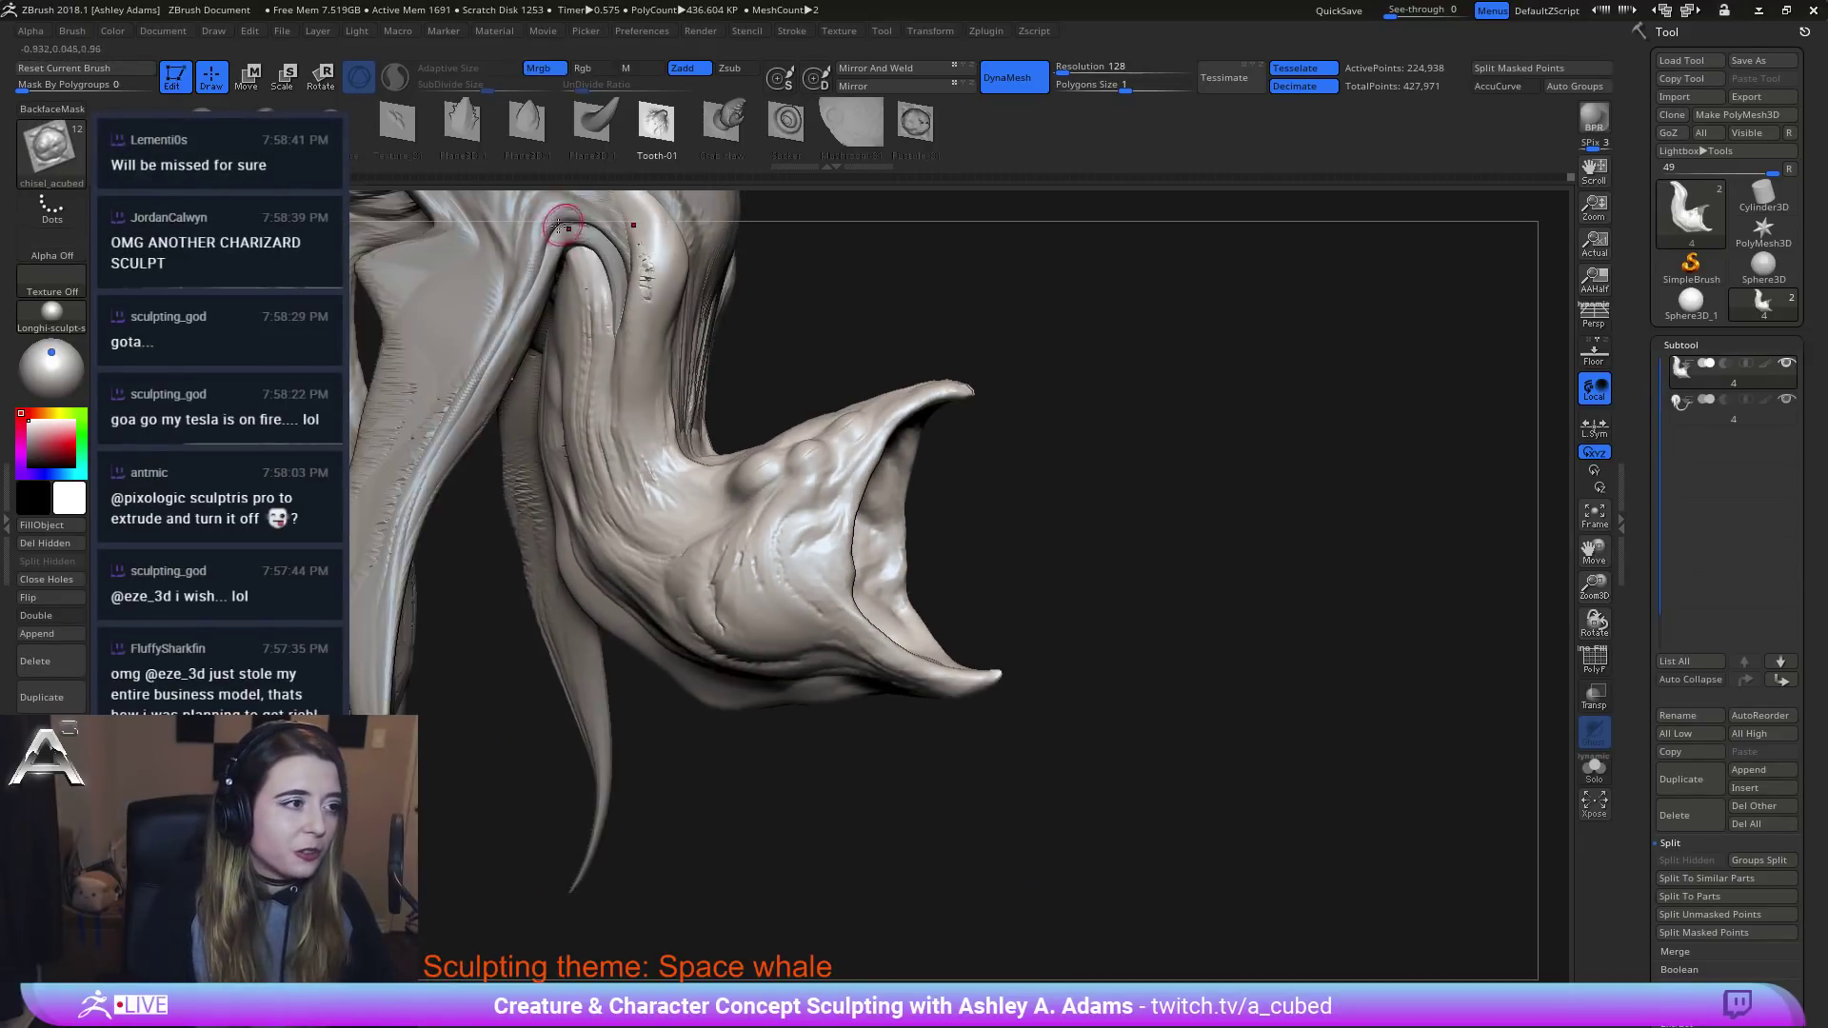
key(b)
key(c)
key(b)
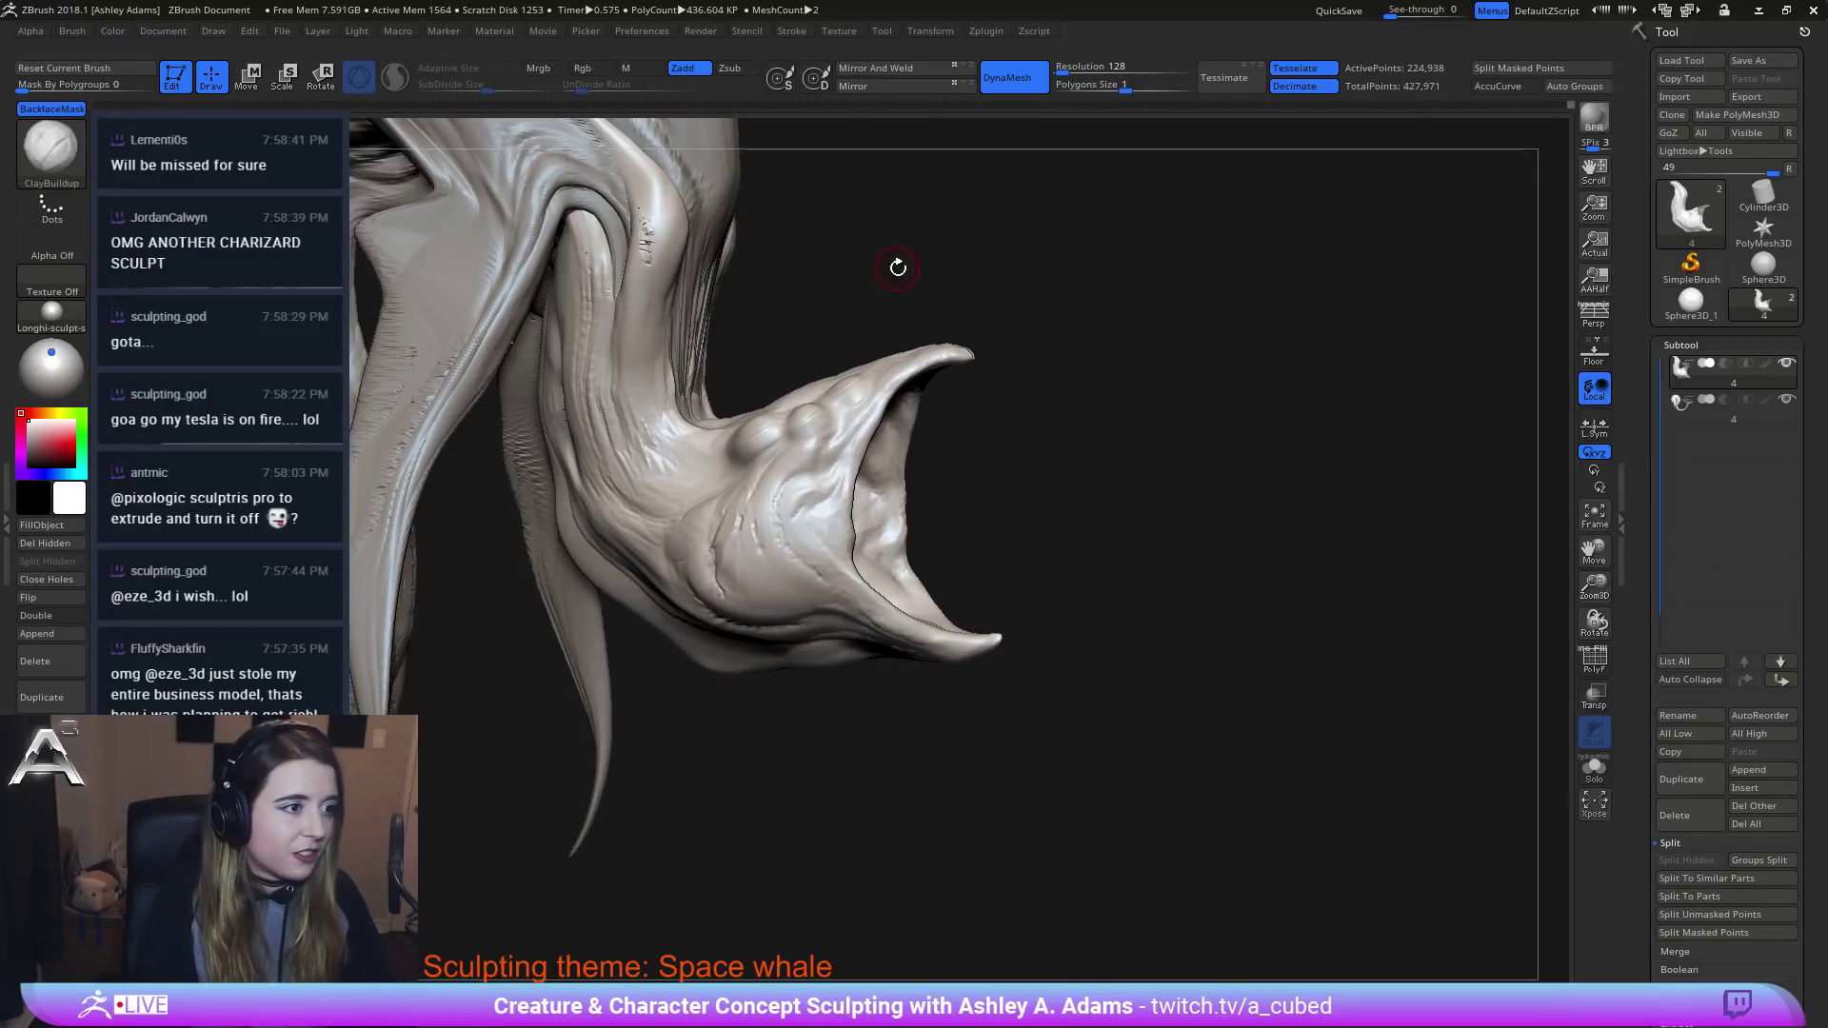
Mask a row of small tooth spots along both edges of the upper jaw's underside with MaskPen.
right_drag(871, 445, 847, 452)
mouse_move(1095, 343)
right_down()
mouse_move(803, 253)
mouse_move(900, 389)
mouse_move(909, 476)
mouse_move(878, 420)
right_up()
right_click(878, 420)
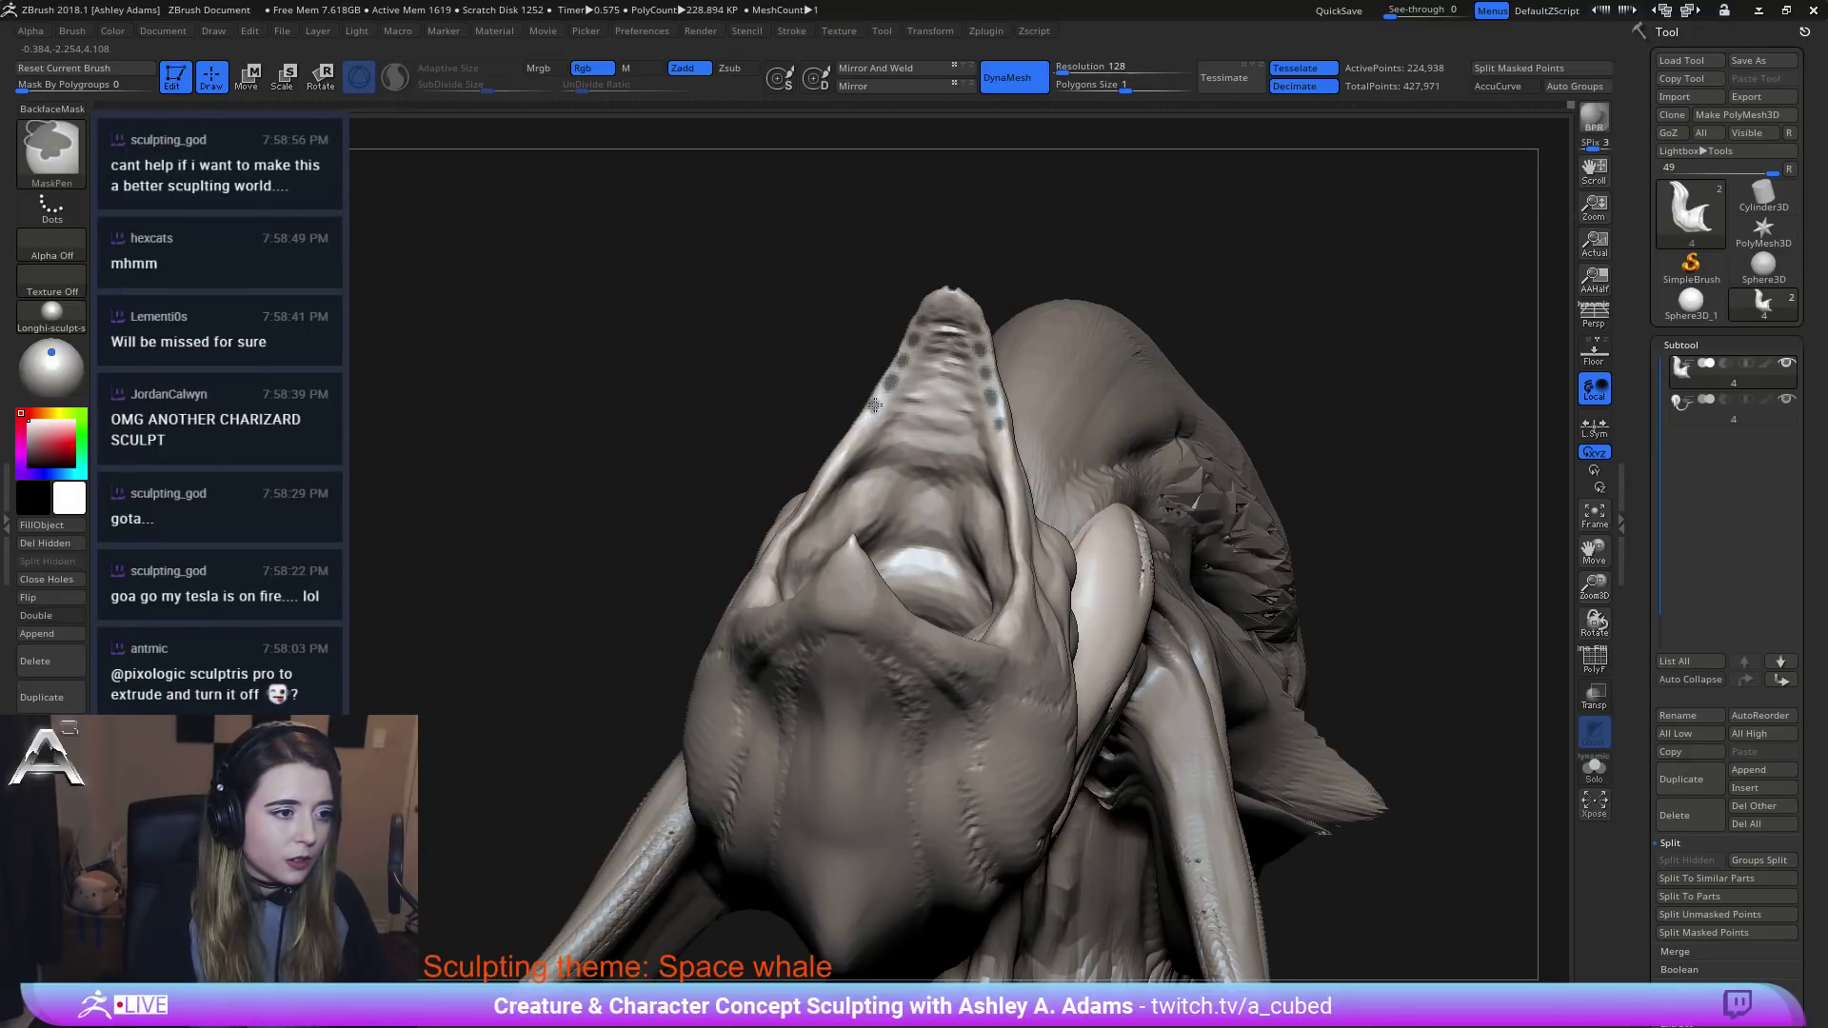
mouse_move(904, 415)
right_down()
mouse_move(979, 413)
mouse_move(914, 371)
mouse_move(968, 311)
right_up()
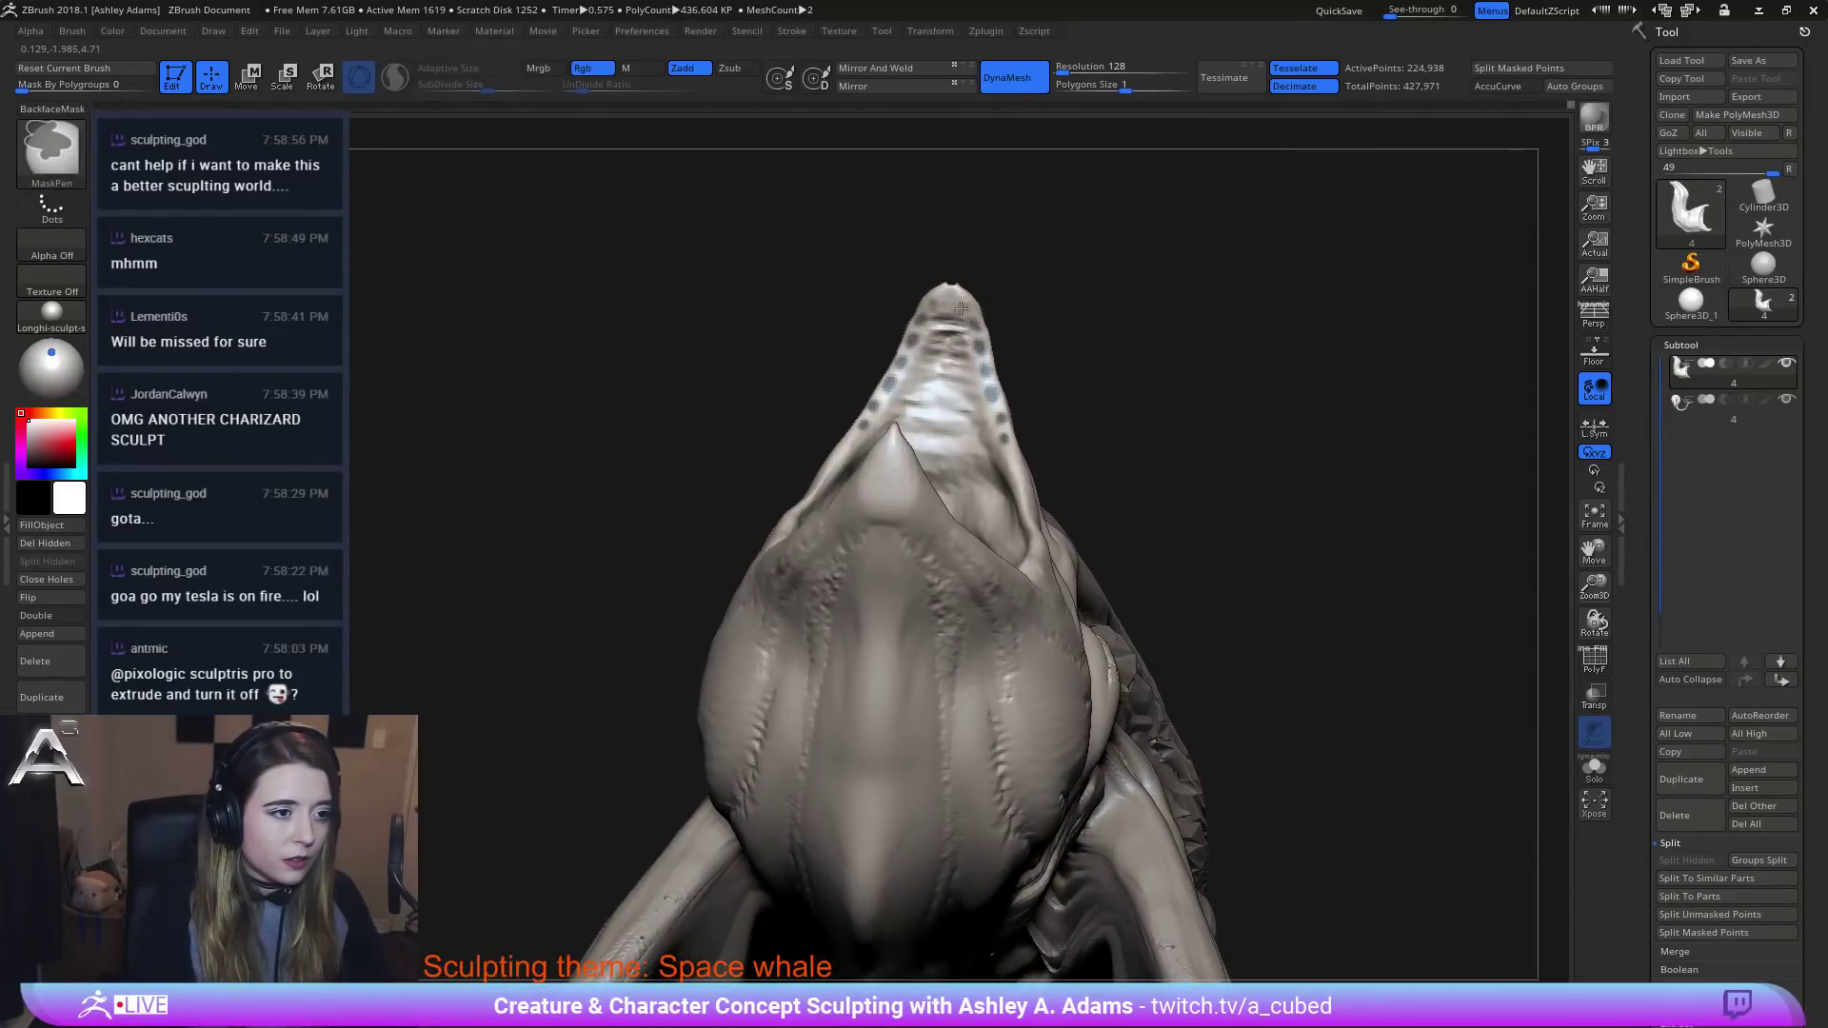
Invert the spot mask and pull a row of long teeth out of the upper jaw with an enlarged SnakeHook brush.
mouse_move(1143, 344)
ctrl+right_down()
mouse_move(1151, 425)
mouse_move(931, 495)
ctrl+right_up()
key(space)
mouse_move(978, 398)
mouse_down()
mouse_move(1021, 398)
mouse_move(1016, 431)
mouse_up()
key(space)
right_drag(1016, 421, 1020, 438)
key(b)
key(s)
key(h)
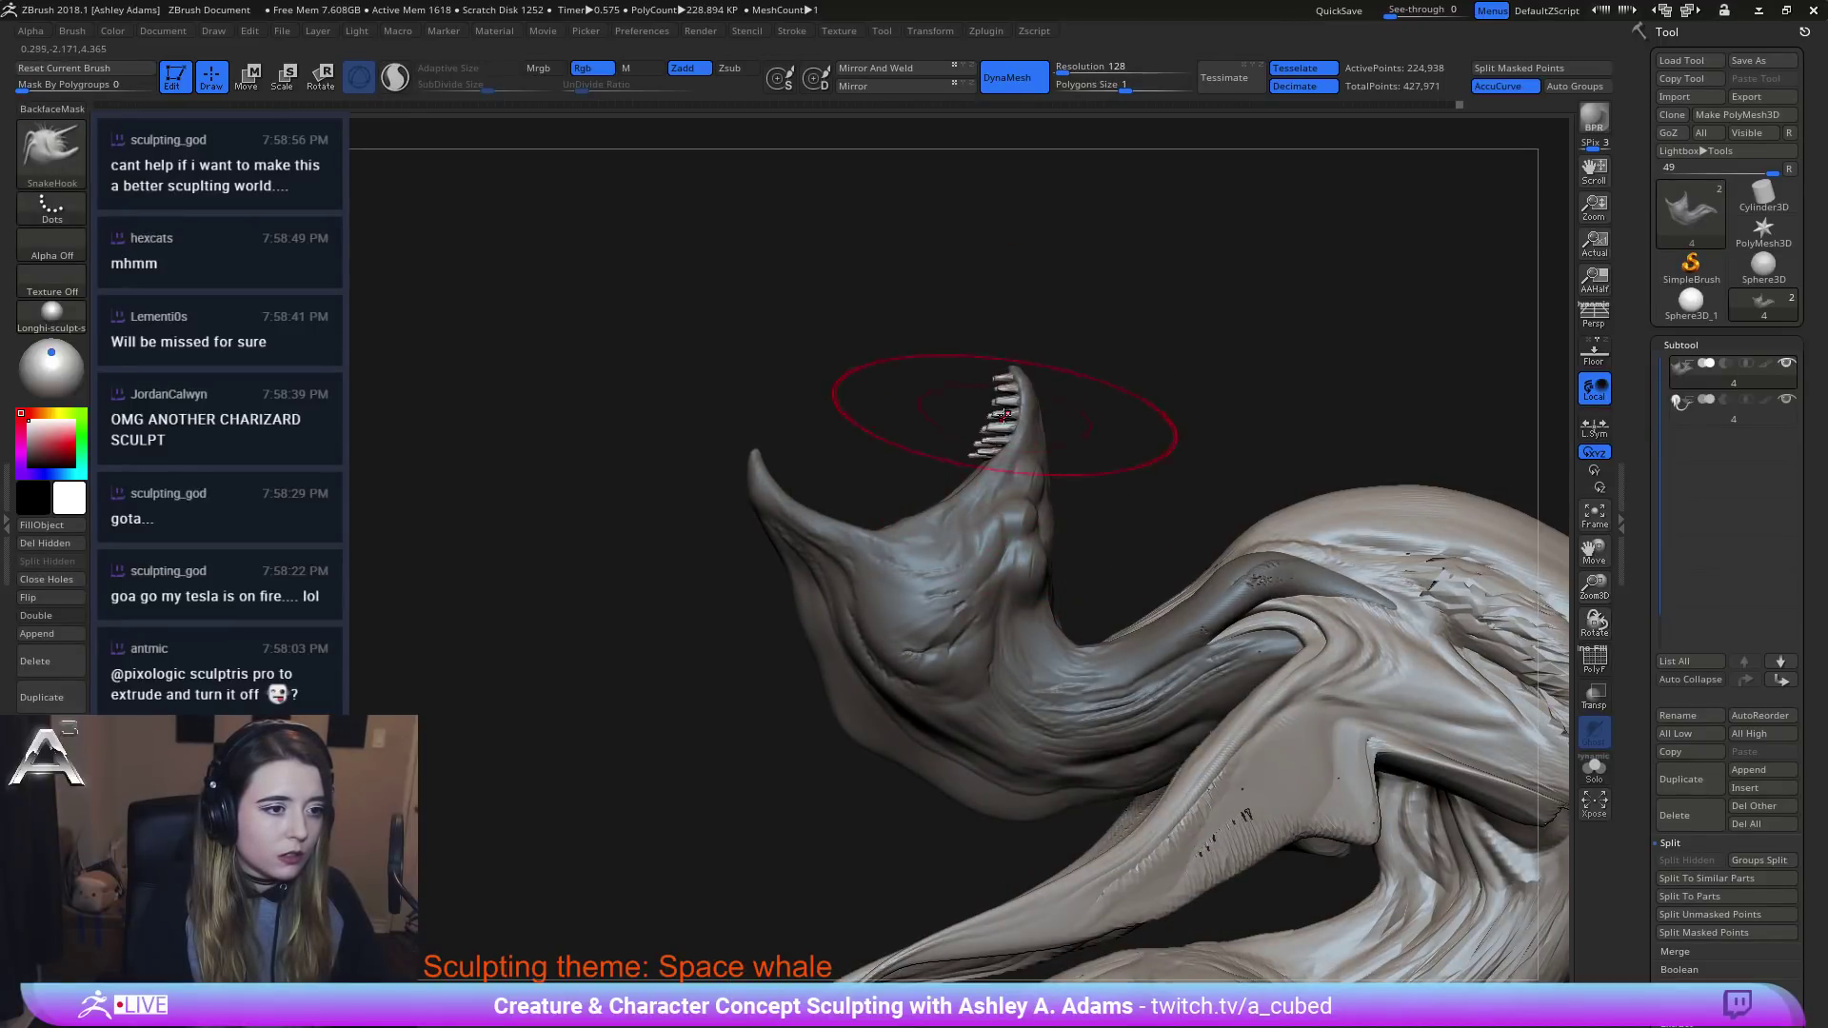
drag(1005, 414, 858, 411)
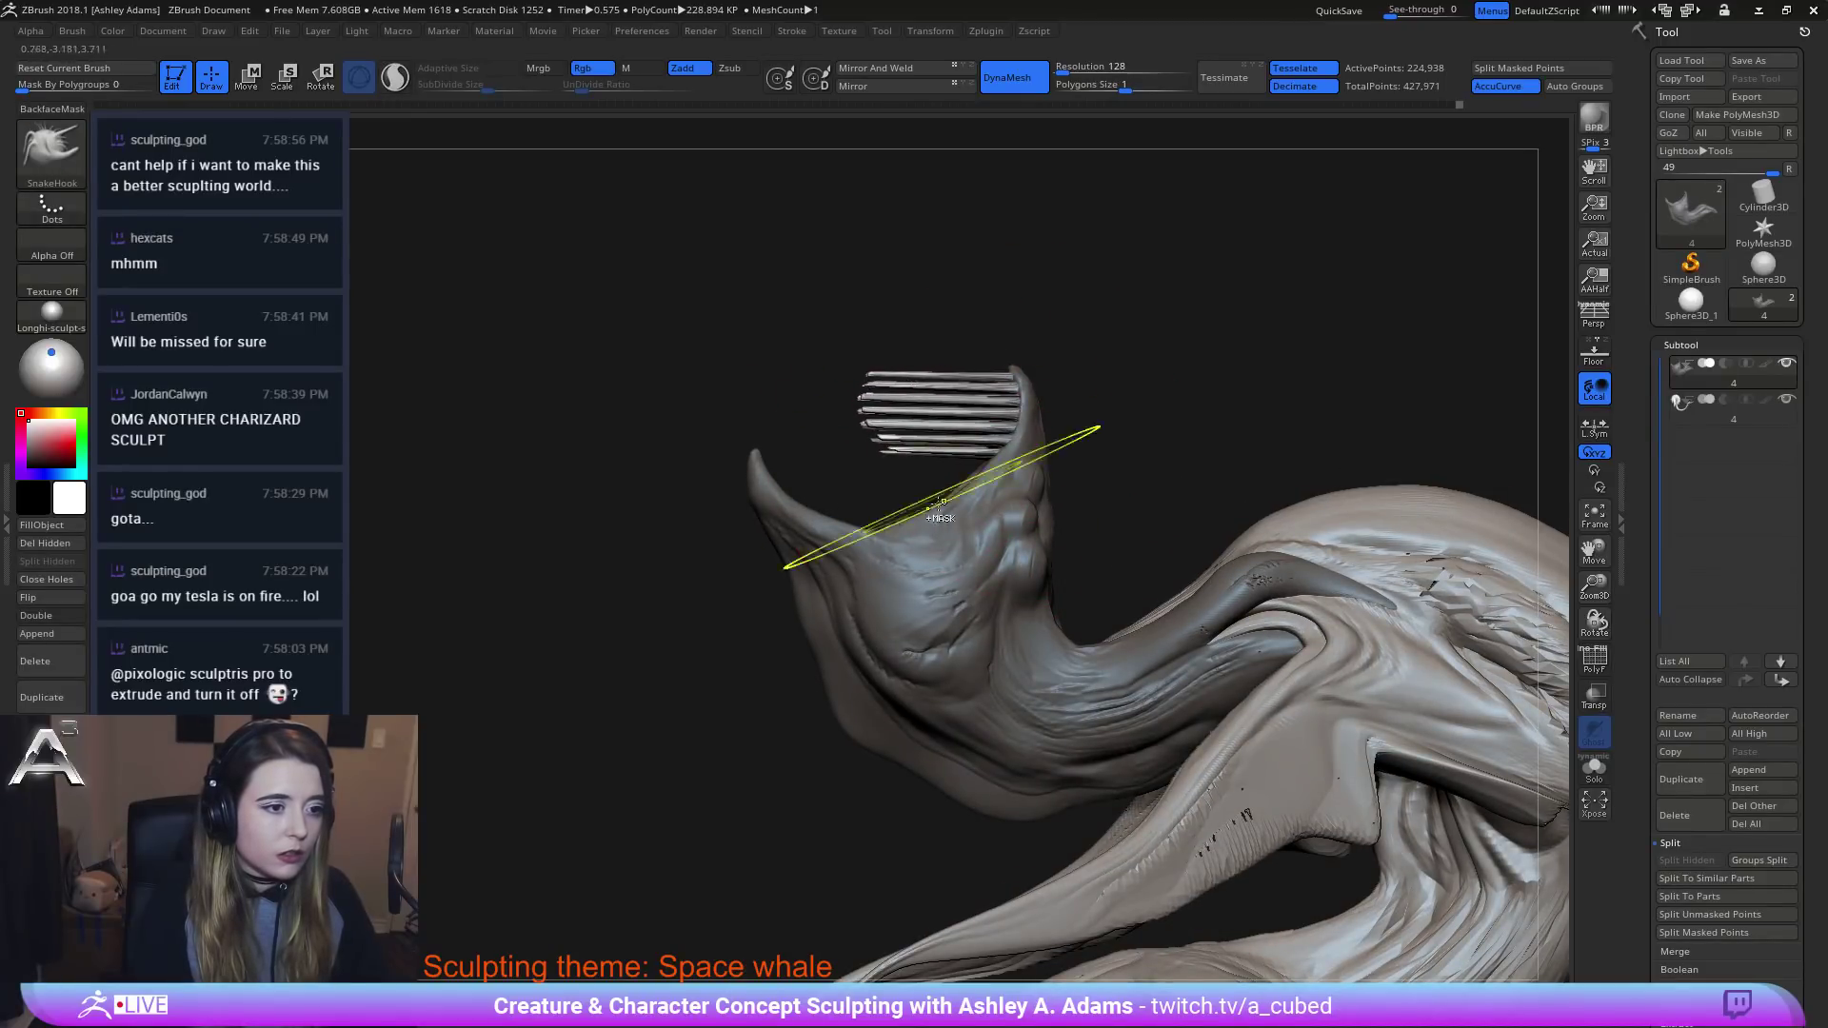
Bend the long teeth forward with SnakeHook and smooth them into shorter, pointed spikes.
mouse_move(937, 504)
ctrl+right_down()
mouse_move(937, 429)
mouse_move(1066, 424)
mouse_move(950, 420)
ctrl+right_up()
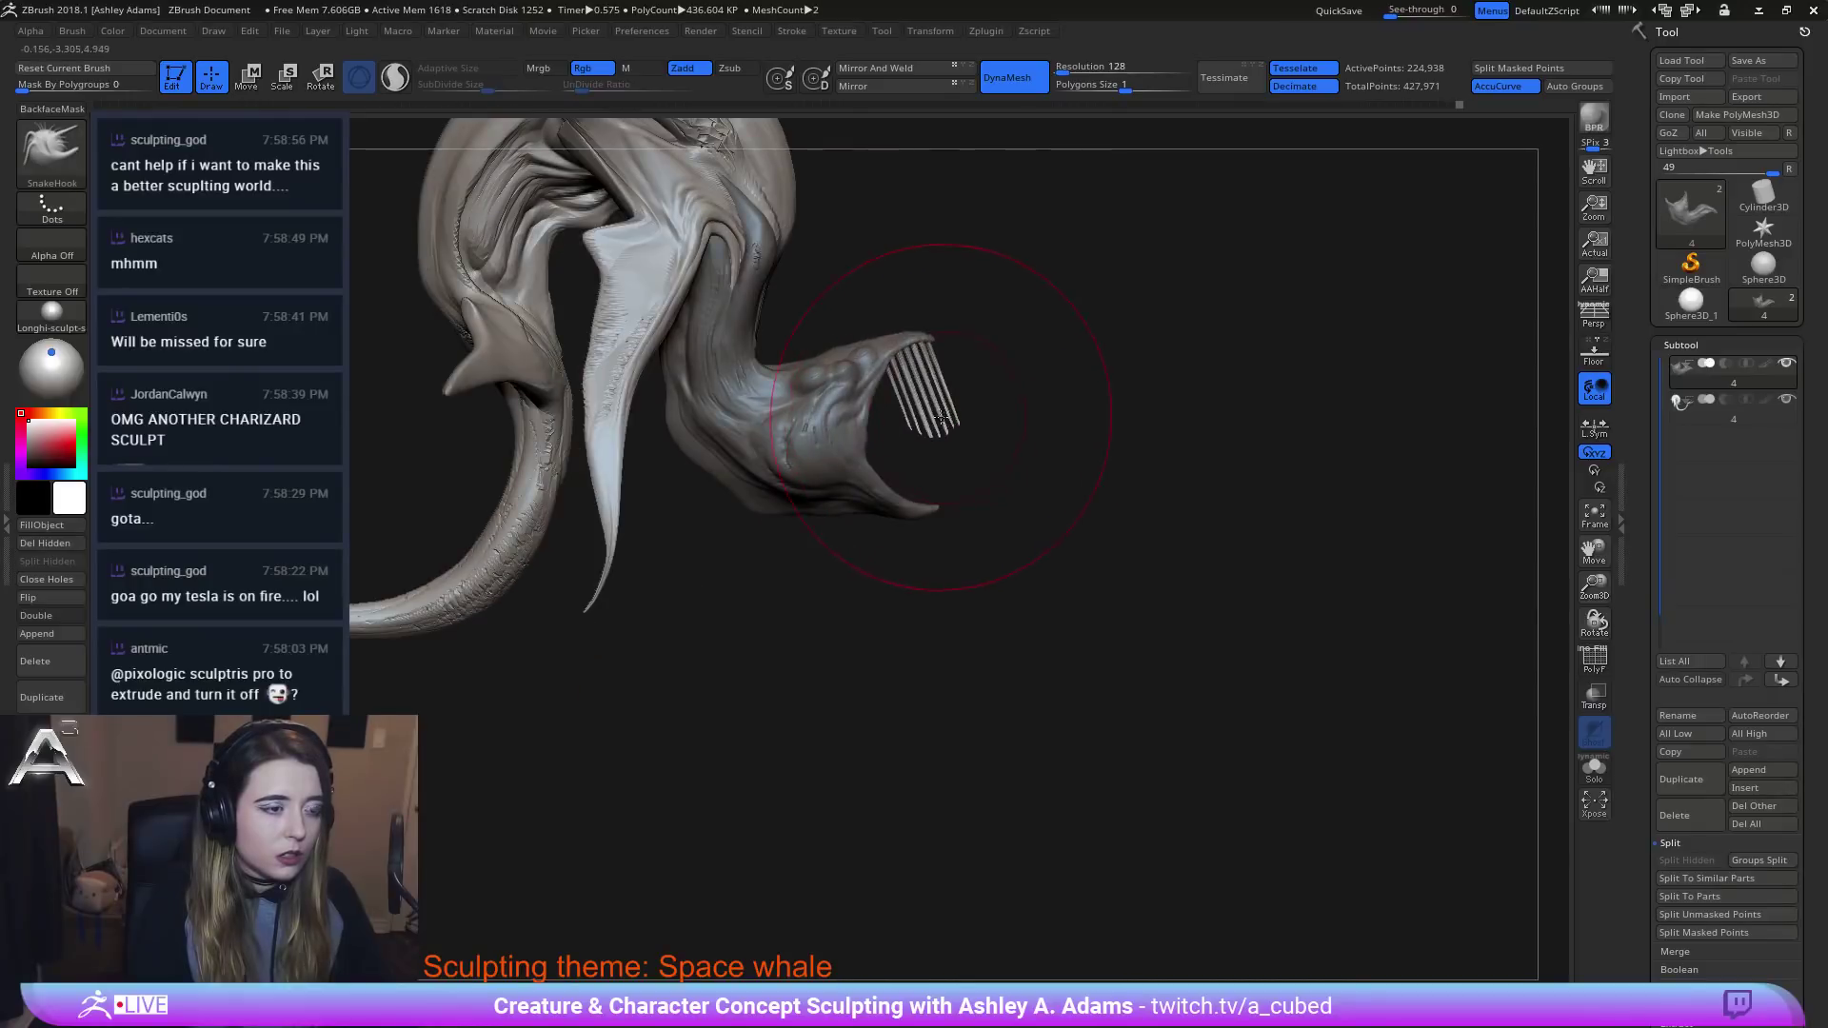
drag(942, 417, 941, 398)
key(shift)
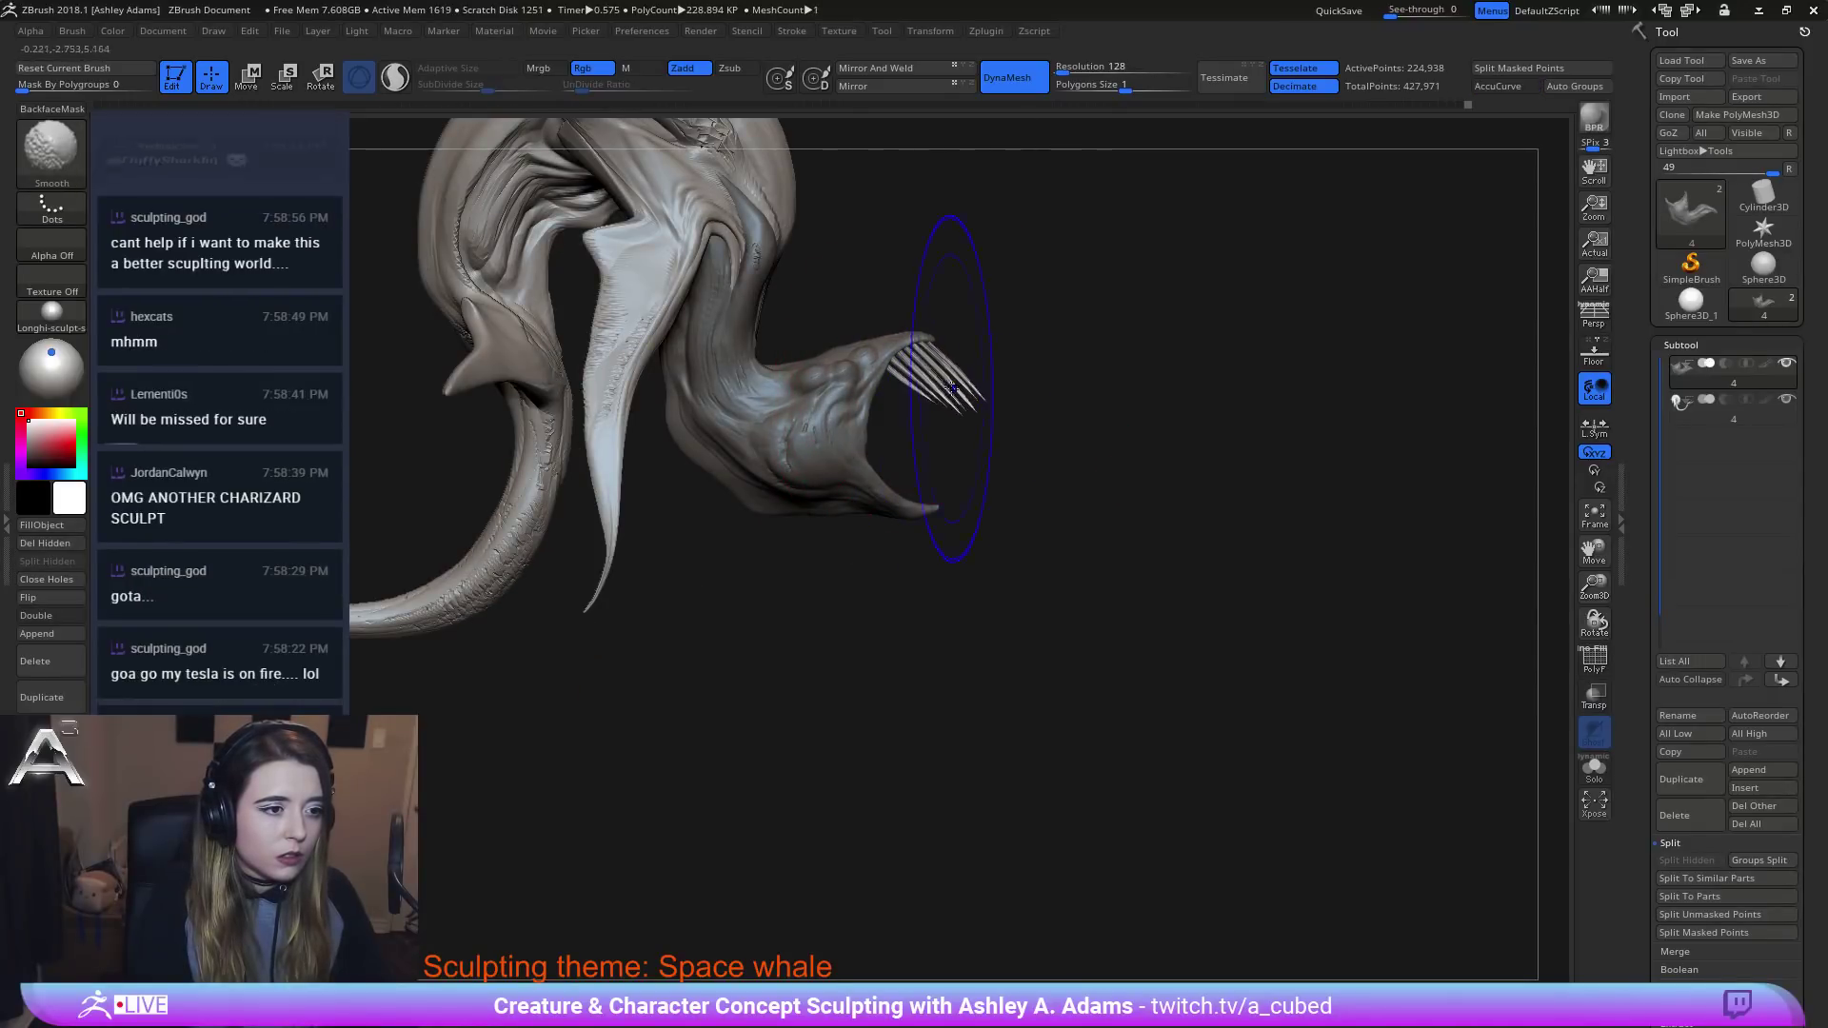
shift+drag(910, 367, 881, 360)
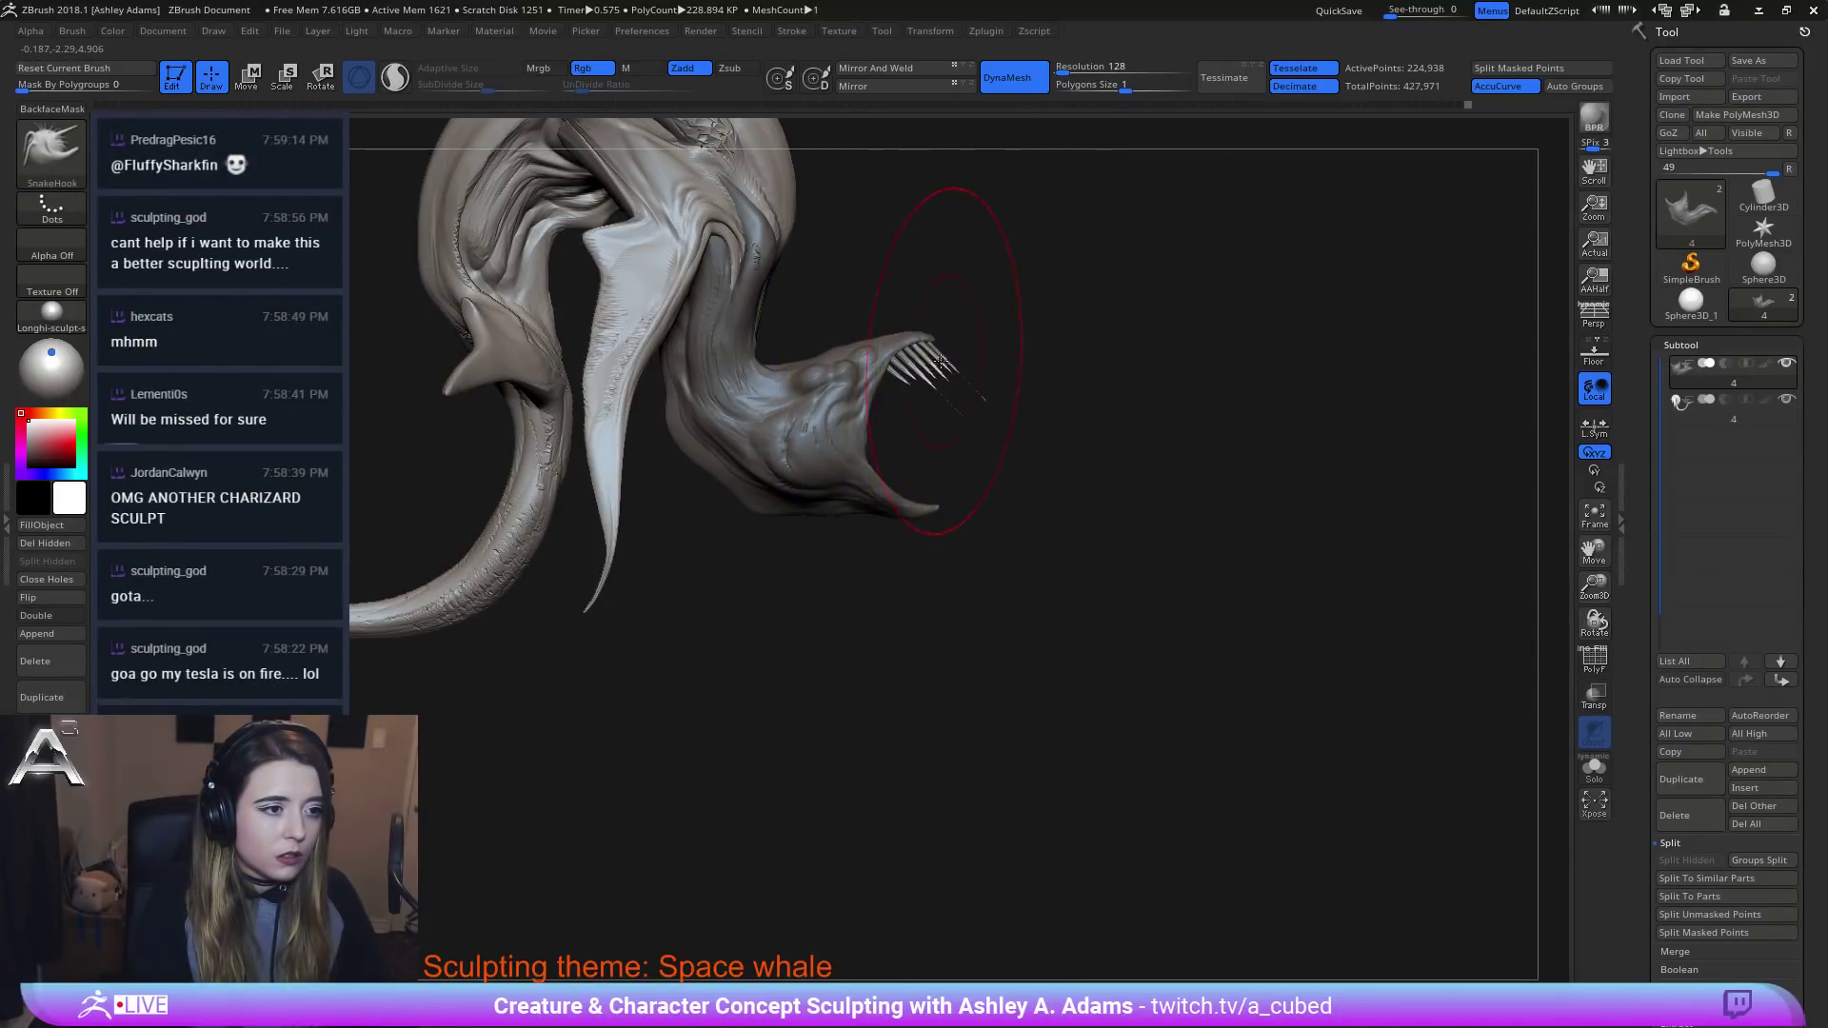
Enable Sculptris Pro mode and stretch the upper teeth farther forward with SnakeHook.
right_drag(880, 360, 723, 359)
key(ctrl)
right_drag(962, 352, 962, 378)
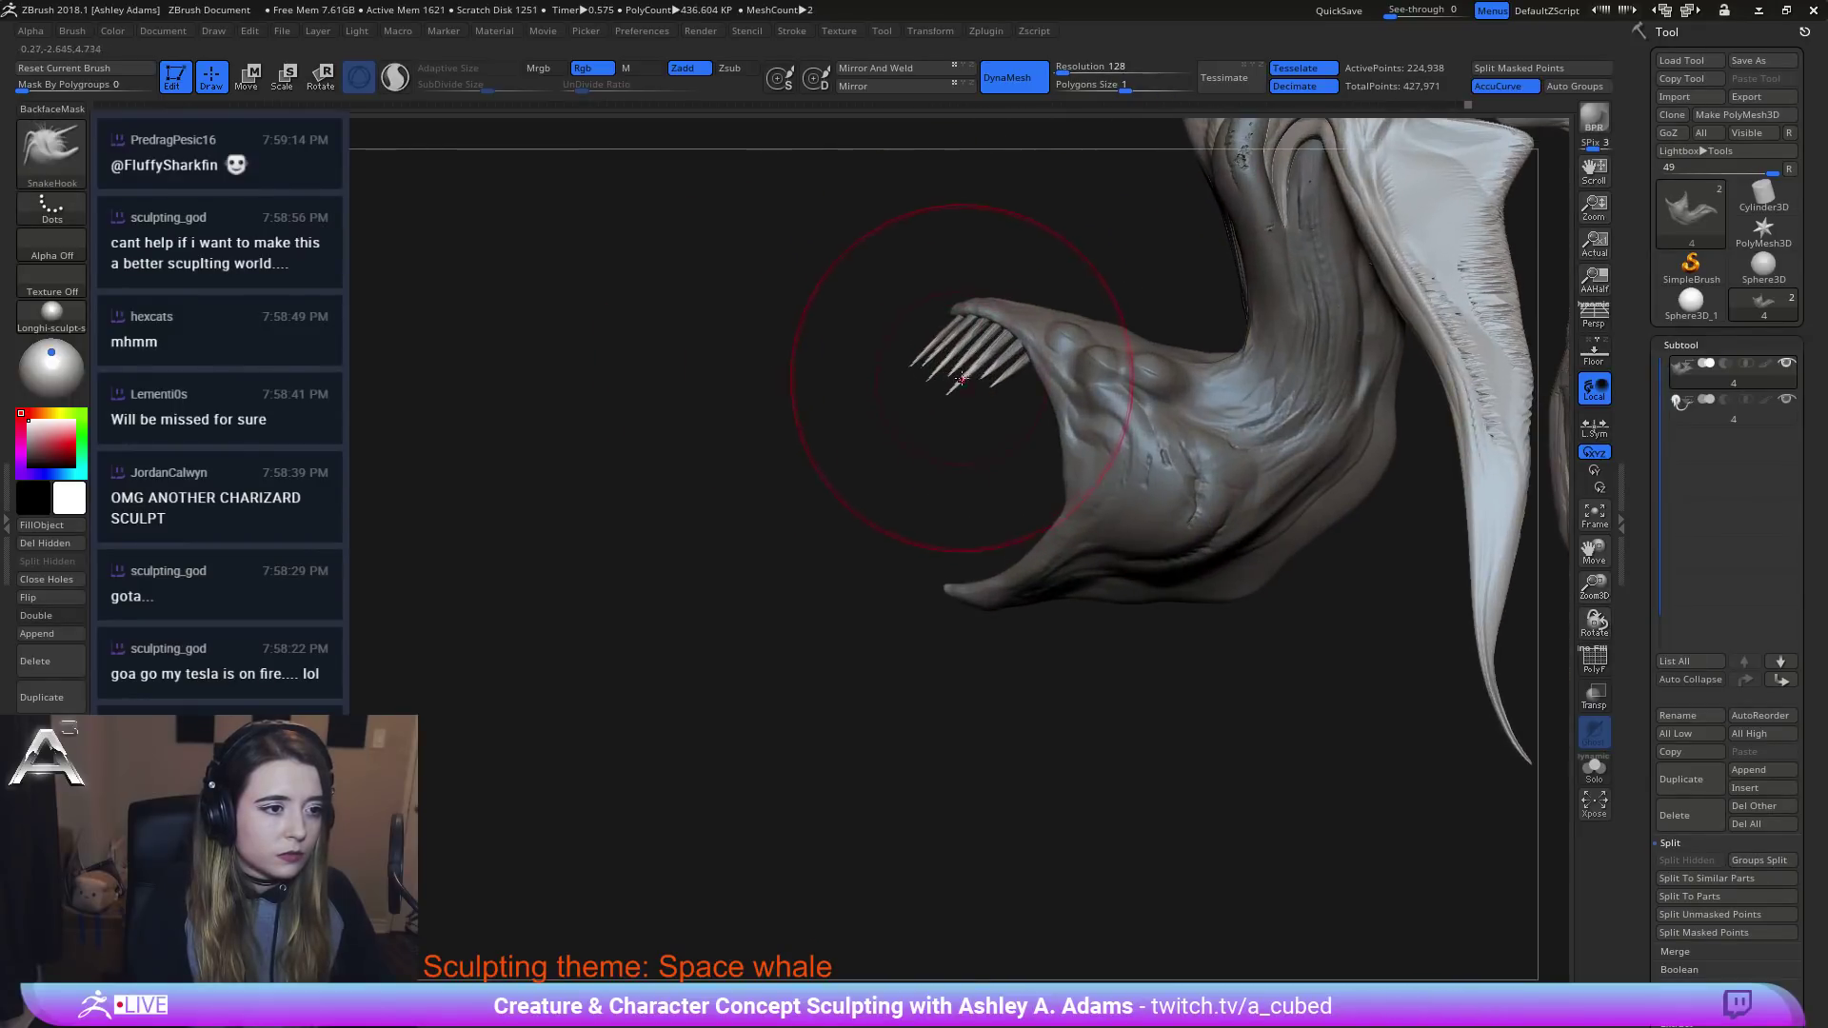
key(backslash)
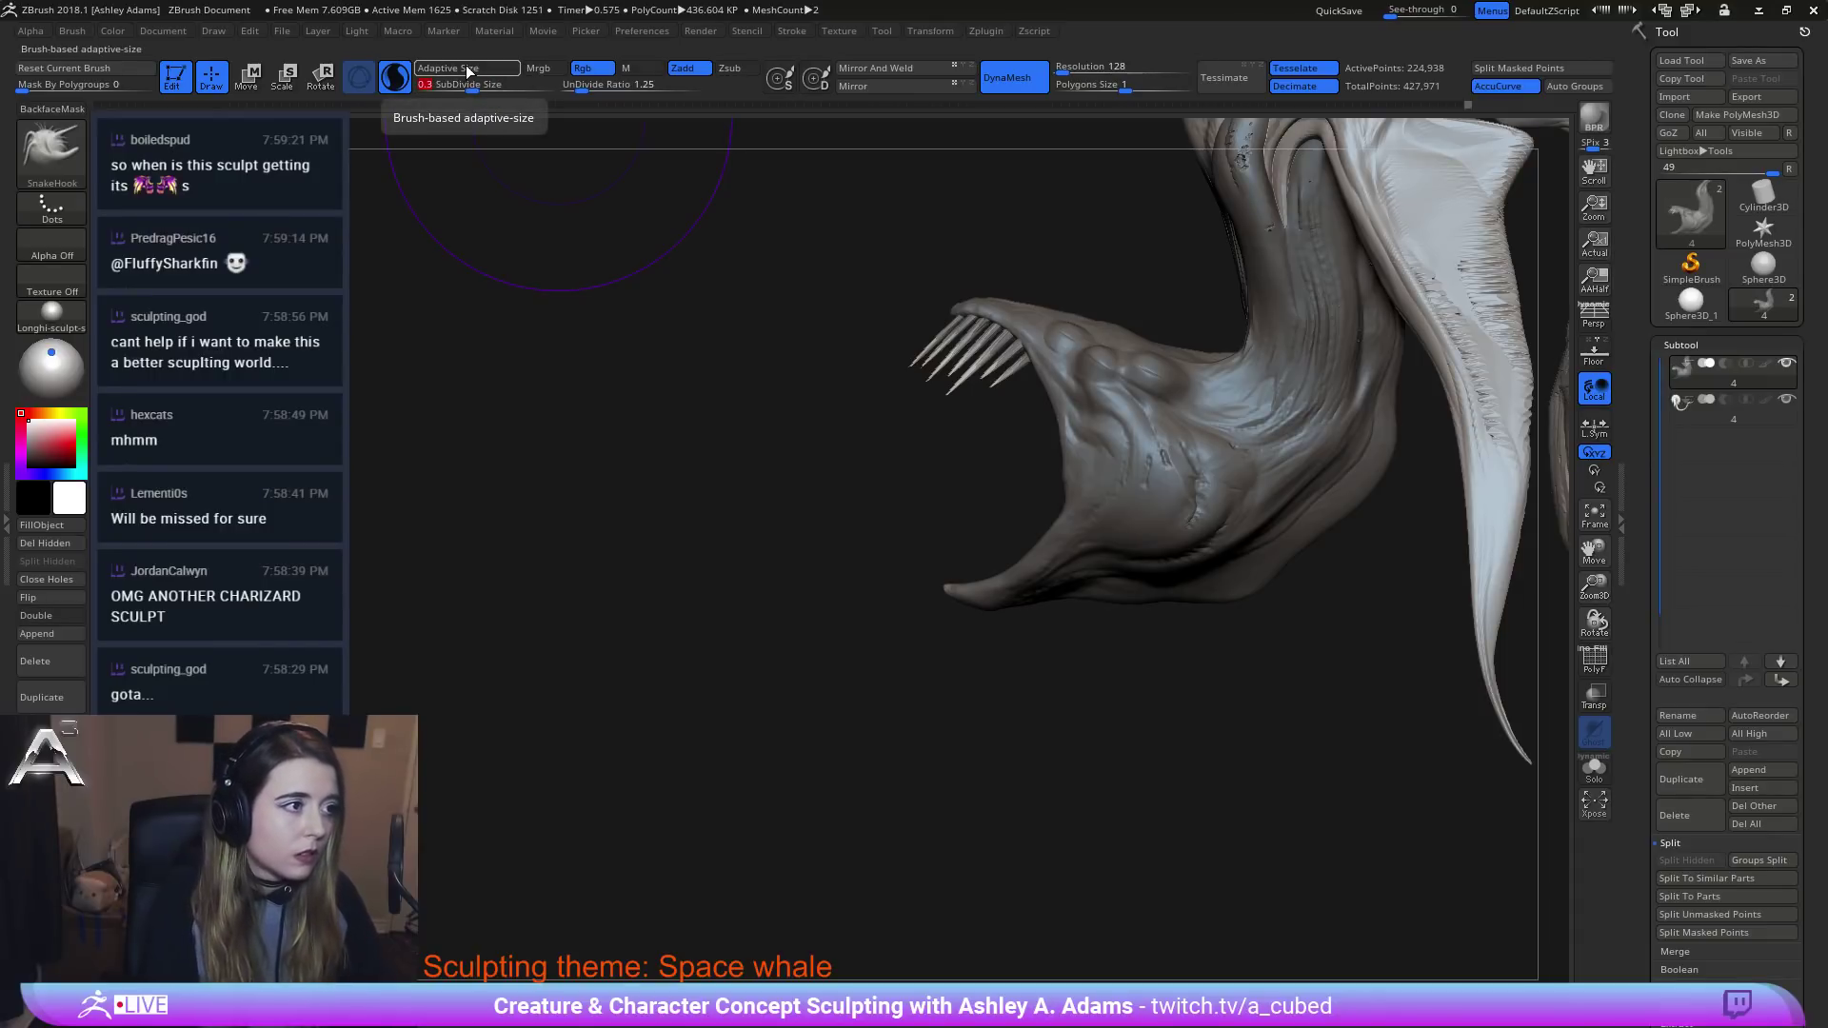
drag(963, 366, 918, 371)
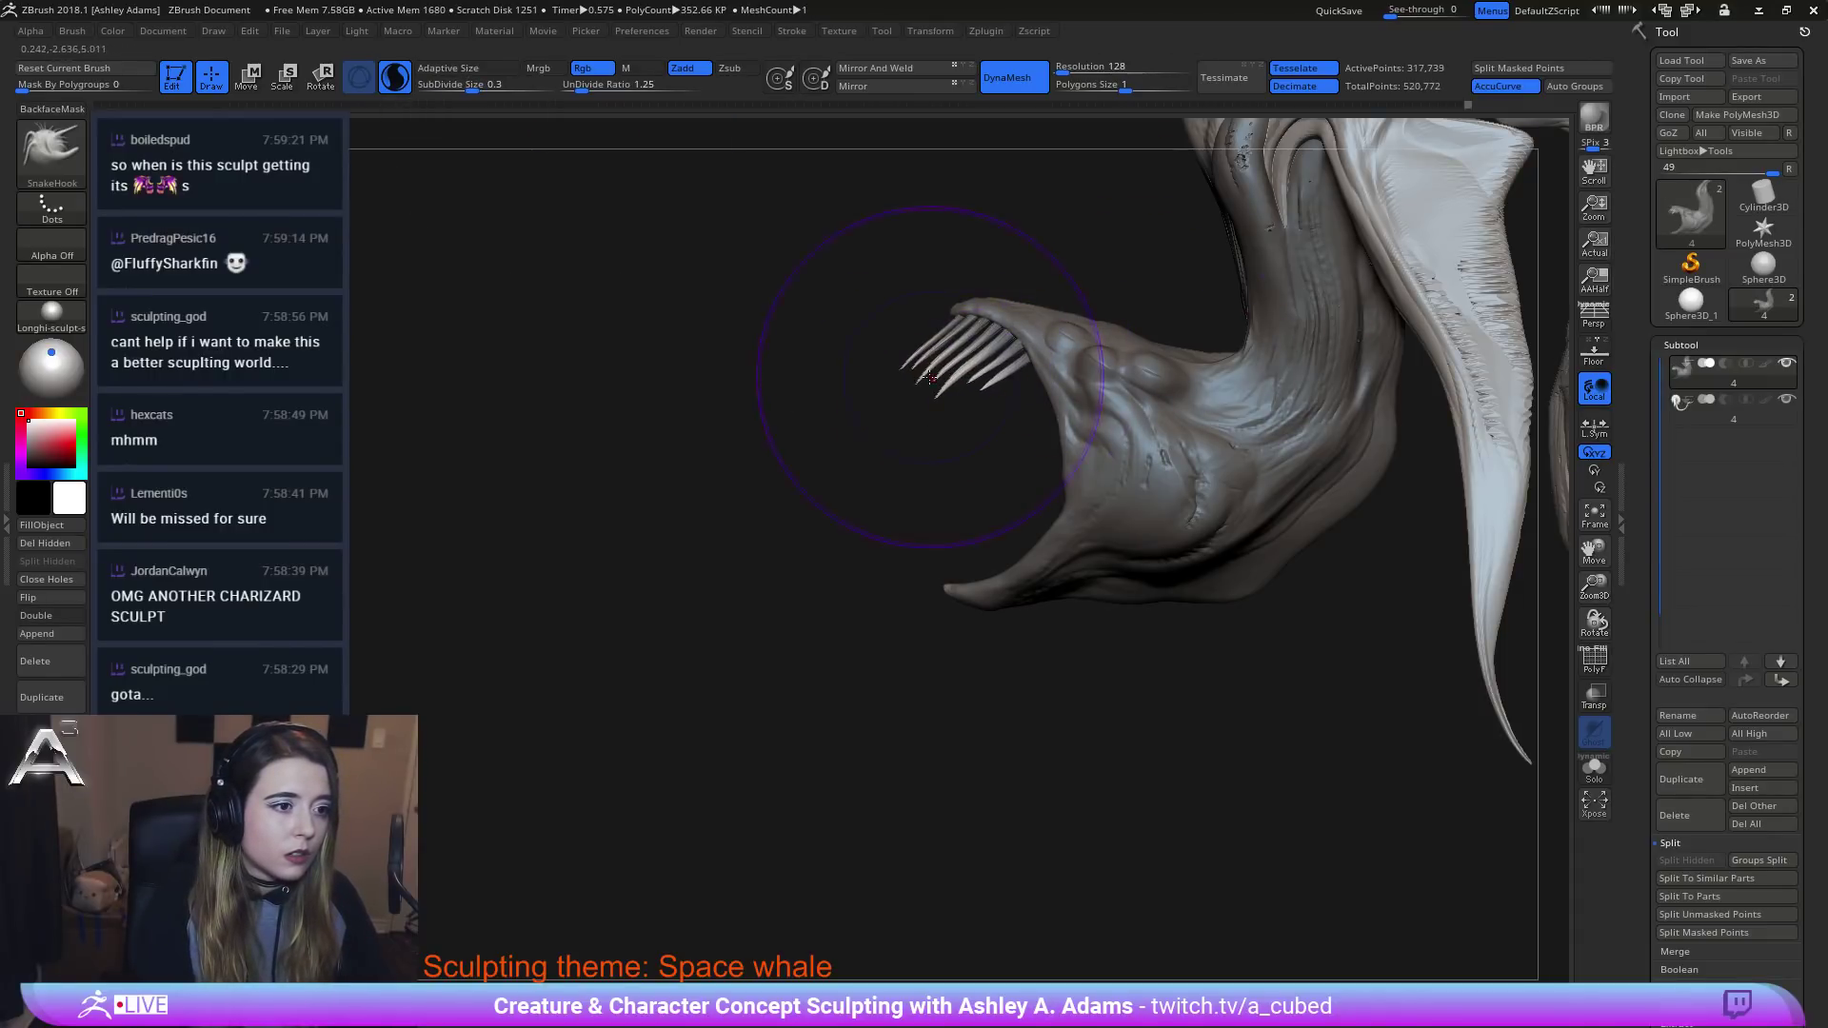
Reshape the upper teeth from the opposite side with SnakeHook and undo the last pull.
mouse_move(942, 349)
right_down()
mouse_move(1105, 314)
mouse_move(1237, 324)
mouse_move(990, 361)
mouse_move(1019, 386)
right_up()
right_click(1012, 366)
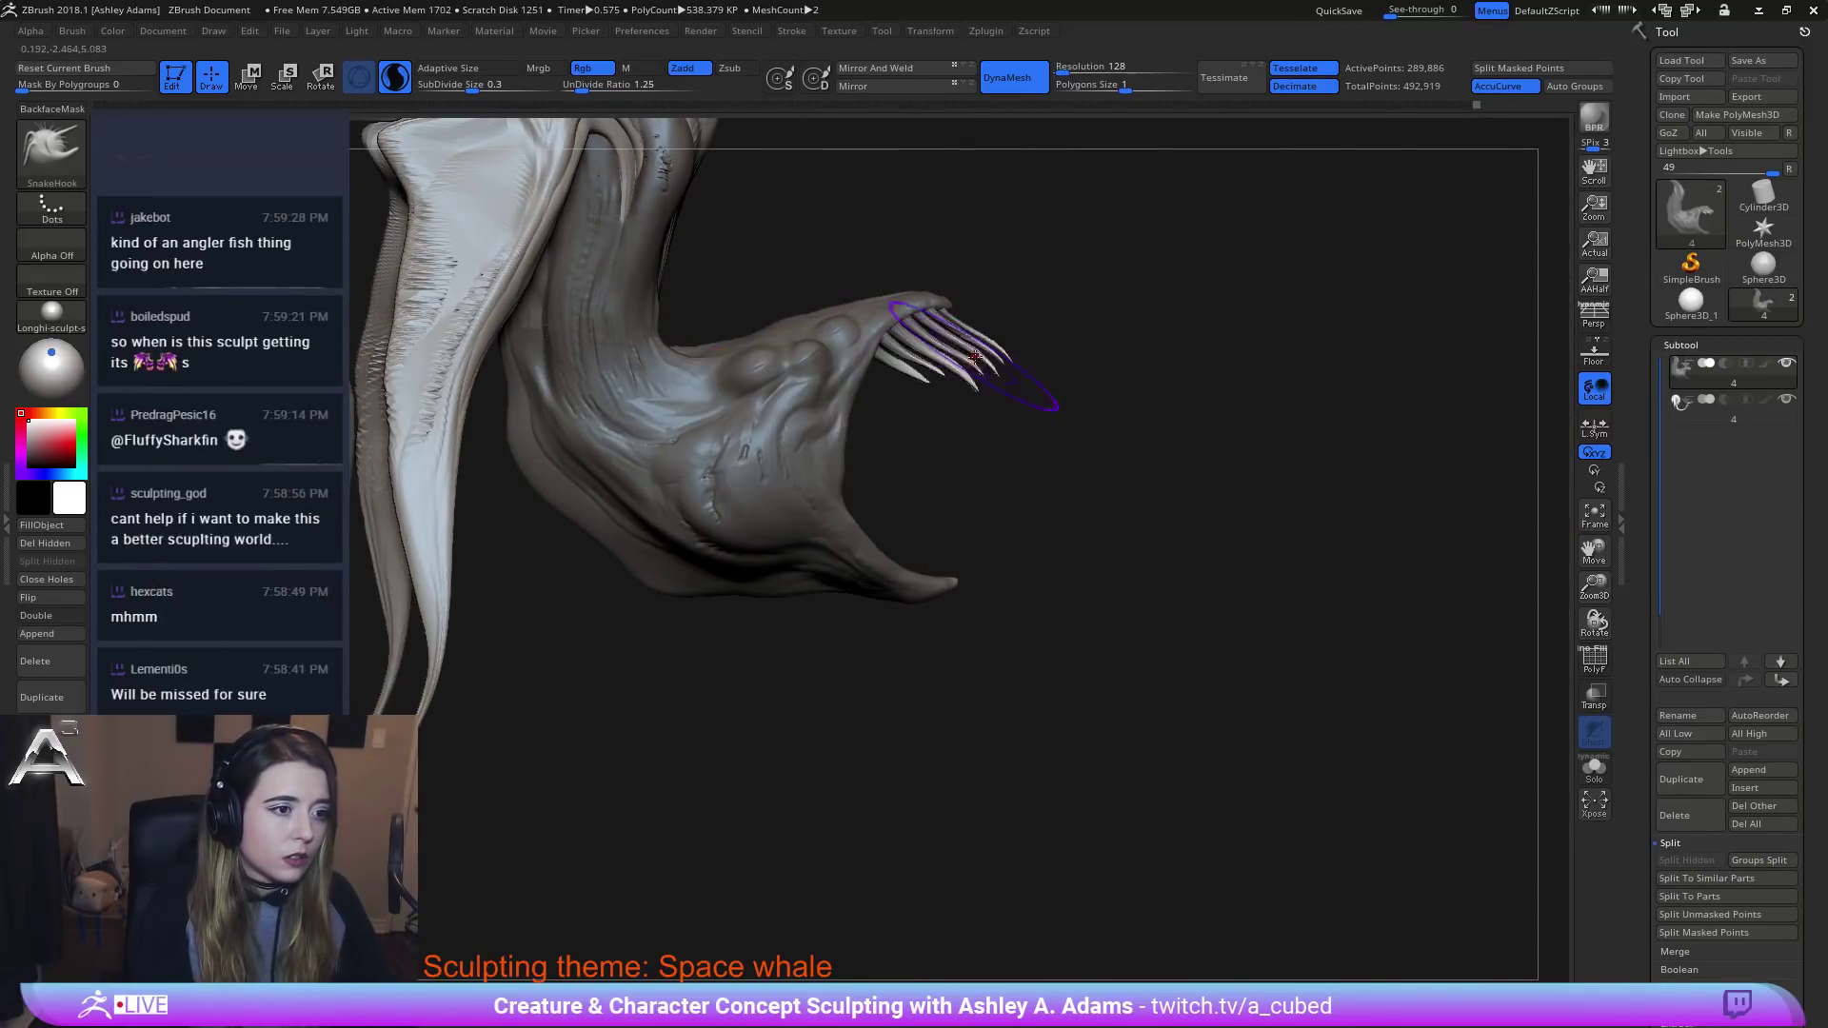
drag(1000, 377, 965, 300)
key(ctrl+z)
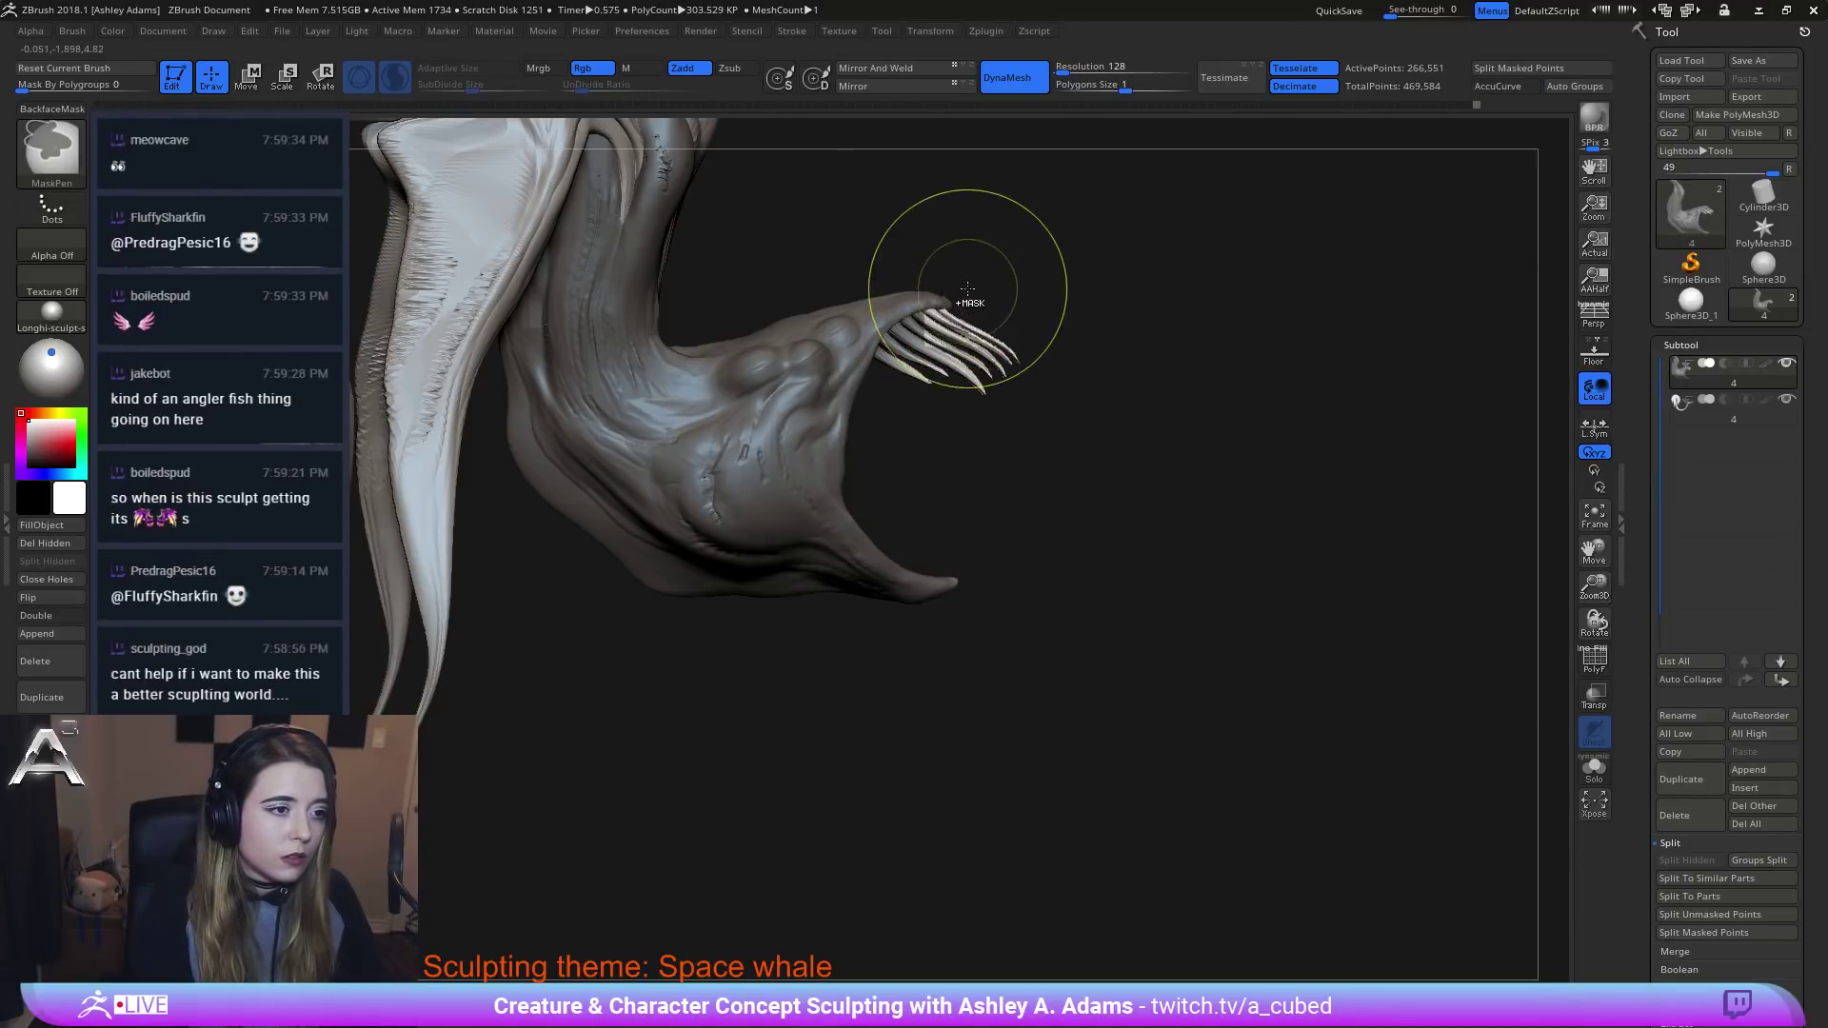
Switch the masking brush to MaskLasso and unmask the protruding teeth with a lasso around them.
ctrl+click(70, 152)
ctrl+click(318, 242)
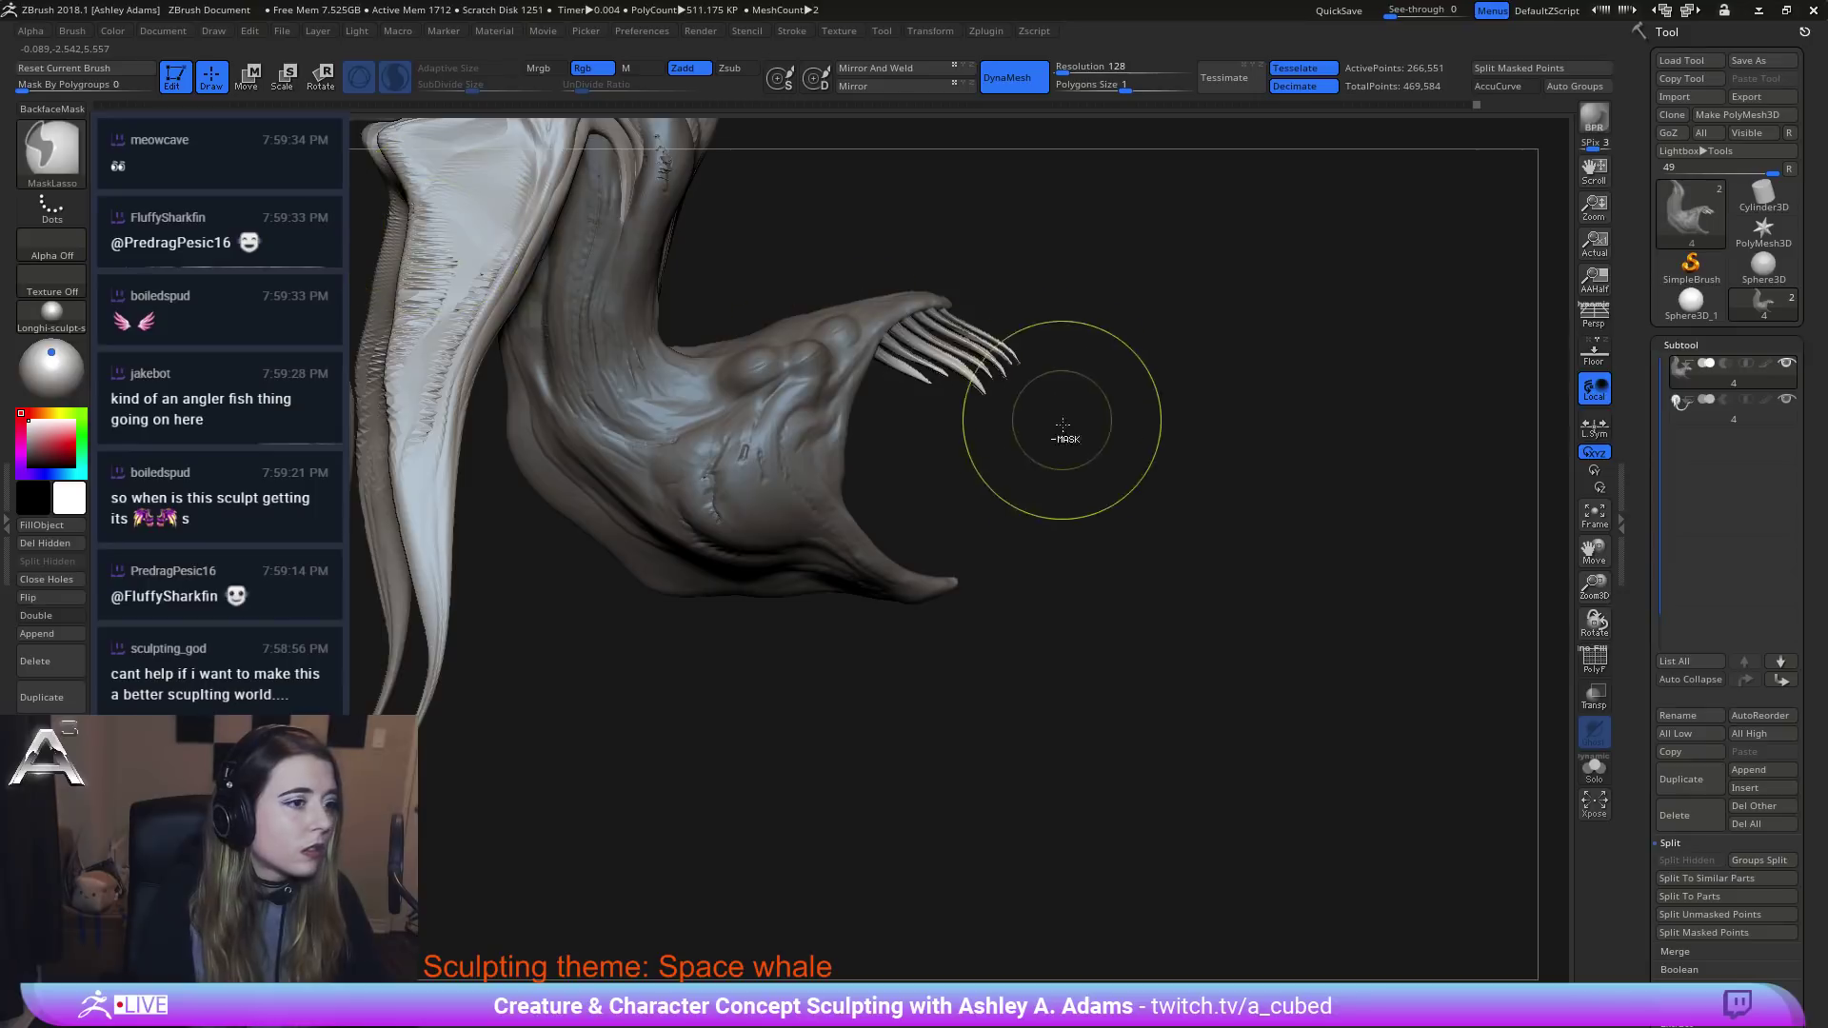
mouse_move(1043, 448)
ctrl+mouse_down()
mouse_move(1017, 322)
mouse_move(953, 308)
ctrl+mouse_up()
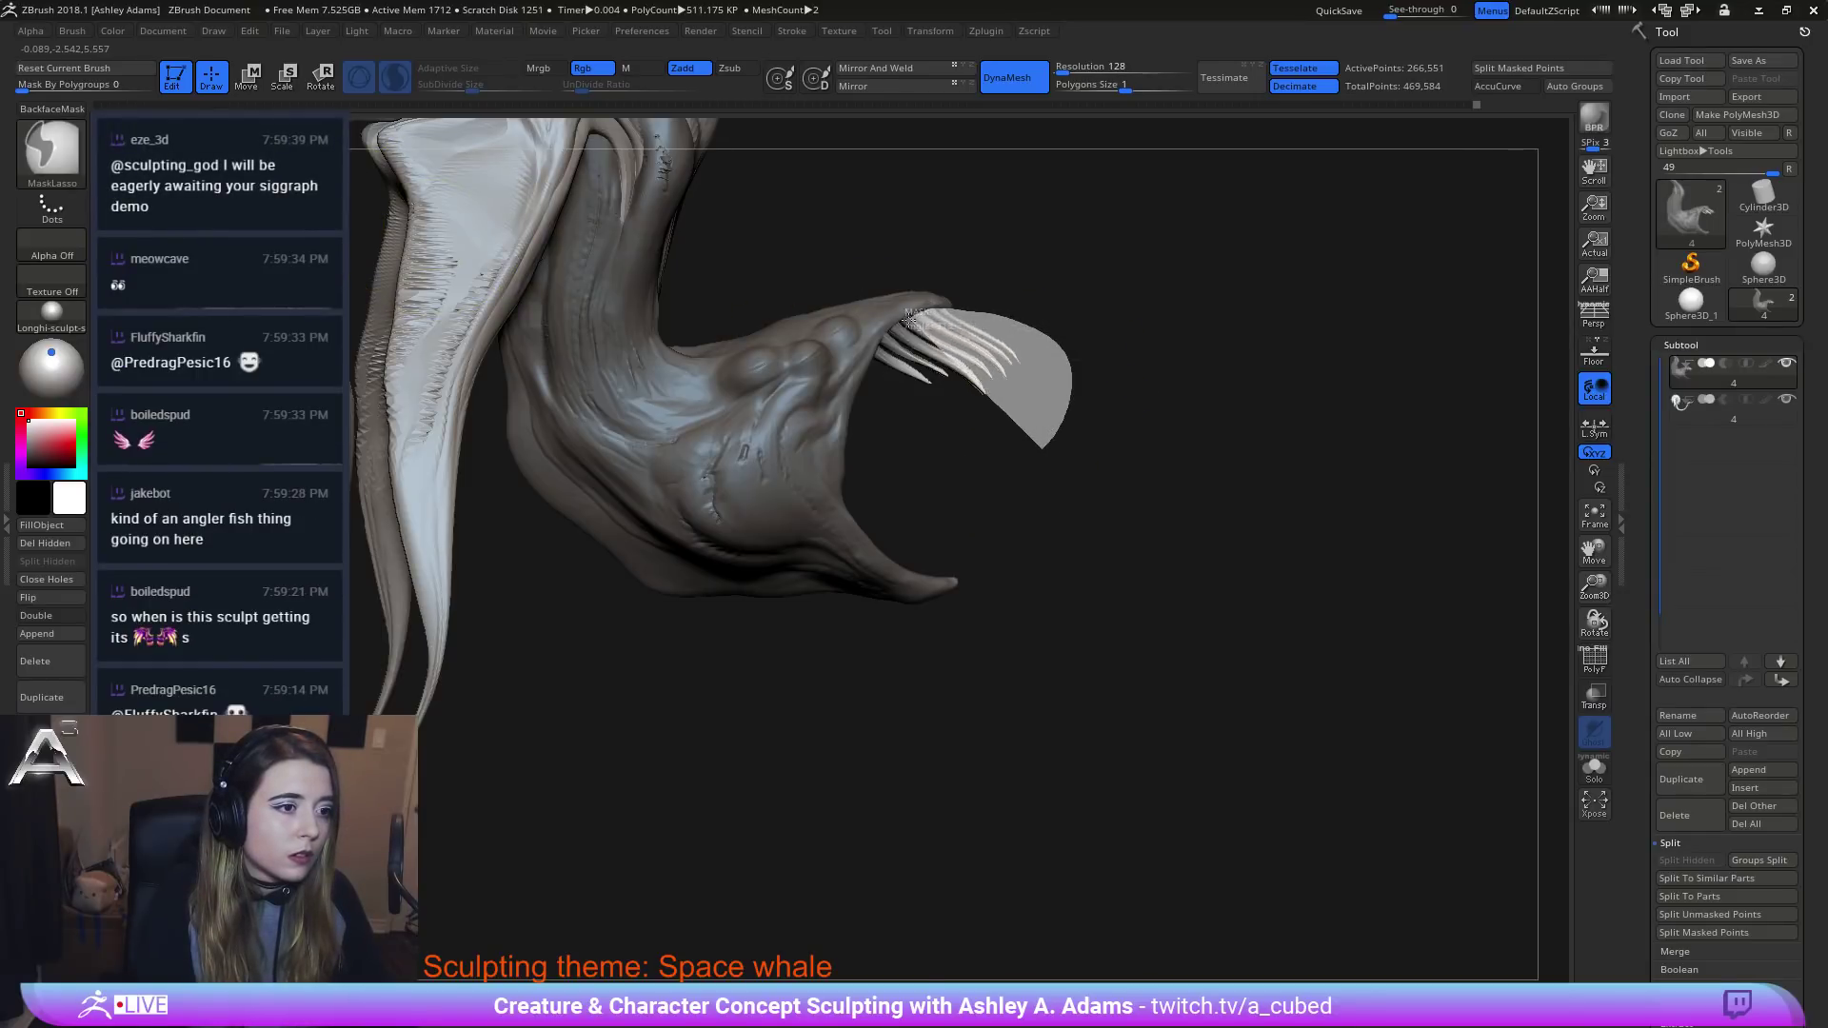
ctrl+drag(874, 367, 875, 371)
Smooth the upper teeth shorter and pull their tips back into sharp points with SnakeHook.
key(space)
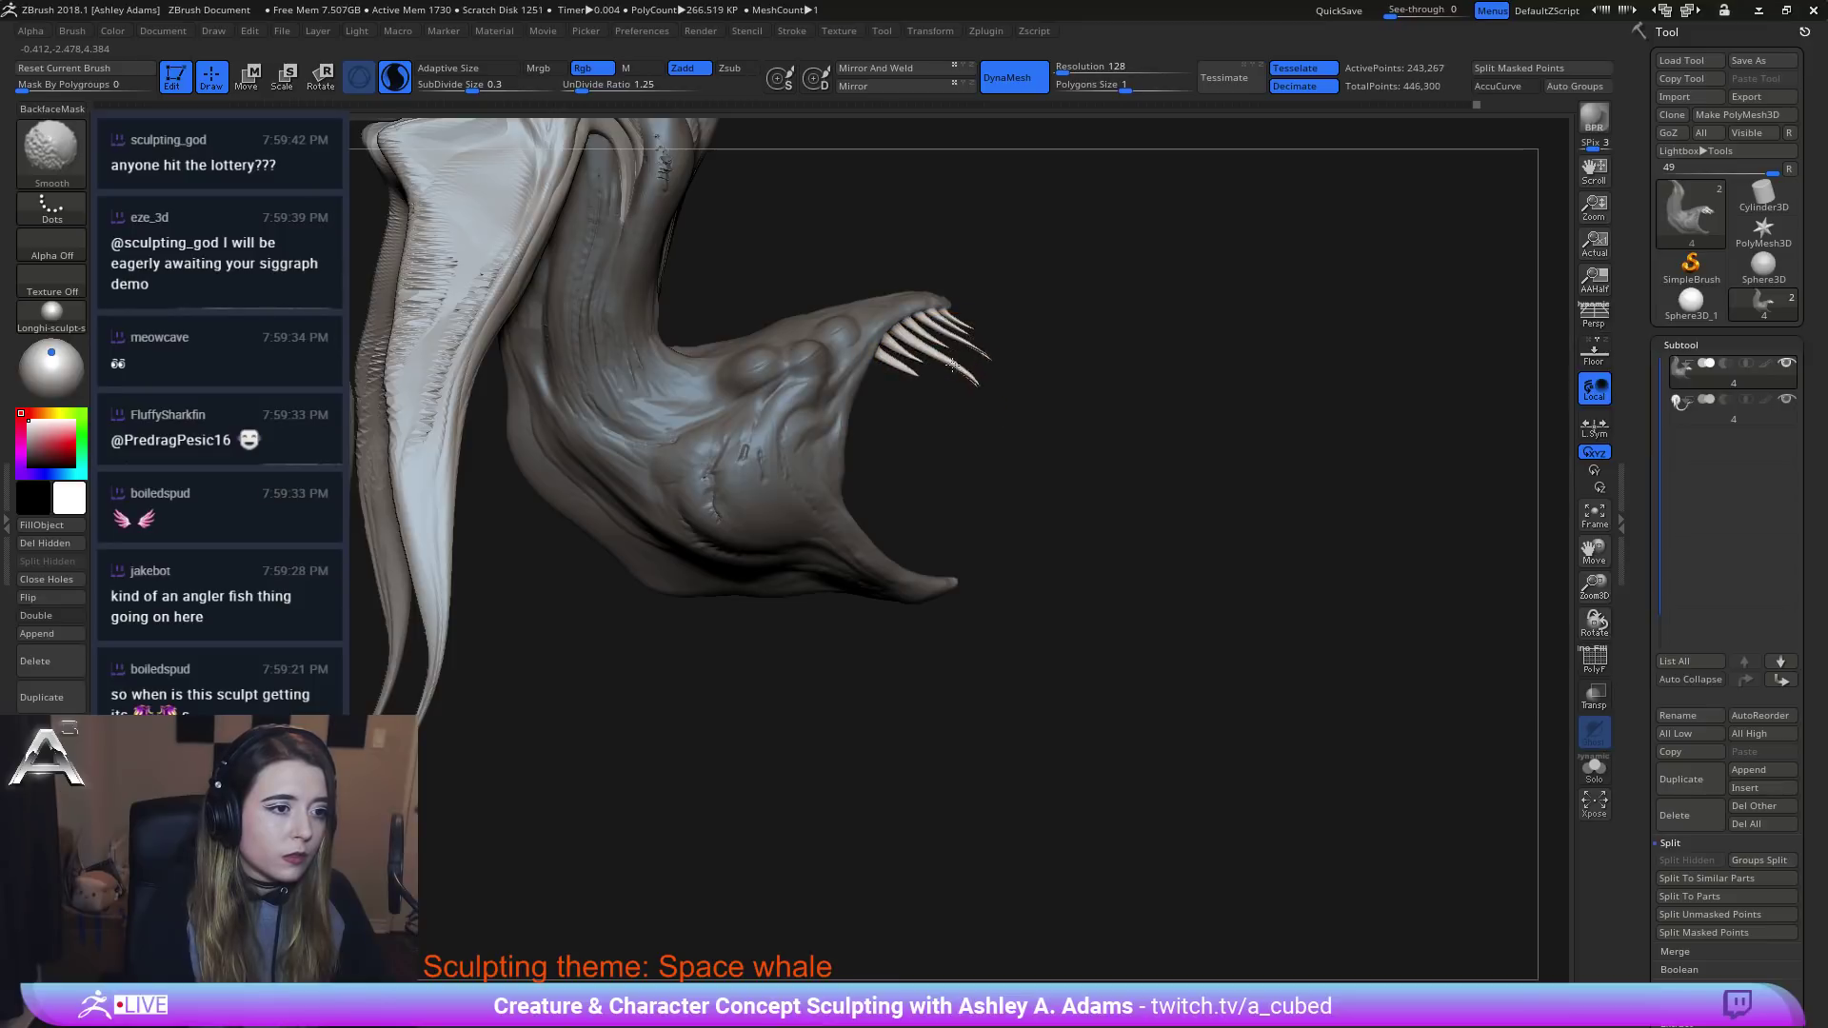
shift+drag(946, 355, 952, 345)
key(space)
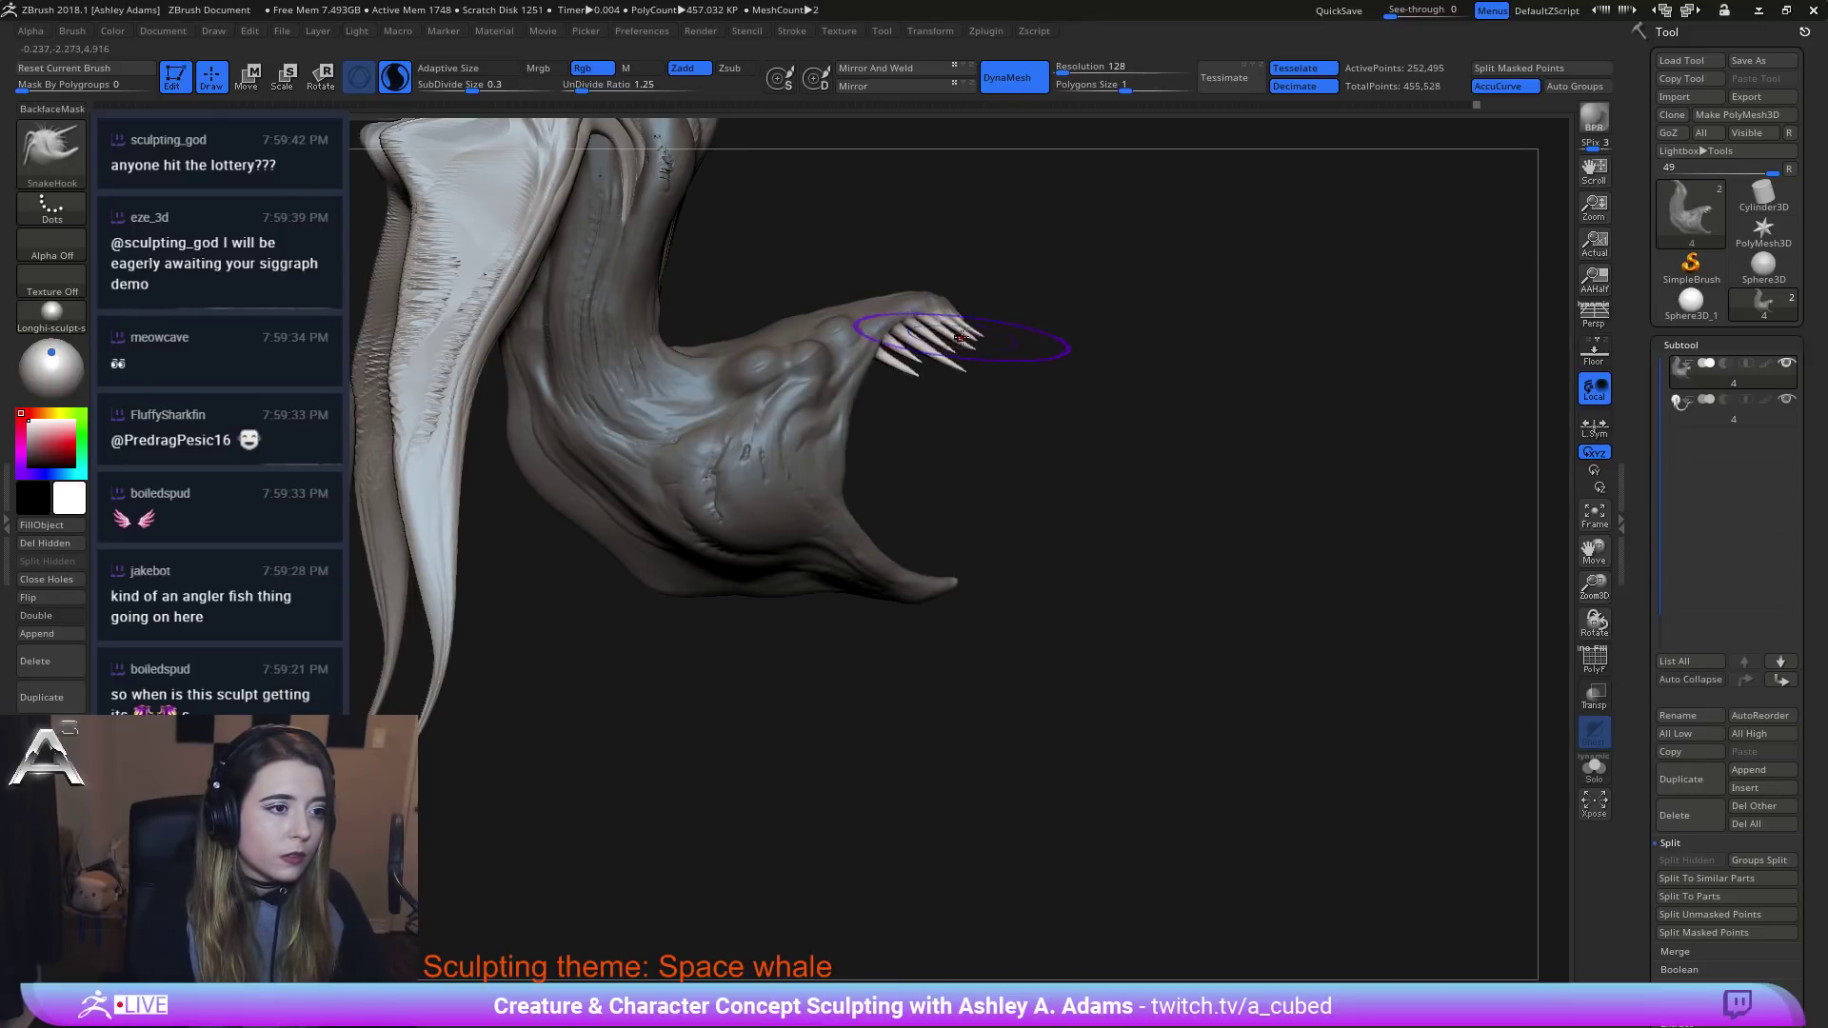
Undo the last two edits to the upper teeth and smooth the teeth toward their tips.
key(ctrl+z)
key(ctrl+z)
mouse_move(986, 244)
ctrl+mouse_down()
mouse_move(883, 307)
mouse_move(950, 315)
ctrl+mouse_up()
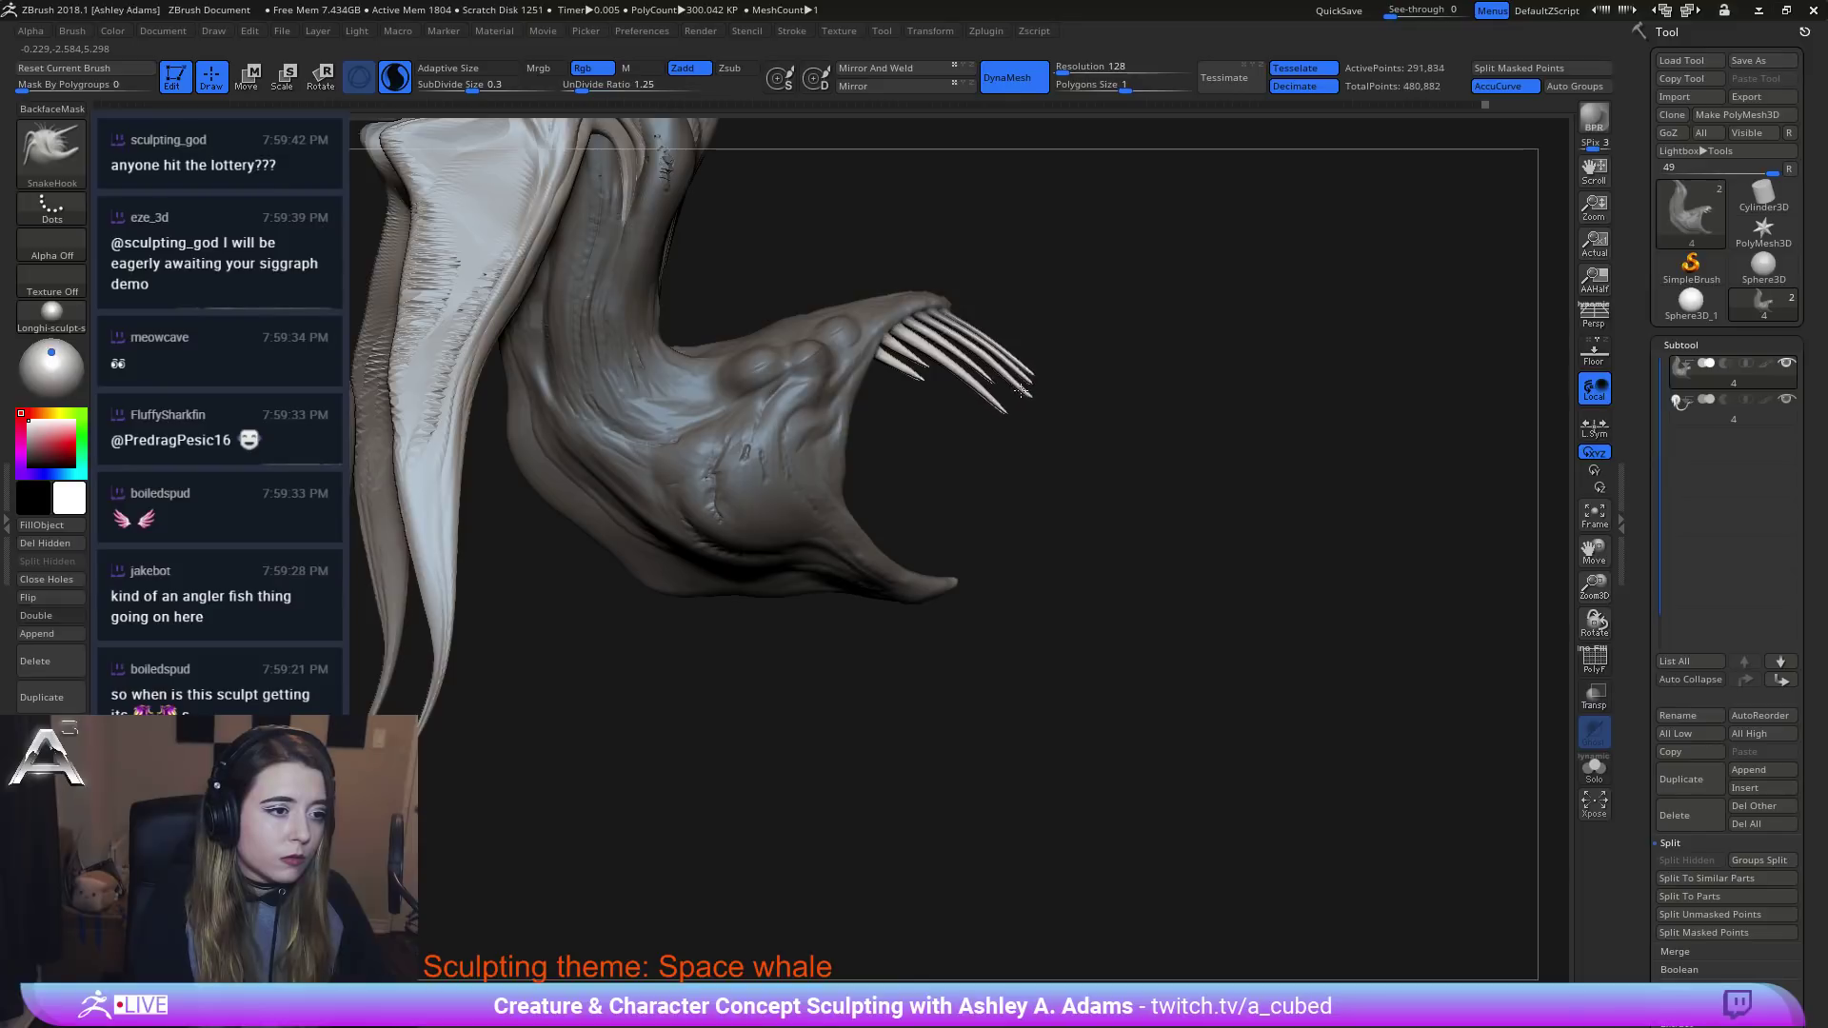
shift+drag(1022, 391, 966, 369)
Clear the mask around the upper teeth so the whole creature is unmasked.
mouse_move(936, 346)
ctrl+right_down()
mouse_move(914, 253)
mouse_move(816, 277)
mouse_move(955, 338)
mouse_move(895, 290)
ctrl+right_up()
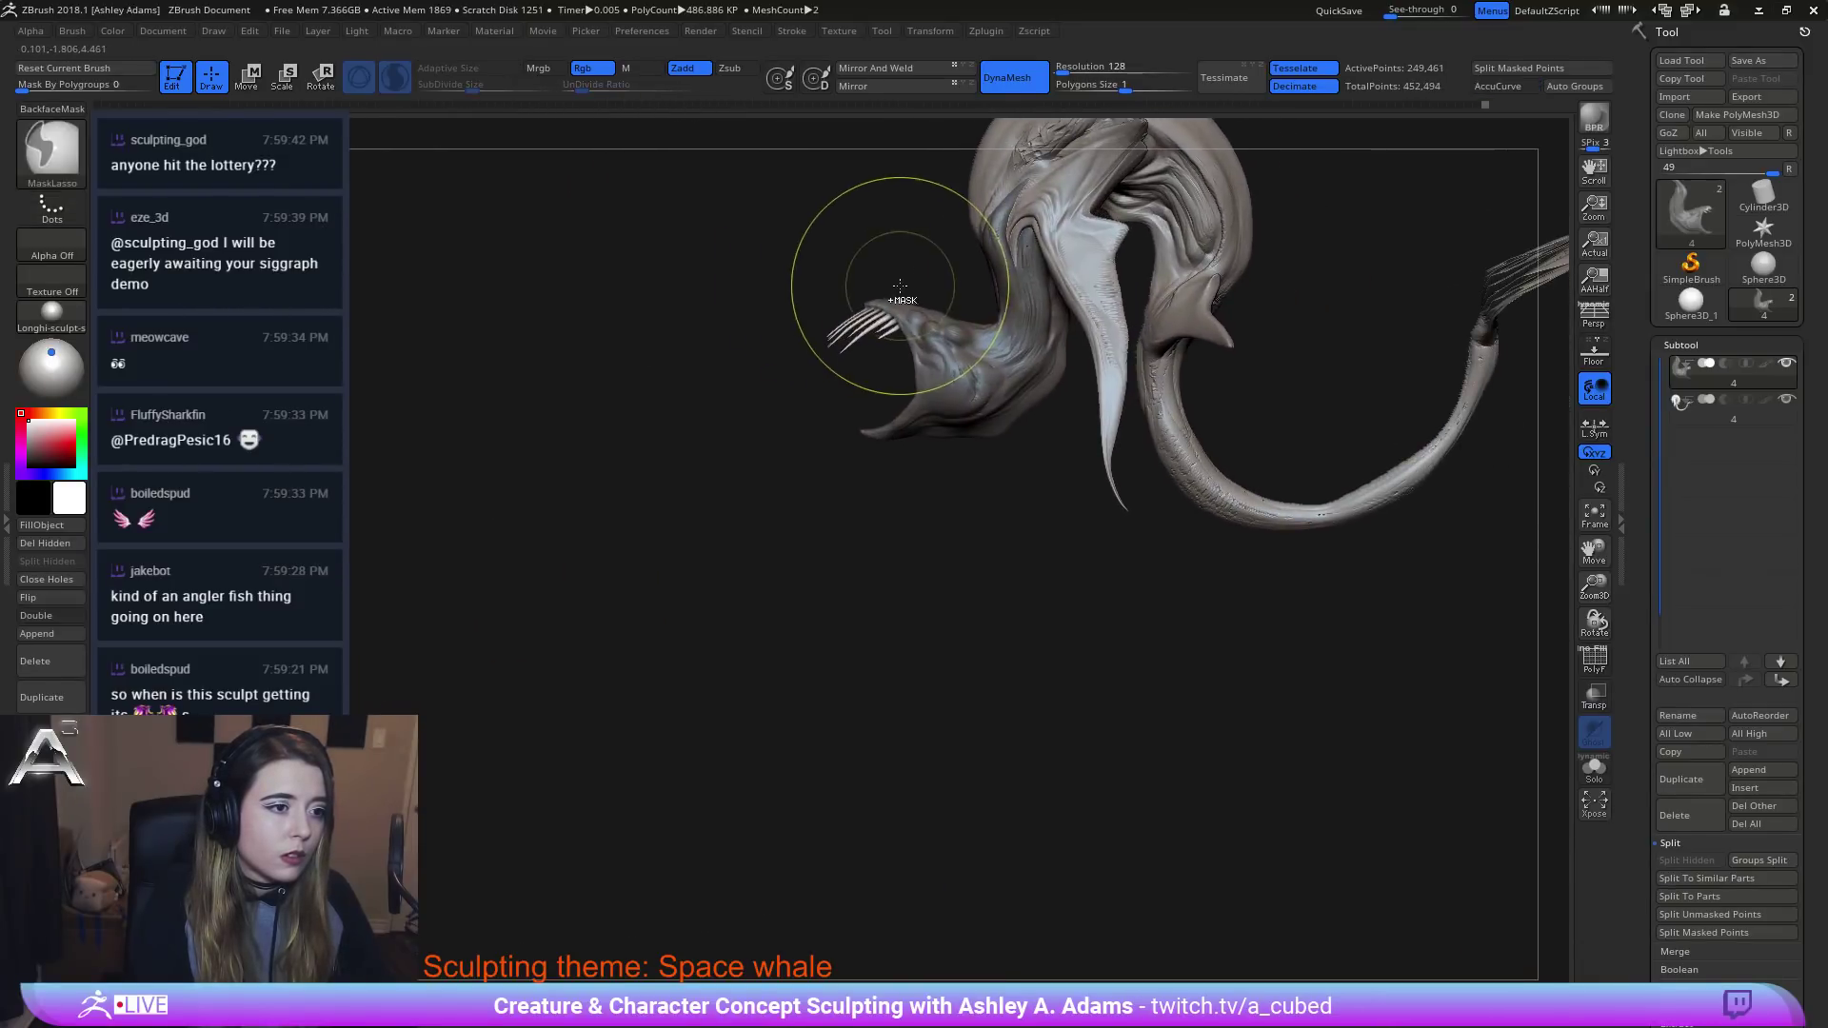
ctrl+click(890, 284)
ctrl+drag(818, 298, 610, 523)
Switch the masking brush to MaskPen and mask a row of small spots along both edges of the lower jaw.
right_drag(666, 447, 813, 463)
right_click(827, 452)
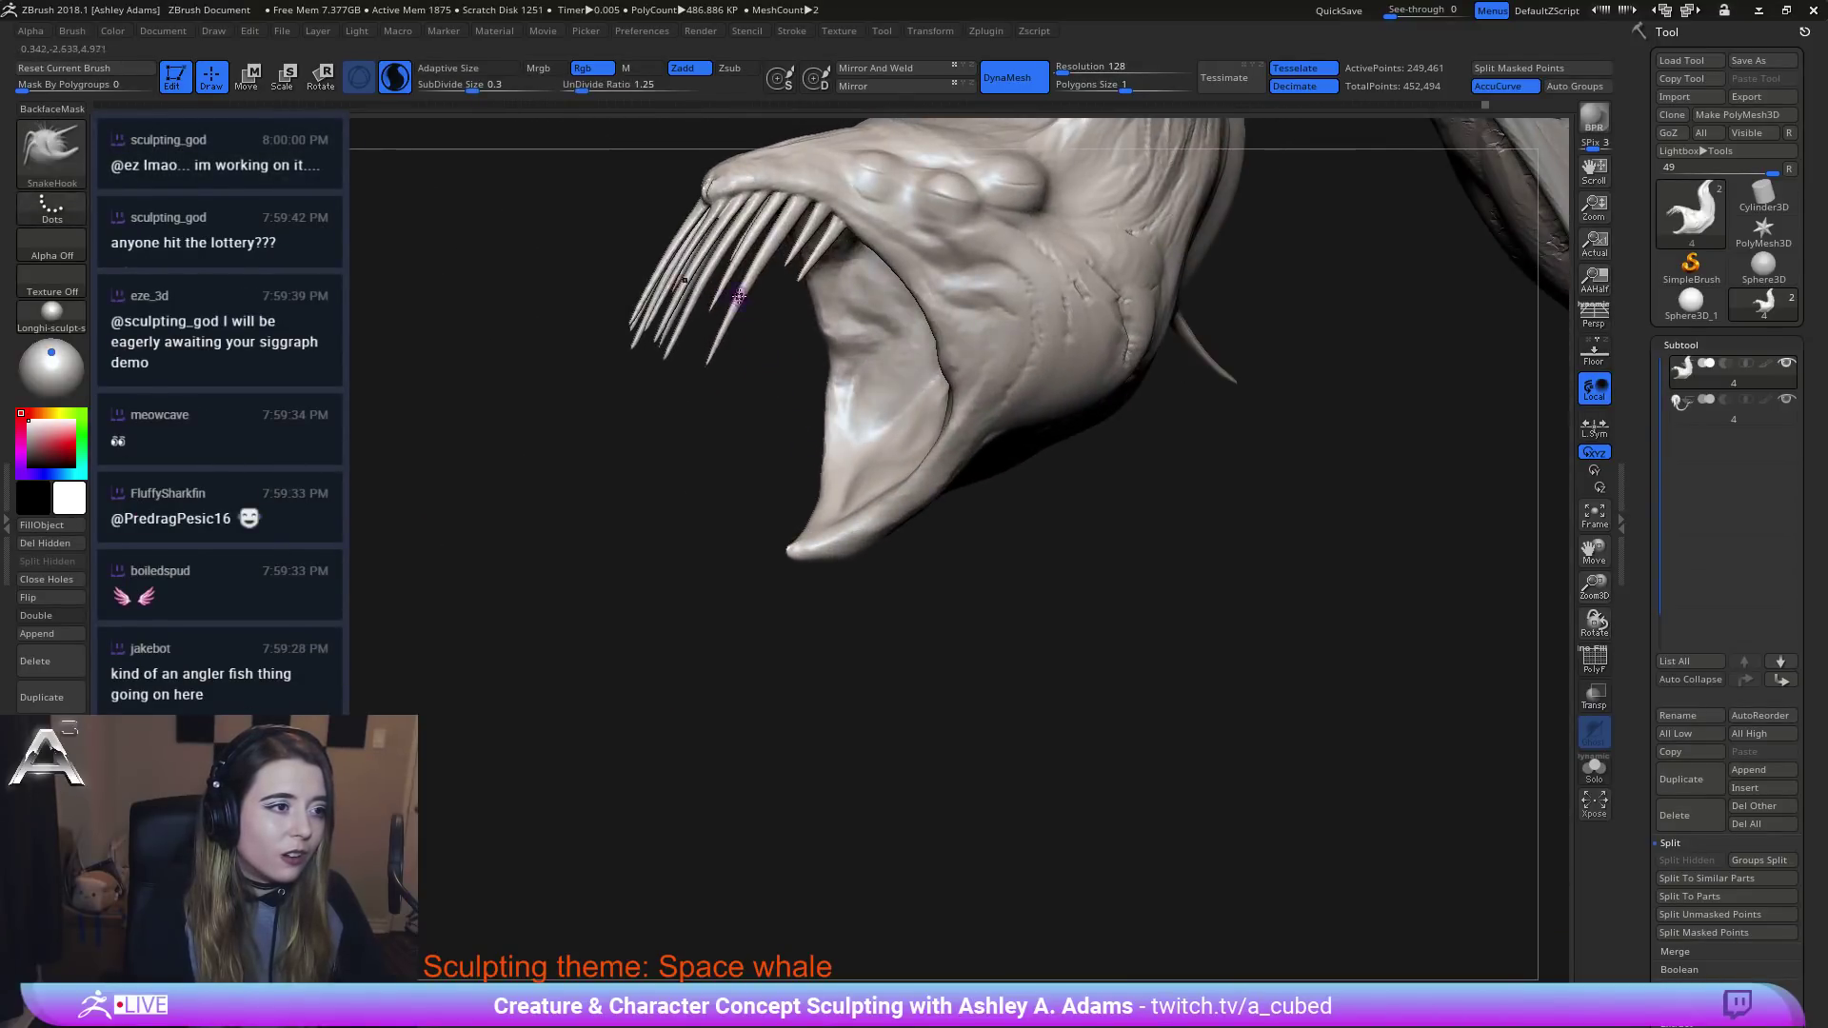
alt+right_drag(755, 342, 791, 367)
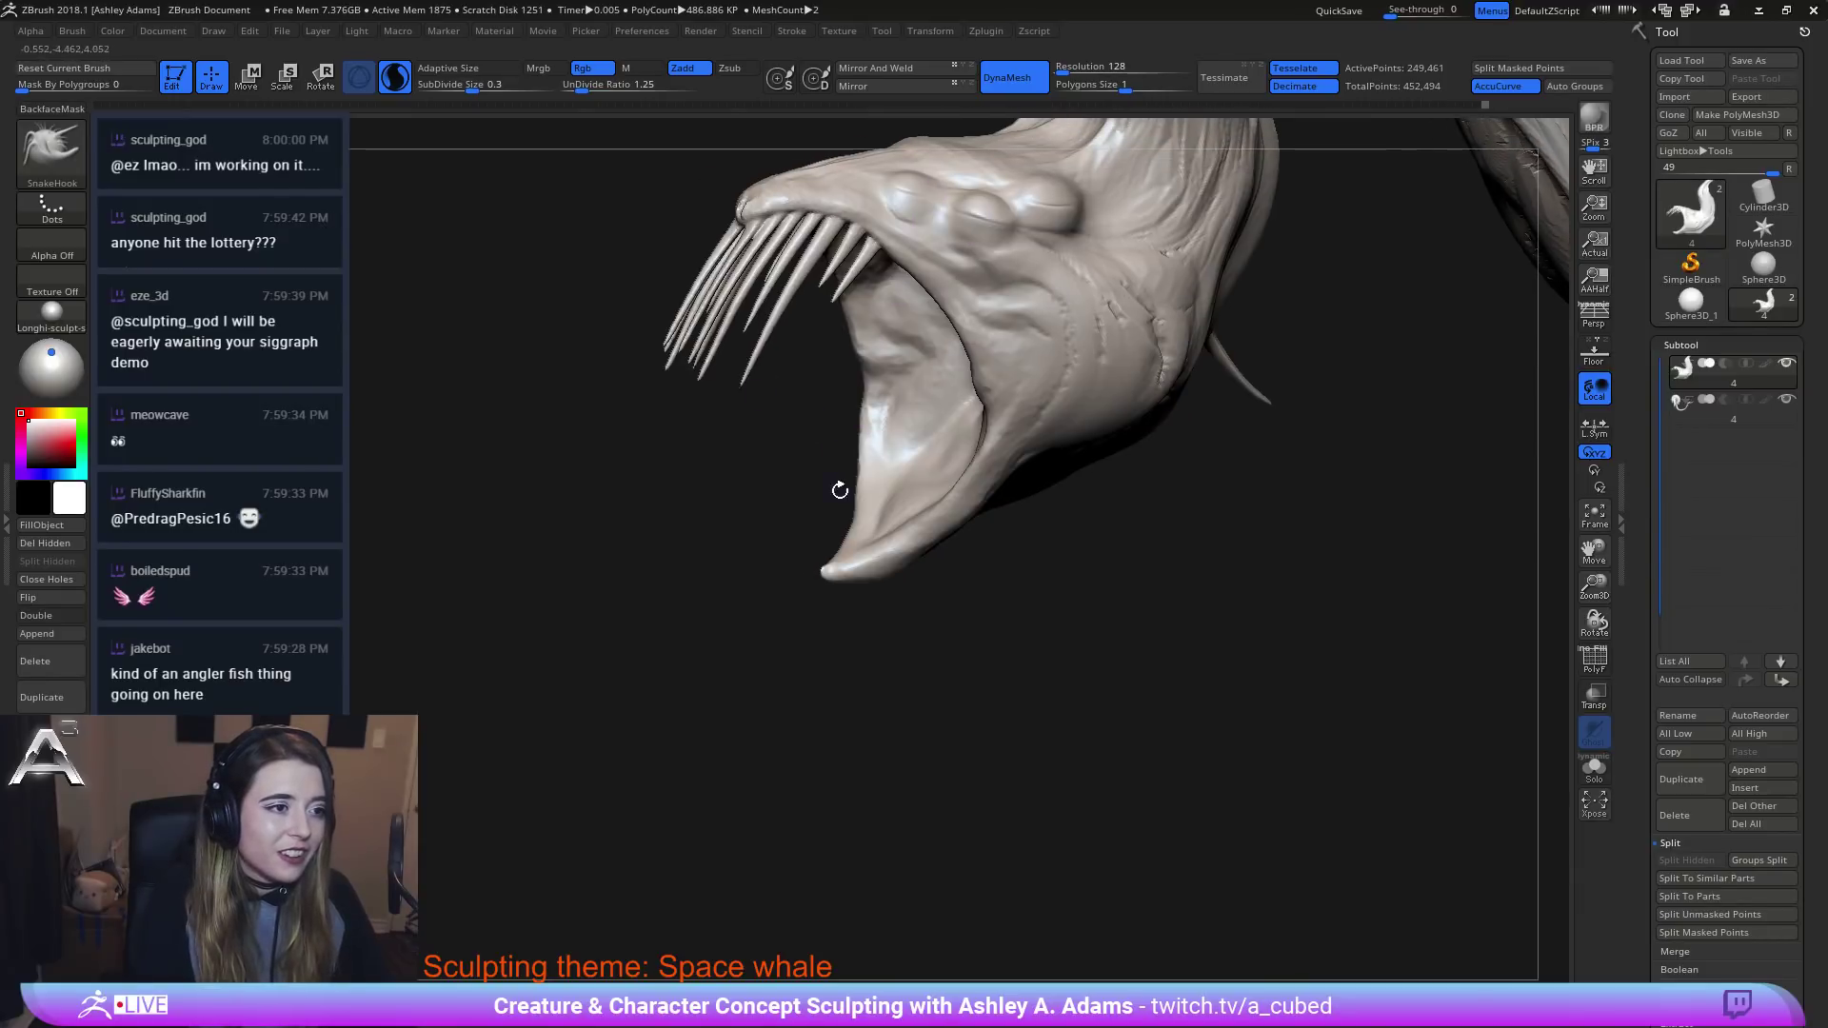
mouse_move(840, 490)
right_down()
mouse_move(865, 429)
mouse_move(847, 571)
right_up()
key(ctrl)
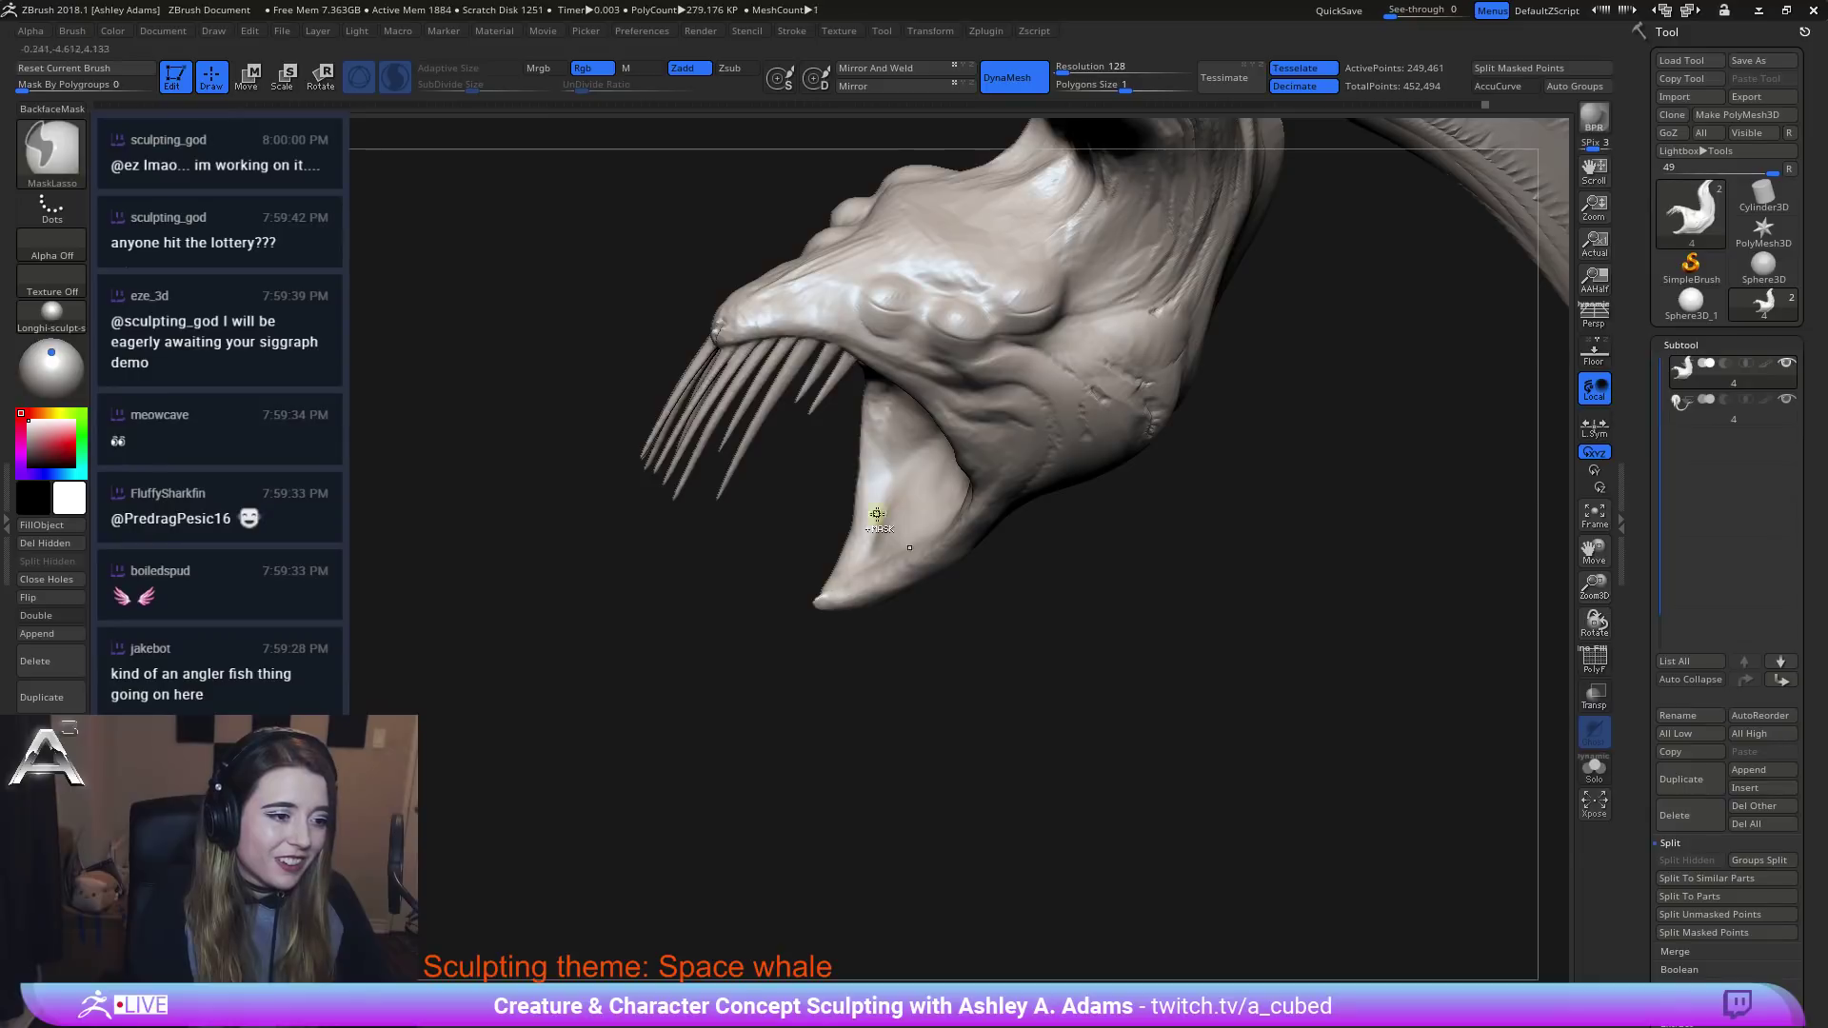
ctrl+click(51, 152)
mouse_move(682, 481)
right_down()
mouse_move(856, 597)
mouse_move(830, 583)
right_up()
key(ctrl)
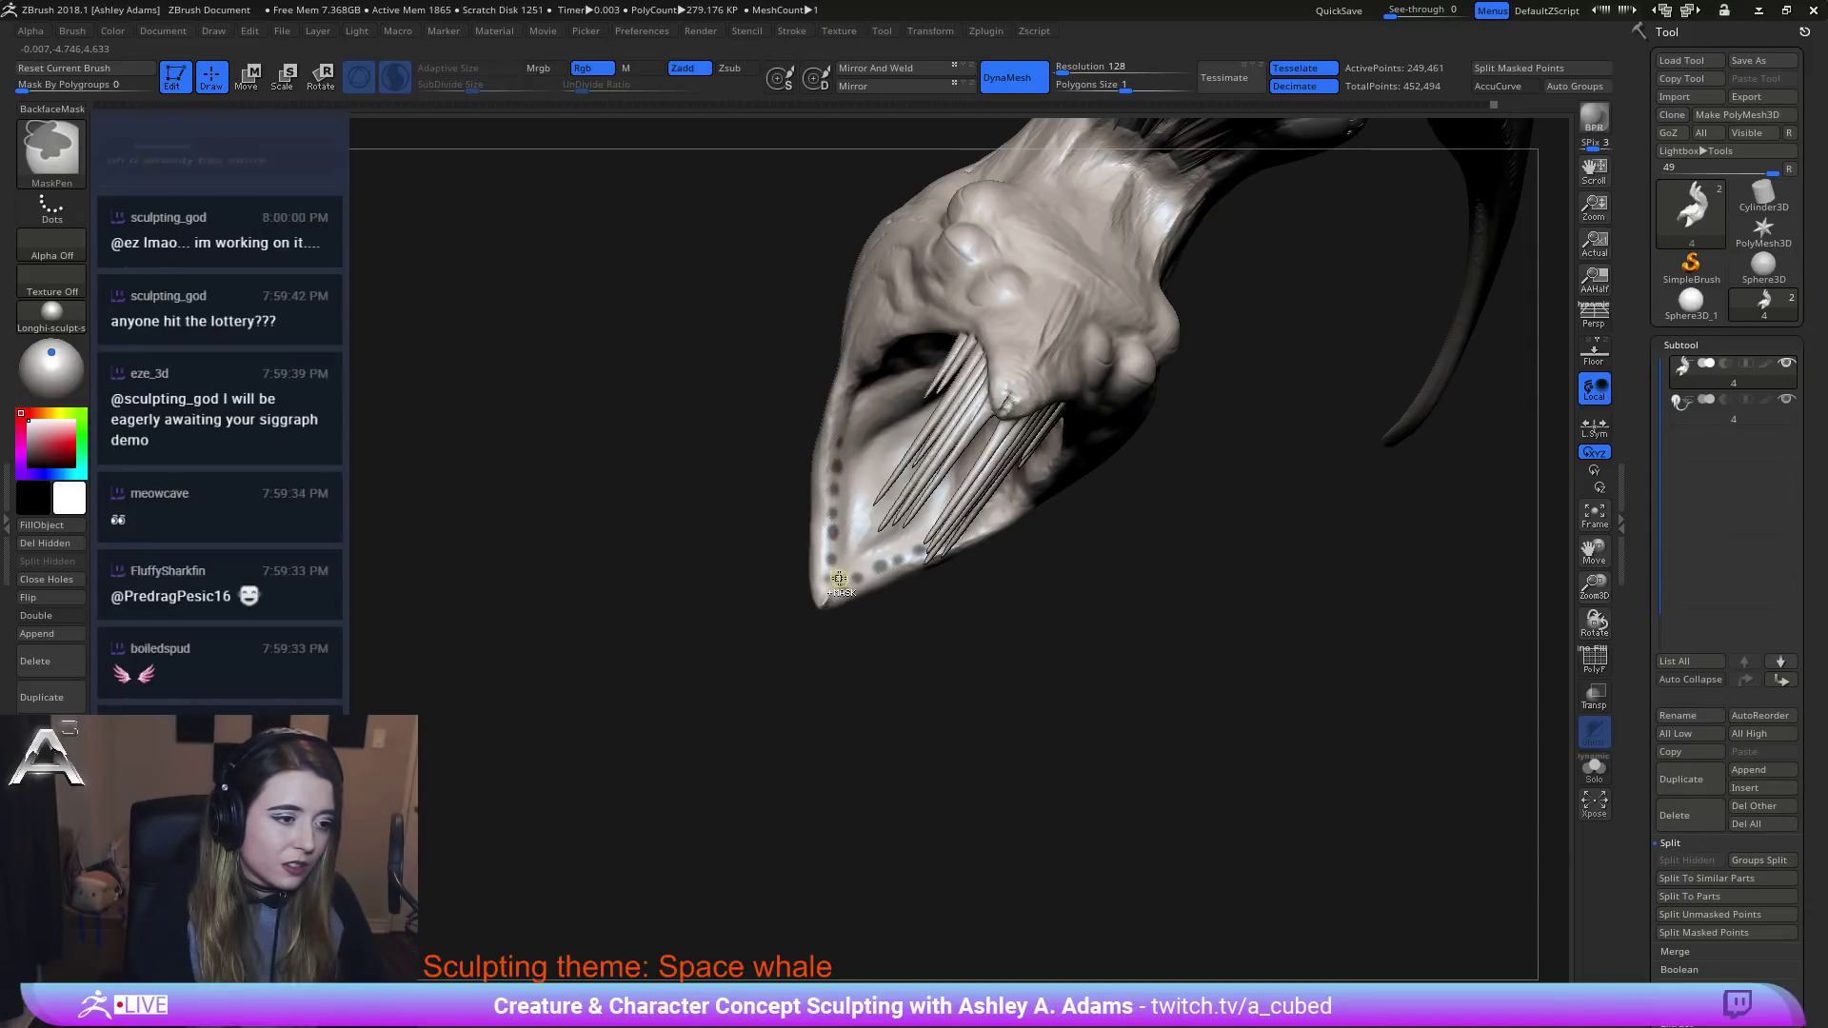
right_drag(839, 443, 823, 426)
ctrl+click(852, 434)
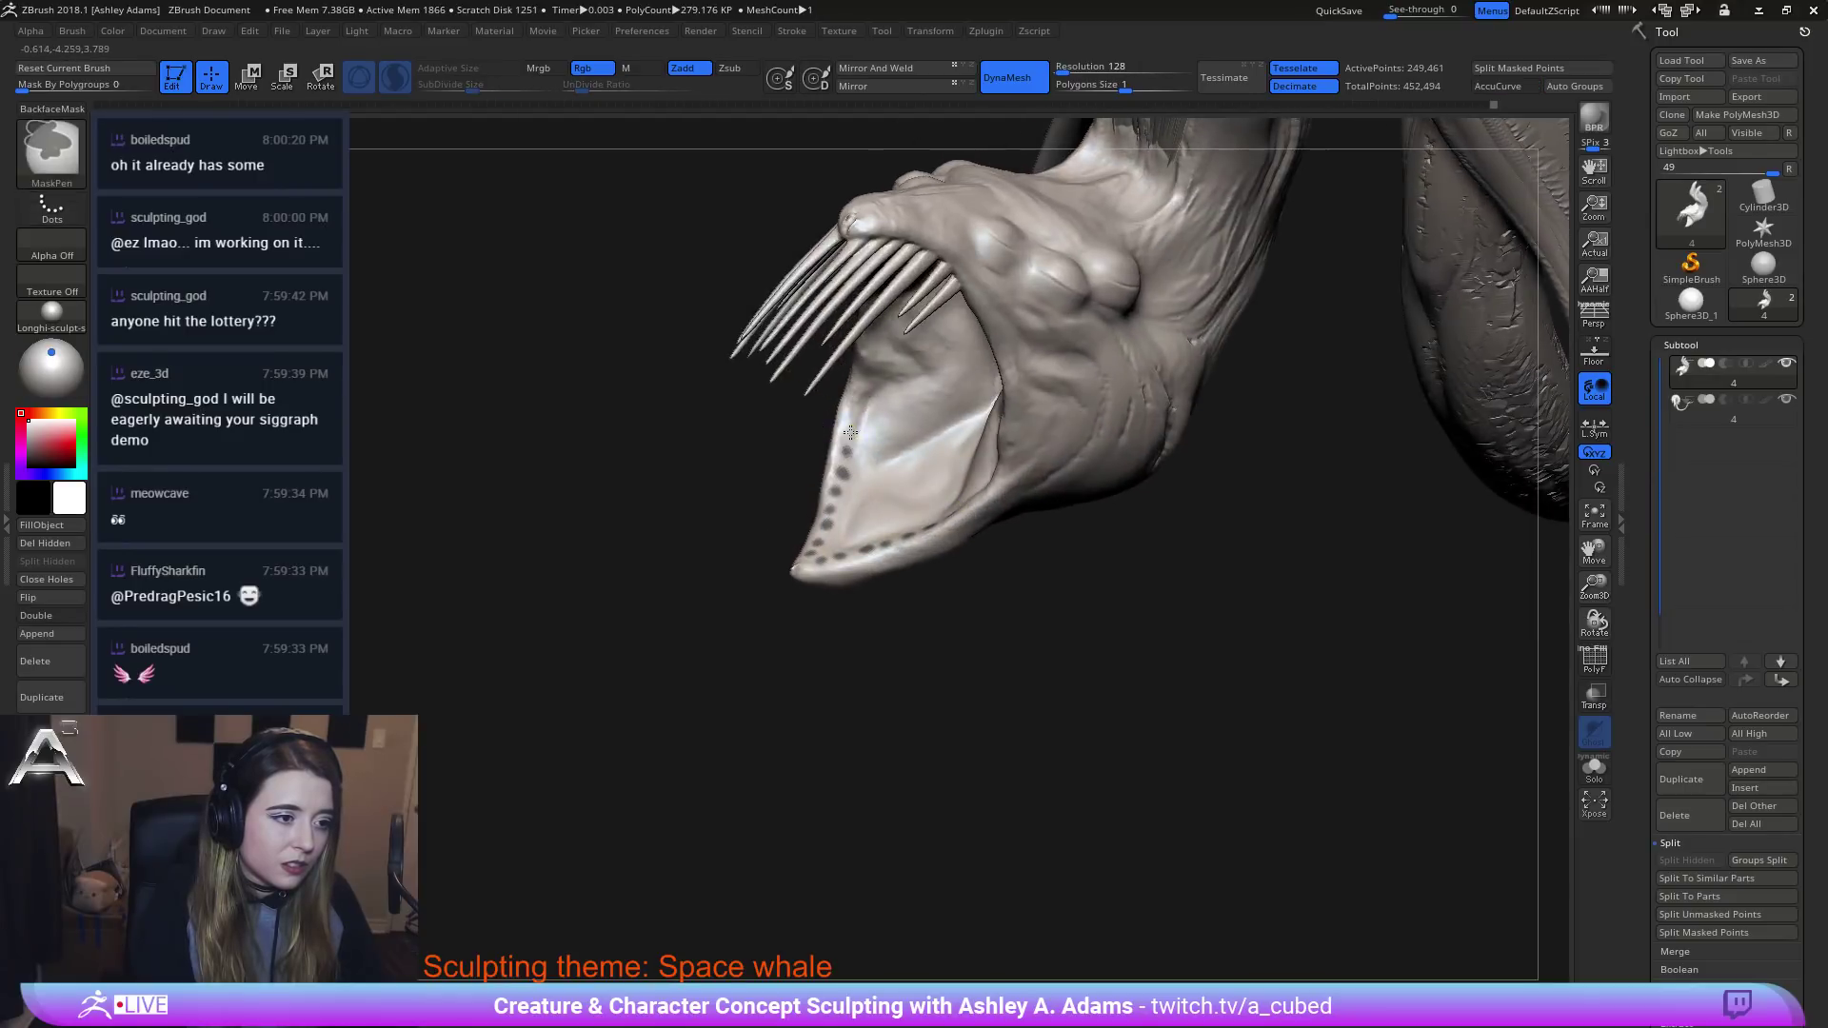
Pull the spots along the lower jaw upward into a row of long, thin teeth with SnakeHook.
mouse_move(869, 514)
right_down()
mouse_move(865, 555)
mouse_move(966, 473)
mouse_move(995, 473)
right_up()
key(space)
drag(957, 460, 928, 463)
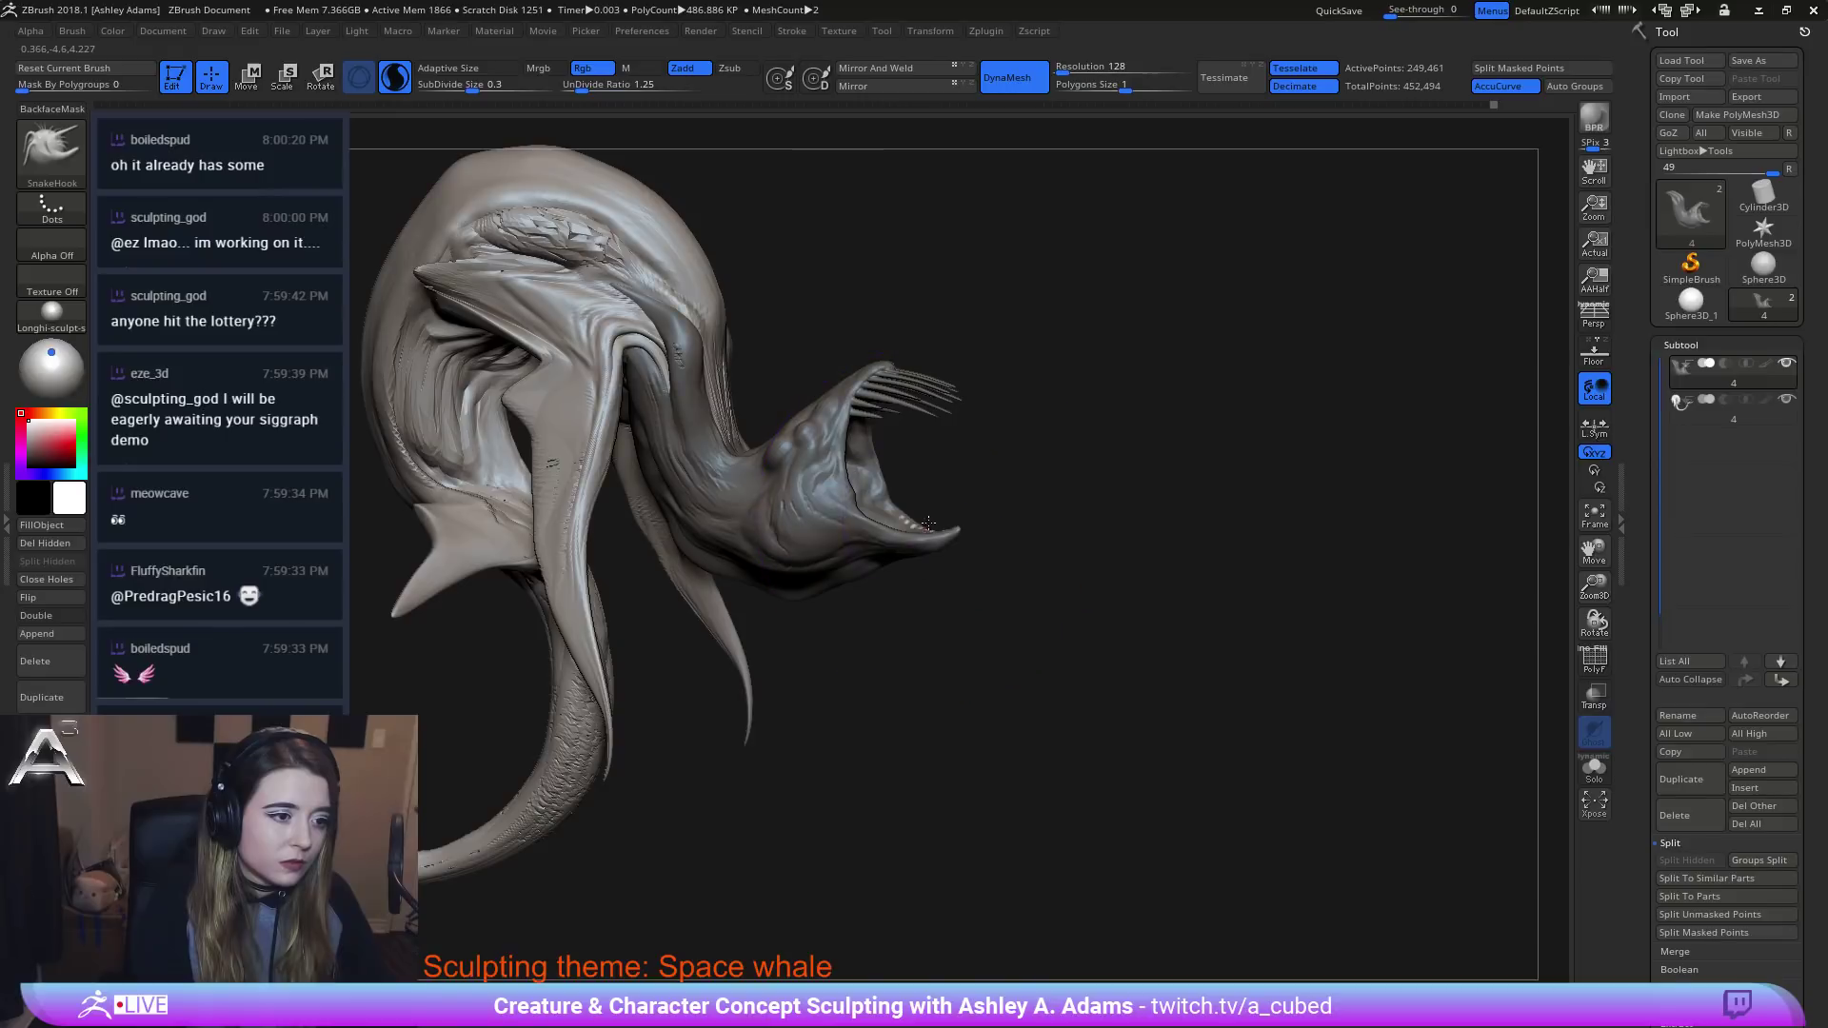
right_drag(939, 494, 934, 498)
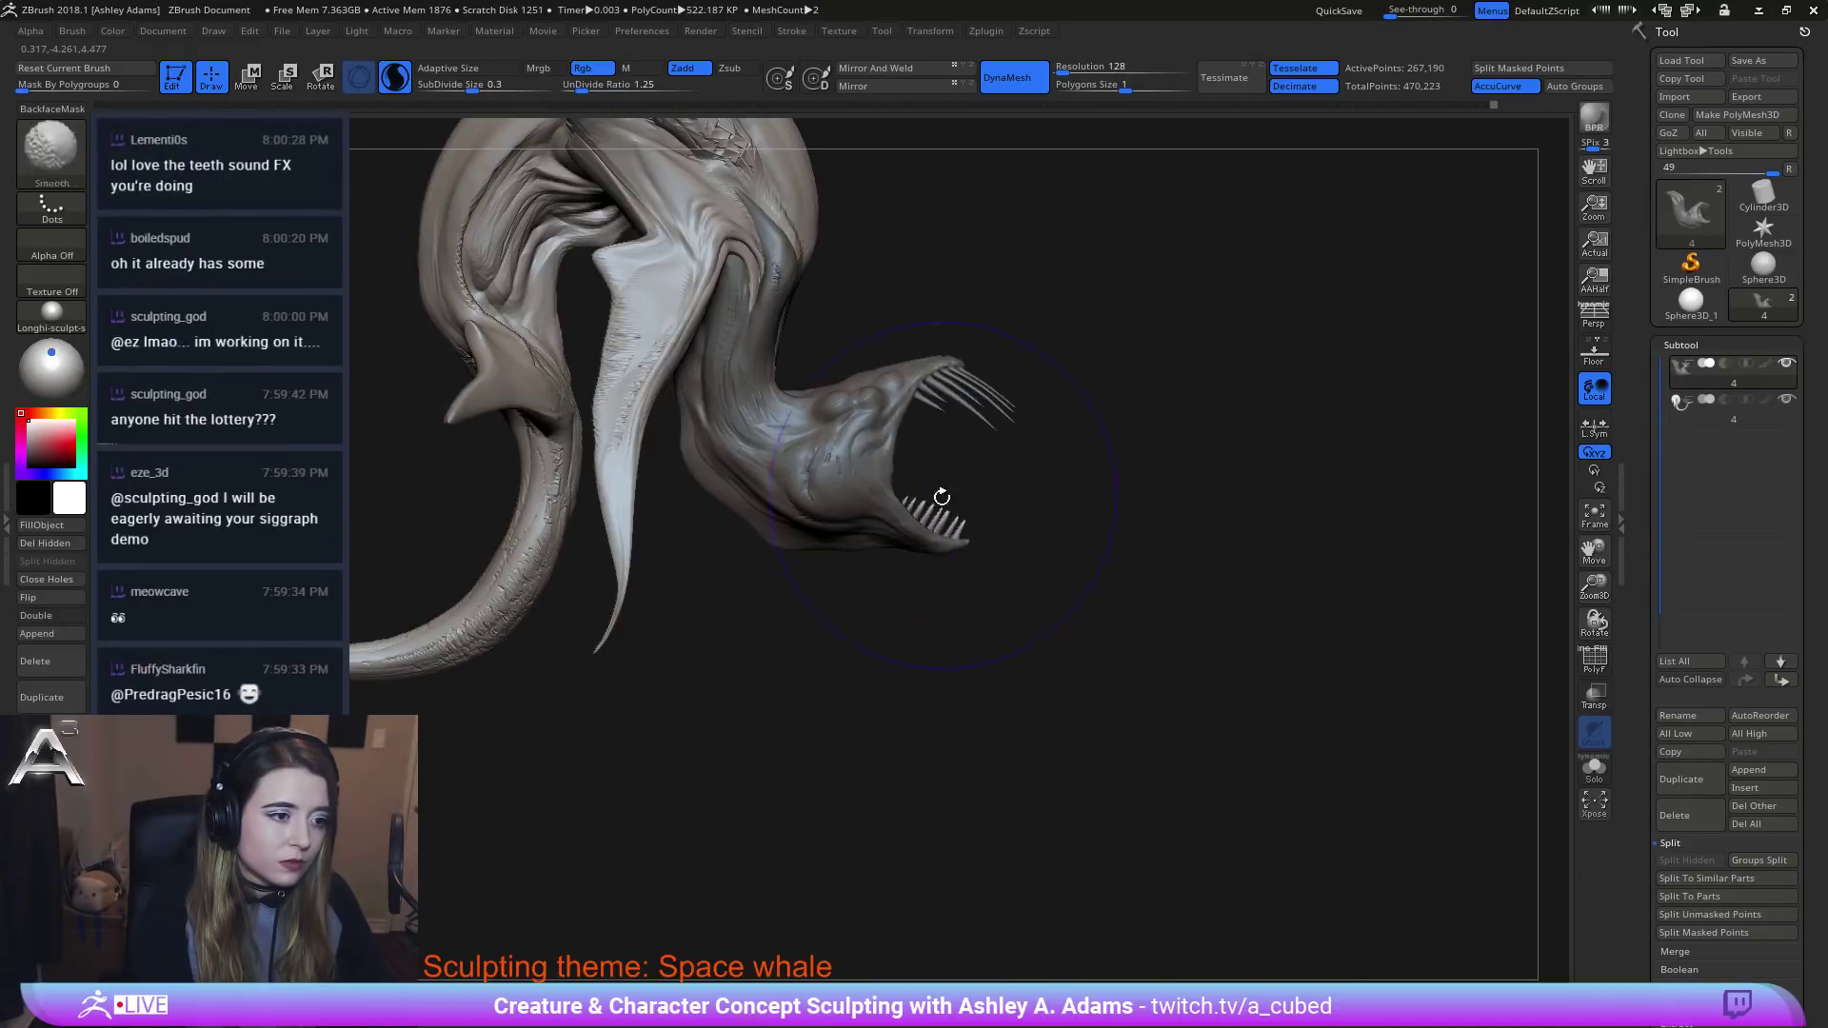
drag(934, 498, 952, 485)
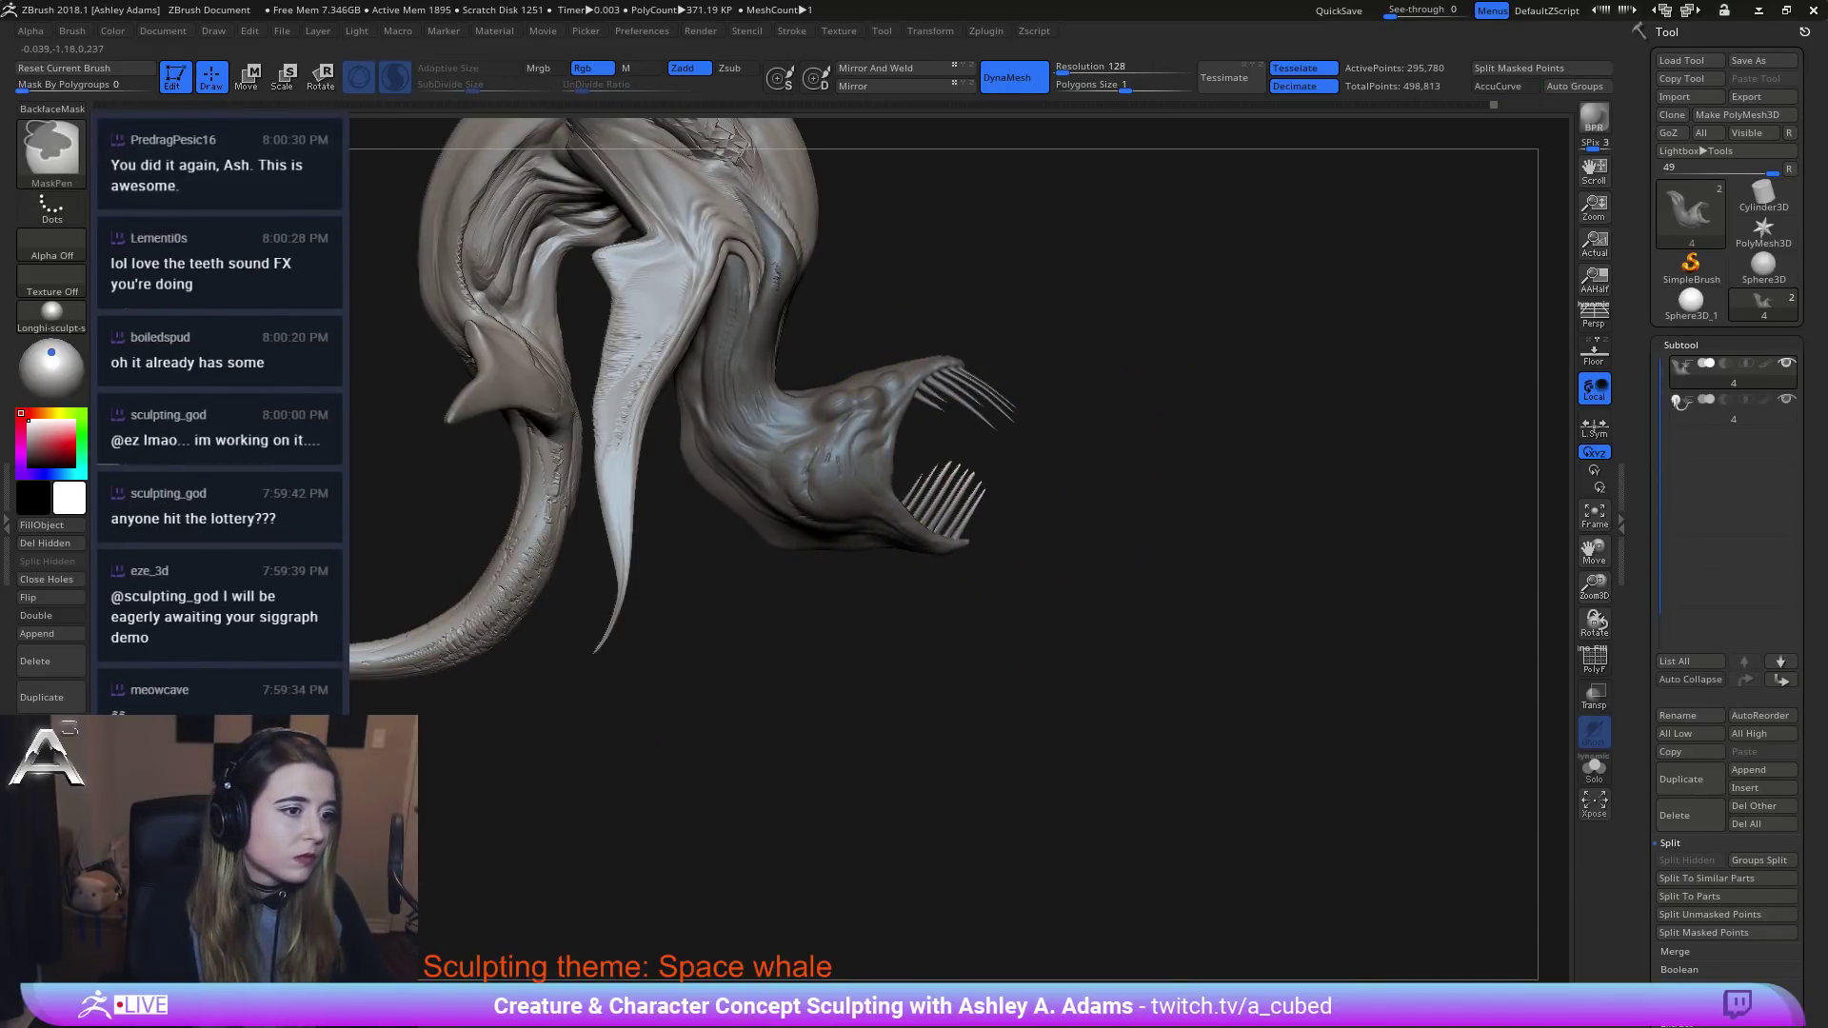
Switch the masking brush to MaskLasso, unmask the lower teeth with lassos and undo the last stroke.
ctrl+click(53, 145)
key(l)
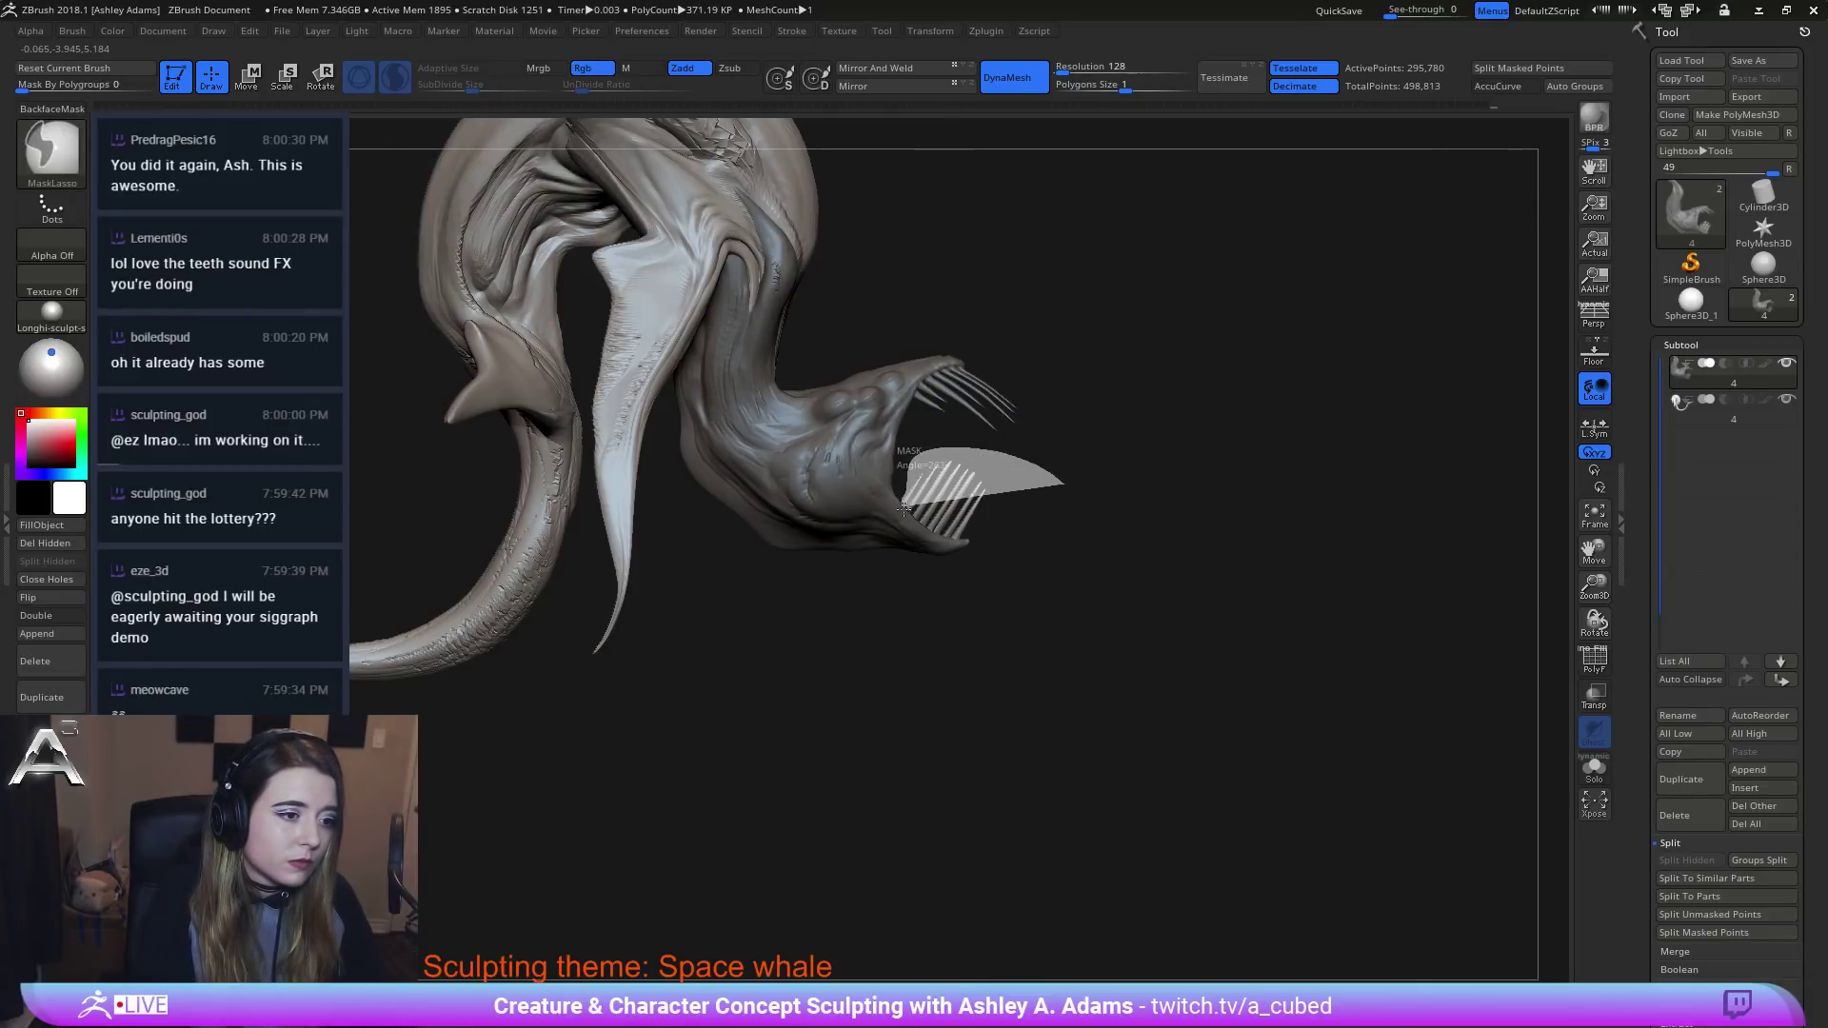
ctrl+drag(982, 539, 1033, 524)
ctrl+drag(999, 441, 922, 440)
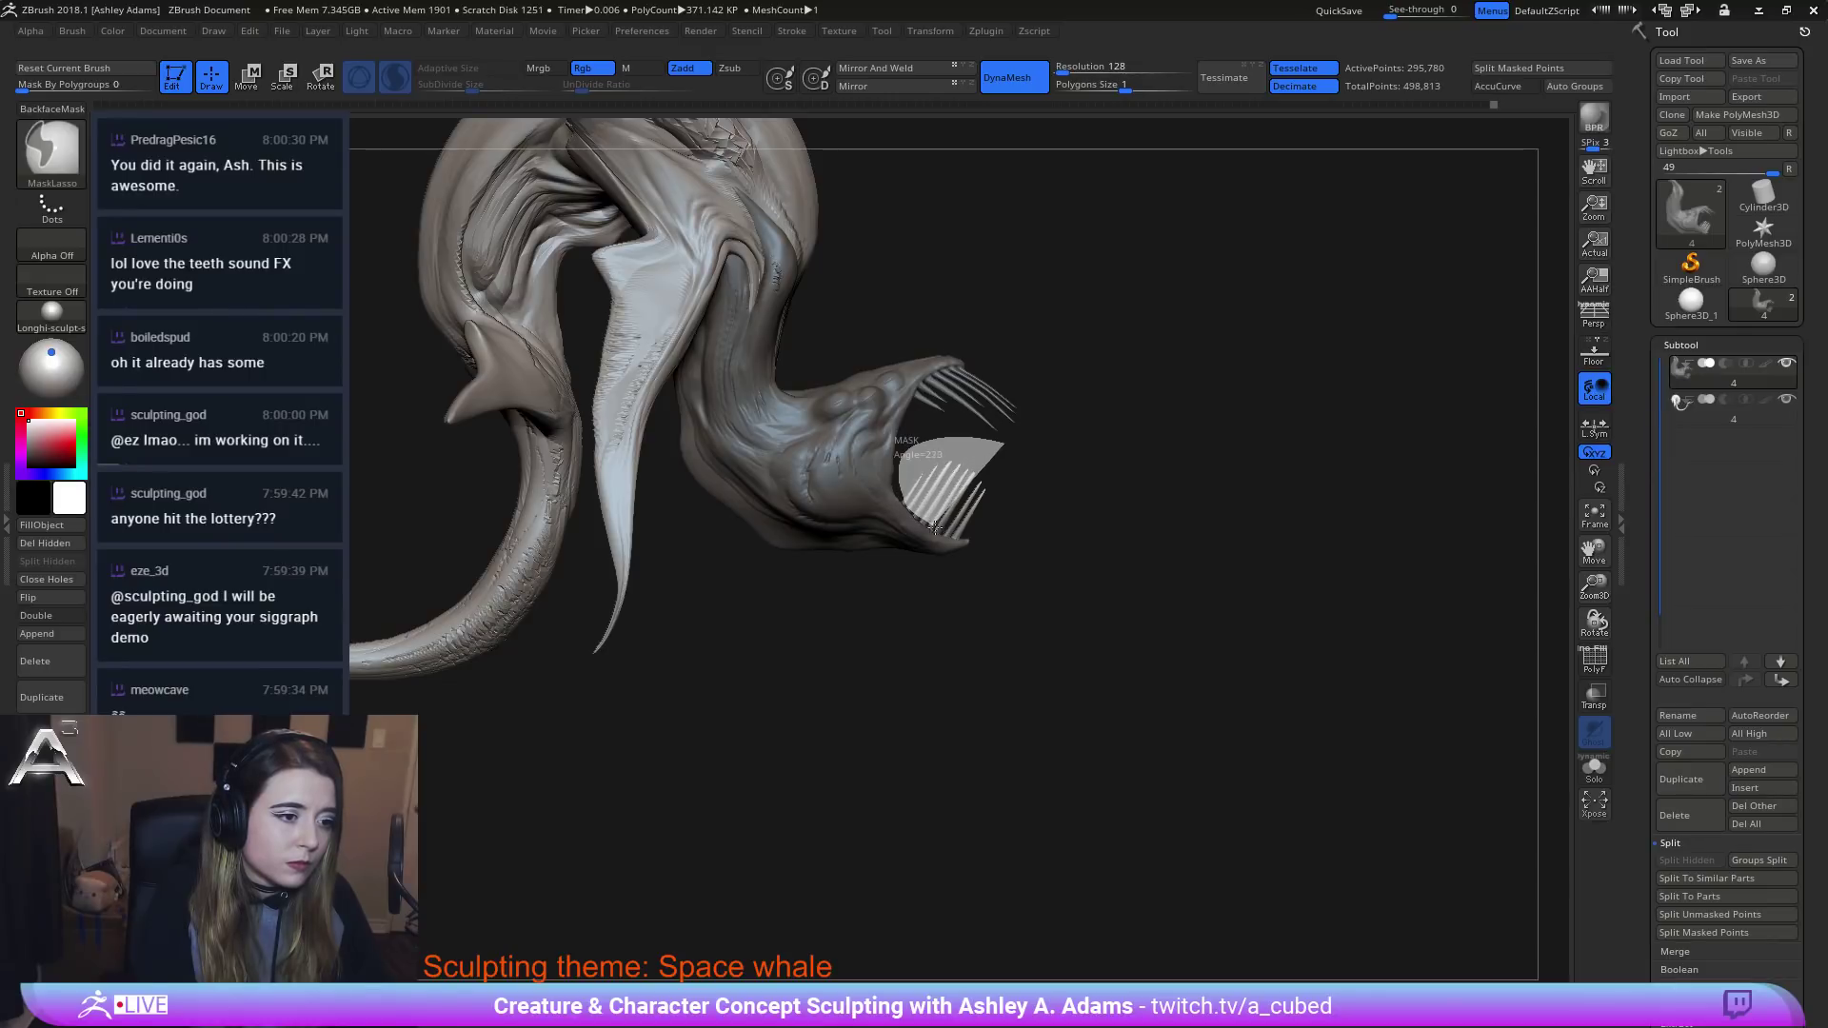
ctrl+drag(957, 533, 959, 535)
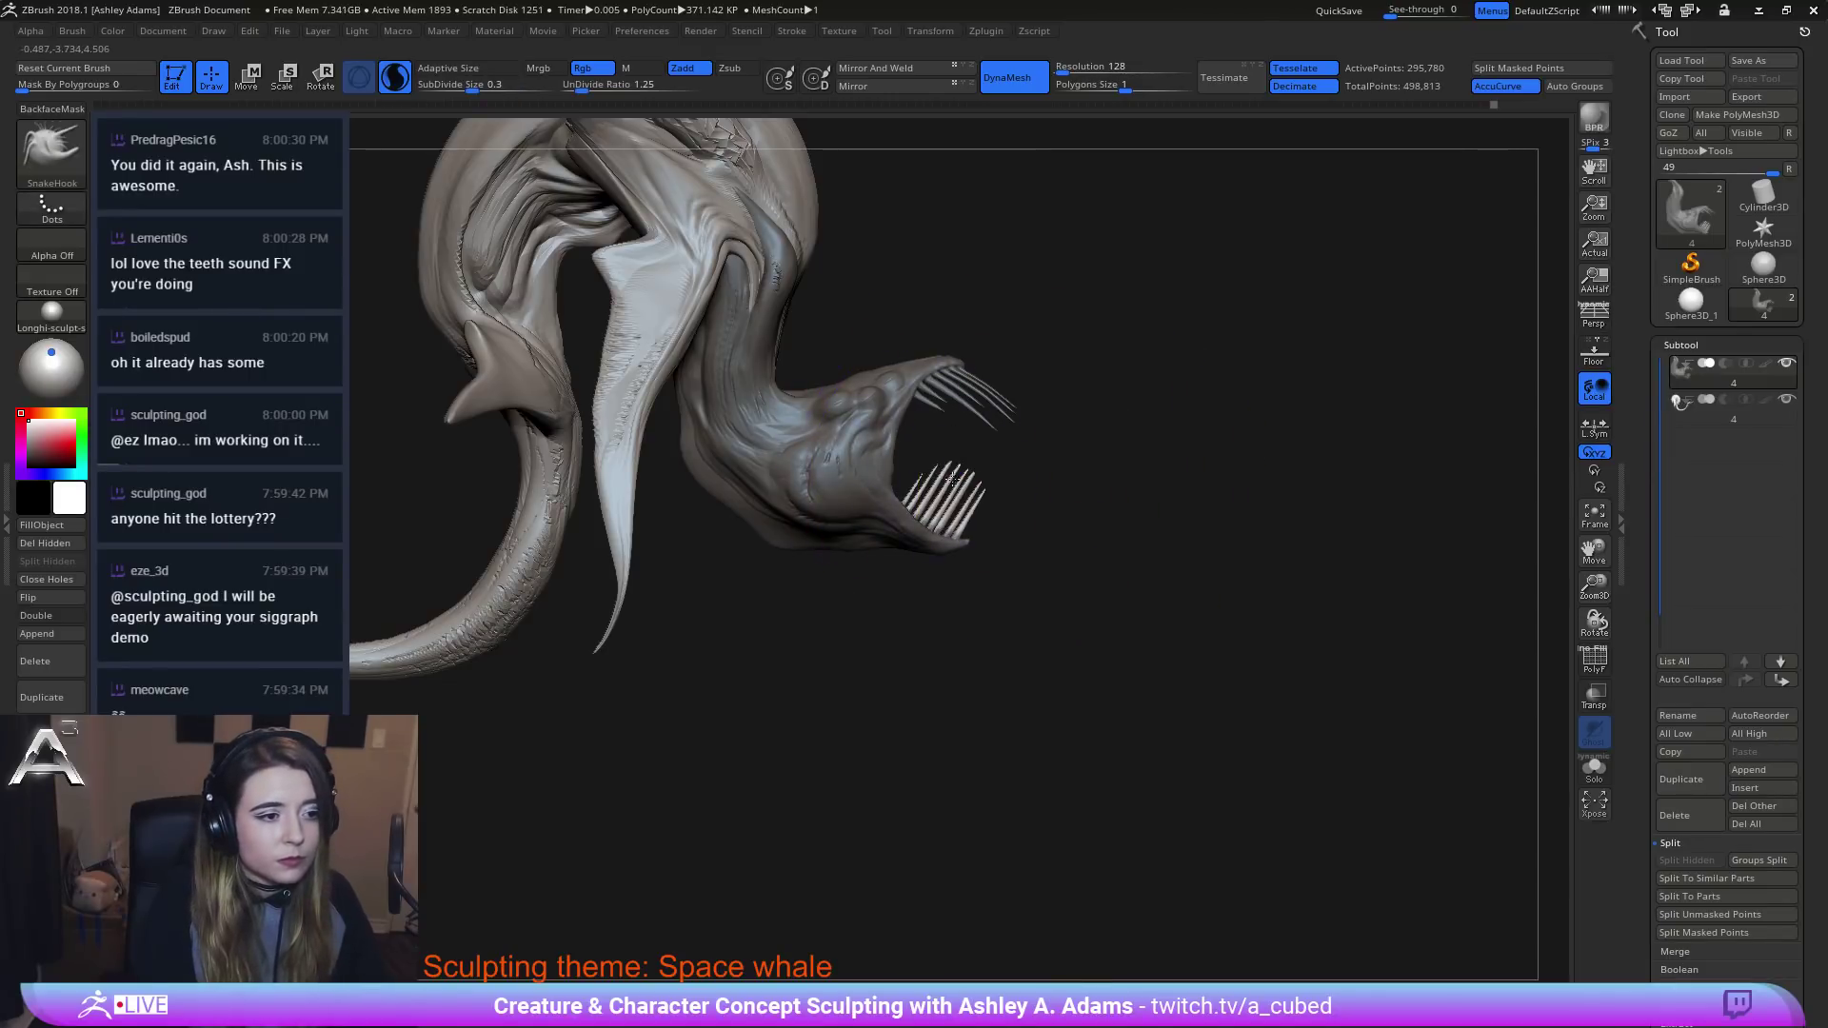
key(ctrl+z)
Bend the lower teeth forward with SnakeHook and smooth them into shorter, thinner points.
key(space)
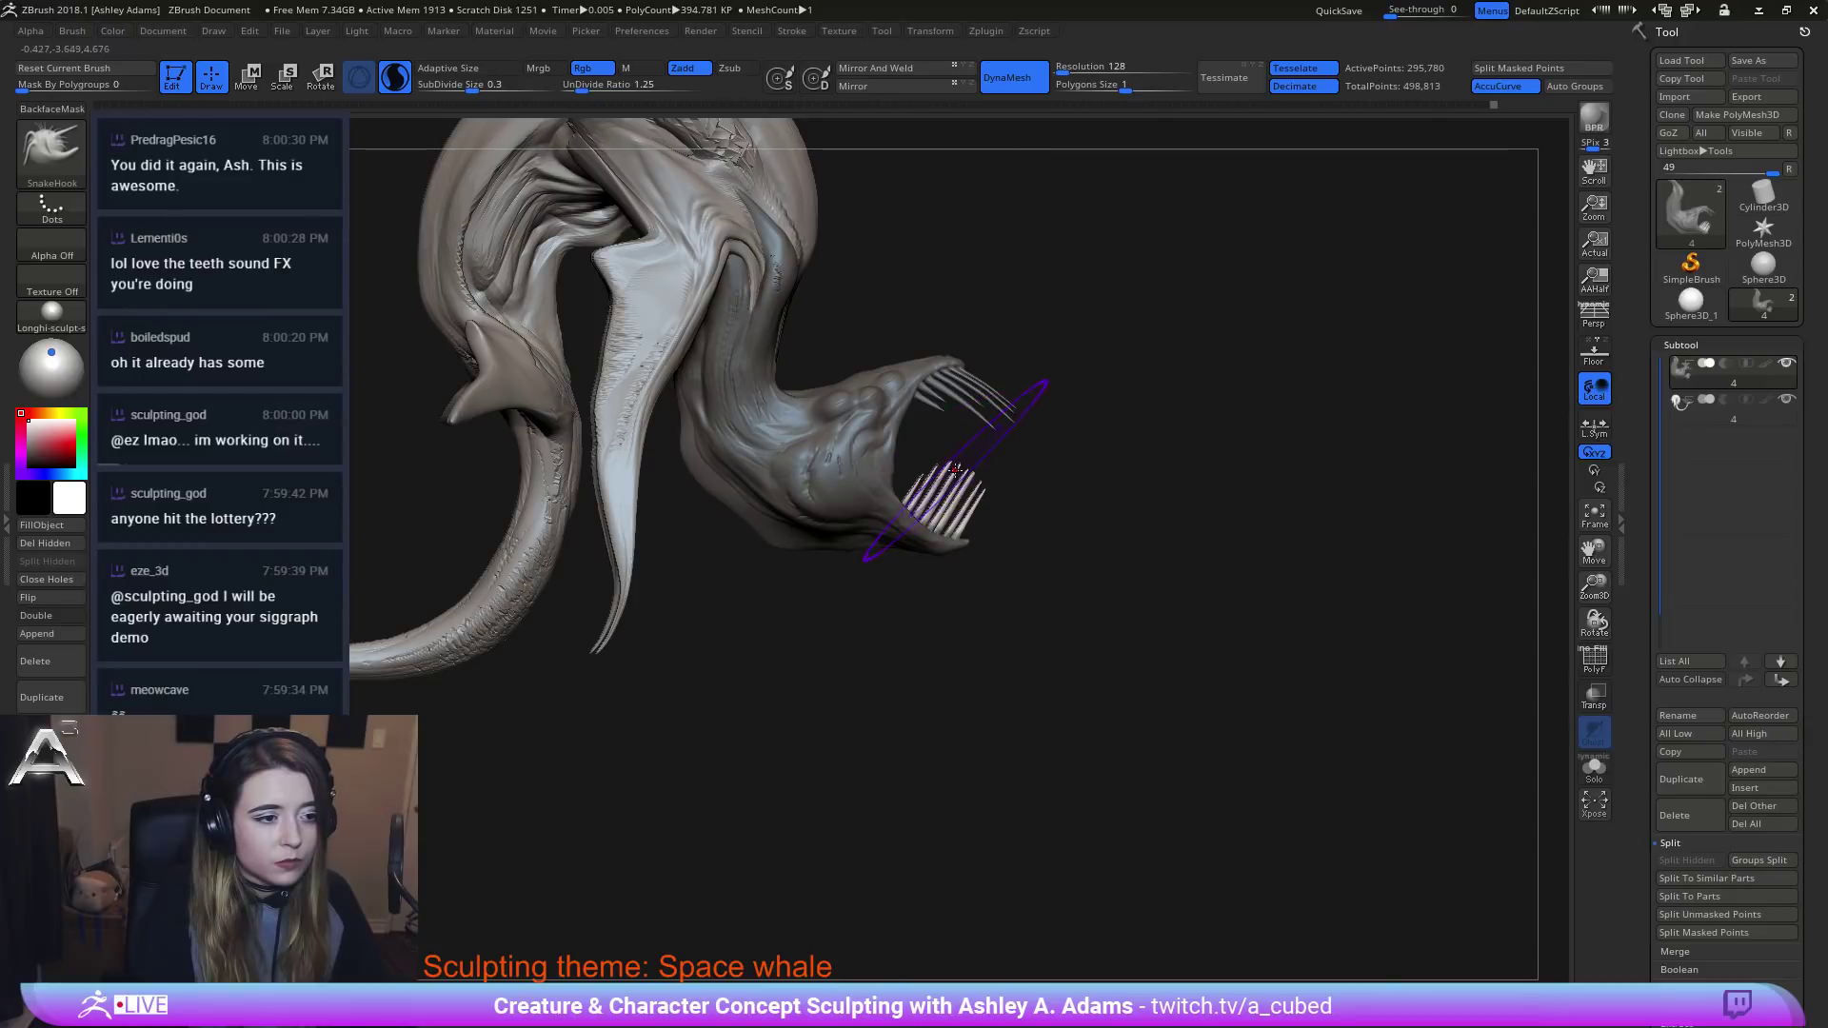
drag(966, 469, 1002, 464)
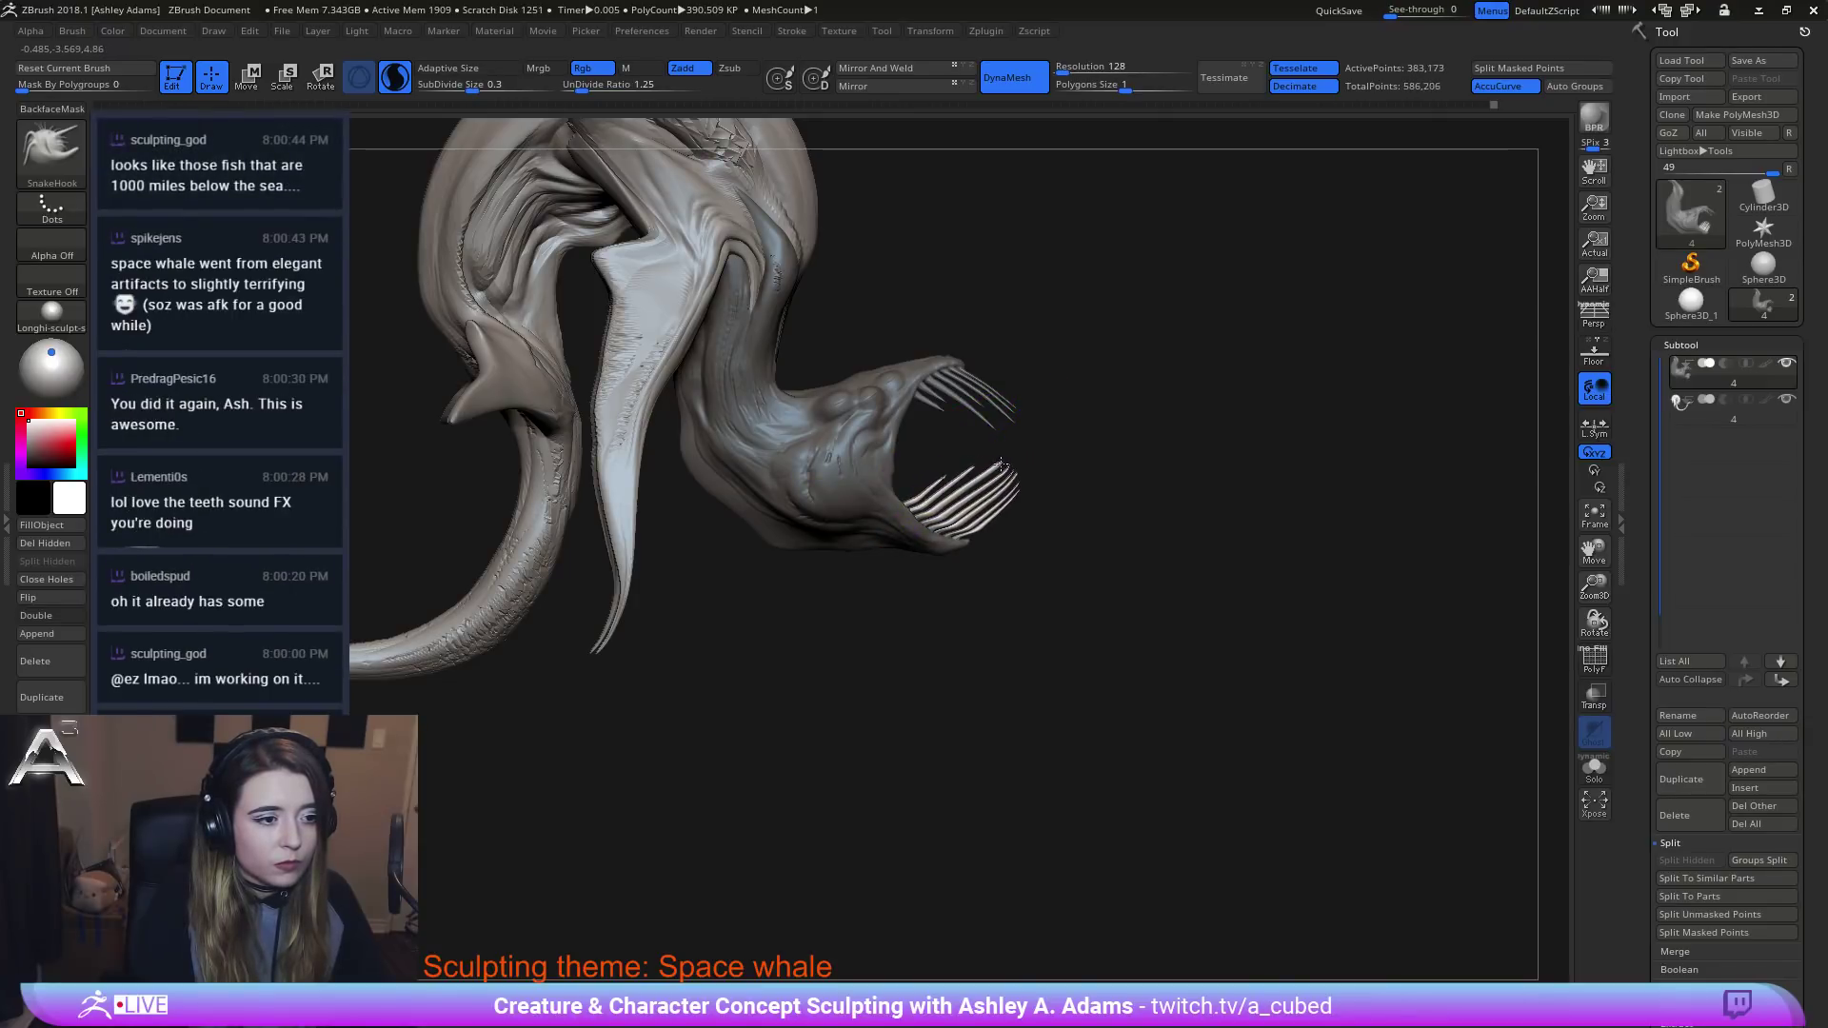
mouse_move(976, 531)
mouse_down()
mouse_move(970, 491)
mouse_move(994, 468)
mouse_move(930, 488)
mouse_move(937, 523)
mouse_up()
key(space)
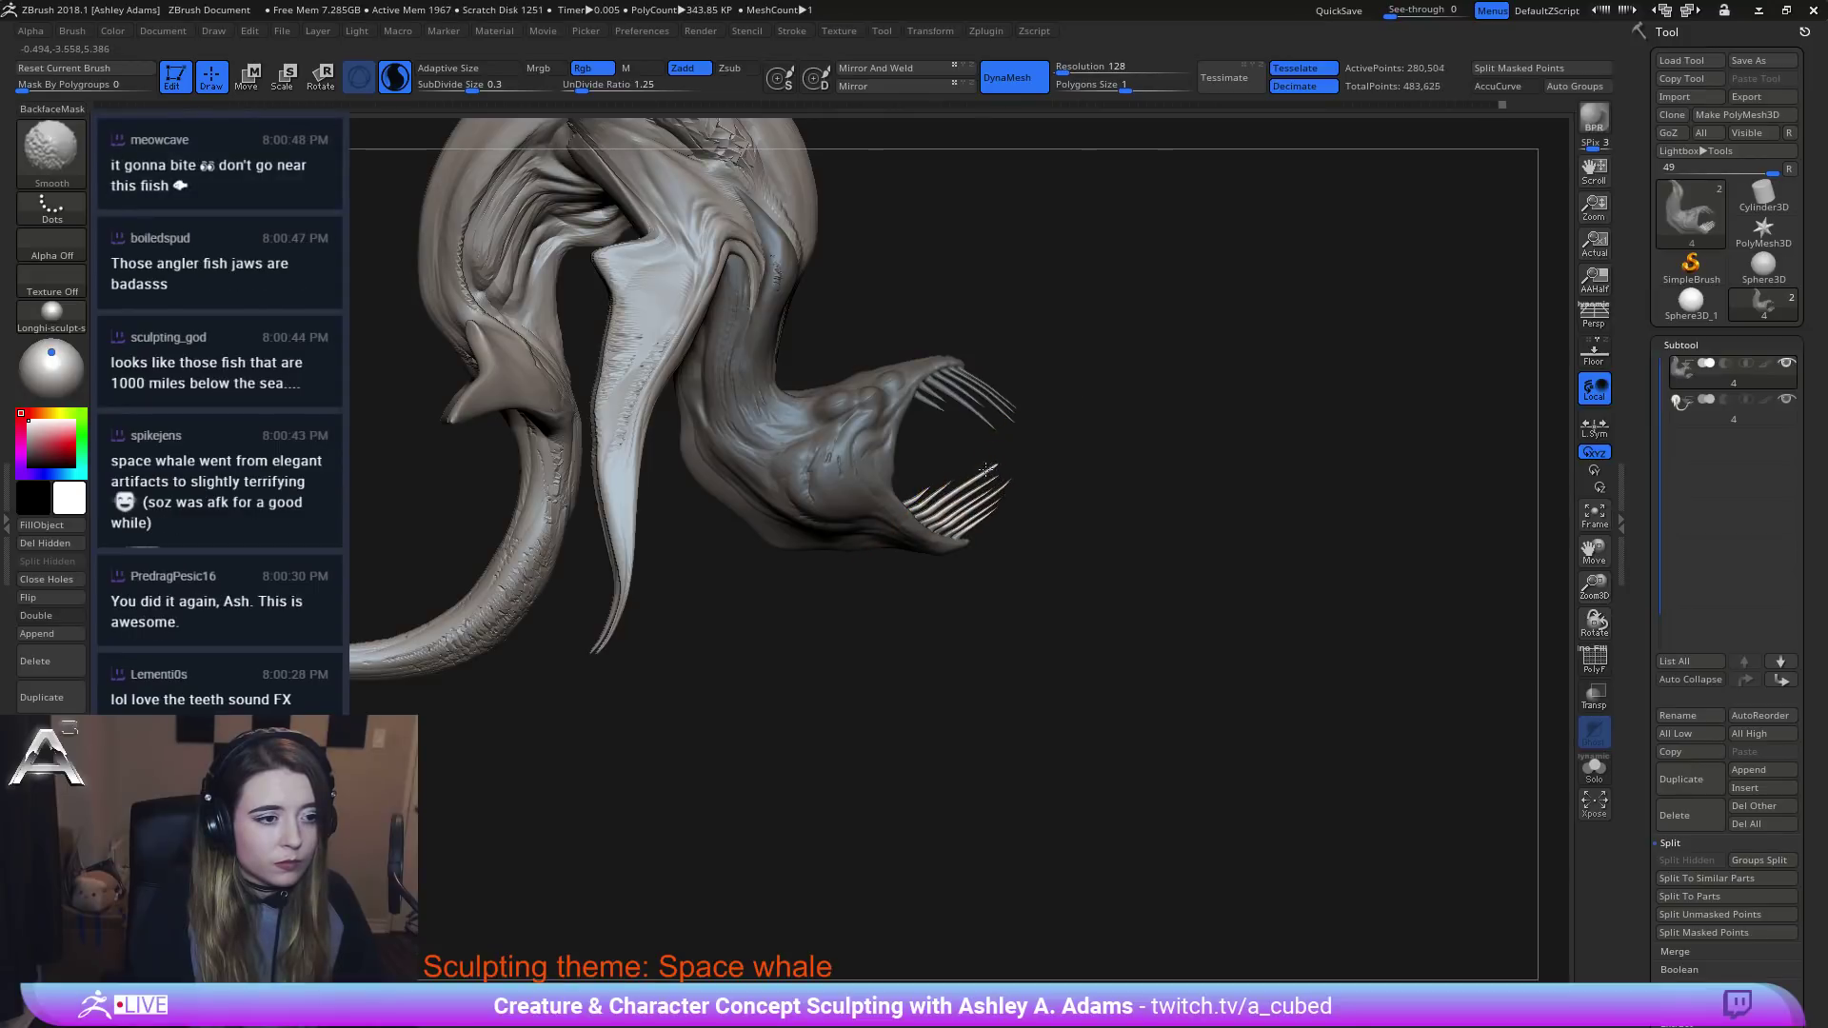
Check both rows of teeth from the opposite side and clear the mask from the creature.
drag(1114, 442, 780, 440)
alt+right_drag(1076, 438, 943, 419)
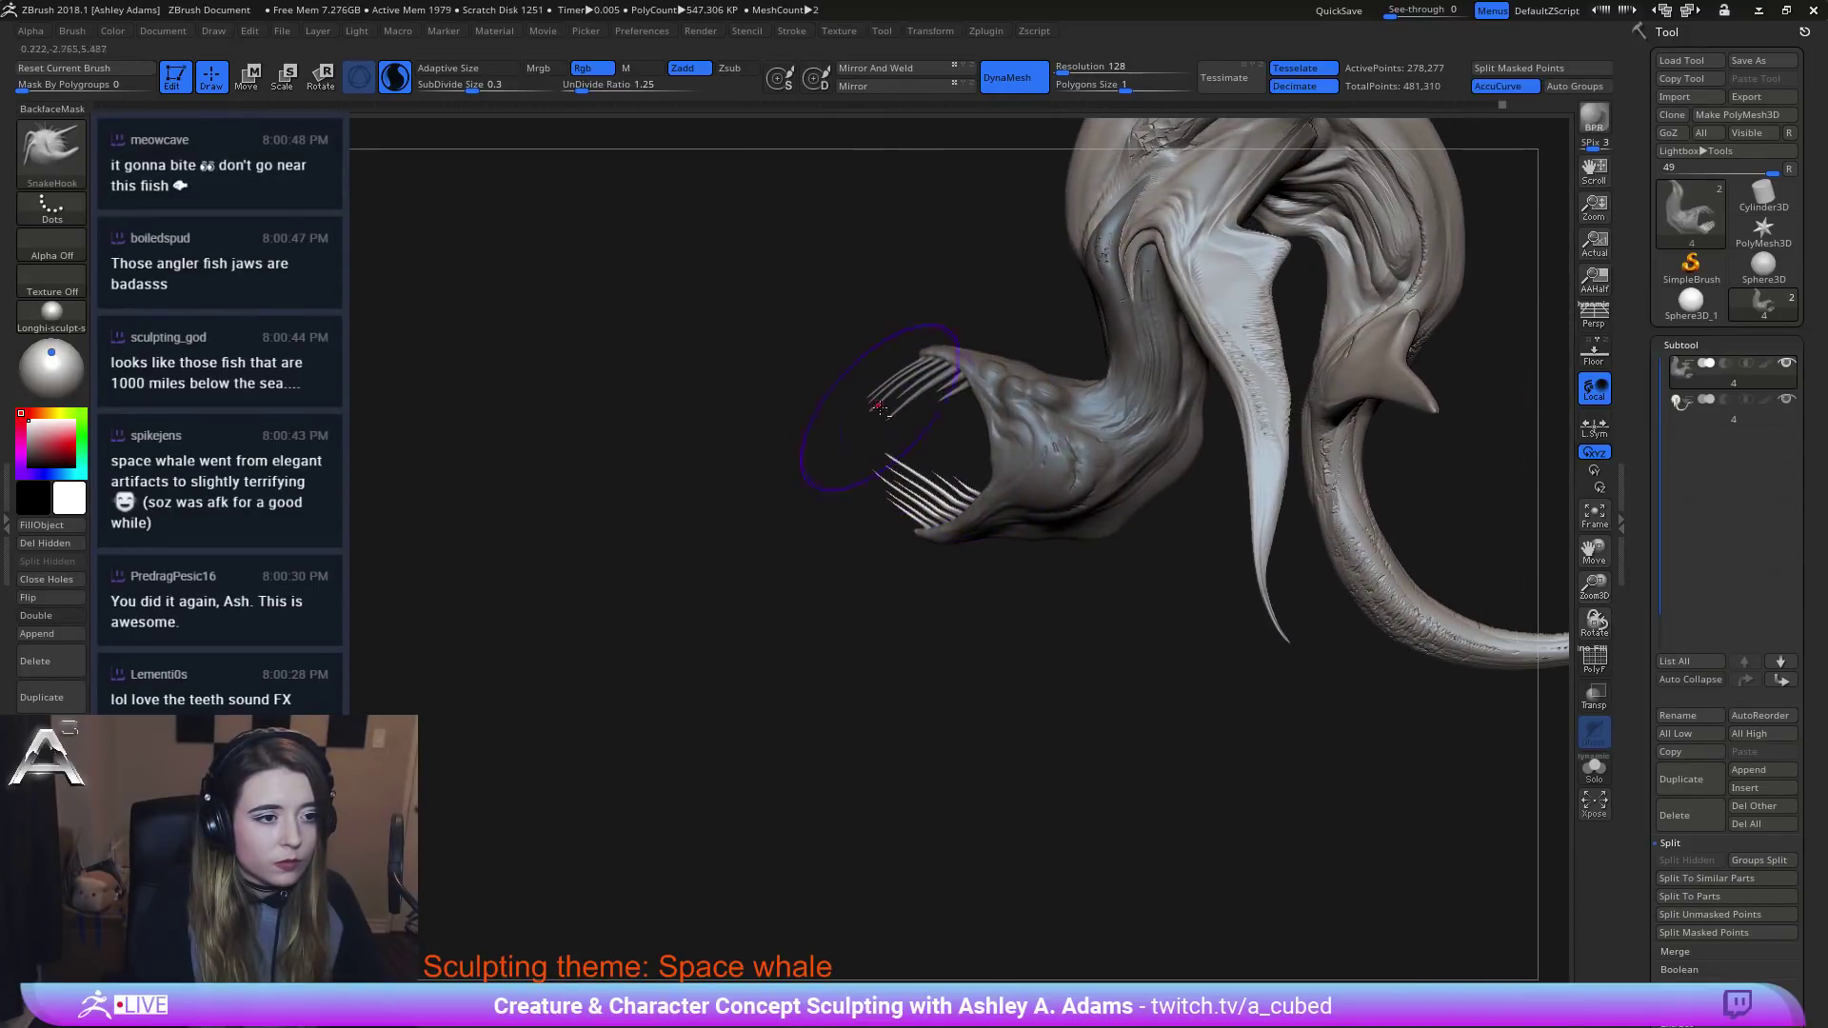
ctrl+right_drag(989, 600, 1065, 387)
ctrl+right_drag(924, 366, 1004, 461)
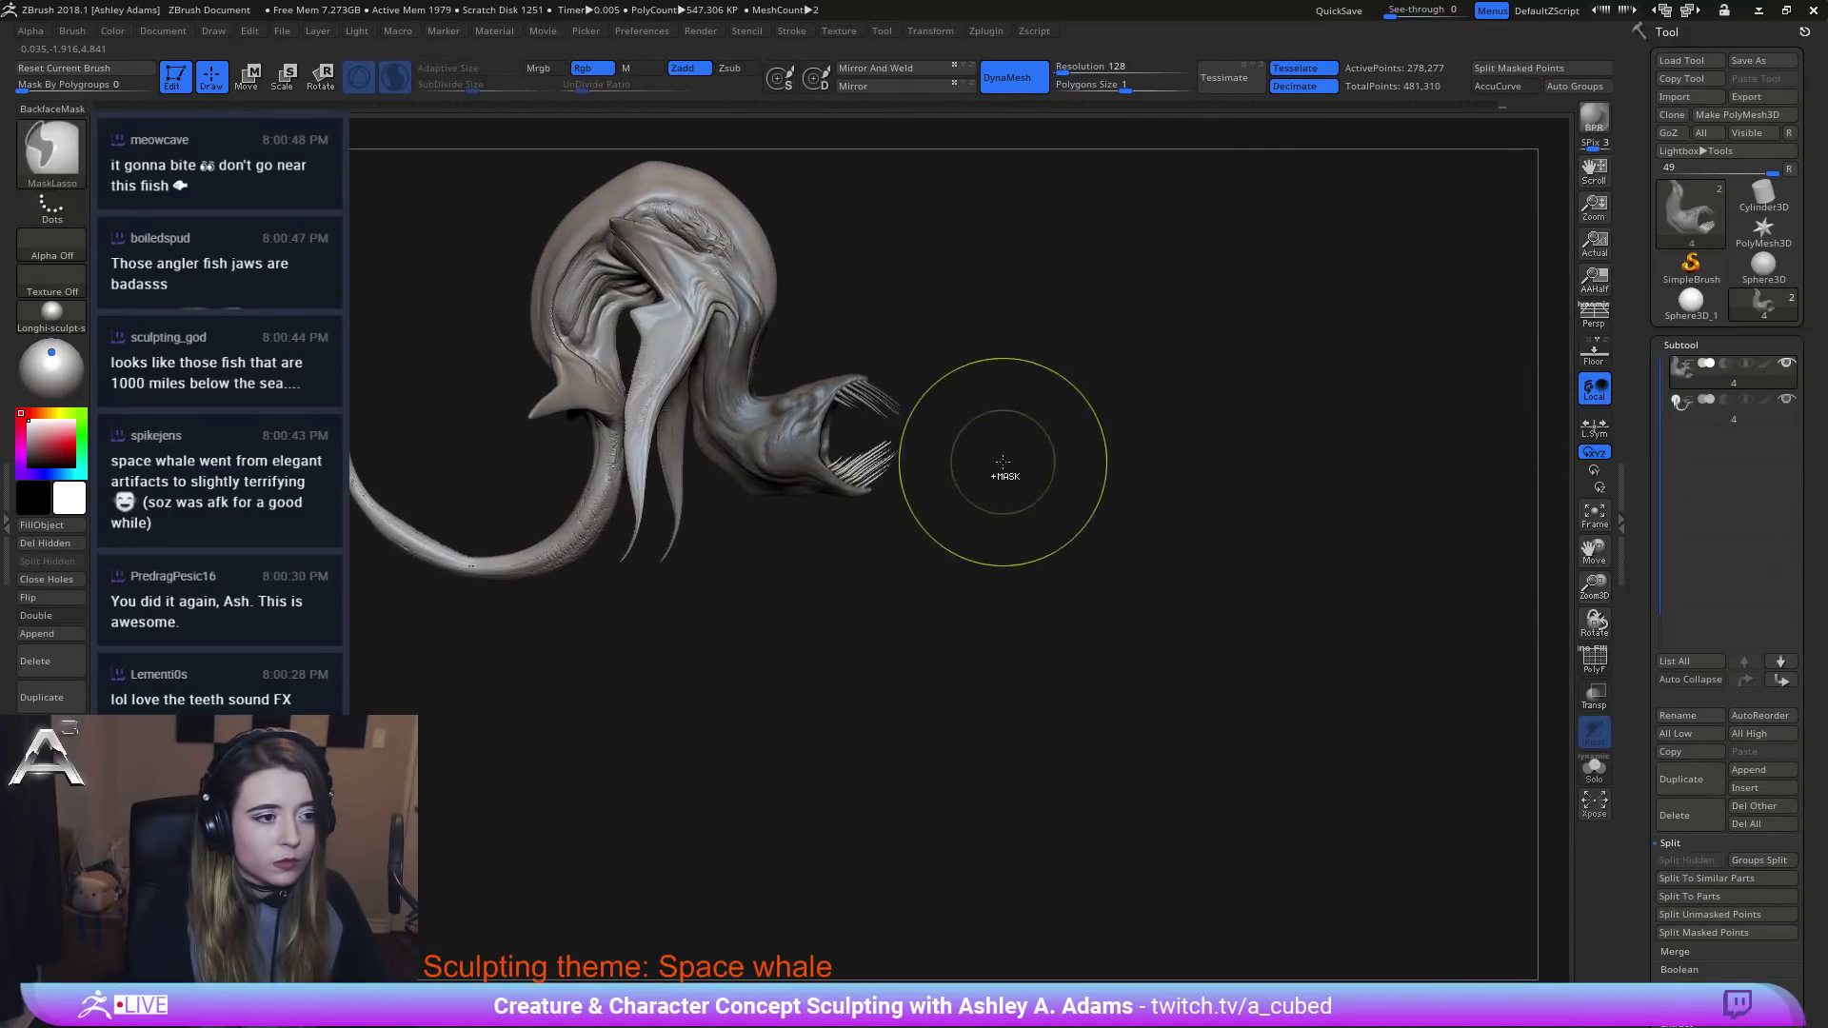
ctrl+drag(1005, 485, 930, 466)
key(space)
ctrl+right_drag(861, 447, 882, 484)
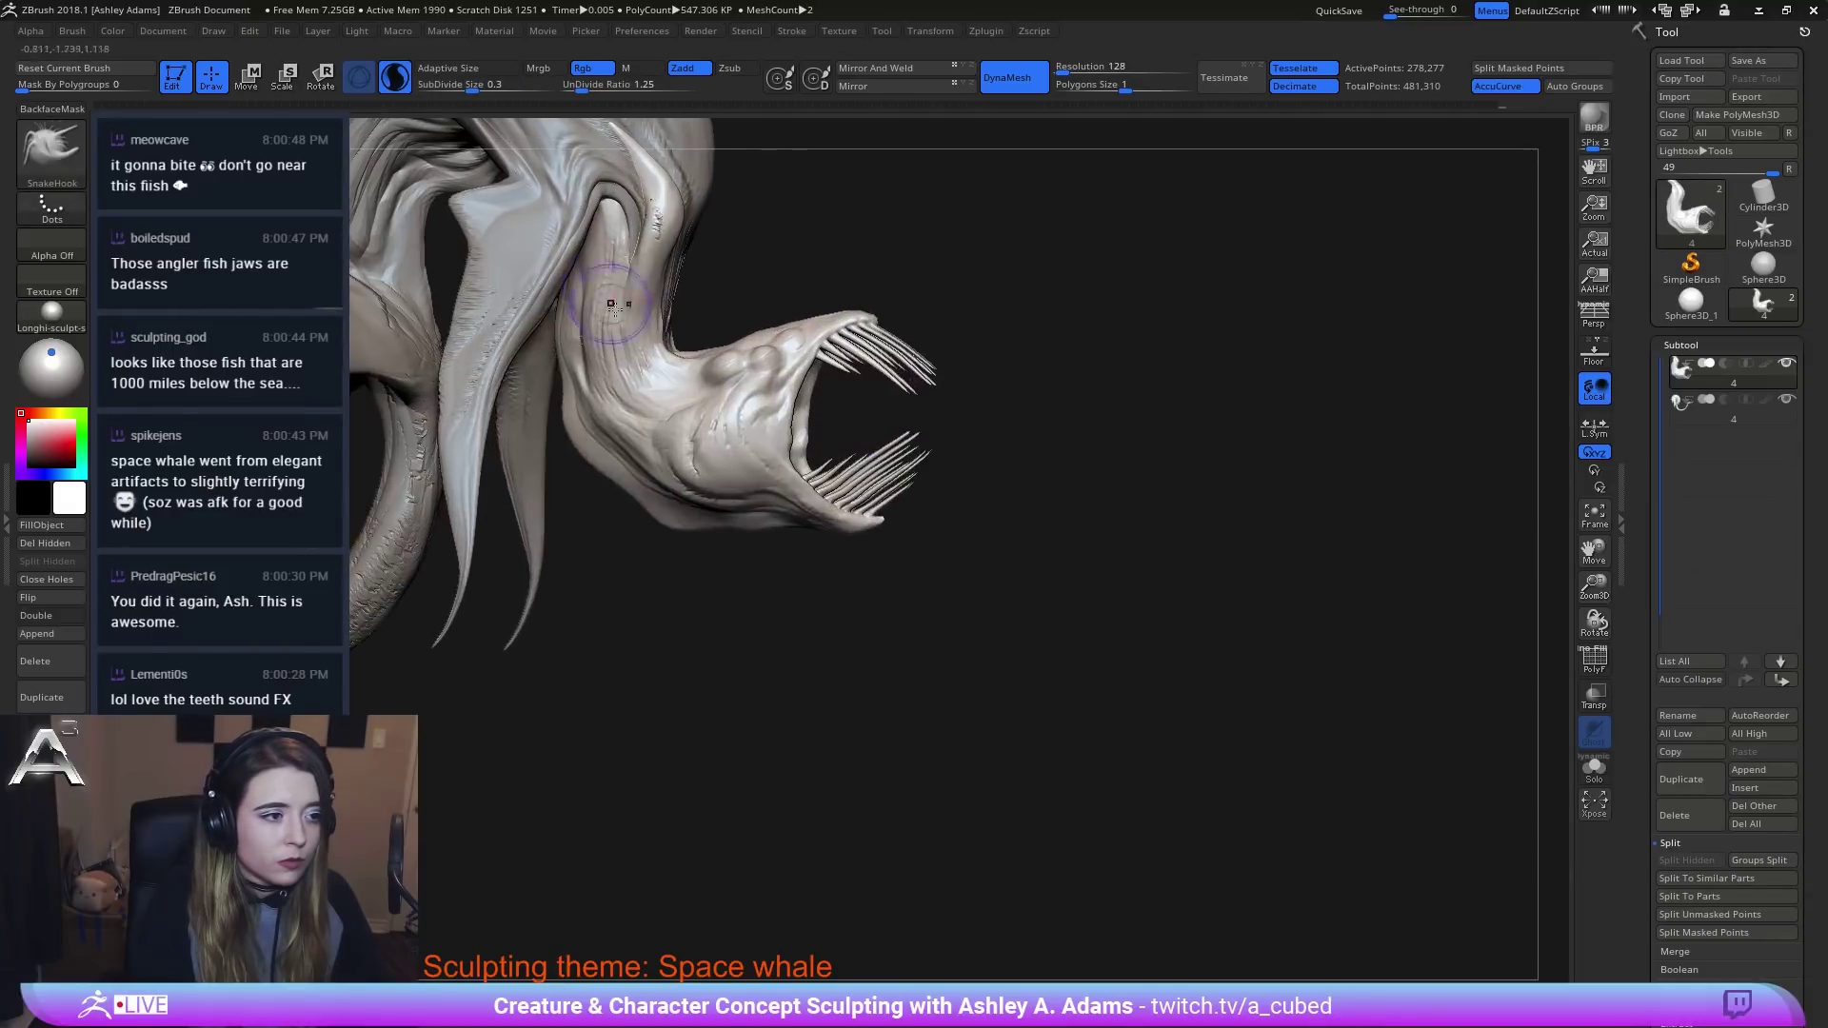
Reduce the draw size and swell the lumps behind the upper jaw with the Inflat brush.
right_drag(612, 303, 734, 362)
key(space)
key(space)
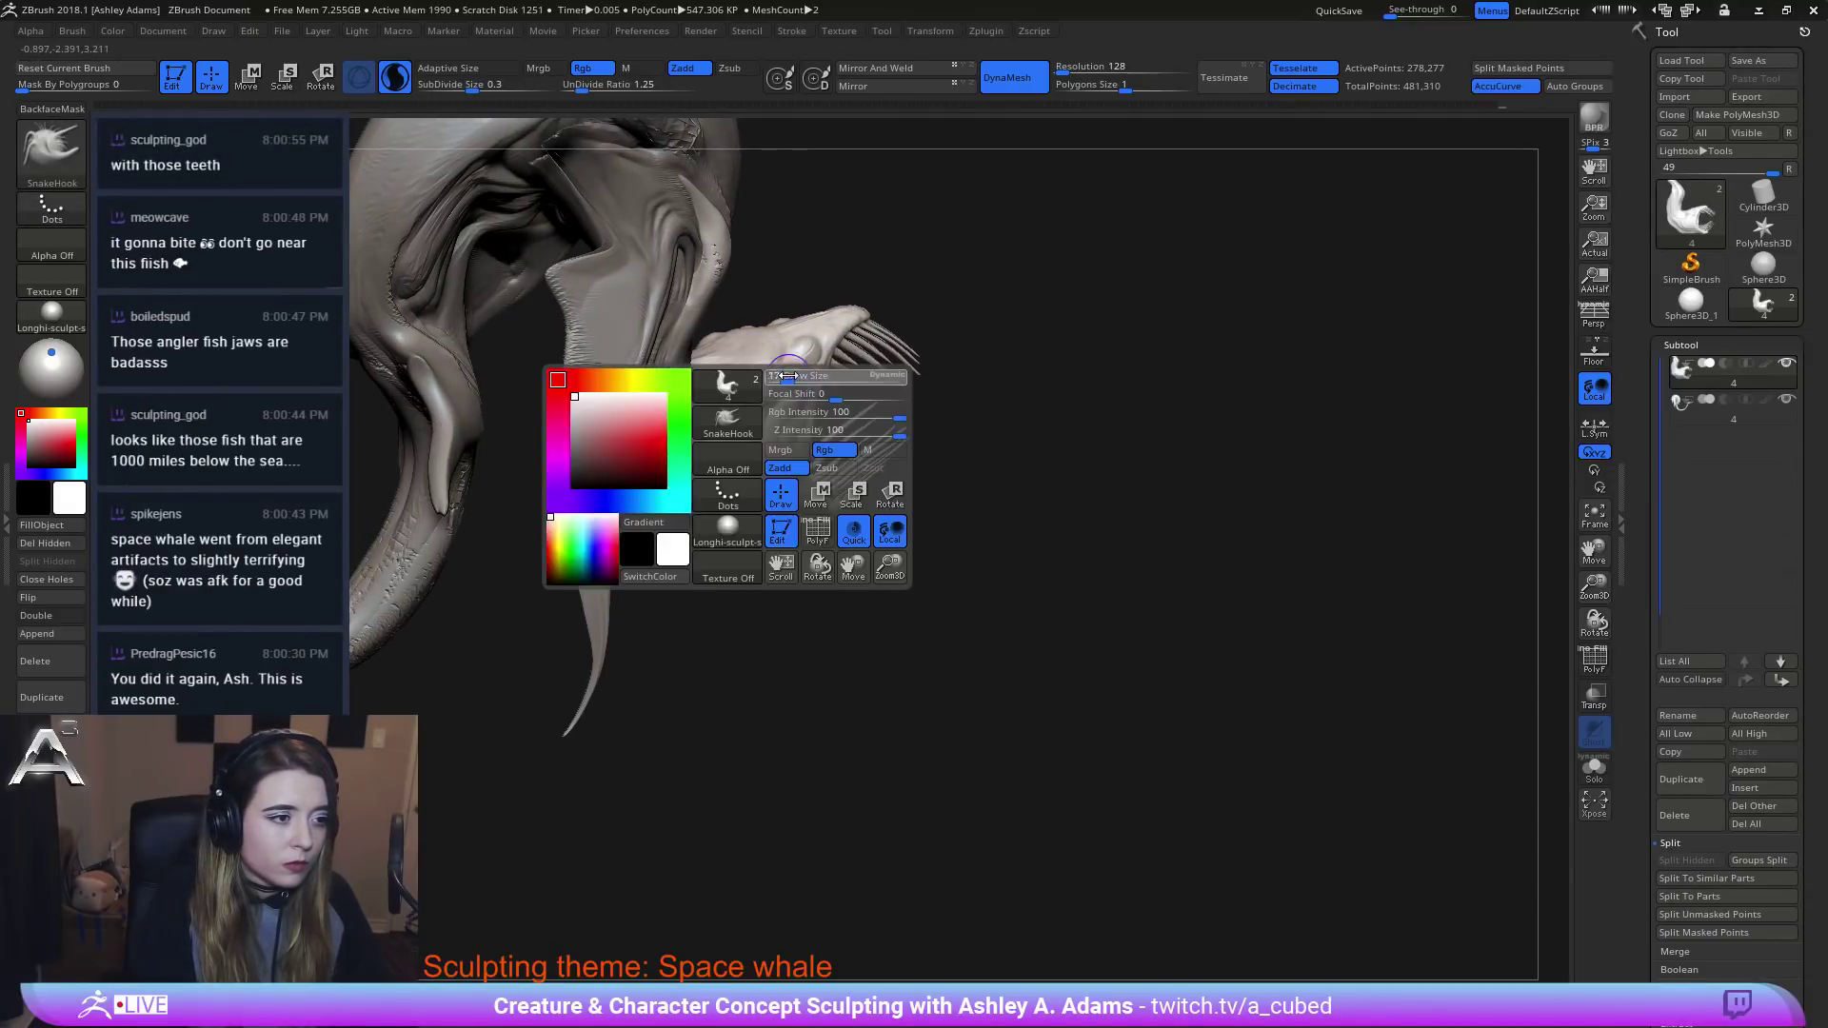
drag(784, 379, 767, 381)
right_drag(805, 379, 762, 380)
key(space)
drag(760, 383, 773, 384)
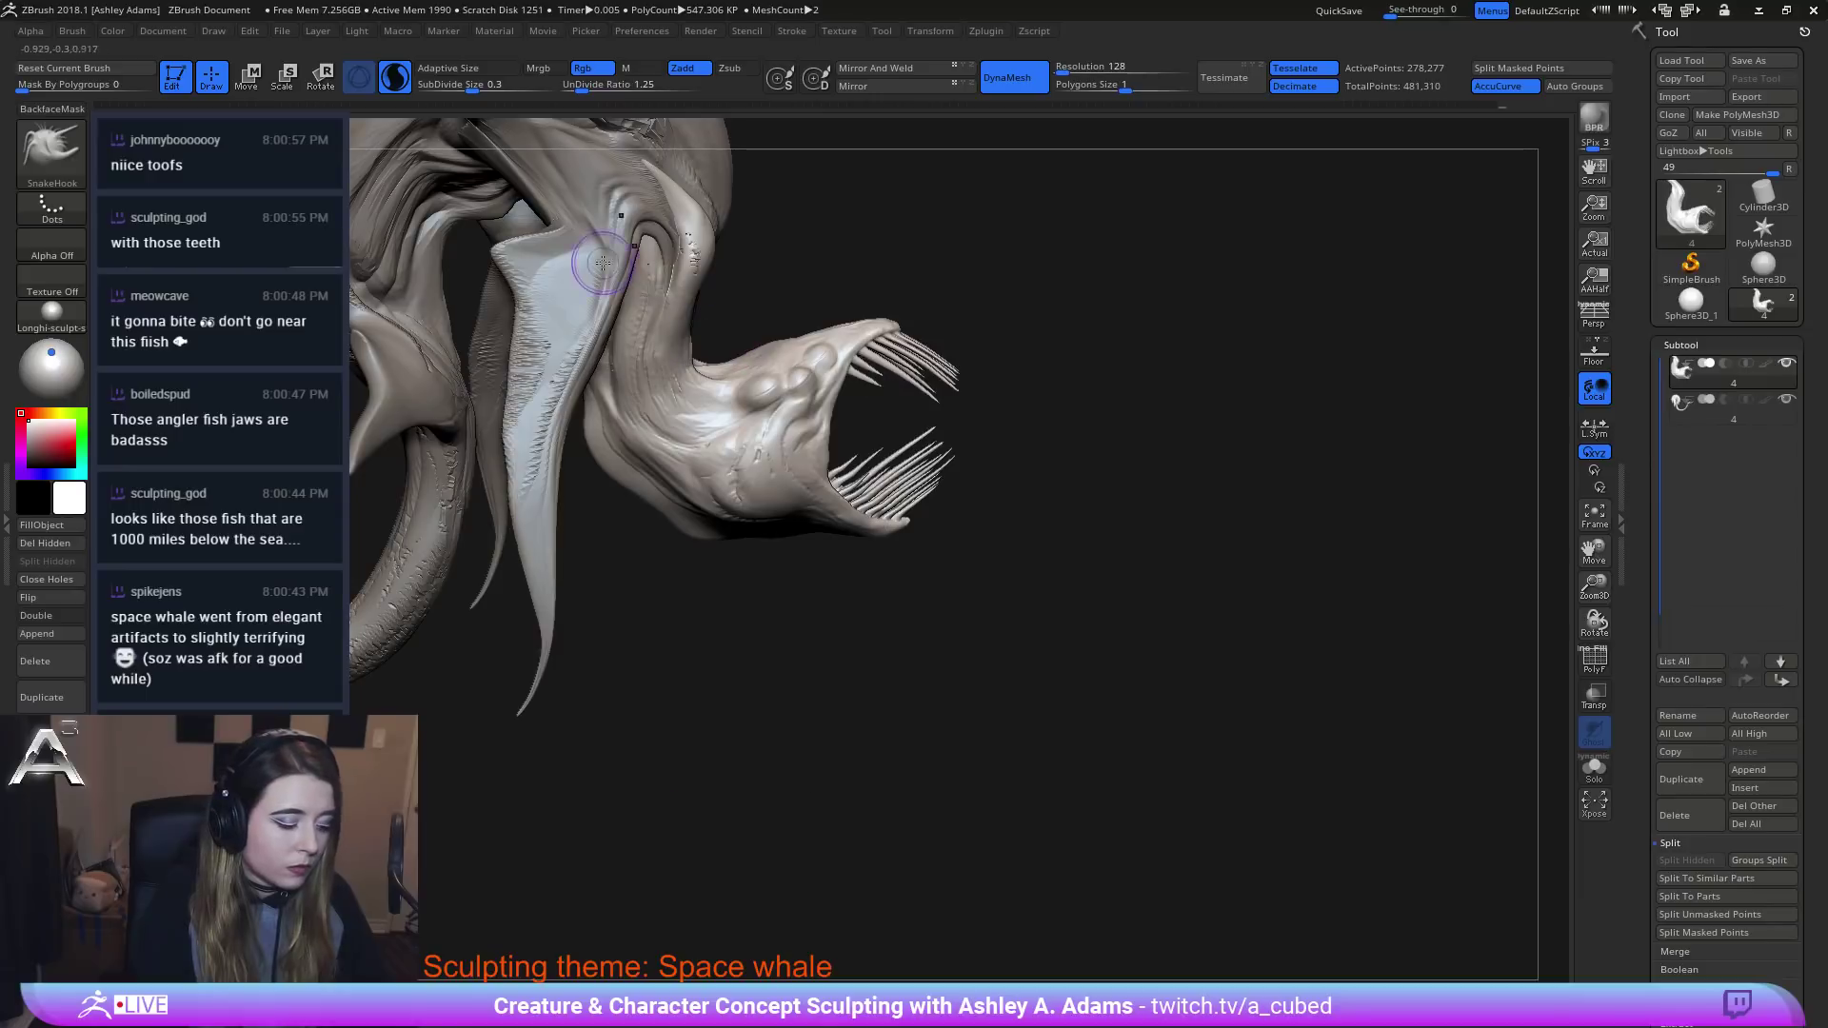
key(b)
key(i)
key(n)
right_drag(768, 366, 807, 349)
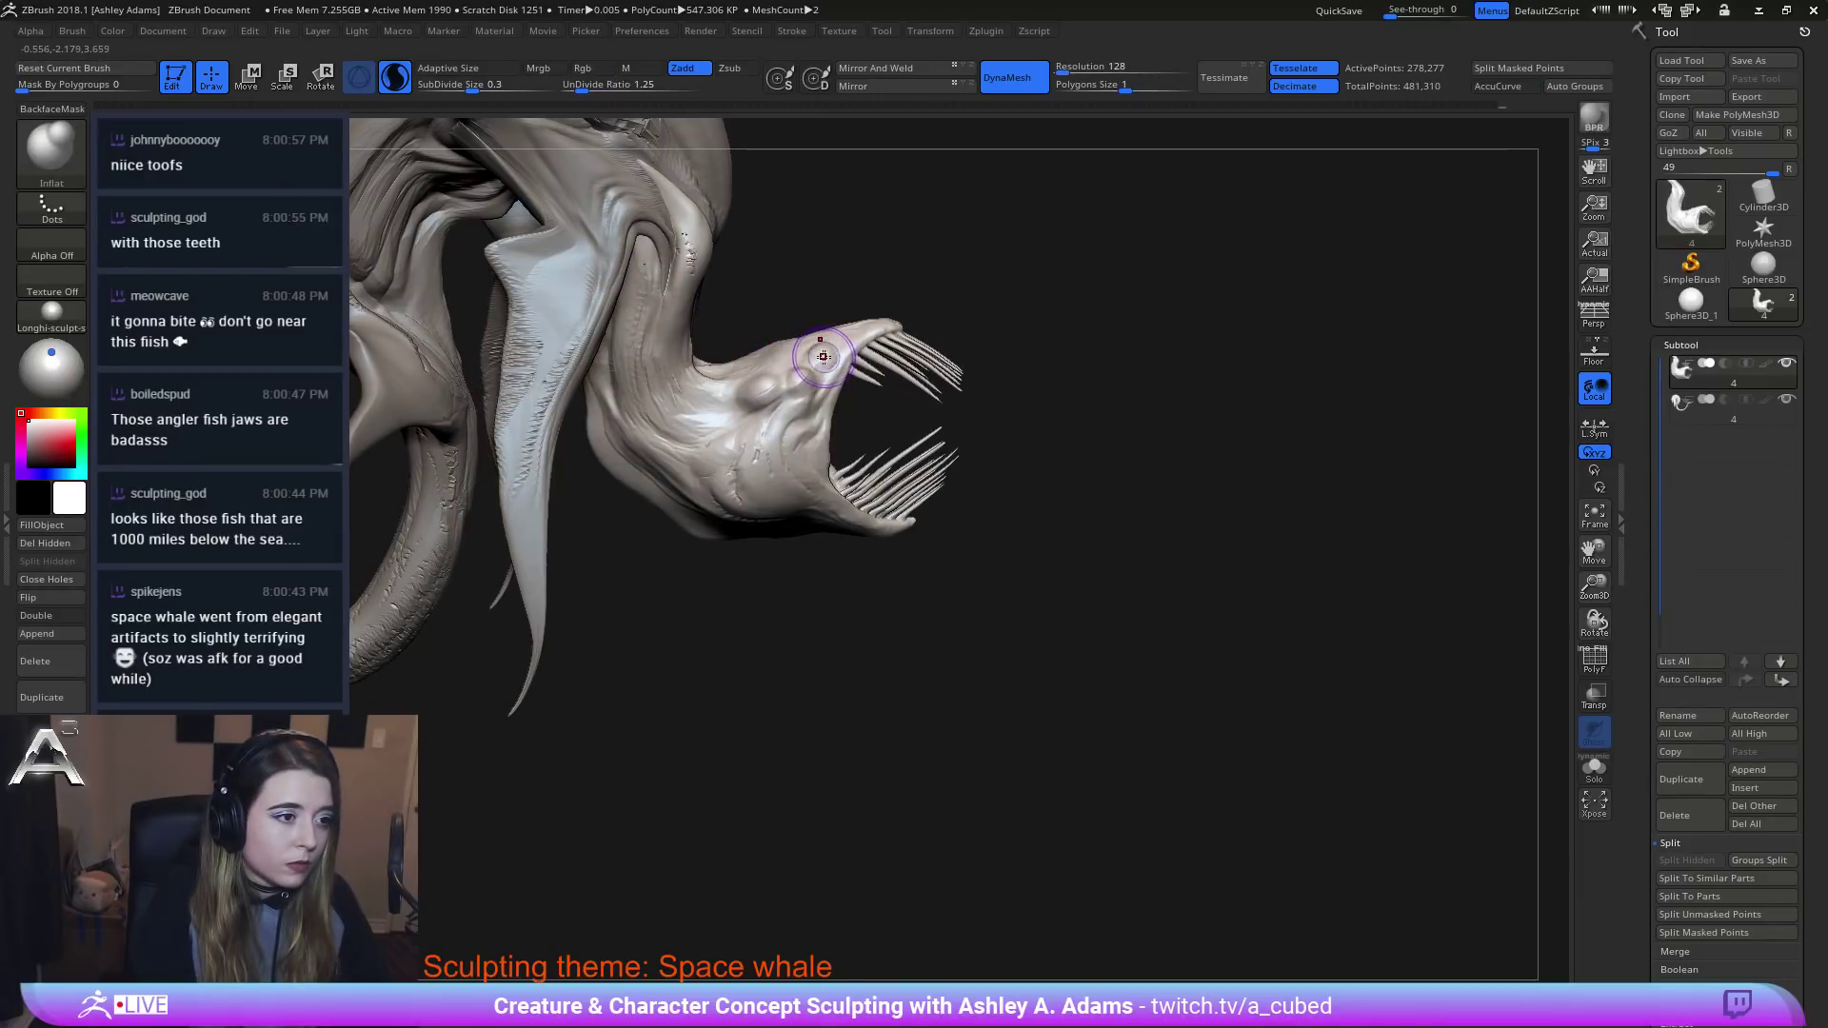
drag(755, 392, 742, 410)
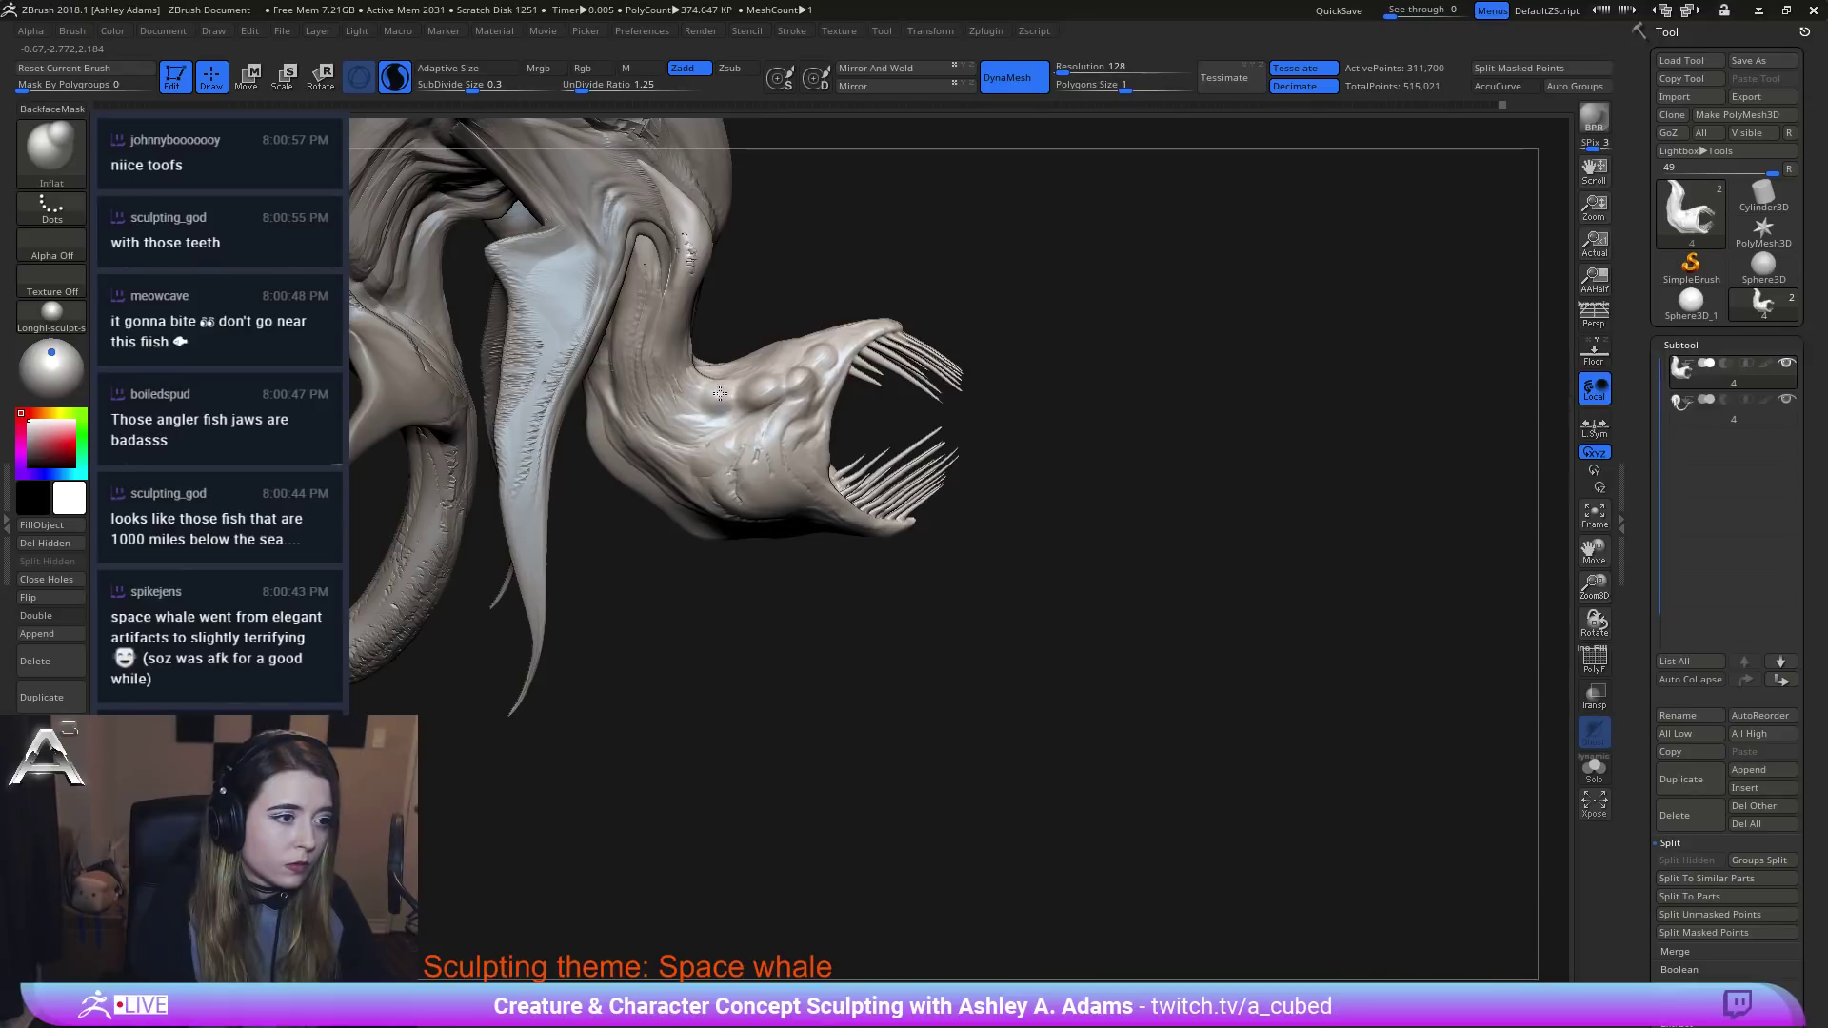
Flatten and polish the lumpy forms on the side of the head with the hPolish brush.
mouse_move(720, 393)
right_down()
mouse_move(694, 351)
mouse_move(730, 231)
mouse_move(681, 310)
mouse_move(786, 378)
mouse_move(837, 373)
mouse_move(837, 448)
mouse_move(820, 425)
right_up()
key(space)
key(b)
key(h)
key(p)
drag(829, 437, 796, 415)
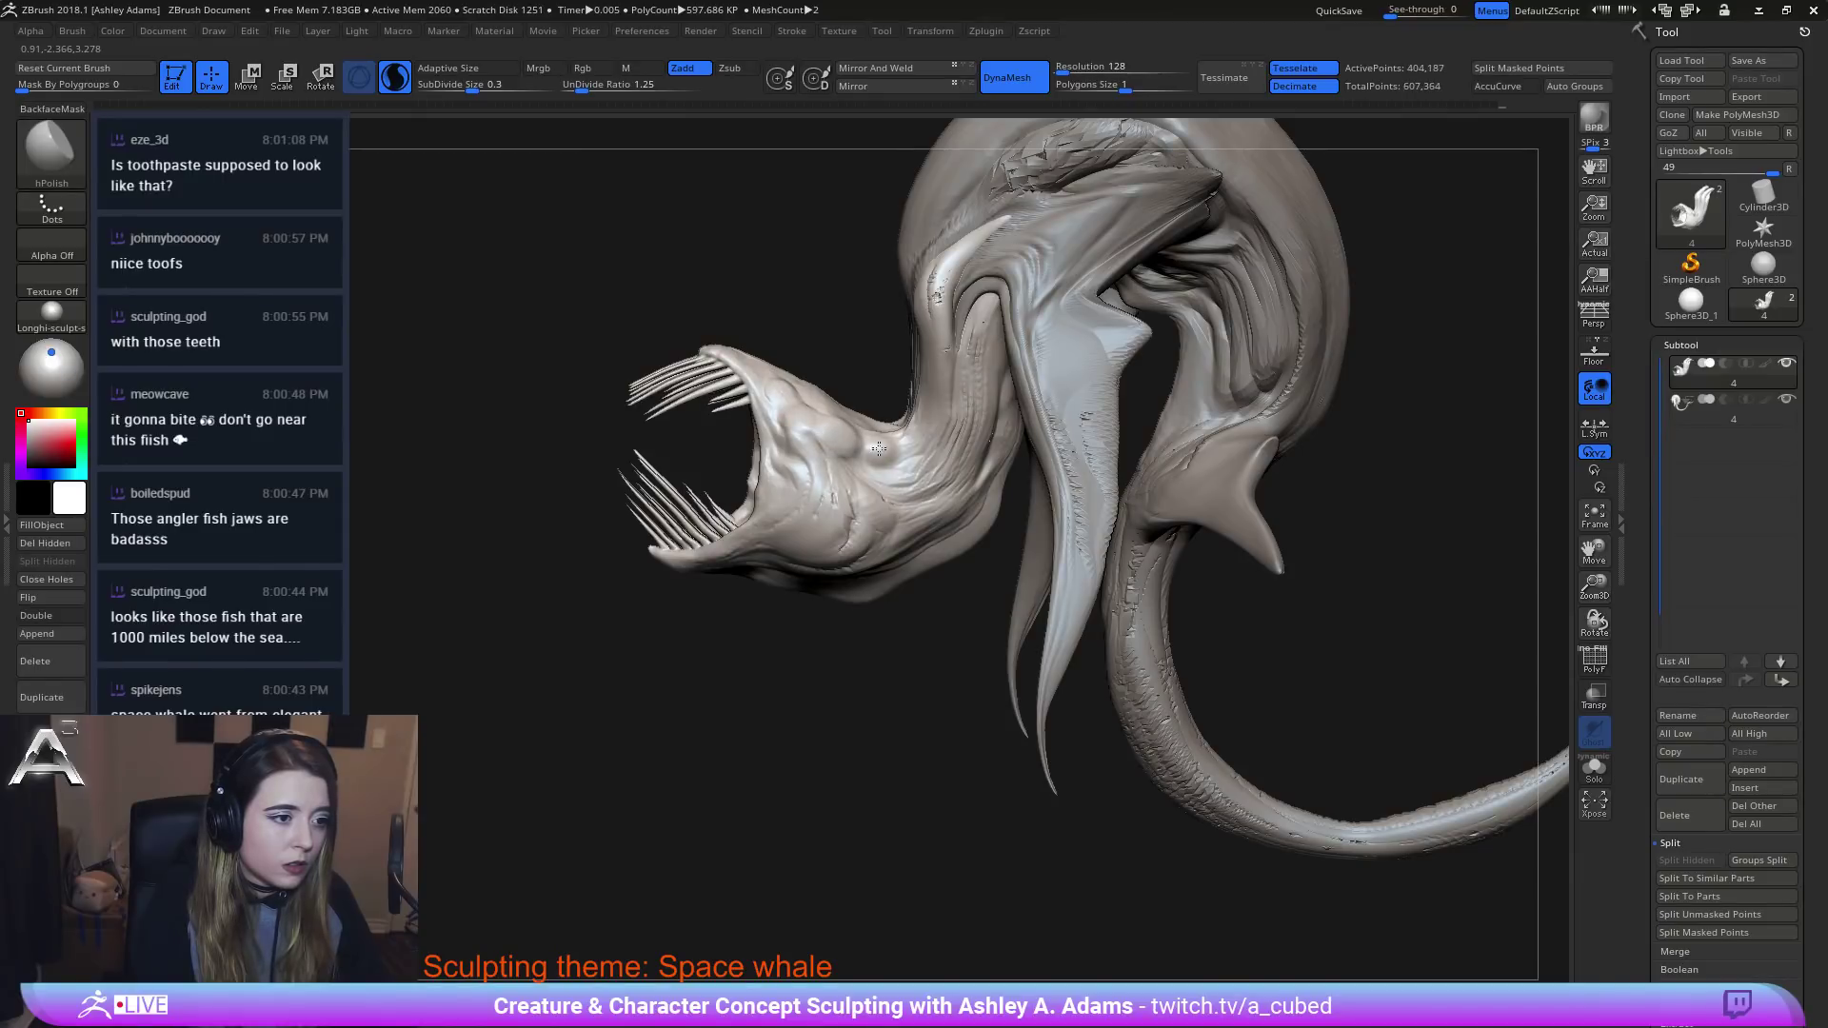
Switch to the ClayBuildup brush and acknowledge the note about its Auto Masking.
right_drag(821, 416, 844, 419)
key(b)
key(c)
key(b)
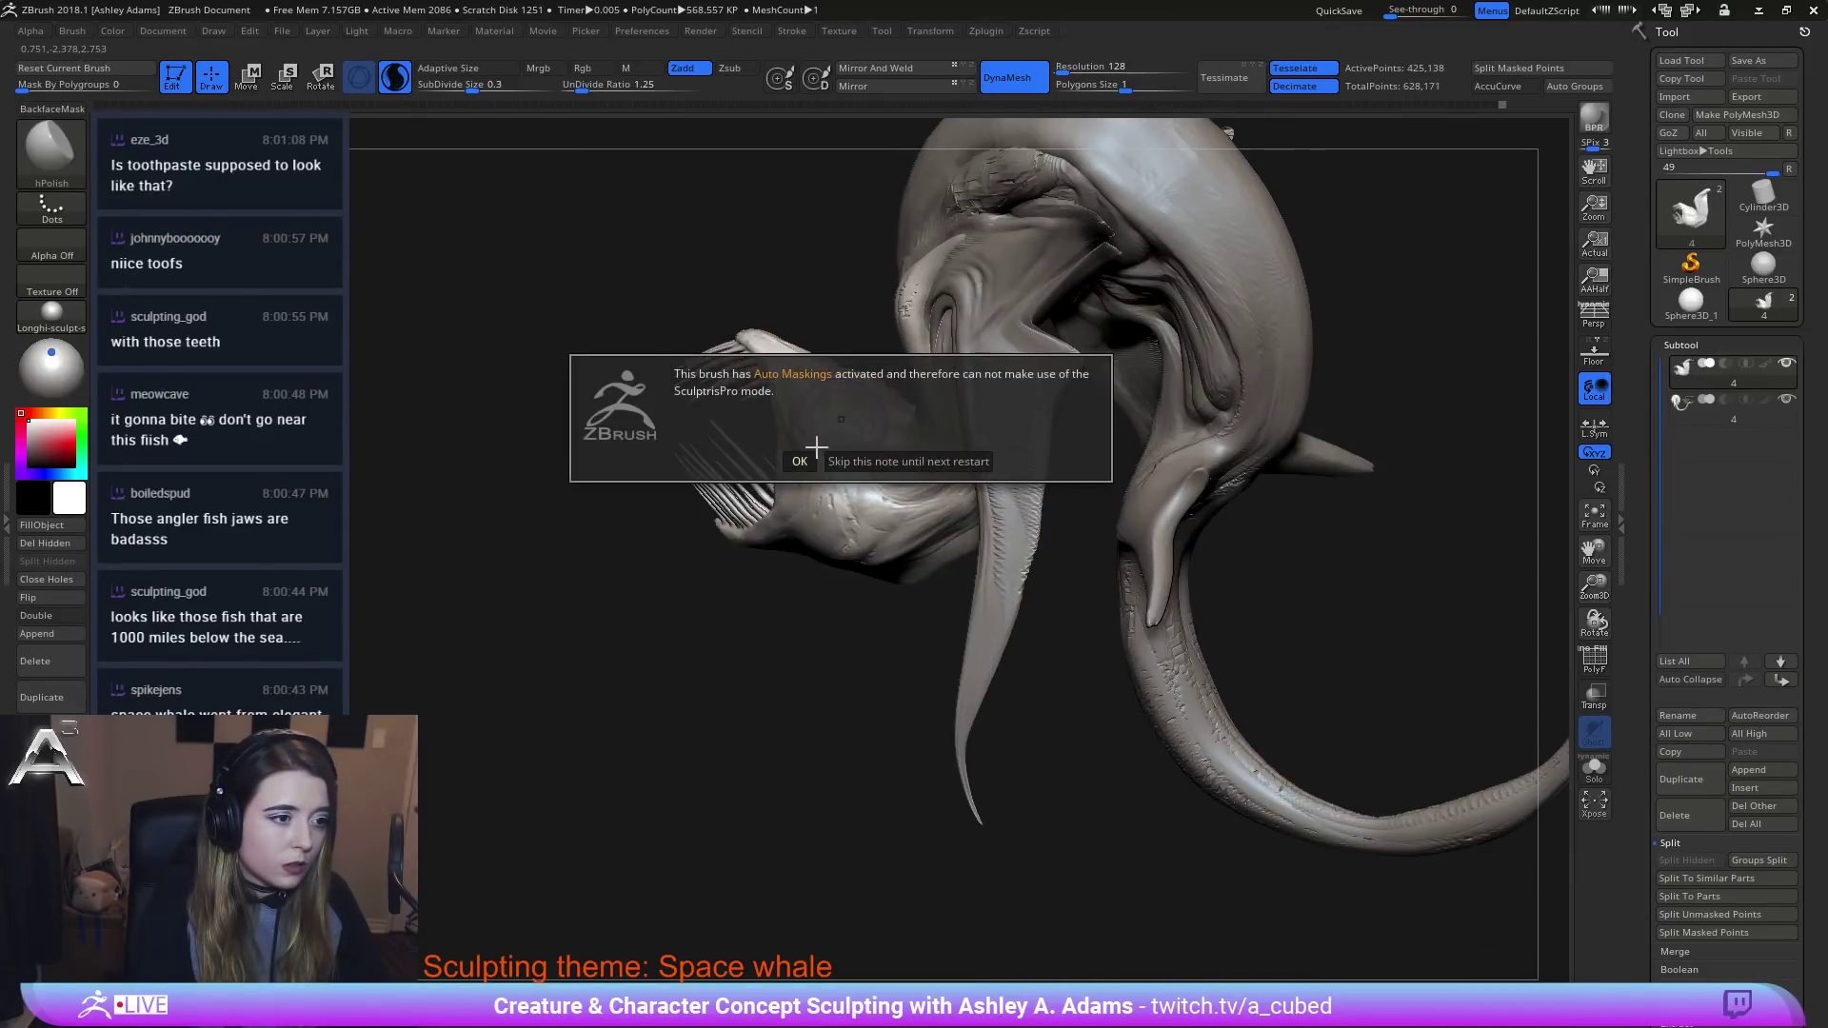
click(802, 461)
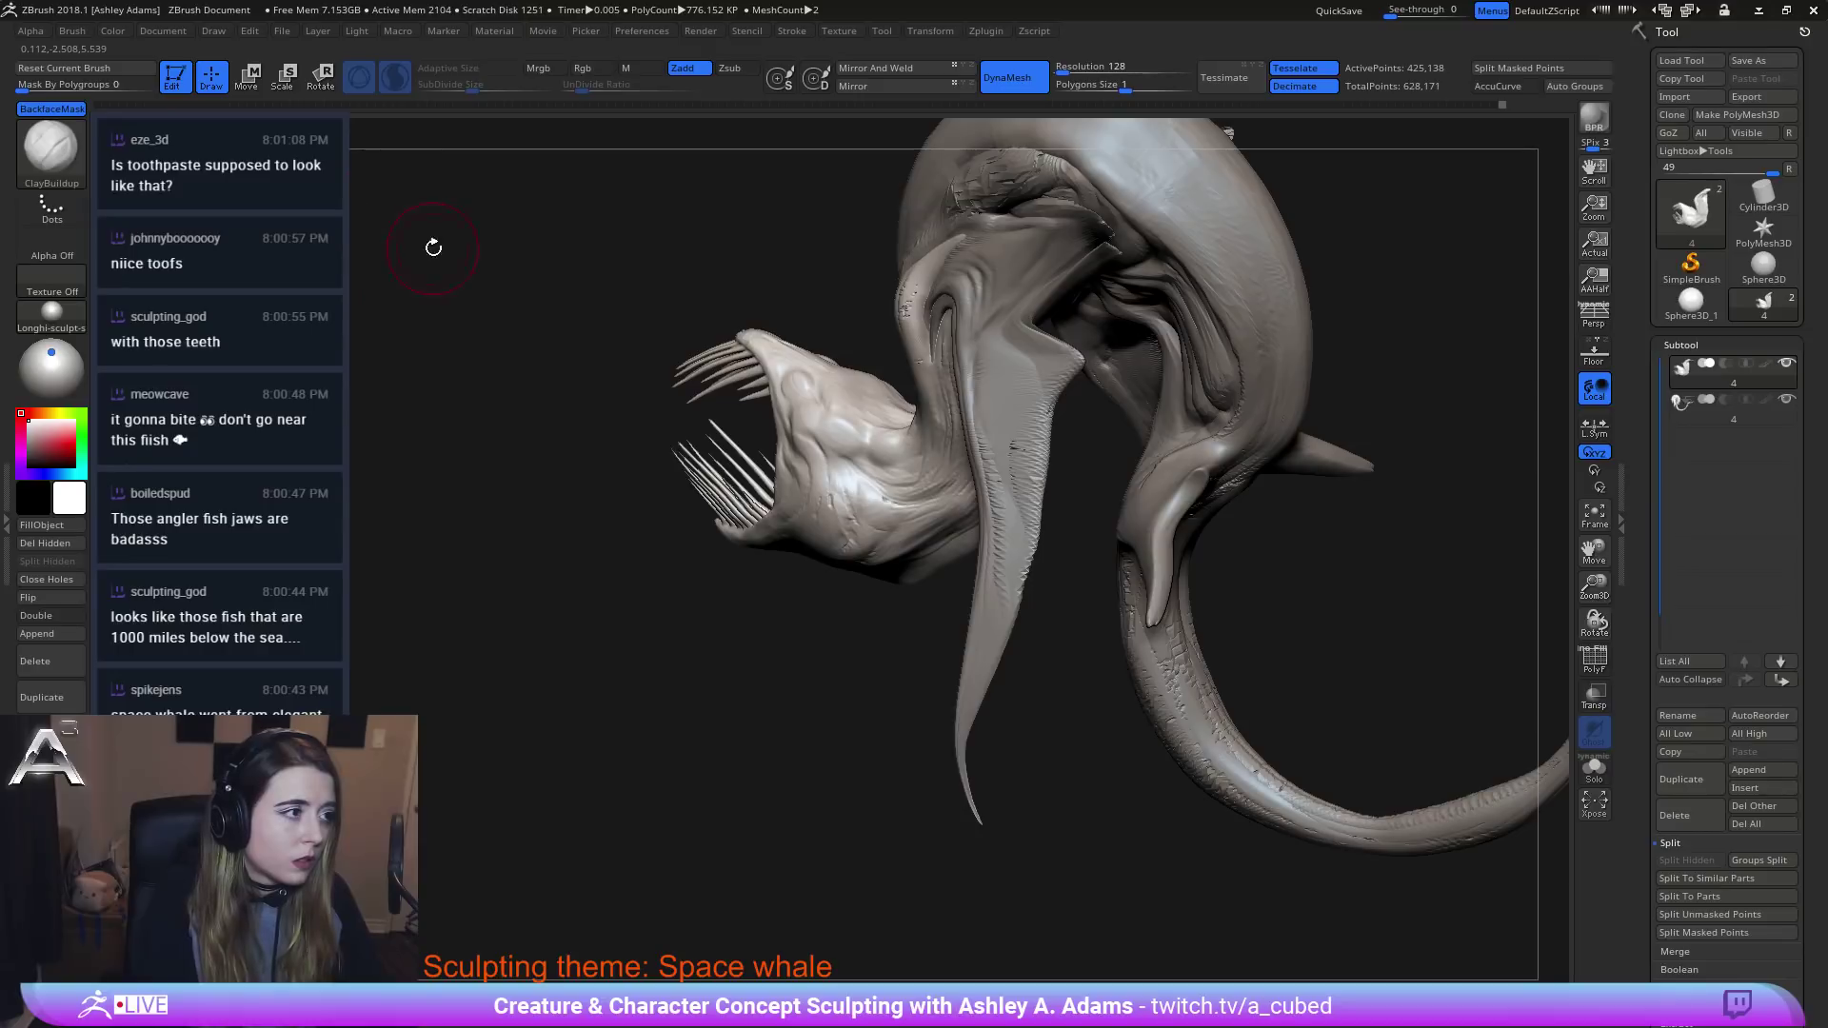
Return to hPolish to turn off Sculptris Pro mode, and build up the head's surface with ClayBuildup.
key(b)
key(h)
key(p)
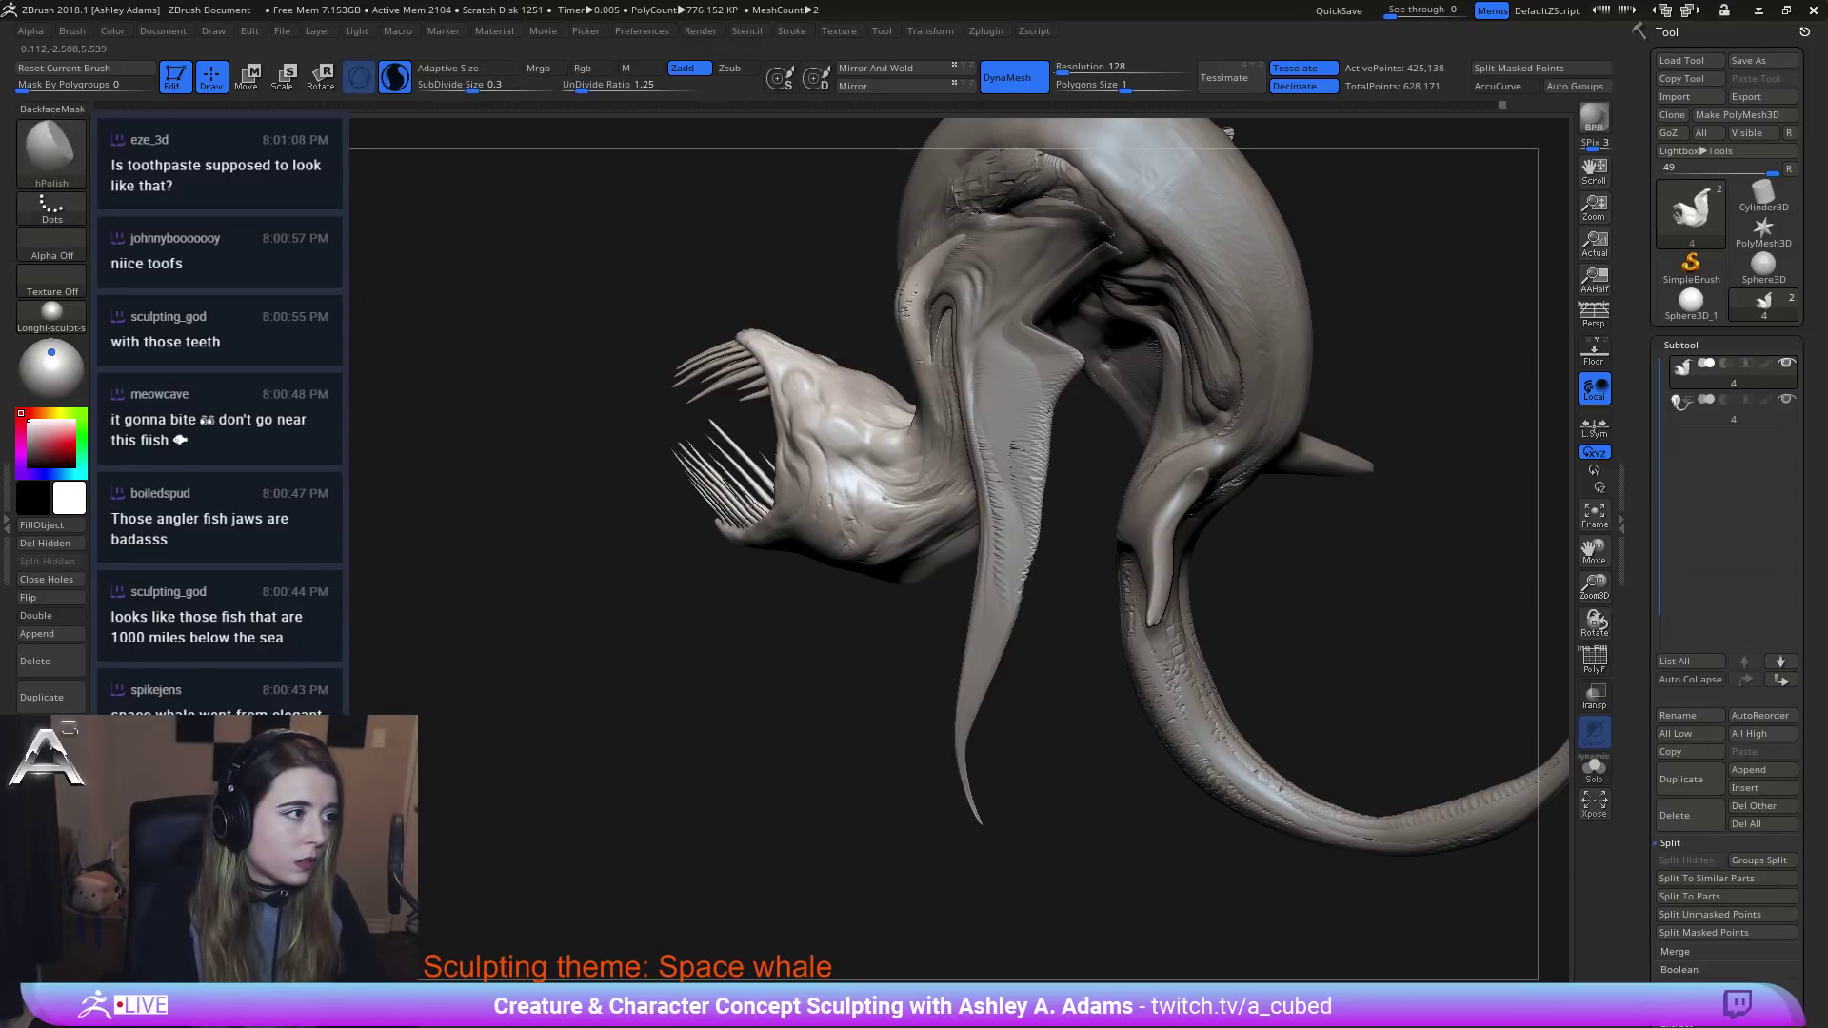
click(396, 77)
key(b)
key(c)
key(b)
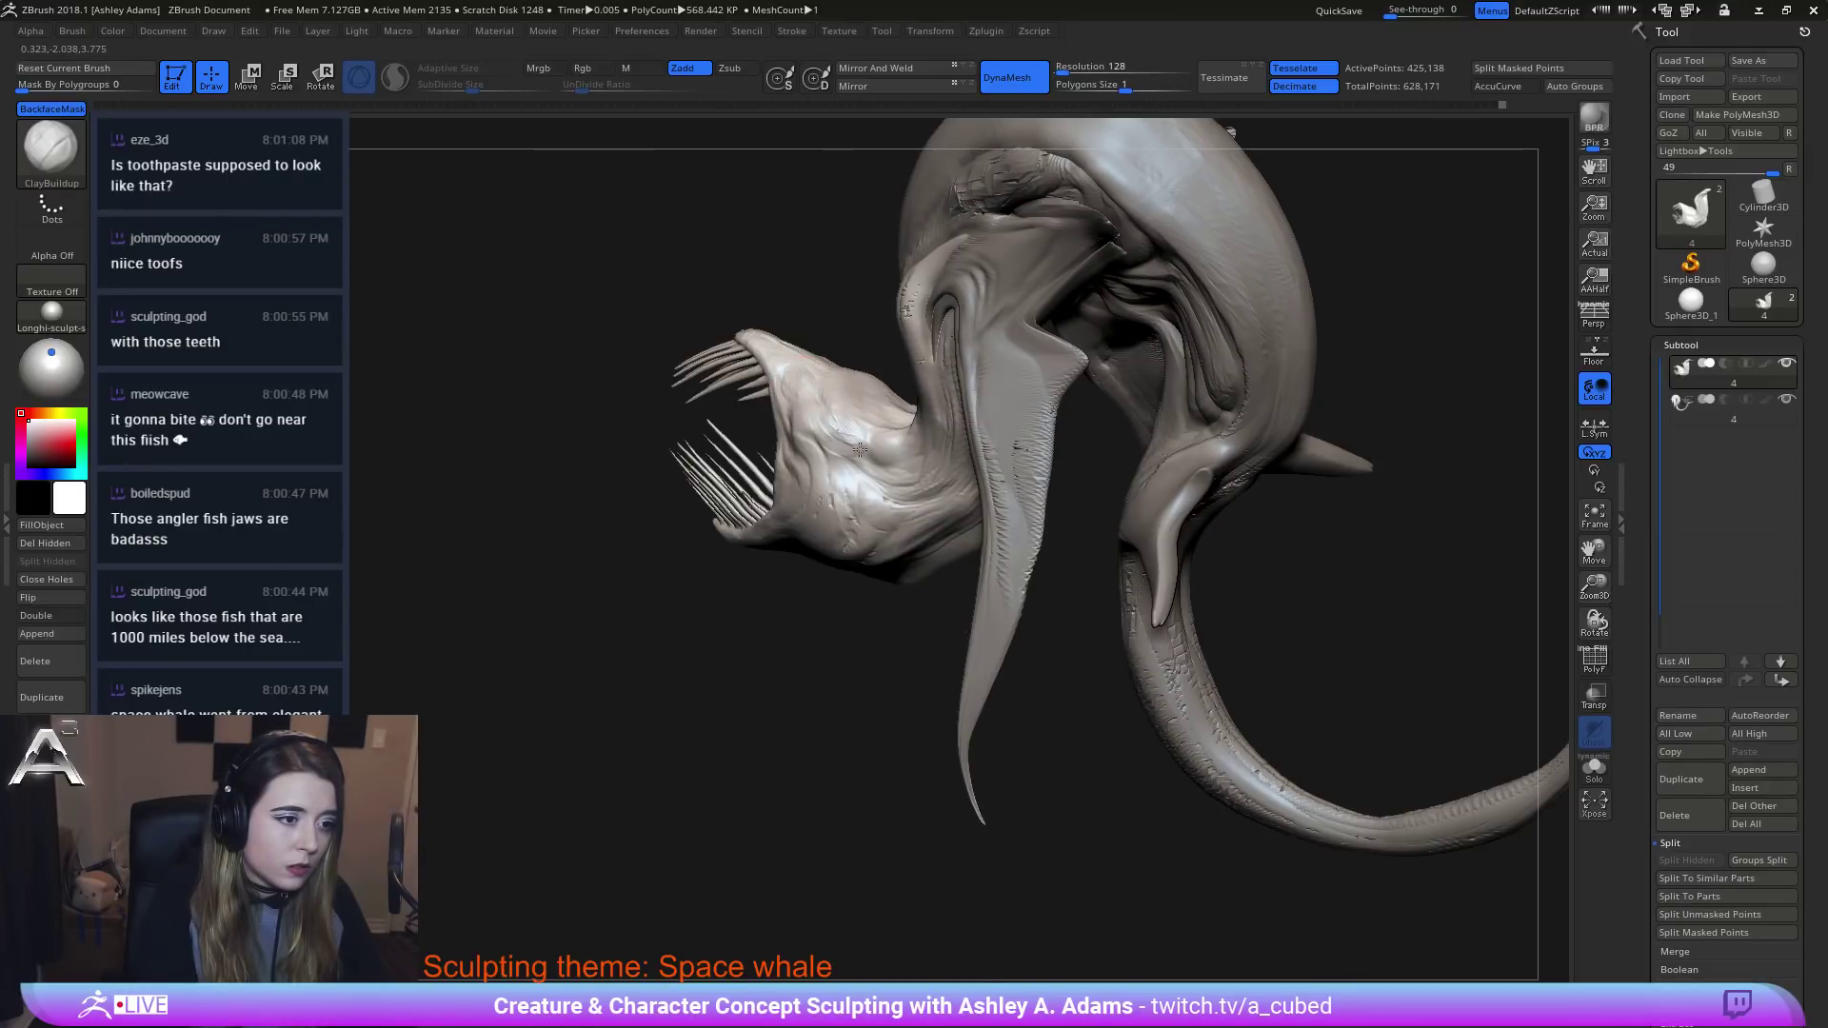
Switch to SnakeHook and pull the tips of the upper teeth slightly farther forward and down.
mouse_move(850, 411)
right_down()
mouse_move(860, 429)
mouse_move(766, 338)
mouse_move(754, 429)
mouse_move(675, 448)
right_up()
right_click(690, 453)
right_click(675, 447)
key(b)
key(s)
key(h)
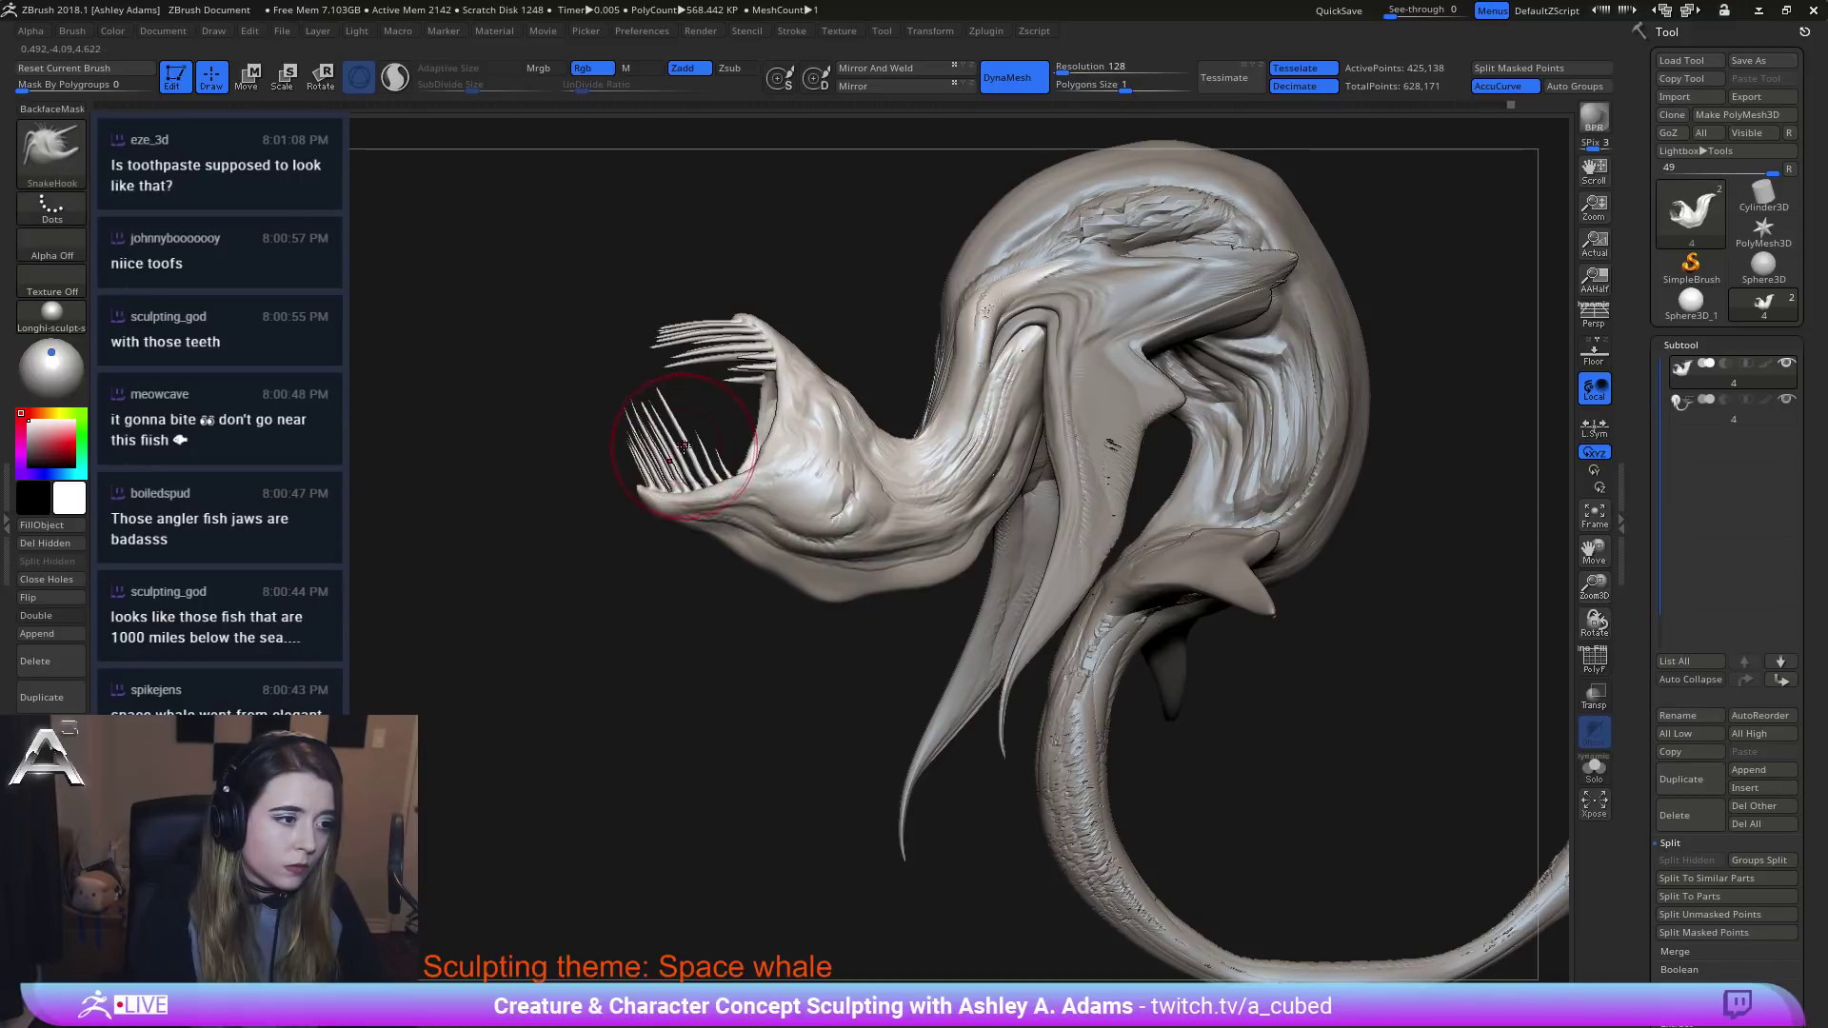
mouse_move(657, 410)
right_down()
mouse_move(819, 461)
mouse_move(688, 420)
mouse_move(661, 436)
right_up()
right_click(604, 424)
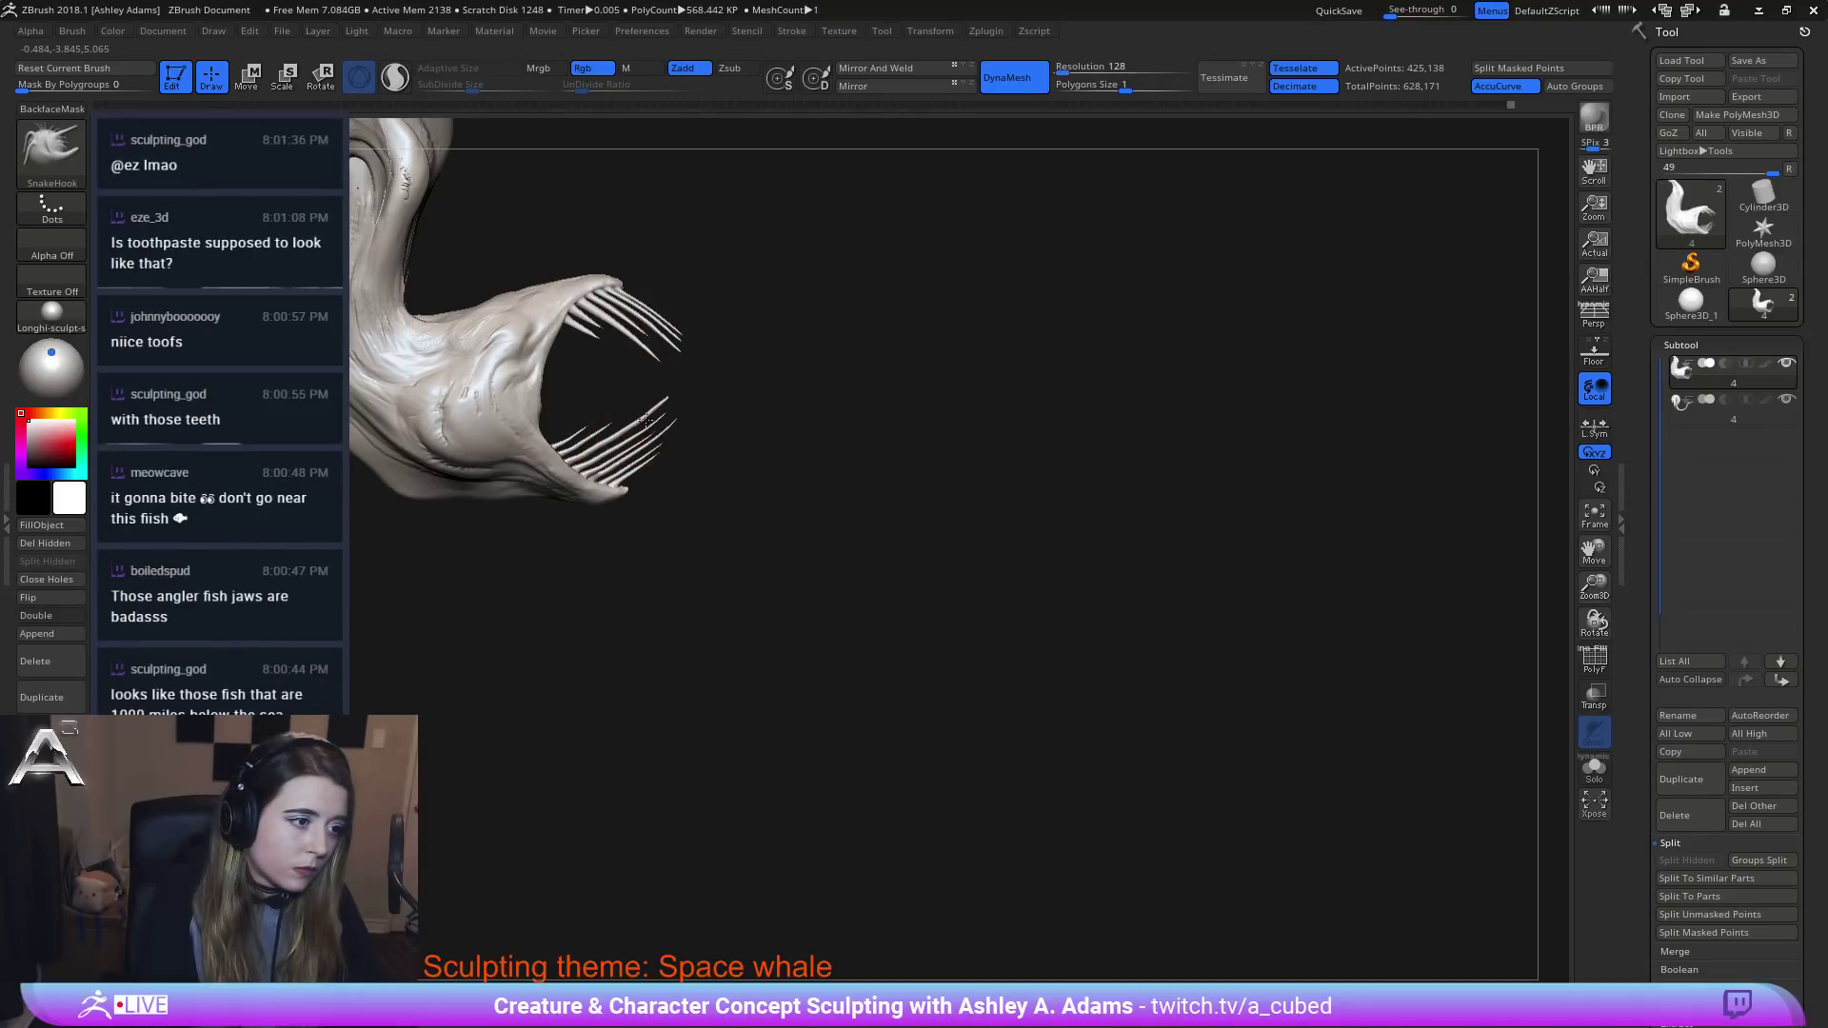
right_drag(647, 417, 752, 398)
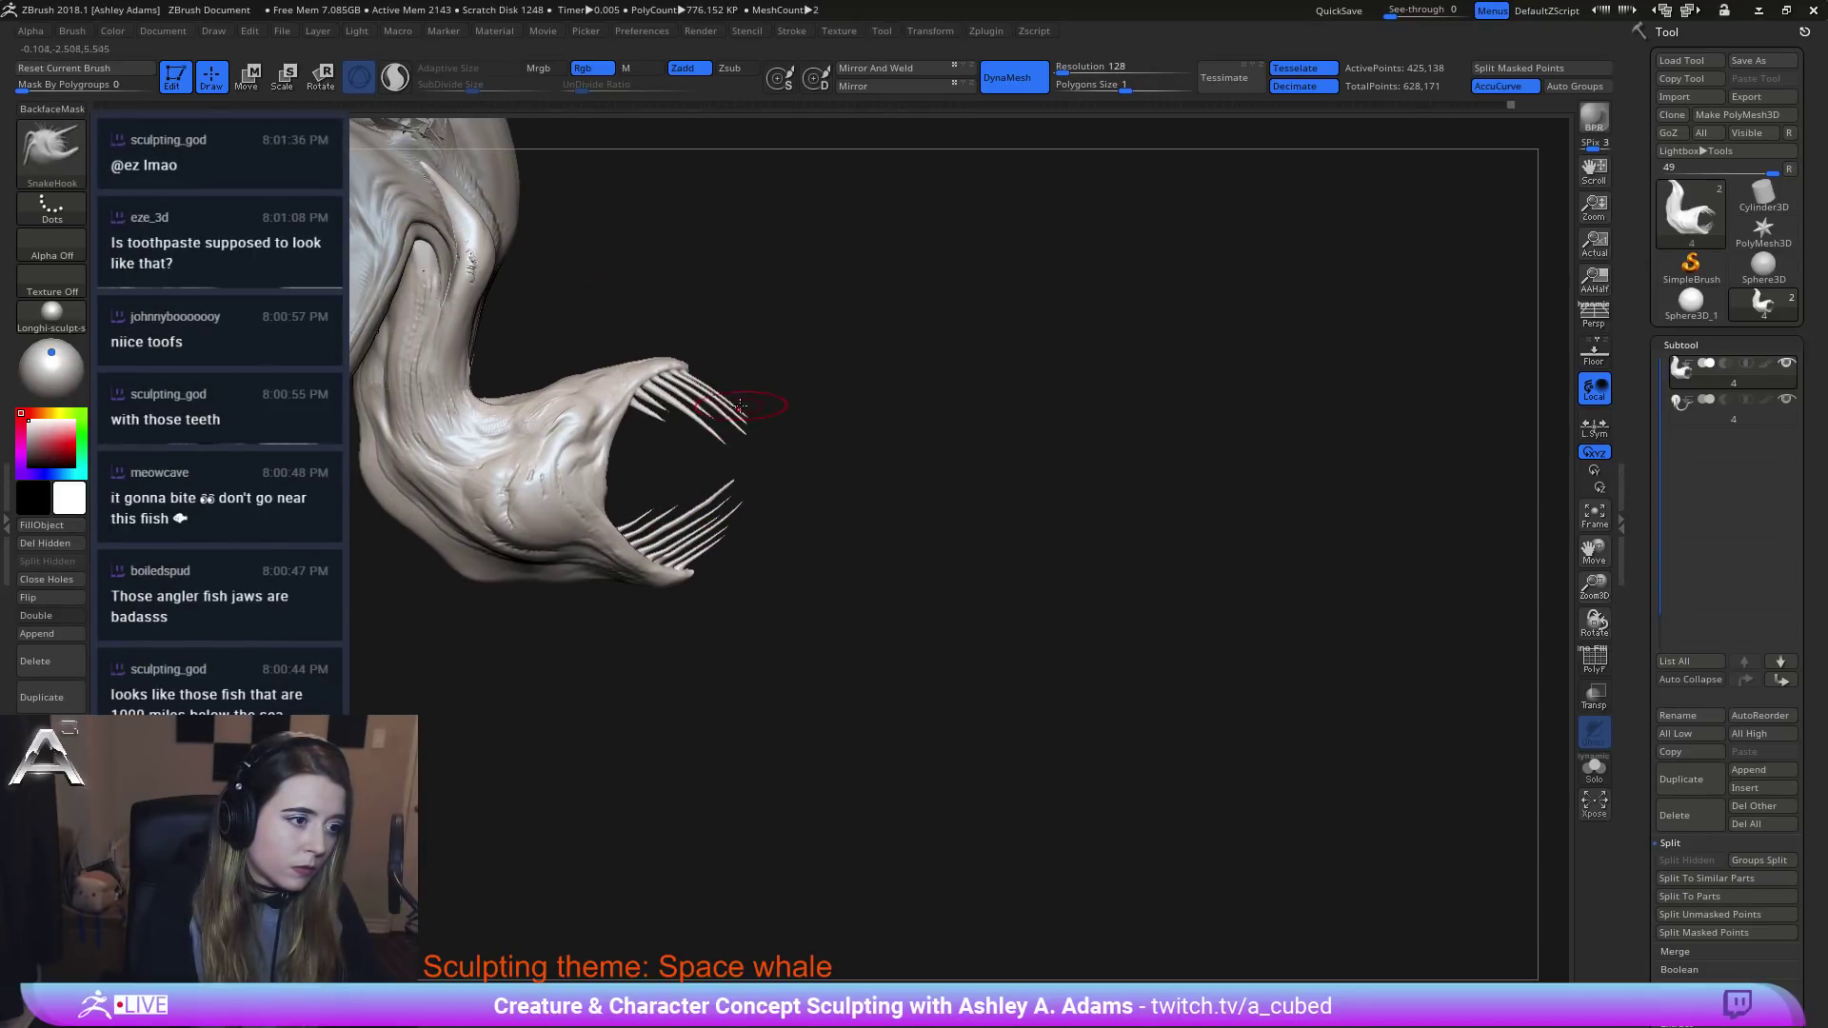
right_click(740, 407)
drag(720, 416, 733, 424)
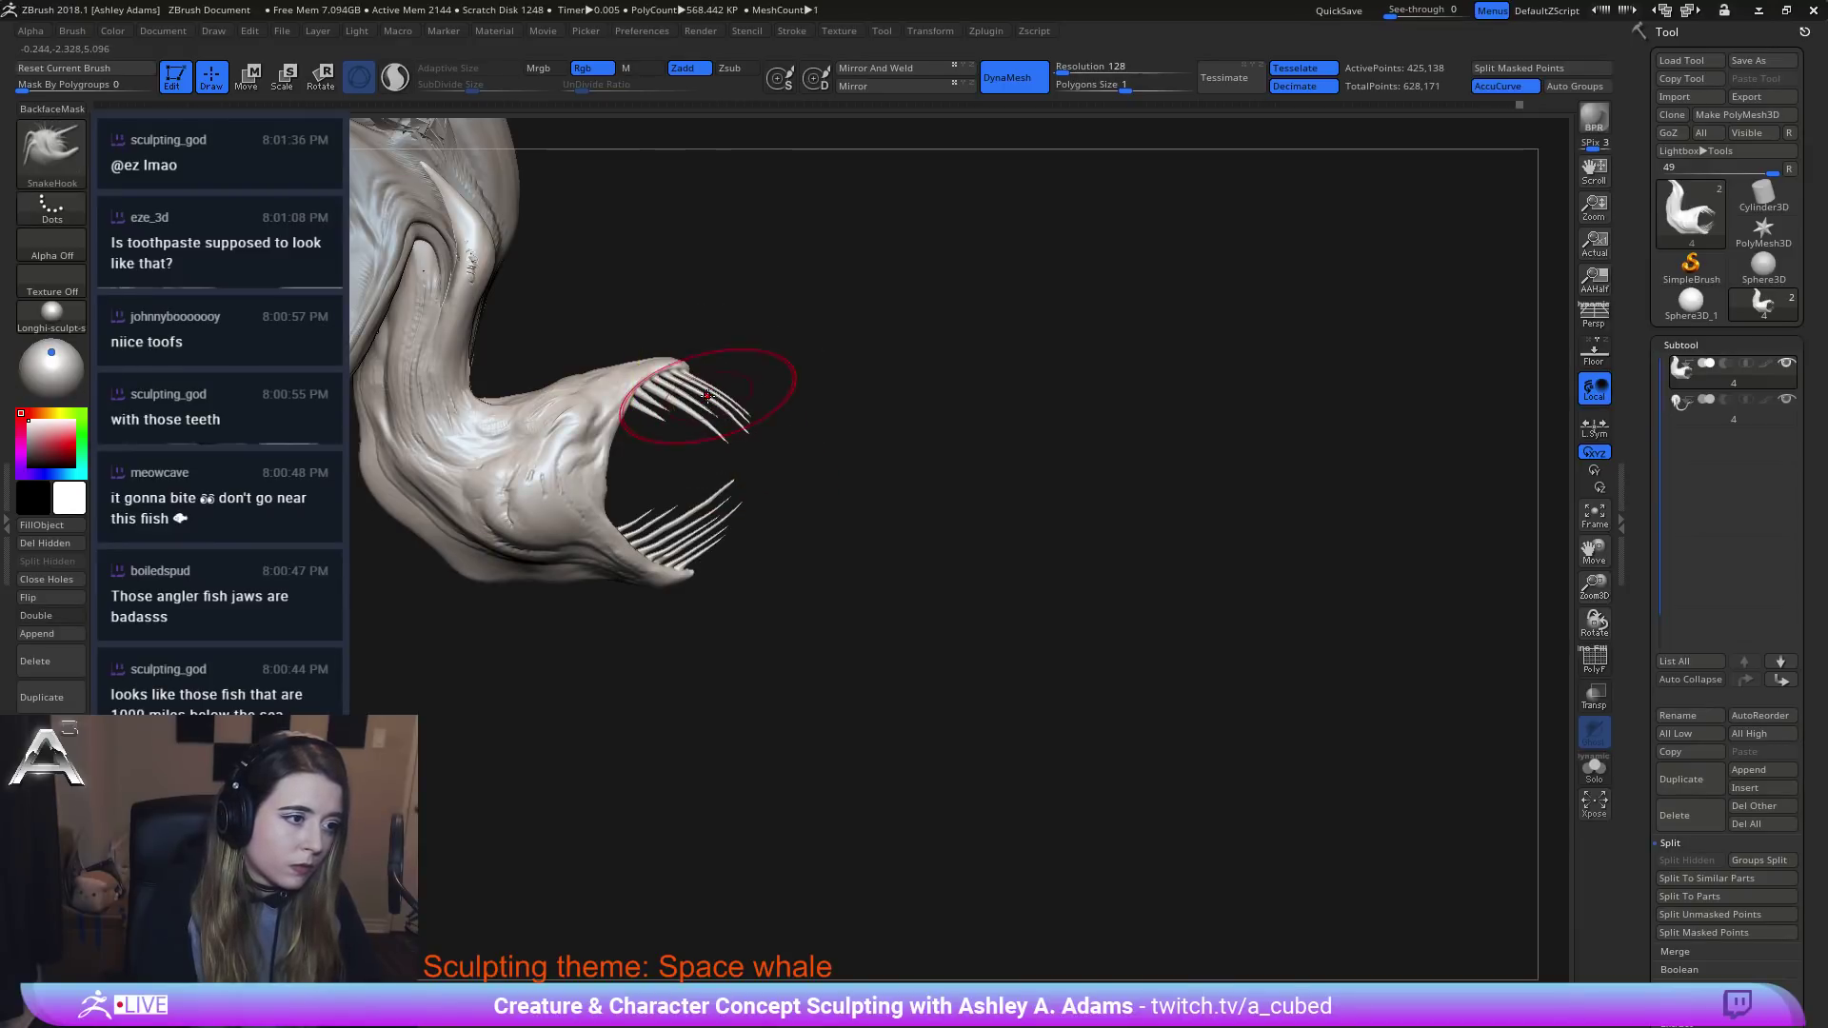
Mask everything except the flap of skin between the jaws at the corner of the mouth.
right_click(716, 398)
right_drag(705, 387, 838, 481)
right_click(842, 484)
drag(844, 482, 852, 483)
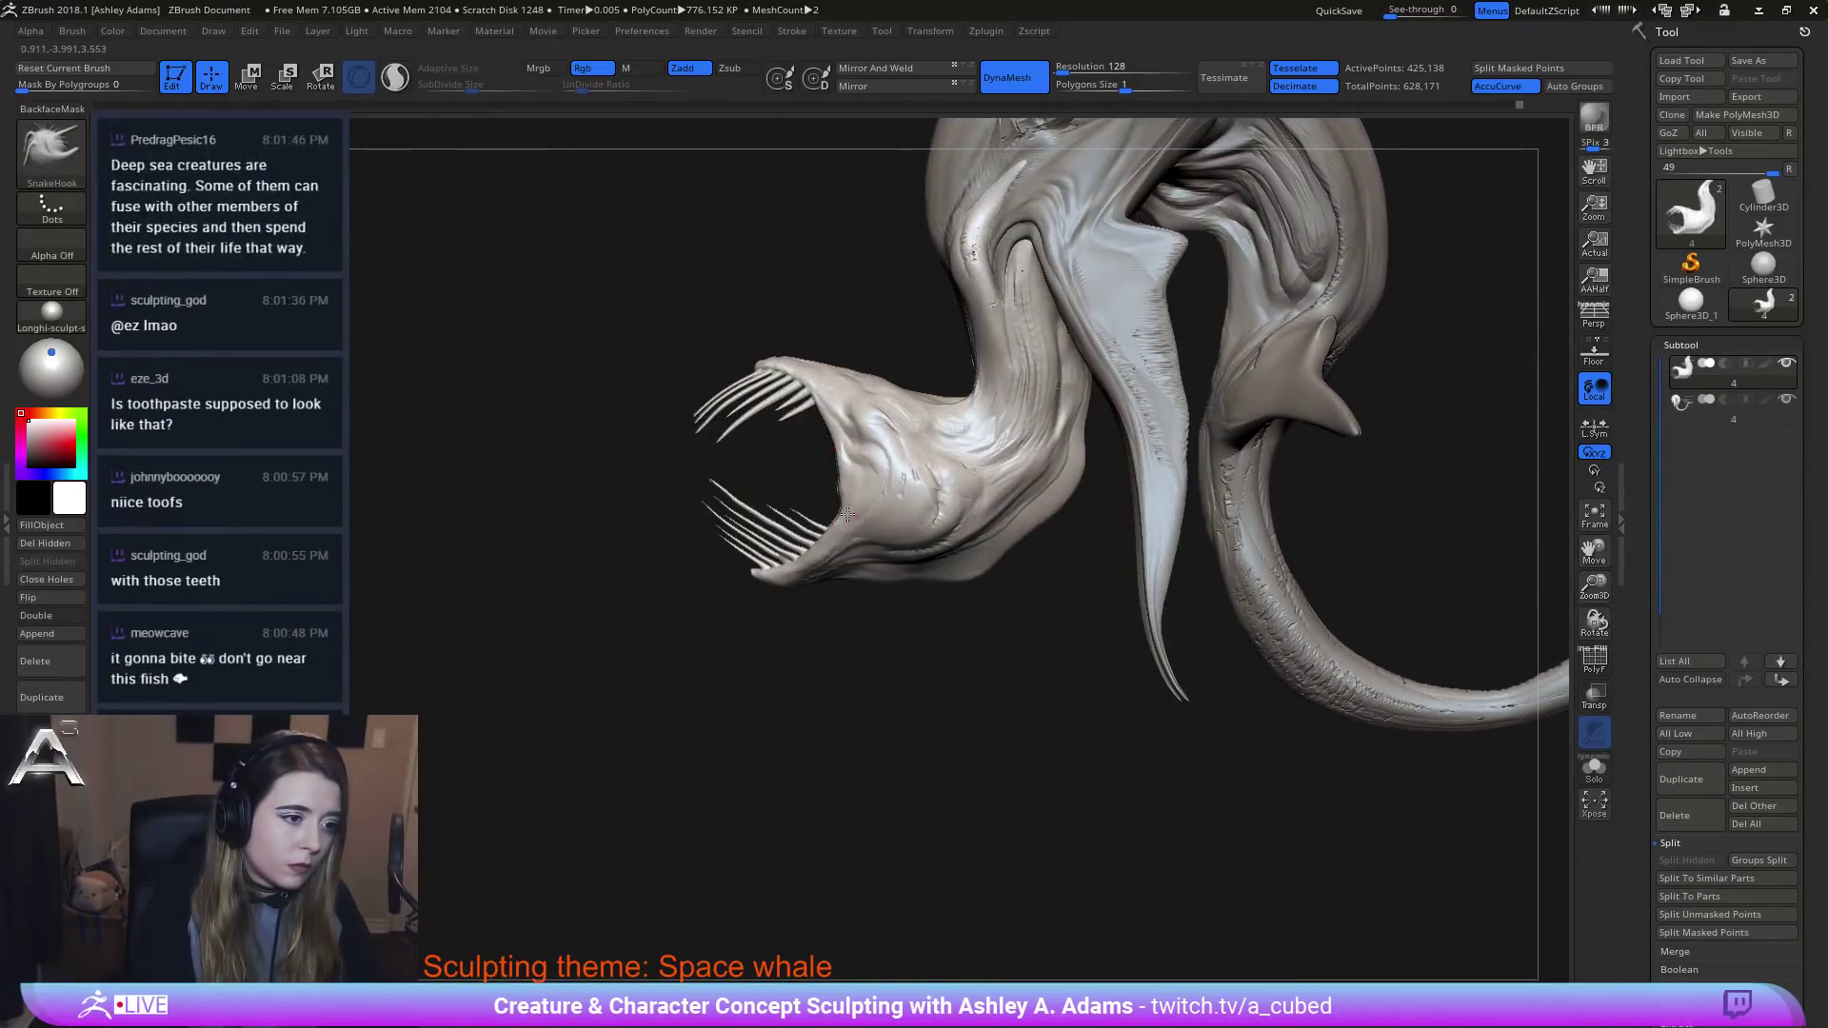
right_drag(848, 510, 819, 436)
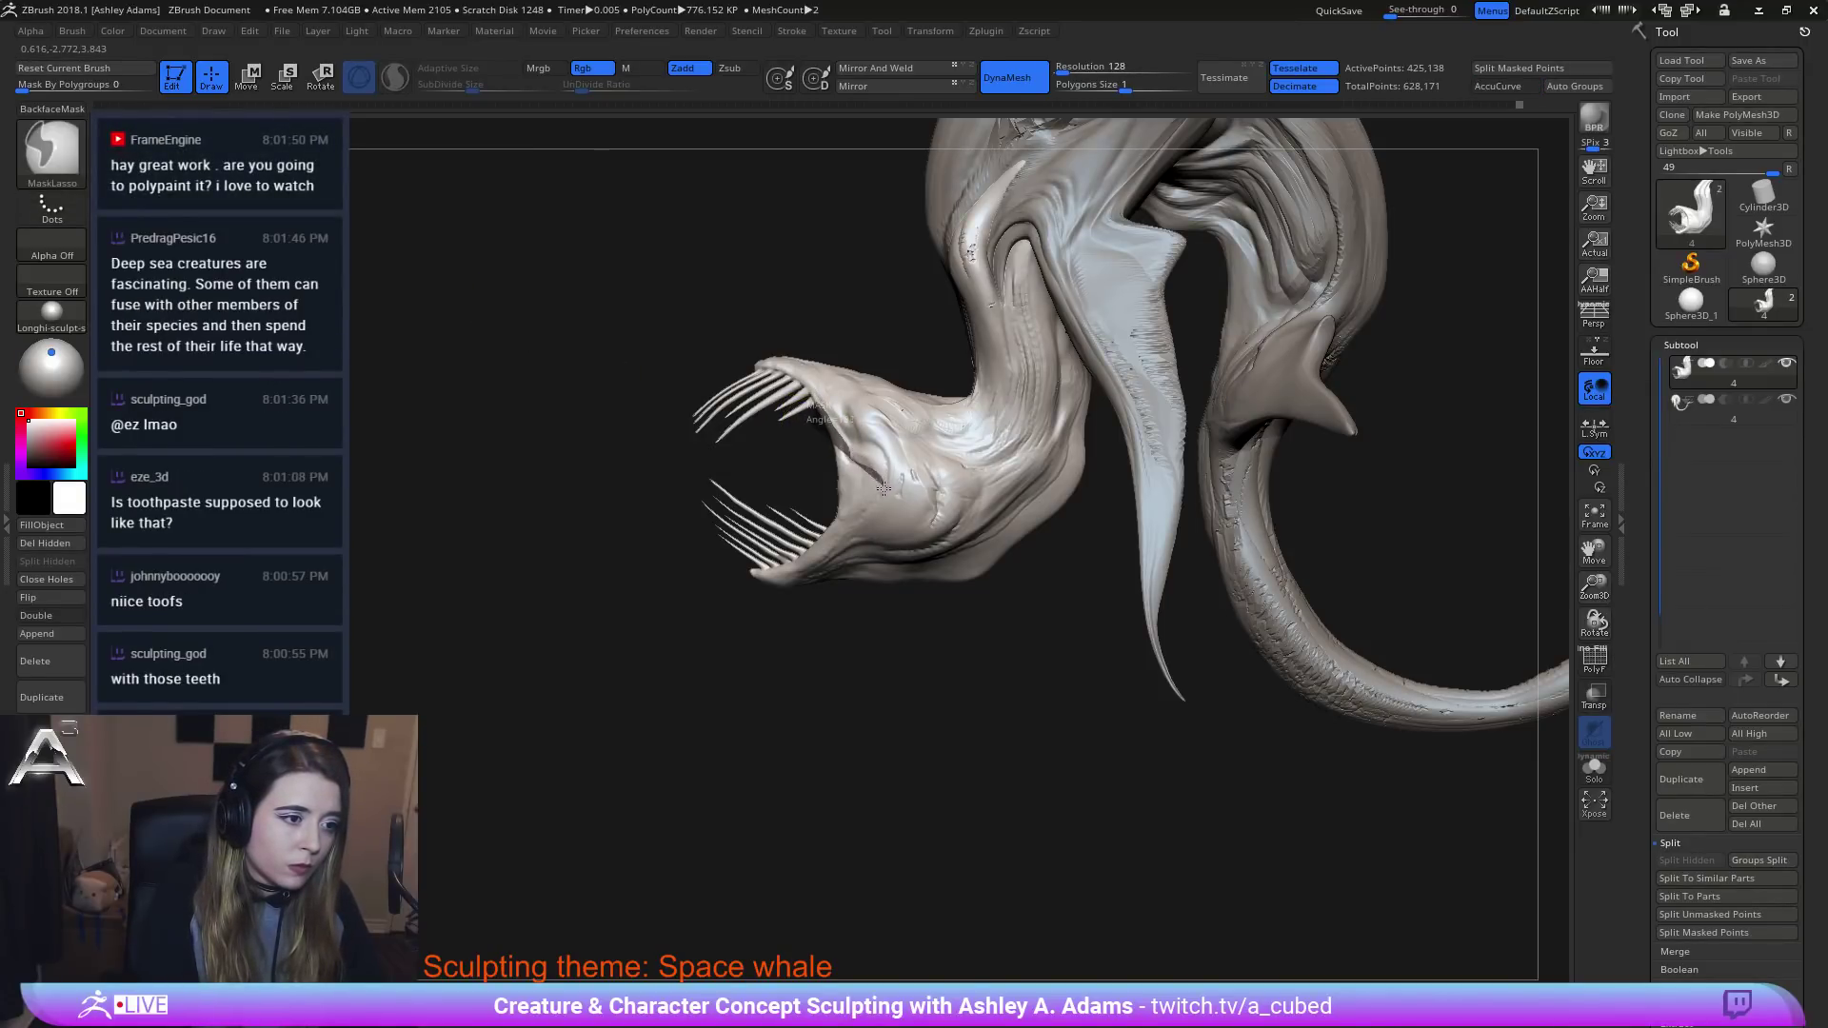
ctrl+drag(829, 523, 889, 449)
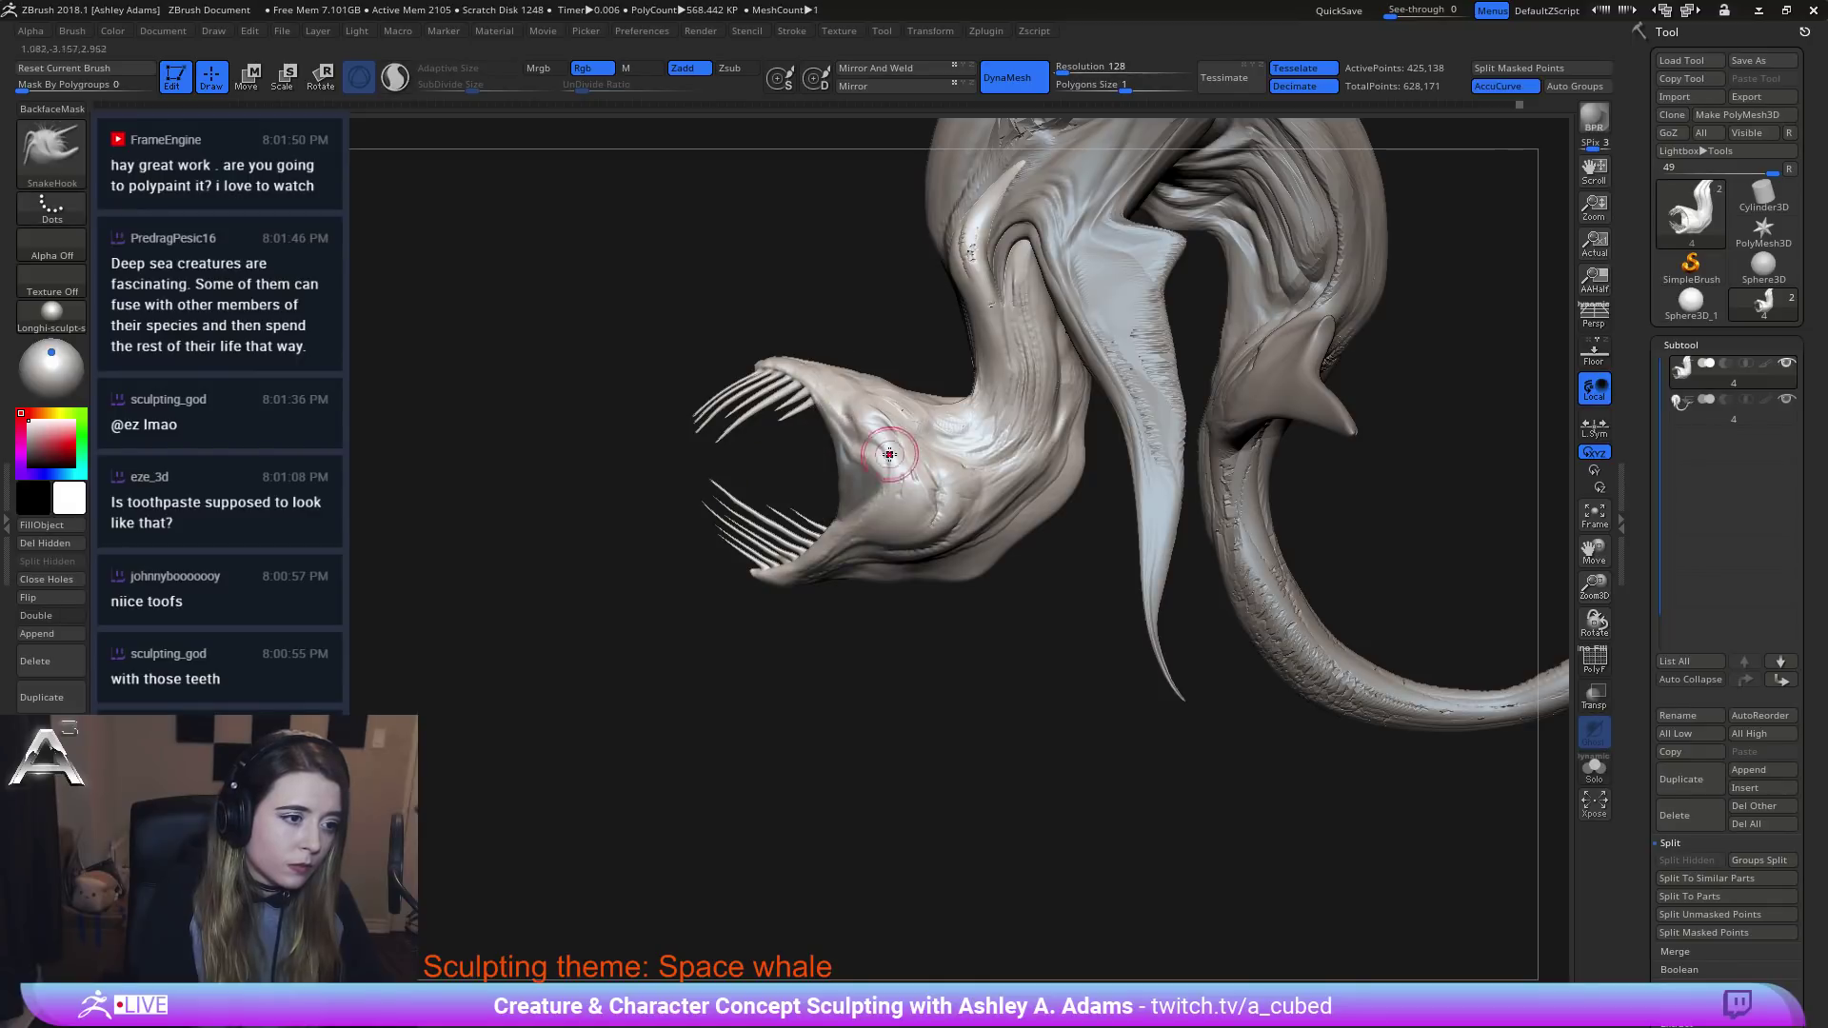
ctrl+click(924, 684)
Reshape the unmasked skin flap at the mouth corner with SnakeHook, pulling its front edge toward the opening.
key(space)
drag(832, 535, 857, 535)
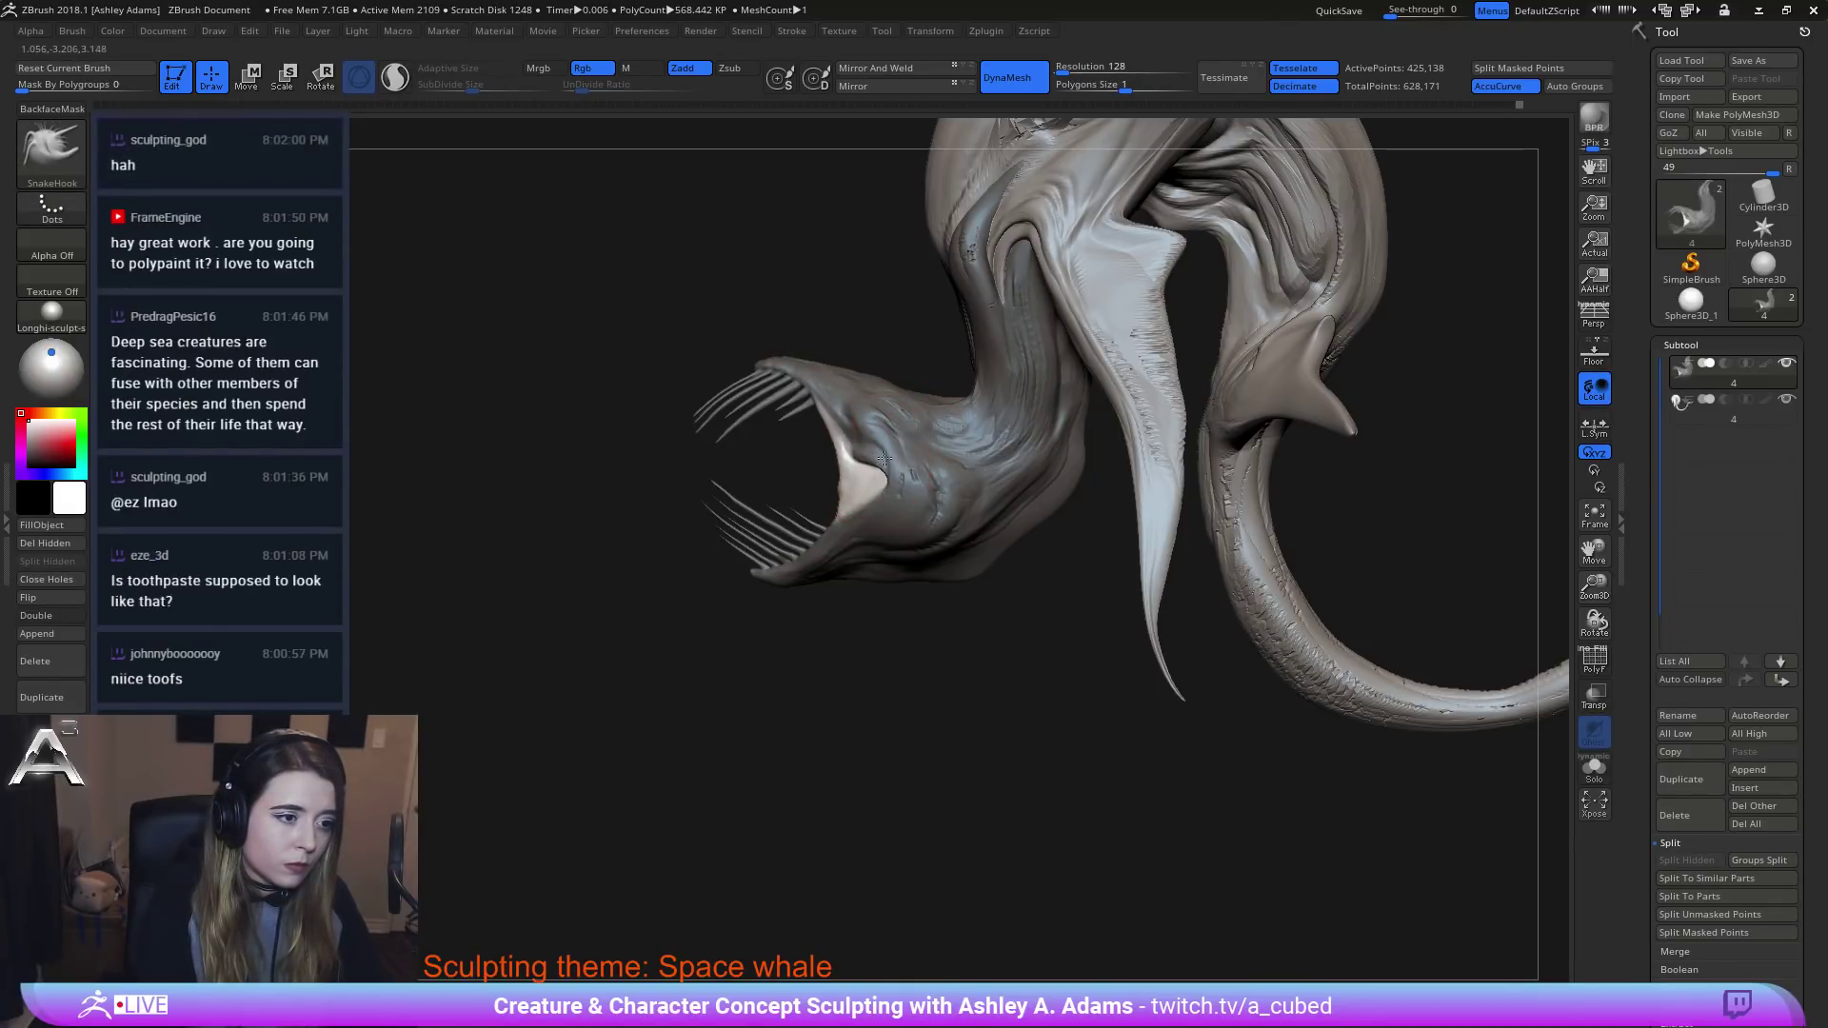
right_drag(897, 468, 1132, 476)
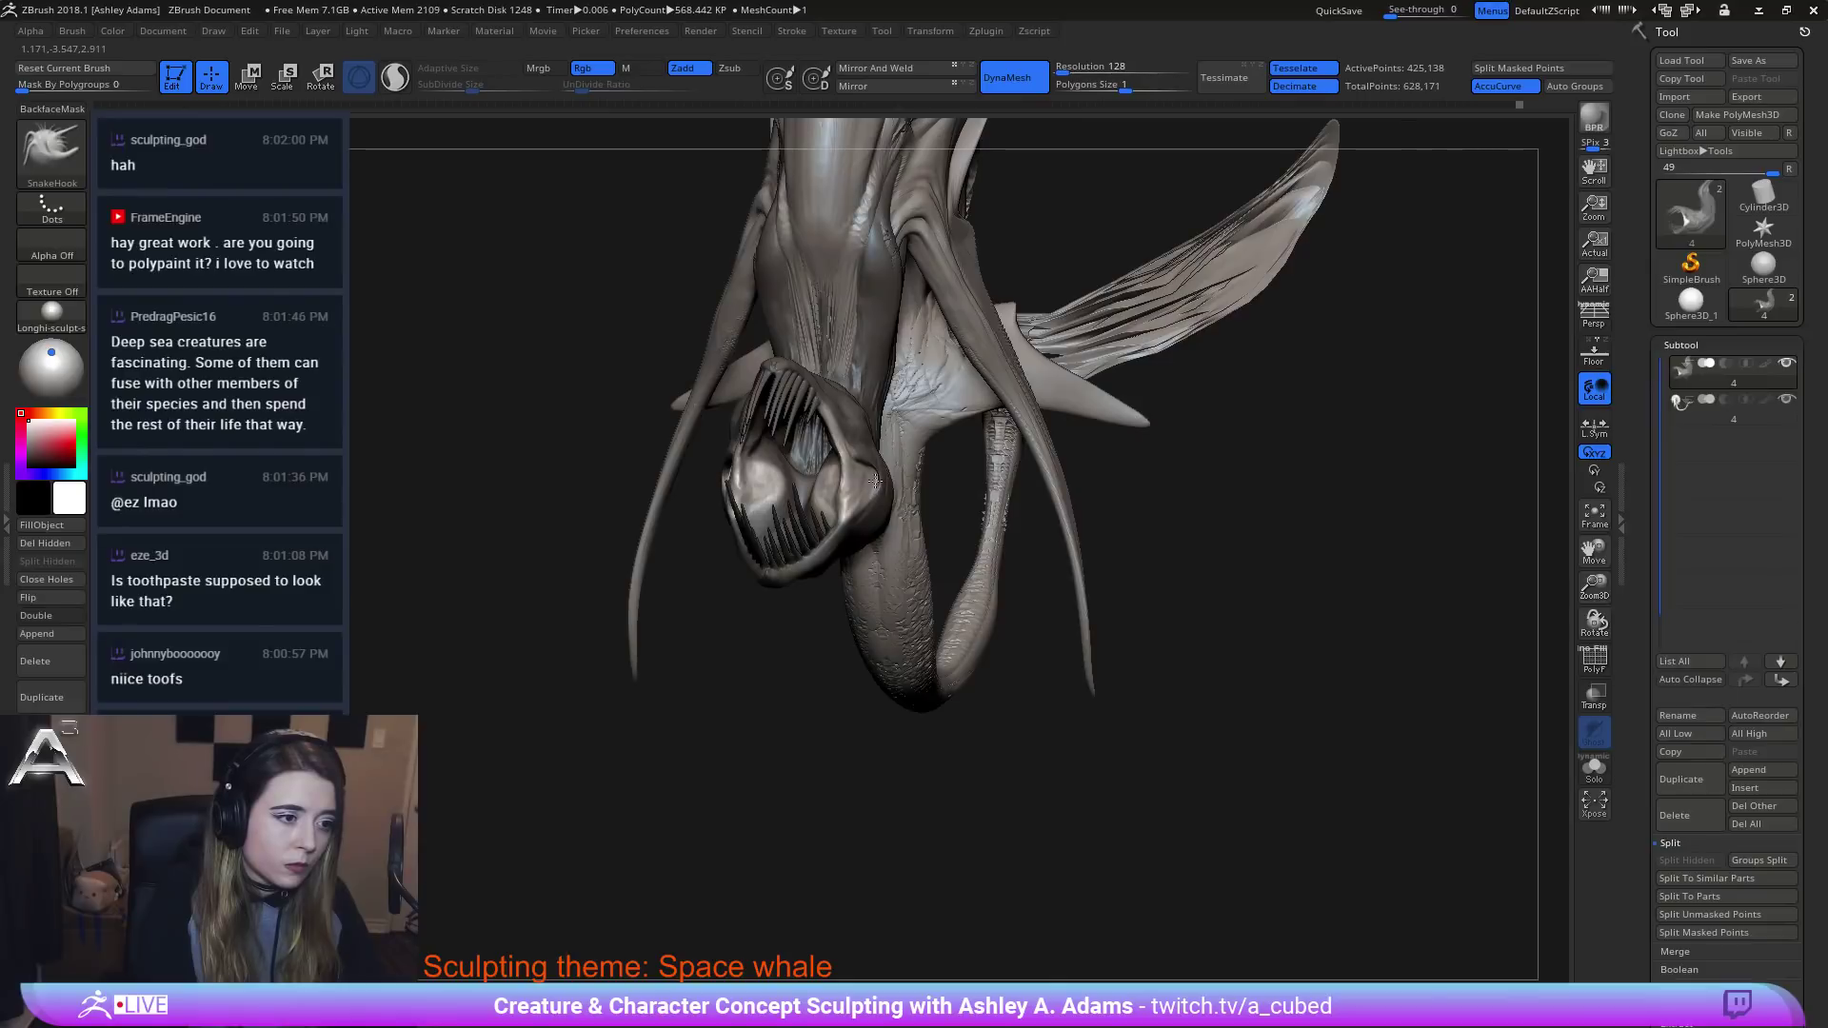
right_drag(901, 477, 1128, 481)
key(space)
right_drag(837, 476, 875, 433)
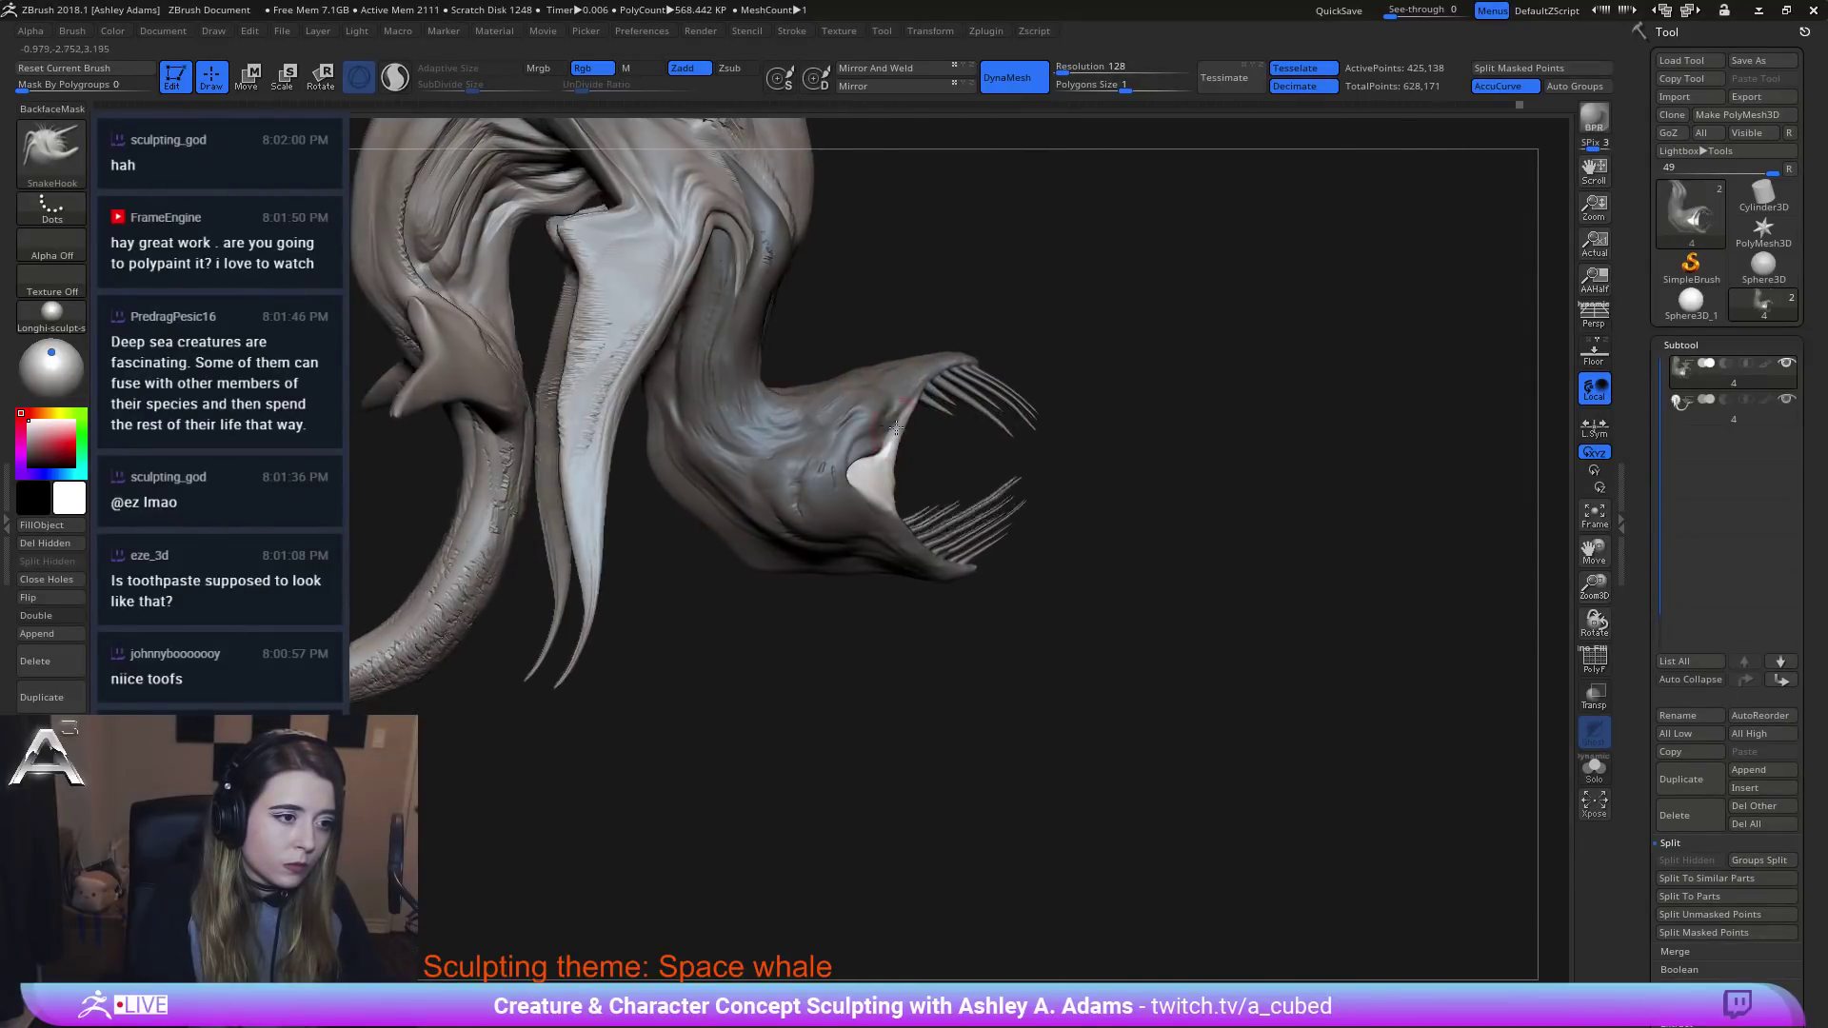
mouse_move(891, 404)
right_down()
mouse_move(781, 485)
mouse_move(854, 498)
mouse_move(706, 509)
mouse_move(657, 533)
mouse_move(762, 564)
right_up()
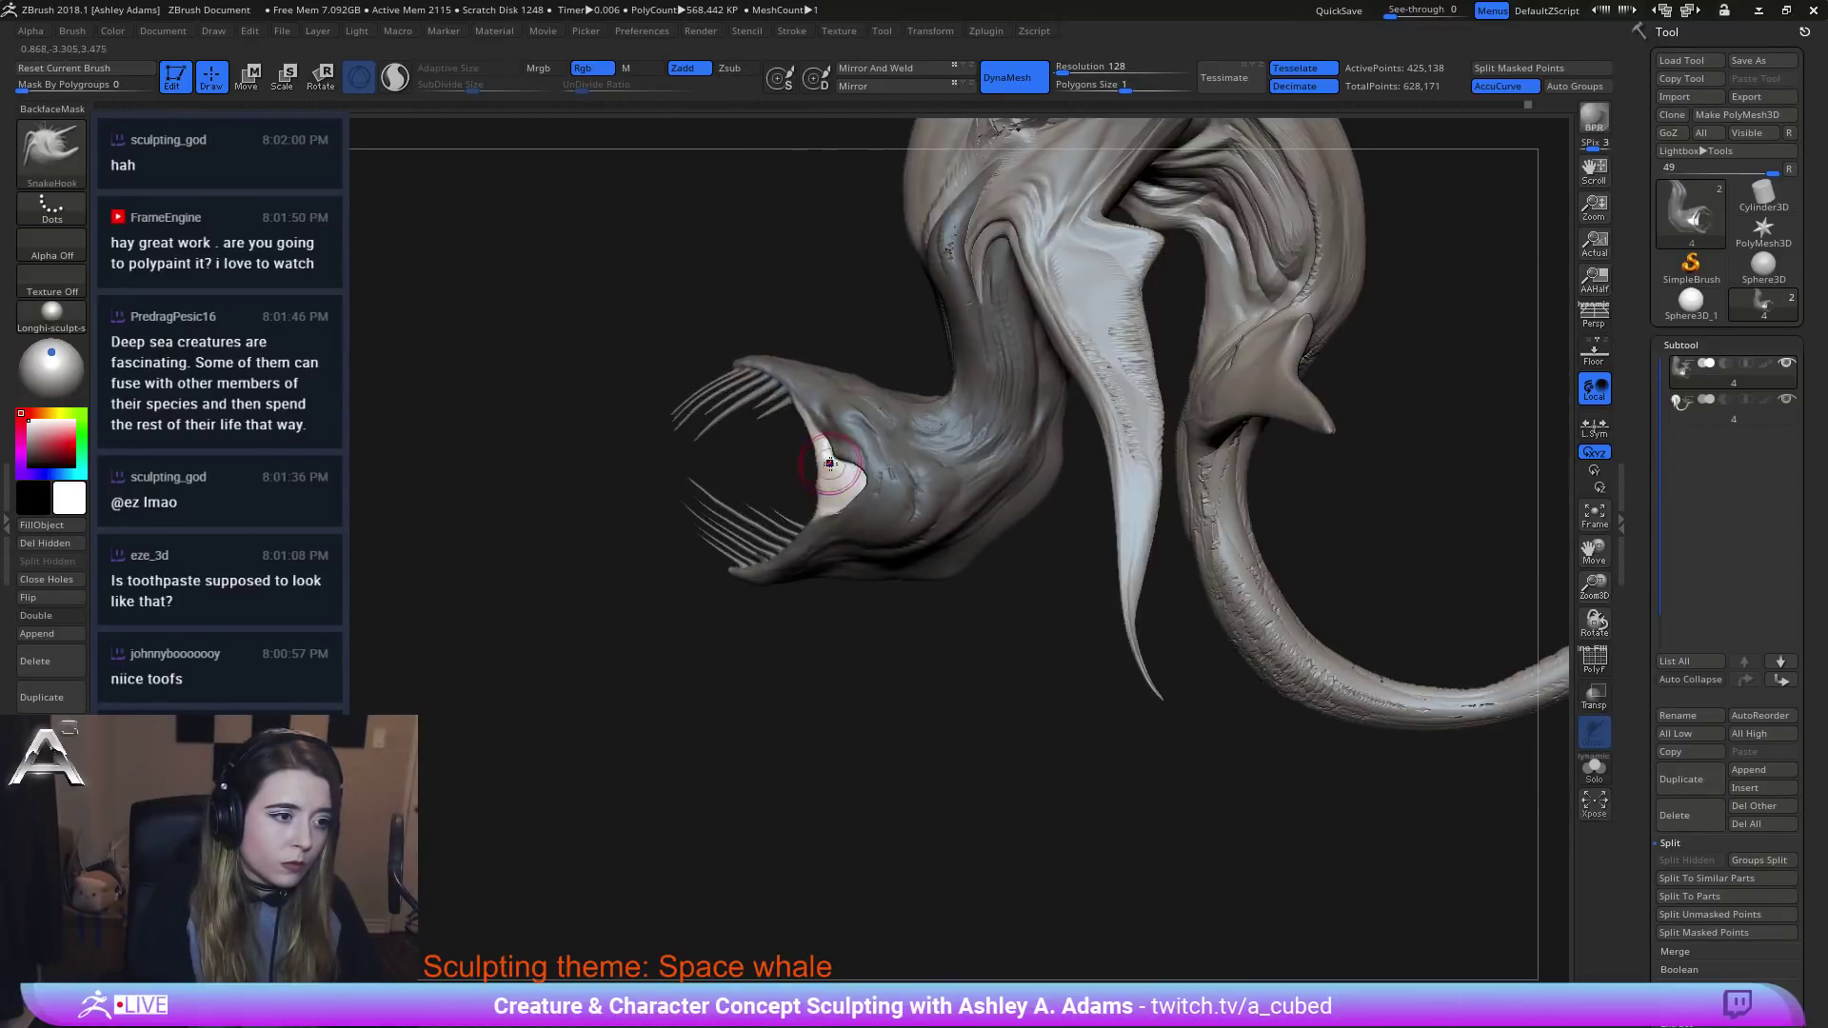
key(space)
drag(839, 466, 819, 468)
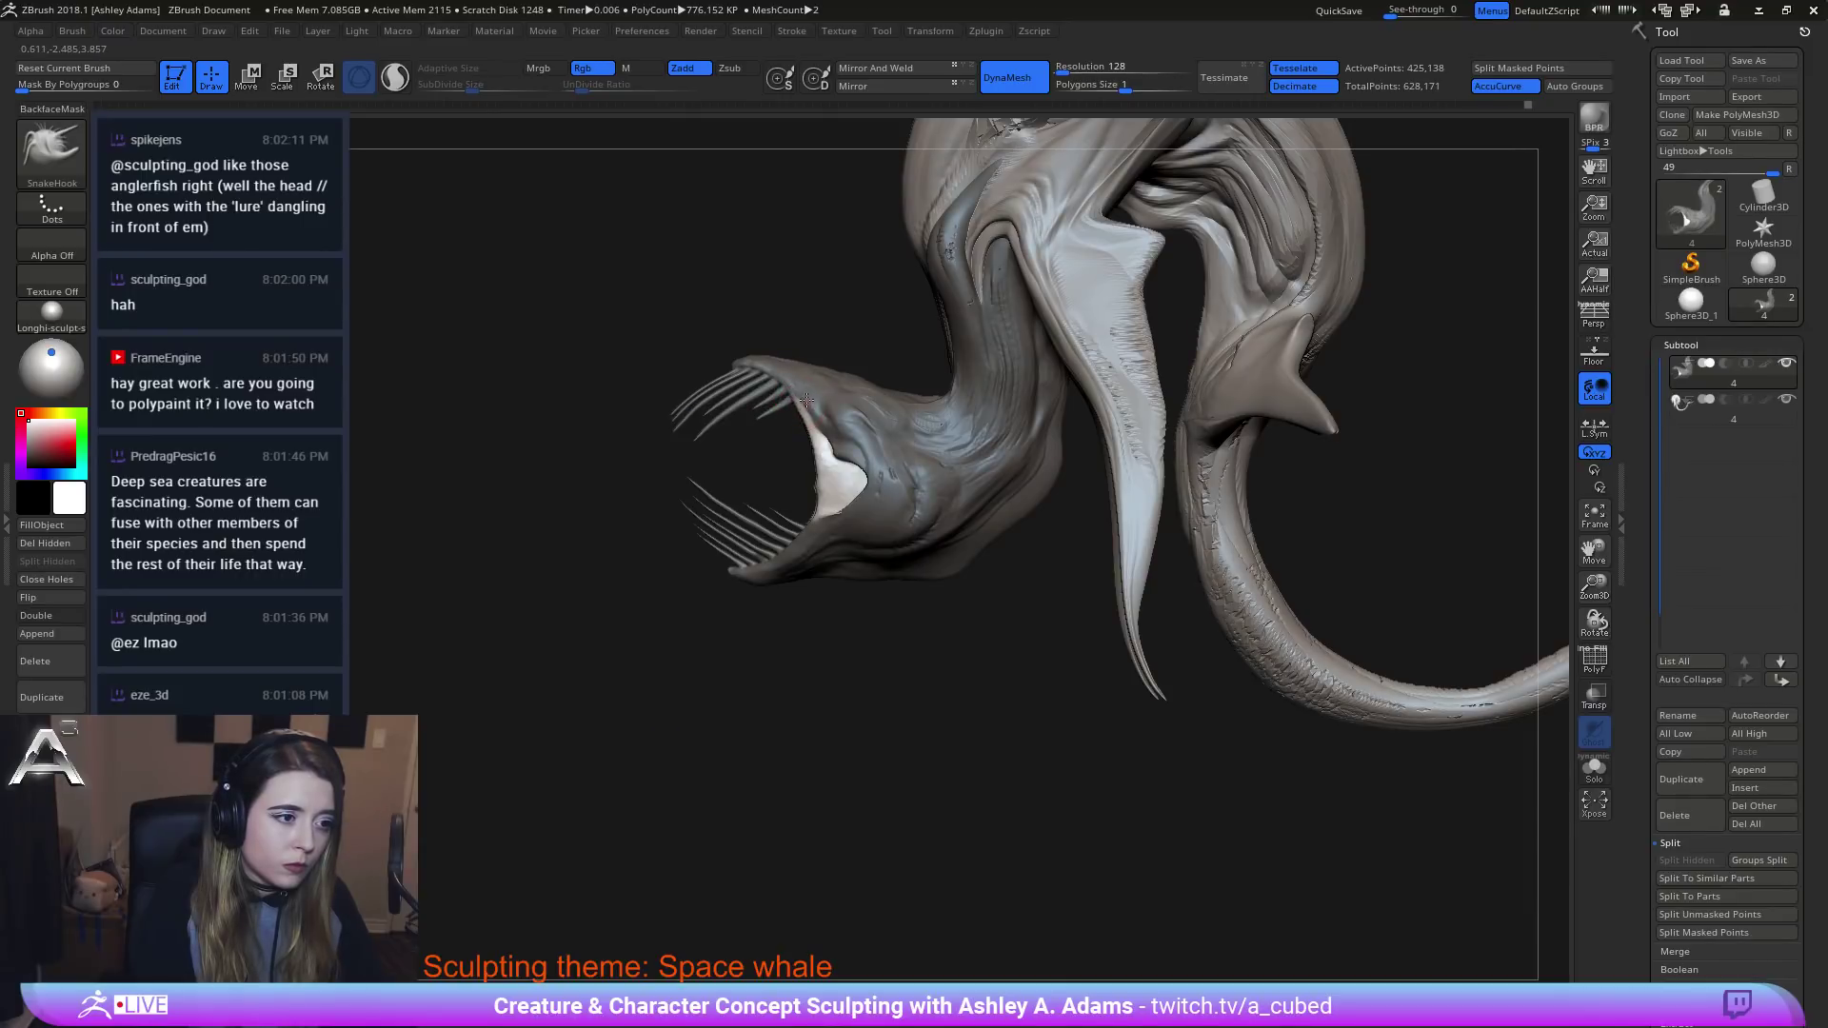
right_drag(818, 515, 857, 519)
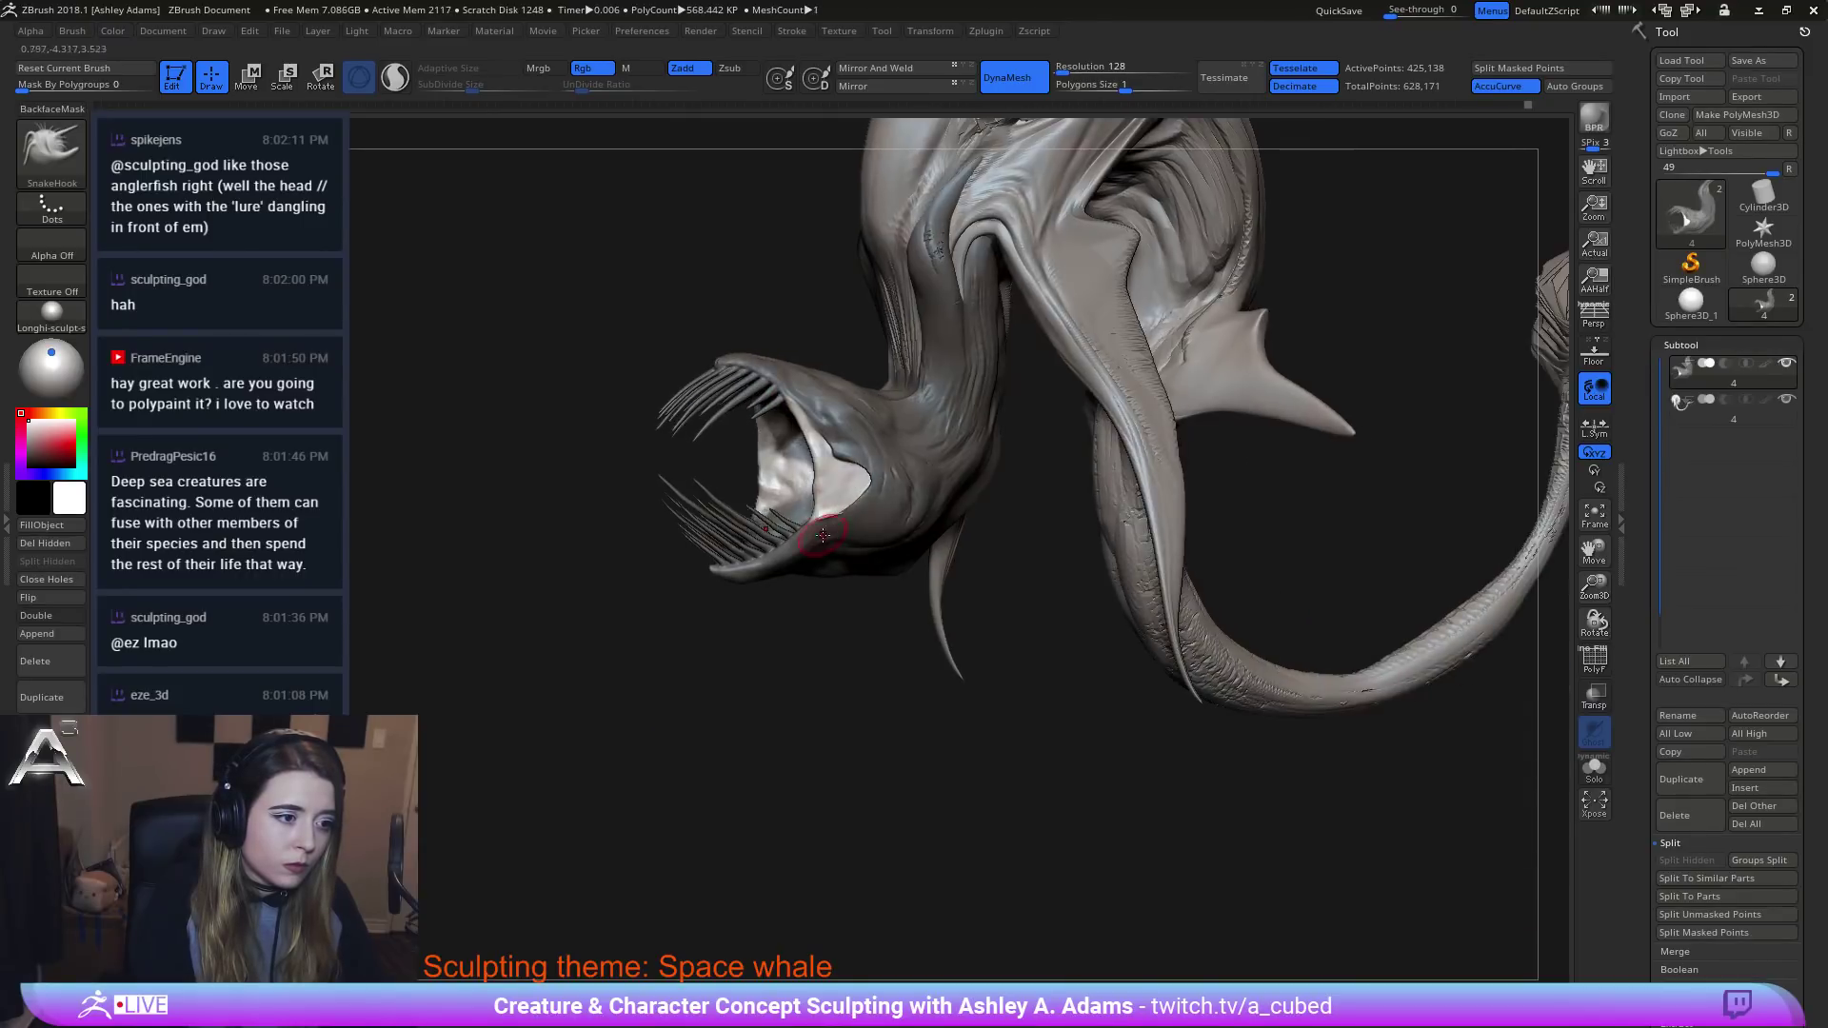
drag(819, 511, 810, 524)
Invert the mask to protect the mouth-corner flap, extend it slightly, and swell the surrounding cheek edge with the Inflat brush.
mouse_move(810, 523)
right_down()
mouse_move(864, 527)
mouse_move(826, 528)
mouse_move(837, 451)
mouse_move(846, 515)
mouse_move(837, 468)
mouse_move(794, 473)
mouse_move(877, 481)
right_up()
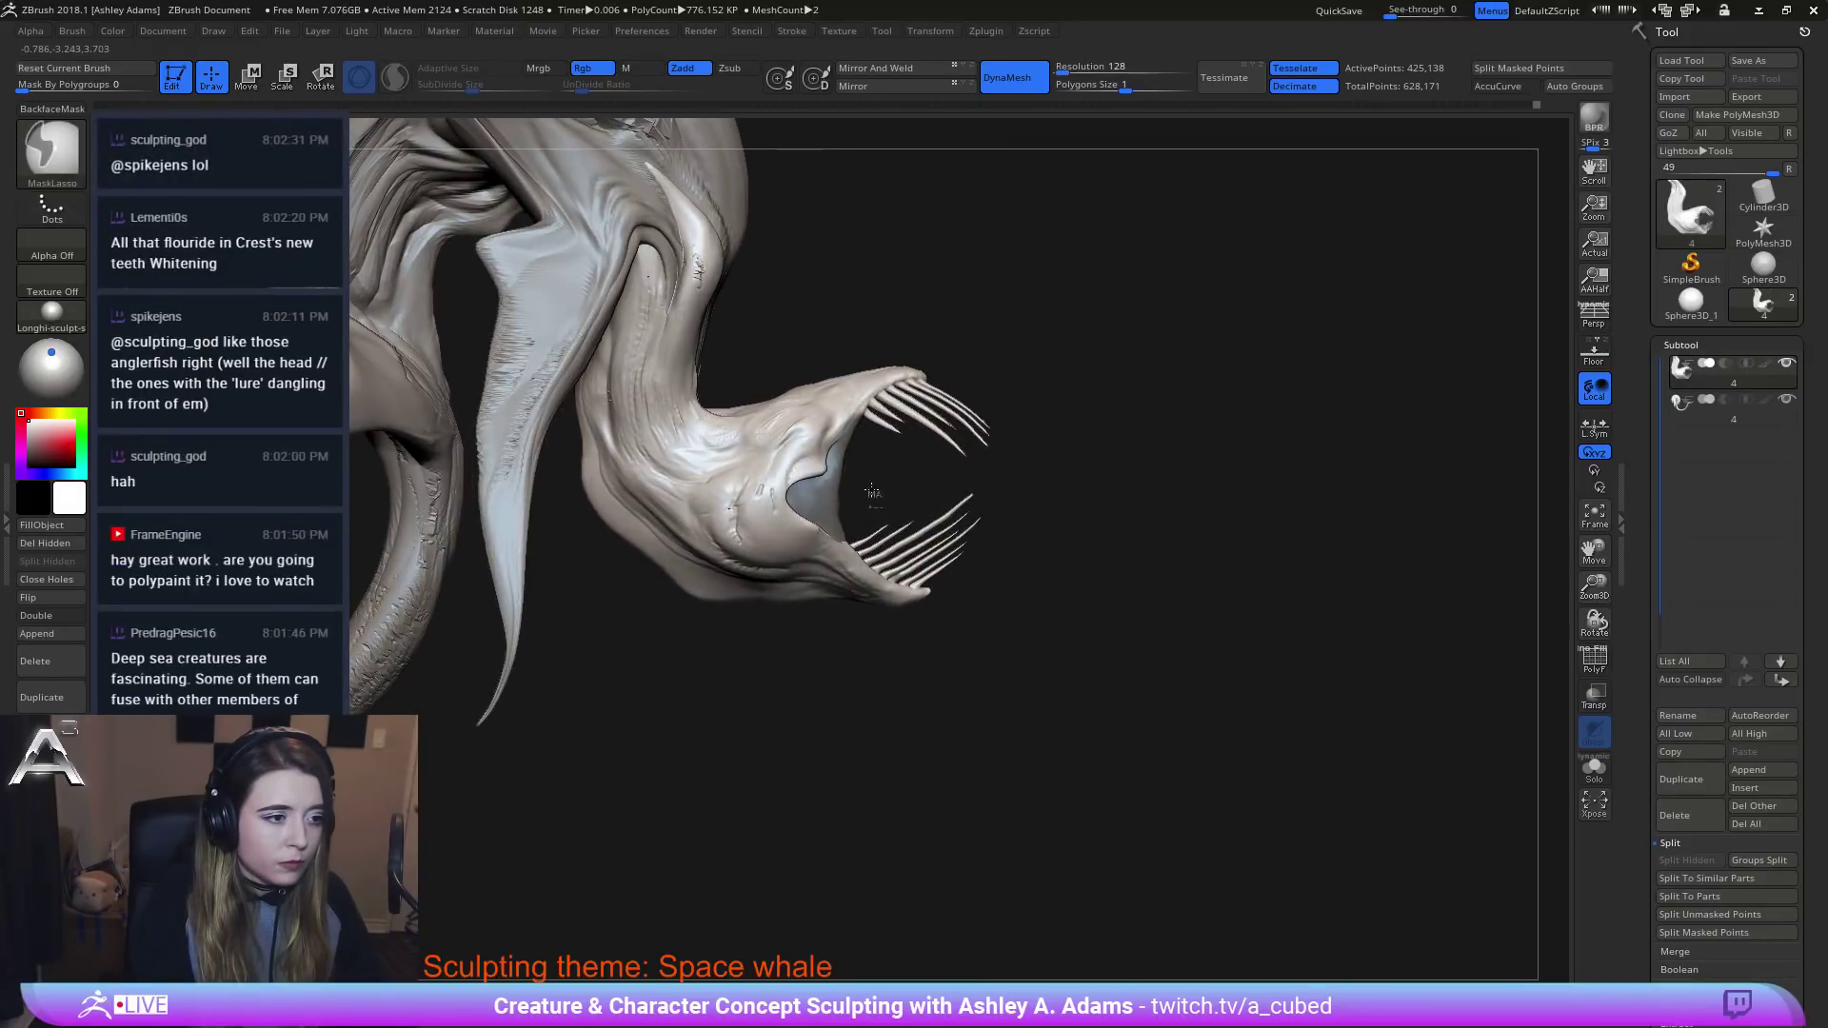
mouse_move(873, 491)
ctrl+mouse_down()
mouse_move(821, 461)
mouse_move(800, 476)
mouse_move(809, 497)
mouse_move(784, 472)
ctrl+mouse_up()
right_click(782, 457)
key(b)
key(i)
key(n)
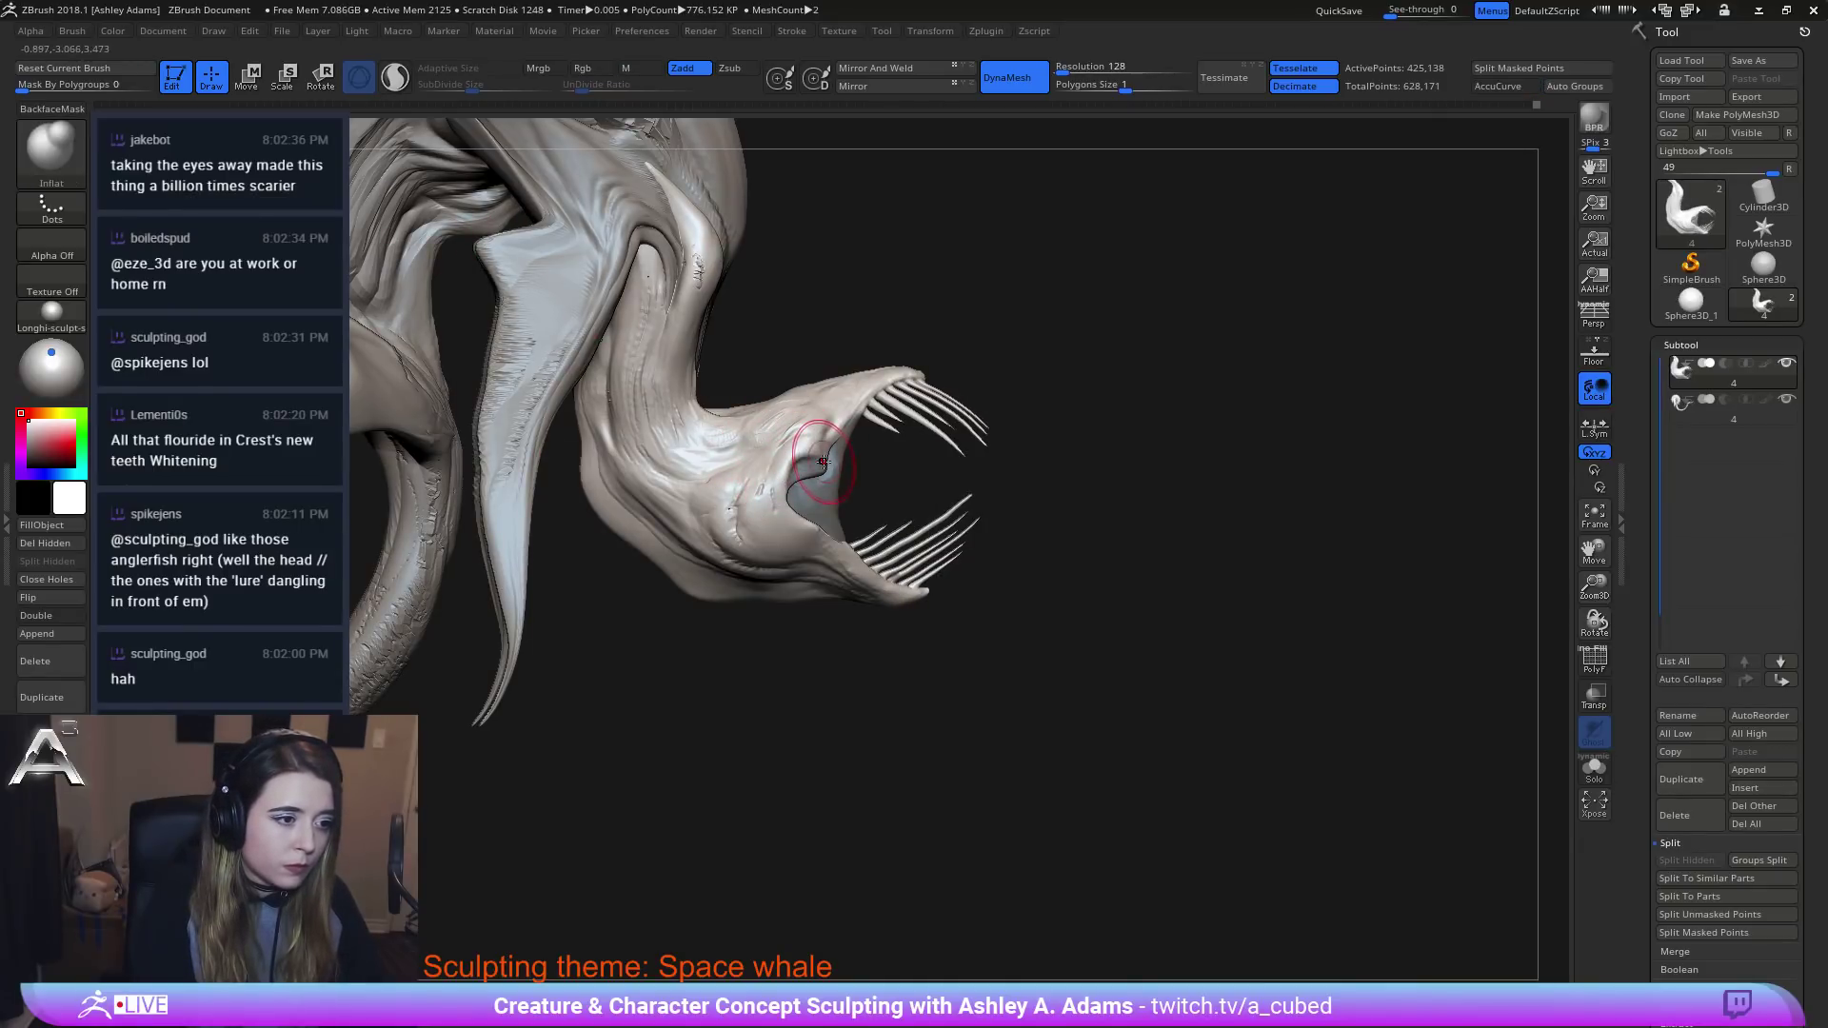
mouse_move(814, 485)
right_down()
mouse_move(766, 481)
mouse_move(810, 450)
mouse_move(572, 442)
right_up()
right_drag(937, 476, 828, 471)
right_click(937, 467)
drag(937, 468, 928, 467)
right_click(906, 434)
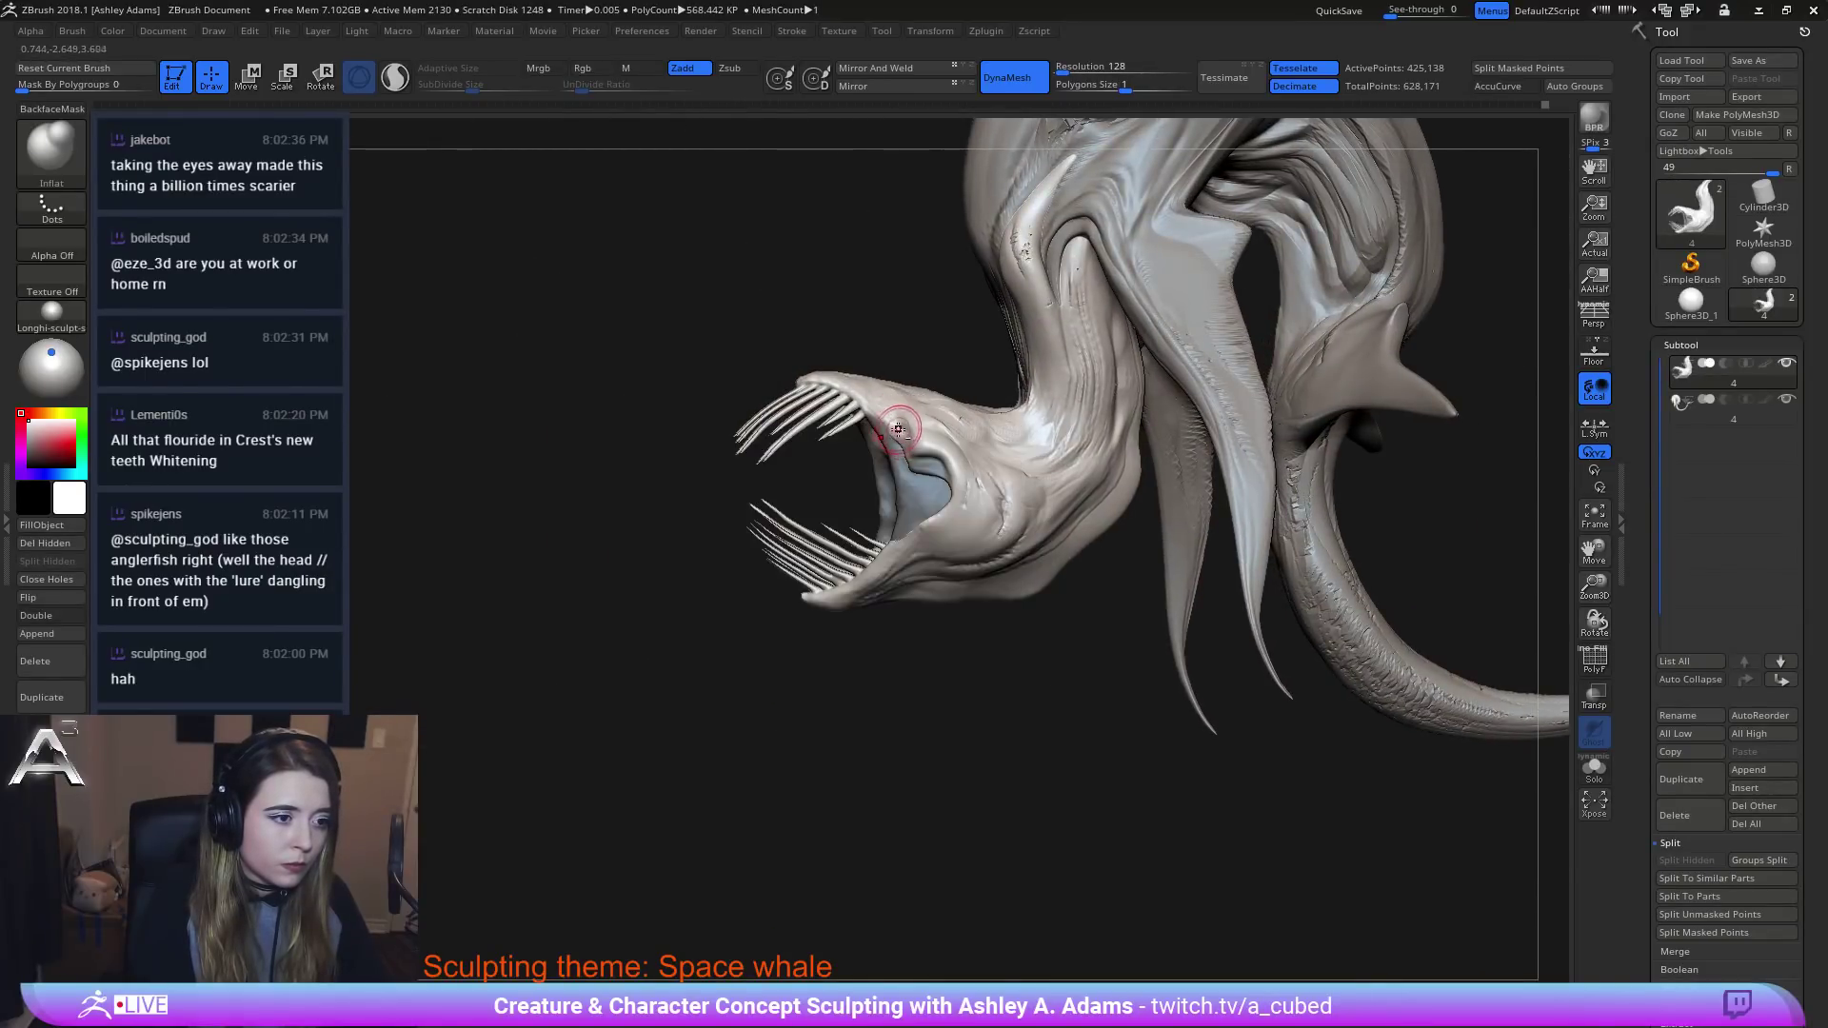
Clear the mask and smooth the transition between the cheek and the mouth-corner flap.
ctrl+drag(645, 522, 666, 552)
right_drag(838, 447, 902, 434)
right_click(902, 434)
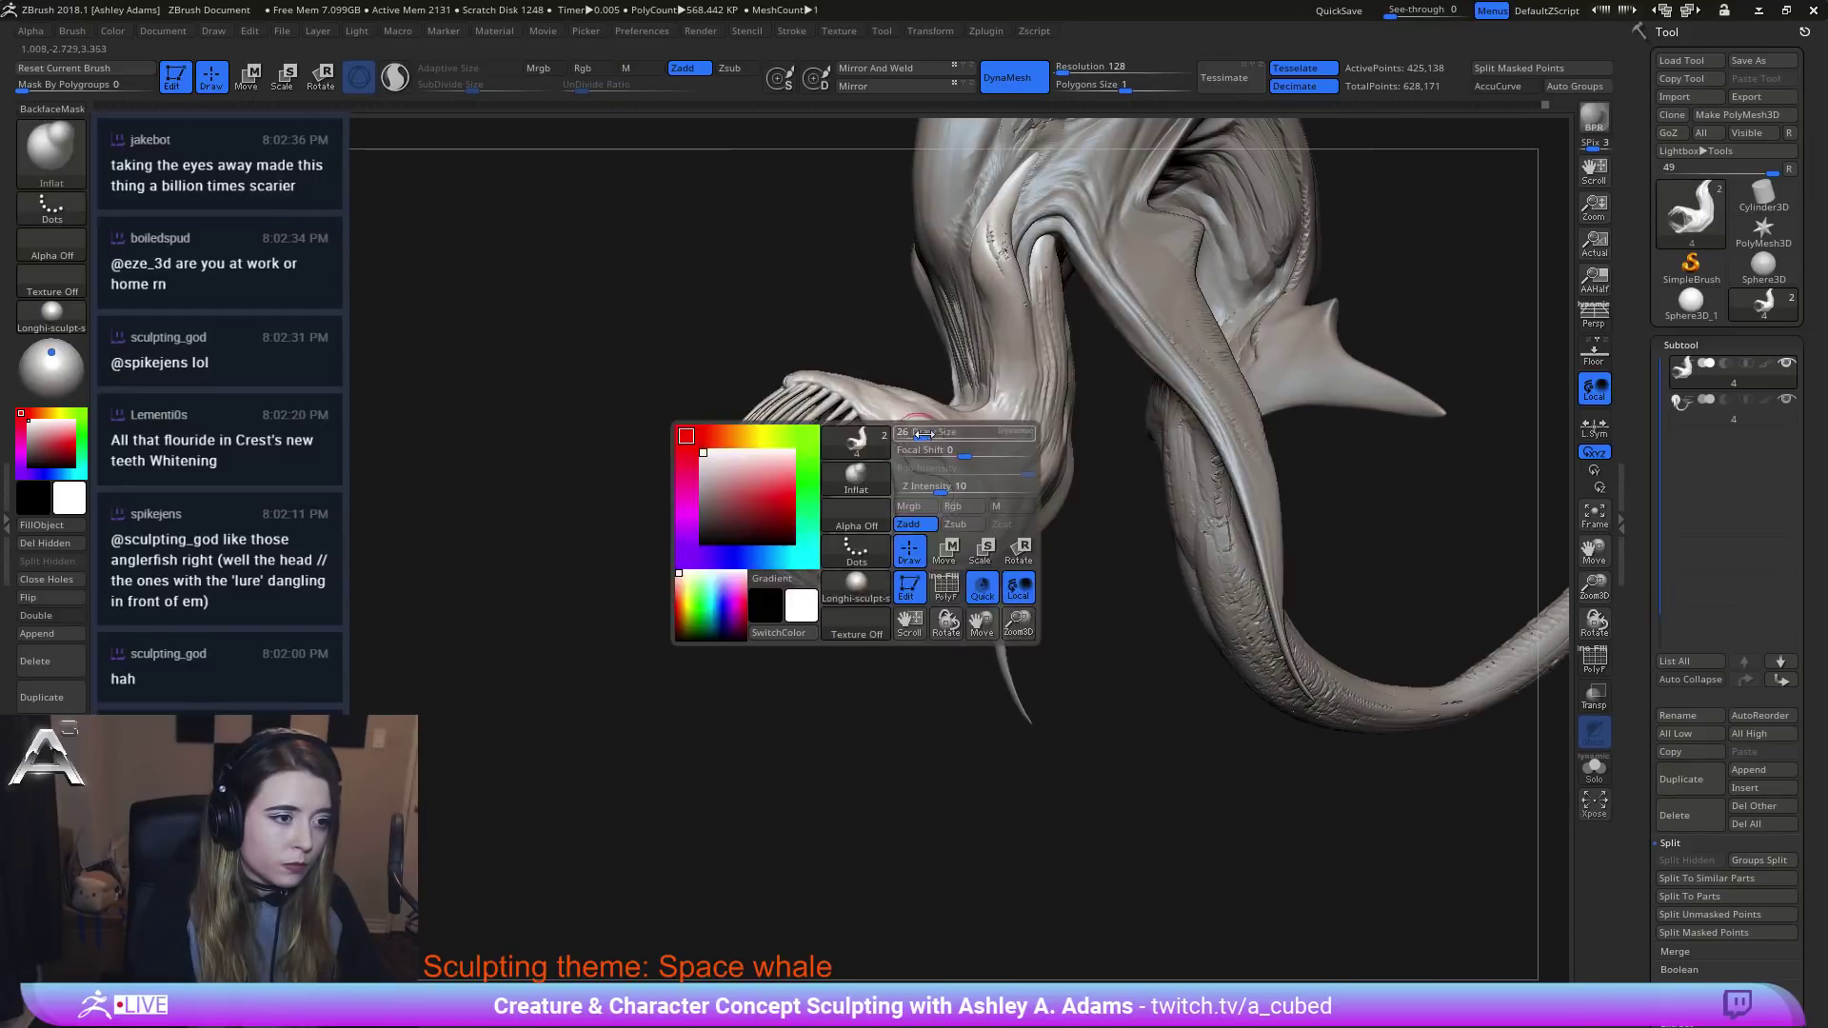
mouse_move(902, 434)
mouse_down()
mouse_move(914, 425)
mouse_move(889, 428)
mouse_move(913, 475)
mouse_up()
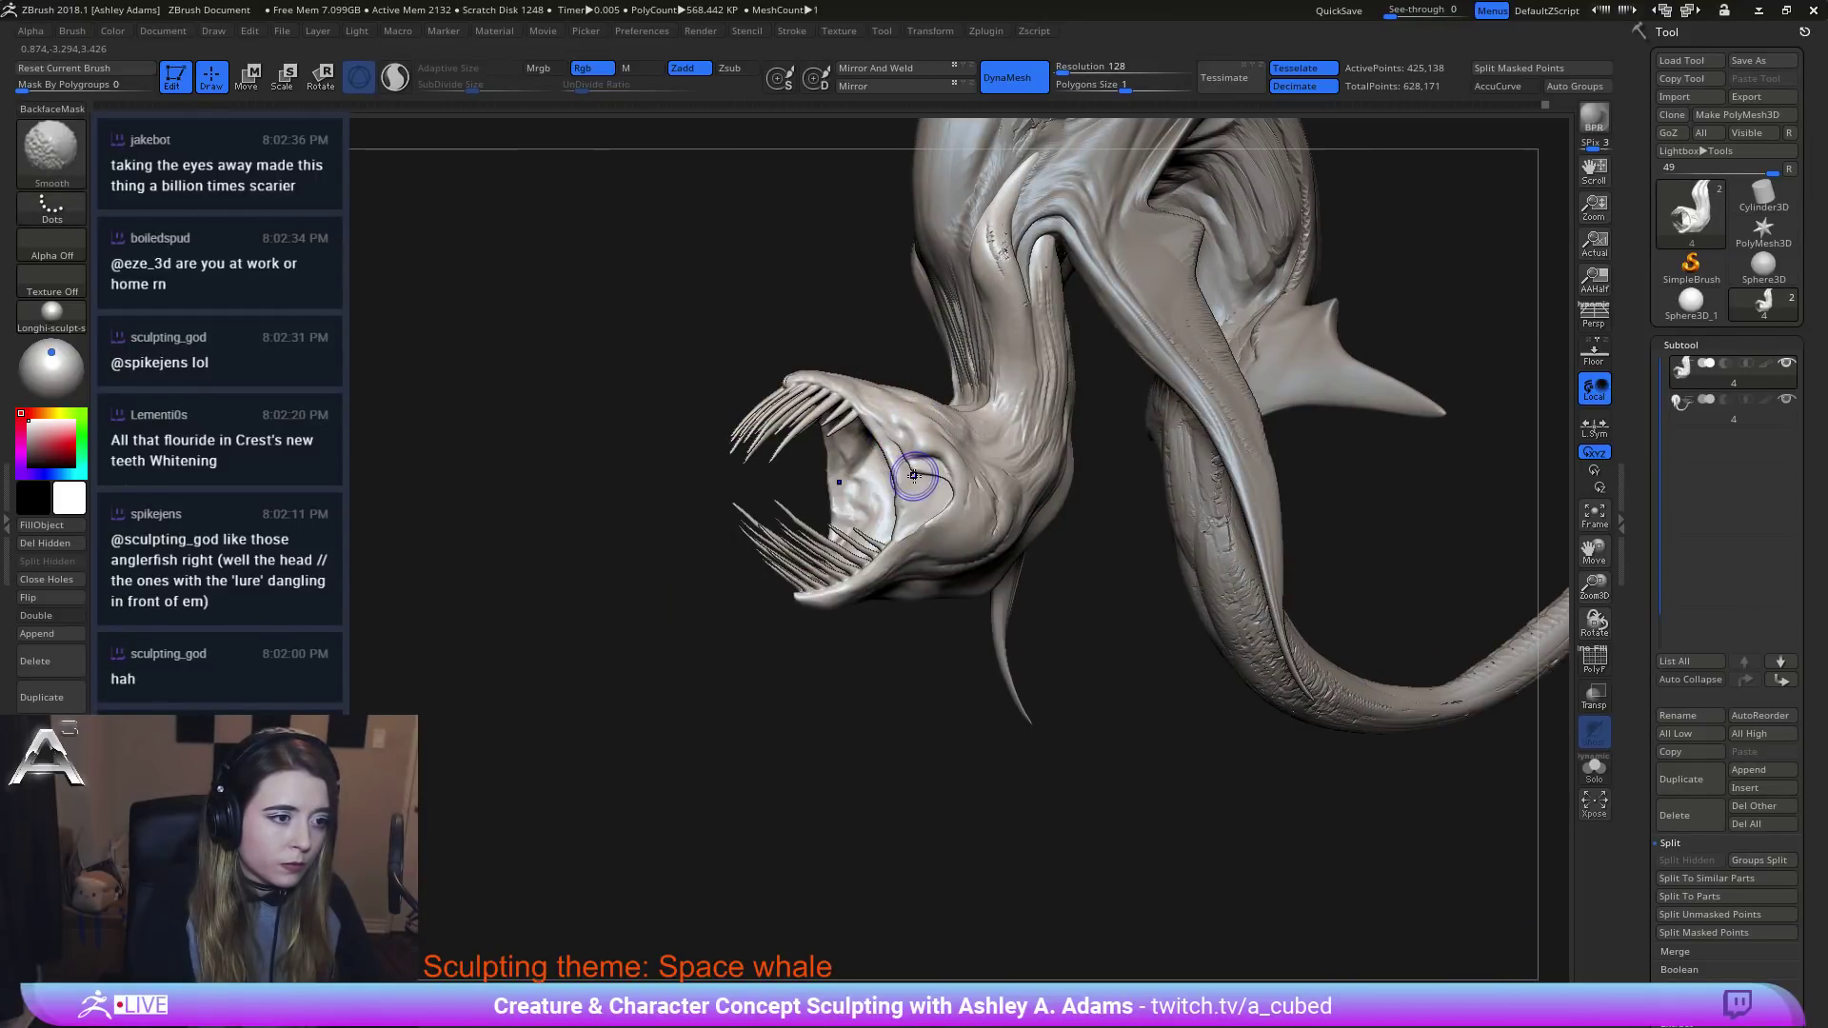
mouse_move(913, 475)
right_down()
mouse_move(984, 441)
mouse_move(883, 565)
right_up()
right_click(883, 565)
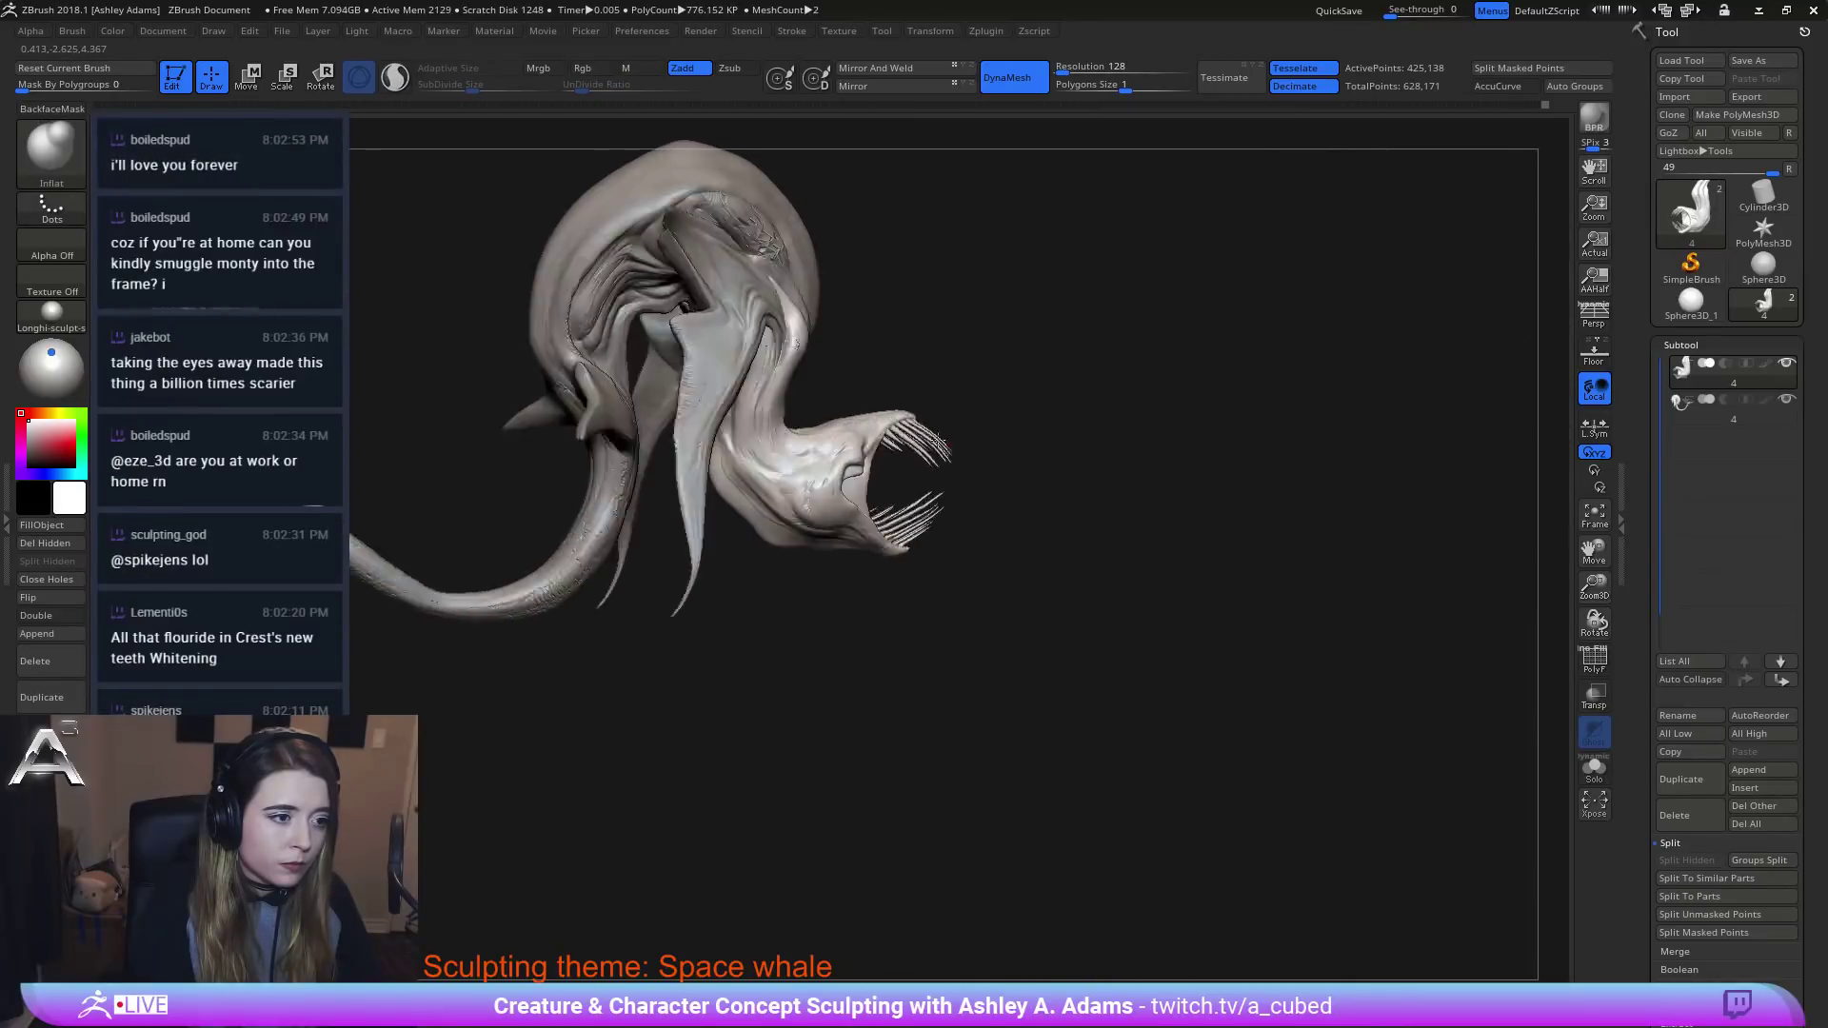
Switch back to SnakeHook and adjust the neck bend and the upper contour behind the head.
mouse_move(938, 440)
shift+right_down()
mouse_move(942, 482)
mouse_move(912, 425)
shift+right_up()
key(b)
key(s)
key(h)
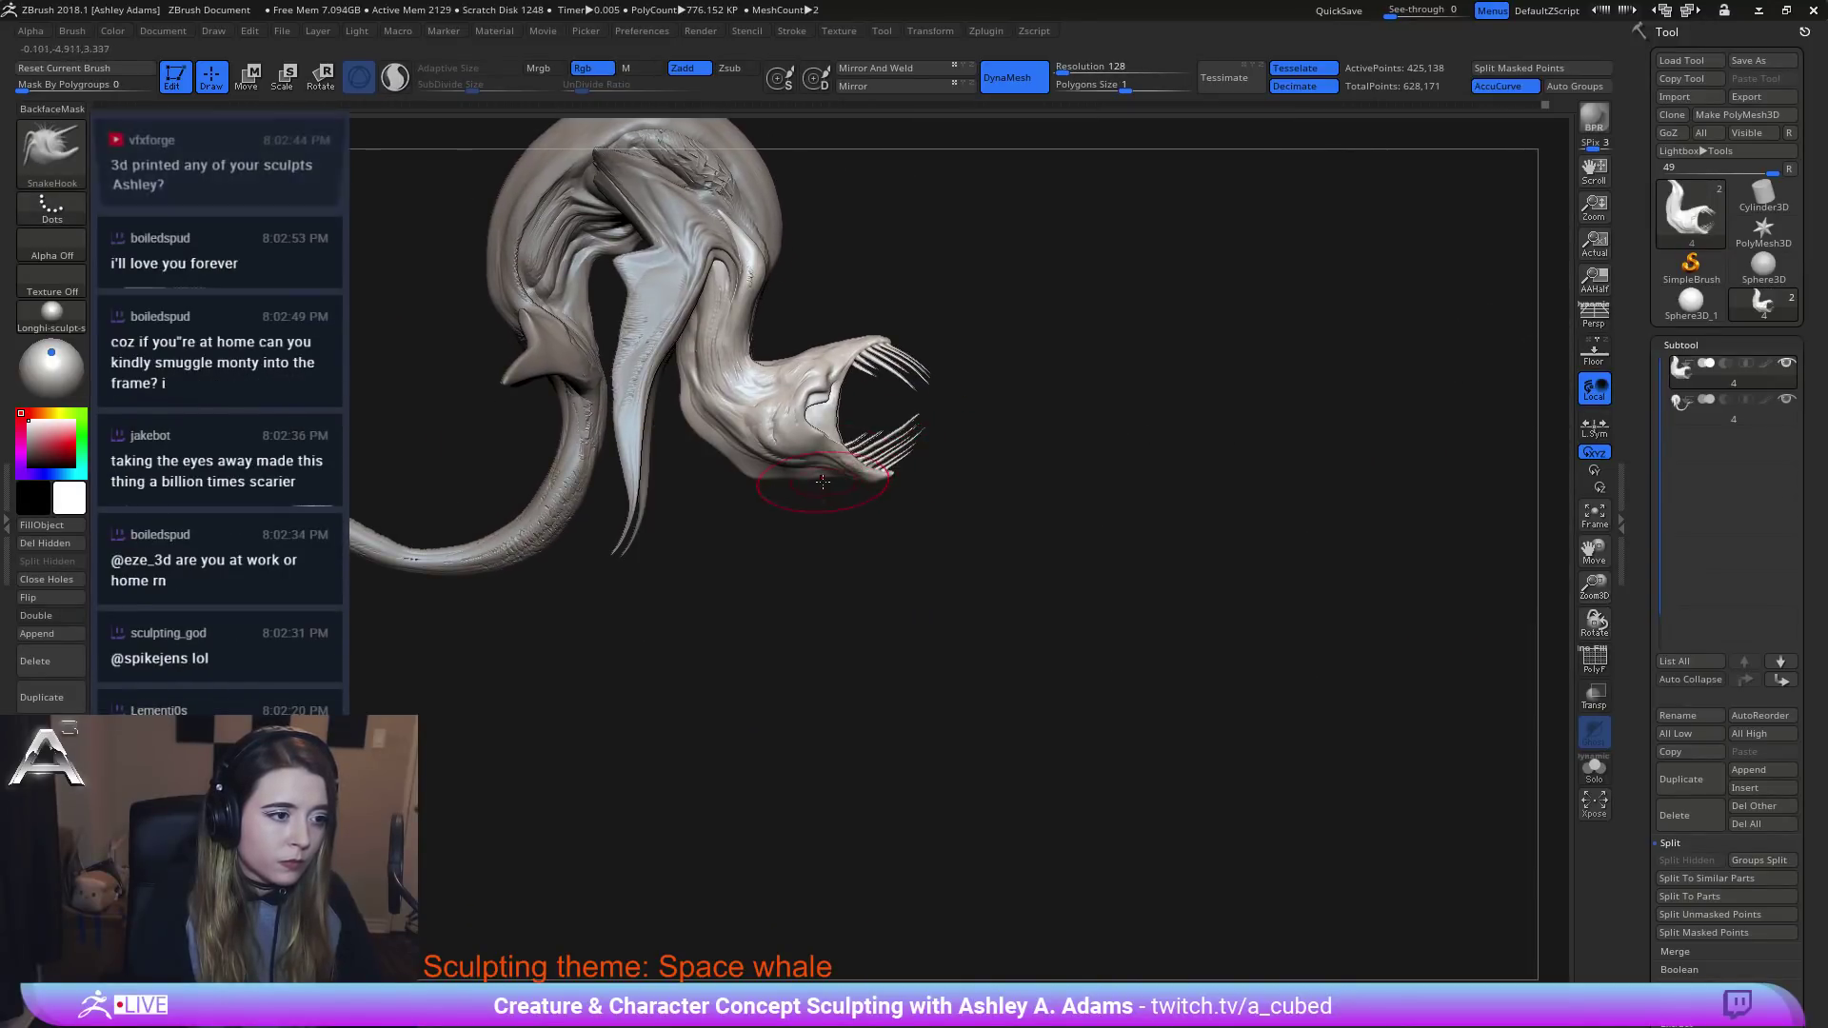
key(space)
drag(788, 474, 762, 466)
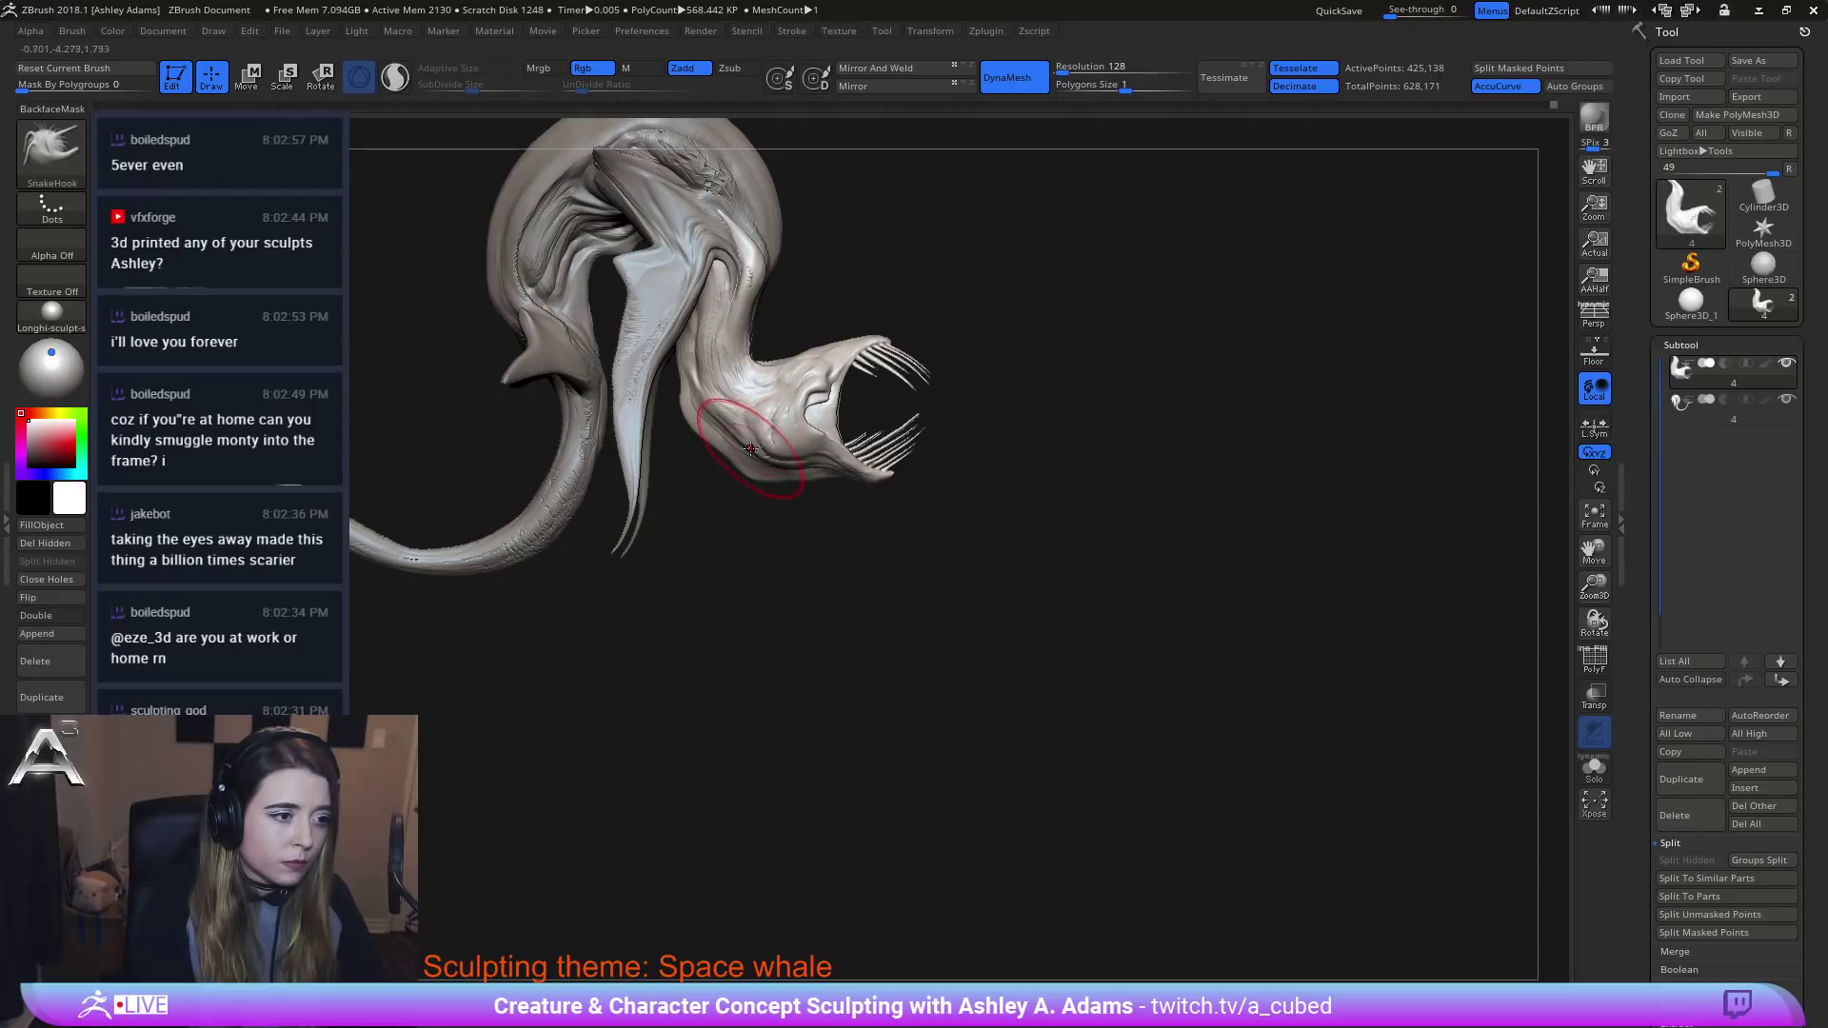
key(ctrl+z)
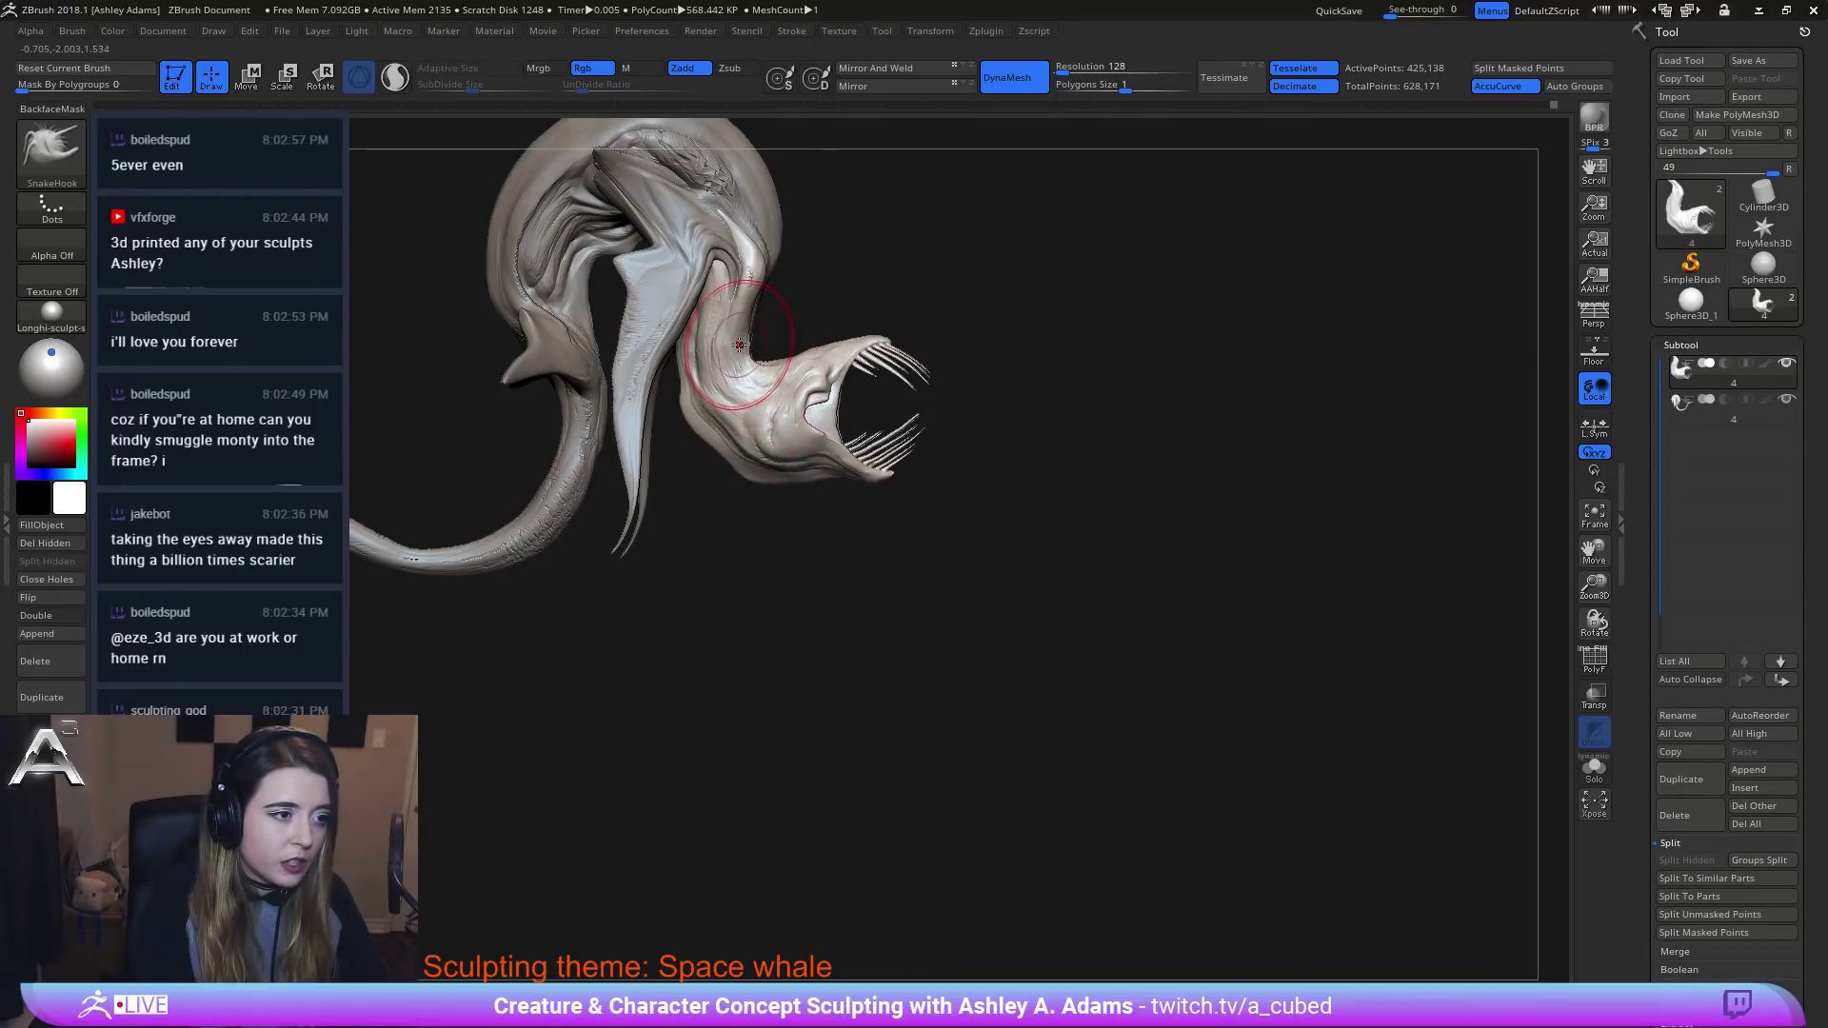
mouse_move(740, 345)
mouse_down()
mouse_move(704, 333)
mouse_move(657, 371)
mouse_move(761, 420)
mouse_move(759, 356)
mouse_up()
key(space)
mouse_move(961, 381)
mouse_down()
mouse_move(762, 352)
mouse_move(674, 419)
mouse_up()
key(space)
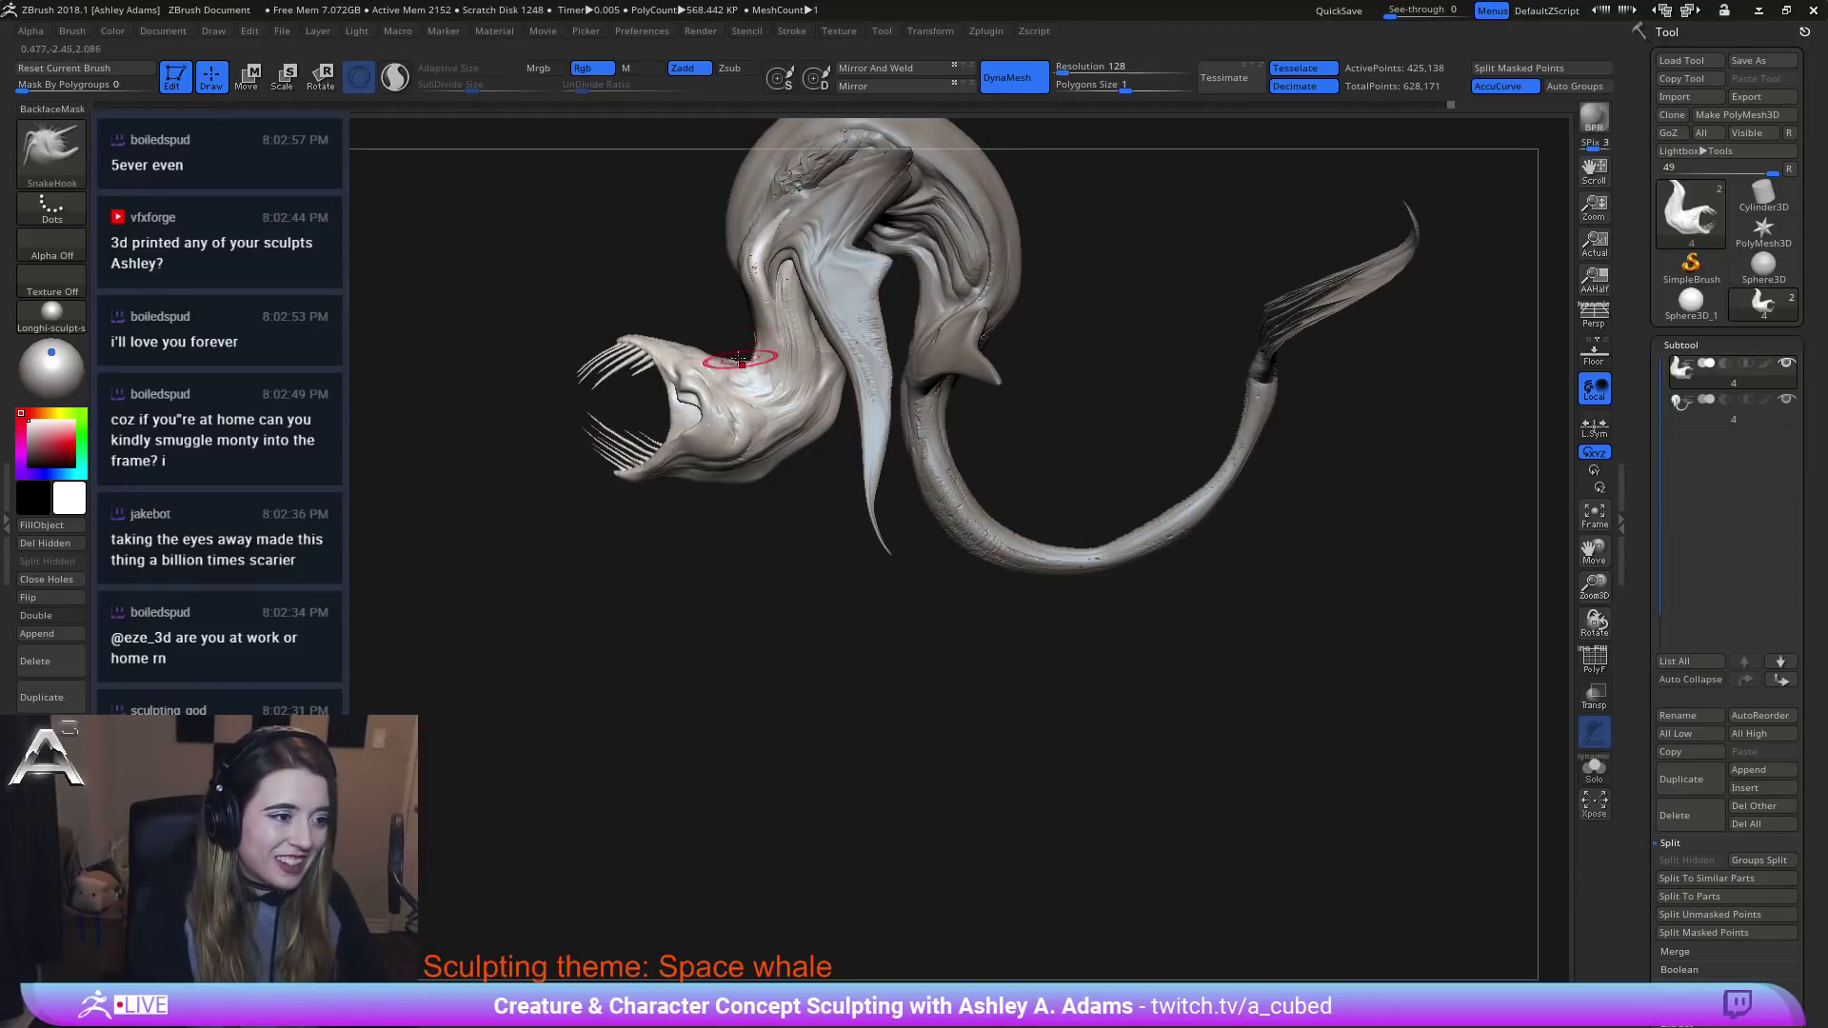
drag(741, 359, 716, 357)
mouse_move(716, 354)
right_down()
mouse_move(725, 366)
mouse_move(707, 273)
right_up()
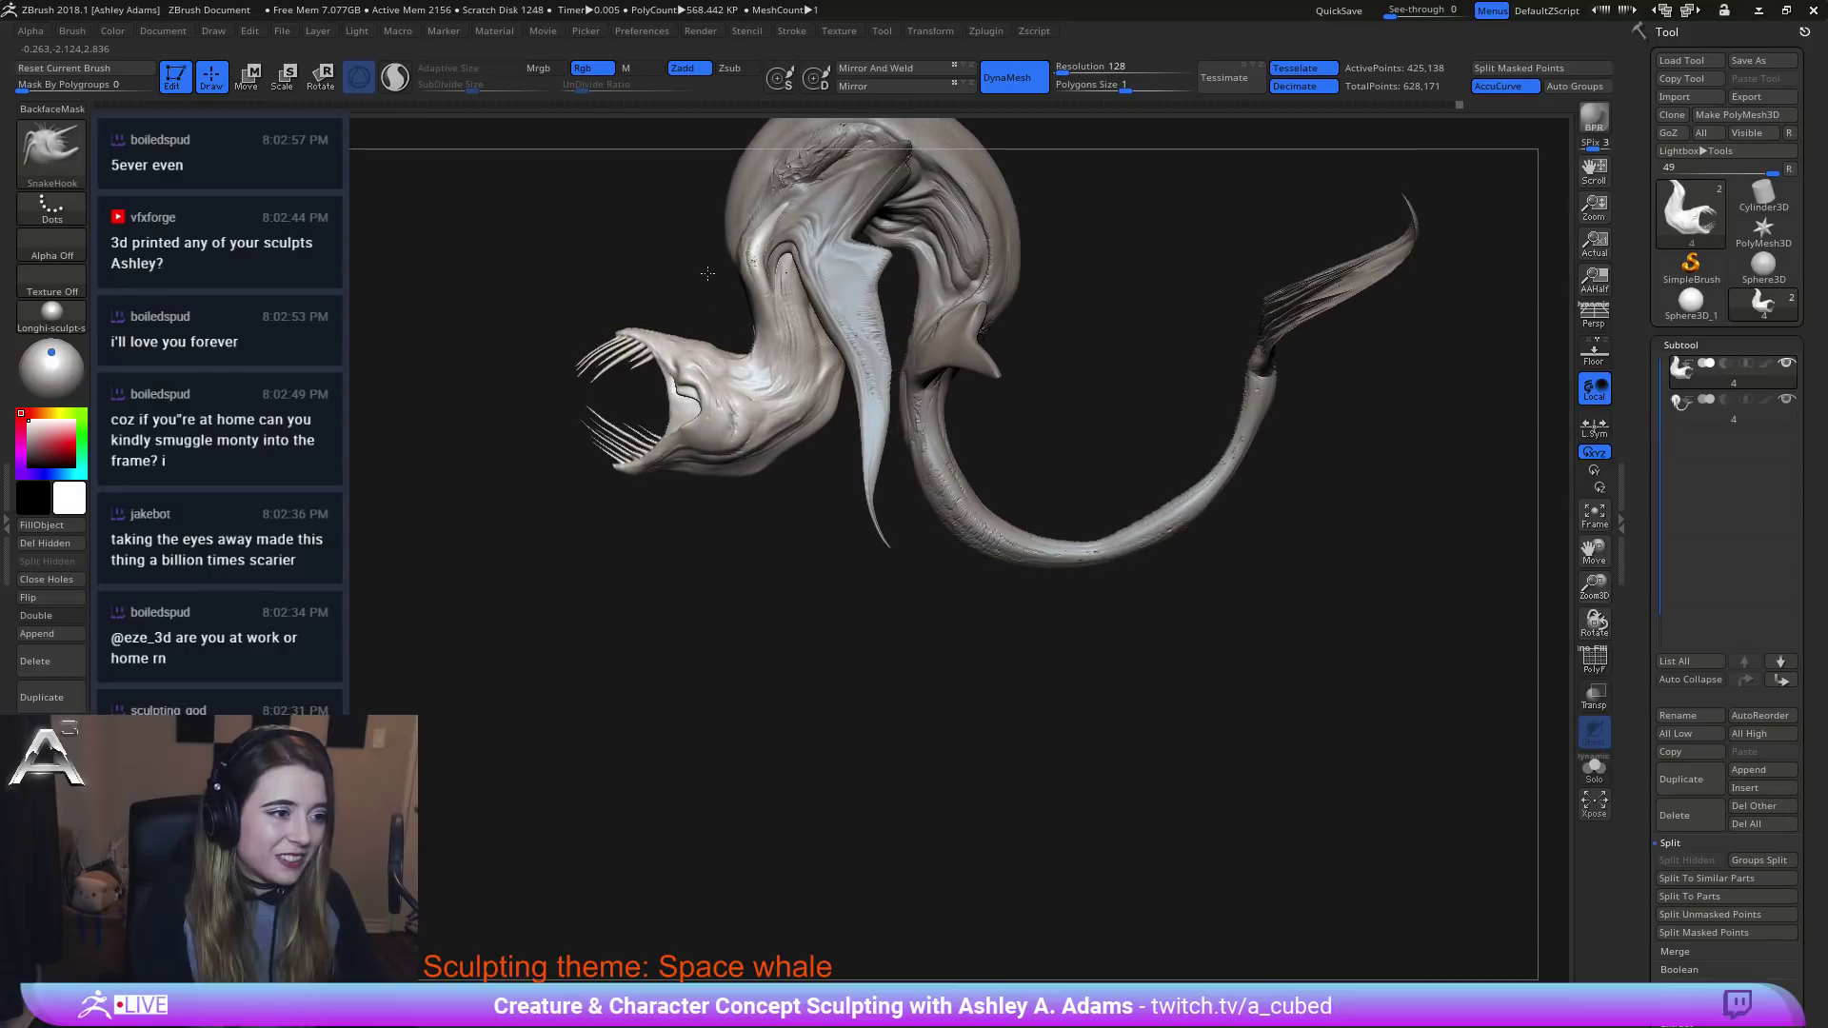
right_click(714, 347)
ctrl+right_drag(714, 347, 776, 406)
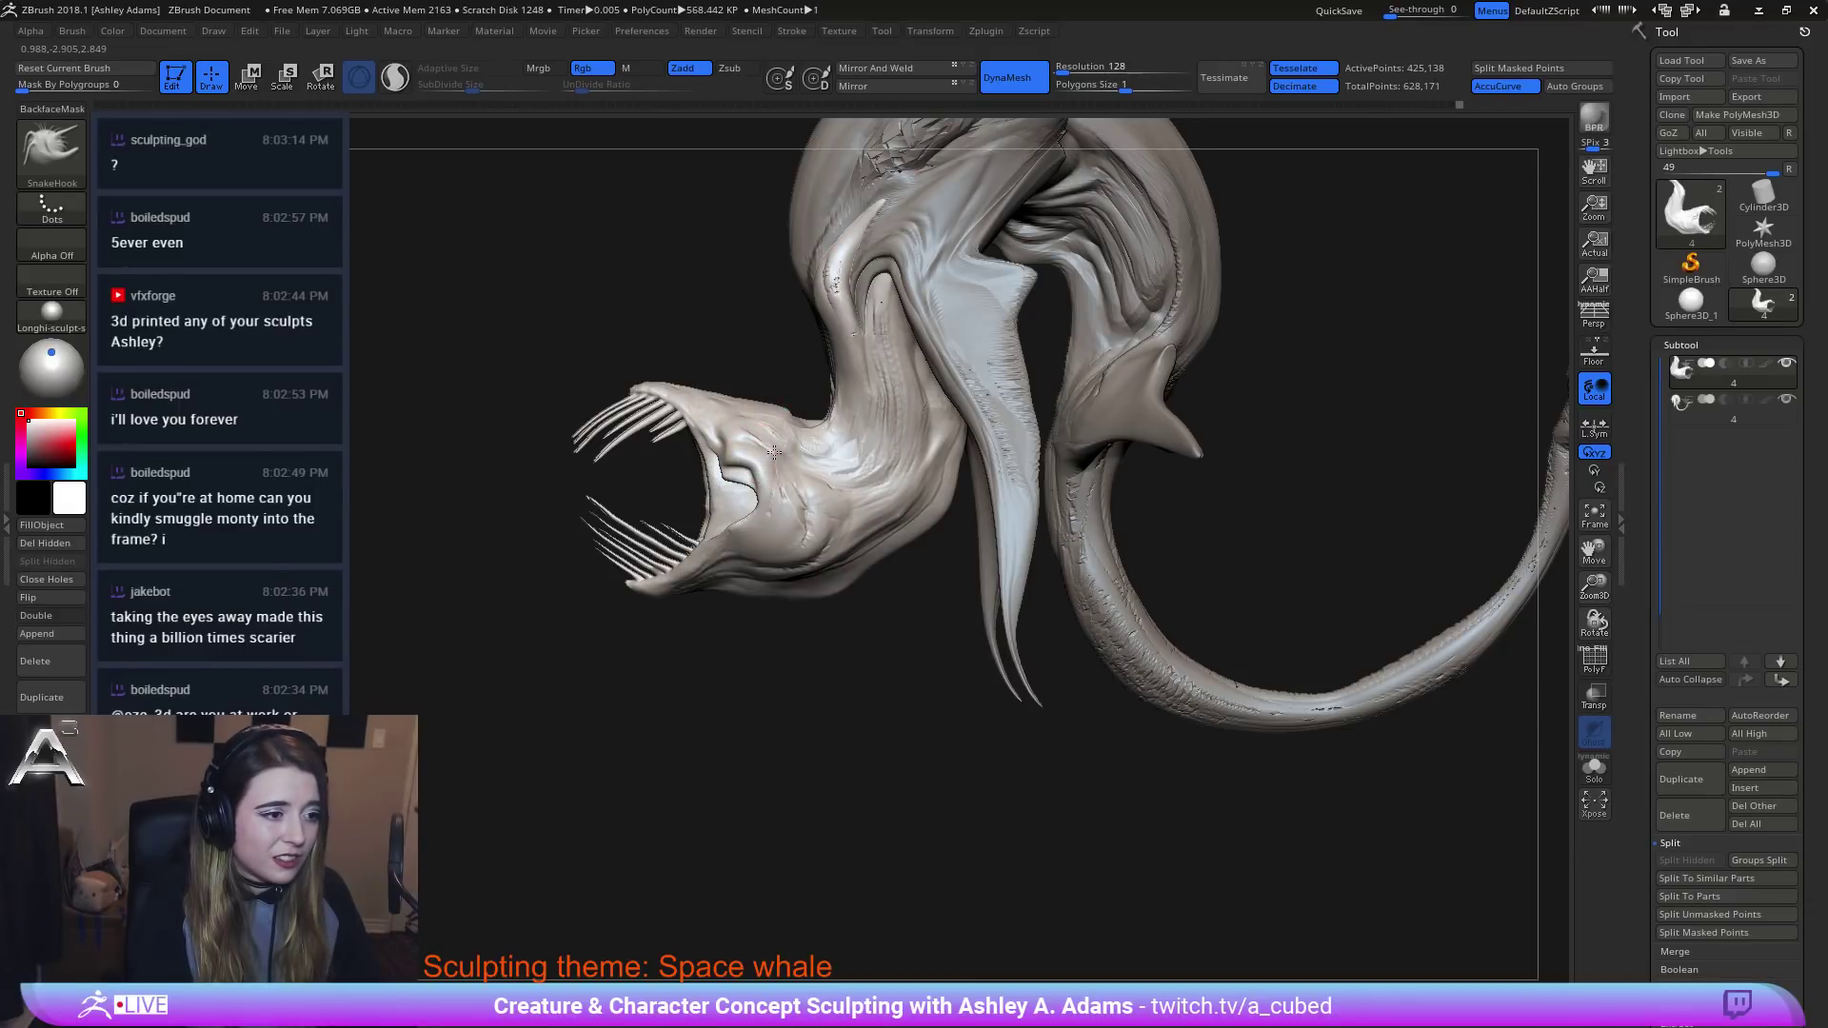
Try pulling in the contour of the head from above with SnakeHook, and undo the stroke.
mouse_move(768, 473)
ctrl+right_down()
mouse_move(760, 441)
mouse_move(878, 448)
mouse_move(730, 529)
mouse_move(703, 594)
ctrl+right_up()
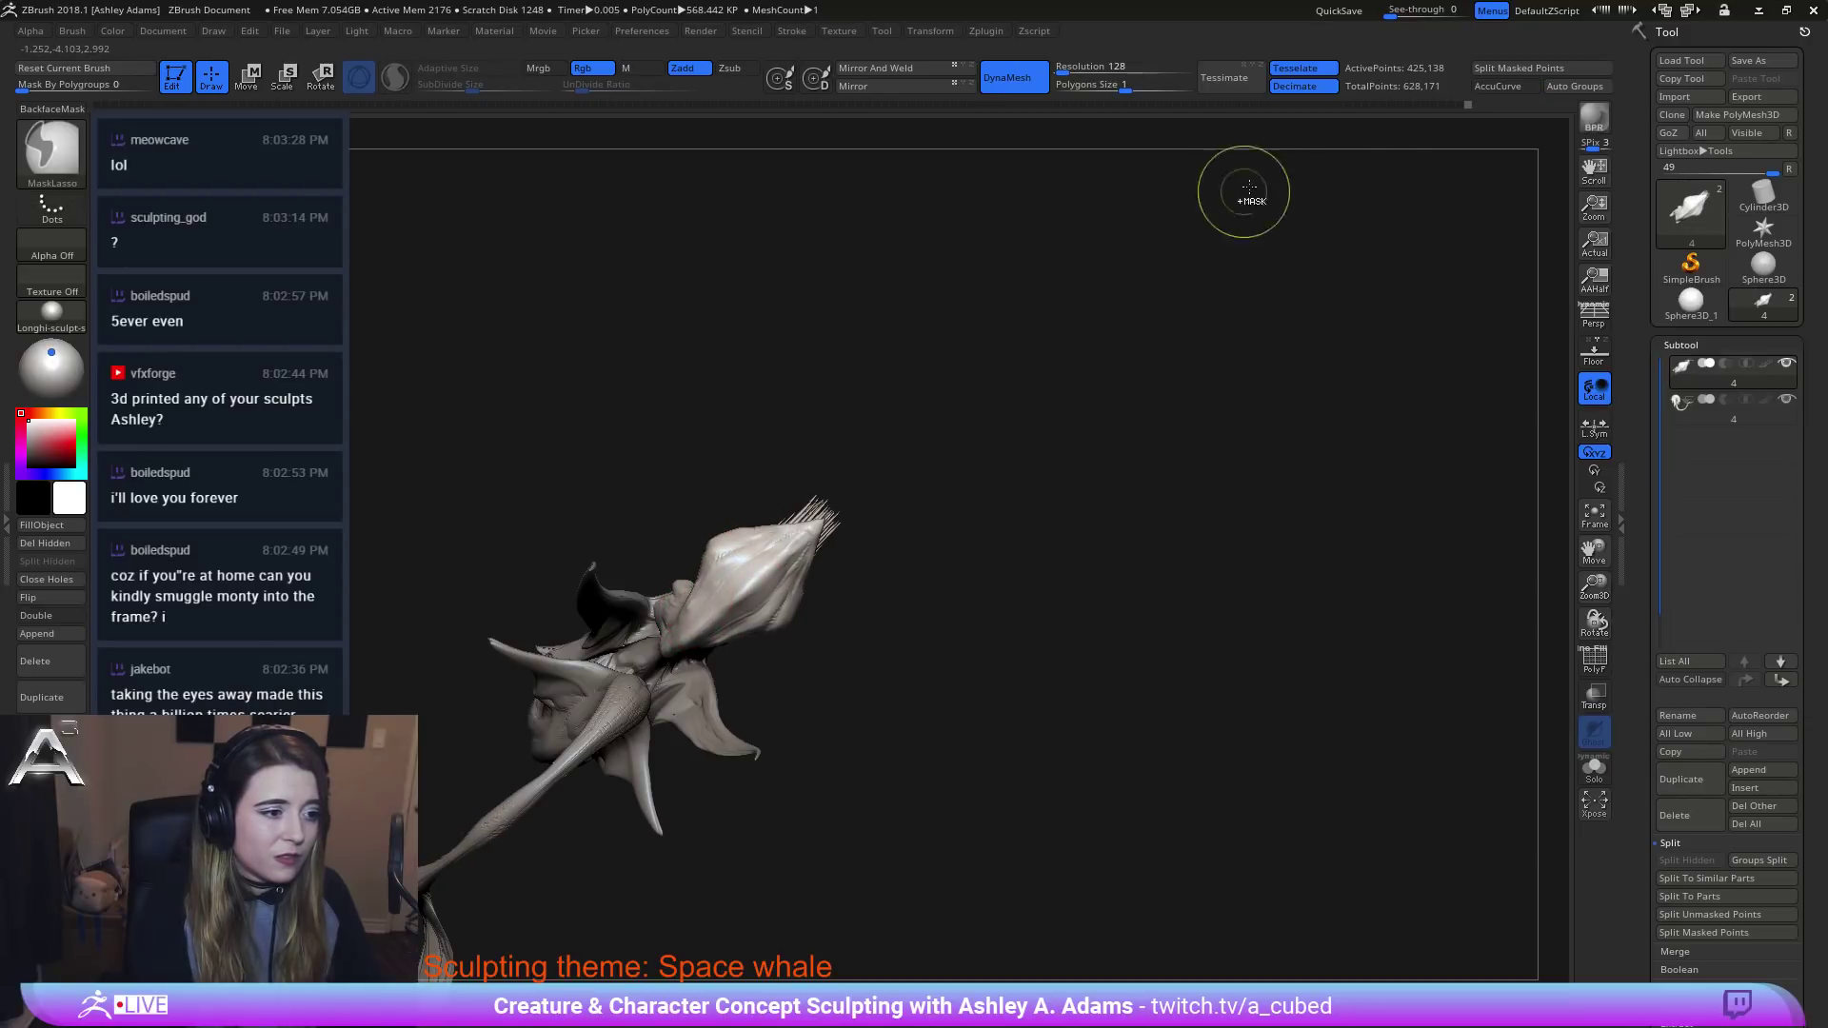
click(1497, 85)
drag(687, 614, 689, 581)
key(ctrl+z)
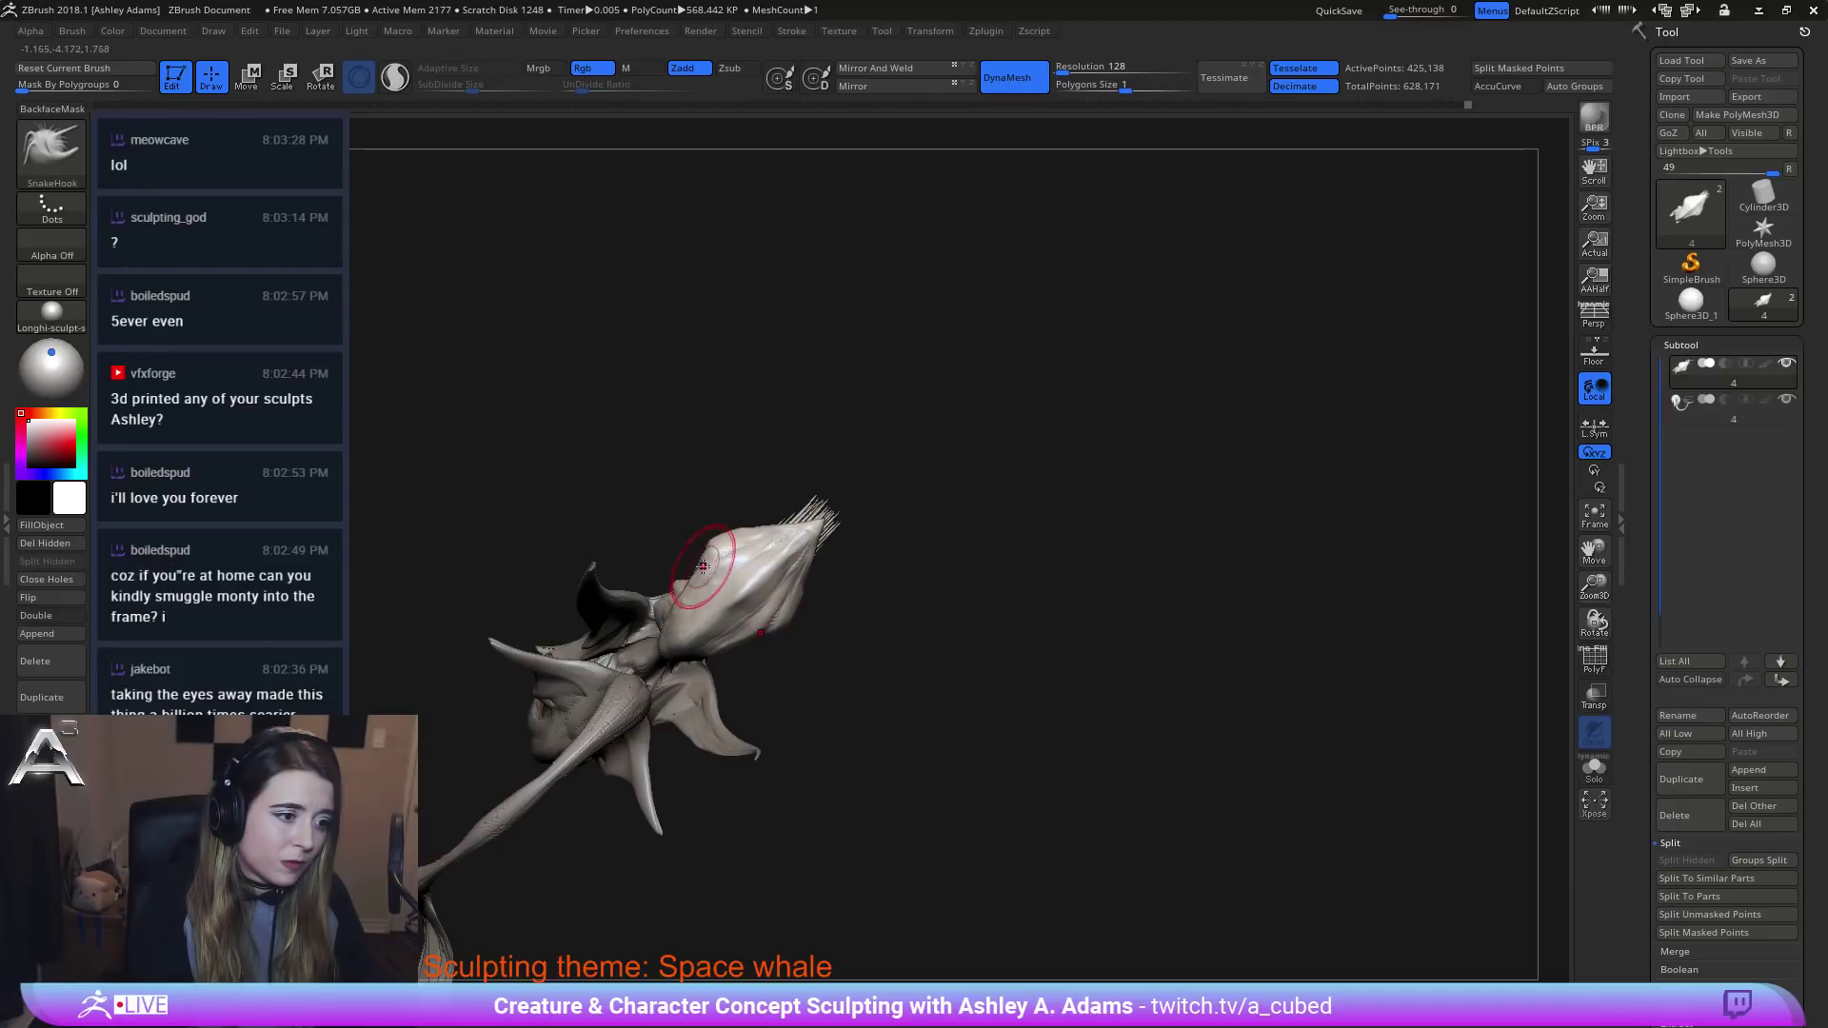
mouse_move(690, 581)
right_down()
mouse_move(631, 621)
mouse_move(538, 775)
mouse_move(665, 563)
mouse_move(617, 566)
mouse_move(640, 595)
mouse_move(644, 555)
right_up()
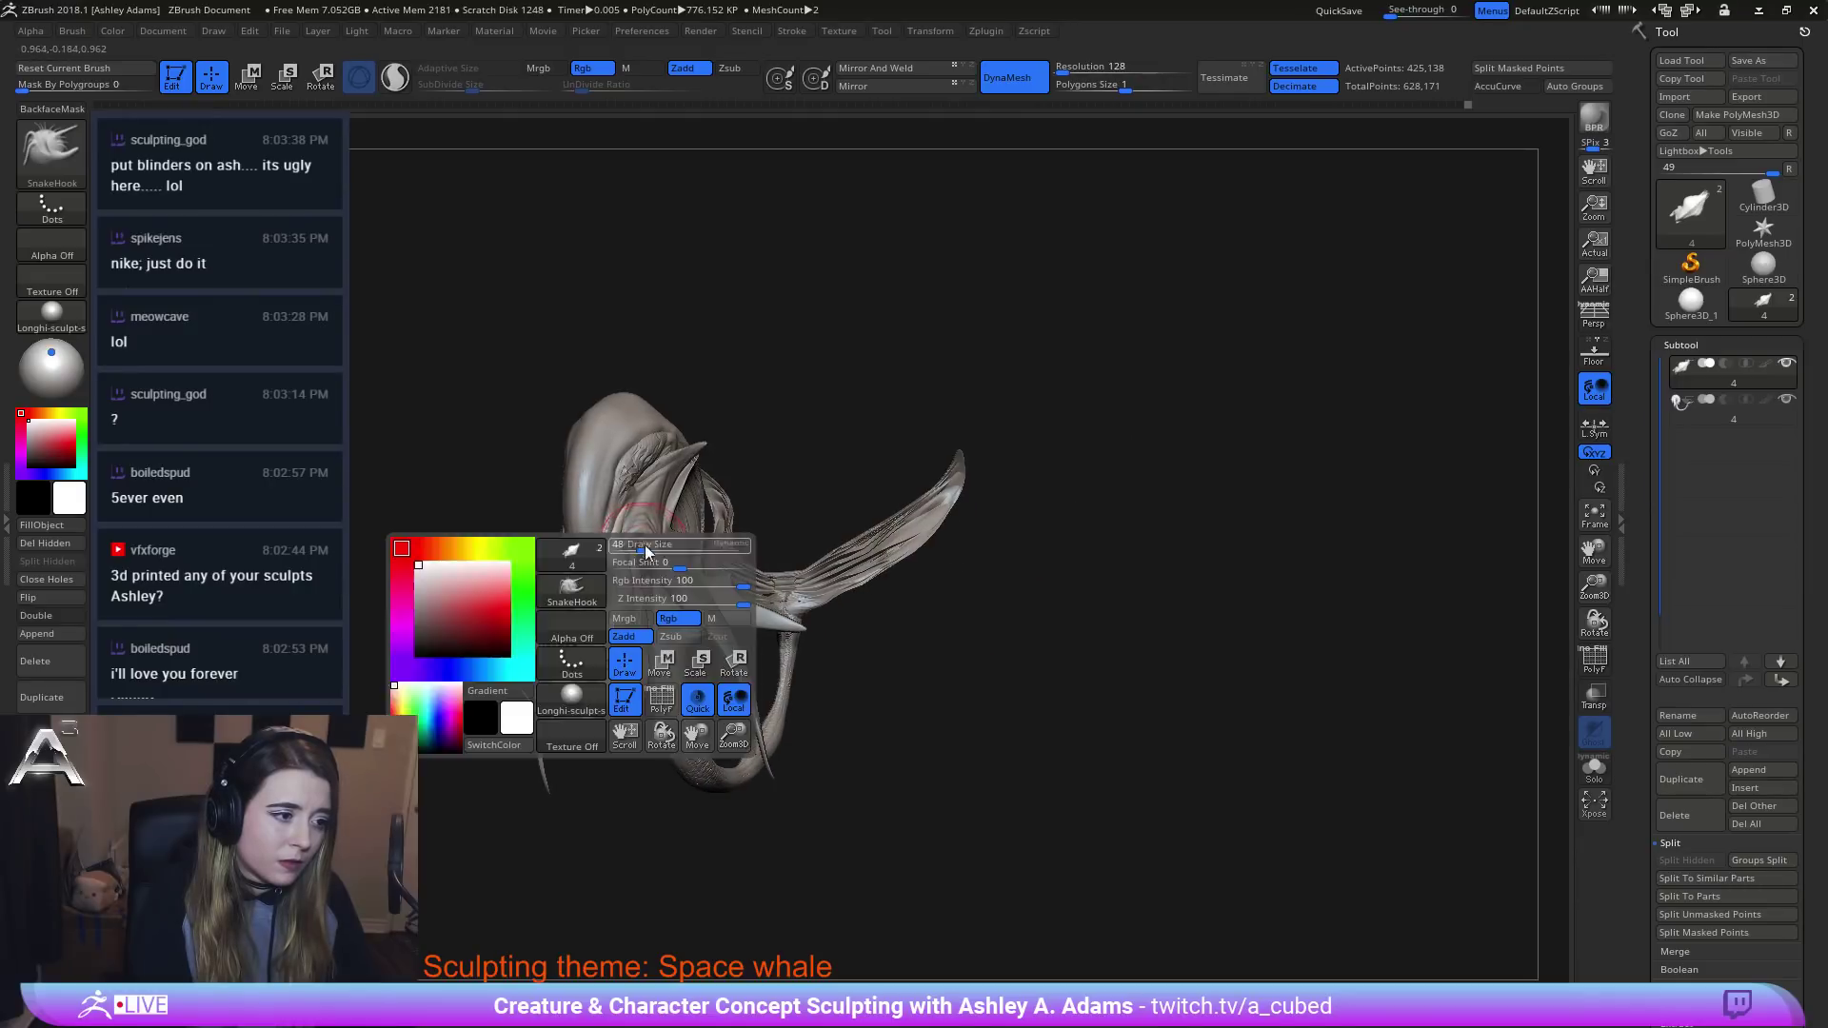
right_drag(694, 675, 996, 418)
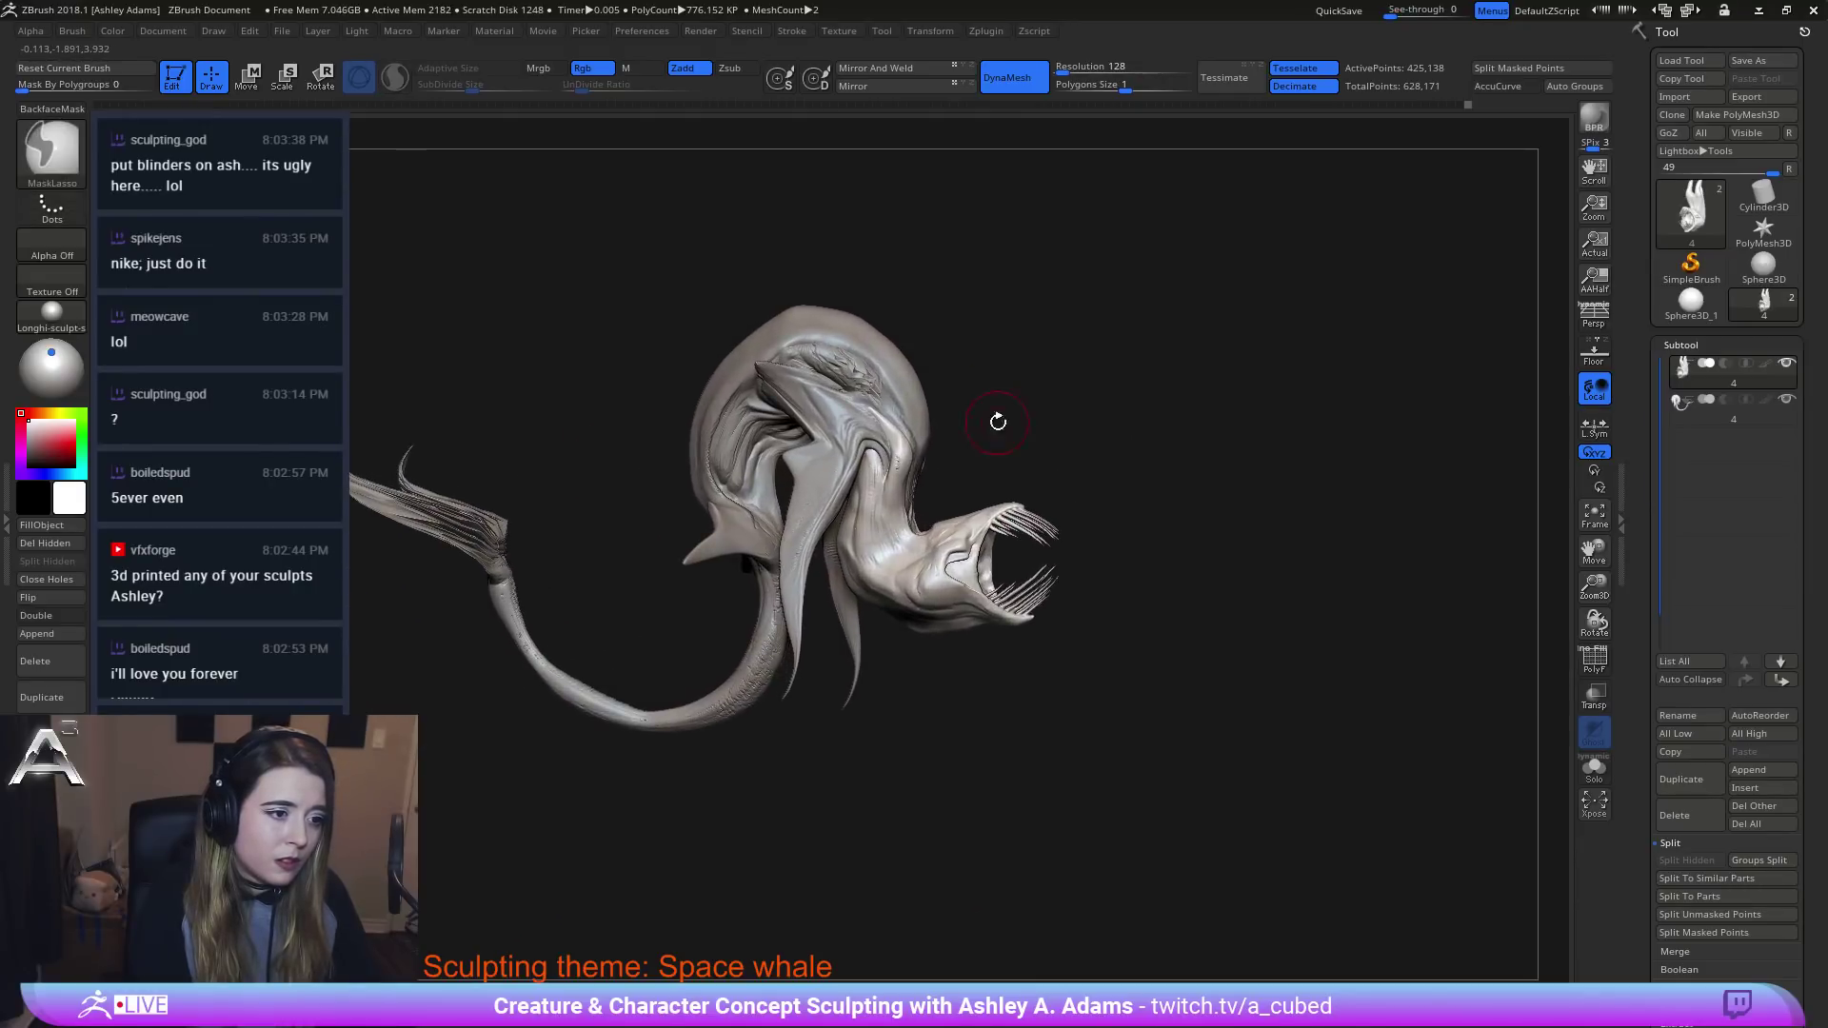
Make the whale's body the active subtool and save the sculpt.
alt+right_drag(862, 390, 1054, 353)
alt+click(921, 356)
right_drag(921, 356, 1028, 255)
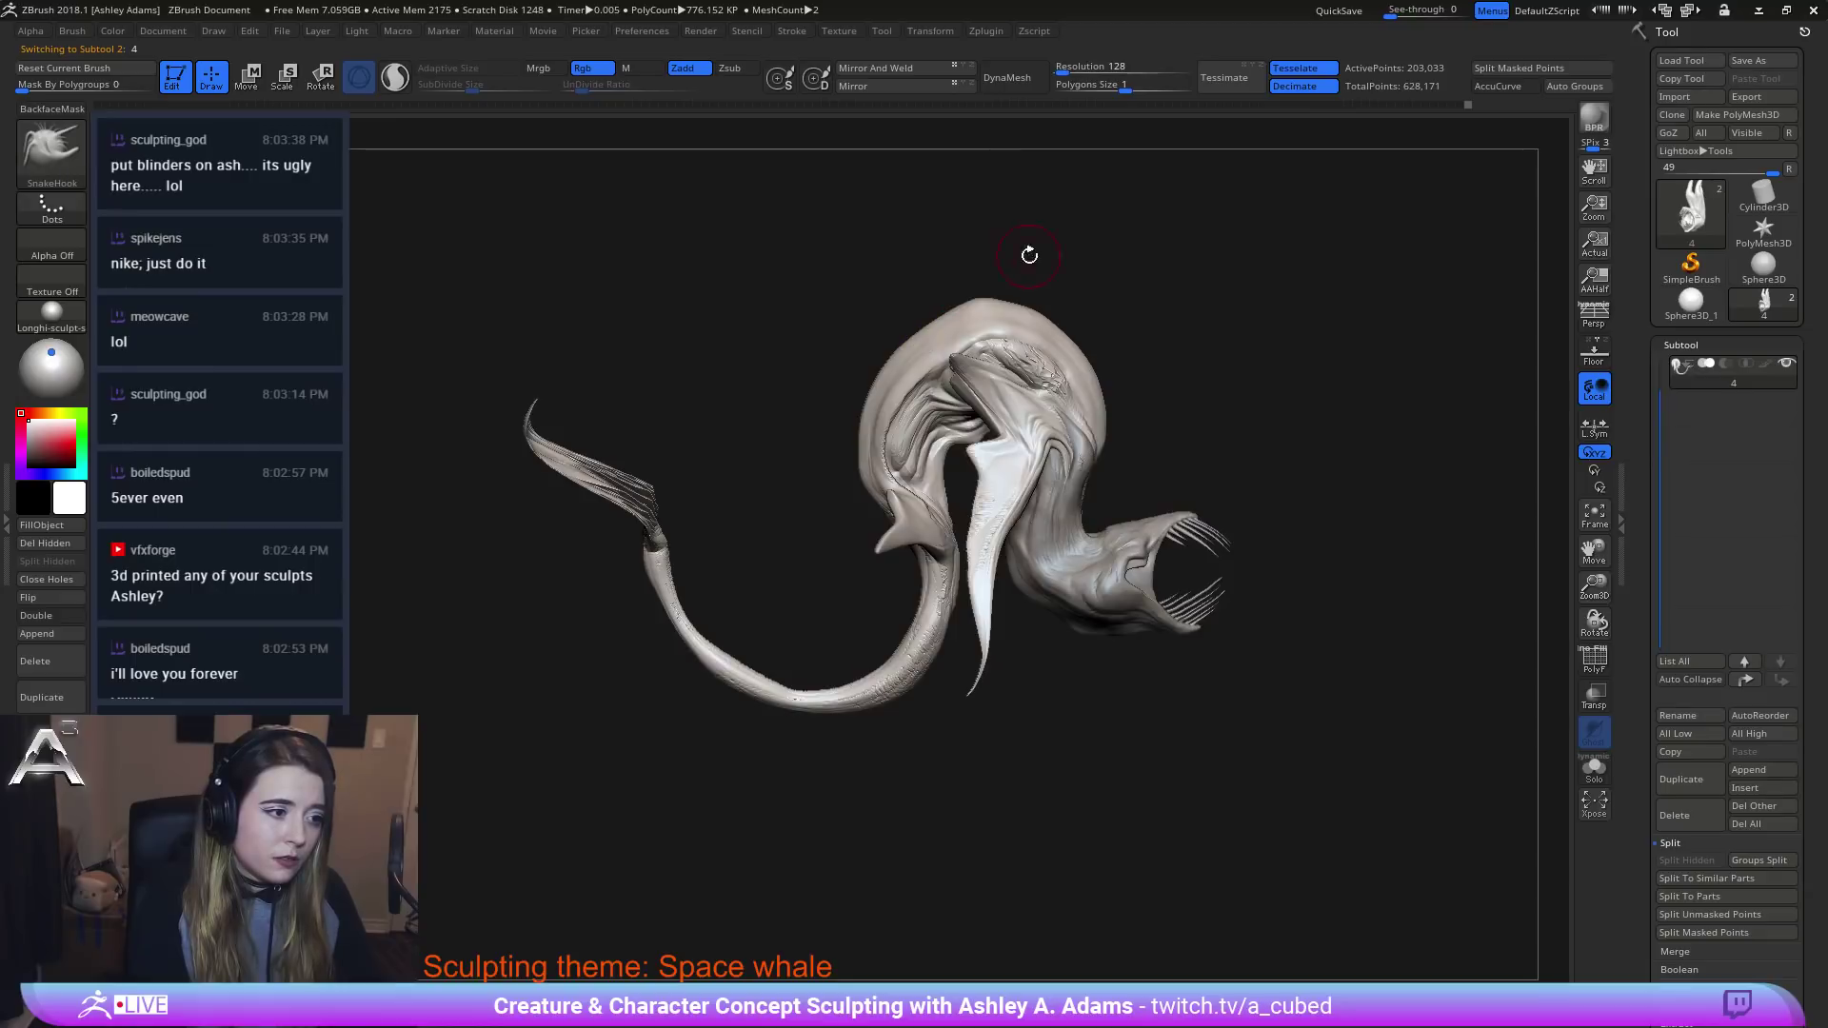
right_drag(1275, 290, 1143, 370)
right_drag(1215, 306, 1080, 421)
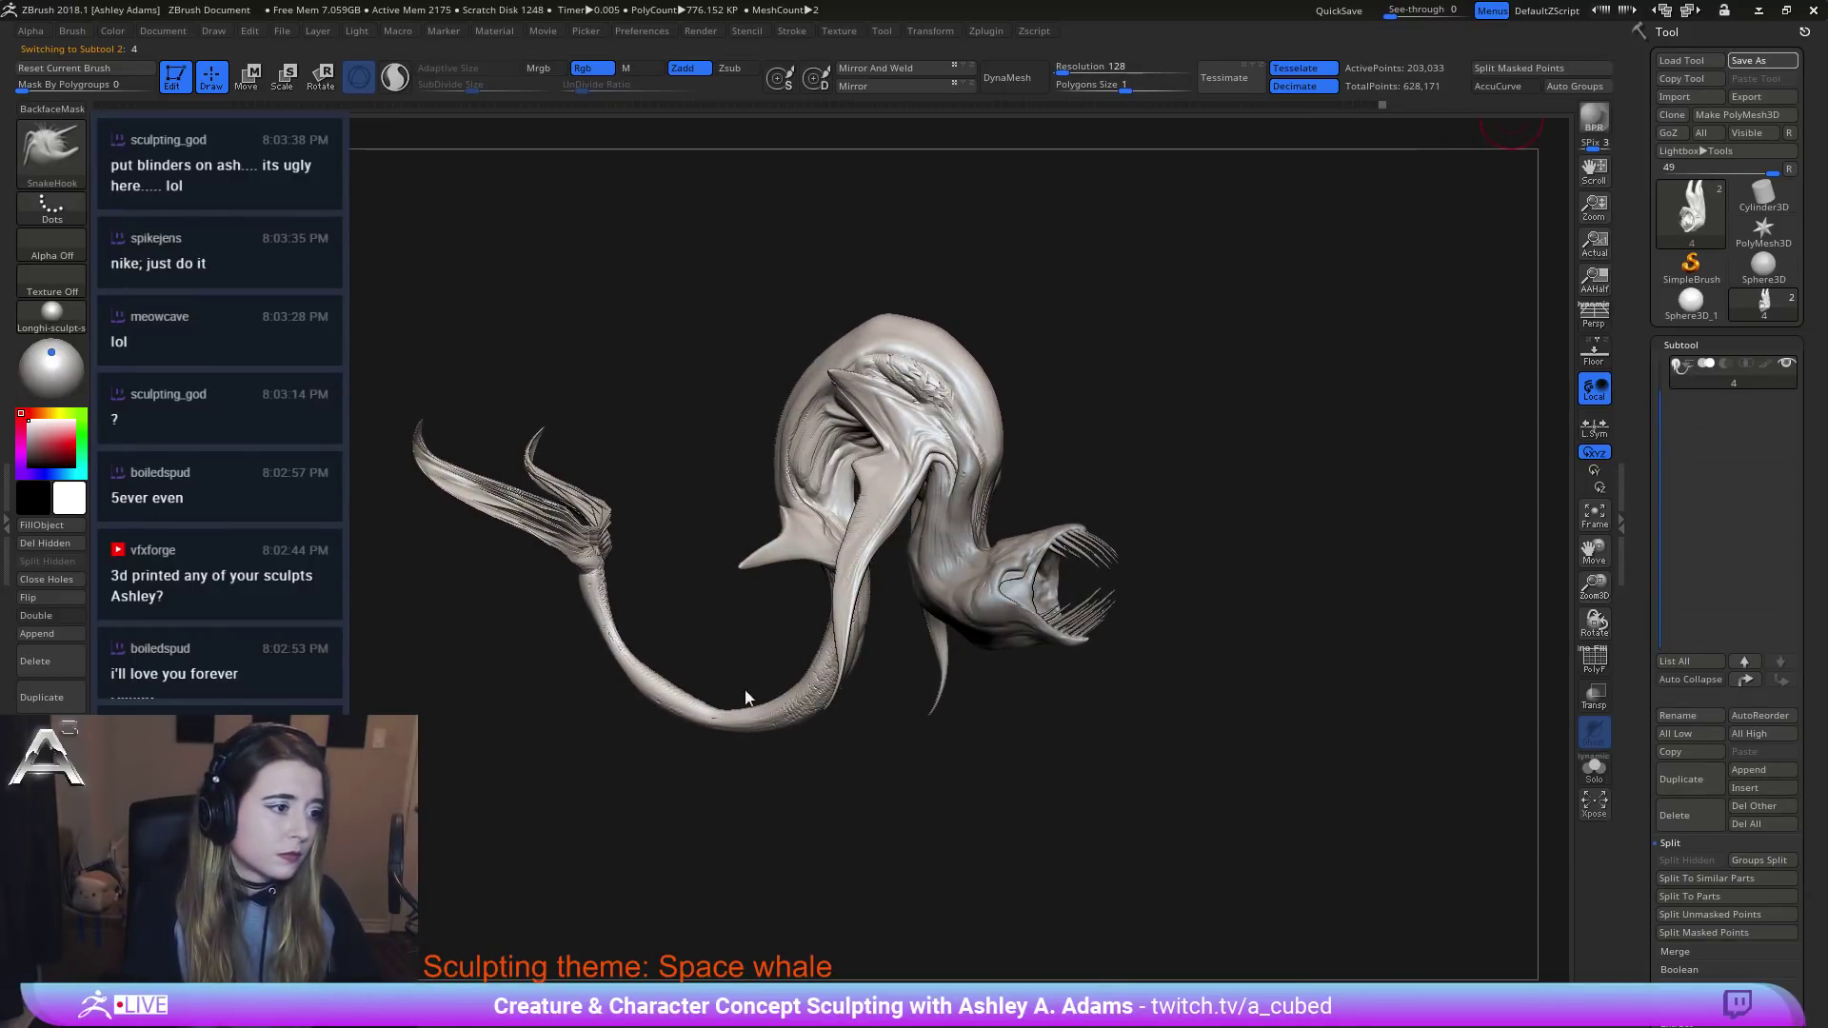
key(ctrl+s)
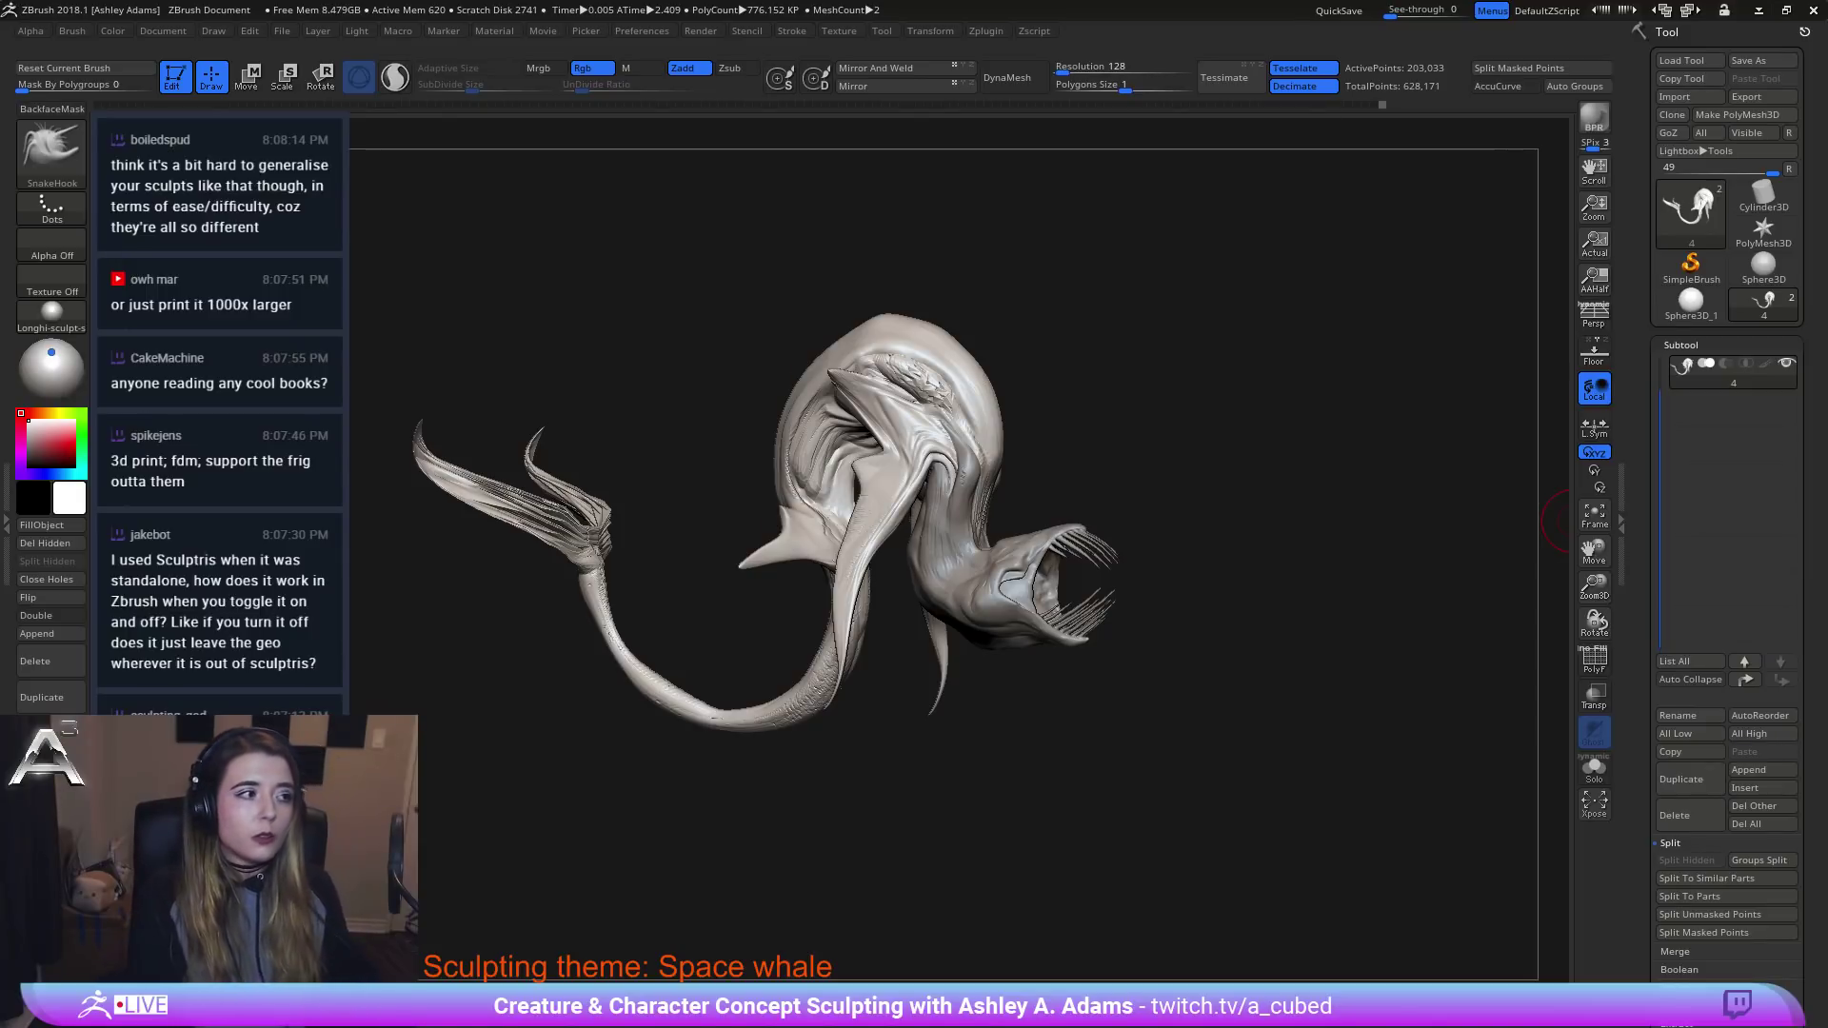
Choose the ClayBuildup brush, display the polygon wireframe over the body's upper surface, and turn on Sculptris Pro mode.
mouse_move(953, 402)
right_down()
mouse_move(762, 399)
mouse_move(755, 216)
right_up()
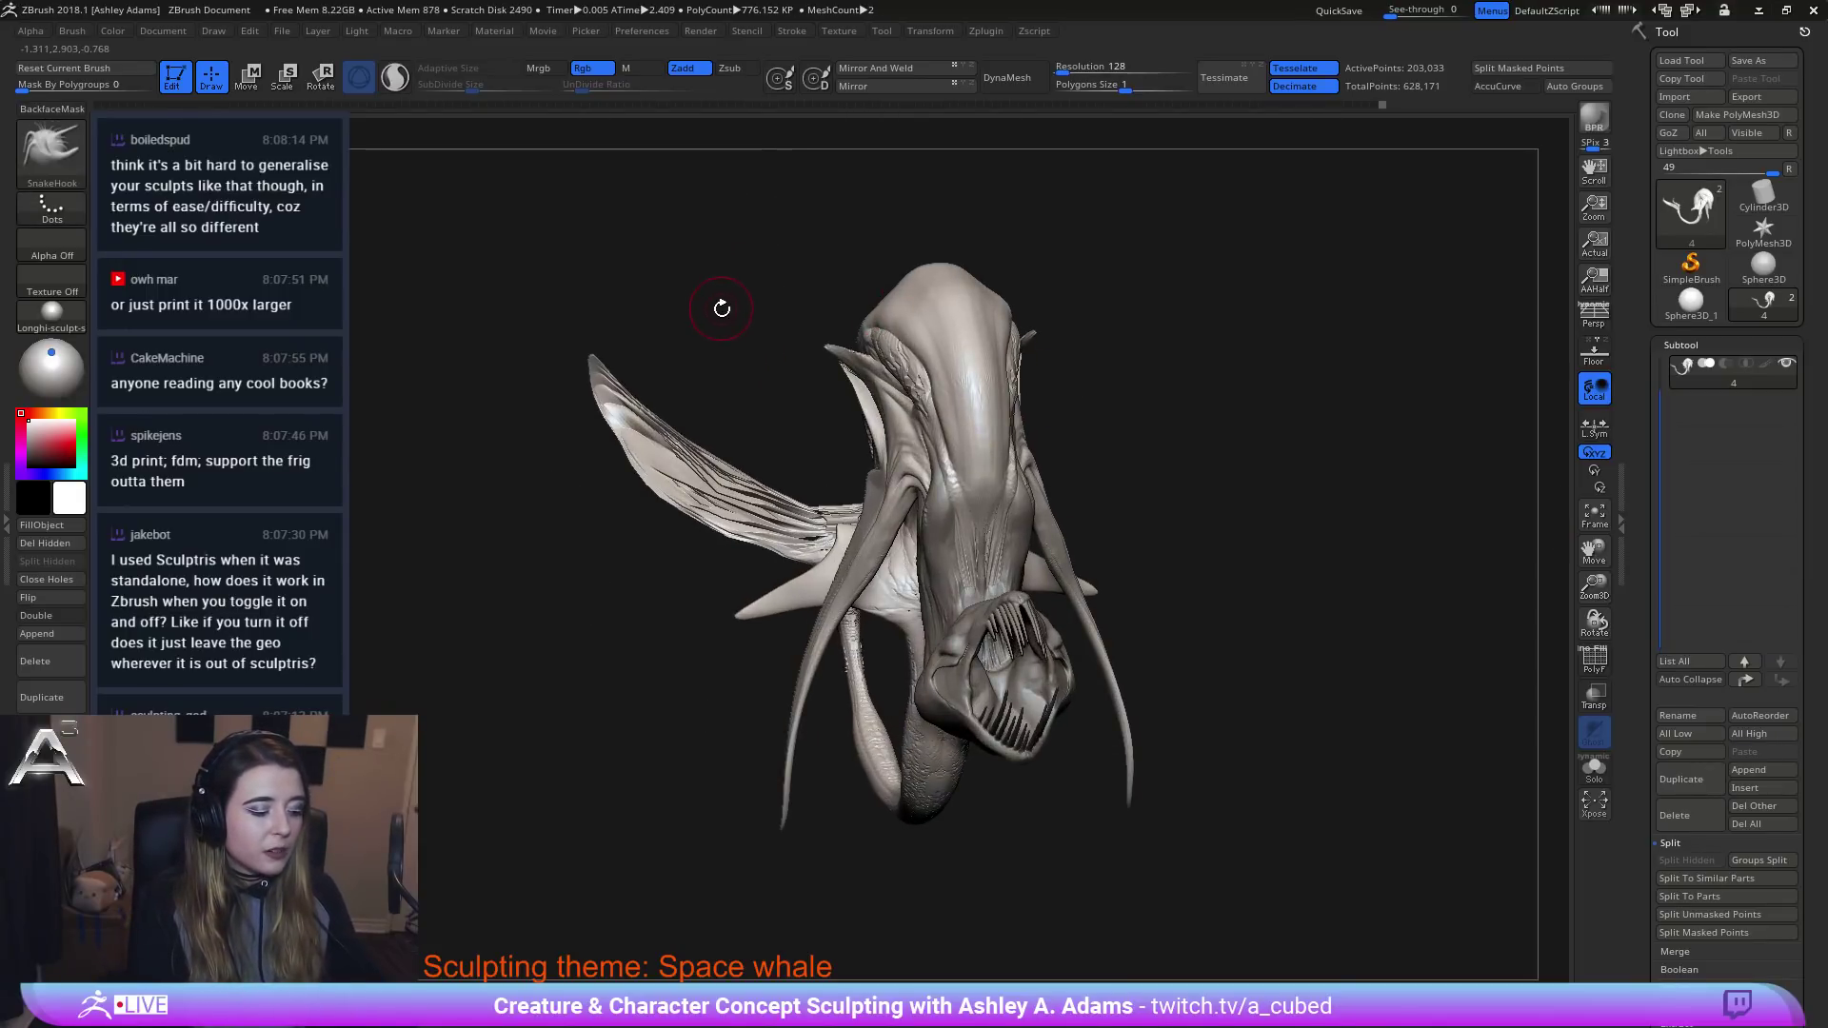
key(b)
key(c)
key(b)
mouse_move(857, 345)
right_down()
mouse_move(767, 355)
mouse_move(837, 230)
right_up()
mouse_move(1021, 338)
right_down()
mouse_move(962, 333)
mouse_move(900, 406)
right_up()
key(shift+f)
alt+right_drag(812, 189, 928, 487)
key(backslash)
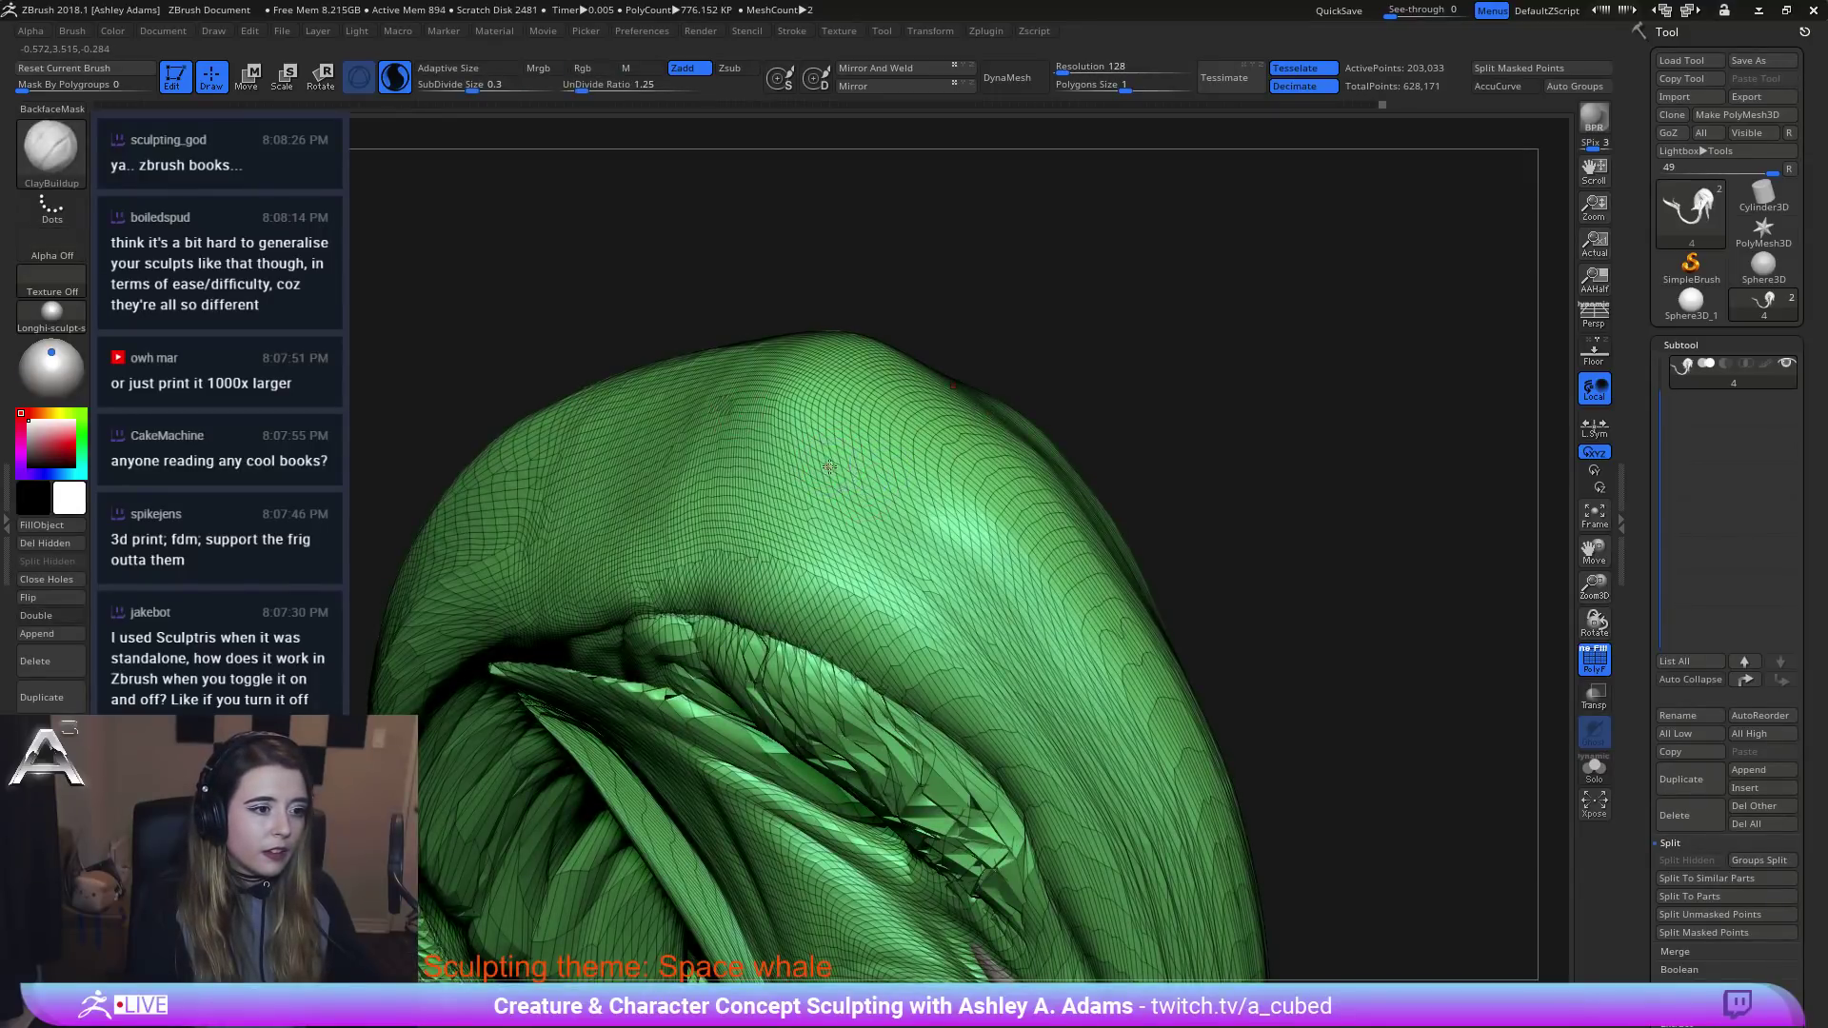
Try ClayBuildup strokes on the top of the body to compare their effect on the mesh, undoing each one.
mouse_move(826, 464)
mouse_down()
mouse_move(960, 572)
mouse_move(695, 428)
mouse_move(1095, 581)
mouse_move(1056, 736)
mouse_move(697, 526)
mouse_up()
ctrl+right_drag(732, 463, 749, 492)
key(ctrl+z)
mouse_move(818, 342)
mouse_down()
mouse_move(981, 645)
mouse_move(773, 533)
mouse_move(681, 365)
mouse_move(919, 552)
mouse_move(878, 524)
mouse_up()
key(ctrl+z)
key(ctrl+z)
mouse_move(795, 400)
mouse_down()
mouse_move(861, 420)
mouse_move(1007, 558)
mouse_move(800, 447)
mouse_move(1095, 495)
mouse_move(1267, 676)
mouse_move(678, 377)
mouse_up()
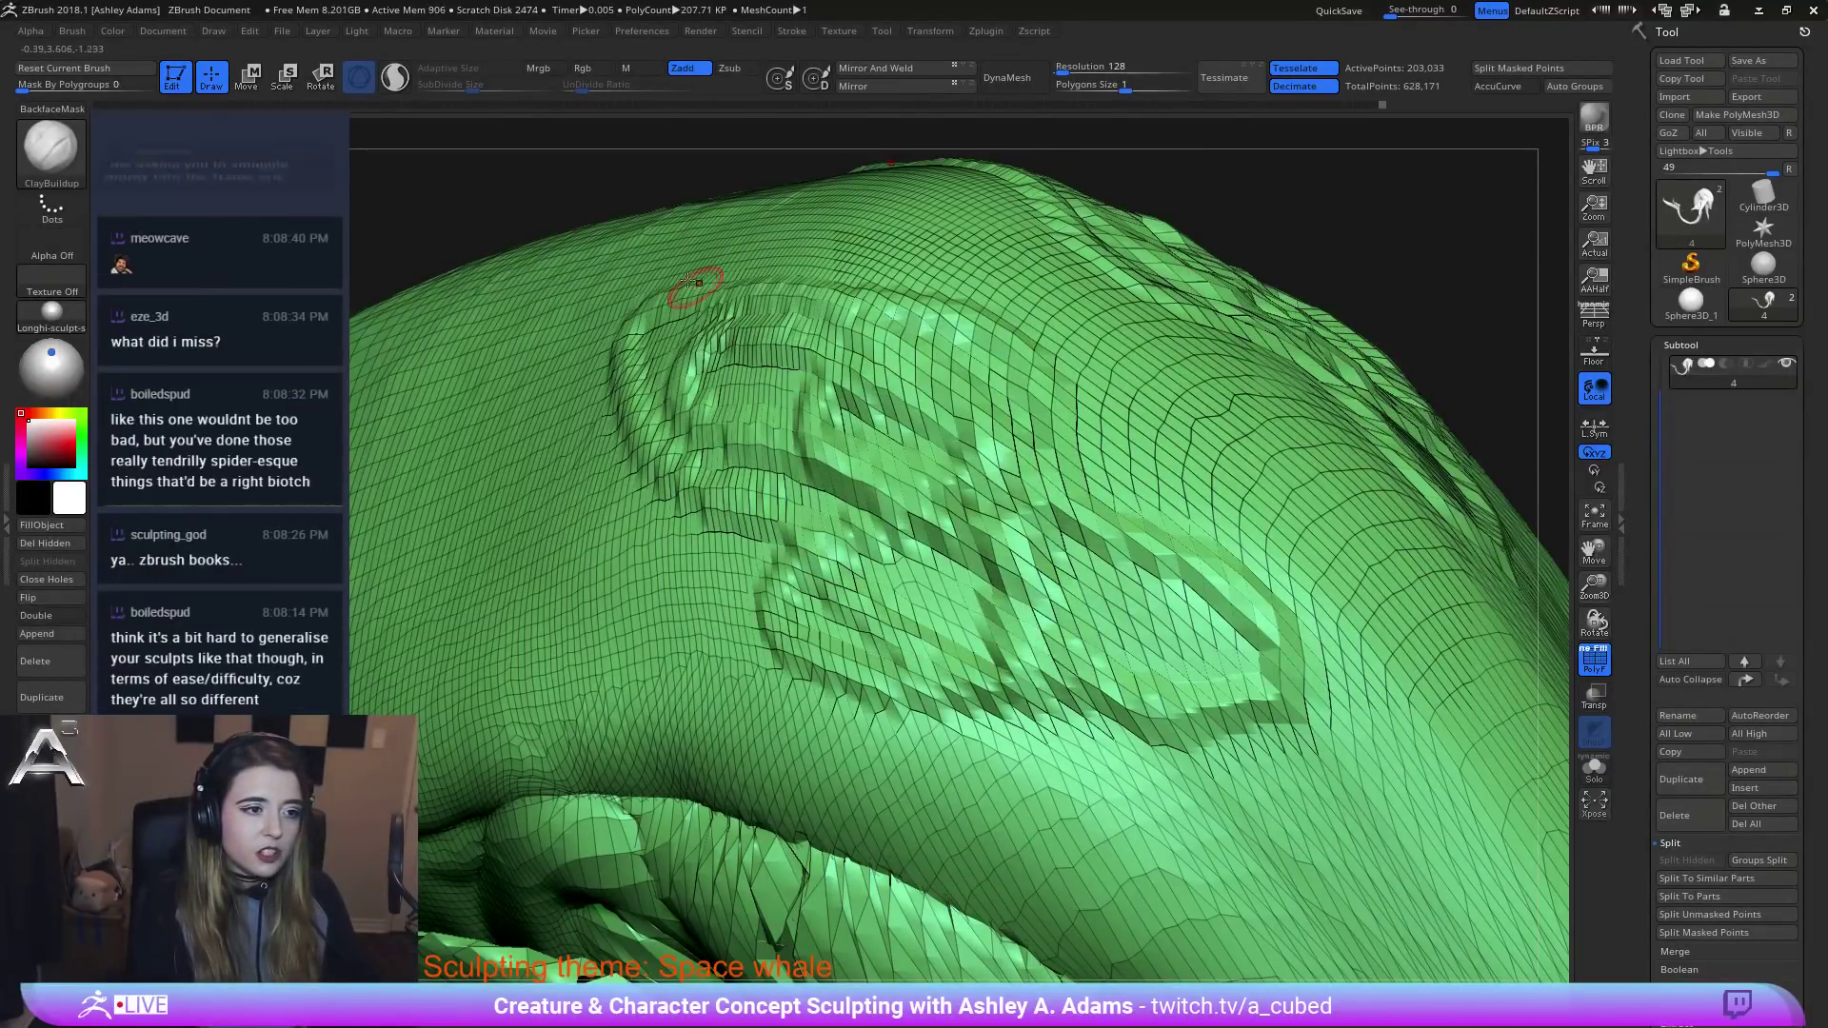
key(ctrl+z)
mouse_move(808, 396)
mouse_down()
mouse_move(943, 409)
mouse_move(857, 609)
mouse_move(647, 528)
mouse_move(886, 547)
mouse_move(1071, 319)
mouse_up()
key(ctrl+z)
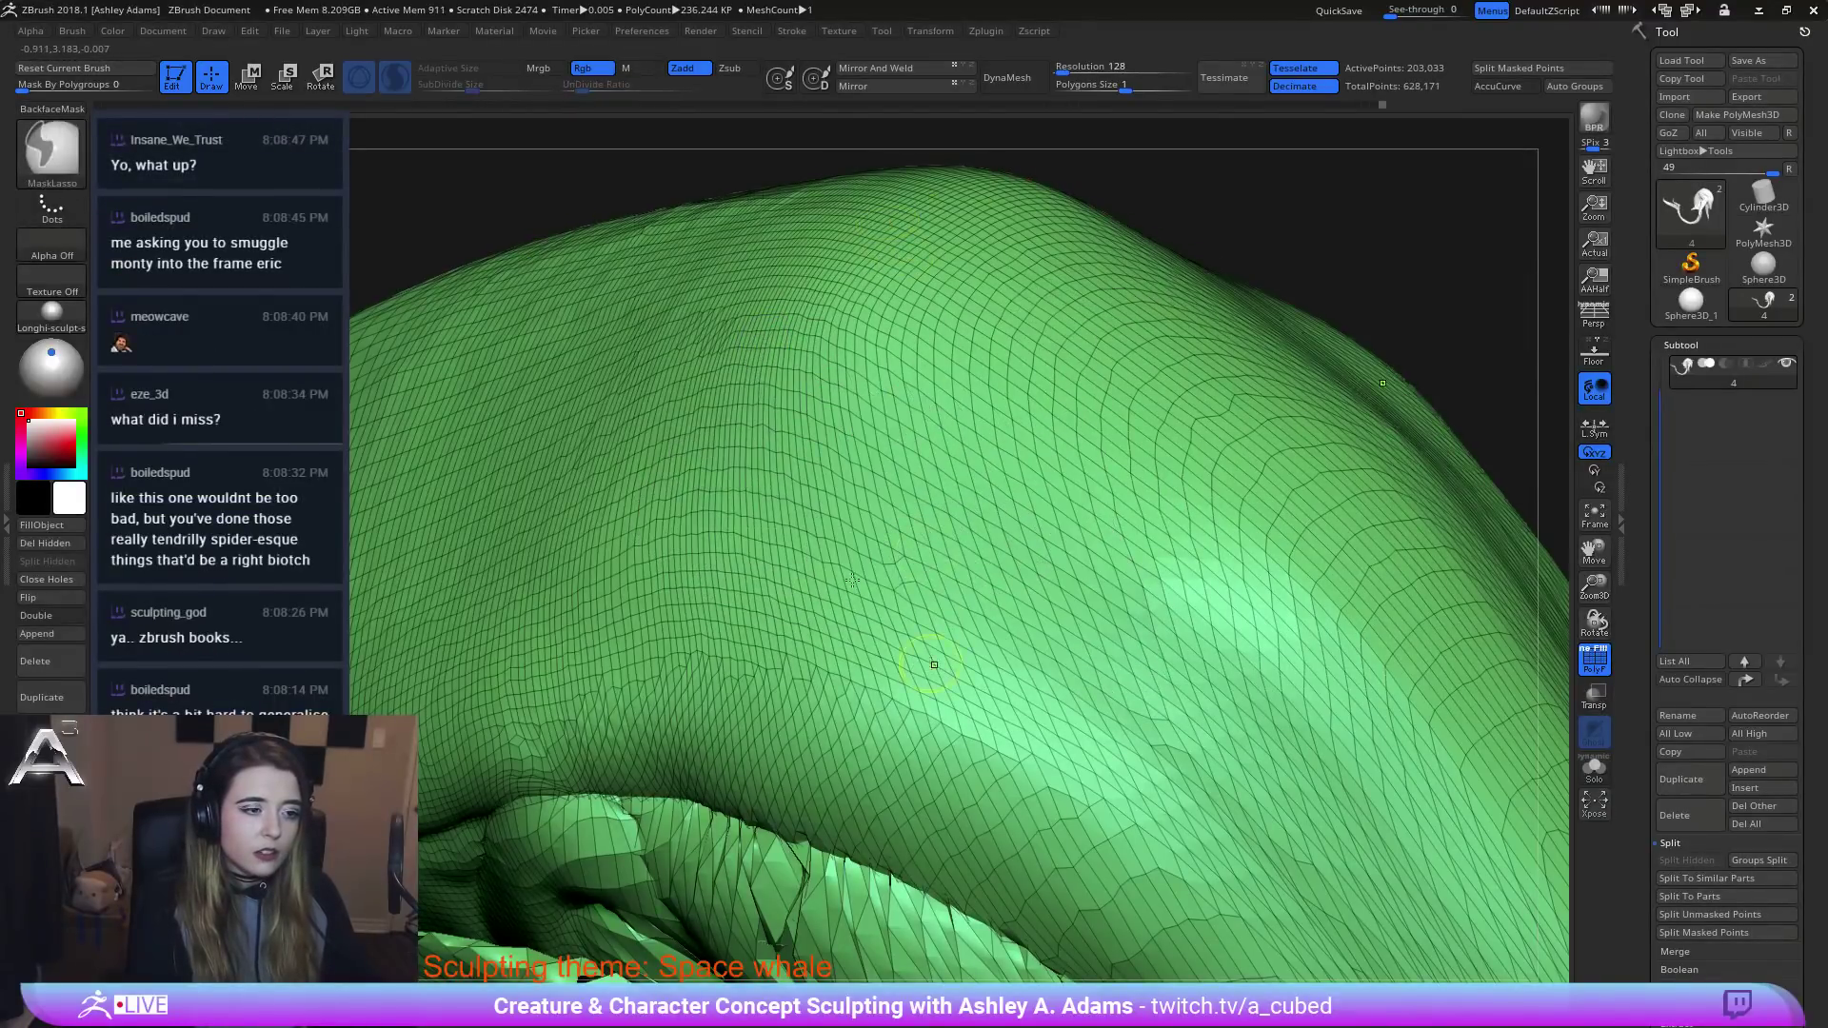
Hide the polygon wireframe so the whole creature shows with plain shading.
mouse_move(919, 658)
ctrl+right_down()
mouse_move(965, 643)
mouse_move(964, 440)
mouse_move(947, 457)
ctrl+right_up()
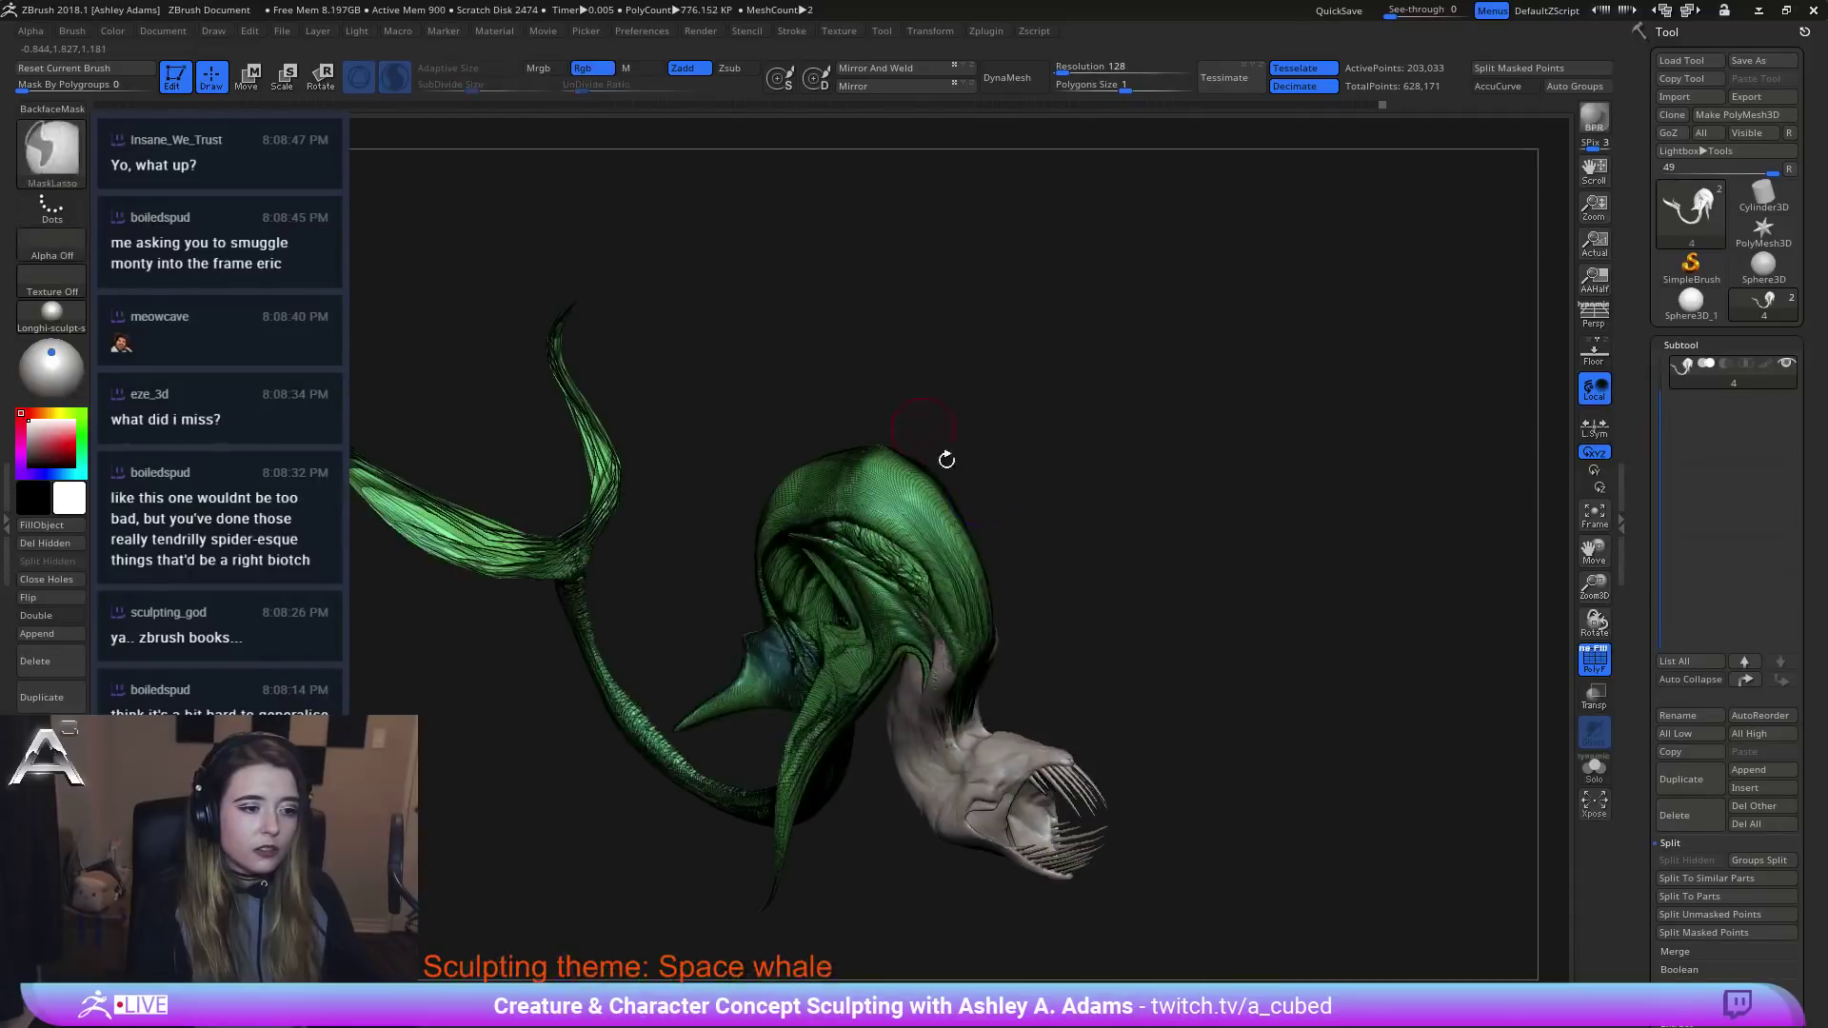
click(1593, 659)
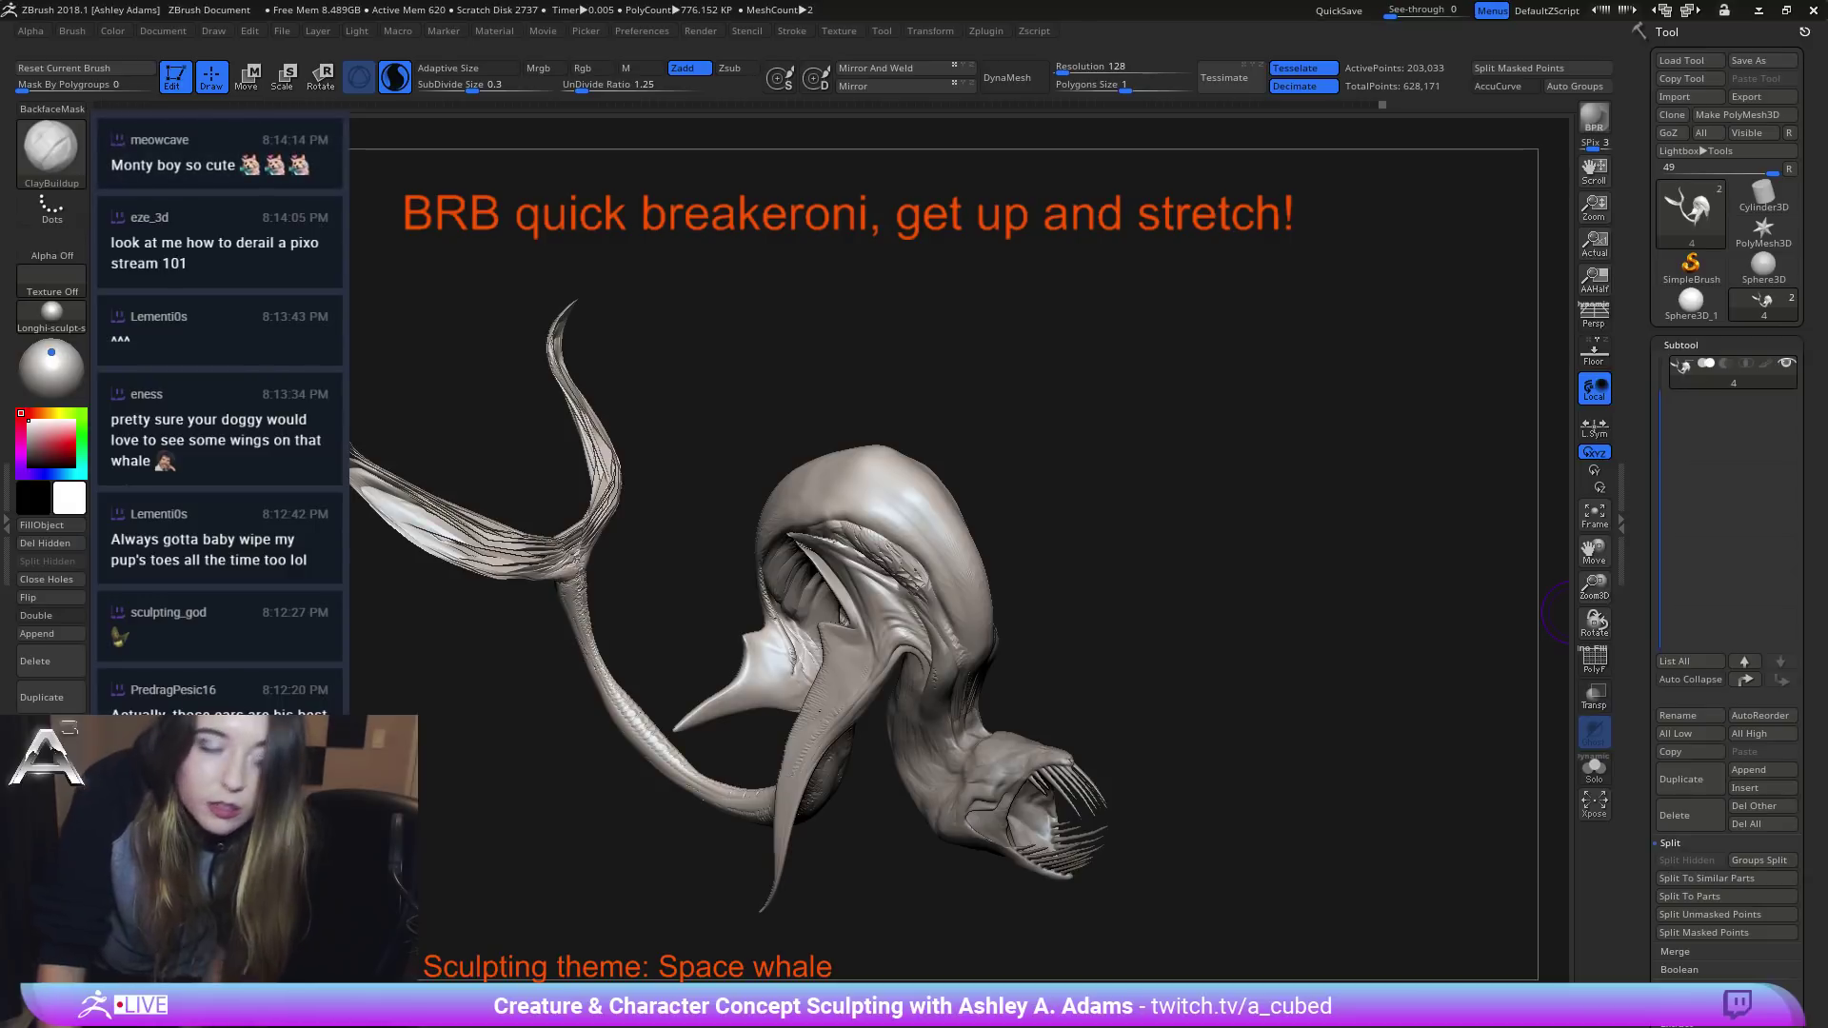
drag(1009, 634, 1228, 588)
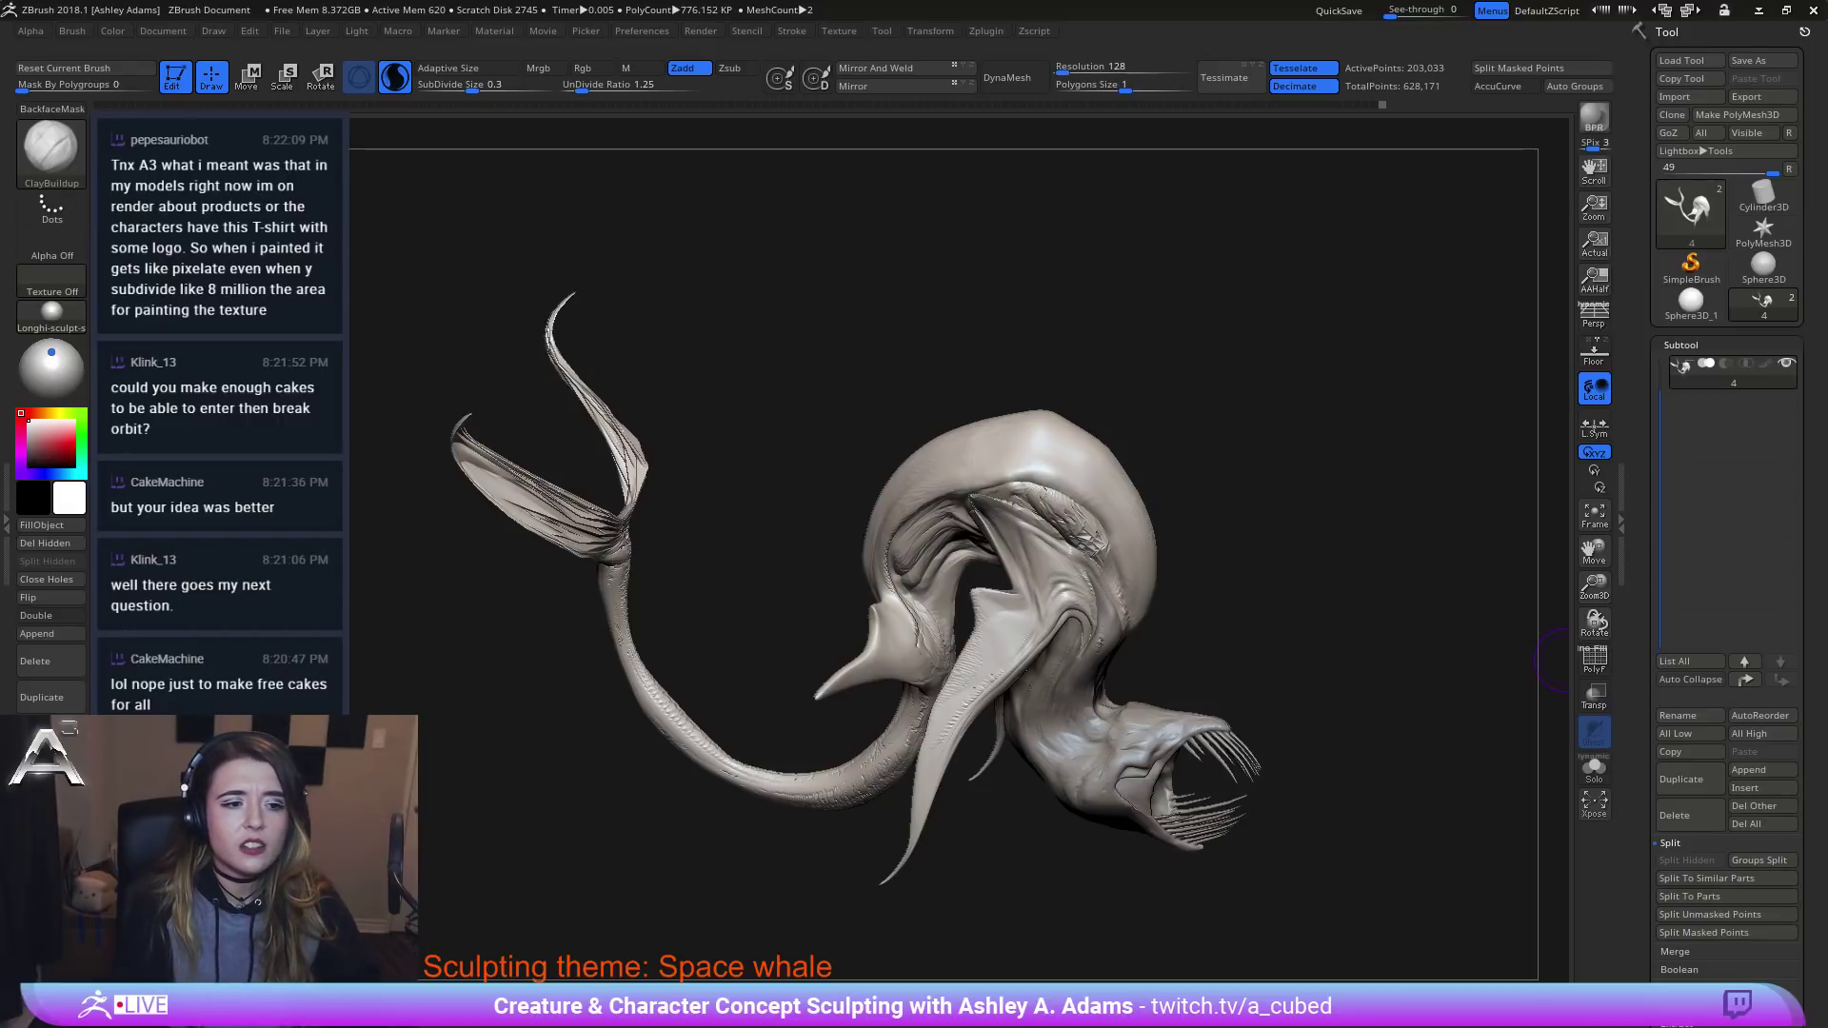
Switch to the Sphere3D_1 tool, display its polygon wireframe, and convert the sphere to a PolyMesh3D.
mouse_move(1241, 393)
mouse_down()
mouse_move(1457, 436)
mouse_move(1562, 381)
mouse_up()
click(1691, 305)
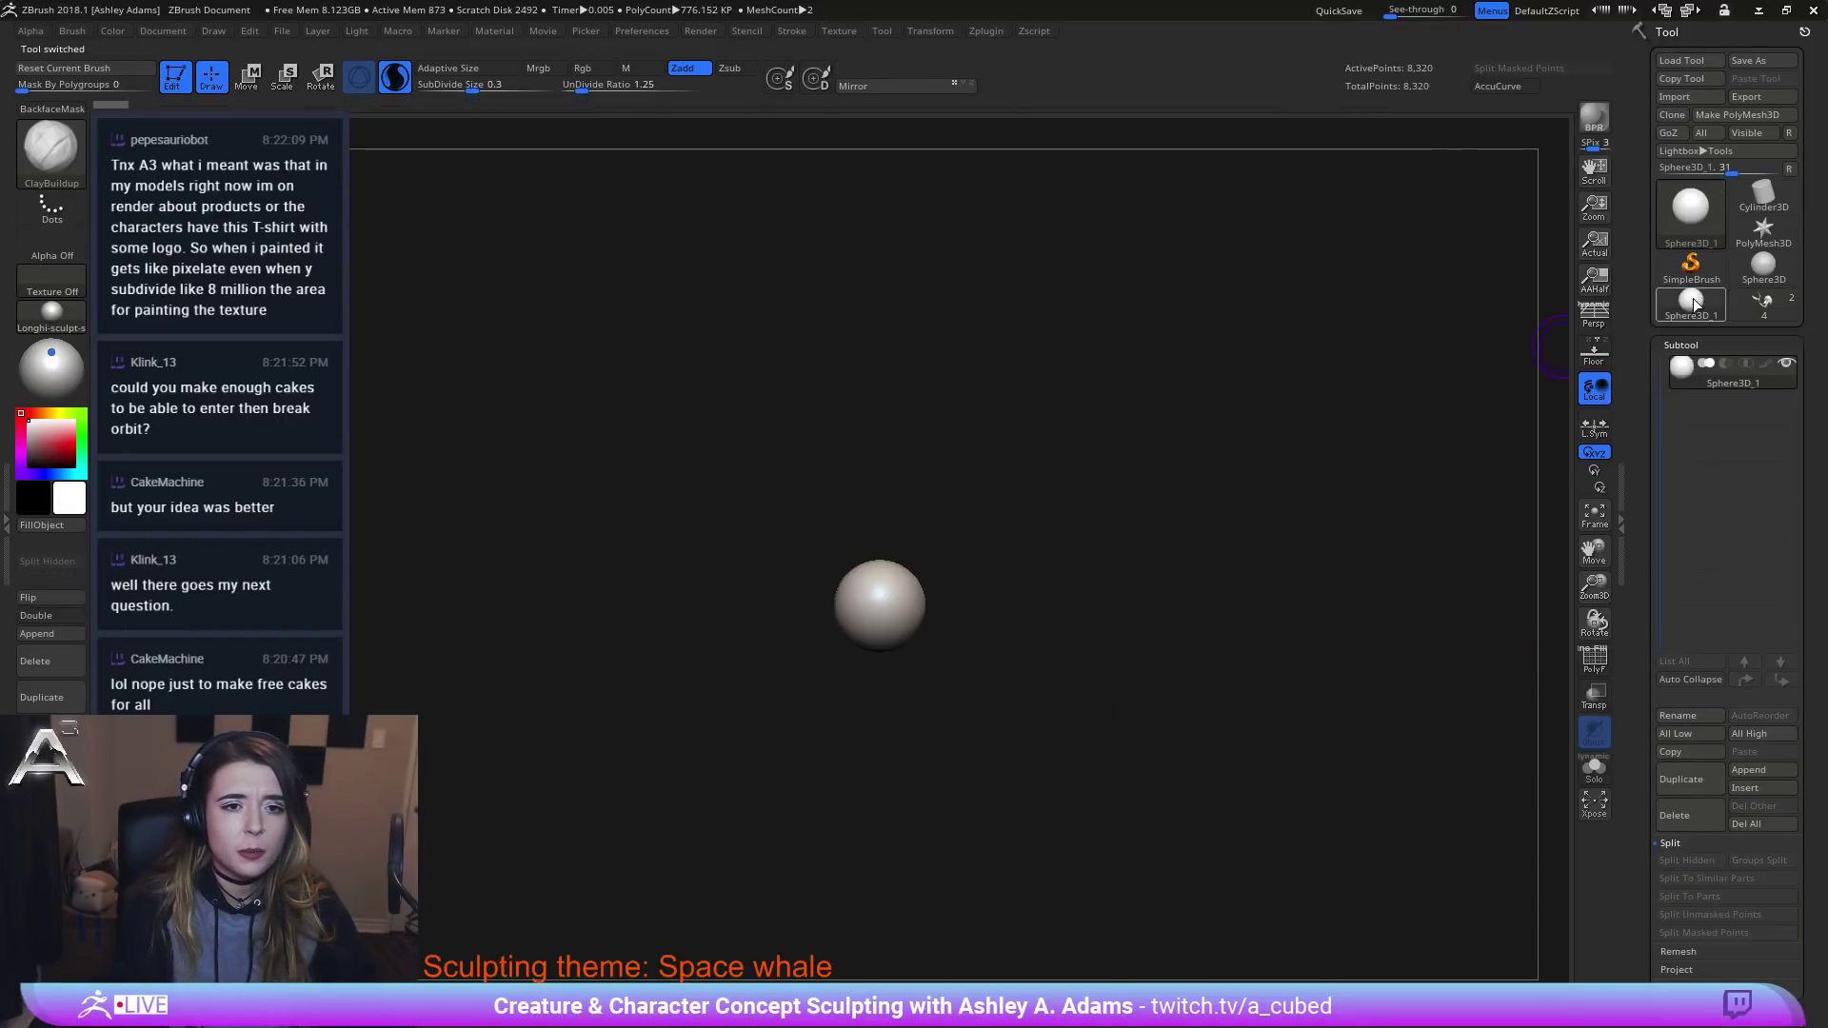
key(ctrl)
mouse_move(824, 456)
ctrl+right_down()
mouse_move(934, 620)
mouse_move(832, 551)
ctrl+right_up()
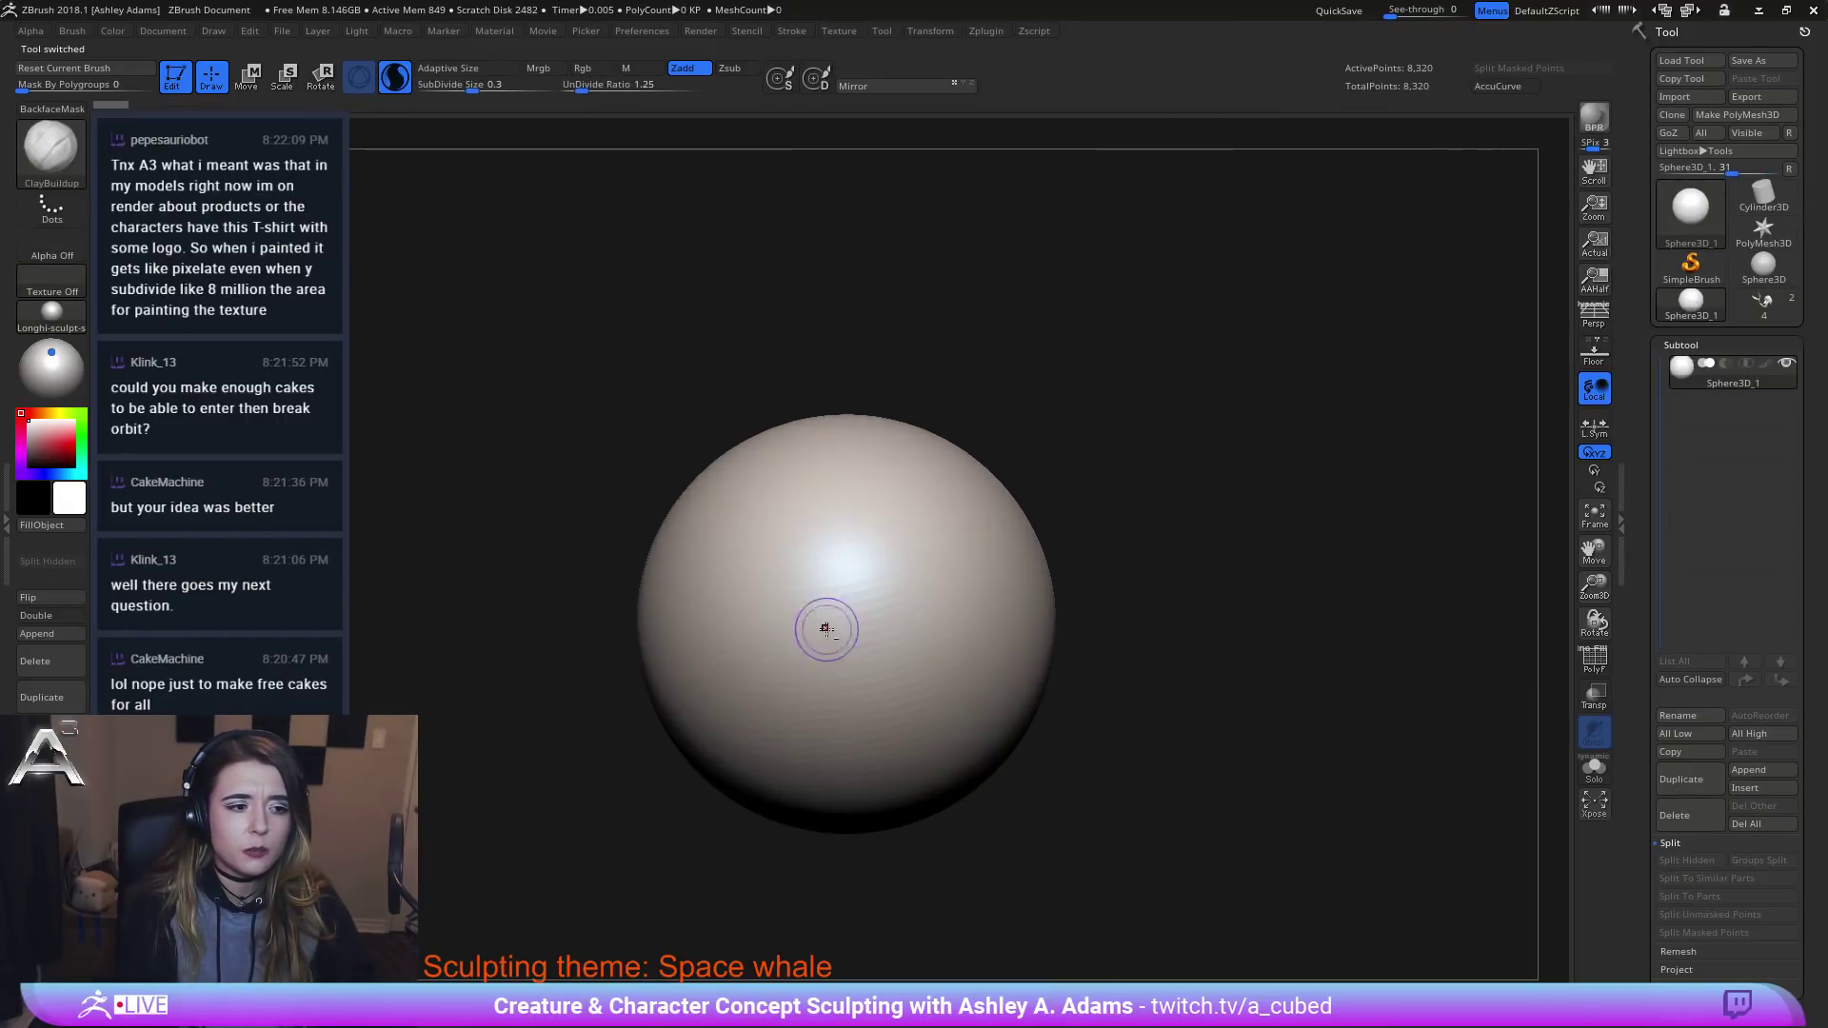
mouse_move(825, 628)
alt+right_down()
mouse_move(979, 595)
mouse_move(934, 620)
mouse_move(1351, 662)
alt+right_up()
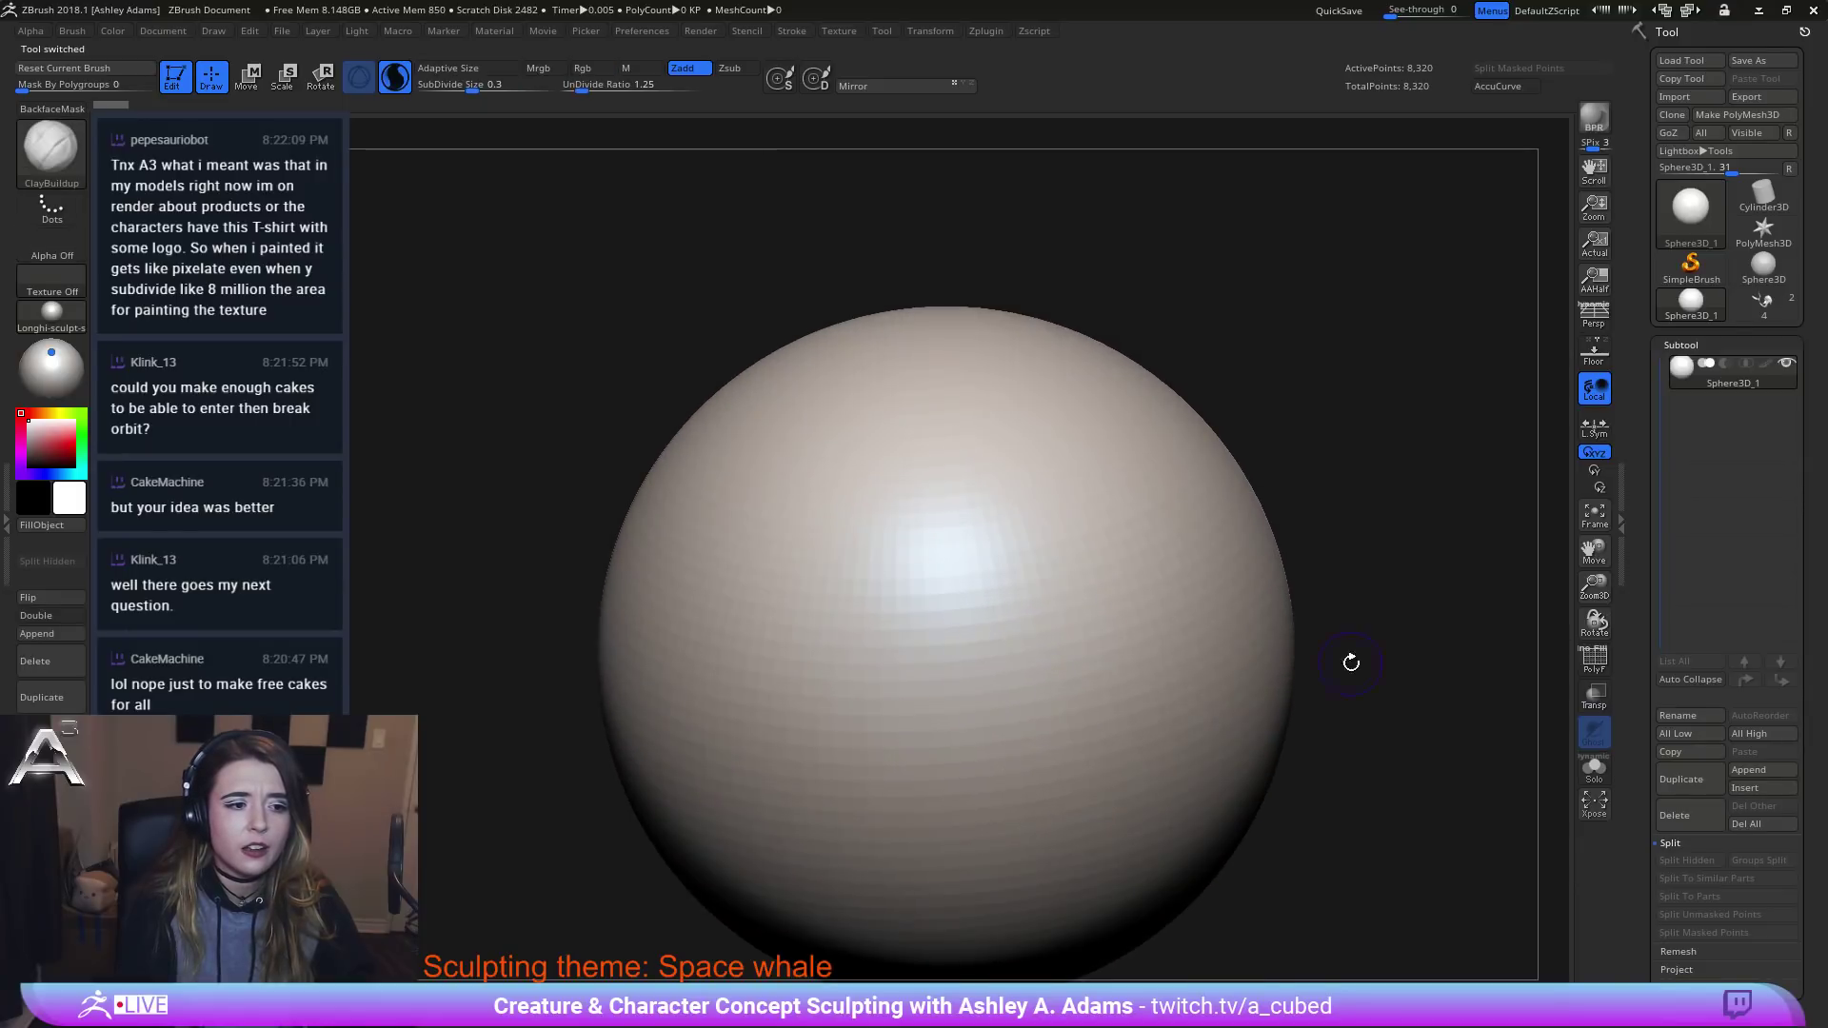
click(1588, 663)
right_drag(975, 640, 1007, 555)
alt+right_drag(708, 623, 934, 587)
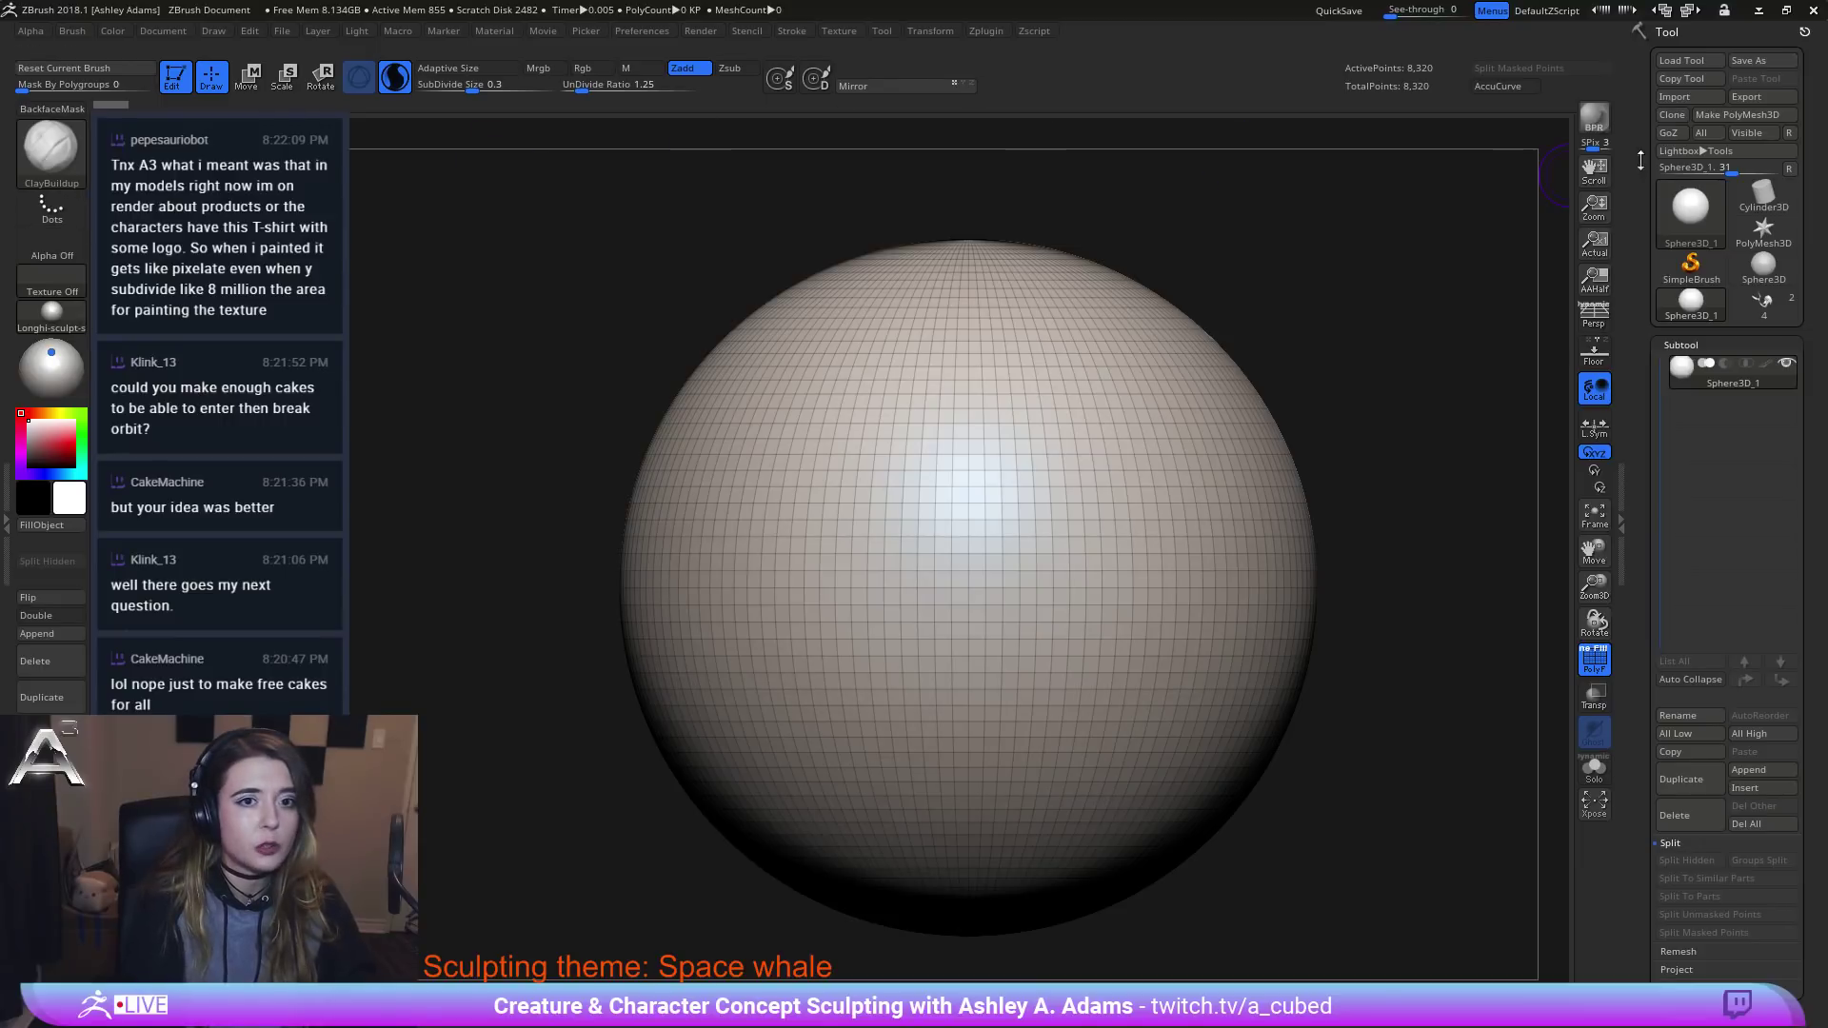
click(1762, 116)
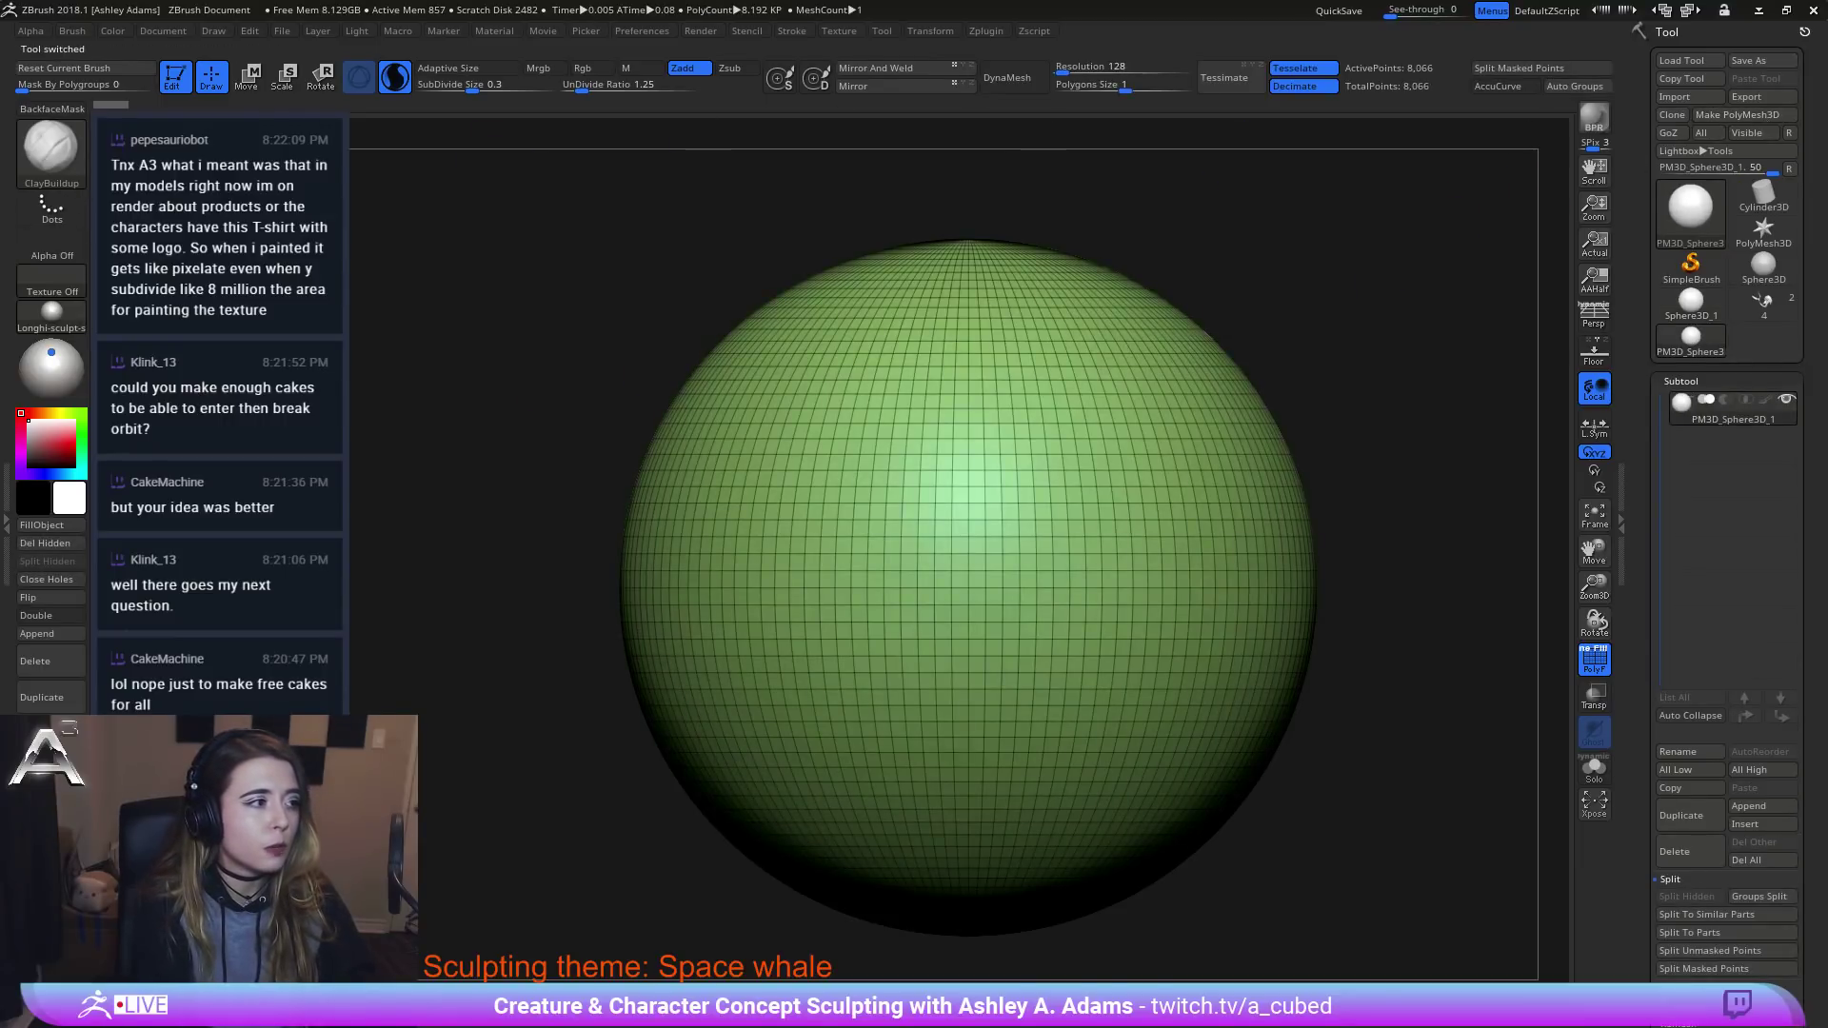
Choose the Standard brush, set it to paint colour only with Rgb on and Zadd off, and pick a pinkish red.
click(59, 438)
click(28, 460)
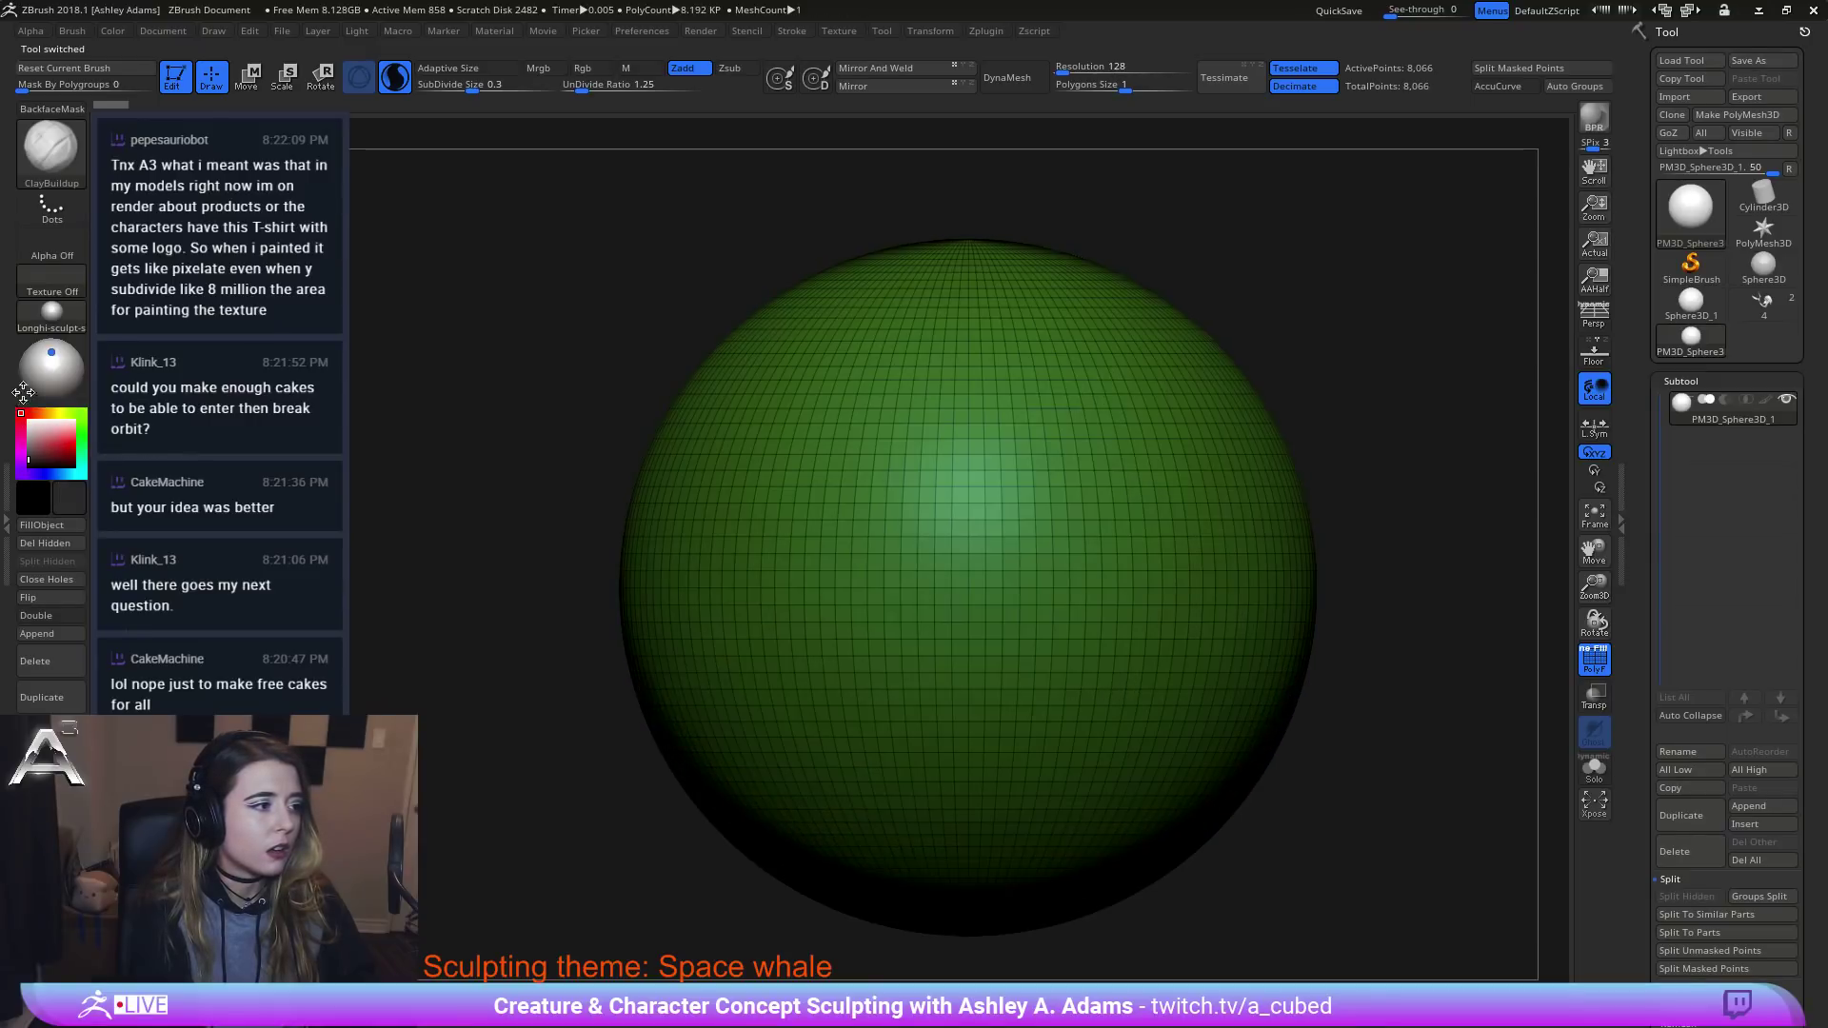
click(28, 420)
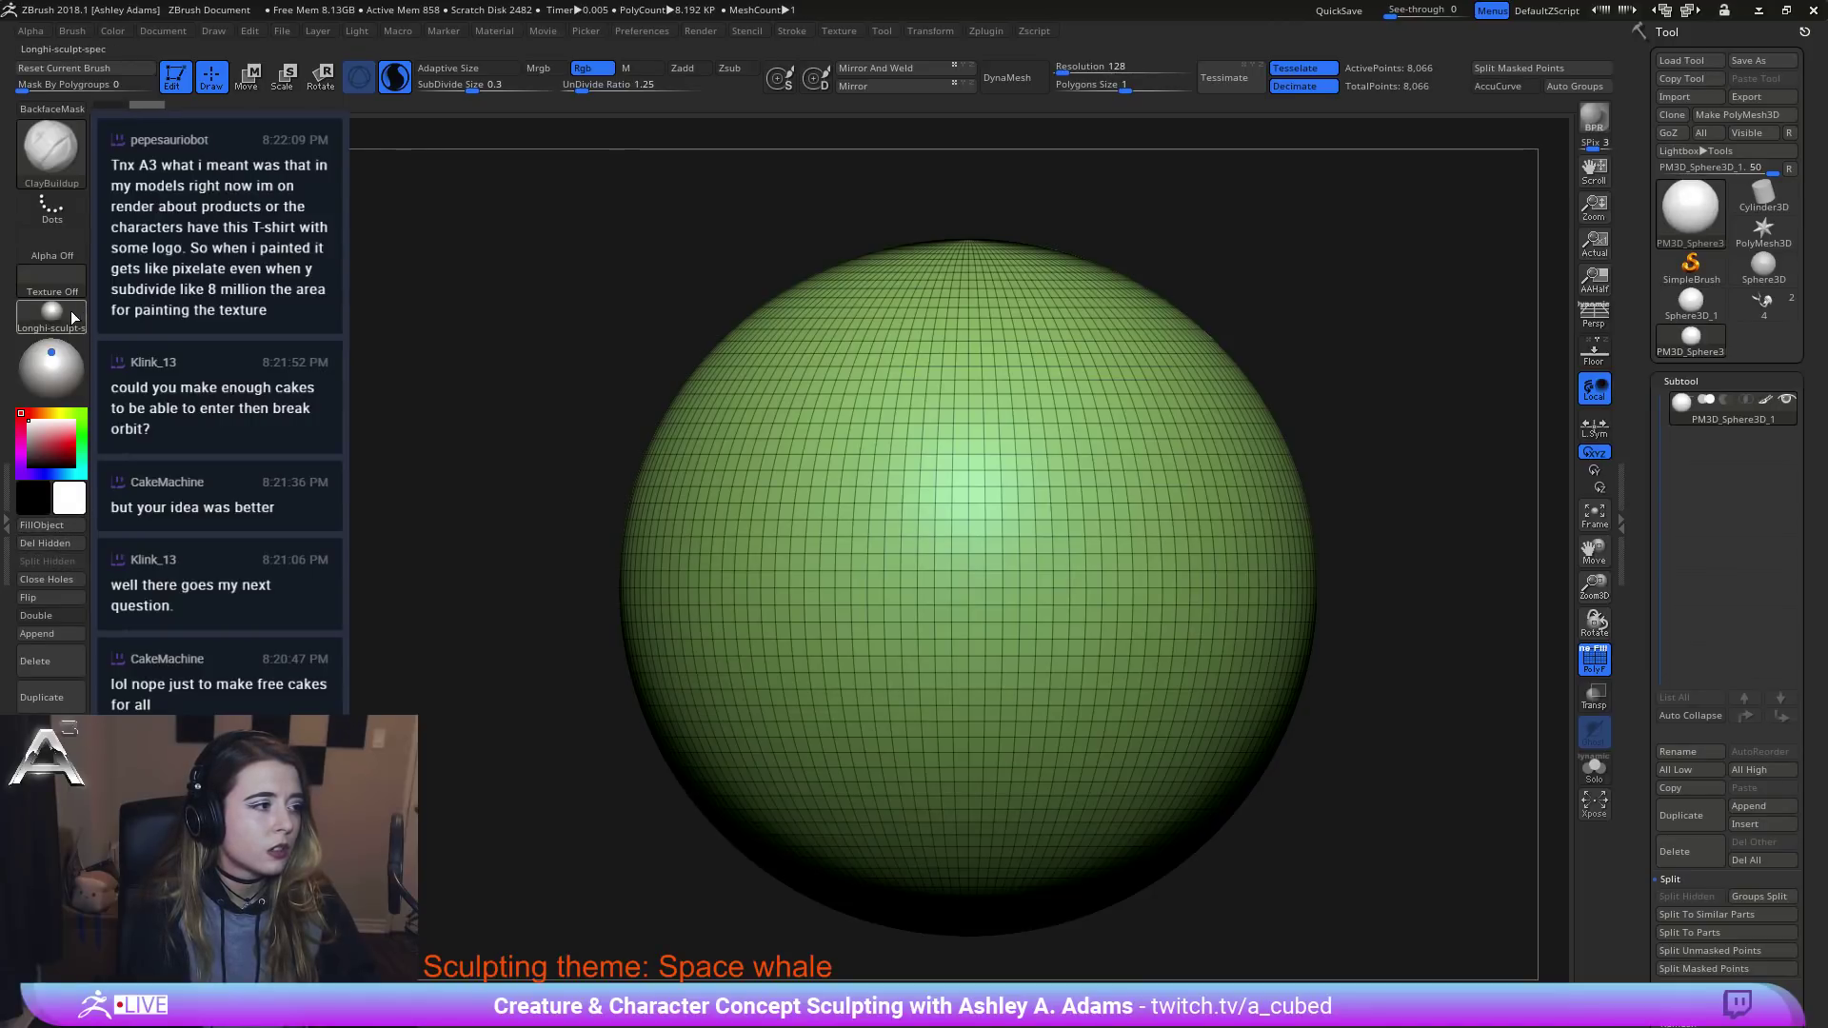
click(62, 164)
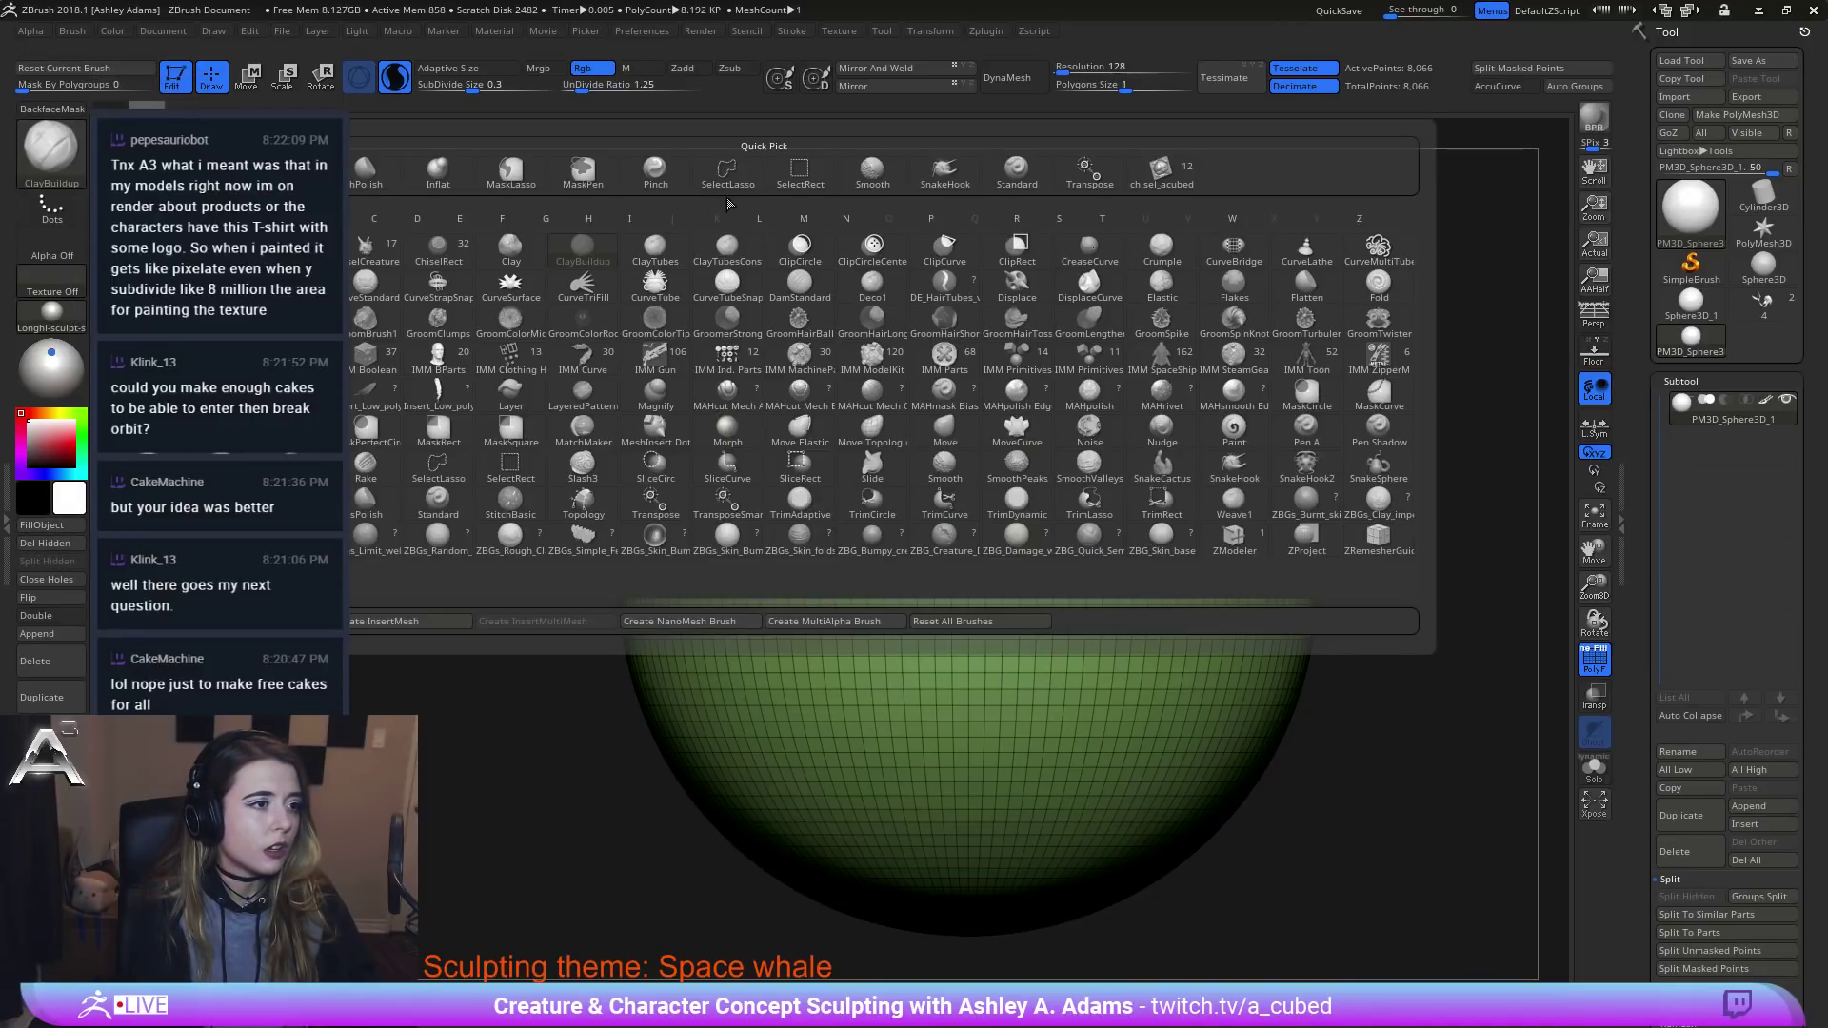
click(1014, 173)
click(604, 75)
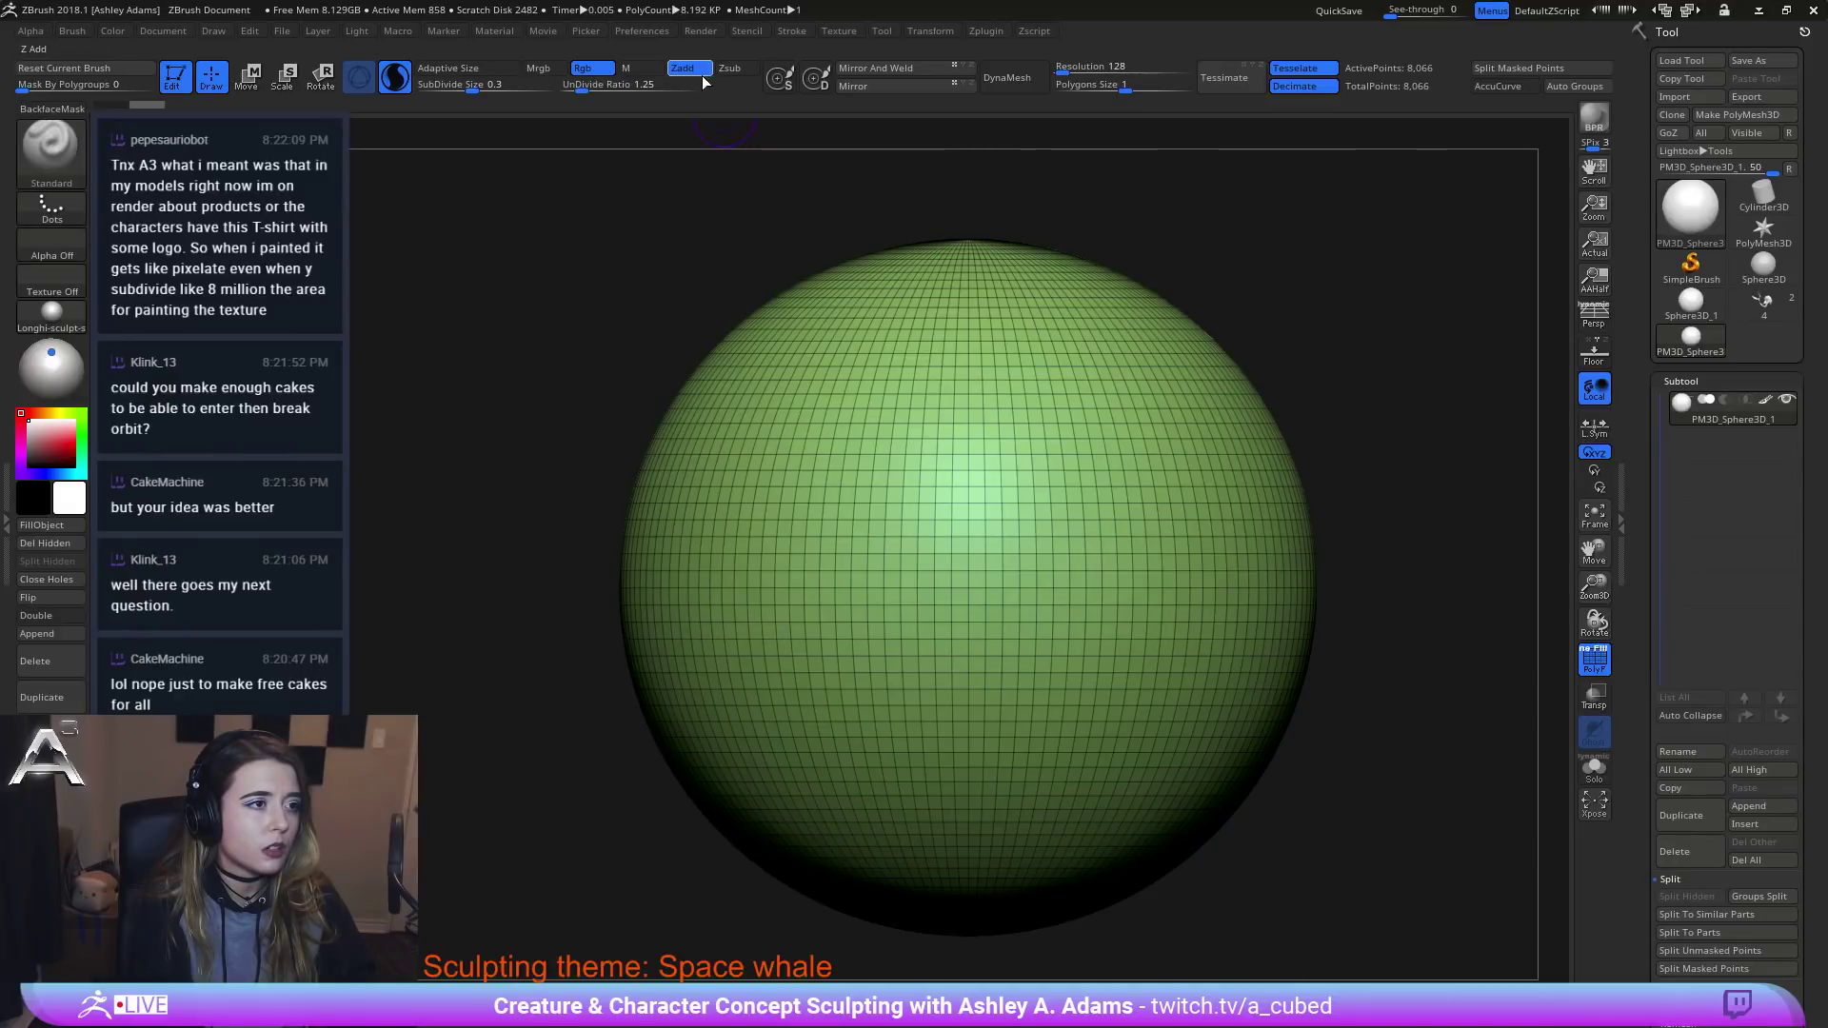
click(682, 68)
click(59, 436)
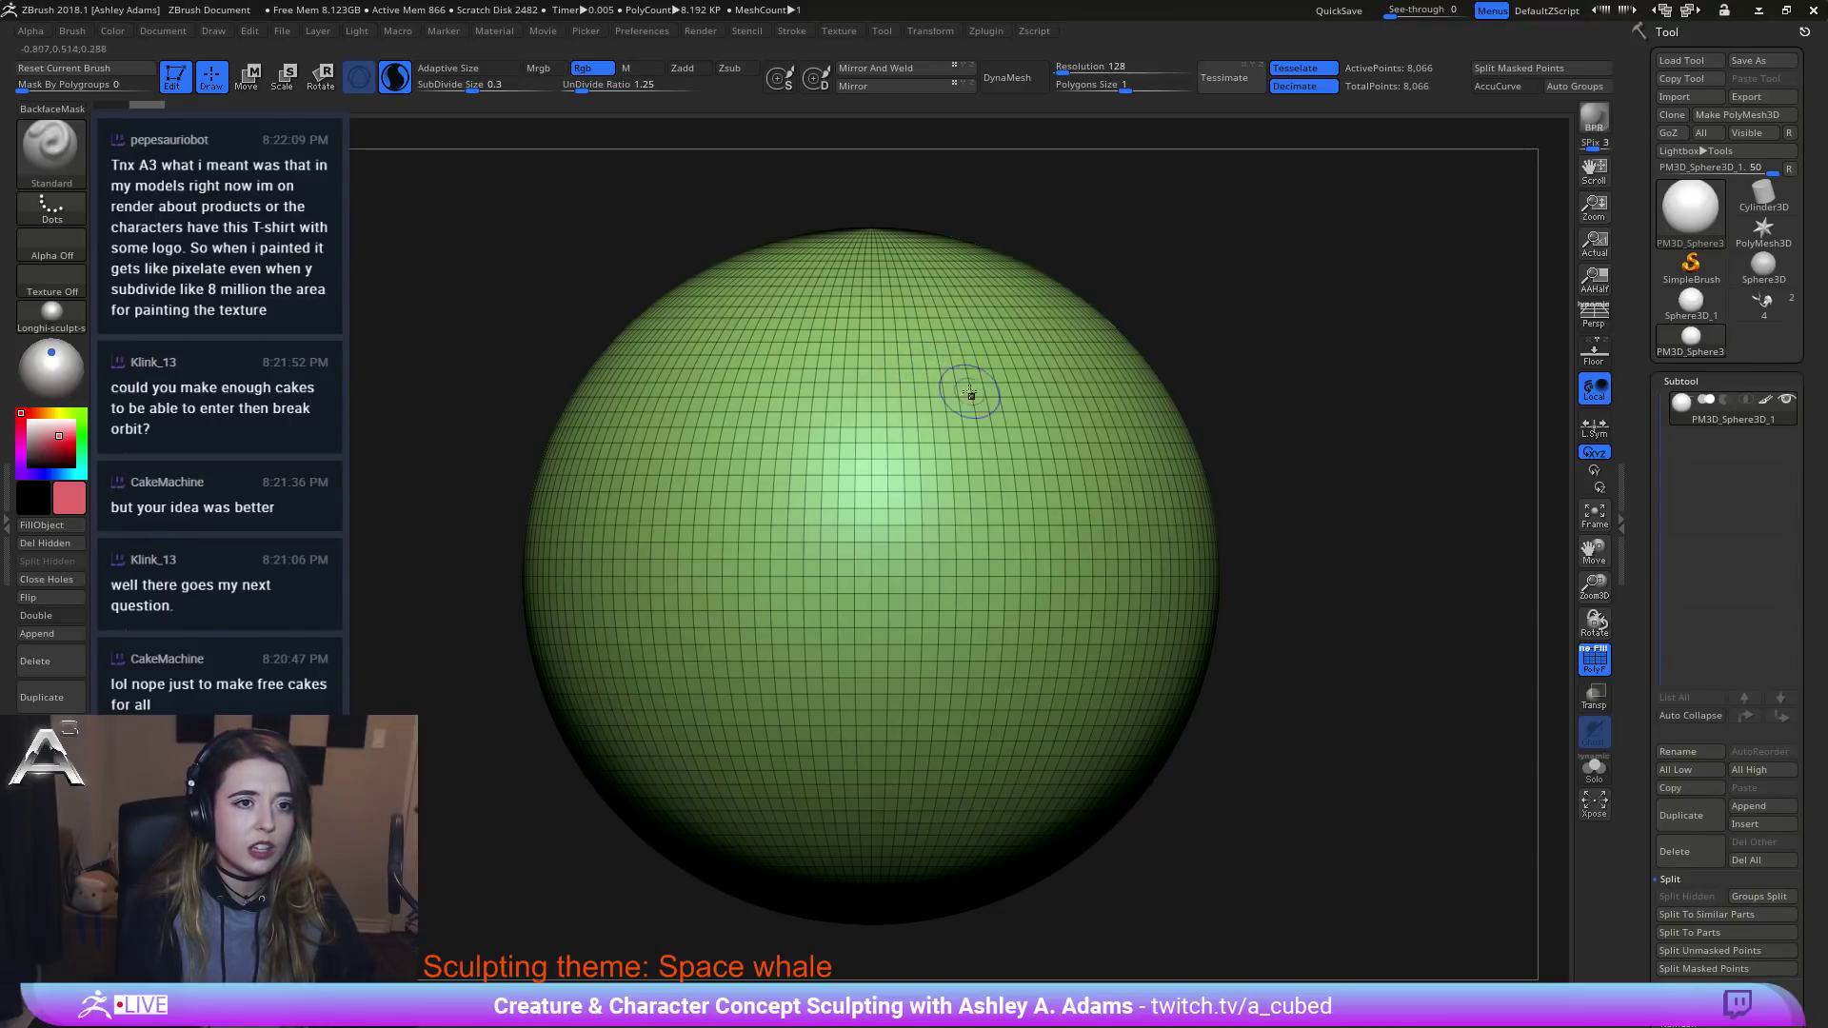
Paint a red smiley face with two vertical eyes and a curved mouth on the low-resolution sphere, and hide the wireframe.
mouse_move(959, 382)
mouse_down()
mouse_move(830, 430)
mouse_move(851, 558)
mouse_up()
key(ctrl+z)
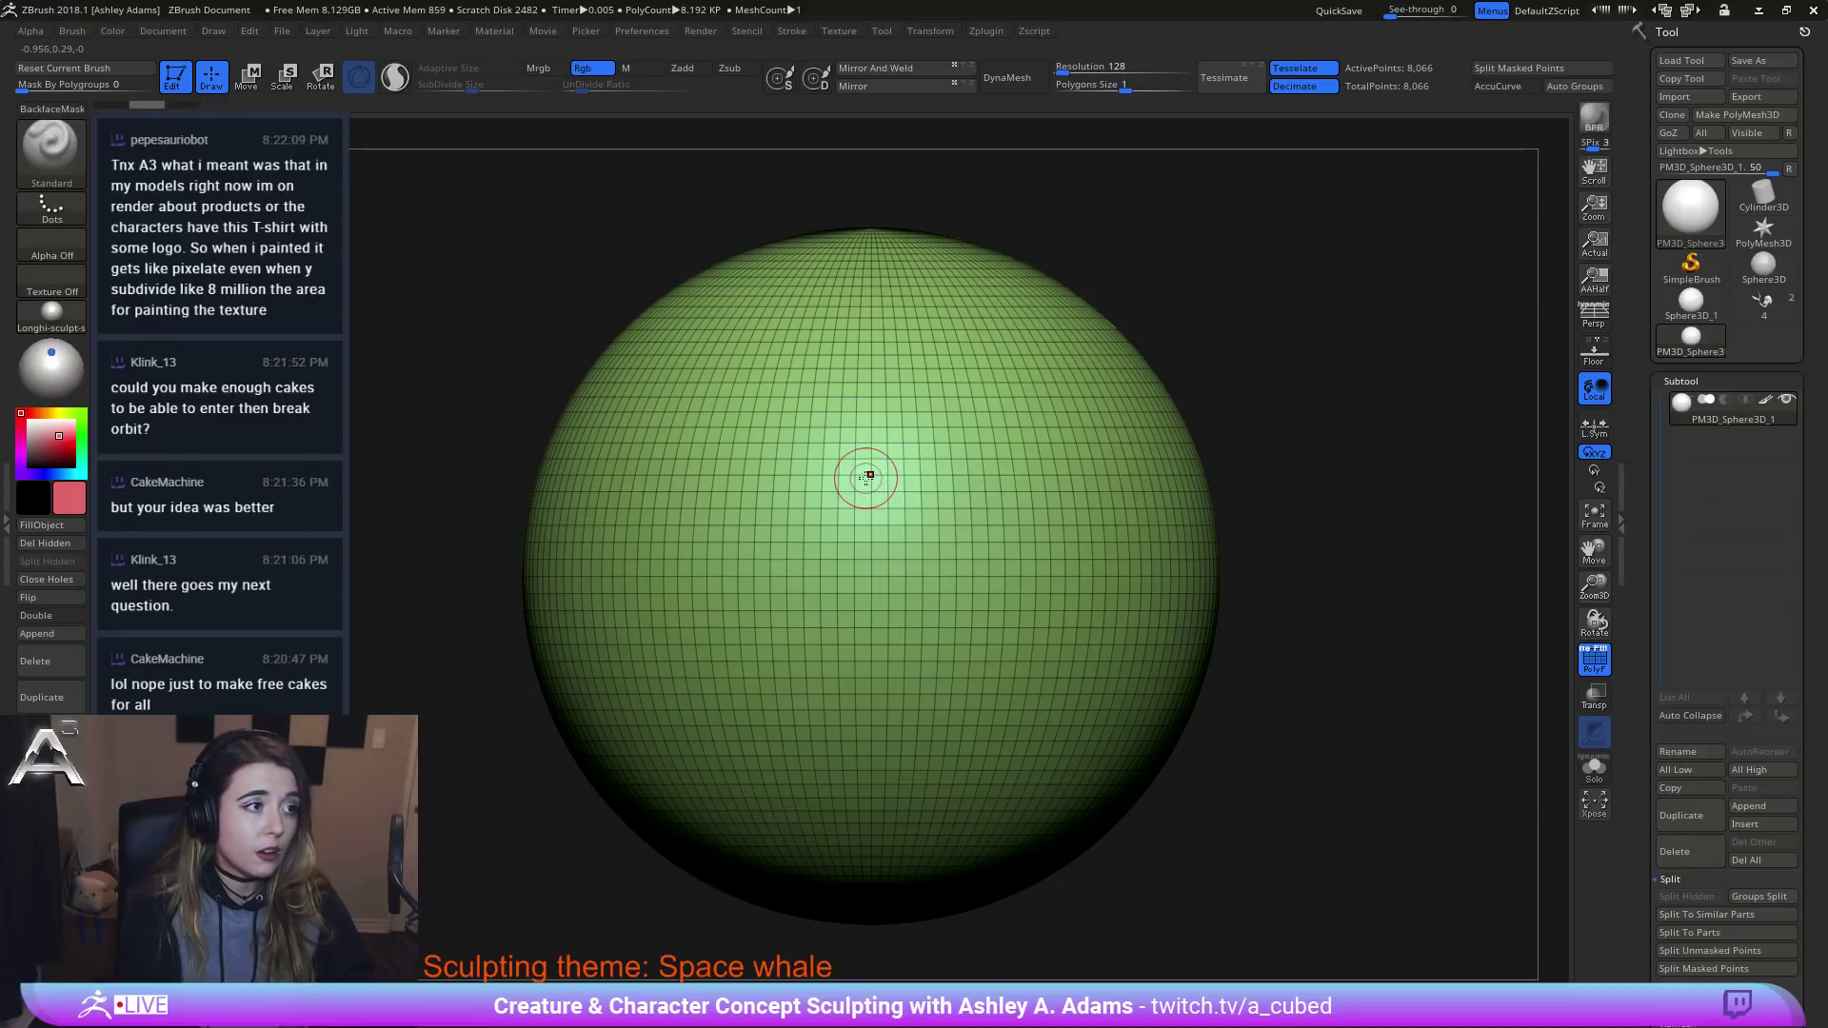
mouse_move(1021, 383)
mouse_down()
mouse_move(807, 518)
mouse_move(1124, 595)
mouse_move(830, 505)
mouse_move(980, 443)
mouse_move(1009, 456)
mouse_move(938, 485)
mouse_up()
key(ctrl+z)
mouse_move(814, 396)
mouse_down()
mouse_move(795, 354)
mouse_move(781, 452)
mouse_up()
drag(931, 345, 944, 471)
mouse_move(693, 484)
mouse_down()
mouse_move(726, 563)
mouse_move(1052, 598)
mouse_move(1074, 490)
mouse_up()
click(1599, 670)
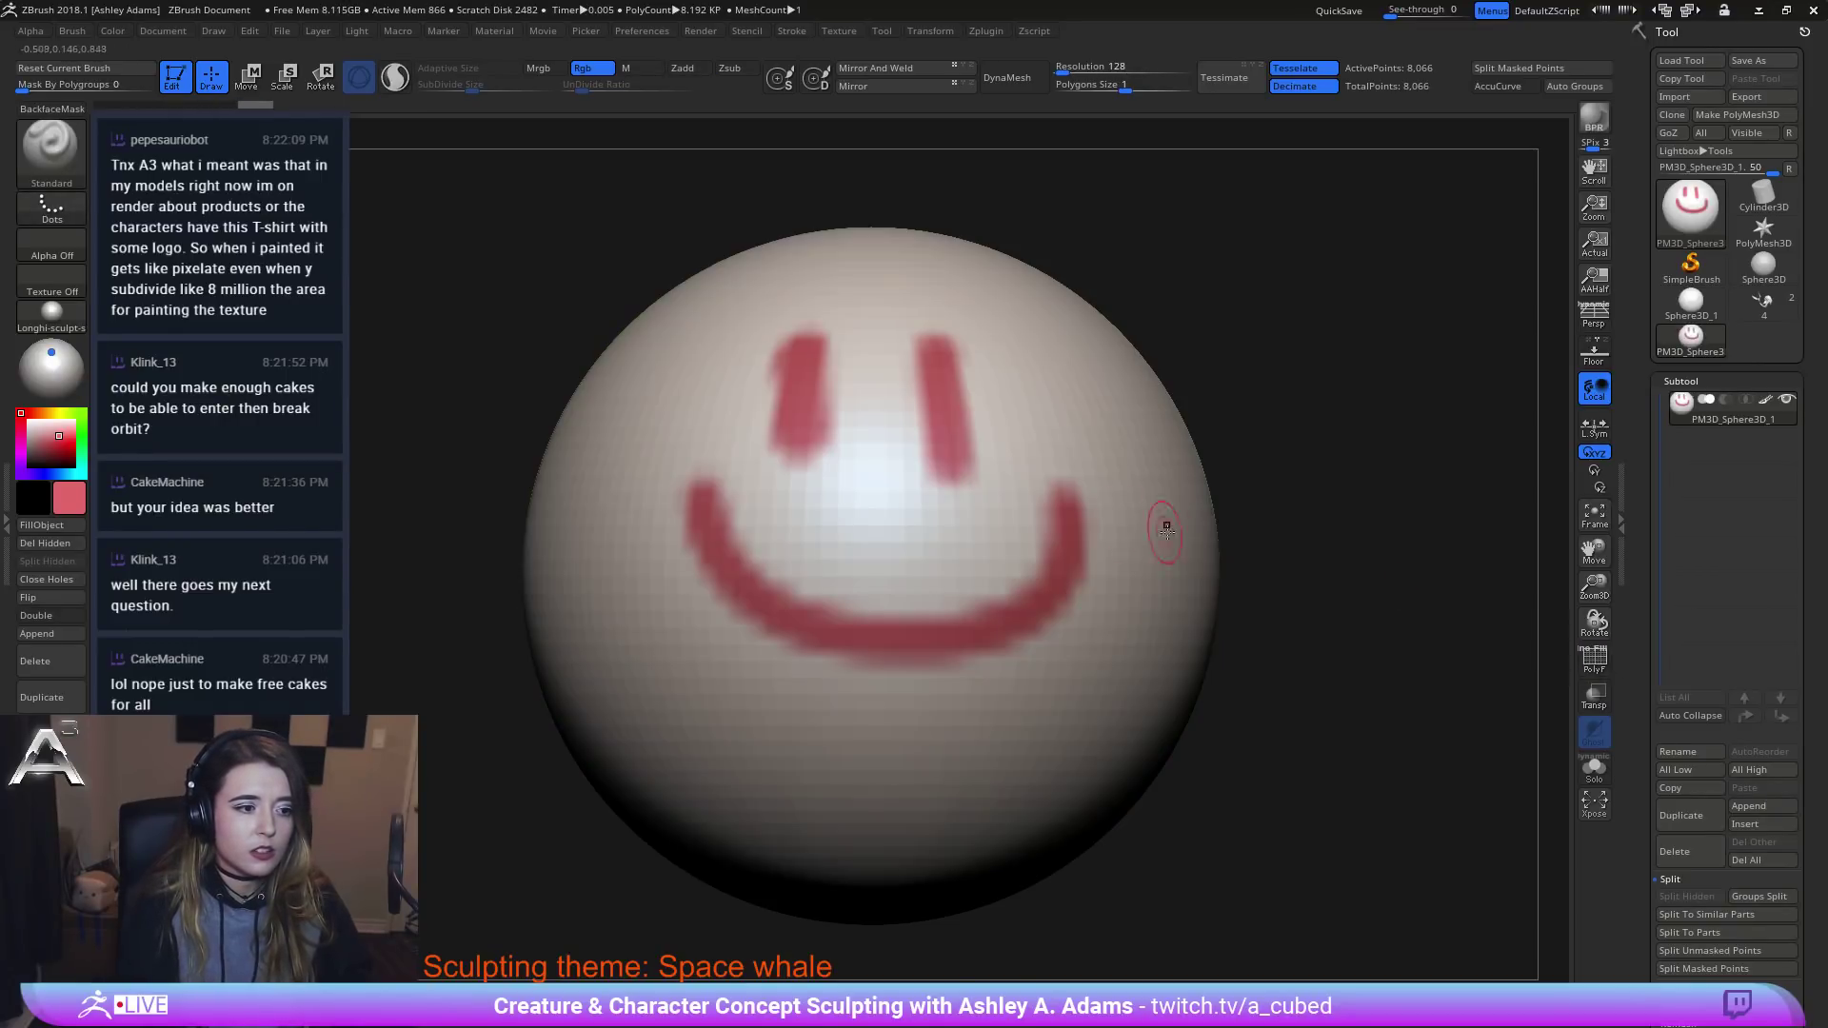
Subdivide the painted sphere several times and paint a second red smiley face beside the first one.
mouse_move(1163, 517)
right_down()
mouse_move(1104, 495)
mouse_move(1200, 534)
mouse_move(1100, 541)
right_up()
key(ctrl+d)
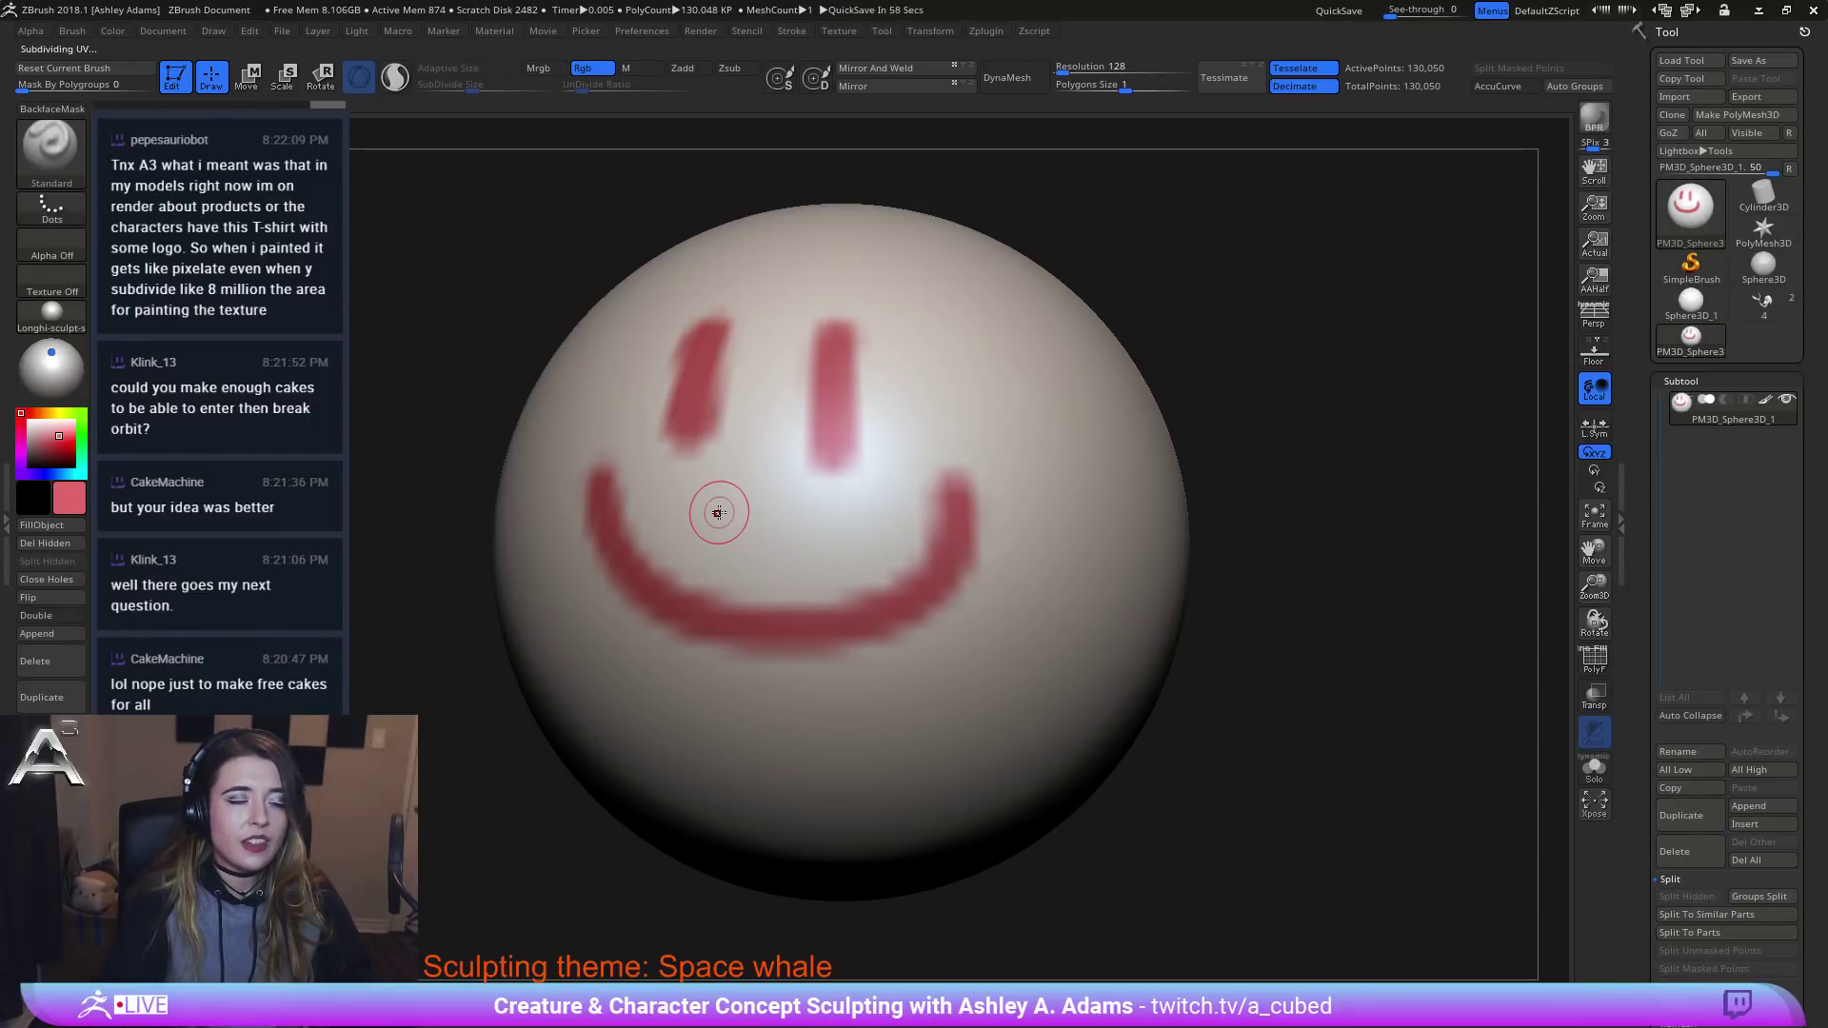
key(ctrl+d)
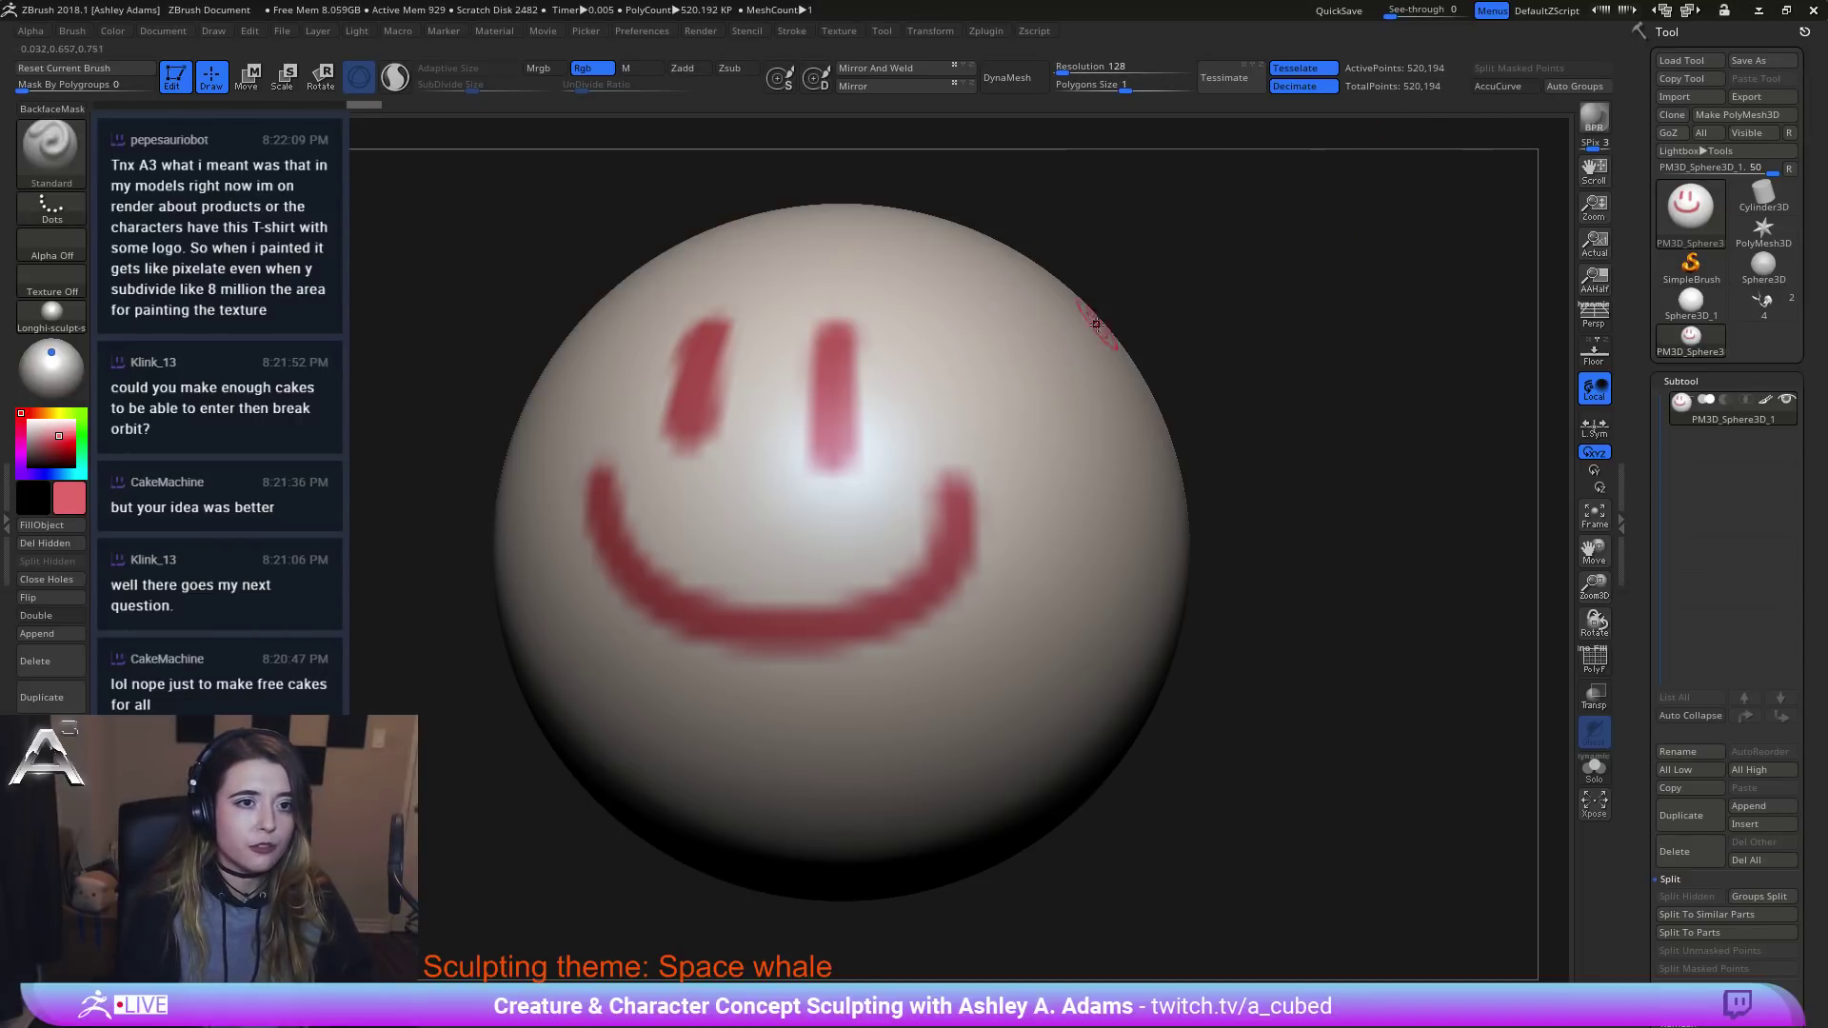
mouse_move(1094, 380)
right_down()
mouse_move(1033, 382)
mouse_move(1053, 339)
right_up()
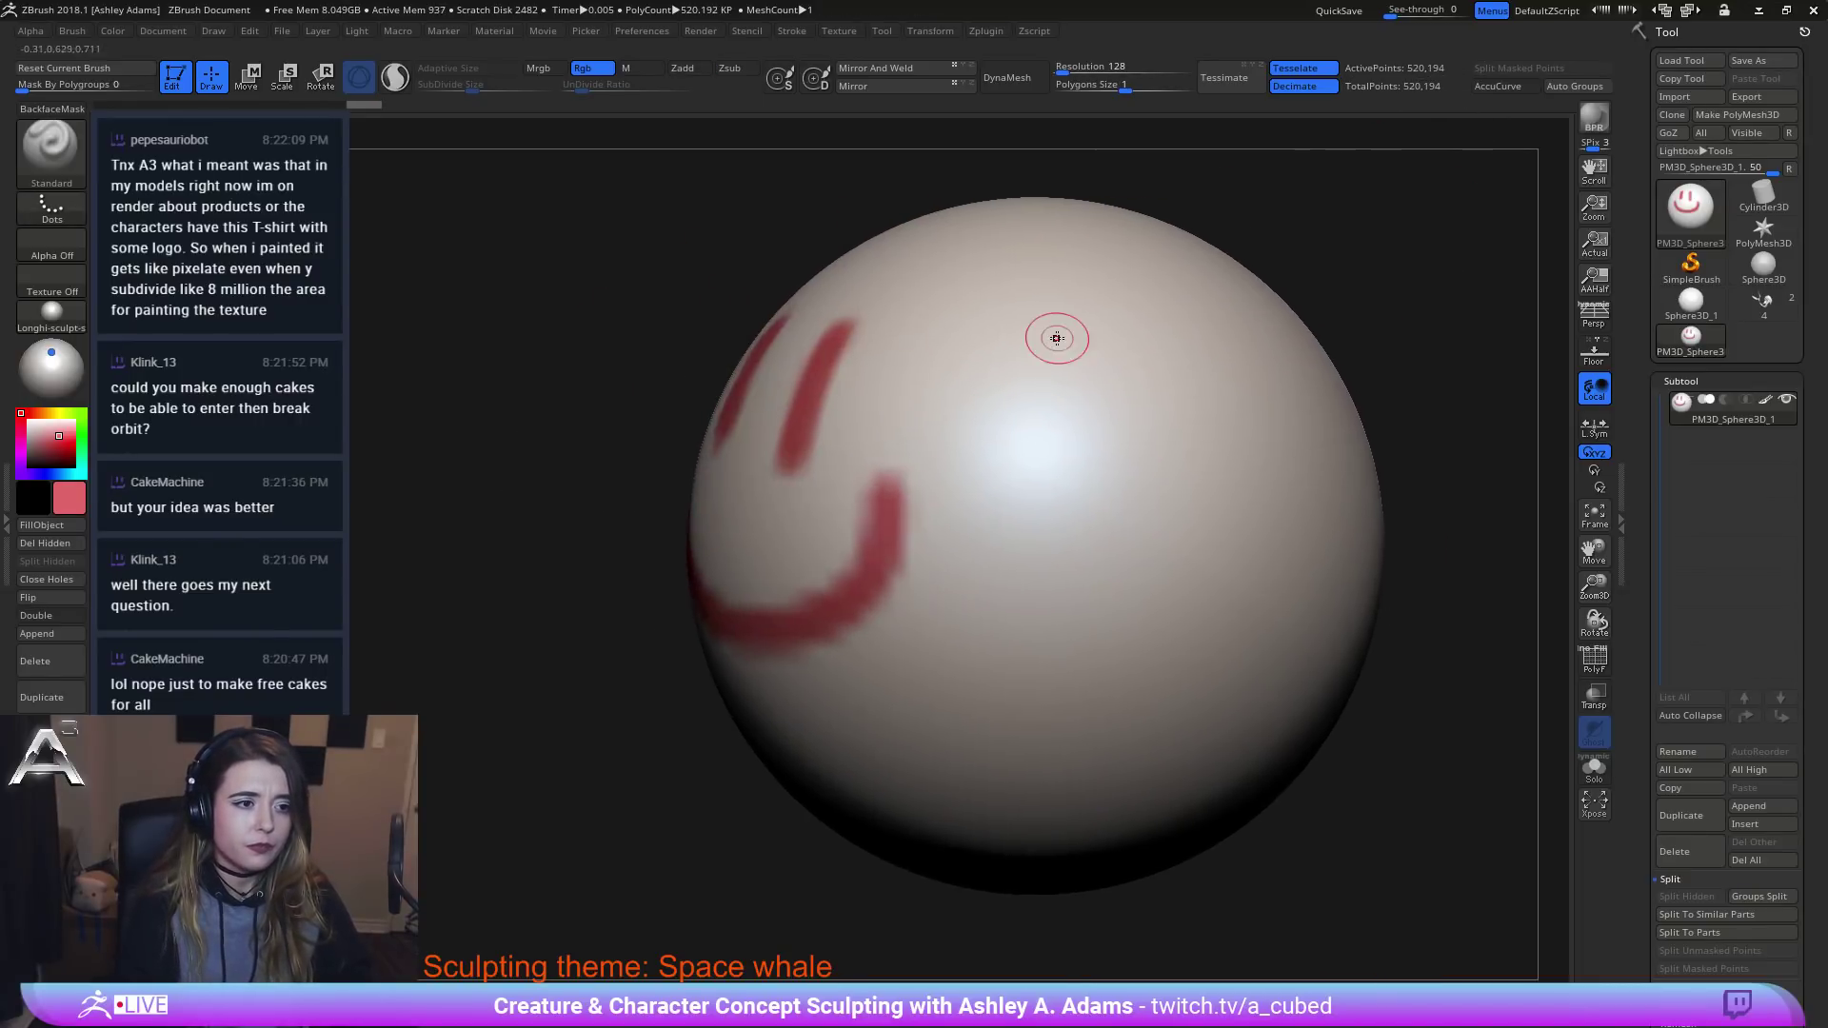
drag(1047, 307, 1099, 433)
drag(1142, 307, 1183, 374)
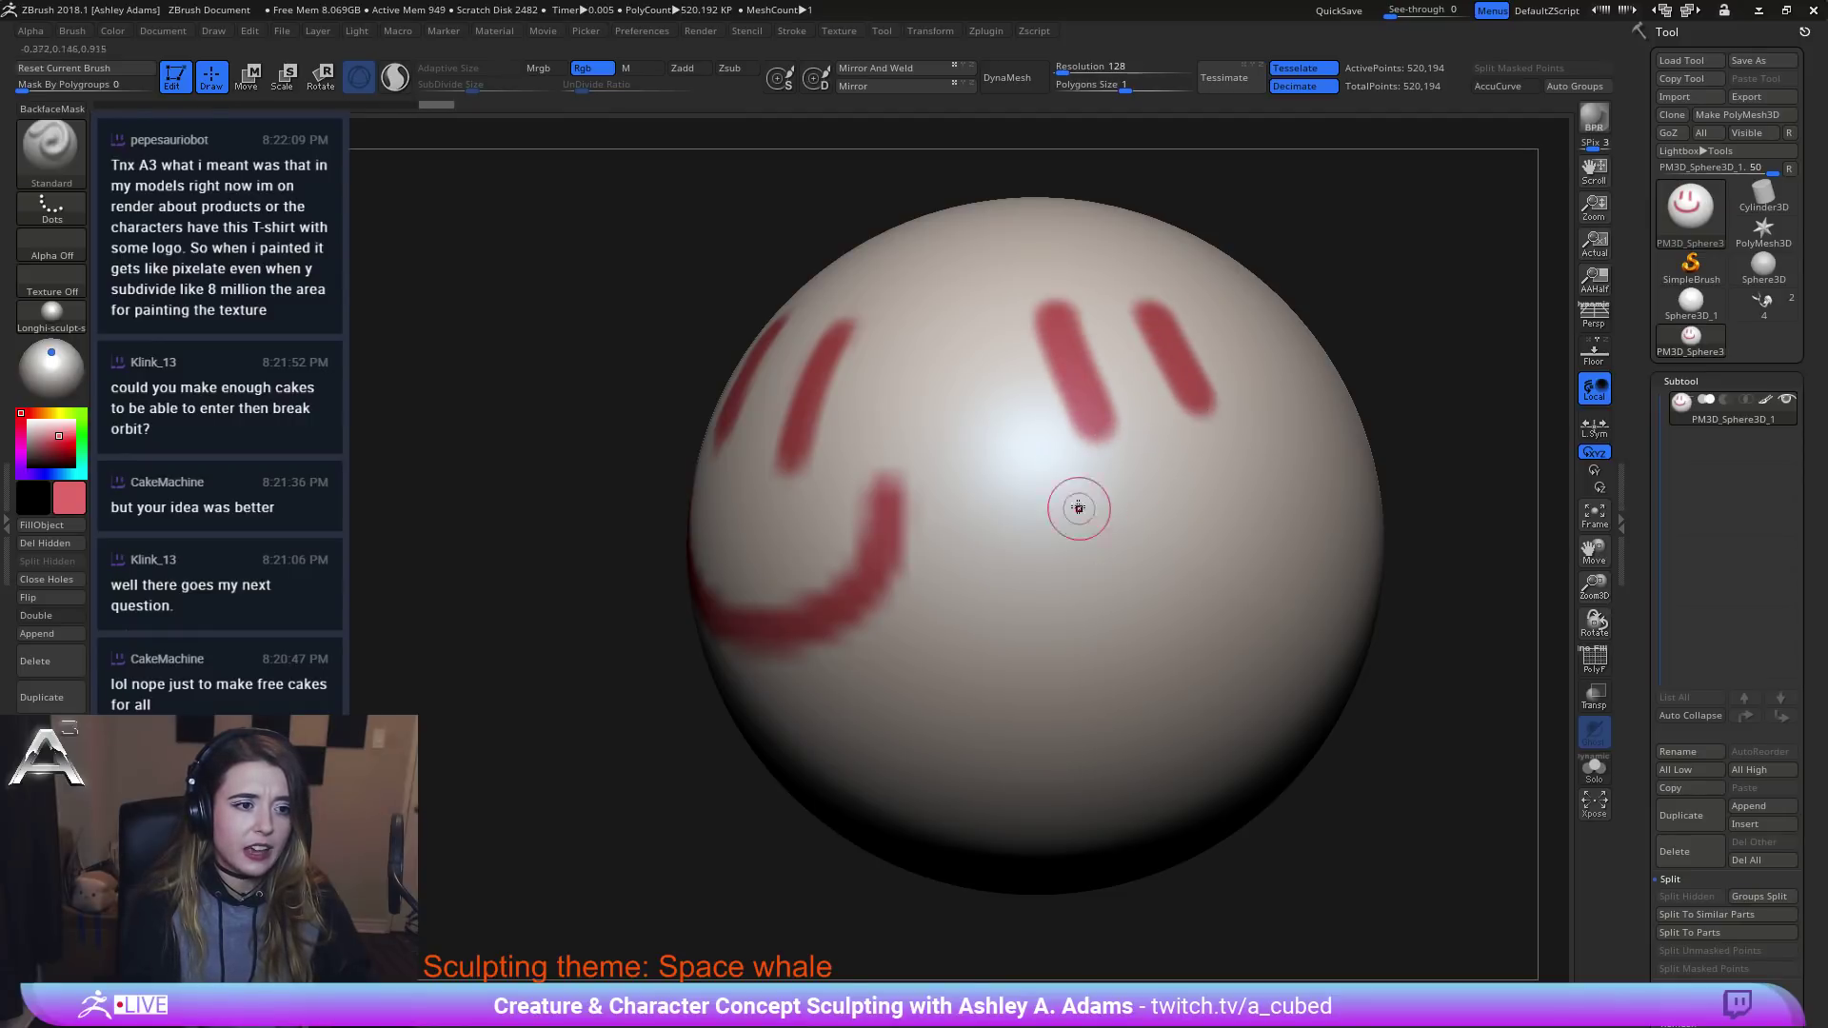
mouse_move(1043, 462)
mouse_down()
mouse_move(1081, 543)
mouse_move(1280, 504)
mouse_move(1281, 436)
mouse_up()
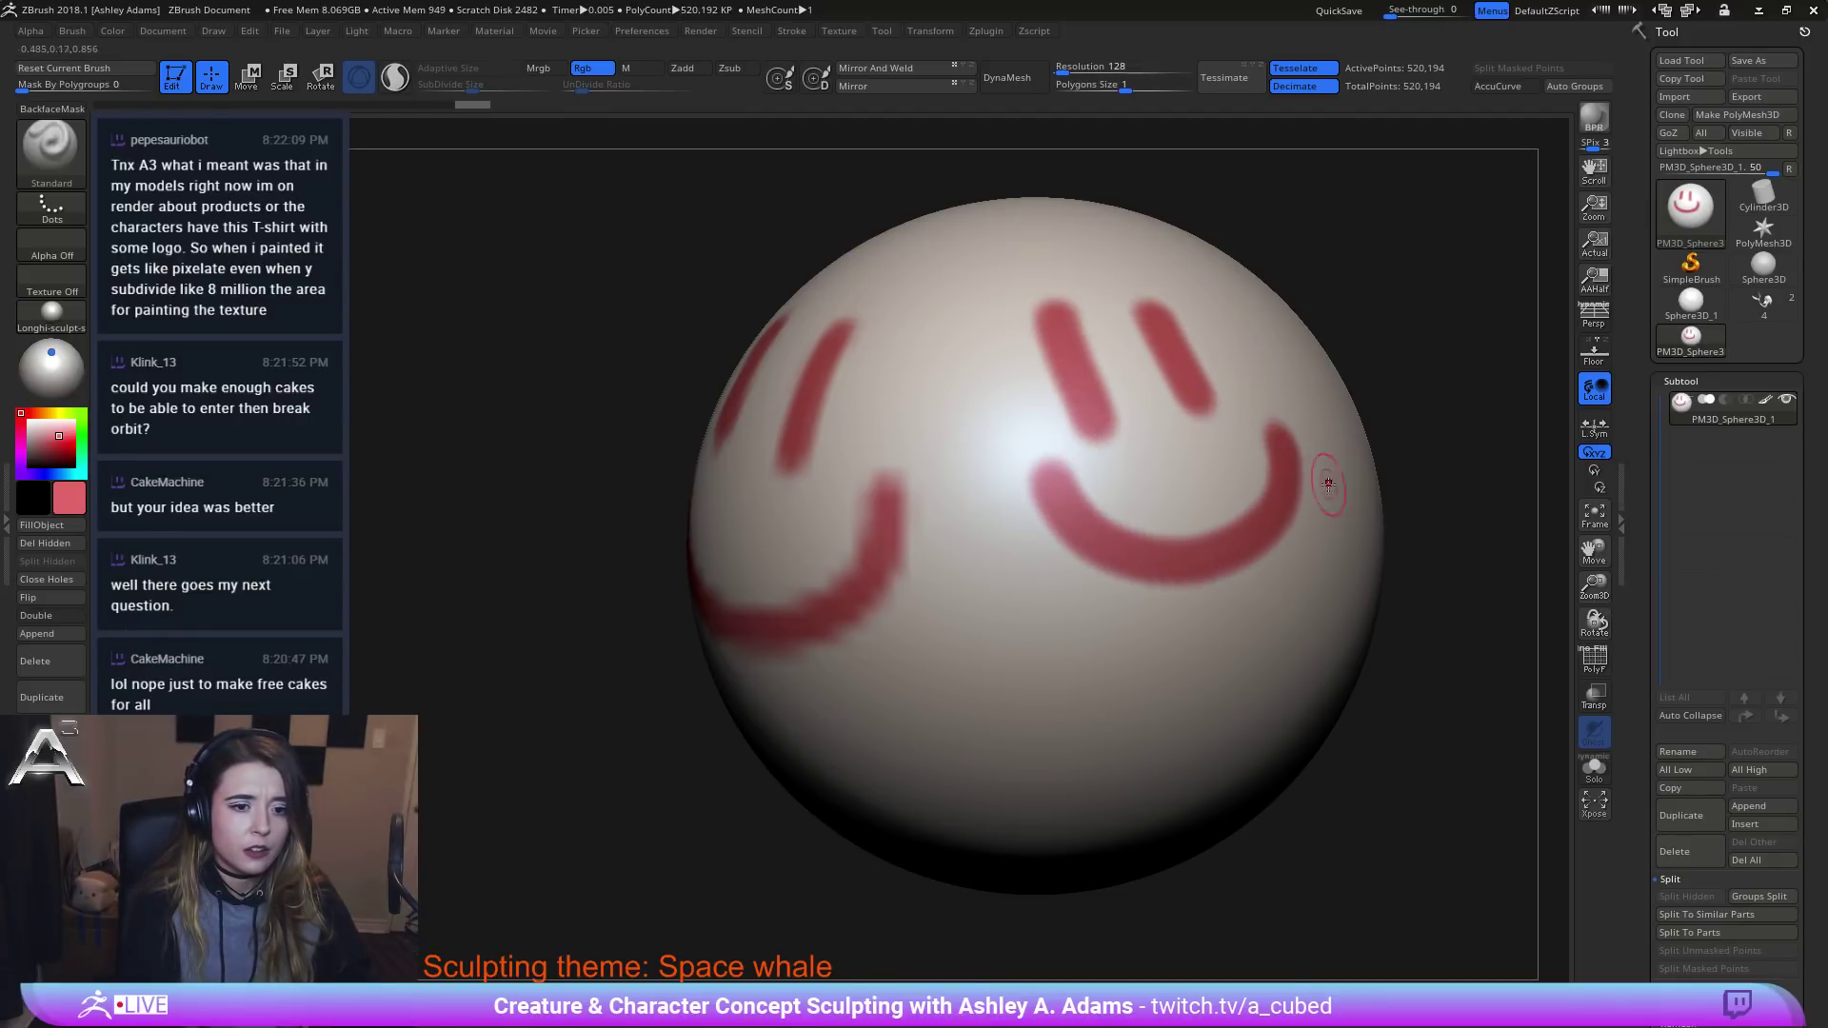
Examine the polygon density under the second smiley with the wireframe, and compare the edge sharpness of both painted faces.
click(1597, 663)
ctrl+right_drag(1029, 204, 970, 396)
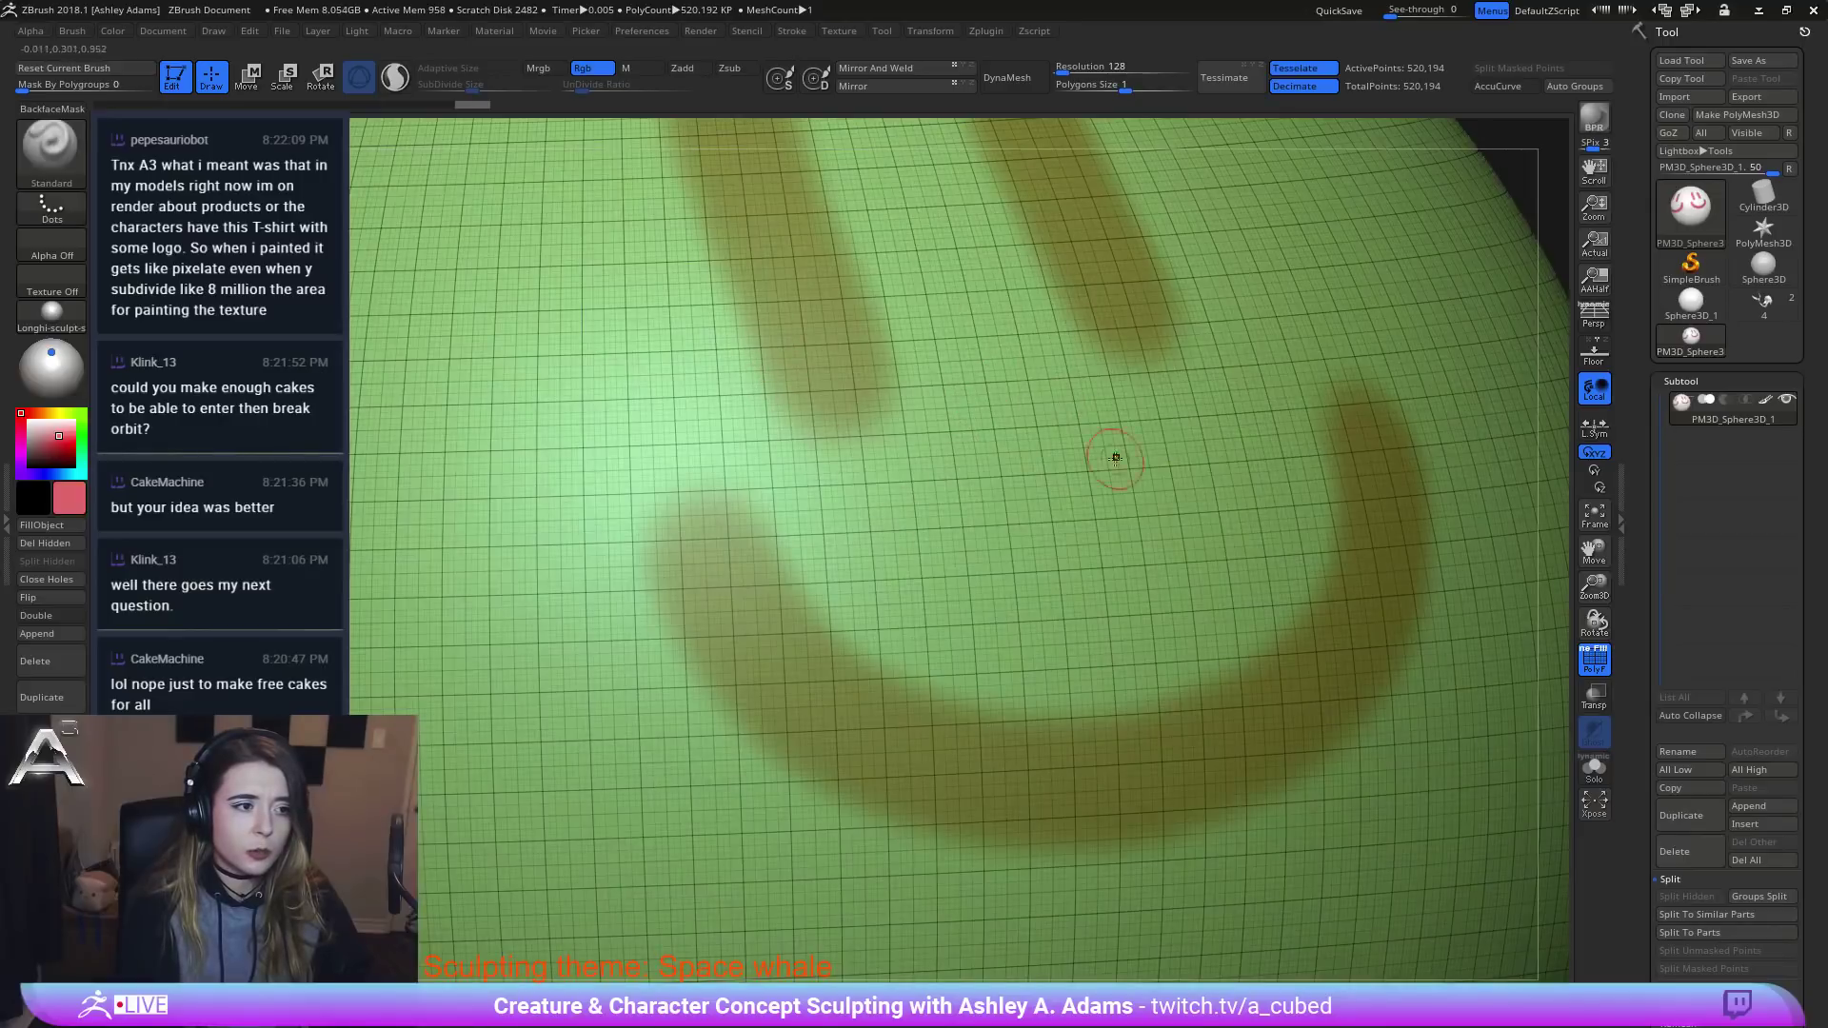
key(f)
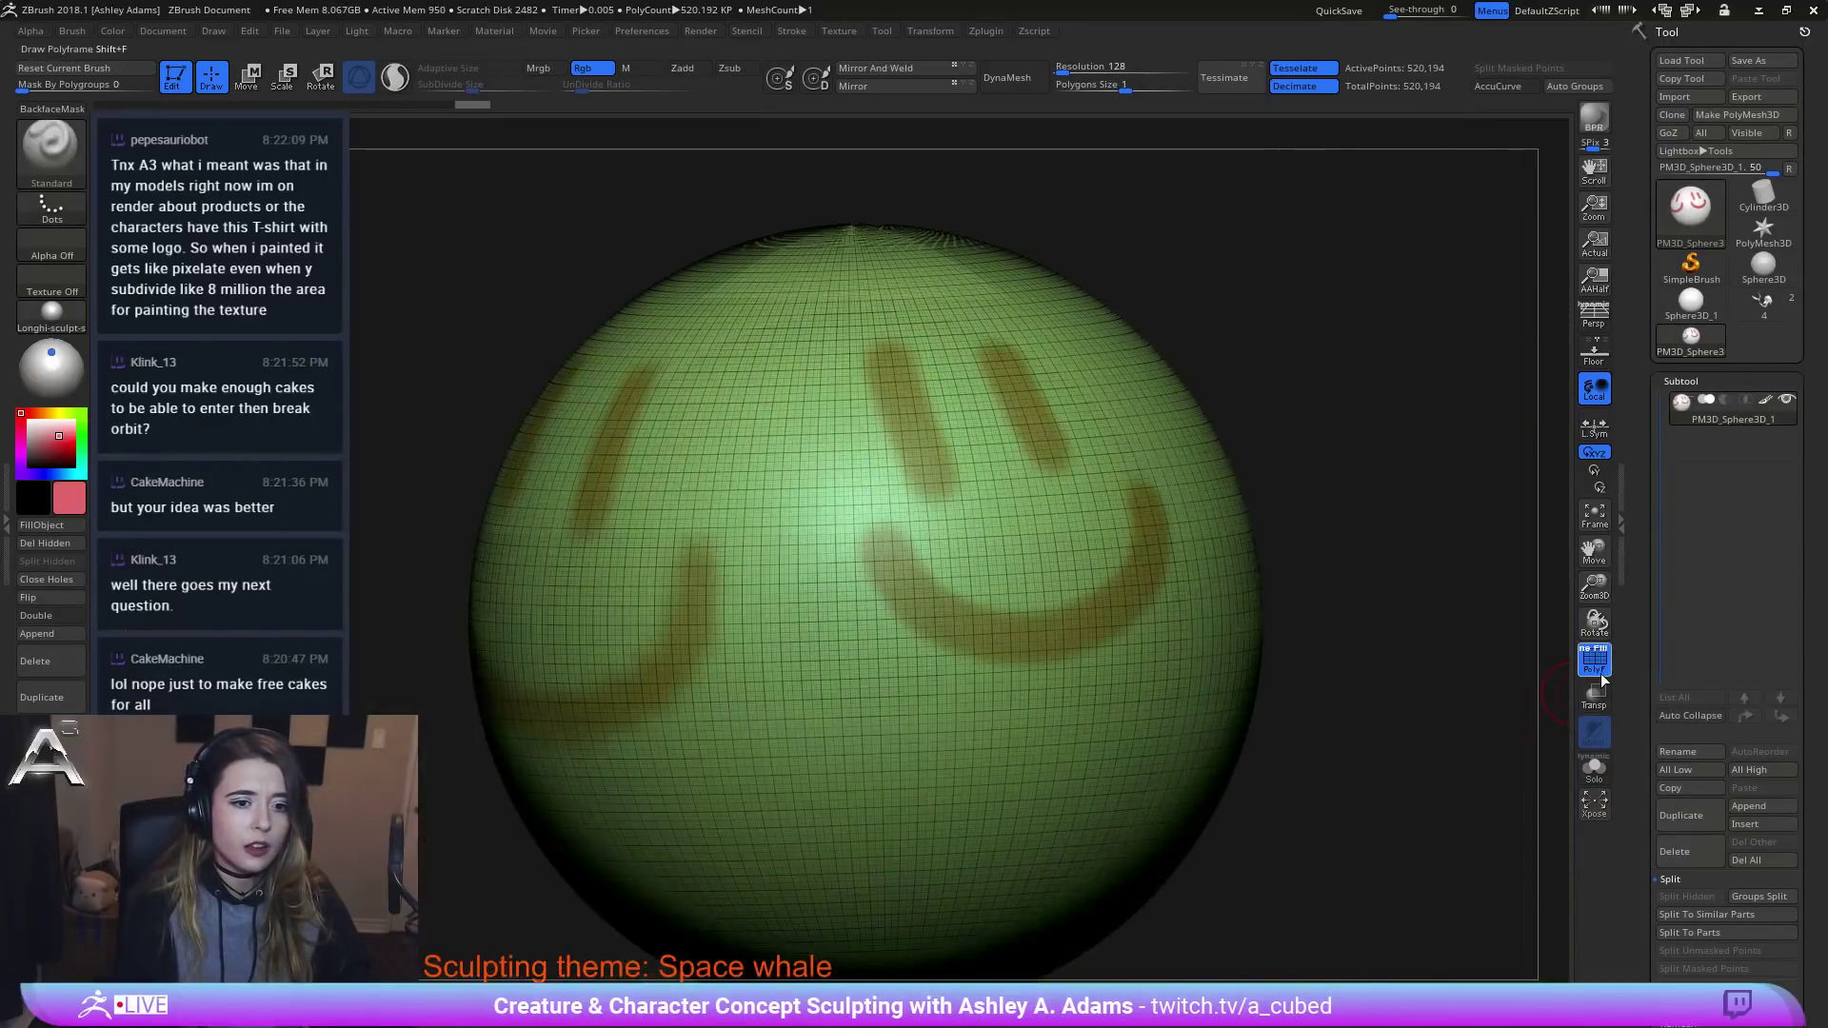
click(1601, 674)
right_drag(951, 534, 1048, 519)
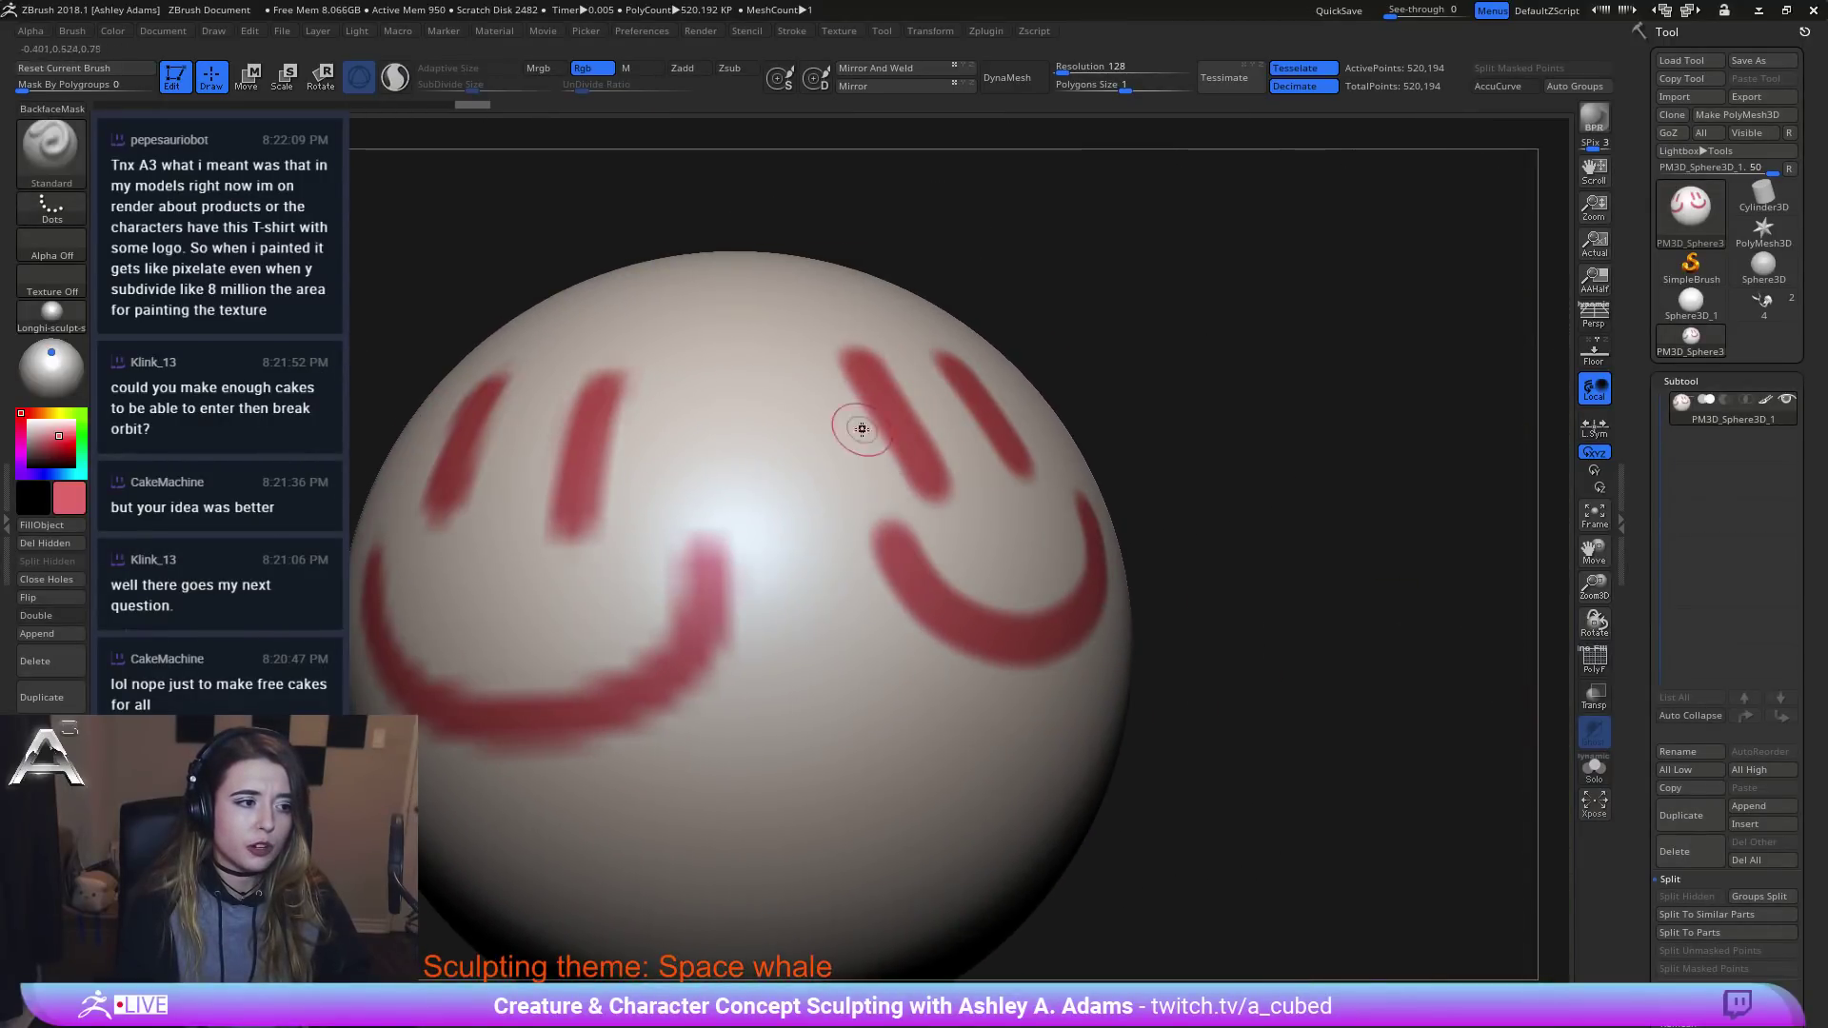
right_drag(862, 430, 1119, 323)
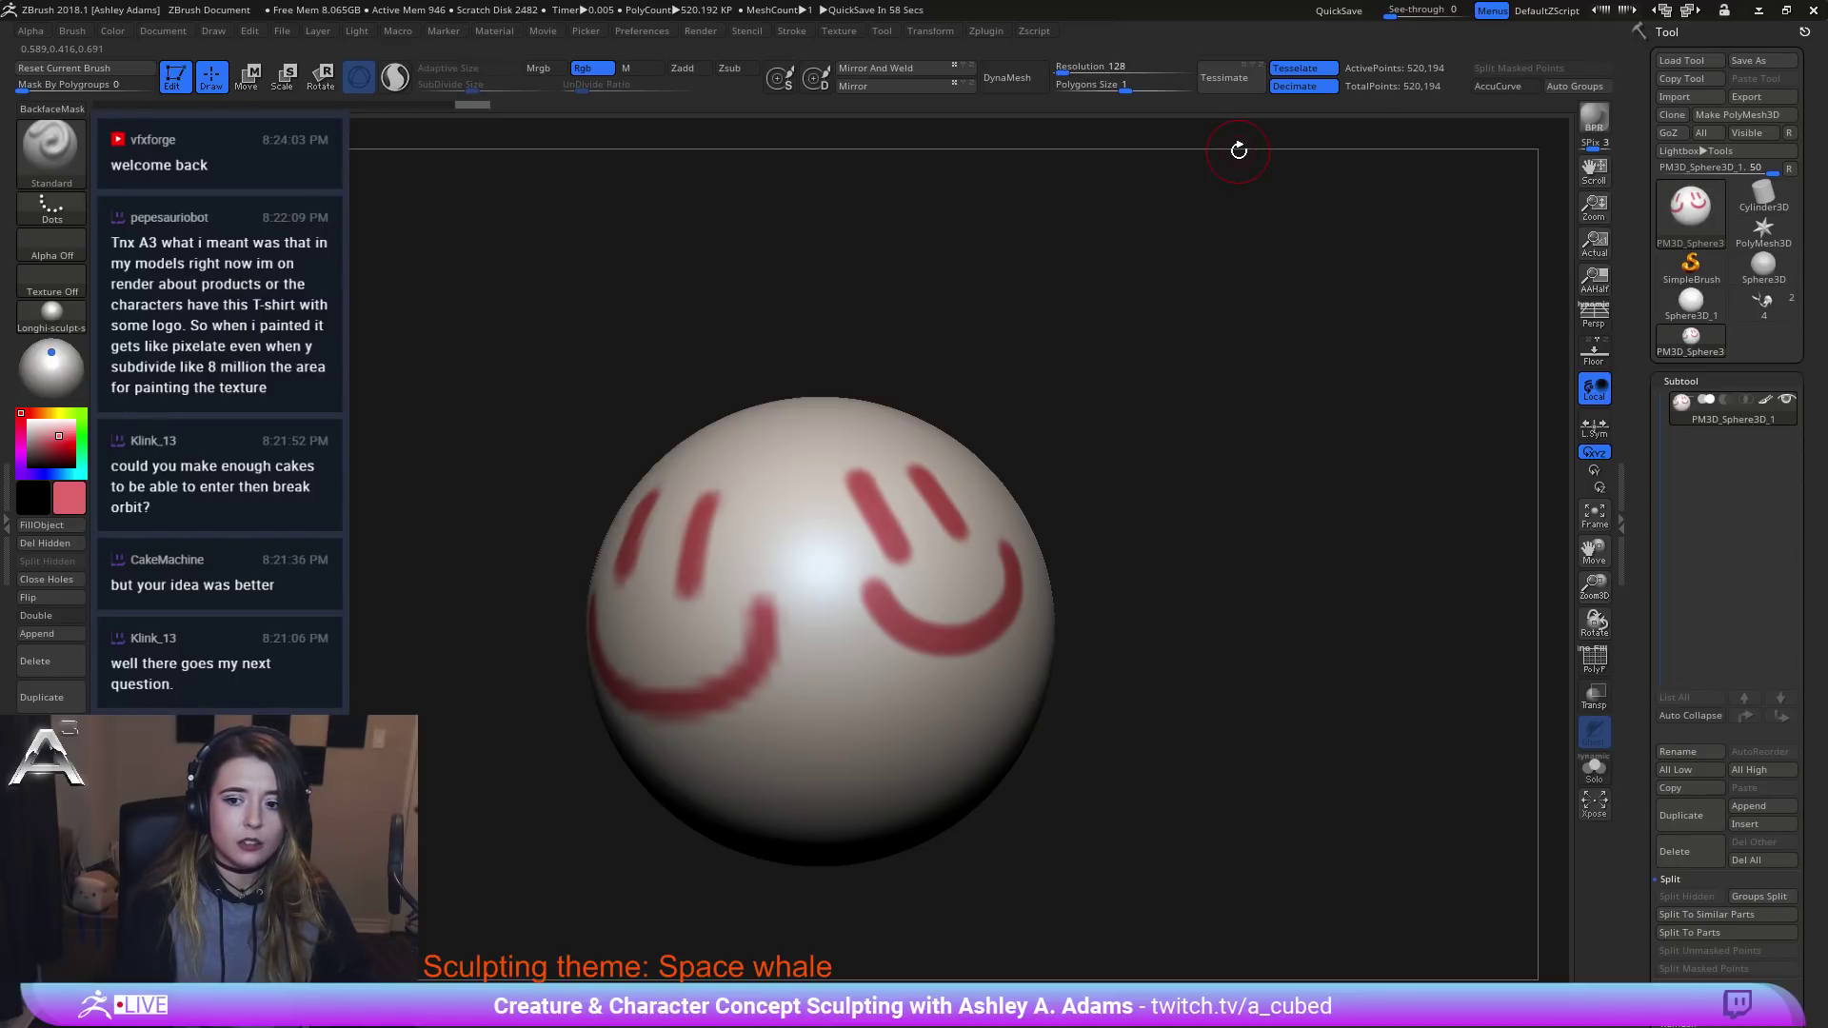
Undo the second smiley, the subdivisions and the first smiley to return to the unpainted low-resolution sphere.
key(ctrl+z)
key(ctrl+z)
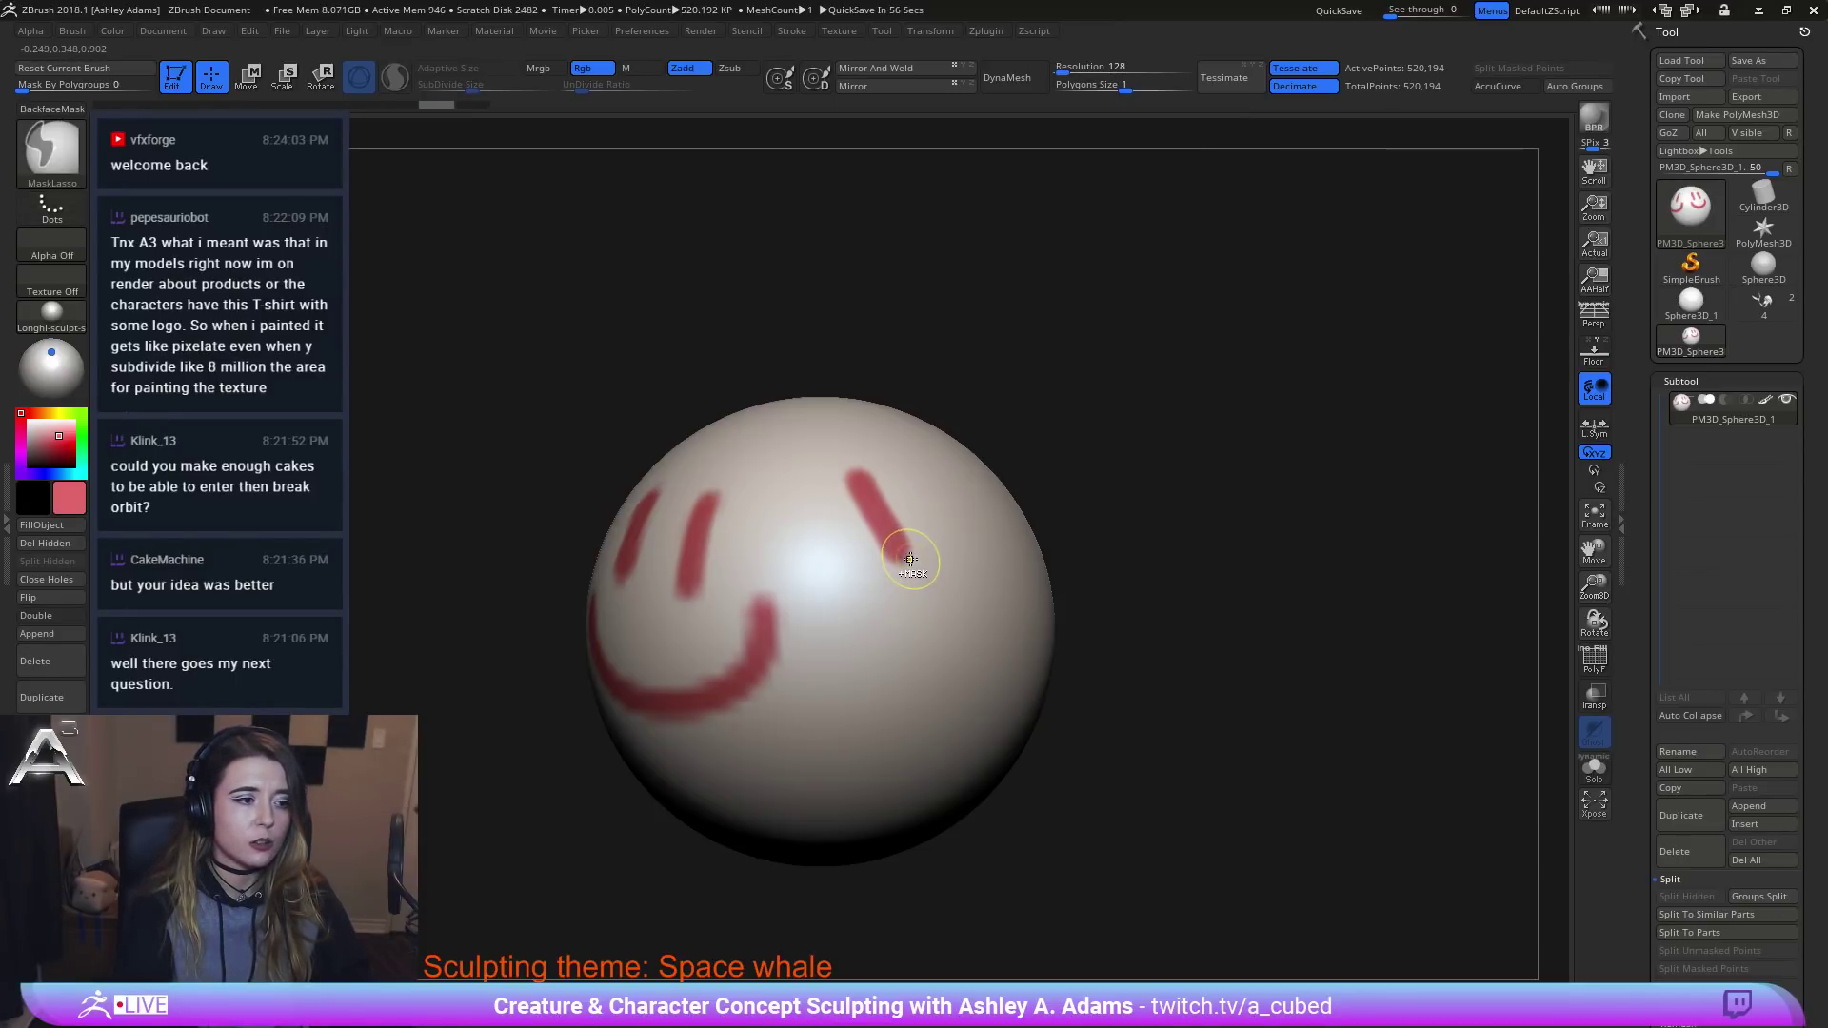
key(ctrl+z)
right_drag(857, 561, 790, 571)
key(ctrl+z)
key(ctrl+z)
mouse_move(686, 592)
alt+right_down()
mouse_move(771, 546)
mouse_move(706, 494)
alt+right_up()
key(ctrl+z)
key(ctrl+z)
key(ctrl+z)
key(ctrl+z)
drag(748, 406, 745, 567)
drag(872, 404, 872, 562)
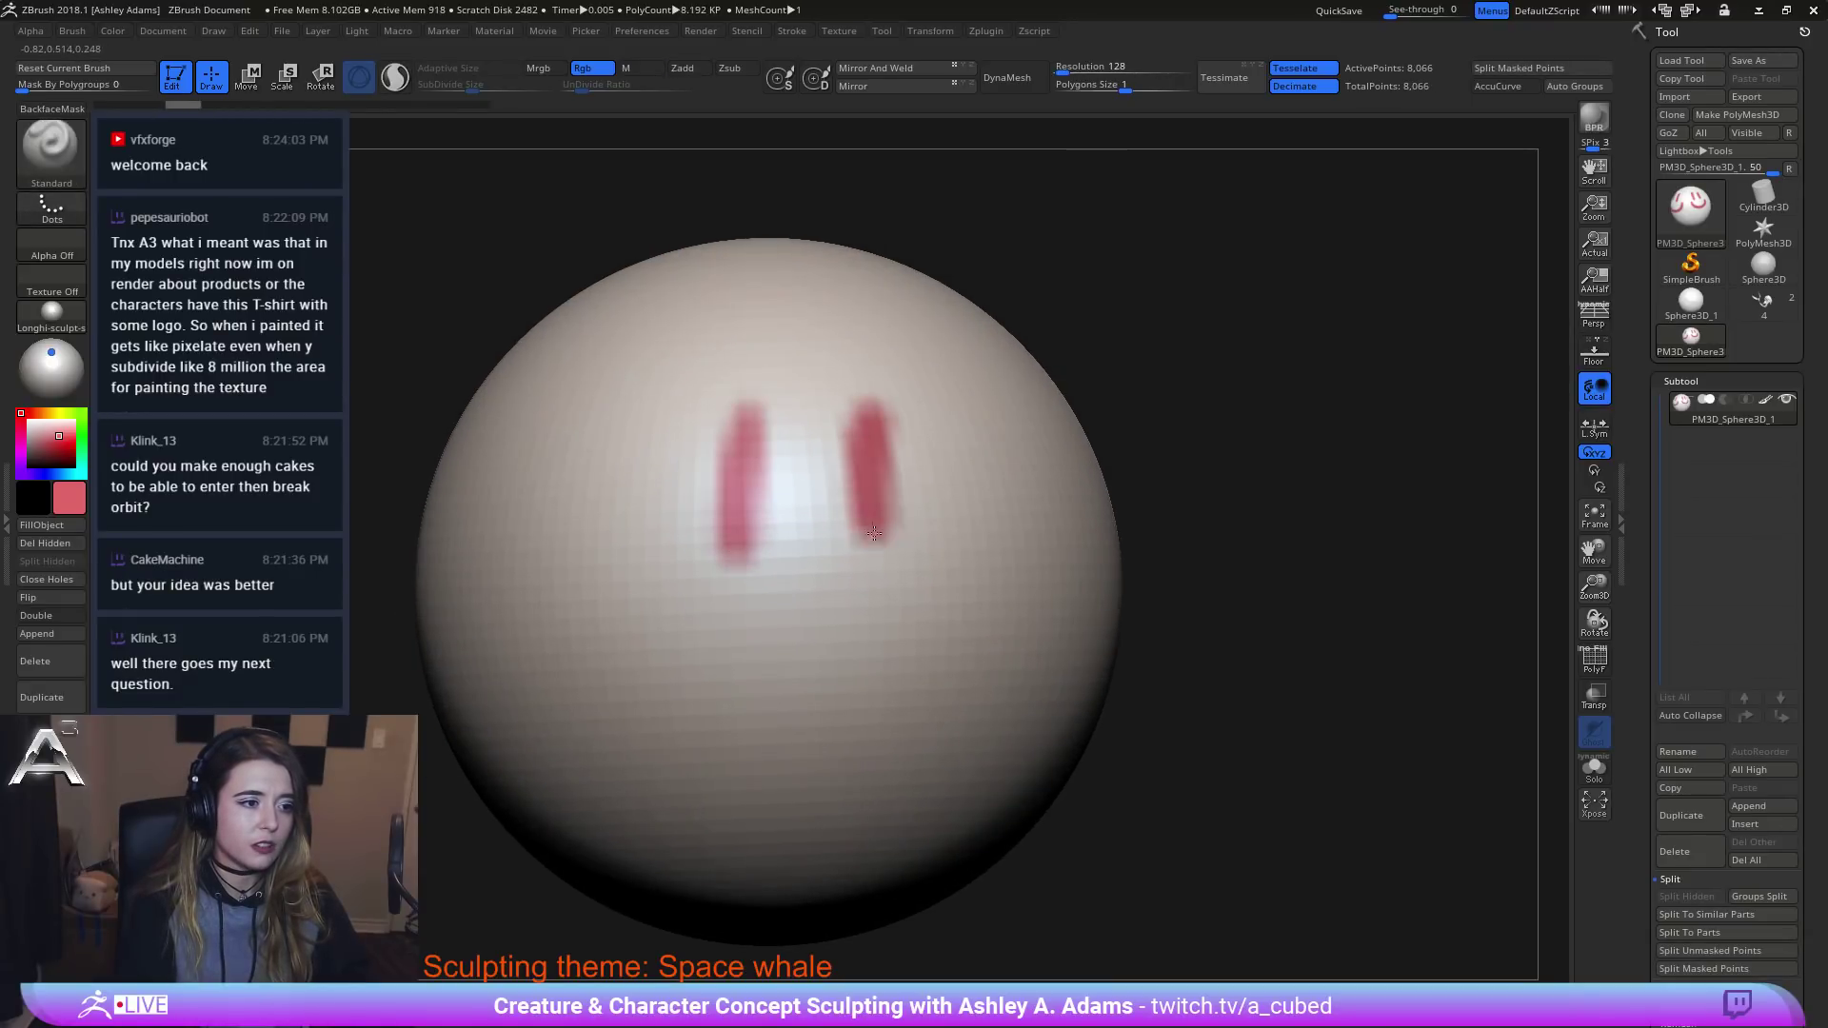
key(ctrl+z)
key(ctrl+z)
Paint a red target on the low-resolution sphere, made of a filled centre dot and two concentric rings.
mouse_move(829, 381)
mouse_down()
mouse_move(648, 429)
mouse_move(928, 581)
mouse_move(744, 416)
mouse_move(804, 481)
mouse_move(786, 494)
mouse_up()
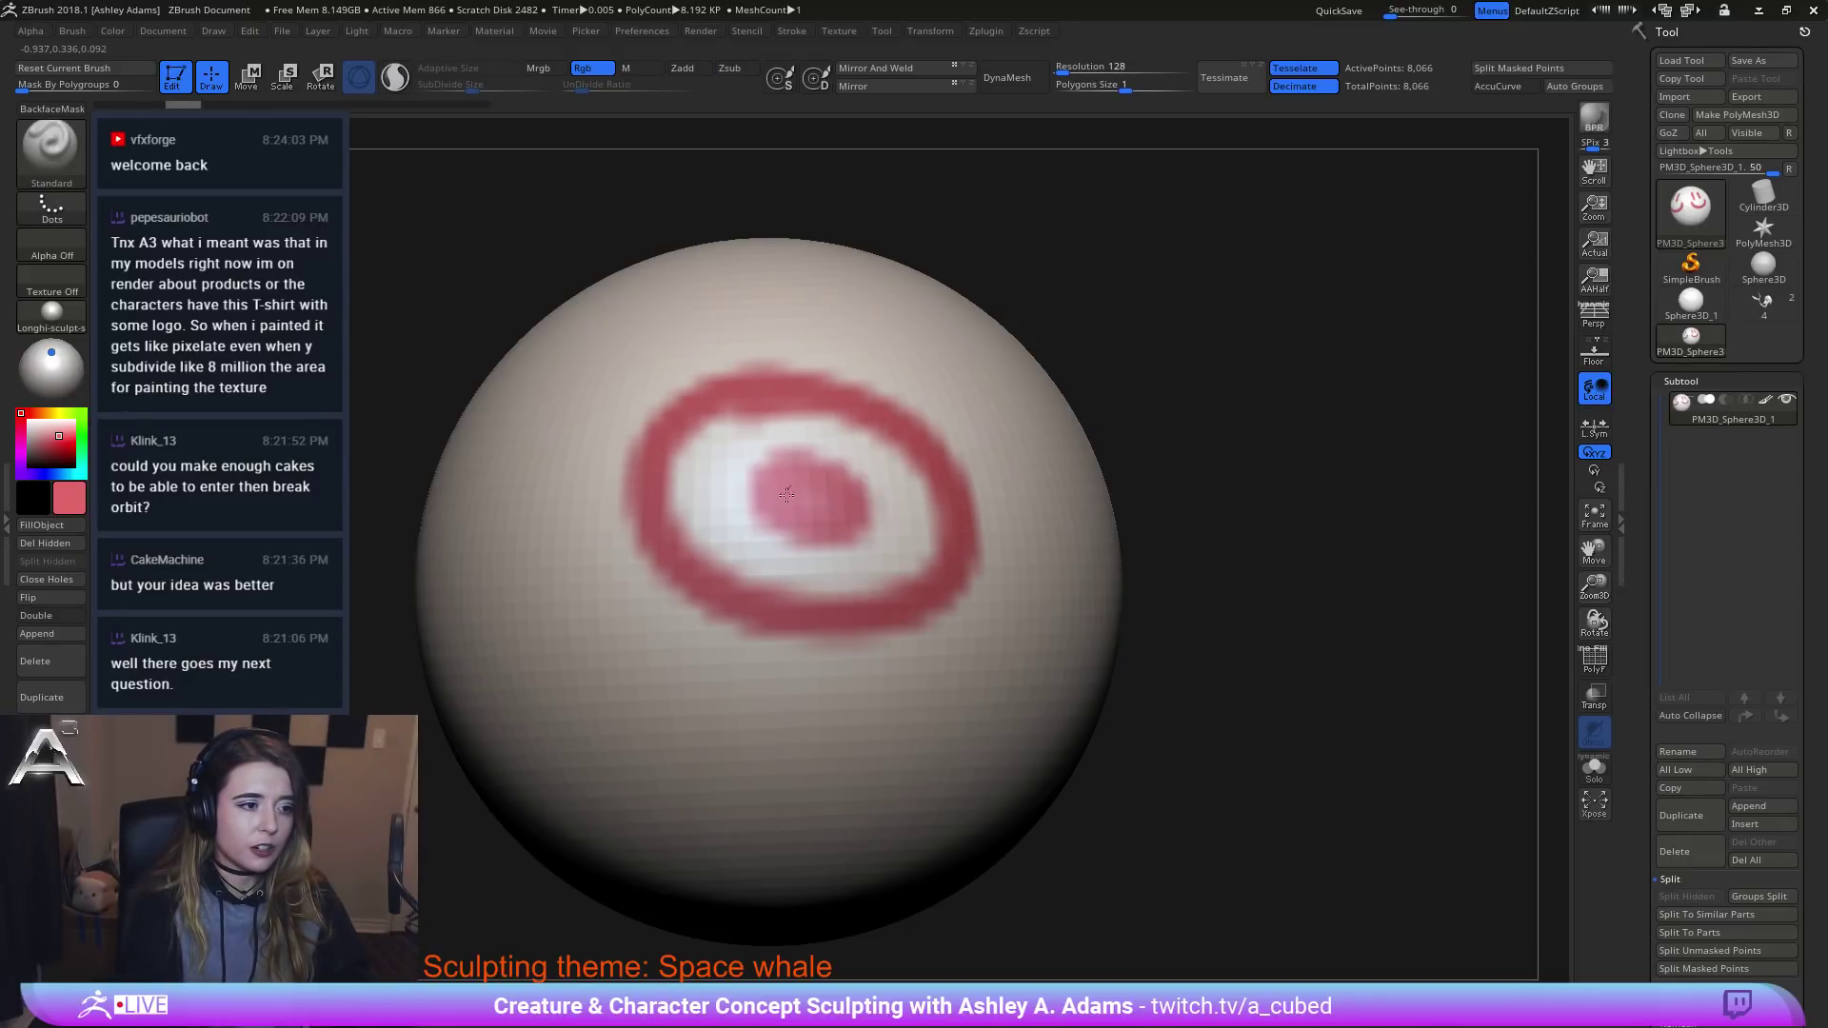
mouse_move(795, 316)
mouse_down()
mouse_move(738, 309)
mouse_move(538, 562)
mouse_move(905, 671)
mouse_move(1008, 483)
mouse_move(698, 318)
mouse_up()
mouse_move(761, 582)
ctrl+right_down()
mouse_move(738, 409)
mouse_move(767, 434)
mouse_move(769, 571)
mouse_move(909, 602)
mouse_move(850, 490)
ctrl+right_up()
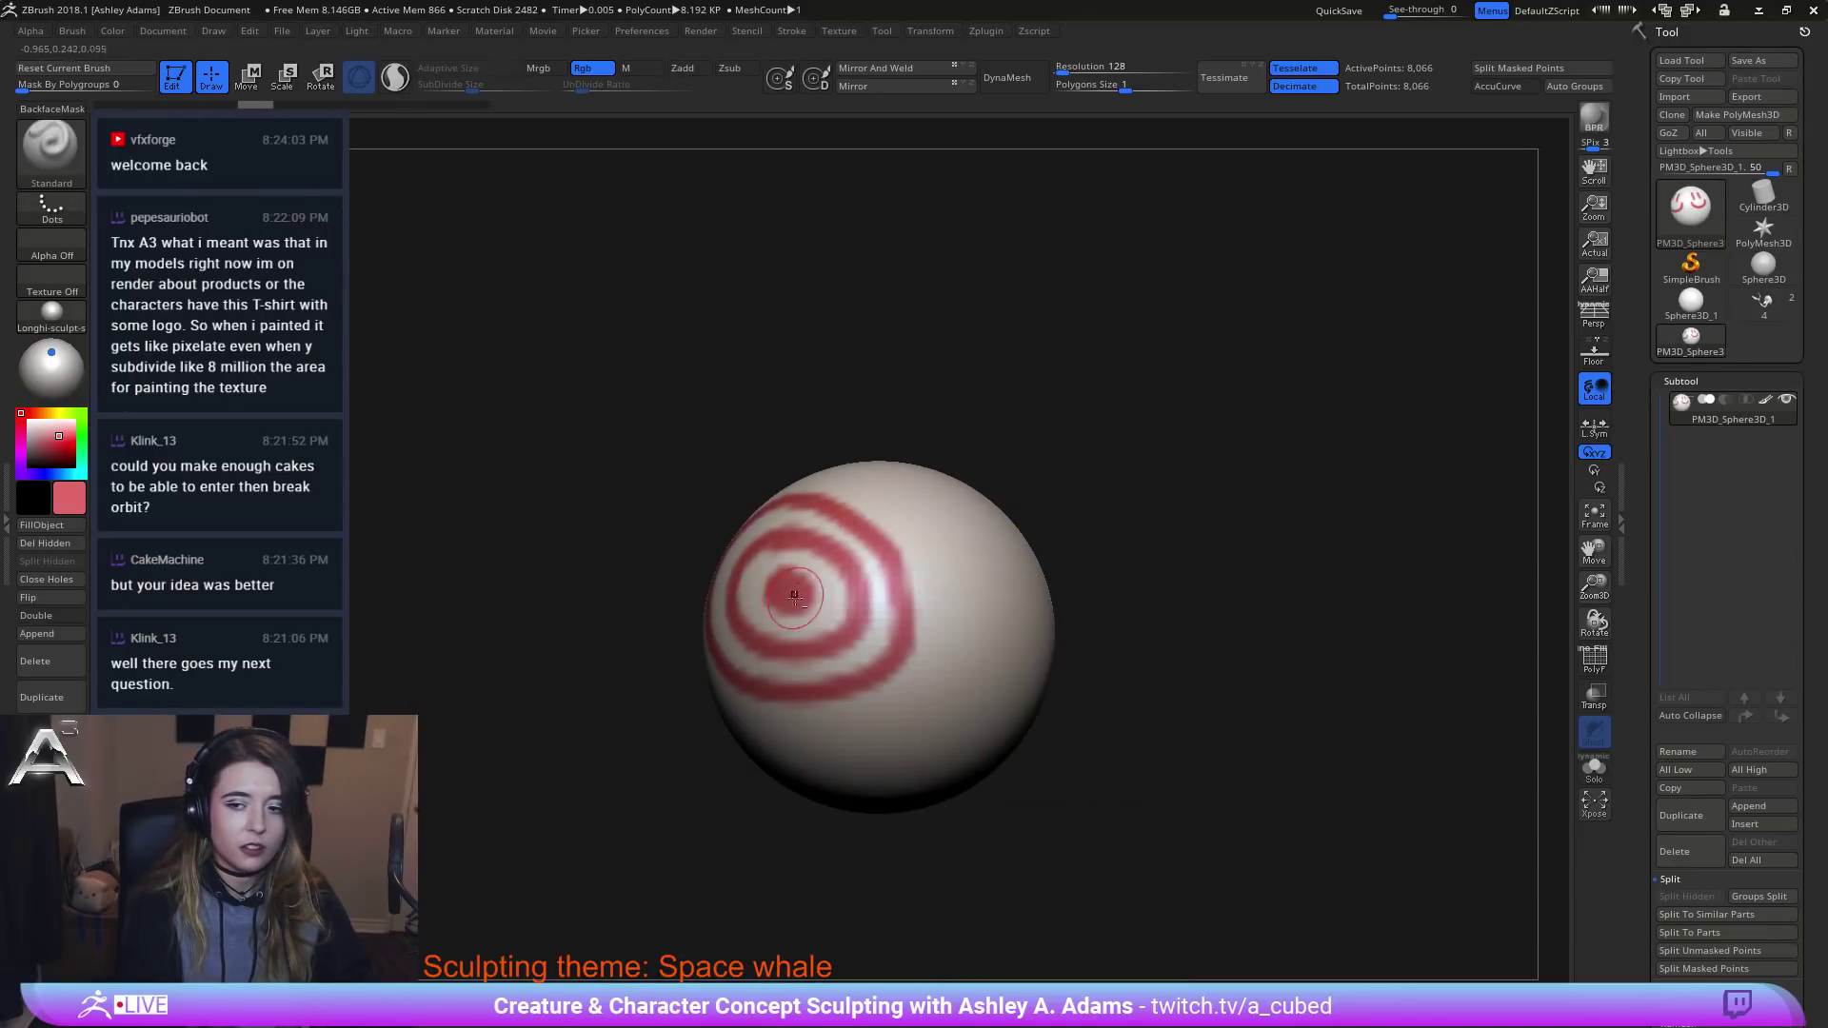
alt+right_drag(794, 597, 862, 587)
mouse_move(1011, 528)
right_down()
mouse_move(955, 490)
mouse_move(1025, 438)
right_up()
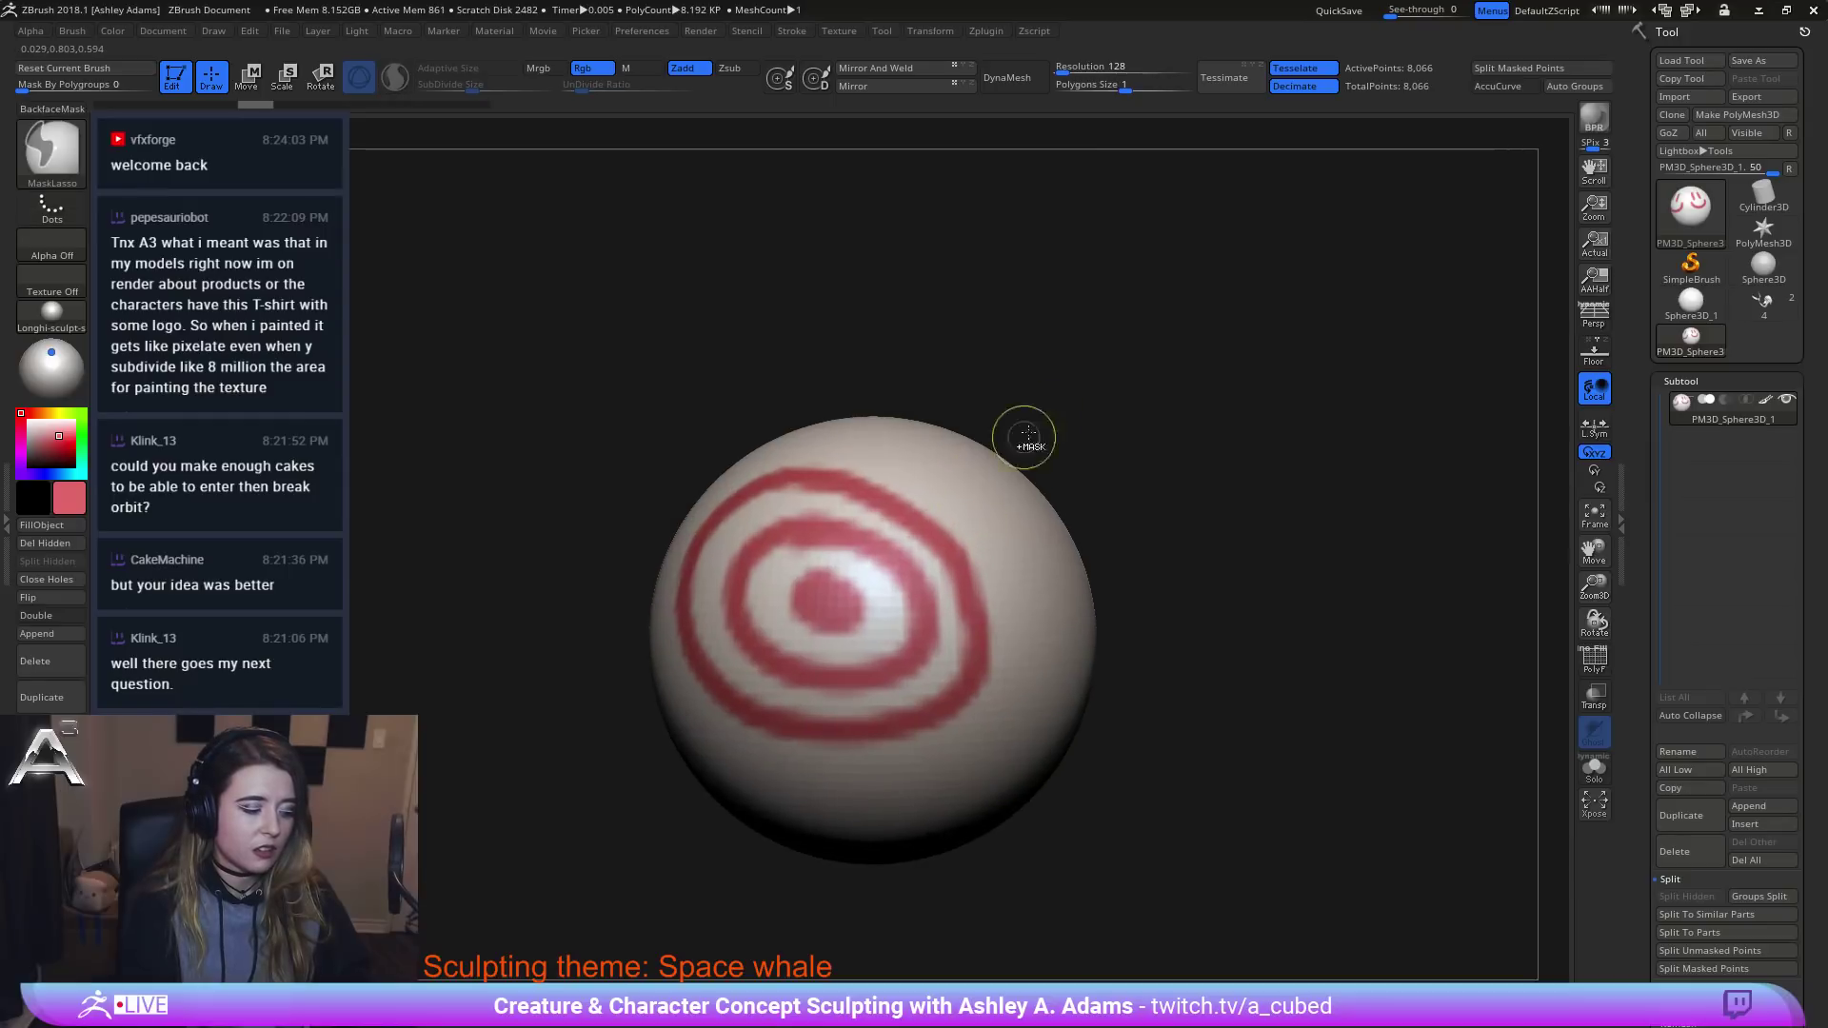
Subdivide the target-painted sphere three times, checking its polygon density with the wireframe and hiding it again.
click(1589, 664)
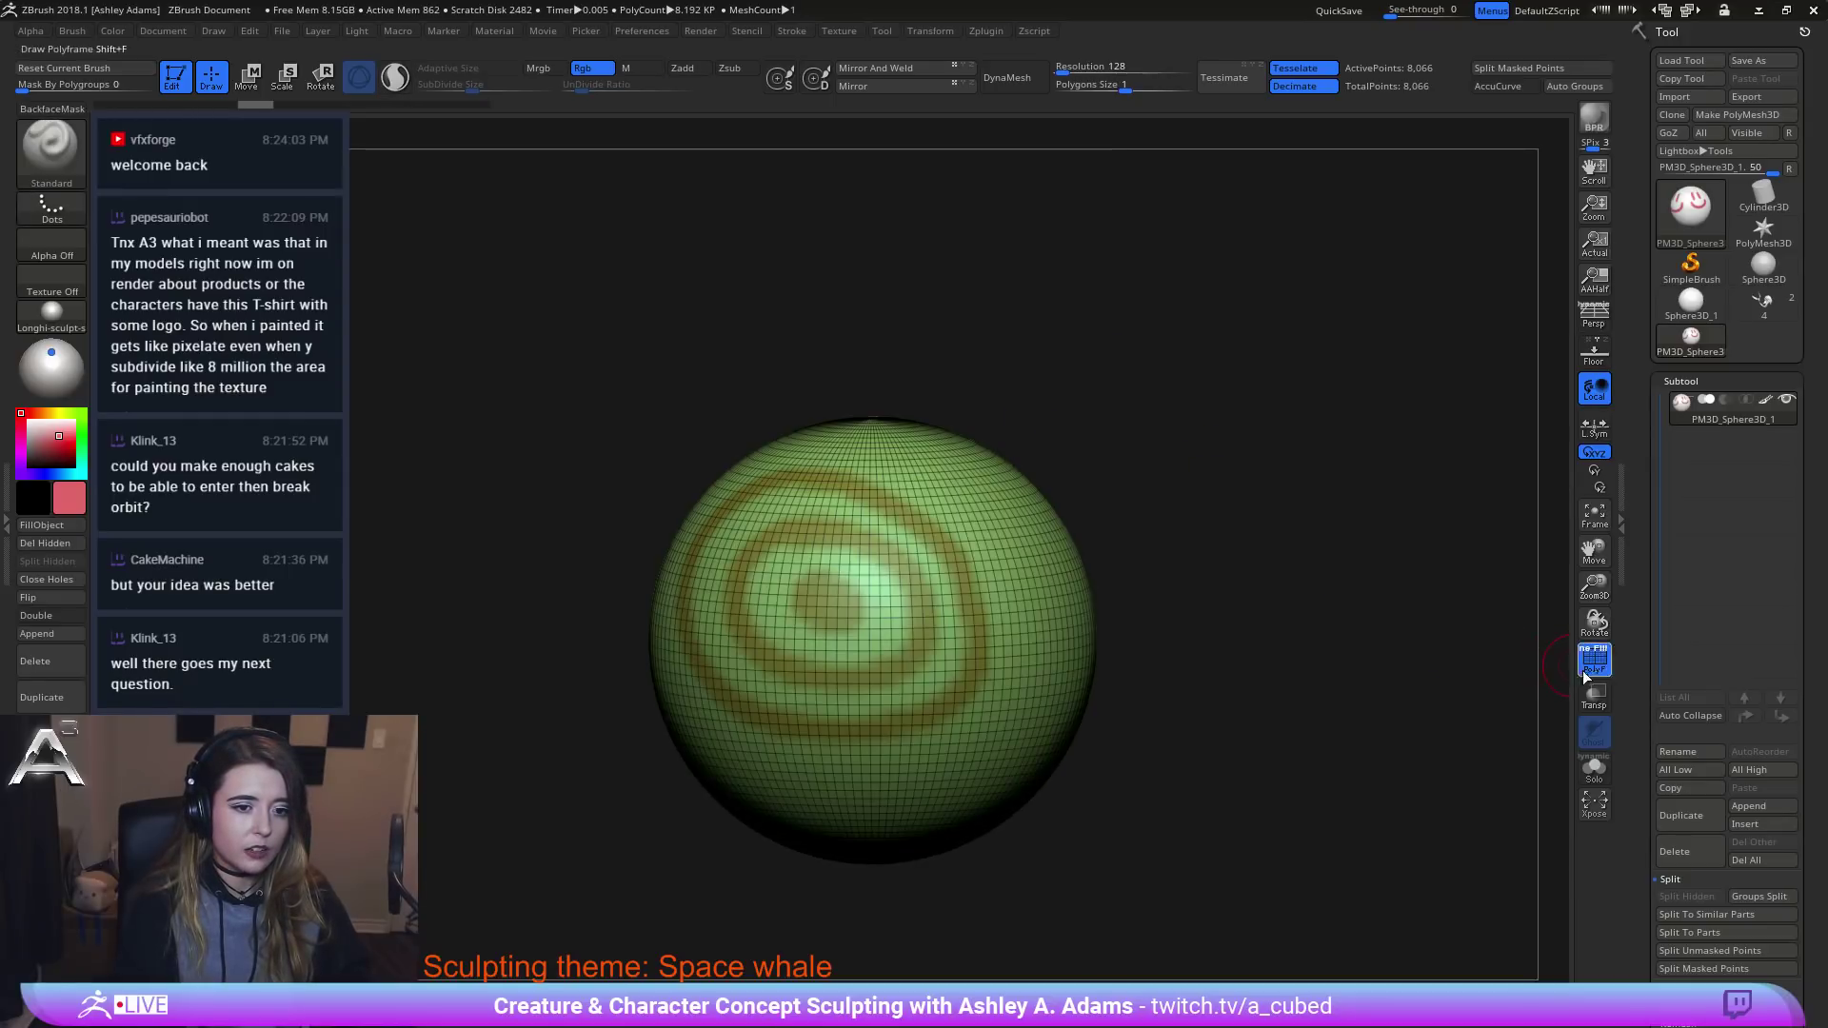
ctrl+right_drag(1342, 586, 1175, 643)
key(ctrl+d)
key(ctrl+d)
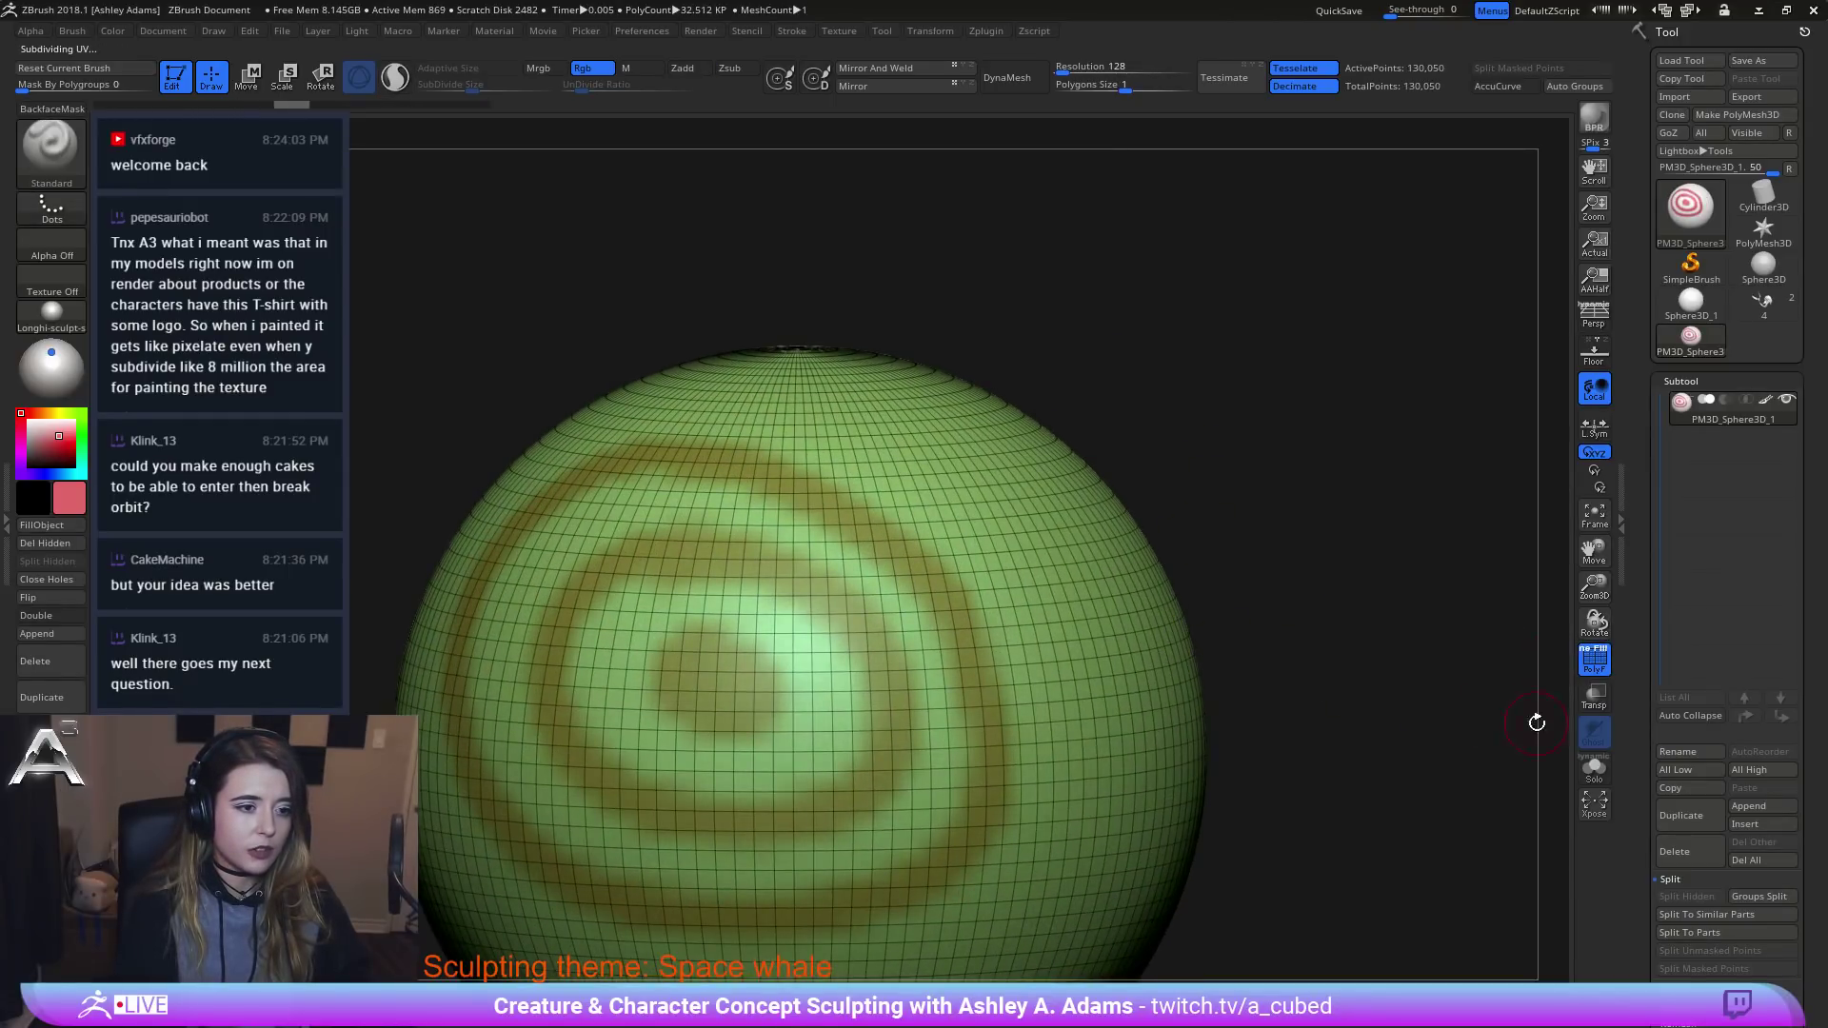
click(1595, 661)
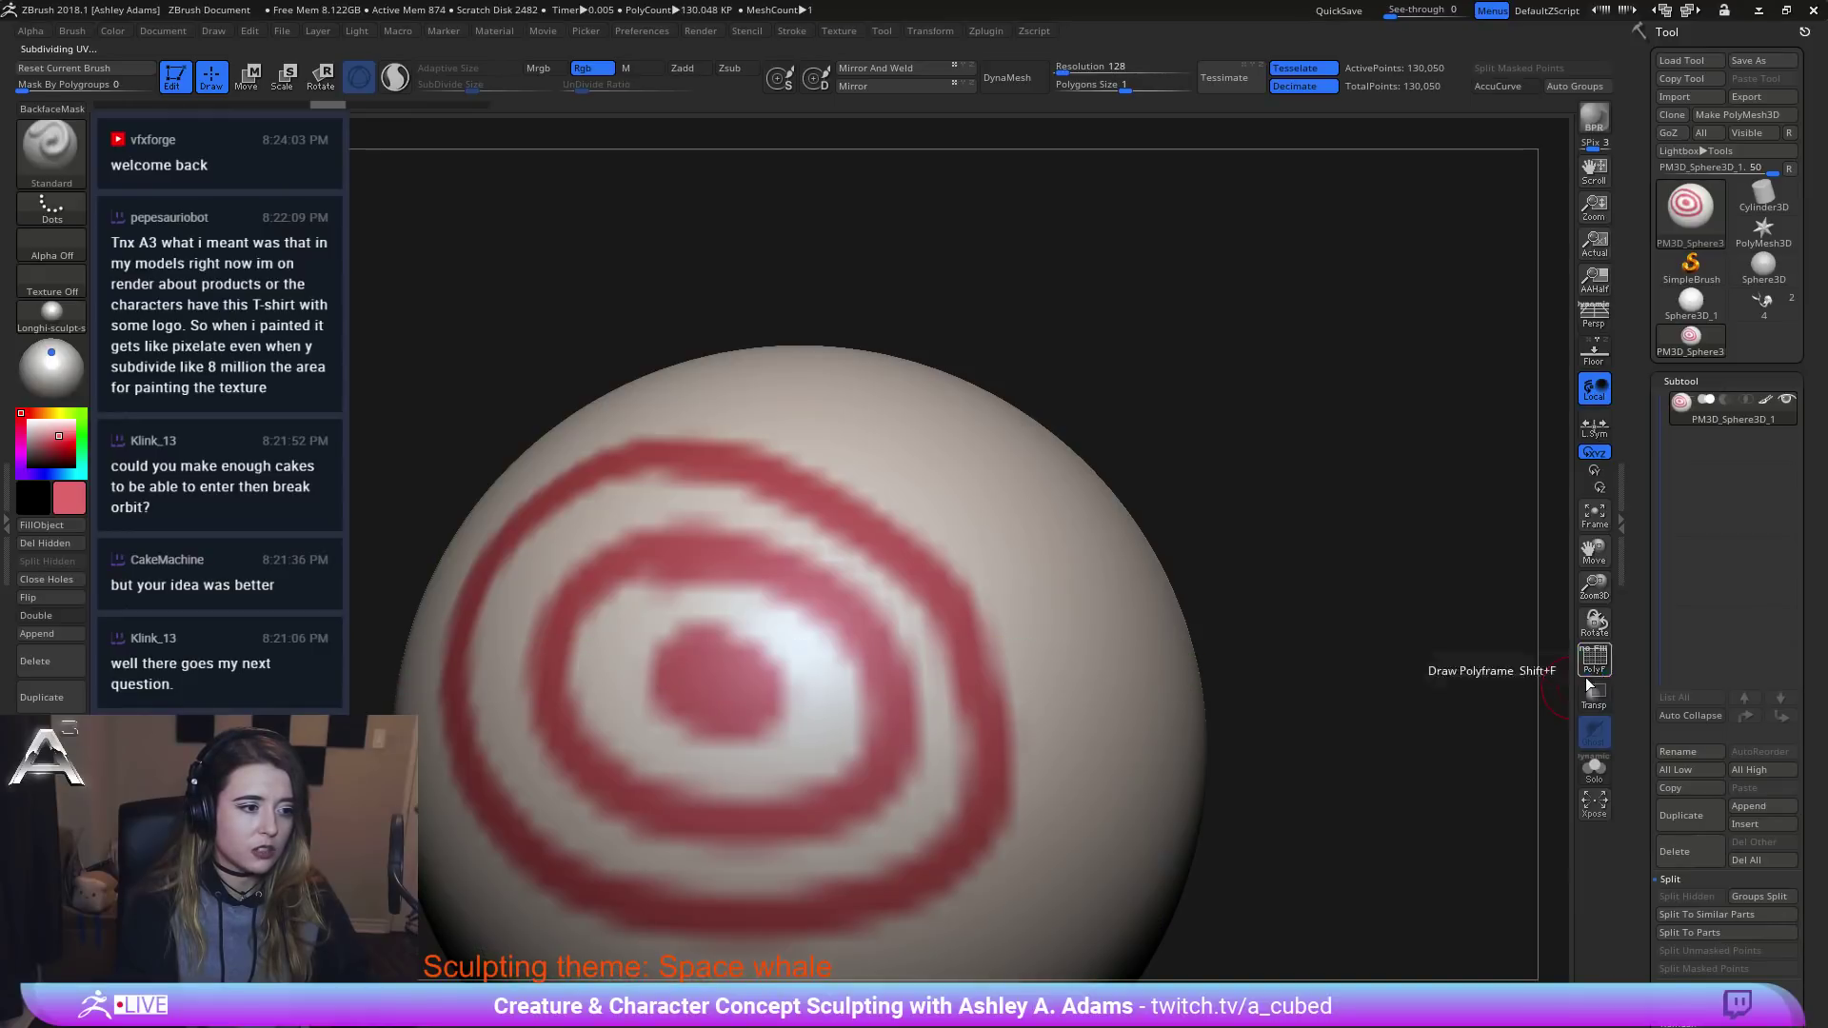
key(ctrl+d)
Paint a curved red stroke between the target's two rings to compare its edge sharpness on the subdivided mesh.
ctrl+right_drag(898, 740, 820, 591)
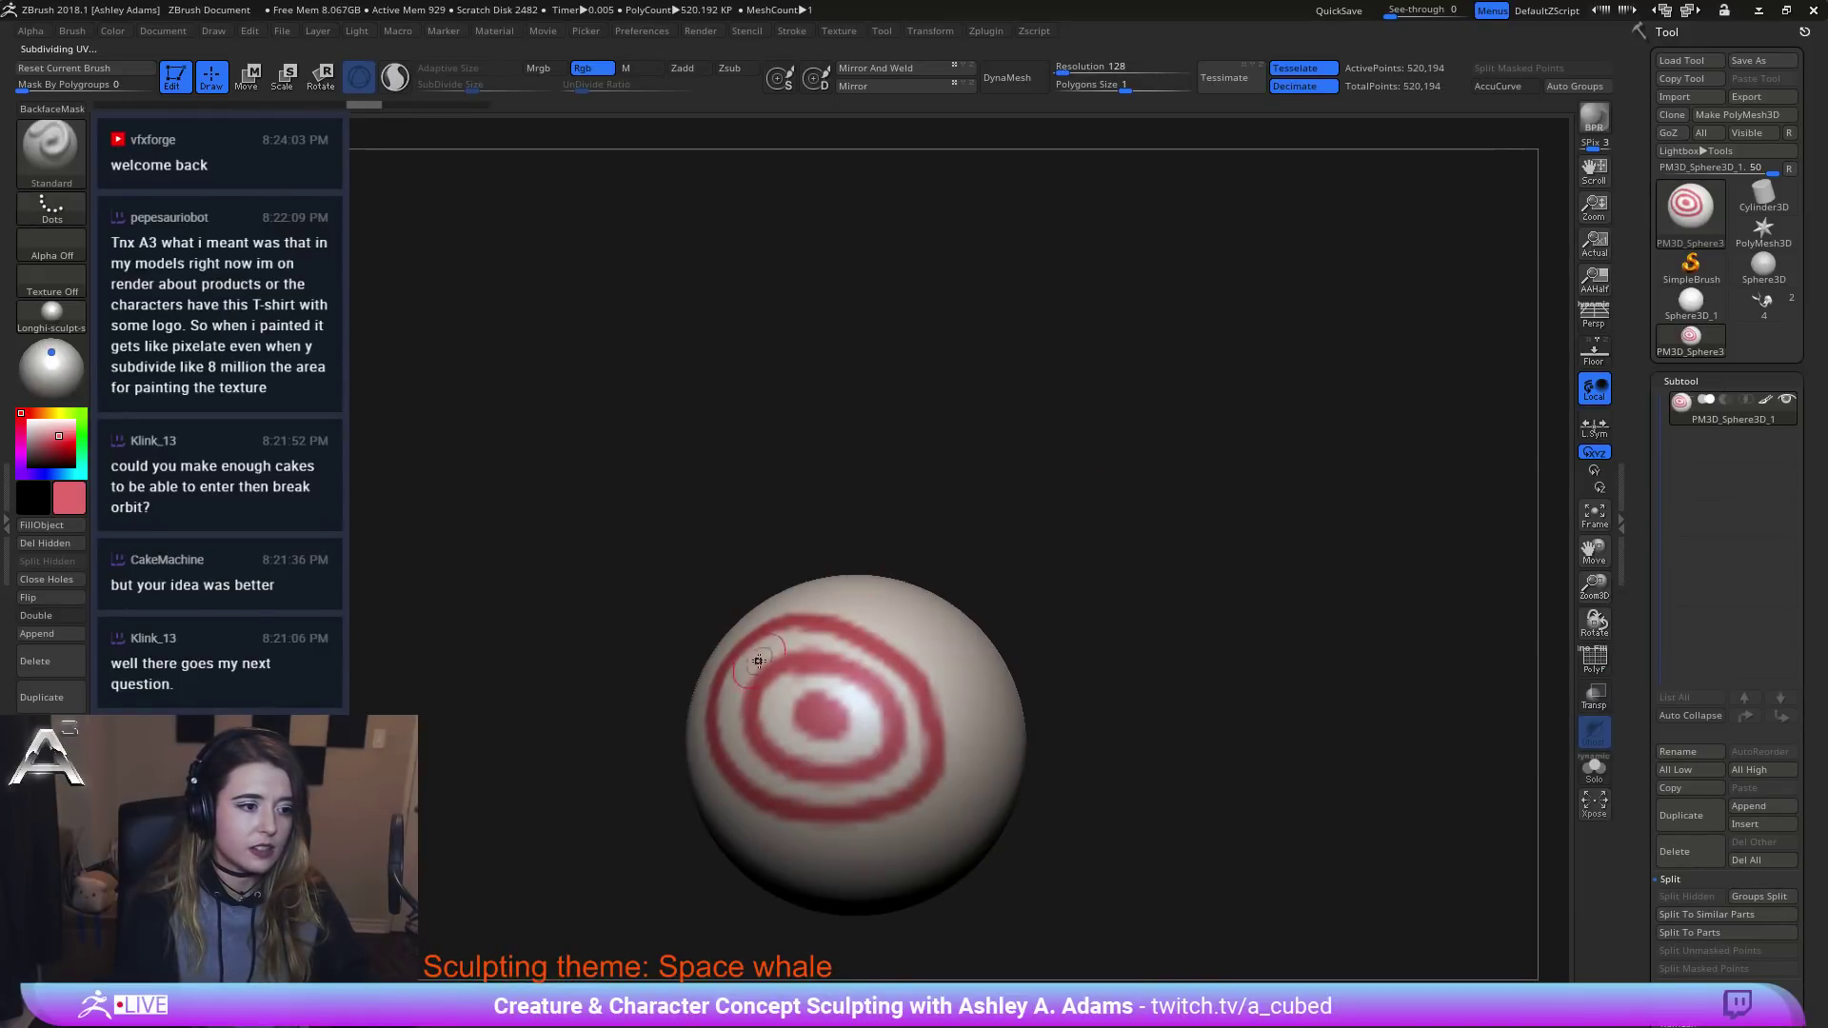
mouse_move(759, 660)
right_down()
mouse_move(857, 660)
mouse_move(727, 677)
right_up()
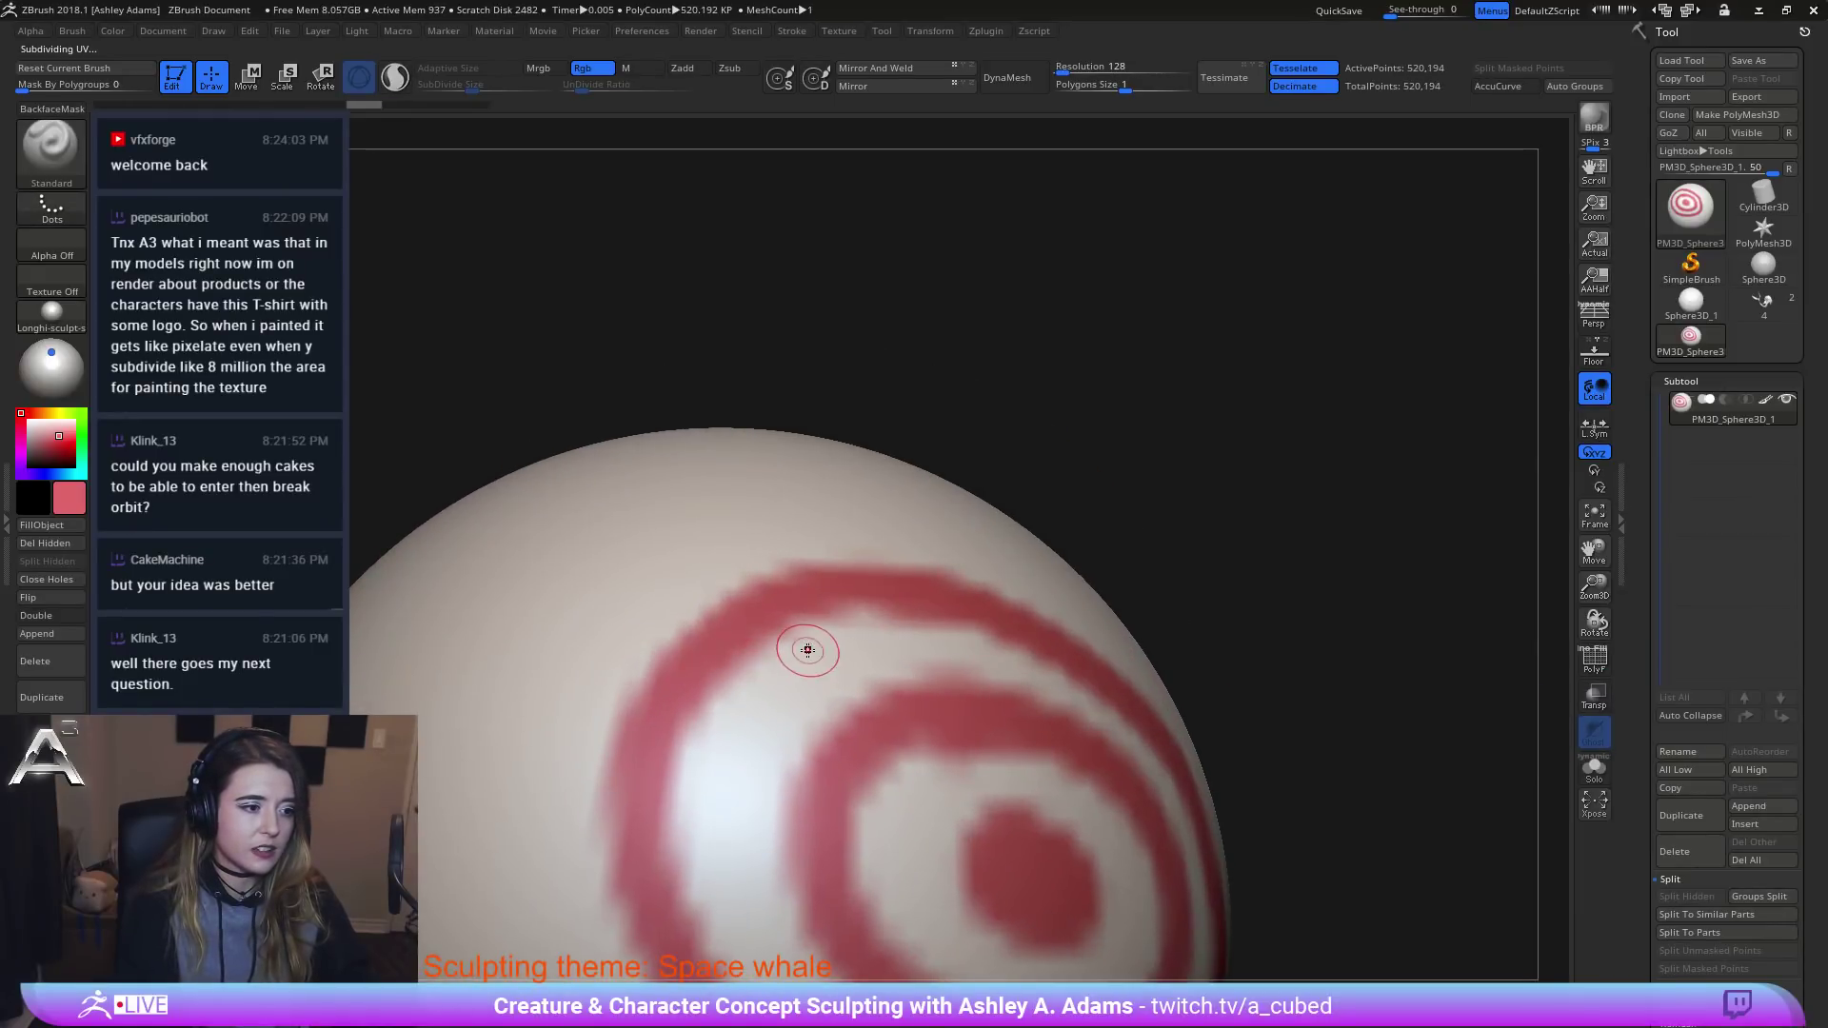
mouse_move(807, 650)
mouse_down()
mouse_move(752, 762)
mouse_move(795, 705)
mouse_move(728, 781)
mouse_move(741, 741)
mouse_up()
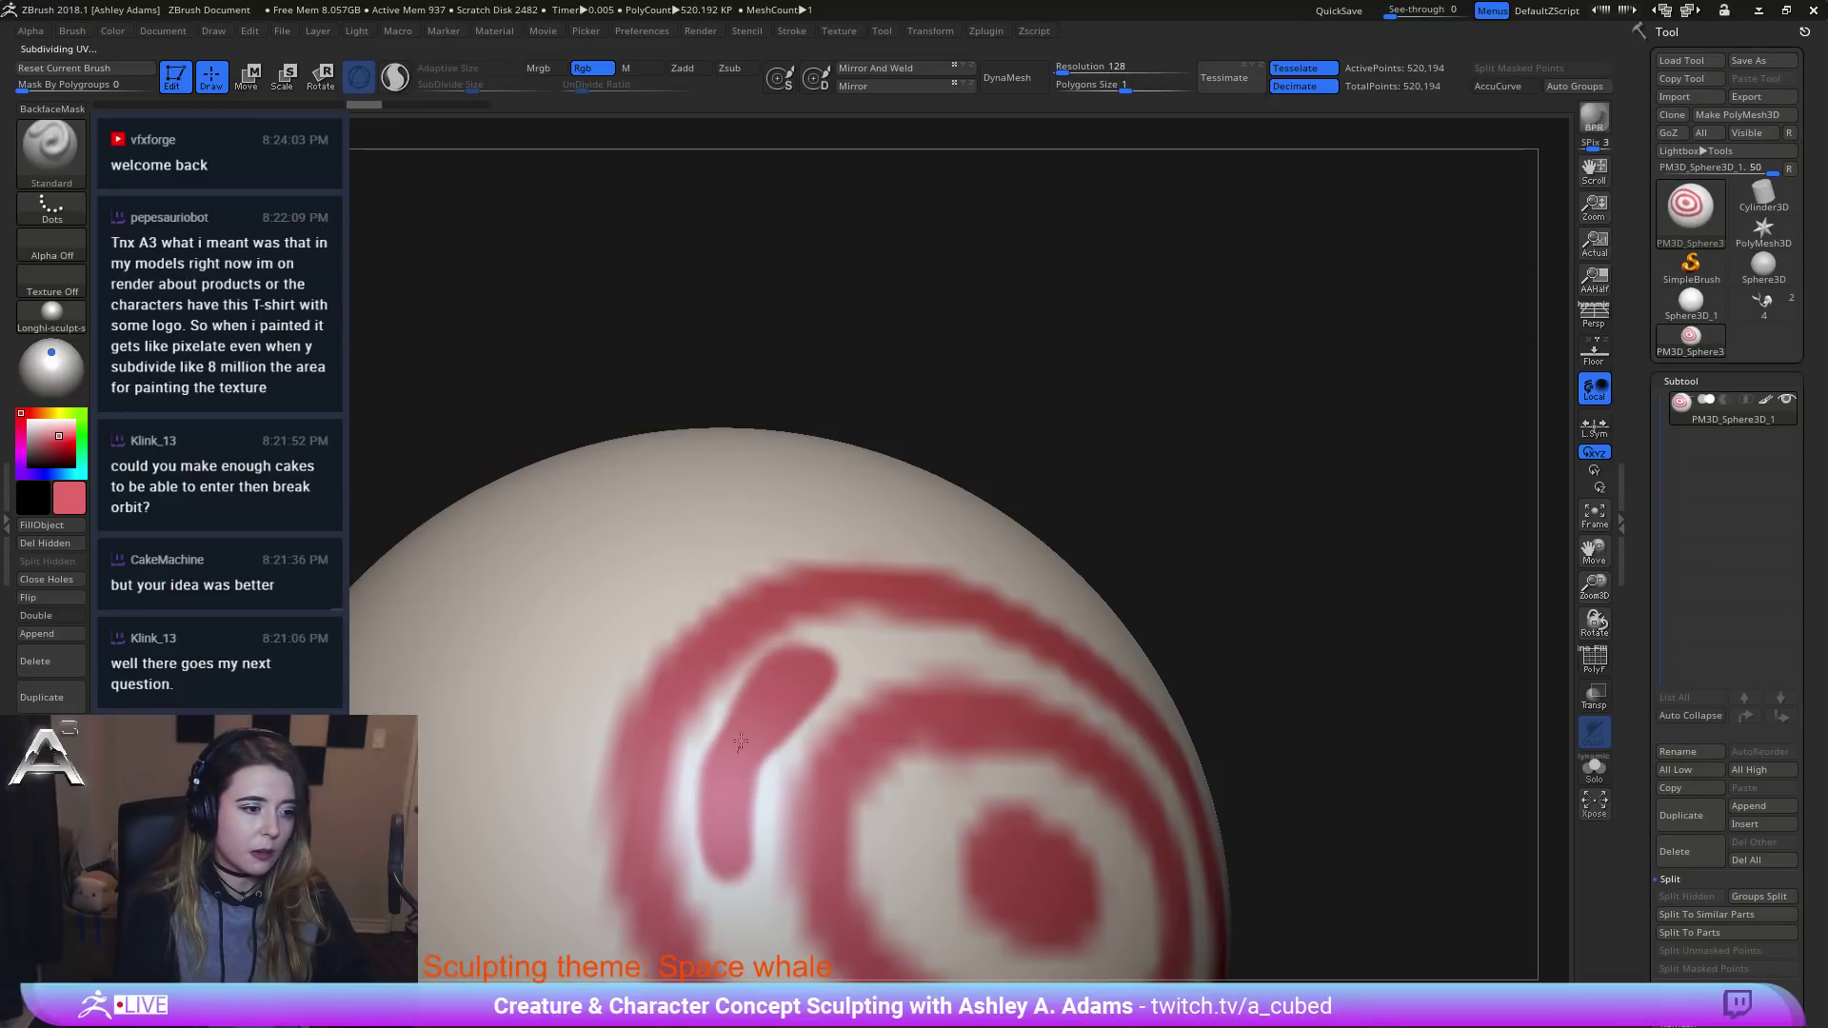
drag(830, 658, 861, 653)
alt+right_drag(752, 977, 791, 746)
mouse_move(770, 647)
mouse_down()
mouse_move(790, 690)
mouse_move(773, 594)
mouse_up()
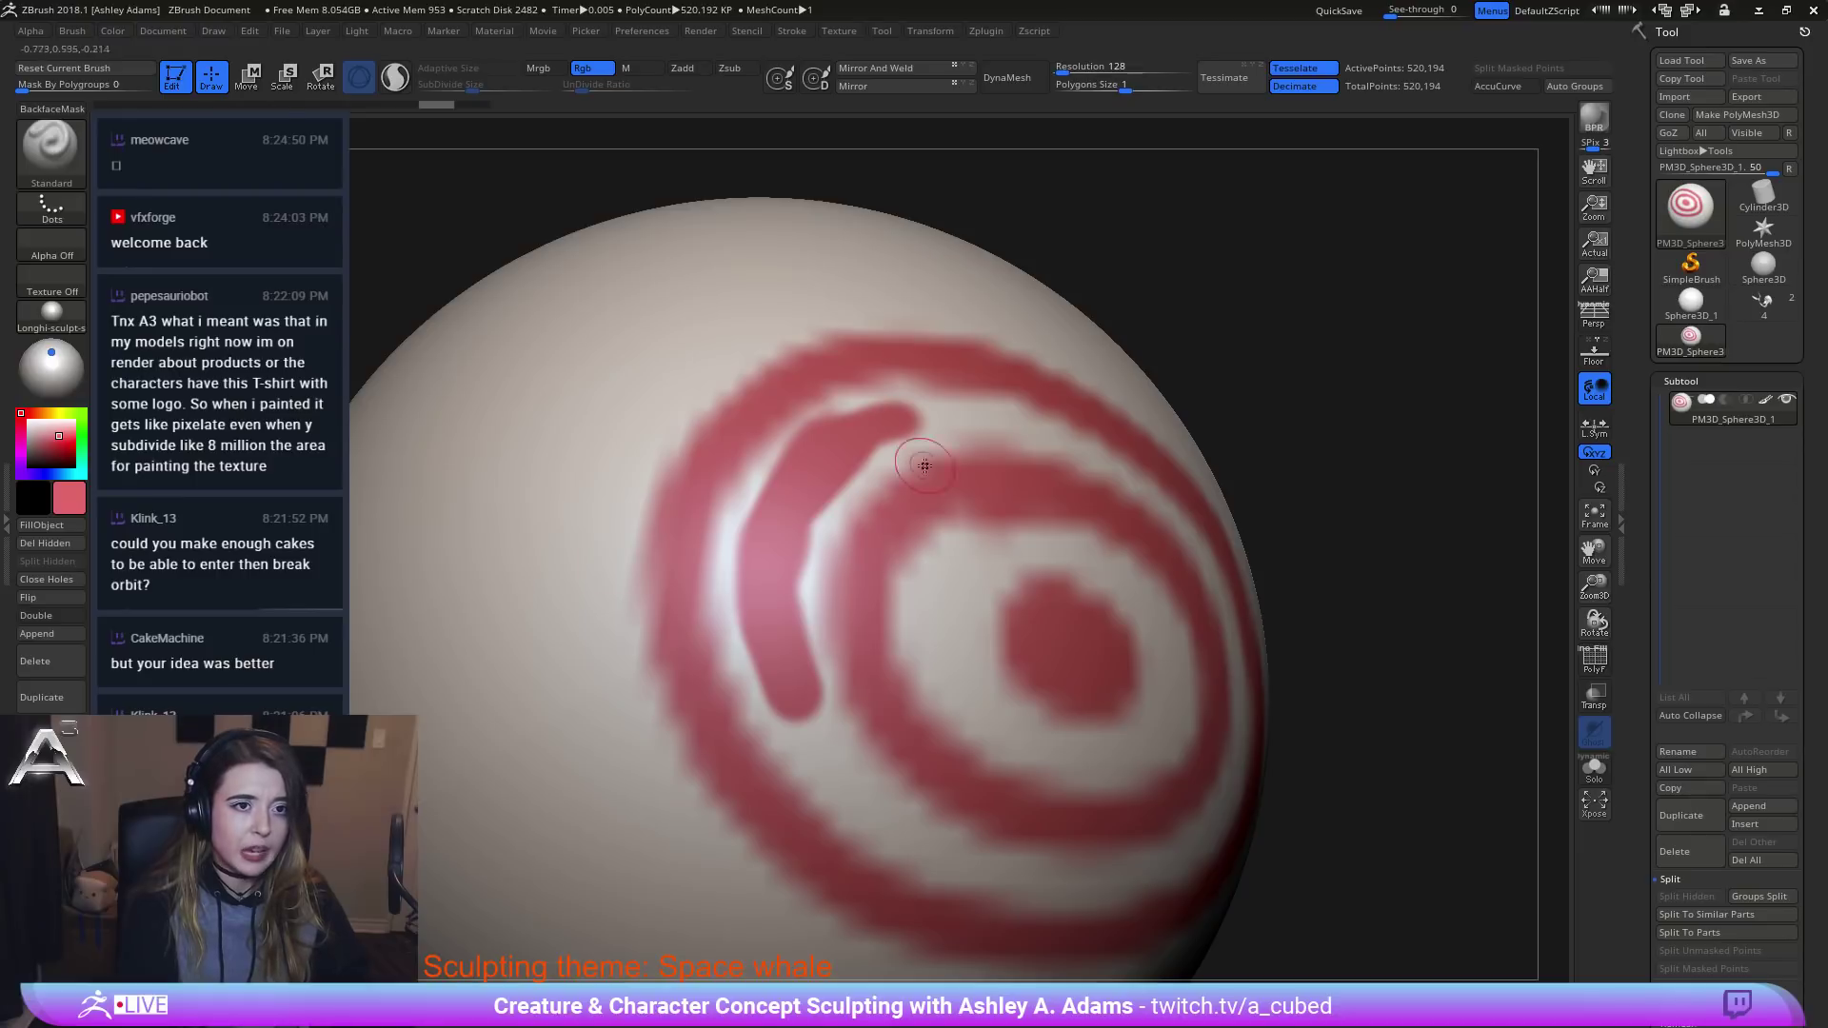
ctrl+right_drag(1082, 767, 1129, 566)
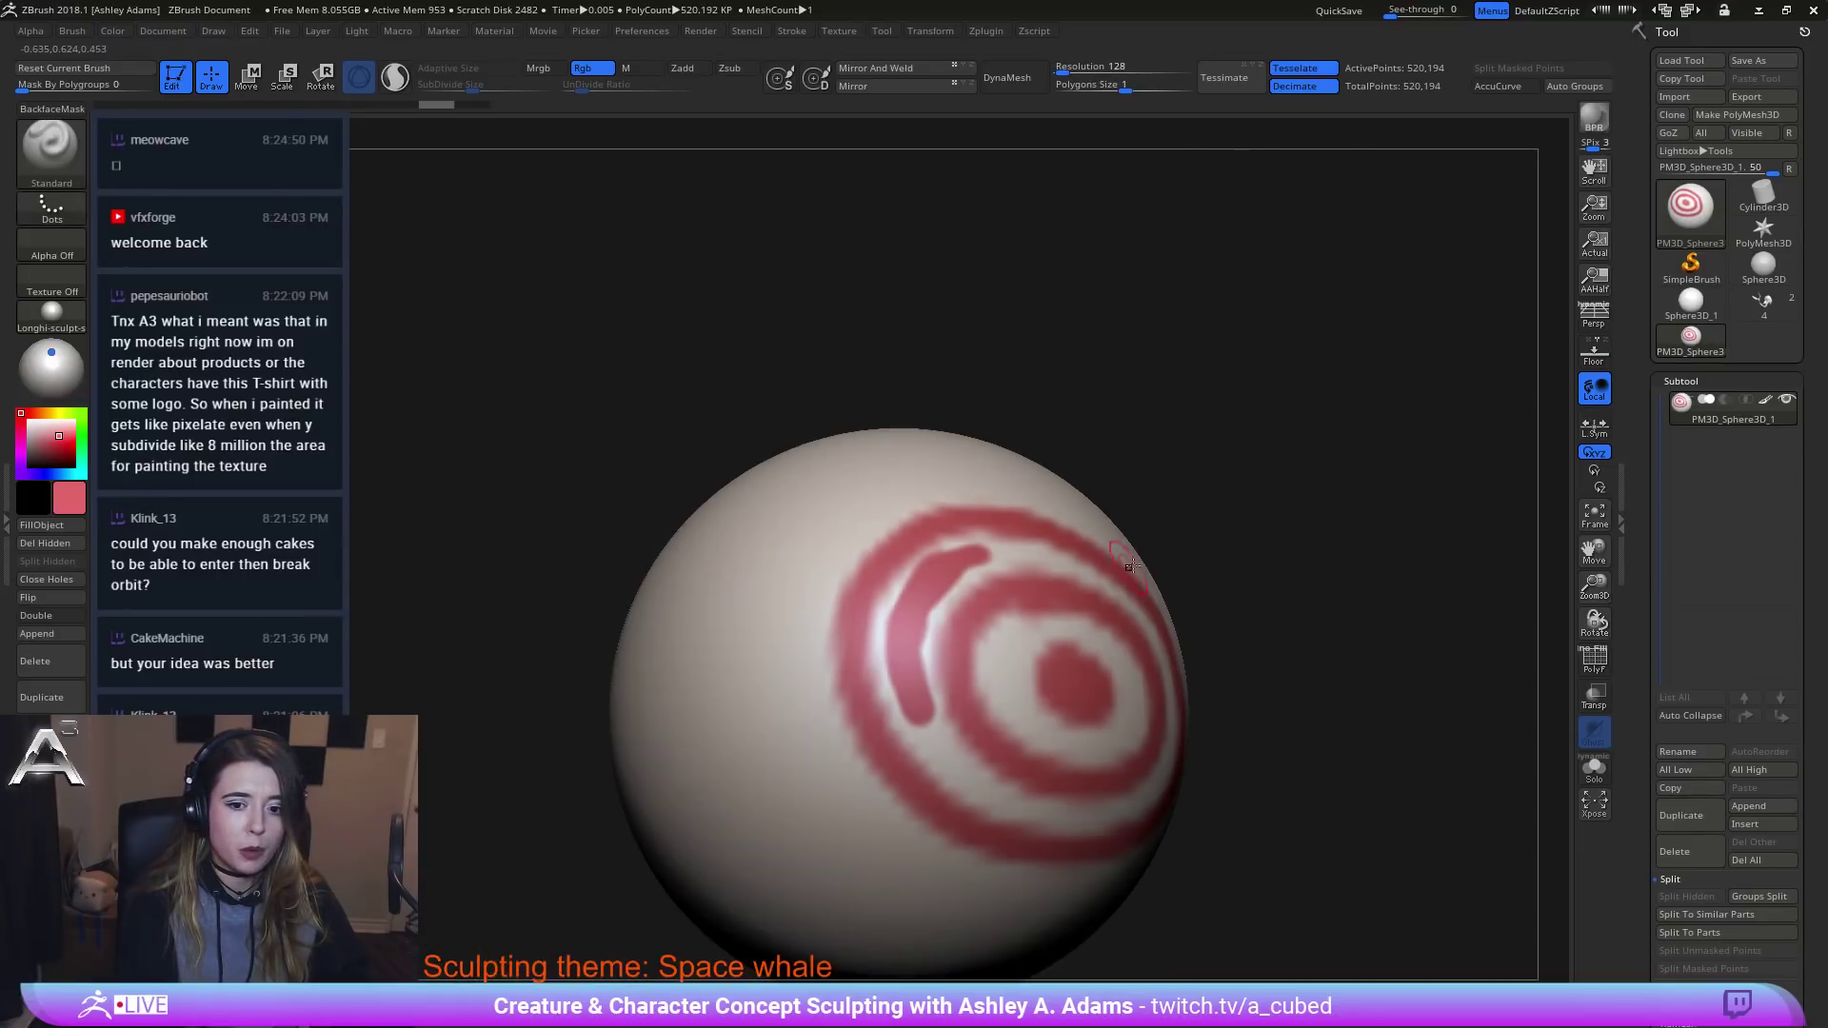
alt+right_drag(1239, 643, 1161, 571)
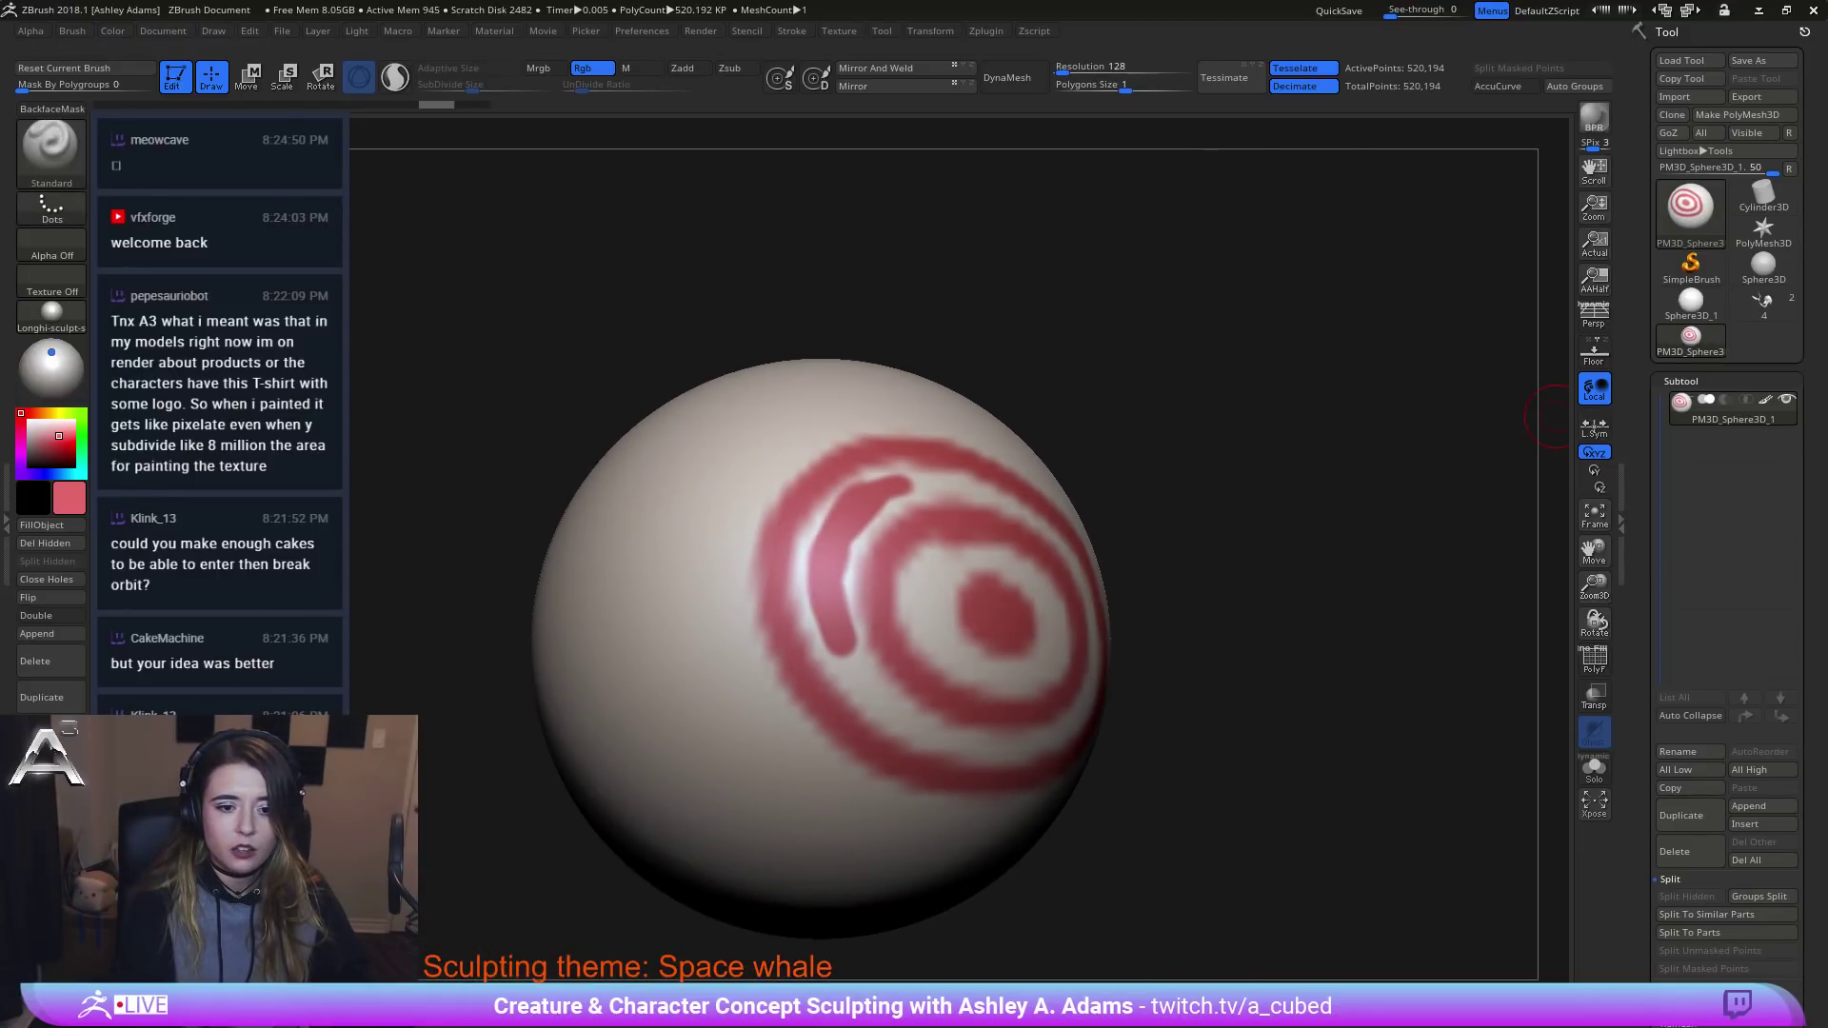
Delete all subtools of the painted test sphere, return to the space whale model, and set the colour to white.
click(1762, 860)
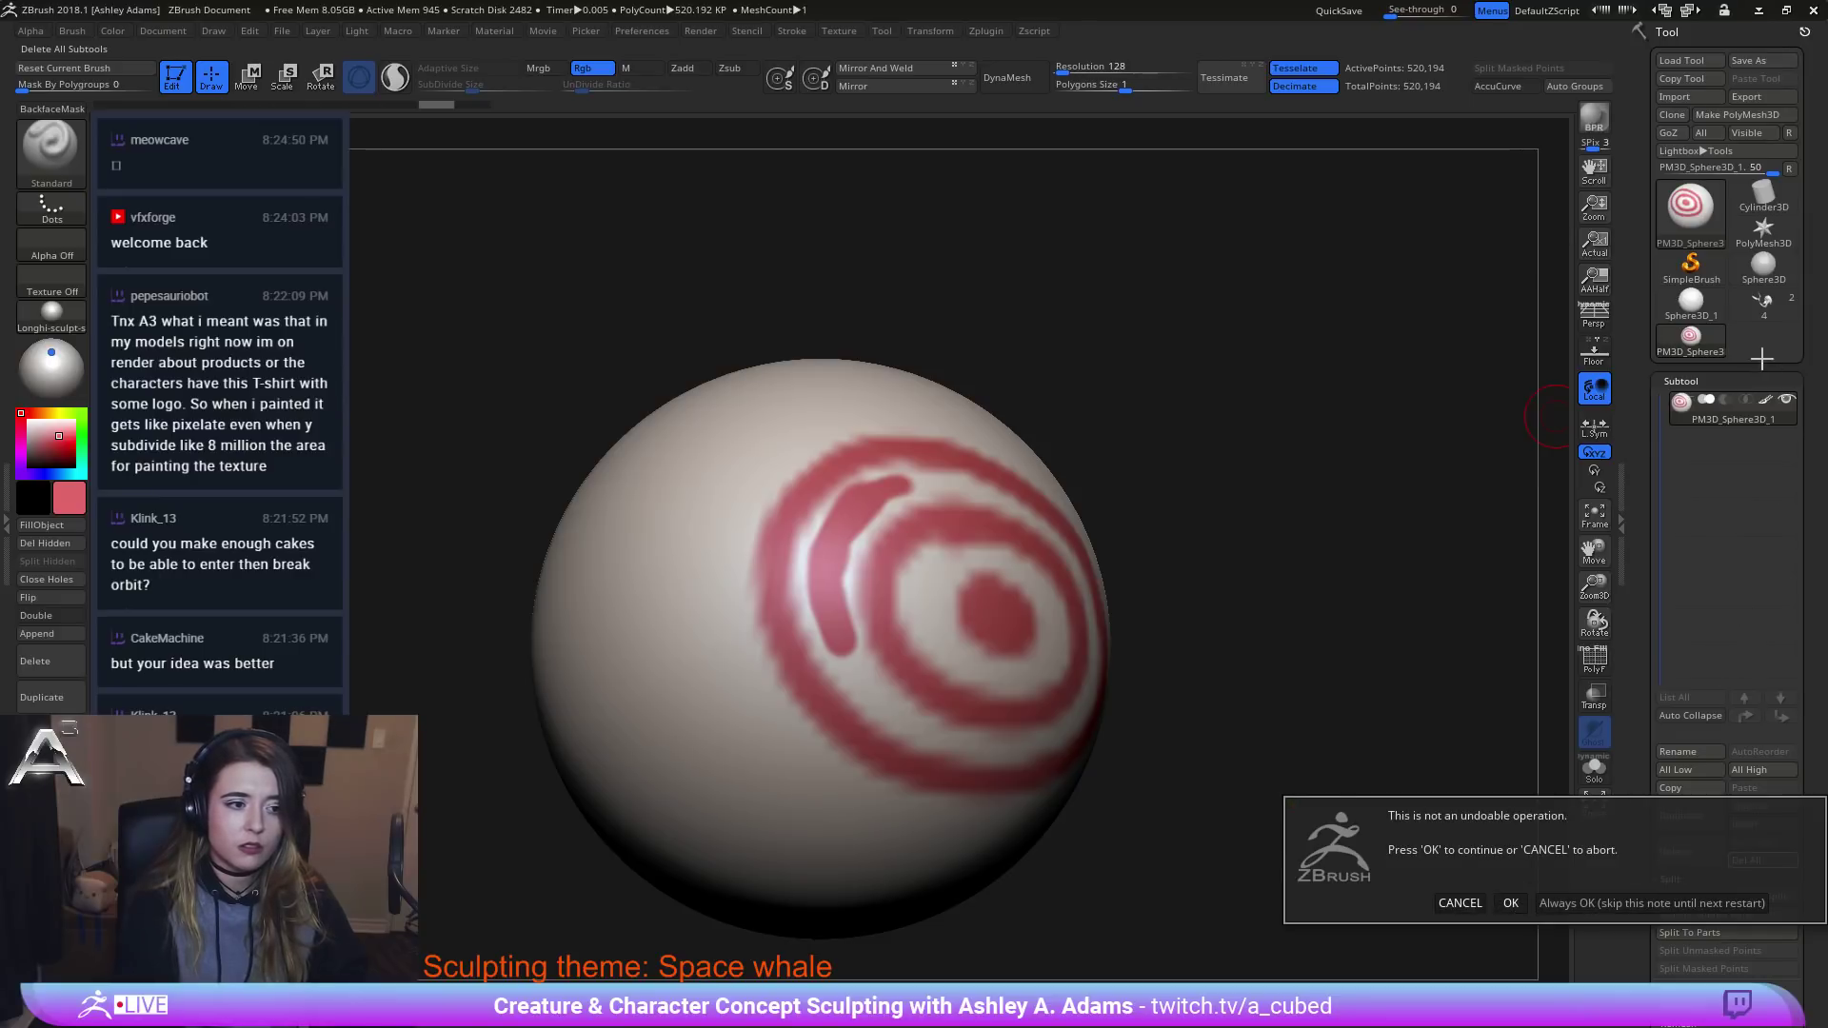
click(1510, 903)
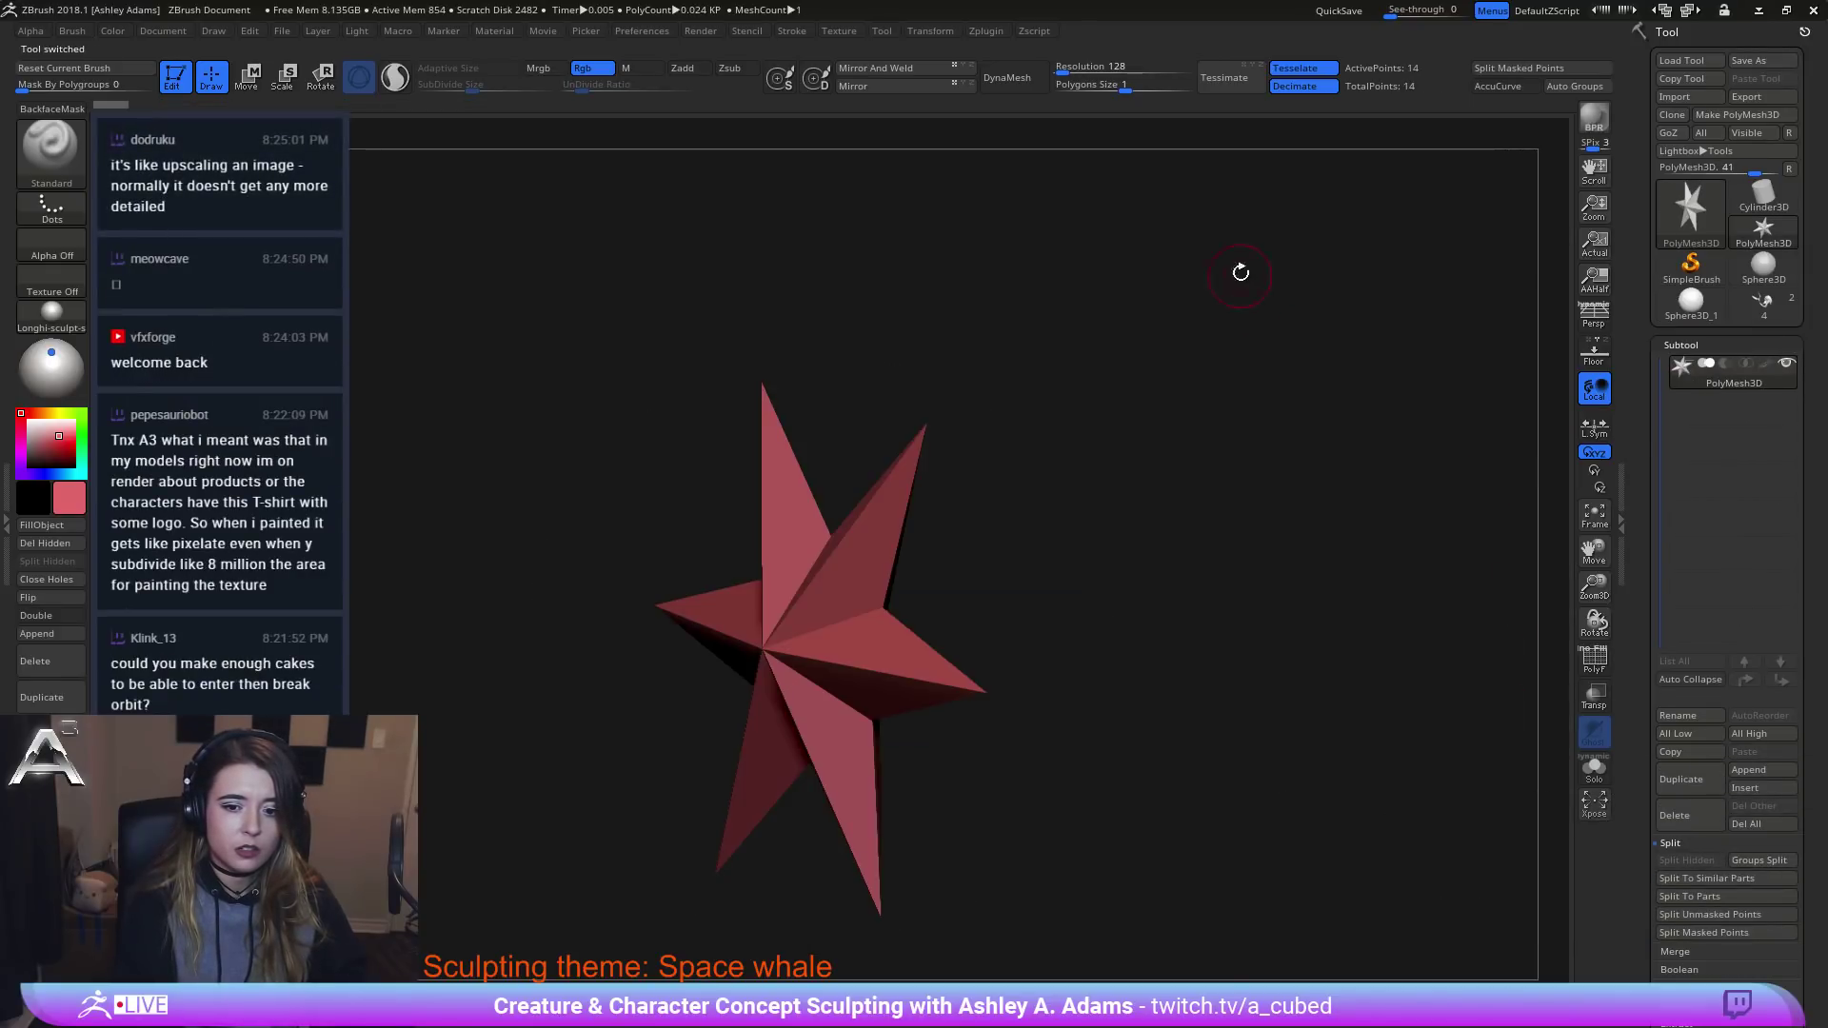
click(1766, 305)
key(f)
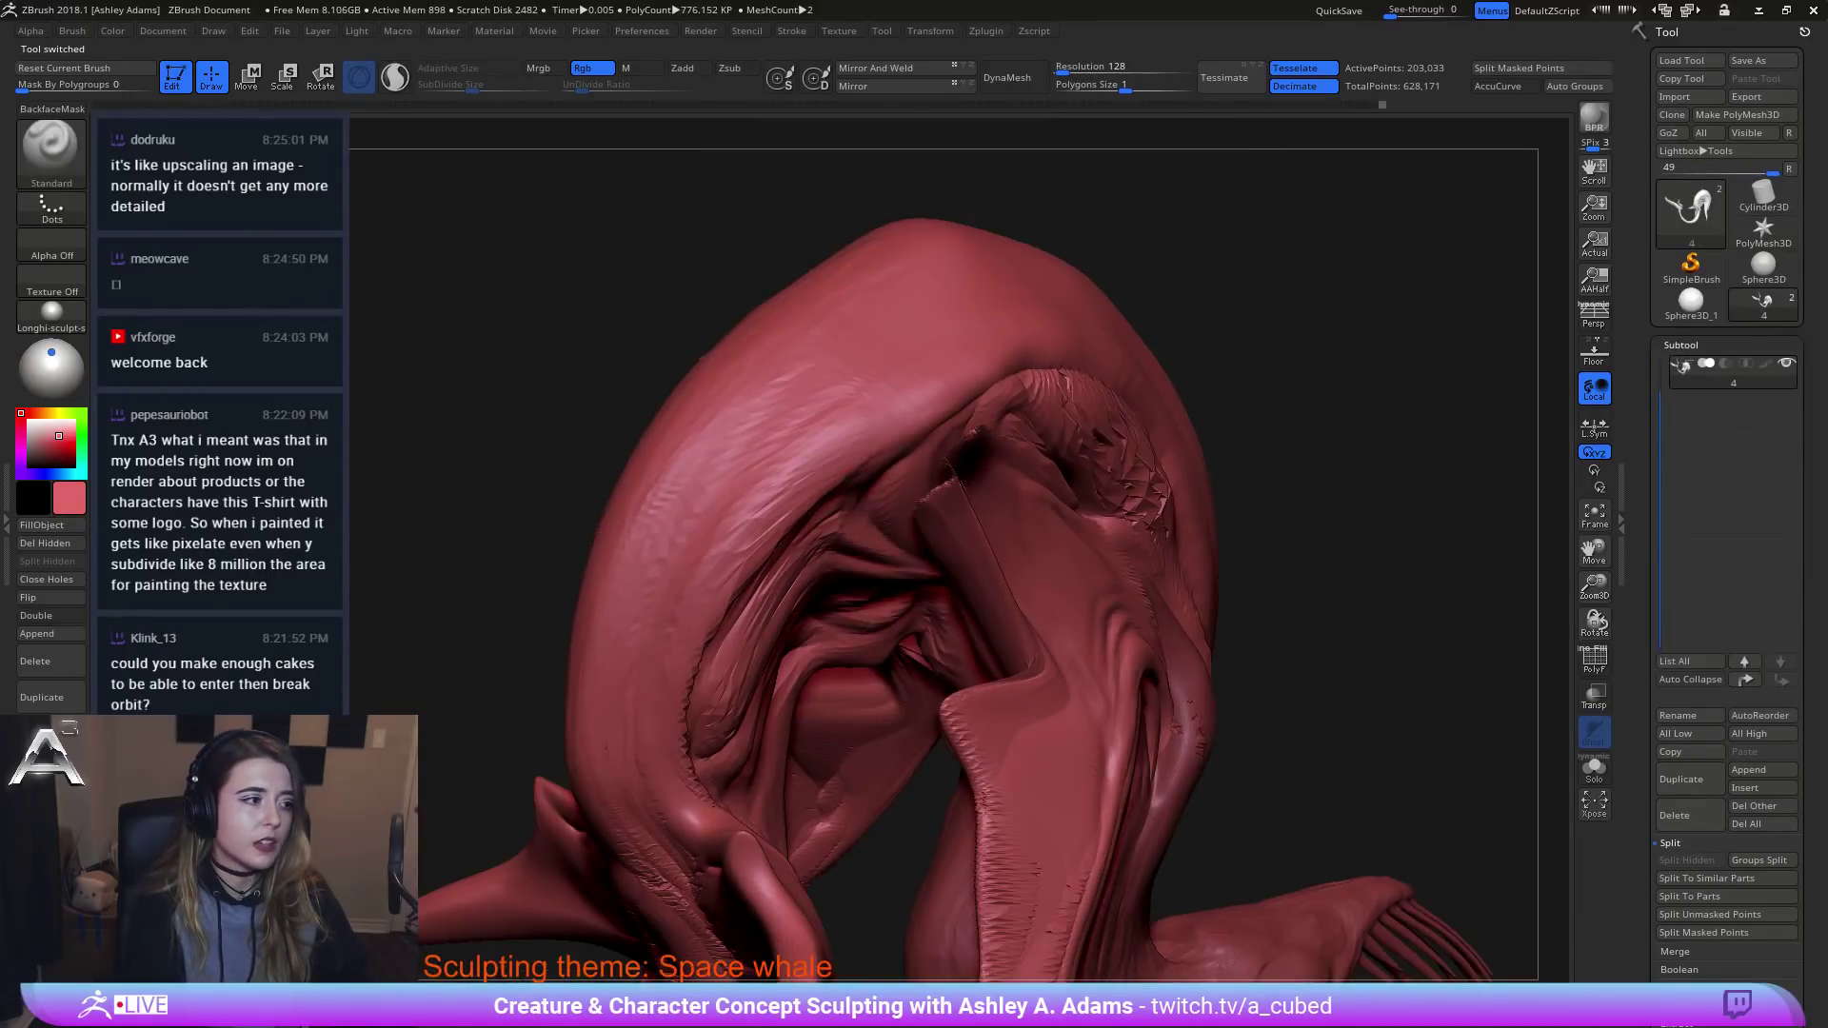
drag(42, 442, 23, 413)
Pull the skin folds along the side of the whale's head with the SnakeHook brush.
ctrl+right_drag(938, 628, 1022, 521)
key(space)
drag(1021, 522, 1062, 519)
mouse_move(1146, 517)
right_down()
mouse_move(1085, 527)
mouse_move(1023, 500)
right_up()
key(space)
drag(1002, 481, 979, 481)
mouse_move(979, 481)
right_down()
mouse_move(979, 571)
mouse_move(918, 530)
mouse_move(962, 495)
right_up()
key(b)
key(s)
key(h)
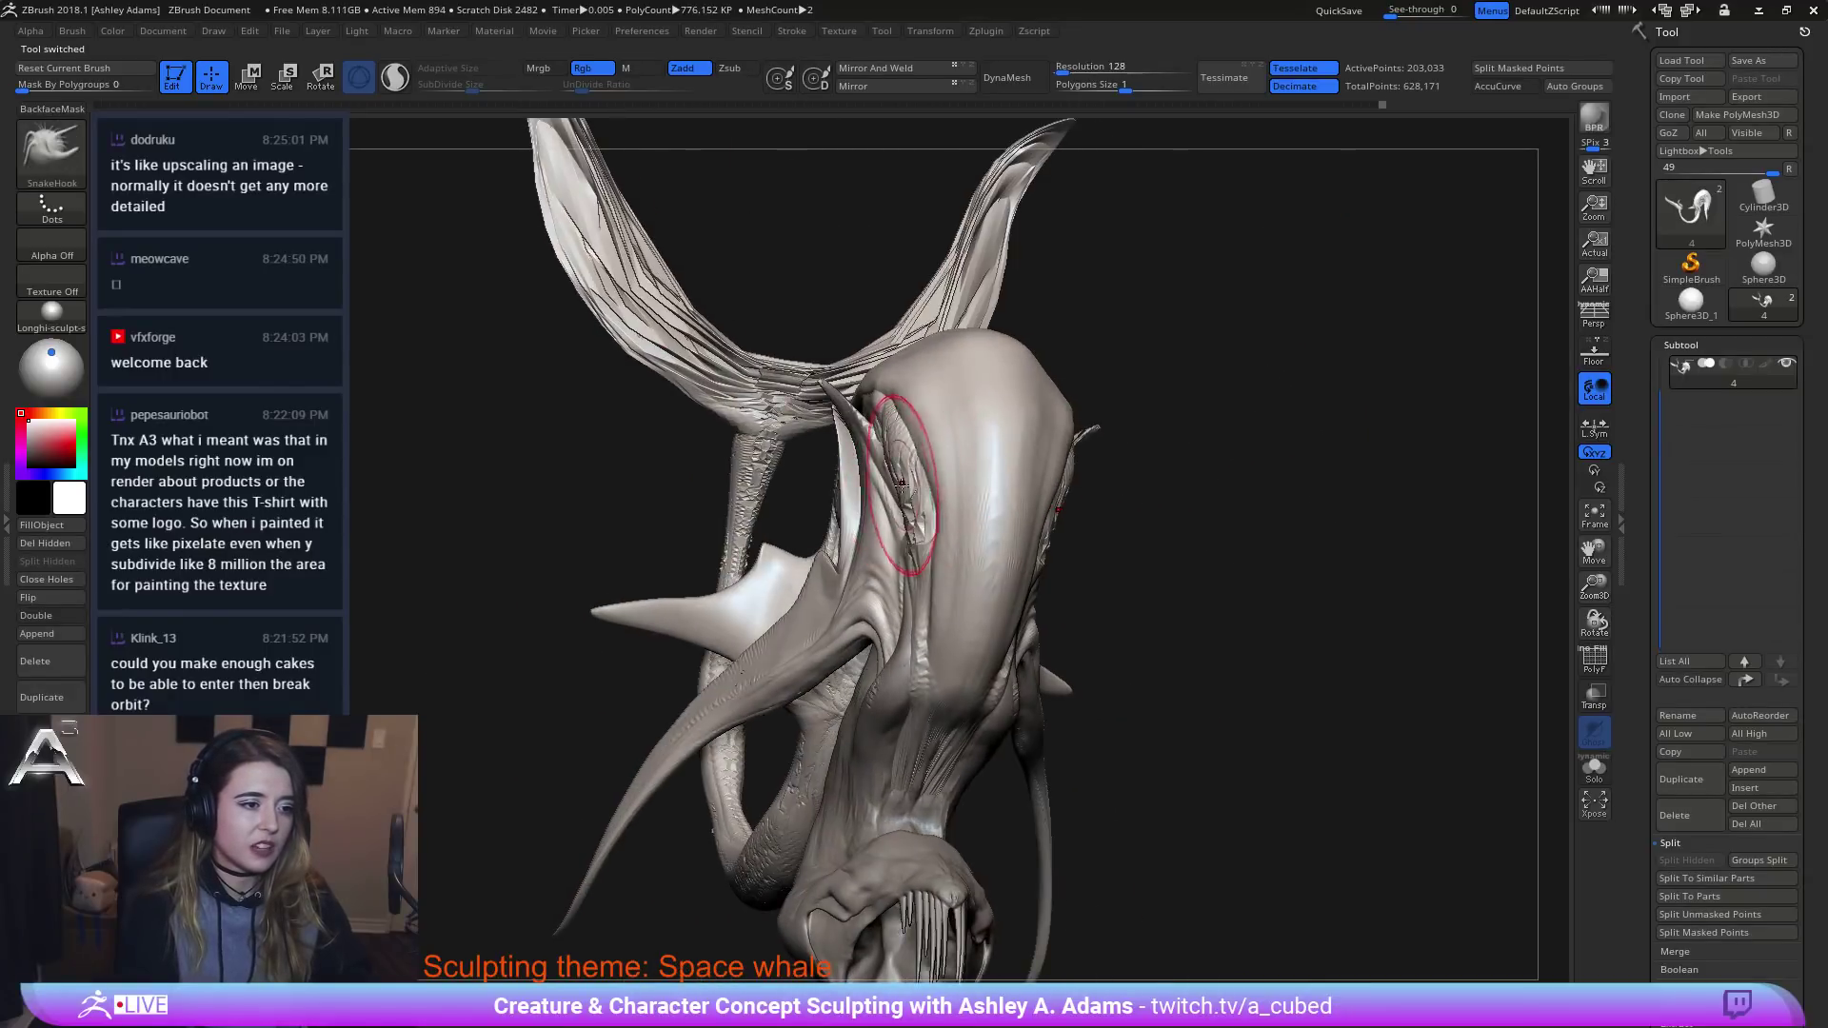
mouse_move(904, 490)
mouse_down()
mouse_move(908, 514)
mouse_move(928, 476)
mouse_up()
right_drag(929, 476, 921, 484)
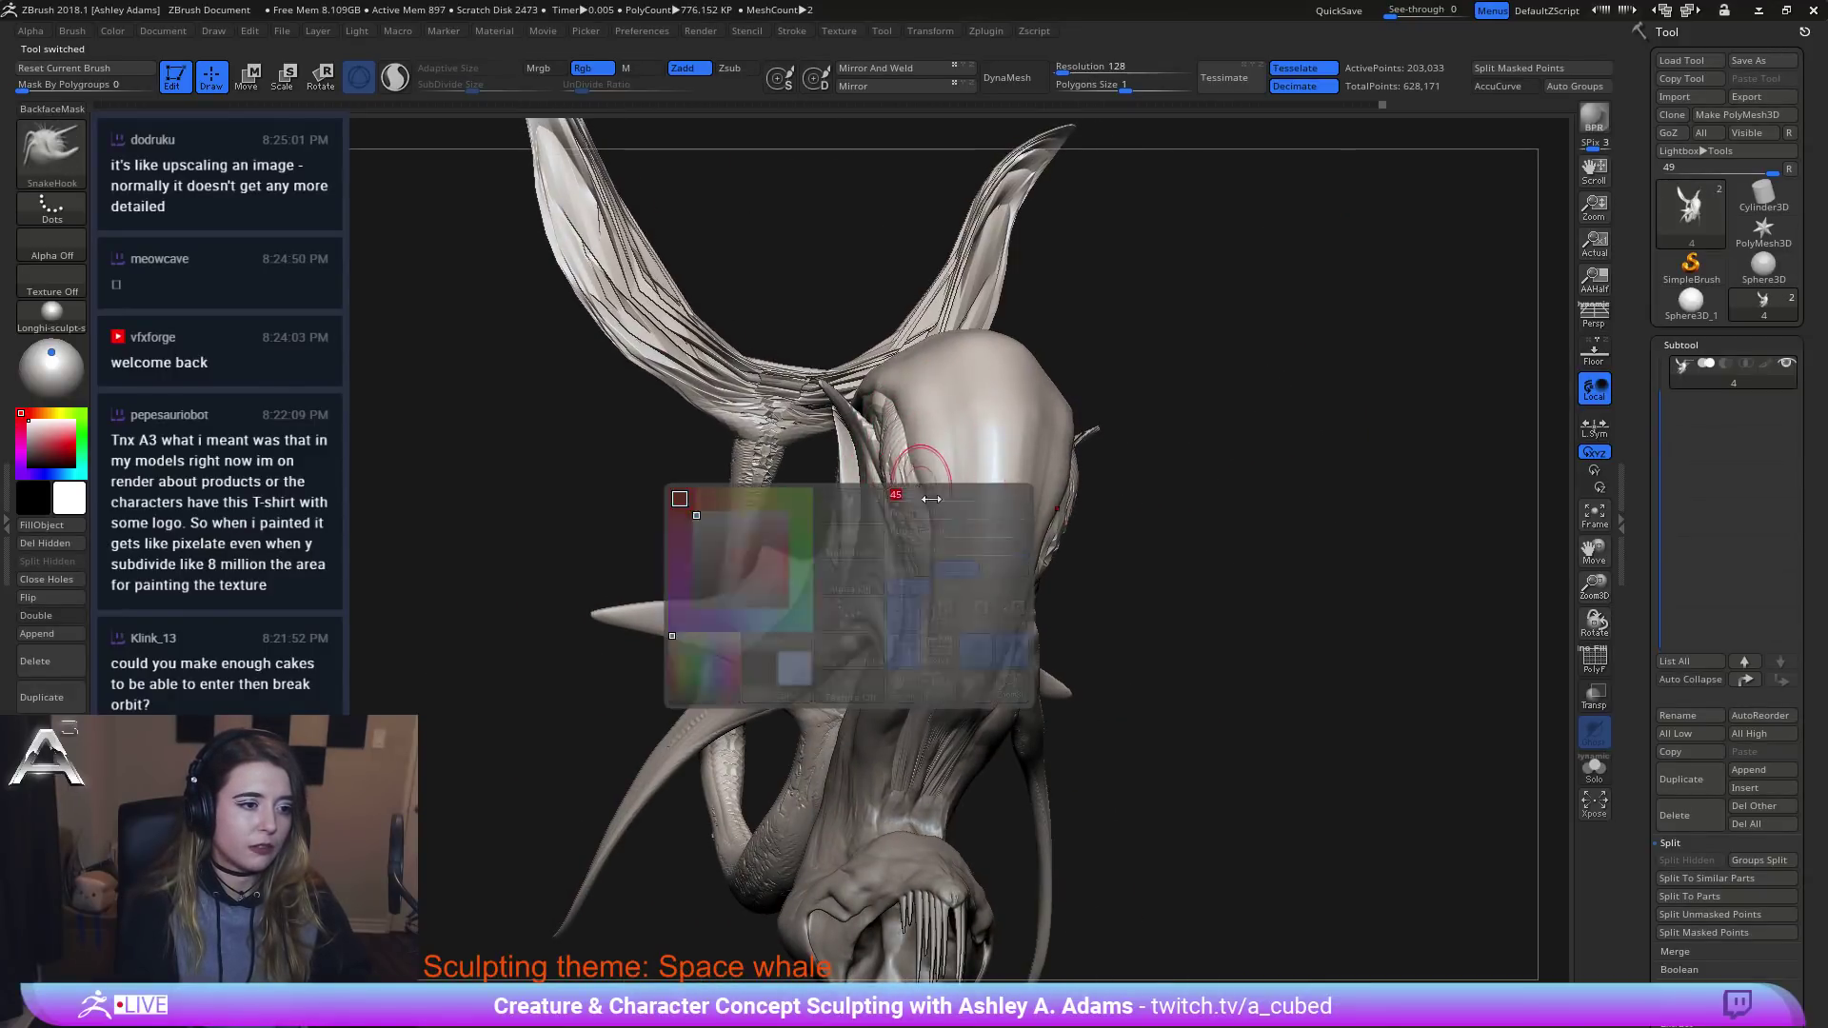
Refine the upper ends of the head's side folds with SnakeHook, adjusting the draw size between strokes.
drag(921, 488, 926, 529)
right_drag(932, 465, 928, 453)
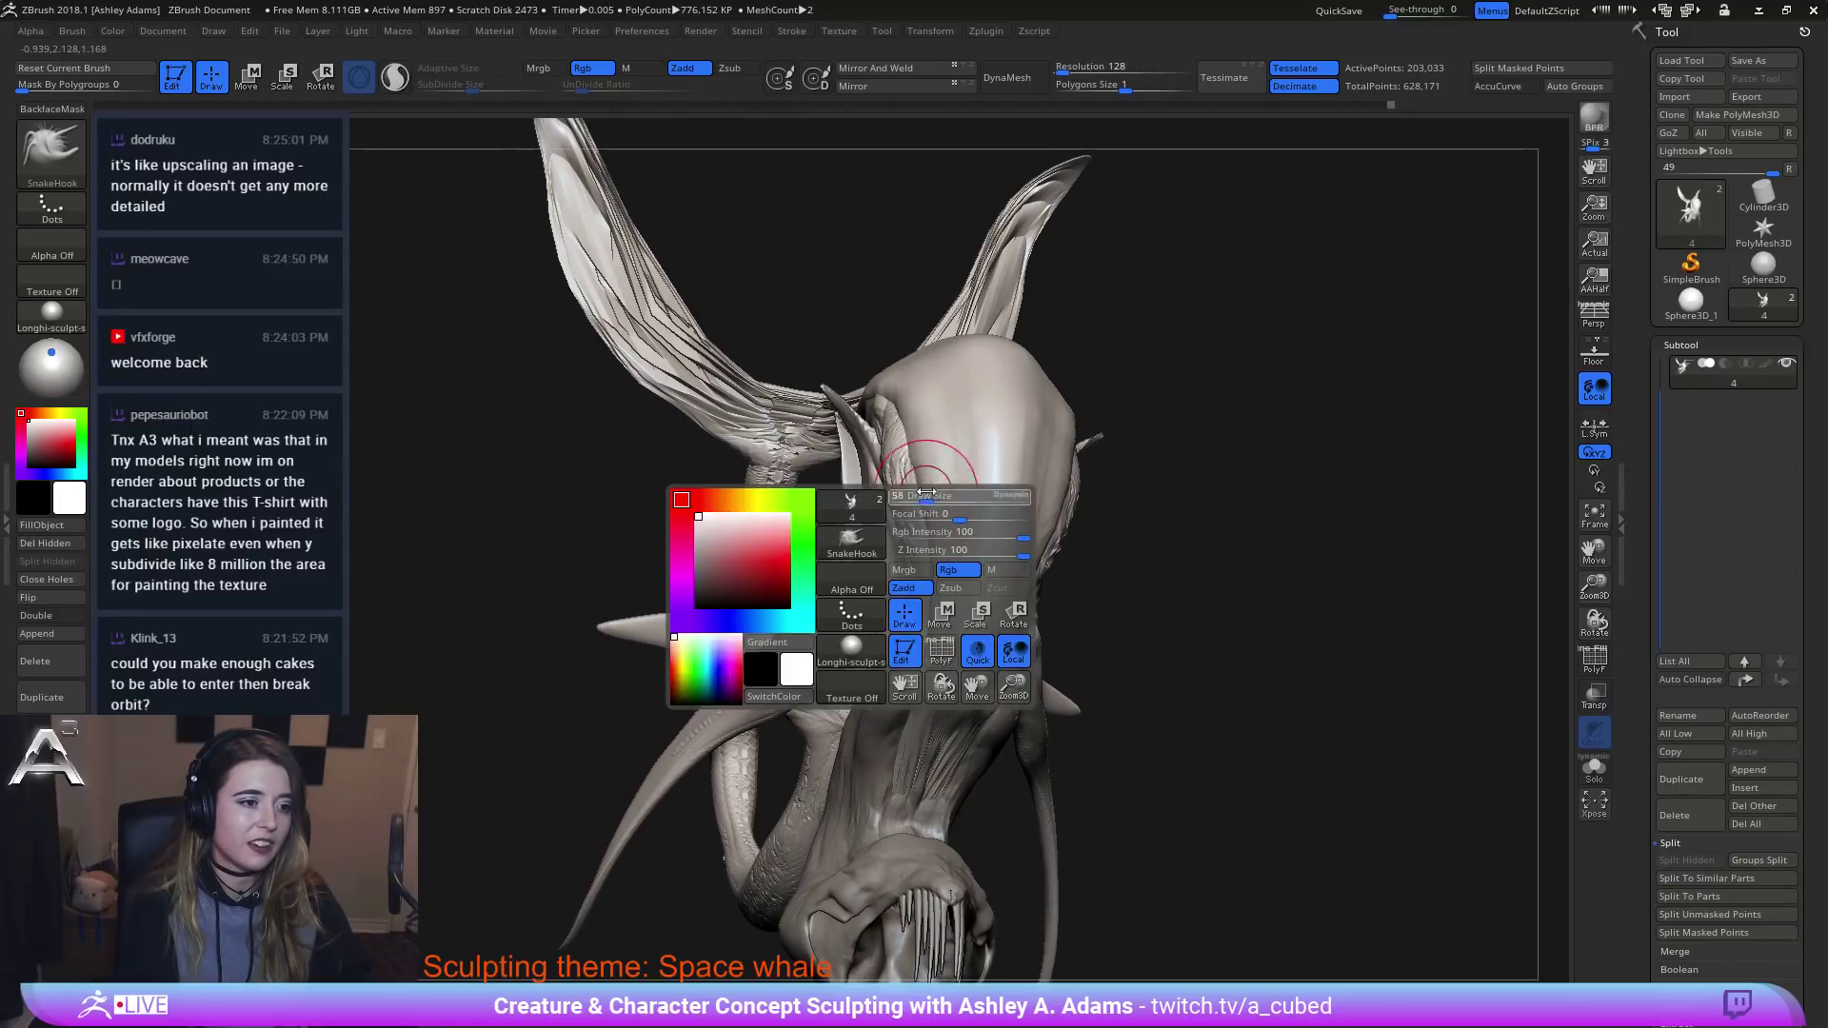
drag(931, 486, 923, 526)
right_drag(916, 381, 919, 411)
key(space)
drag(921, 411, 913, 411)
right_drag(894, 371, 916, 383)
key(space)
mouse_move(899, 385)
mouse_down()
mouse_move(886, 379)
mouse_move(891, 400)
mouse_up()
mouse_move(903, 428)
right_down()
mouse_move(947, 407)
mouse_move(1068, 495)
right_up()
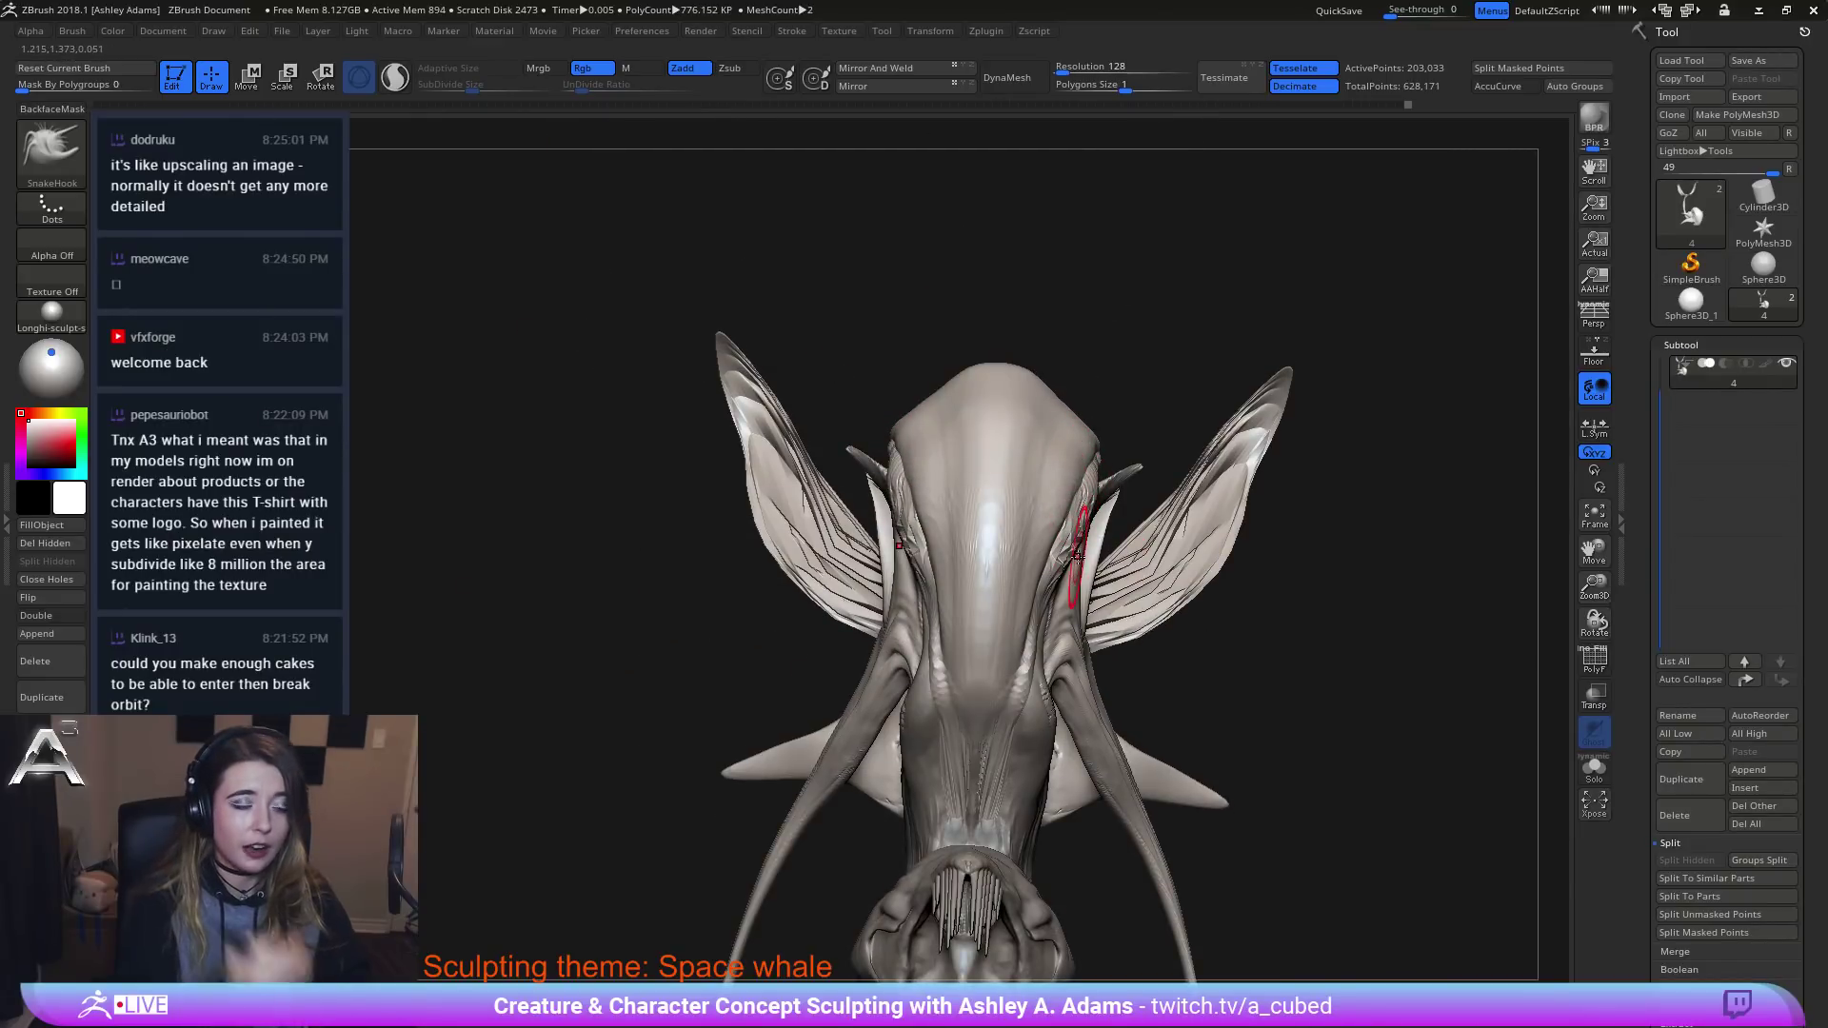
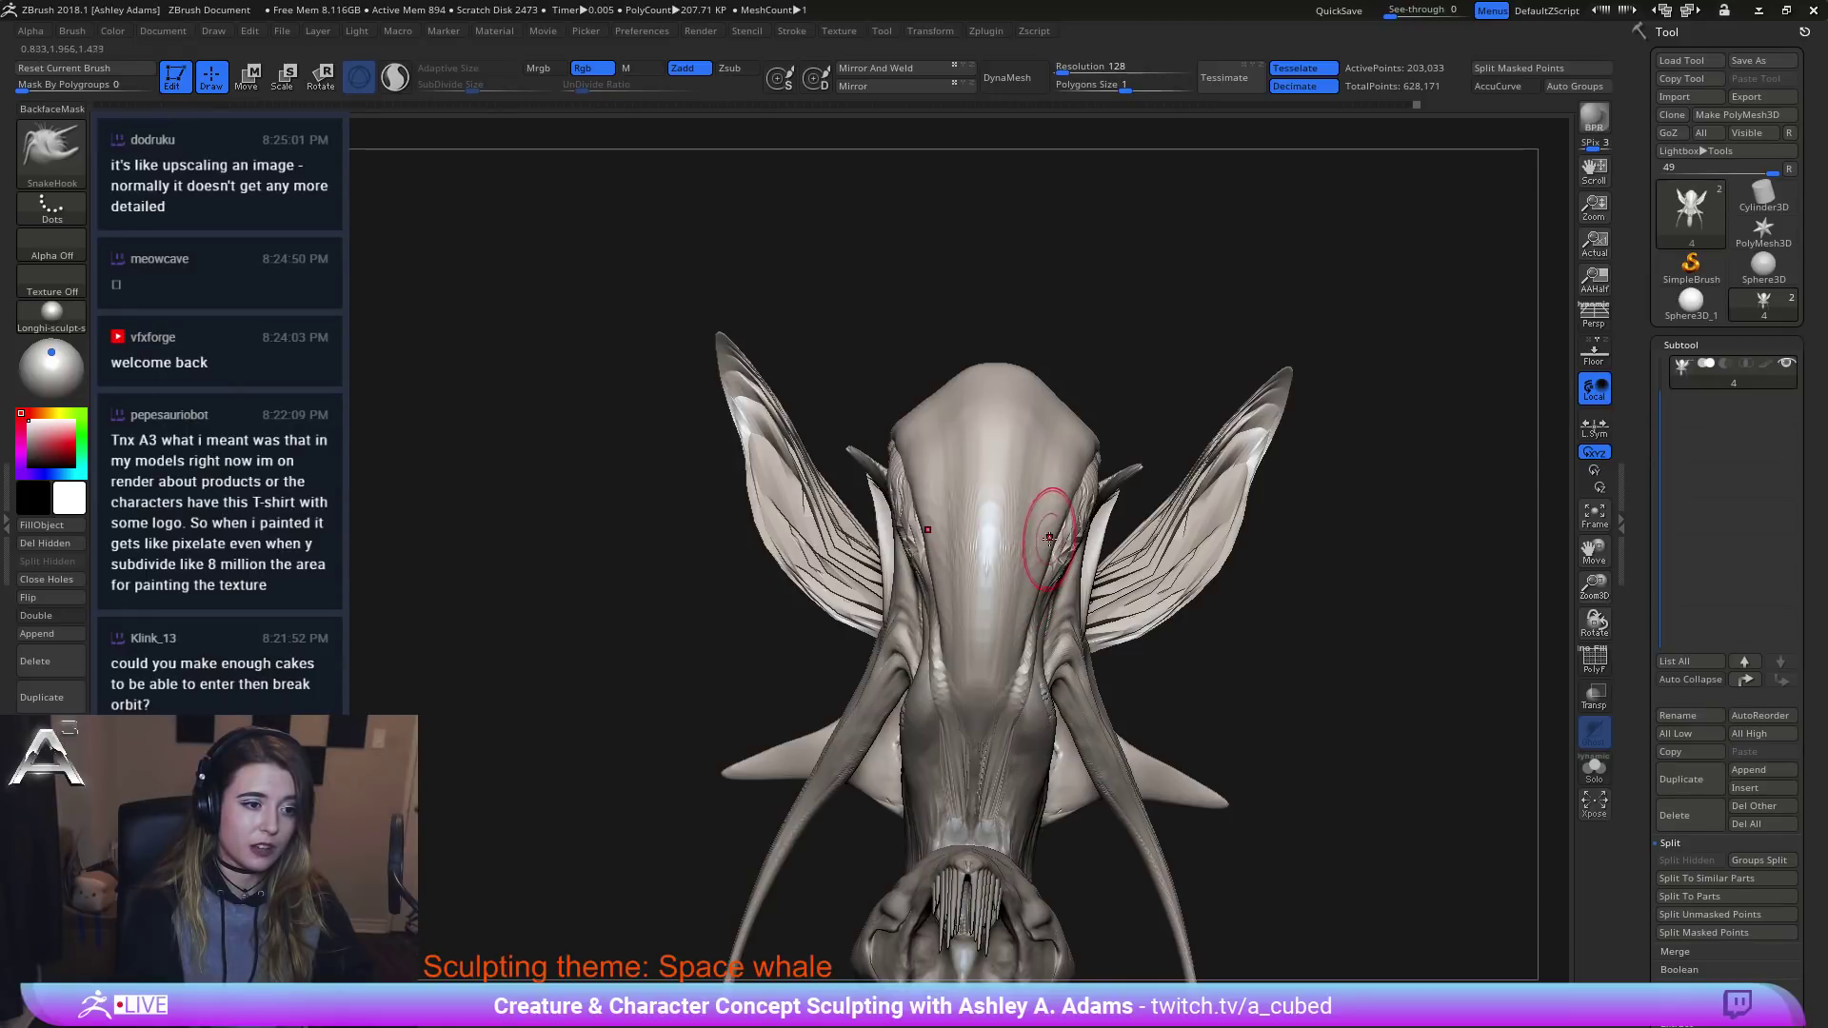
Reshape the fold edges around the side fin bases with SnakeHook, working from several angles.
mouse_move(857, 634)
right_down()
mouse_move(925, 702)
mouse_move(1032, 616)
mouse_move(985, 624)
right_up()
drag(986, 624, 980, 660)
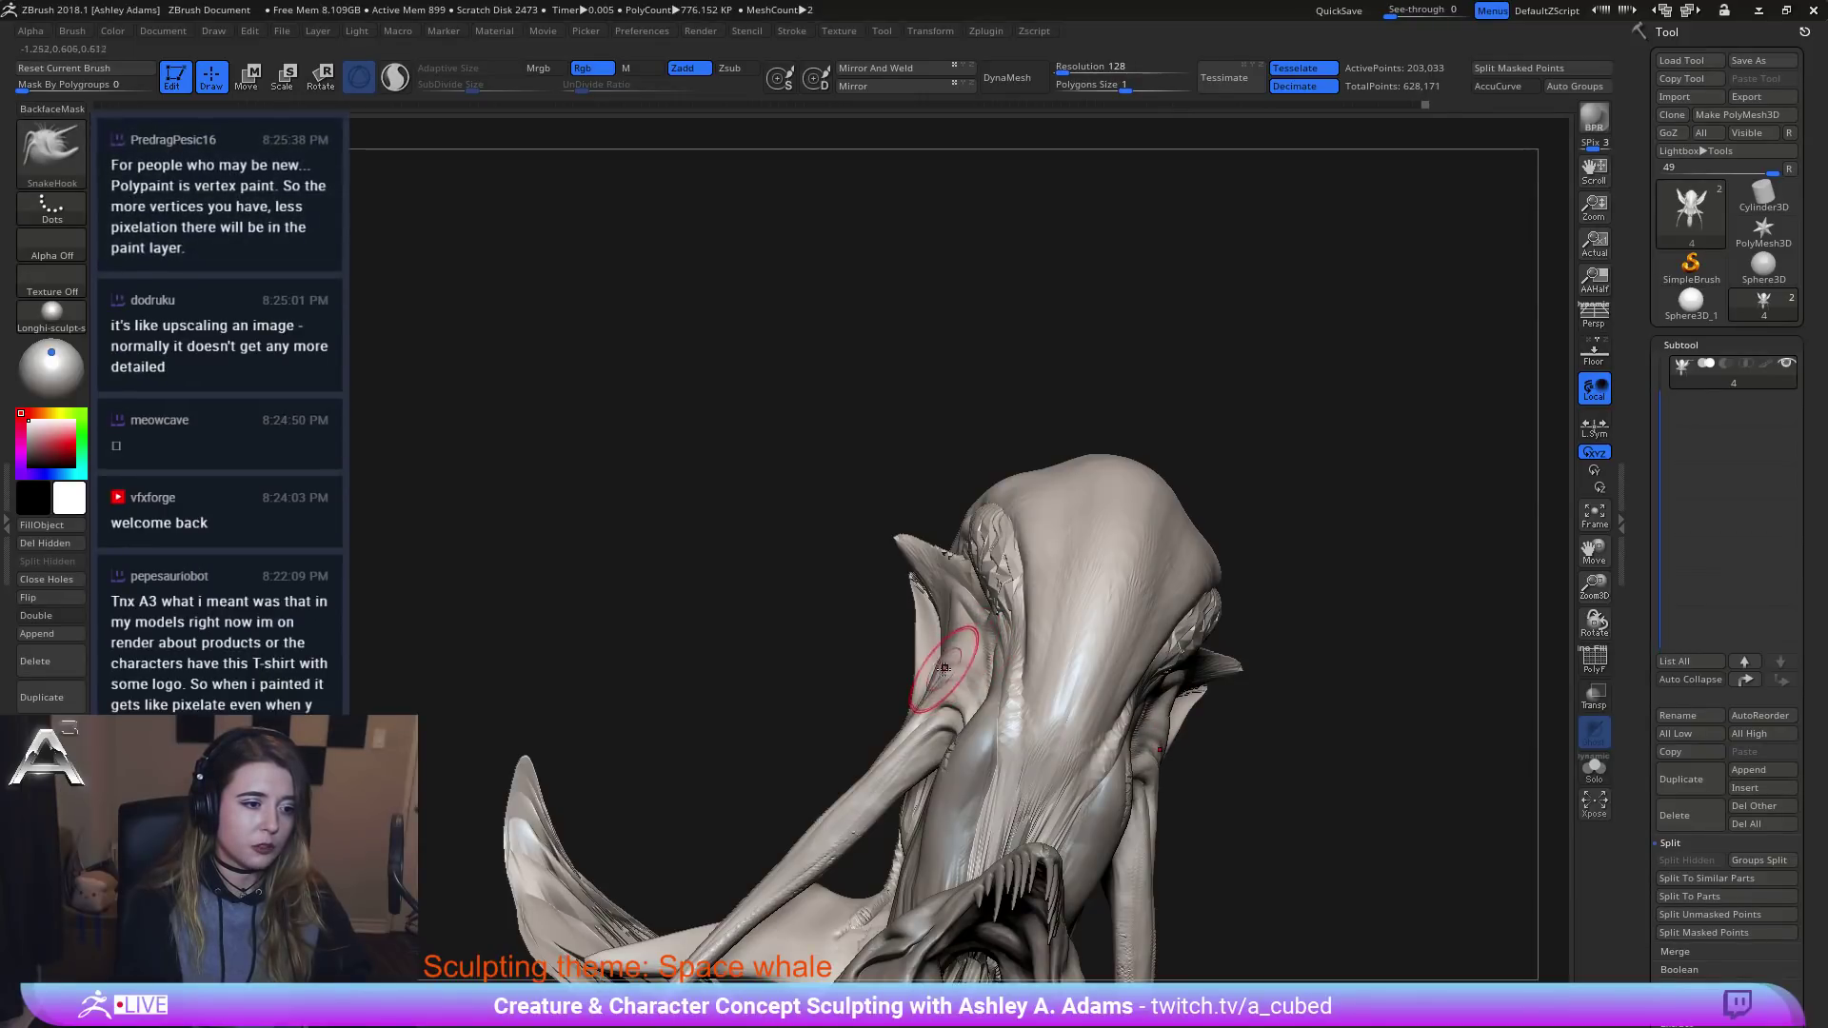
key(ctrl)
mouse_move(957, 642)
right_down()
mouse_move(1020, 655)
mouse_move(1049, 693)
mouse_move(1041, 534)
mouse_move(1025, 719)
mouse_move(876, 554)
right_up()
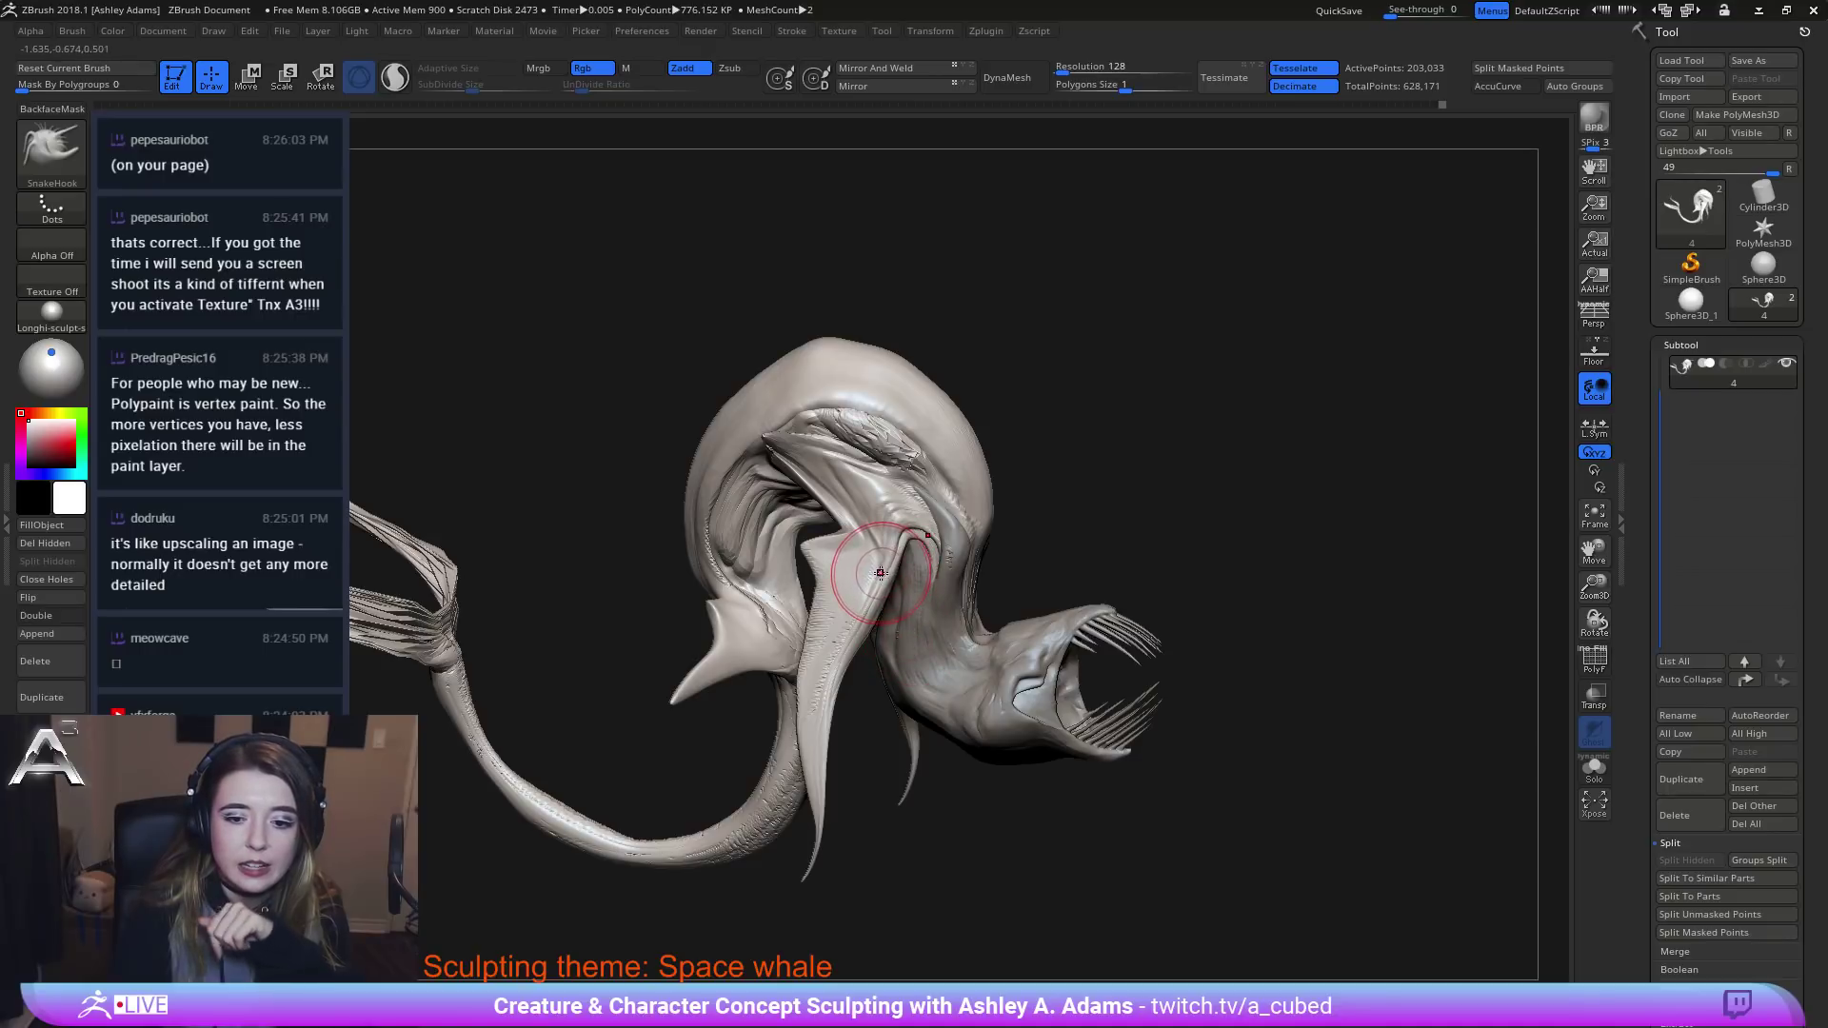
drag(1176, 613, 1052, 606)
mouse_move(953, 430)
ctrl+right_down()
mouse_move(980, 475)
mouse_move(942, 579)
mouse_move(1069, 606)
ctrl+right_up()
Make the head subtool active and mask everything on it except the lower jaw.
alt+click(1040, 600)
mouse_move(964, 676)
ctrl+mouse_down()
mouse_move(1252, 653)
mouse_move(1176, 521)
mouse_move(995, 527)
mouse_move(957, 576)
ctrl+mouse_up()
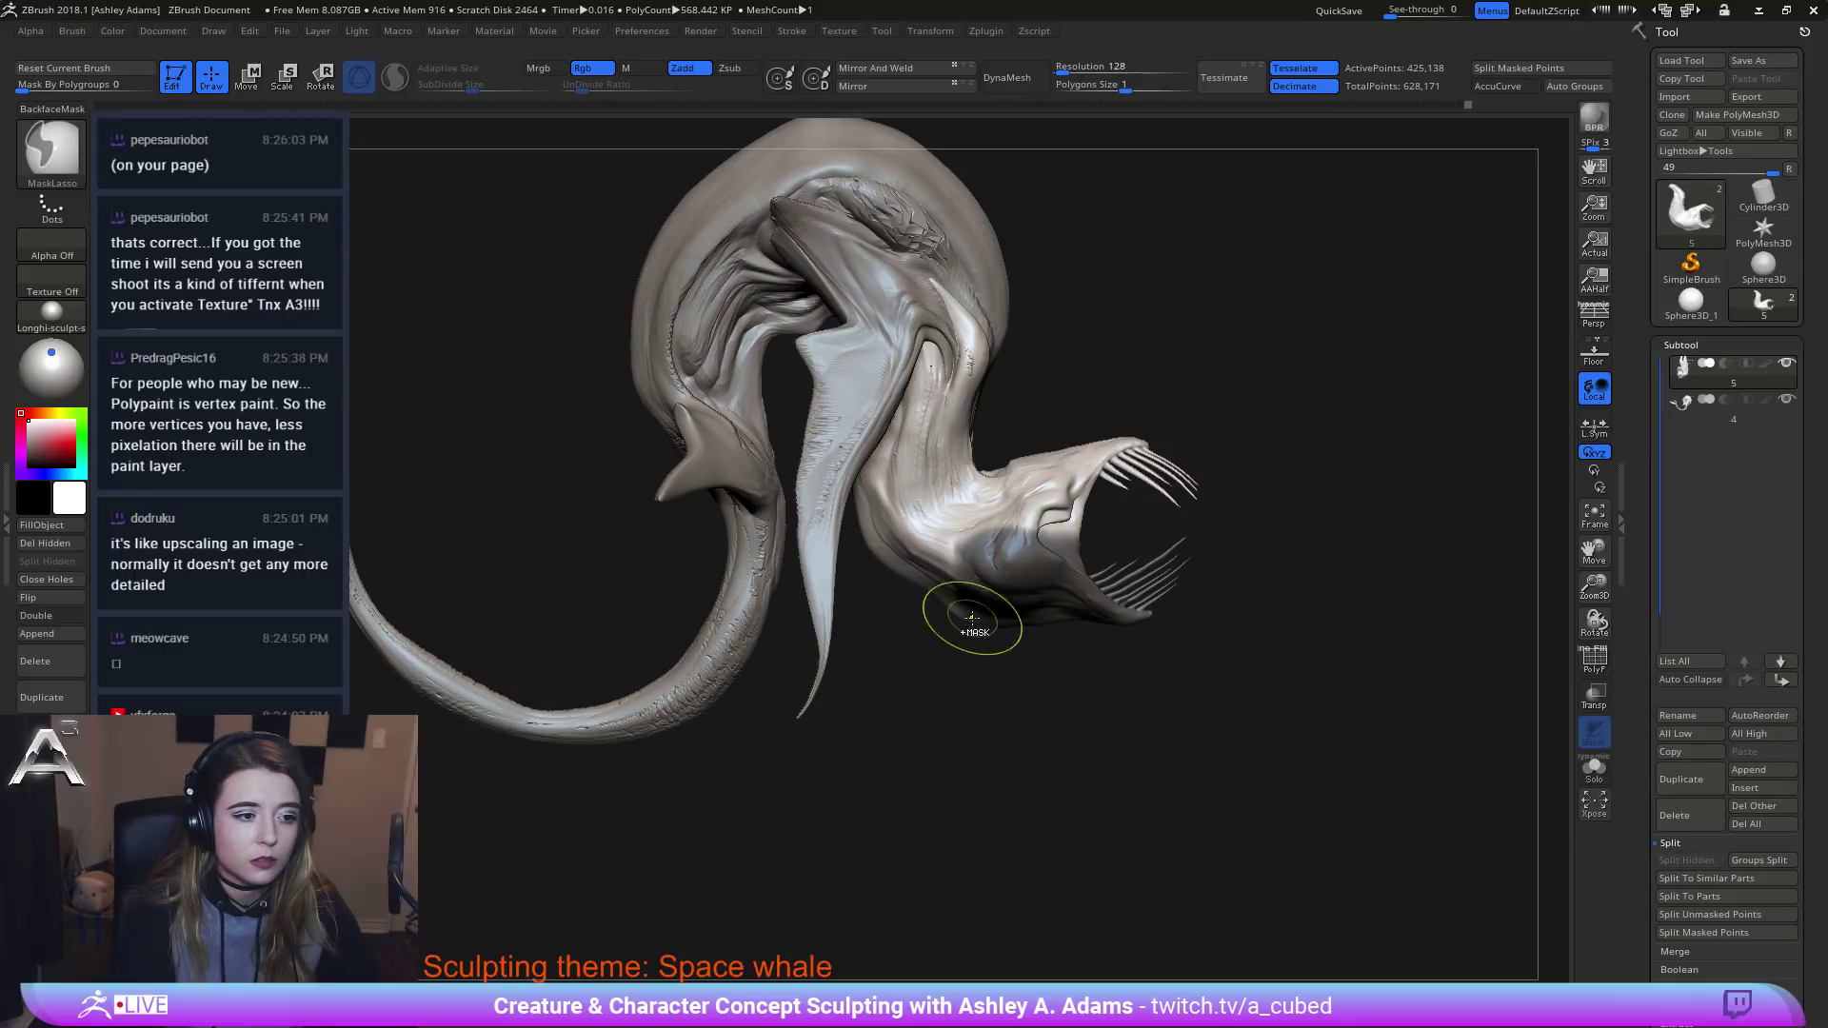
ctrl+drag(988, 672, 1005, 631)
mouse_move(964, 550)
ctrl+mouse_down()
mouse_move(868, 557)
mouse_move(930, 694)
ctrl+mouse_up()
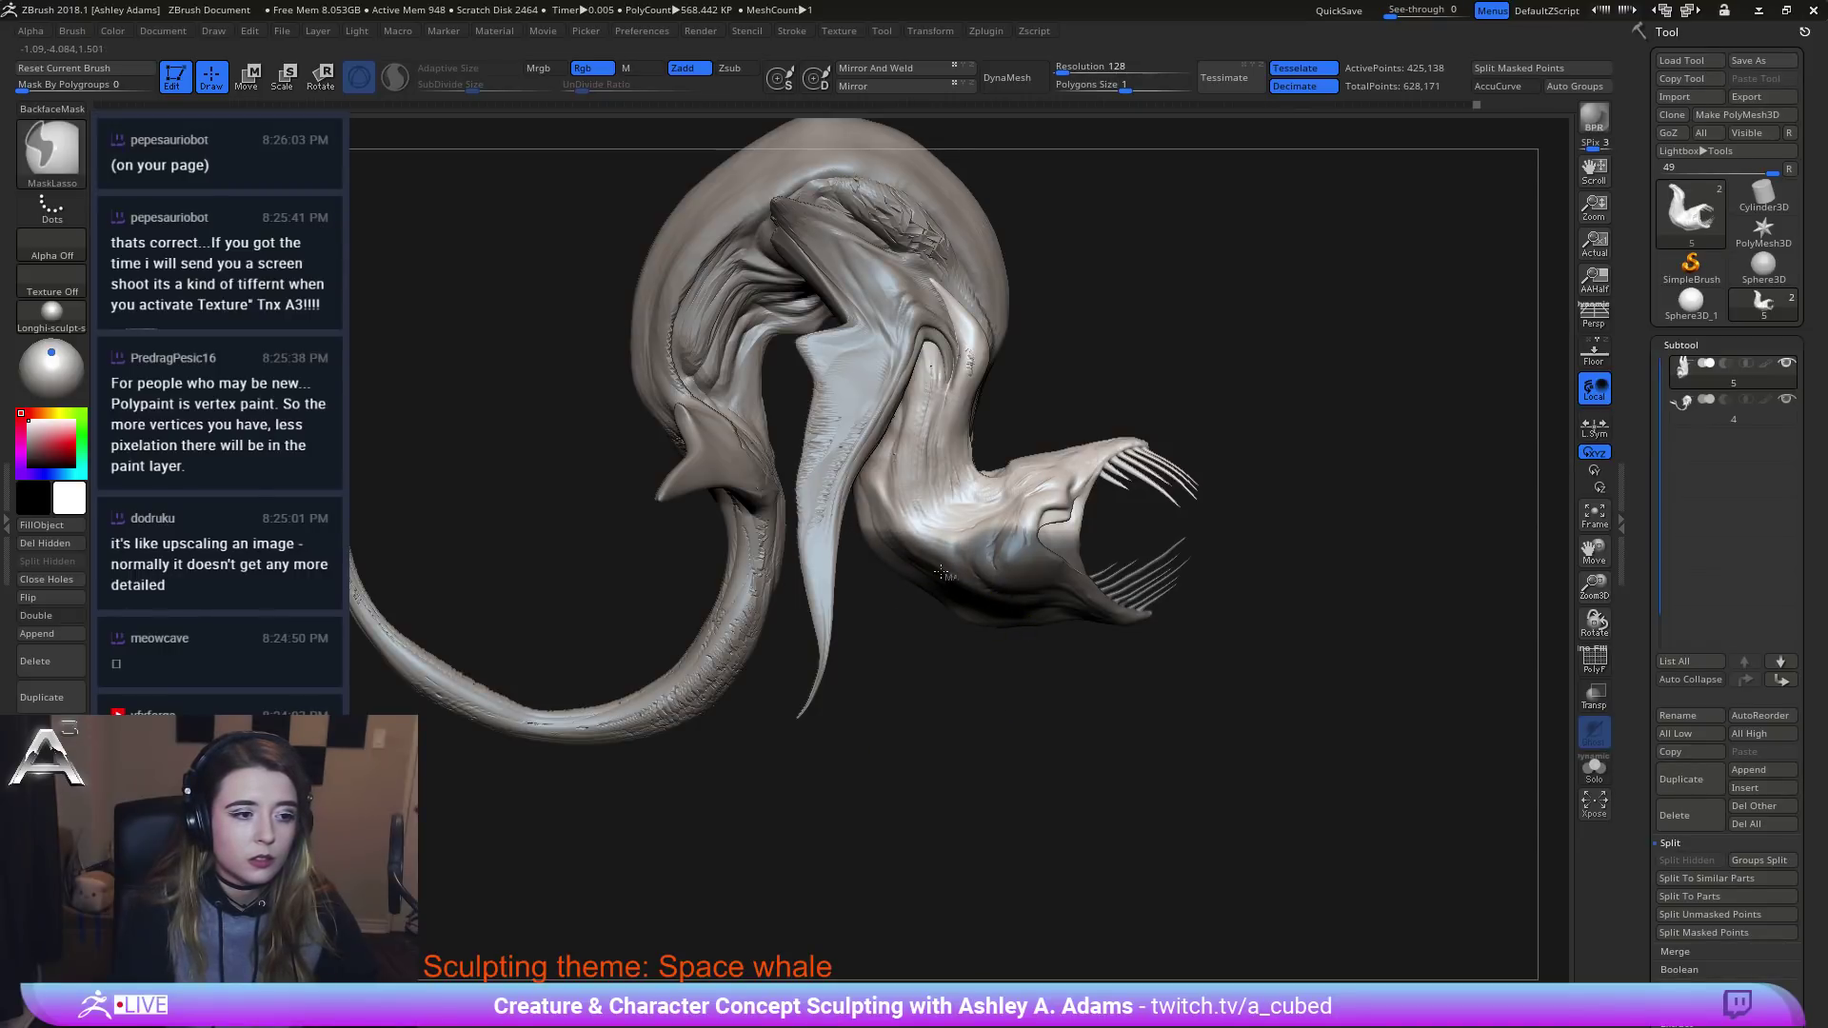
mouse_move(861, 613)
ctrl+mouse_down()
mouse_move(790, 502)
mouse_move(838, 562)
ctrl+mouse_up()
key(ctrl+z)
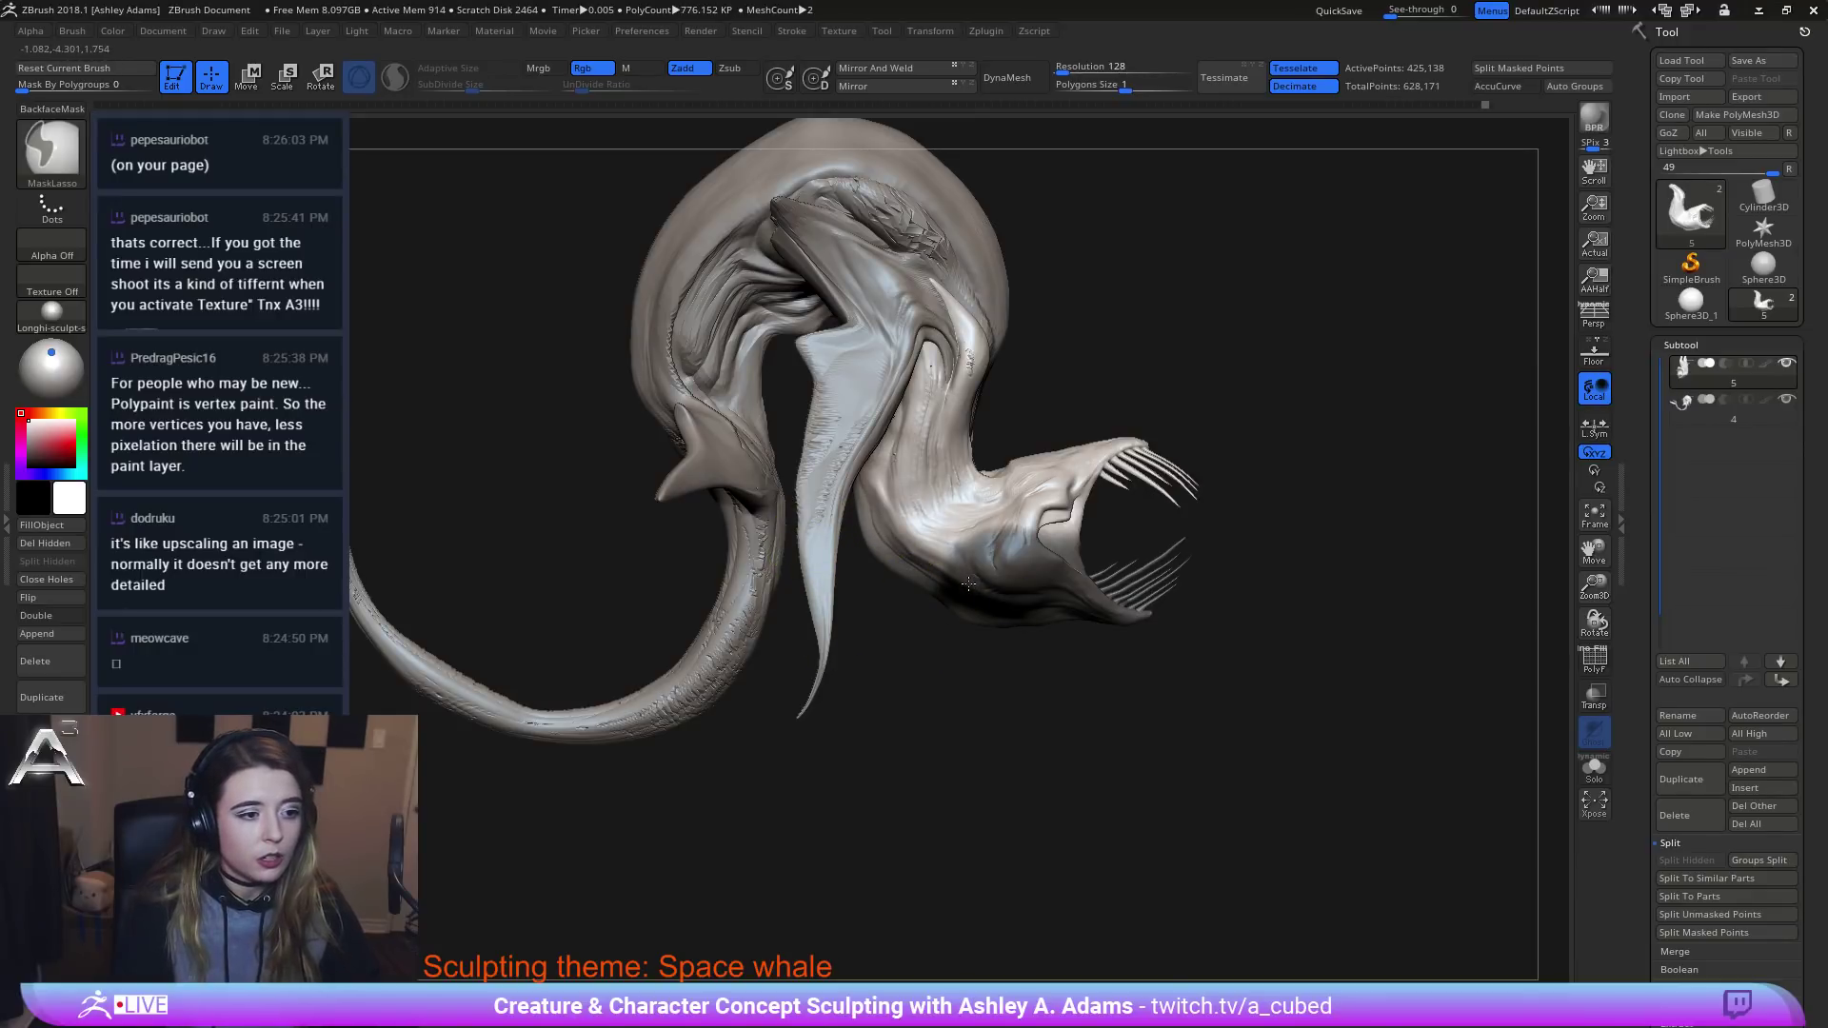
key(b)
key(s)
key(h)
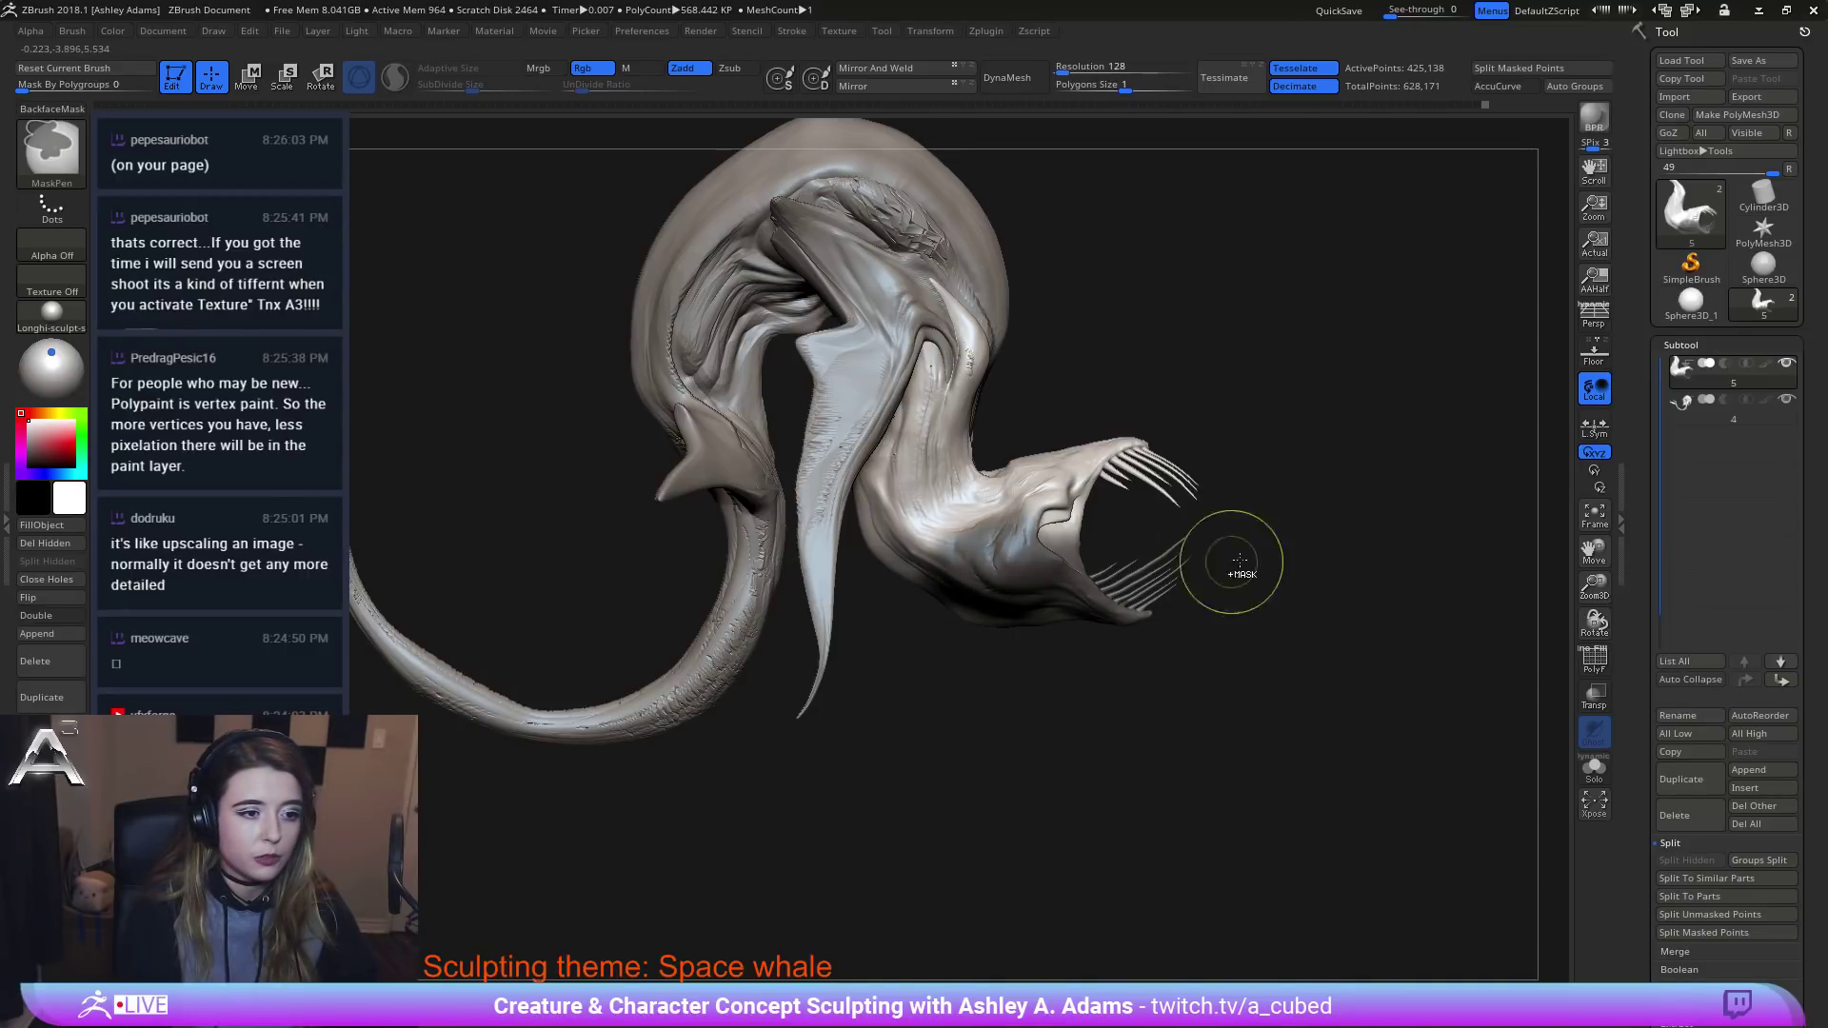
Try to rotate the unmasked lower jaw open and reposition it with the transform gizmo.
key(w)
drag(1141, 422, 1126, 568)
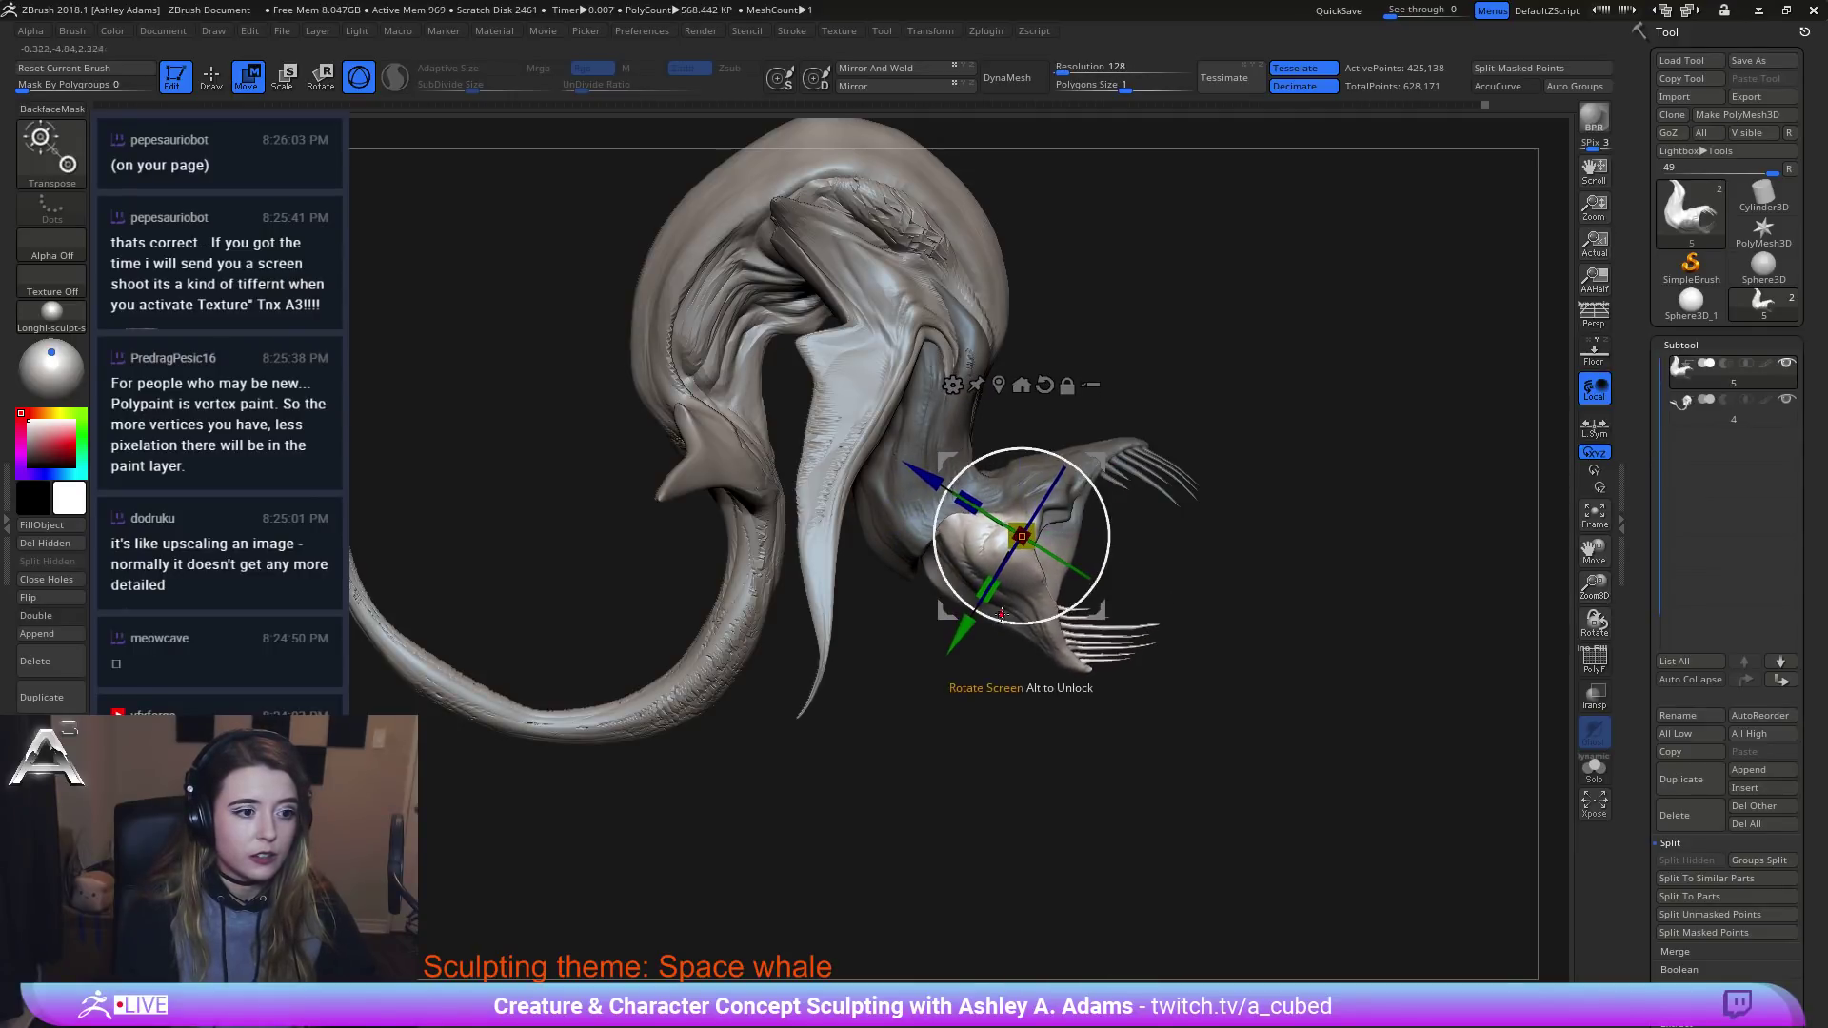
drag(912, 469, 938, 500)
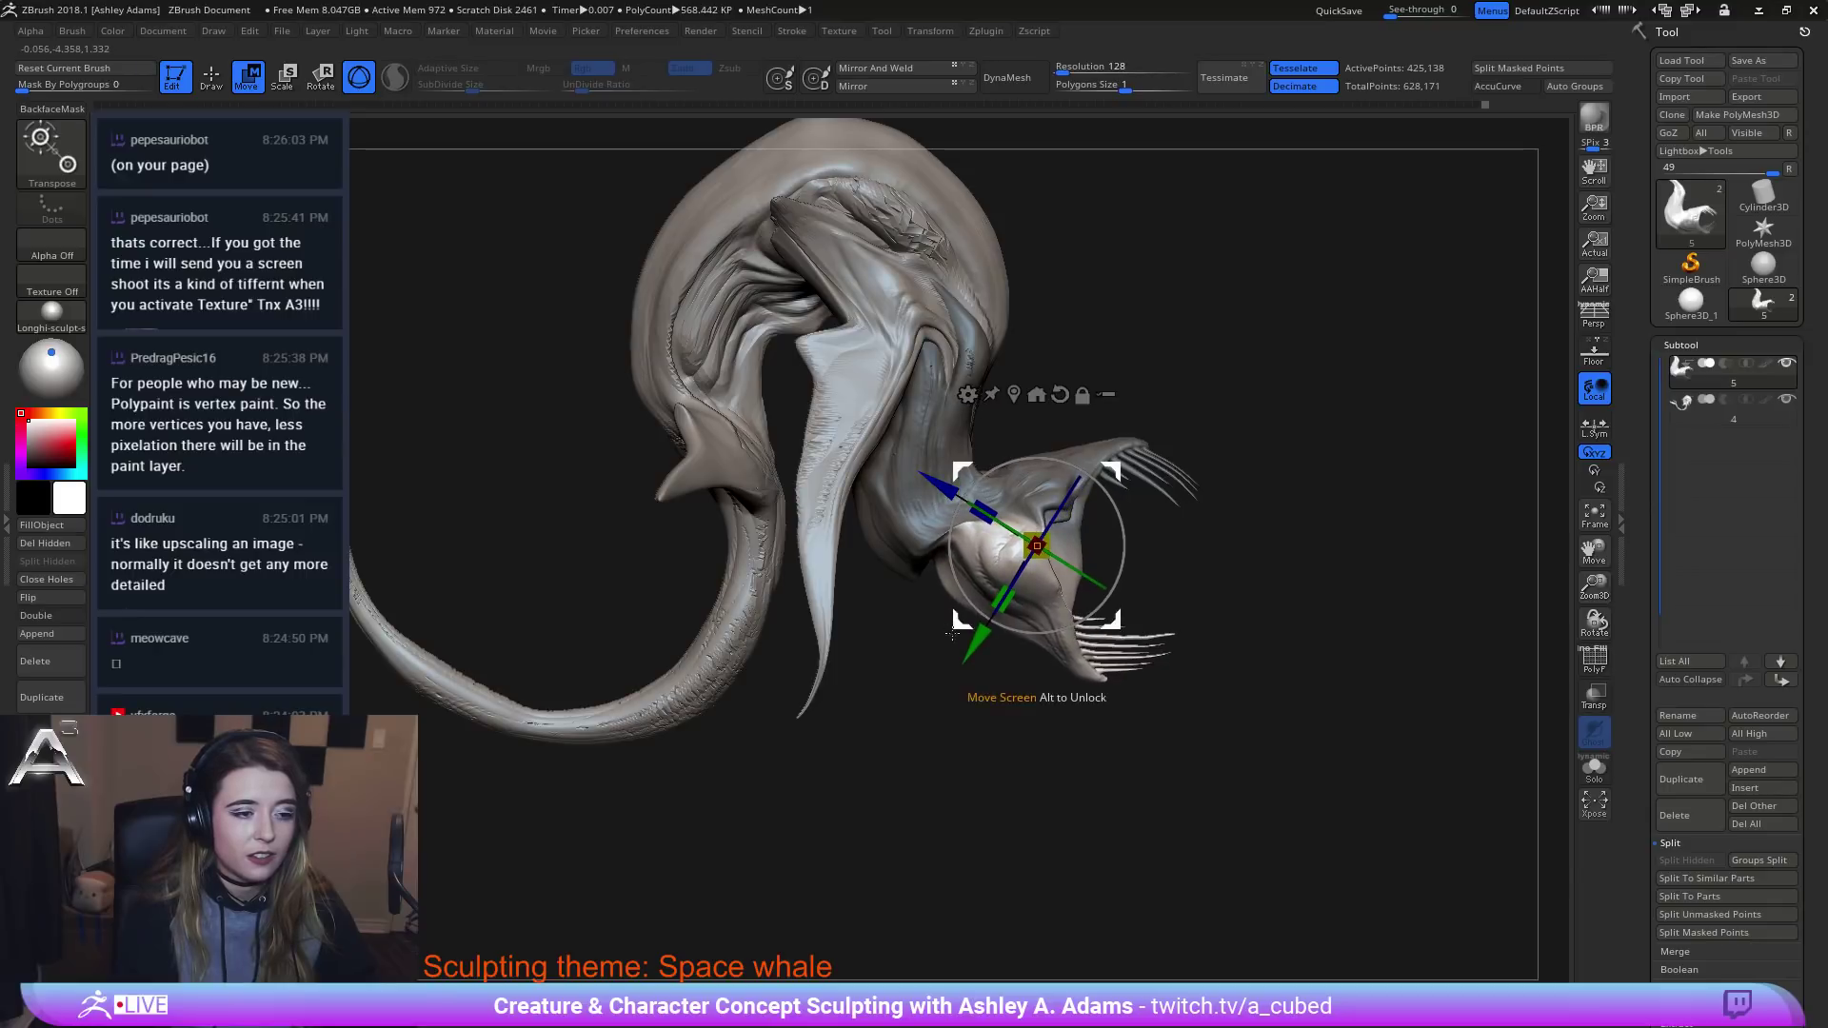
drag(995, 642, 977, 684)
ctrl+right_drag(1133, 676, 938, 514)
key(ctrl+z)
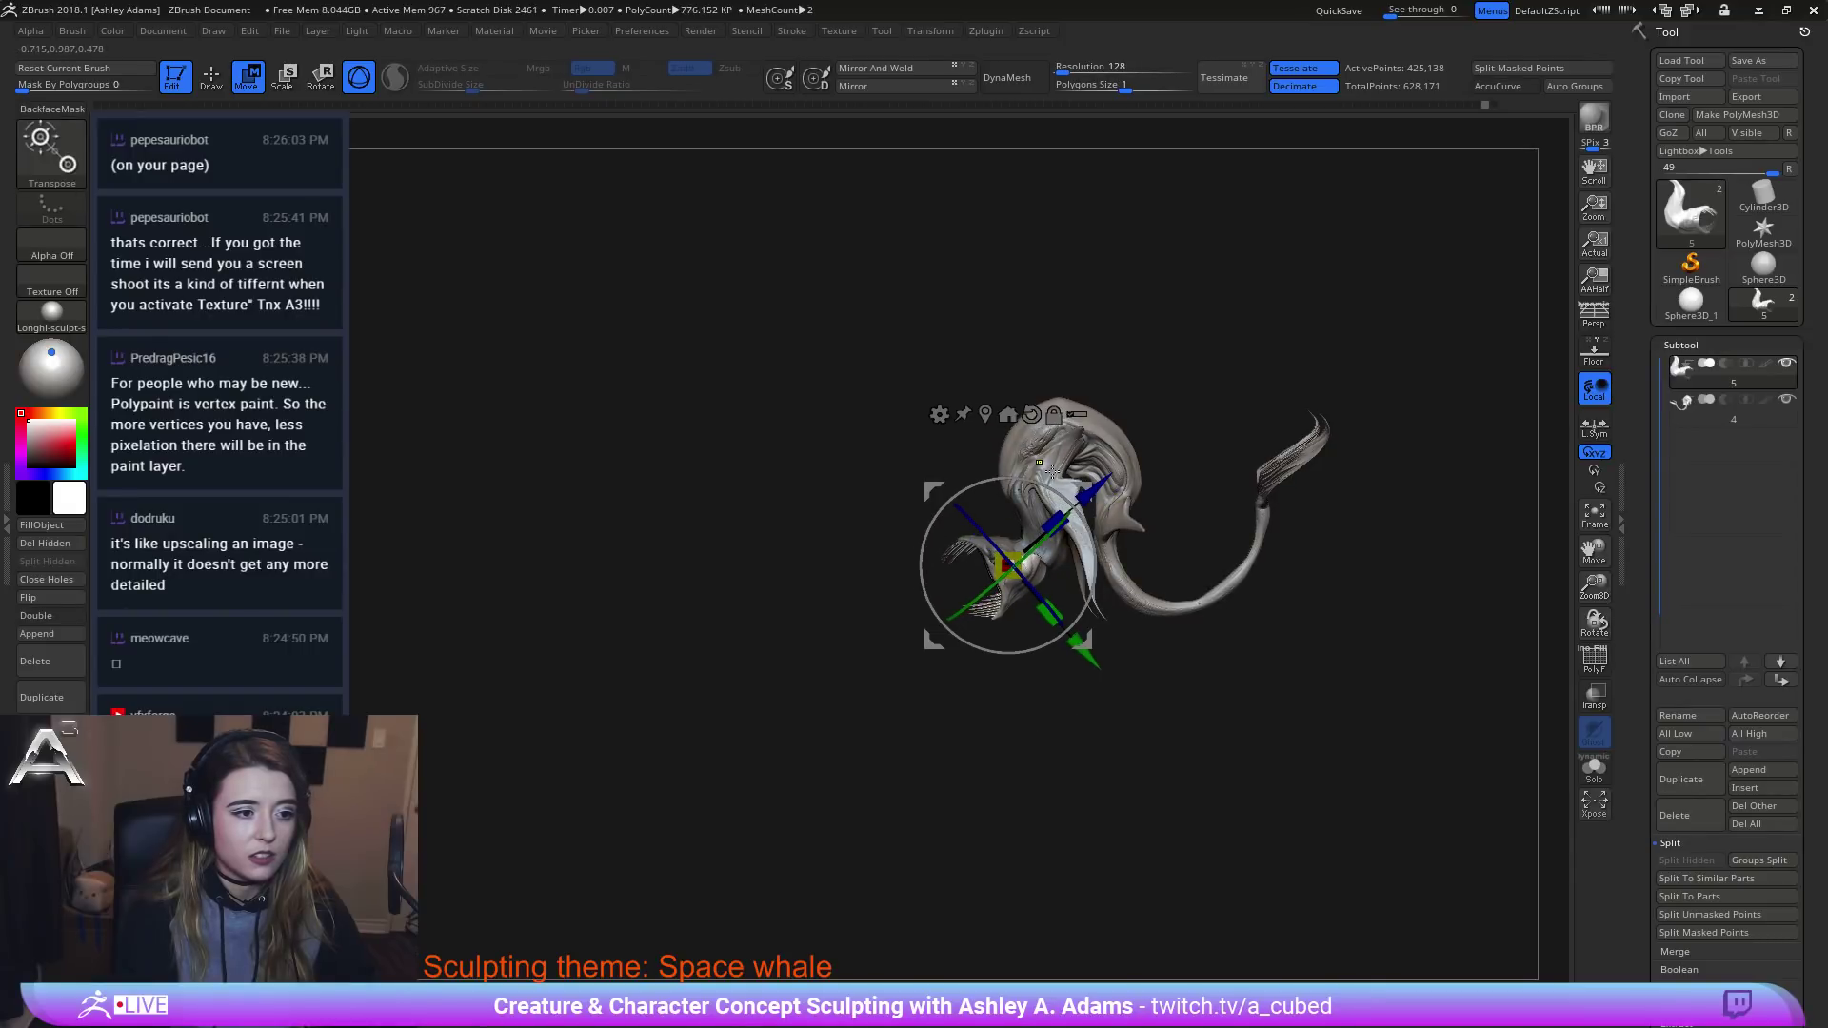
Refine the mask around the lower jaw from the opposite side of the head.
mouse_move(1052, 475)
ctrl+right_down()
mouse_move(1058, 609)
mouse_move(1016, 712)
mouse_move(980, 721)
ctrl+right_up()
key(q)
ctrl+drag(985, 738, 982, 794)
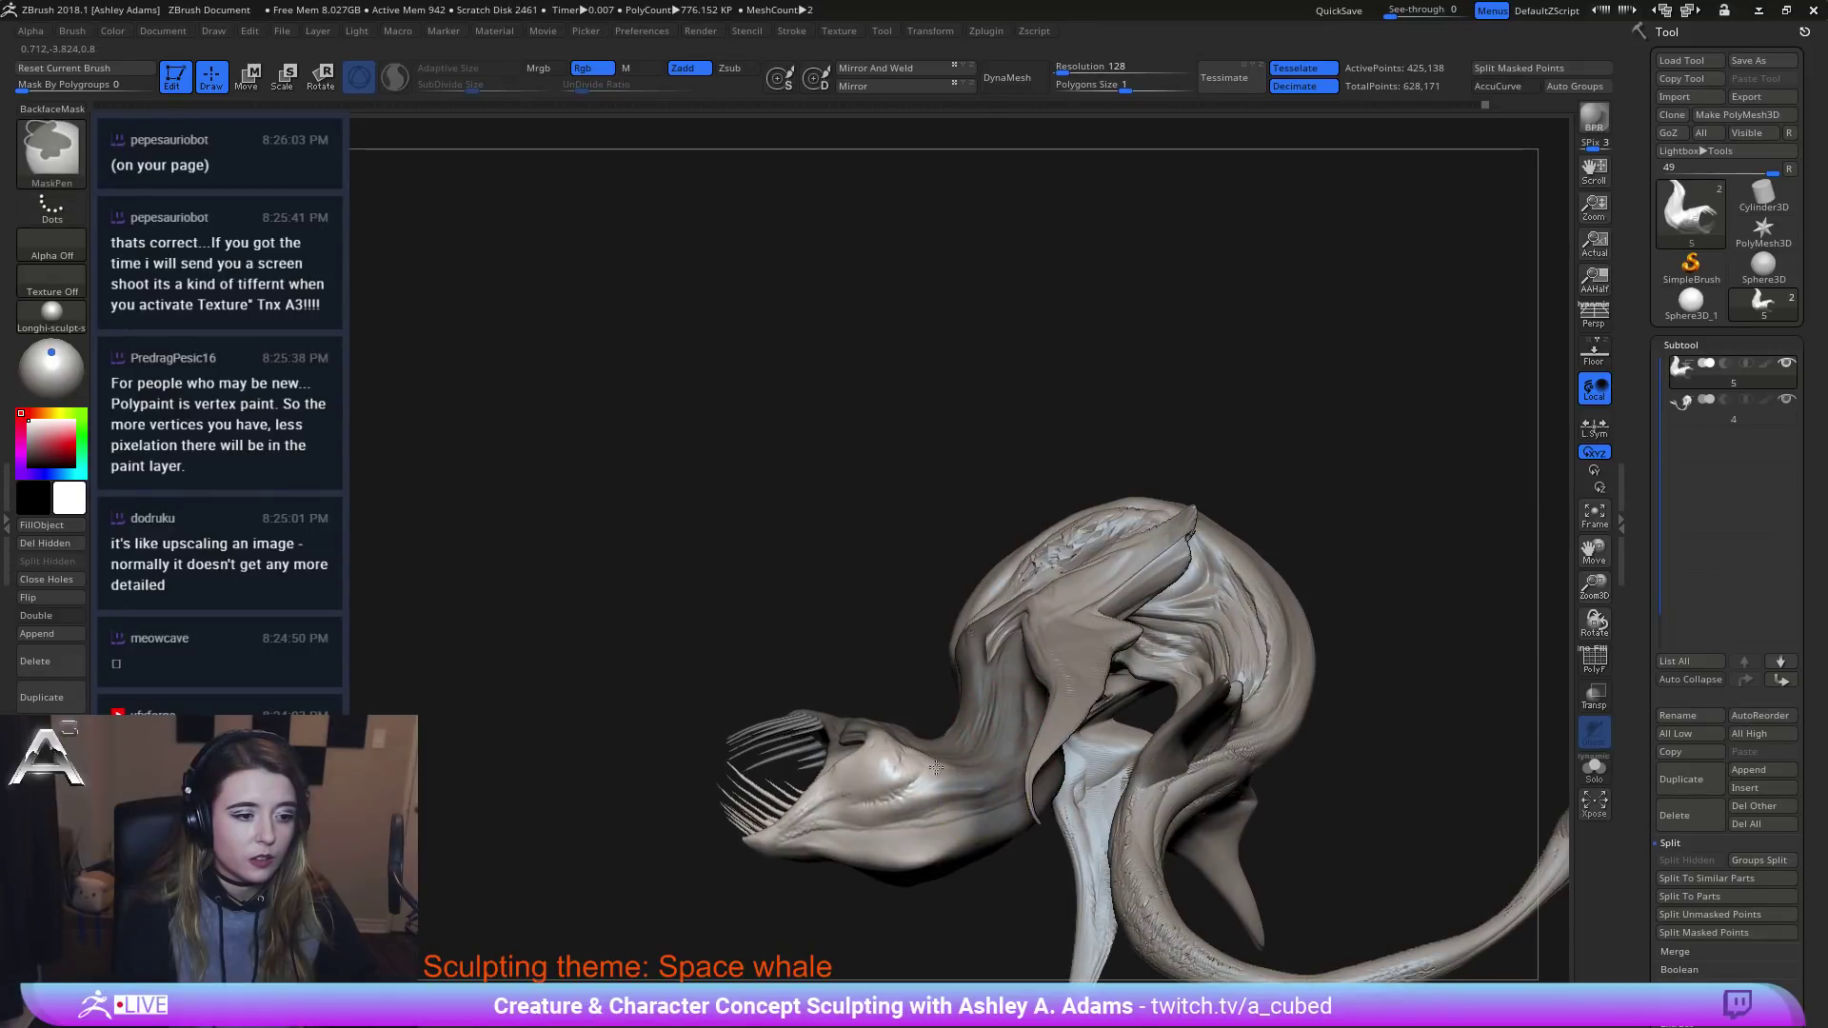
right_drag(925, 824, 952, 742)
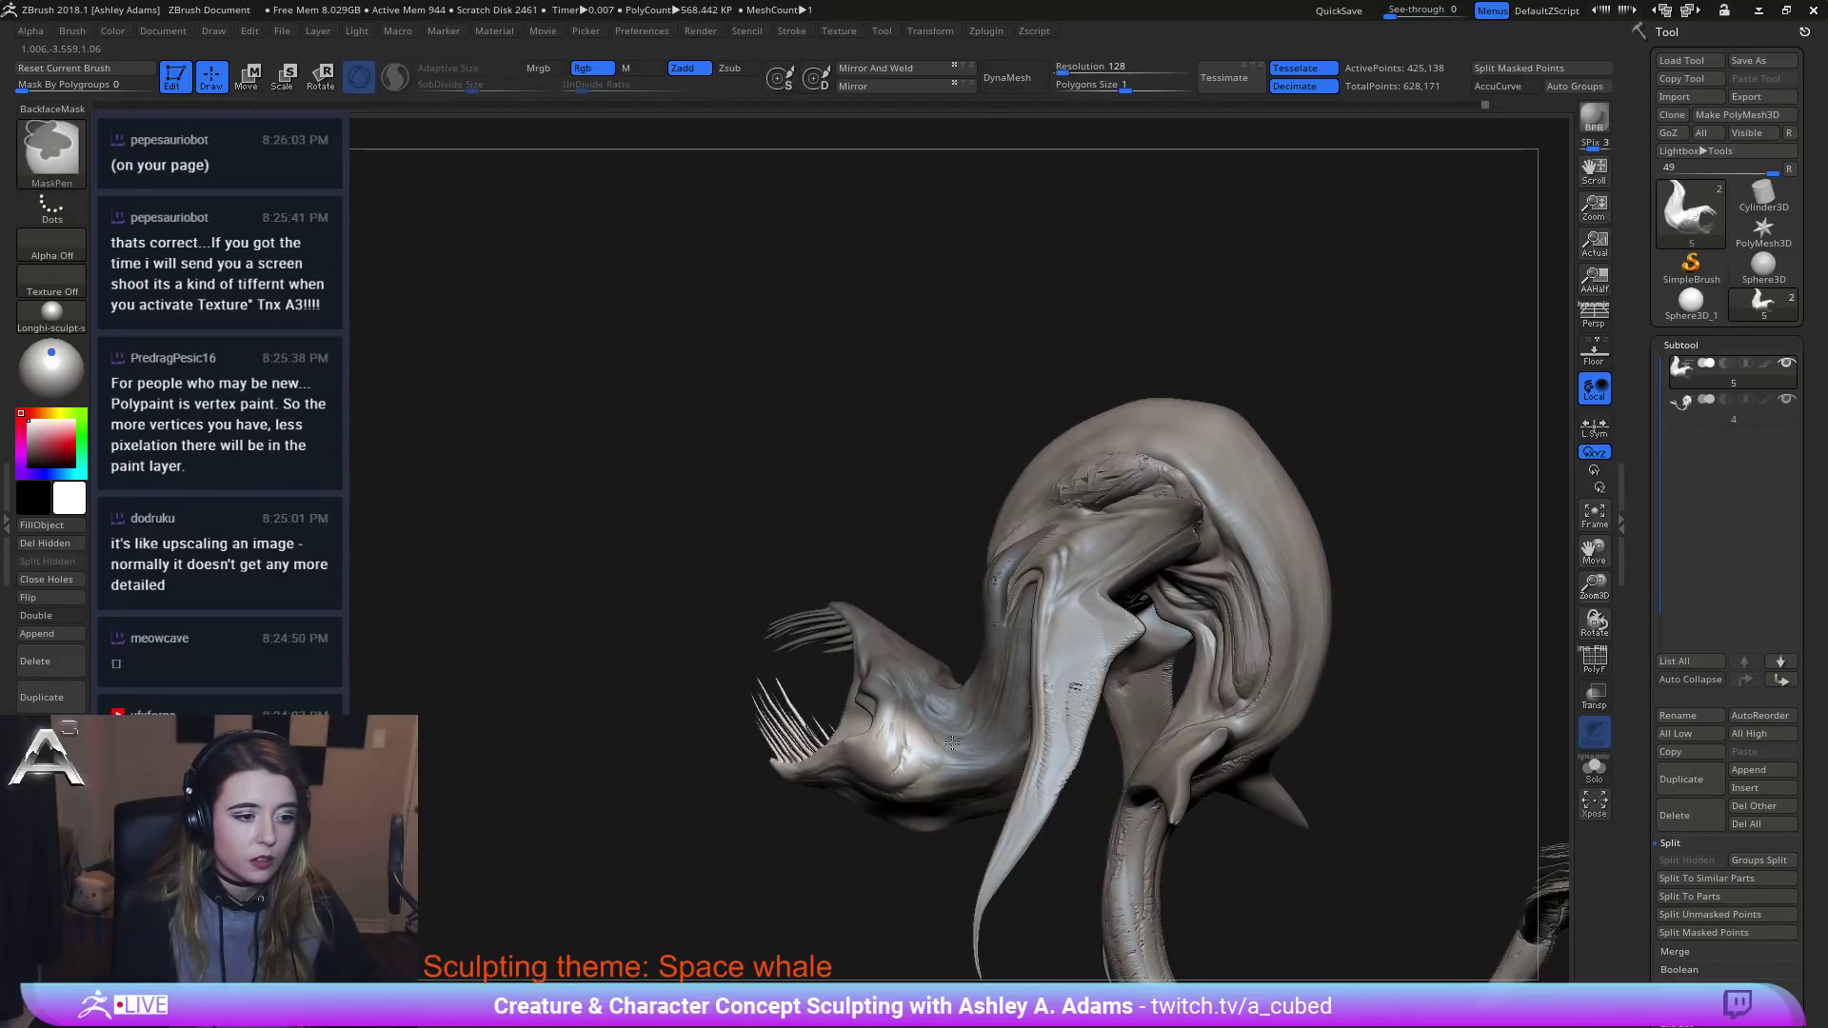
mouse_move(933, 822)
right_down()
mouse_move(922, 762)
mouse_move(1047, 585)
mouse_move(1058, 497)
right_up()
Rotate and shift the unmasked lower jaw to open the mouth wider, and clear the mask.
key(w)
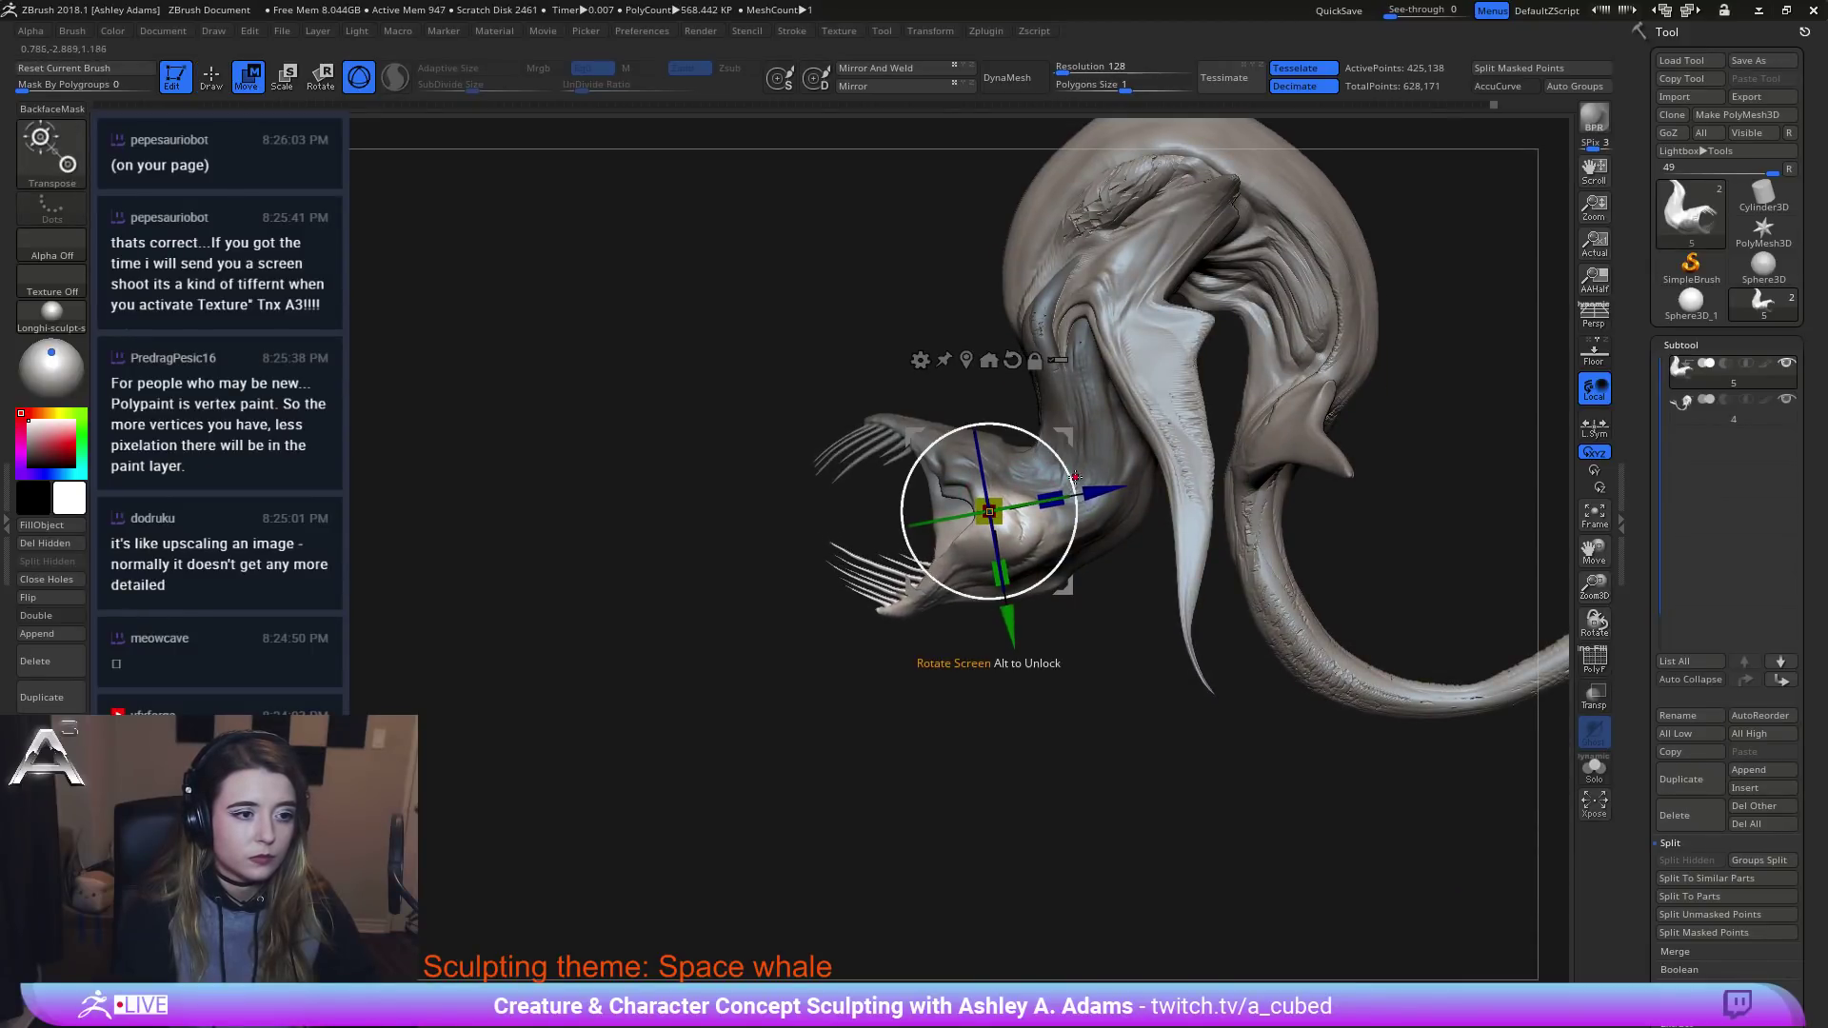
drag(1074, 476, 1070, 470)
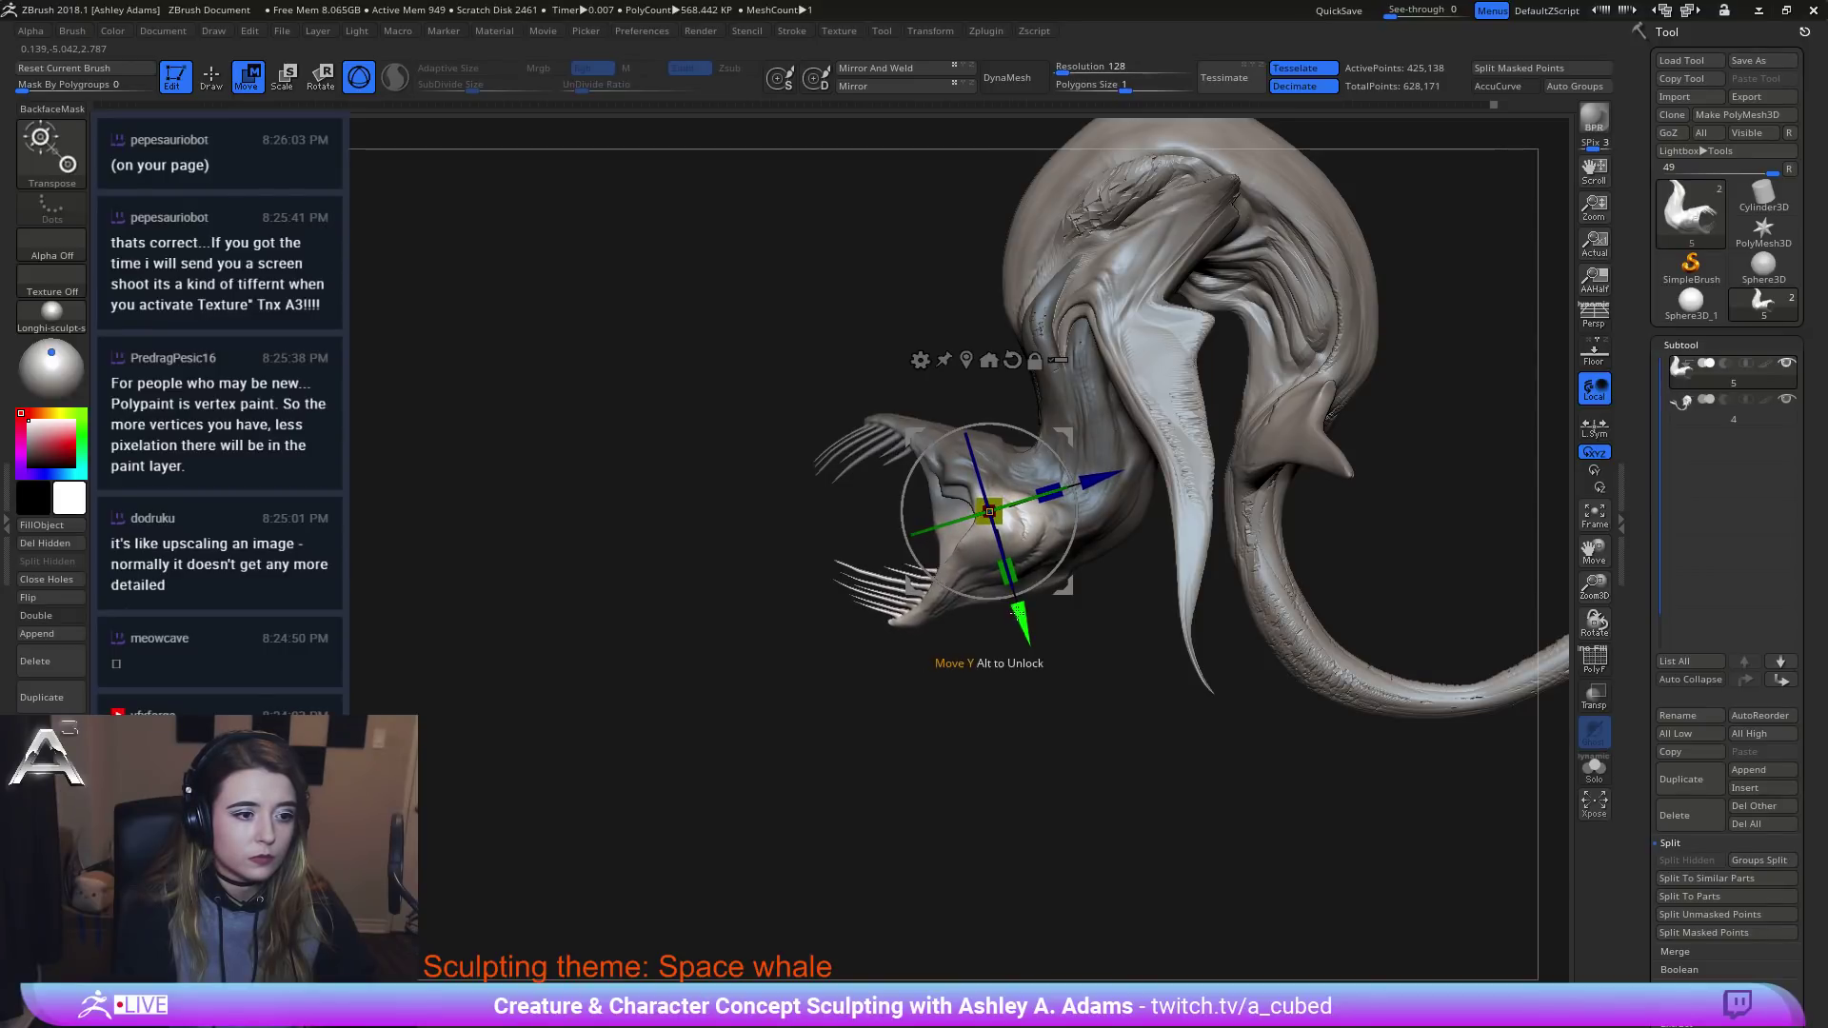
drag(1017, 614, 1019, 617)
drag(1073, 536, 1071, 473)
drag(752, 580, 1193, 574)
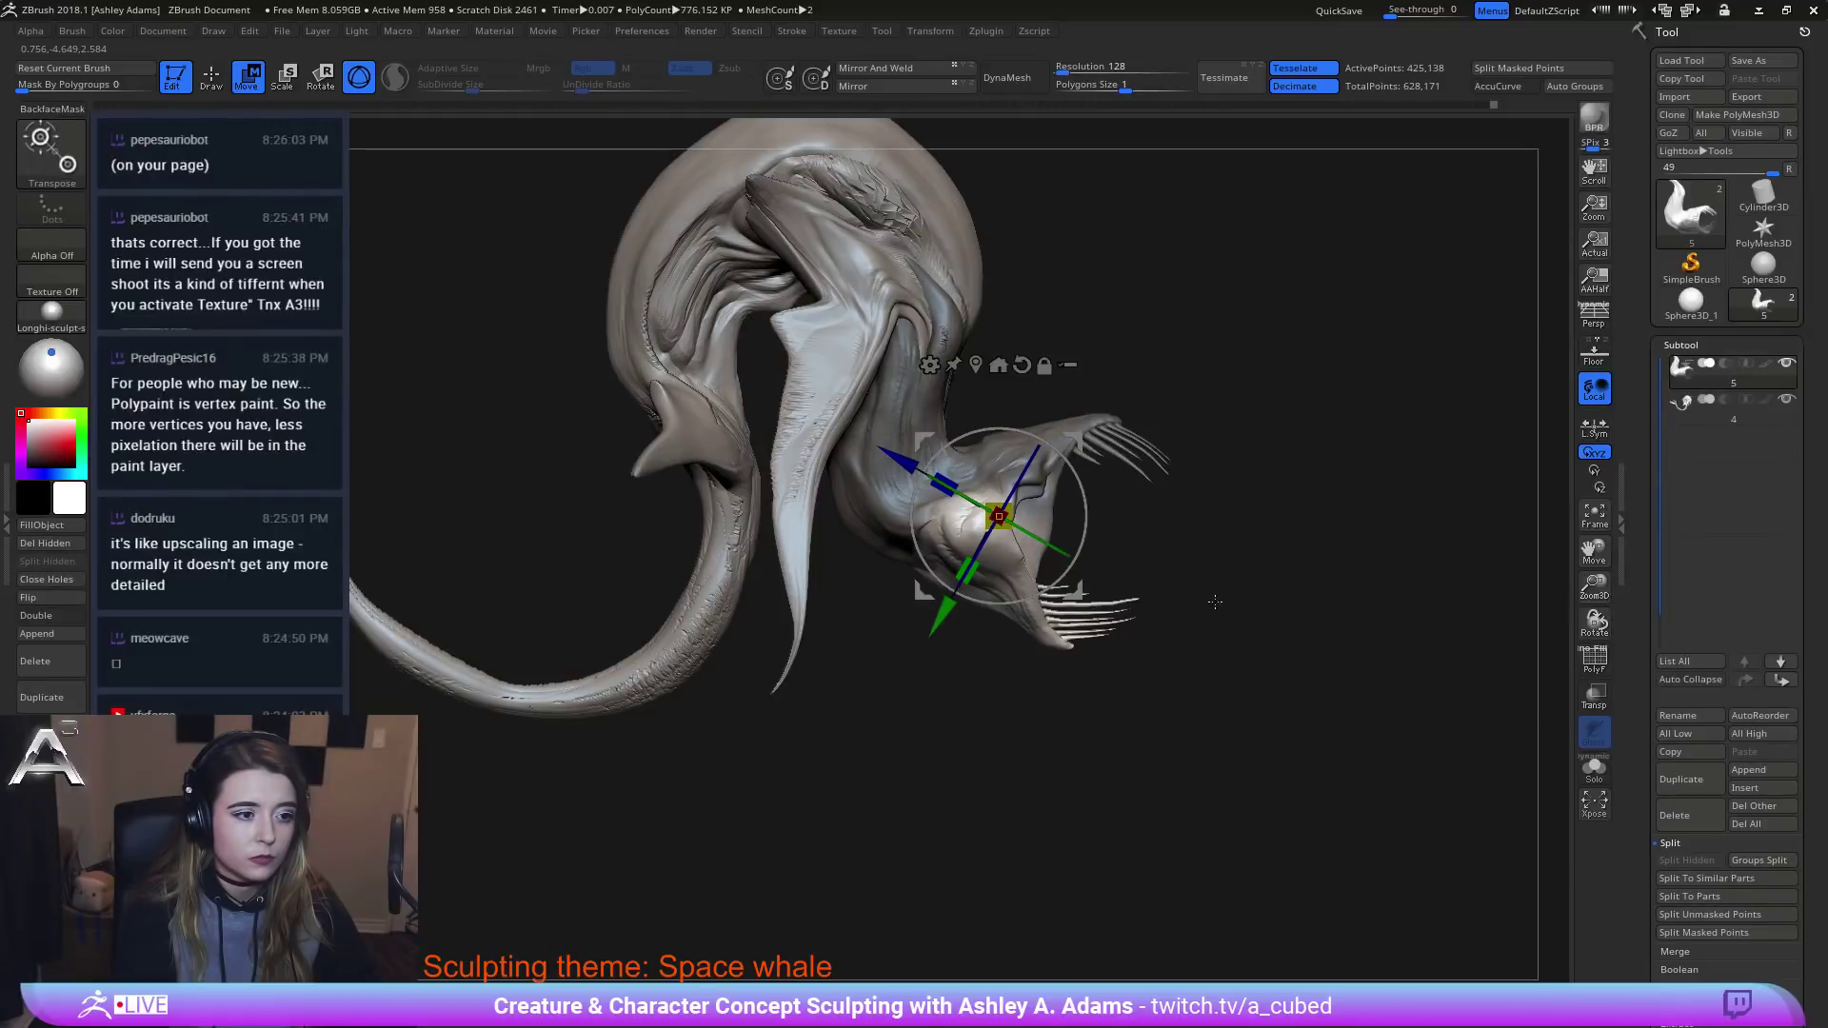
key(q)
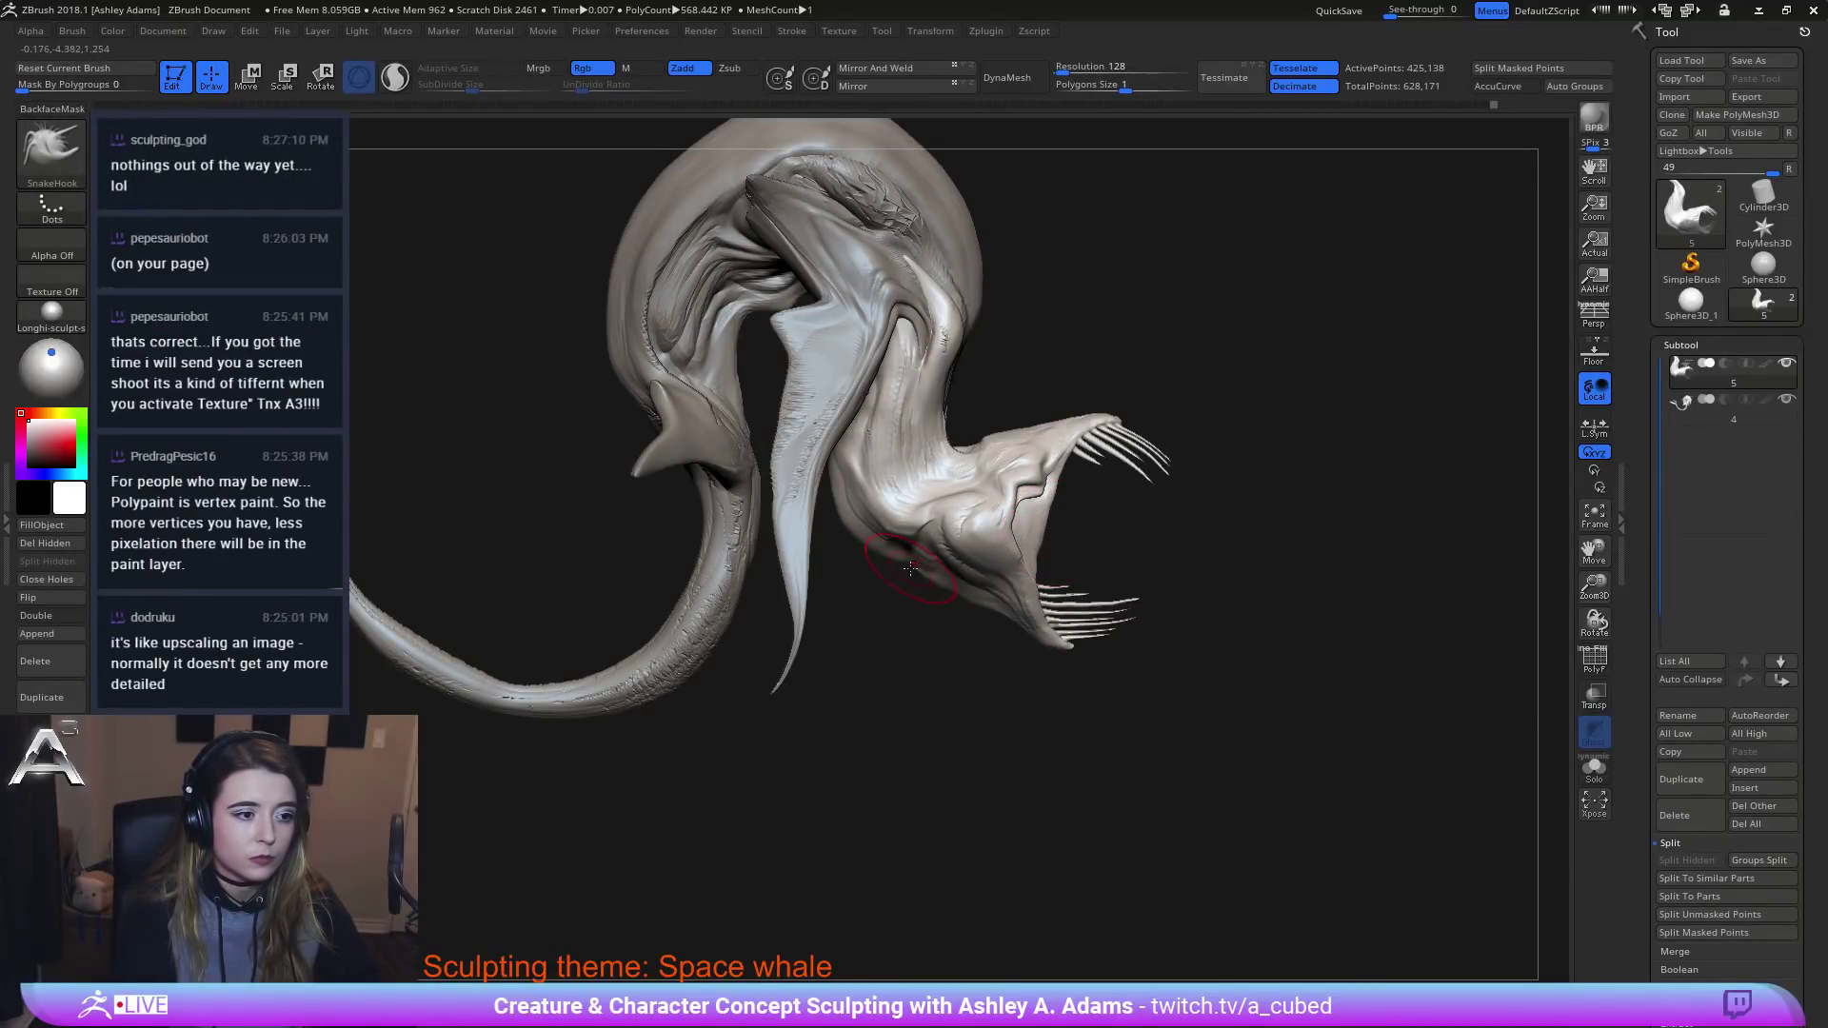
Reshape the throat contour beneath and behind the lower jaw with the SnakeHook brush.
key(space)
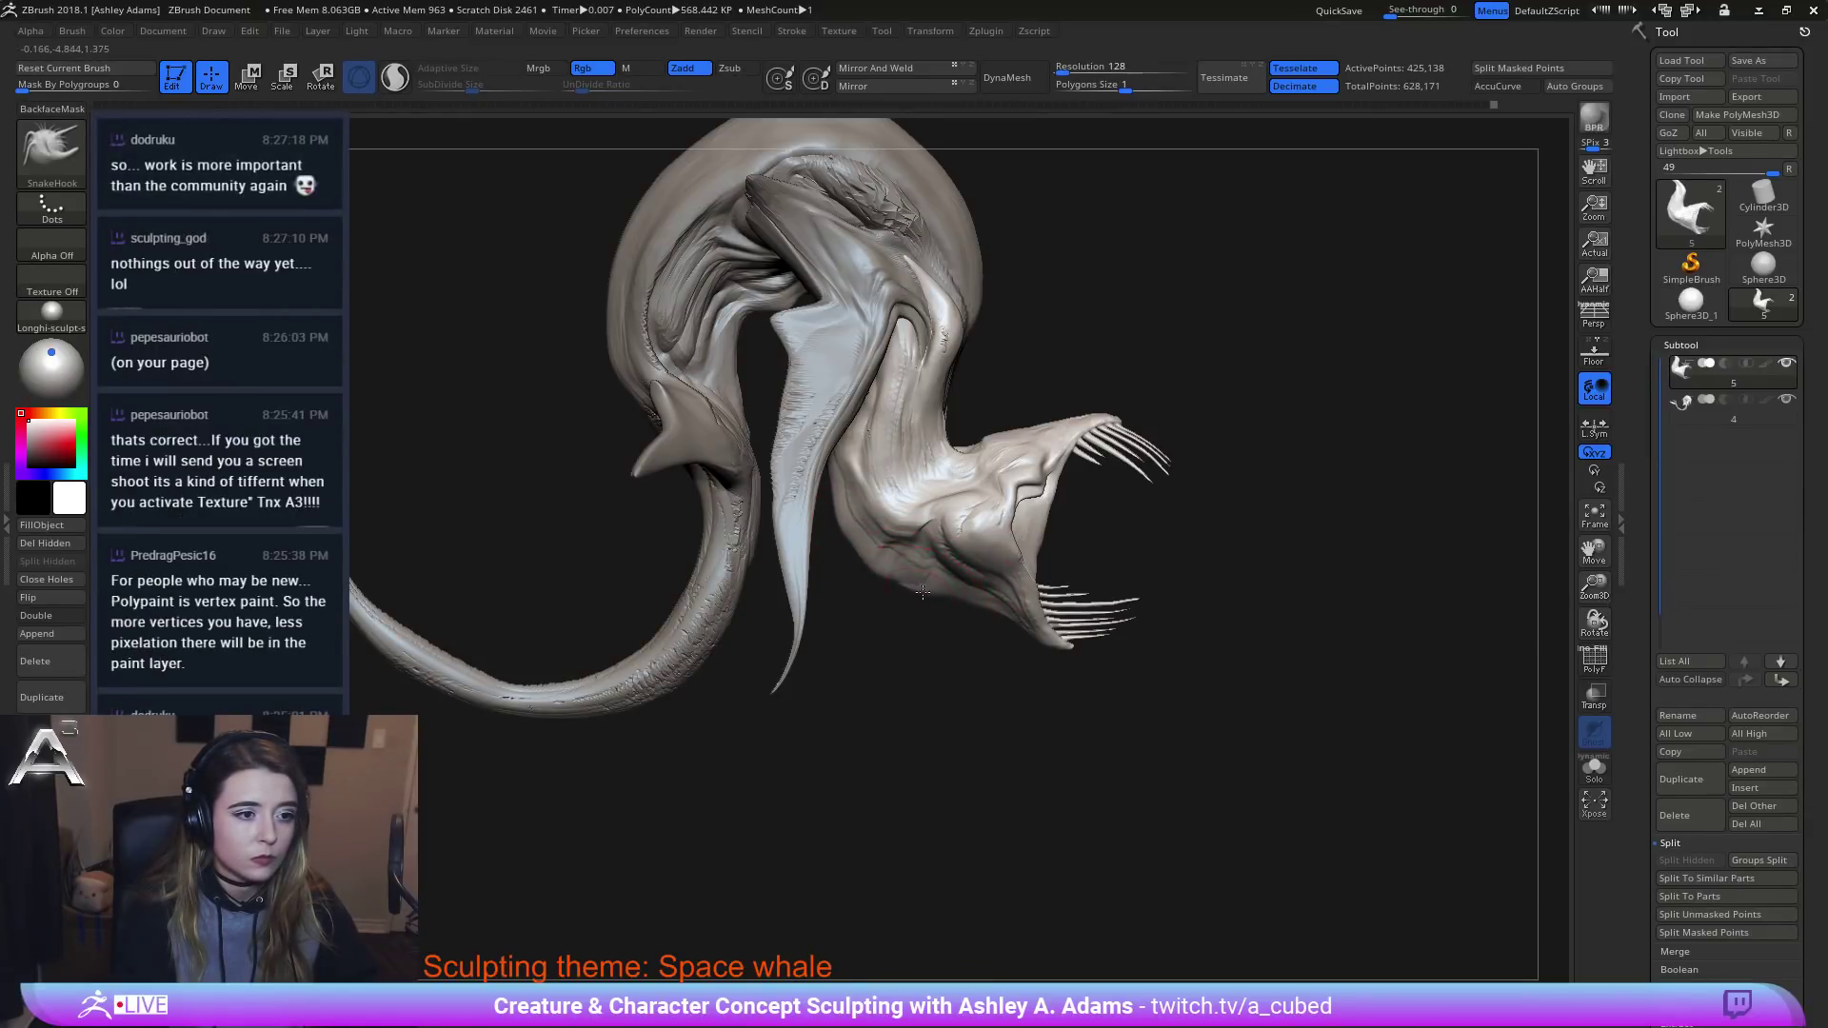
key(ctrl+z)
drag(863, 567, 828, 495)
mouse_move(901, 619)
ctrl+right_down()
mouse_move(1016, 453)
mouse_move(861, 439)
mouse_move(907, 305)
ctrl+right_up()
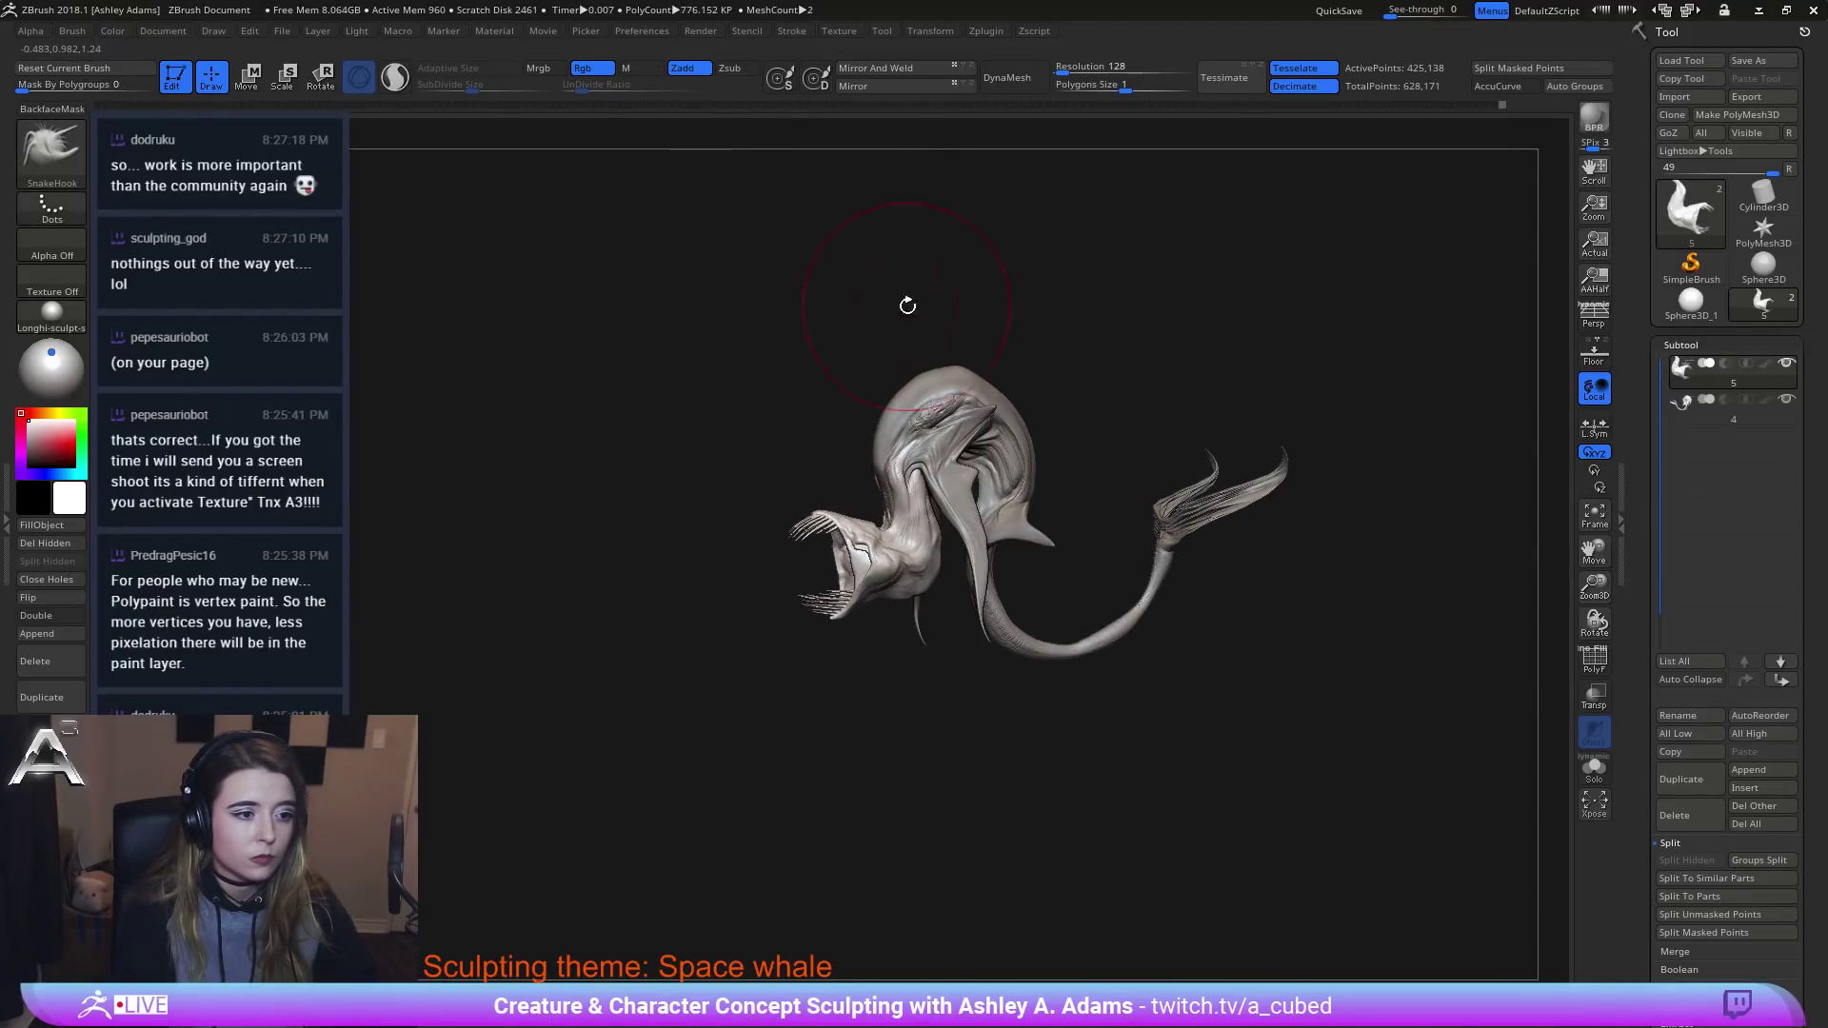
right_drag(1087, 491, 1049, 589)
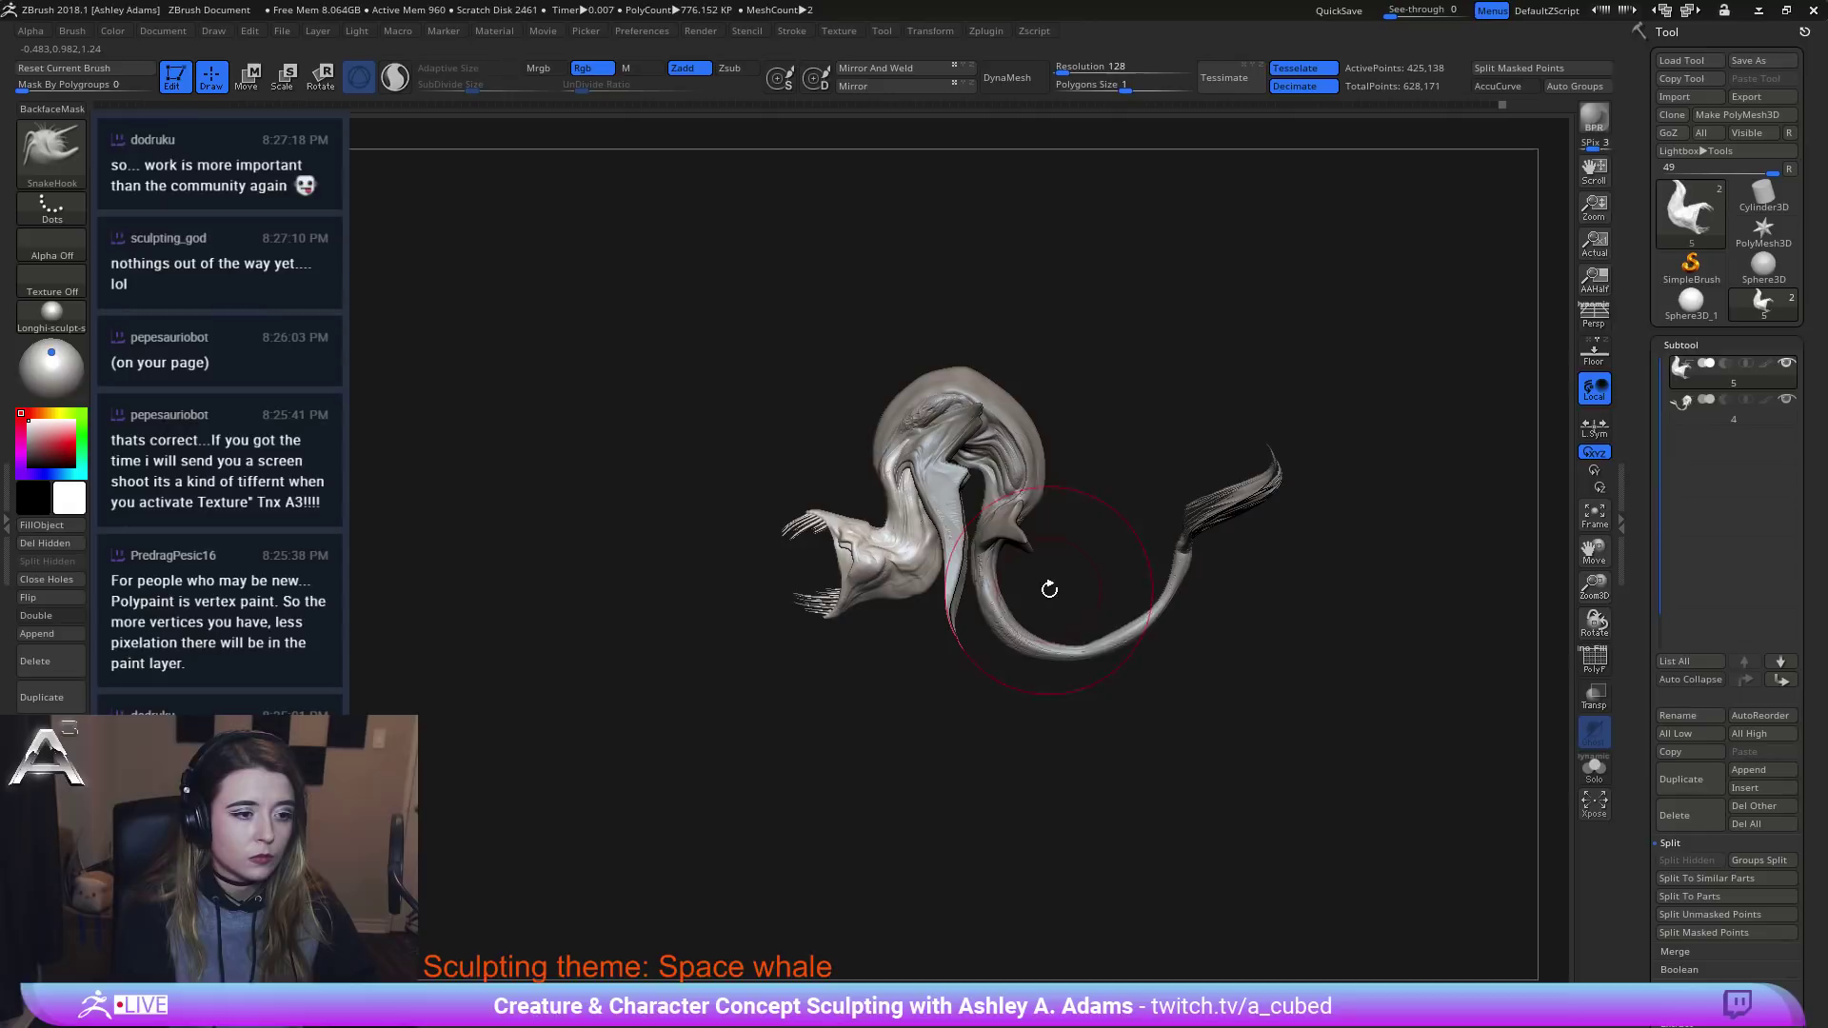
Make the body subtool active and thicken the base of the tail with the Inflat brush.
alt+click(1005, 621)
key(b)
key(i)
key(n)
key(space)
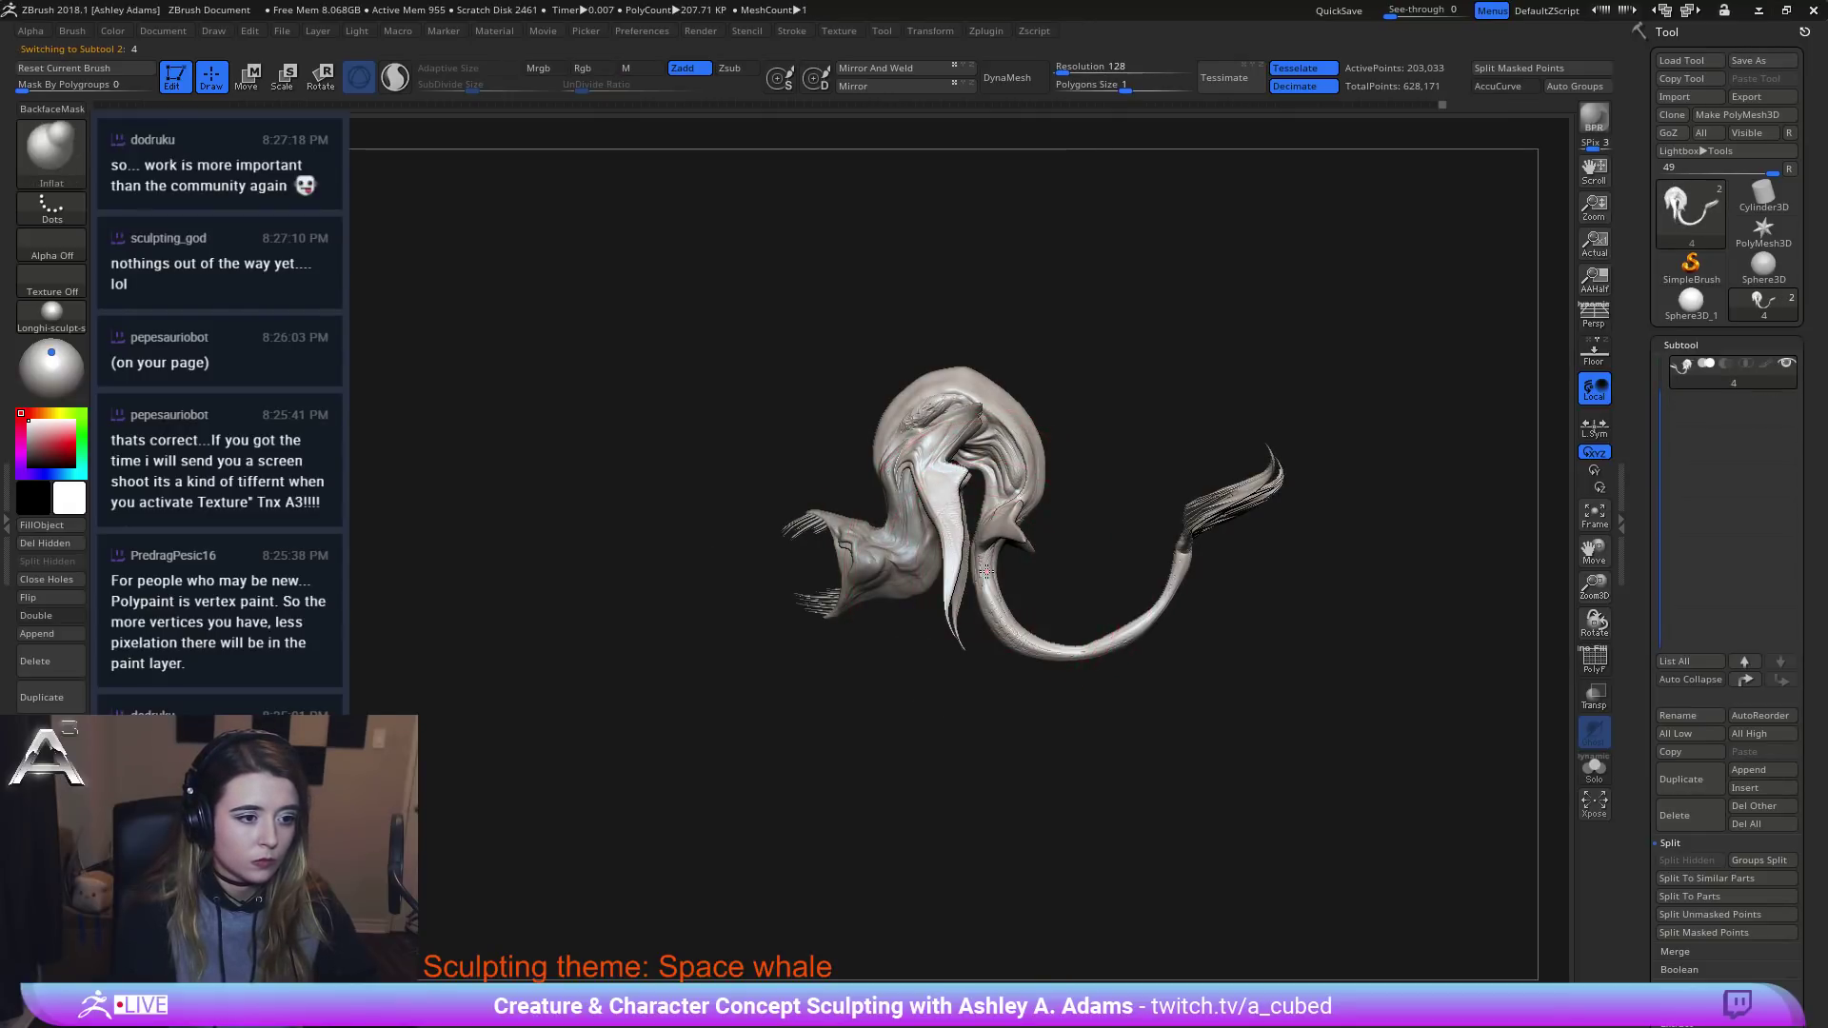
drag(987, 571, 1003, 633)
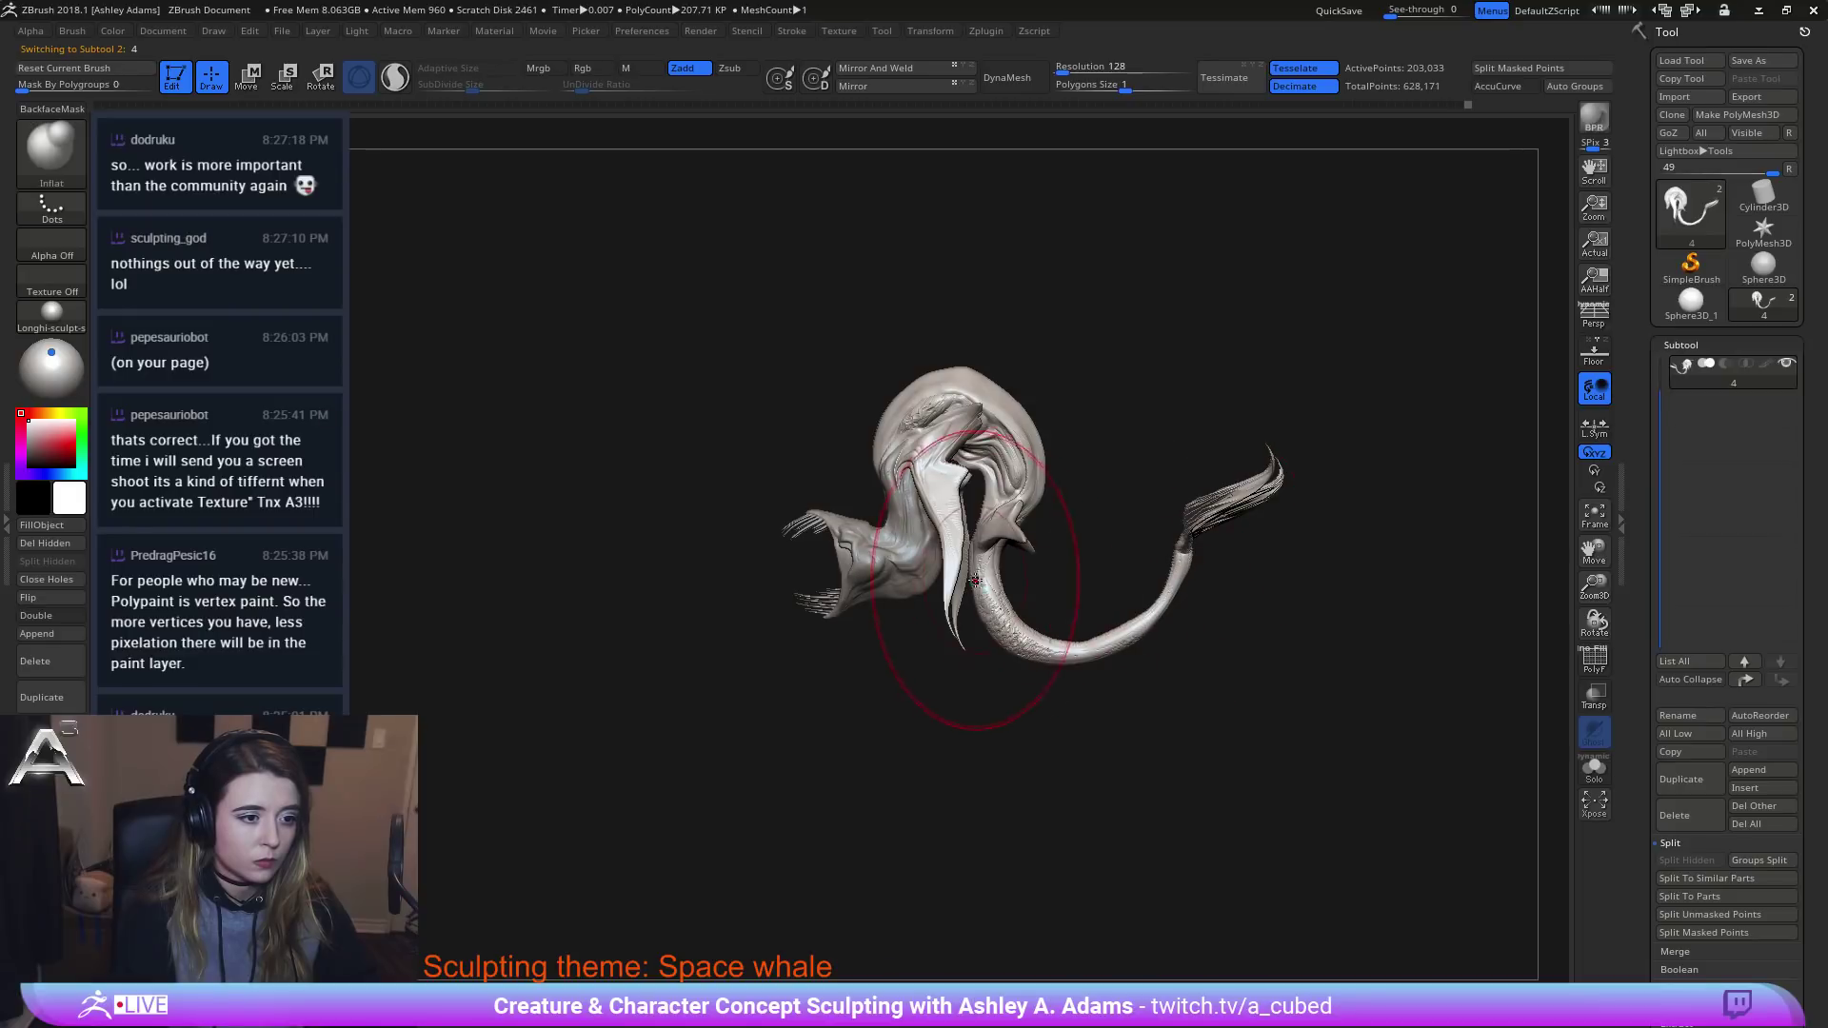
mouse_move(976, 580)
right_down()
mouse_move(1096, 453)
mouse_move(1117, 454)
mouse_move(1023, 475)
right_up()
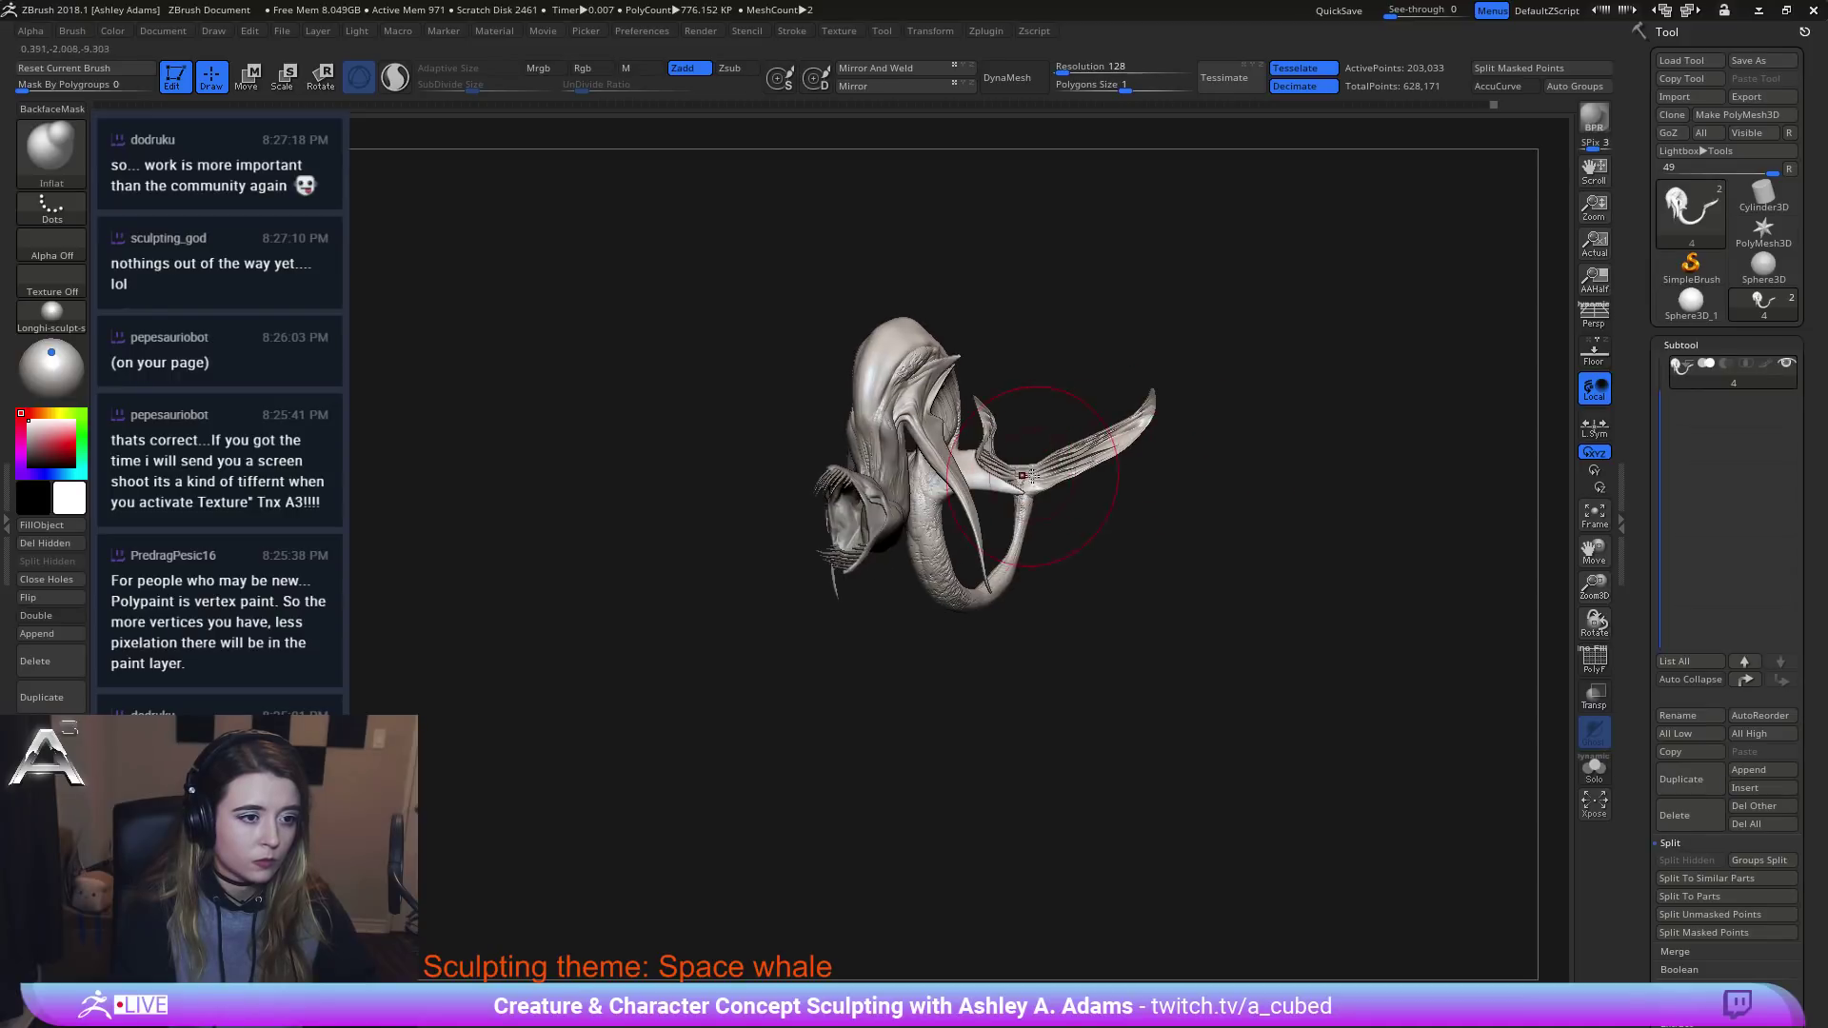
Mask the tail fluke with the MaskLasso brush and invert the mask so that only the fluke is editable.
mouse_move(1155, 379)
right_down()
mouse_move(1201, 379)
mouse_move(1077, 459)
right_up()
right_click(1139, 411)
ctrl+drag(1079, 289, 878, 494)
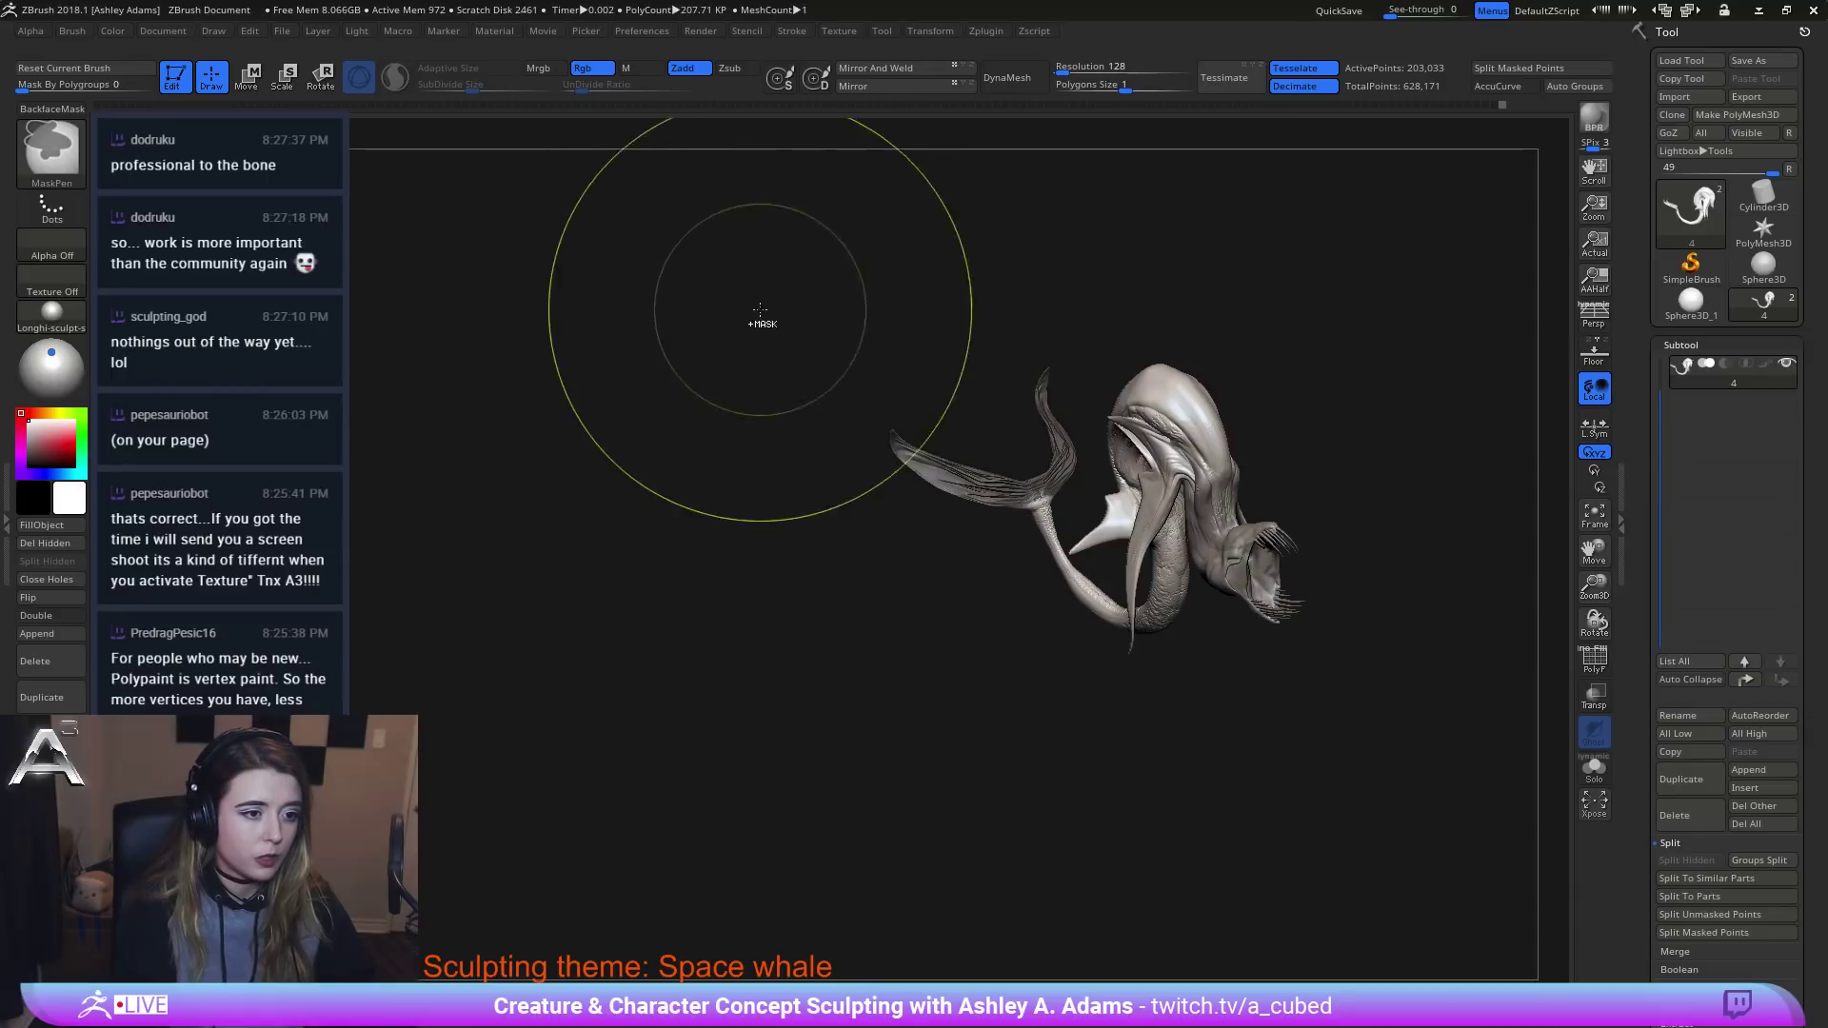
ctrl+drag(759, 320, 349, 428)
key(b)
key(m)
key(l)
mouse_move(969, 255)
ctrl+mouse_down()
mouse_move(819, 409)
mouse_move(1015, 529)
mouse_move(1049, 519)
ctrl+mouse_up()
right_drag(954, 303, 1104, 461)
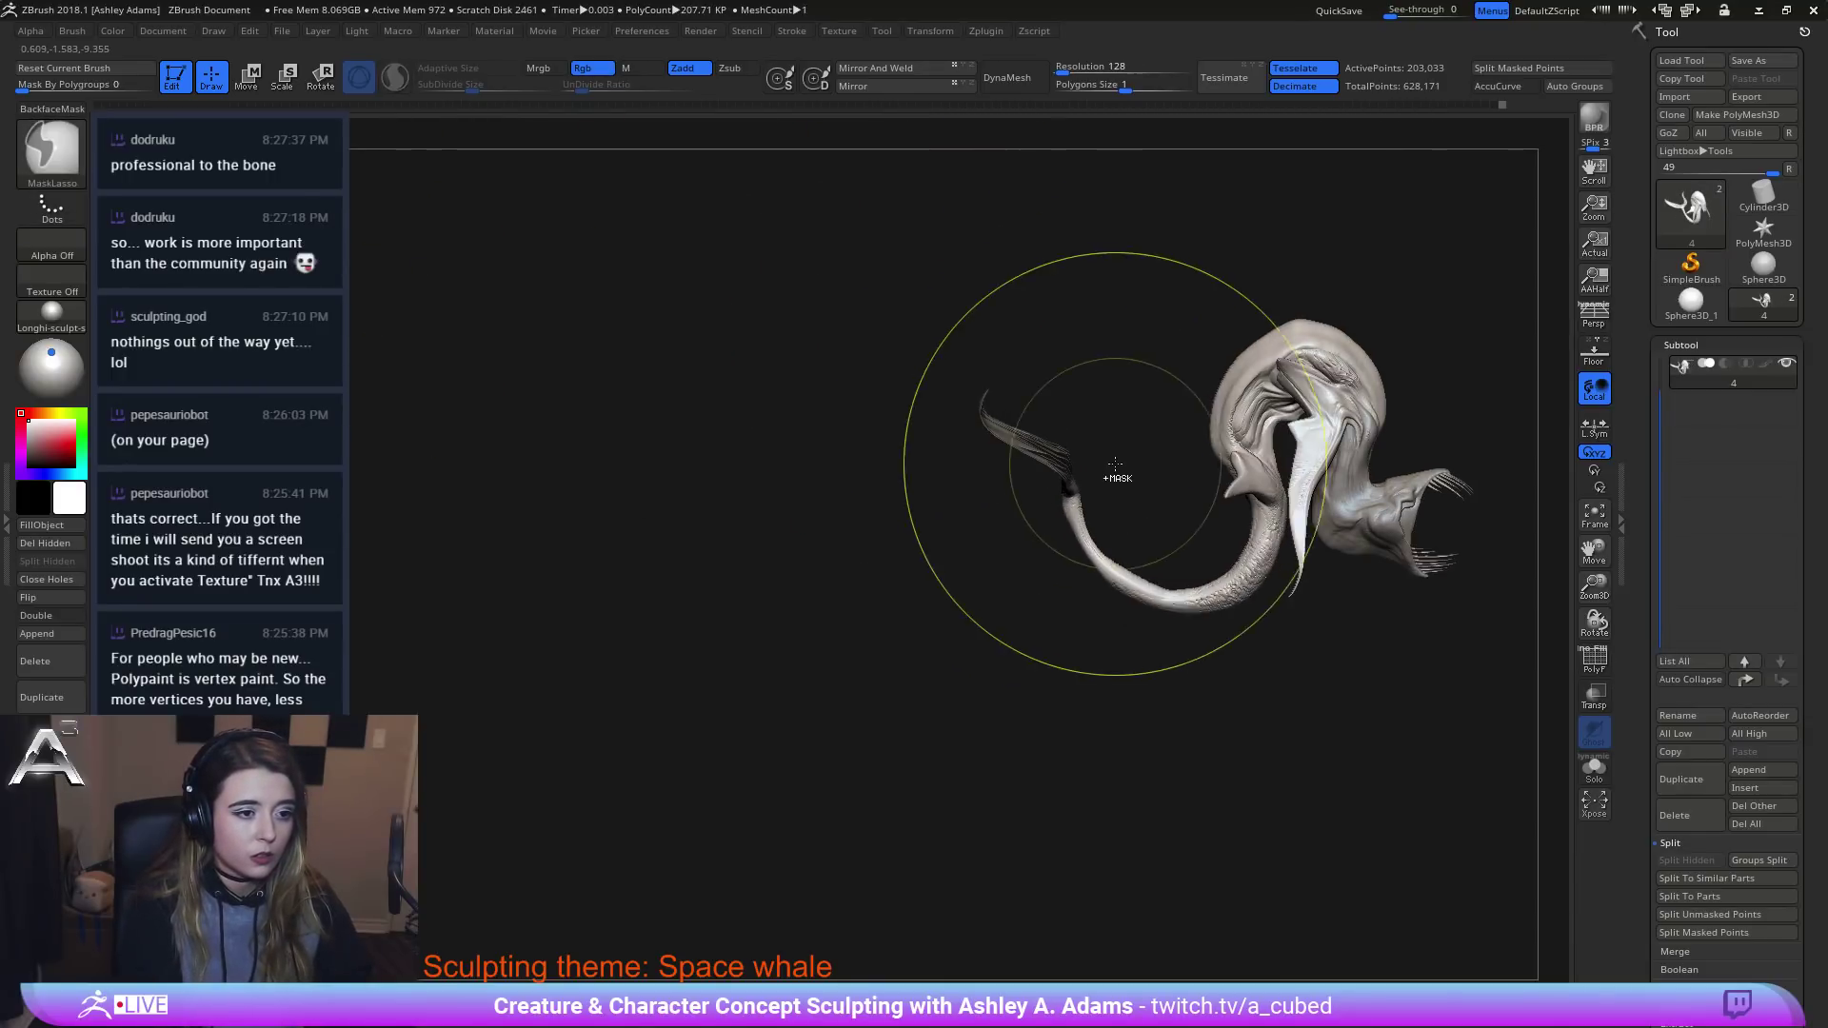
ctrl+click(1115, 477)
Centre the transform gizmo on the unmasked tail fluke, rotate and reposition the fluke, and clear the mask.
key(w)
alt+right_drag(923, 435, 905, 495)
alt+drag(1203, 441, 717, 505)
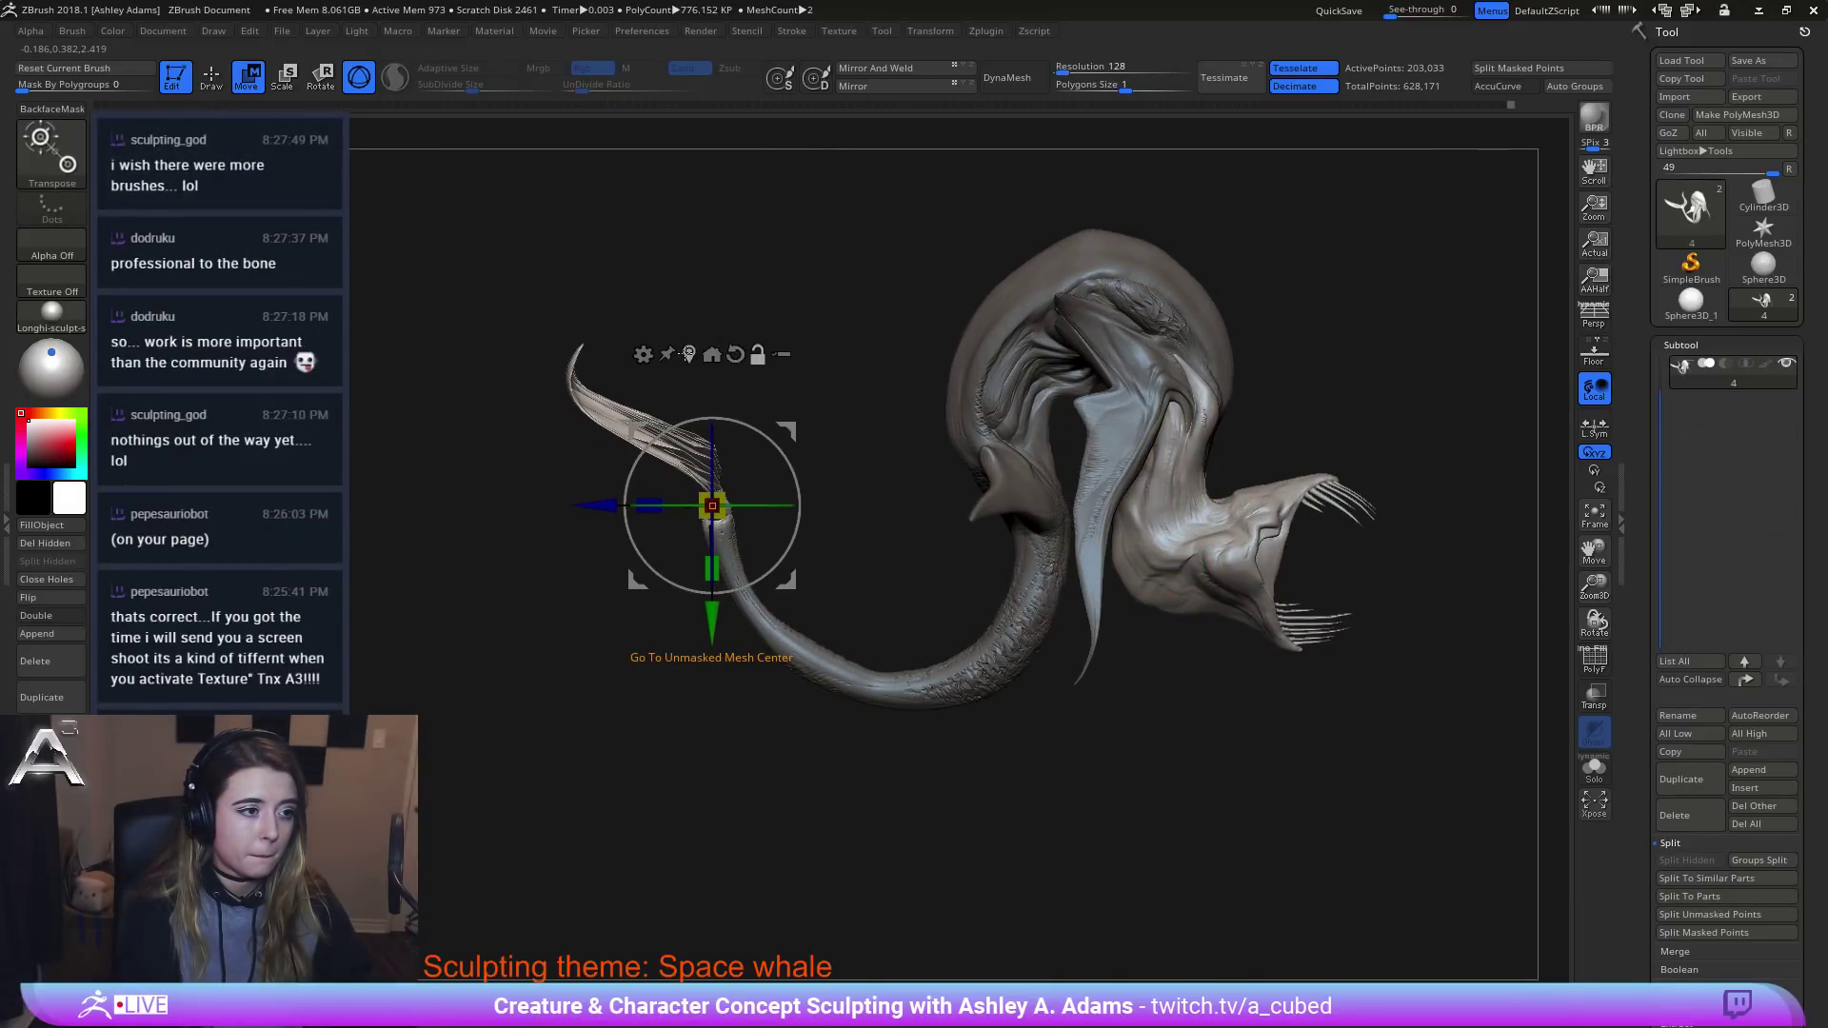
alt+right_drag(687, 353, 812, 334)
drag(836, 486, 888, 471)
ctrl+right_drag(887, 470, 767, 419)
drag(918, 519, 901, 657)
right_drag(901, 657, 815, 590)
drag(912, 570, 926, 587)
key(q)
mouse_move(924, 705)
ctrl+right_down()
mouse_move(827, 472)
mouse_move(1012, 514)
ctrl+right_up()
ctrl+drag(1014, 641, 1028, 637)
Spread and curve the tail flukes outward with the SnakeHook brush, checking them from the front and side.
right_drag(1026, 630, 847, 555)
key(space)
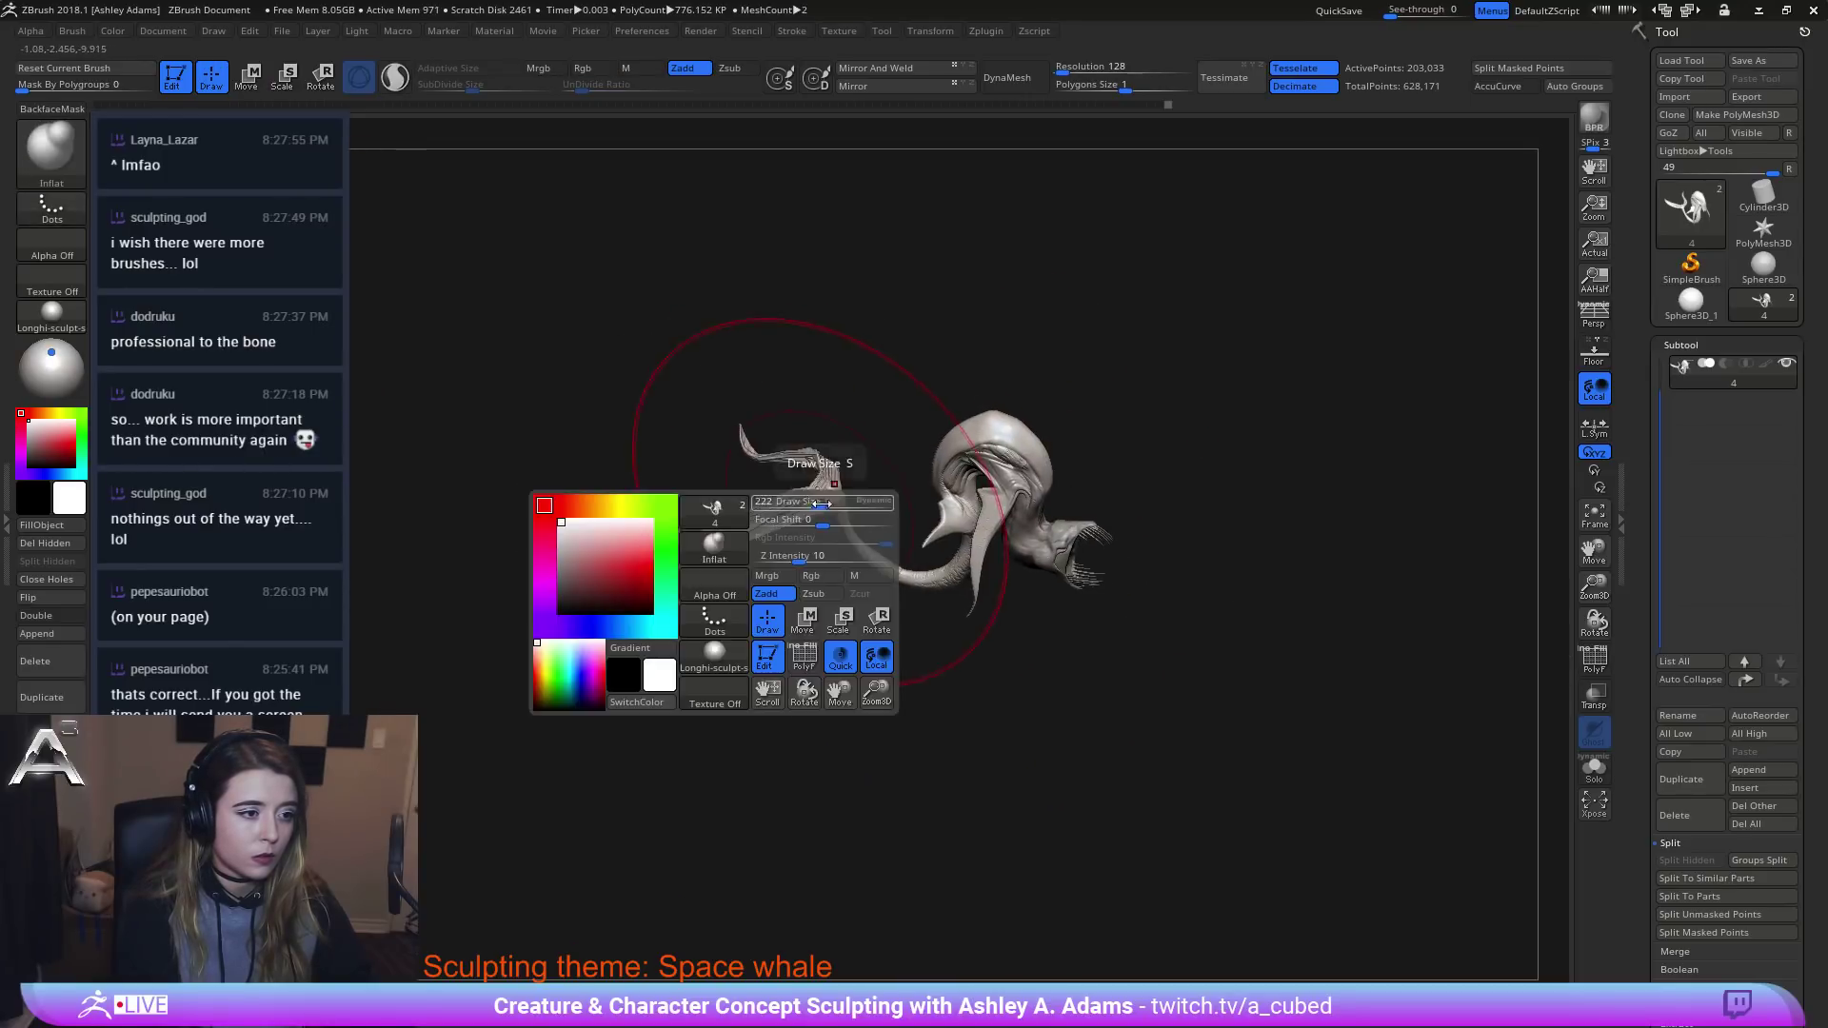
drag(836, 522, 795, 522)
right_drag(890, 505, 781, 477)
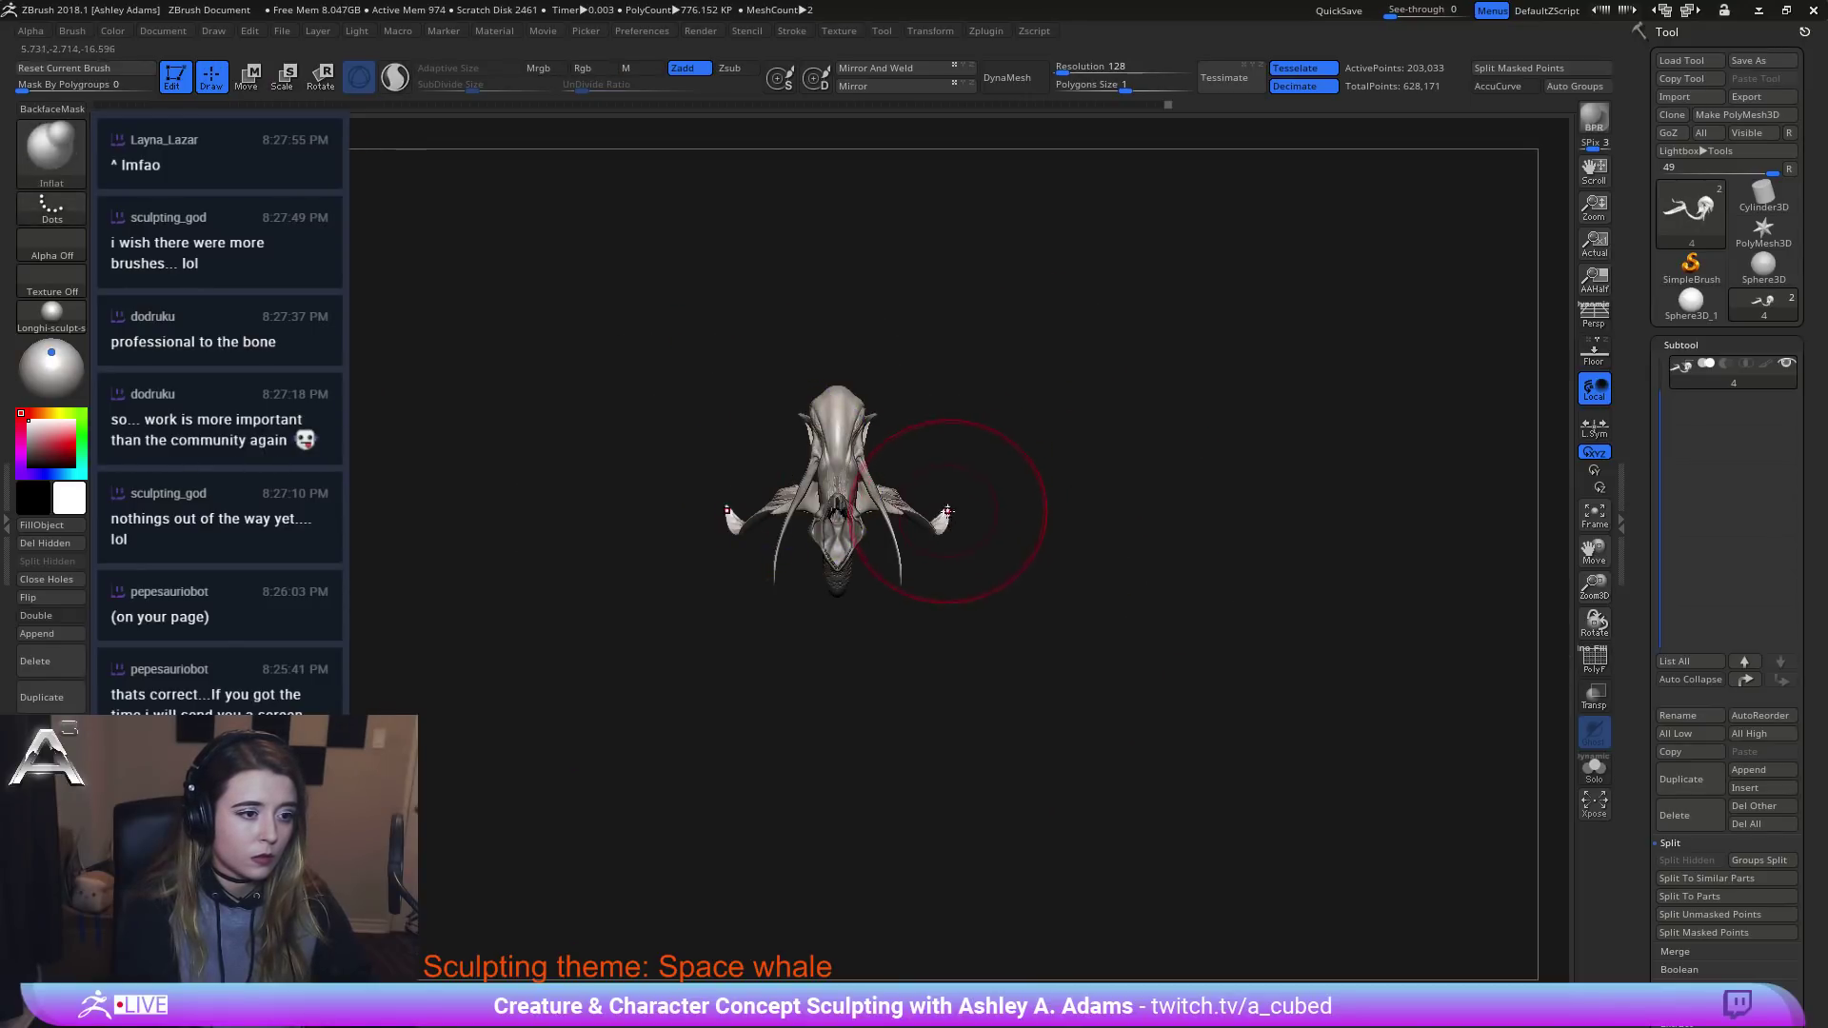
key(b)
key(s)
key(h)
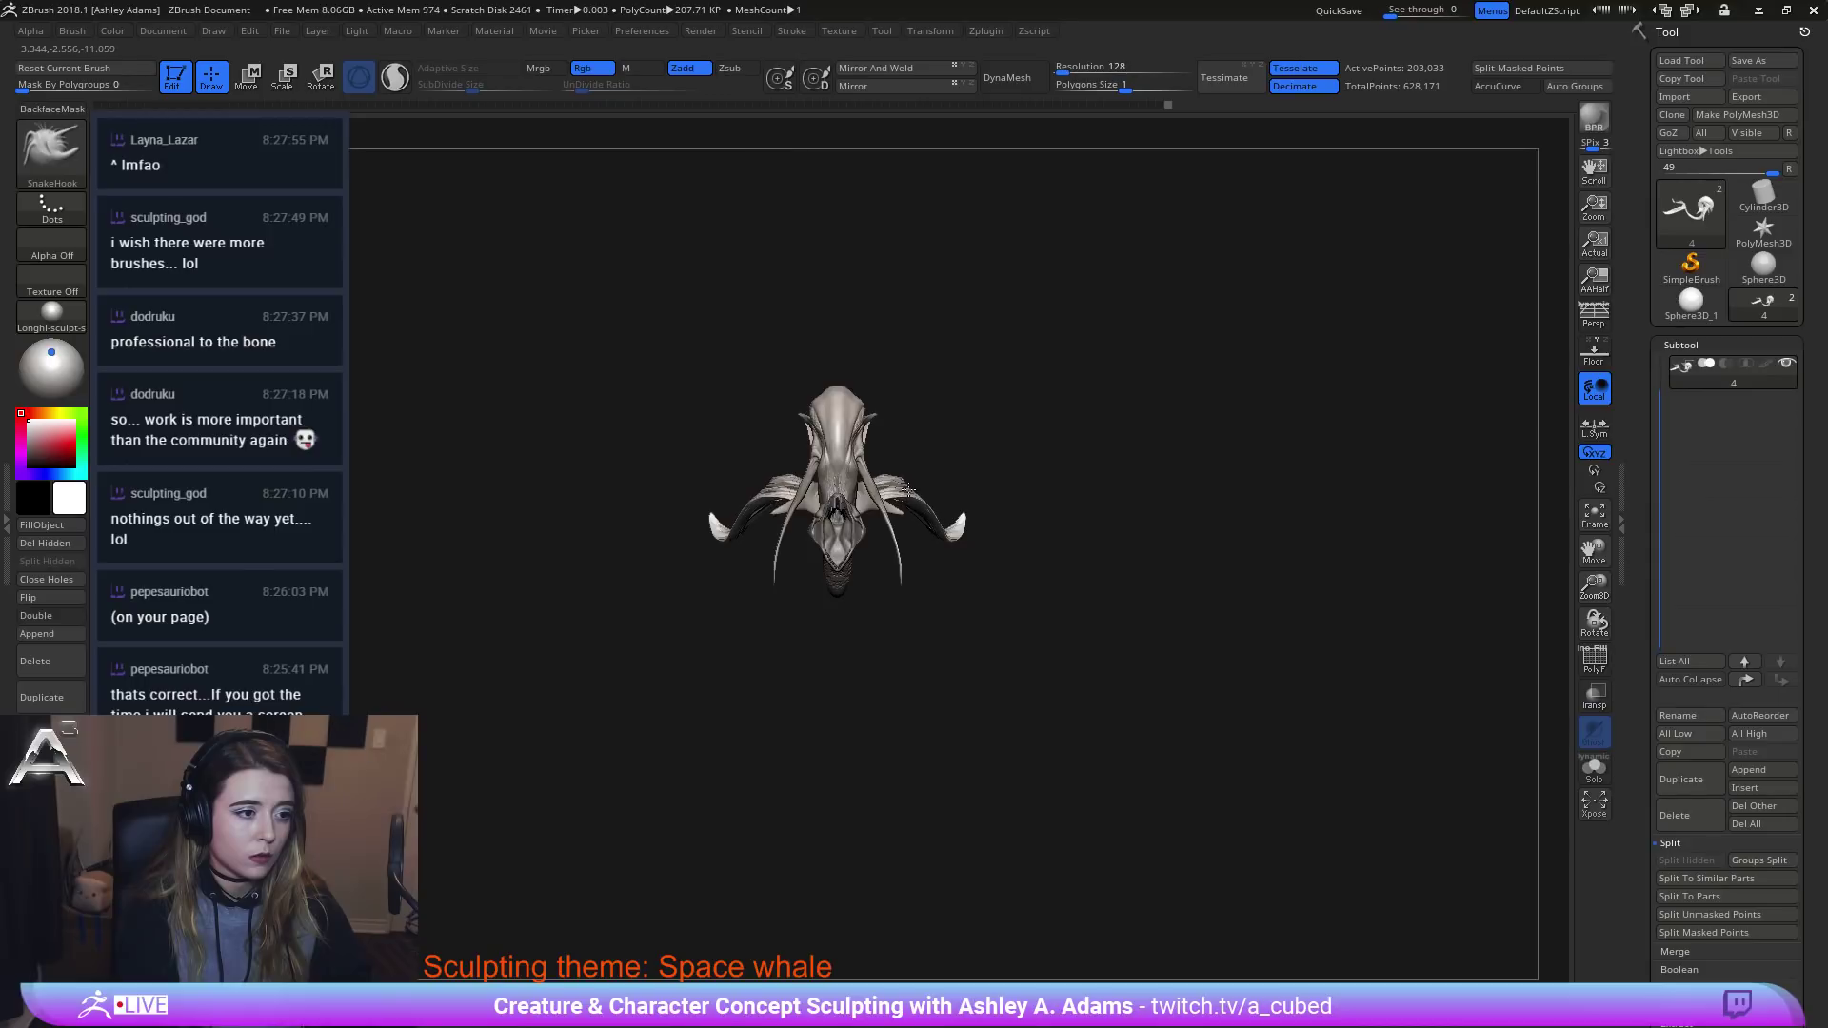
right_drag(914, 473, 782, 490)
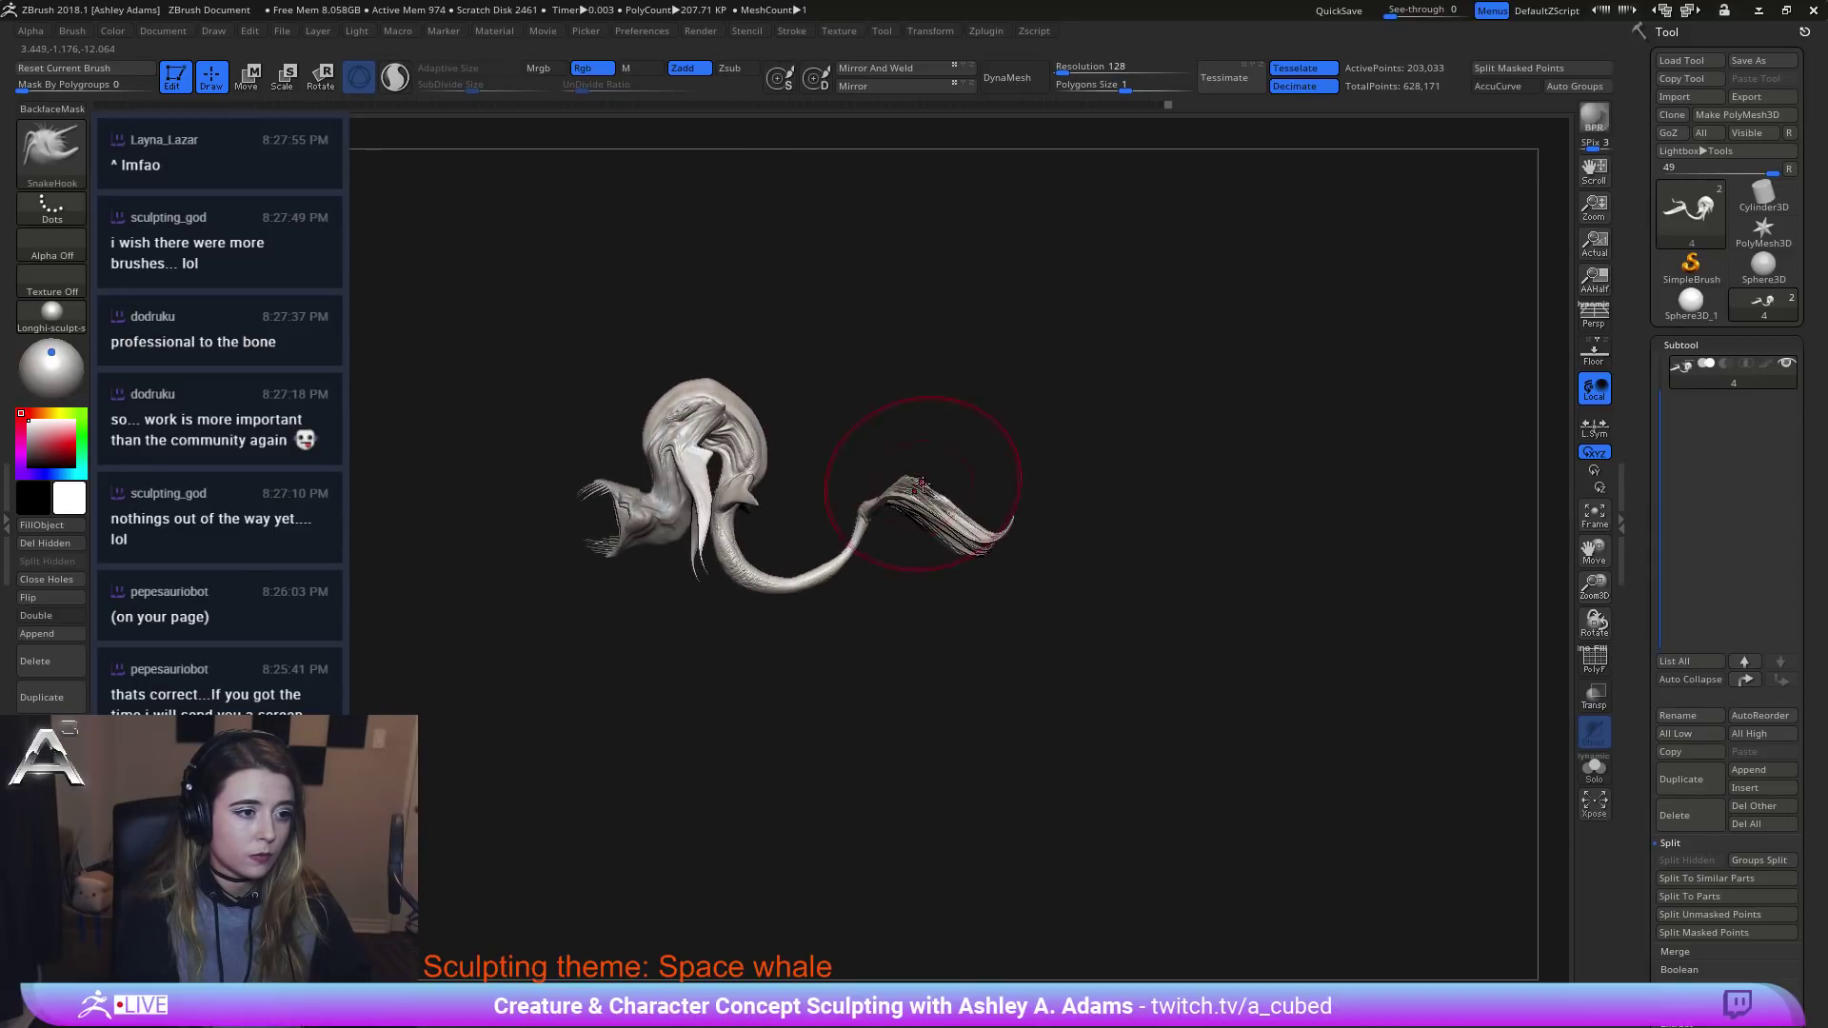
shift+right_drag(933, 487, 972, 489)
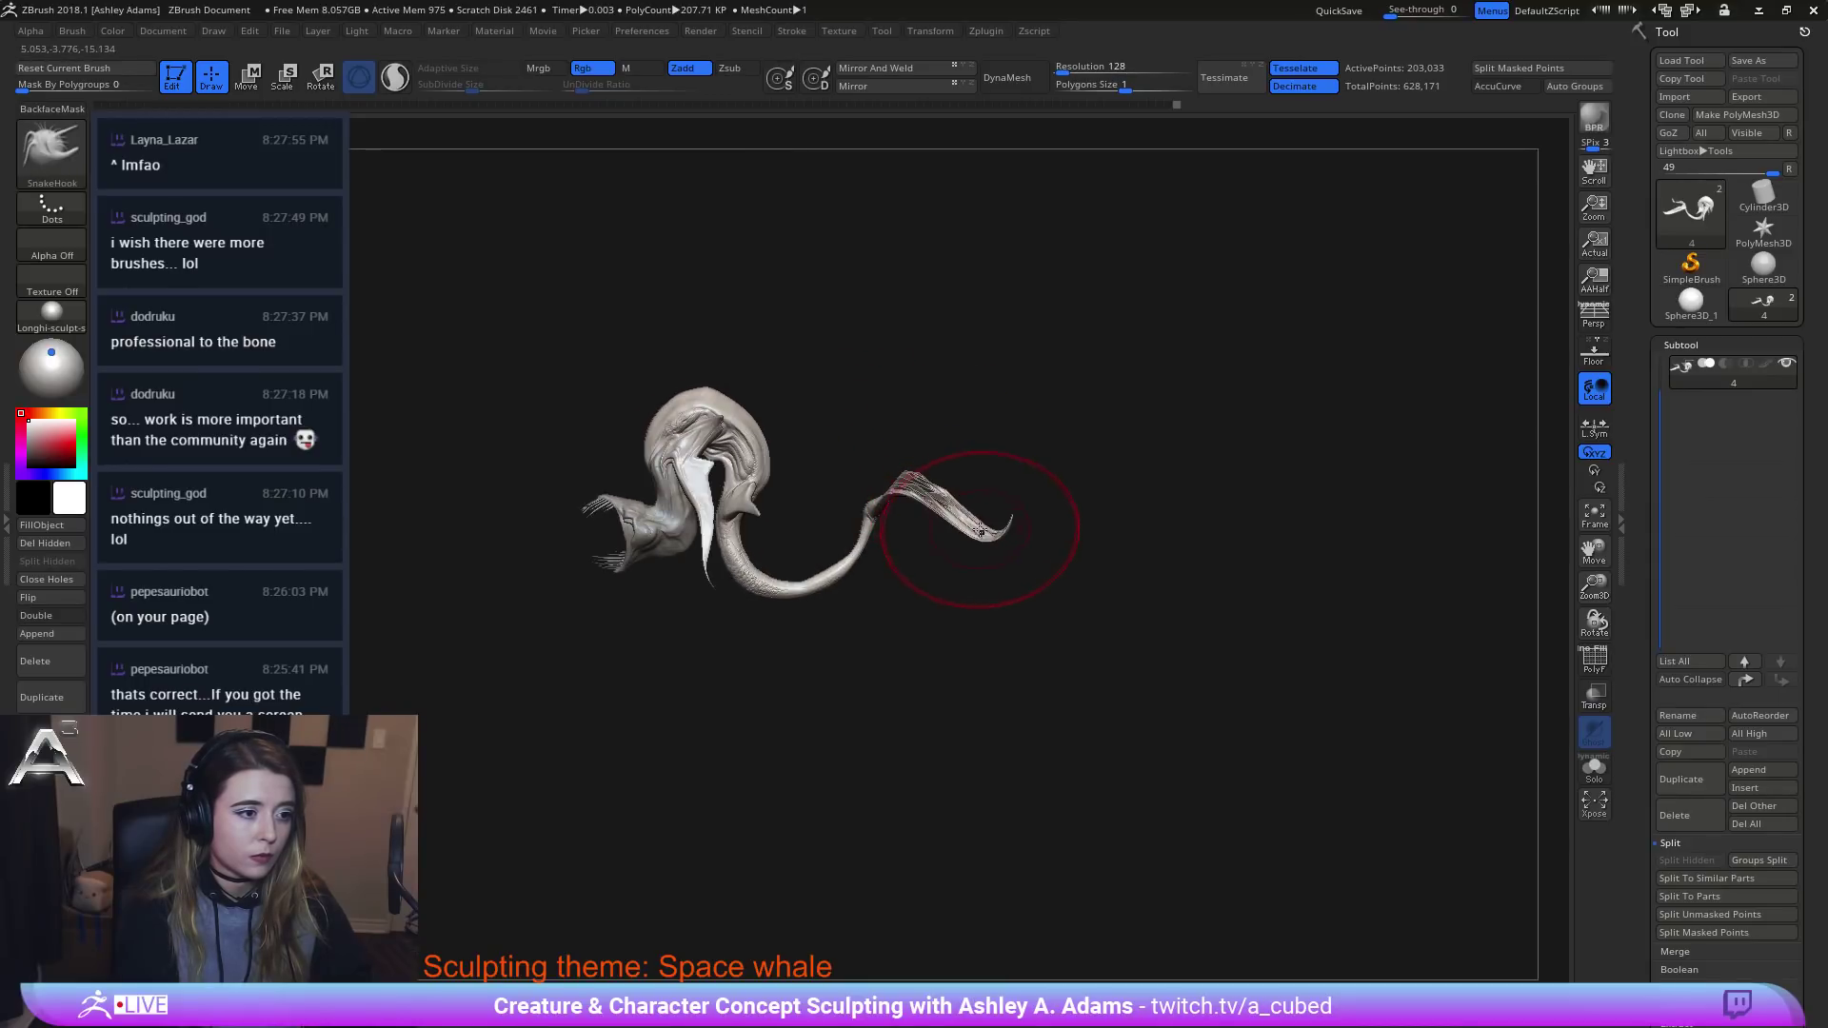
Pull the outer arch of the head and back into a fuller curve with an enlarged SnakeHook brush.
key(space)
mouse_move(774, 427)
mouse_down()
mouse_move(757, 432)
mouse_move(779, 413)
mouse_move(746, 396)
mouse_up()
key(space)
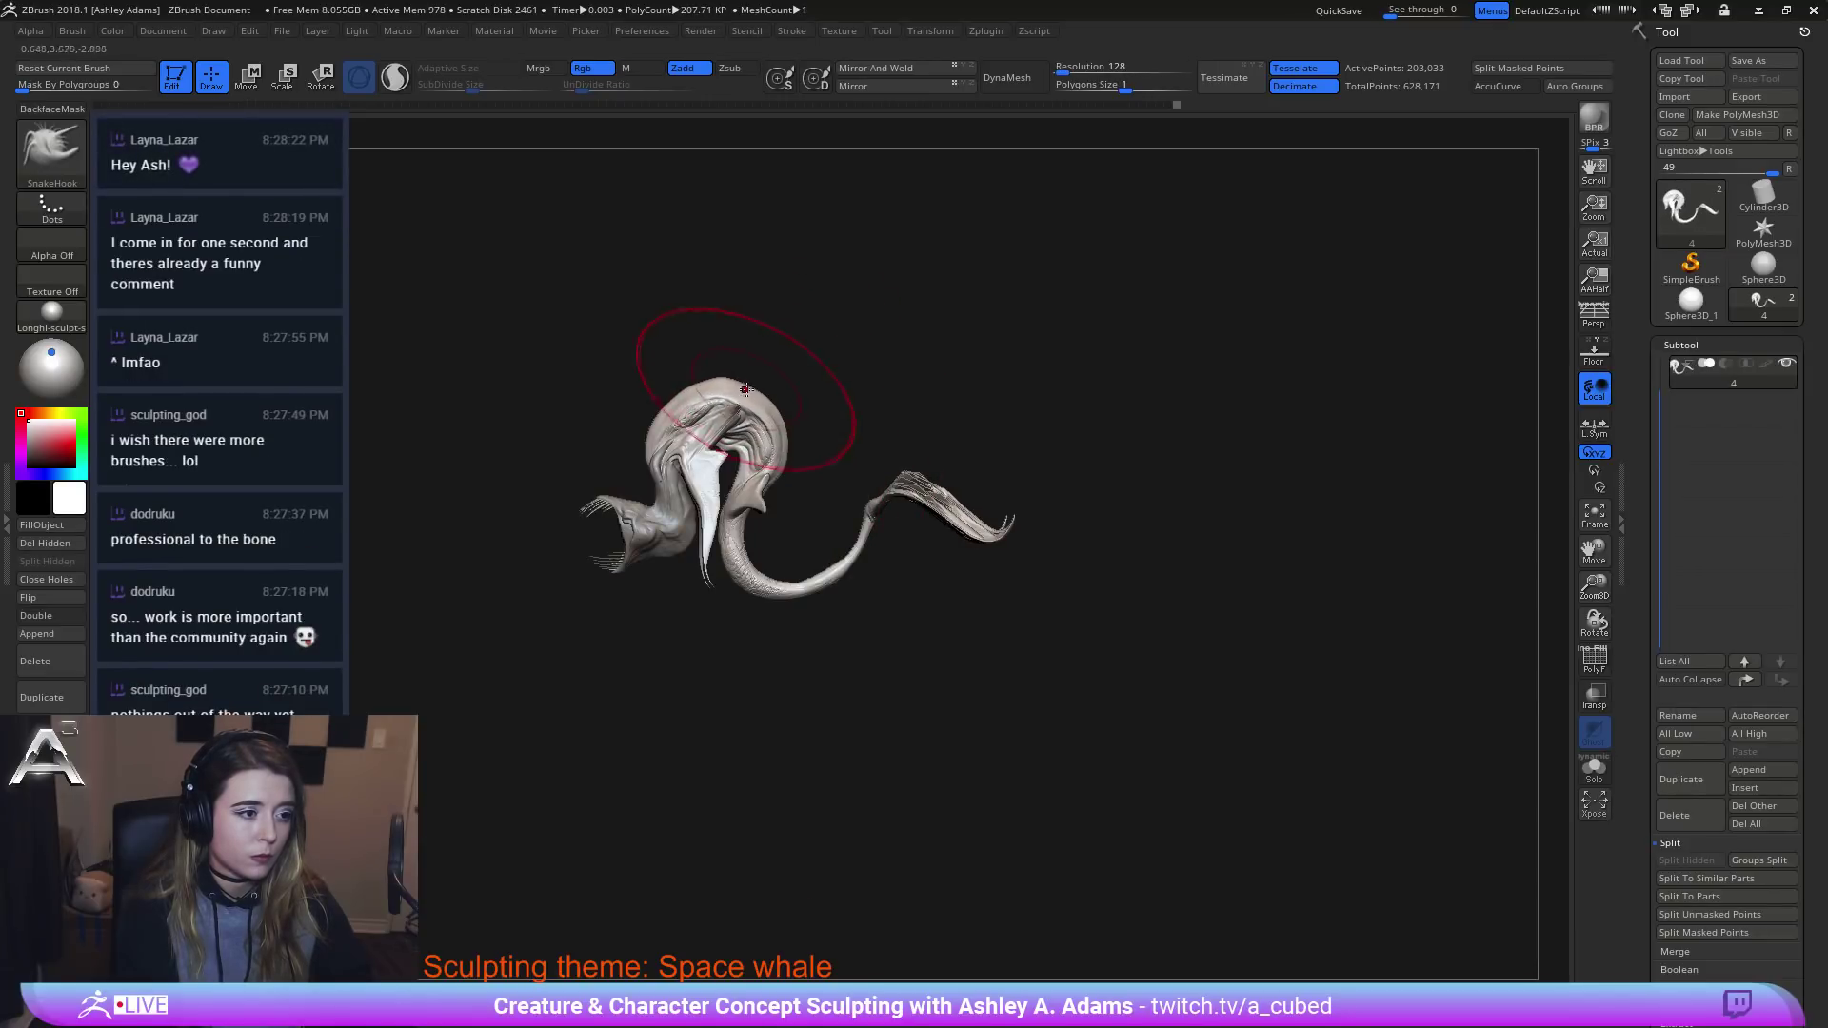
right_drag(746, 396, 934, 378)
key(space)
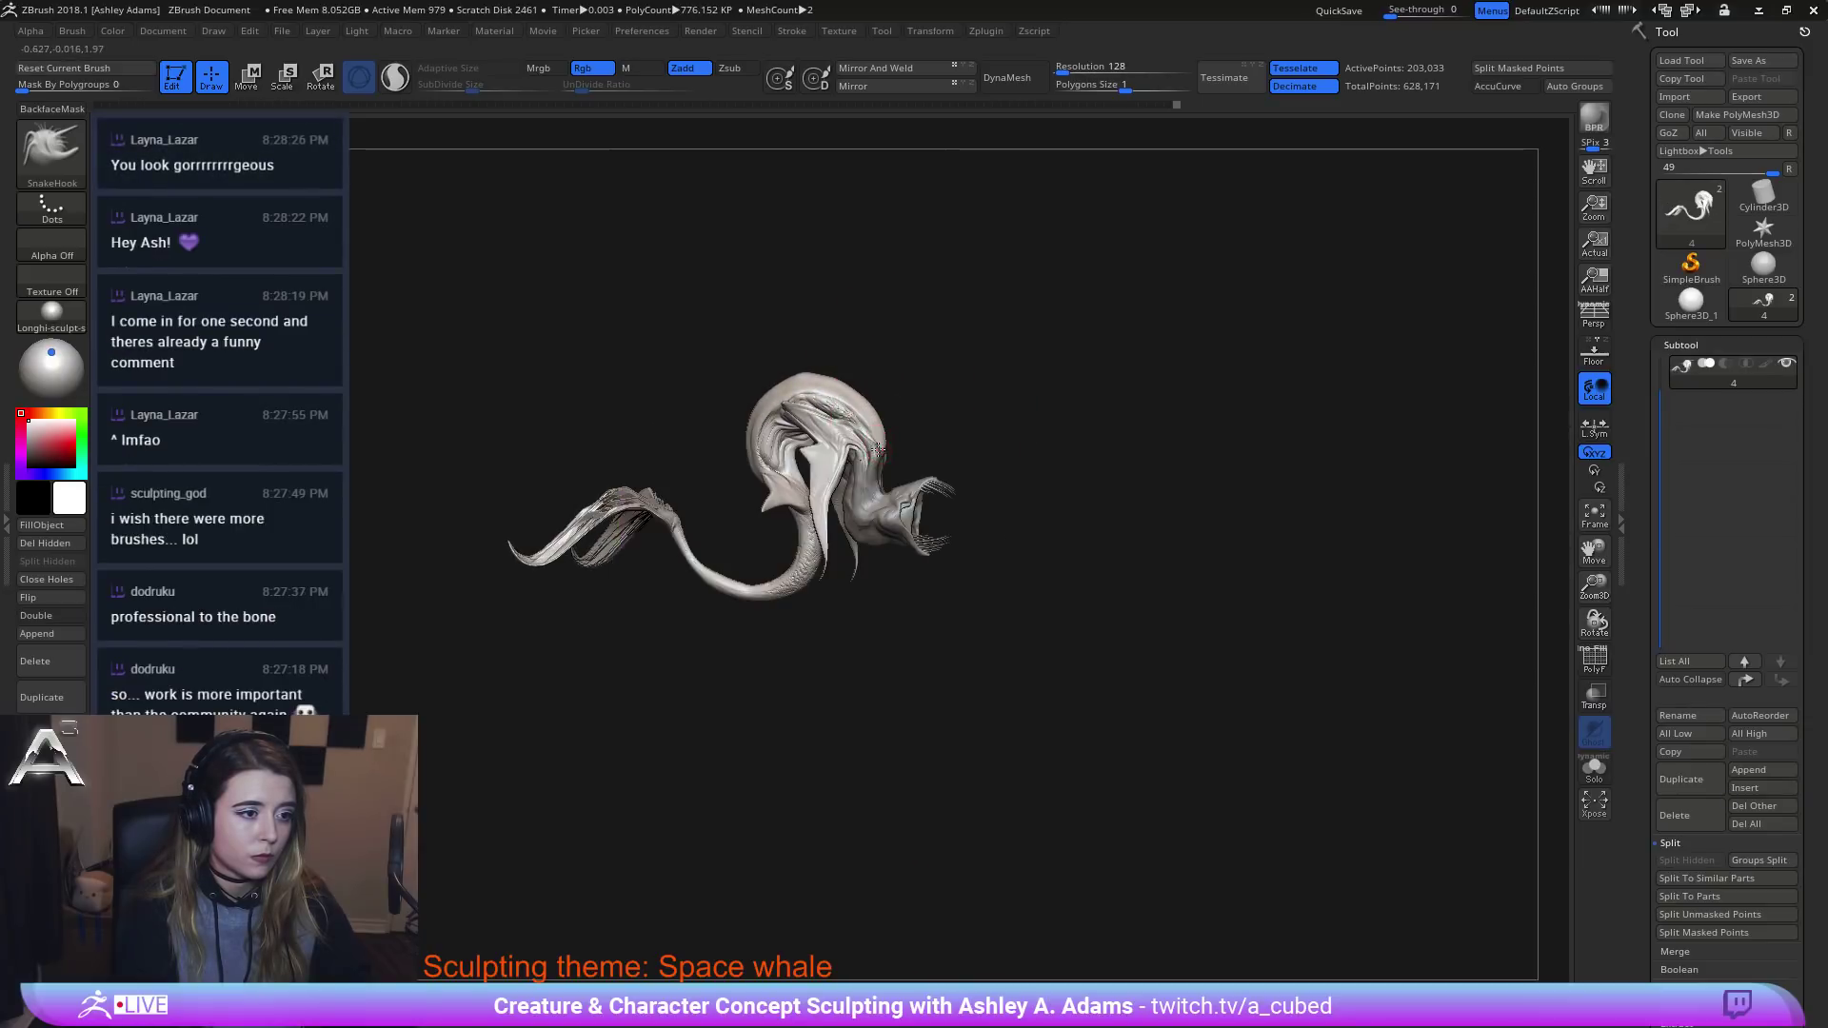
right_drag(883, 449, 724, 432)
key(space)
Save the space whale as a tool file and inspect the creature up close from the side.
drag(724, 432, 930, 302)
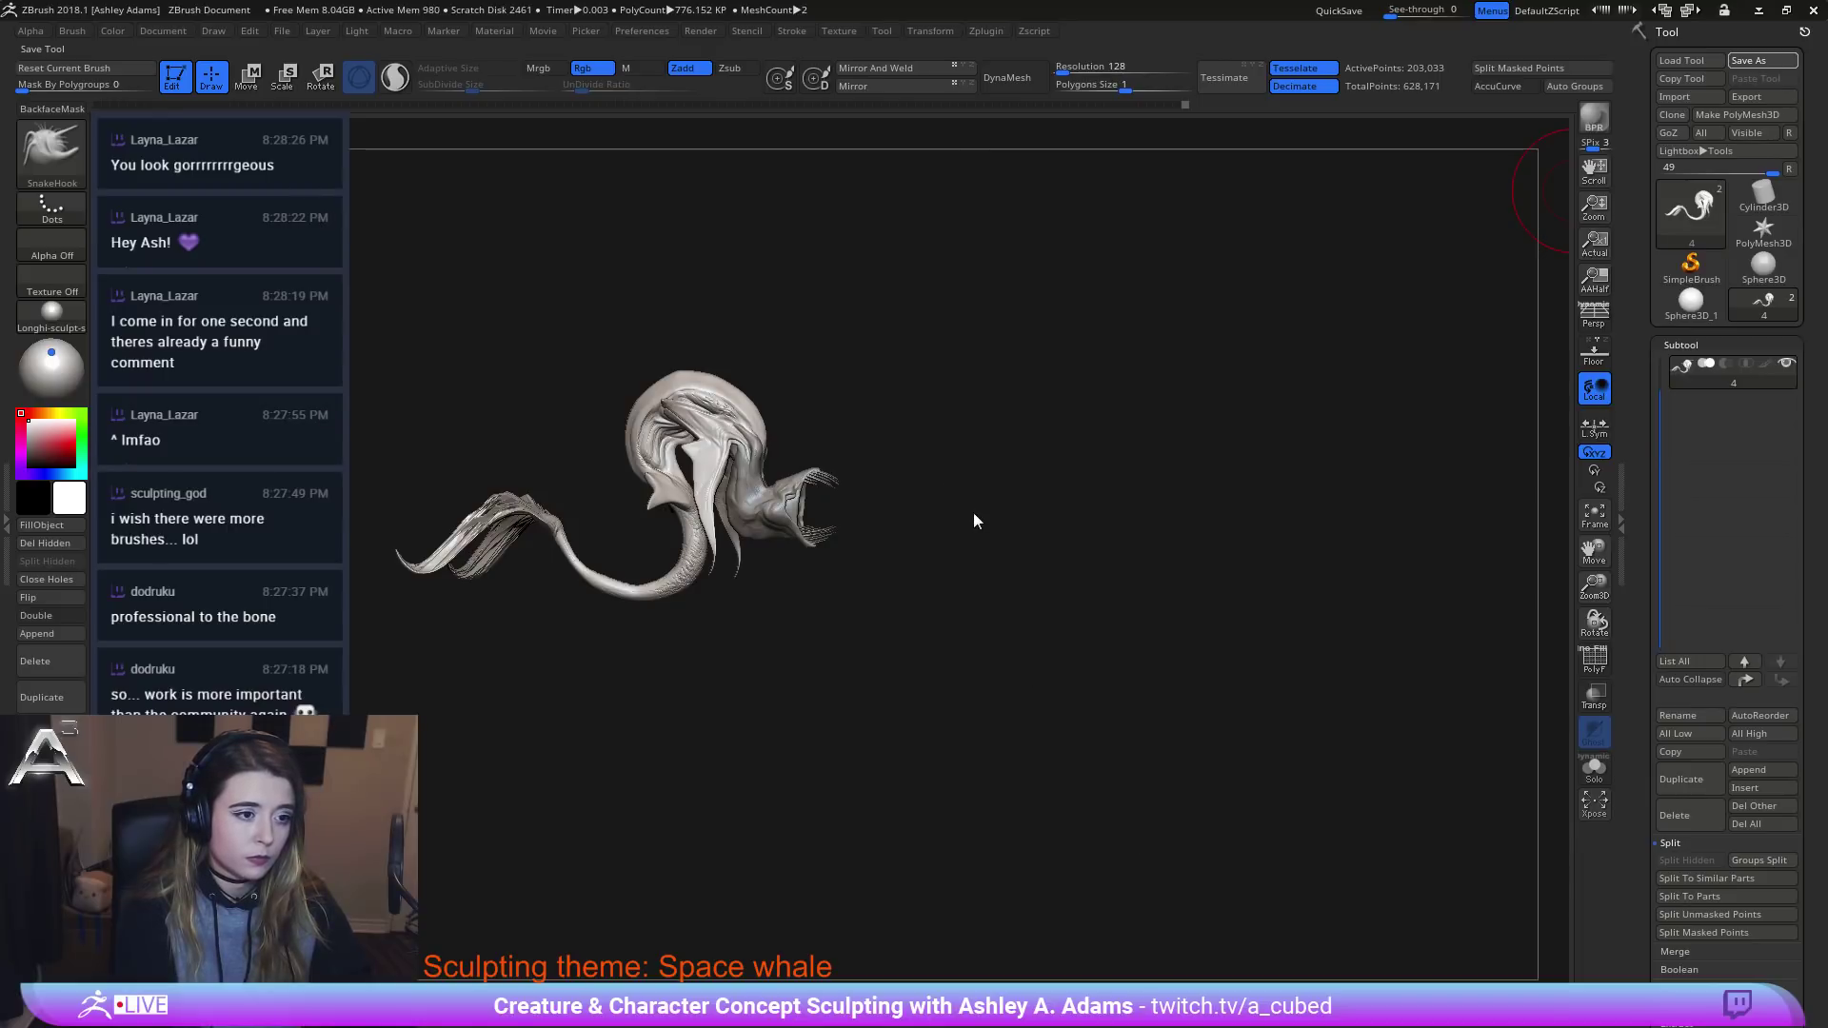
drag(889, 547, 697, 335)
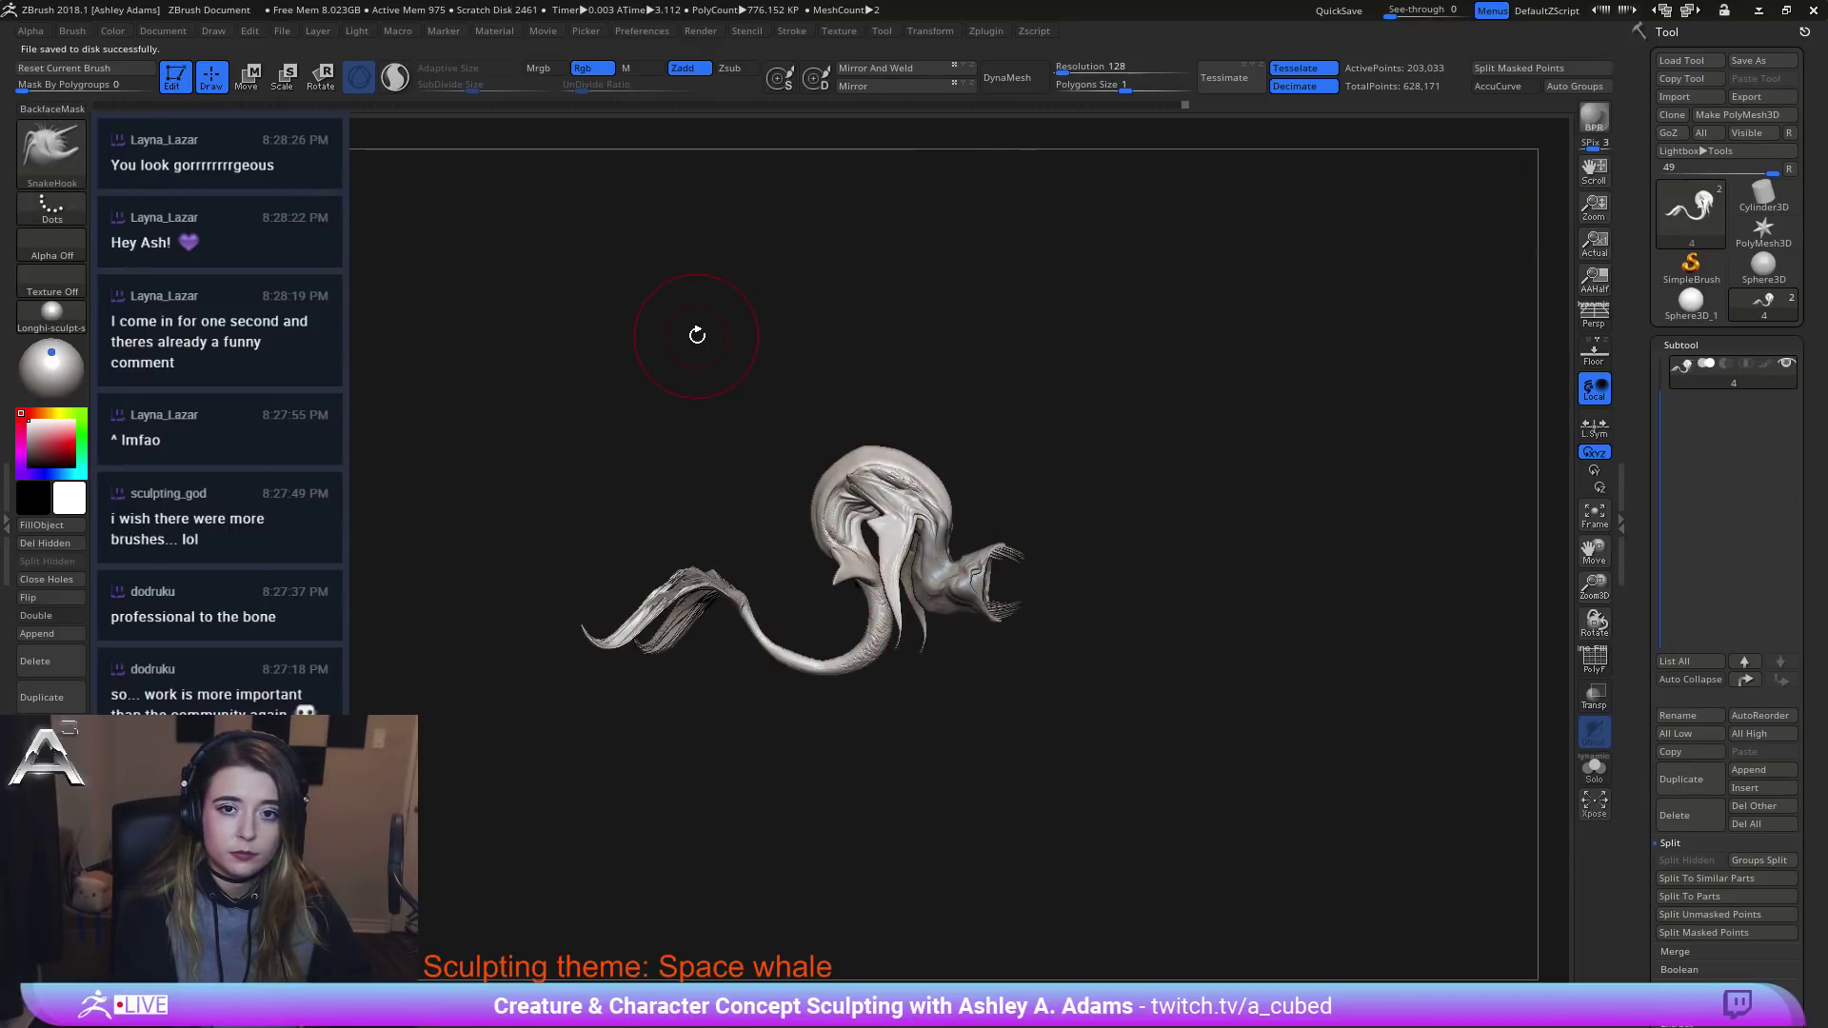
ctrl+right_drag(986, 512, 1052, 562)
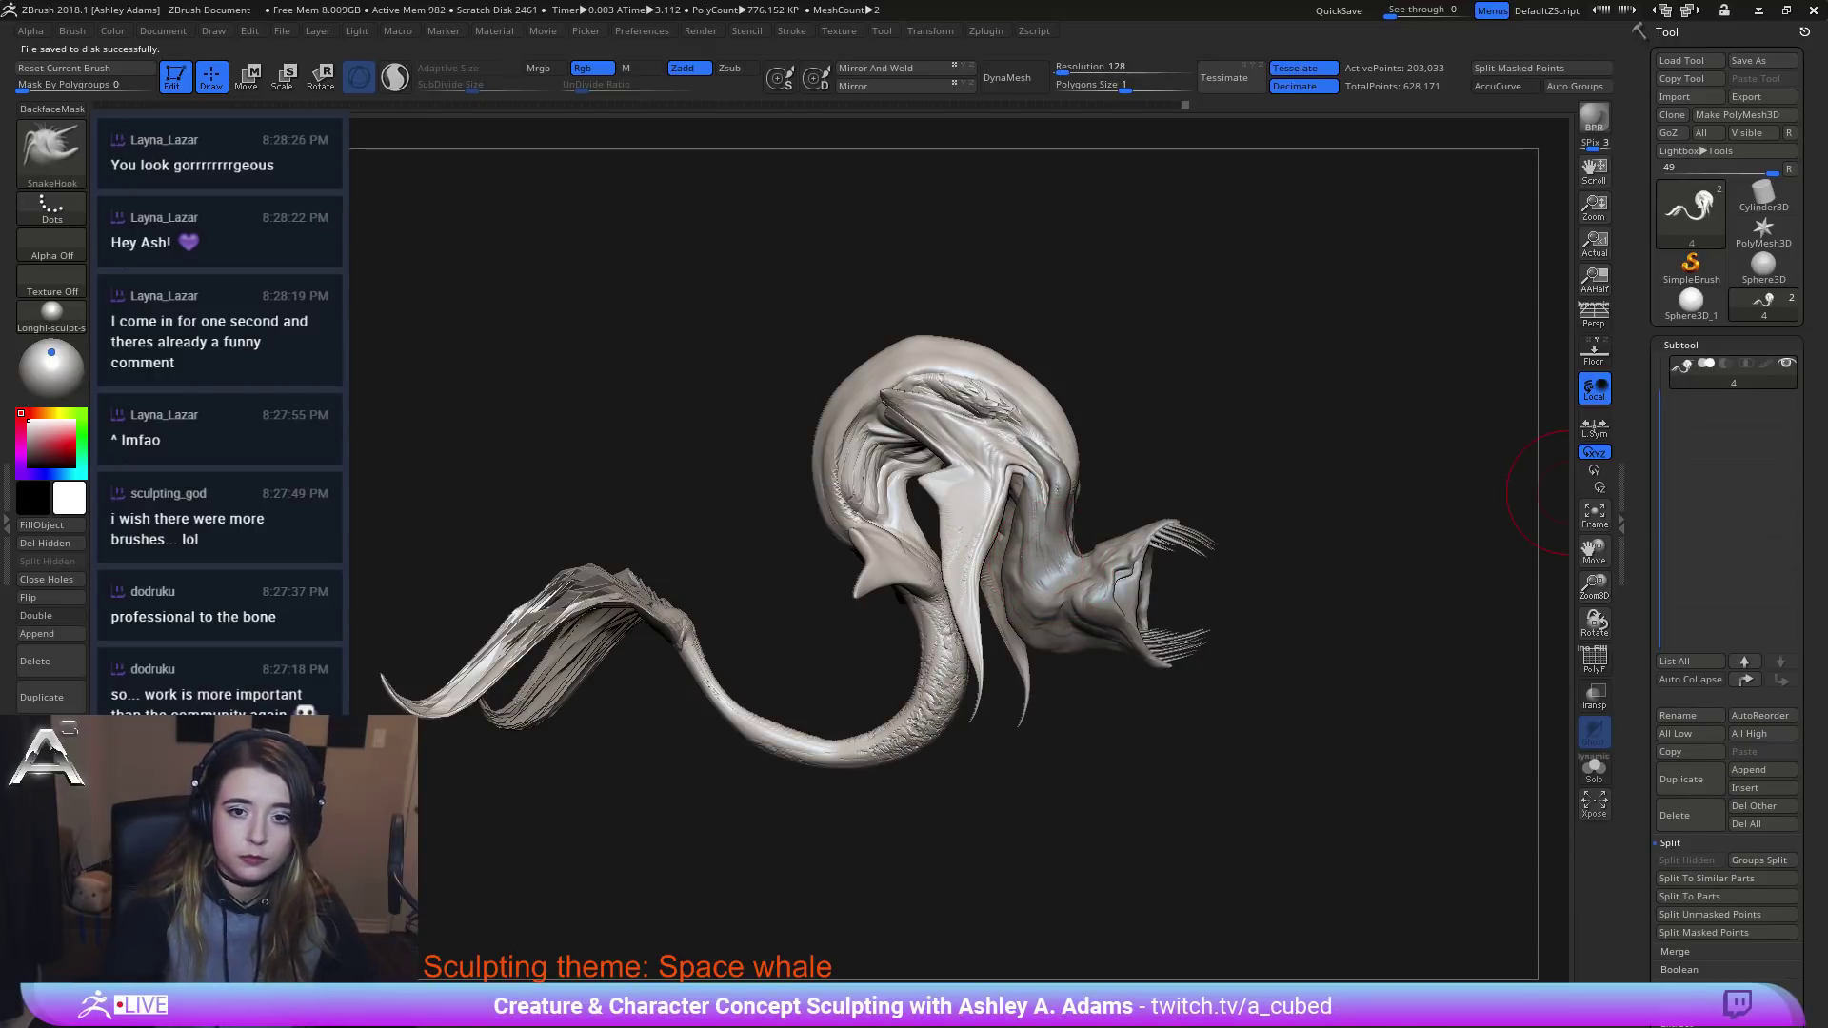
drag(1561, 491, 995, 453)
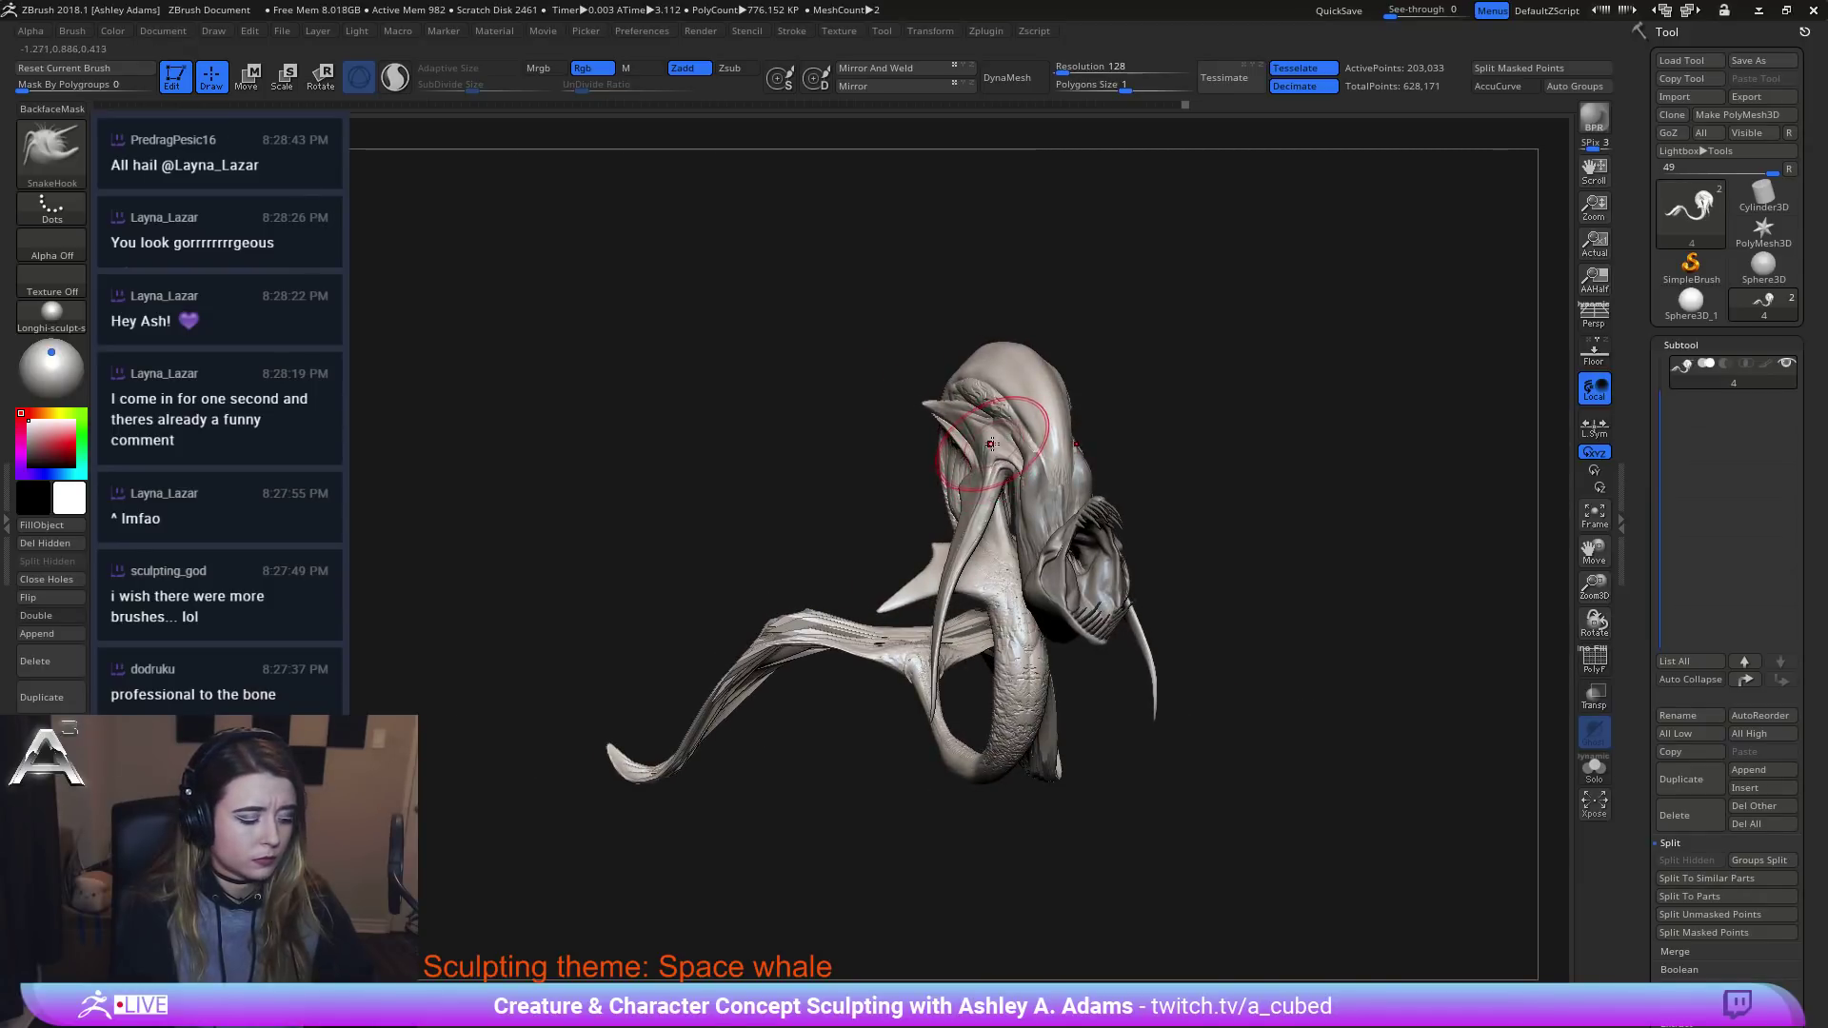
Thicken the side fin where it joins the folds of the head with the Inflat brush.
key(b)
key(i)
key(n)
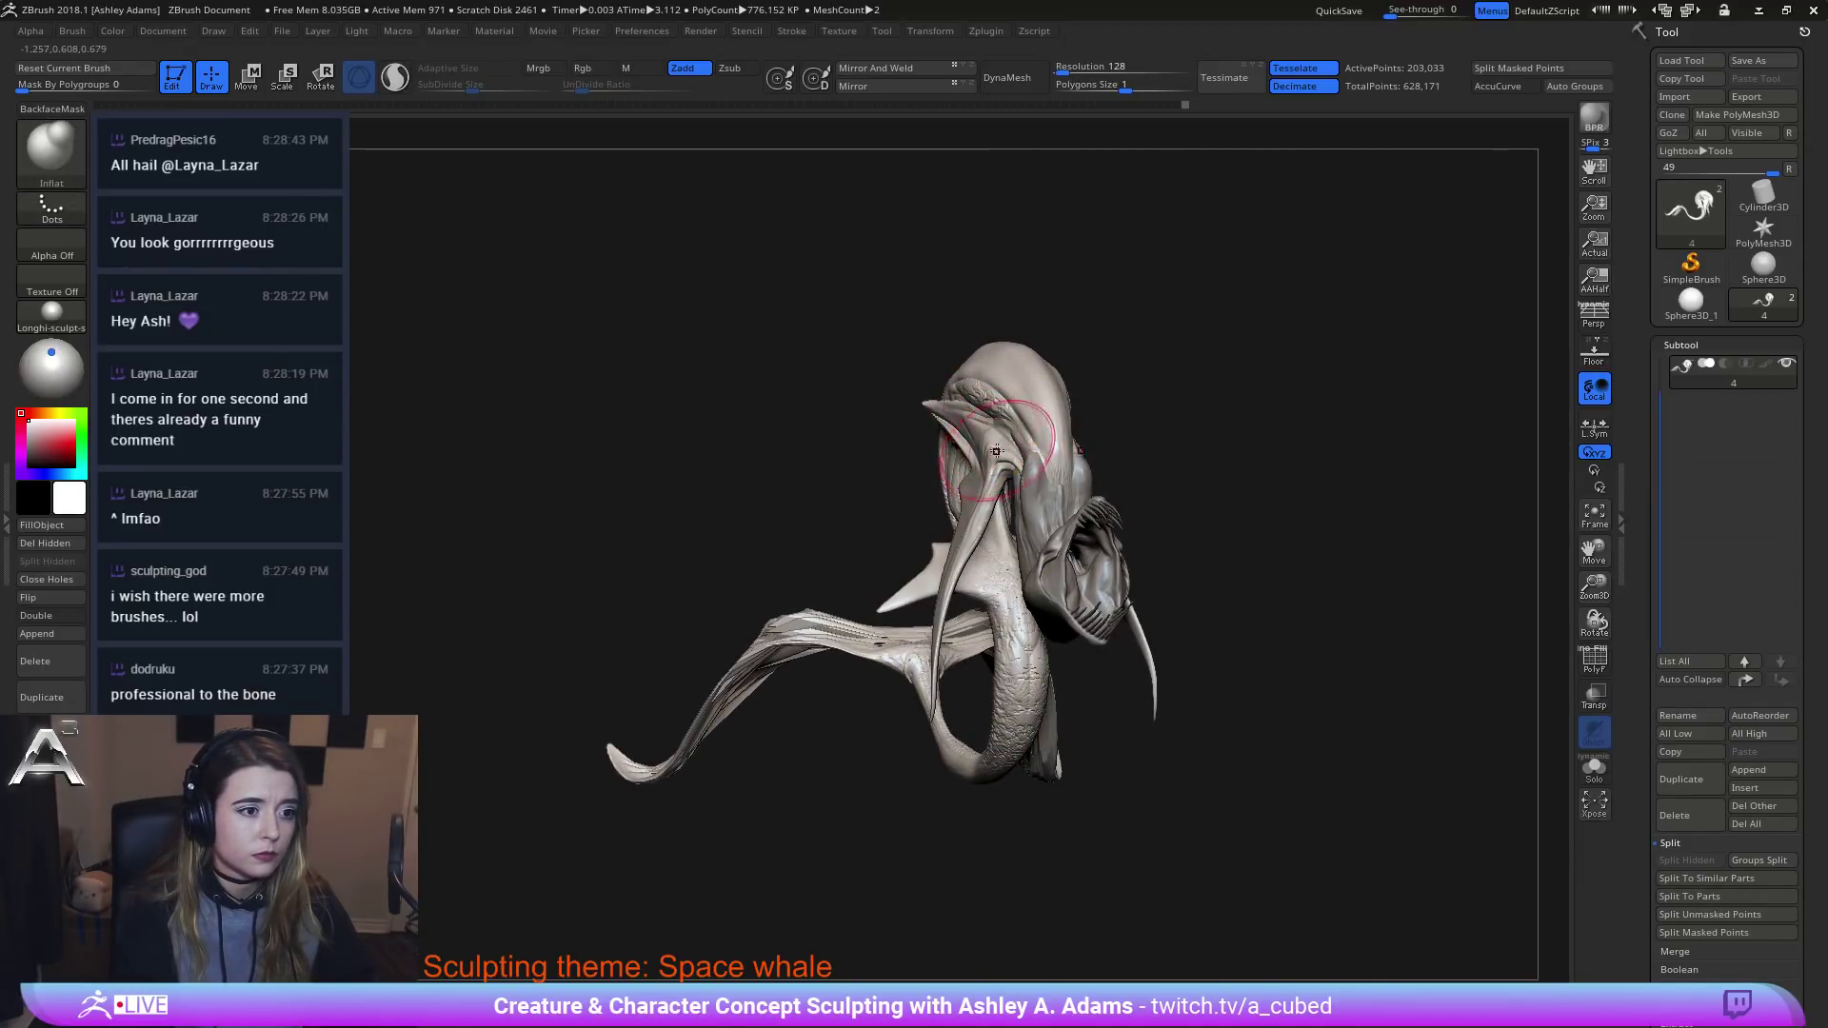
right_drag(996, 451, 1057, 446)
right_drag(940, 430, 926, 424)
right_drag(959, 454, 1062, 474)
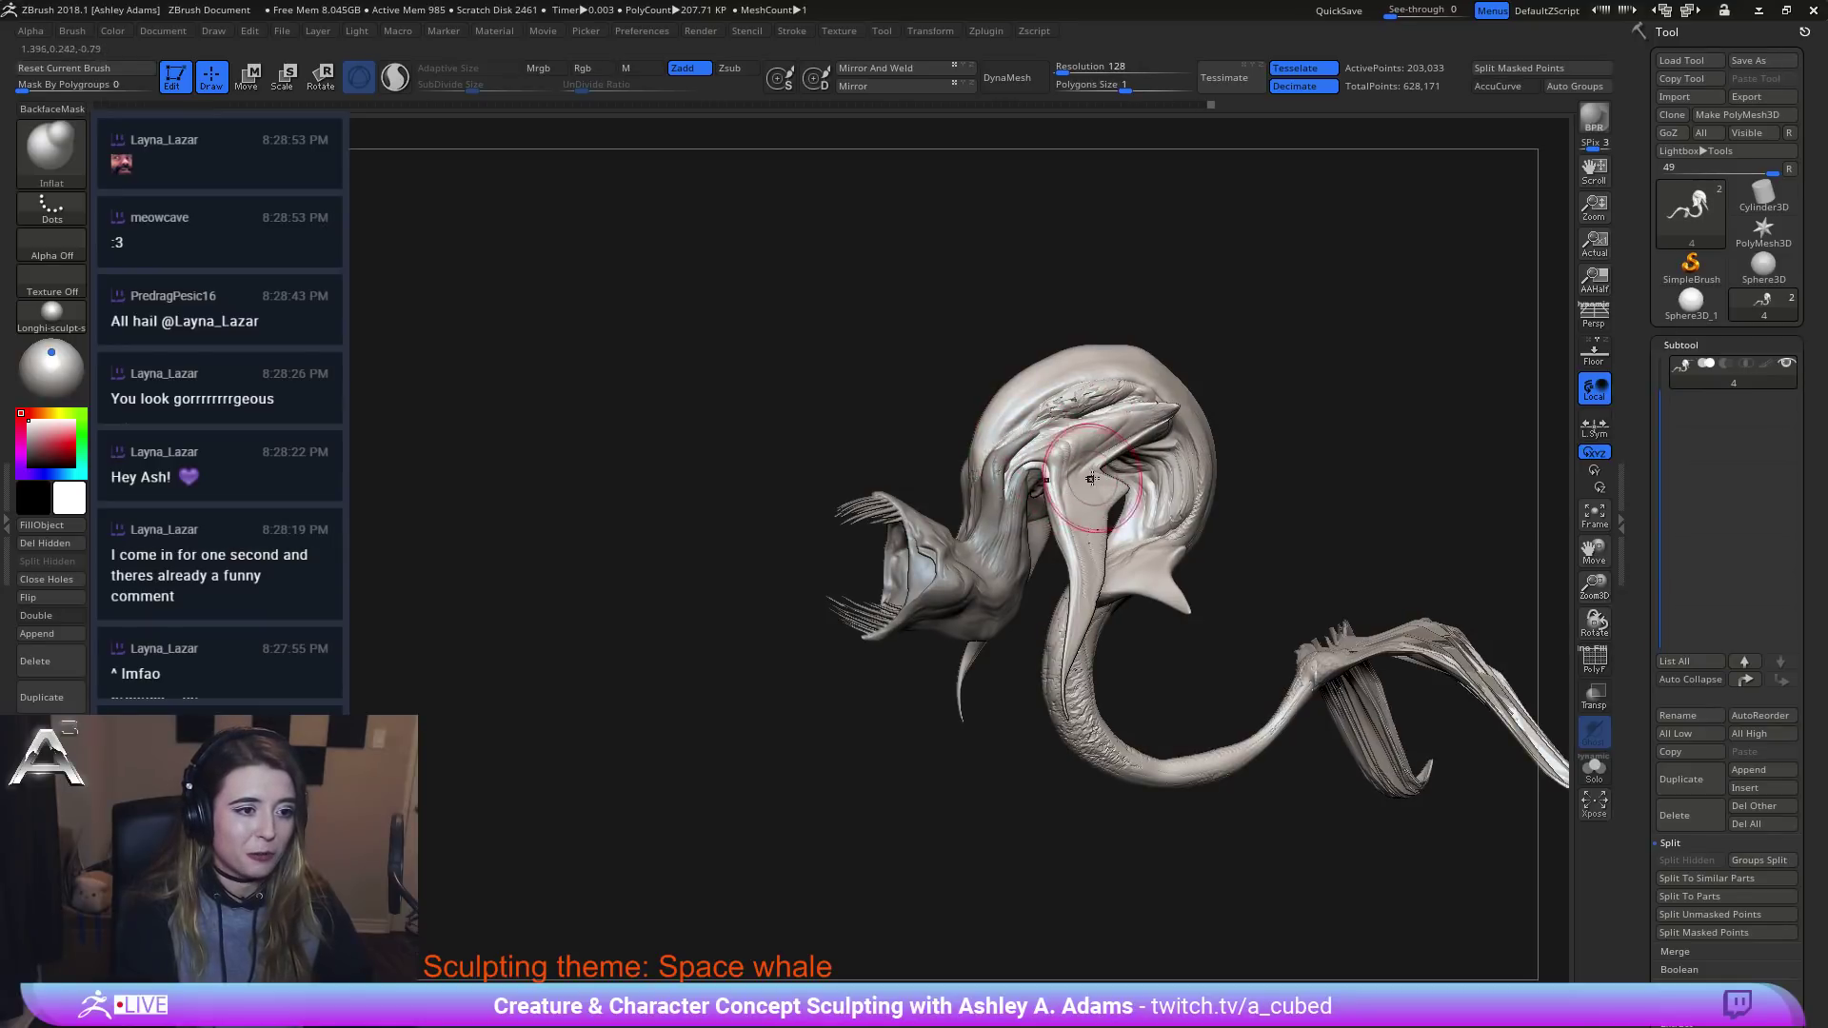
mouse_move(1088, 477)
right_down()
mouse_move(1109, 485)
mouse_move(1050, 446)
mouse_move(1104, 510)
mouse_move(1045, 495)
mouse_move(1005, 511)
mouse_move(991, 482)
mouse_move(1091, 495)
mouse_move(1016, 461)
mouse_move(955, 562)
right_up()
Adjust the Inflat brush's draw size and add volume to the arched top of the head and neck.
key(space)
drag(1016, 467, 1053, 466)
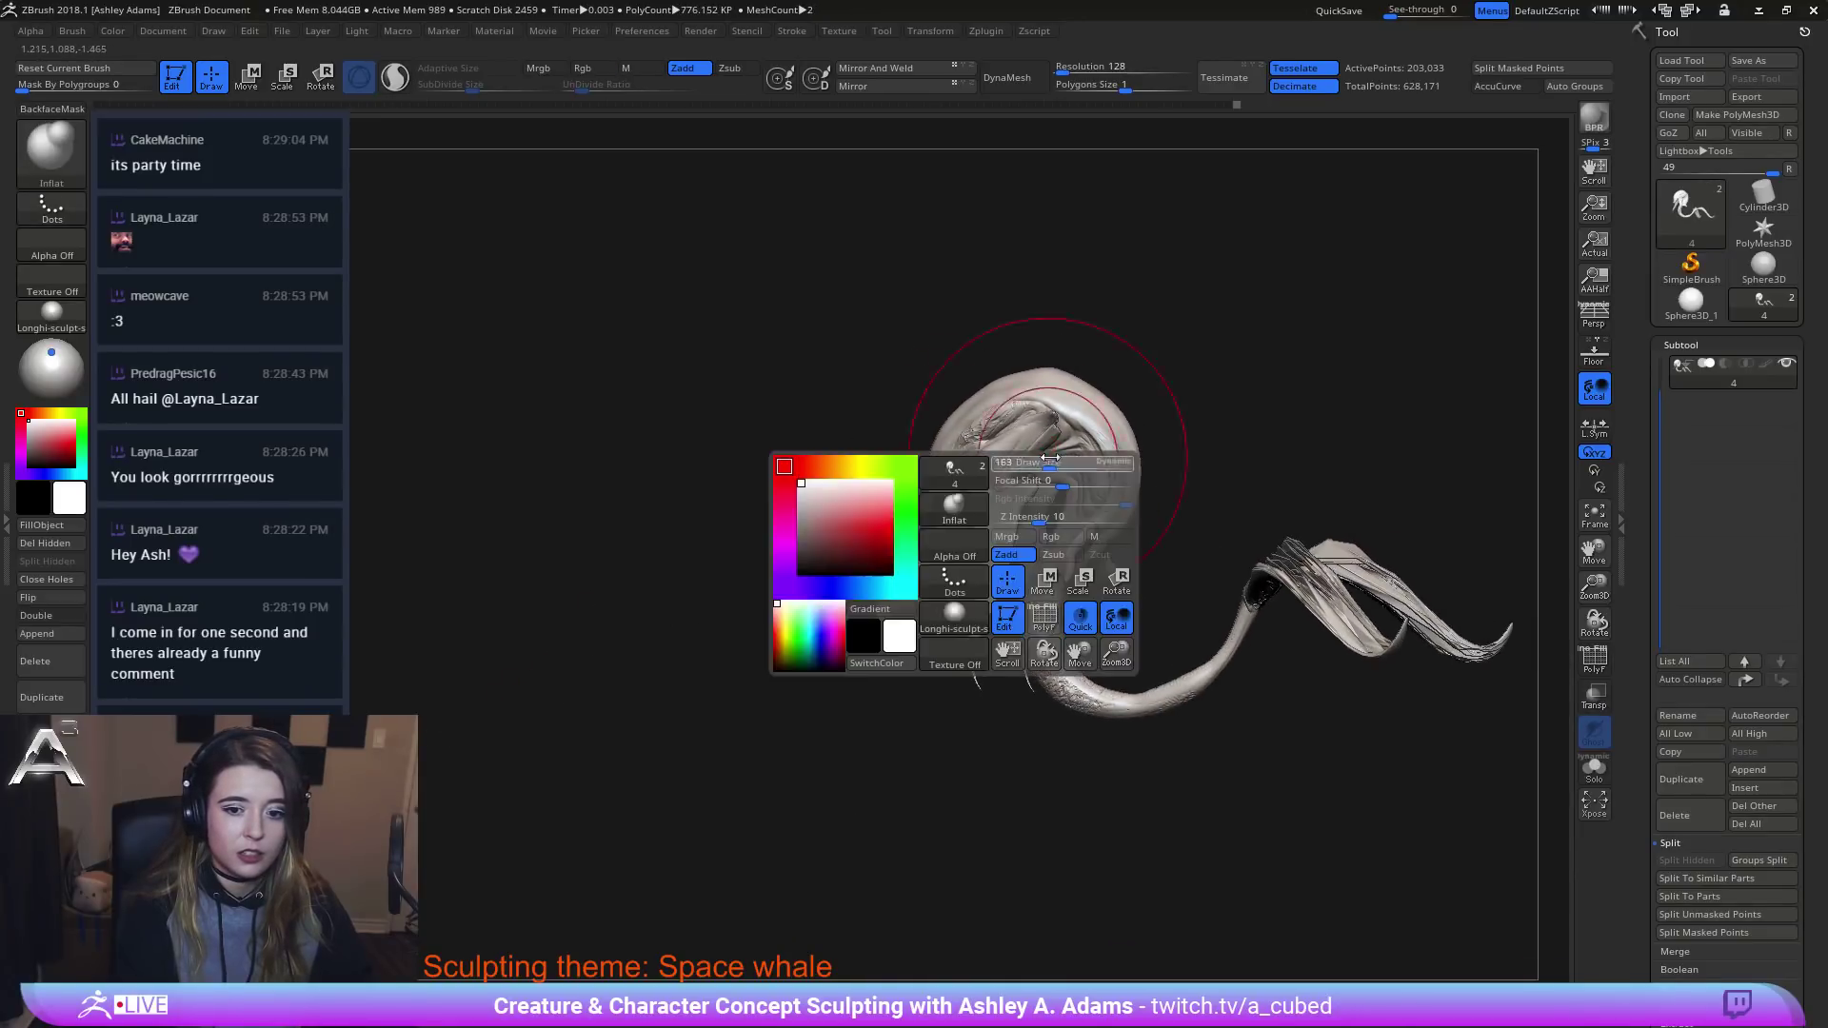
right_drag(1053, 400, 1011, 479)
key(space)
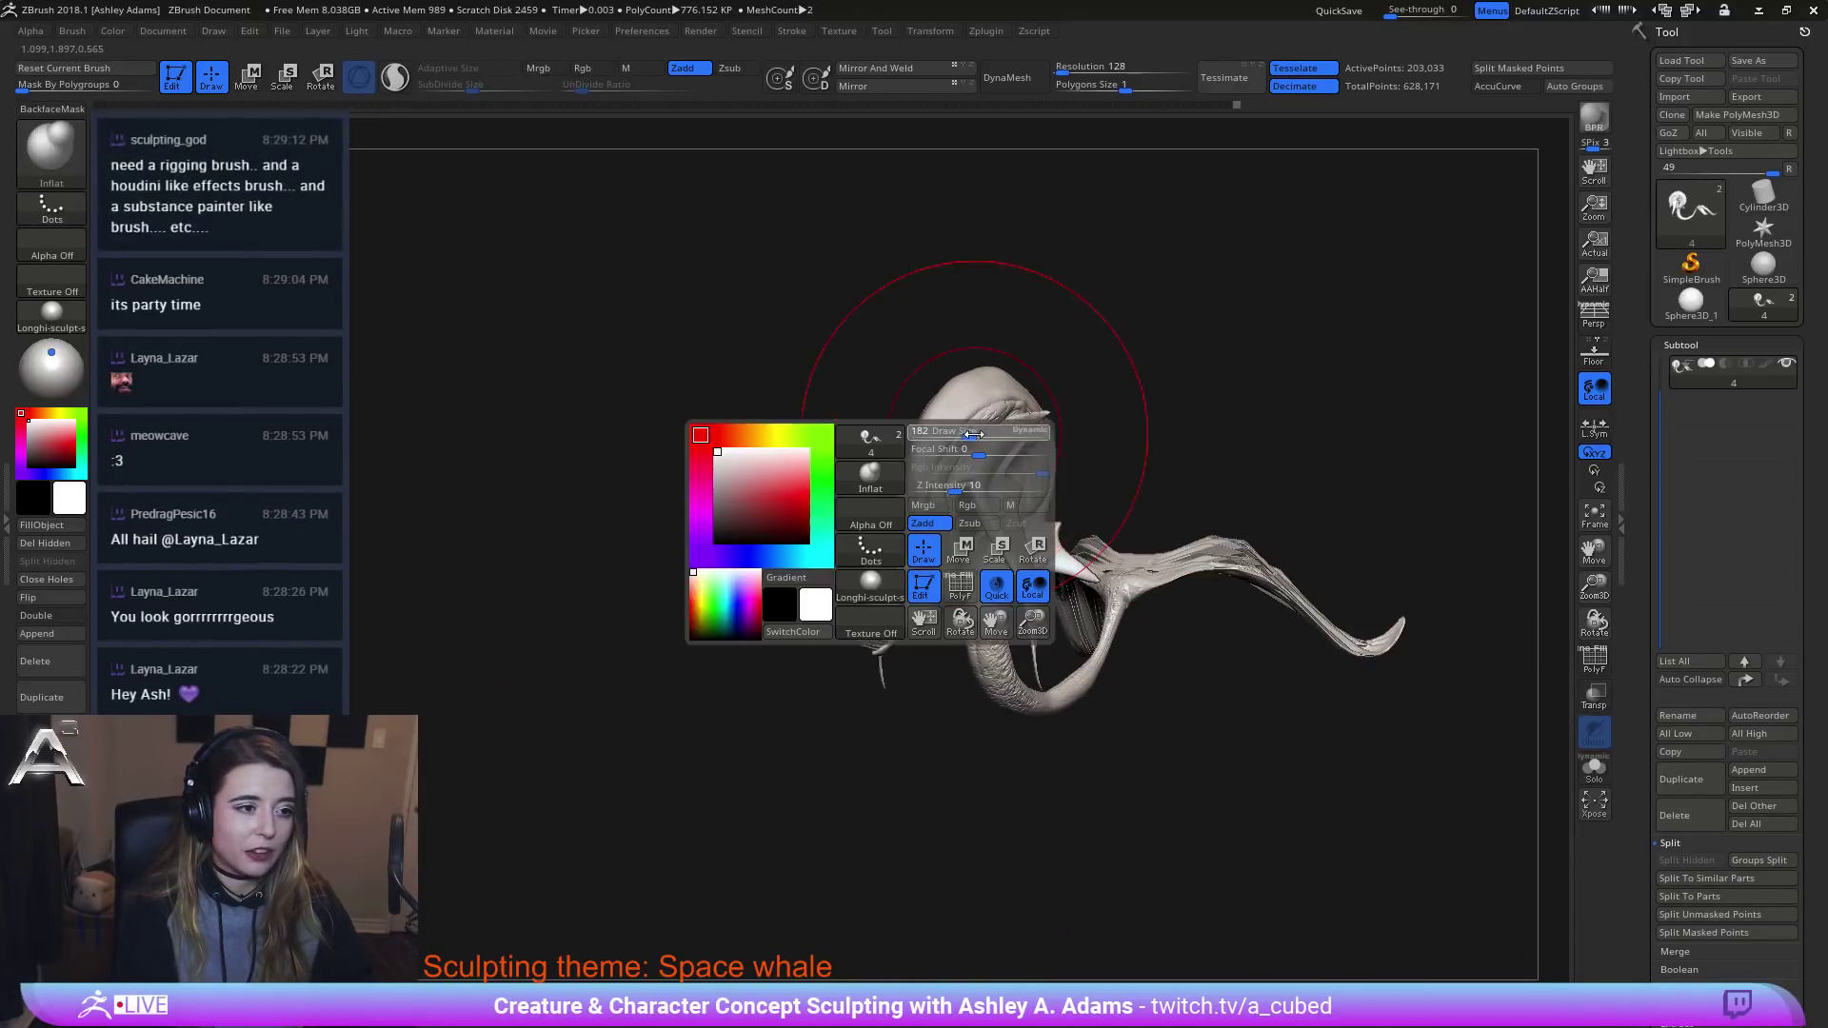
right_drag(934, 433, 938, 397)
key(space)
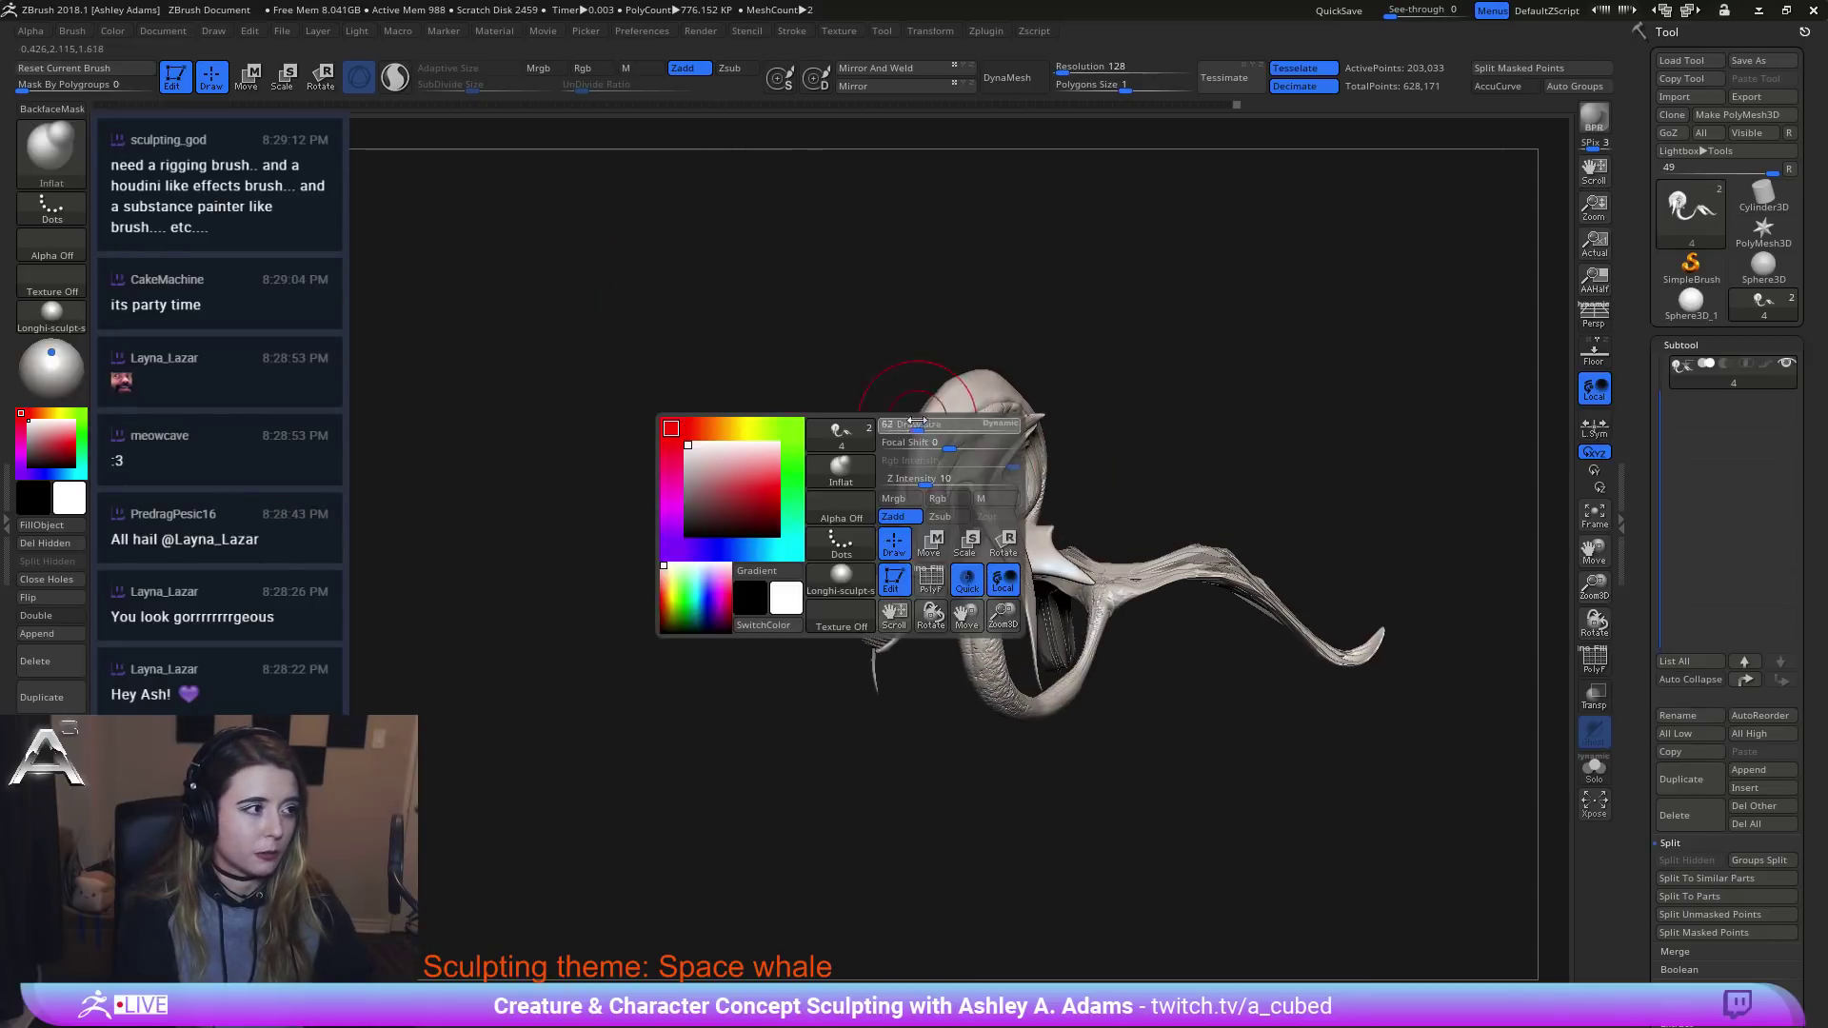
drag(938, 397, 904, 395)
ctrl+right_drag(906, 393, 908, 443)
key(space)
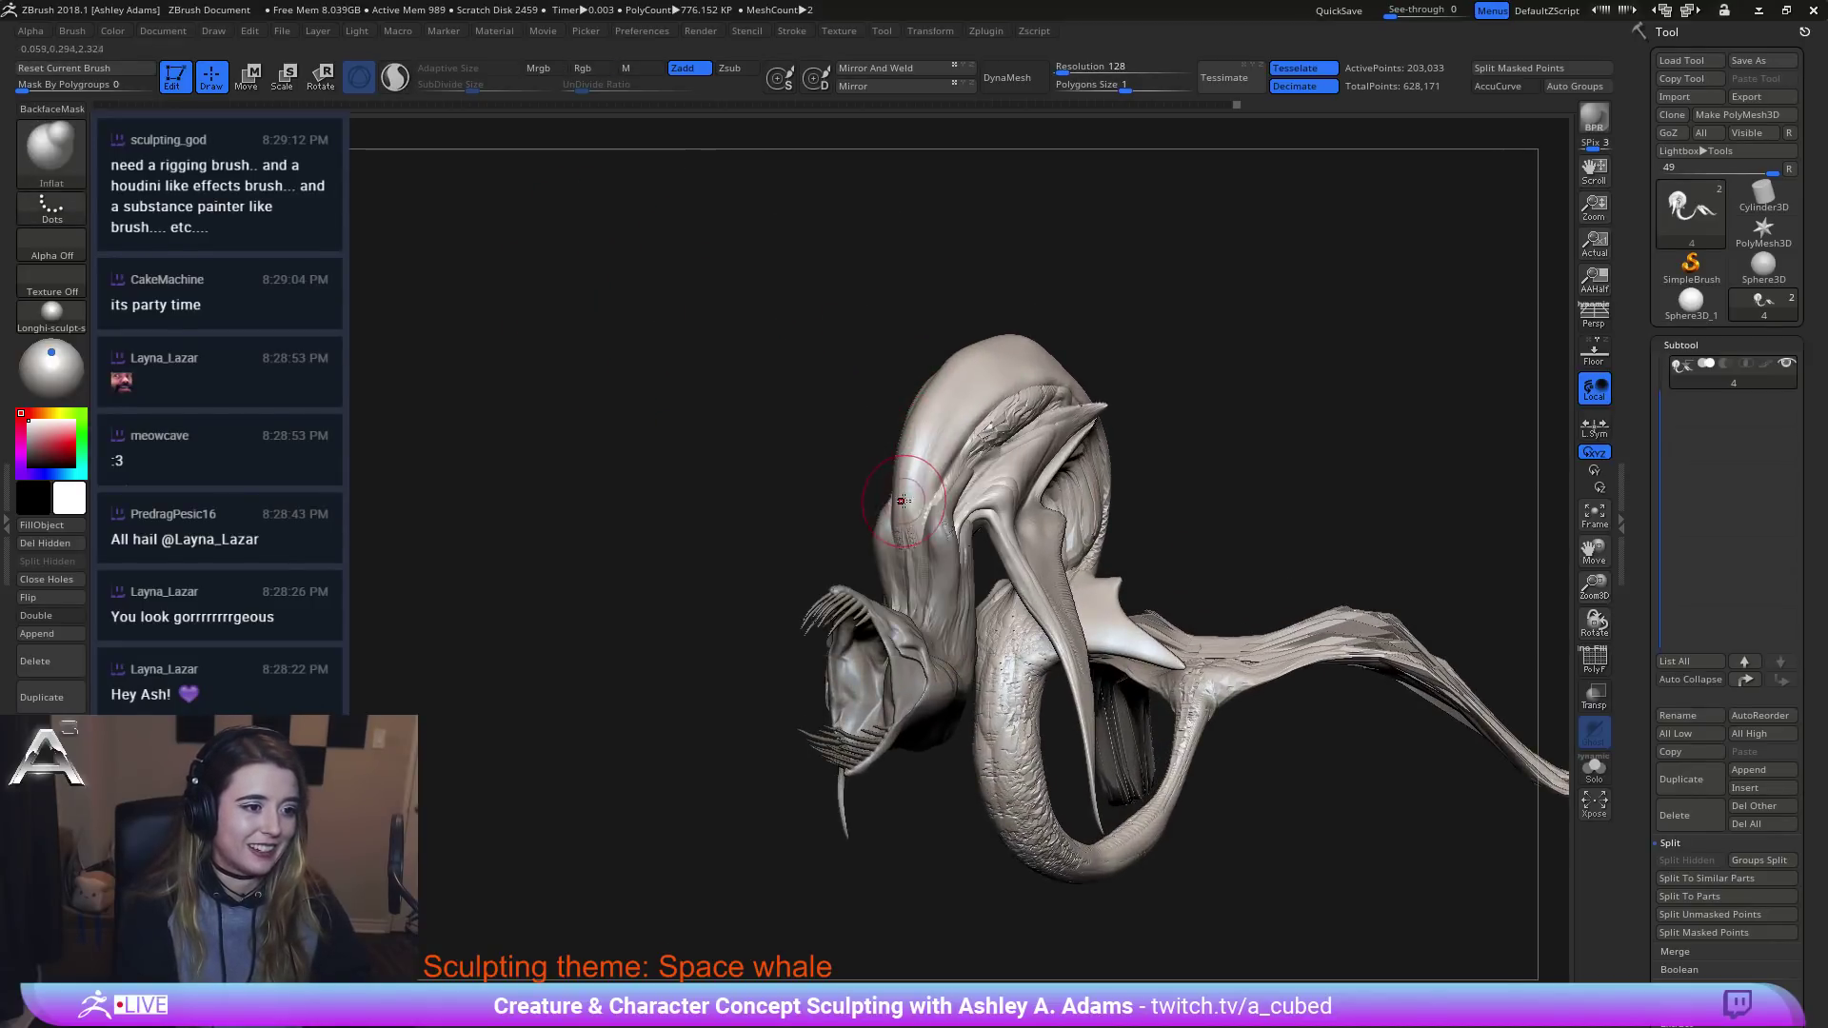
right_drag(939, 387, 991, 347)
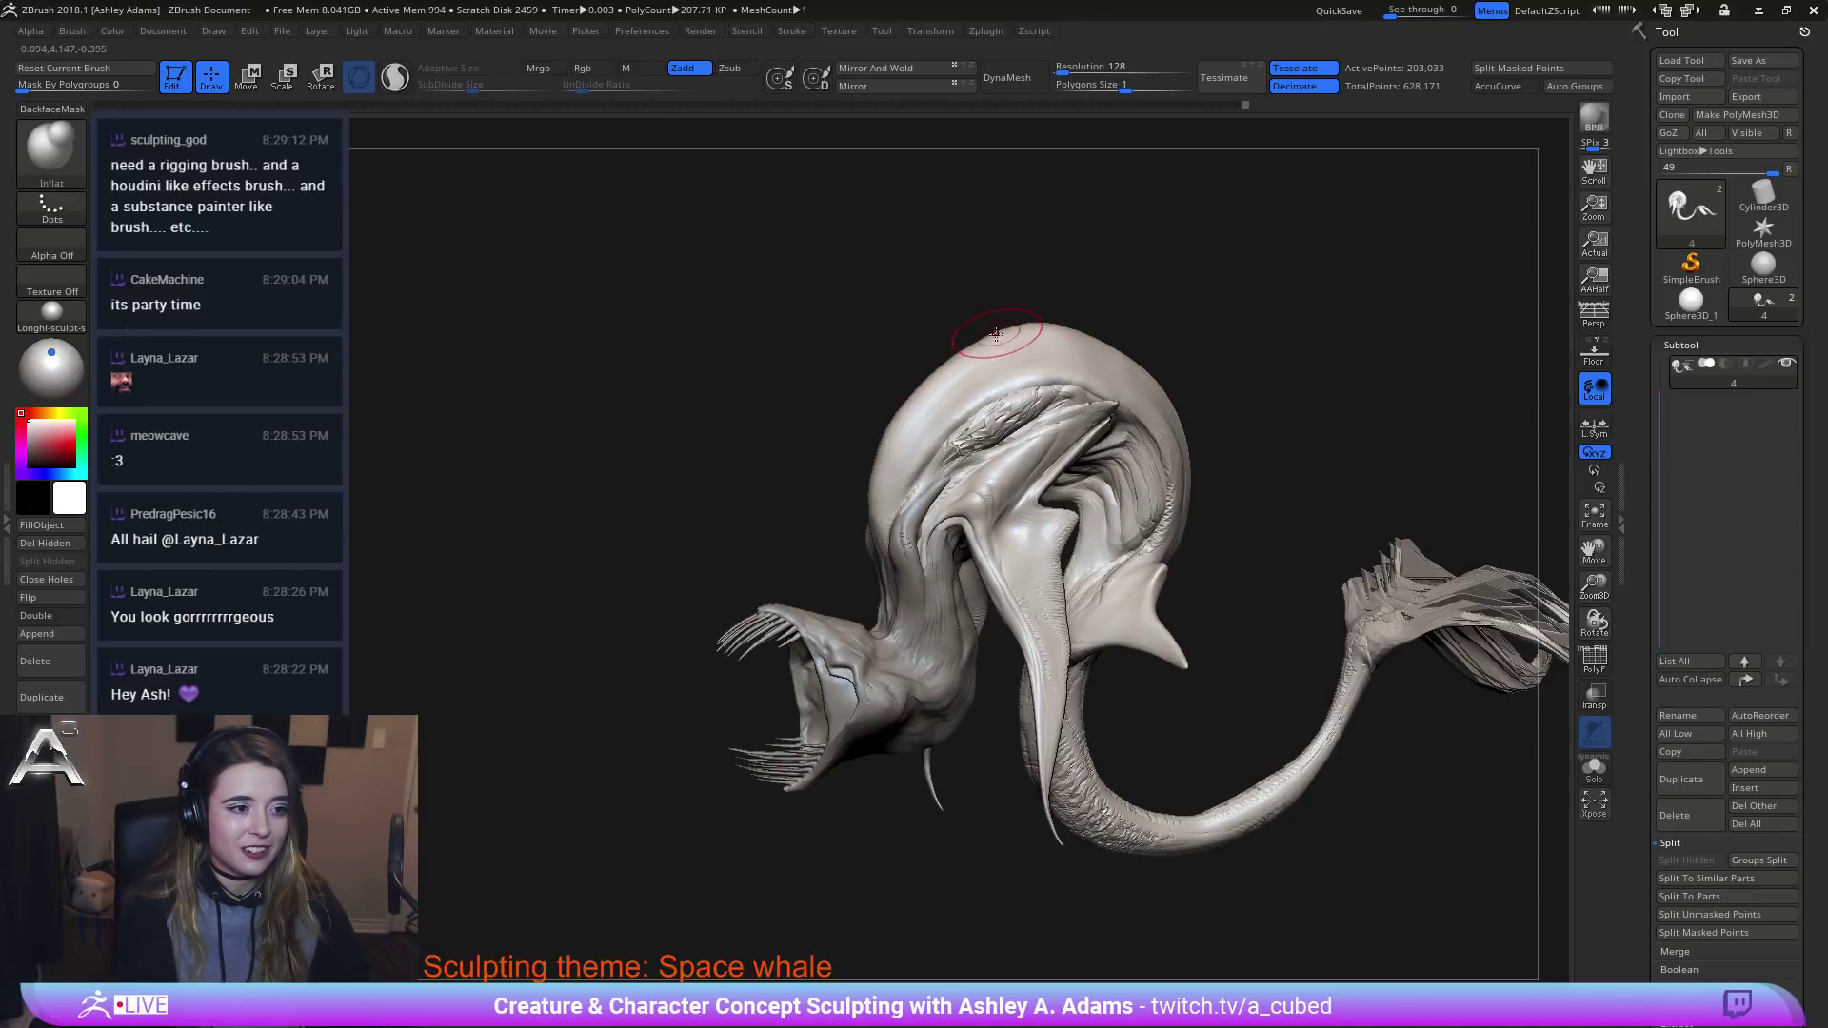
Build up the back and the body leading into the tail with the Inflat brush.
mouse_move(990, 347)
right_down()
mouse_move(956, 421)
mouse_move(1085, 481)
mouse_move(1105, 517)
right_up()
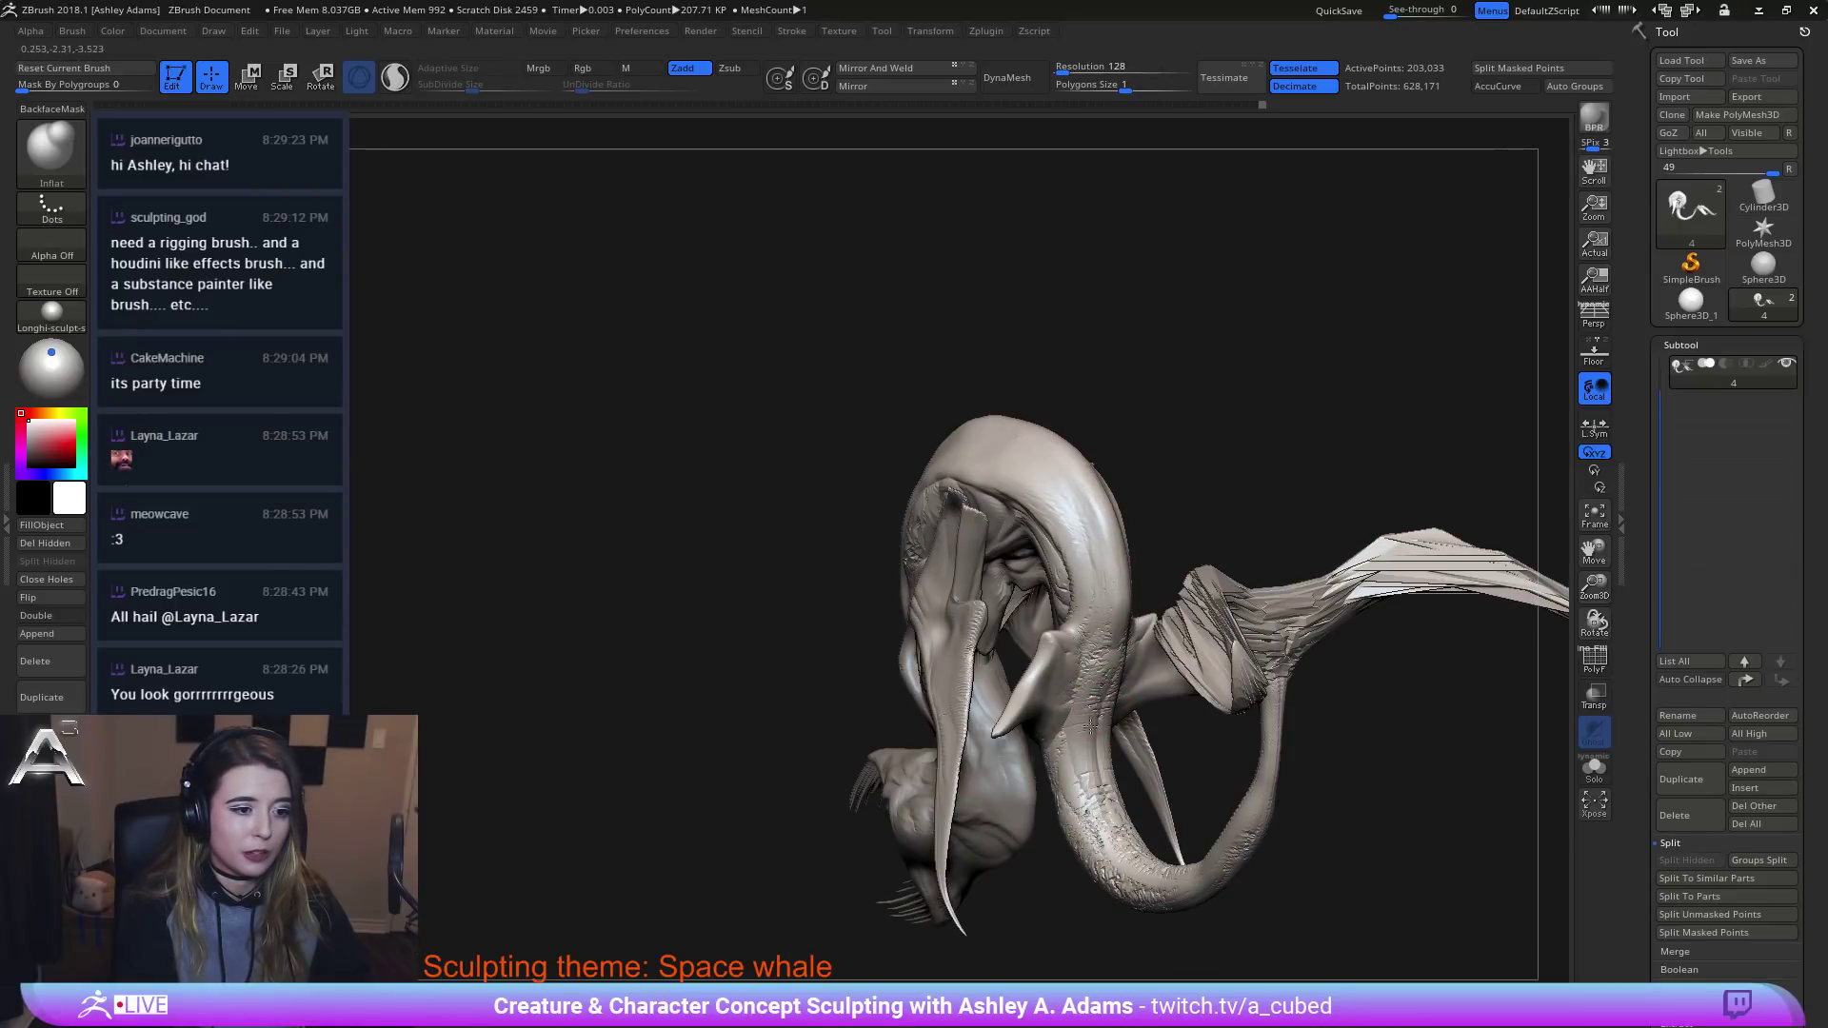
mouse_move(1085, 653)
right_down()
mouse_move(1073, 498)
mouse_move(980, 543)
right_up()
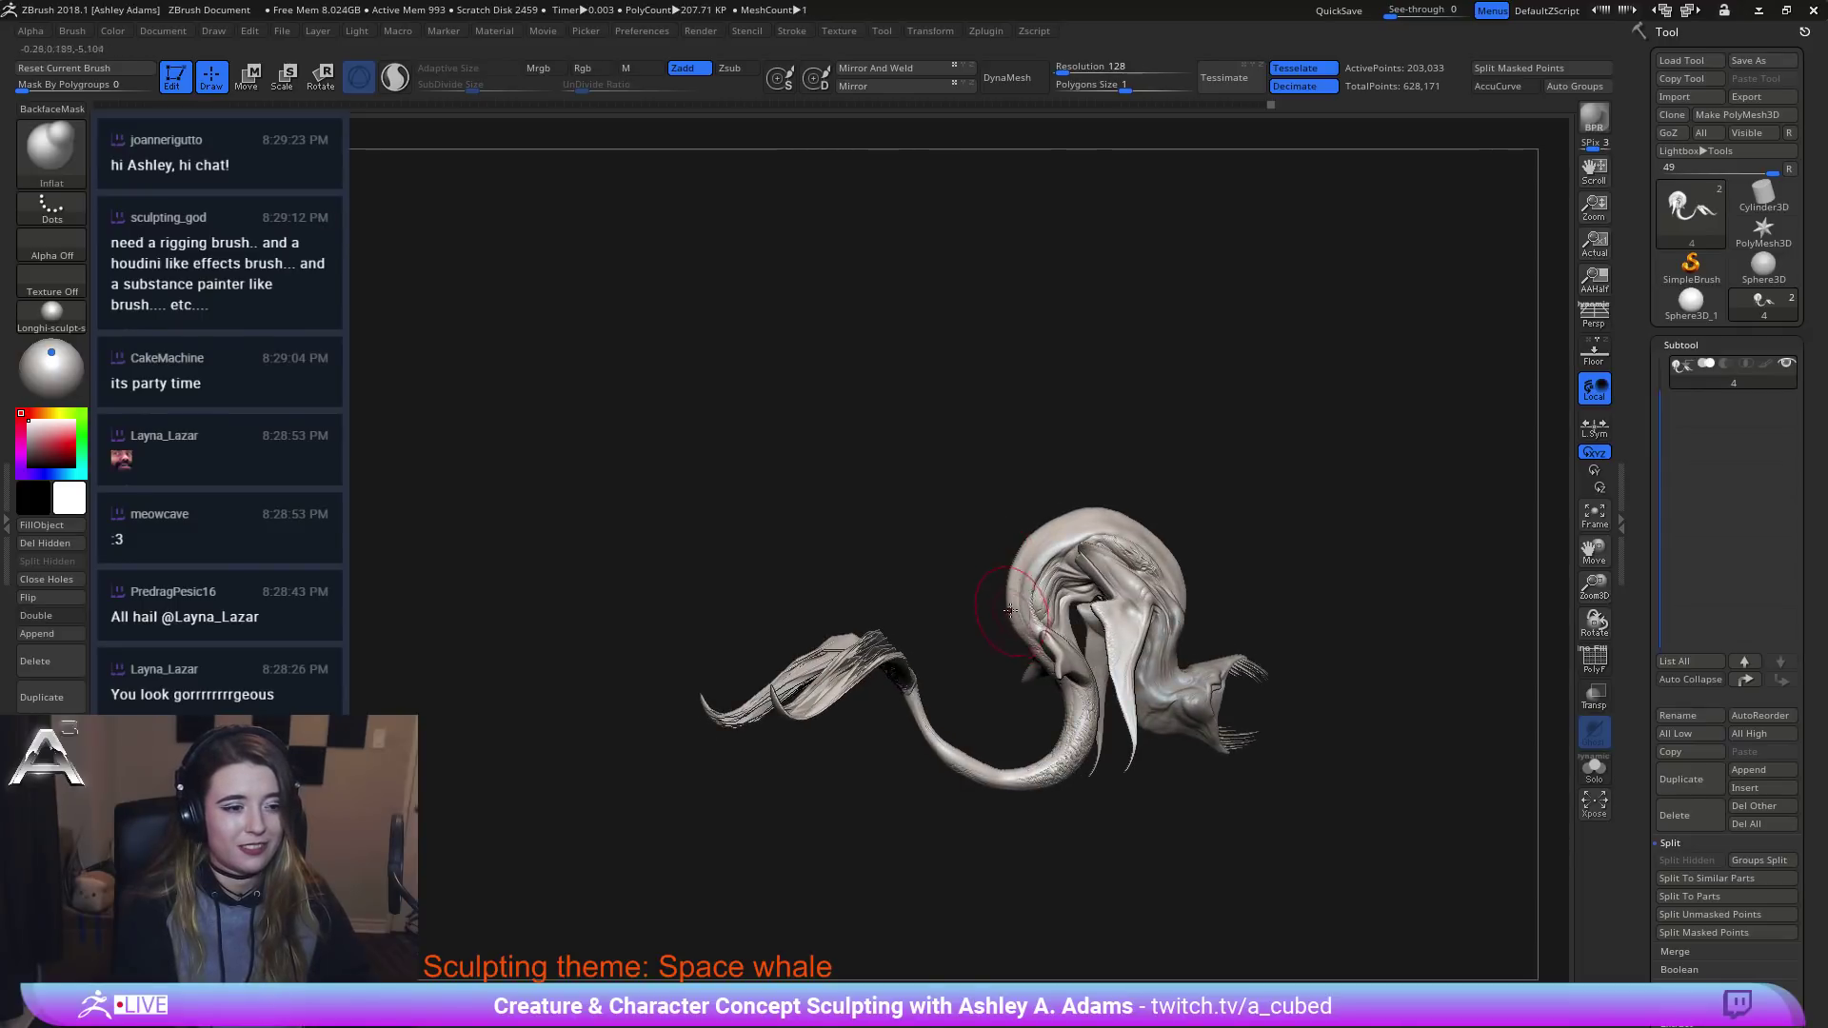
alt+right_drag(1162, 510, 984, 489)
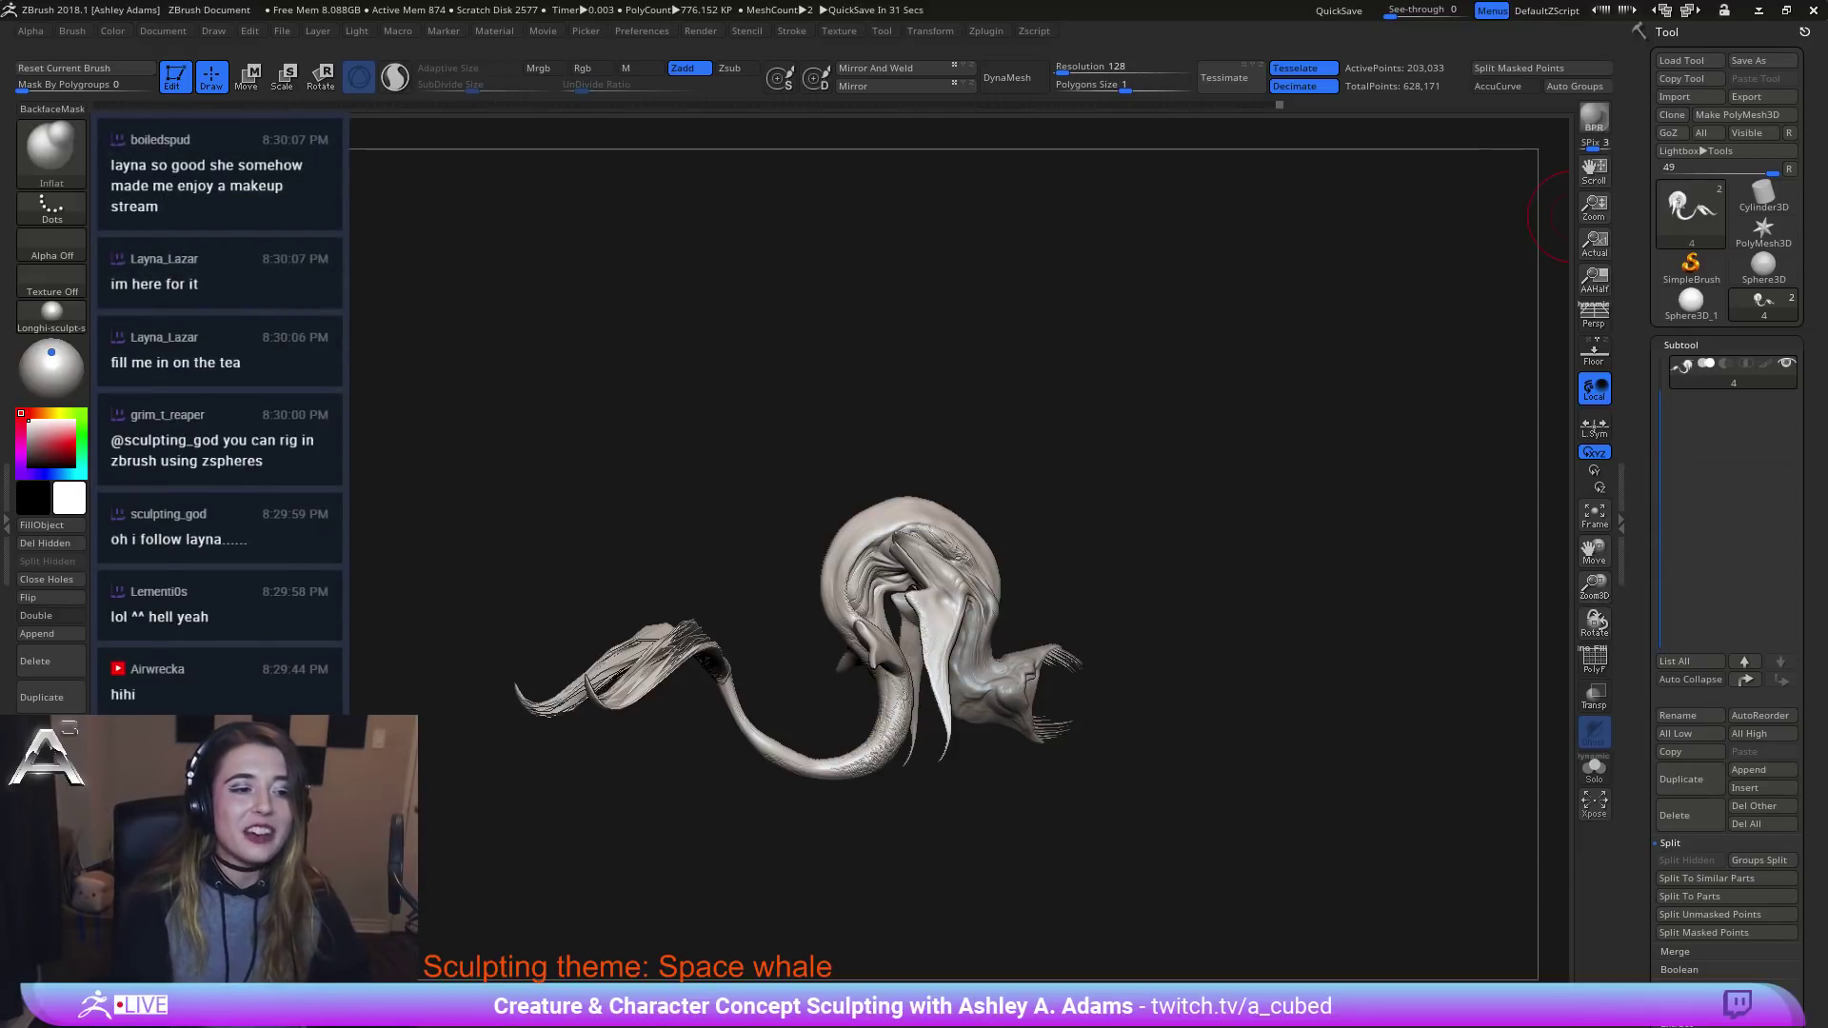
Save the updated space whale sculpt to disk as a tool file.
mouse_move(1142, 572)
right_down()
mouse_move(971, 603)
mouse_move(1000, 511)
mouse_move(1060, 559)
right_up()
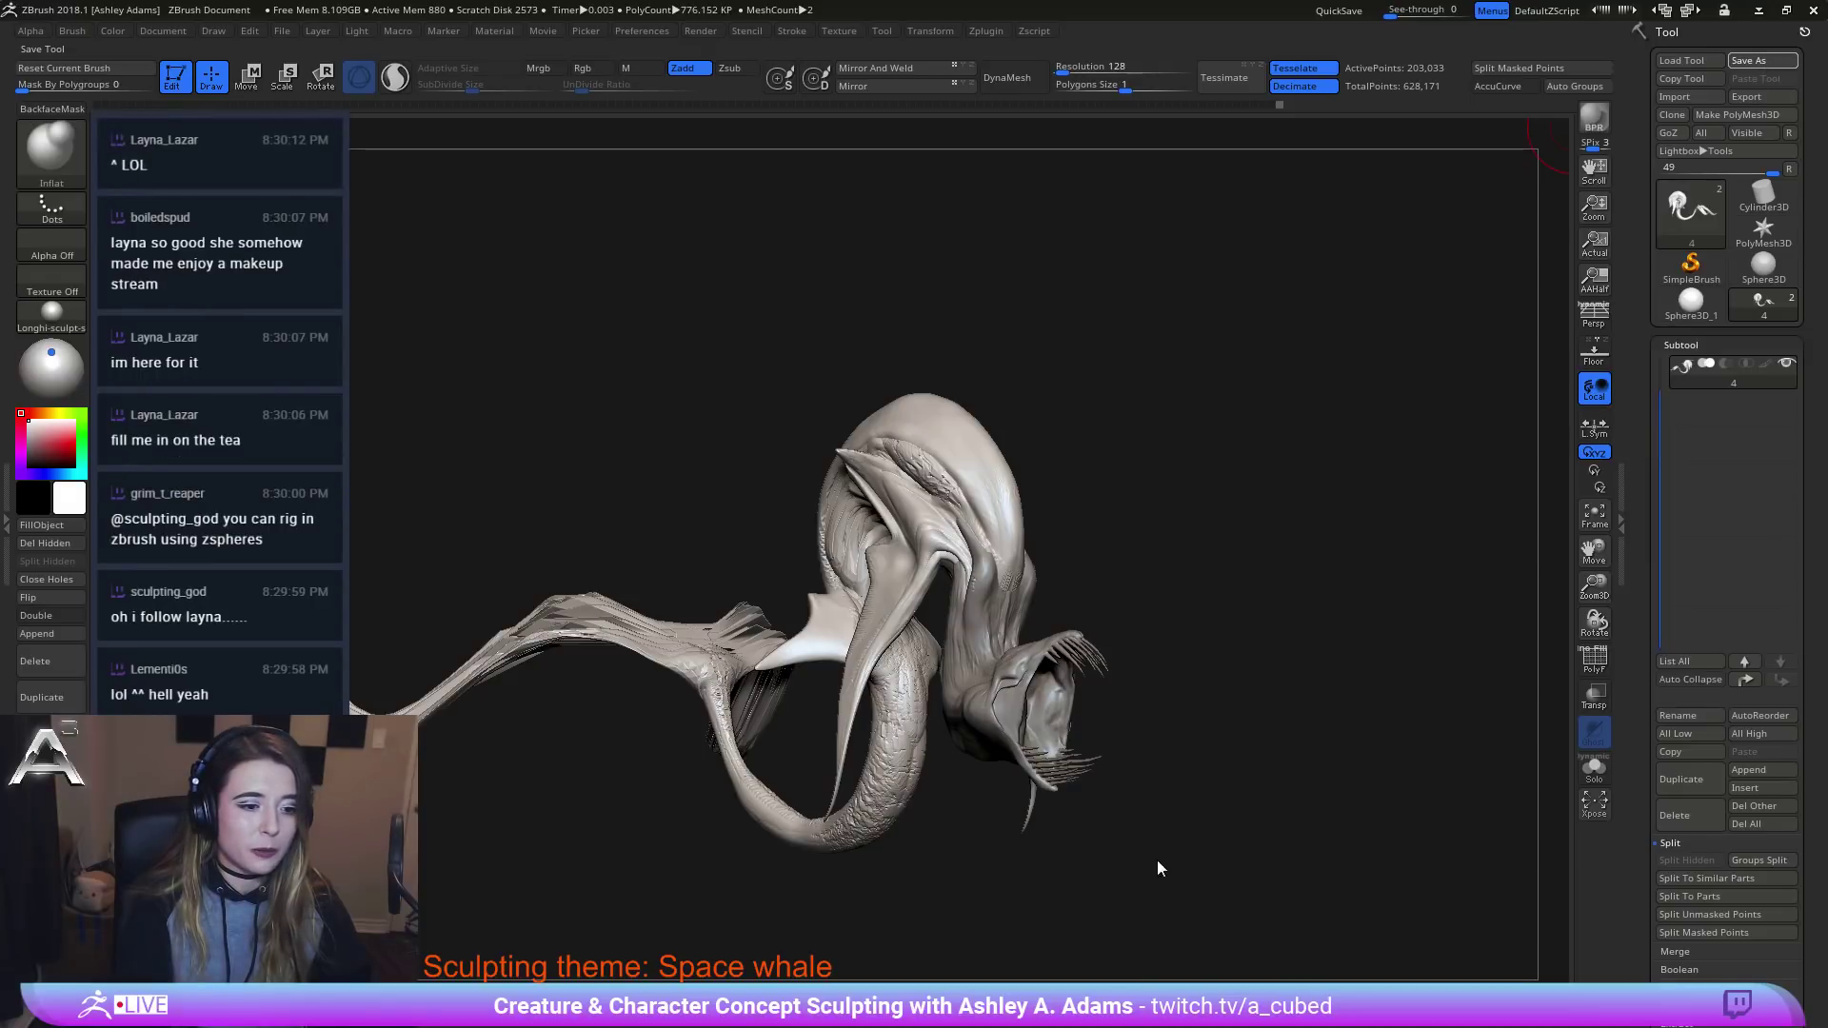
key(ctrl+s)
drag(1323, 485, 1375, 458)
Load the panty_07 character tool and examine it from the front and in a three-quarter close-up.
click(1678, 61)
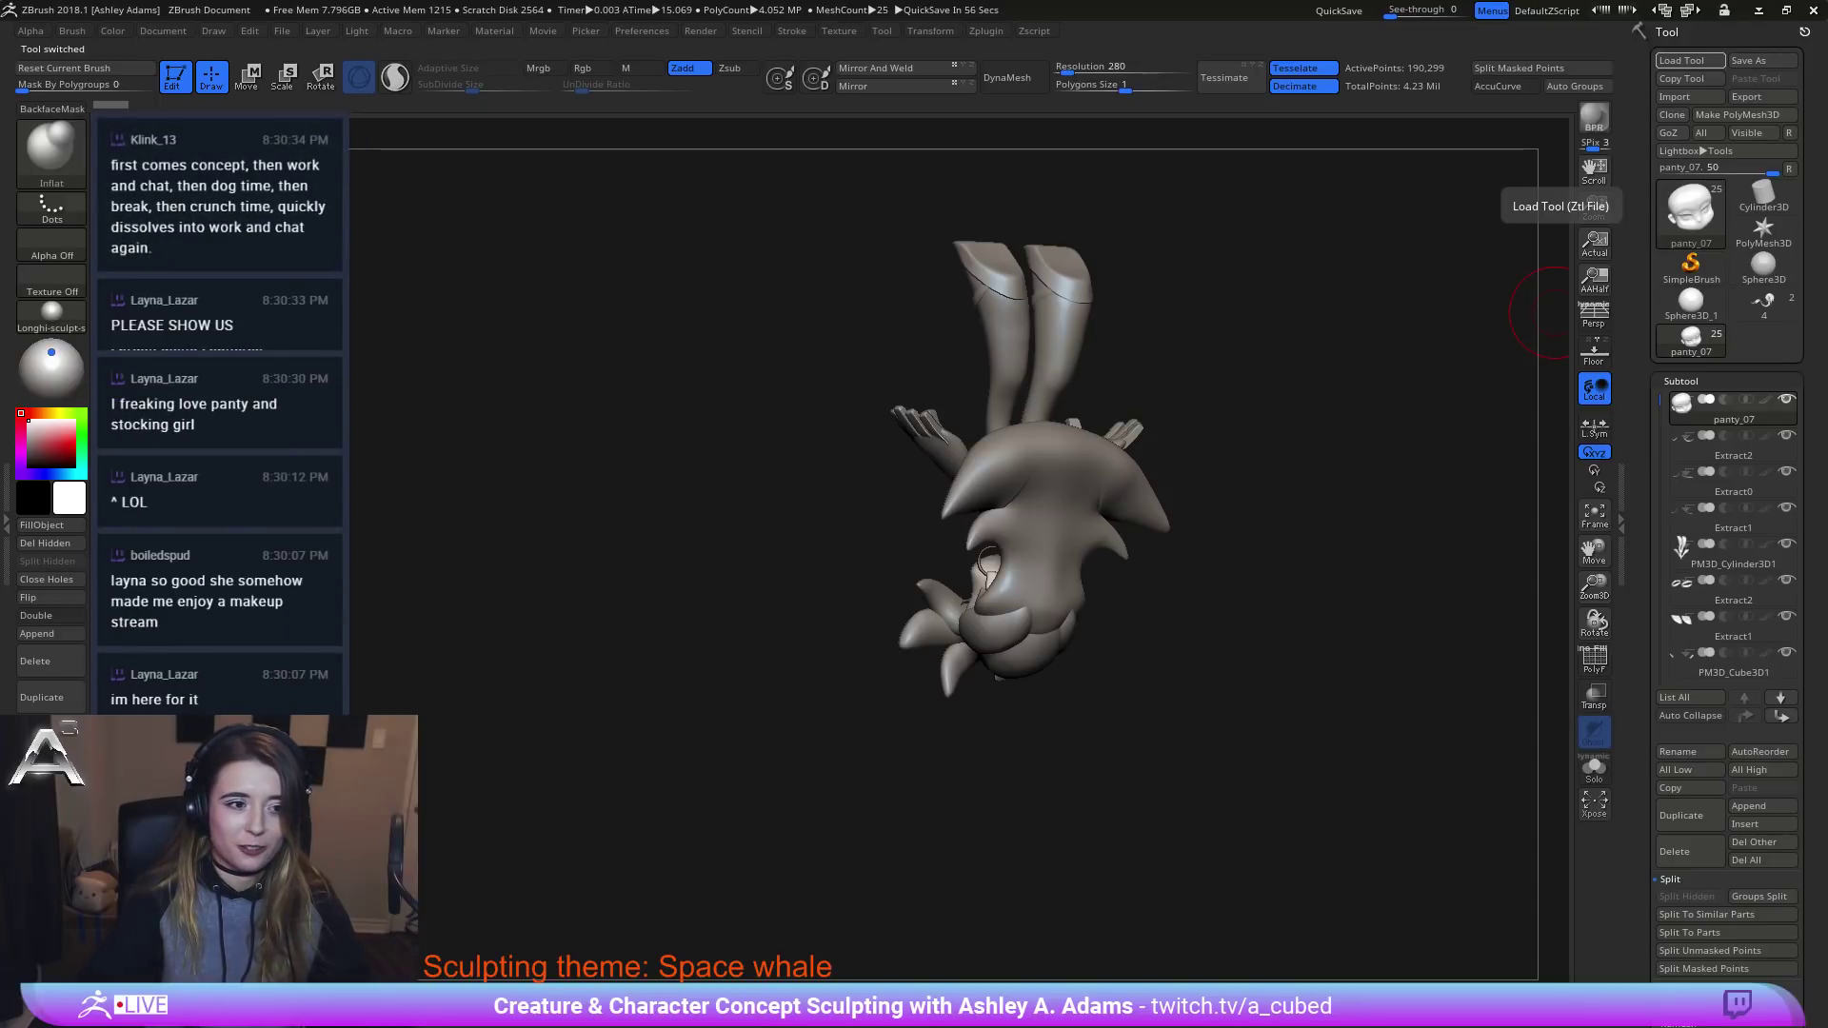
drag(1304, 367, 1089, 469)
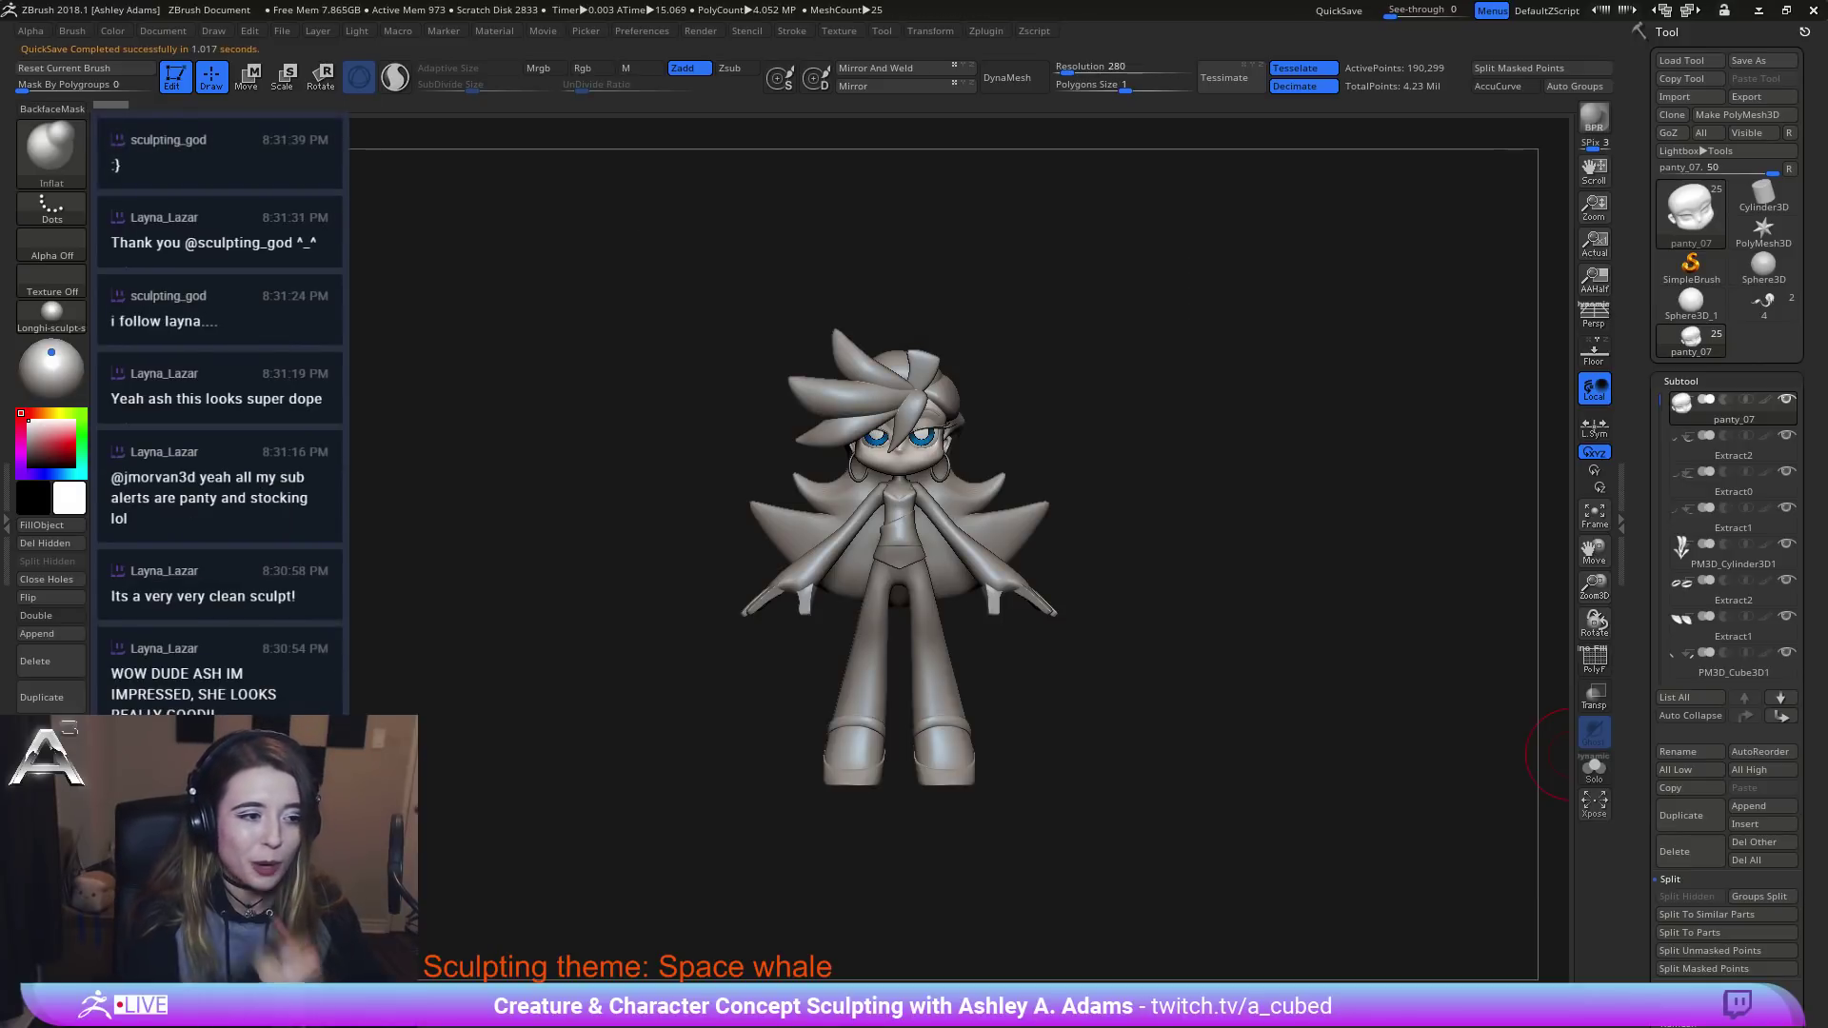
right_drag(908, 540, 865, 473)
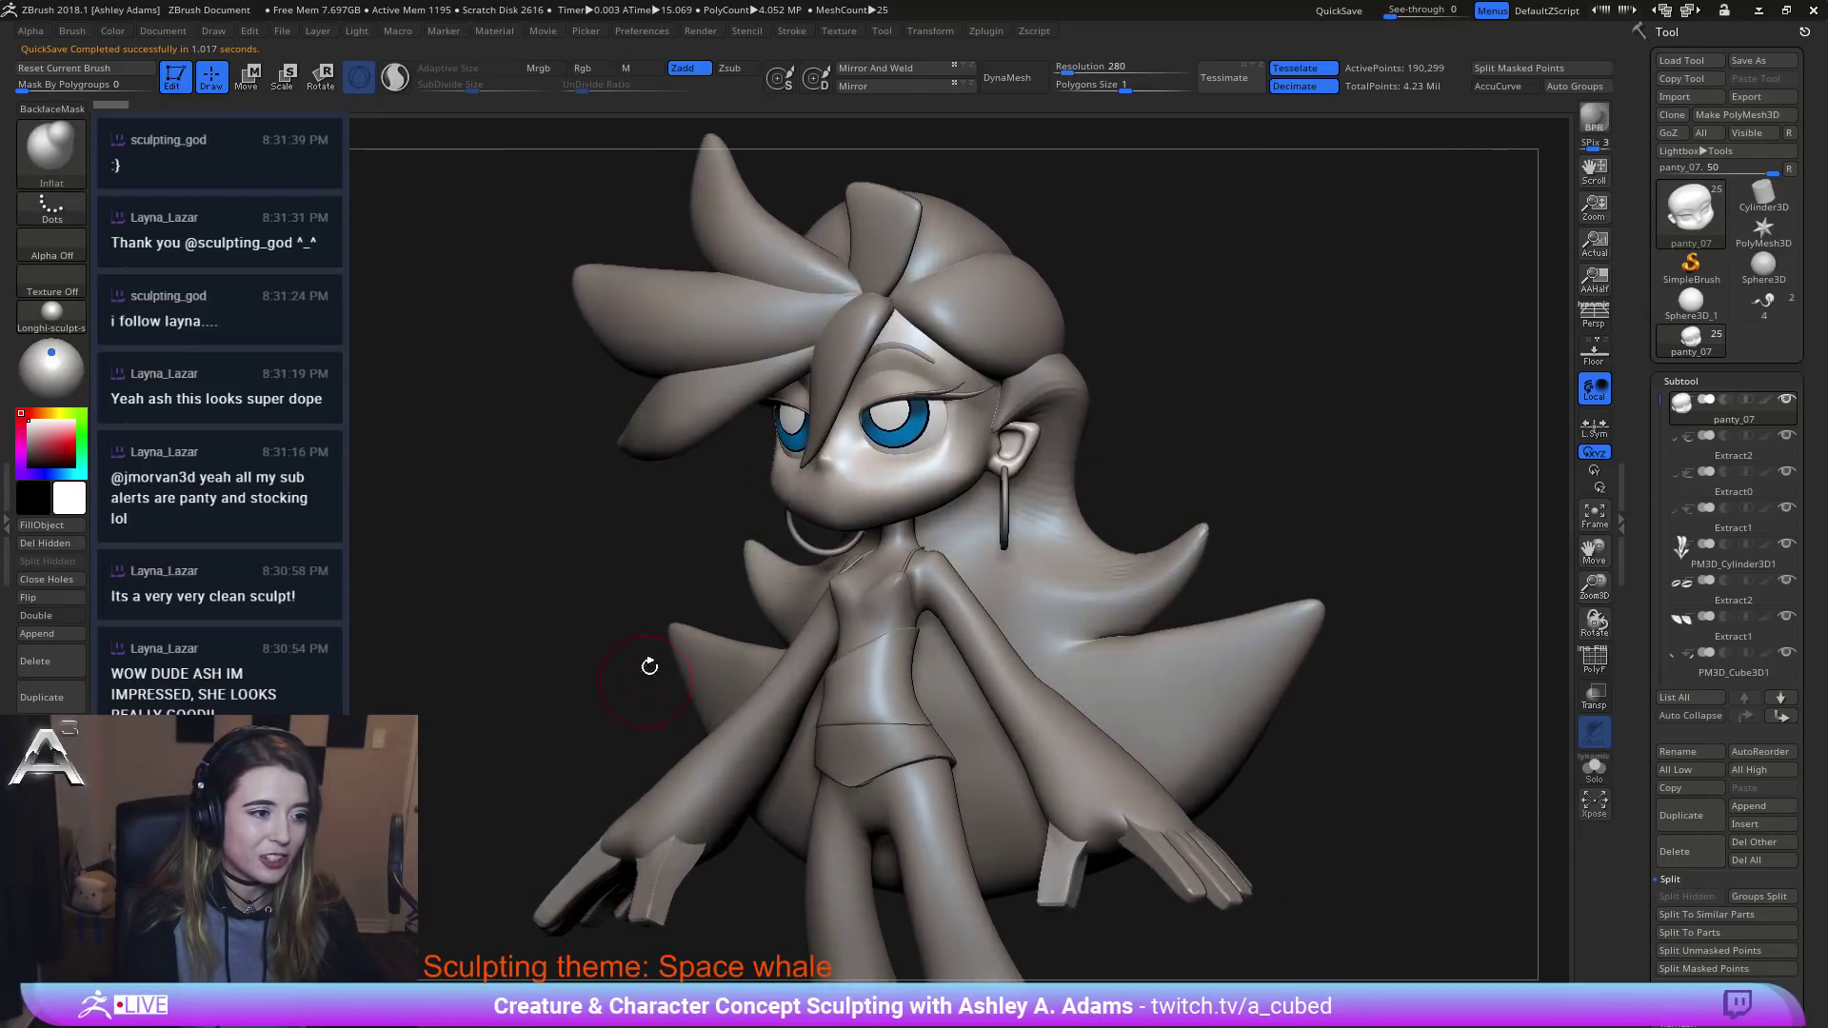
Switch back to the space whale tool and reorient it to a side view.
click(1761, 305)
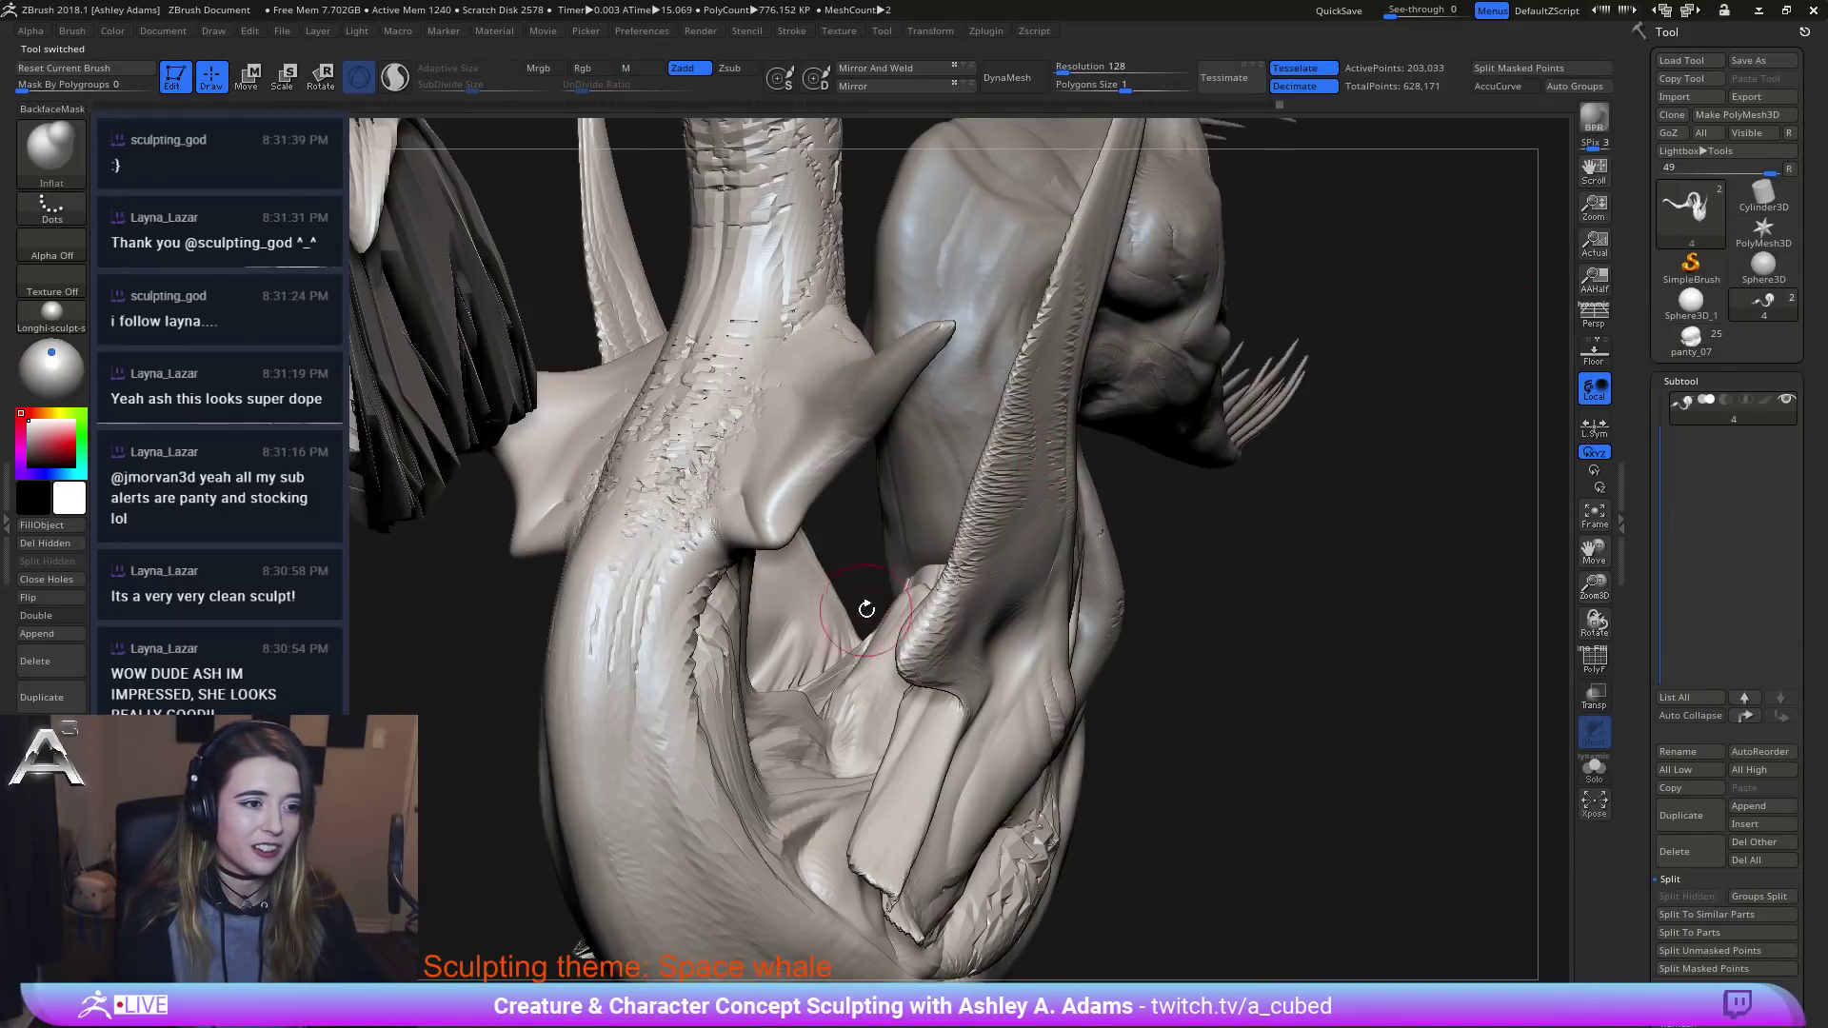
mouse_move(866, 609)
right_down()
mouse_move(943, 762)
mouse_move(951, 362)
mouse_move(918, 360)
right_up()
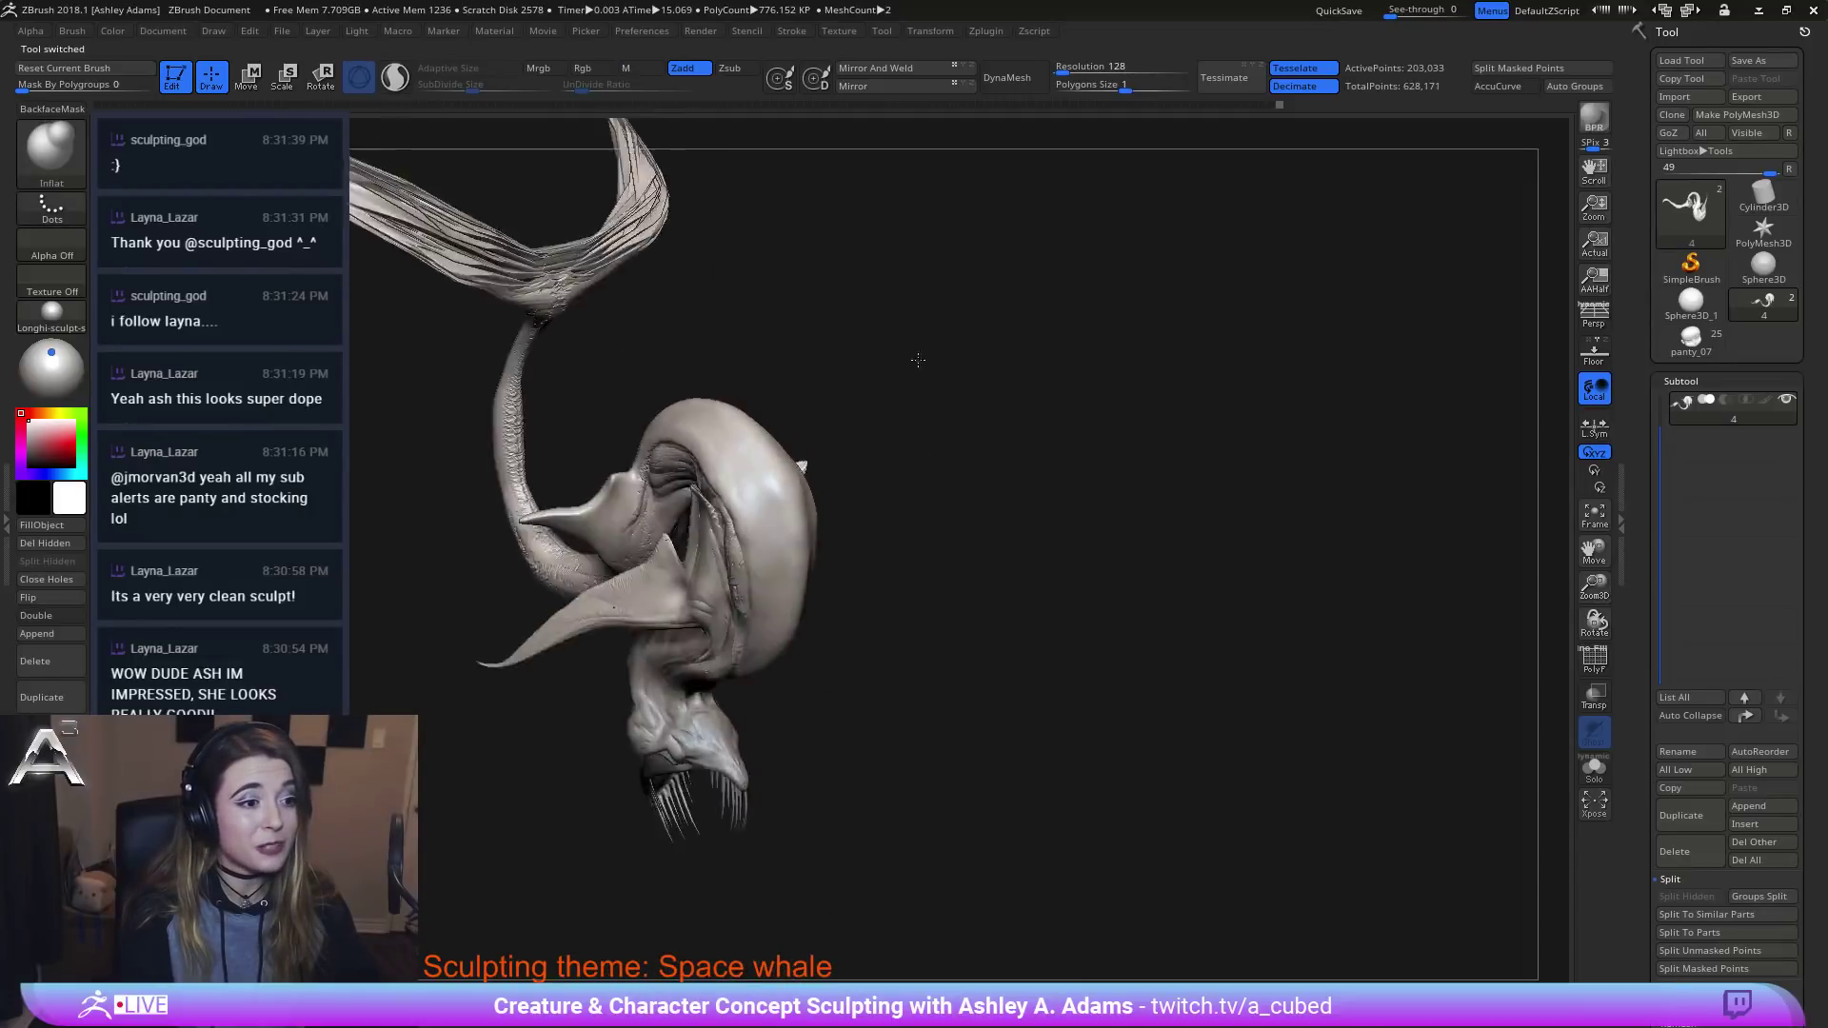
mouse_move(917, 359)
mouse_down()
mouse_move(1048, 487)
mouse_move(1036, 400)
mouse_move(951, 375)
mouse_move(890, 311)
mouse_up()
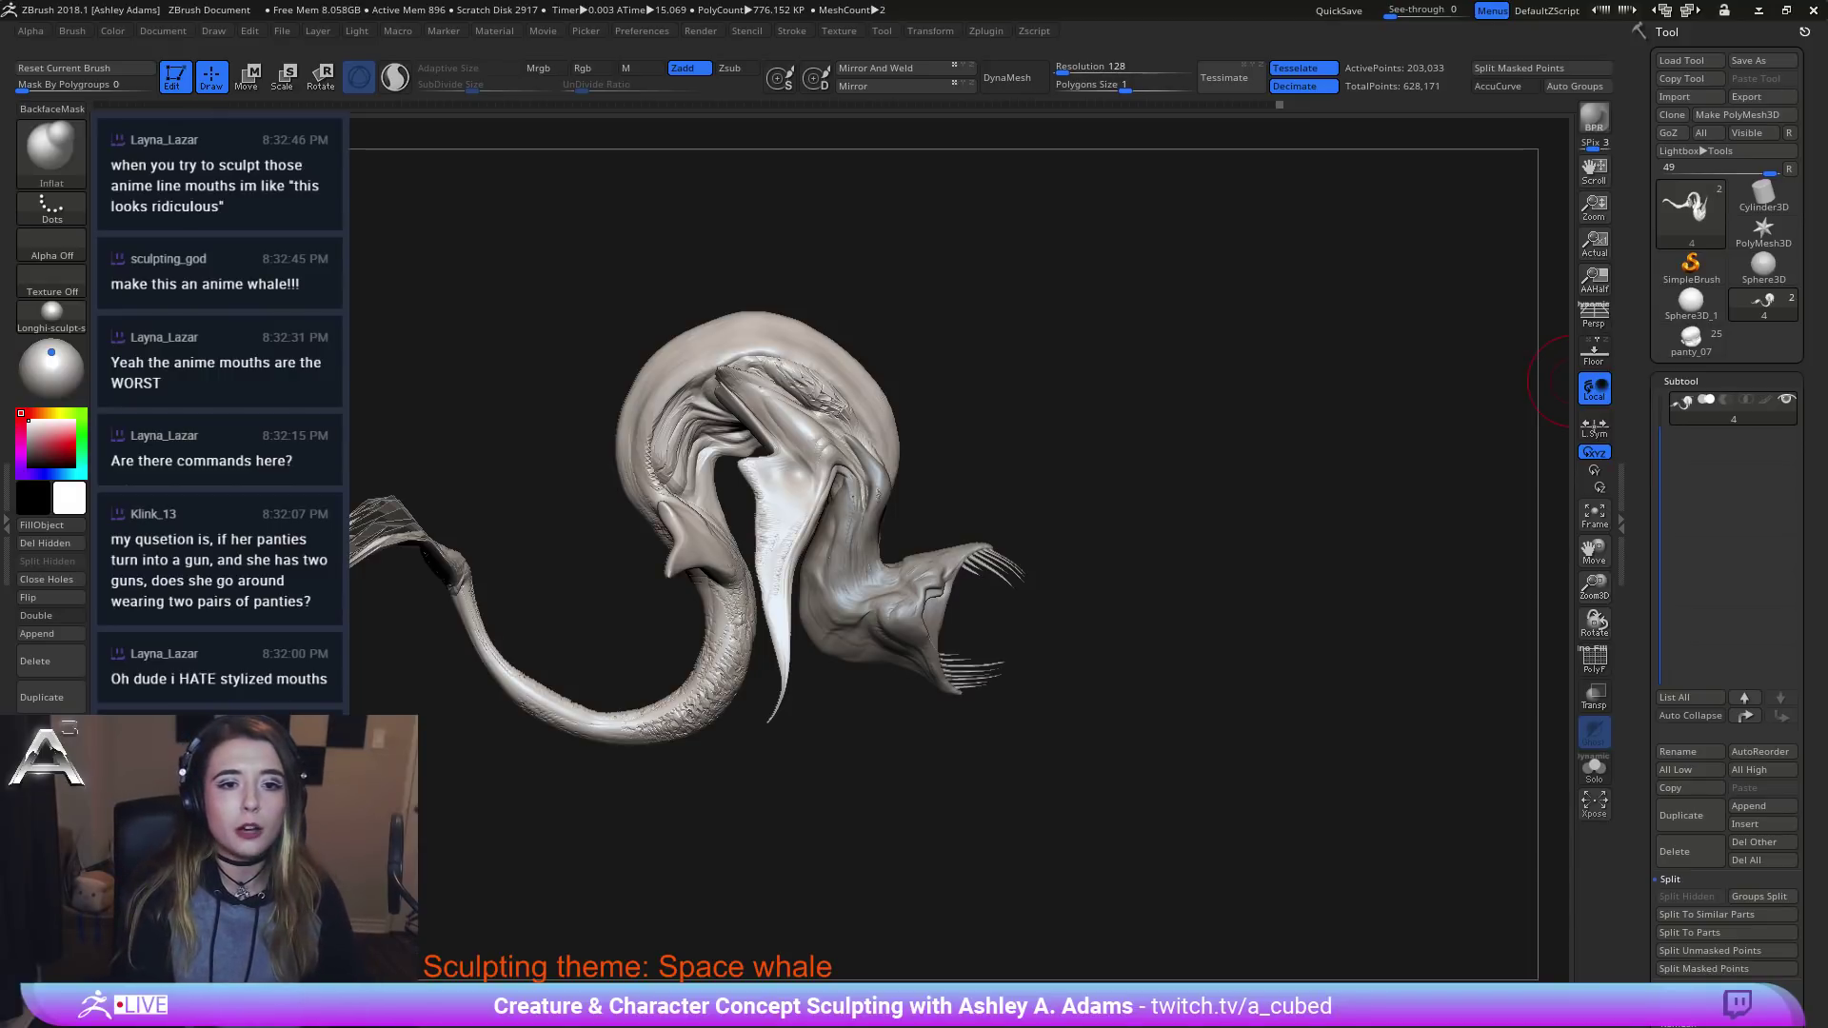
Bring up the panty_07 tool again and examine the character's face and mouth.
click(1691, 338)
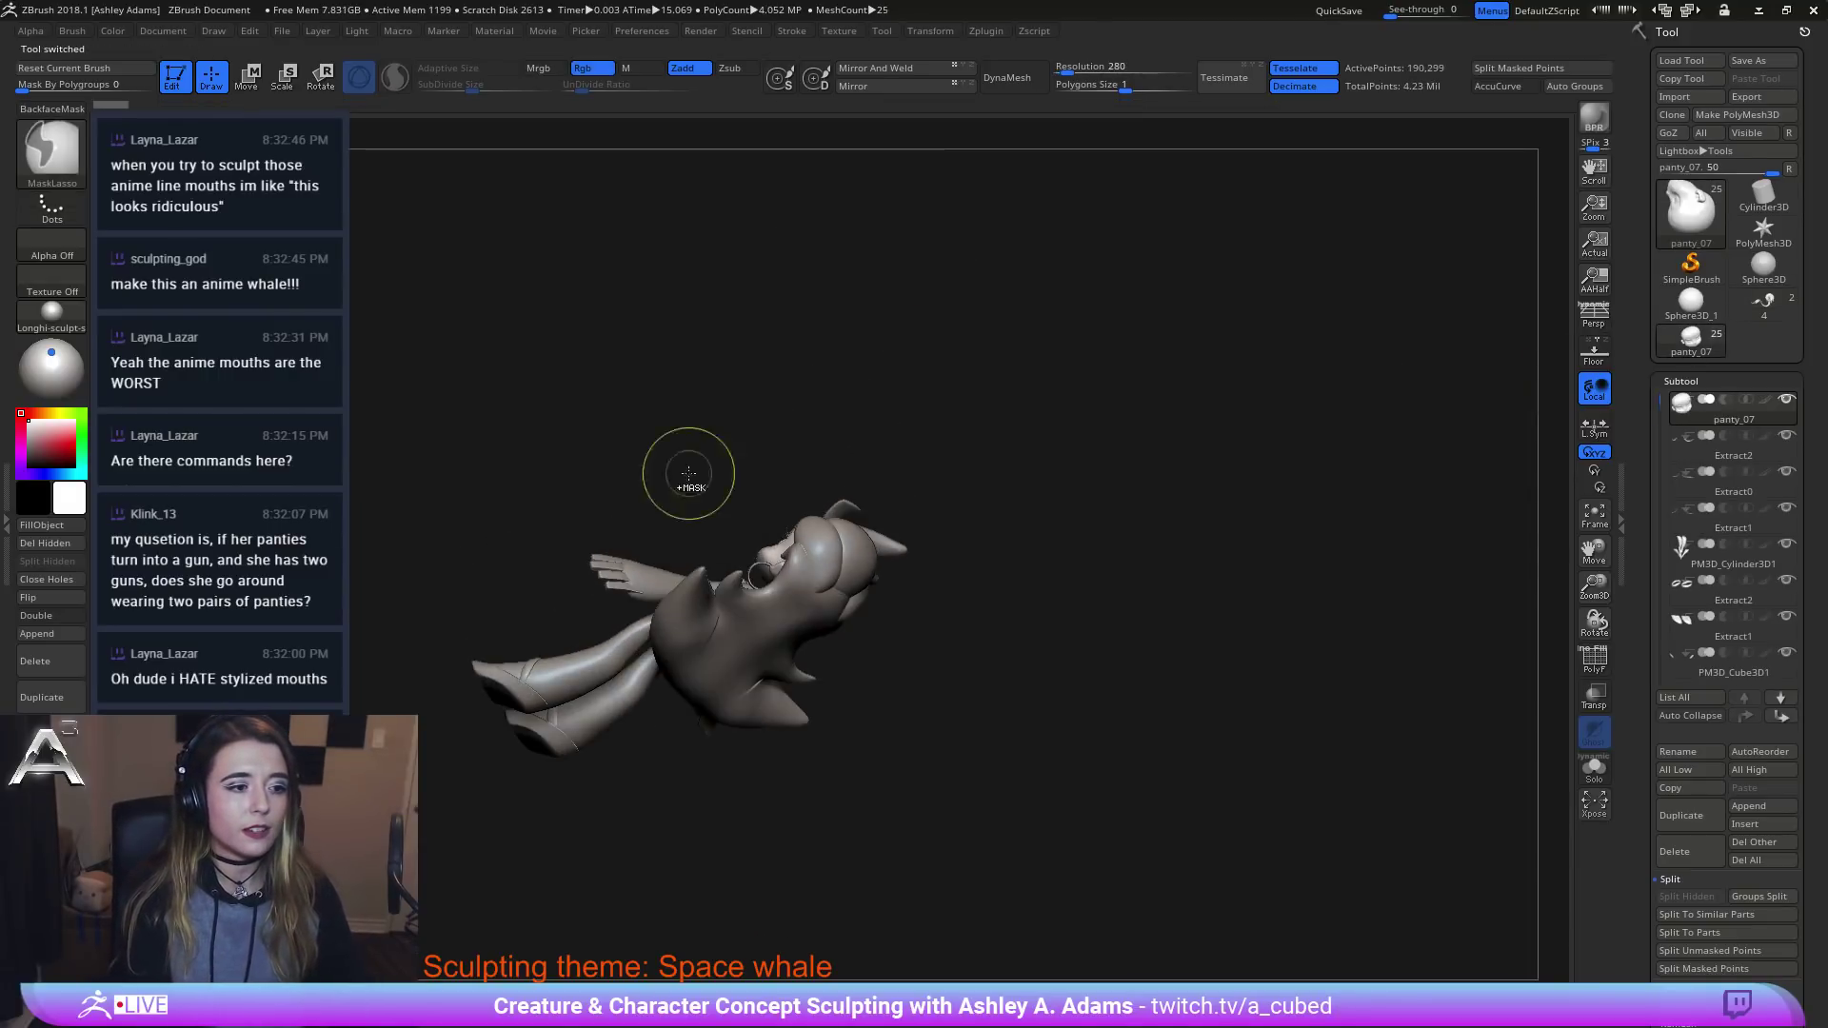
ctrl+right_drag(688, 473, 1427, 396)
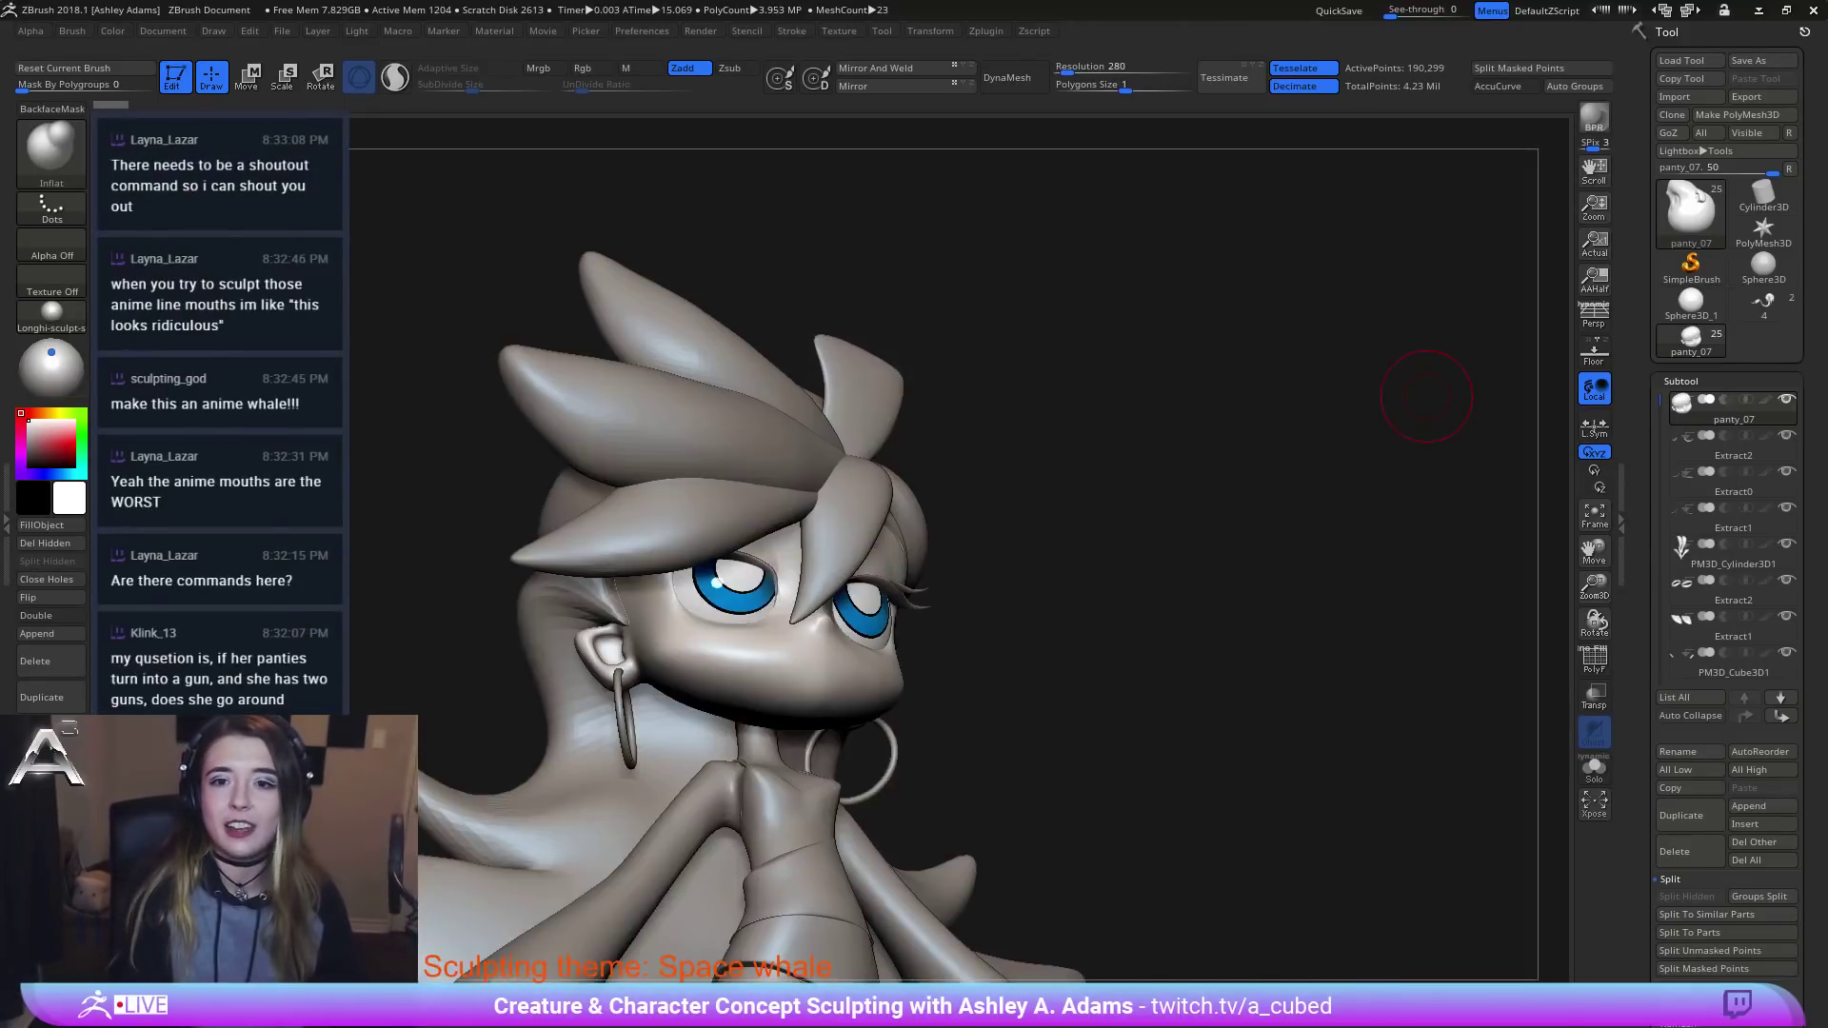
Return to the space whale tool, frame it from the side and make the jaw subtool active.
click(1753, 309)
key(f)
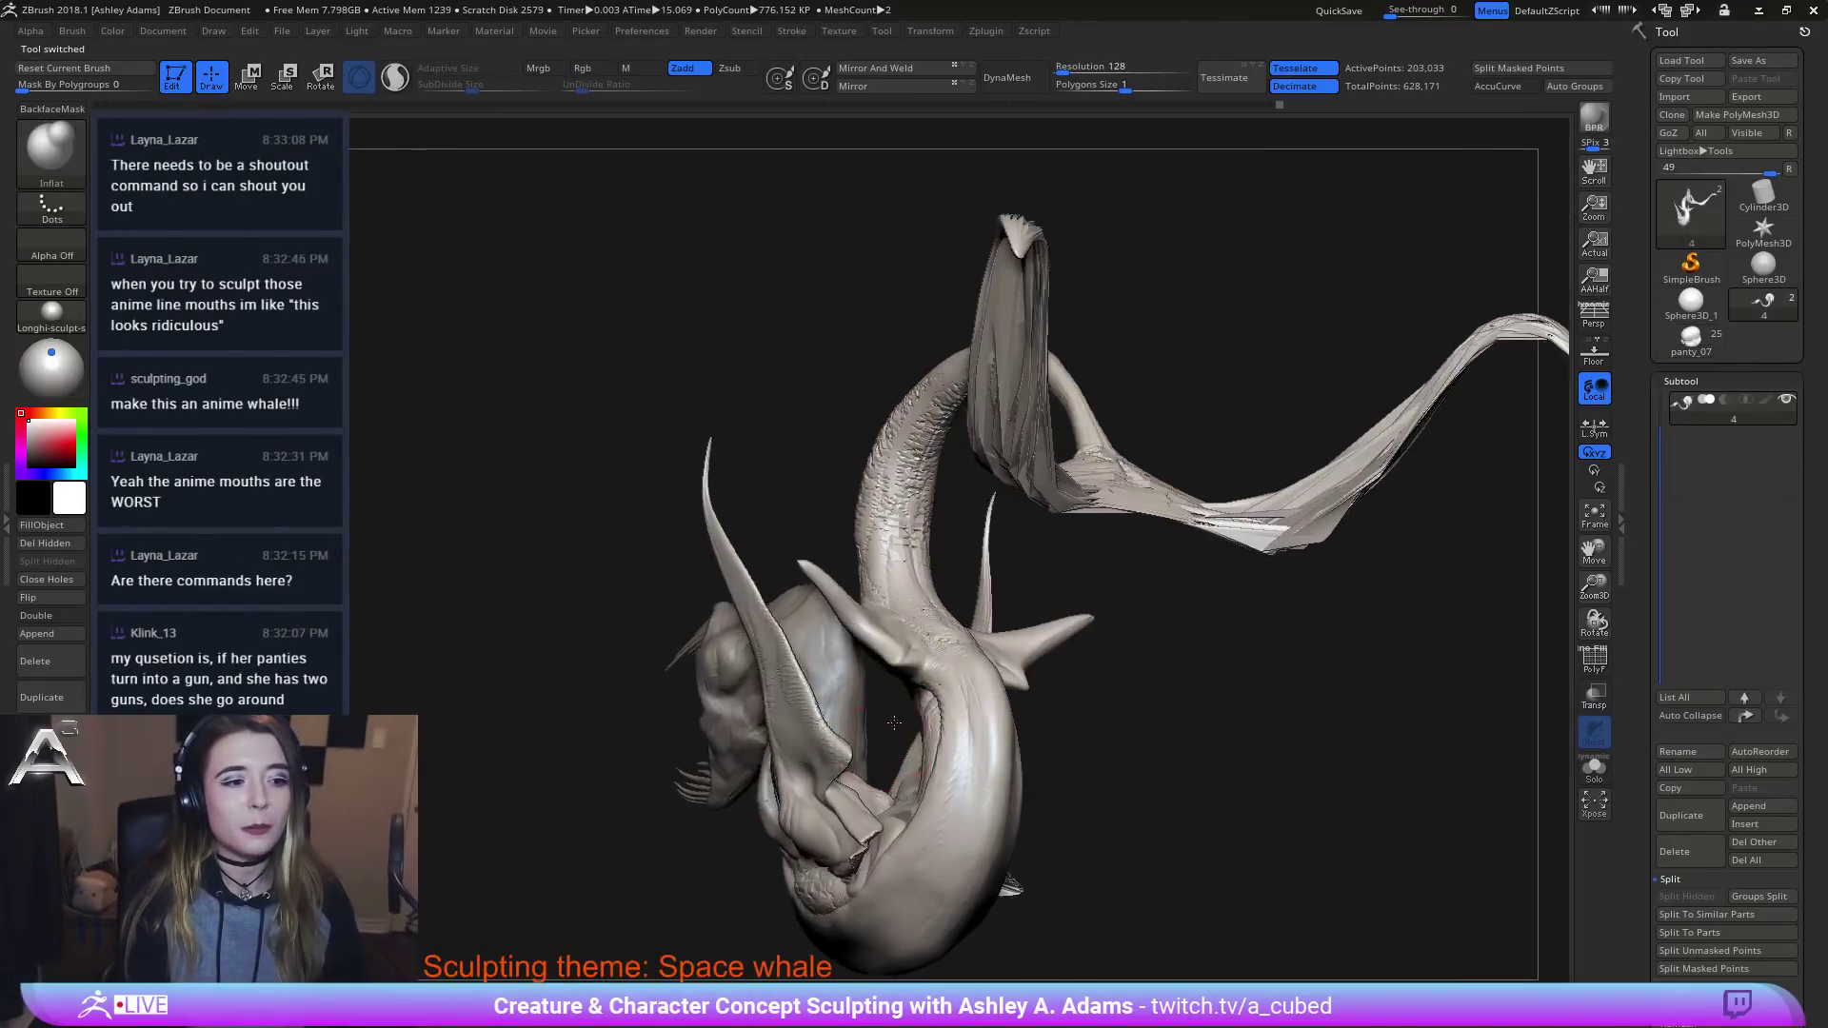
right_drag(894, 724, 829, 596)
alt+click(853, 606)
right_click(827, 571)
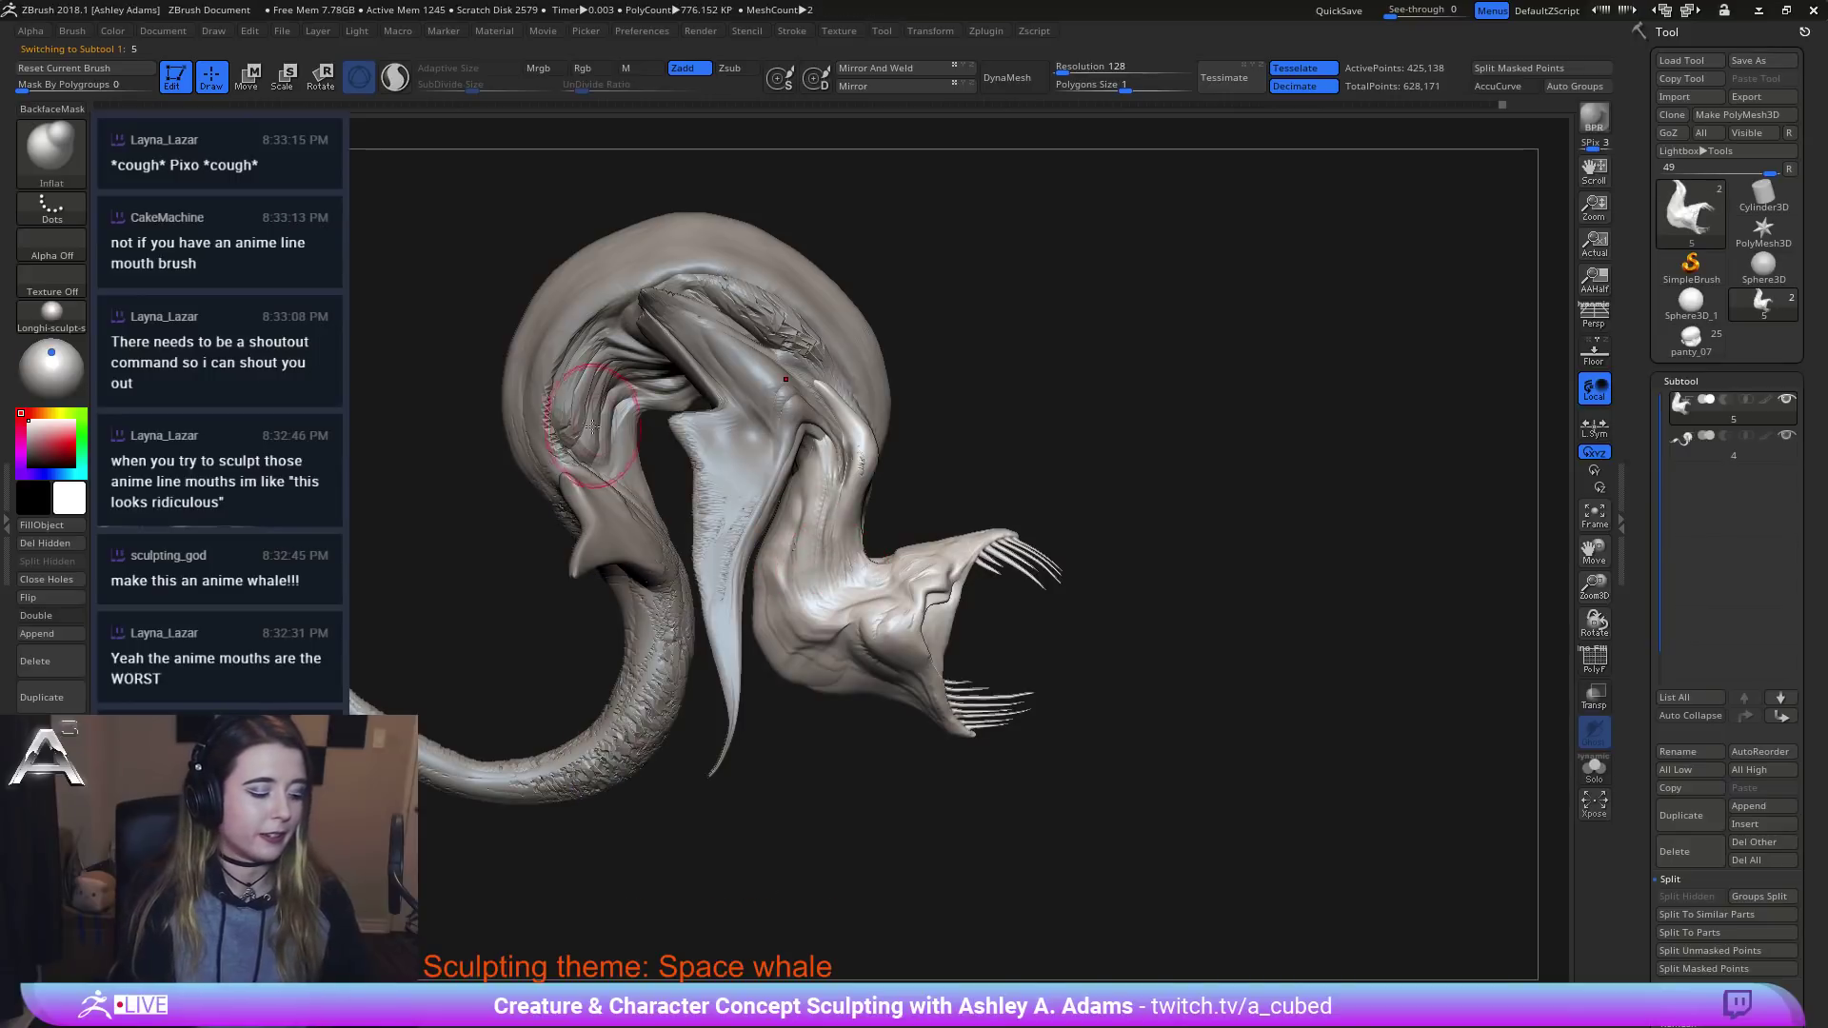
Choose the SnakeHook brush, make the body subtool active and smooth the surface of the side fin.
key(b)
key(s)
key(h)
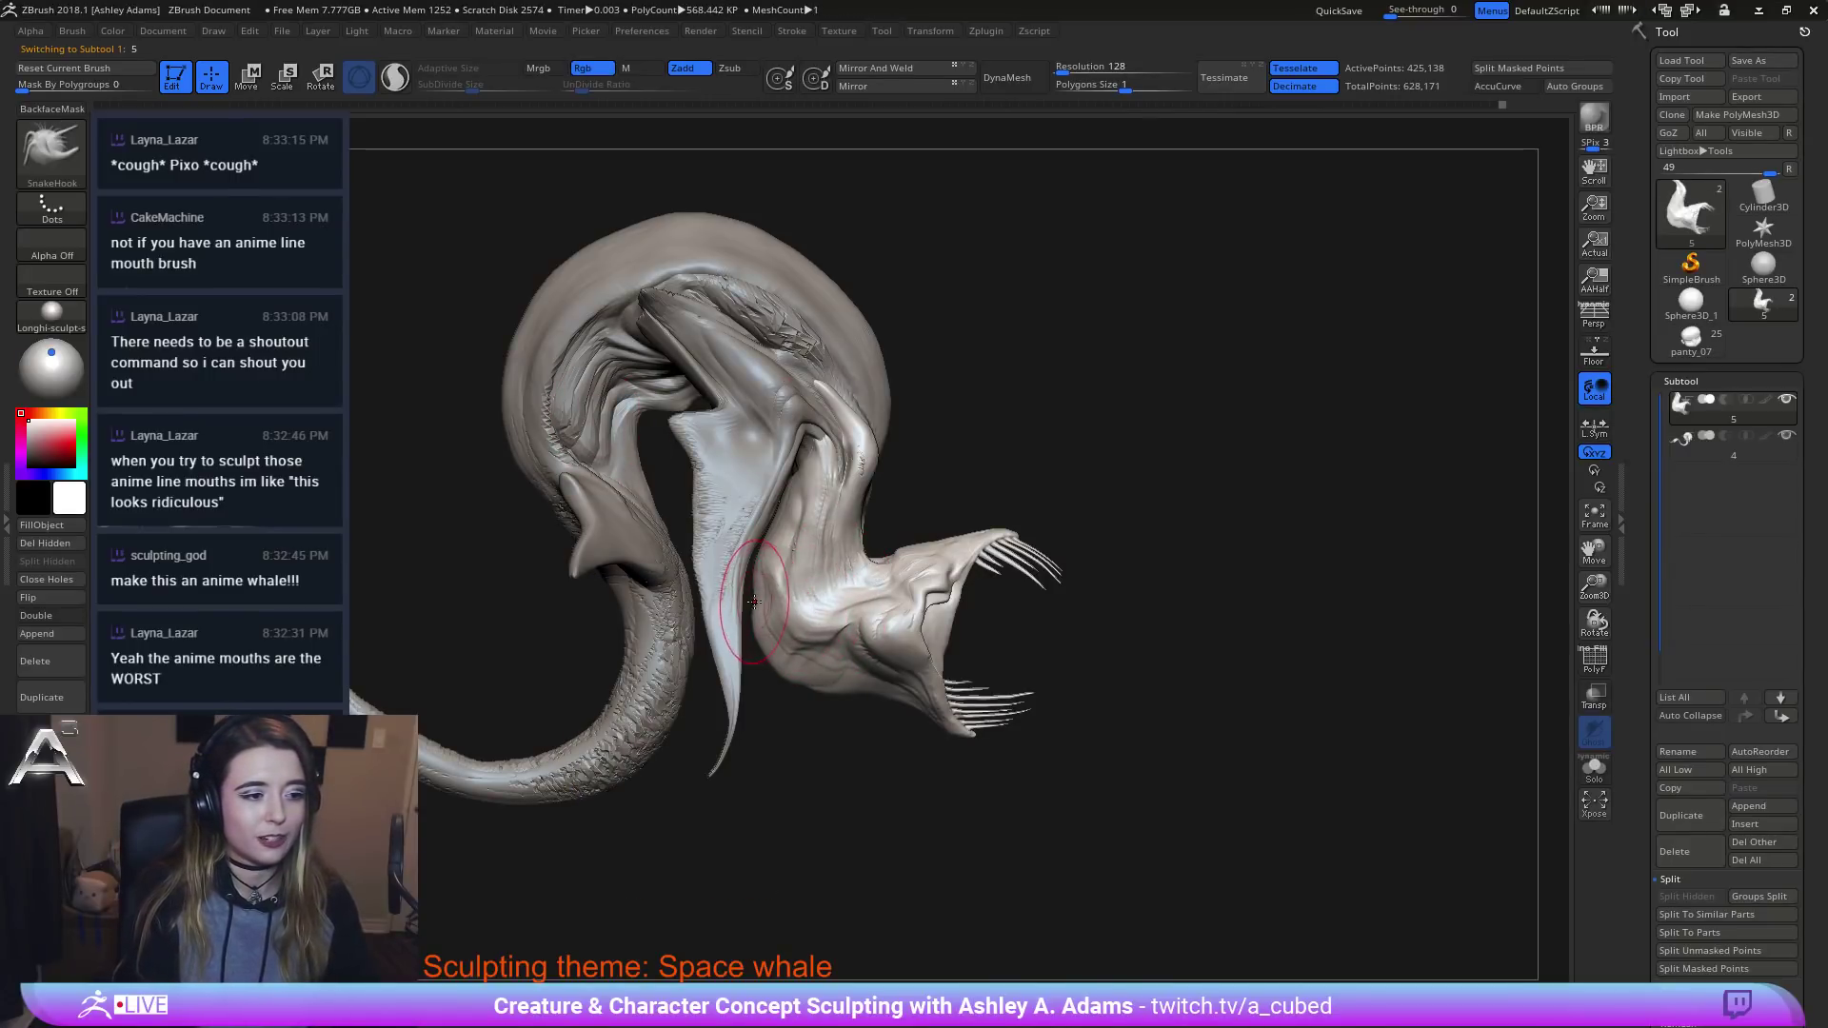
alt+click(766, 506)
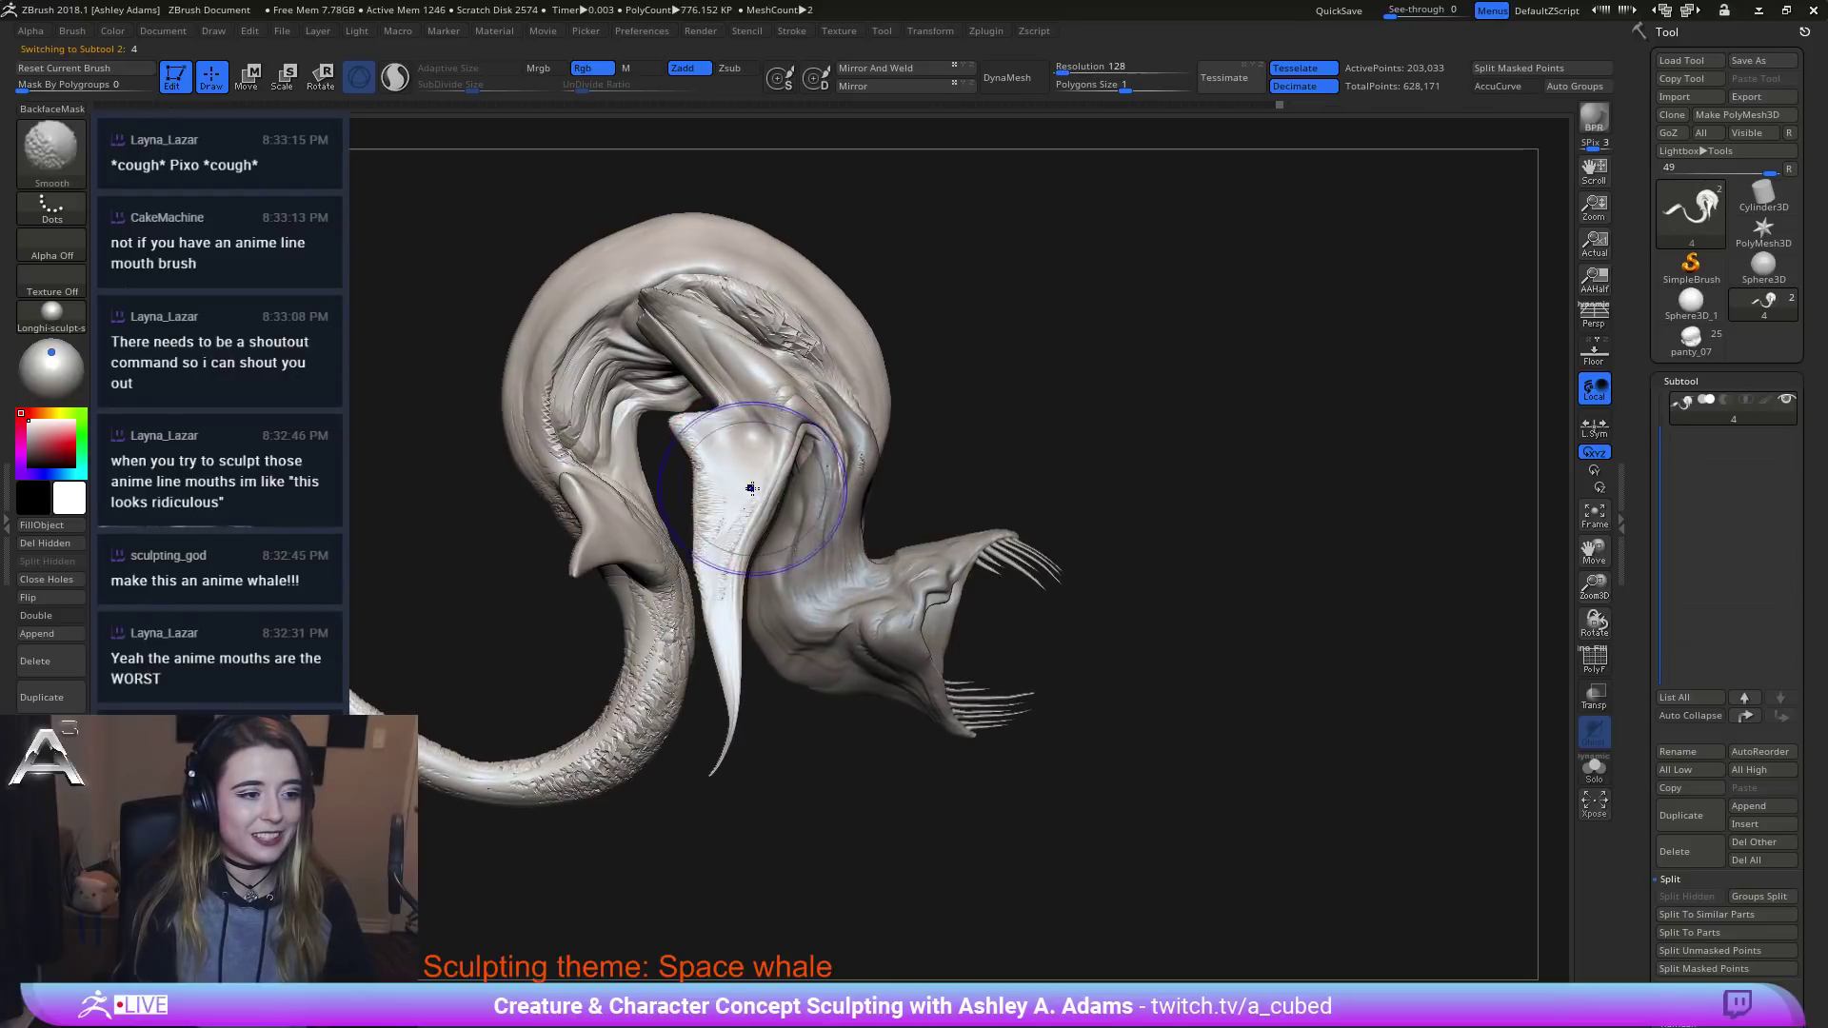
mouse_move(750, 488)
shift+mouse_down()
mouse_move(749, 448)
mouse_move(735, 505)
mouse_move(695, 448)
shift+mouse_up()
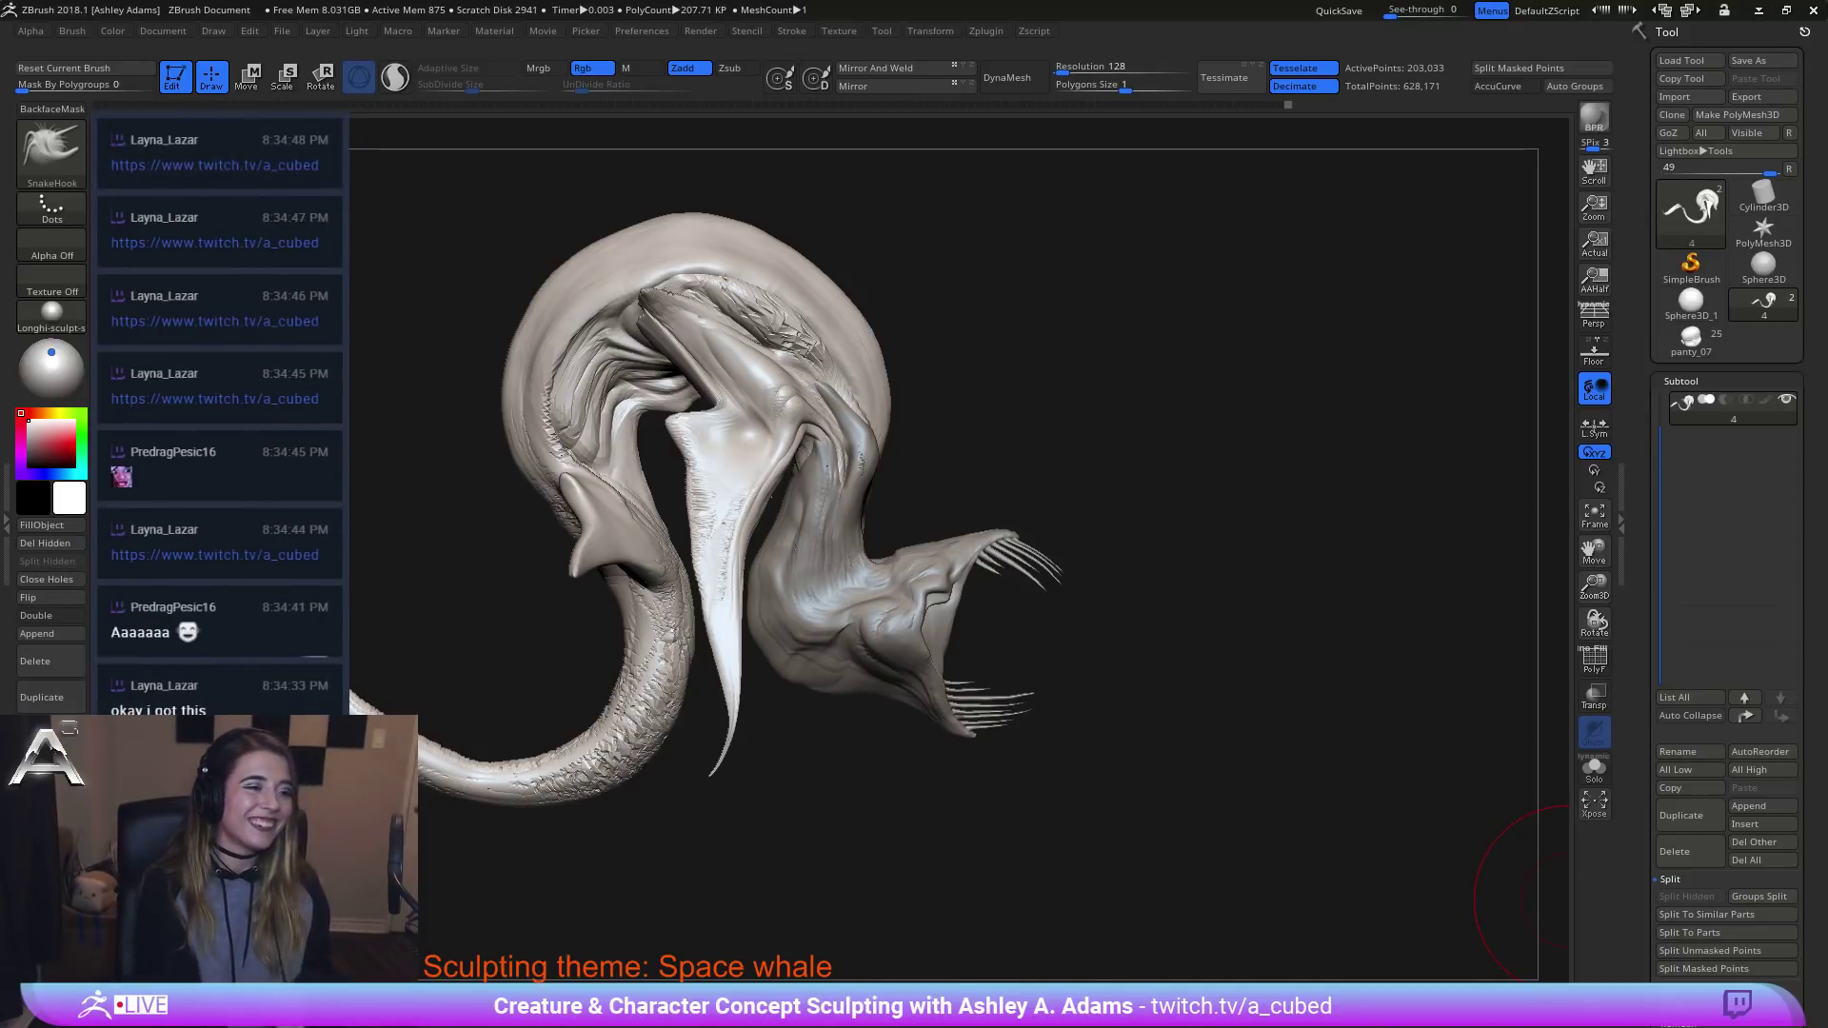
Make the head subtool active and reshape the neck contour beside the side fin with SnakeHook, reverting the unwanted strokes.
drag(1142, 514, 788, 494)
key(ctrl+z)
key(ctrl+z)
key(ctrl+z)
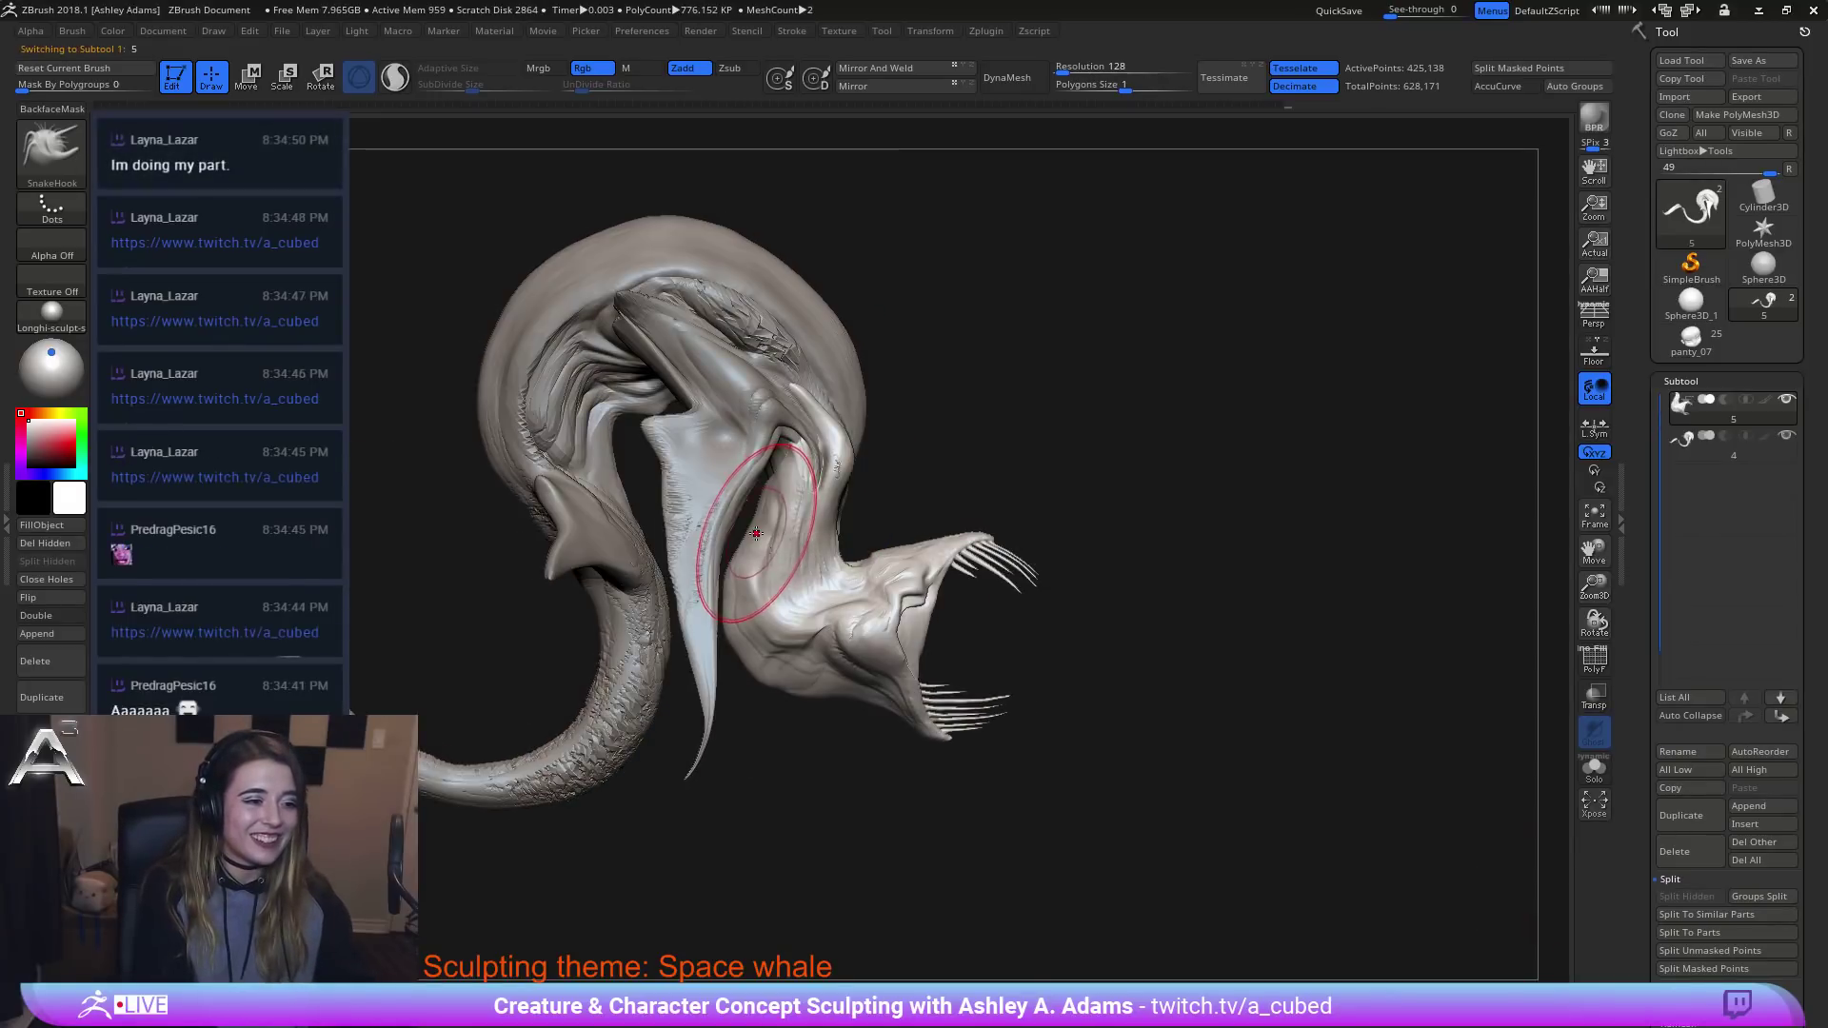
right_click(752, 530)
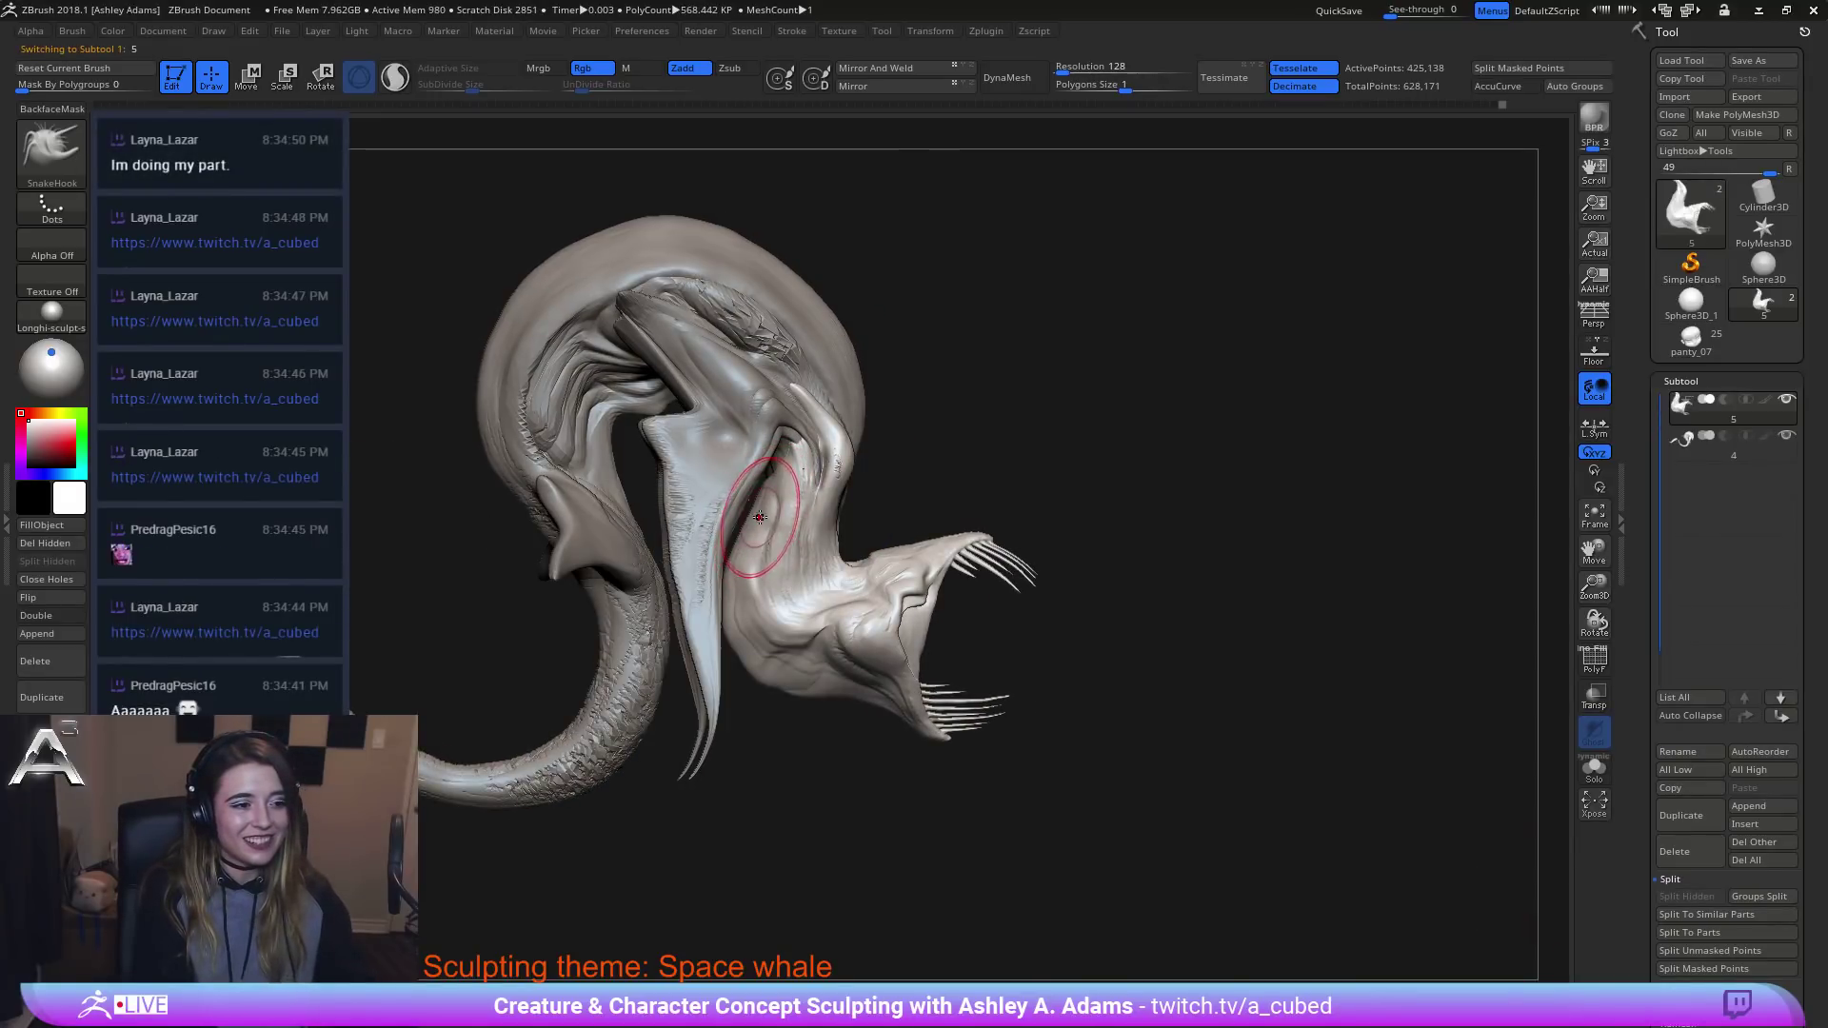
key(ctrl+shift+z)
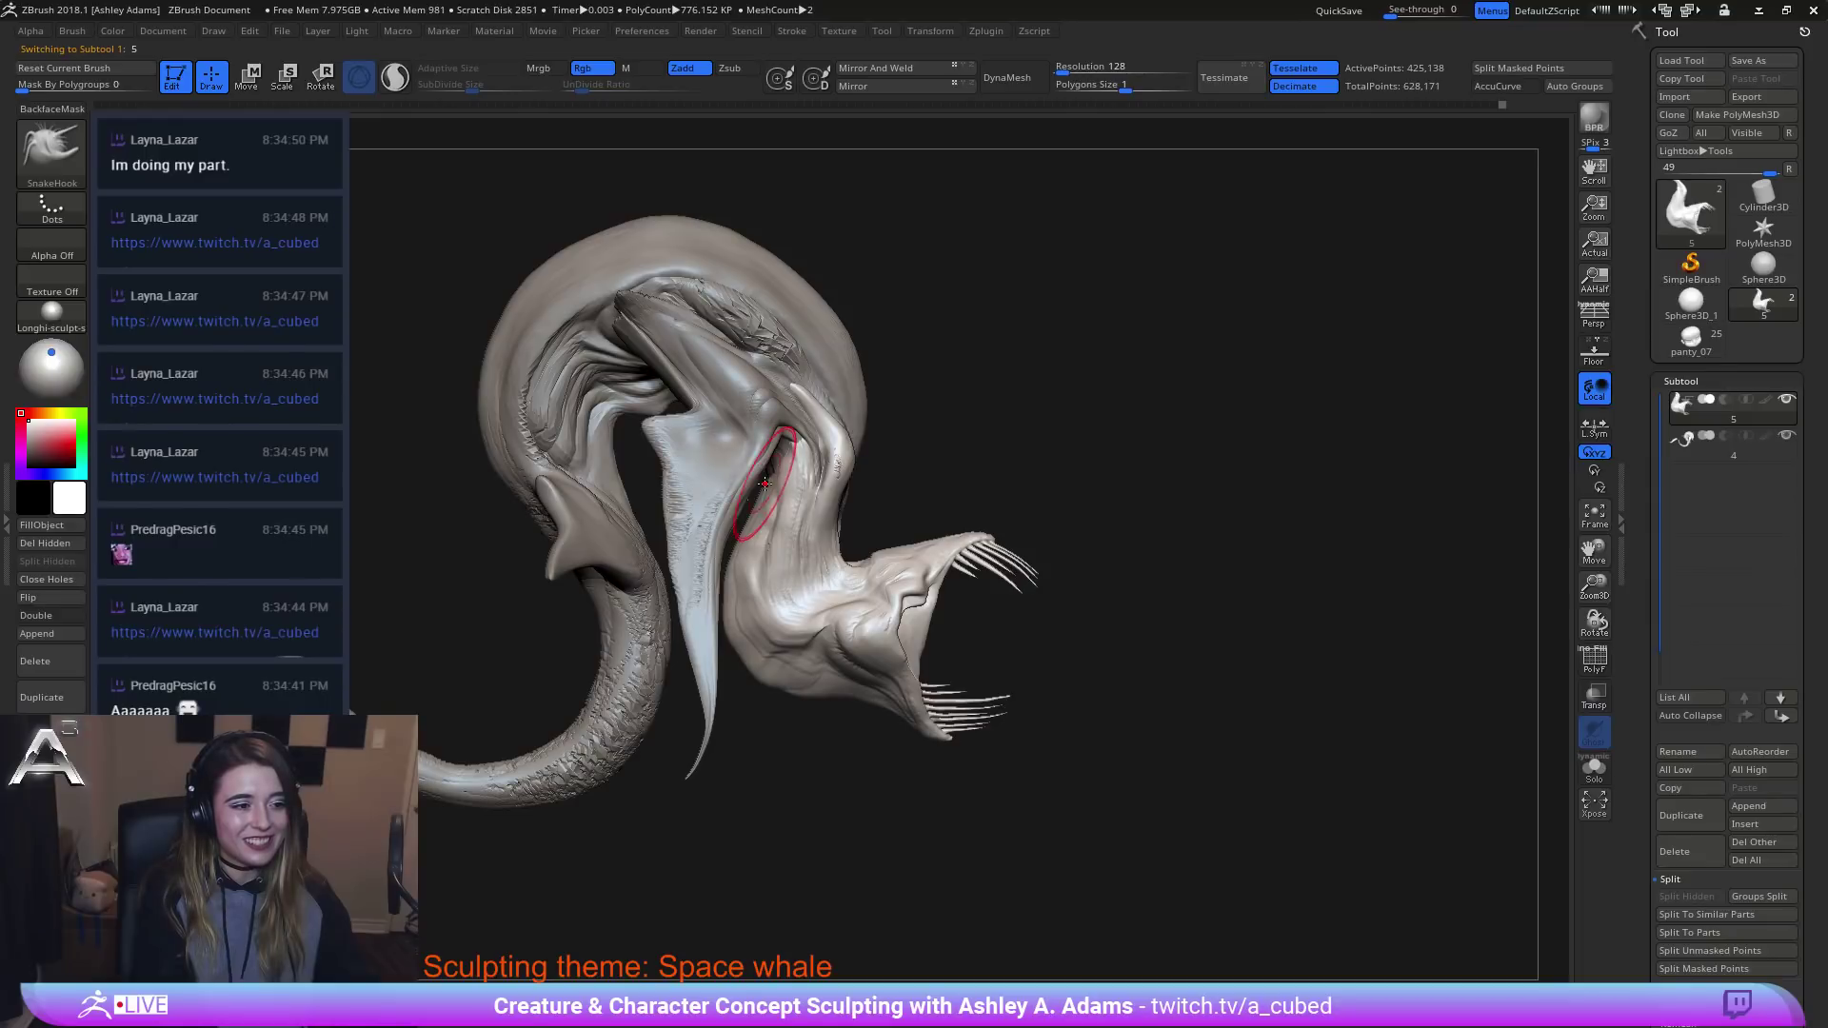
key(ctrl+z)
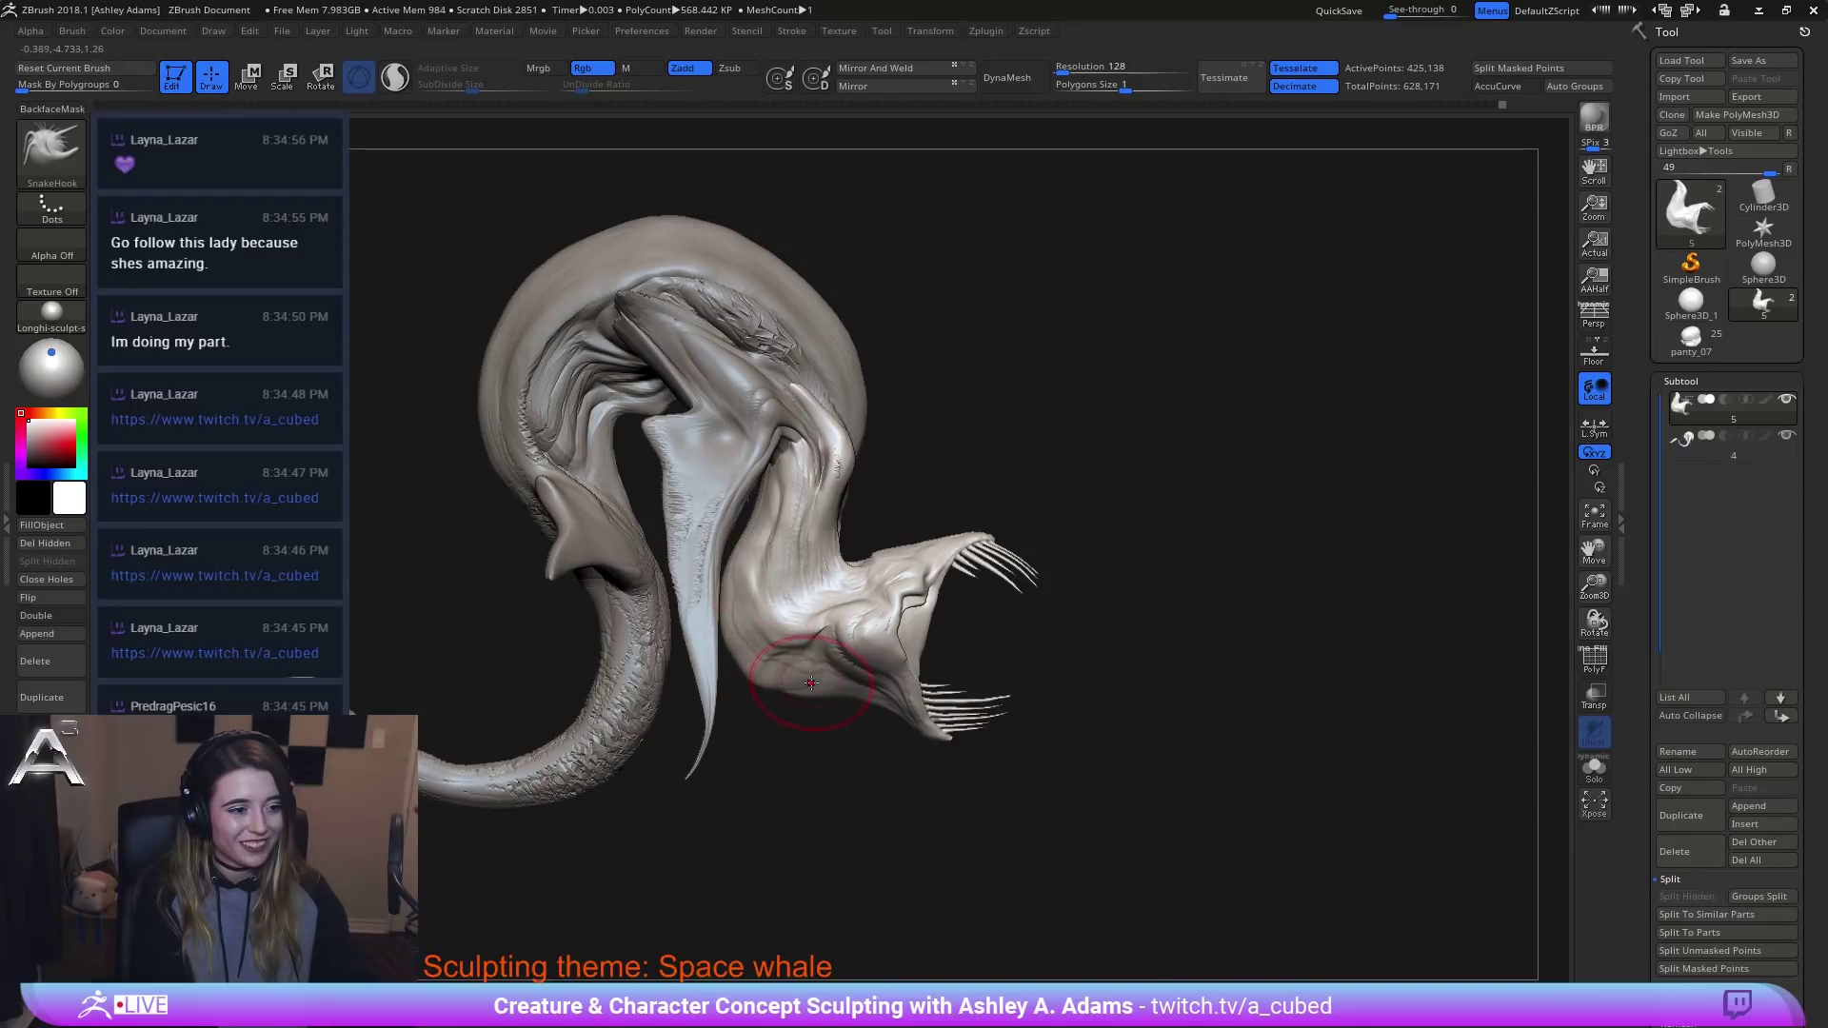
key(space)
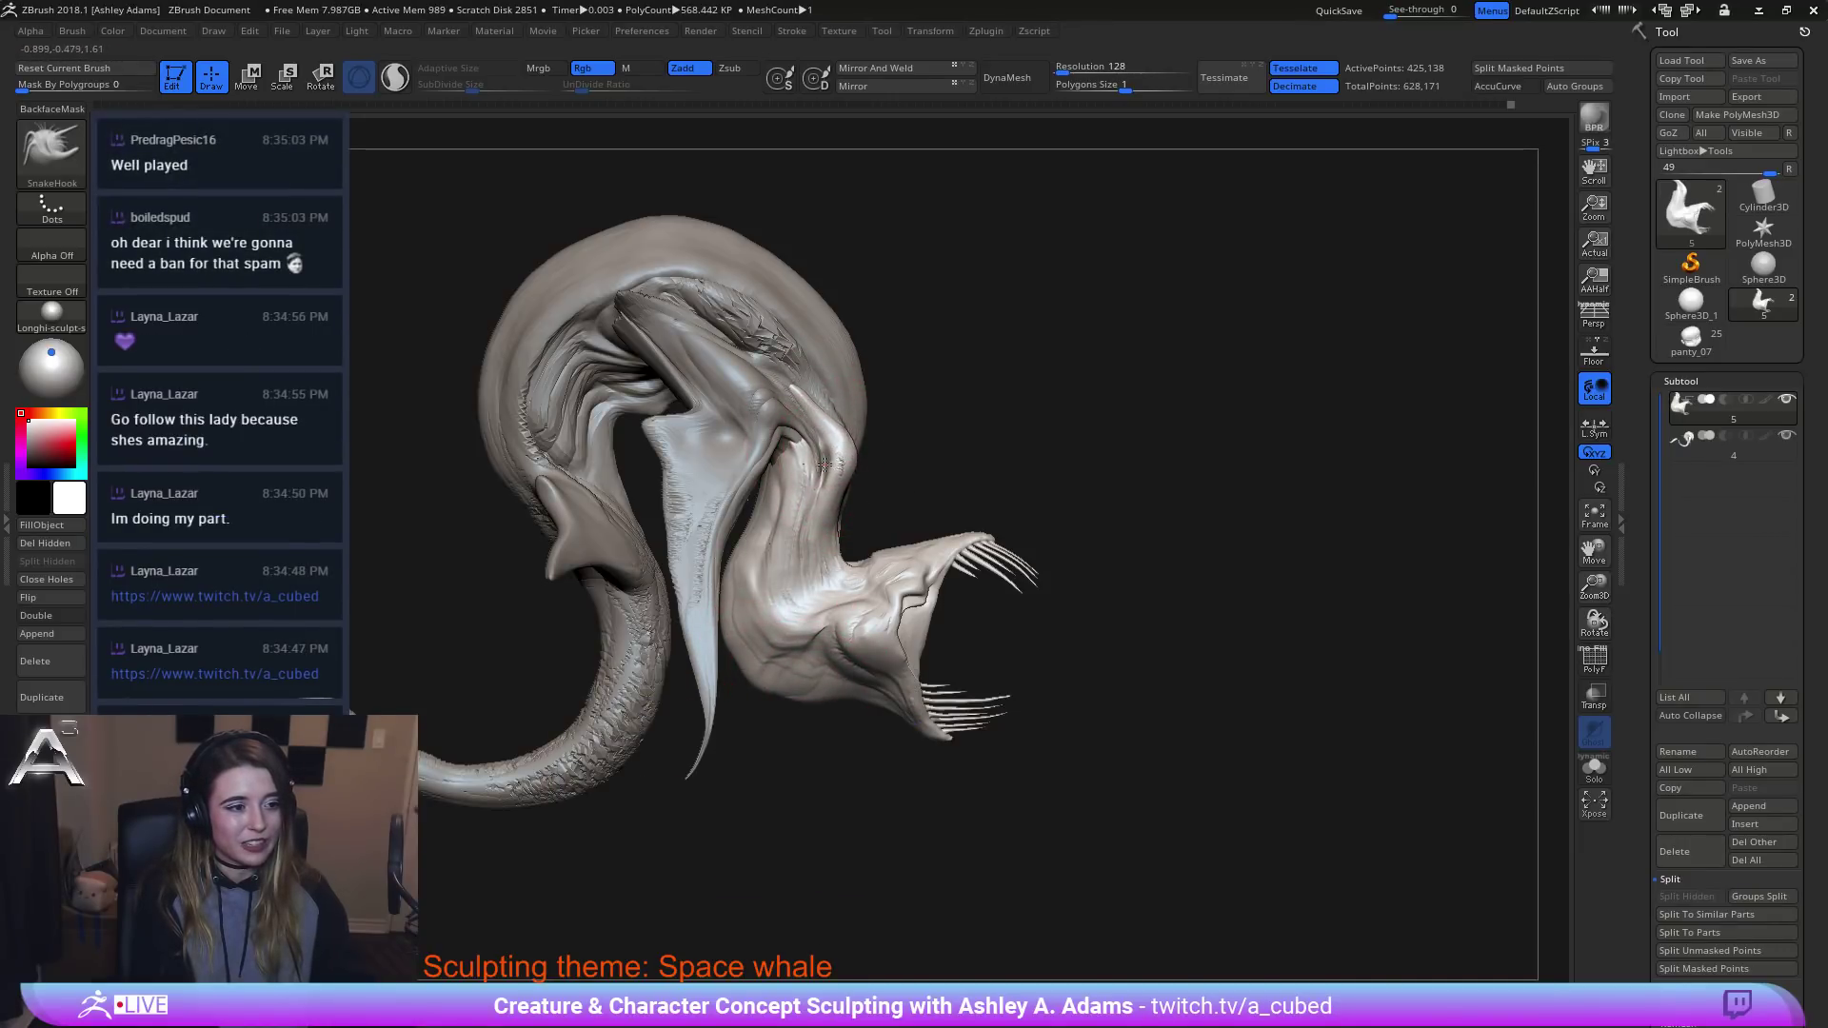
mouse_move(990, 543)
mouse_down()
mouse_move(1025, 534)
mouse_move(1045, 568)
mouse_move(795, 480)
mouse_up()
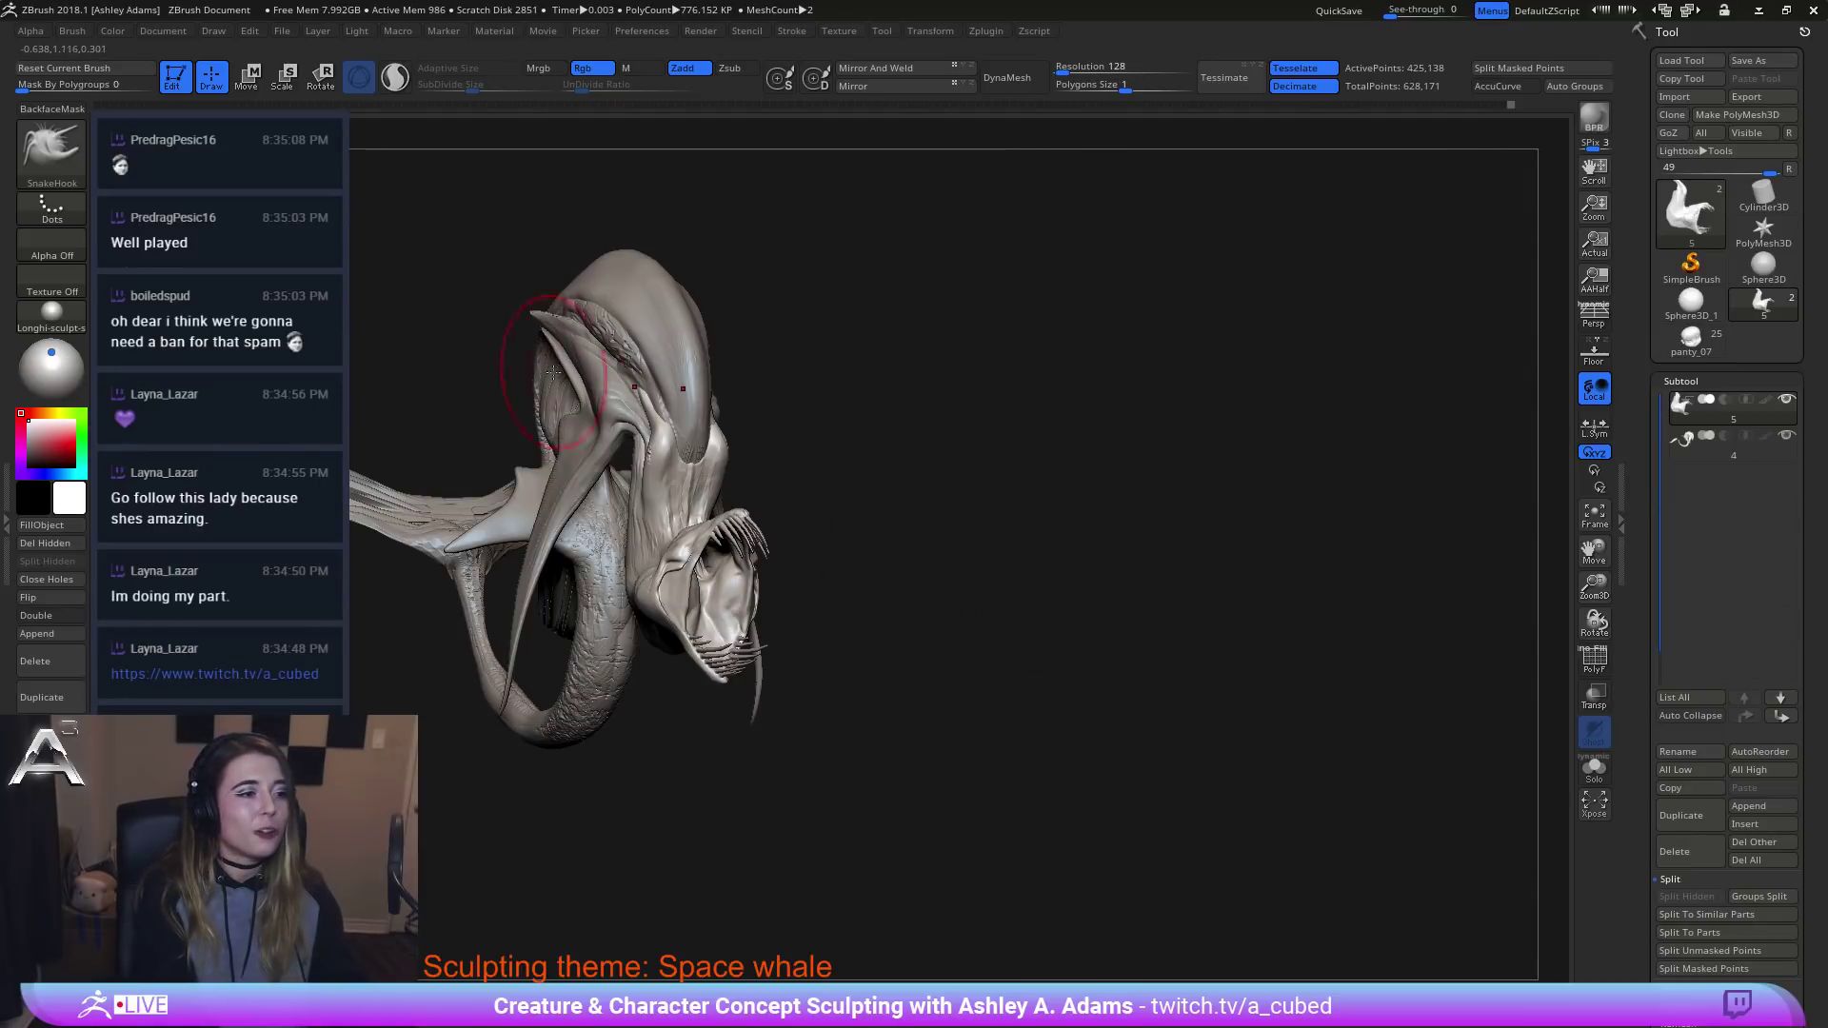
Make the body subtool active, choose the Inflat brush and swell the rough ridge under the arched back.
drag(533, 367, 621, 380)
alt+right_drag(620, 380, 692, 436)
right_click(688, 420)
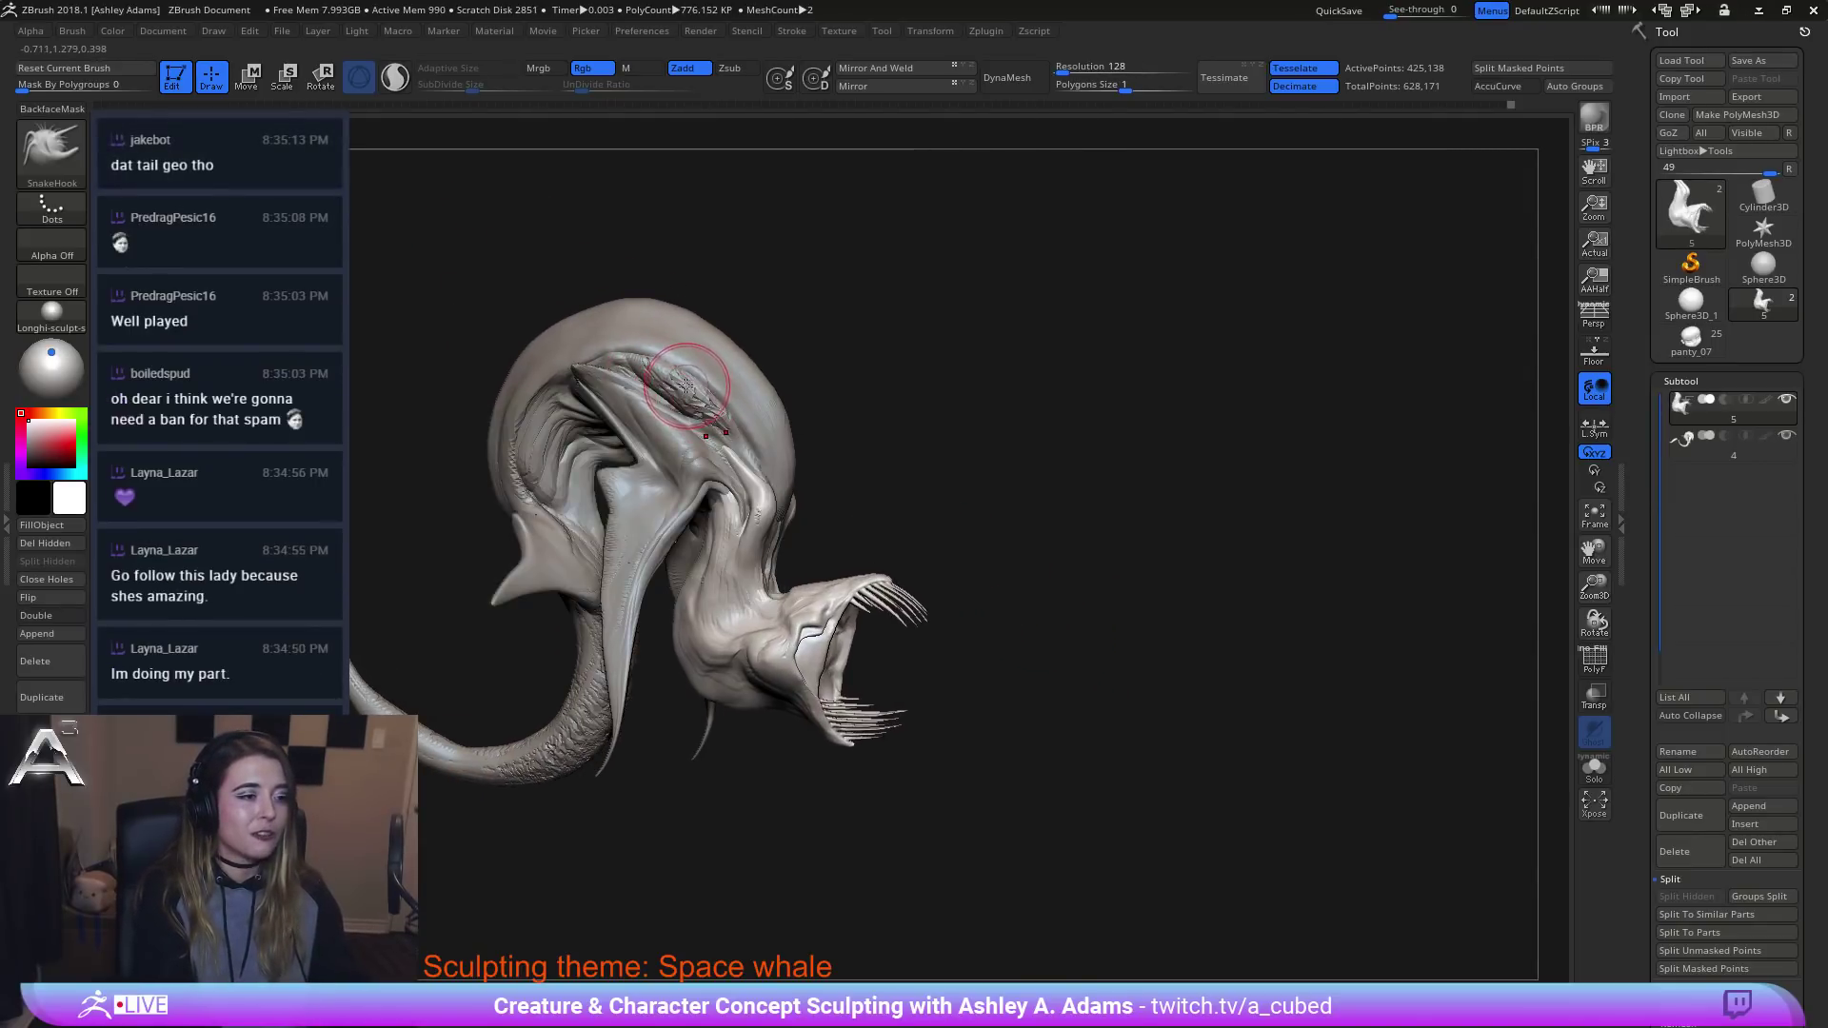
alt+click(683, 383)
key(b)
key(i)
key(n)
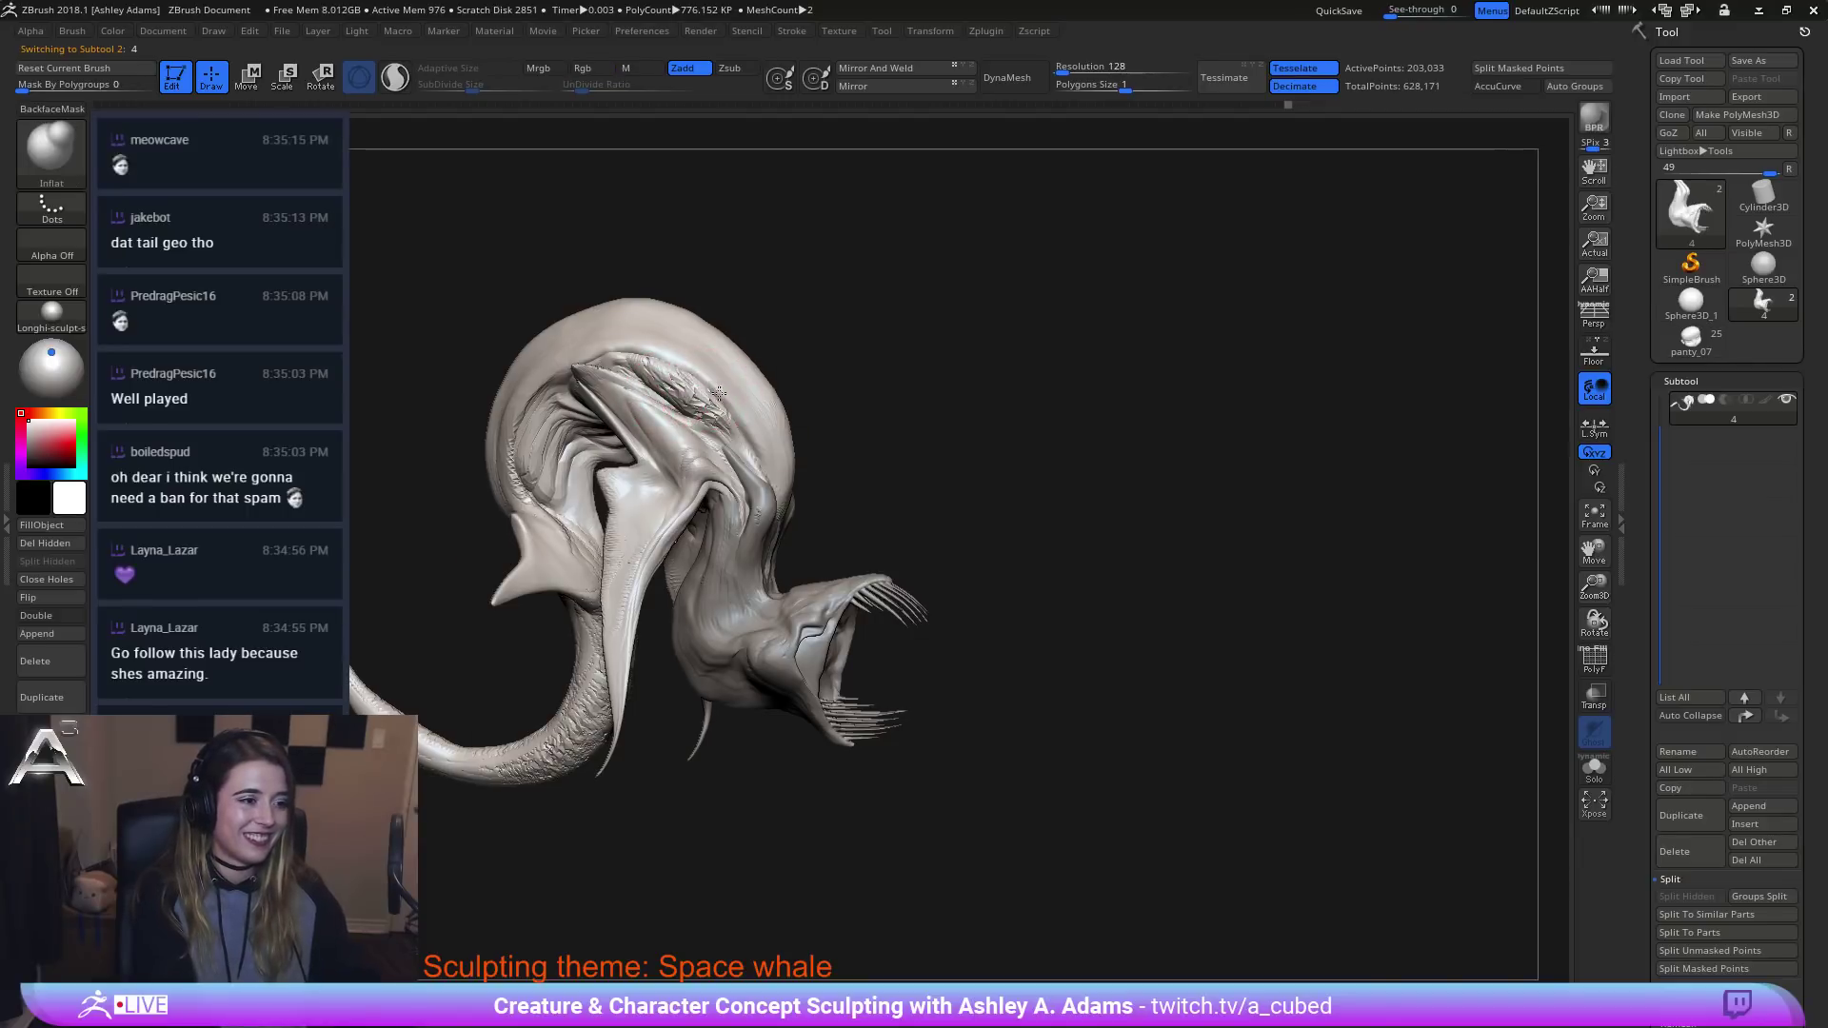
mouse_move(670, 396)
mouse_down()
mouse_move(686, 398)
mouse_move(642, 381)
mouse_up()
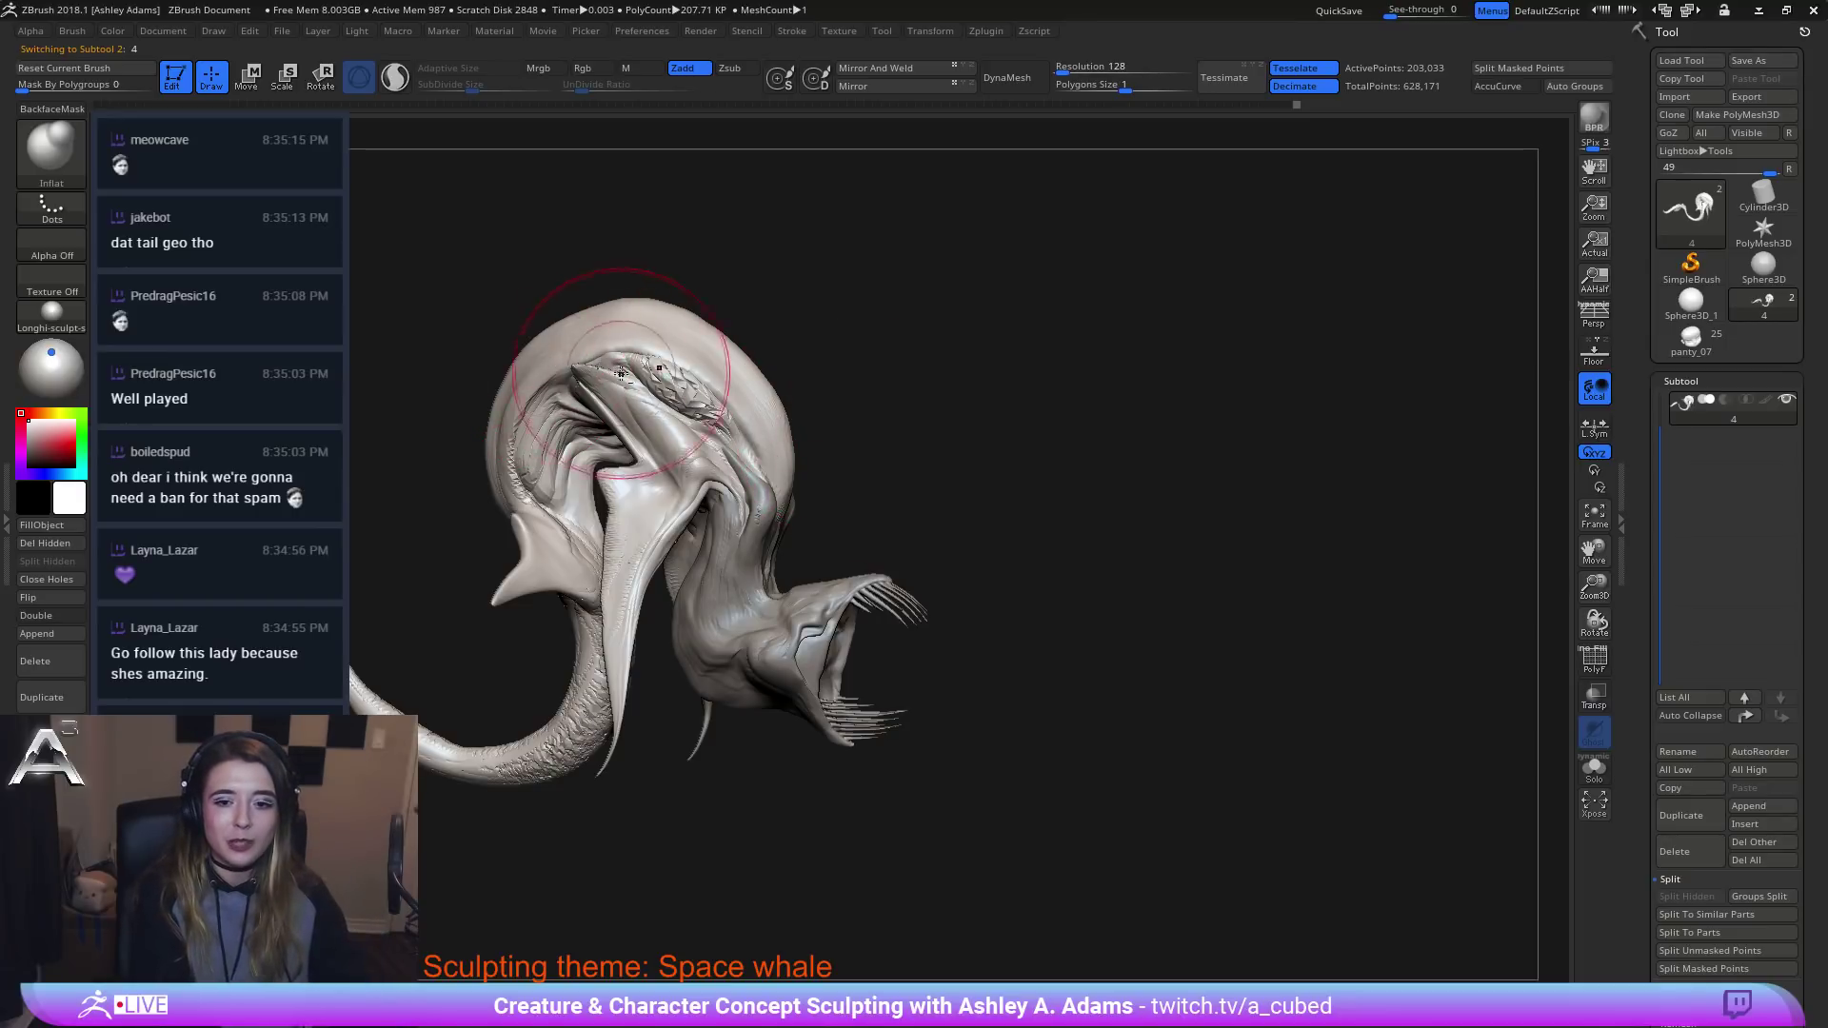
Reduce the Inflat brush's draw size and build up the crown of the arched back.
alt+right_drag(619, 335, 758, 354)
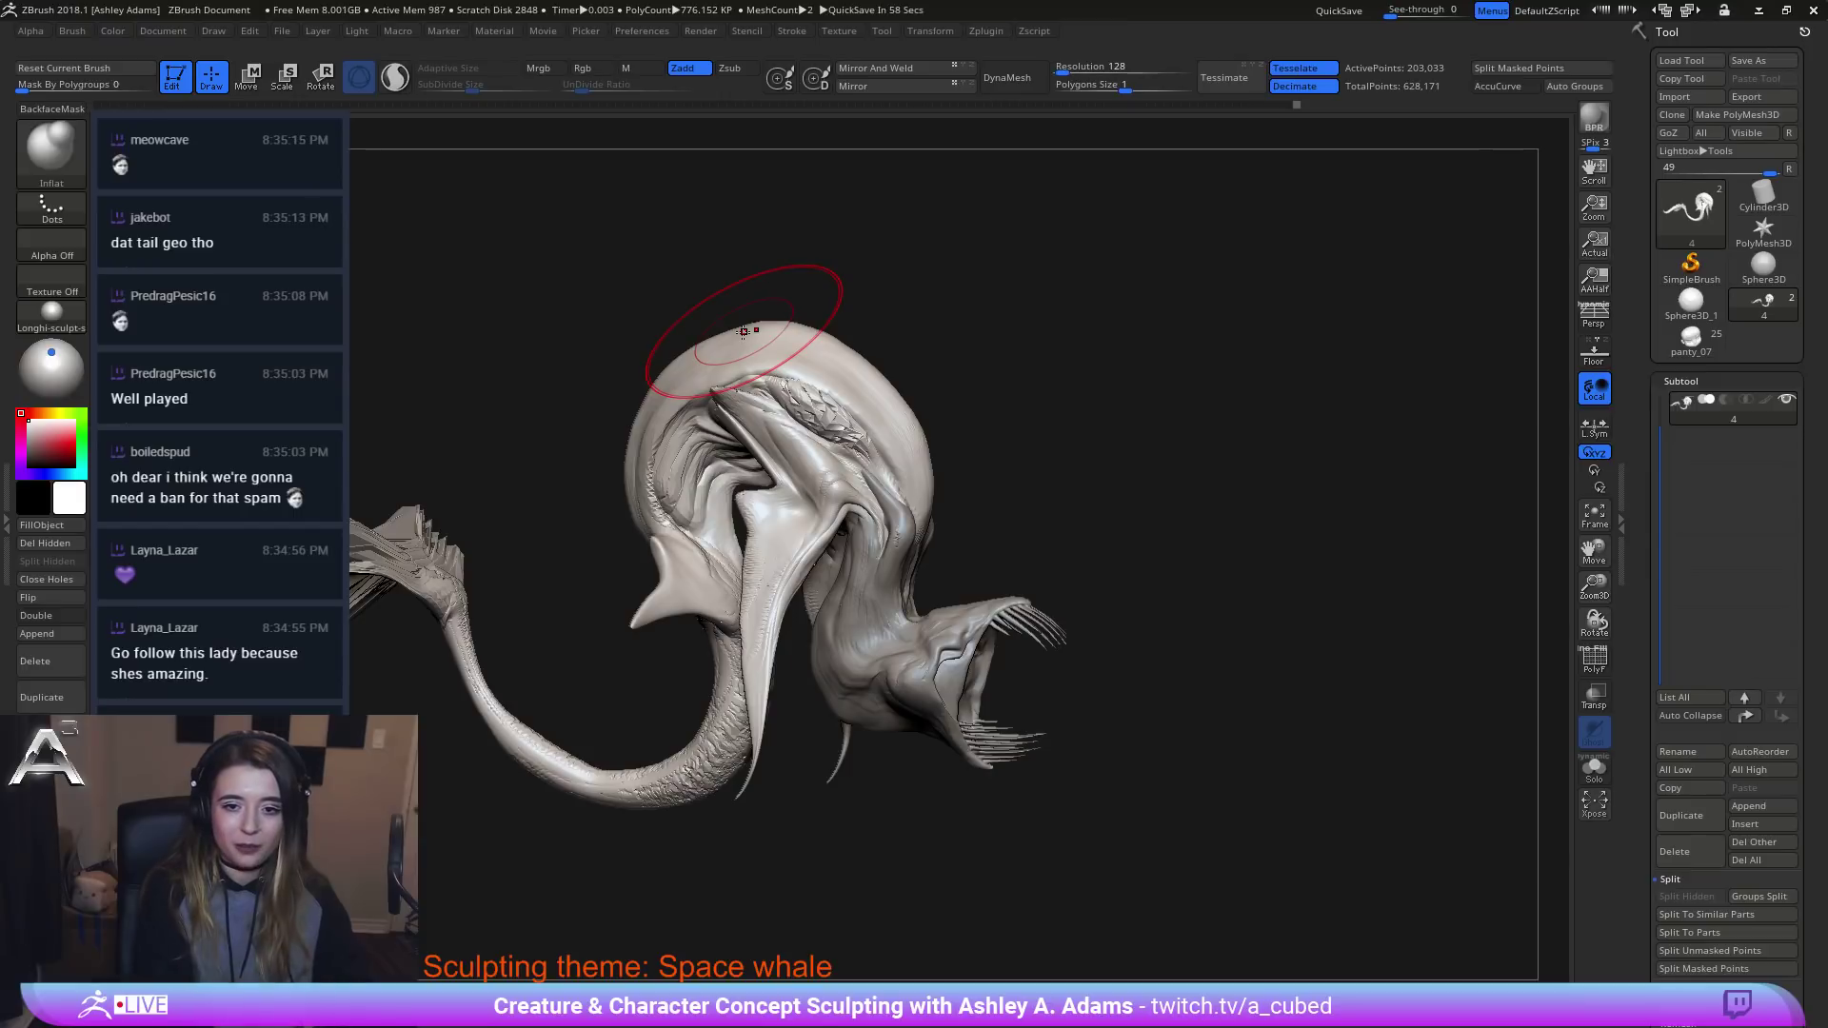
right_click(768, 332)
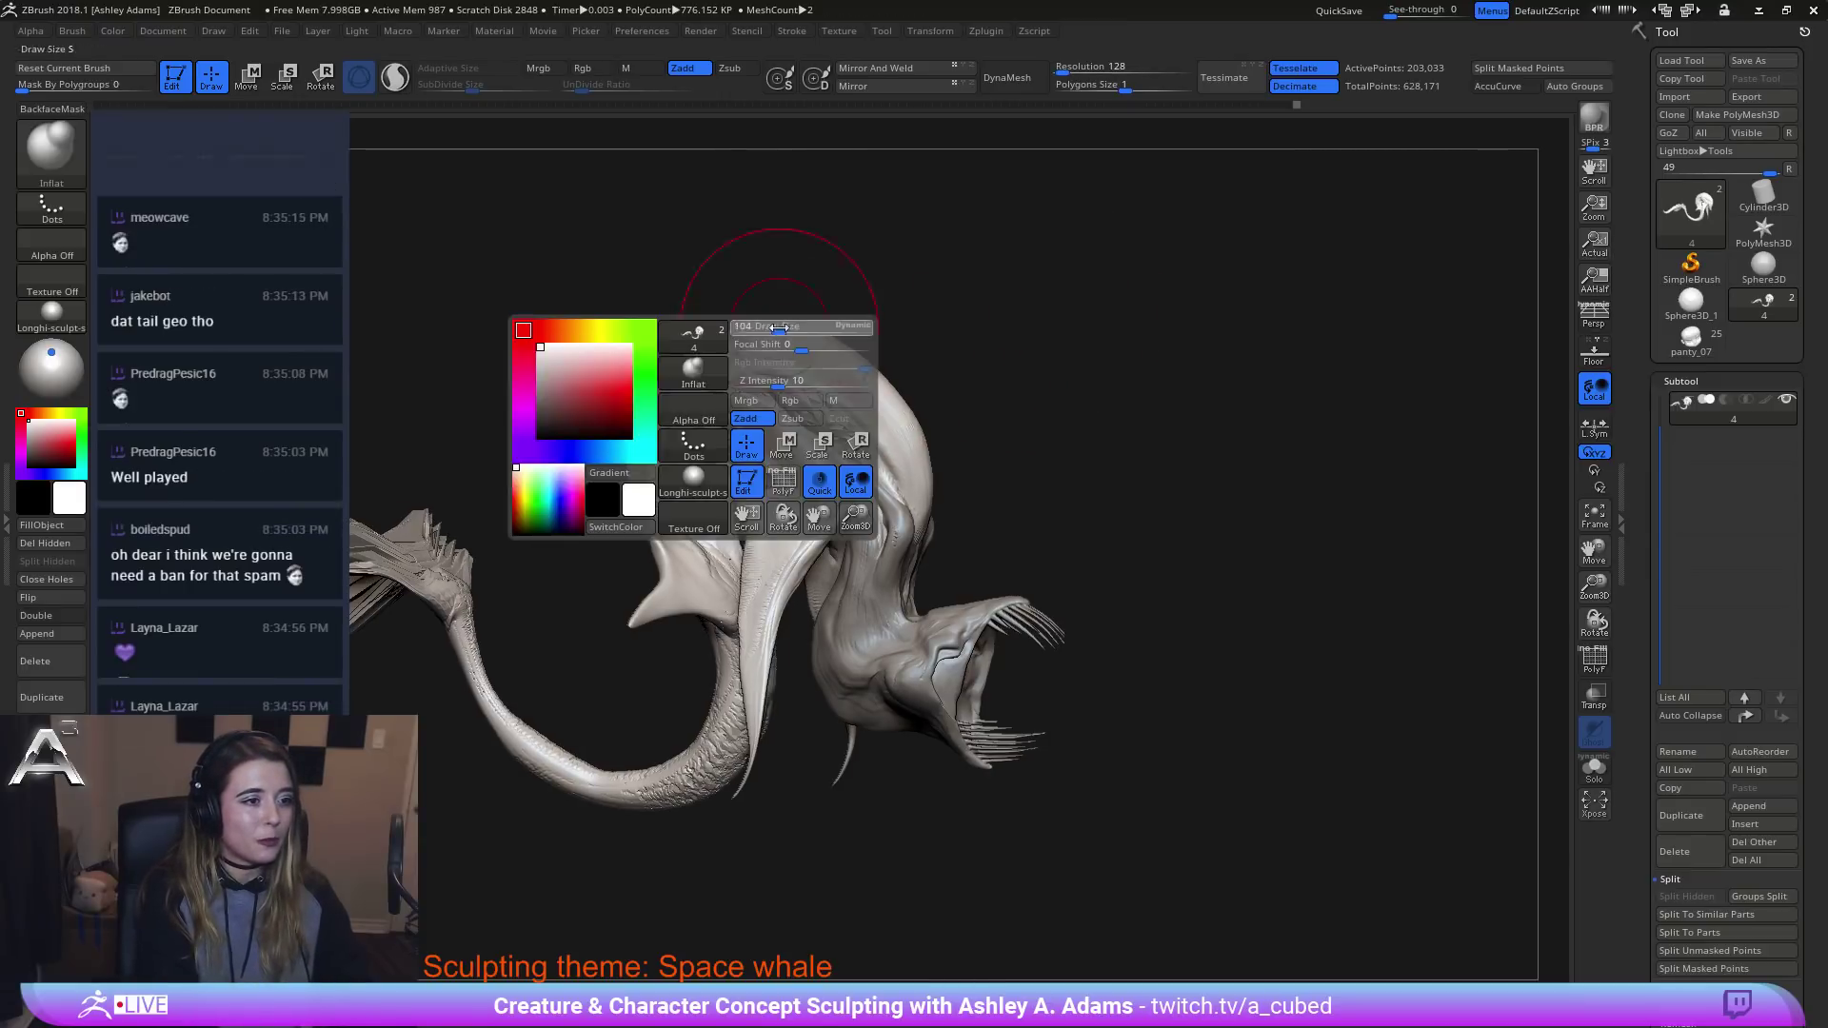
drag(775, 328, 753, 327)
mouse_move(872, 362)
mouse_down()
mouse_move(836, 345)
mouse_move(912, 432)
mouse_move(890, 389)
mouse_up()
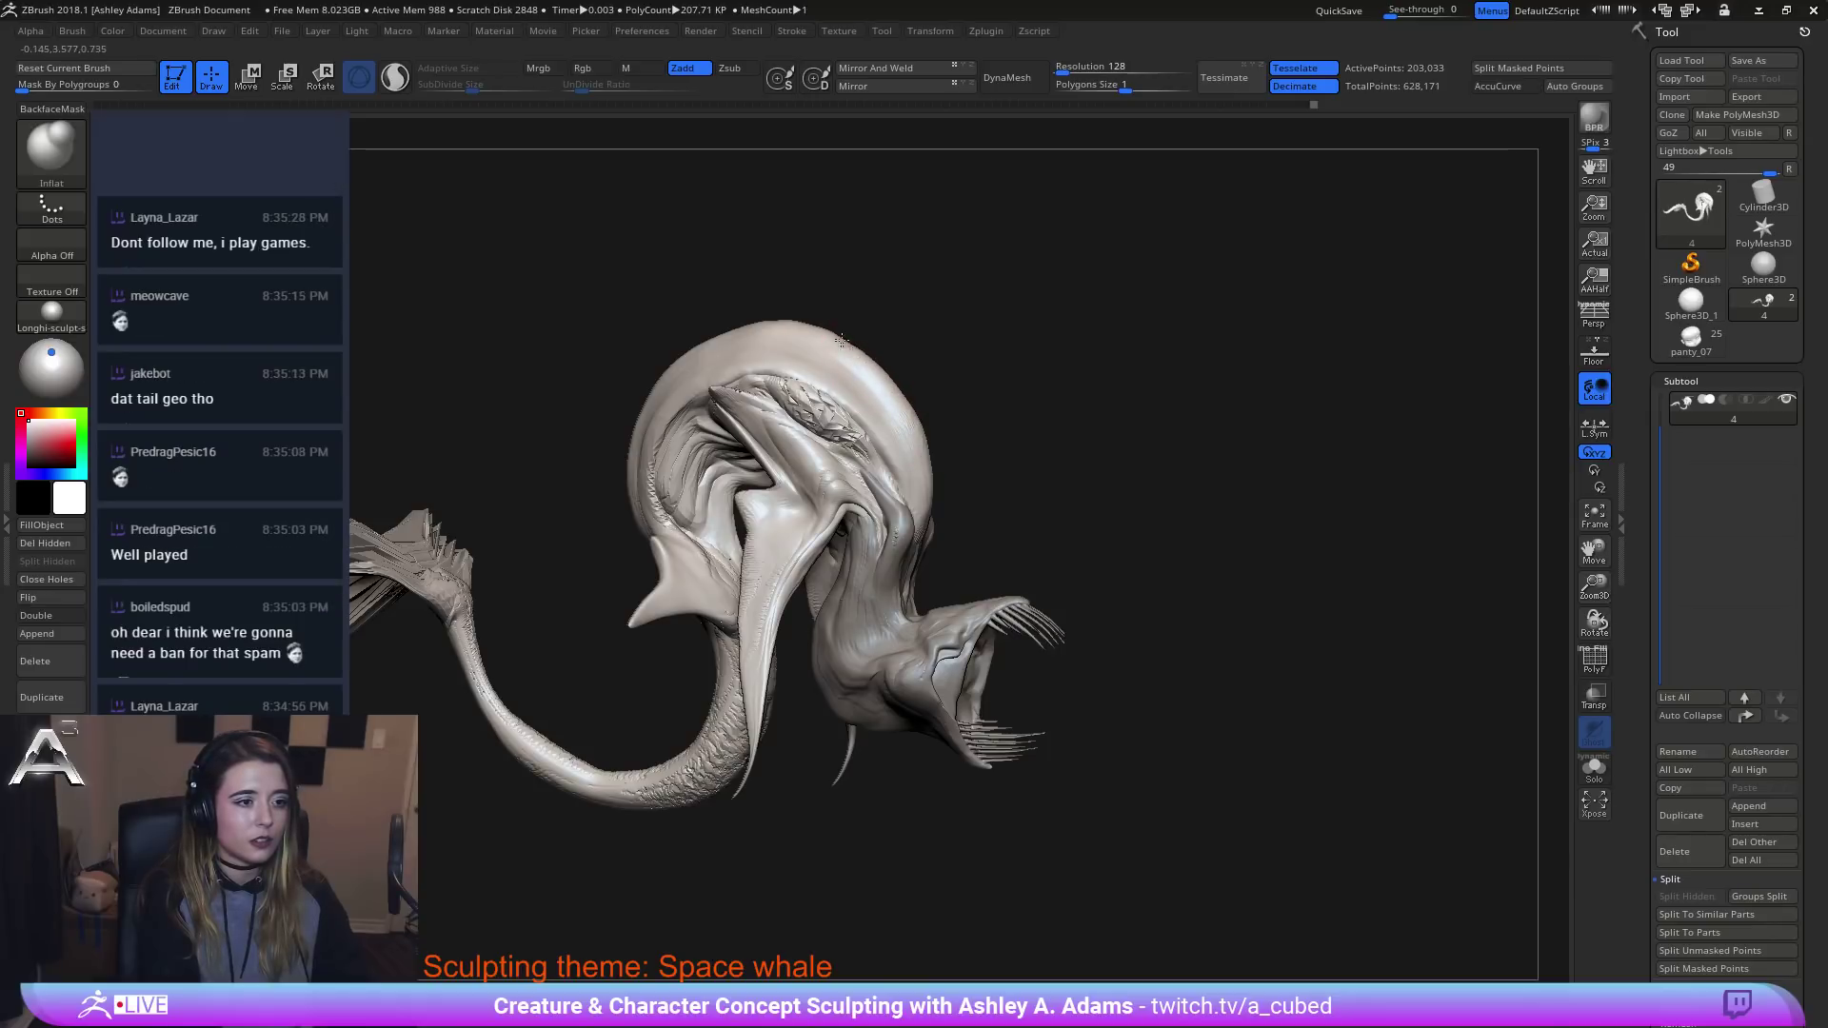
drag(759, 298, 823, 334)
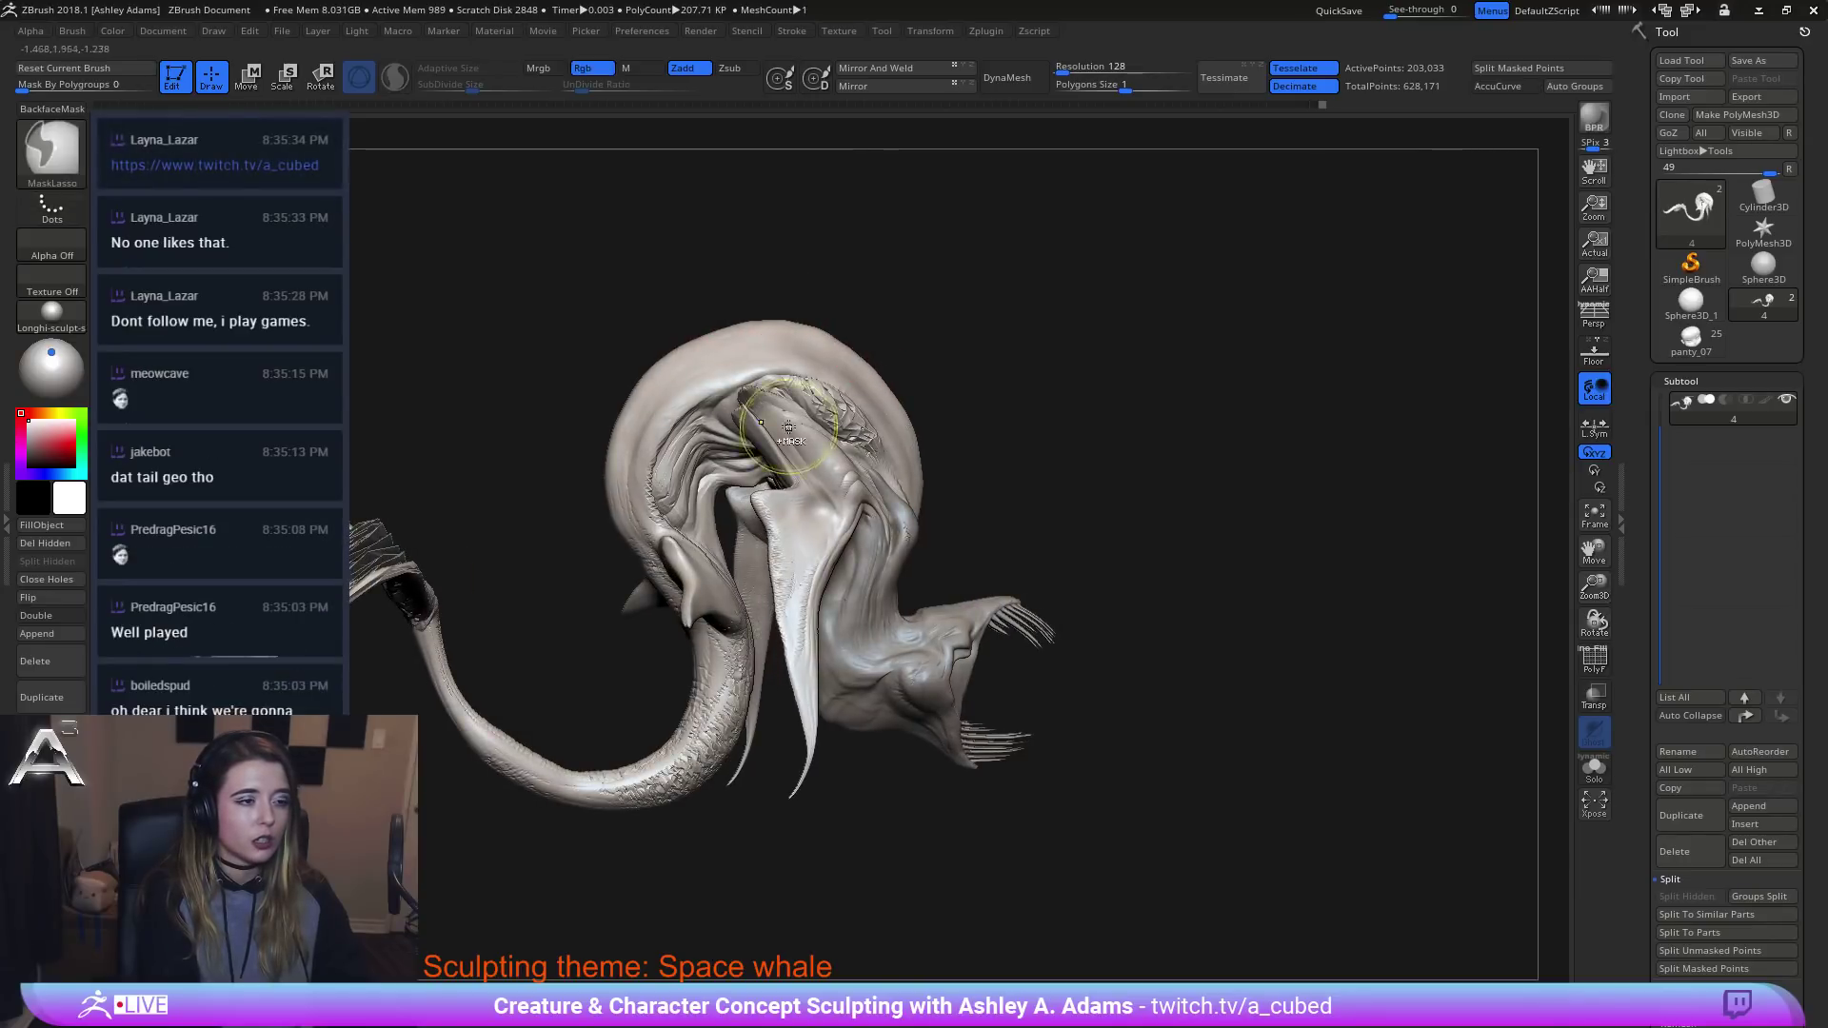
Enlarge the brush, choose SnakeHook and push the rear outline of the arched back slightly outward.
ctrl+right_drag(892, 384, 739, 282)
key(s)
drag(759, 289, 780, 275)
key(b)
key(s)
key(h)
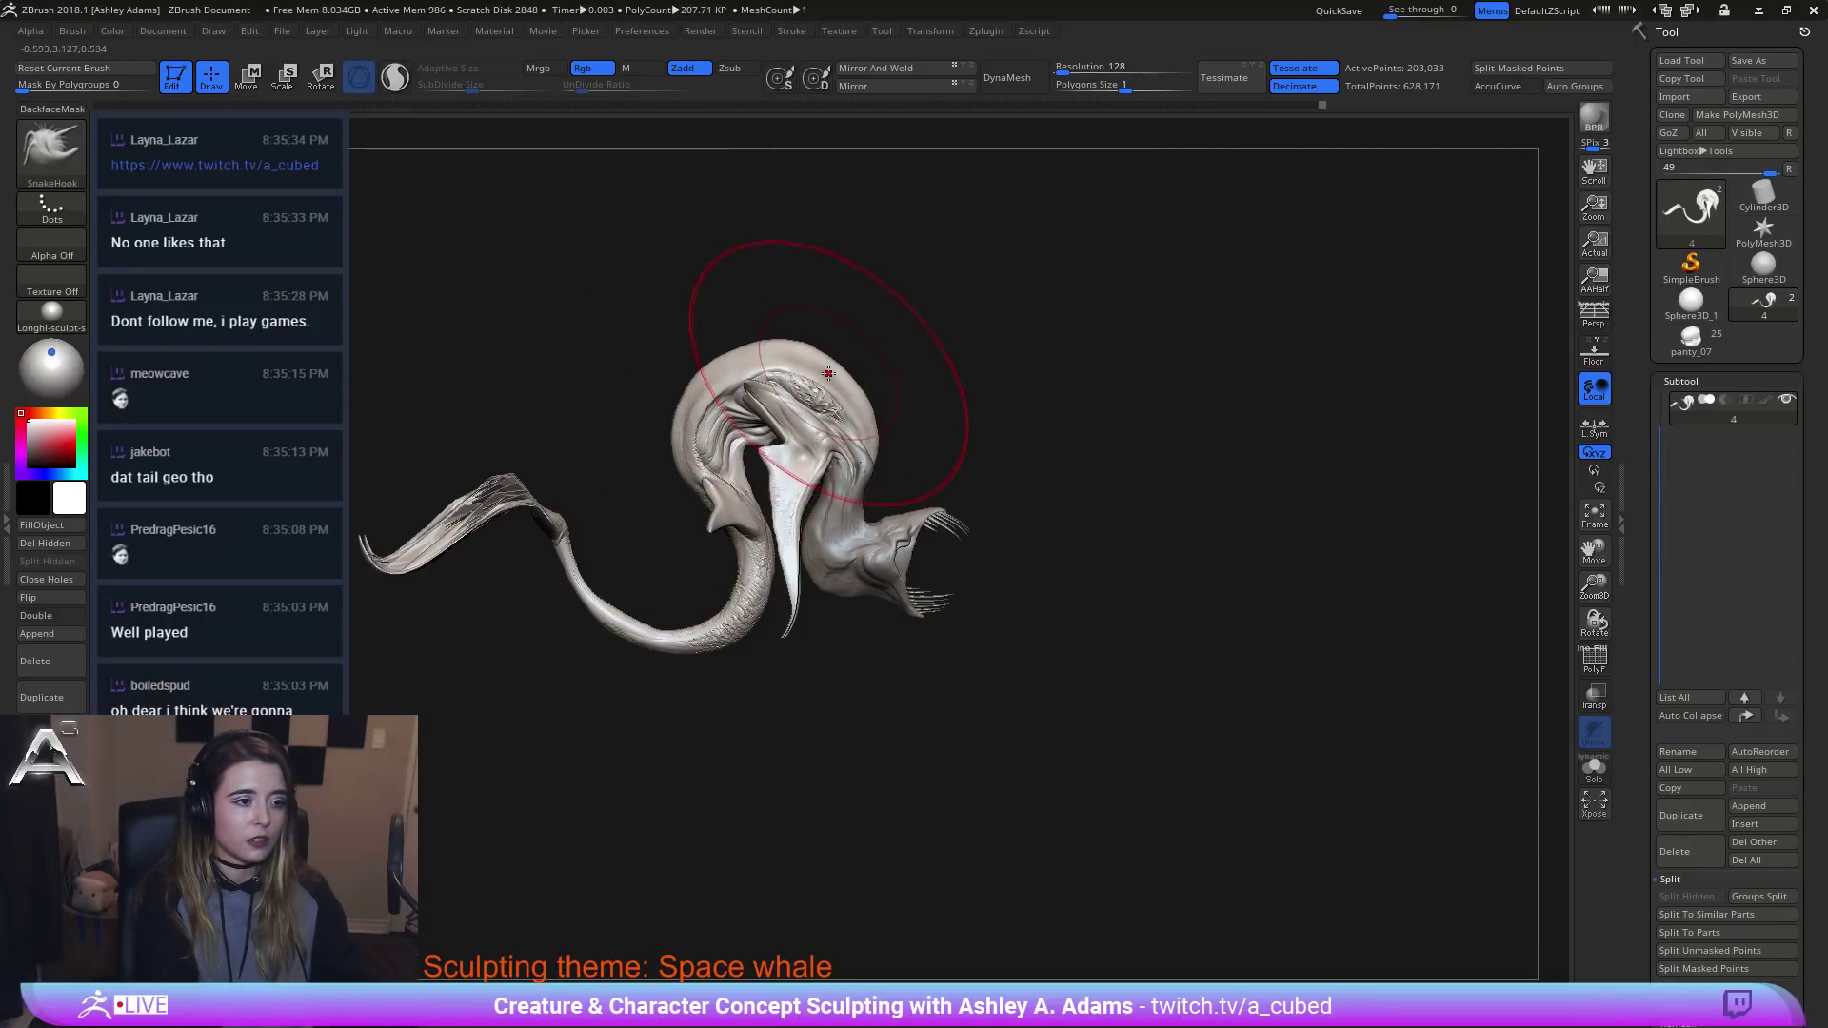
key(space)
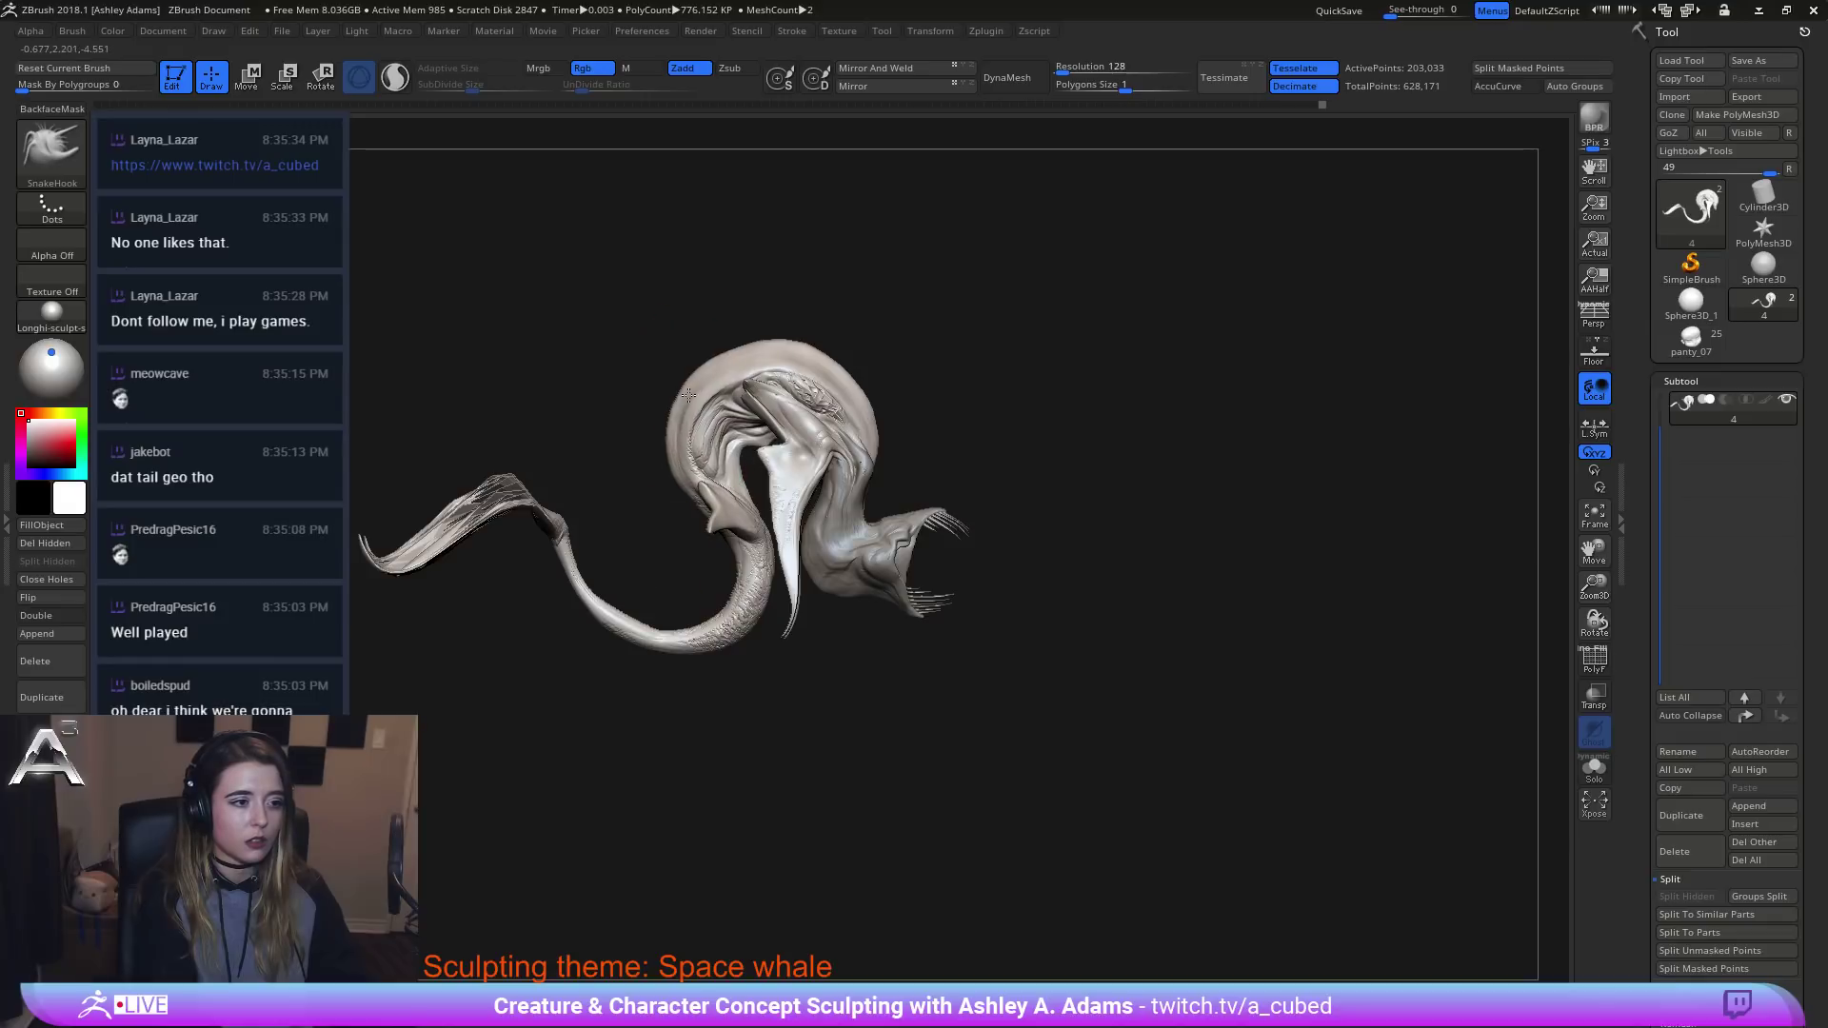
key(space)
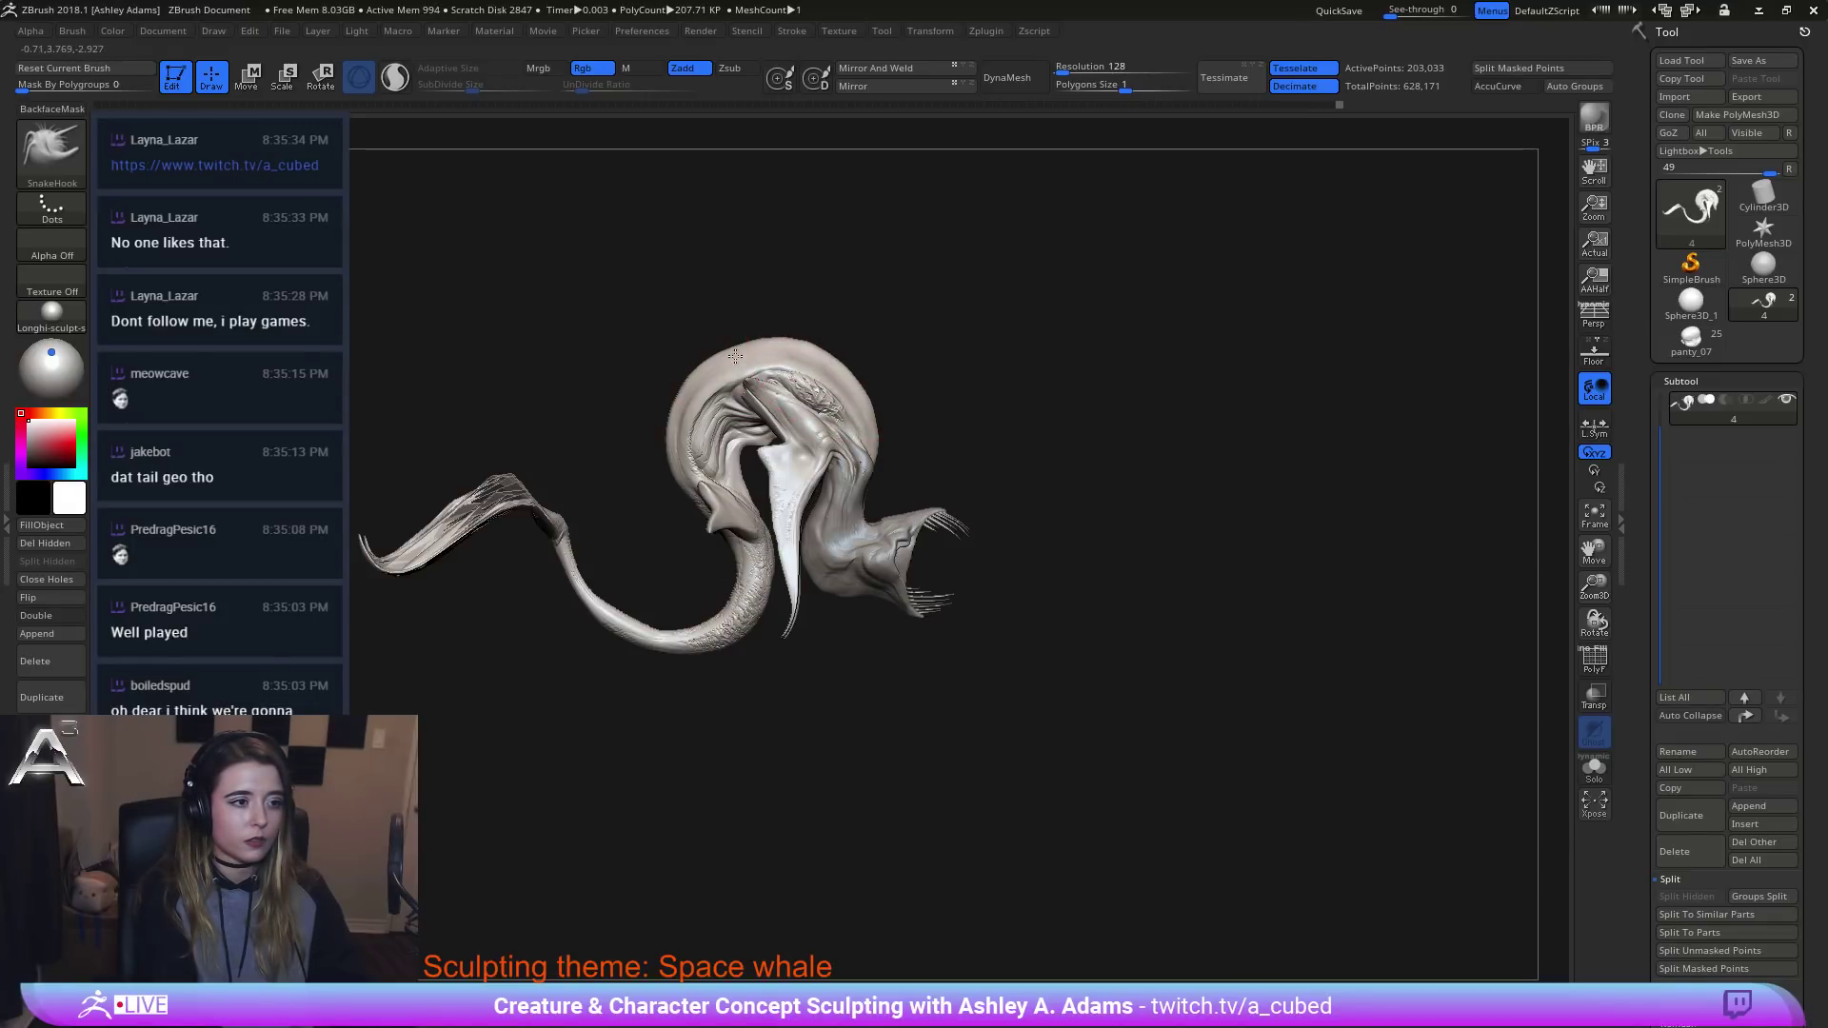
Refine the arched body and its inner folds from the opposite side with a resized SnakeHook brush.
mouse_move(735, 352)
ctrl+right_down()
mouse_move(746, 302)
mouse_move(771, 343)
mouse_move(743, 342)
mouse_move(843, 455)
mouse_move(932, 474)
ctrl+right_up()
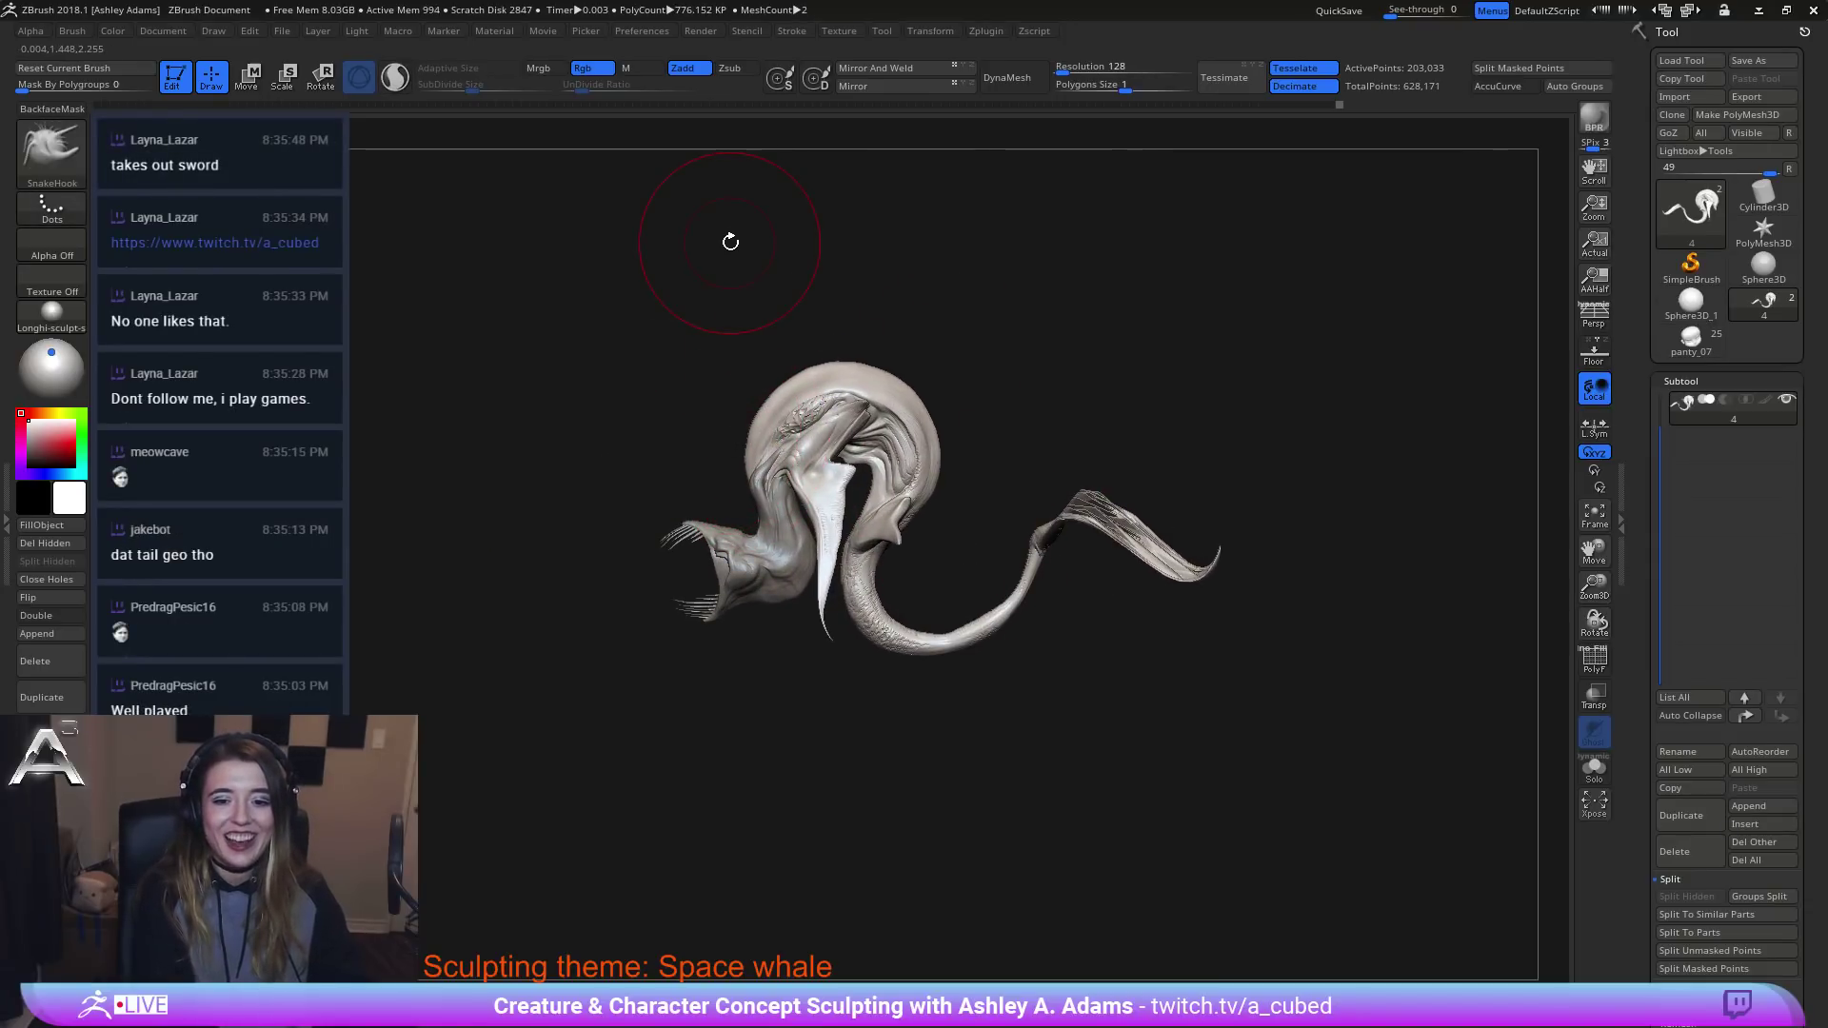
ctrl+right_drag(687, 470, 724, 543)
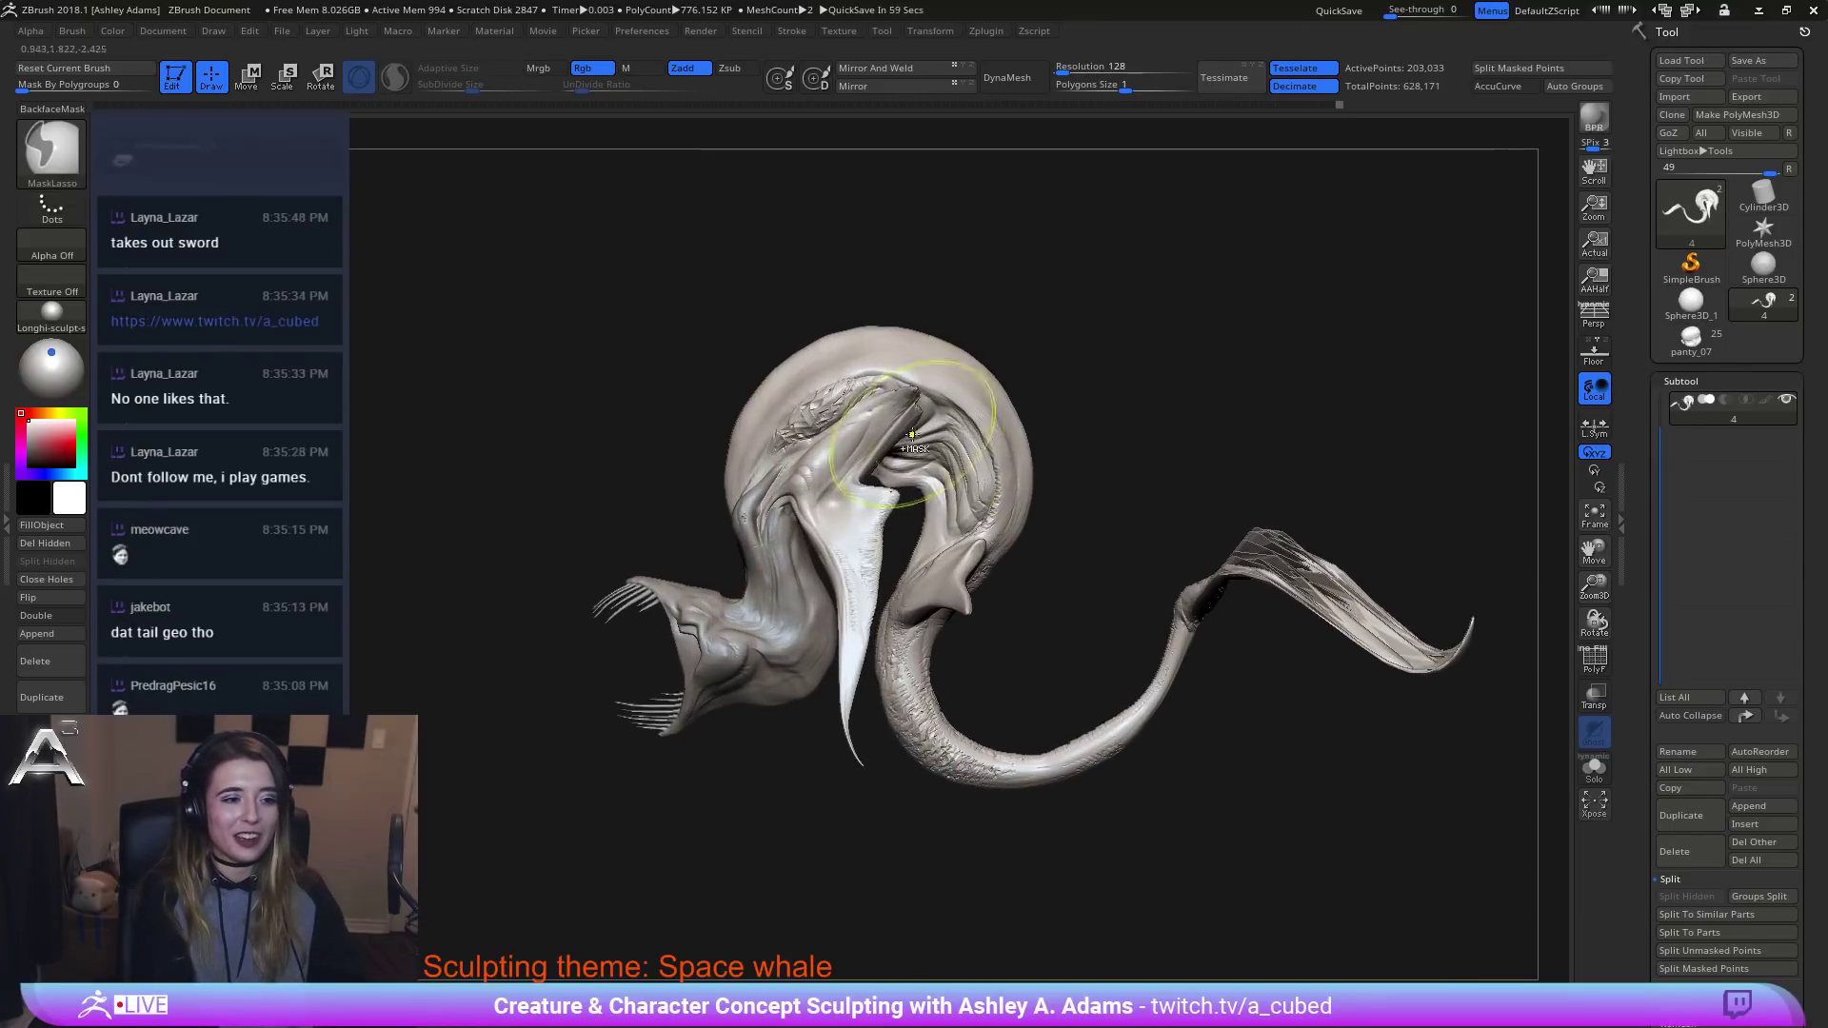
right_drag(837, 513, 883, 512)
key(space)
drag(973, 413, 945, 412)
right_drag(857, 476, 893, 476)
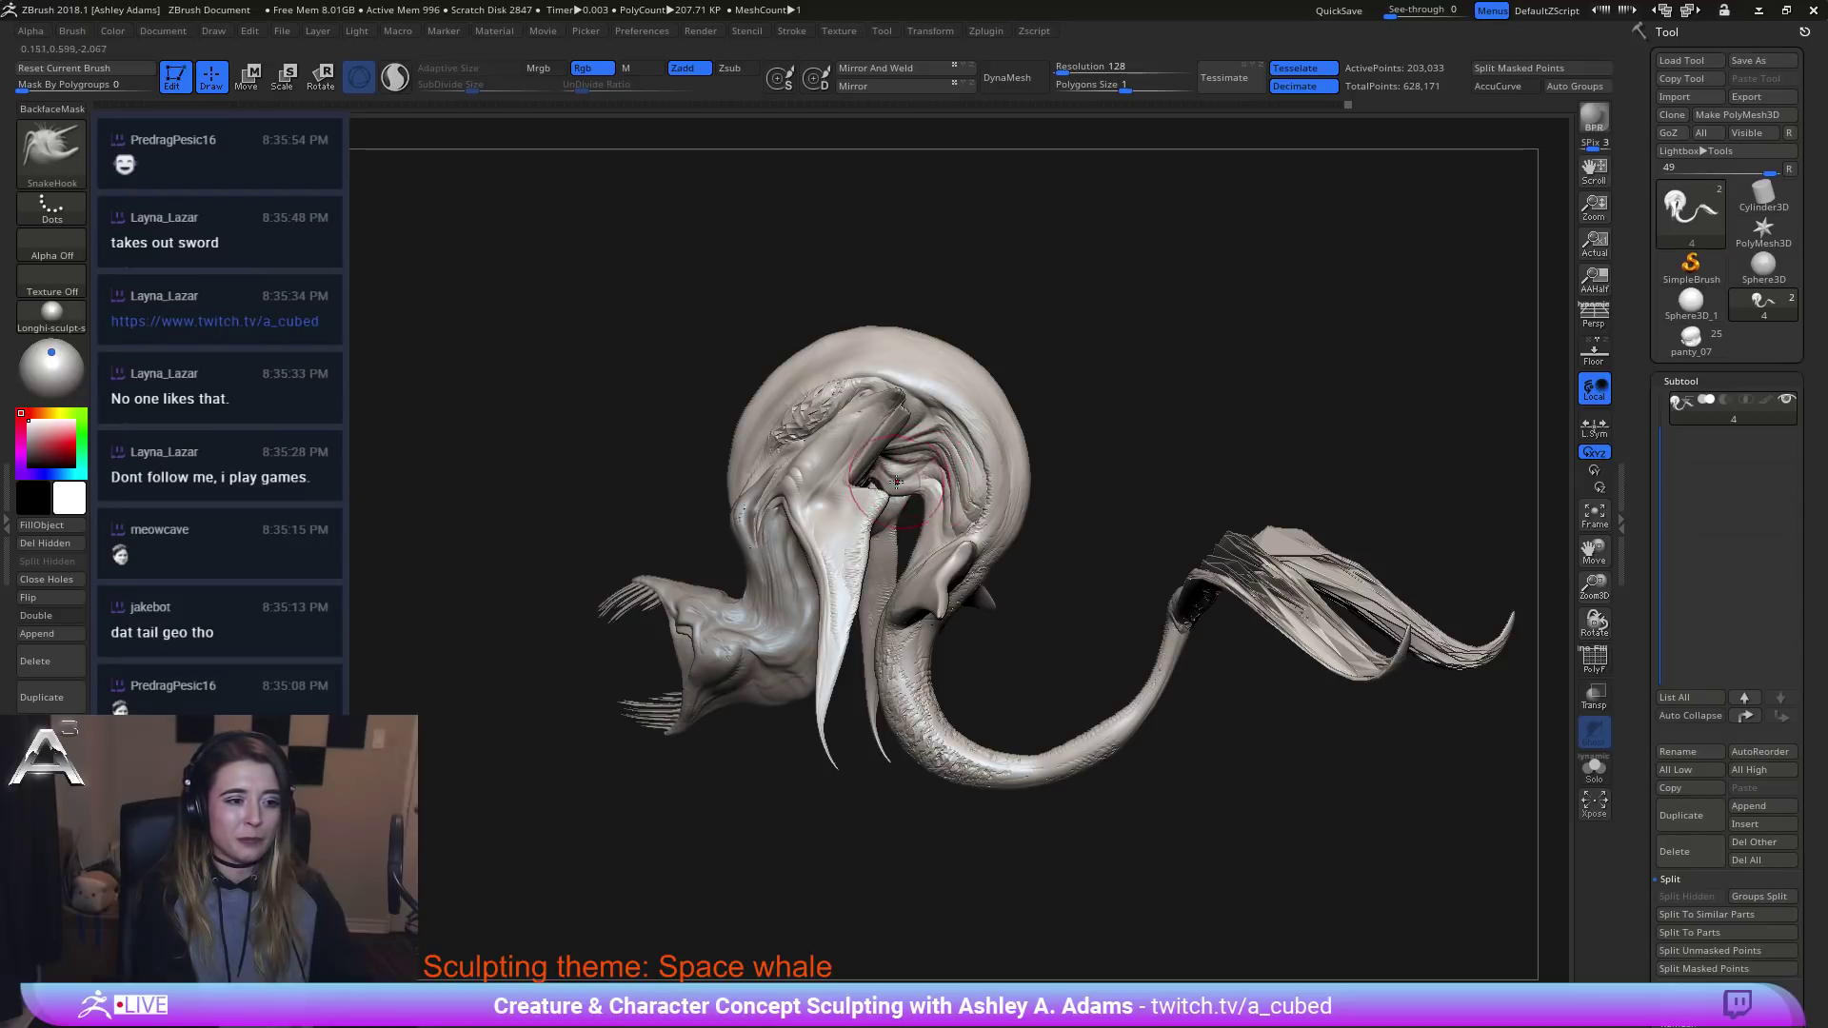
shift+right_drag(909, 473, 931, 471)
key(space)
drag(926, 480, 878, 480)
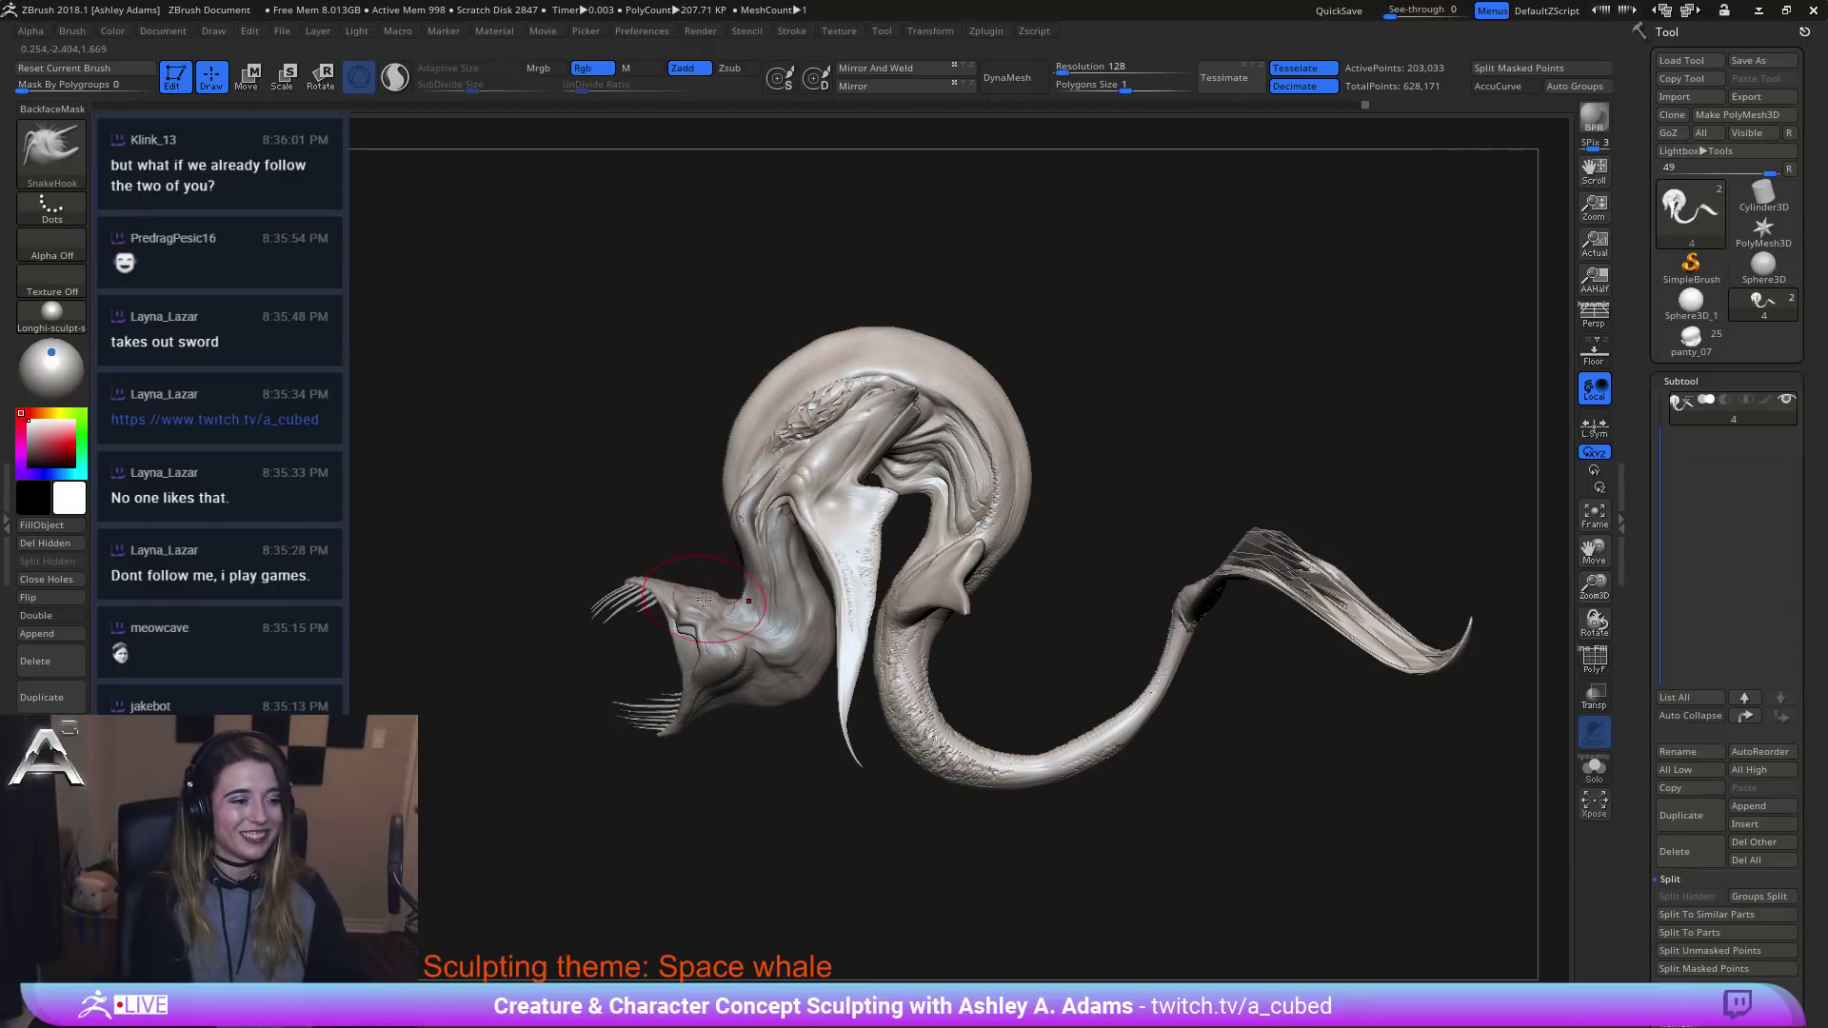
Make the head subtool active and adjust the front contour of the neck with a resized SnakeHook brush.
alt+right_drag(751, 596, 1004, 562)
alt+click(1005, 565)
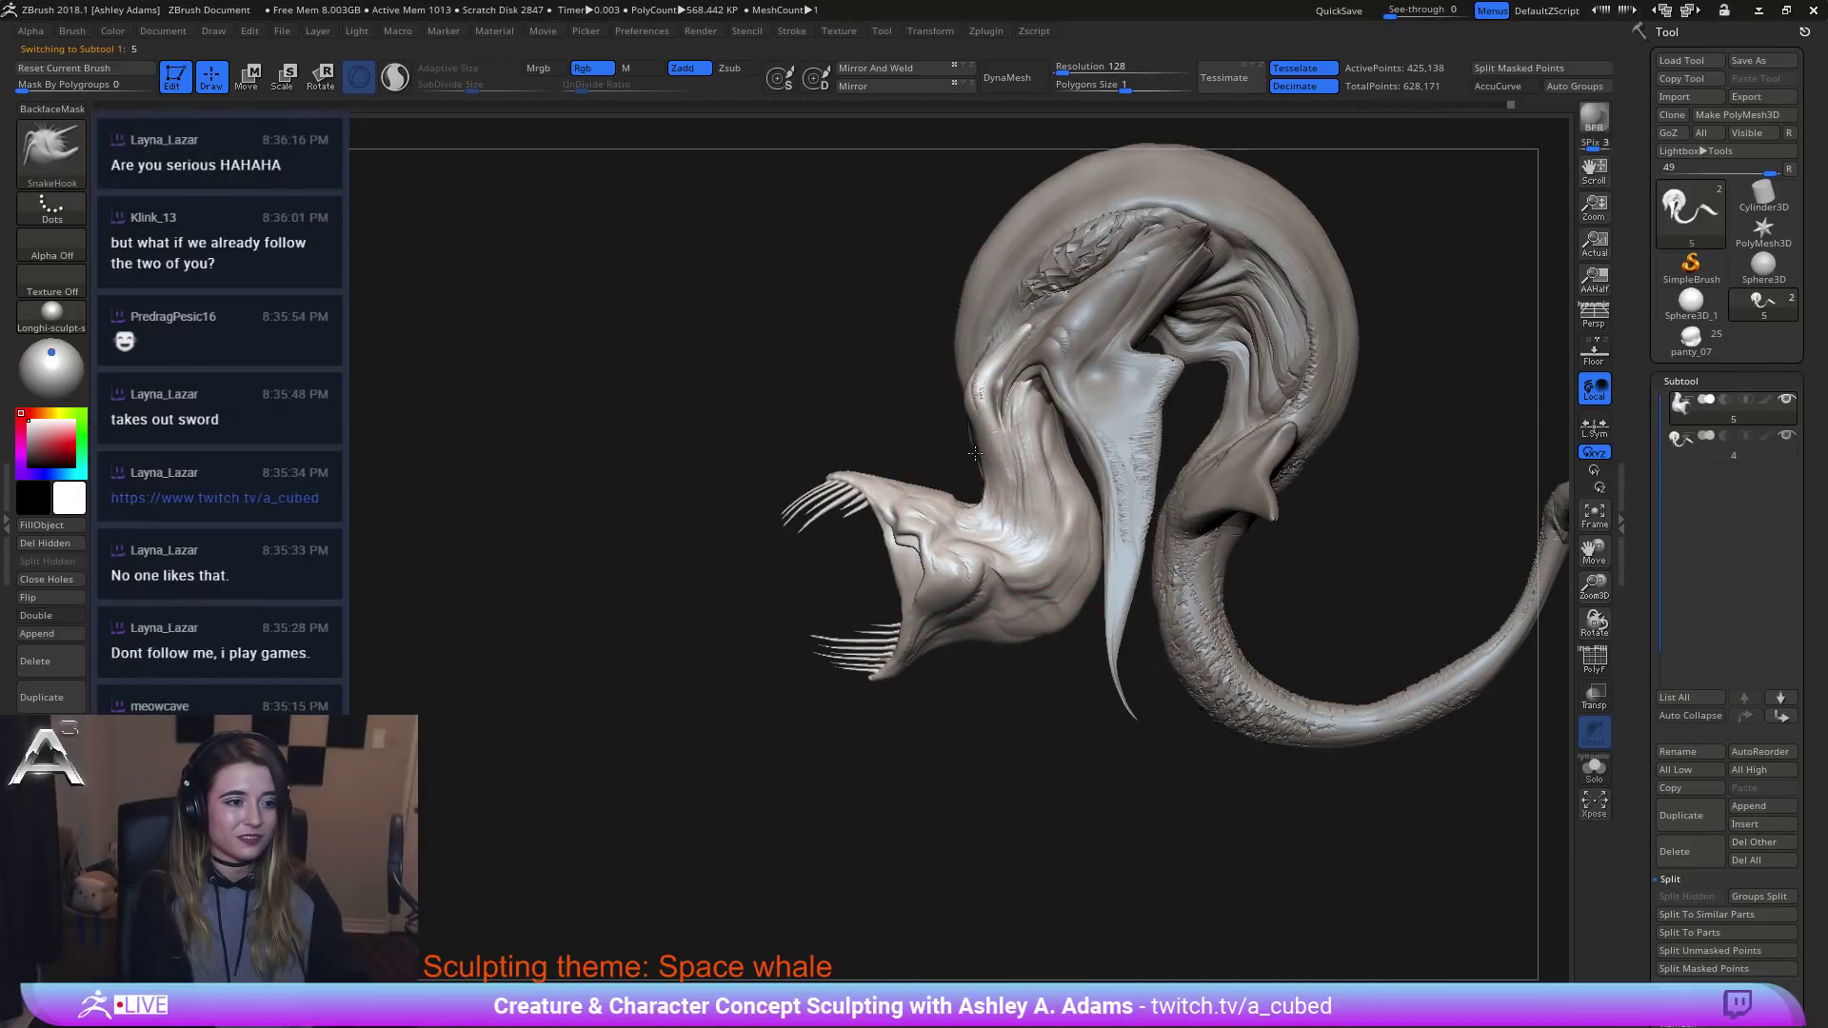
mouse_move(984, 444)
right_down()
mouse_move(1052, 444)
mouse_move(990, 441)
right_up()
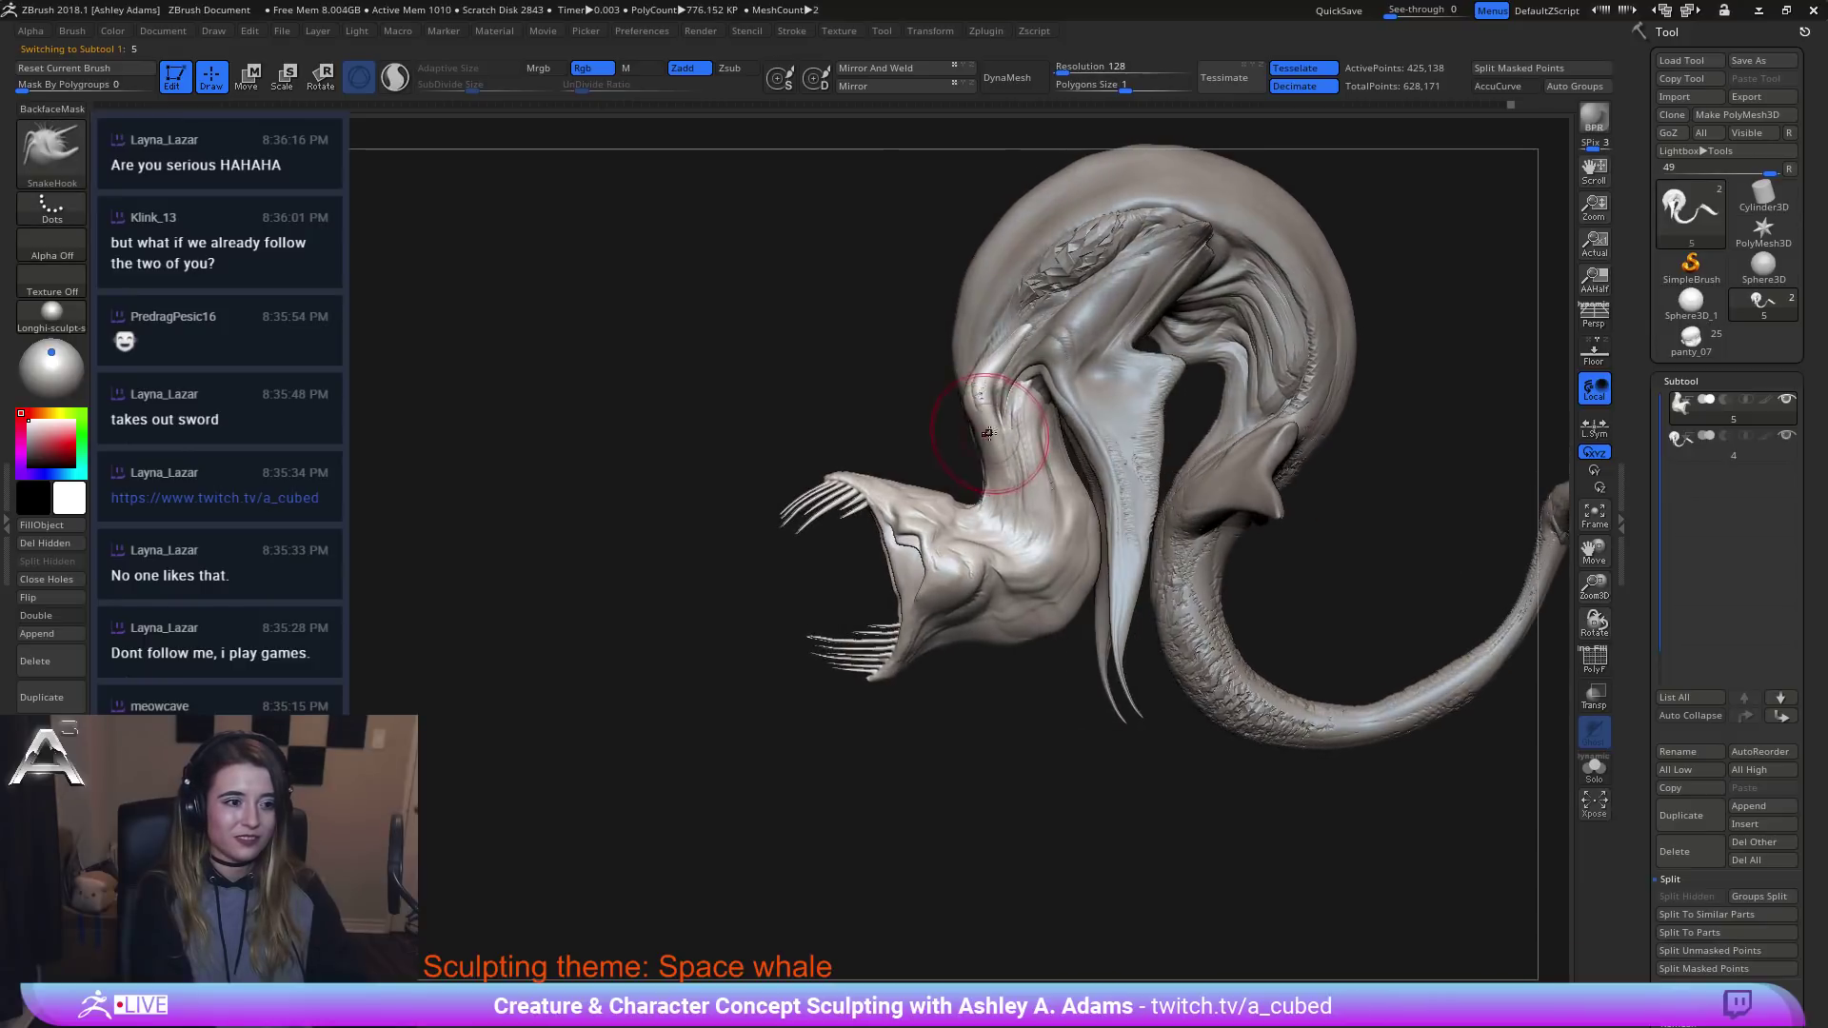
key(space)
drag(992, 428, 978, 427)
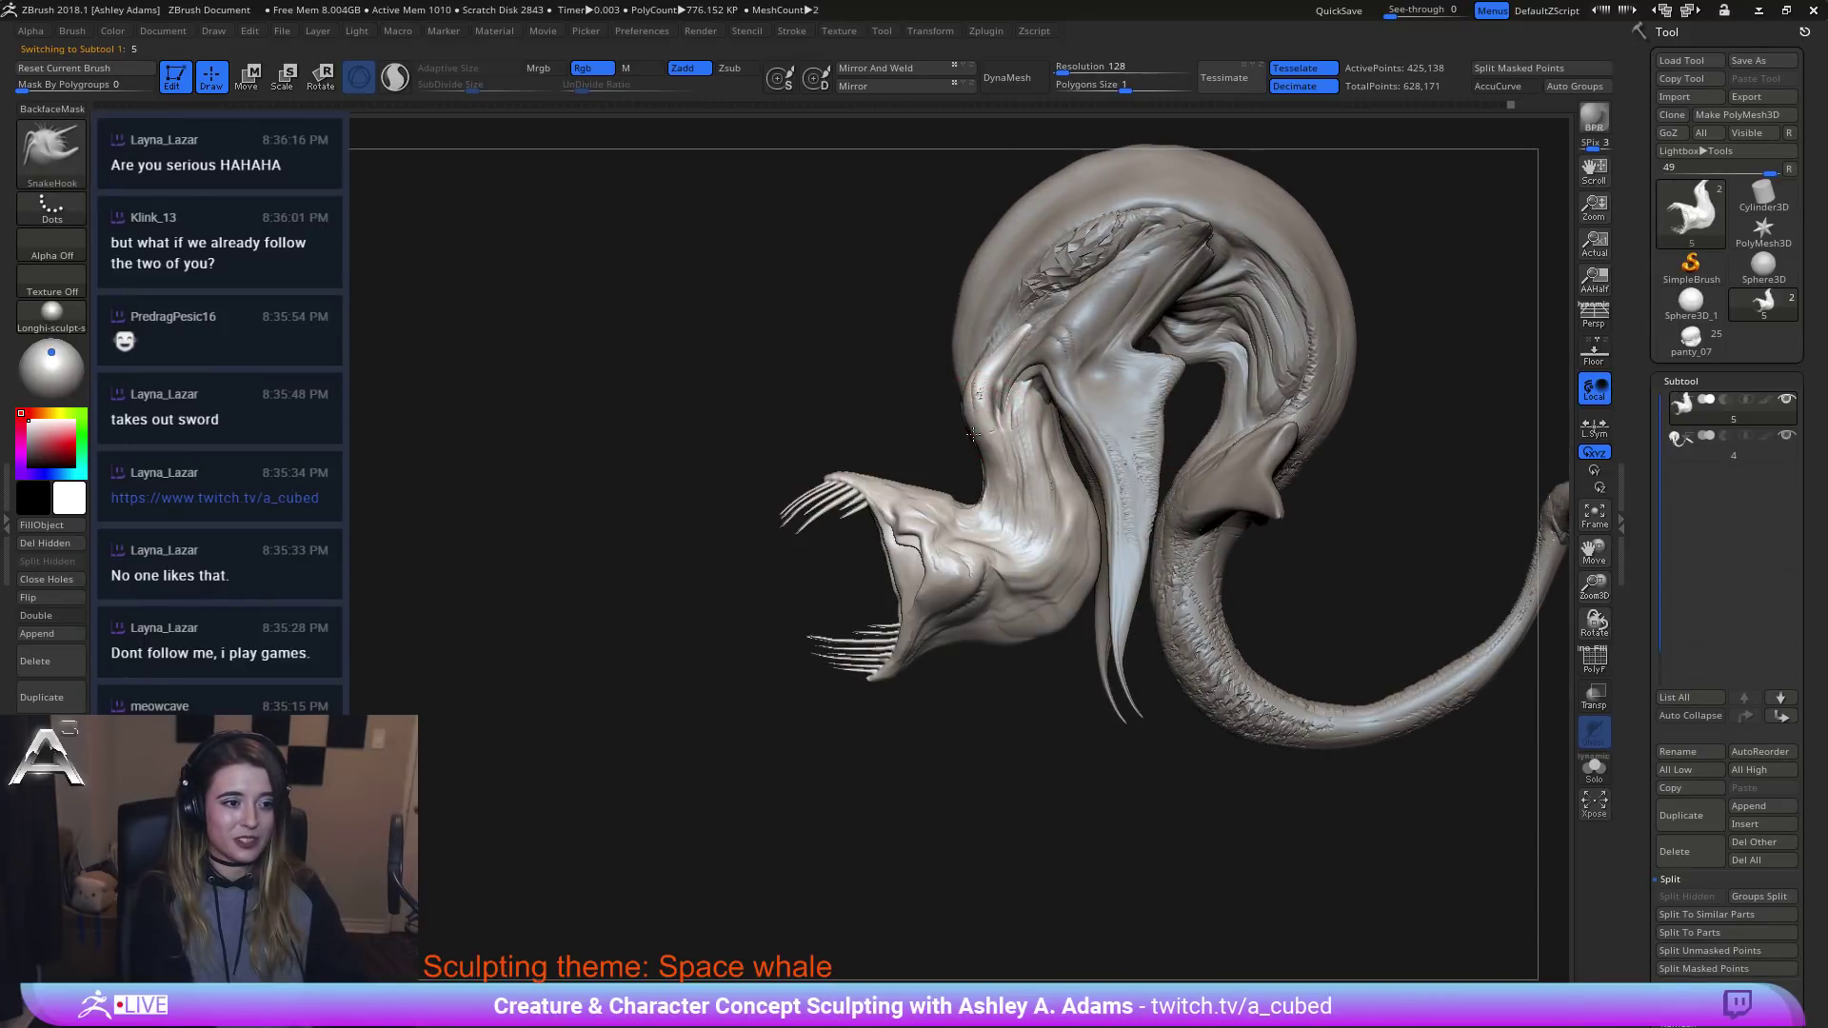
shift+right_drag(975, 444, 1030, 507)
Carve creases along the side of the neck with the DamStandard brush.
key(b)
key(d)
key(s)
key(ctrl+z)
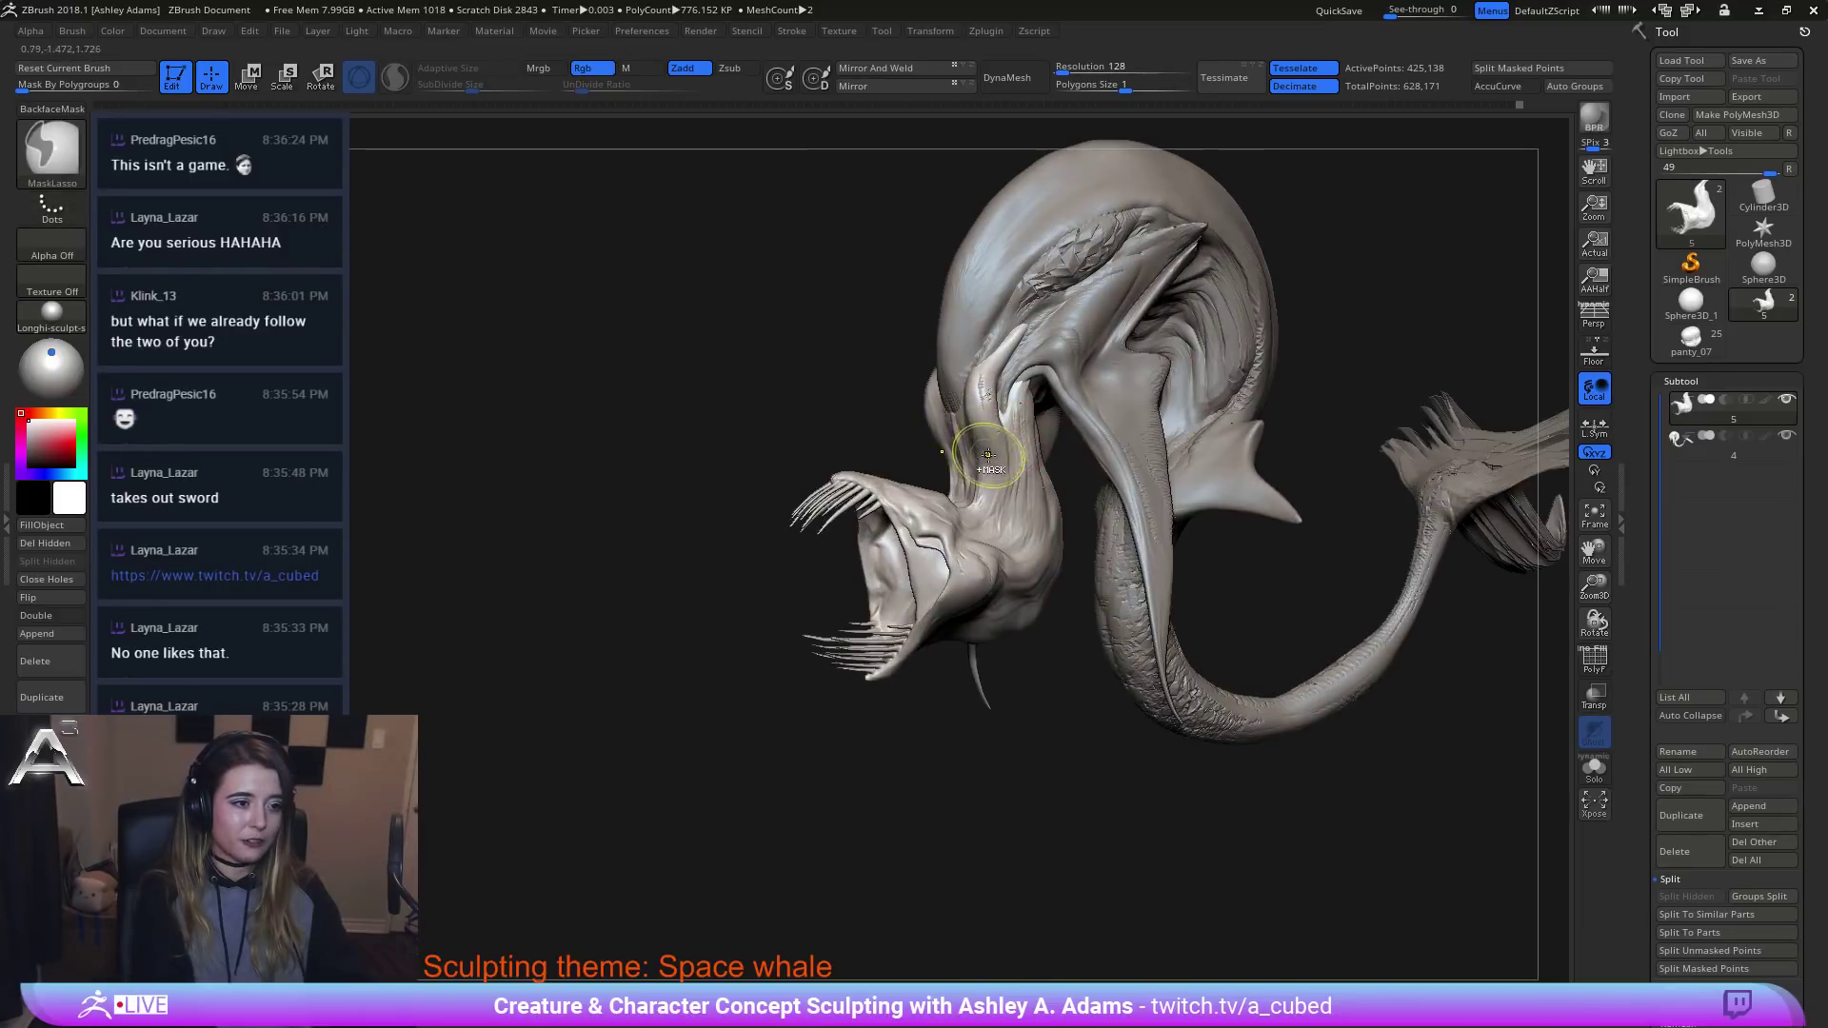
mouse_move(982, 447)
right_down()
mouse_move(1057, 440)
mouse_move(960, 455)
mouse_move(938, 519)
mouse_move(952, 494)
mouse_move(960, 521)
mouse_move(980, 514)
right_up()
key(b)
key(s)
key(h)
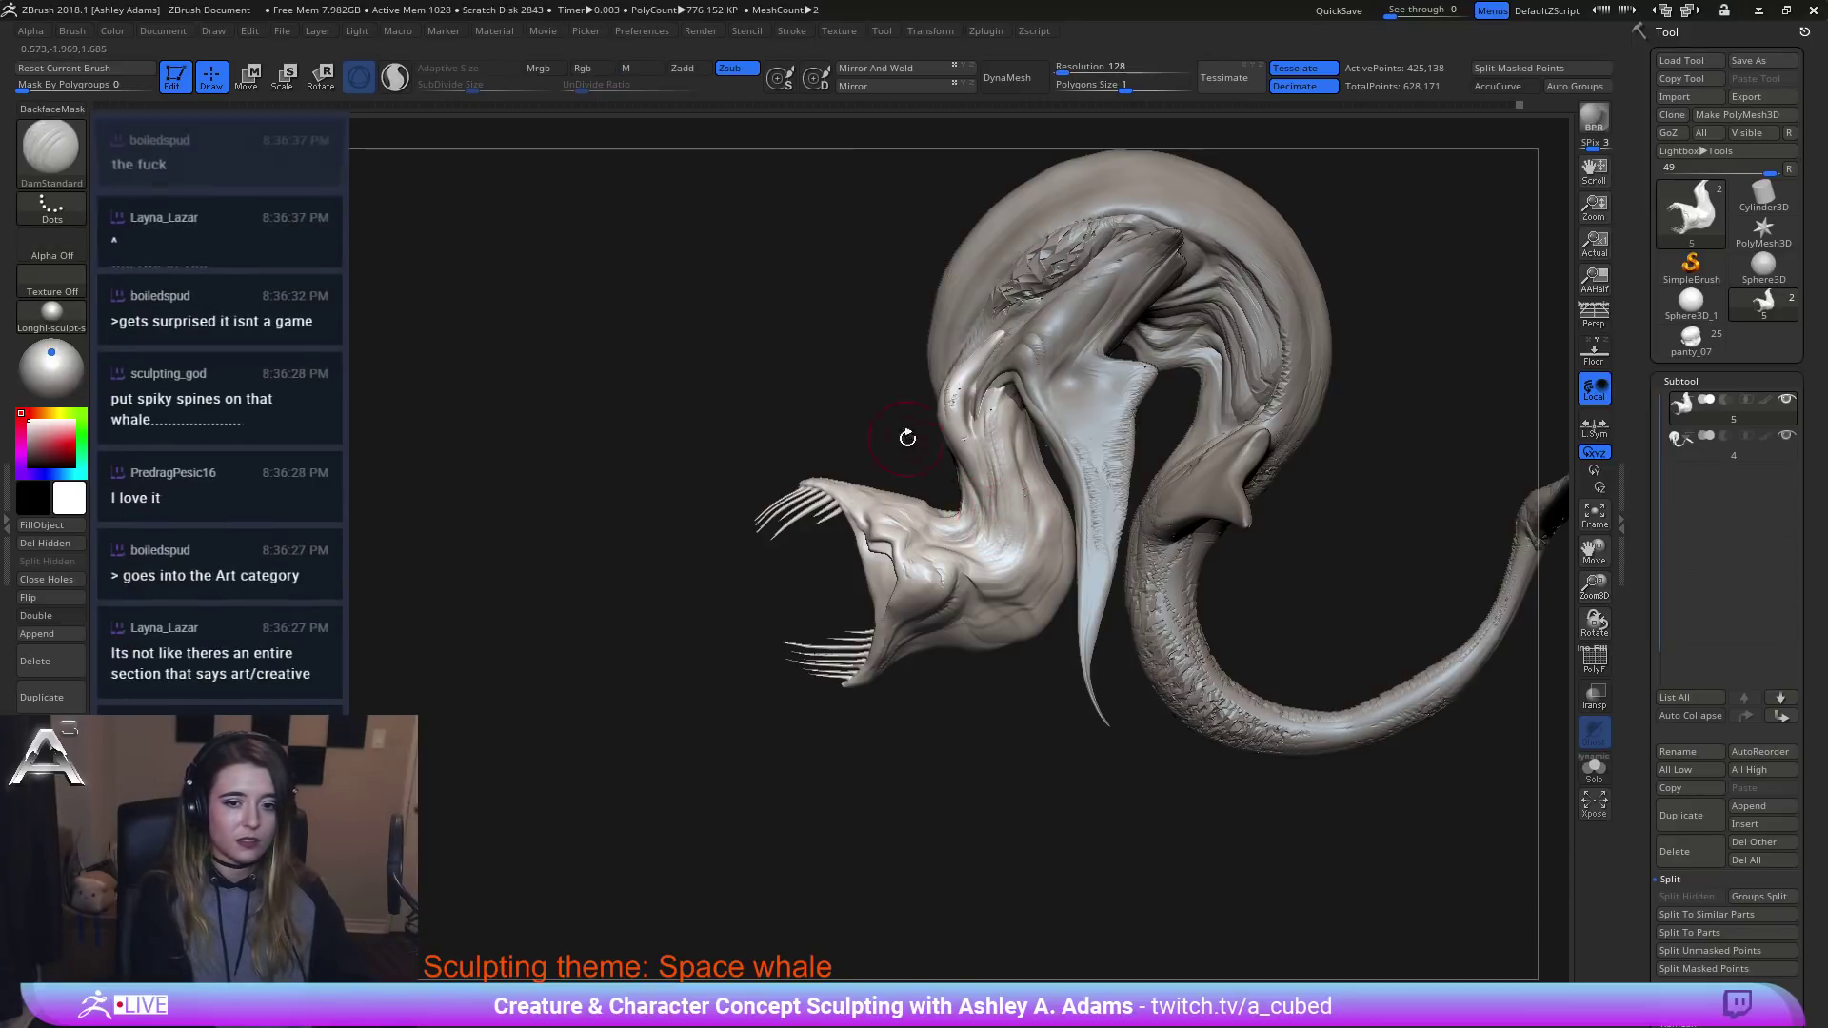
mouse_move(905, 428)
right_down()
mouse_move(1024, 541)
mouse_move(1041, 486)
right_up()
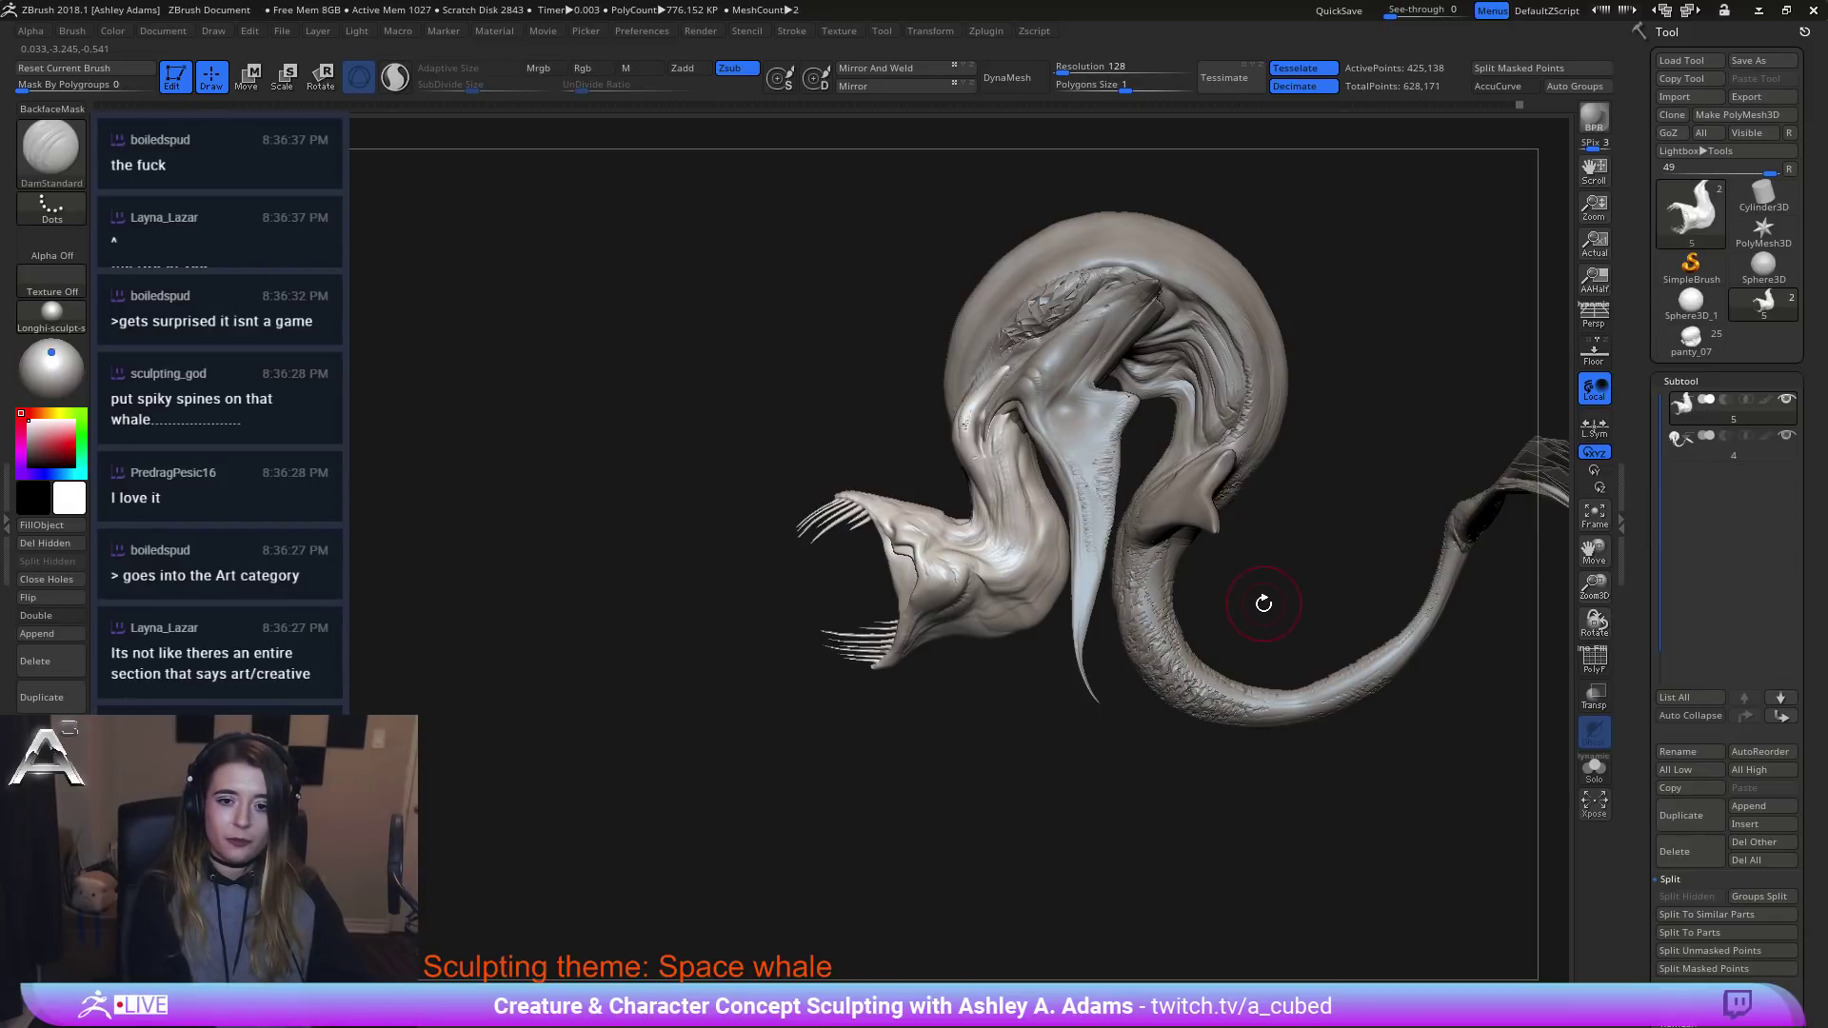
right_drag(1244, 547, 1280, 404)
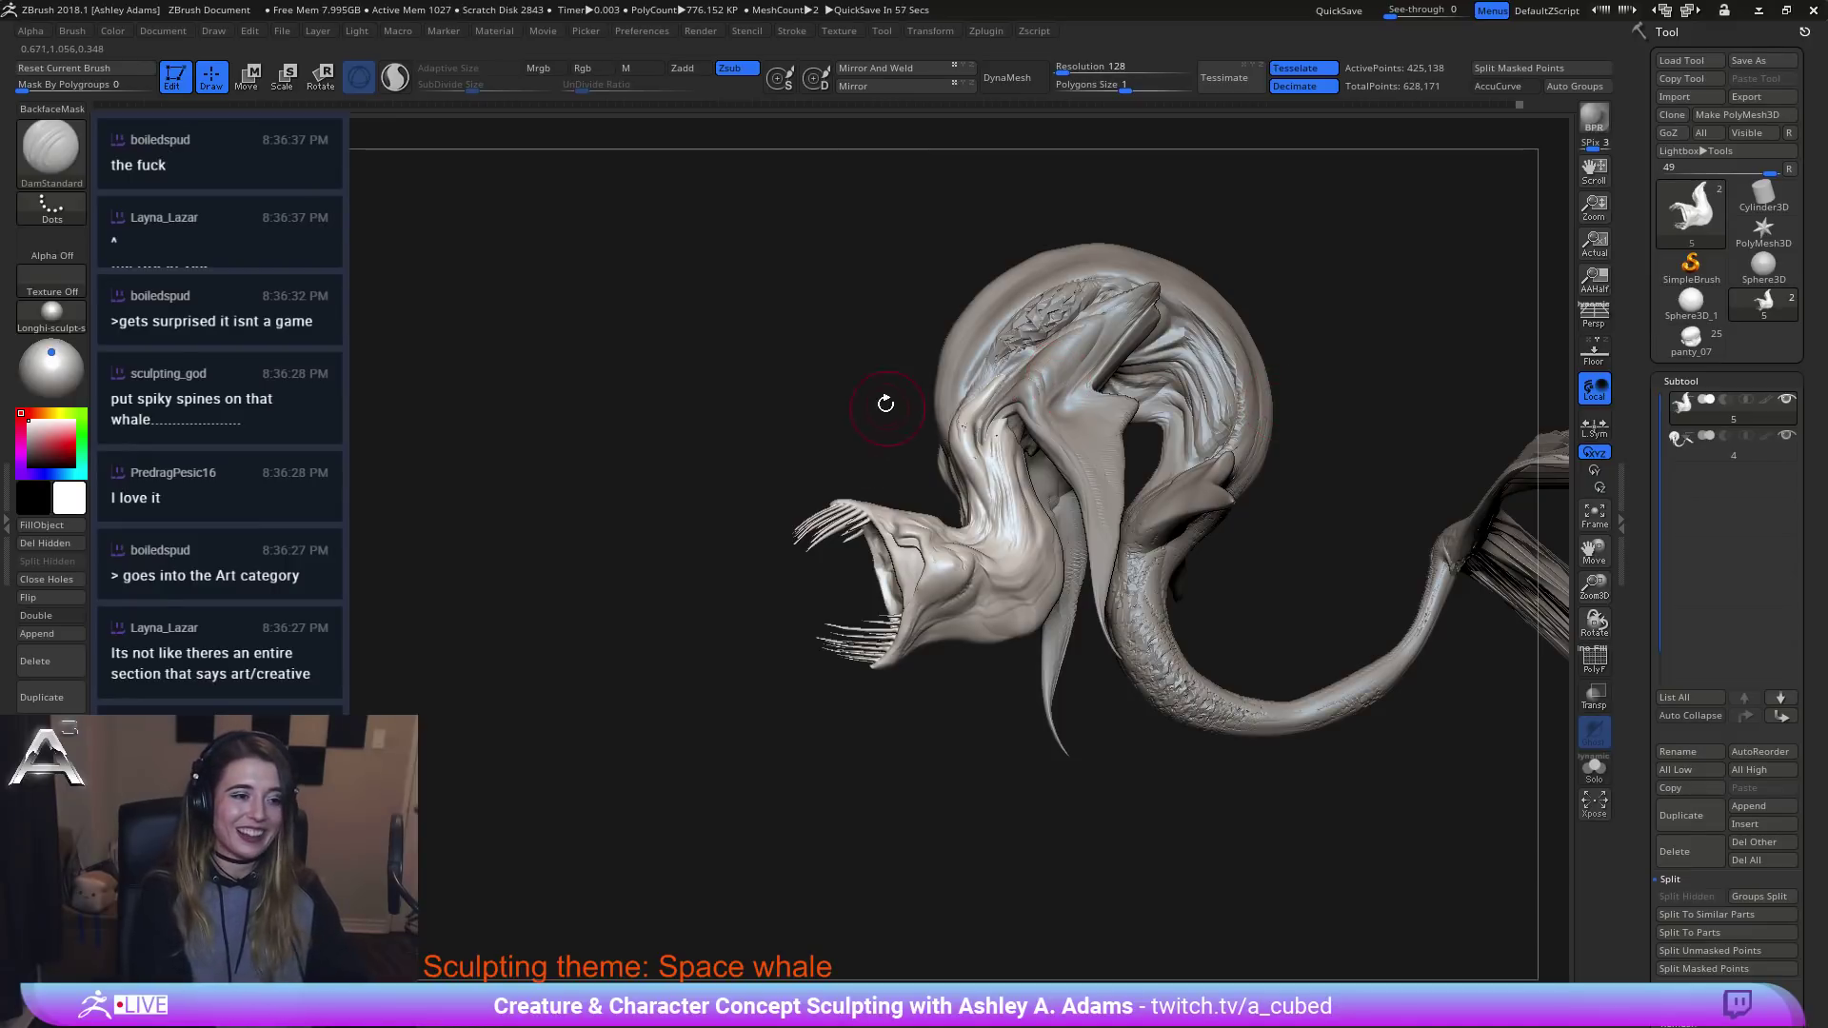
Reshape the folded skin at the corner of the mouth with the SnakeHook brush and smooth it.
drag(931, 495, 922, 526)
ctrl+right_drag(921, 527, 887, 620)
right_click(890, 600)
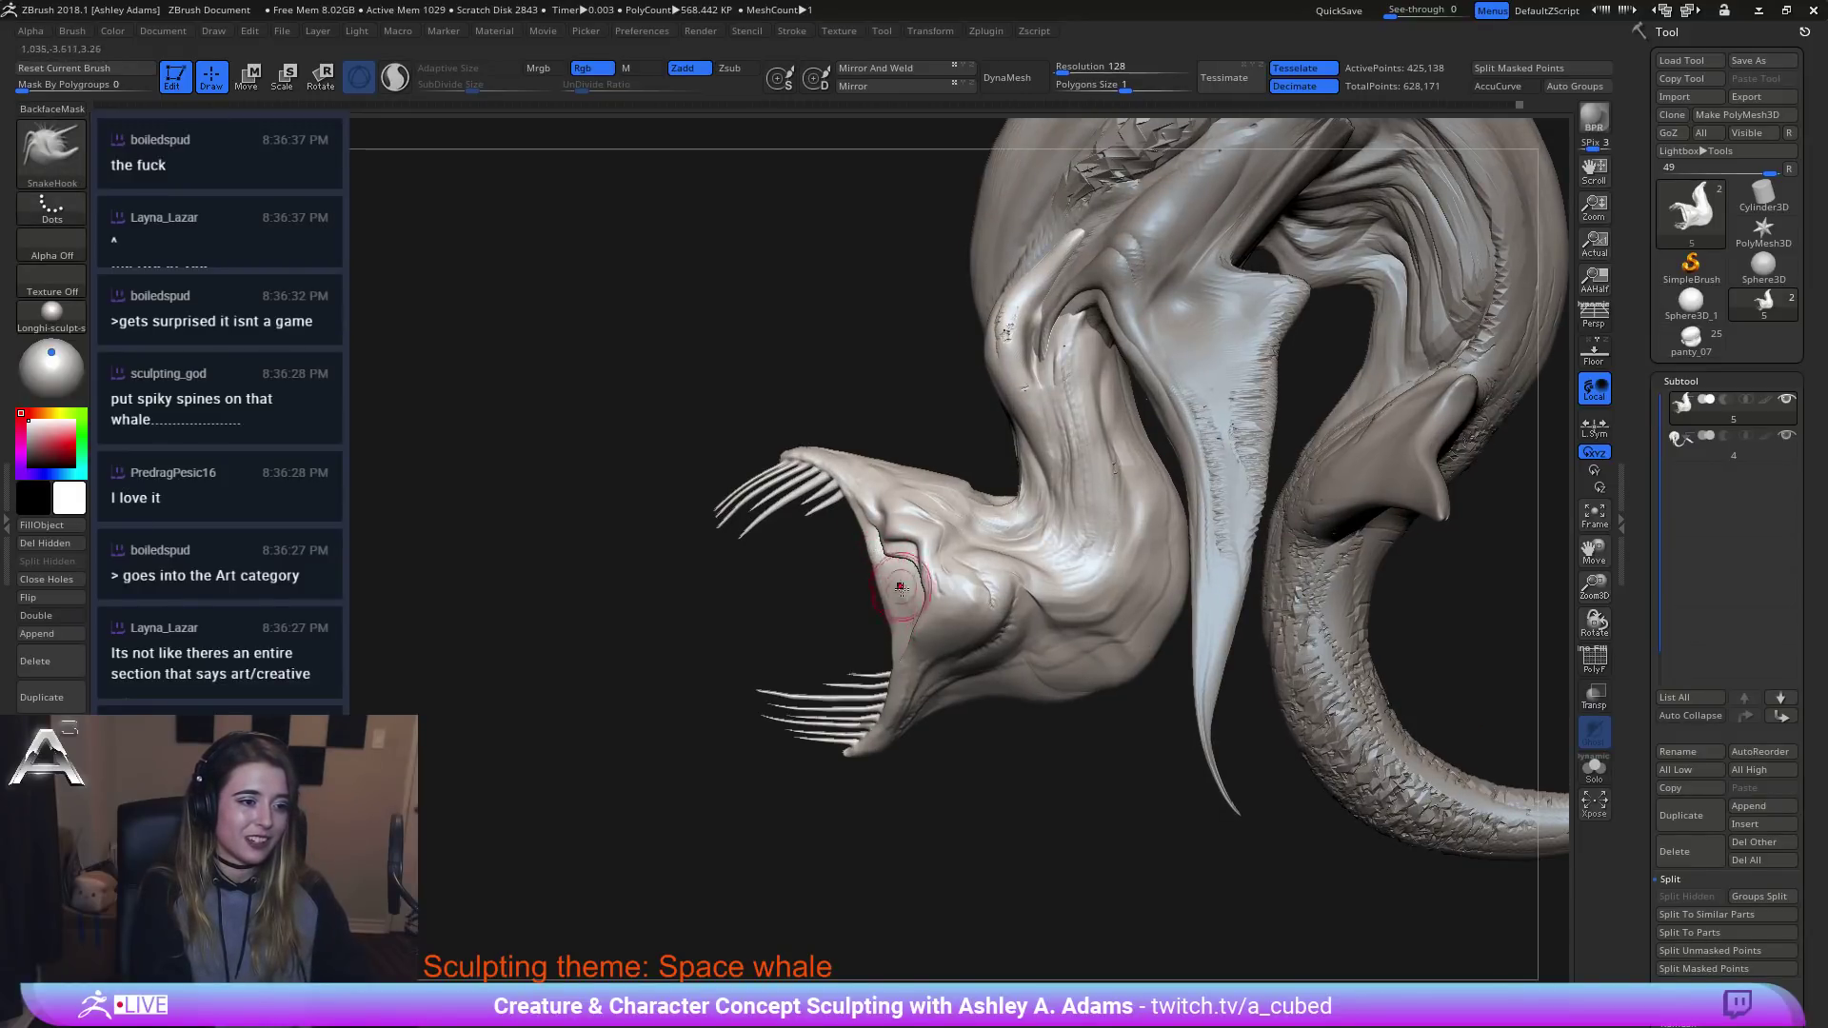
key(shift)
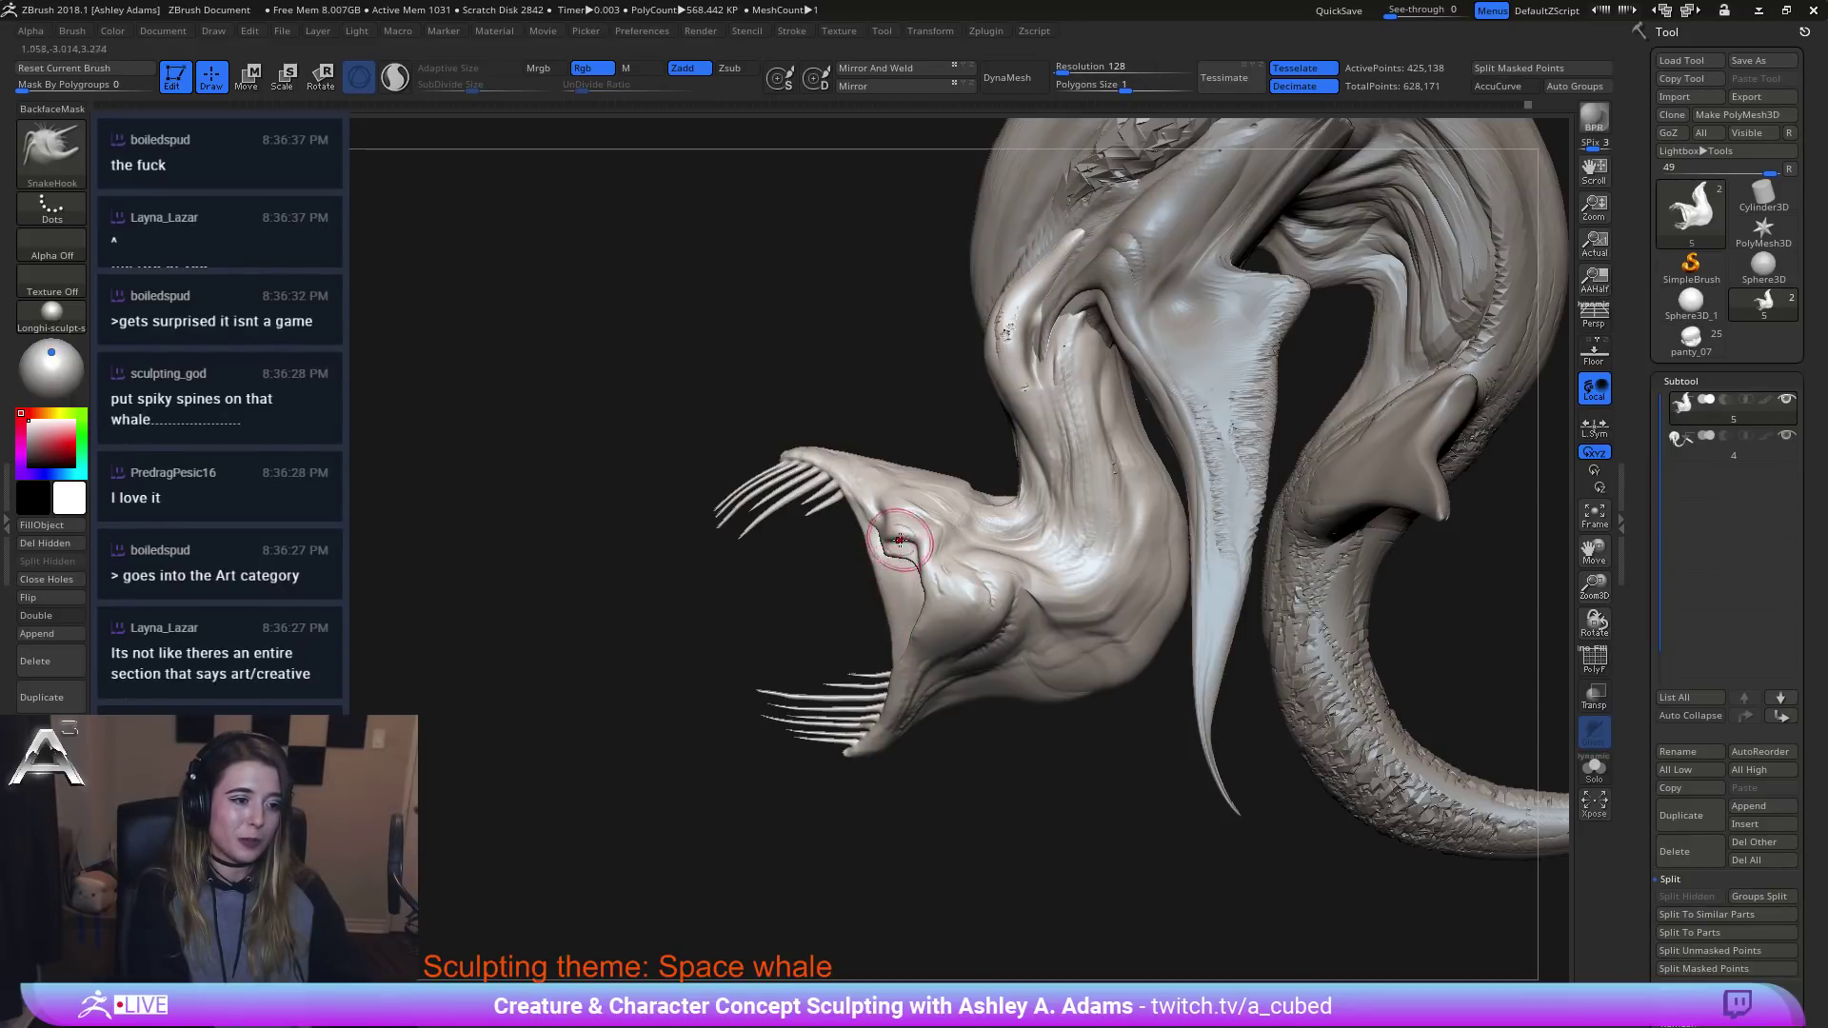
key(shift)
Carve sharper creases around the upper lip and mouth corner with the DamStandard brush, working from both sides.
key(b)
key(d)
key(s)
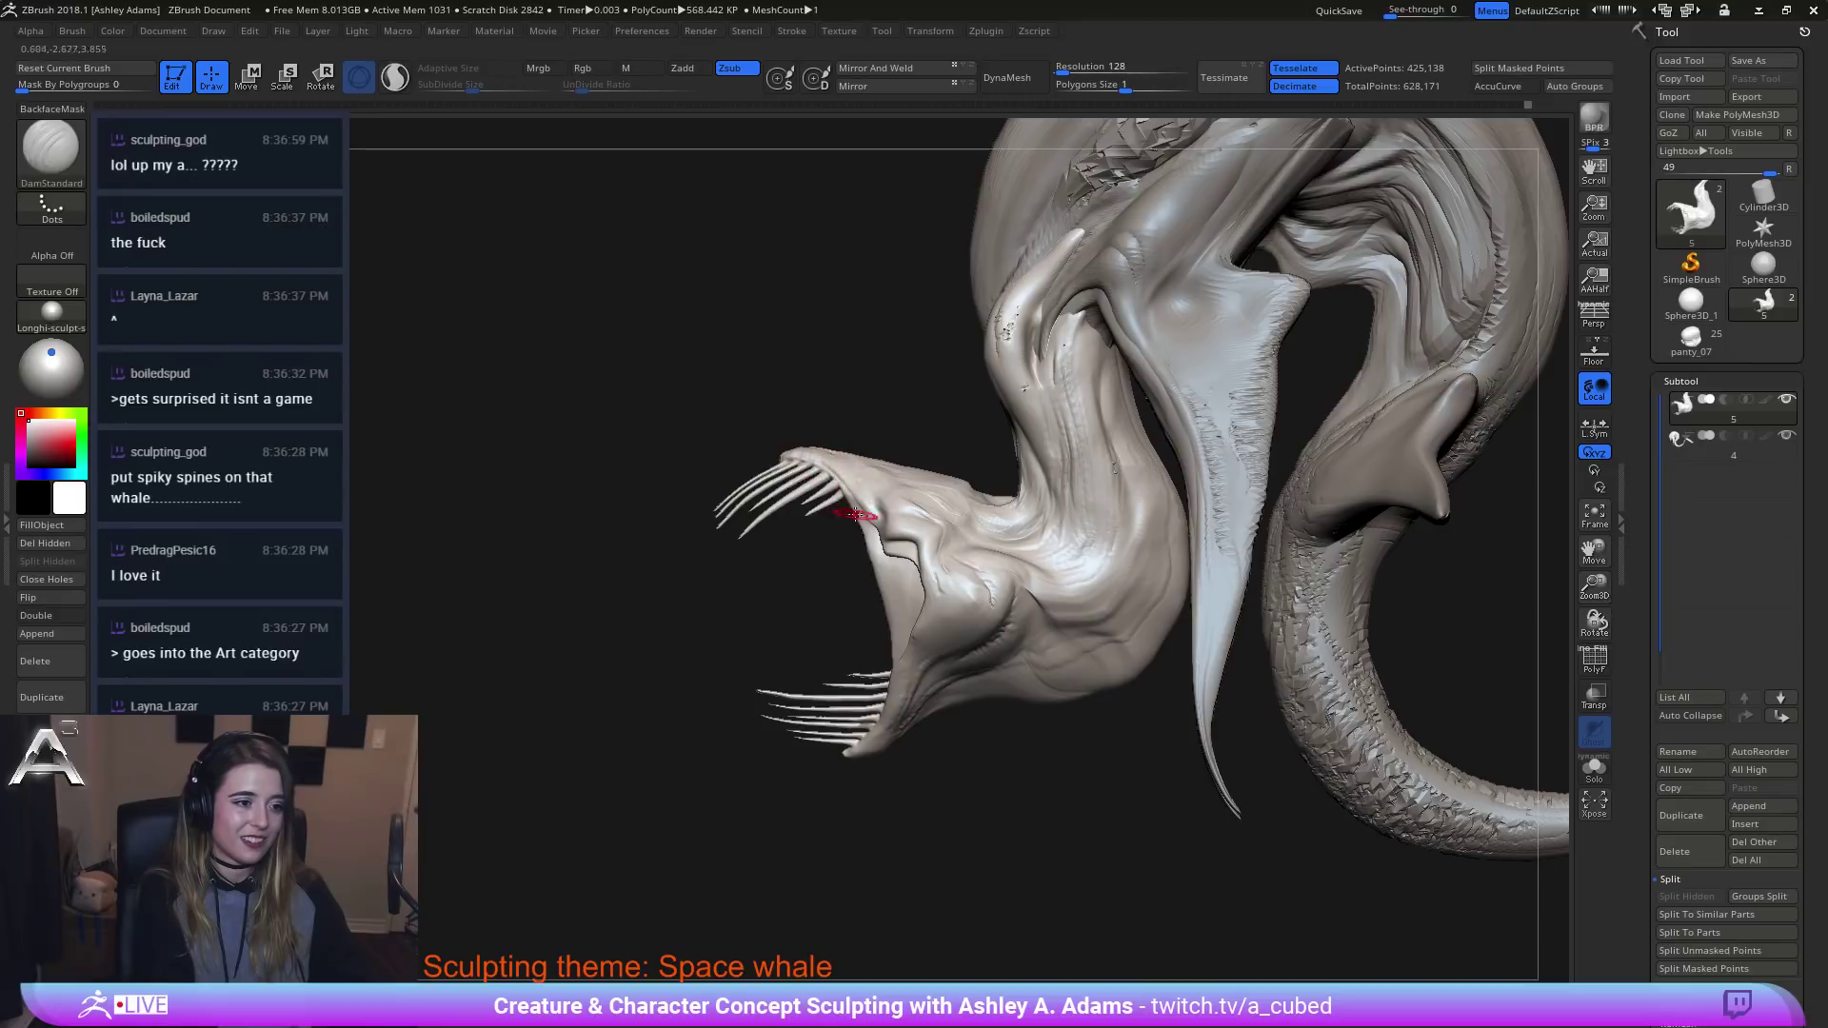
mouse_move(847, 476)
right_down()
mouse_move(923, 469)
mouse_move(797, 517)
right_up()
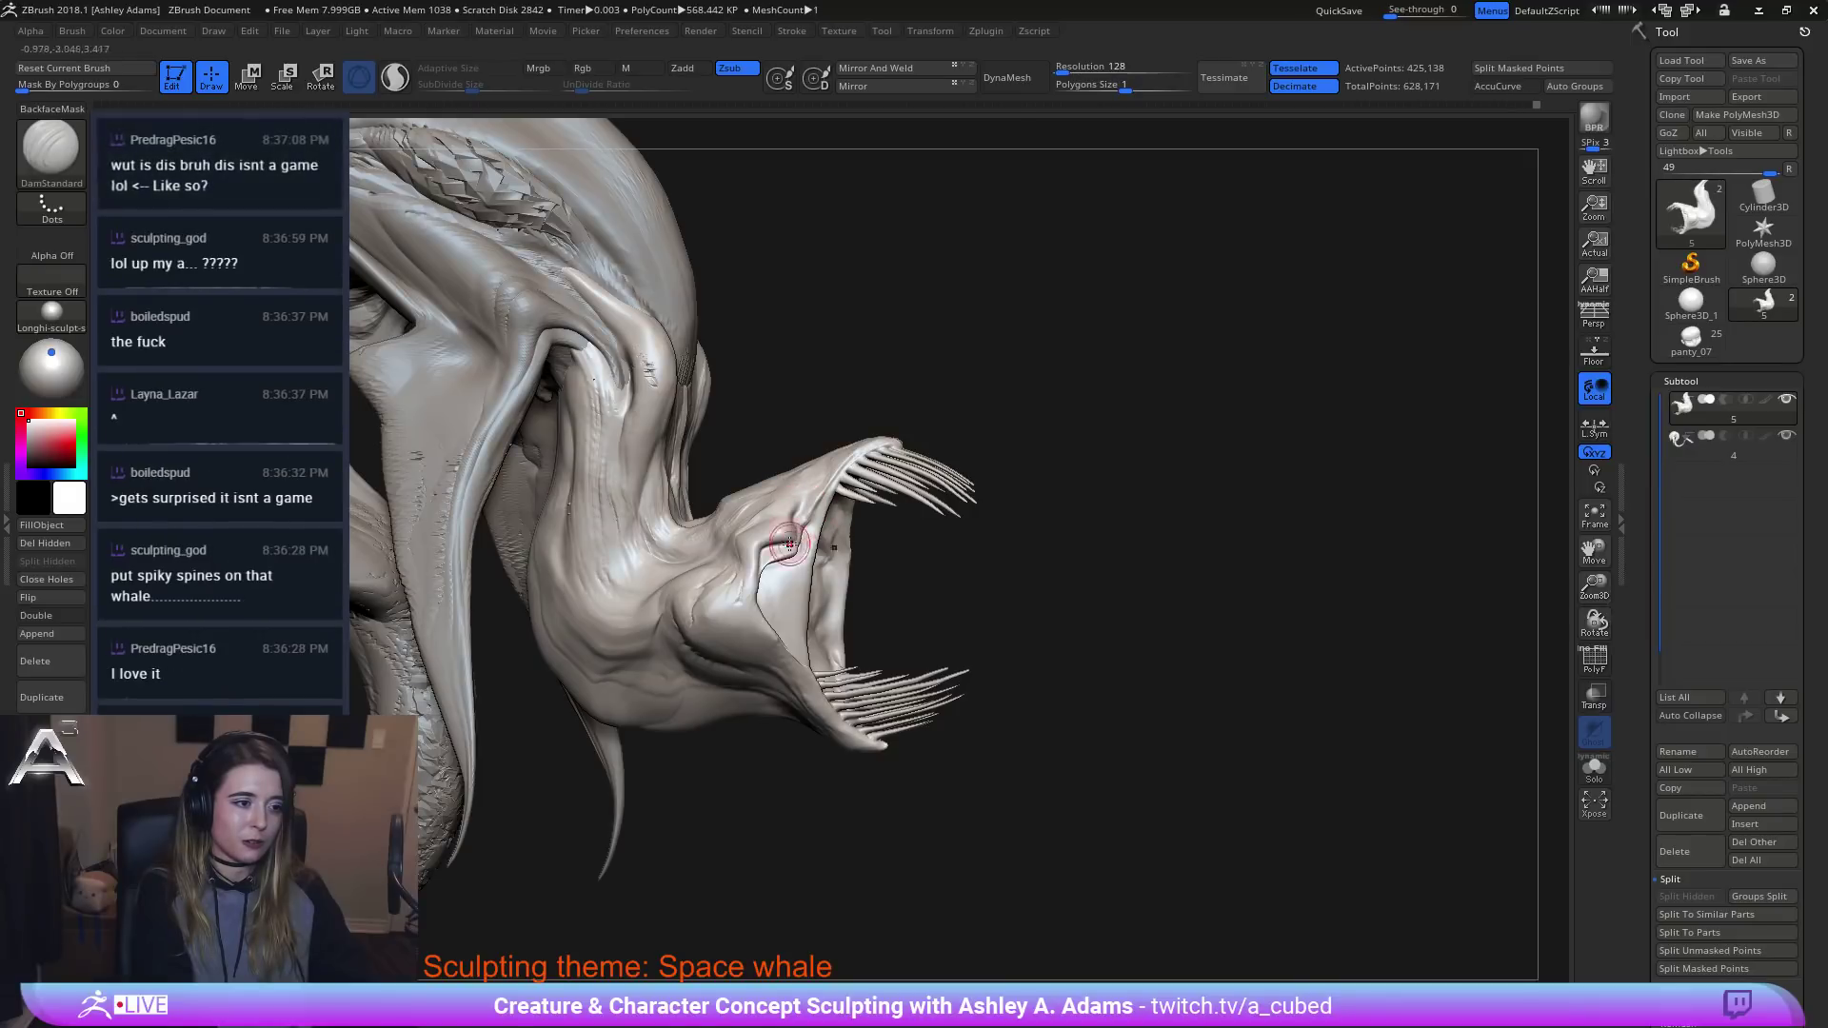
mouse_move(779, 540)
right_down()
mouse_move(752, 557)
mouse_move(793, 527)
mouse_move(735, 552)
right_up()
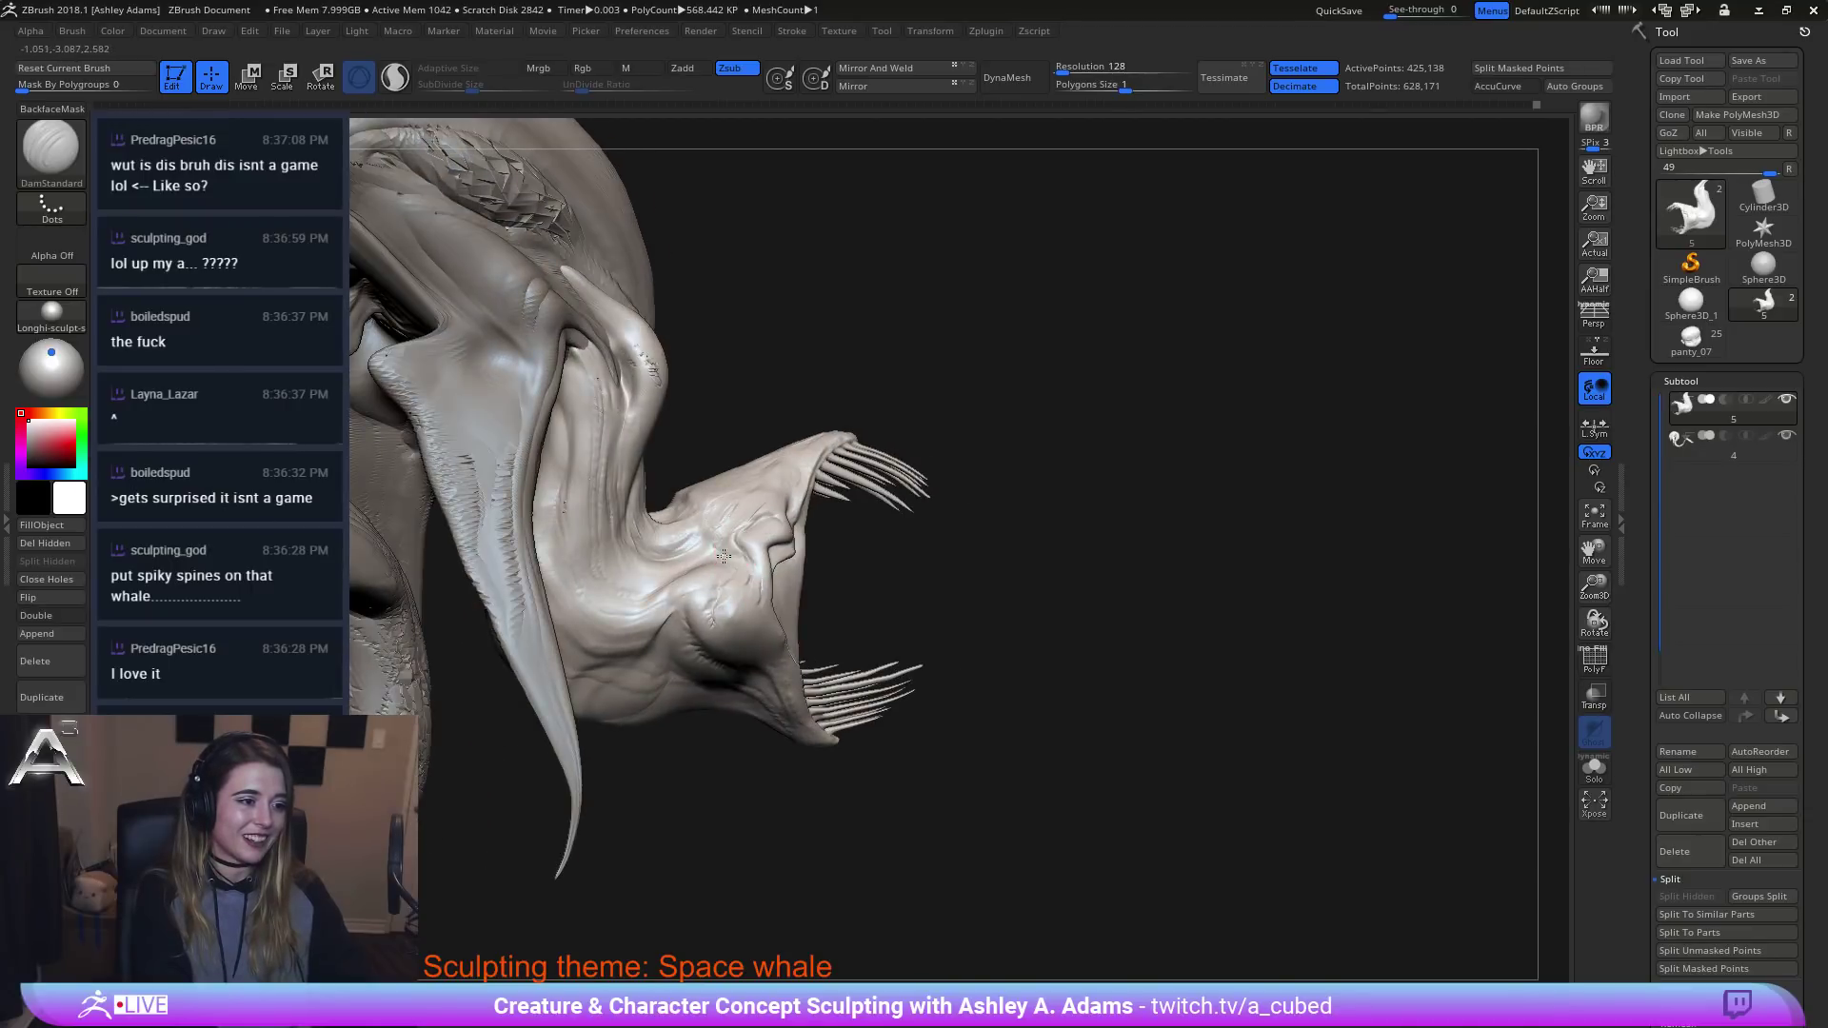
right_drag(774, 486, 764, 543)
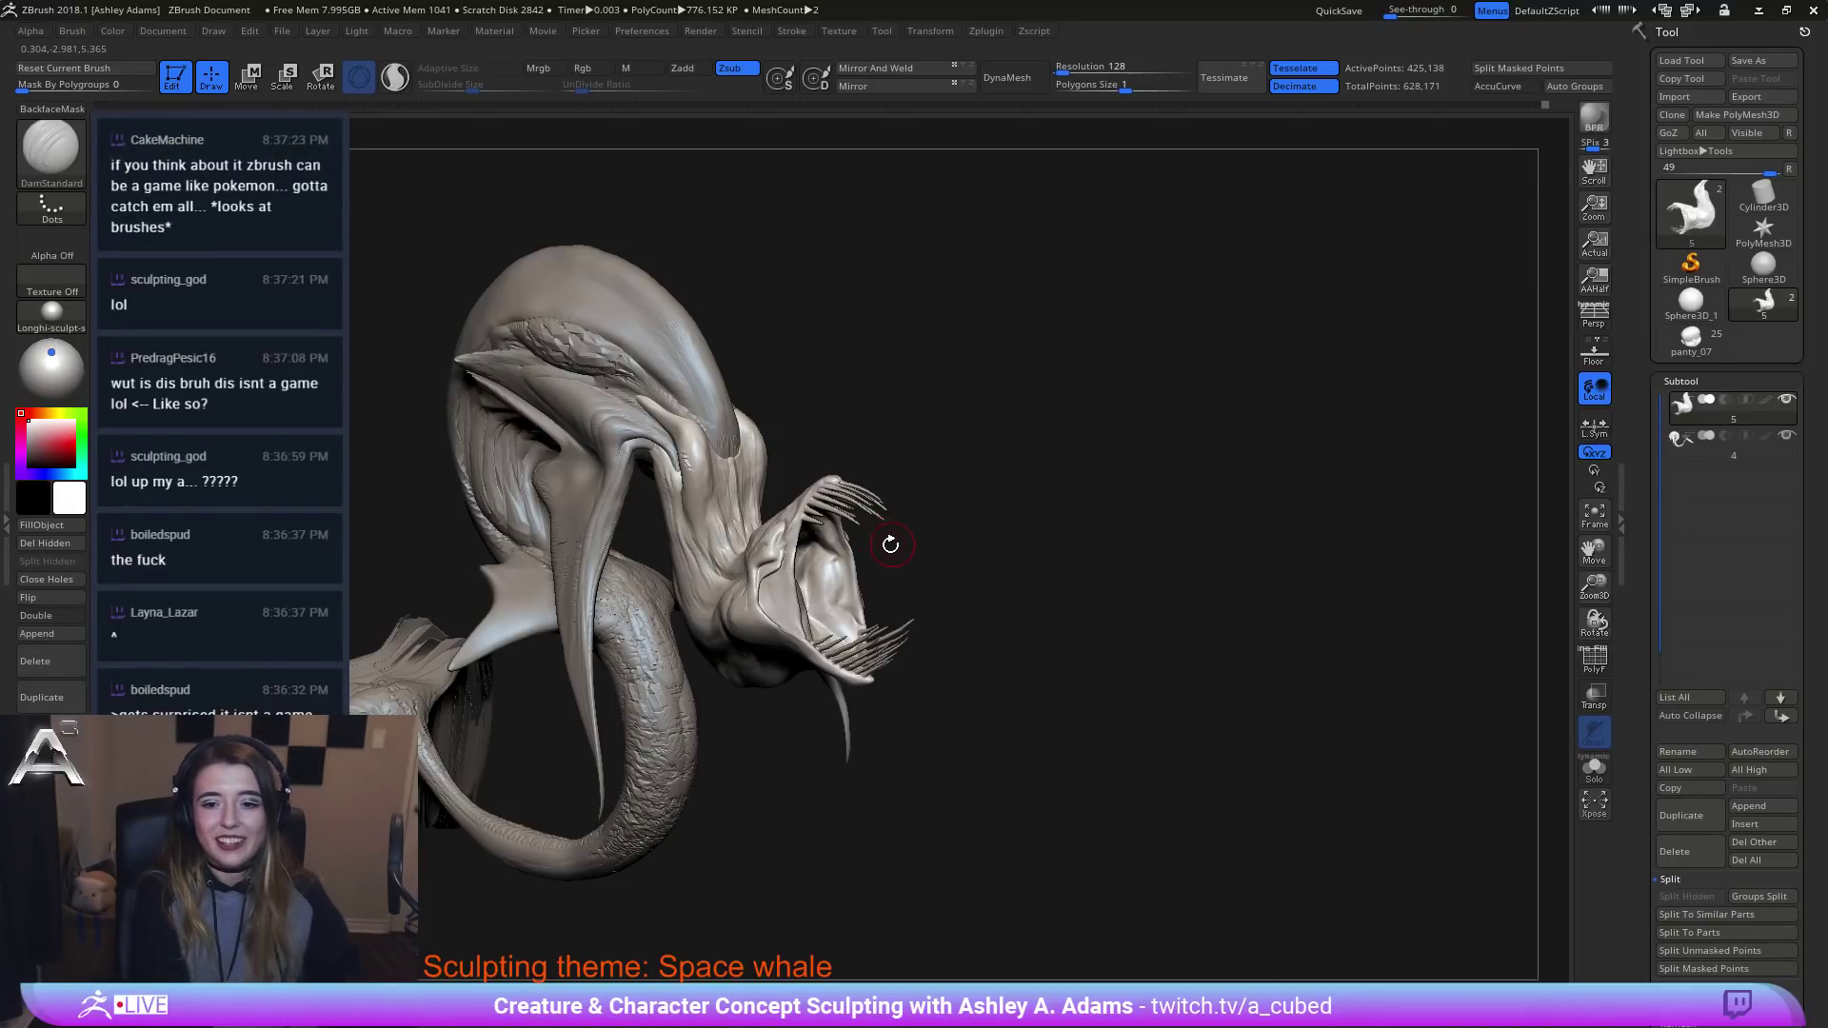
Make the body subtool active and choose the SnakeHook brush for reshaping it from the front.
drag(848, 571, 1024, 509)
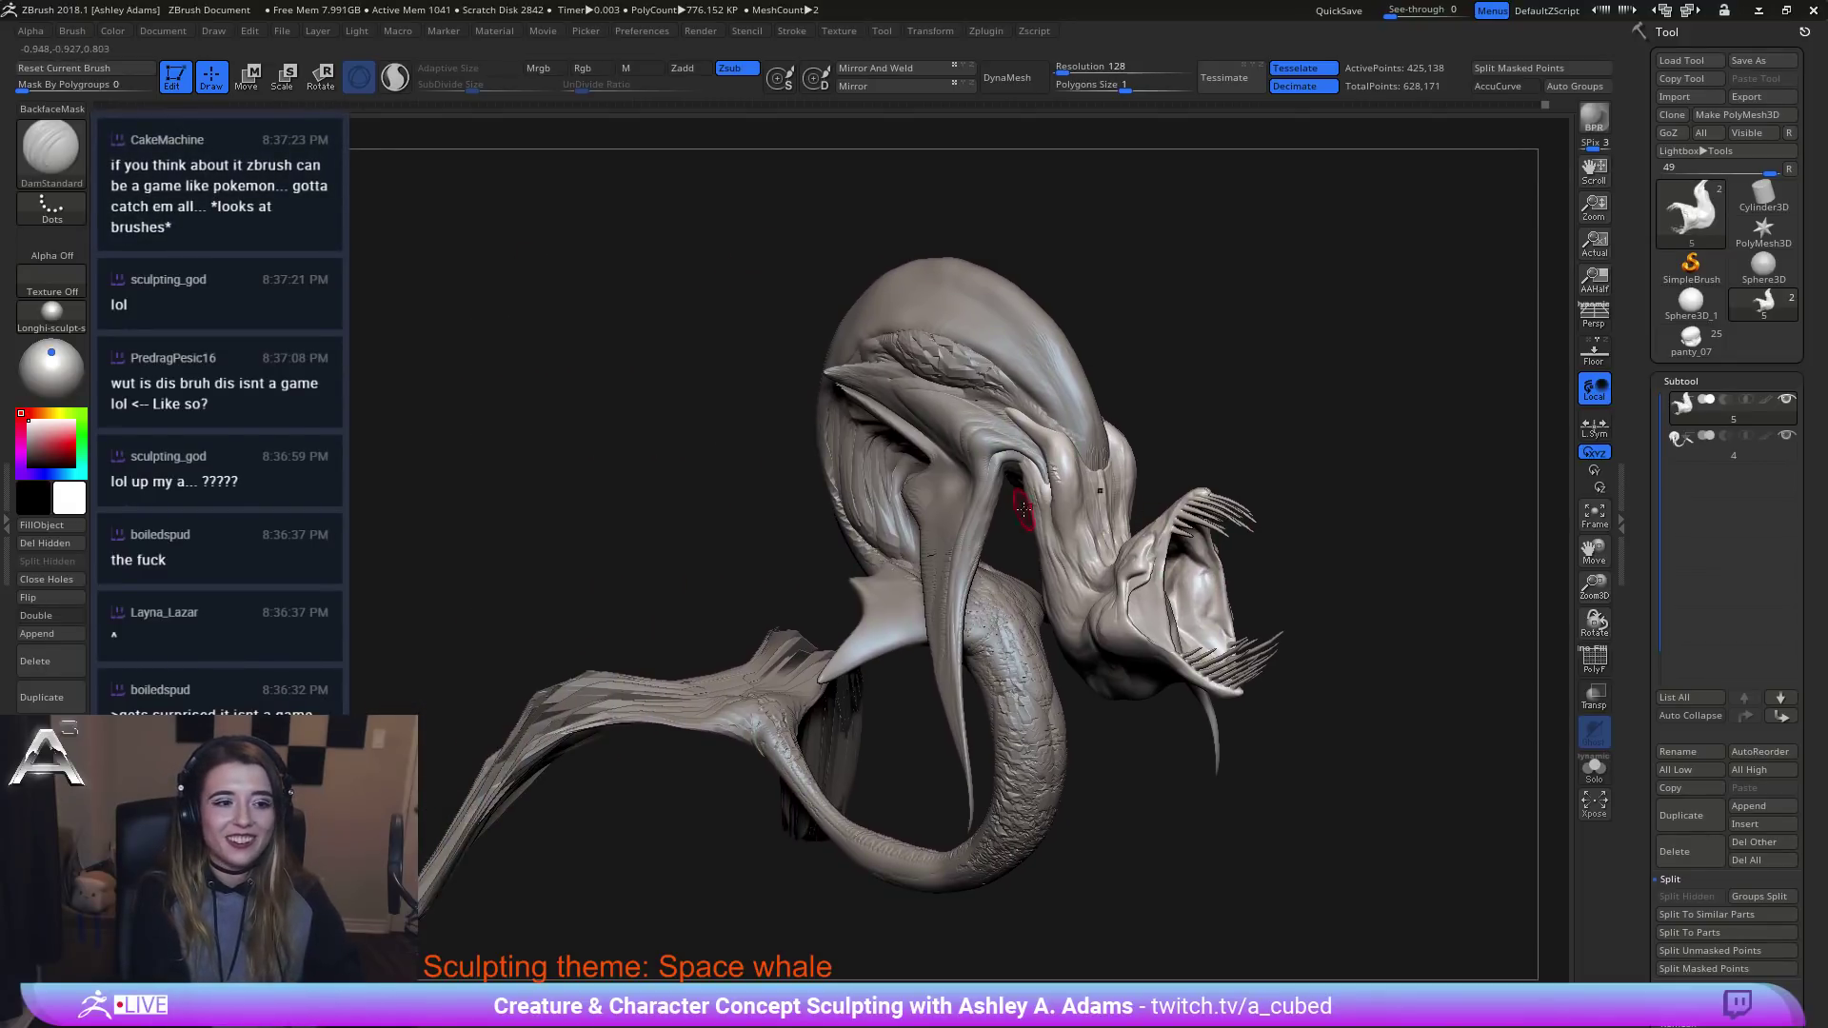
alt+click(942, 400)
key(b)
key(s)
key(h)
drag(1171, 409, 940, 433)
key(space)
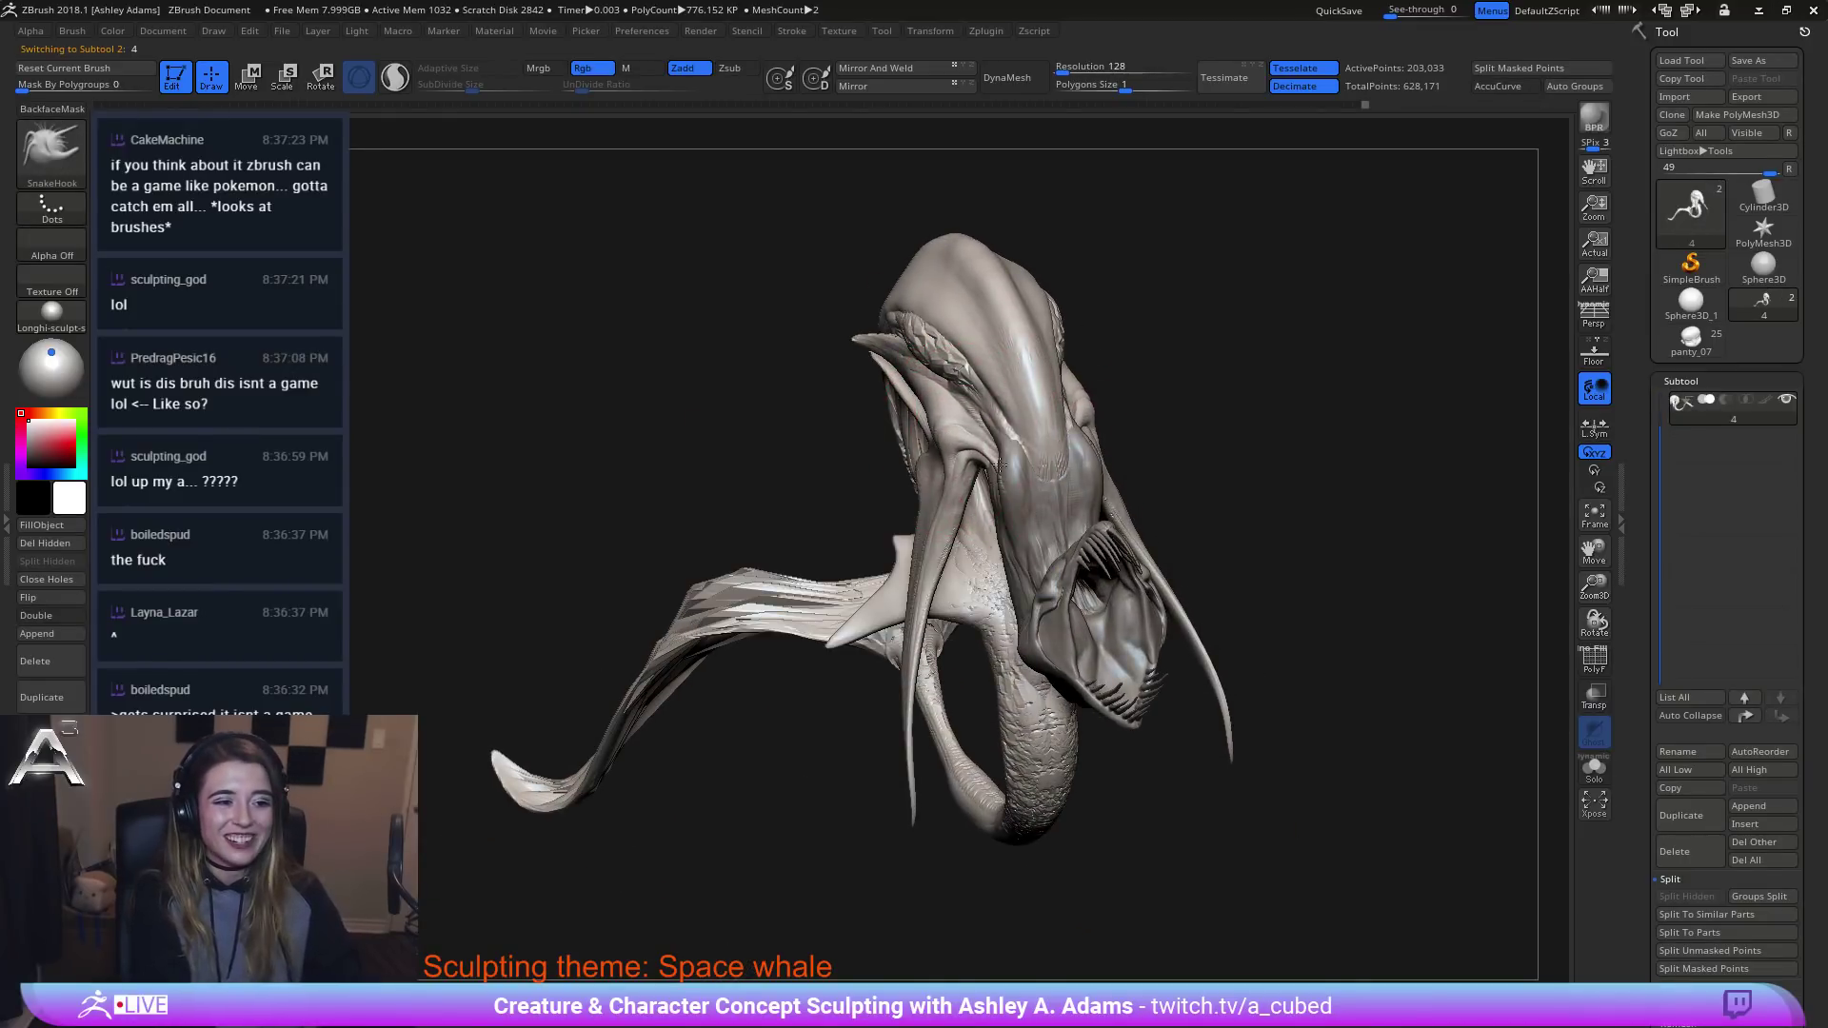
Bow the long hanging side fins outward symmetrically in the front view with a resized SnakeHook brush.
shift+drag(1157, 367, 1071, 373)
drag(1123, 431, 1145, 422)
drag(1158, 537, 1139, 510)
mouse_move(1214, 448)
mouse_down()
mouse_move(1185, 424)
mouse_move(1177, 489)
mouse_up()
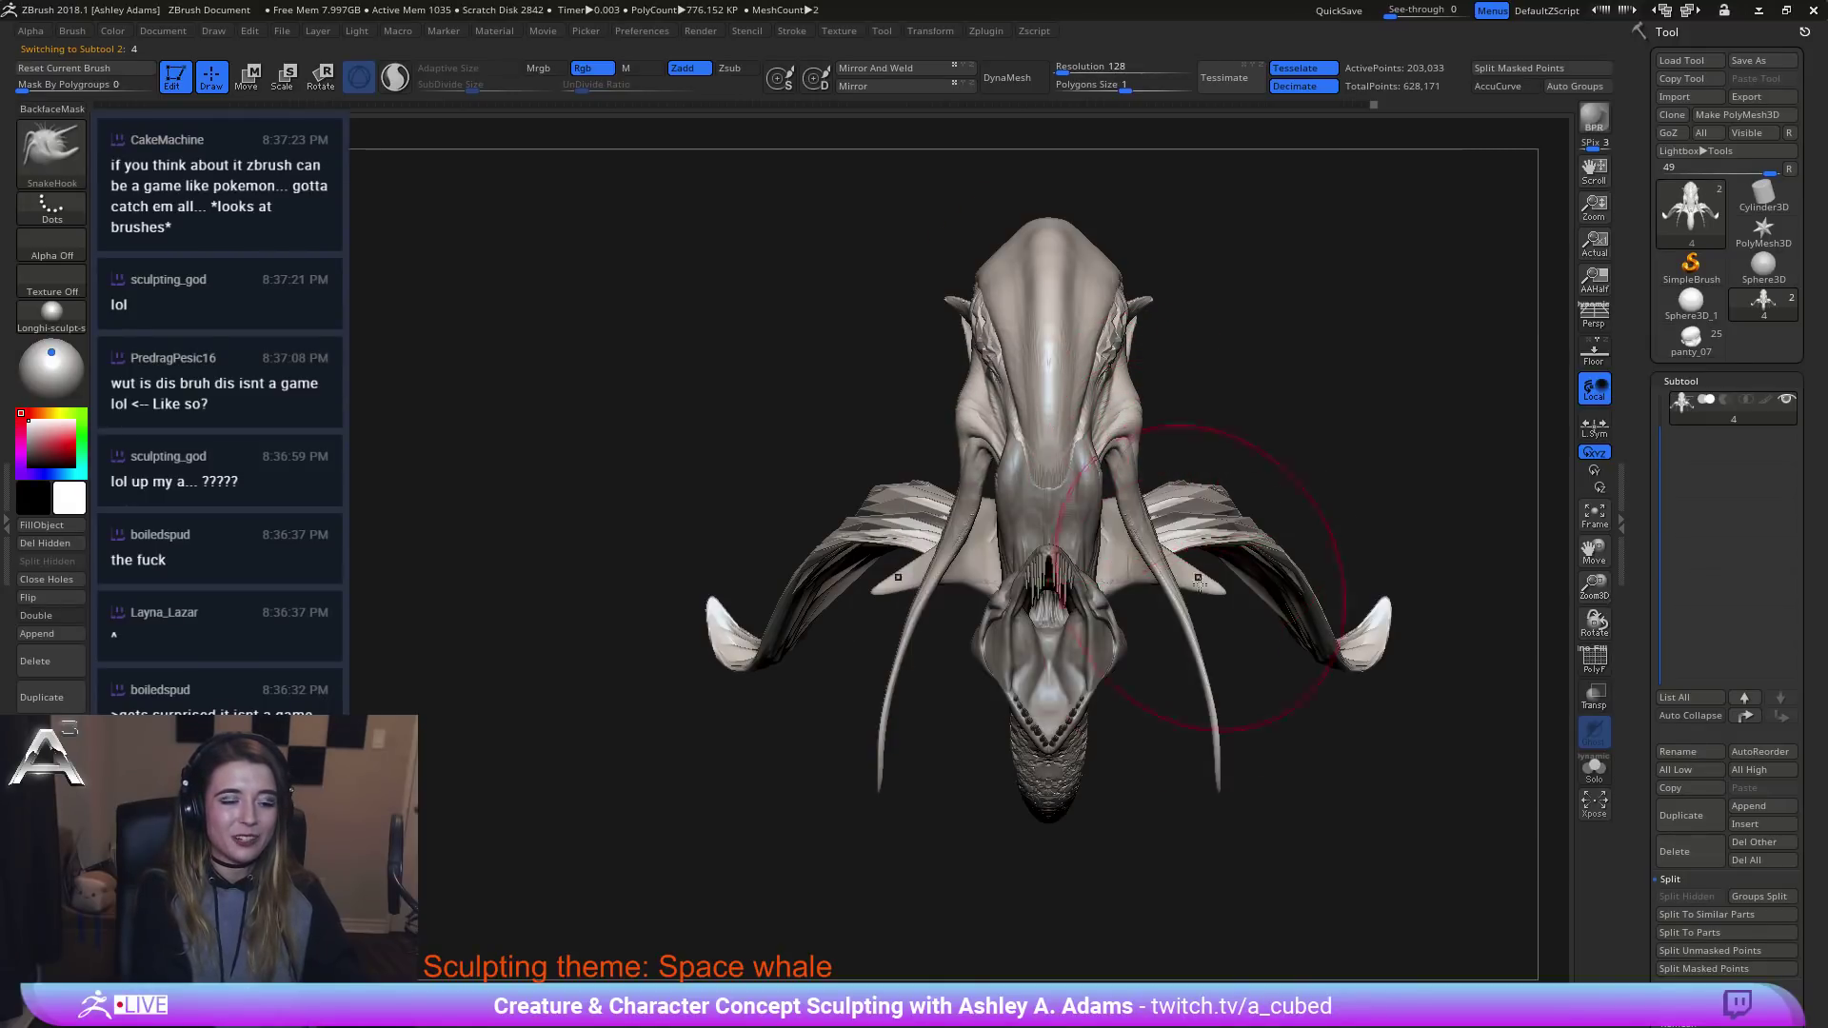
drag(1198, 647, 1230, 652)
right_drag(1170, 581, 1177, 584)
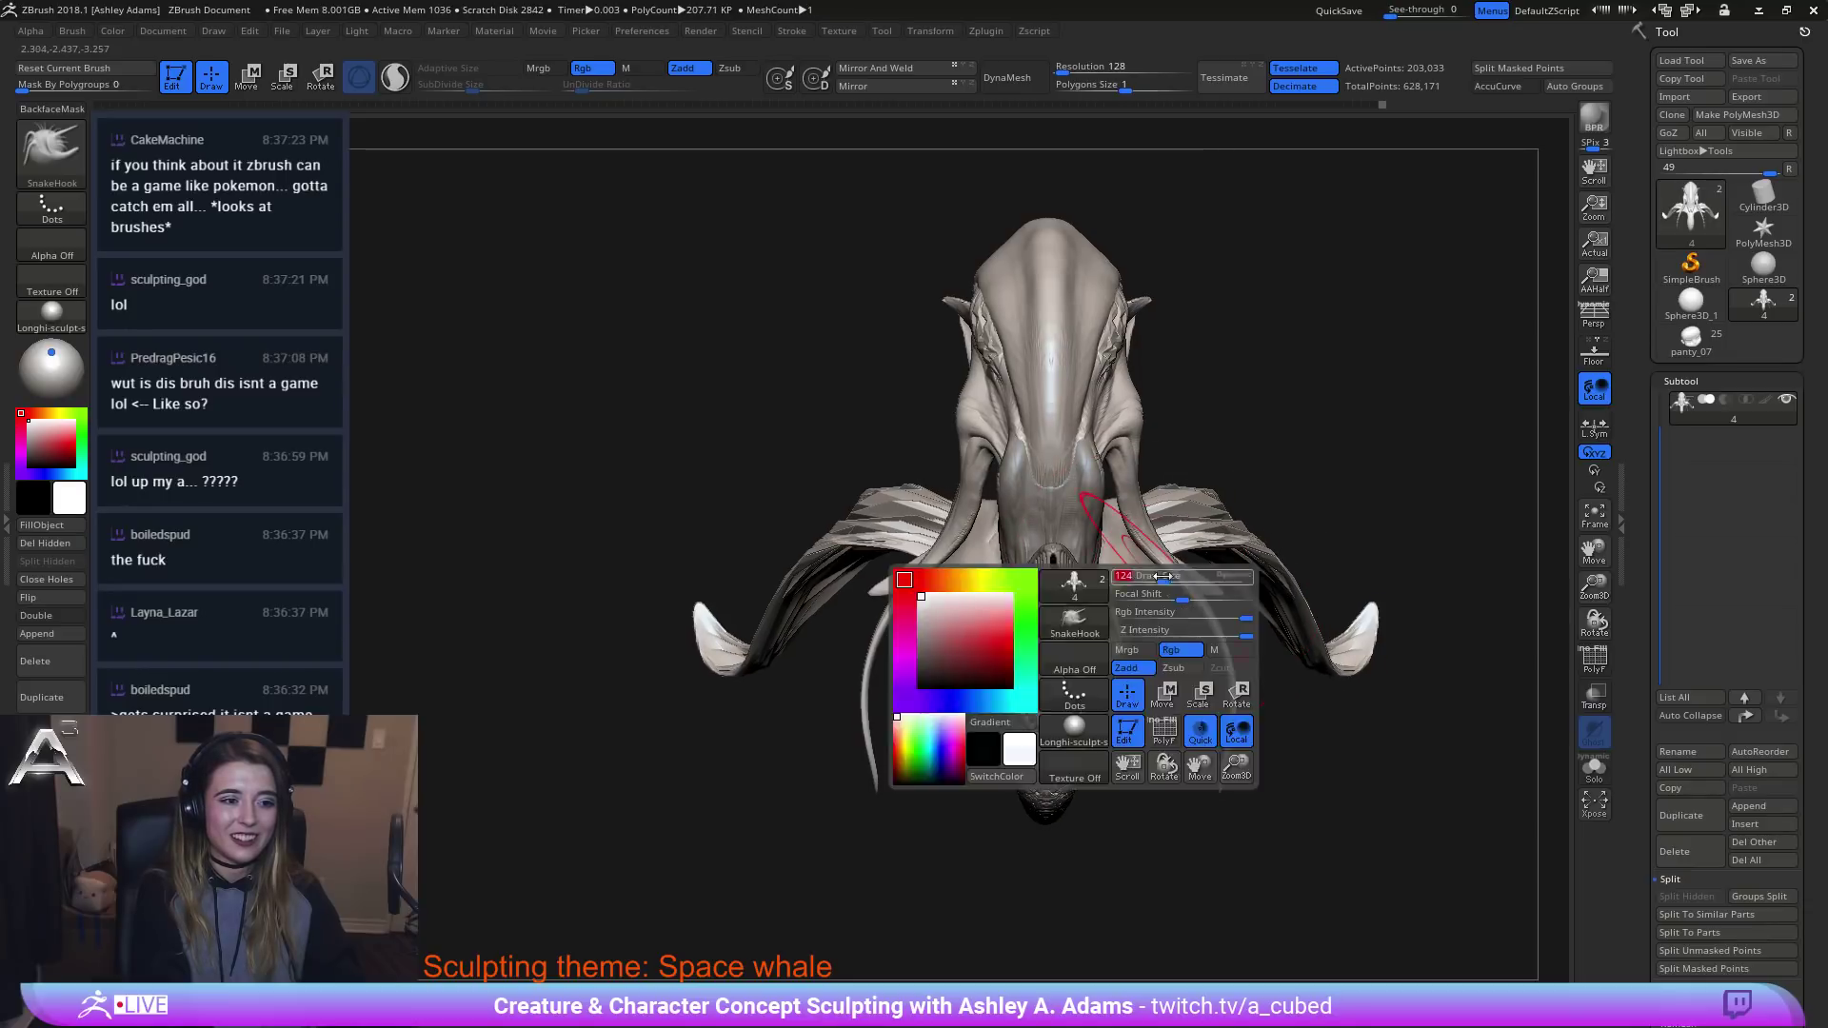
drag(1161, 547, 1145, 531)
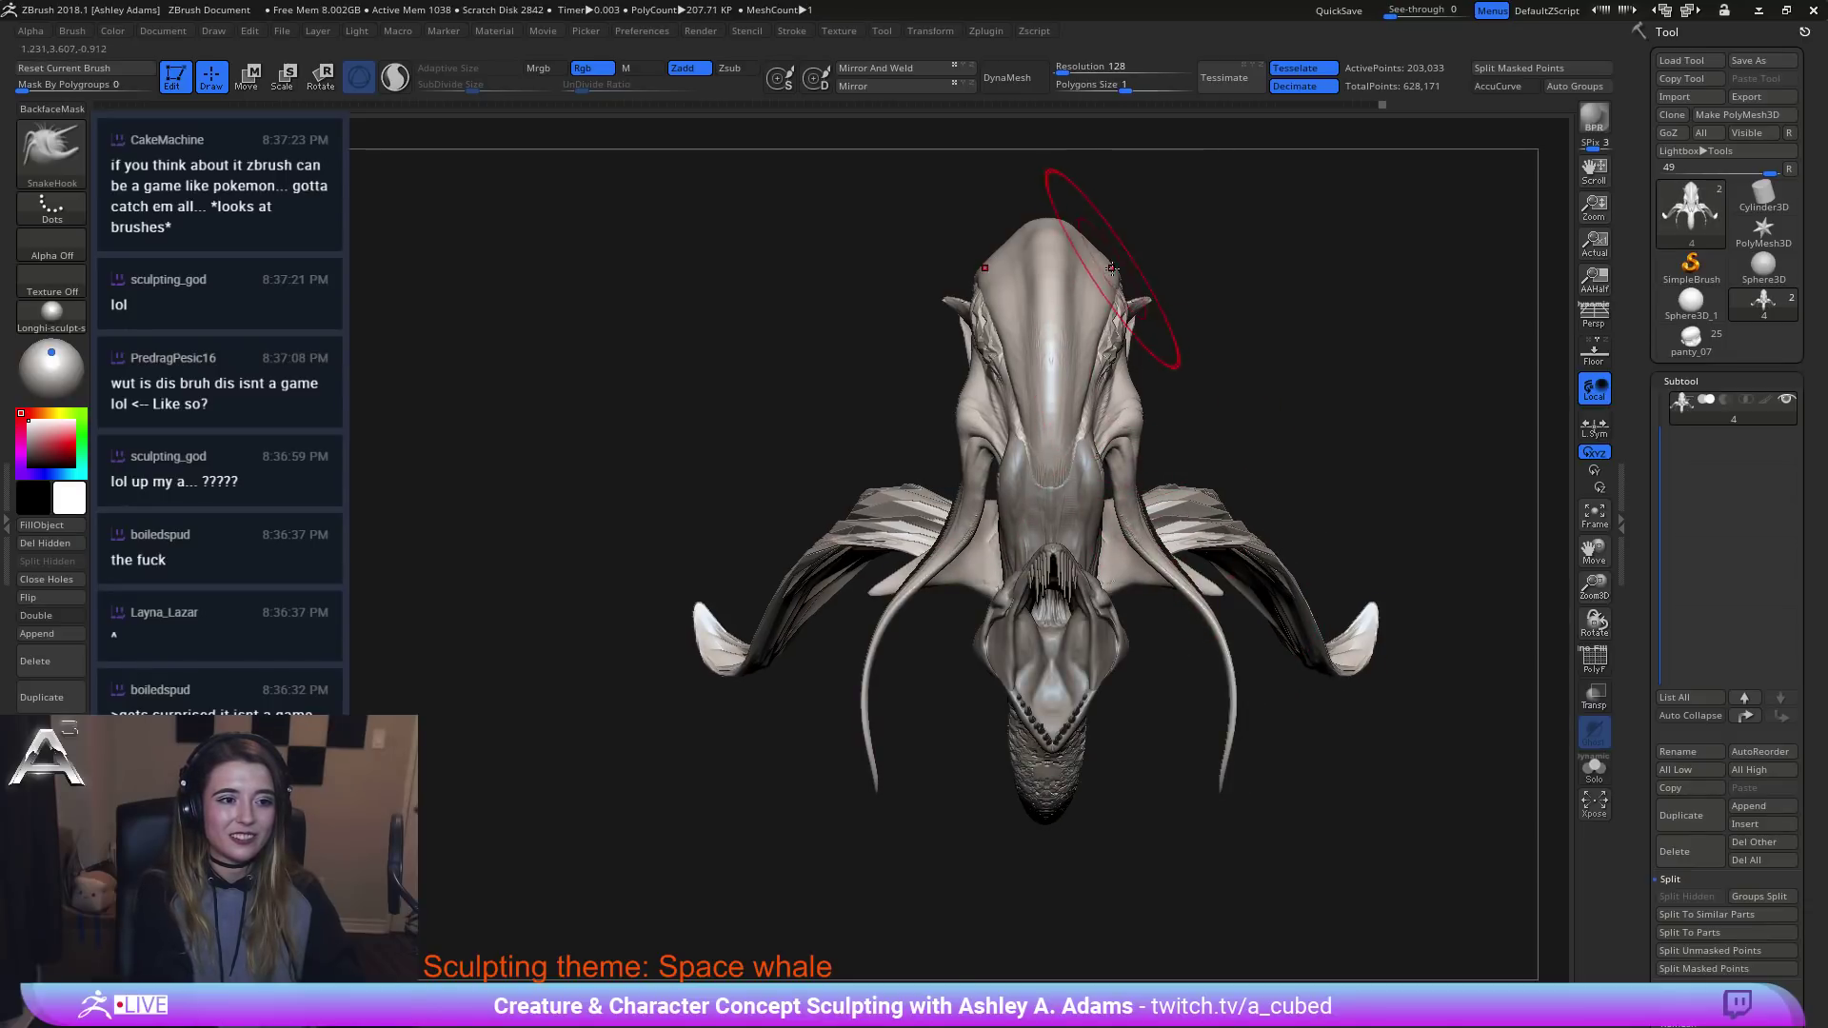
Adjust the arched body's side profile with a resized SnakeHook brush.
right_drag(1115, 270, 1266, 381)
mouse_move(953, 363)
right_down()
mouse_move(1167, 409)
mouse_move(1057, 388)
mouse_move(1072, 398)
right_up()
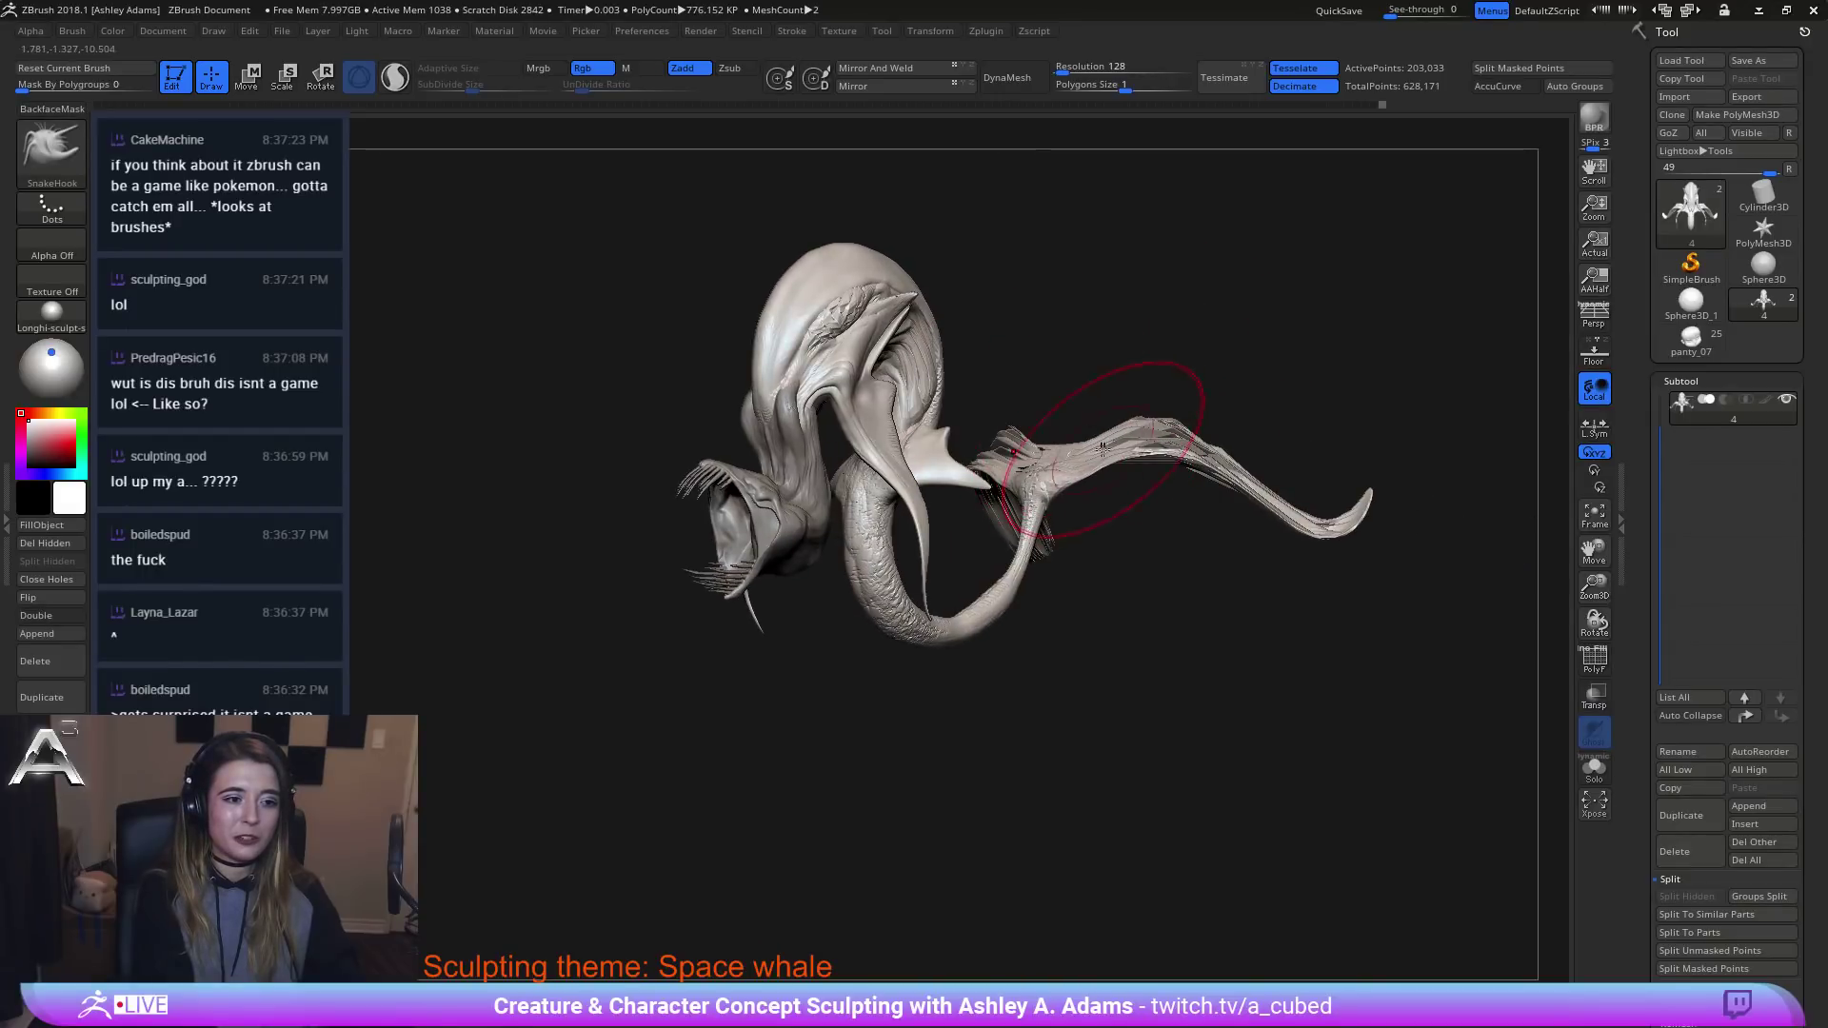
key(space)
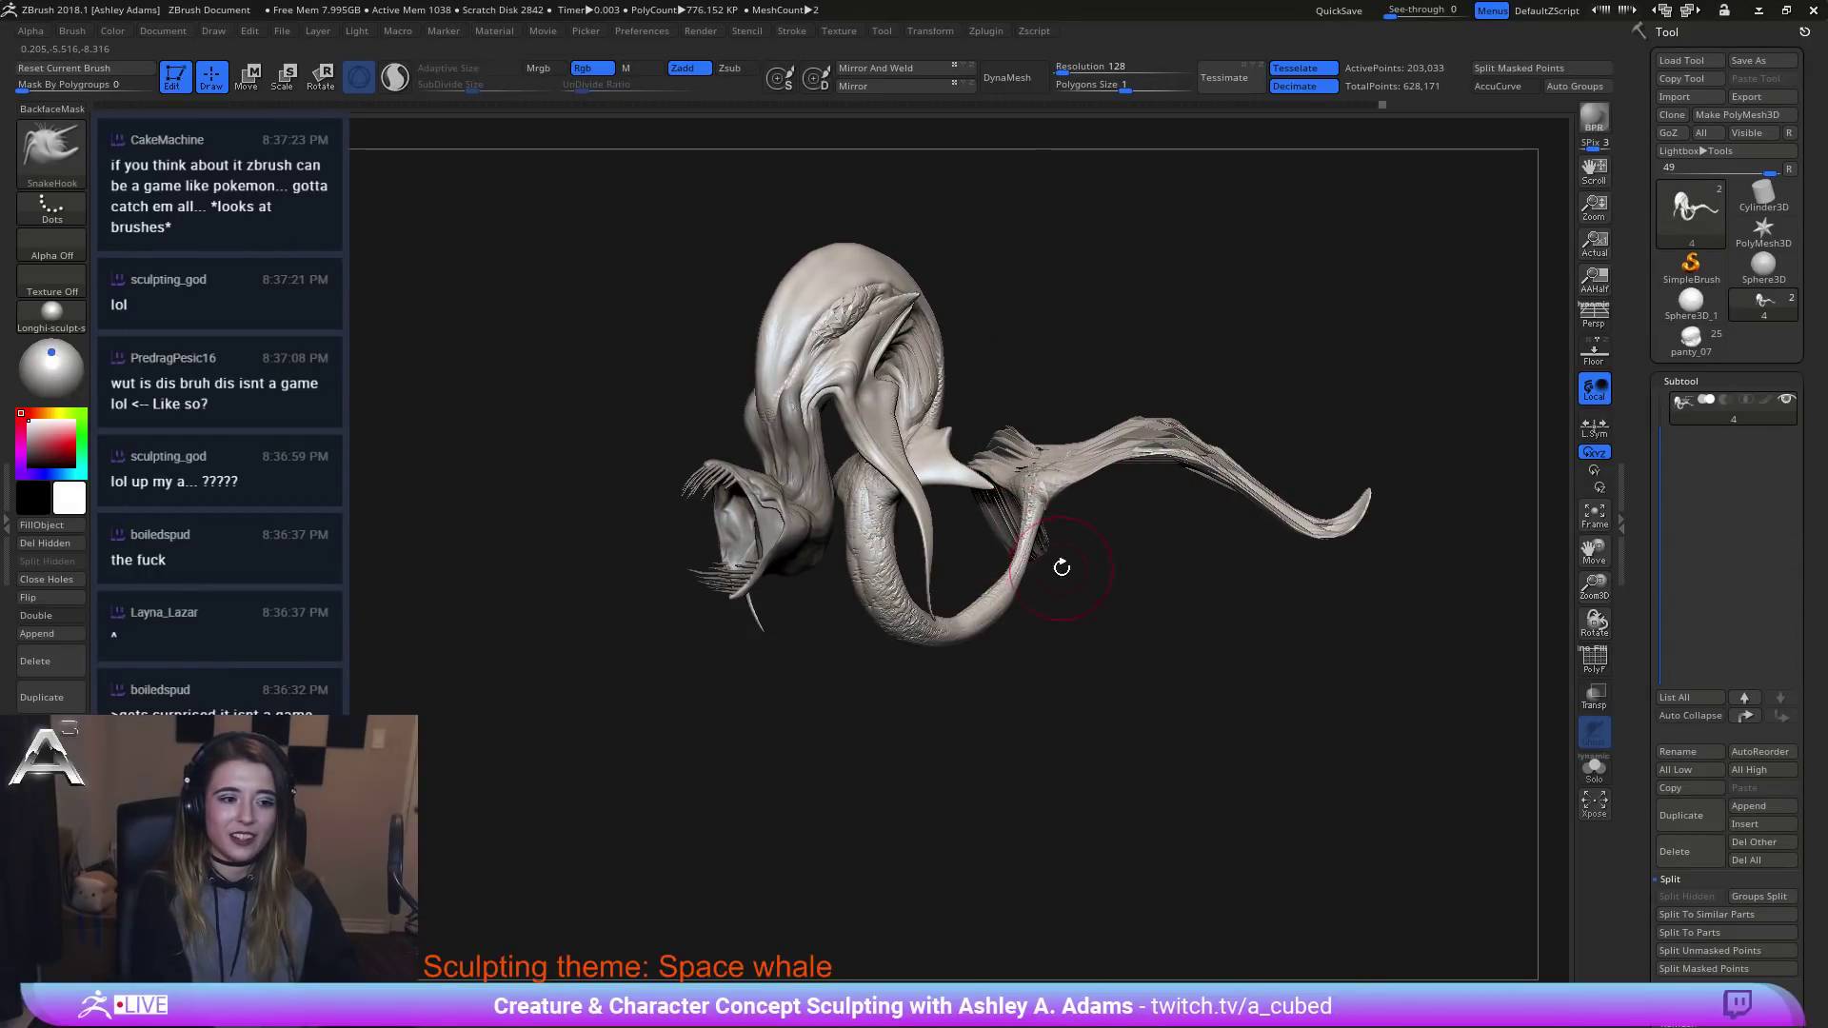
mouse_move(1060, 559)
right_down()
mouse_move(999, 571)
mouse_move(961, 639)
mouse_move(830, 505)
right_up()
key(space)
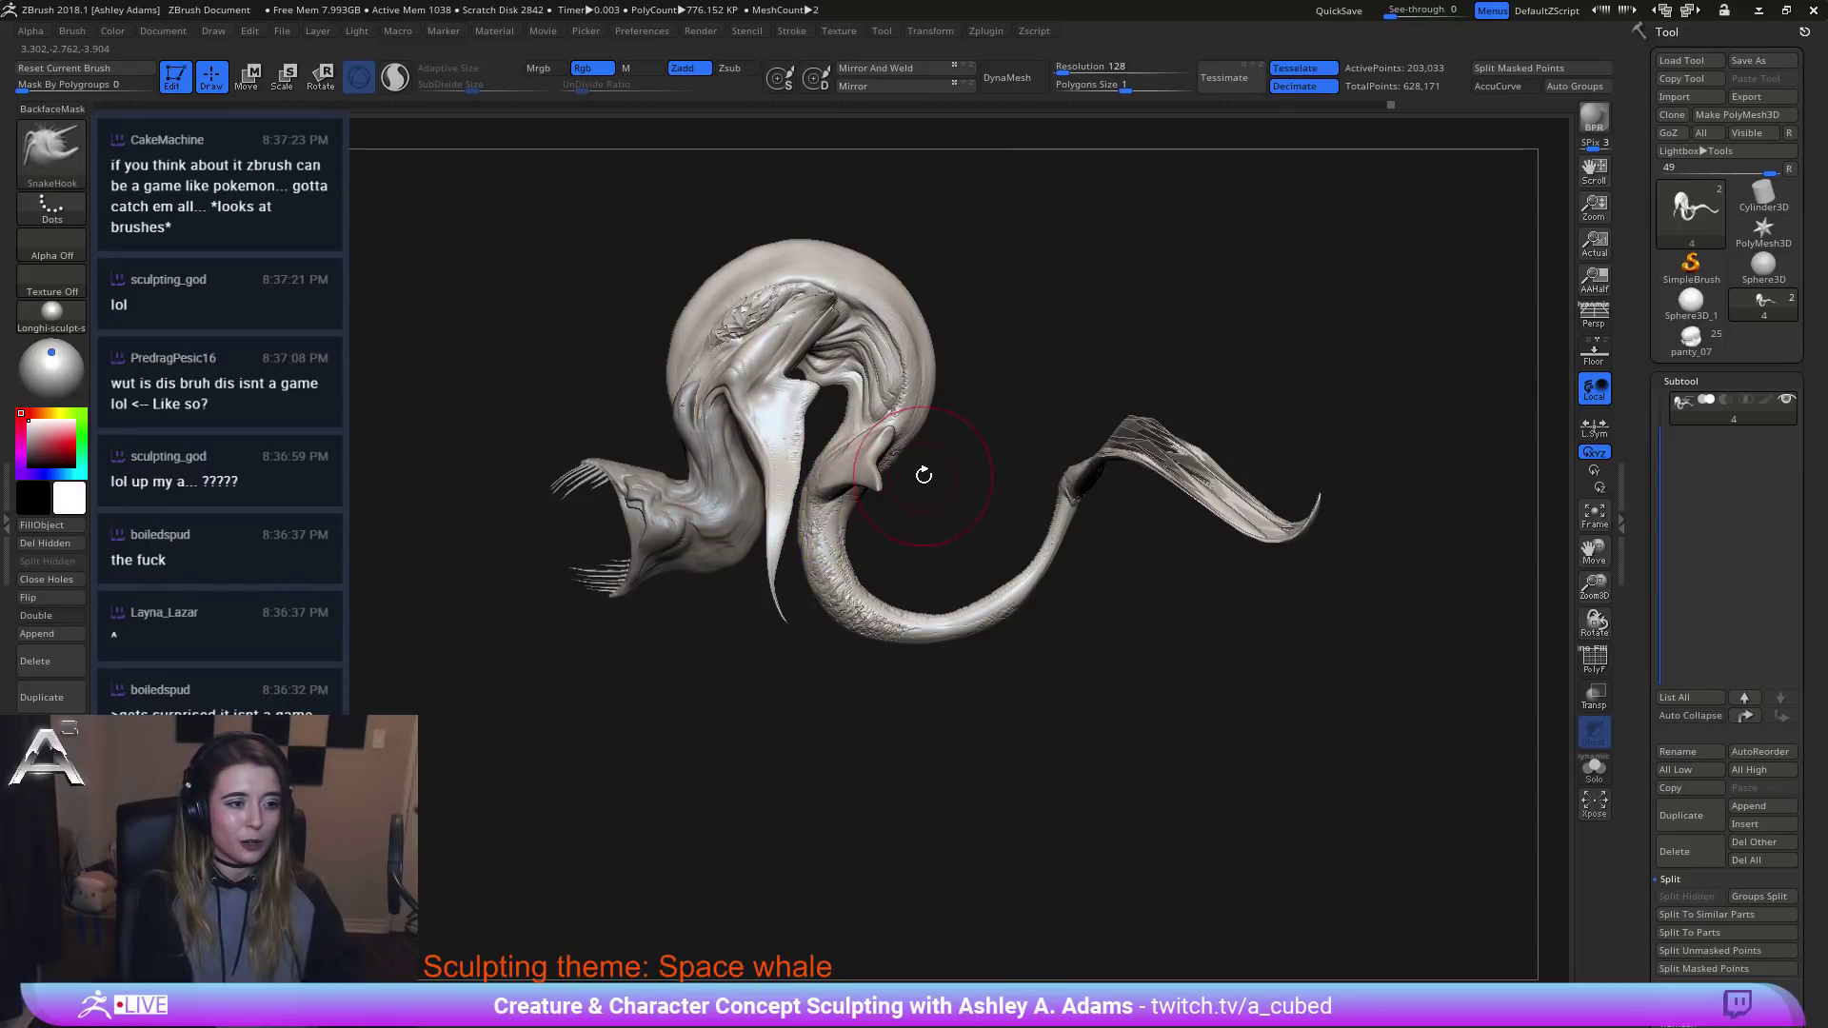
mouse_move(839, 405)
alt+right_down()
mouse_move(993, 475)
mouse_move(886, 434)
alt+right_up()
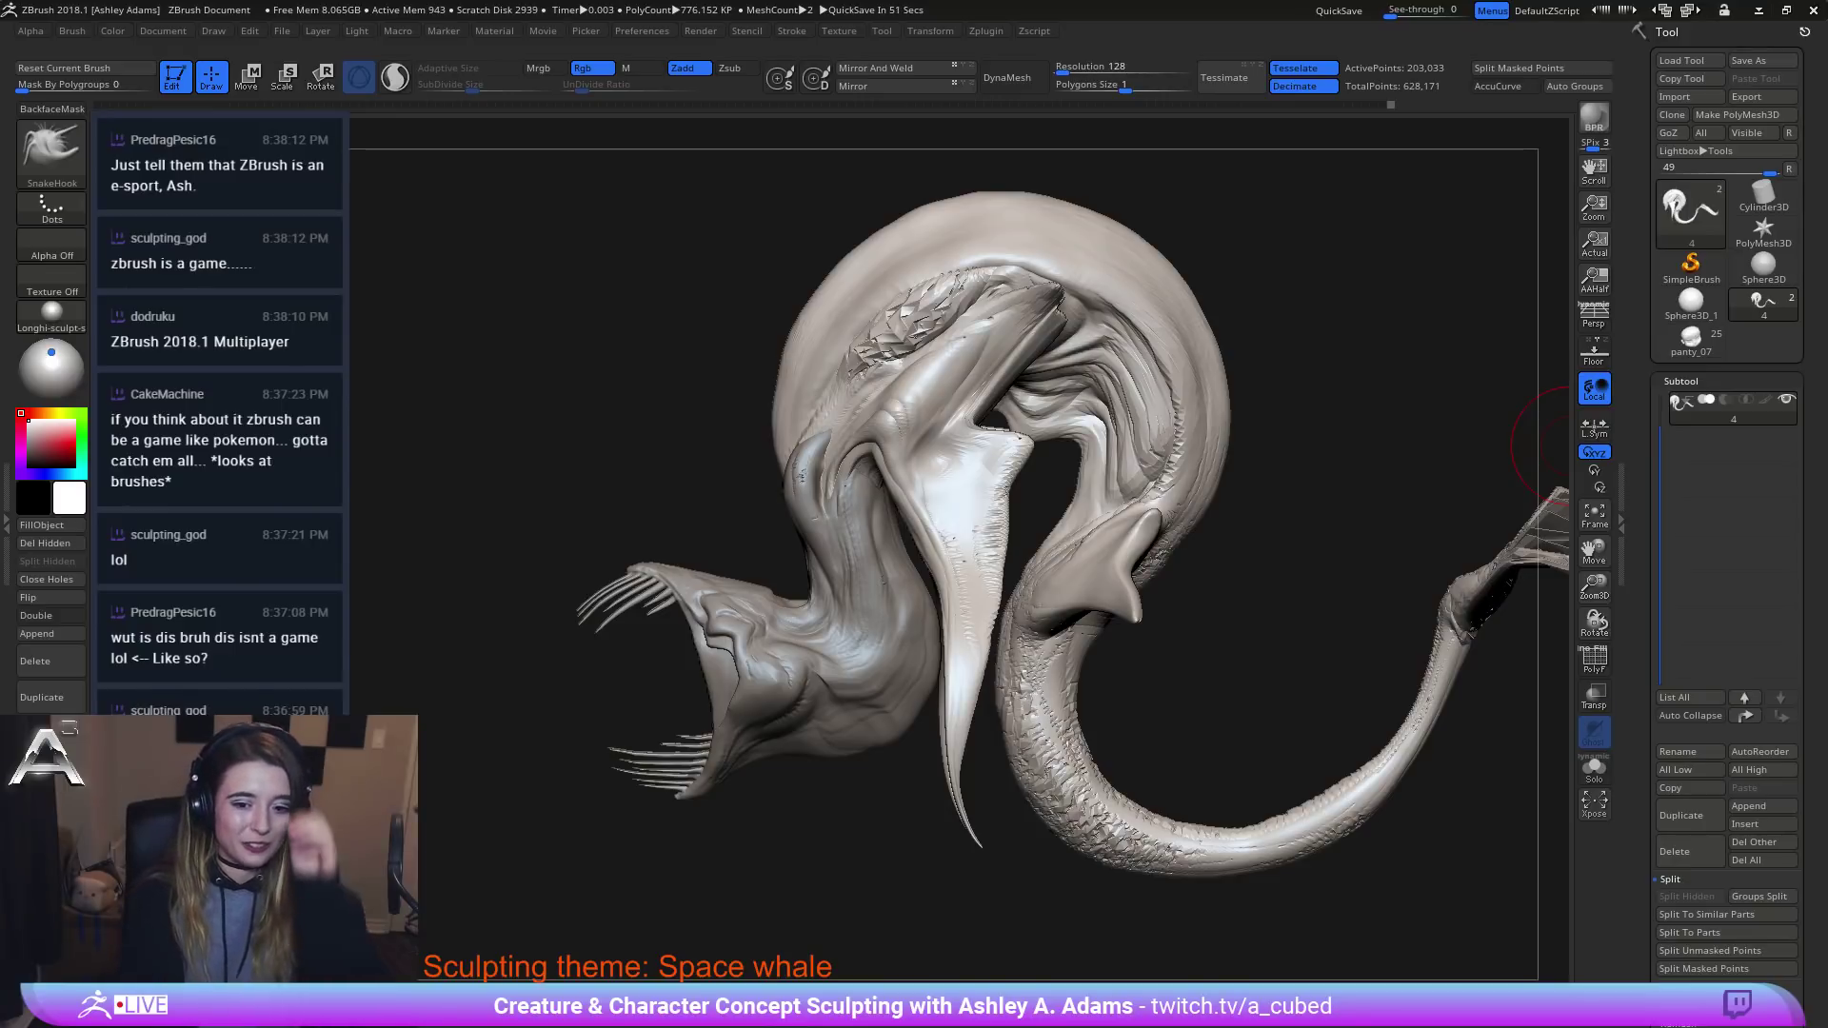
Undo the trial SnakeHook stroke on the head and remesh the body with DynaMesh at resolution 128.
drag(915, 353, 928, 367)
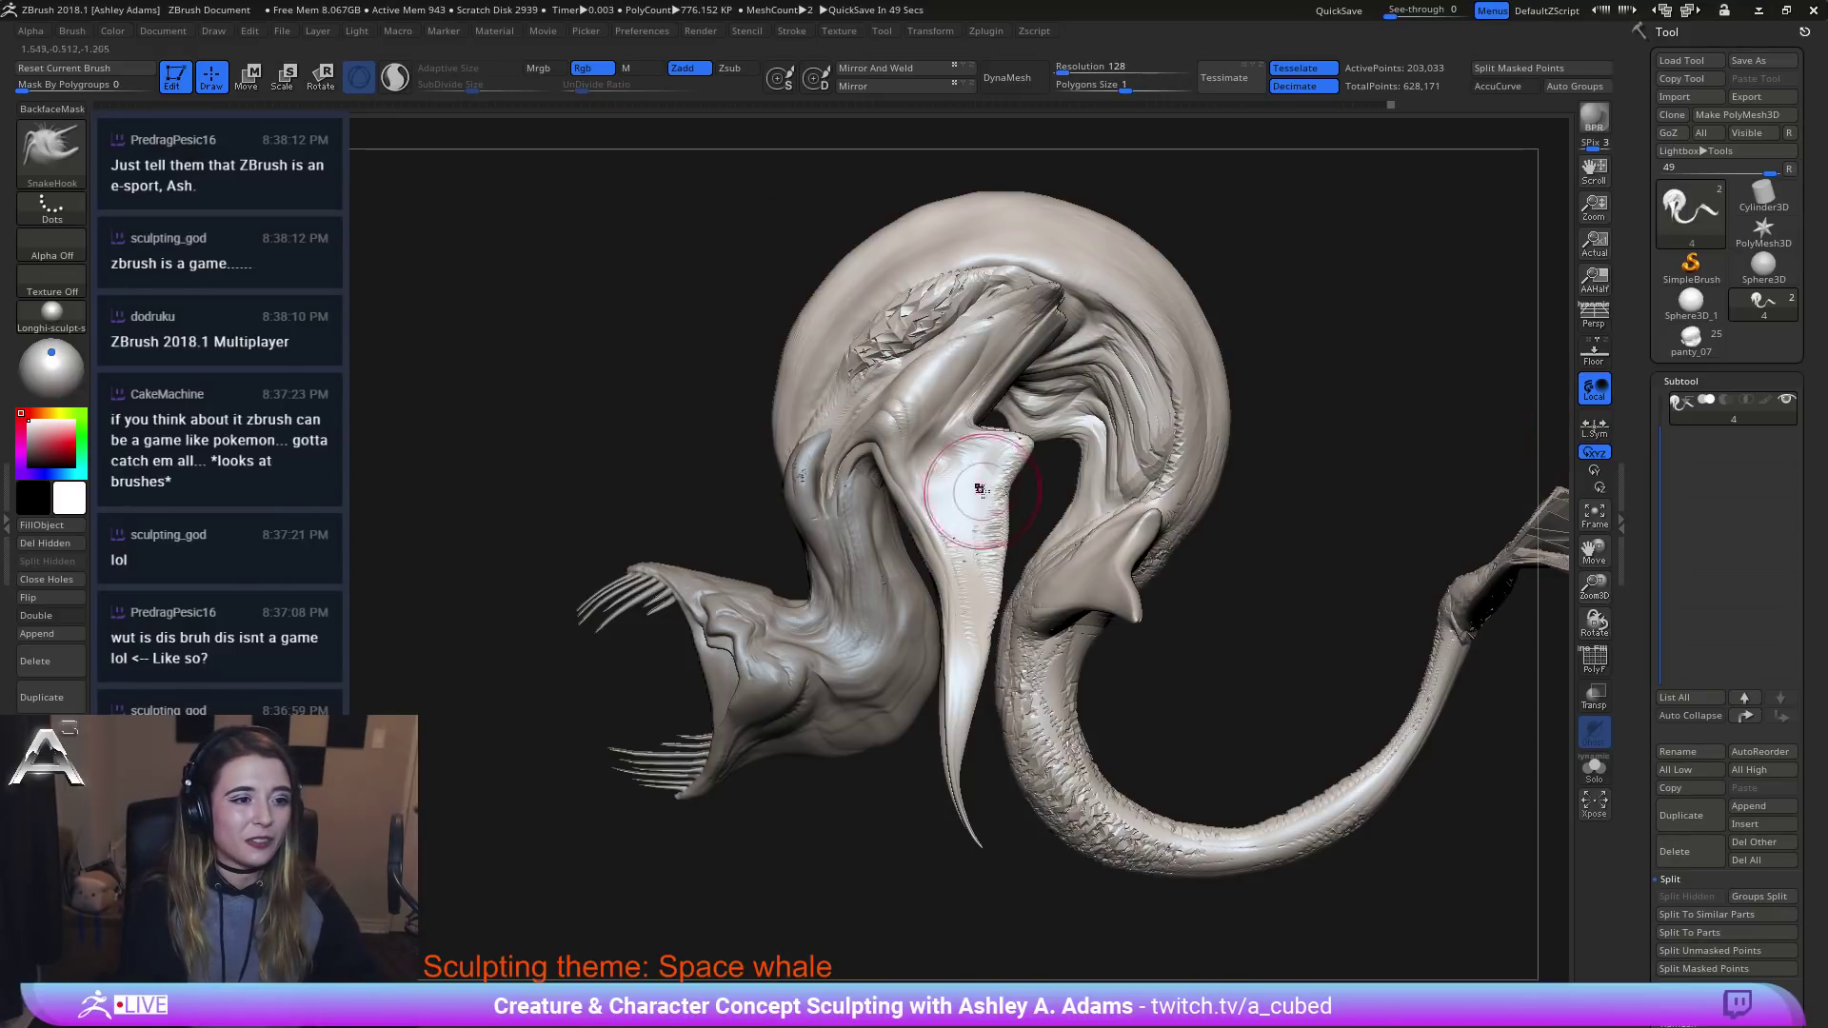
key(ctrl+z)
mouse_move(1052, 509)
ctrl+right_down()
mouse_move(1011, 411)
mouse_move(875, 426)
ctrl+right_up()
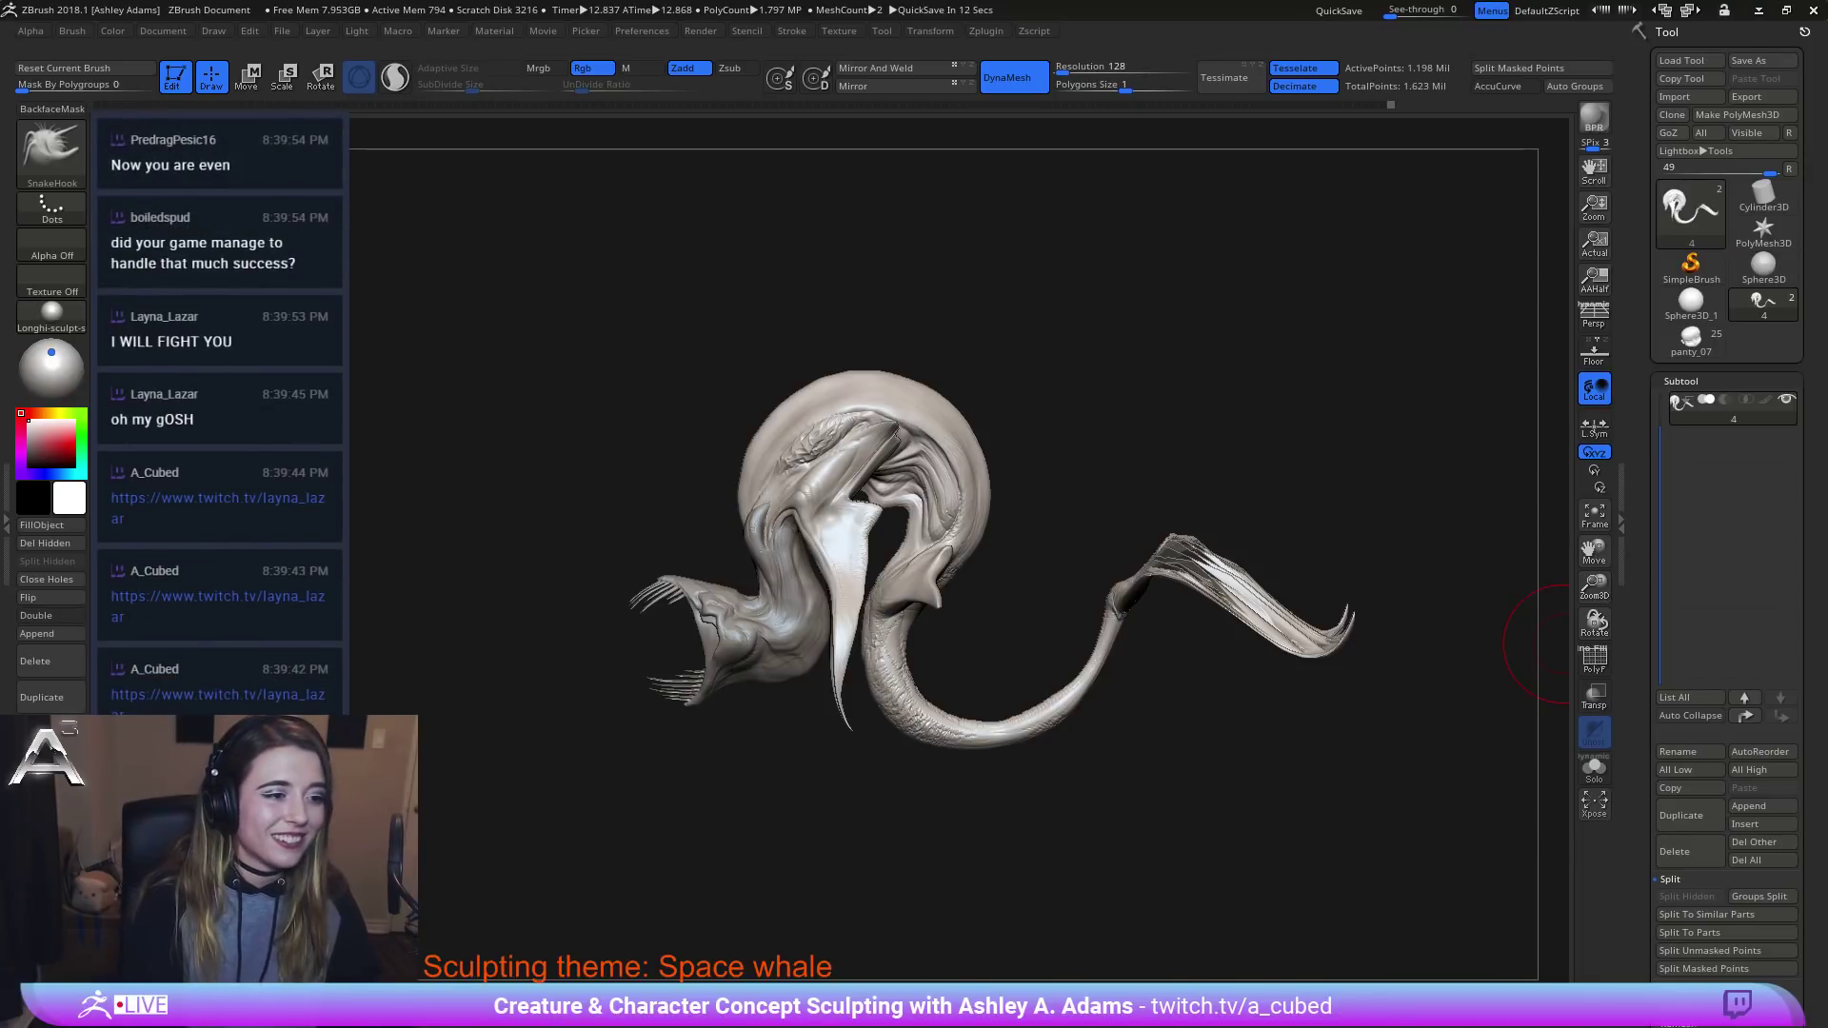
Inspect the remeshed creature from the front and side, and smooth the rough ridged patch on the side of the head.
drag(1563, 644, 676, 321)
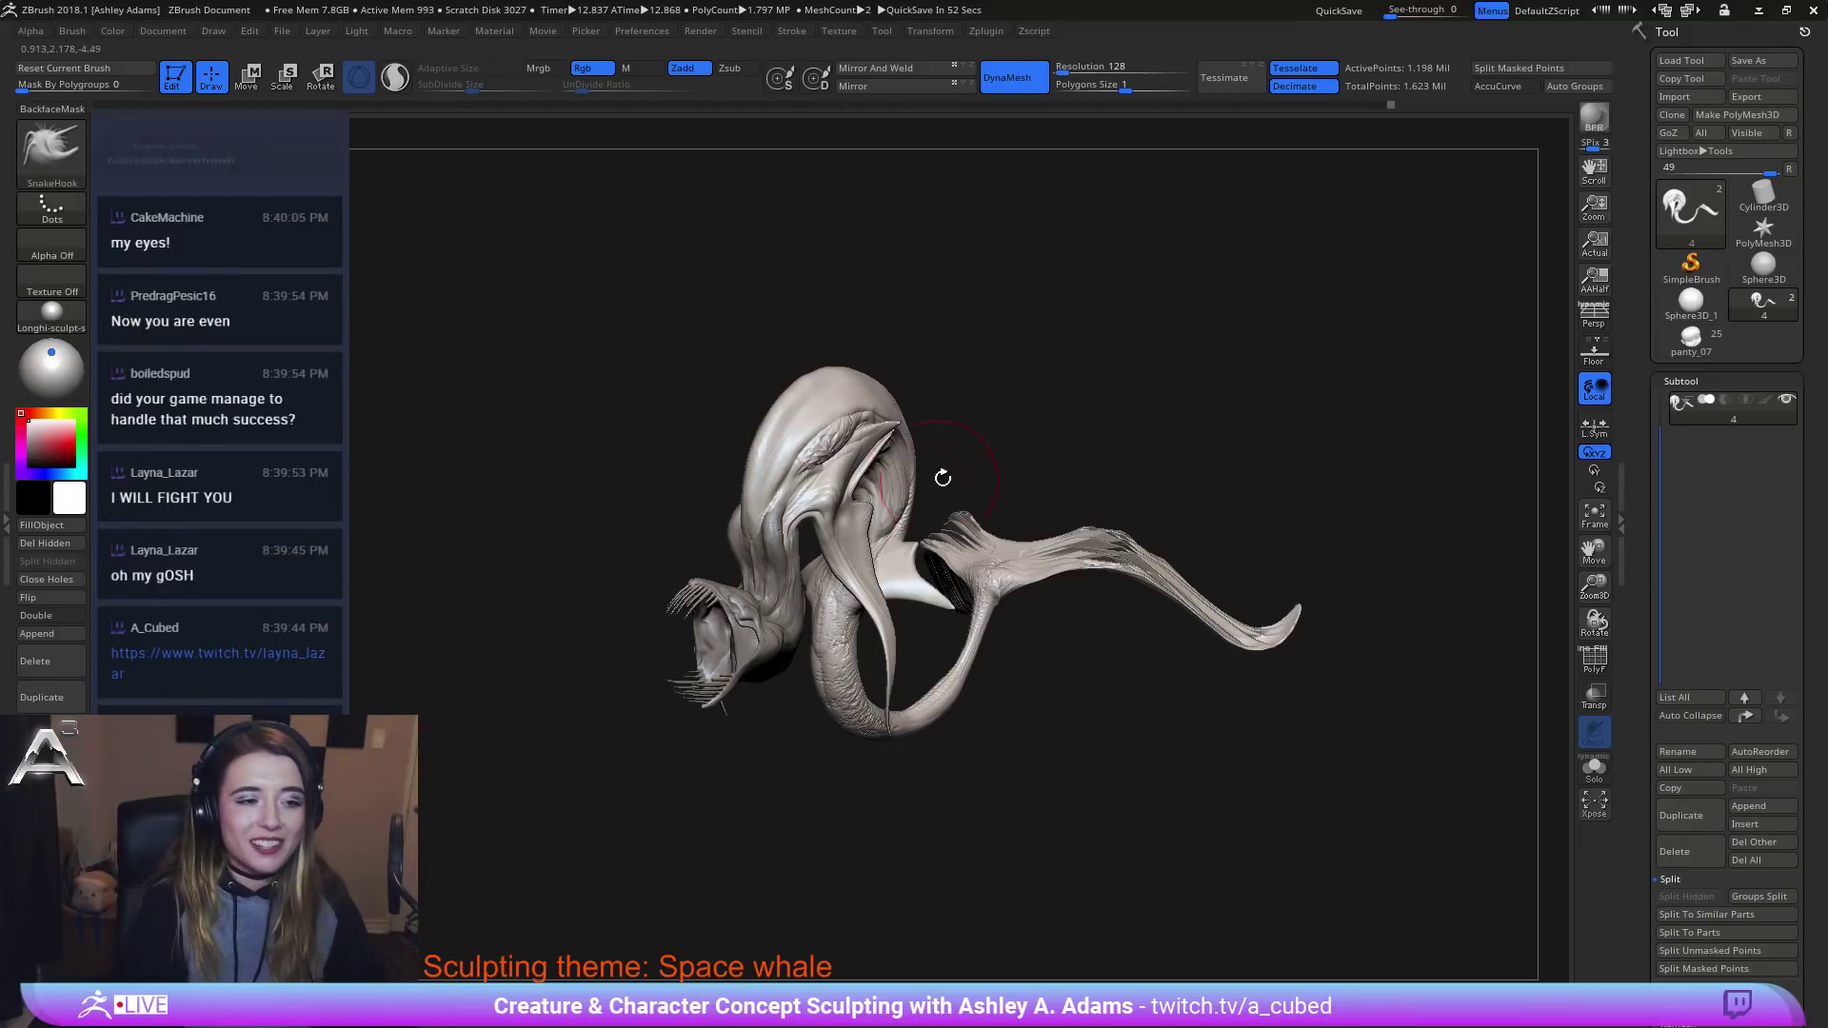
mouse_move(942, 476)
mouse_down()
mouse_move(1180, 486)
mouse_move(1181, 609)
mouse_up()
key(space)
drag(739, 254, 754, 254)
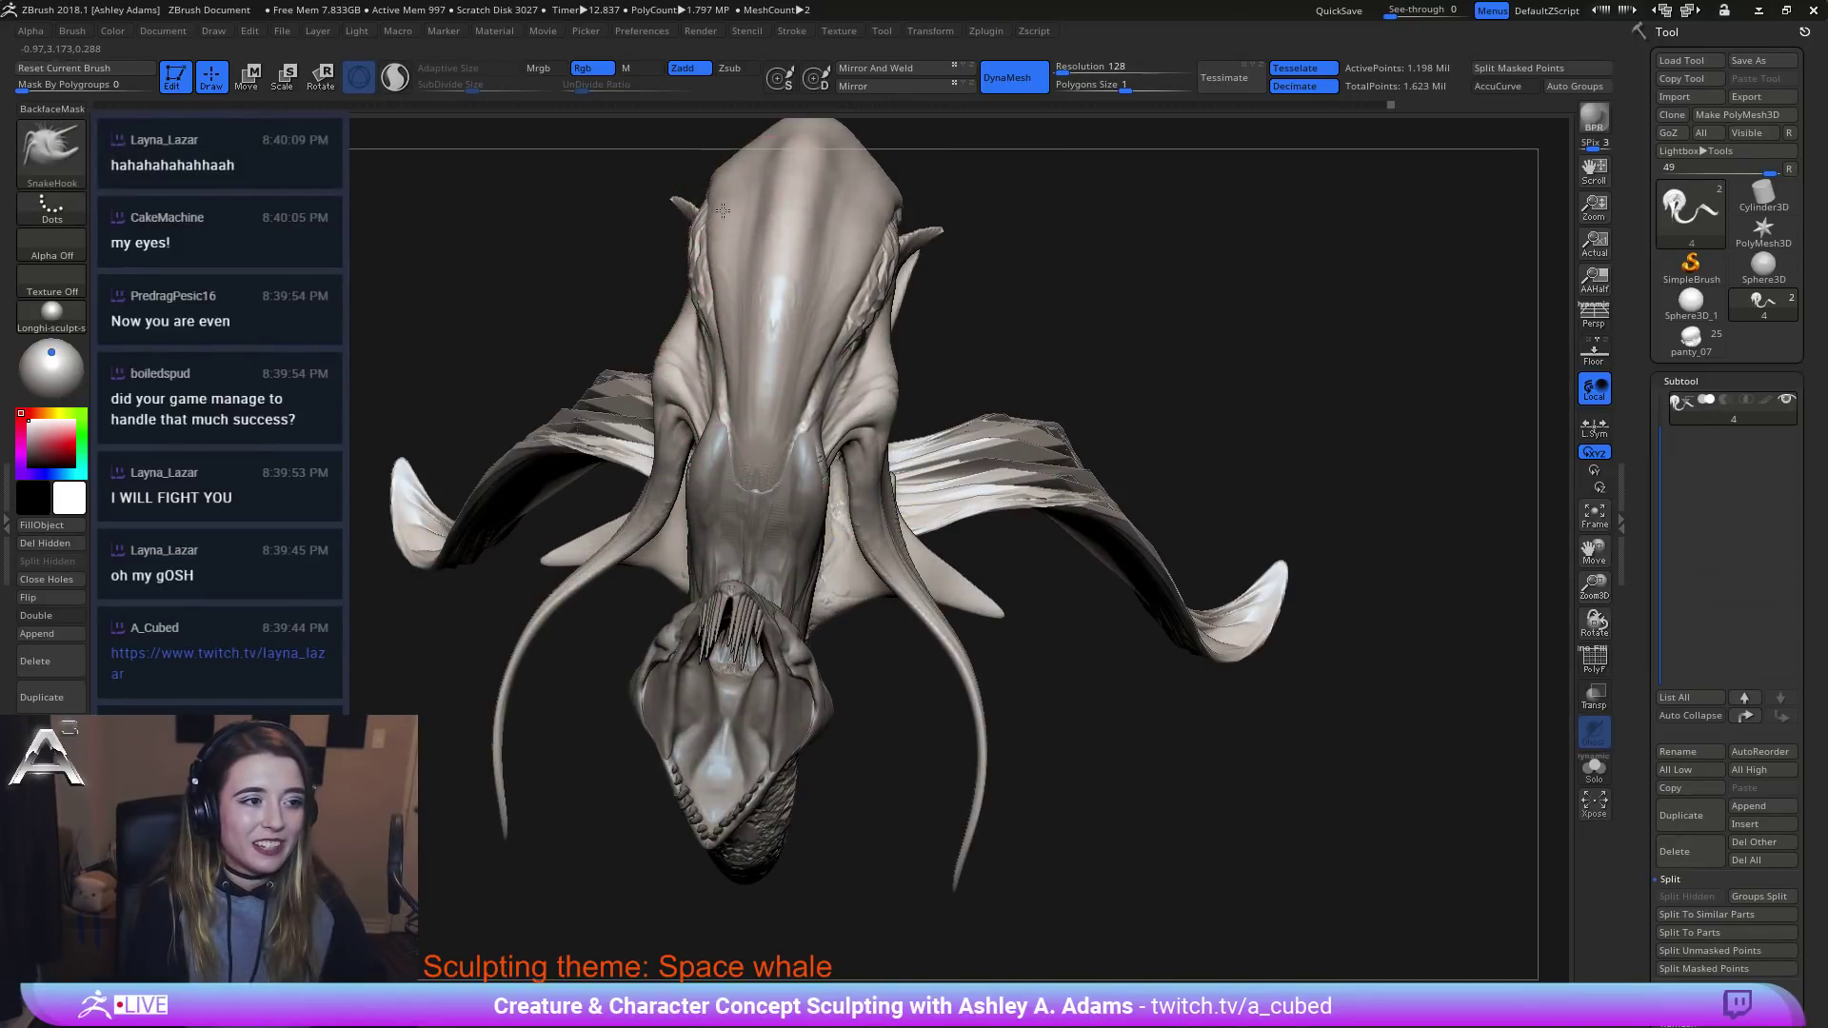
mouse_move(1009, 229)
mouse_down()
mouse_move(914, 295)
mouse_move(785, 439)
mouse_up()
key(space)
drag(874, 339, 857, 340)
key(shift)
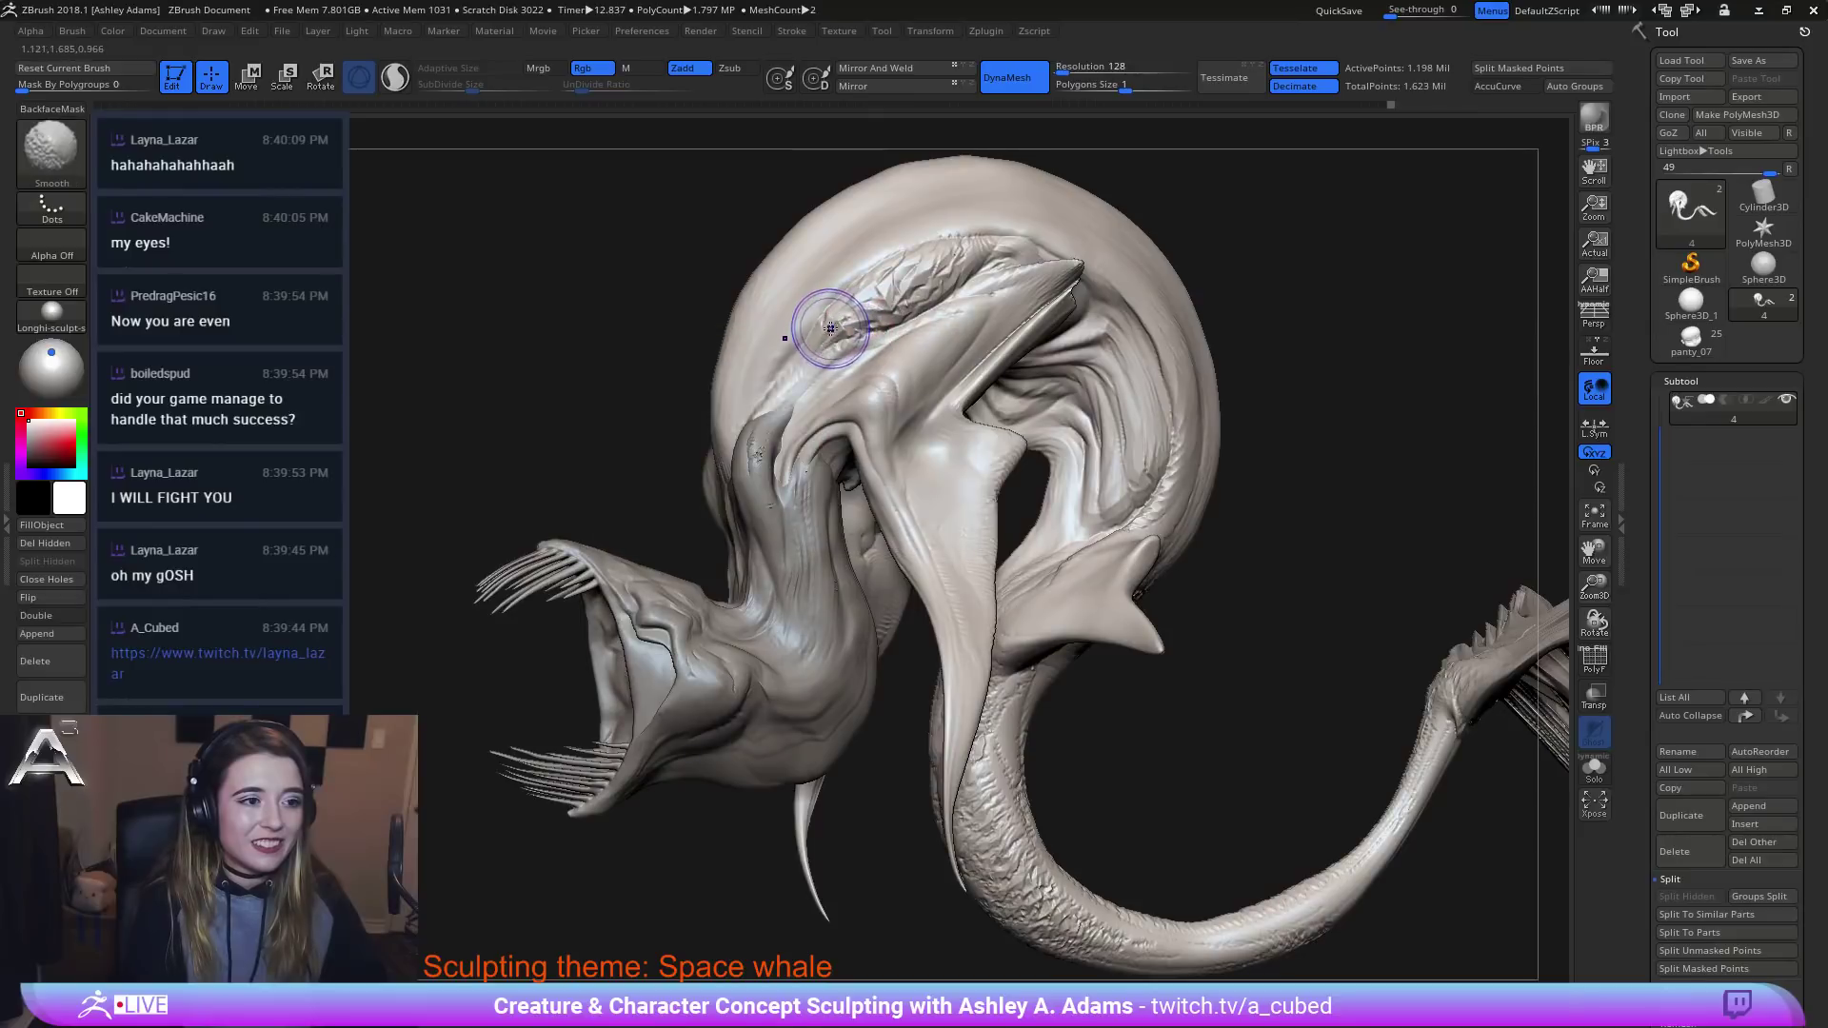
Switch to the Inflat brush and swell the long skin folds along the inside of the arched body.
mouse_move(1019, 295)
right_down()
mouse_move(1016, 322)
mouse_move(983, 333)
mouse_move(1001, 481)
right_up()
key(space)
key(b)
key(i)
key(n)
mouse_move(1000, 480)
mouse_down()
mouse_move(1024, 517)
mouse_move(1018, 478)
mouse_move(1020, 521)
mouse_up()
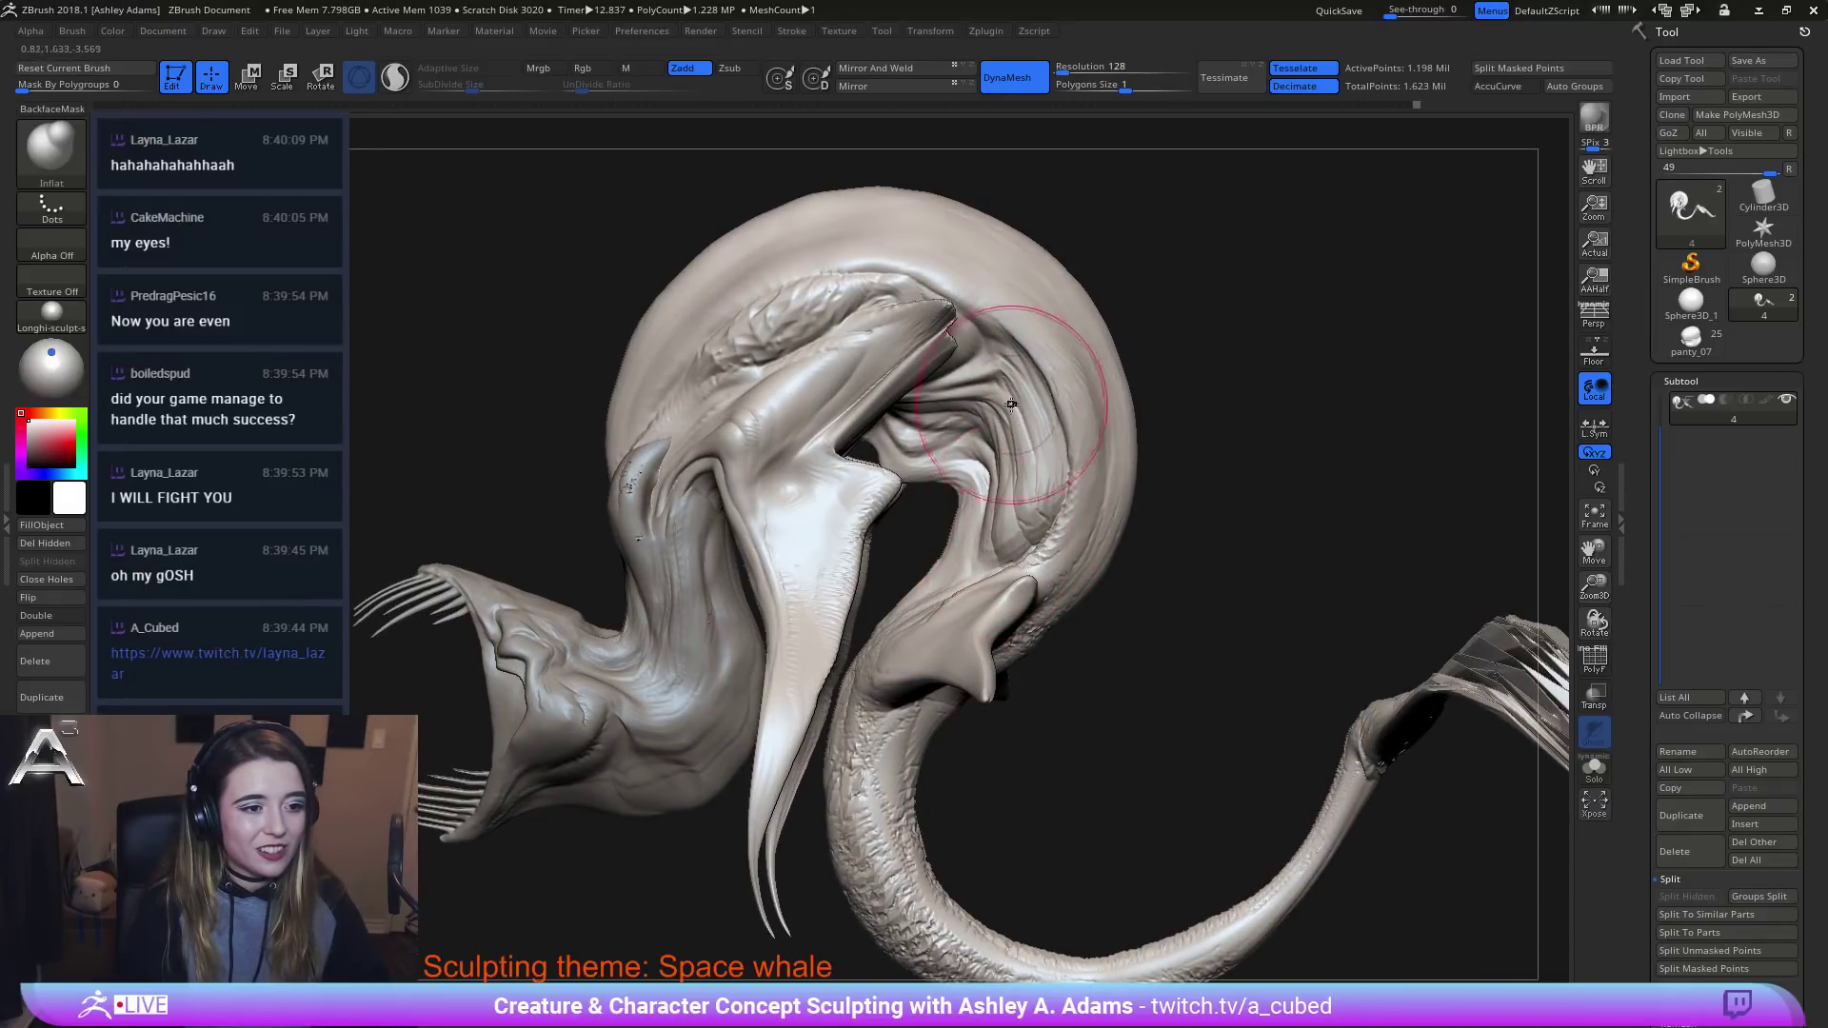
drag(1020, 401, 1021, 396)
right_drag(1021, 396, 981, 404)
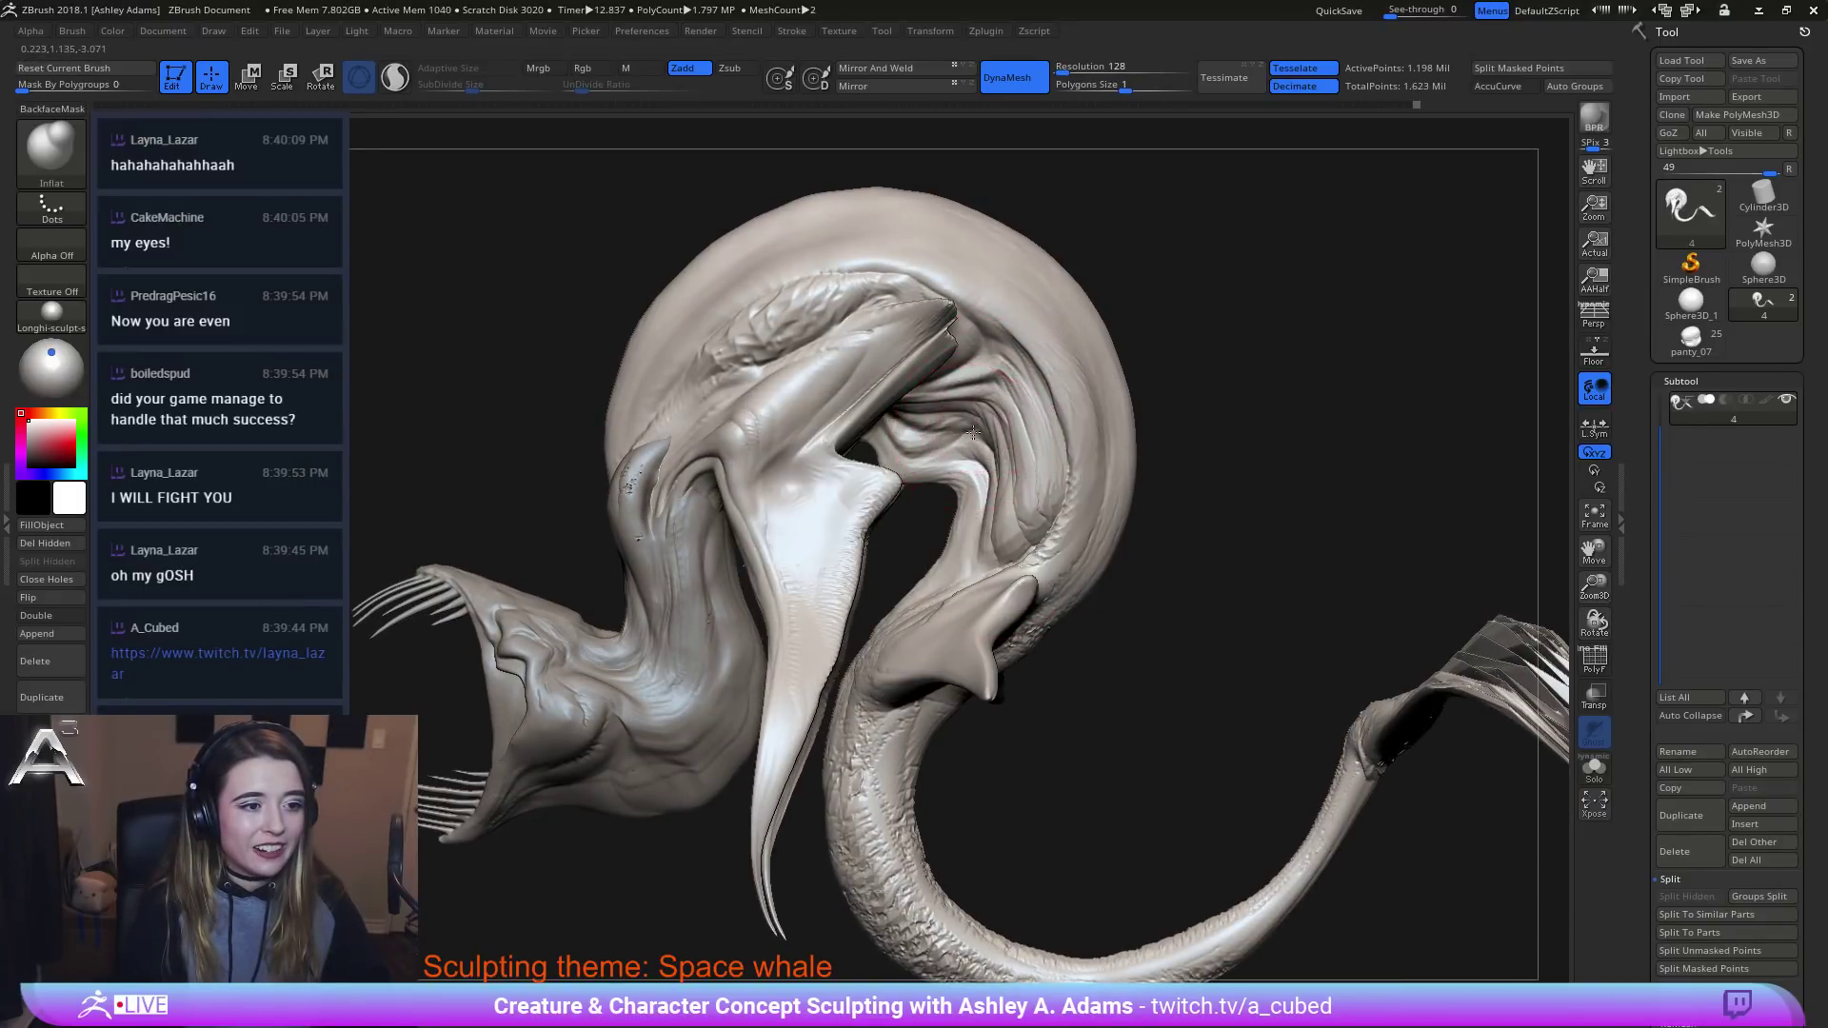
drag(984, 431, 988, 435)
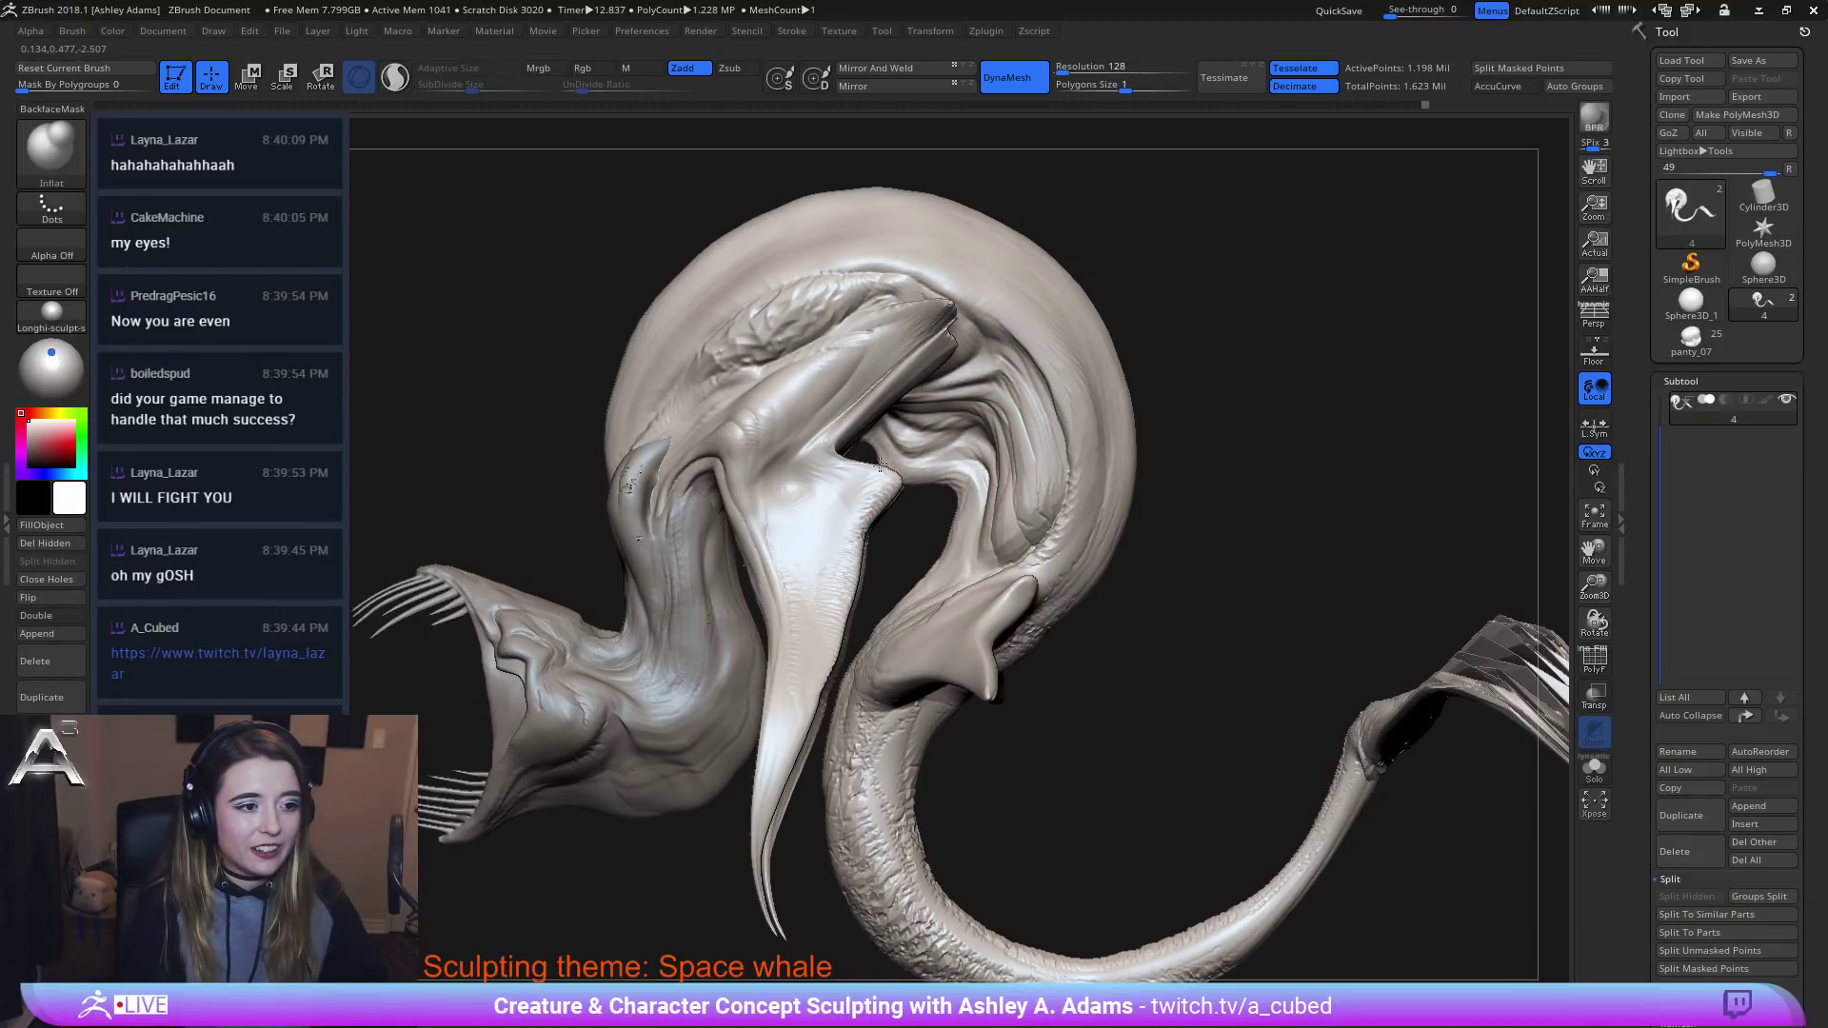
Inflate the inner folds where they converge beneath the pointed head fin, working from several angles.
right_drag(902, 456, 921, 481)
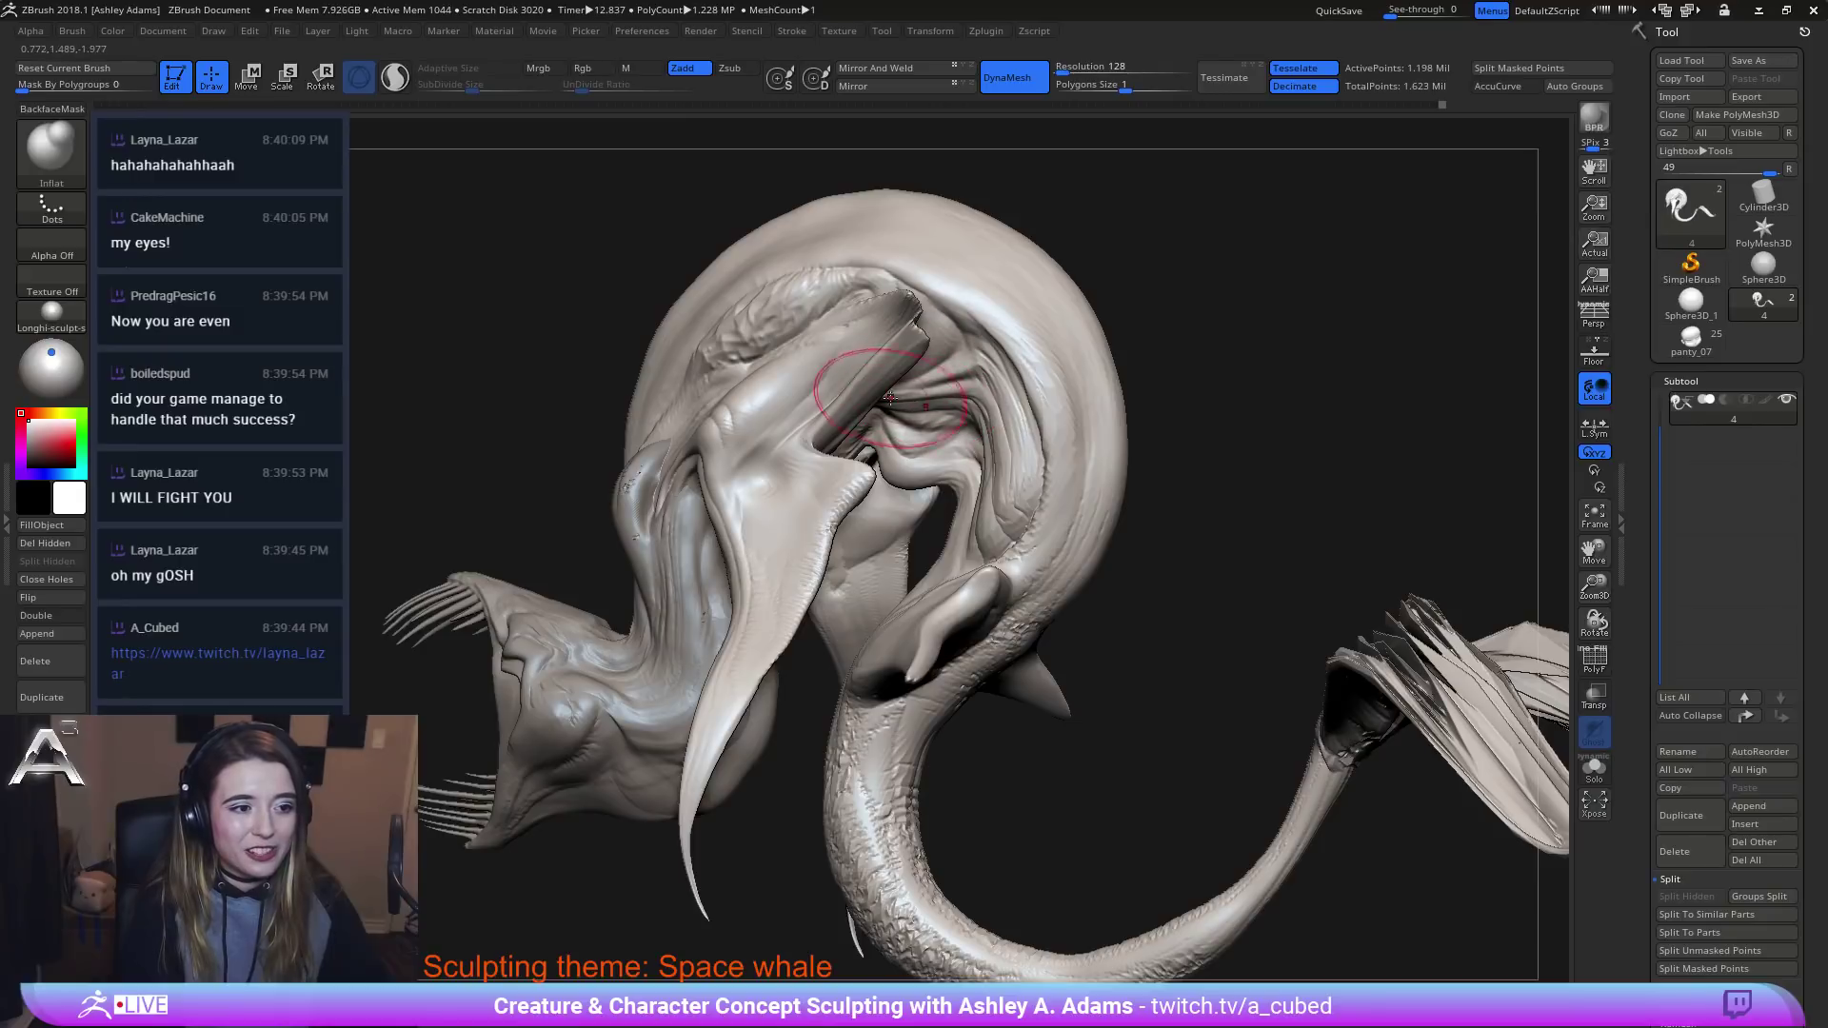
right_drag(893, 396, 995, 362)
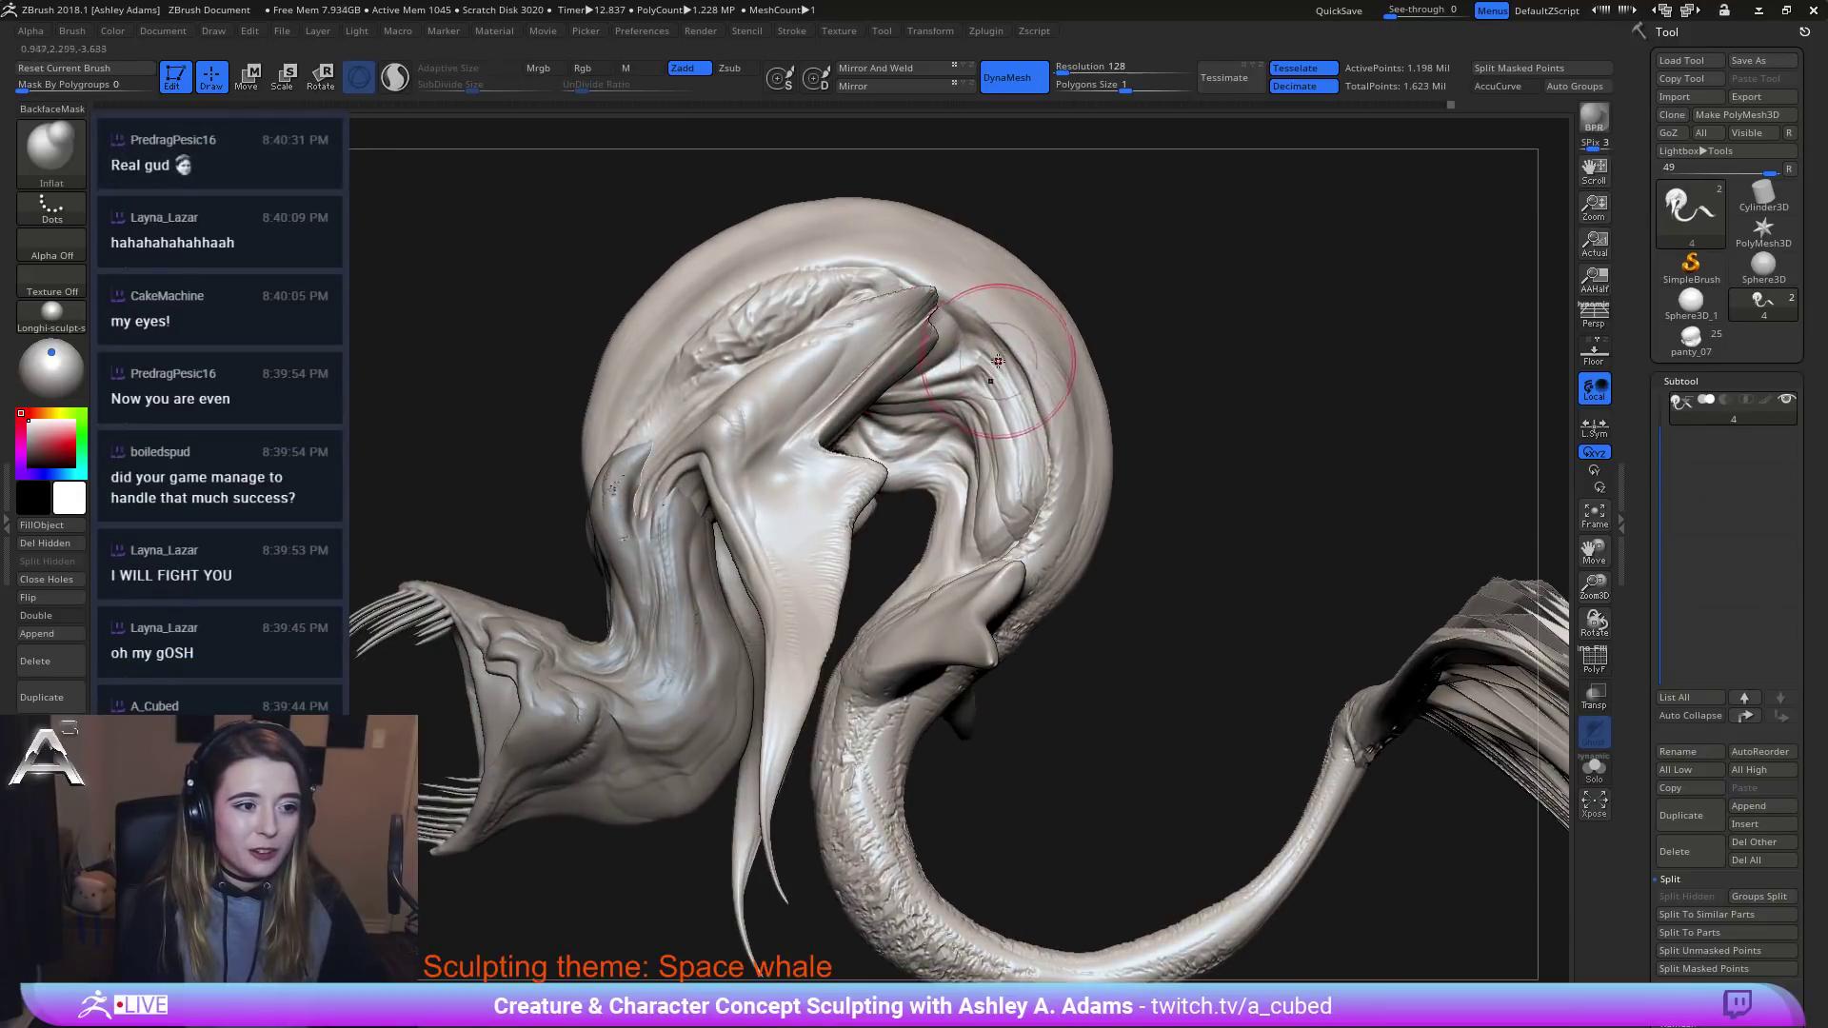
right_drag(975, 518, 937, 495)
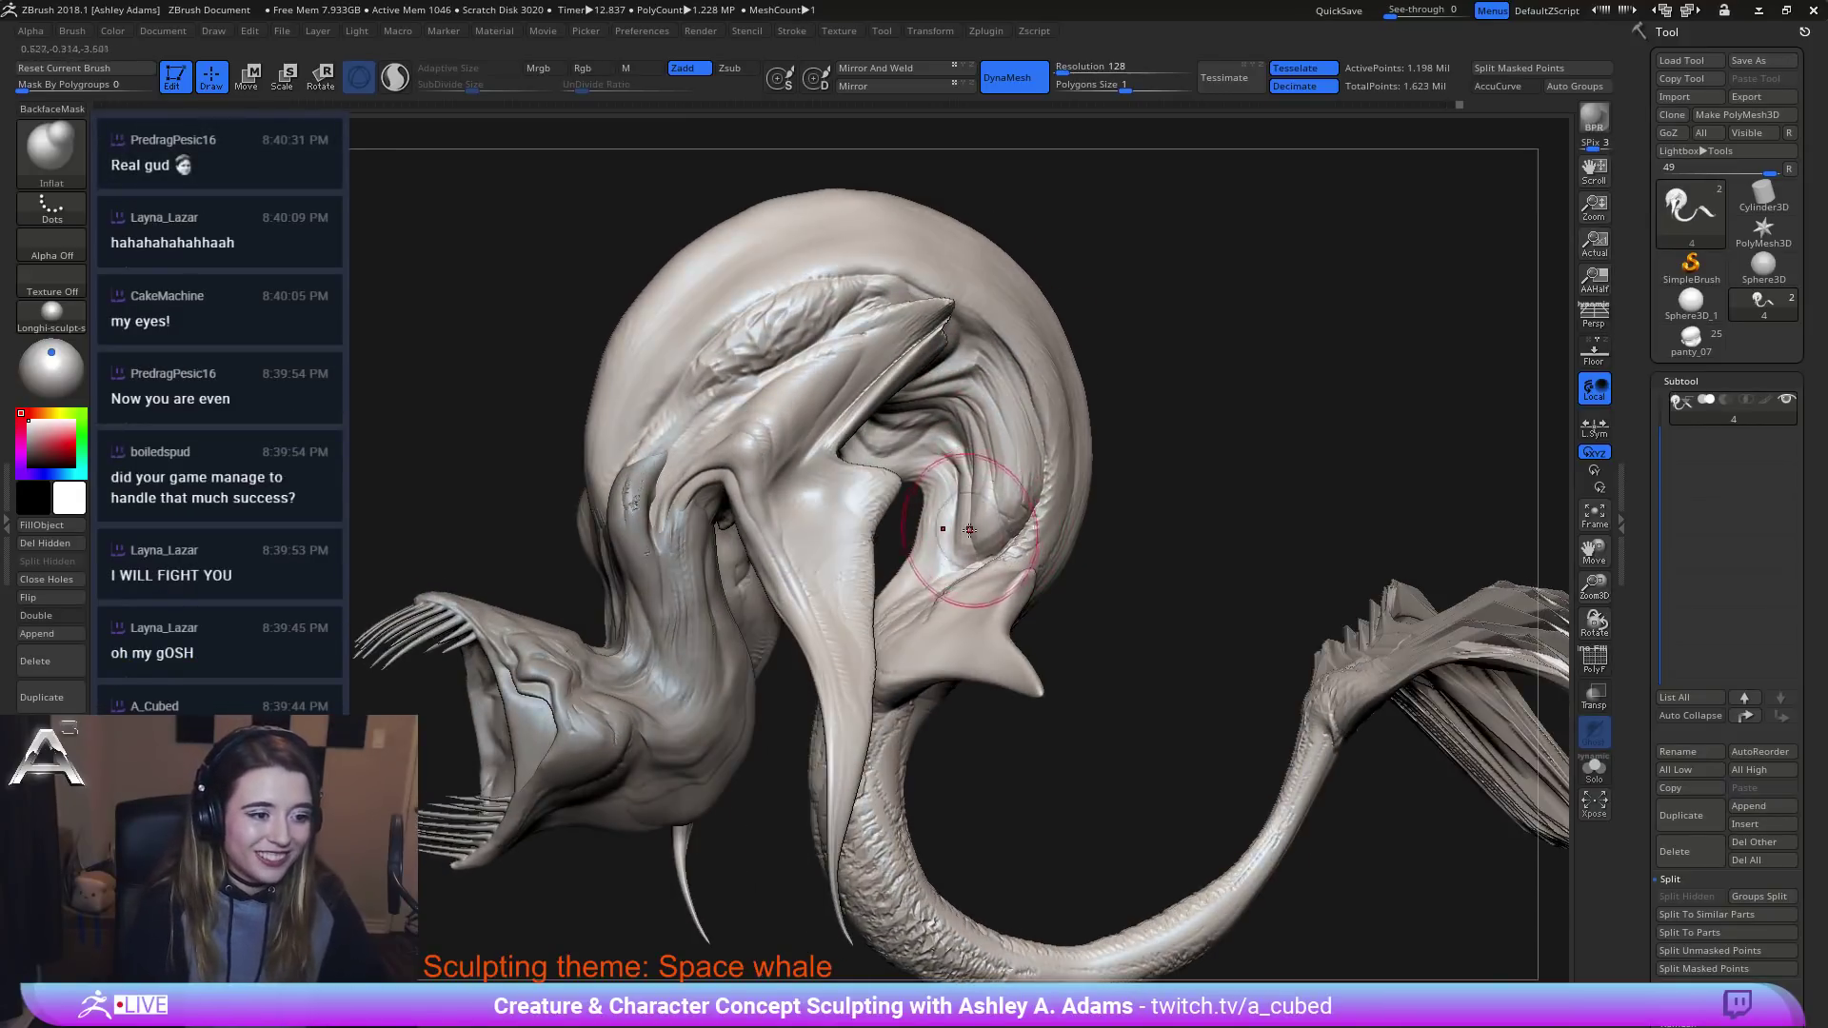
Build up the rim of the opening inside the arch with a smaller Inflat brush and smooth it.
key(space)
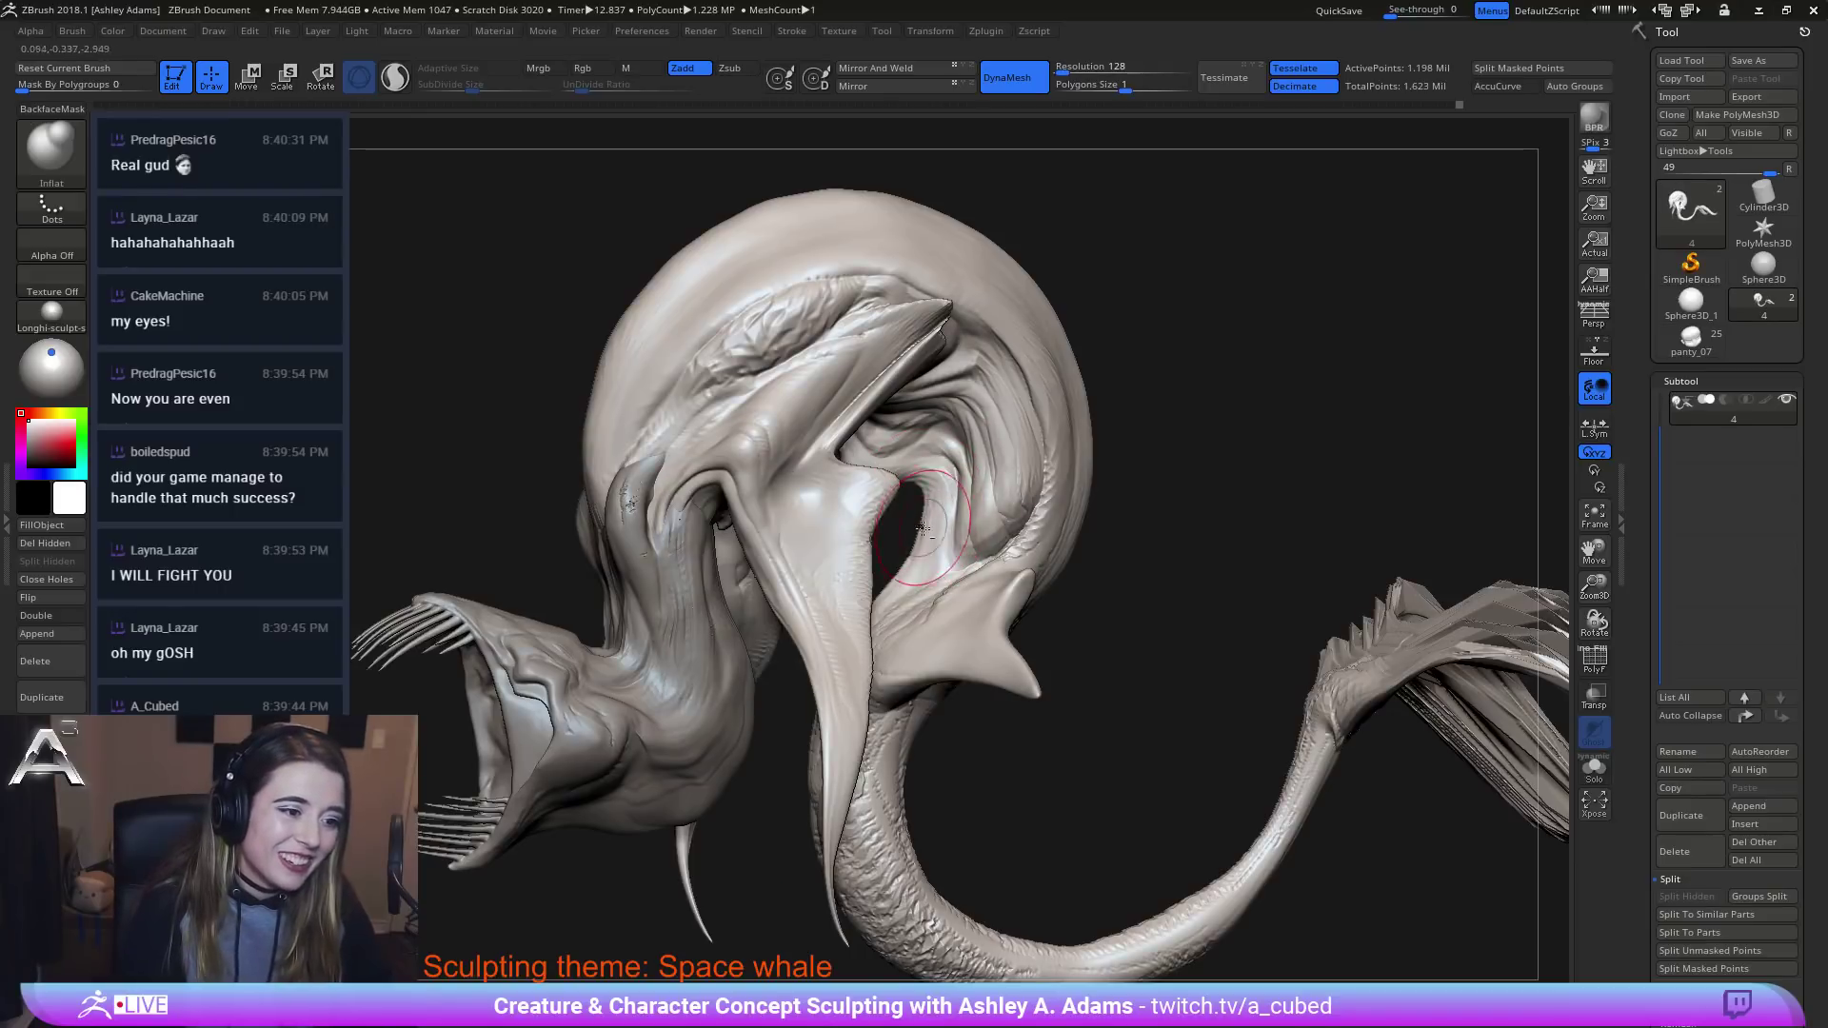
key(space)
drag(927, 482, 921, 480)
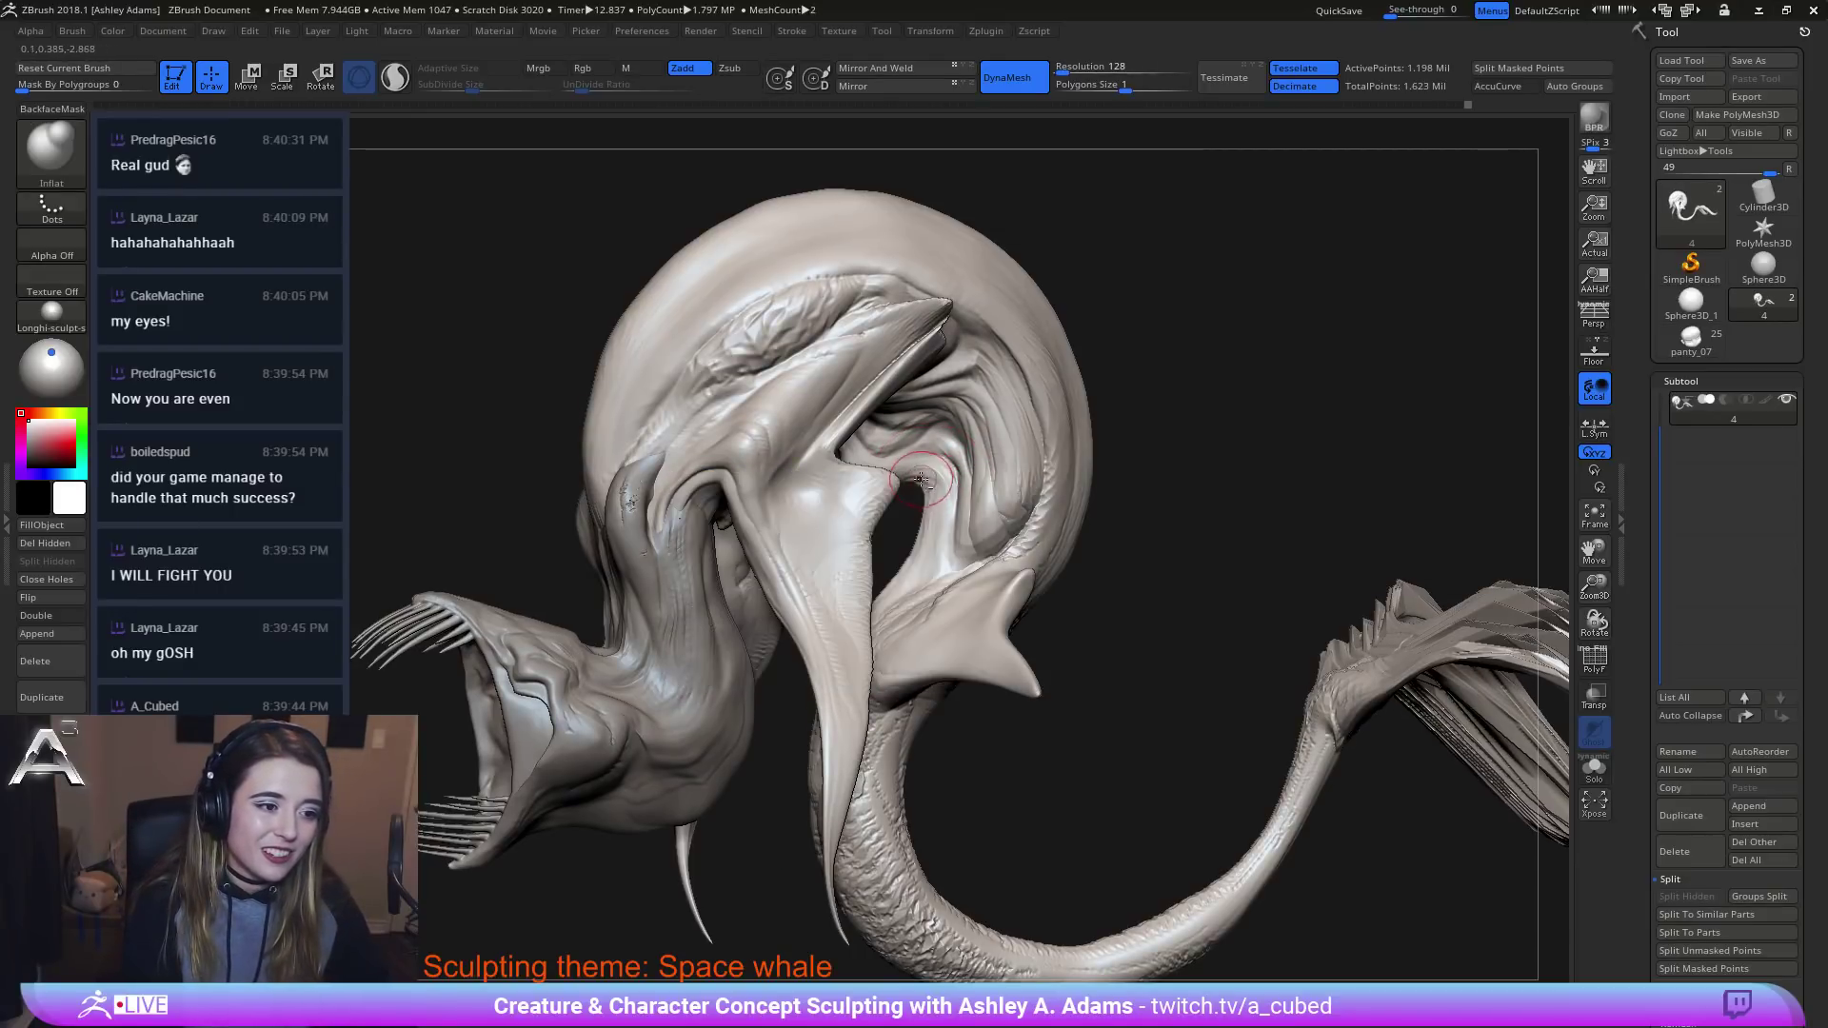
key(ctrl+z)
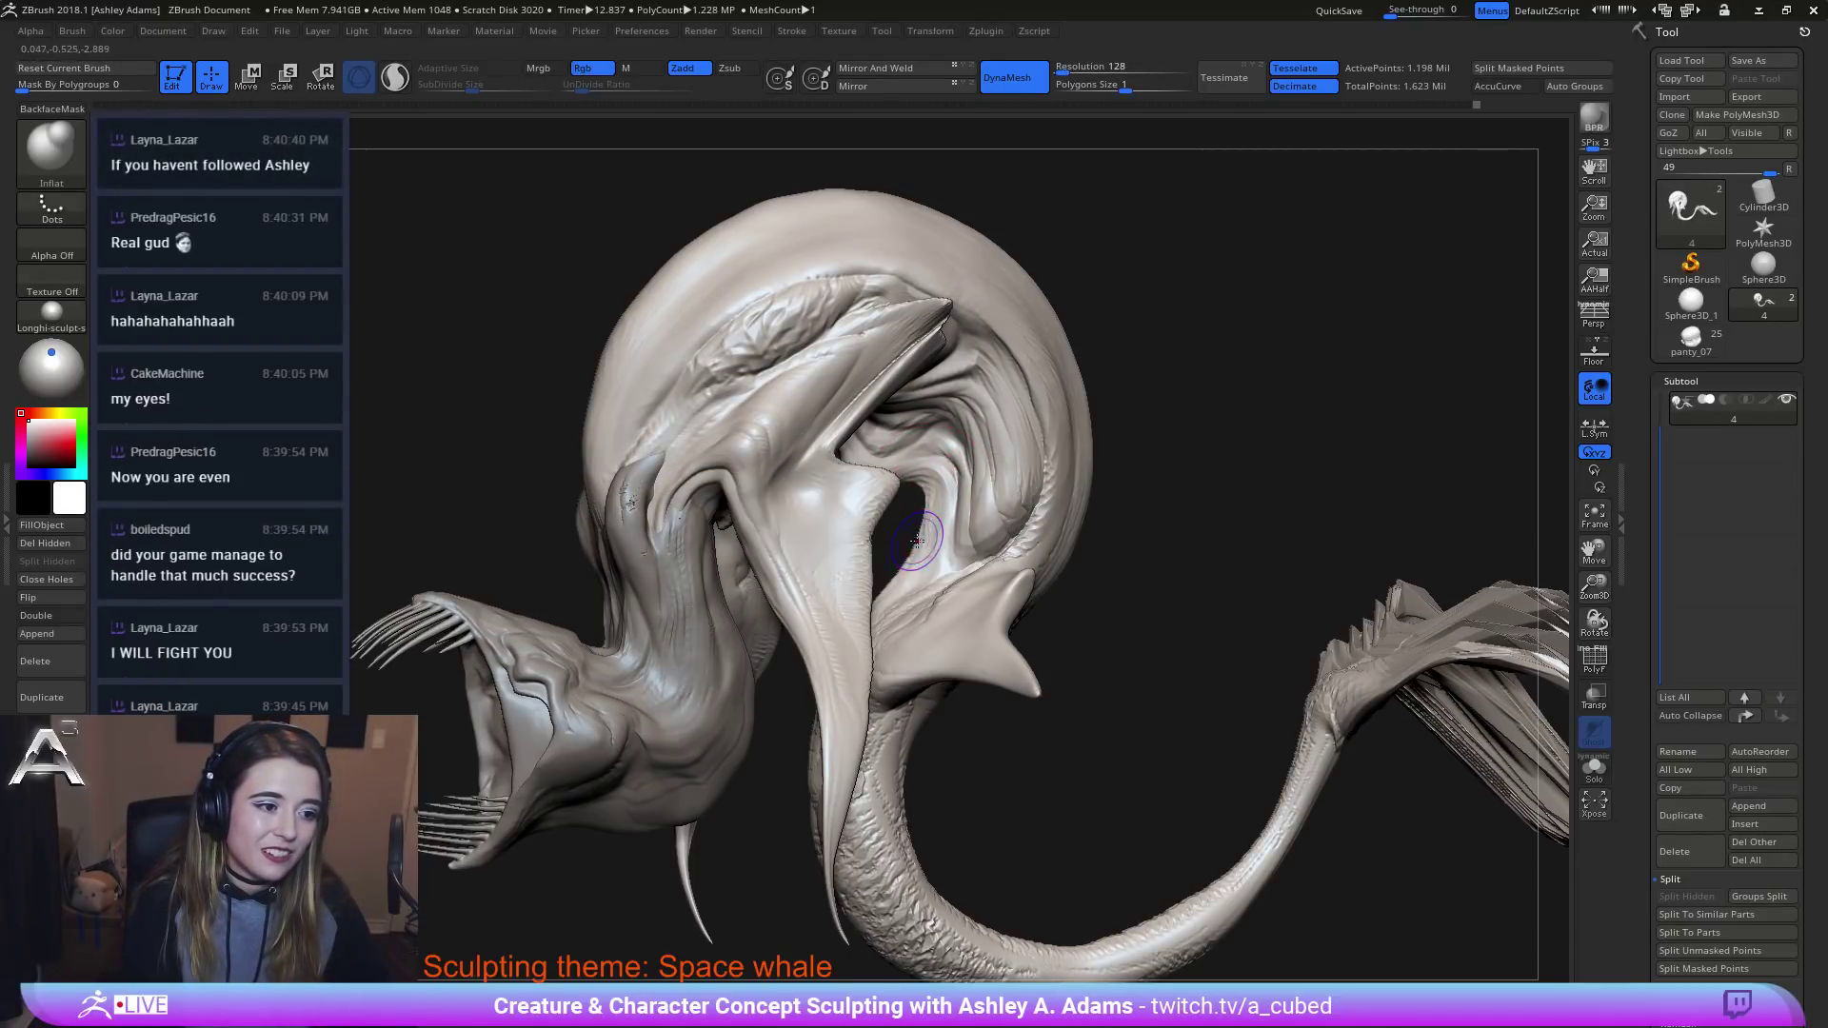
key(shift)
key(ctrl+shift+z)
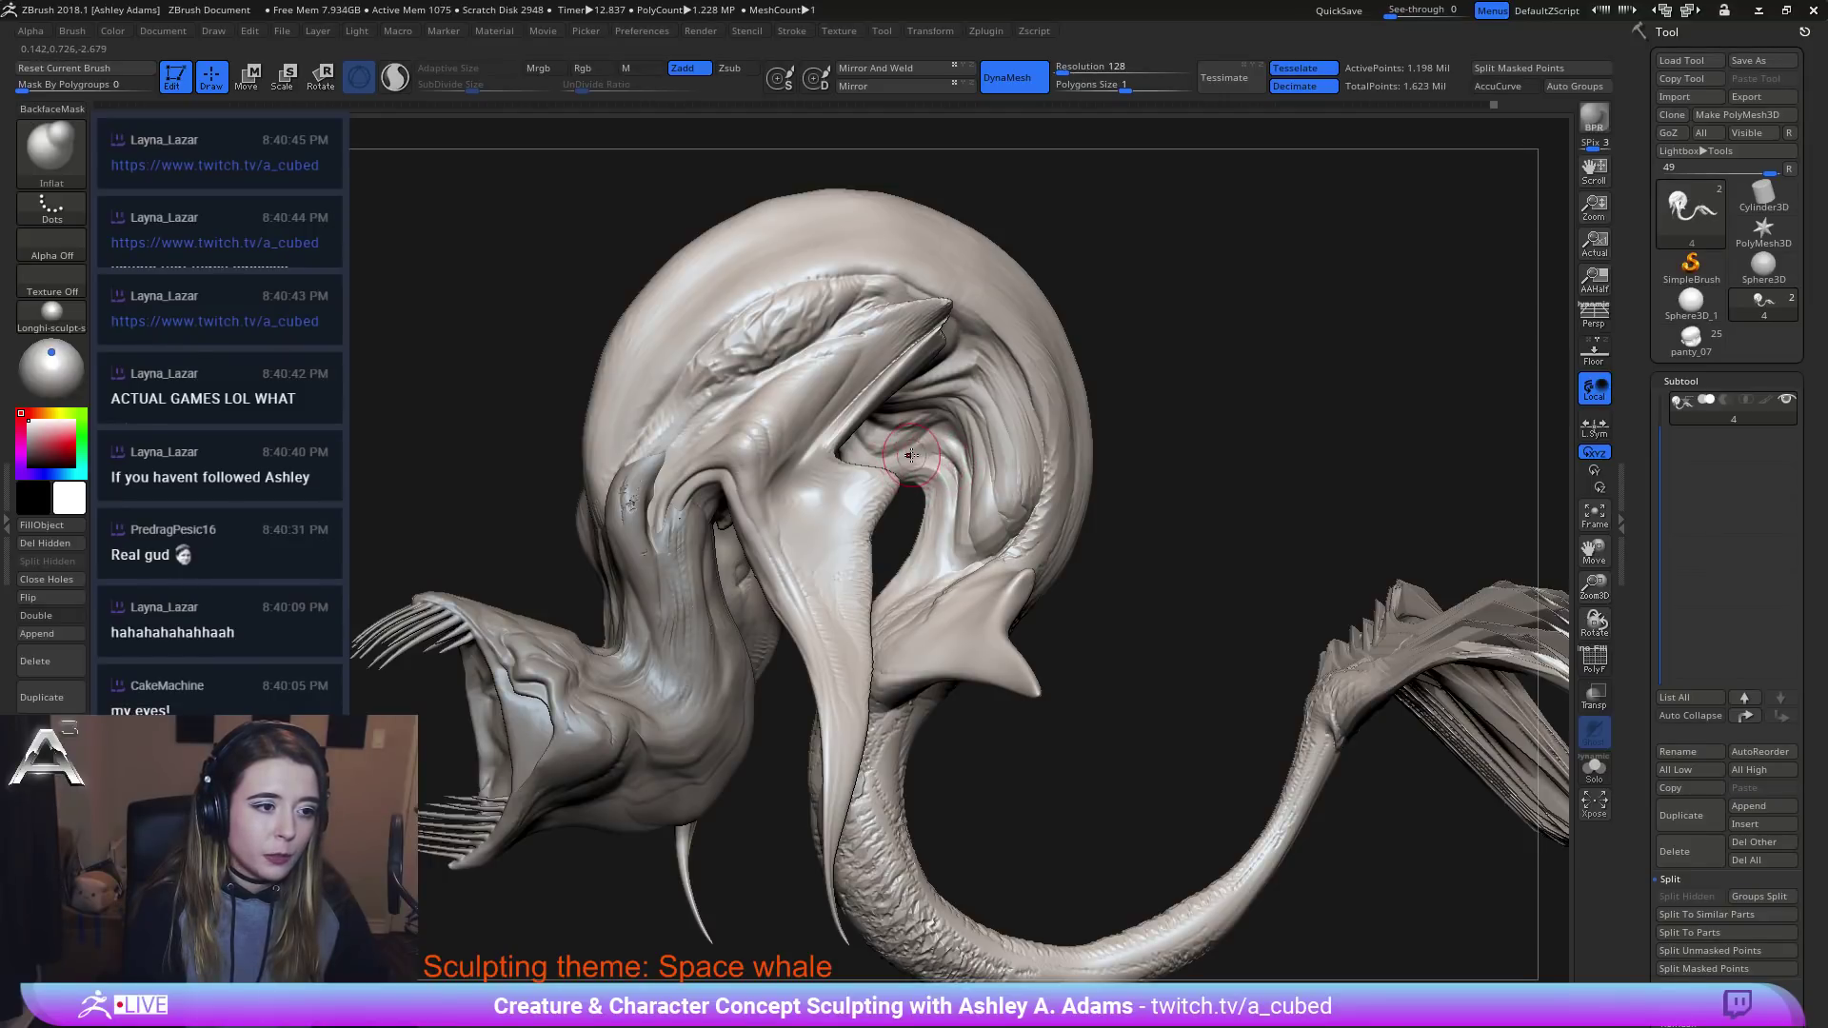
Swell the folds running down the inner arch toward the small side fin with the Inflat brush.
drag(956, 467, 976, 541)
right_drag(975, 541, 979, 543)
mouse_move(980, 542)
mouse_down()
mouse_move(960, 506)
mouse_move(965, 547)
mouse_move(976, 515)
mouse_up()
mouse_move(970, 506)
right_down()
mouse_move(1015, 500)
mouse_move(1000, 533)
mouse_move(993, 505)
right_up()
right_click(1004, 493)
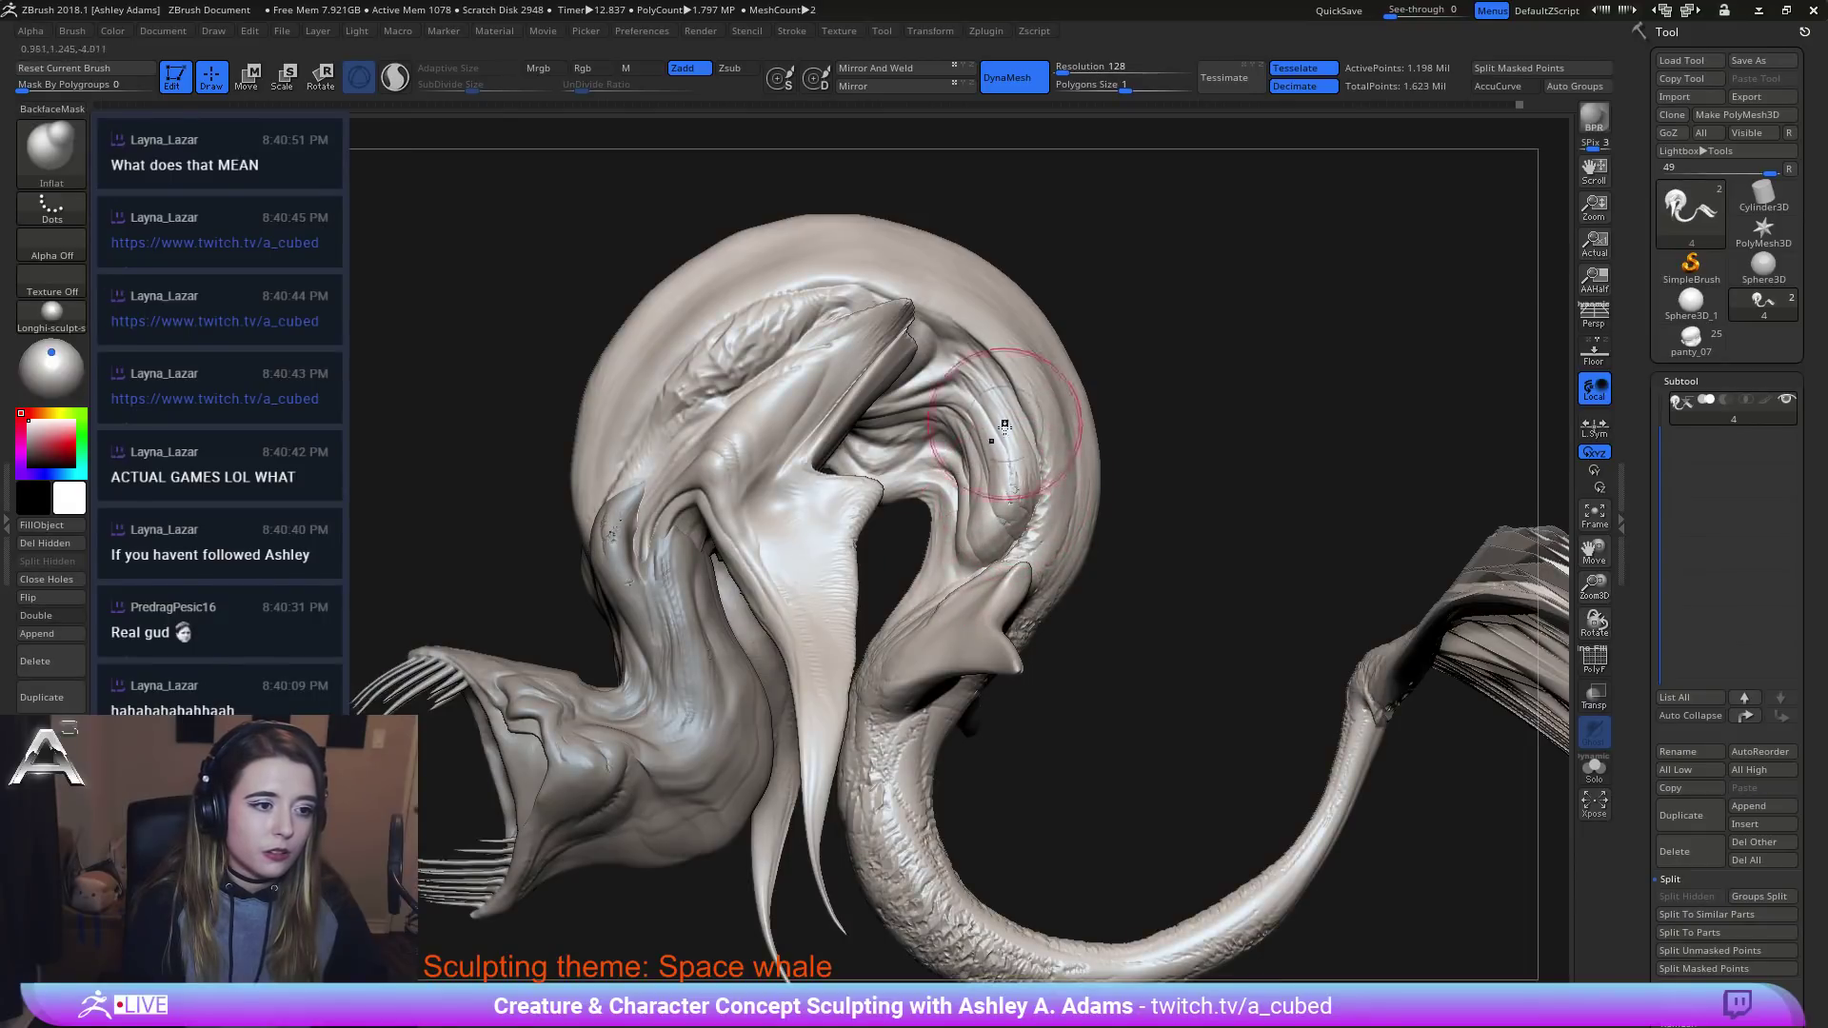
right_click(1000, 384)
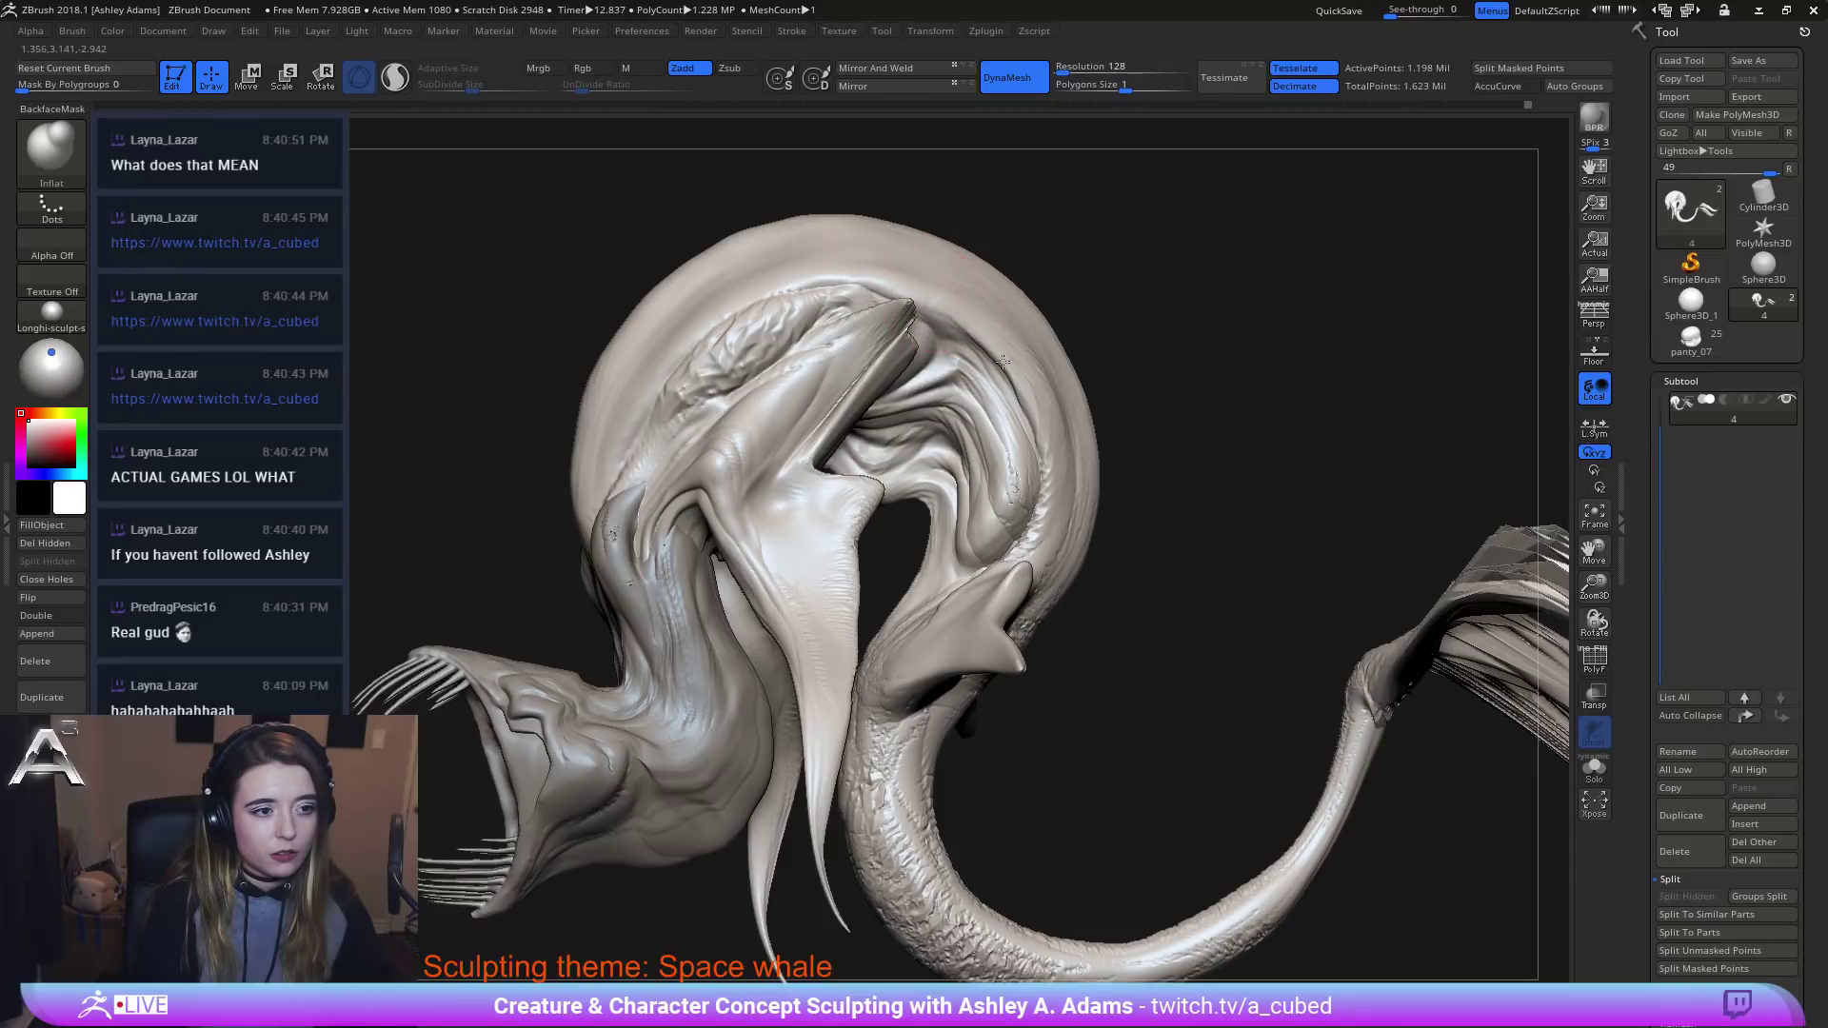
Inflate the outermost fold down to the base of the small side fin and undo the last stroke.
drag(1036, 437, 1017, 560)
right_drag(1016, 560, 1037, 534)
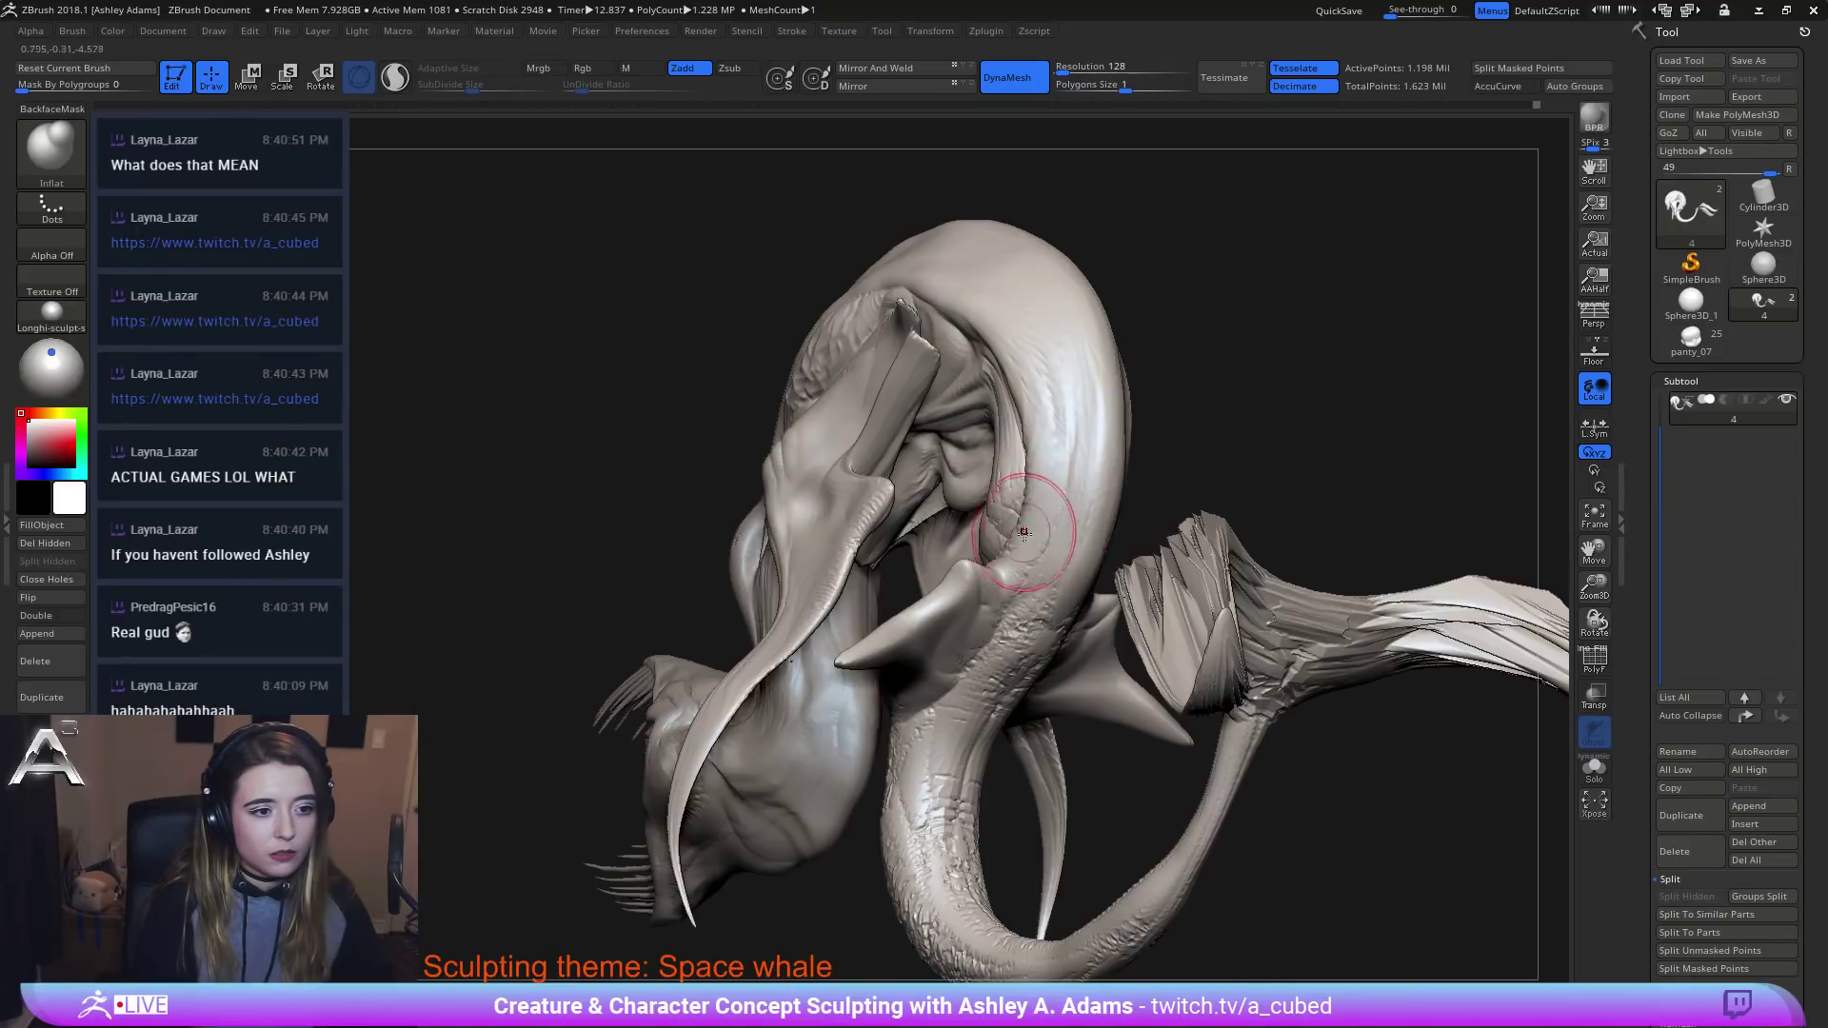
drag(1057, 443, 1007, 573)
key(ctrl+z)
Inflate the contour above the rough patch and the folds where the side of the head meets the neck.
right_drag(814, 324, 869, 372)
right_click(869, 371)
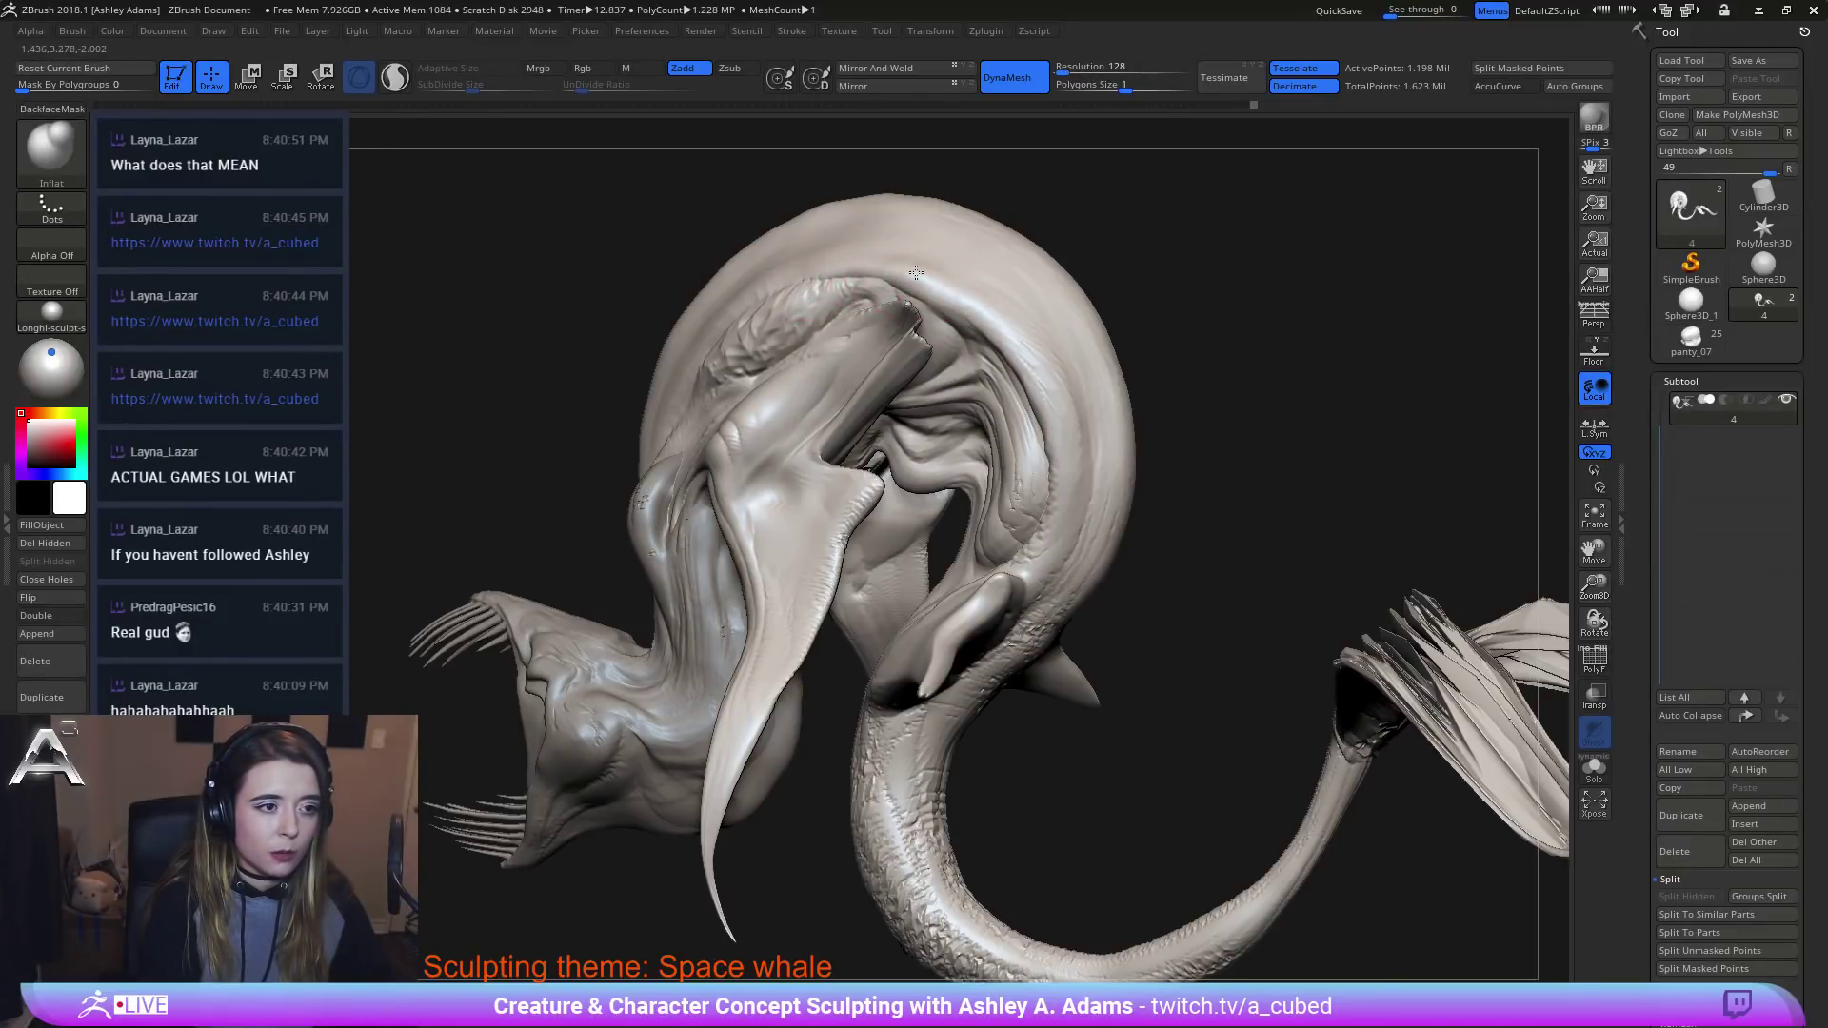
right_drag(914, 286, 838, 285)
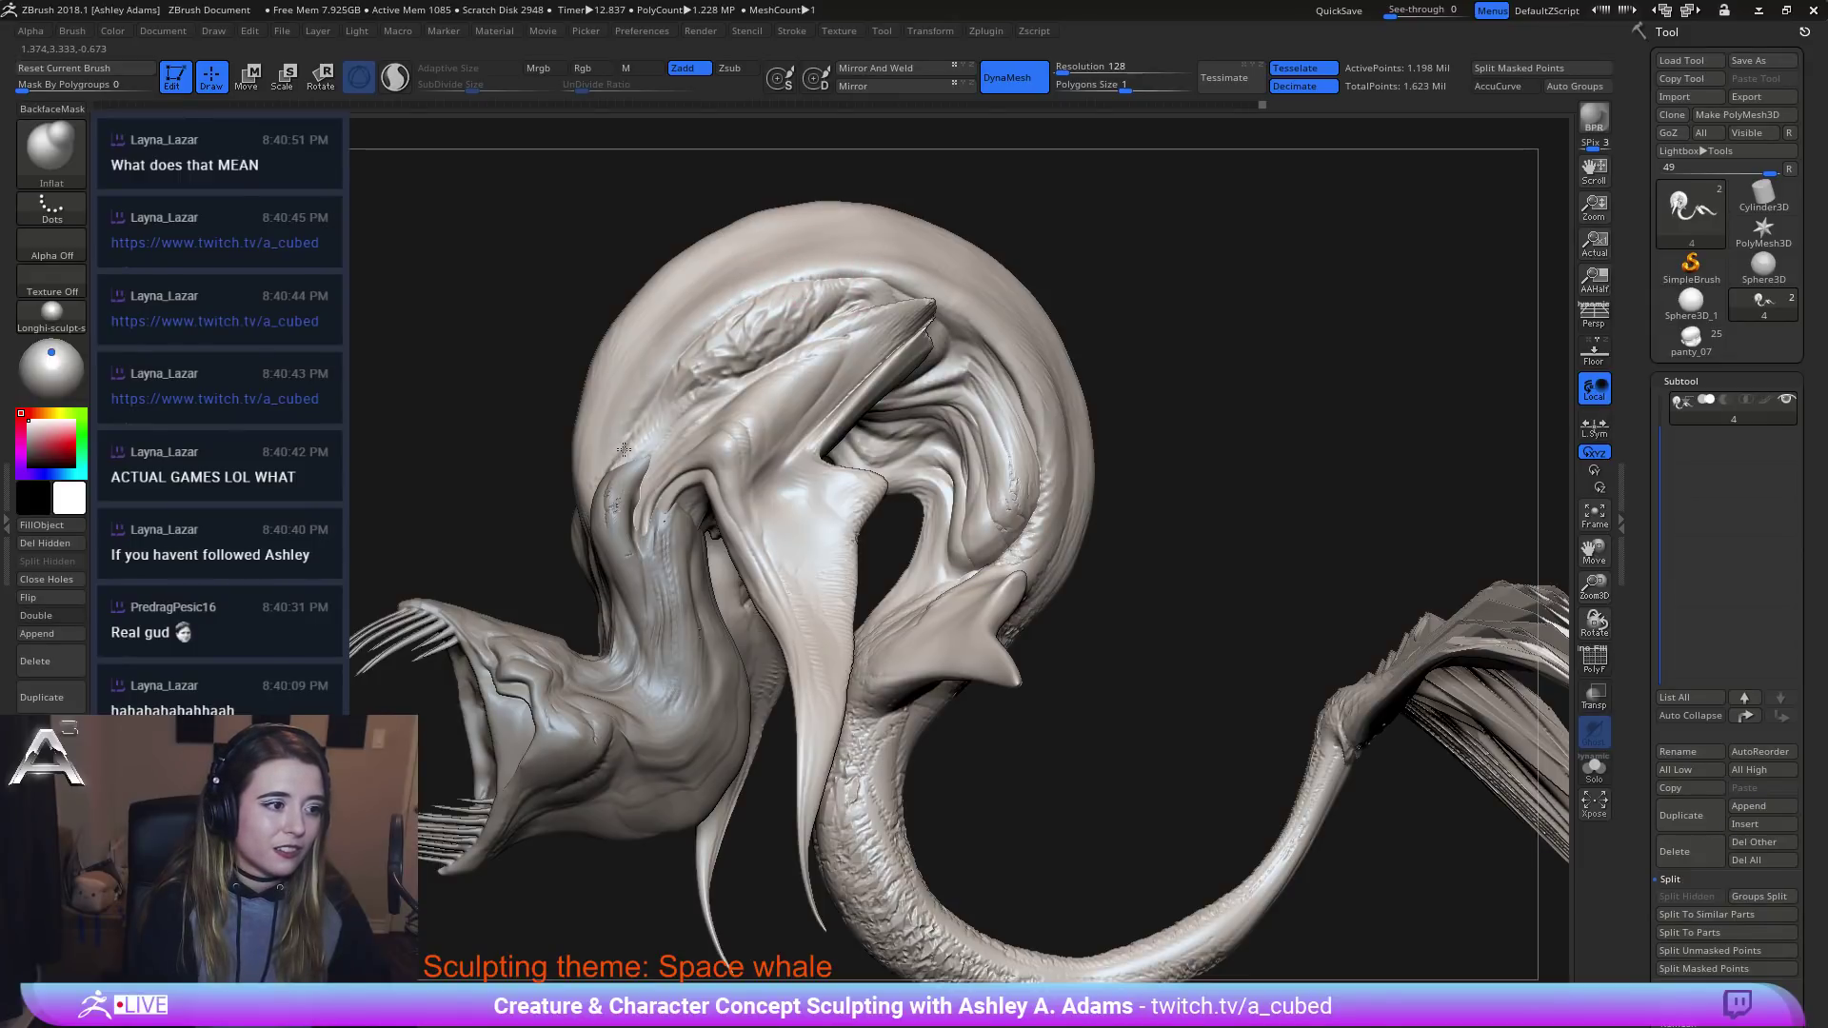
right_drag(661, 419, 655, 444)
mouse_move(652, 437)
mouse_down()
mouse_move(609, 493)
mouse_move(674, 388)
mouse_move(623, 464)
mouse_up()
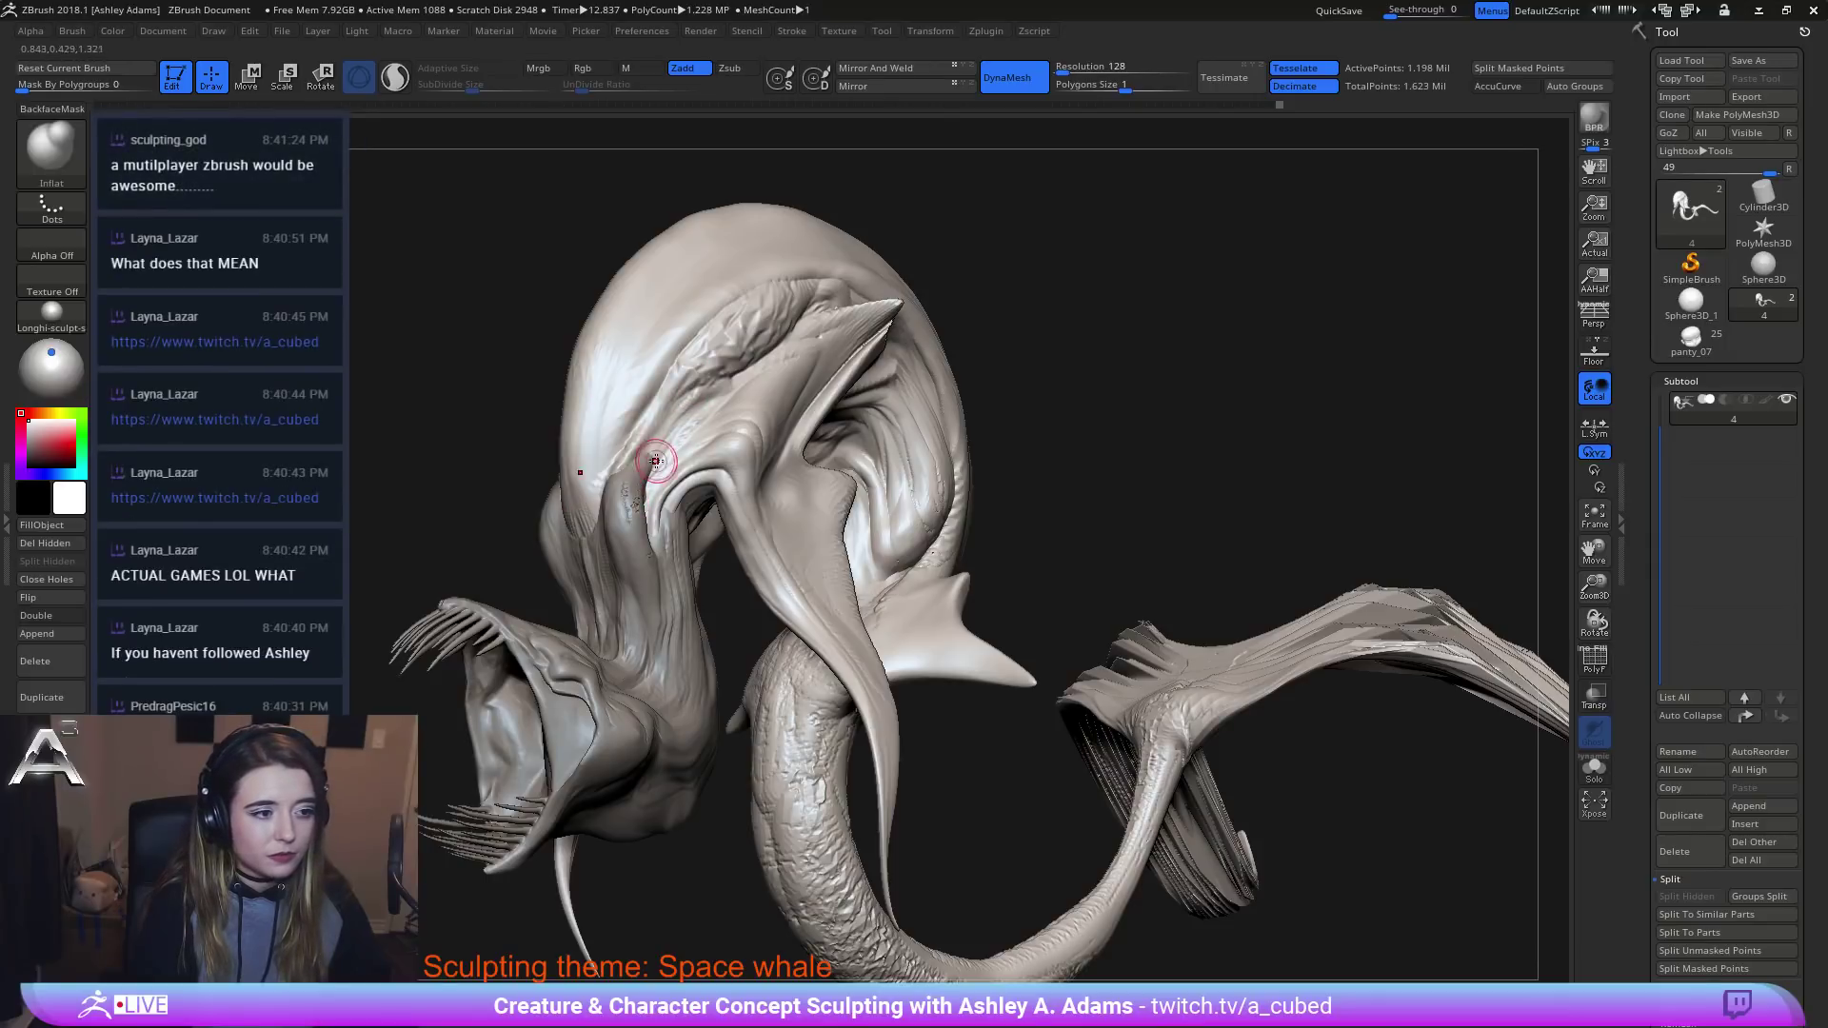
Swell the folds between the rough patch and the root of the long hanging fin on both sides of the head.
ctrl+right_drag(597, 468, 623, 432)
alt+right_drag(623, 432, 731, 440)
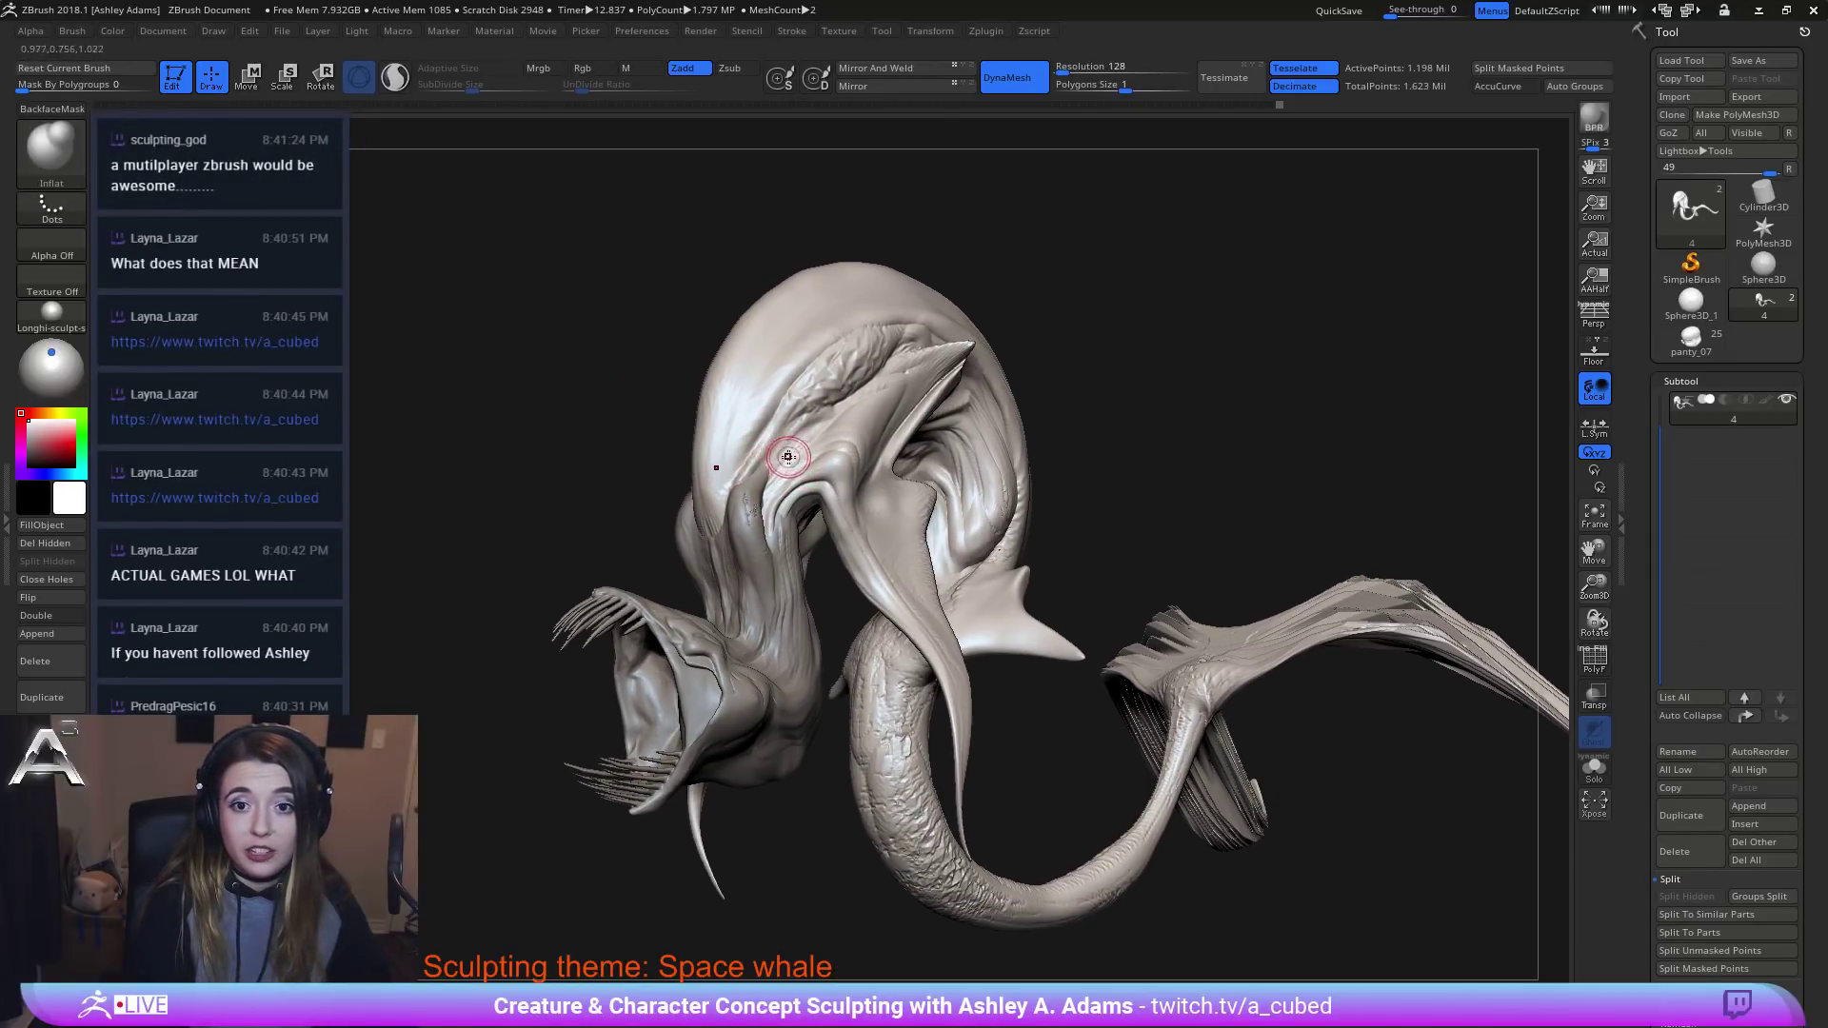
right_drag(828, 374, 742, 516)
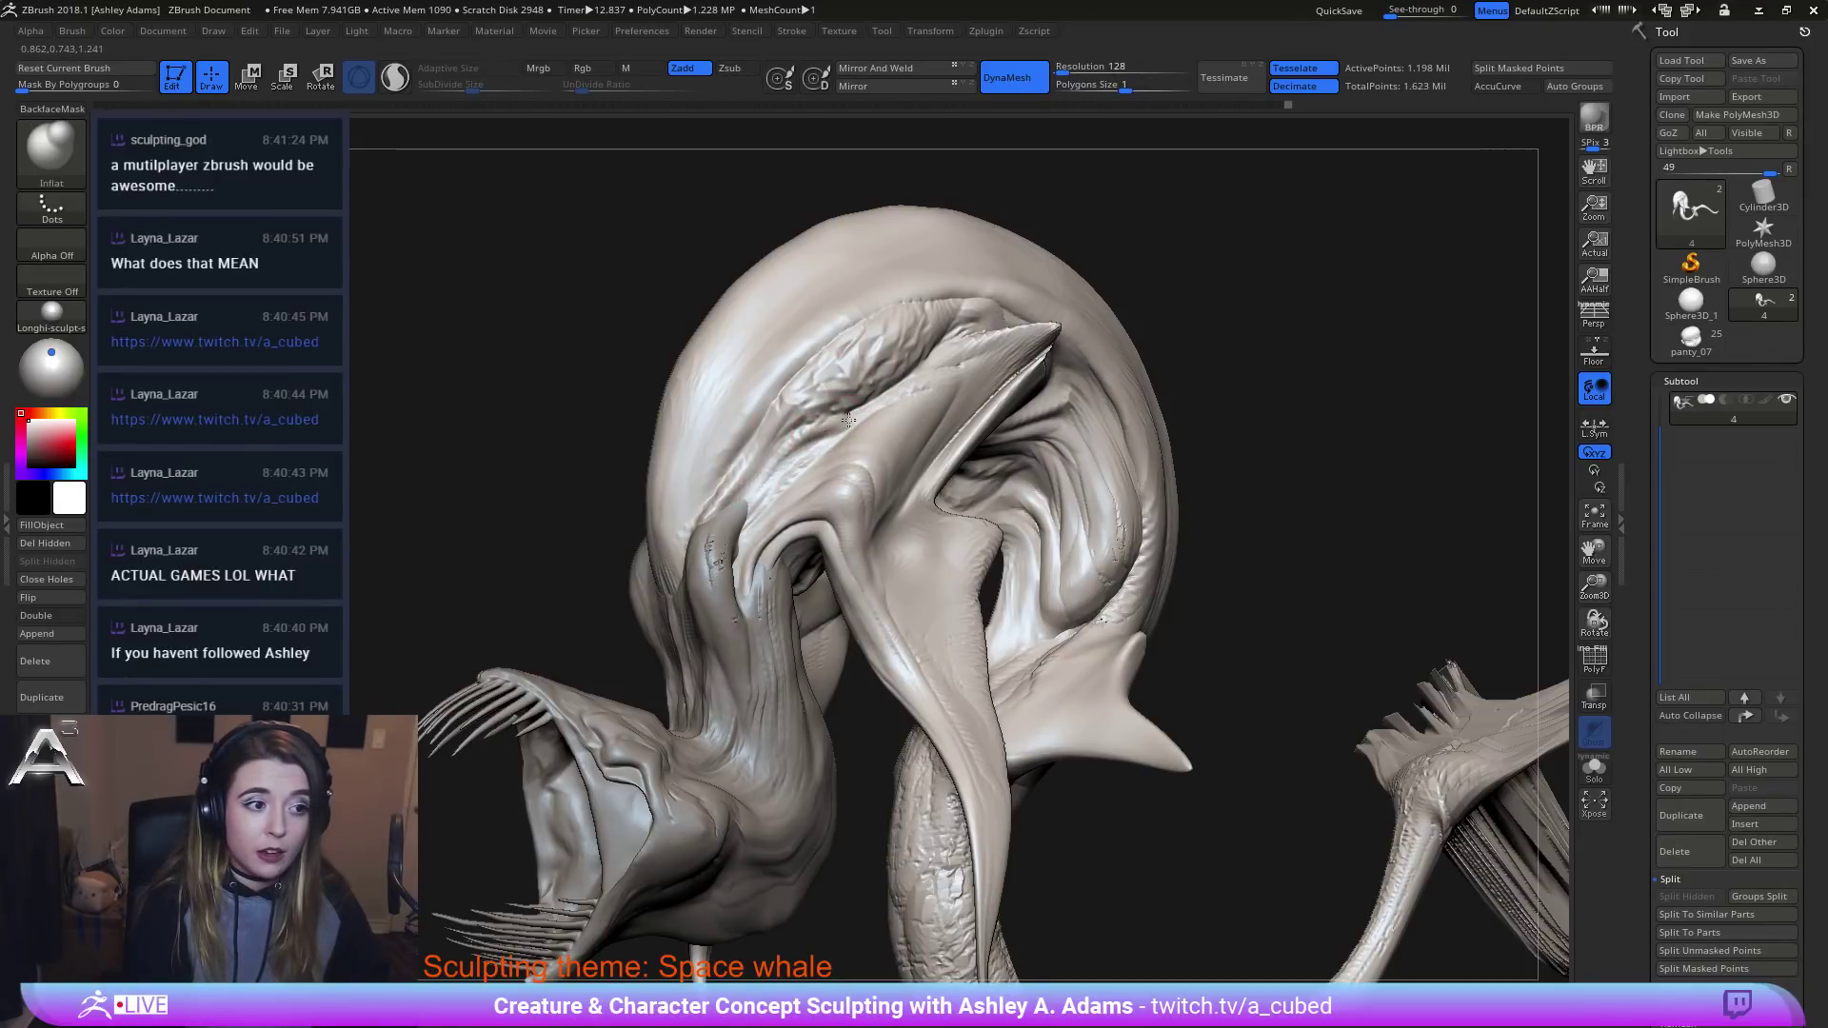
mouse_move(852, 421)
right_down()
mouse_move(836, 455)
mouse_move(736, 450)
right_up()
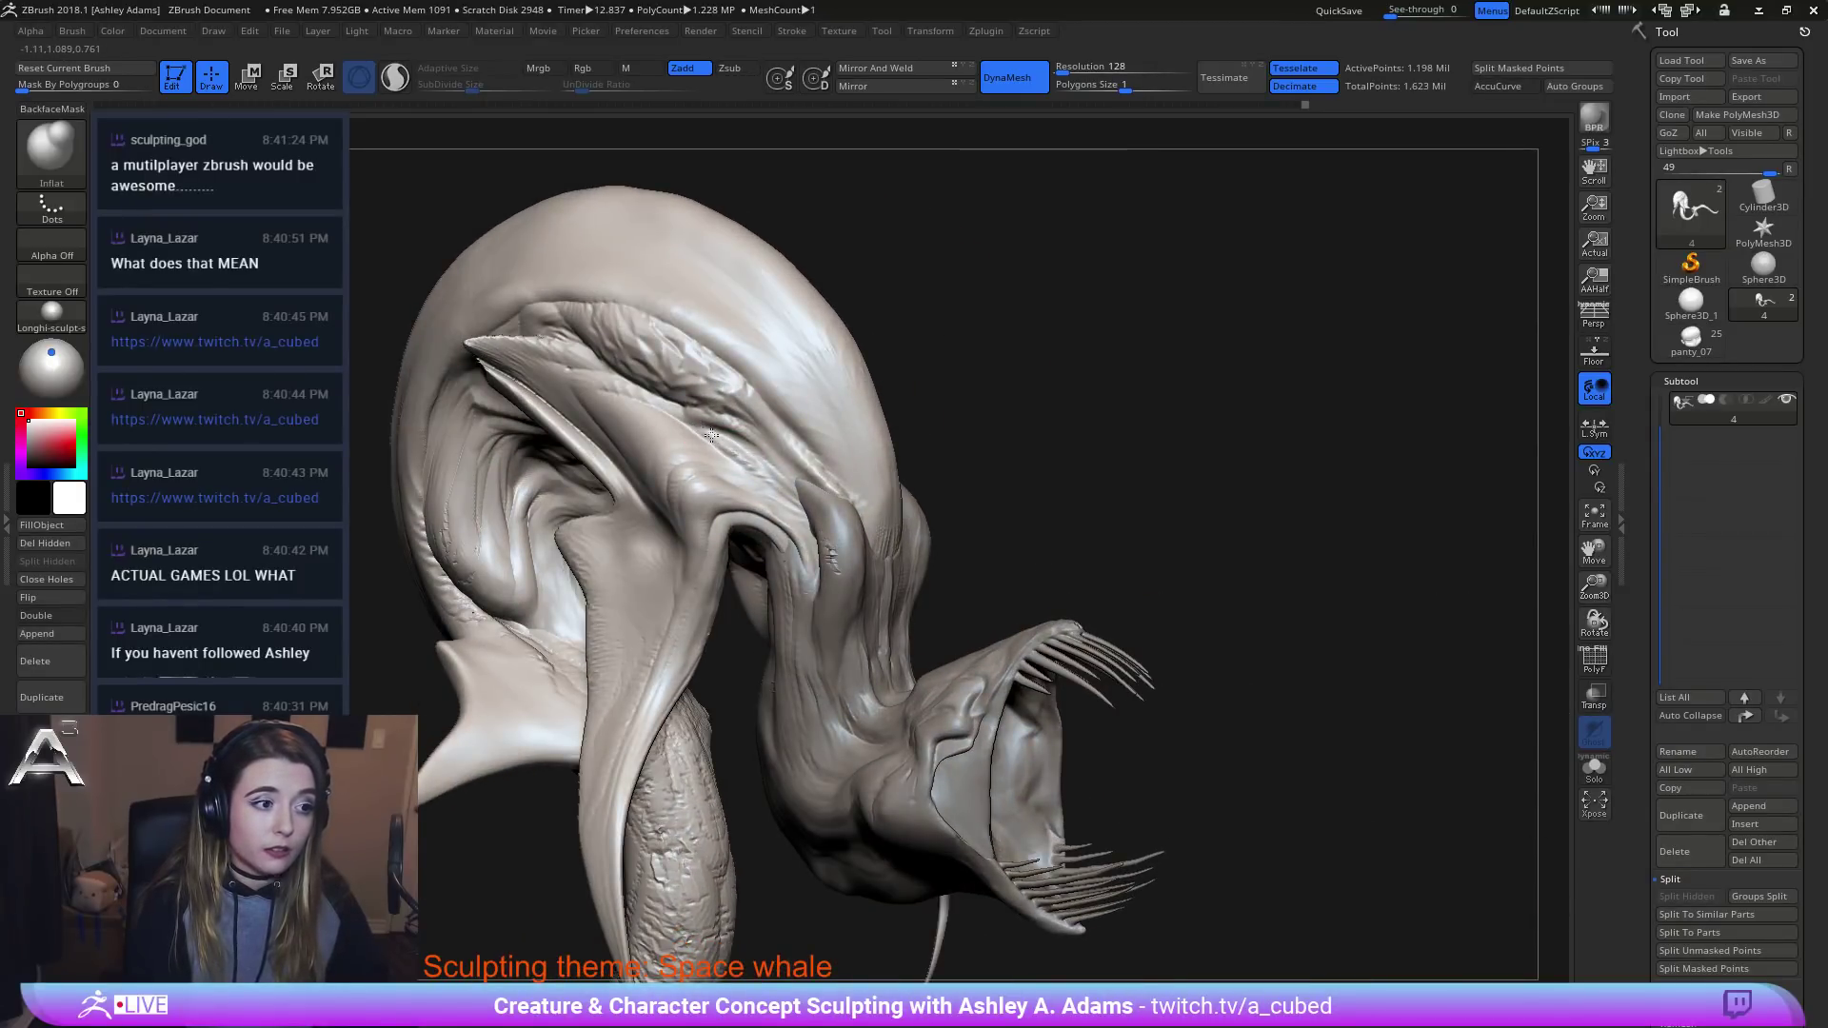
right_drag(767, 498, 806, 515)
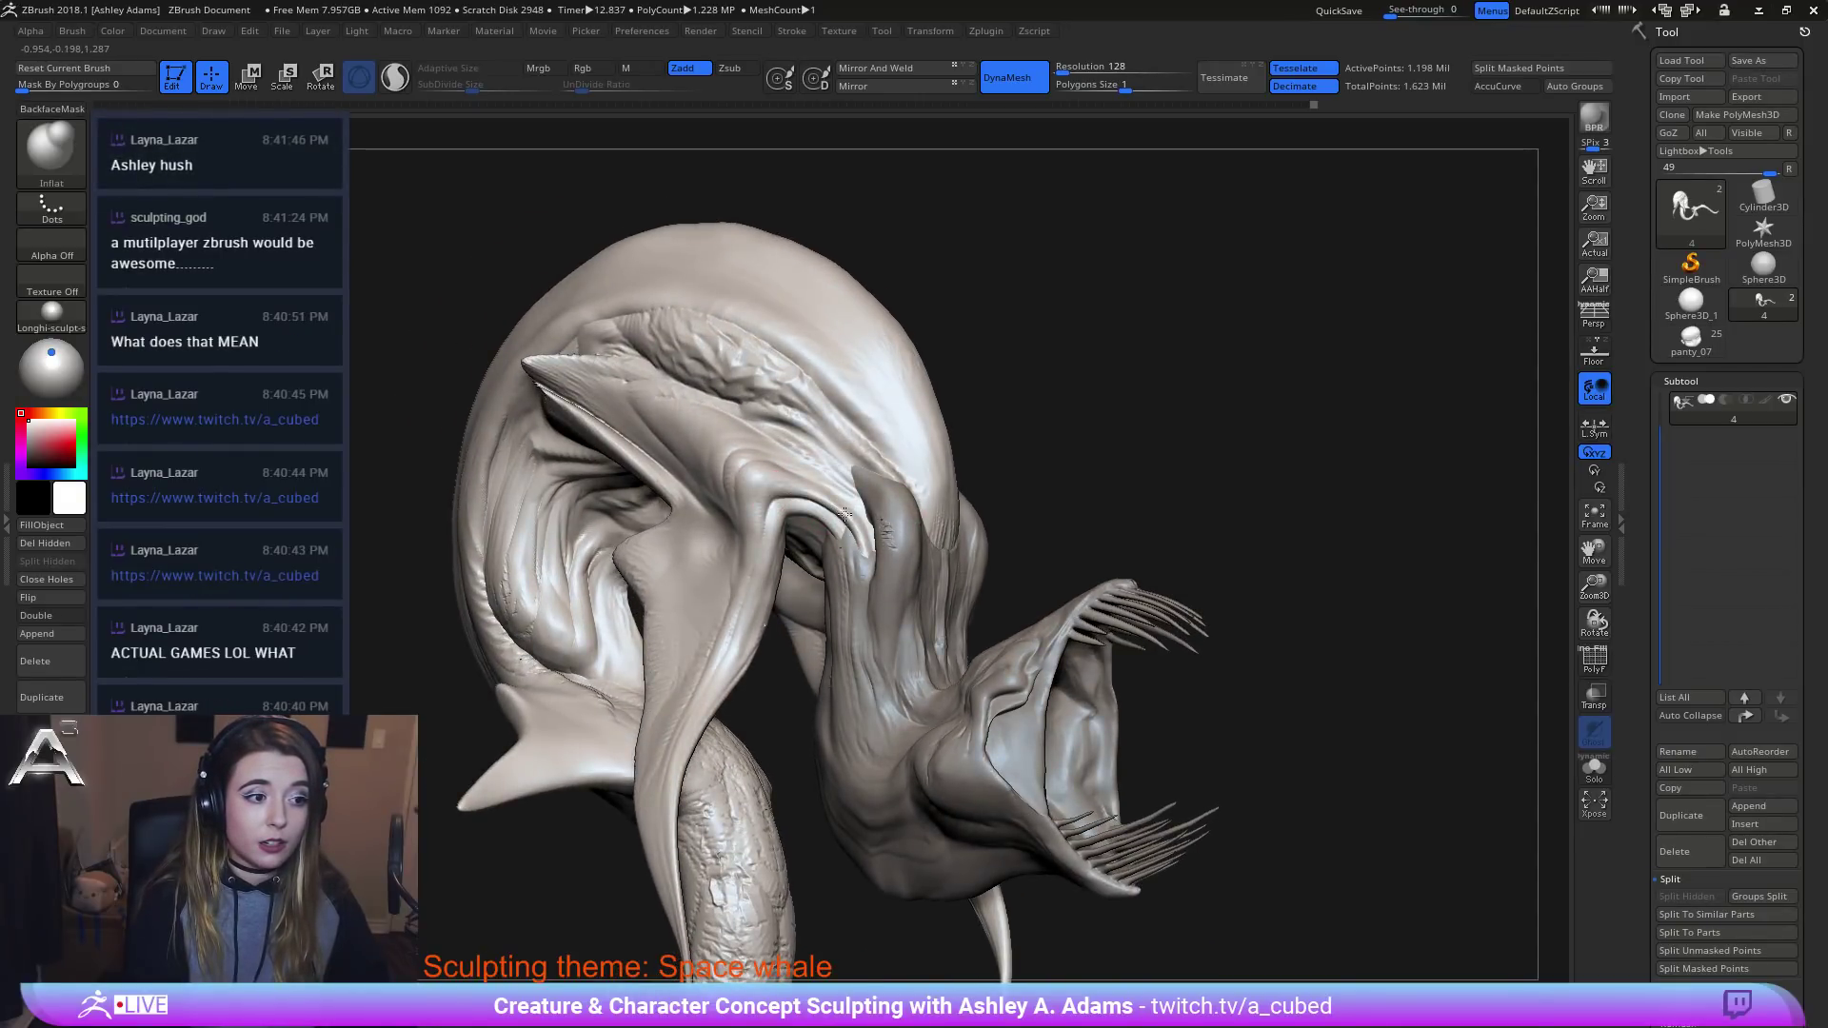
Inflate the surface along the lower edge of the pointed head fin with a resized Inflat brush.
mouse_move(825, 628)
ctrl+right_down()
mouse_move(826, 466)
mouse_move(837, 539)
ctrl+right_up()
key(space)
drag(694, 376, 664, 375)
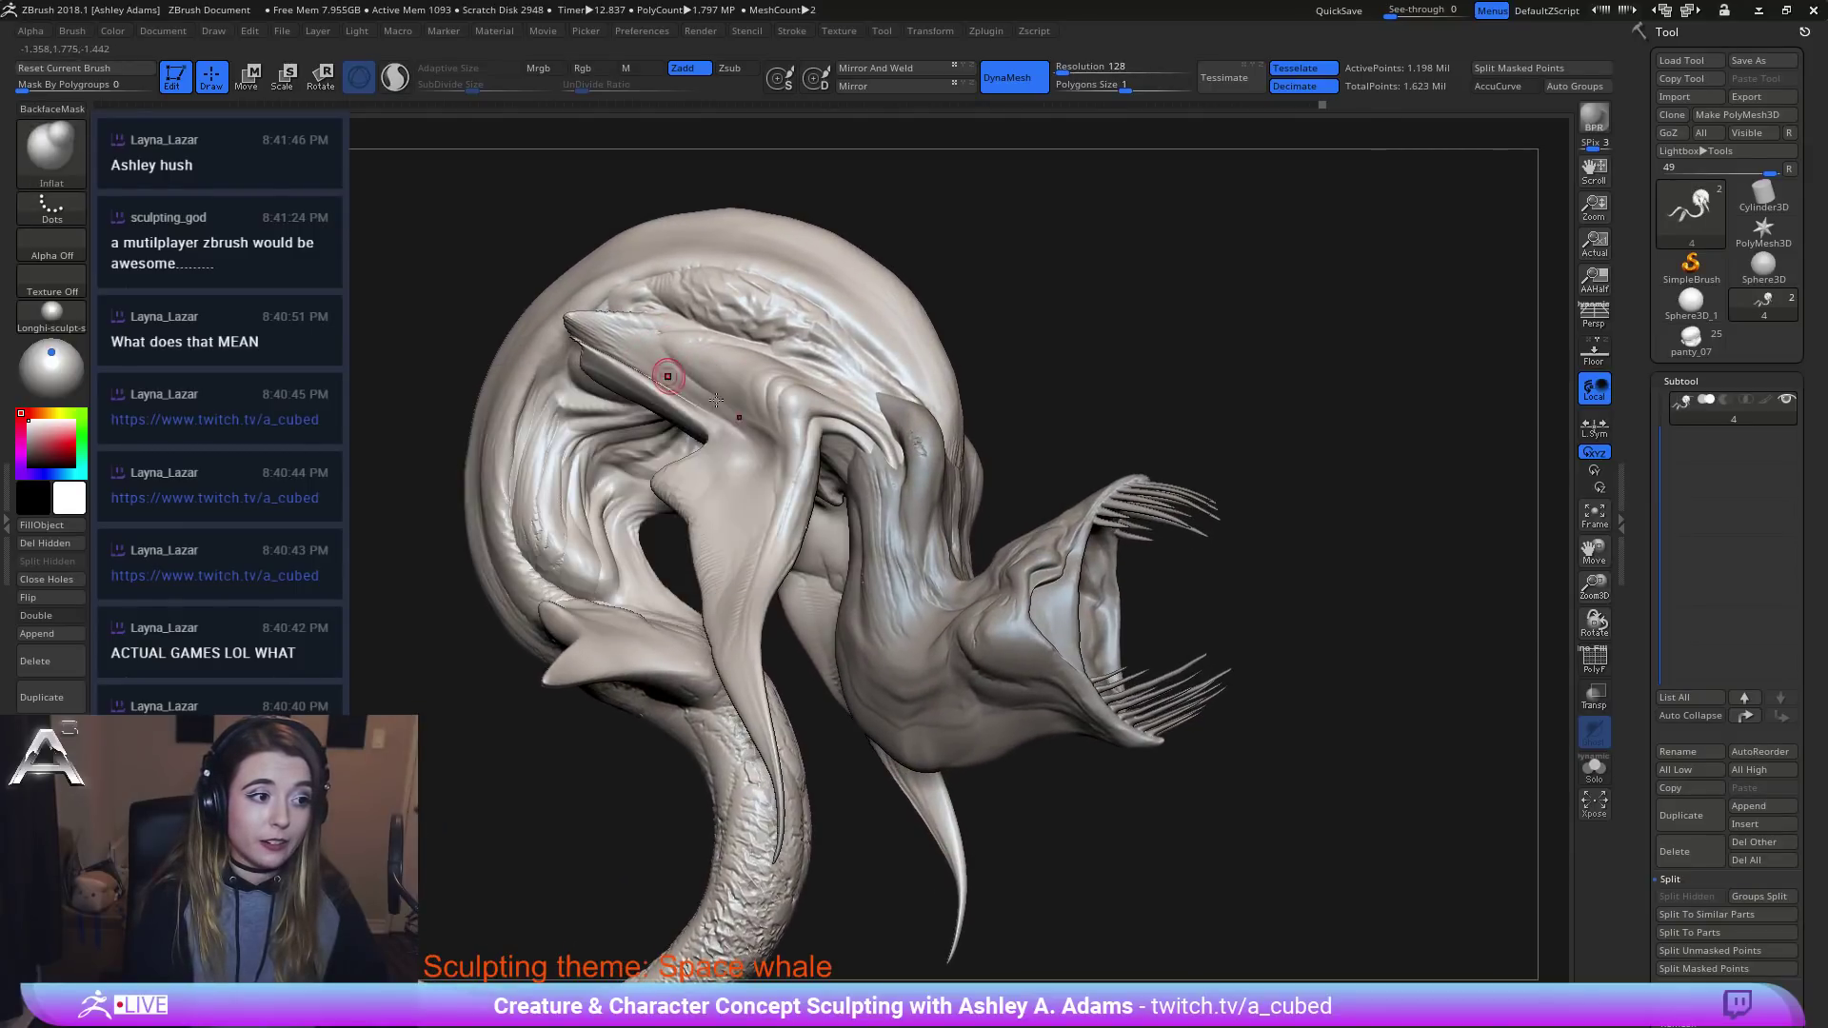
Inflate the side of the pointed head fin and the folds beneath it with a resized Inflat brush.
right_drag(664, 375, 754, 435)
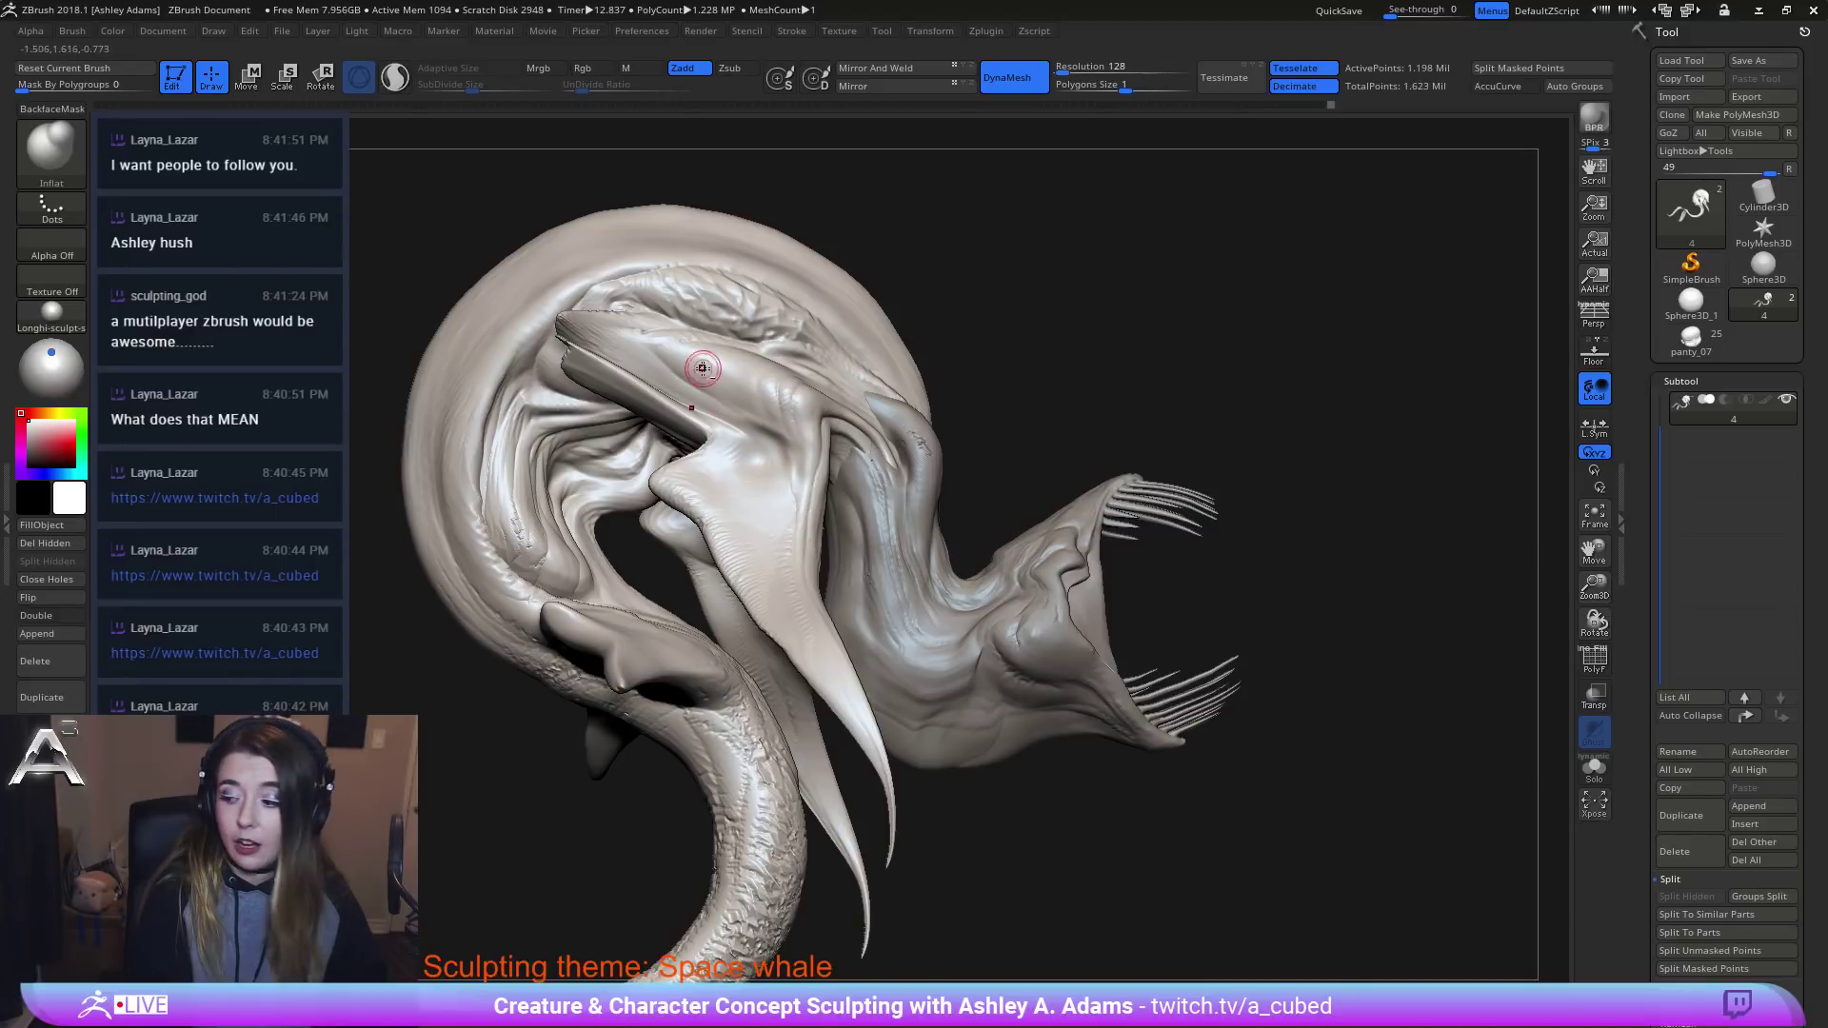
mouse_move(702, 368)
alt+right_down()
mouse_move(780, 405)
mouse_move(753, 440)
mouse_move(712, 433)
alt+right_up()
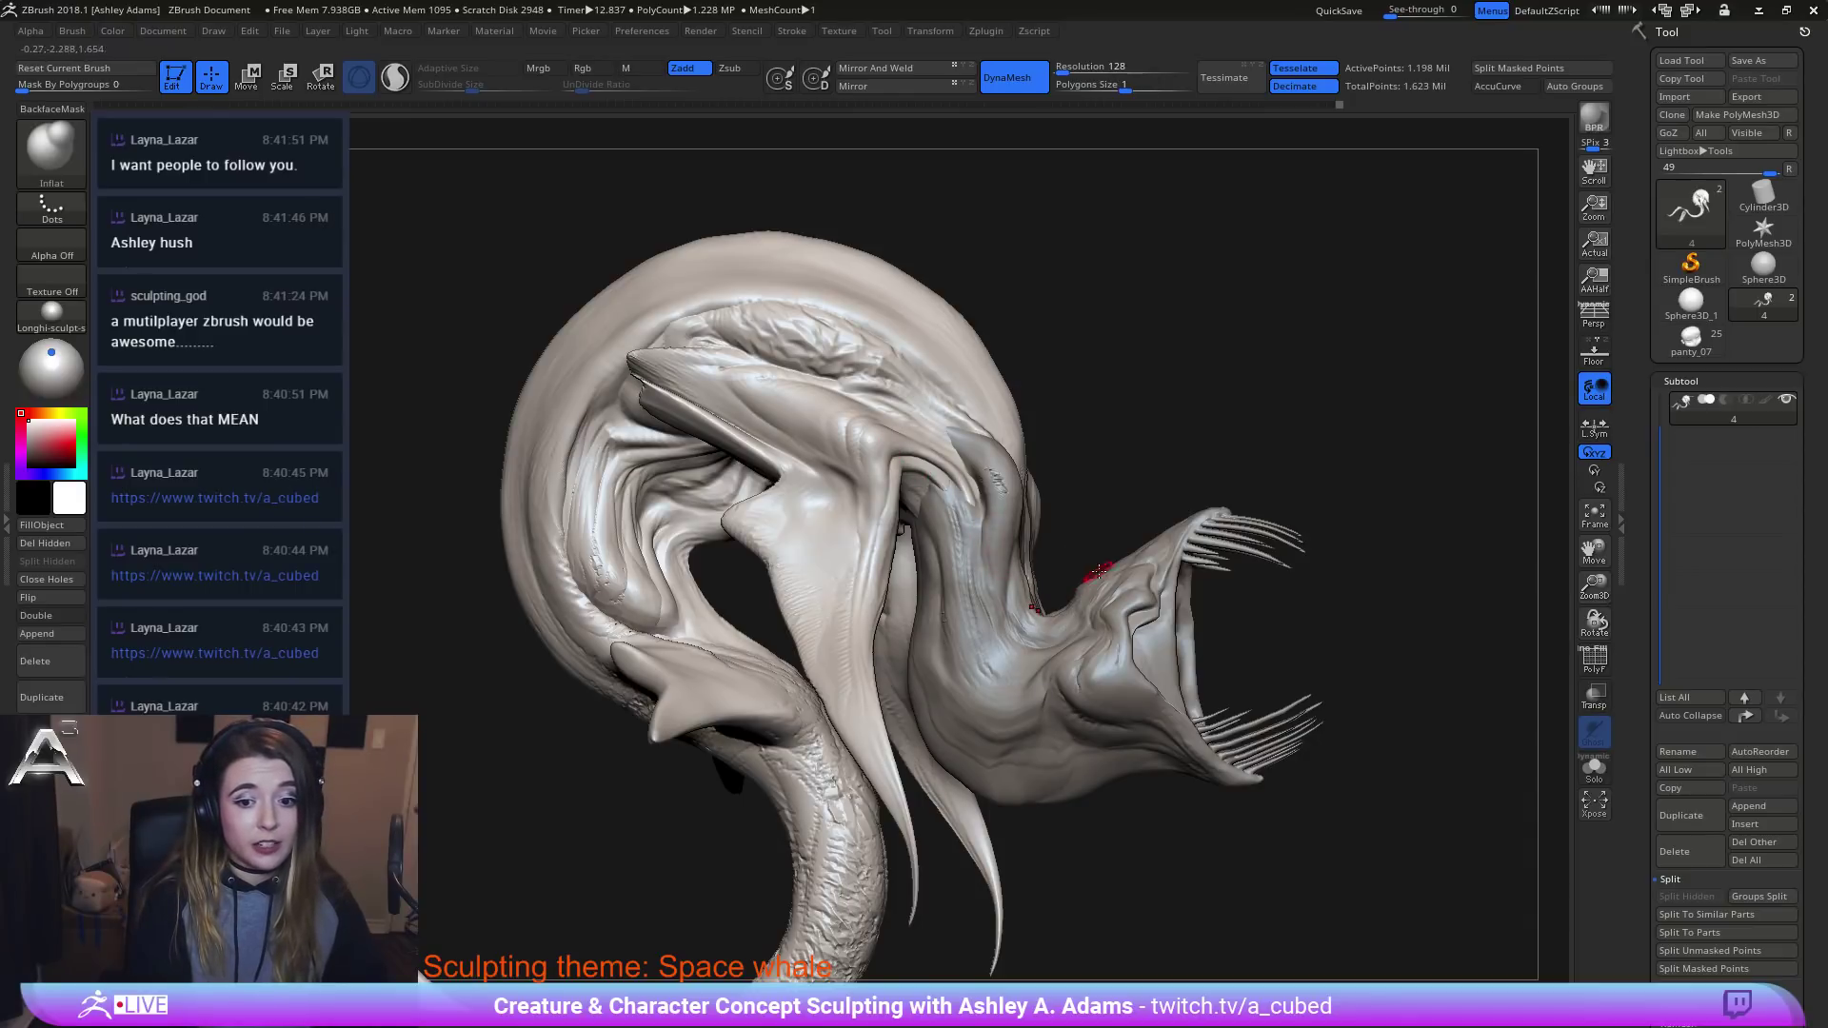
ctrl+right_drag(1051, 605, 1059, 546)
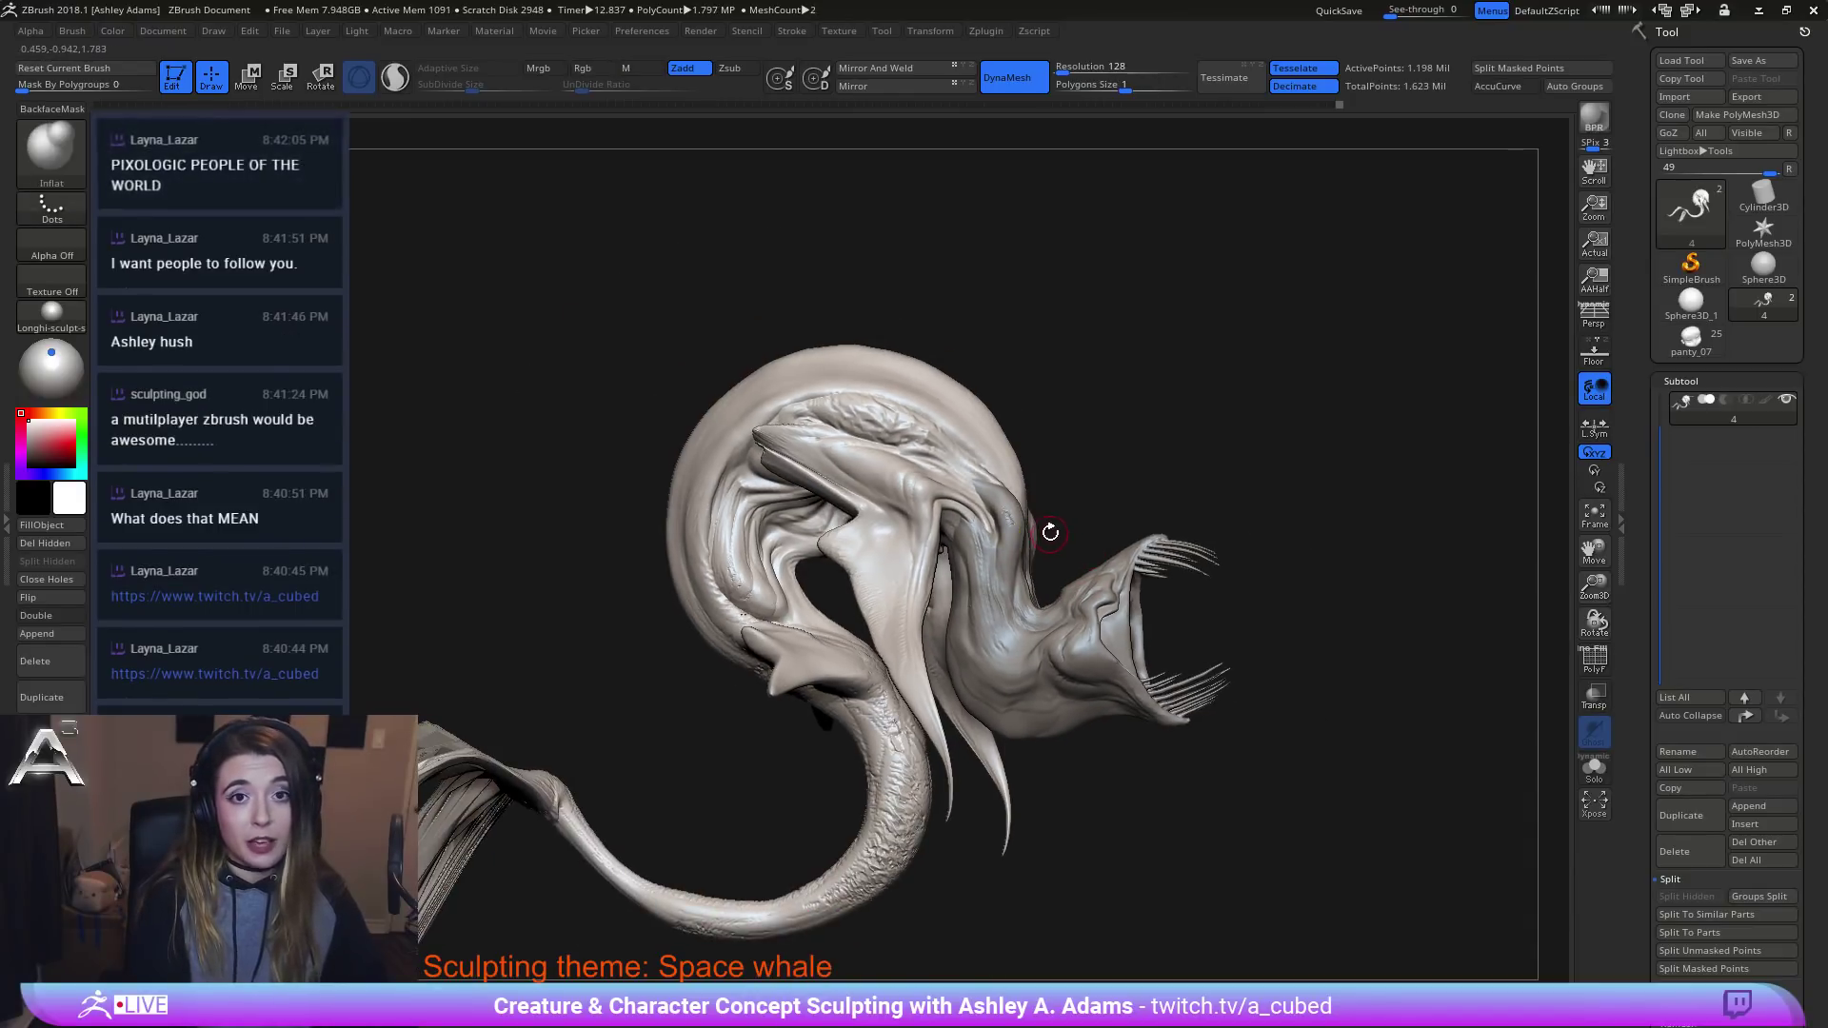
right_click(791, 420)
click(776, 425)
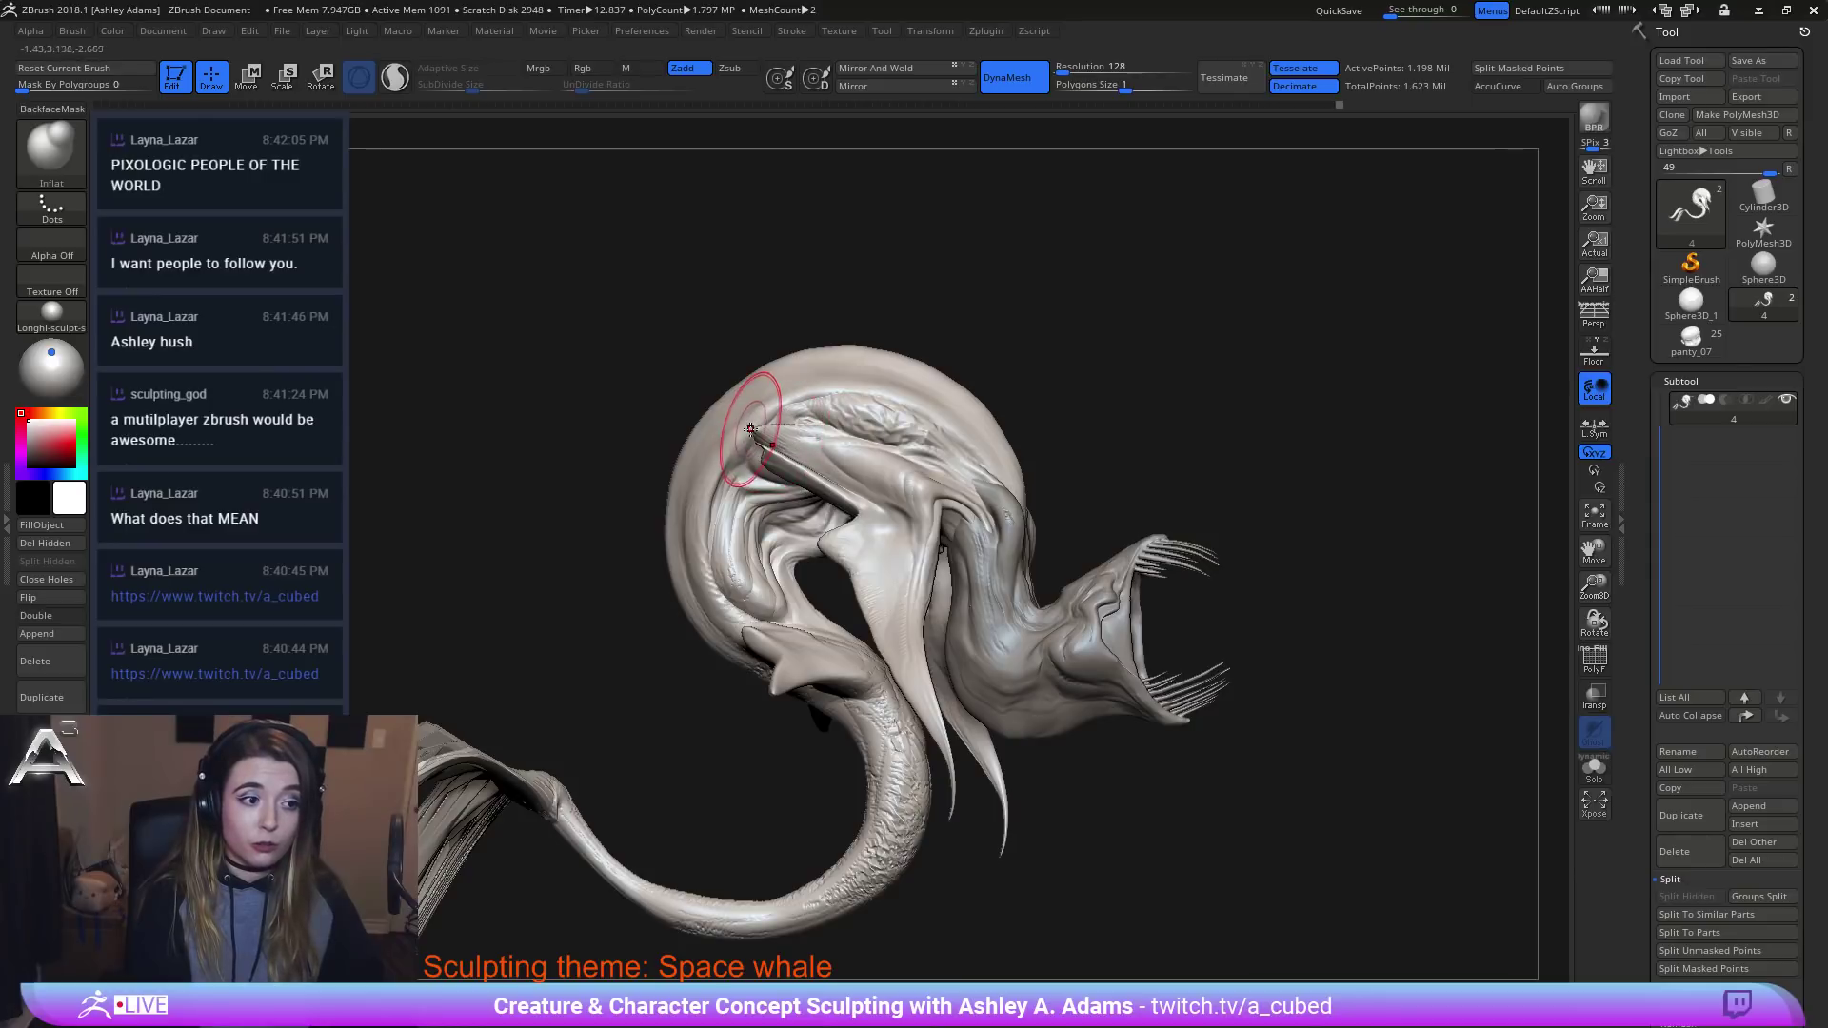
drag(779, 430, 860, 506)
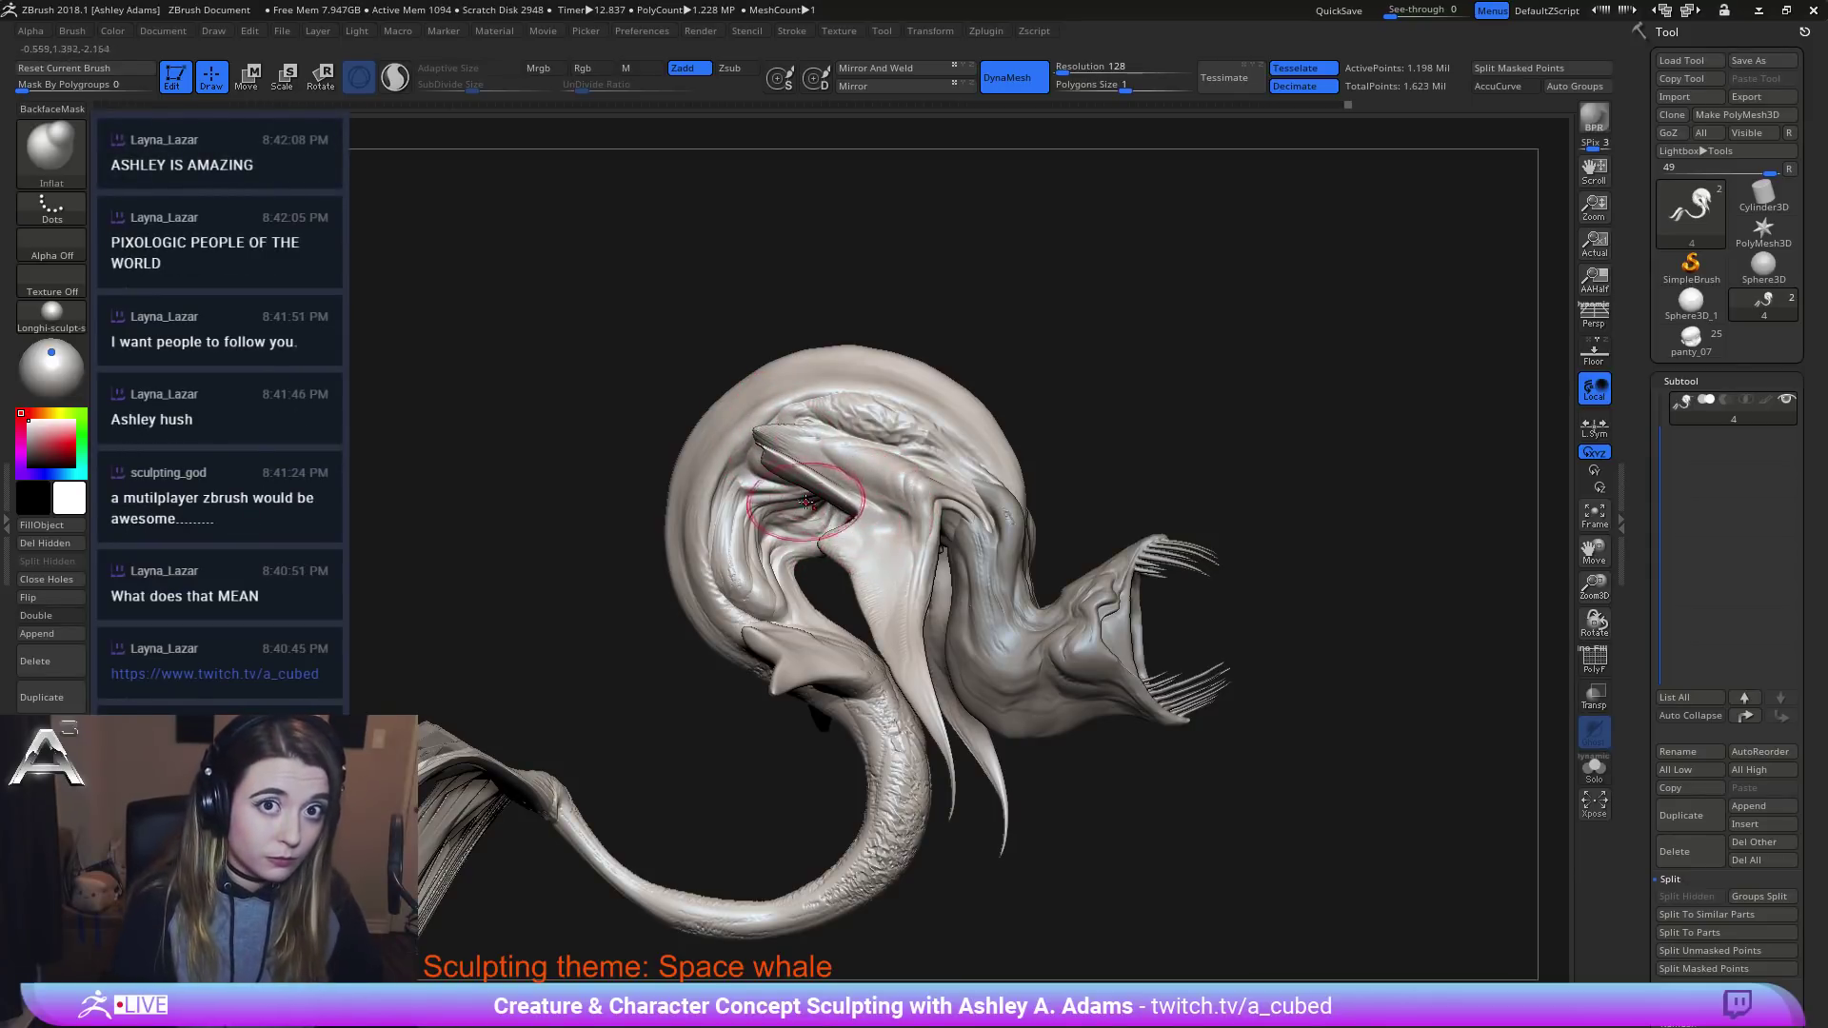
mouse_move(807, 502)
mouse_down()
mouse_move(752, 476)
mouse_move(818, 476)
mouse_move(890, 610)
mouse_up()
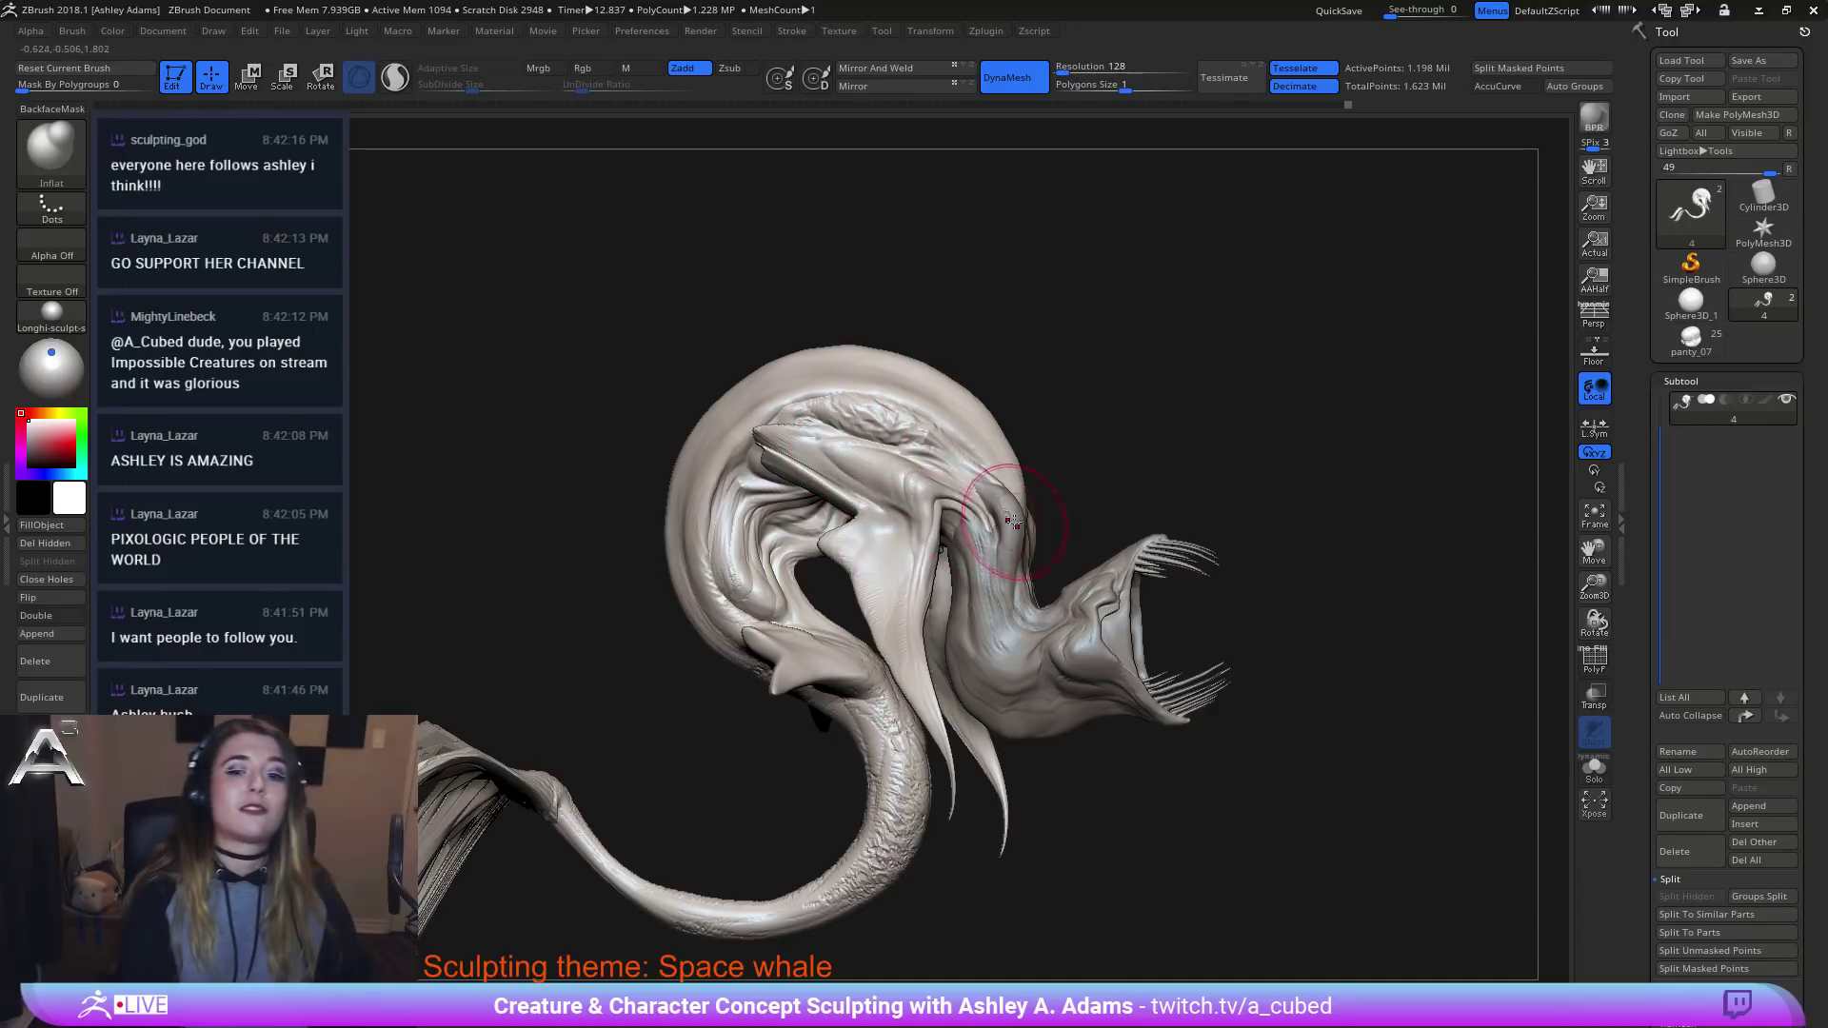
Examine the silhouette of the head and arched body from the front, side and back.
mouse_move(1086, 447)
mouse_down()
mouse_move(1094, 506)
mouse_move(982, 495)
mouse_up()
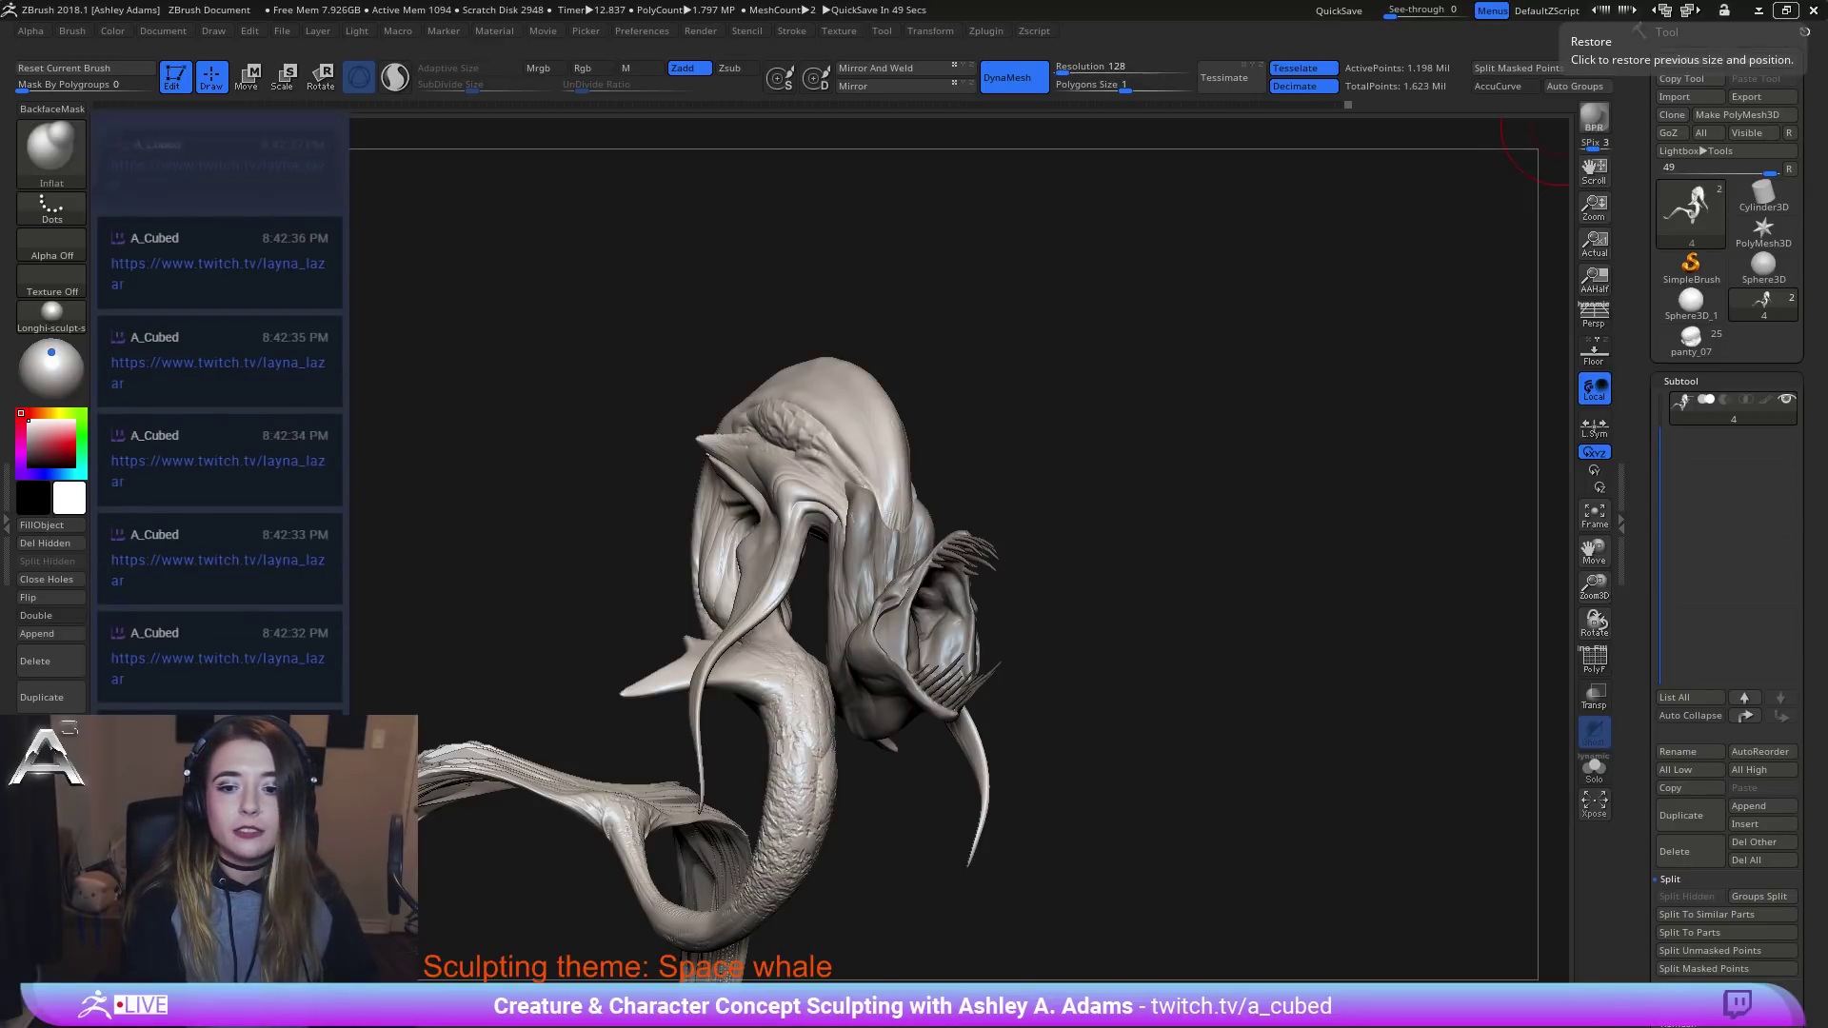
mouse_move(667, 457)
right_down()
mouse_move(844, 469)
mouse_move(779, 392)
mouse_move(861, 436)
right_up()
drag(742, 400, 724, 399)
mouse_move(724, 399)
right_down()
mouse_move(762, 419)
mouse_move(761, 352)
right_up()
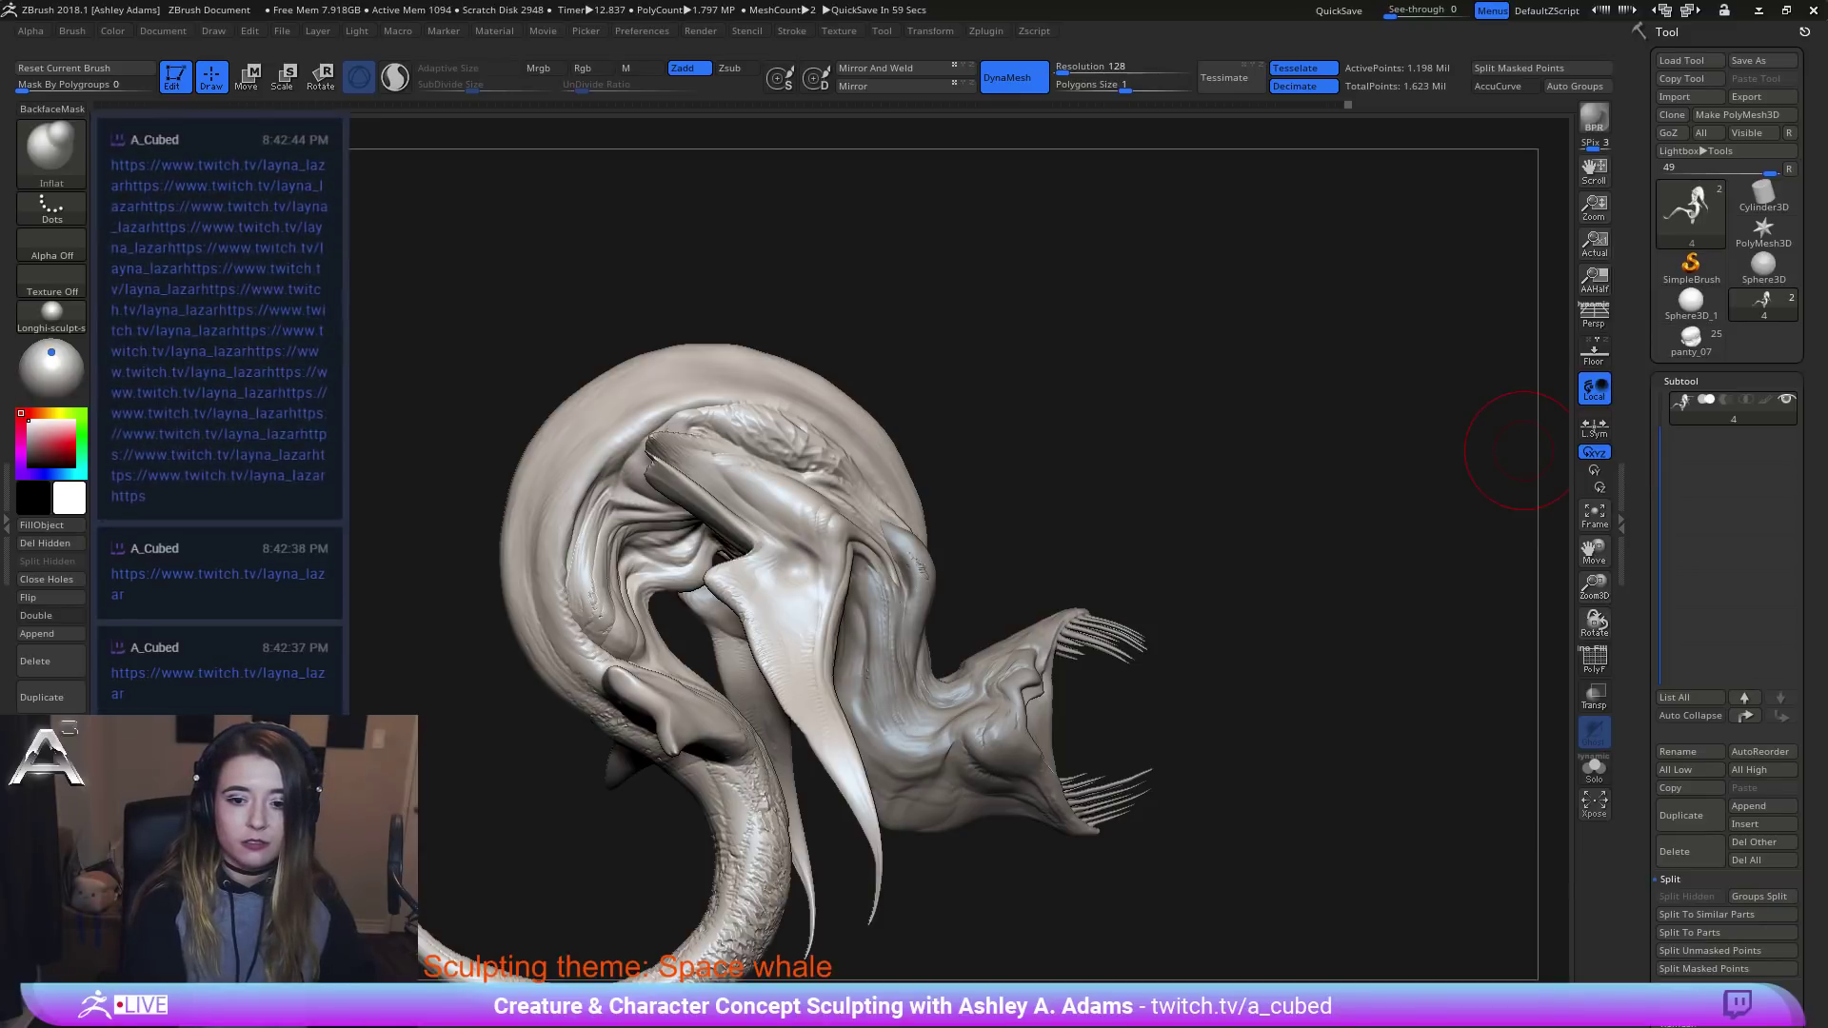
right_drag(1525, 450, 726, 449)
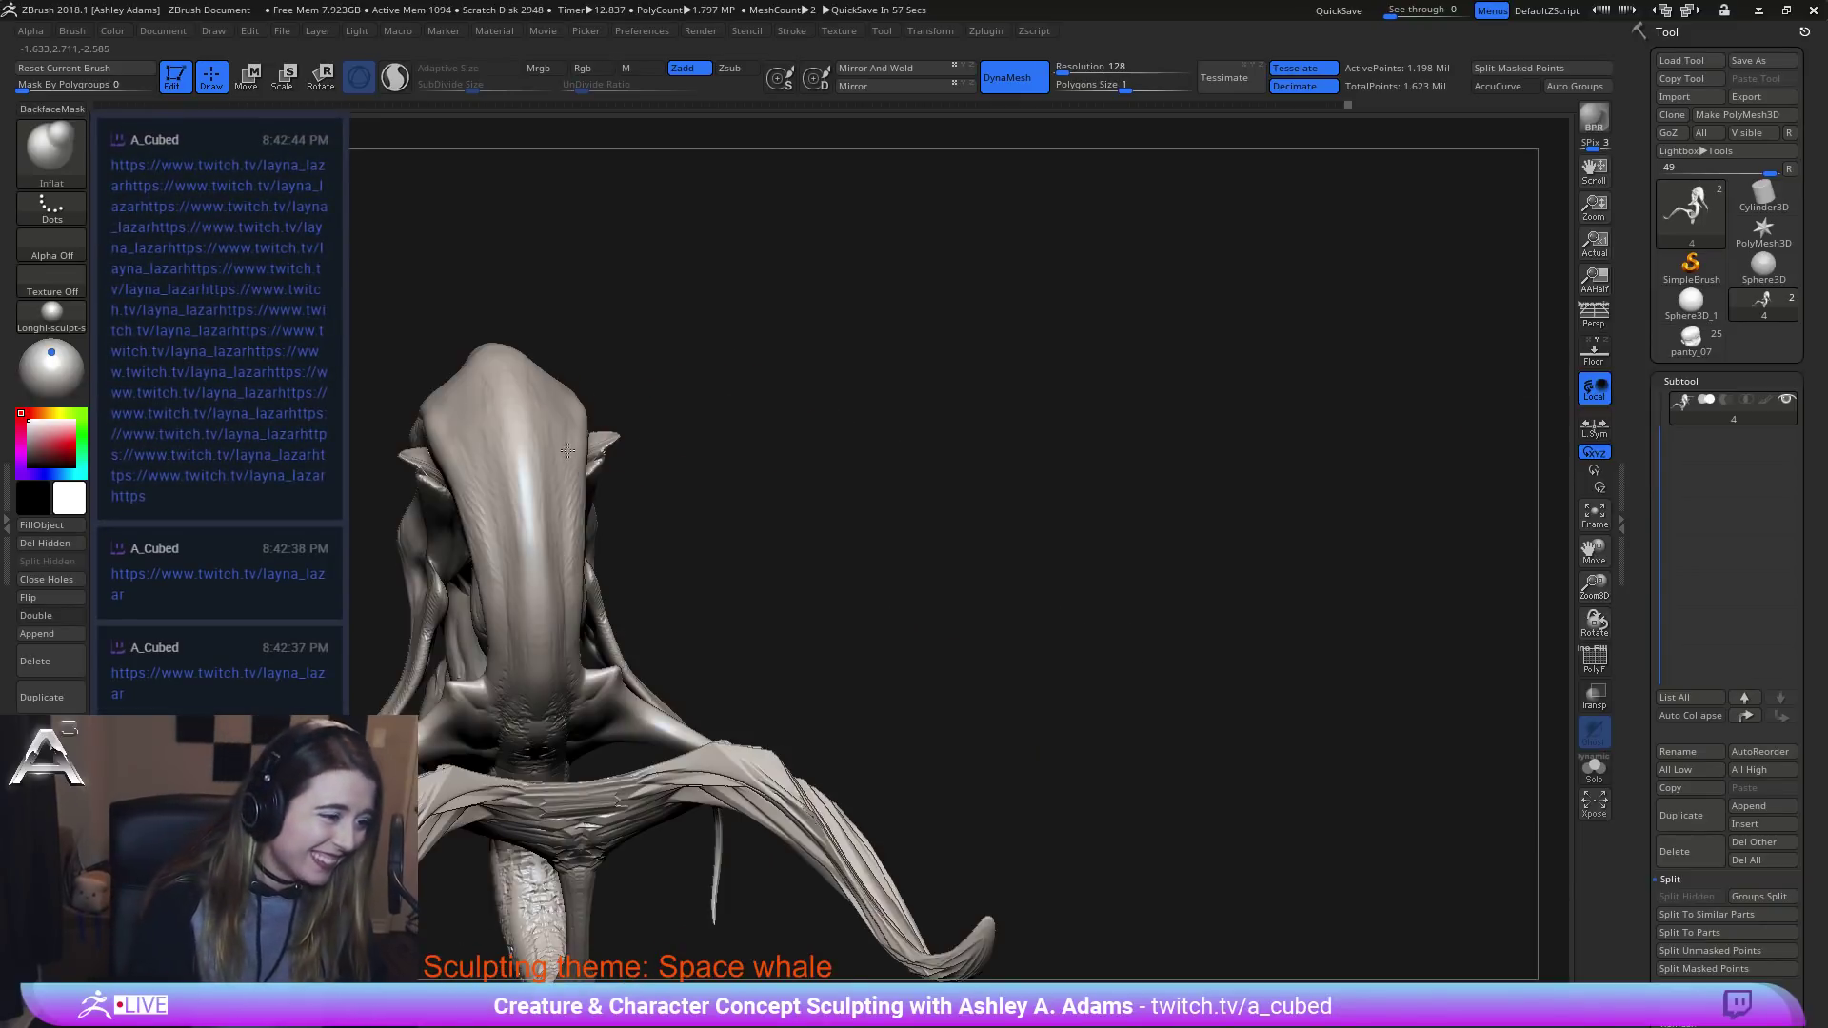
mouse_move(419, 400)
right_down()
mouse_move(538, 381)
mouse_move(733, 455)
right_up()
Select the head subtool and pull the surface where the neck meets the arched body with a resized SnakeHook brush.
key(b)
key(s)
key(h)
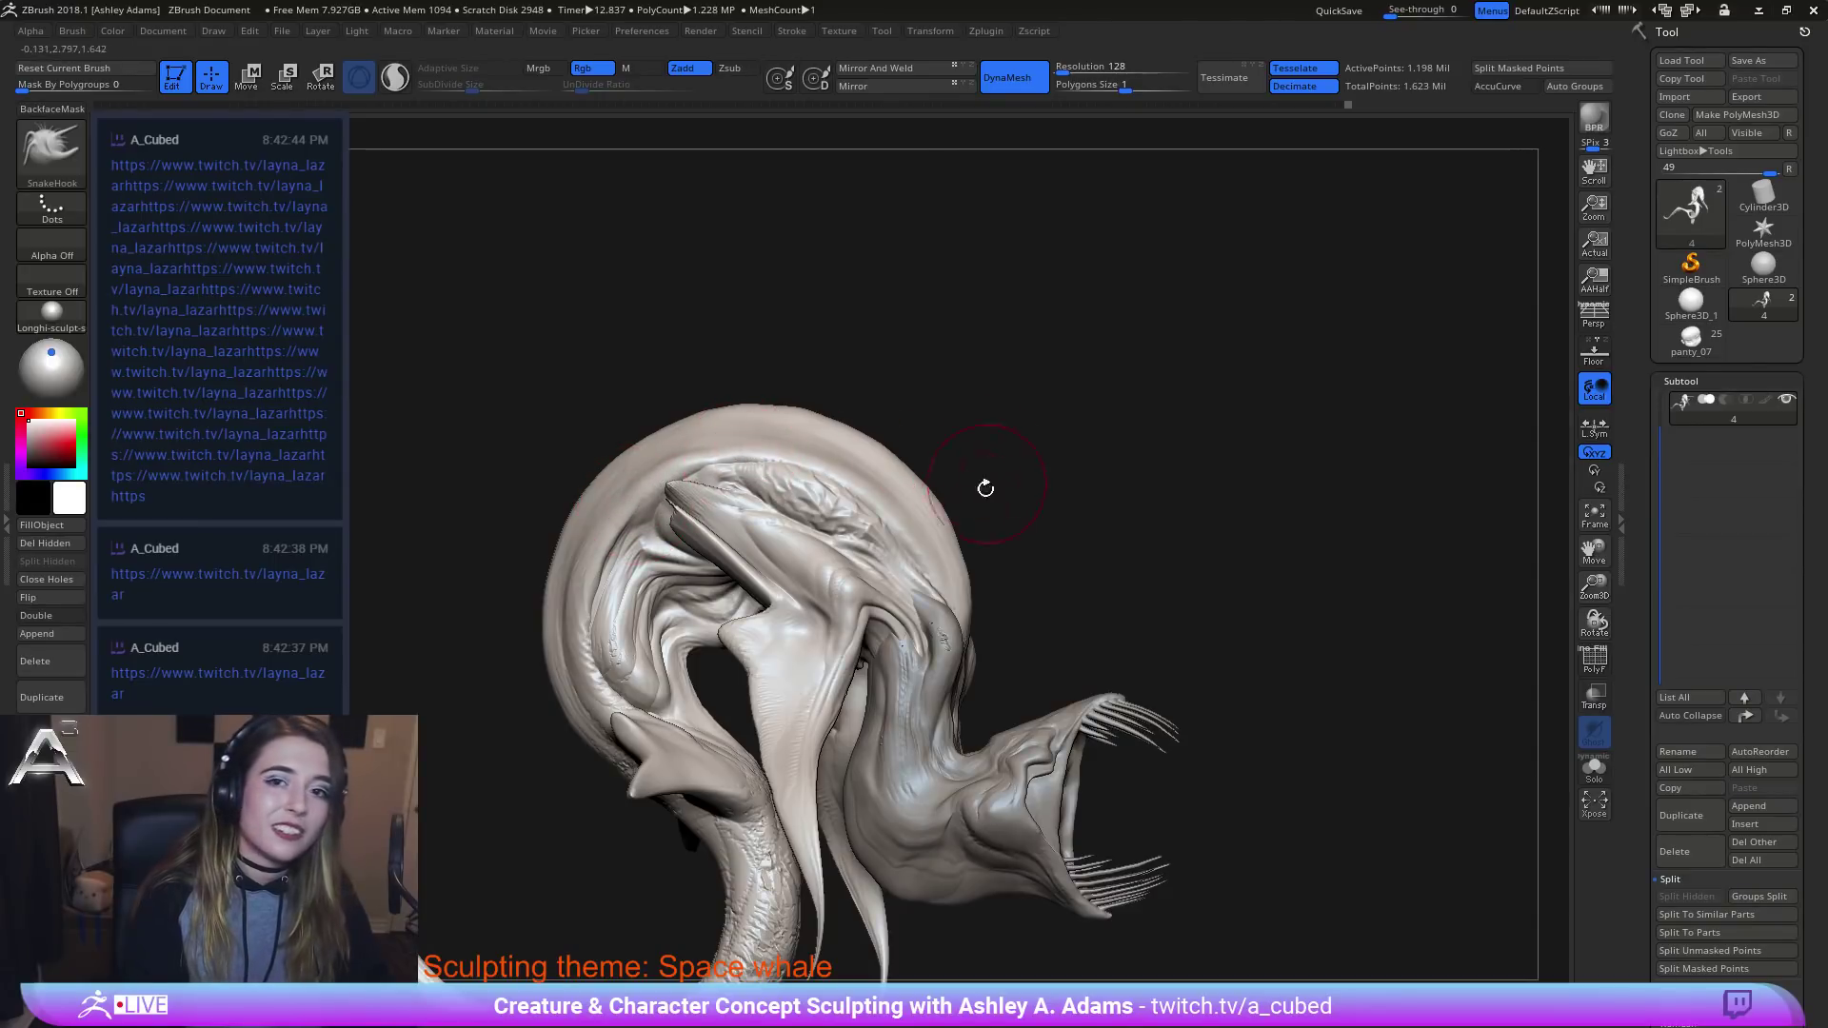
ctrl+right_drag(955, 604, 956, 658)
mouse_move(956, 659)
alt+right_down()
mouse_move(963, 524)
mouse_move(1019, 476)
mouse_move(990, 429)
mouse_move(931, 439)
mouse_move(976, 457)
mouse_move(944, 485)
mouse_move(920, 421)
mouse_move(935, 436)
alt+right_up()
right_click(943, 512)
alt+click(980, 423)
right_click(931, 440)
key(space)
drag(977, 442, 960, 443)
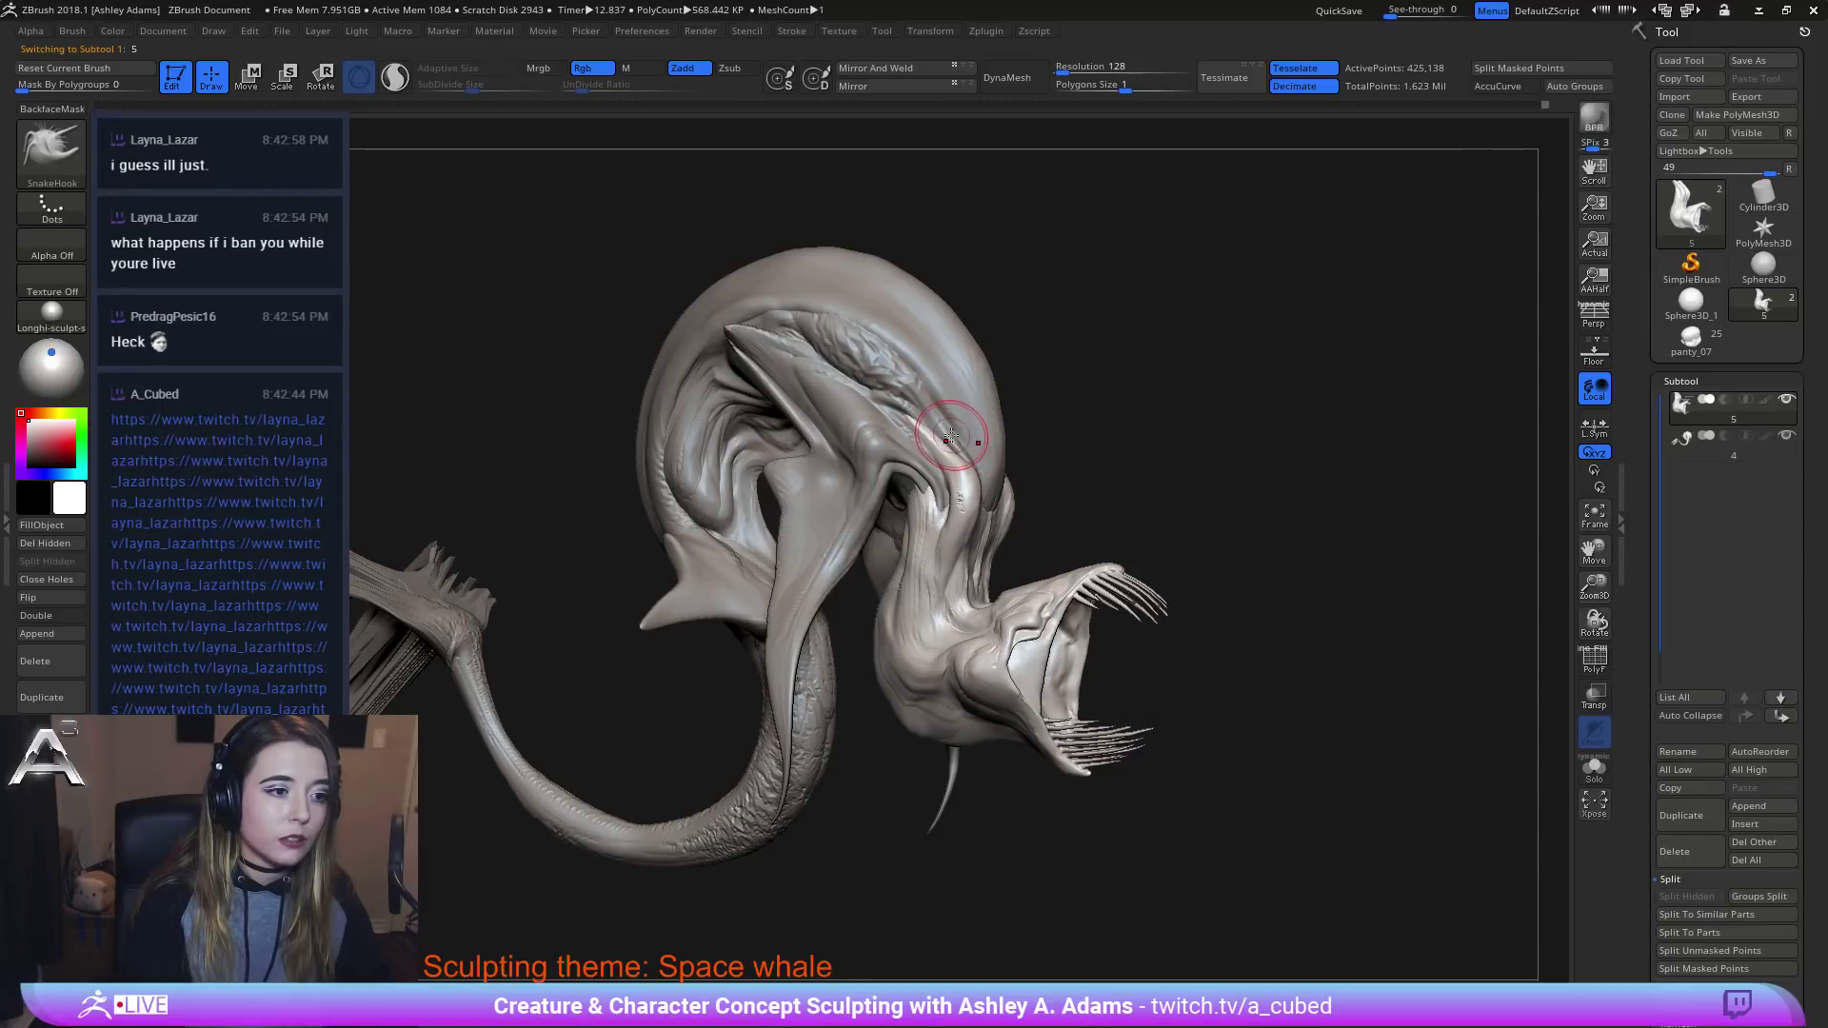
mouse_move(931, 434)
right_down()
mouse_move(924, 455)
mouse_move(938, 414)
mouse_move(978, 410)
right_up()
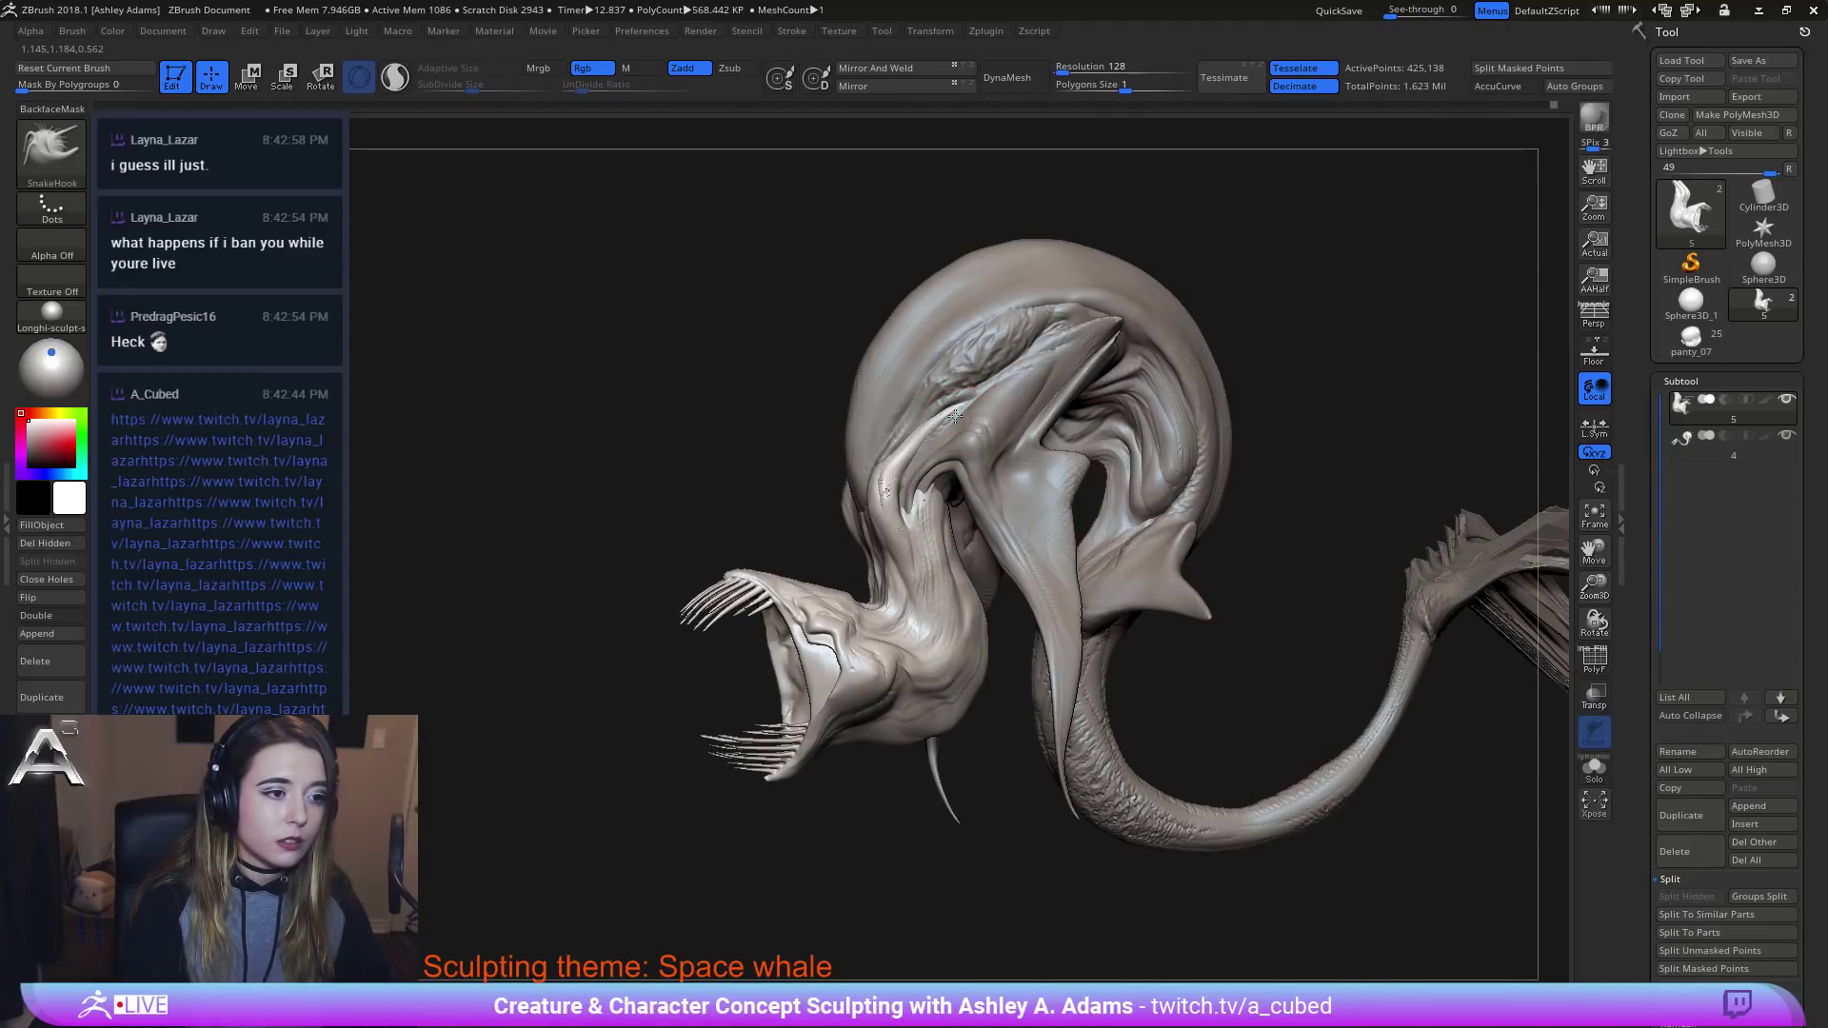
mouse_move(954, 416)
right_down()
mouse_move(911, 416)
mouse_move(850, 457)
mouse_move(853, 343)
right_up()
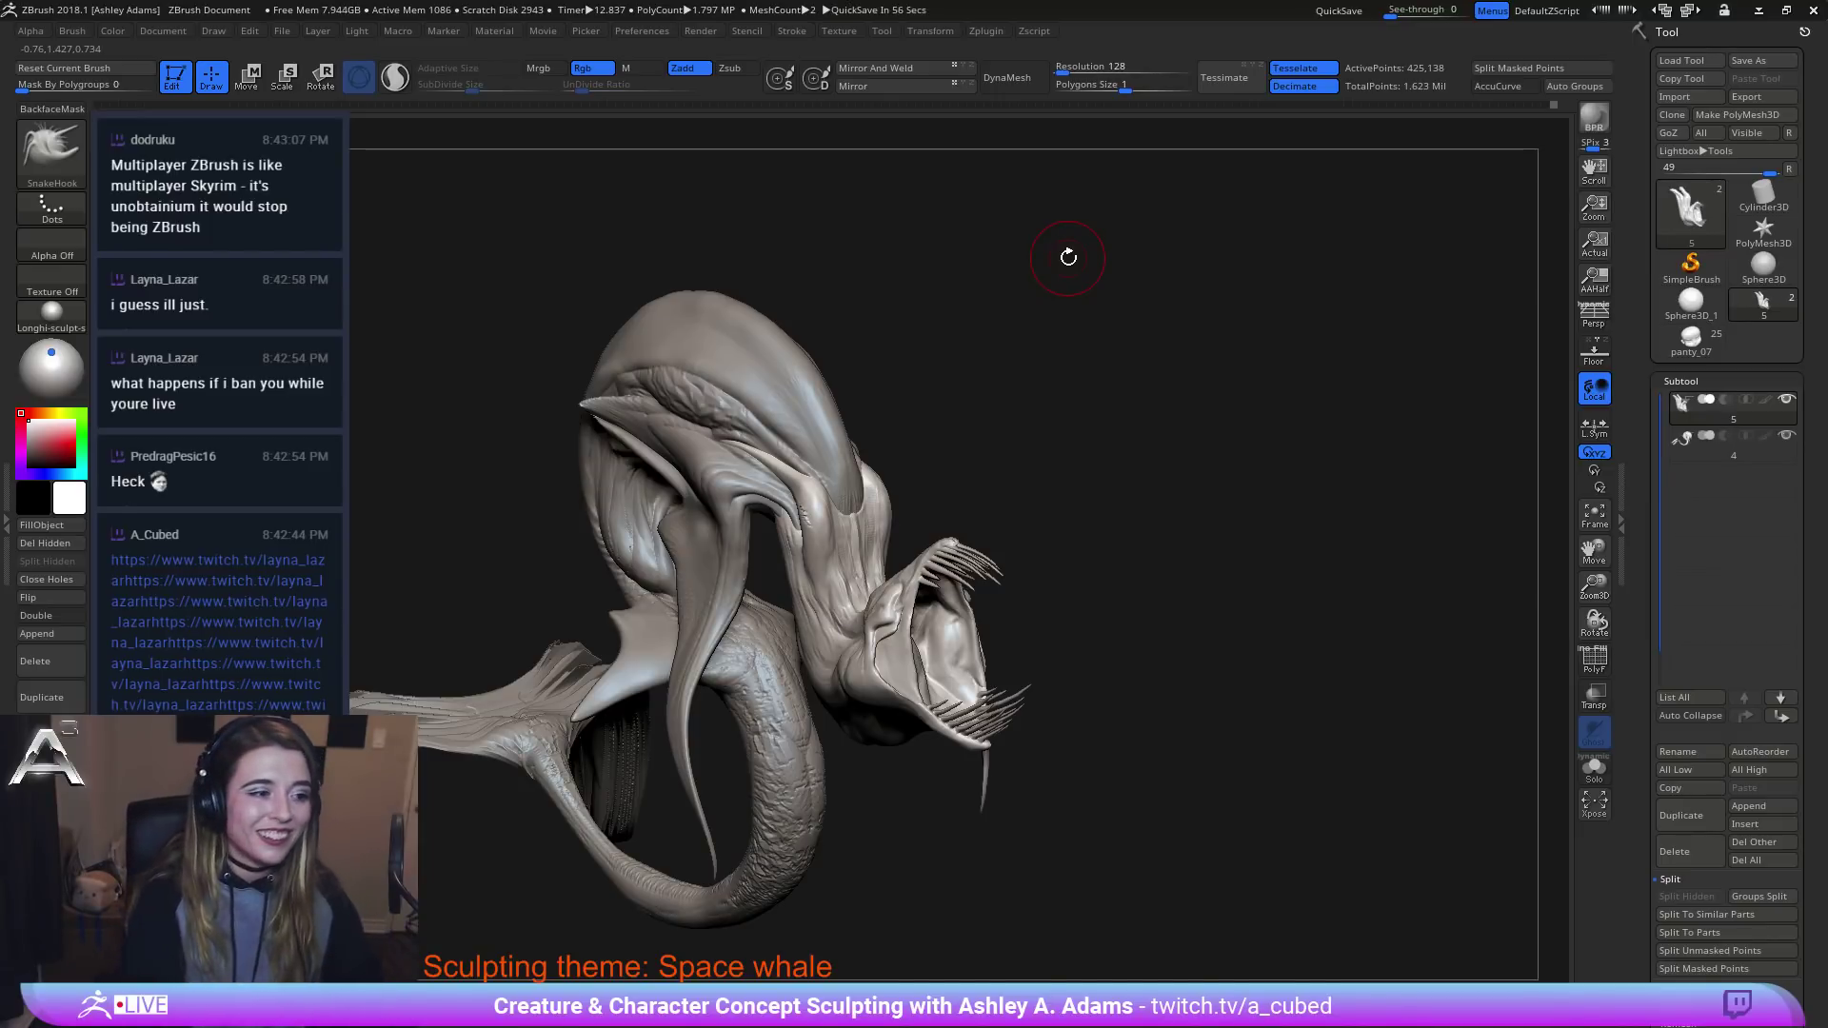
Select the arched body subtool and inflate the back along the crest of its arch with a resized Inflat brush.
mouse_move(782, 384)
right_down()
mouse_move(723, 359)
mouse_move(755, 334)
mouse_move(752, 436)
right_up()
alt+click(826, 360)
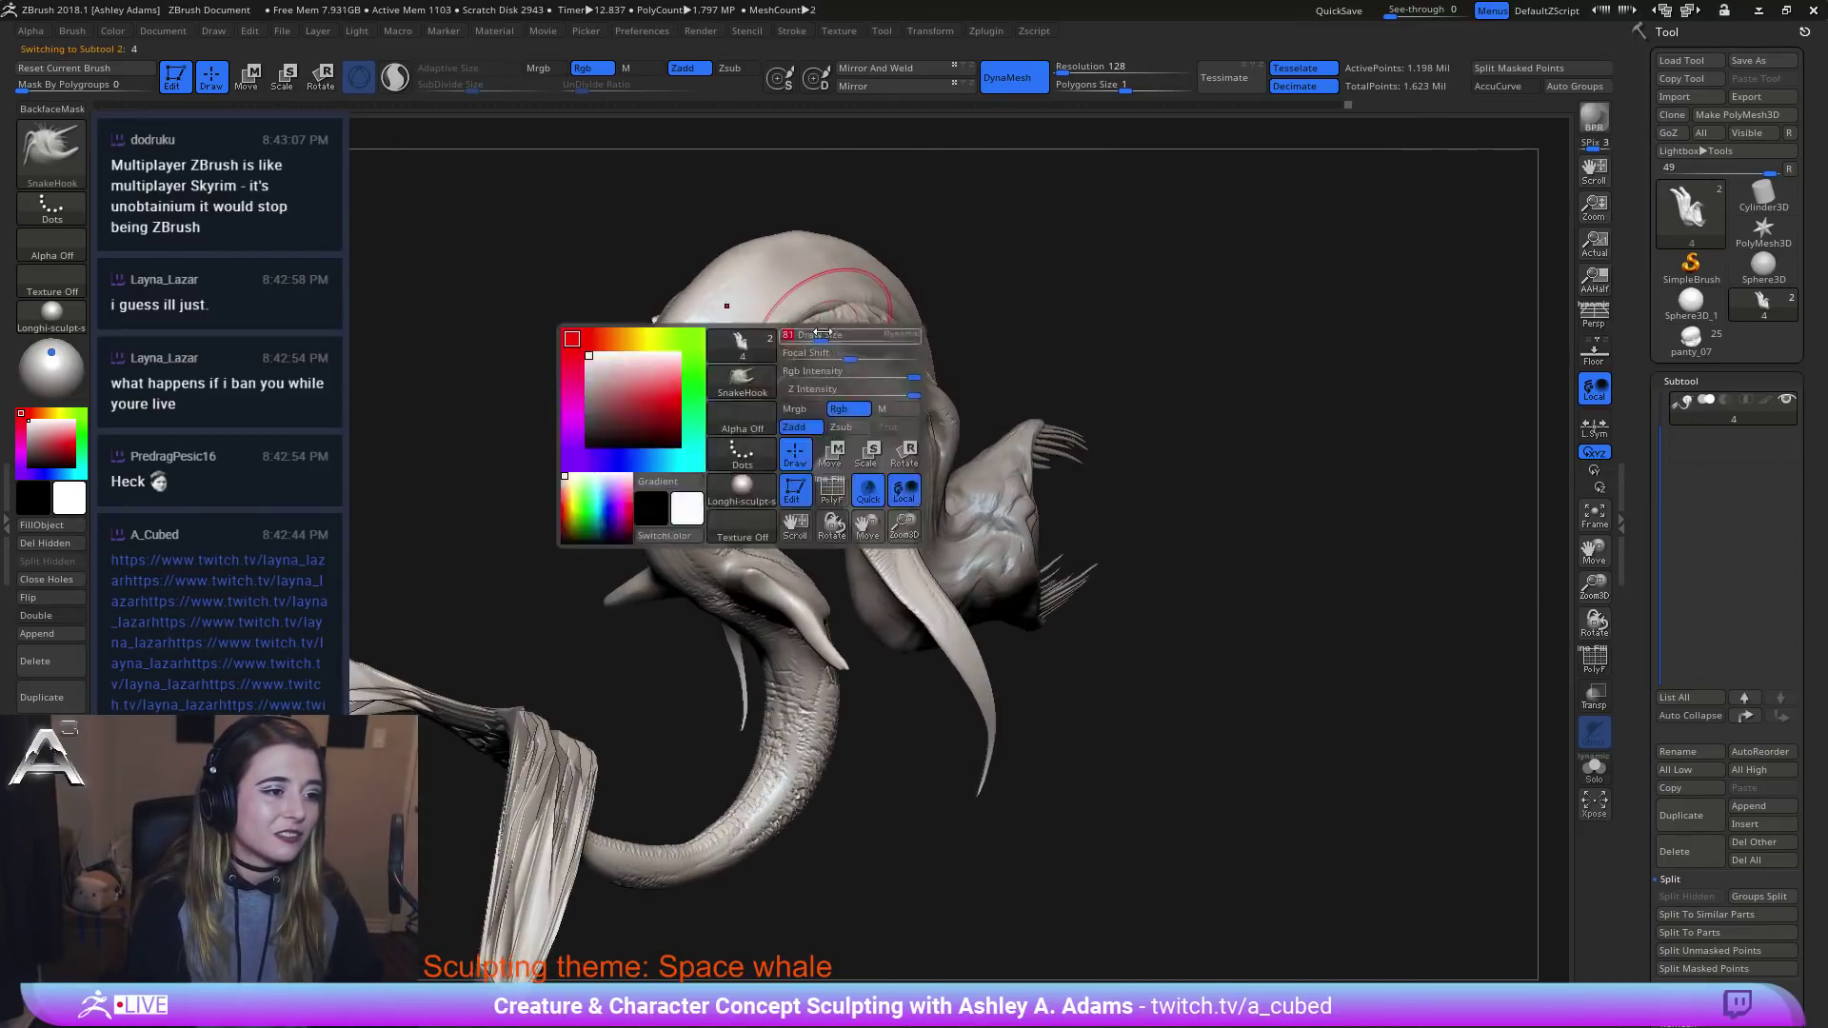
mouse_move(775, 327)
right_down()
mouse_move(762, 405)
mouse_move(724, 422)
right_up()
key(b)
key(i)
key(n)
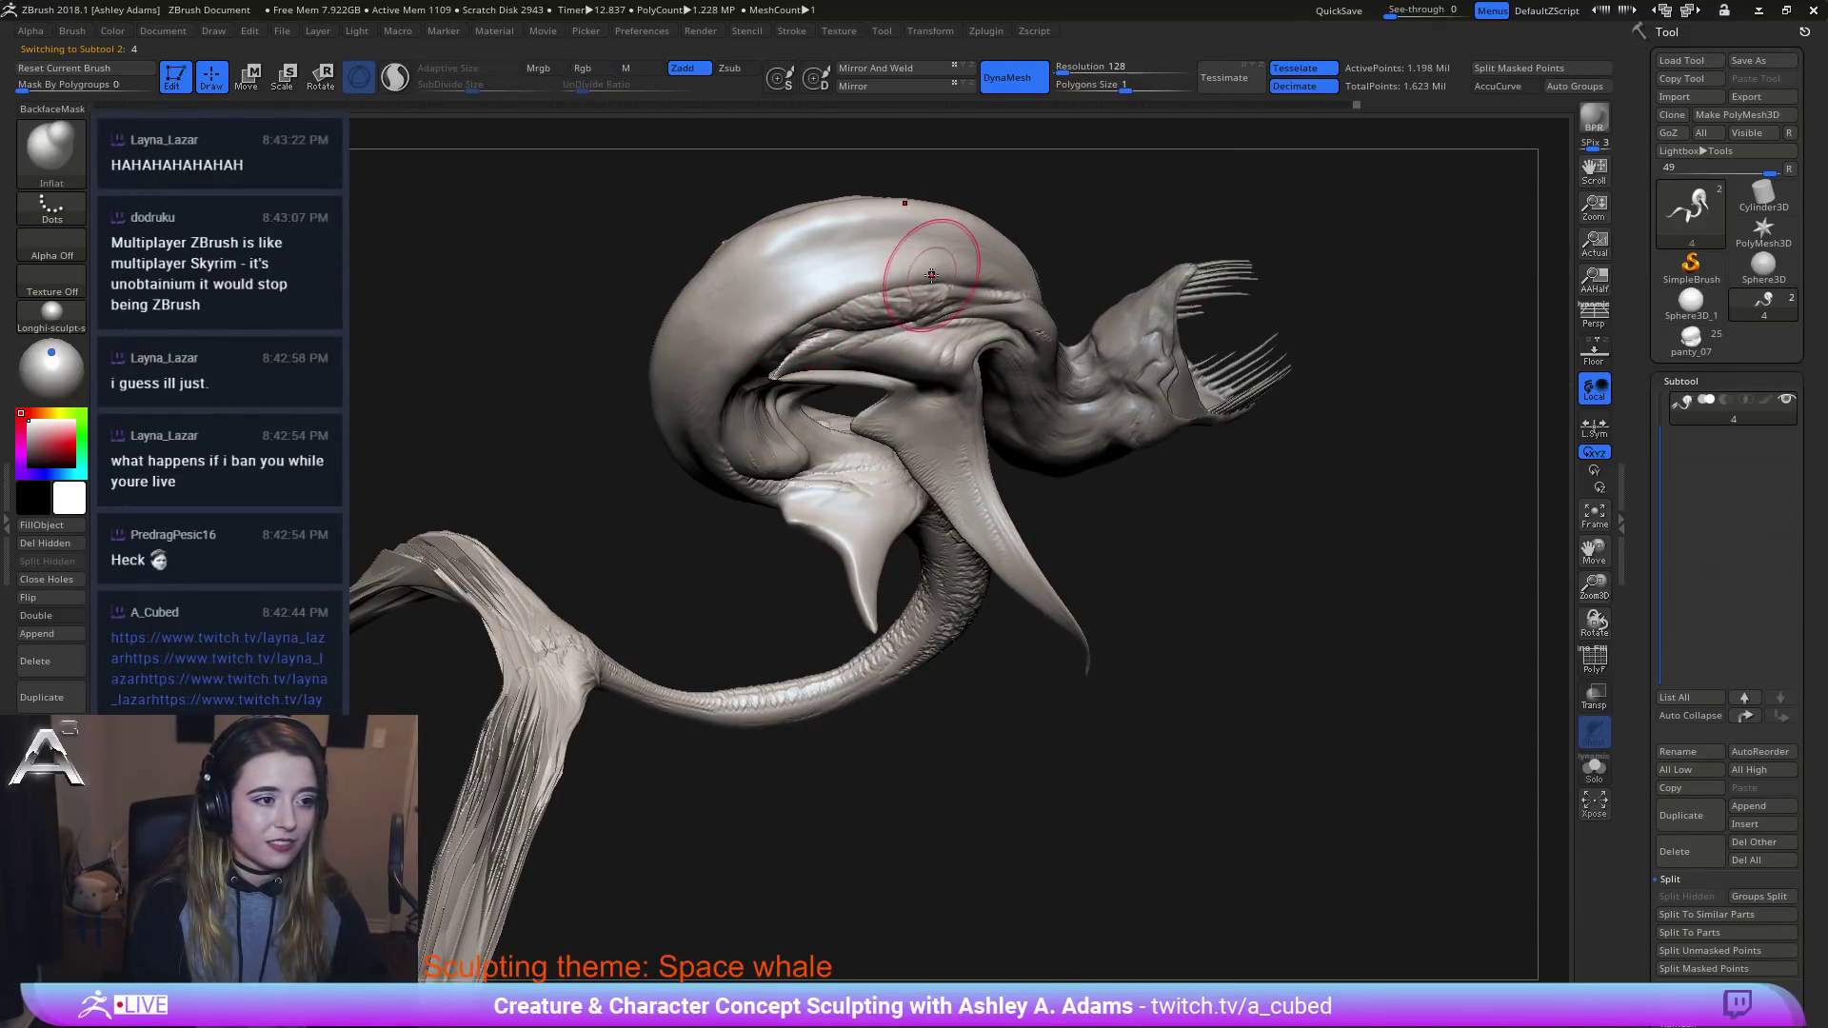
right_drag(864, 244, 776, 255)
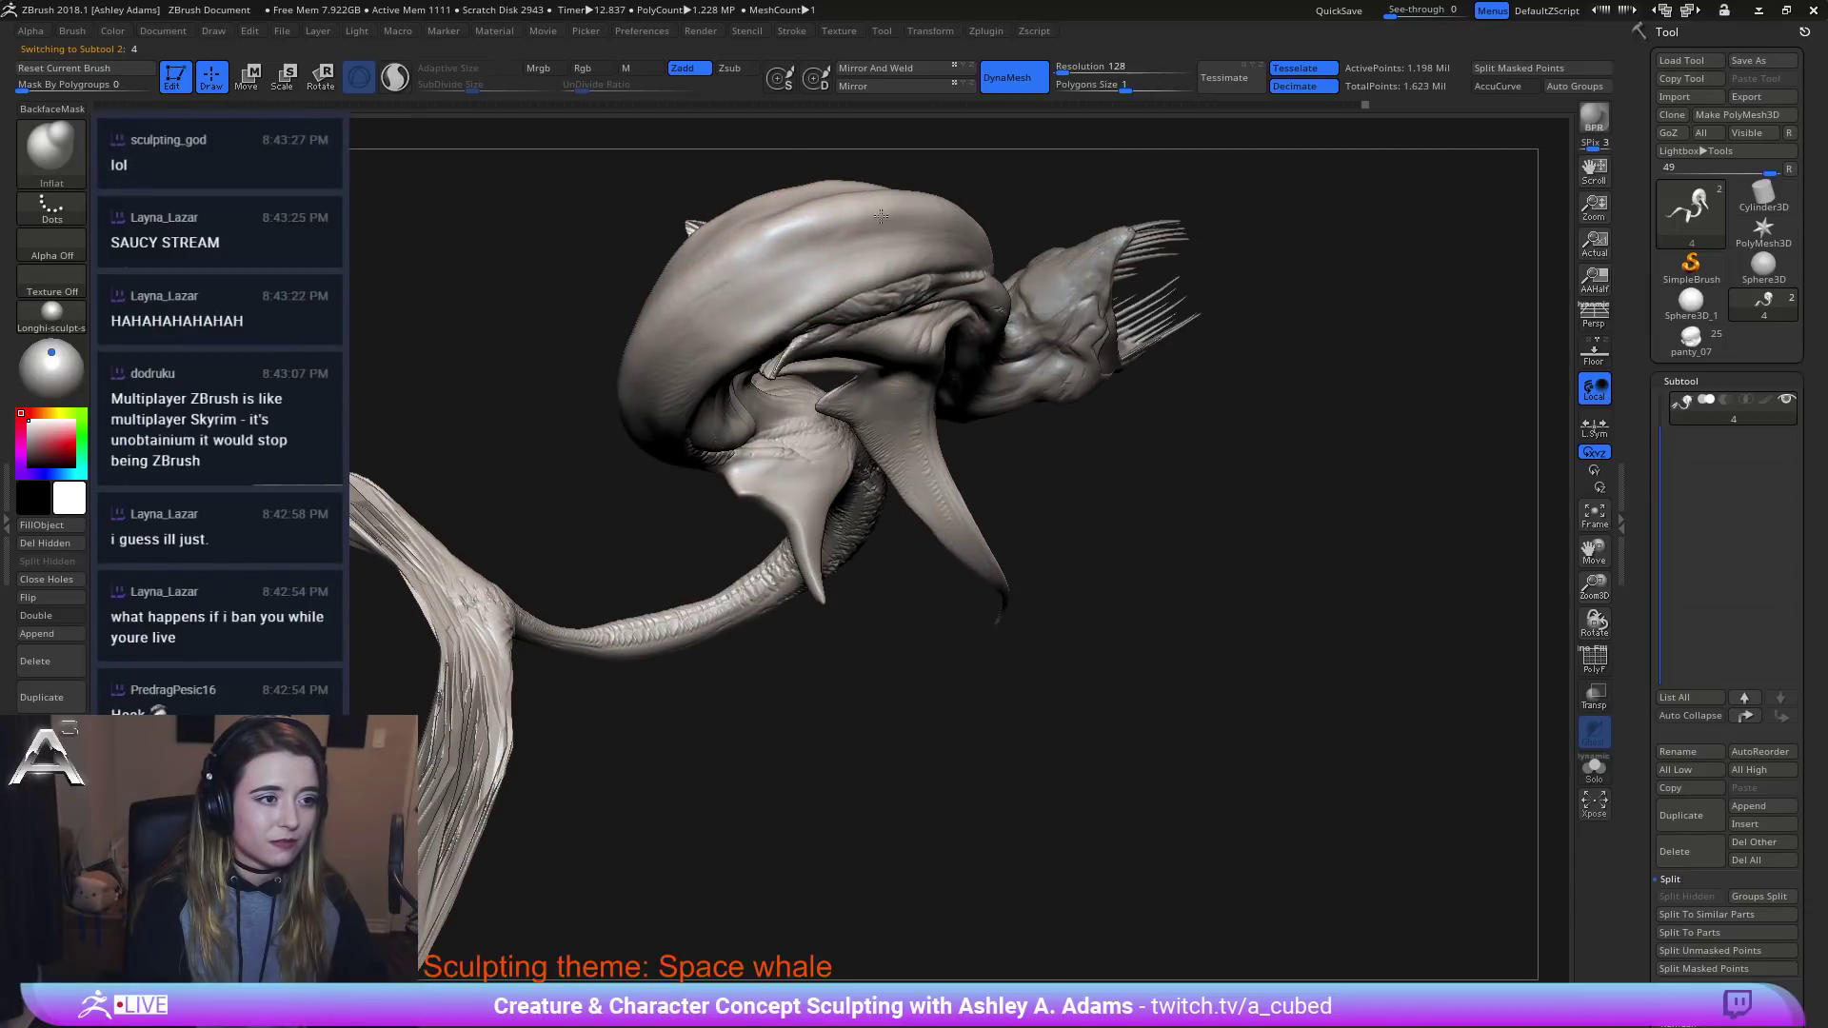
right_drag(881, 217, 921, 242)
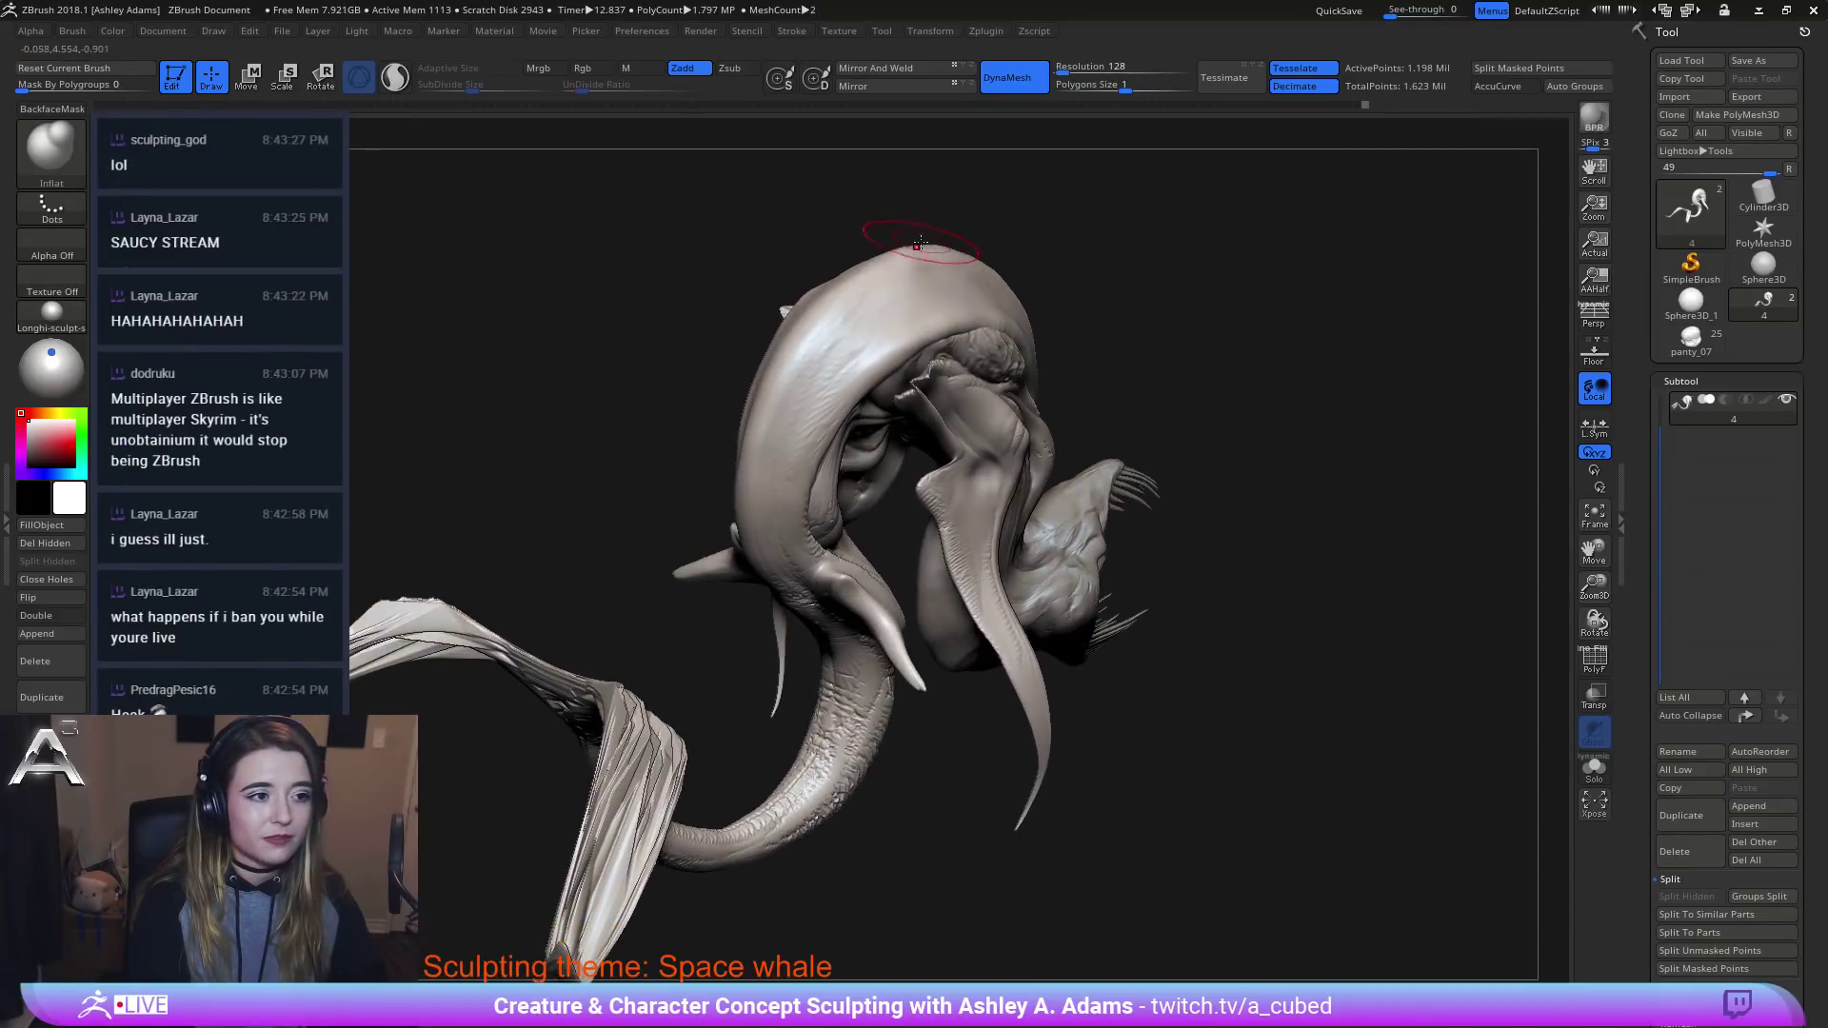
right_drag(759, 342, 777, 389)
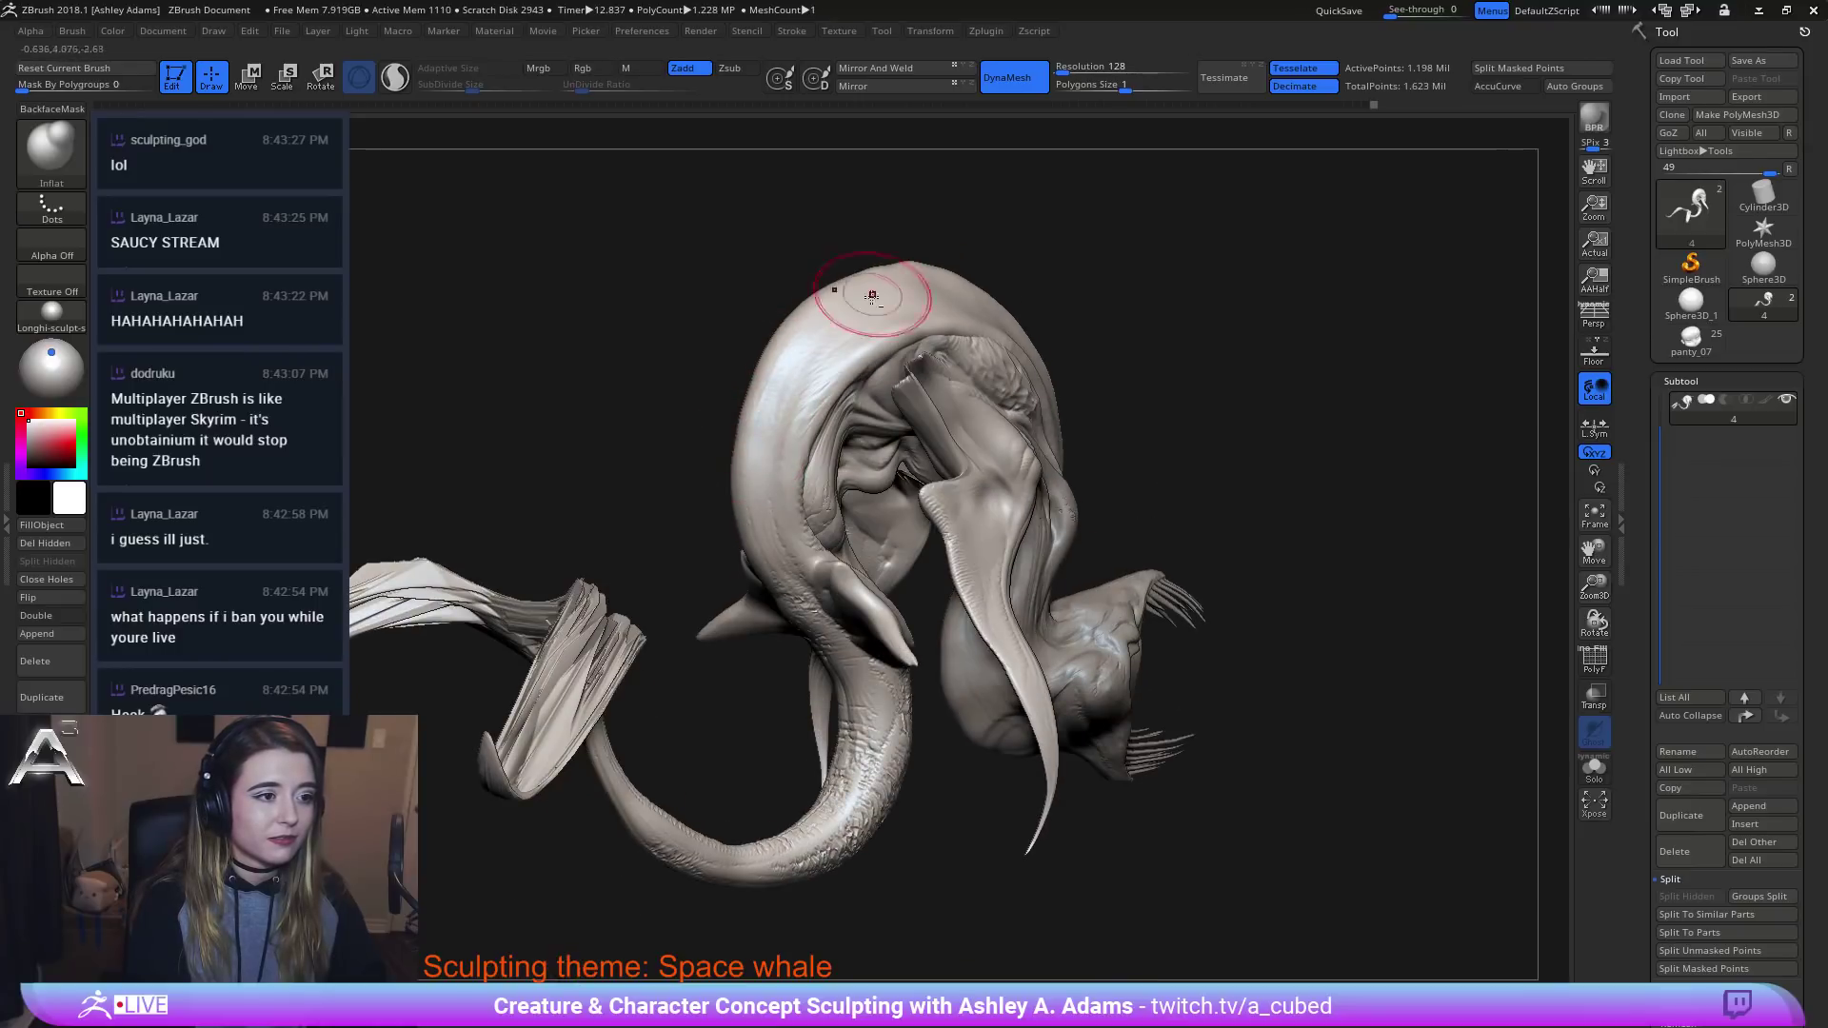
right_drag(914, 302, 923, 261)
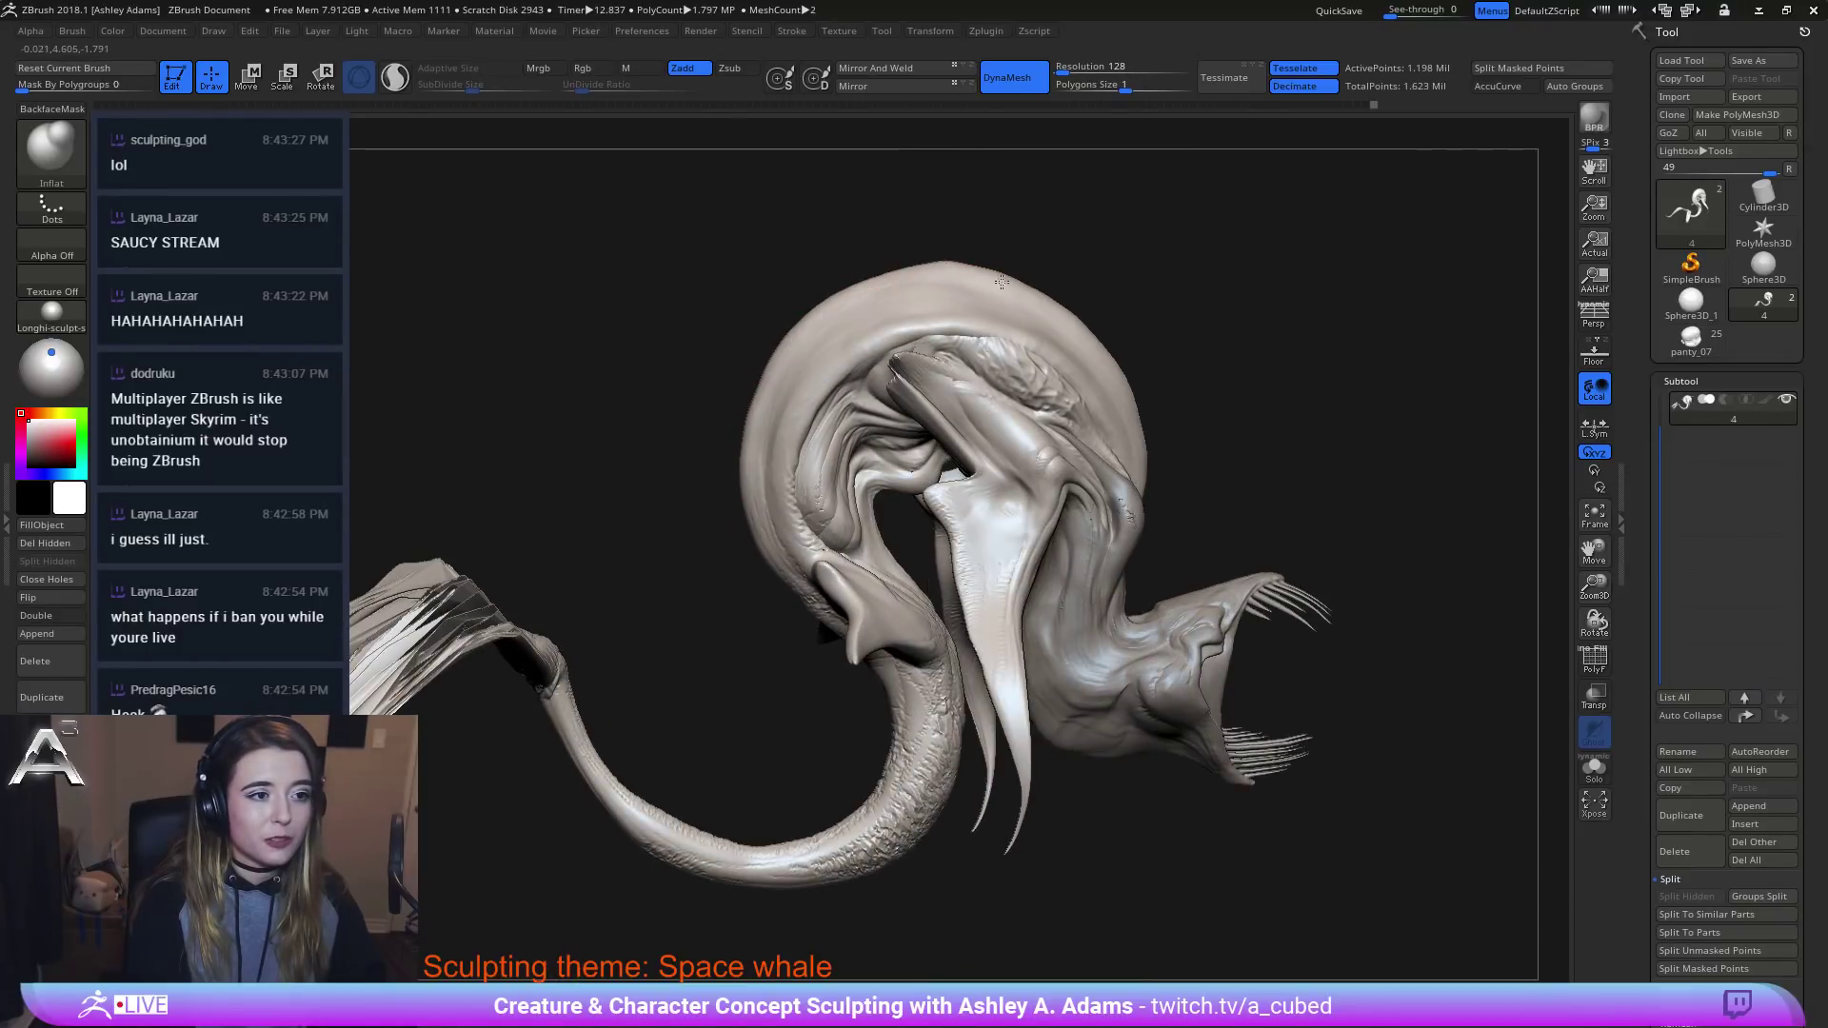
Build up the crest along the top and back of the whale's head with the Inflat brush, working from several angles.
right_drag(1029, 310, 1066, 333)
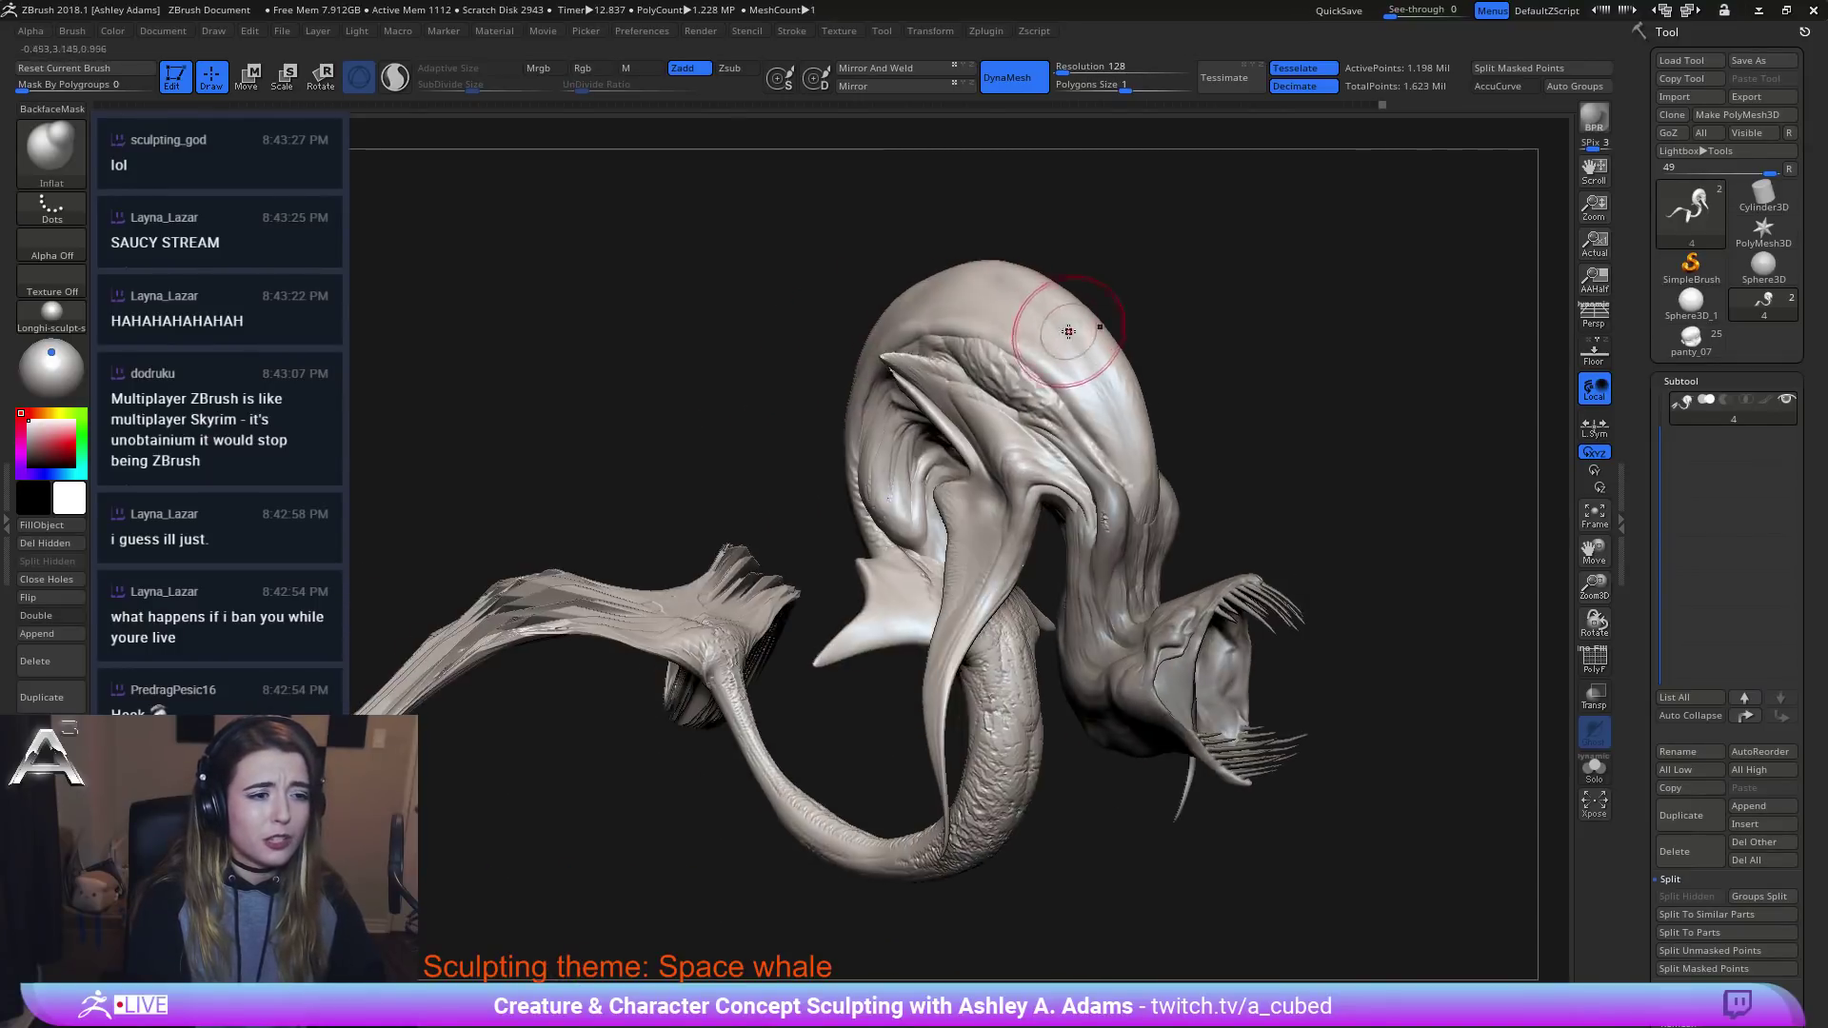
key(space)
key(space)
drag(1052, 319, 1041, 315)
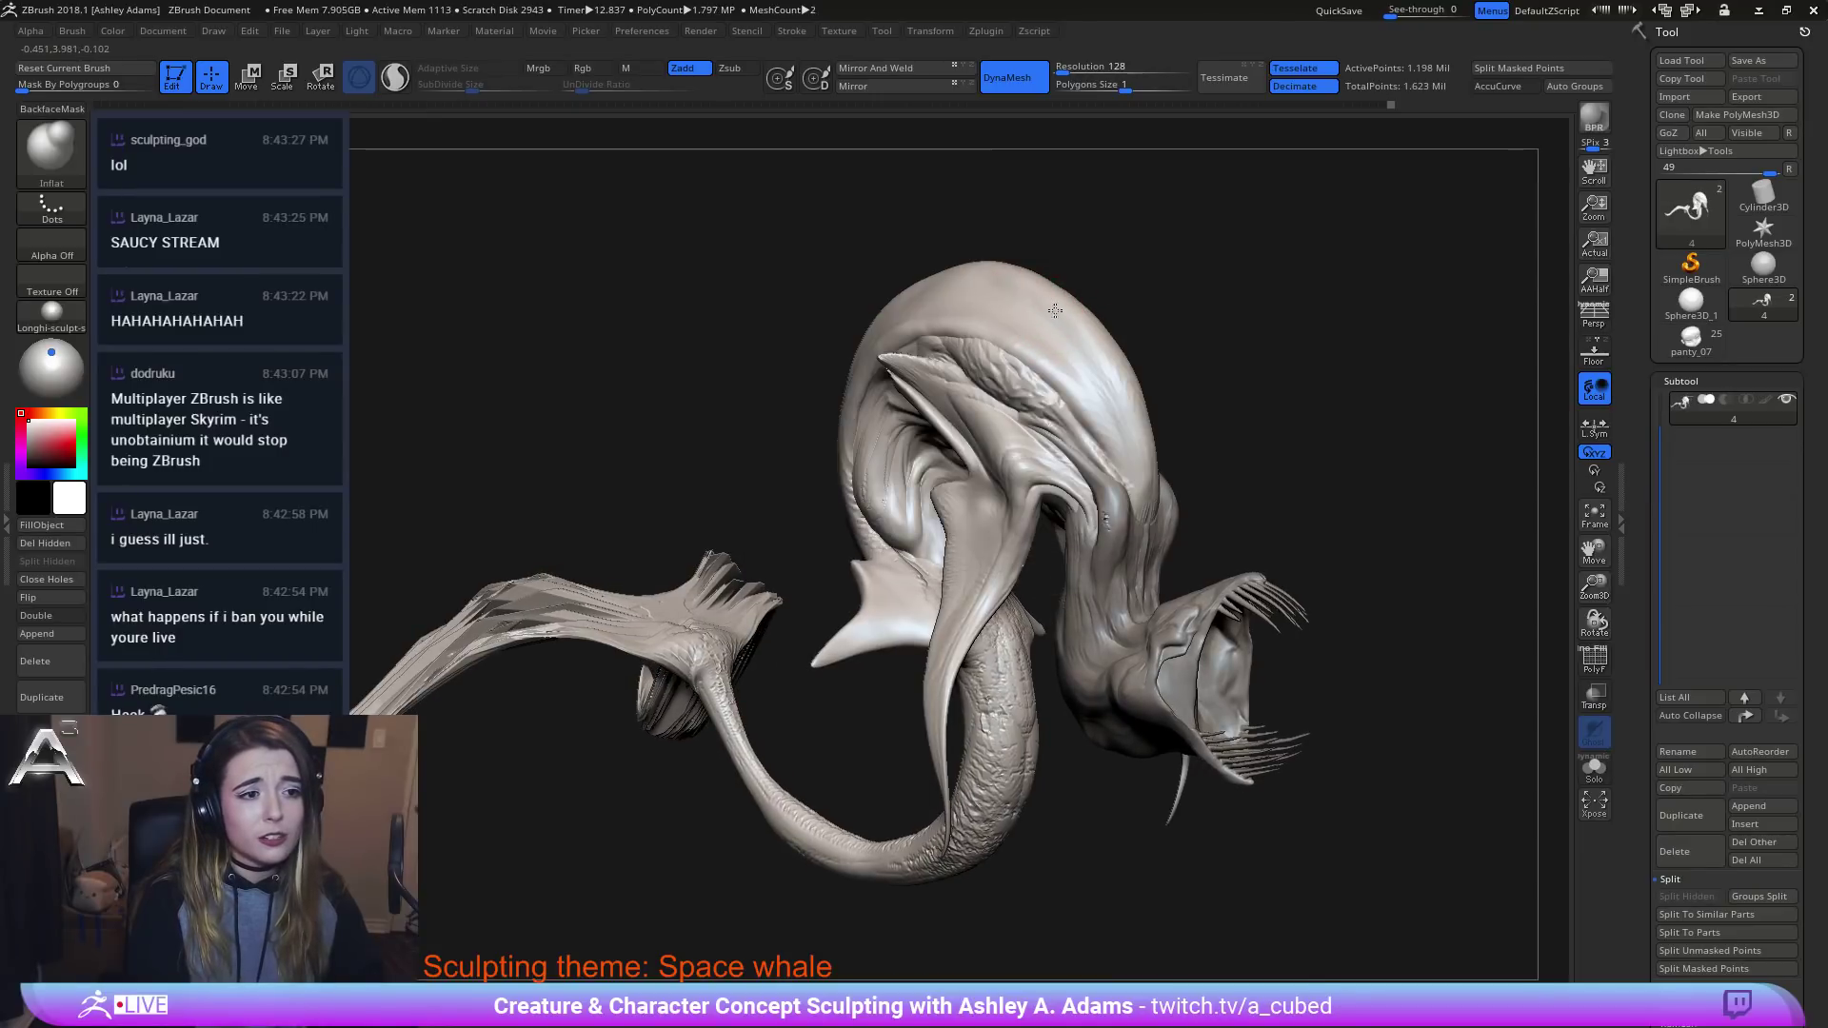
right_drag(1123, 406, 1099, 398)
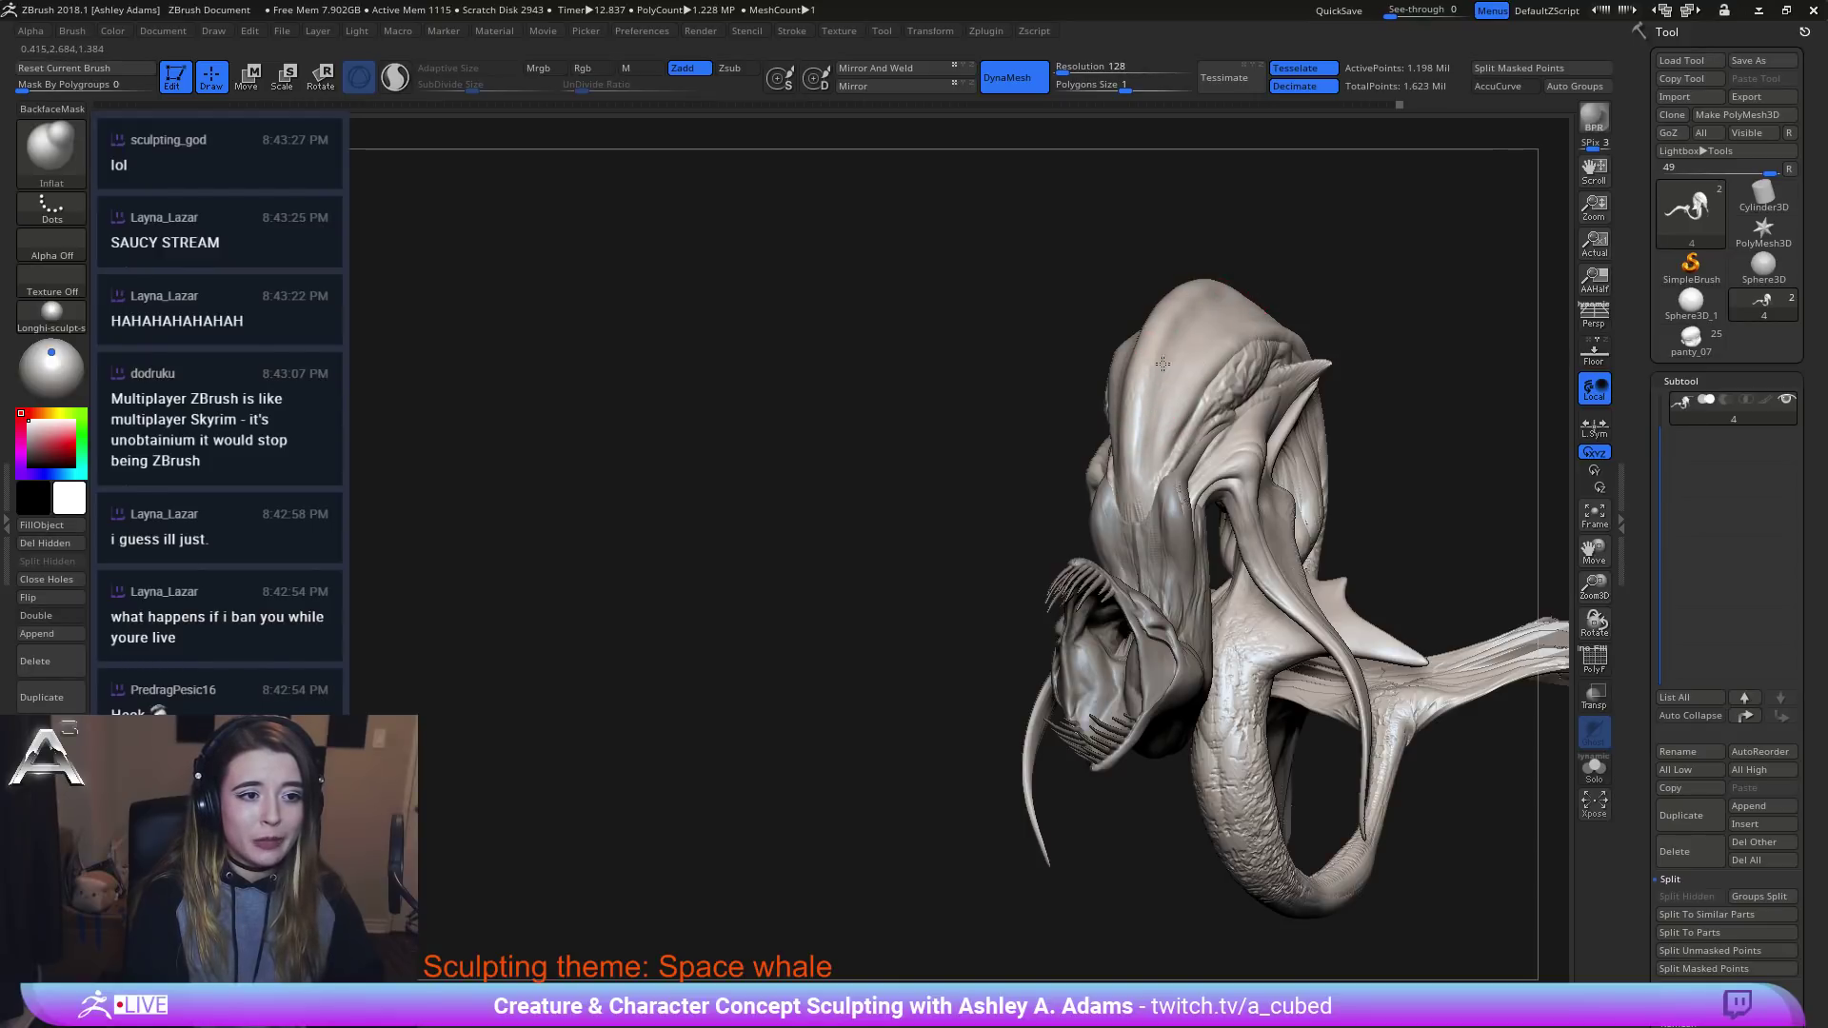
right_drag(1162, 364, 1290, 379)
right_click(1081, 371)
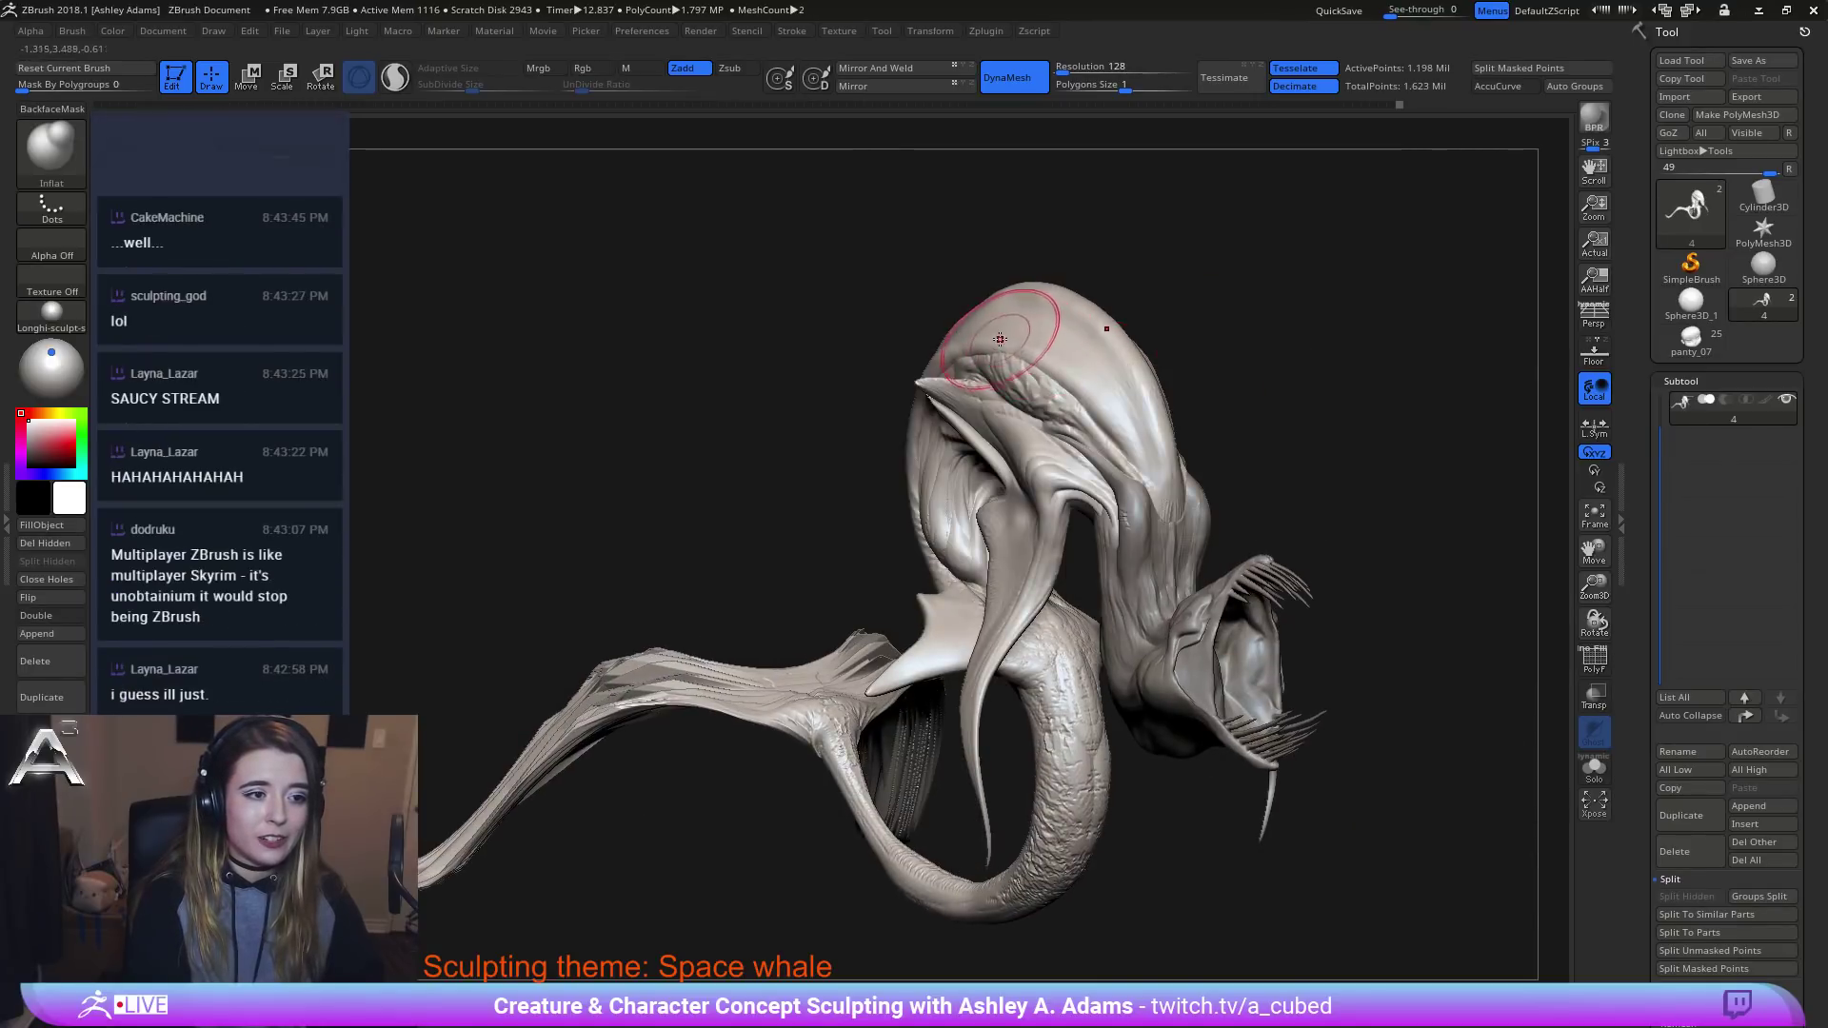
right_drag(1021, 350, 1133, 349)
right_drag(852, 314, 877, 530)
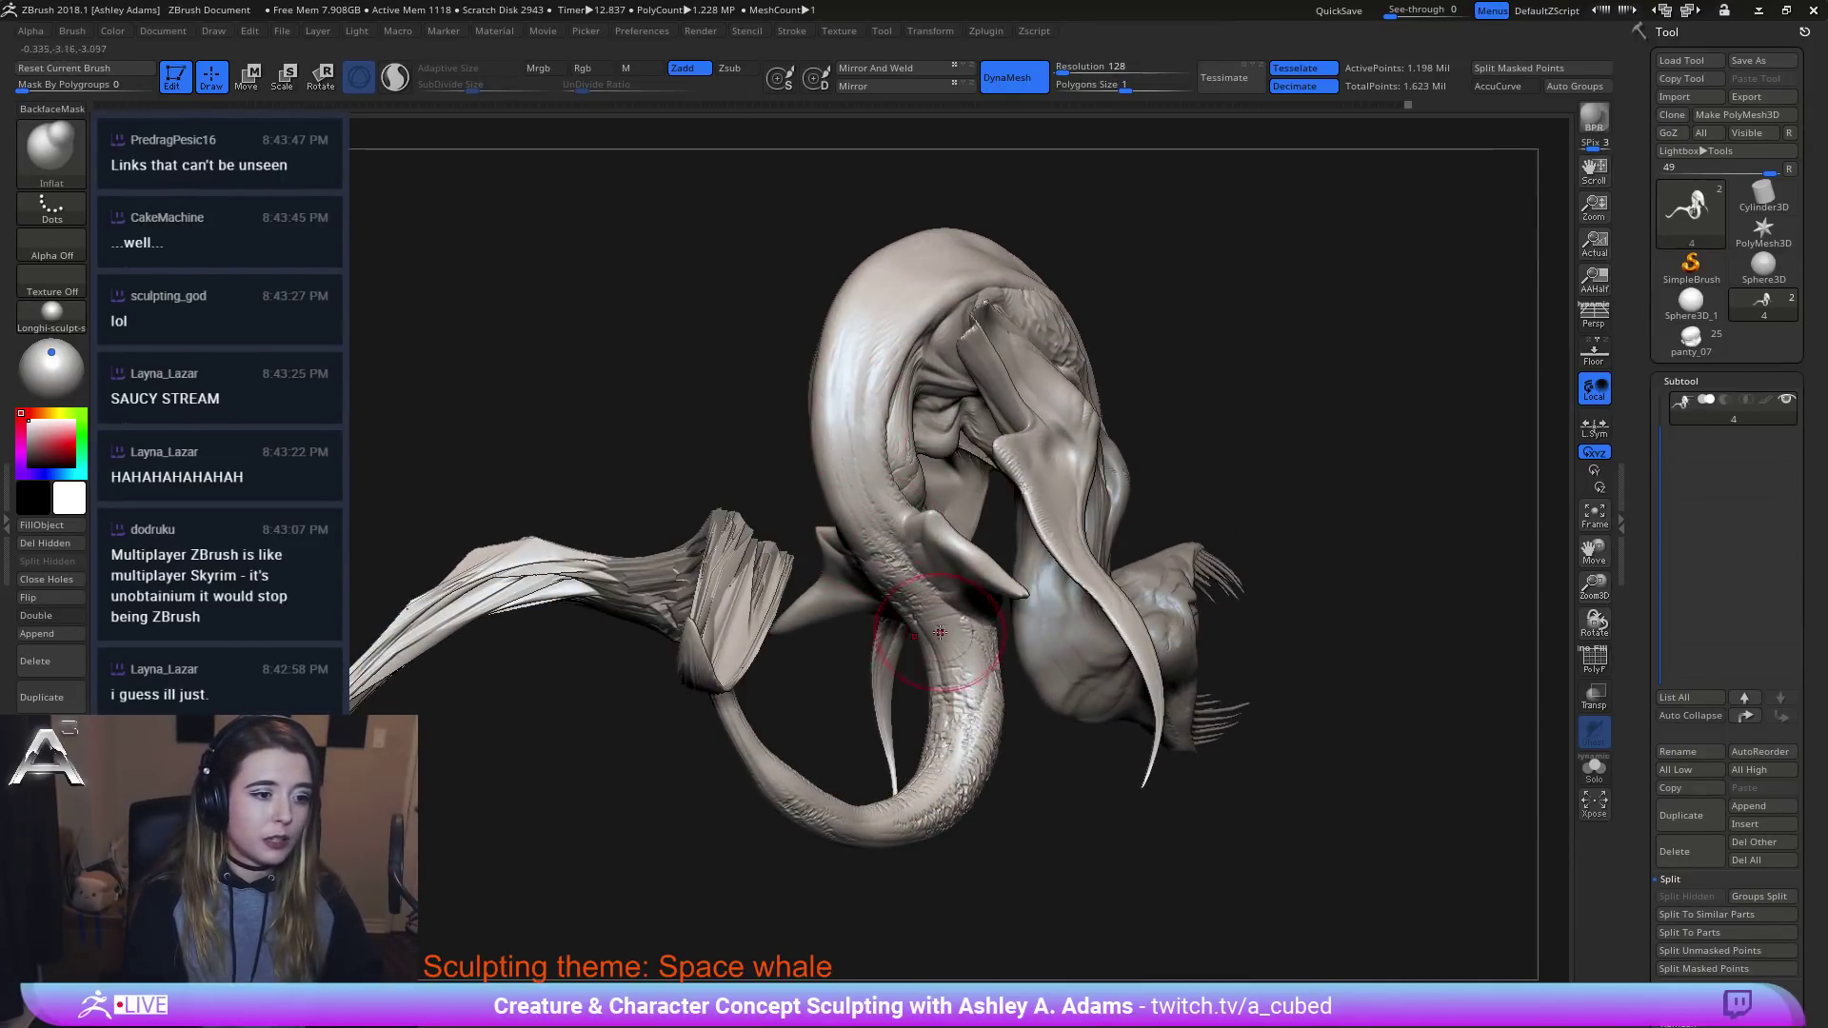
Adjust the brush size and soften the rough skin on the body just behind the side fin with Inflat and Smooth.
mouse_move(939, 632)
right_down()
mouse_move(990, 722)
mouse_move(927, 699)
mouse_move(1041, 590)
mouse_move(853, 465)
mouse_move(1153, 719)
mouse_move(1128, 617)
mouse_move(1078, 669)
mouse_move(1088, 557)
mouse_move(1134, 481)
right_up()
mouse_move(912, 714)
right_down()
mouse_move(1012, 473)
mouse_move(1079, 572)
right_up()
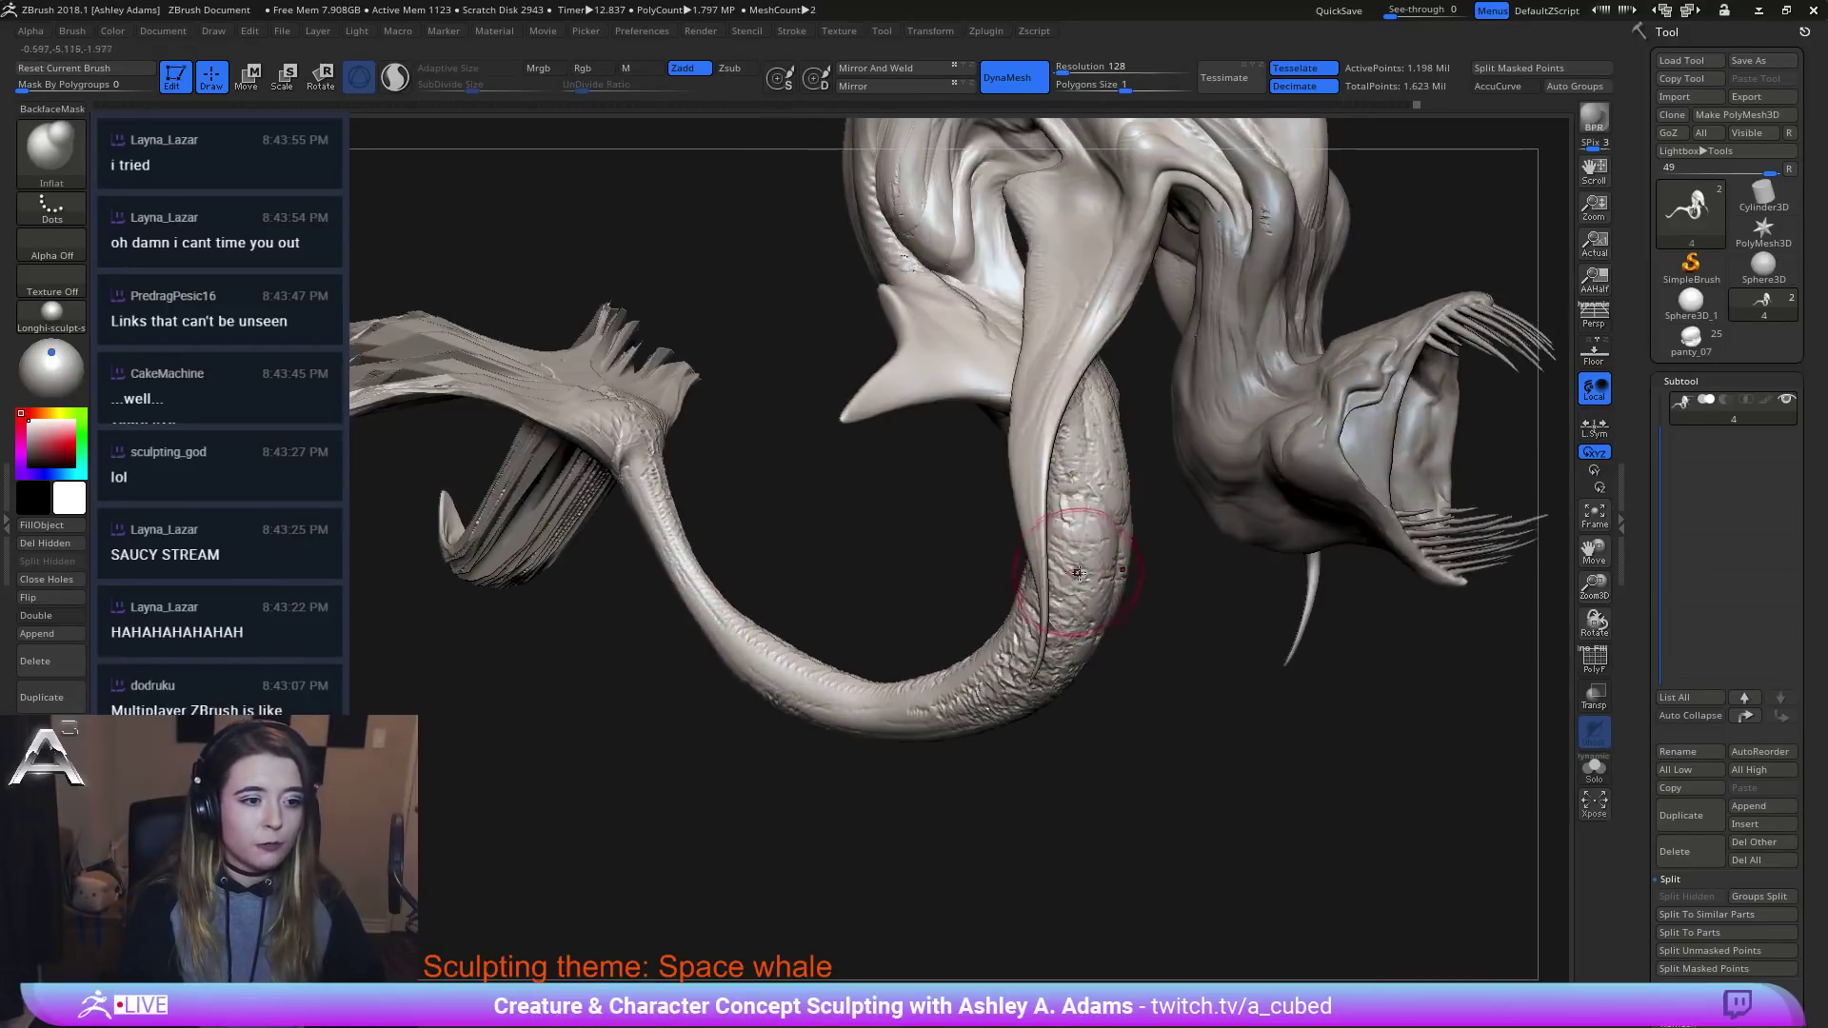
right_drag(832, 574, 948, 486)
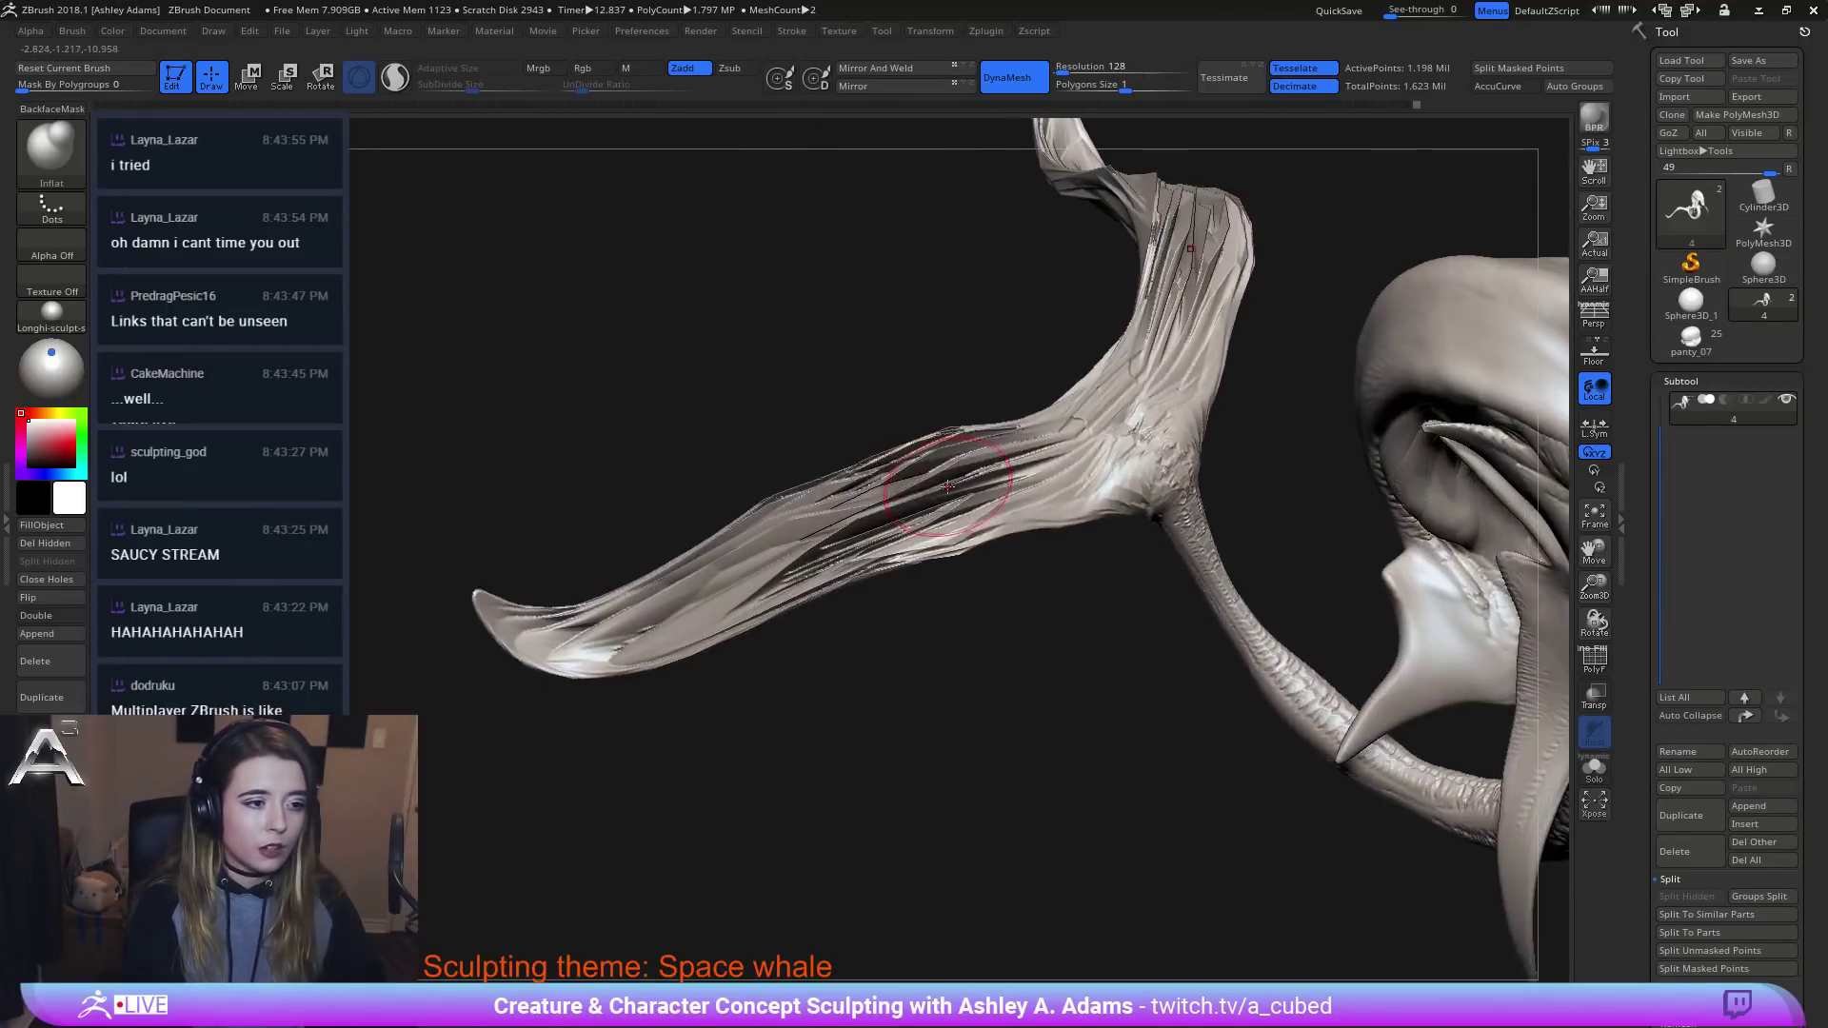
mouse_move(1012, 666)
ctrl+right_down()
mouse_move(1033, 531)
mouse_move(959, 482)
mouse_move(1048, 619)
ctrl+right_up()
mouse_move(1302, 638)
right_down()
mouse_move(1092, 682)
mouse_move(1057, 619)
mouse_move(1064, 549)
right_up()
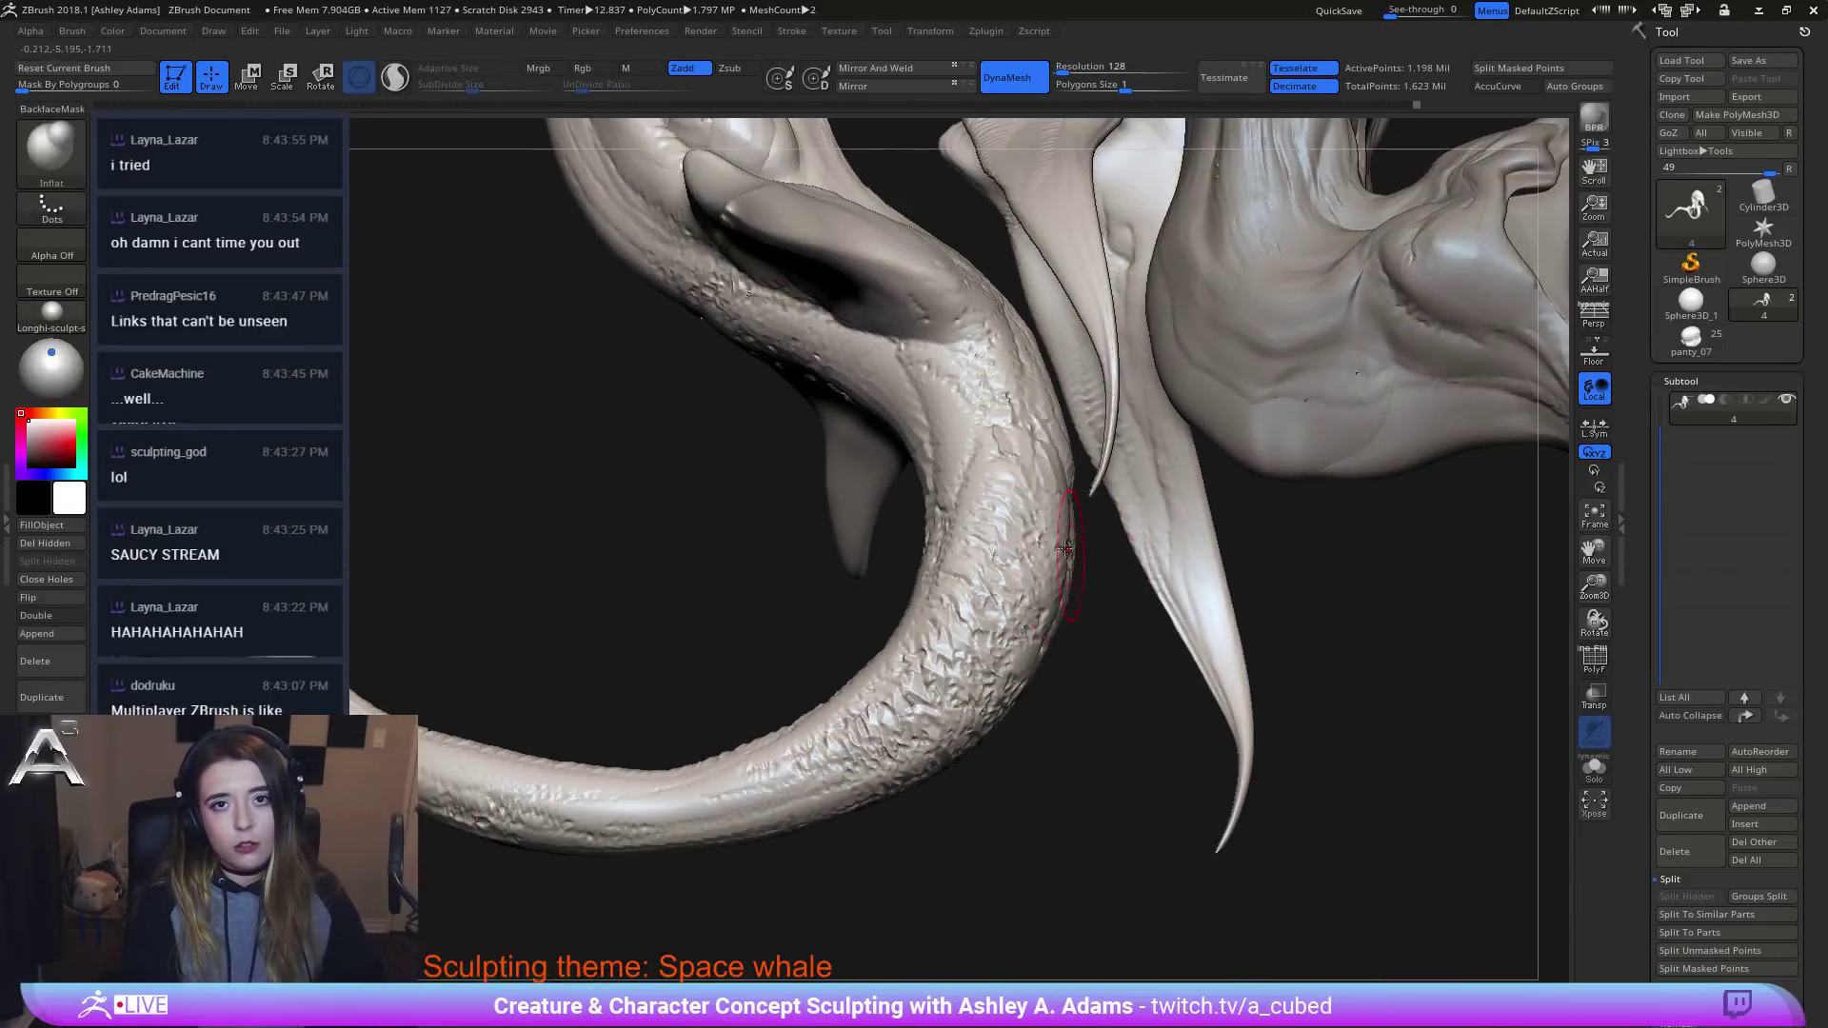
right_drag(919, 605, 861, 455)
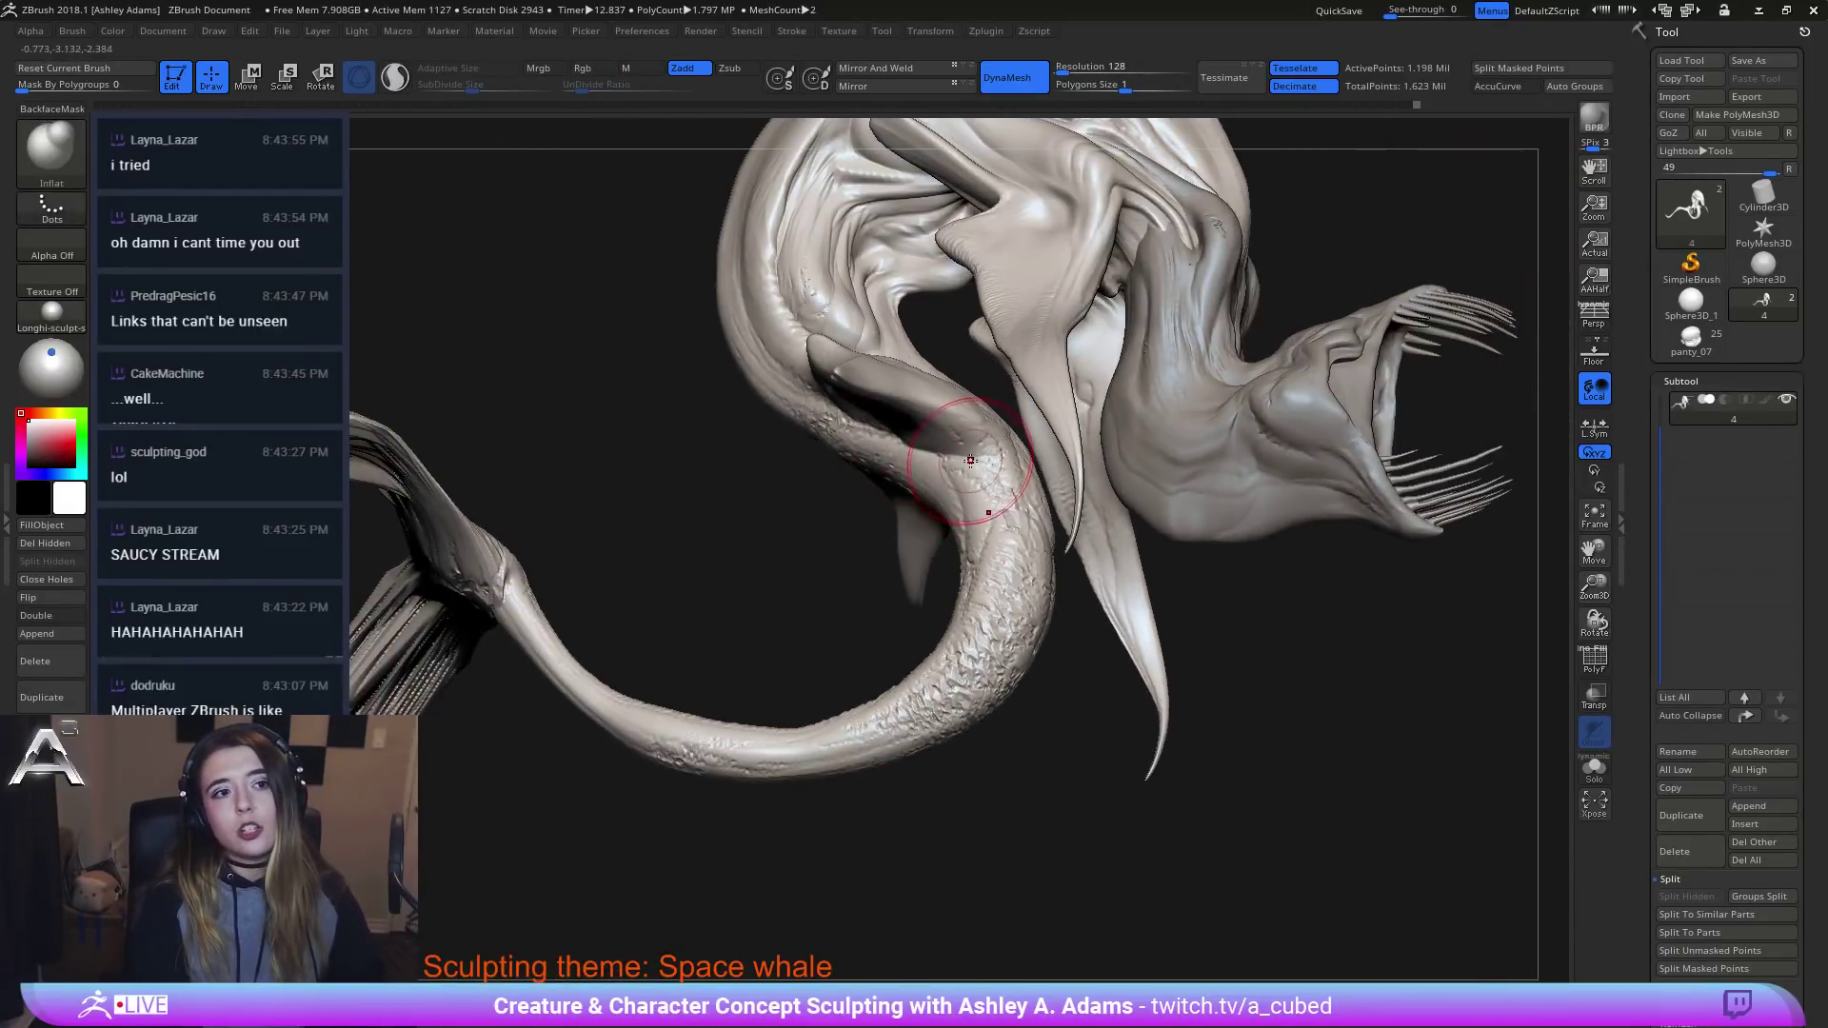
mouse_move(967, 518)
right_down()
mouse_move(955, 530)
mouse_move(923, 477)
right_up()
key(space)
key(space)
click(916, 485)
key(shift)
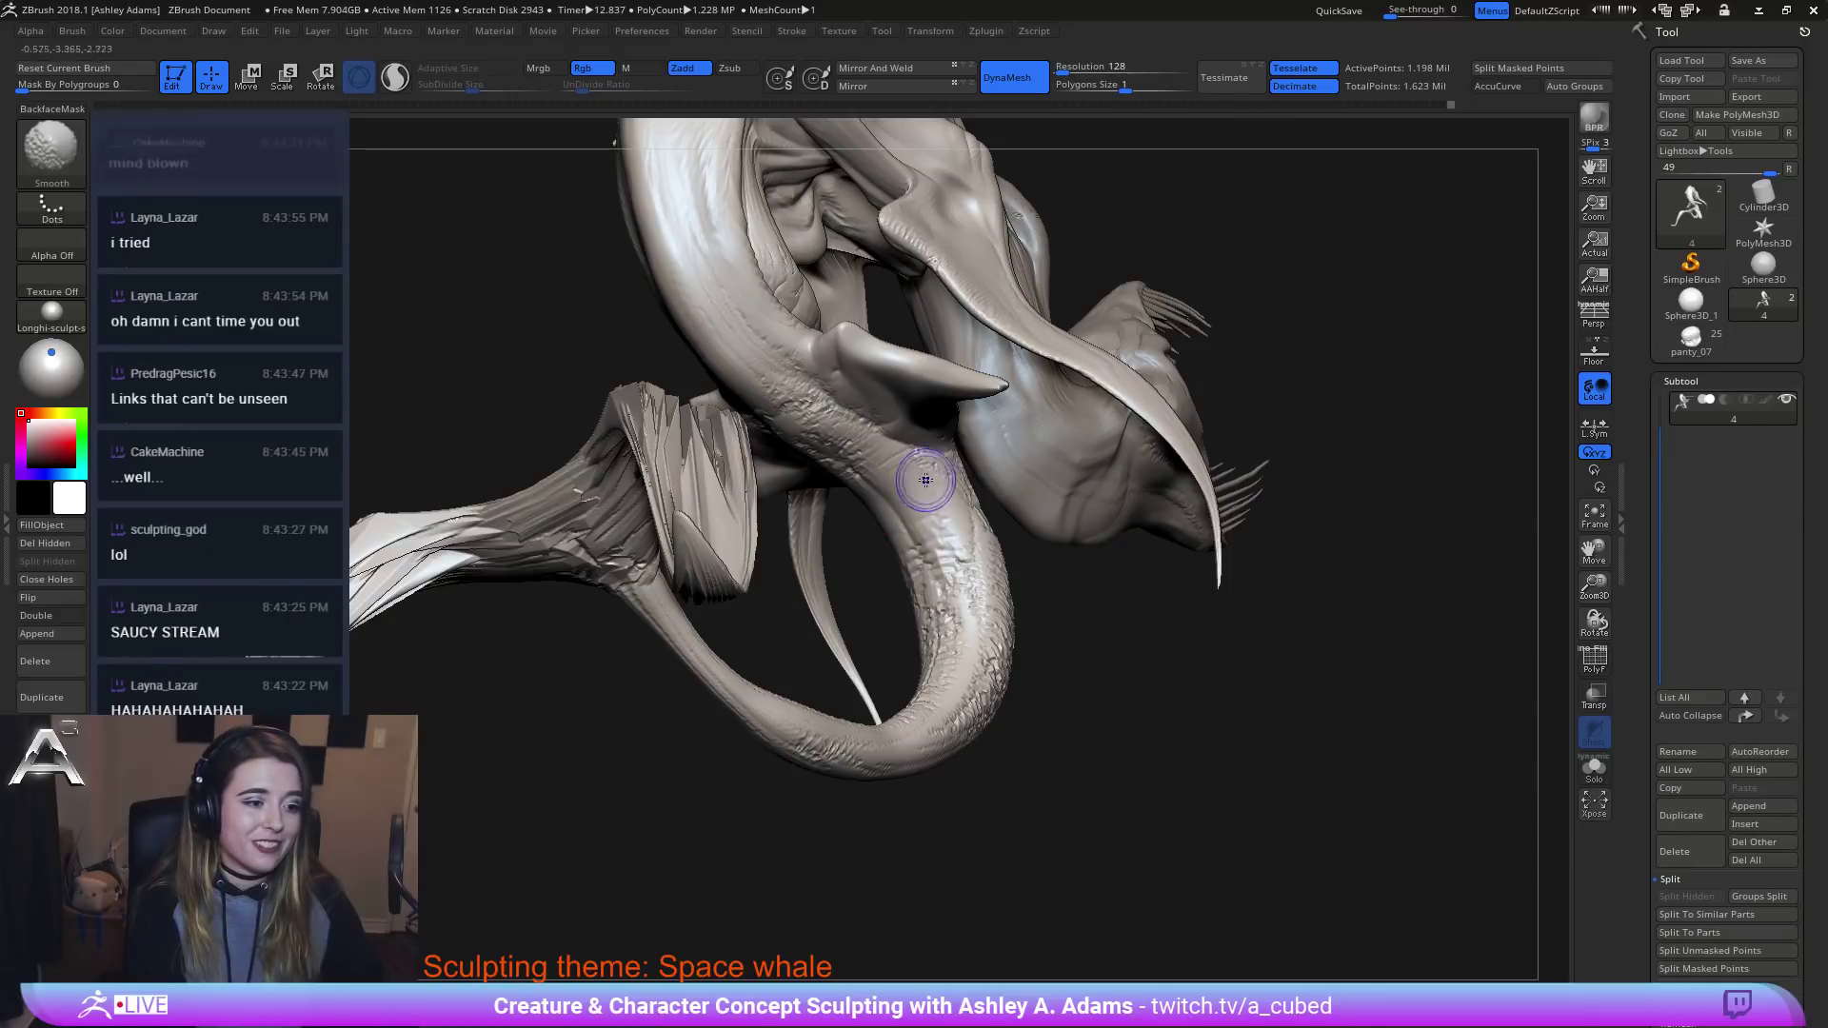
Choose the Inflat brush and smooth the jagged, creased surface of the tail flukes.
key(b)
key(i)
key(n)
mouse_move(926, 477)
right_down()
mouse_move(938, 640)
mouse_move(693, 783)
mouse_move(623, 766)
right_up()
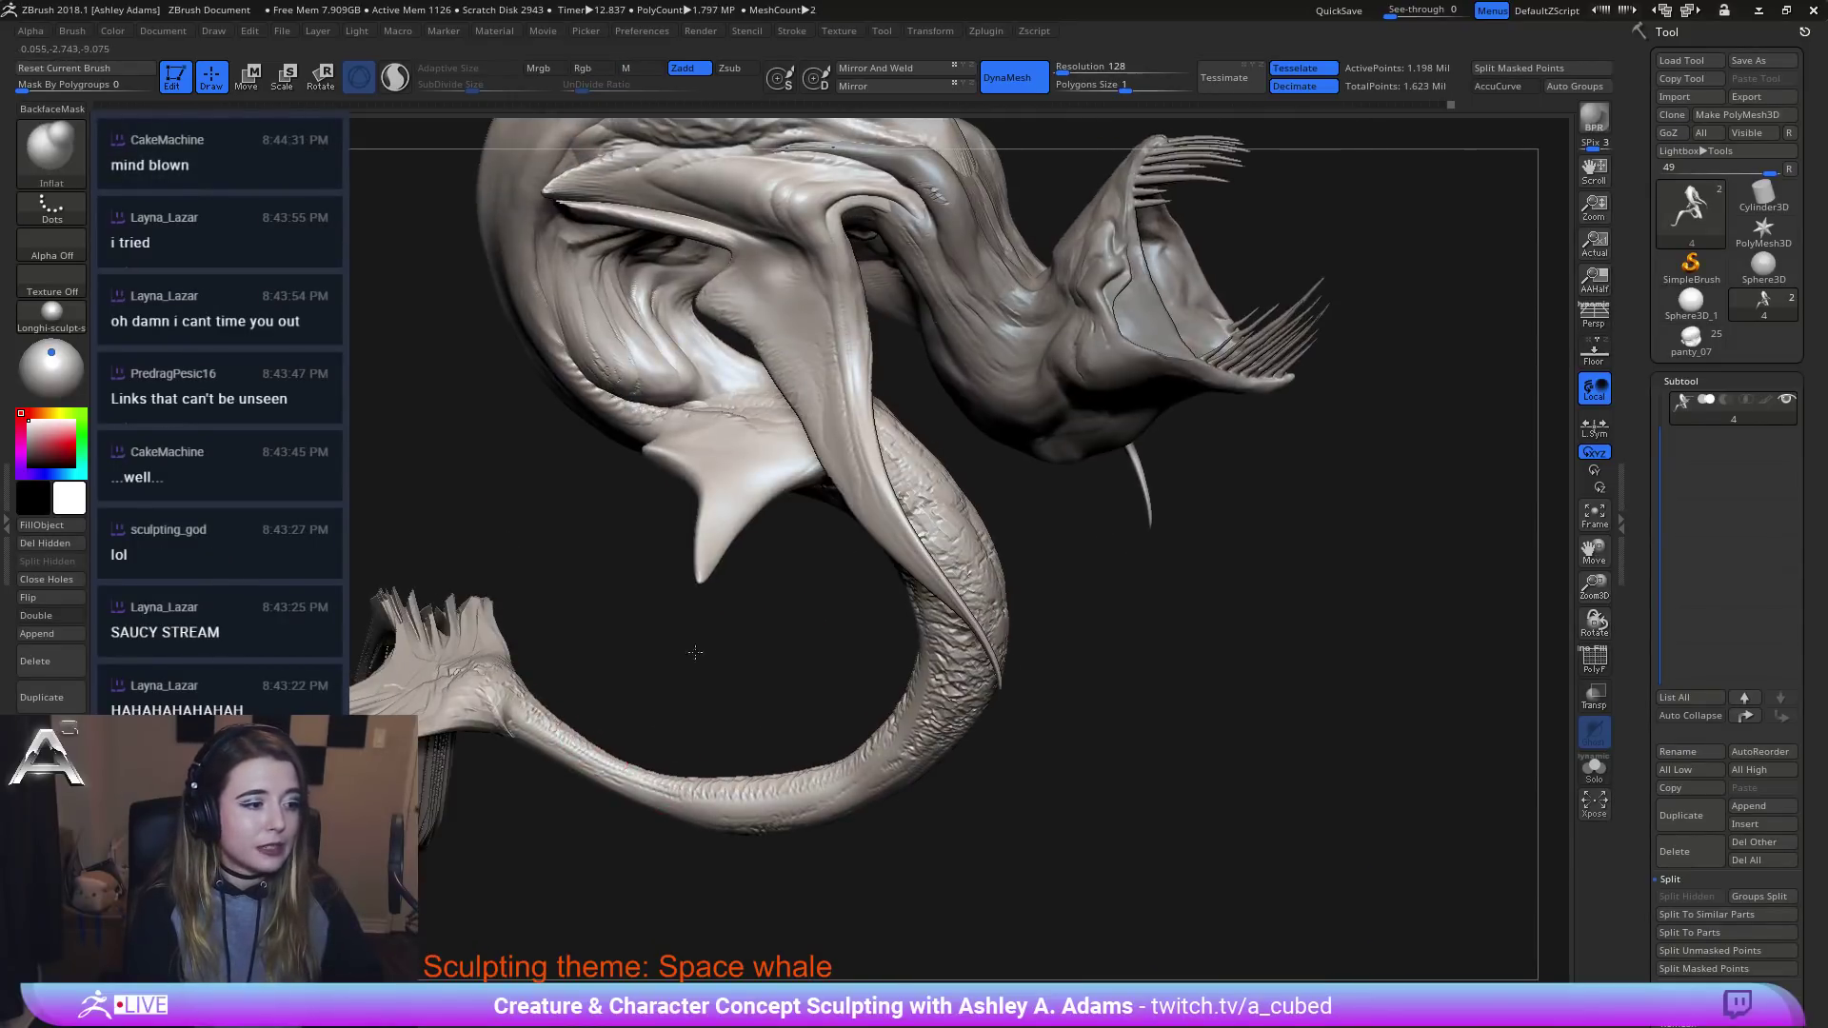
alt+right_drag(695, 652, 1059, 595)
right_drag(754, 633, 686, 734)
key(shift)
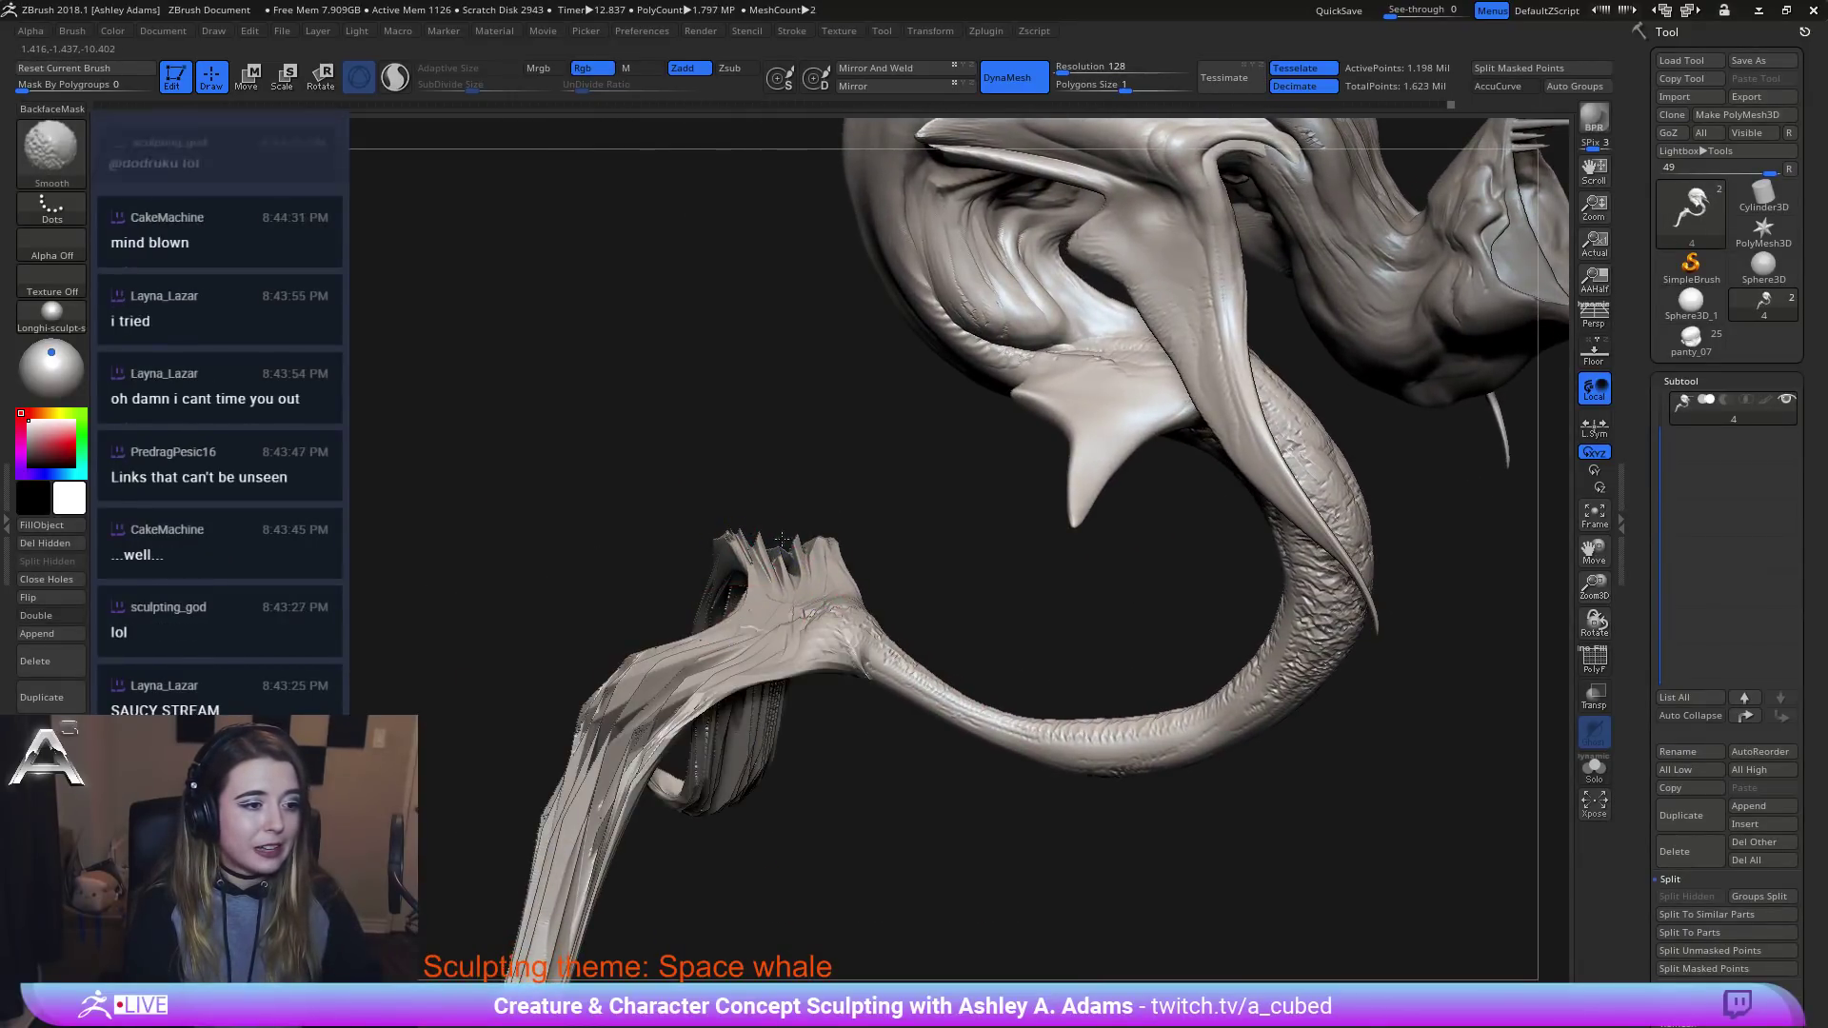
shift+drag(725, 695, 653, 743)
mouse_move(790, 619)
shift+mouse_down()
mouse_move(670, 677)
mouse_move(624, 757)
shift+mouse_up()
ctrl+right_drag(772, 675, 793, 530)
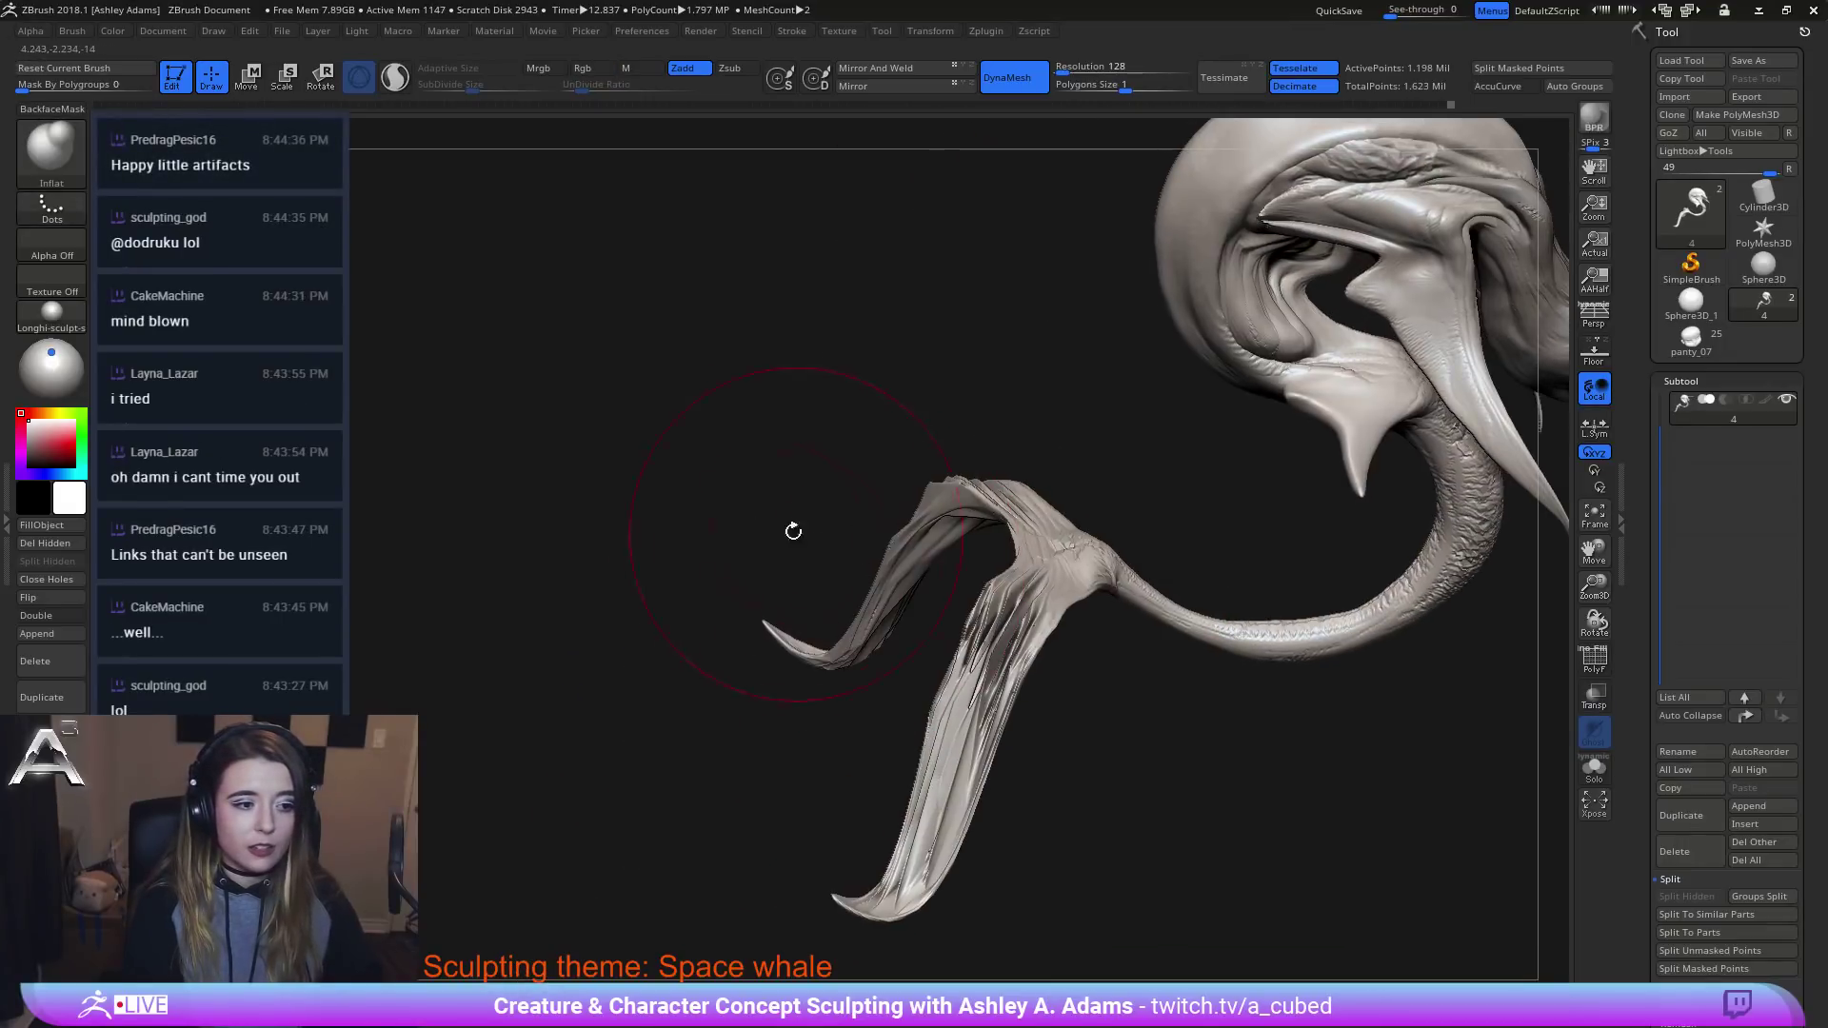
key(b)
key(h)
key(p)
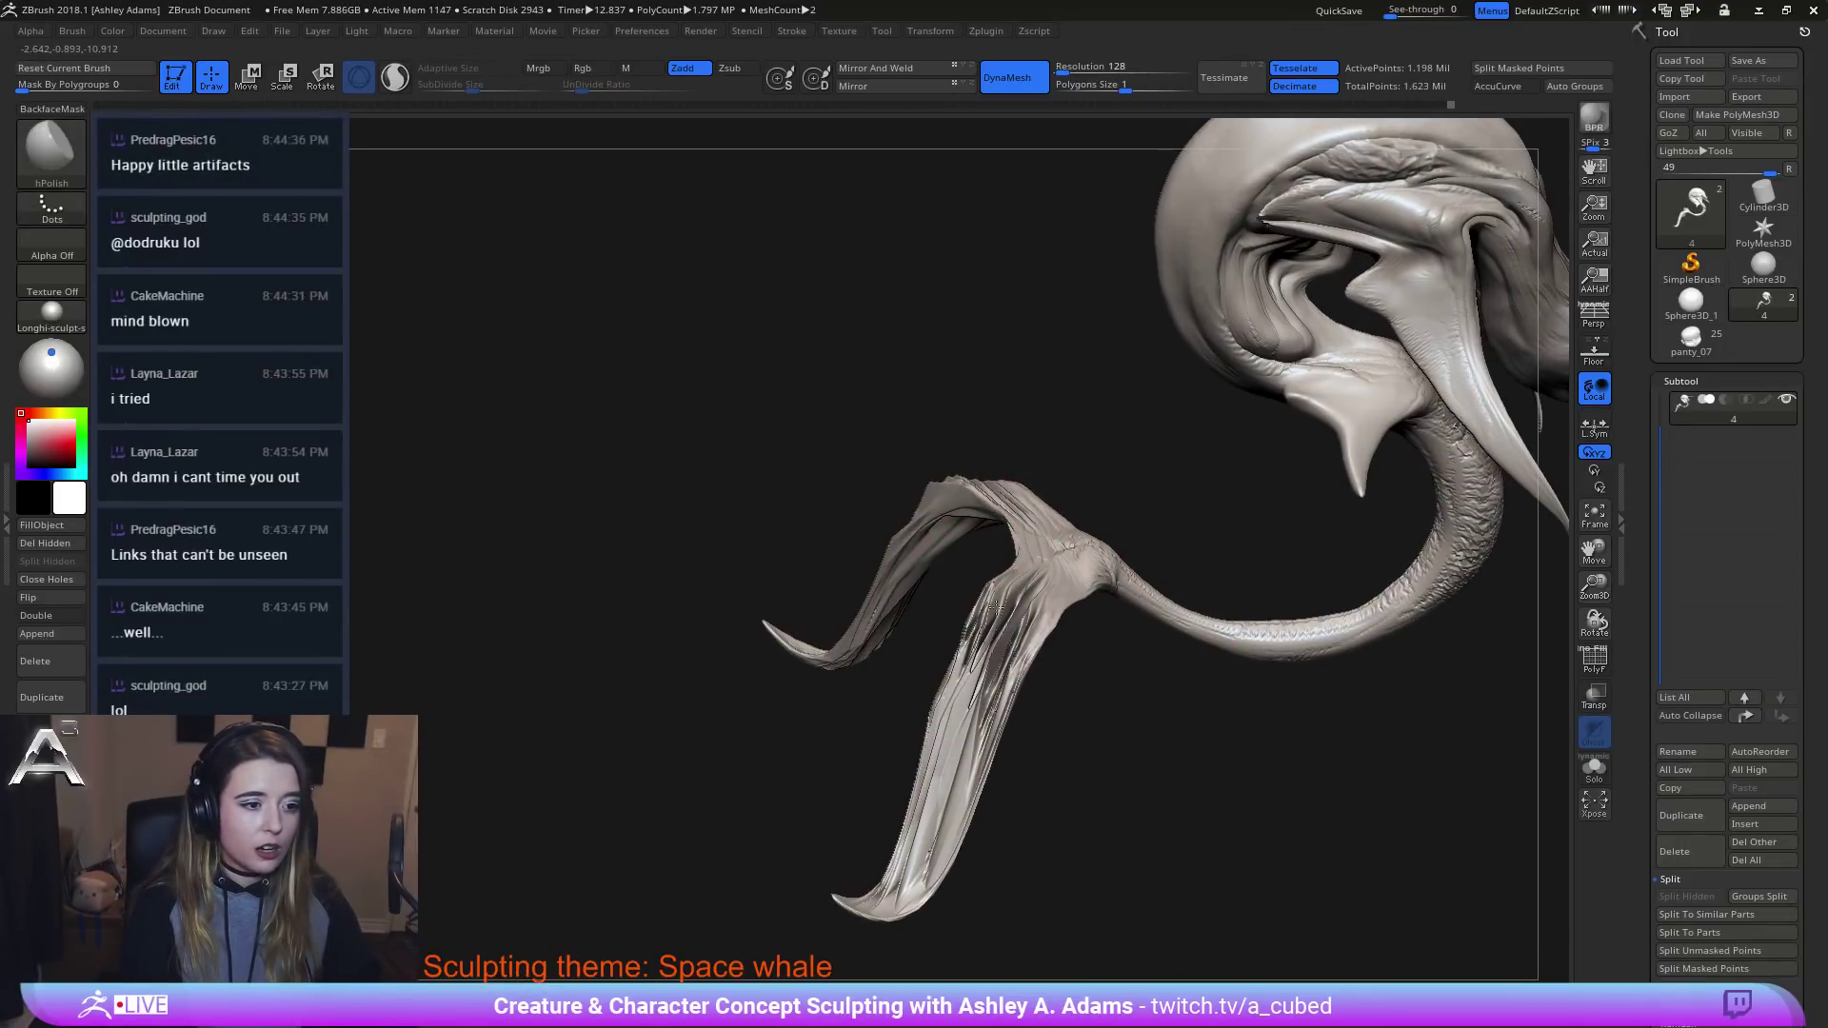
Thicken the thin, creased tail flukes along their length with the Inflat brush, covering both faces.
right_drag(965, 647, 1012, 663)
key(b)
key(i)
key(n)
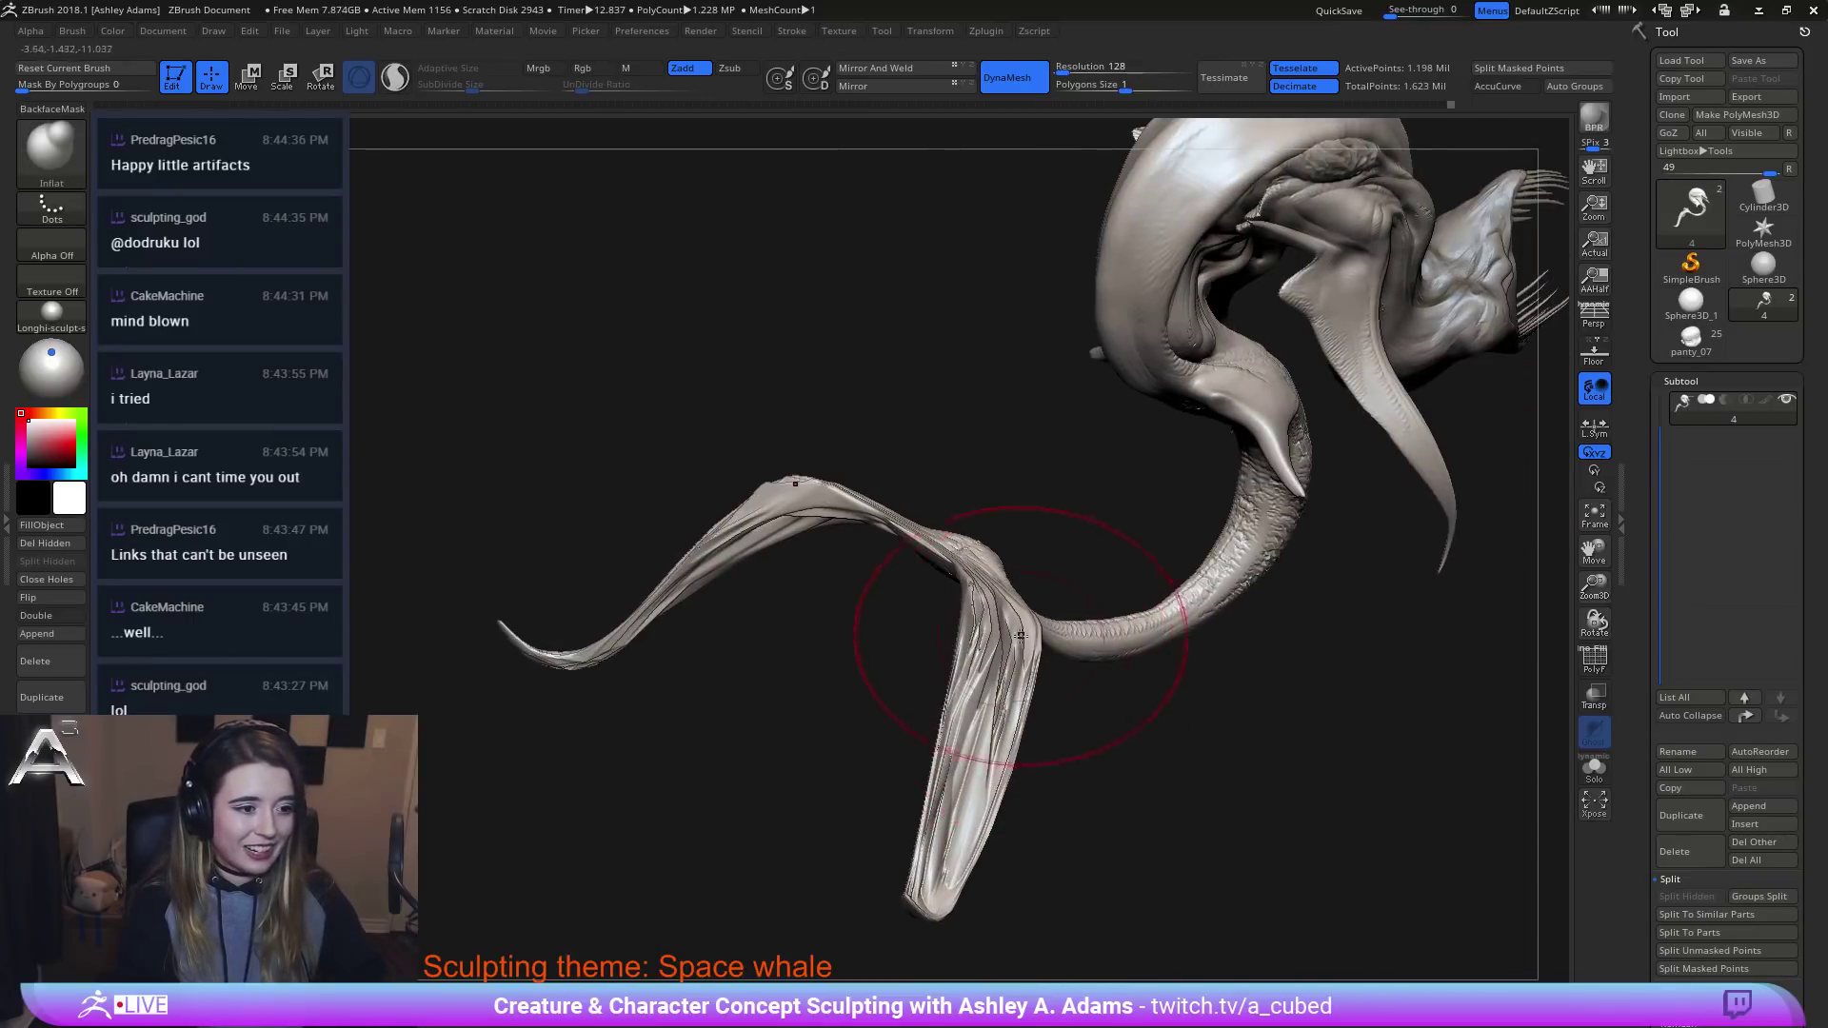
mouse_move(963, 714)
mouse_down()
mouse_move(1009, 599)
mouse_move(989, 570)
mouse_up()
right_drag(989, 569, 979, 640)
mouse_move(983, 648)
mouse_down()
mouse_move(1067, 542)
mouse_move(947, 727)
mouse_move(953, 778)
mouse_up()
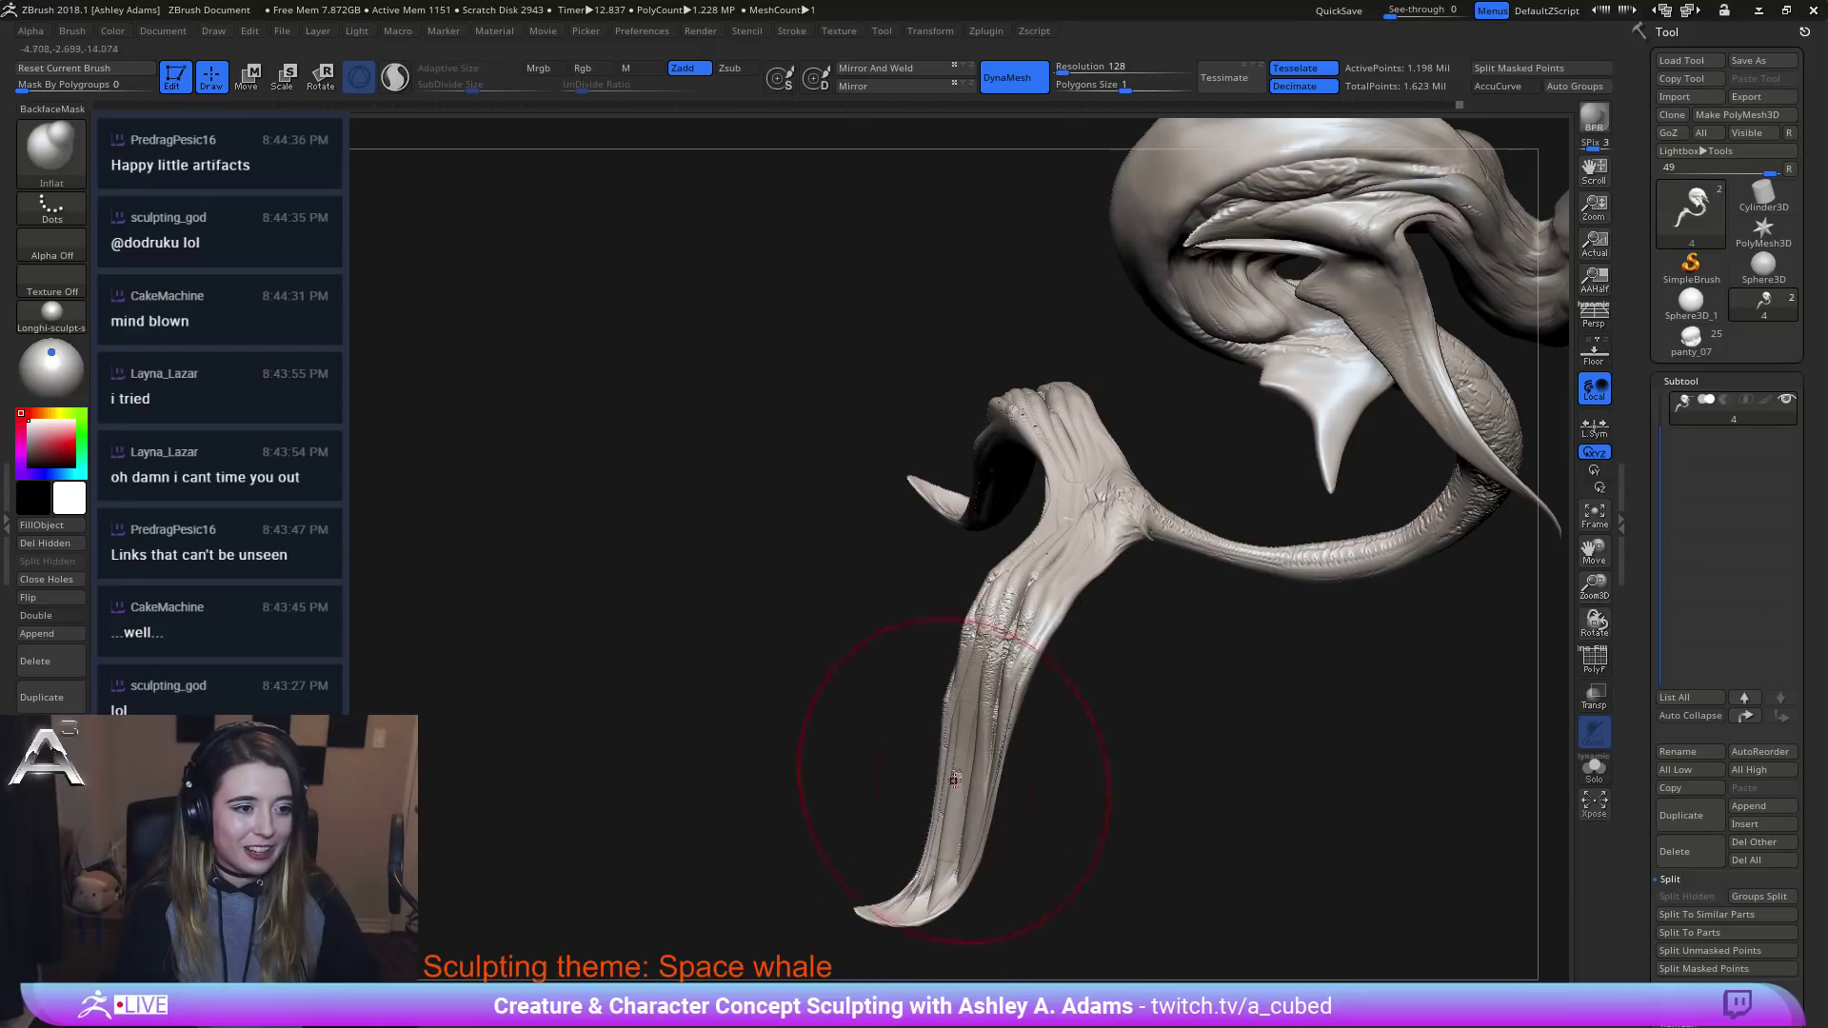
mouse_move(953, 779)
right_down()
mouse_move(914, 667)
mouse_move(836, 571)
right_up()
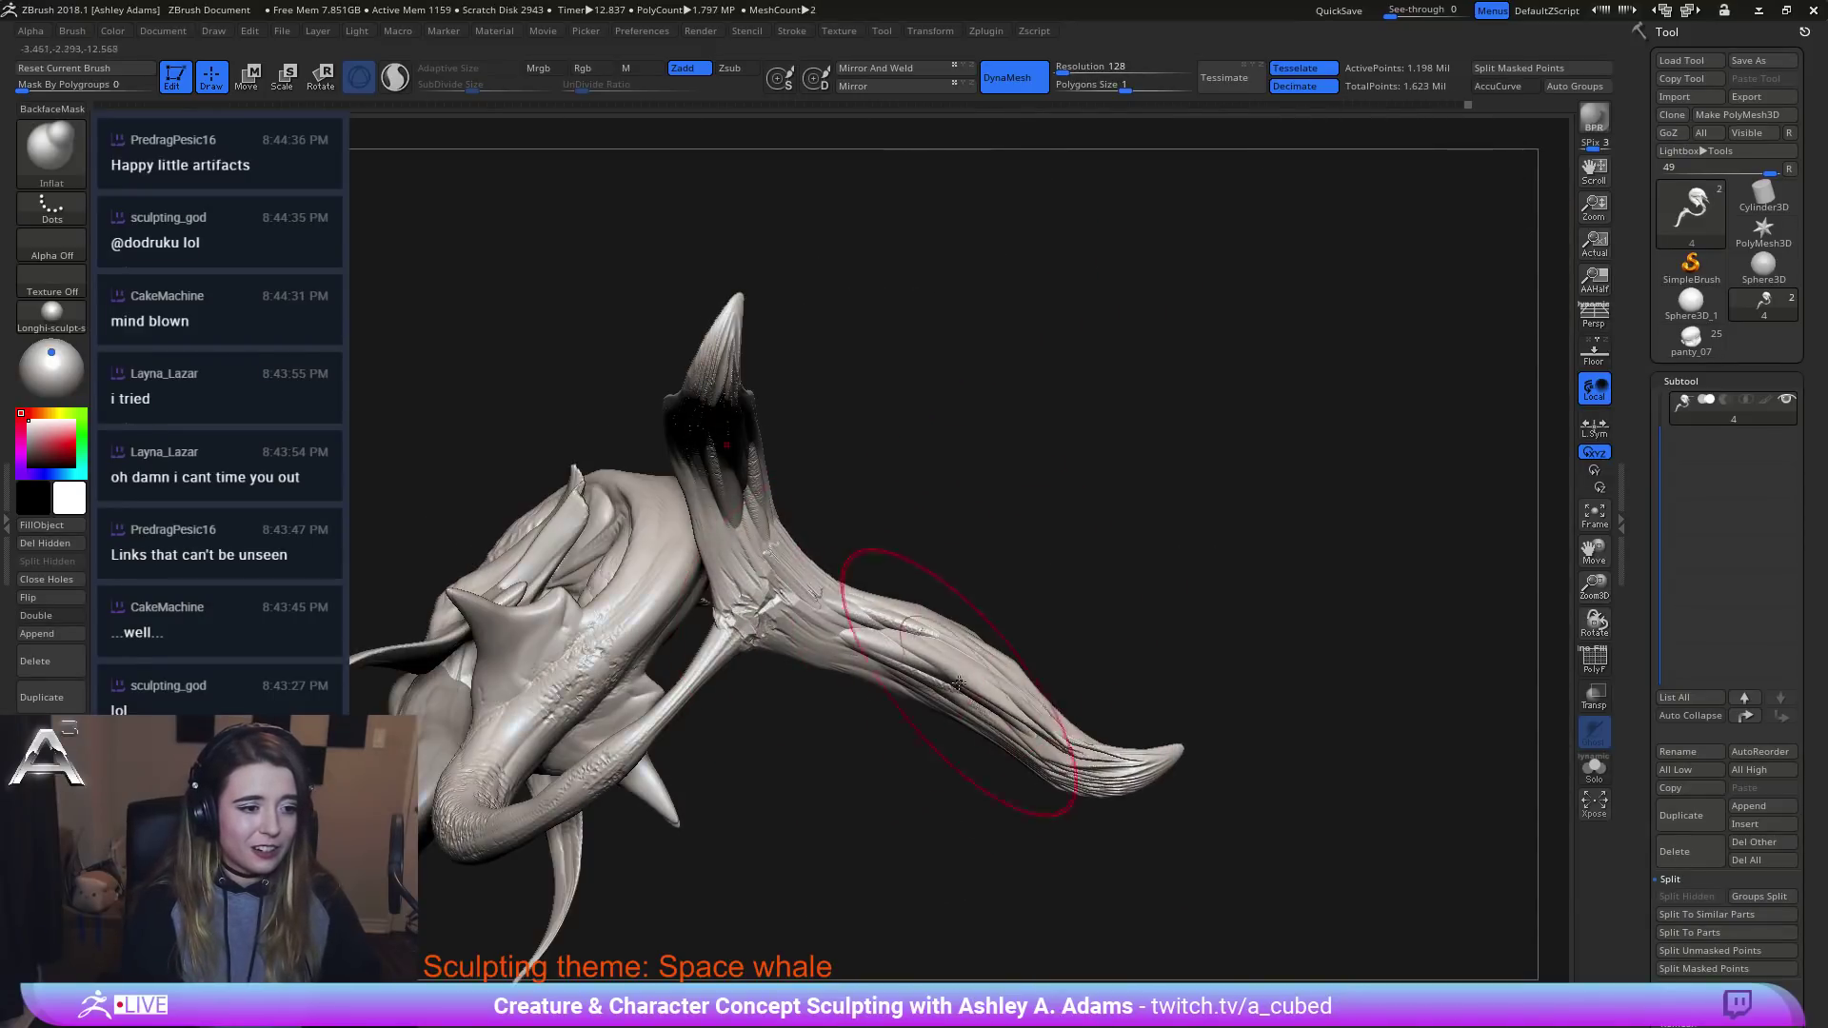
Pull the tail flukes into a broader, curved silhouette with the SnakeHook brush.
right_drag(740, 526, 766, 560)
mouse_move(726, 480)
ctrl+right_down()
mouse_move(761, 318)
mouse_move(739, 485)
mouse_move(788, 491)
mouse_move(698, 541)
mouse_move(620, 546)
mouse_move(661, 560)
ctrl+right_up()
key(b)
key(s)
key(h)
right_click(621, 545)
right_click(659, 560)
drag(625, 549, 693, 544)
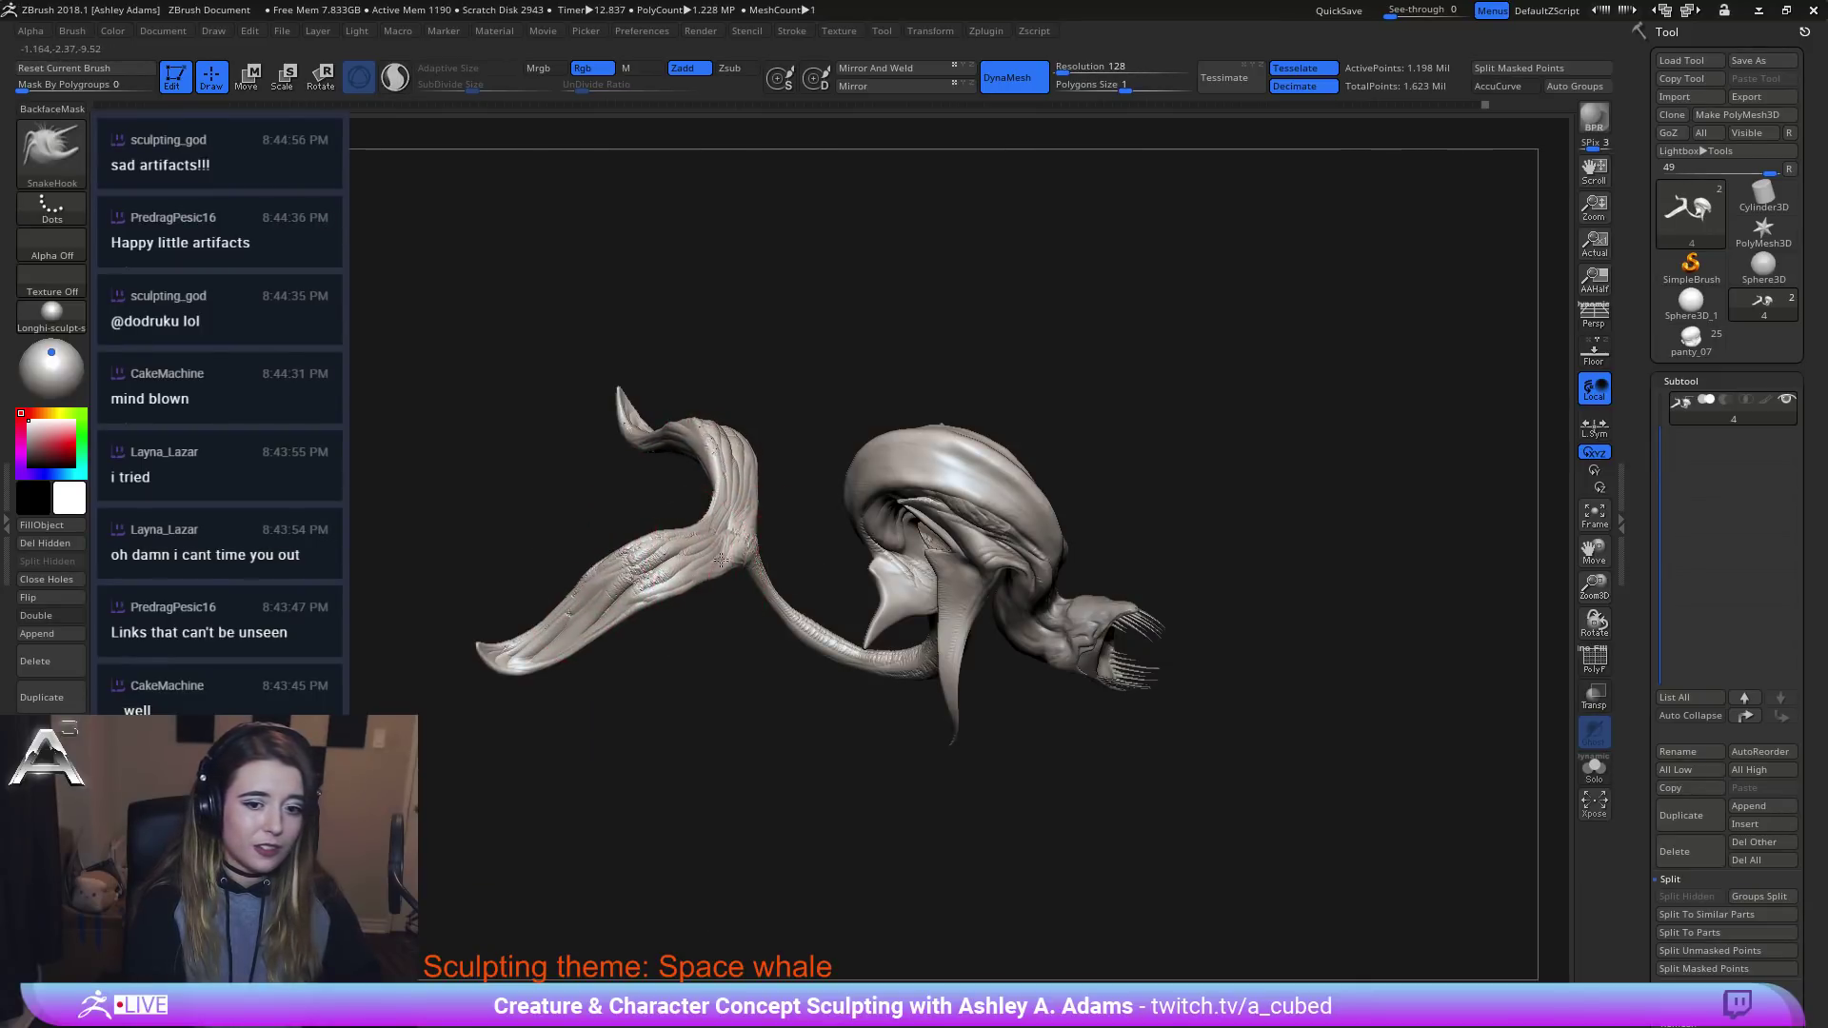
Adjust the SnakeHook brush size and nudge the upper edge of the flukes near the middle of their span.
mouse_move(721, 561)
right_down()
mouse_move(790, 542)
mouse_move(857, 481)
mouse_move(841, 527)
mouse_move(857, 419)
right_up()
key(space)
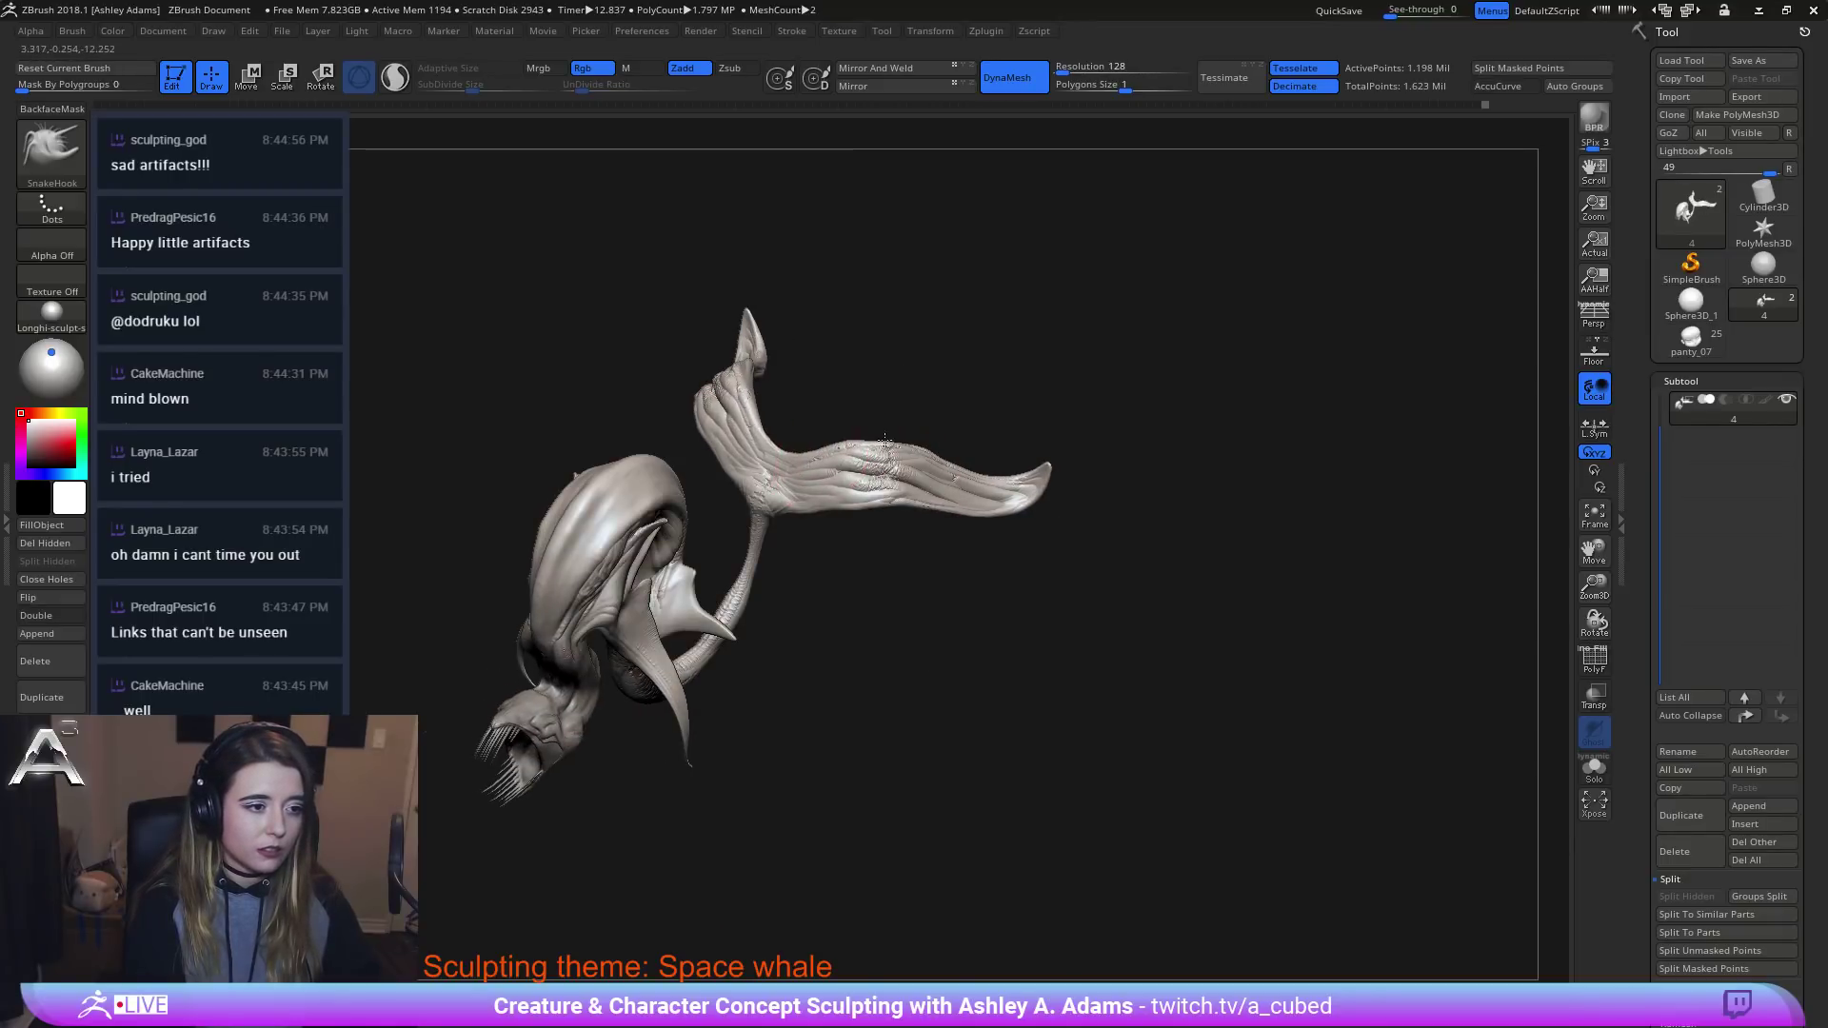
drag(884, 440, 894, 446)
right_drag(894, 445, 928, 455)
mouse_move(907, 455)
mouse_down()
mouse_move(895, 445)
mouse_move(919, 449)
mouse_up()
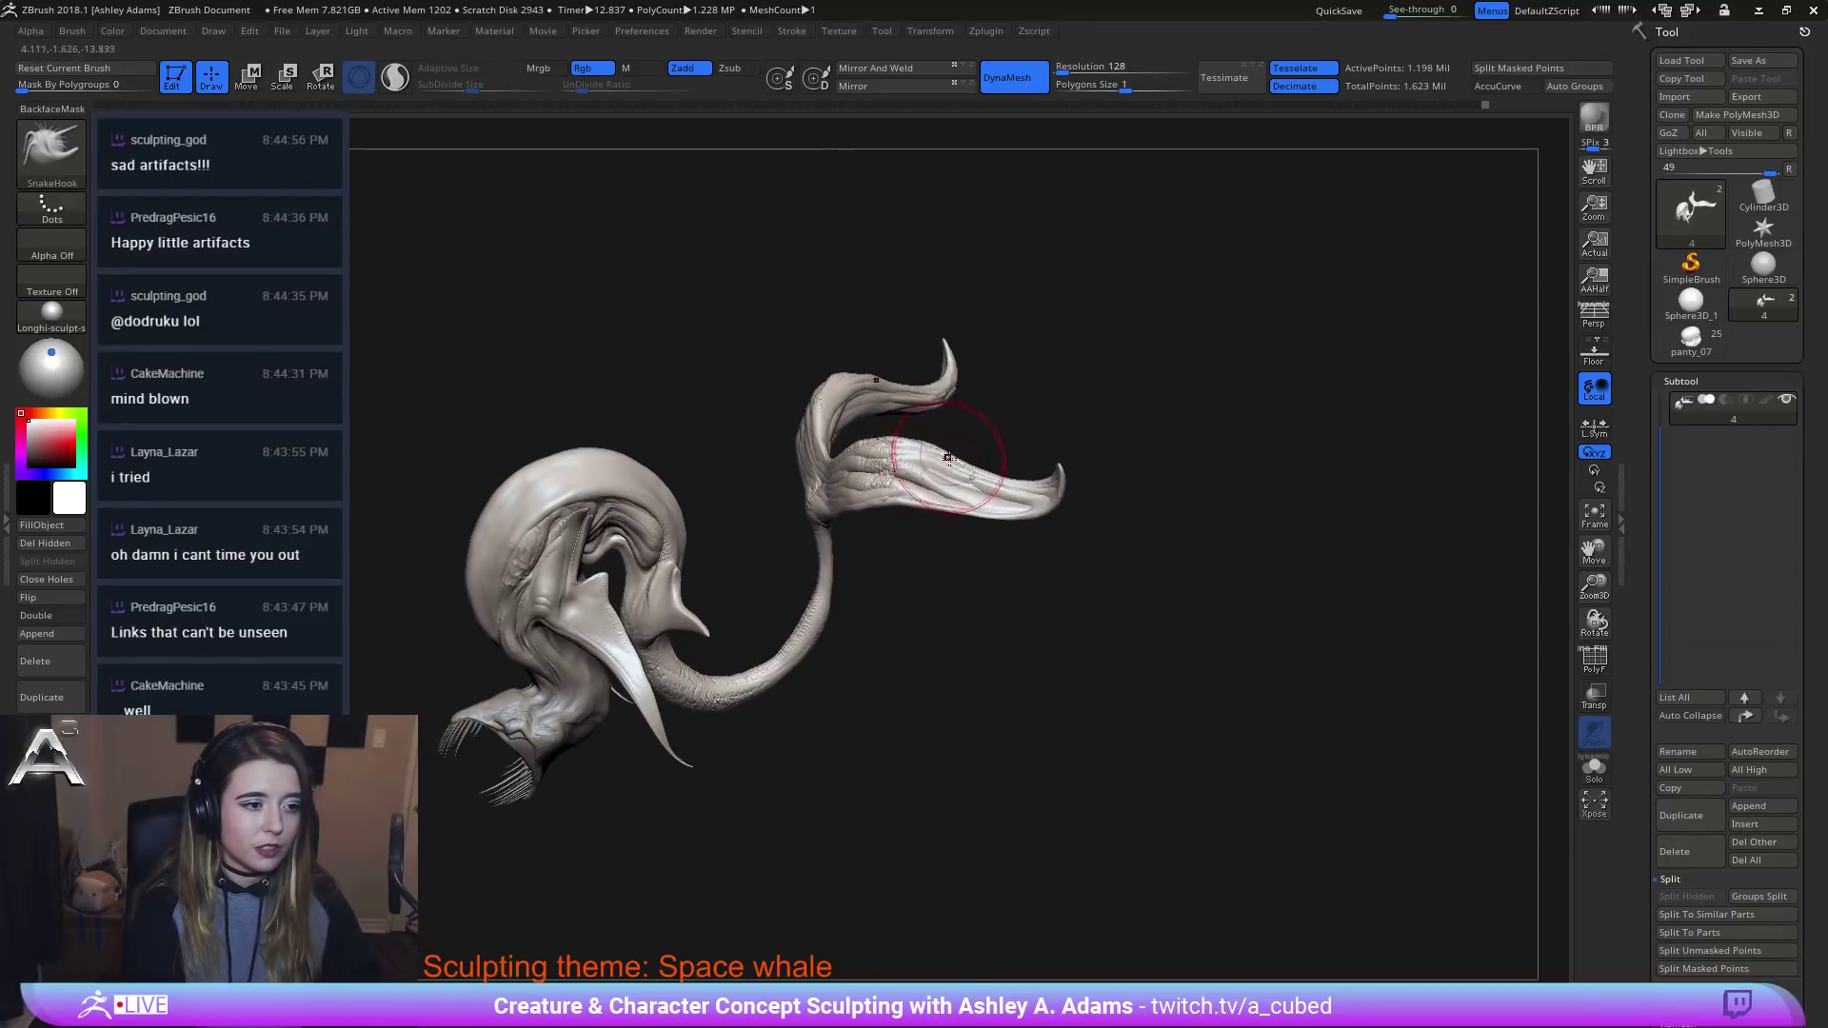
mouse_move(791, 499)
right_down()
mouse_move(886, 485)
mouse_move(714, 429)
mouse_move(914, 441)
right_up()
key(space)
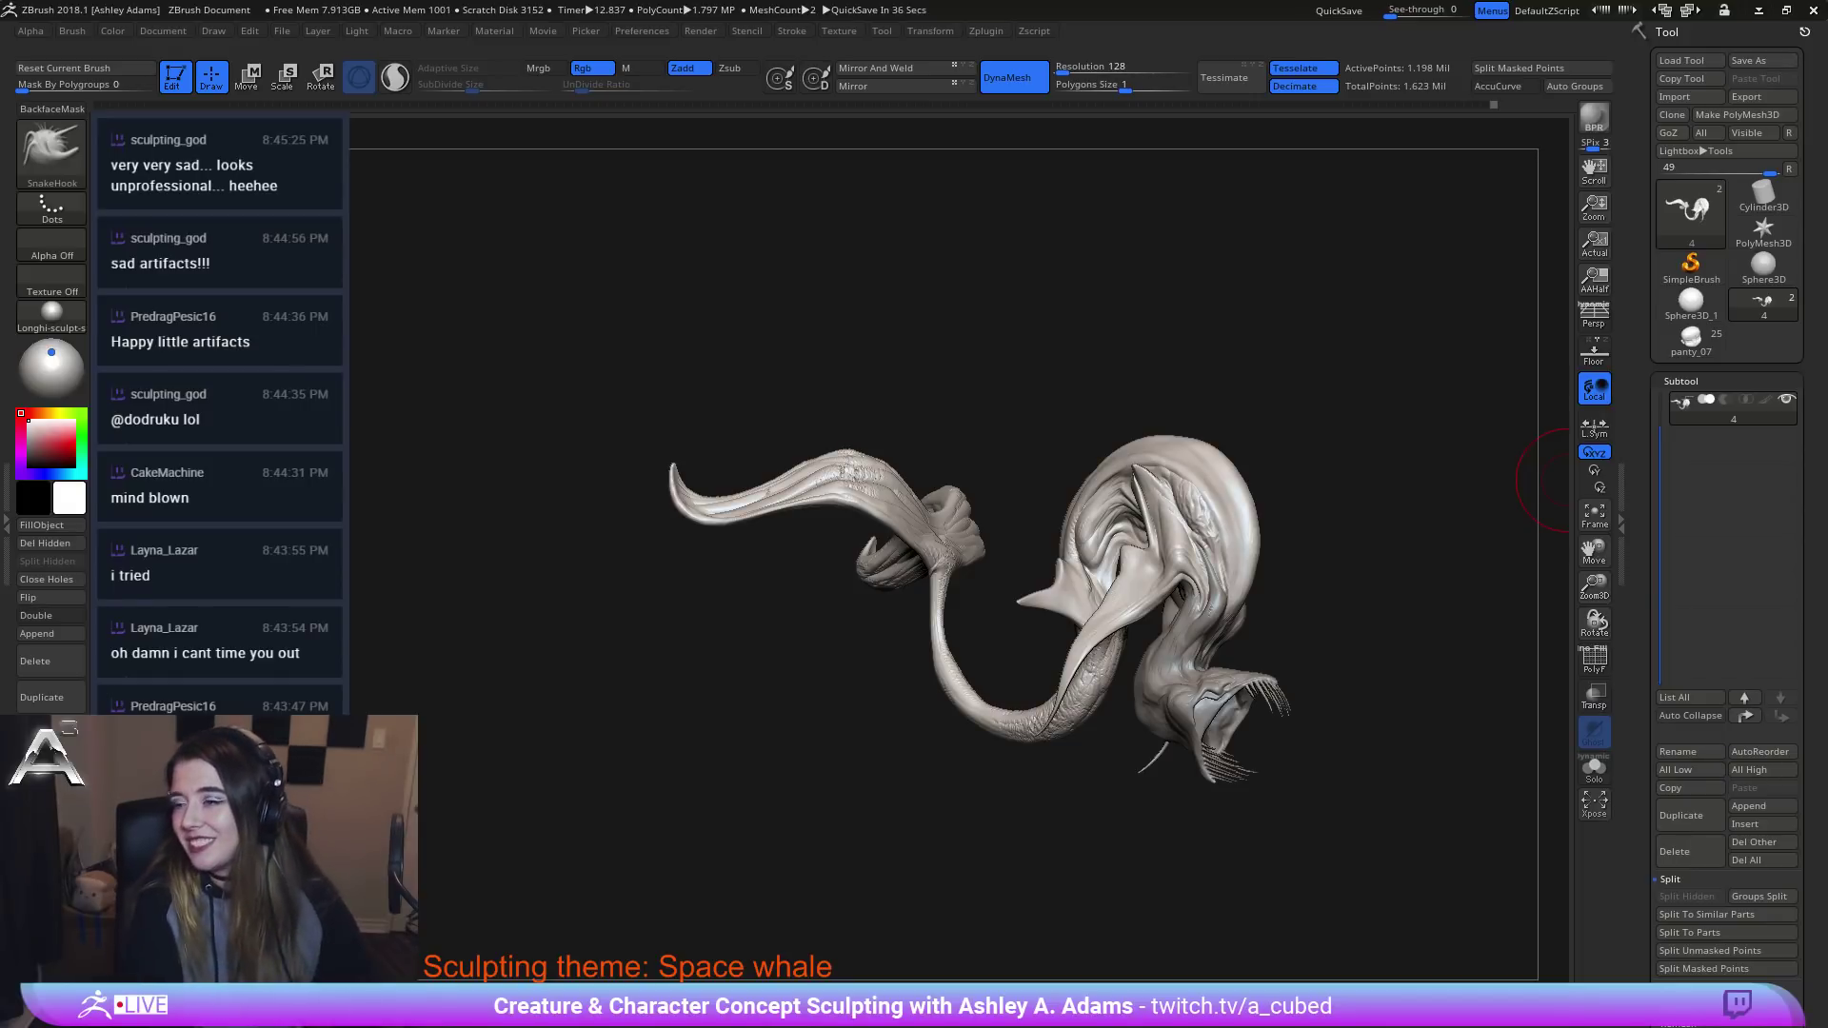
Reshape the arched upper contour of the tail flukes in side view with resized SnakeHook strokes.
mouse_move(796, 677)
mouse_down()
mouse_move(673, 657)
mouse_move(759, 428)
mouse_up()
alt+drag(657, 497, 694, 575)
key(space)
drag(650, 440, 593, 451)
key(space)
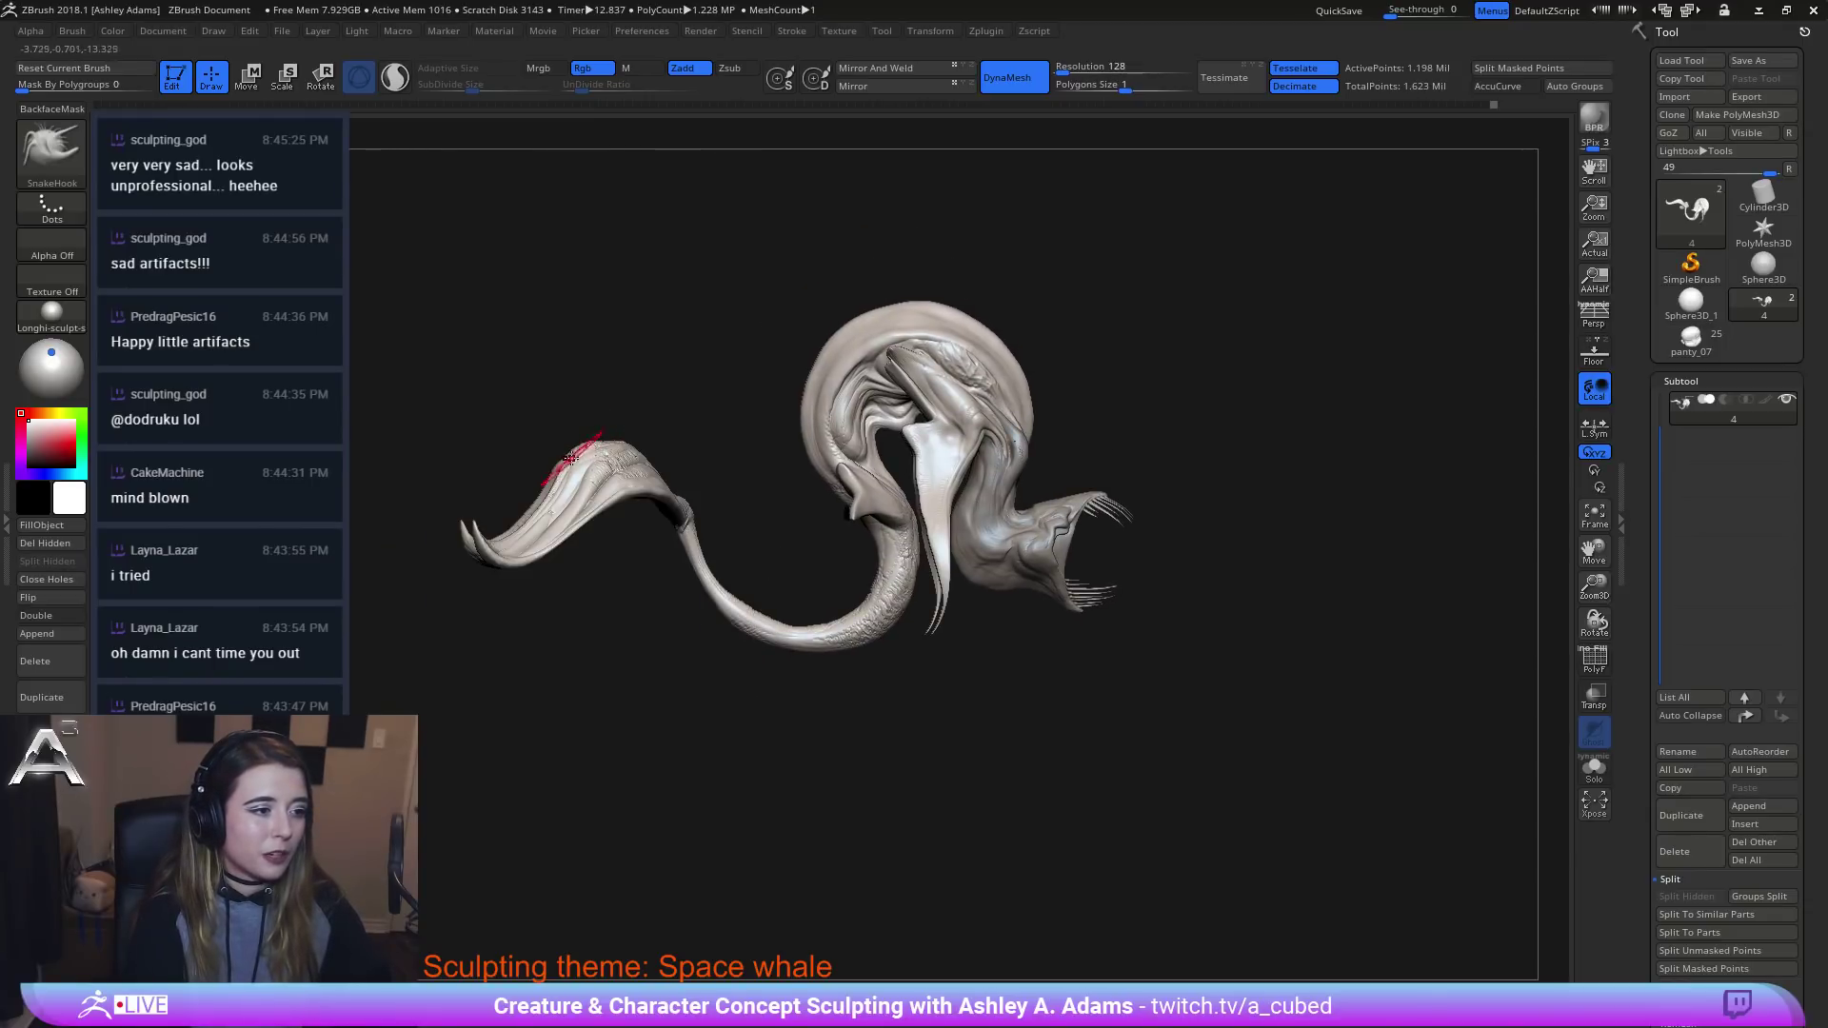
mouse_move(571, 457)
right_down()
mouse_move(579, 416)
mouse_move(581, 455)
right_up()
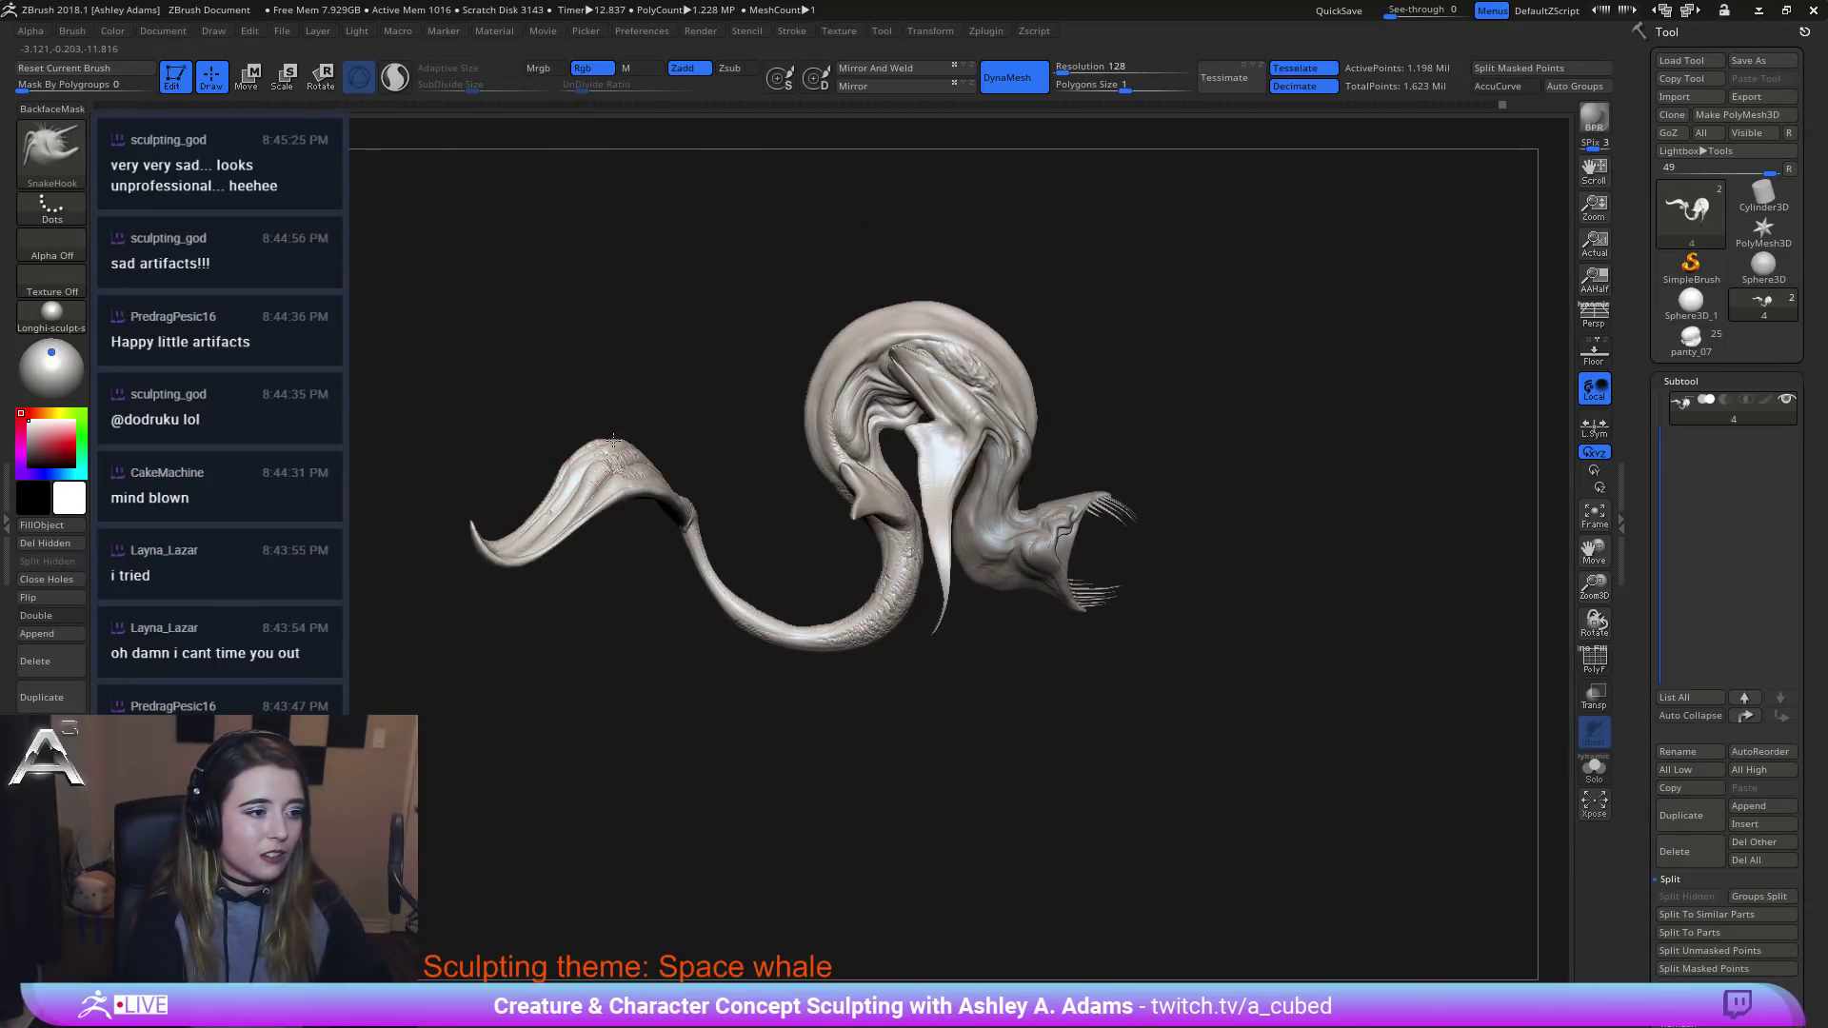
right_drag(700, 433, 693, 417)
Turn on AccuCurve and rework the inner folds beneath the head with SnakeHook, undoing unwanted strokes.
mouse_move(920, 326)
alt+right_down()
mouse_move(742, 349)
mouse_move(755, 420)
alt+right_up()
ctrl+right_drag(607, 489, 598, 538)
right_click(606, 544)
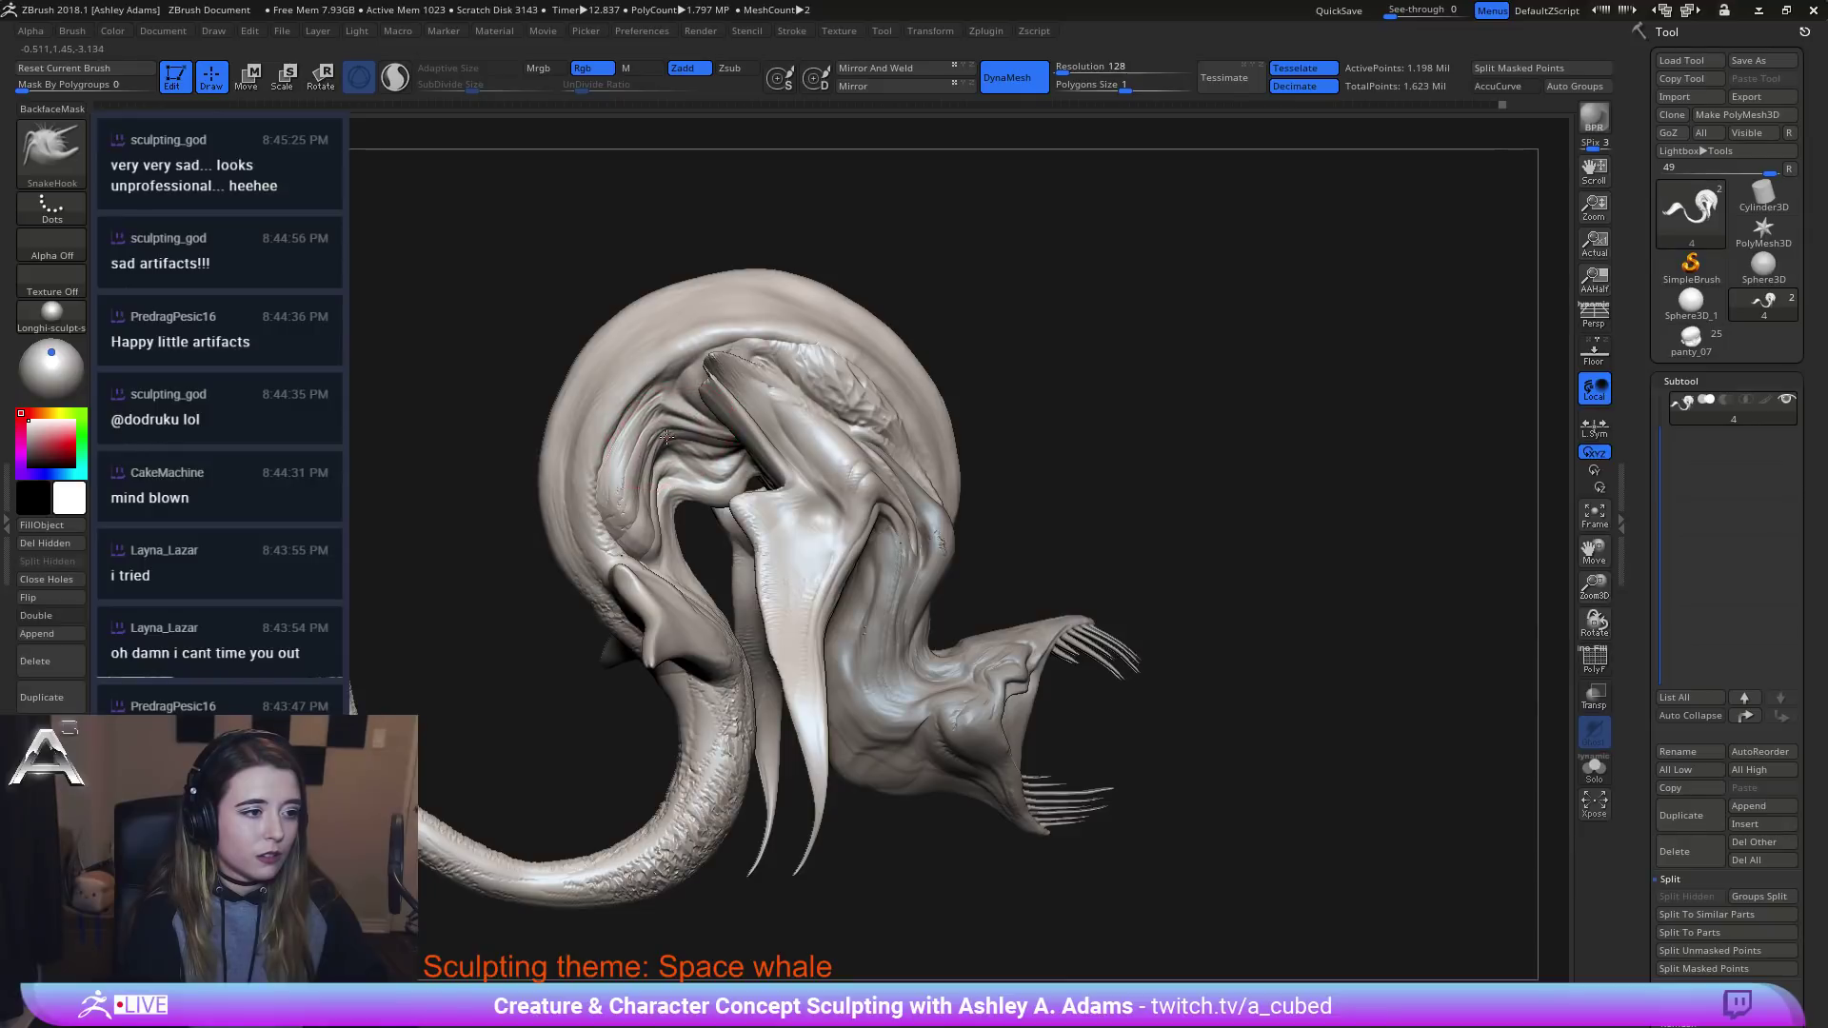
click(1497, 86)
right_click(669, 437)
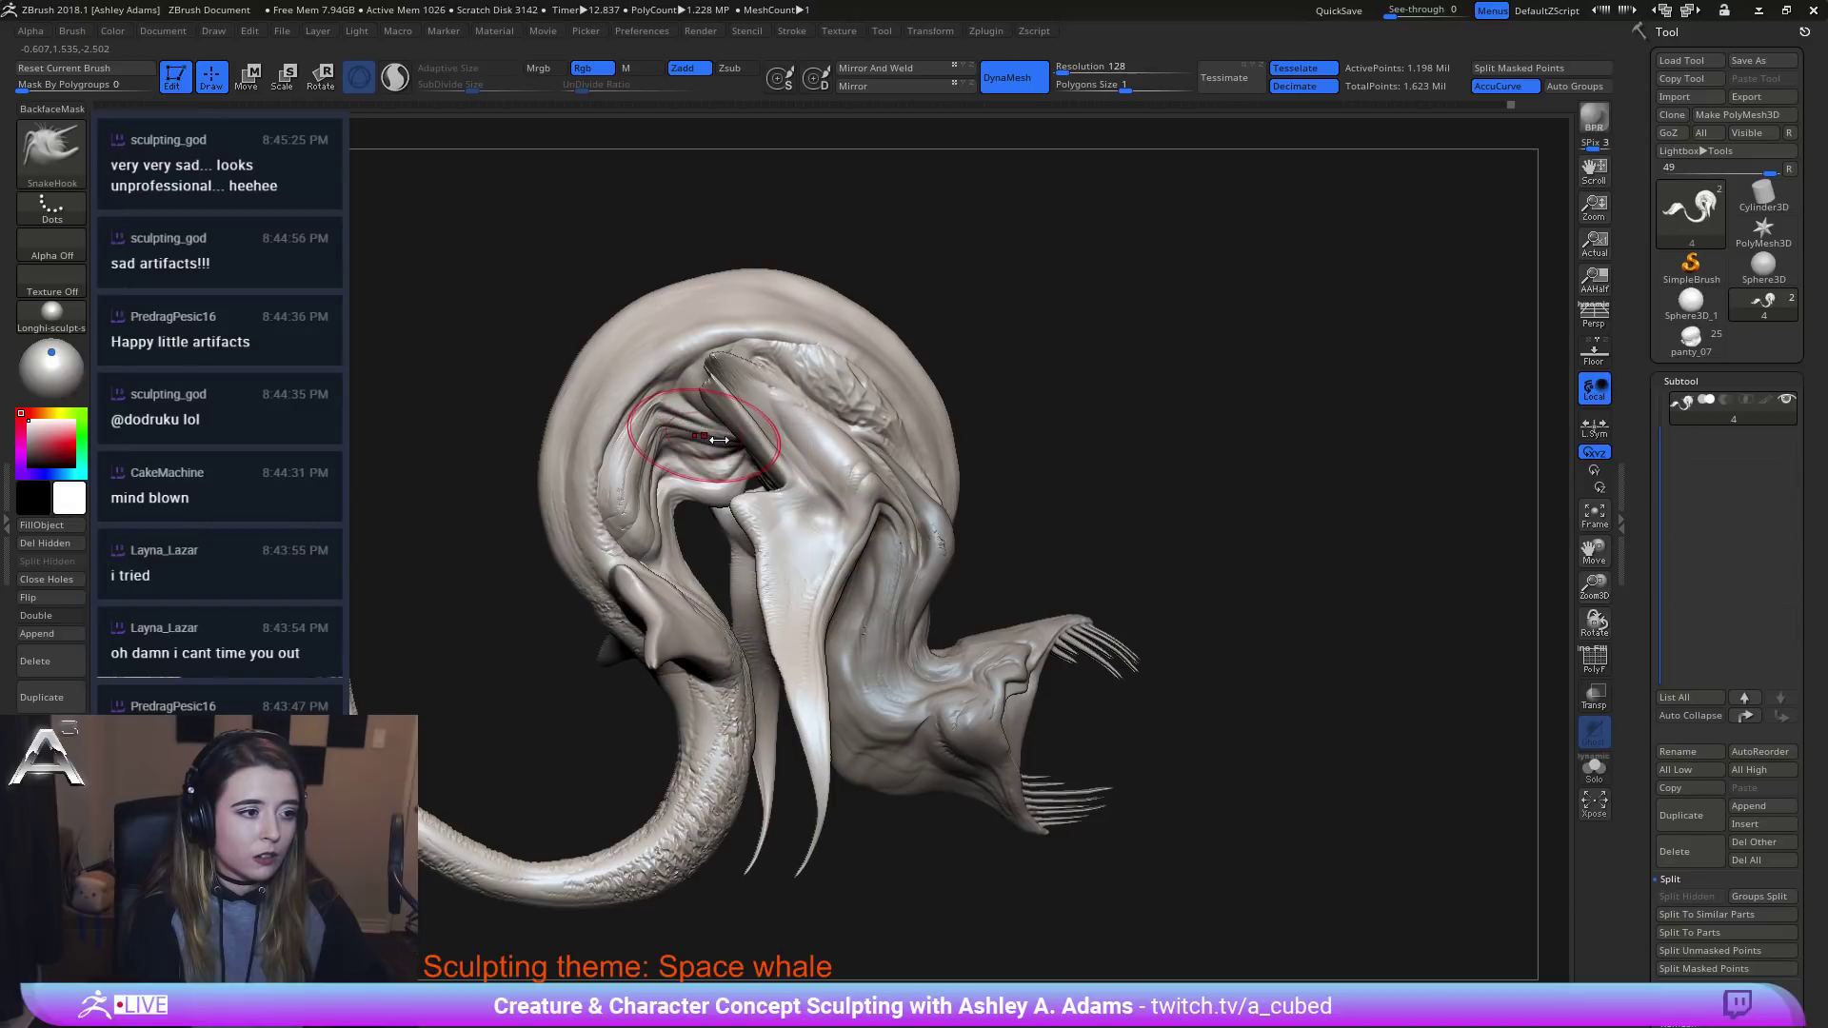
right_drag(728, 457, 665, 434)
key(ctrl+z)
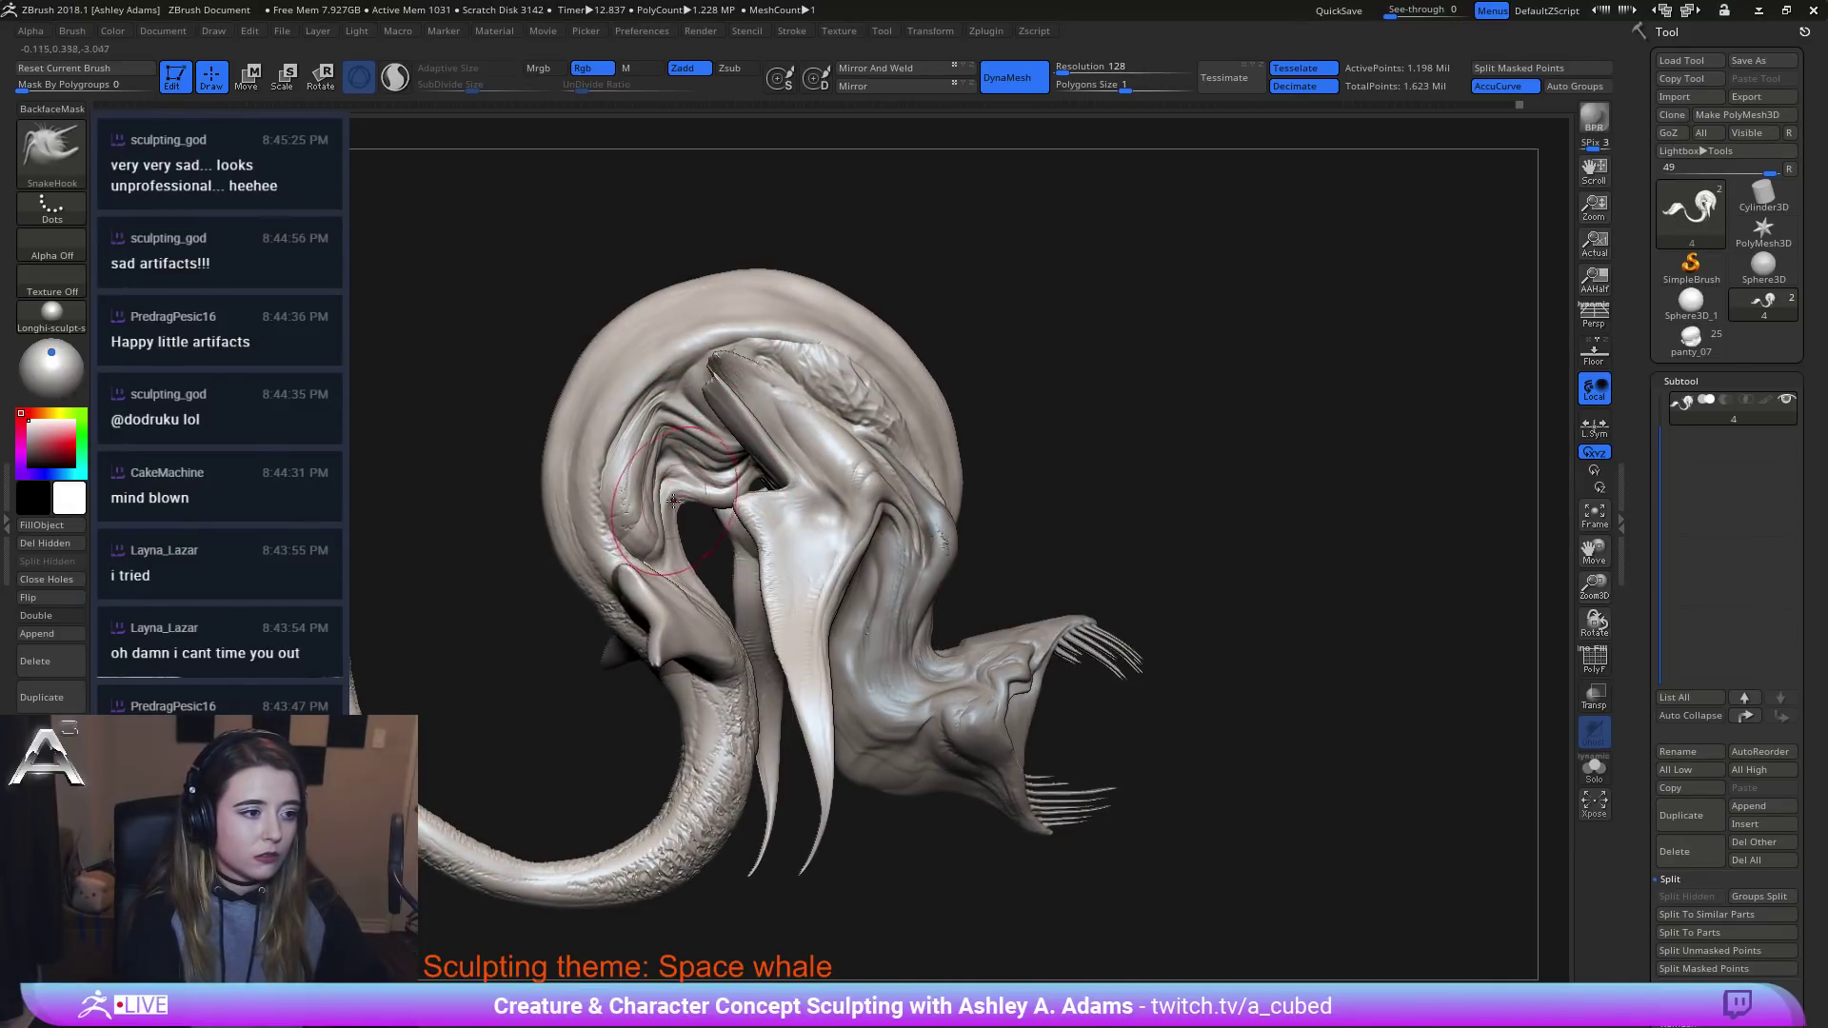
key(ctrl+z)
key(ctrl+z)
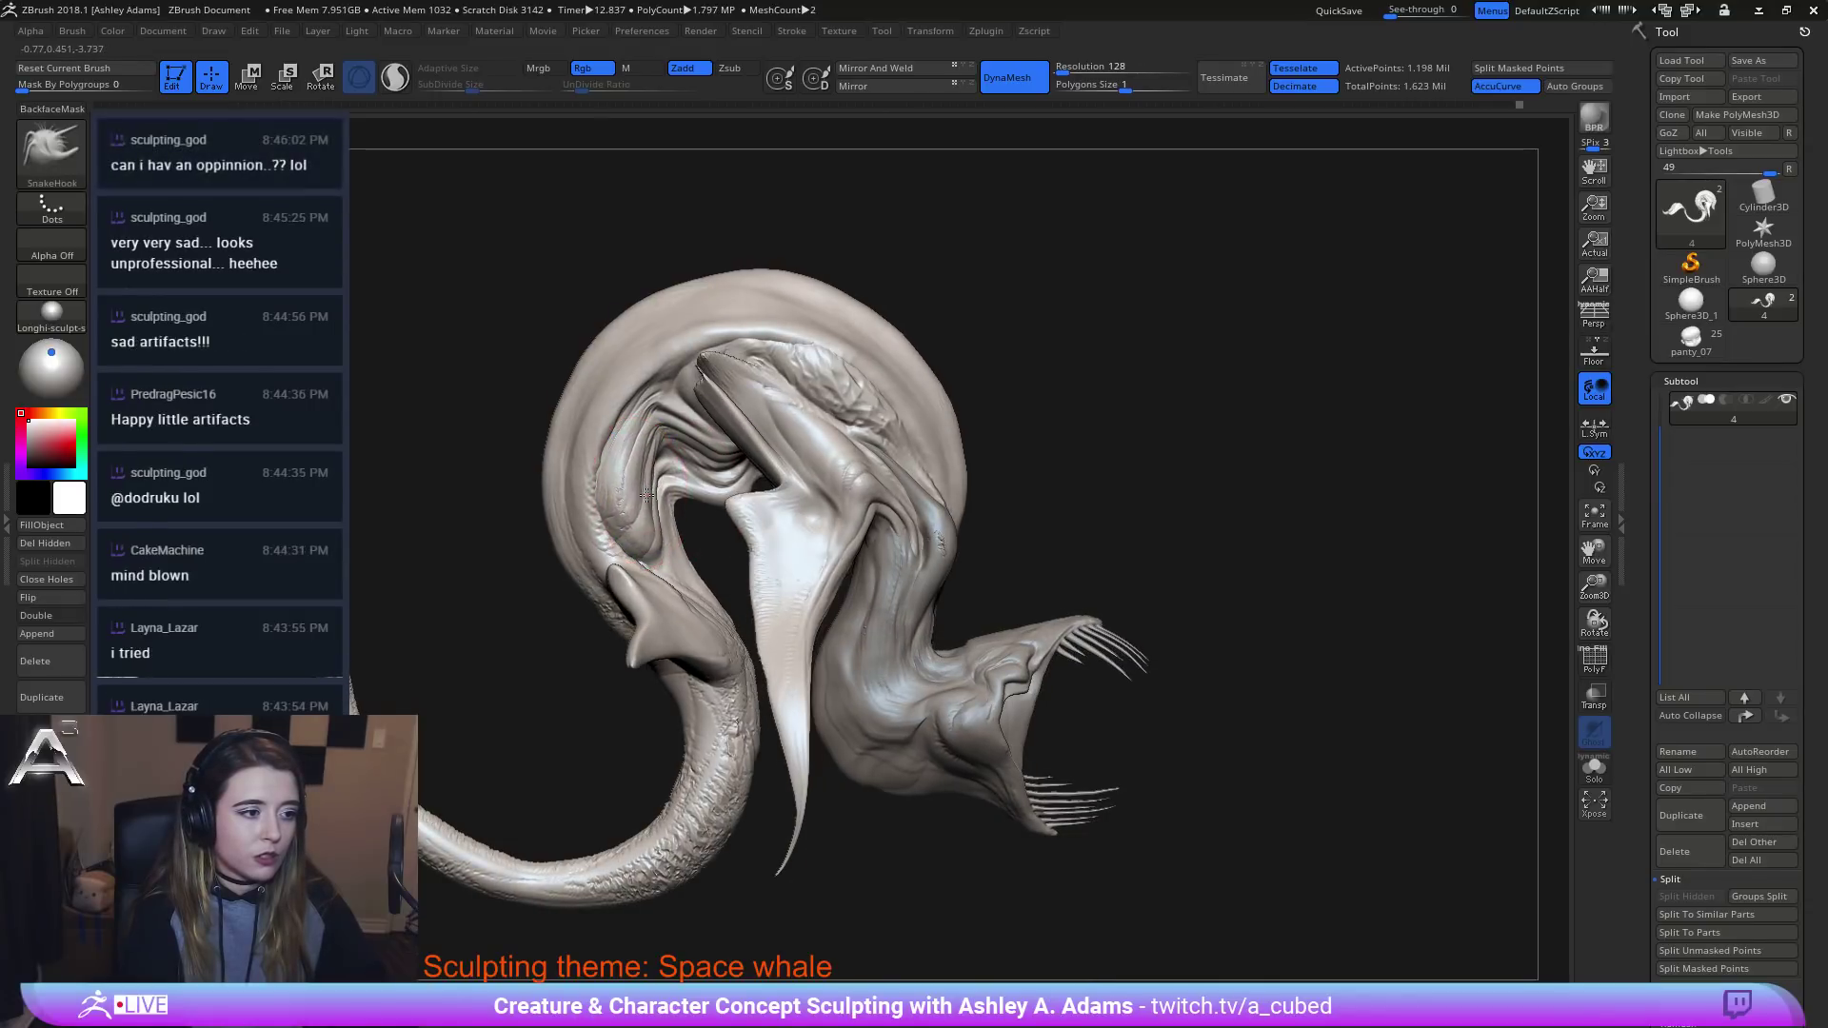
key(ctrl+z)
key(ctrl+z)
key(ctrl+z)
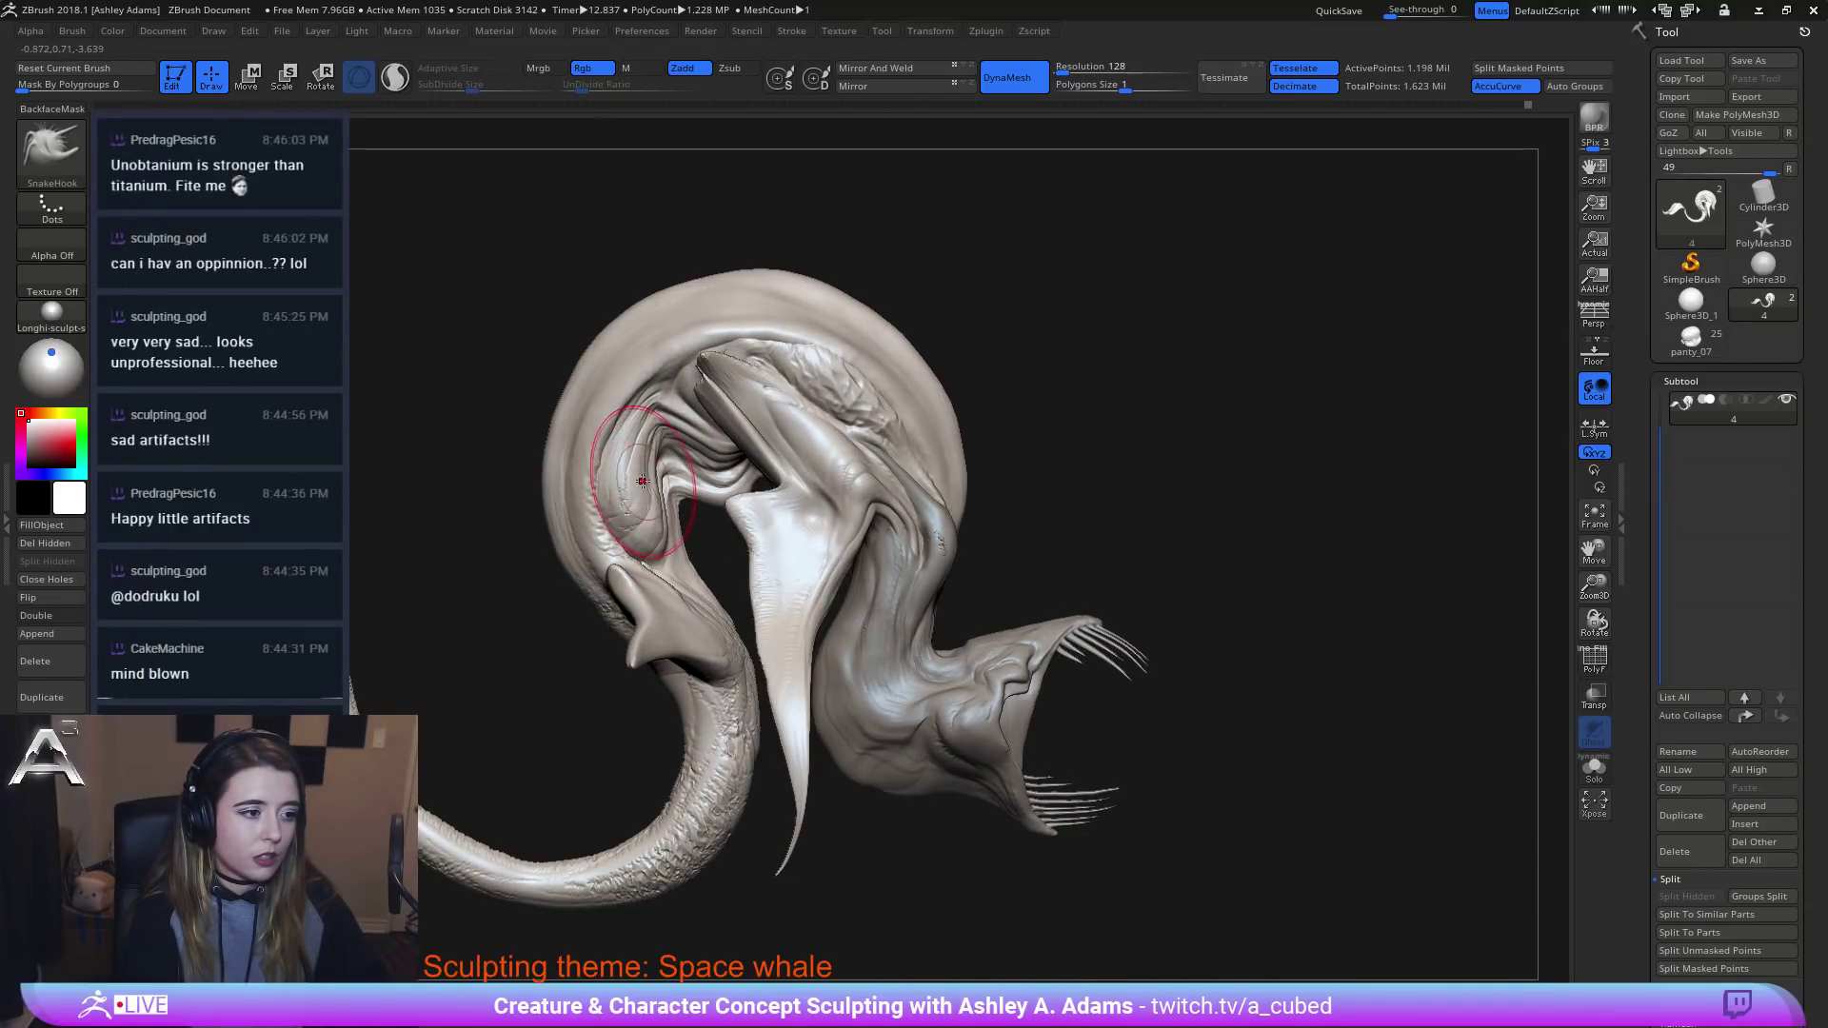
Try small SnakeHook pulls on the rounded lobe beside the inner folds, undoing the unwanted ones.
drag(644, 491, 648, 472)
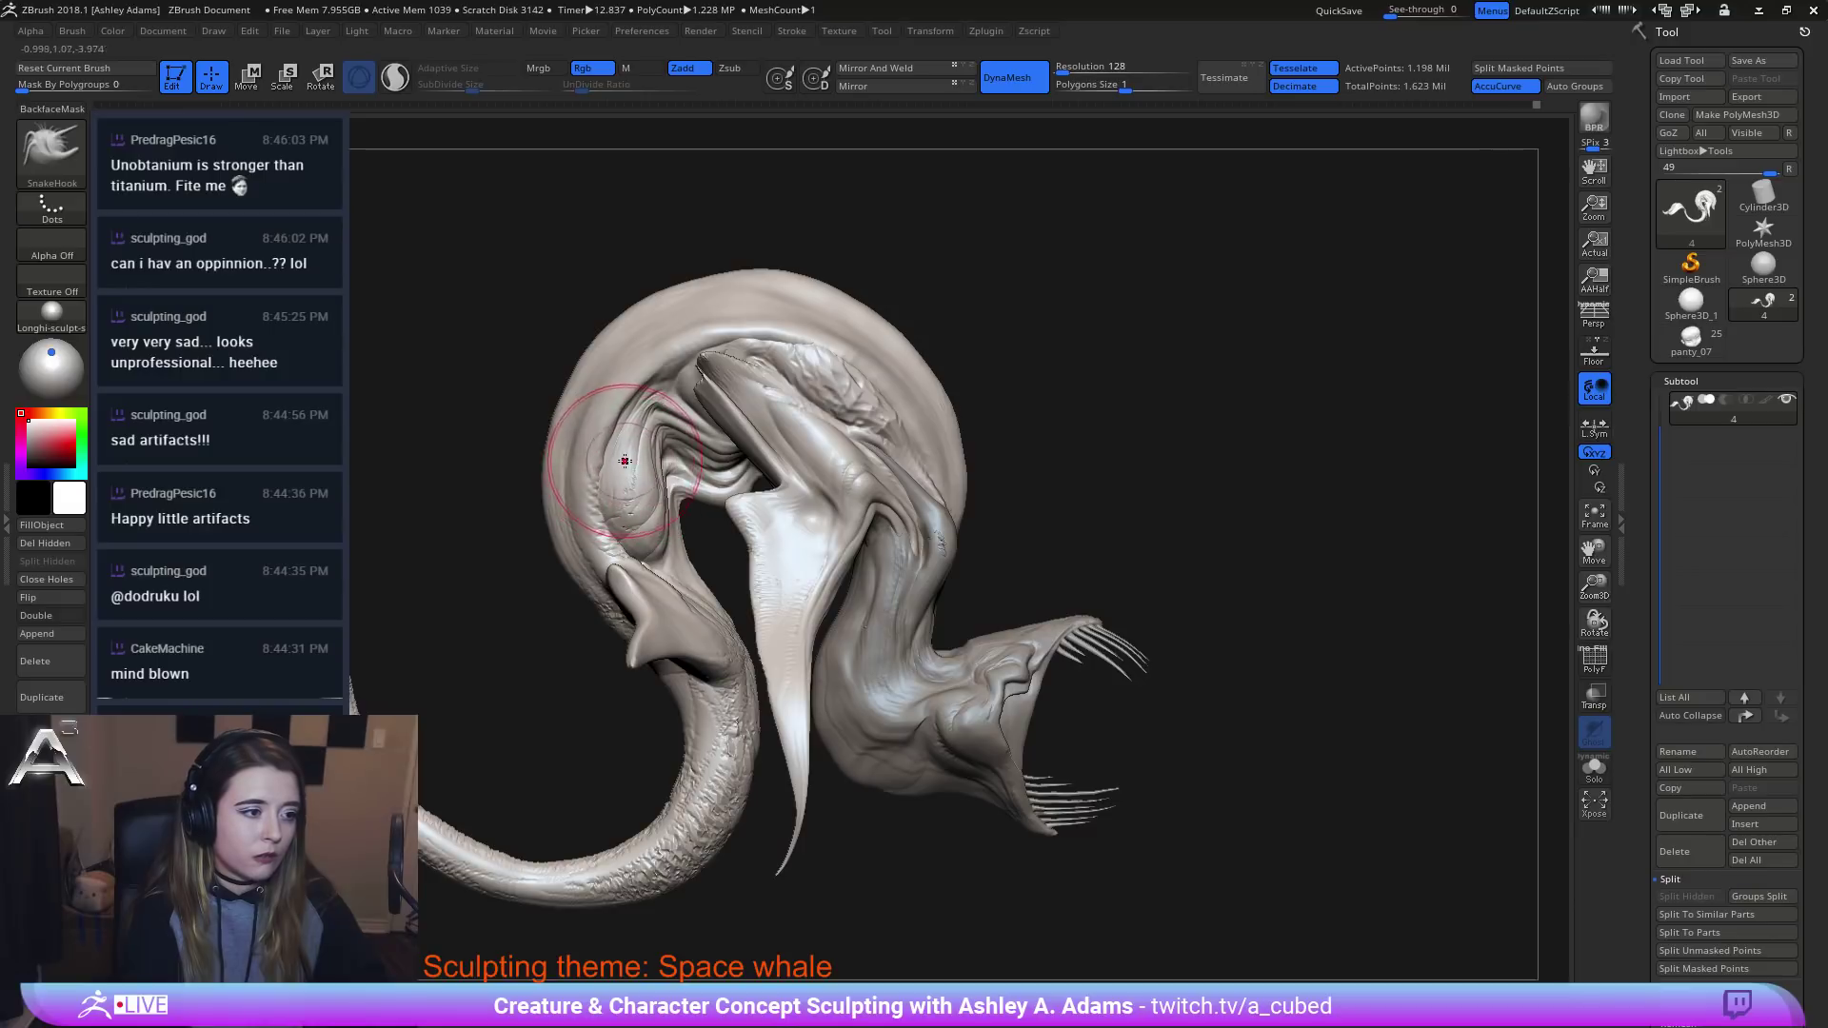
key(ctrl+z)
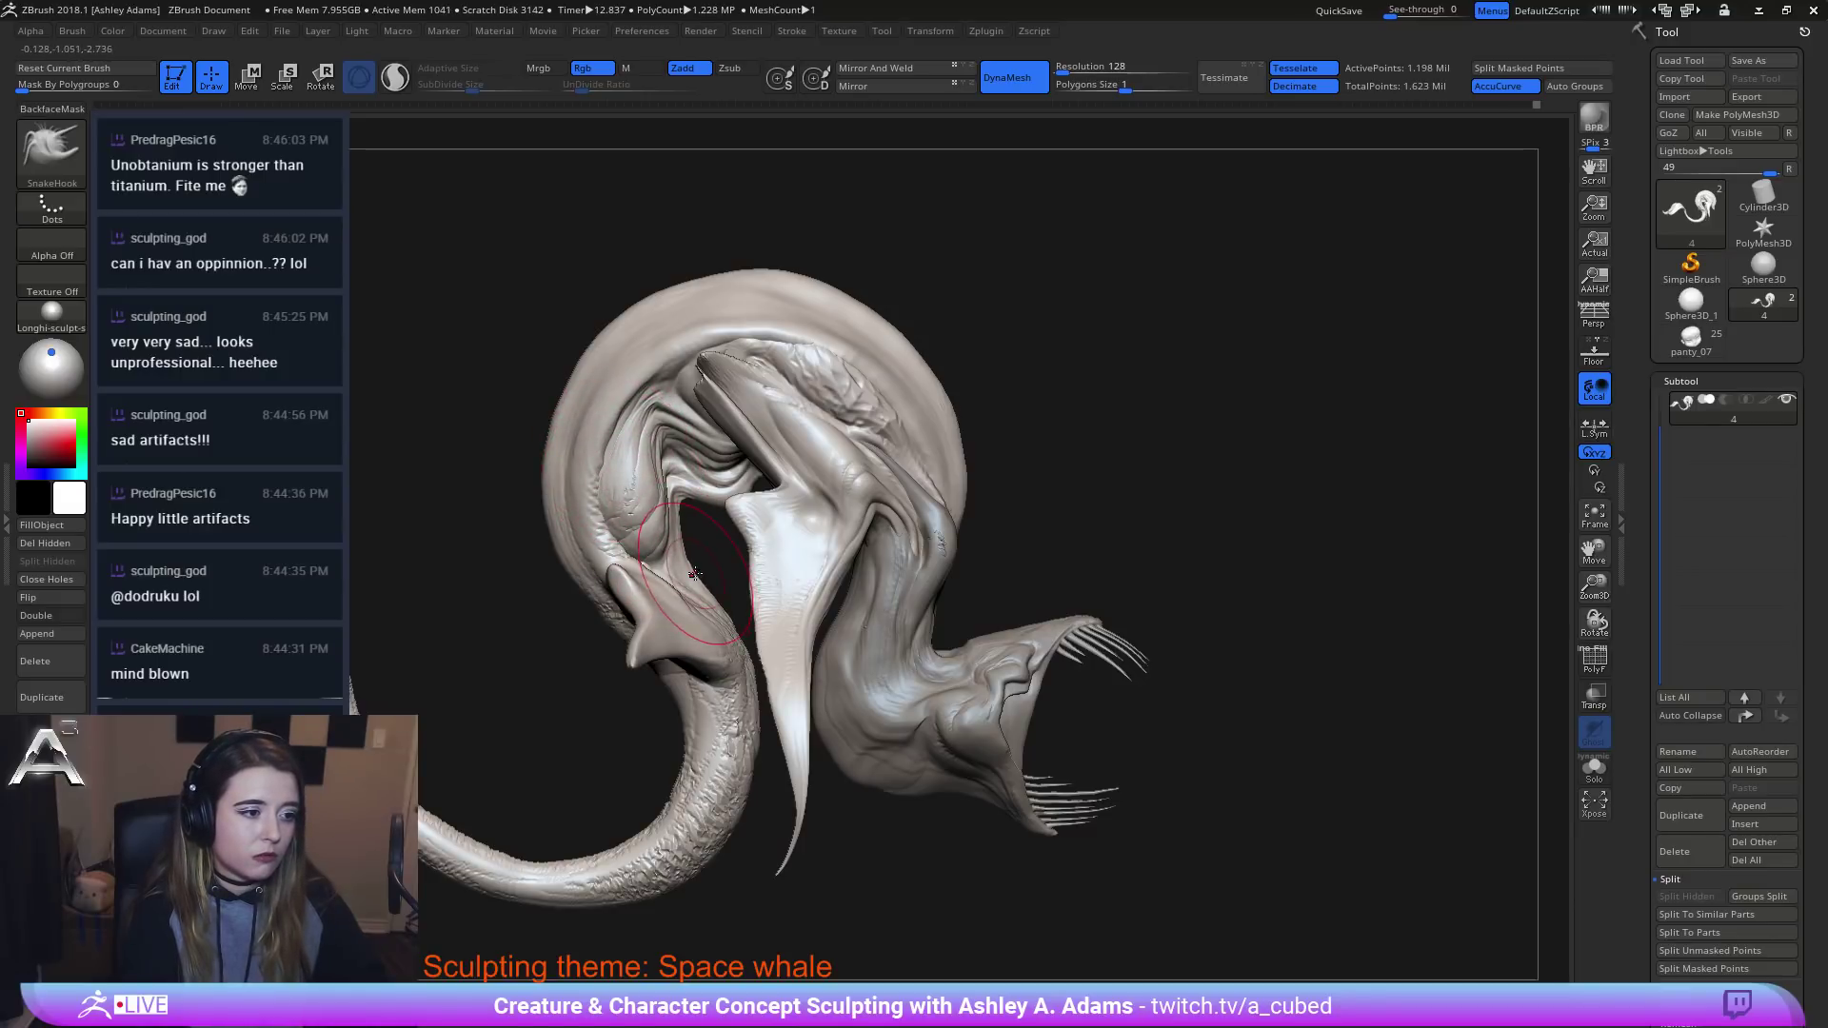
key(ctrl+z)
right_click(676, 571)
right_click(706, 608)
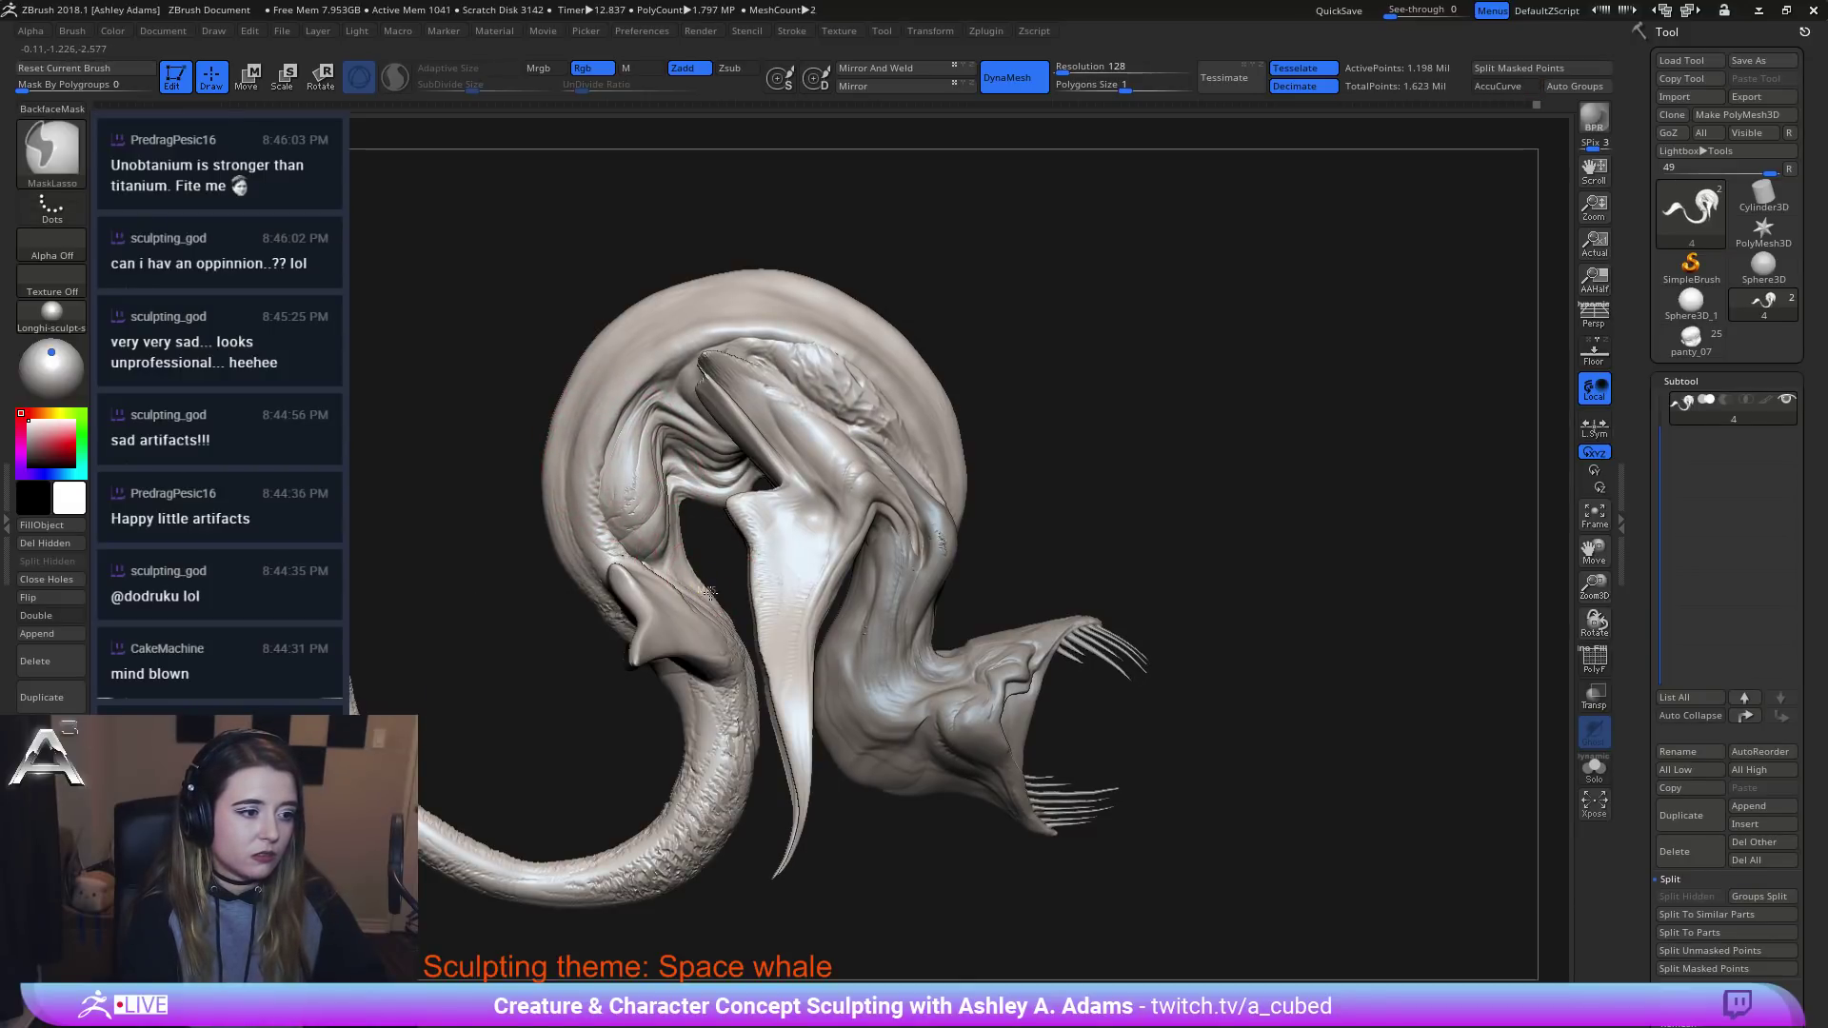
Lasso-mask a small patch on the body's inner edge above the side fin and invert the mask.
ctrl+drag(708, 614, 715, 577)
ctrl+click(720, 575)
ctrl+click(723, 568)
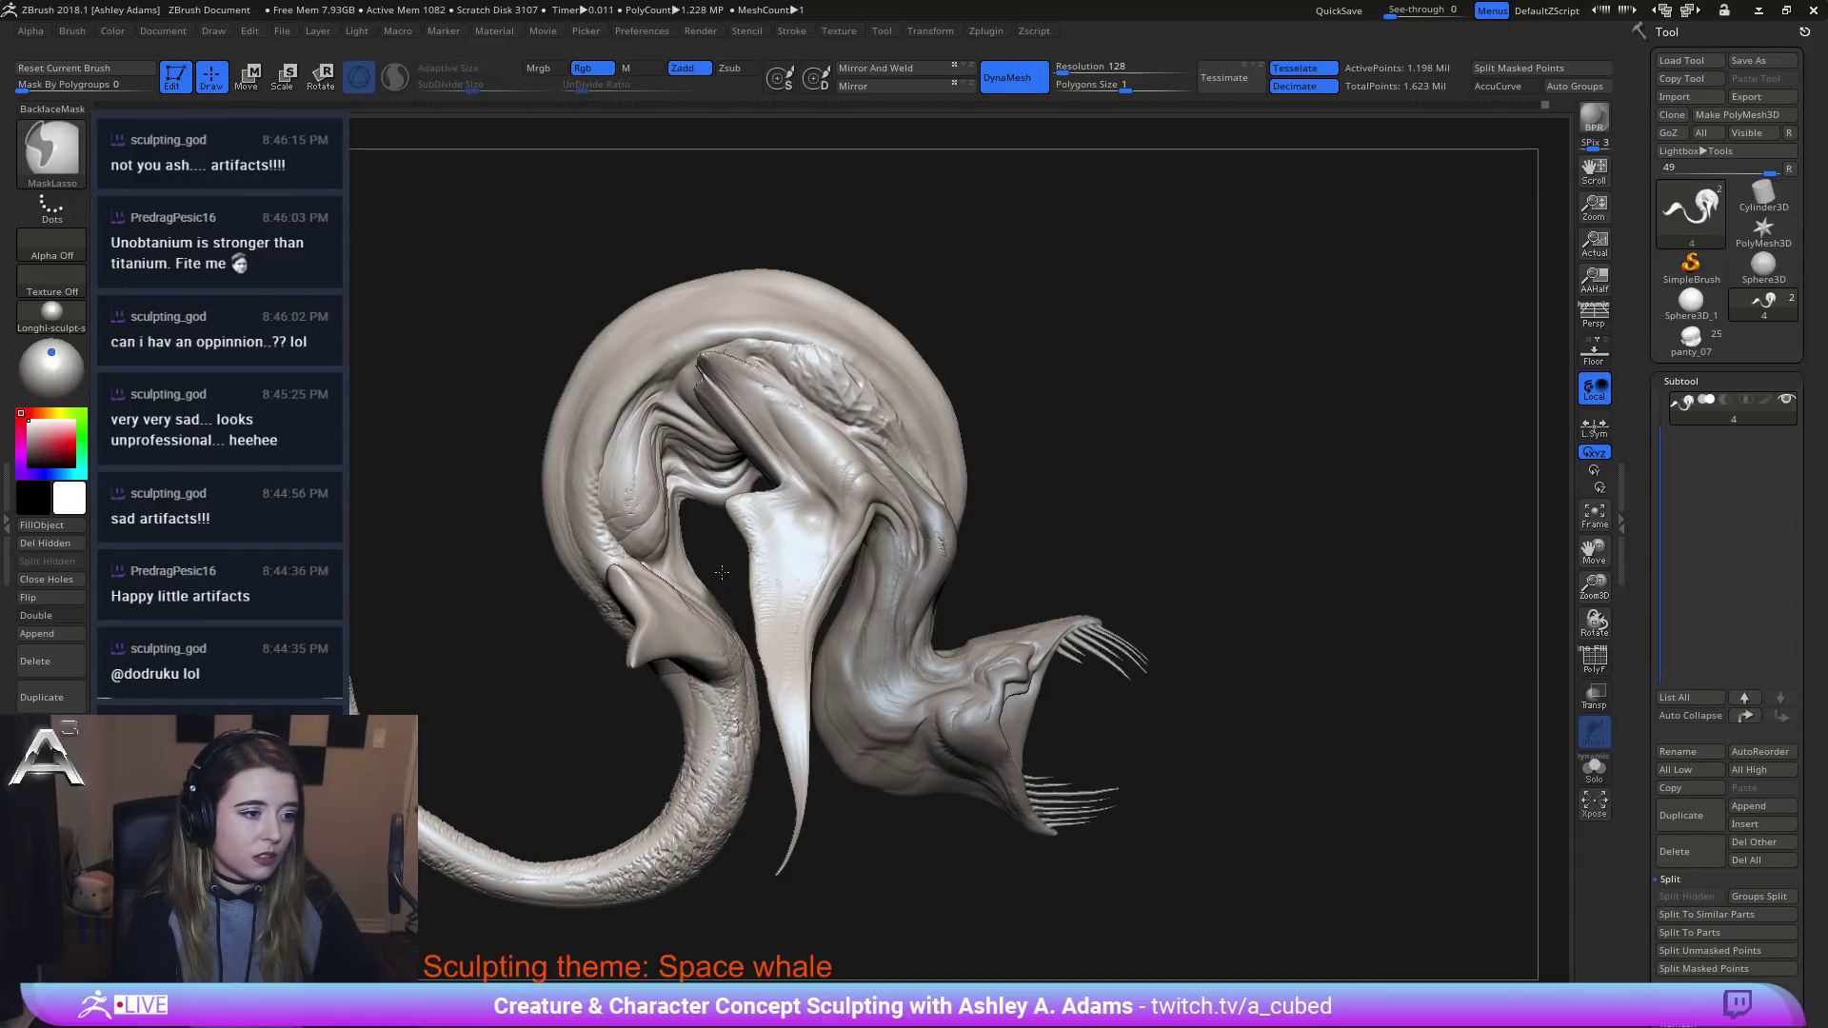
key(ctrl+shift+z)
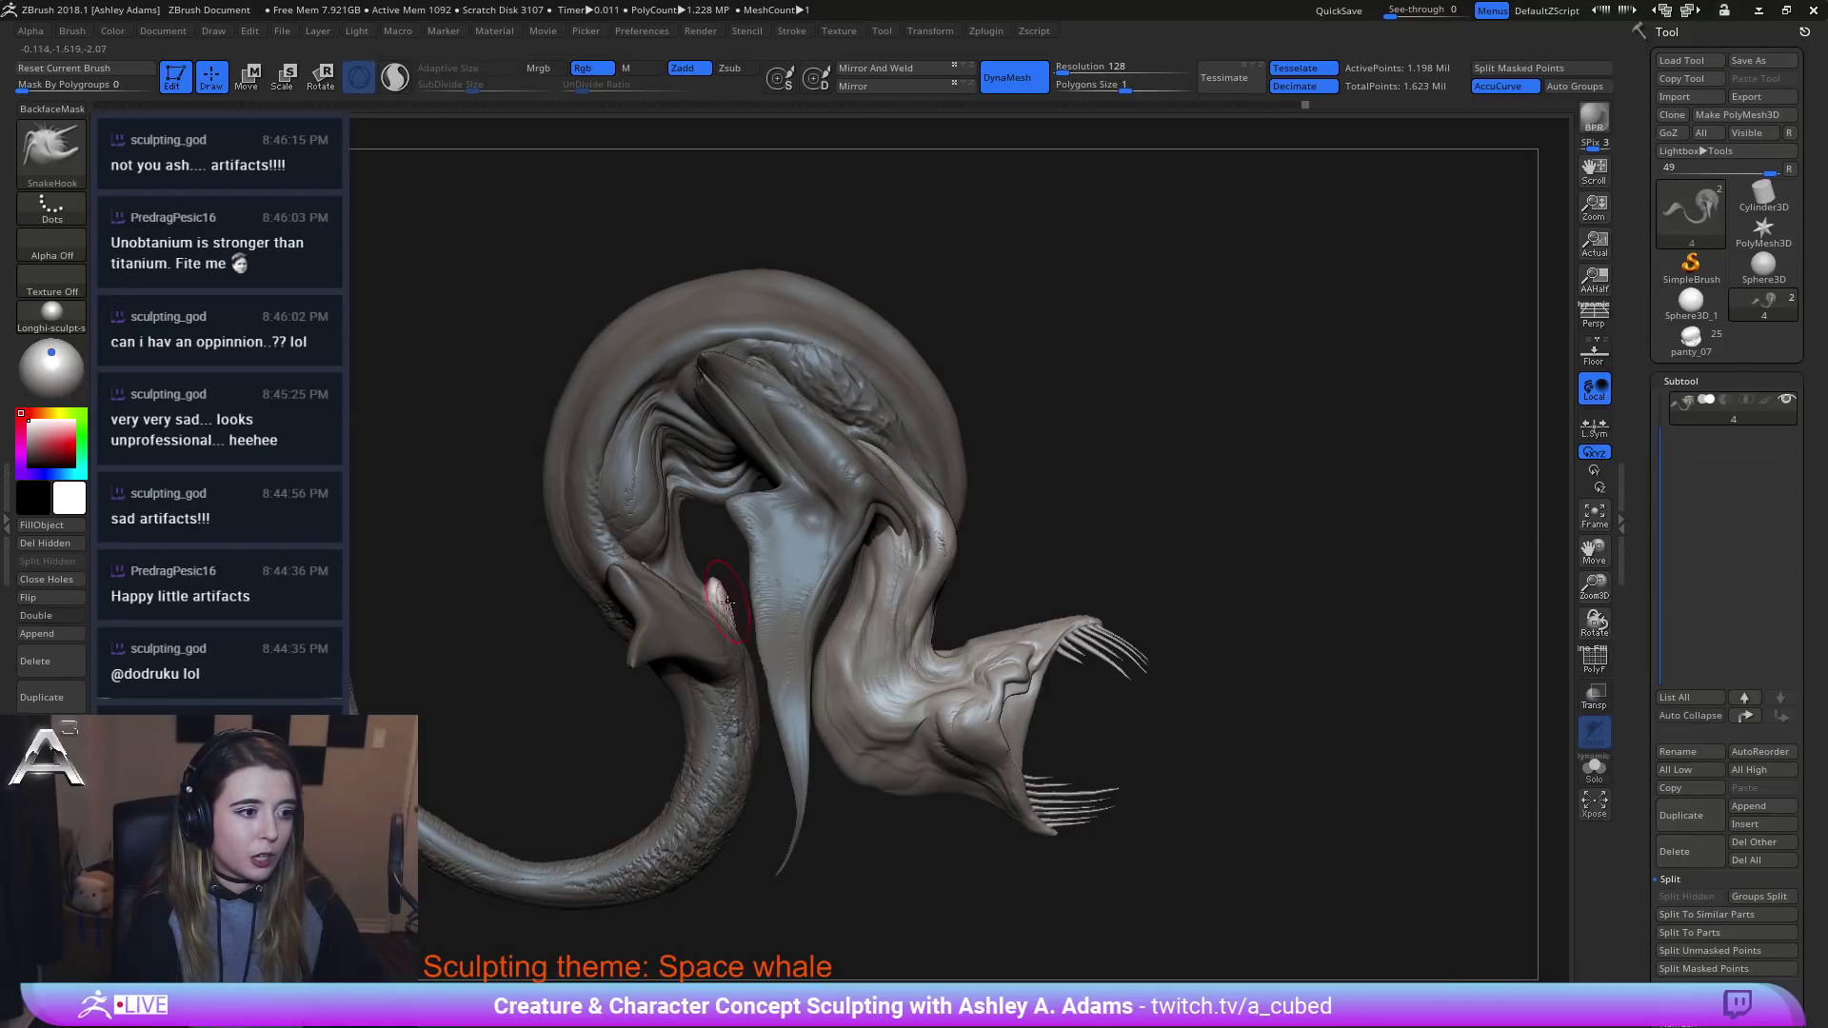
Shape the unmasked patch above the side fin with SnakeHook from the opposite side, and clear the mask.
drag(1370, 447, 1032, 457)
shift+right_drag(829, 547, 767, 578)
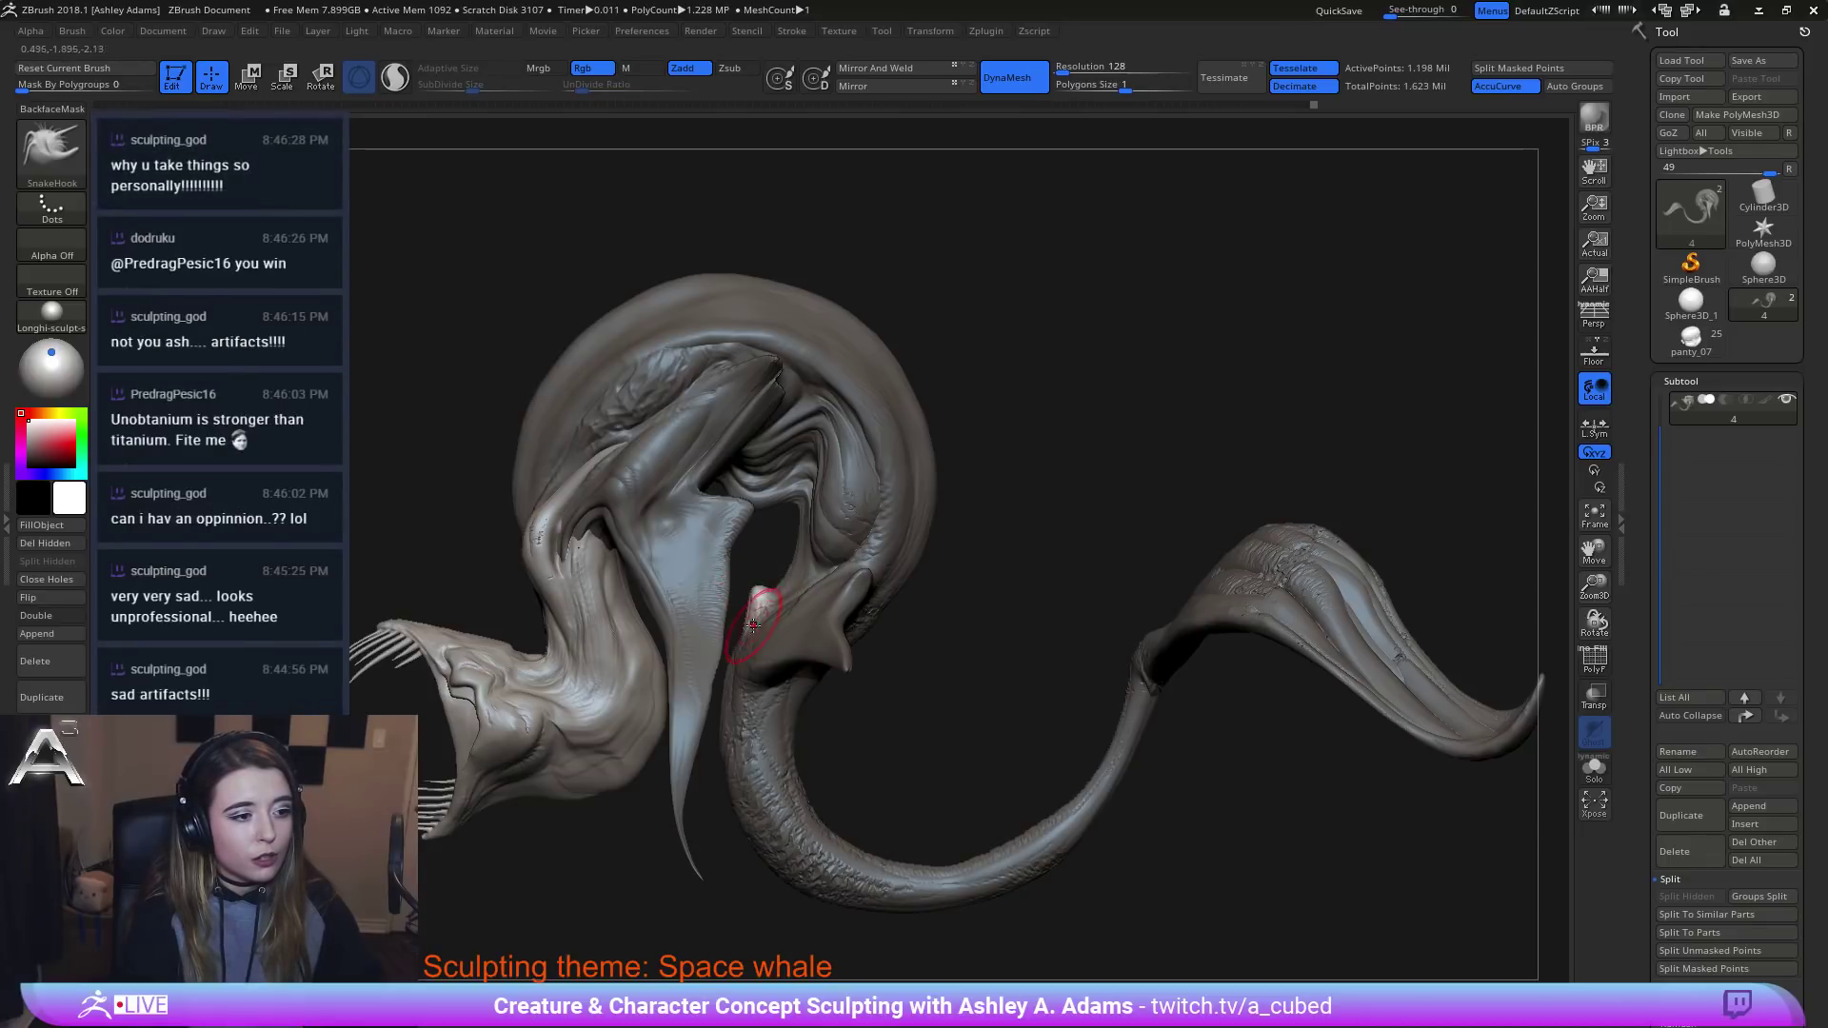
ctrl+click(1019, 601)
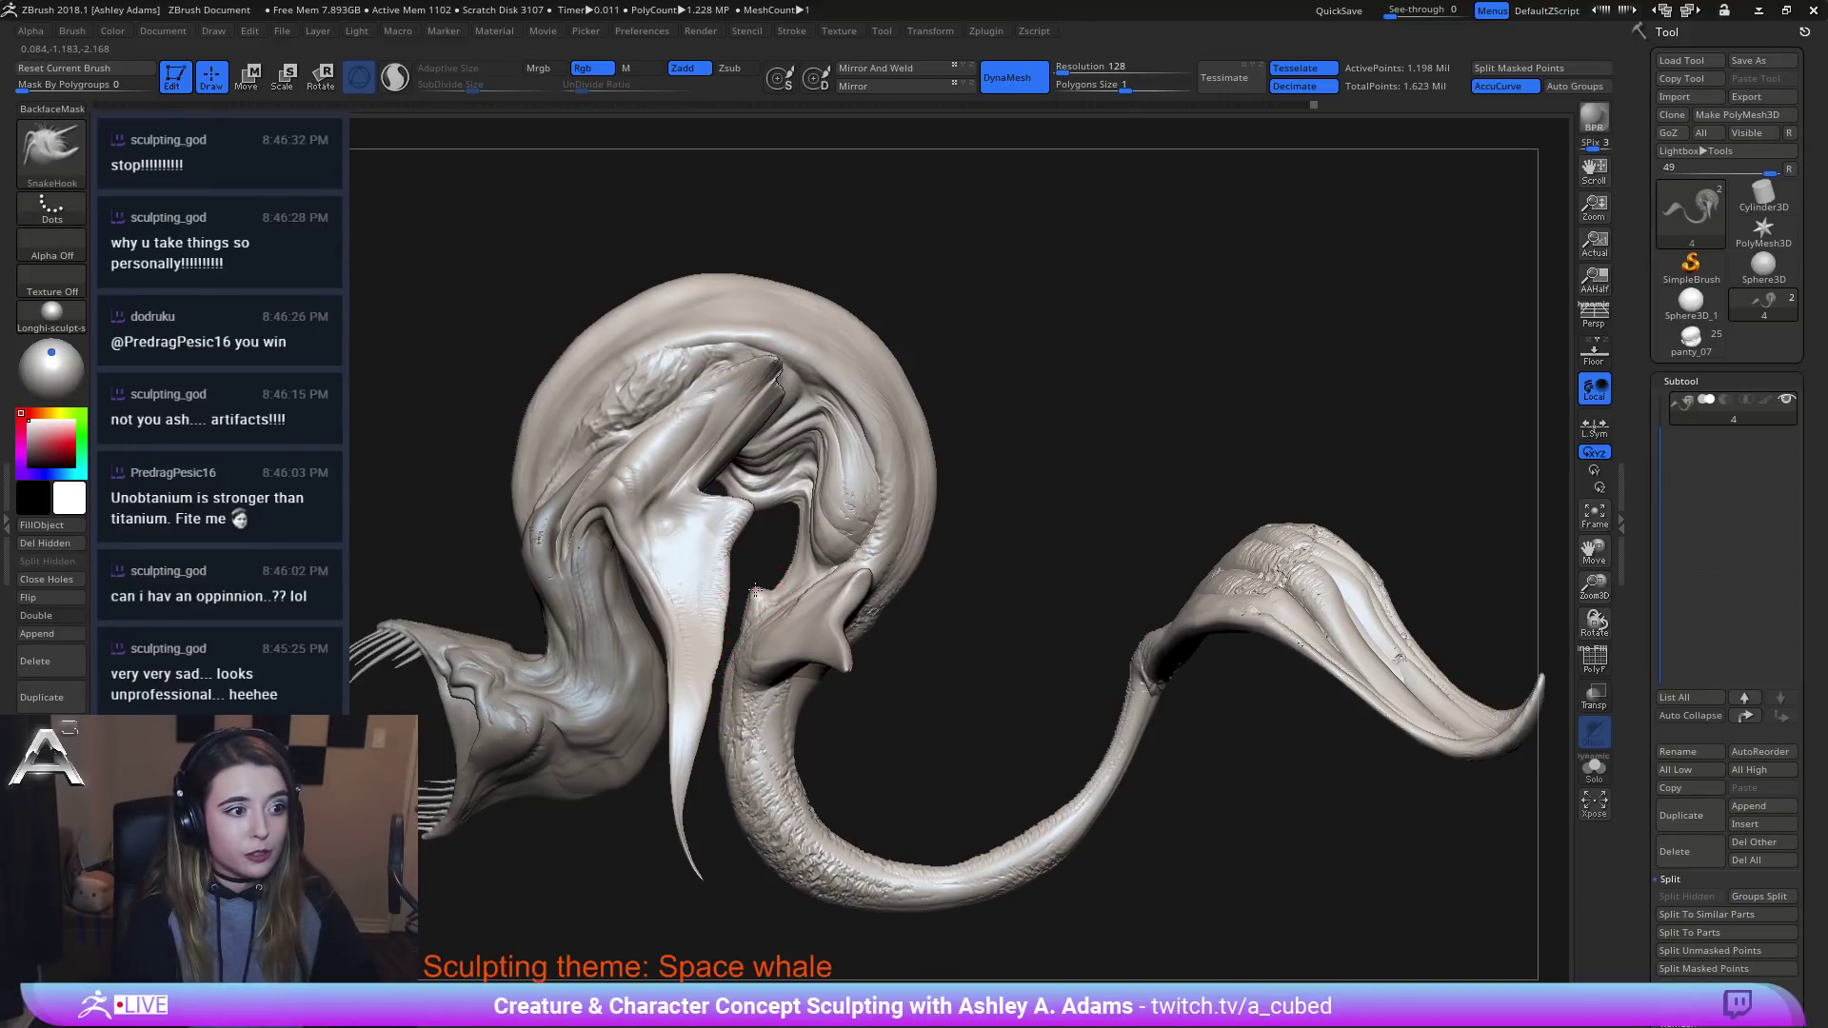
Undo the last two edits, adjust the brush size and reshape the inner folds beneath the crest with SnakeHook.
ctrl+right_drag(755, 591, 702, 554)
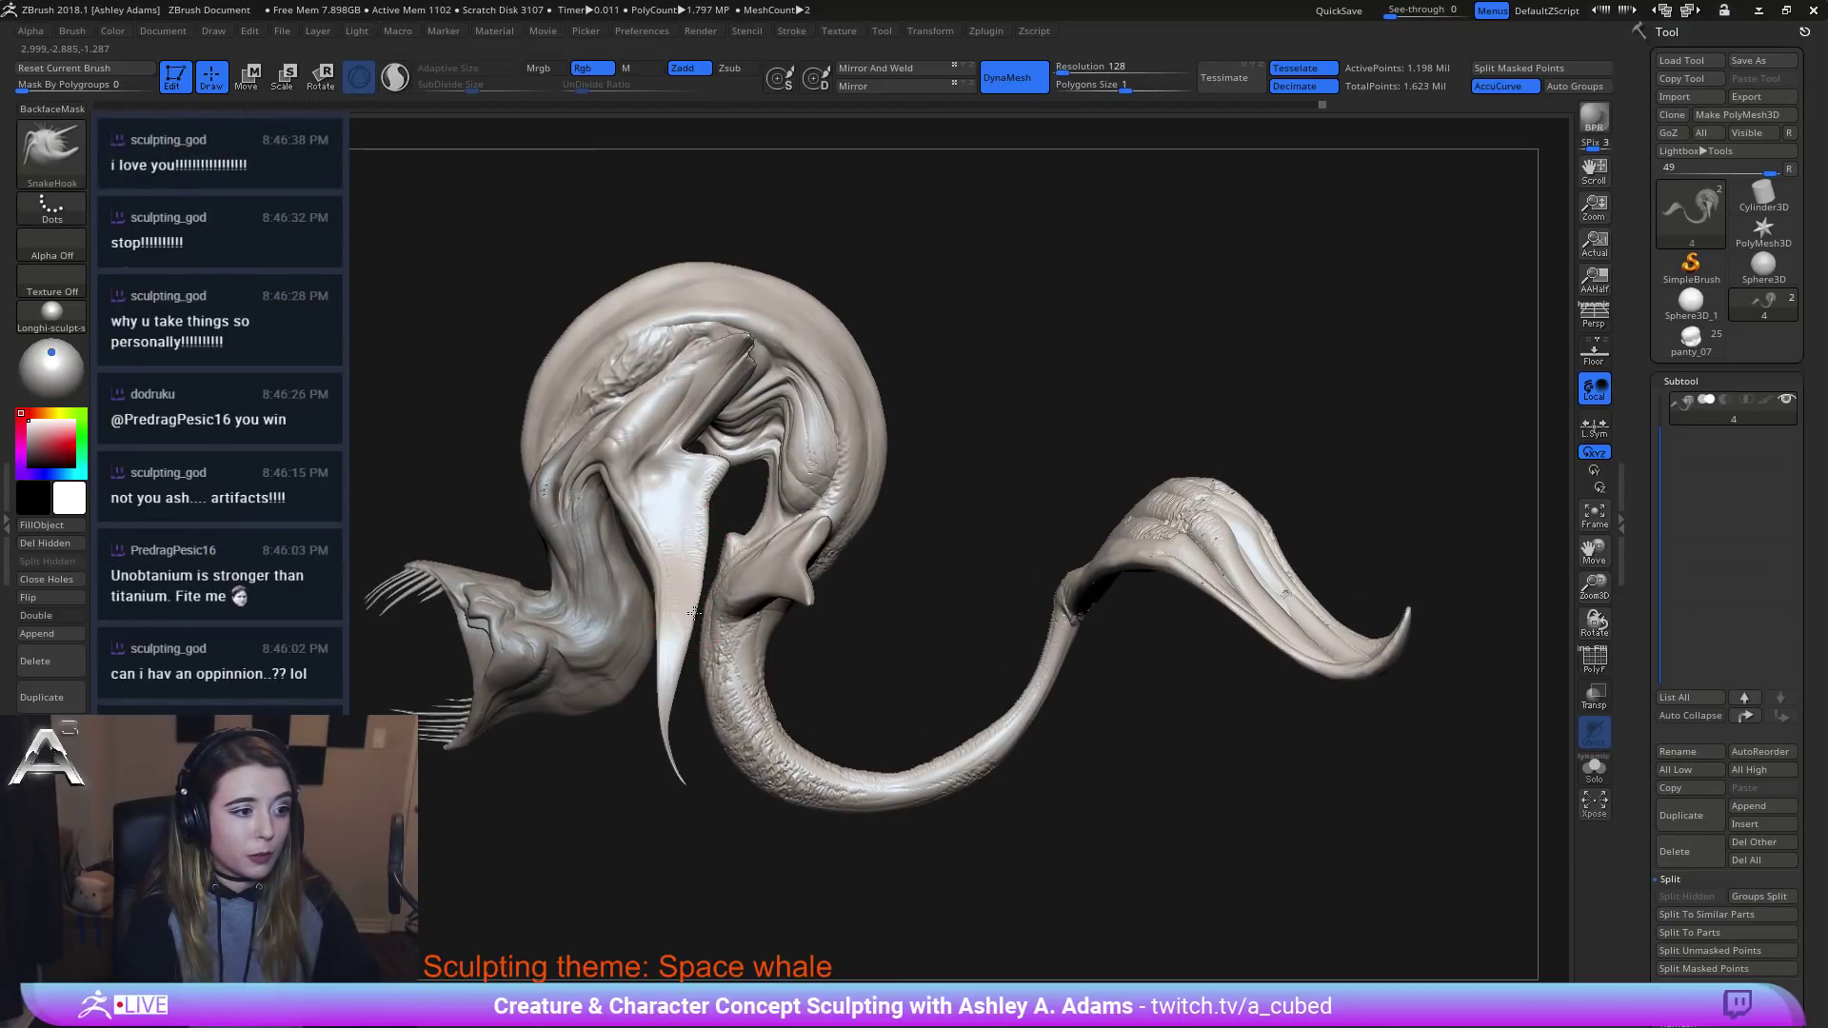
key(ctrl+z)
key(ctrl+z)
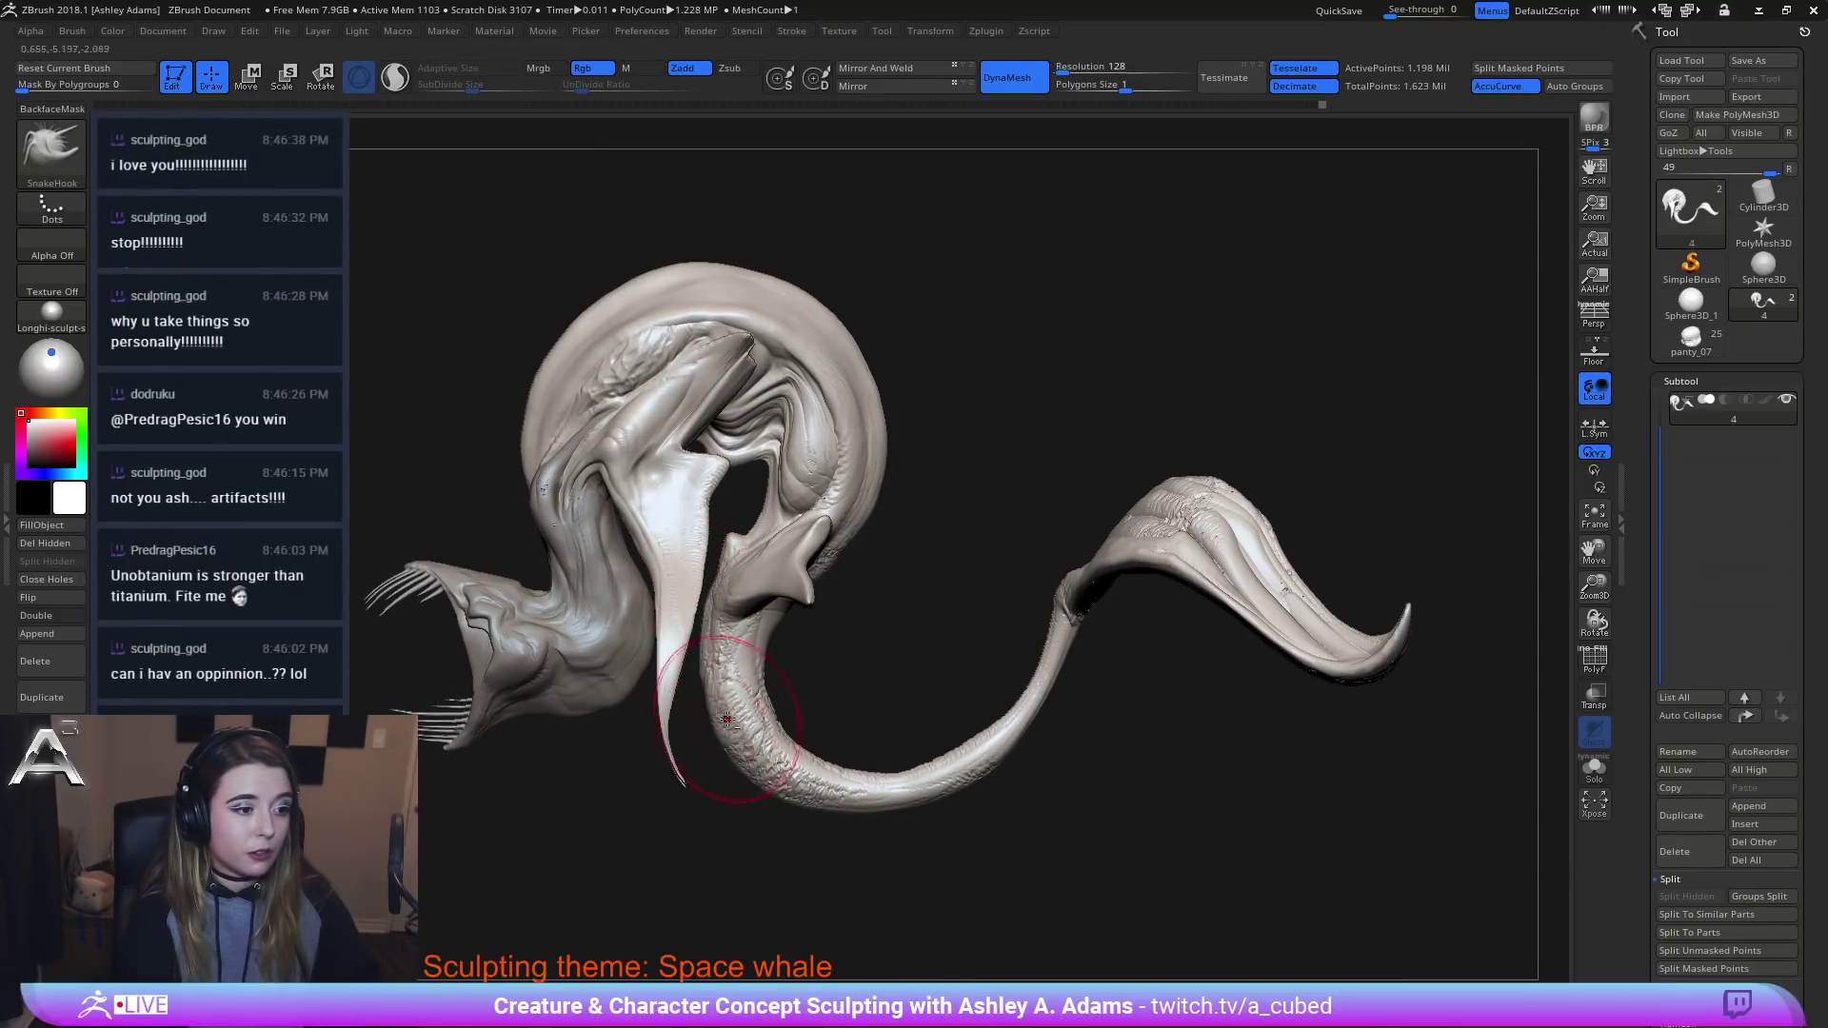
alt+right_drag(727, 719, 735, 610)
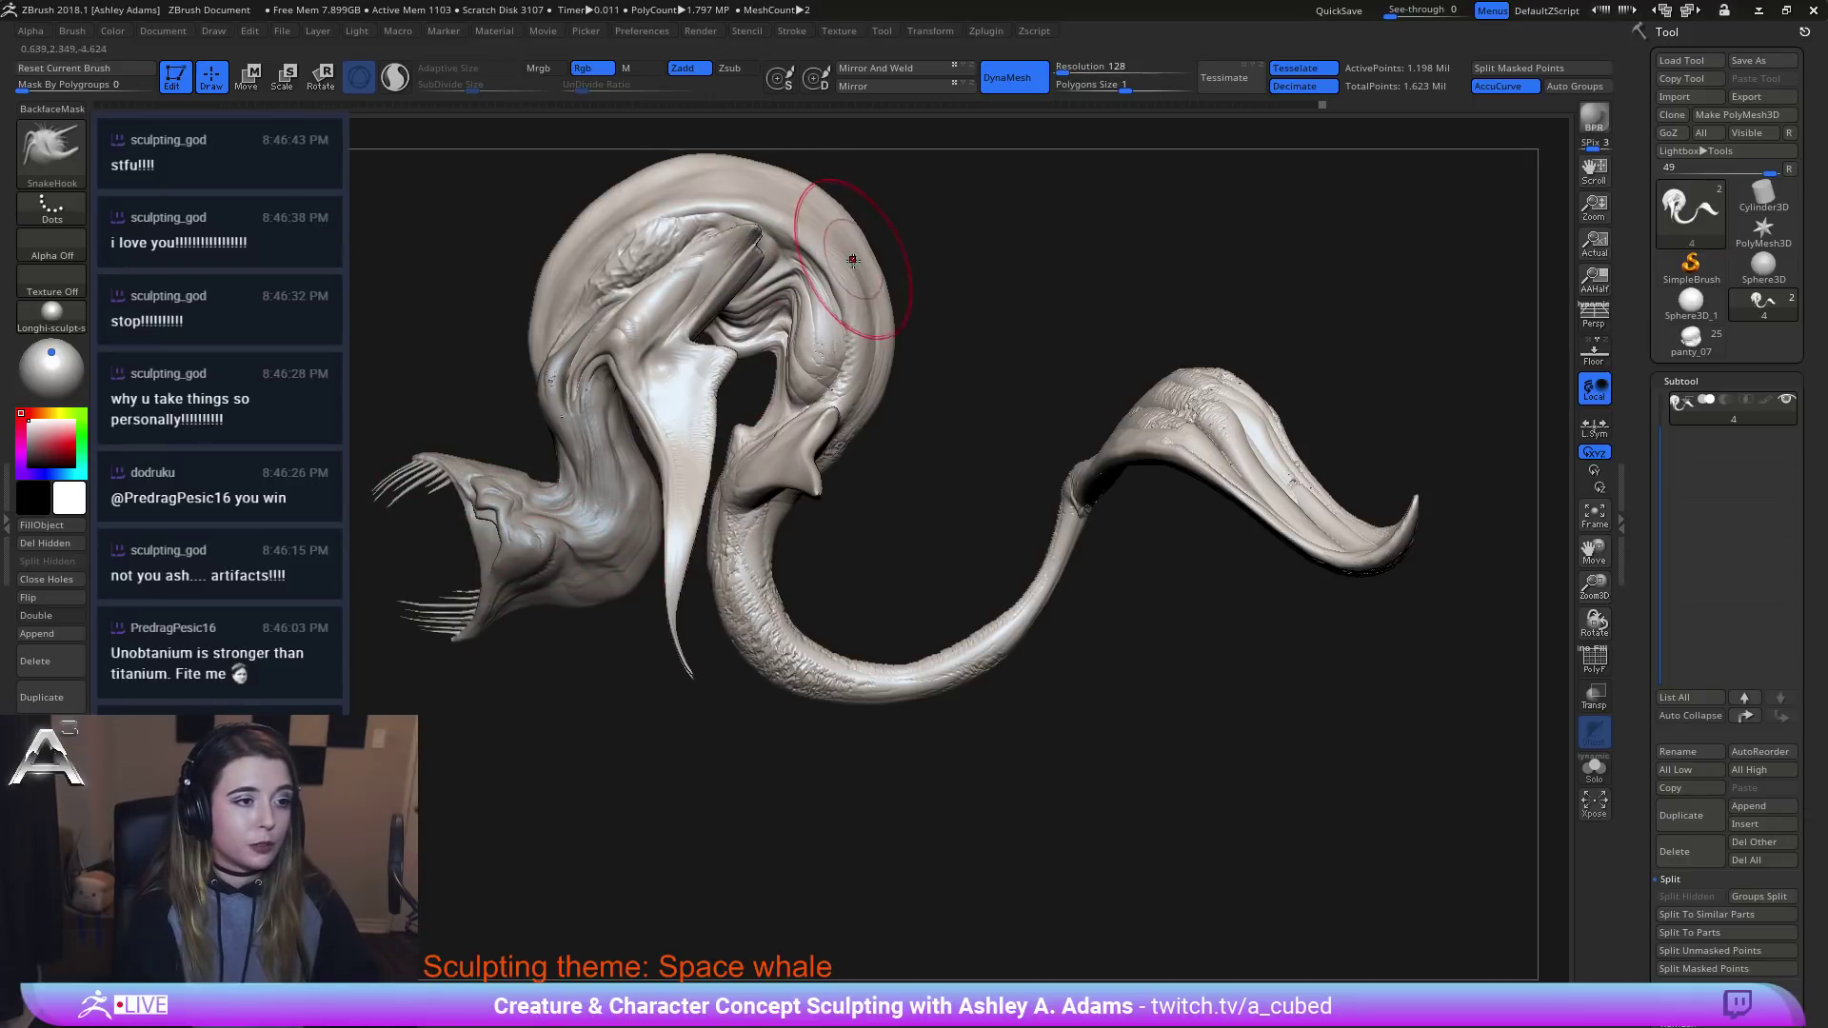
alt+right_drag(819, 291, 900, 417)
key(space)
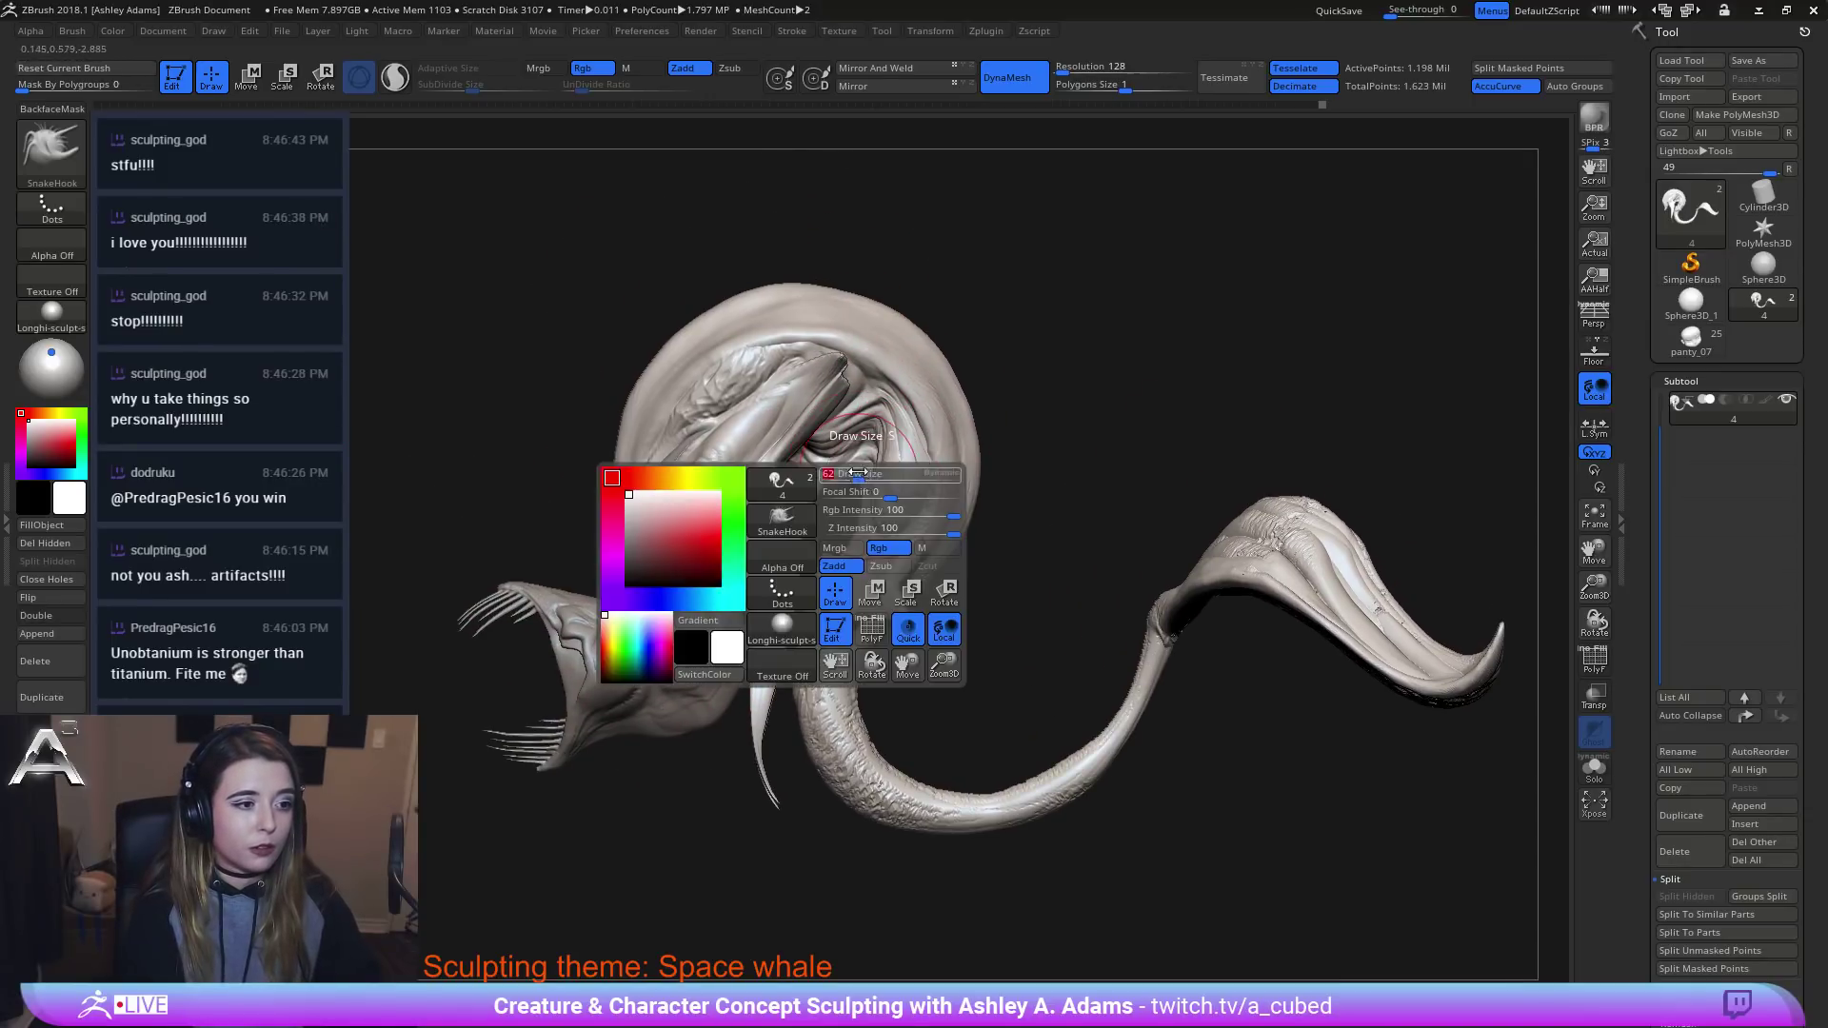
mouse_move(854, 484)
mouse_down()
mouse_move(826, 490)
mouse_move(887, 400)
mouse_up()
ctrl+right_drag(932, 523, 943, 354)
mouse_move(969, 498)
mouse_down()
mouse_move(957, 508)
mouse_move(979, 388)
mouse_move(1012, 429)
mouse_up()
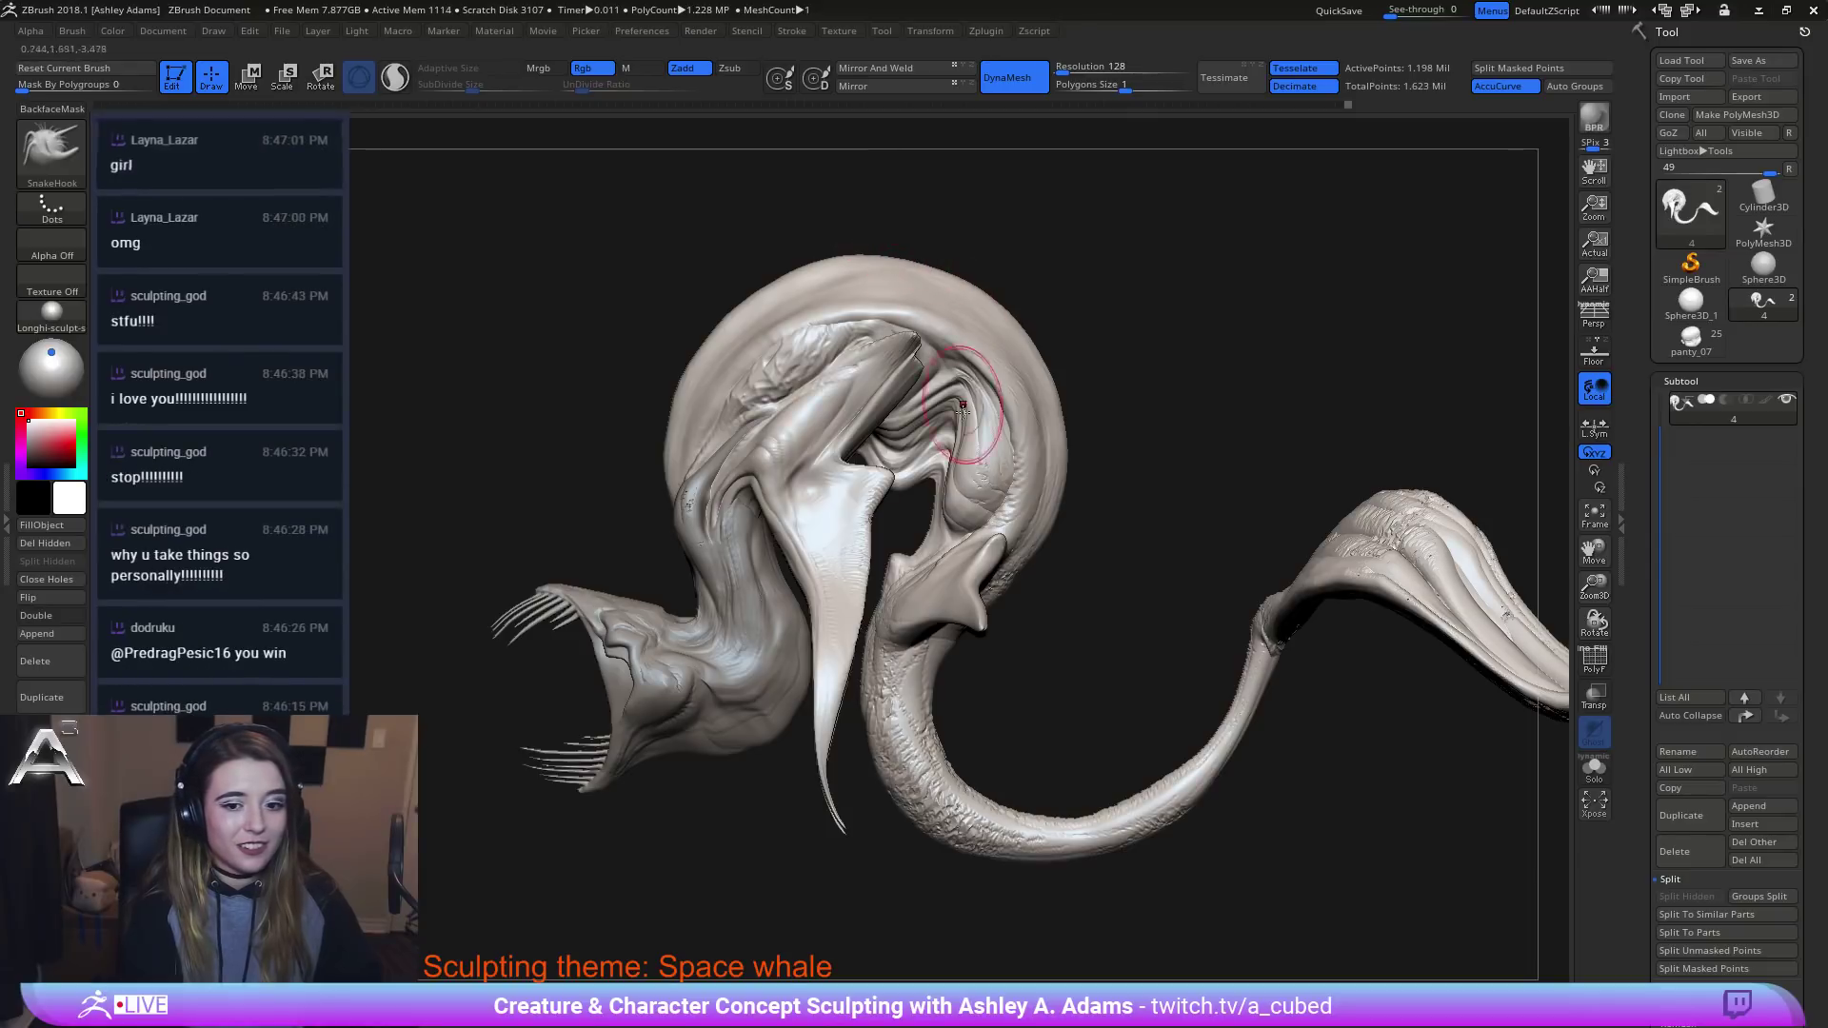
mouse_move(968, 408)
ctrl+right_down()
mouse_move(953, 398)
mouse_move(1058, 432)
ctrl+right_up()
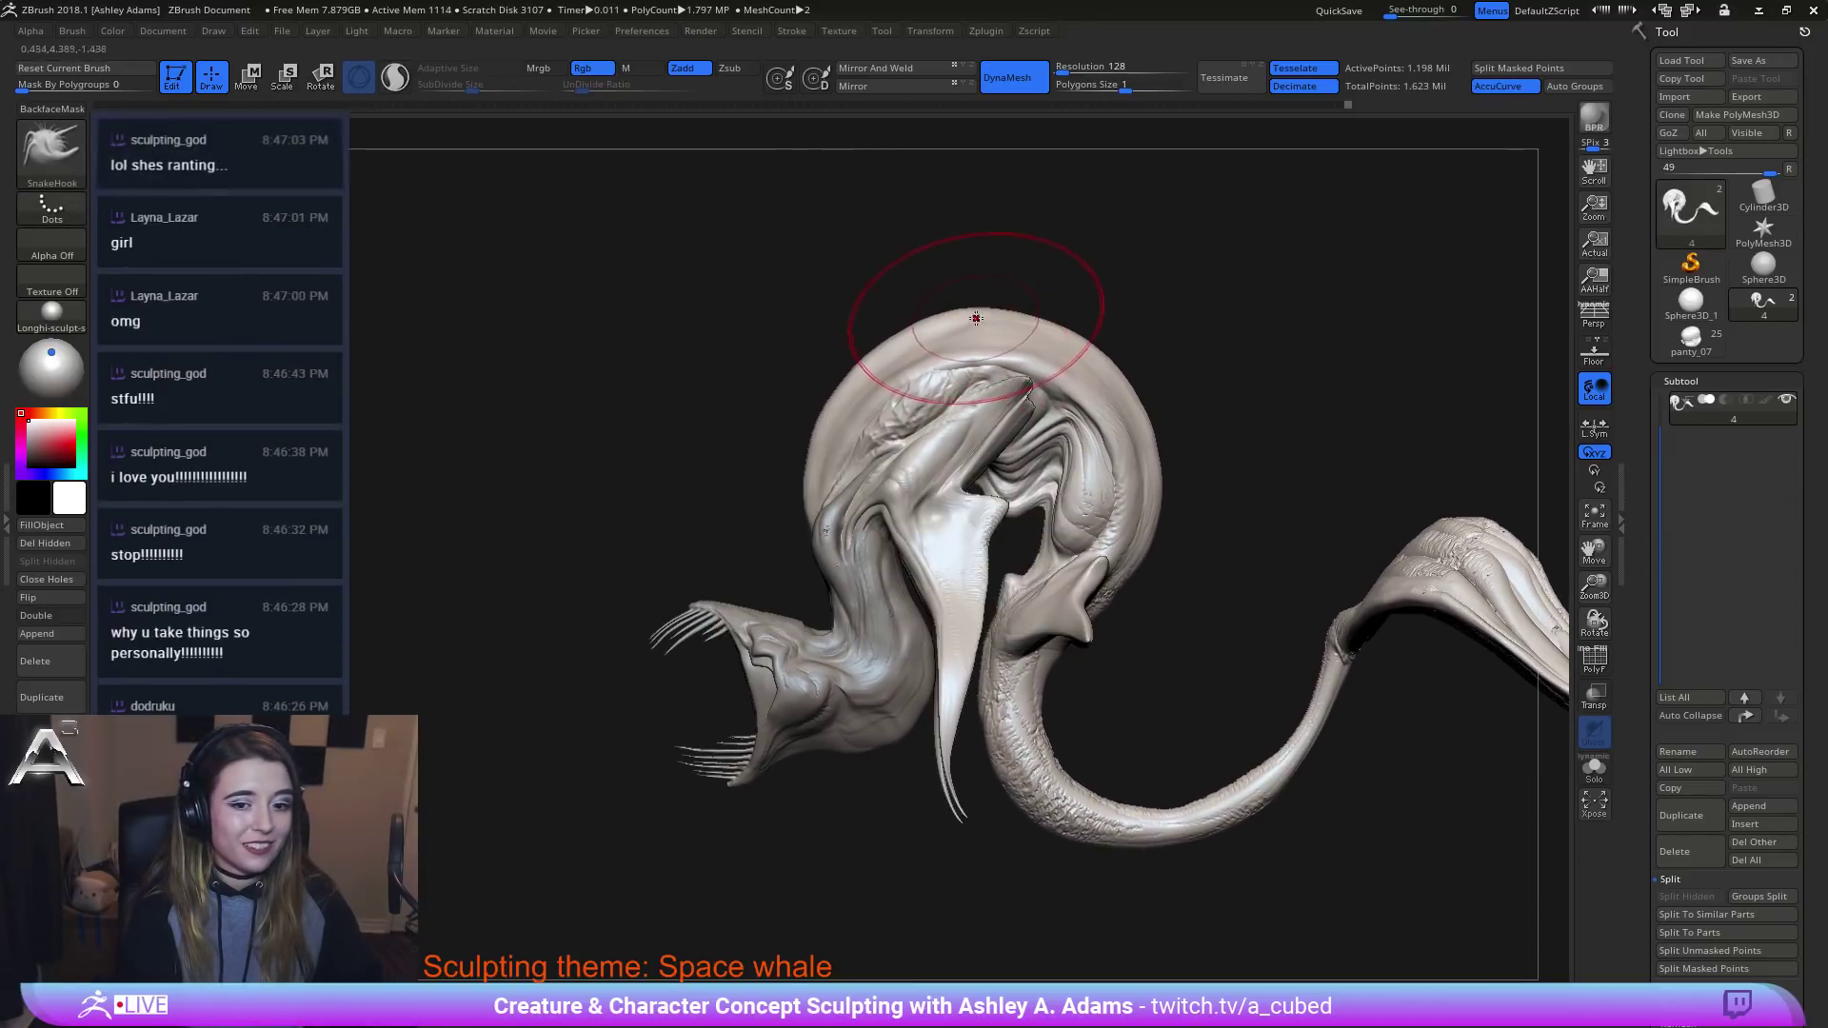
mouse_move(929, 443)
right_down()
mouse_move(1069, 441)
mouse_move(939, 434)
right_up()
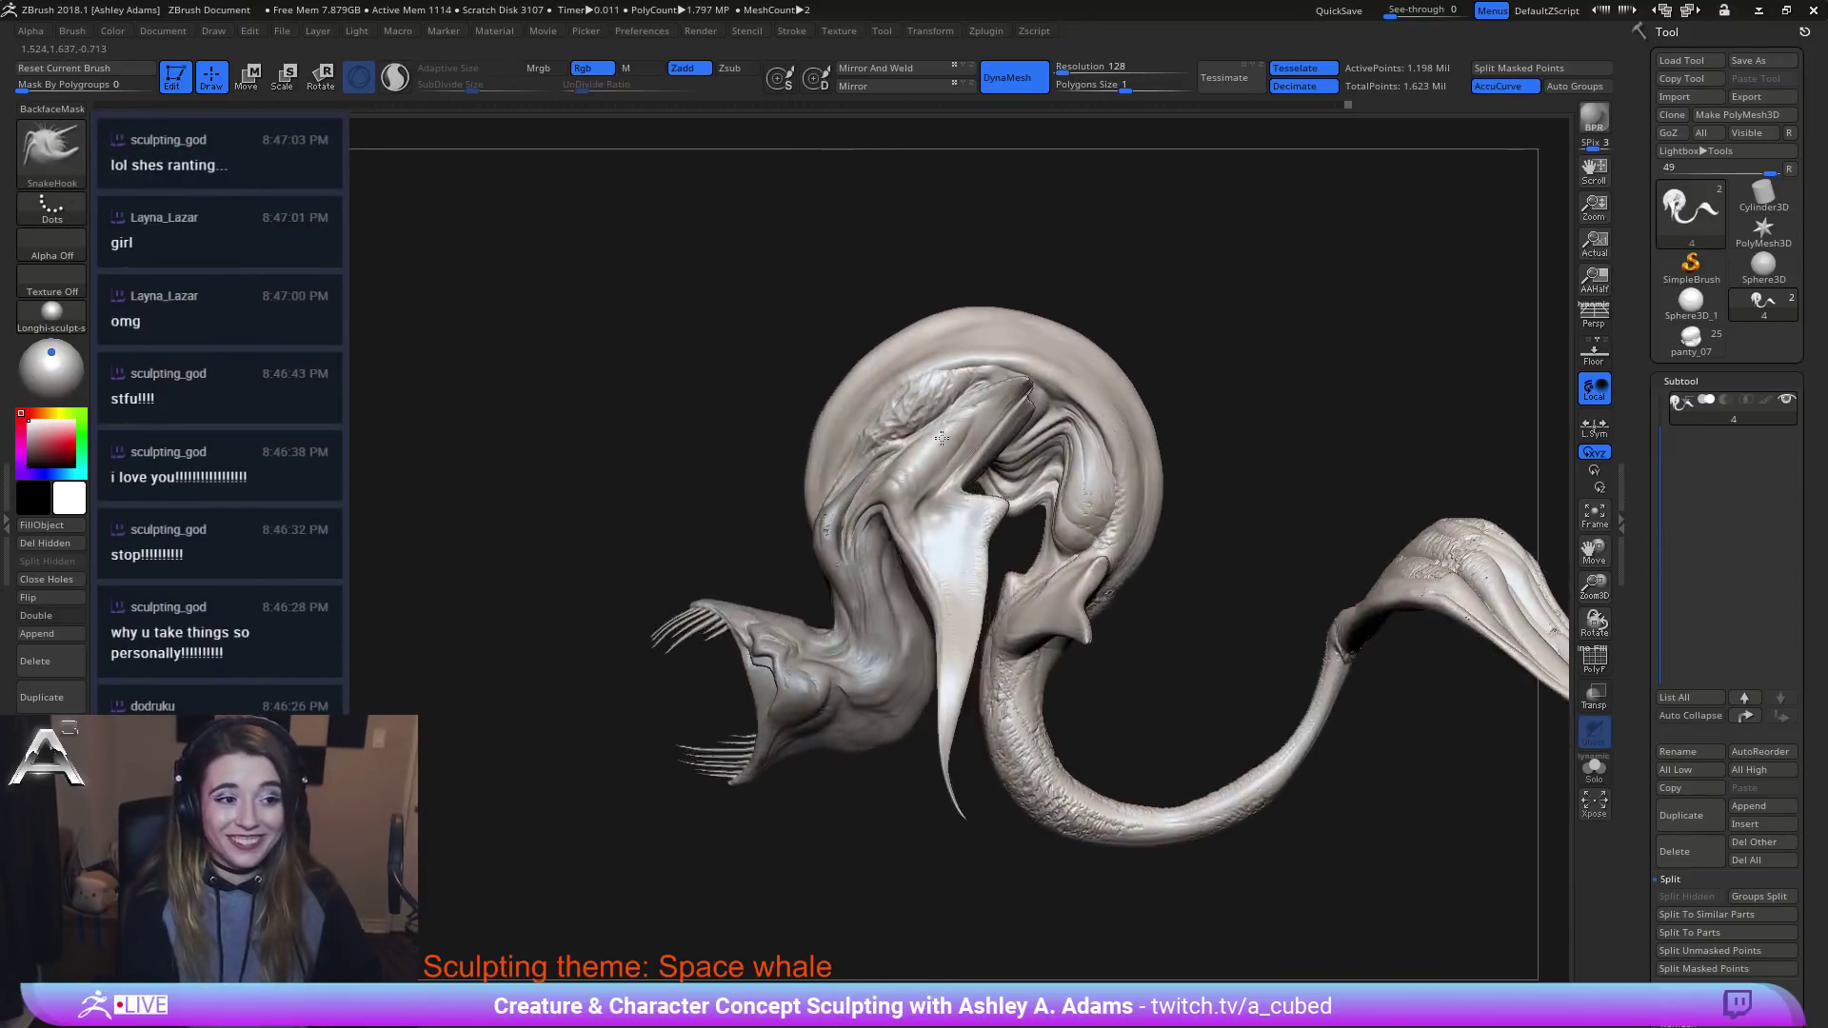
key(shift)
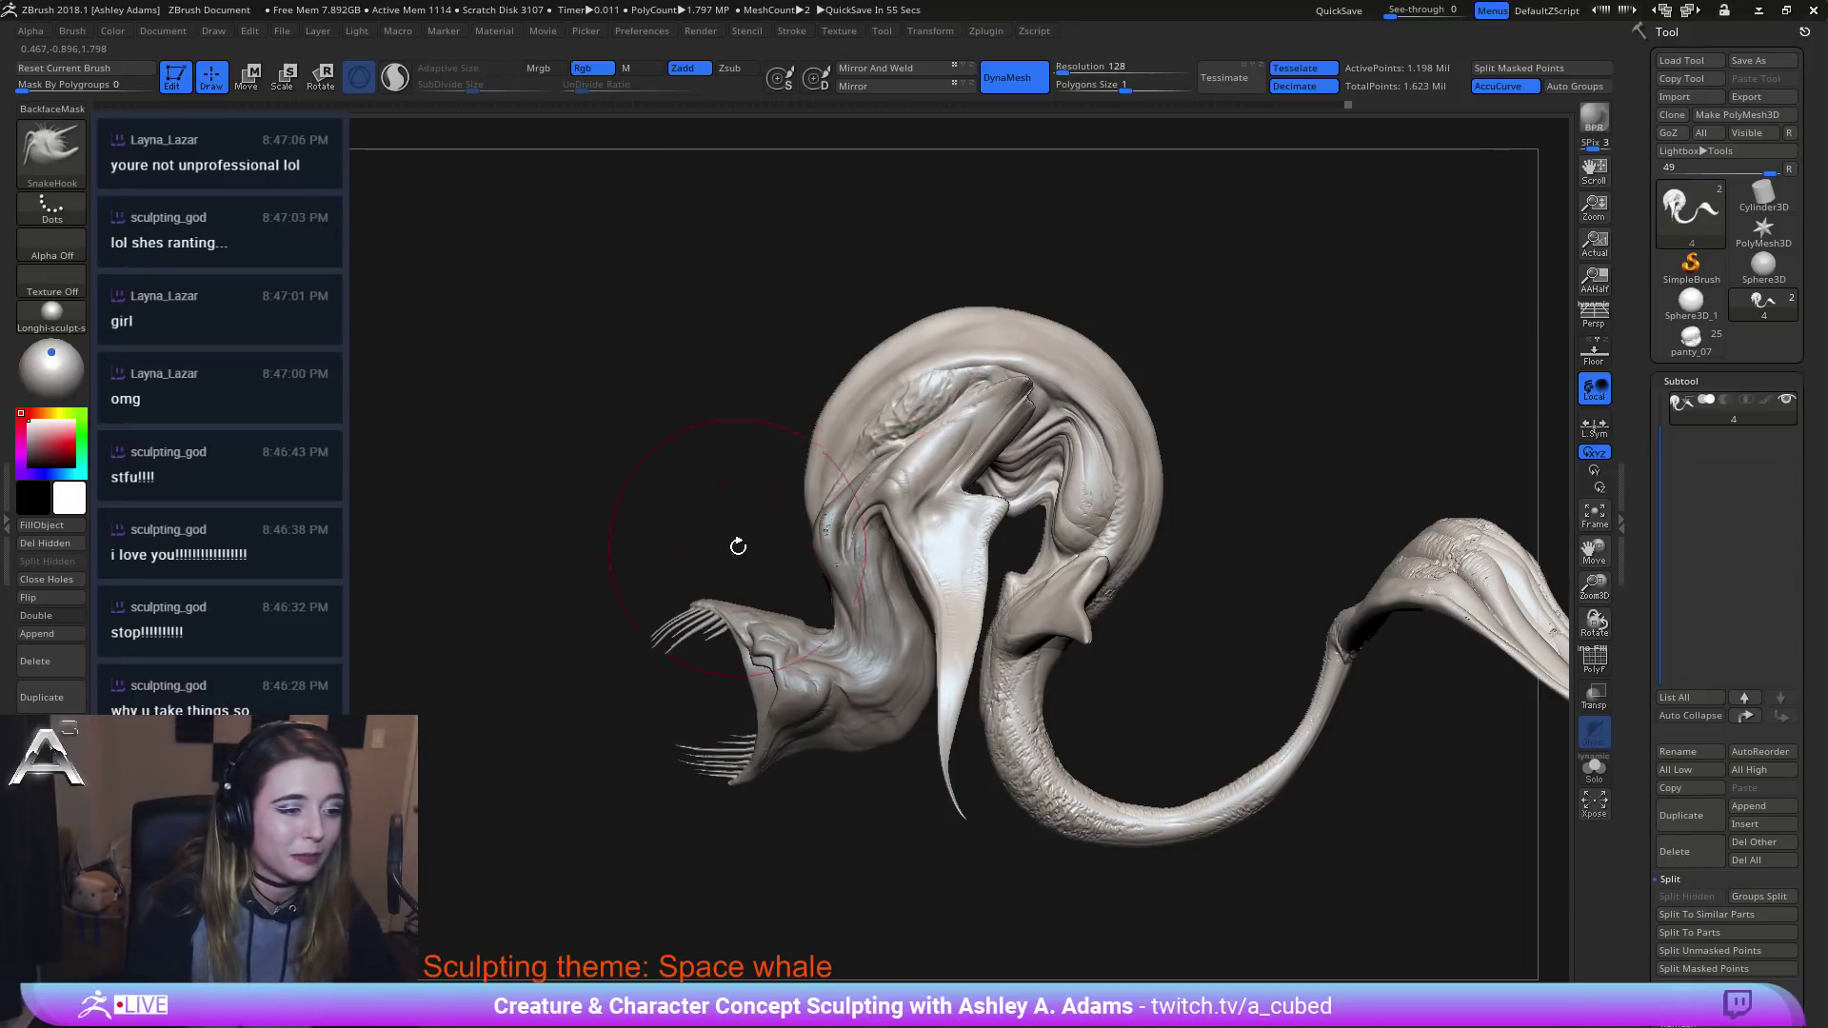
Make the toothed head the active subtool and carve creases into the cheek membrane at the mouth's corner with DamStandard.
alt+drag(723, 670, 937, 496)
key(ctrl)
mouse_move(937, 496)
ctrl+right_down()
mouse_move(876, 486)
mouse_move(919, 477)
ctrl+right_up()
alt+click(937, 496)
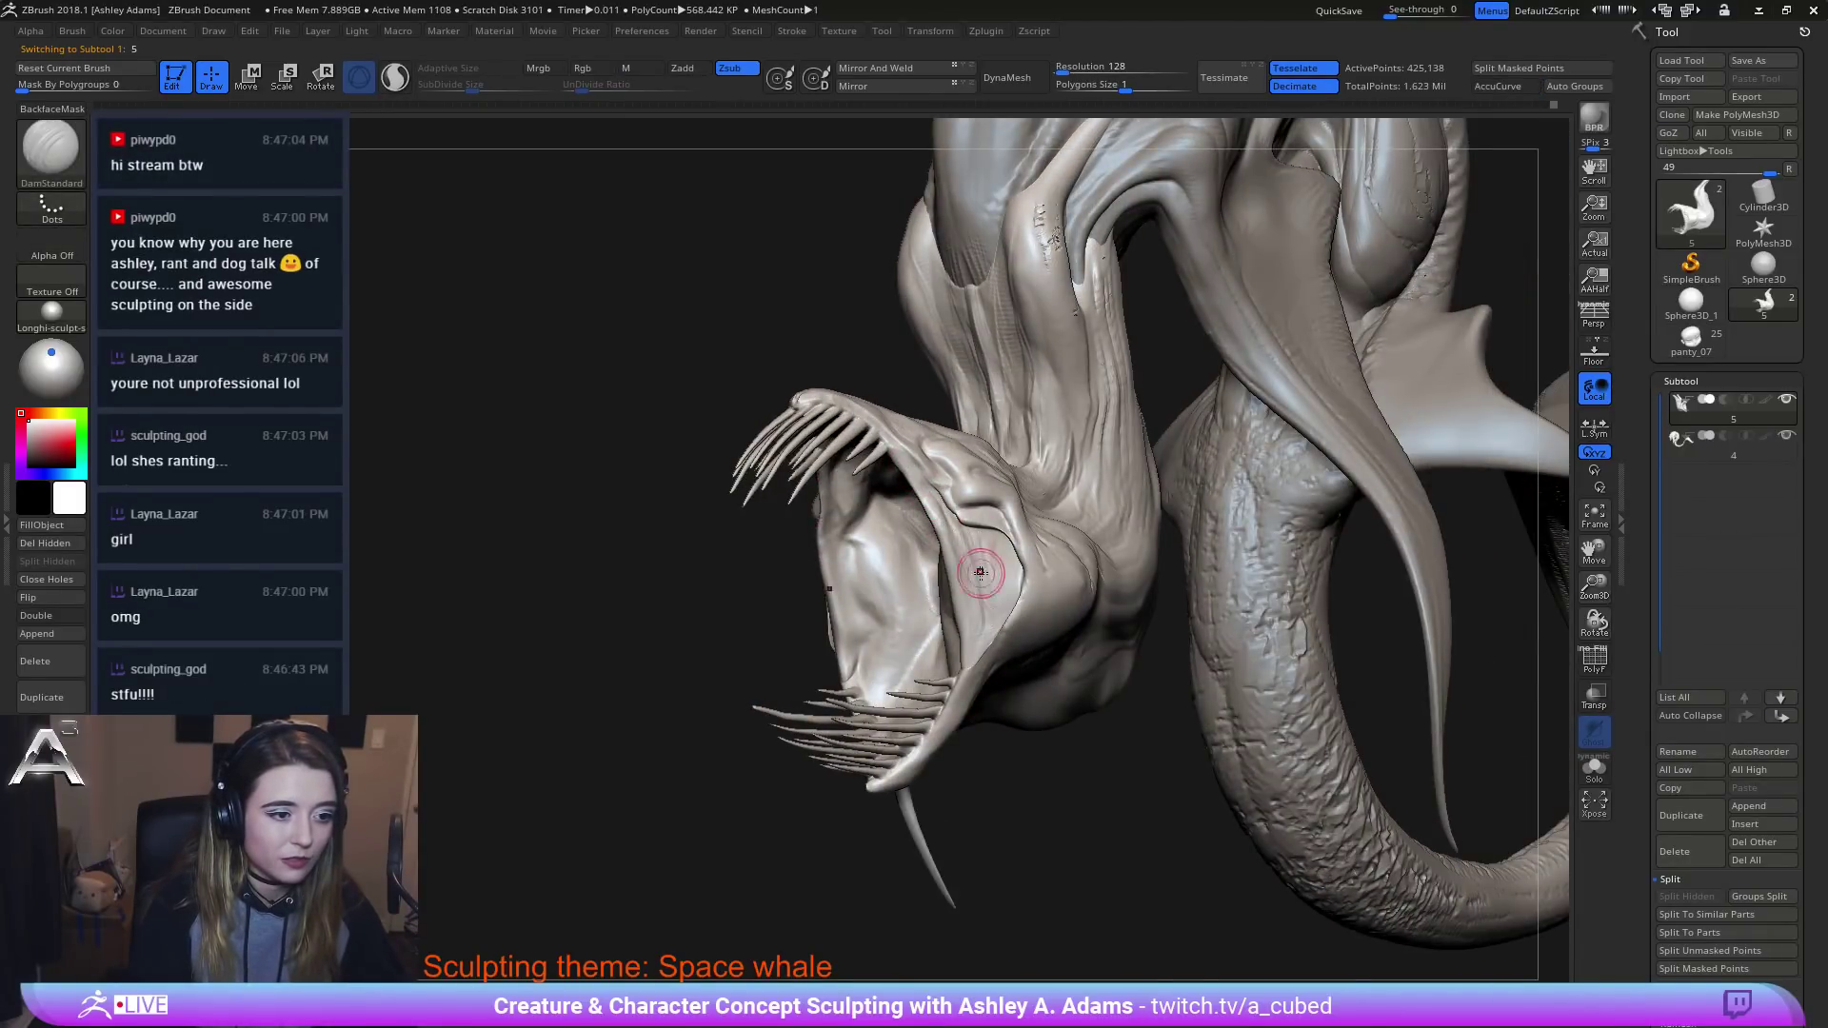
drag(980, 547, 991, 582)
right_drag(997, 564, 953, 516)
drag(952, 515, 906, 473)
drag(949, 534, 982, 634)
drag(987, 560, 998, 619)
Carve DamStandard lines down the mouth's inner wall and around its rim from the opposite side.
mouse_move(1017, 537)
right_down()
mouse_move(1135, 488)
mouse_move(1018, 523)
right_up()
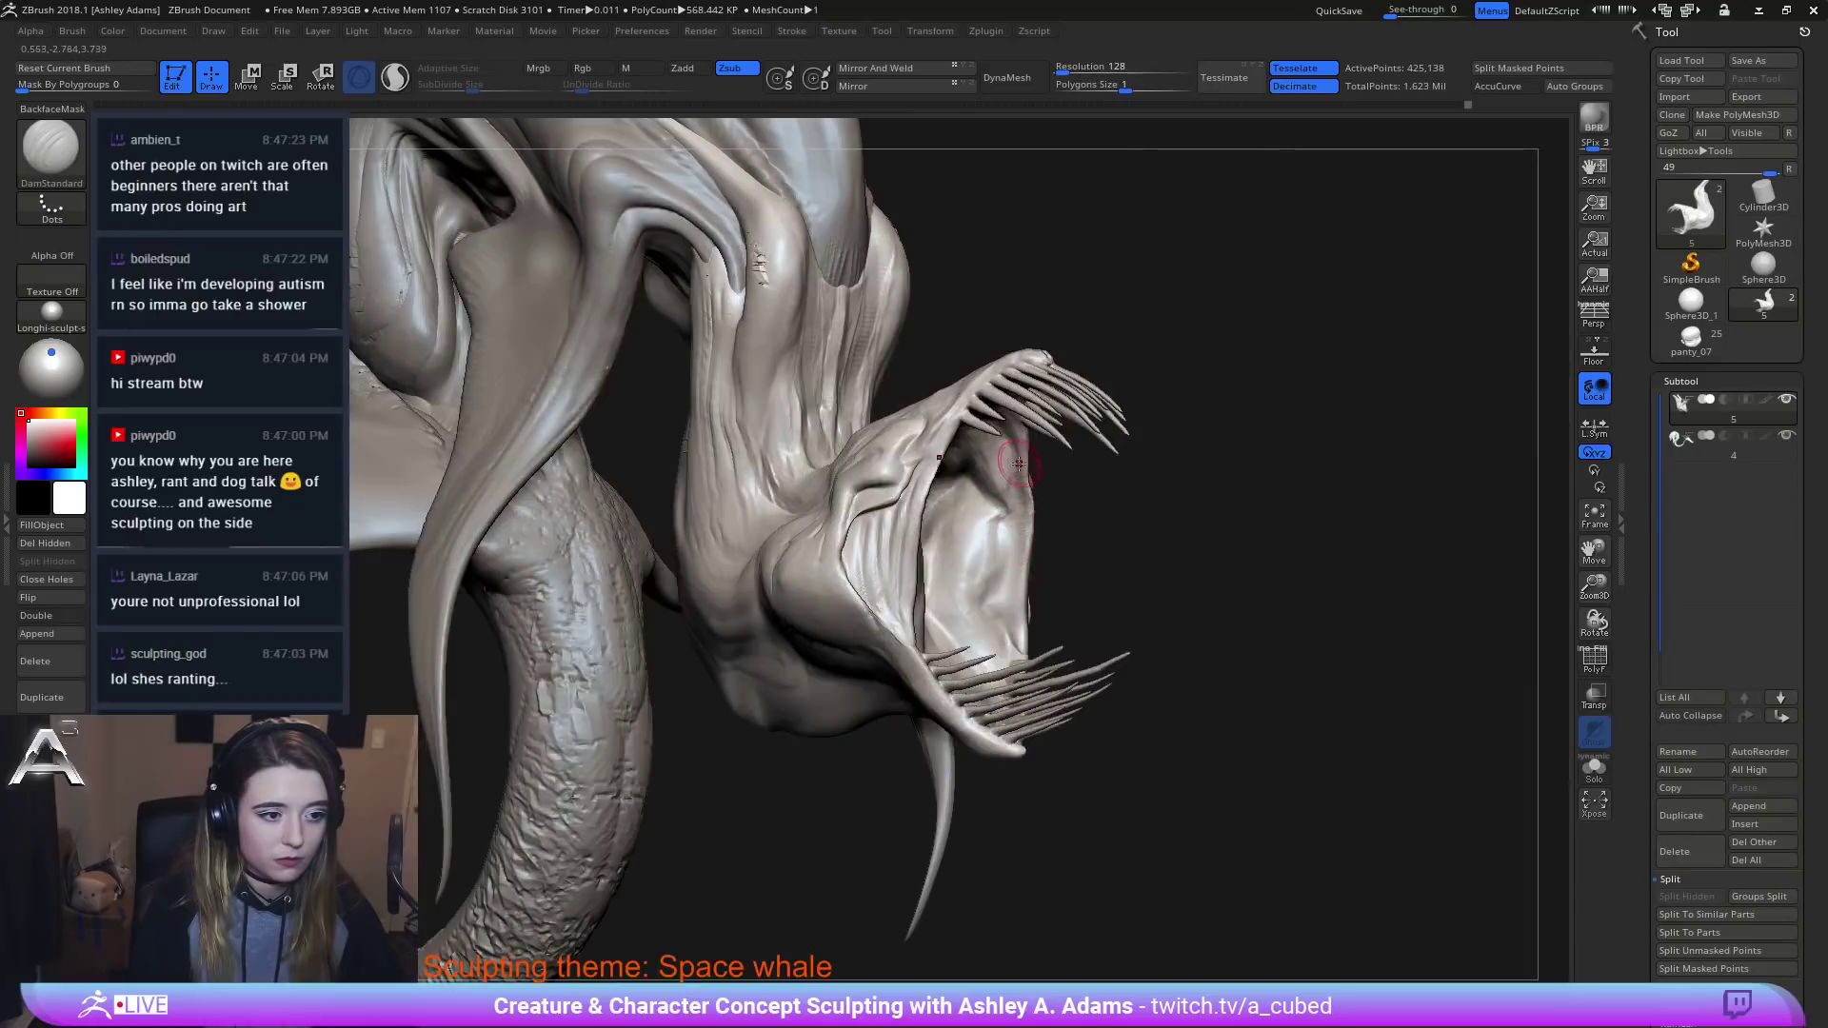
drag(1006, 463, 1010, 625)
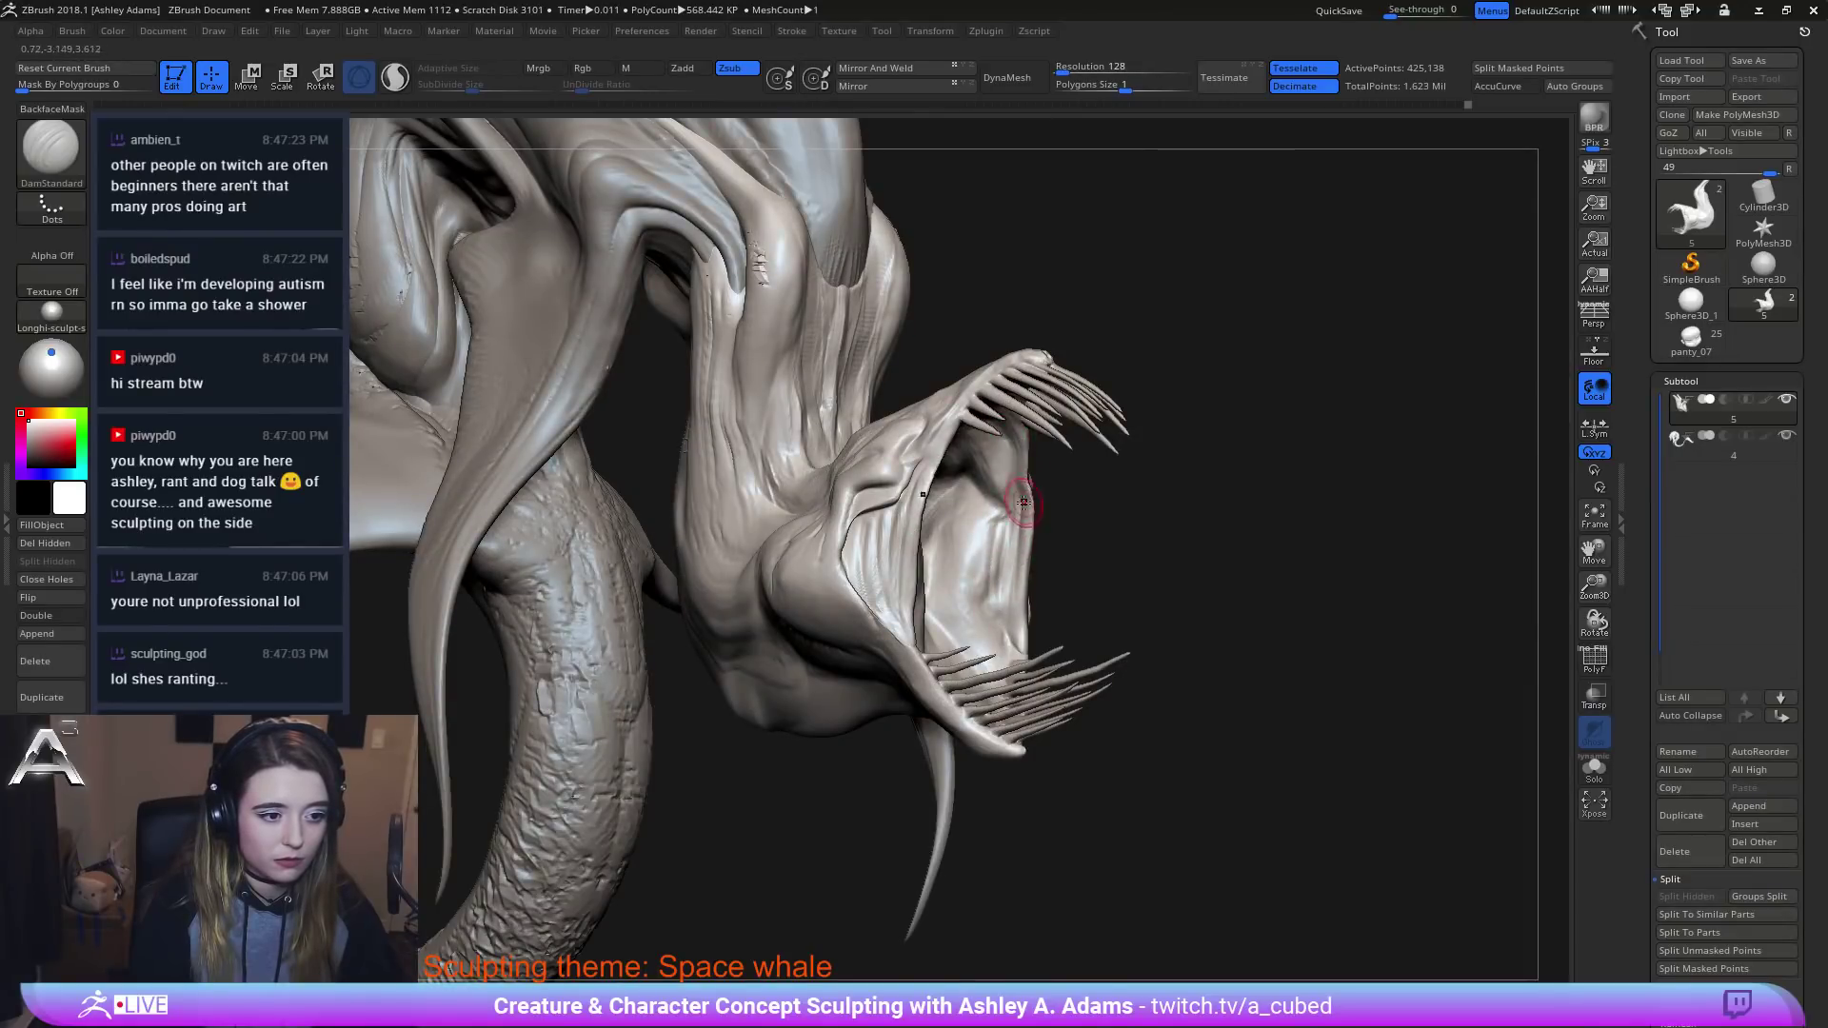
drag(1025, 539, 1022, 621)
right_drag(1202, 557, 1029, 583)
drag(1029, 583, 970, 465)
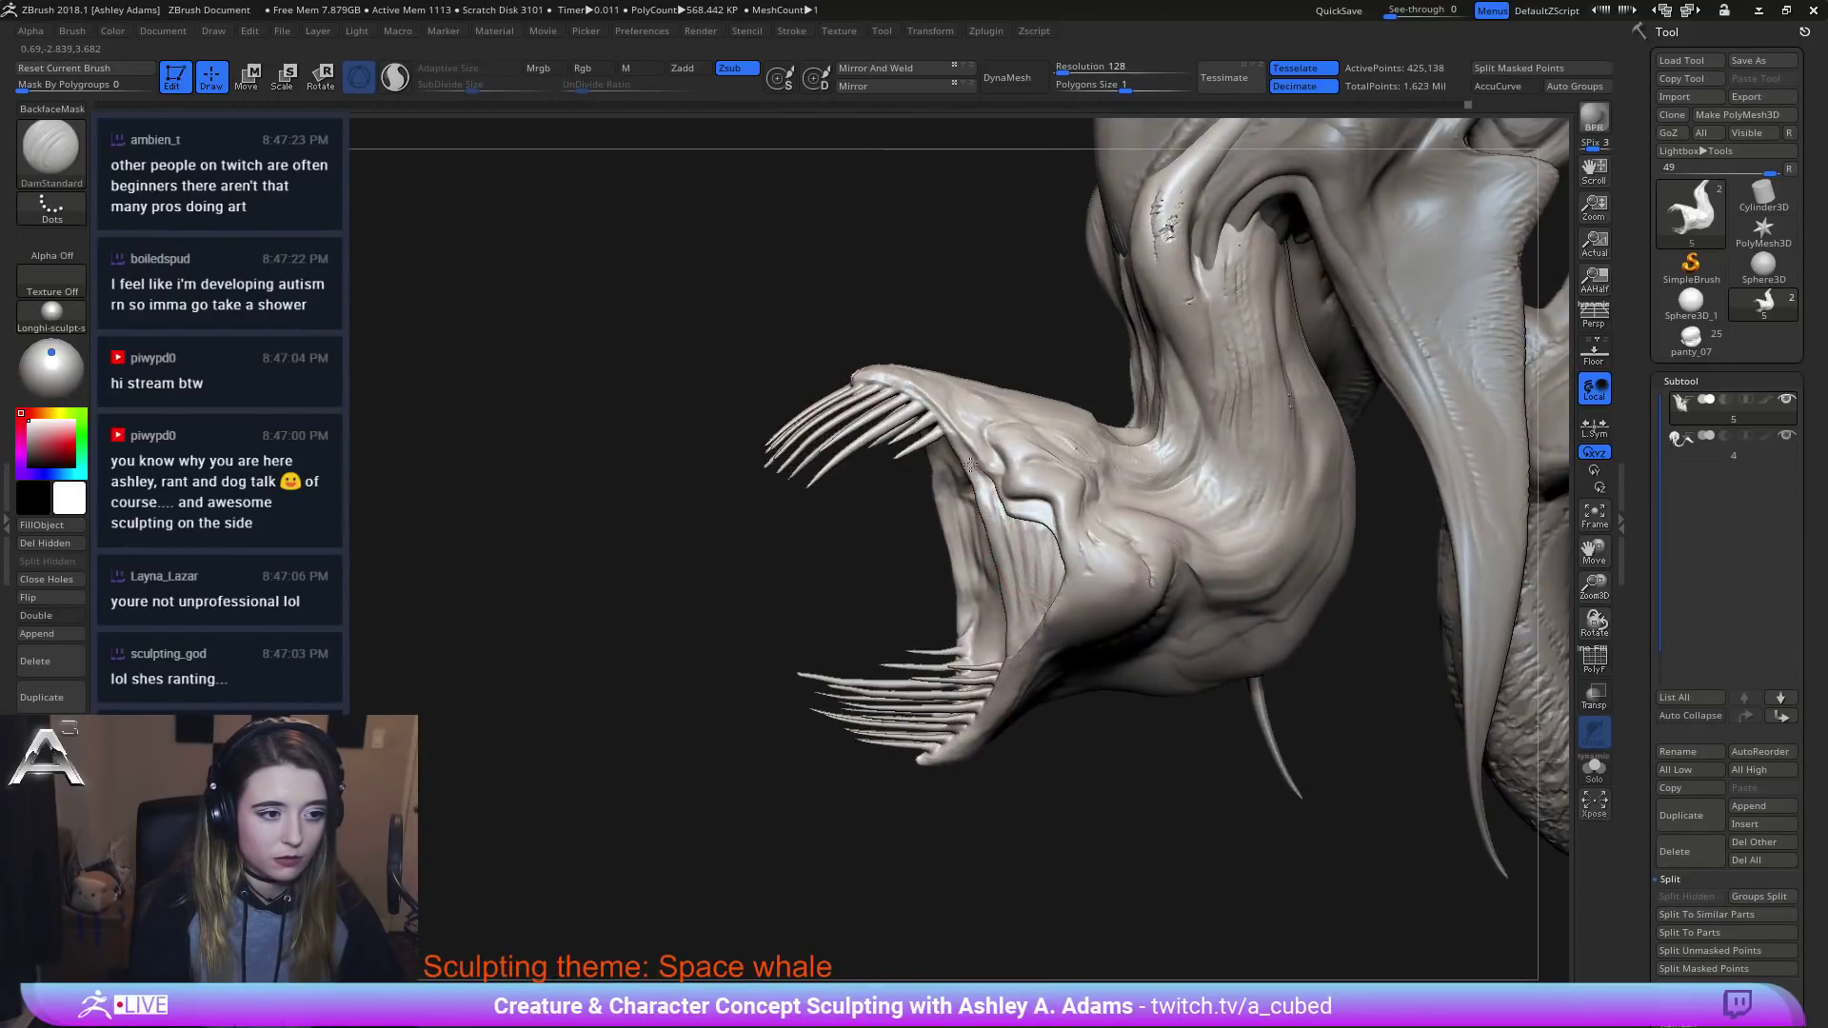
Switch to SnakeHook, adjust the brush size and pull the upper jaw's thin teeth outward into longer tips.
right_click(952, 465)
right_drag(1080, 457, 1004, 422)
key(space)
click(817, 454)
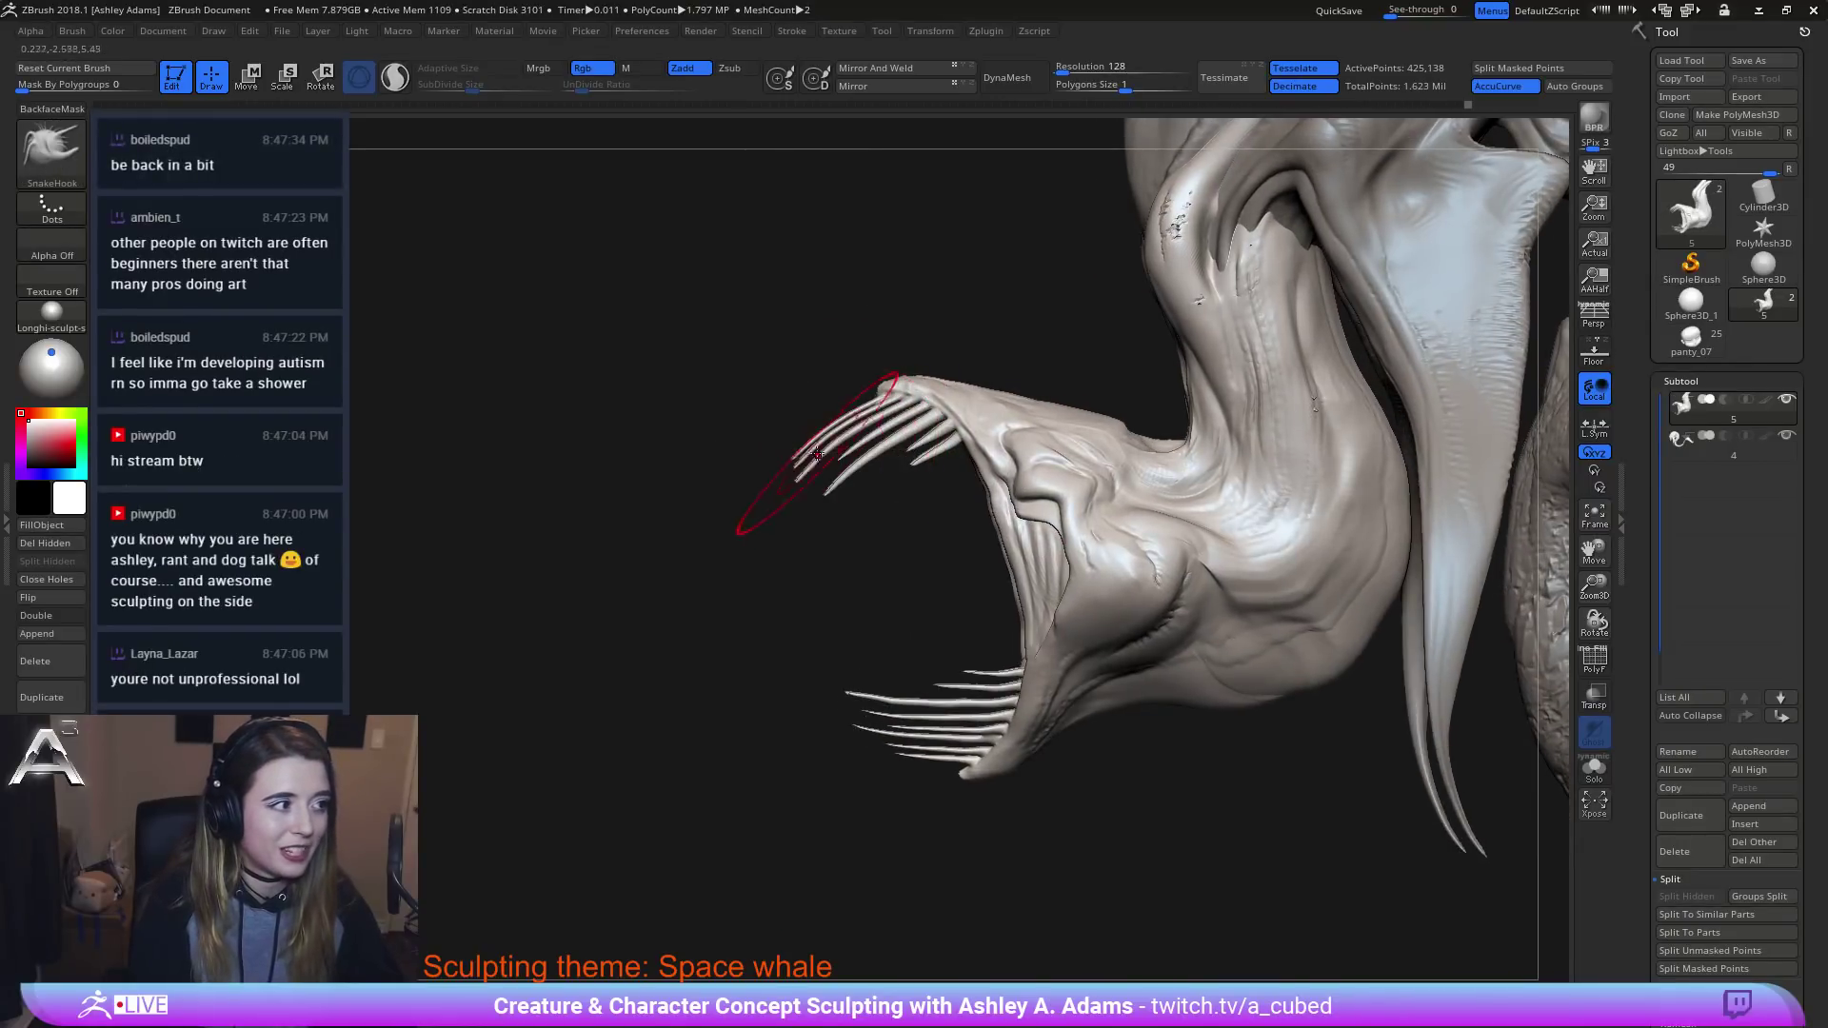
right_click(818, 475)
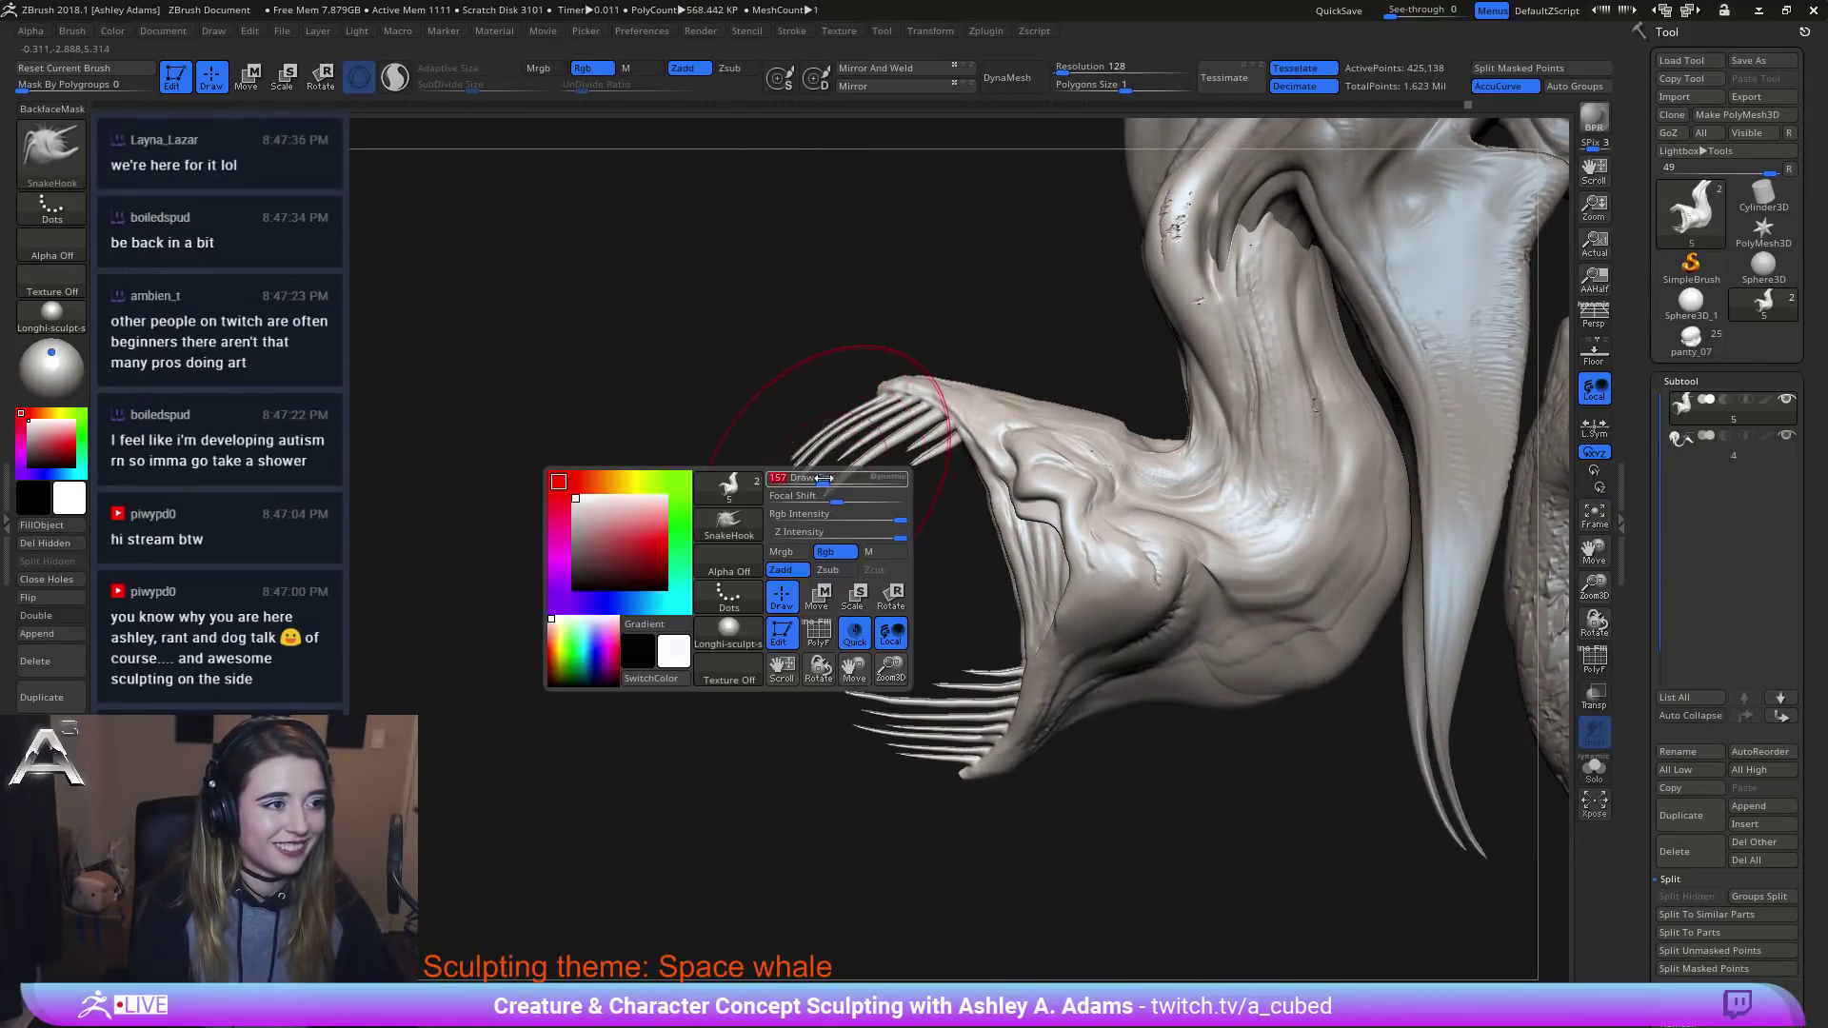
right_drag(824, 468, 843, 439)
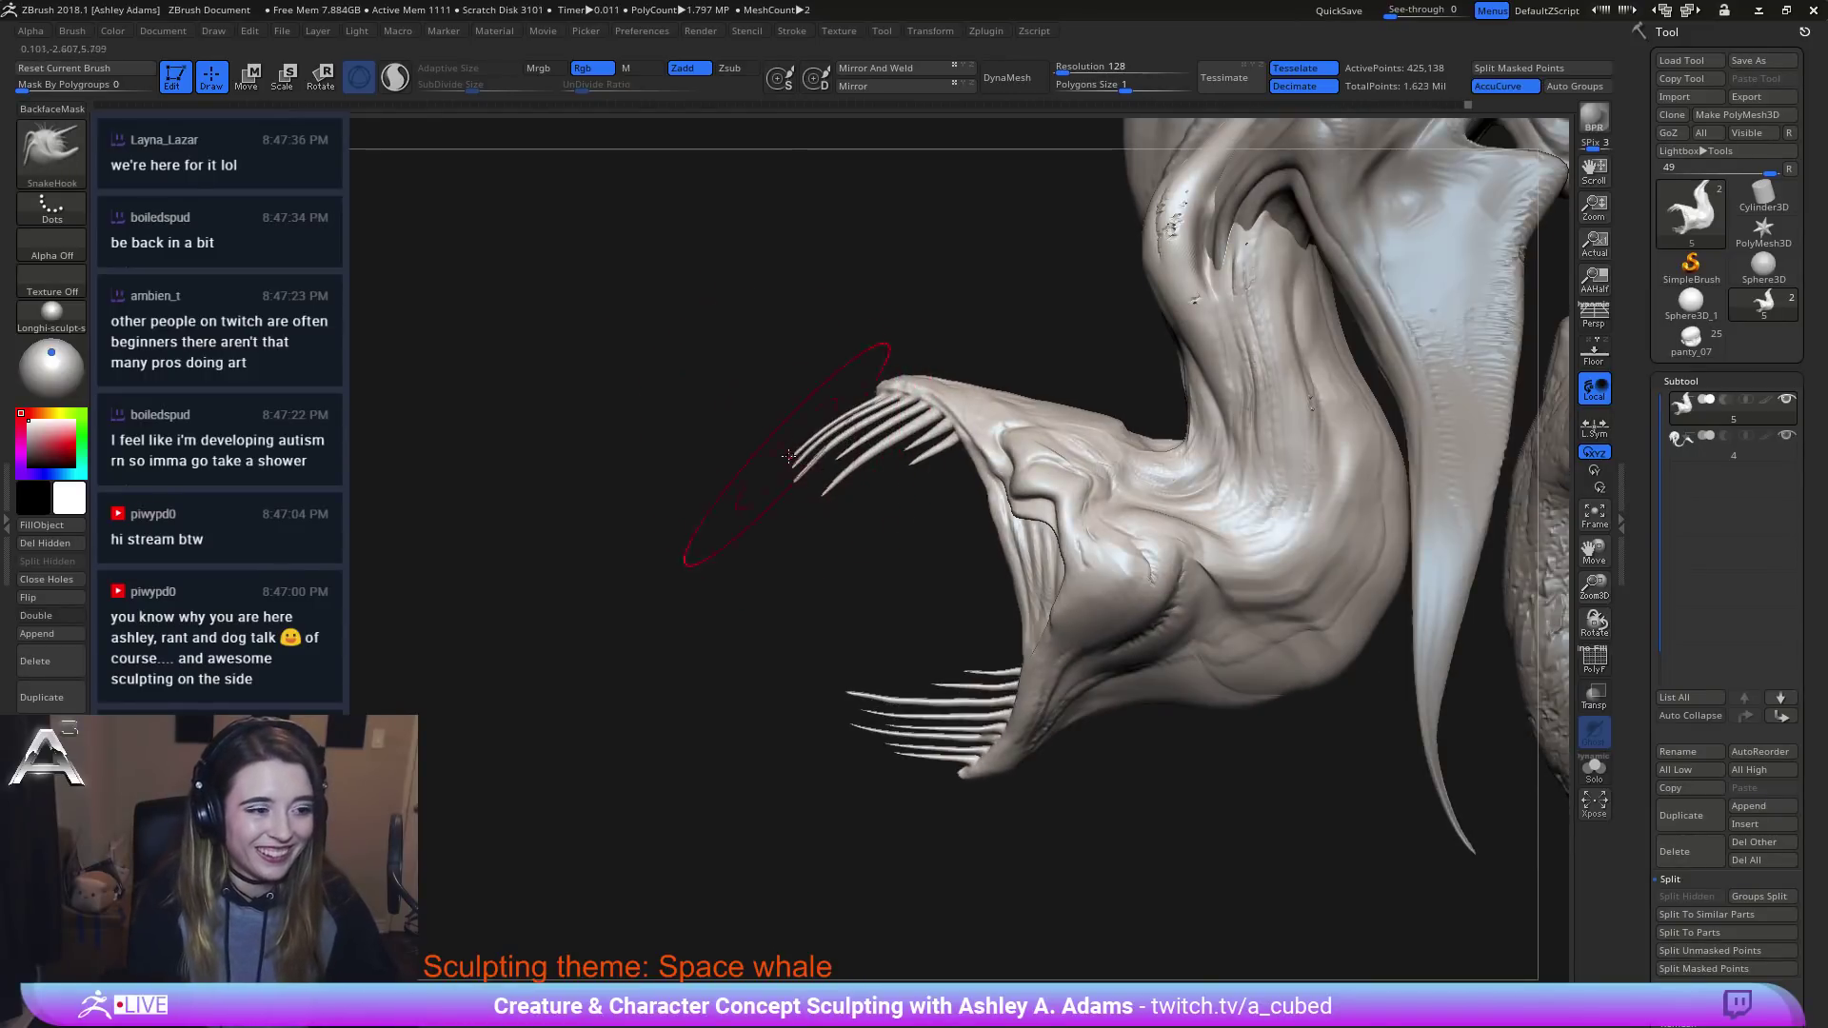
drag(800, 480, 775, 485)
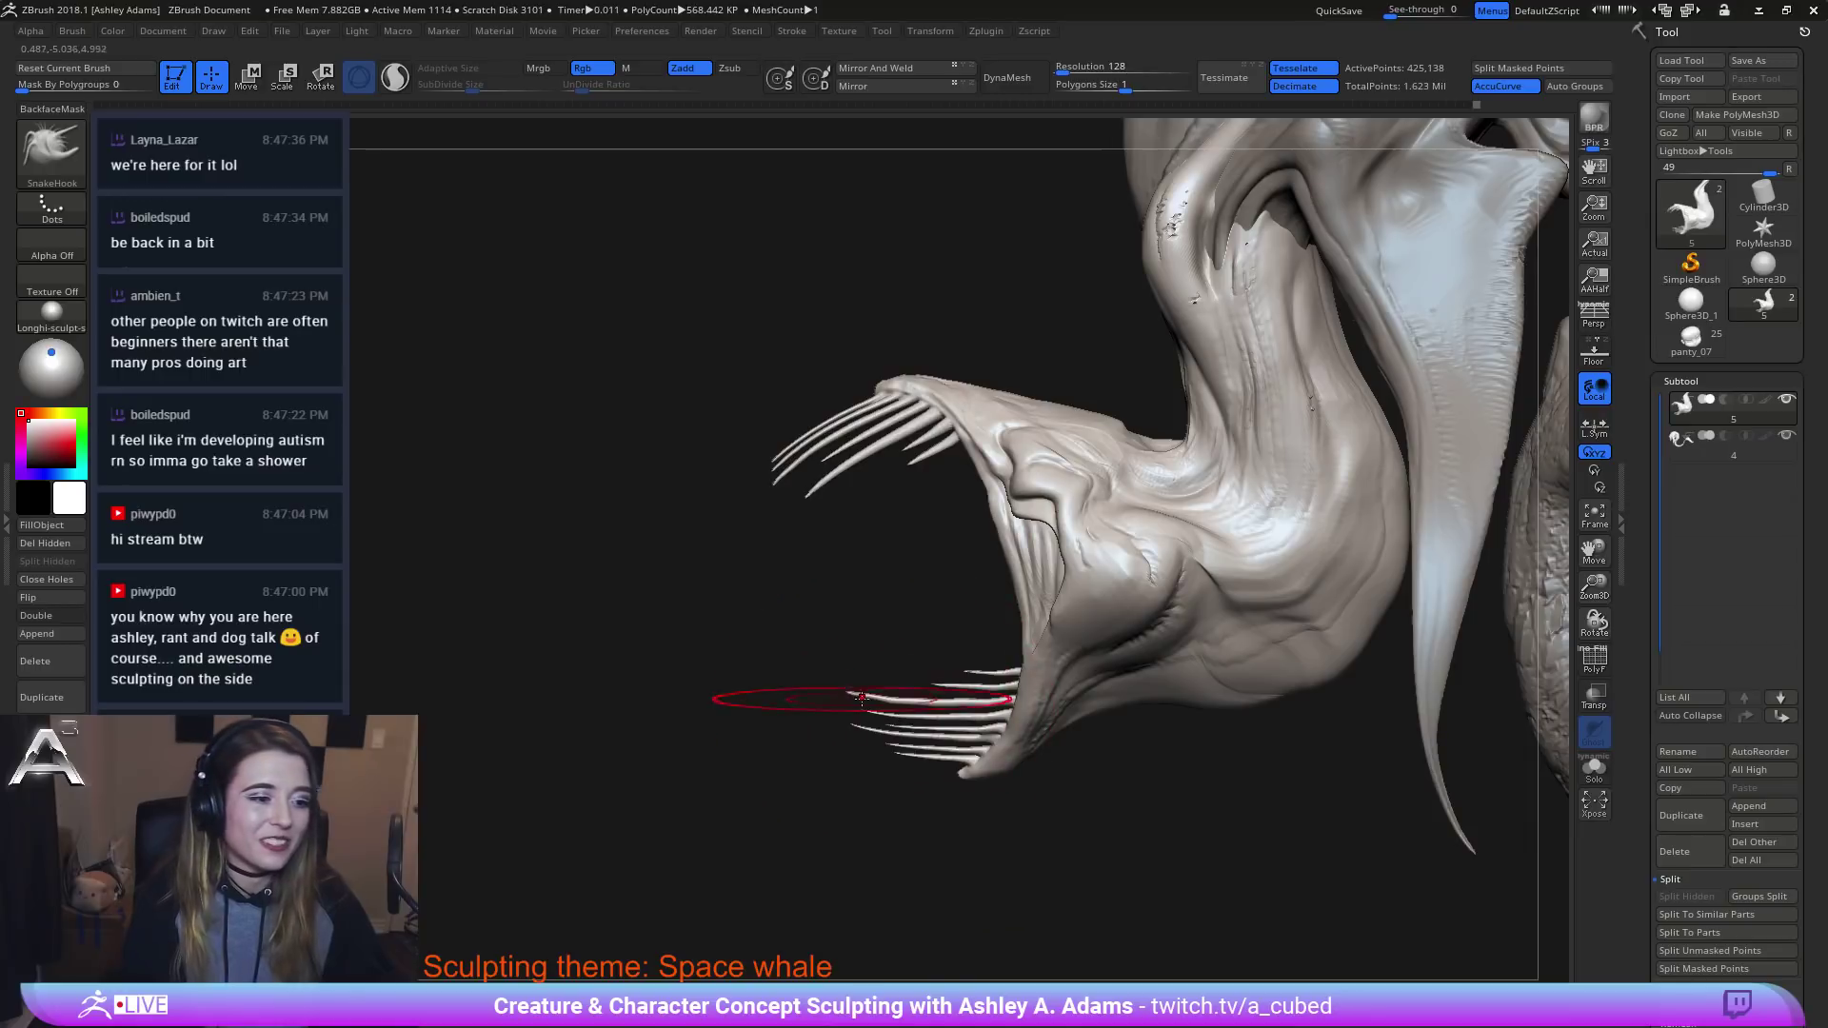
Lengthen the lower jaw's thin teeth with short SnakeHook pulls, turning off AccuCurve along the way.
drag(862, 698, 842, 706)
key(space)
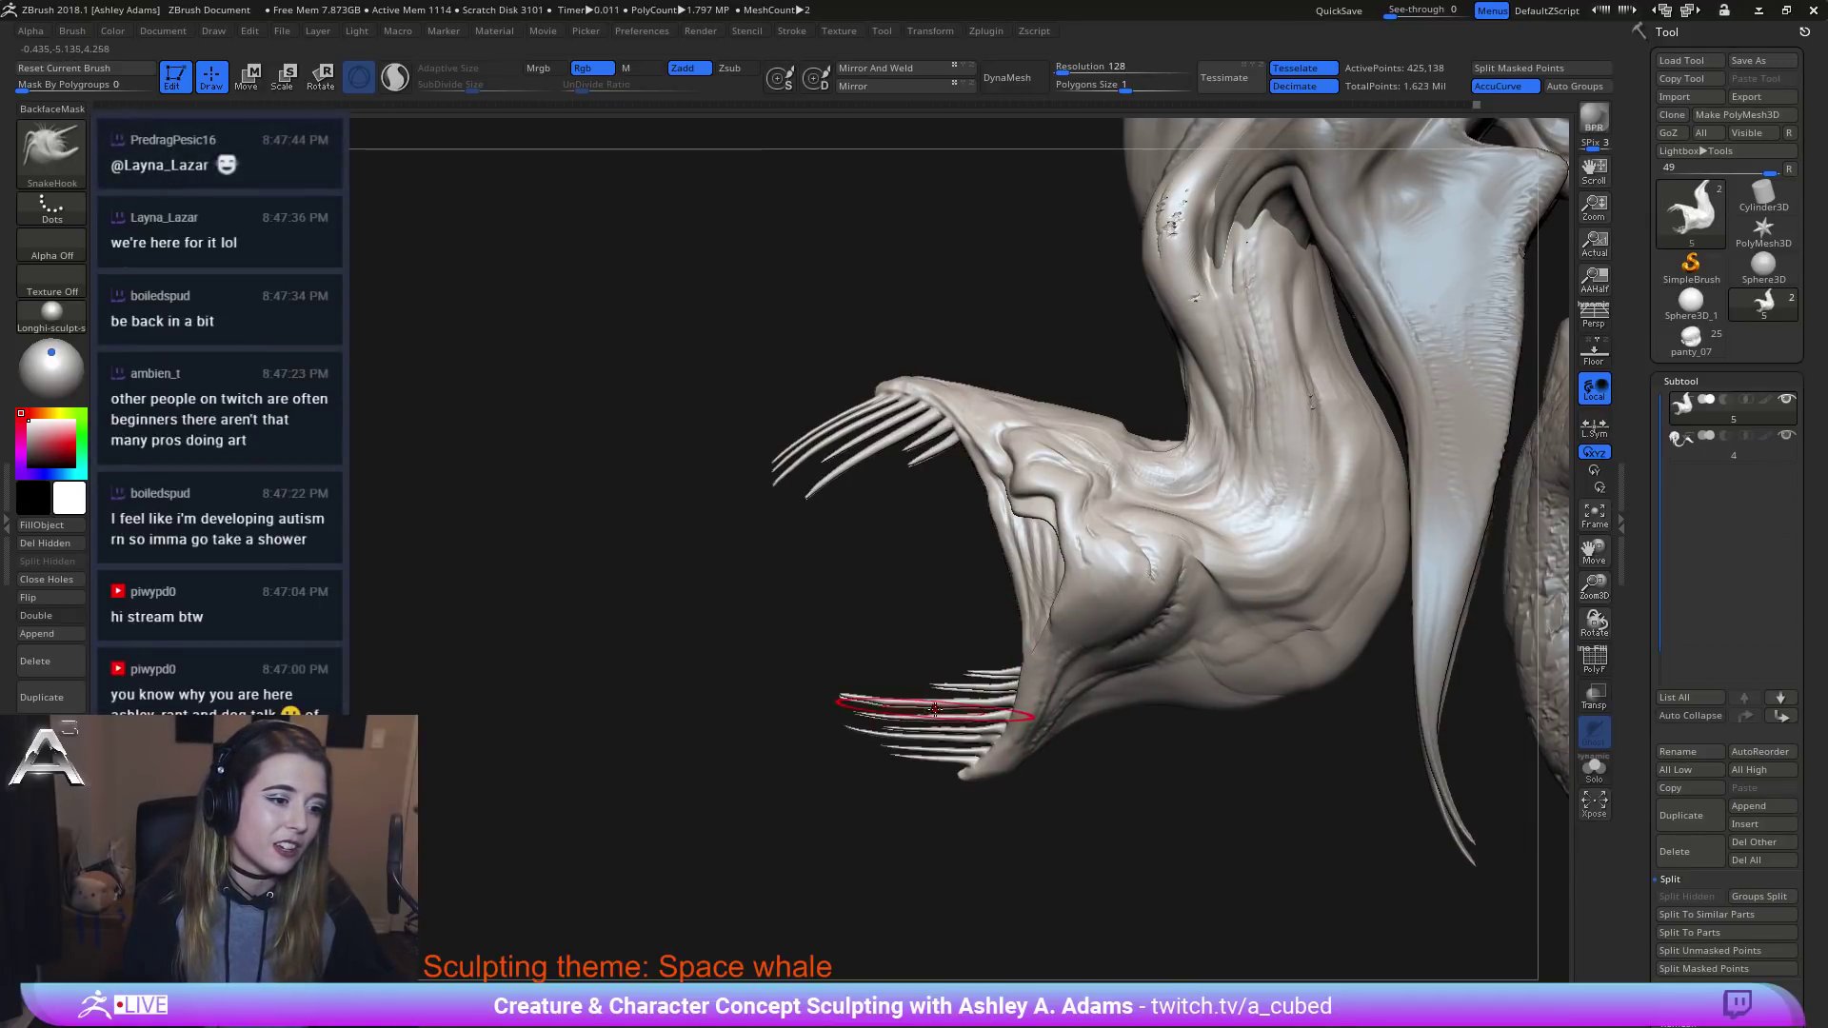
mouse_move(935, 712)
right_down()
mouse_move(838, 712)
mouse_move(935, 704)
right_up()
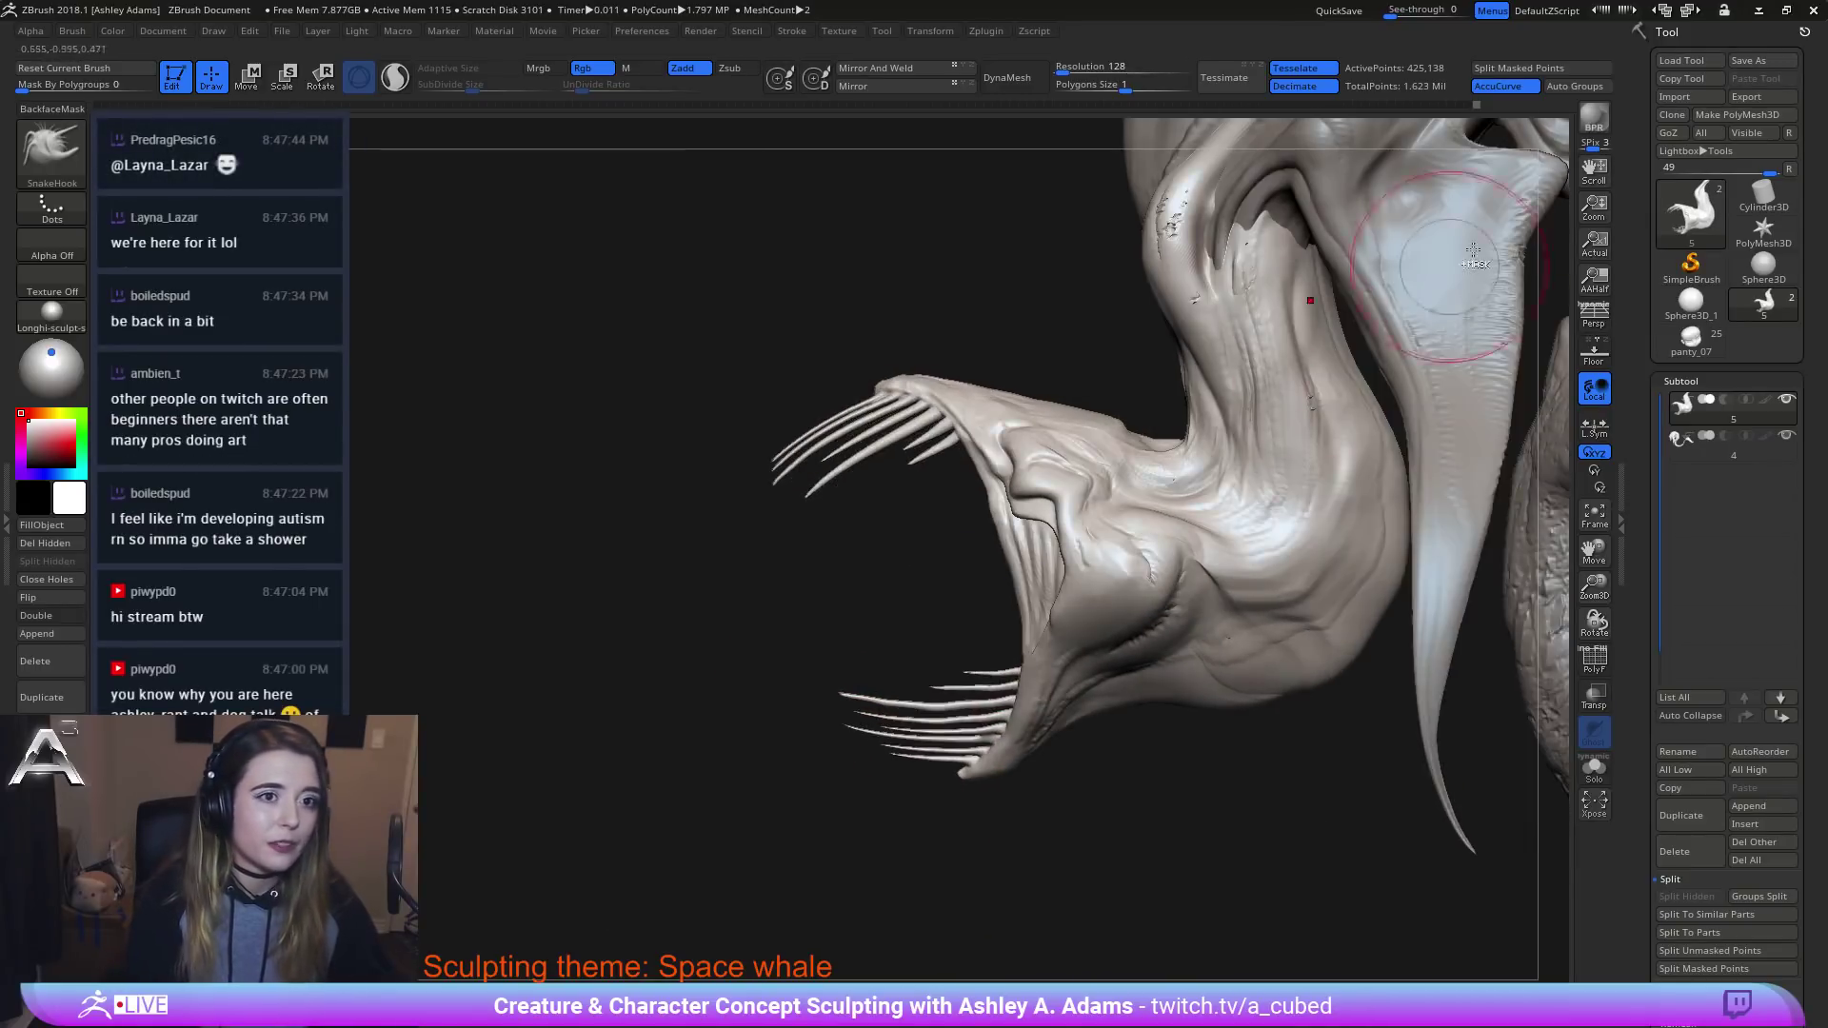
click(1514, 88)
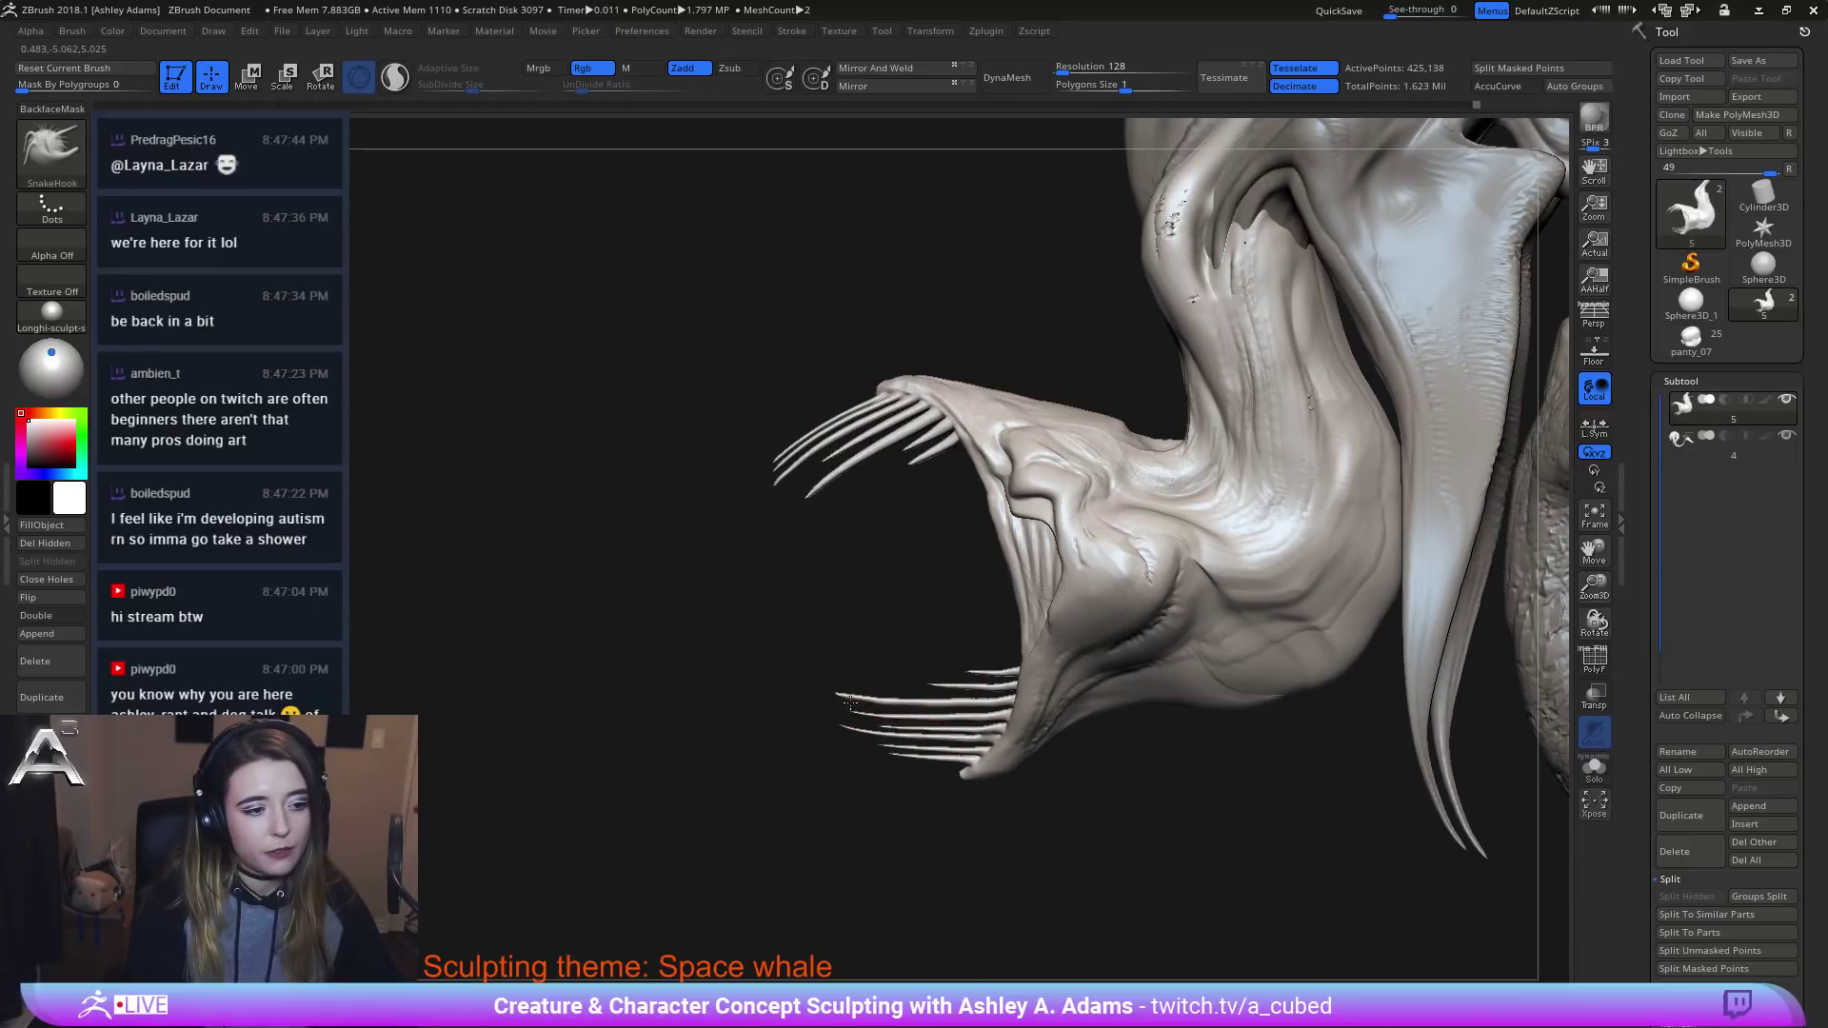
mouse_move(850, 703)
mouse_down()
mouse_move(919, 711)
mouse_move(848, 702)
mouse_up()
key(space)
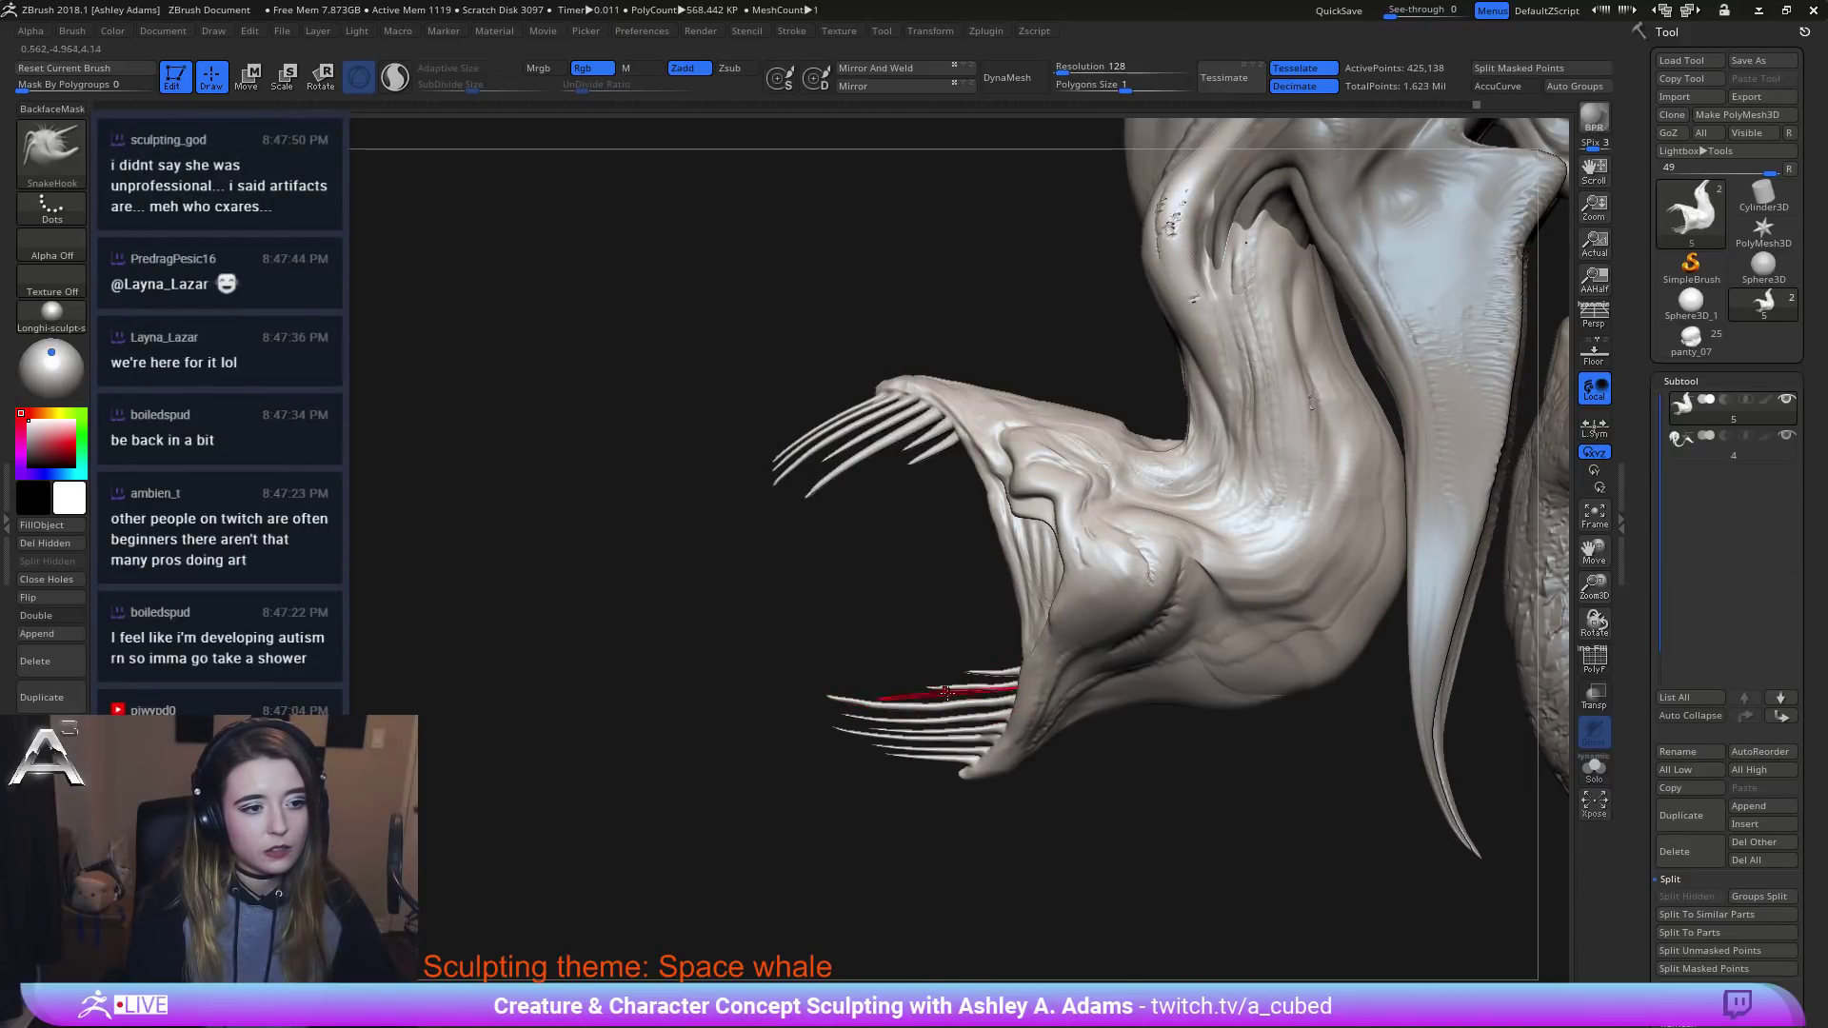
mouse_move(991, 731)
ctrl+right_down()
mouse_move(979, 666)
mouse_move(1011, 641)
ctrl+right_up()
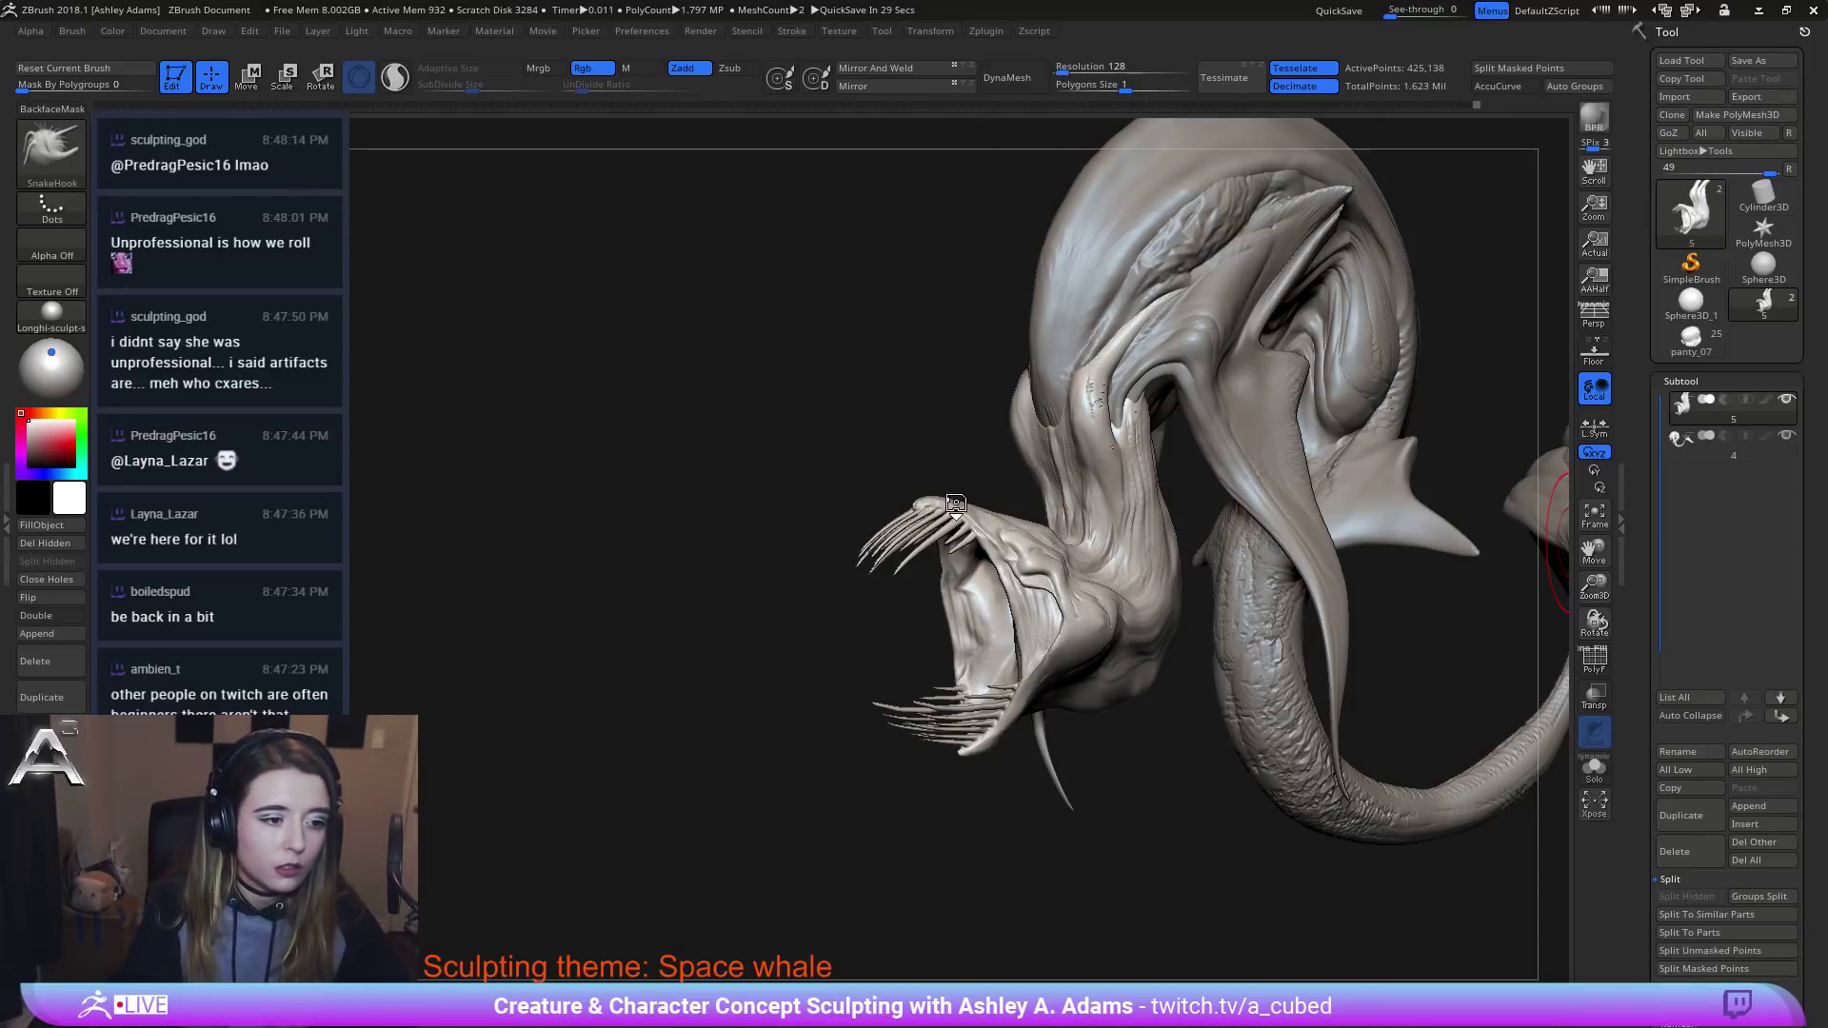
Reshape the neck's vertical folds behind the jaw with SnakeHook, working from both sides of the creature.
right_drag(956, 503, 1035, 552)
right_click(980, 628)
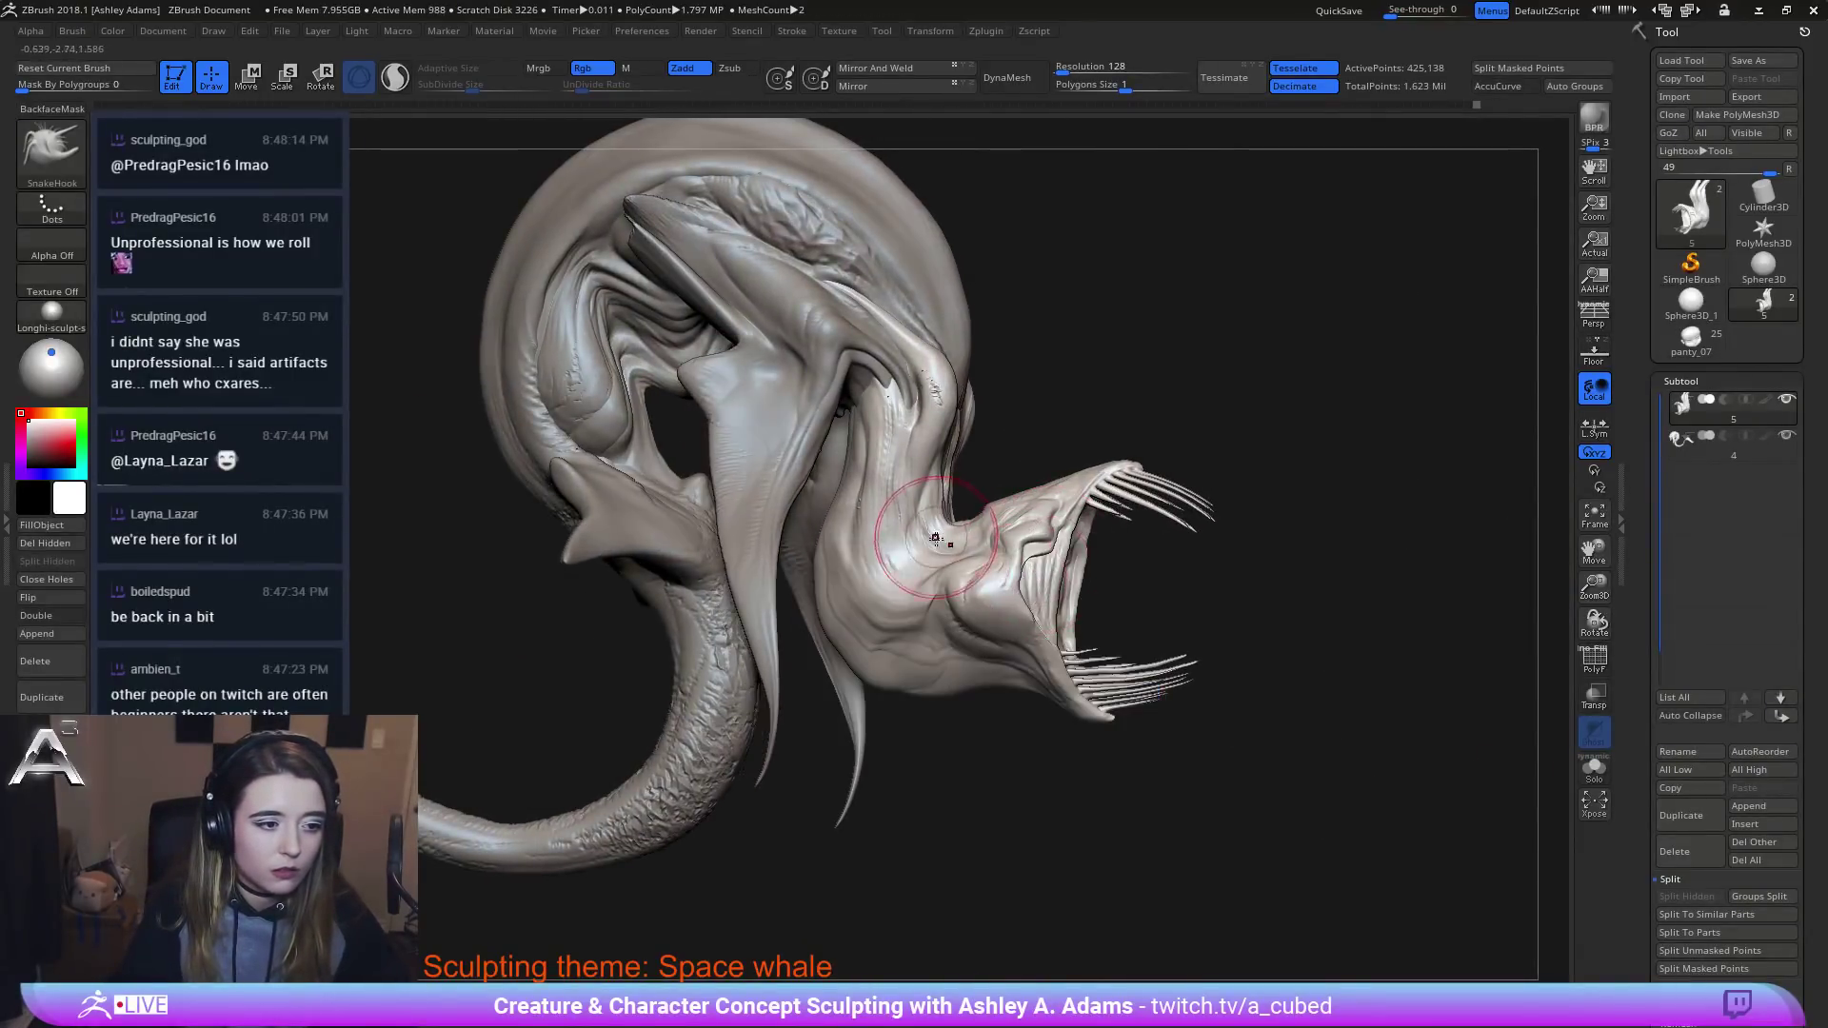
right_drag(905, 571, 820, 667)
mouse_move(930, 541)
right_down()
mouse_move(854, 589)
mouse_move(891, 586)
right_up()
key(space)
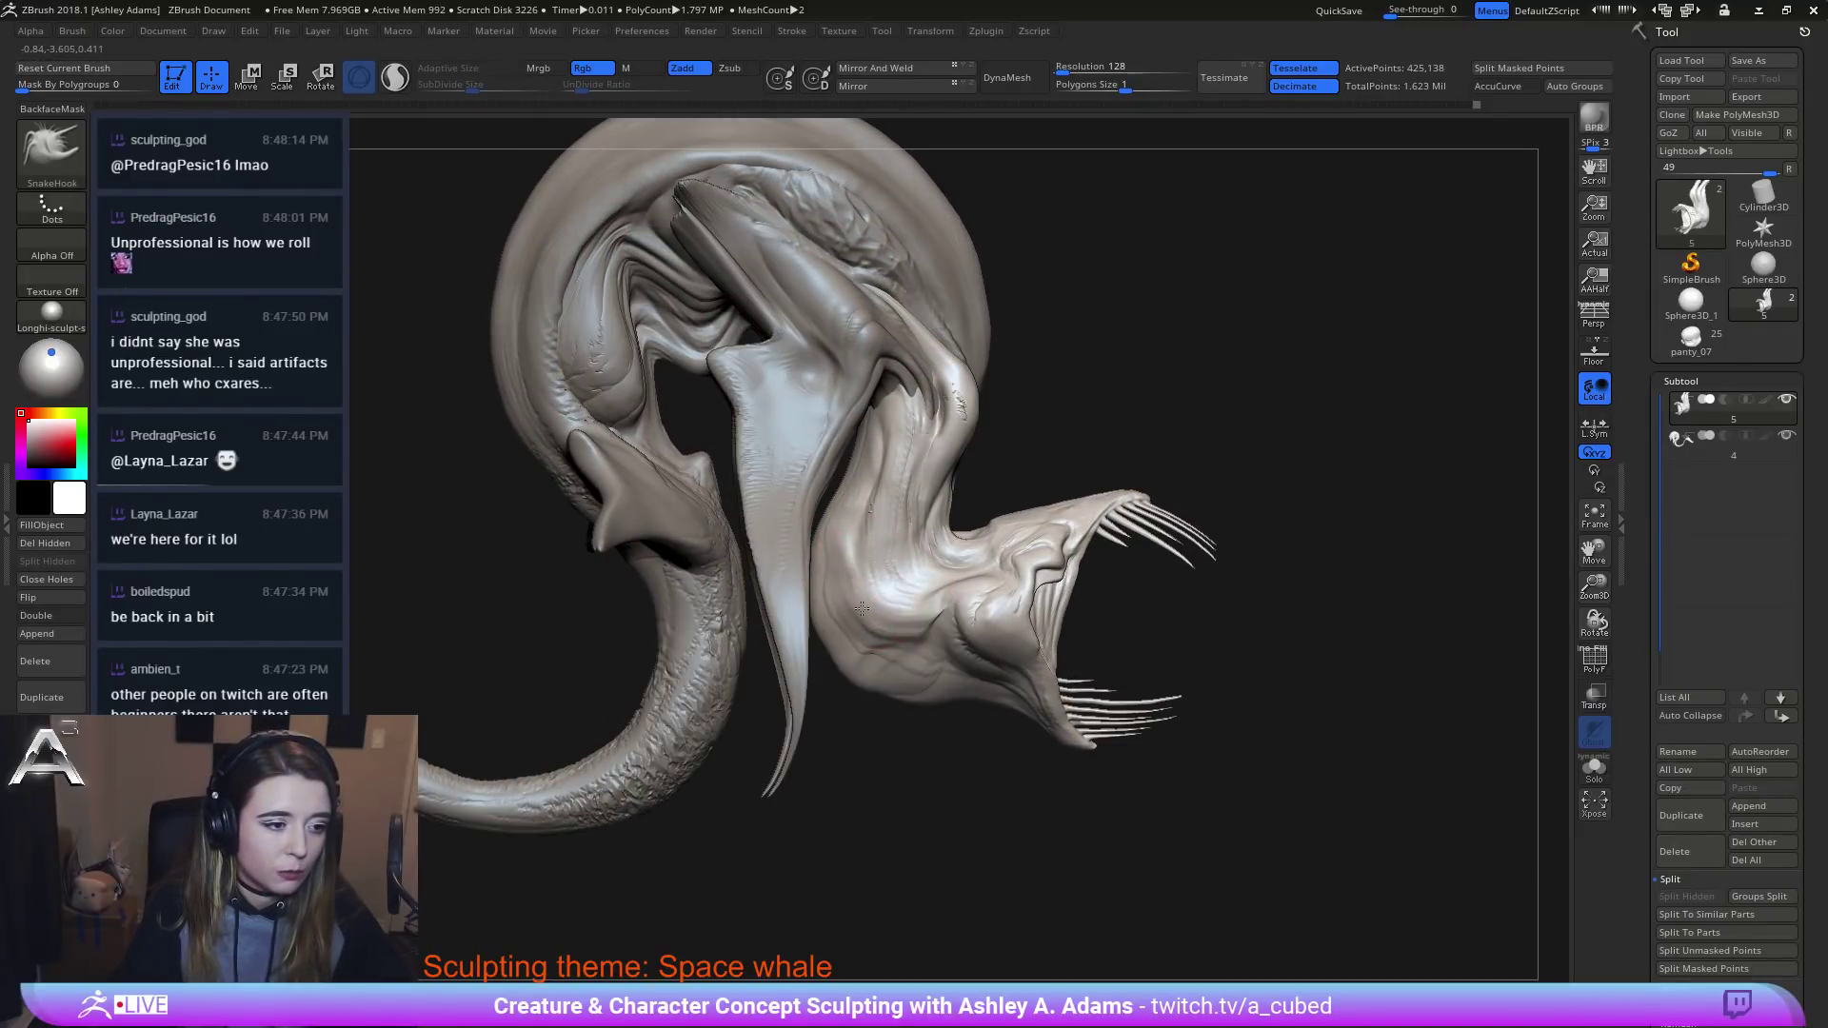
mouse_move(862, 609)
mouse_down()
mouse_move(909, 635)
mouse_move(855, 569)
mouse_up()
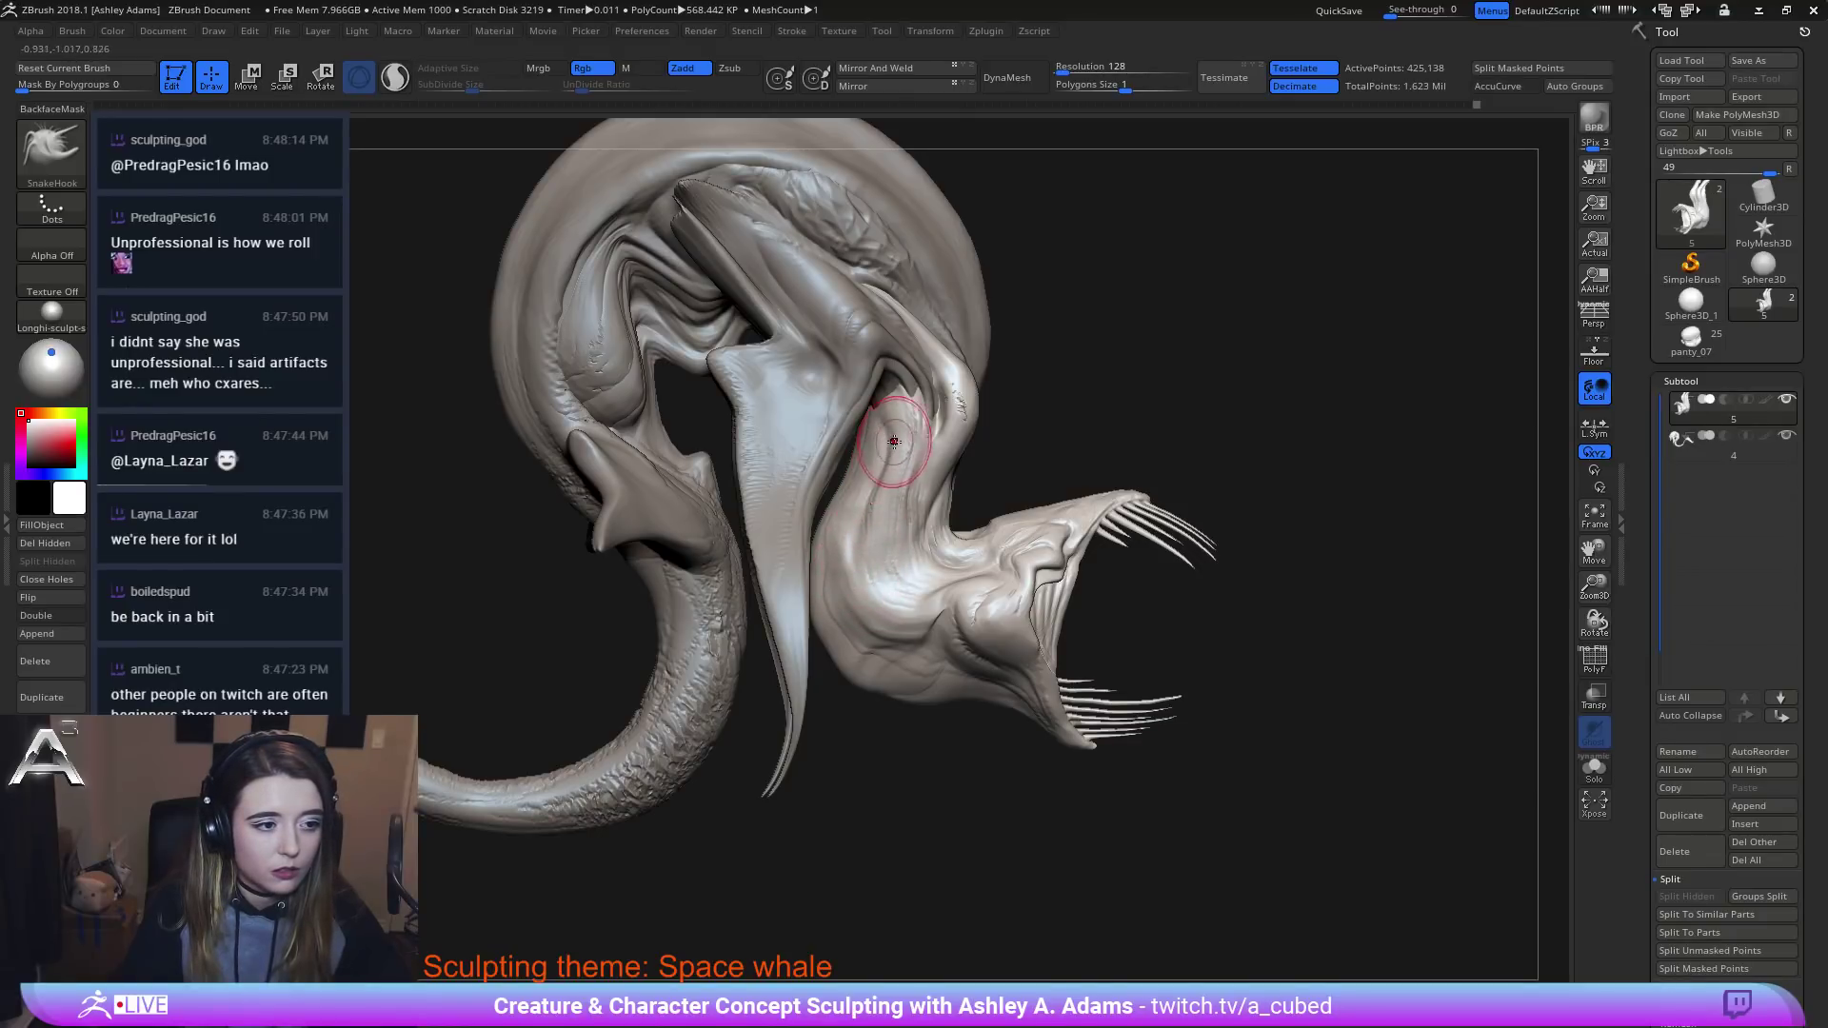
drag(894, 441, 890, 480)
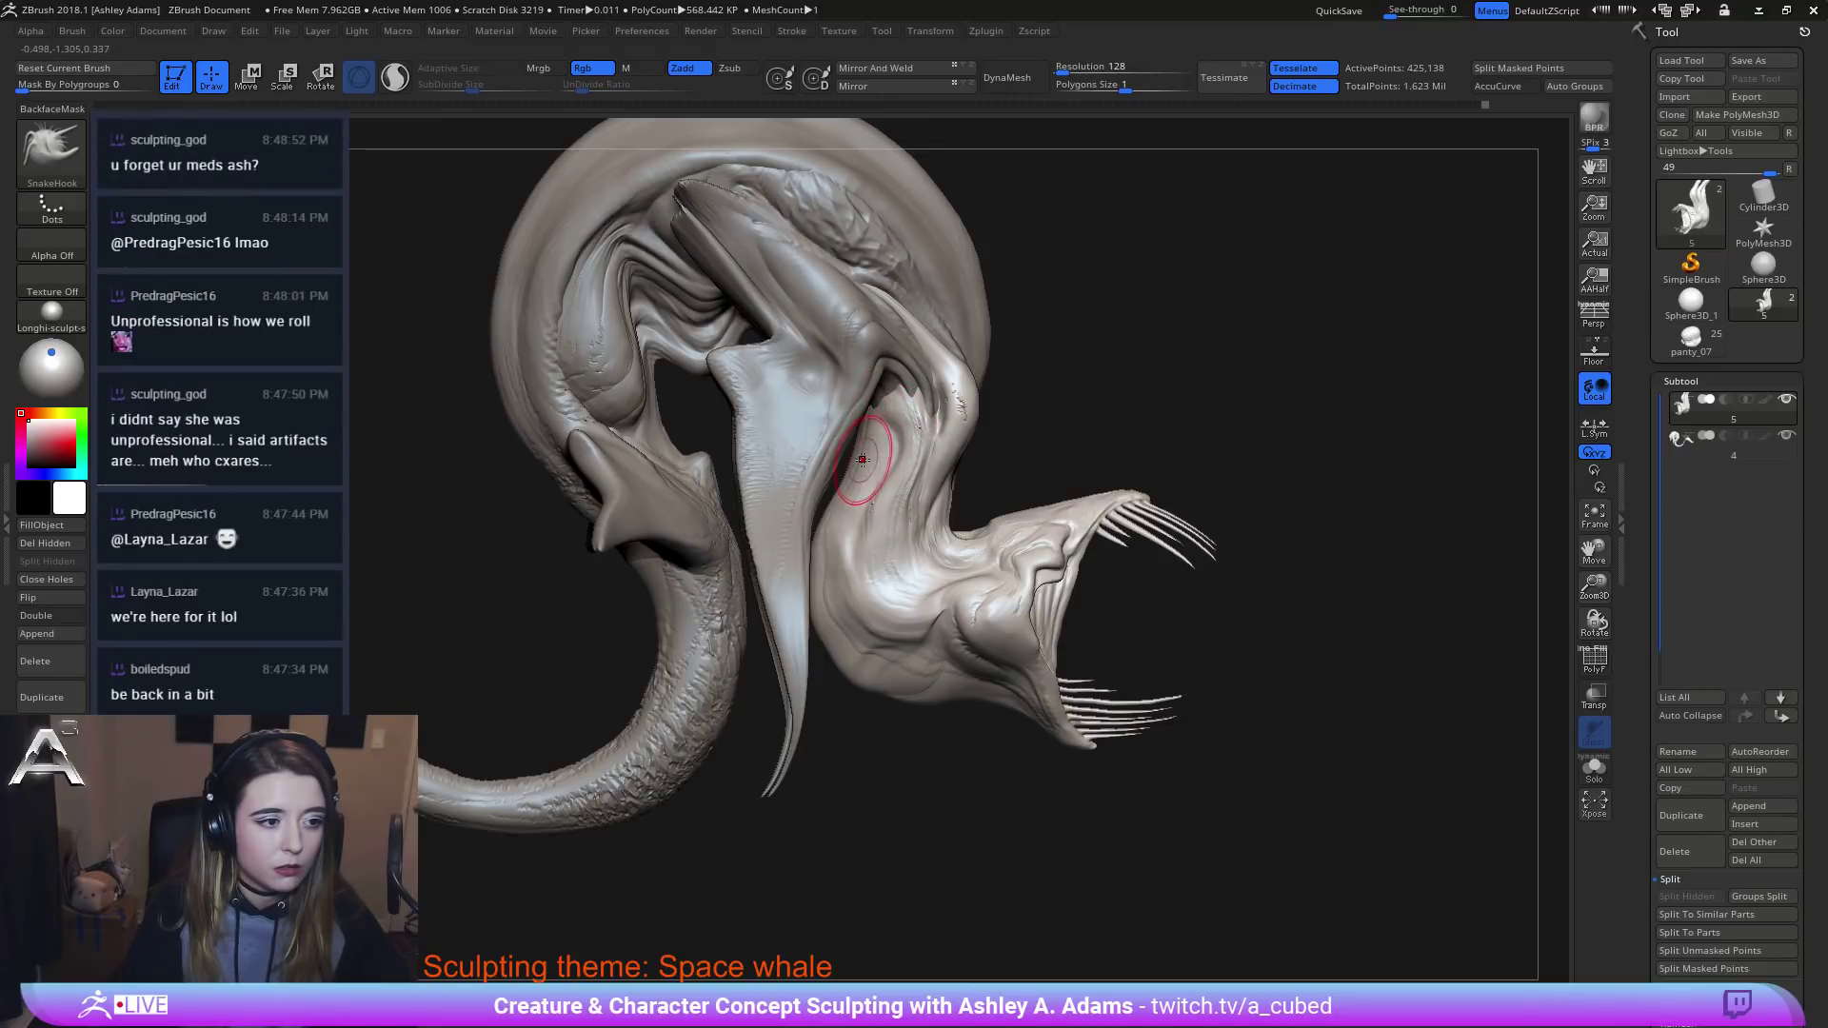
right_drag(961, 435, 976, 434)
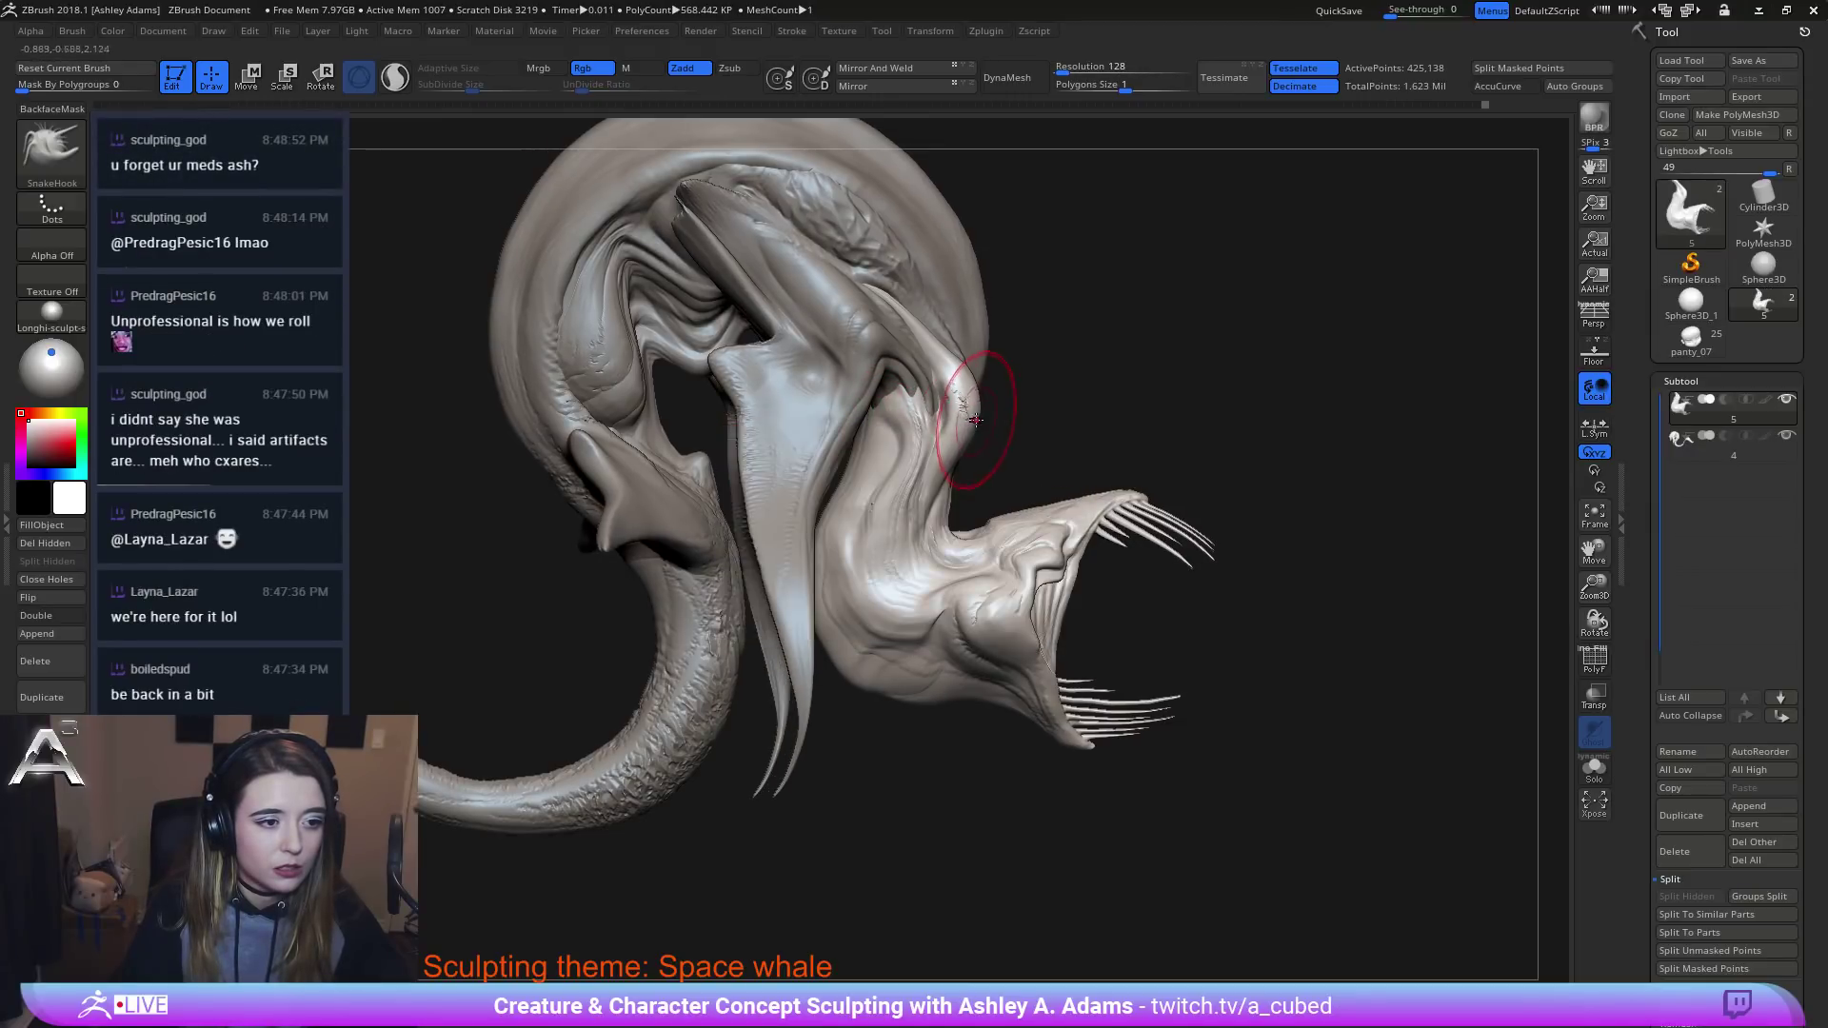
ctrl+right_drag(934, 575, 934, 543)
mouse_move(1218, 543)
right_down()
mouse_move(936, 531)
mouse_move(973, 328)
right_up()
key(space)
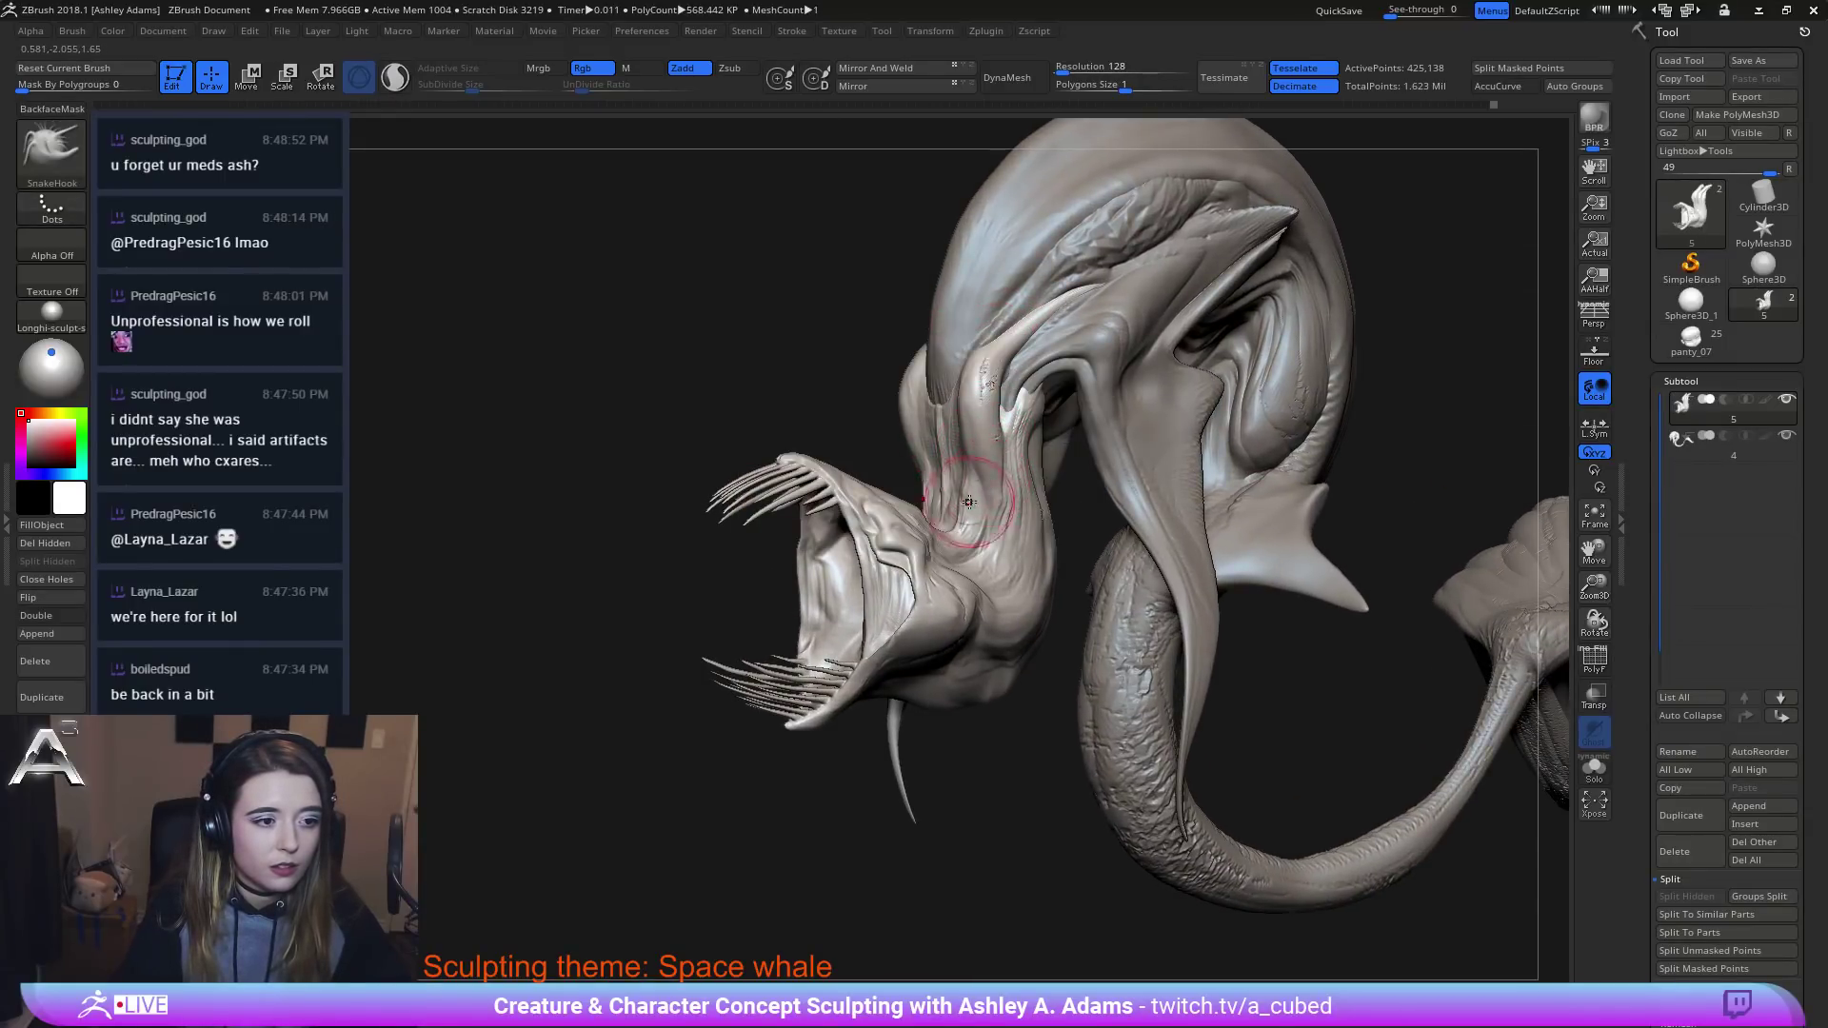
right_drag(968, 502, 986, 475)
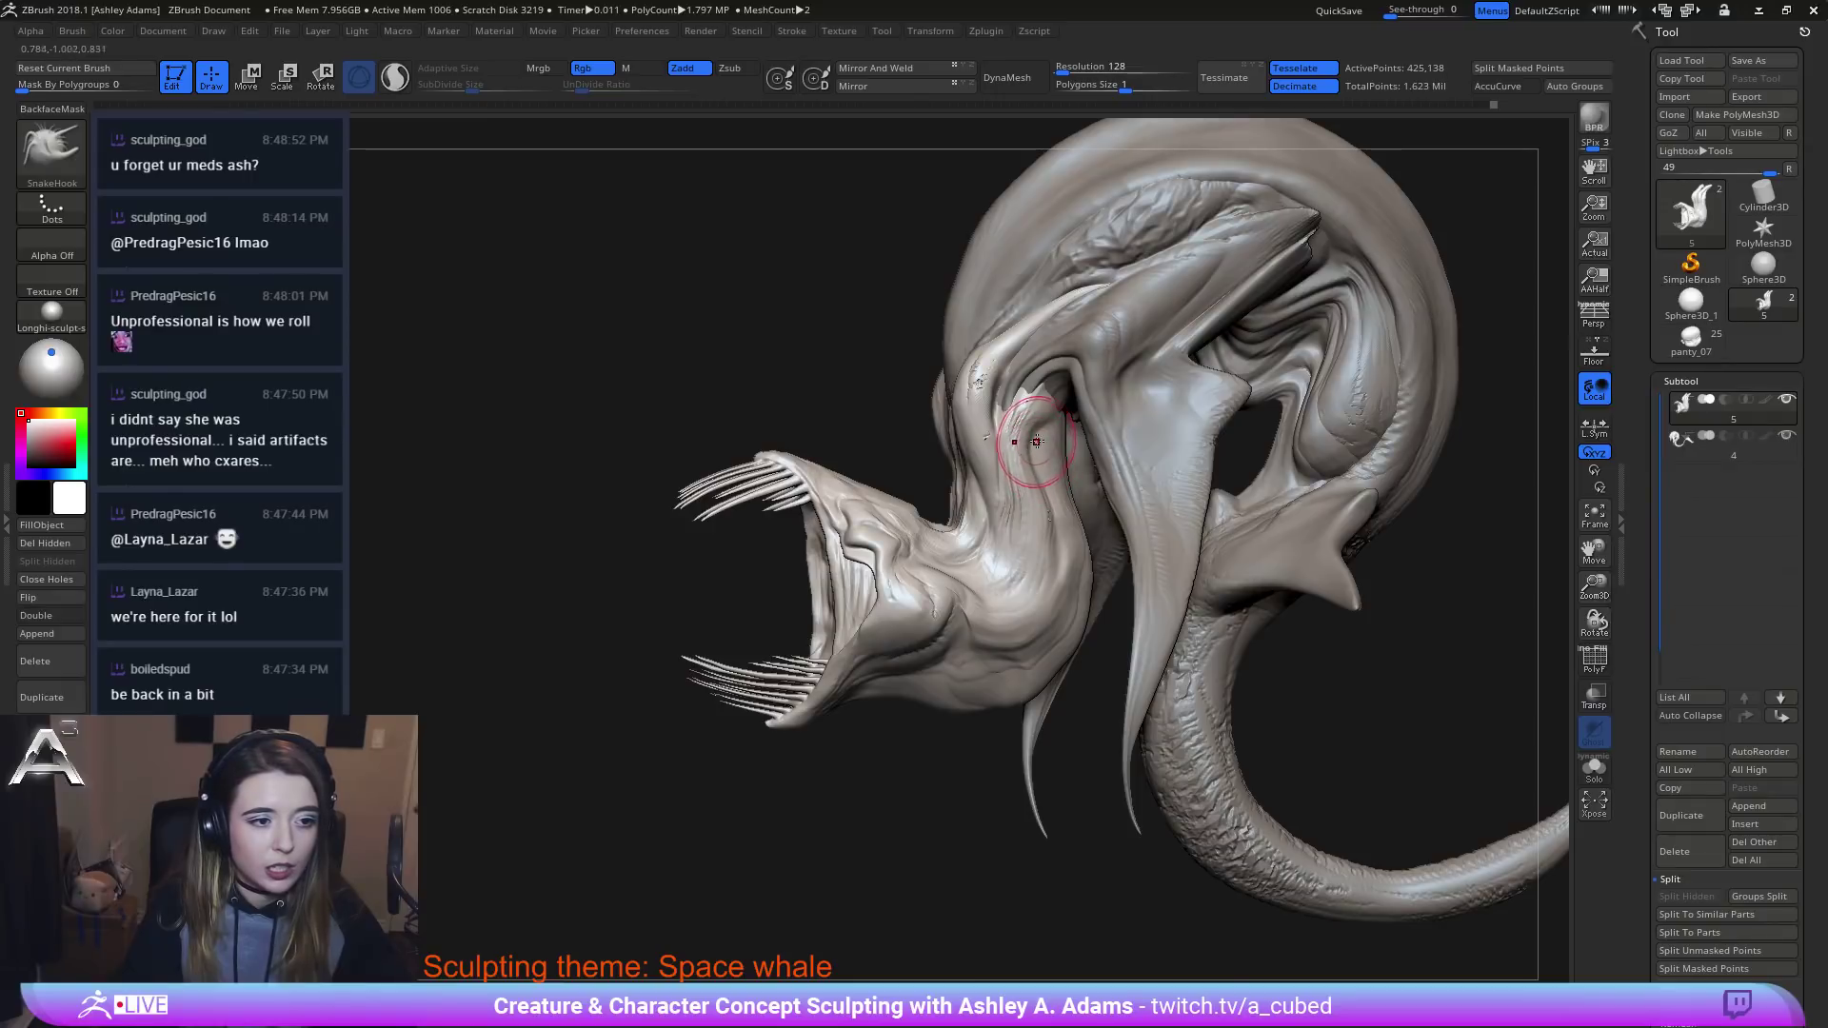
Switch to DamStandard and carve deeper creases between the neck folds and behind the jaw, adjusting the brush size.
key(b)
key(d)
key(s)
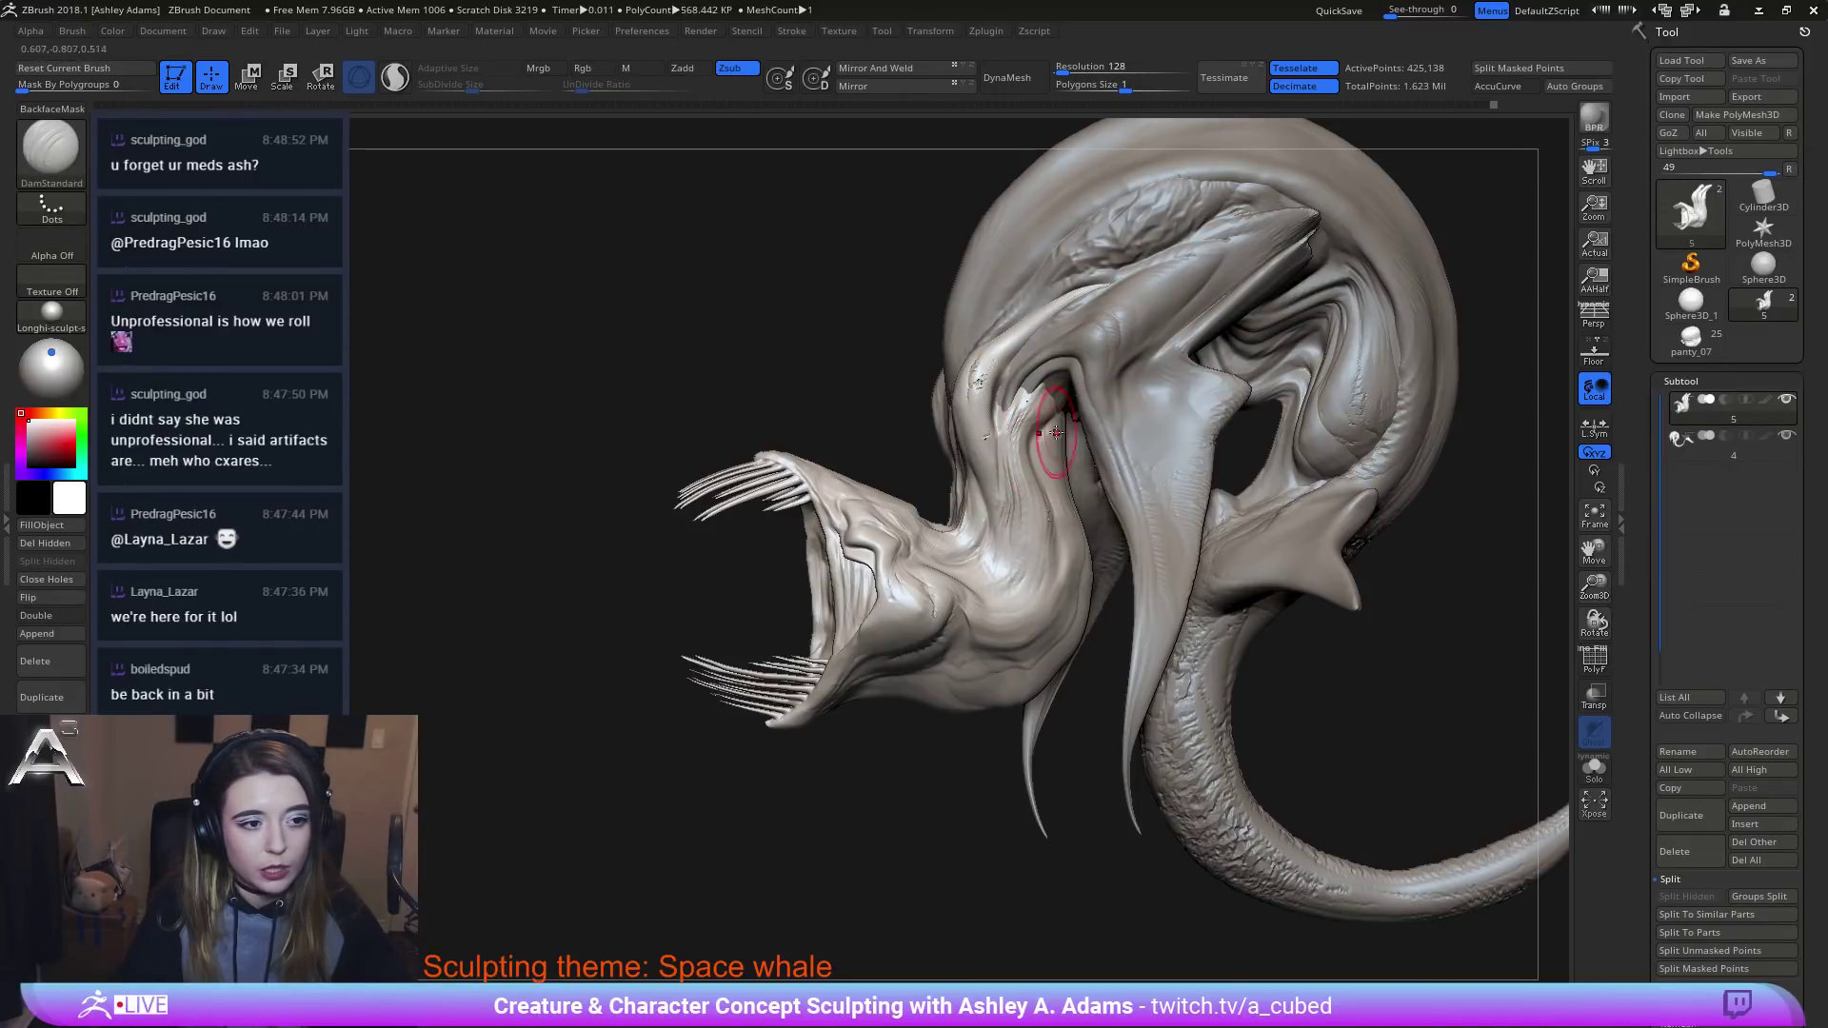
mouse_move(1055, 433)
right_down()
mouse_move(1030, 449)
mouse_move(1051, 402)
right_up()
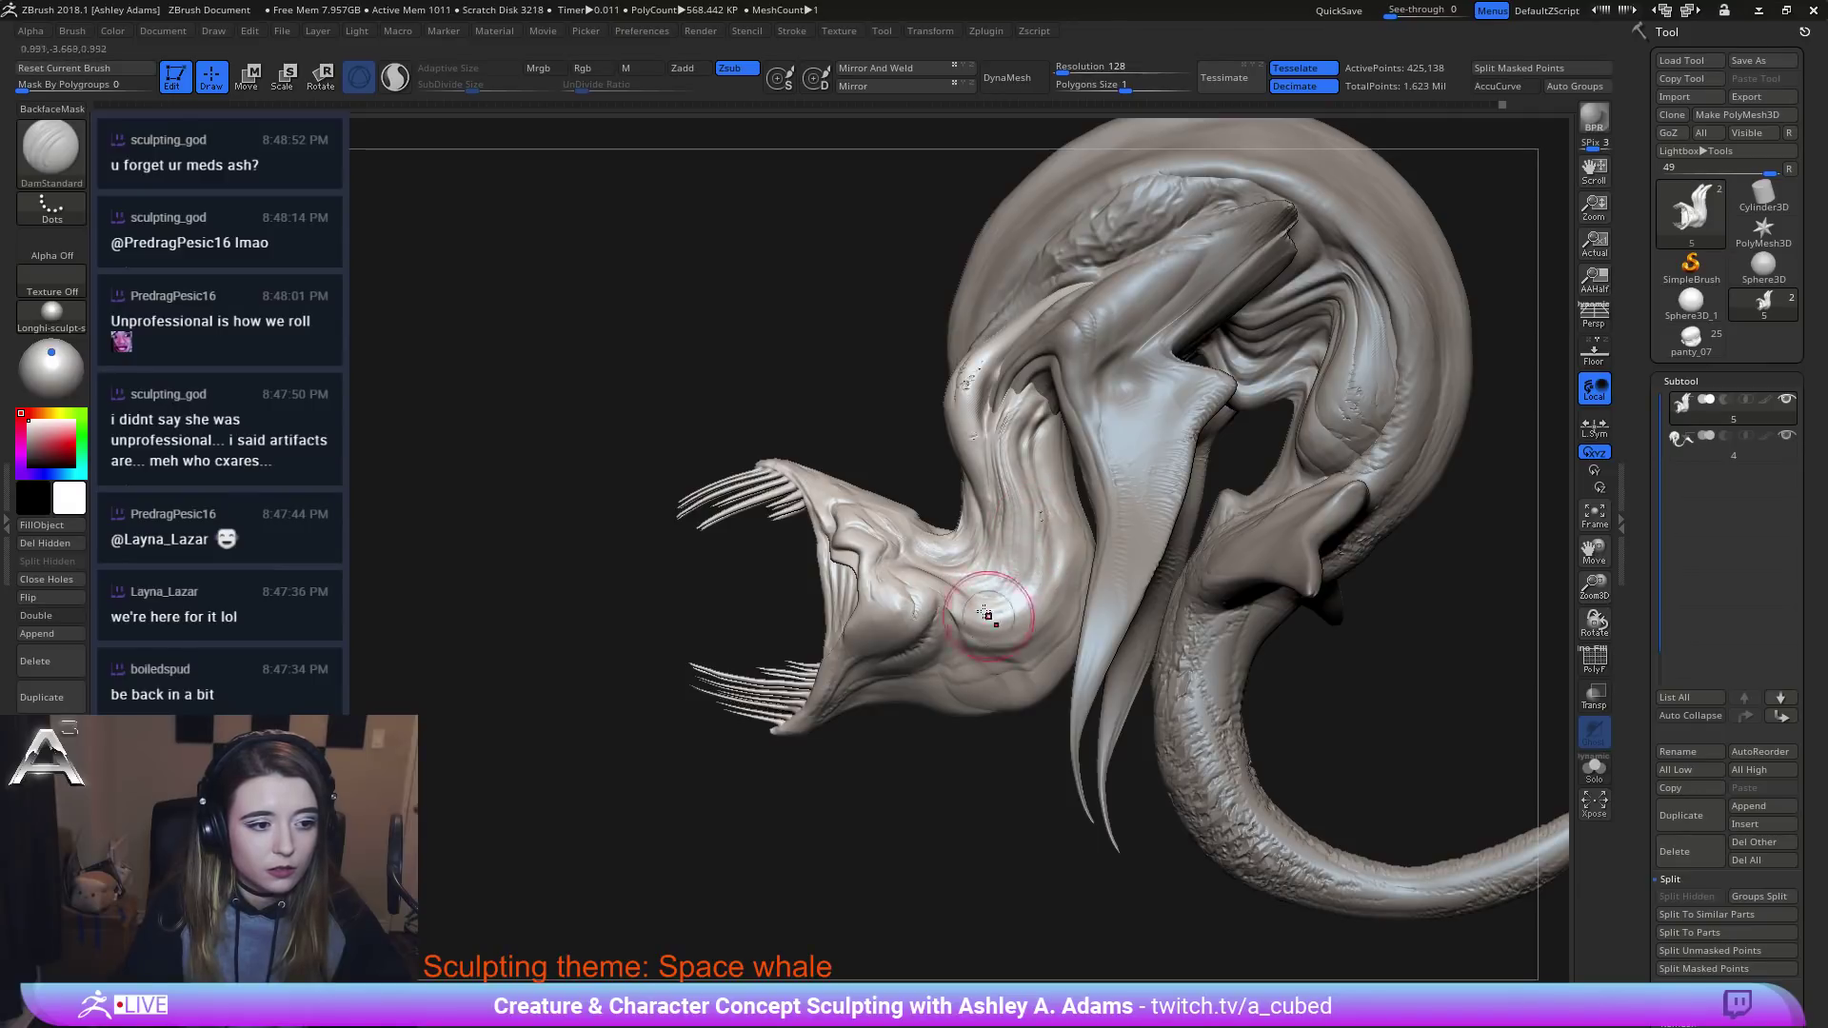
right_drag(986, 614, 1067, 626)
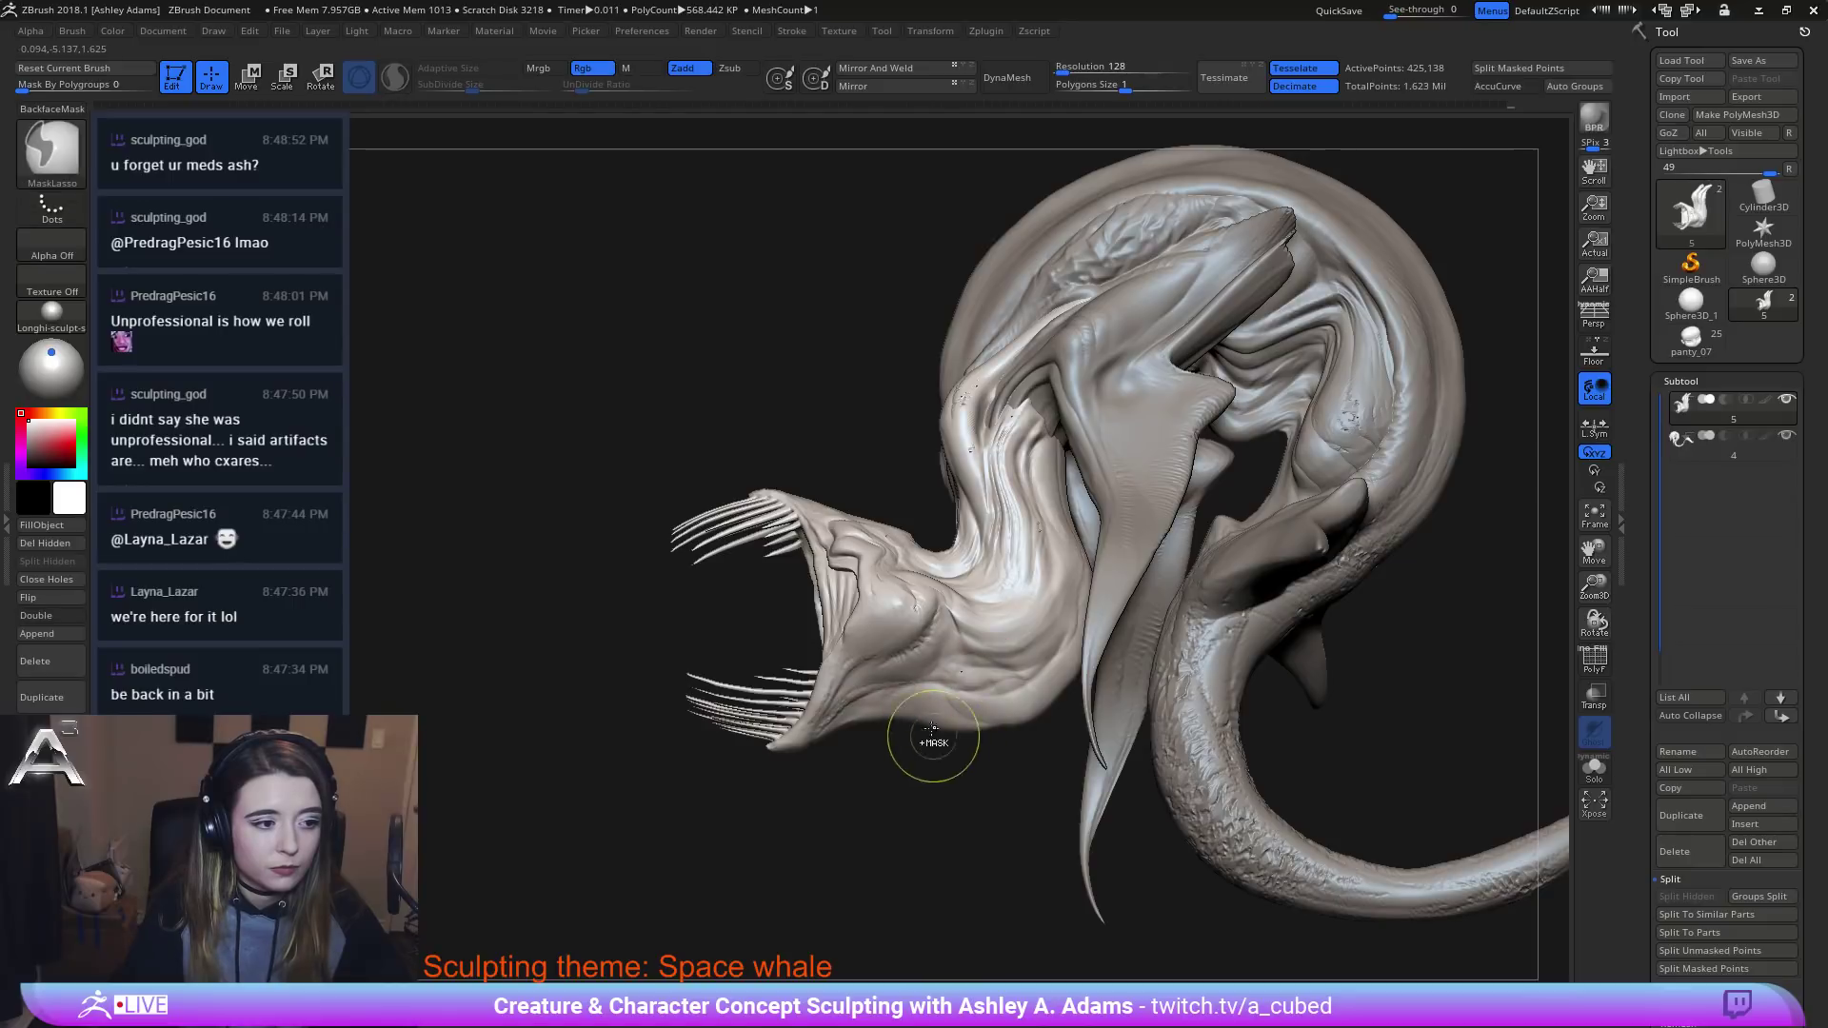
right_drag(934, 743, 990, 550)
key(space)
drag(992, 545, 1015, 545)
right_drag(917, 595, 934, 448)
key(space)
drag(949, 442, 941, 441)
Make the body the active subtool and check the whole creature's silhouette from the side.
ctrl+right_drag(1076, 514, 931, 491)
alt+click(1014, 531)
right_drag(1071, 476, 1048, 510)
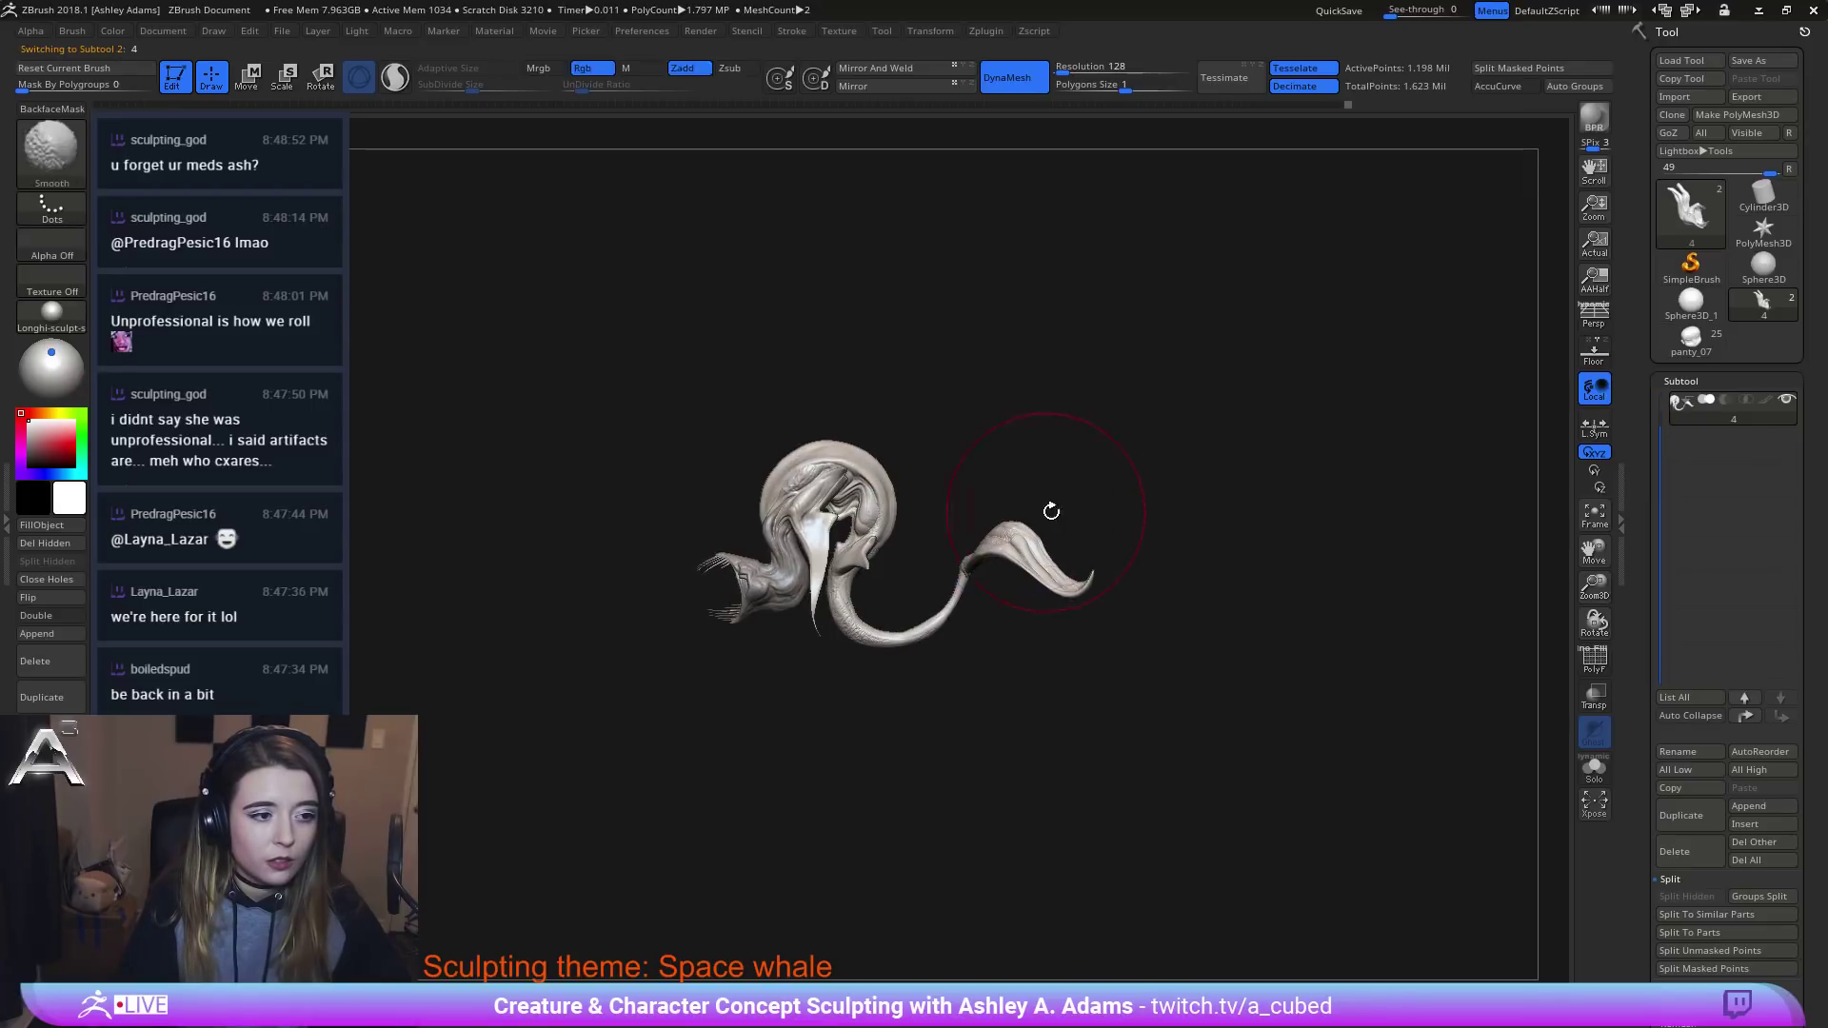
ctrl+right_drag(1039, 438, 1024, 469)
alt+right_drag(937, 529, 1069, 544)
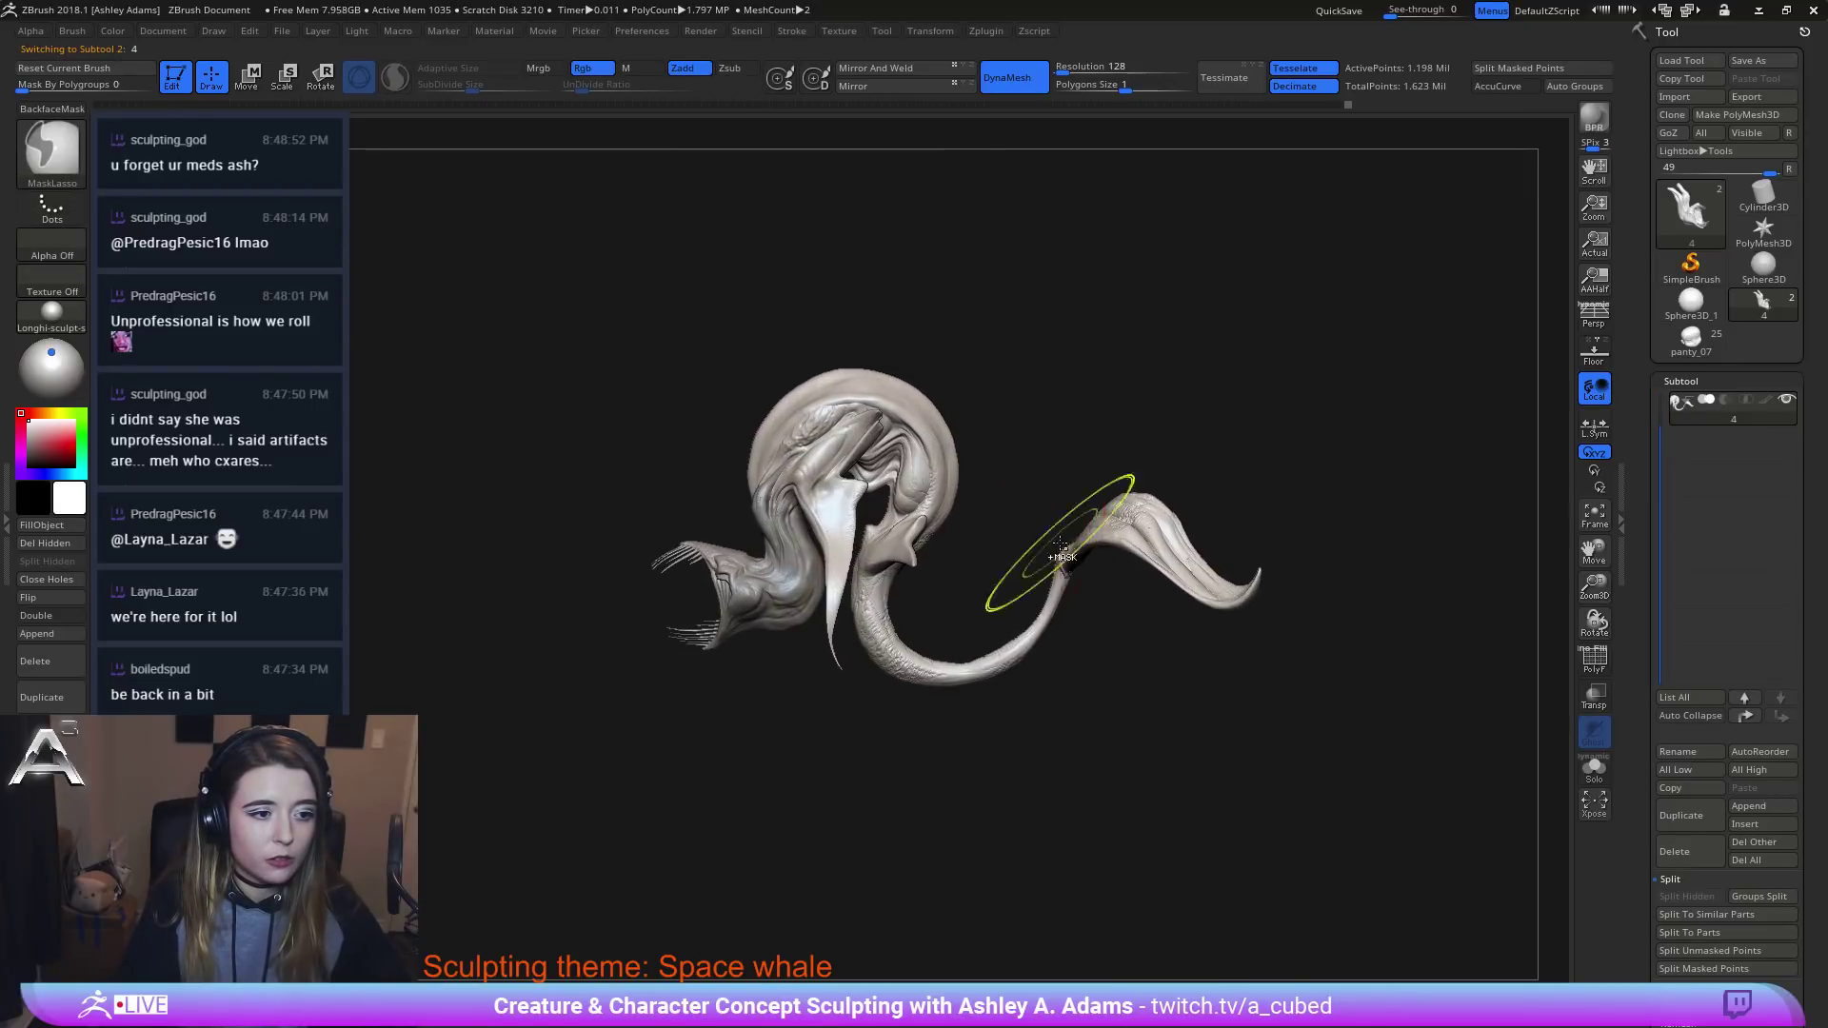
mouse_move(936, 665)
alt+right_down()
mouse_move(1023, 602)
mouse_move(1032, 445)
mouse_move(1100, 518)
alt+right_up()
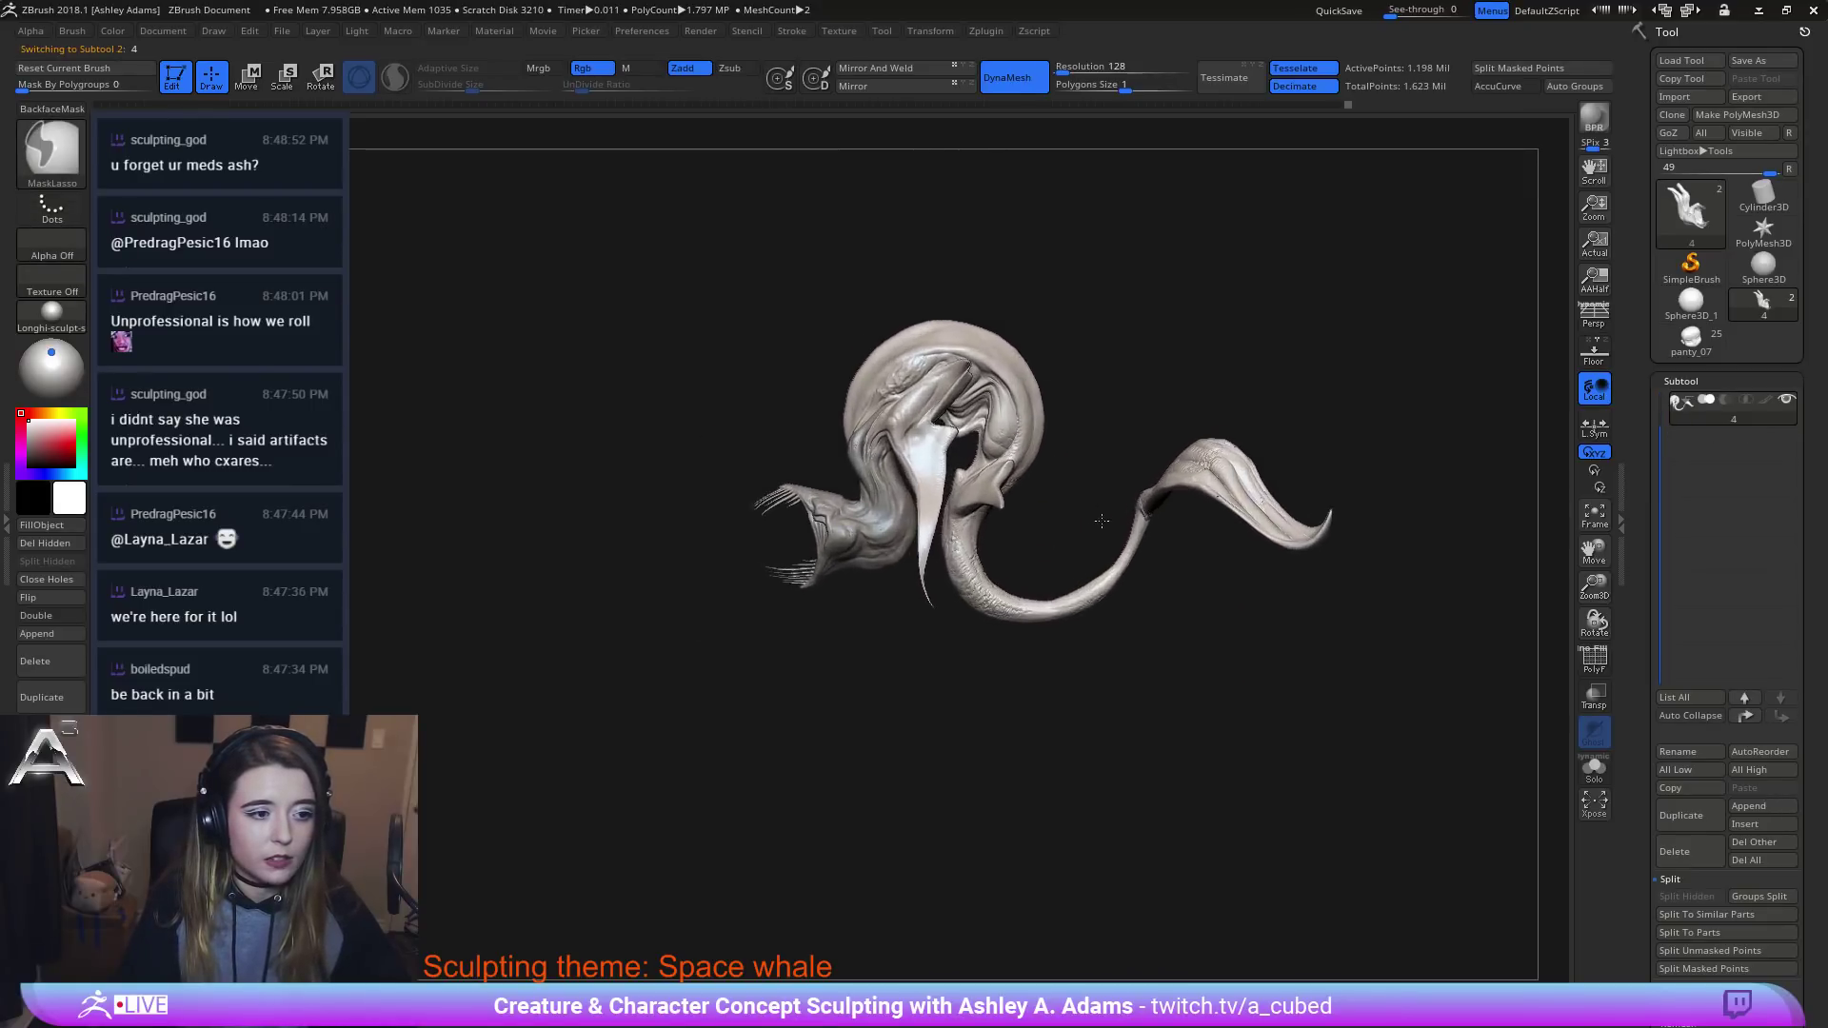
right_click(909, 579)
right_drag(1114, 428, 1161, 412)
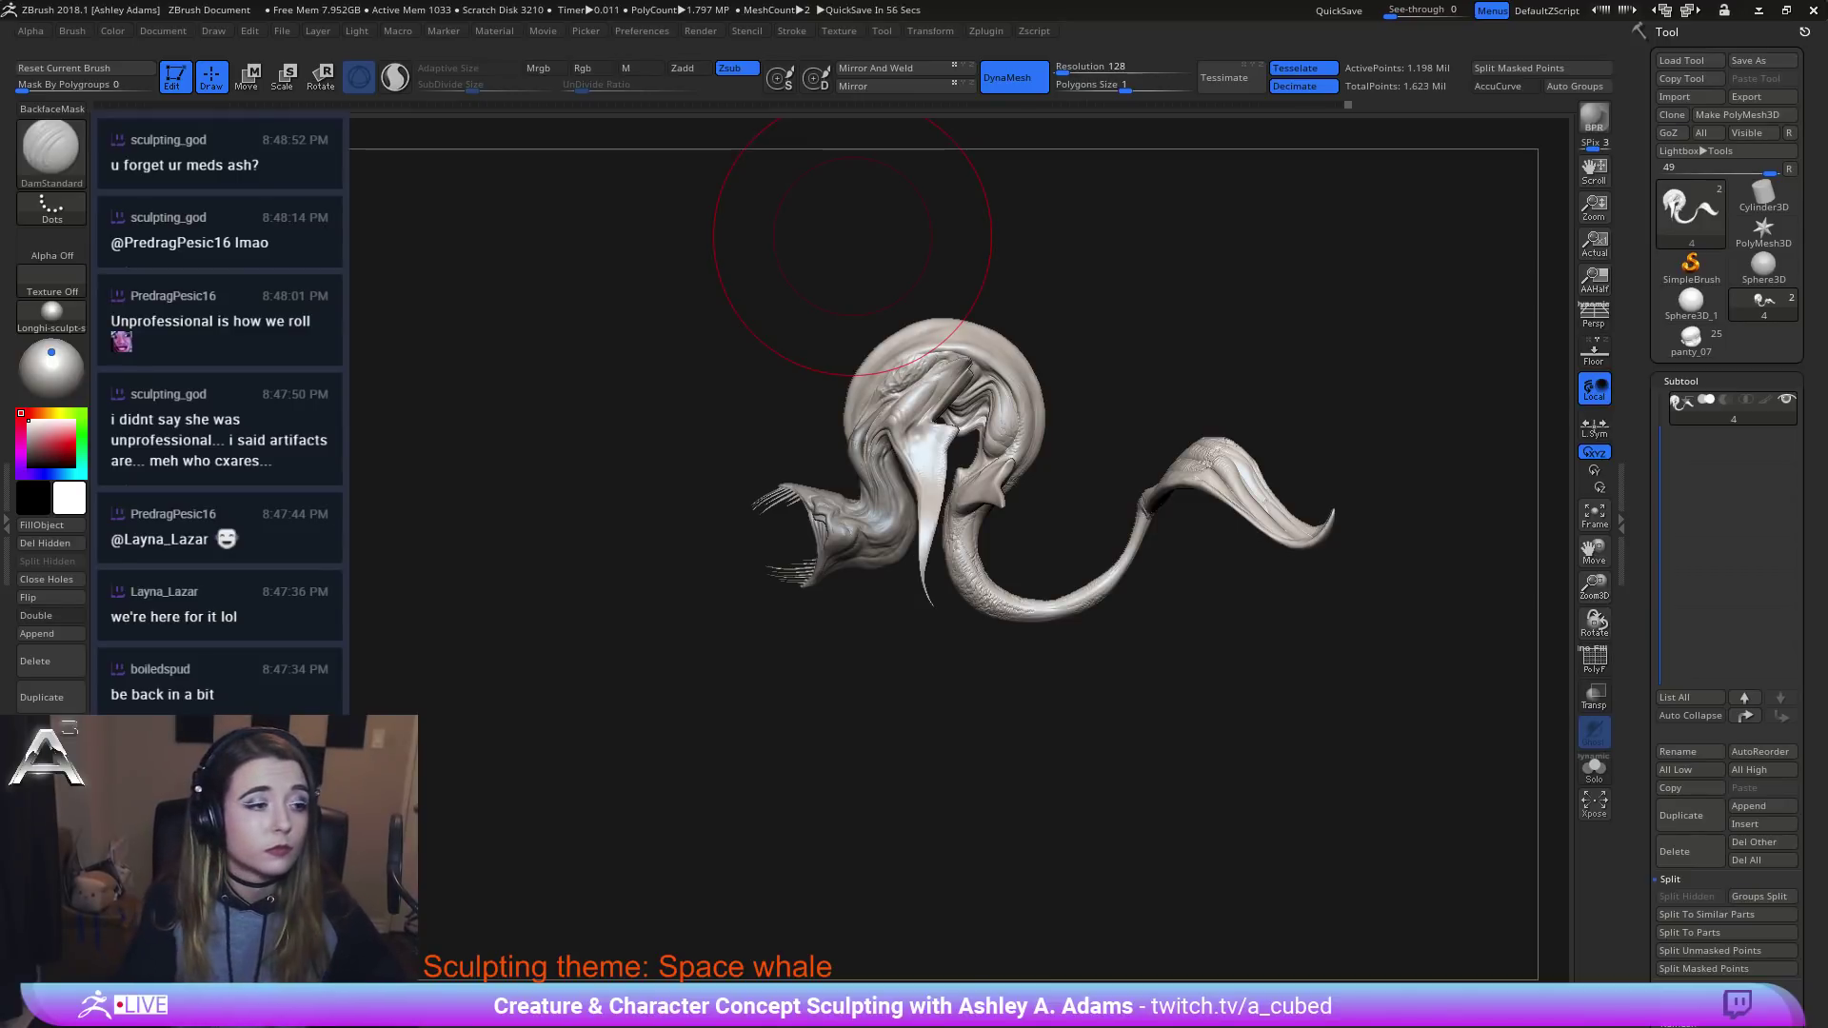
Switch to SnakeHook and pull the body's silhouette outward along the back of the head crest and the tail's lower curve.
right_drag(746, 317, 776, 329)
right_click(793, 419)
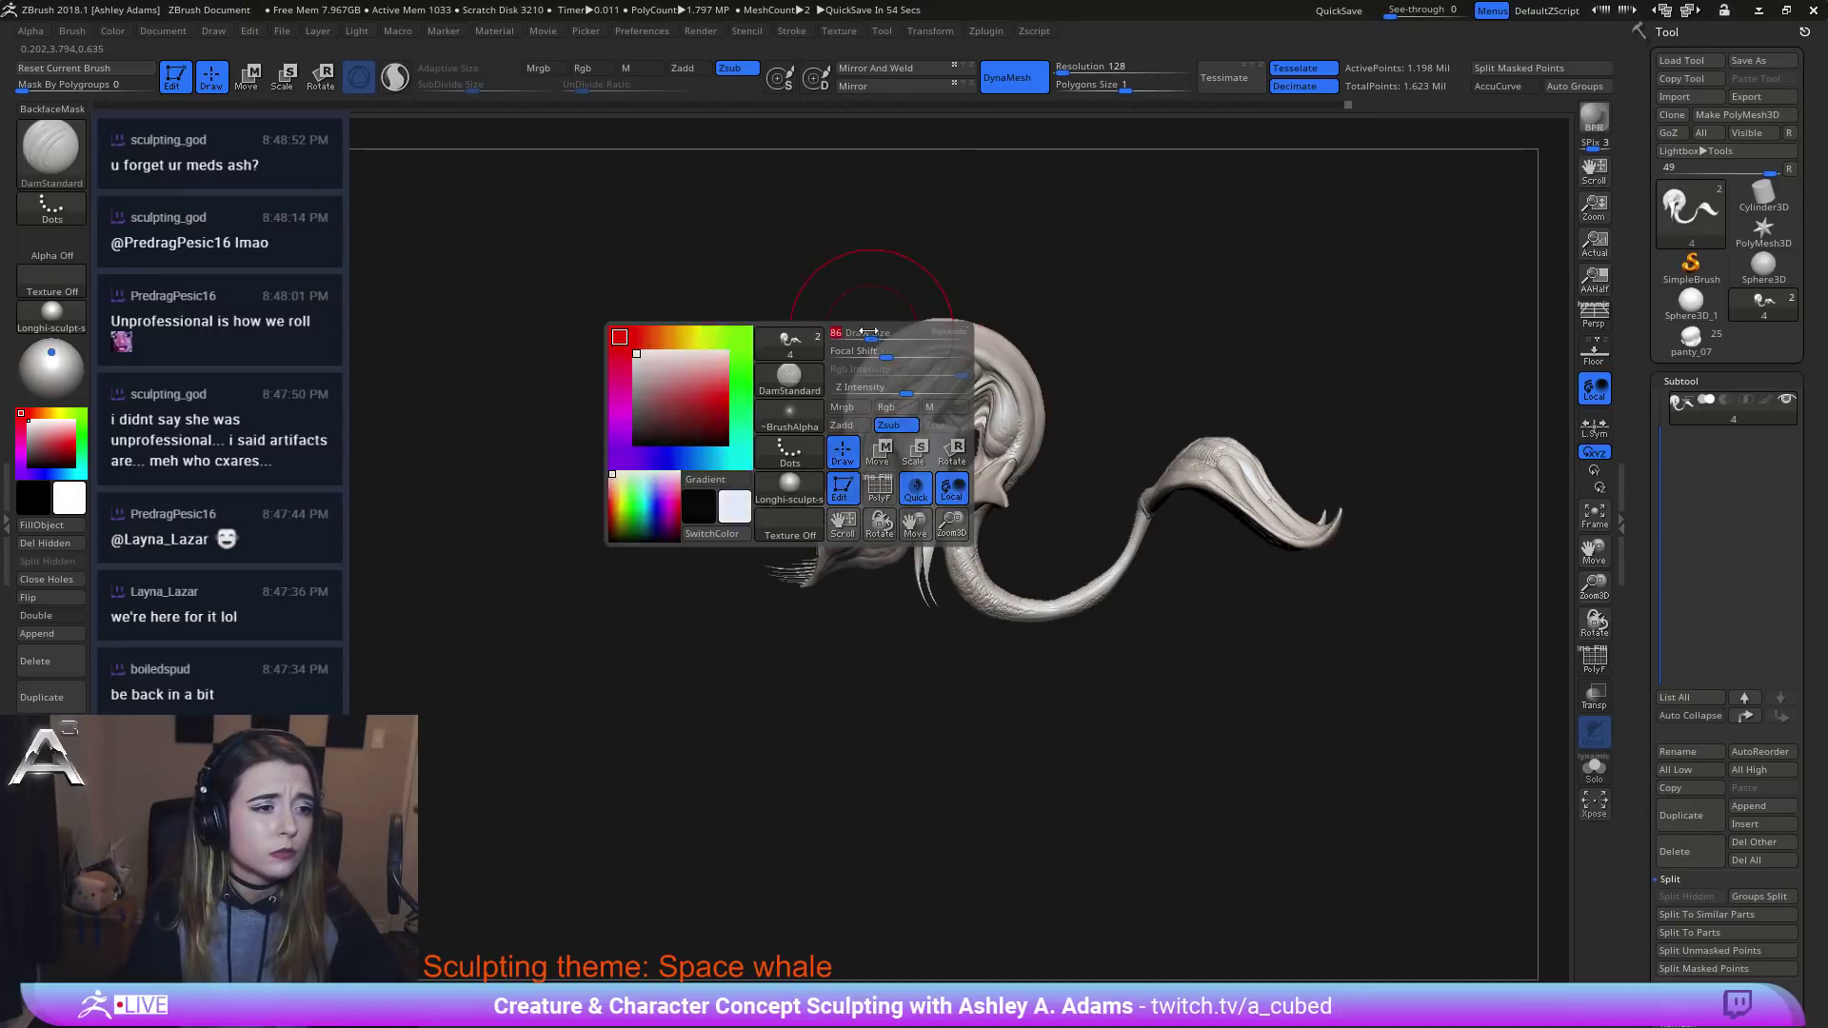
key(b)
key(s)
key(h)
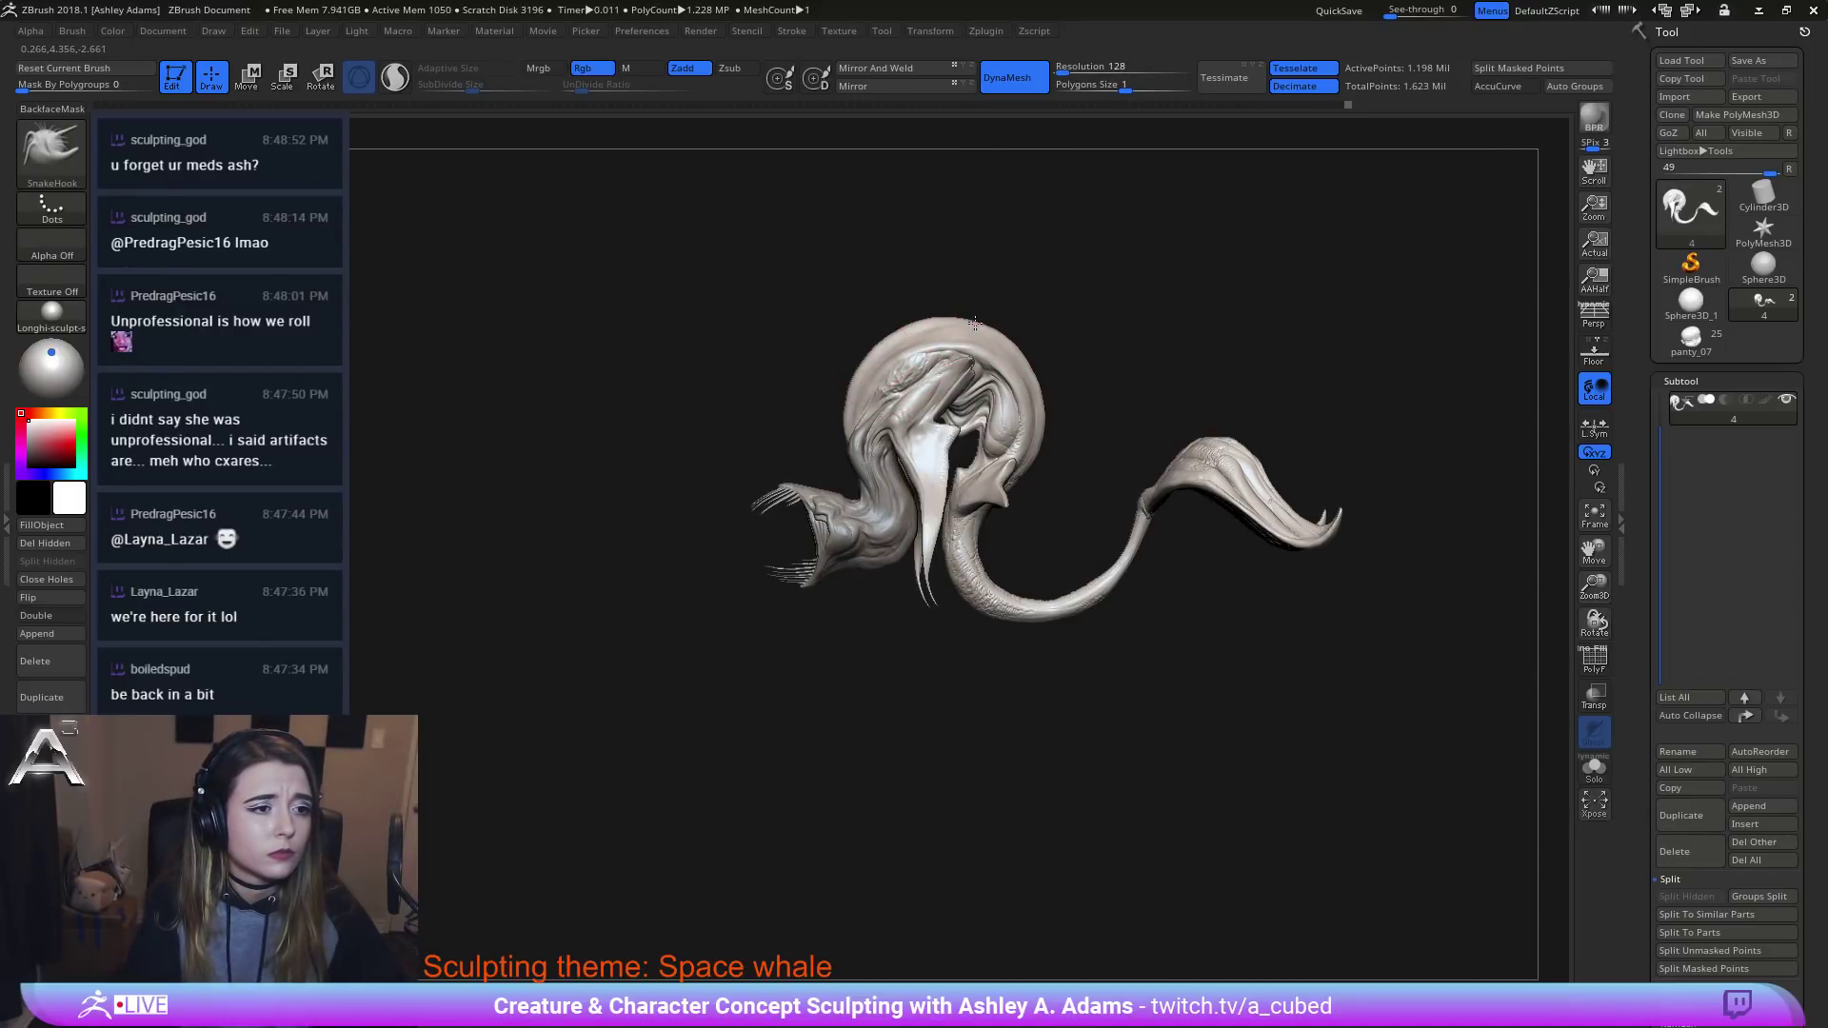
mouse_move(1032, 372)
mouse_down()
mouse_move(1046, 360)
mouse_move(1044, 417)
mouse_up()
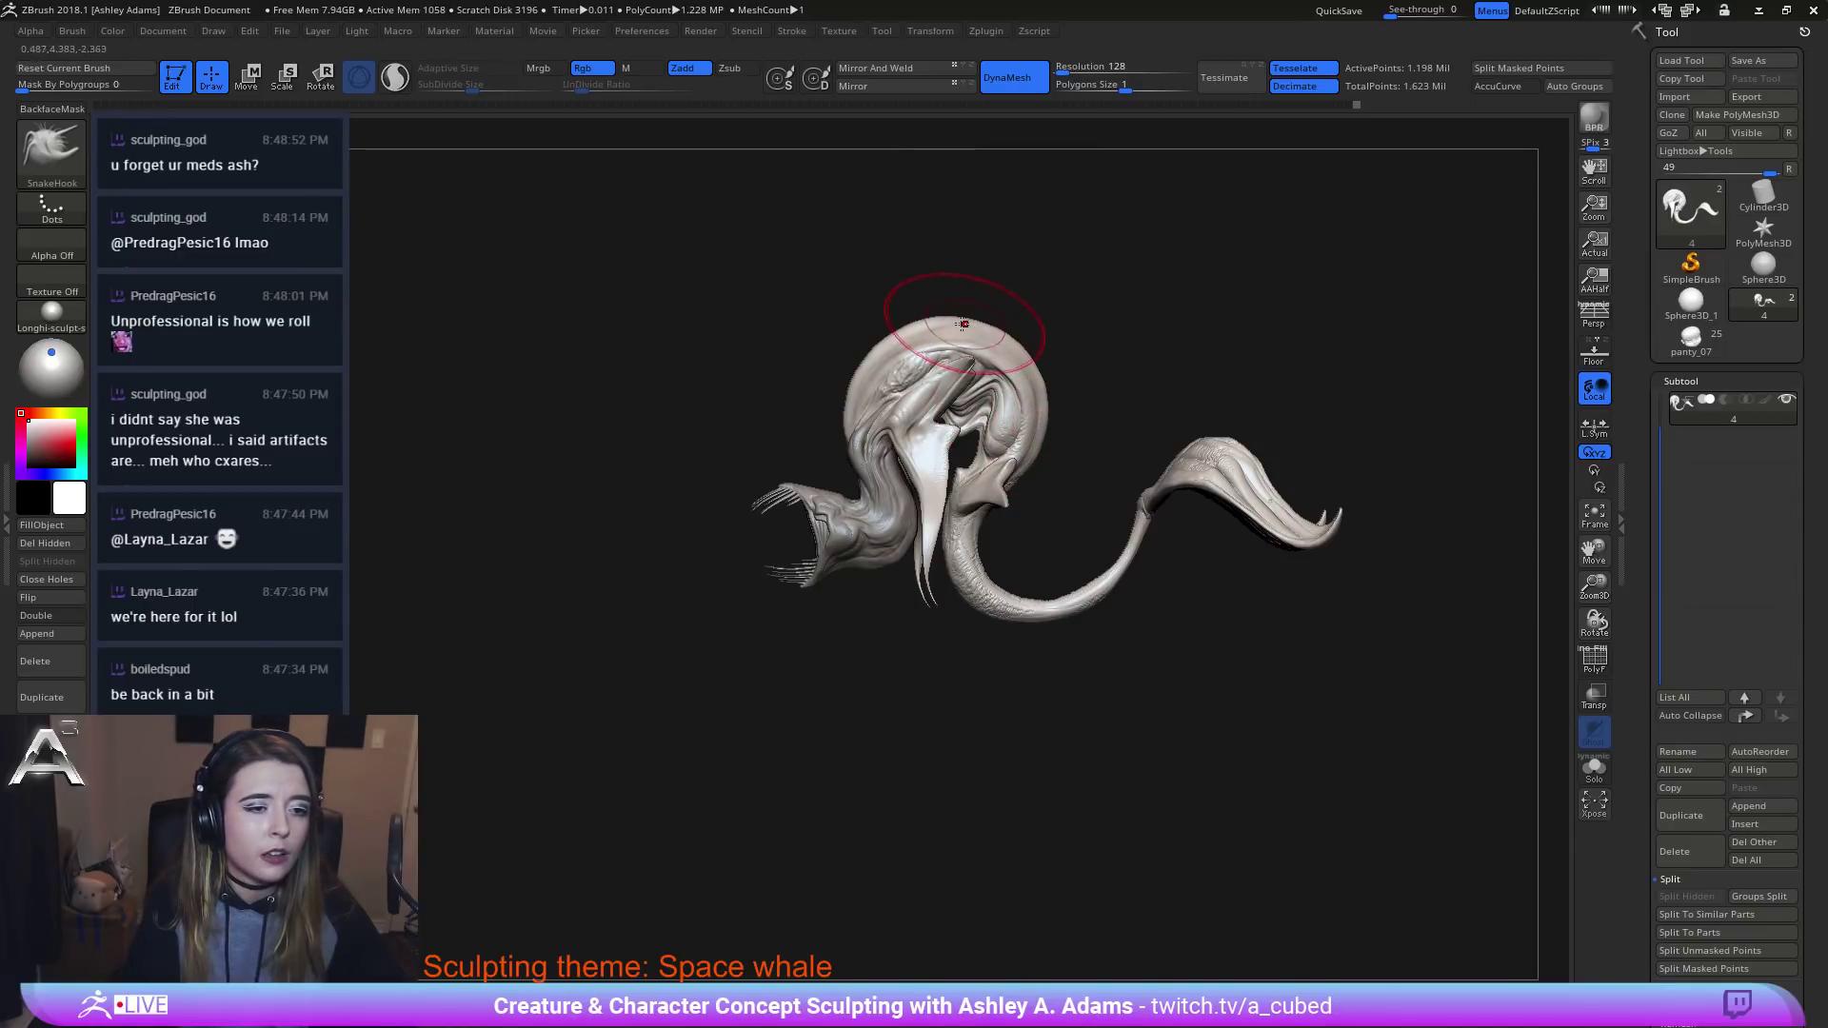
drag(1047, 619, 1098, 607)
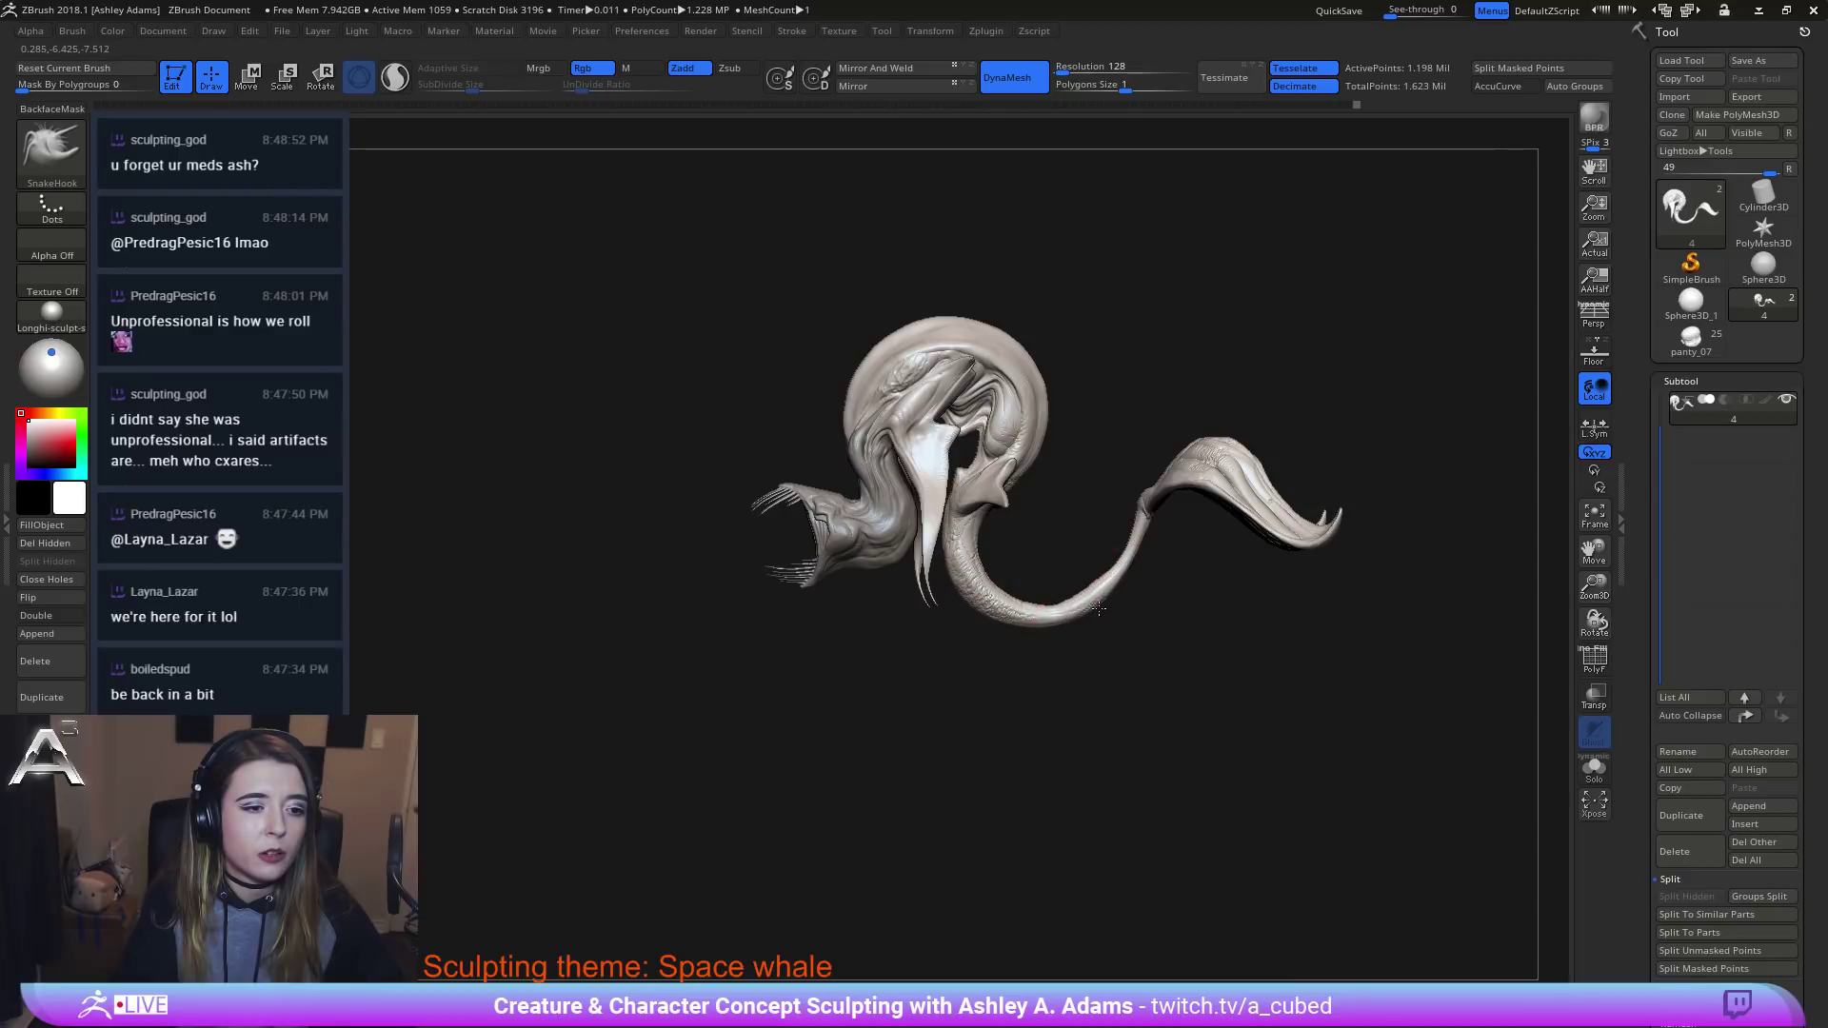
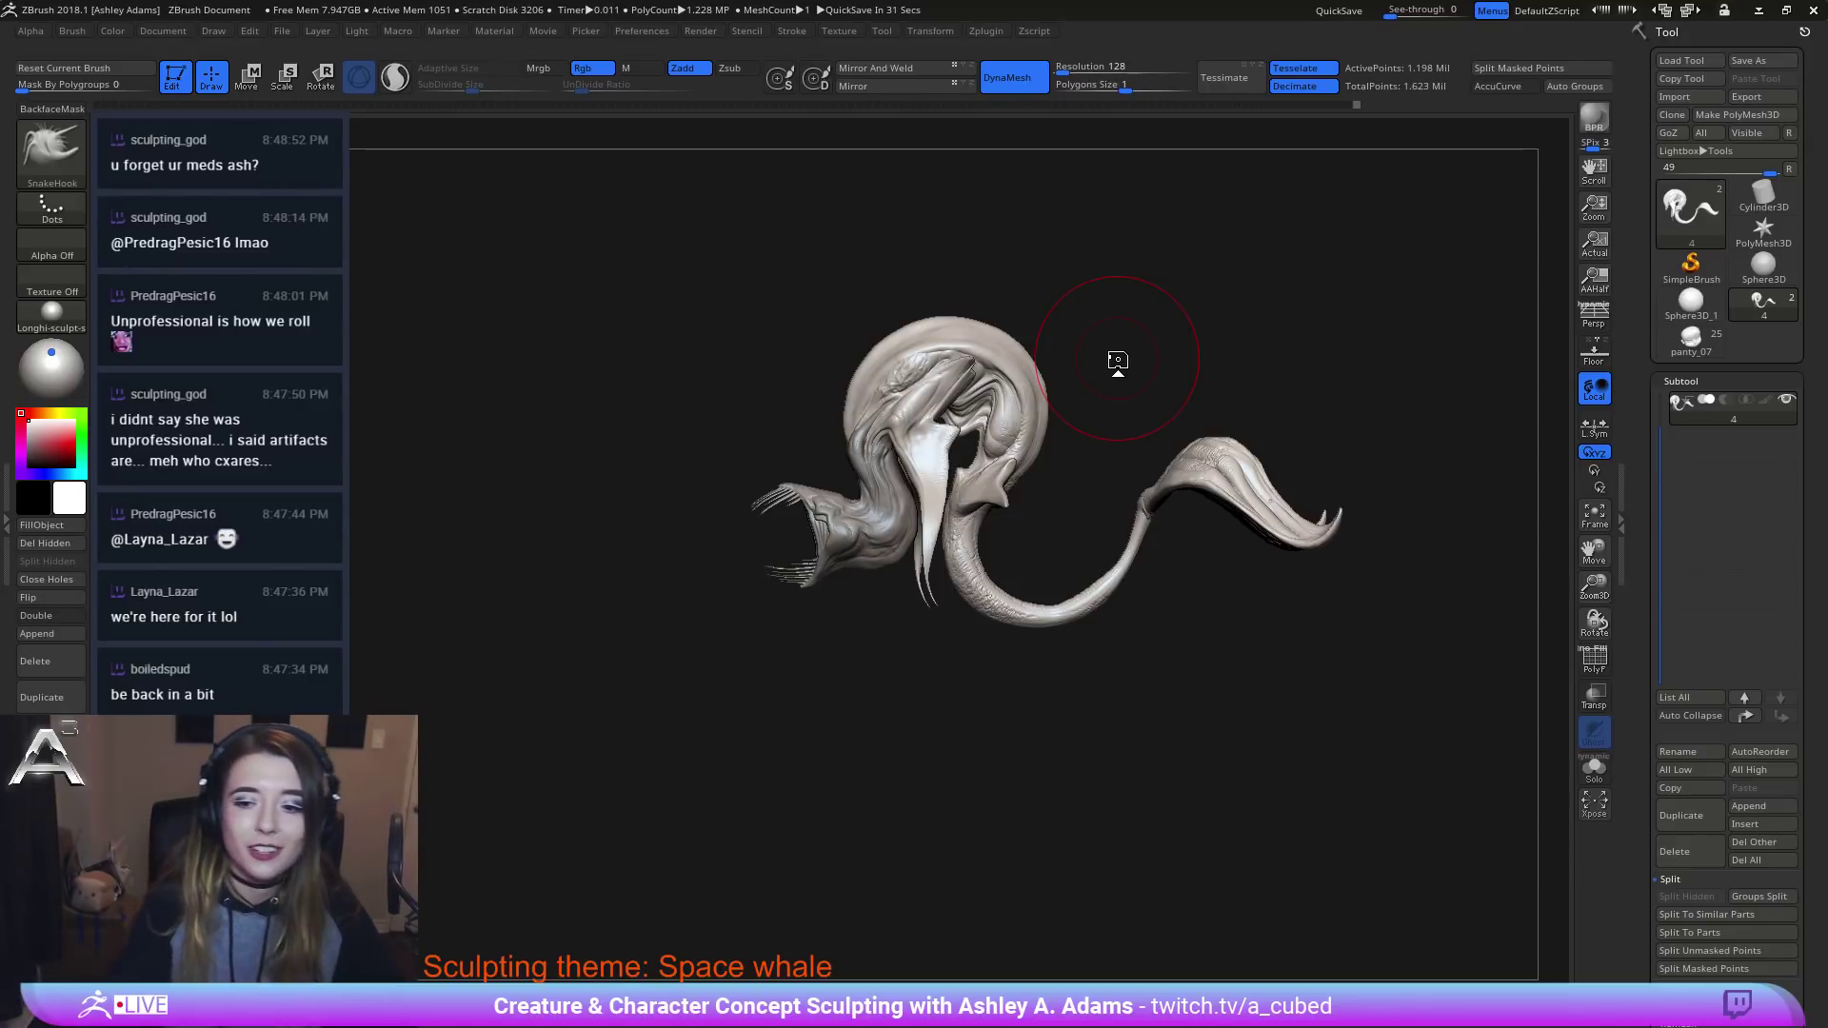
Make the head the active subtool and examine the jaws and snout closely from several angles.
right_drag(544, 395, 685, 495)
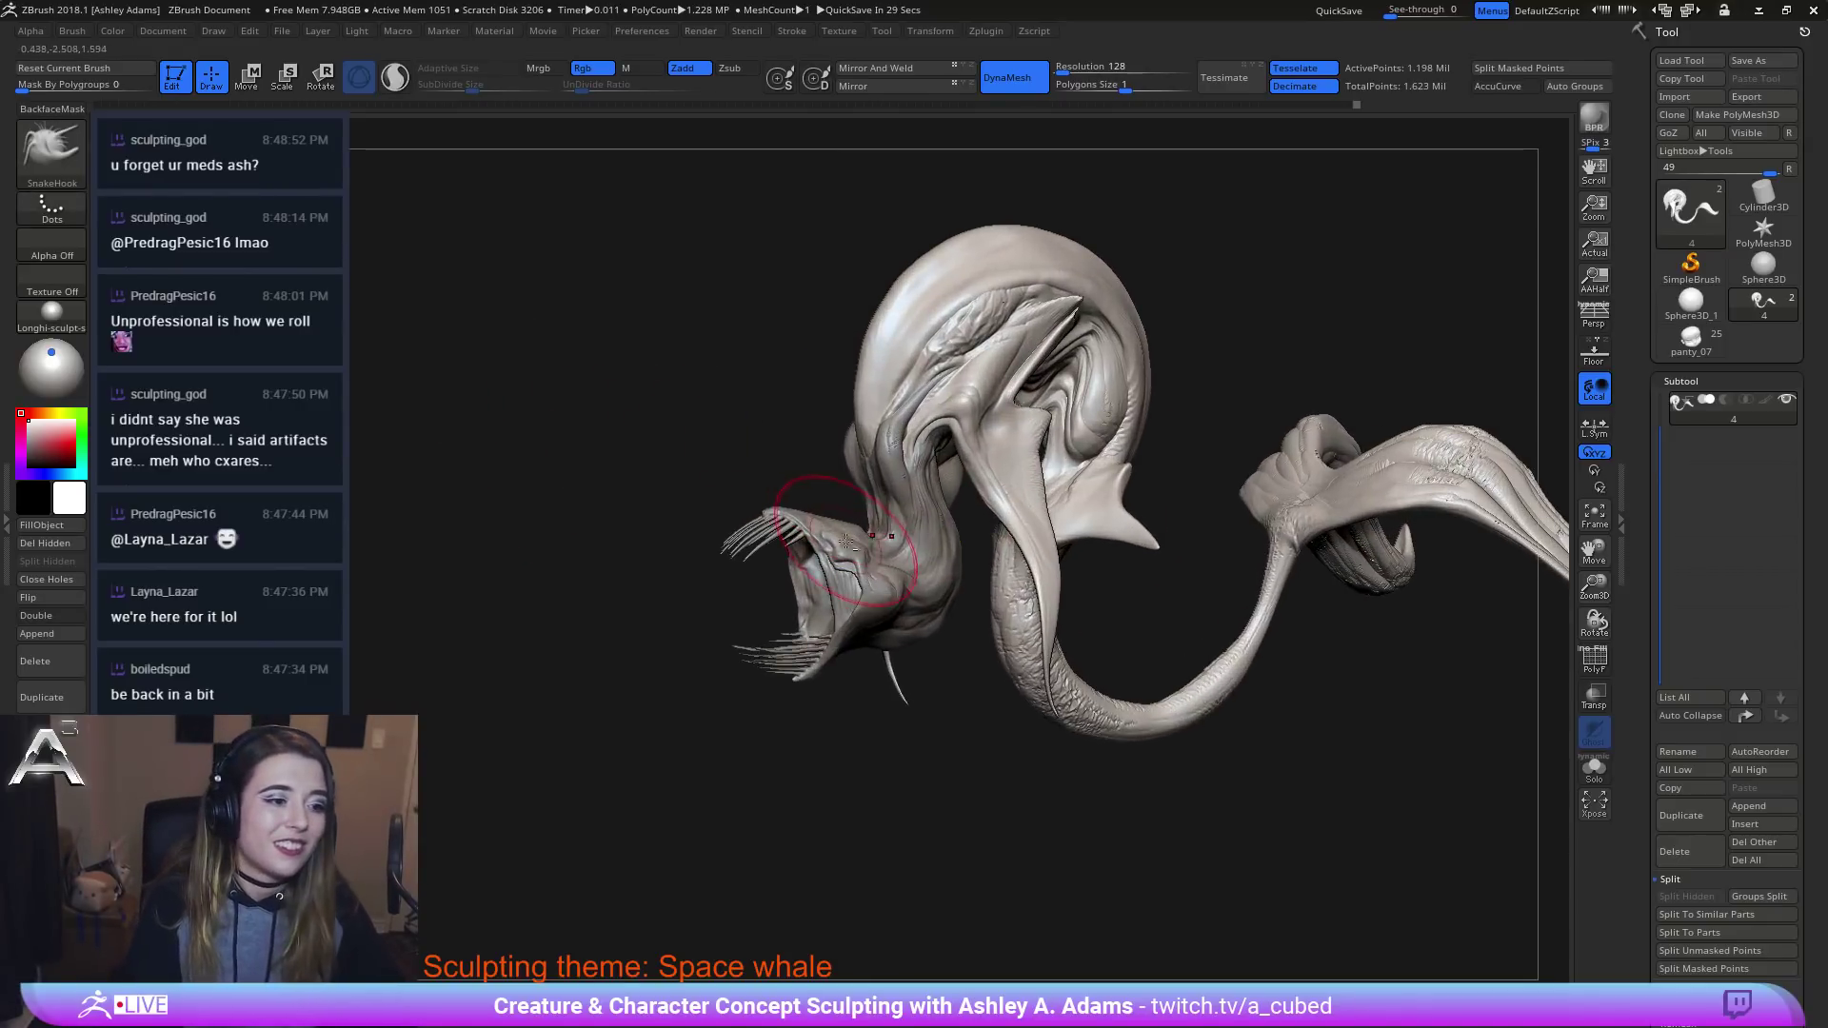
alt+click(825, 533)
ctrl+right_drag(811, 498, 703, 444)
right_drag(828, 542, 769, 650)
right_click(769, 649)
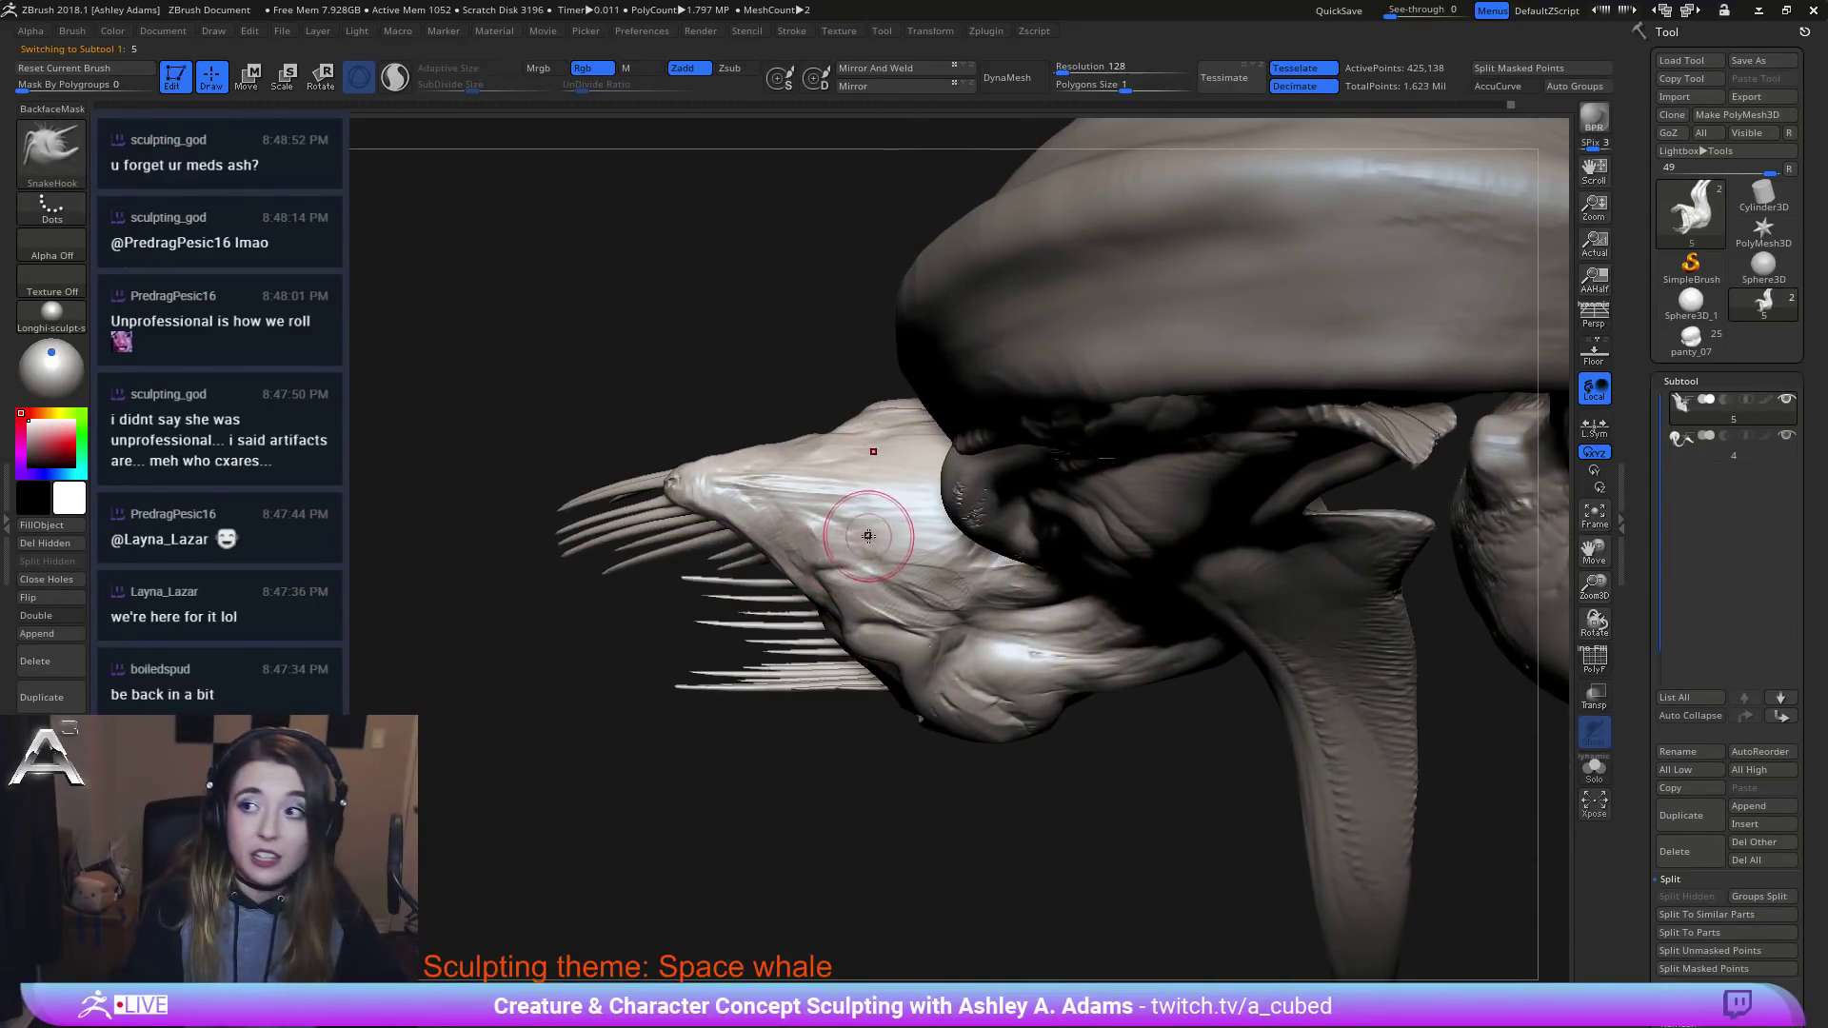
drag(800, 551, 977, 580)
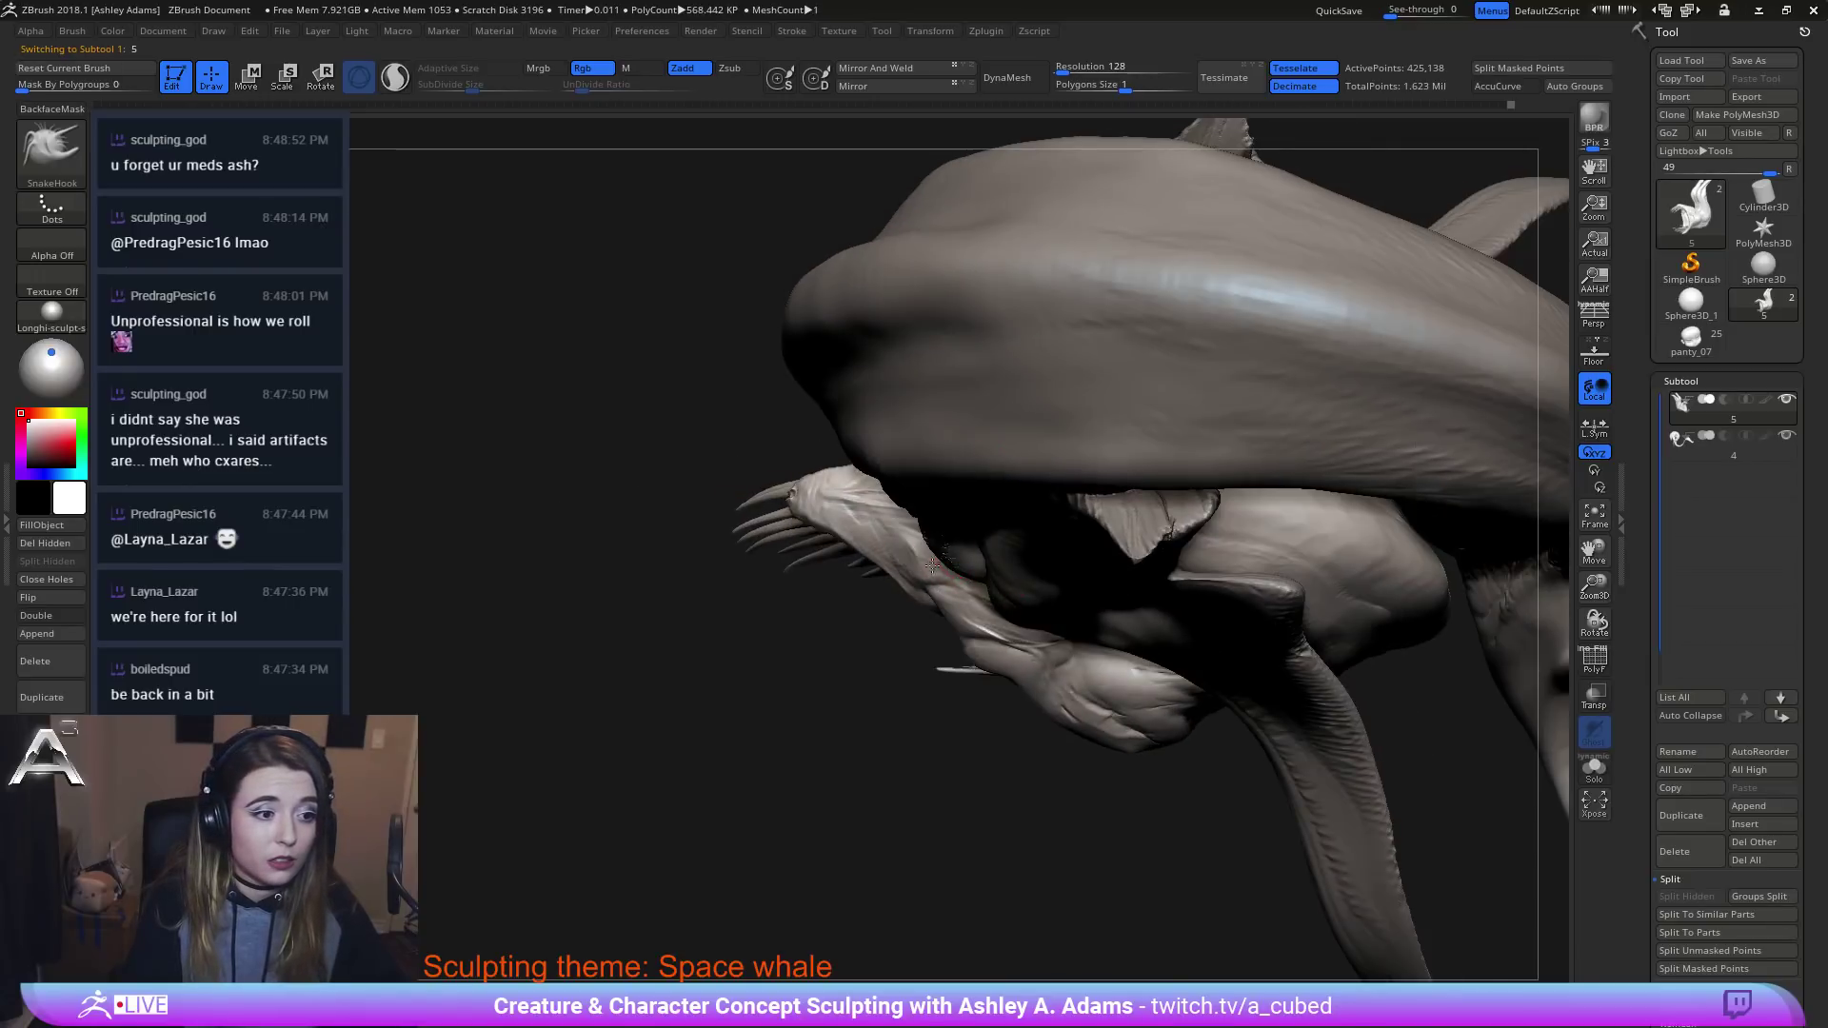
mouse_move(932, 565)
right_down()
mouse_move(953, 583)
mouse_move(937, 519)
mouse_move(930, 584)
mouse_move(1014, 538)
mouse_move(821, 578)
right_up()
right_click(904, 577)
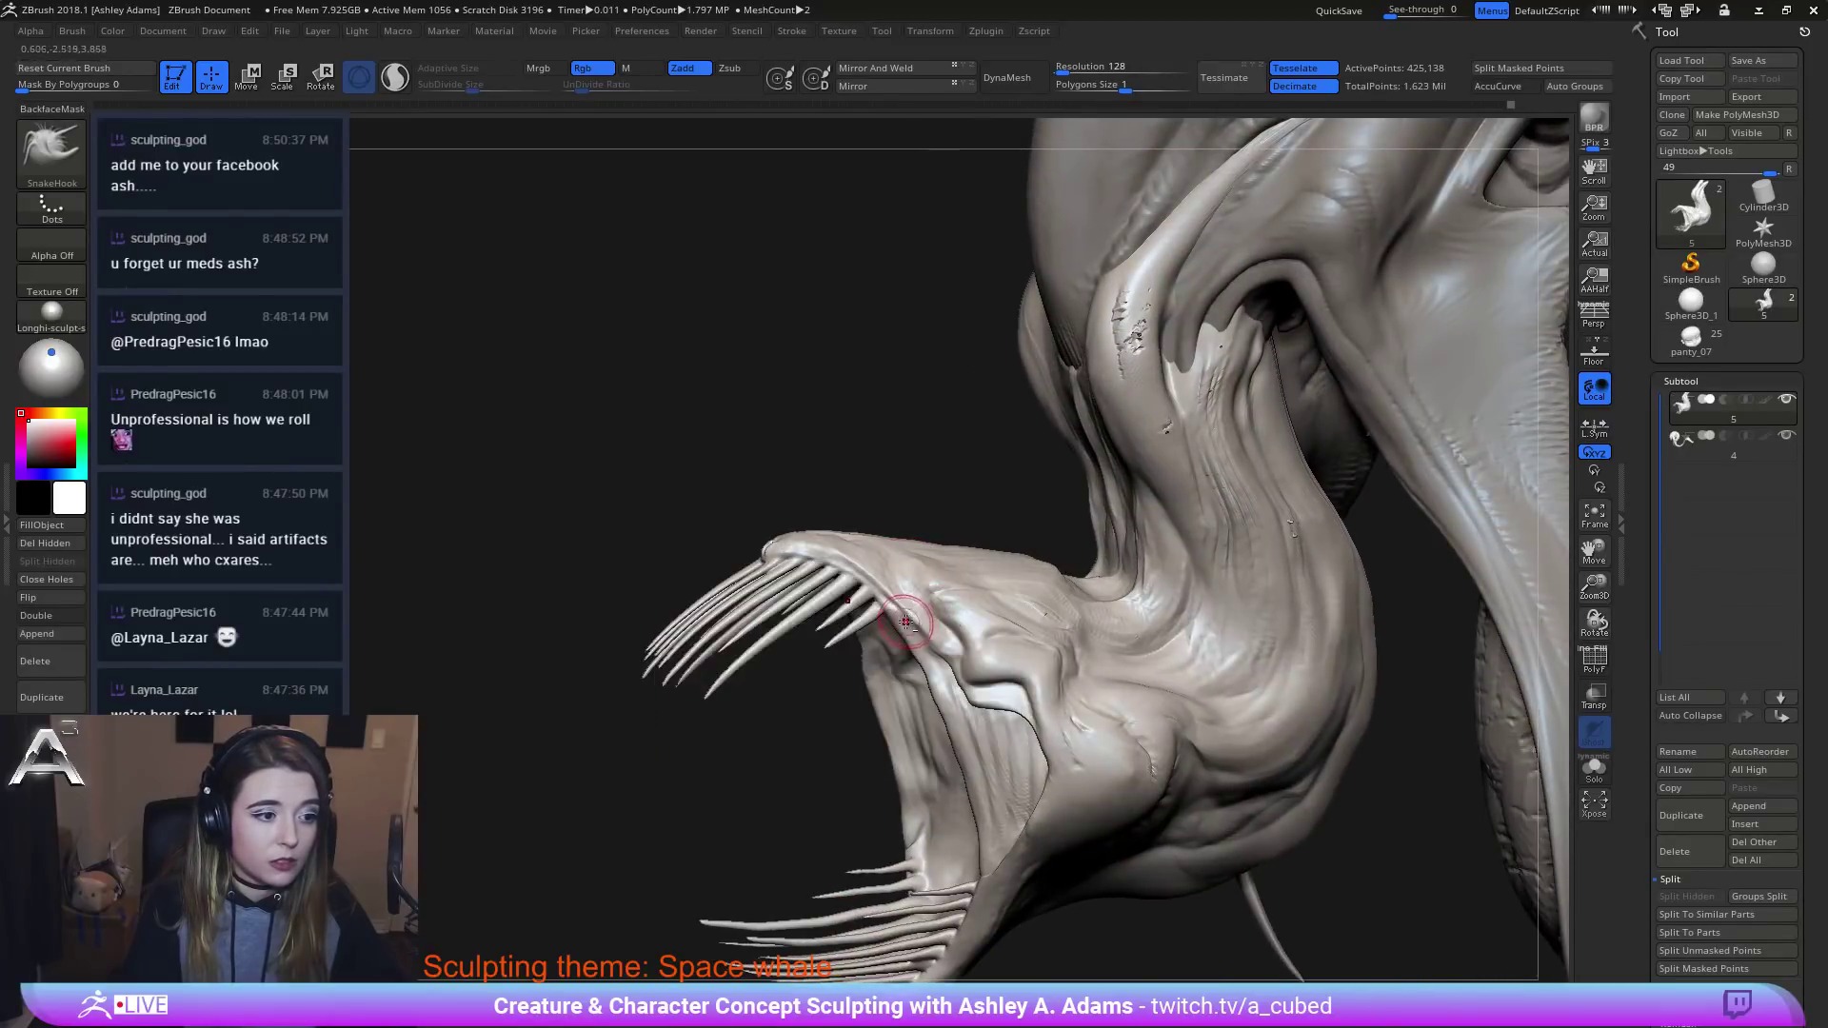
alt+right_drag(905, 622, 914, 575)
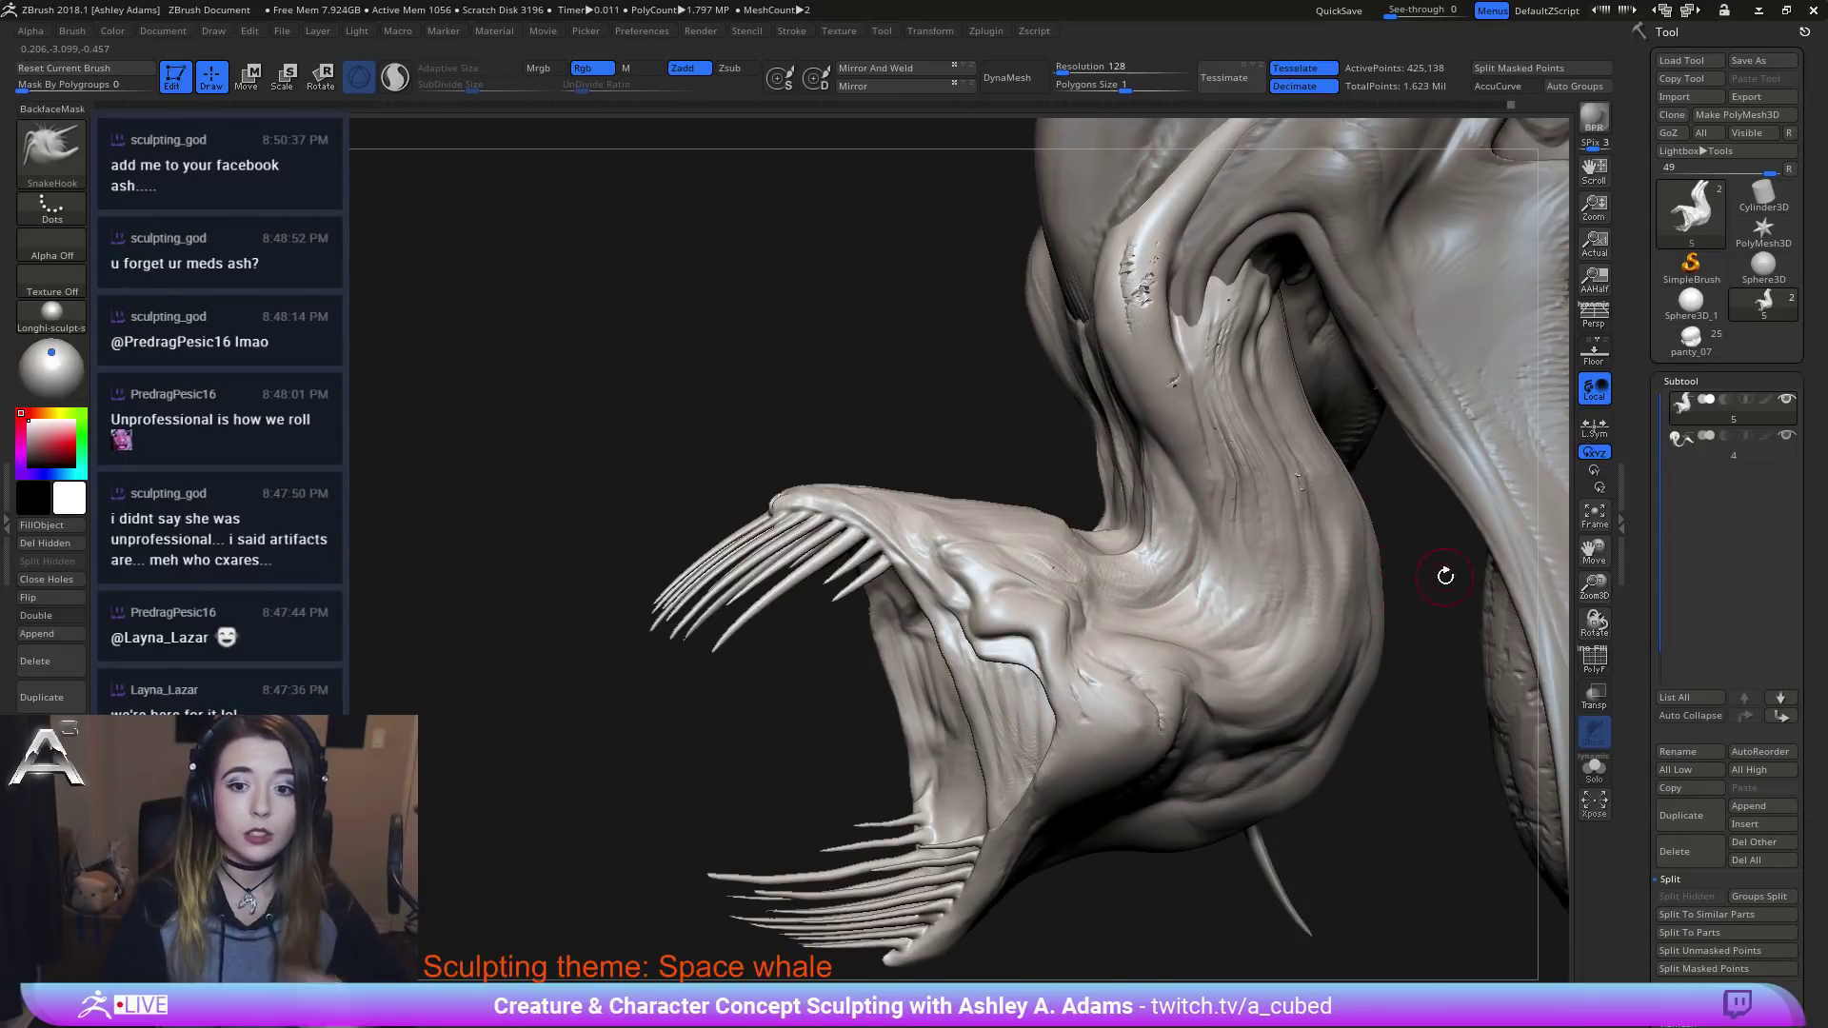
Append a Sphere3D_1 mesh as a new subtool, make it active and bring up its transform gizmo.
click(1768, 823)
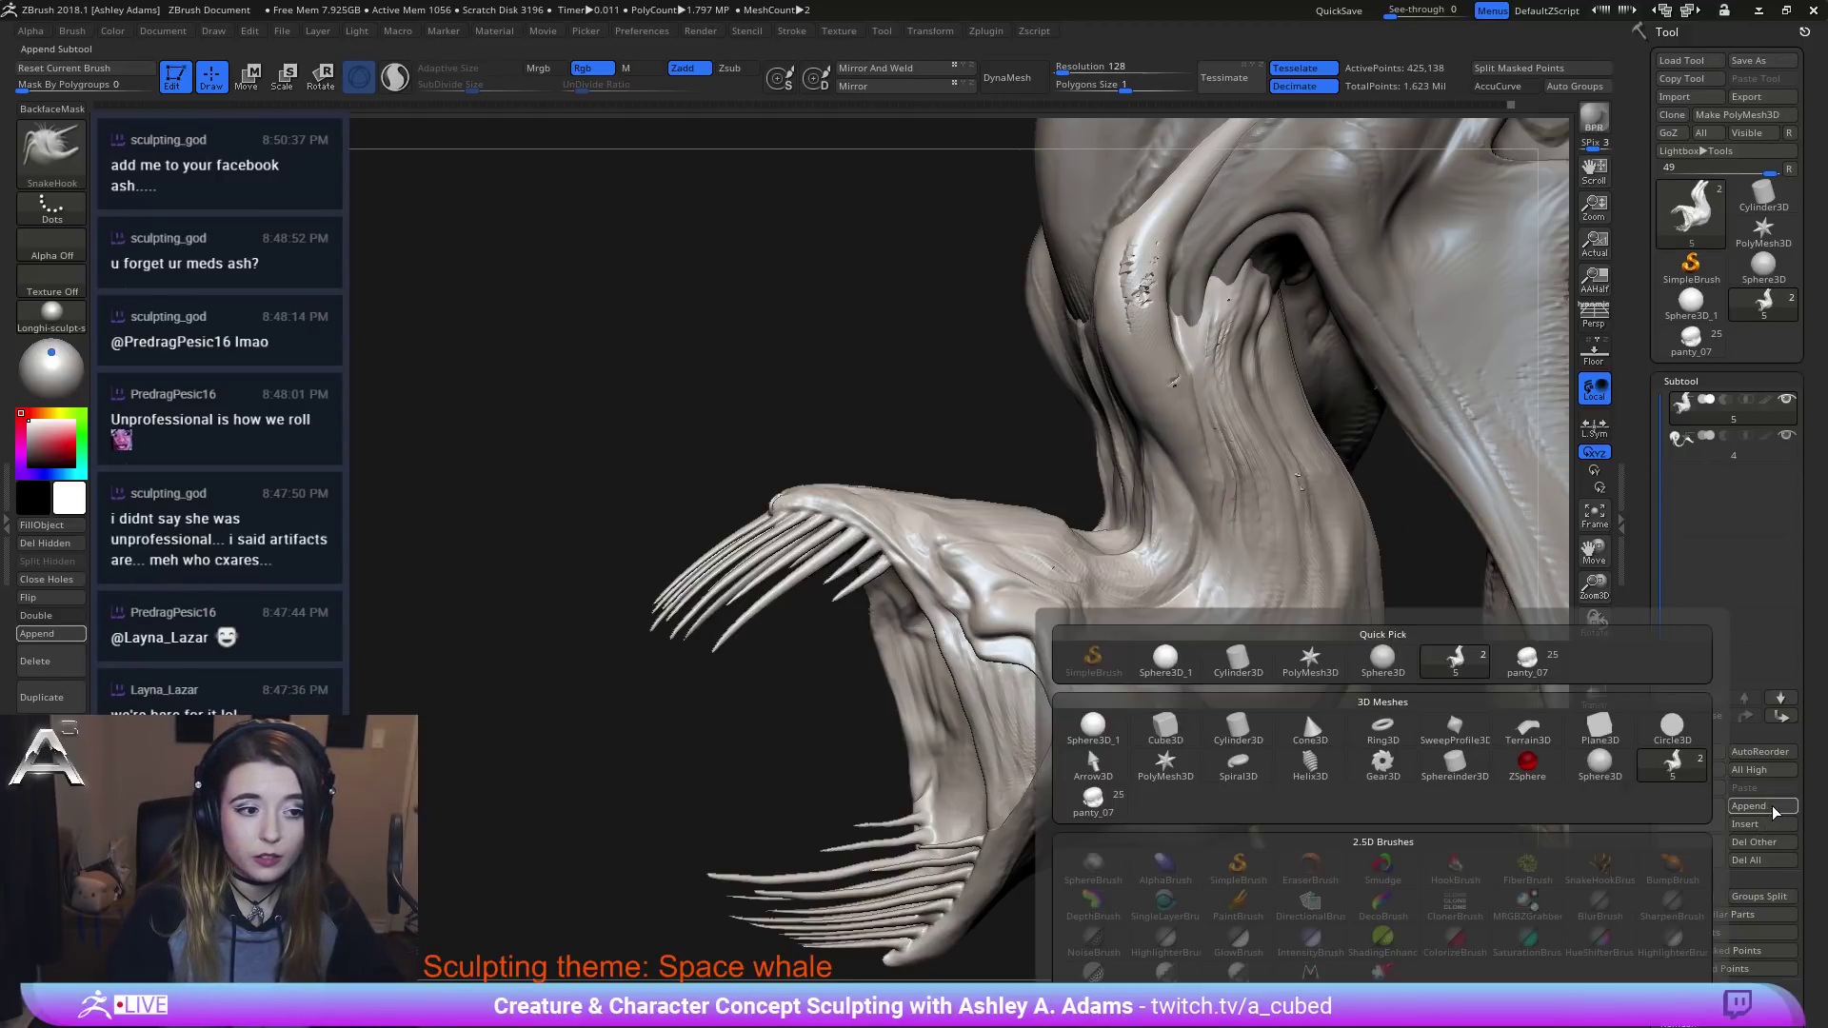
click(1165, 660)
ctrl+right_drag(929, 685, 1020, 550)
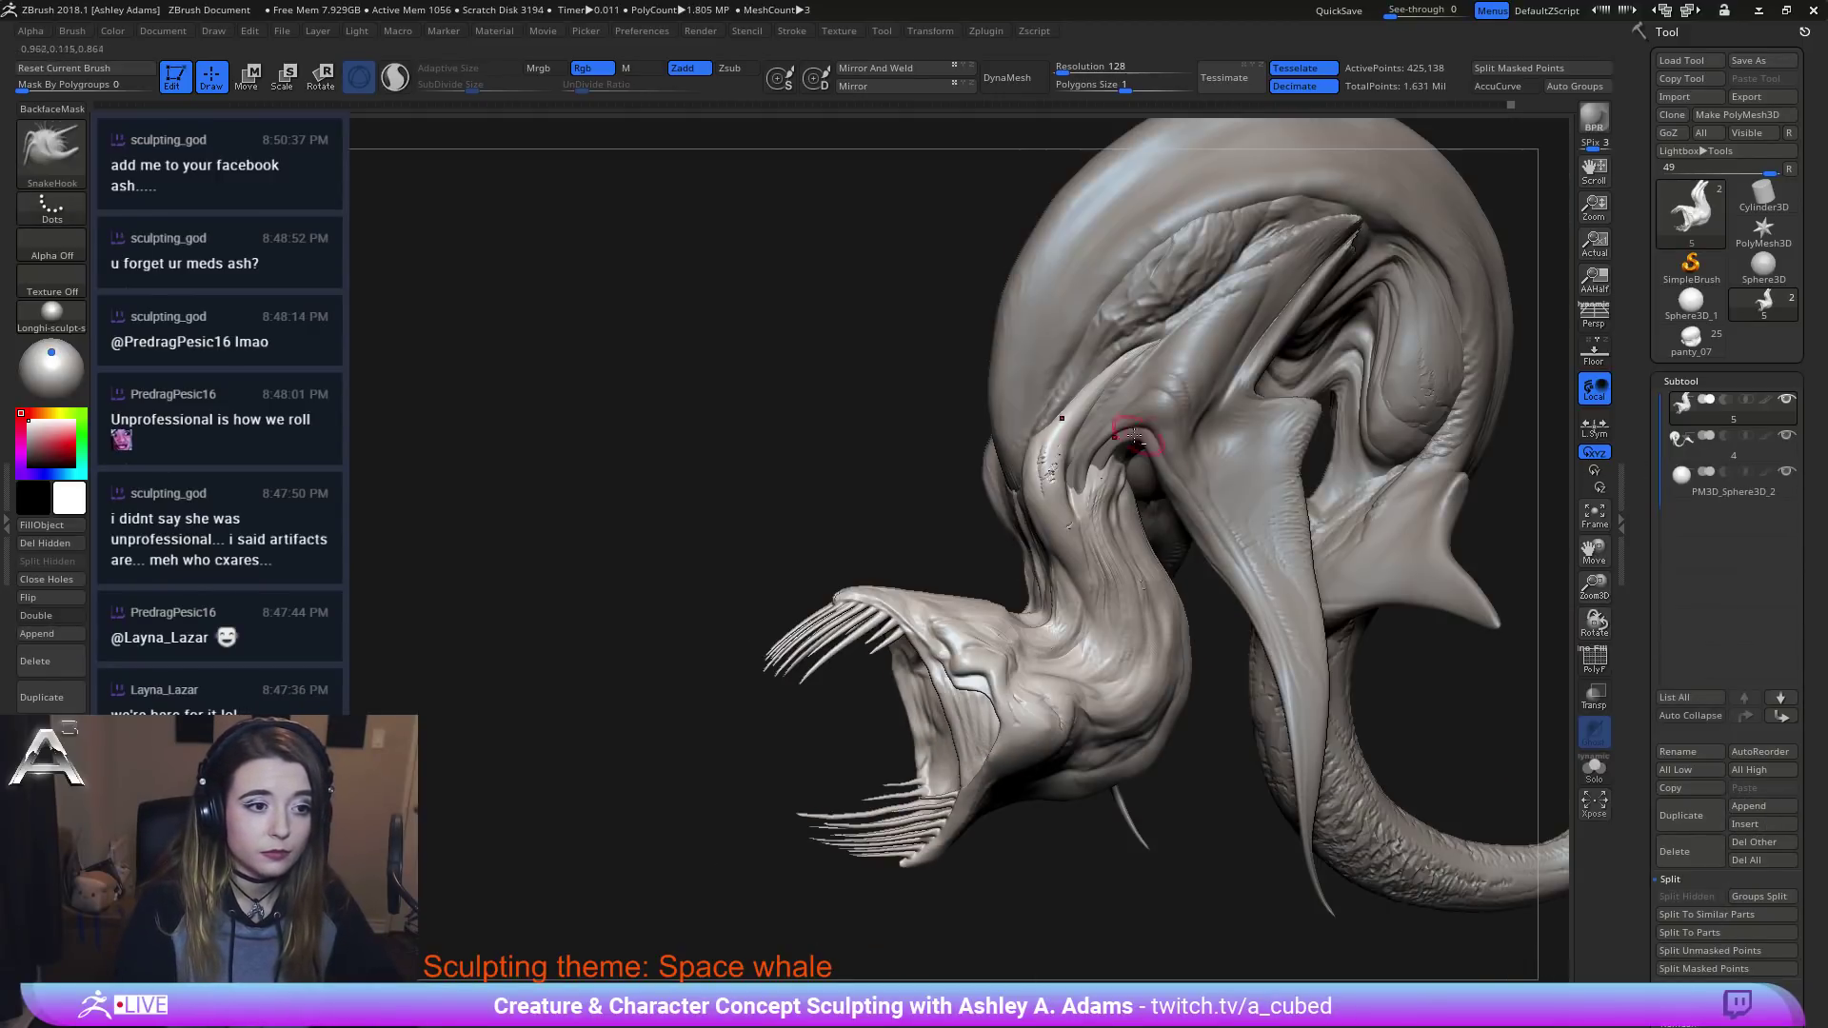
alt+click(1150, 475)
right_drag(1150, 475, 1123, 442)
key(w)
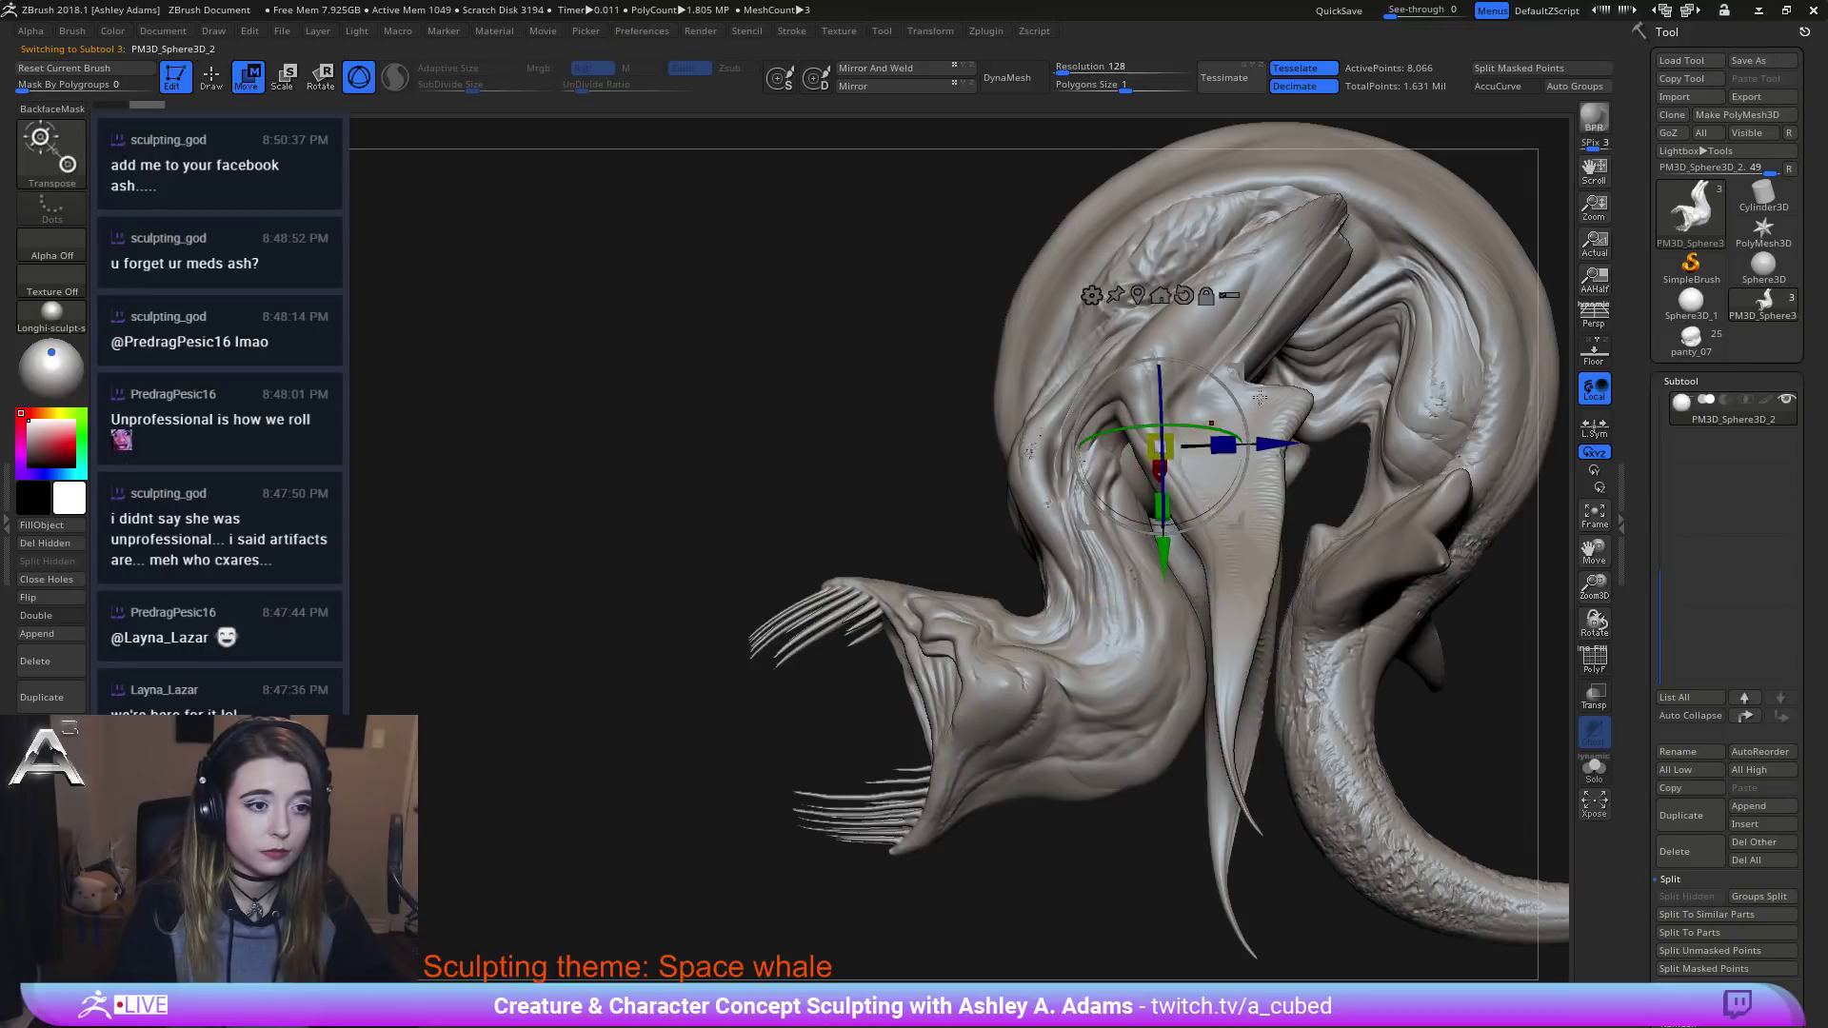
Scale the sphere down and move it from the creature's centre to the front of the upper jaw.
drag(1223, 372, 936, 425)
right_drag(936, 424, 1123, 429)
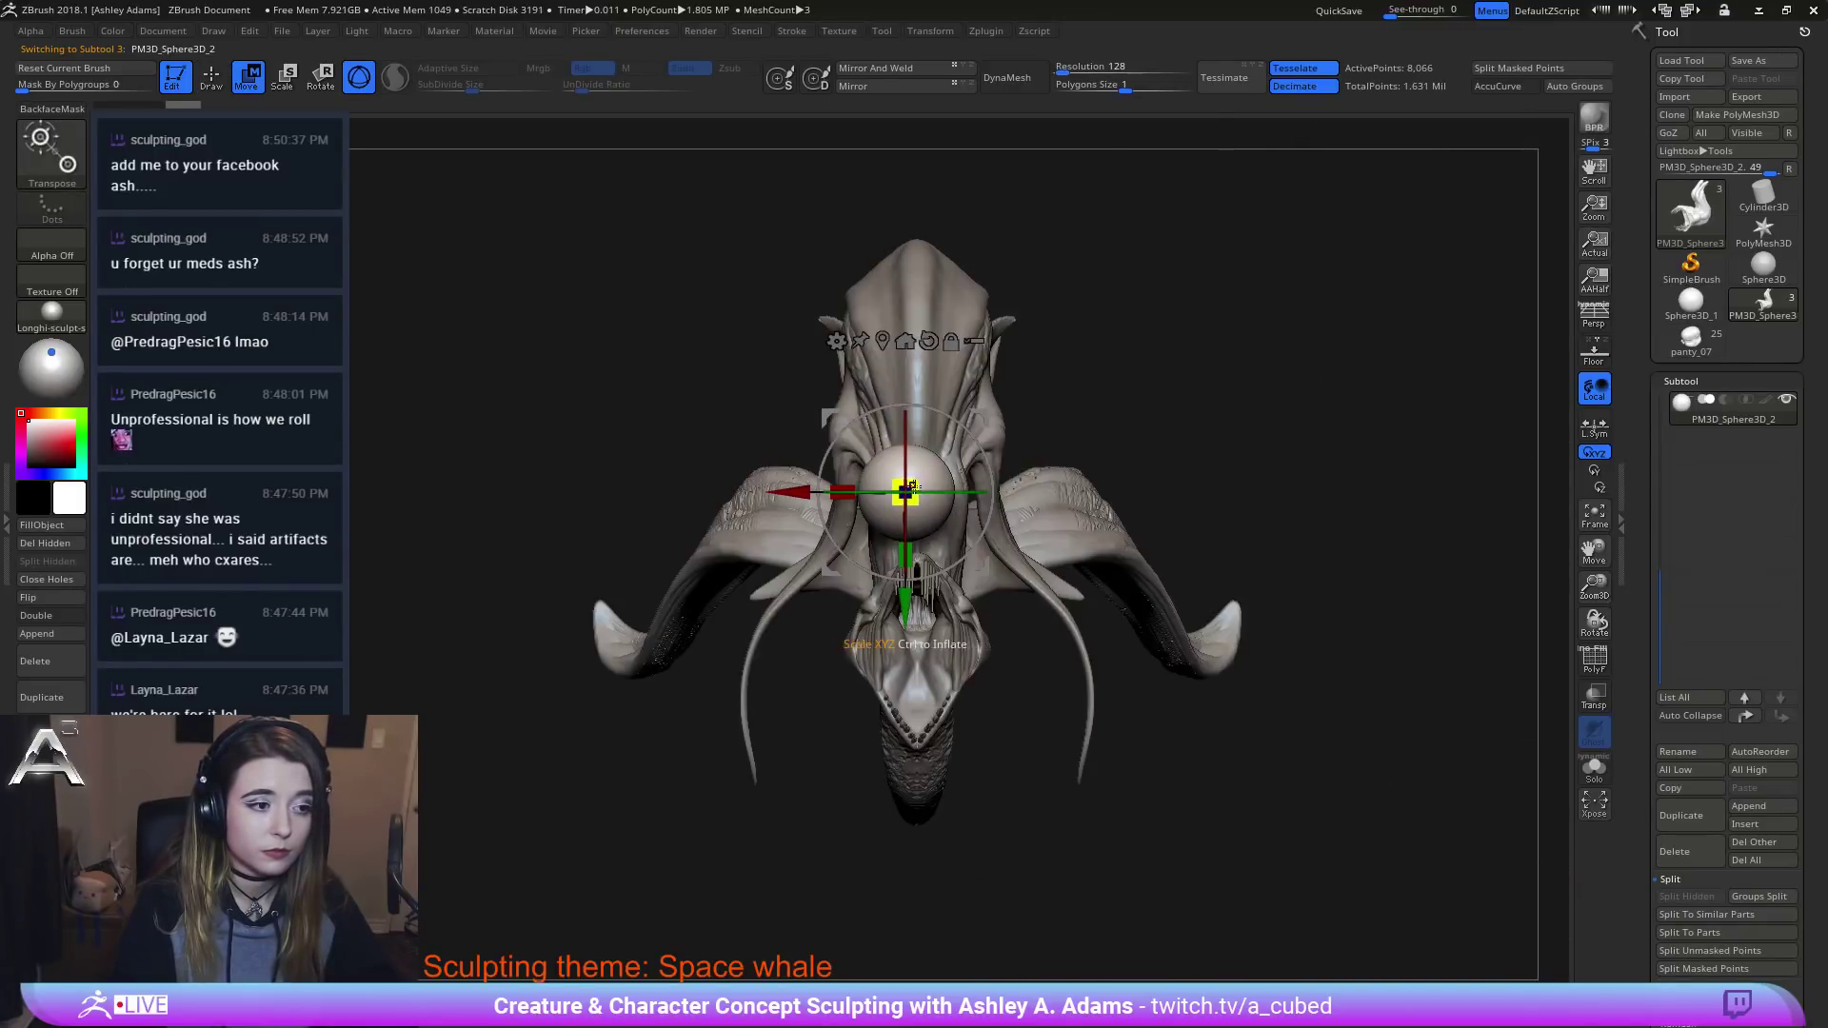
drag(916, 484, 863, 482)
drag(831, 568, 891, 667)
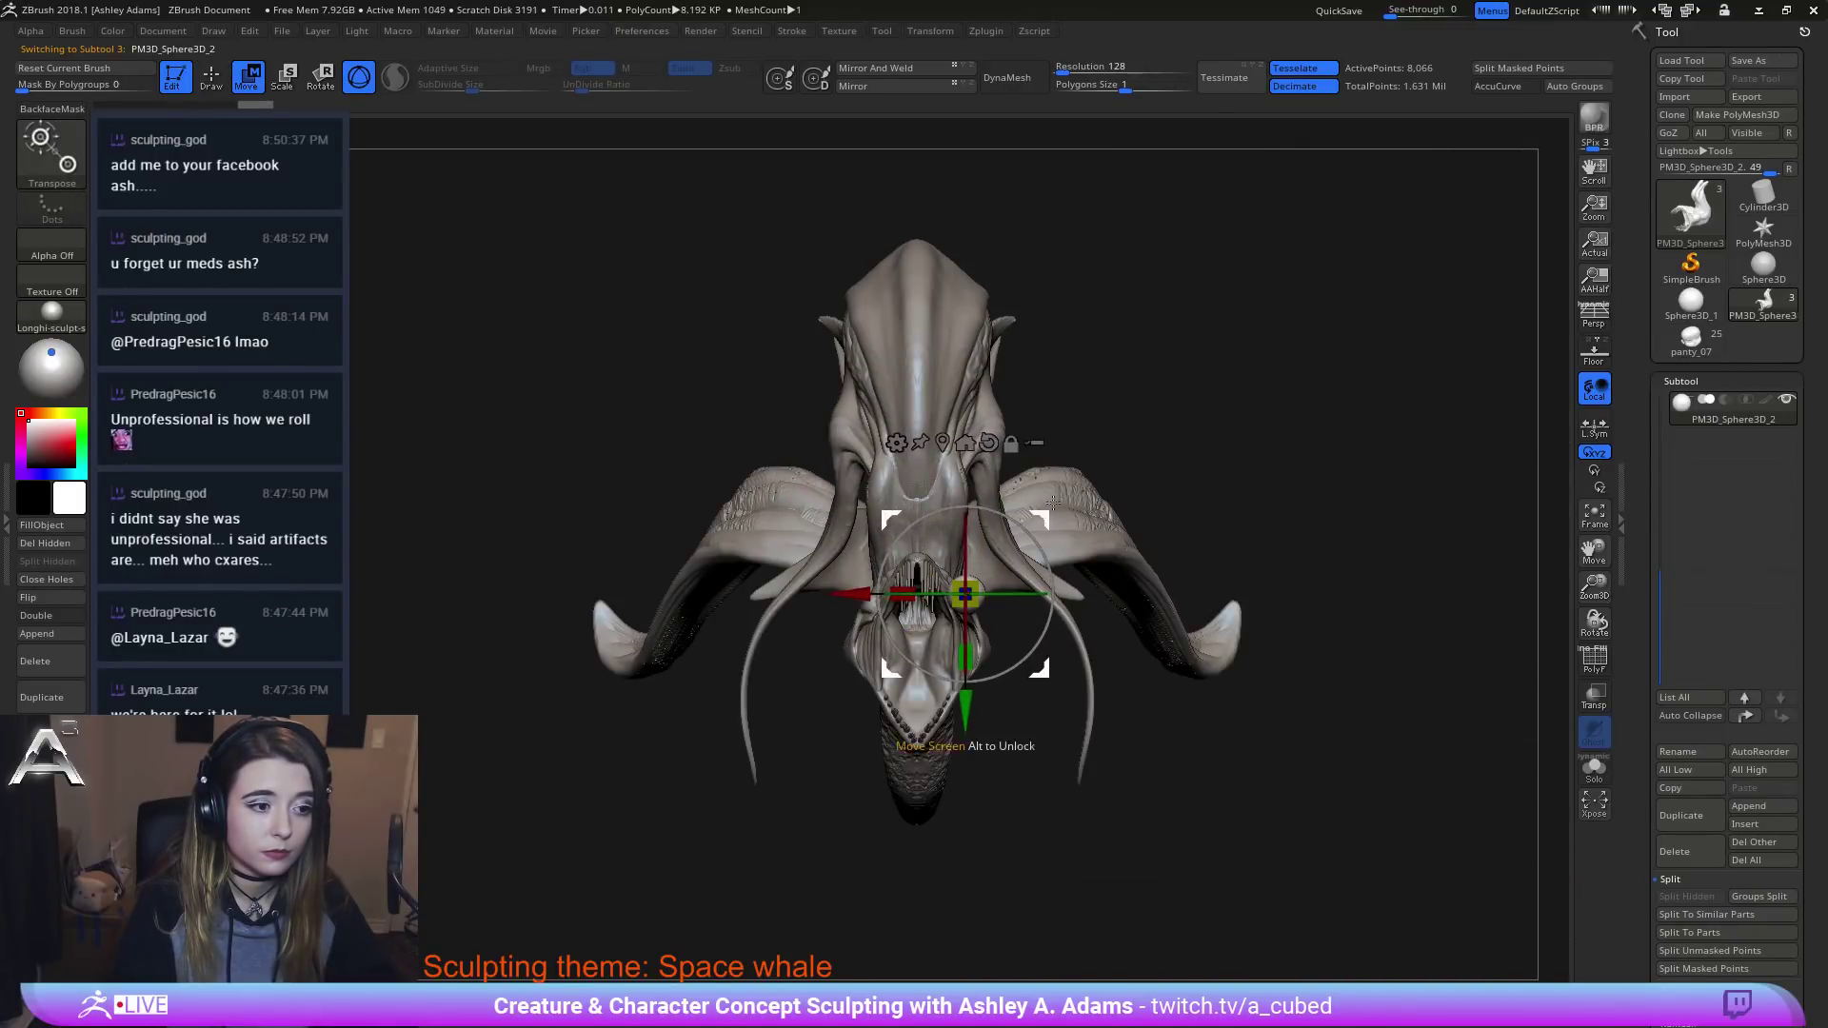
ctrl+right_drag(1033, 580, 857, 701)
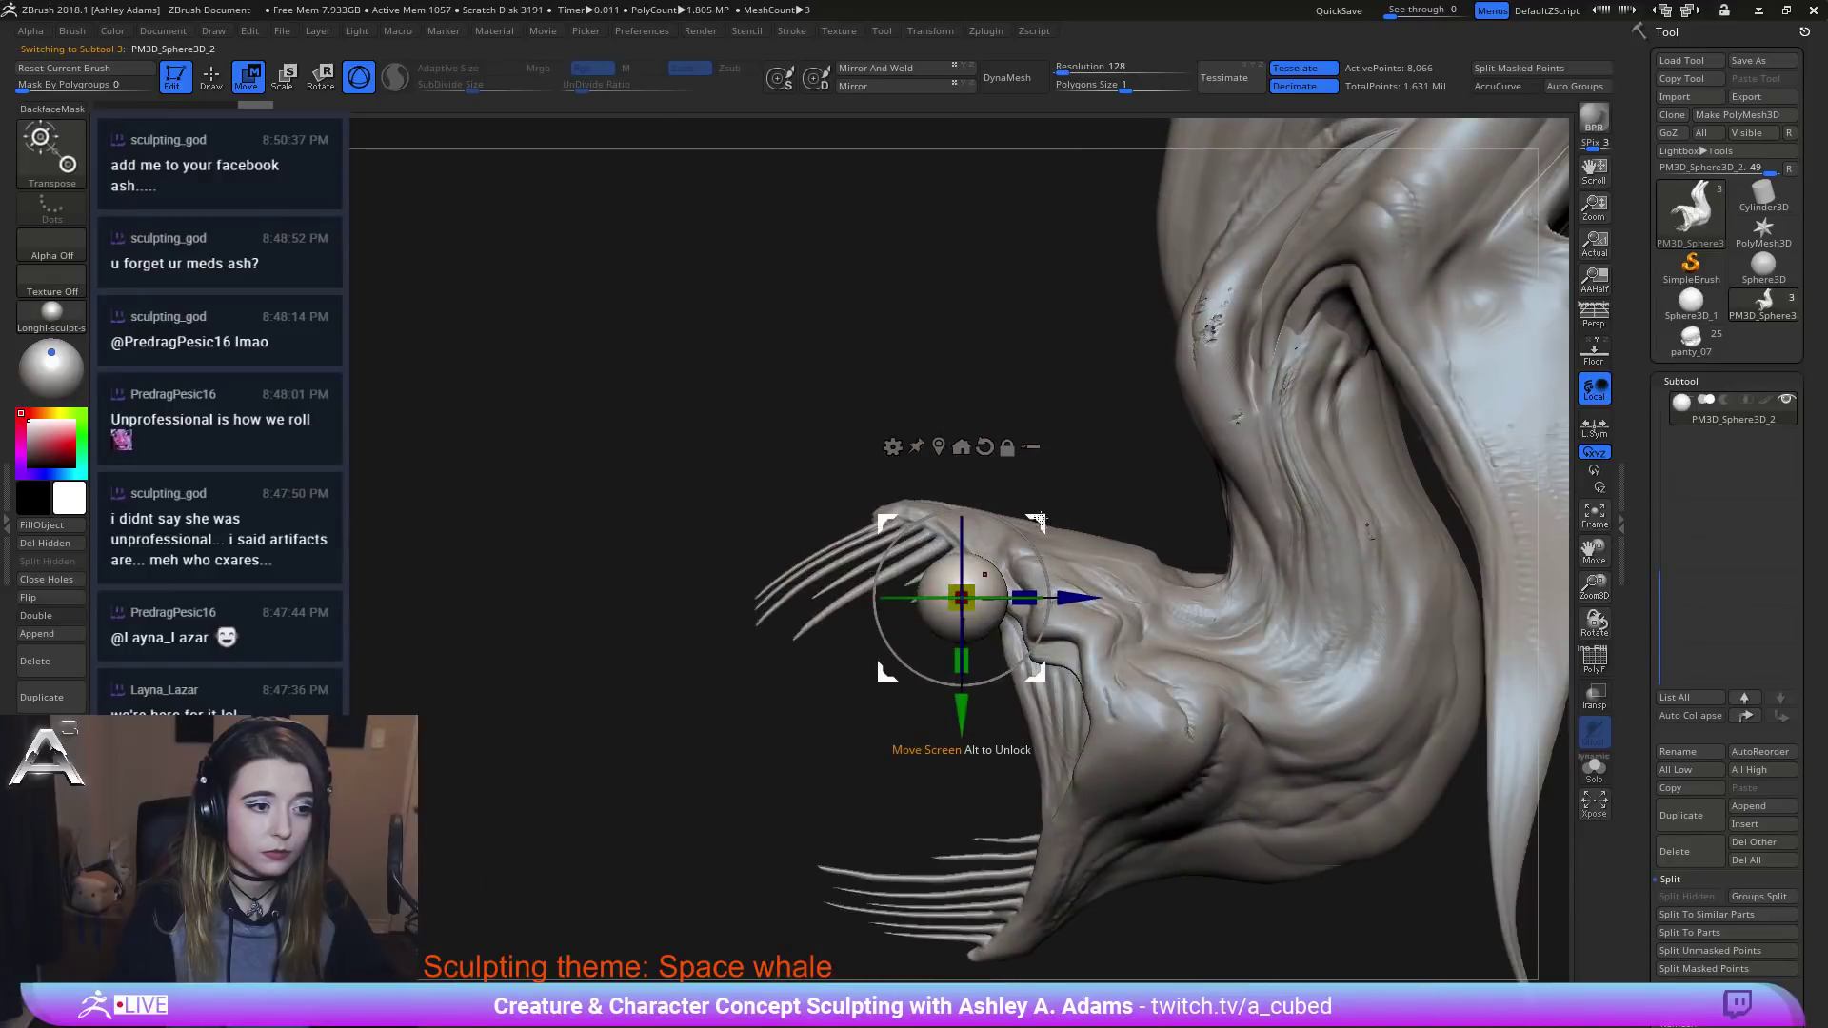
drag(1040, 519, 1091, 476)
Shrink the sphere to eye size and seat it in the side of the upper jaw just behind the teeth.
right_drag(1080, 495, 1257, 504)
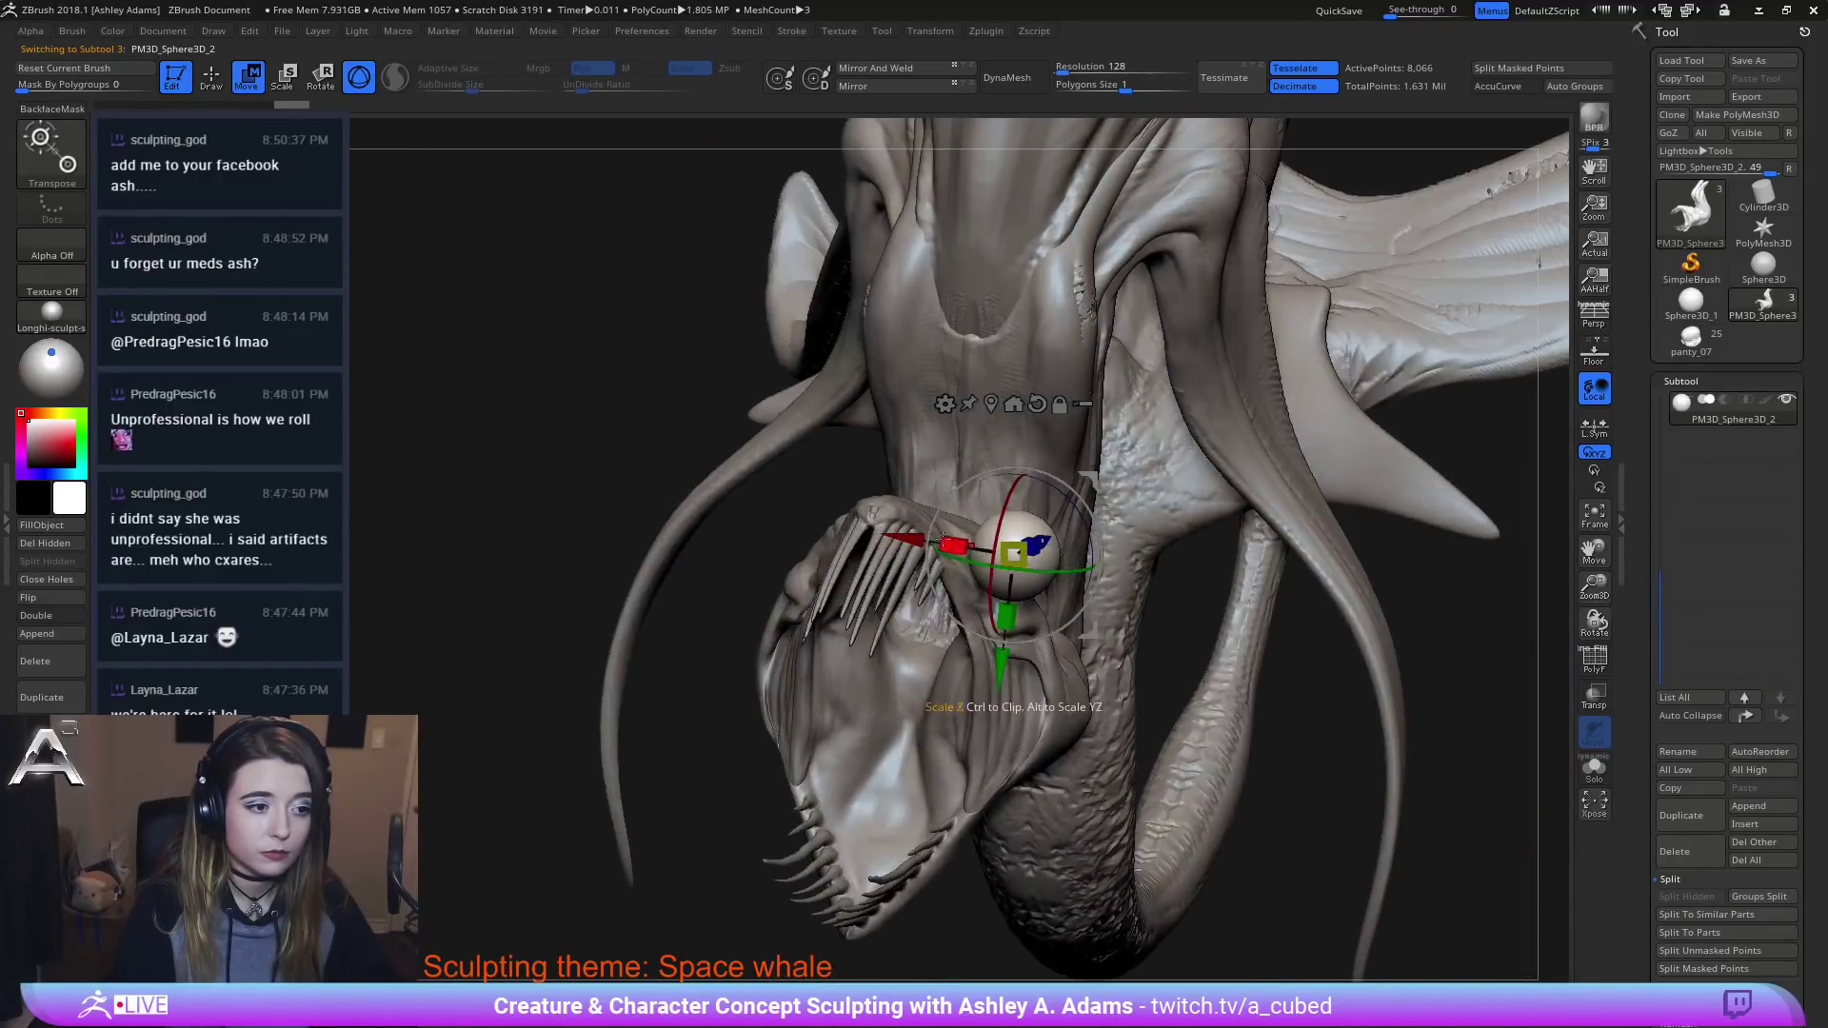
drag(904, 538, 888, 536)
drag(997, 551, 943, 541)
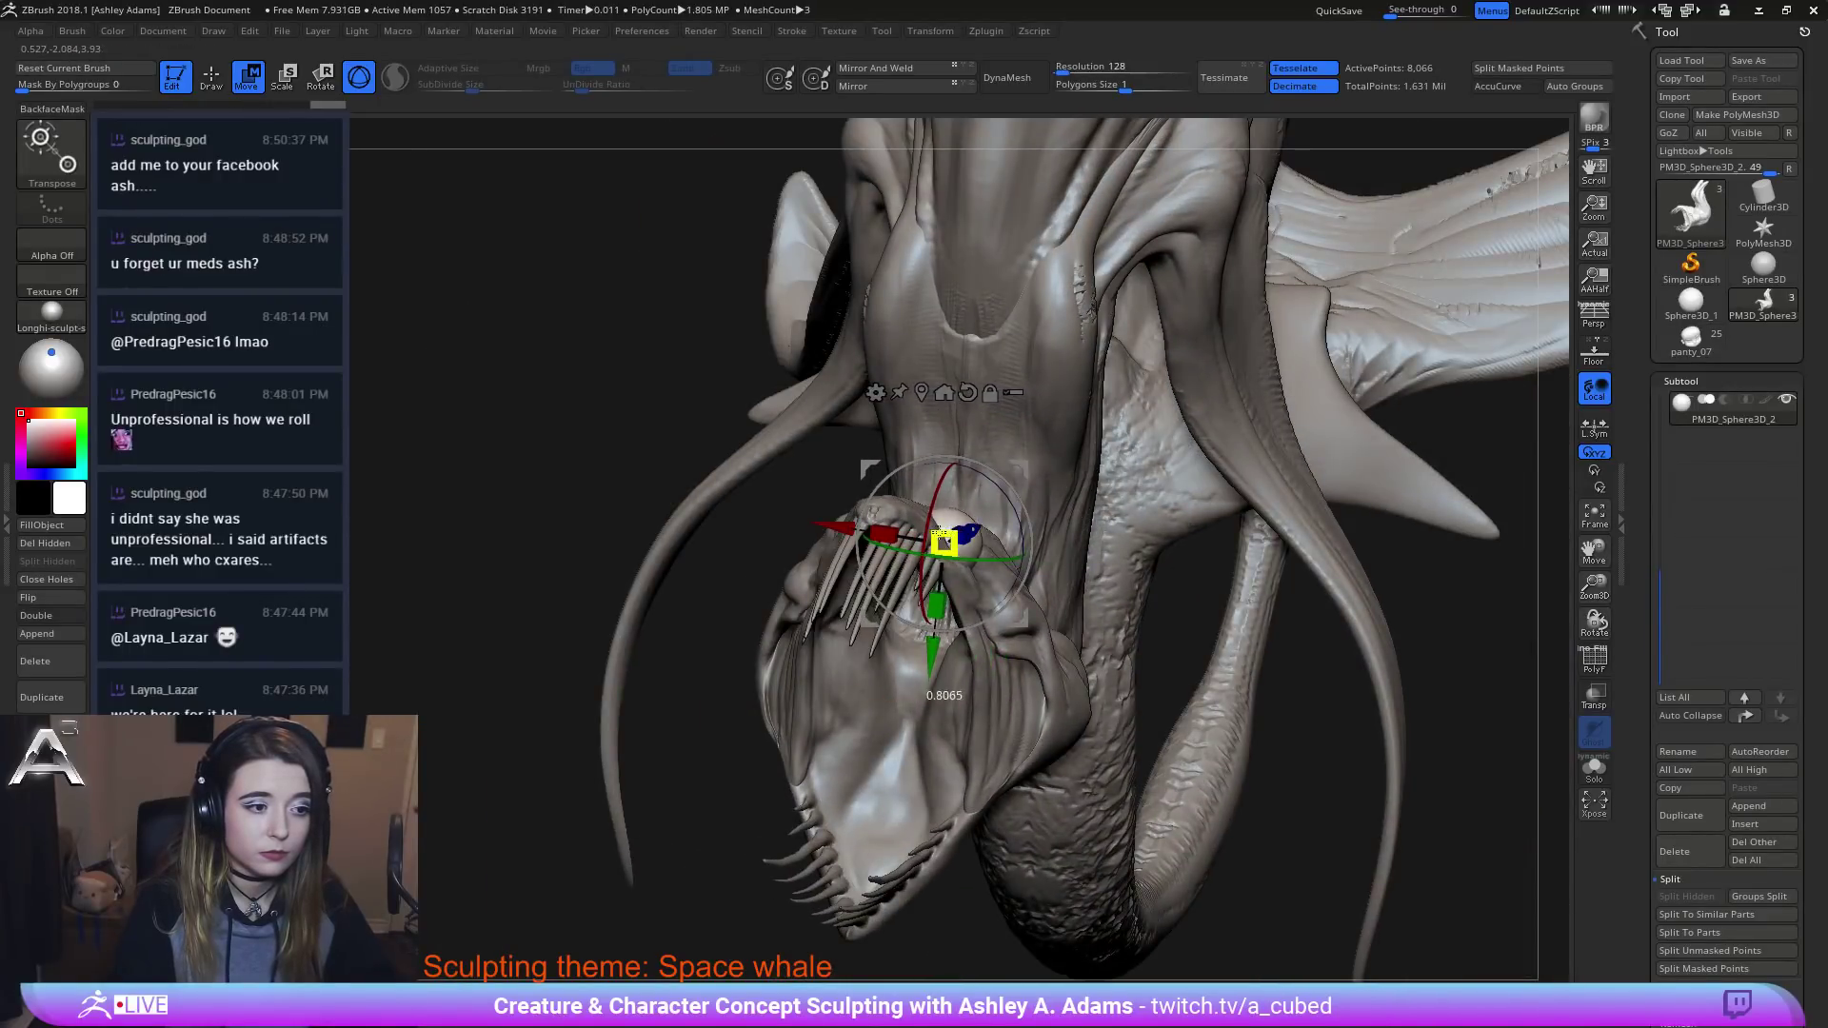
right_drag(1228, 515, 1047, 495)
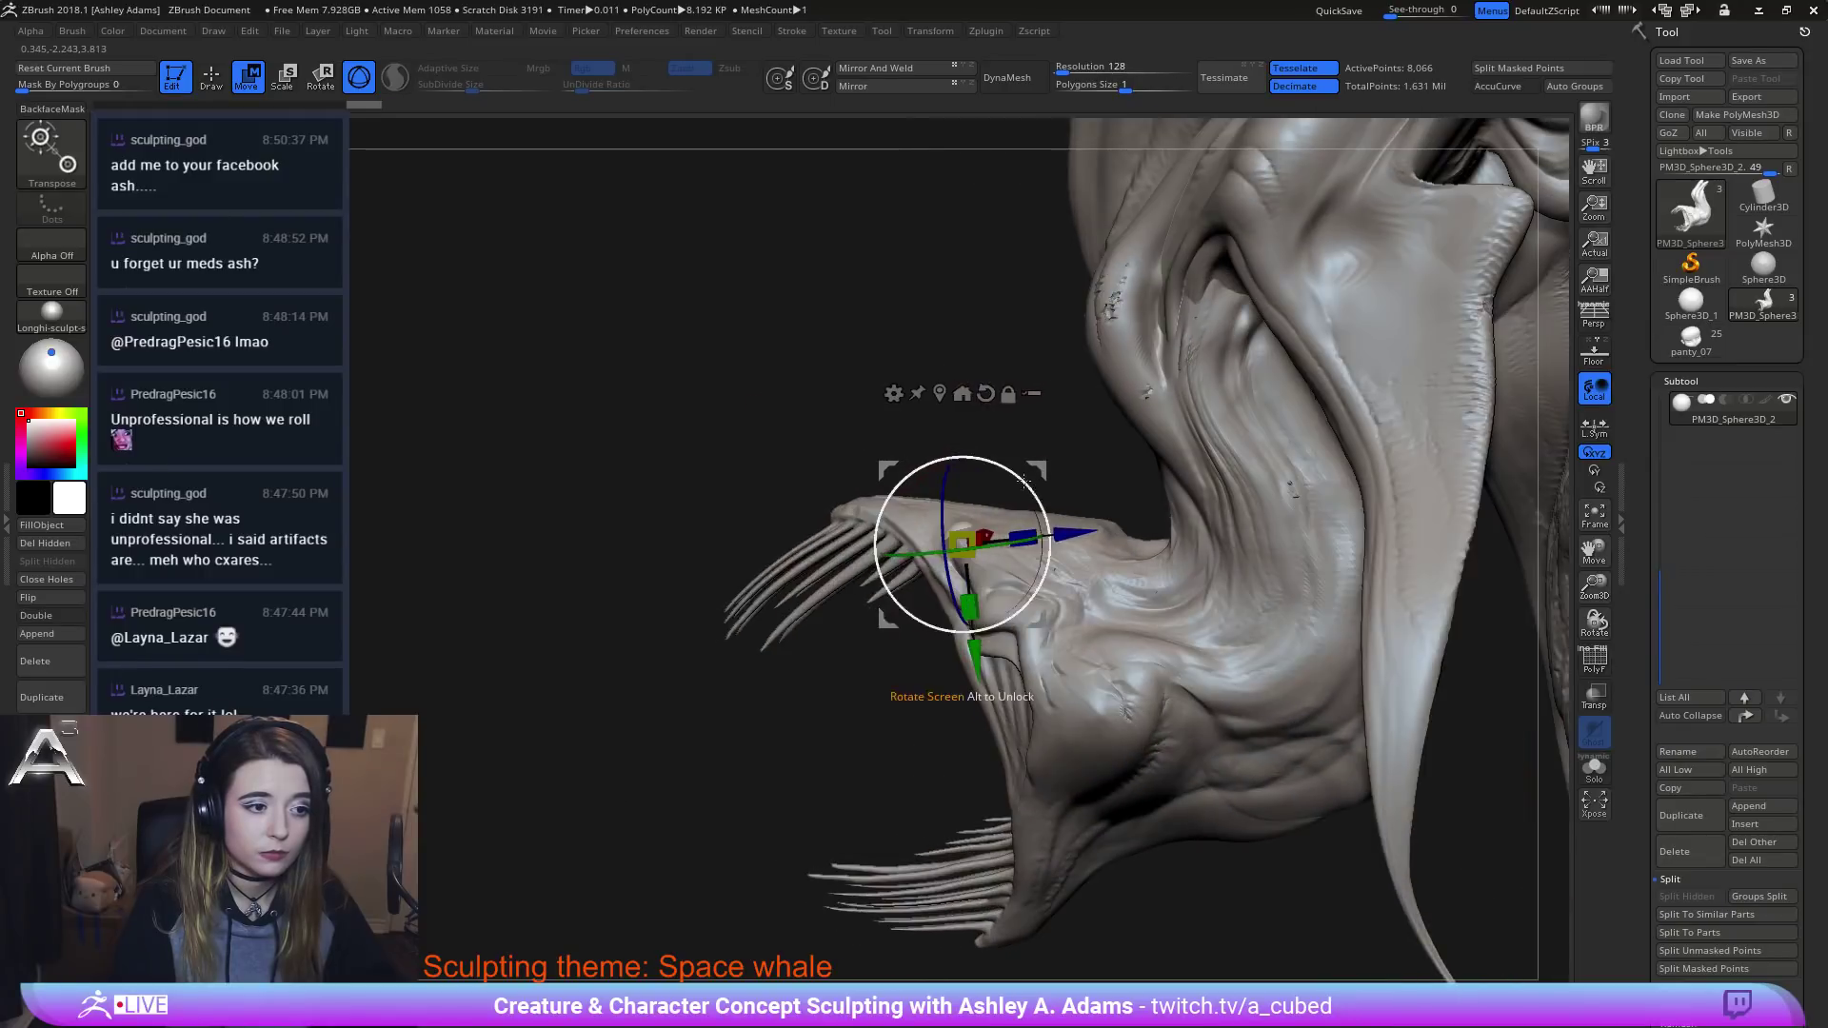
drag(1043, 471, 1034, 467)
ctrl+right_drag(1028, 468, 957, 535)
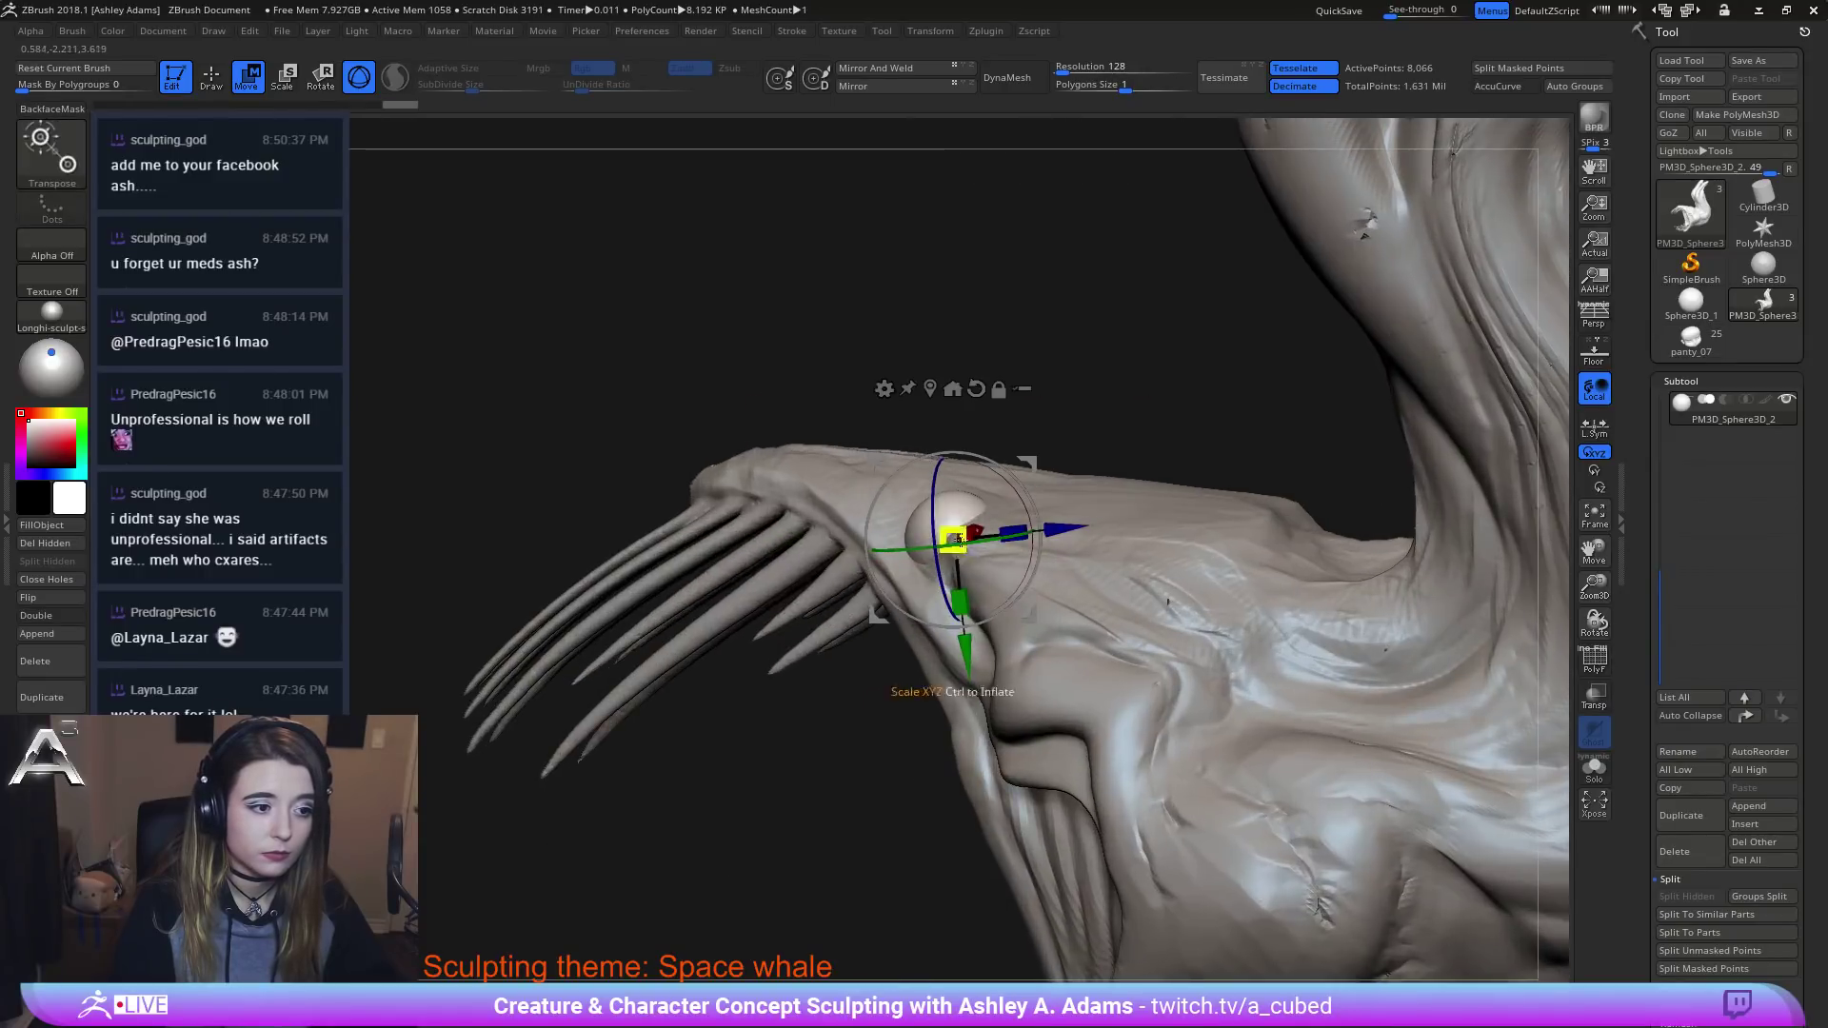
drag(952, 539, 942, 537)
Return to Draw mode and duplicate the eye sphere onto the opposite side of the jaw with Mirror And Weld.
ctrl+right_drag(957, 535, 1037, 328)
key(q)
right_drag(1010, 571, 1098, 607)
drag(1098, 606, 1119, 618)
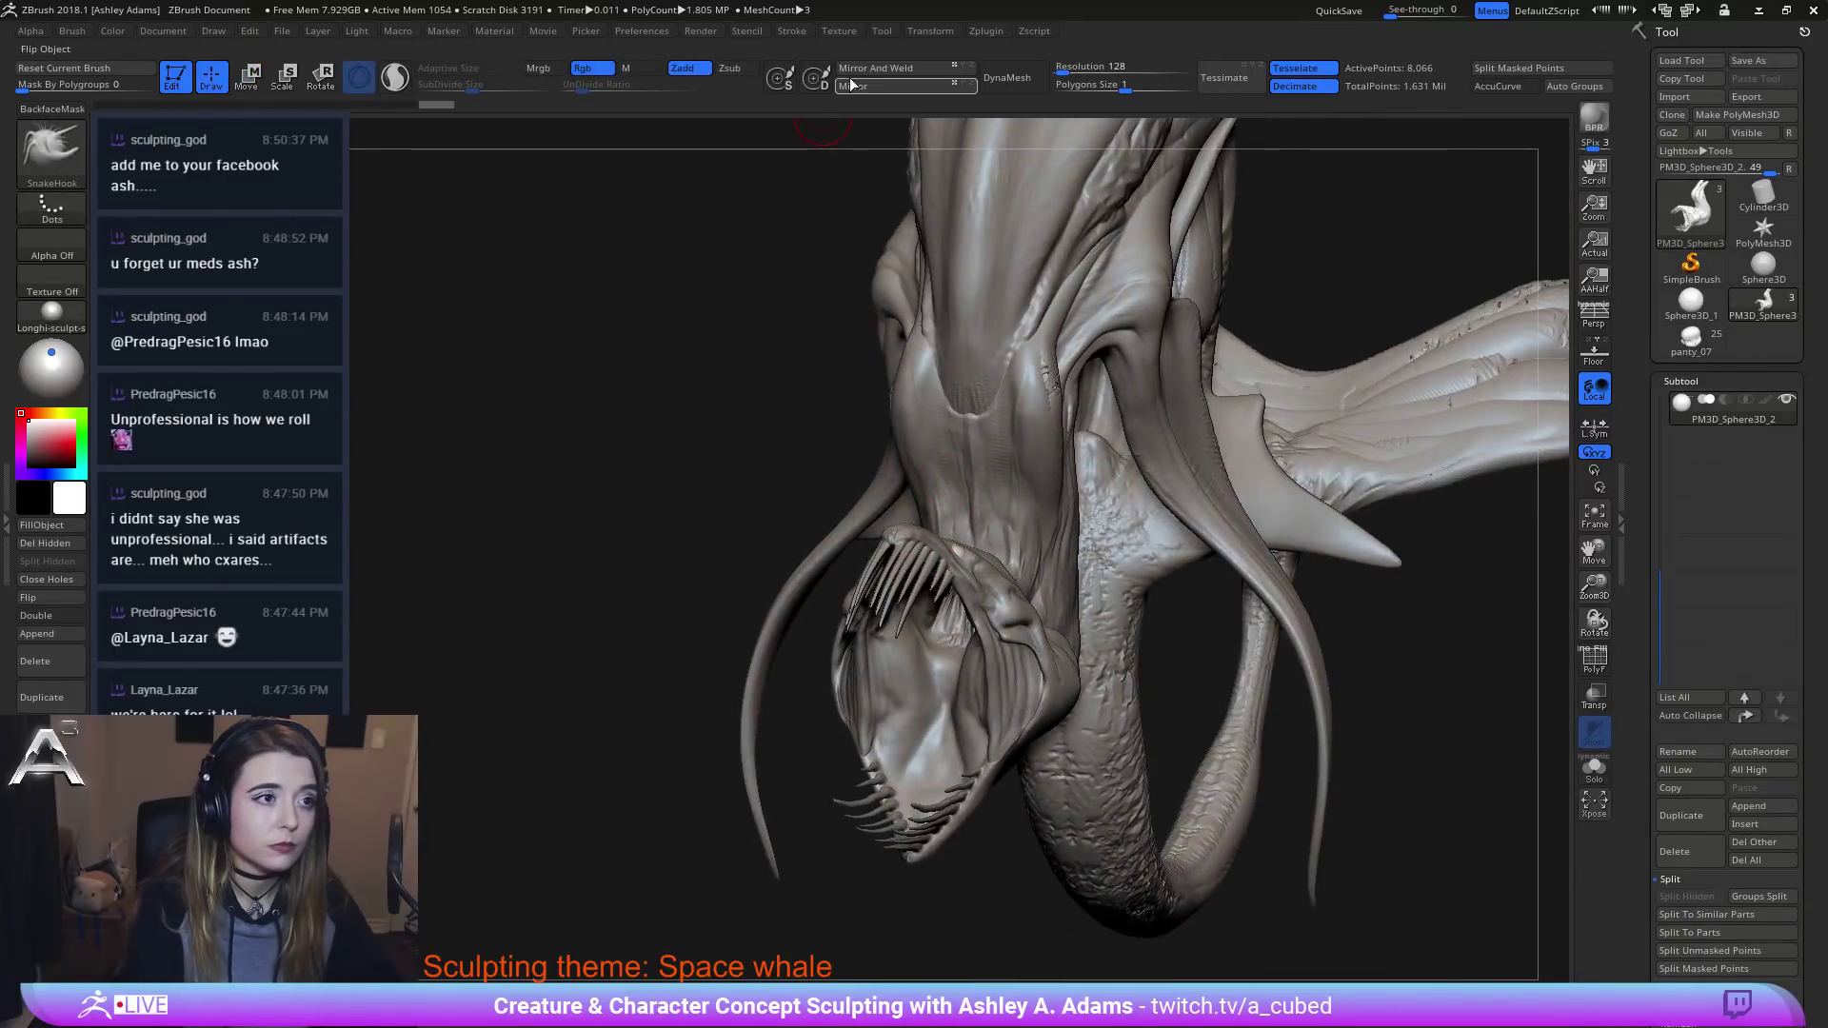
click(882, 73)
drag(724, 419, 909, 488)
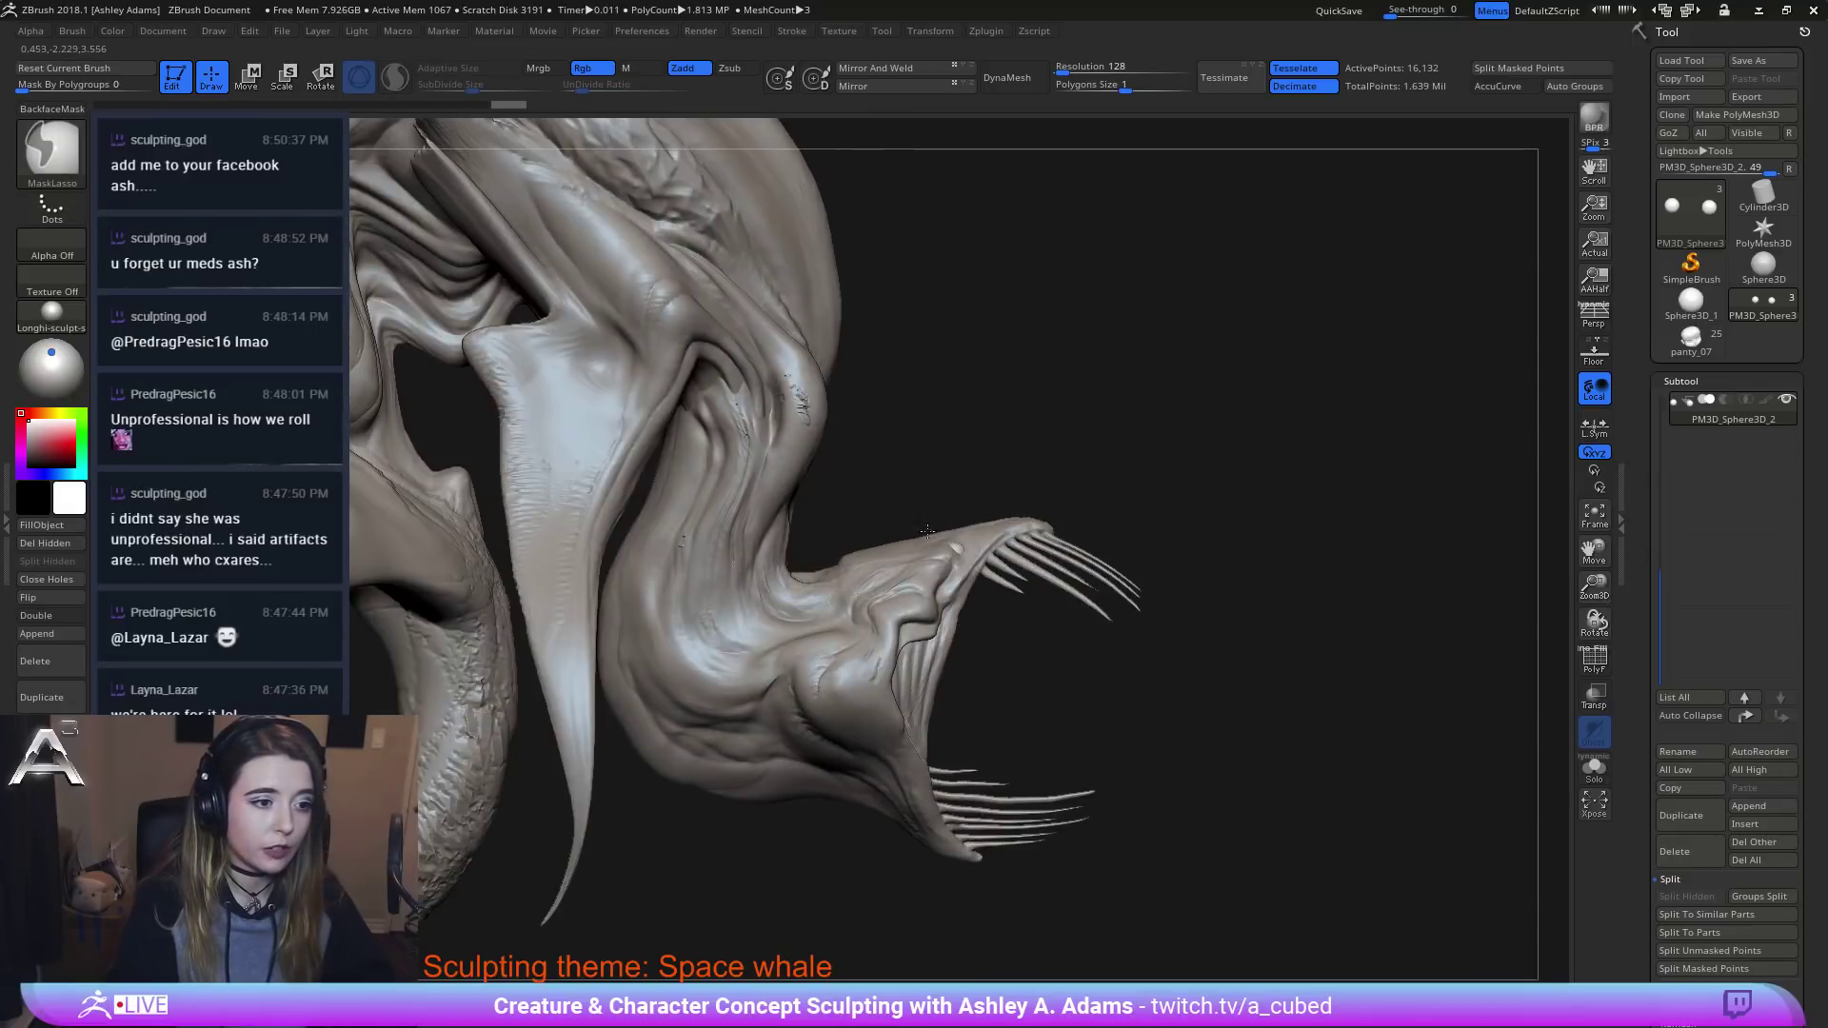
Make the head the active subtool and set the ClayBuildup brush to Zadd with Rgb turned off.
ctrl+right_drag(912, 486, 1033, 576)
alt+click(1007, 559)
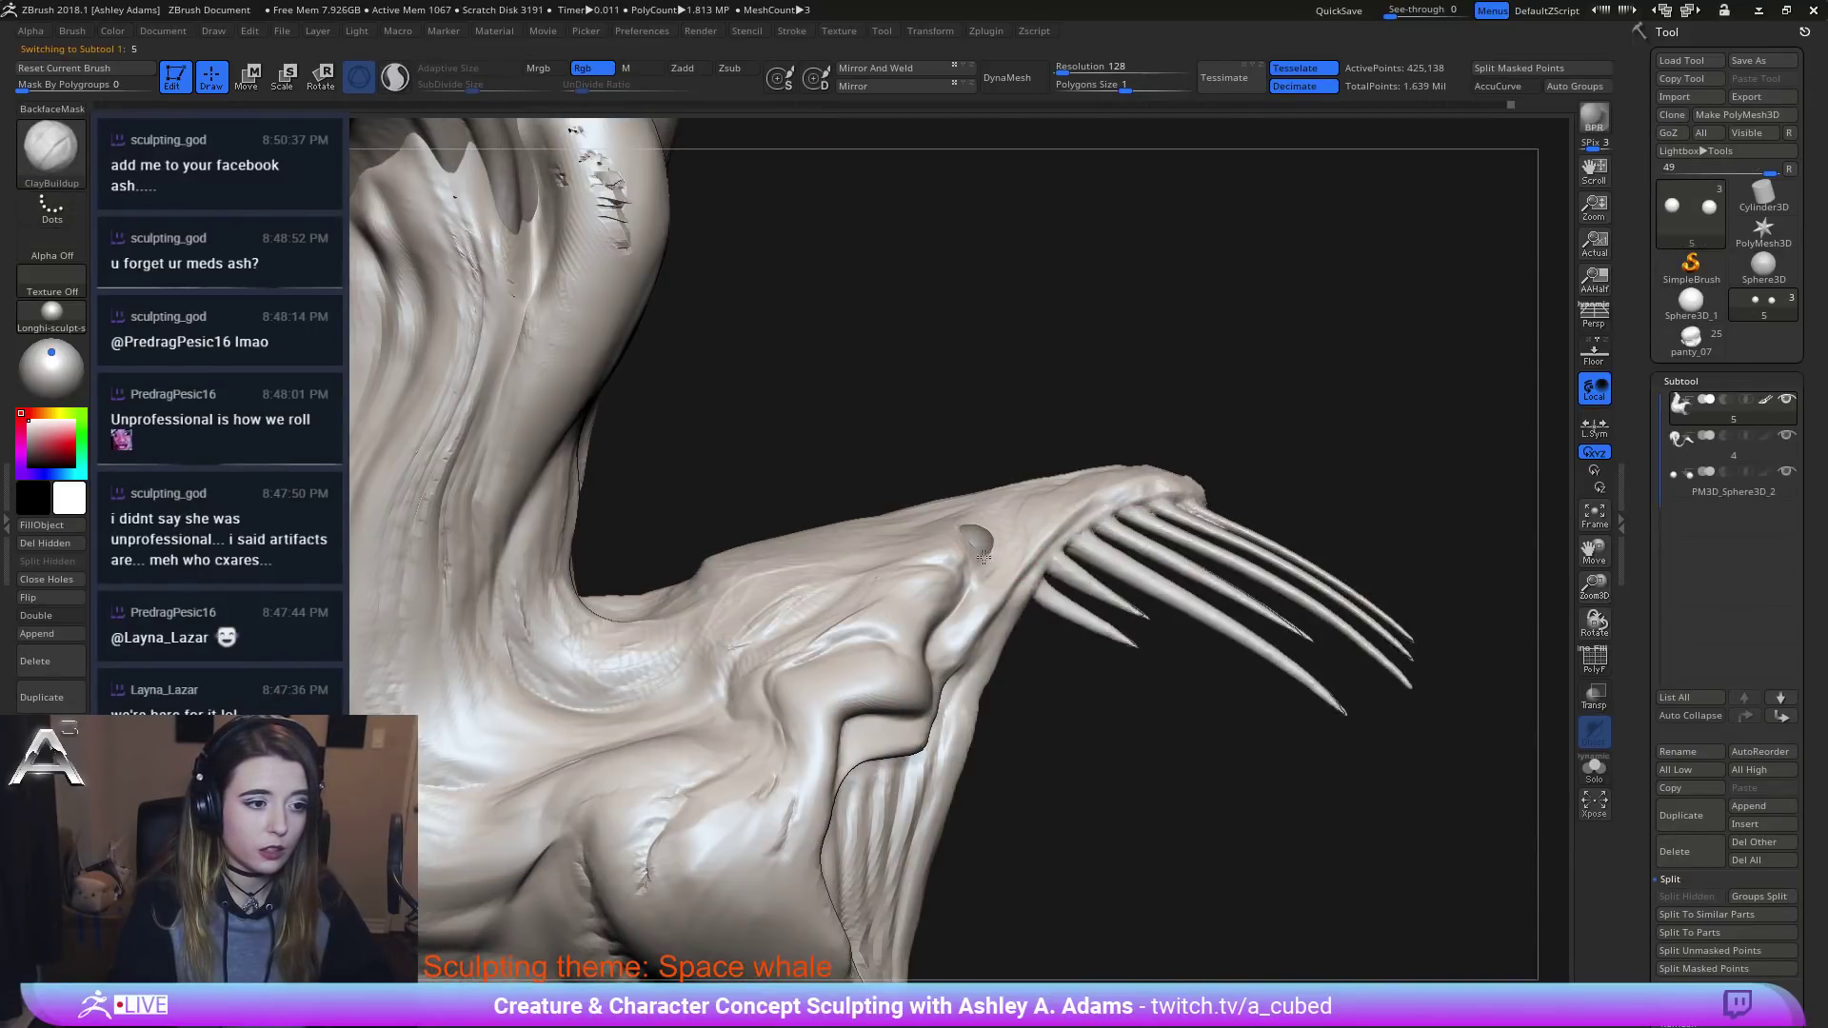
right_drag(997, 542, 934, 543)
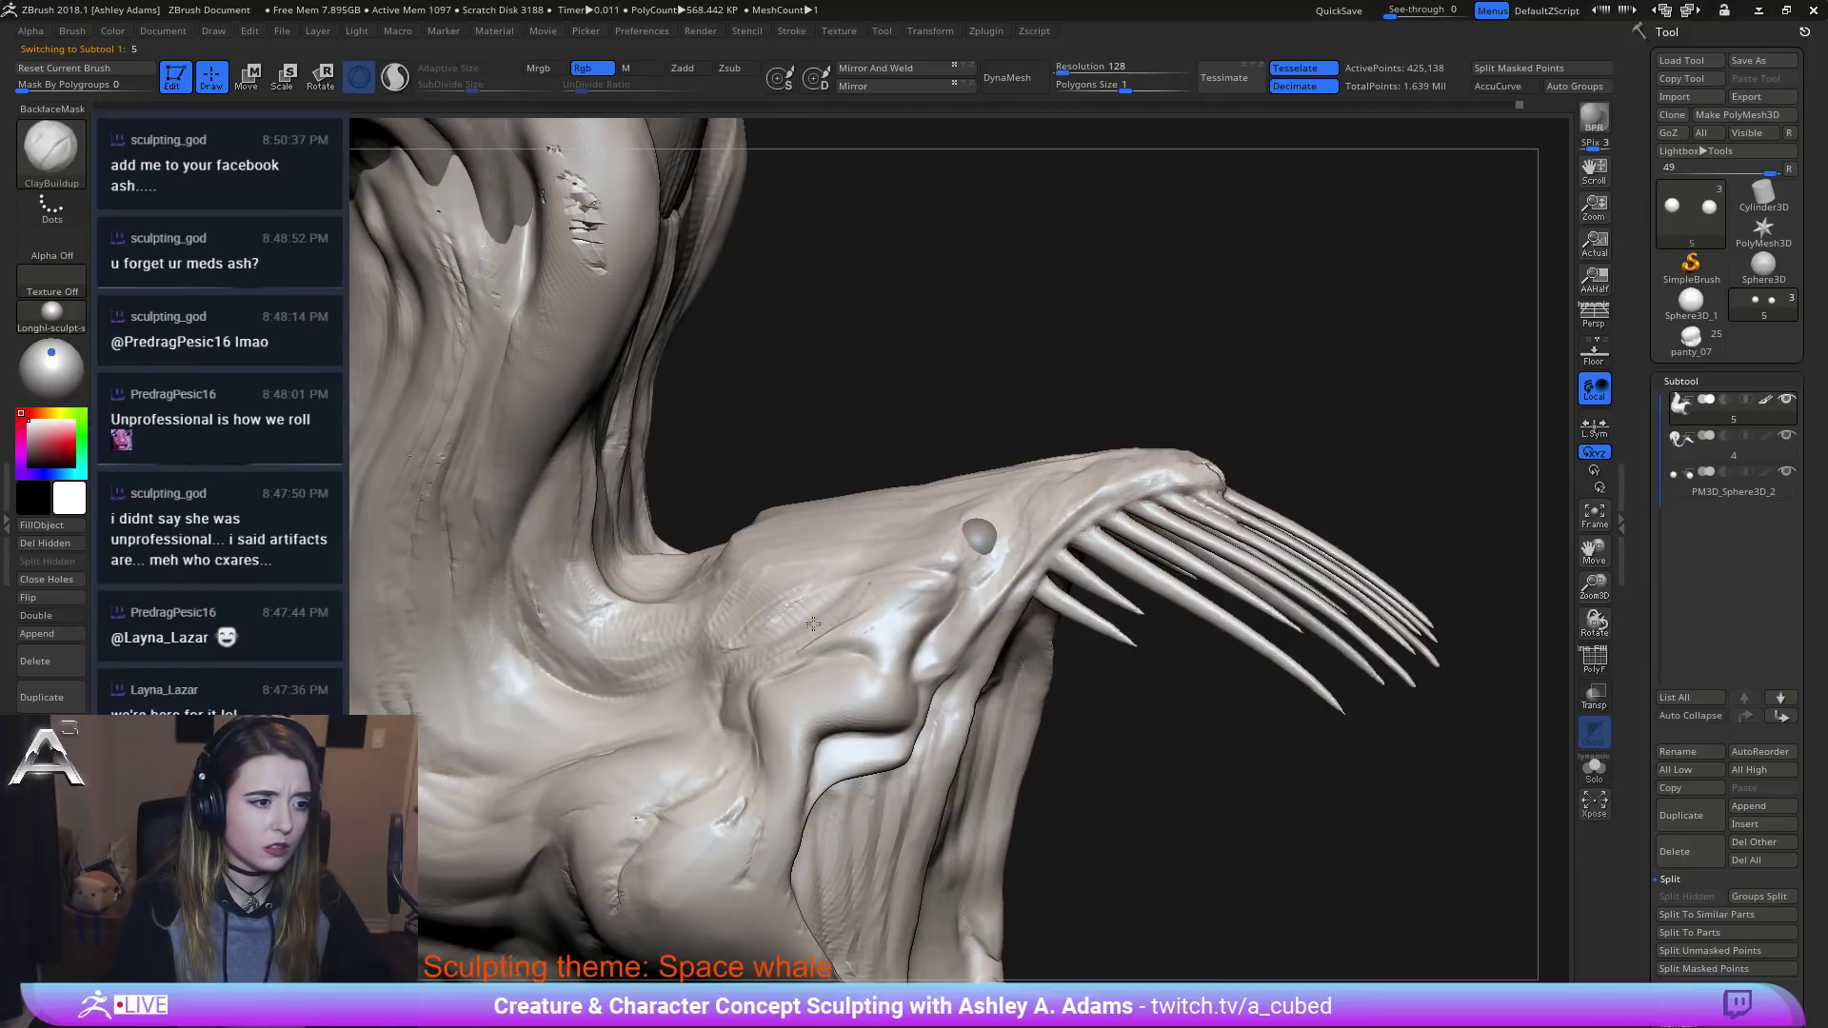
right_click(870, 568)
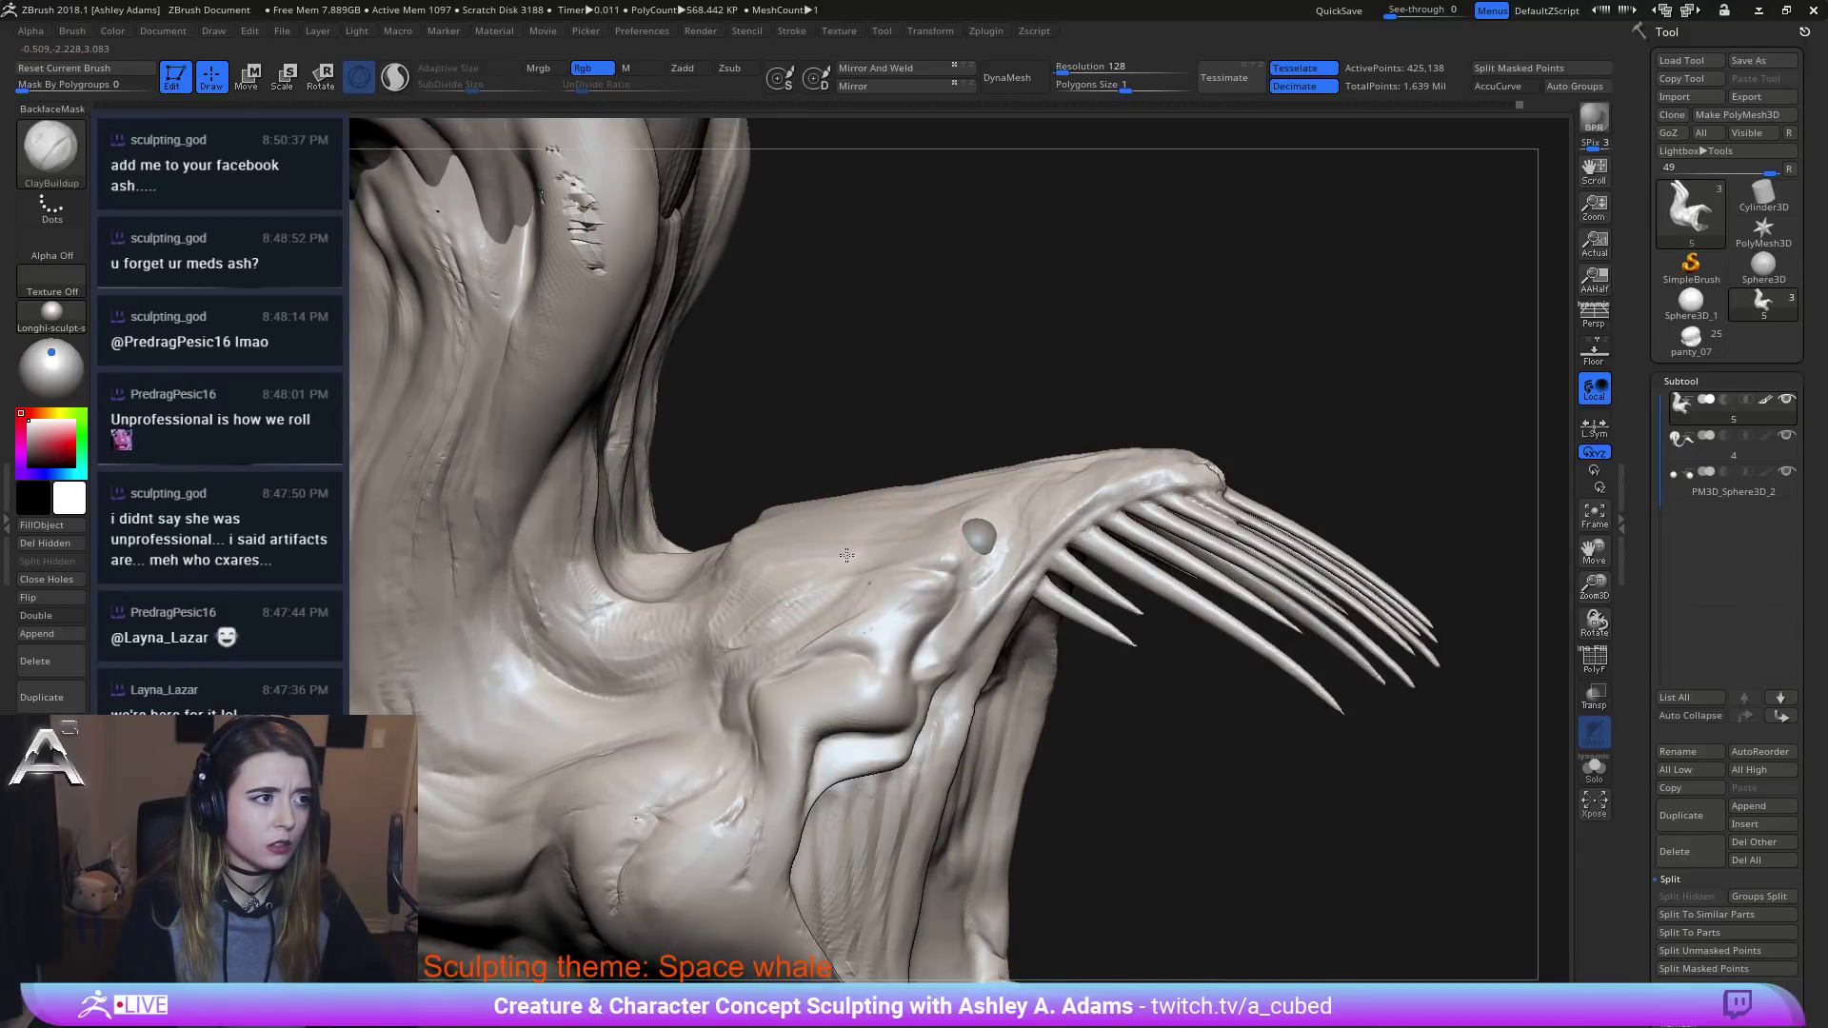
click(593, 67)
click(682, 69)
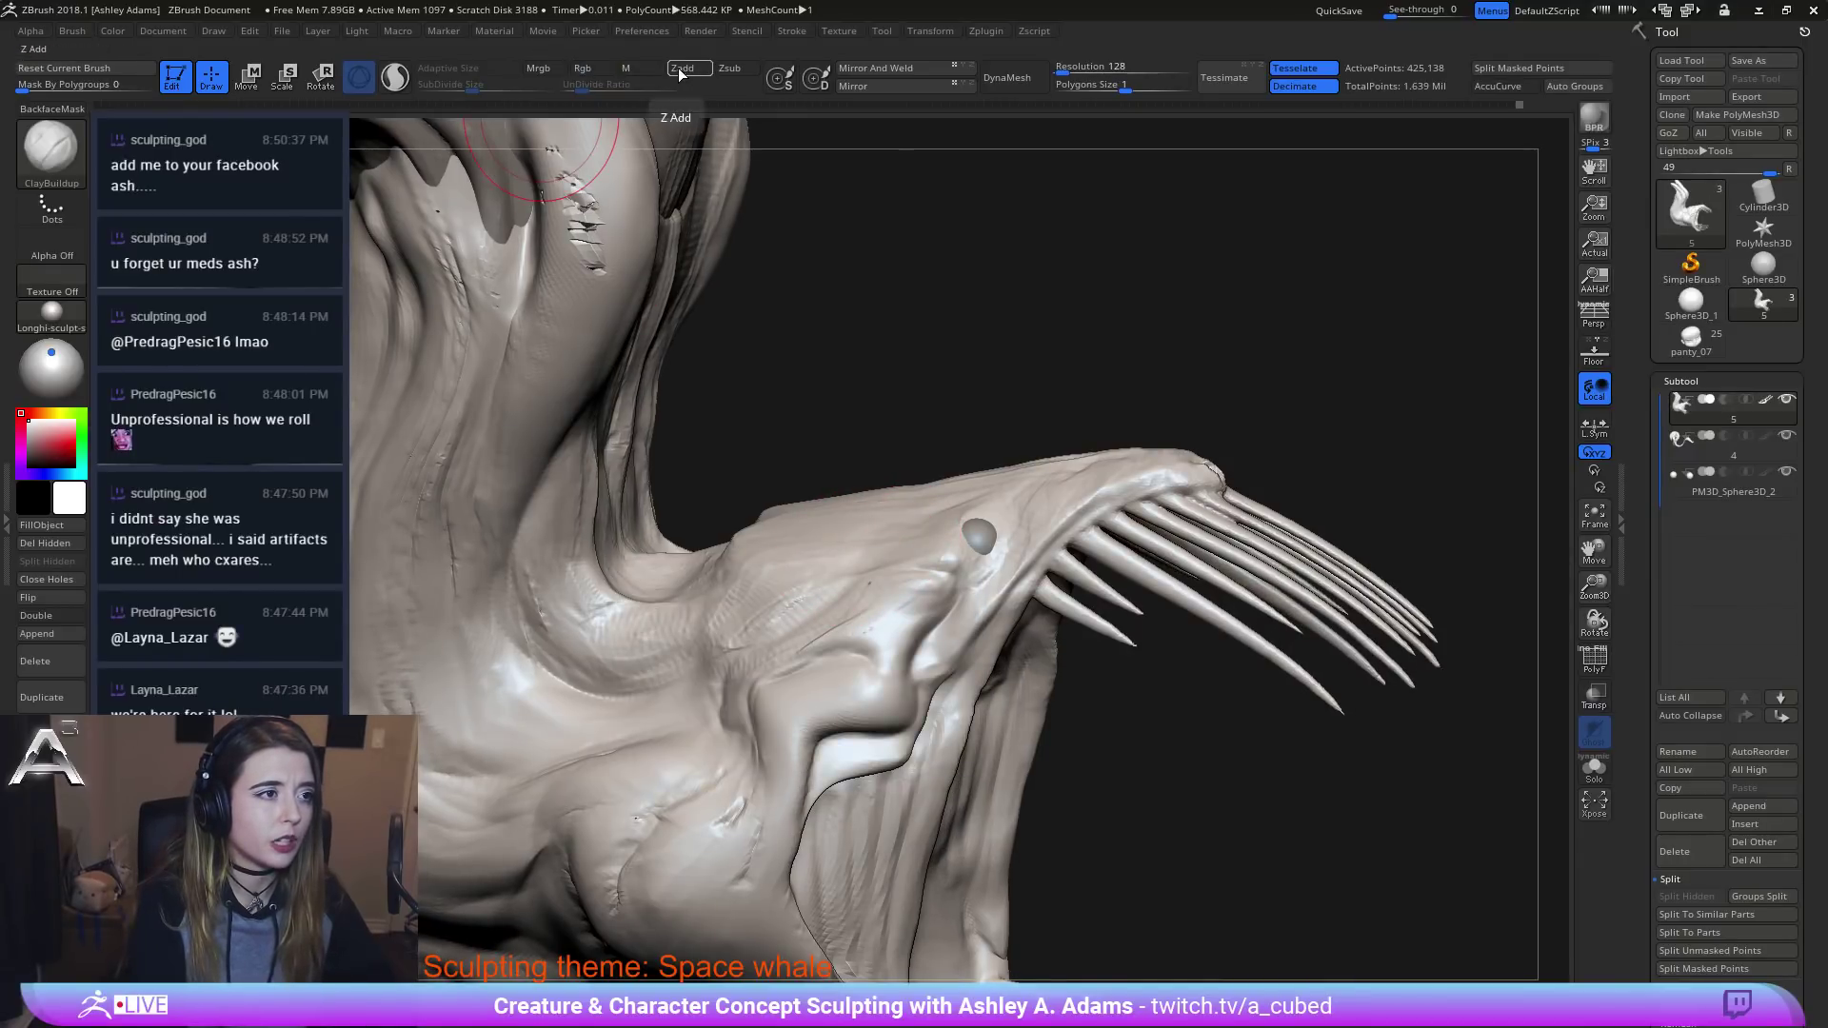
Build up eyelids around the small eye on the upper jaw with short ClayBuildup strokes.
right_click(975, 551)
drag(995, 546, 980, 549)
right_click(977, 547)
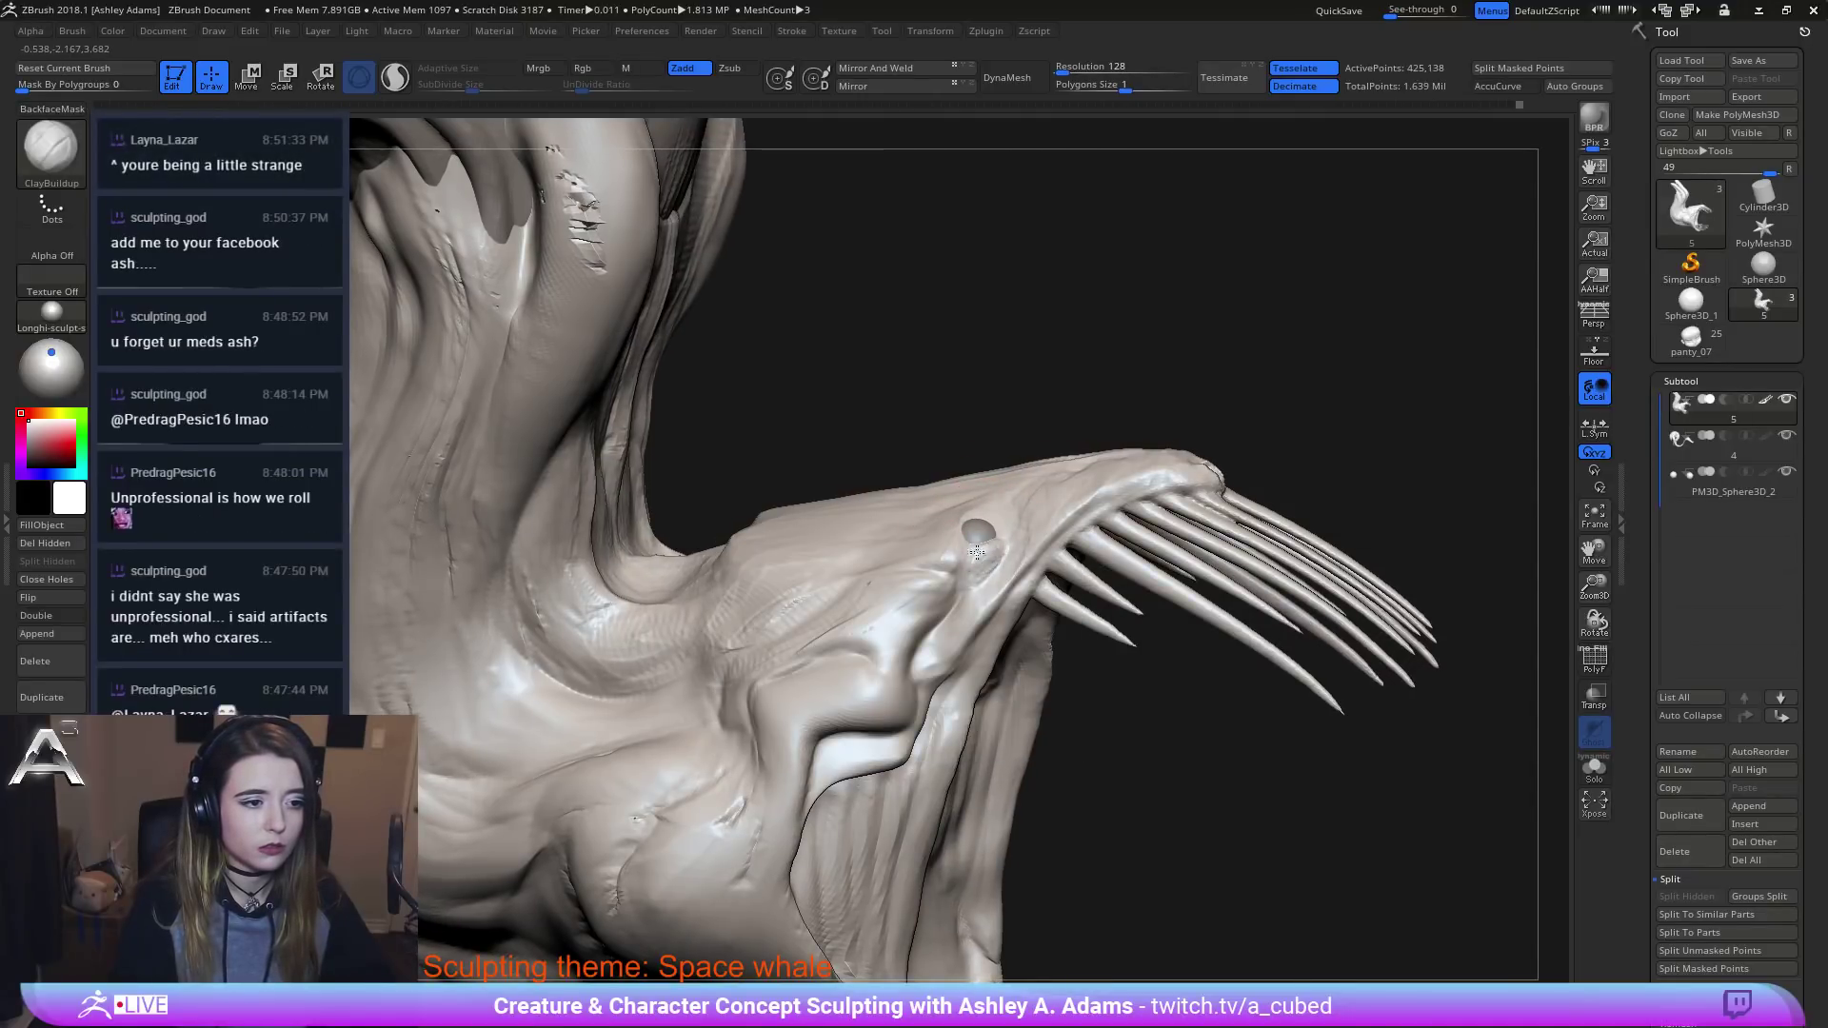
drag(997, 536, 962, 534)
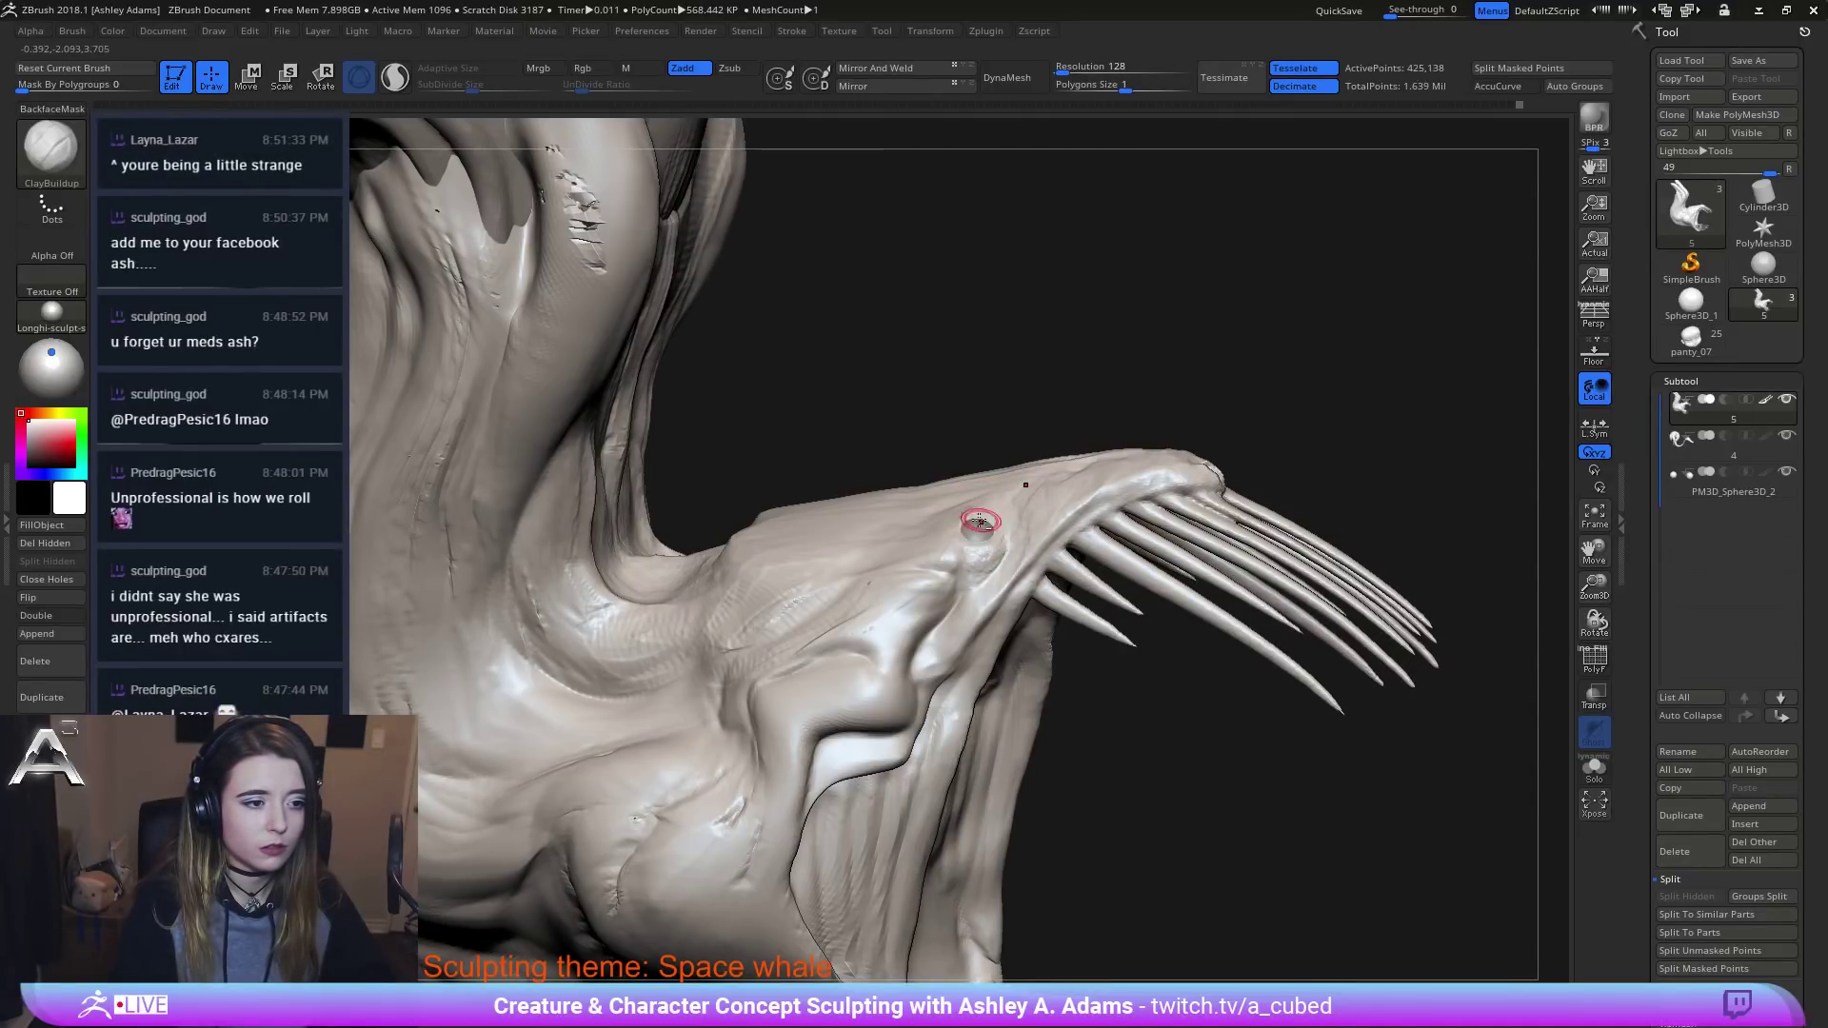
right_drag(980, 533, 987, 537)
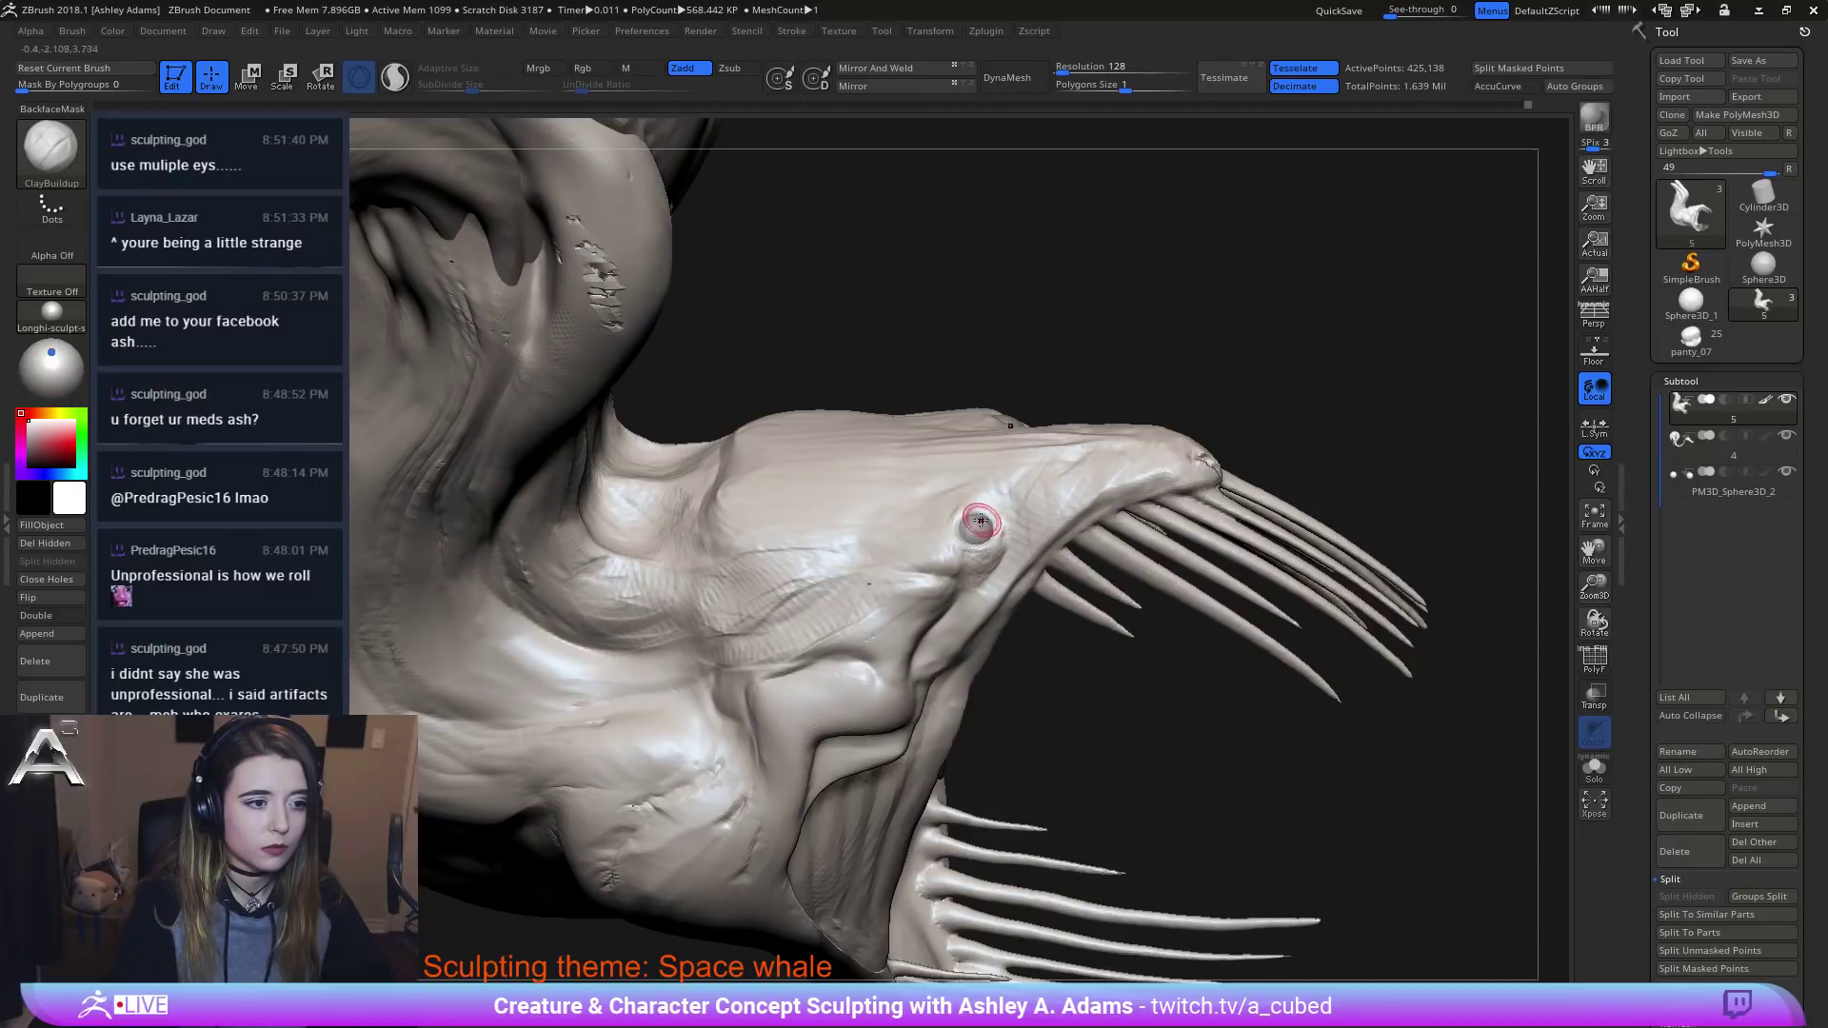
Switch to DamStandard and carve fine creases into the lids and skin around the eye.
key(b)
key(d)
key(s)
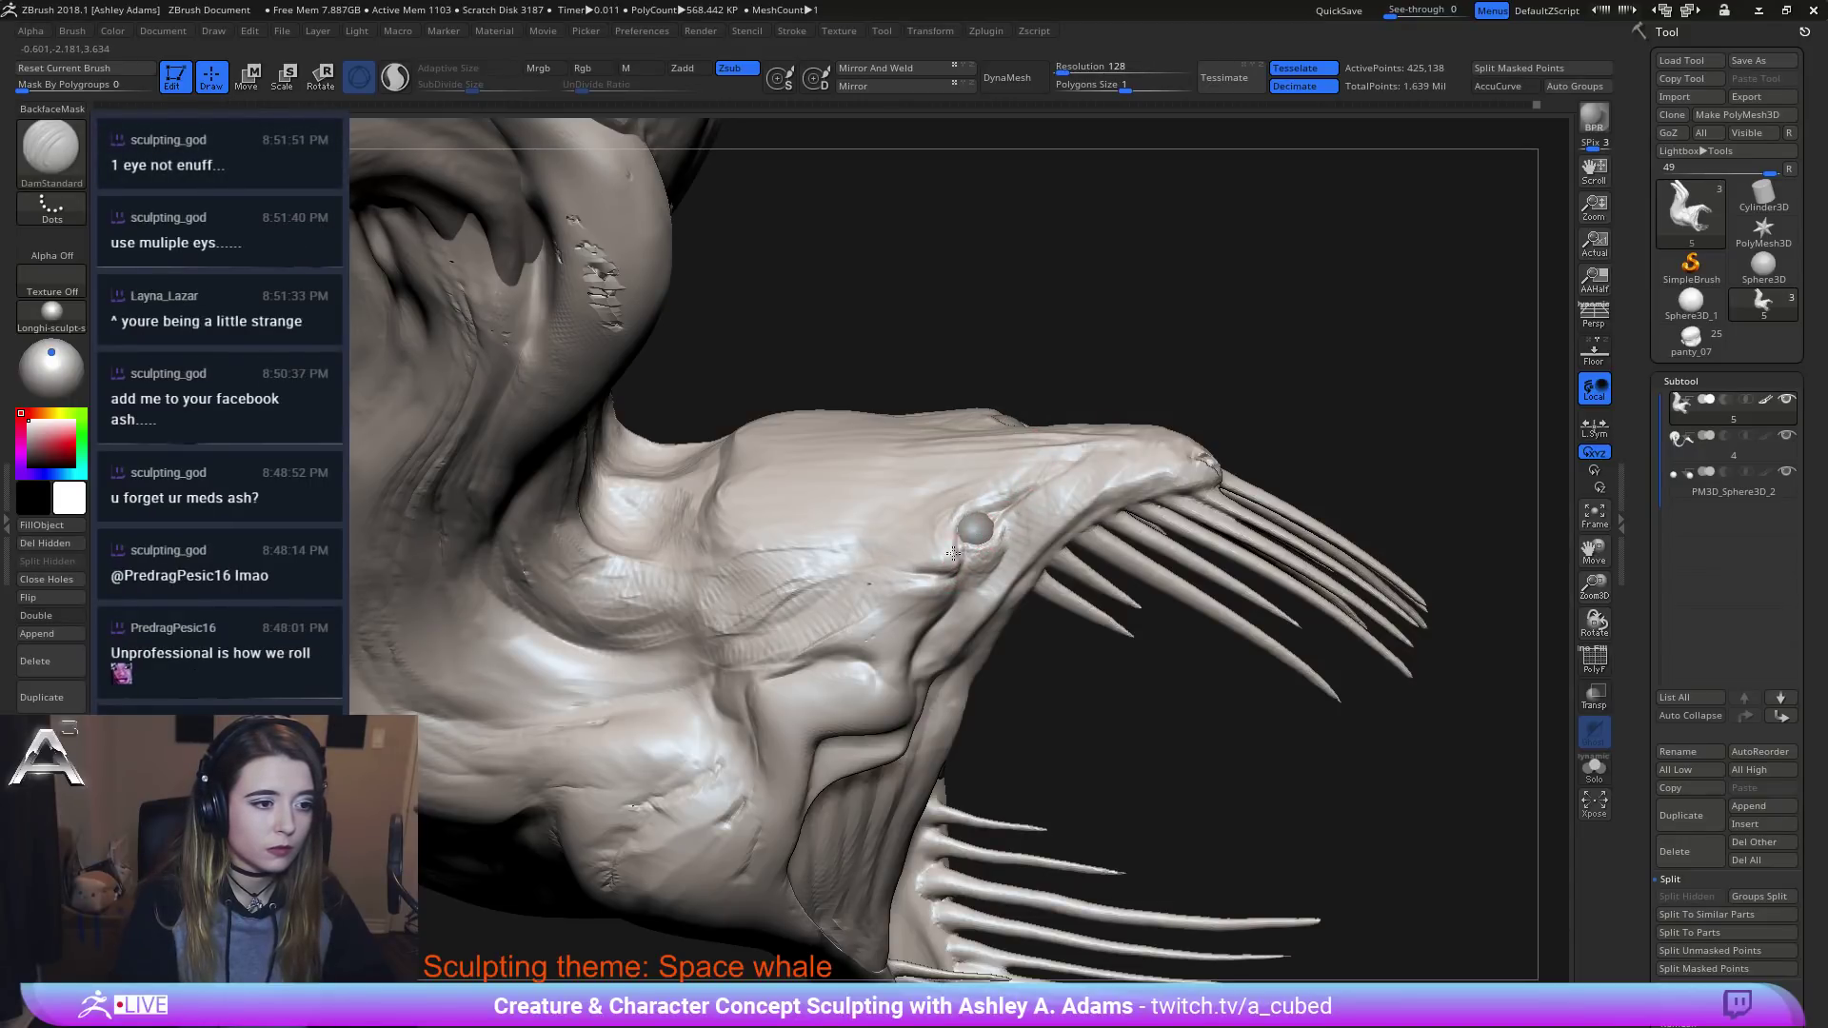
mouse_move(1001, 477)
right_down()
mouse_move(974, 538)
mouse_move(1005, 550)
right_up()
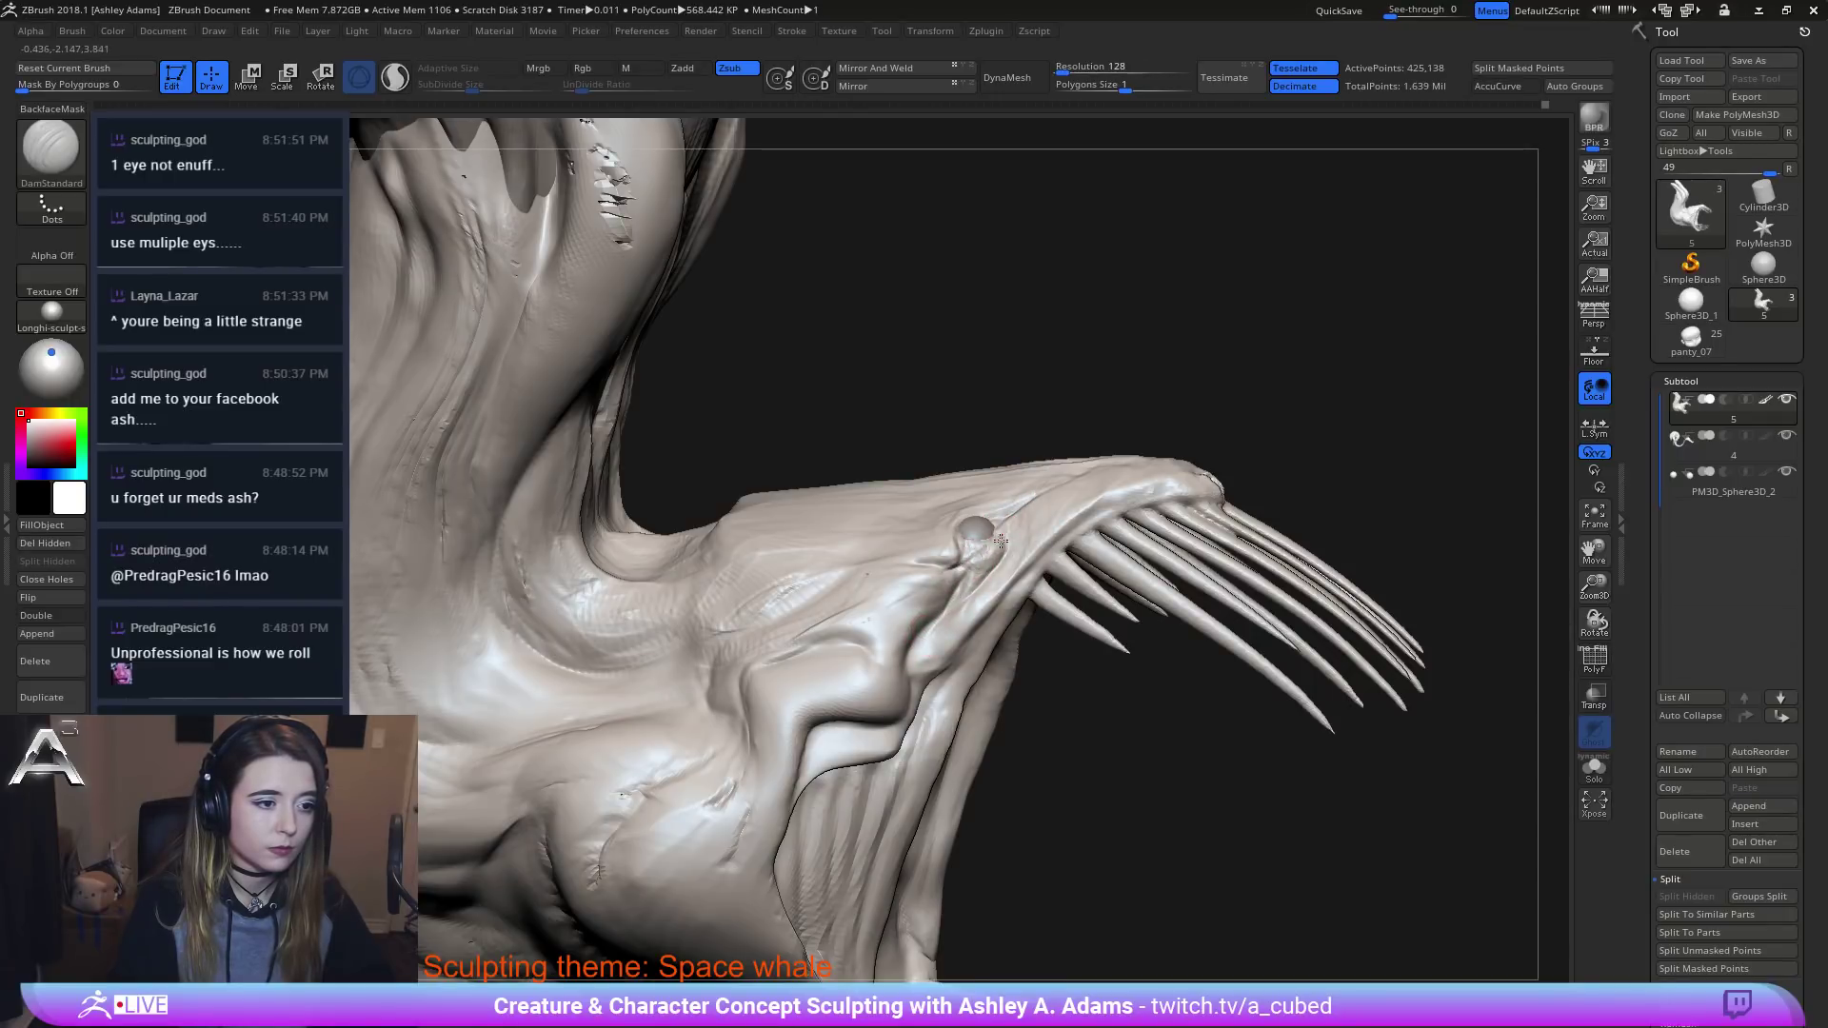
right_drag(958, 593, 1004, 546)
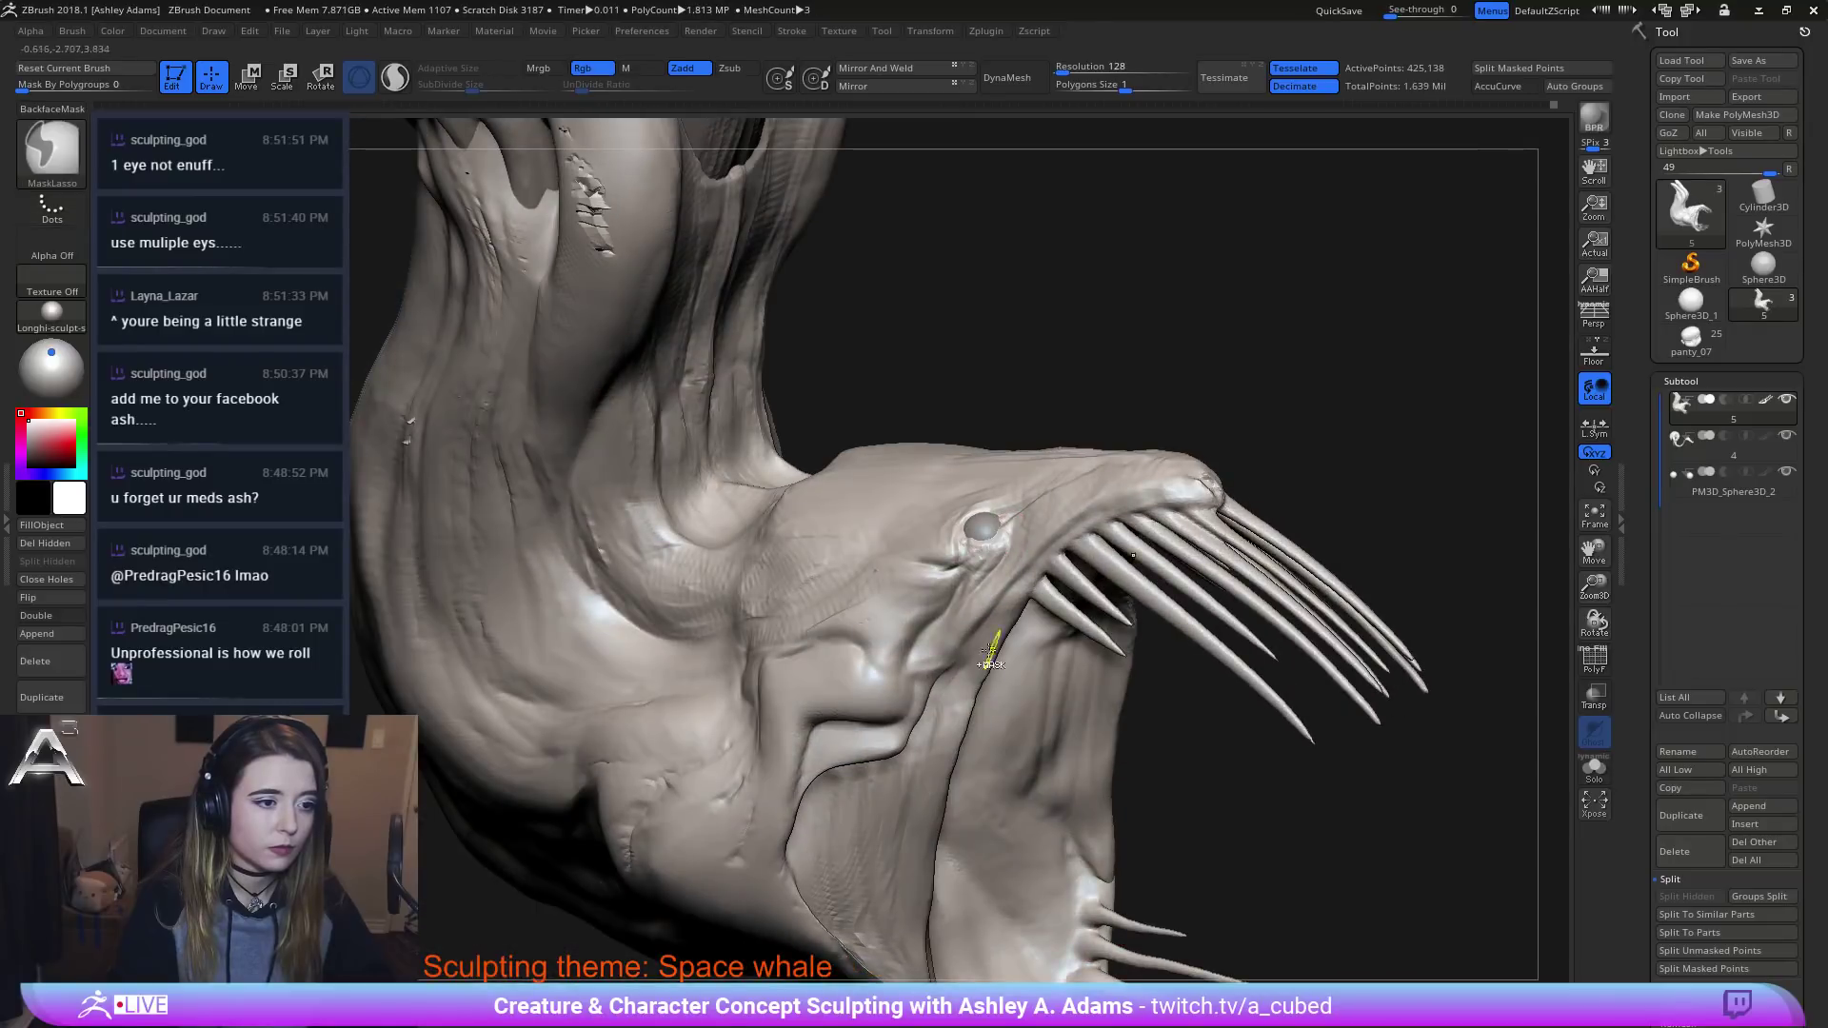
ctrl+right_drag(991, 659, 986, 633)
right_drag(1053, 523, 1093, 494)
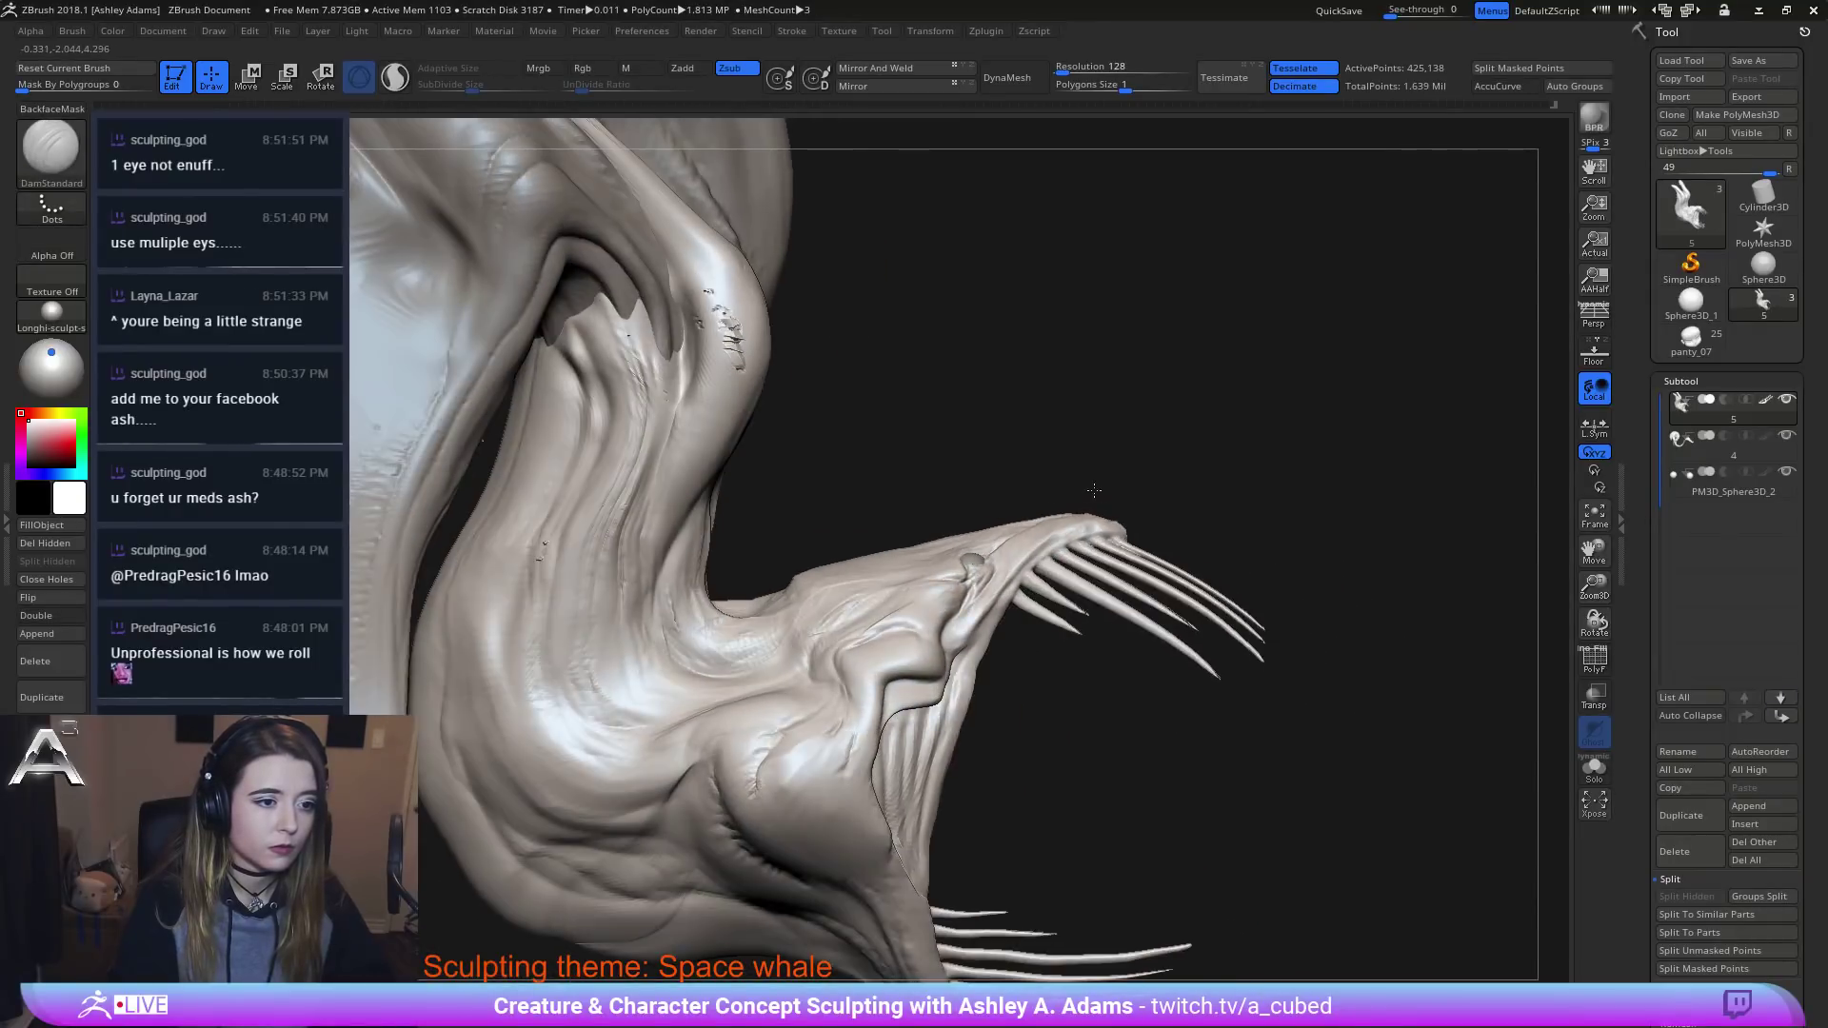
Switch to SnakeHook and nudge the upper jaw's tip, undoing the last change and checking the mouth from the front.
right_click(1095, 495)
key(b)
key(s)
key(h)
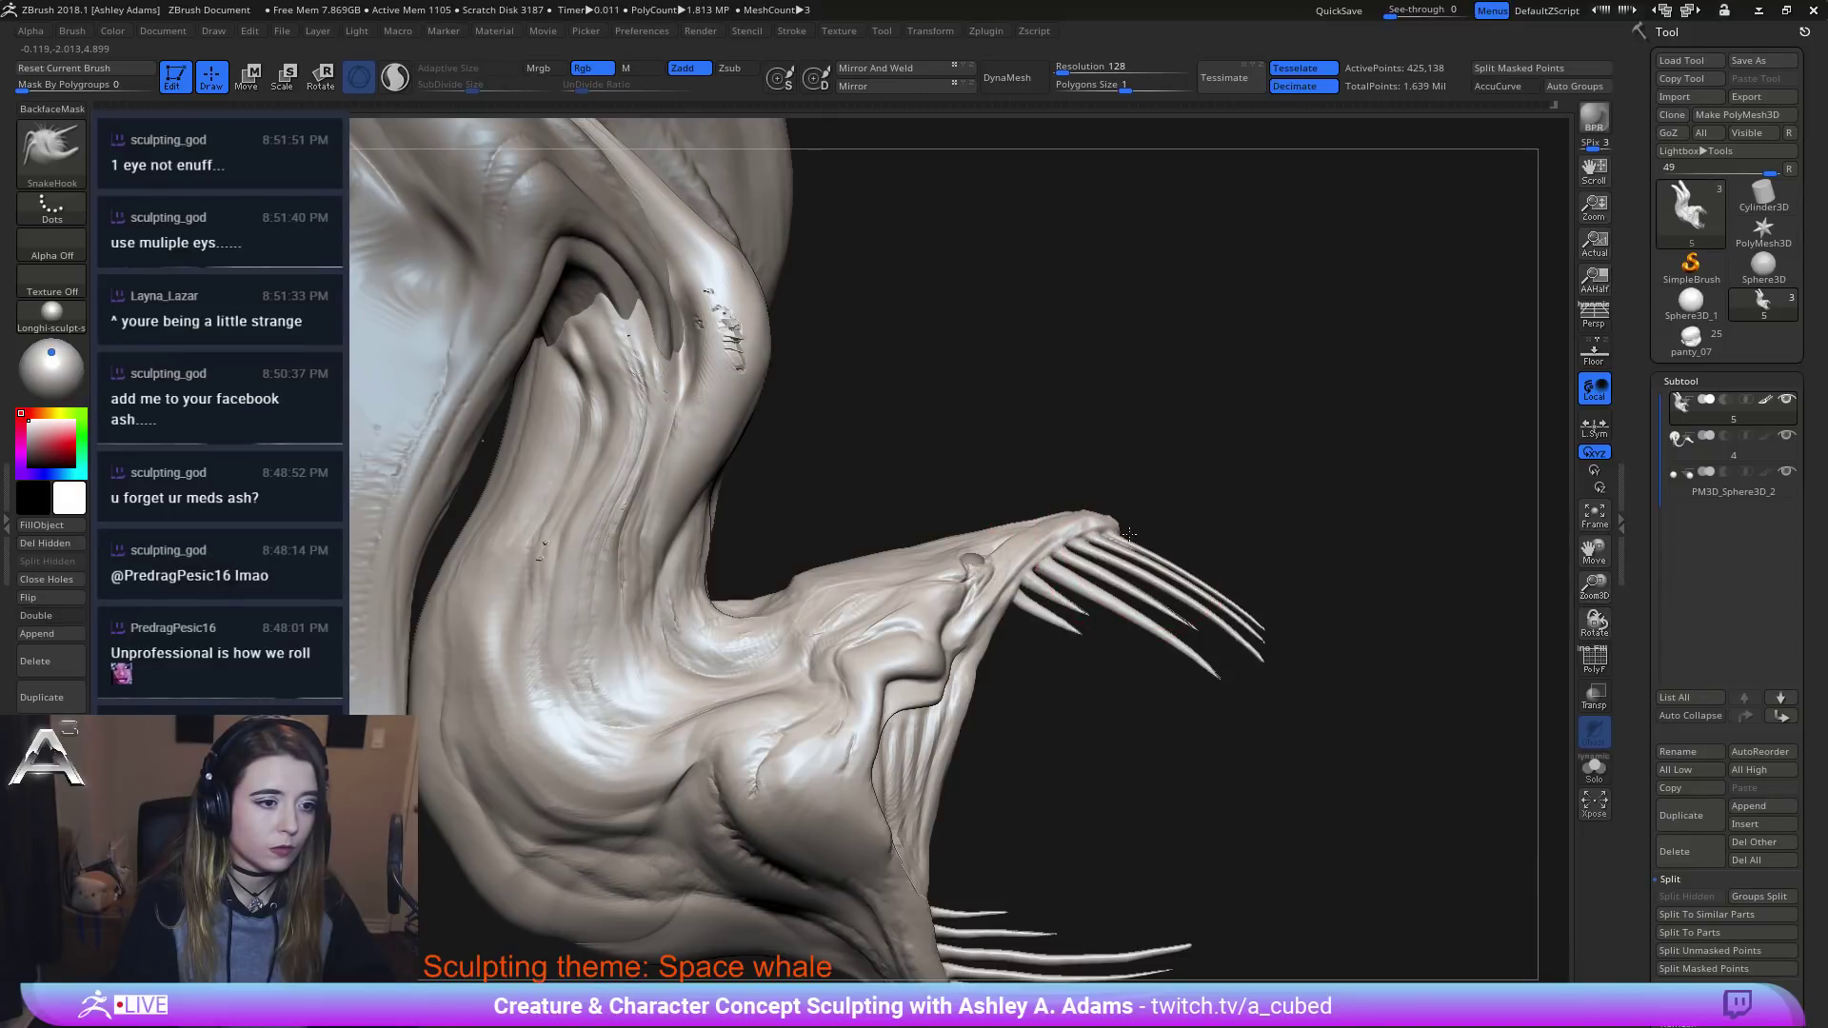
alt+right_drag(1165, 530, 1070, 412)
key(space)
mouse_move(1314, 505)
shift+mouse_down()
mouse_move(1103, 469)
mouse_move(1112, 499)
shift+mouse_up()
key(space)
key(ctrl+z)
right_click(1021, 571)
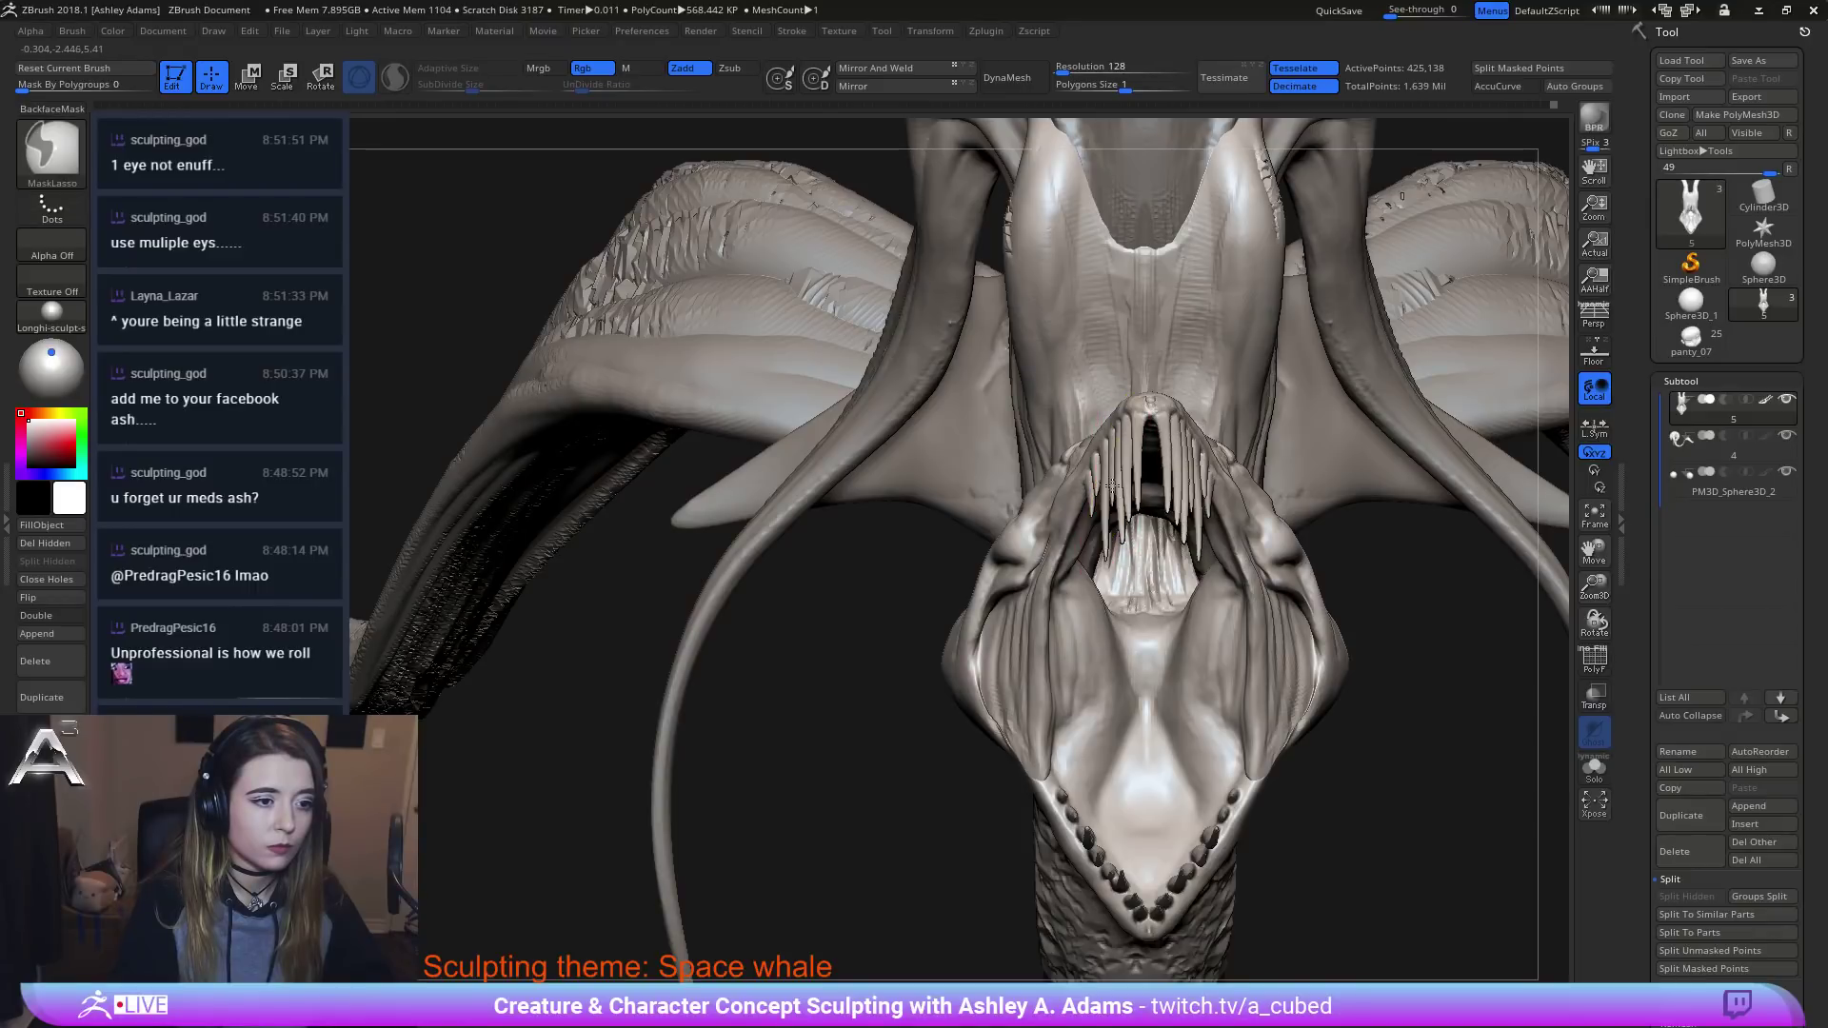
Bend the upper jaw's long teeth into a smoother arch with the SnakeHook brush, checking them from the front and above.
right_drag(1095, 533, 1034, 587)
mouse_move(1089, 380)
alt+right_down()
mouse_move(920, 389)
mouse_move(981, 424)
mouse_move(857, 430)
mouse_move(1005, 435)
alt+right_up()
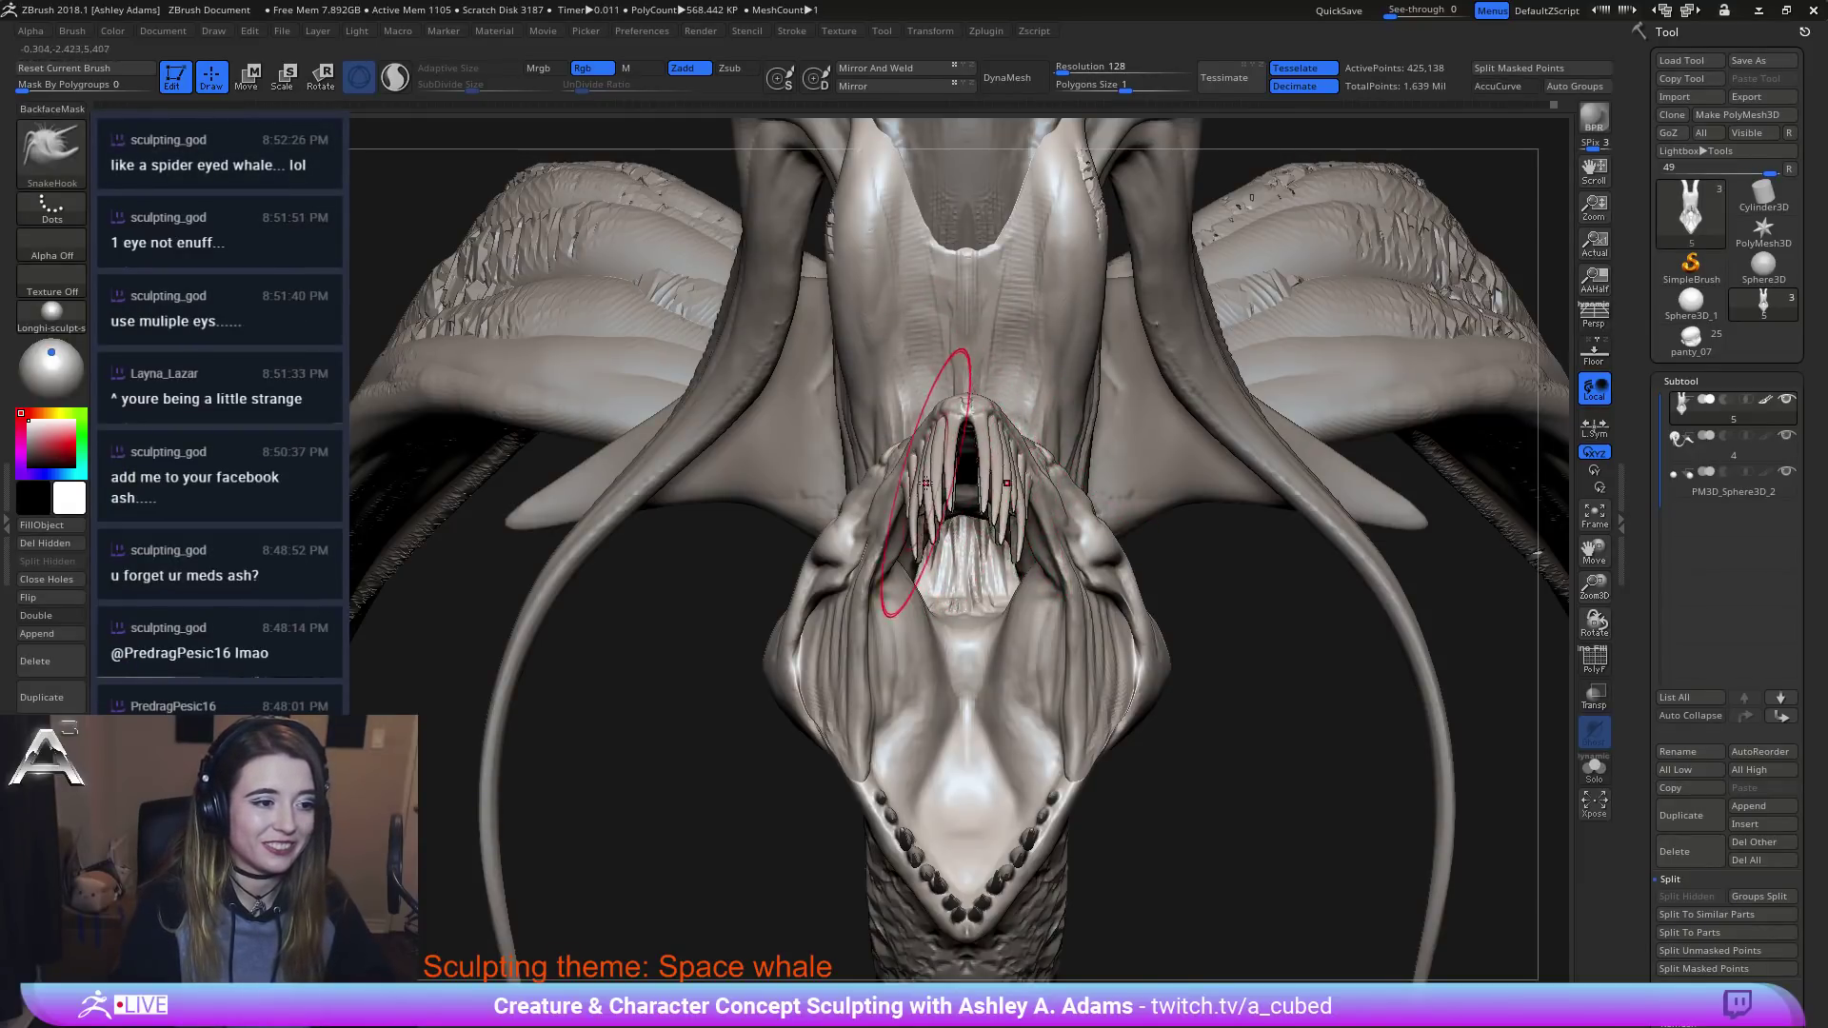
key(ctrl)
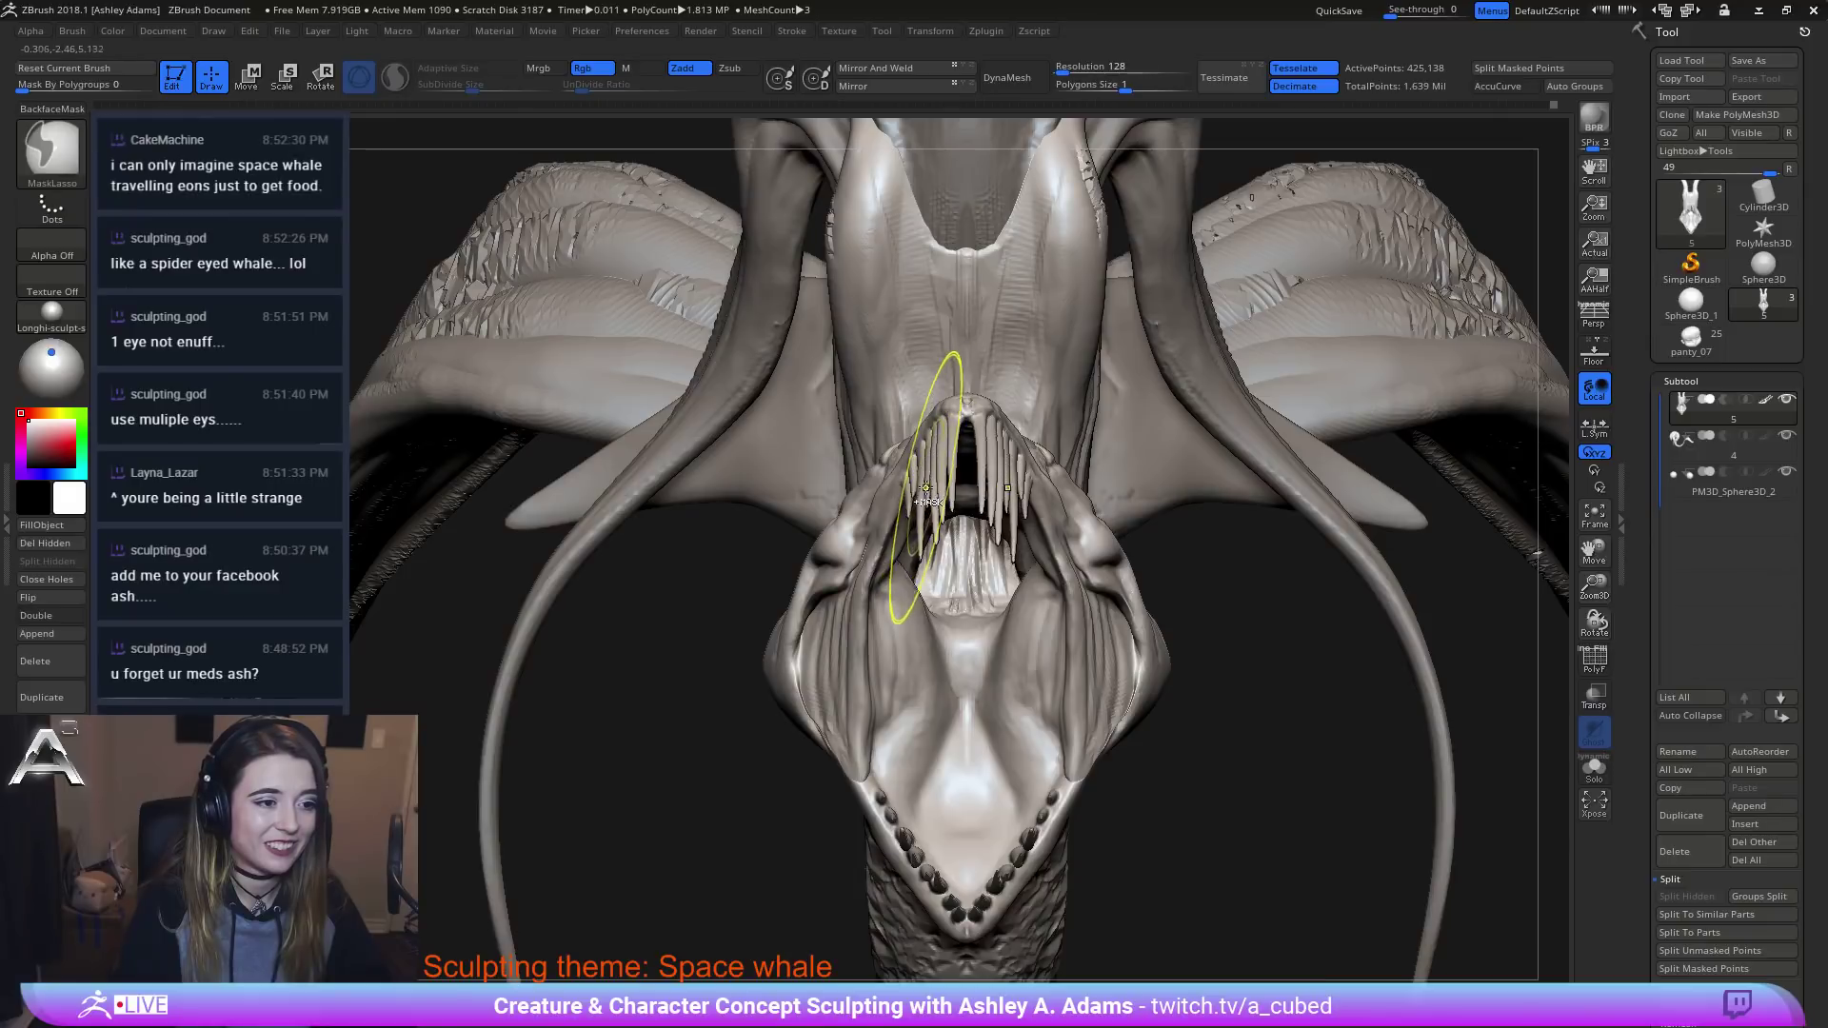
mouse_move(922, 490)
ctrl+mouse_down()
mouse_move(856, 410)
mouse_move(929, 492)
ctrl+mouse_up()
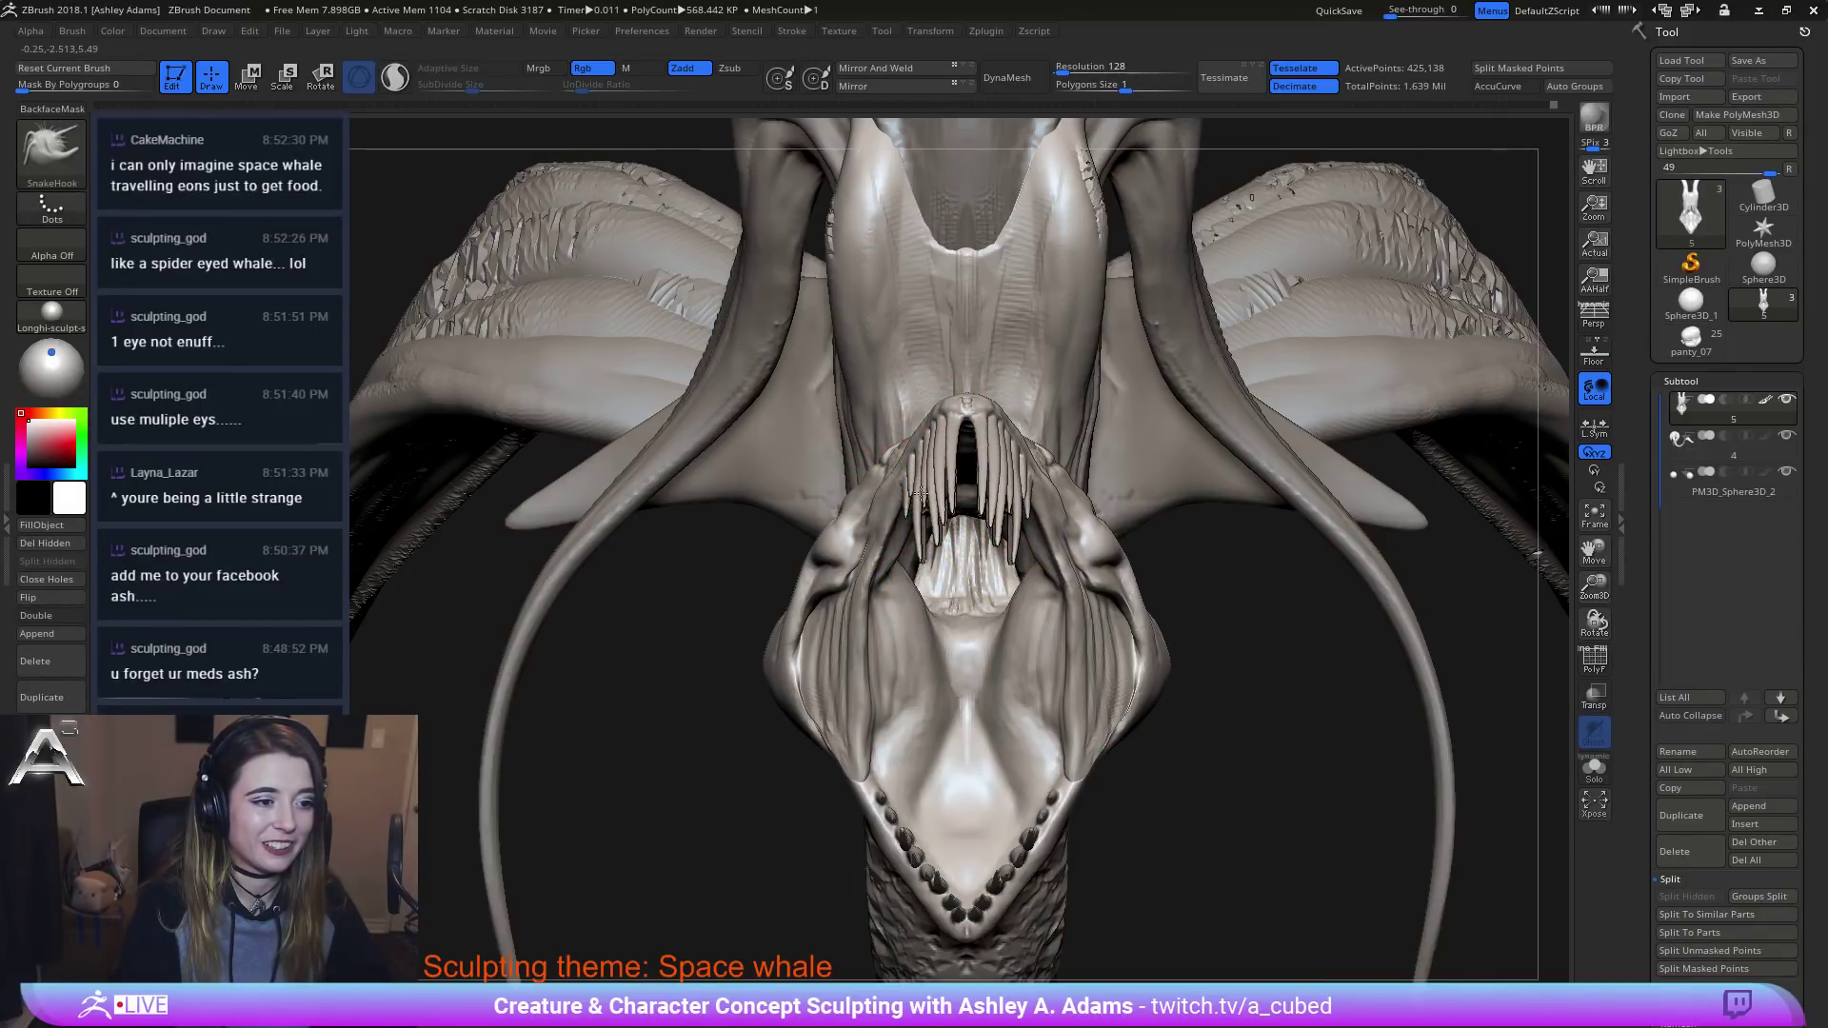
mouse_move(935, 469)
right_down()
mouse_move(1039, 445)
mouse_move(958, 346)
mouse_move(937, 409)
mouse_move(912, 290)
mouse_move(955, 482)
right_up()
key(space)
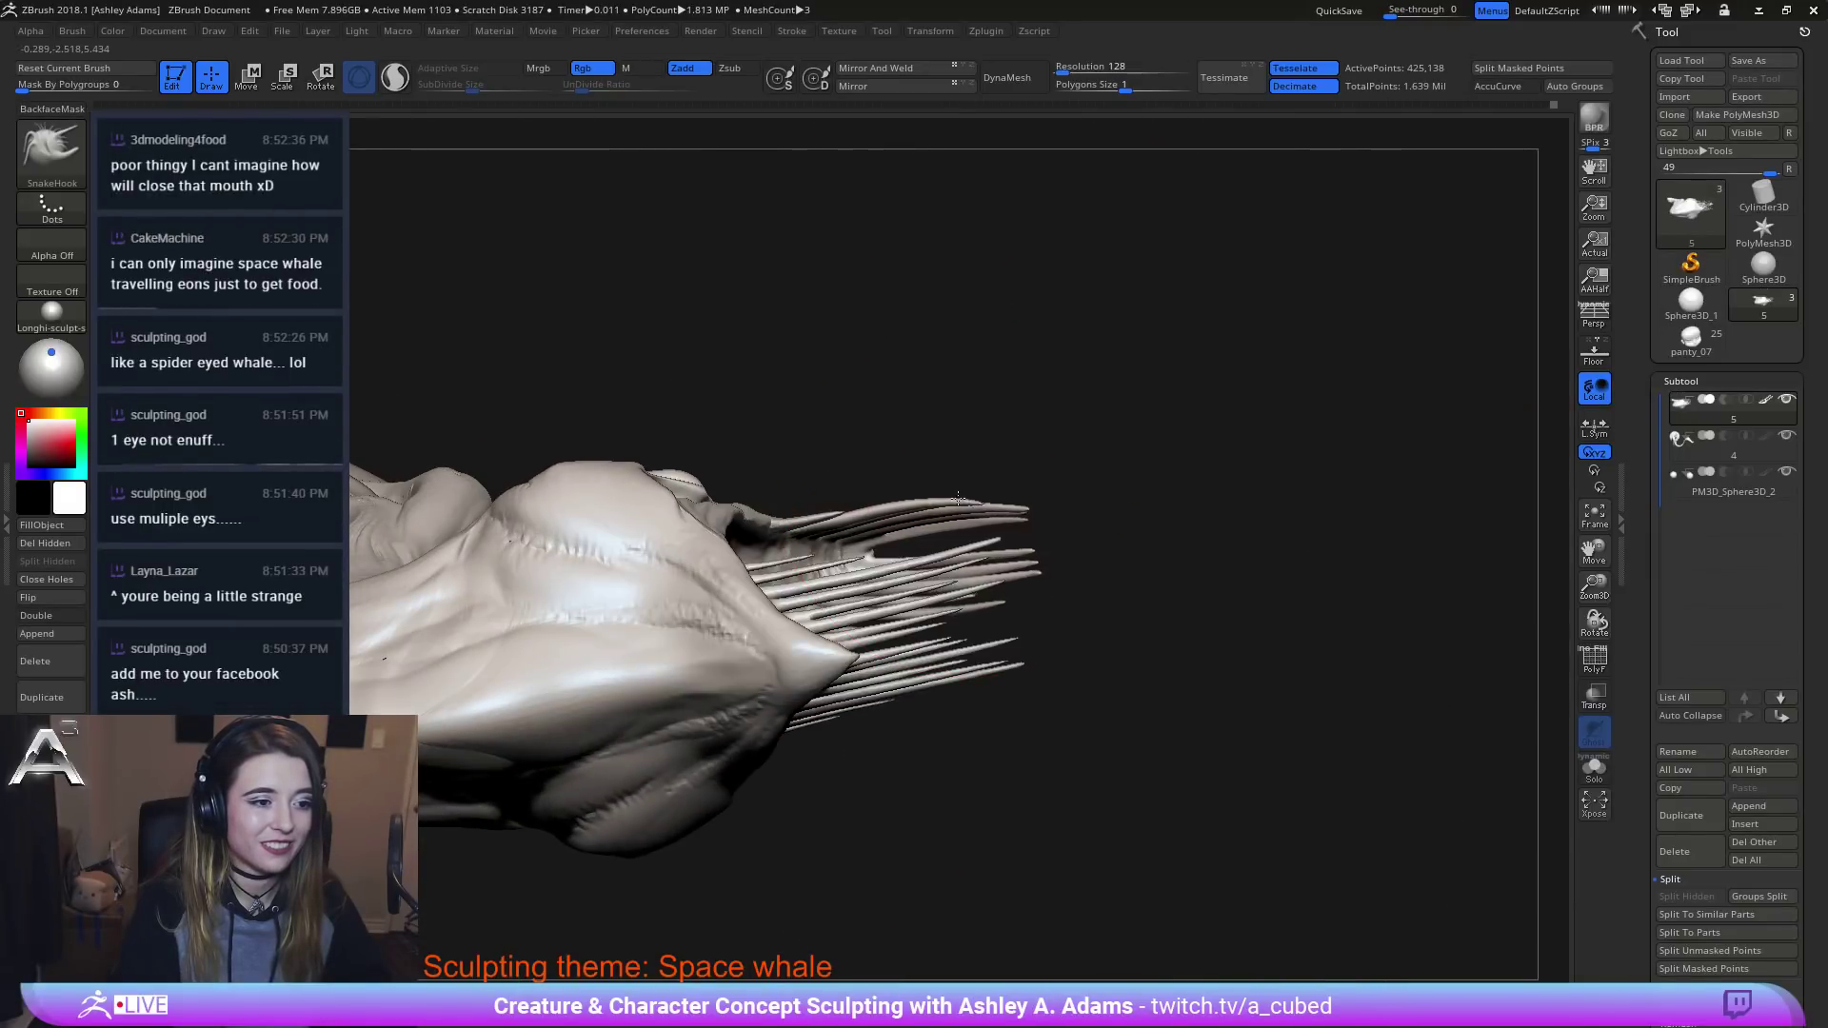
drag(958, 488, 873, 500)
key(space)
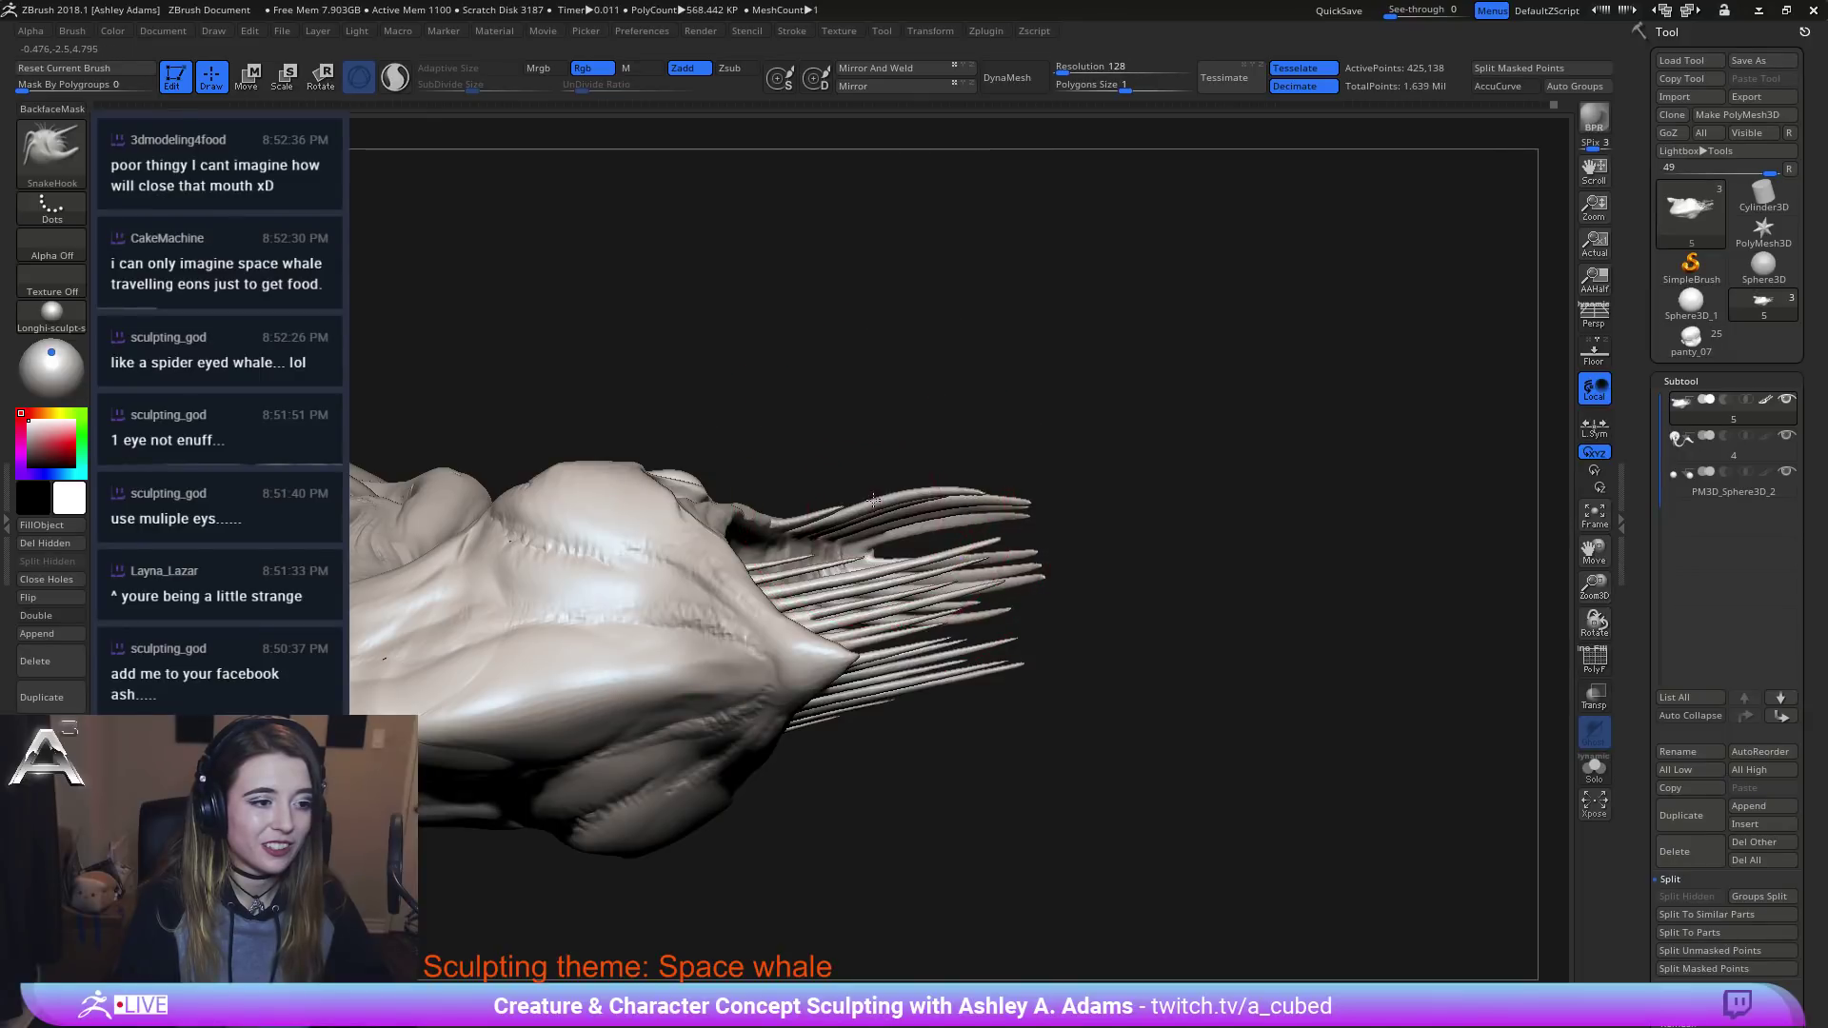
right_drag(1017, 494, 927, 507)
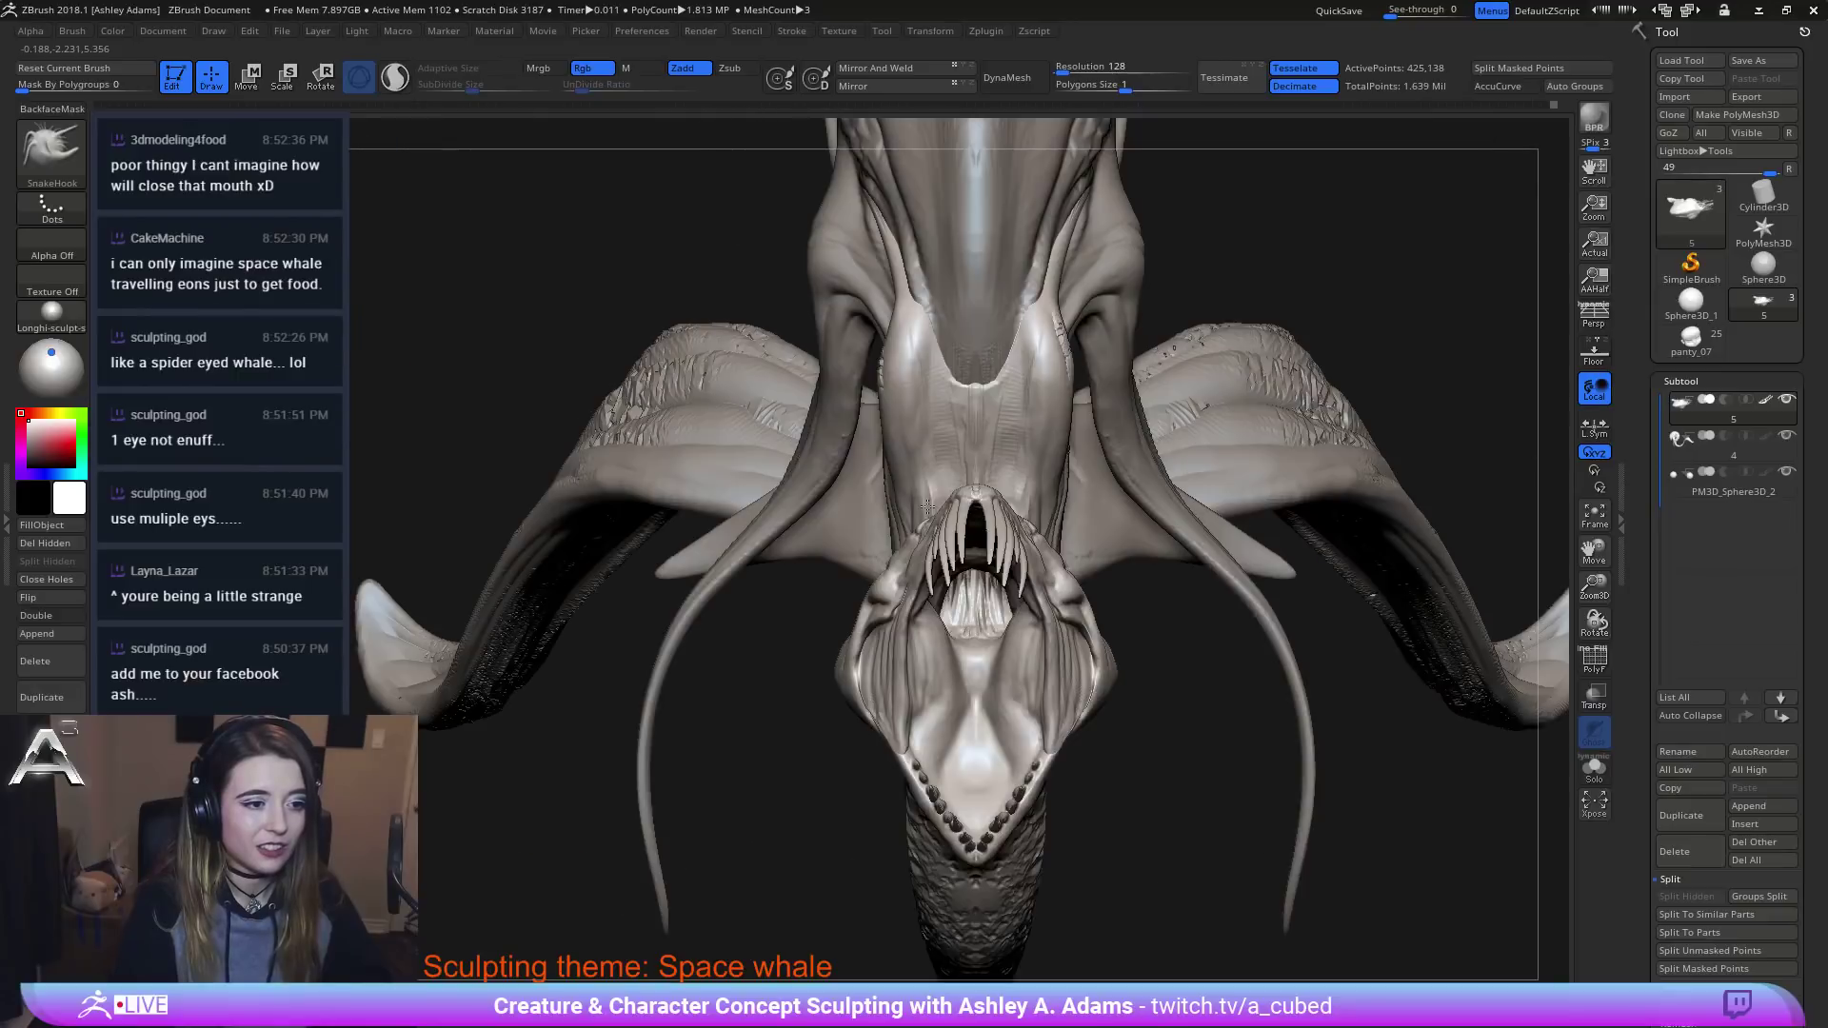
Reshape the lower jaw's long teeth with SnakeHook strokes from the front and side.
alt+right_drag(985, 570, 970, 370)
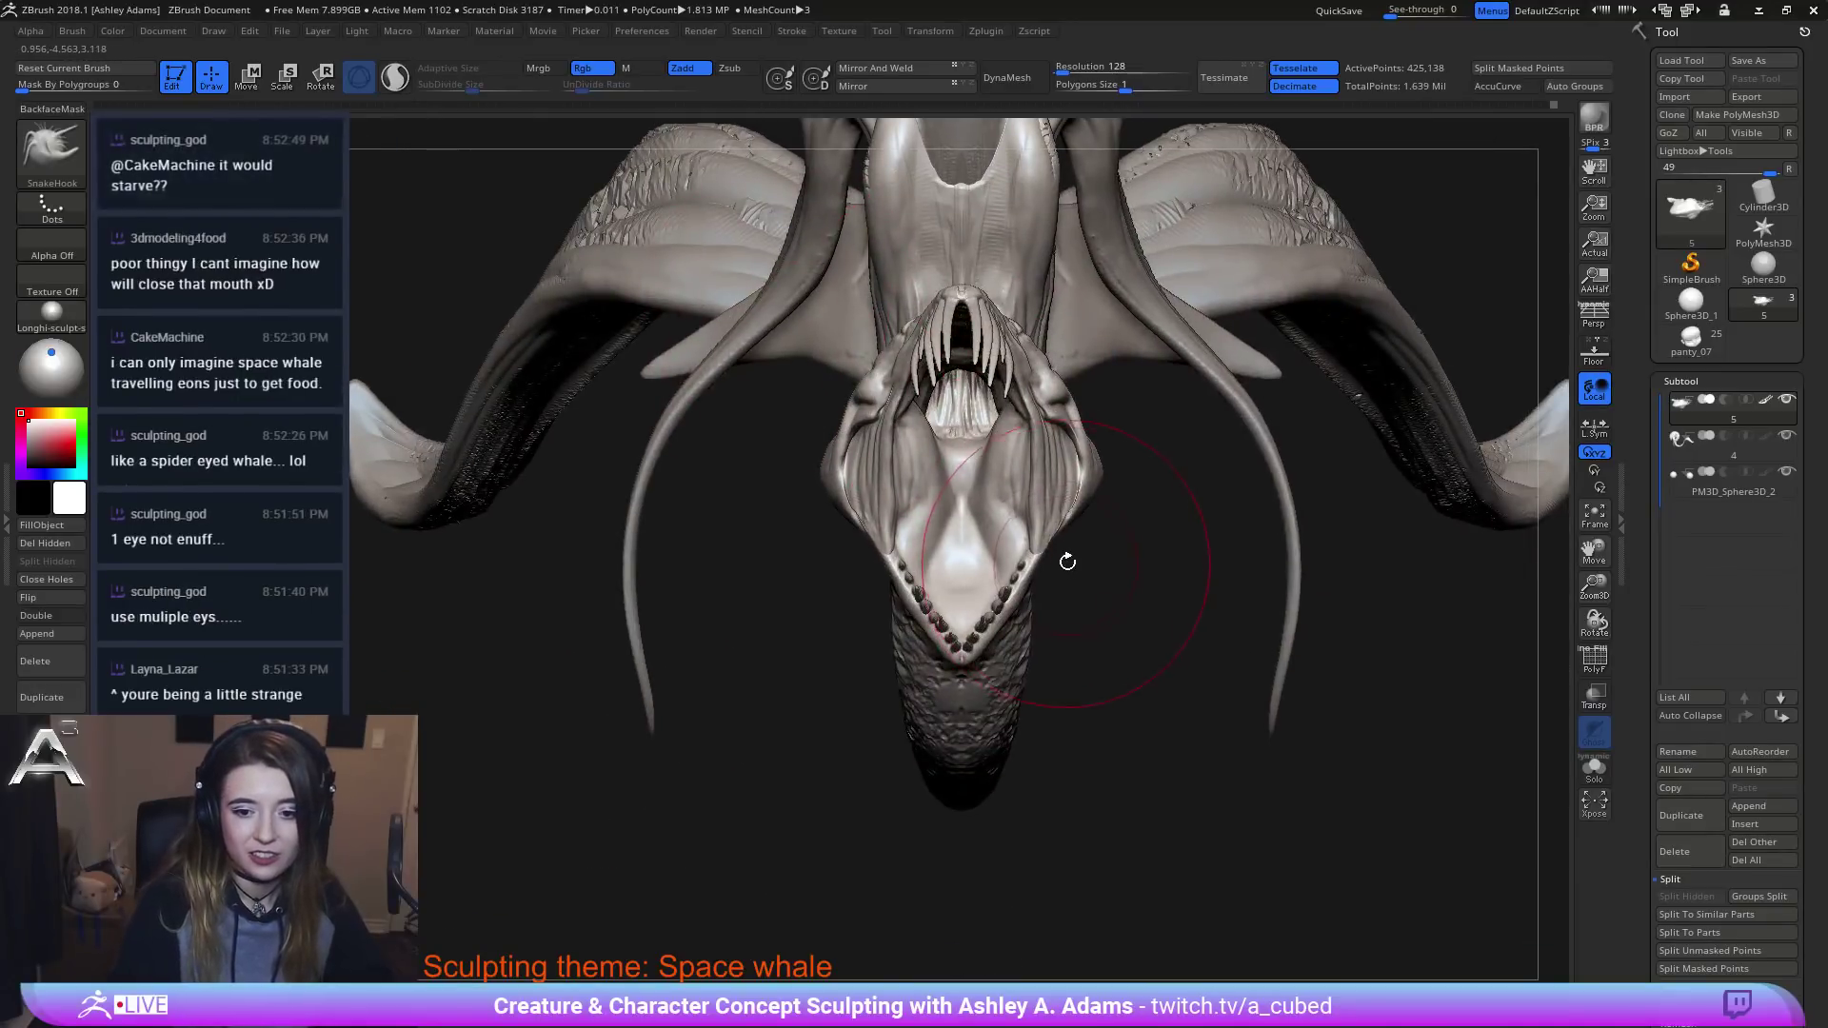
right_drag(1069, 633, 968, 579)
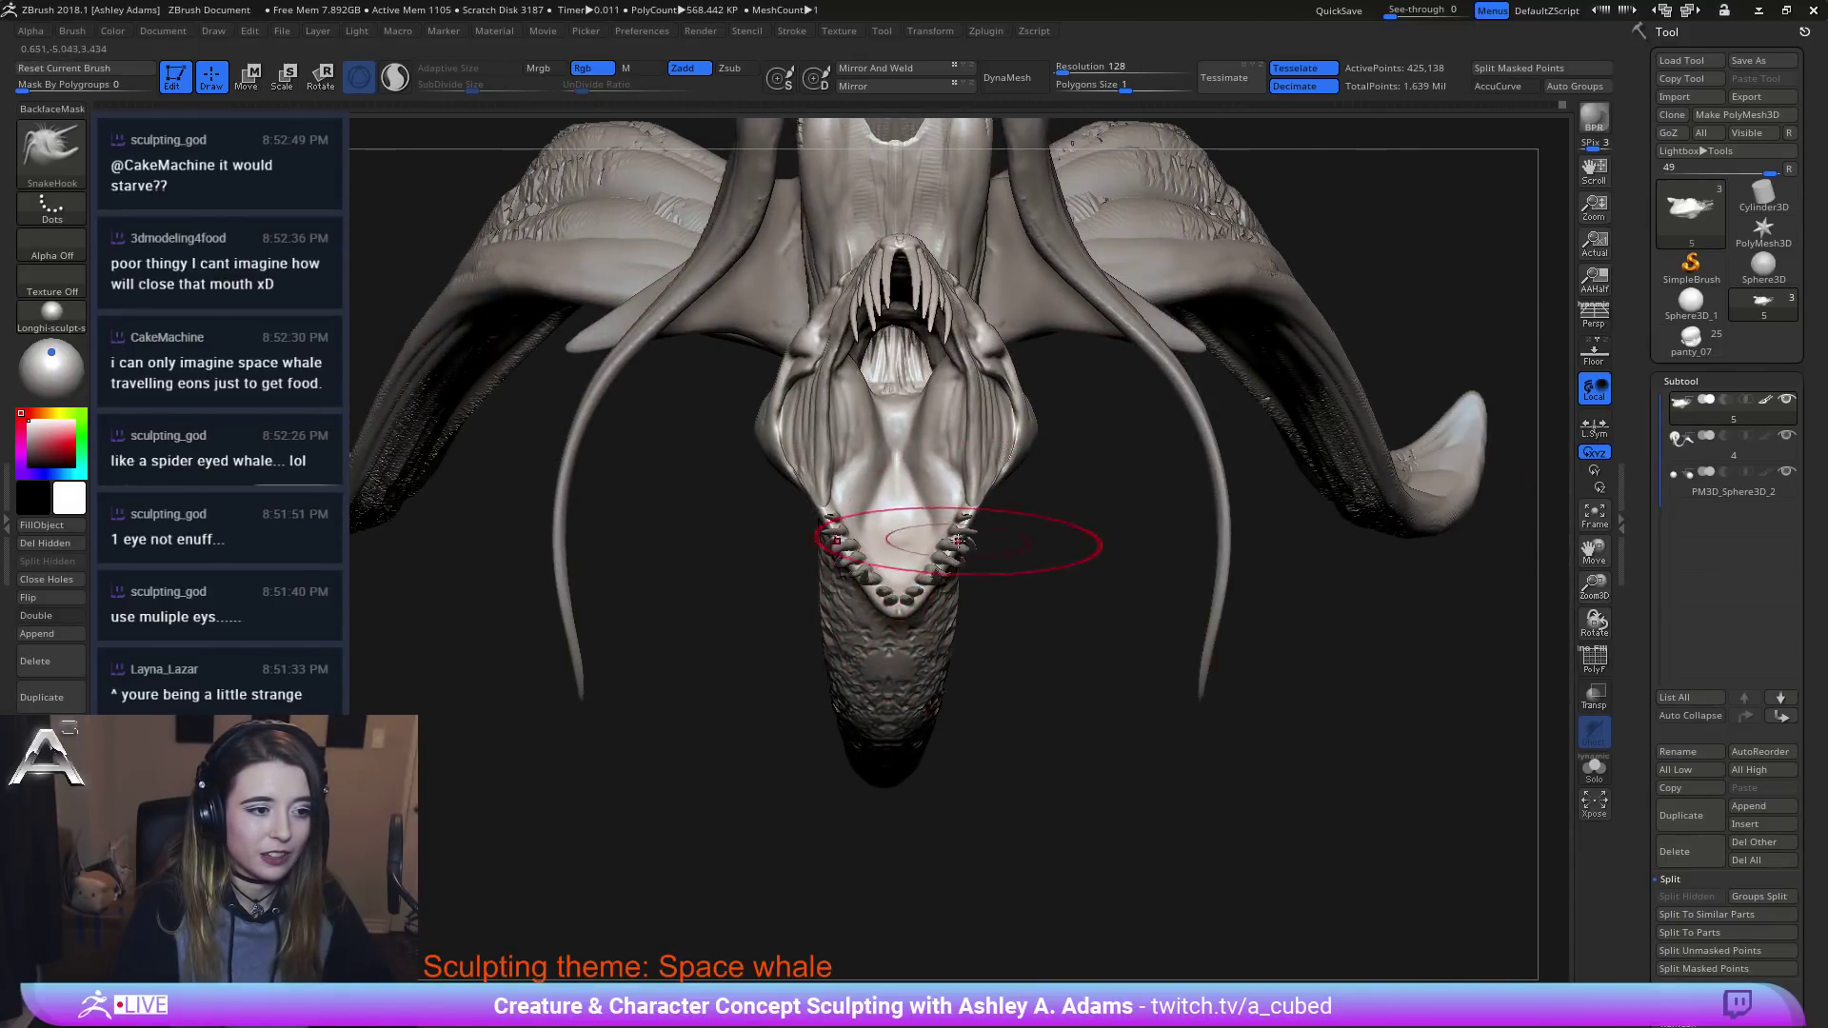
right_drag(964, 540, 1068, 538)
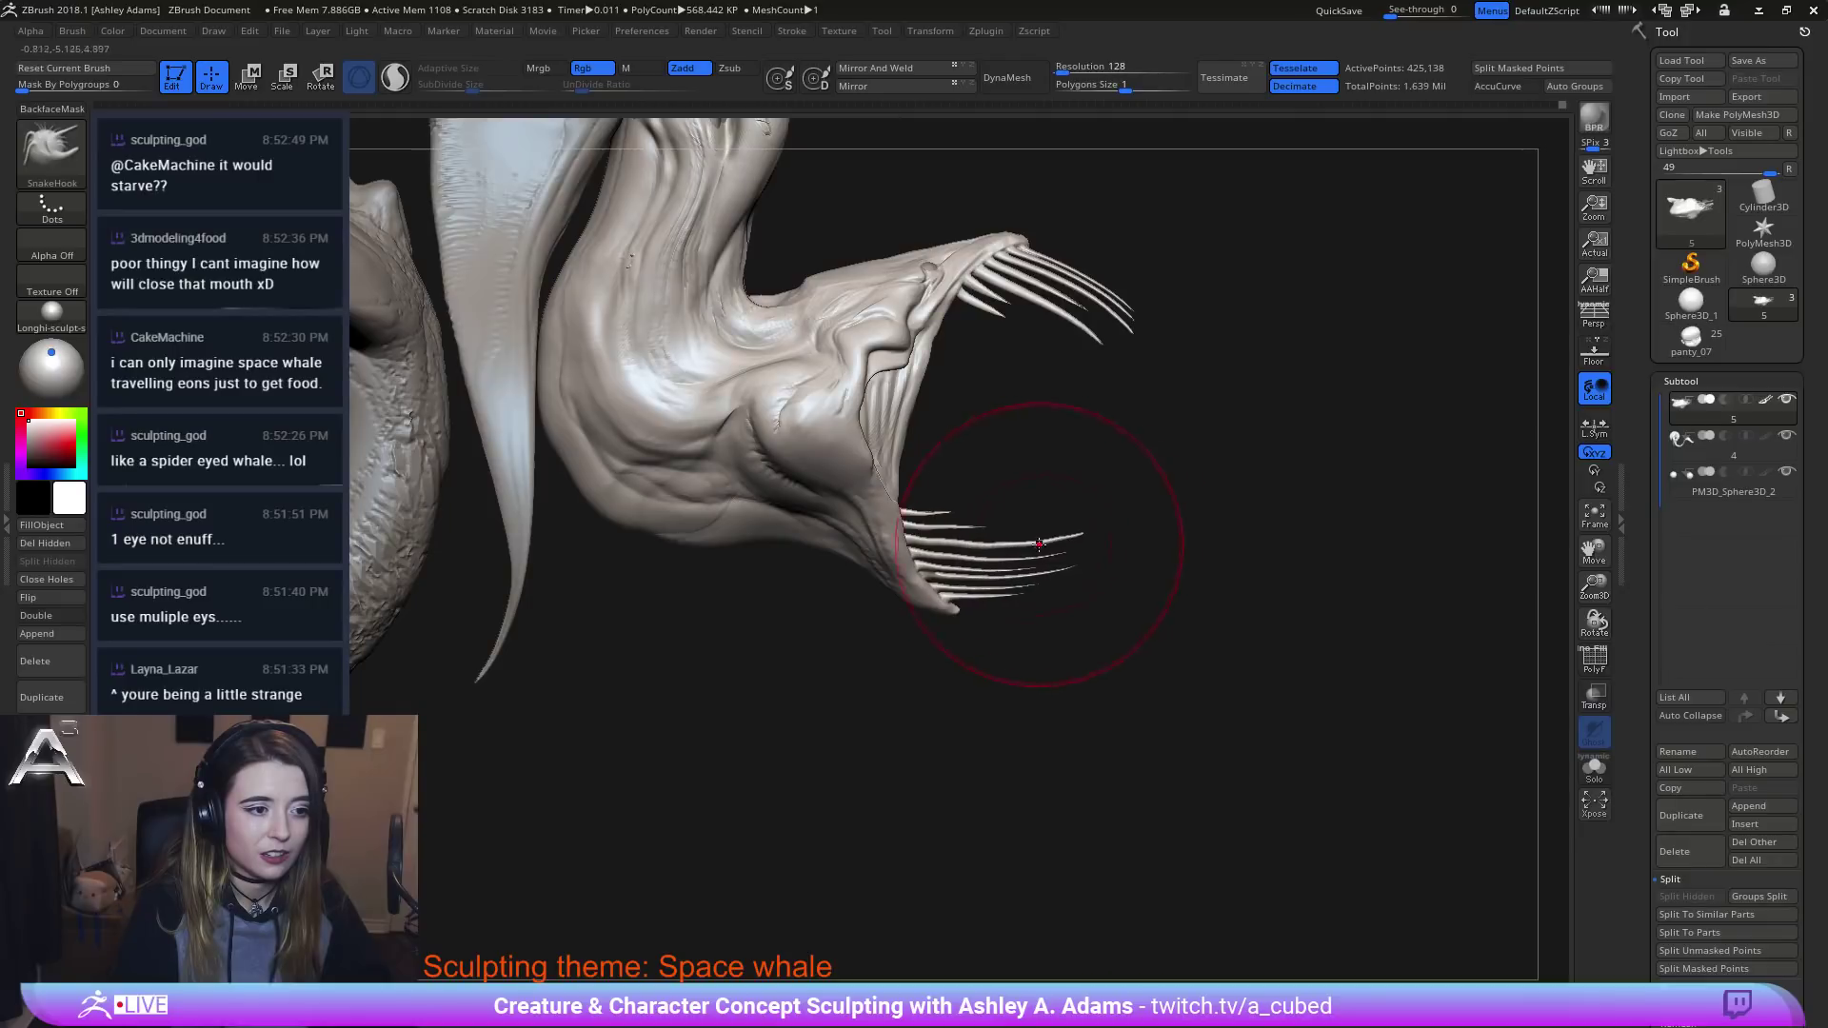
right_click(1037, 542)
drag(1037, 543, 1014, 533)
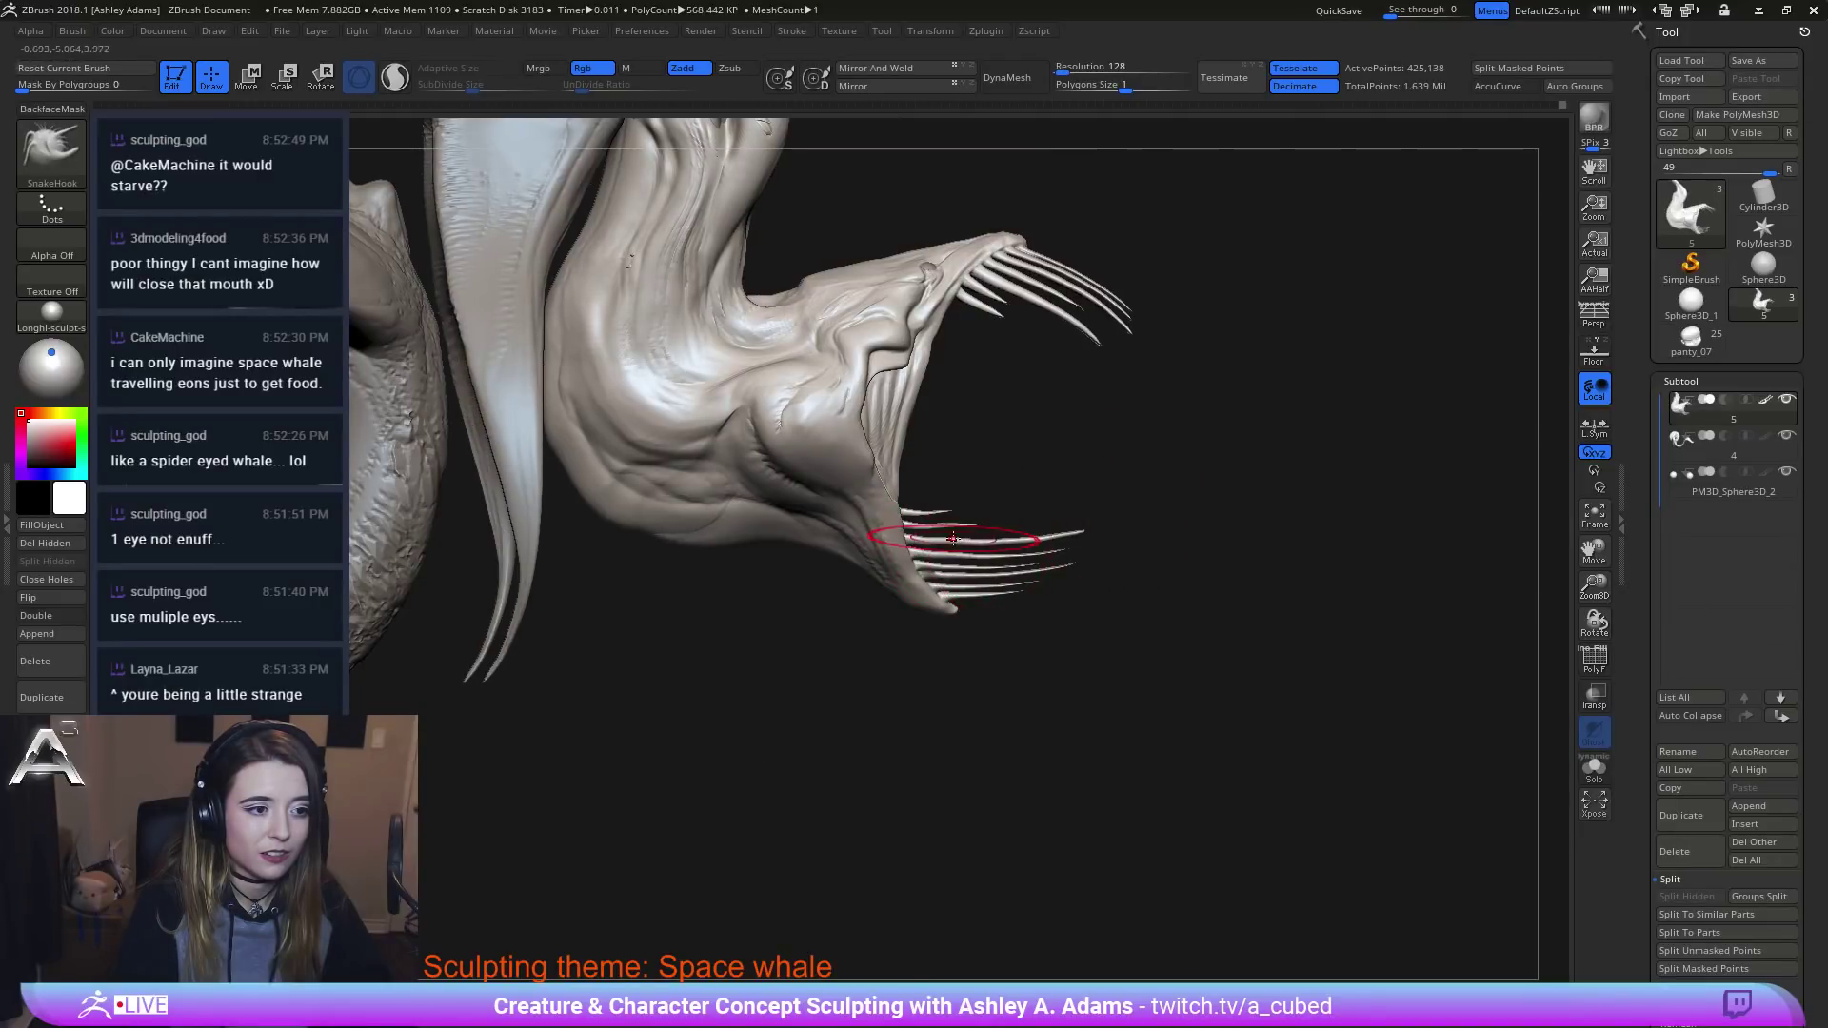
right_click(953, 539)
Lasso-mask the head and both jaws in side view, leaving only the long teeth unmasked.
mouse_move(986, 623)
ctrl+right_down()
mouse_move(1058, 407)
mouse_move(870, 436)
ctrl+right_up()
key(space)
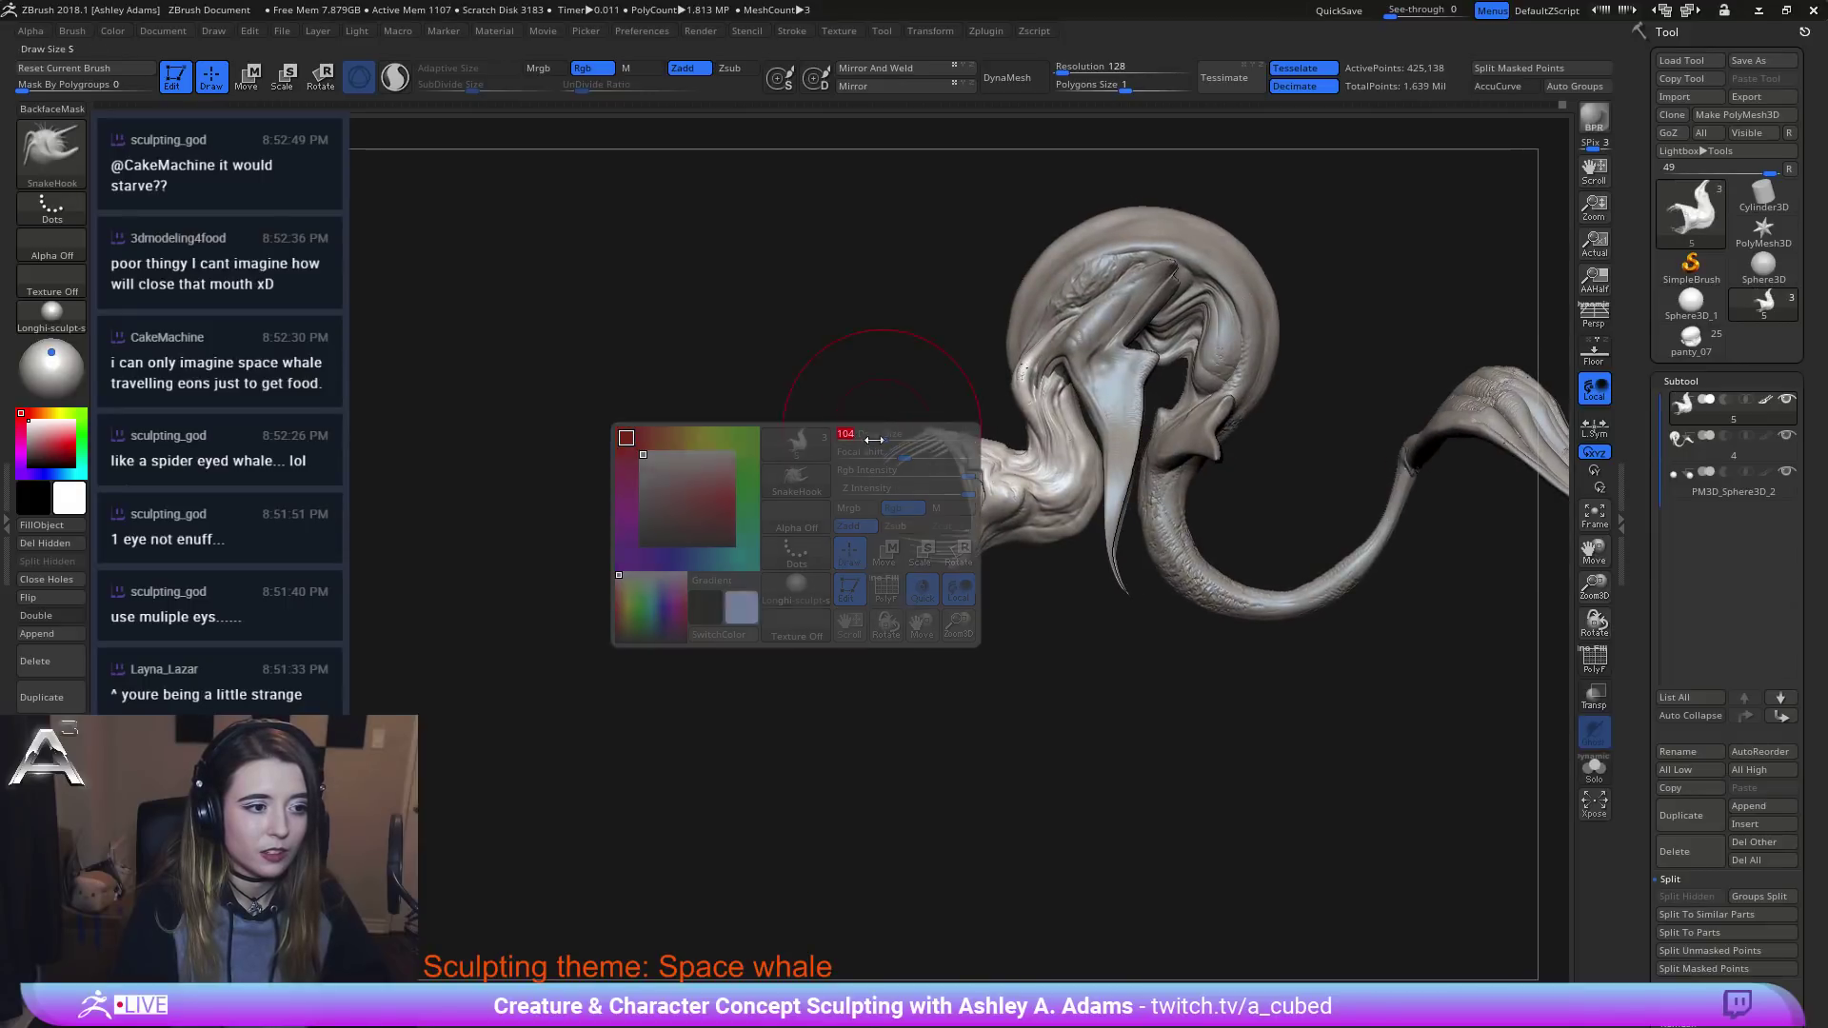
key(space)
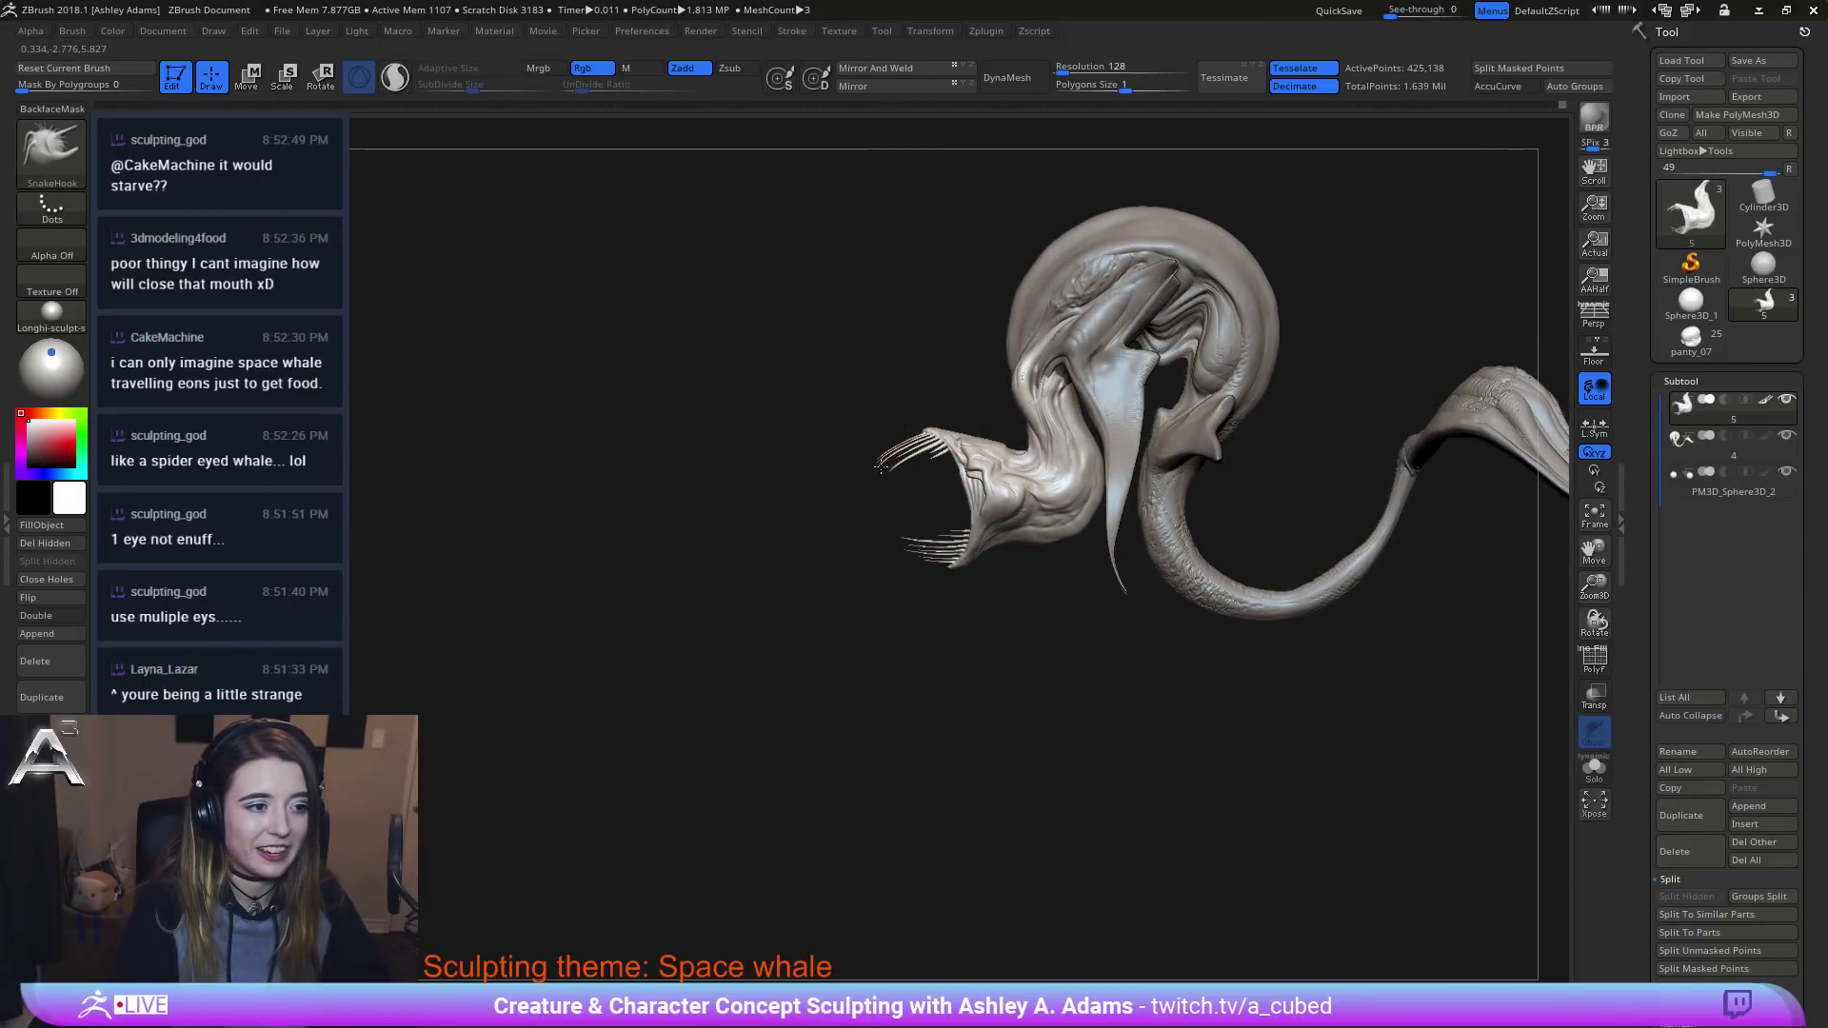
ctrl+right_drag(877, 428, 890, 412)
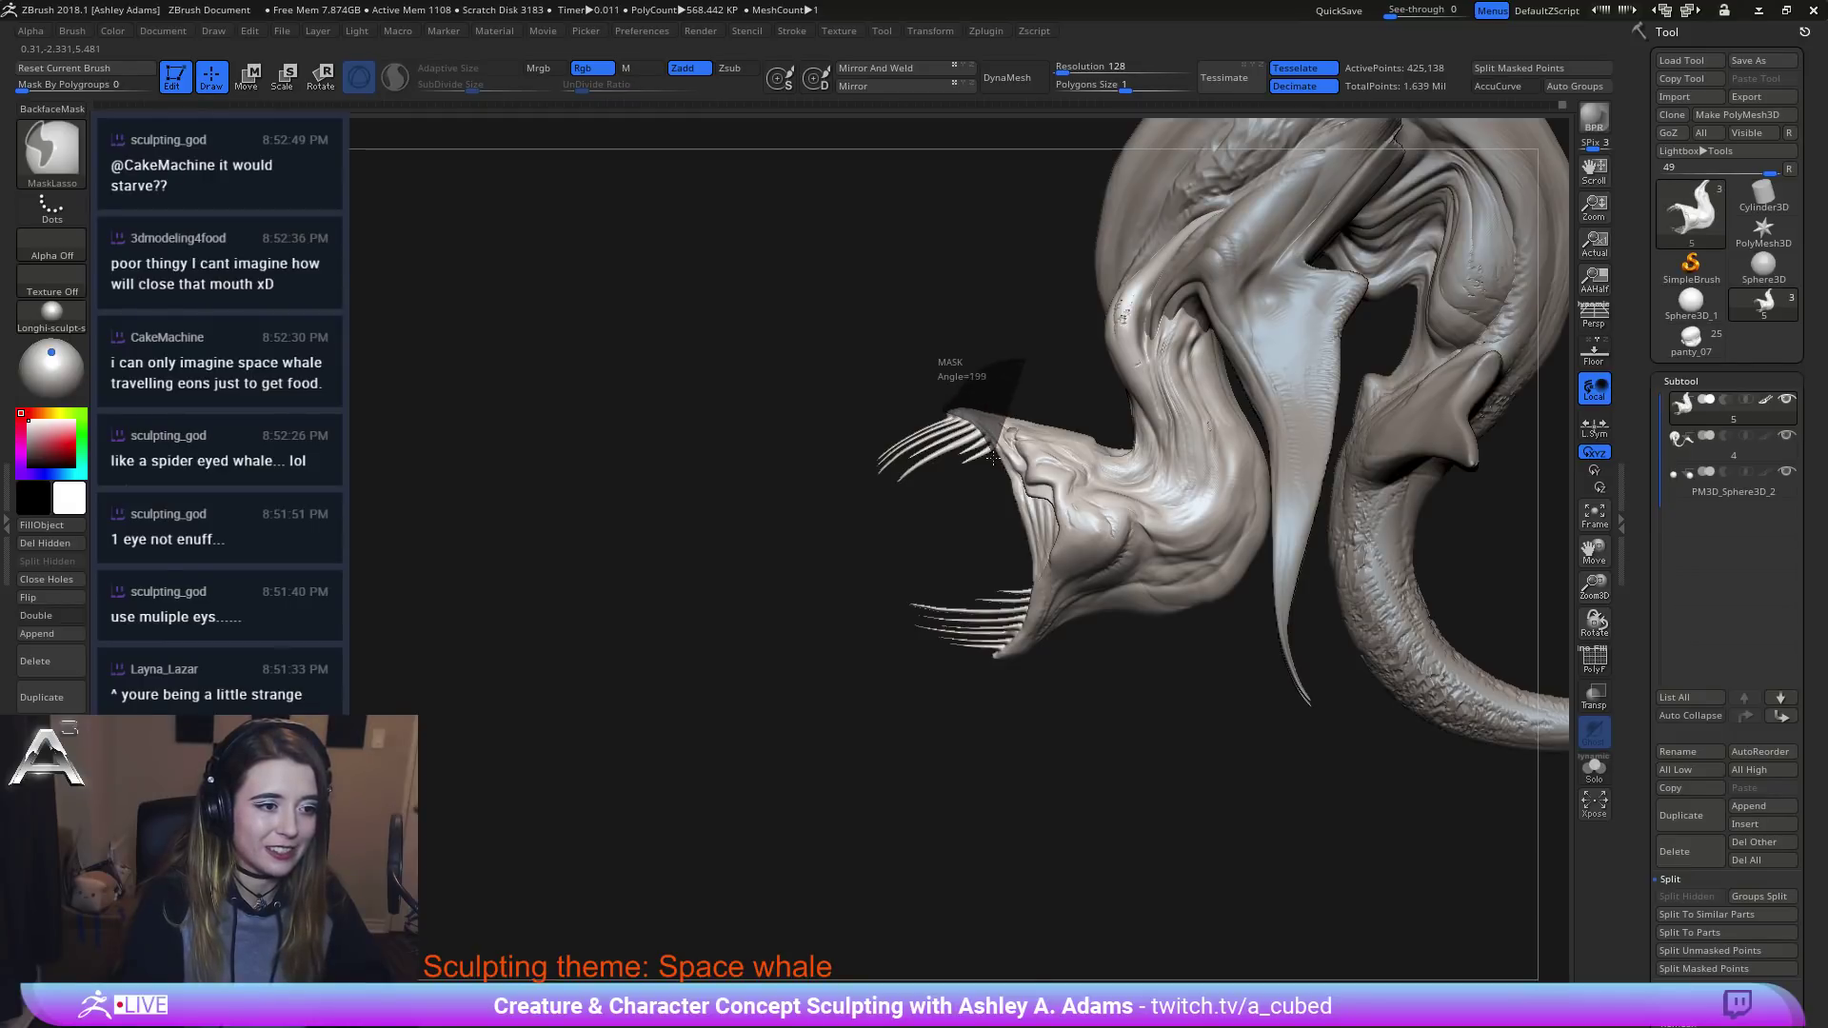
ctrl+drag(993, 457, 1095, 352)
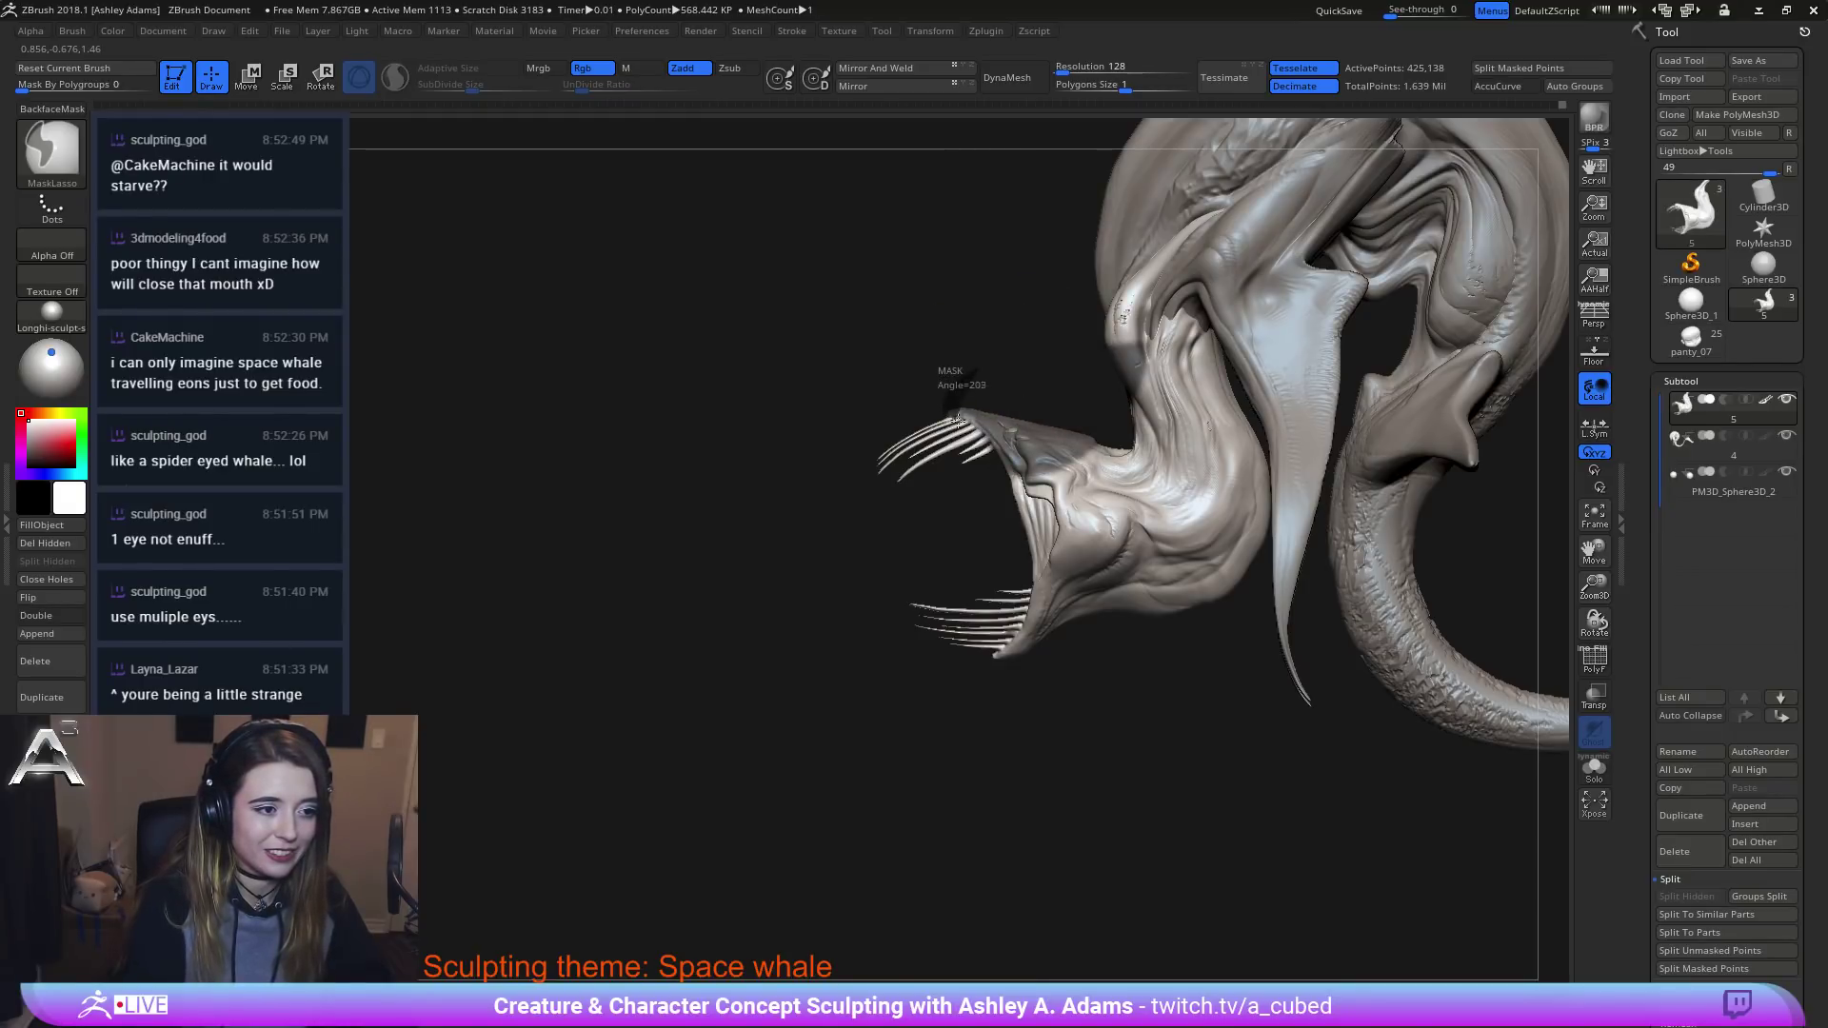
mouse_move(1000, 734)
ctrl+mouse_down()
mouse_move(1120, 631)
mouse_move(1043, 579)
mouse_move(1028, 588)
mouse_move(1002, 714)
ctrl+mouse_up()
mouse_move(984, 549)
ctrl+alt+mouse_down()
mouse_move(956, 619)
mouse_move(987, 649)
mouse_move(1014, 614)
ctrl+alt+mouse_up()
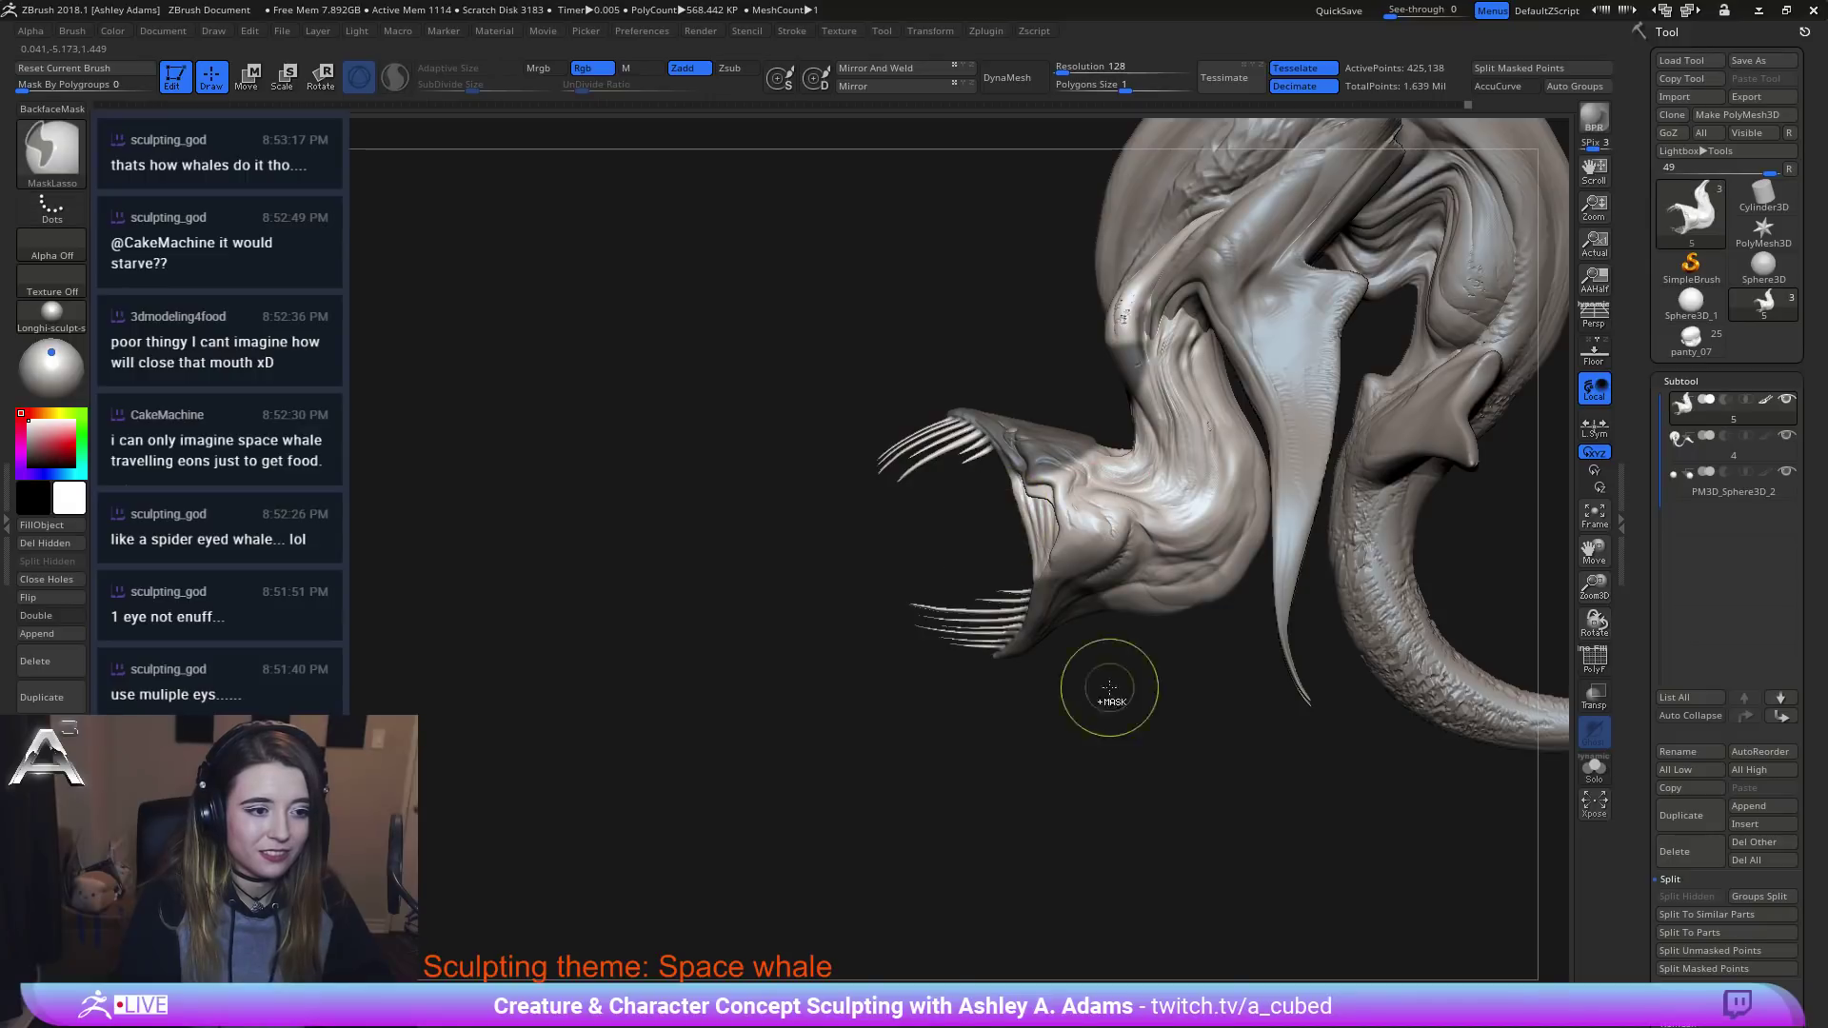
mouse_move(1112, 731)
ctrl+mouse_down()
mouse_move(1252, 500)
mouse_move(1050, 440)
mouse_move(1008, 552)
mouse_move(1011, 648)
mouse_move(1086, 724)
mouse_move(1076, 706)
ctrl+mouse_up()
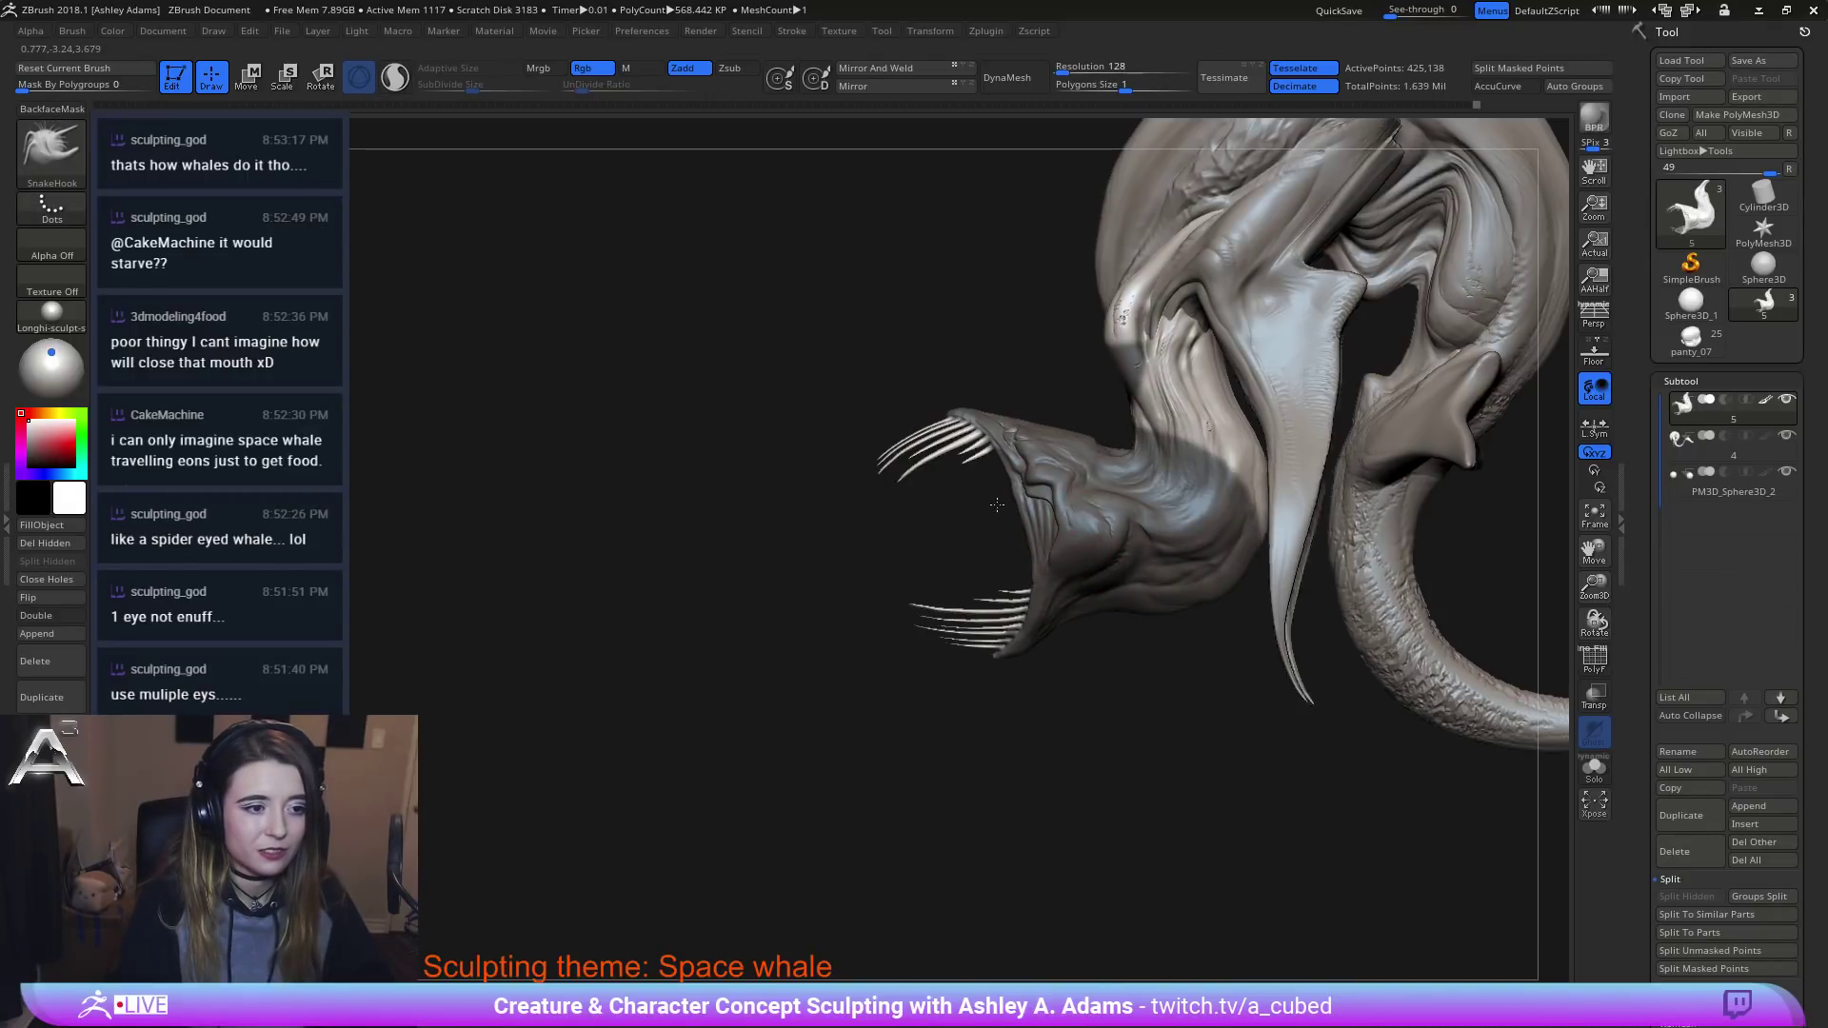
Pull the unmasked upper and lower teeth into longer, more curved shapes with SnakeHook.
key(space)
drag(985, 507, 1023, 507)
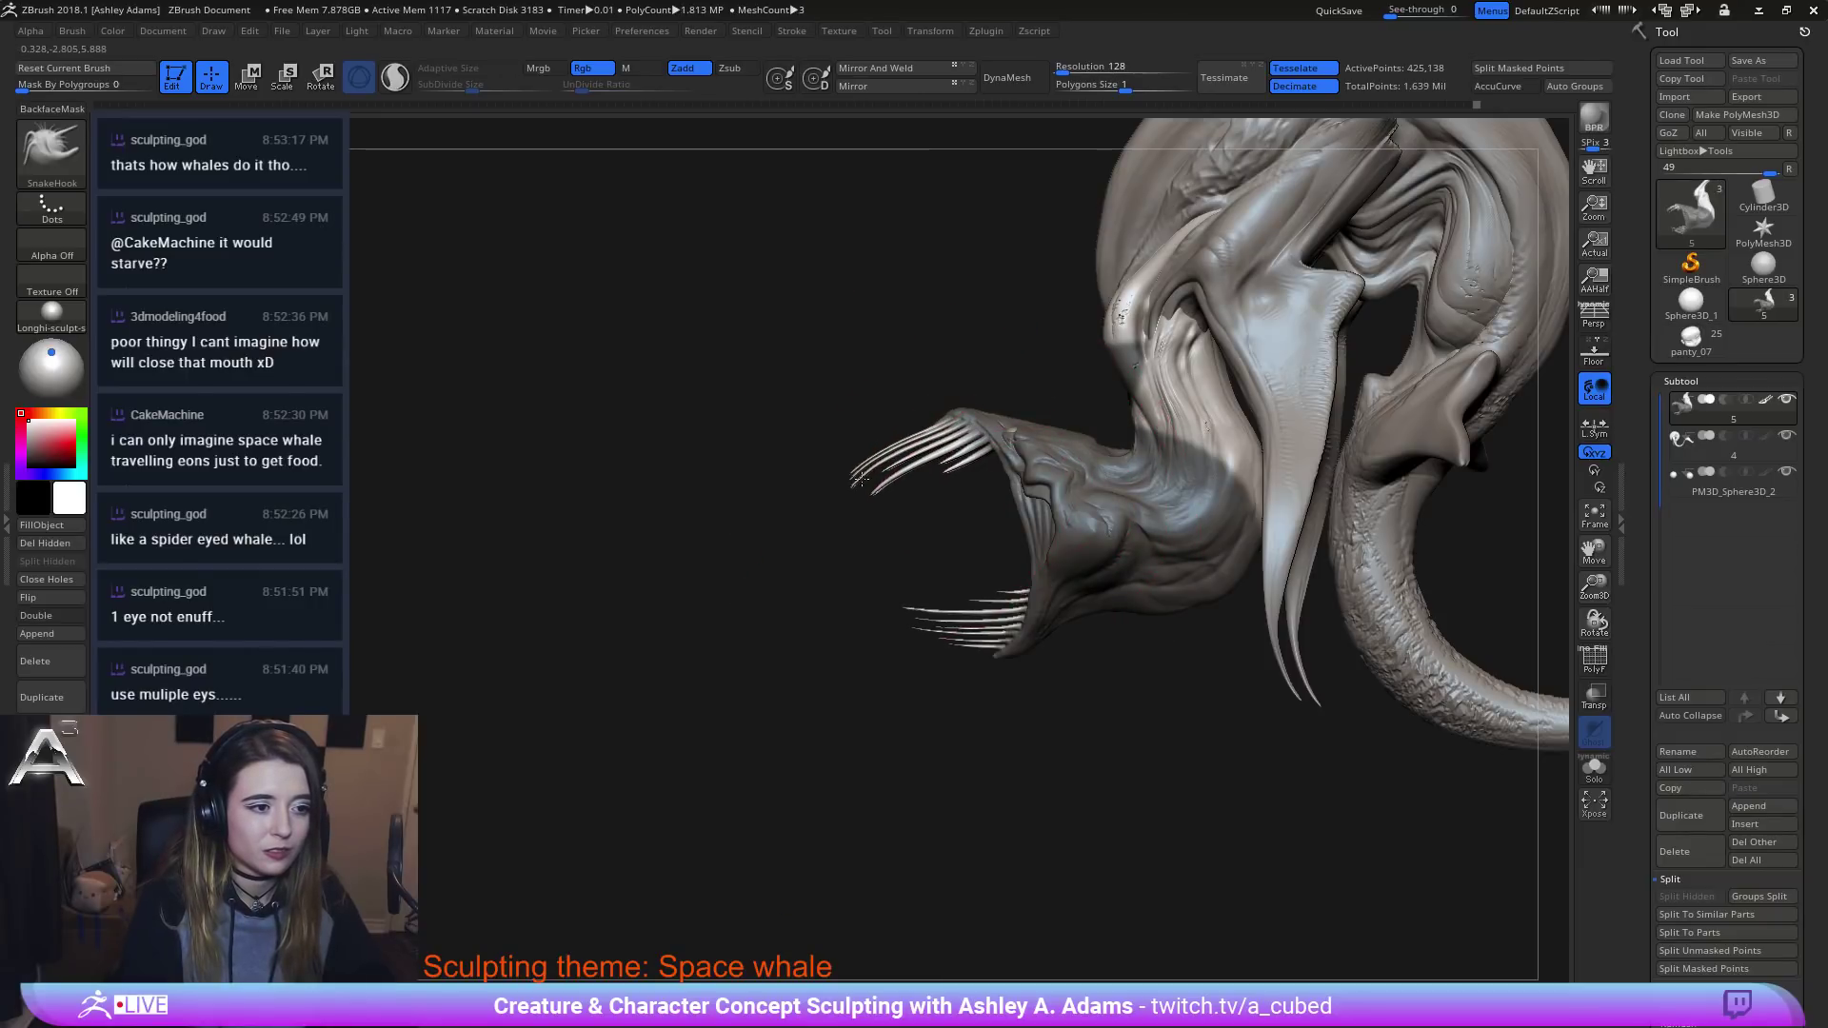
key(space)
mouse_move(925, 623)
mouse_down()
mouse_move(903, 614)
mouse_move(939, 629)
mouse_move(936, 525)
mouse_move(916, 532)
mouse_up()
key(space)
key(space)
key(space)
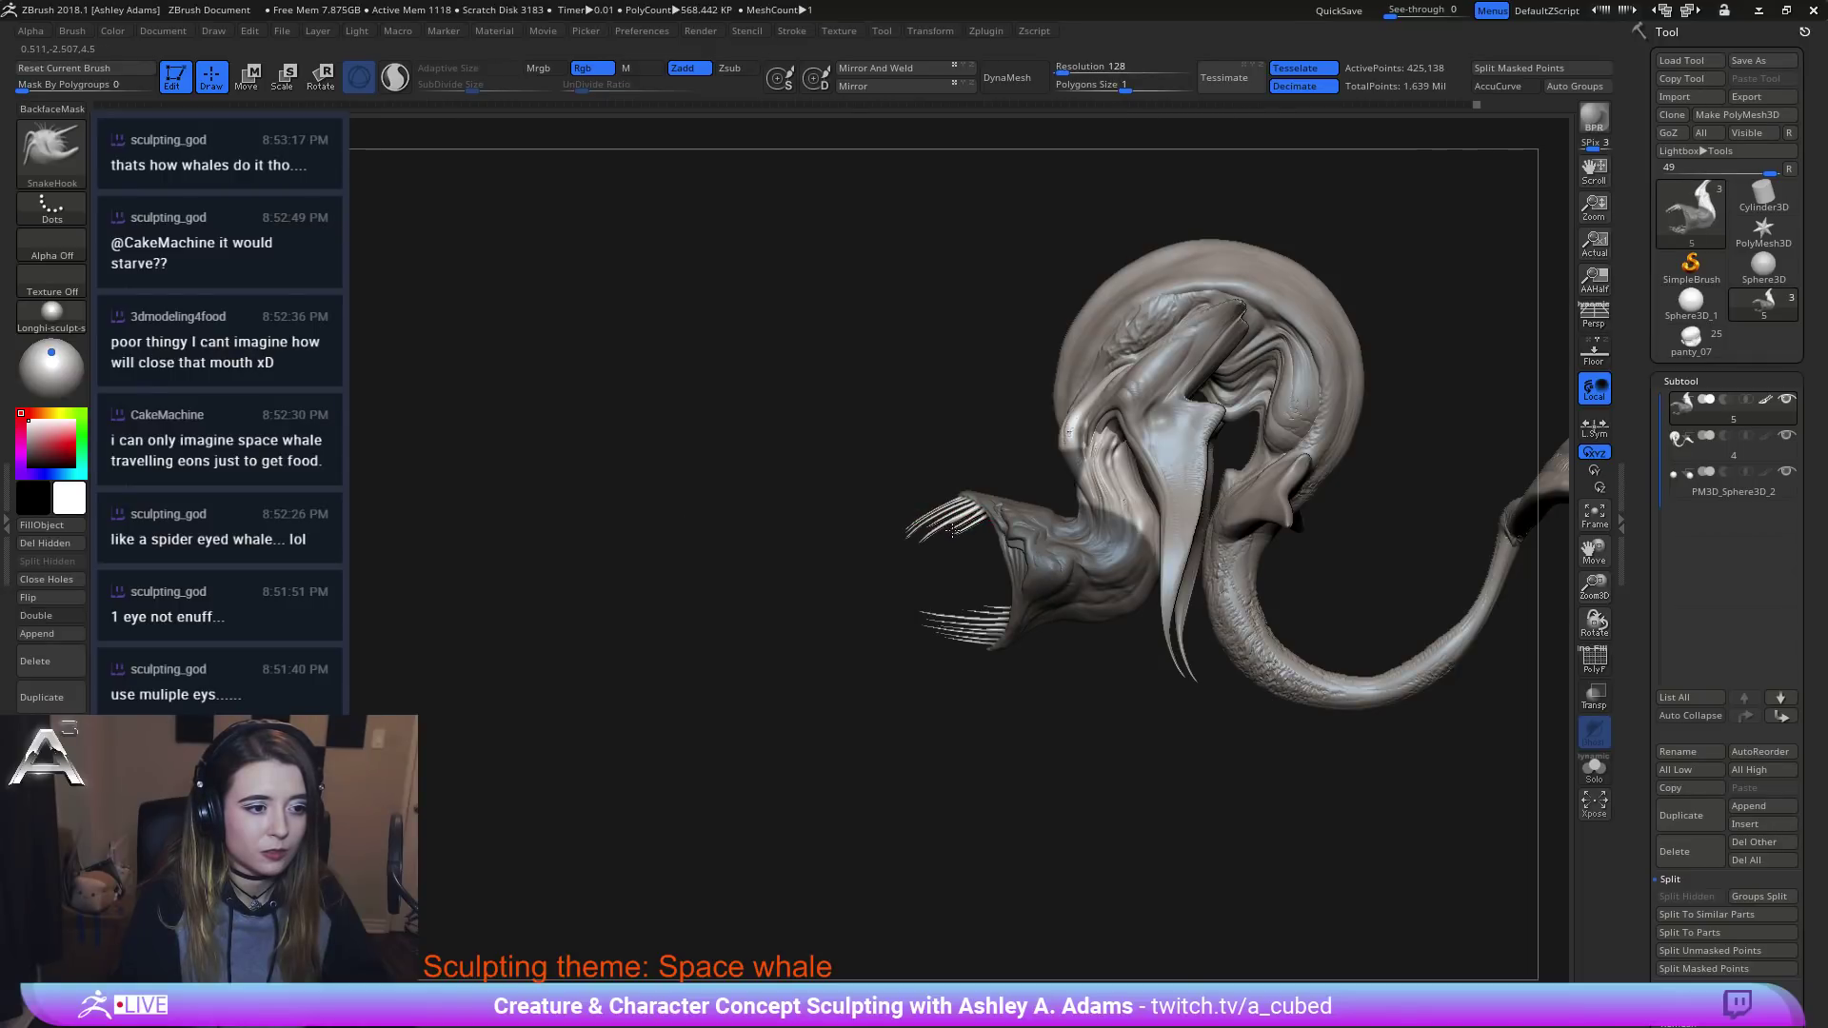
Clear the mask from the head and check the teeth from the opposite side.
mouse_move(968, 478)
mouse_down()
mouse_move(971, 524)
mouse_move(1152, 473)
mouse_move(1219, 552)
mouse_up()
drag(1330, 604, 1053, 571)
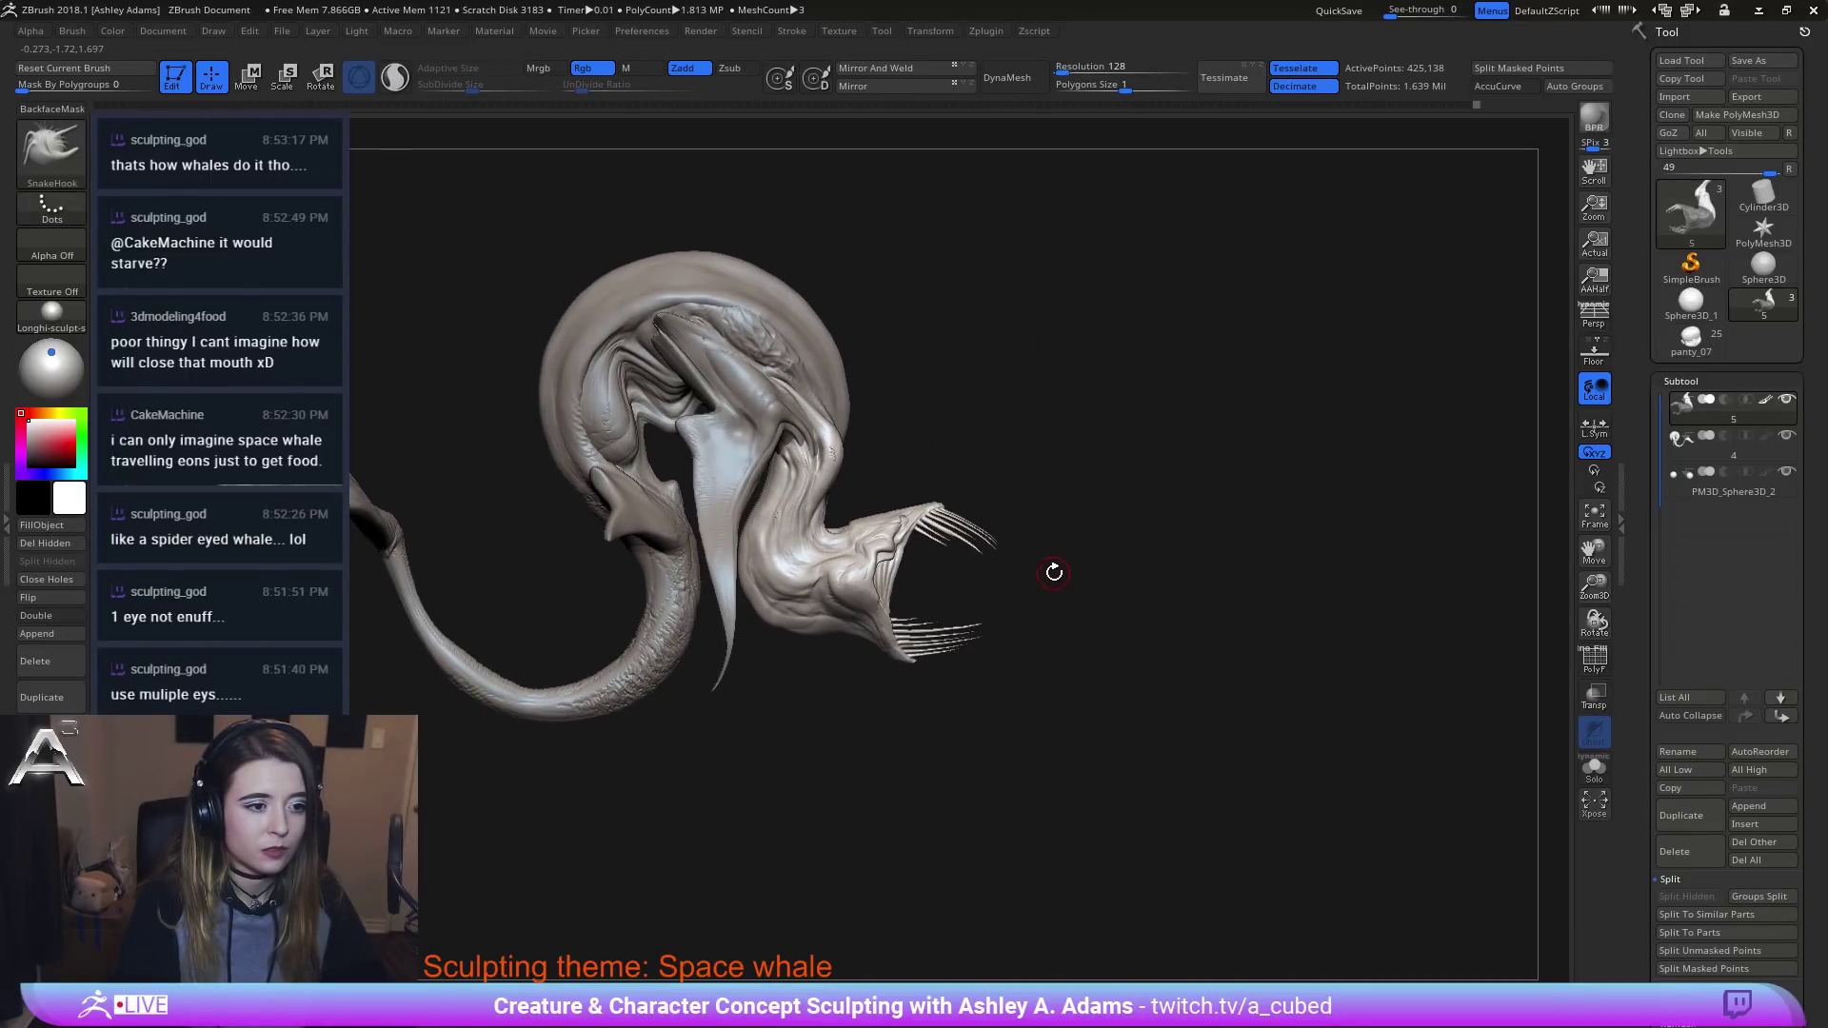
key(space)
ctrl+right_drag(1052, 529, 1033, 681)
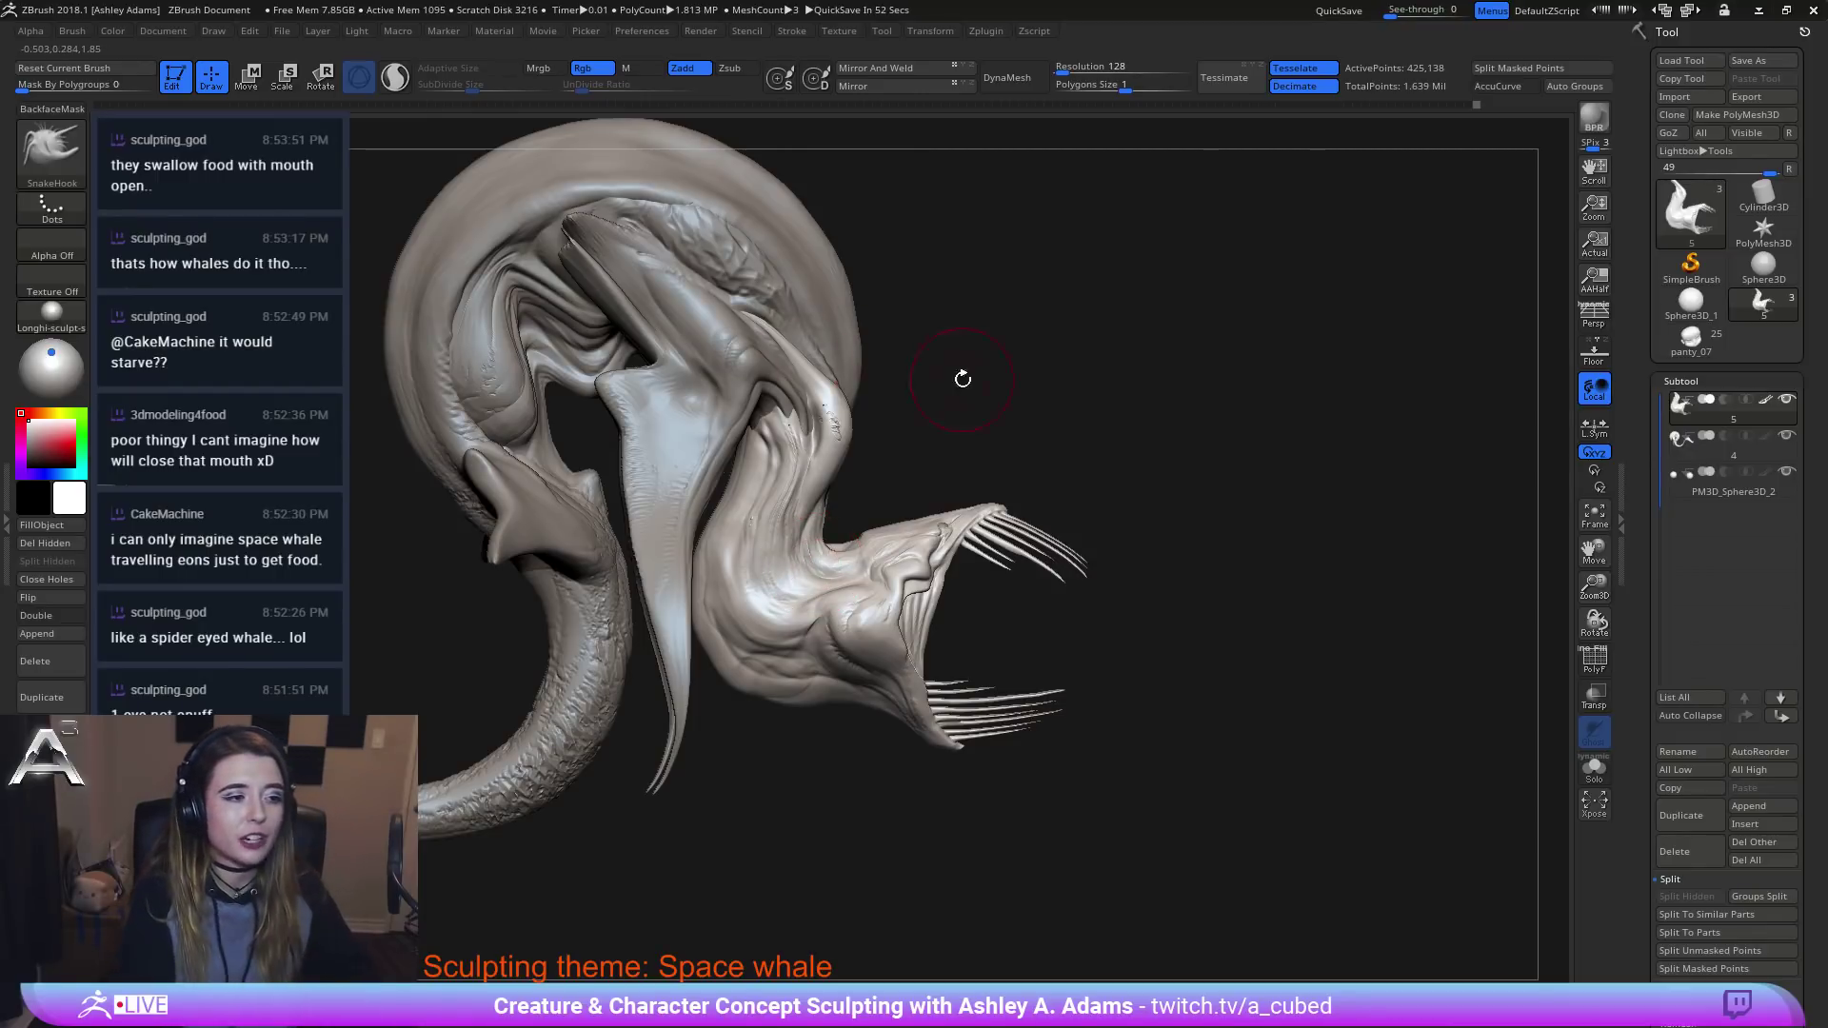
ctrl+right_drag(975, 480, 999, 556)
key(space)
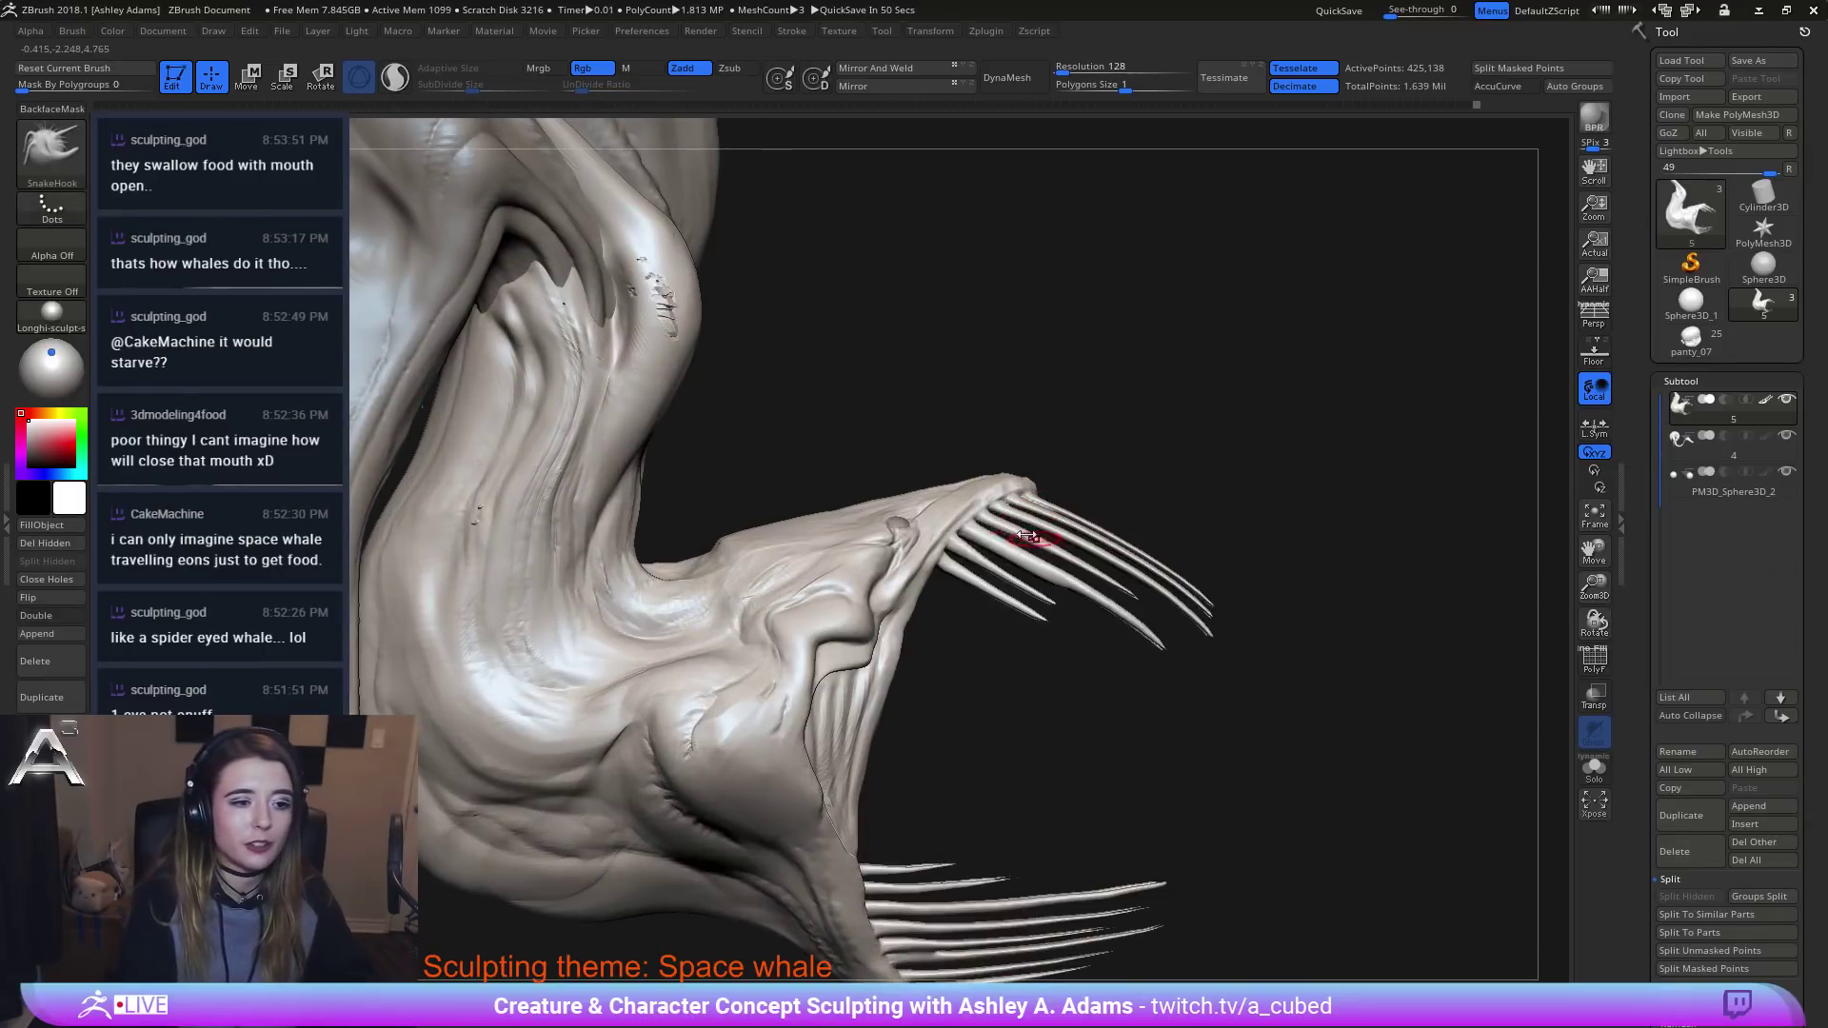
Thicken and smooth the upper jaw's long teeth with the Inflat and Smooth brushes.
key(shift)
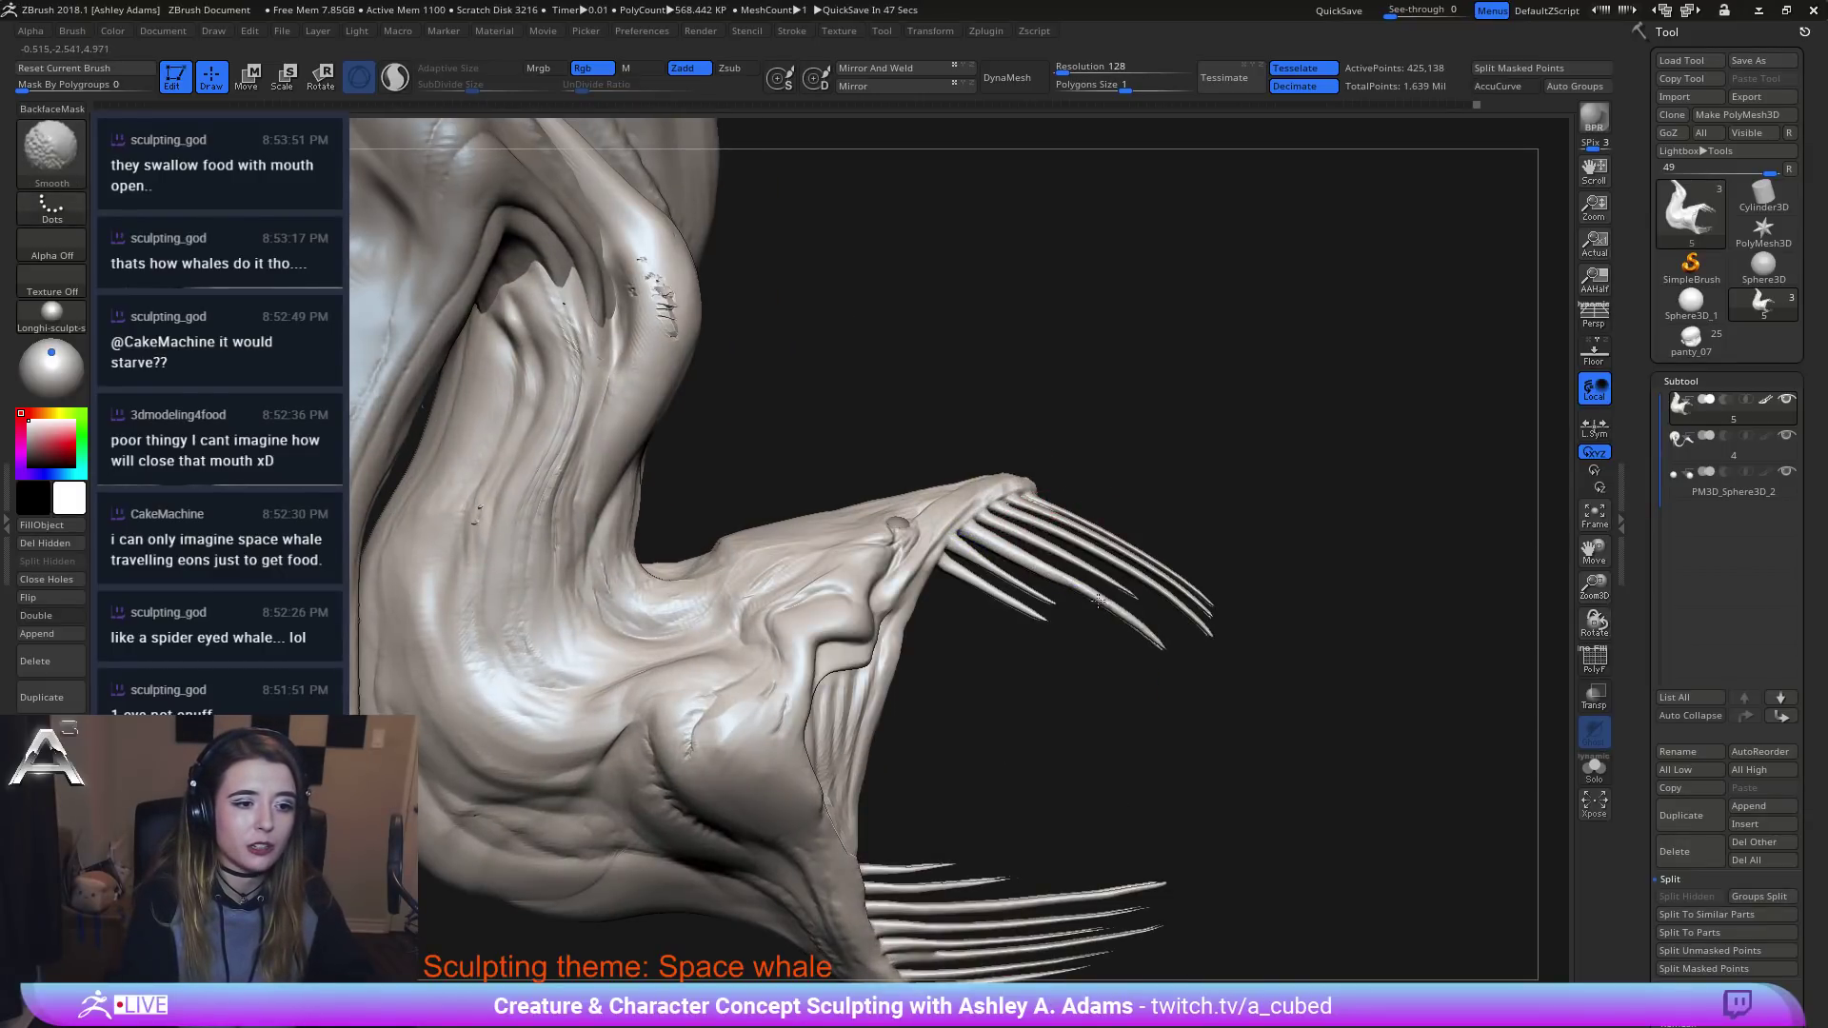
key(b)
key(i)
key(n)
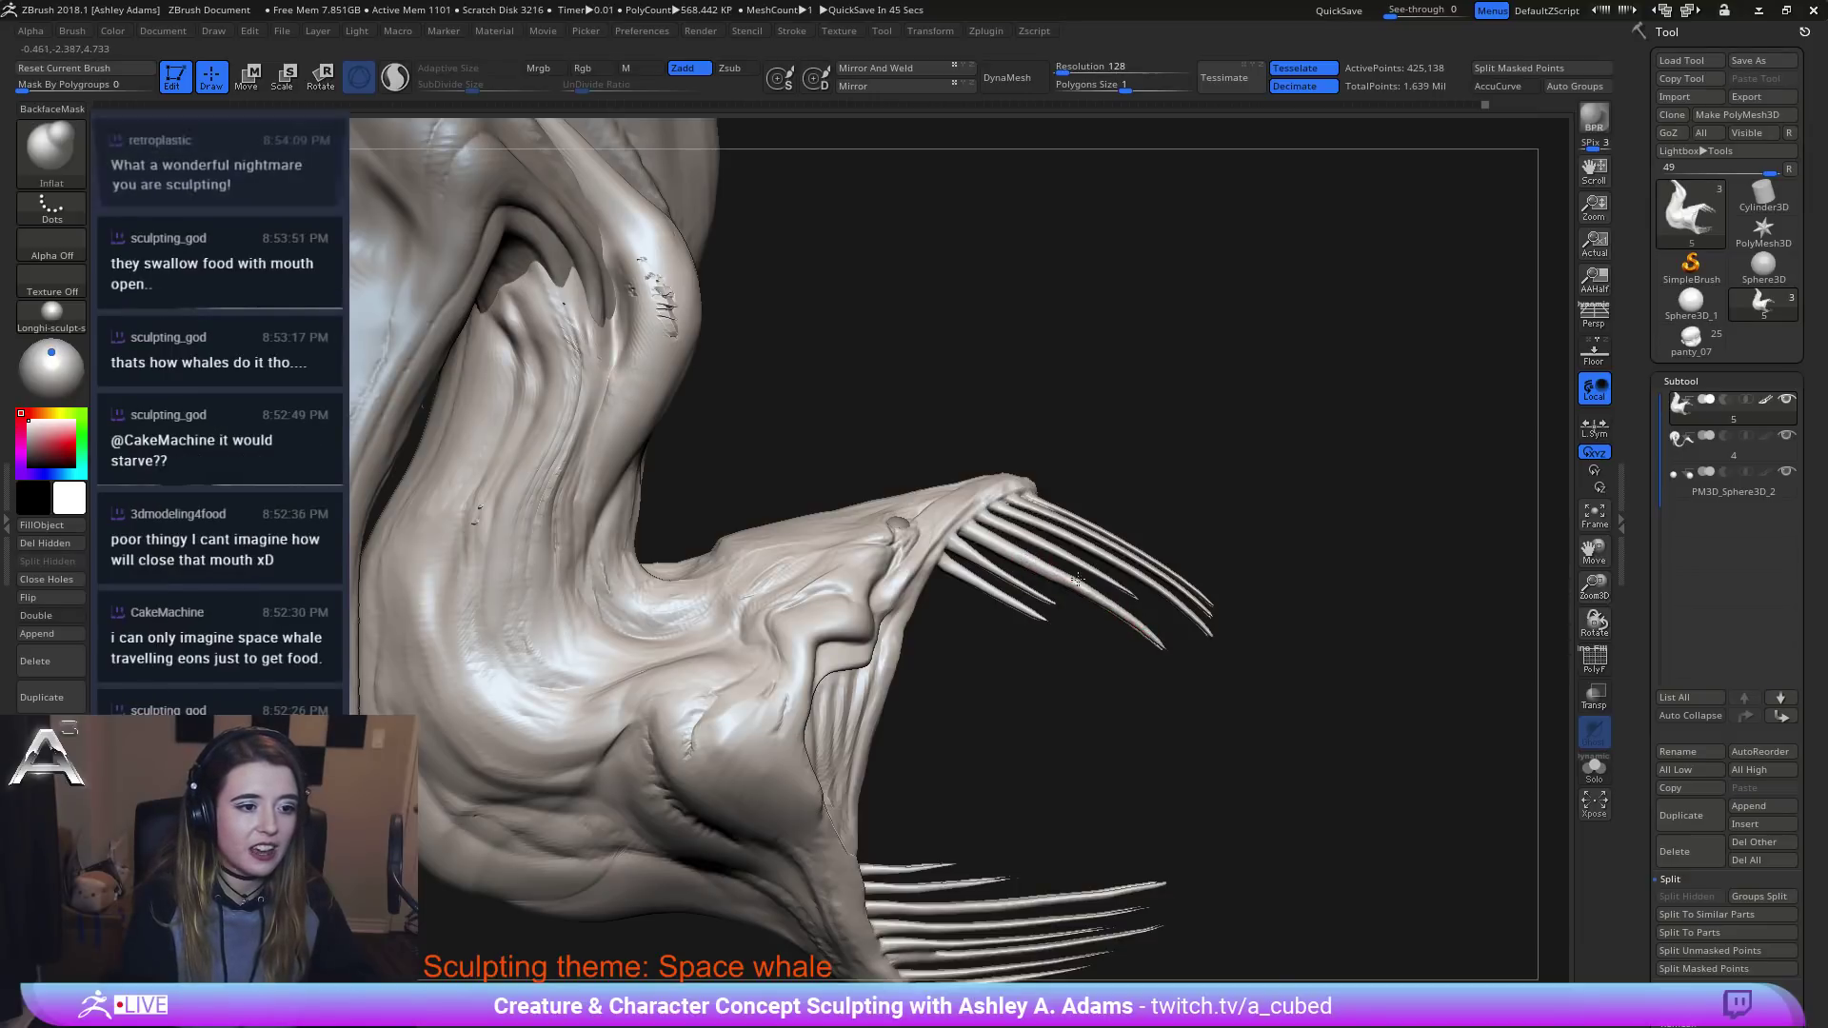
shift+drag(1050, 568, 1068, 587)
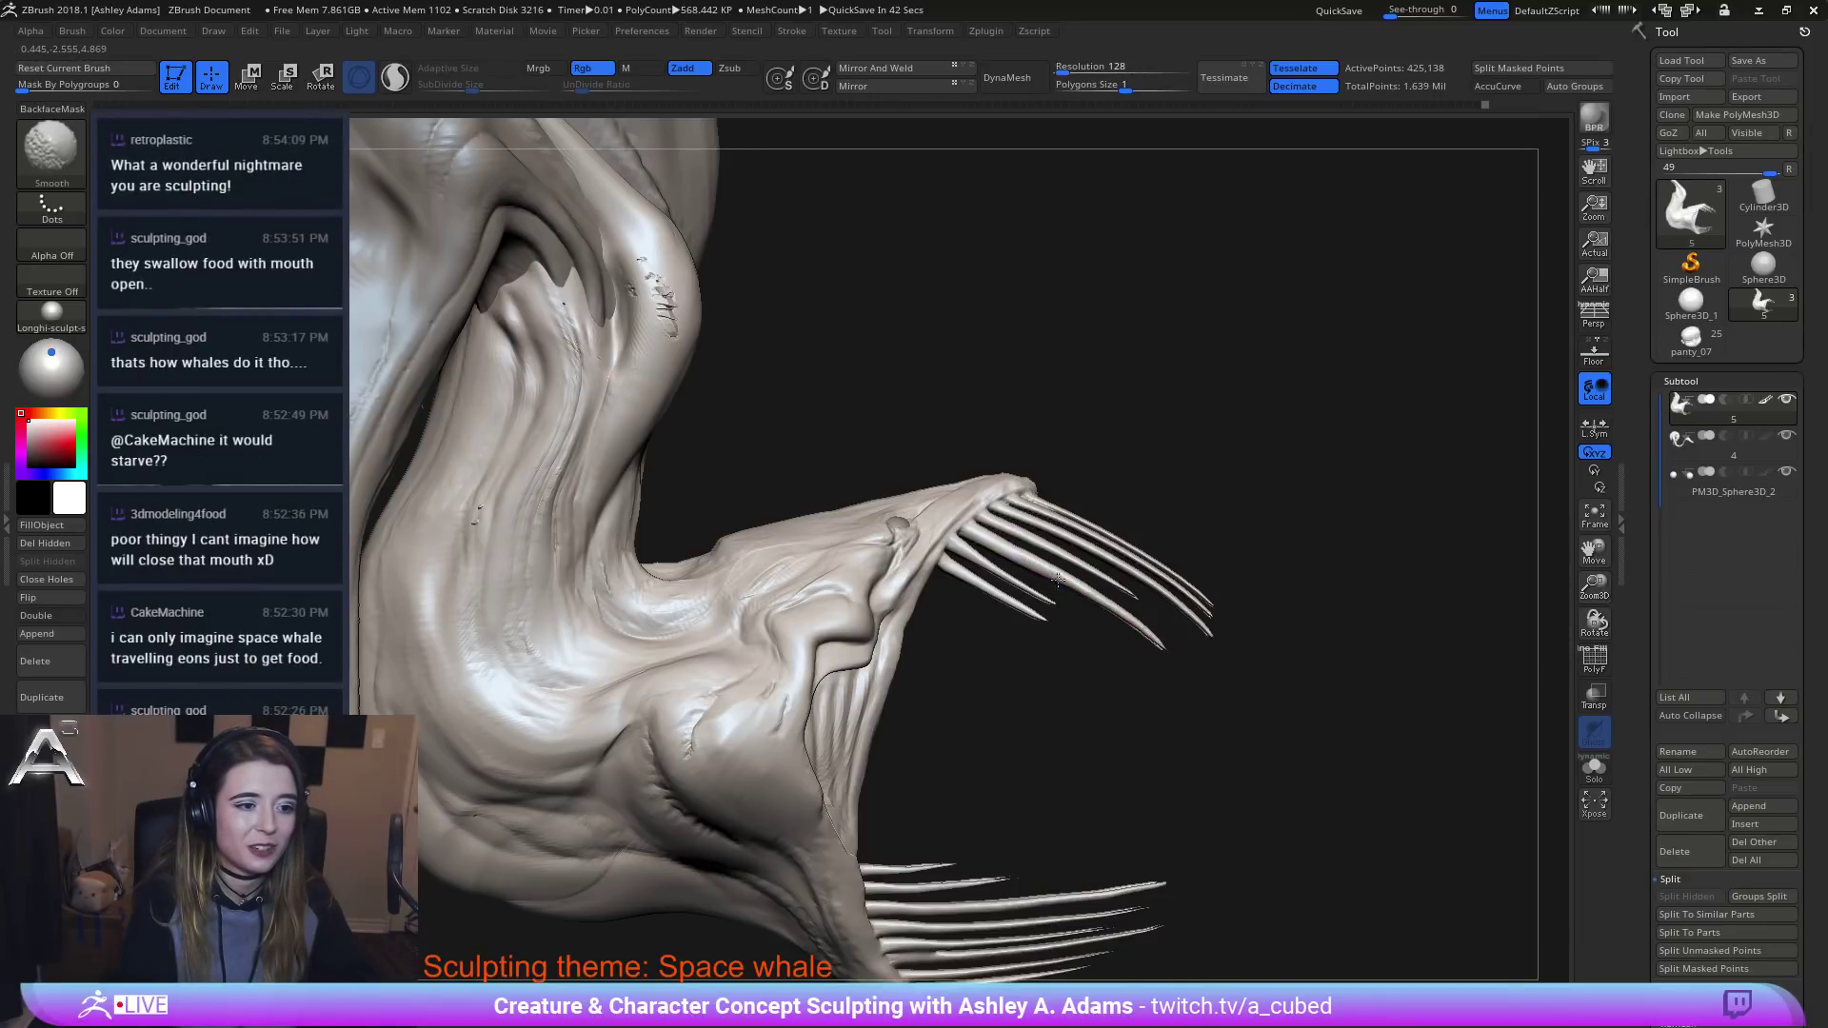
mouse_move(1180, 571)
mouse_down()
mouse_move(1137, 535)
mouse_move(1049, 612)
mouse_move(1200, 581)
mouse_move(924, 577)
mouse_move(1103, 606)
mouse_move(1037, 572)
mouse_move(1000, 500)
mouse_up()
key(space)
key(space)
Switch back to SnakeHook and adjust the curve of the neck folds behind the jaws.
mouse_move(1000, 499)
mouse_down()
mouse_move(1187, 502)
mouse_move(1171, 515)
mouse_move(1226, 539)
mouse_up()
alt+drag(1079, 498, 1145, 535)
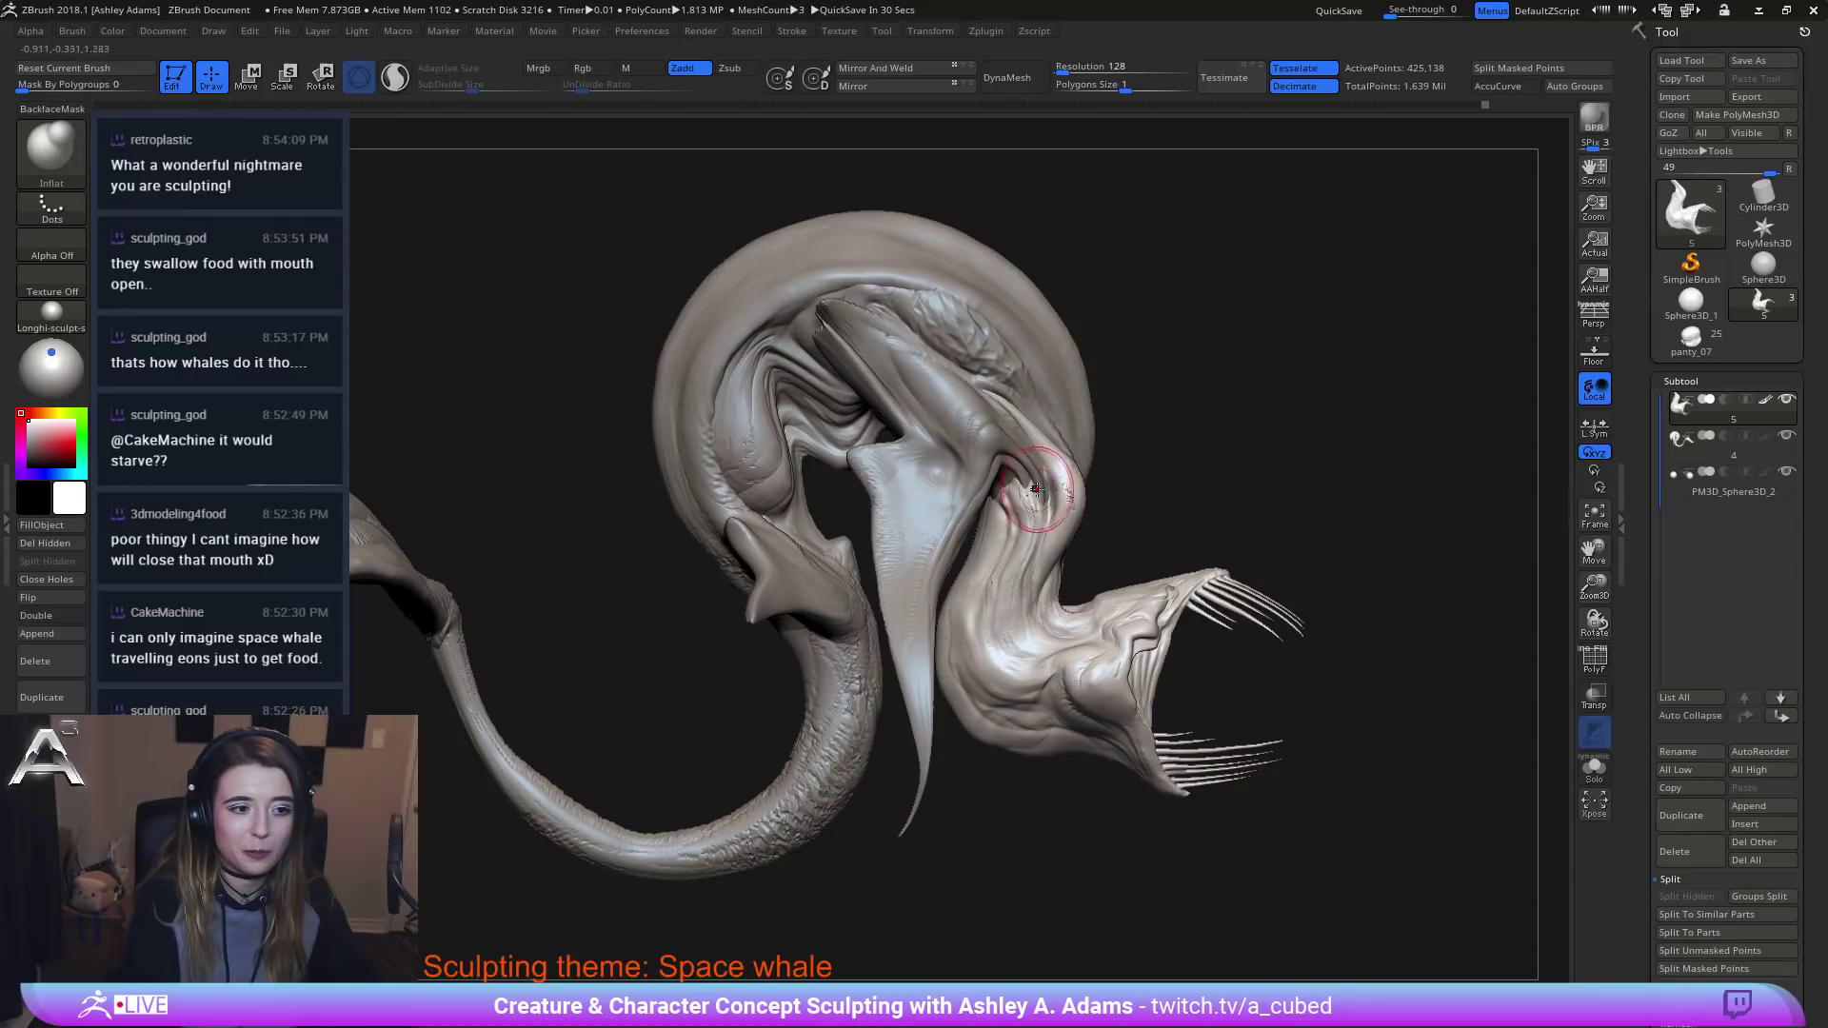
key(b)
key(s)
key(h)
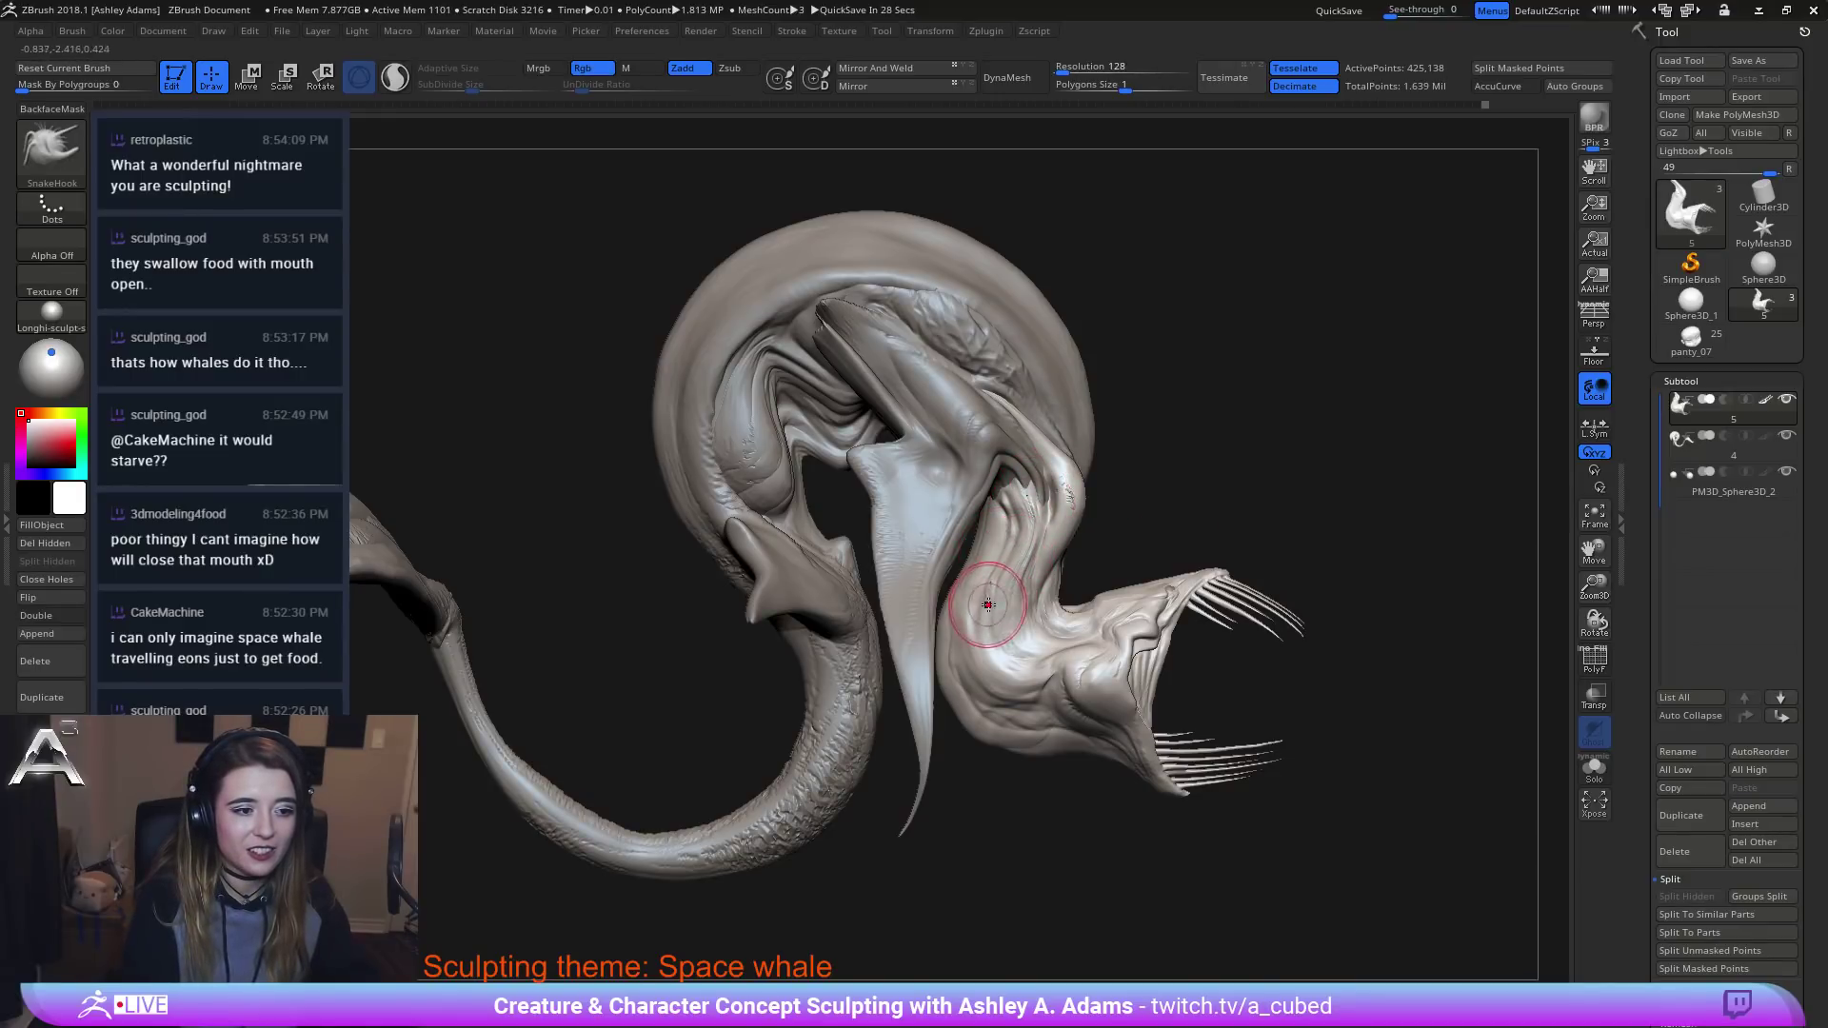
mouse_move(992, 653)
mouse_down()
mouse_move(971, 642)
mouse_move(1023, 661)
mouse_up()
mouse_move(1033, 572)
mouse_down()
mouse_move(1011, 556)
mouse_move(954, 644)
mouse_up()
right_drag(977, 671, 960, 693)
drag(941, 657, 937, 651)
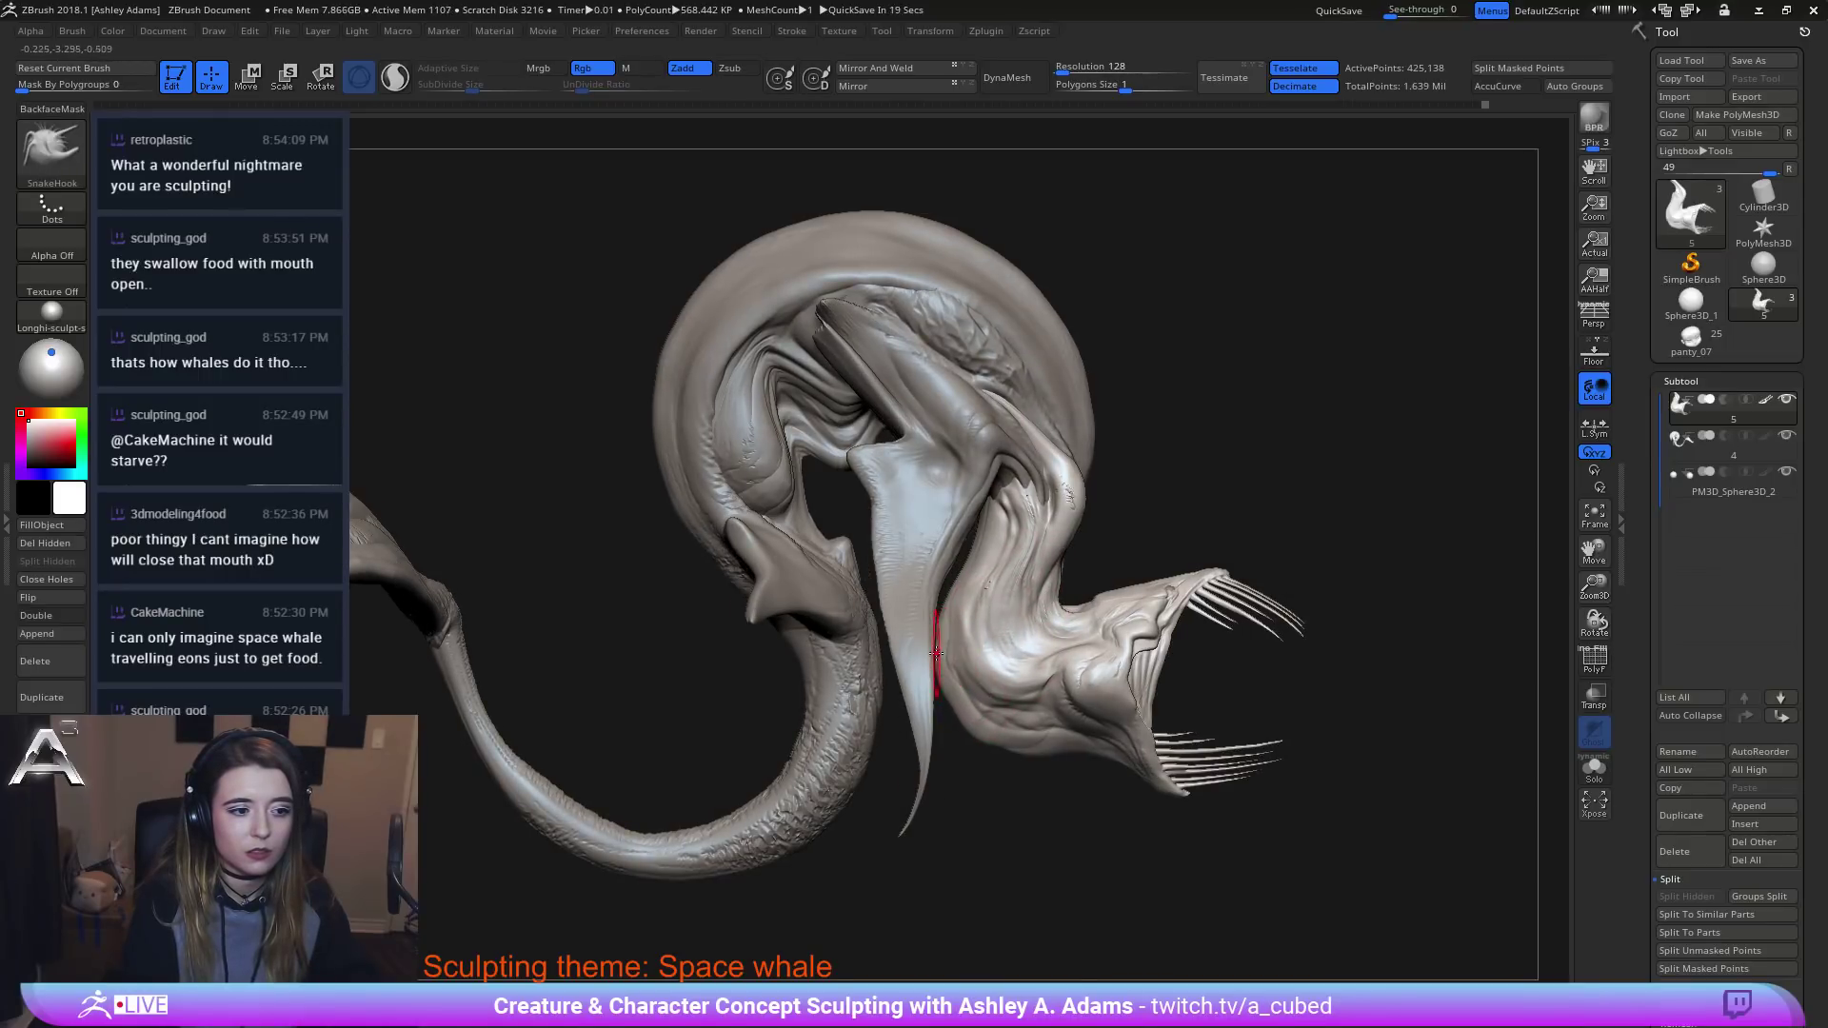
Examine the whole creature's silhouette from both sides and from a three-quarter front view.
key(ctrl)
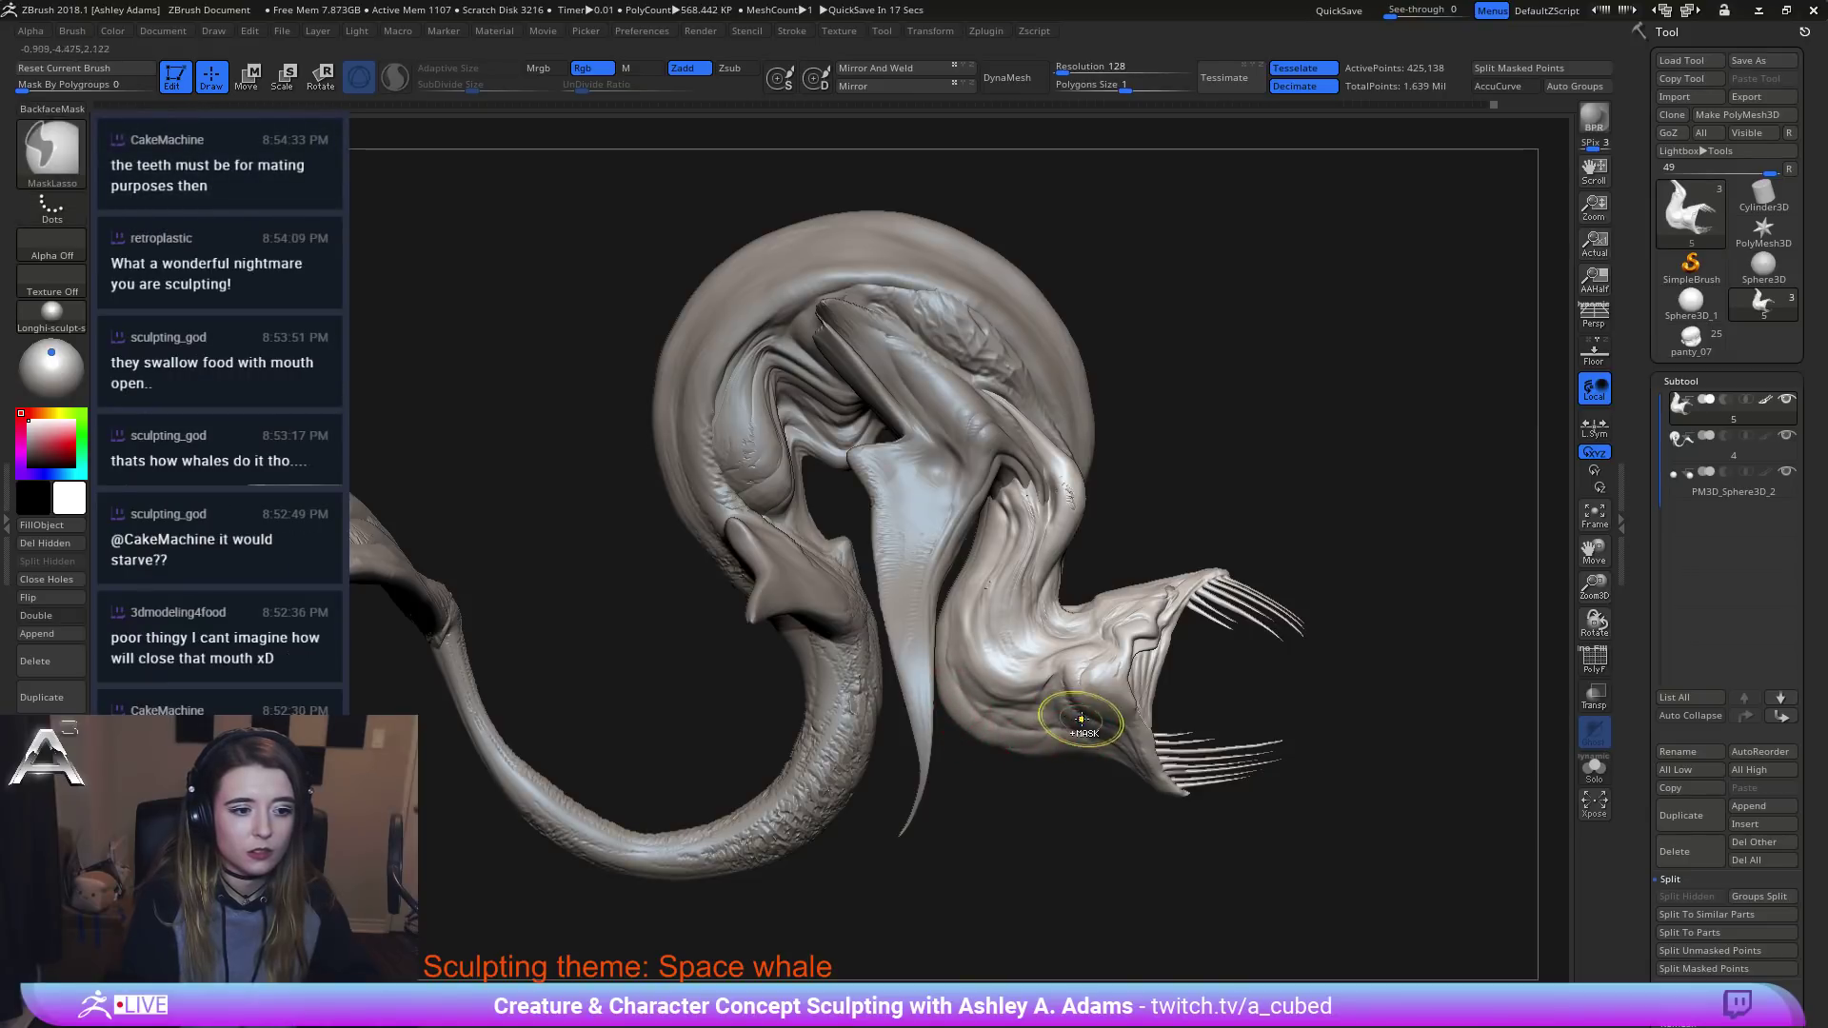
mouse_move(1082, 719)
ctrl+right_down()
mouse_move(1073, 486)
mouse_move(1119, 547)
mouse_move(1123, 605)
ctrl+right_up()
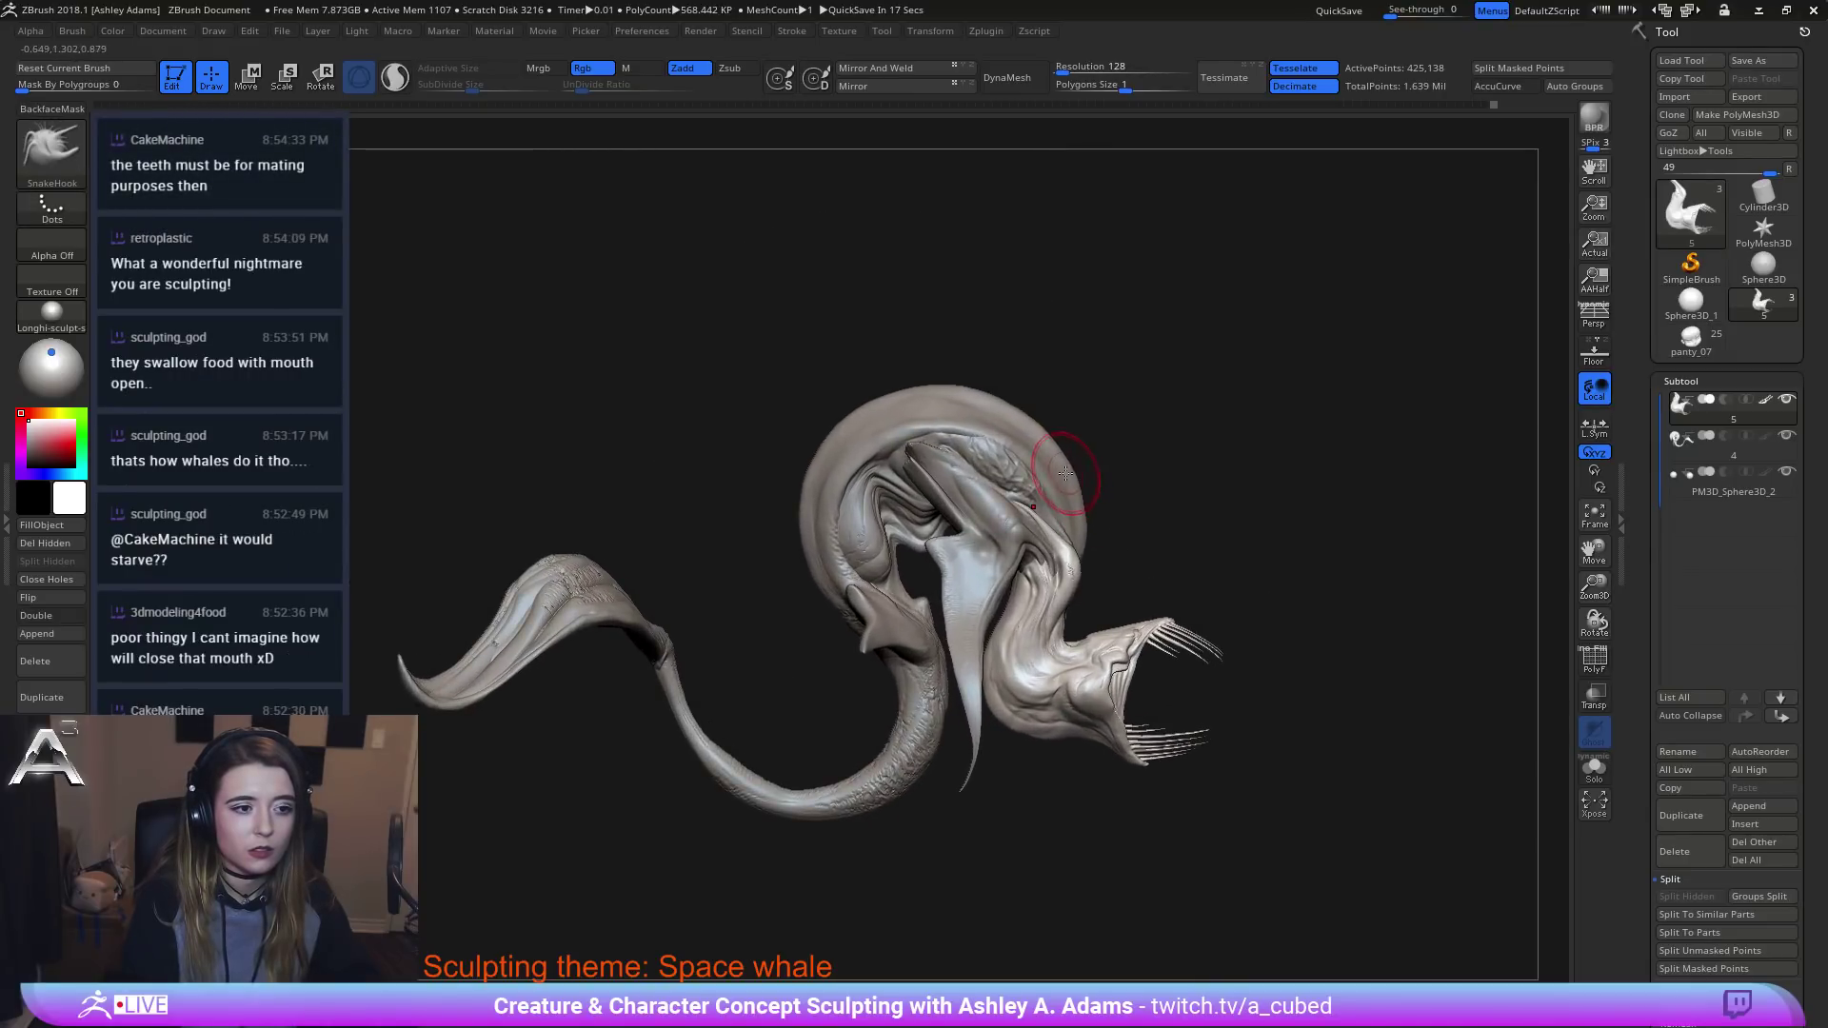
right_drag(1066, 473, 770, 540)
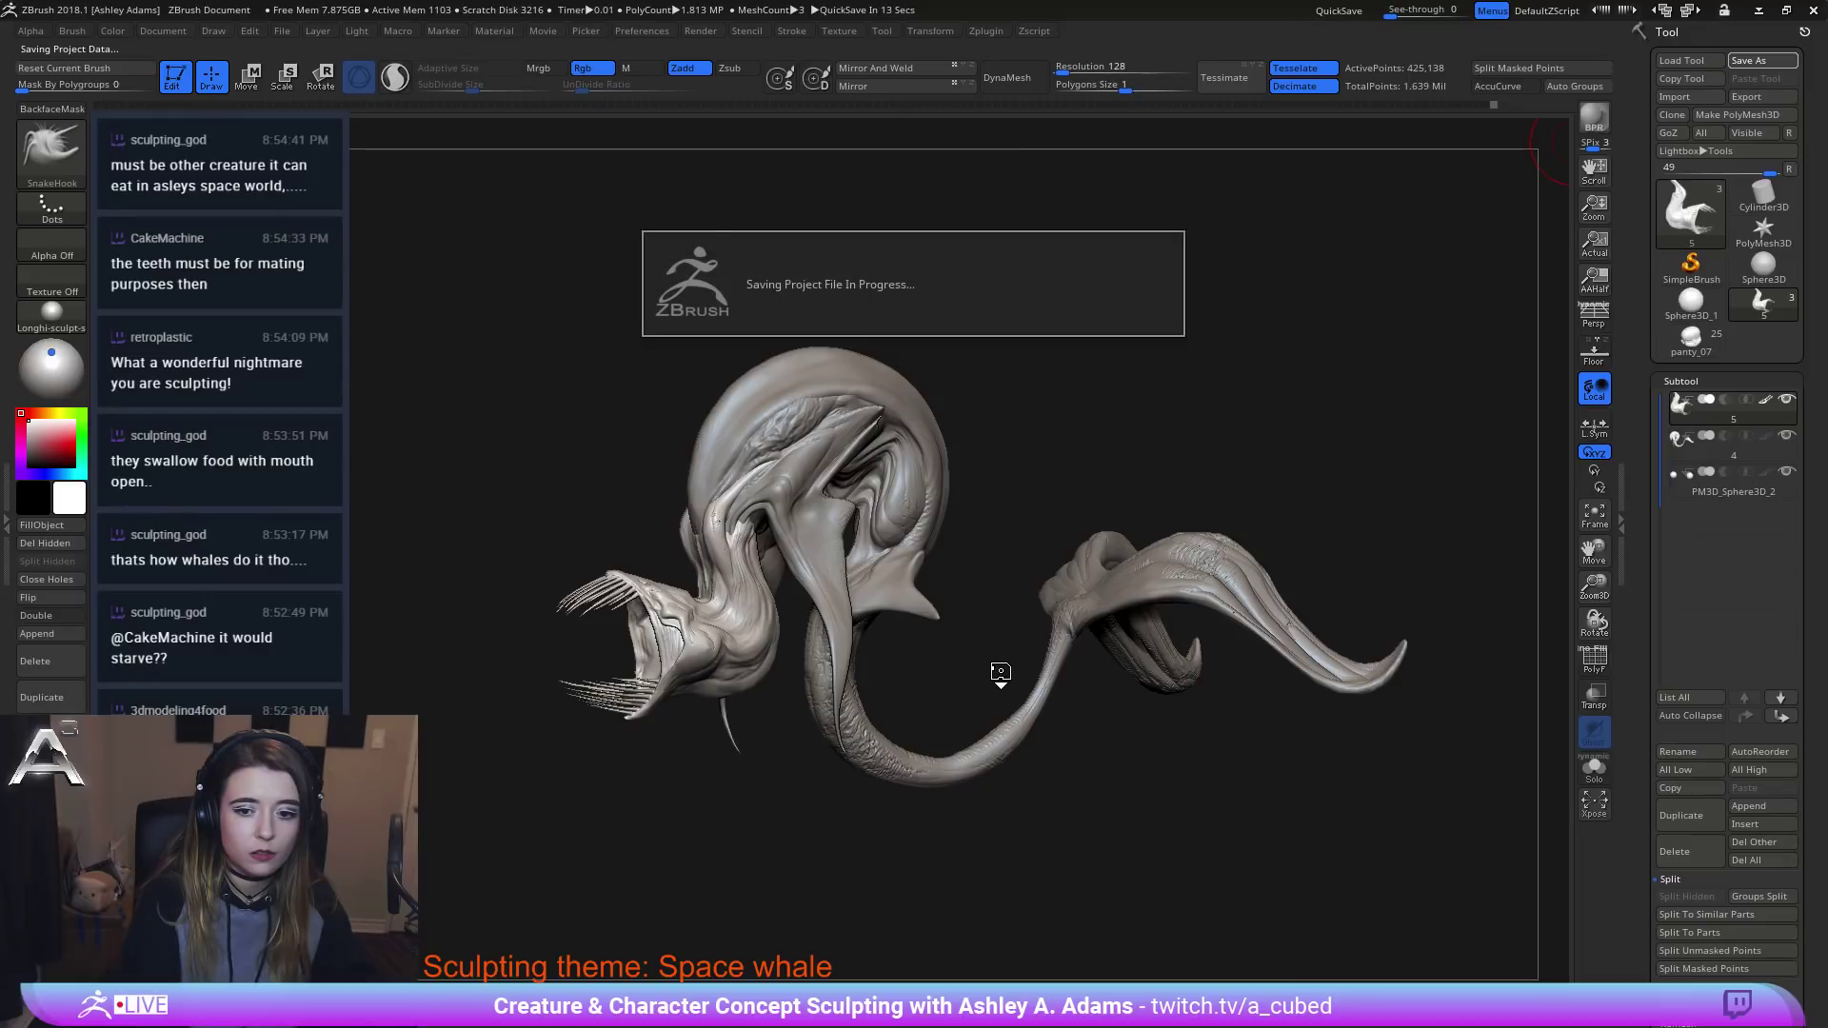
mouse_move(890, 660)
mouse_down()
mouse_move(943, 641)
mouse_move(764, 565)
mouse_up()
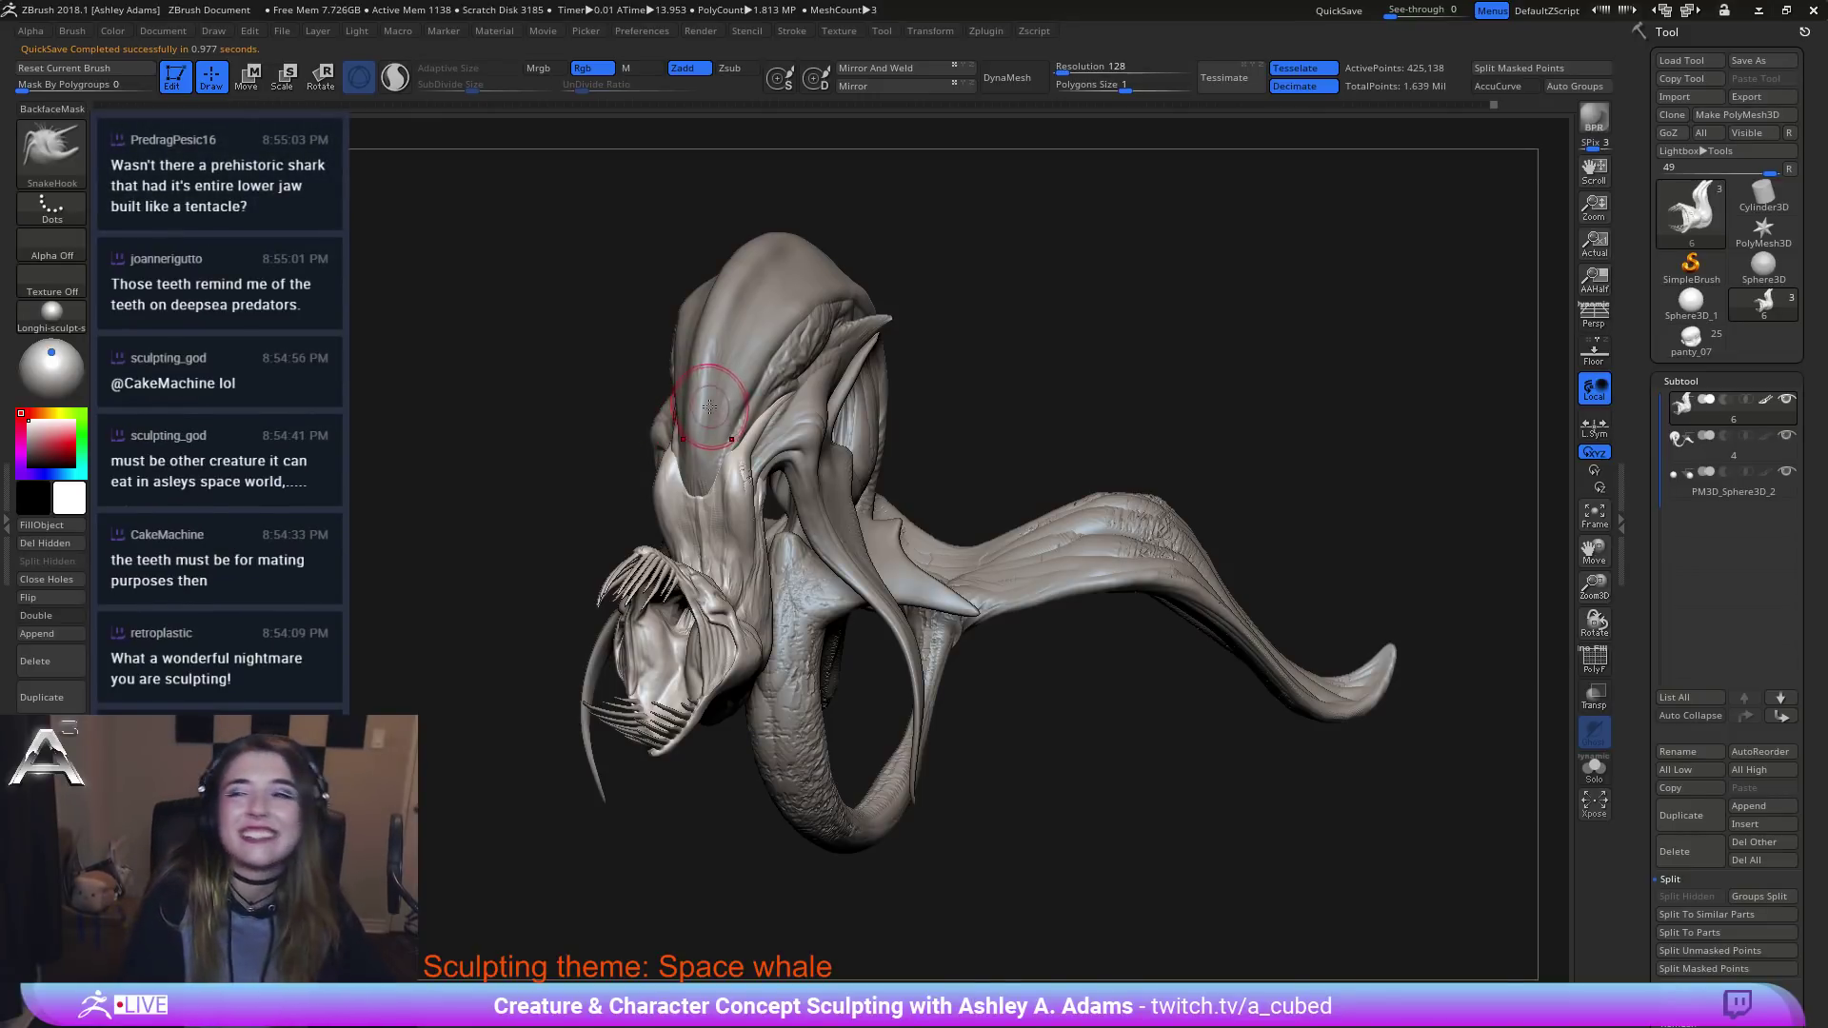
shift+drag(649, 427, 981, 517)
mouse_move(579, 607)
right_down()
mouse_move(738, 681)
mouse_move(751, 709)
right_up()
mouse_move(701, 775)
ctrl+right_down()
mouse_move(856, 662)
mouse_move(949, 710)
mouse_move(881, 666)
ctrl+right_up()
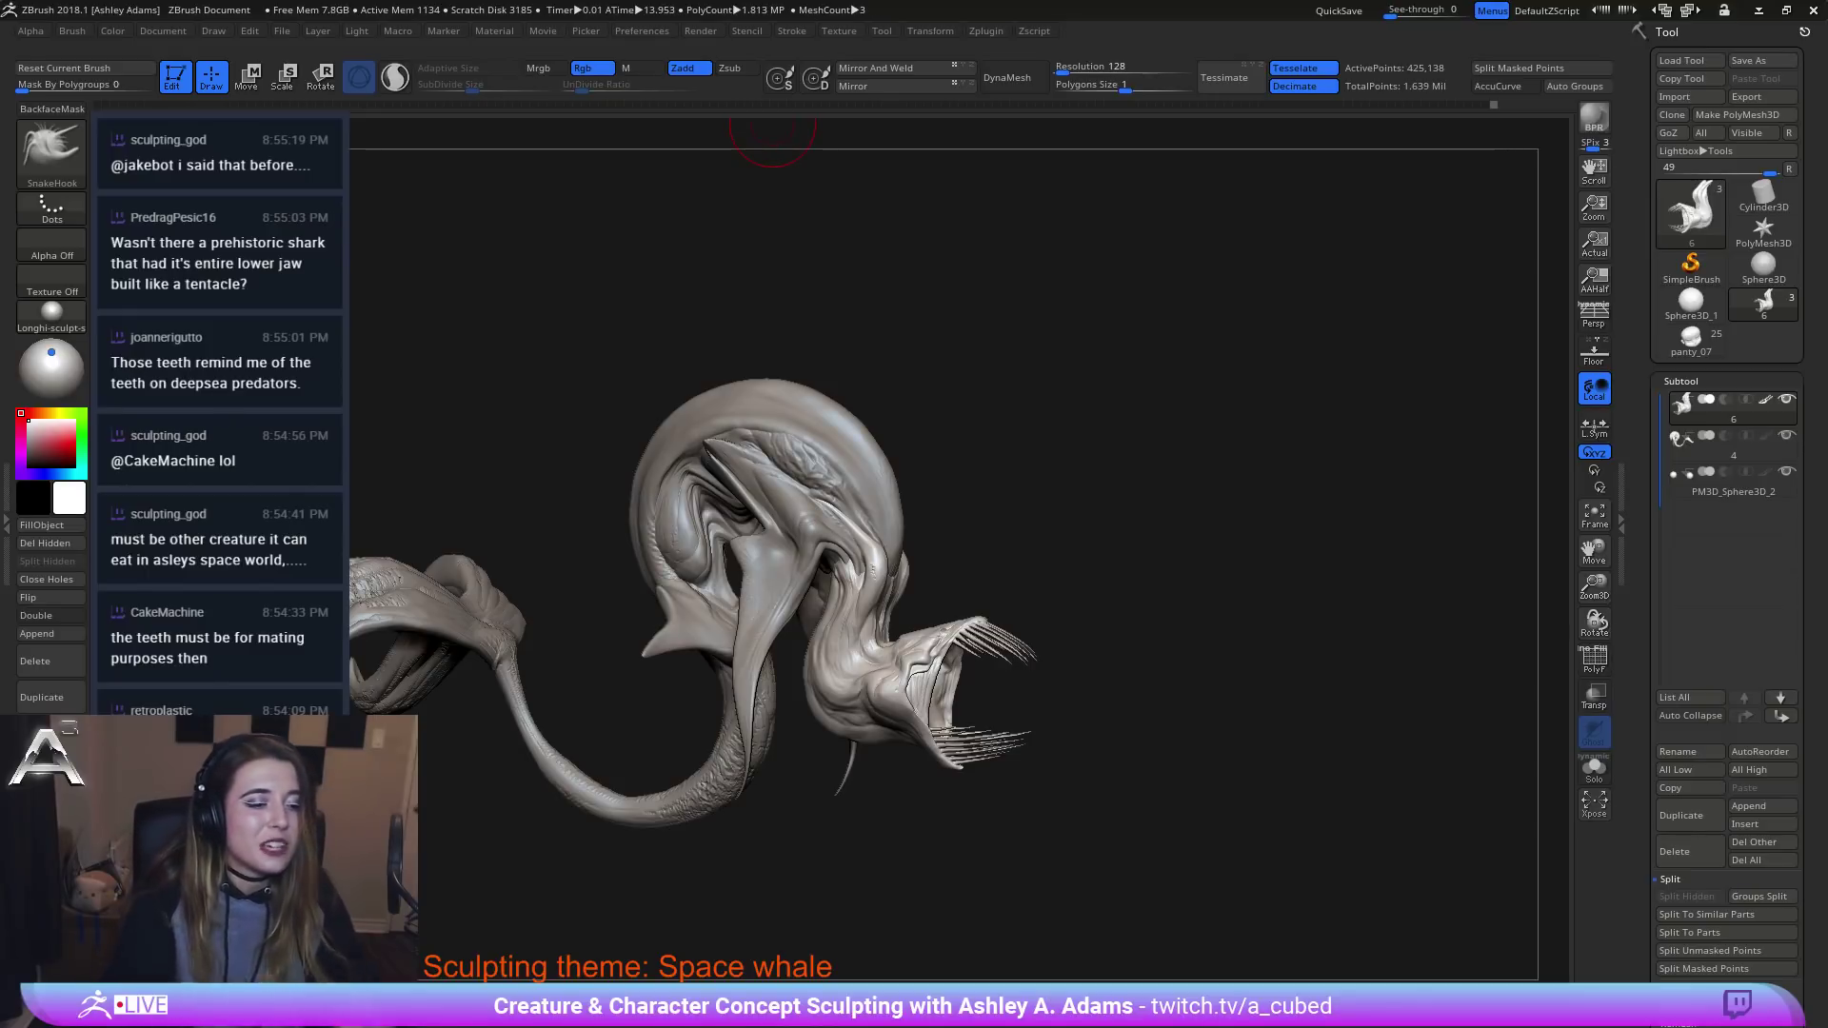
Make the body subtool active for remeshing and frame the whole creature from the side.
right_click(894, 659)
ctrl+right_drag(838, 493, 800, 503)
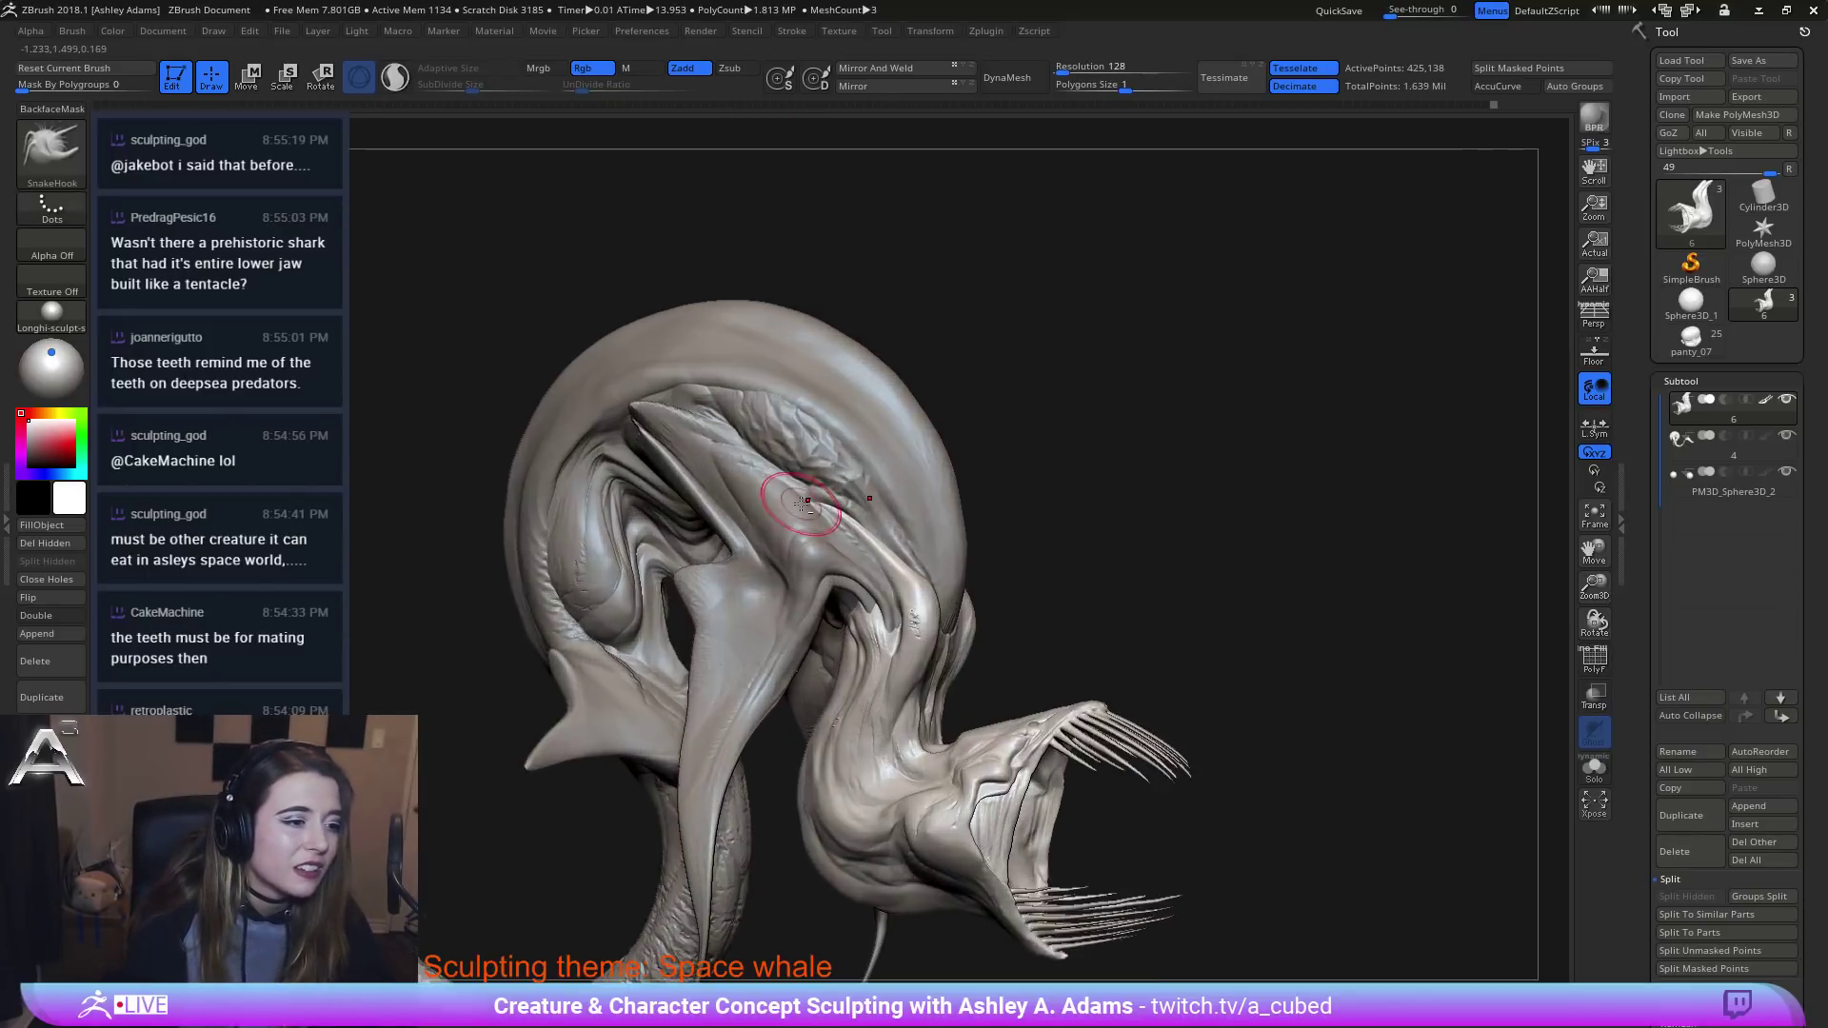
alt+click(801, 509)
mouse_move(817, 597)
ctrl+right_down()
mouse_move(787, 430)
mouse_move(883, 335)
ctrl+right_up()
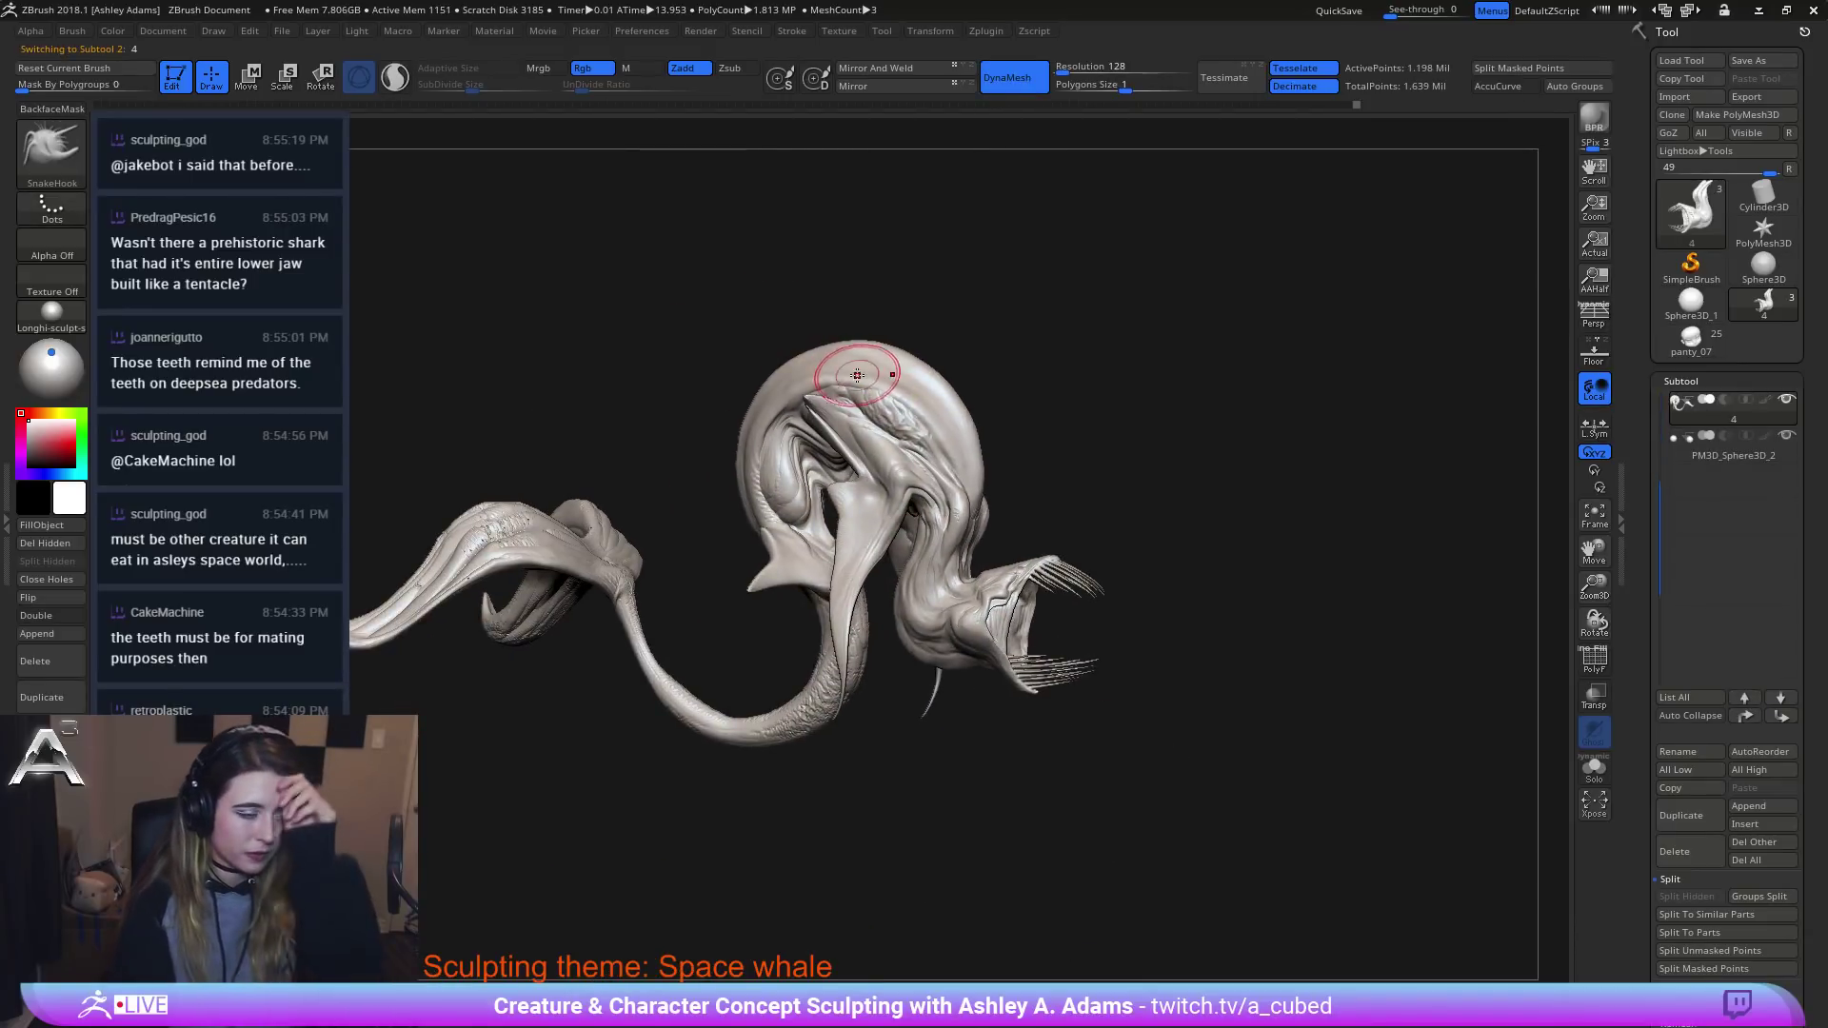
Try remeshing the body with DynaMesh at a resolution of 192, and undo it.
click(1059, 69)
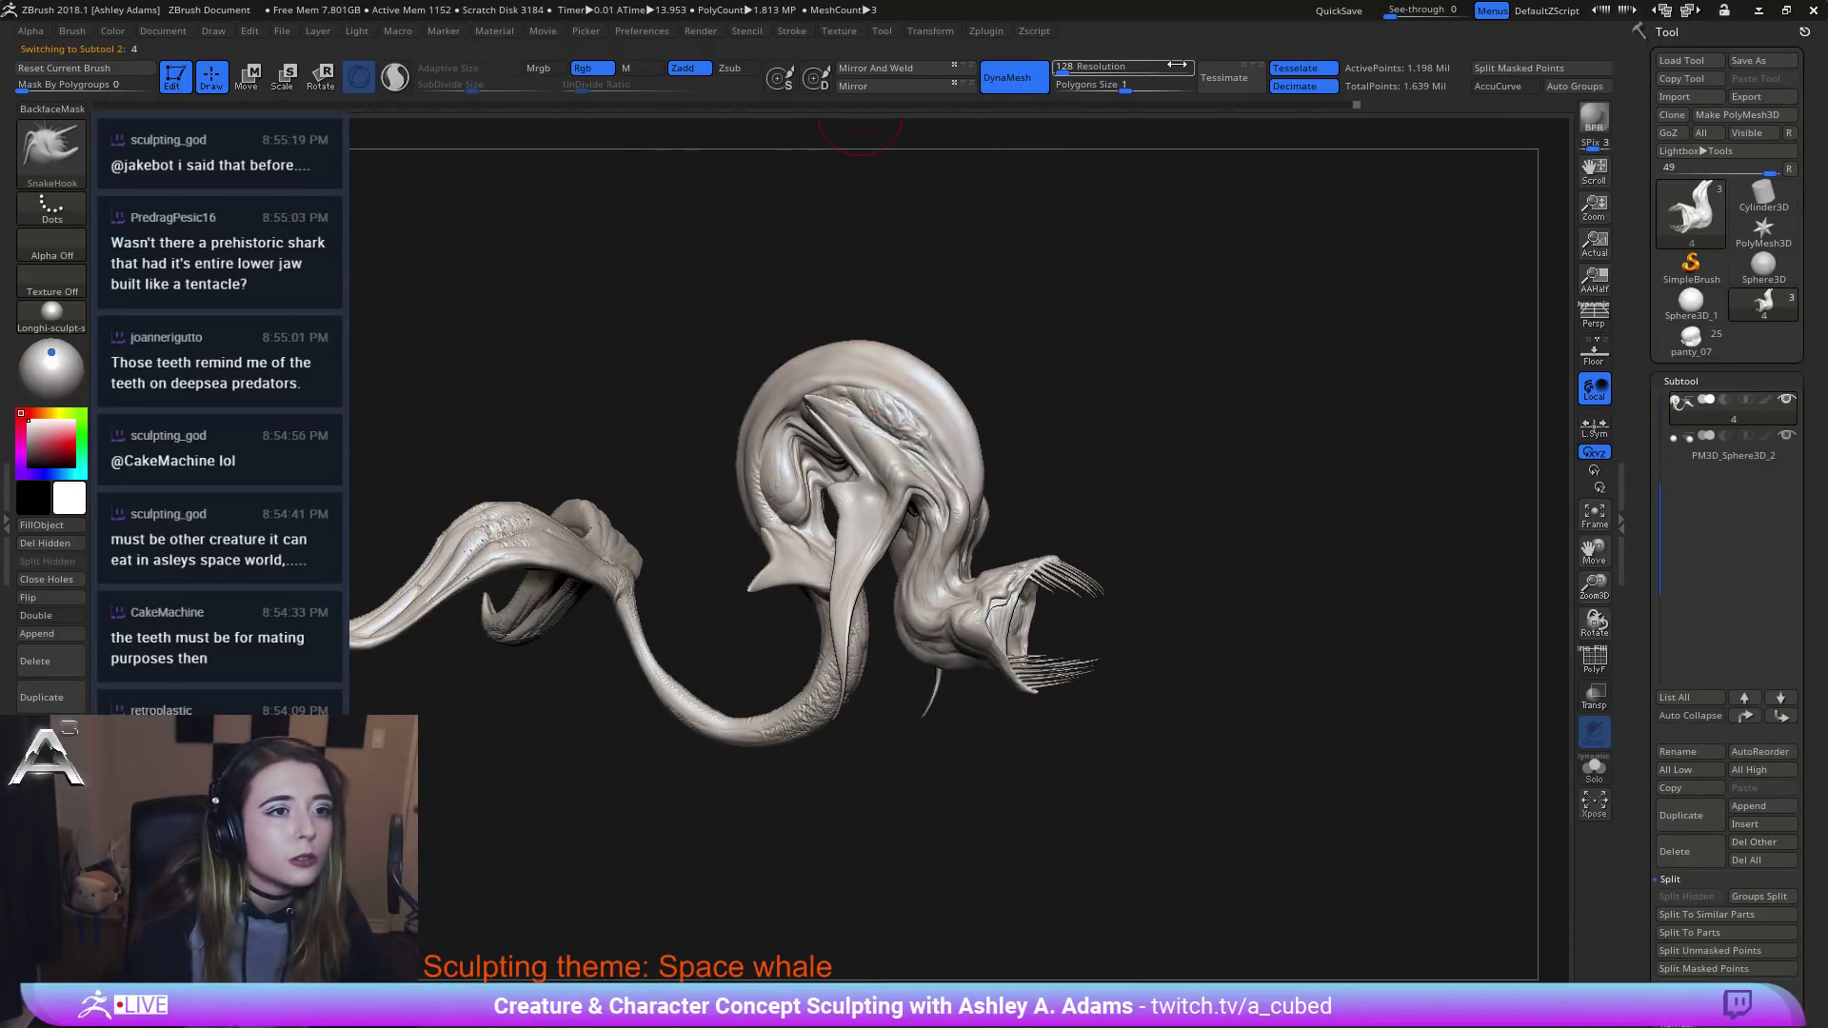
text(280)
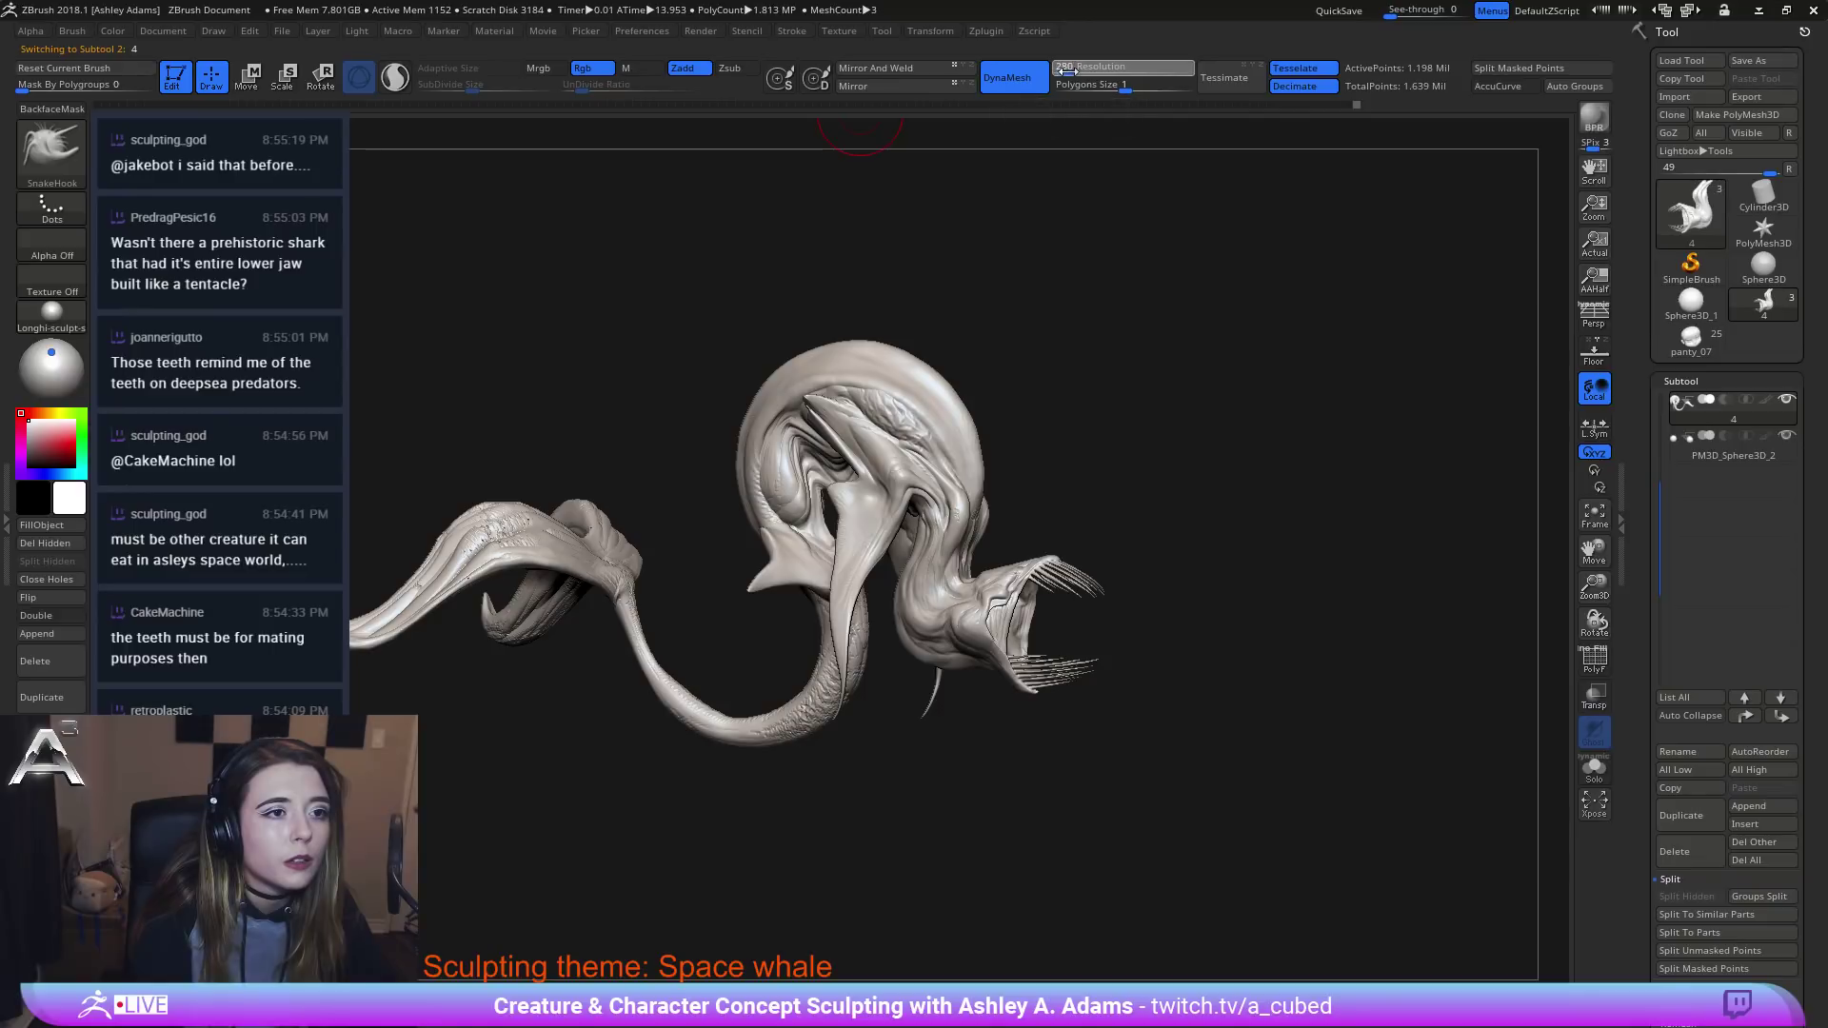
key(ctrl)
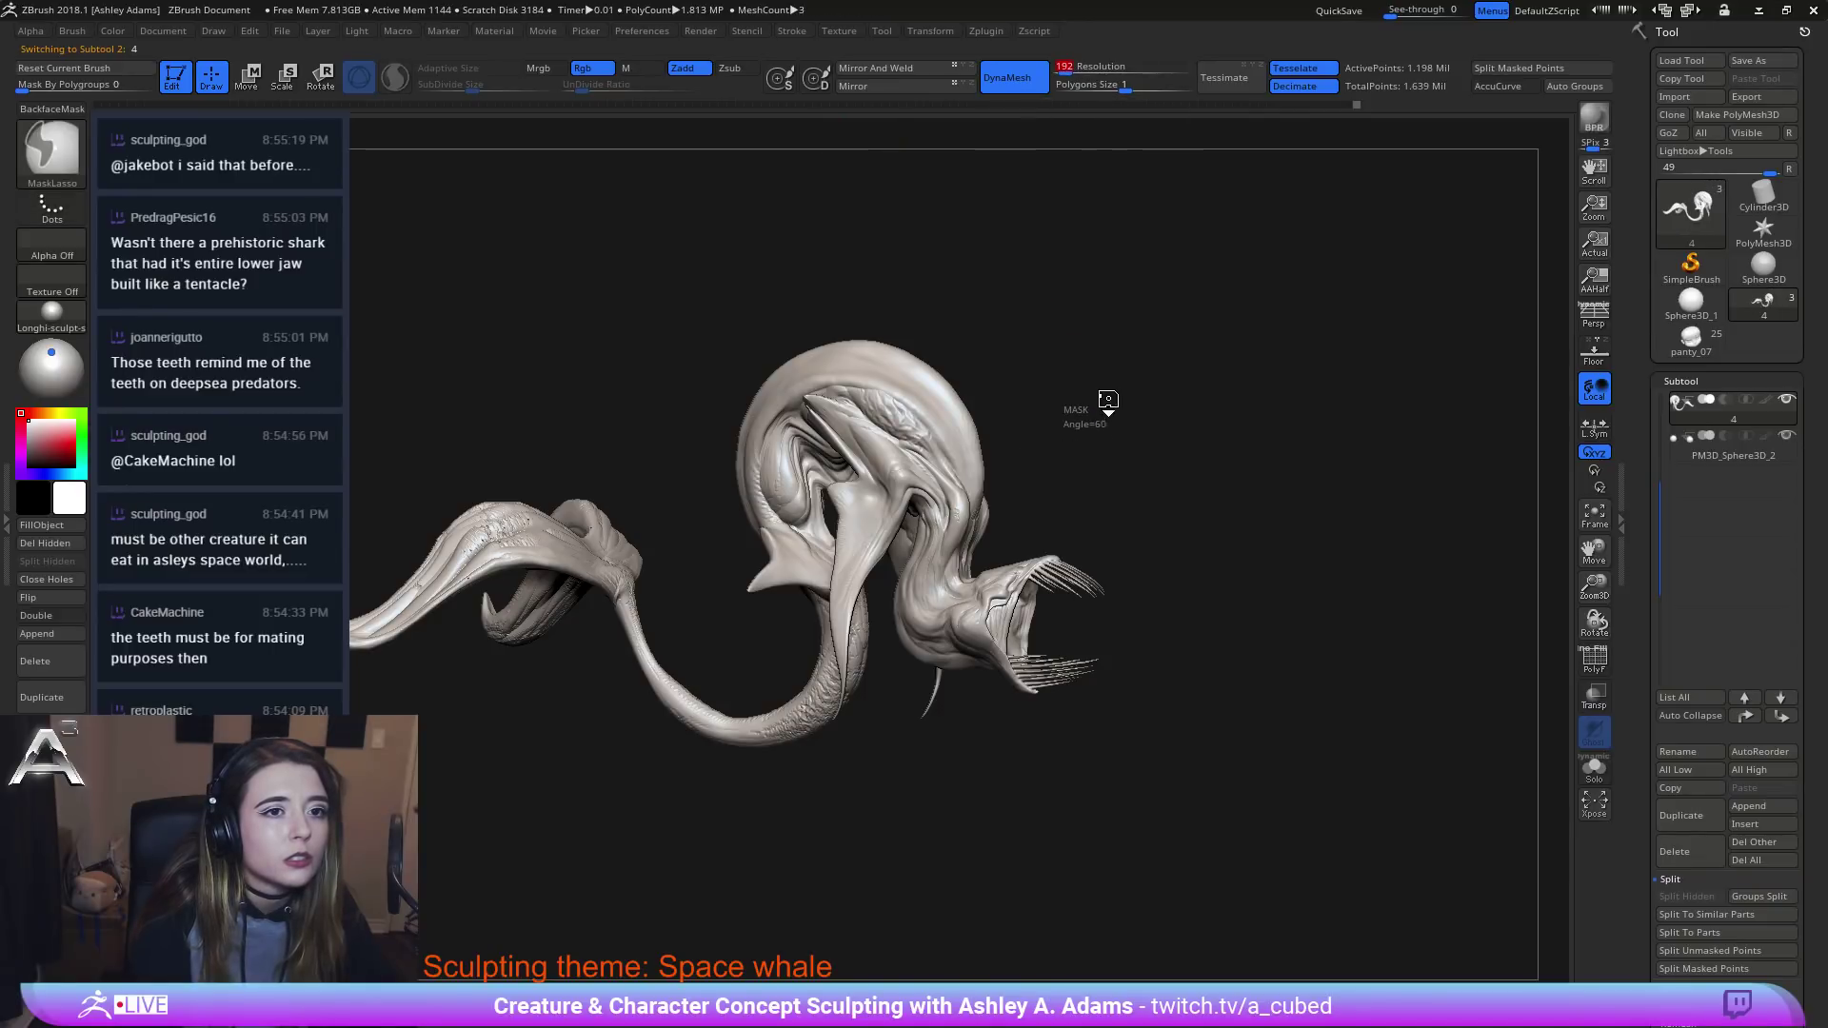
ctrl+click(946, 281)
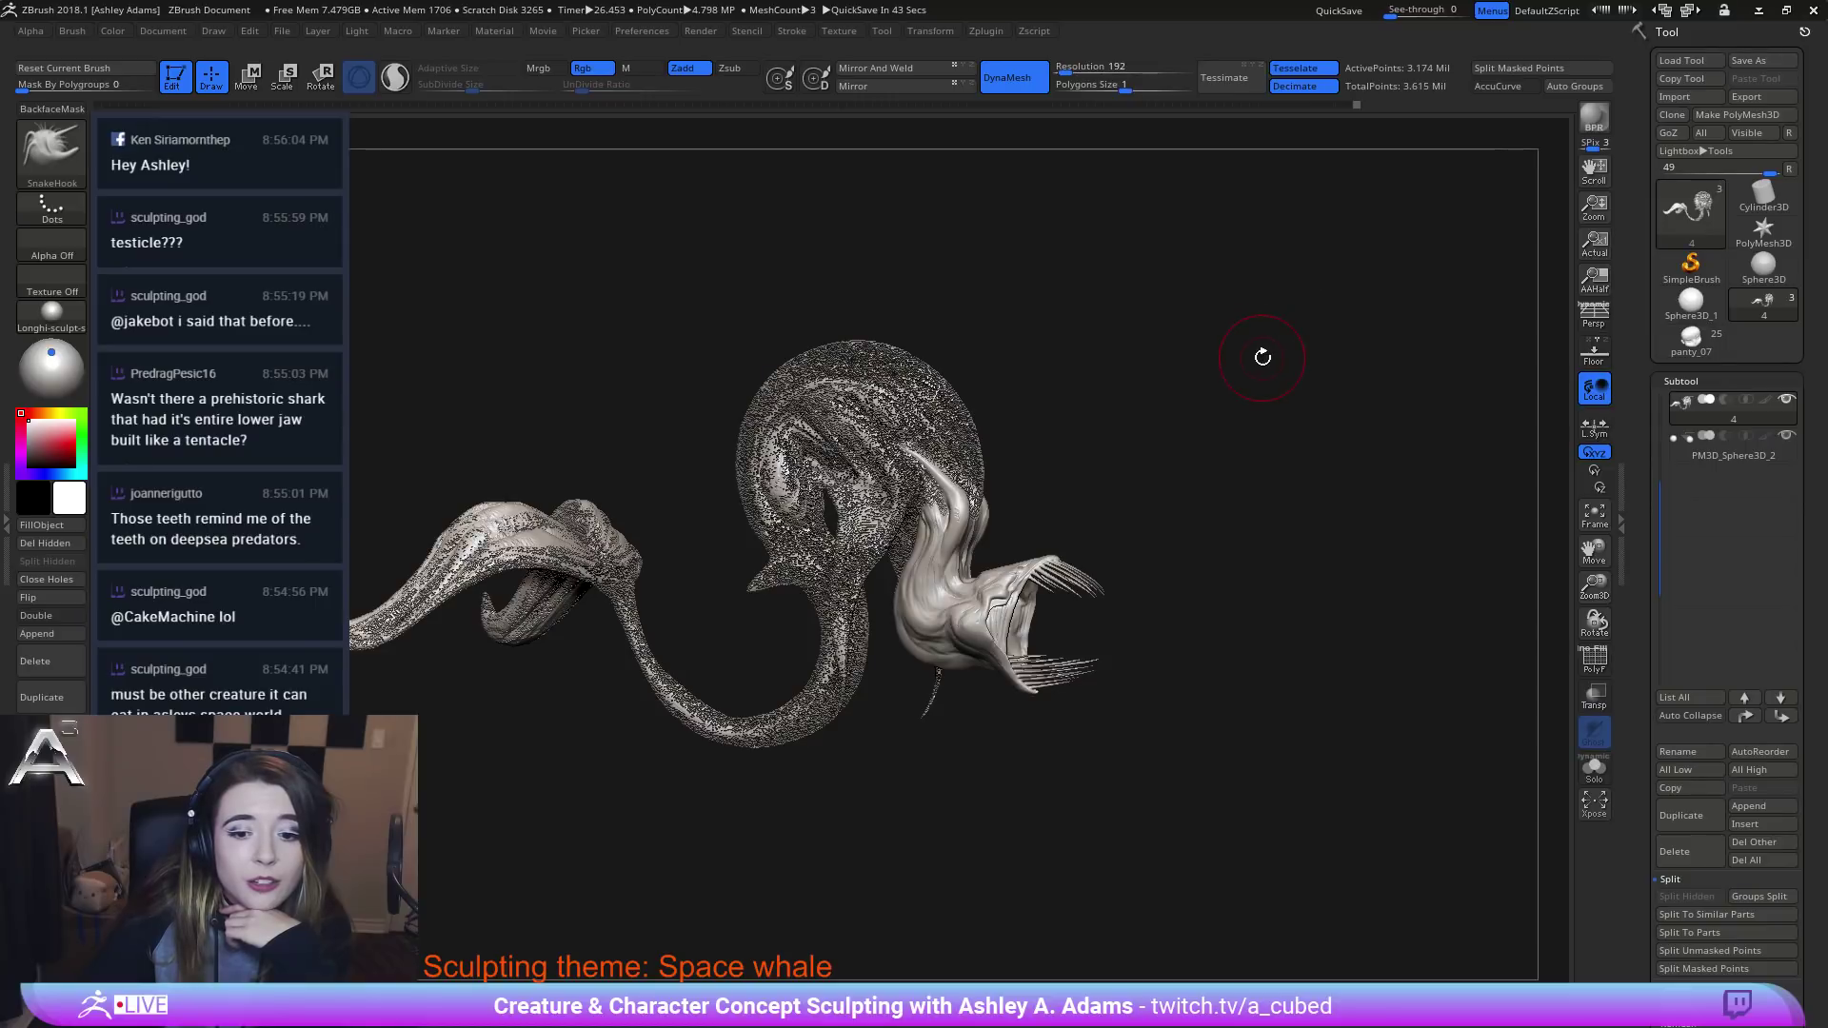
mouse_move(1154, 363)
mouse_down()
mouse_move(1181, 447)
mouse_move(1168, 389)
mouse_up()
key(ctrl+z)
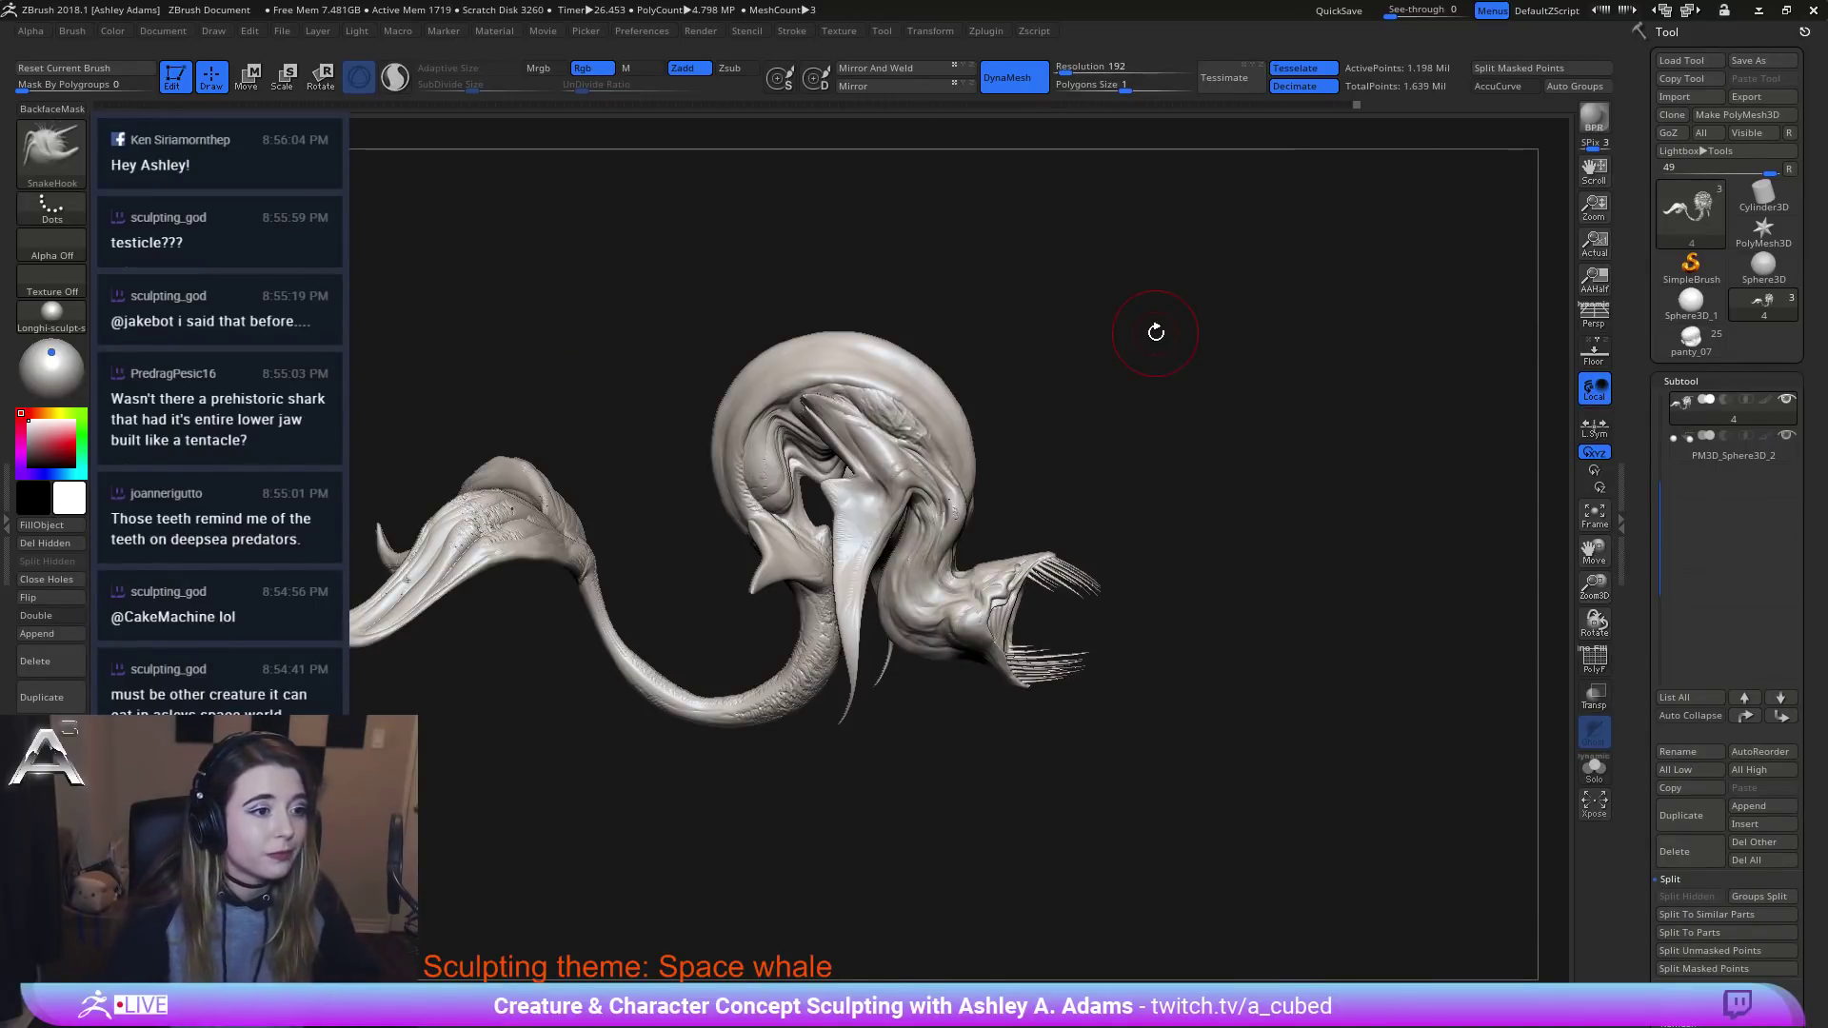
Set the body's DynaMesh resolution to 128 and remesh it.
ctrl+right_drag(984, 298, 1009, 380)
click(1096, 64)
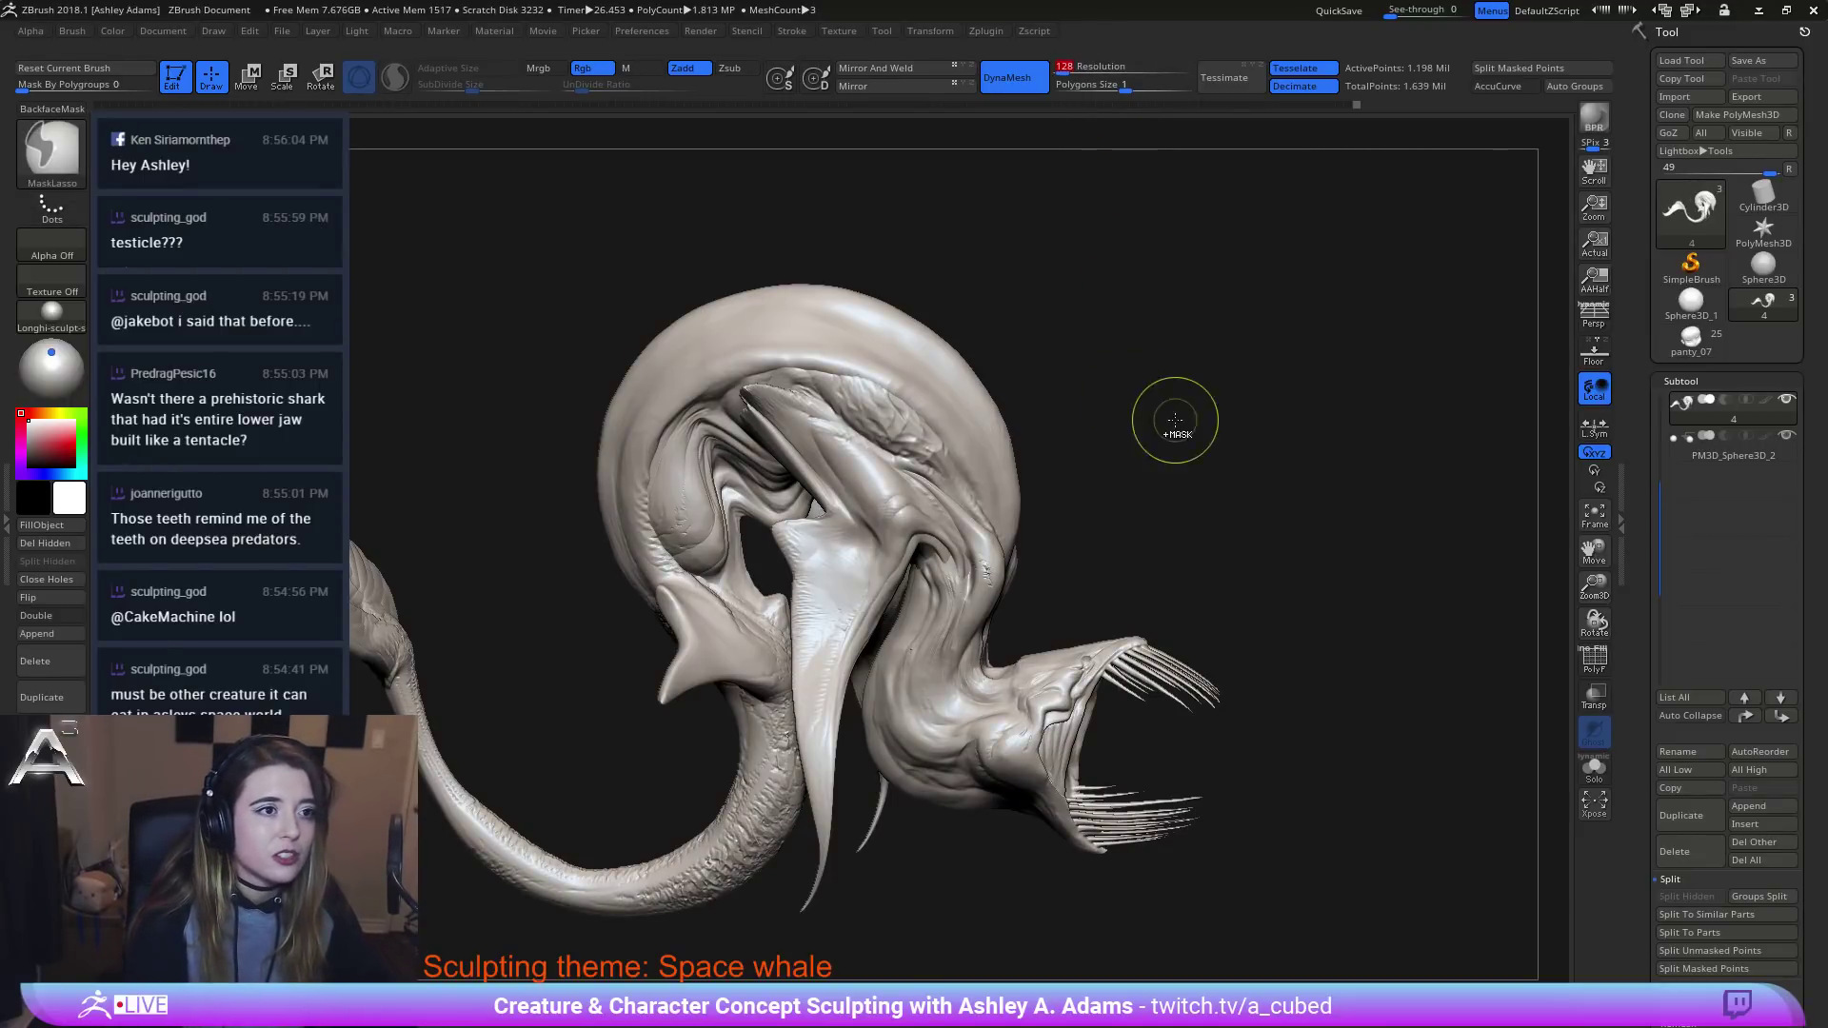
ctrl+drag(1176, 424, 1087, 216)
ctrl+drag(899, 145, 1146, 450)
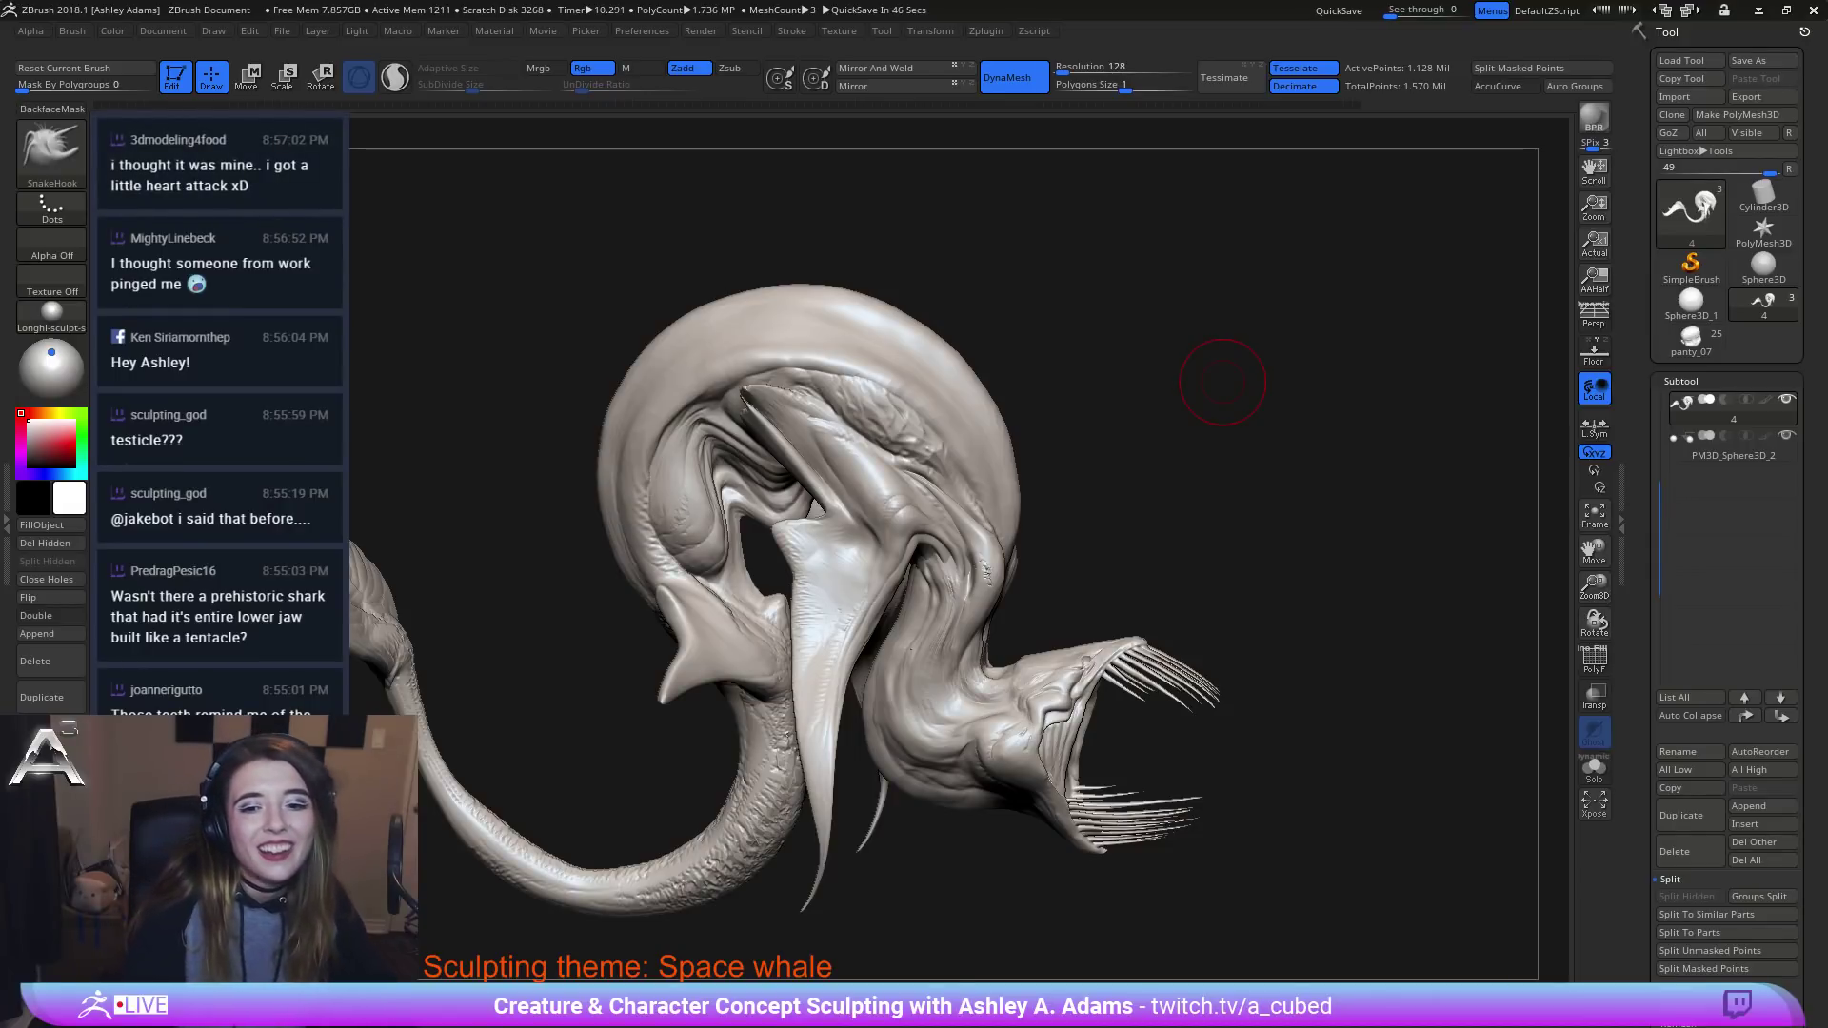
Try reshaping the sides of the head symmetrically from the front with a larger SnakeHook brush, and undo the strokes.
mouse_move(1222, 382)
mouse_down()
mouse_move(1069, 420)
mouse_move(923, 487)
mouse_move(943, 497)
mouse_up()
key(space)
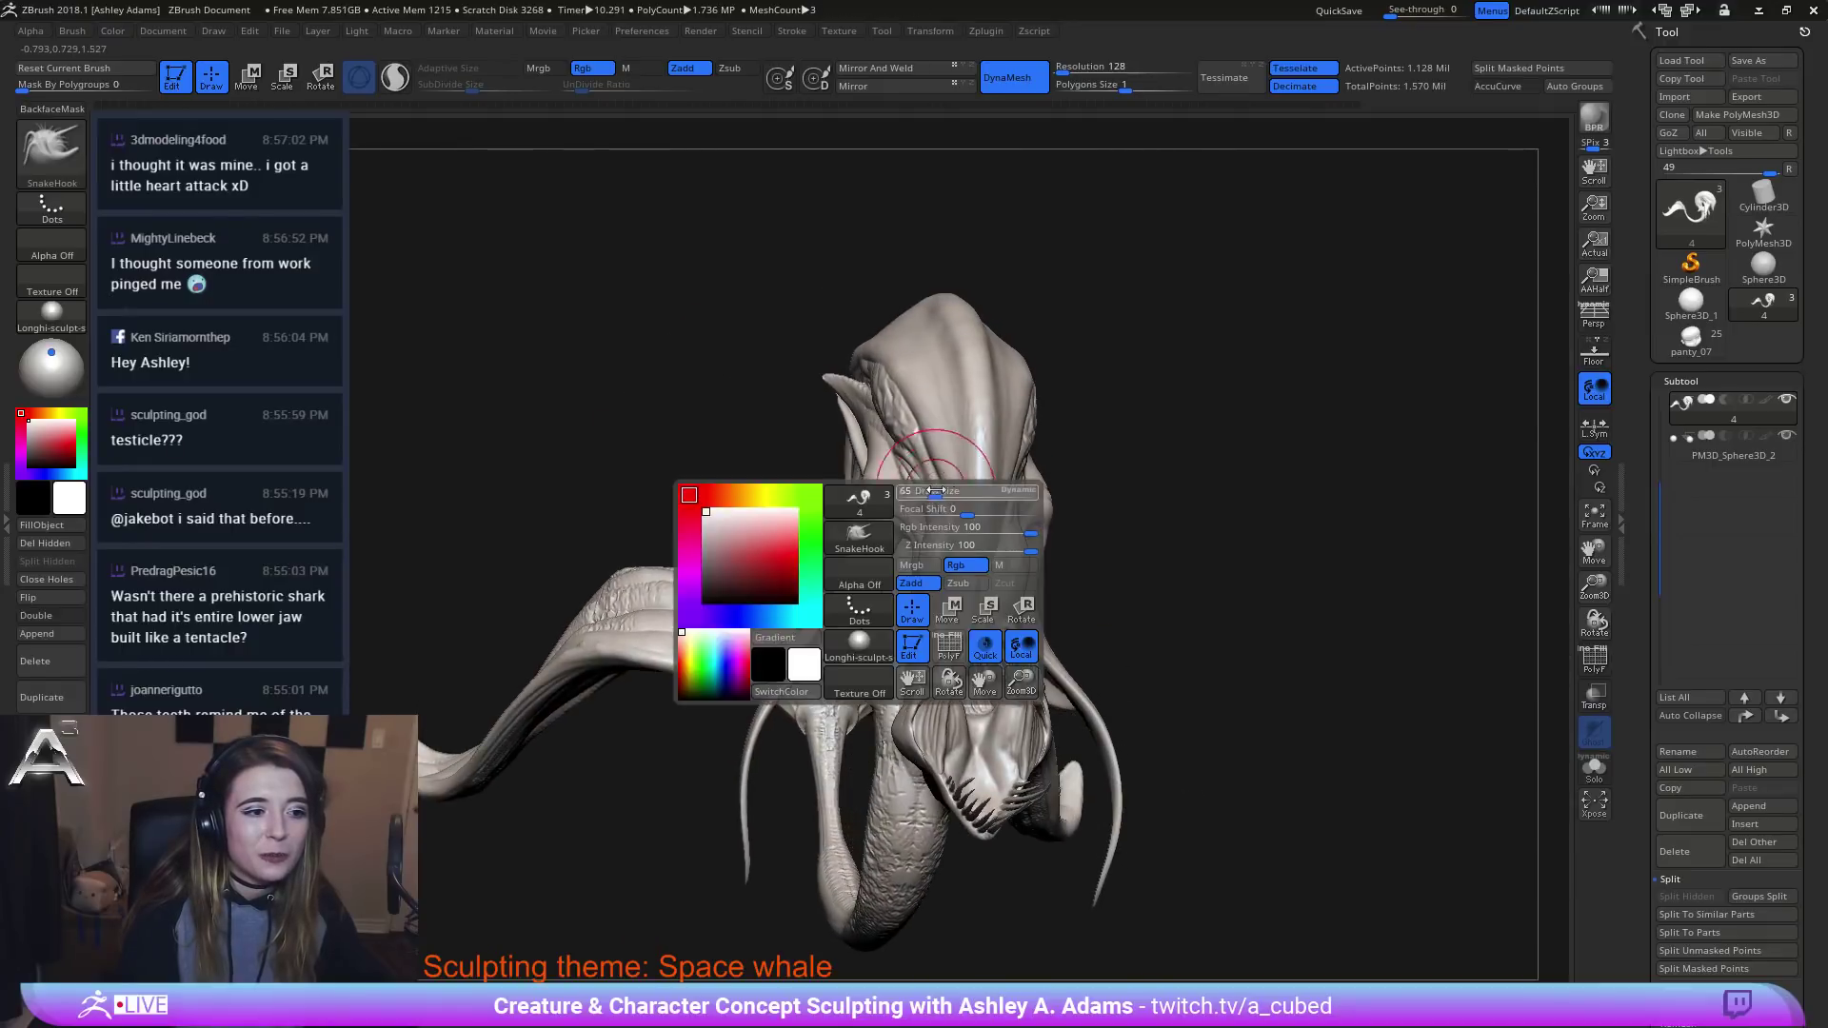
shift+drag(1126, 514, 1105, 518)
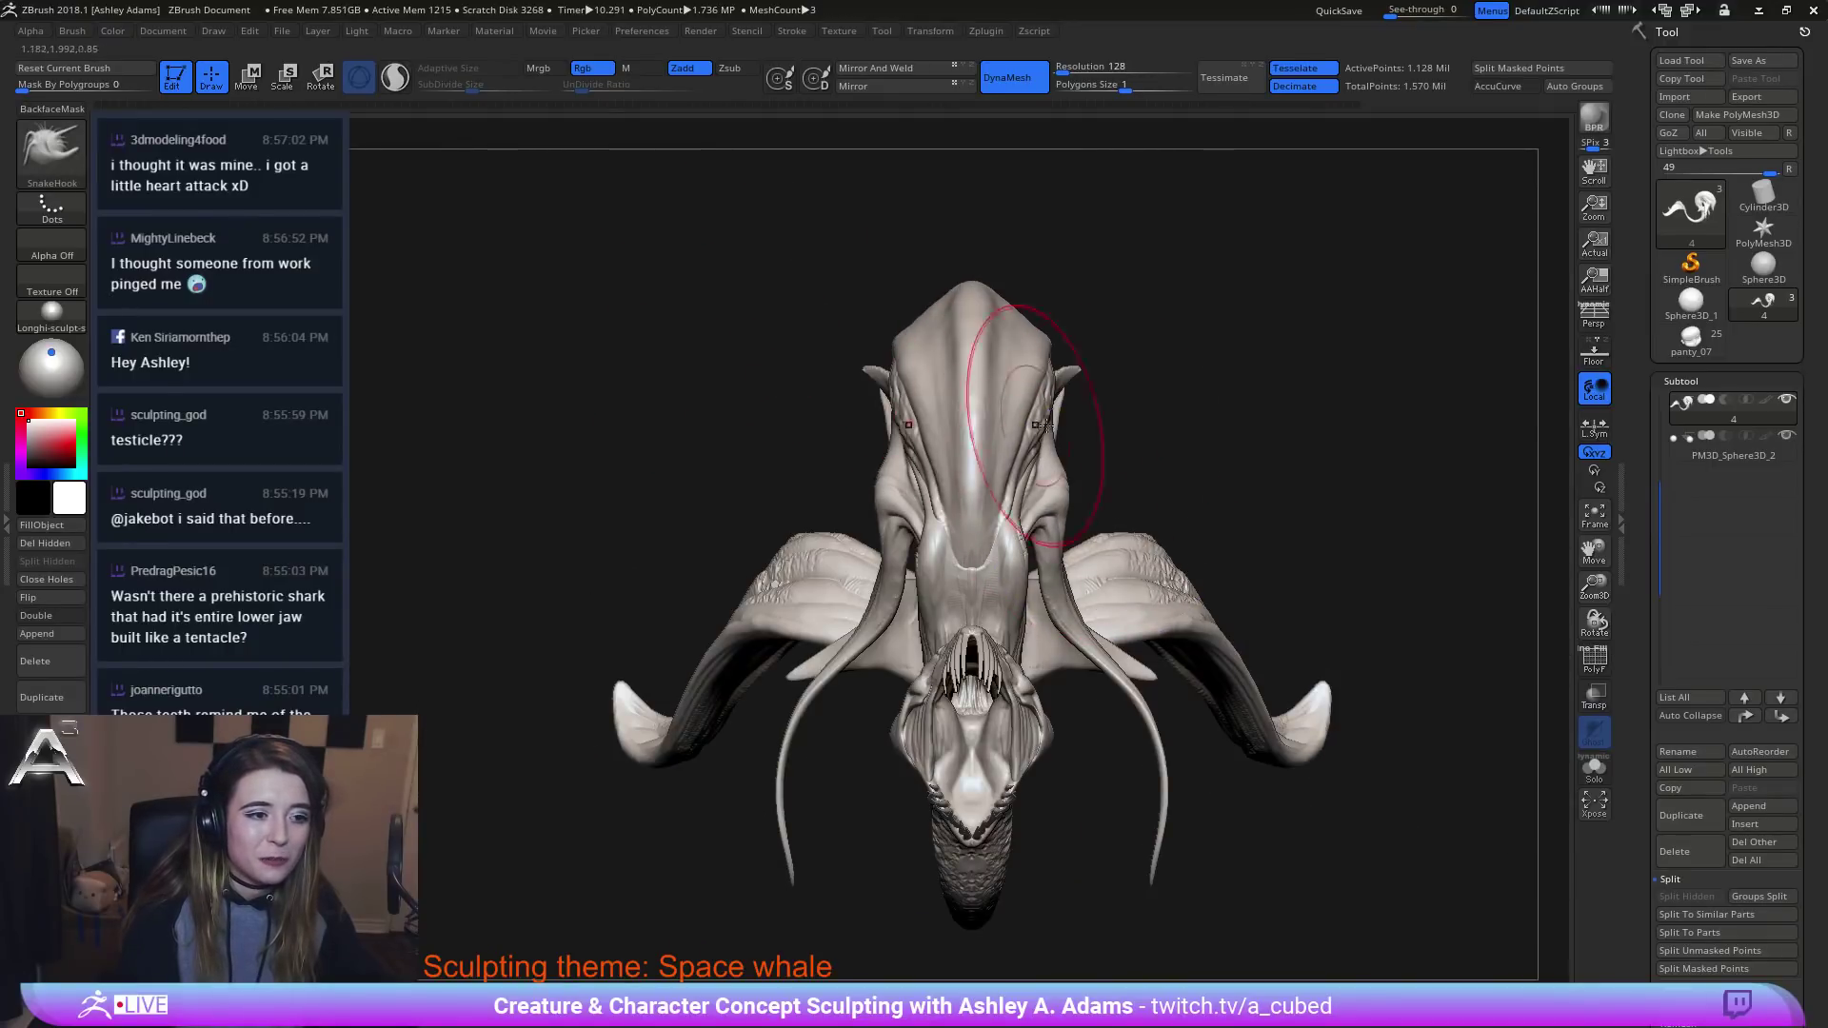
mouse_move(1071, 495)
mouse_down()
mouse_move(1088, 471)
mouse_move(1034, 491)
mouse_move(1078, 504)
mouse_move(1071, 543)
mouse_move(1045, 532)
mouse_up()
key(ctrl+z)
key(ctrl+z)
key(space)
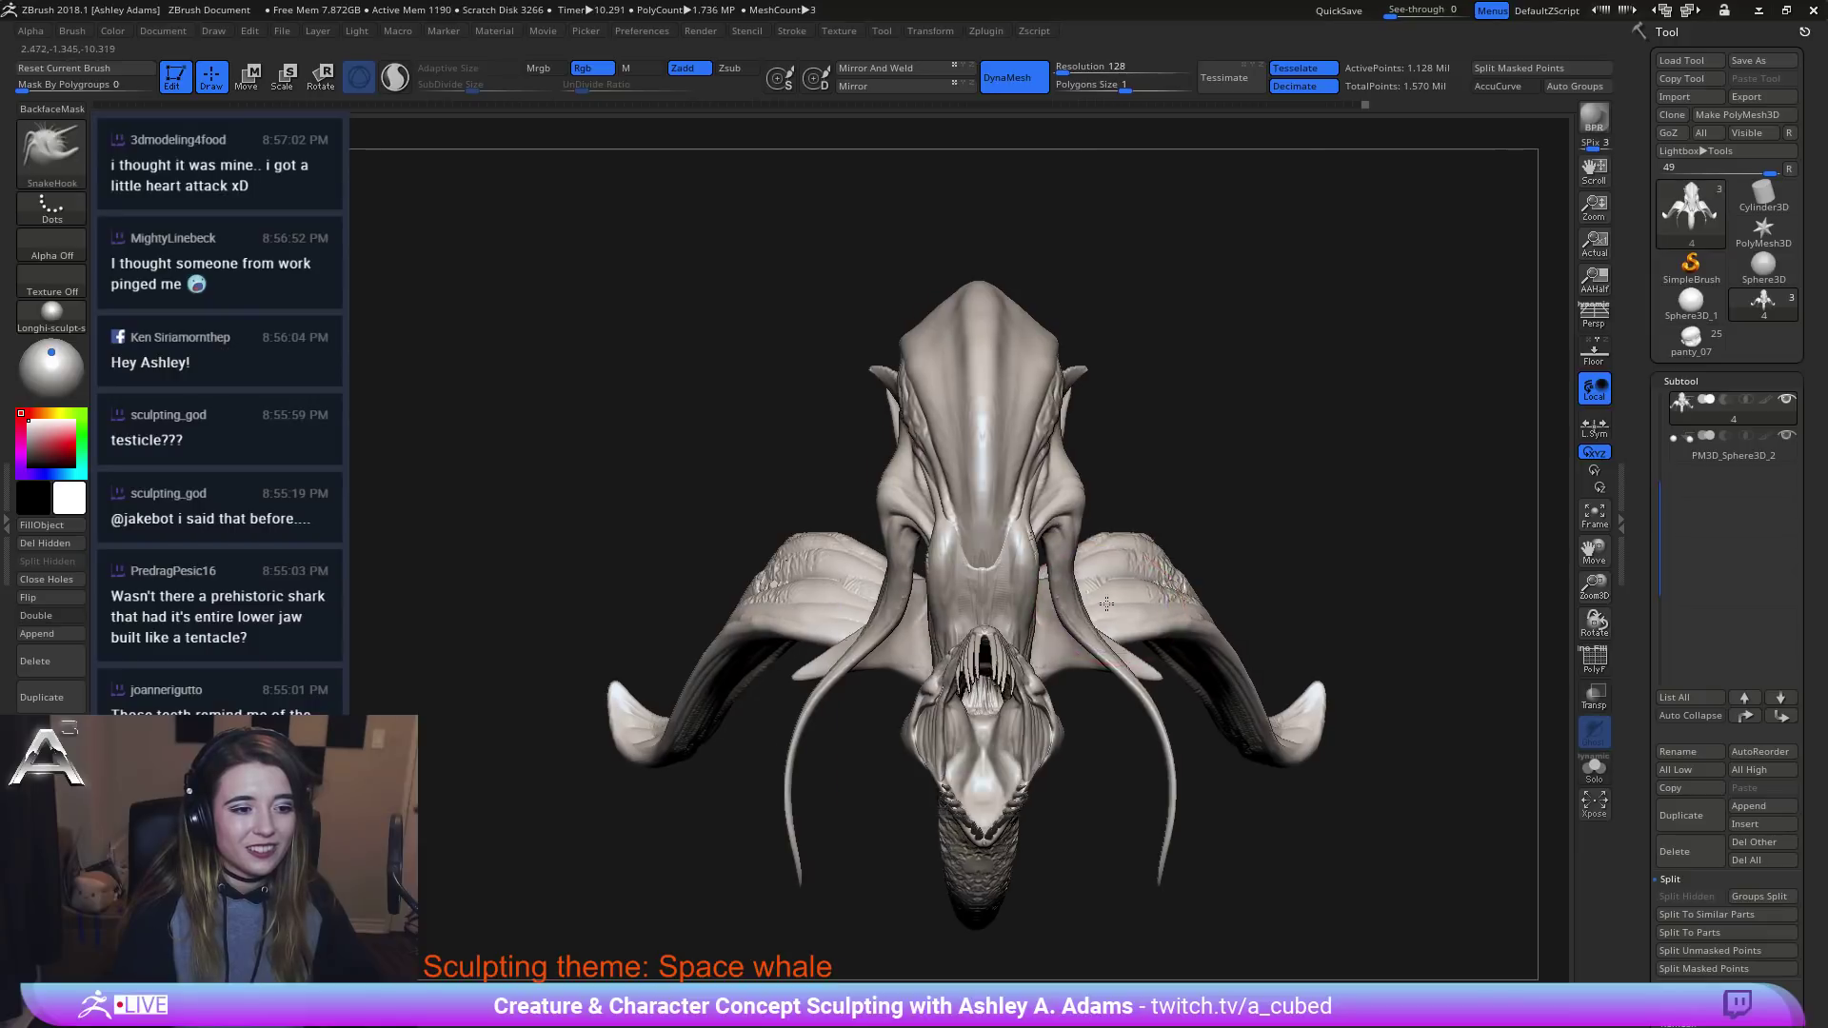
Switch to the DamStandard brush and carve creases across the upper surface of the tail flukes near their junction.
right_click(1026, 682)
ctrl+right_drag(1089, 685, 1057, 571)
right_drag(961, 562, 1102, 543)
alt+right_drag(926, 541, 981, 595)
key(ctrl+z)
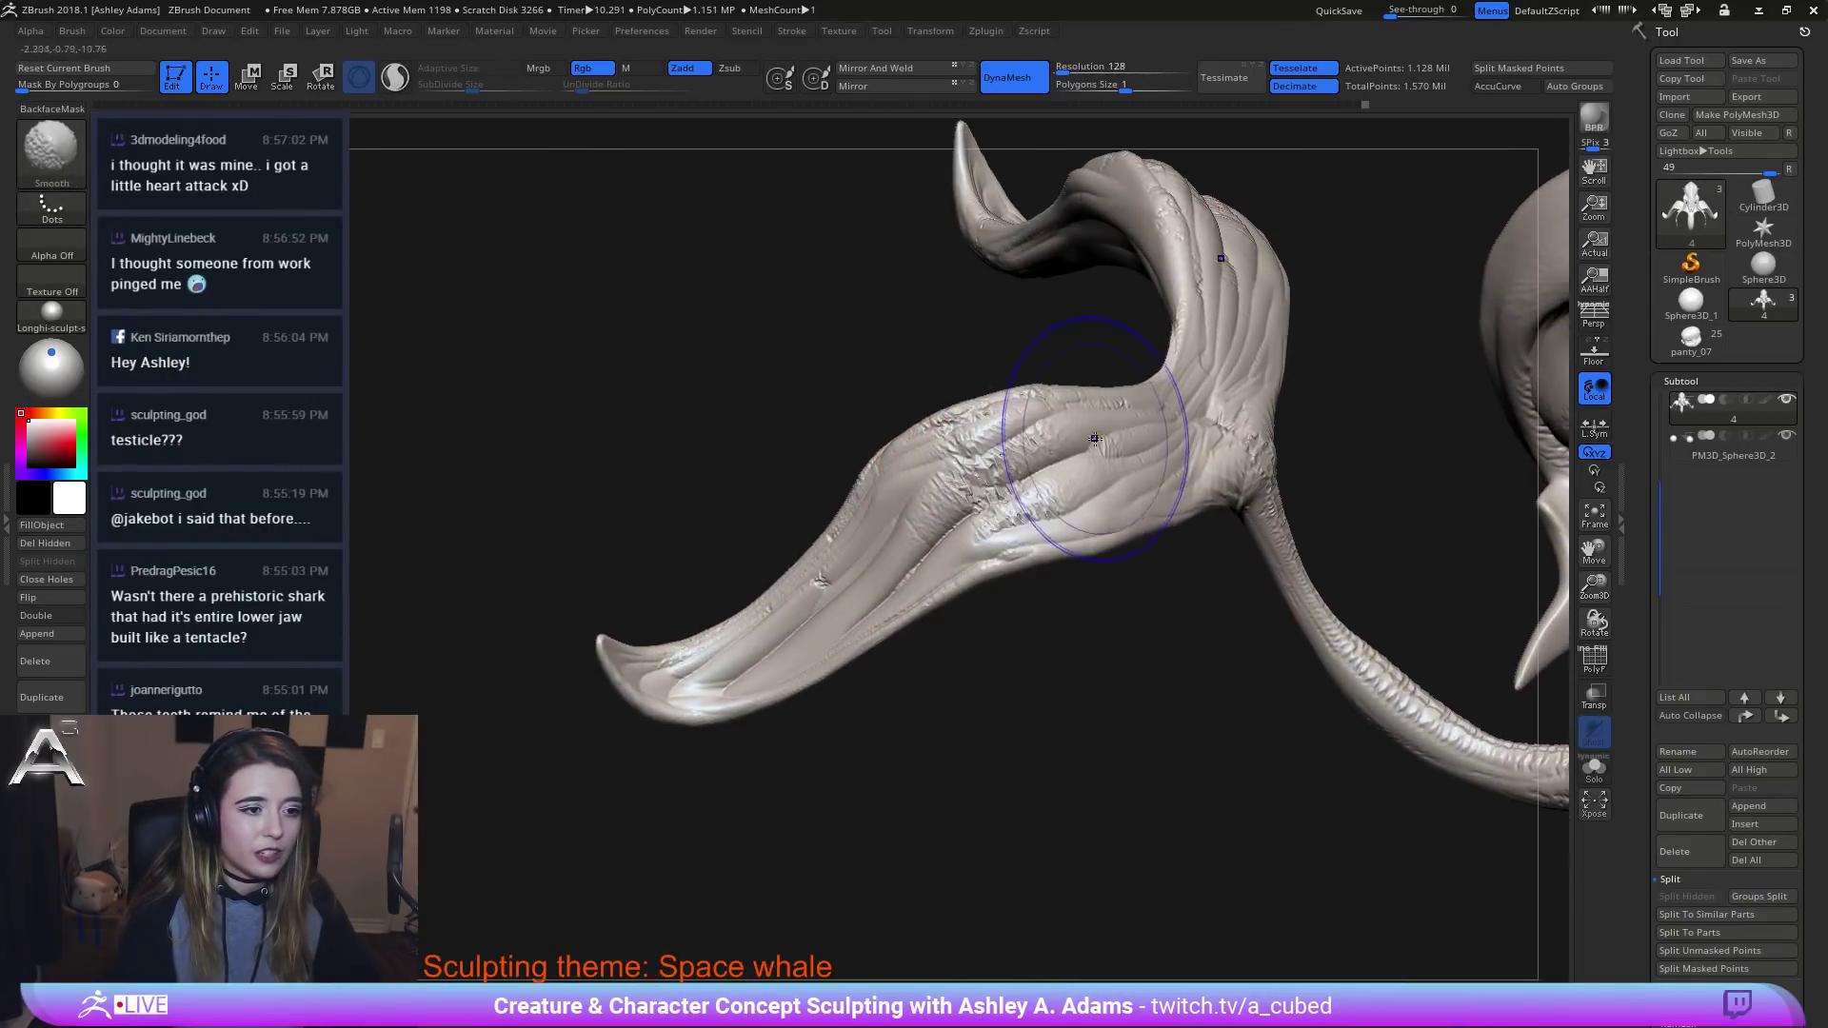
mouse_move(1194, 503)
right_down()
mouse_move(1190, 449)
mouse_move(1100, 541)
right_up()
right_click(1100, 541)
right_drag(1213, 421, 1195, 518)
key(b)
key(d)
key(s)
drag(1214, 542, 1271, 397)
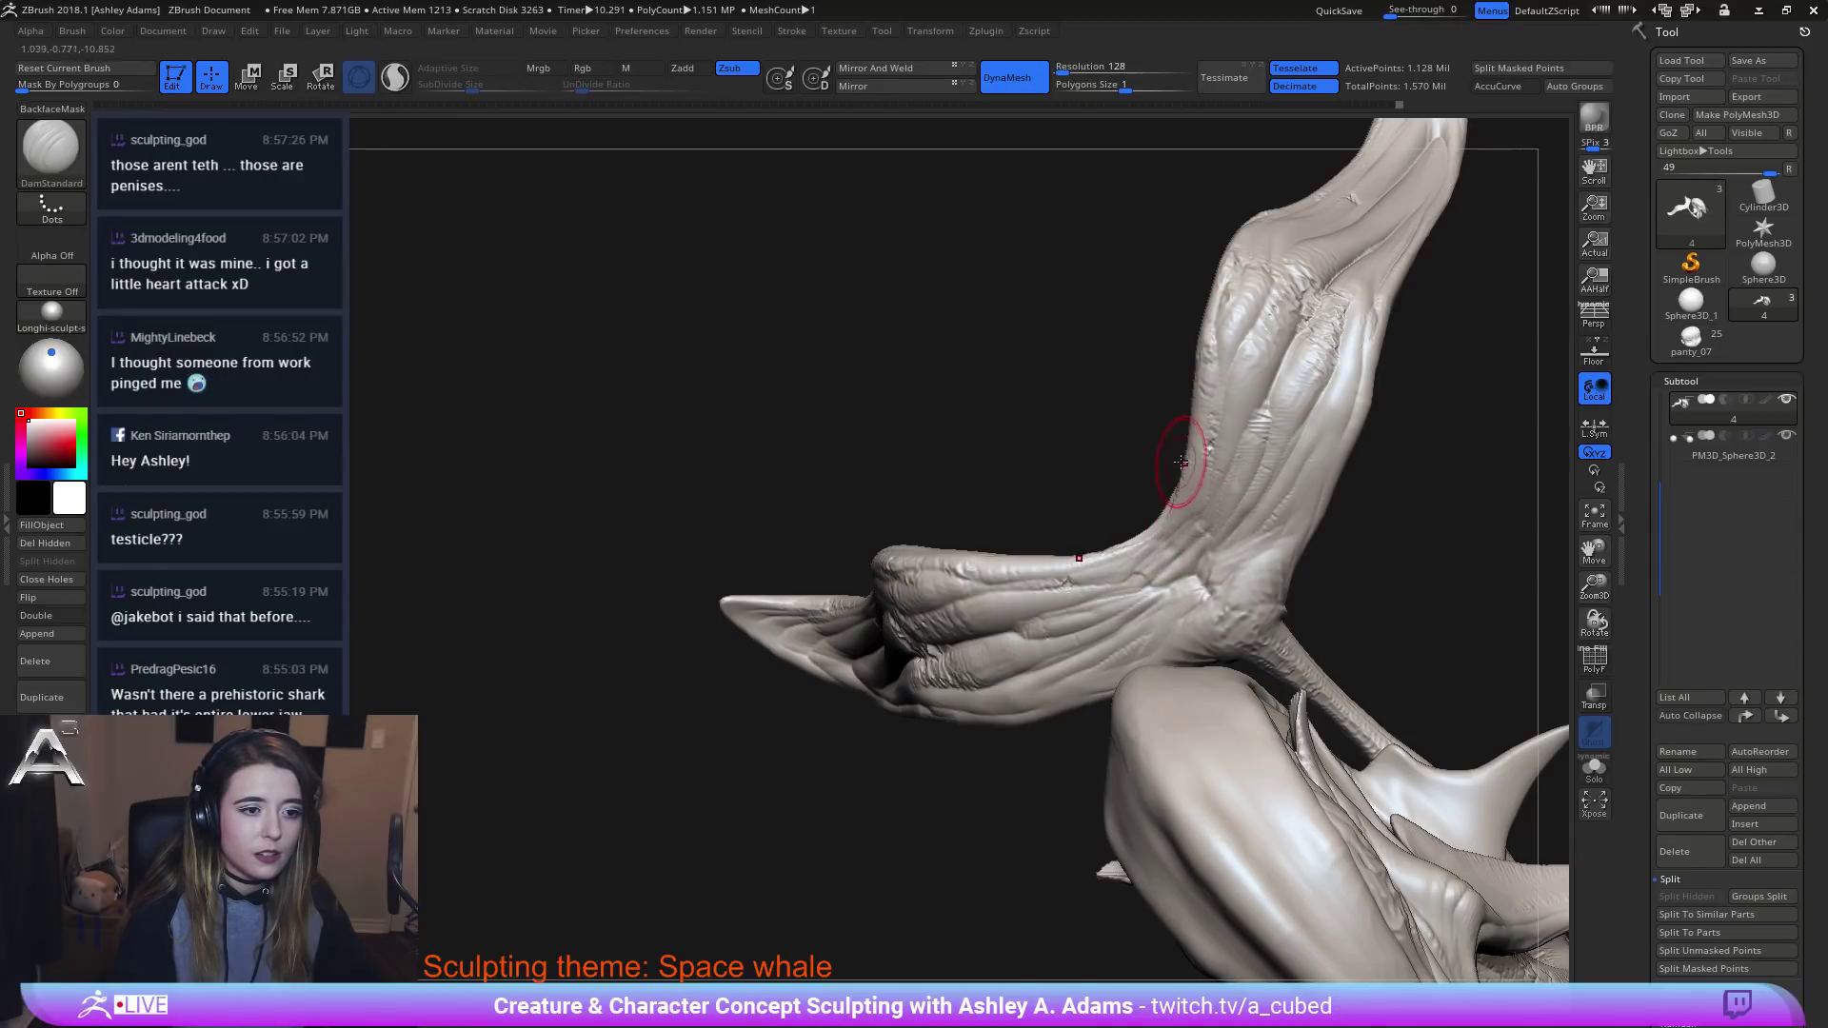
mouse_move(1248, 539)
mouse_down()
mouse_move(1287, 489)
mouse_move(1217, 599)
mouse_move(1246, 600)
mouse_move(1216, 638)
mouse_up()
Deepen the folds around the joint between tail stalk and flukes, and carve creases along the fluke's edge.
right_drag(1245, 600, 1220, 631)
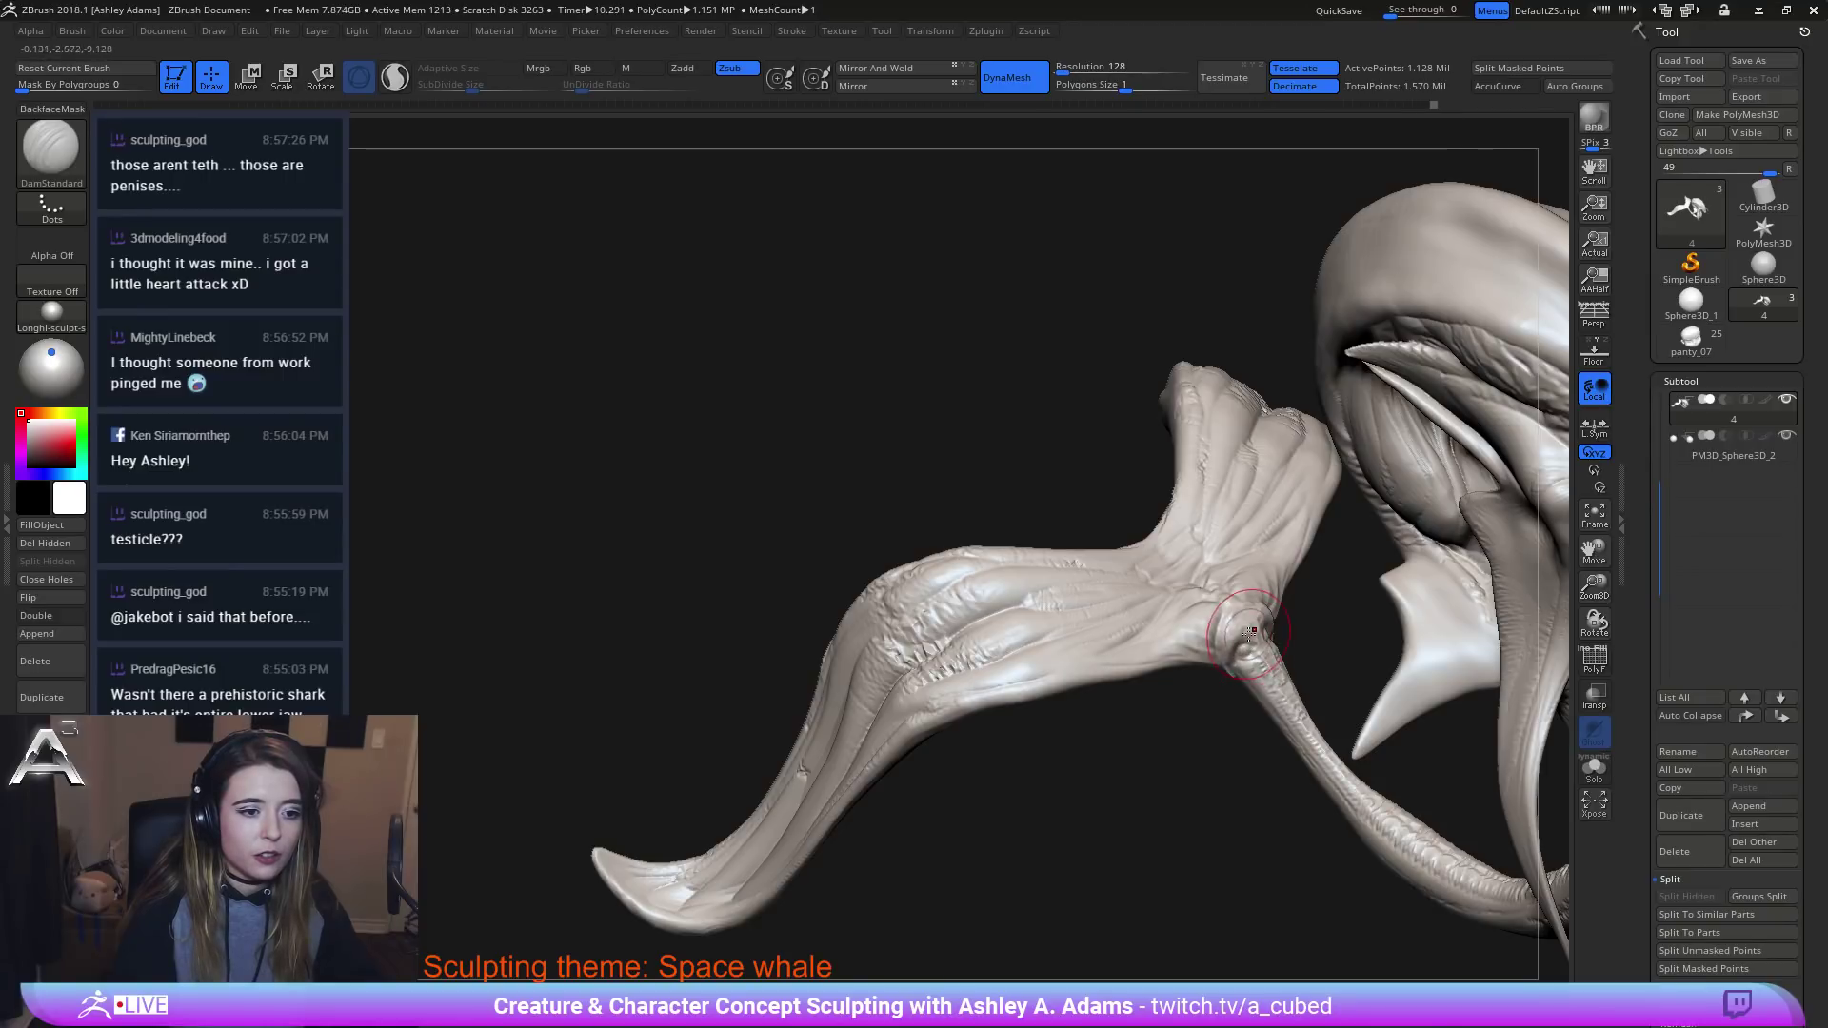
right_drag(1249, 632, 1212, 646)
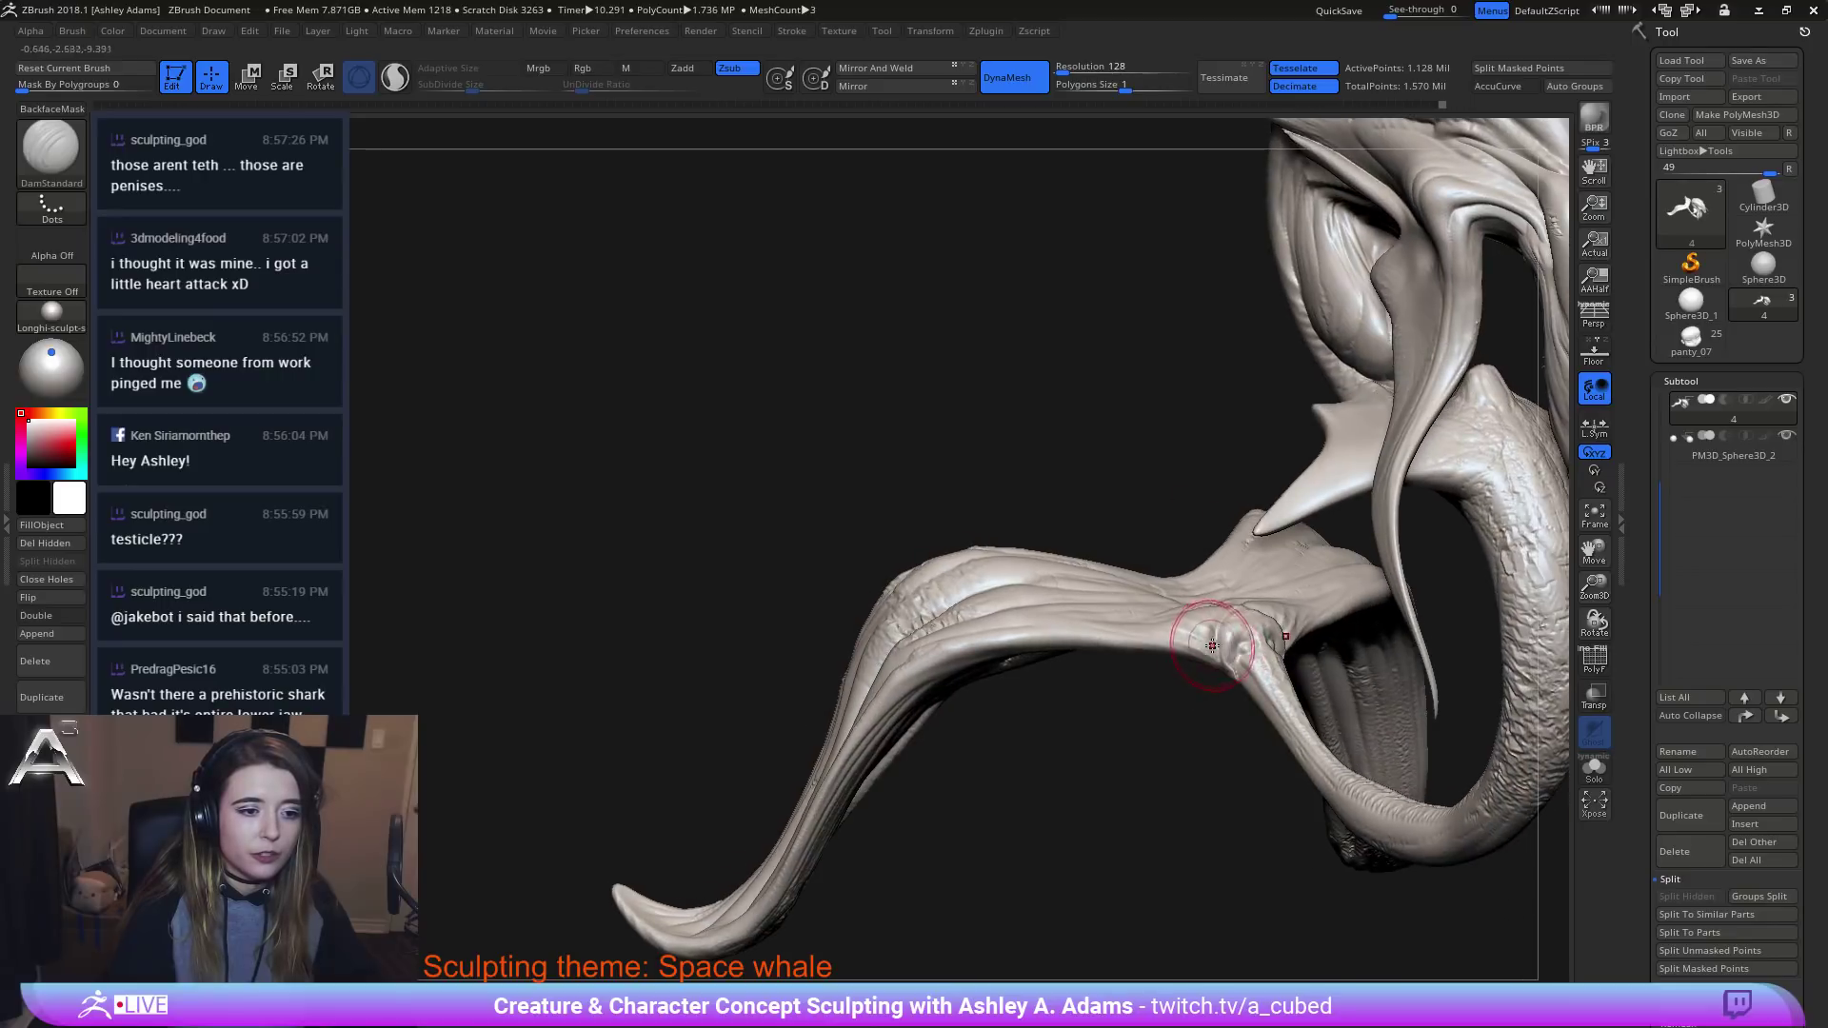
drag(1105, 626, 1166, 645)
drag(1004, 626, 1155, 645)
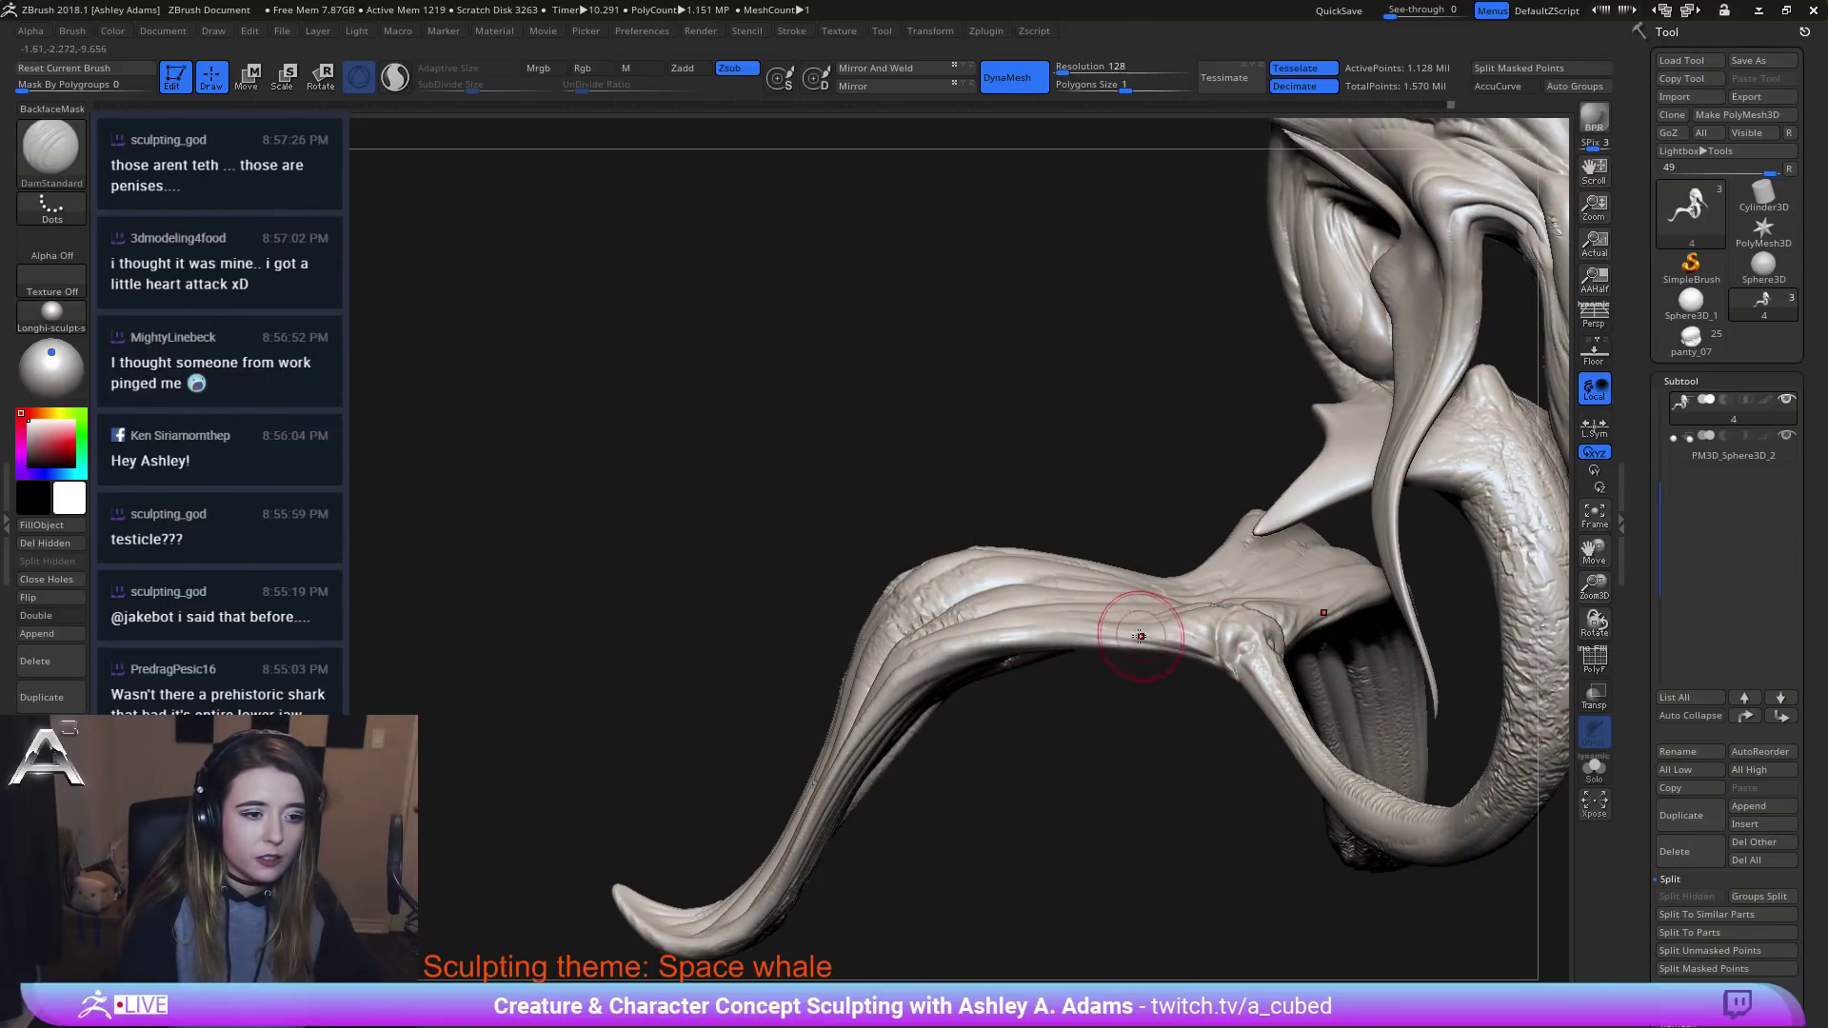
Carve long grooves along the front face of the tail fluke, running from its middle toward the joint.
right_drag(1132, 642, 1178, 643)
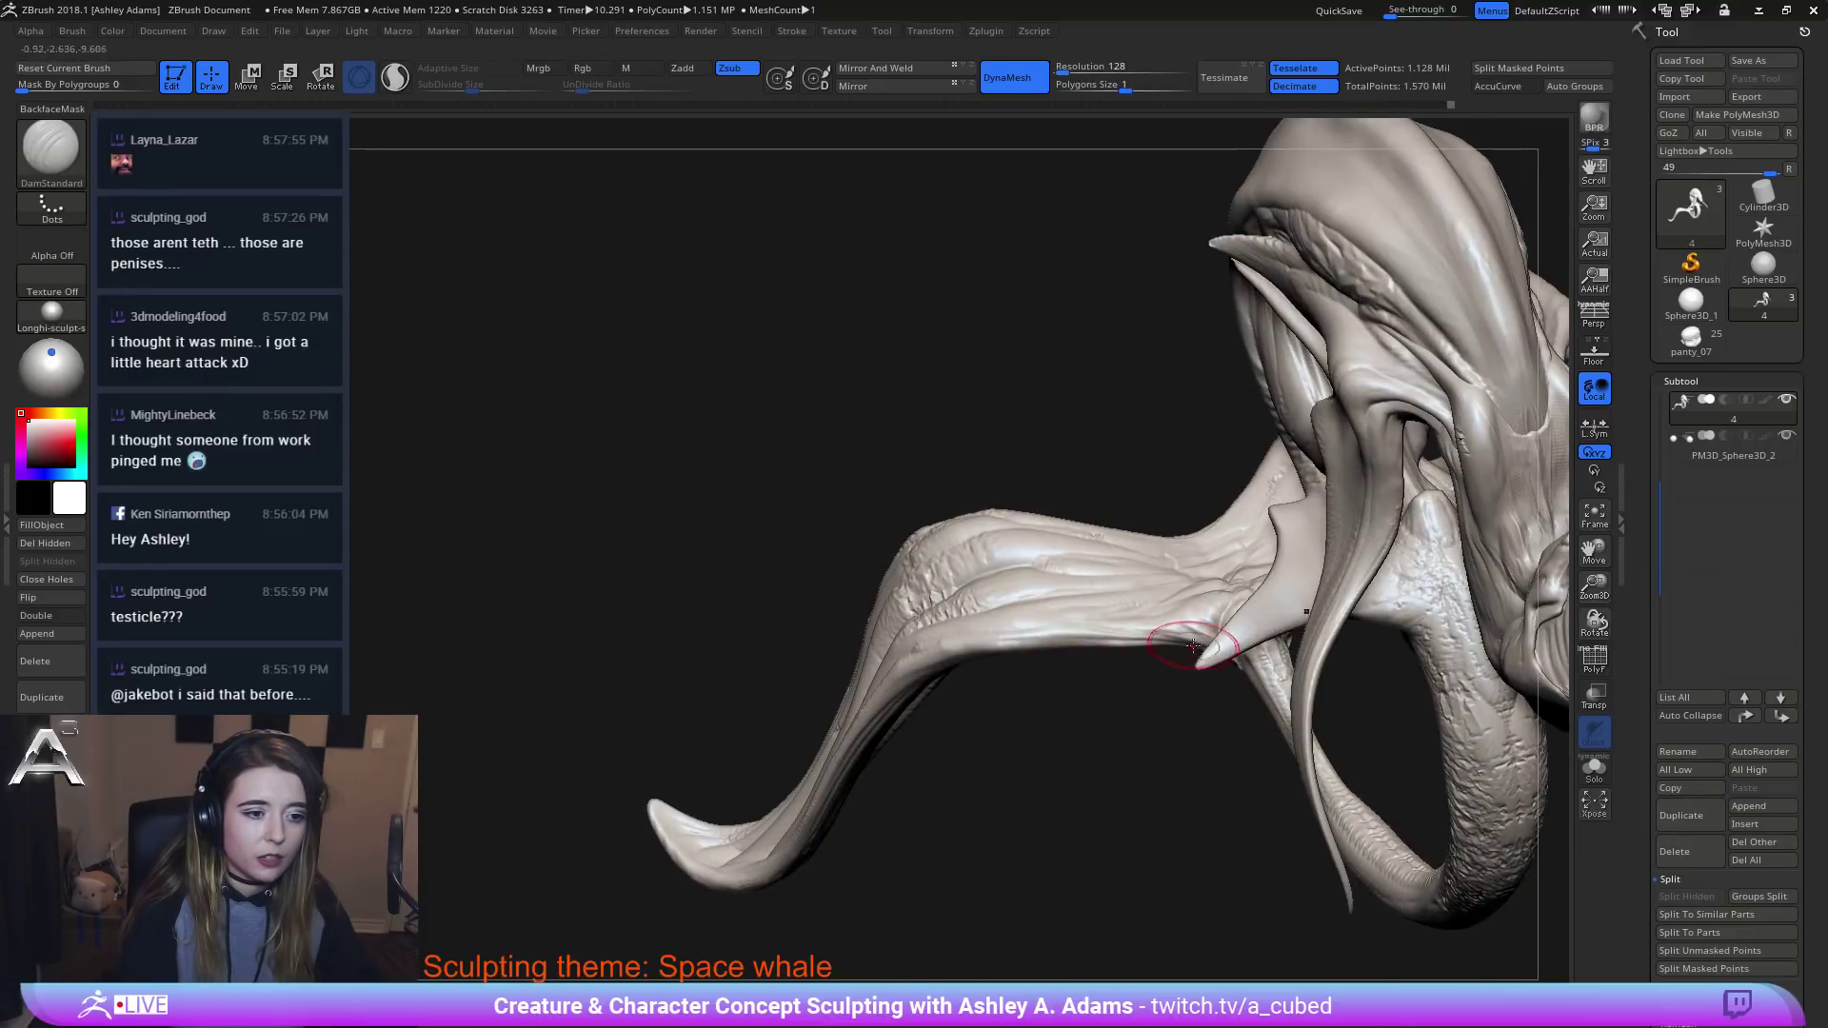
mouse_move(1031, 616)
right_down()
mouse_move(943, 571)
mouse_move(1007, 627)
right_up()
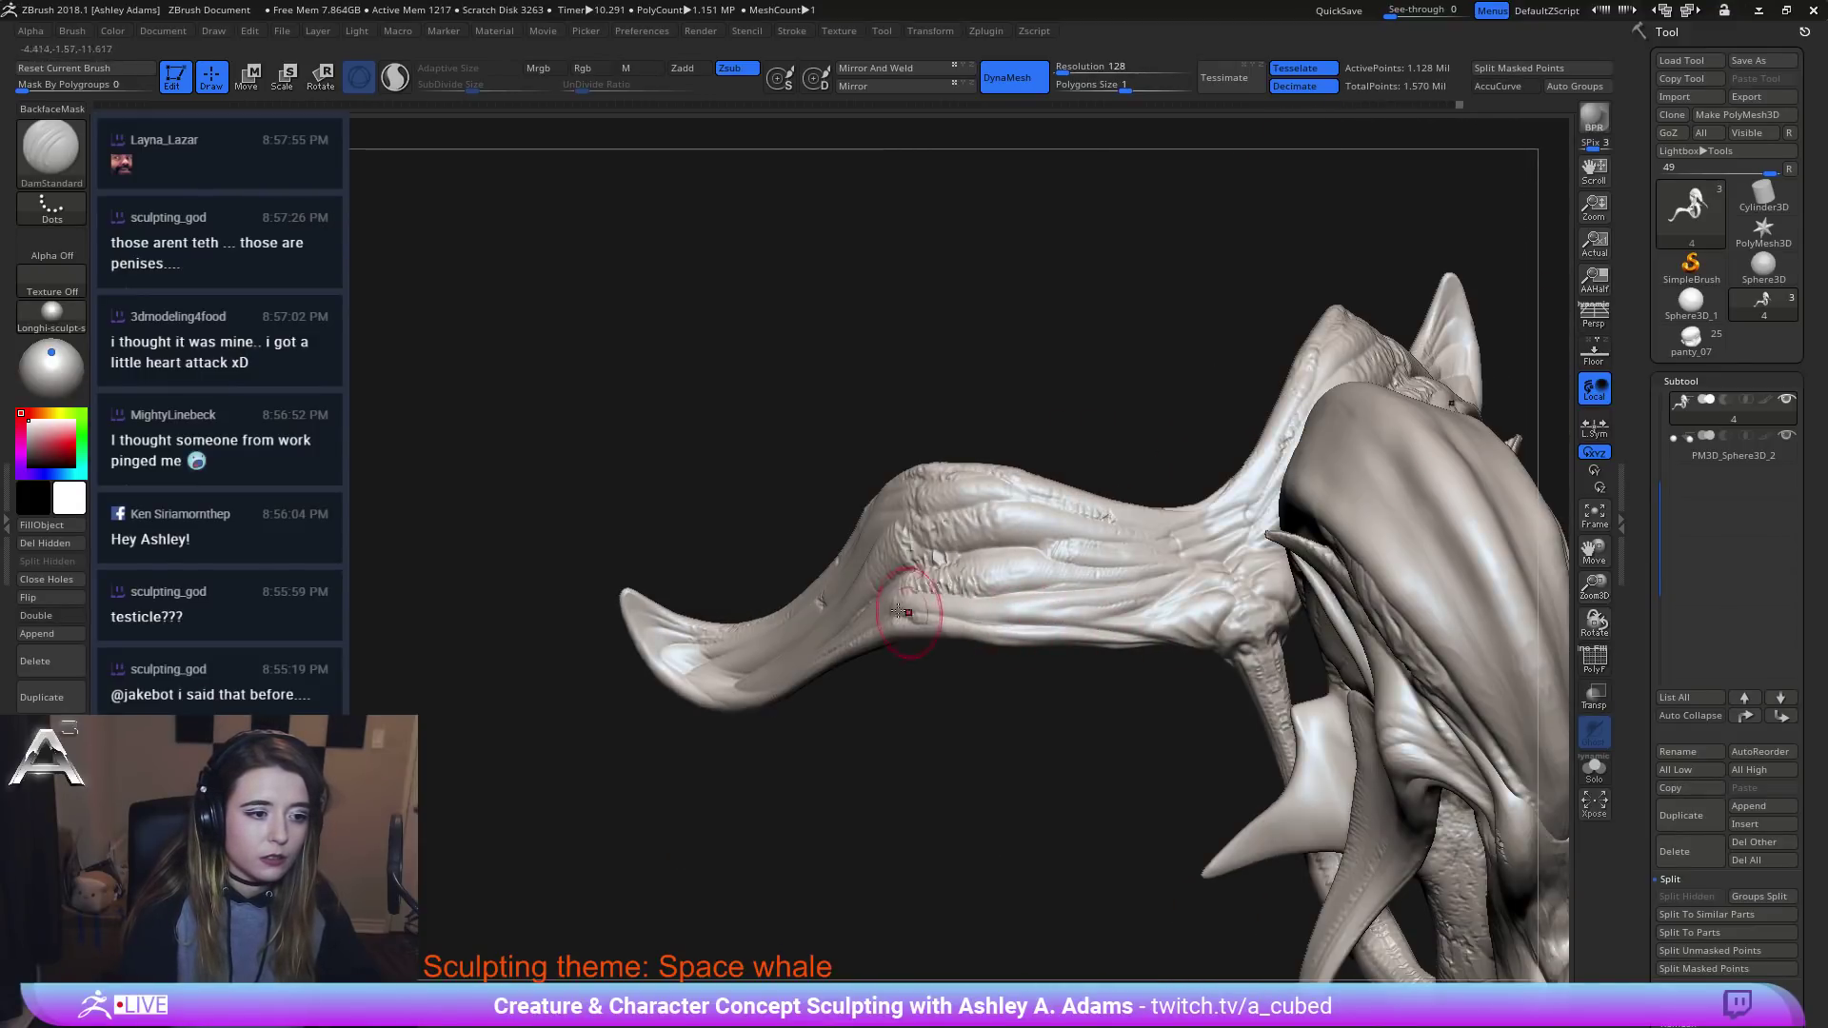
drag(961, 598, 1126, 600)
mouse_move(1011, 611)
mouse_down()
mouse_move(1097, 616)
mouse_move(1076, 604)
mouse_move(1126, 600)
mouse_move(1134, 566)
mouse_up()
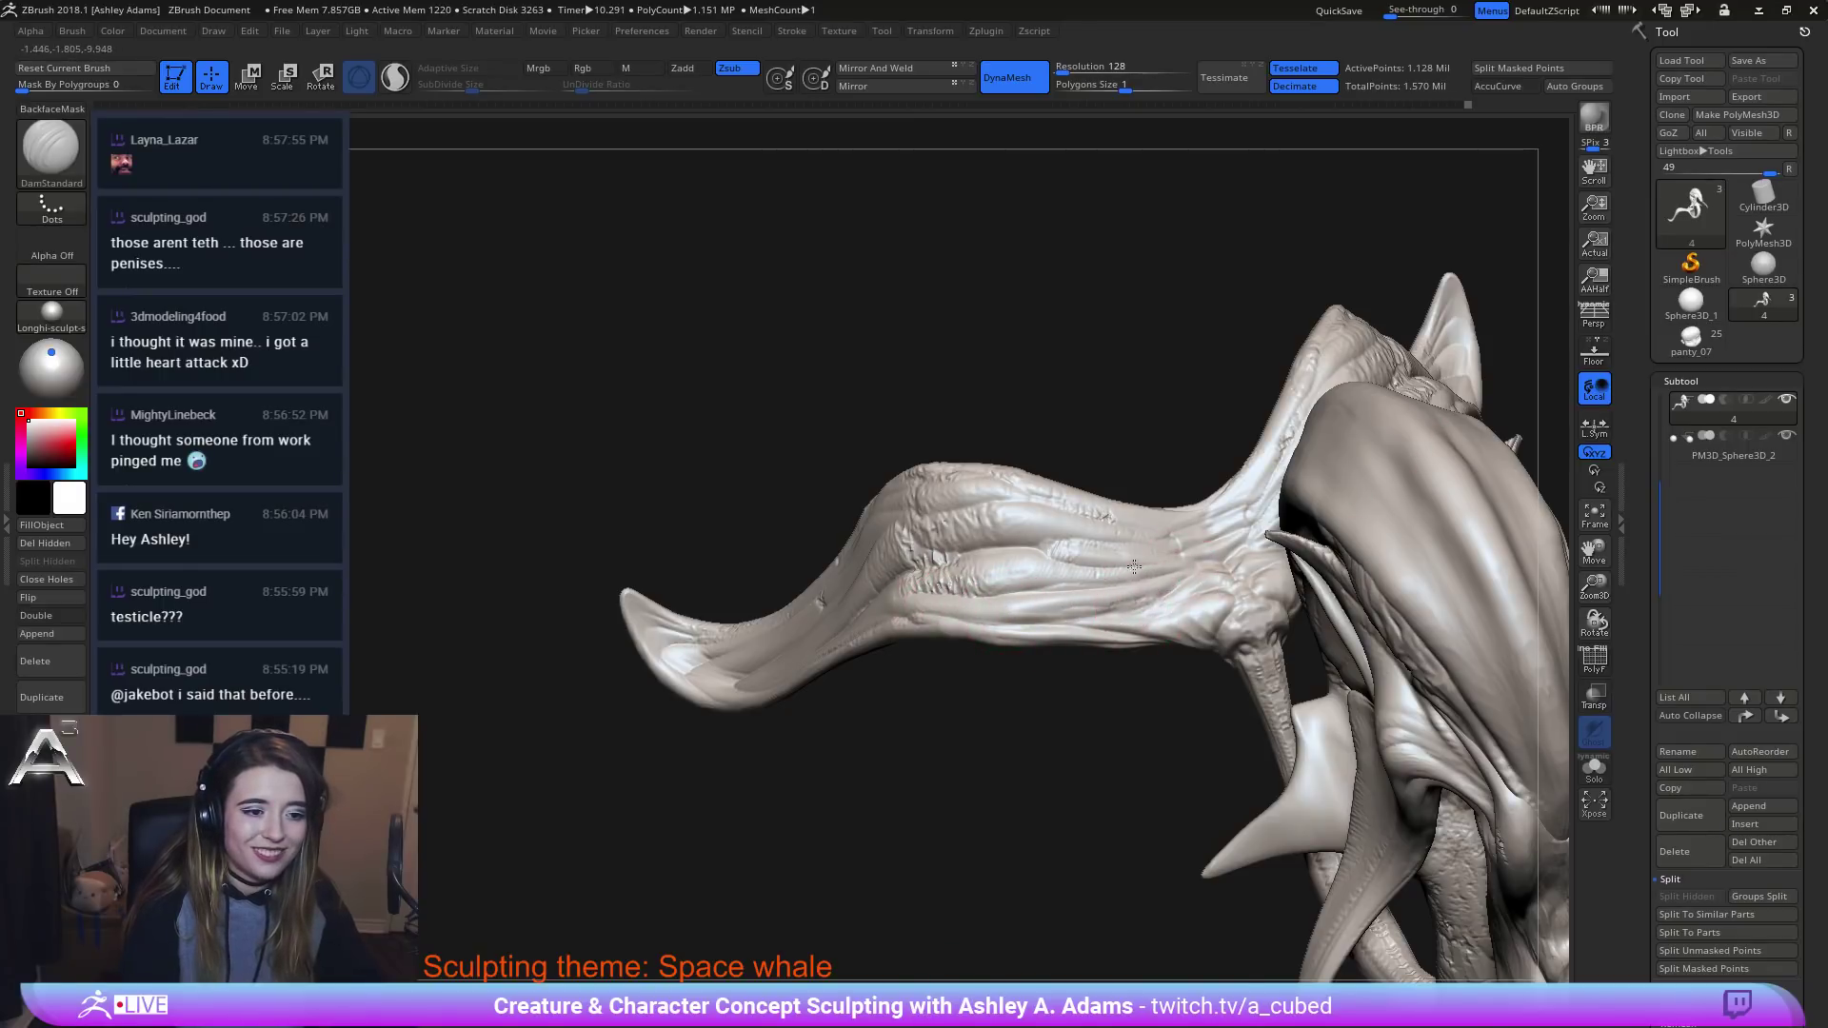
Carve muscle-like creases across the underside of the tail where the two flukes meet.
mouse_move(1134, 566)
right_down()
mouse_move(1121, 617)
mouse_move(1073, 612)
mouse_move(991, 498)
right_up()
right_drag(1099, 542, 1008, 552)
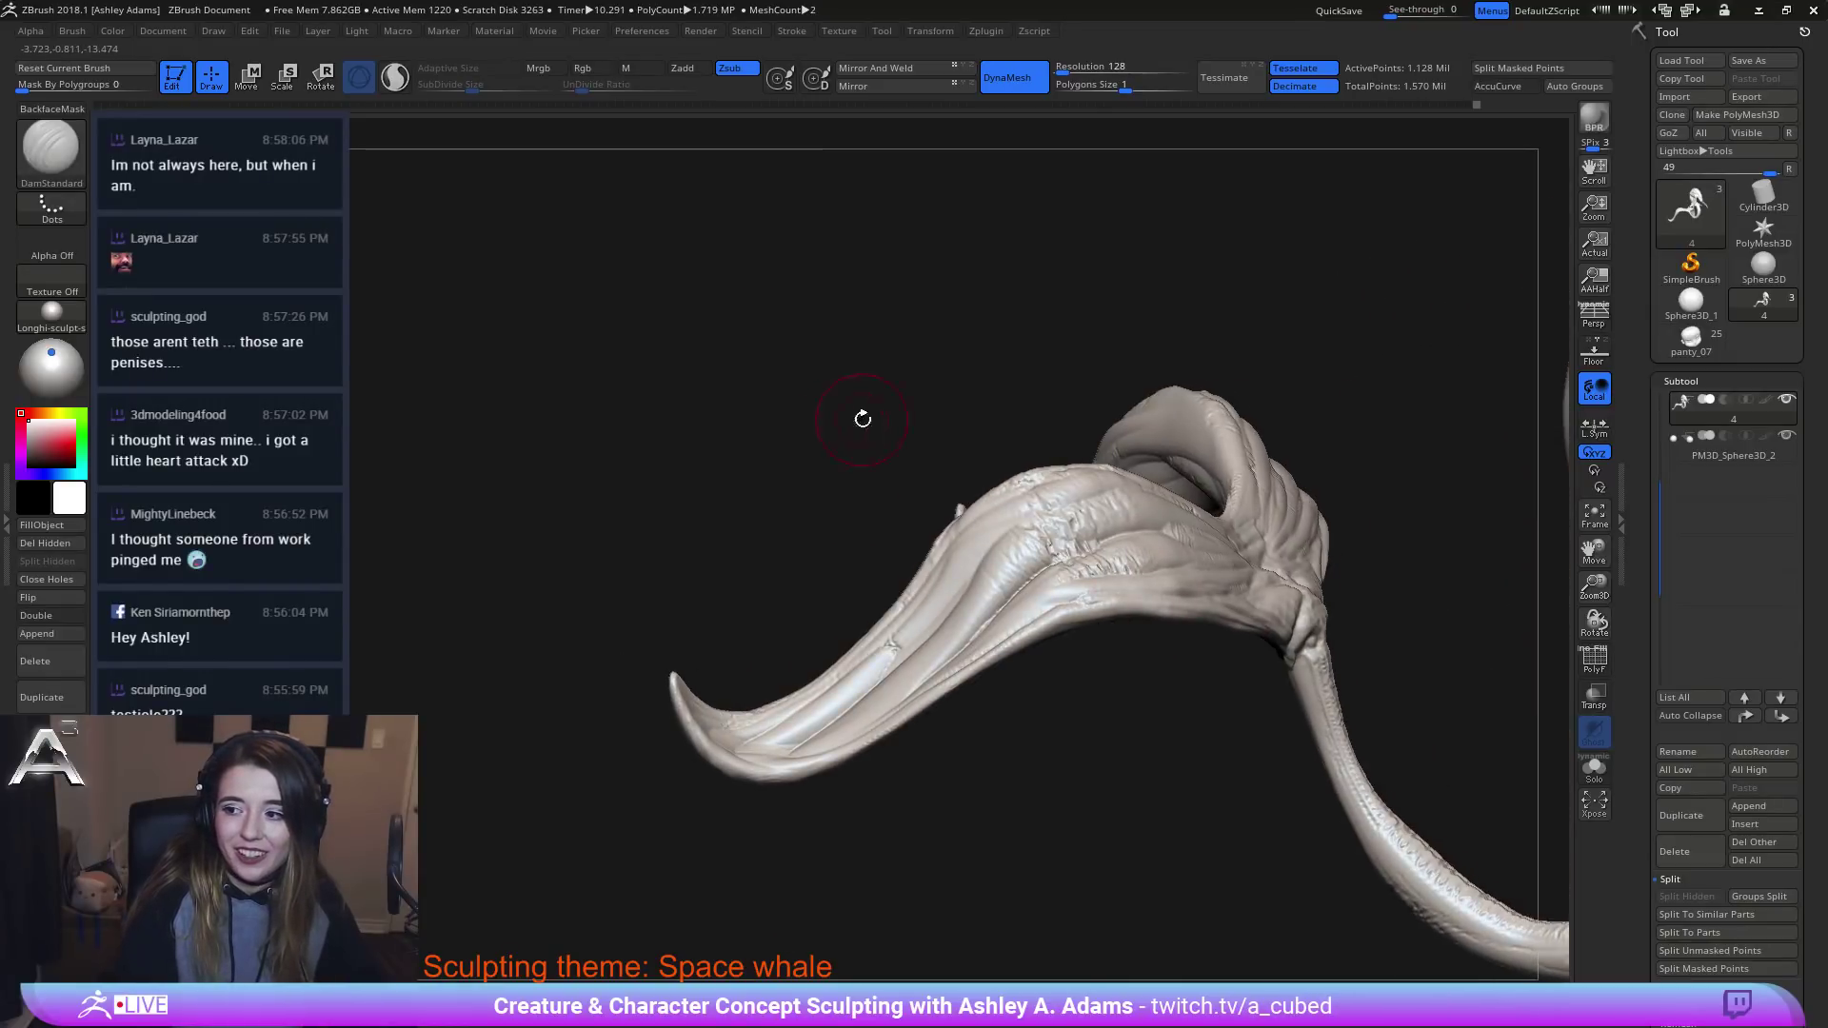
mouse_move(991, 673)
right_down()
mouse_move(1097, 648)
mouse_move(914, 599)
mouse_move(872, 552)
mouse_move(1080, 557)
mouse_move(749, 578)
right_up()
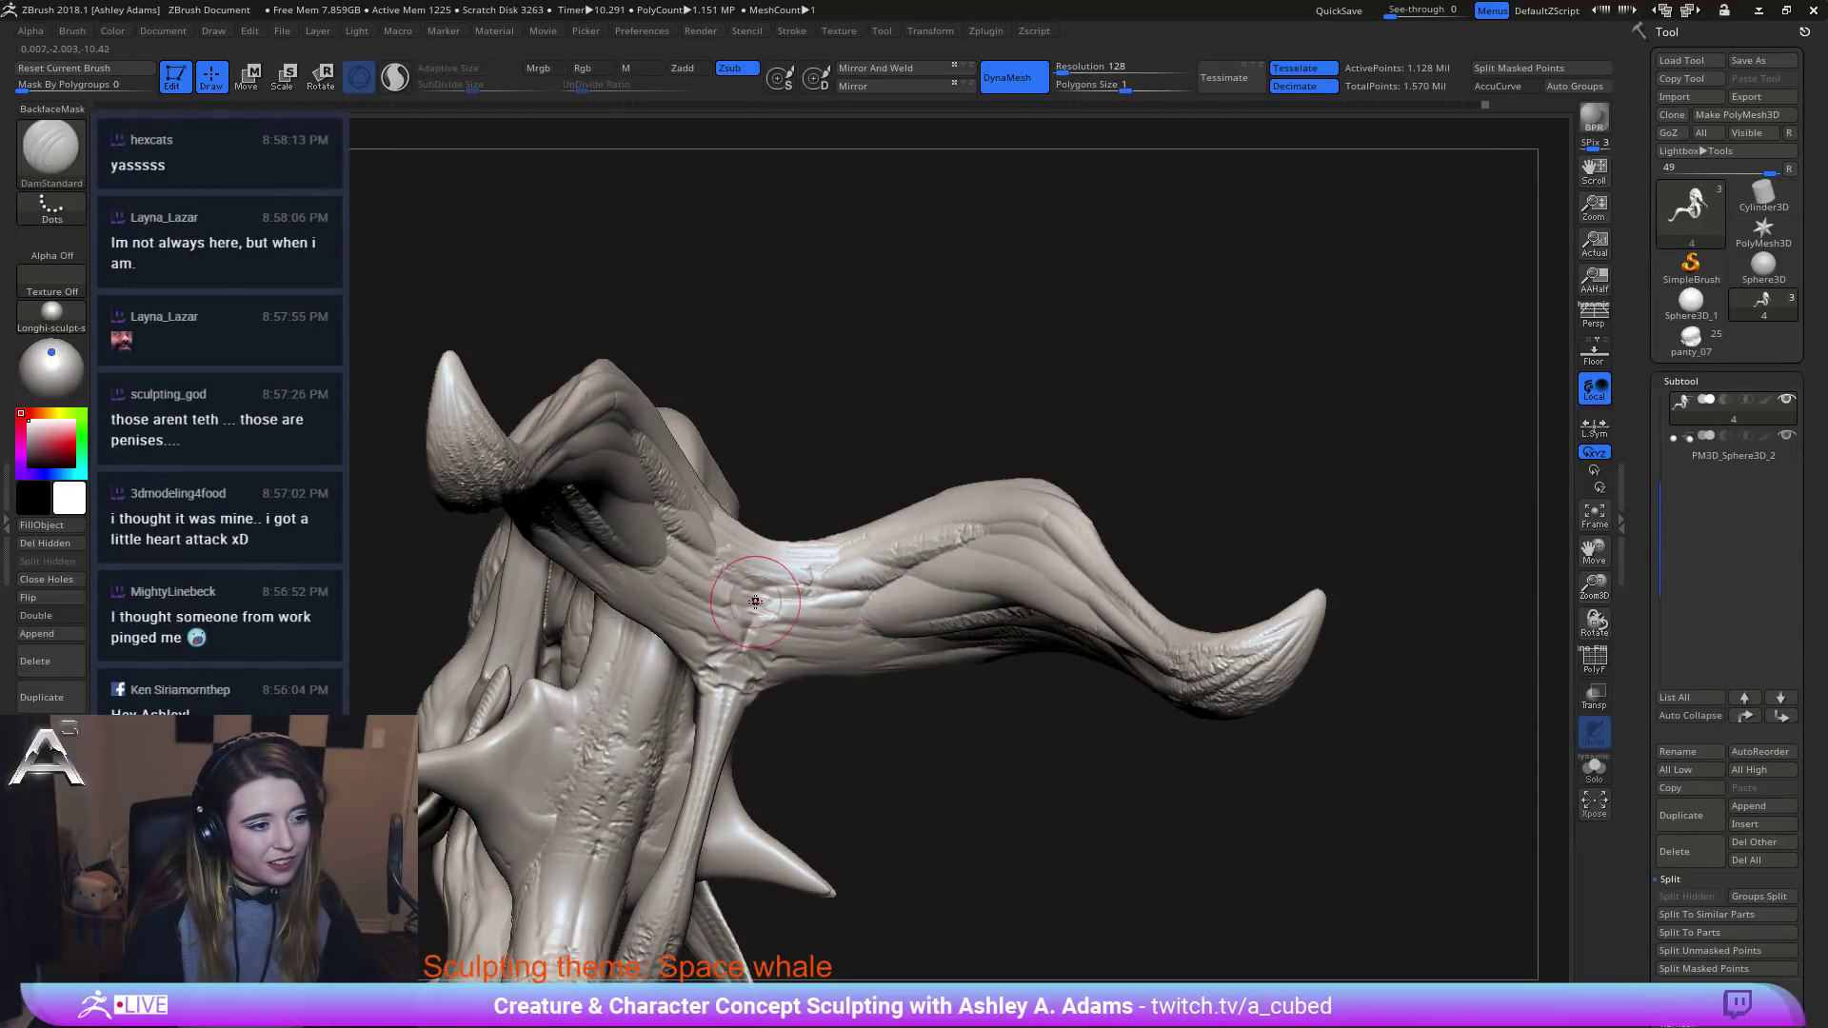
right_drag(766, 593, 757, 624)
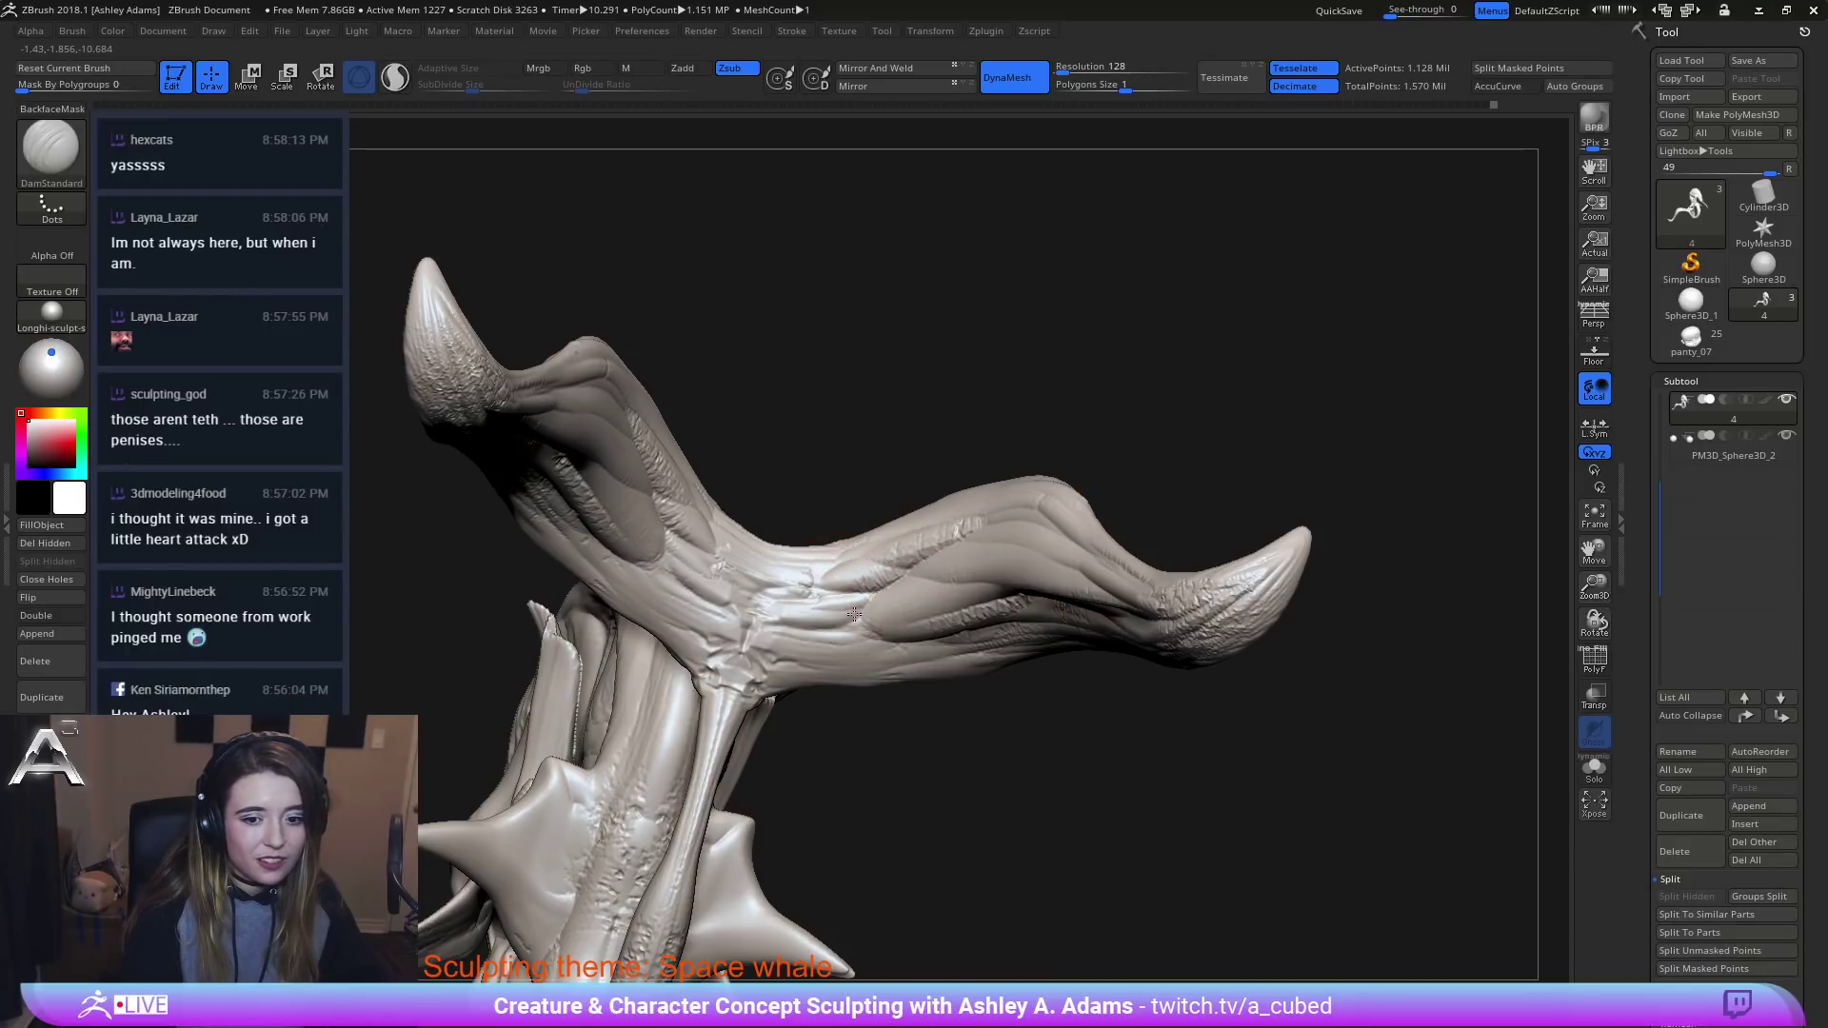
right_drag(838, 572, 507, 325)
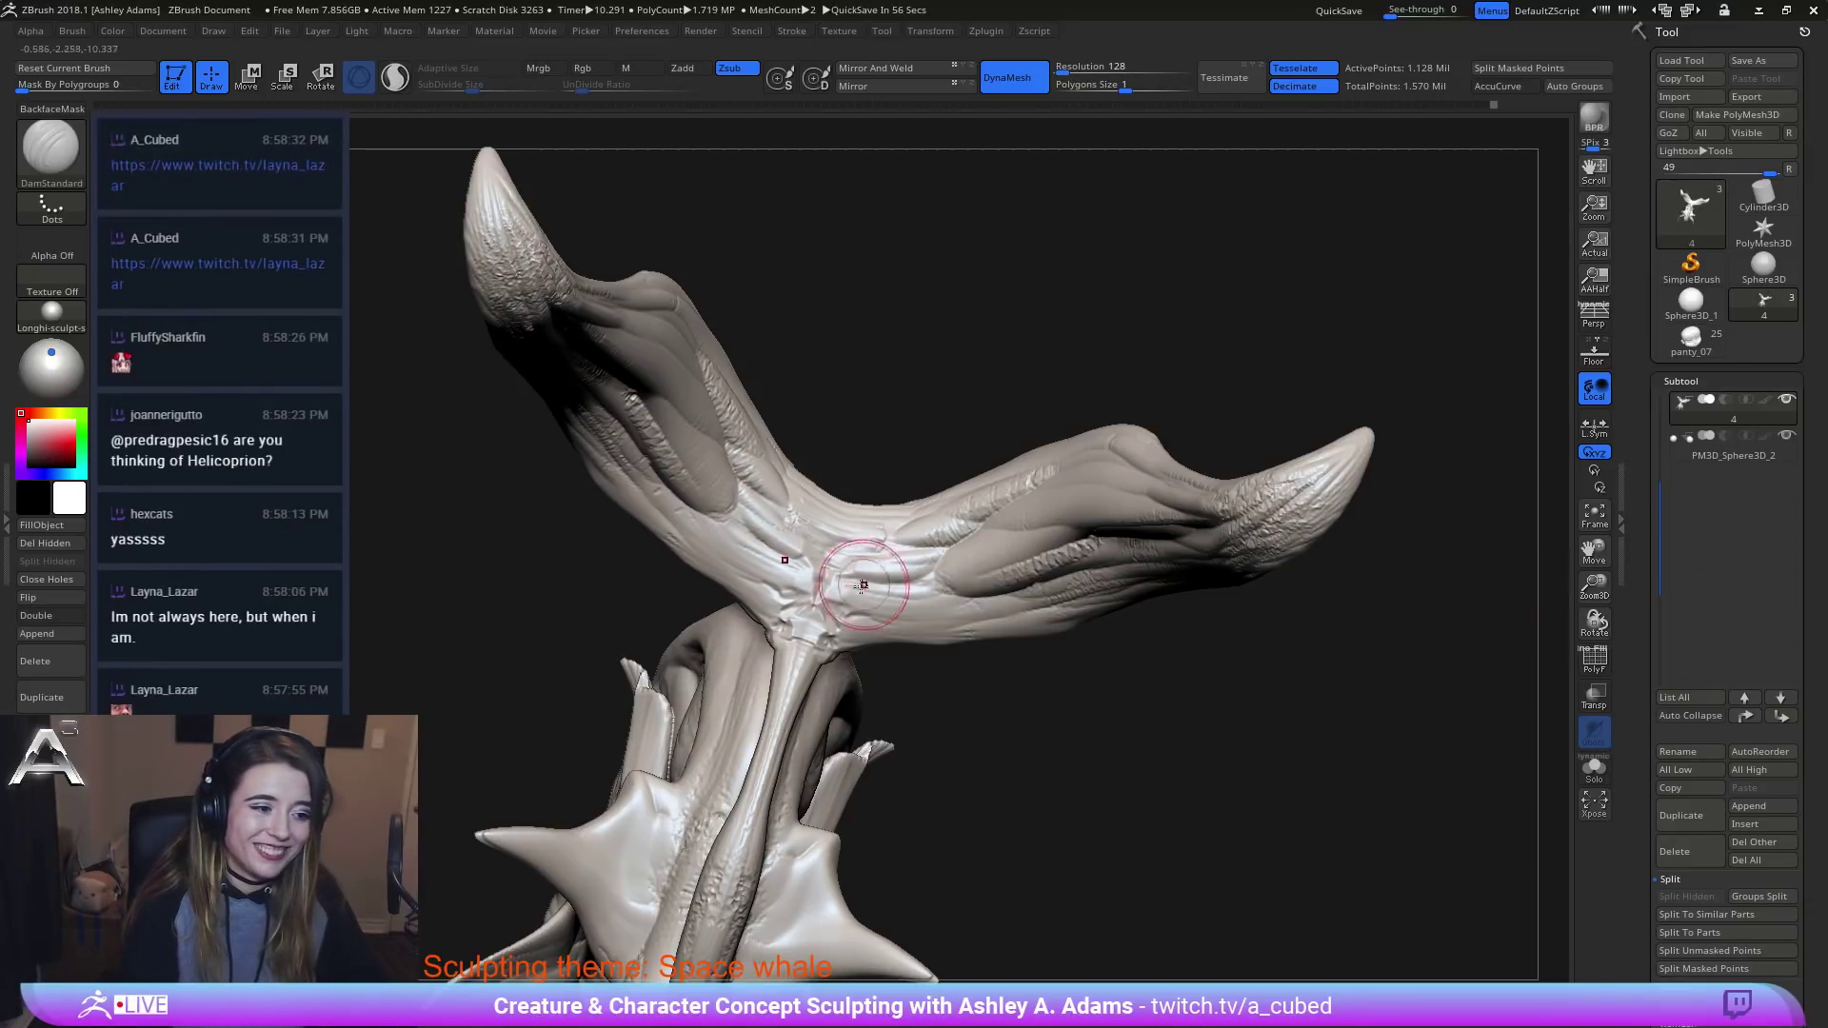
right_drag(827, 614, 813, 607)
mouse_move(825, 601)
mouse_down()
mouse_move(854, 621)
mouse_move(1066, 576)
mouse_move(916, 609)
mouse_up()
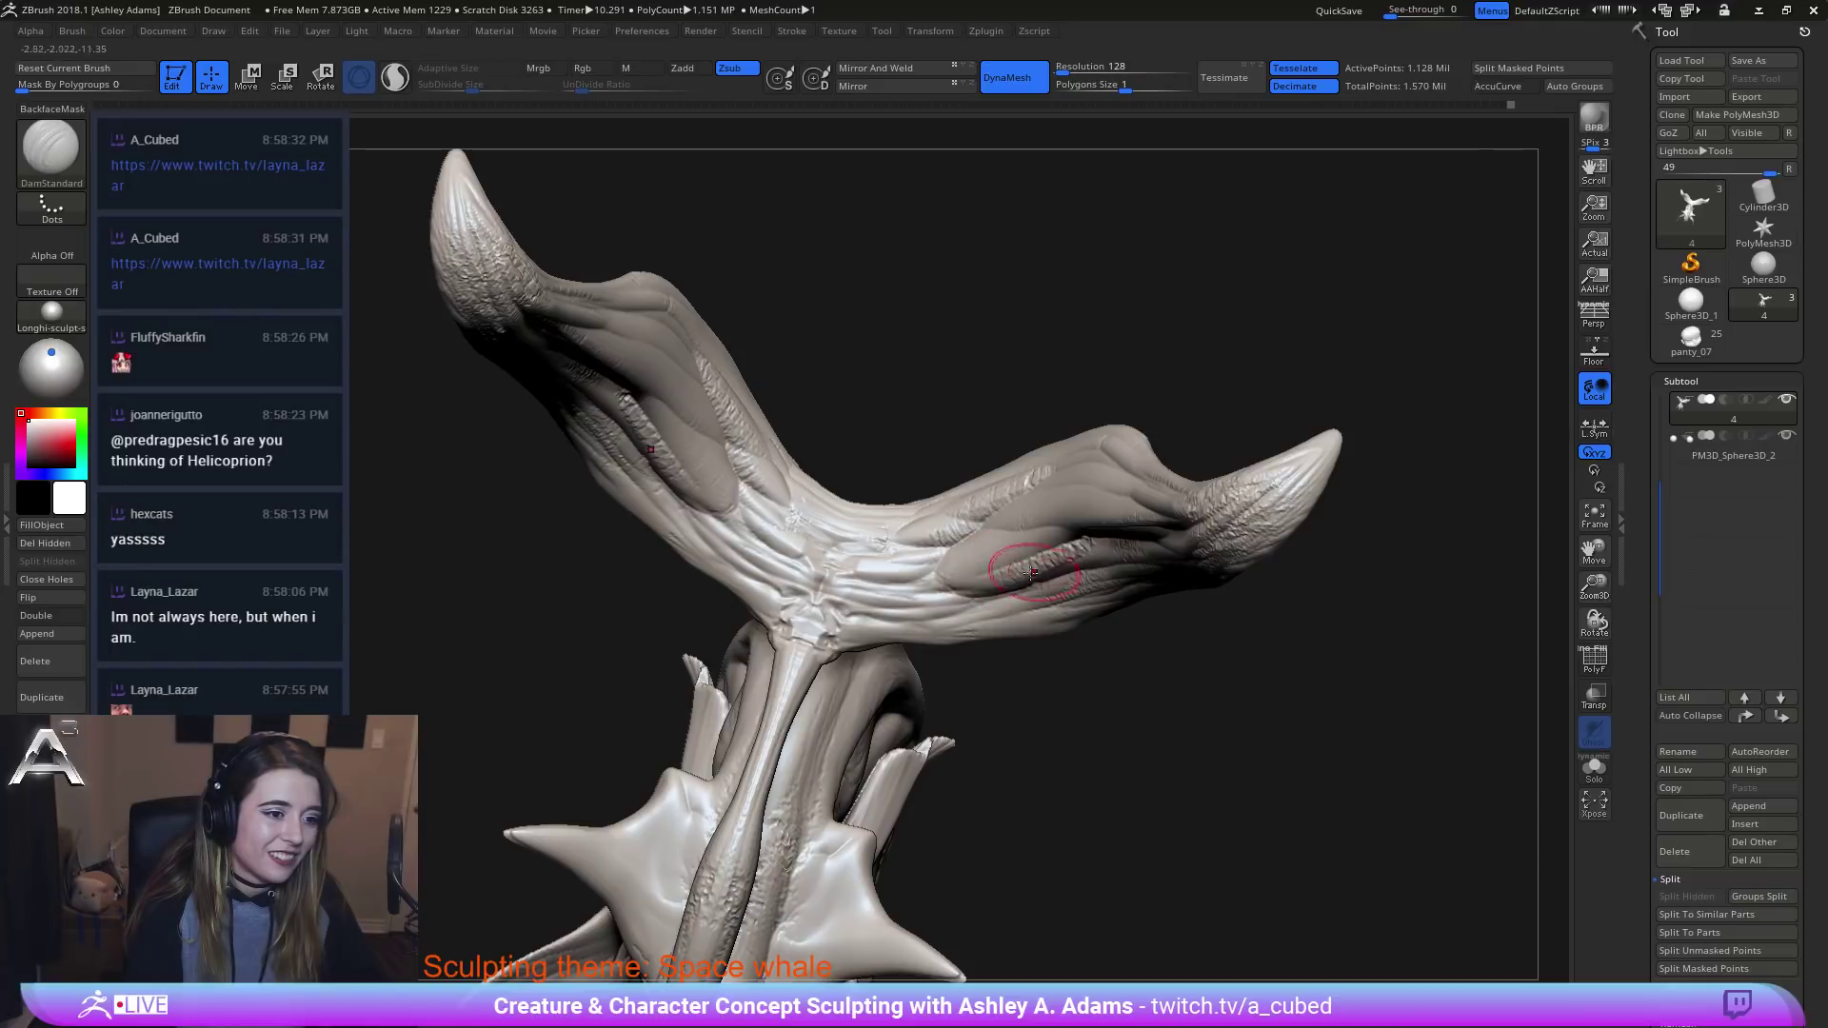
Extend the underside creases outward from the tail joint along the flukes.
right_drag(1014, 520, 1023, 506)
mouse_move(922, 594)
mouse_down()
mouse_move(1091, 530)
mouse_move(998, 606)
mouse_up()
right_drag(957, 590, 938, 571)
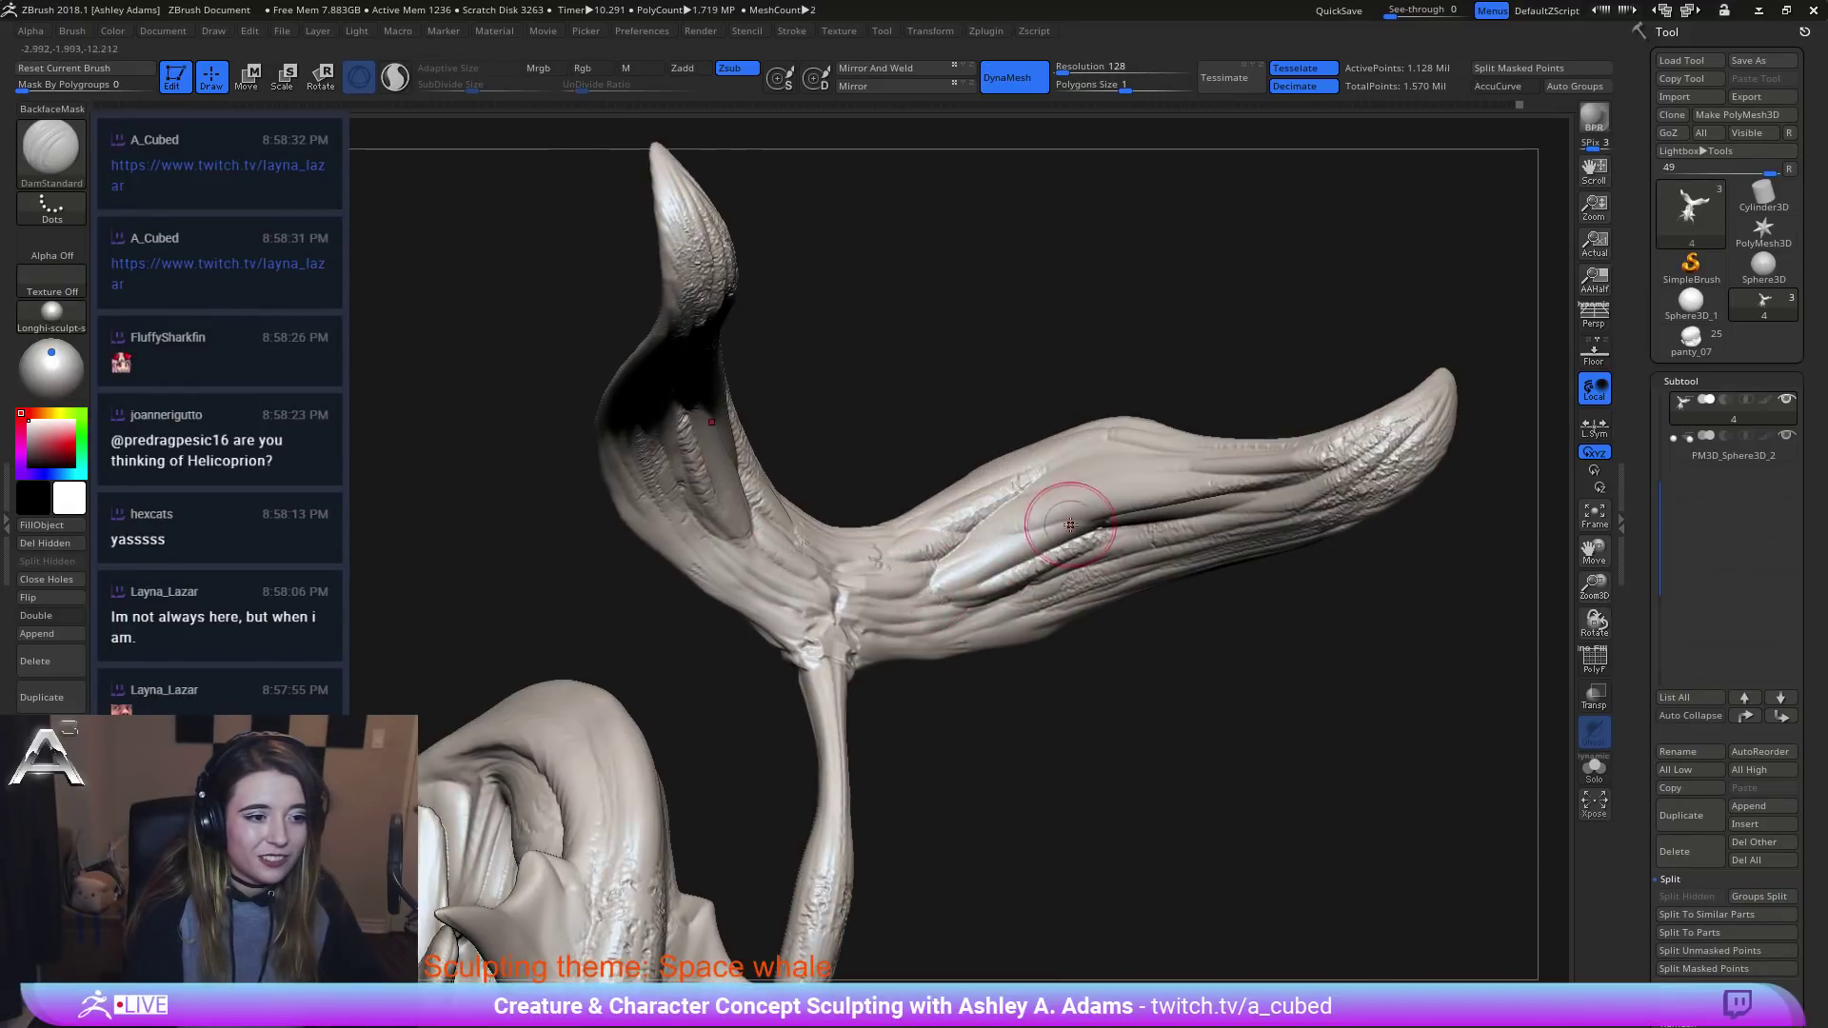
Carve lengthwise grooves from the tail fluke's tip toward its middle on the upper face.
mouse_move(1134, 498)
ctrl+right_down()
mouse_move(1012, 556)
mouse_move(933, 525)
mouse_move(1048, 517)
mouse_move(772, 465)
mouse_move(875, 515)
mouse_move(681, 441)
ctrl+right_up()
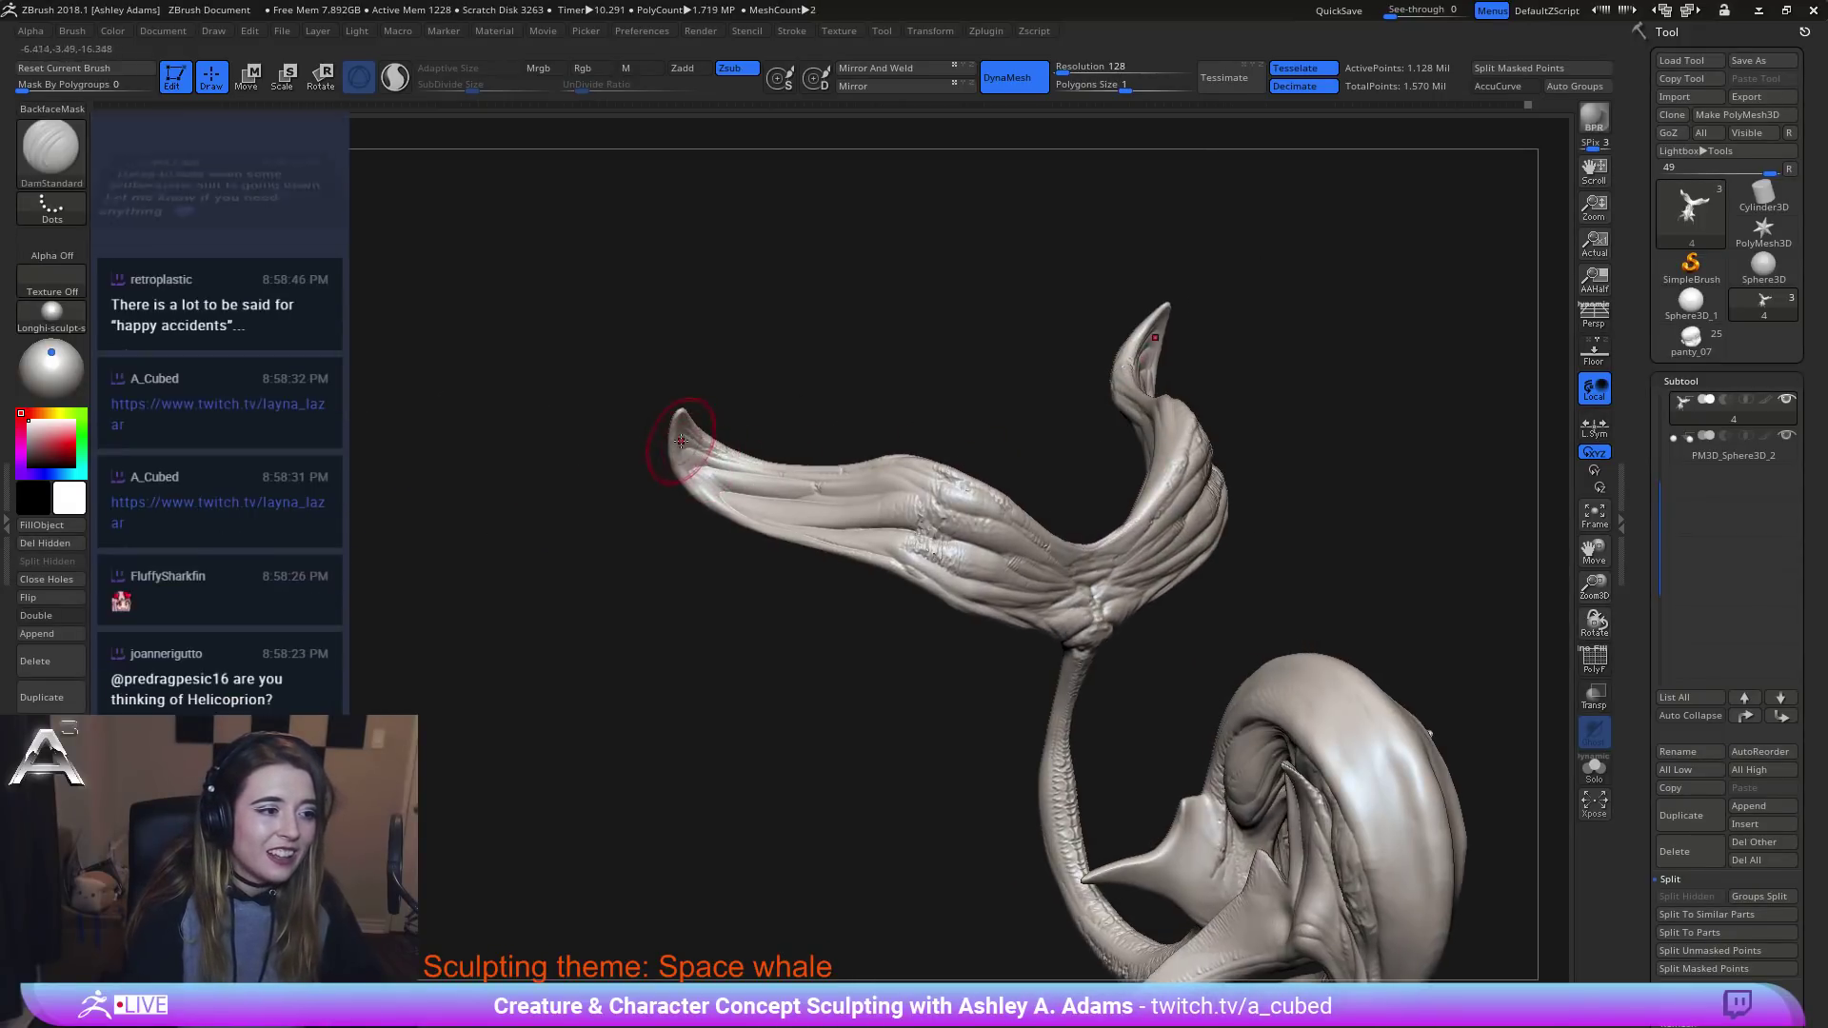
drag(717, 485, 842, 492)
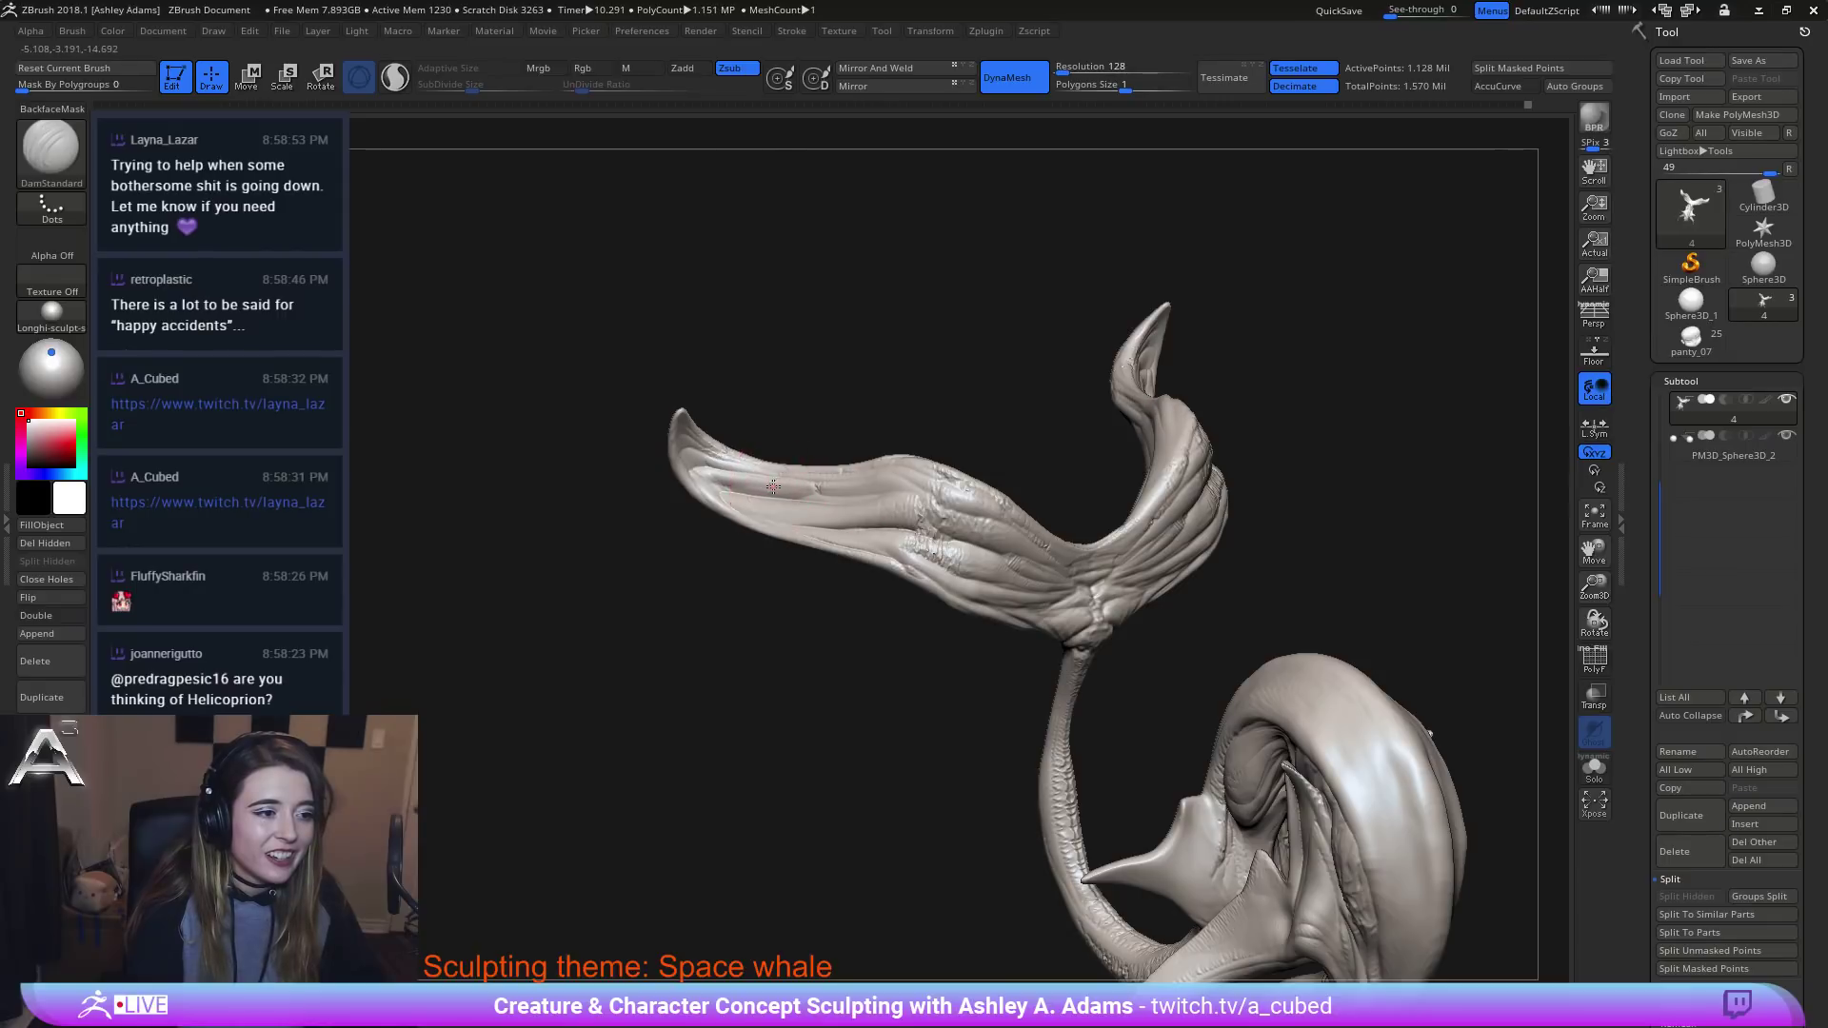
right_drag(694, 569, 702, 569)
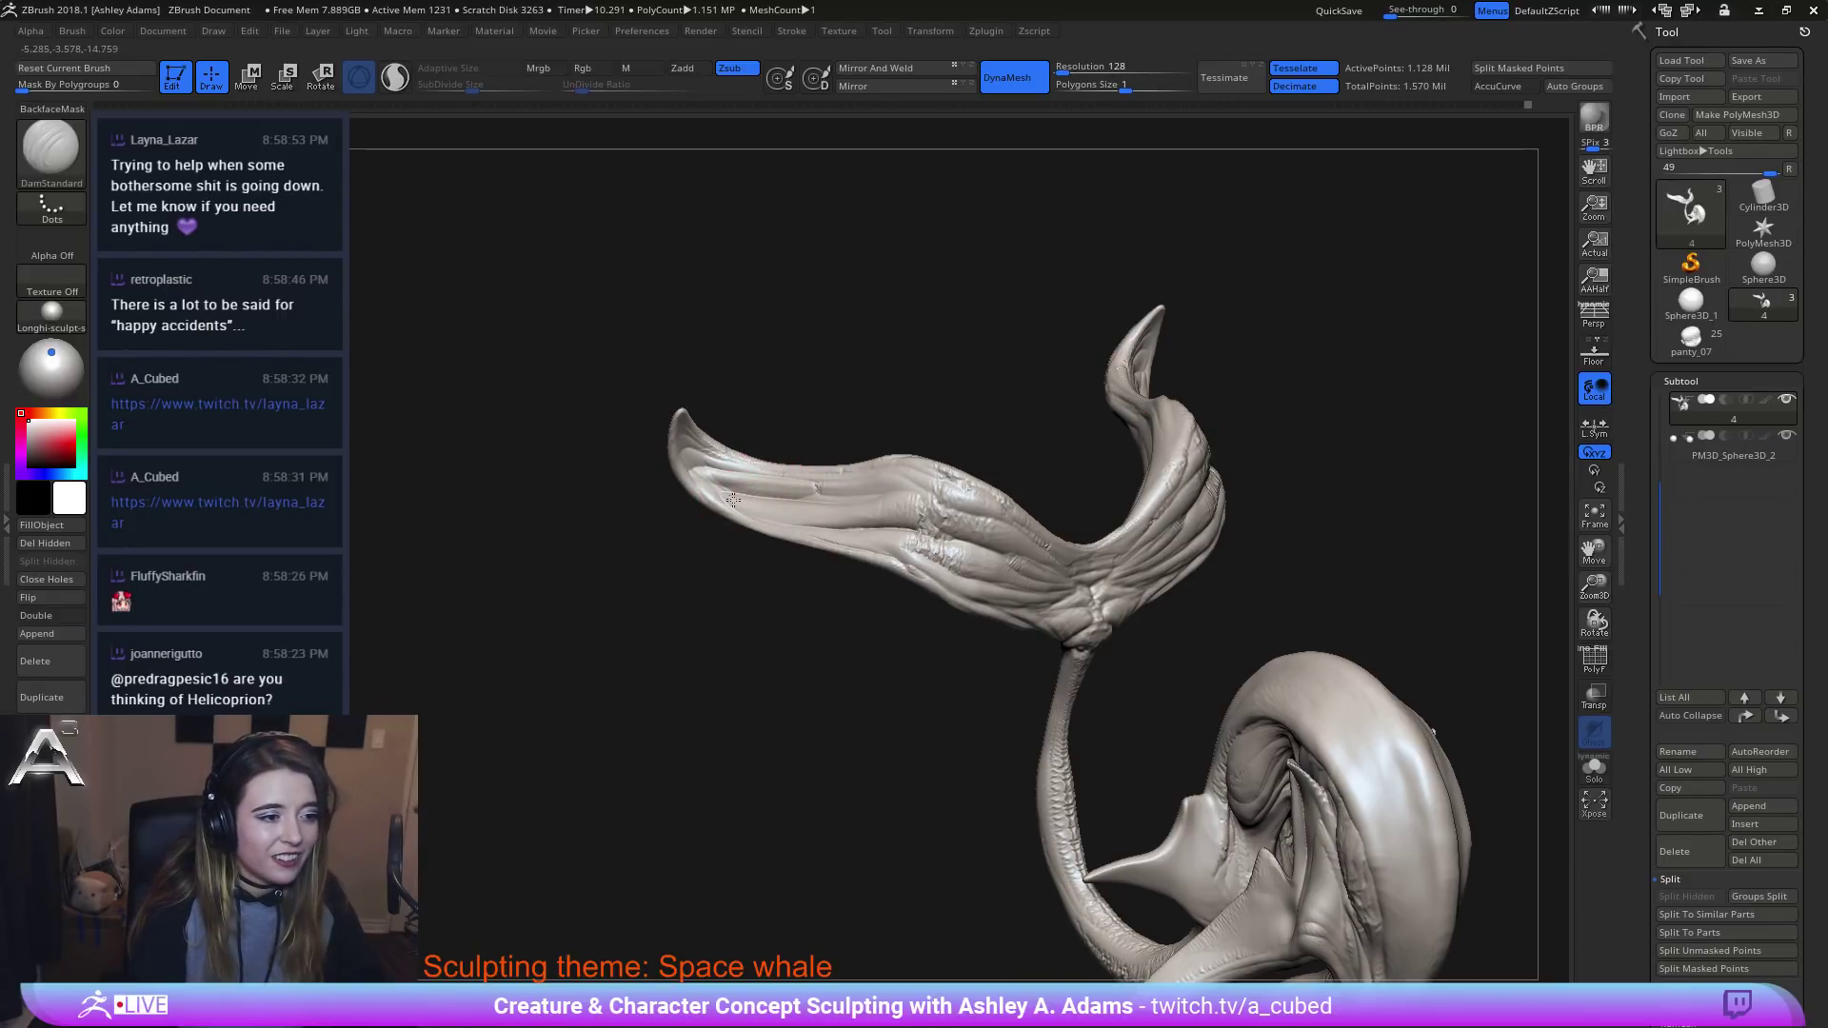
drag(733, 500, 888, 521)
right_drag(887, 522, 780, 581)
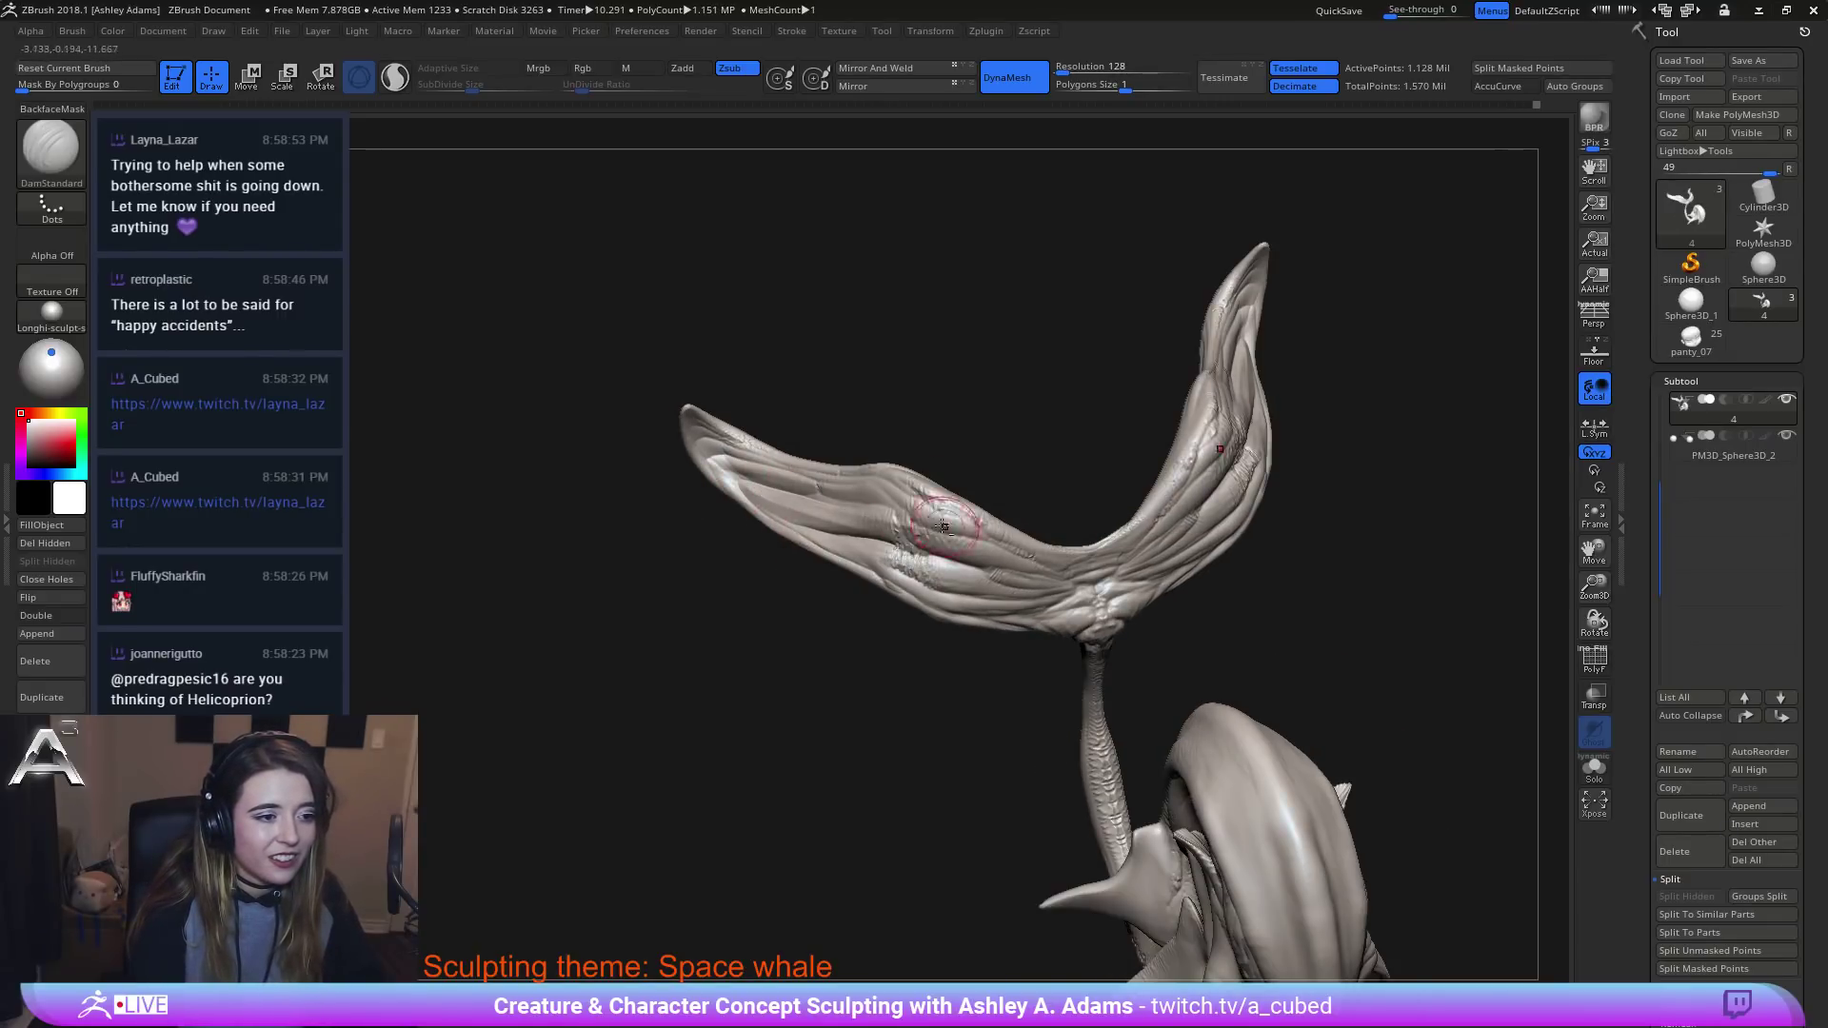
Carve grooves through the rough middle section of the tail fluke to link the tip and base creases.
drag(941, 525, 792, 522)
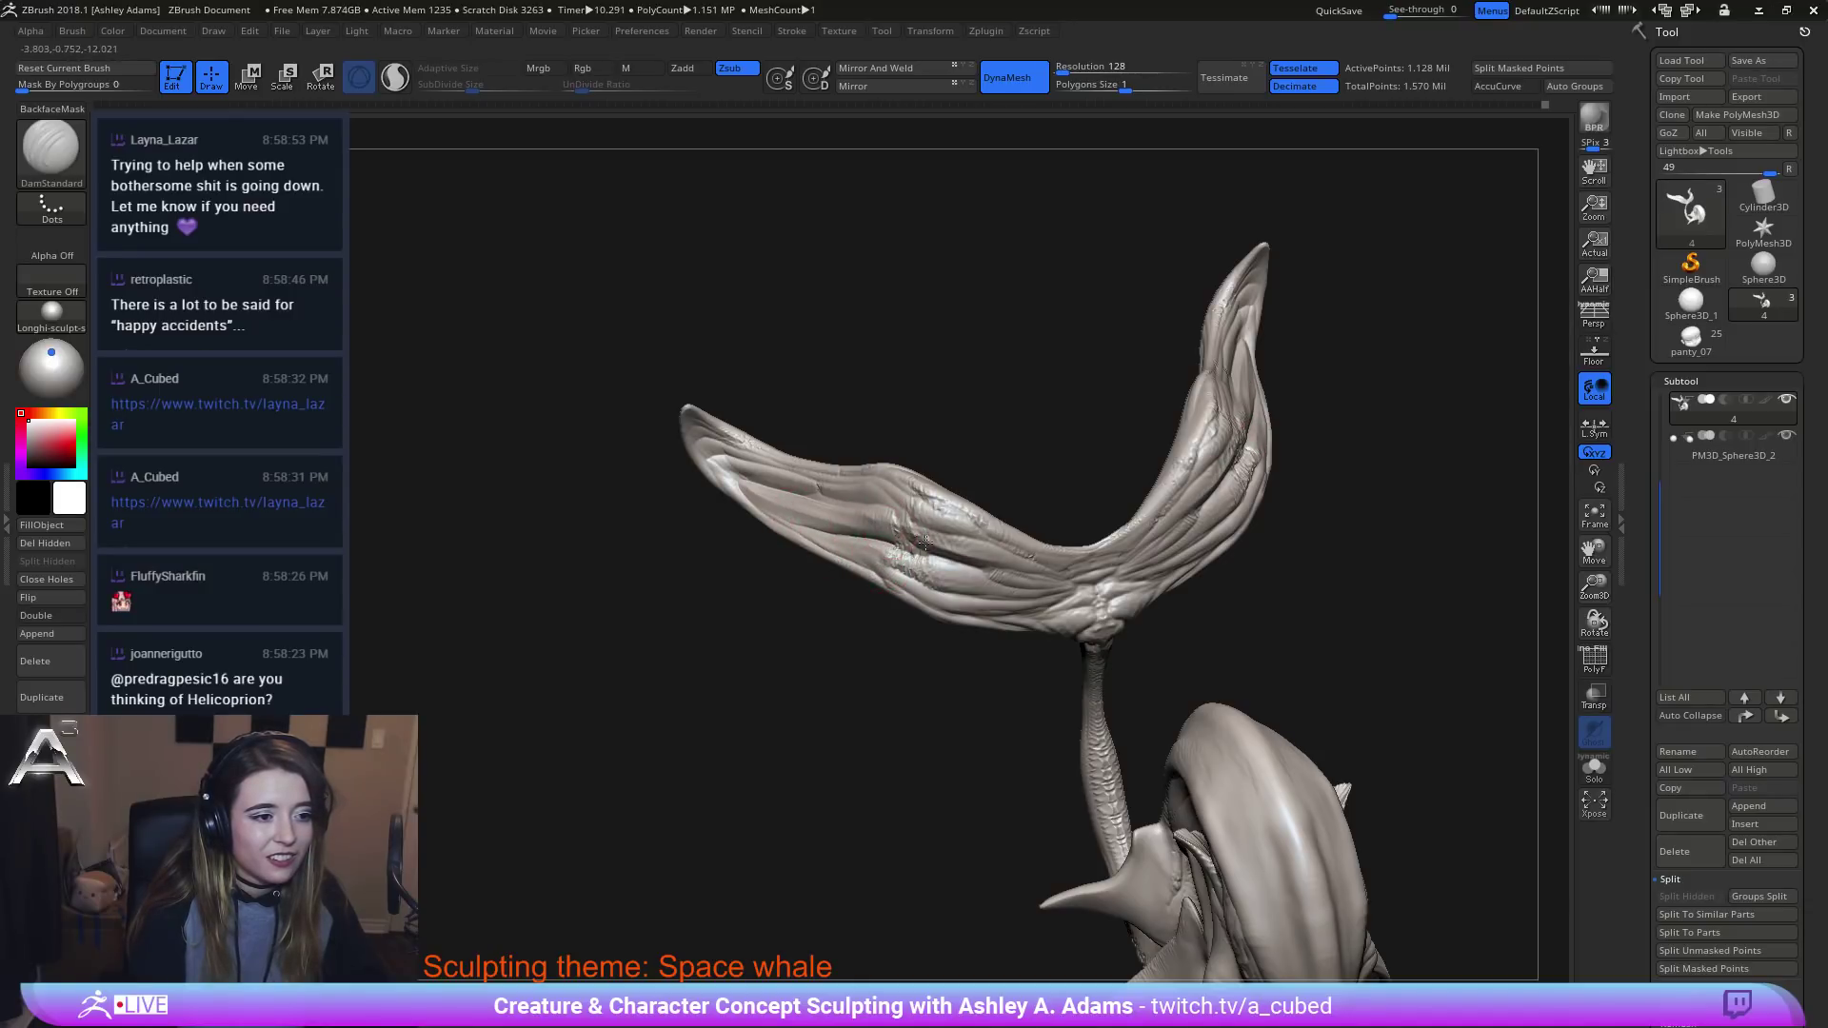
right_drag(912, 531, 928, 579)
drag(929, 584, 1042, 609)
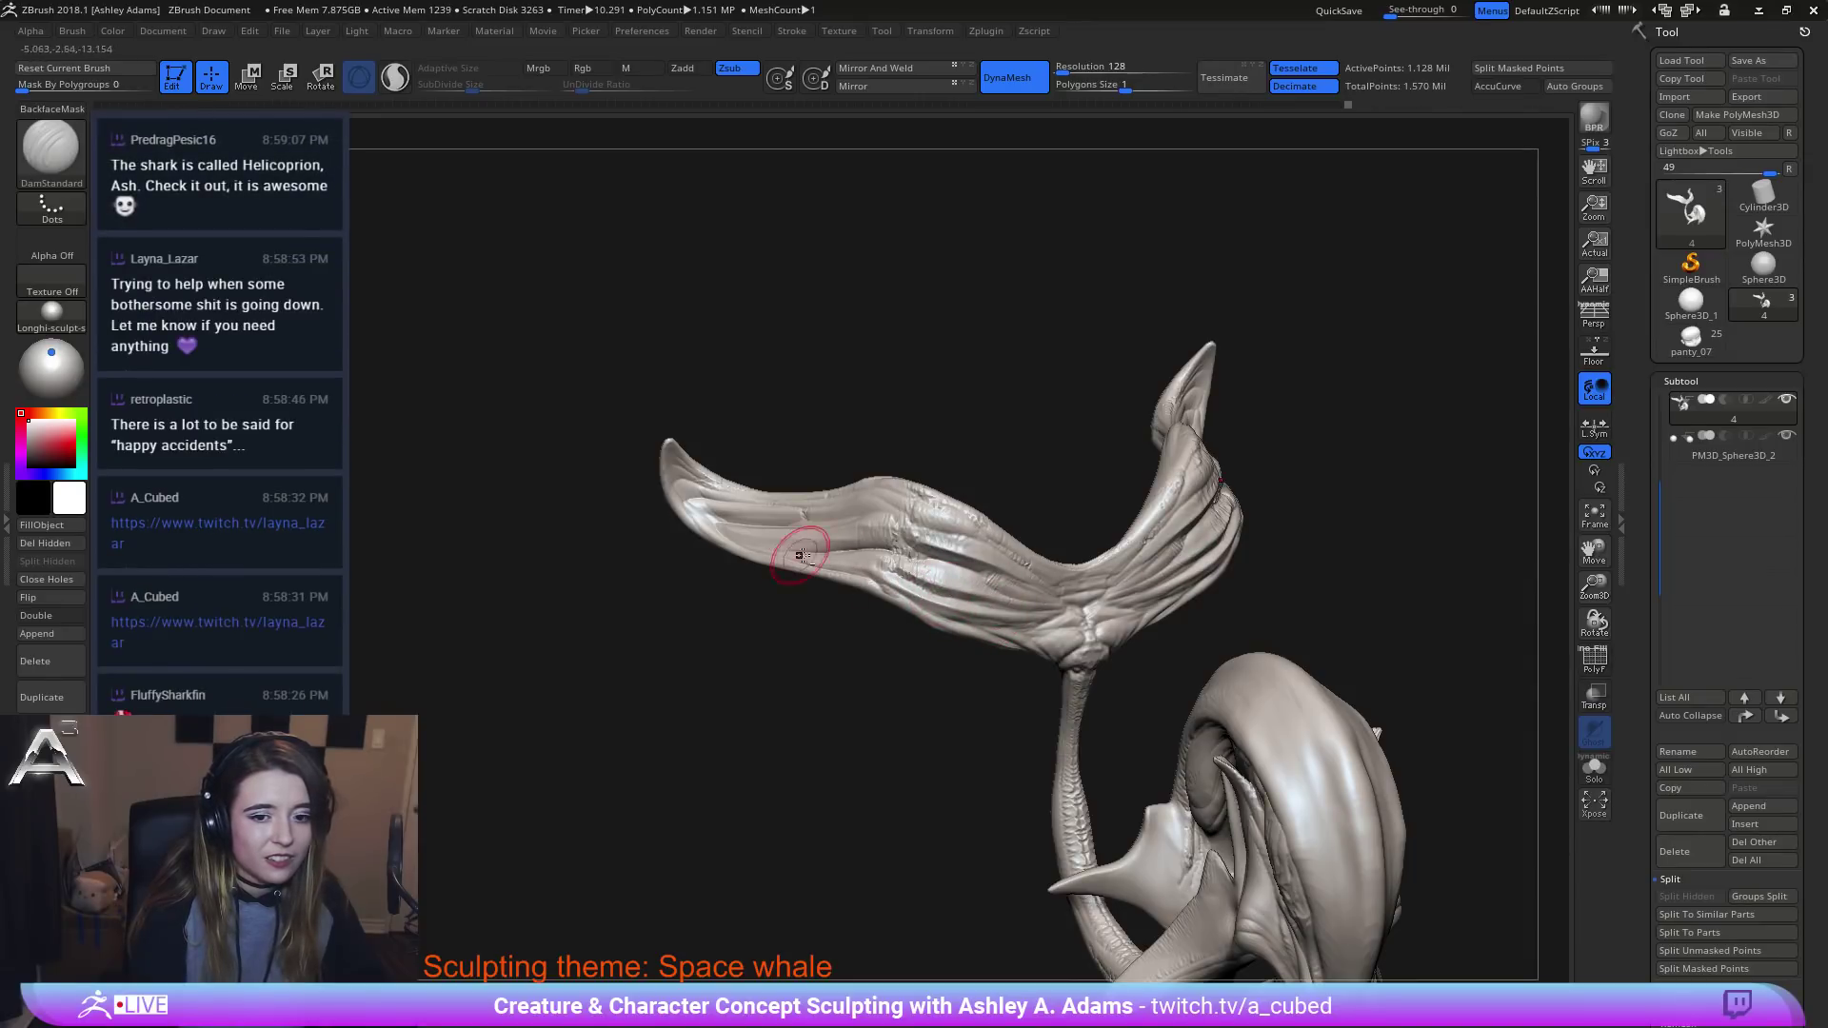
Carve lengthwise creases through the outer section of the tail fluke, from just behind the tip toward its middle.
right_drag(952, 585, 1265, 530)
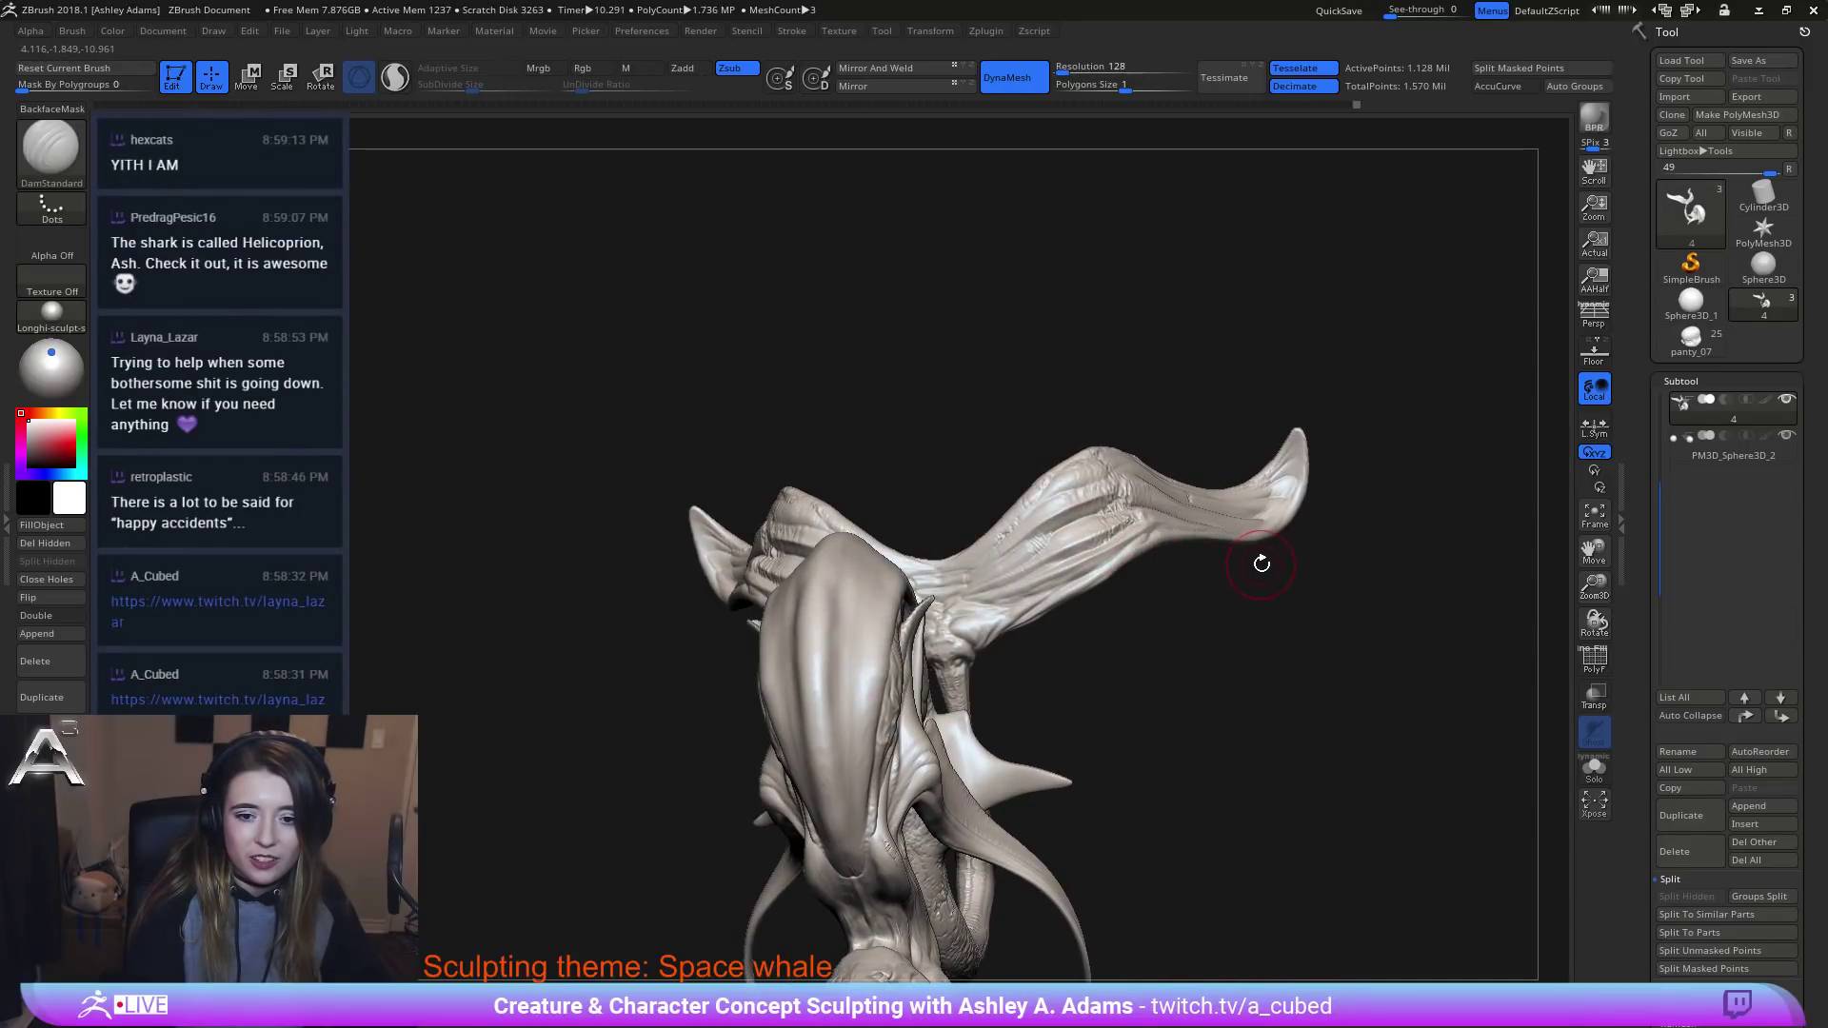
right_drag(1040, 583, 1181, 505)
mouse_move(809, 500)
alt+right_down()
mouse_move(905, 504)
mouse_move(780, 504)
mouse_move(724, 533)
alt+right_up()
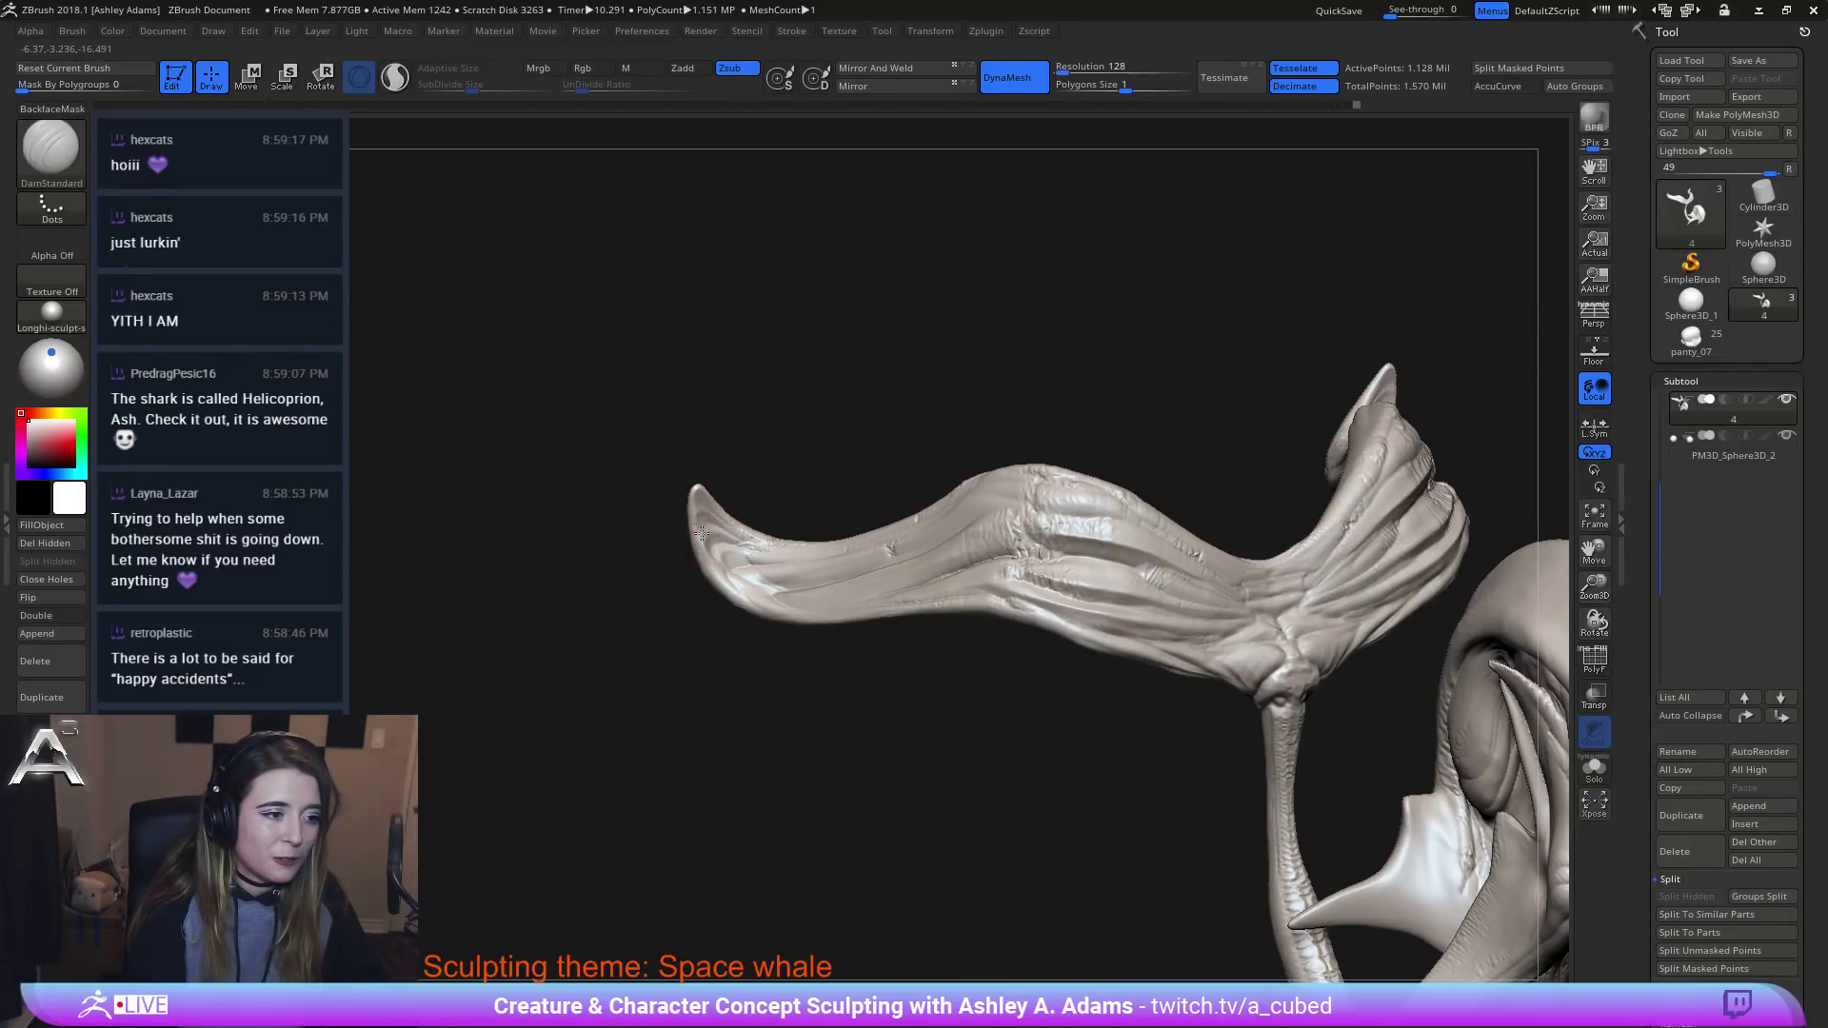
right_drag(701, 533, 769, 577)
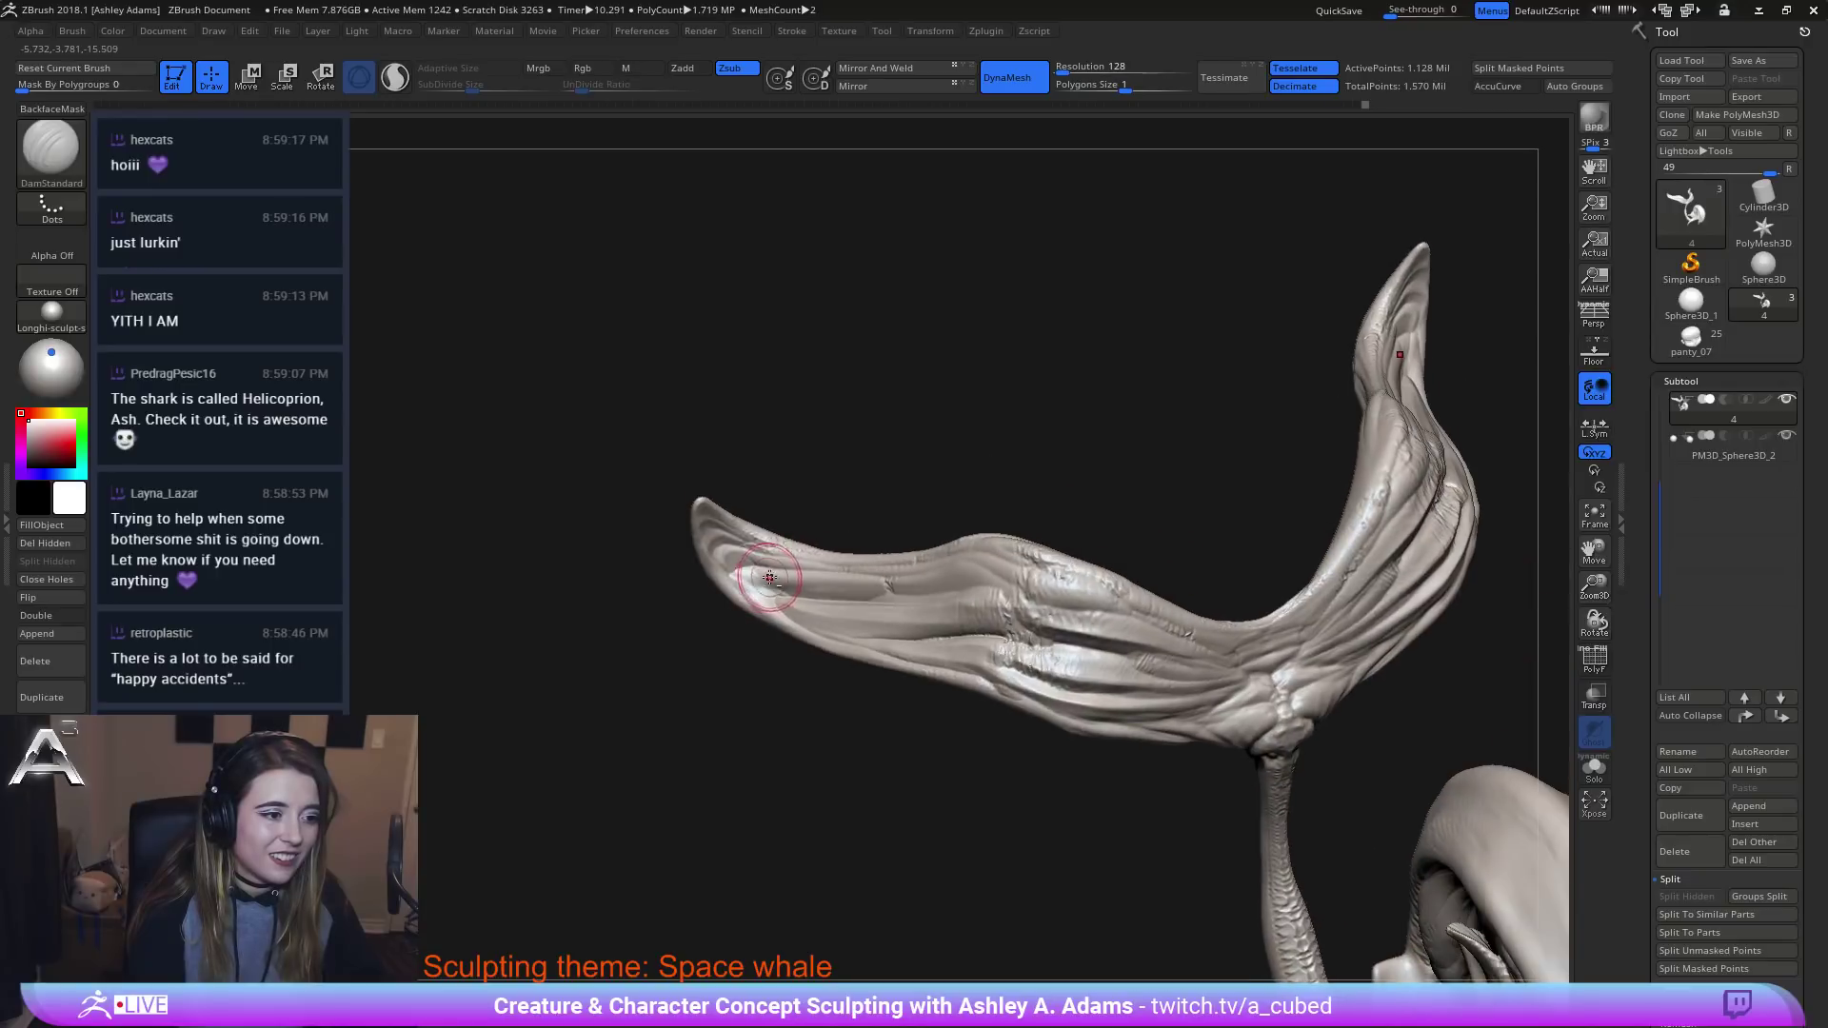
mouse_move(761, 574)
mouse_down()
mouse_move(743, 582)
mouse_move(792, 596)
mouse_up()
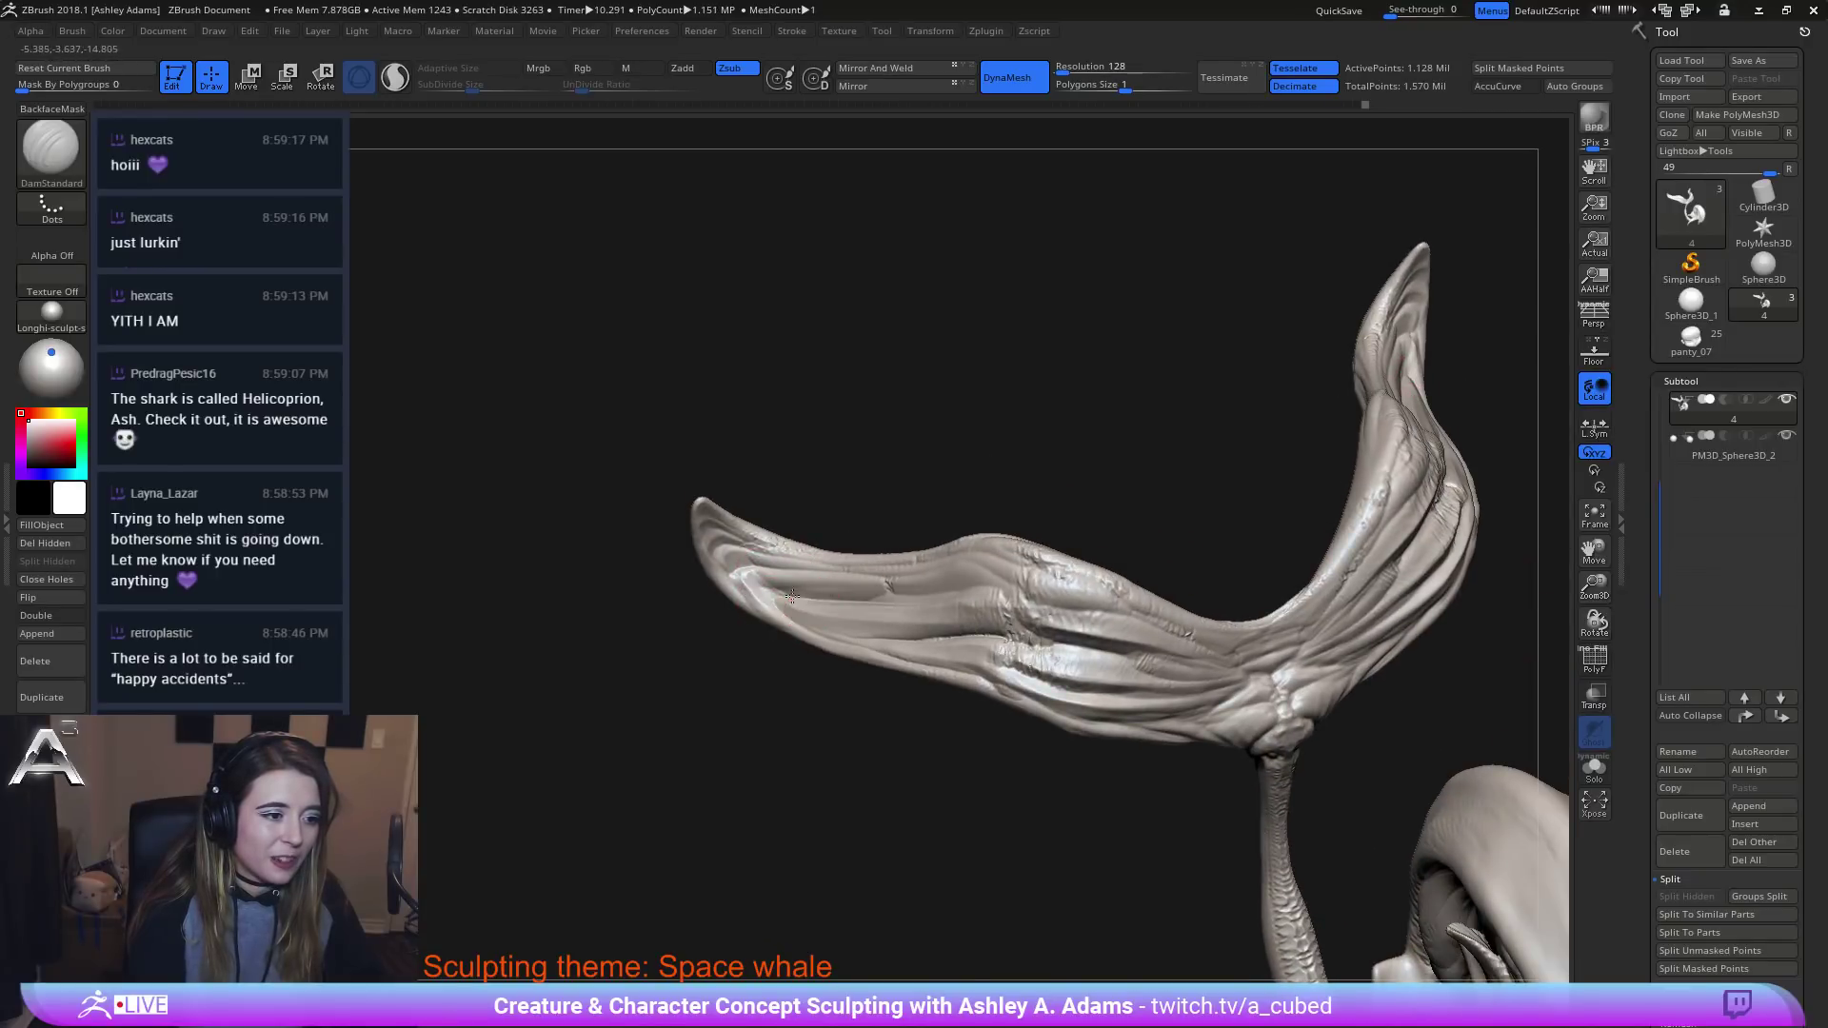
right_drag(843, 624, 816, 577)
drag(850, 583, 773, 583)
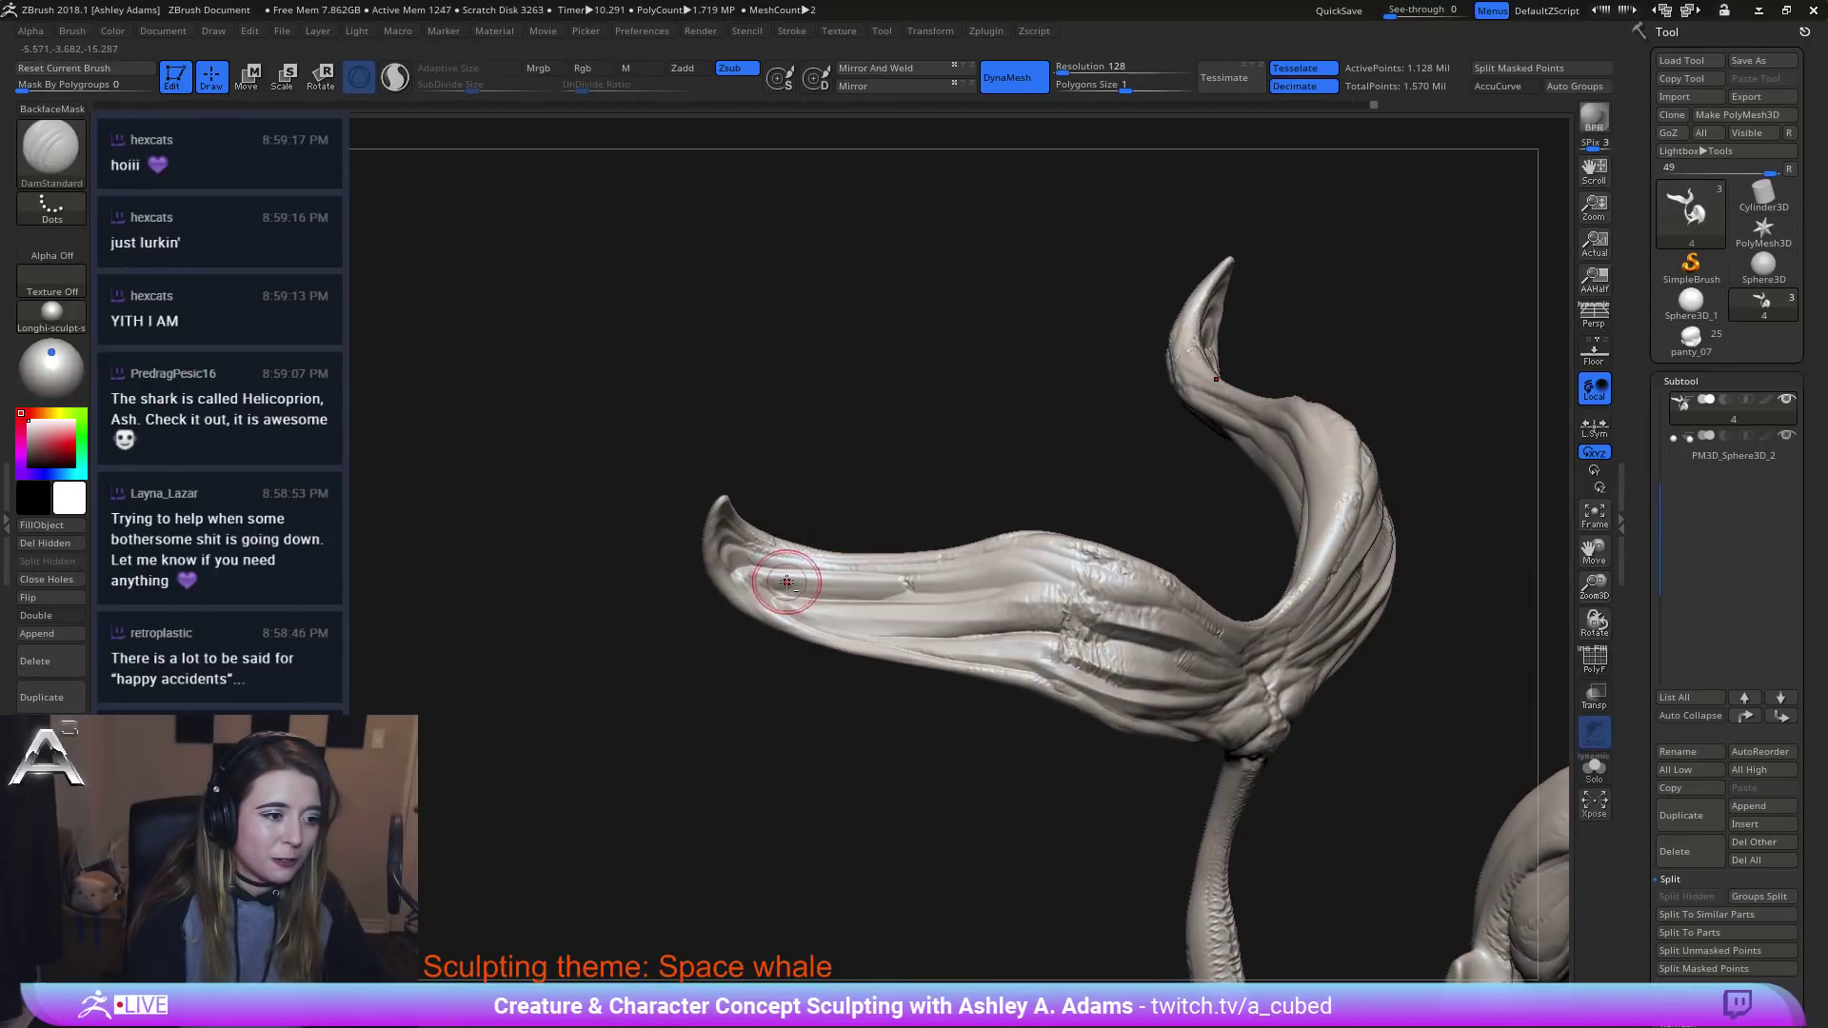
right_drag(786, 582, 878, 592)
mouse_move(878, 592)
mouse_down()
mouse_move(809, 596)
mouse_move(1019, 588)
mouse_move(897, 588)
mouse_move(1009, 572)
mouse_move(956, 567)
mouse_move(1024, 610)
mouse_move(834, 579)
mouse_up()
Extend creases from the fluke's rough middle section inward to the tail joint.
mouse_move(834, 579)
right_down()
mouse_move(890, 633)
mouse_move(1147, 643)
mouse_move(1085, 685)
mouse_move(1066, 739)
mouse_move(1055, 728)
right_up()
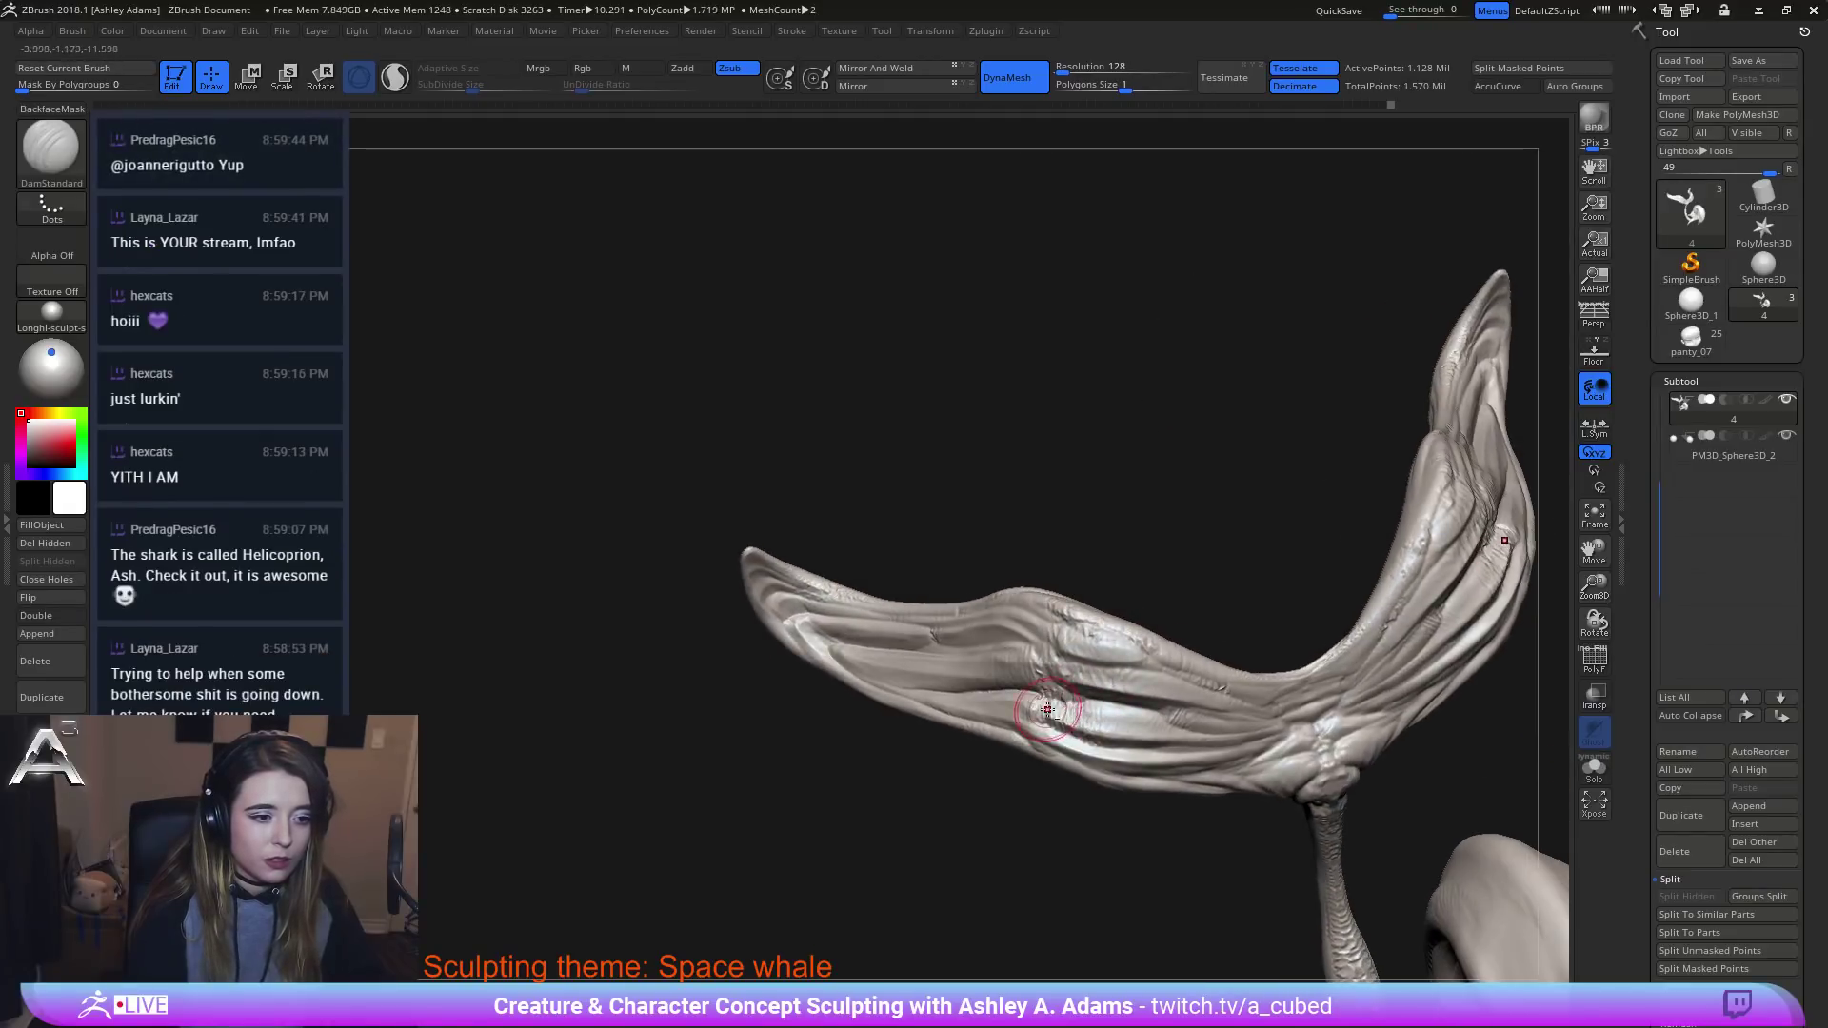
drag(1065, 712, 1179, 734)
right_drag(1214, 738, 1095, 703)
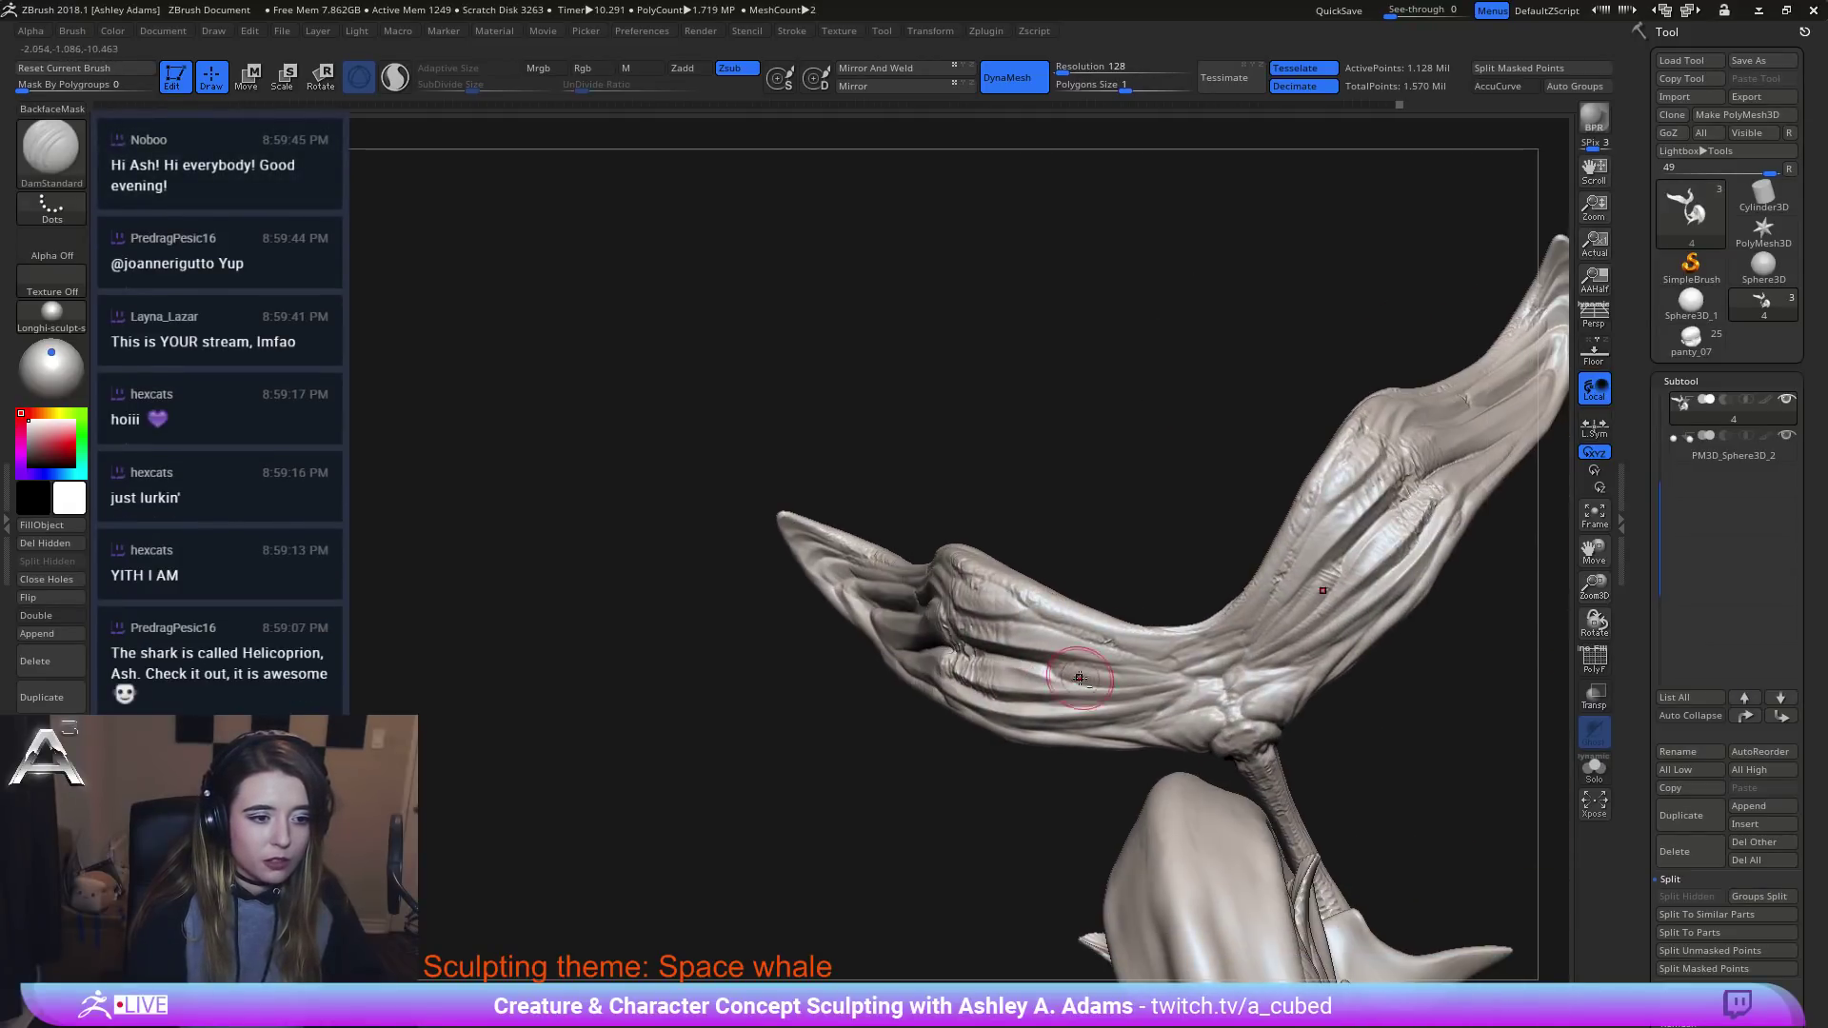
drag(1068, 666, 1150, 675)
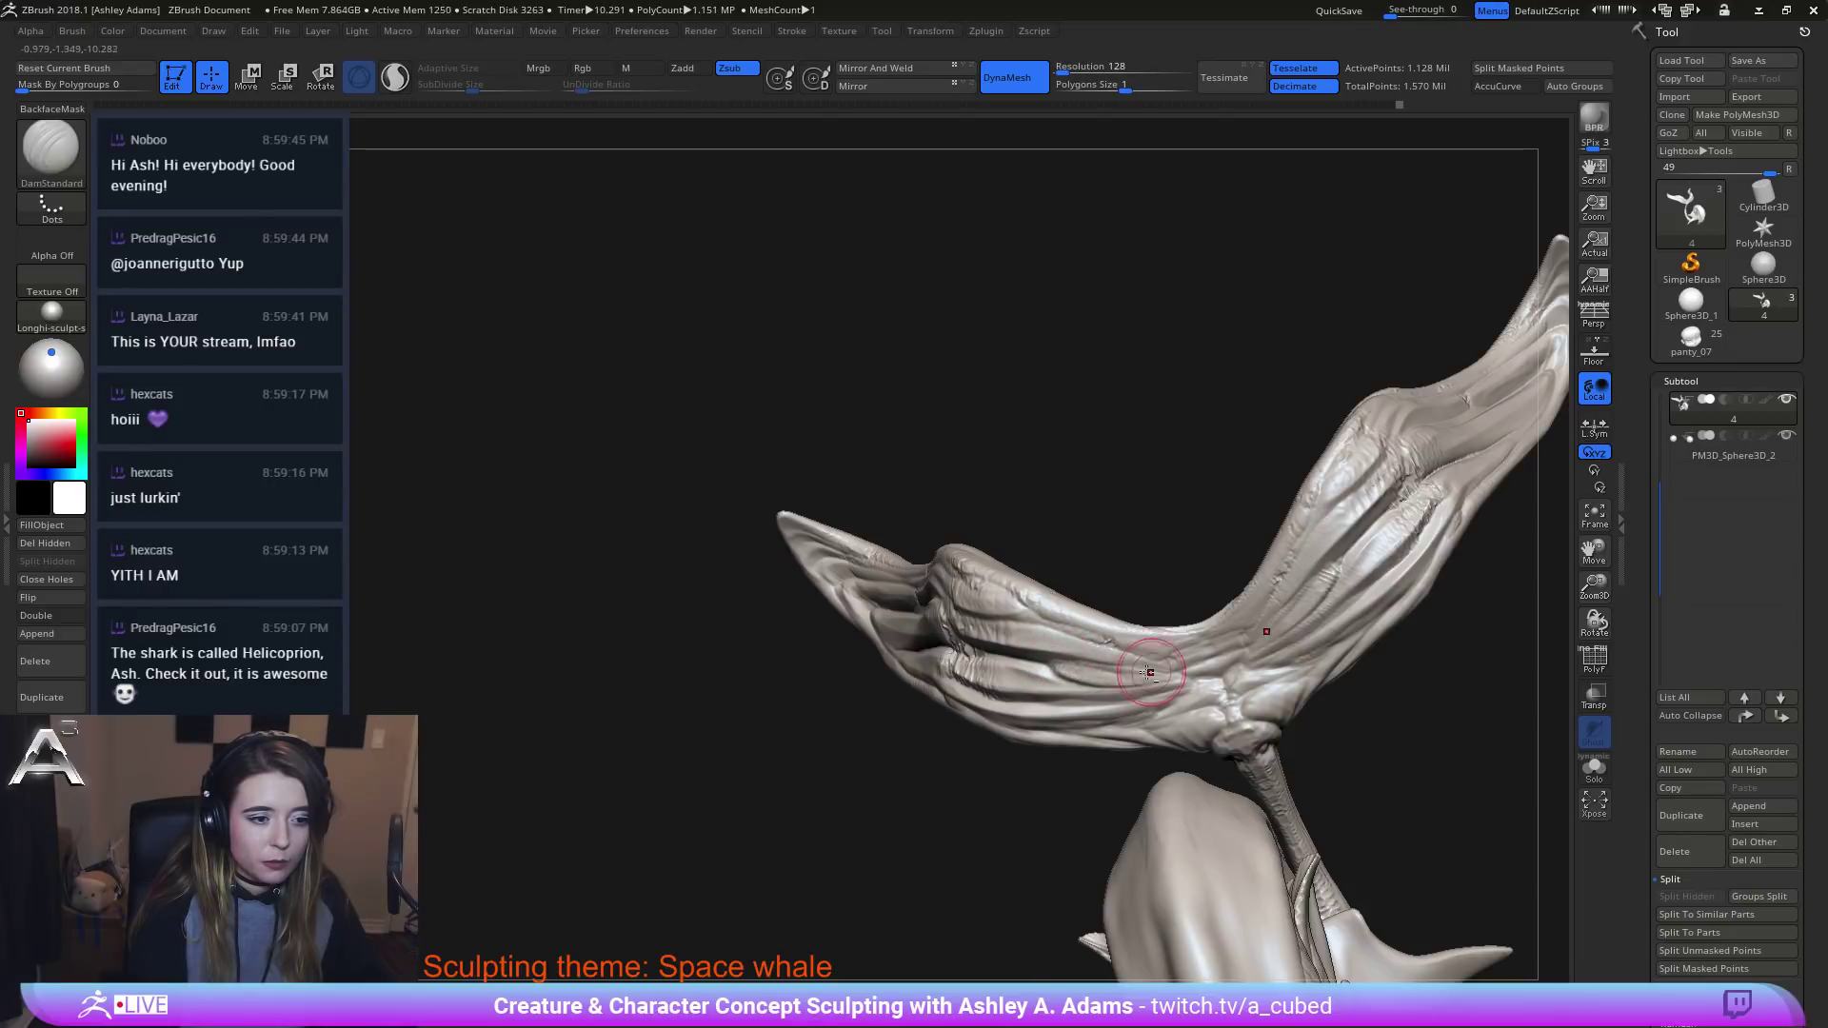
right_drag(1186, 666, 1033, 623)
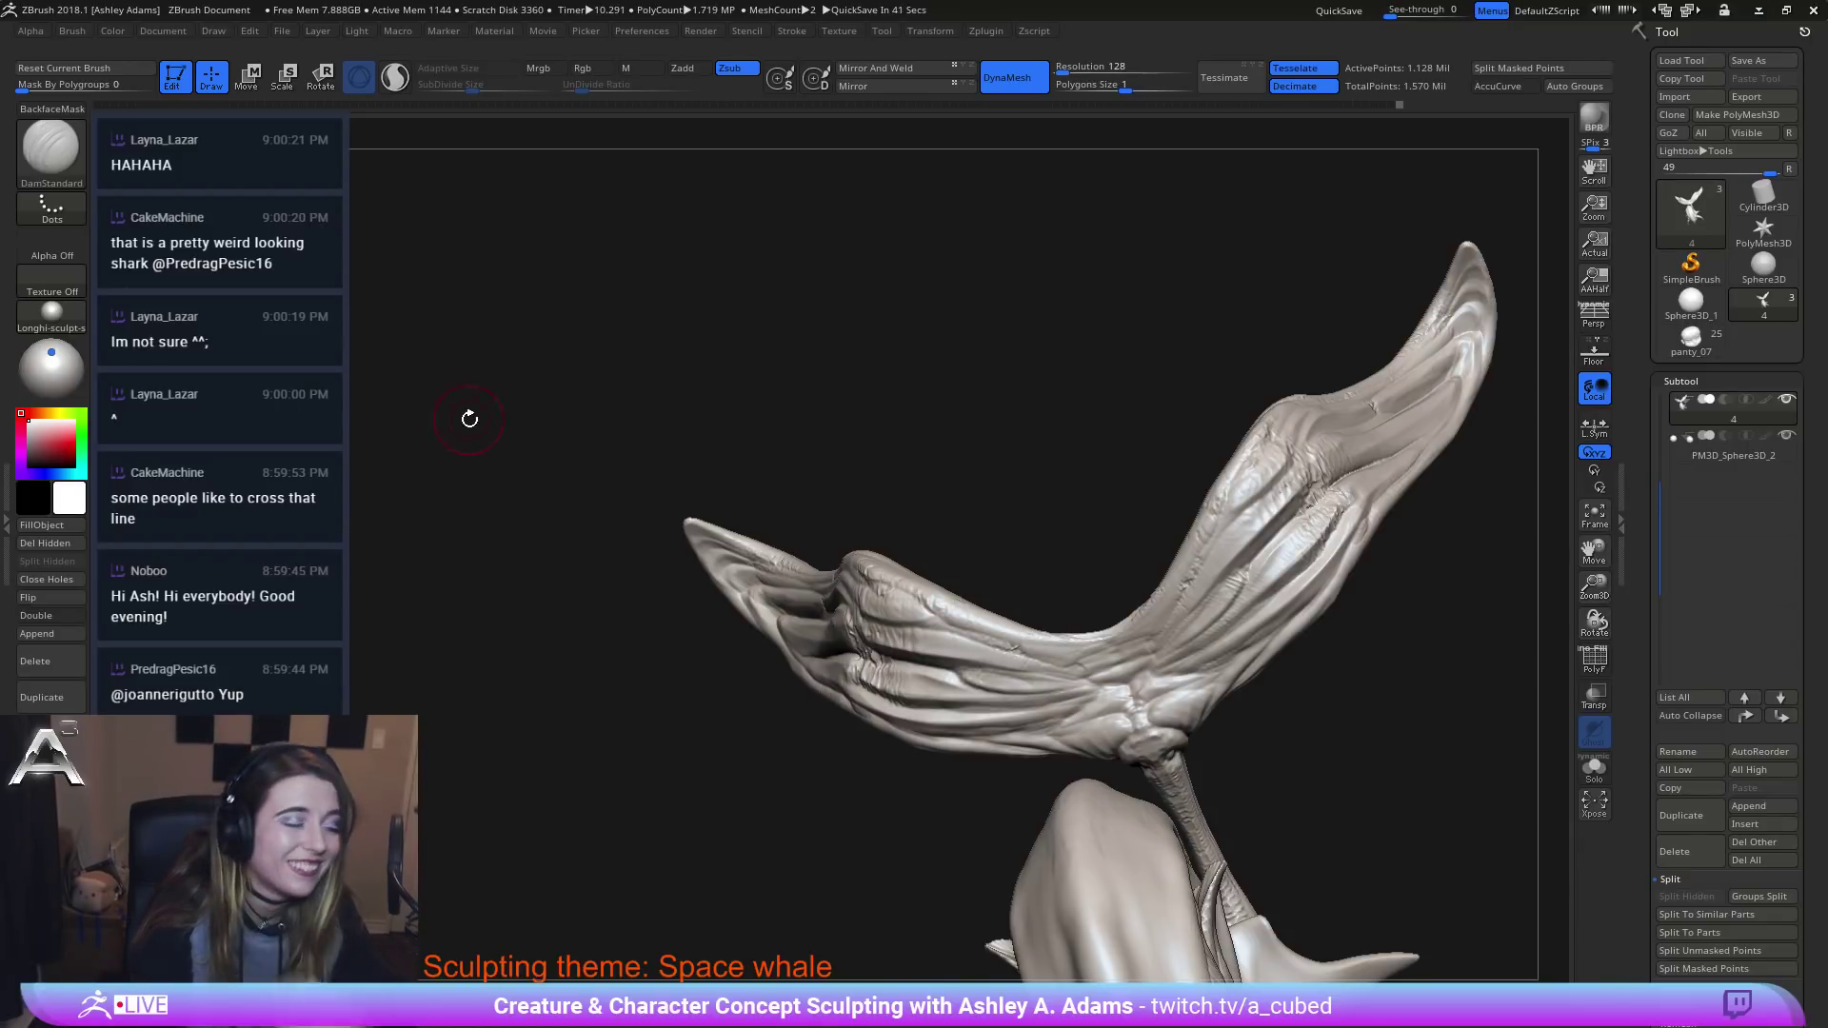
Deepen the grooves near the fluke's tip and through the rough middle section toward its base.
mouse_move(909, 567)
mouse_down()
mouse_move(1083, 577)
mouse_move(1023, 486)
mouse_up()
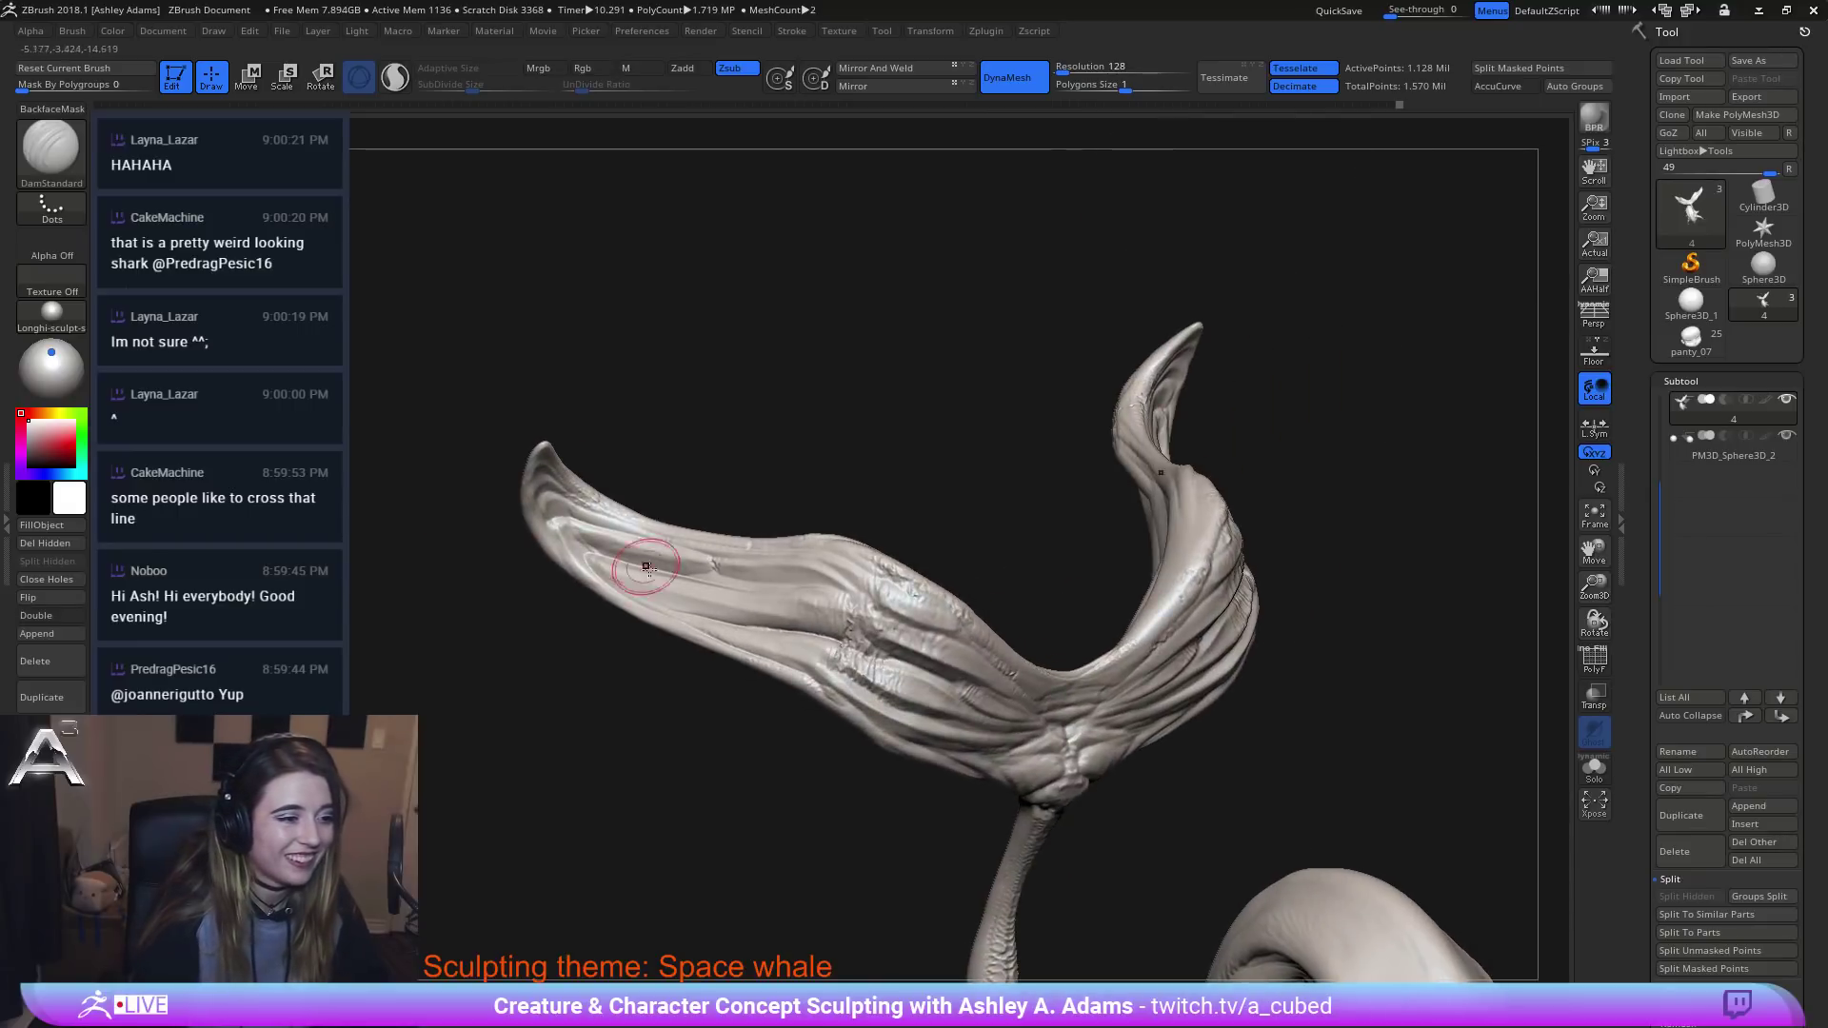
right_drag(636, 571, 685, 592)
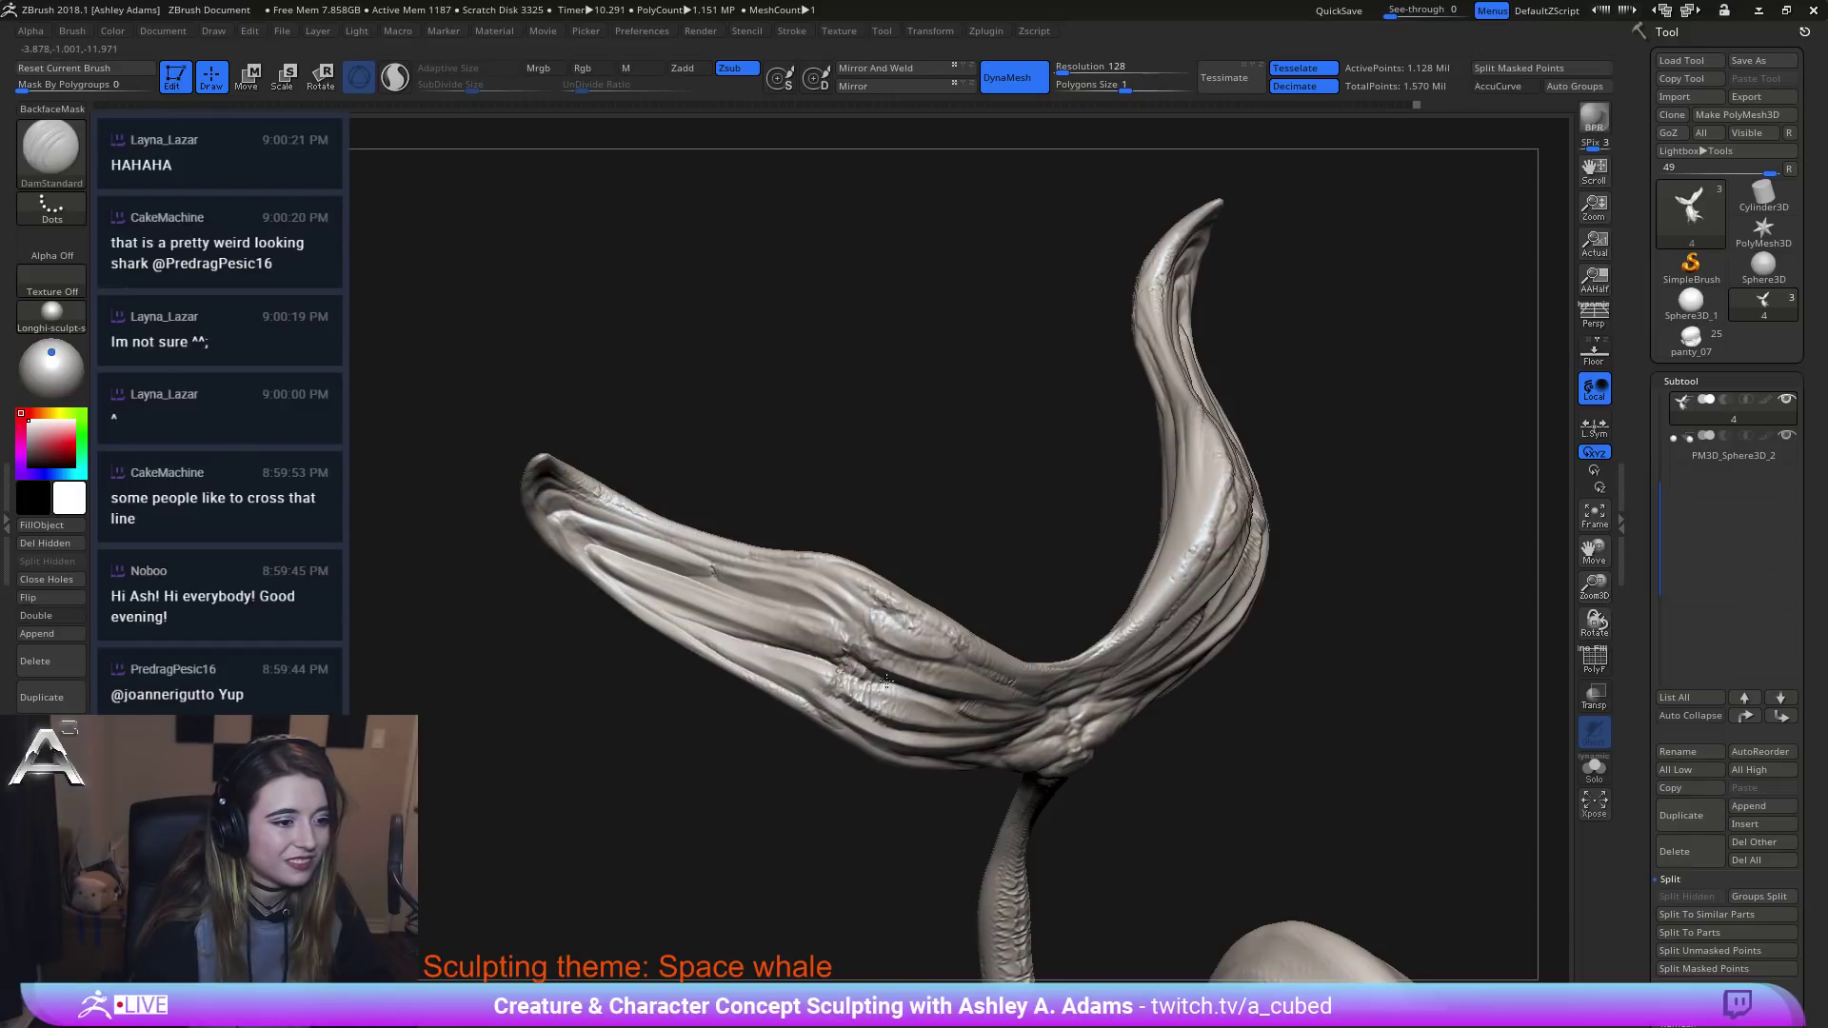
right_drag(858, 674, 846, 674)
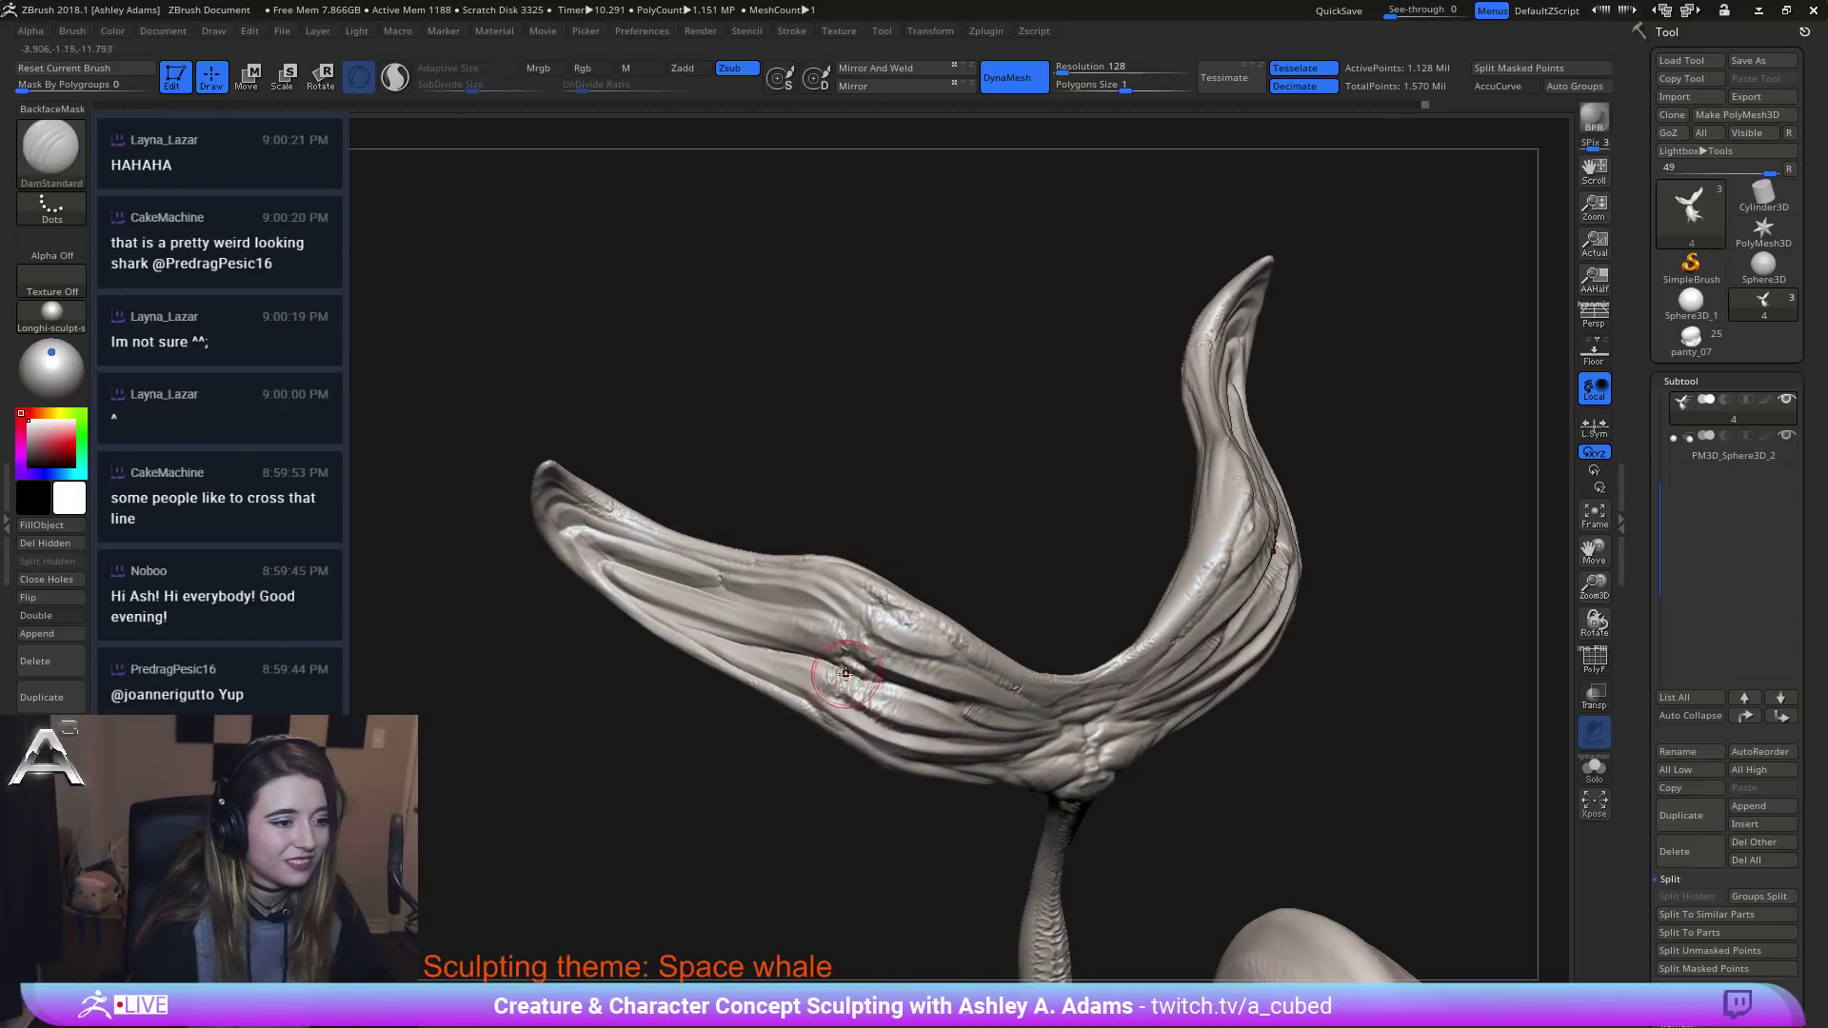
drag(895, 712, 846, 692)
right_drag(890, 714, 938, 716)
drag(1011, 731, 935, 710)
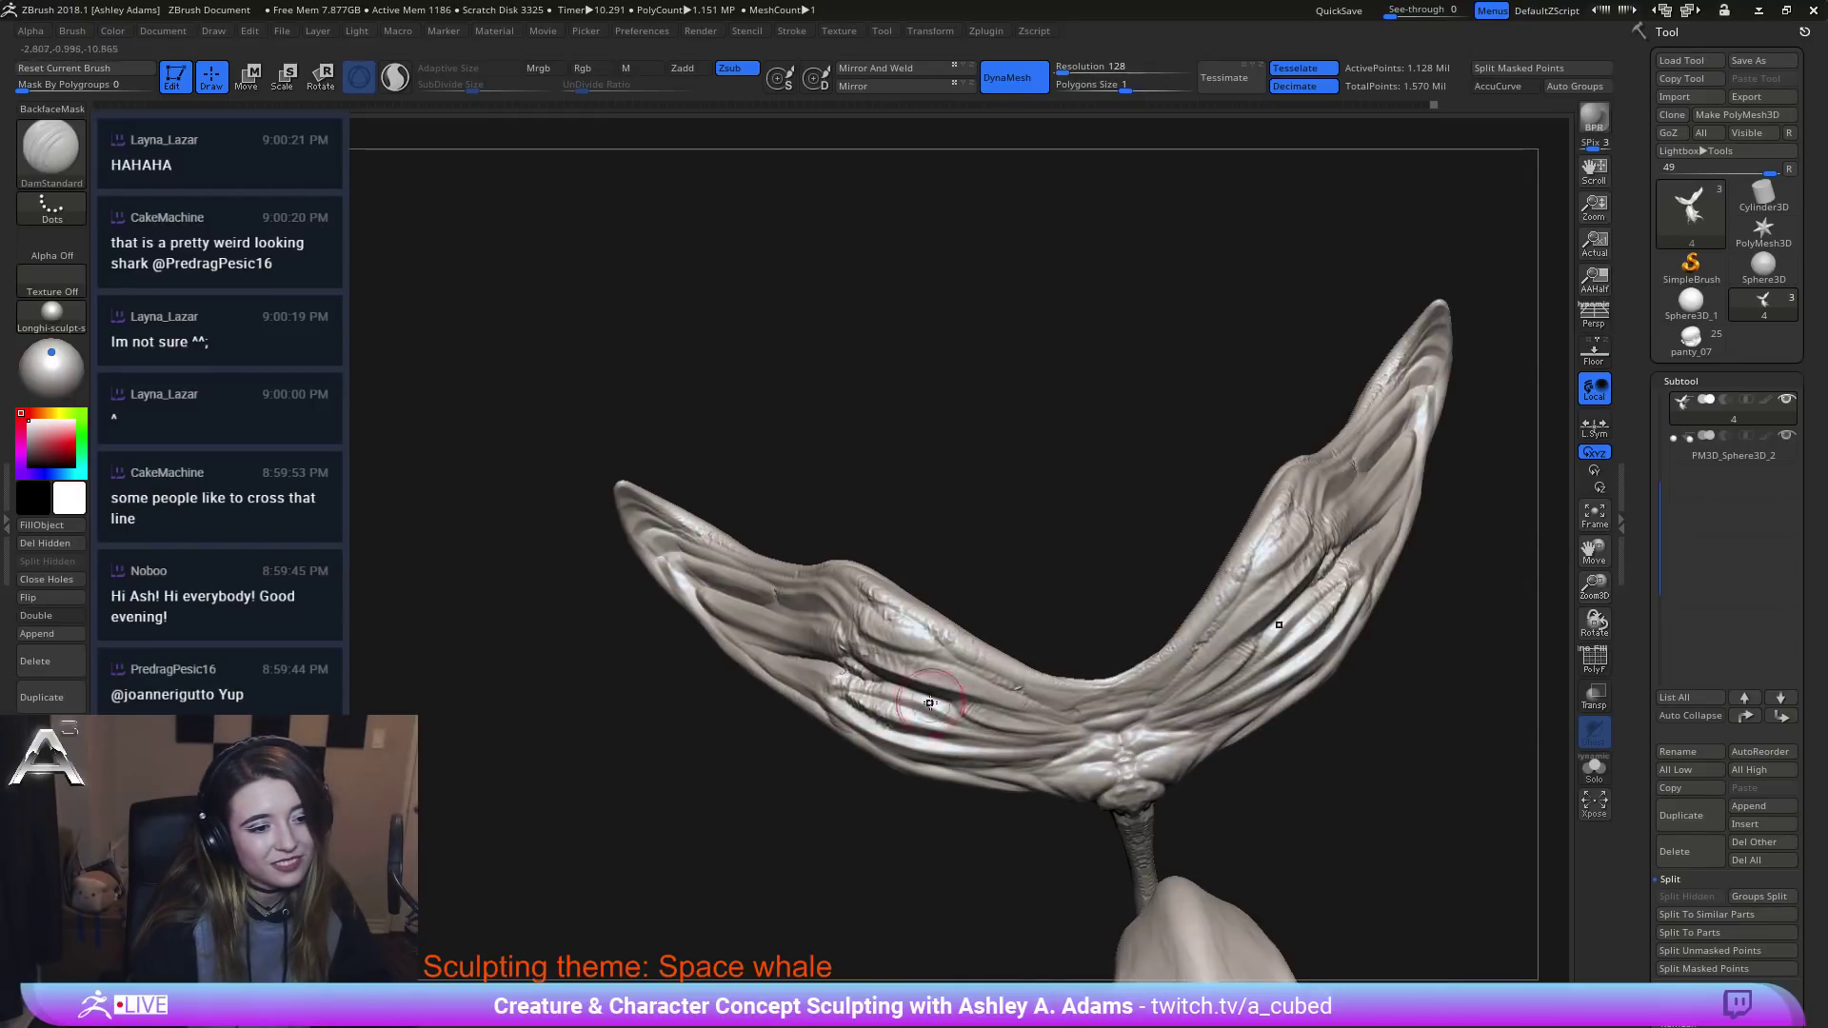
right_drag(935, 710, 1009, 725)
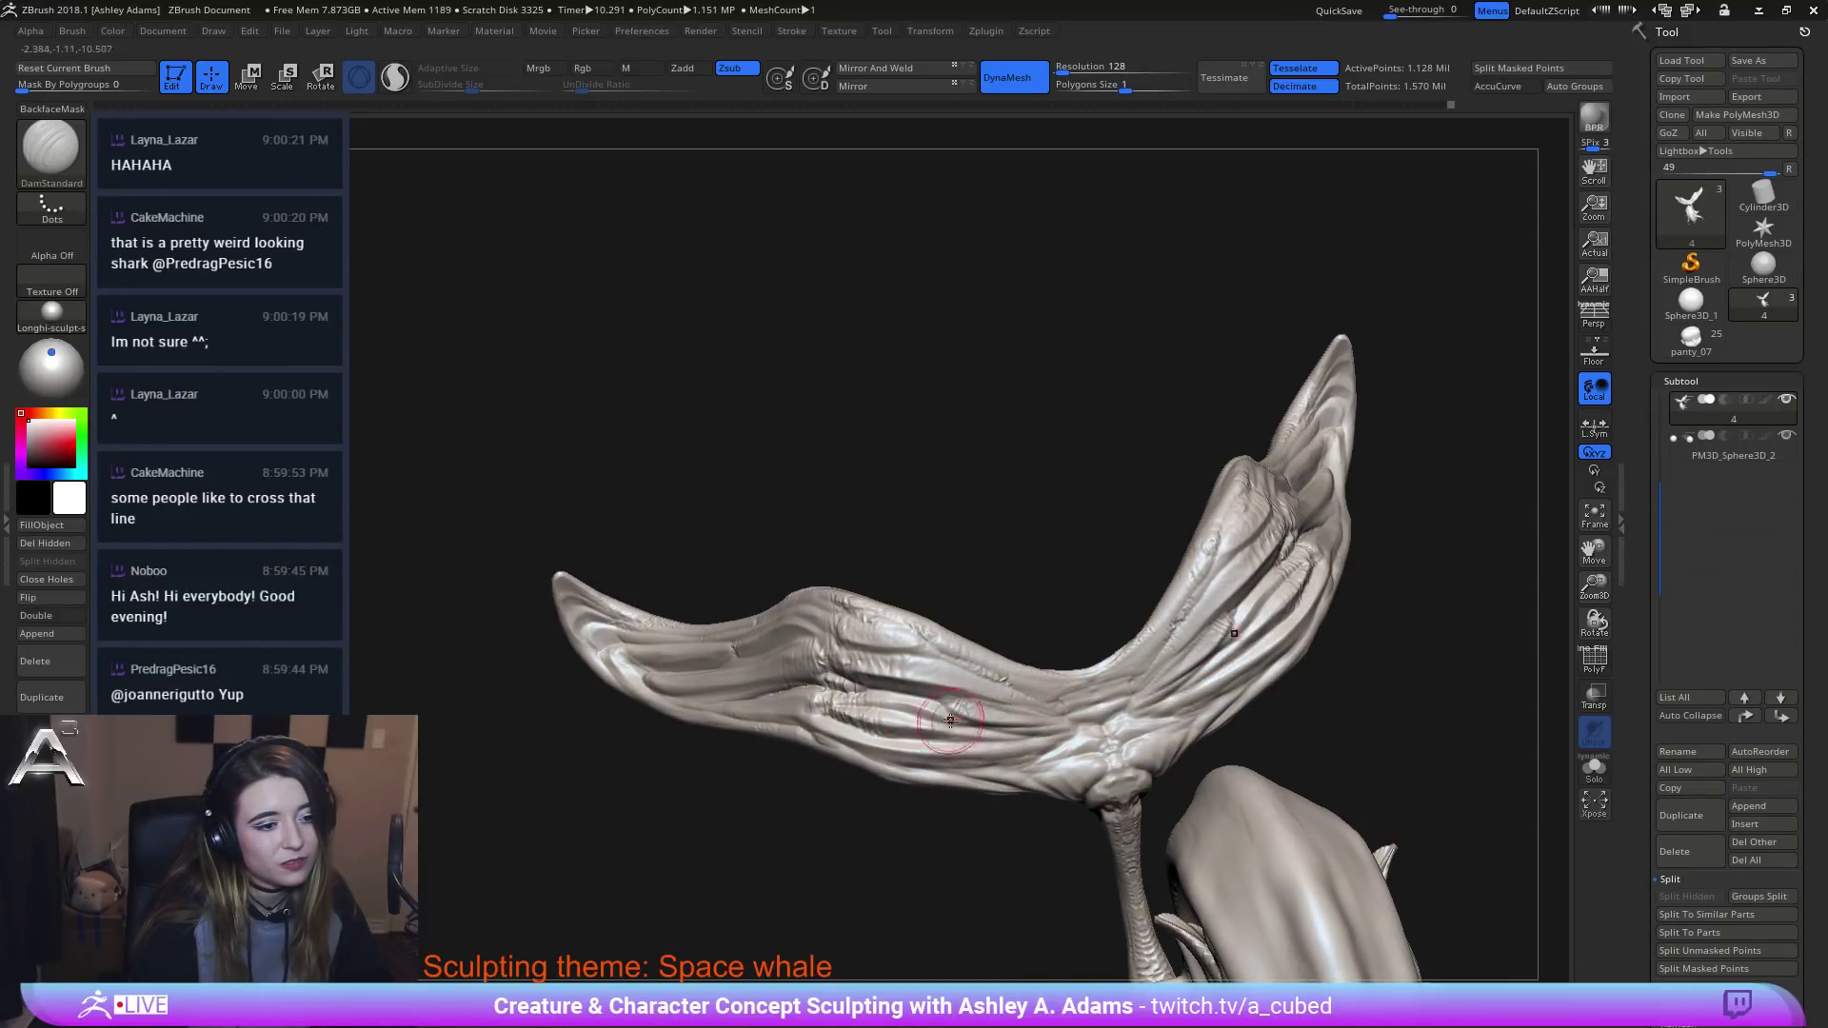
Carve short creases around the tail joint at the base of the flukes.
right_drag(957, 728, 1033, 728)
right_drag(904, 626, 1094, 726)
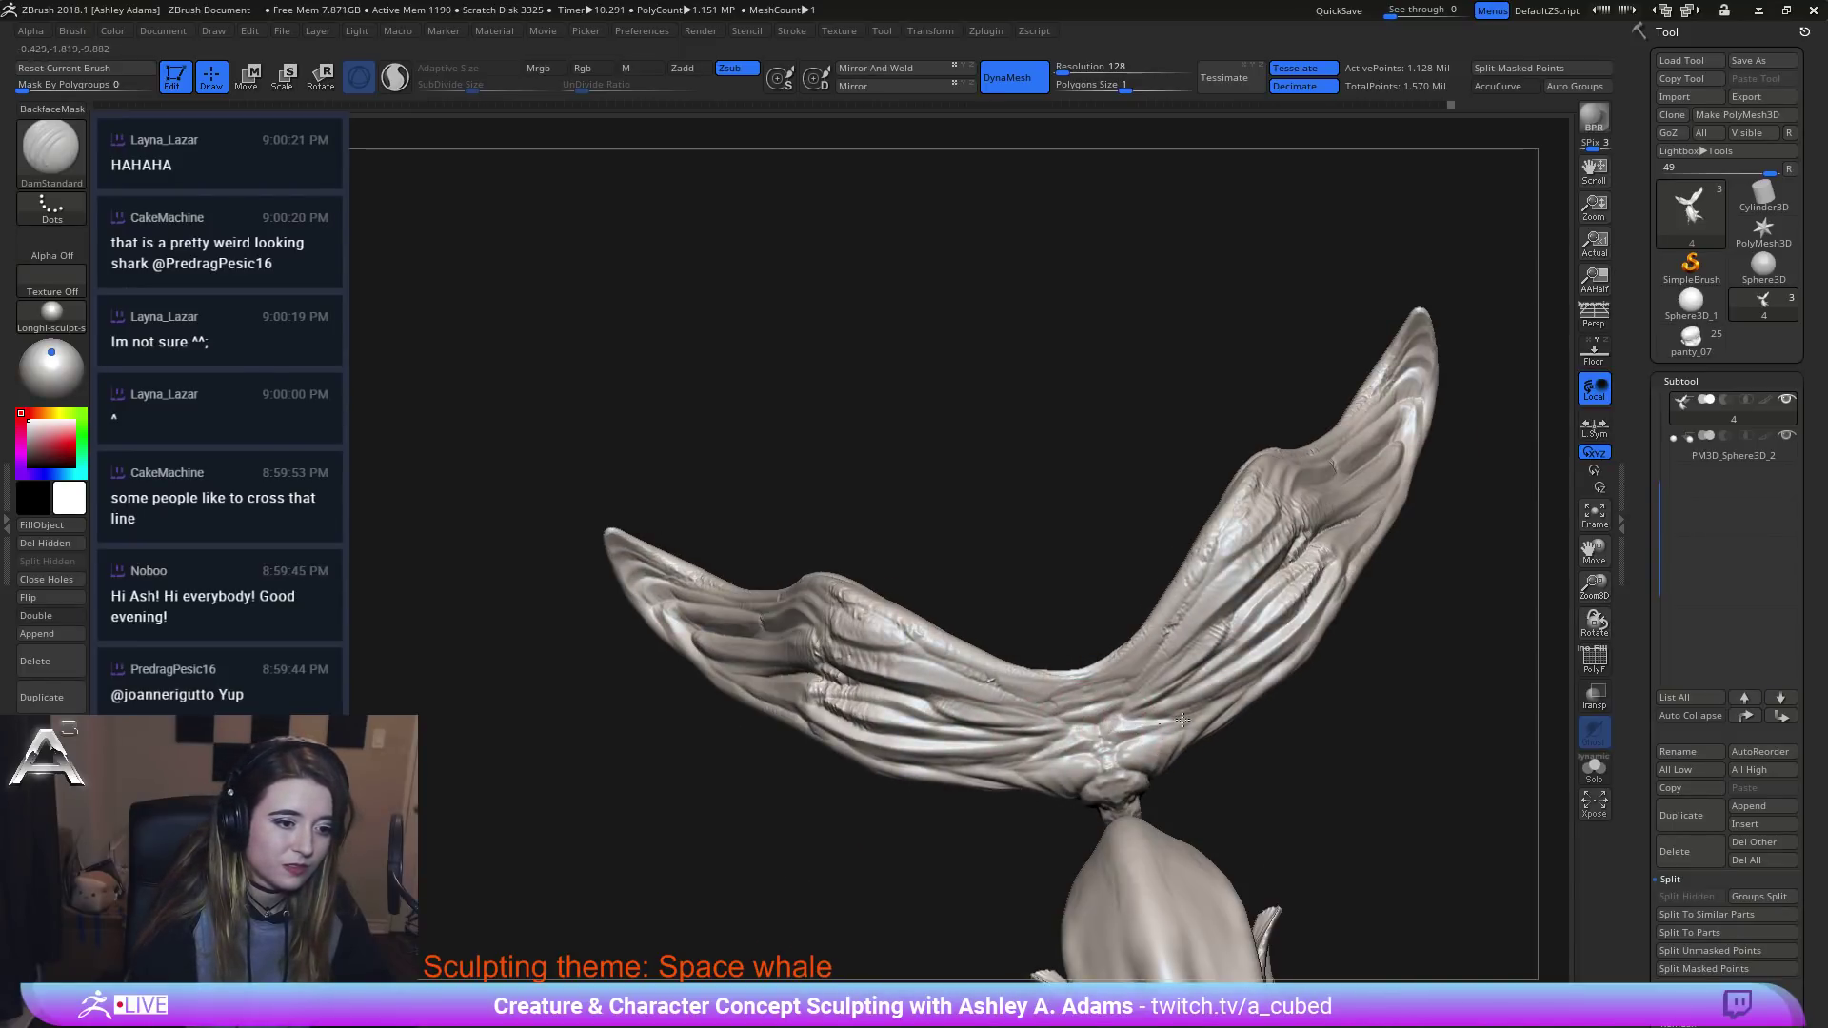
mouse_move(1183, 726)
mouse_down()
mouse_move(1148, 739)
mouse_move(1153, 768)
mouse_up()
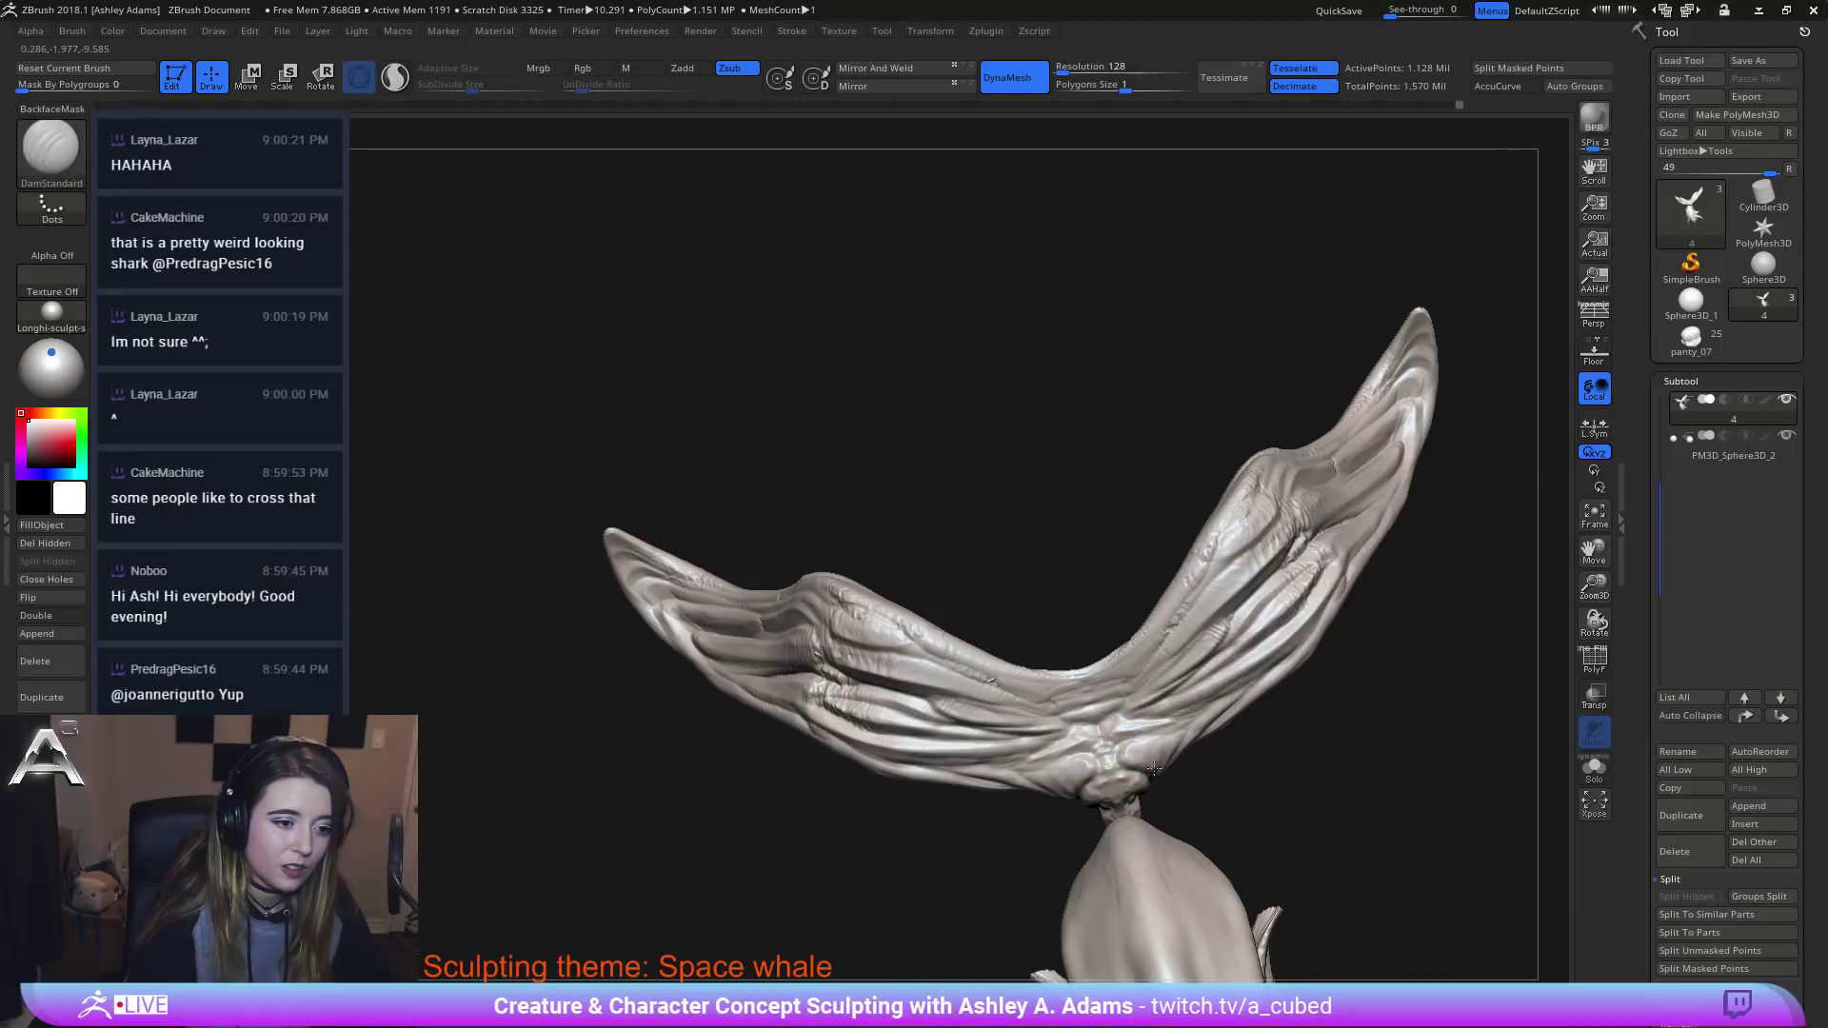
Carve long creases down the reverse face of the fluke, running from its outer half toward the tail joint.
mouse_move(1153, 767)
right_down()
mouse_move(1142, 724)
mouse_move(779, 396)
mouse_move(933, 493)
right_up()
mouse_move(888, 464)
mouse_down()
mouse_move(861, 449)
mouse_move(1010, 590)
mouse_up()
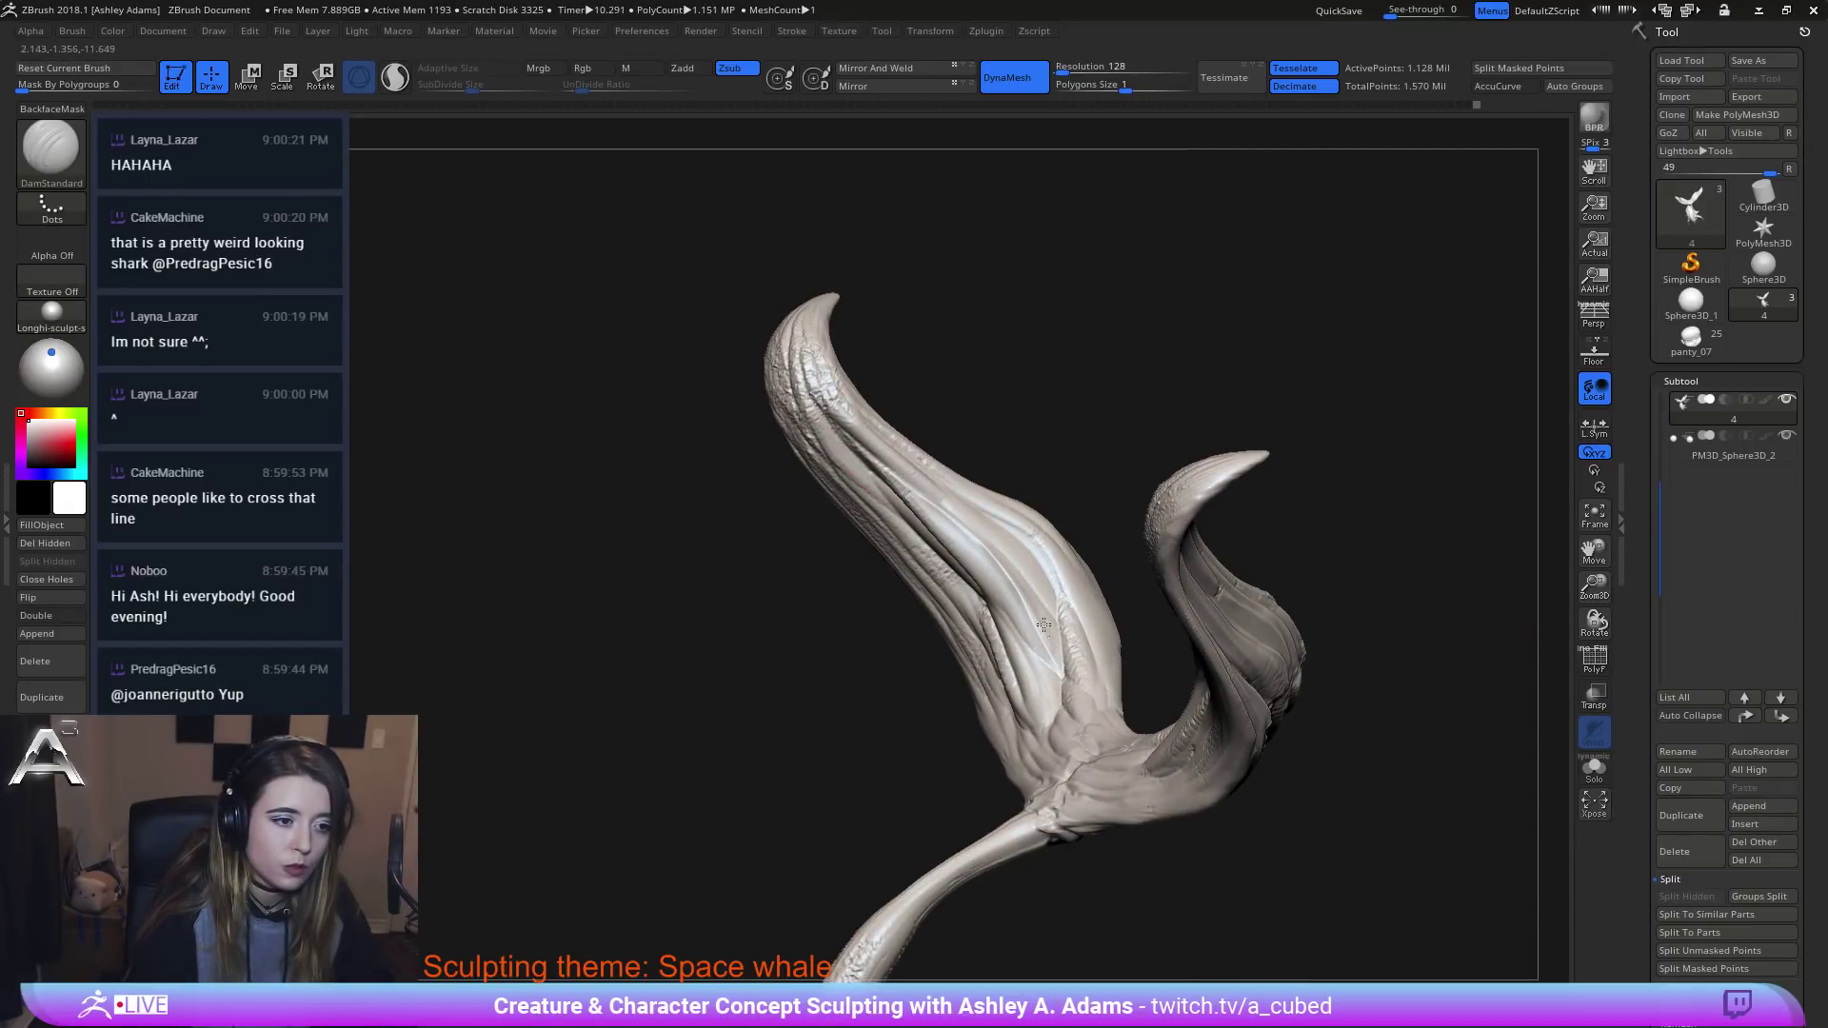
right_drag(971, 554, 856, 451)
mouse_move(900, 499)
mouse_down()
mouse_move(1057, 667)
mouse_move(985, 577)
mouse_up()
drag(1056, 648, 956, 549)
right_drag(835, 440, 928, 510)
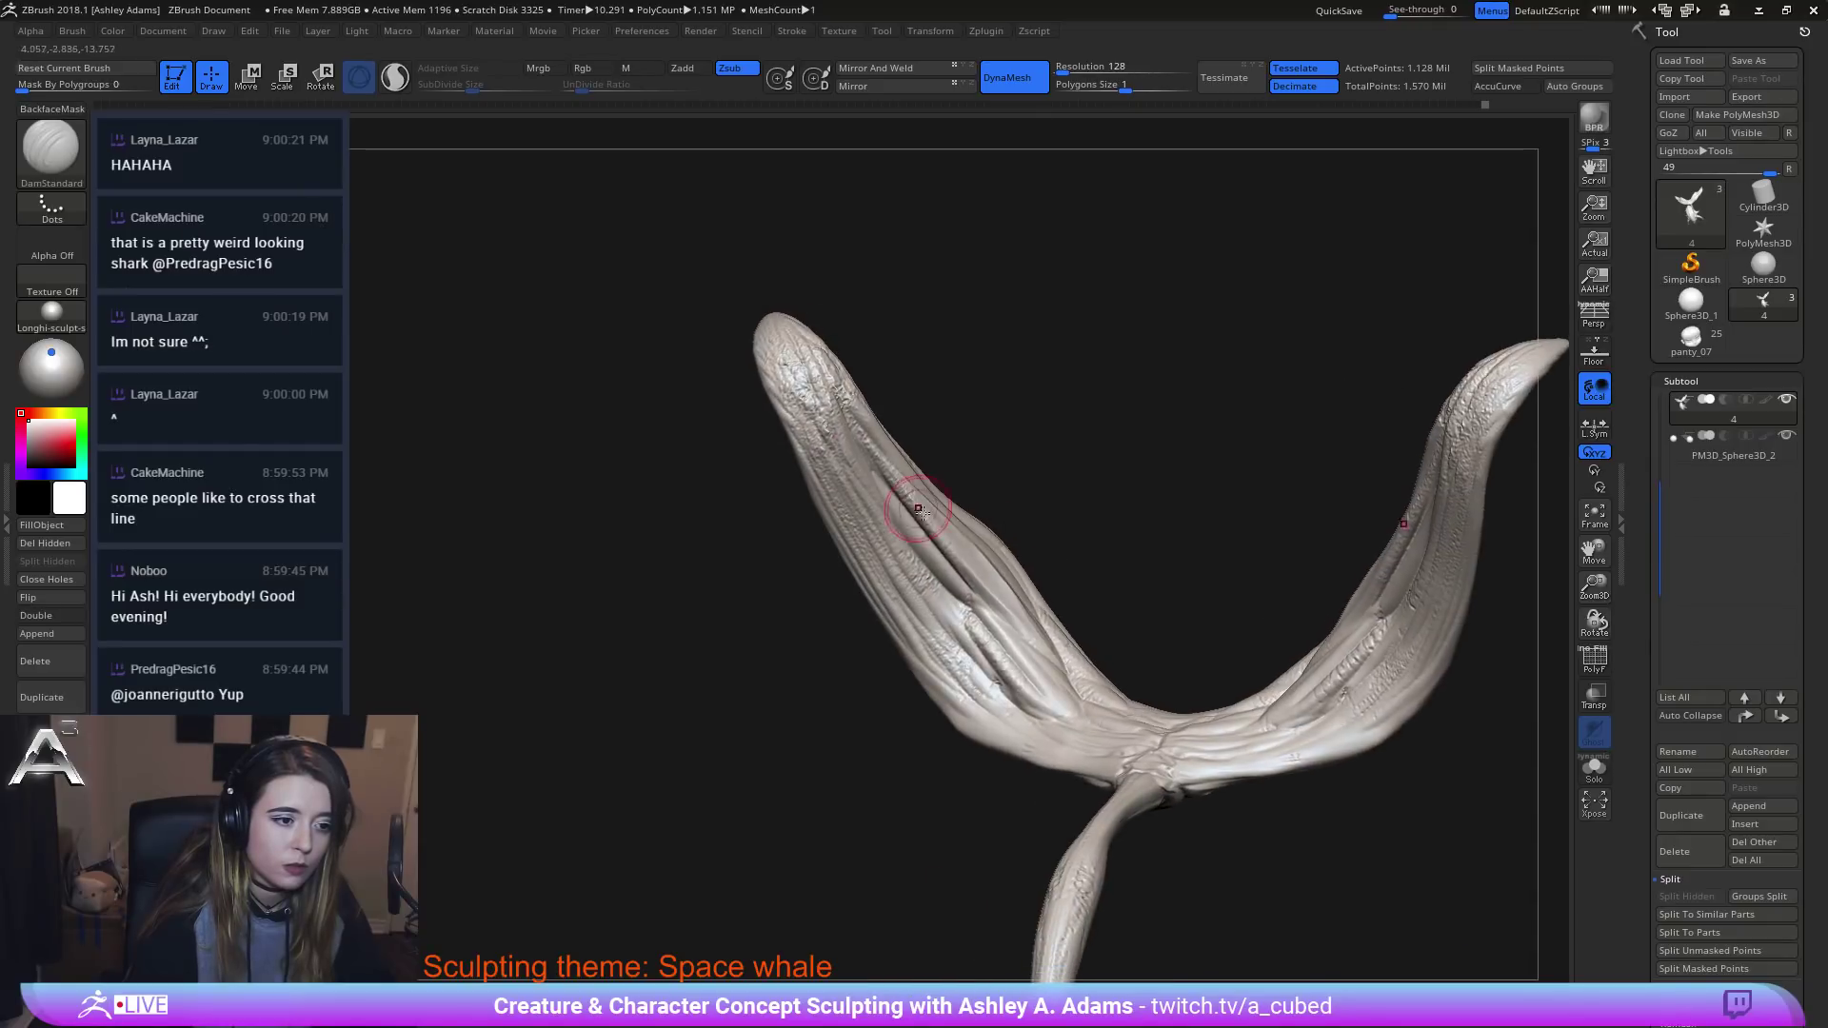
Deepen the hollow grooves on the inner half of the fluke's reverse face, near the tail joint.
drag(986, 610, 1033, 657)
right_drag(987, 607, 981, 664)
drag(1013, 643, 1071, 716)
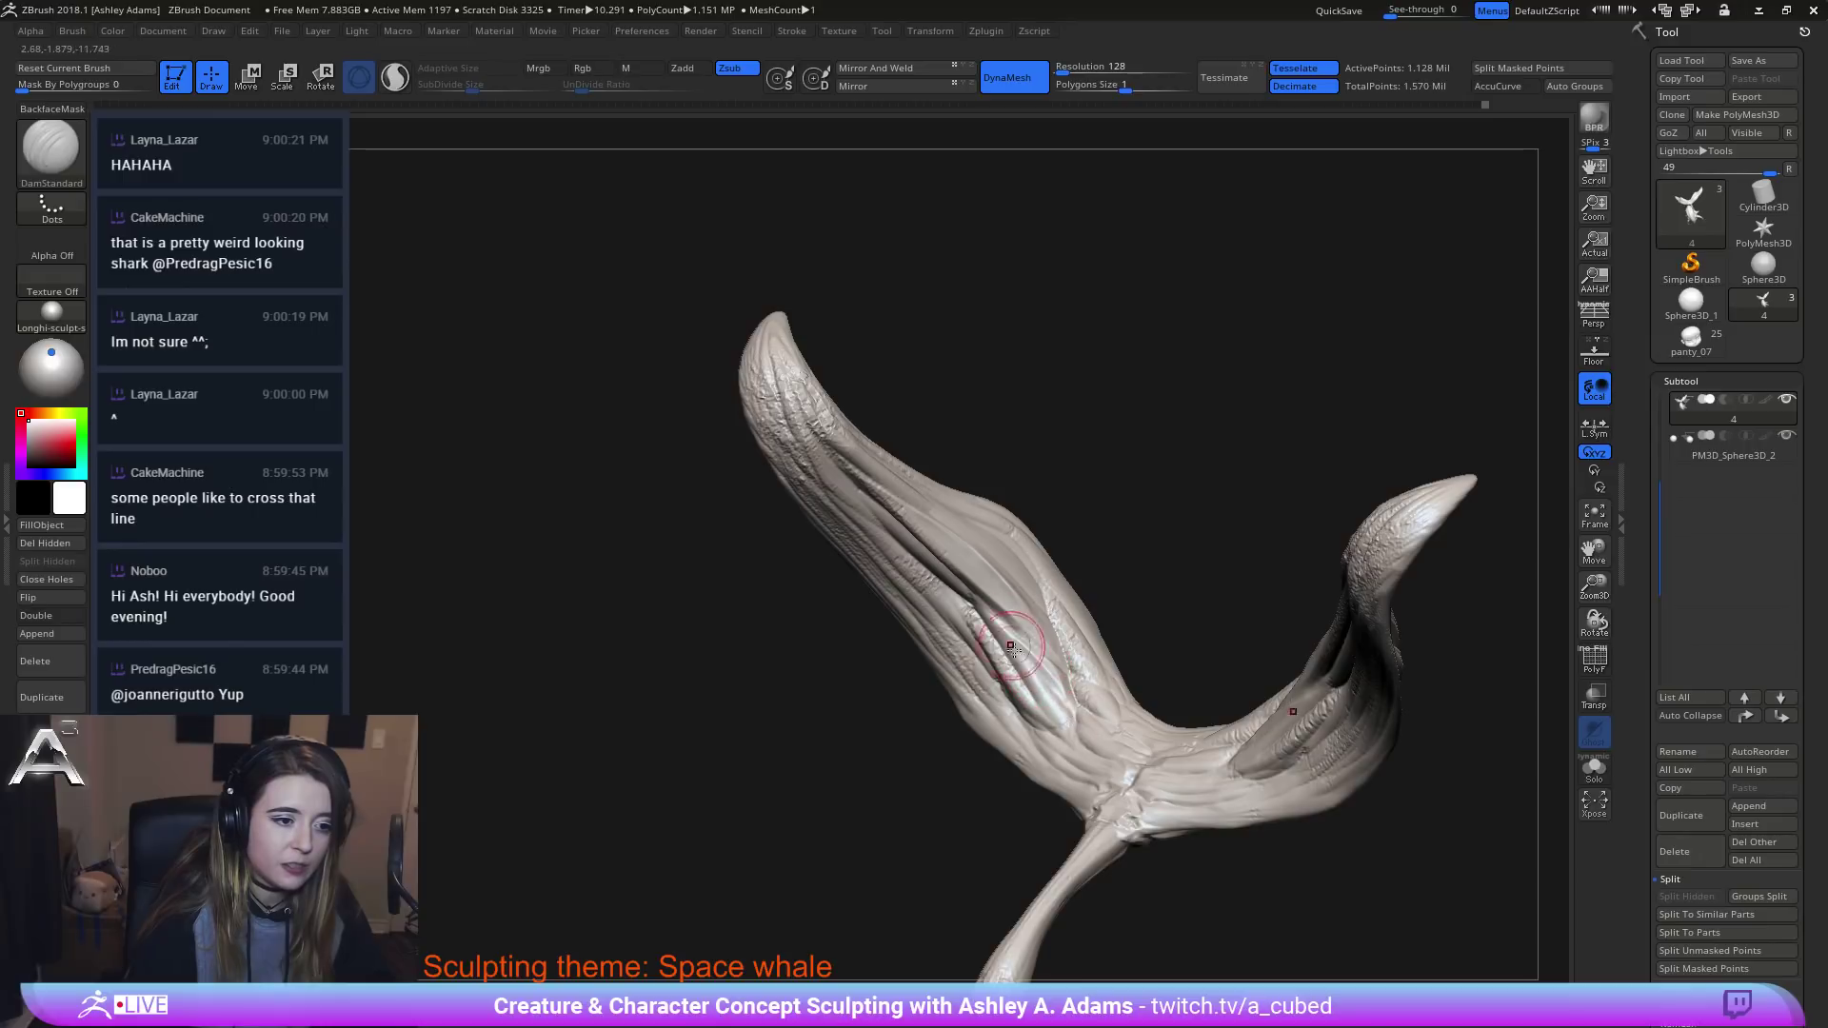
drag(992, 618, 1058, 718)
drag(1009, 652, 1058, 716)
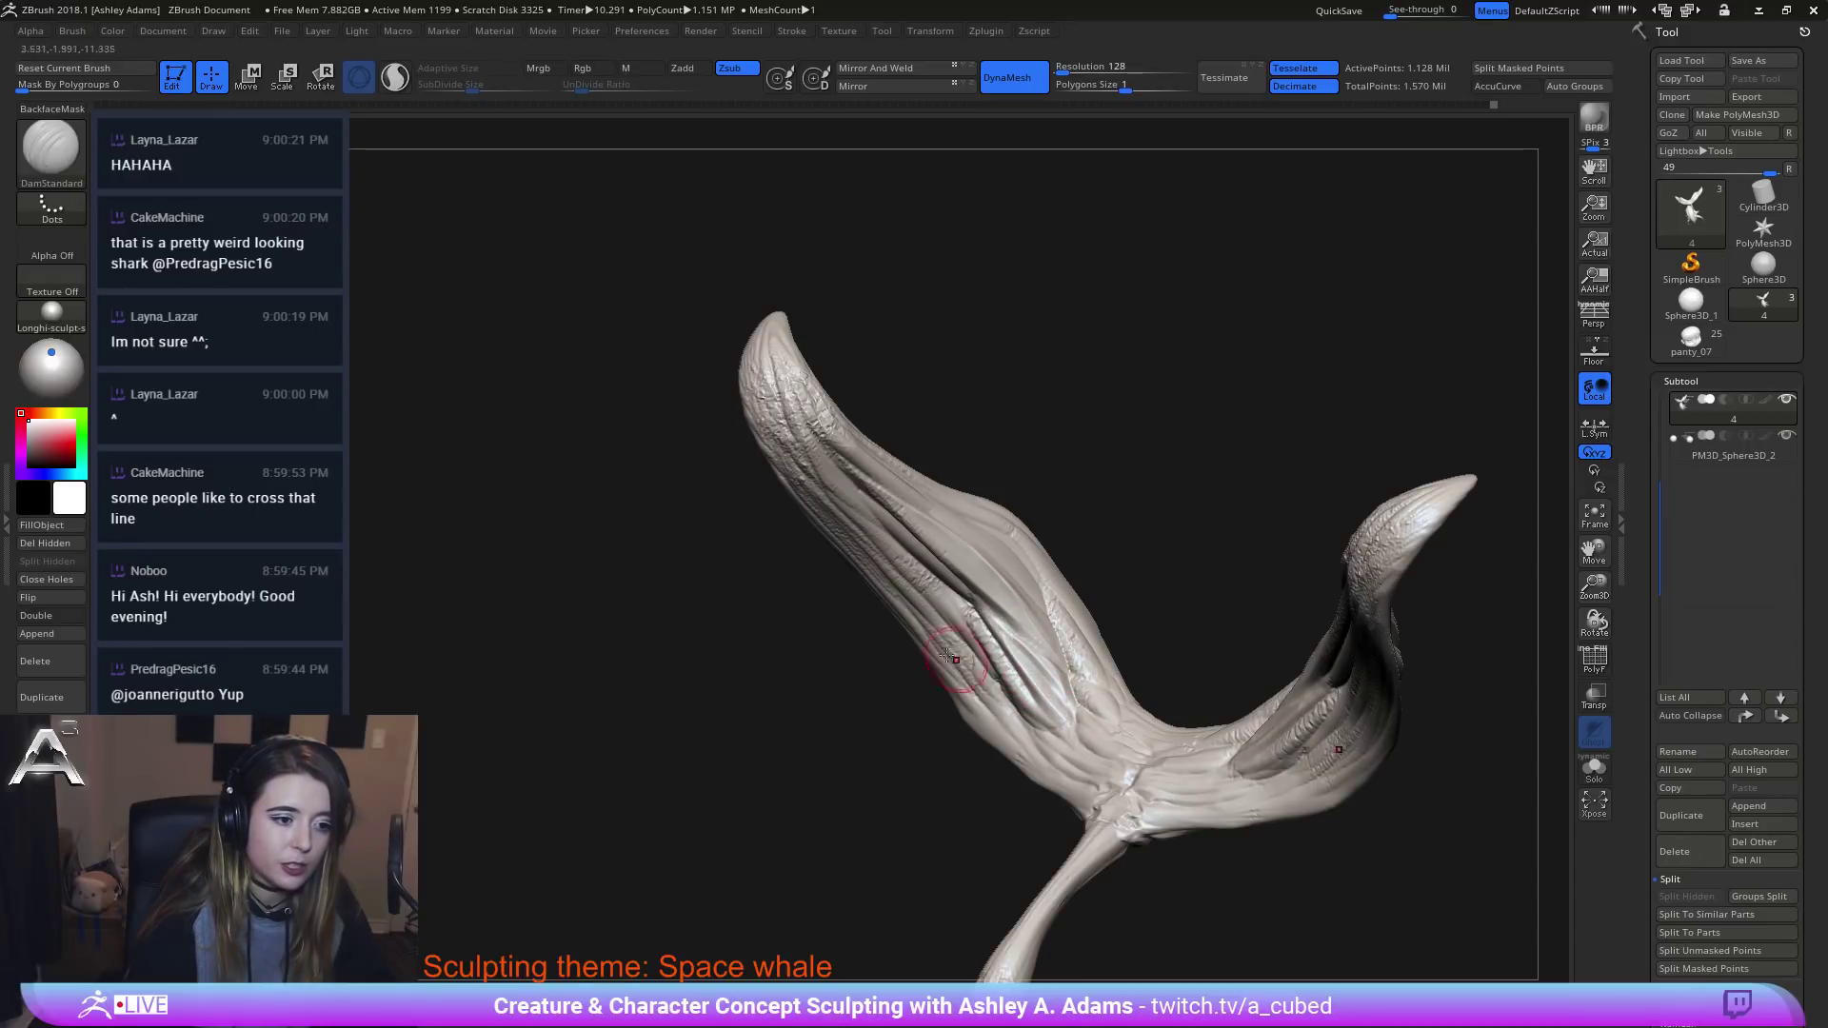
Smooth the rough surface just below the fluke's tip on the reverse face.
mouse_move(947, 640)
right_down()
mouse_move(1008, 586)
mouse_move(735, 411)
right_up()
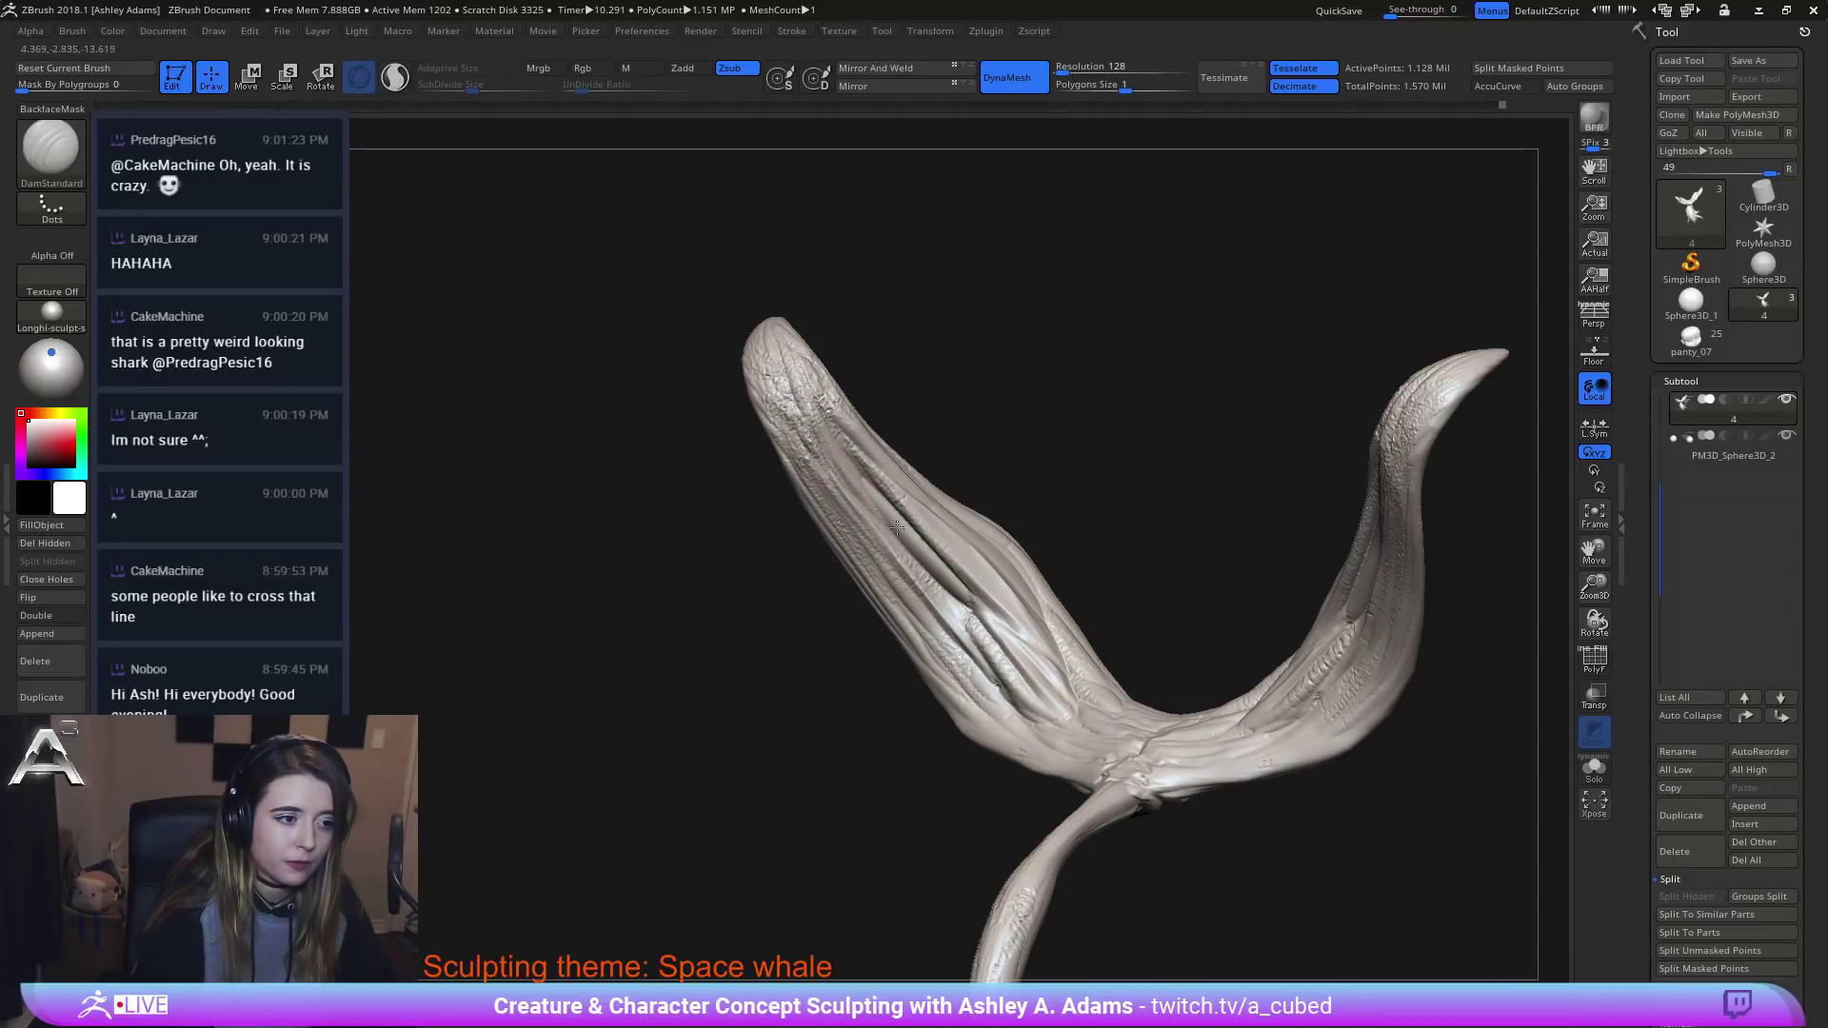
key(shift)
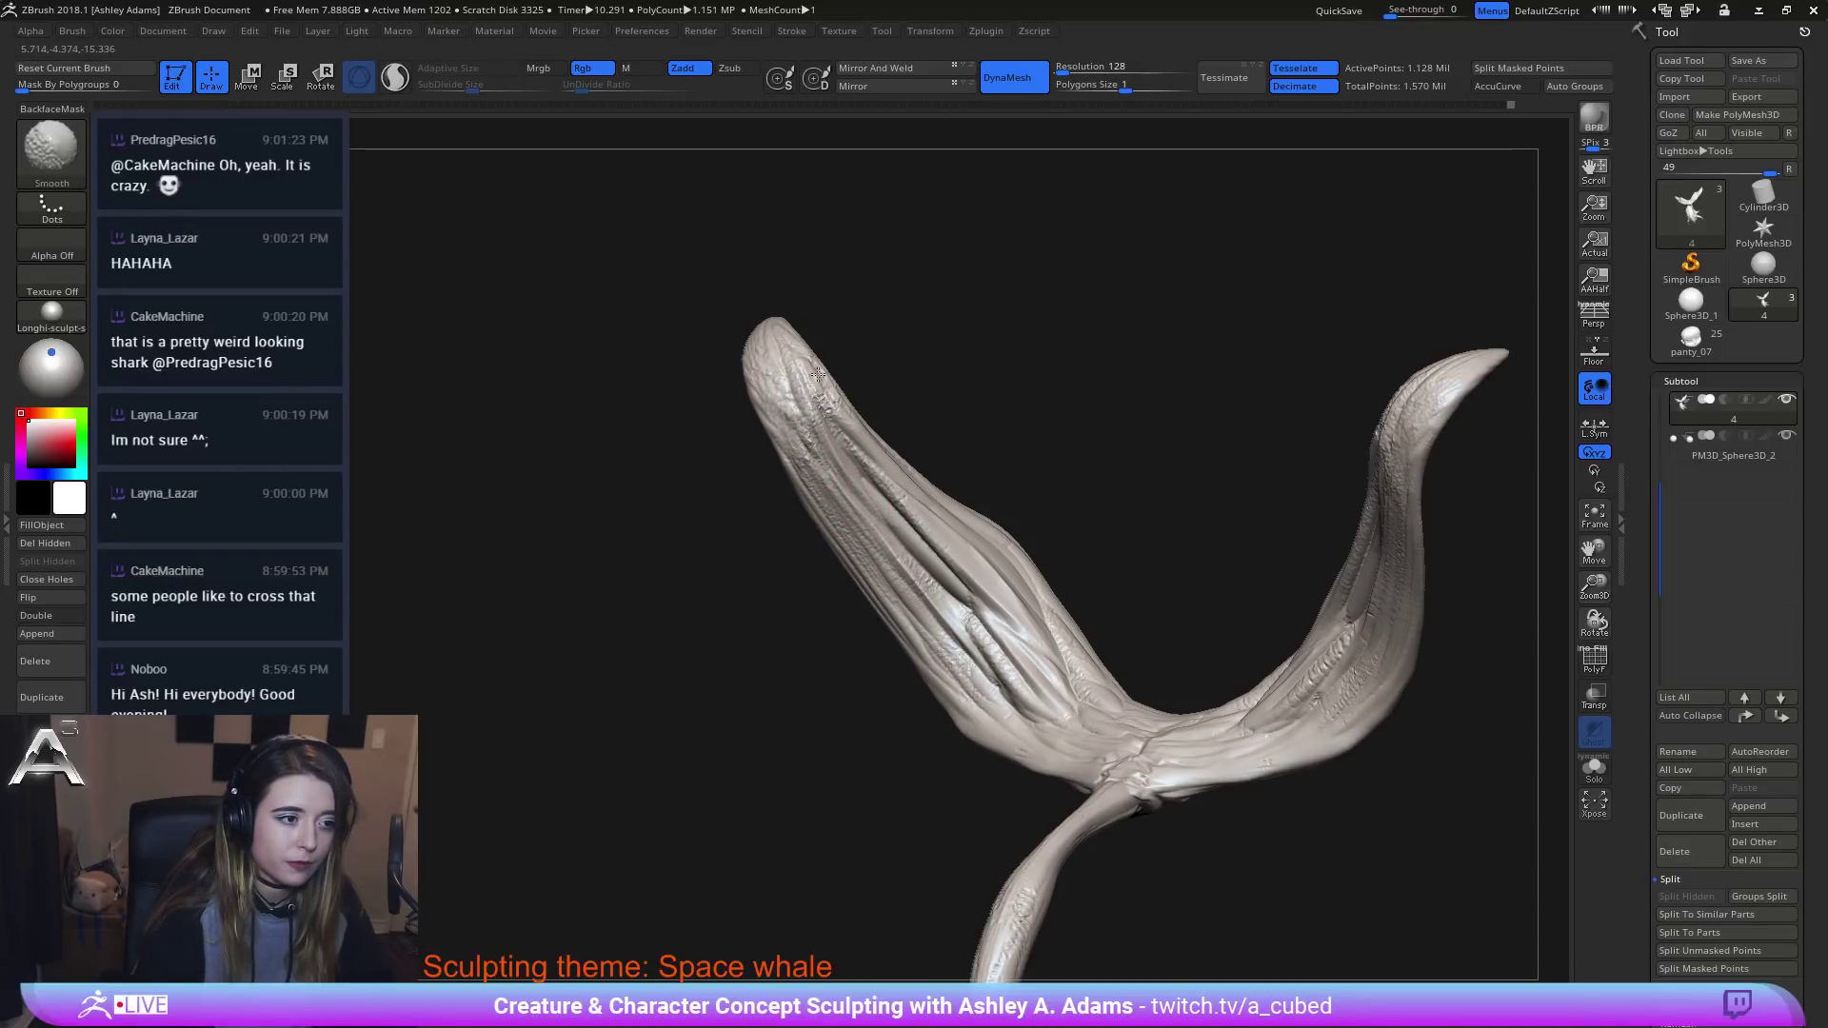
shift+drag(818, 375, 826, 403)
Carve creases across the saddle between the flukes and extend one outward along the fluke's inner edge.
mouse_move(1085, 581)
mouse_down()
mouse_move(1216, 641)
mouse_move(1039, 569)
mouse_up()
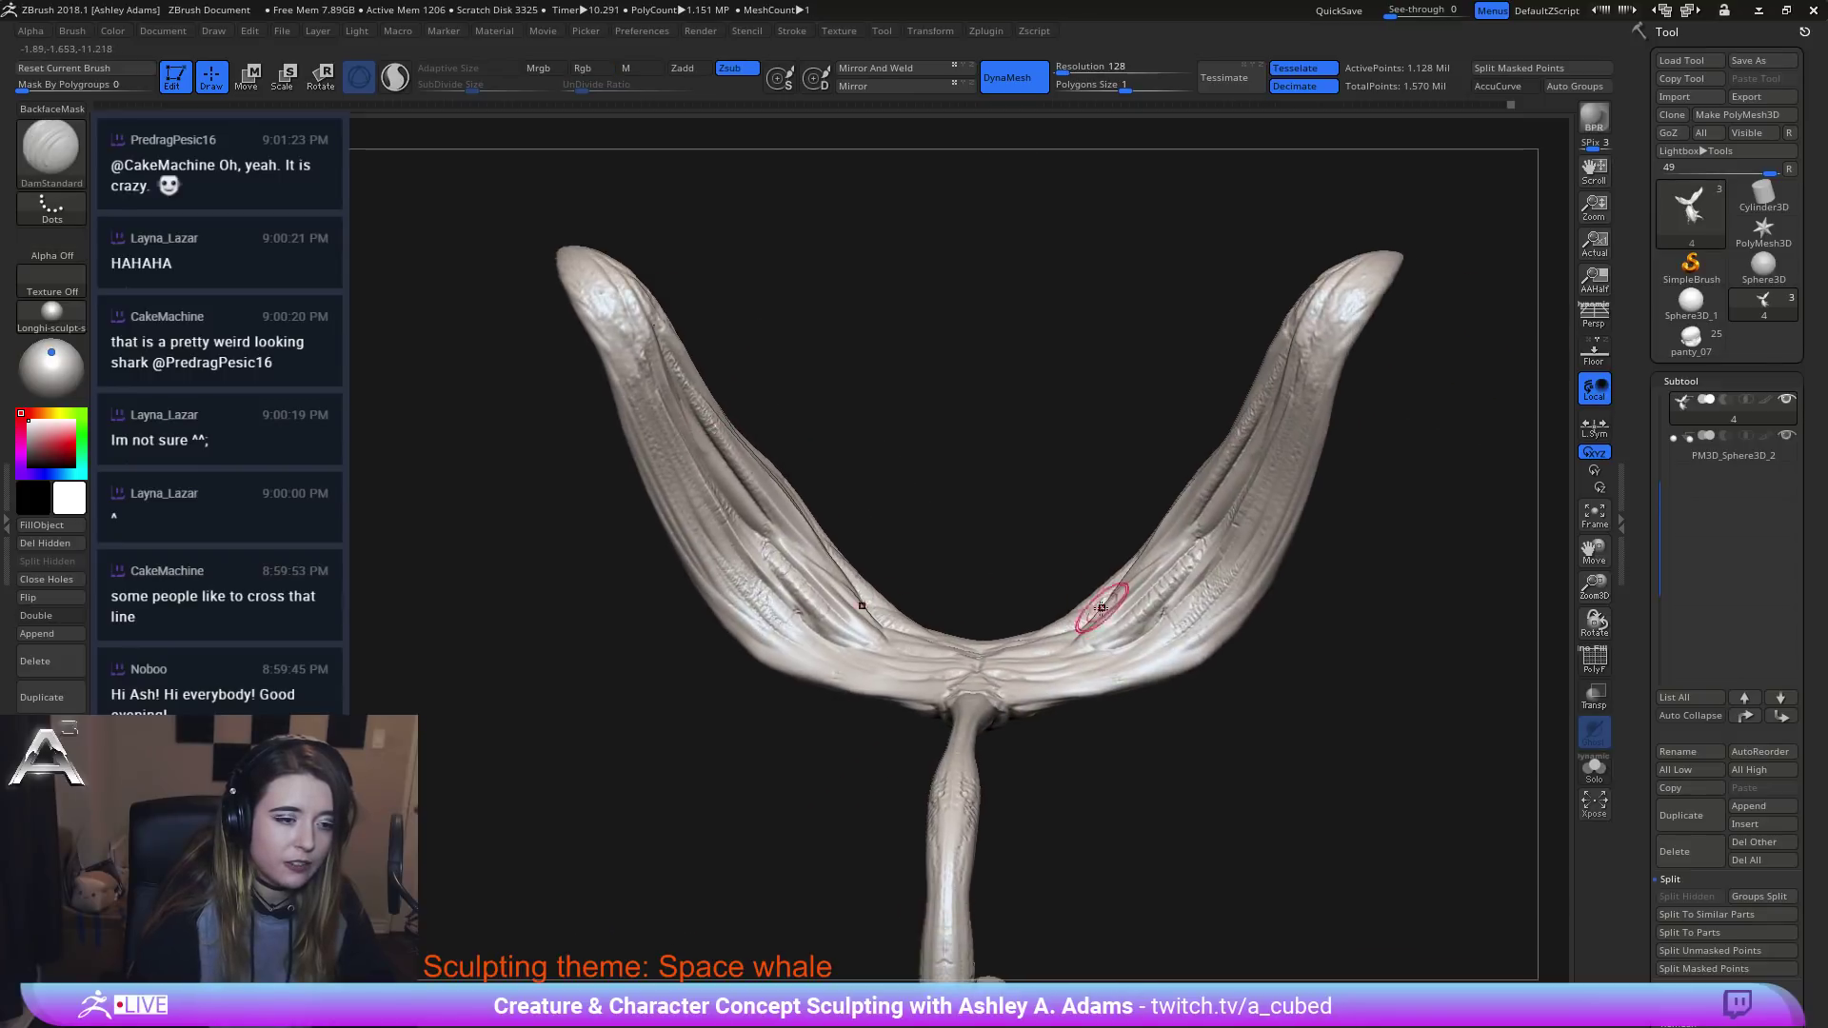
right_drag(1101, 608, 981, 607)
right_drag(865, 590, 929, 620)
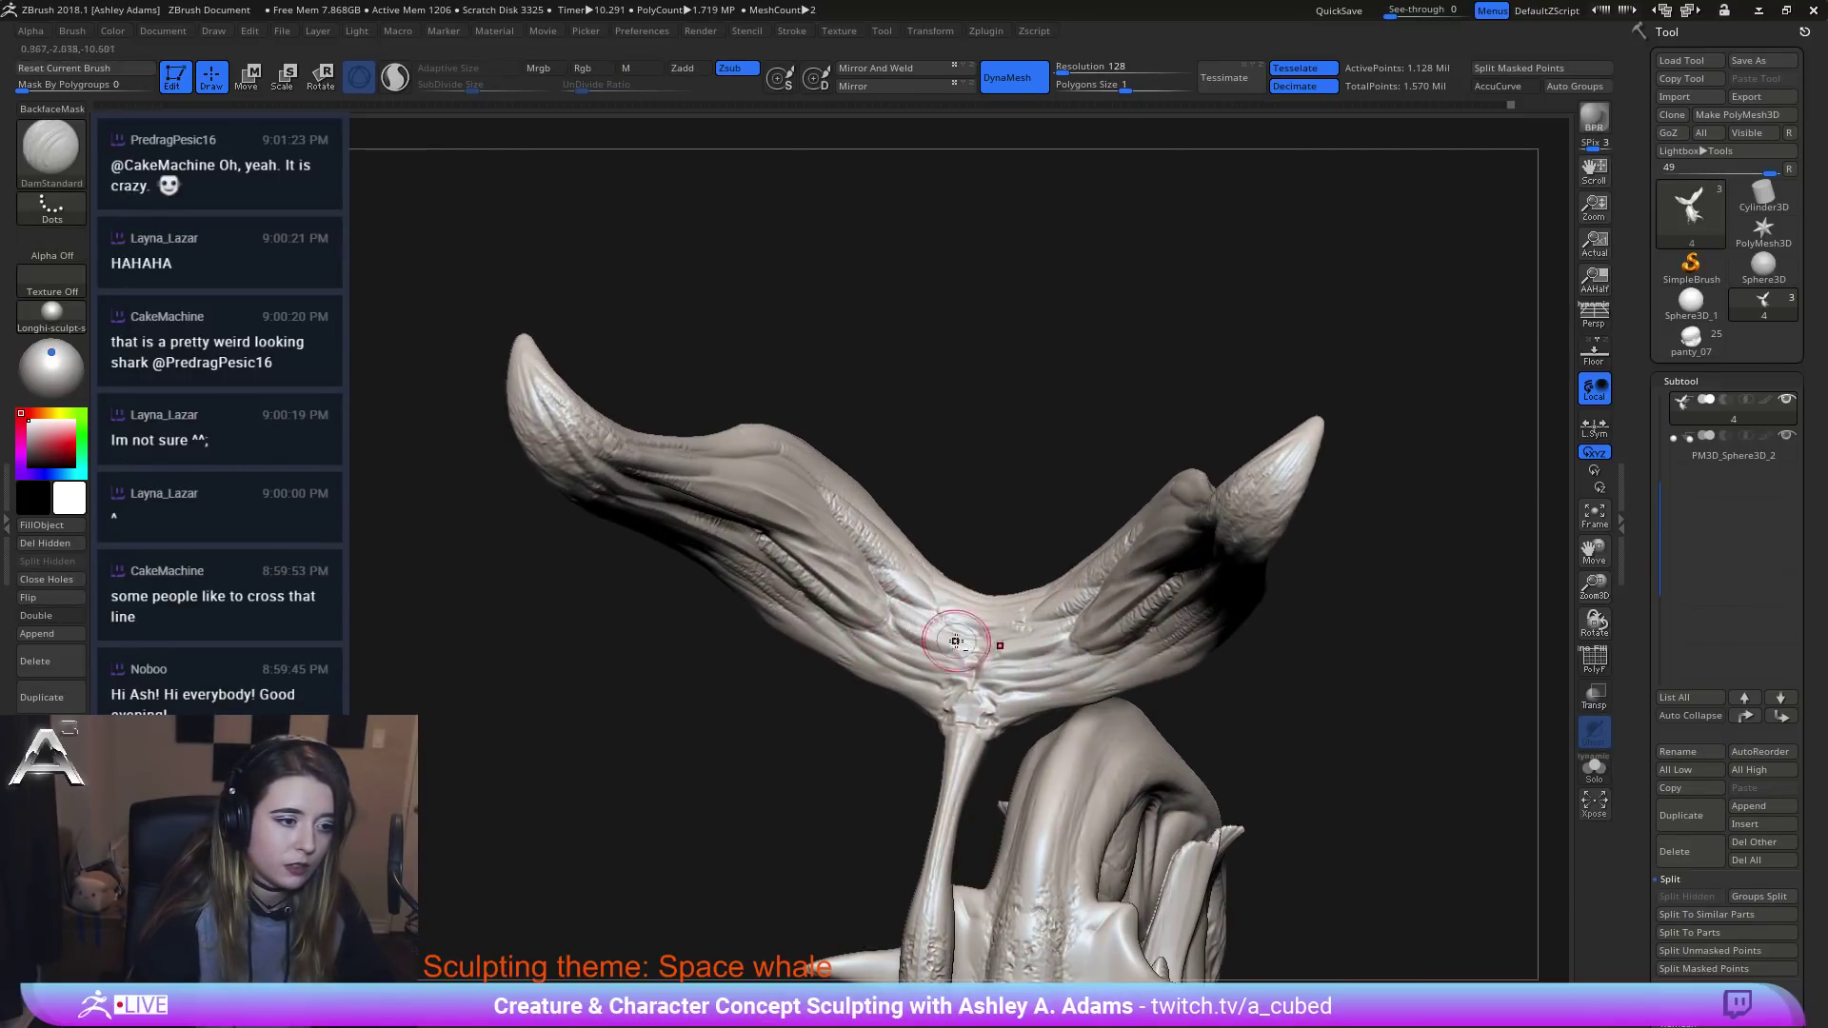
mouse_move(894, 623)
mouse_down()
mouse_move(930, 636)
mouse_move(925, 620)
mouse_up()
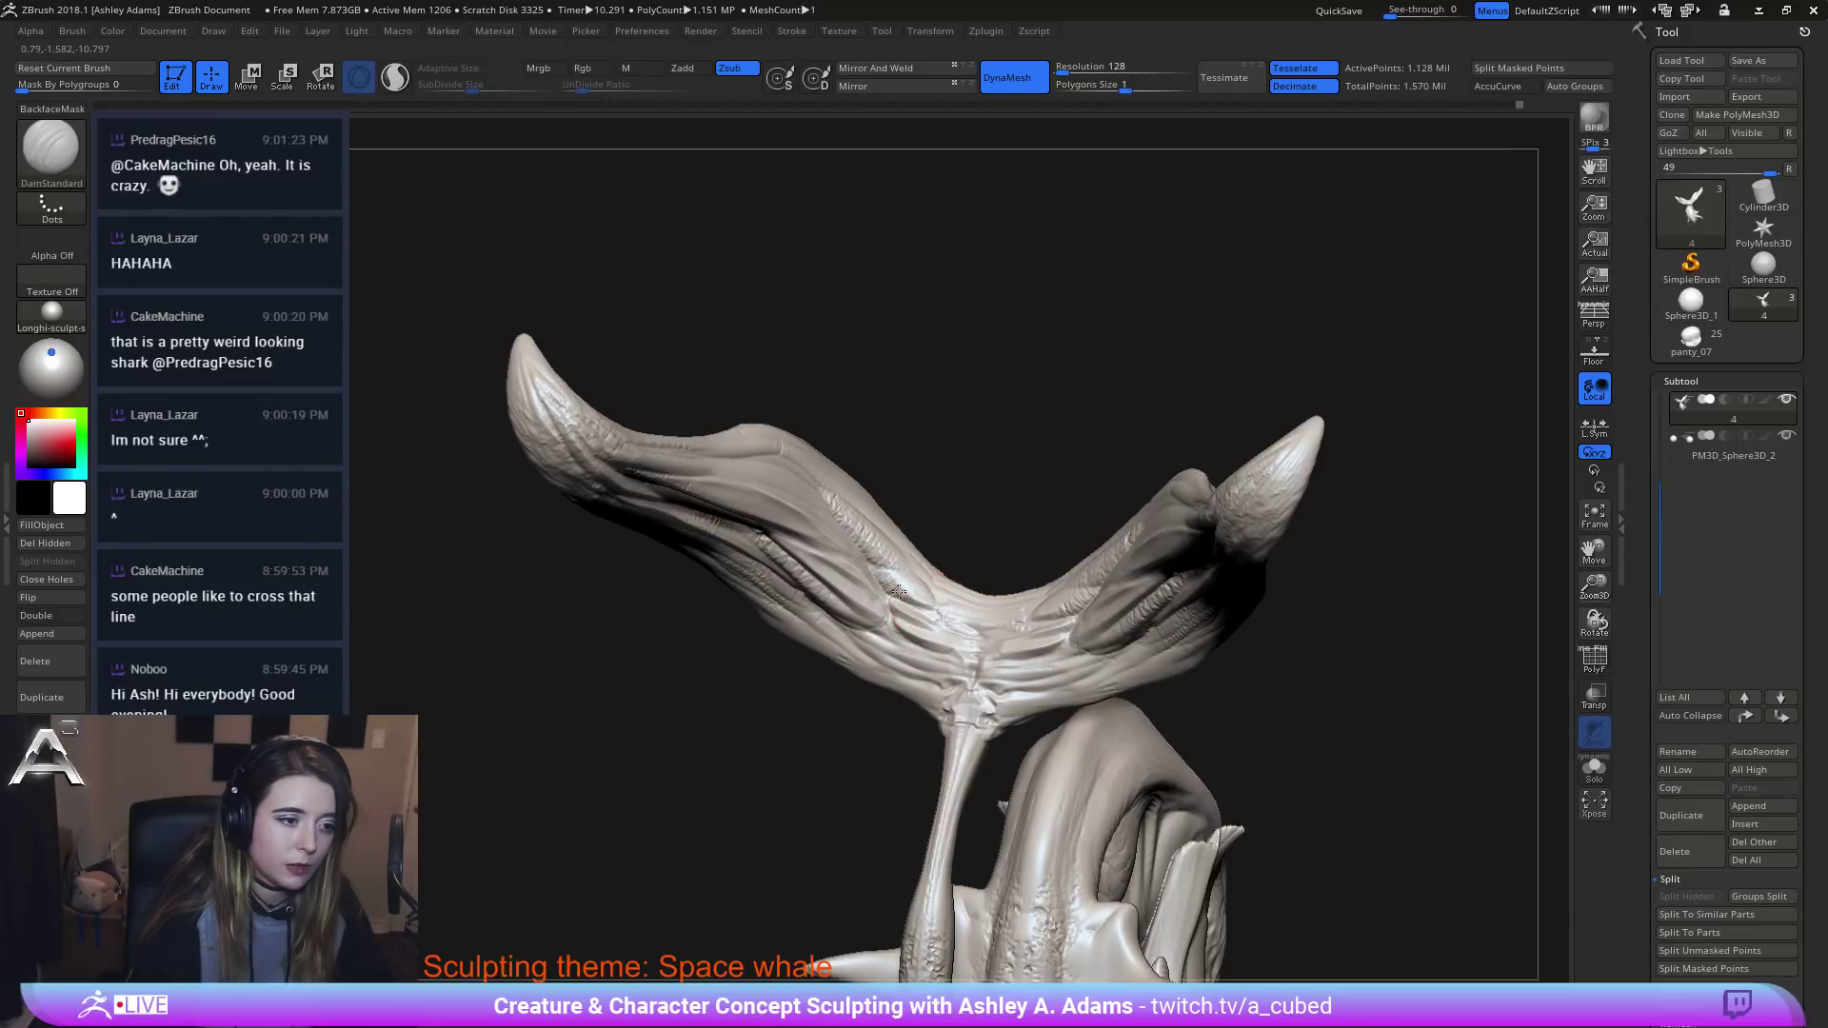
right_drag(905, 579, 885, 553)
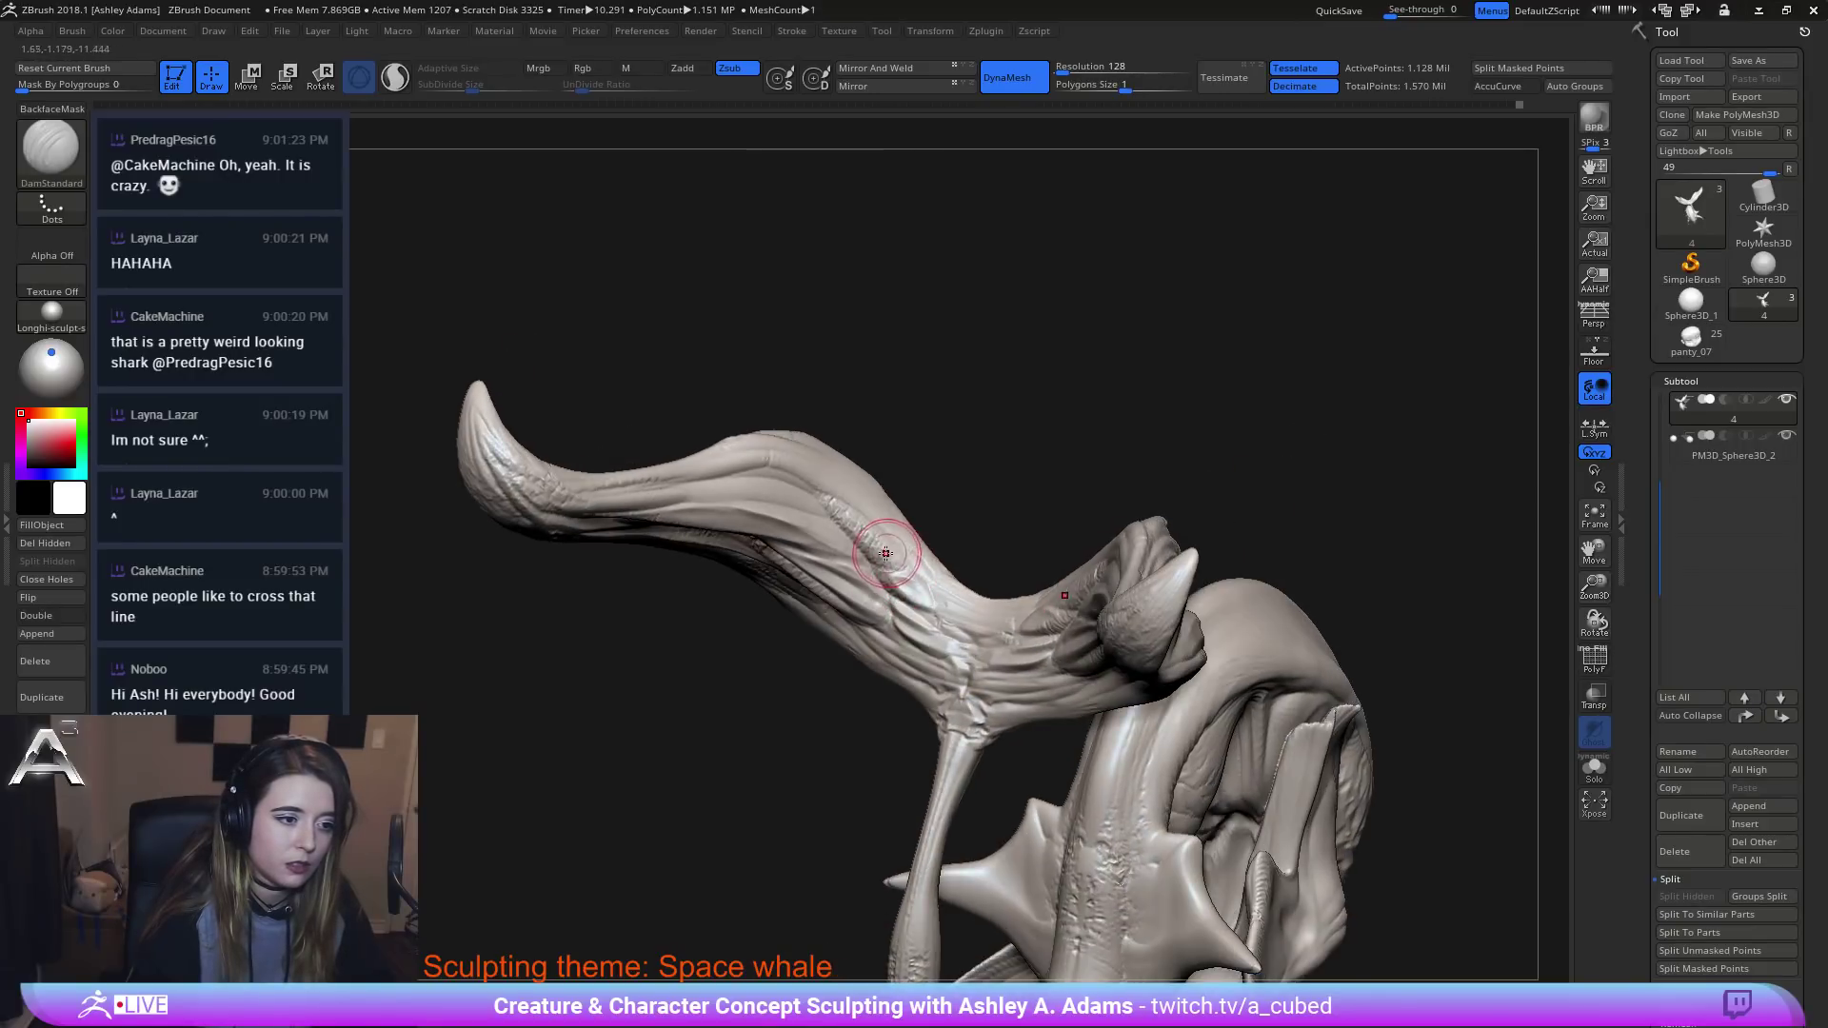
drag(885, 553, 812, 485)
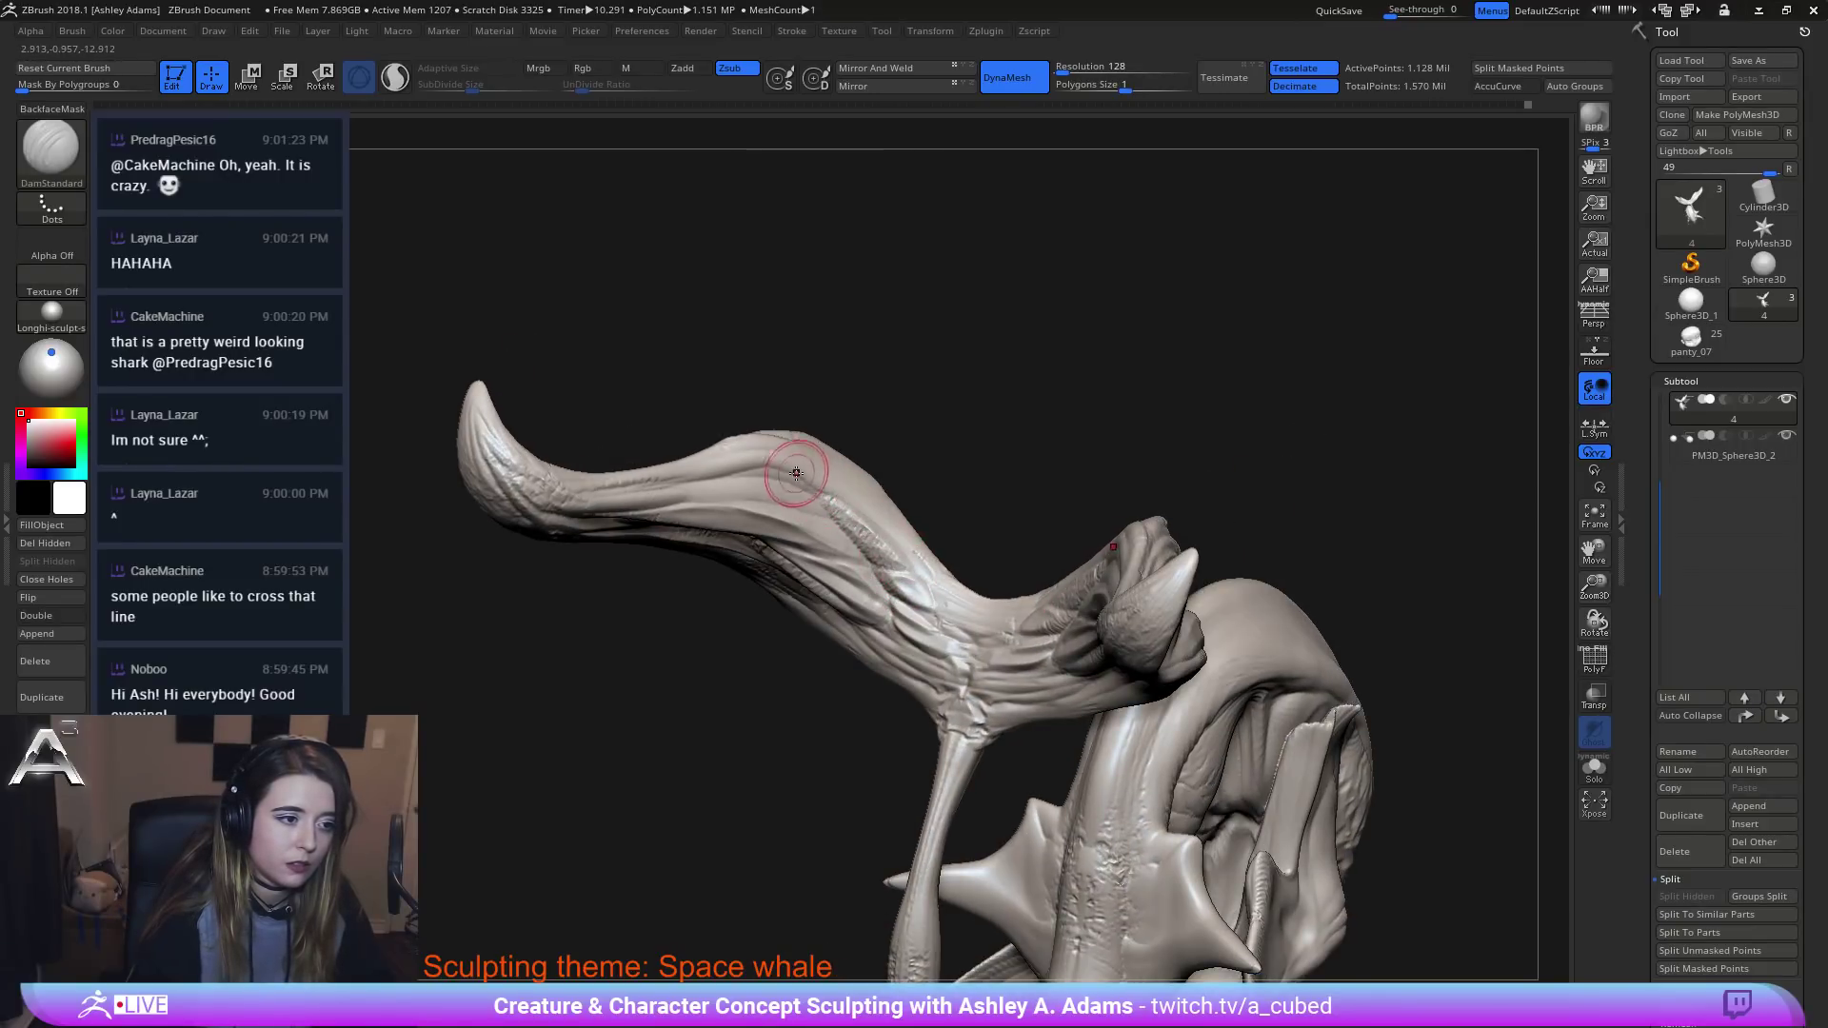
Carve creases along the fluke's lower edge into the tail joint, undoing the stray stroke at the joint.
right_drag(914, 566, 939, 623)
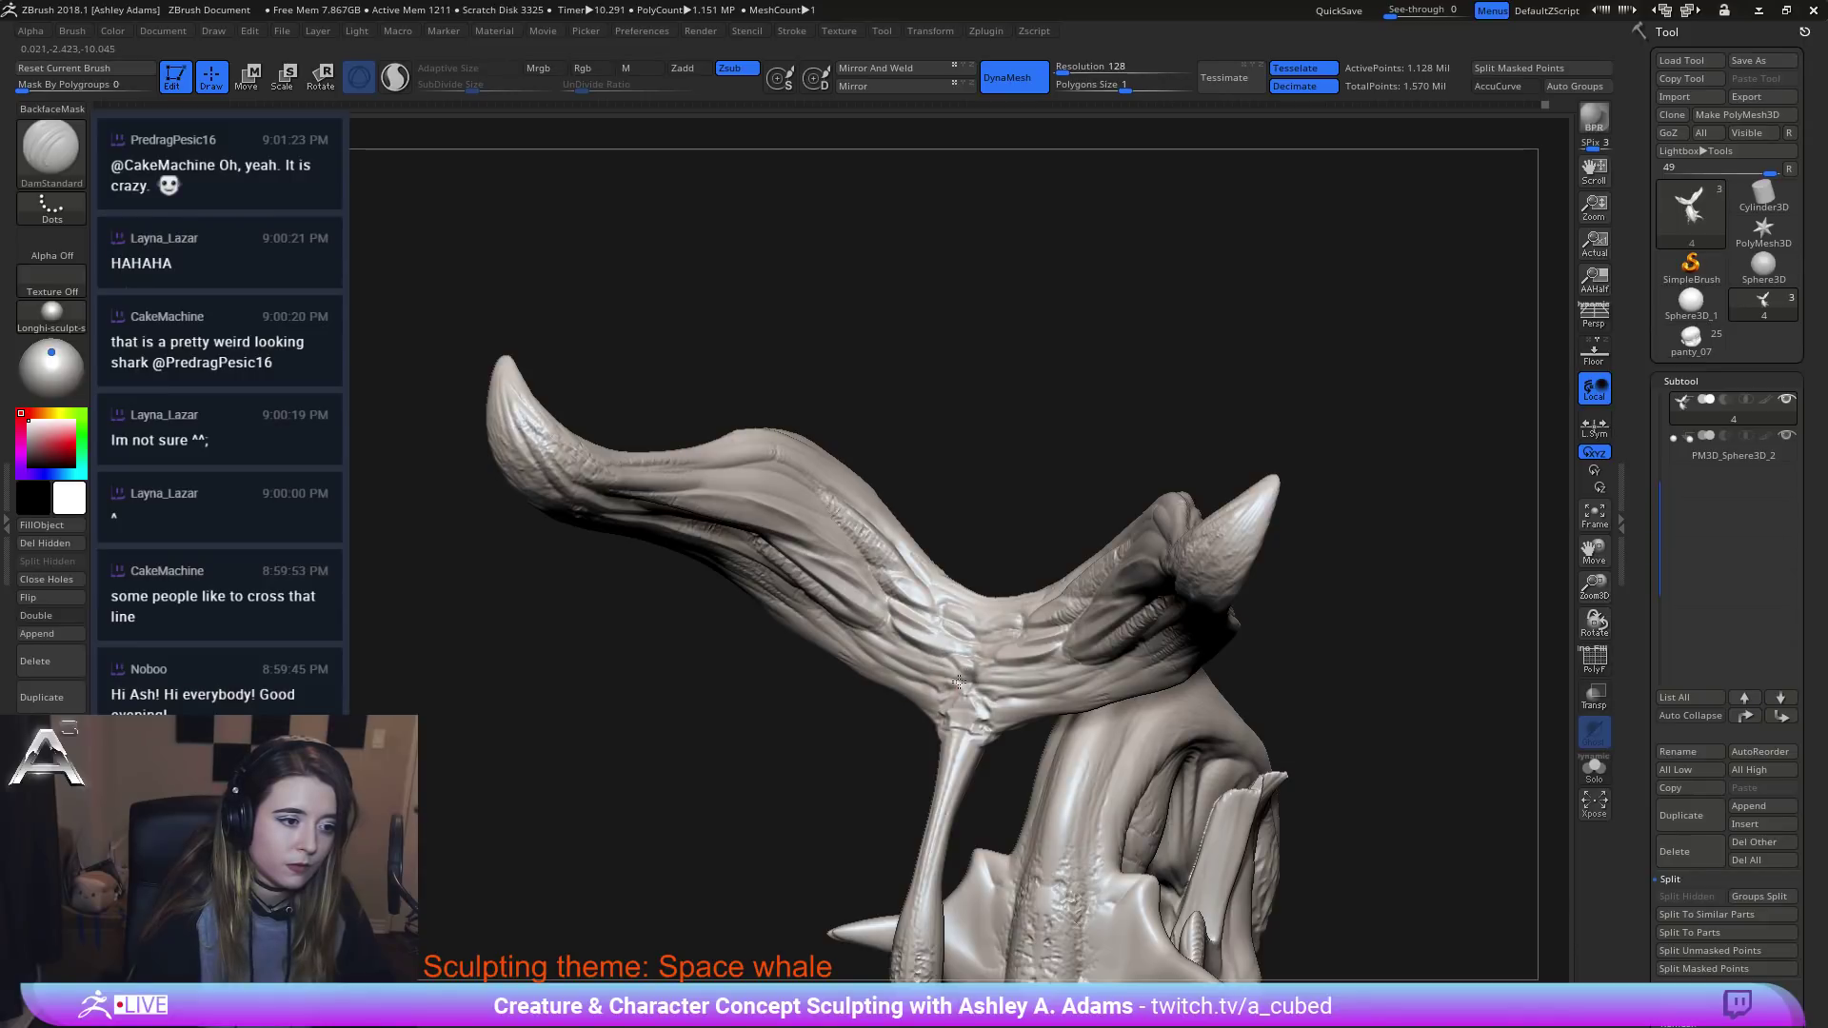
drag(903, 654, 871, 640)
drag(619, 628, 743, 522)
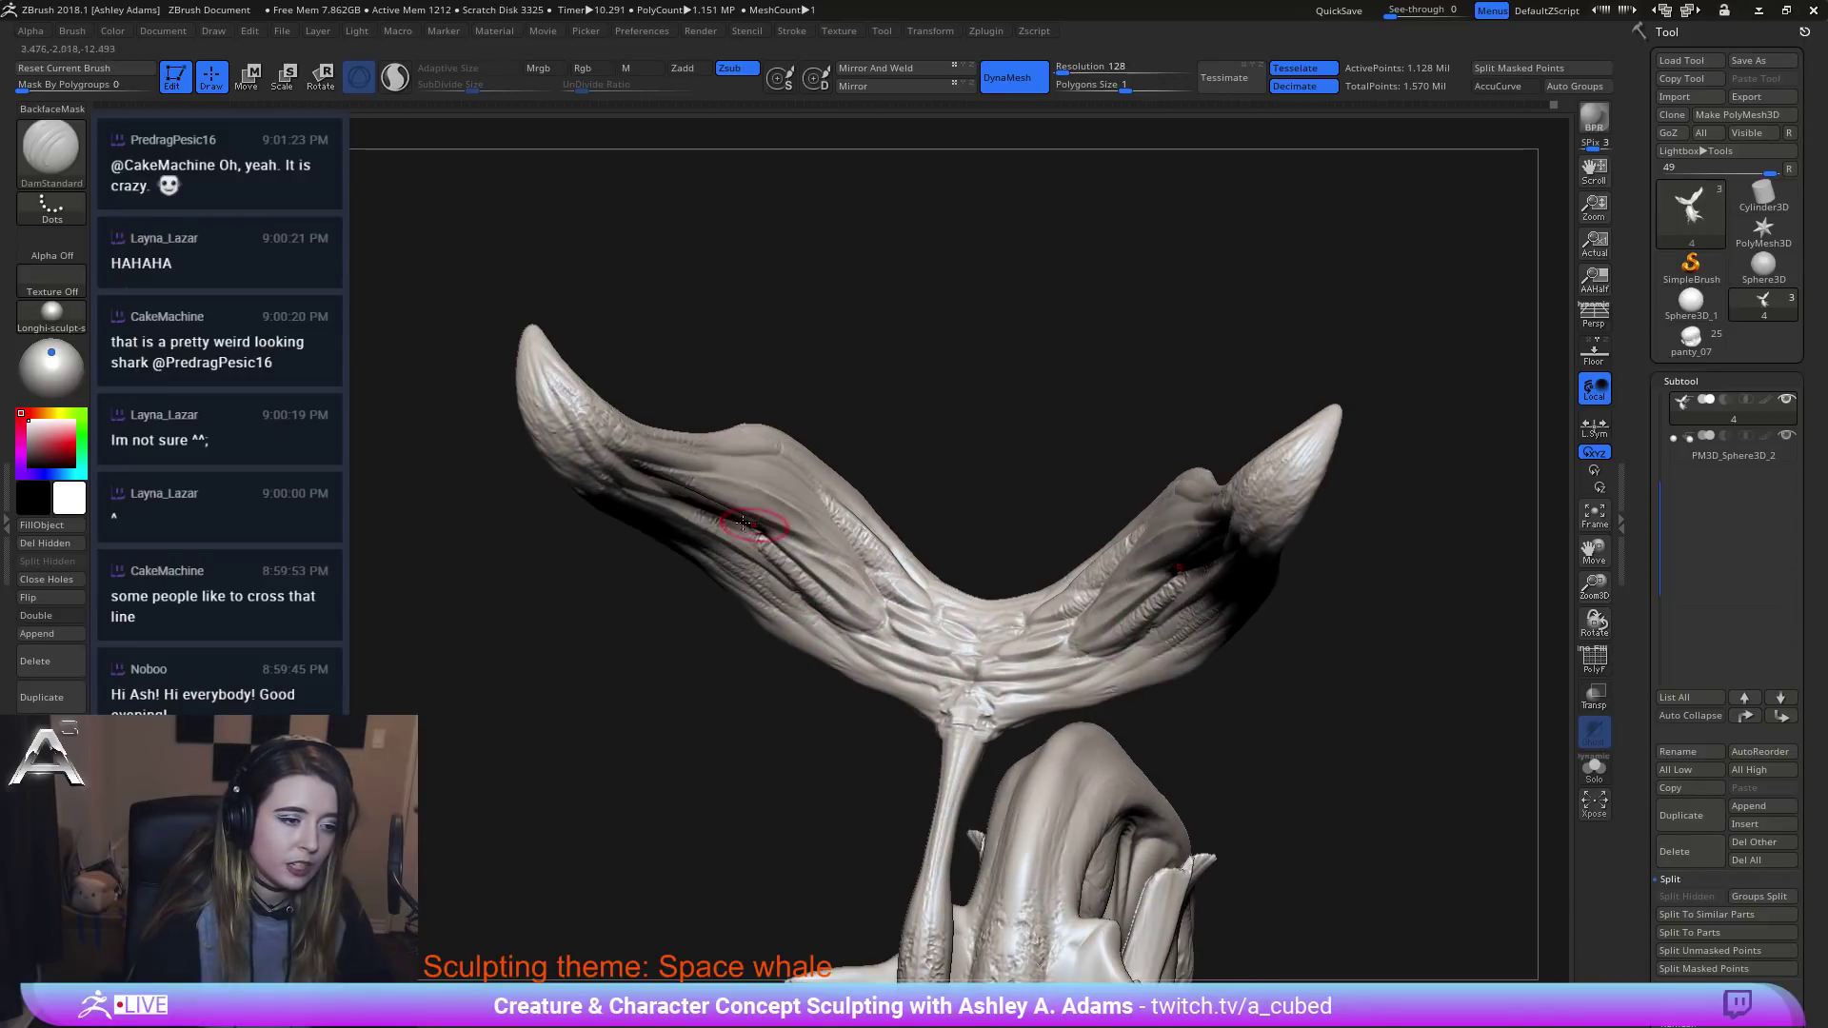
drag(835, 644, 943, 692)
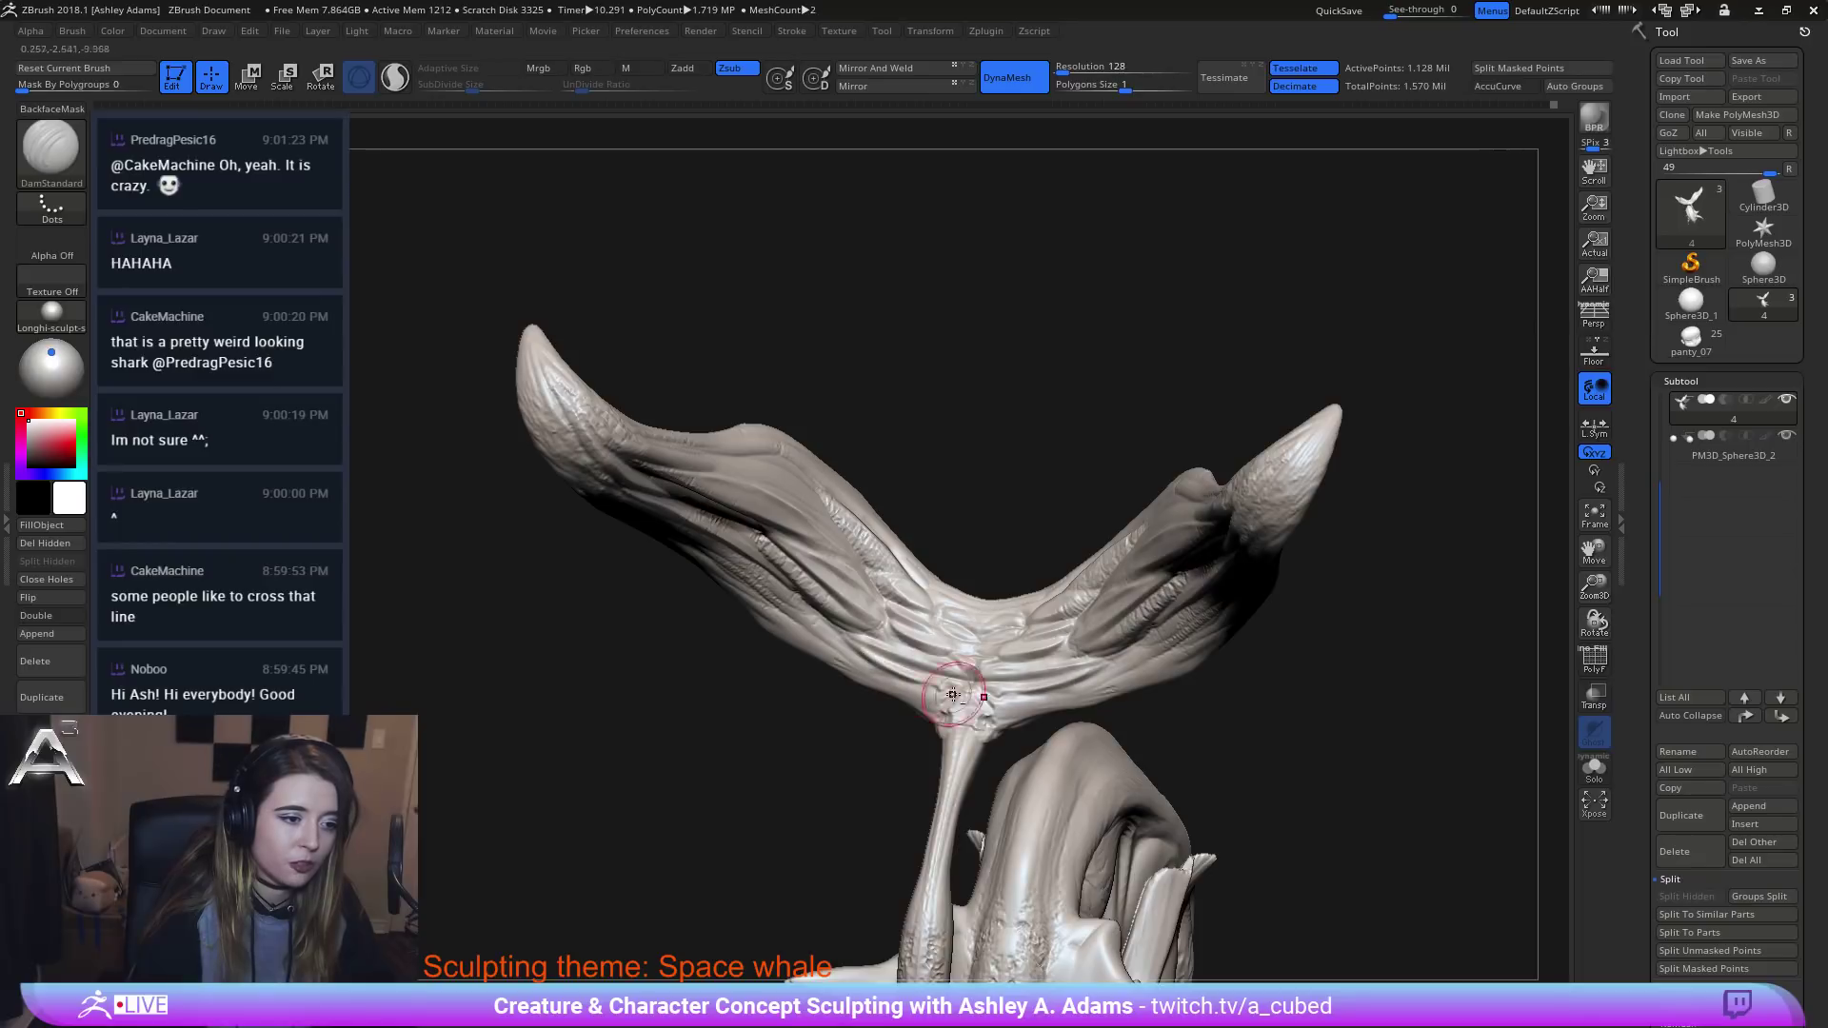
key(ctrl+z)
mouse_move(704, 714)
right_down()
mouse_move(897, 673)
mouse_move(801, 631)
right_up()
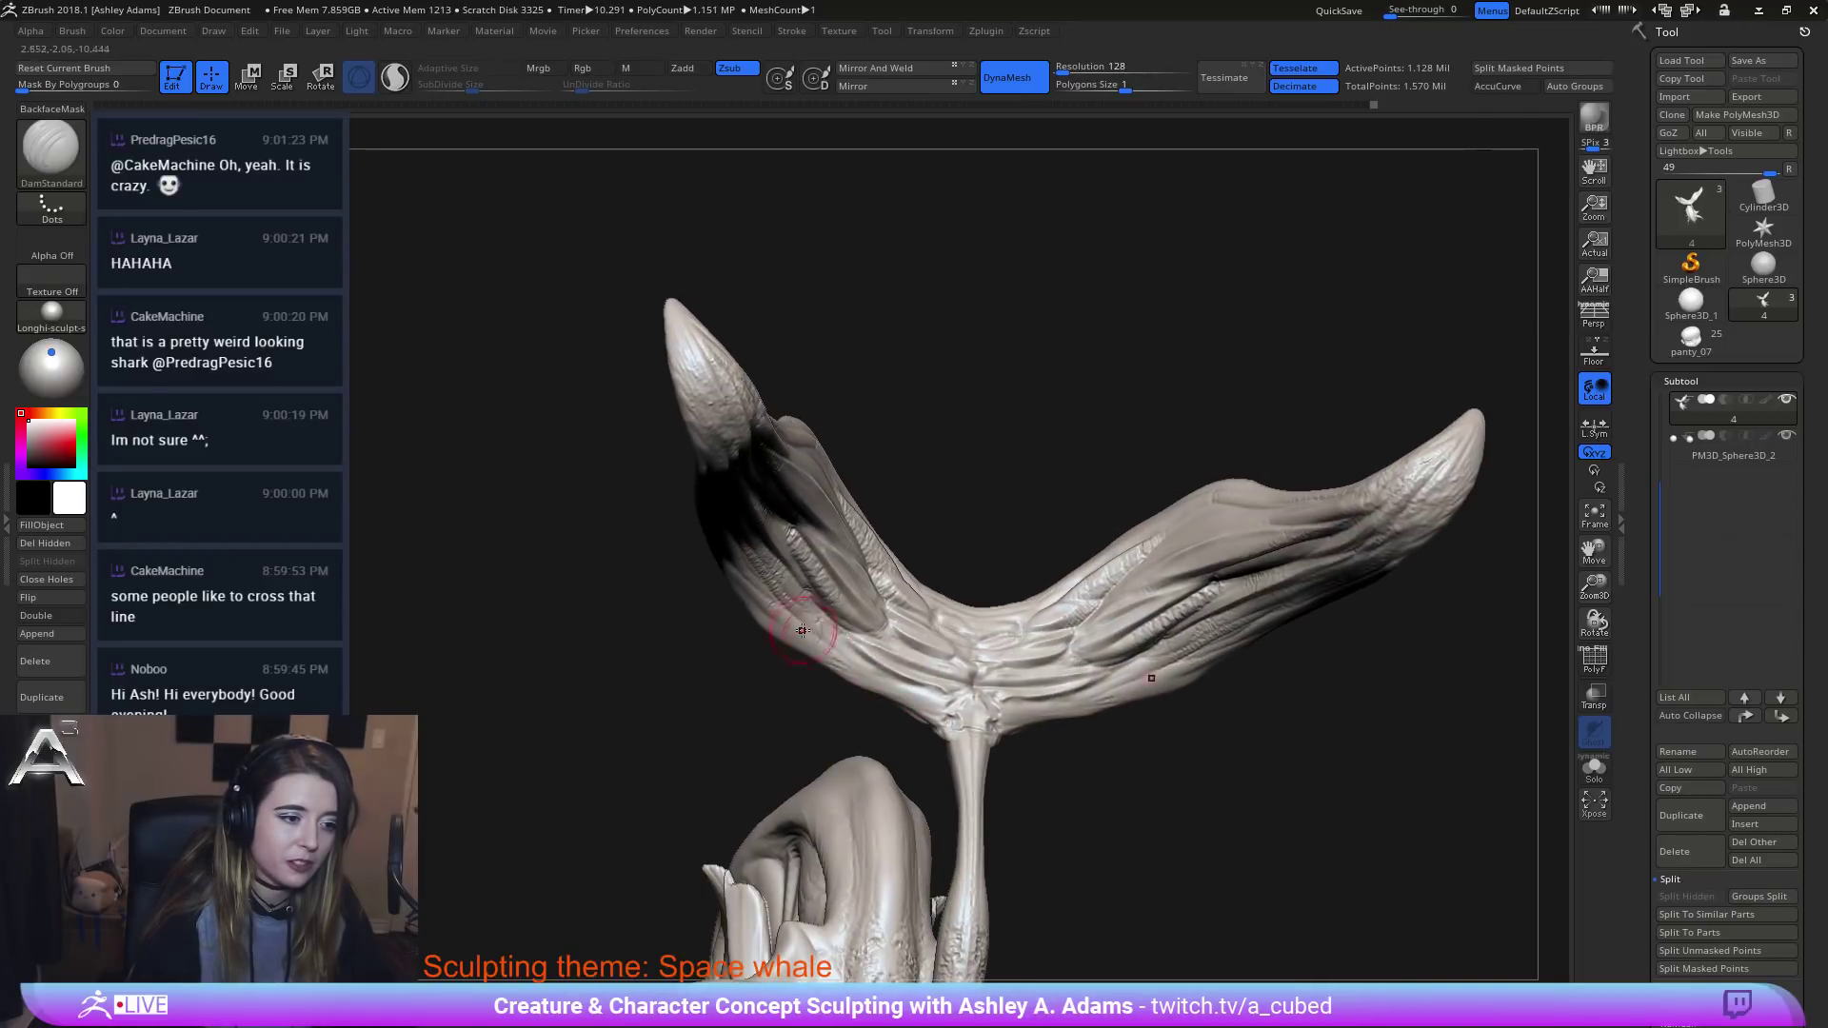
drag(855, 665, 929, 695)
Deepen the creases along the outer edge of the fluke's reverse face, near its lower bend.
right_drag(959, 709, 767, 604)
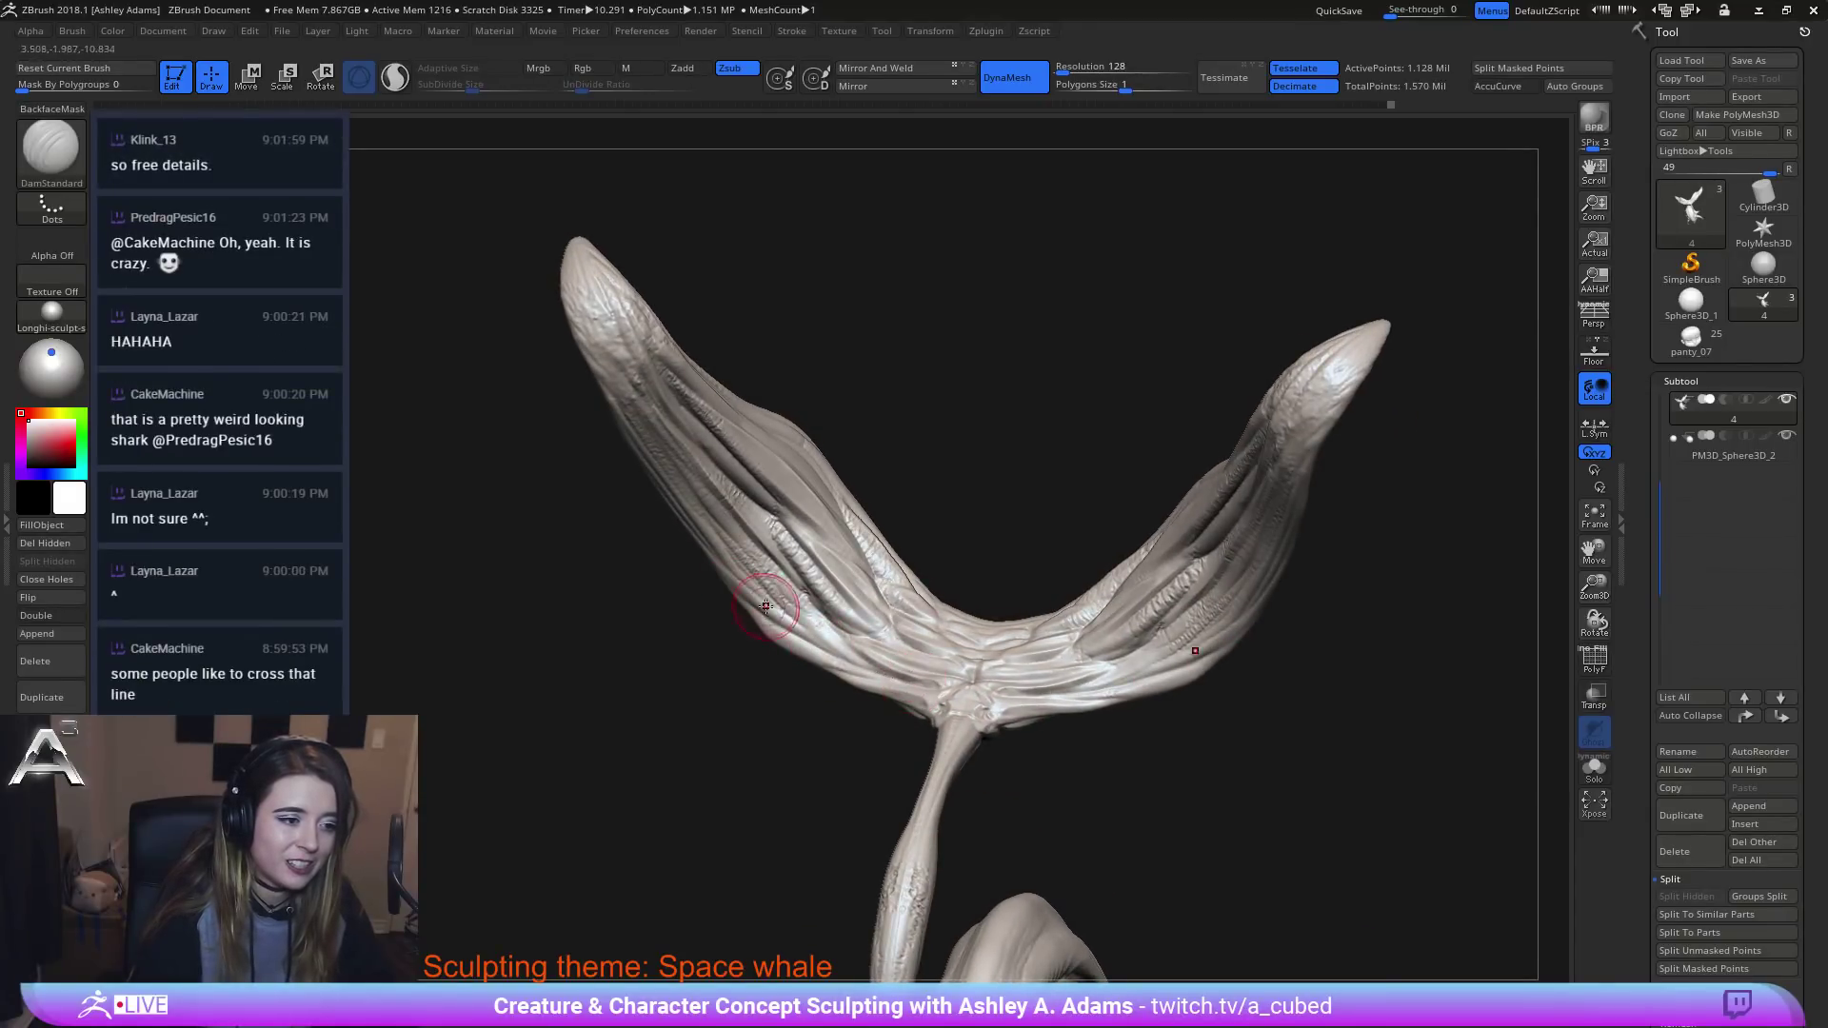
right_drag(769, 605, 713, 538)
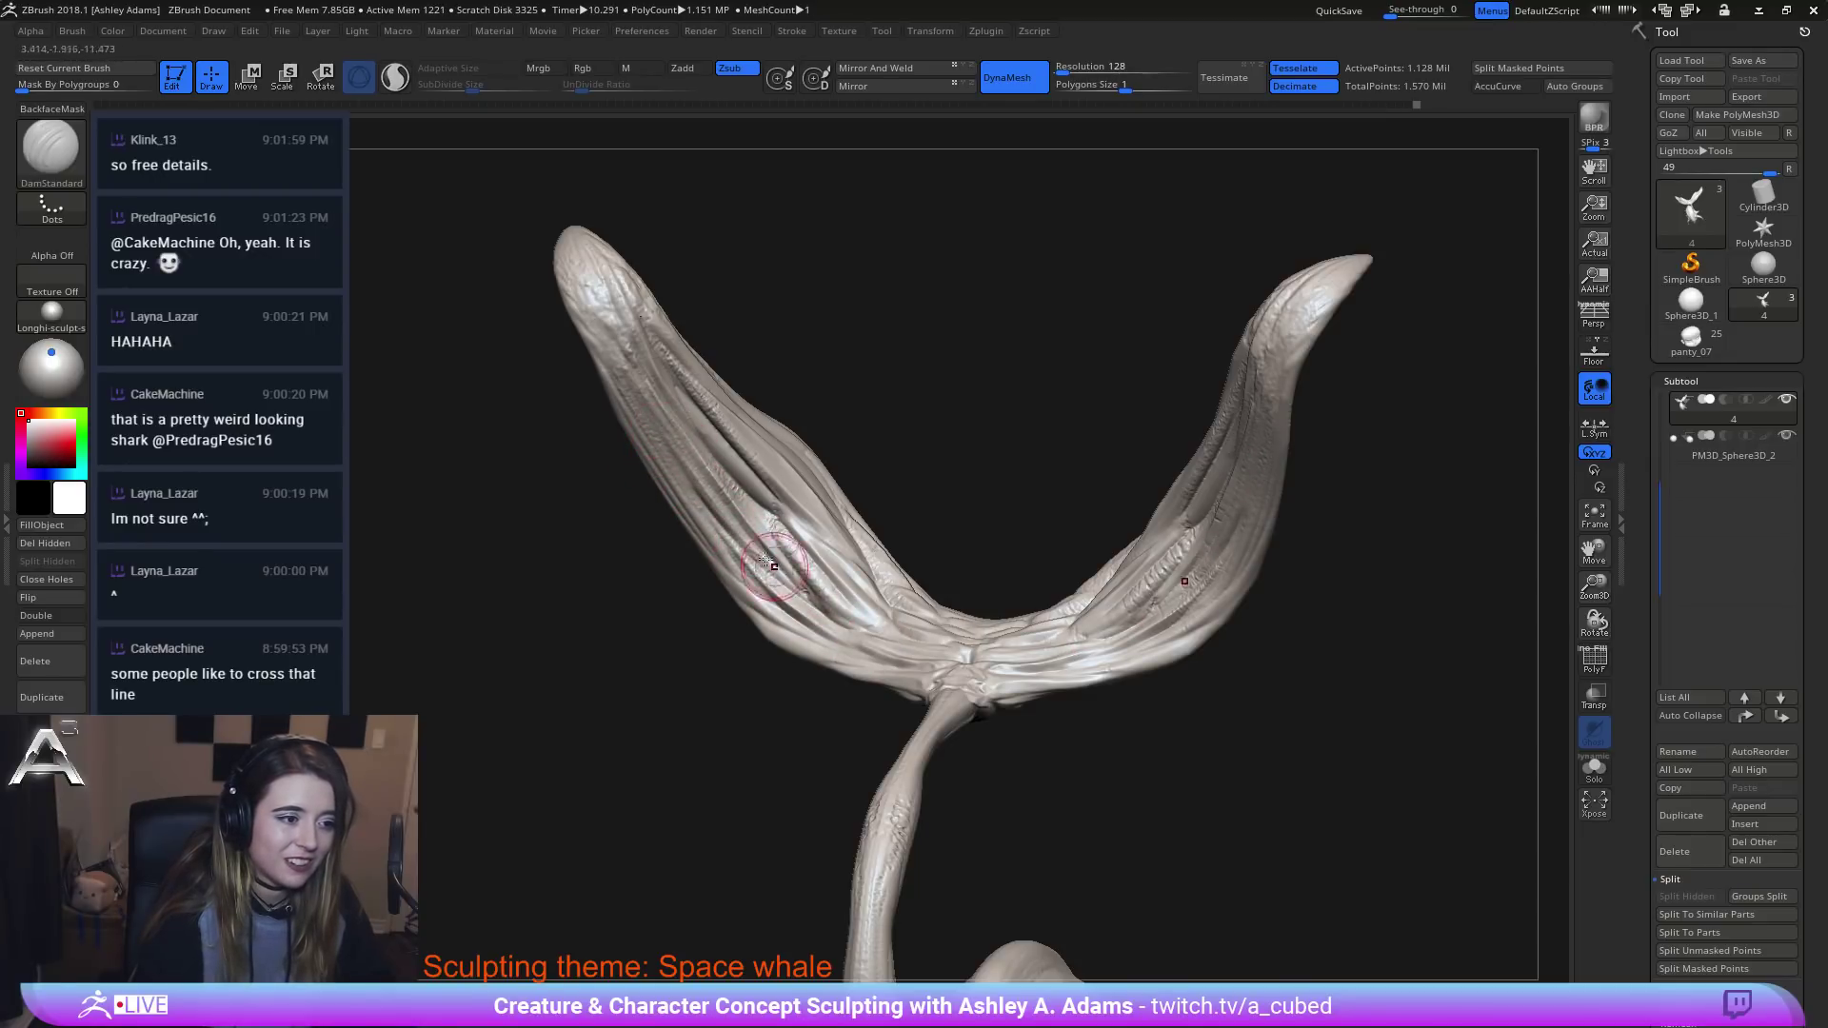
drag(609, 514, 702, 447)
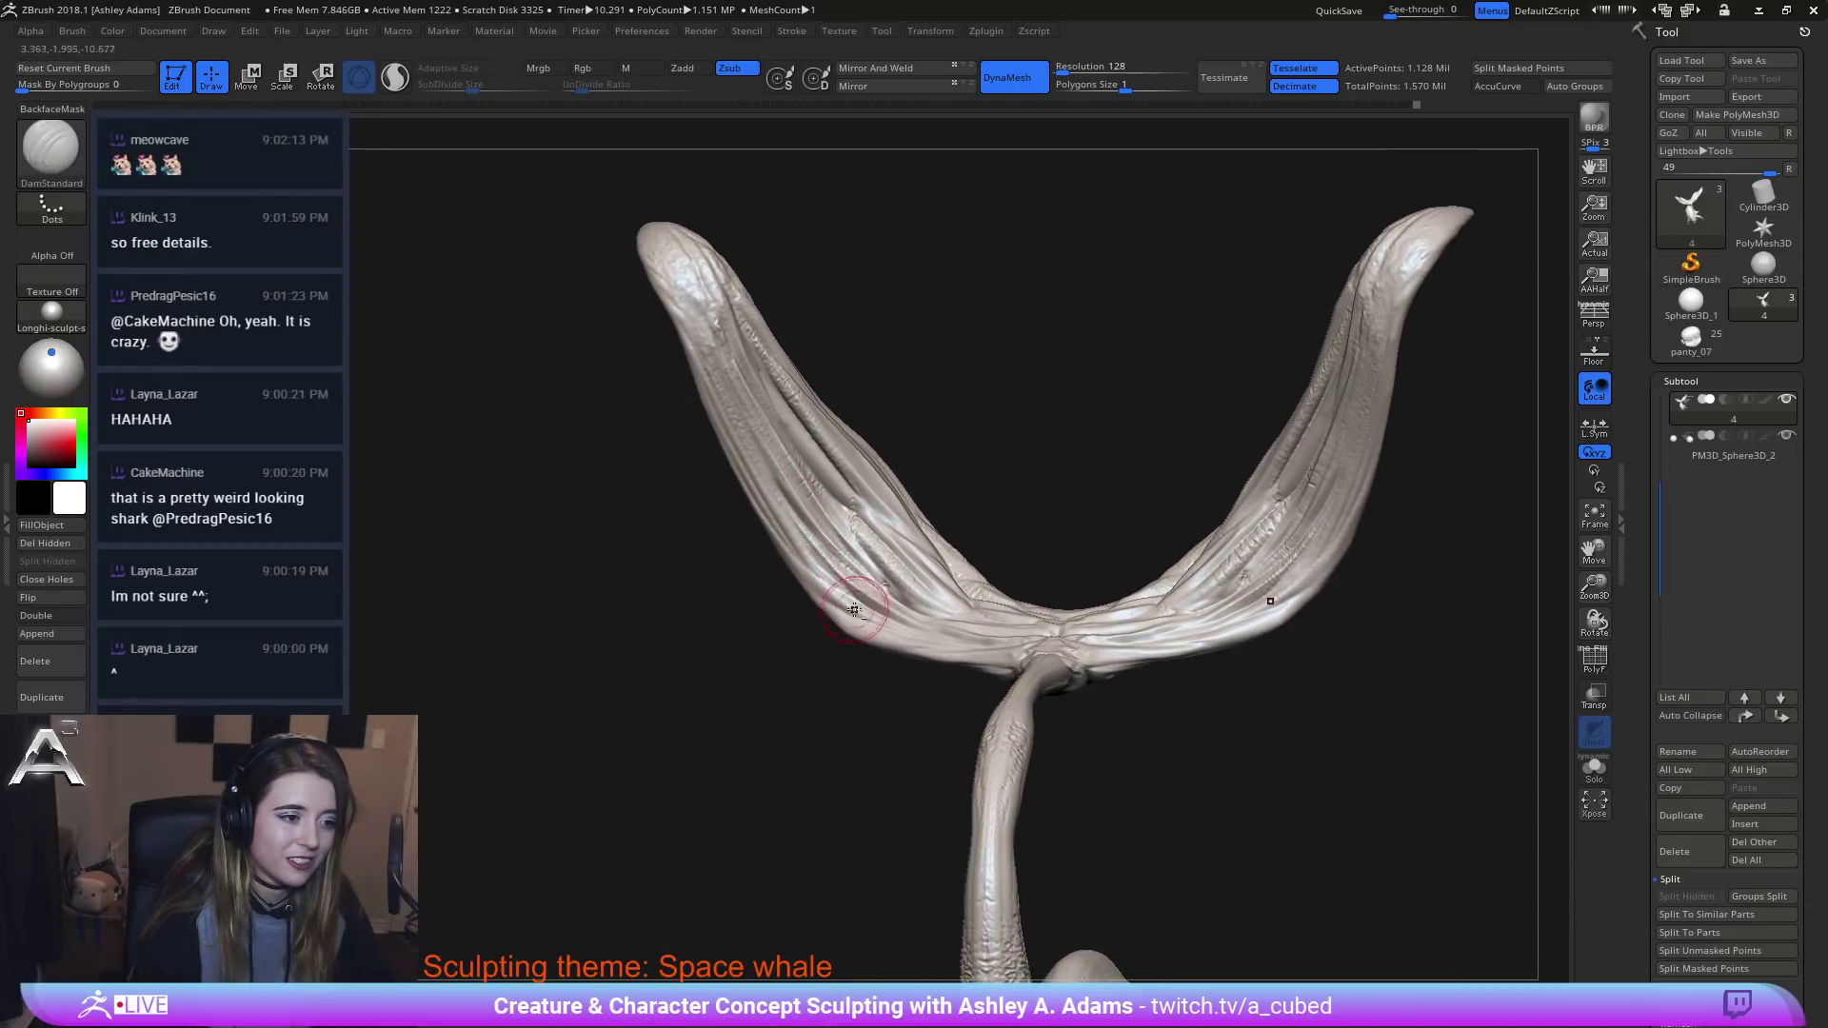
right_drag(901, 630, 834, 595)
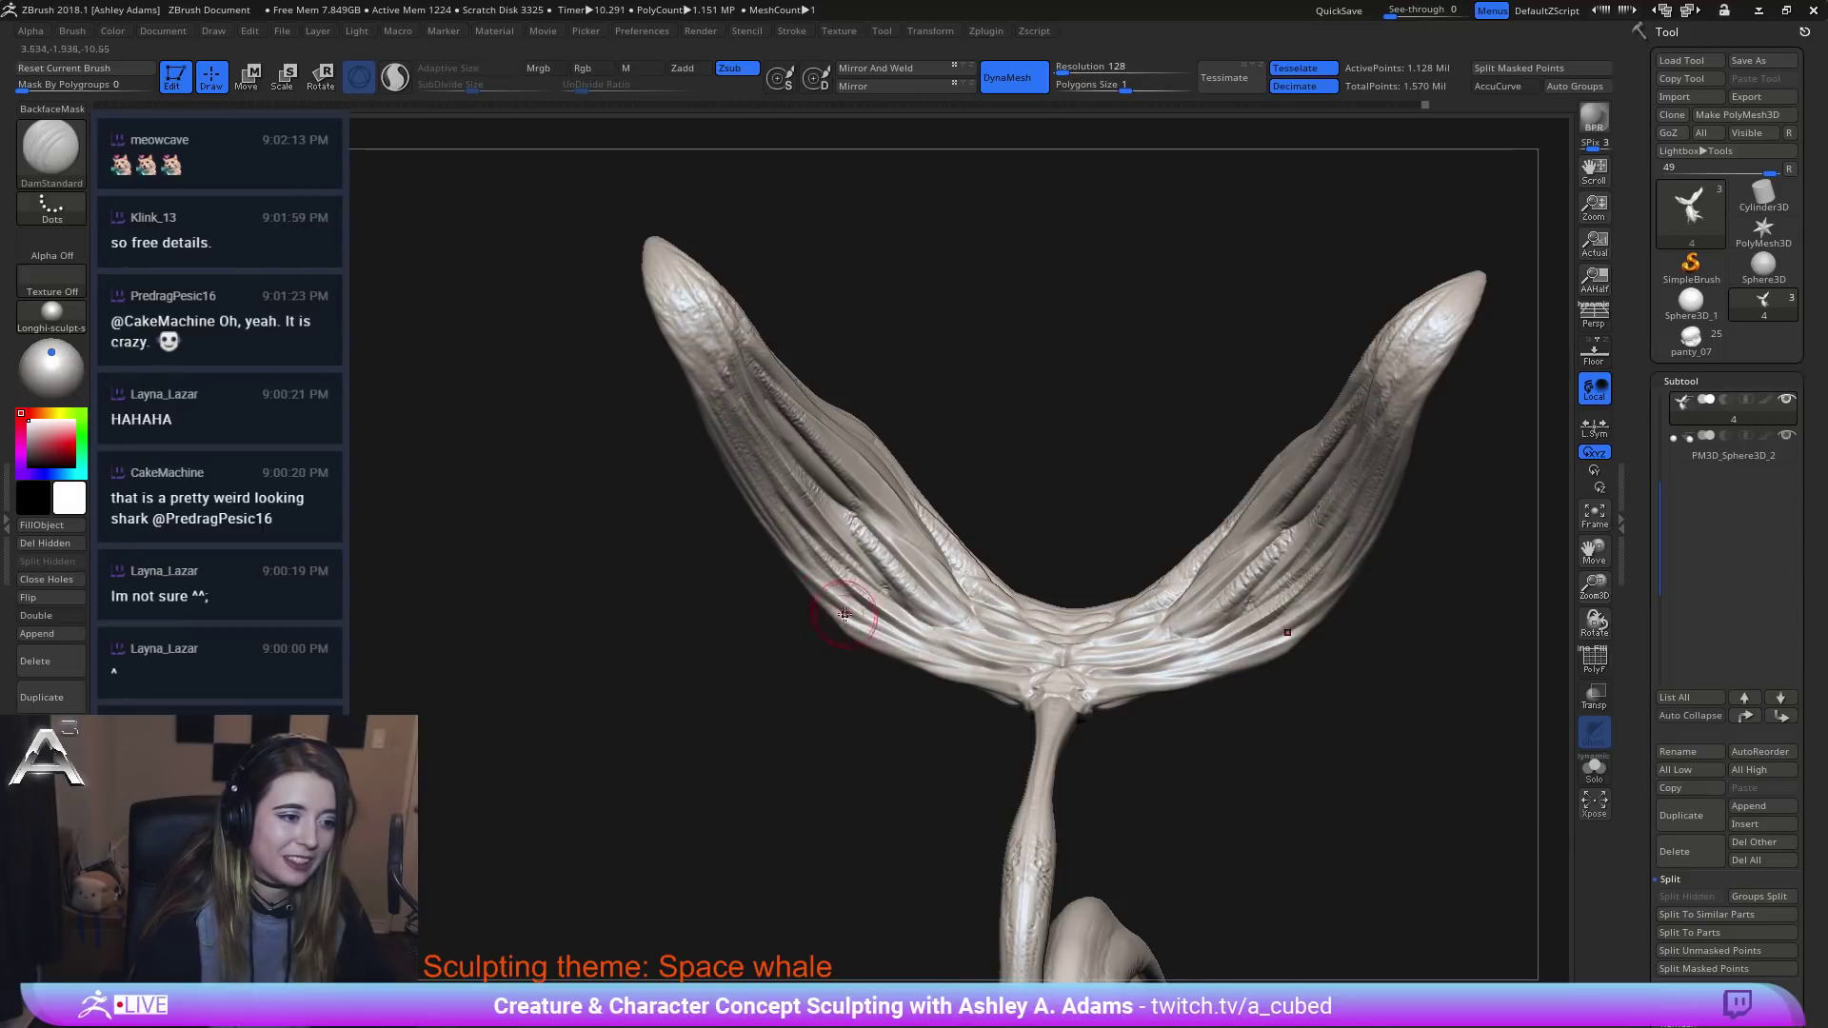
Carve long creases down the fluke's face, starting just below its rounded tip.
right_drag(844, 614, 794, 535)
alt+right_drag(716, 398, 842, 504)
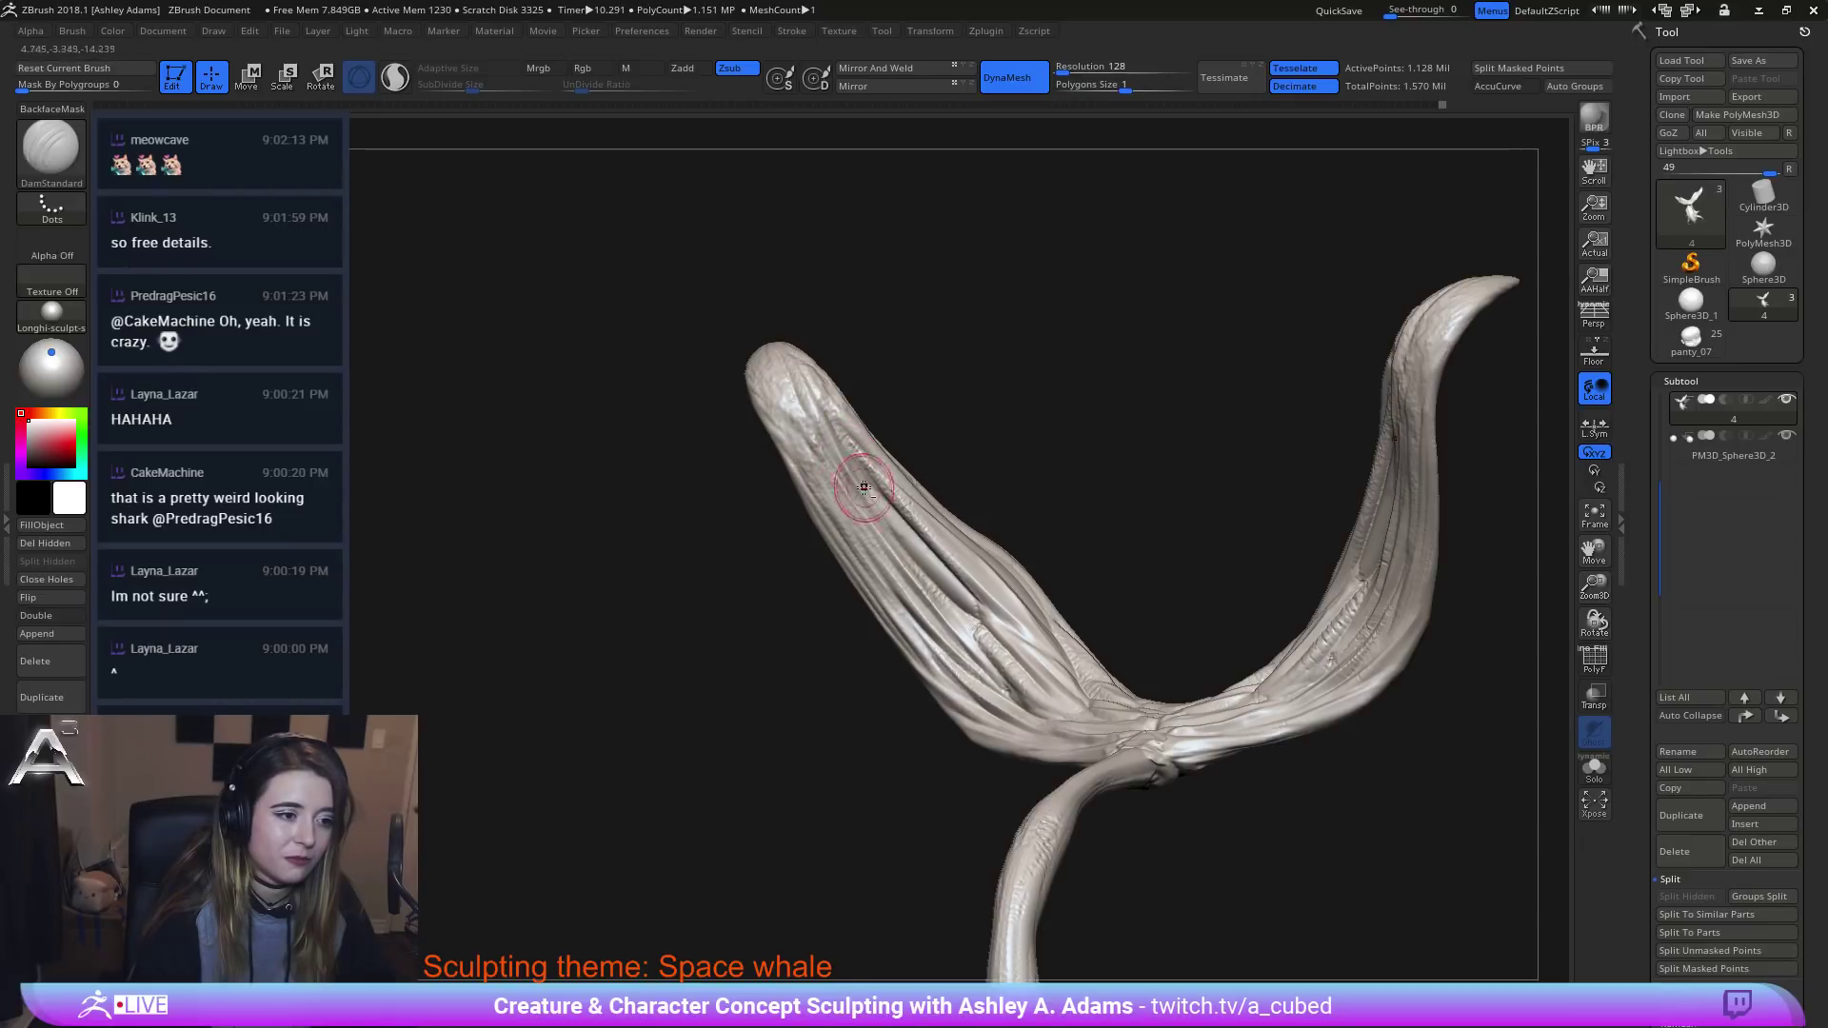
mouse_move(863, 488)
mouse_down()
mouse_move(928, 595)
mouse_move(926, 578)
mouse_up()
right_drag(923, 571, 908, 513)
drag(852, 471, 900, 533)
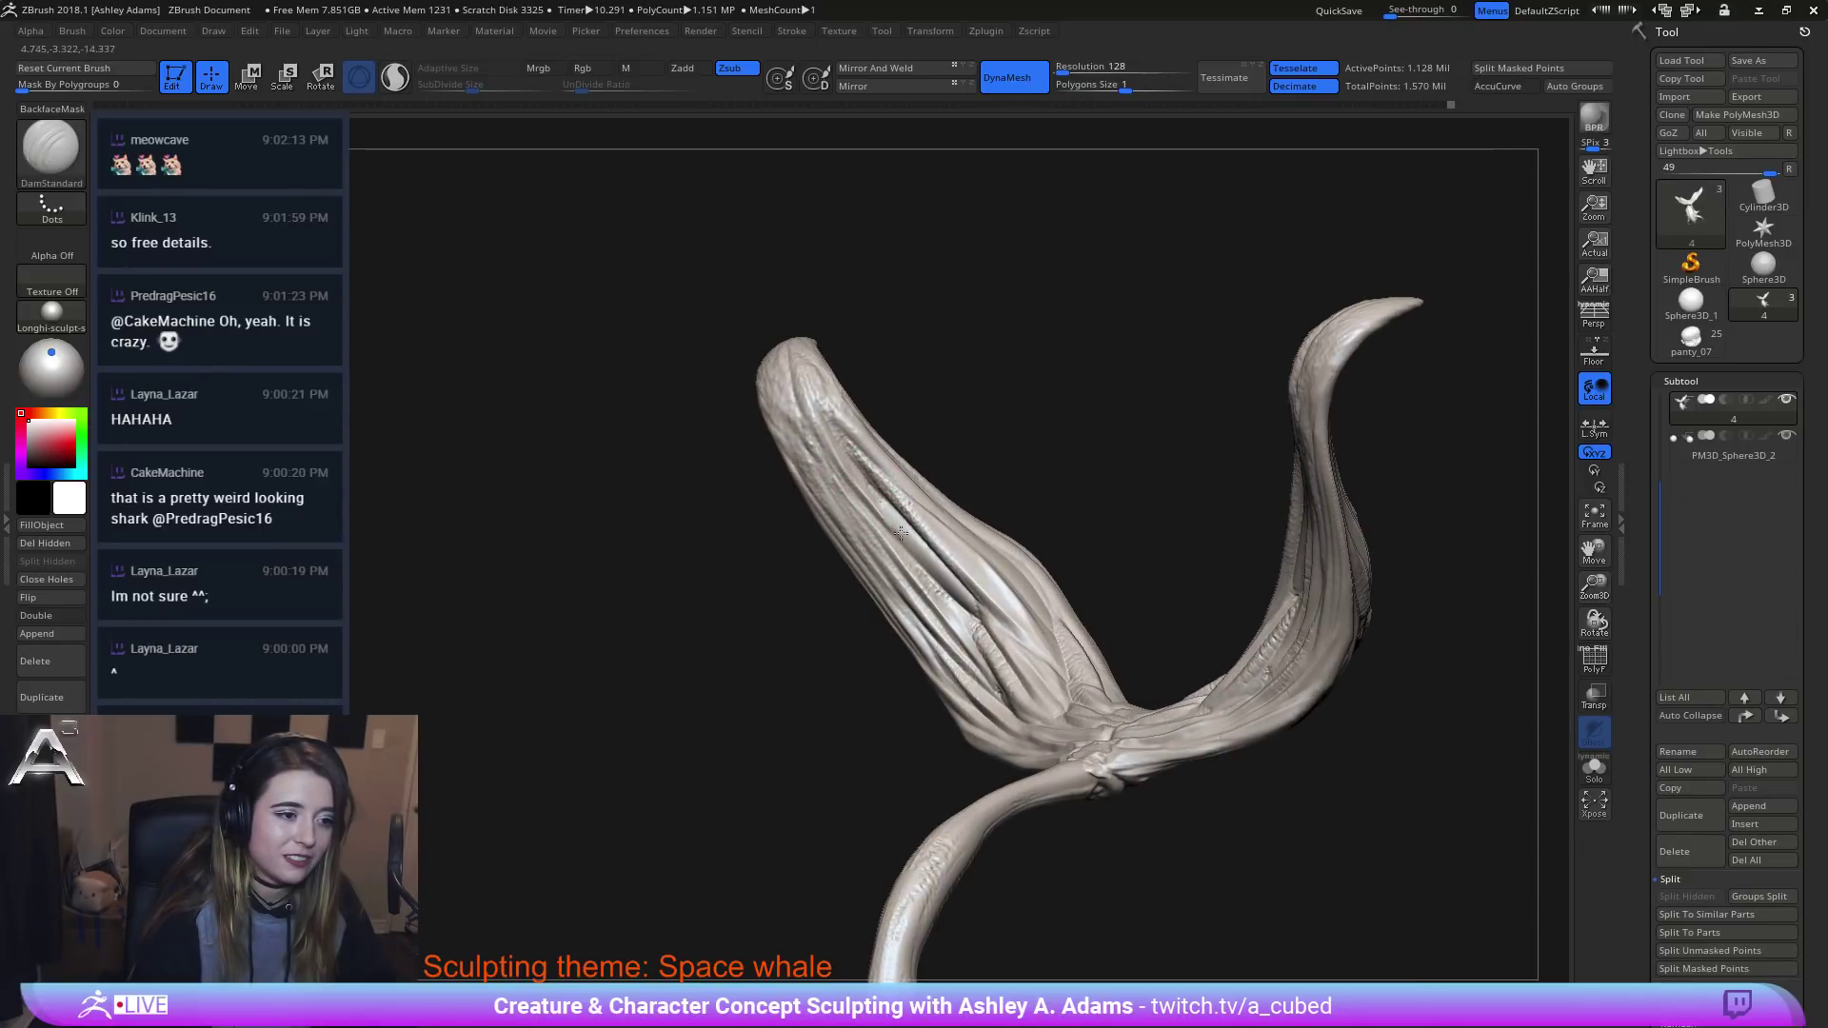
Carve creases along the fluke's outer edge, around the bulge of its lower bend.
mouse_move(943, 571)
ctrl+right_down()
mouse_move(937, 530)
mouse_move(988, 523)
ctrl+right_up()
right_drag(989, 523, 1036, 588)
mouse_move(1160, 546)
right_down()
mouse_move(1077, 534)
mouse_move(1105, 575)
mouse_move(946, 632)
mouse_move(853, 637)
mouse_move(888, 686)
mouse_move(894, 386)
right_up()
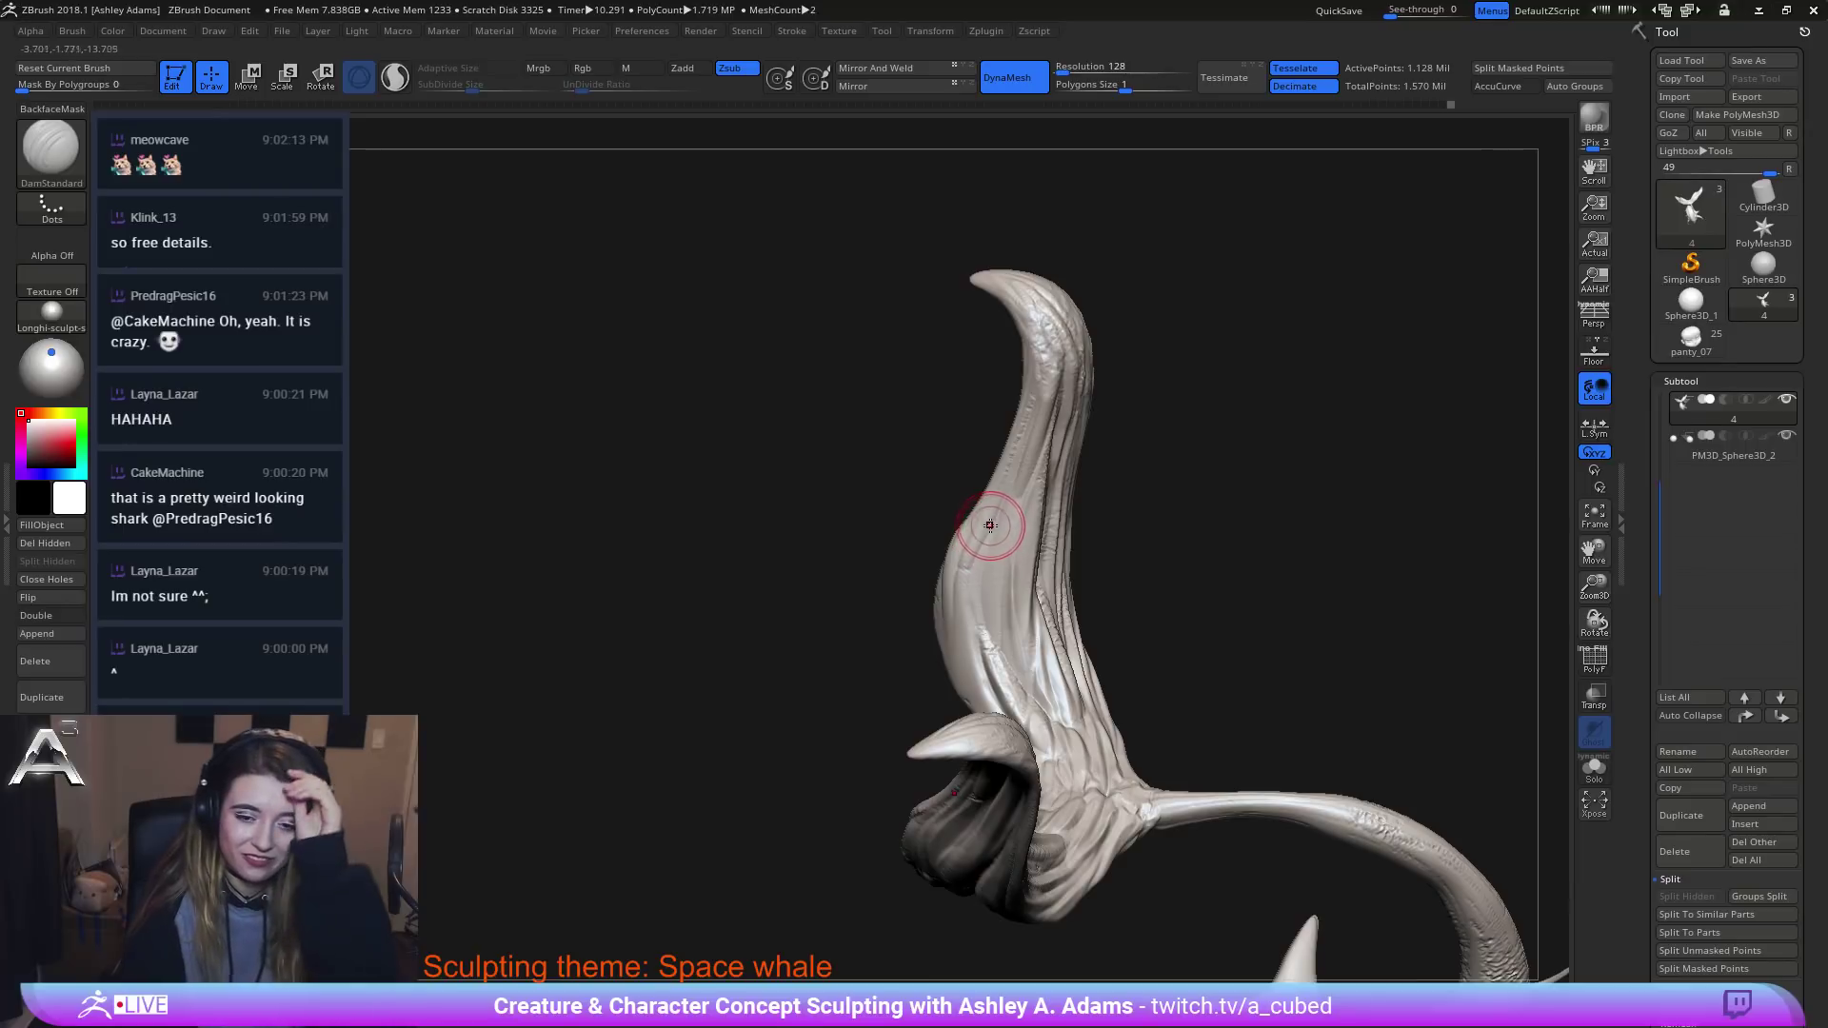
mouse_move(1012, 518)
right_down()
mouse_move(947, 620)
mouse_move(994, 480)
mouse_move(1076, 680)
right_up()
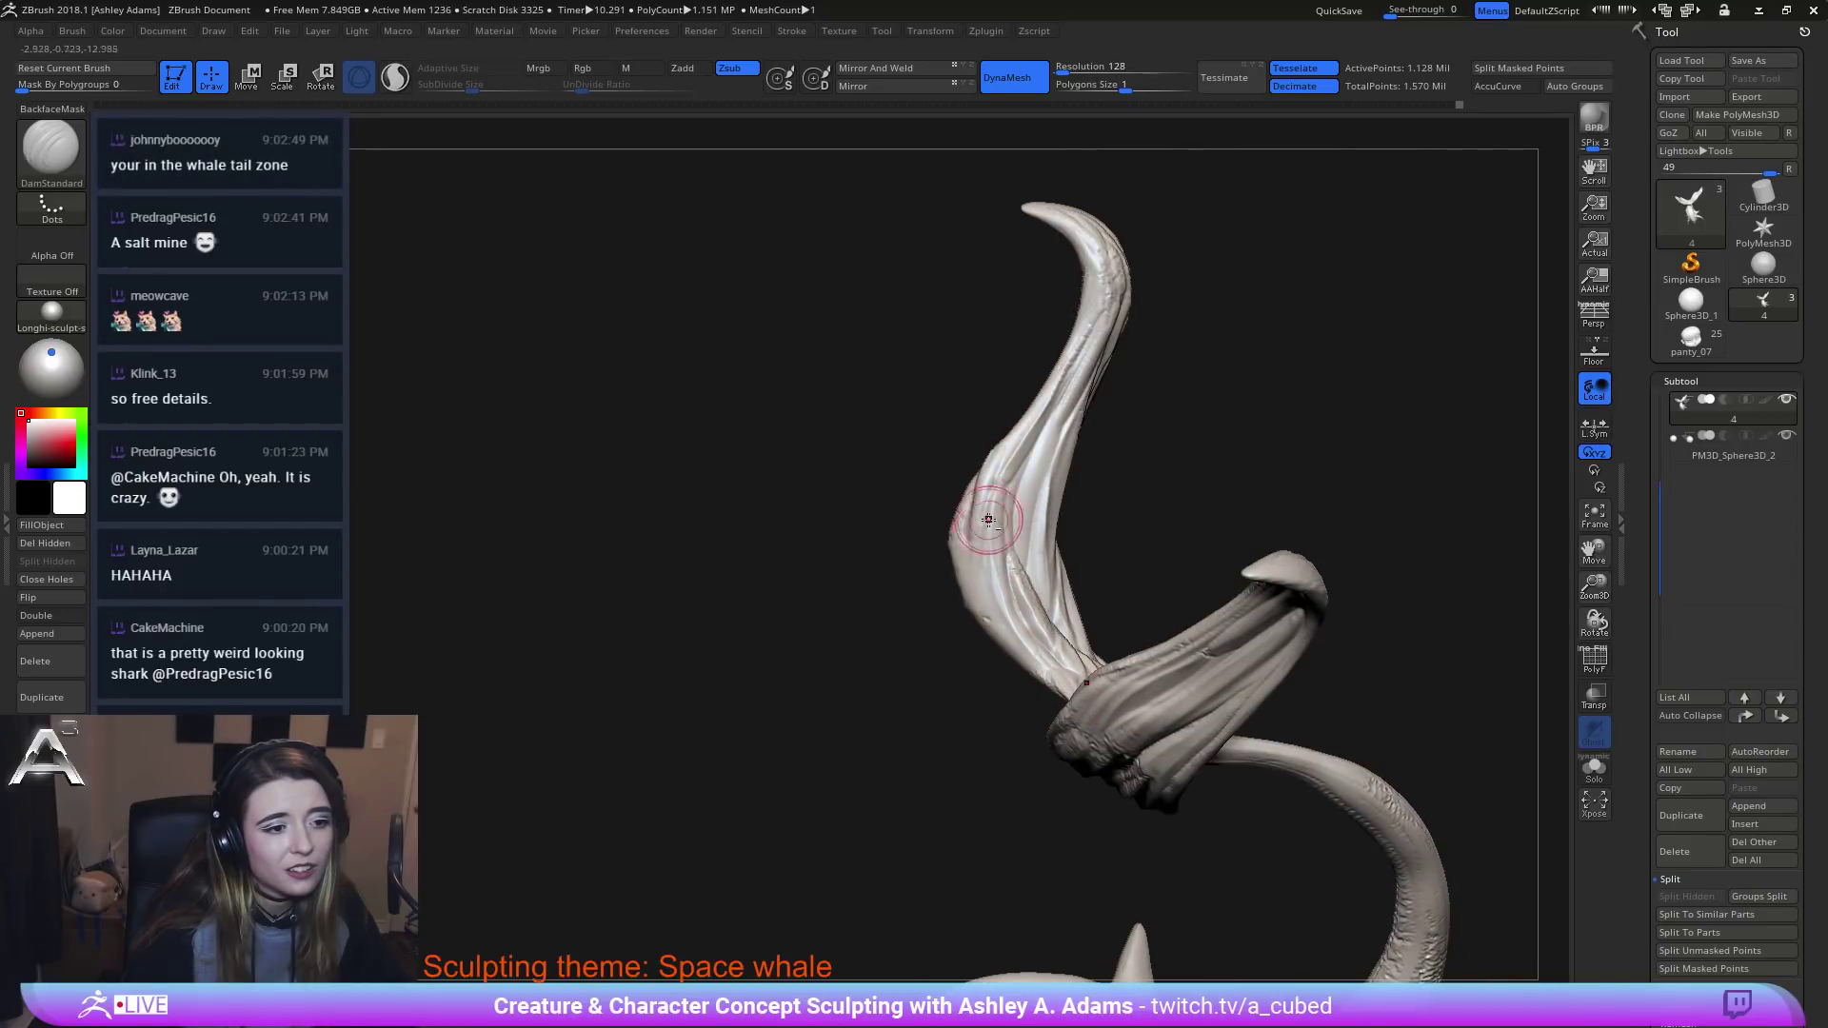
right_drag(1020, 635, 979, 581)
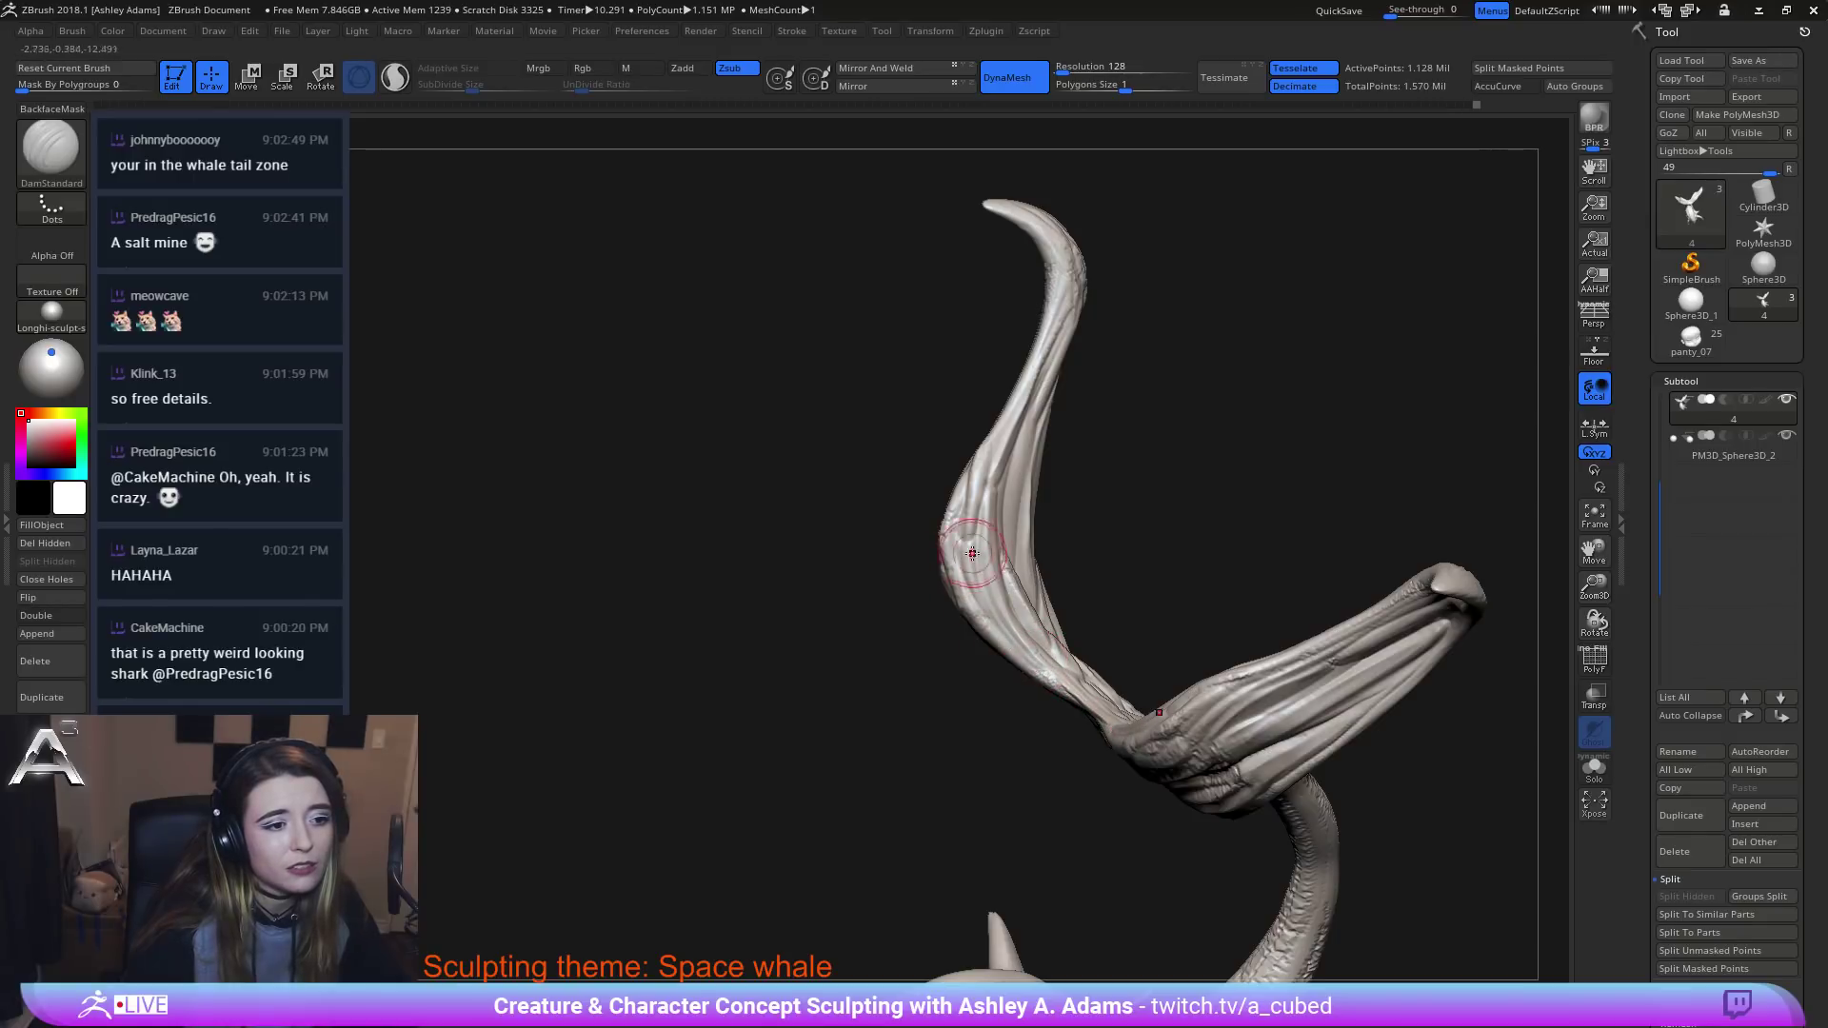
Sculpt a stroke along the side of the crest above its inner rim, undoing the stray attempt.
mouse_move(972, 553)
right_down()
mouse_move(928, 543)
mouse_move(1036, 591)
mouse_move(1069, 490)
mouse_move(1030, 415)
mouse_move(945, 561)
mouse_move(1045, 585)
mouse_move(746, 241)
right_up()
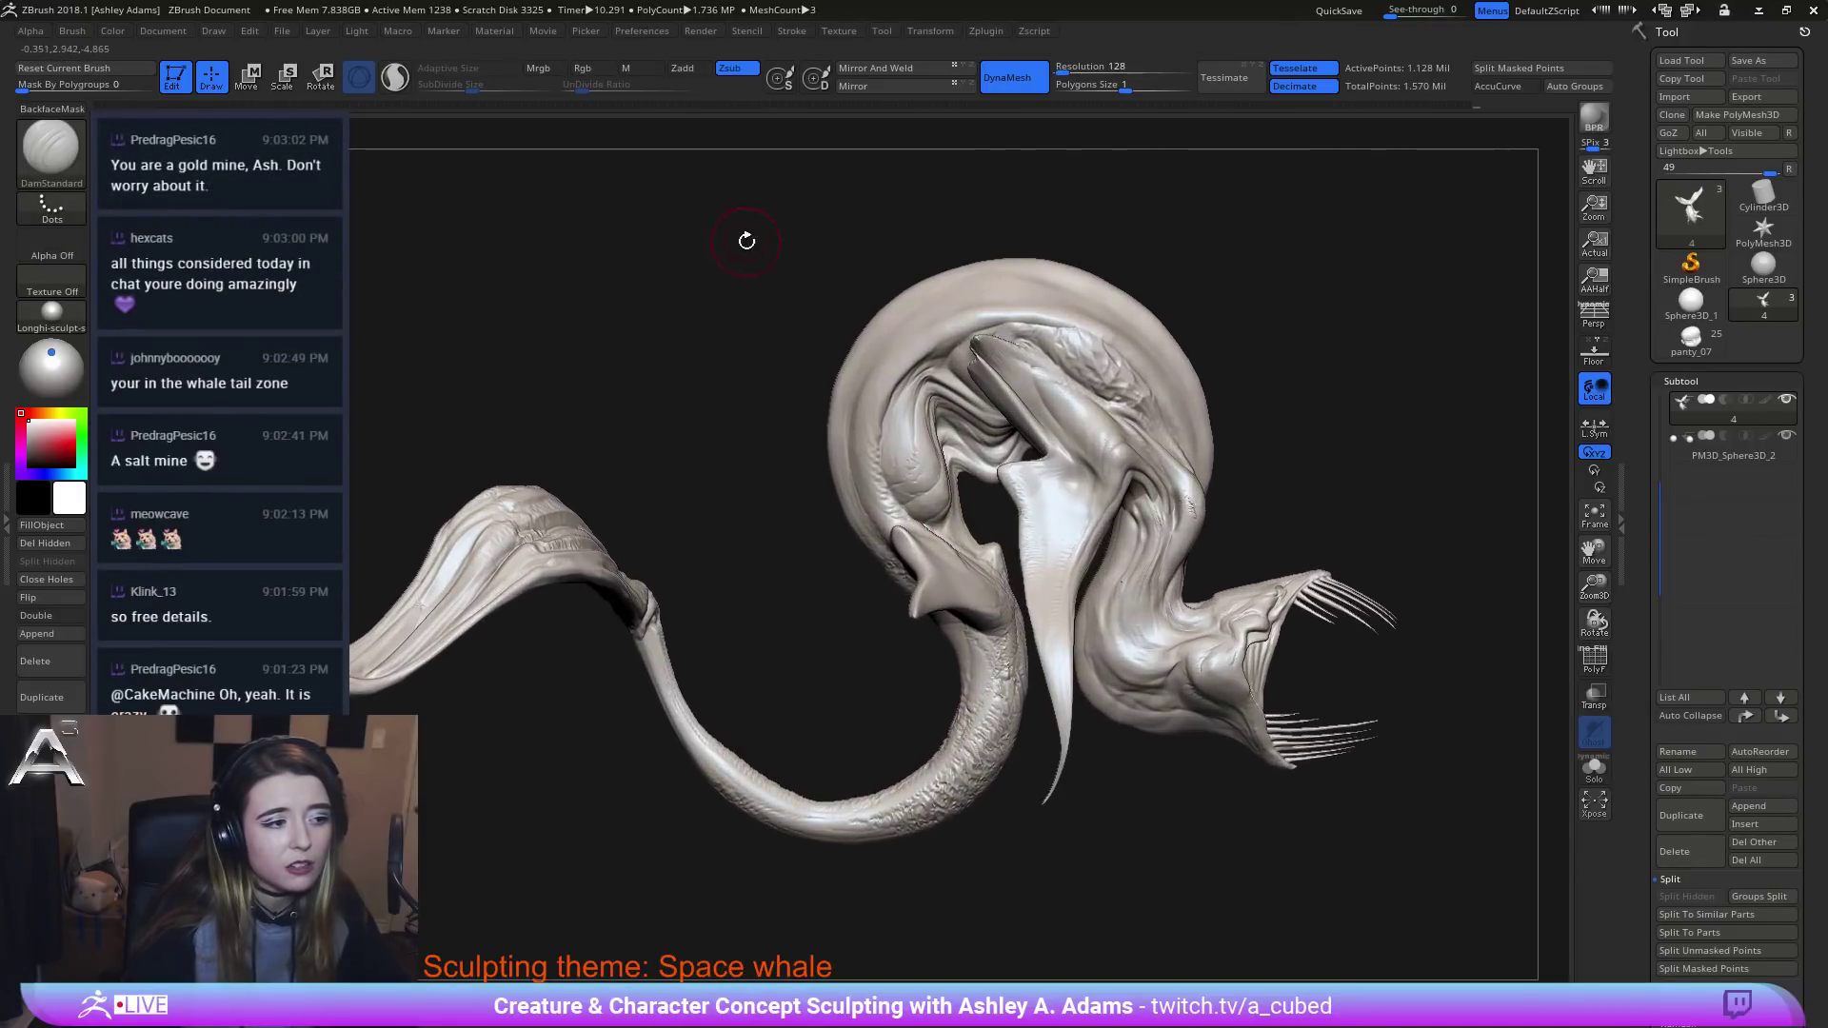
alt+right_drag(978, 287, 918, 396)
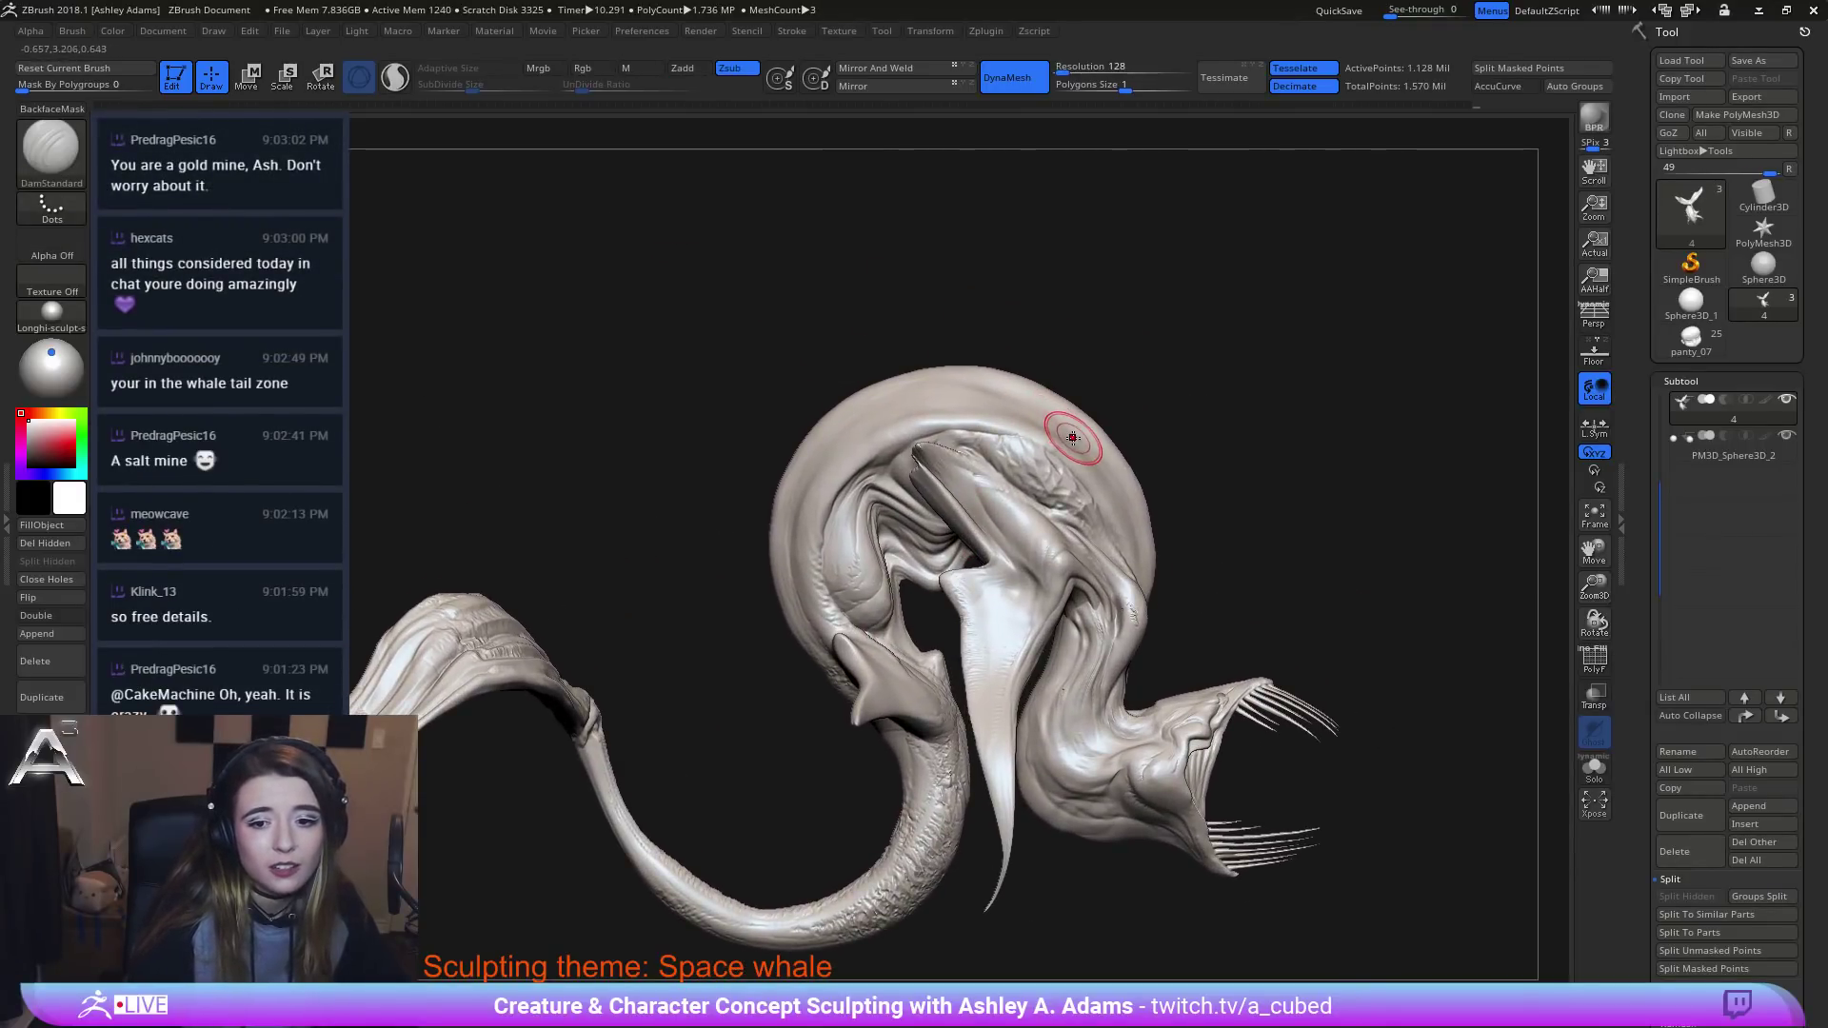
right_drag(1116, 396, 1098, 373)
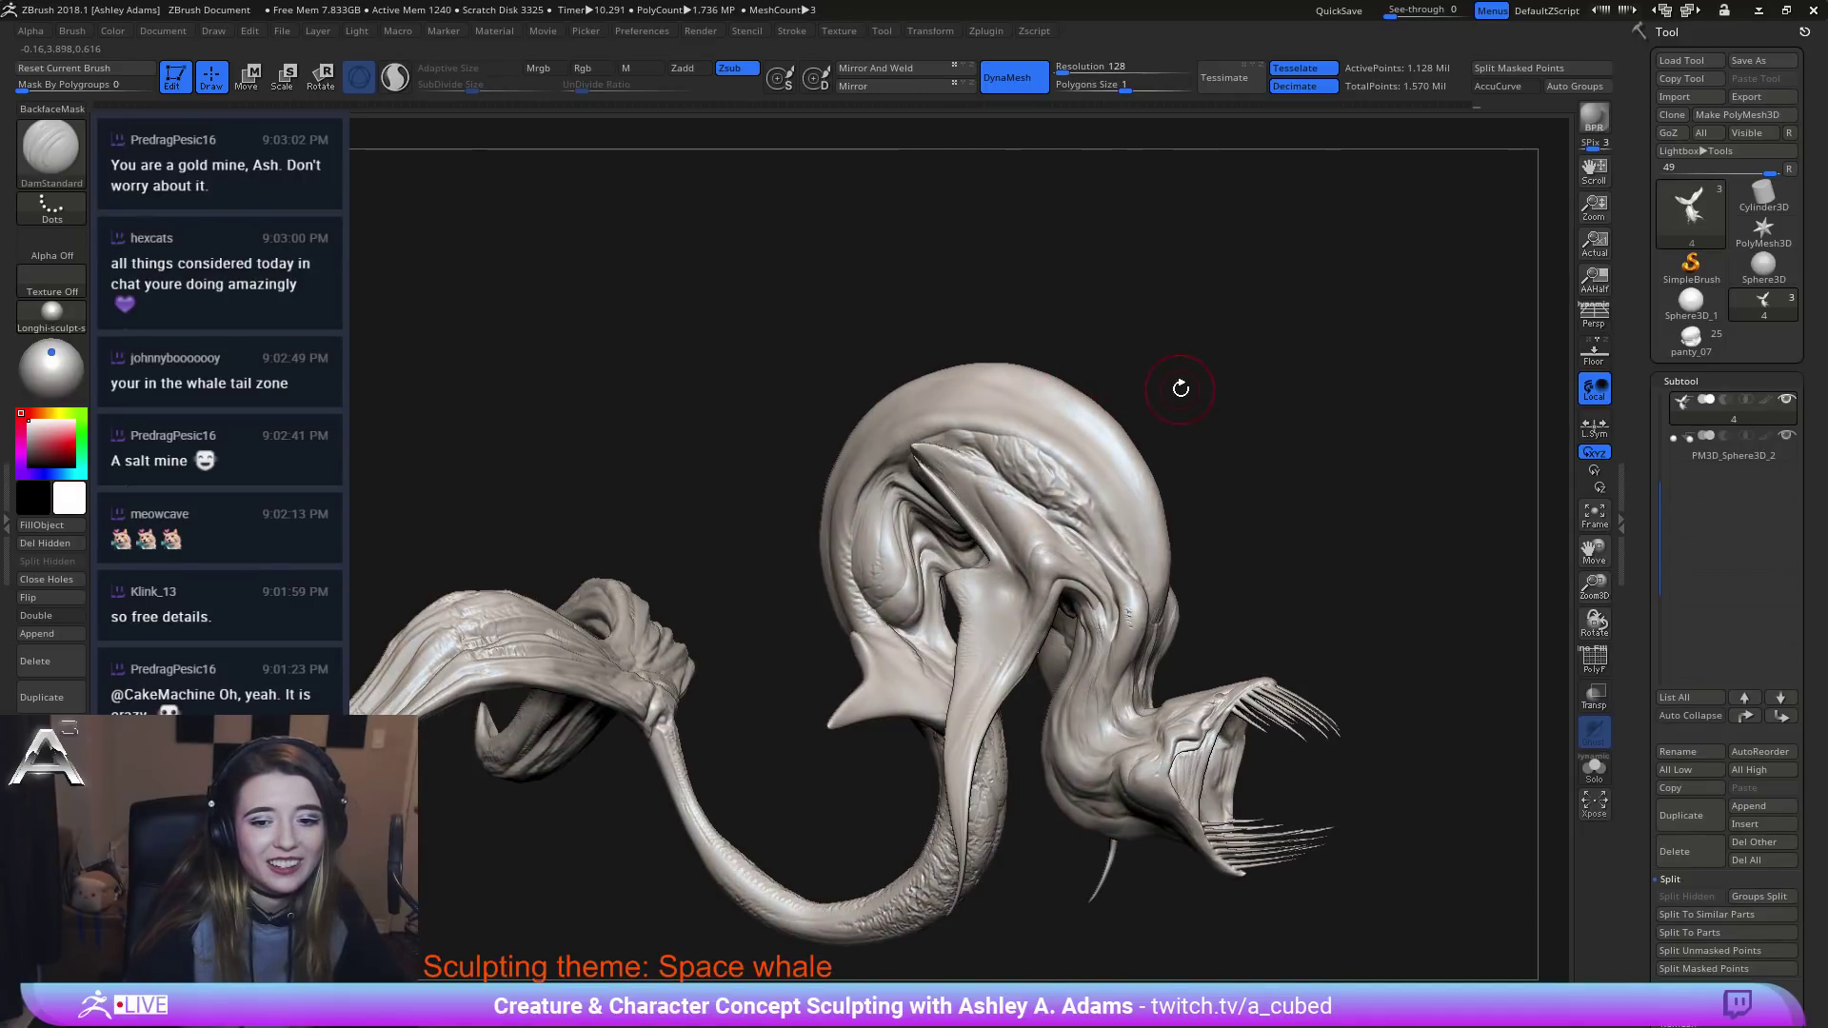
mouse_move(1225, 418)
right_down()
mouse_move(1187, 437)
mouse_move(1069, 383)
mouse_move(969, 405)
right_up()
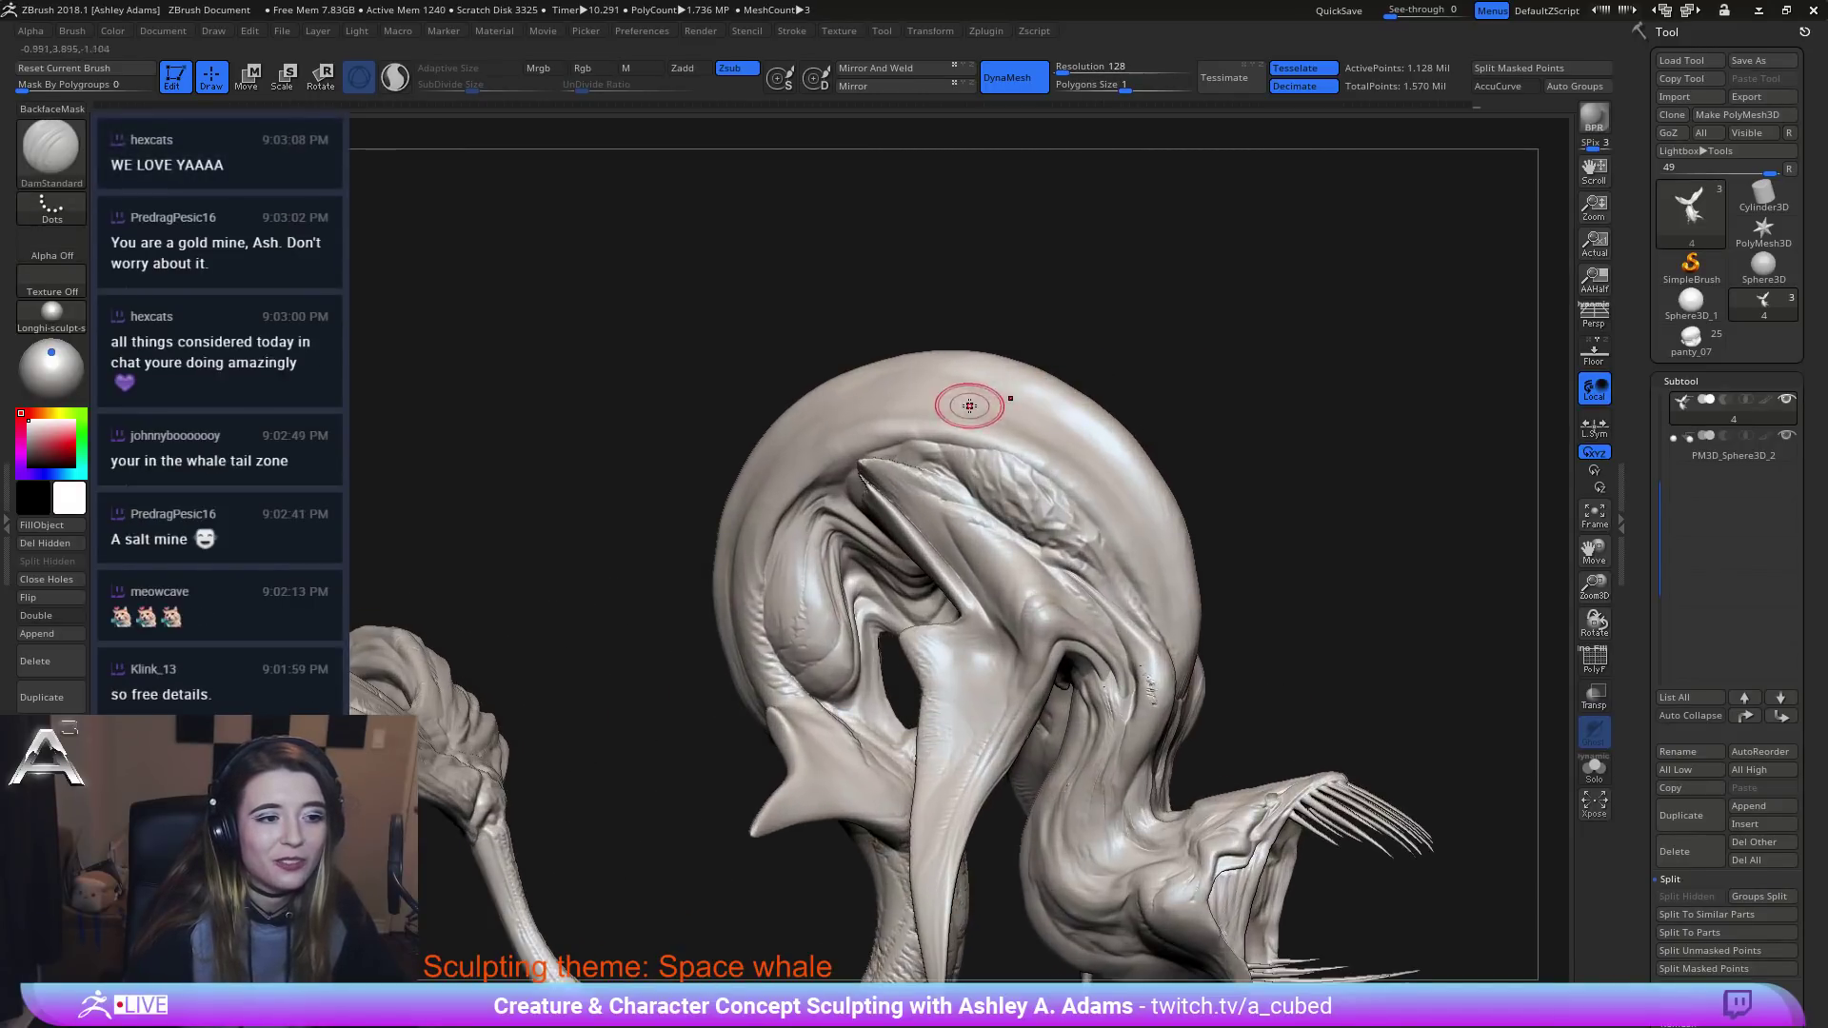
key(space)
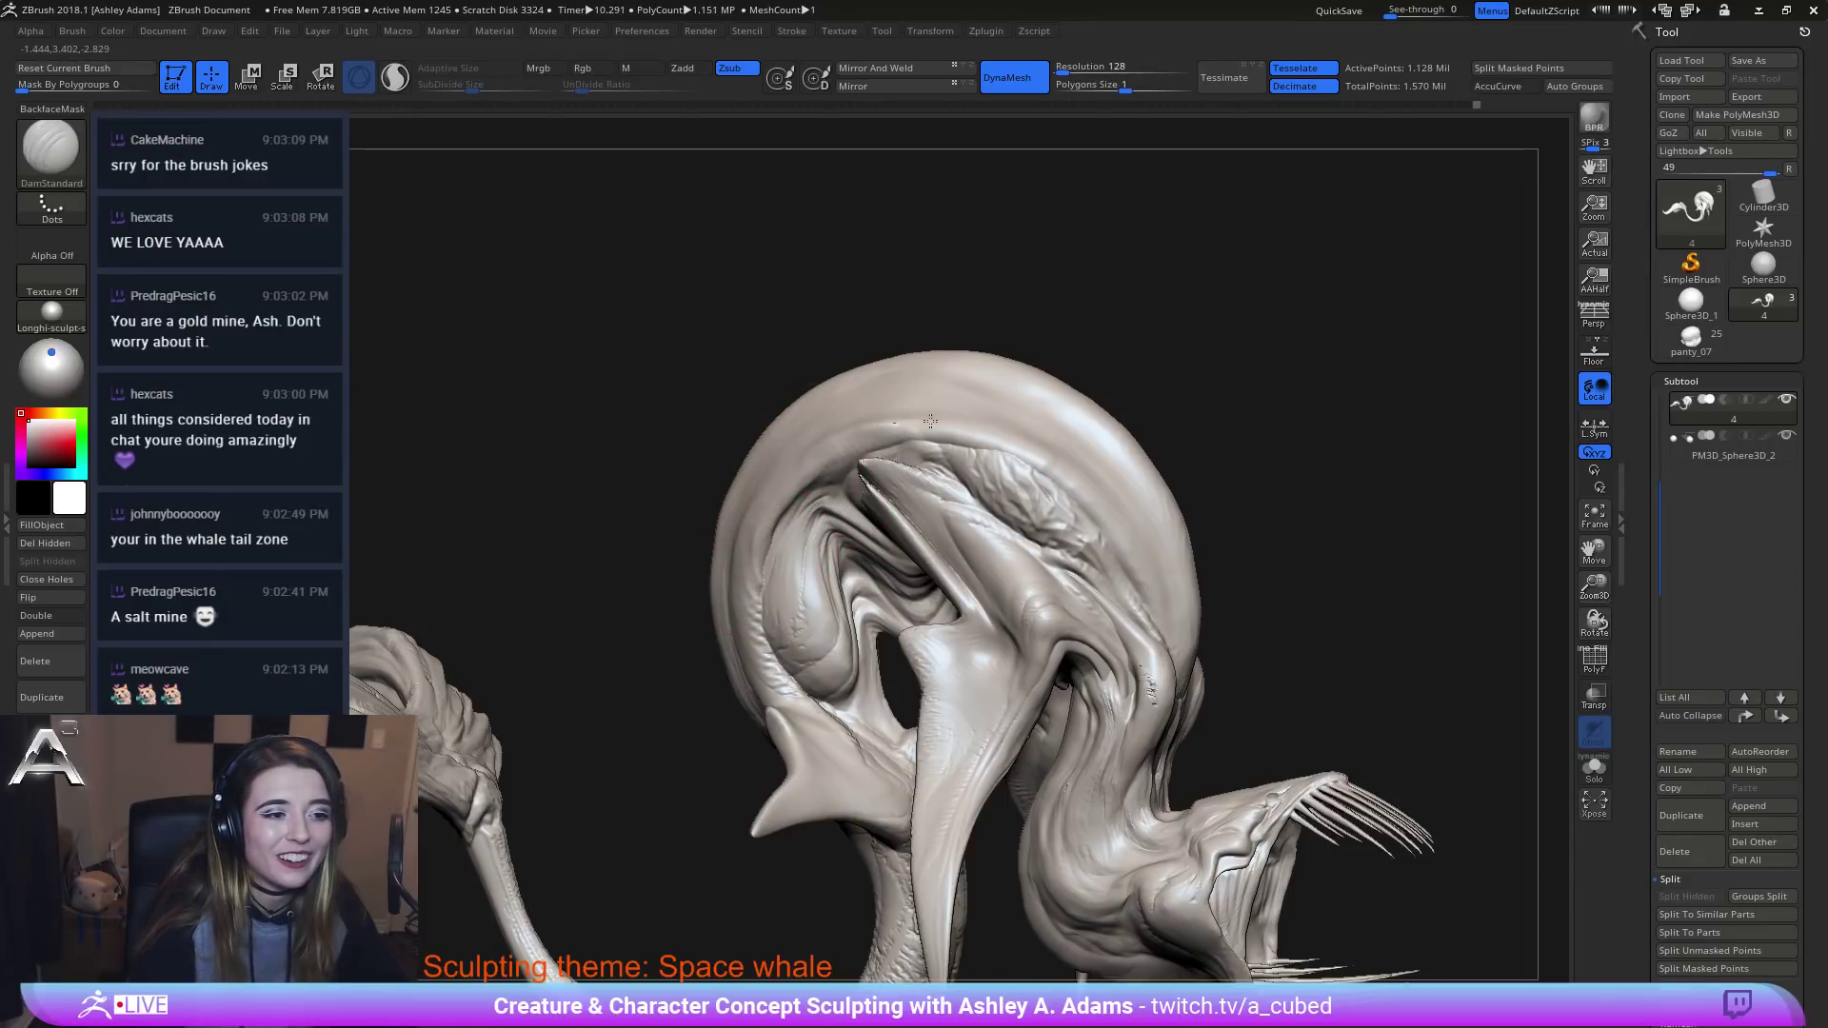
drag(930, 421, 1030, 473)
key(ctrl+z)
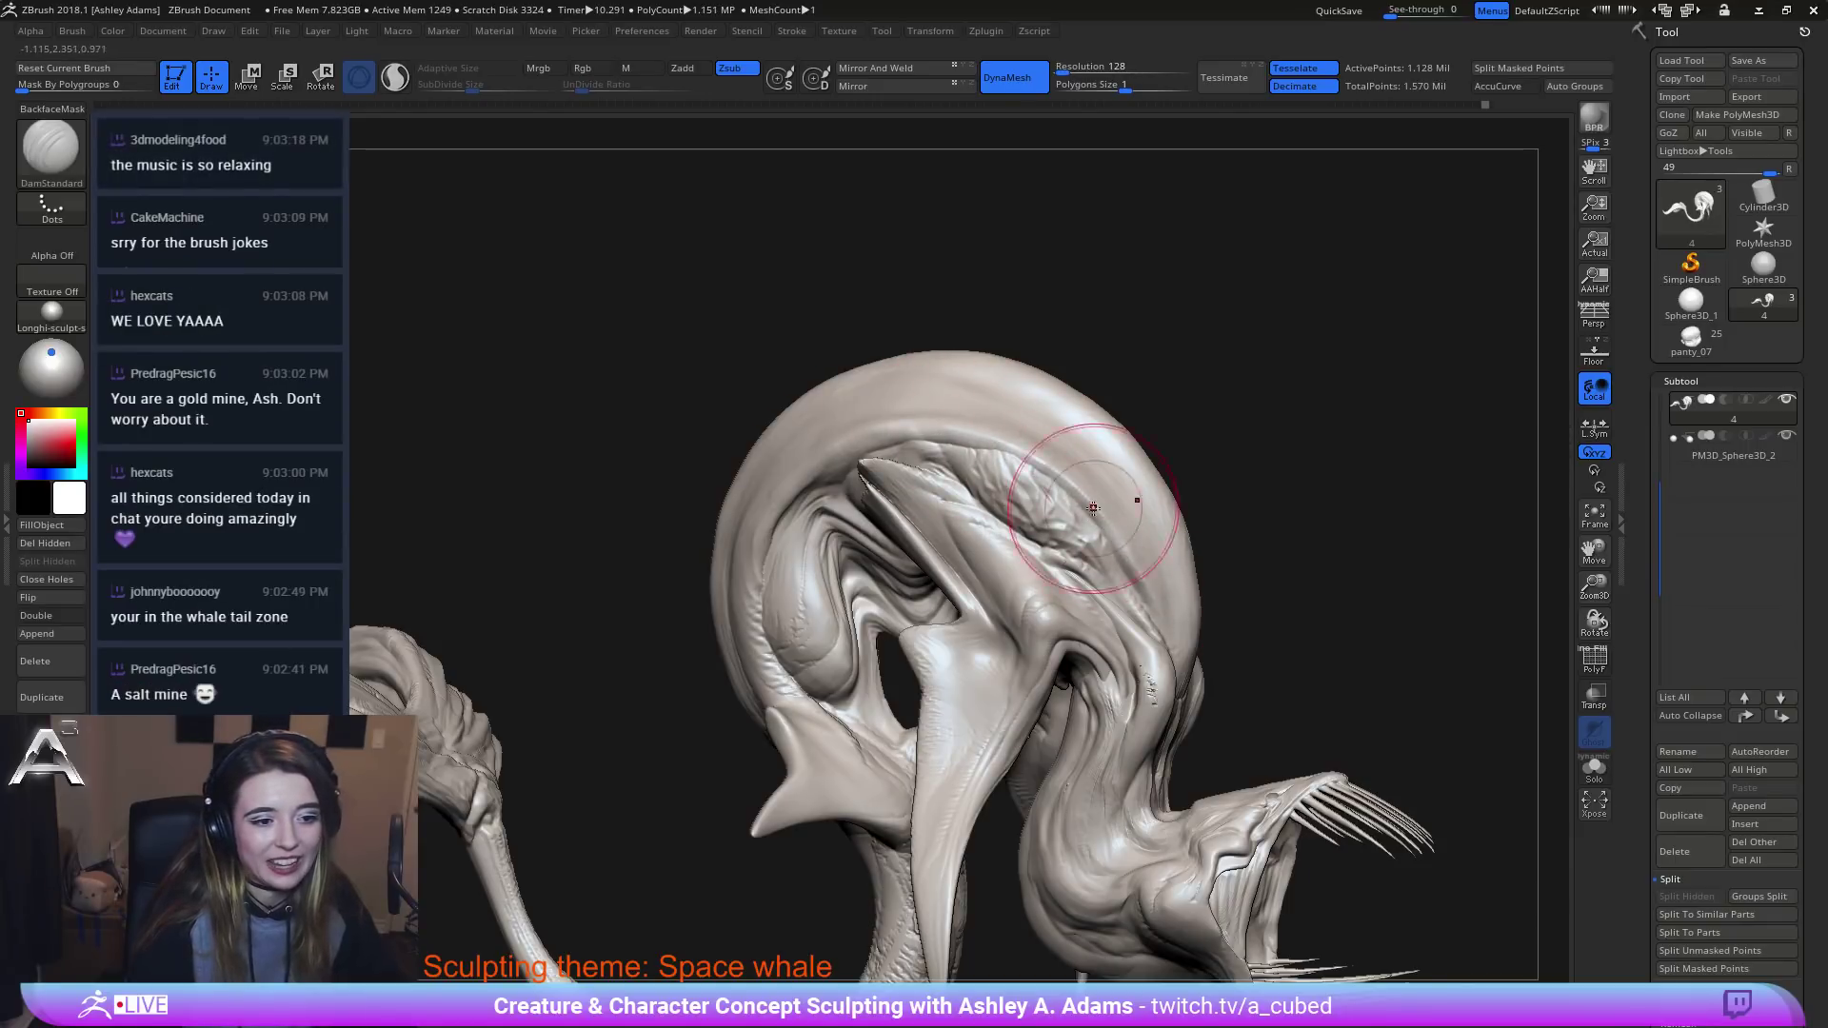
Carve creases down the rear of the crest where it narrows into the neck above the side fin.
mouse_move(1133, 501)
right_down()
mouse_move(969, 480)
mouse_move(995, 520)
mouse_move(938, 362)
right_up()
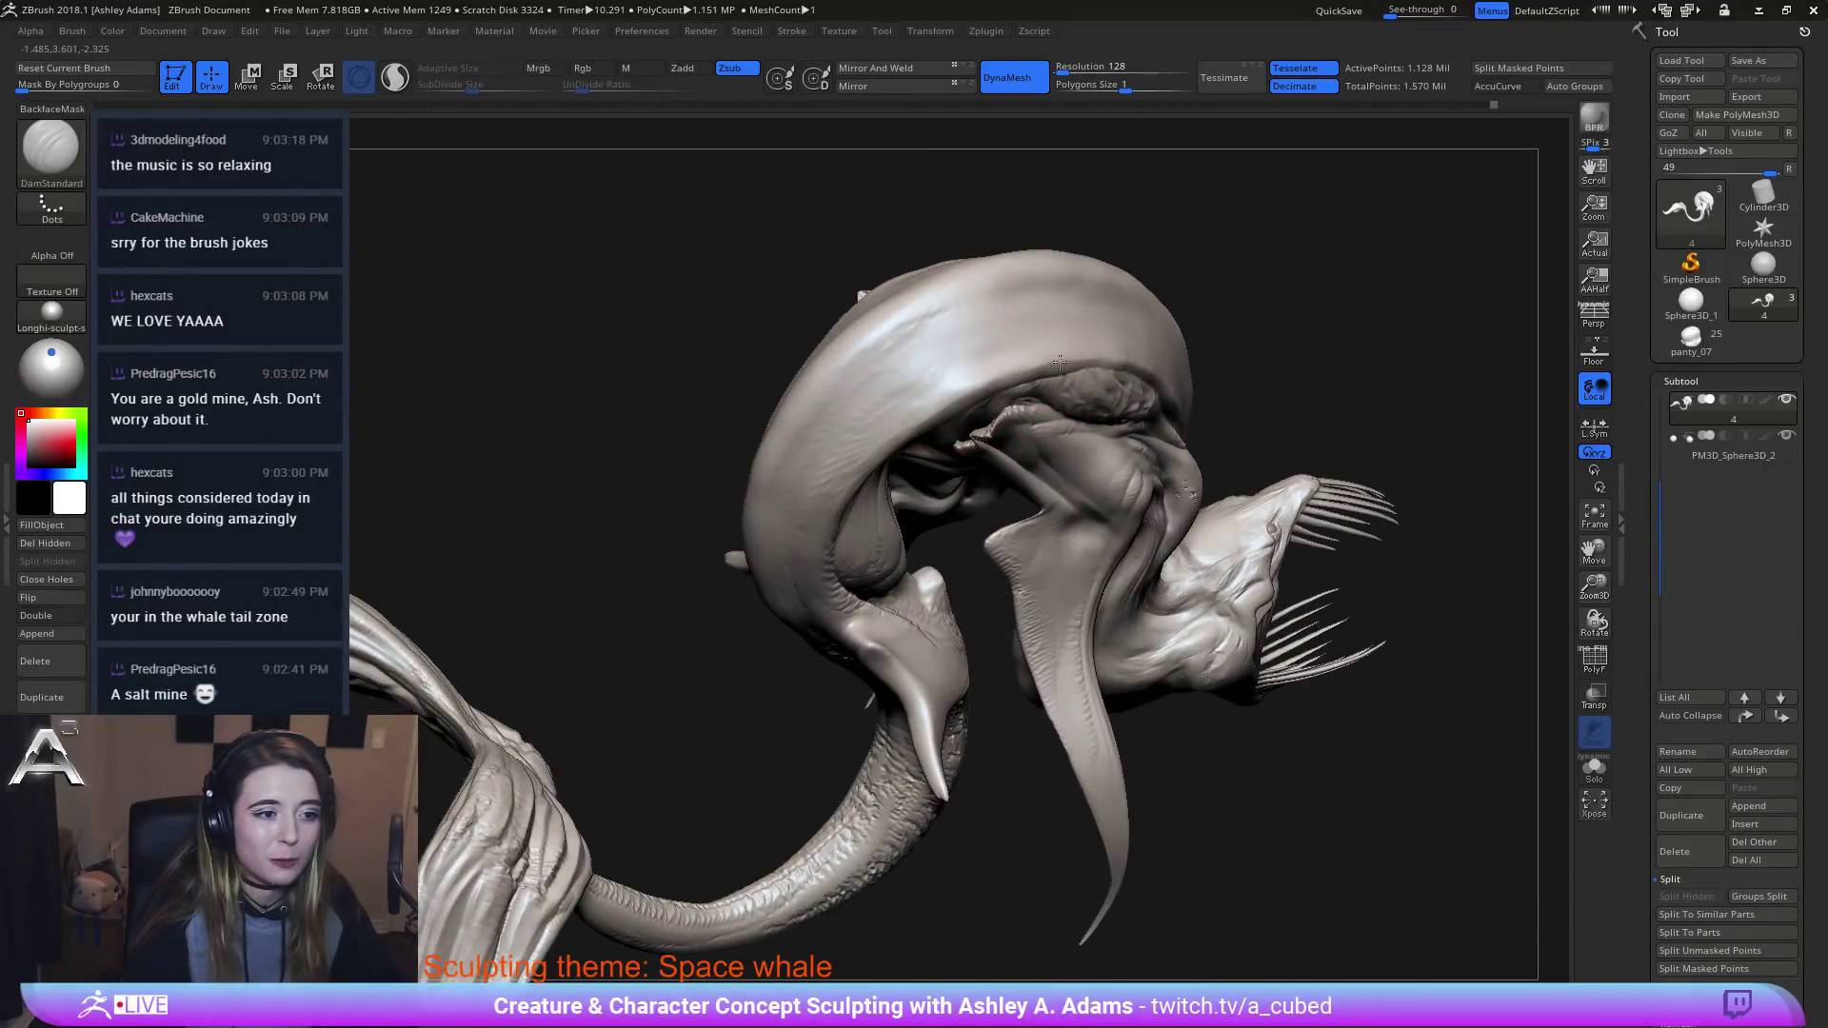
mouse_move(1101, 368)
right_down()
mouse_move(952, 395)
mouse_move(775, 388)
right_up()
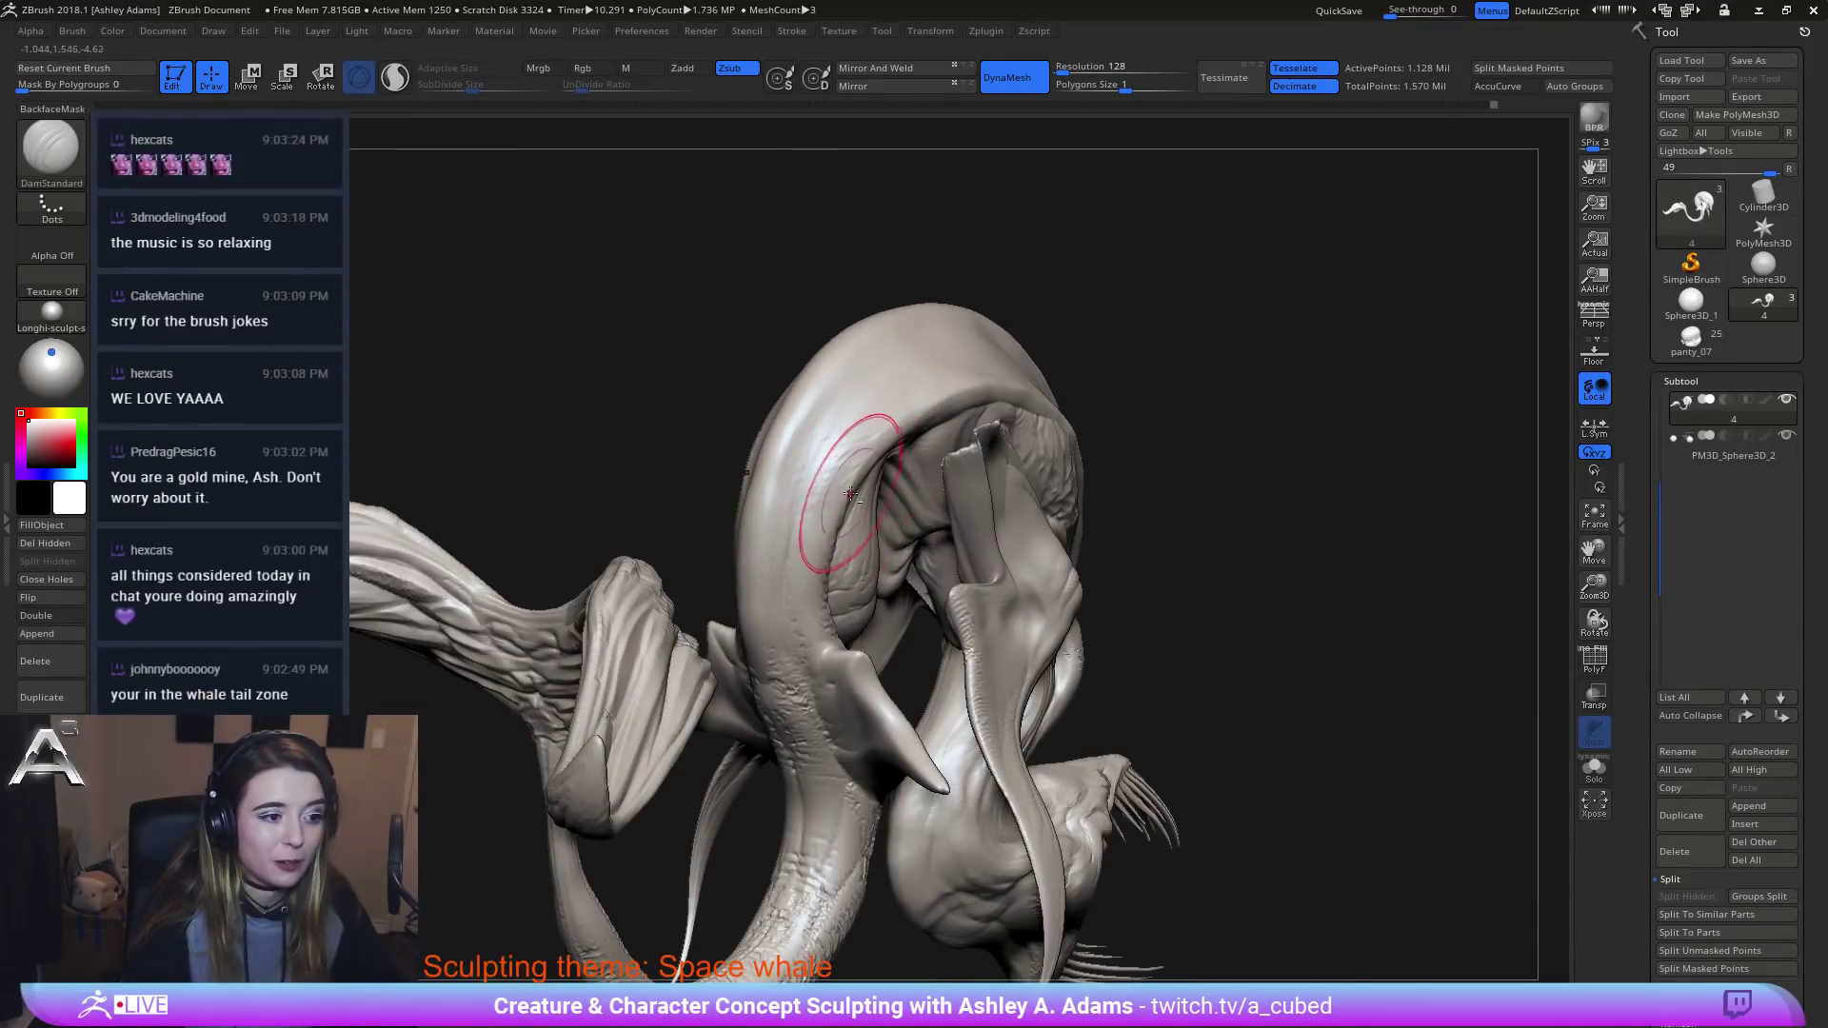
right_drag(812, 541, 732, 526)
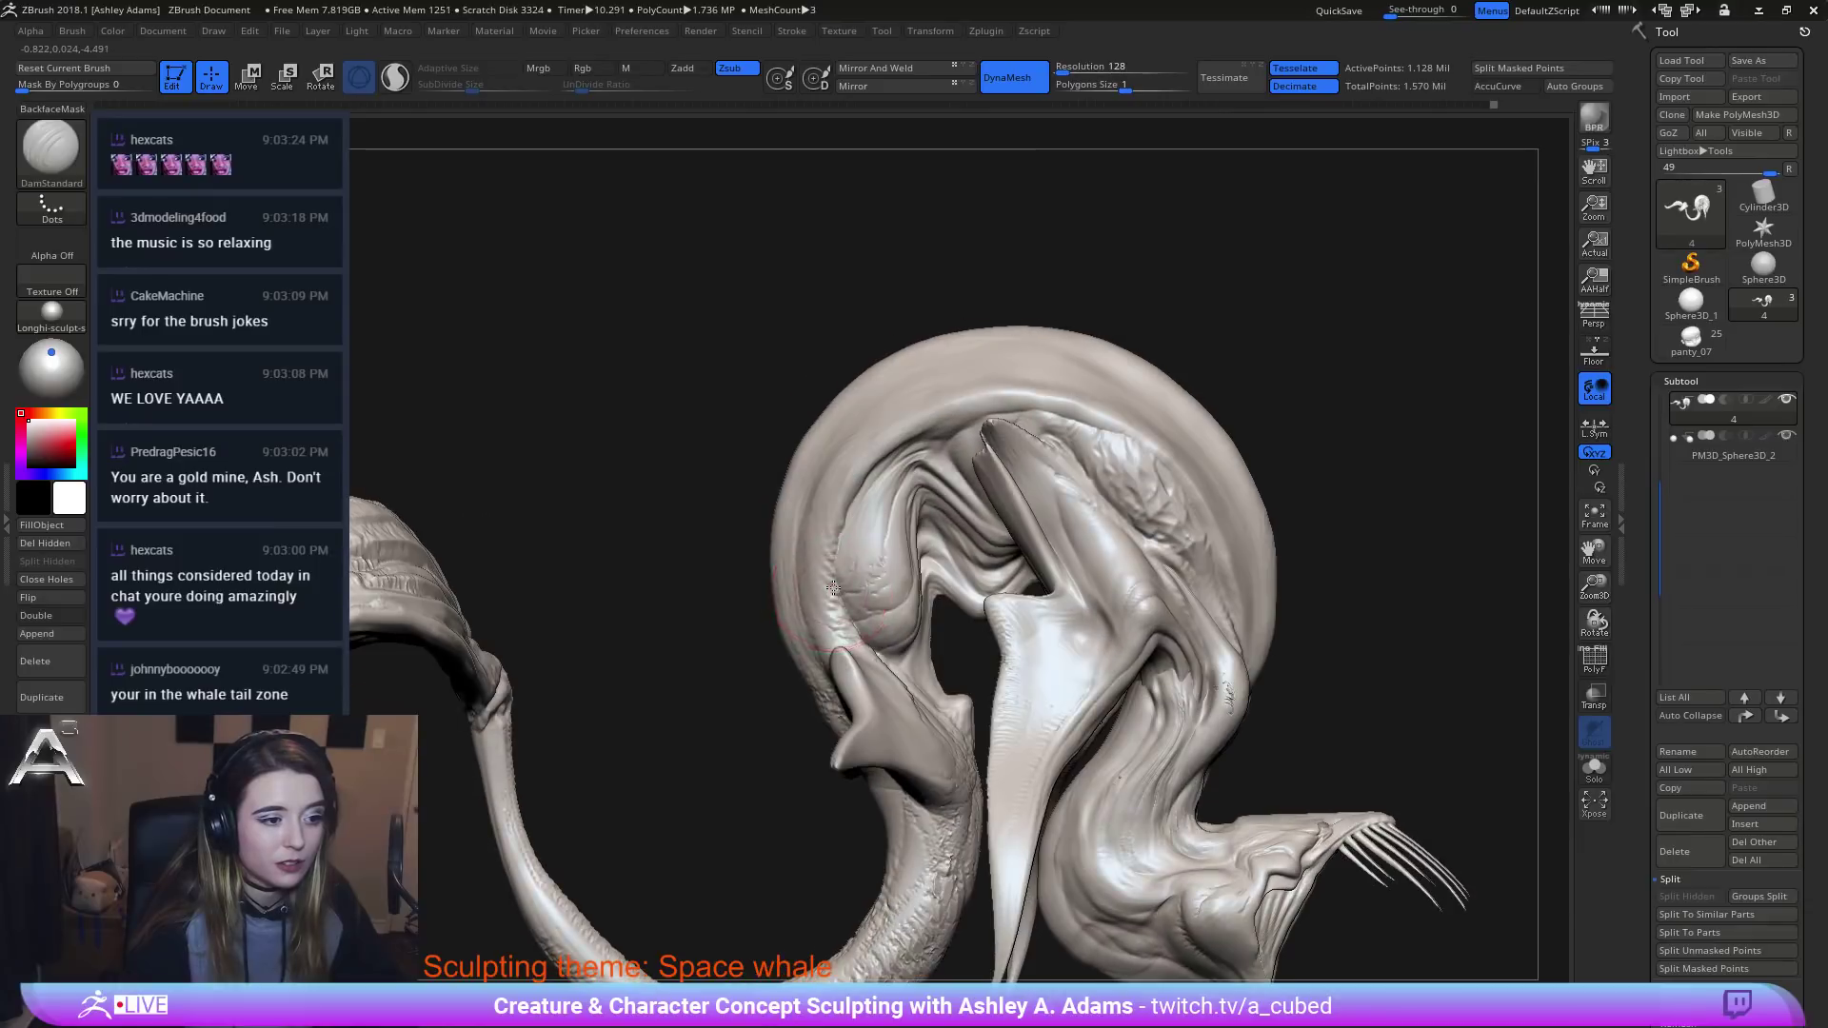
mouse_move(874, 628)
alt+right_down()
mouse_move(934, 571)
mouse_move(1003, 567)
mouse_move(1015, 548)
alt+right_up()
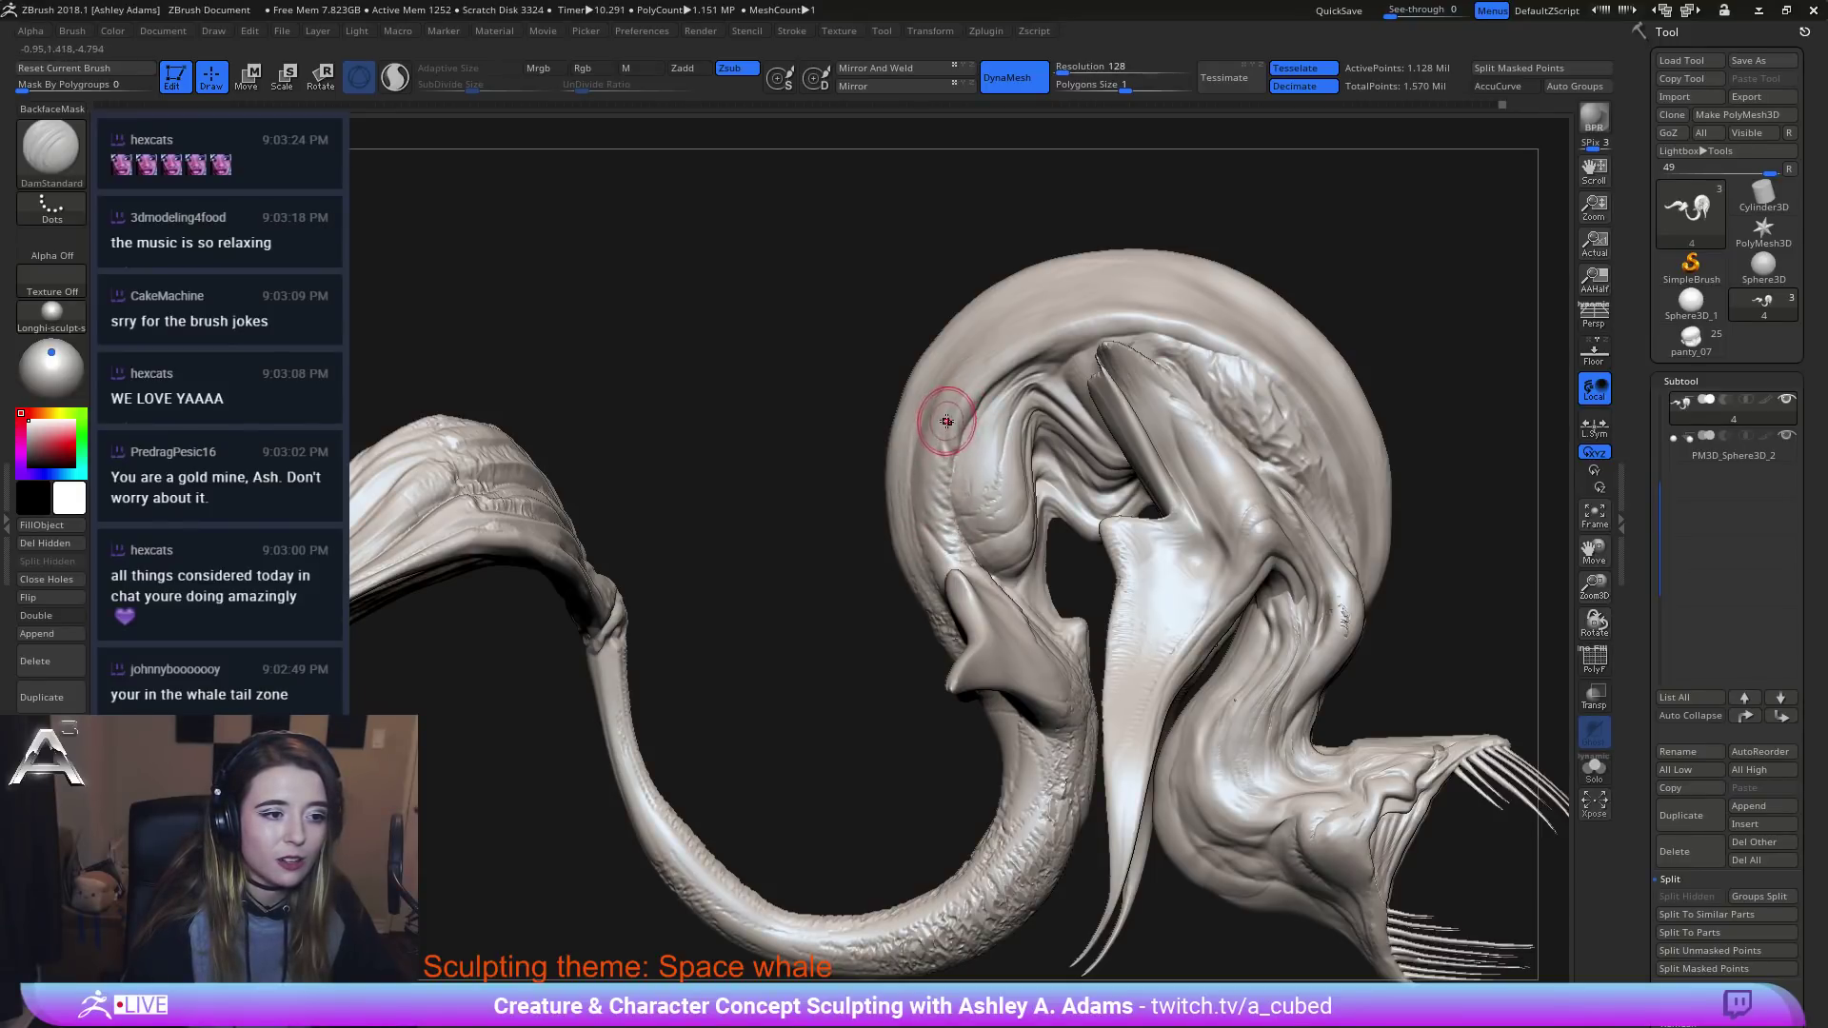
right_drag(967, 432, 941, 438)
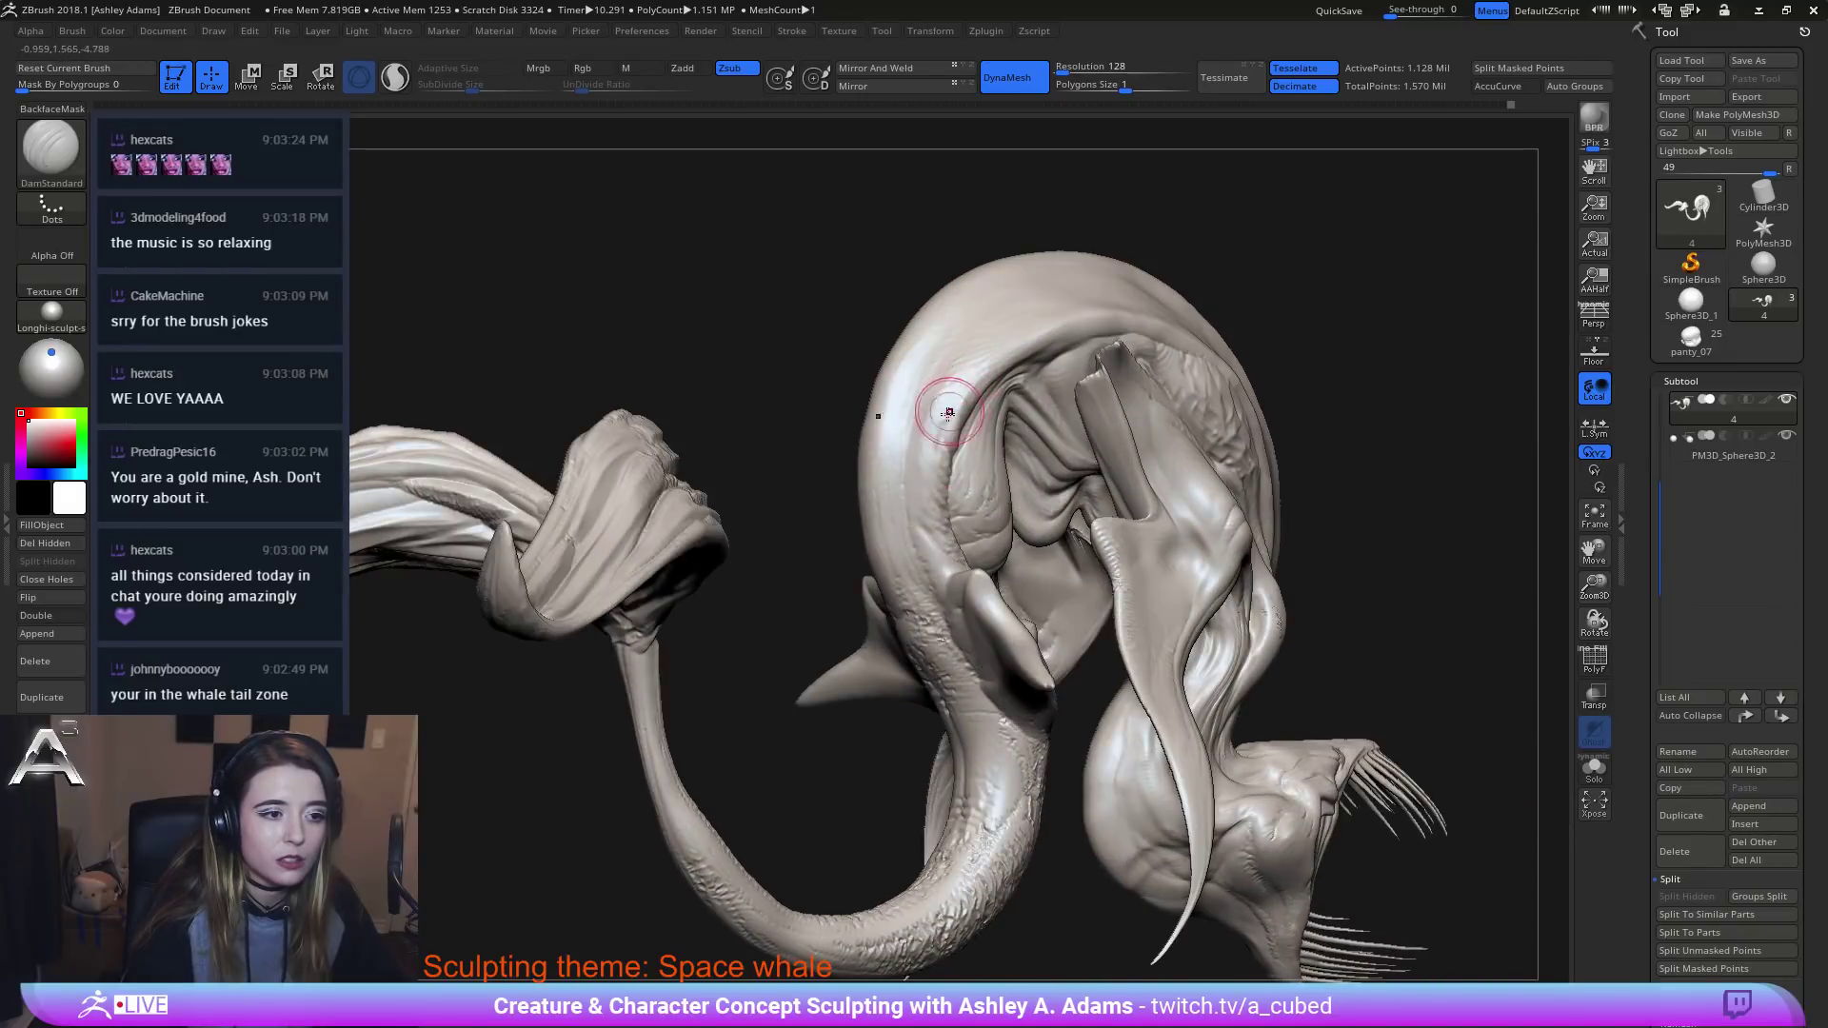
drag(961, 375, 916, 476)
drag(945, 583, 902, 514)
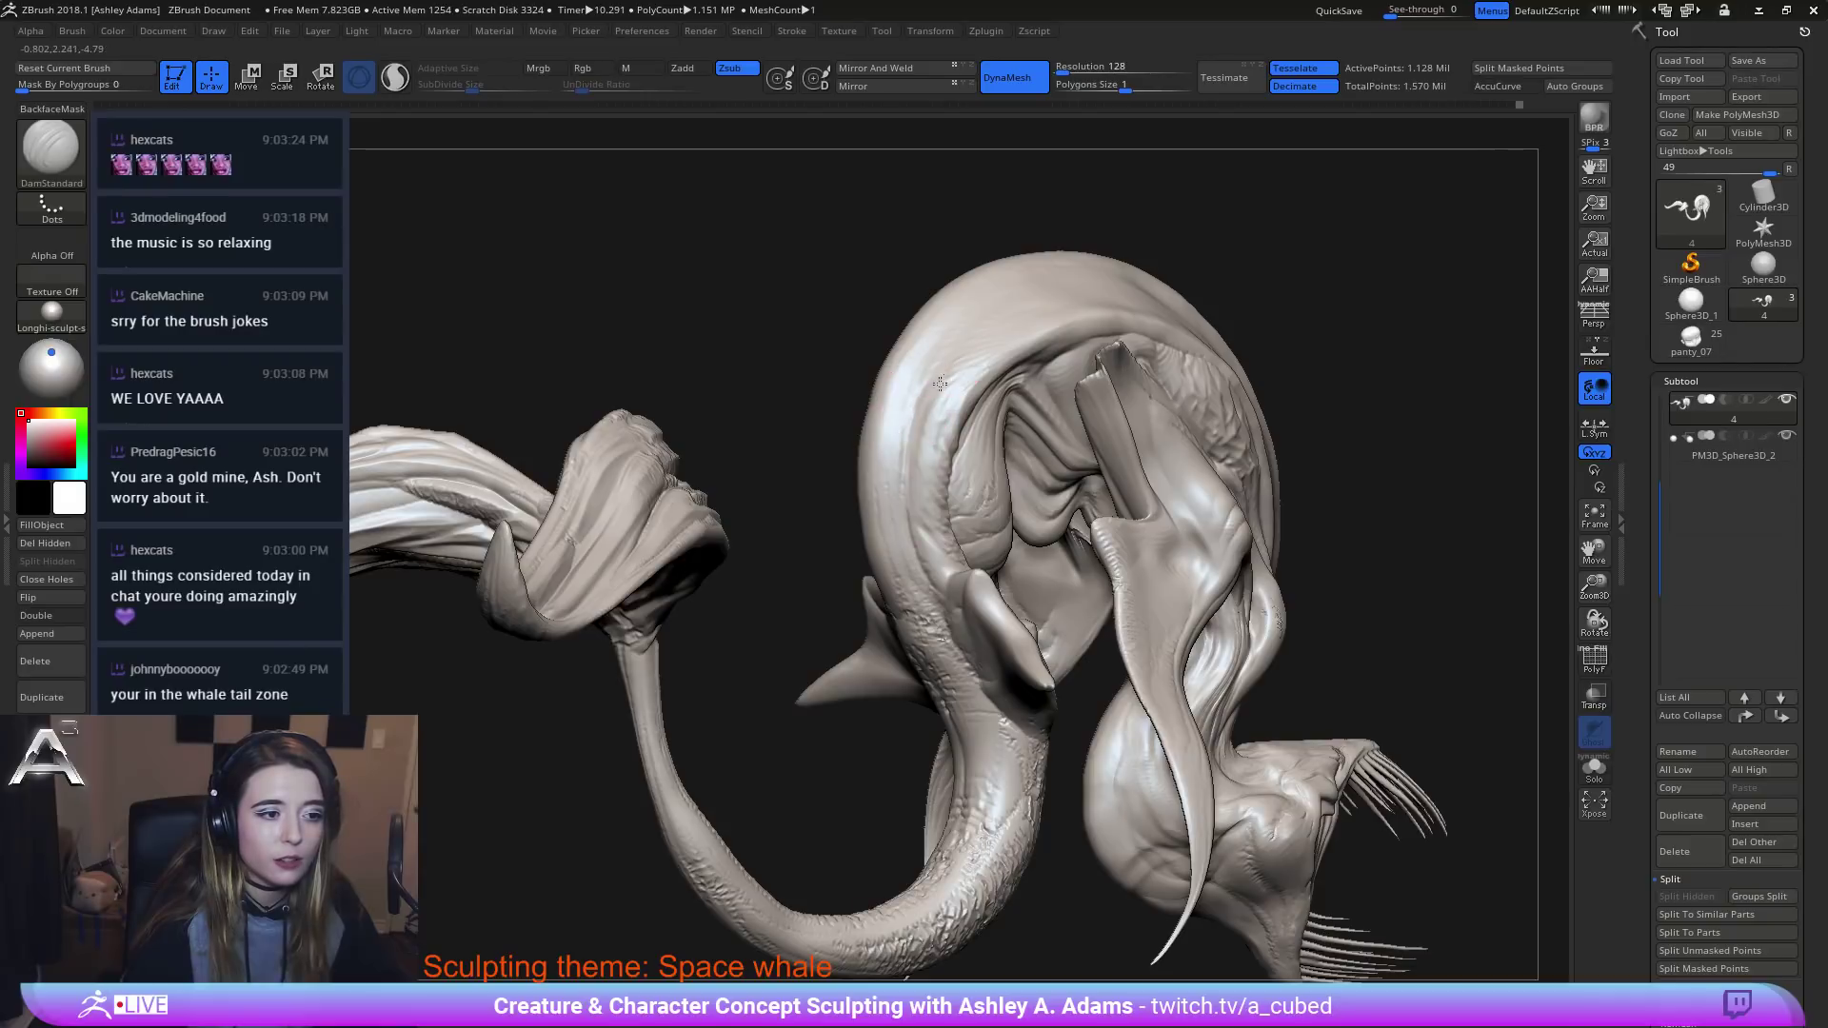
Carve a long groove down the rear of the crest and a row of oval pits shrinking toward its front.
mouse_move(953, 582)
right_down()
mouse_move(948, 359)
mouse_move(933, 377)
right_up()
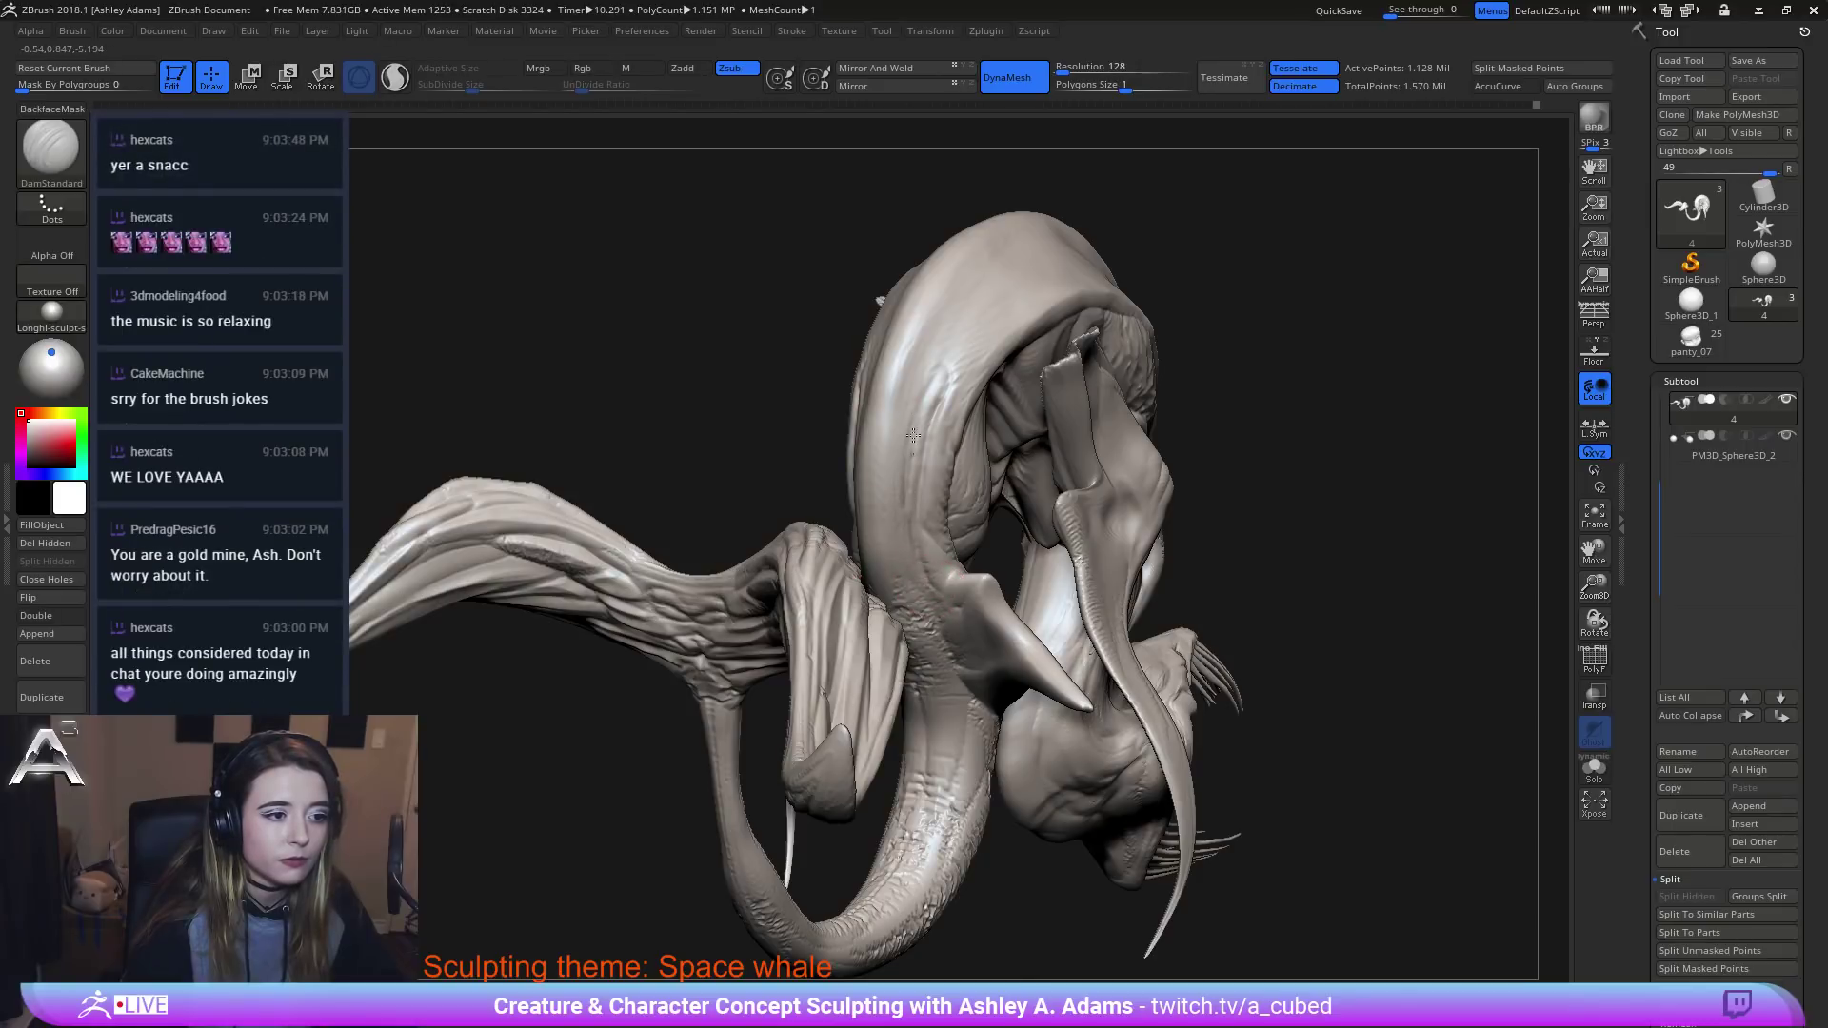
drag(946, 360, 933, 415)
mouse_move(939, 512)
right_down()
mouse_move(933, 366)
mouse_move(991, 317)
mouse_move(991, 277)
mouse_move(942, 433)
mouse_move(930, 420)
mouse_move(948, 419)
mouse_move(979, 482)
mouse_move(979, 432)
mouse_move(1050, 541)
mouse_move(1016, 495)
mouse_move(1015, 550)
mouse_move(990, 571)
right_up()
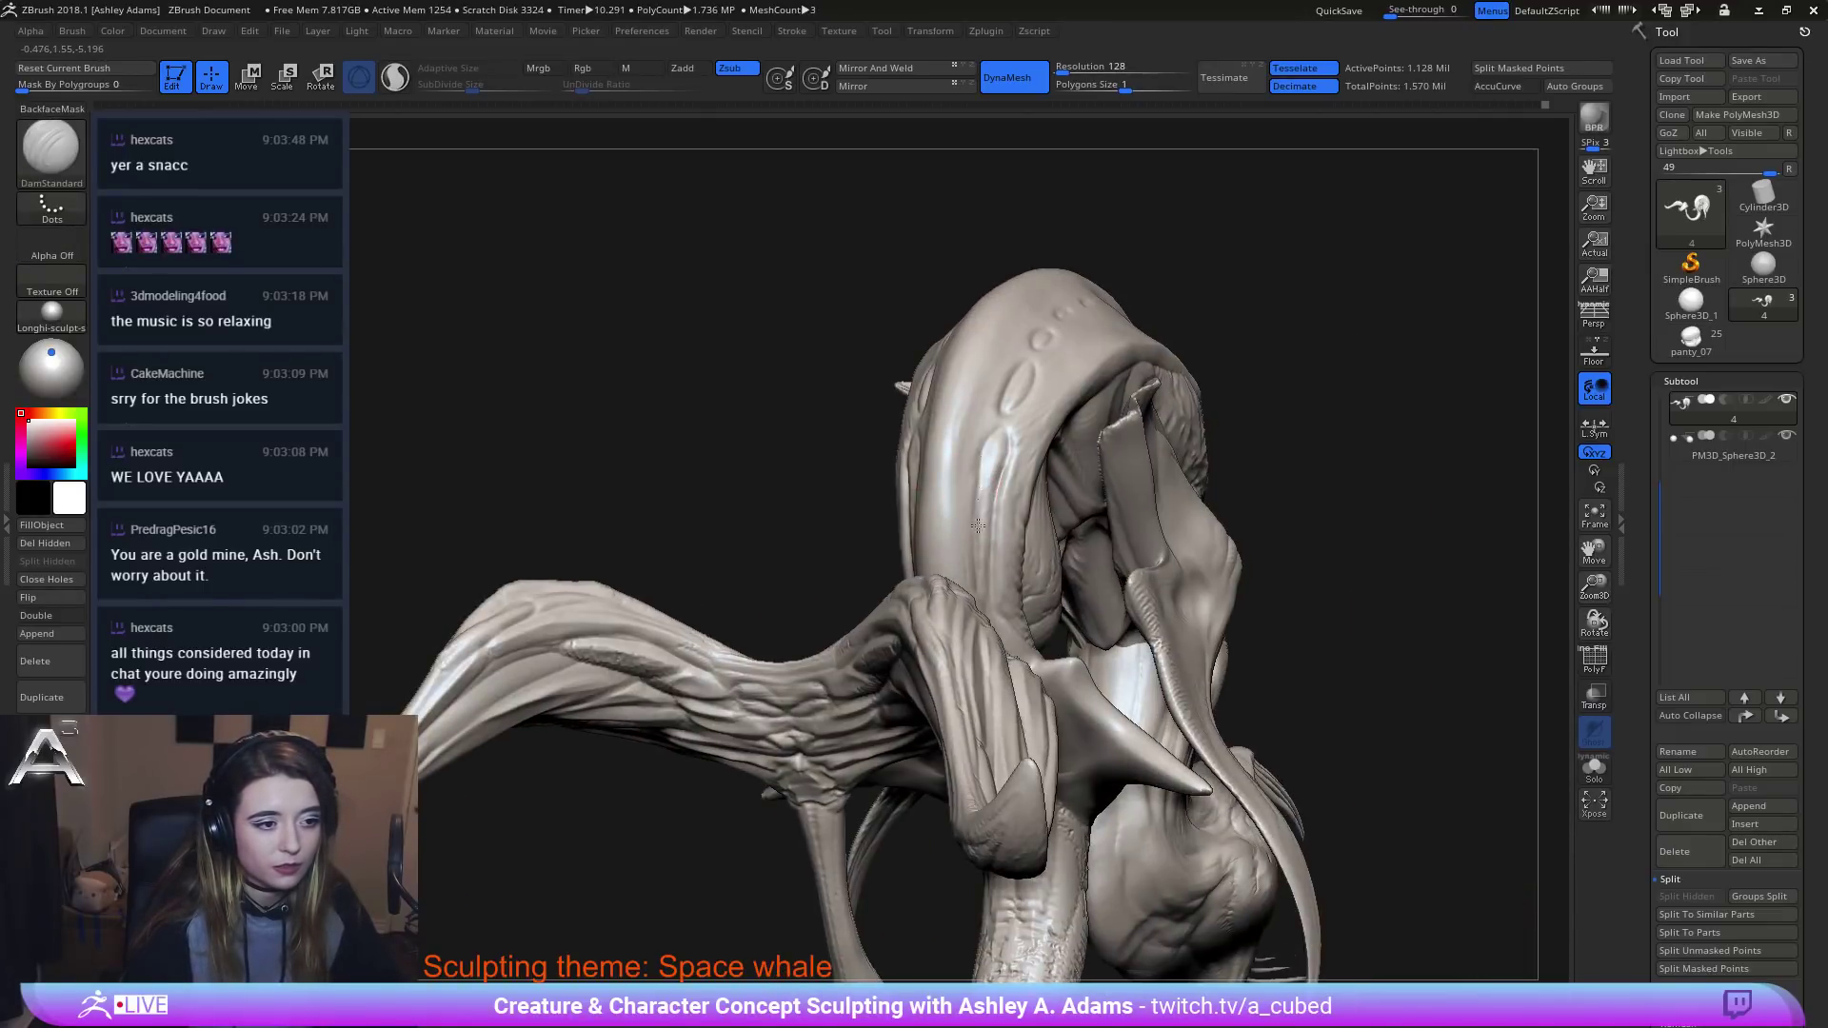
mouse_move(985, 500)
right_down()
mouse_move(857, 314)
mouse_move(931, 504)
mouse_move(906, 424)
right_up()
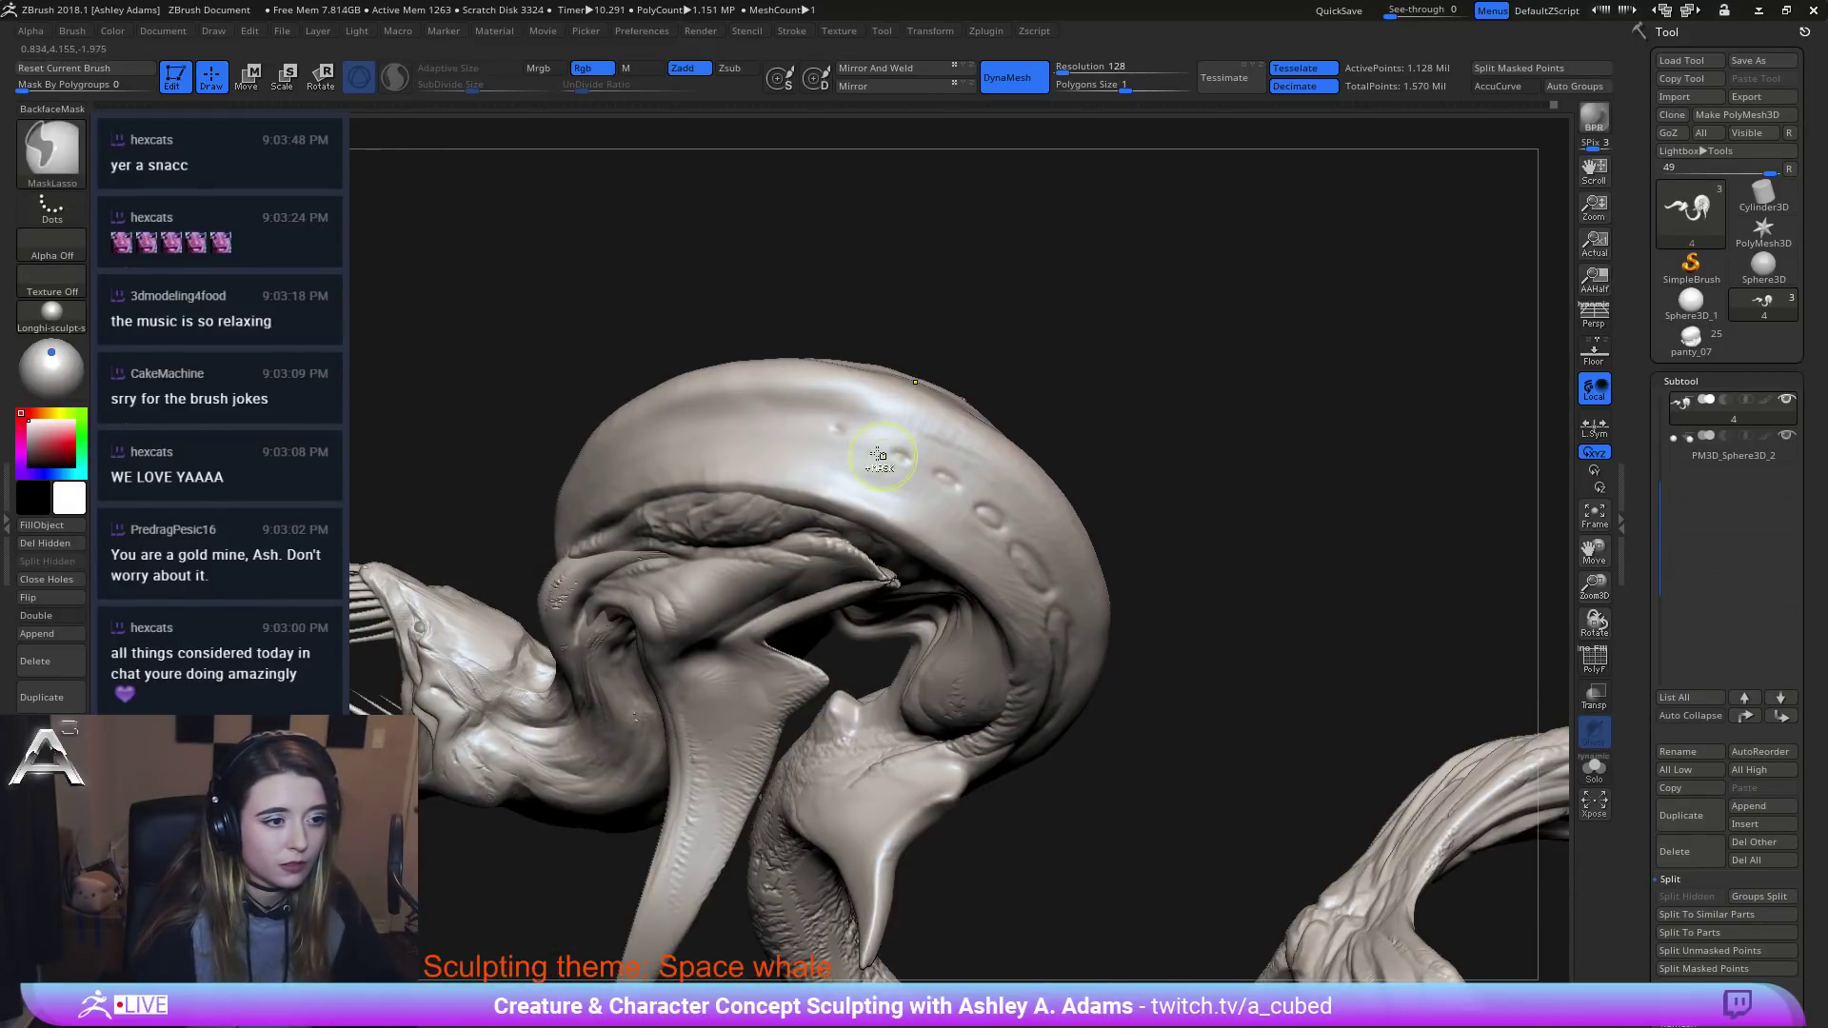
Change the masking brush from MaskLasso to MaskPen and reduce the brush to about the size of the smallest crest pits.
mouse_move(865, 433)
ctrl+right_down()
mouse_move(934, 465)
mouse_move(1039, 448)
mouse_move(991, 346)
mouse_move(848, 363)
ctrl+right_up()
key(space)
key(space)
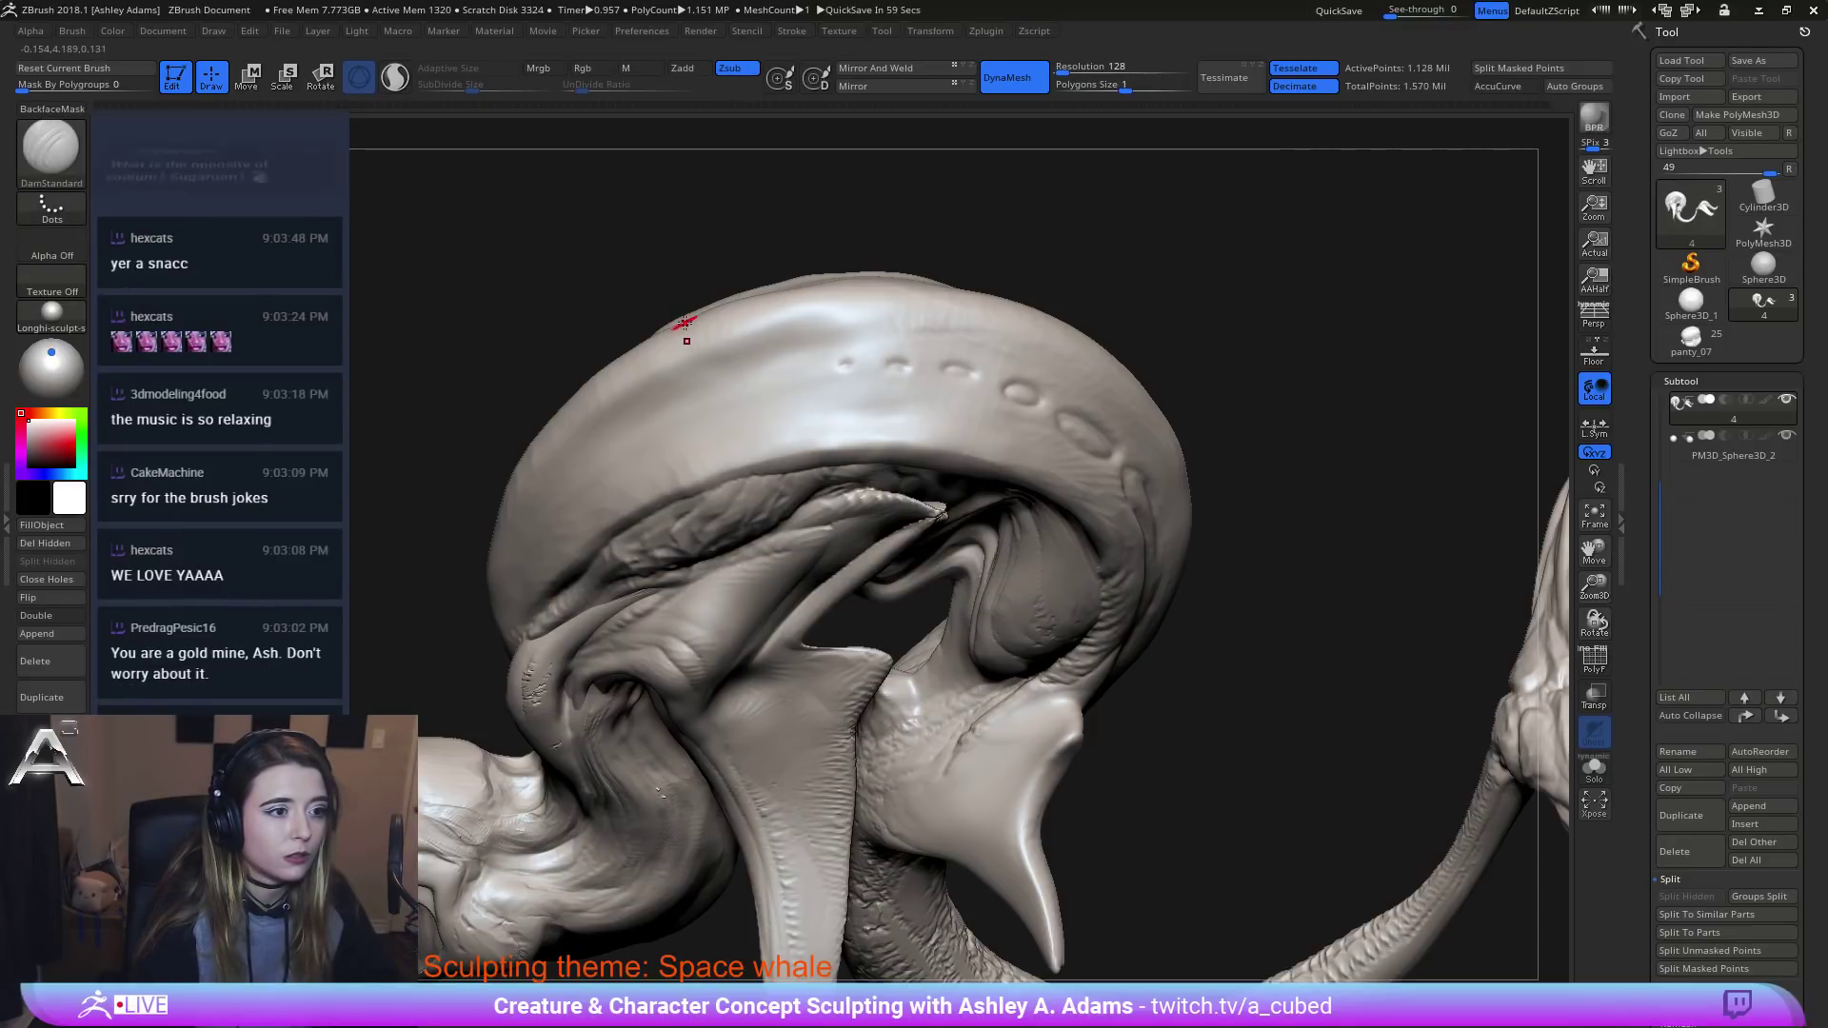
click(63, 160)
key(d)
key(s)
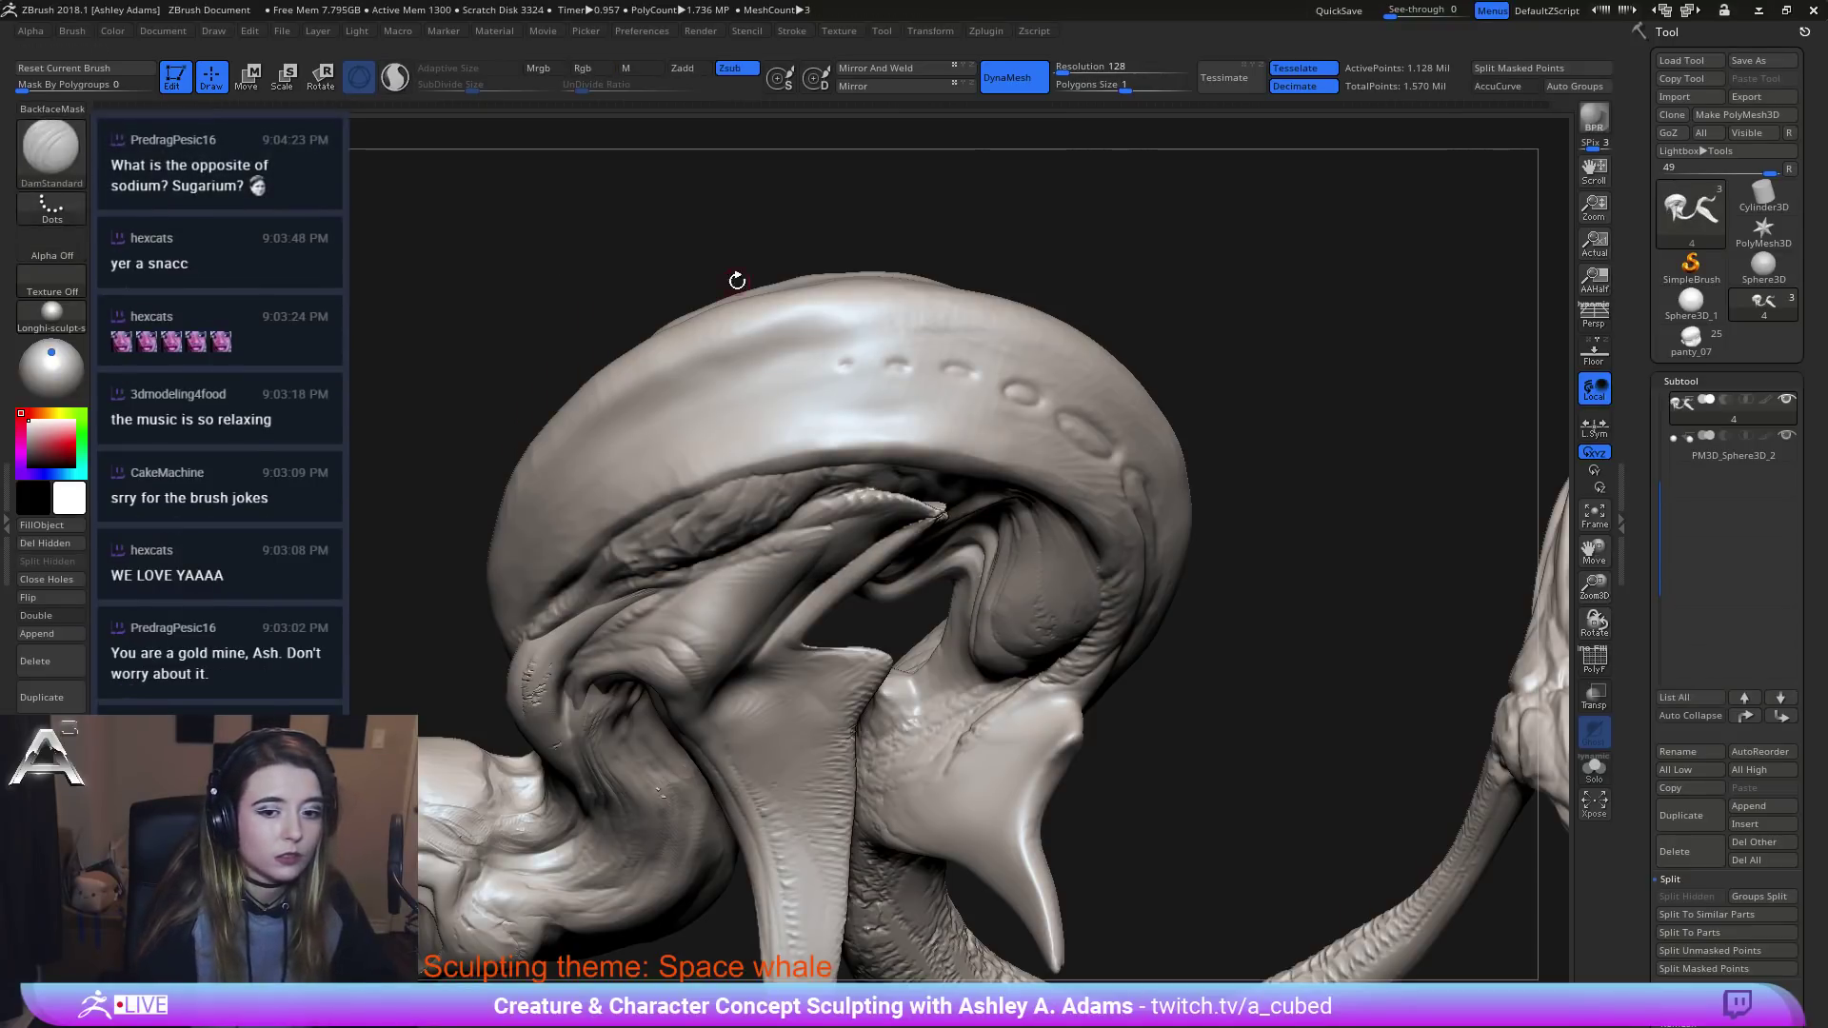
Mask the inside of each oval pit in the row along the side of the crest.
mouse_move(973, 437)
alt+right_down()
mouse_move(1040, 479)
mouse_move(960, 417)
mouse_move(1014, 445)
alt+right_up()
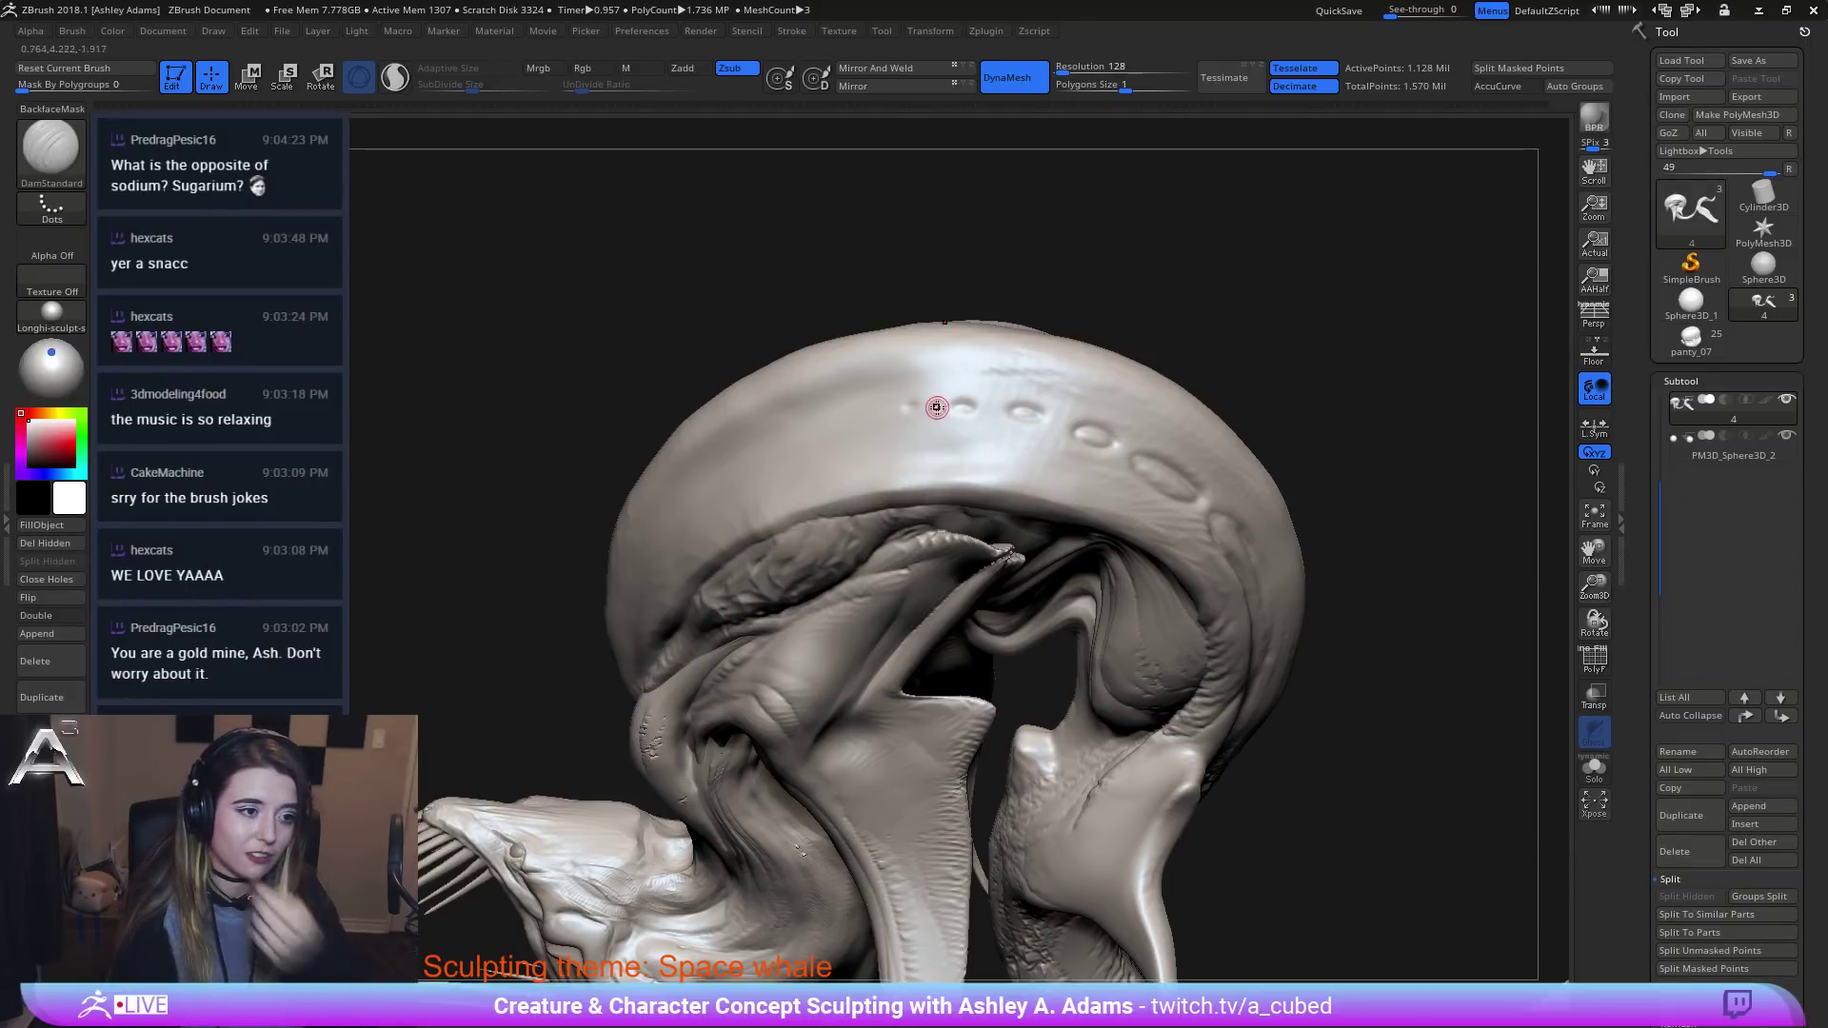
key(ctrl)
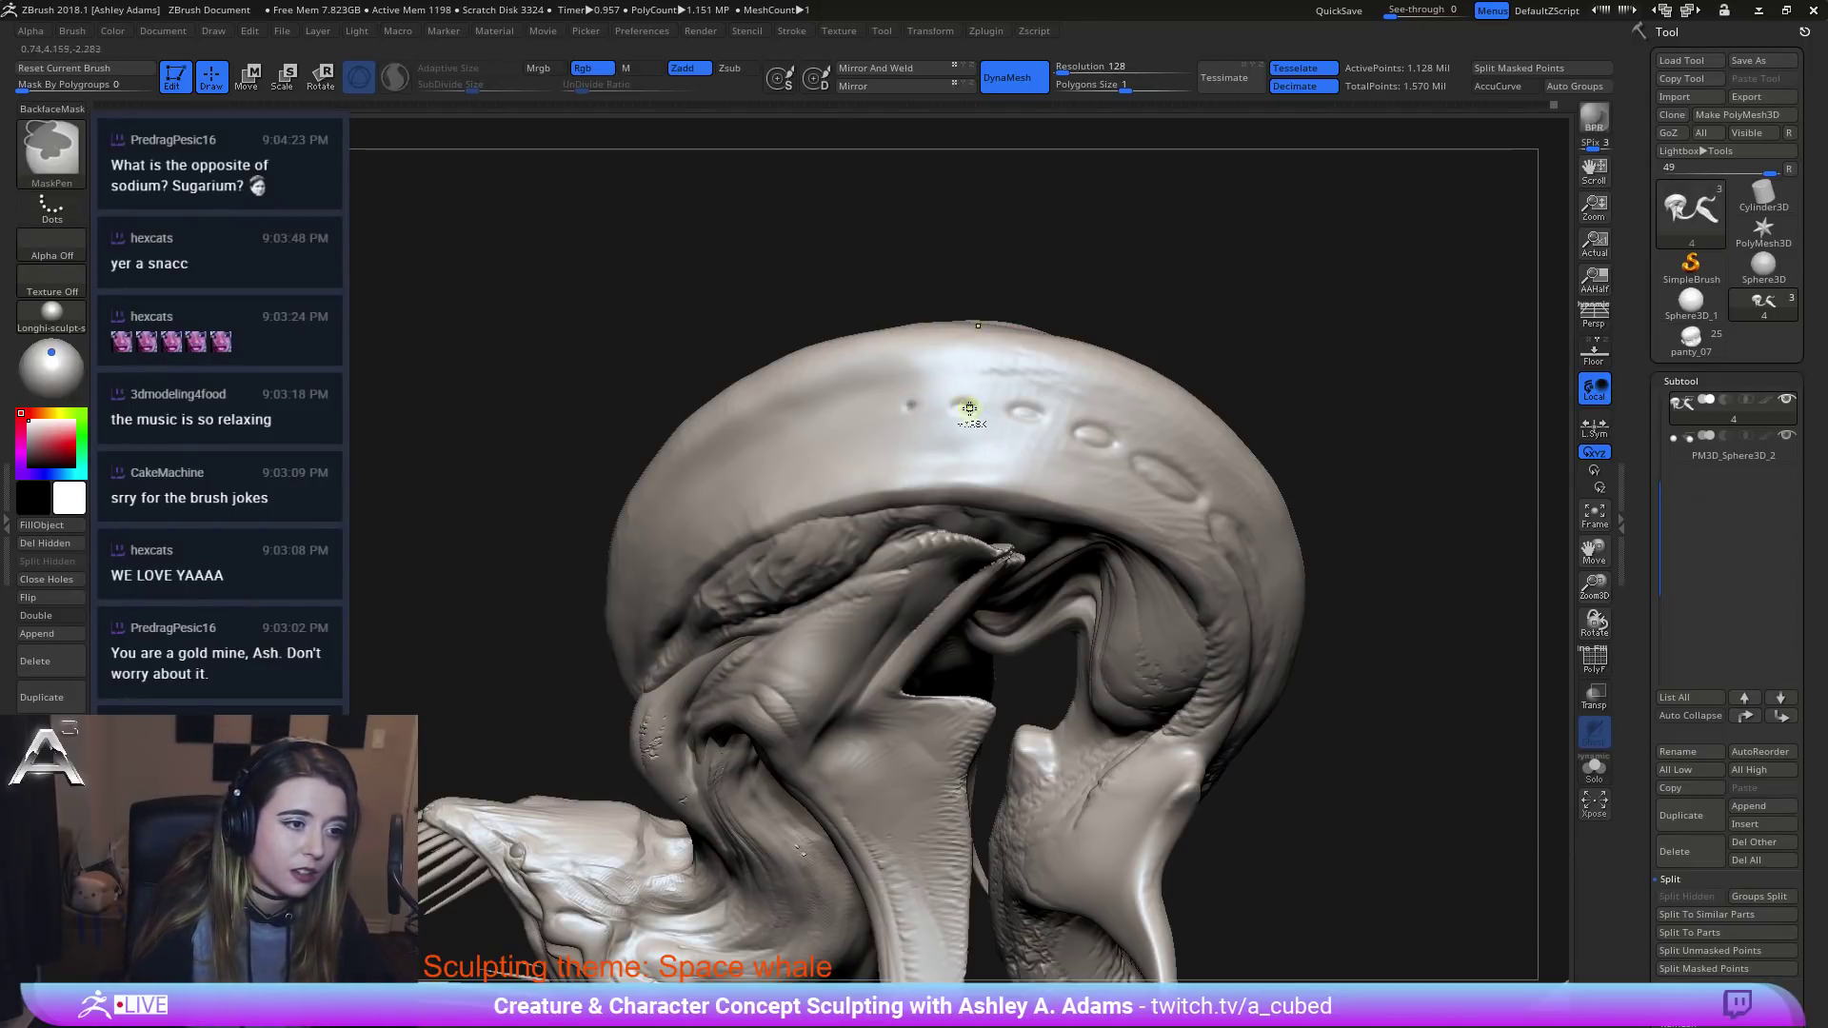
ctrl+click(963, 406)
key(alt)
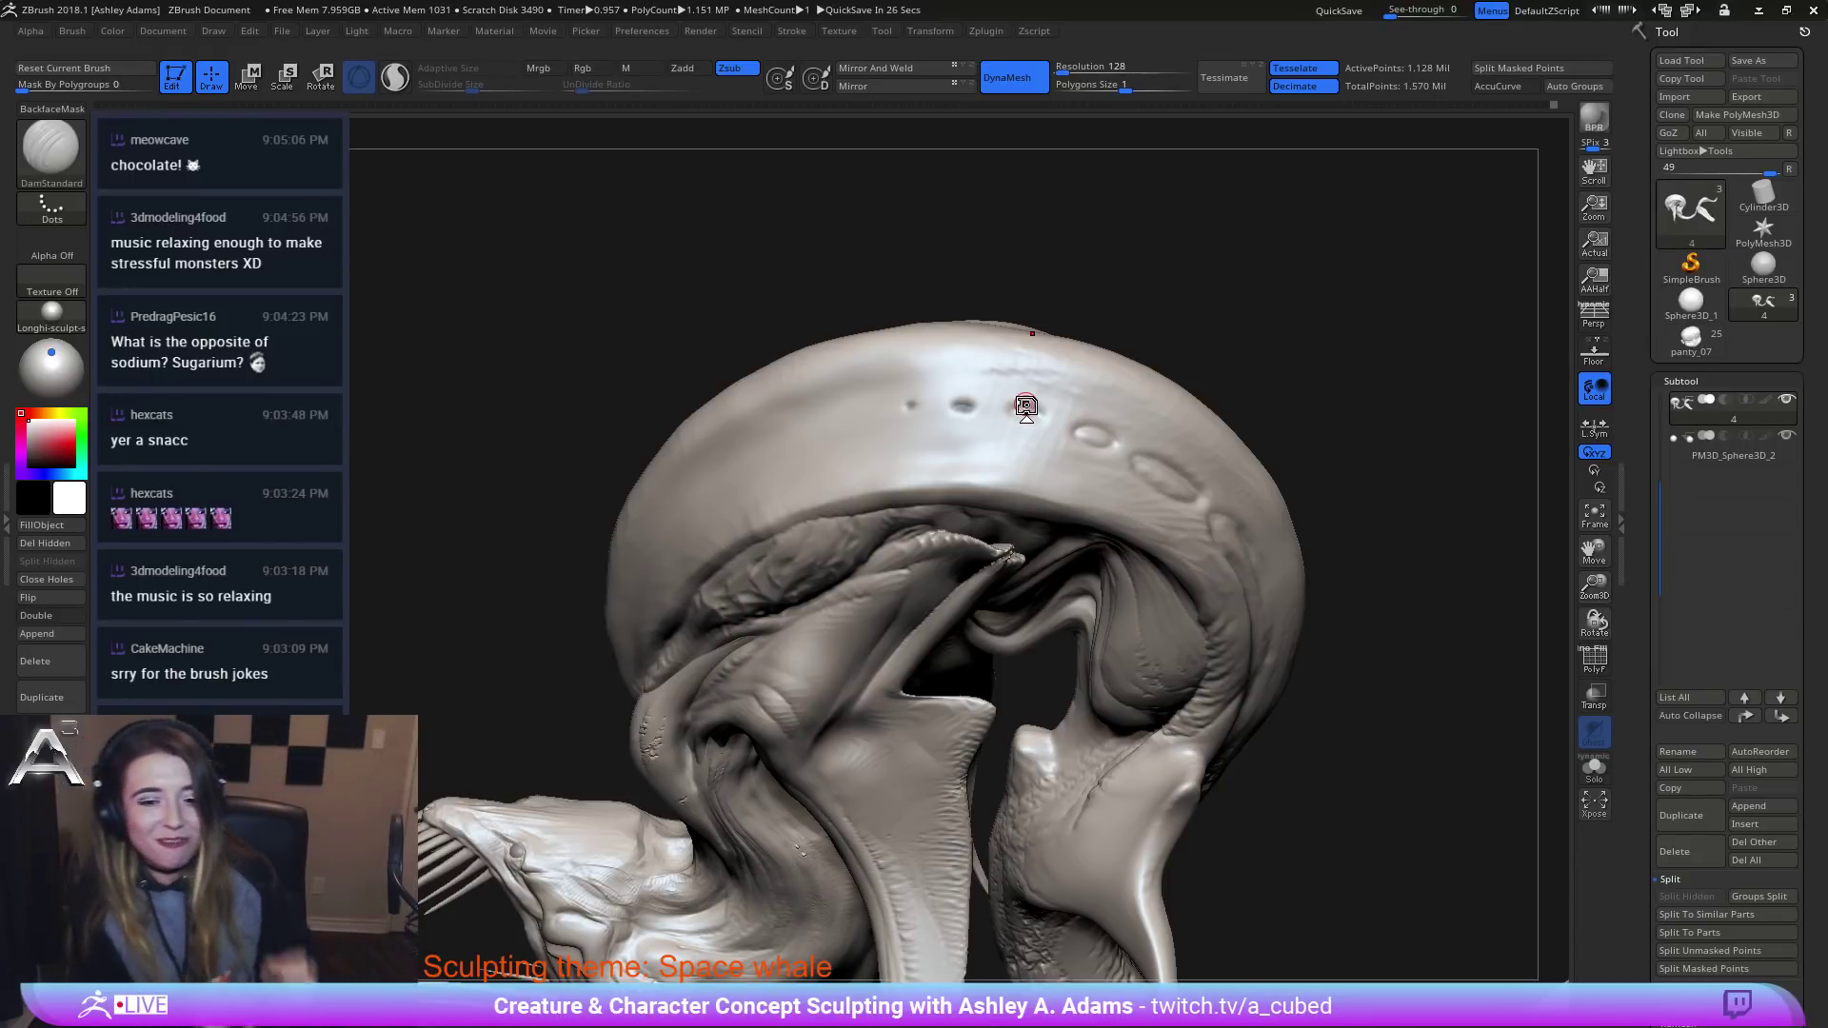
right_drag(1059, 447, 963, 441)
key(ctrl)
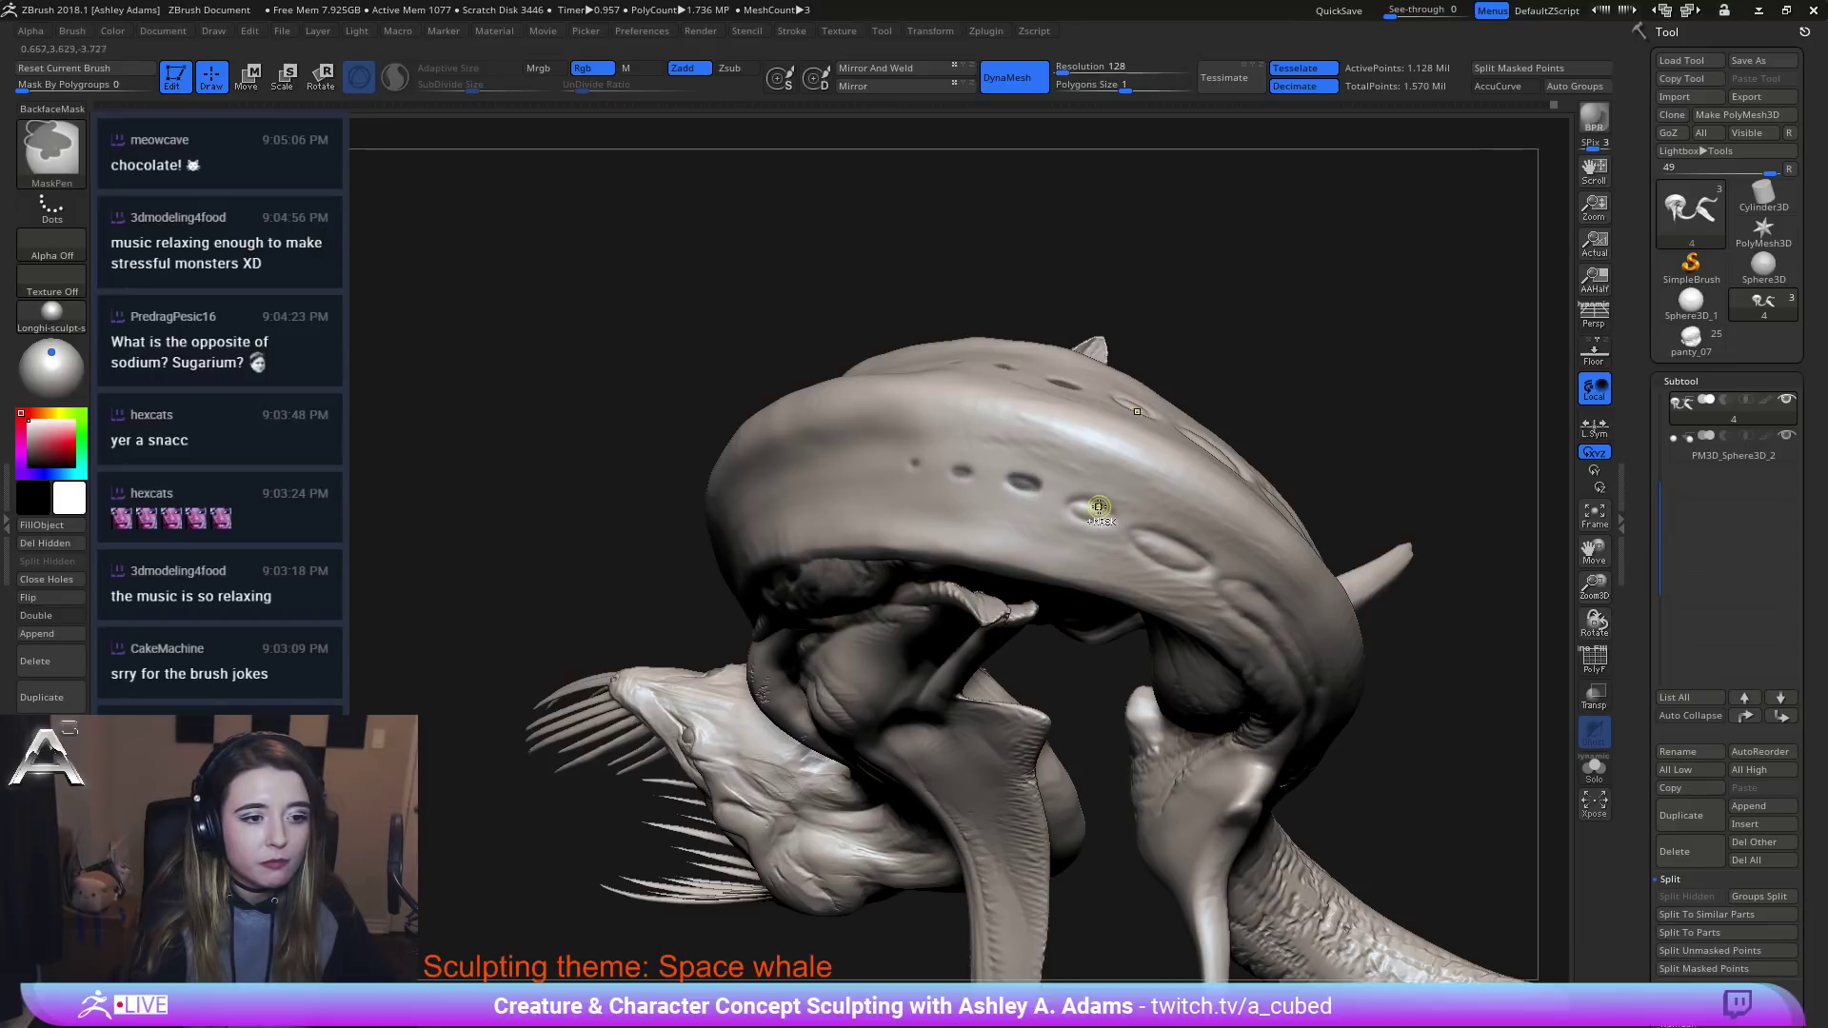
ctrl+drag(1192, 547, 1167, 545)
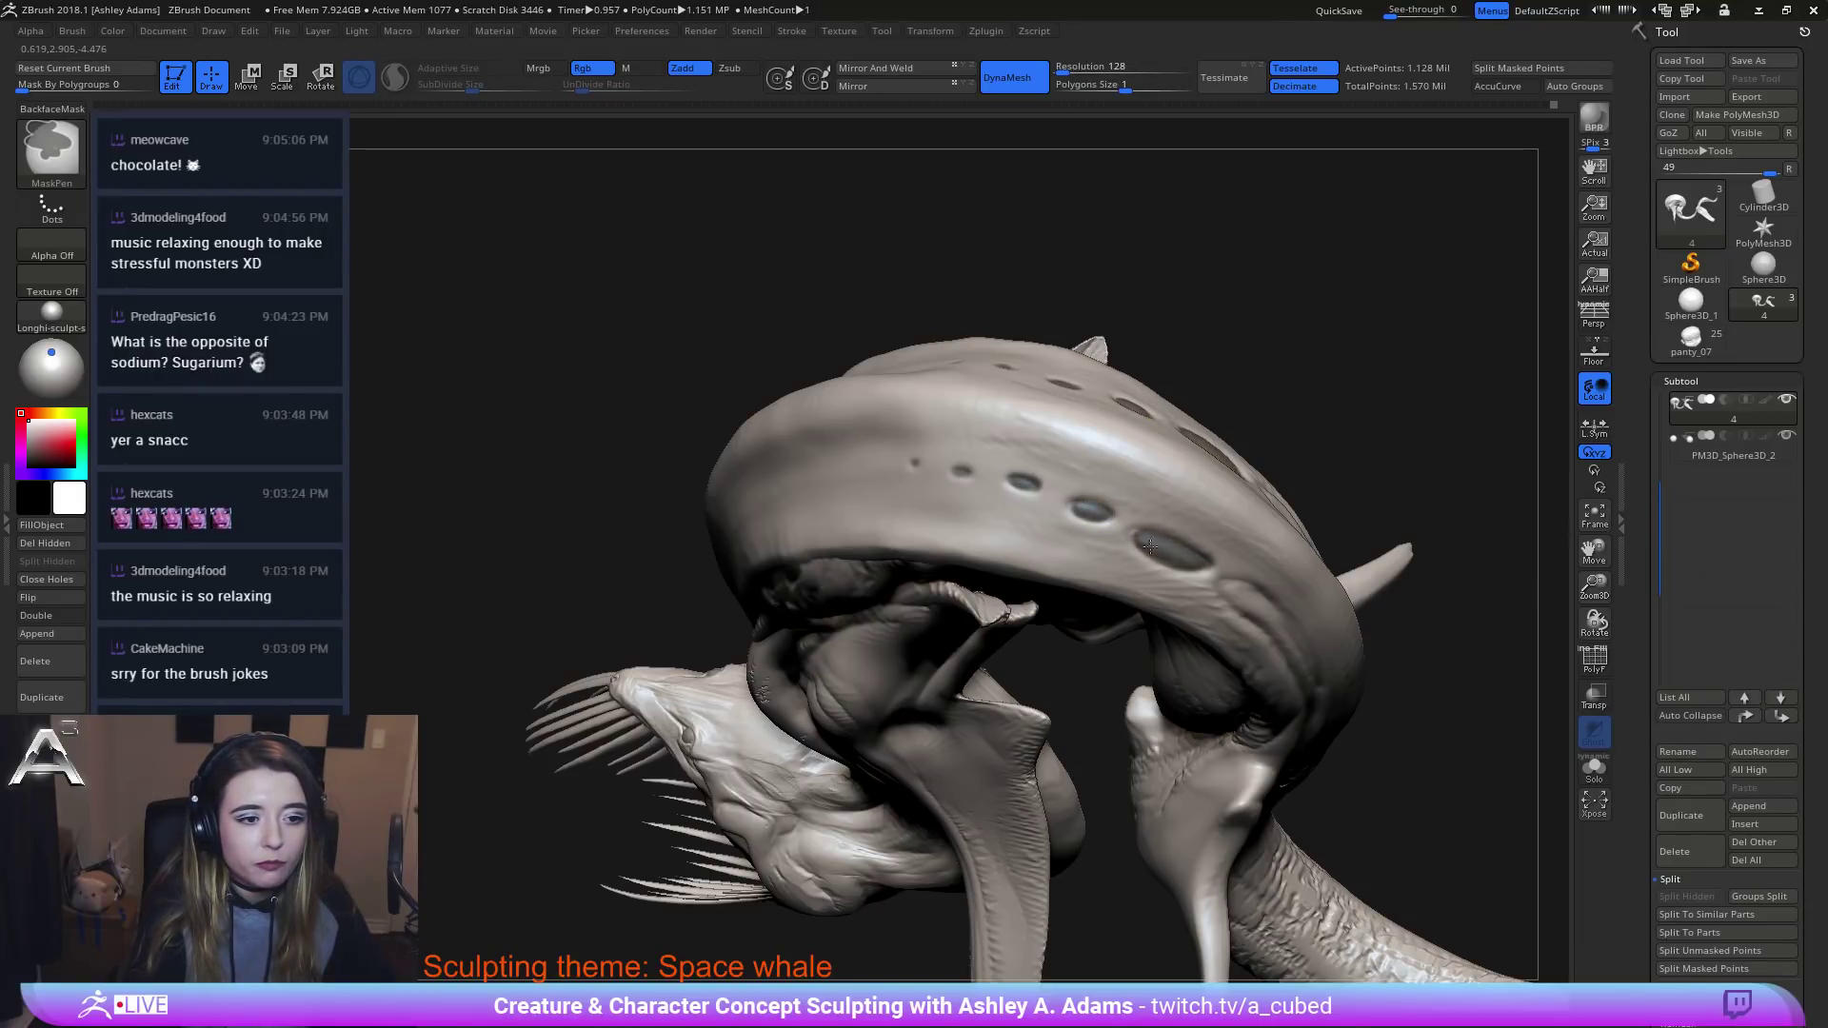
Mask the long tapering groove behind the largest oval pit on the crest.
mouse_move(1140, 537)
right_down()
mouse_move(1131, 486)
mouse_move(1169, 548)
mouse_move(1151, 491)
right_up()
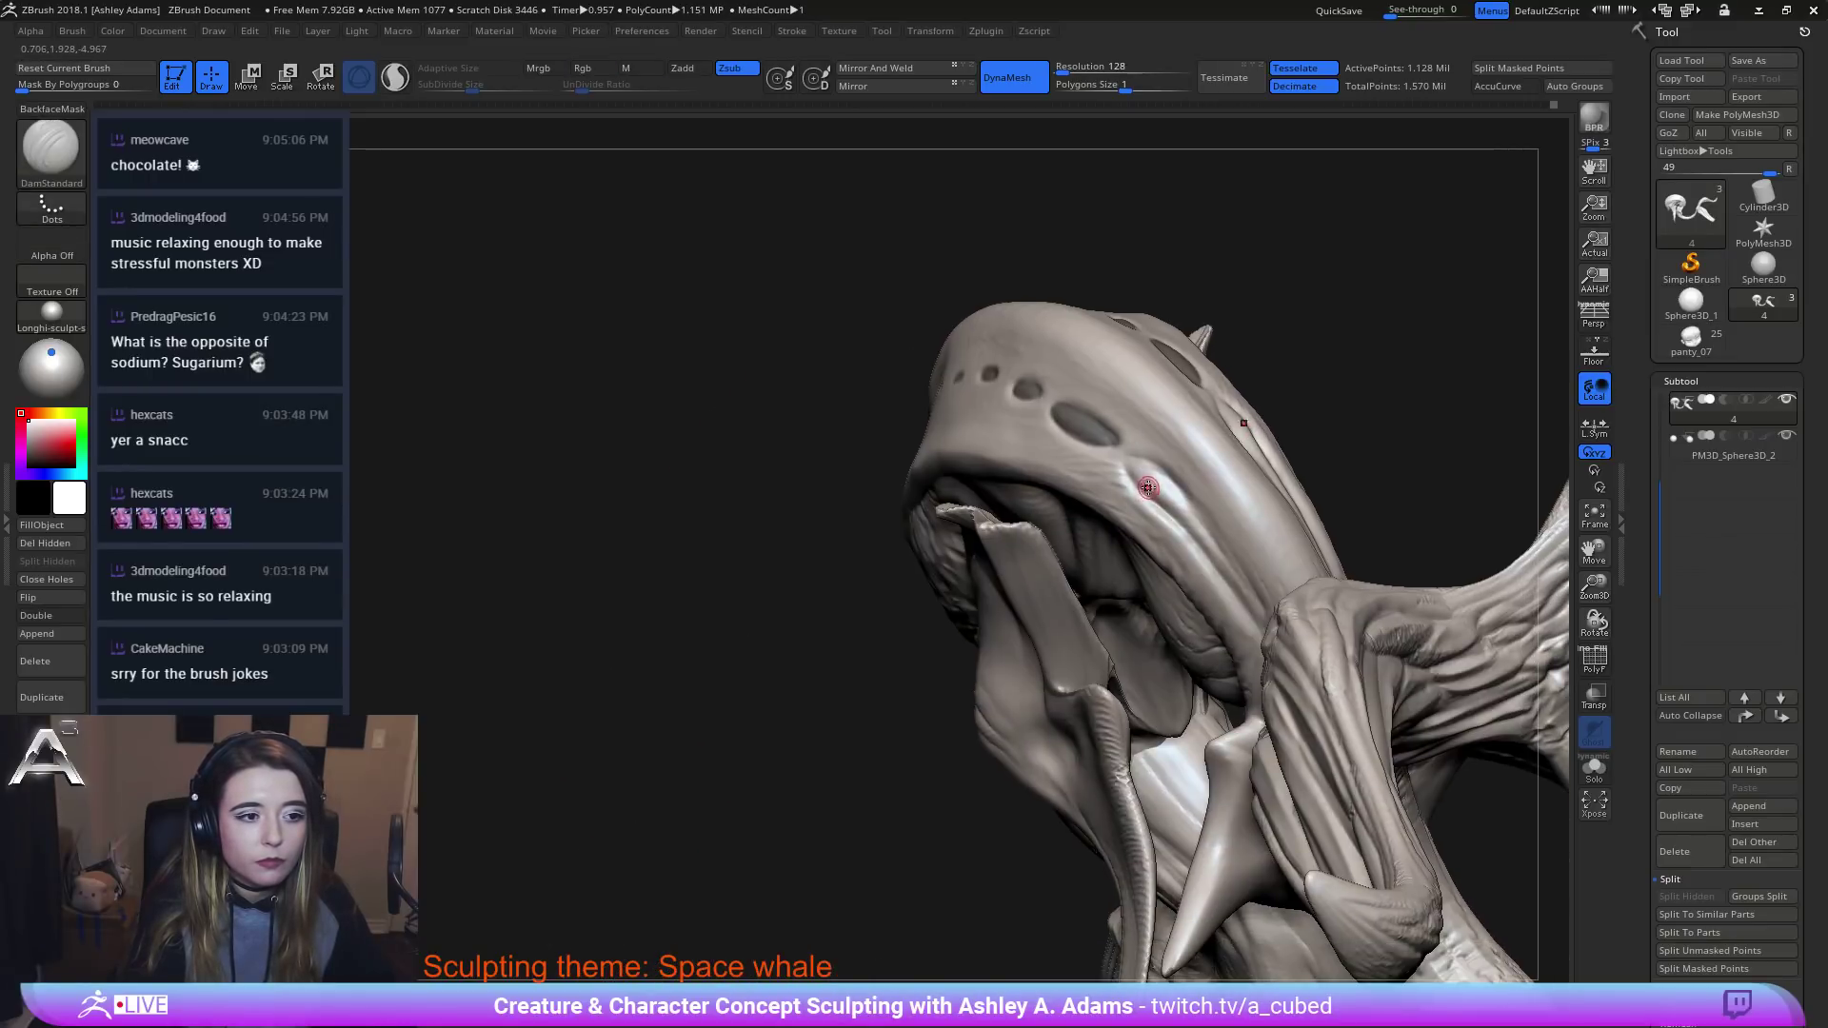
key(space)
drag(1151, 488, 1157, 487)
right_drag(1156, 487, 1159, 477)
ctrl+drag(1137, 470, 1231, 572)
ctrl+right_drag(1226, 677, 1334, 420)
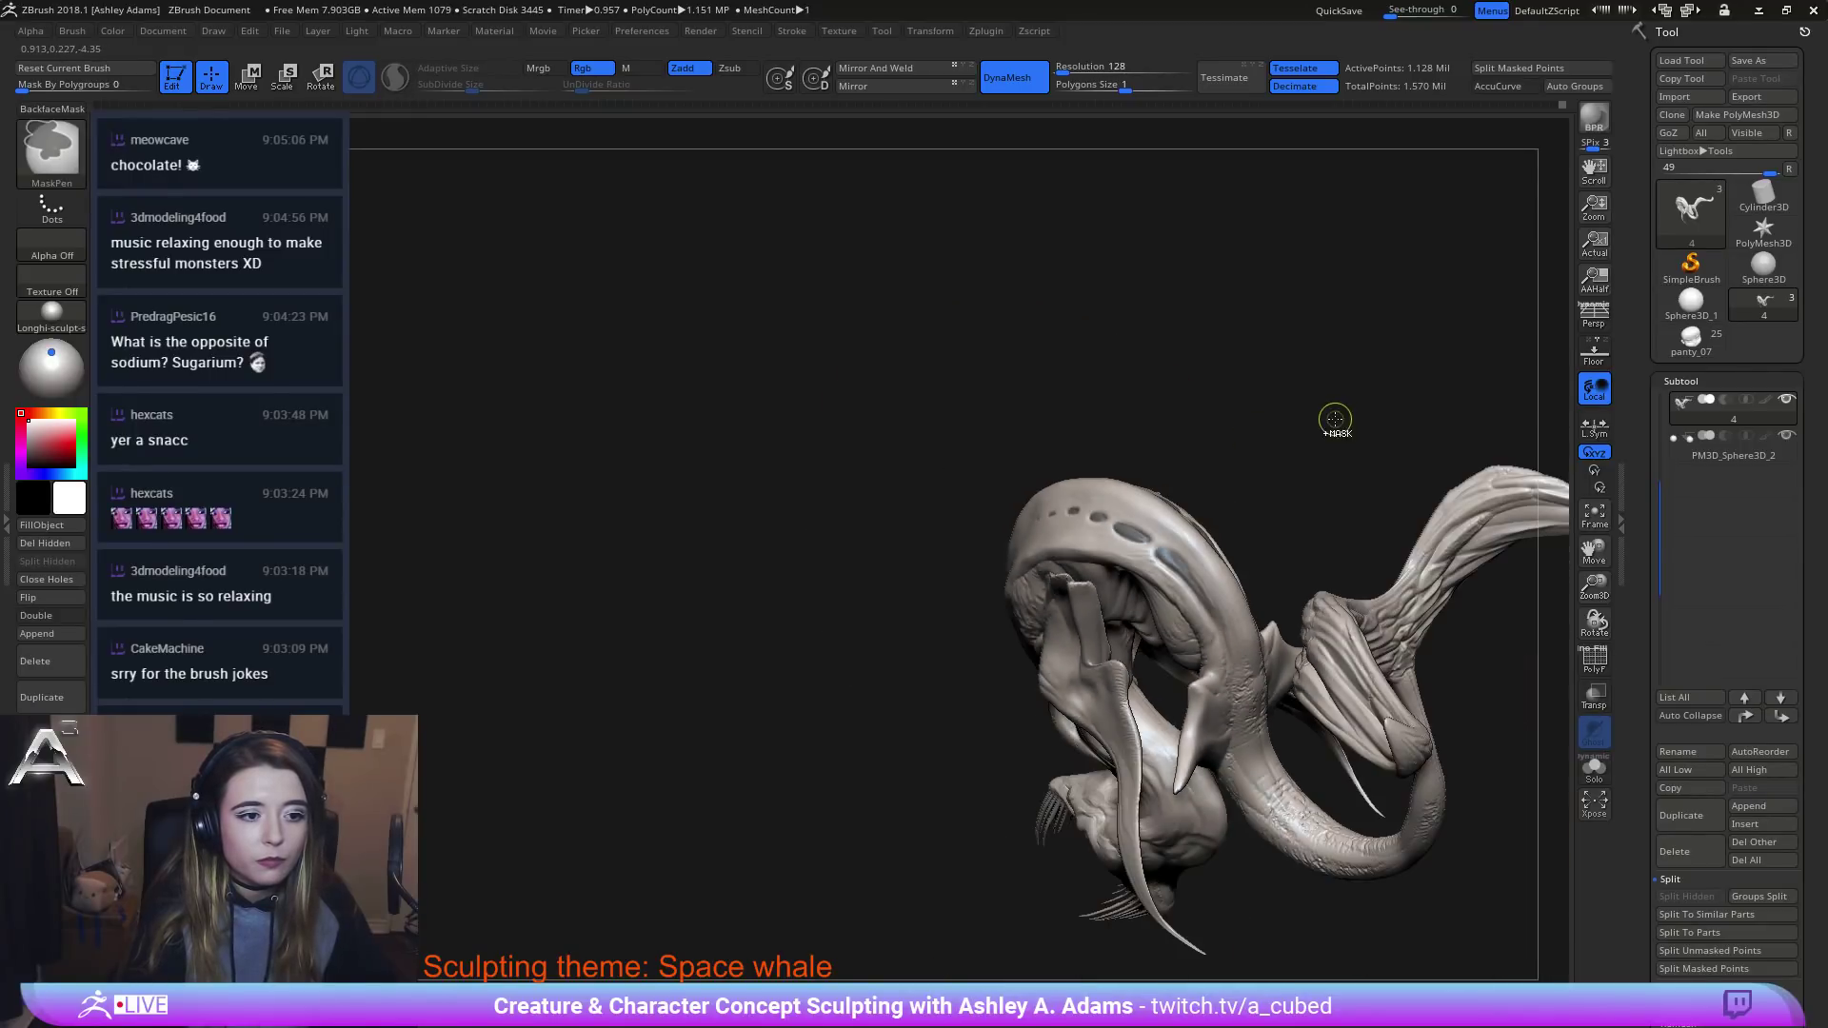
Invert the mask so the crest around the oval pits and long groove is protected.
ctrl+click(1335, 420)
key(space)
click(1074, 526)
alt+right_drag(1140, 549, 1096, 476)
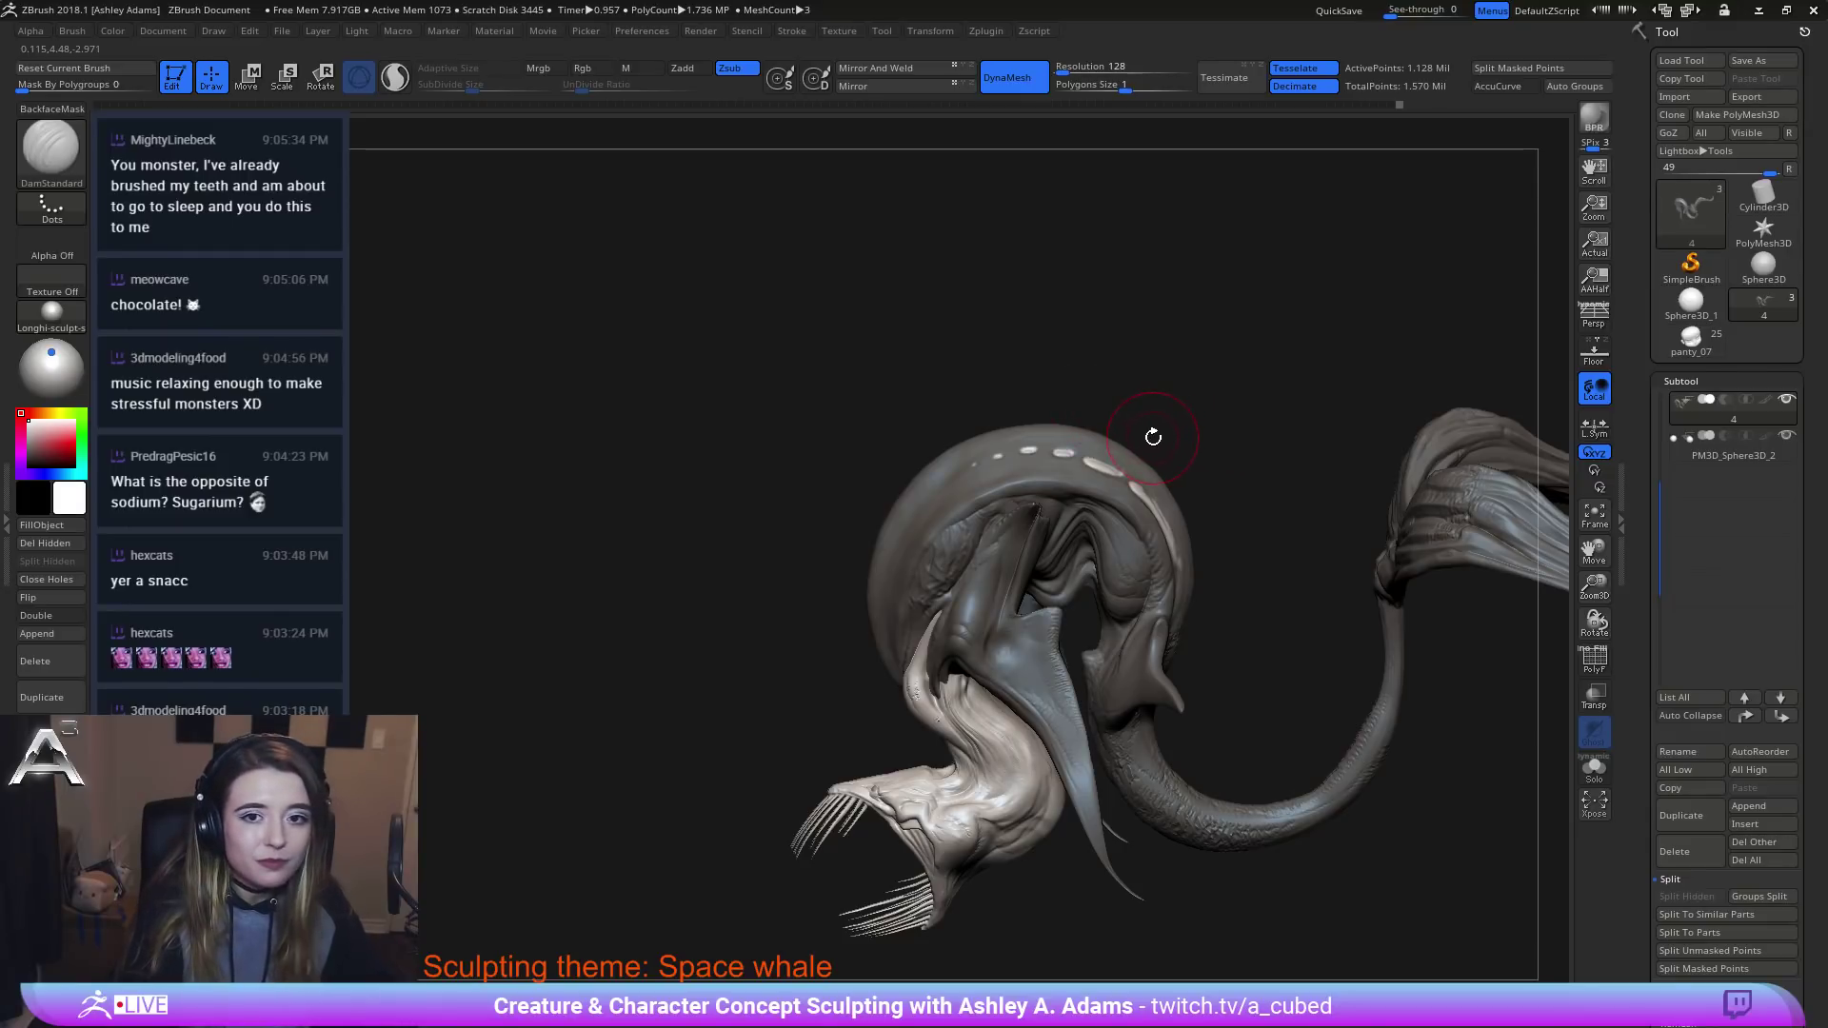
Puff the unmasked pits and groove outward into raised bumps with the Inflat brush.
right_drag(1140, 466, 1143, 456)
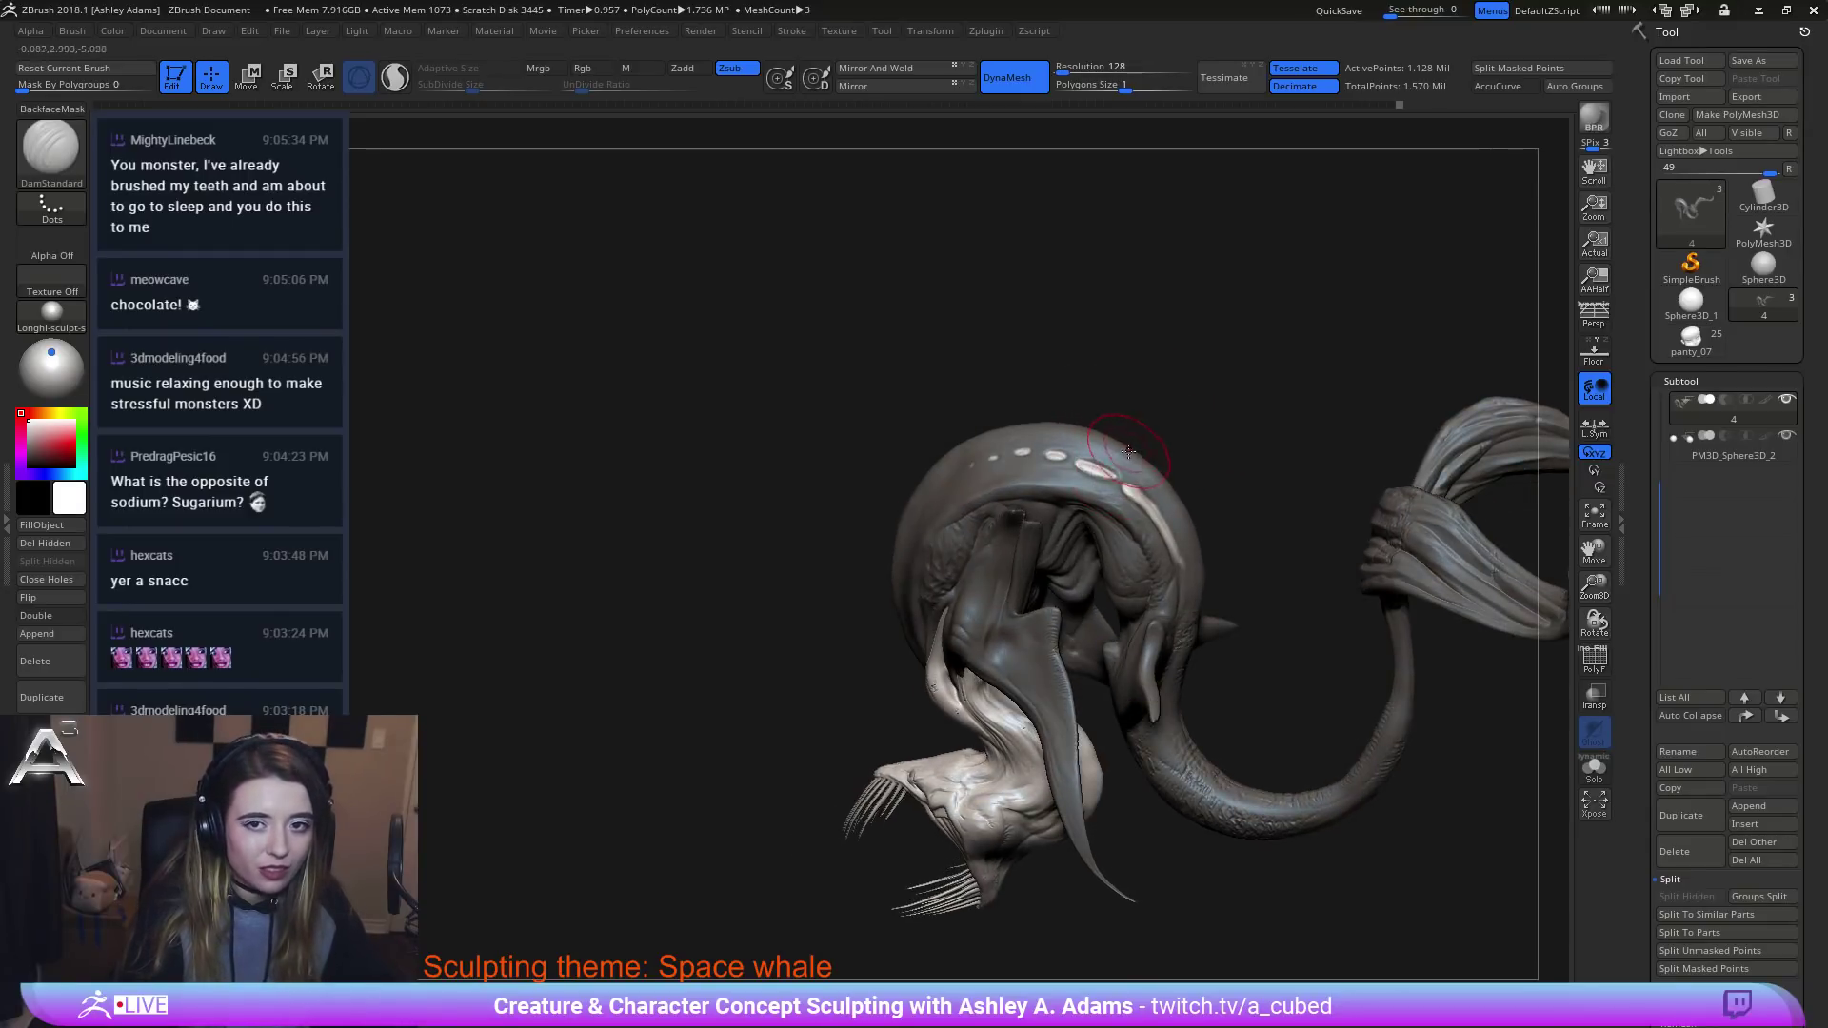
key(b)
key(i)
key(n)
right_click(1132, 445)
mouse_move(1133, 448)
mouse_down()
mouse_move(1150, 448)
mouse_move(1130, 506)
mouse_move(1150, 537)
mouse_up()
mouse_move(1086, 503)
right_down()
mouse_move(1114, 490)
mouse_move(1333, 514)
mouse_move(980, 477)
mouse_move(1037, 478)
right_up()
mouse_move(1222, 481)
alt+right_down()
mouse_move(905, 390)
mouse_move(824, 329)
alt+right_up()
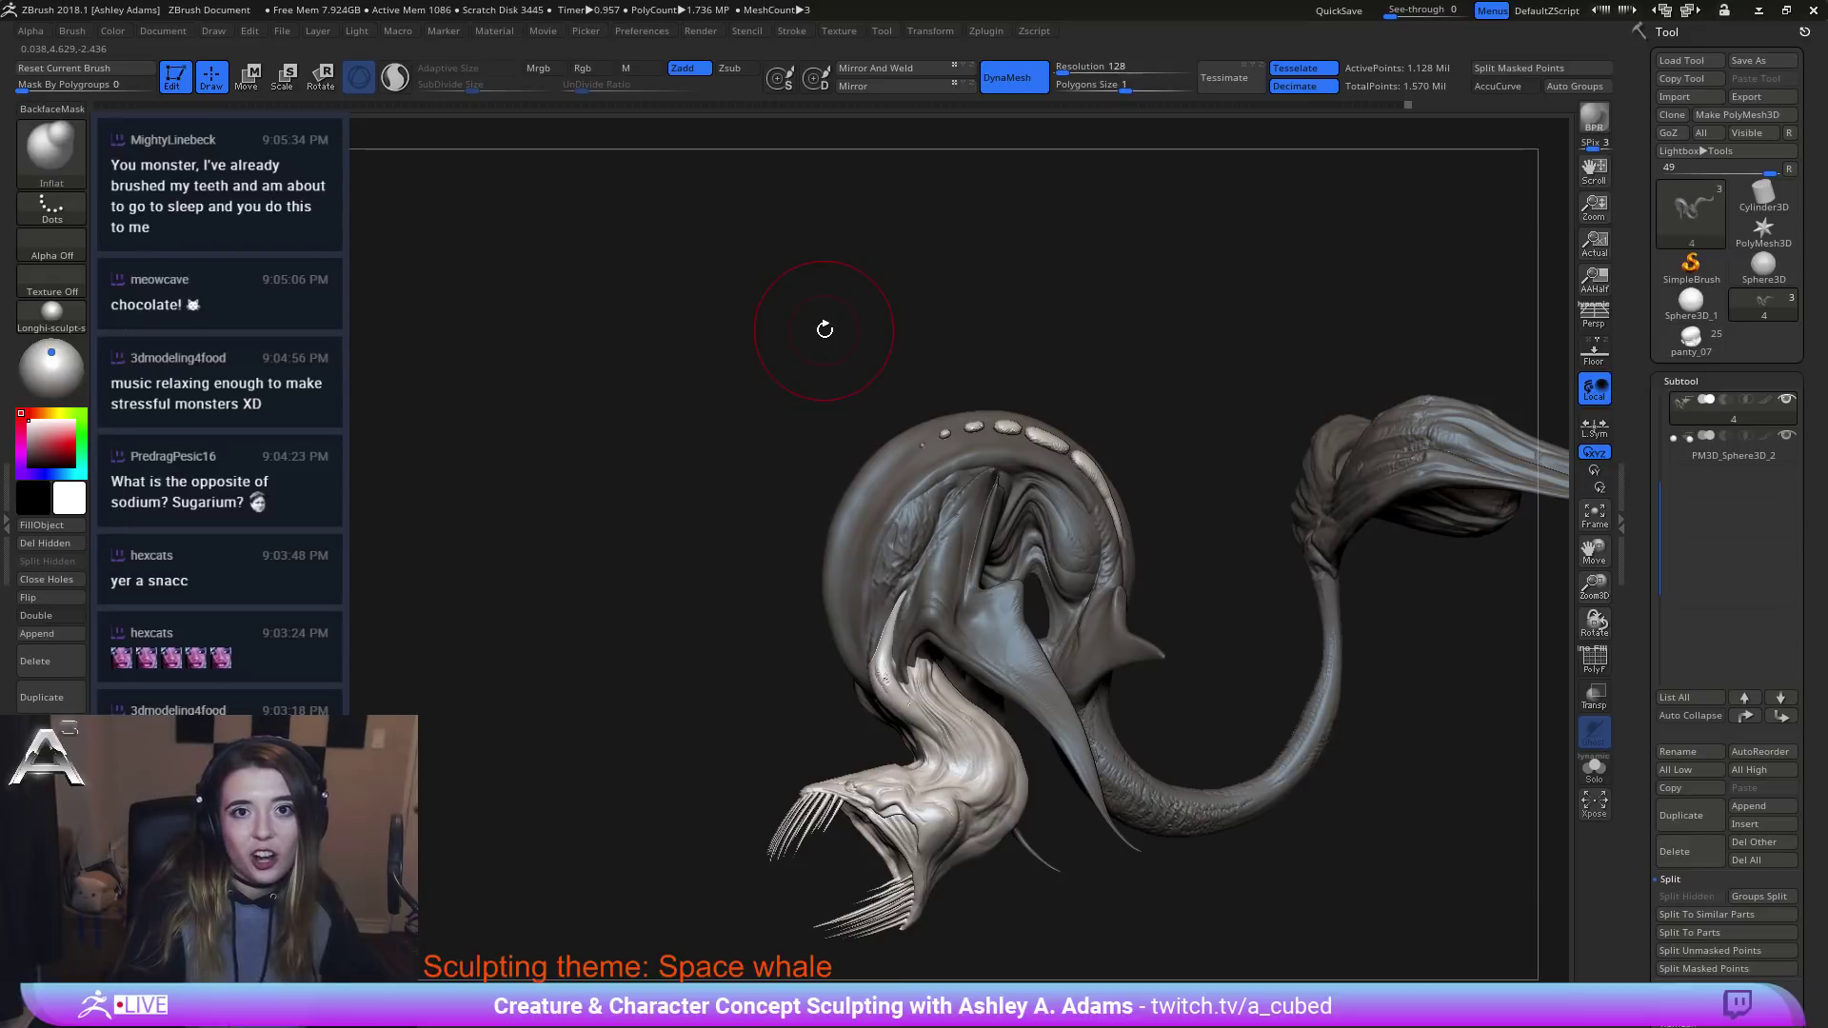
Inflate the rearmost elongated bump down to its tapered end on the back of the crest.
ctrl+right_drag(1036, 499, 991, 364)
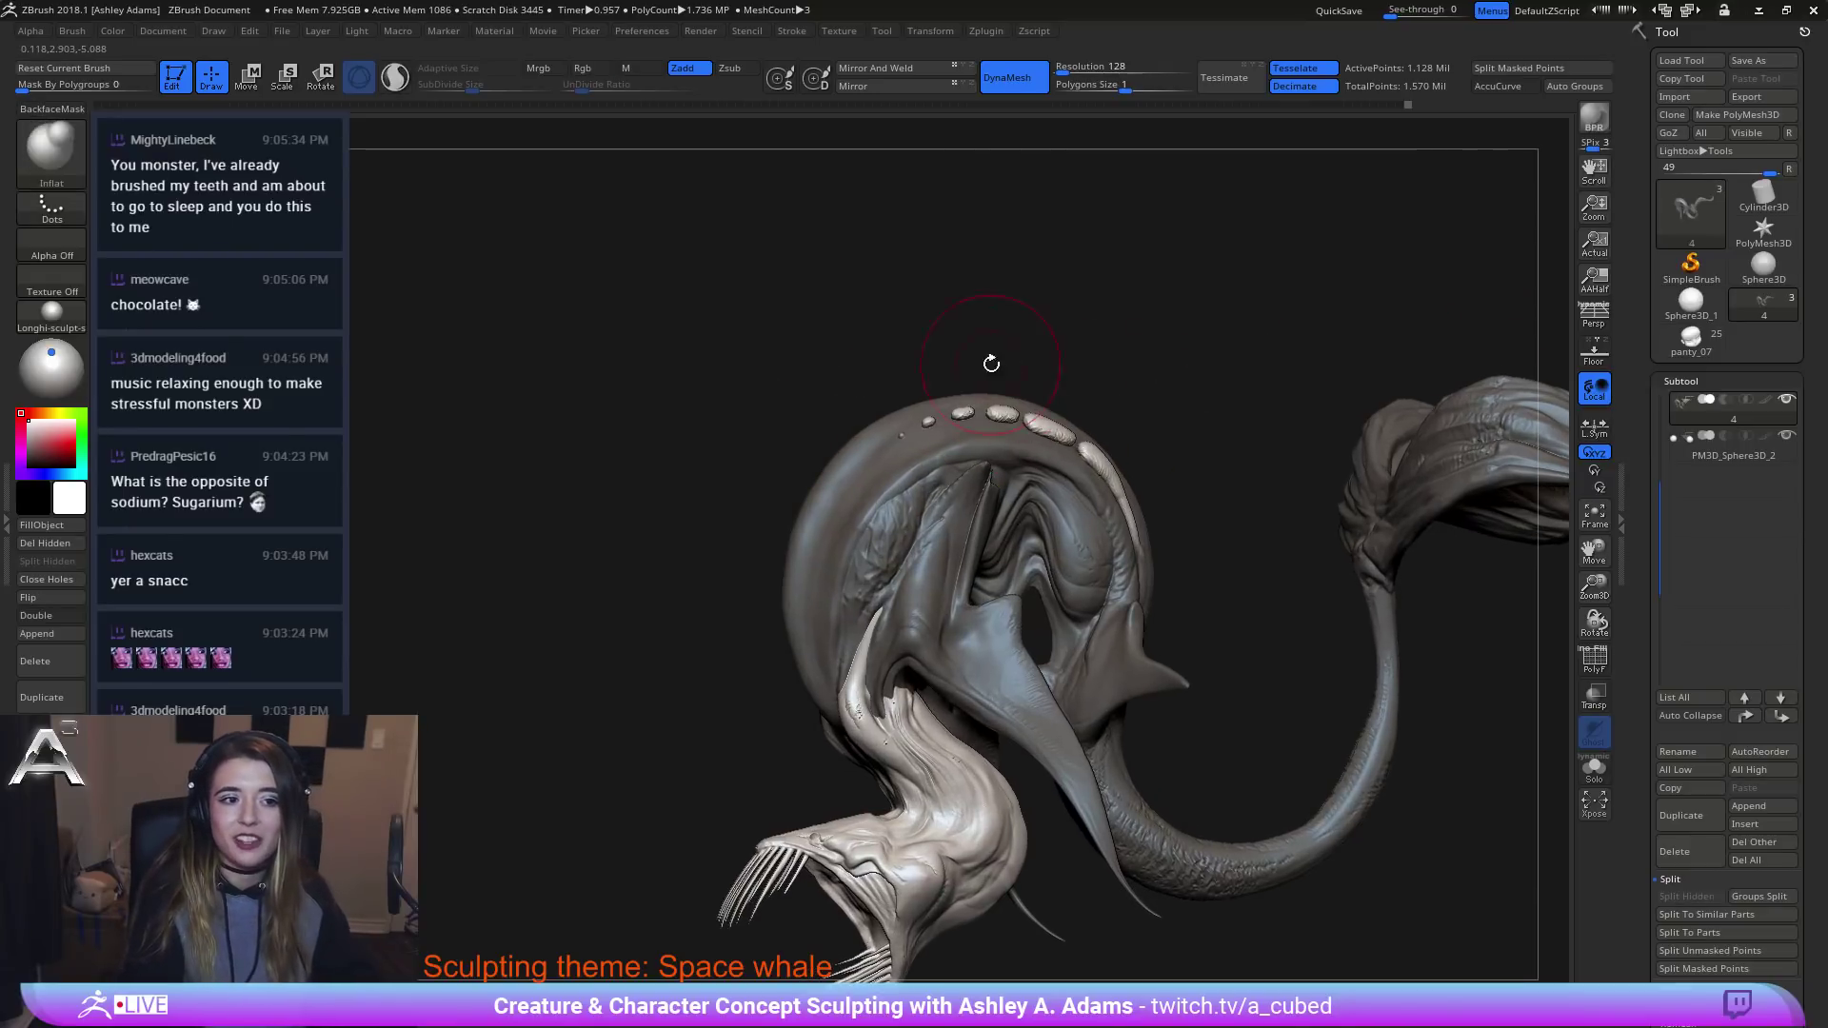
right_drag(1060, 451, 1034, 567)
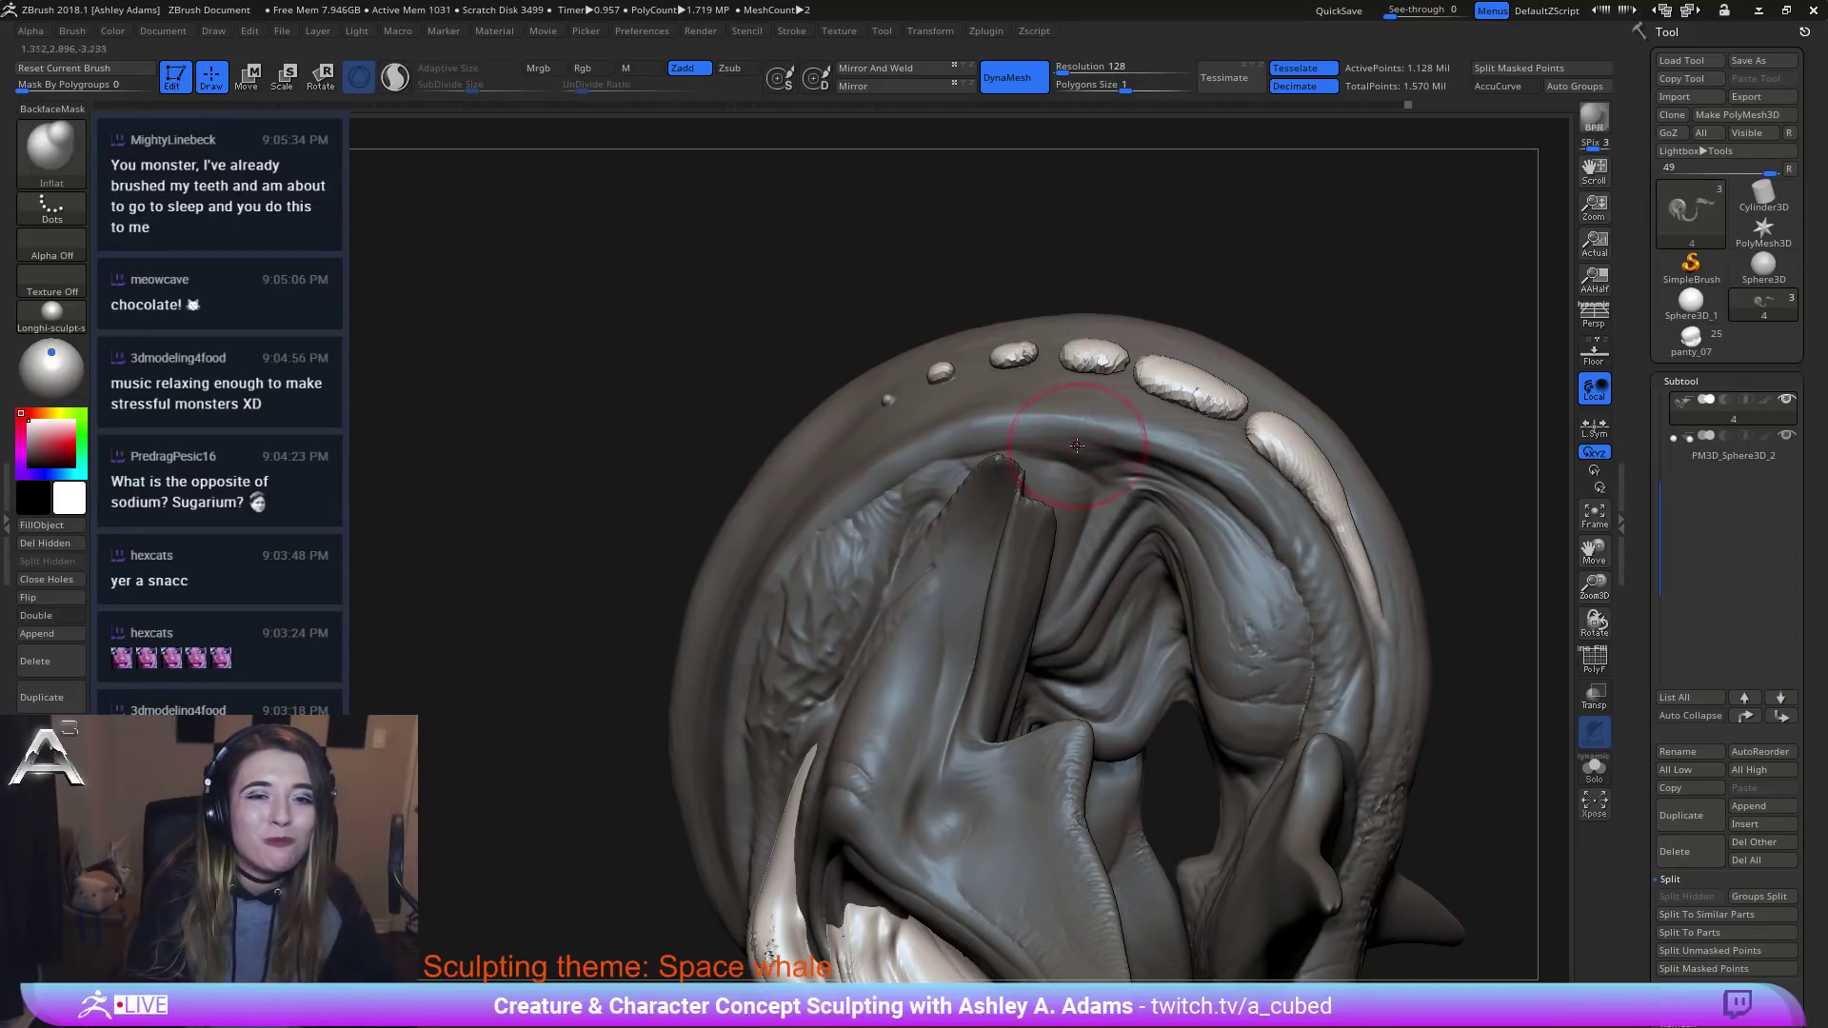
right_drag(1040, 441, 1210, 447)
mouse_move(1209, 448)
mouse_down()
mouse_move(1133, 438)
mouse_move(1209, 609)
mouse_move(854, 505)
mouse_move(1031, 502)
mouse_up()
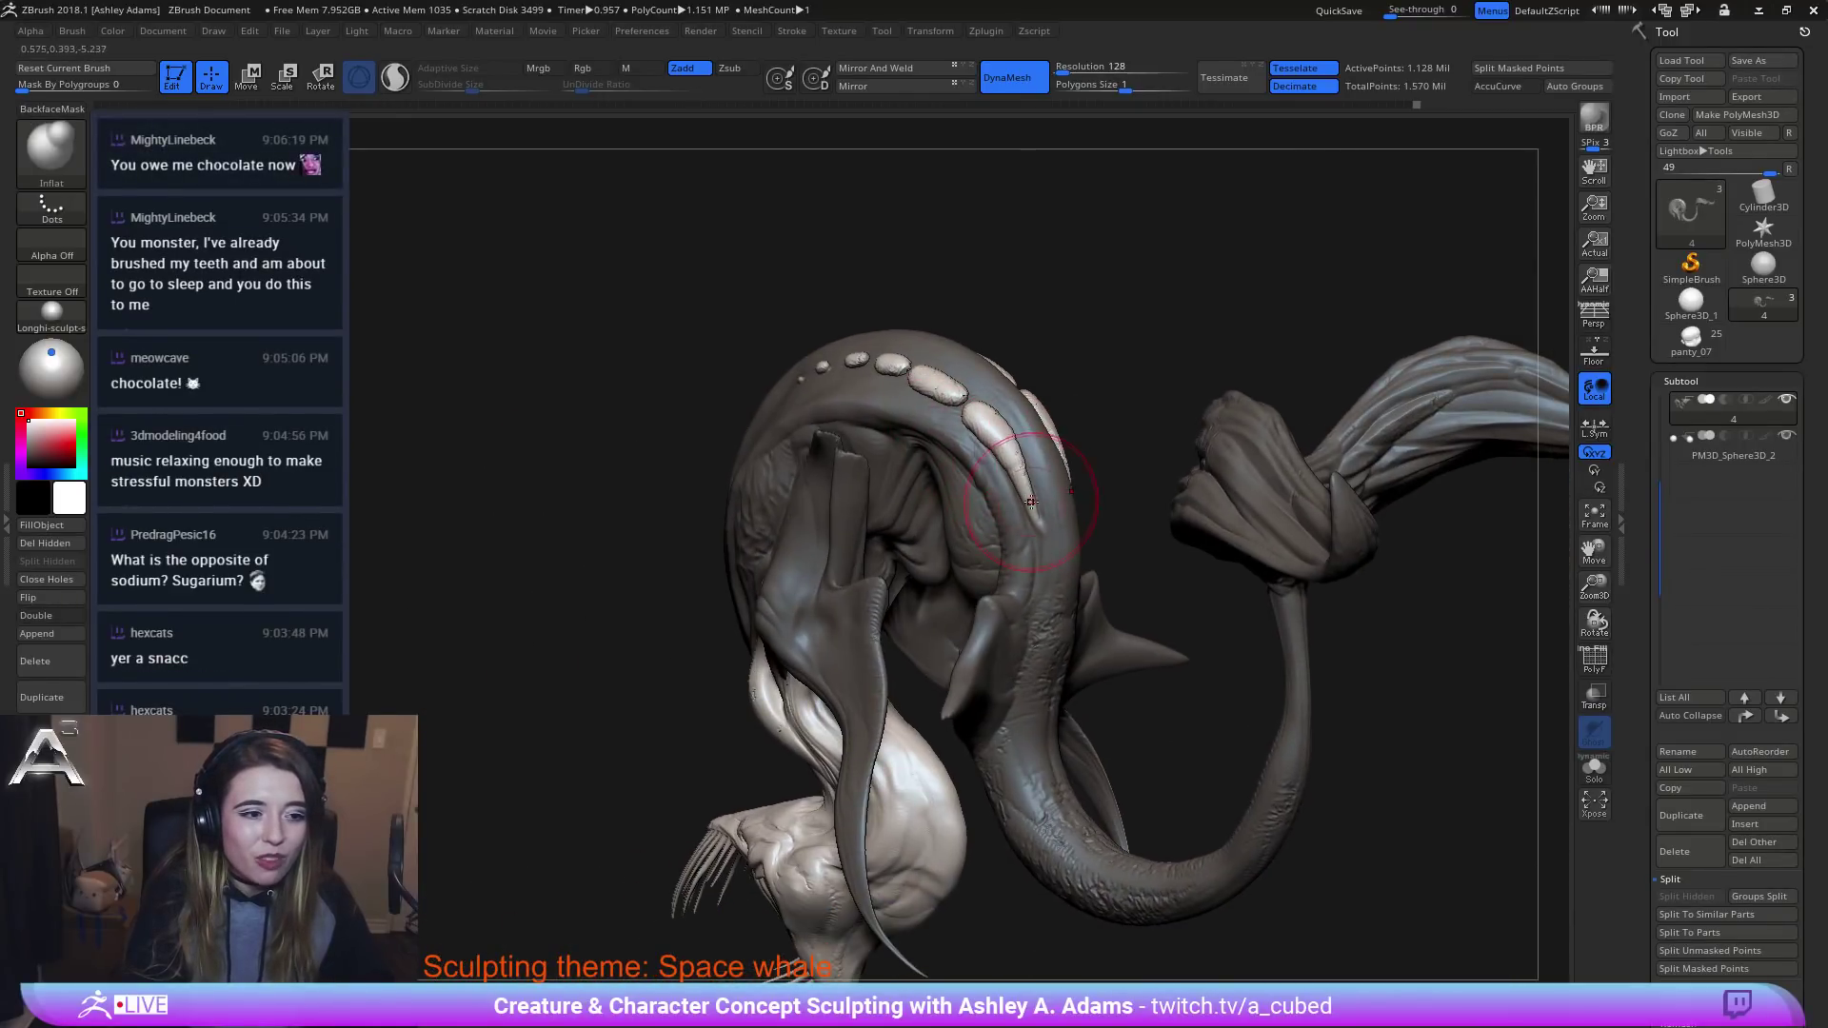
Inflate the smaller oval spots toward the front of the crest with the Inflat brush.
right_drag(986, 471, 943, 366)
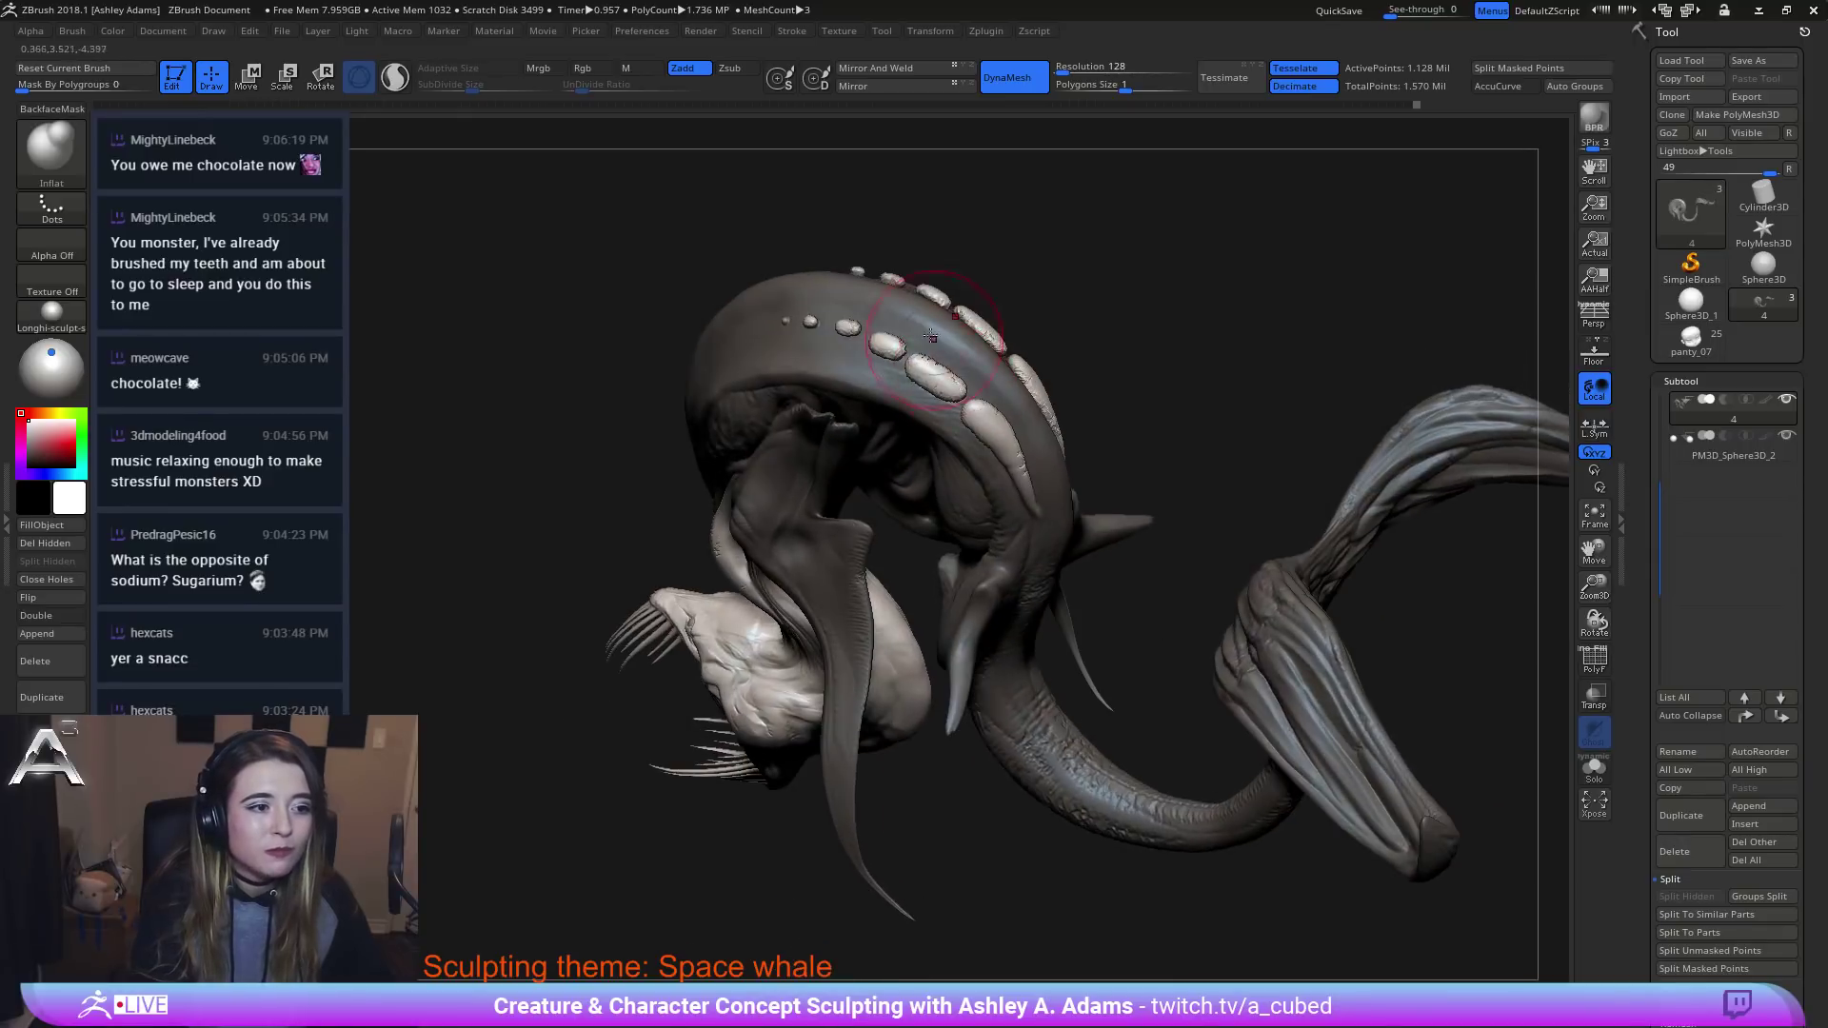
drag(938, 366, 948, 373)
right_drag(948, 373, 828, 319)
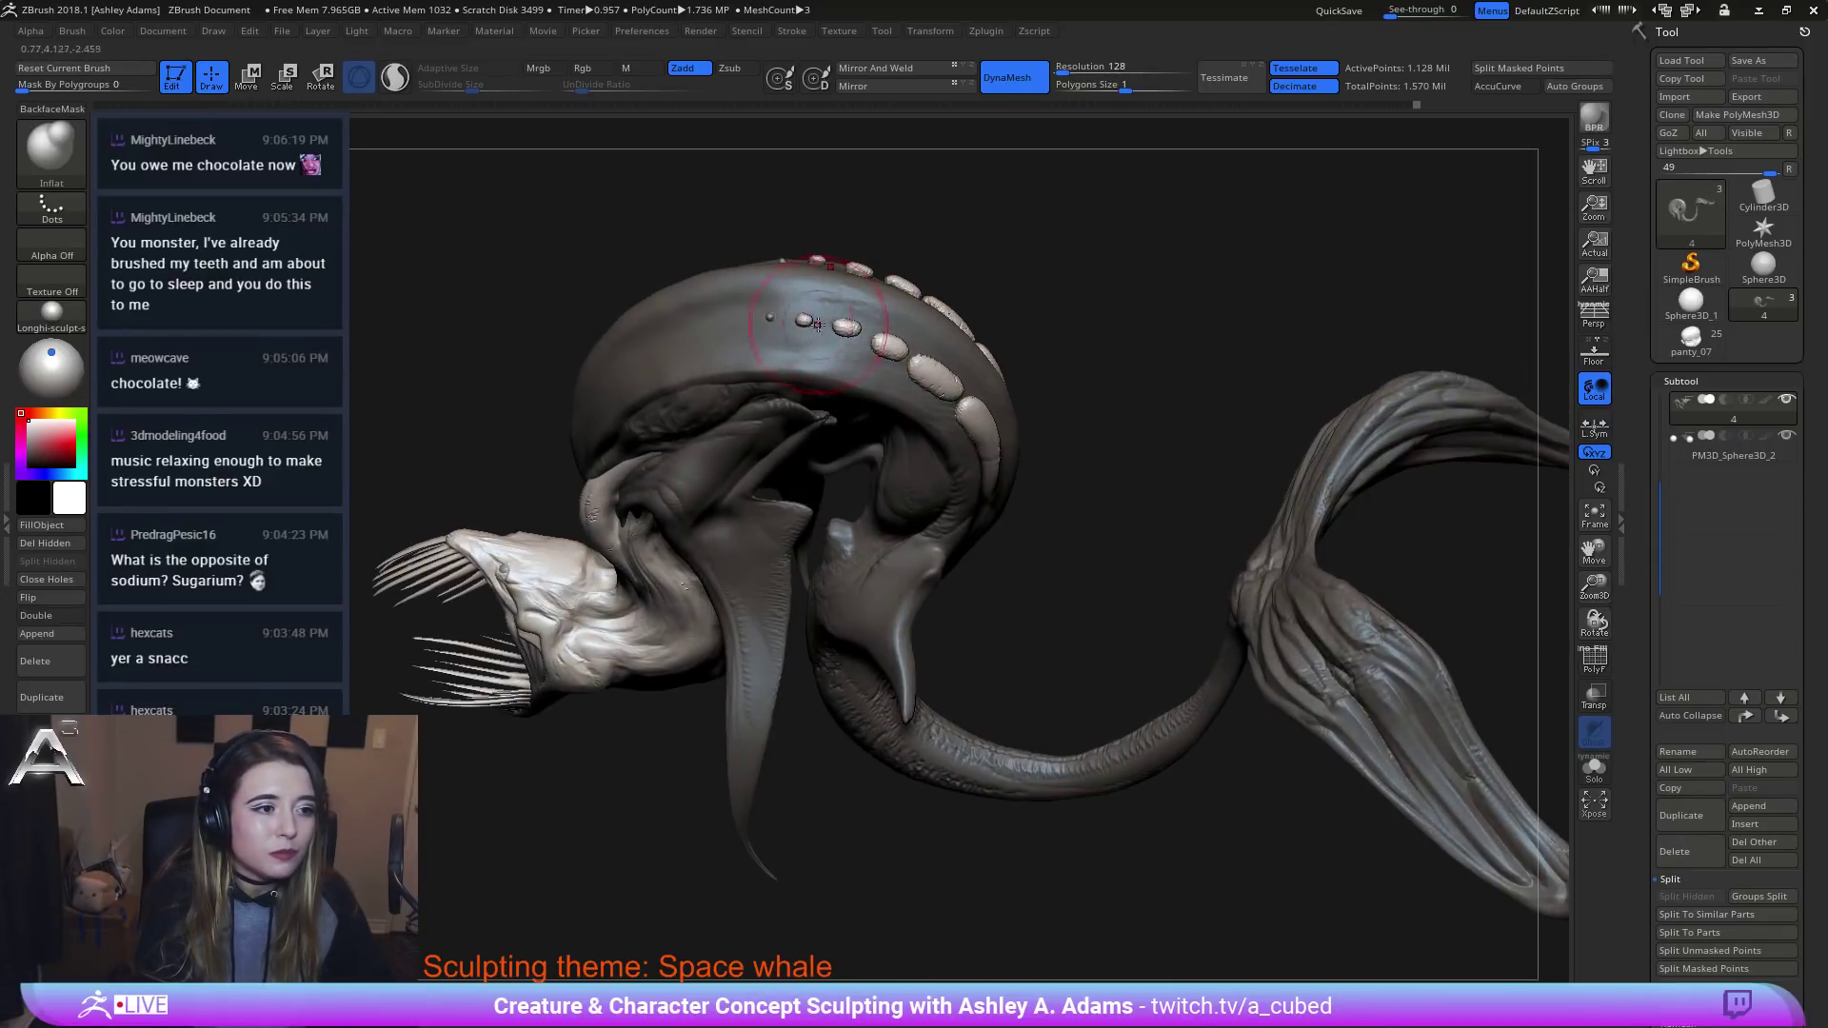
mouse_move(818, 341)
mouse_down()
mouse_move(1040, 343)
mouse_move(871, 446)
mouse_up()
Clear the mask from the creature and check the raised spots from the side.
mouse_move(871, 445)
right_down()
mouse_move(999, 377)
mouse_move(905, 384)
mouse_move(952, 533)
right_up()
right_click(1000, 378)
right_click(1048, 383)
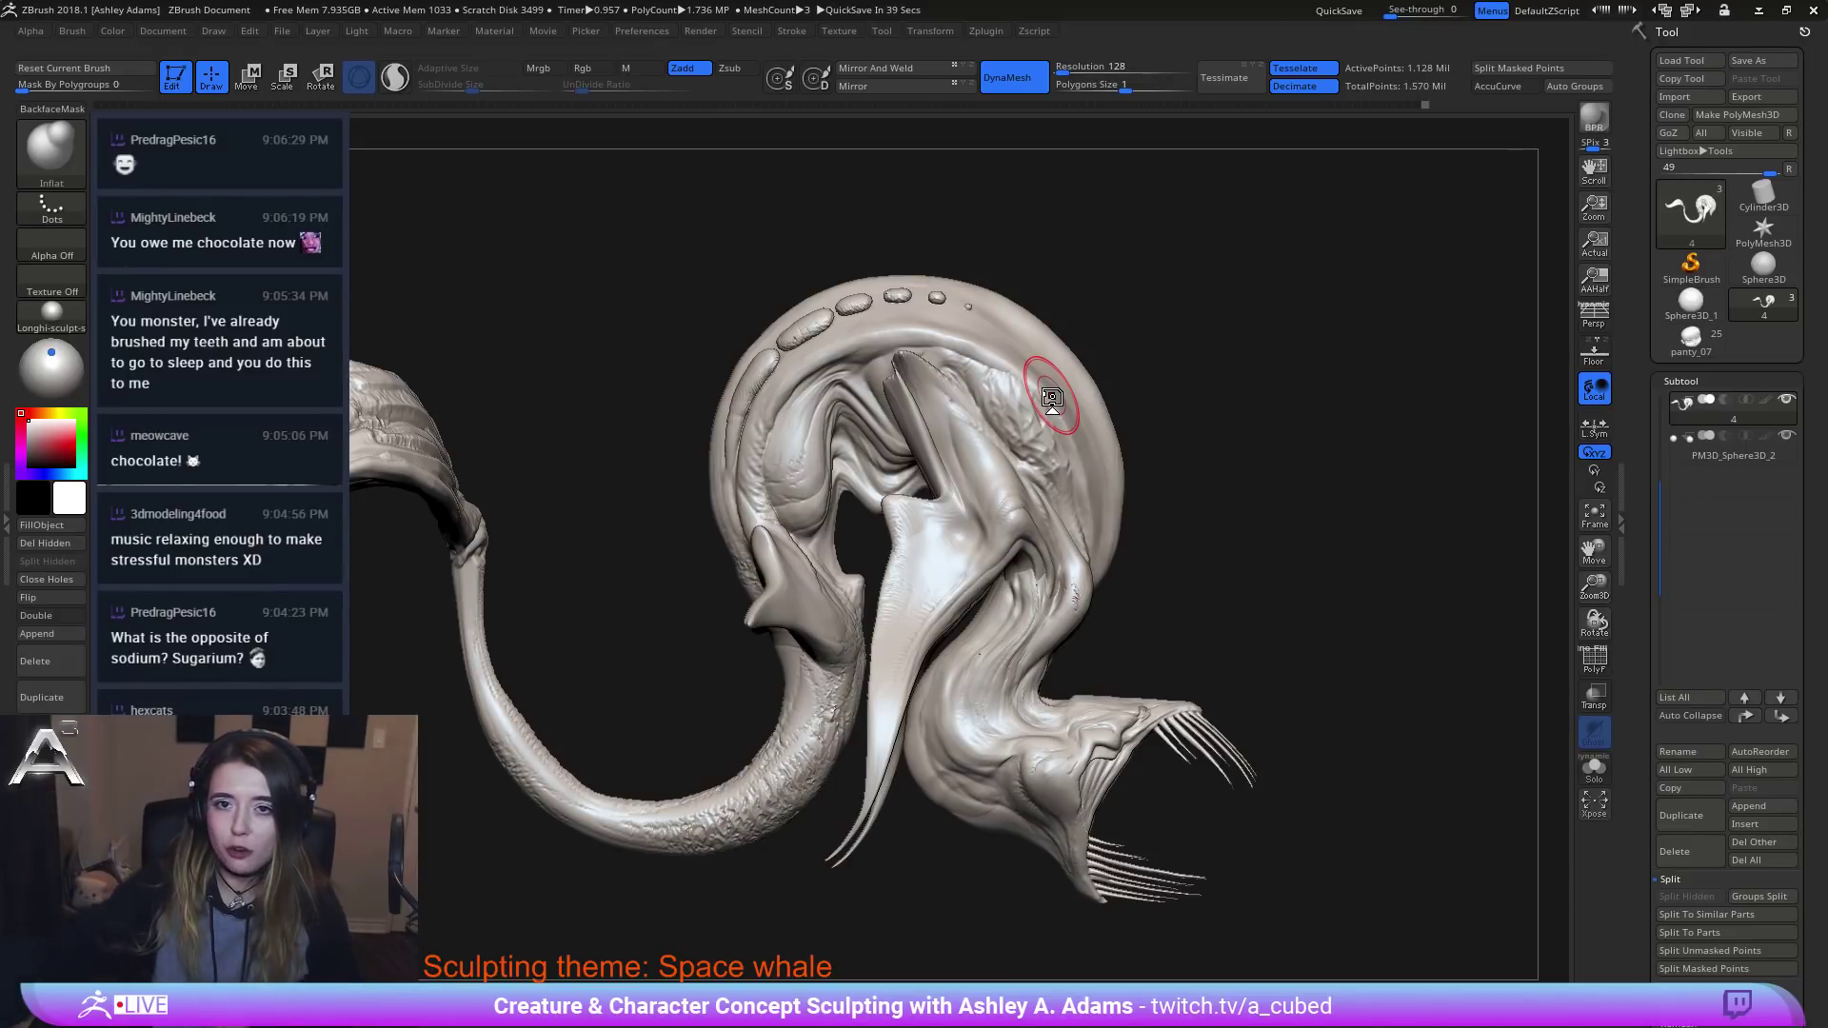
mouse_move(1137, 332)
right_down()
mouse_move(1046, 484)
mouse_move(1019, 576)
mouse_move(921, 520)
mouse_move(639, 535)
right_up()
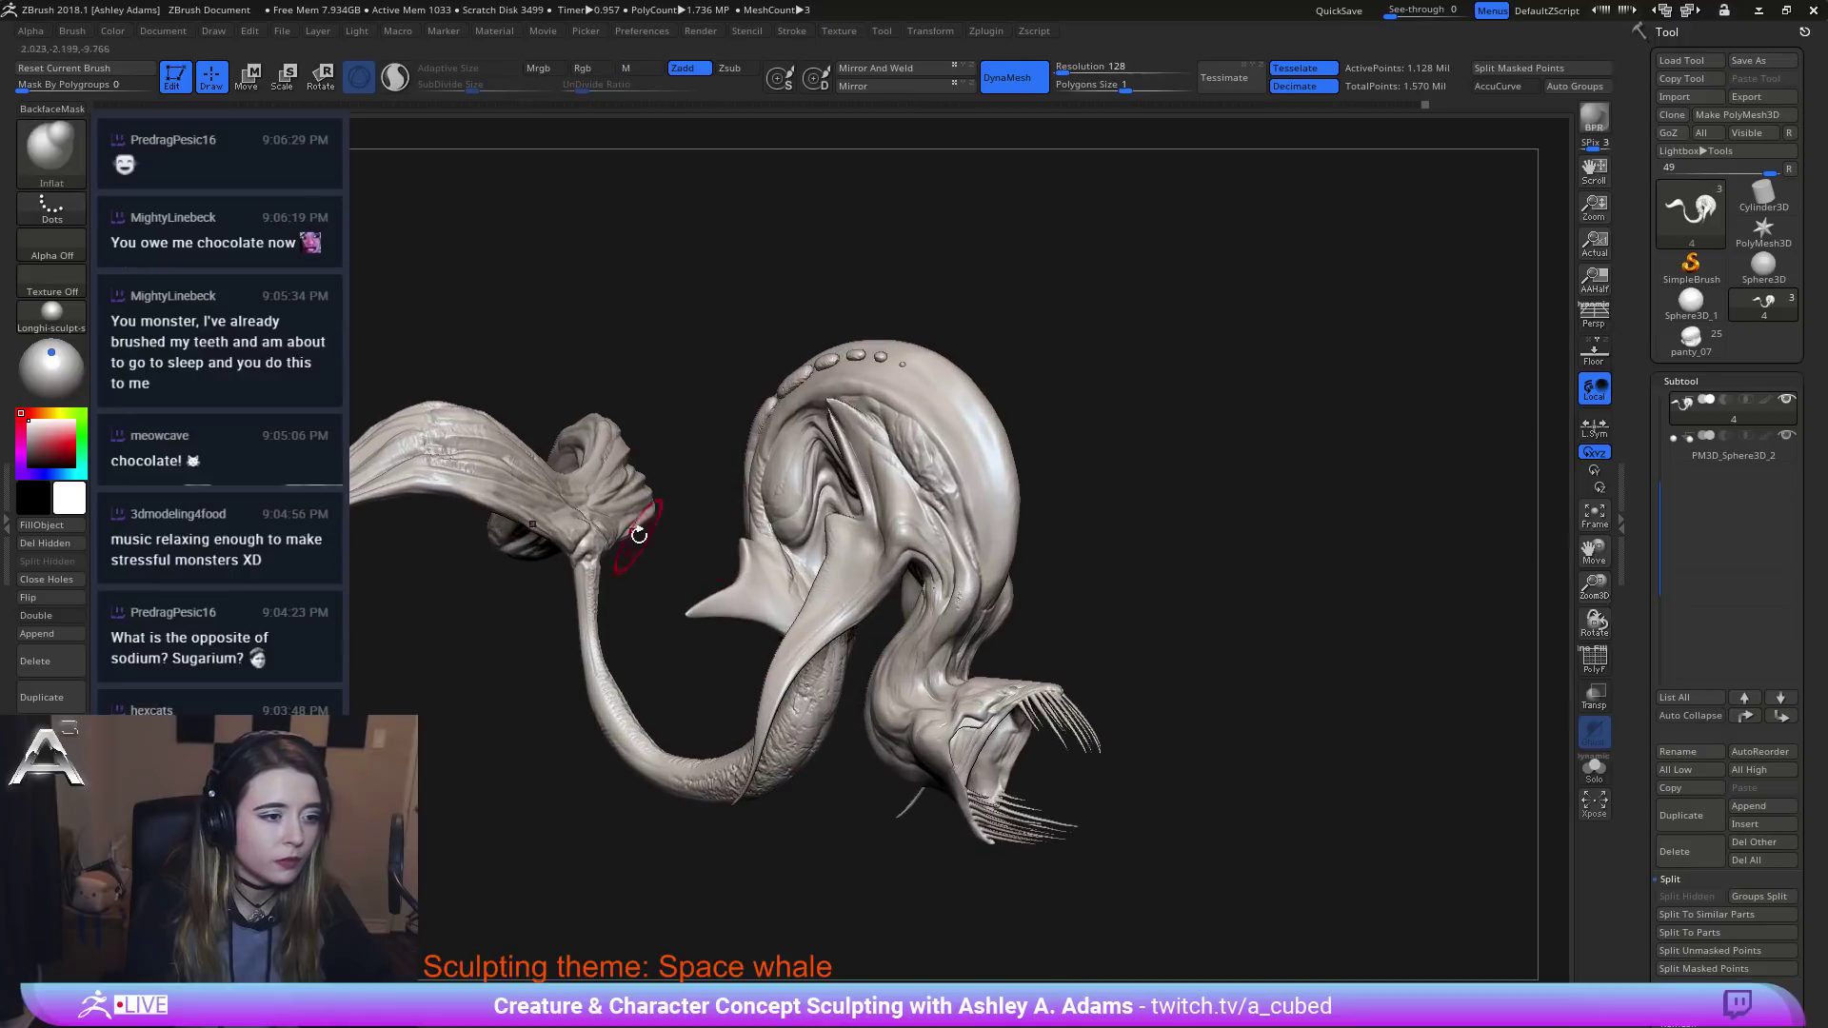
Load the Slash2 brush from the LightBox brush library for detailing the side of the head.
key(comma)
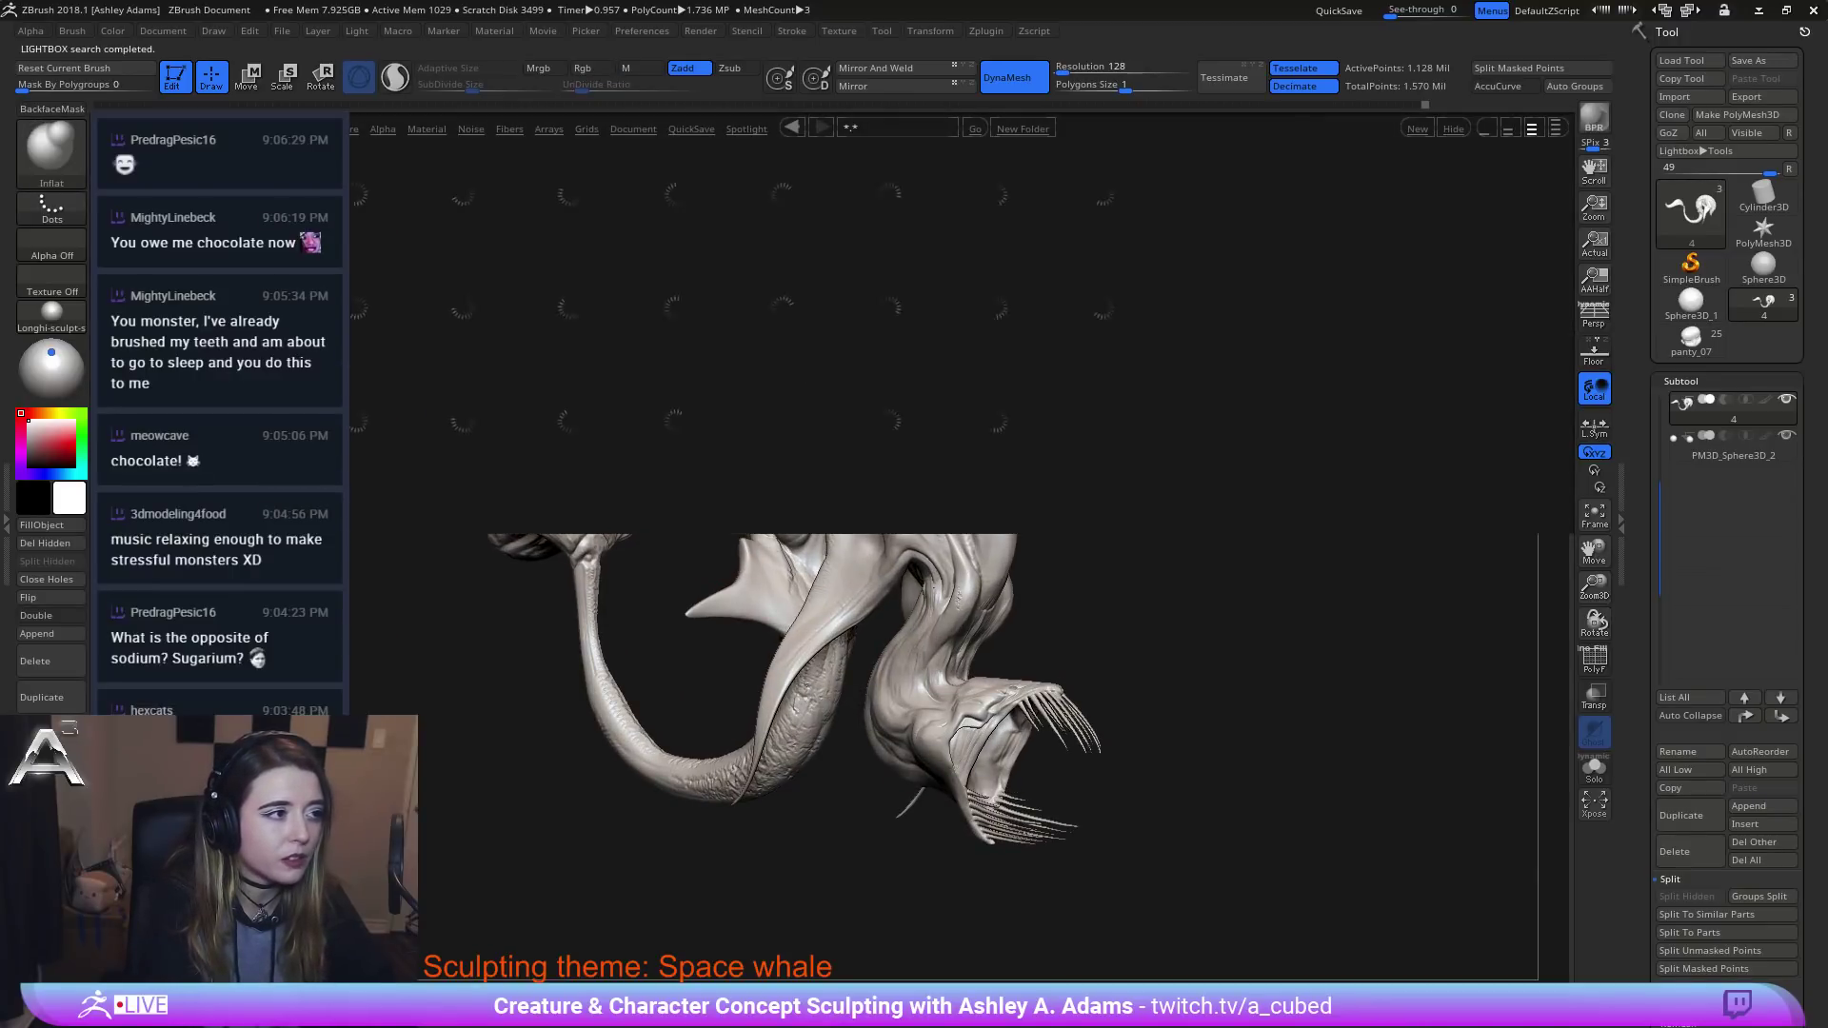
double_click(888, 428)
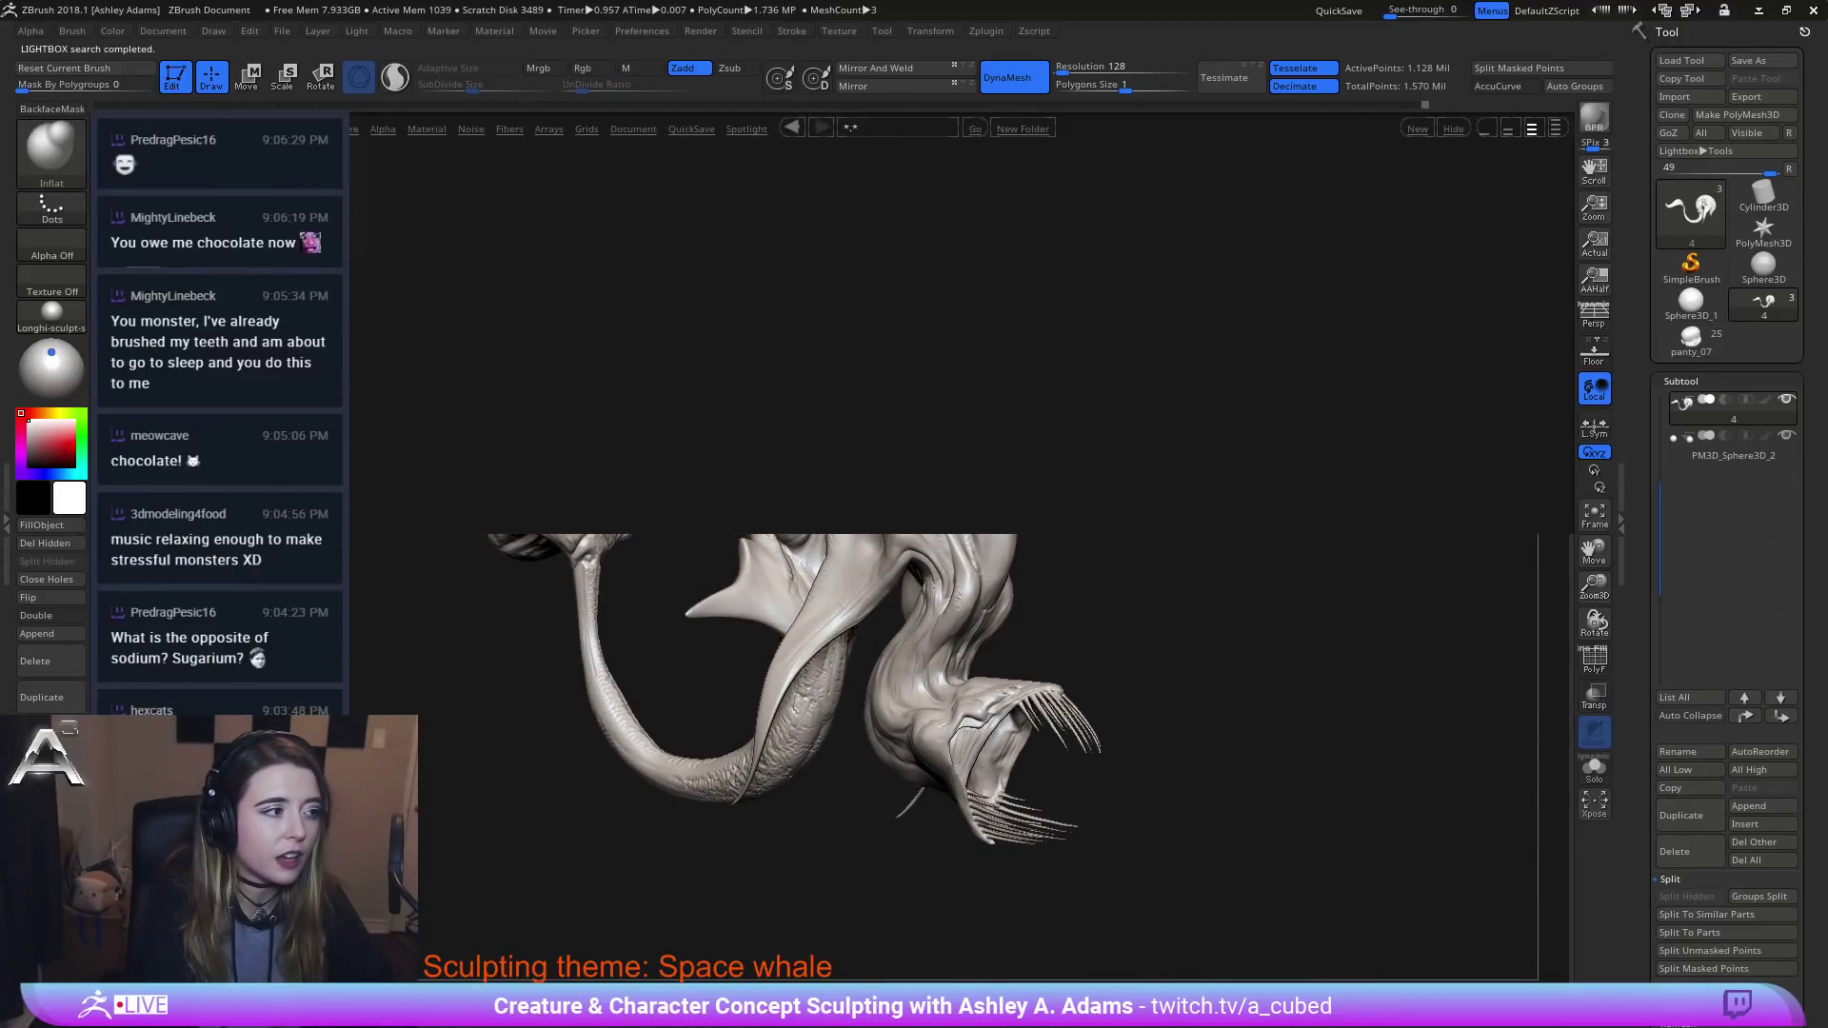
mouse_move(585, 415)
ctrl+right_down()
mouse_move(726, 388)
mouse_move(609, 135)
ctrl+right_up()
key(space)
drag(964, 308, 956, 307)
alt+right_drag(1011, 555, 853, 355)
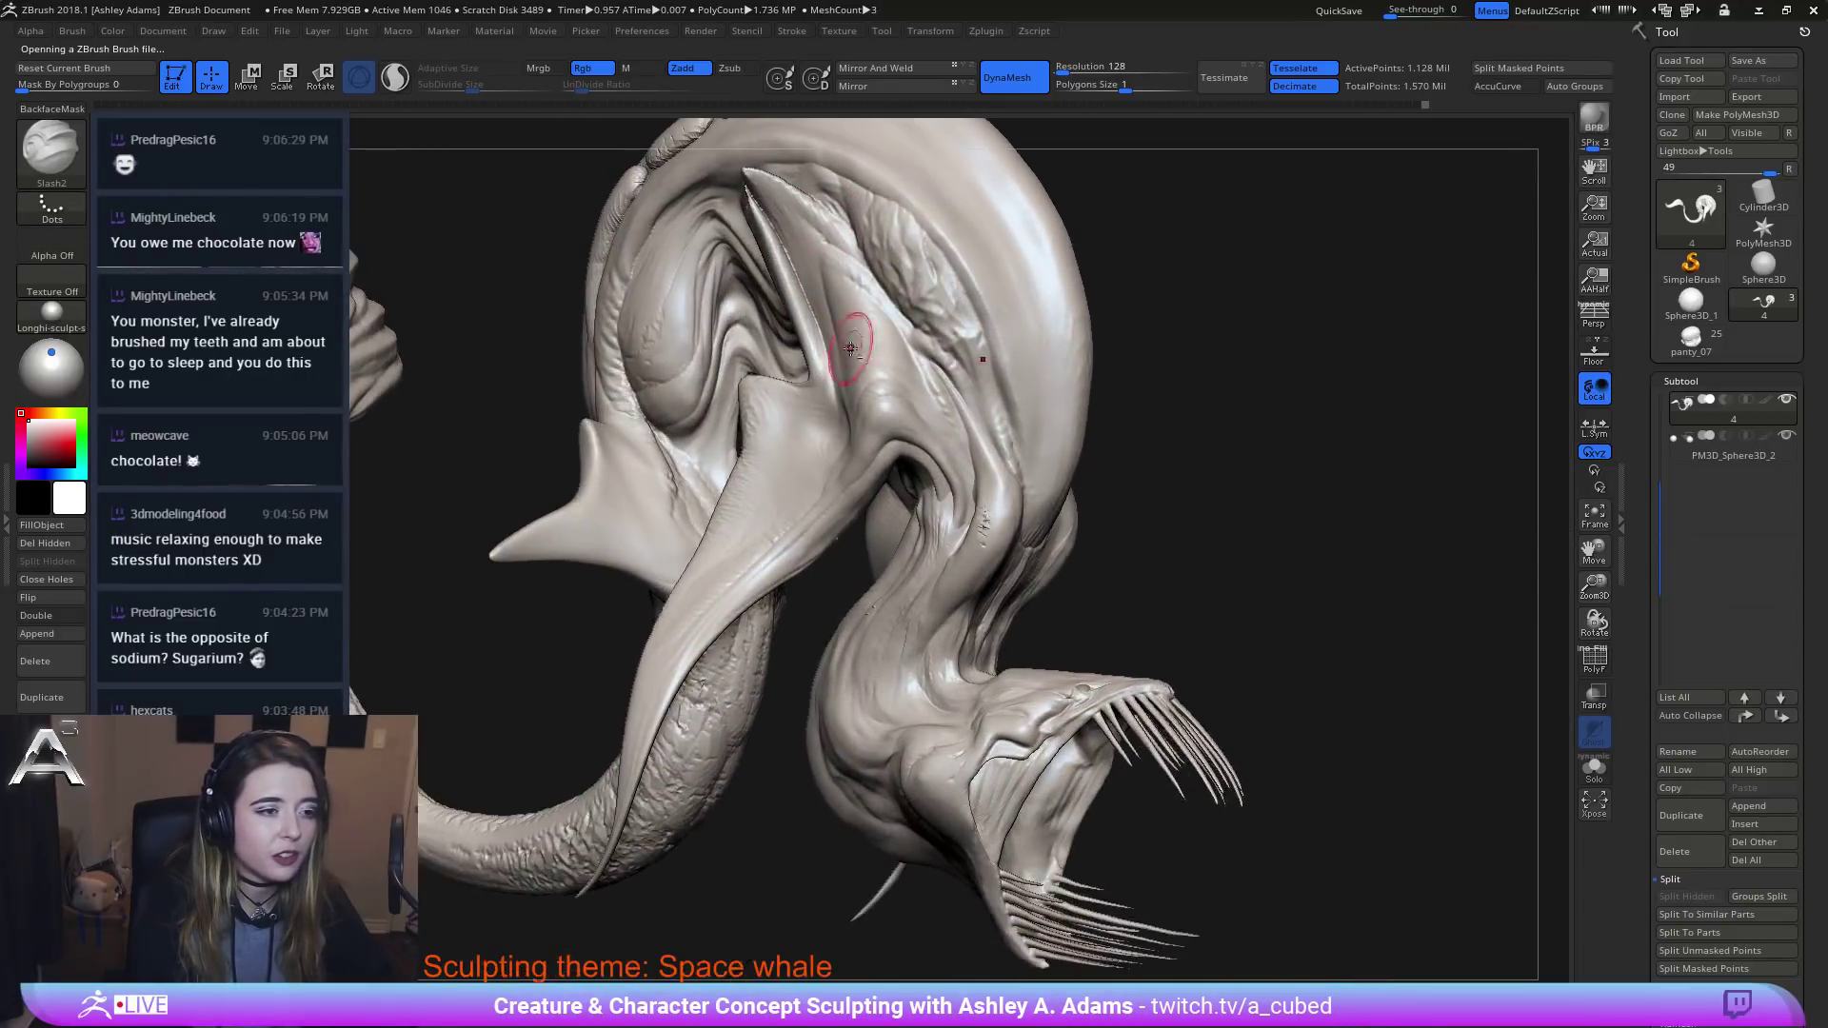
Carve fine slash lines into the pointed upper tip of the flap on the side of the head.
right_drag(991, 259, 874, 263)
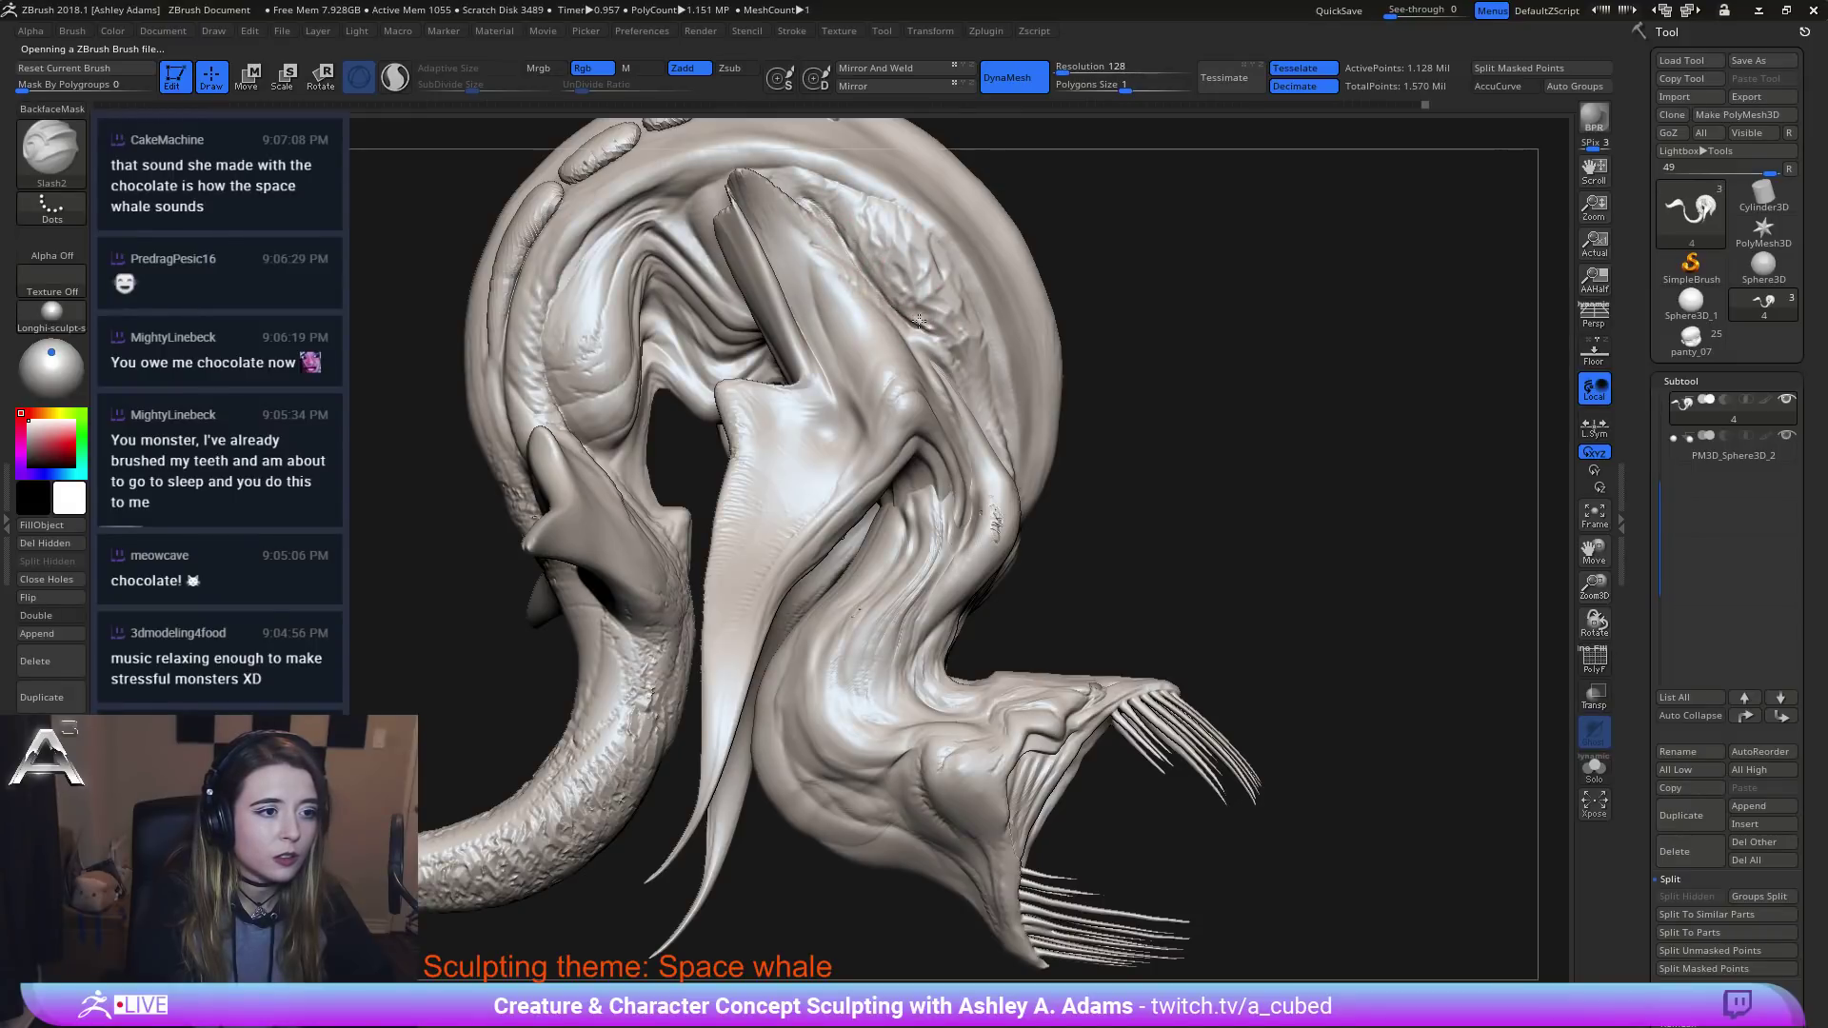
right_drag(1047, 343, 938, 332)
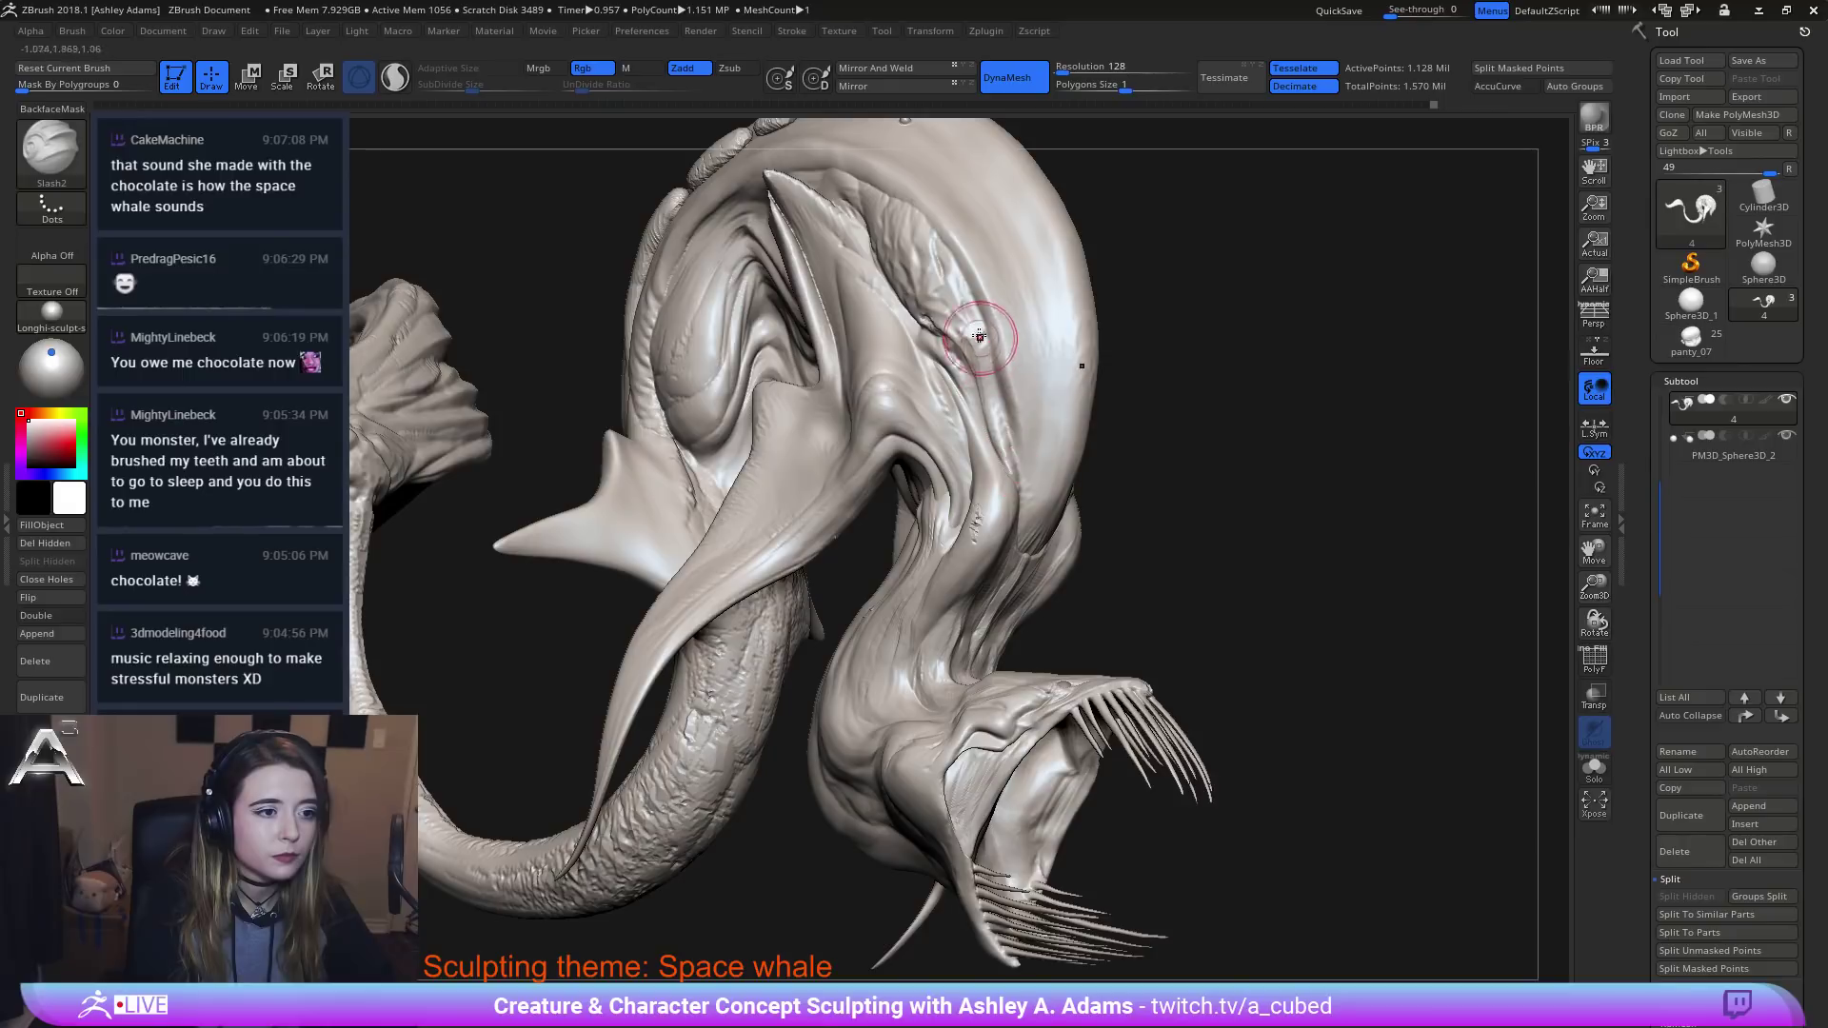
mouse_move(1022, 478)
ctrl+right_down()
mouse_move(1040, 347)
mouse_move(905, 334)
mouse_move(1009, 366)
ctrl+right_up()
mouse_move(983, 502)
right_down()
mouse_move(939, 412)
mouse_move(952, 555)
mouse_move(1024, 466)
mouse_move(961, 581)
mouse_move(805, 519)
mouse_move(1035, 278)
mouse_move(804, 451)
mouse_move(966, 416)
mouse_move(930, 593)
mouse_move(818, 291)
mouse_move(690, 281)
mouse_move(890, 343)
mouse_move(758, 340)
mouse_move(712, 307)
right_up()
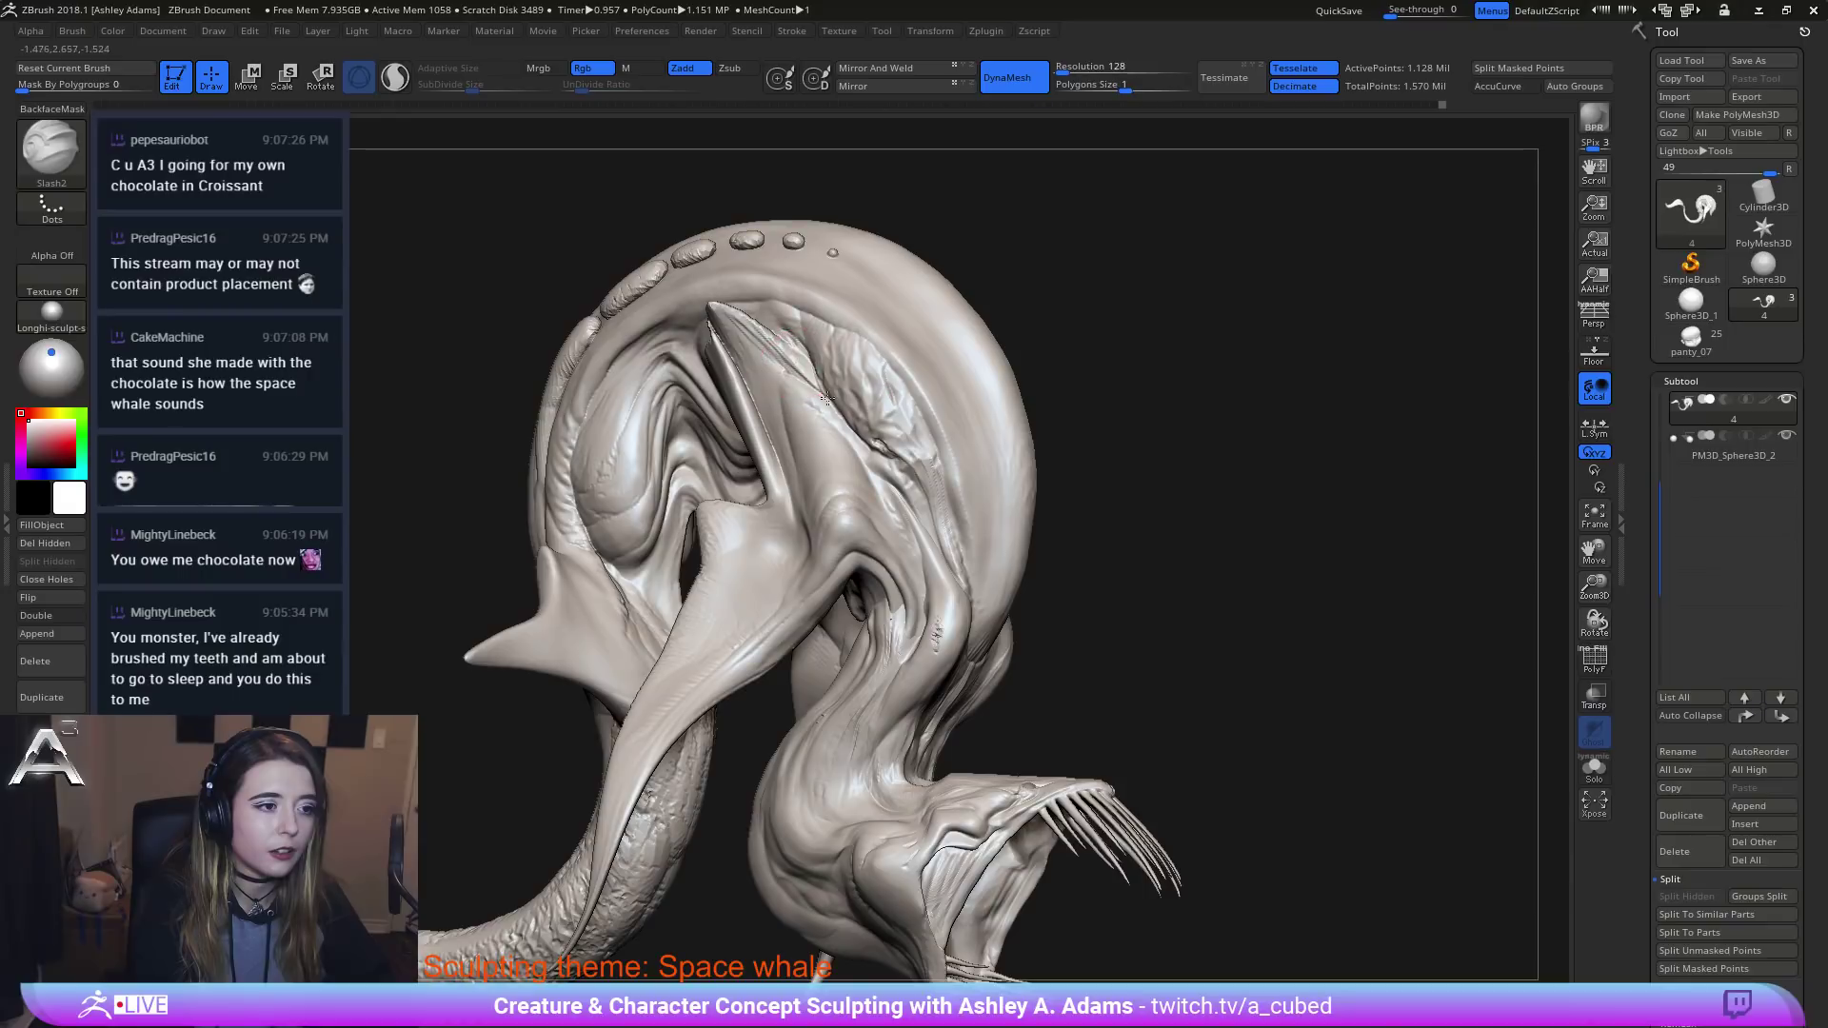
right_drag(835, 404, 745, 360)
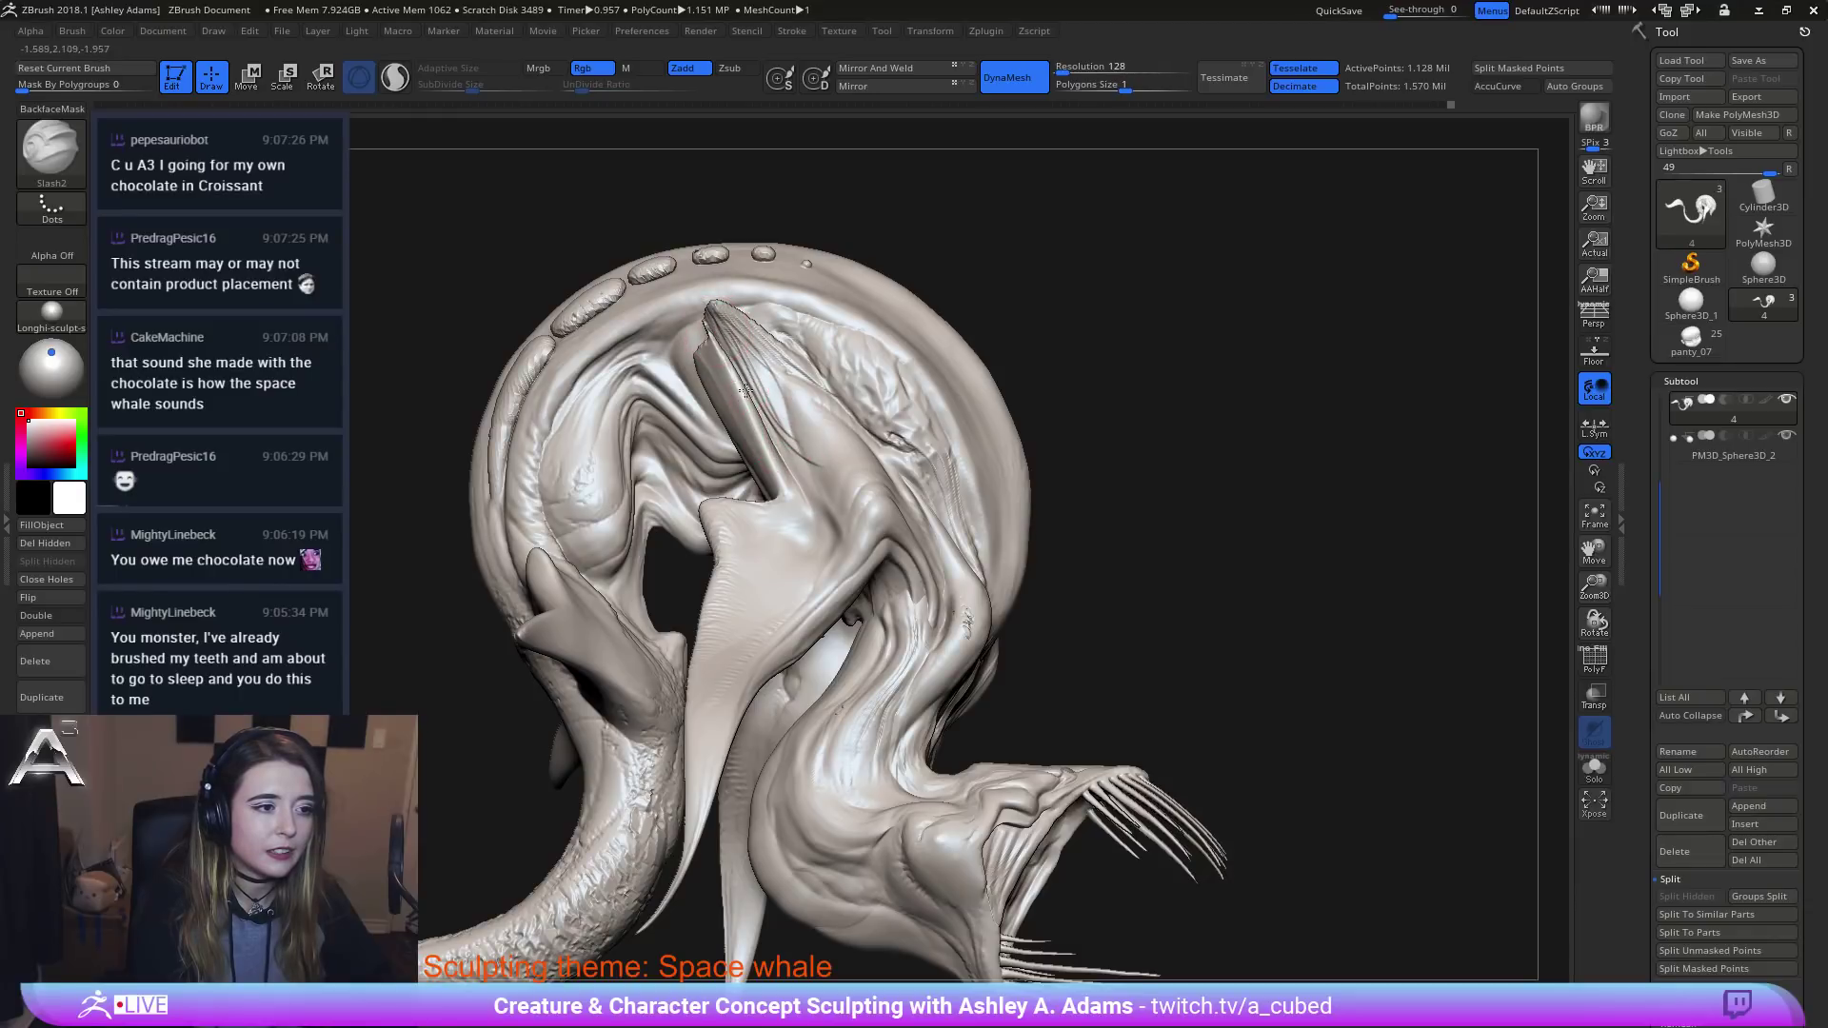
right_drag(824, 491, 819, 489)
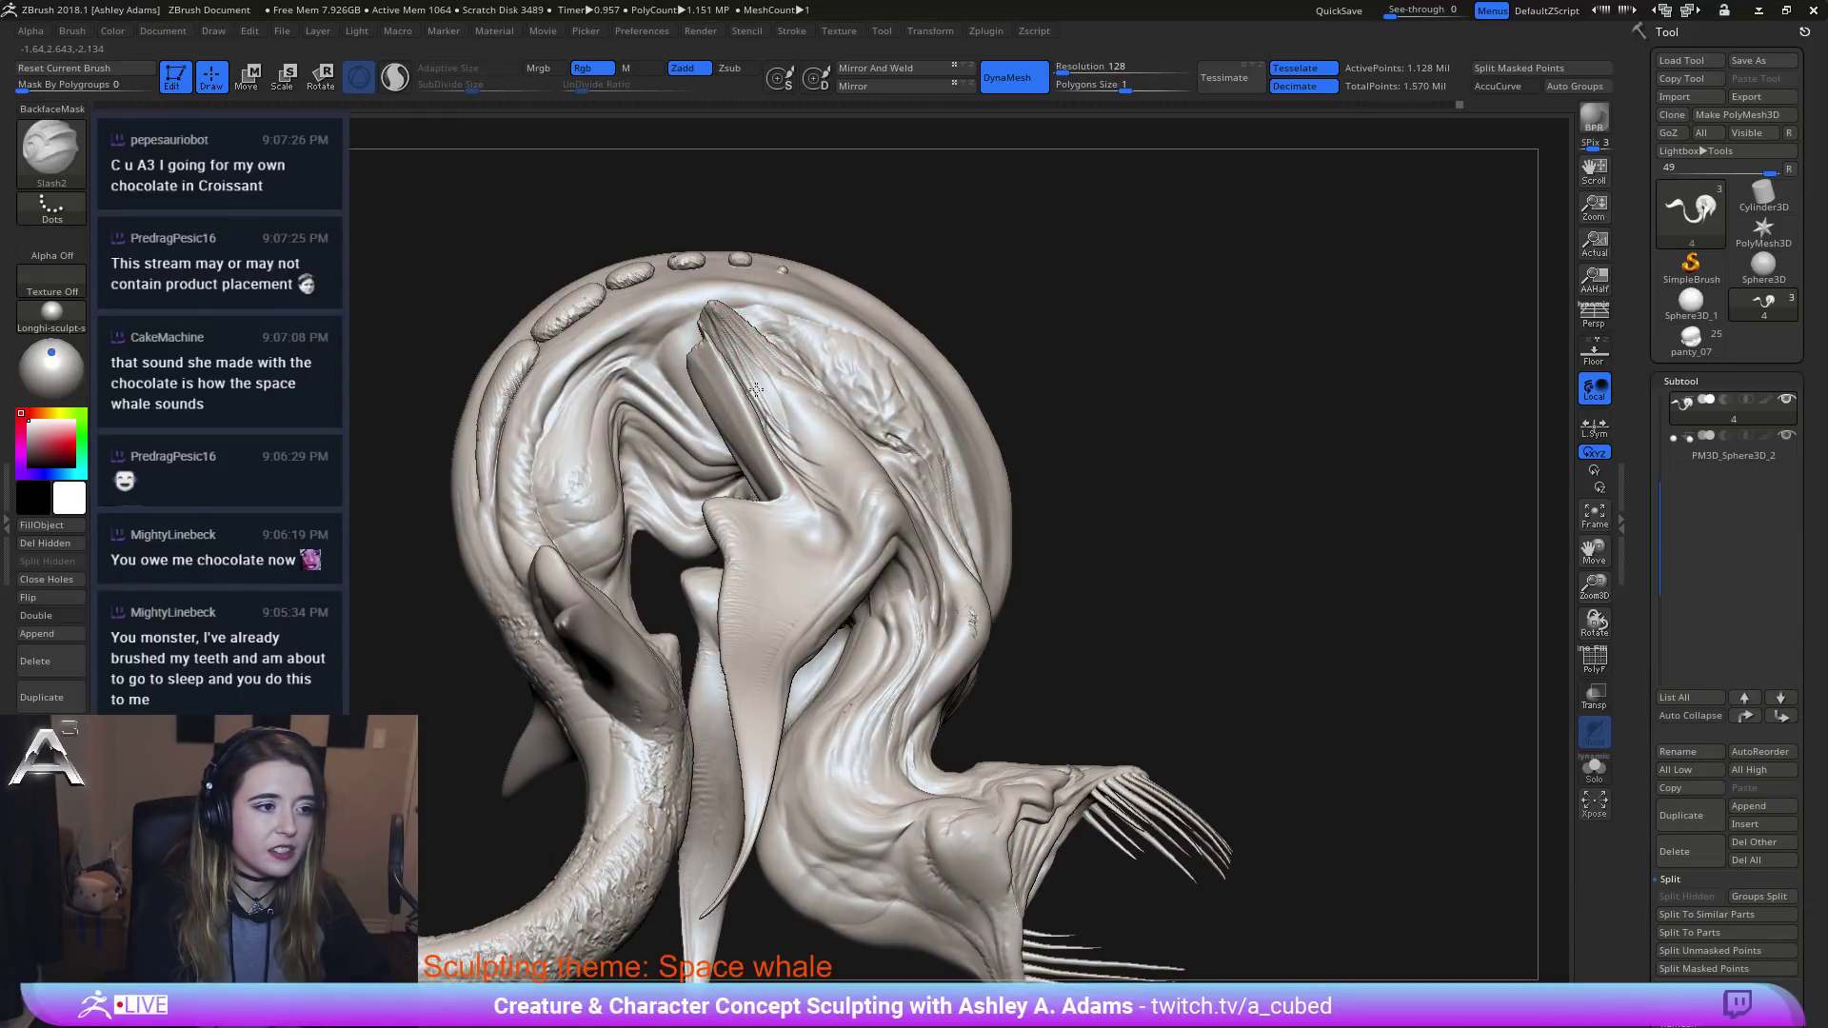
Extend the slash creases down the flap's ridge to its base and along its inner edge.
drag(755, 390, 835, 512)
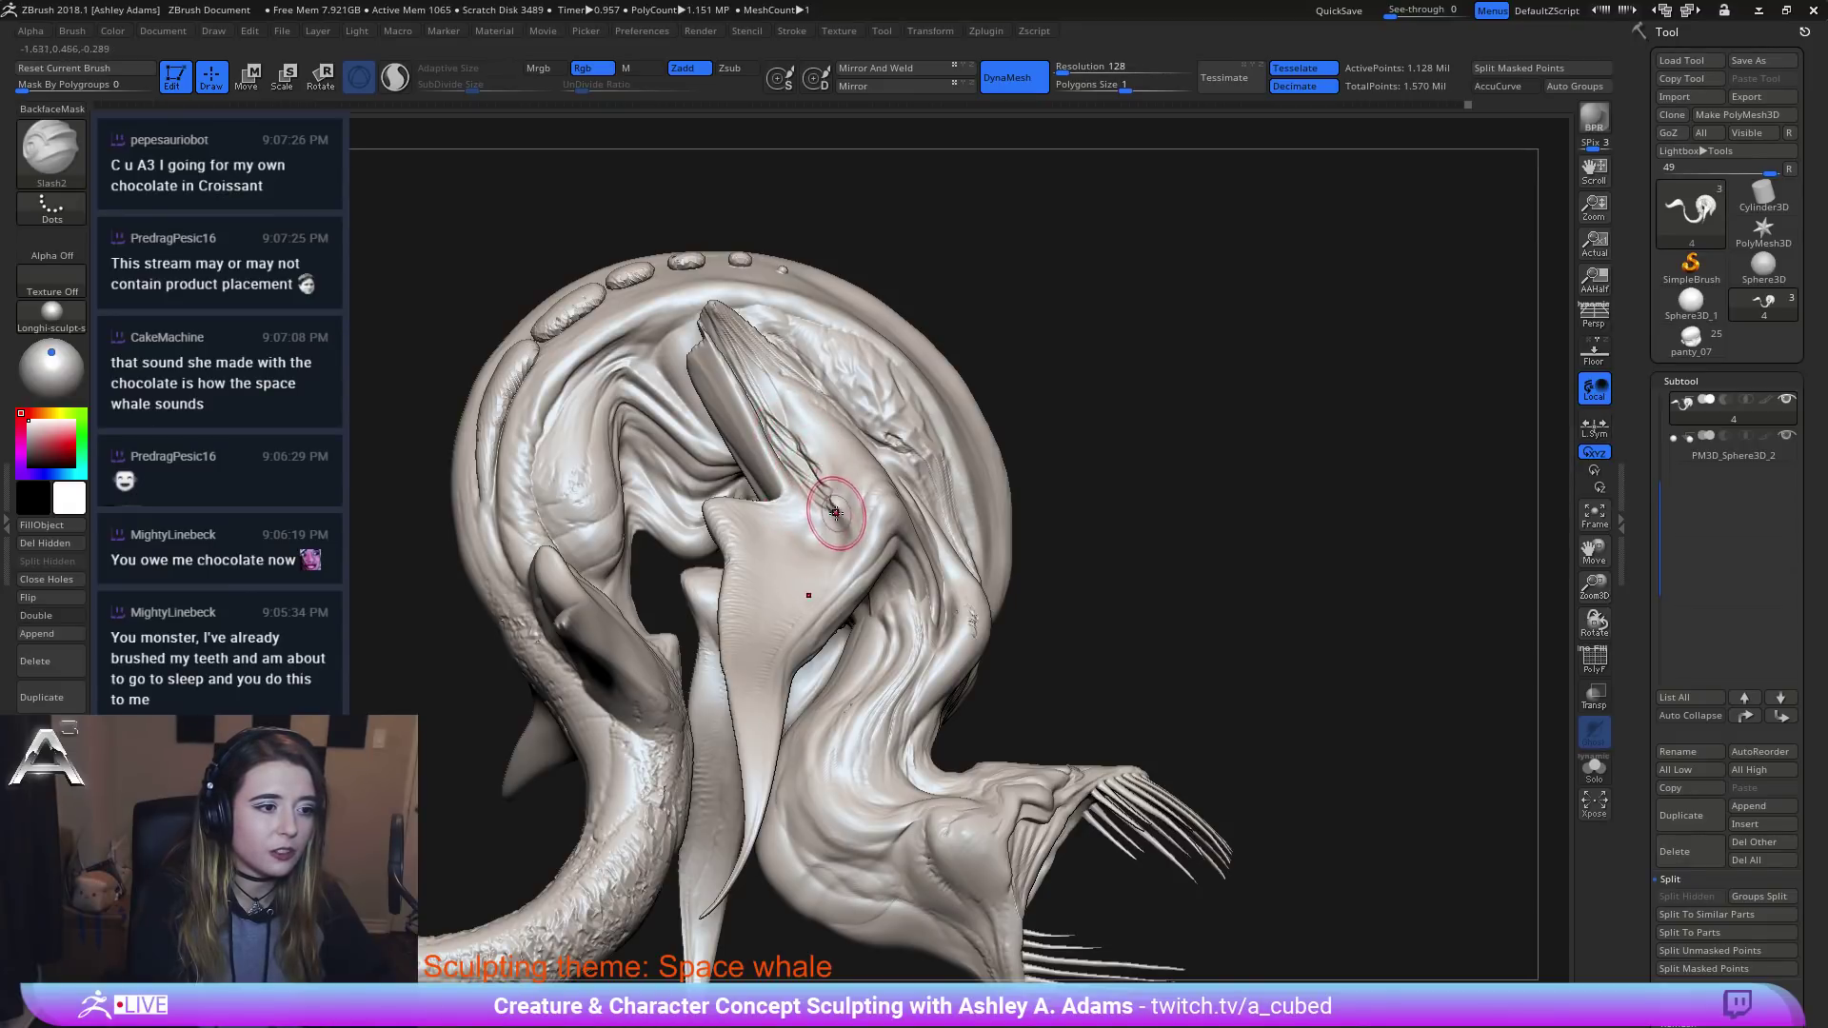
mouse_move(835, 512)
right_down()
mouse_move(836, 391)
mouse_move(804, 342)
mouse_move(847, 378)
right_up()
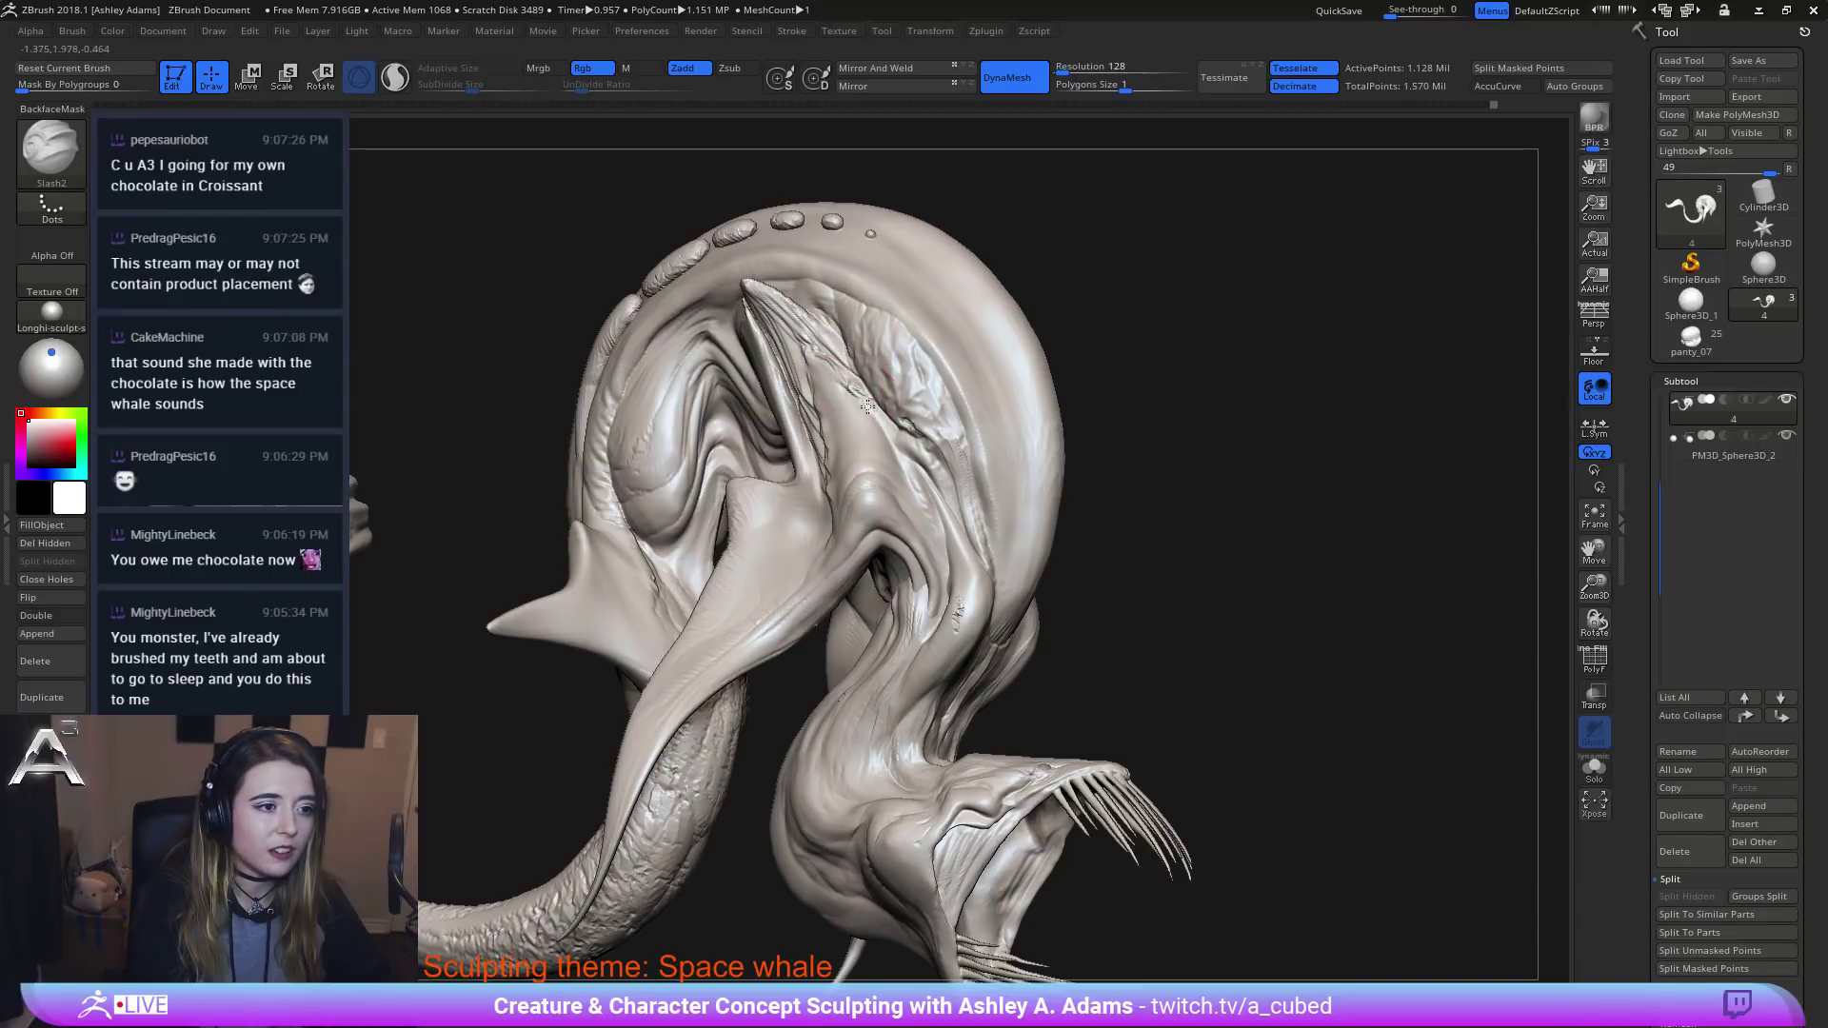
mouse_move(889, 494)
ctrl+right_down()
mouse_move(831, 333)
mouse_move(762, 371)
ctrl+right_up()
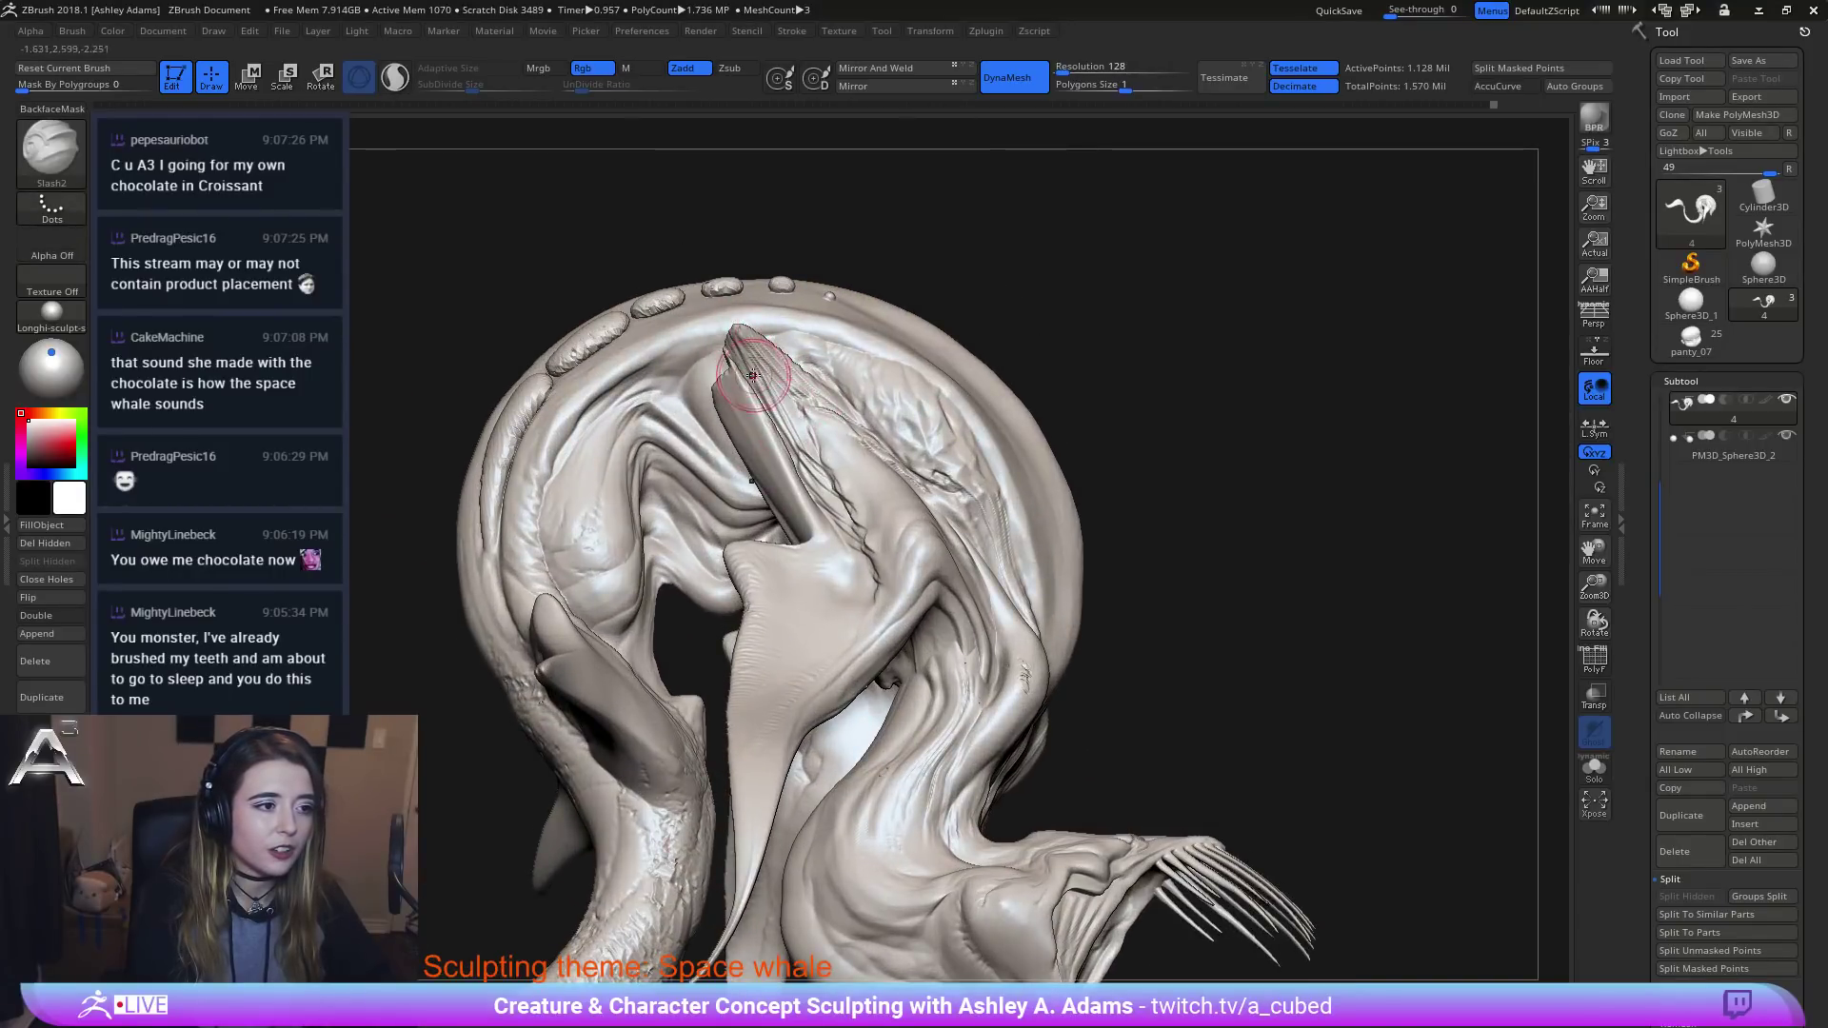
mouse_move(752, 375)
mouse_down()
mouse_move(757, 351)
mouse_move(808, 386)
mouse_up()
mouse_move(741, 377)
alt+right_down()
mouse_move(747, 324)
mouse_move(885, 493)
alt+right_up()
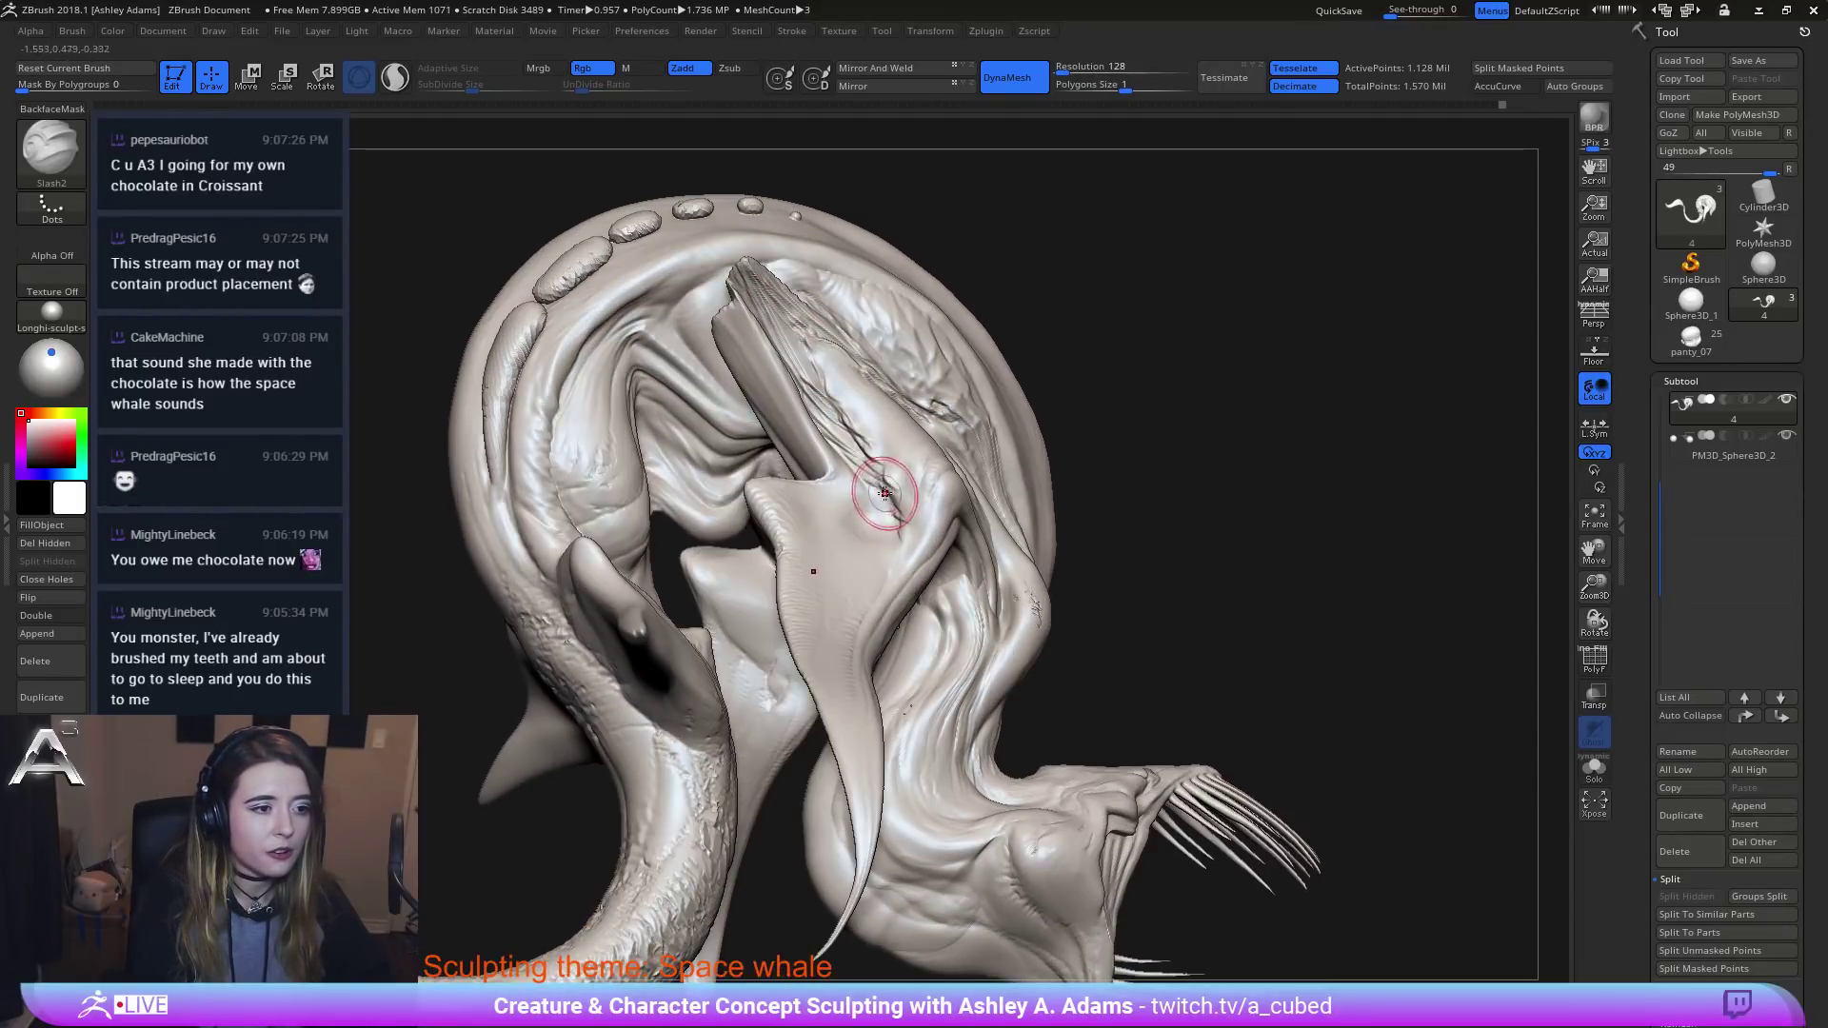
mouse_move(877, 485)
mouse_down()
mouse_move(866, 503)
mouse_move(903, 526)
mouse_up()
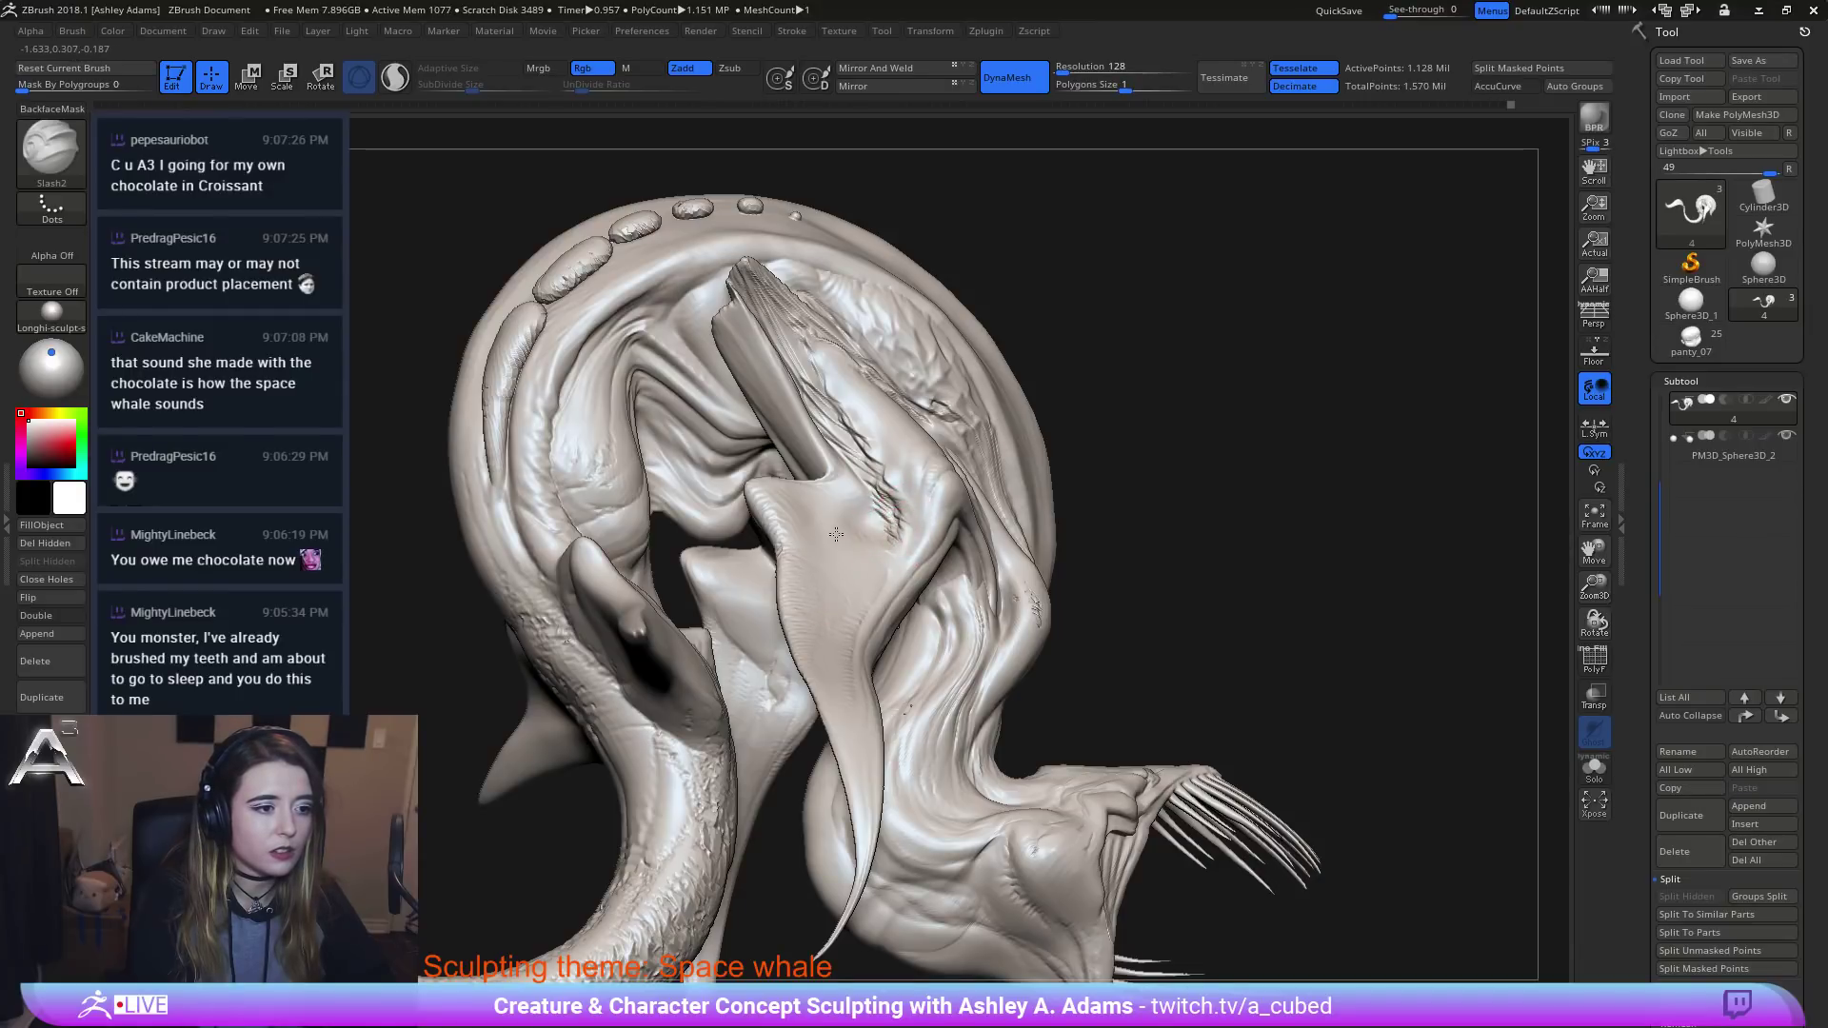
mouse_move(903, 526)
right_down()
mouse_move(532, 260)
mouse_move(902, 487)
right_up()
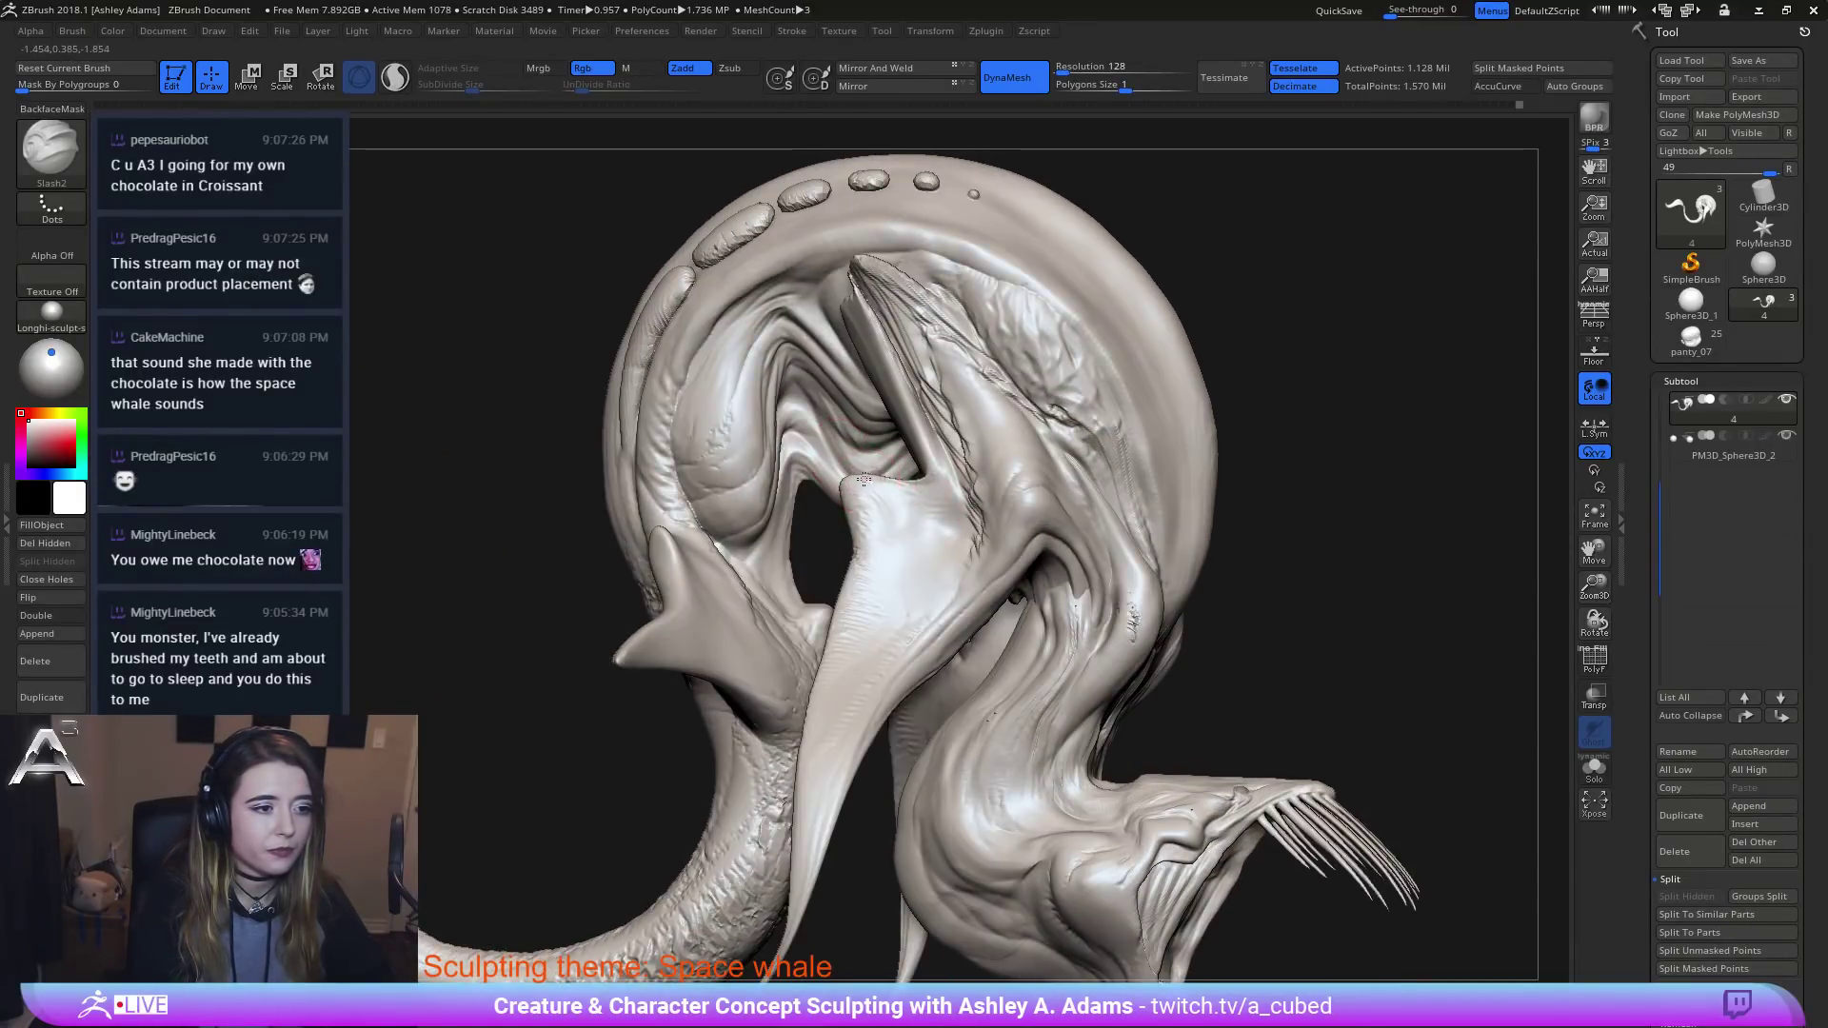
mouse_move(928, 480)
mouse_down()
mouse_move(951, 477)
mouse_move(892, 368)
mouse_up()
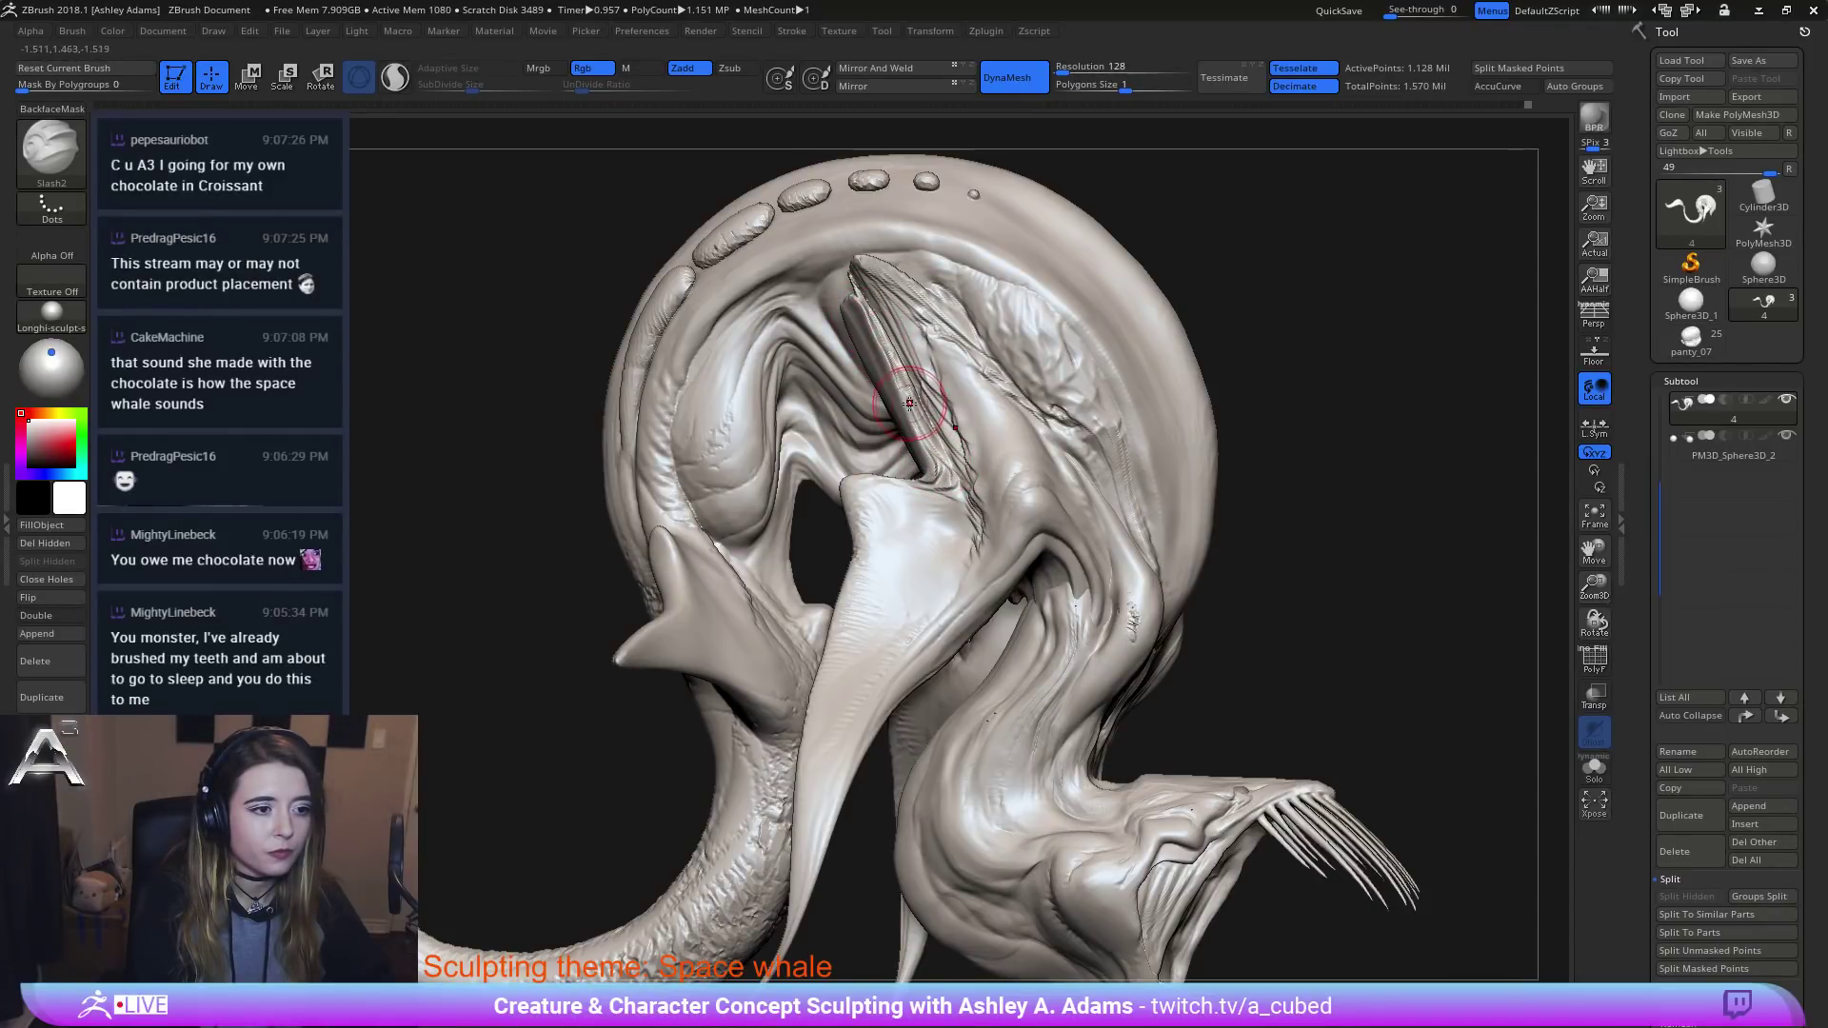
Cut slash creases into the outer rim of the wrinkled recess between the flap and the crest.
ctrl+right_drag(942, 485, 556, 264)
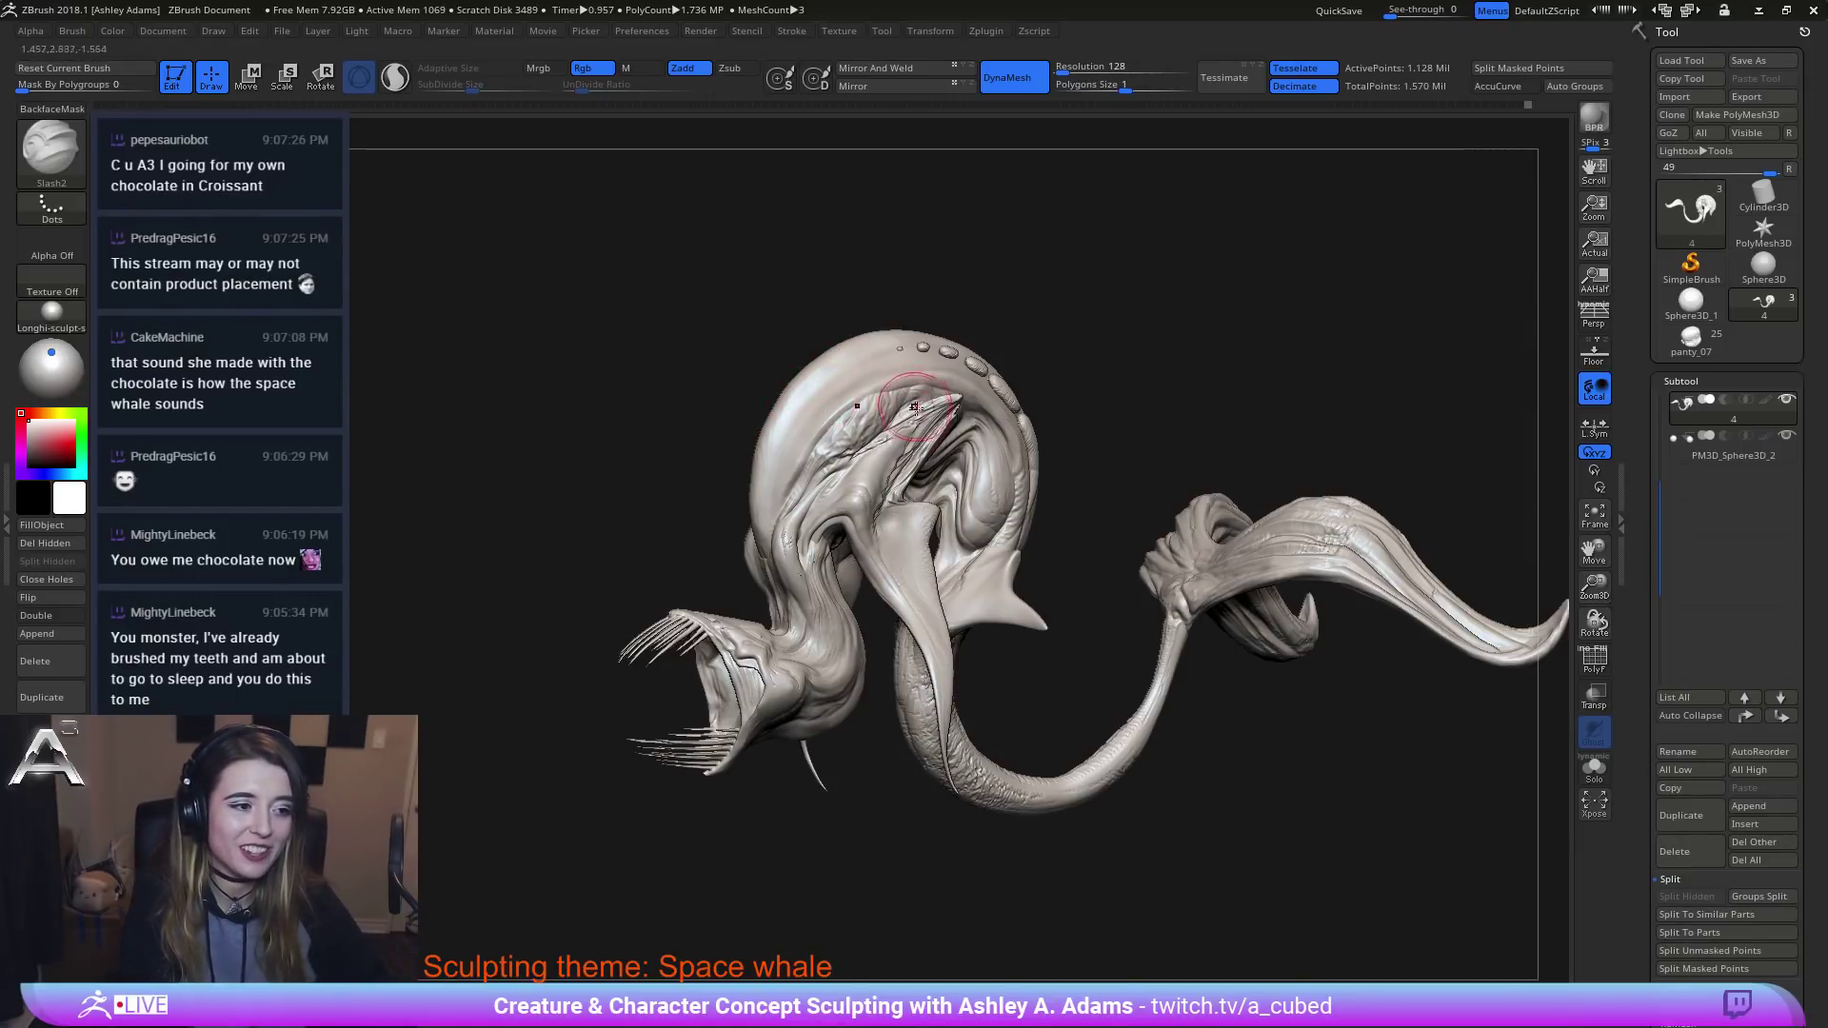
ctrl+right_drag(797, 451, 835, 511)
mouse_move(809, 494)
mouse_down()
mouse_move(763, 541)
mouse_move(824, 473)
mouse_move(794, 507)
mouse_move(759, 505)
mouse_move(857, 387)
mouse_move(828, 409)
mouse_move(842, 419)
mouse_up()
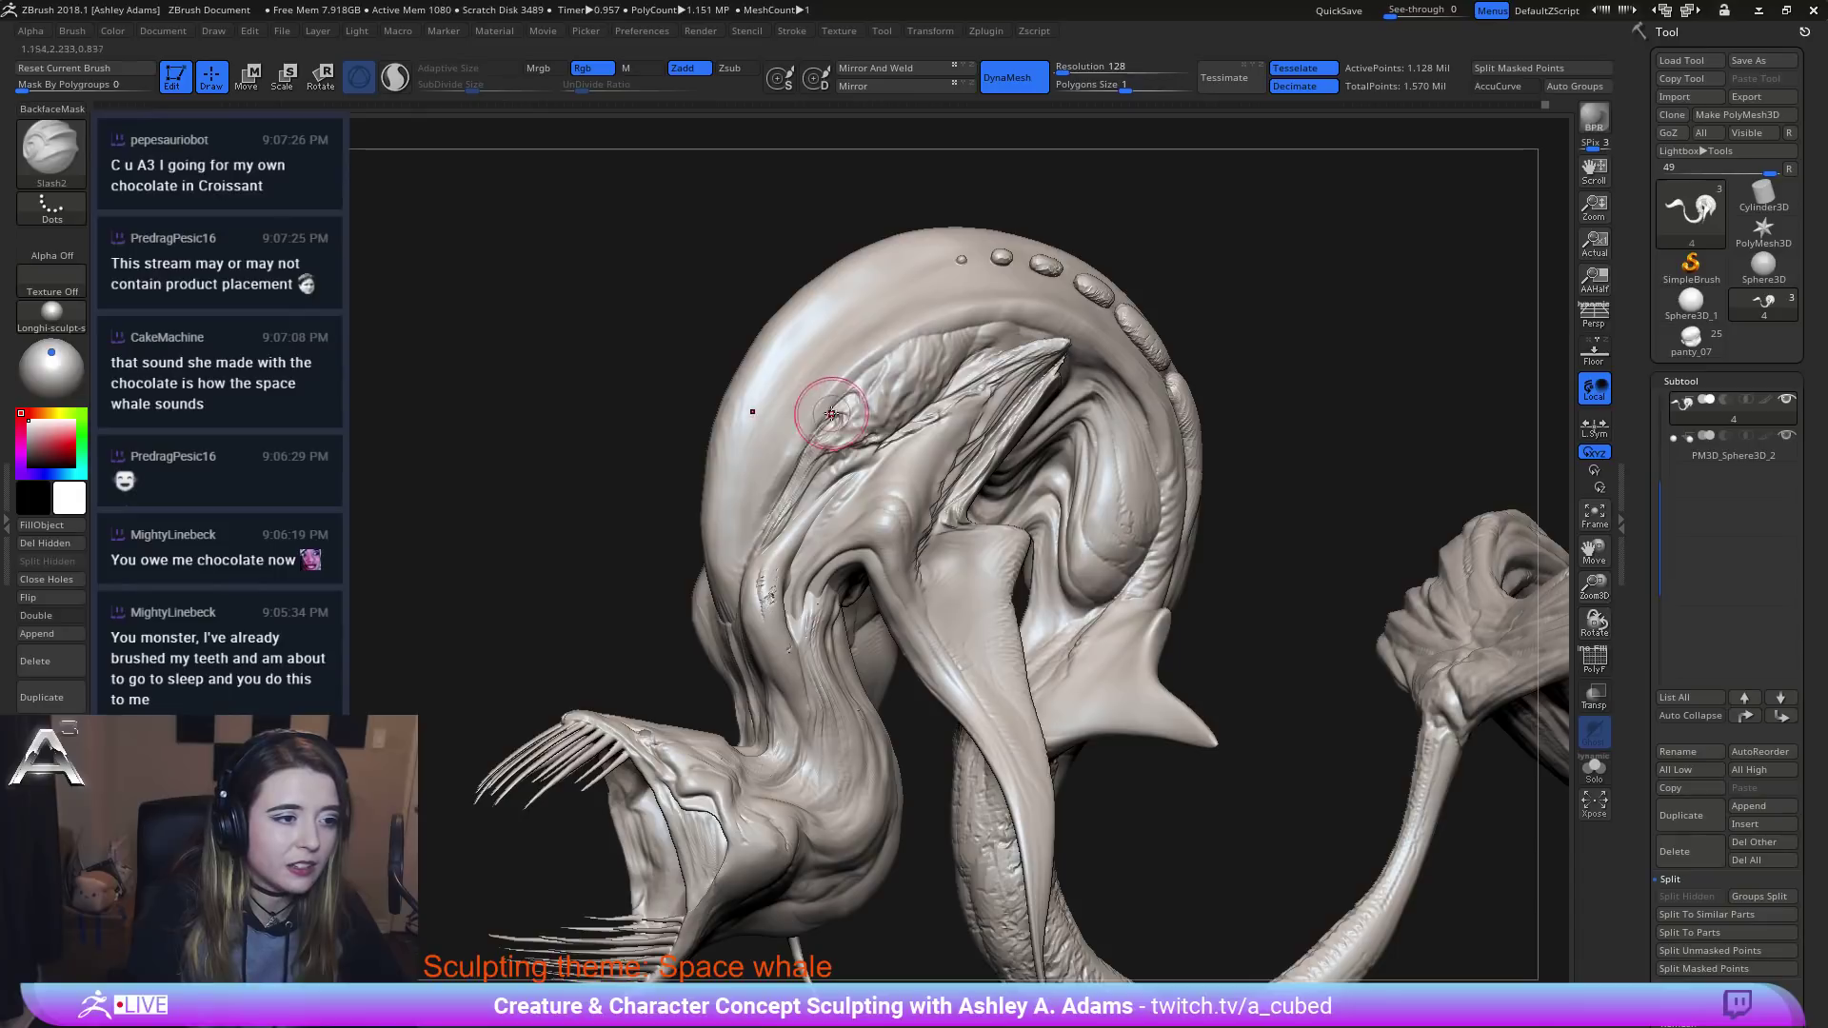
right_drag(851, 397, 836, 405)
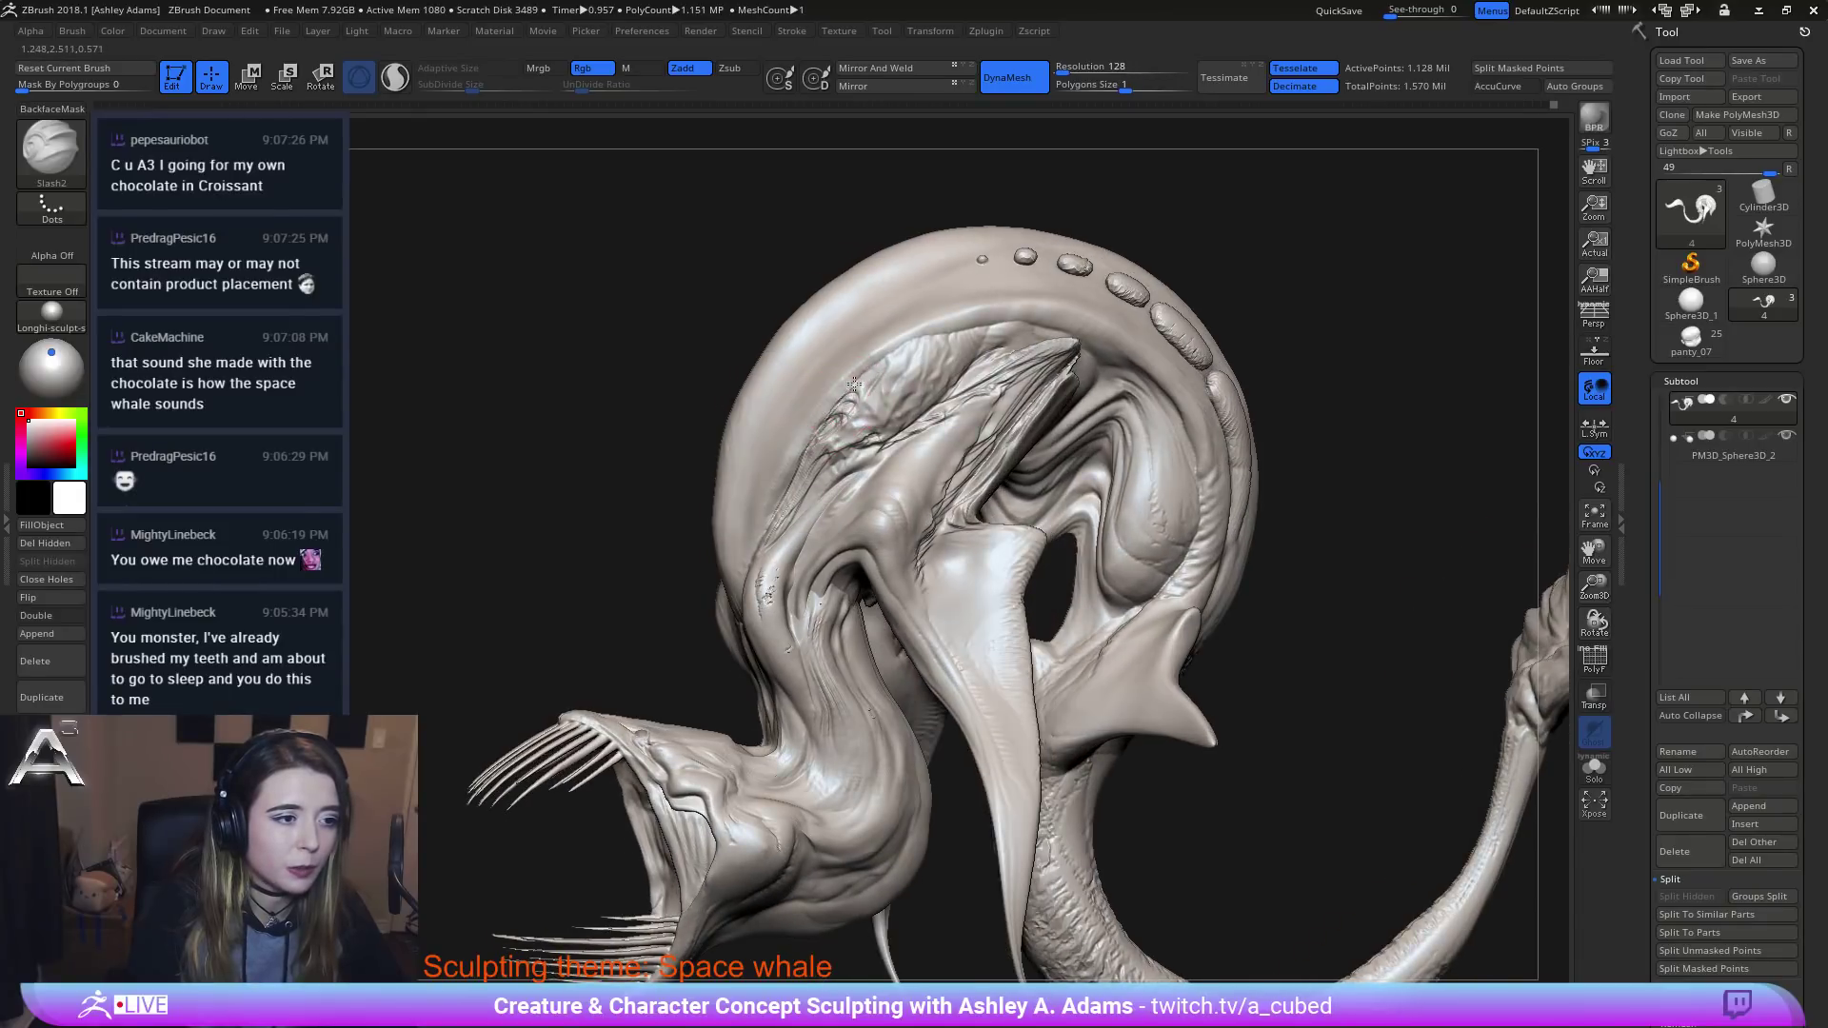
mouse_move(854, 384)
mouse_down()
mouse_move(869, 375)
mouse_move(824, 378)
mouse_move(899, 365)
mouse_up()
mouse_move(853, 445)
right_down()
mouse_move(848, 277)
mouse_move(859, 412)
mouse_move(992, 451)
right_up()
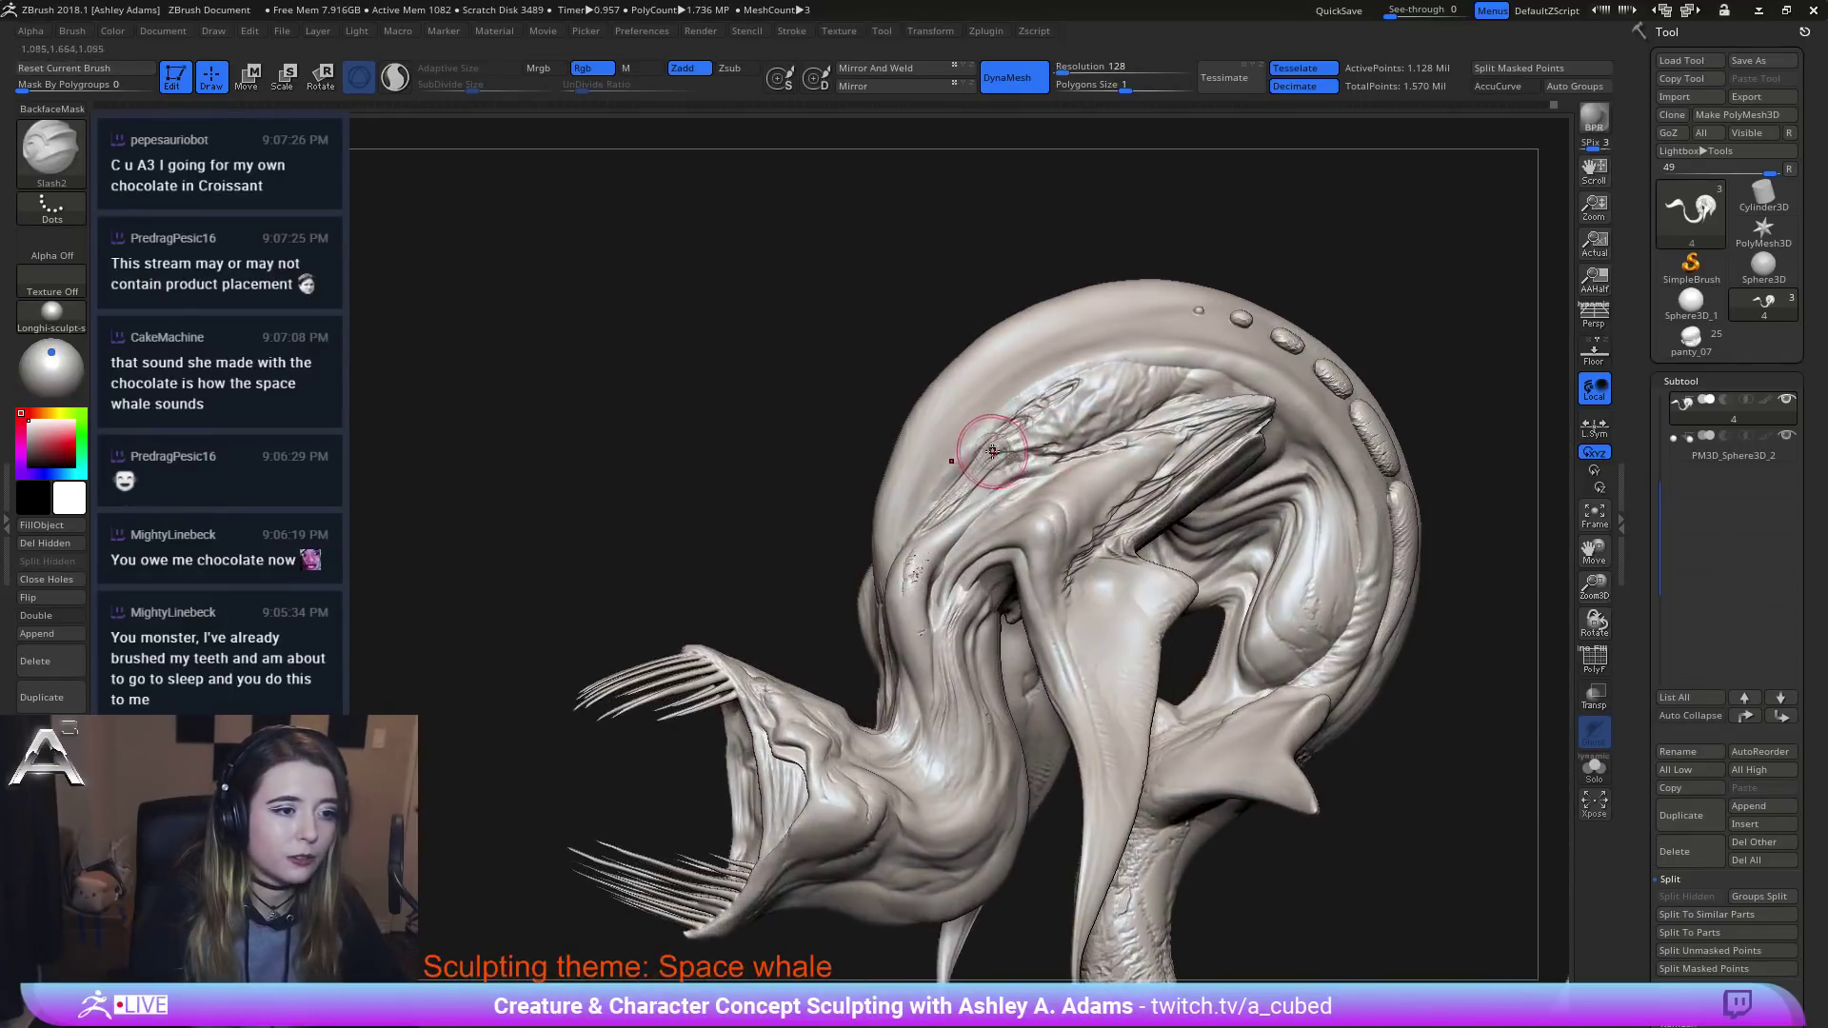
drag(984, 452, 998, 447)
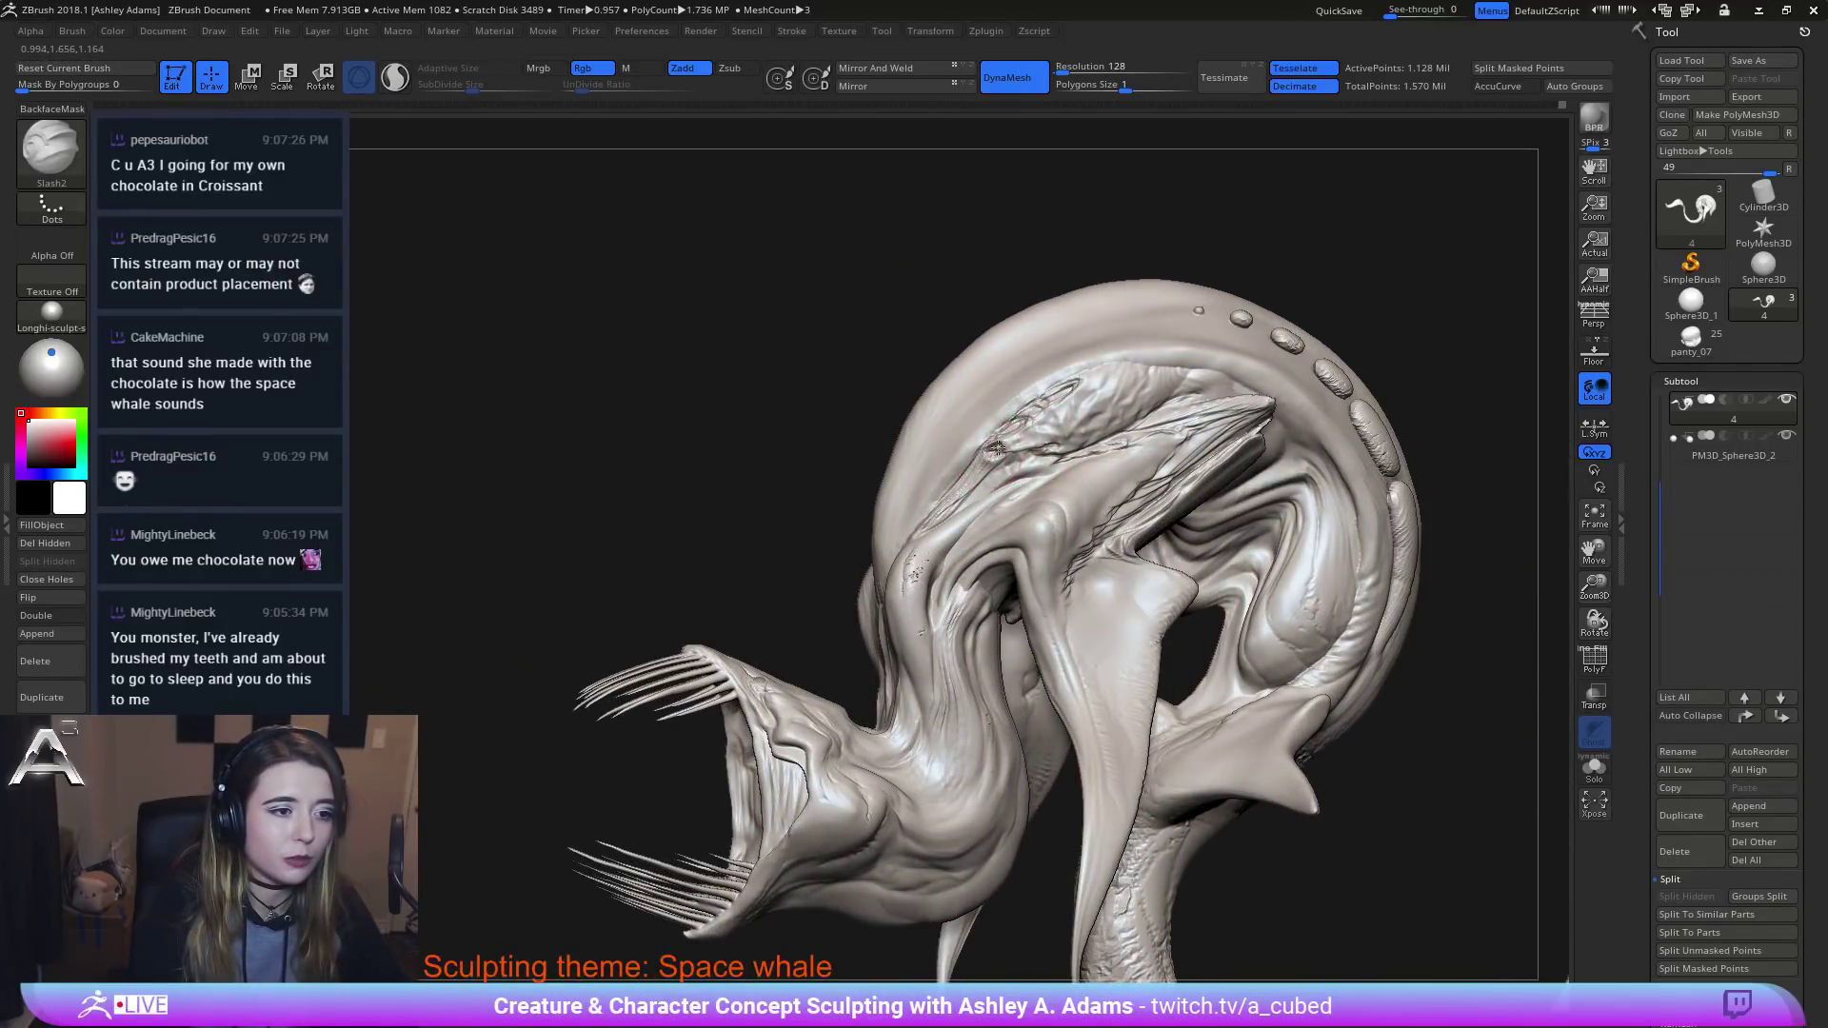
Continue the notched slashes along the recess rim, from its lower end over the upper edge to the flap tip.
right_drag(997, 447, 983, 467)
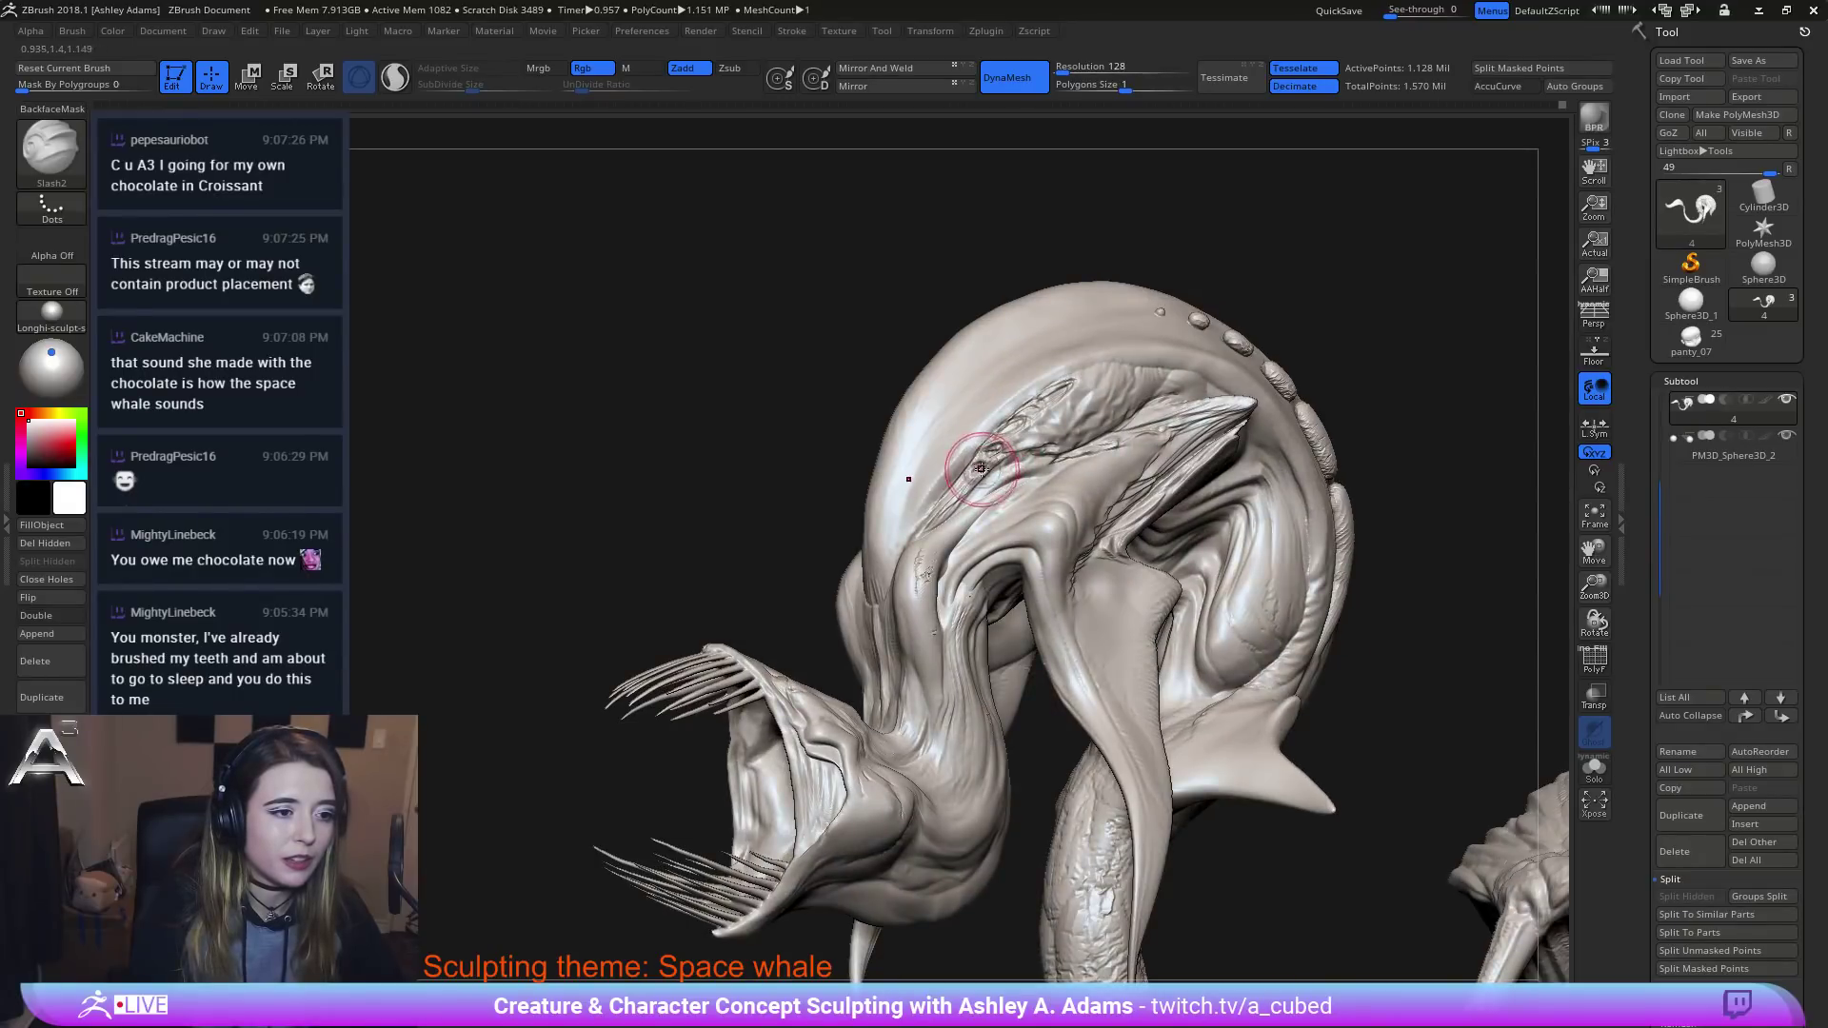
drag(980, 468, 945, 502)
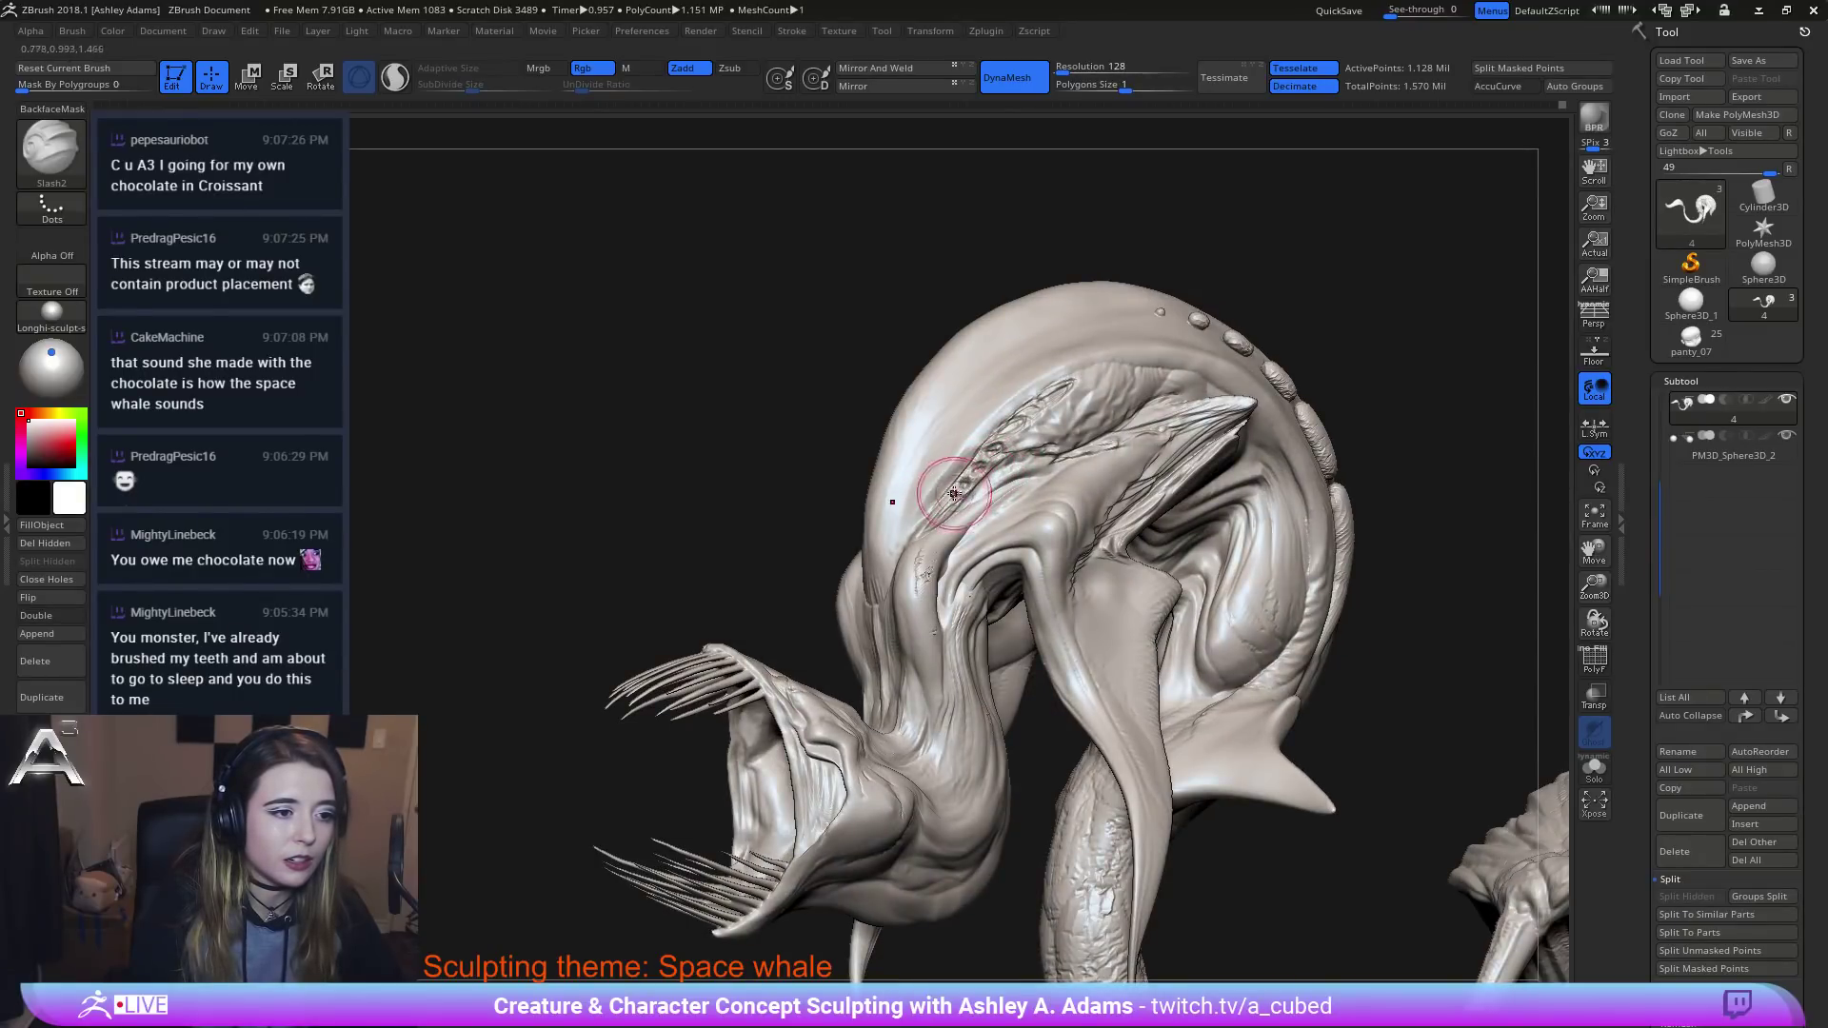
mouse_move(946, 496)
right_down()
mouse_move(961, 504)
mouse_move(963, 481)
right_up()
mouse_move(964, 481)
right_down()
mouse_move(1045, 465)
mouse_move(1124, 490)
mouse_move(942, 502)
mouse_move(971, 612)
mouse_move(953, 430)
right_up()
ctrl+right_drag(1082, 275, 1018, 341)
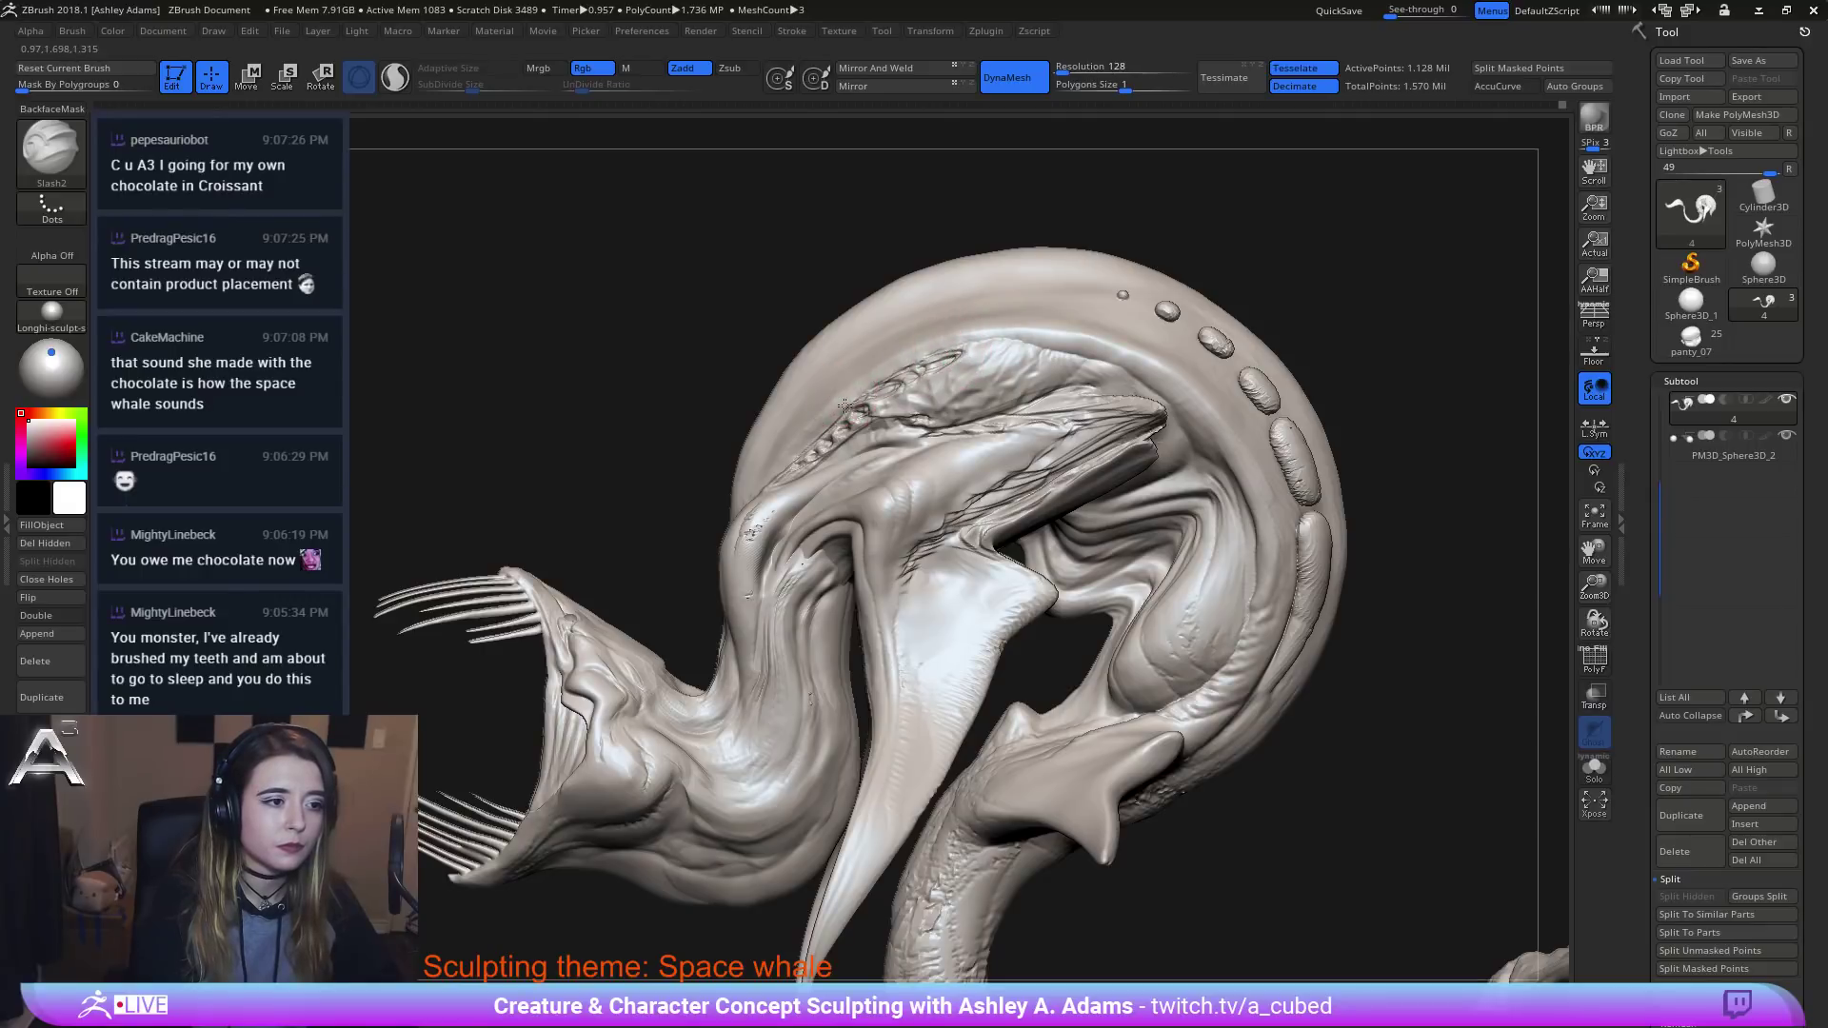
mouse_move(868, 383)
mouse_down()
mouse_move(990, 335)
mouse_move(1101, 347)
mouse_move(1148, 384)
mouse_up()
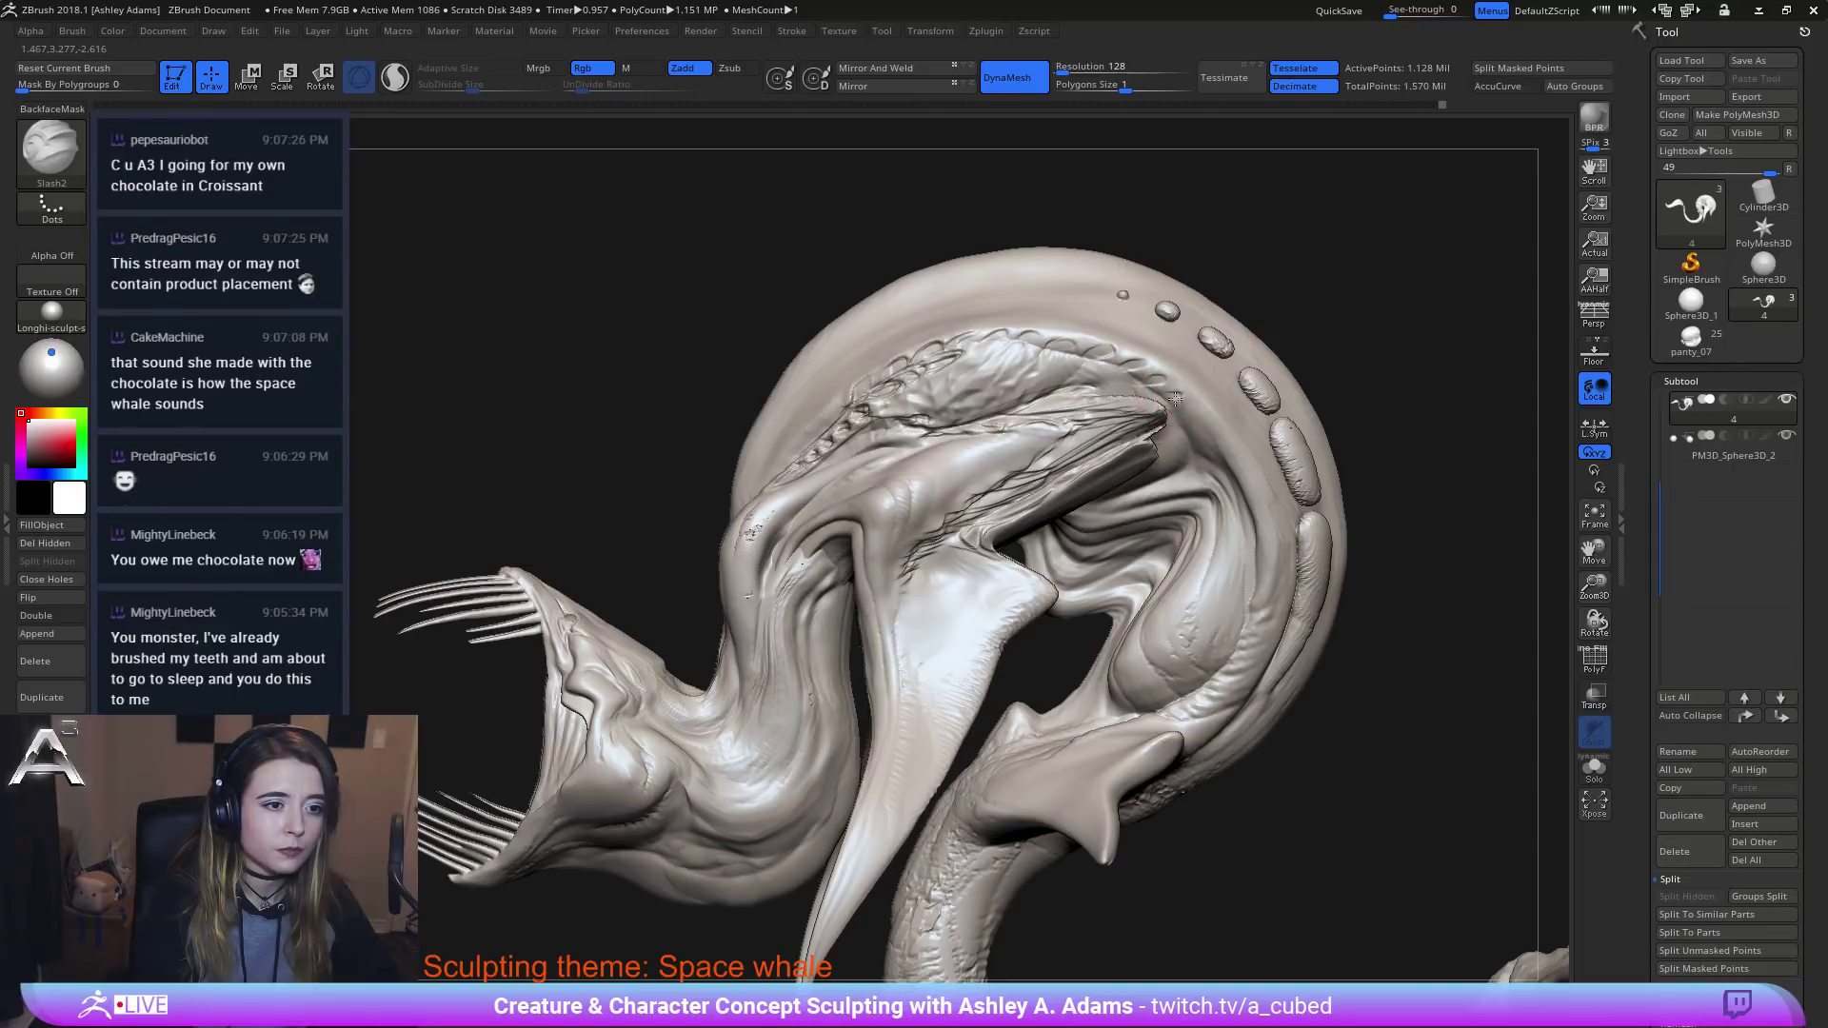
Carve slash creases around the large raised spots, along their sides facing the crest's midline.
key(ctrl)
mouse_move(1228, 440)
ctrl+right_down()
mouse_move(1323, 346)
mouse_move(1062, 346)
ctrl+right_up()
mouse_move(1106, 403)
right_down()
mouse_move(1190, 404)
mouse_move(943, 473)
right_up()
drag(973, 444, 961, 452)
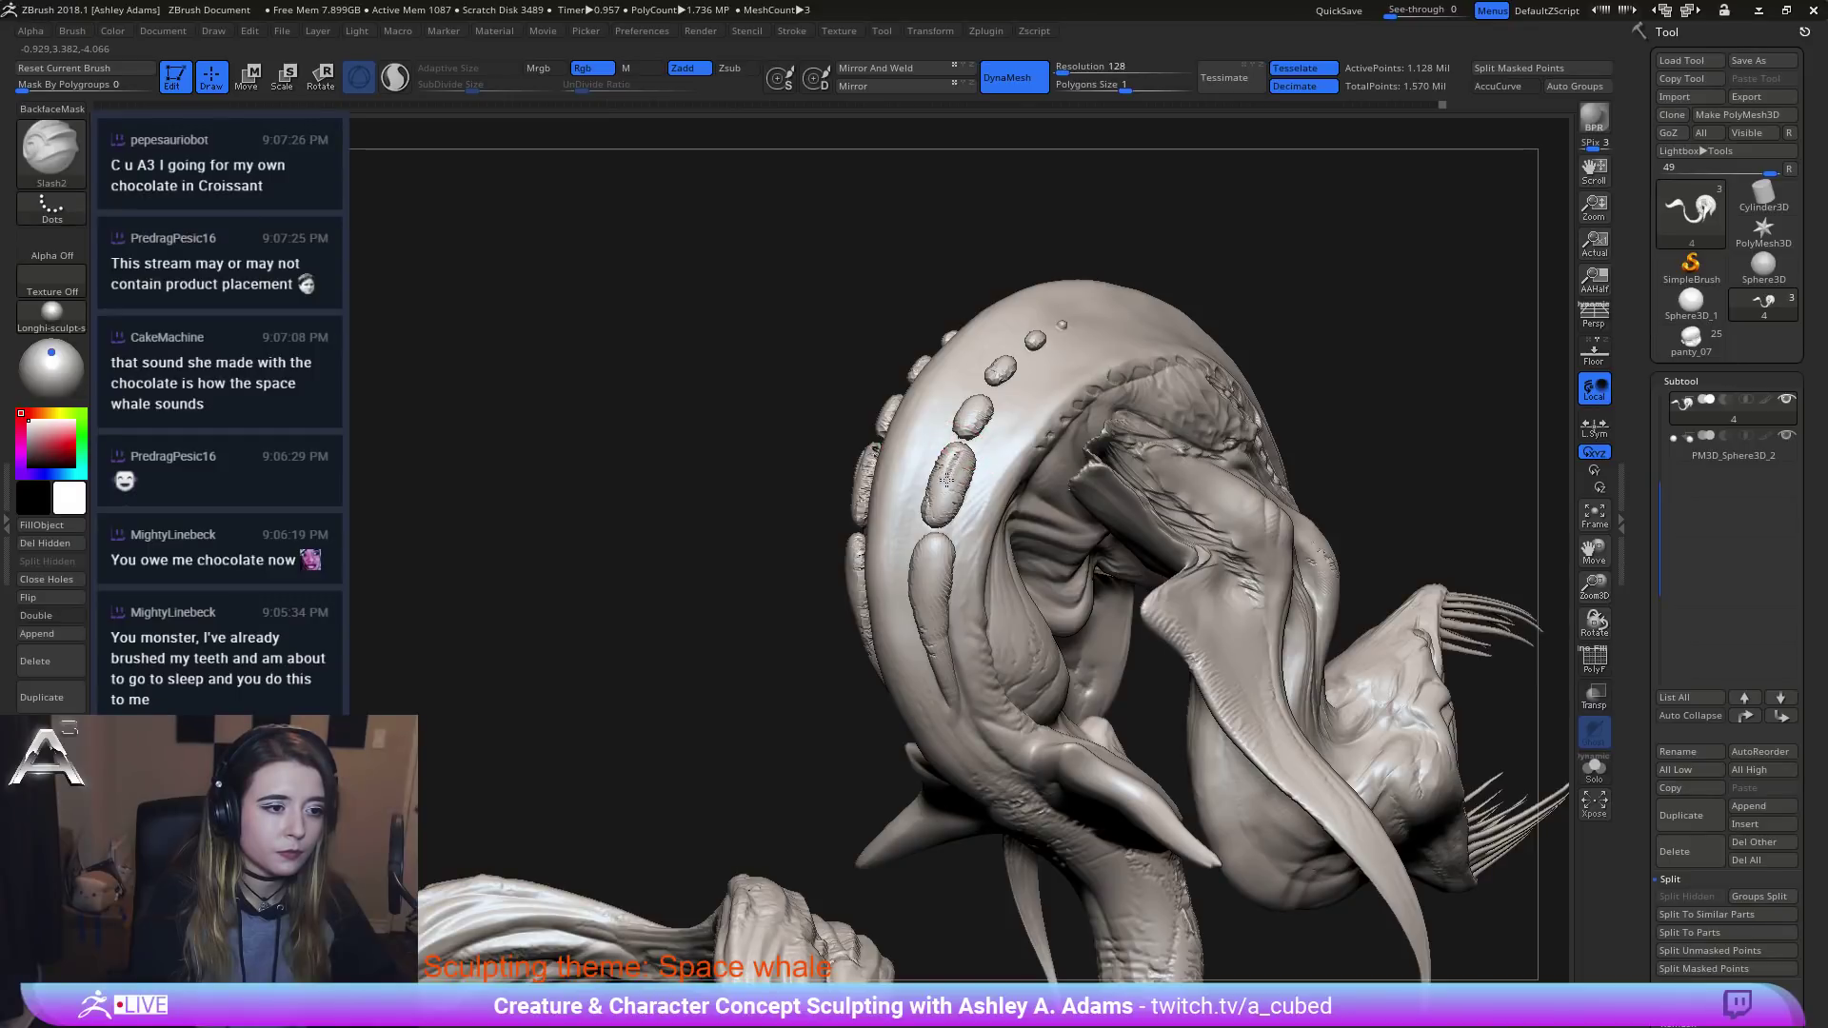
right_drag(961, 473, 1052, 468)
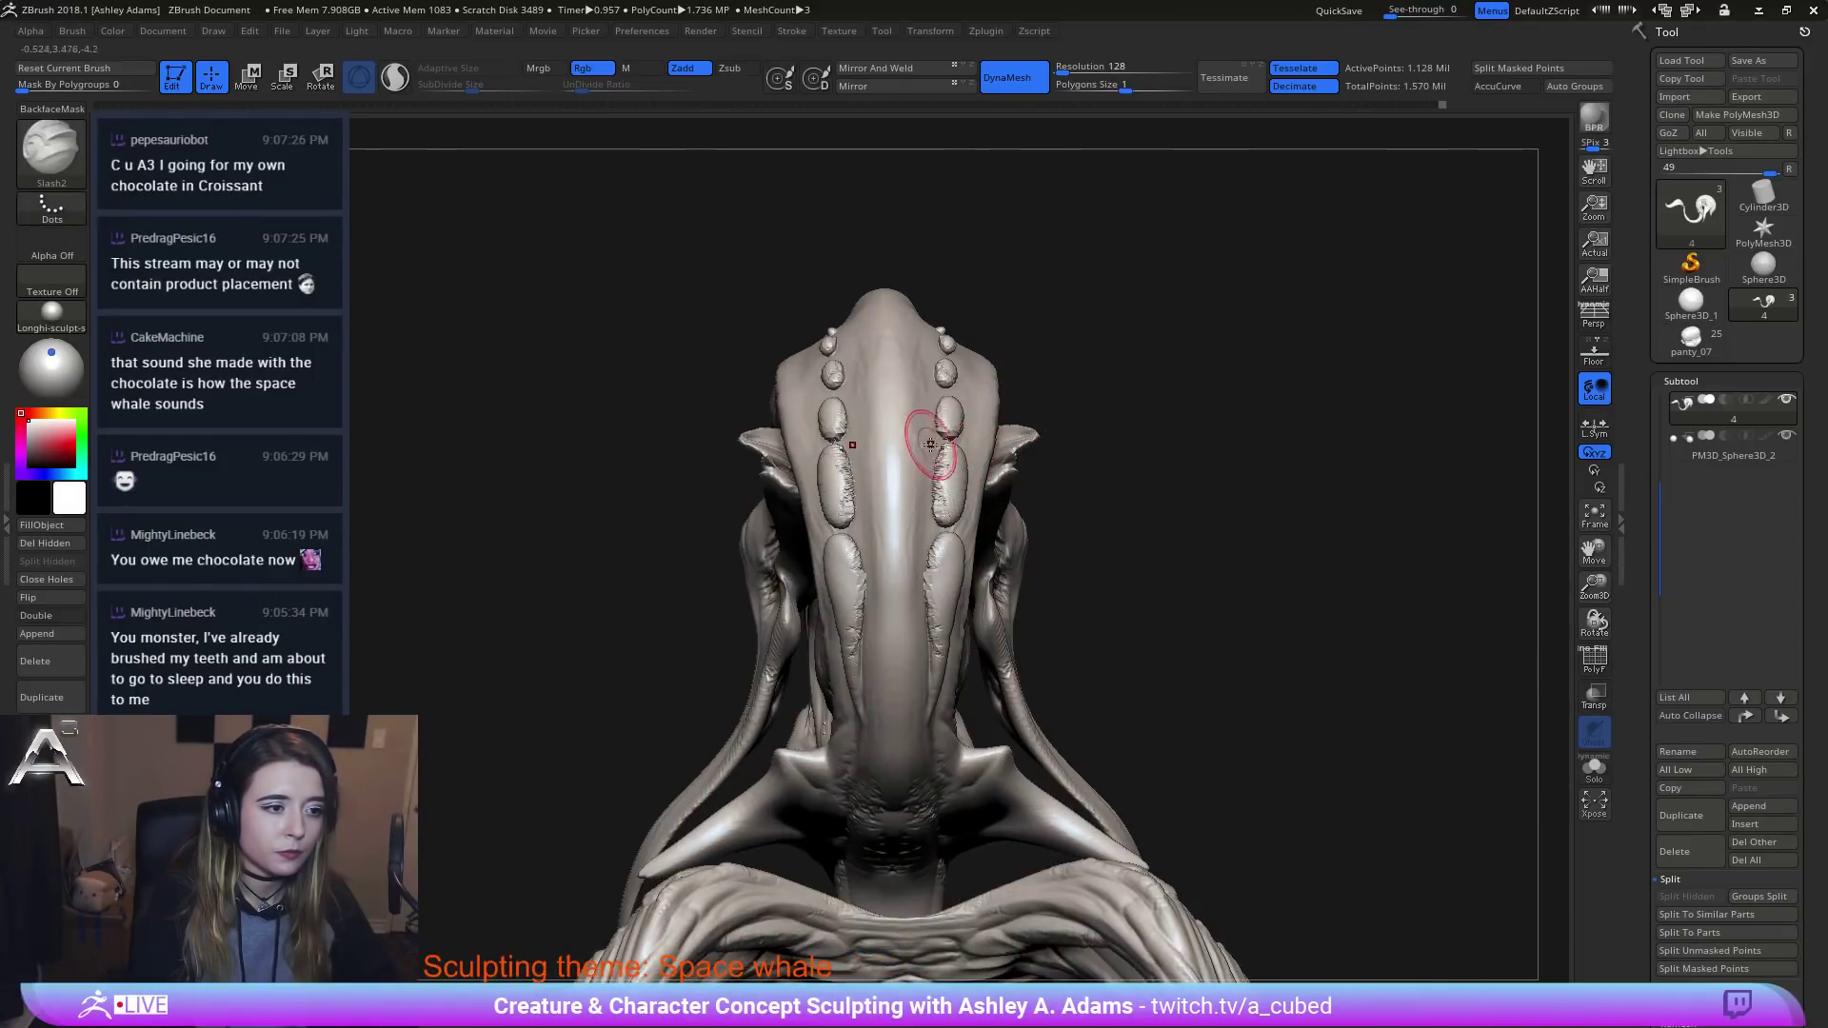
mouse_move(941, 433)
mouse_down()
mouse_move(937, 532)
mouse_move(861, 575)
mouse_up()
Carve slash creases around the outward-facing sides of the crest's raised spots, smoothing the surface beside the small upper ones.
mouse_move(861, 575)
right_down()
mouse_move(872, 509)
mouse_move(816, 368)
mouse_move(779, 400)
right_up()
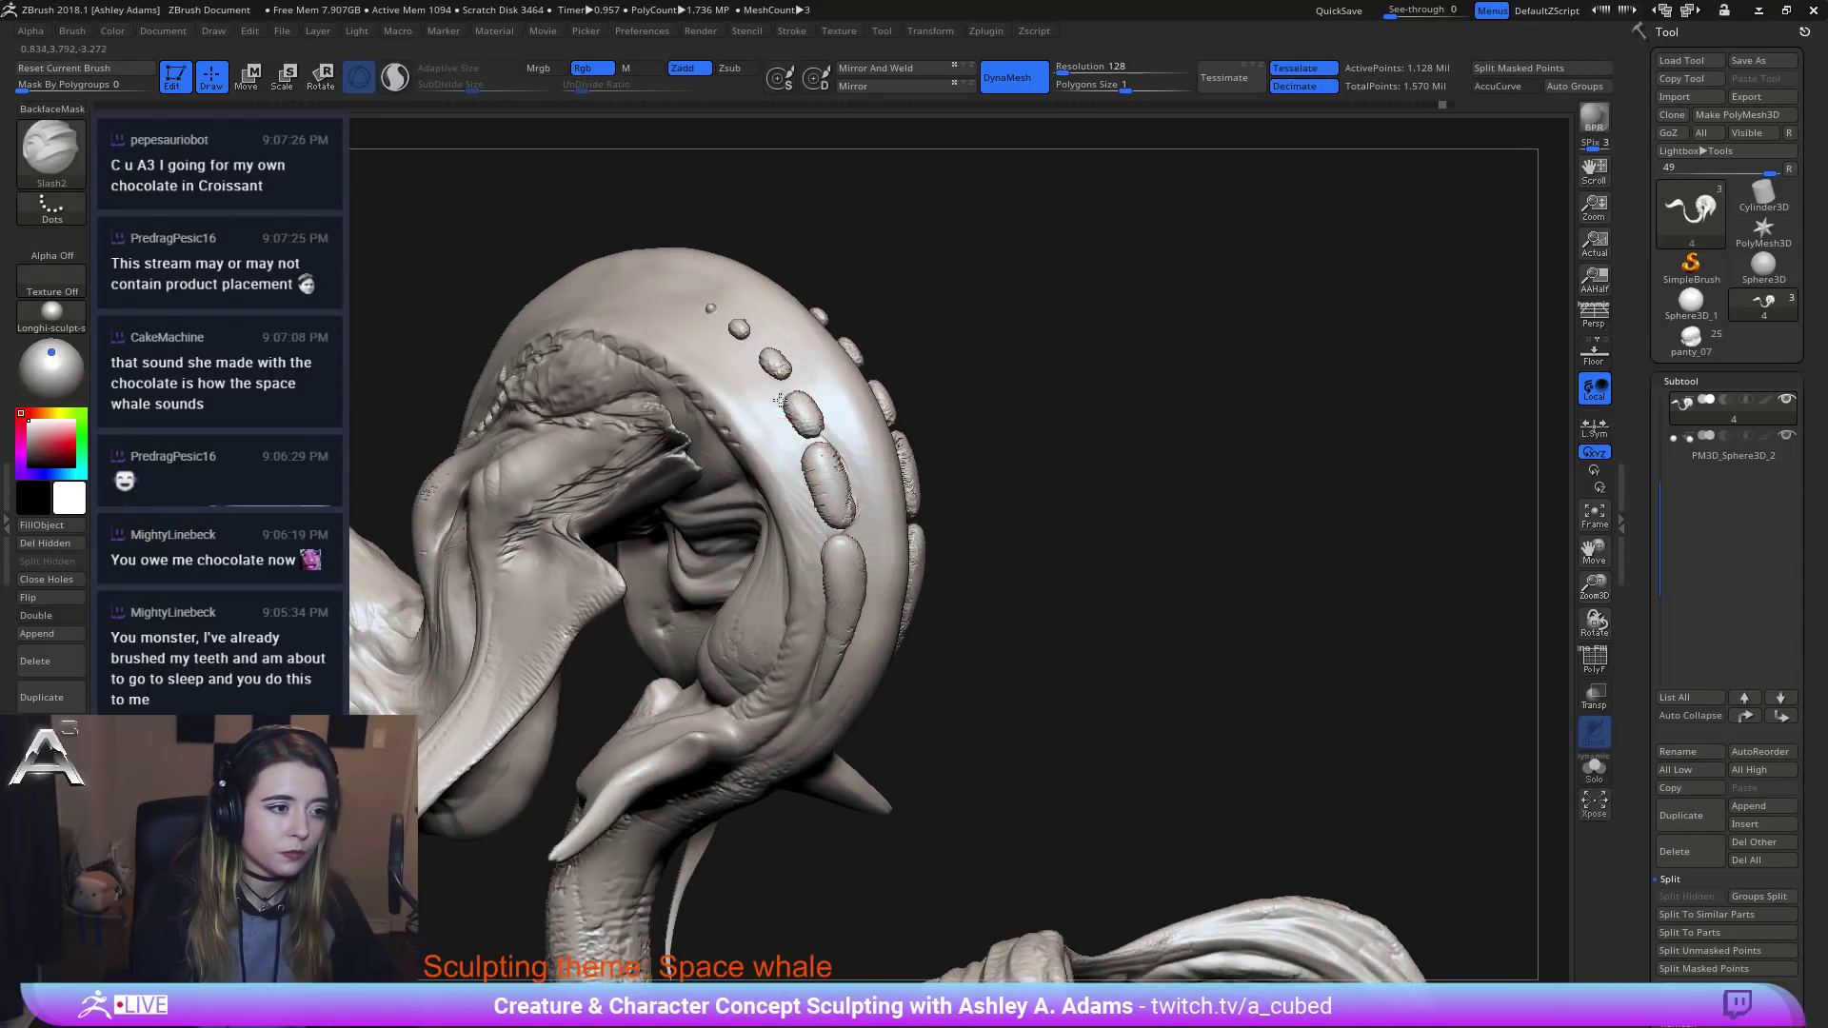
drag(786, 397, 824, 541)
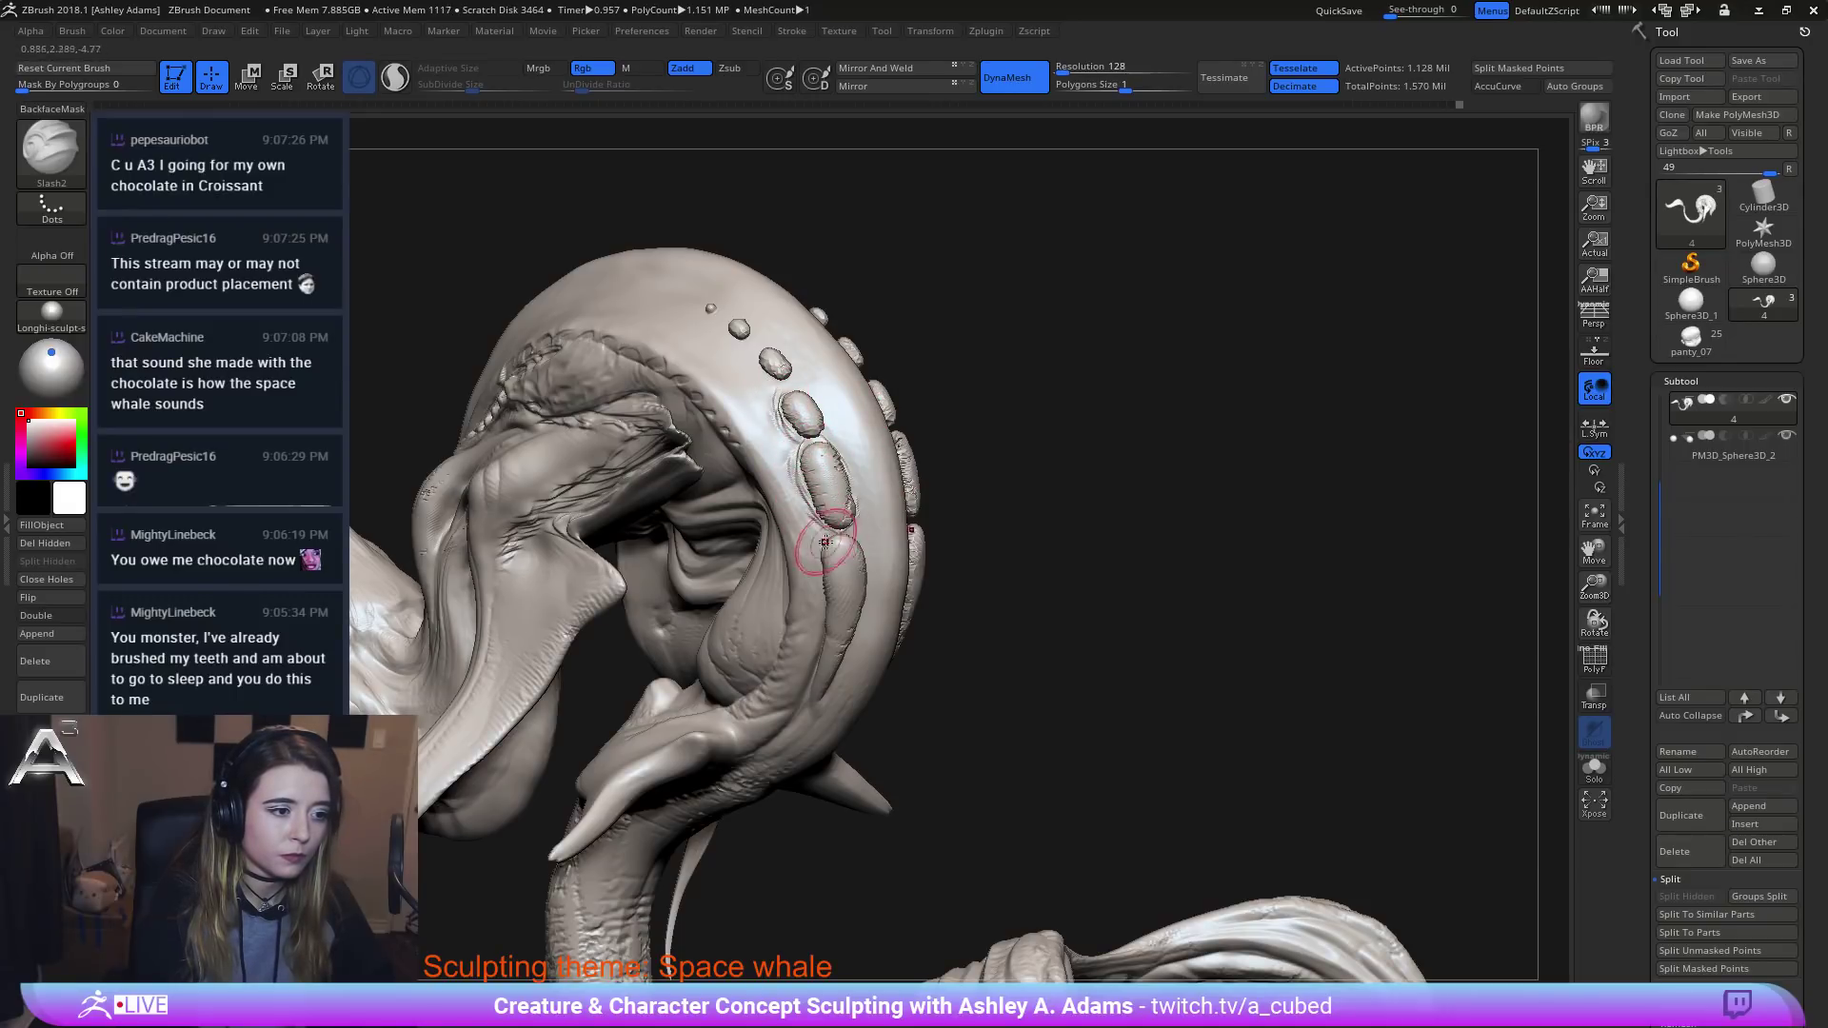
mouse_move(760, 358)
mouse_down()
mouse_move(768, 380)
mouse_move(772, 362)
mouse_up()
right_drag(772, 361, 758, 339)
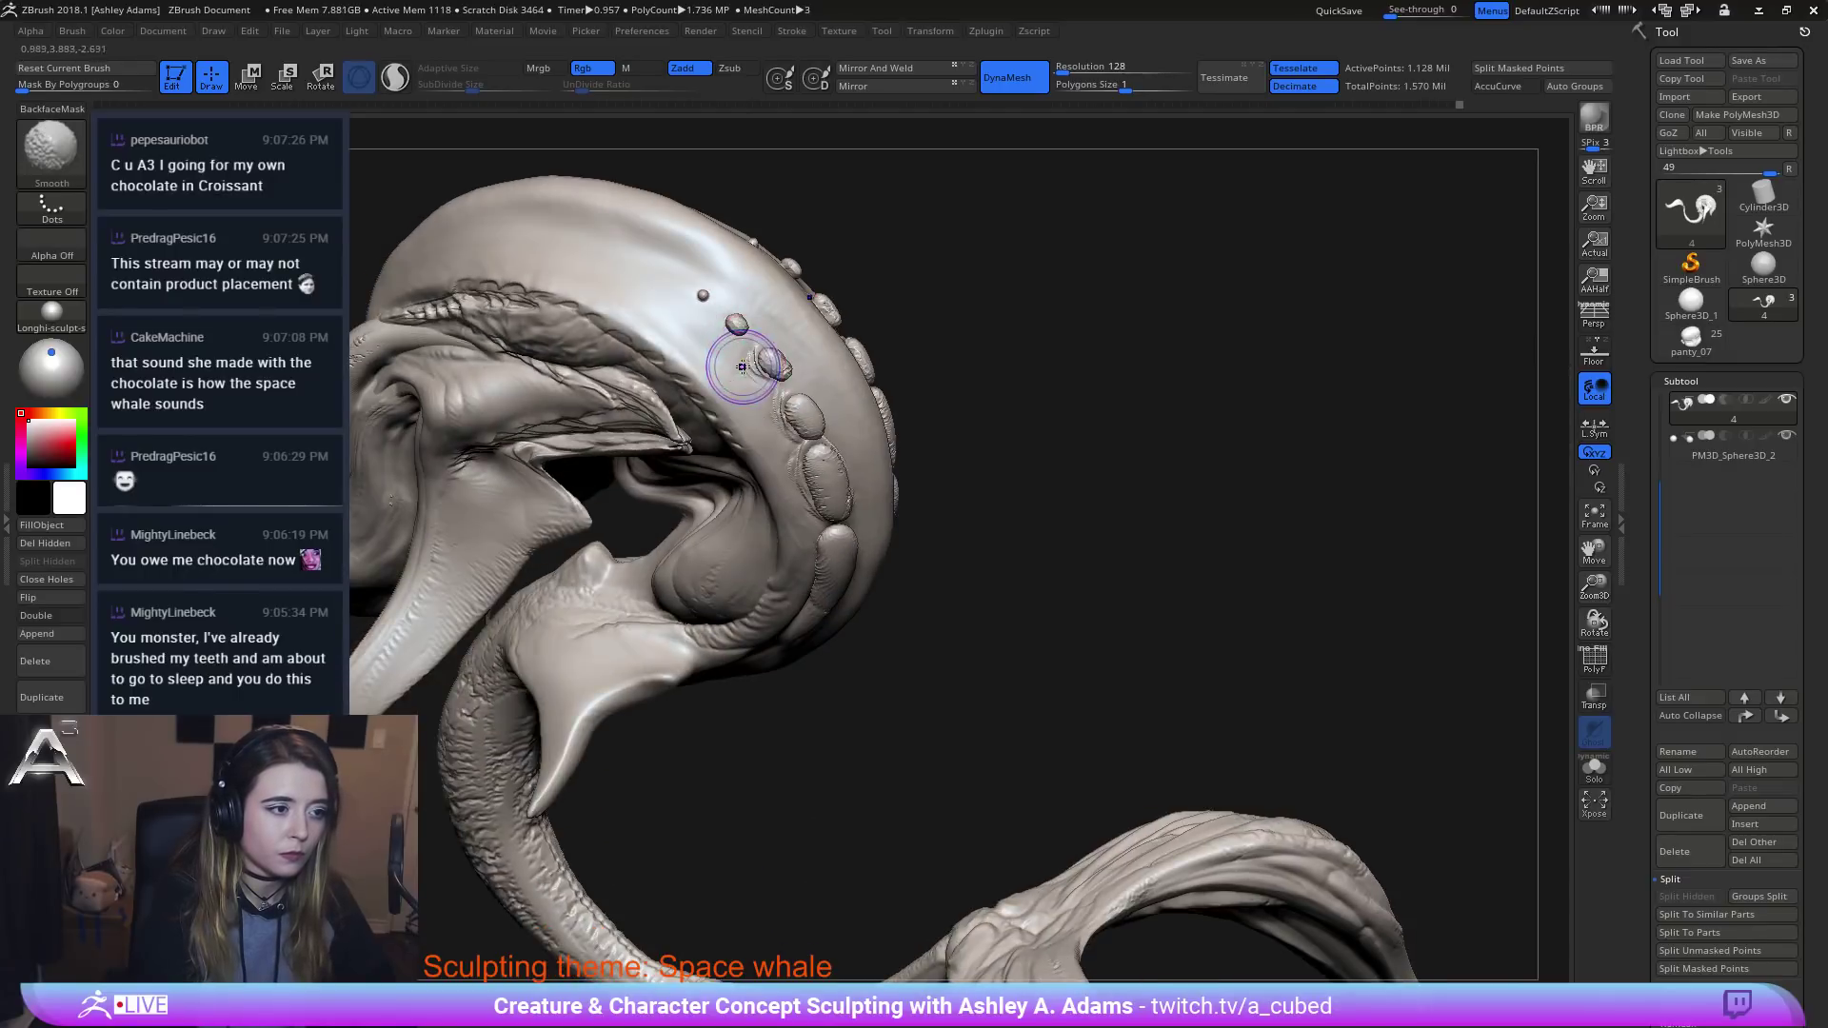
drag(758, 362, 739, 332)
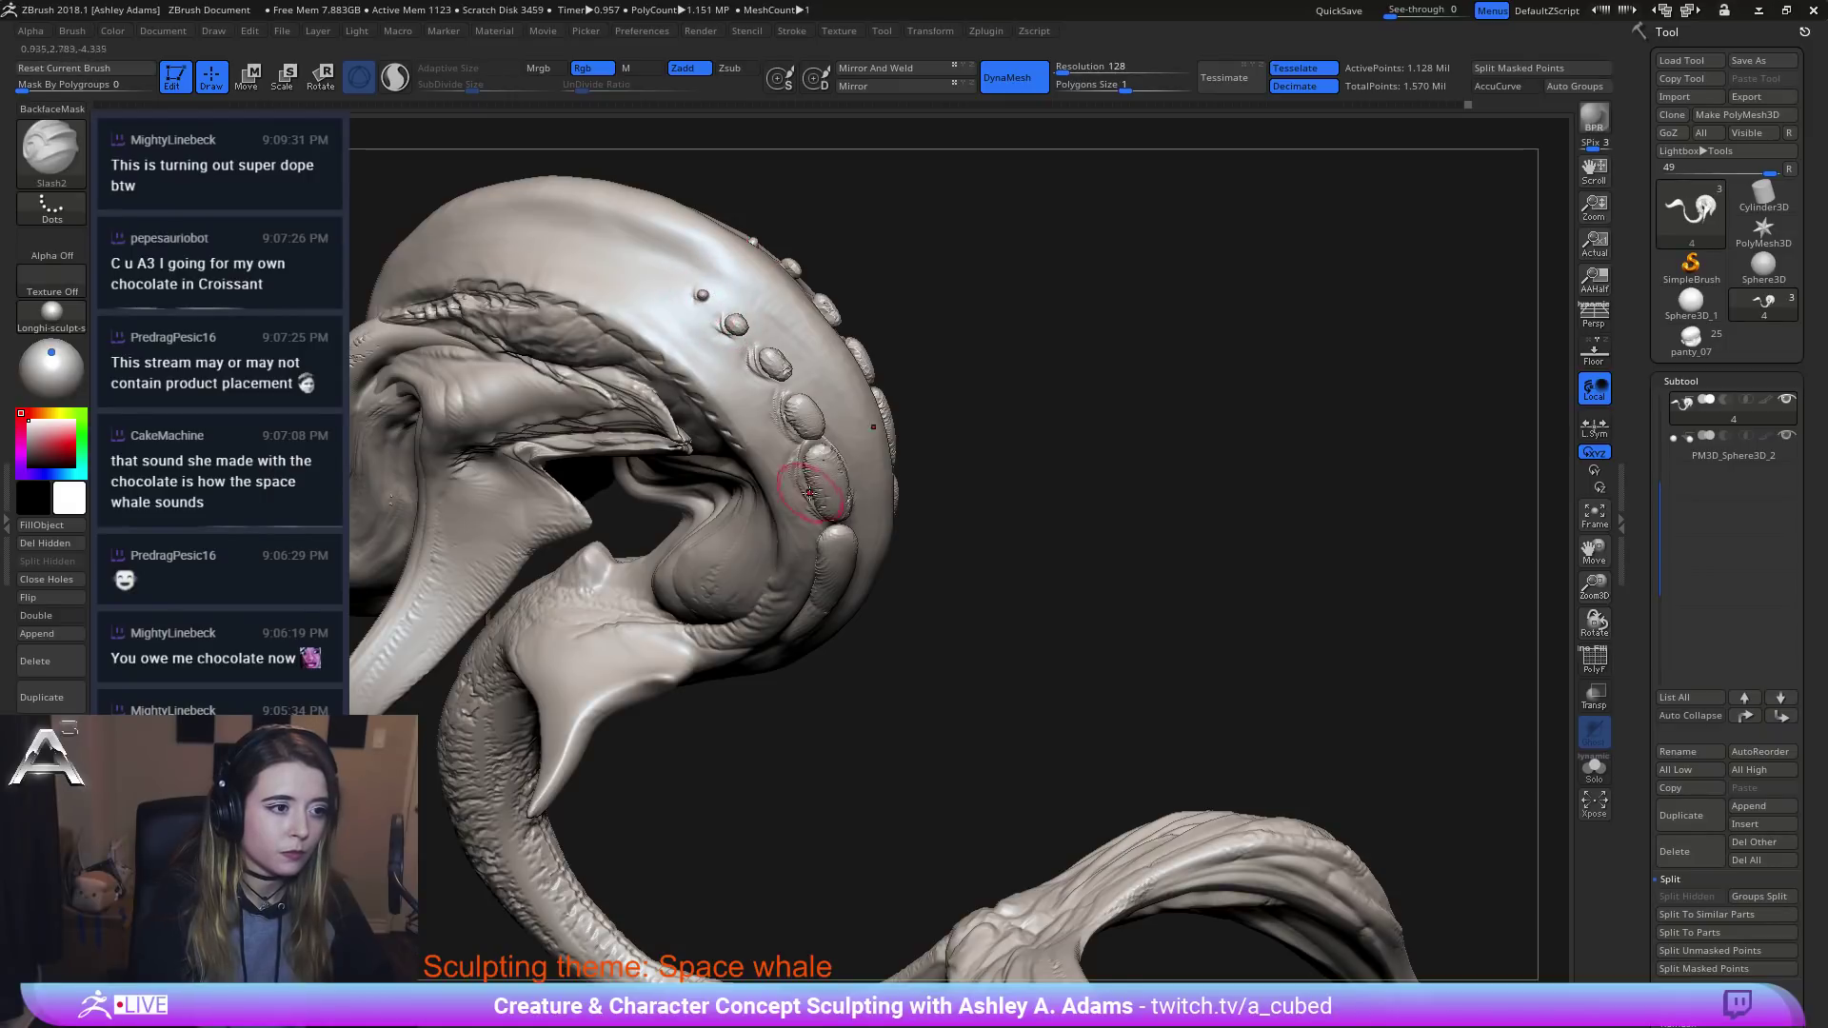
right_drag(810, 493, 830, 416)
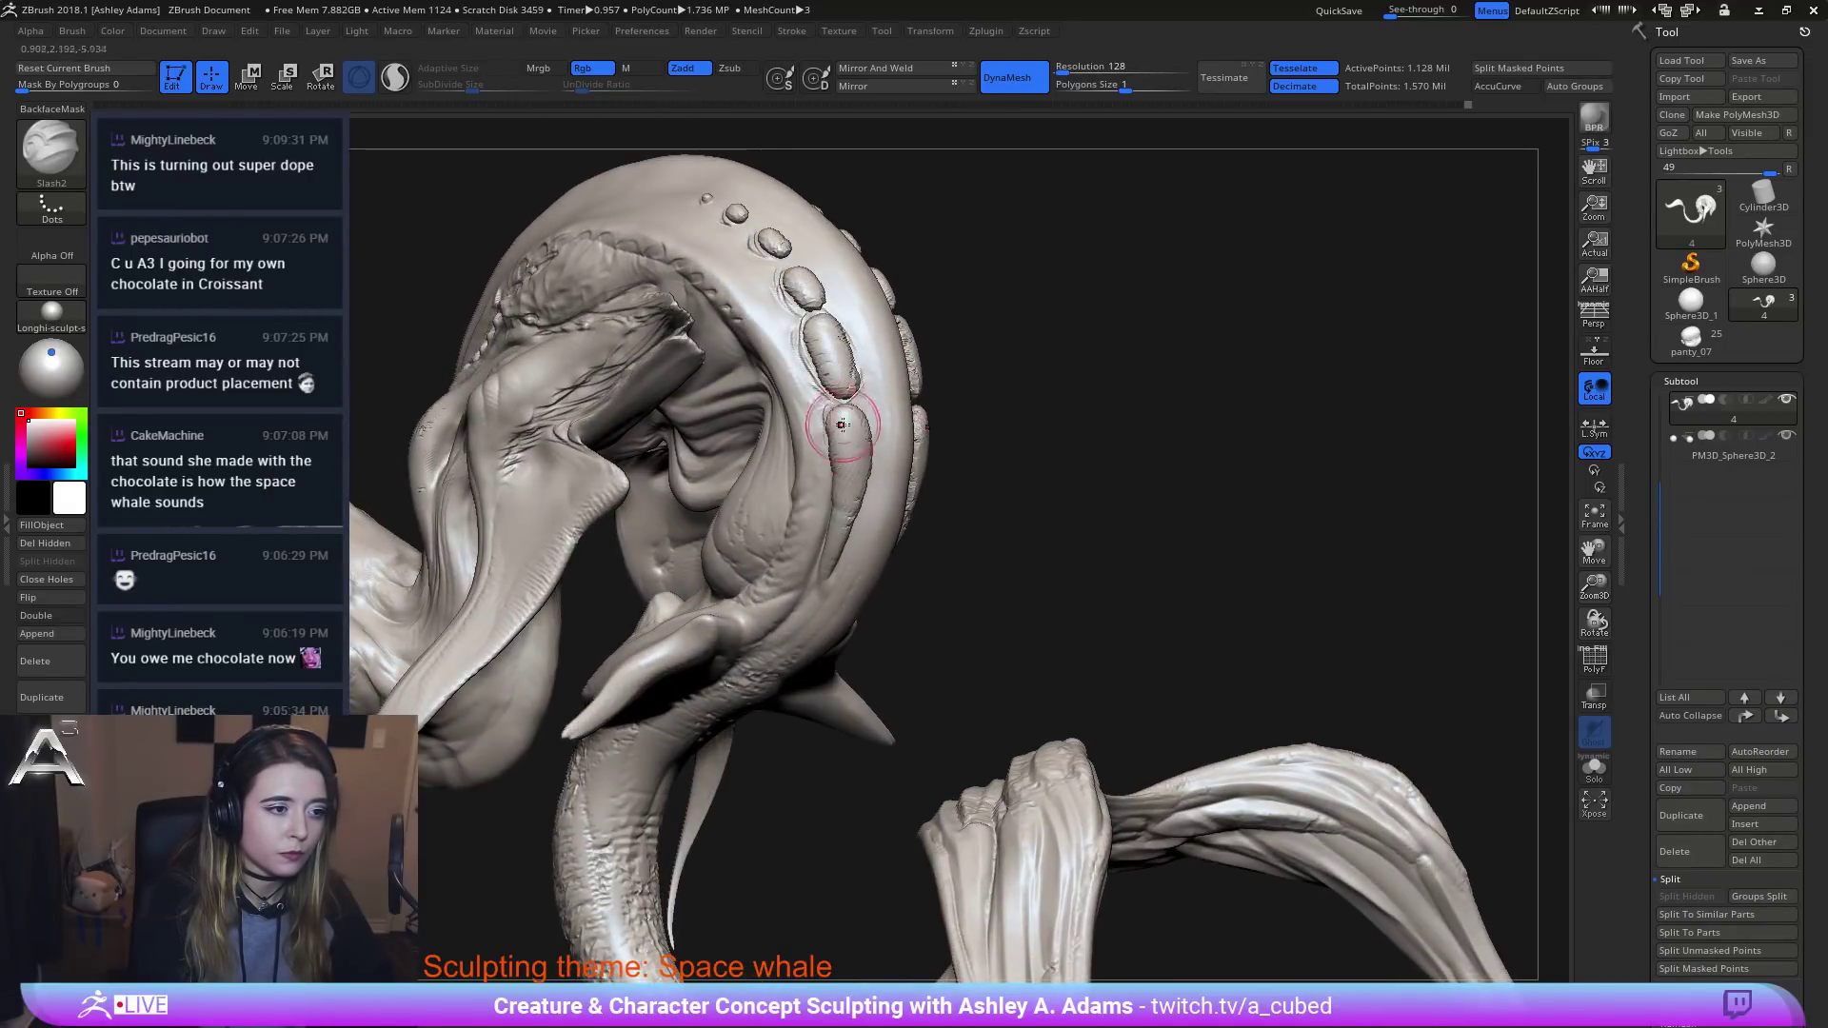
Carve and smooth slash creases in the folded surface between the flap tip and the crest's inner edge.
mouse_move(828, 495)
right_down()
mouse_move(991, 436)
mouse_move(947, 333)
right_up()
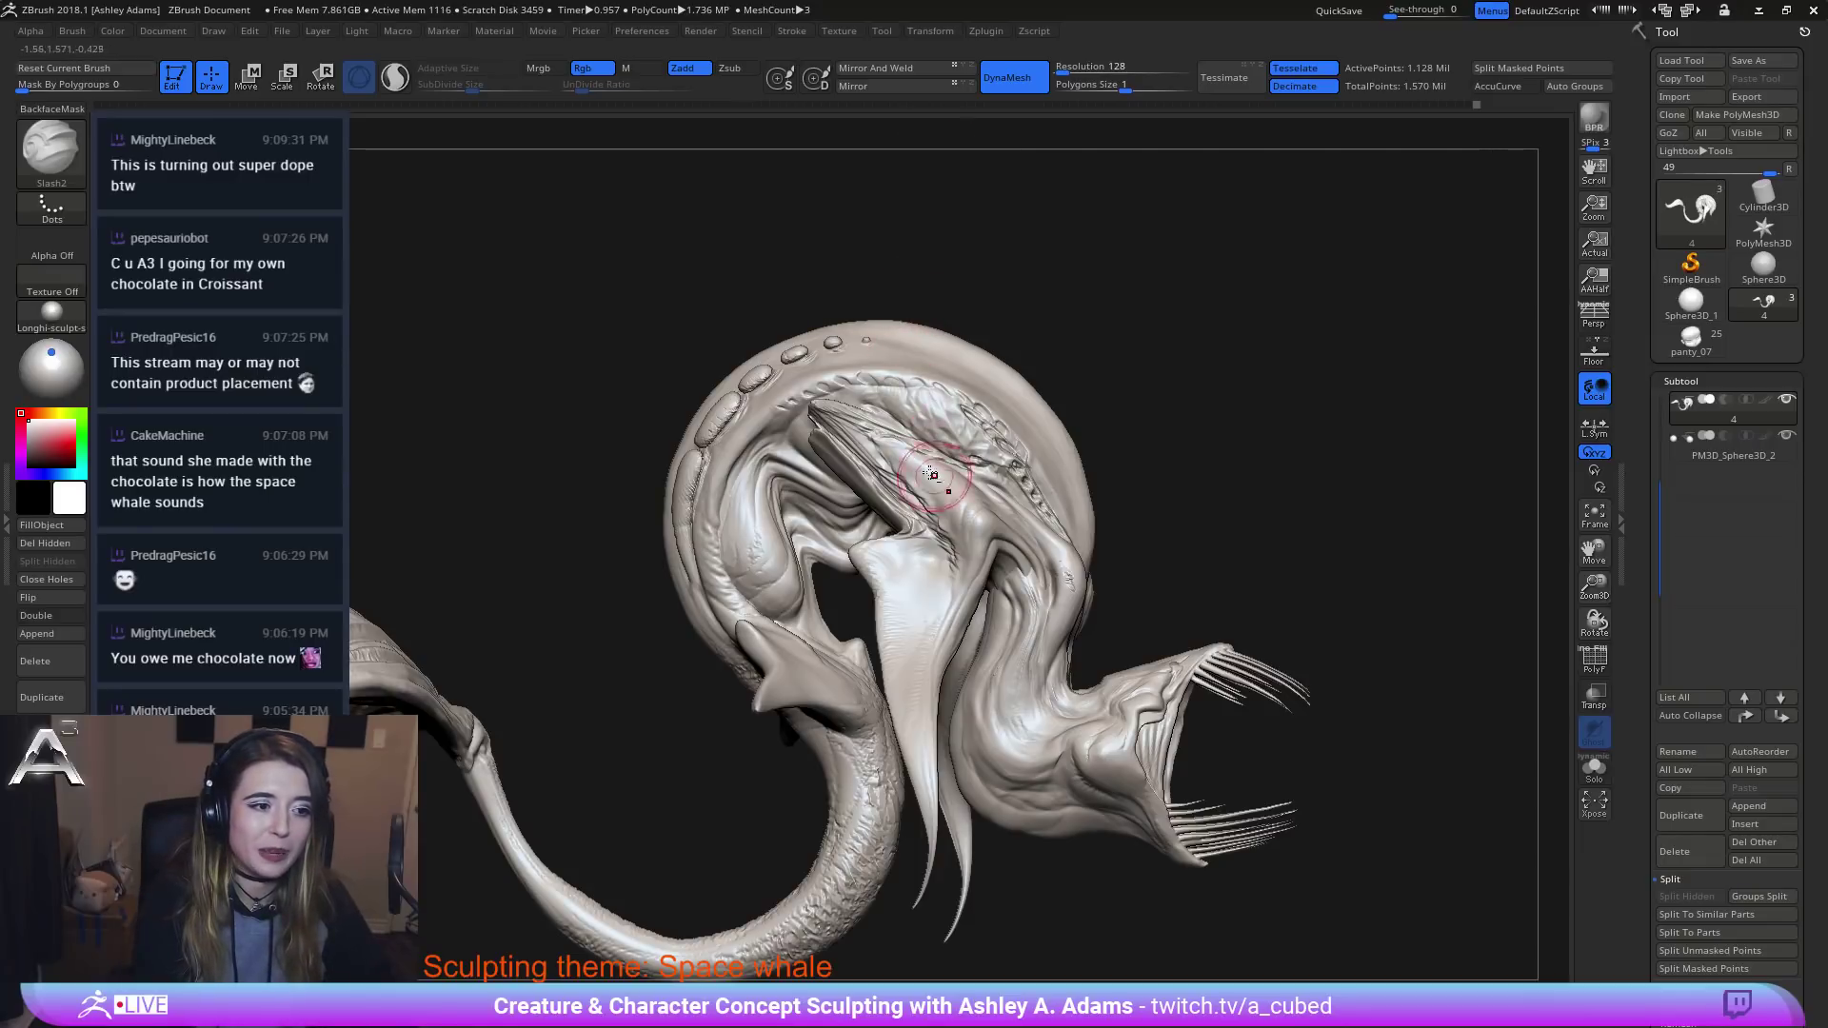
alt+right_drag(935, 481, 892, 447)
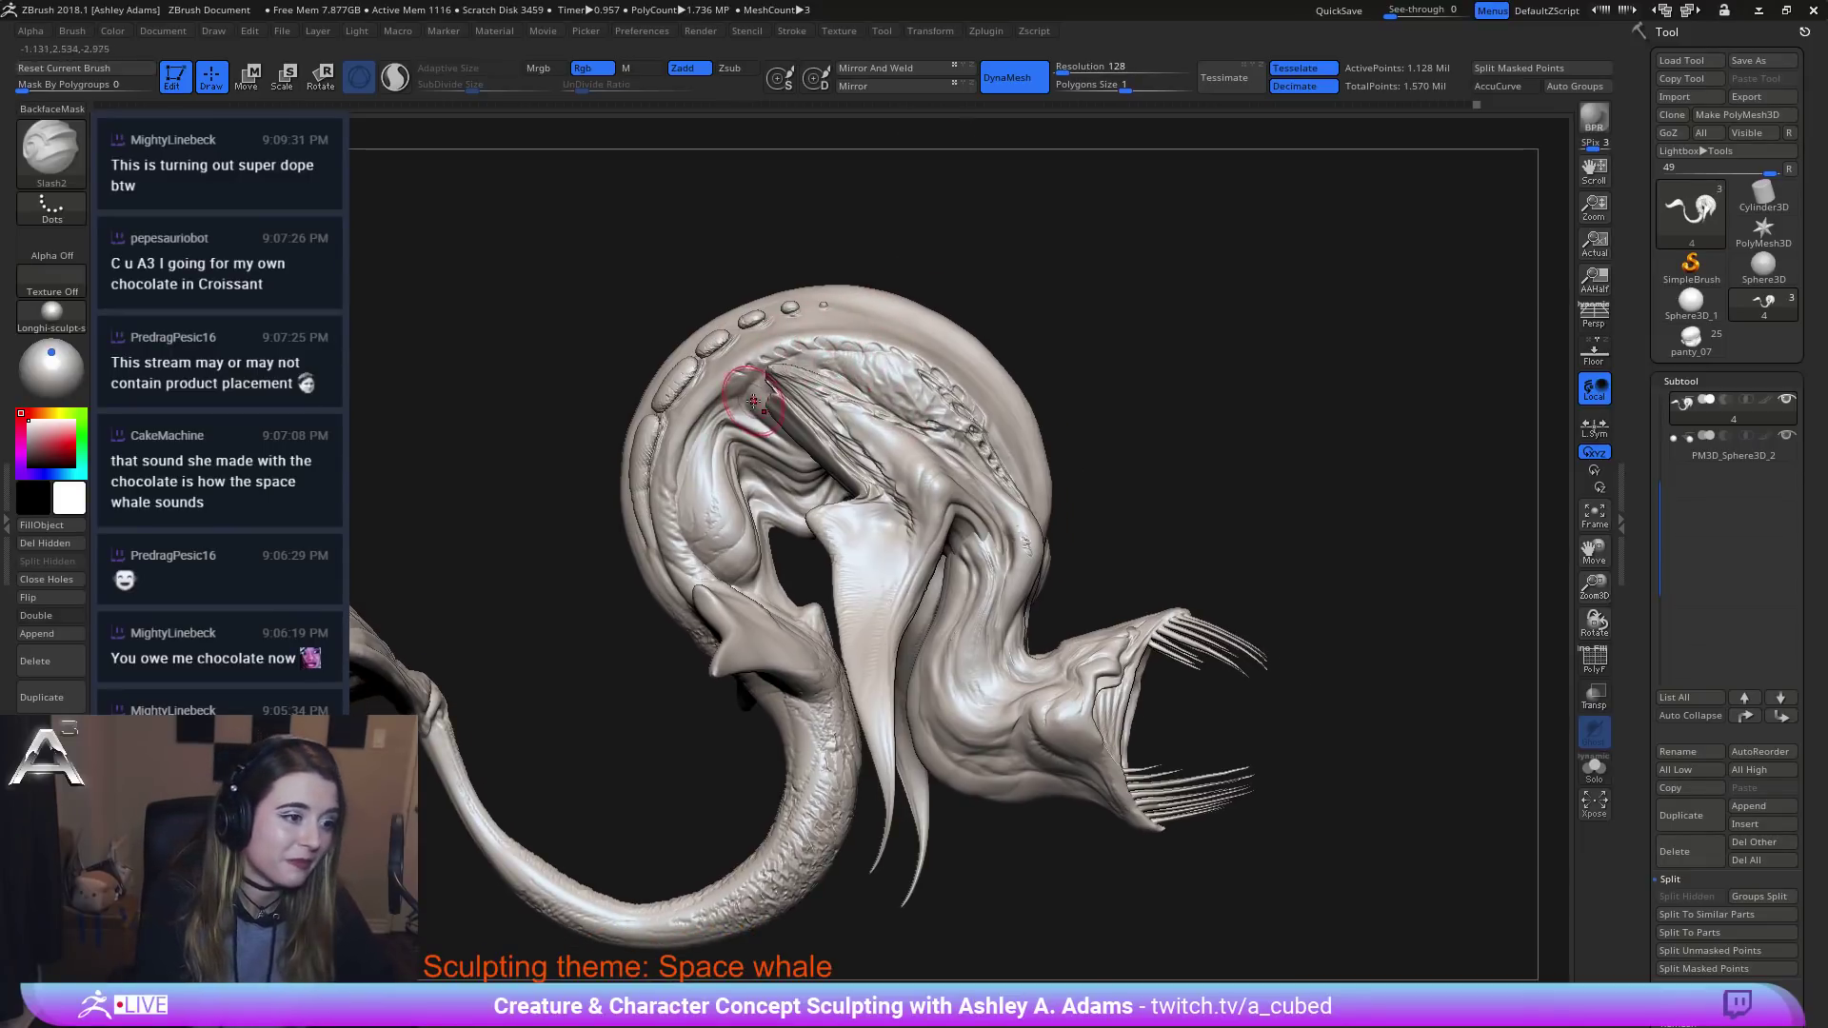
right_drag(767, 381, 758, 384)
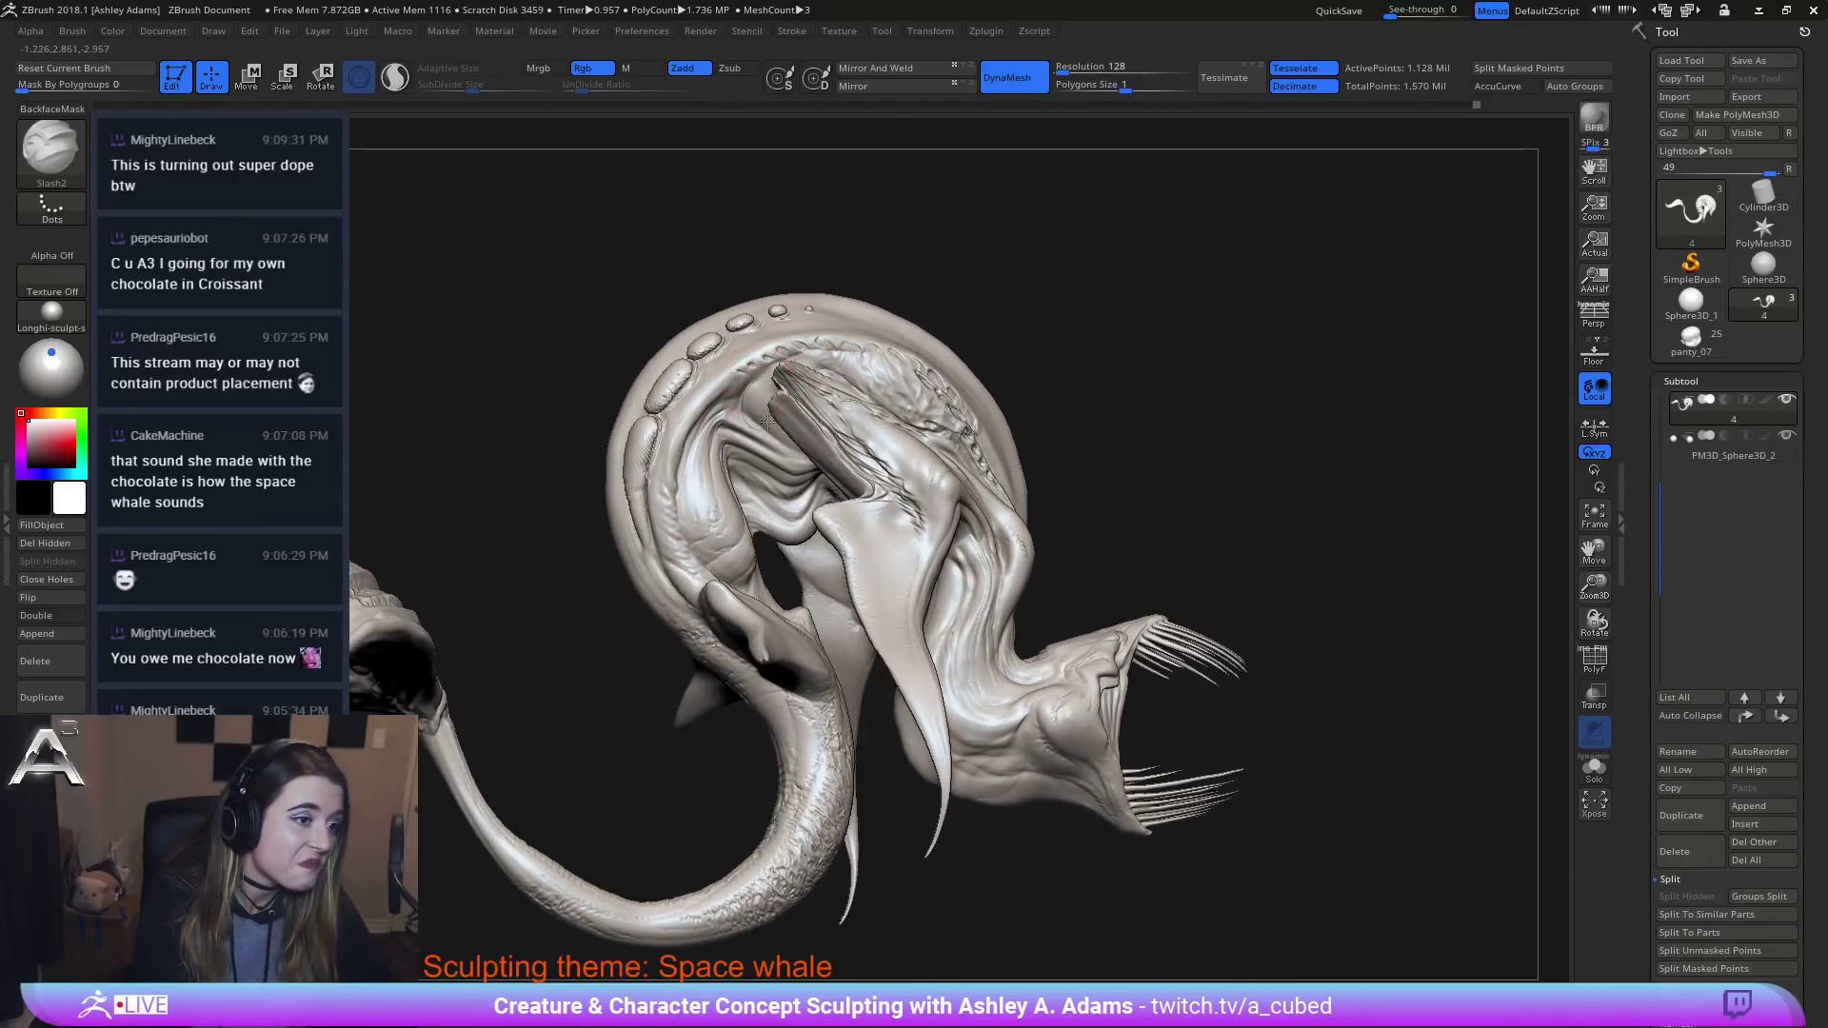
drag(743, 390, 787, 444)
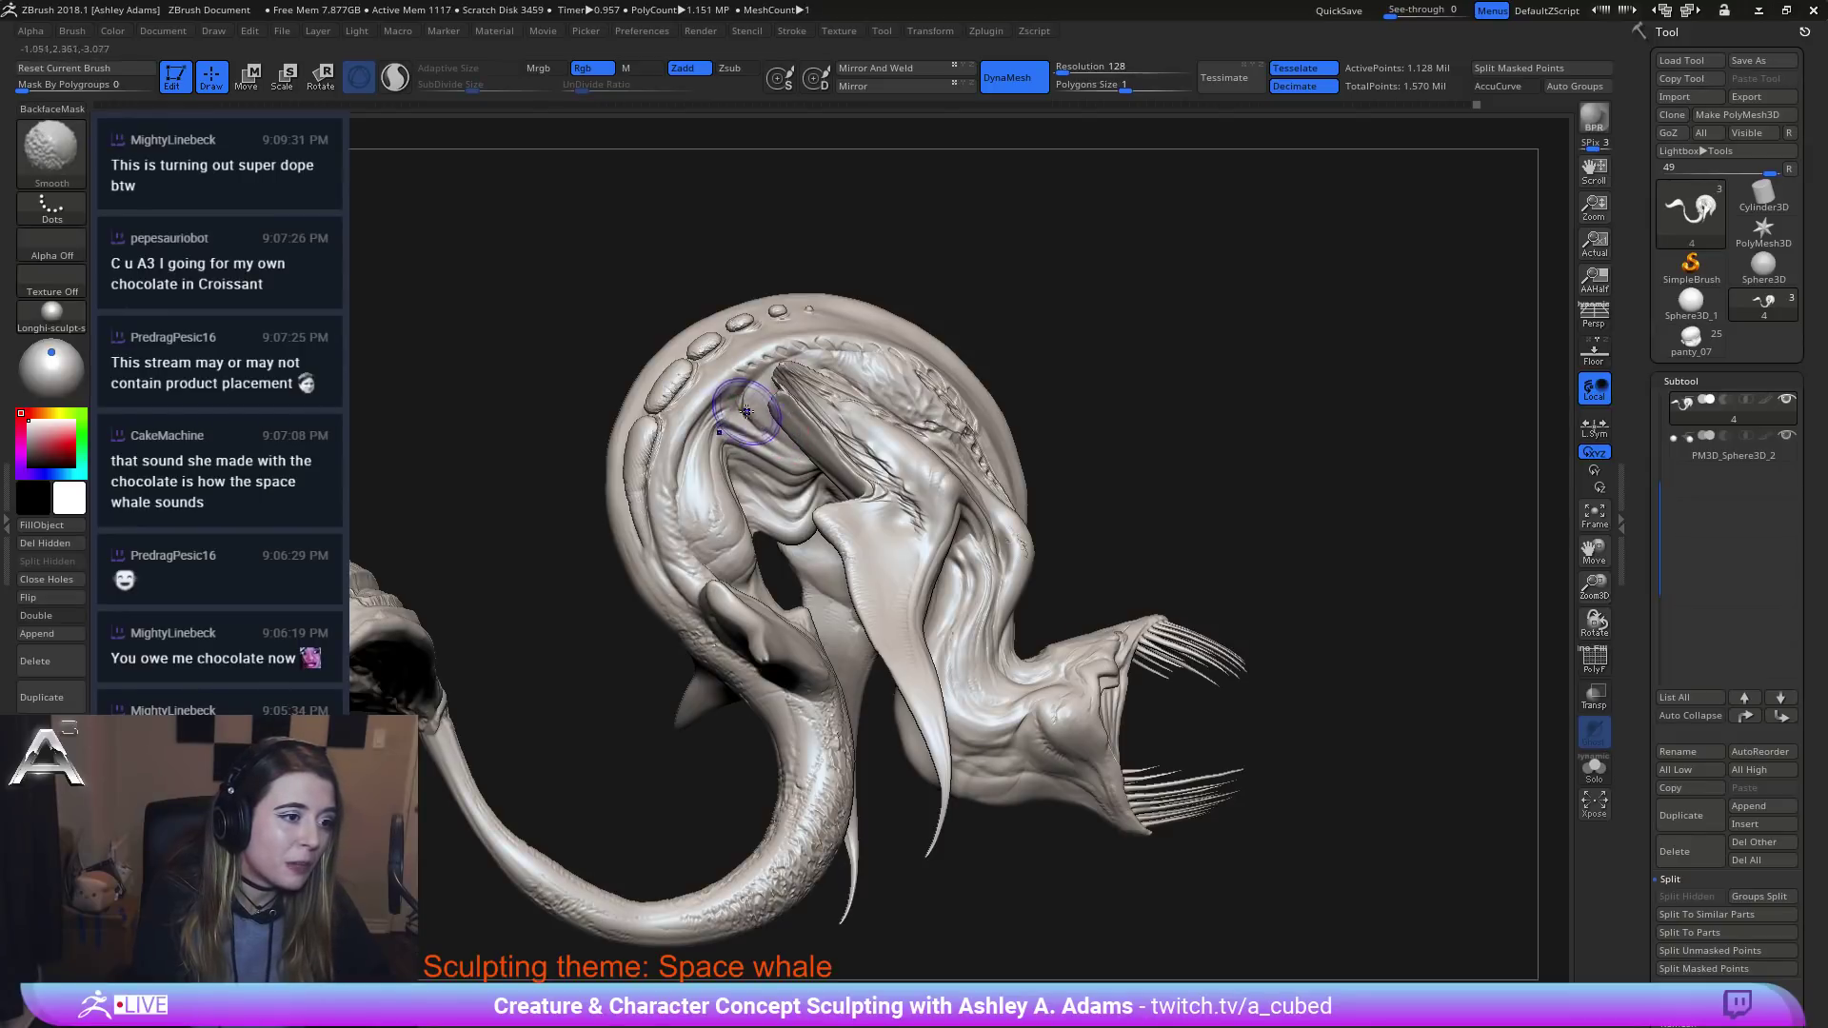
right_drag(786, 437, 731, 385)
mouse_move(731, 385)
mouse_down()
mouse_move(706, 414)
mouse_move(759, 379)
mouse_up()
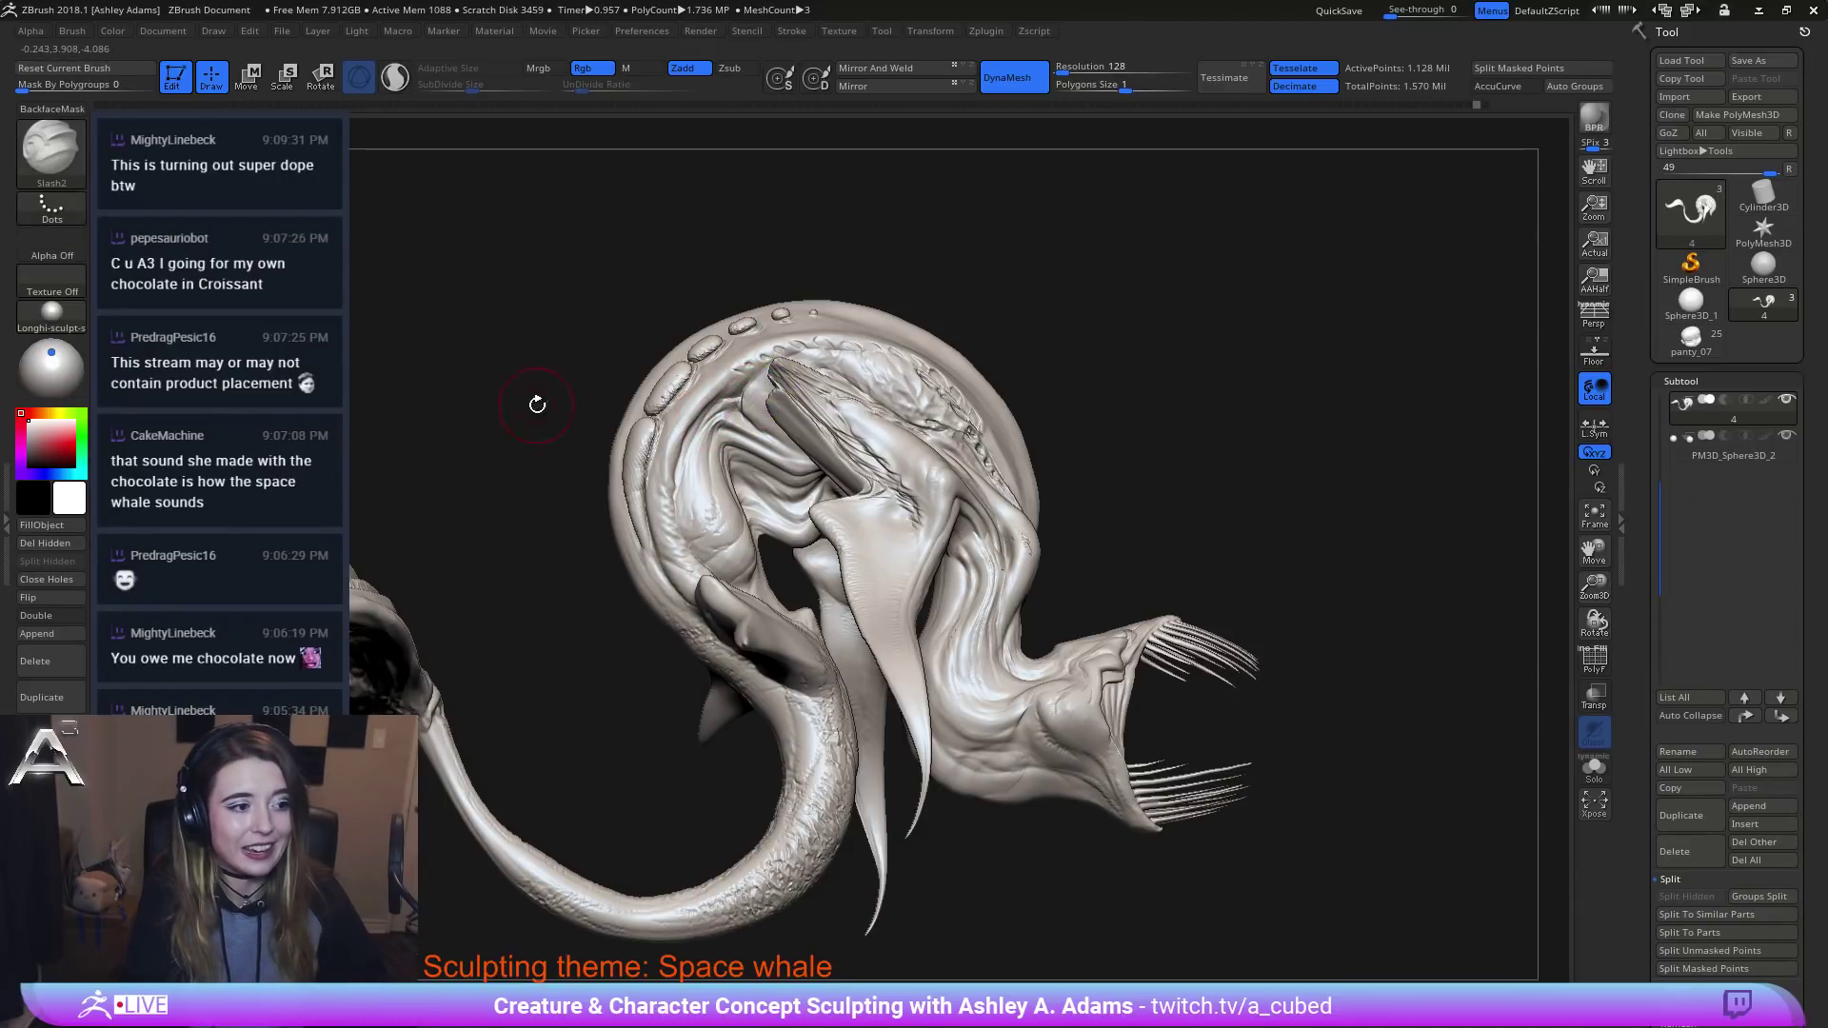
Carve slash creases across the flap just below the wrinkled recess rim, toward the flap's base.
right_drag(709, 562, 724, 626)
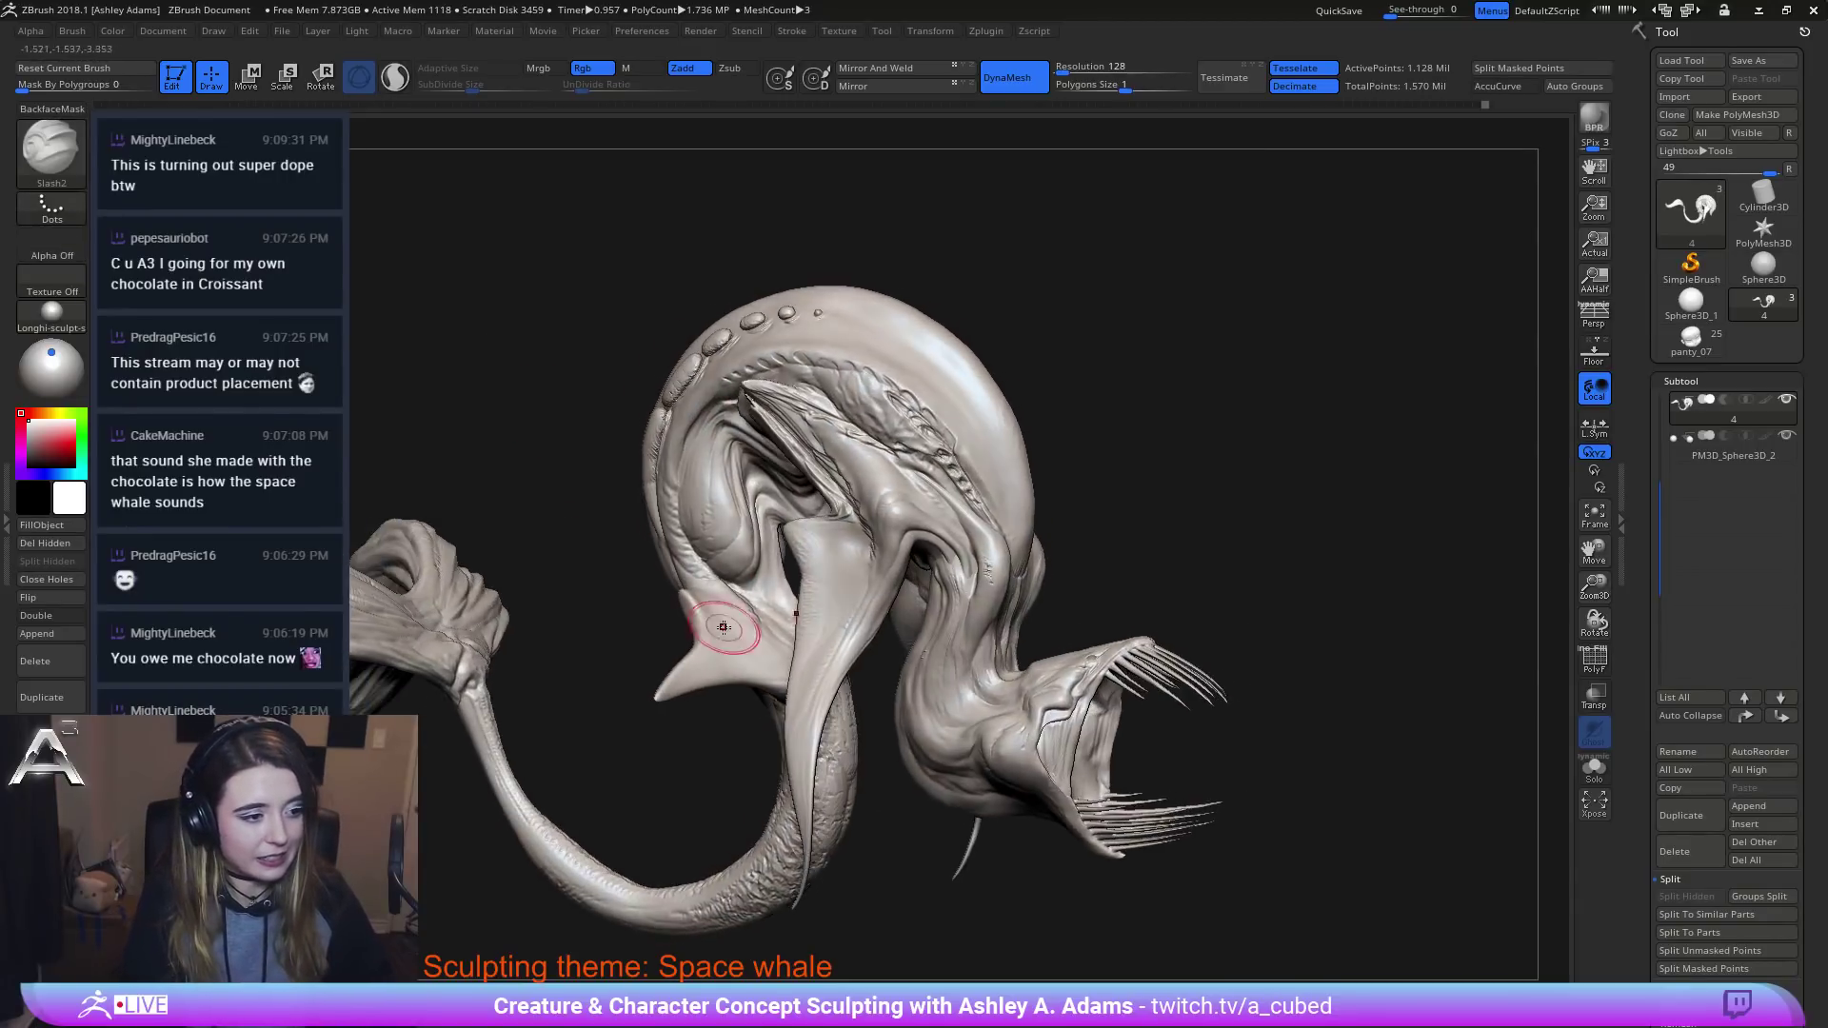
alt+right_drag(909, 463, 847, 431)
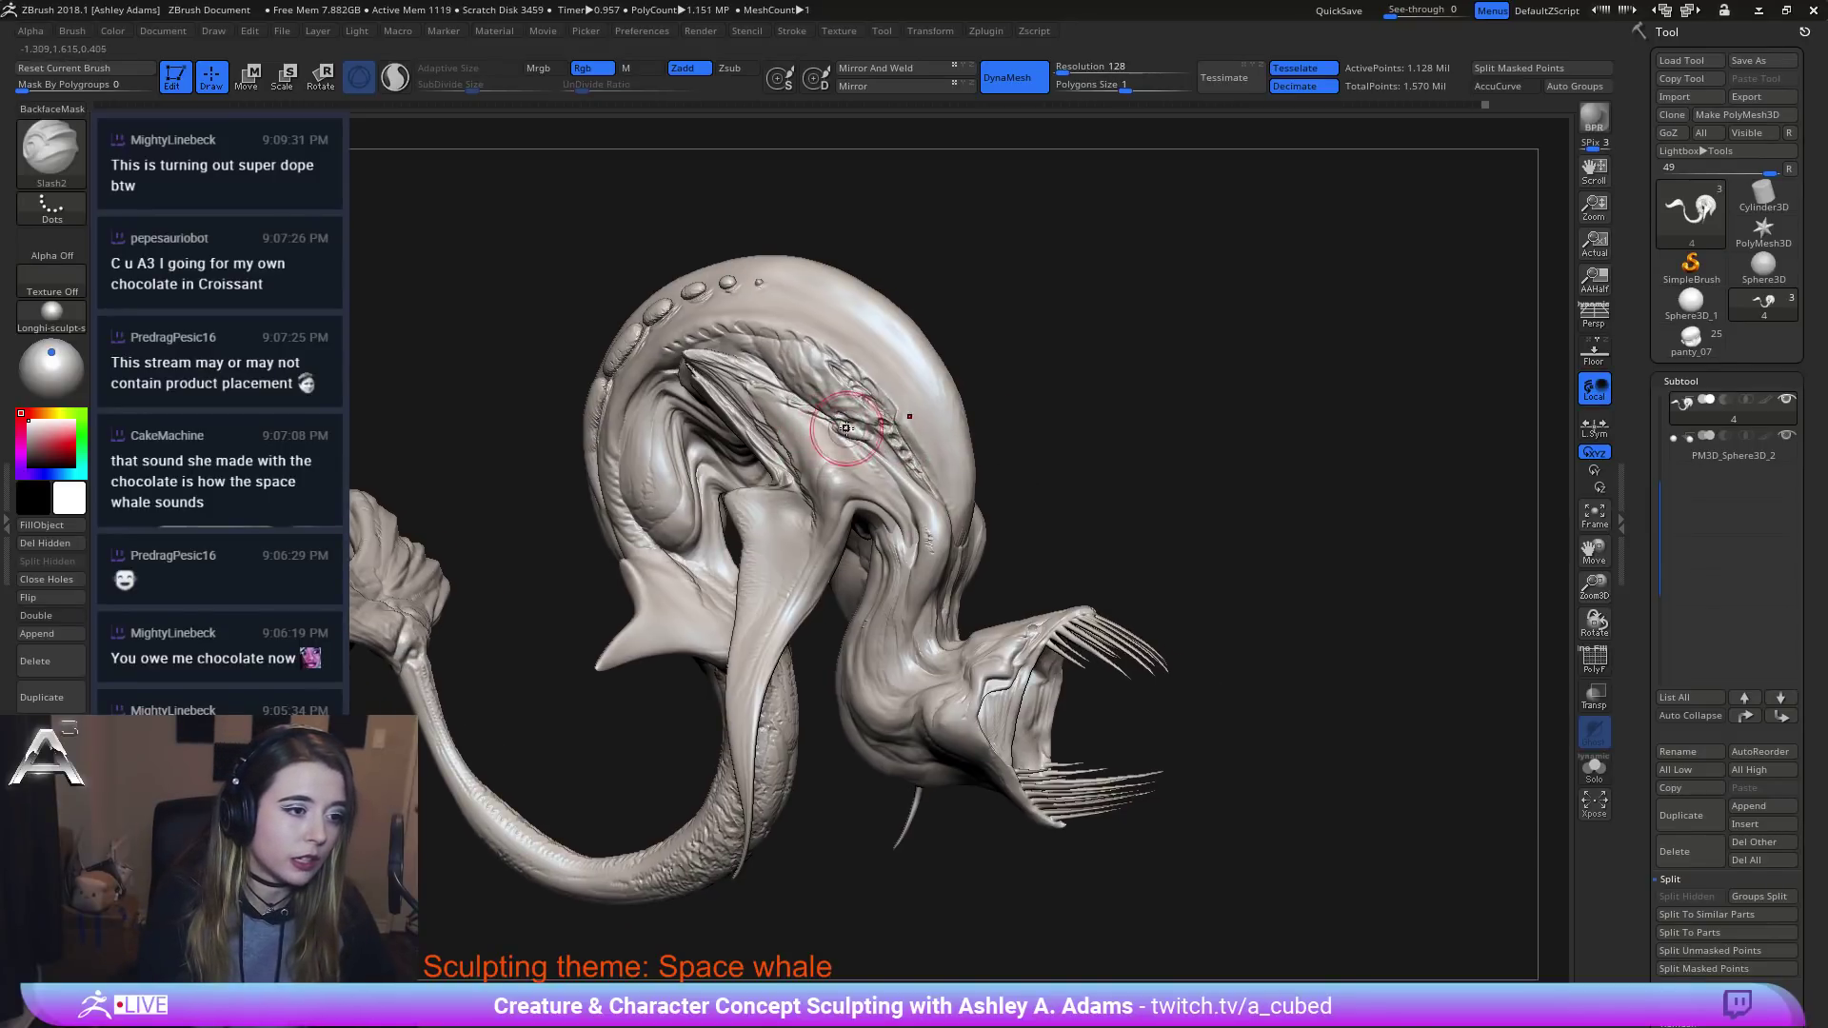
drag(845, 428, 882, 446)
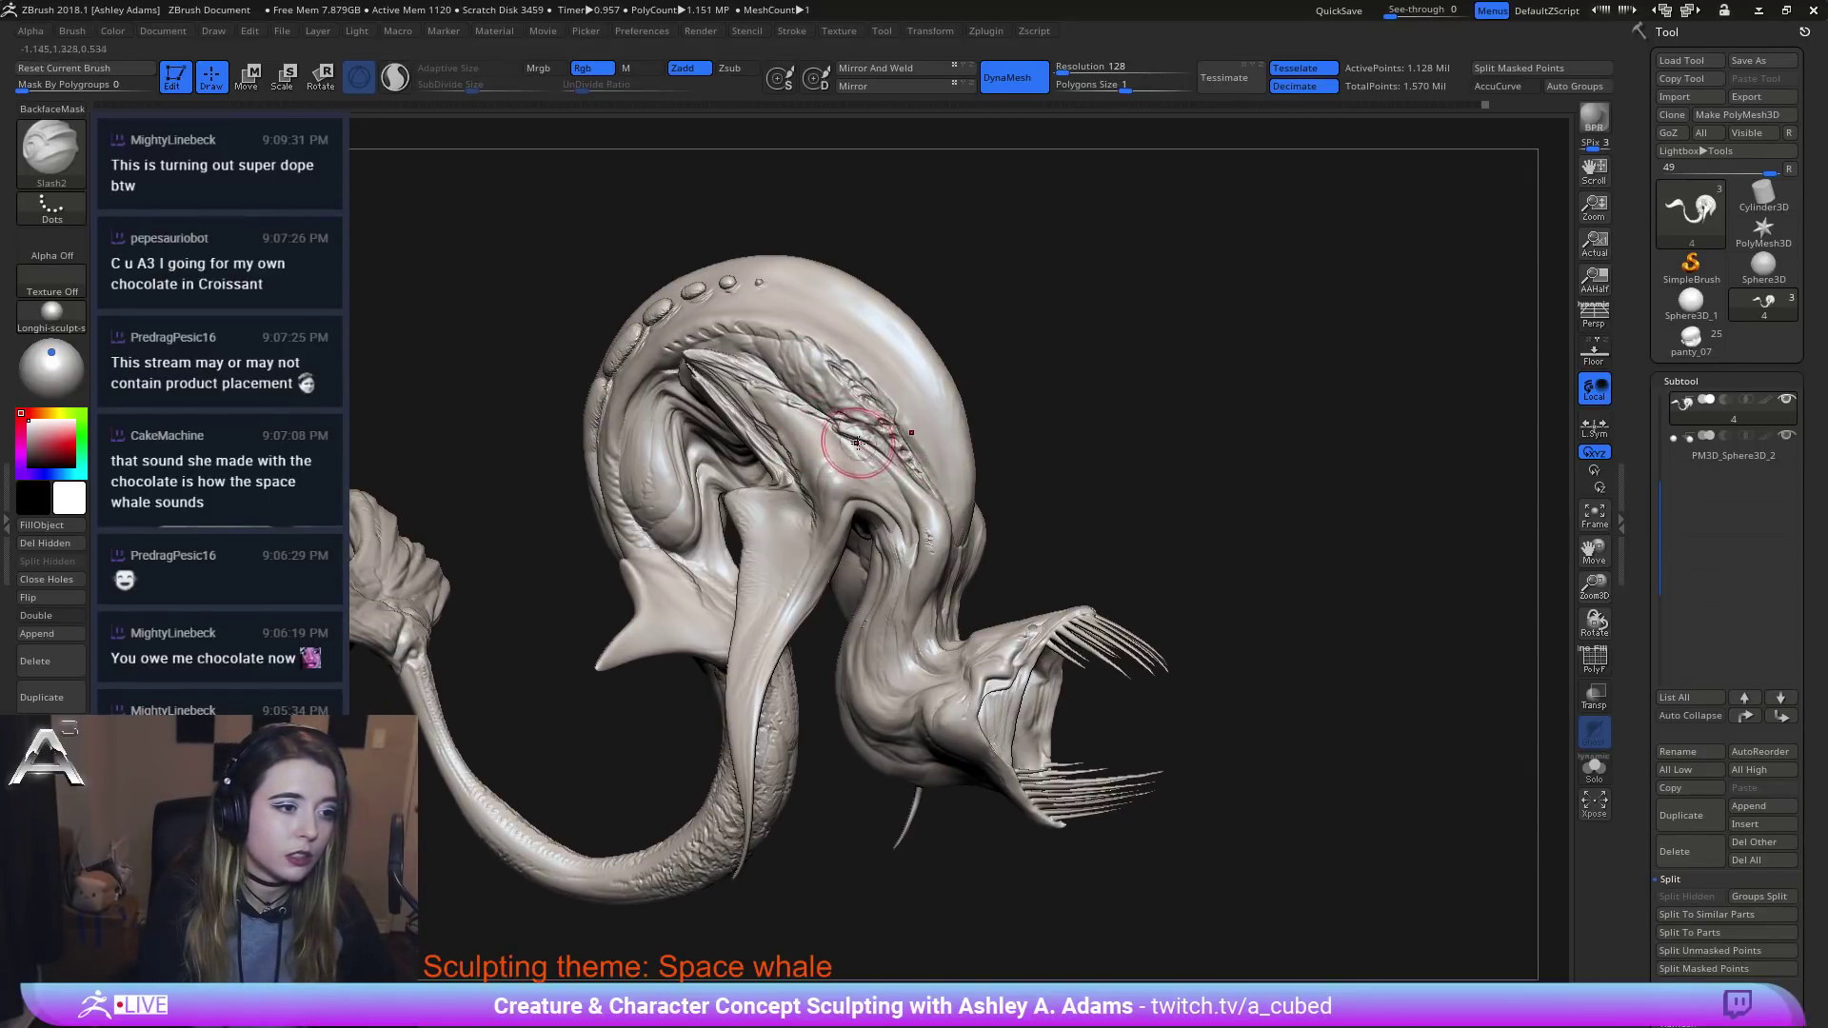
right_drag(885, 440, 818, 165)
mouse_move(920, 311)
mouse_down()
mouse_move(952, 343)
mouse_move(885, 328)
mouse_move(837, 367)
mouse_up()
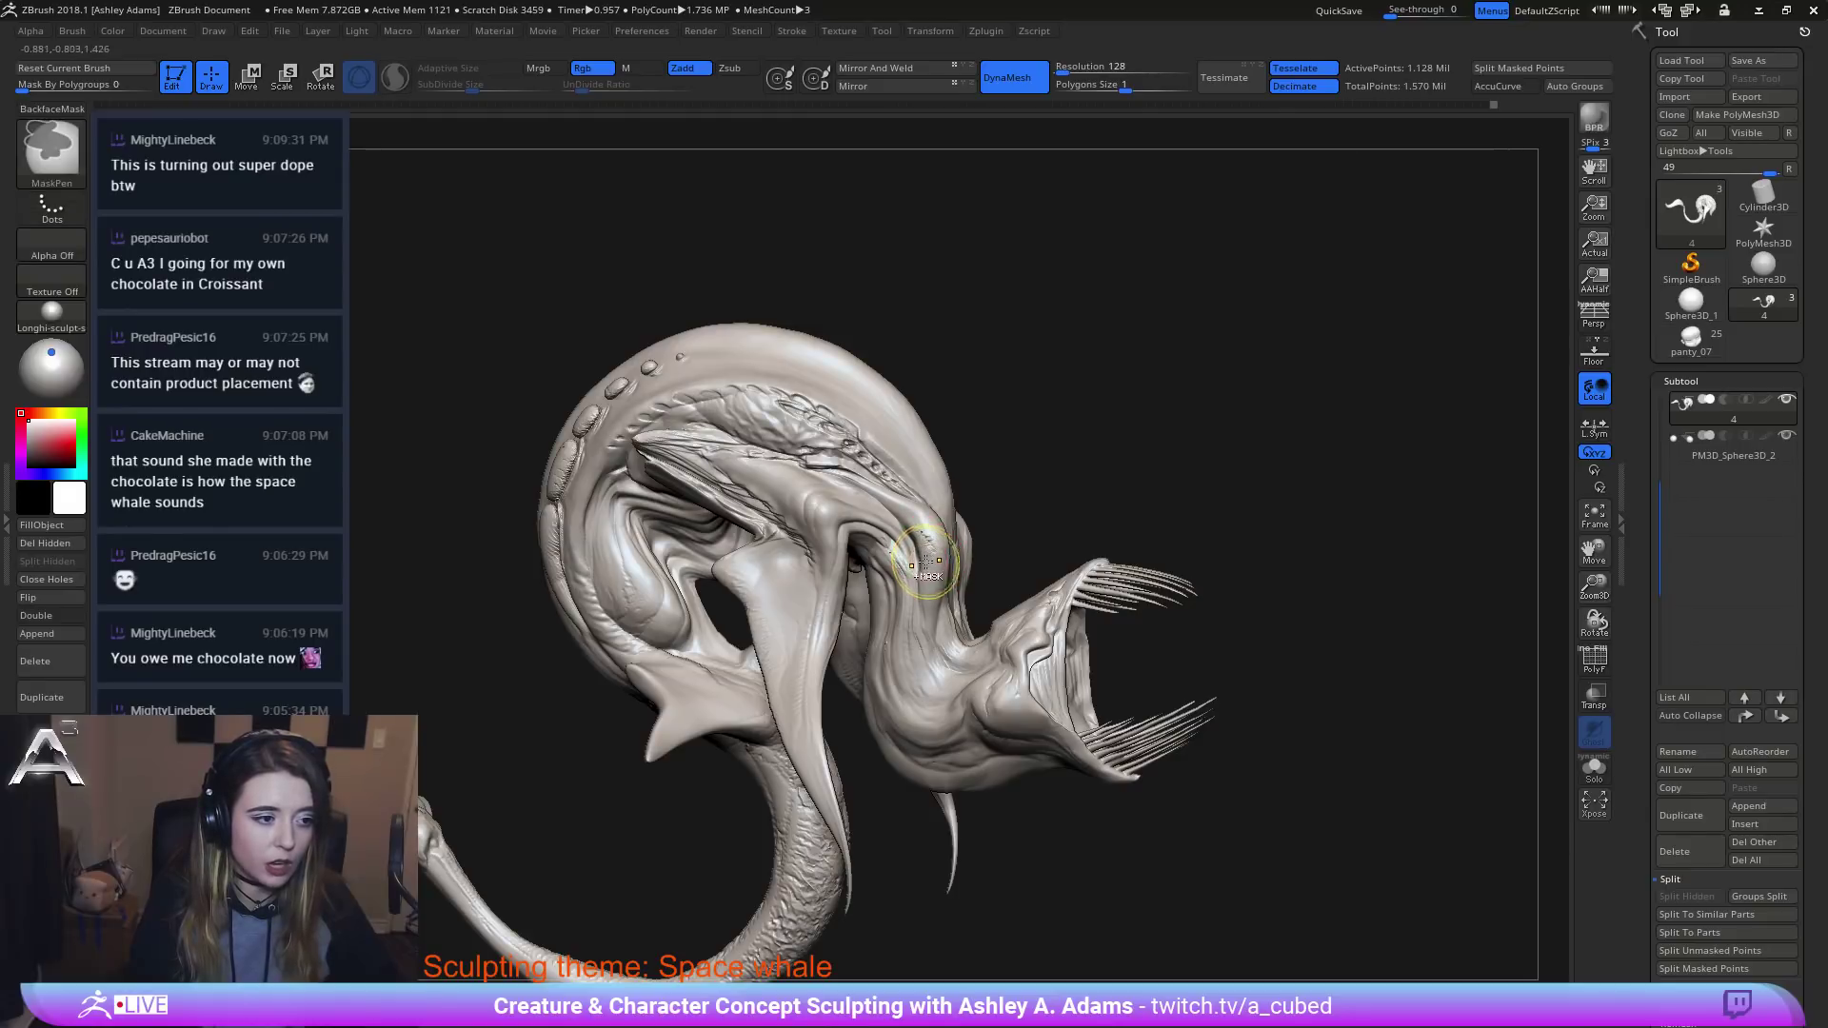
Carve slash creases over the rounded bulb and the adjoining folds inside the curl of the head.
right_drag(768, 552, 810, 554)
alt+right_drag(786, 482, 865, 405)
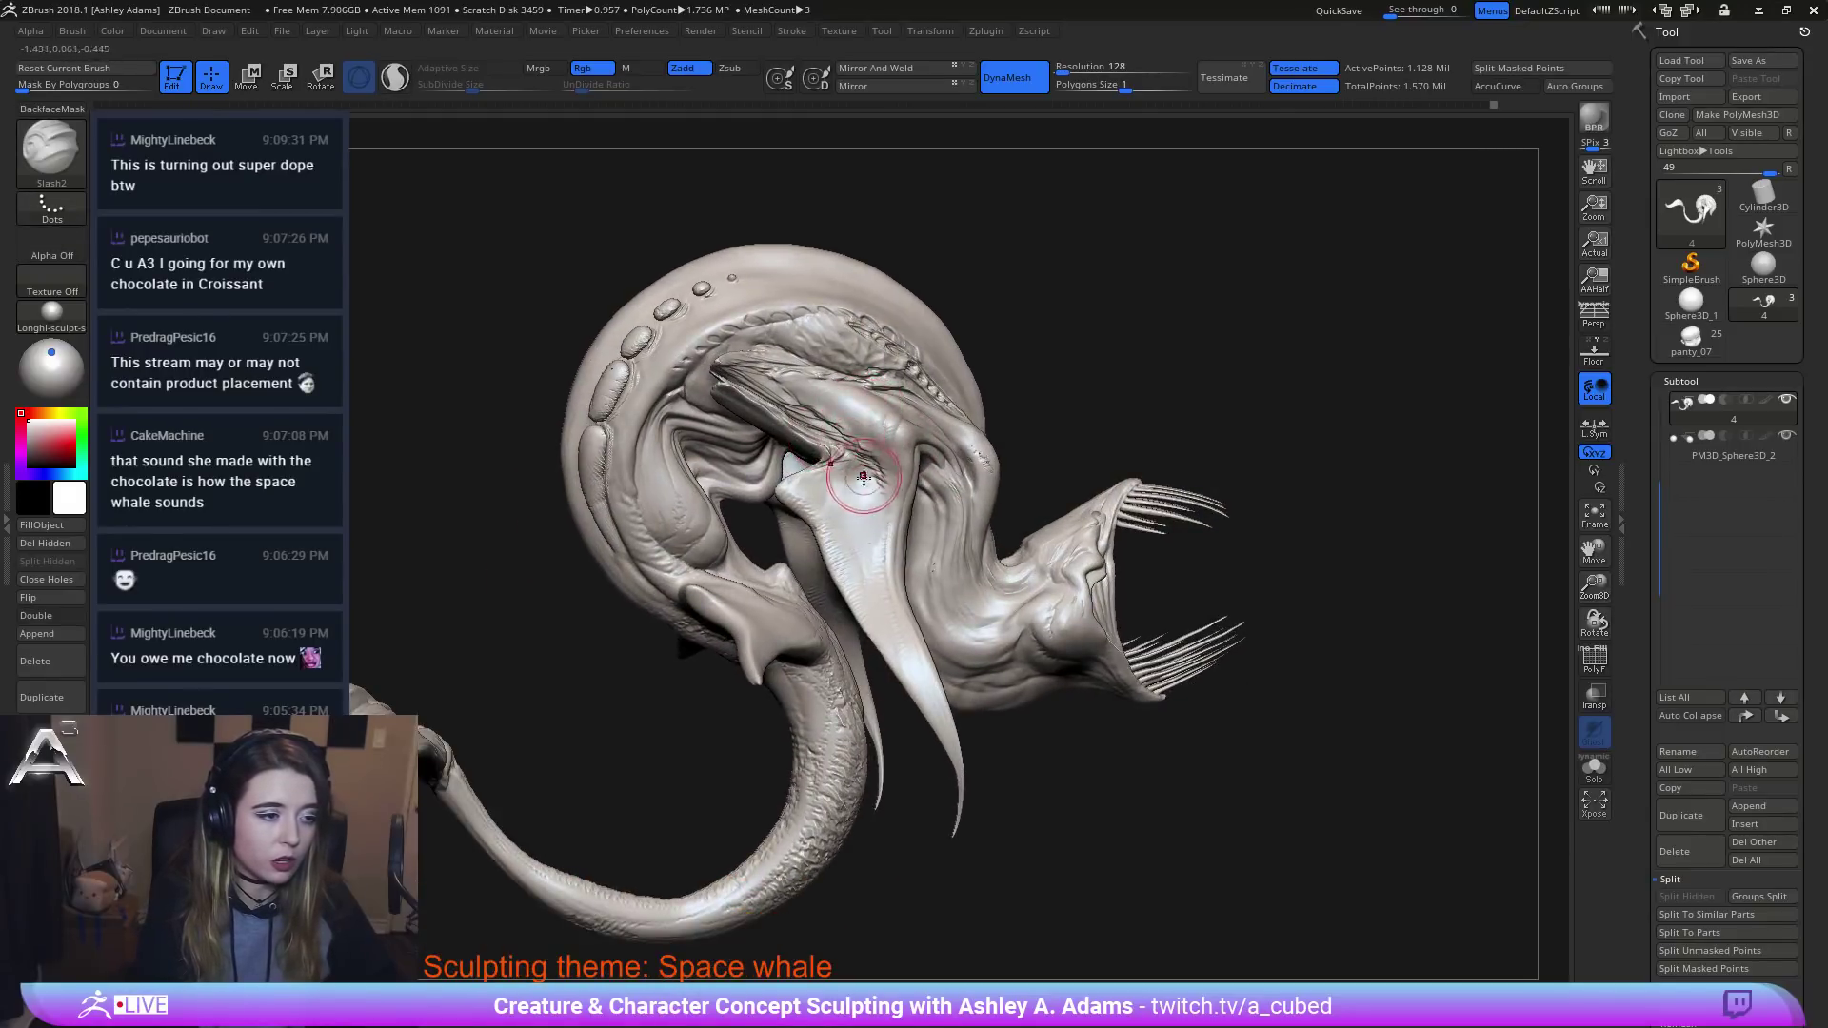
mouse_move(859, 484)
right_down()
mouse_move(832, 493)
mouse_move(1095, 545)
right_up()
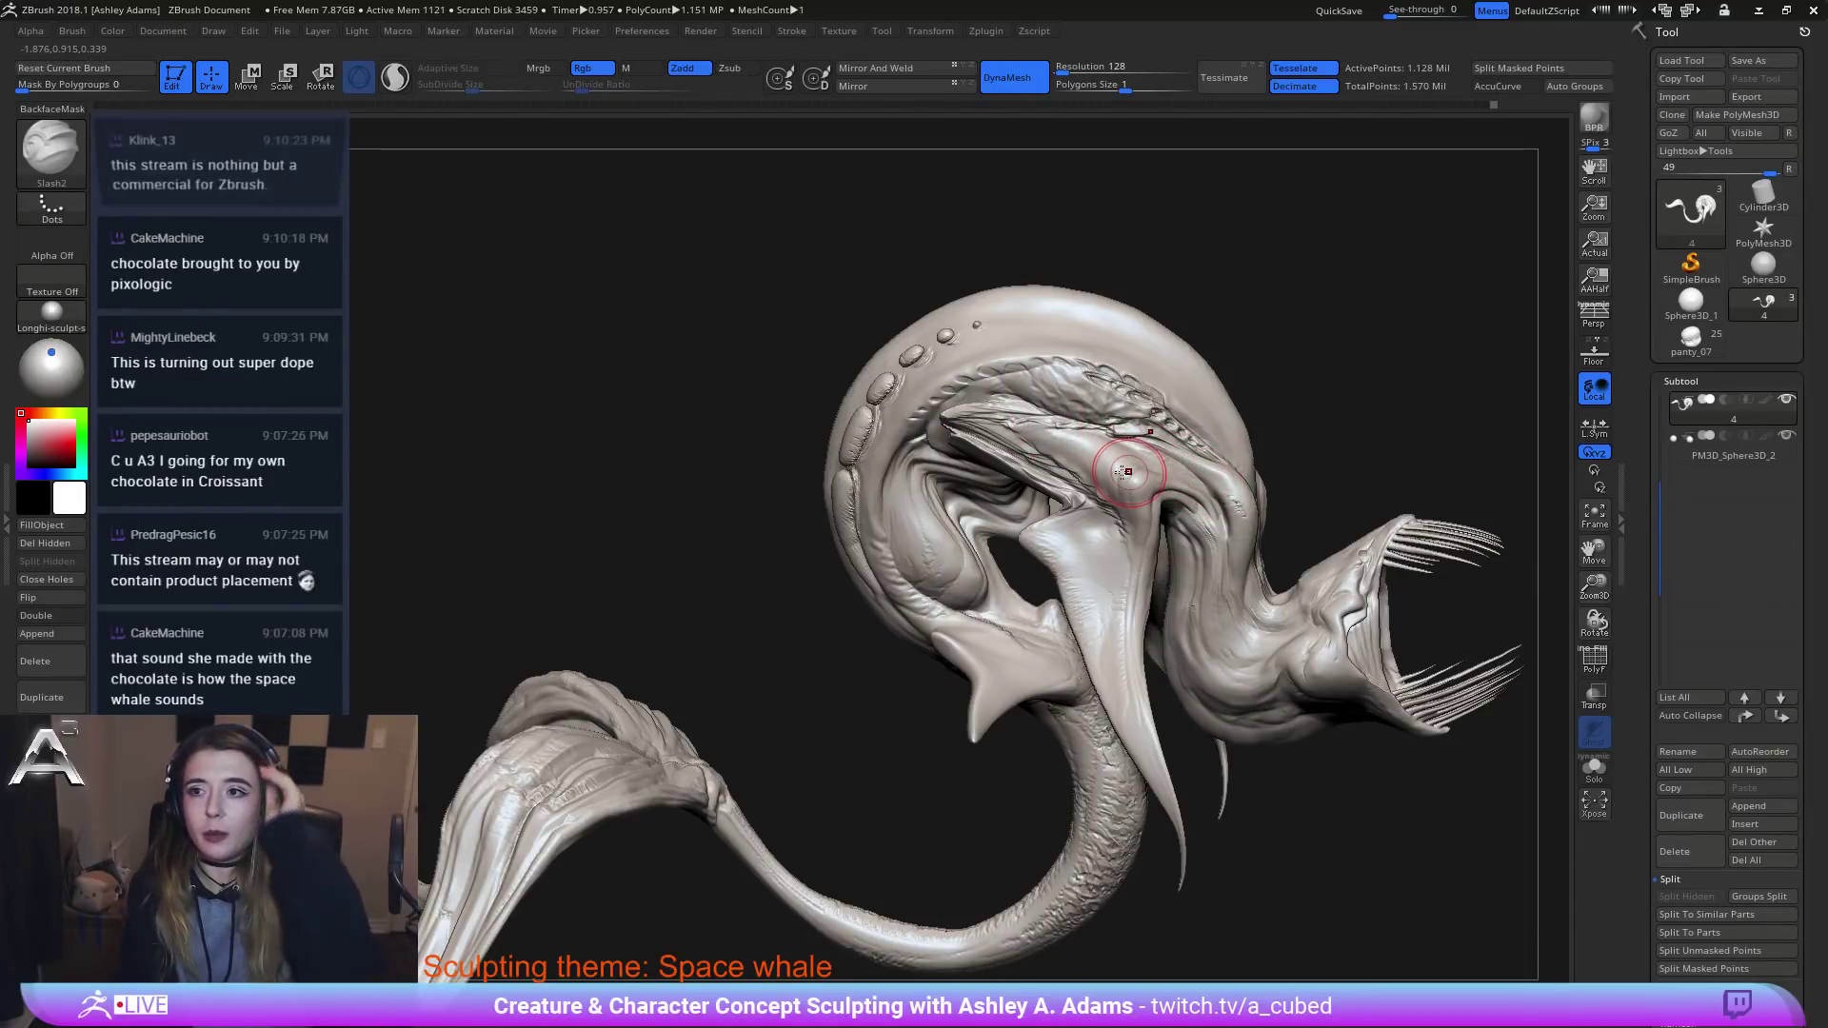
alt+drag(833, 538, 943, 286)
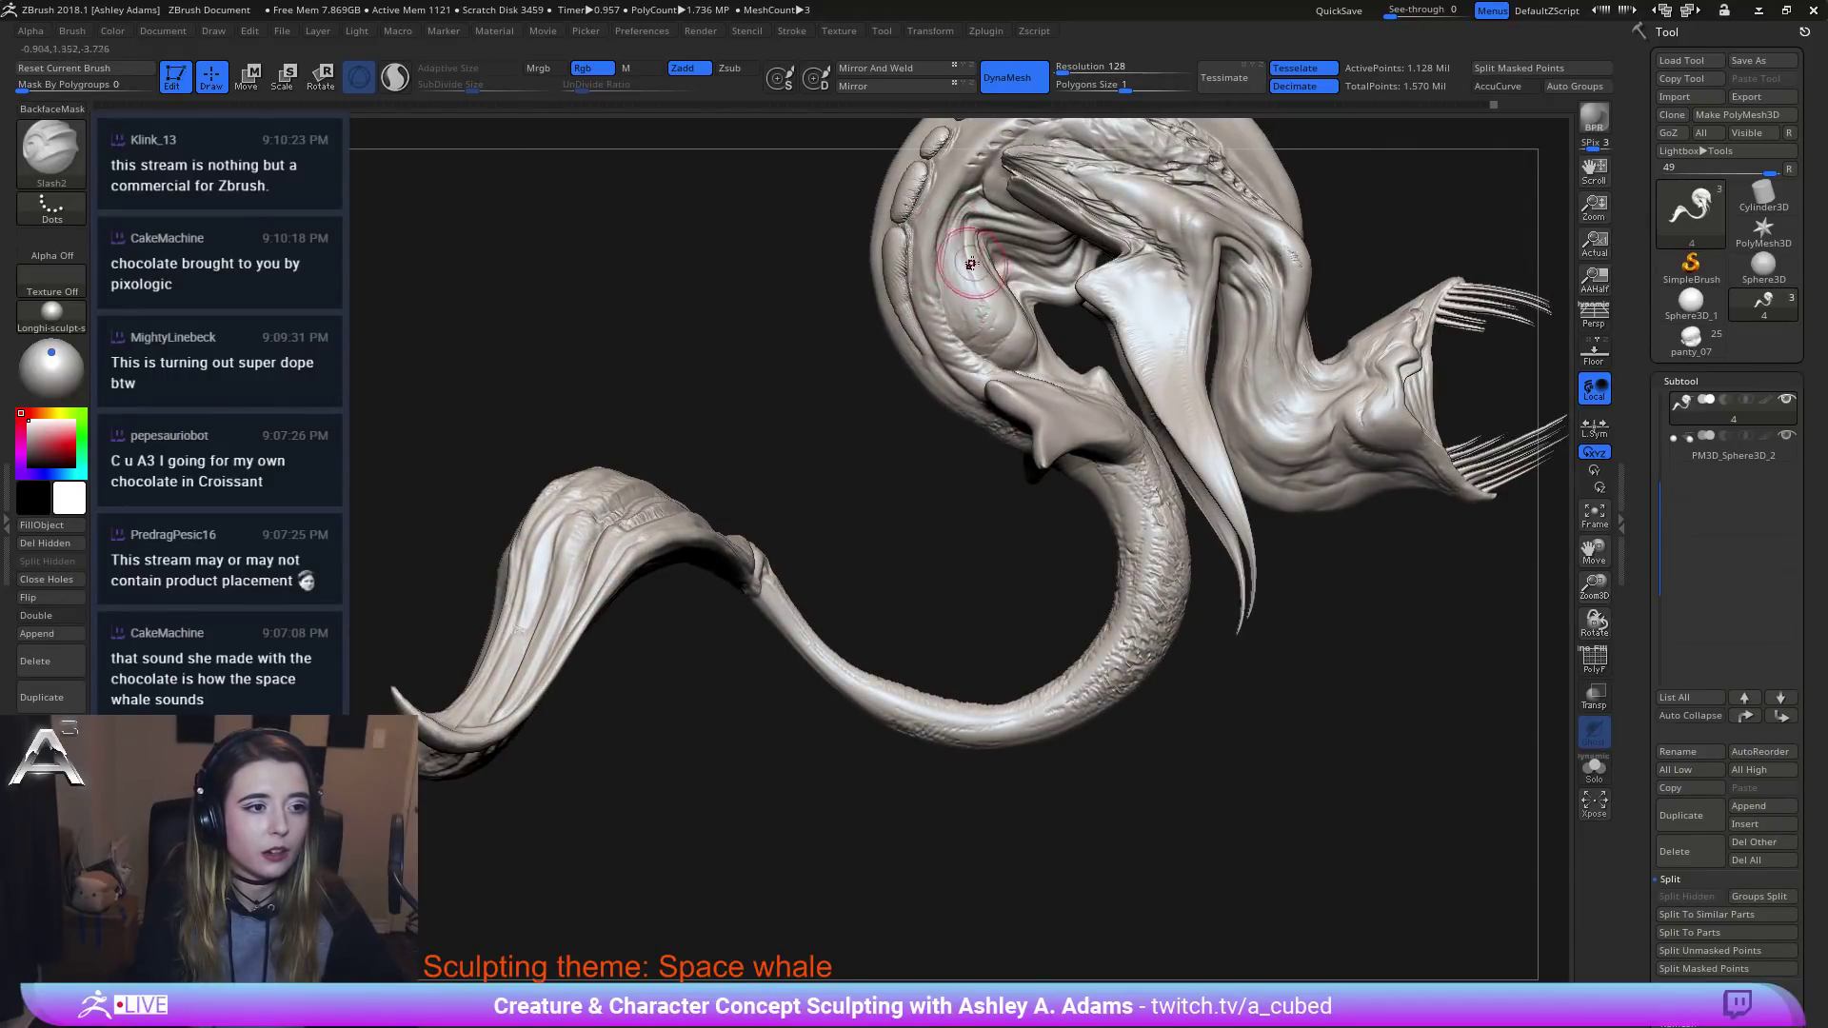
key(ctrl)
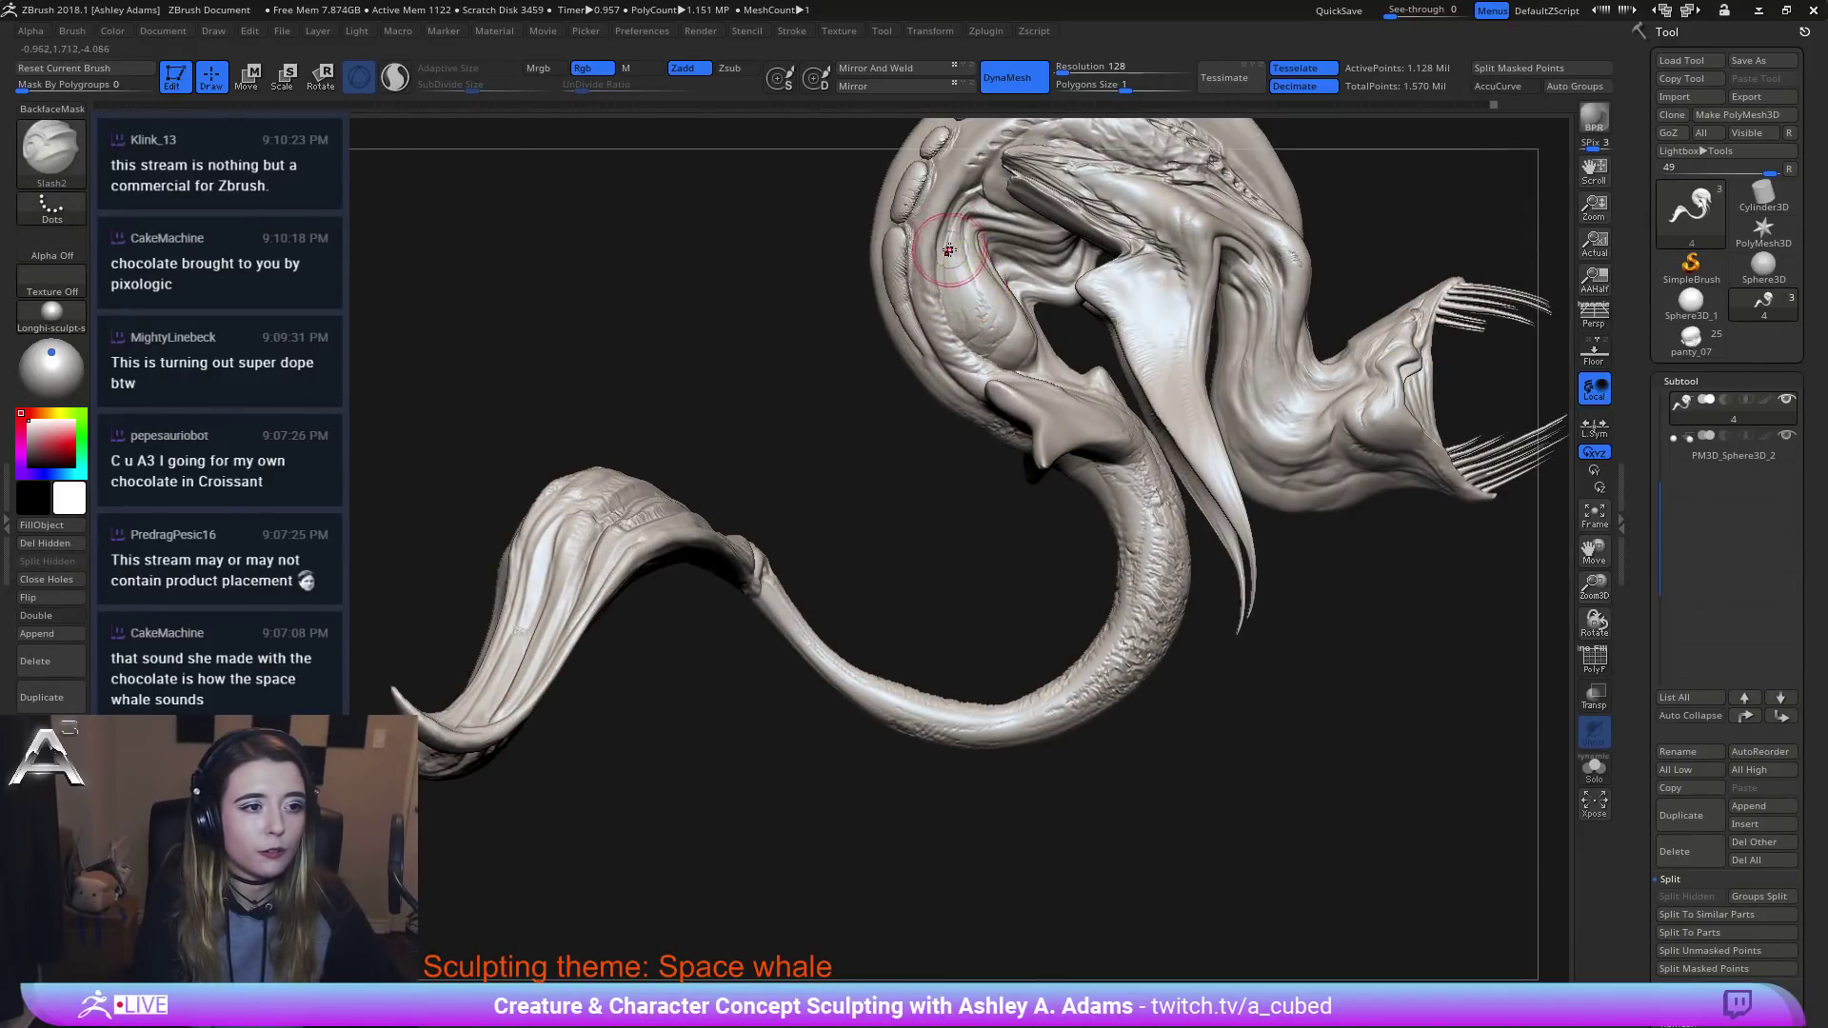
drag(949, 304, 1011, 358)
right_drag(1079, 354, 1034, 375)
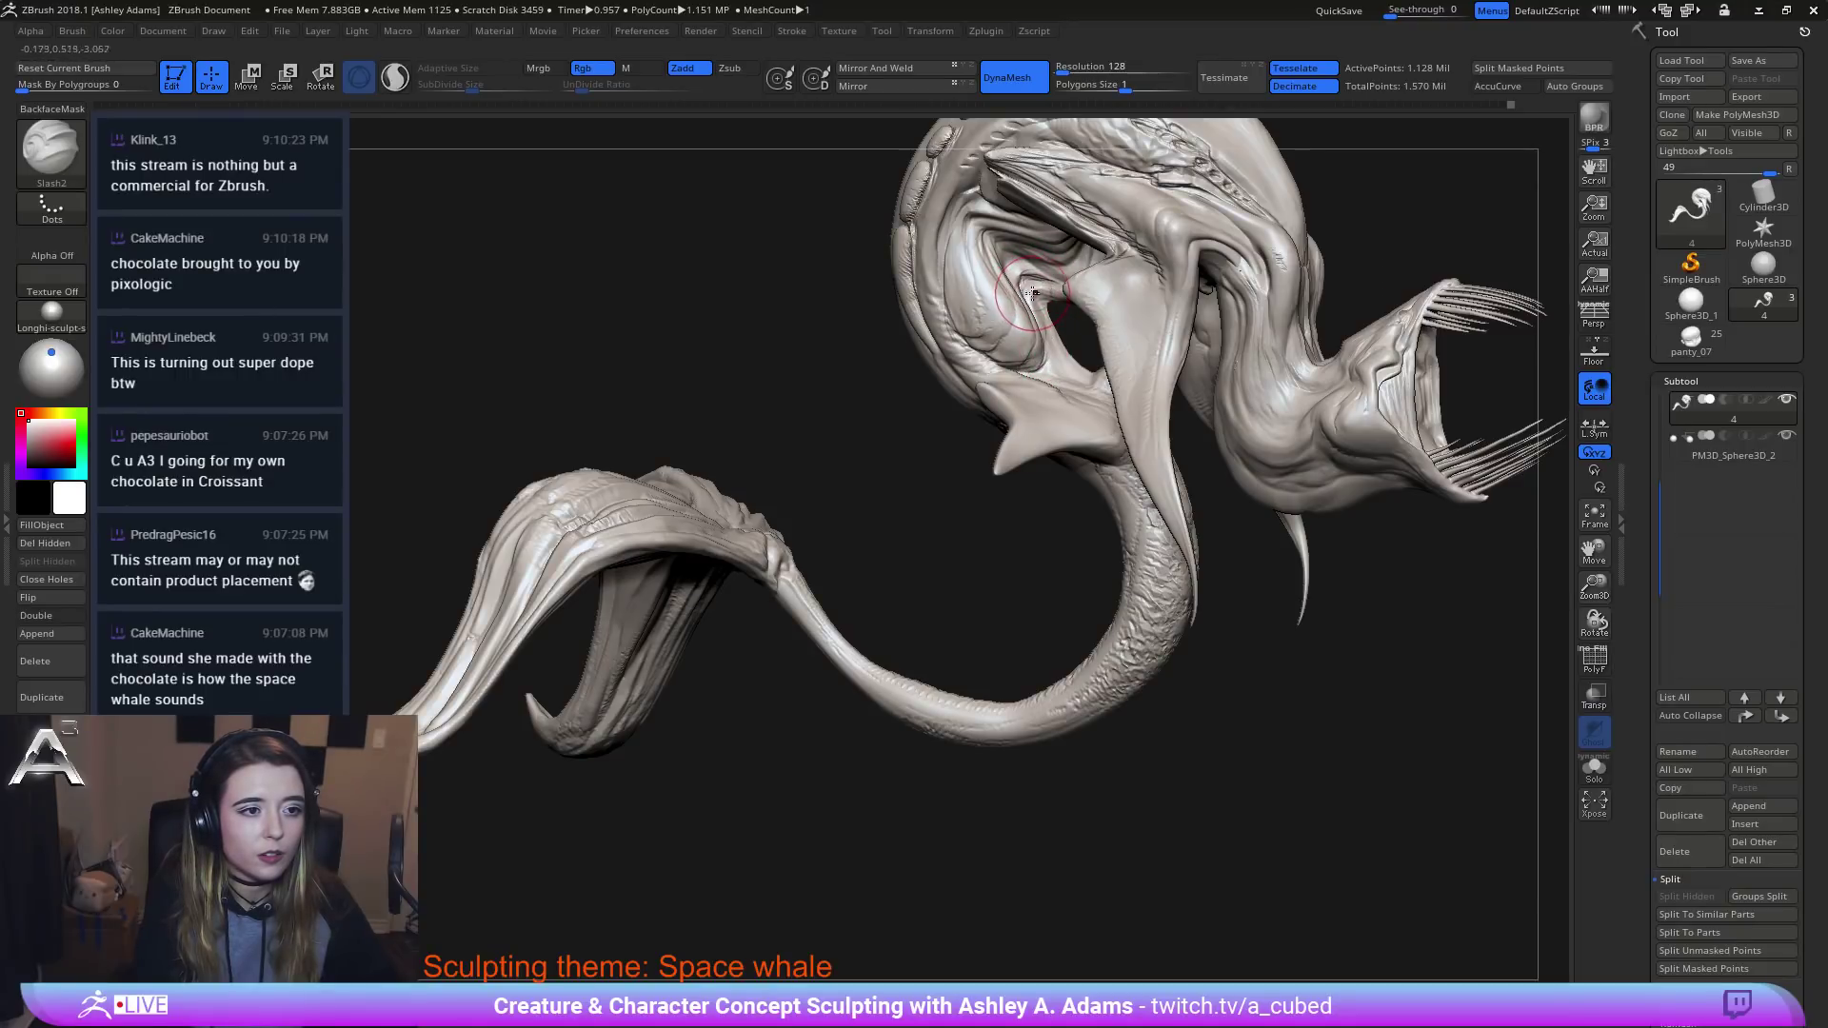
drag(1021, 254, 1021, 260)
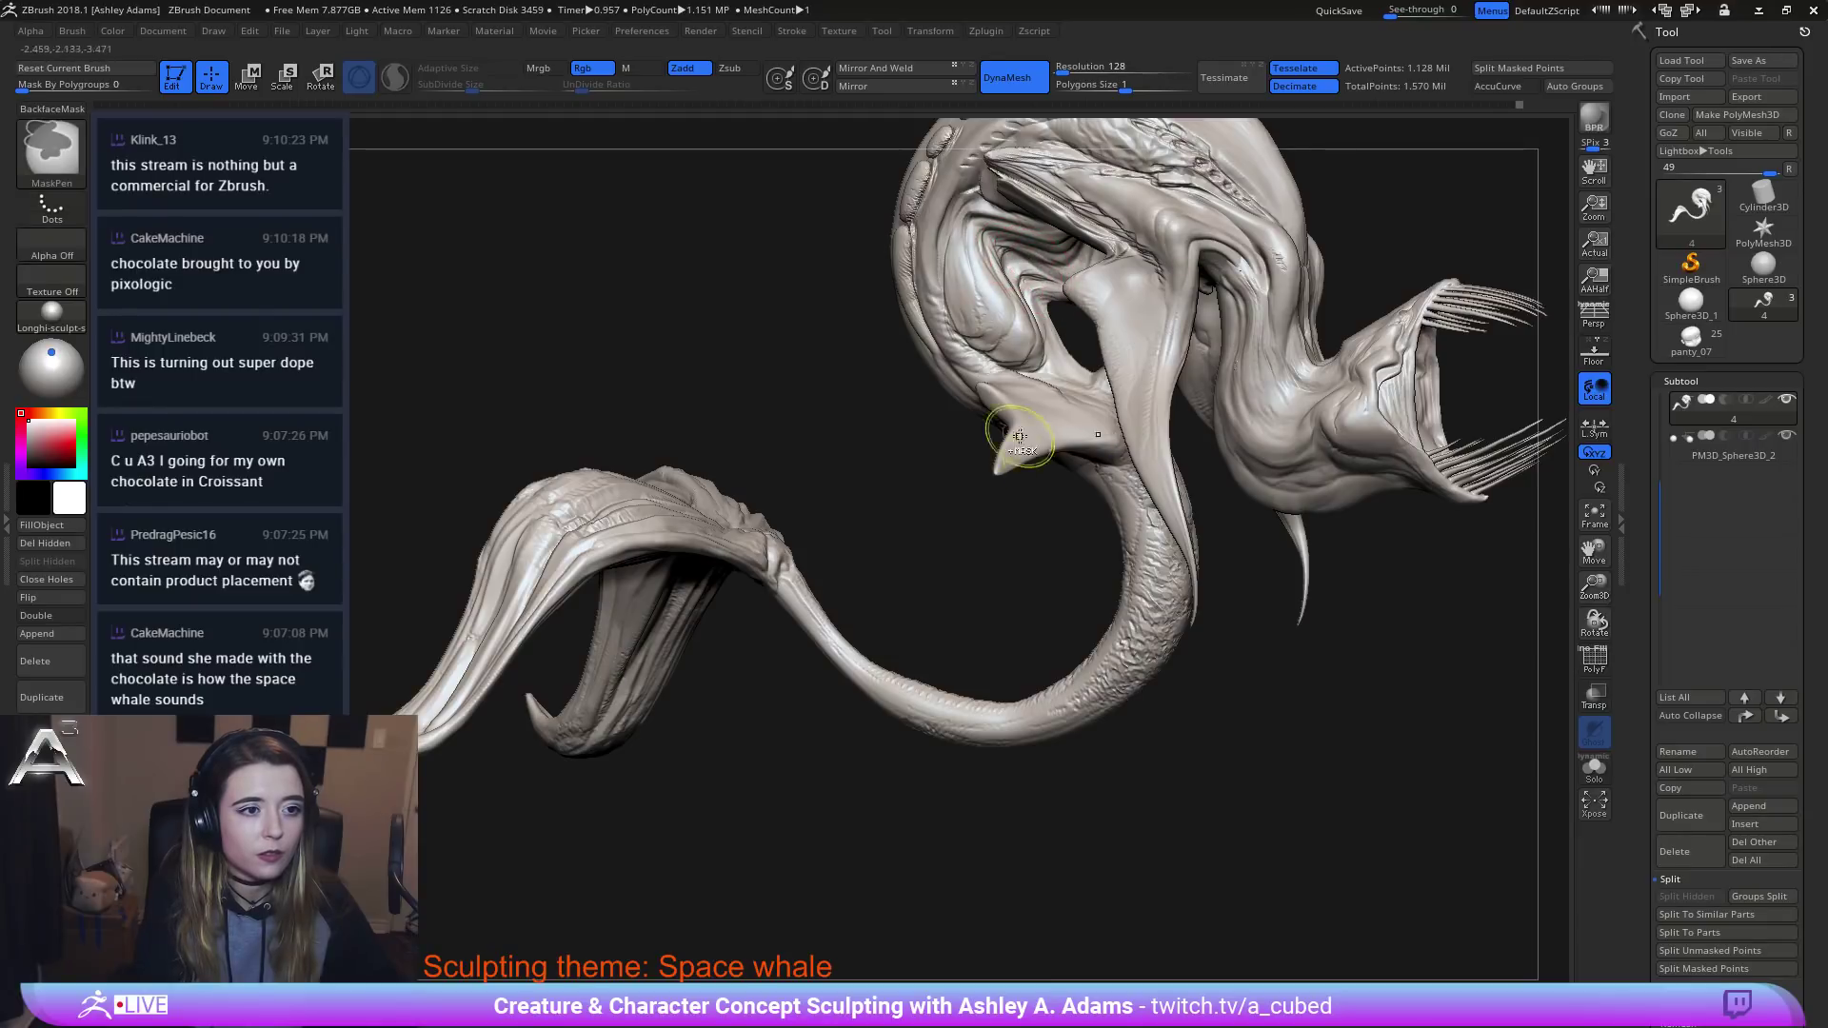
ctrl+right_drag(1019, 441, 1012, 384)
right_drag(723, 390, 1004, 391)
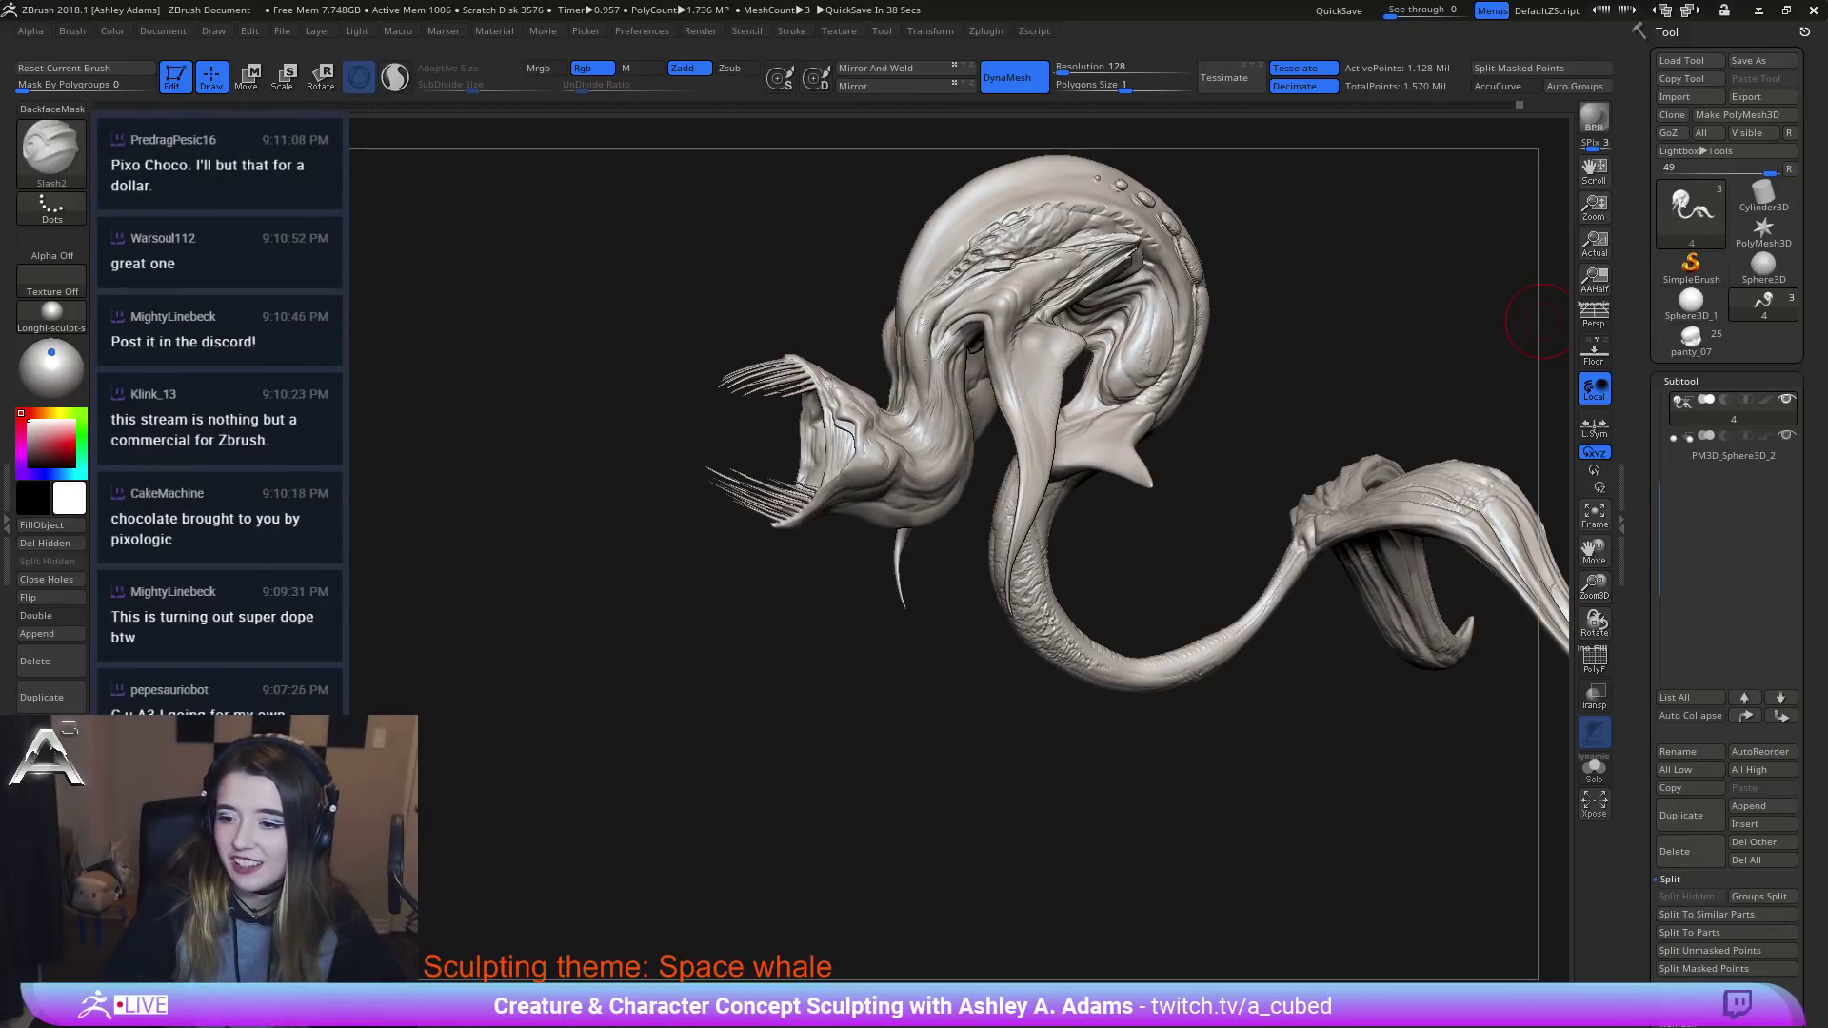
key(alt+Tab)
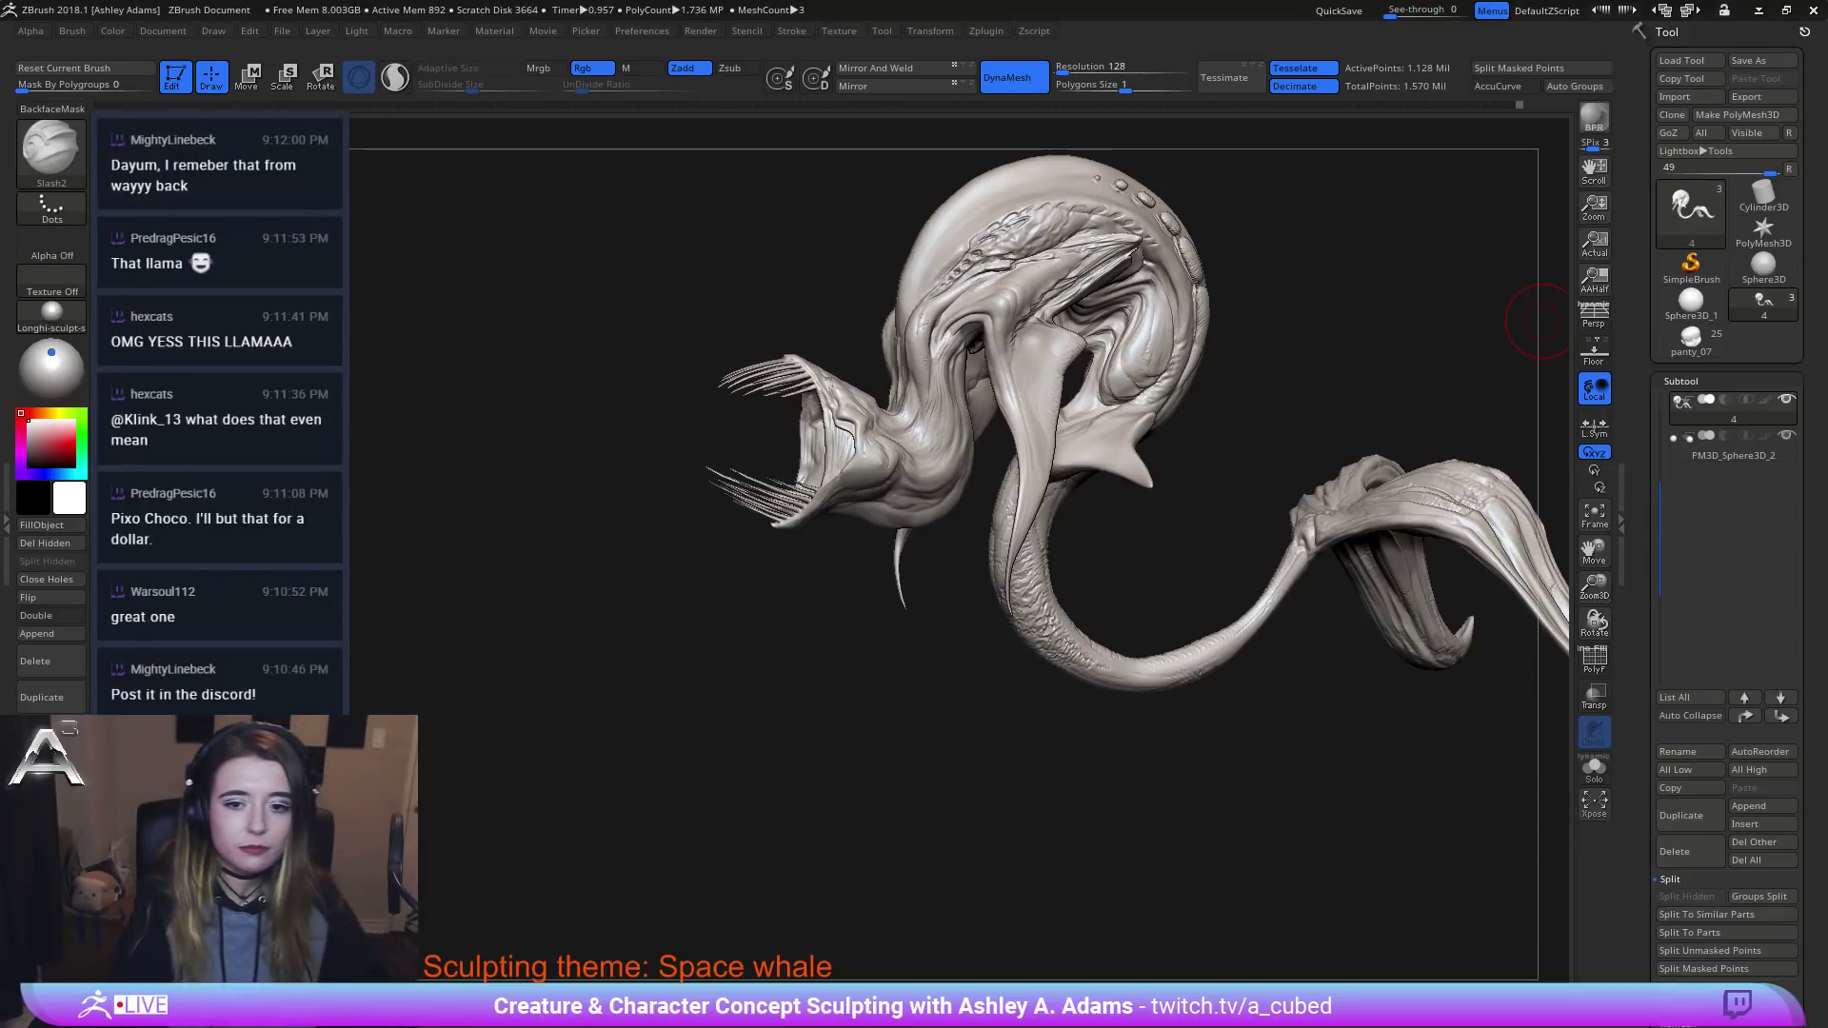
Enlarge the brush for broad shaping of the neck's back, where it meets the base of the crest.
mouse_move(1005, 391)
right_down()
mouse_move(988, 434)
mouse_move(1038, 434)
mouse_move(980, 438)
right_up()
right_click(960, 439)
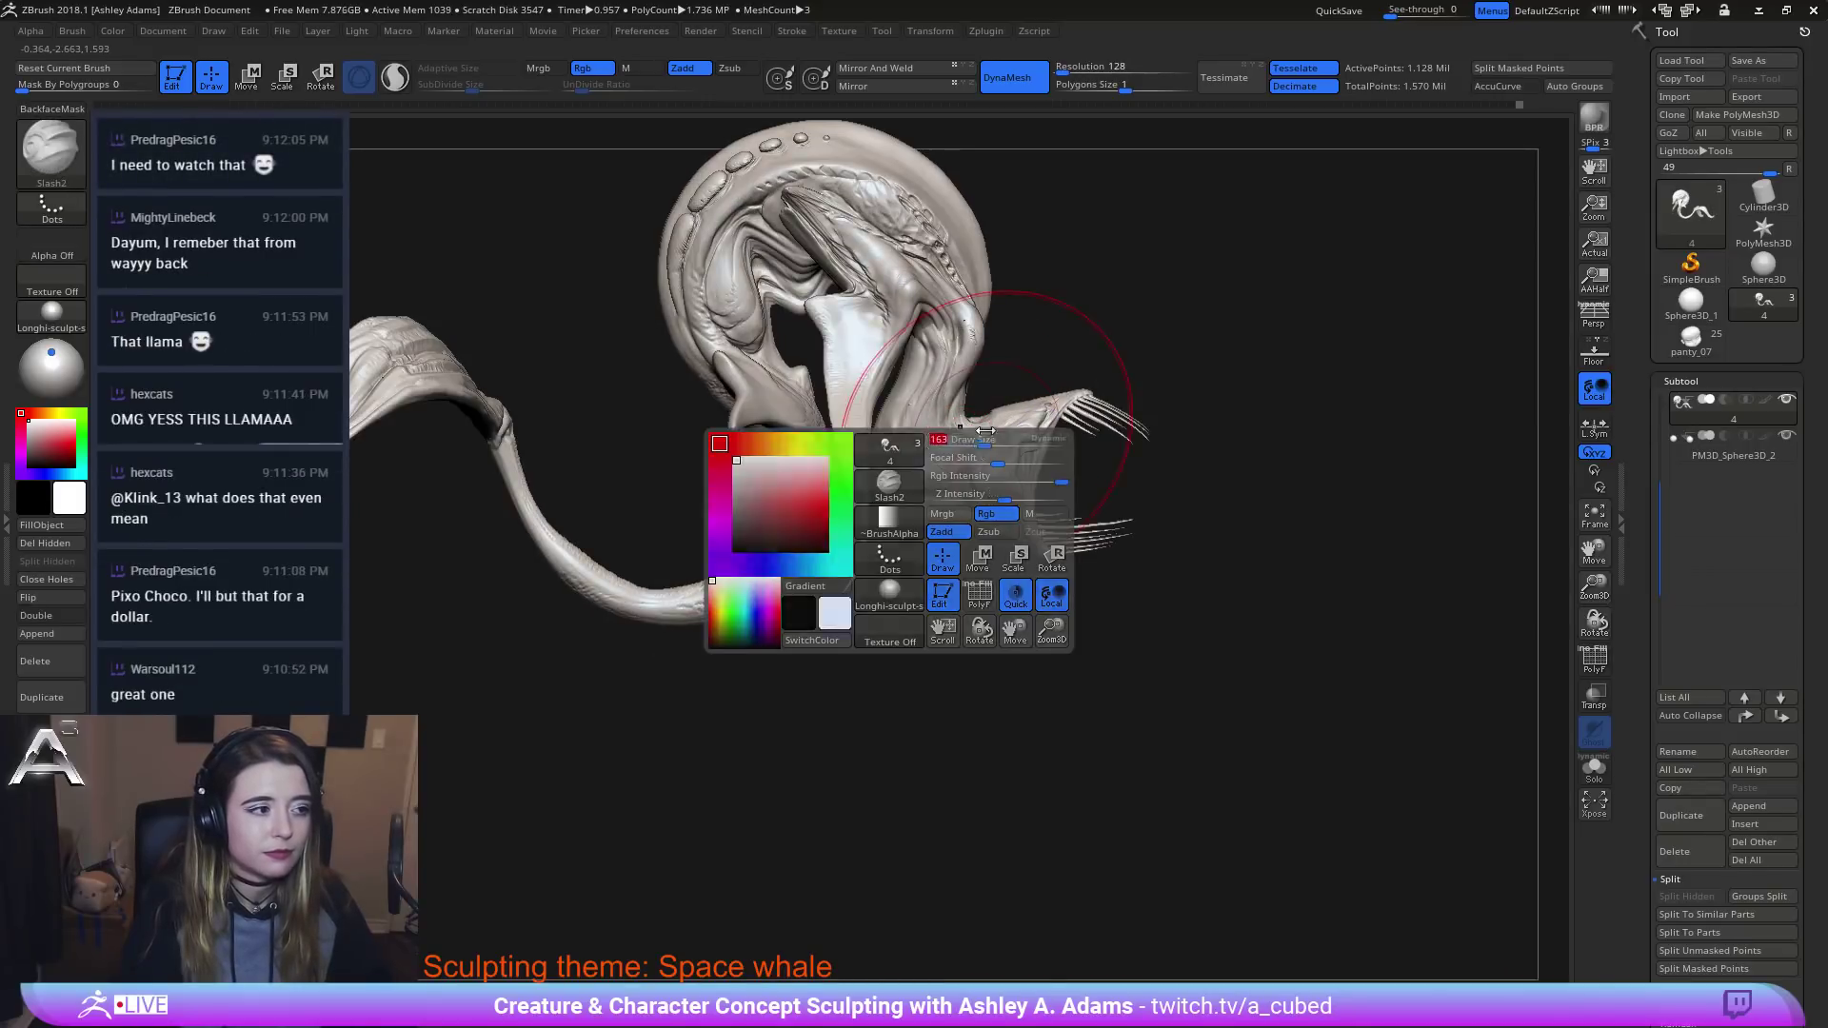
alt+right_drag(902, 225, 861, 372)
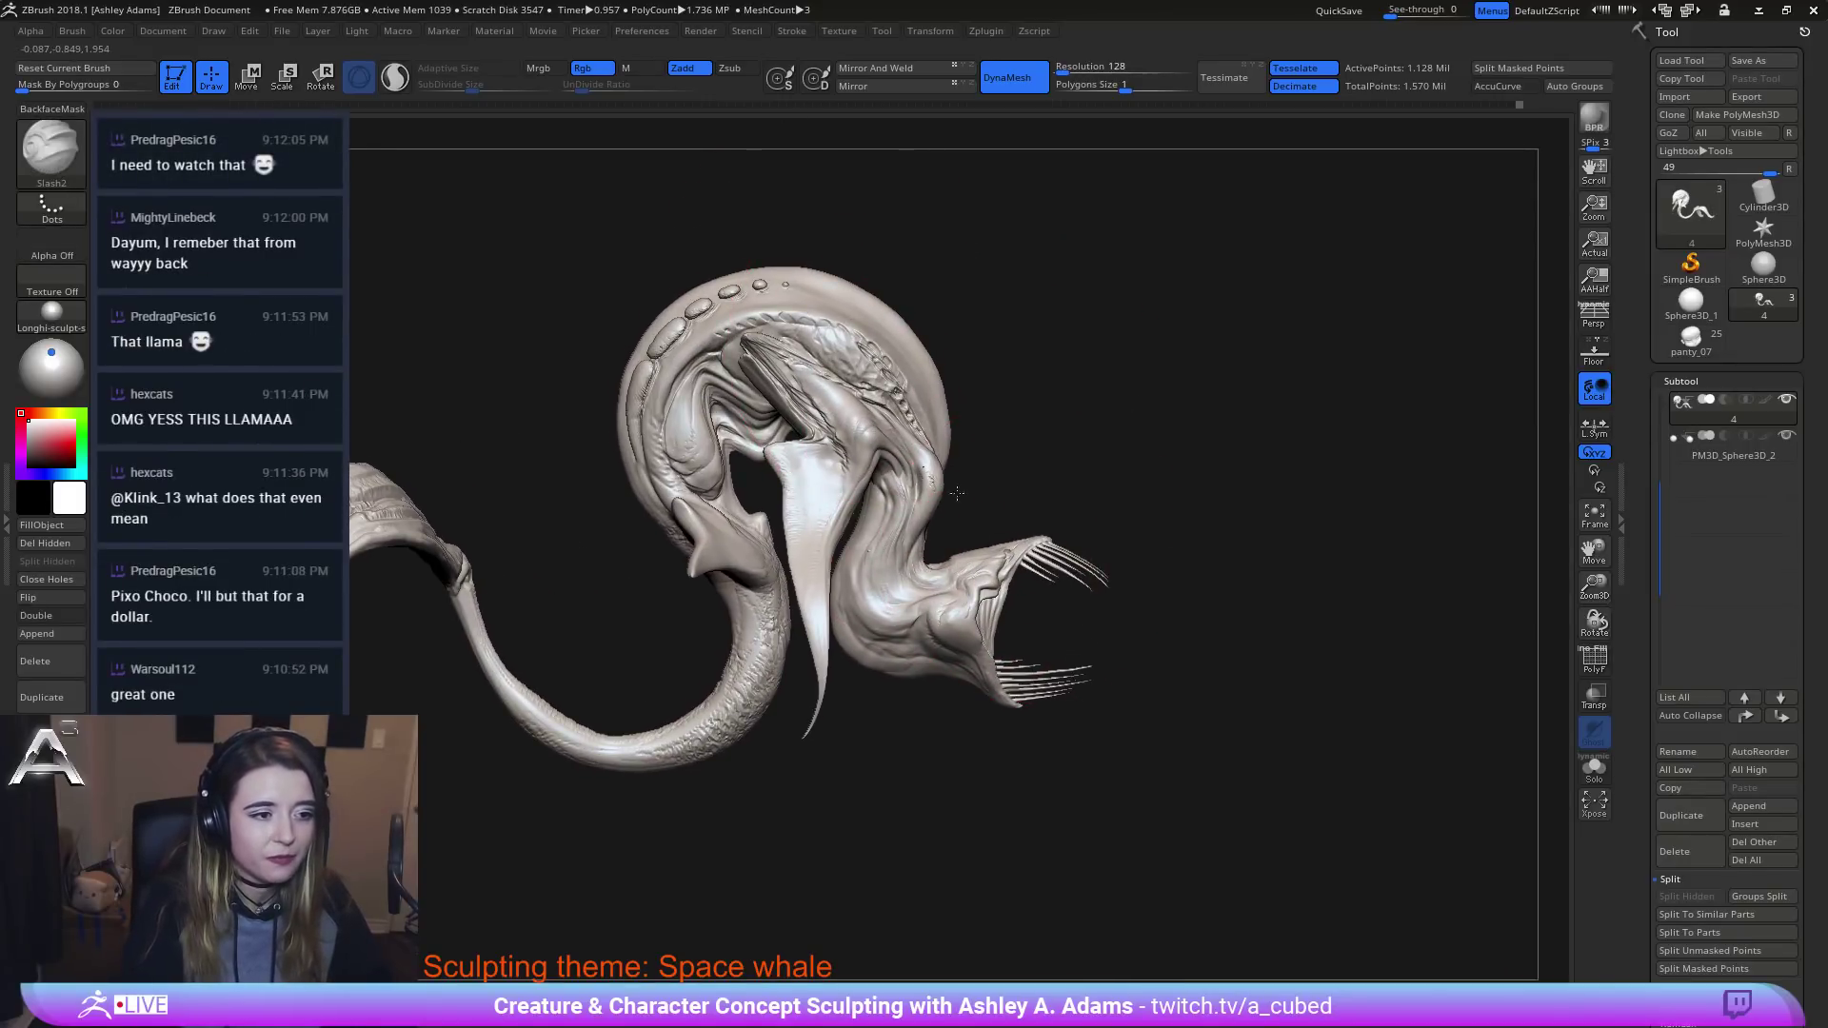
mouse_move(982, 496)
alt+right_down()
mouse_move(922, 444)
mouse_move(914, 476)
mouse_move(877, 431)
alt+right_up()
right_click(819, 545)
click(893, 449)
right_click(874, 441)
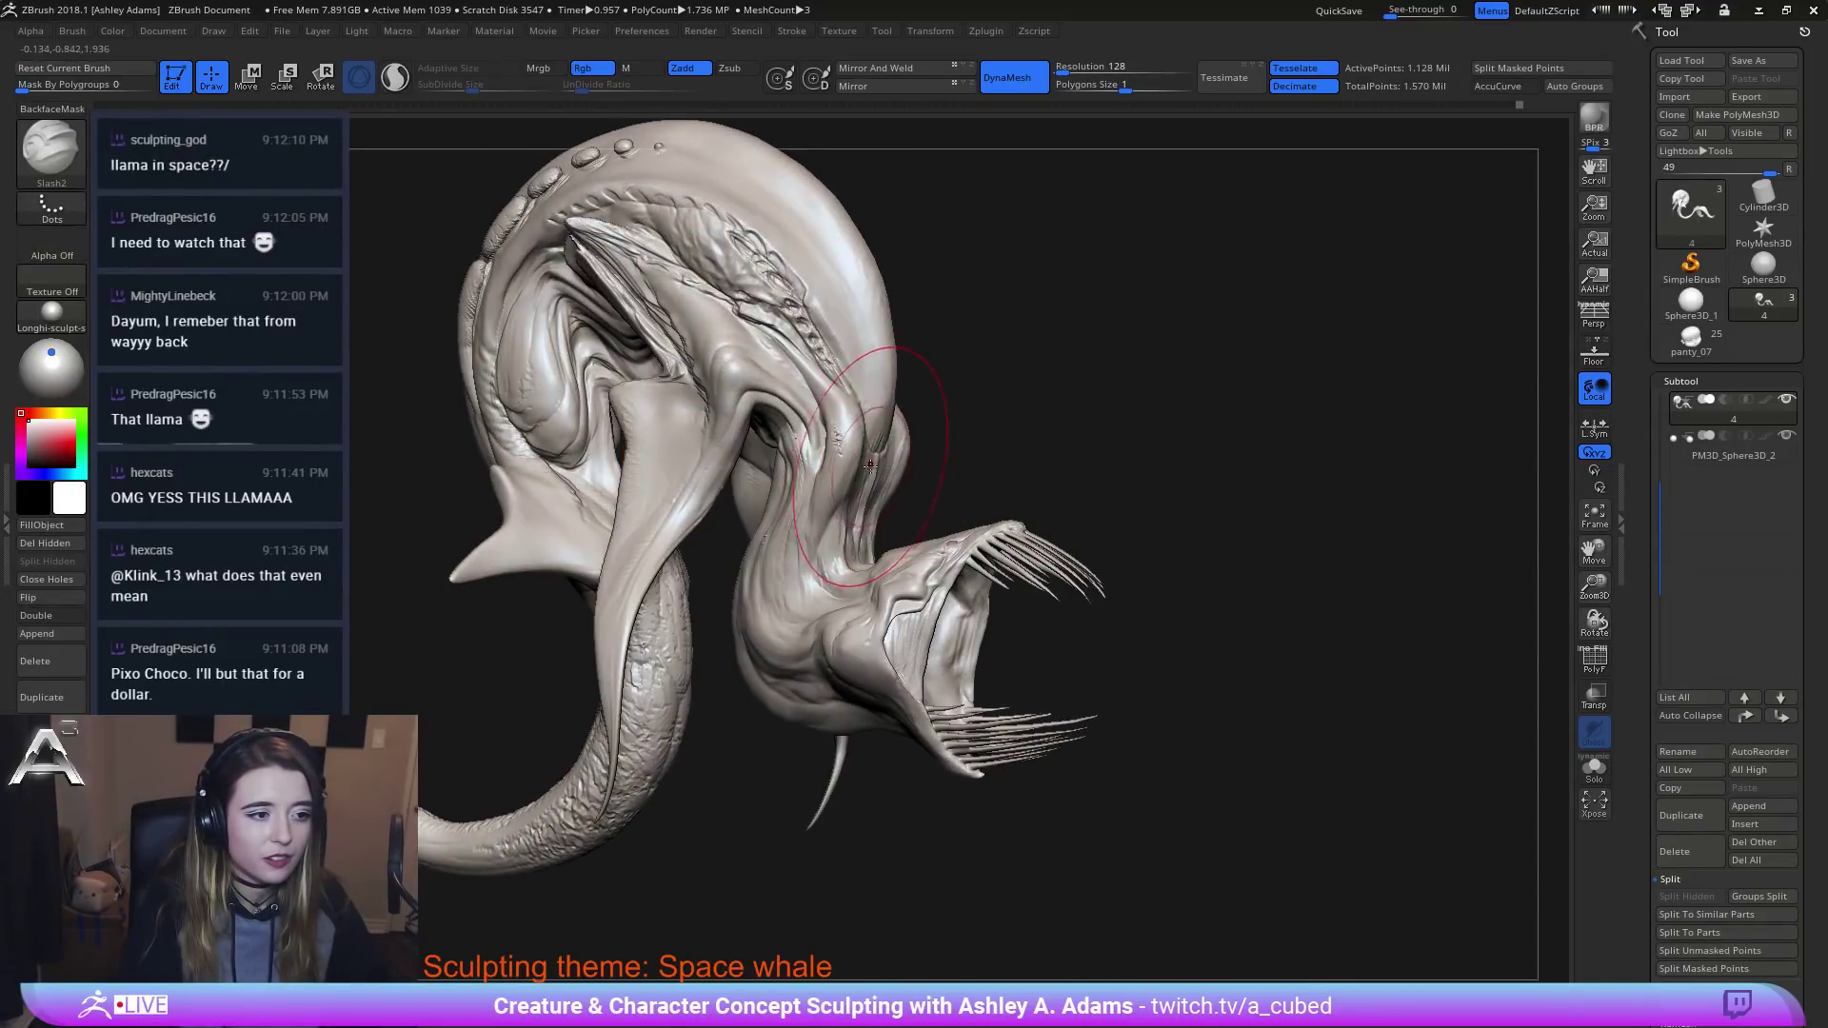
alt+drag(865, 471, 881, 449)
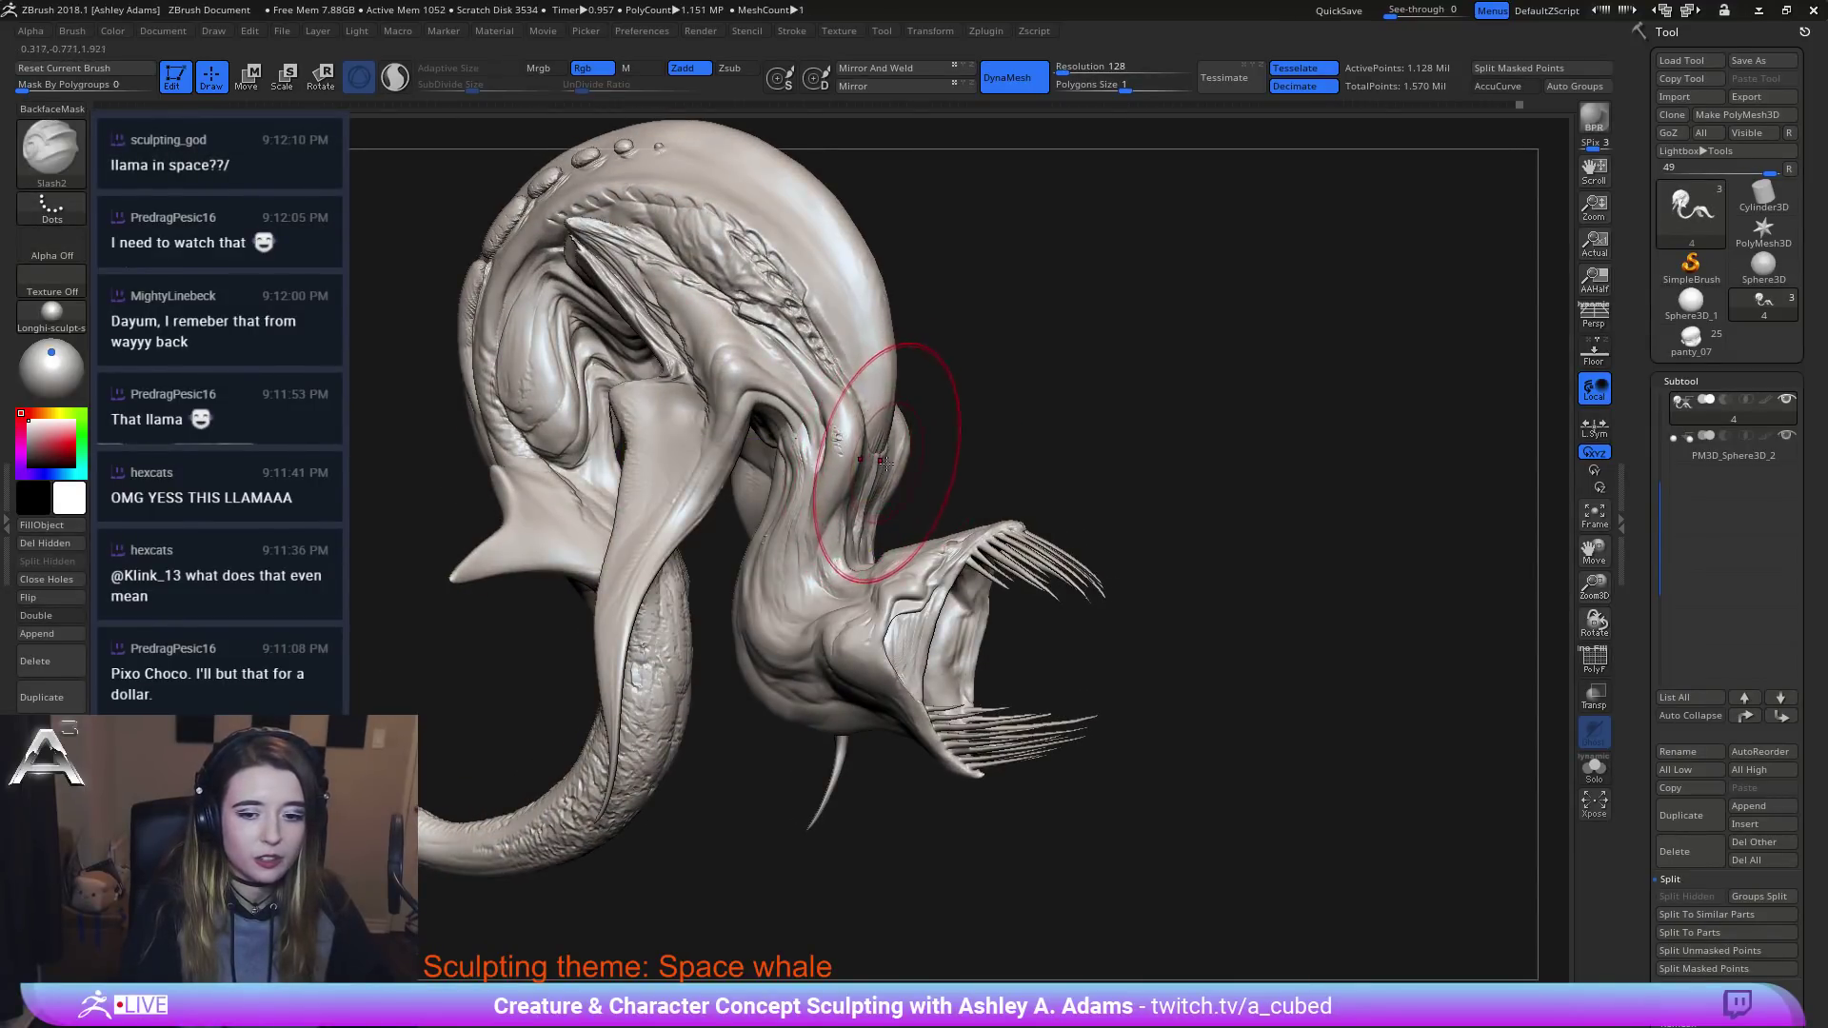
Switch to the SnakeHook brush and pull the back of the neck just above the mouth into shape.
key(b)
key(s)
key(h)
key(space)
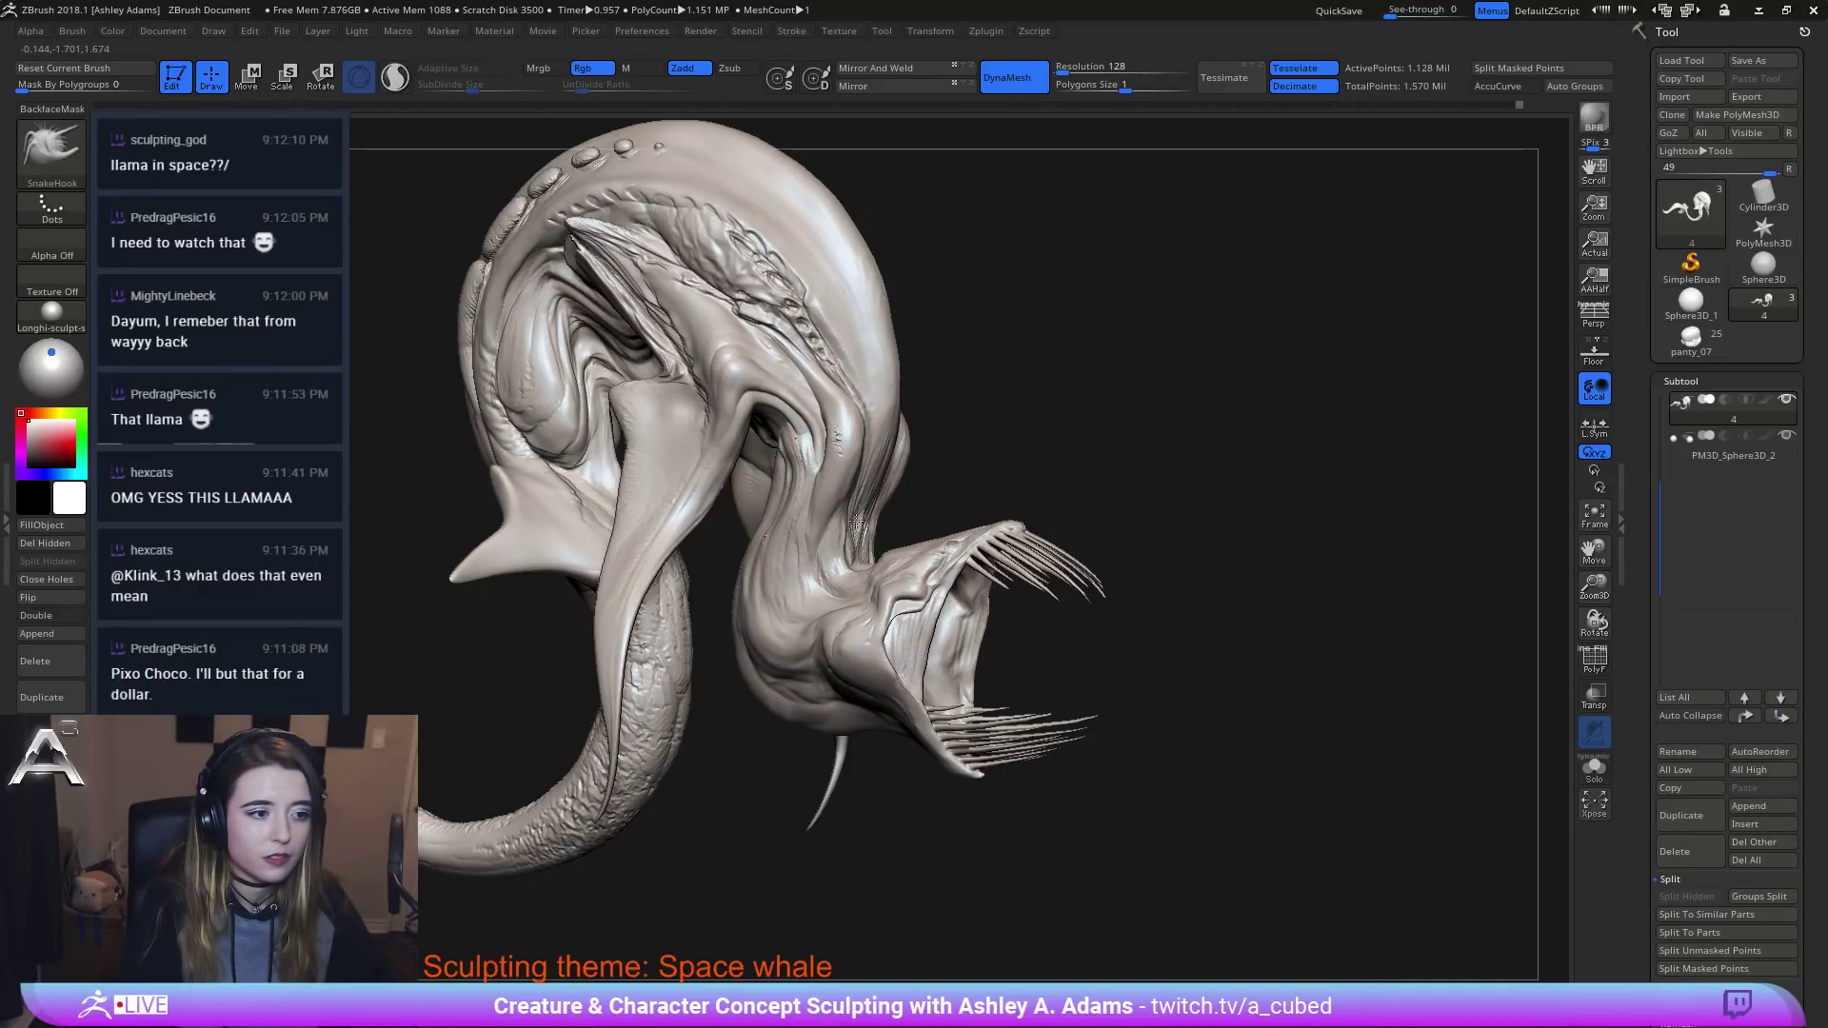
key(space)
click(857, 557)
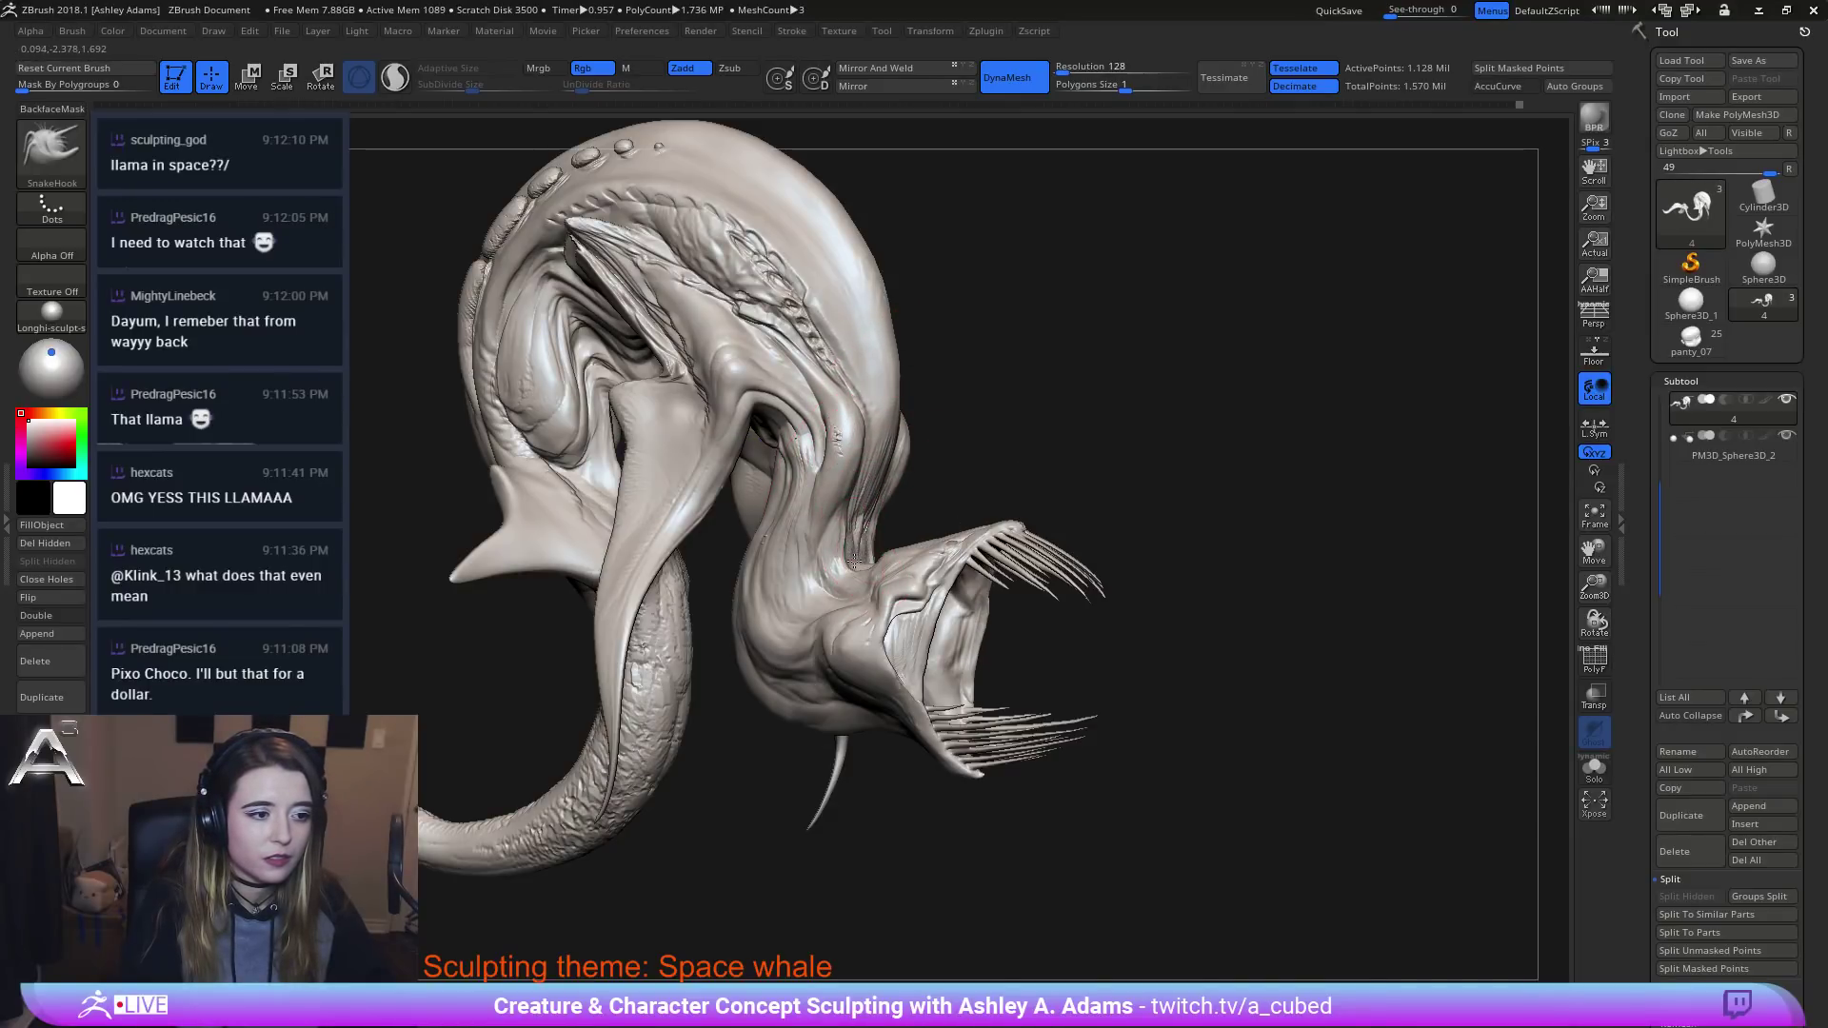
Resize the SnakeHook brush and pull the crest's outer edge slightly outward above the neck.
right_drag(857, 544, 910, 448)
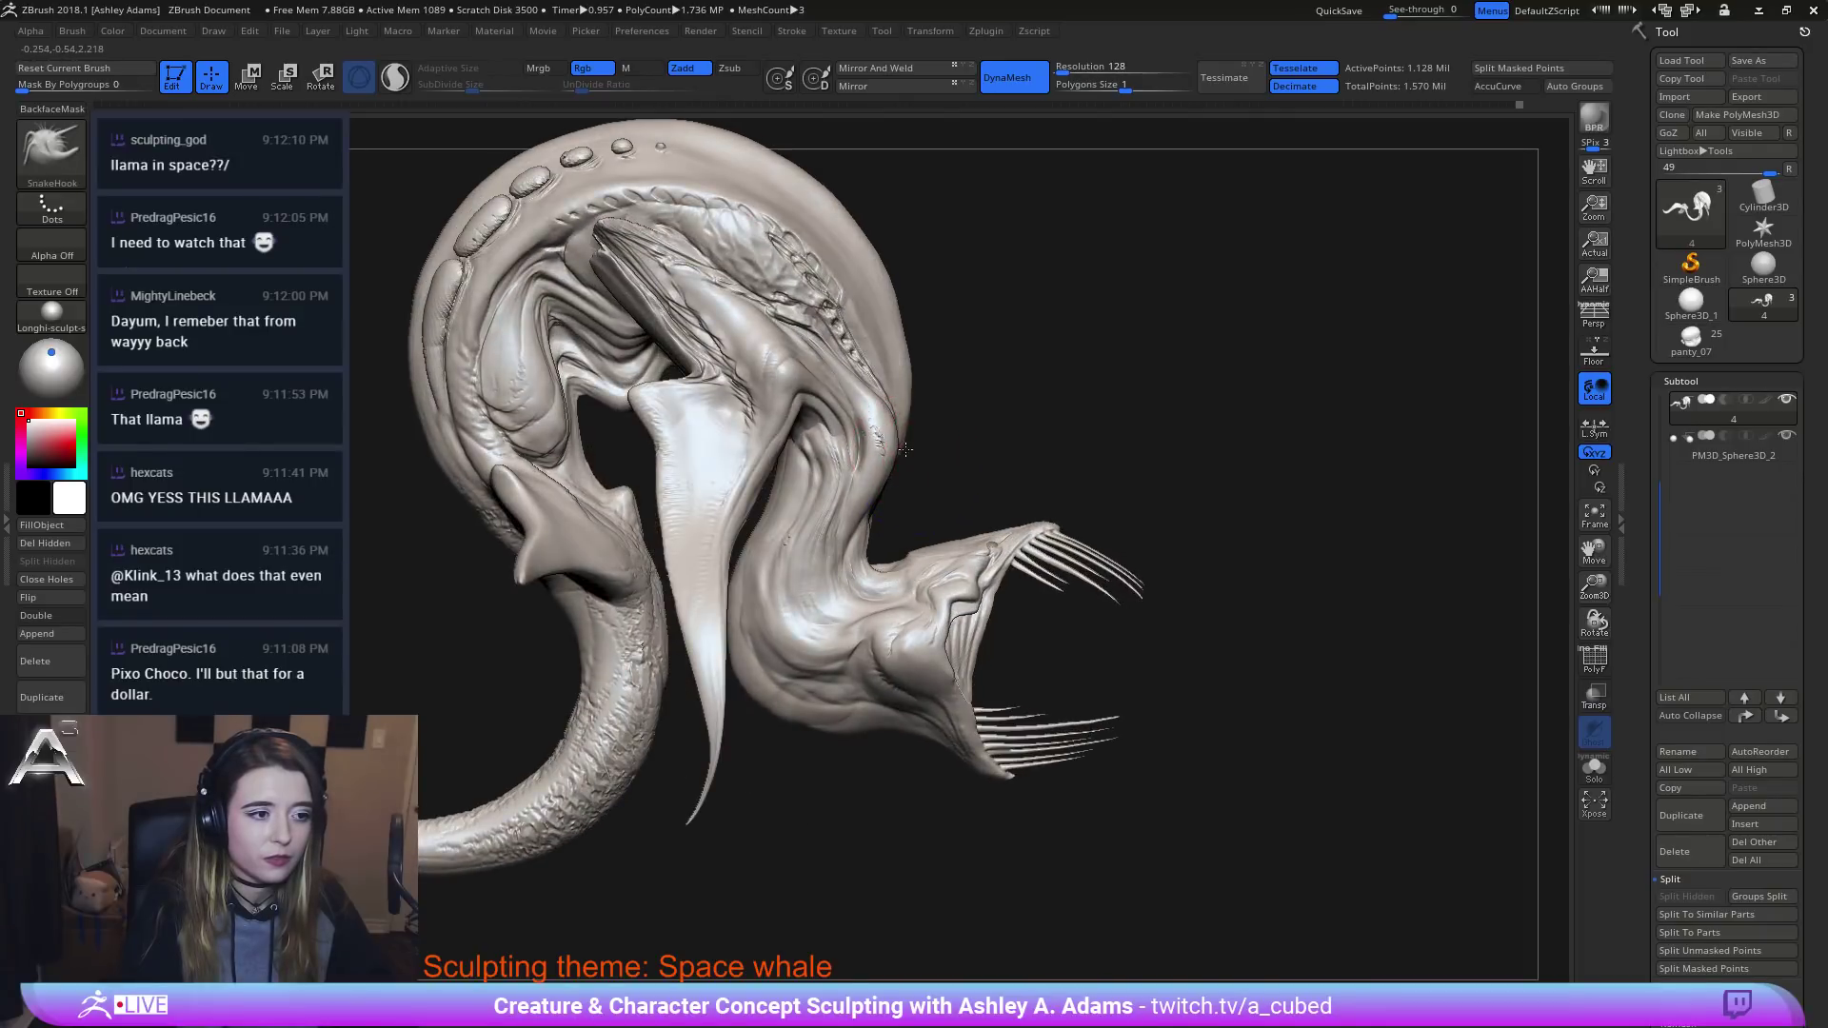
key(space)
click(902, 342)
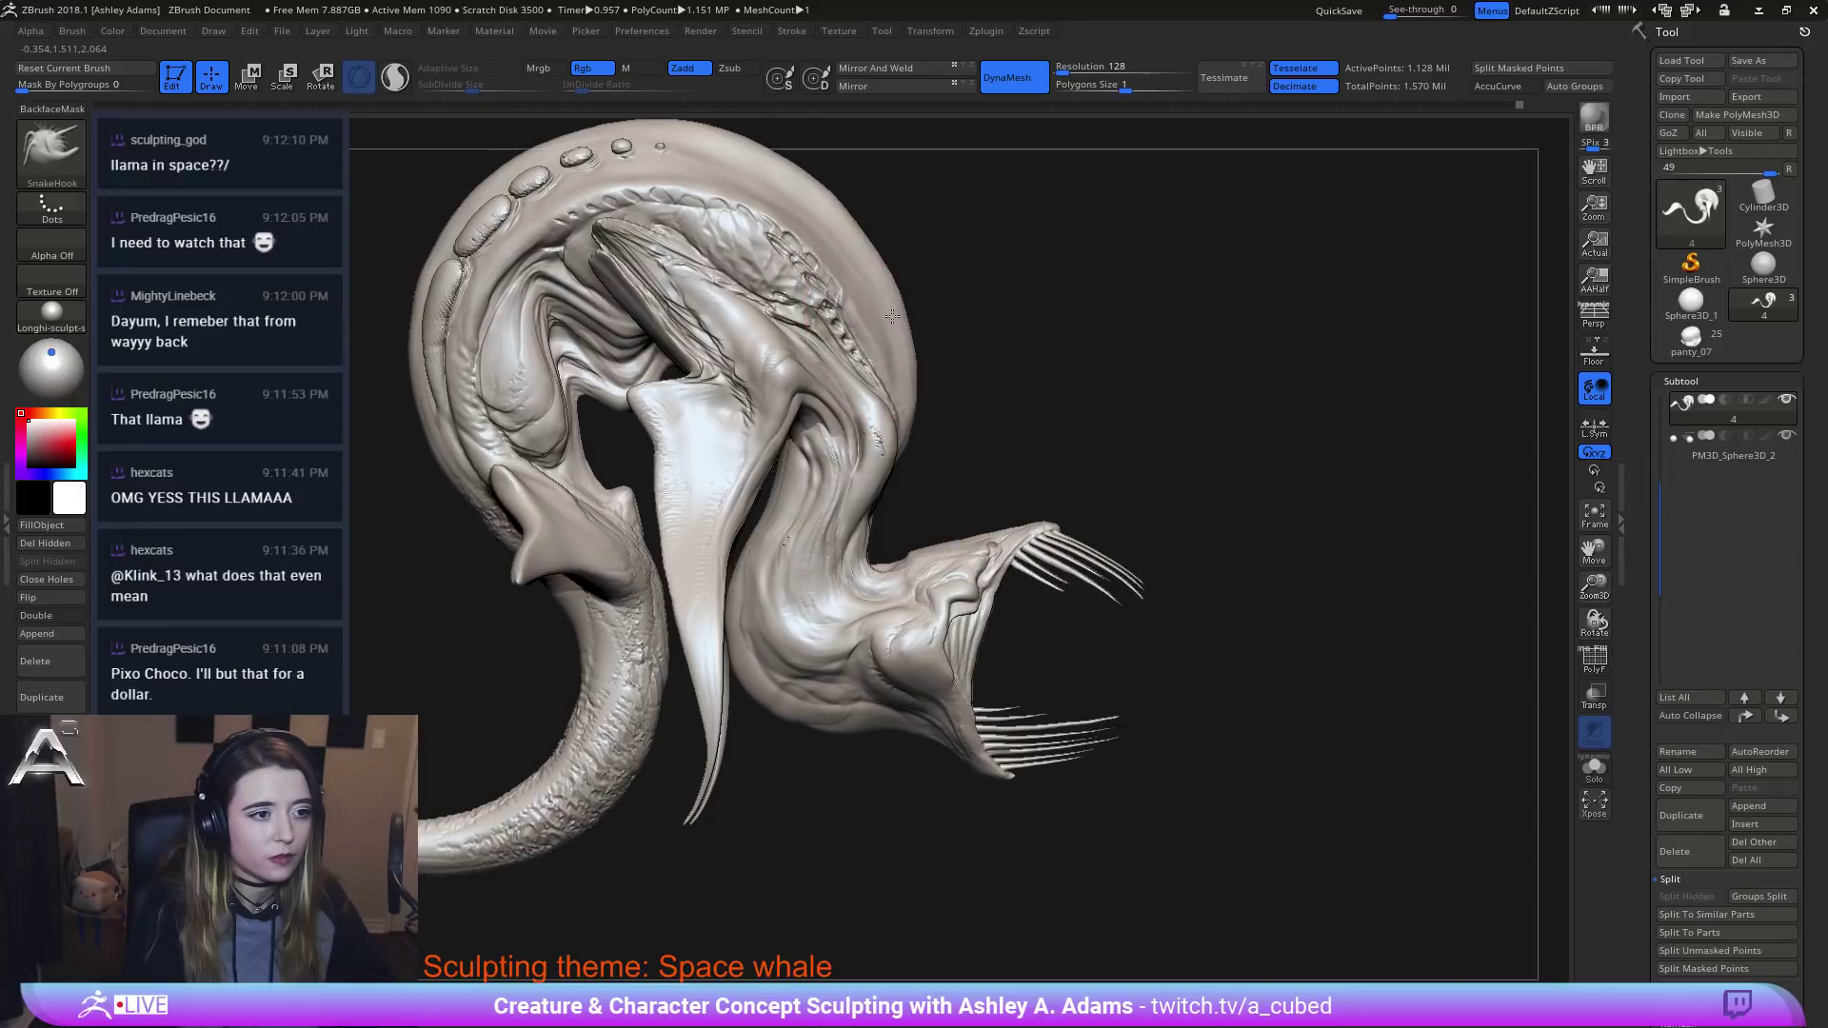
Make the neck and mouth subtool active and reshape the throat with the SnakeHook brush.
ctrl+right_drag(876, 353, 854, 393)
alt+click(861, 481)
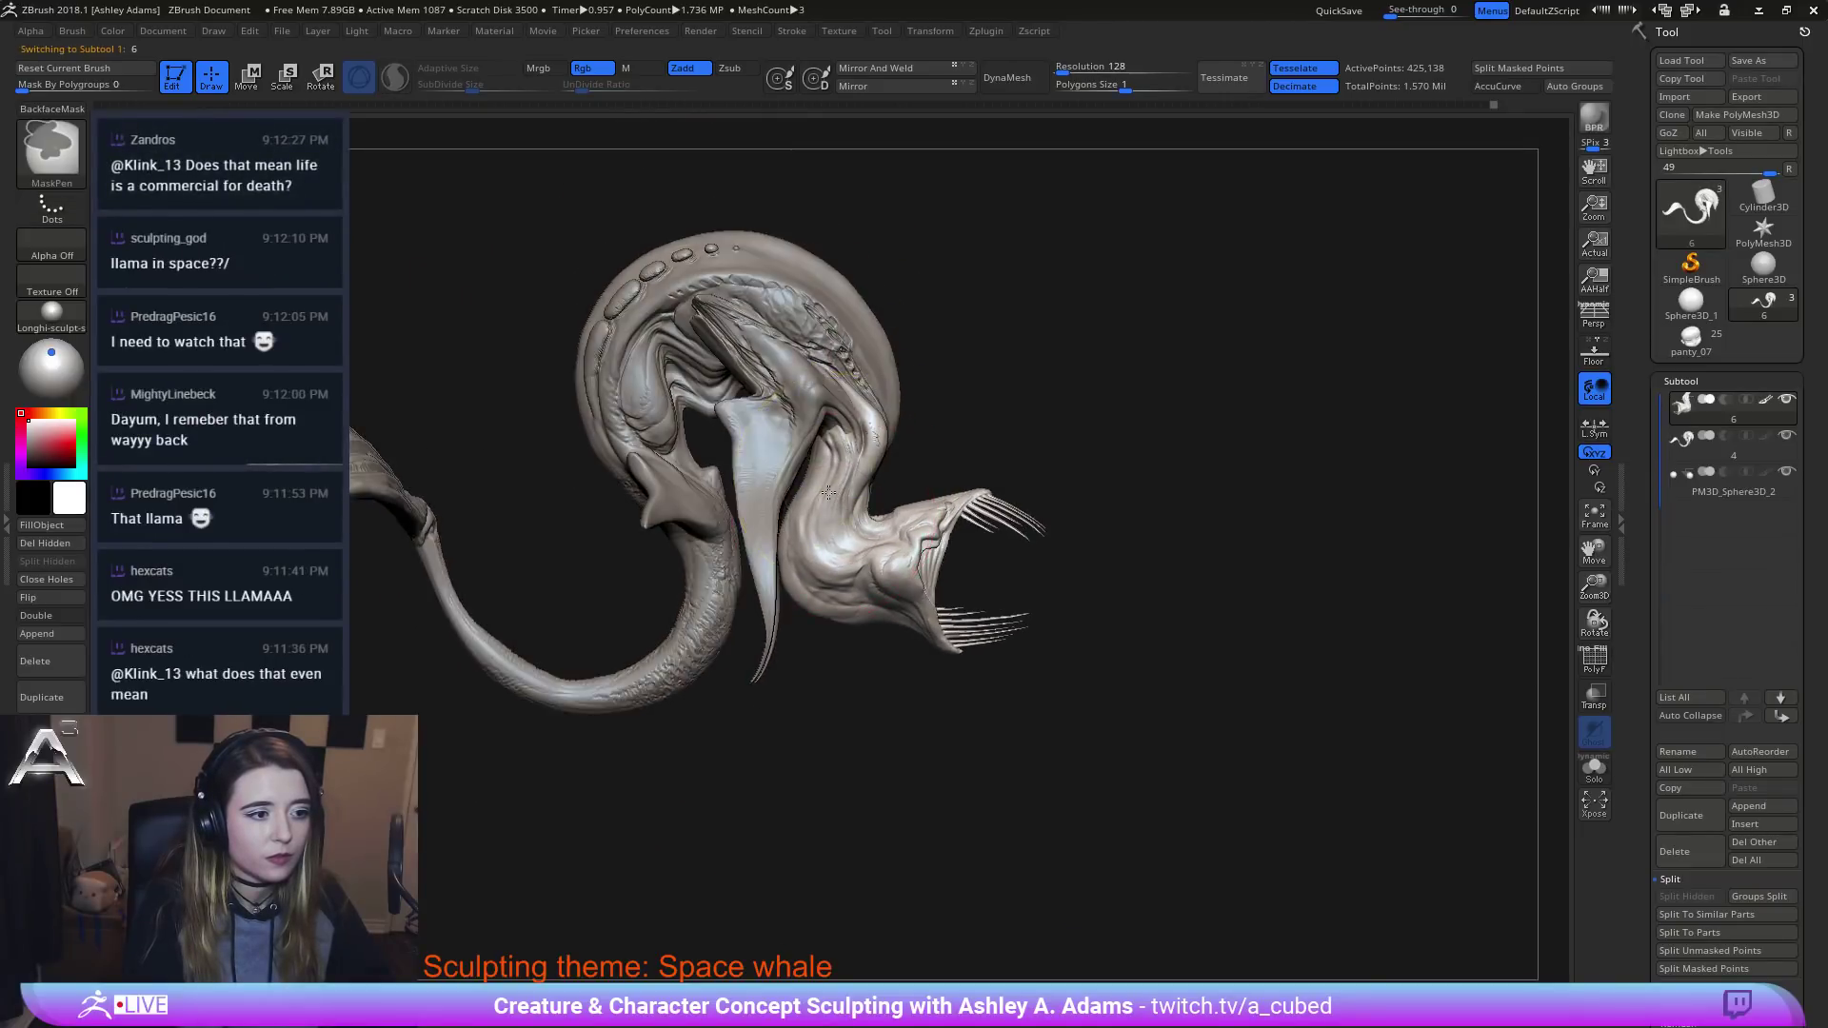
ctrl+right_drag(861, 480, 854, 514)
drag(853, 514, 860, 514)
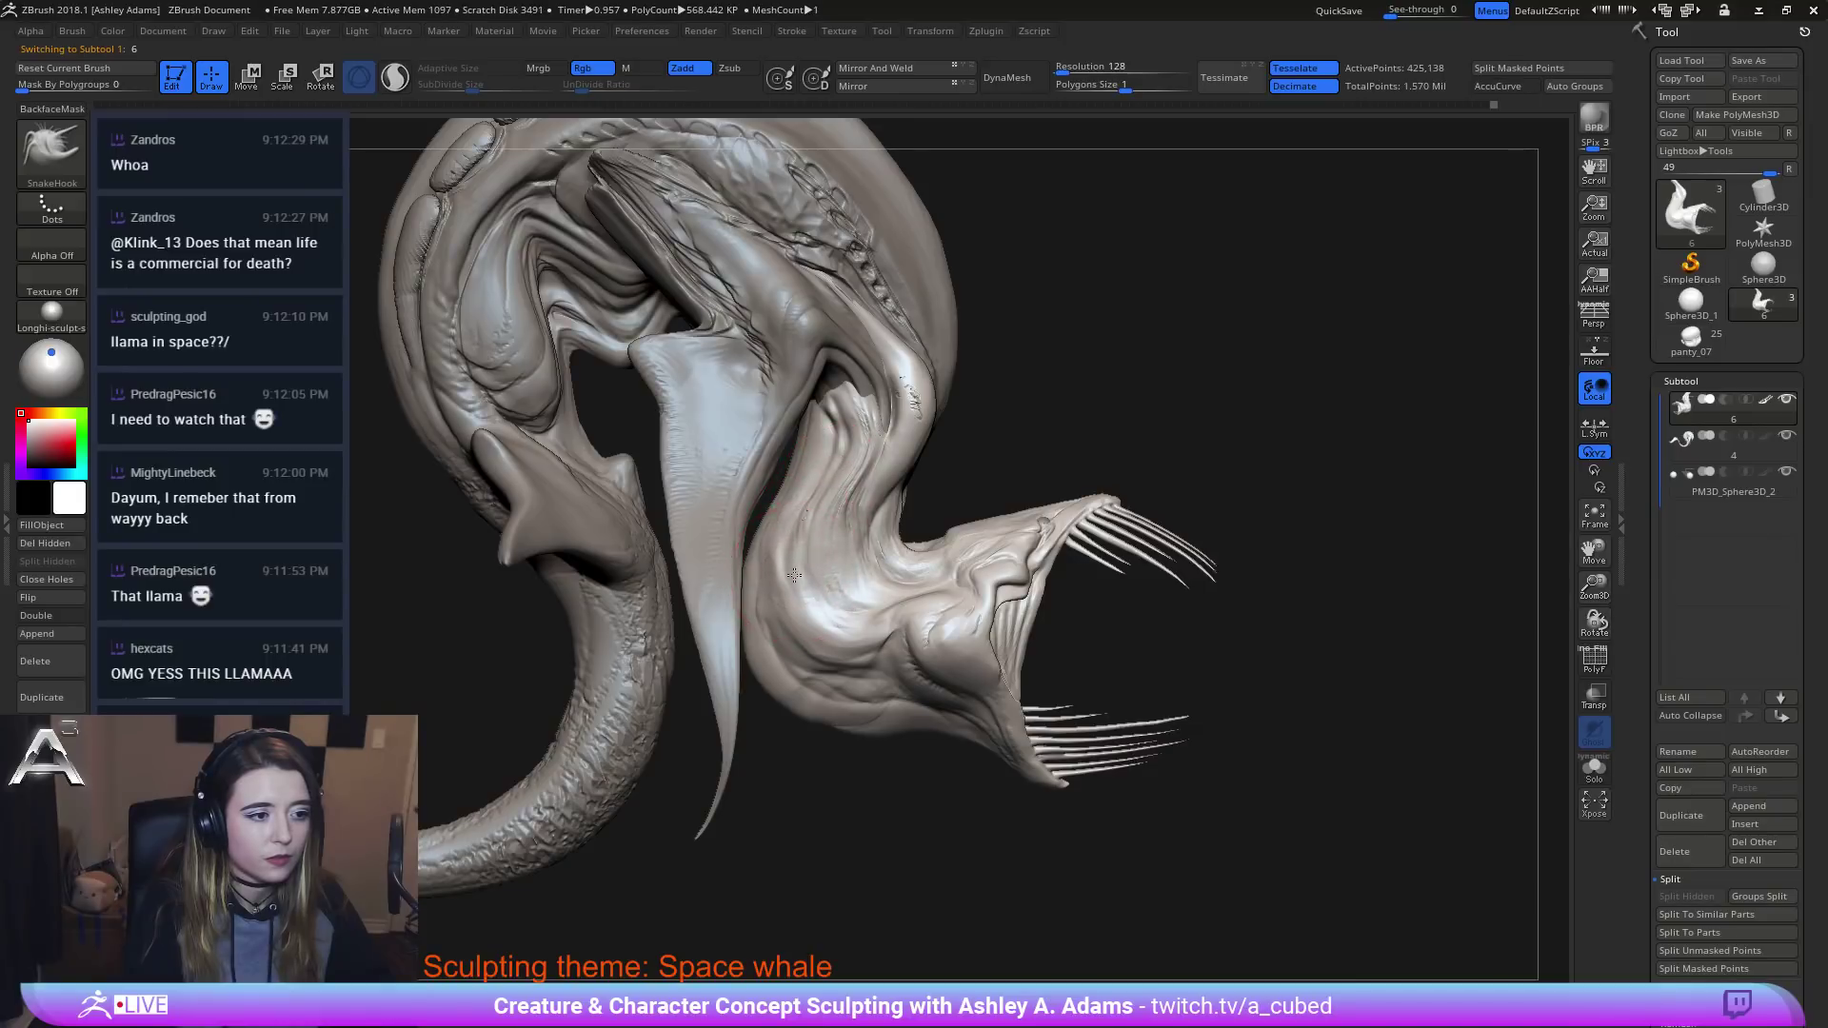
mouse_move(794, 575)
mouse_down()
mouse_move(848, 571)
mouse_move(846, 539)
mouse_up()
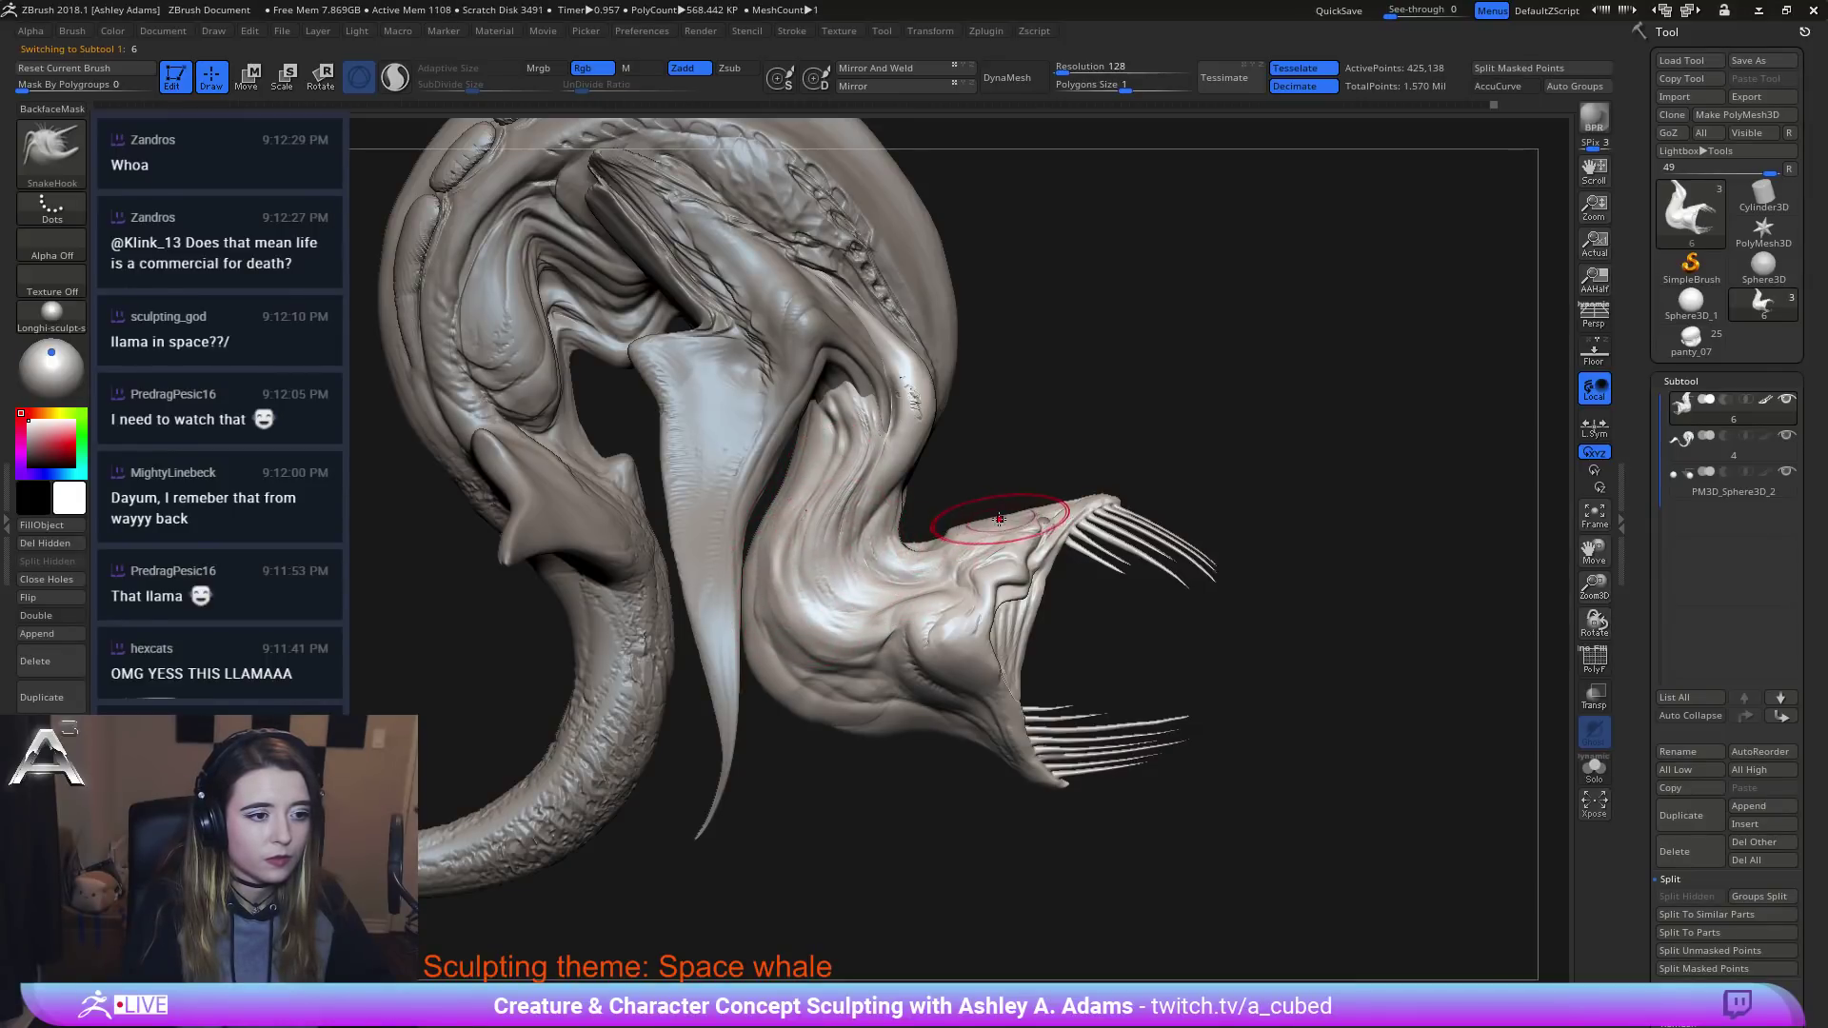
Examine the creature's overall silhouette and the head folds from both sides.
ctrl+right_drag(952, 659, 947, 371)
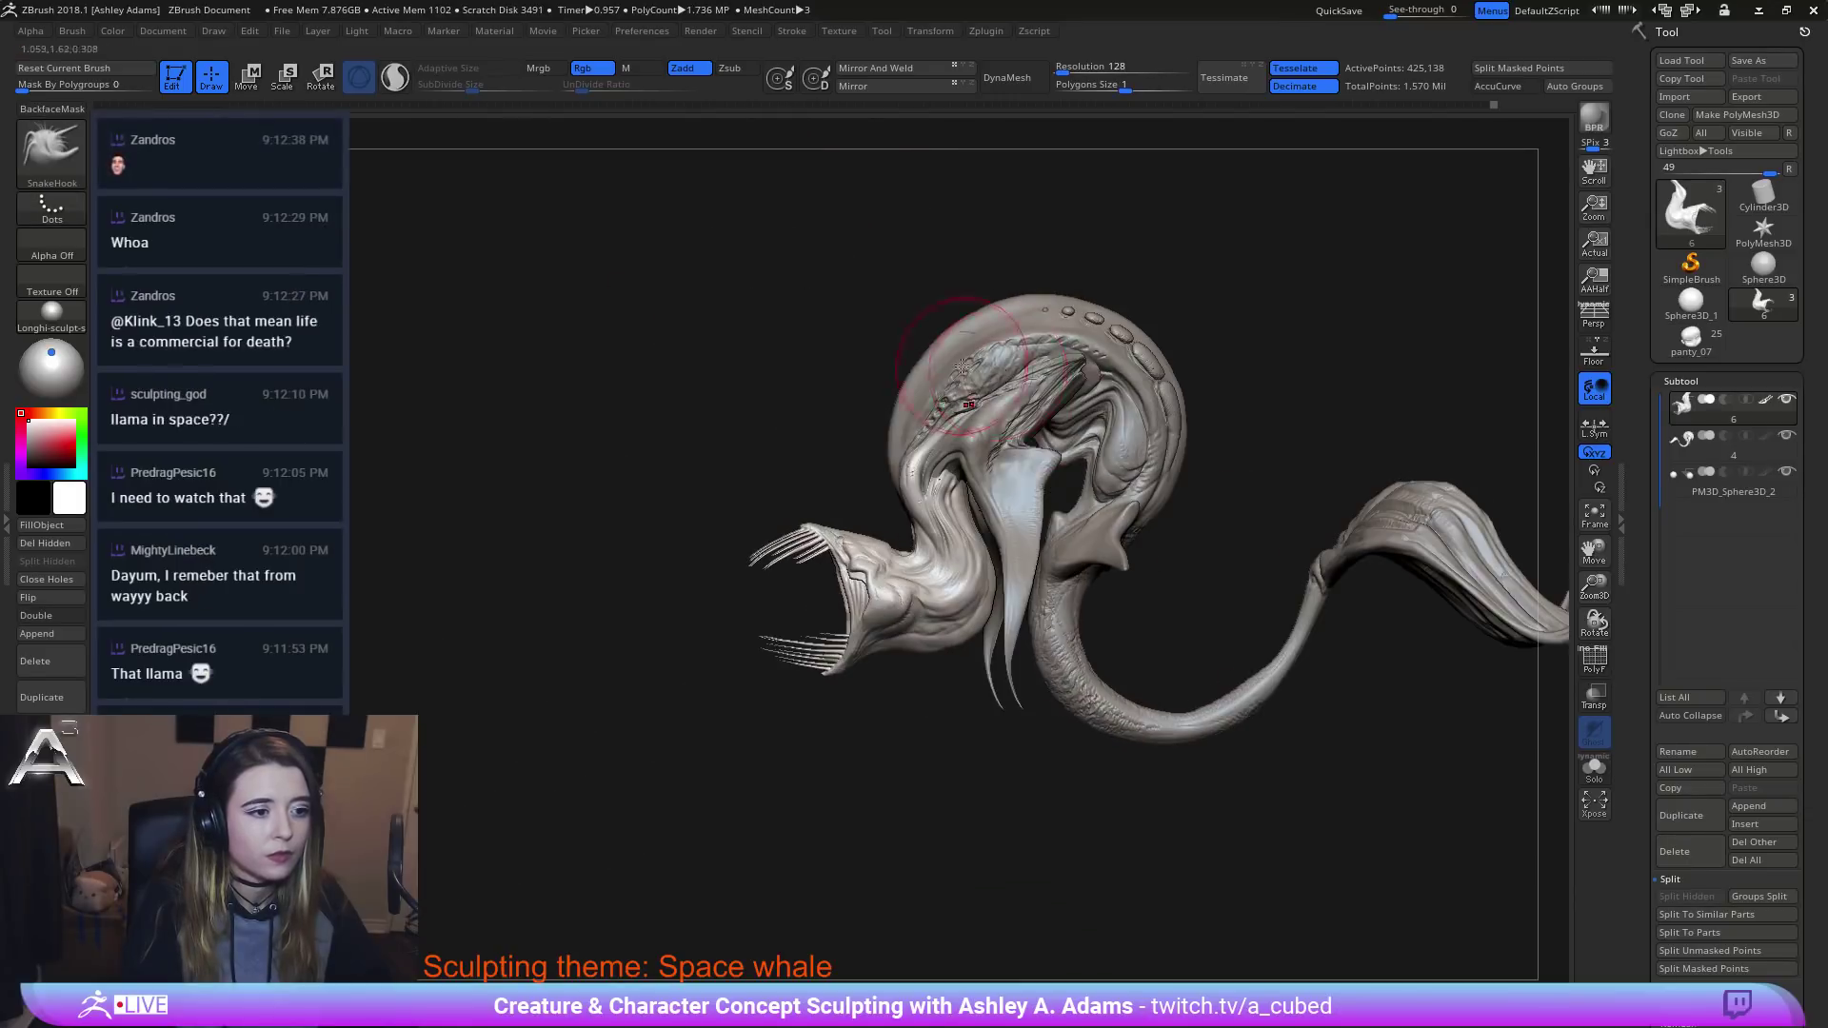
key(space)
drag(1035, 419, 741, 416)
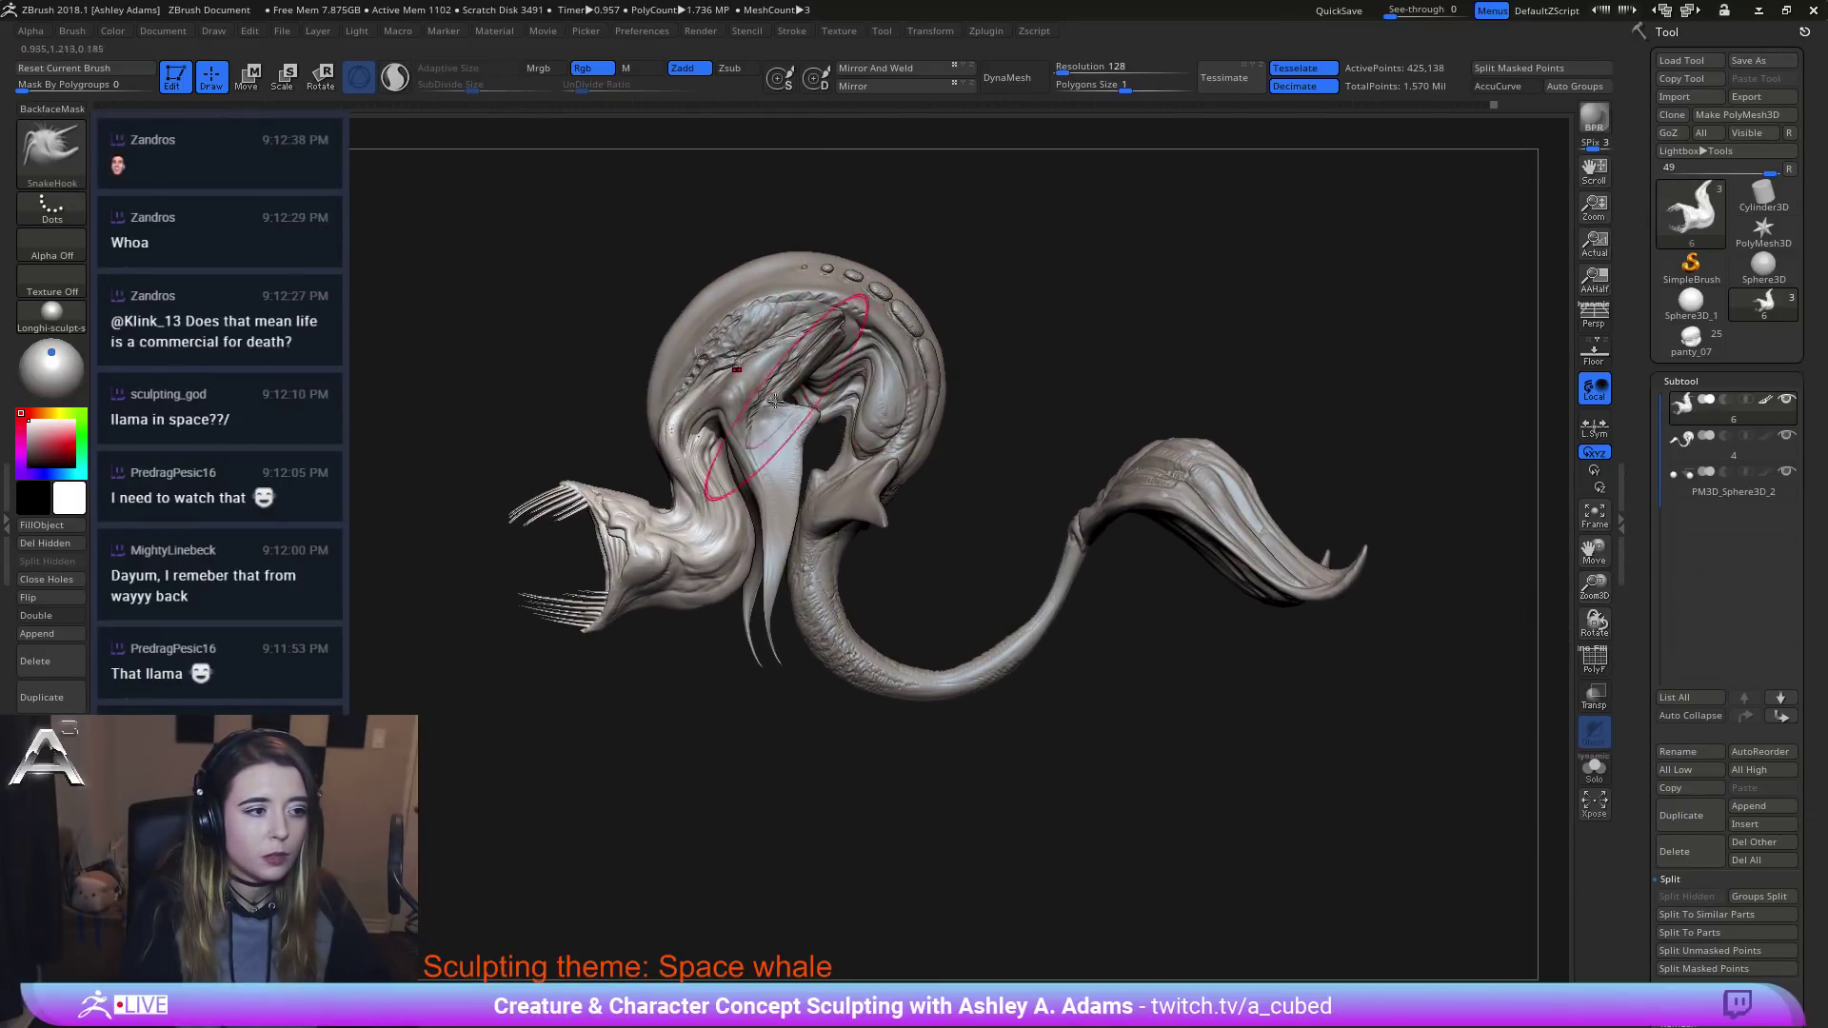
mouse_move(740, 414)
right_down()
mouse_move(773, 417)
mouse_move(698, 370)
mouse_move(799, 427)
right_up()
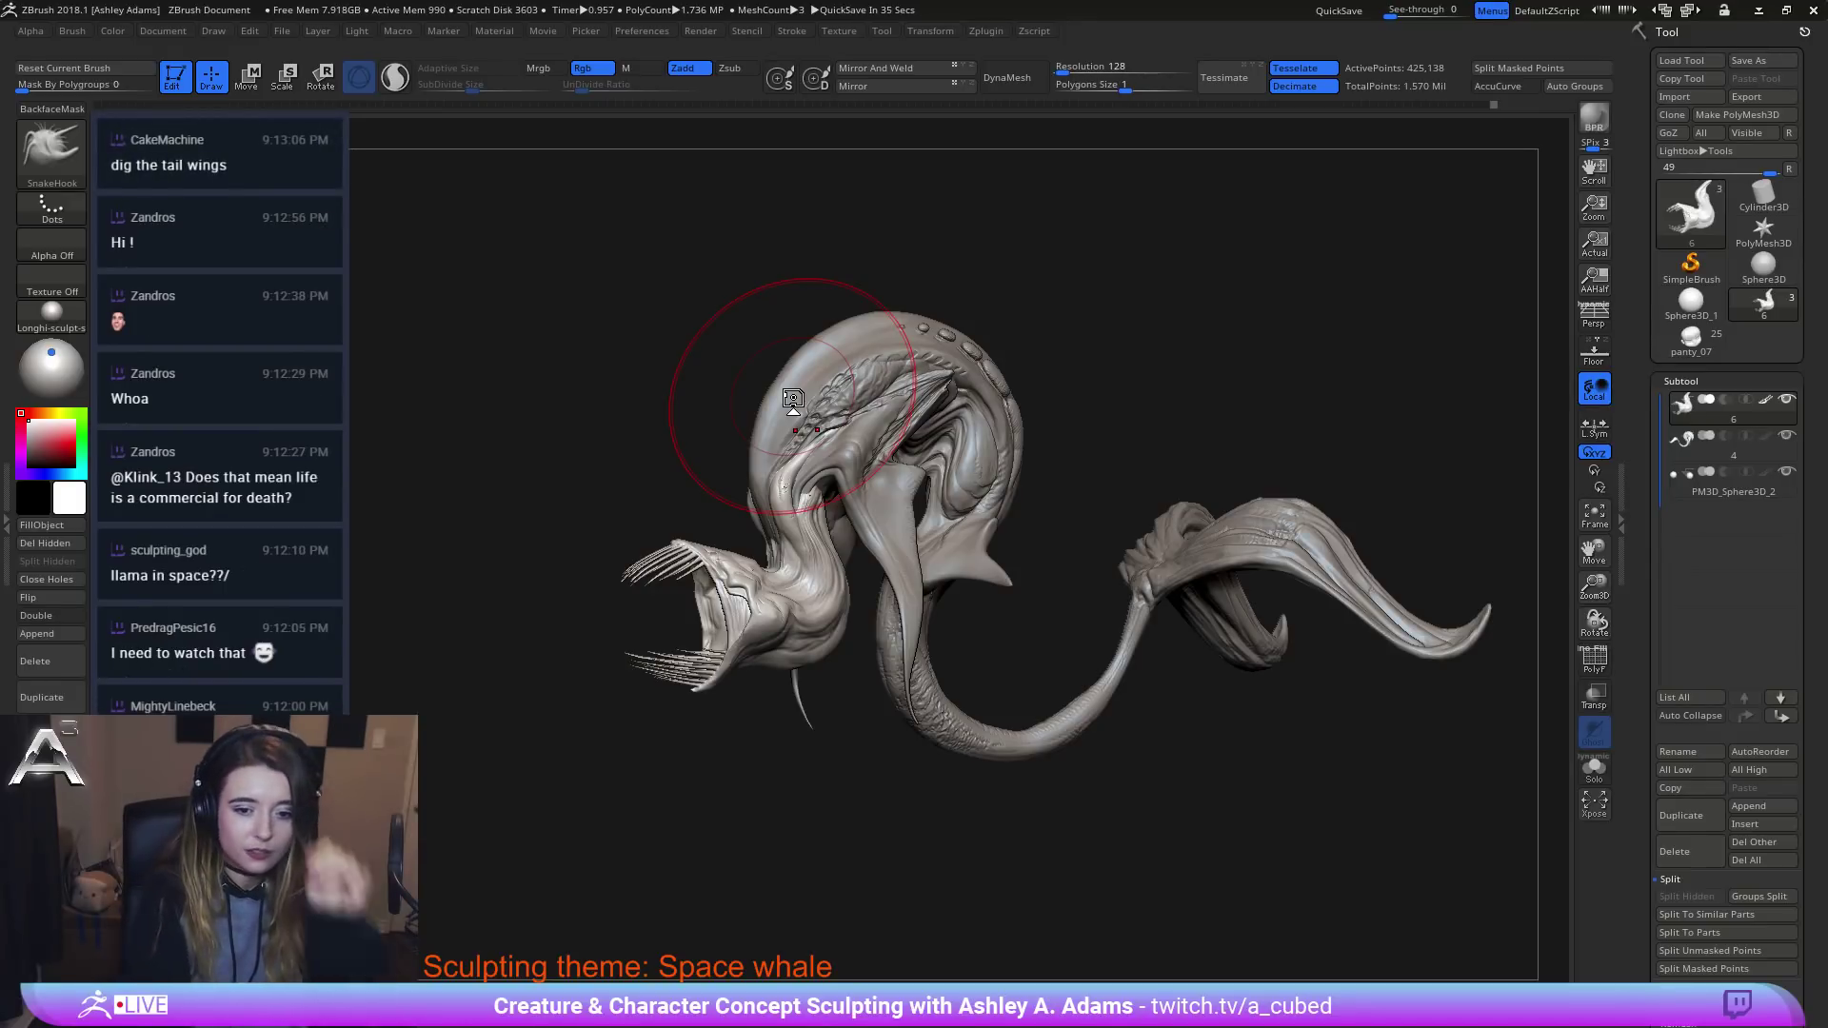
drag(725, 453, 714, 447)
ctrl+right_drag(714, 428, 718, 484)
right_click(718, 484)
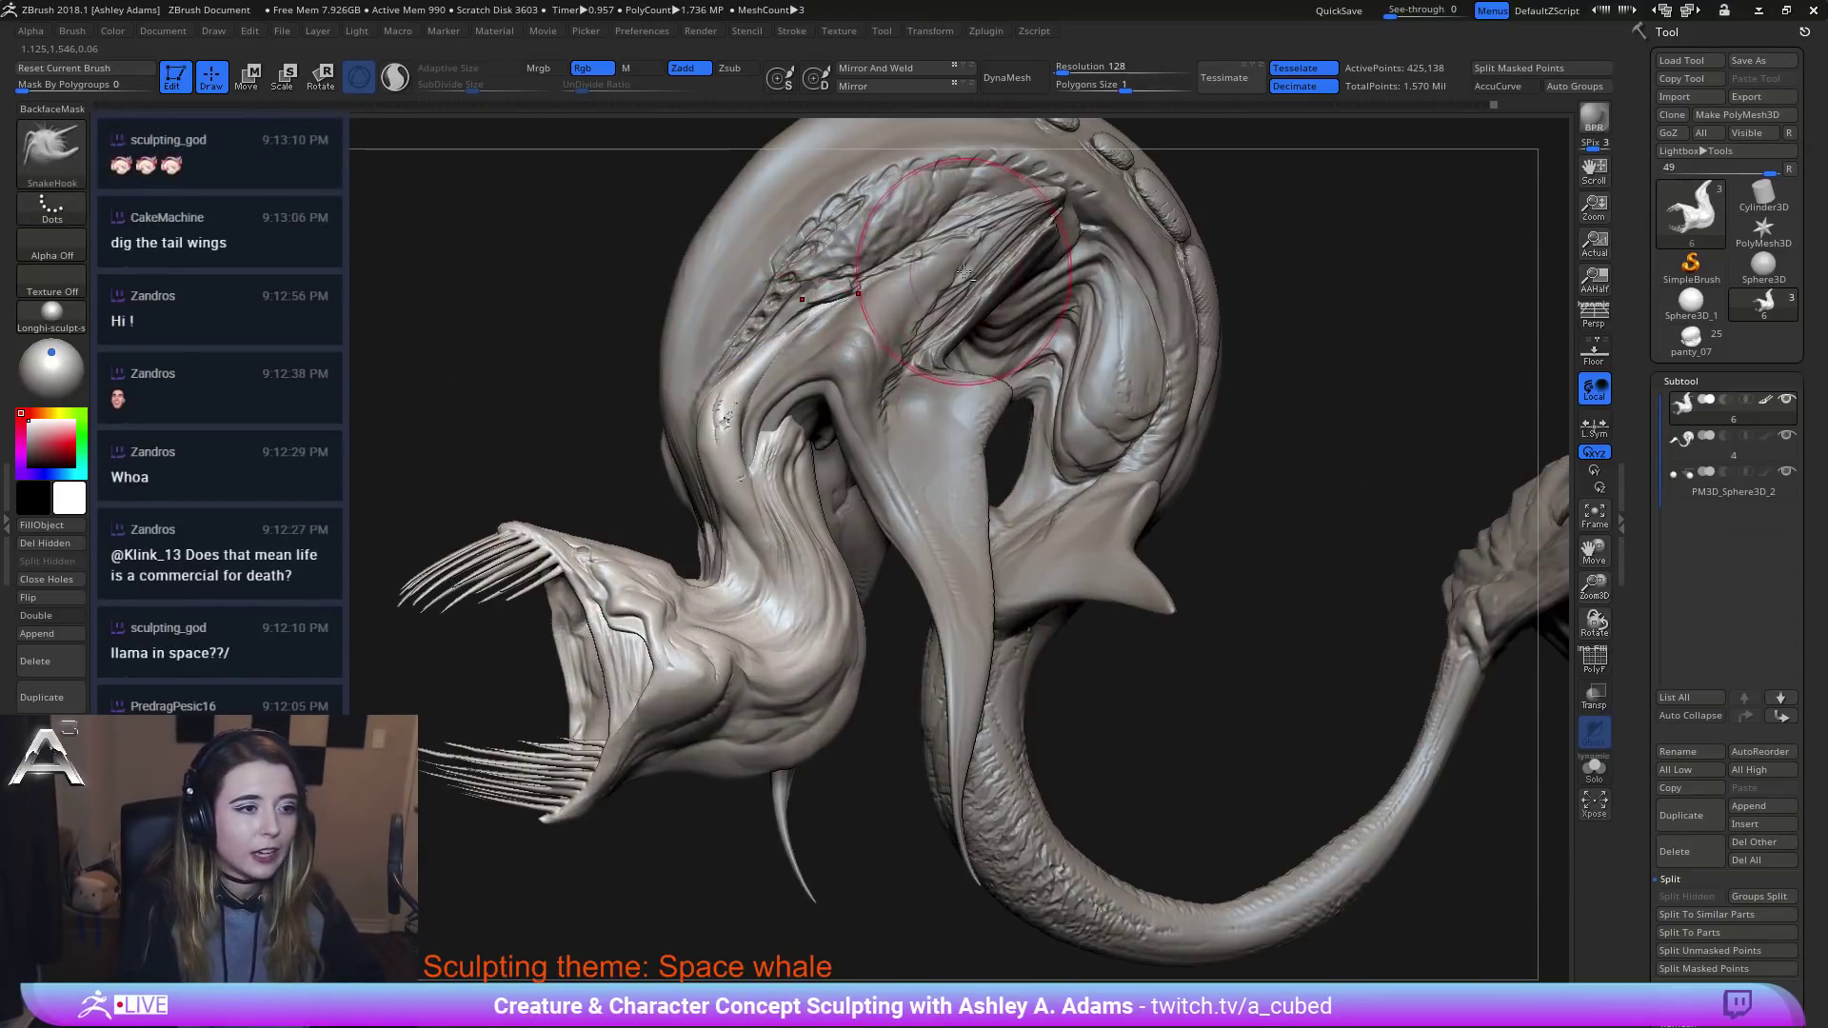
right_click(869, 367)
right_drag(838, 328, 890, 319)
Make the body subtool active and swell the folds along the side of the head with the Inflat brush.
alt+click(893, 317)
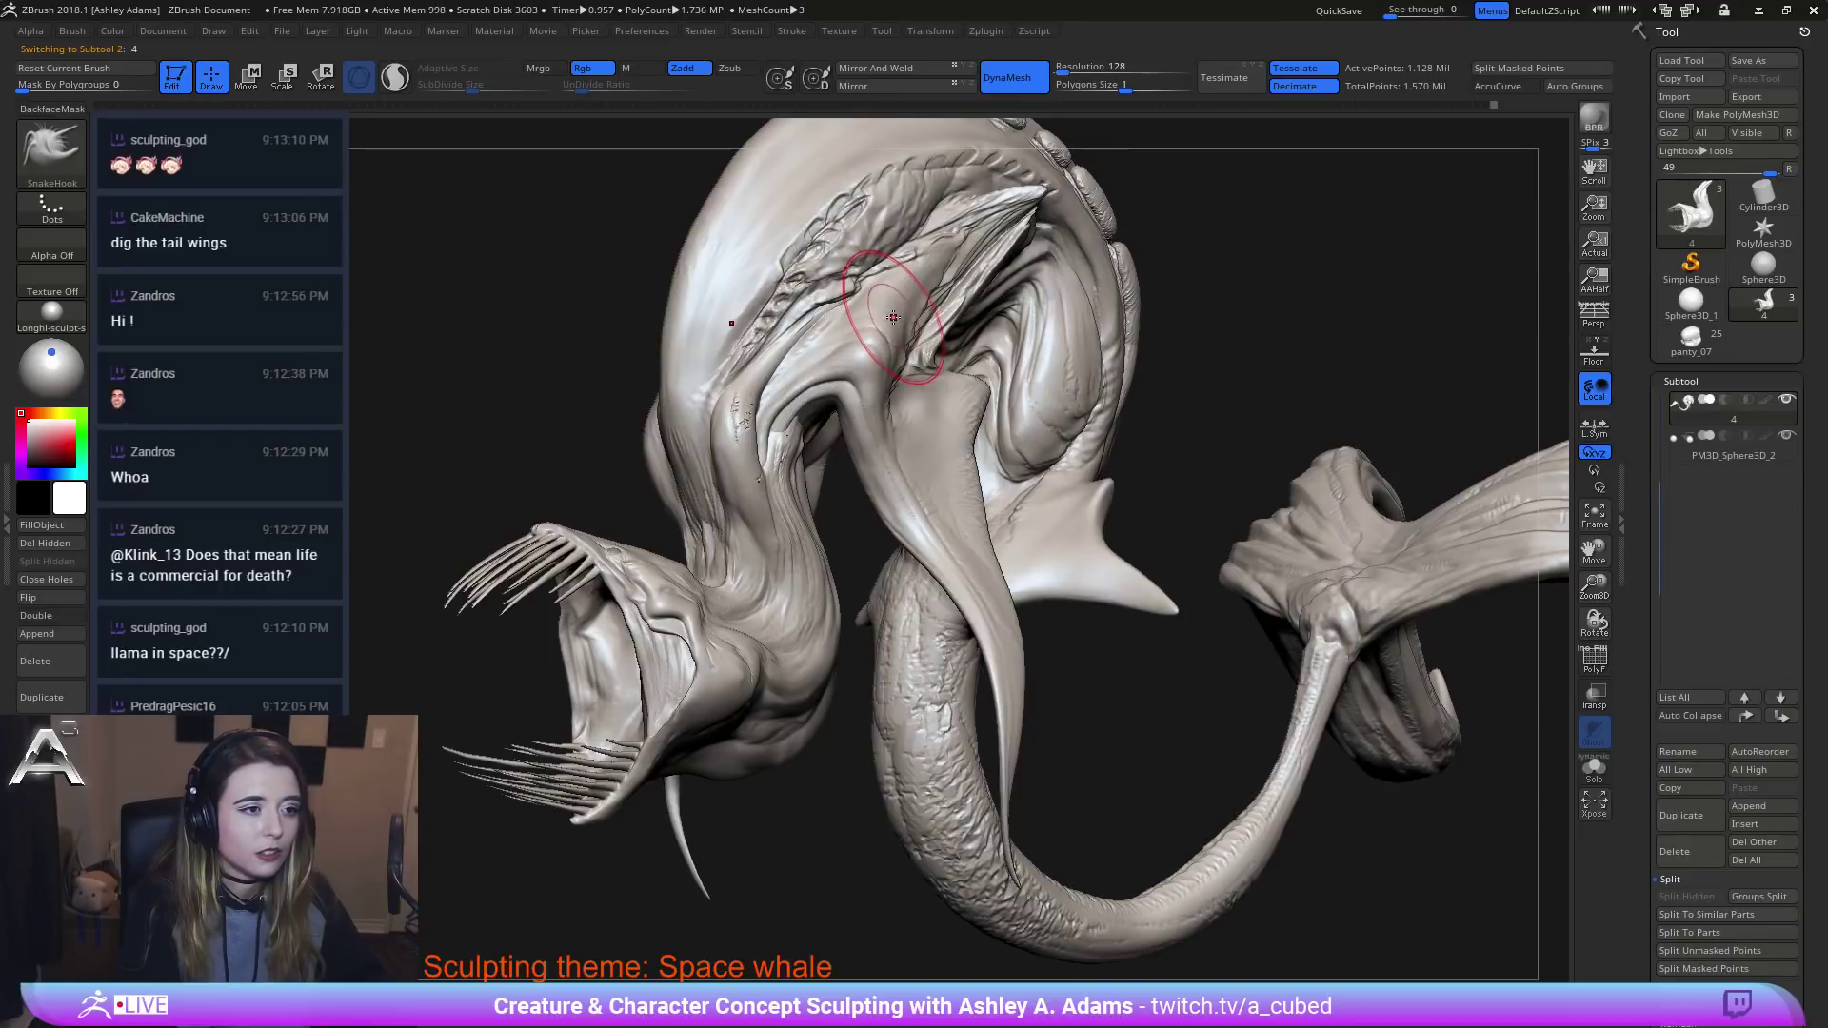
right_click(893, 317)
key(b)
key(i)
key(n)
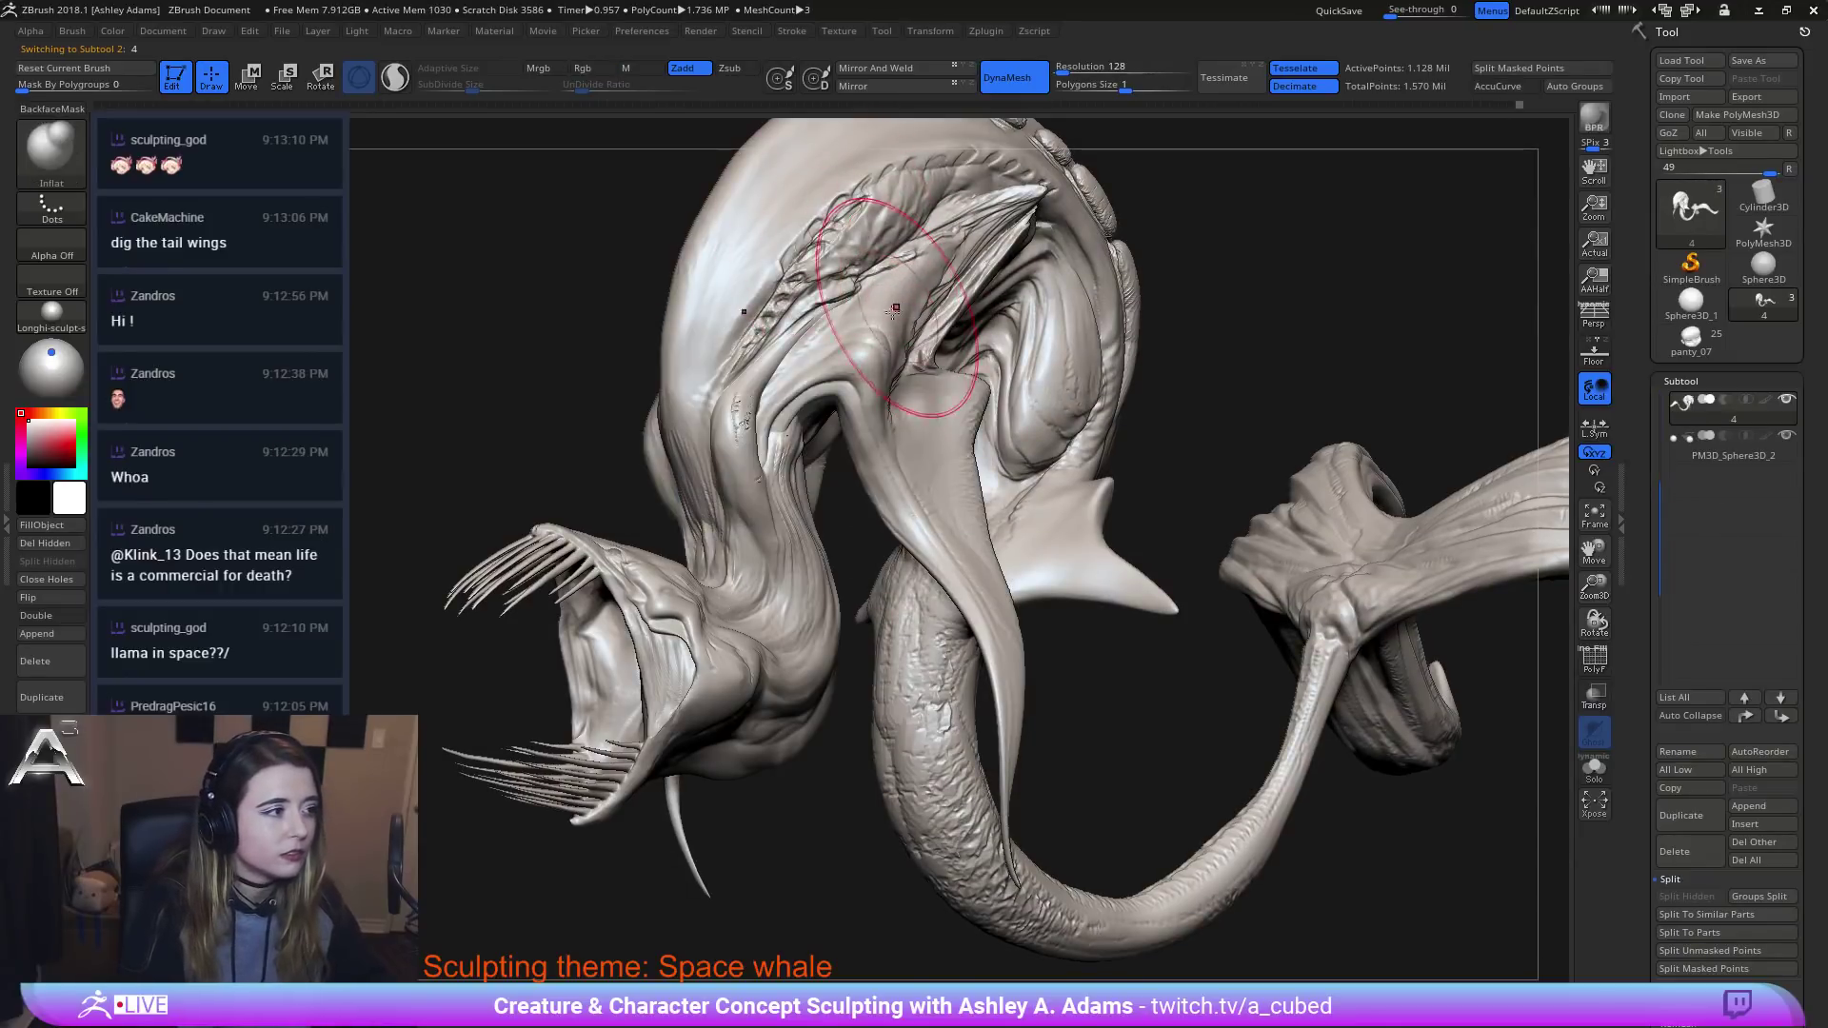
mouse_move(872, 348)
mouse_down()
mouse_move(884, 259)
mouse_move(950, 221)
mouse_up()
right_drag(895, 338, 857, 349)
right_click(856, 349)
drag(987, 238, 965, 236)
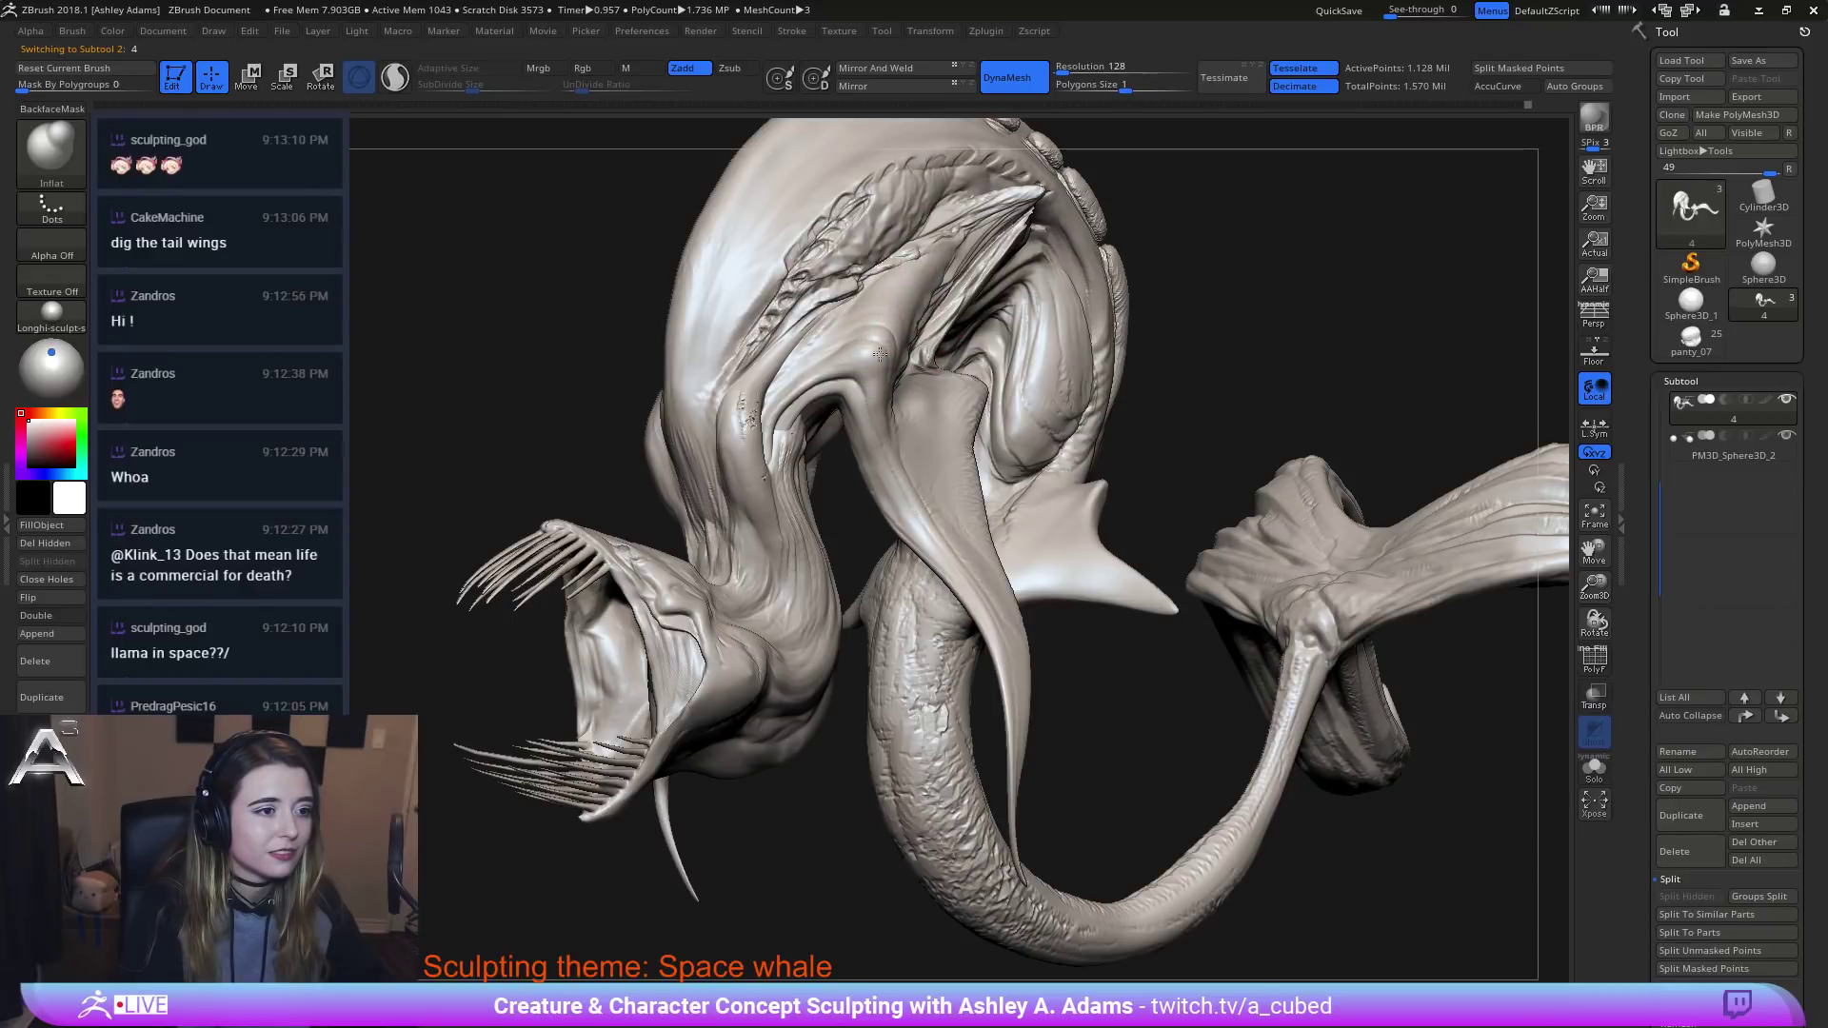
Inflate the edge of the head fold where it arches over the neck.
right_drag(880, 354, 893, 330)
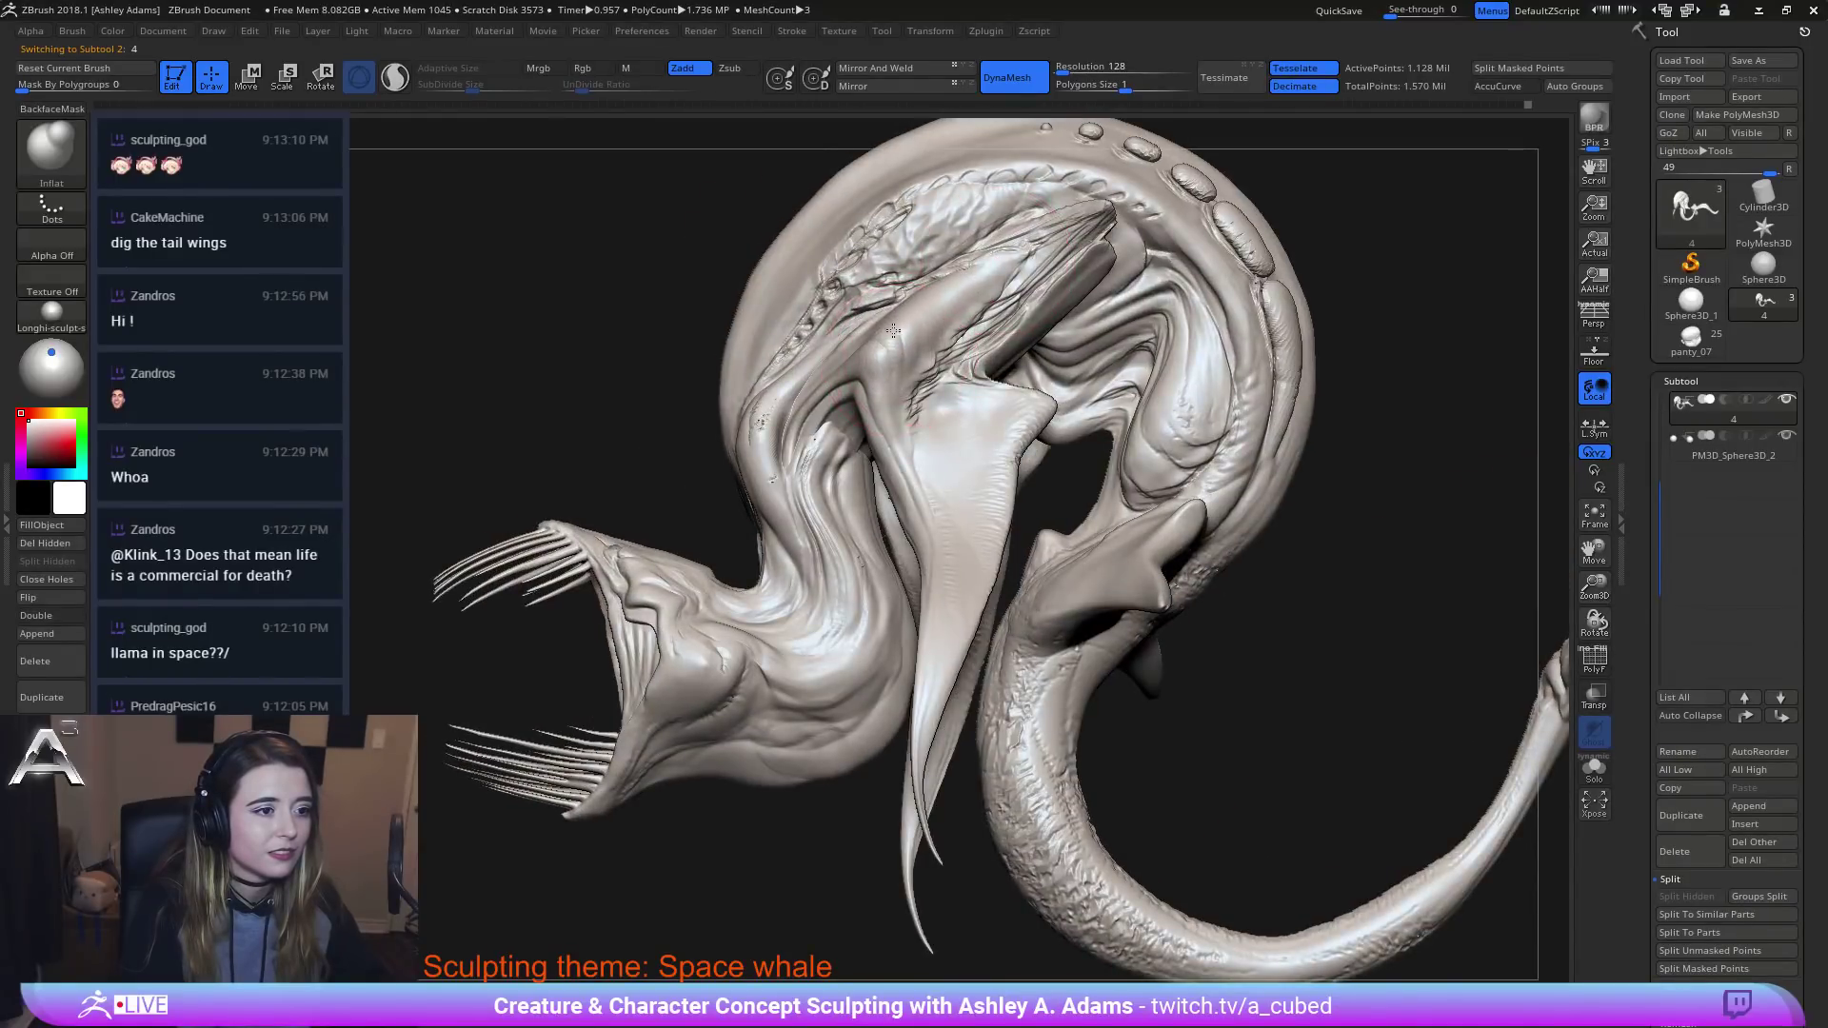
right_drag(885, 401, 891, 409)
right_click(891, 410)
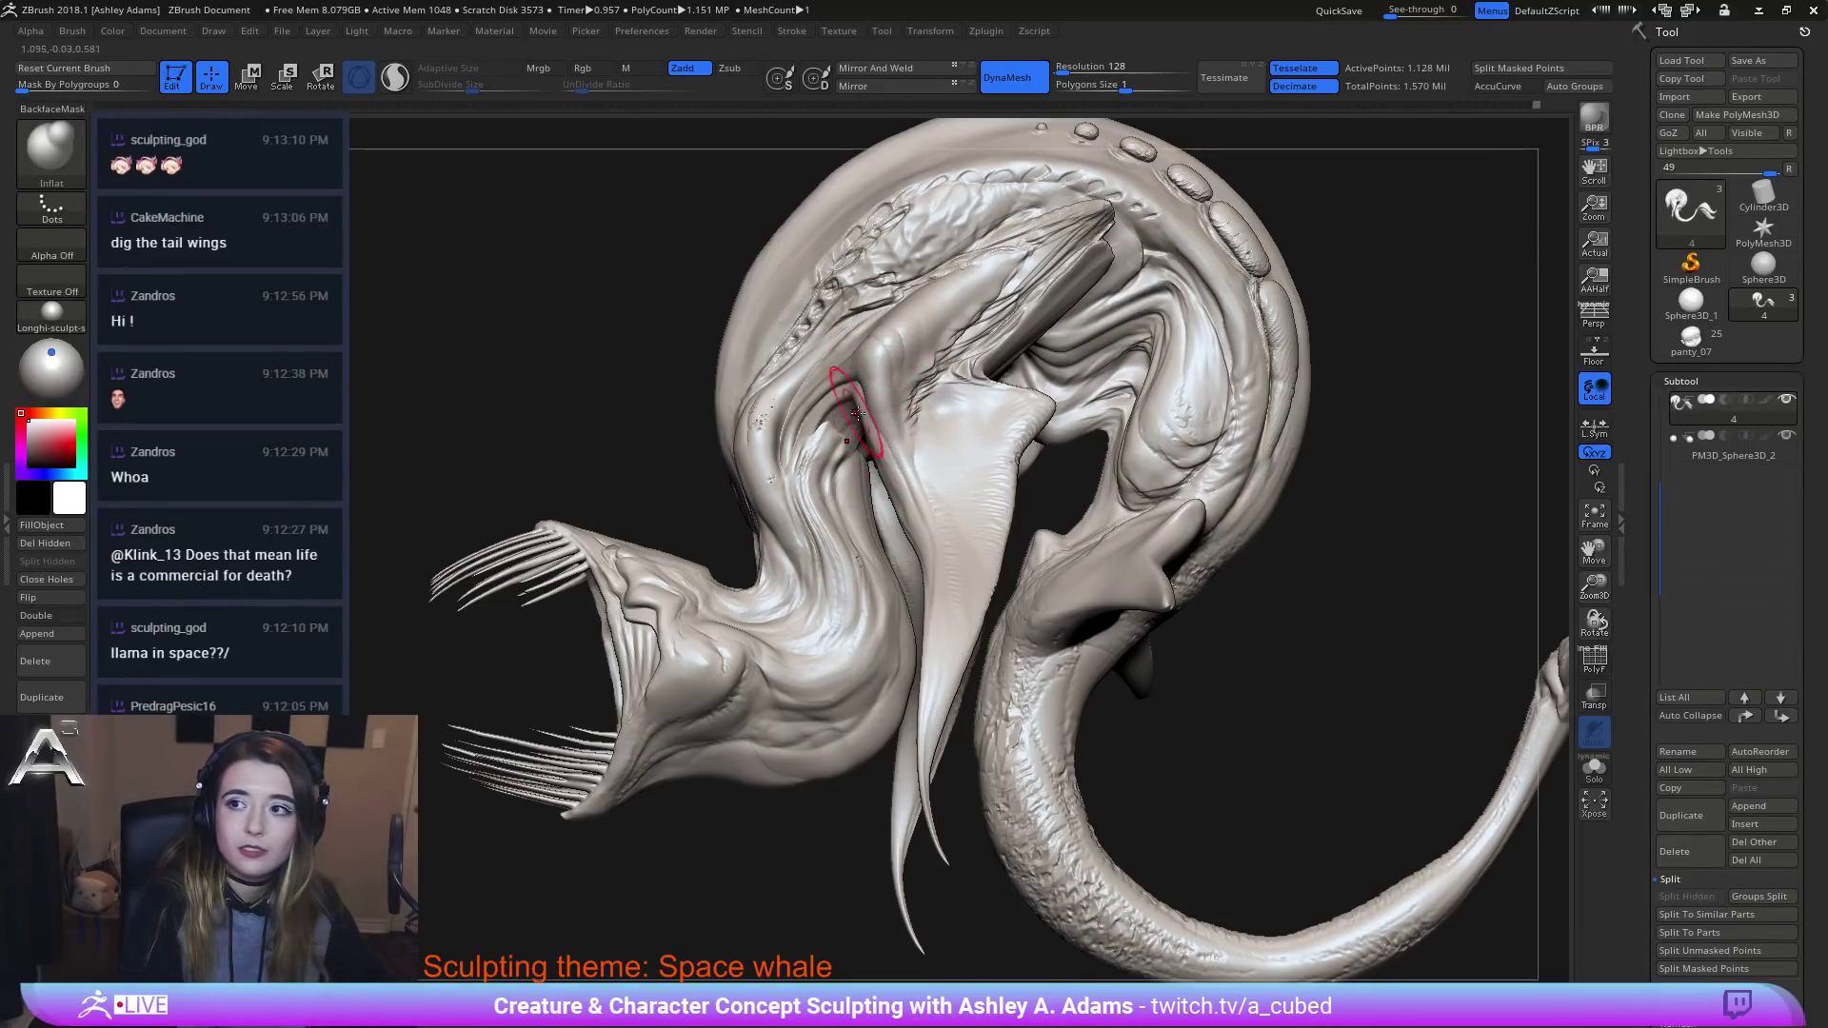
right_drag(856, 414, 766, 314)
mouse_move(899, 435)
right_down()
mouse_move(881, 319)
mouse_move(753, 290)
right_up()
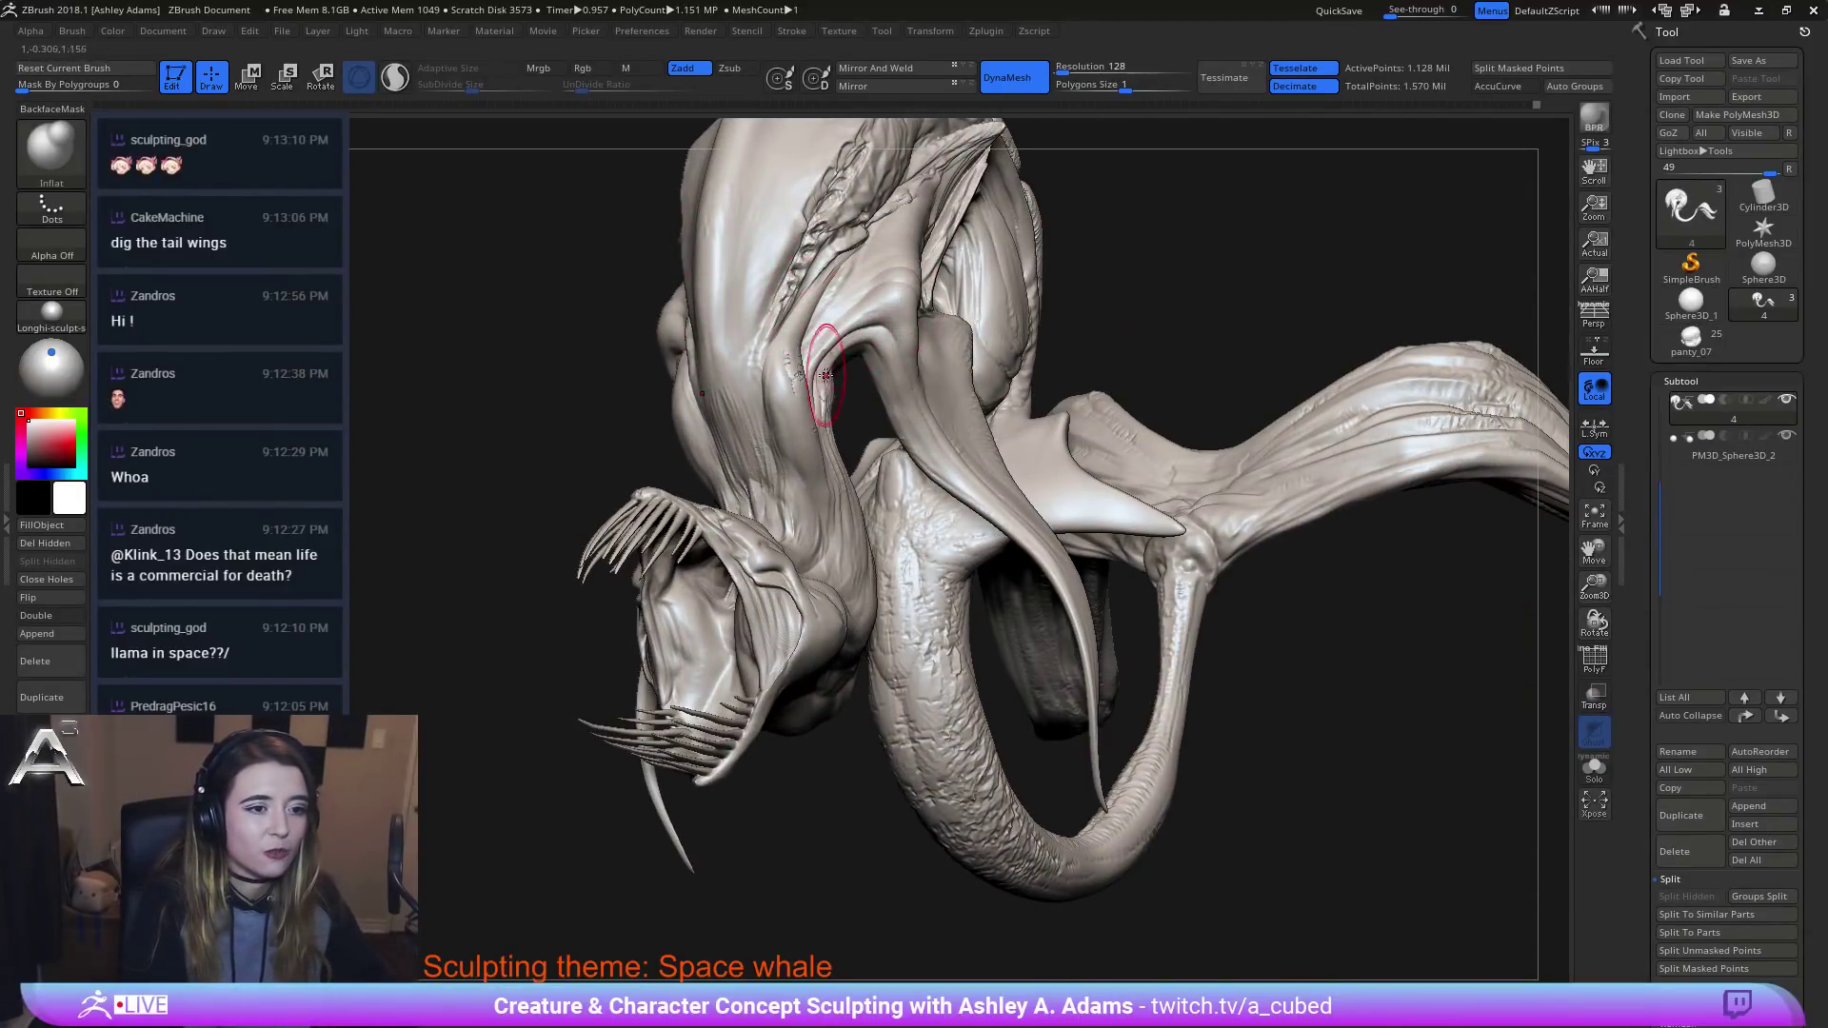
mouse_move(745, 373)
right_down()
mouse_move(714, 324)
mouse_move(738, 305)
mouse_move(763, 318)
mouse_move(738, 262)
right_up()
right_click(738, 262)
right_drag(626, 217, 654, 245)
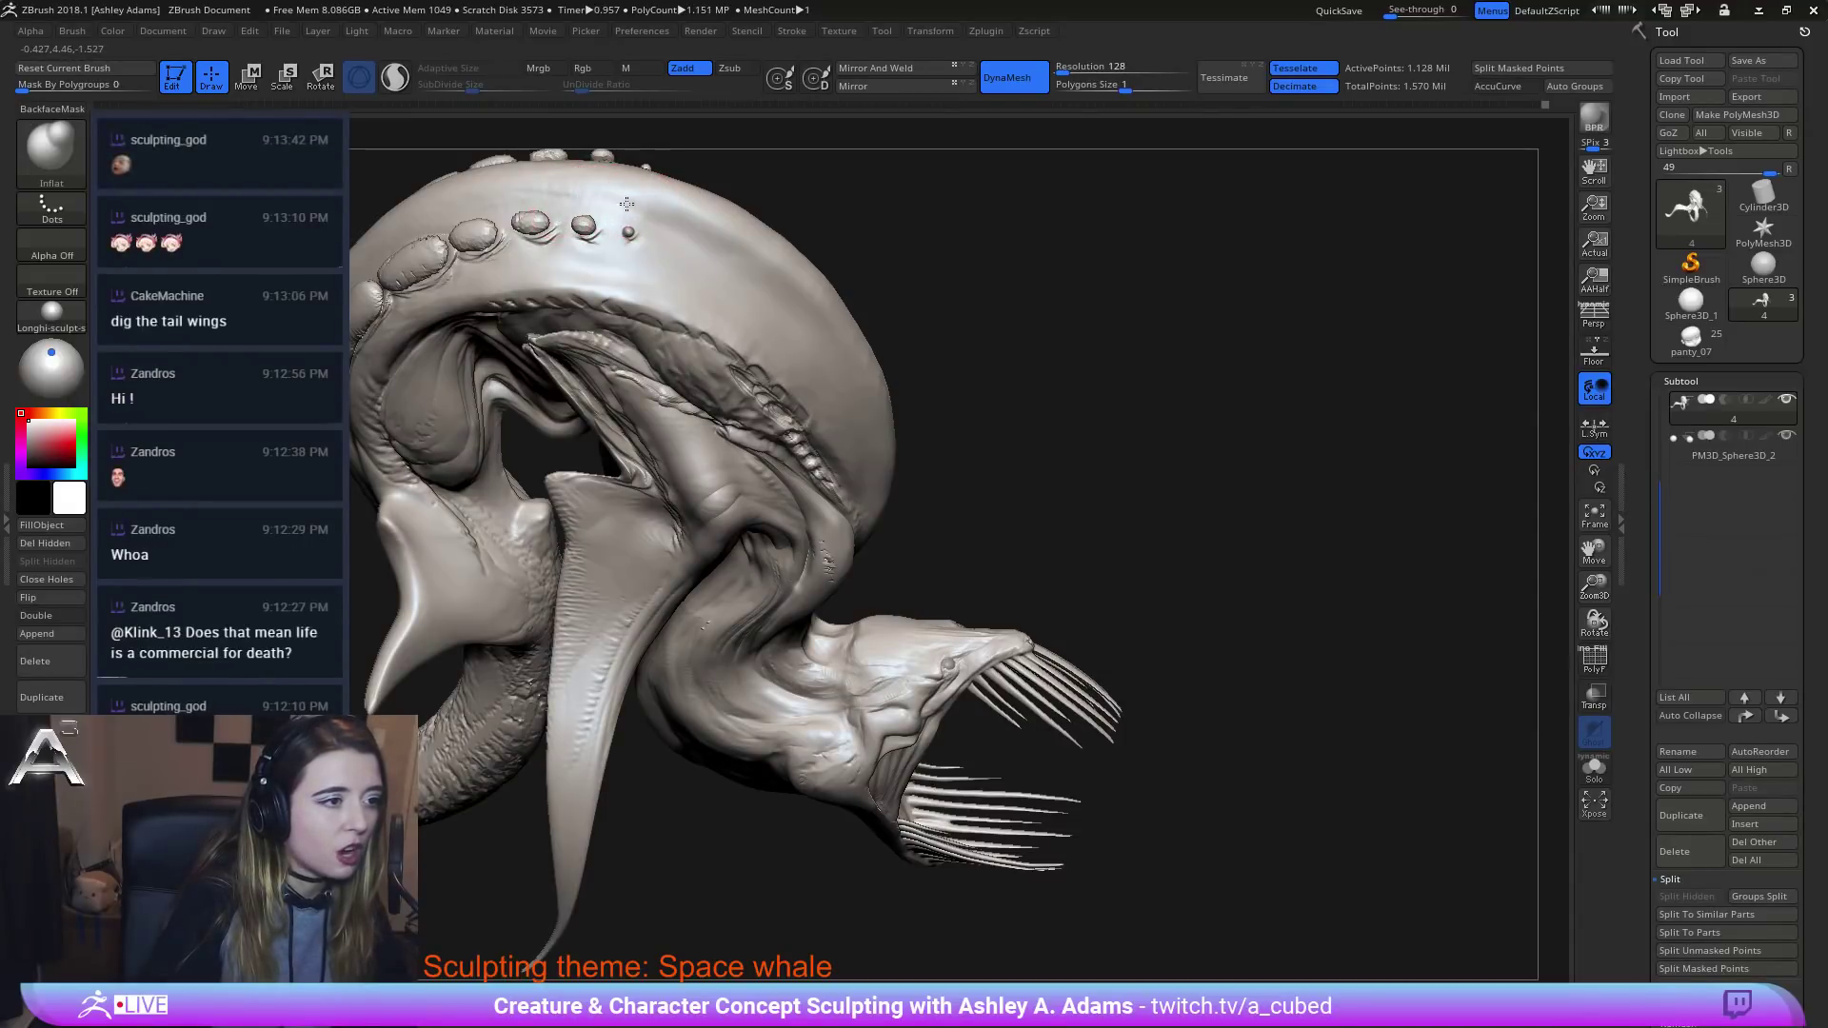
Inflate the rounded lobe and the ridge beneath the crest, undoing an unwanted stroke along the way.
right_drag(576, 200, 600, 212)
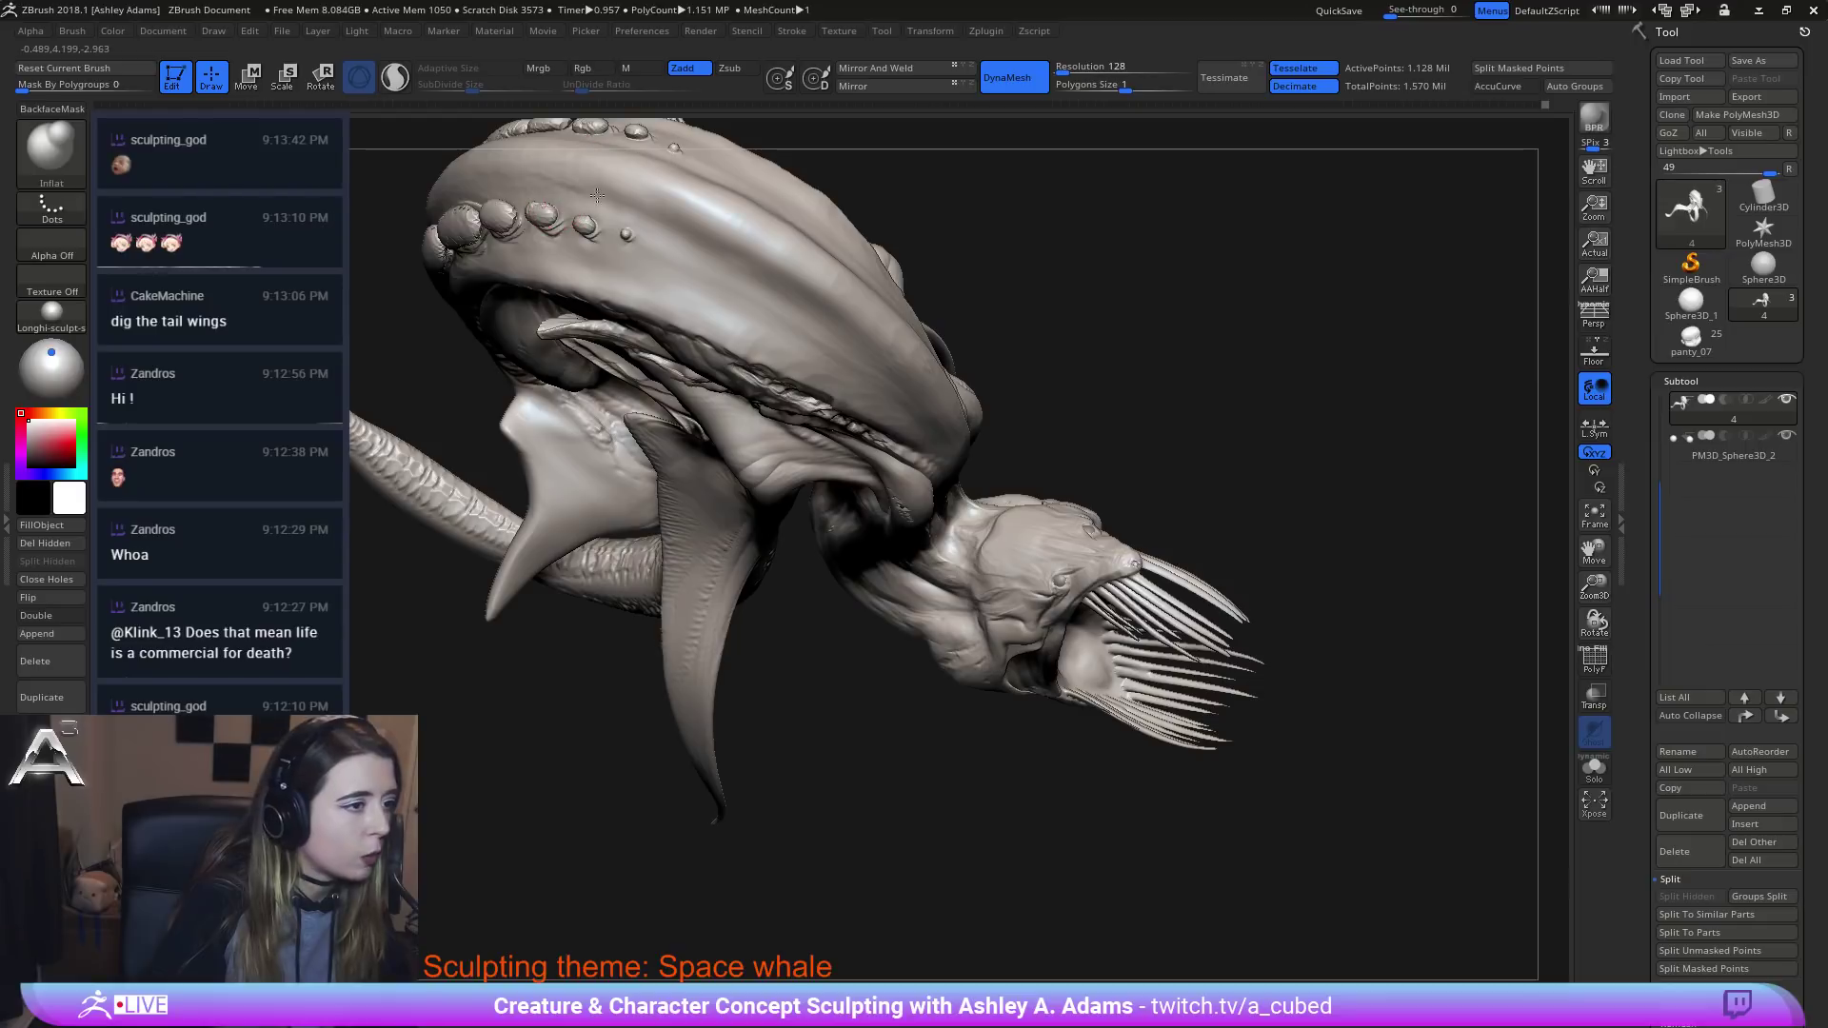
mouse_move(685, 275)
alt+right_down()
mouse_move(819, 356)
mouse_move(592, 327)
mouse_move(775, 495)
mouse_move(863, 505)
alt+right_up()
drag(864, 495, 881, 569)
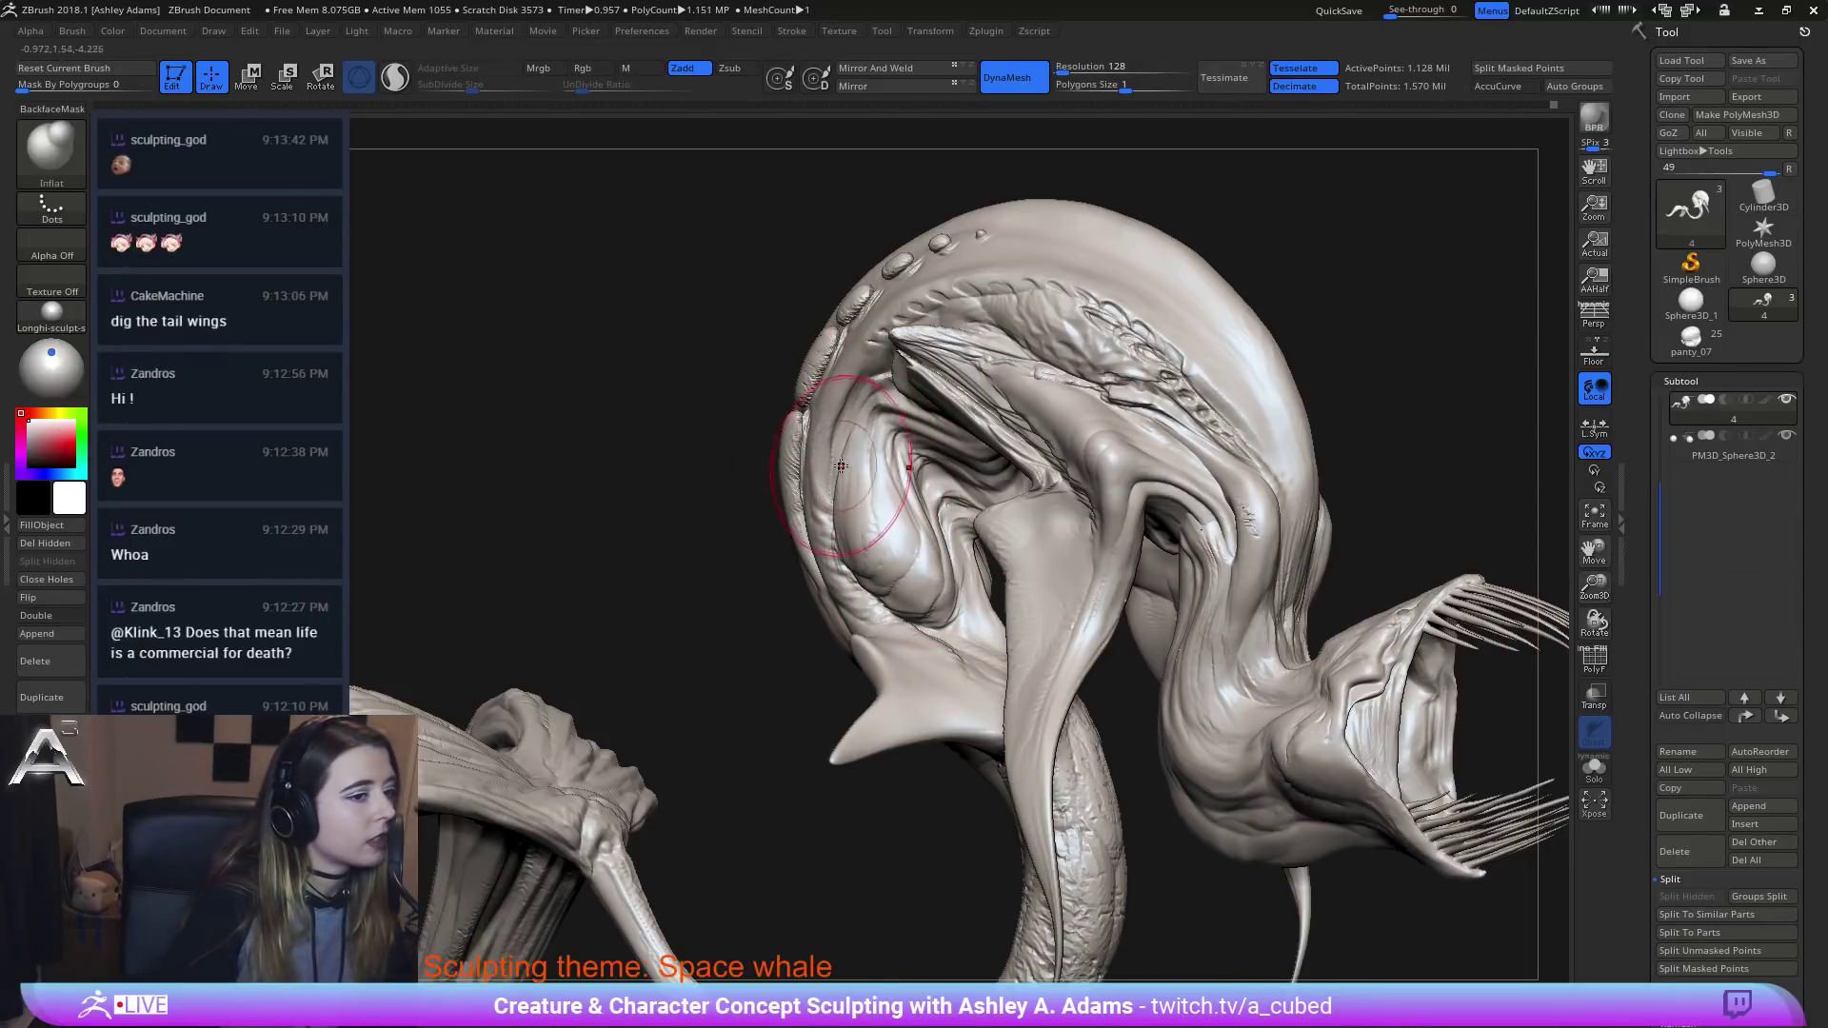
right_drag(862, 440, 837, 478)
key(ctrl+z)
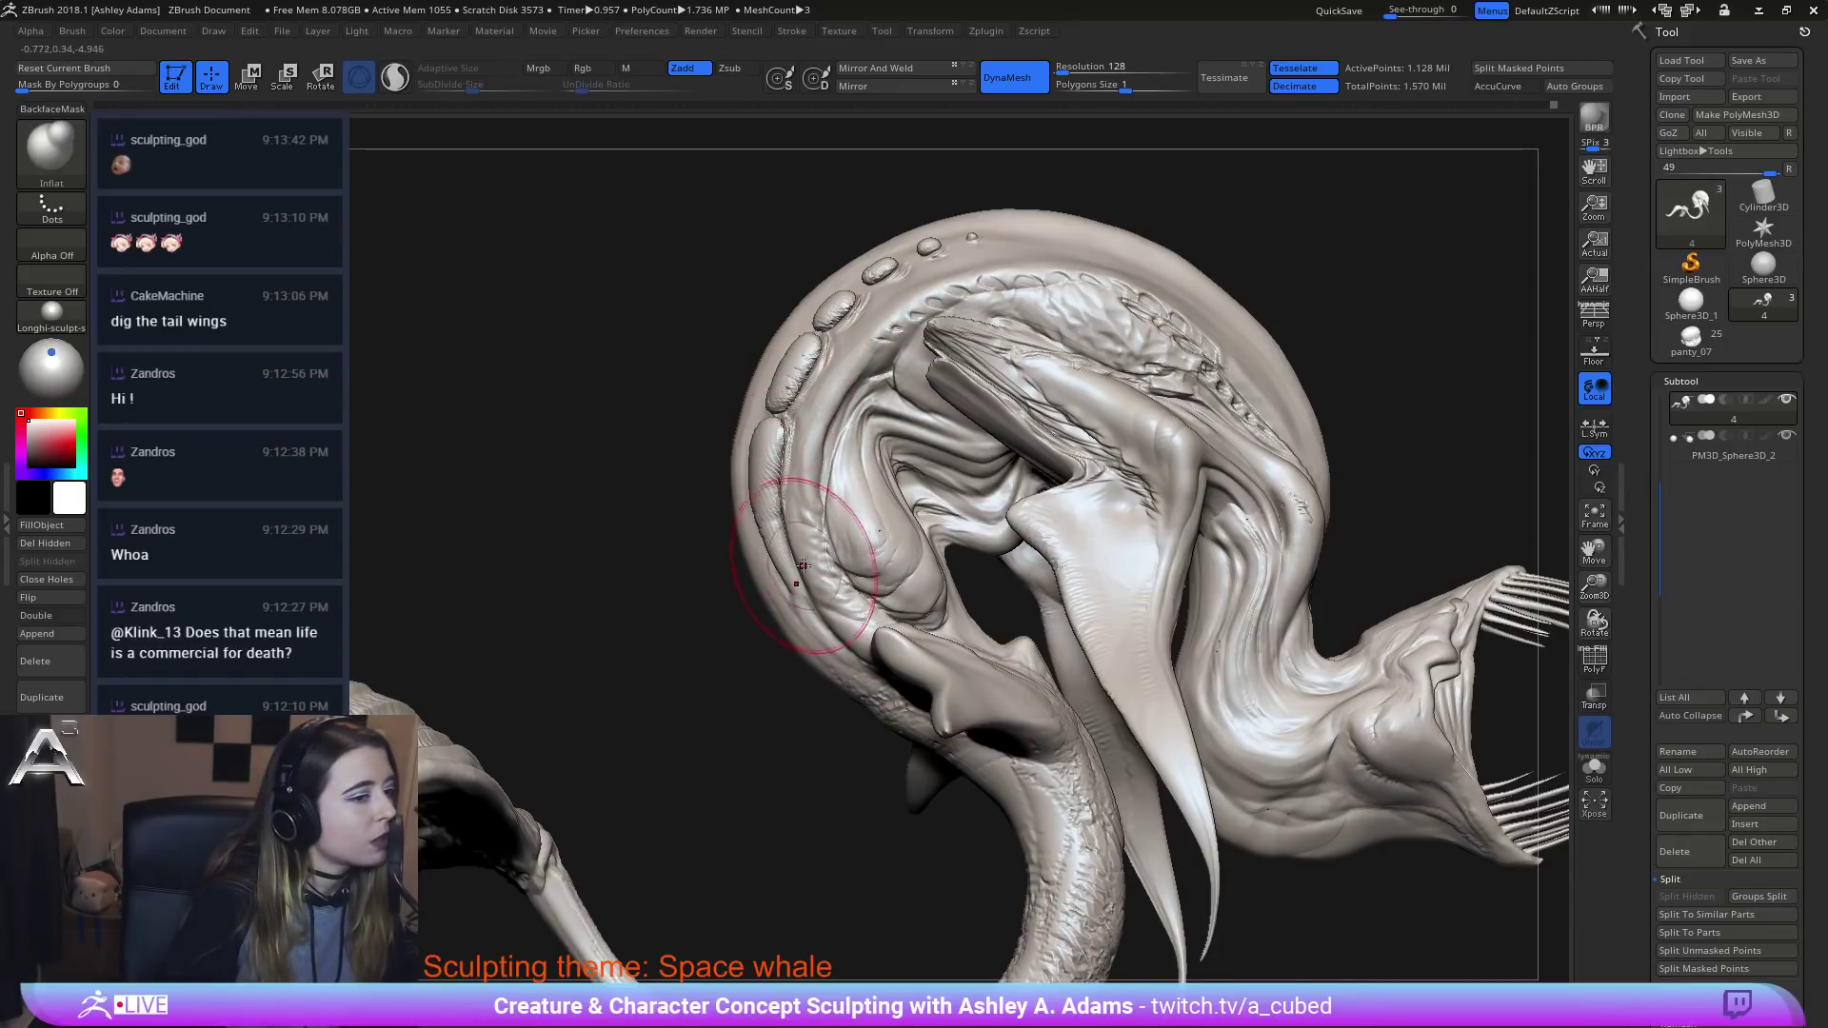
right_drag(800, 490, 823, 439)
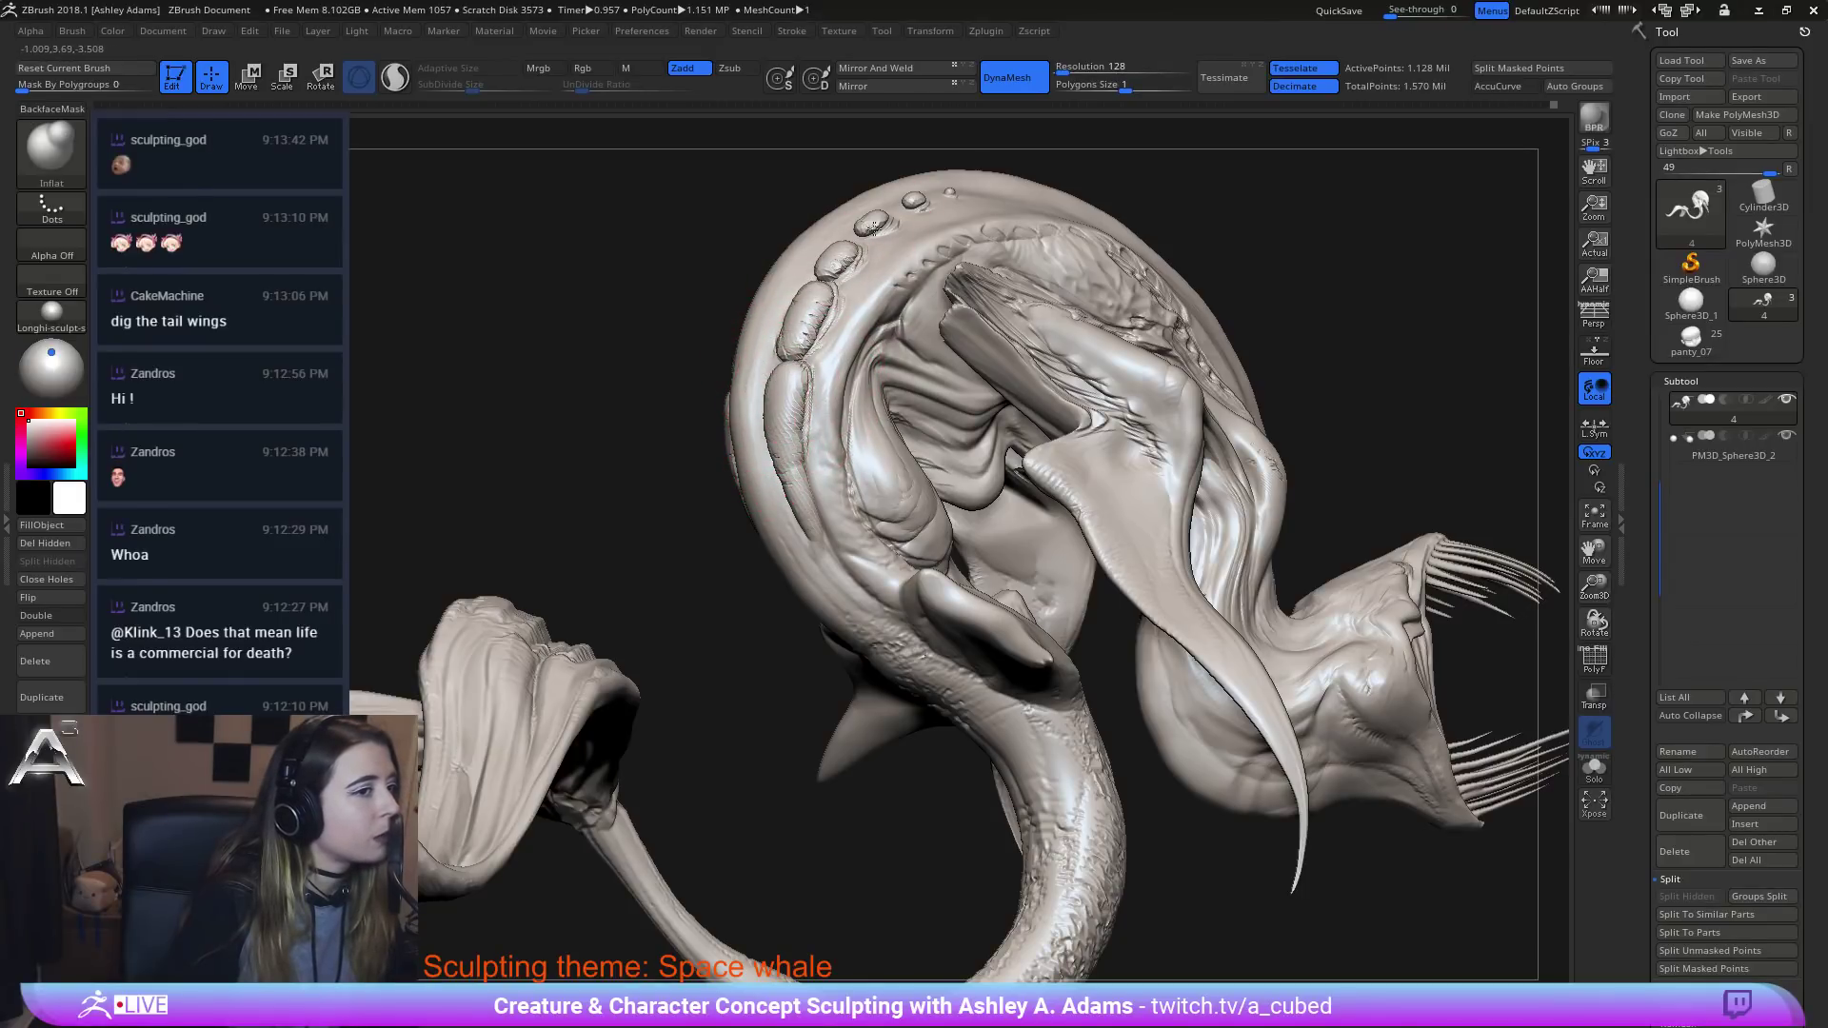
mouse_move(647, 266)
mouse_down()
mouse_move(714, 276)
mouse_move(800, 350)
mouse_up()
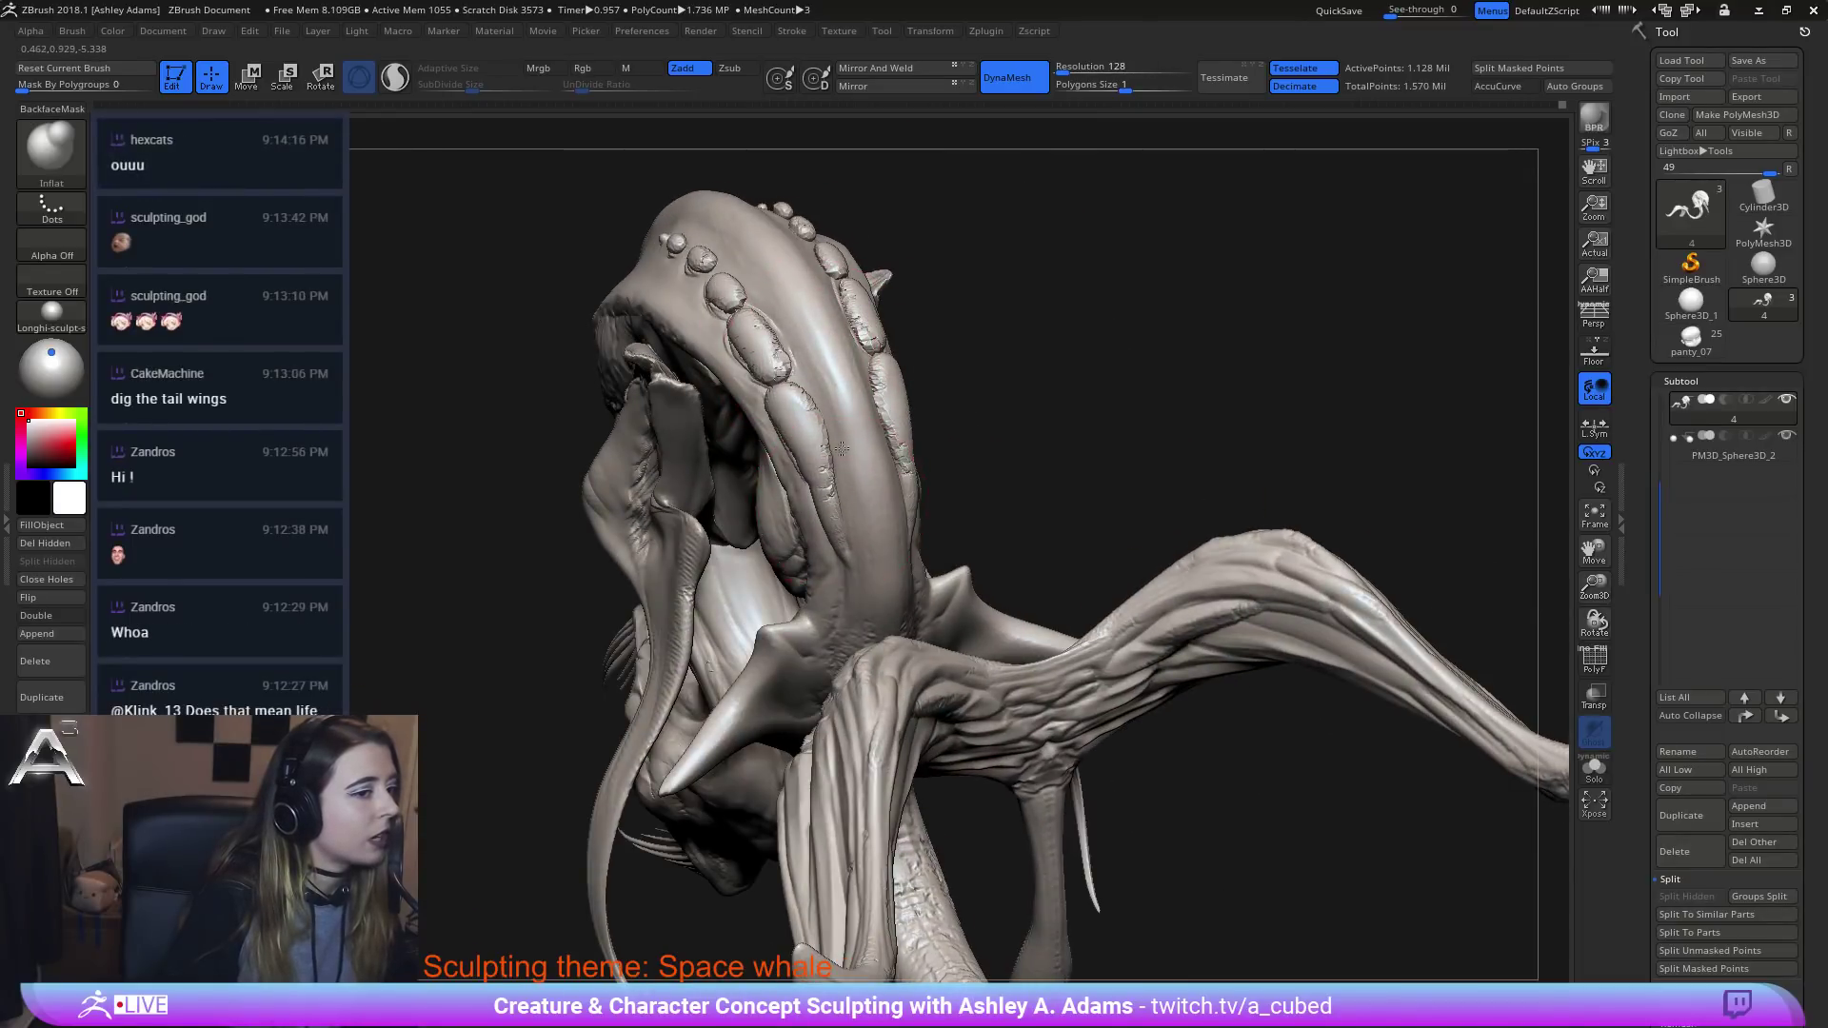
right_drag(842, 448, 689, 261)
mouse_move(843, 477)
right_down()
mouse_move(742, 370)
mouse_move(811, 355)
mouse_move(842, 387)
mouse_move(957, 383)
mouse_move(864, 470)
right_up()
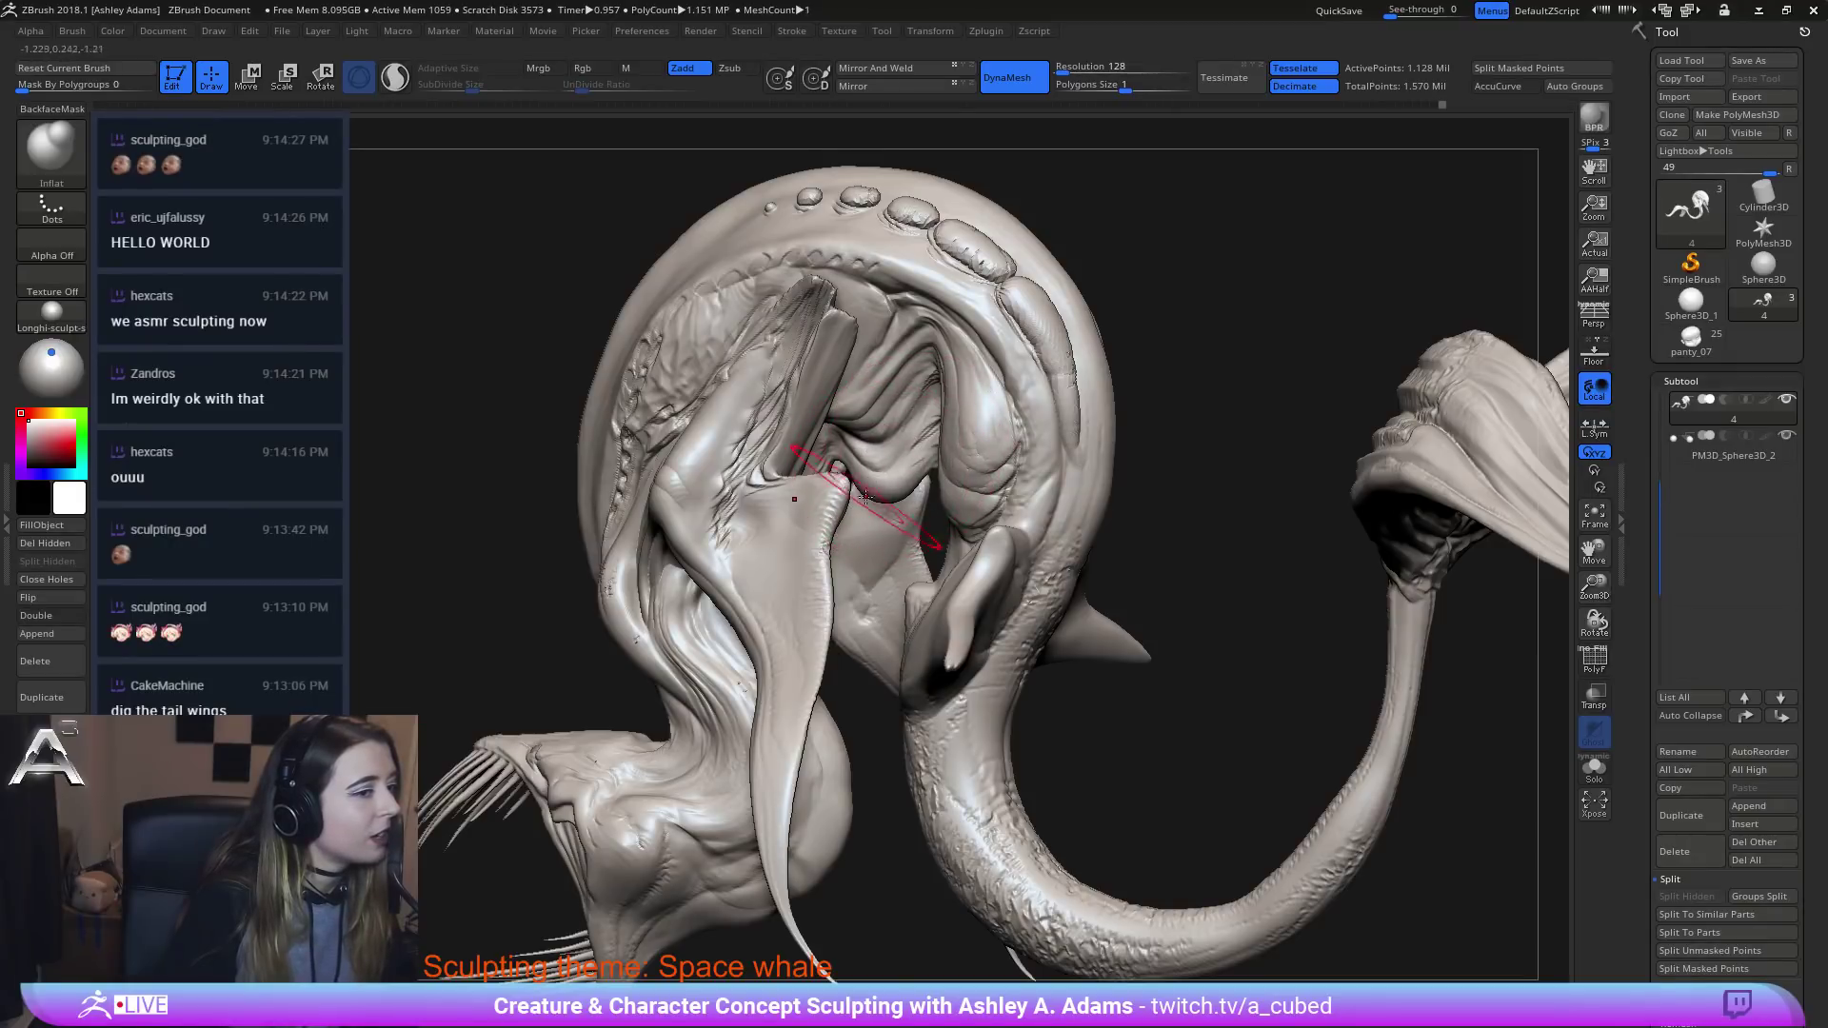
Examine the head, neck and long tendrils from the front and both sides.
mouse_move(864, 496)
right_down()
mouse_move(826, 474)
mouse_move(698, 508)
mouse_move(723, 550)
mouse_move(727, 461)
right_up()
key(space)
drag(729, 461, 721, 455)
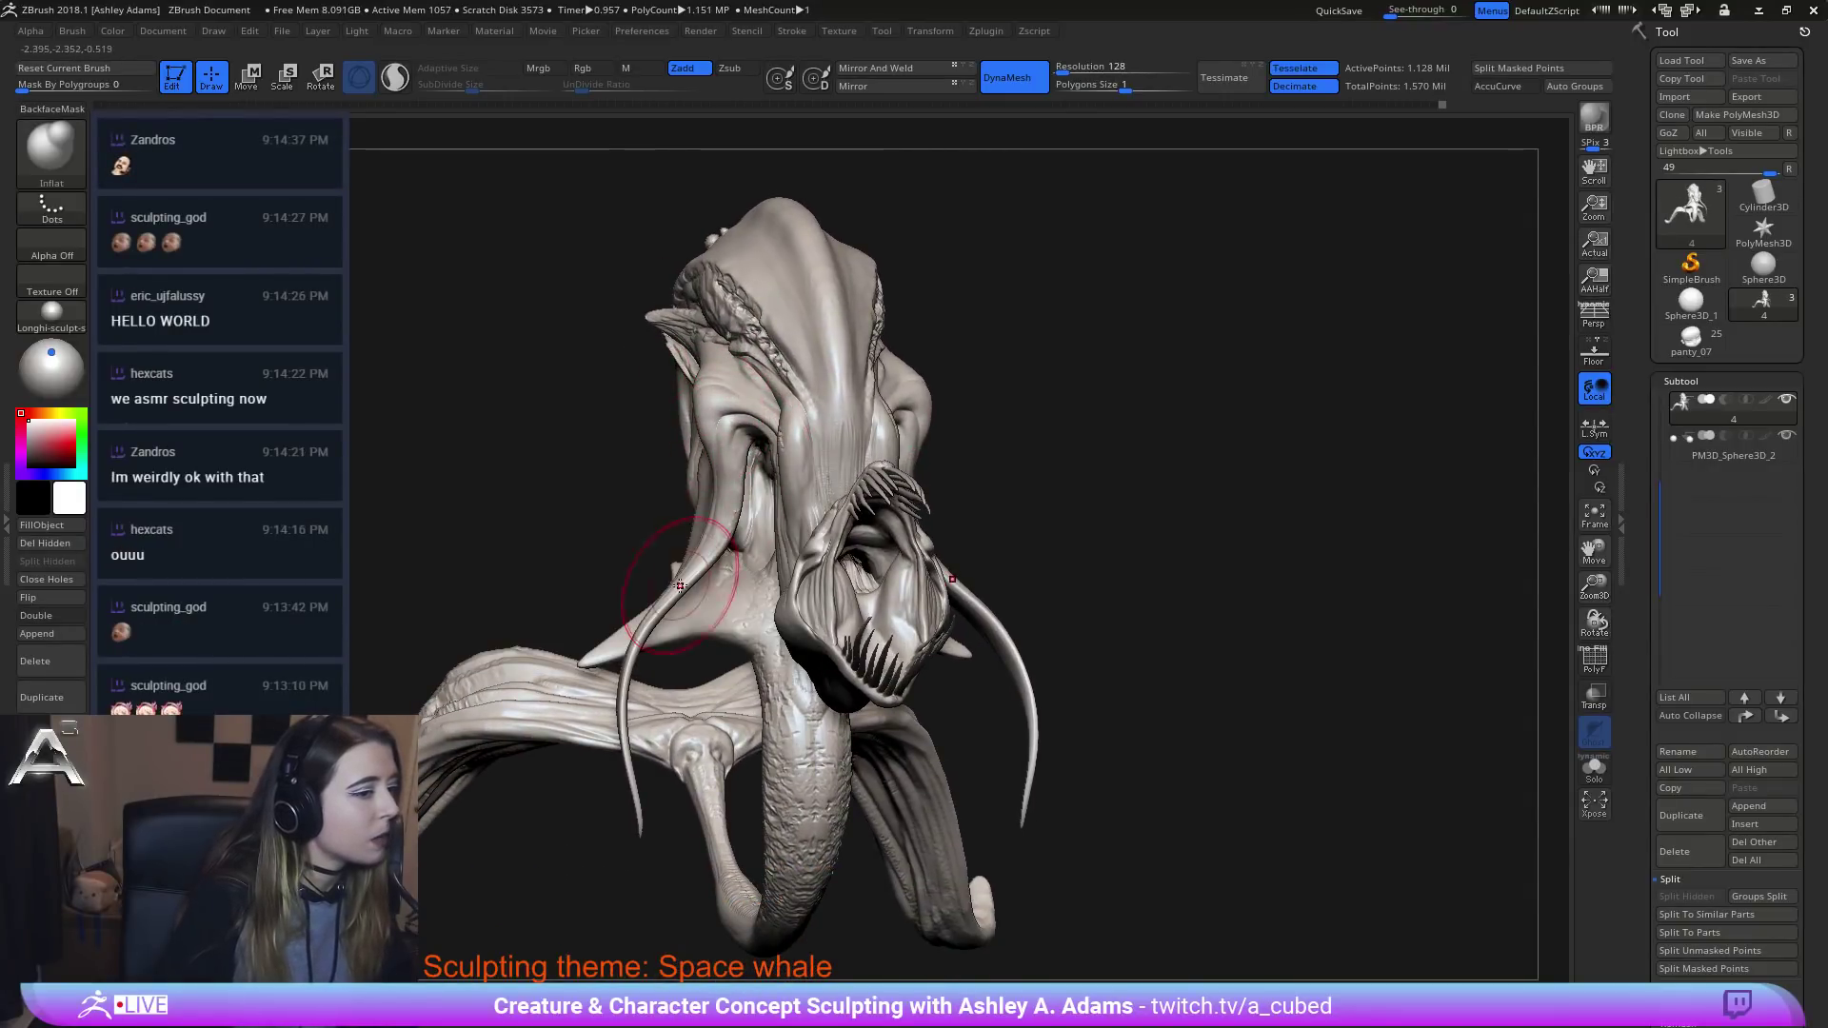
key(space)
drag(680, 586, 704, 583)
right_drag(762, 505, 871, 500)
key(space)
drag(711, 448, 780, 461)
key(space)
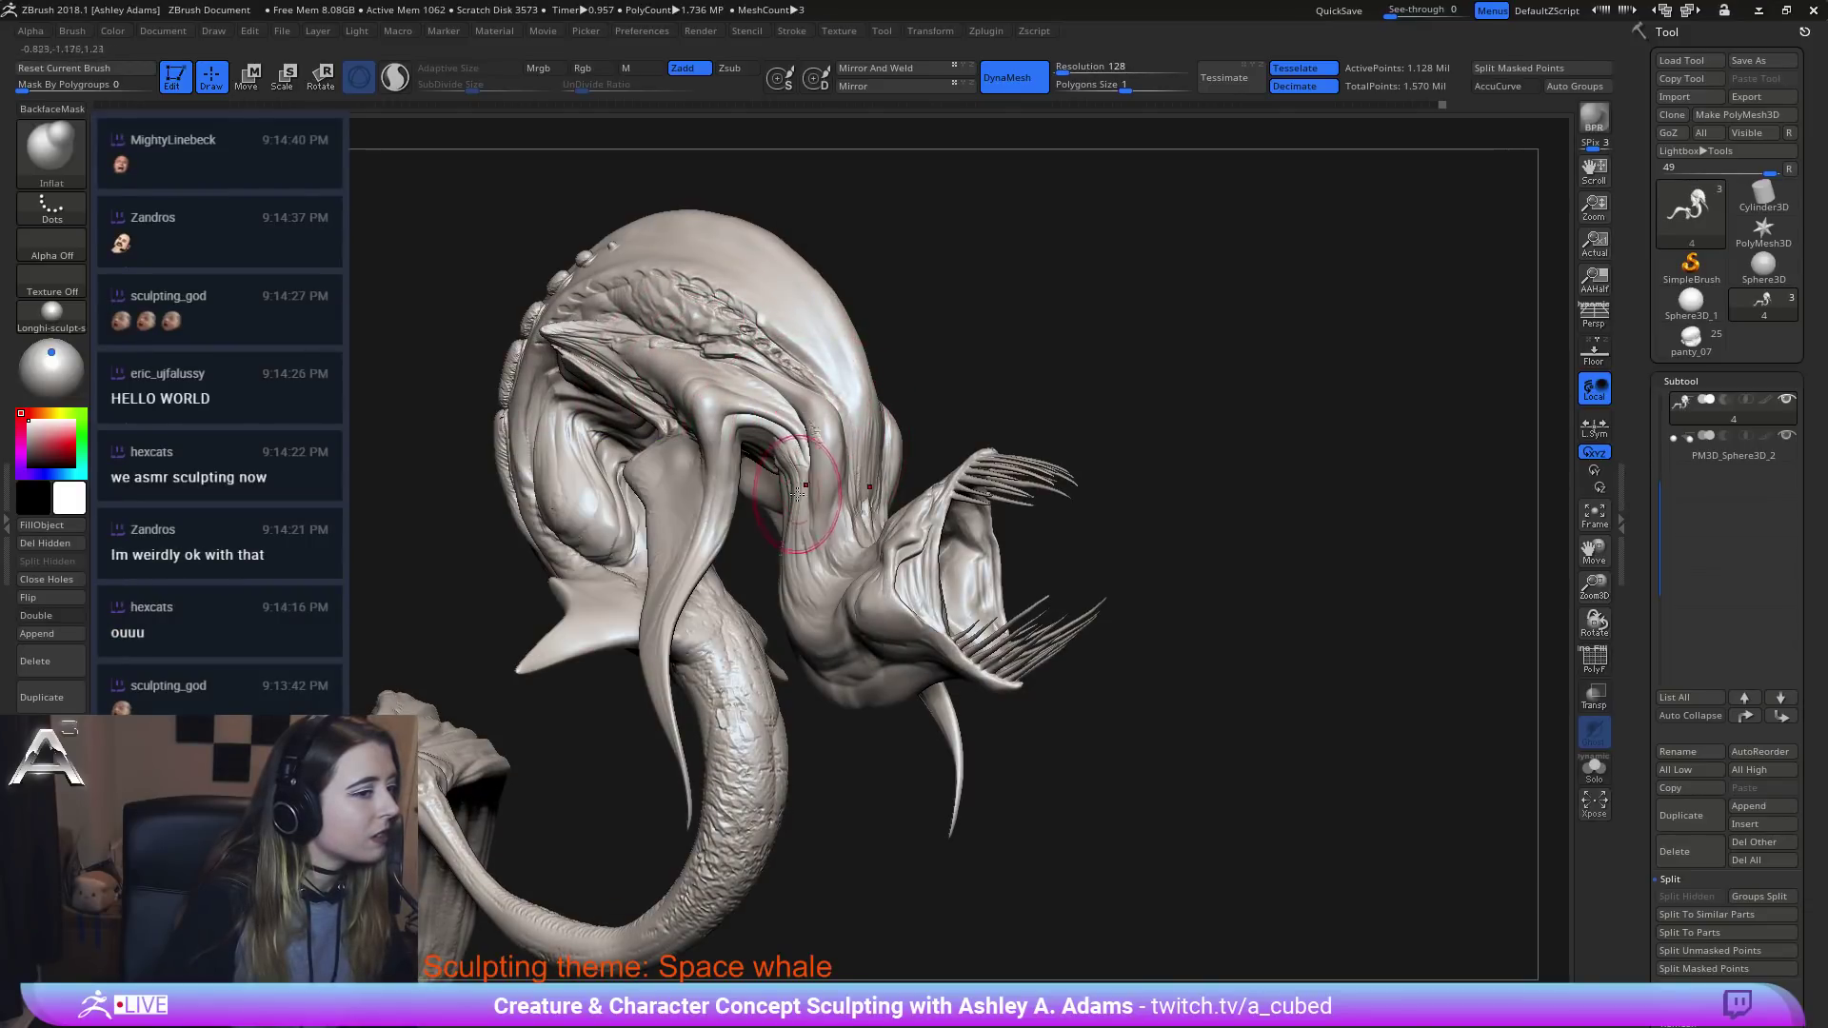
right_drag(791, 467, 862, 468)
Make the neck and mouth subtool active and adjust the upper neck folds under the head with the SnakeHook brush.
alt+click(780, 473)
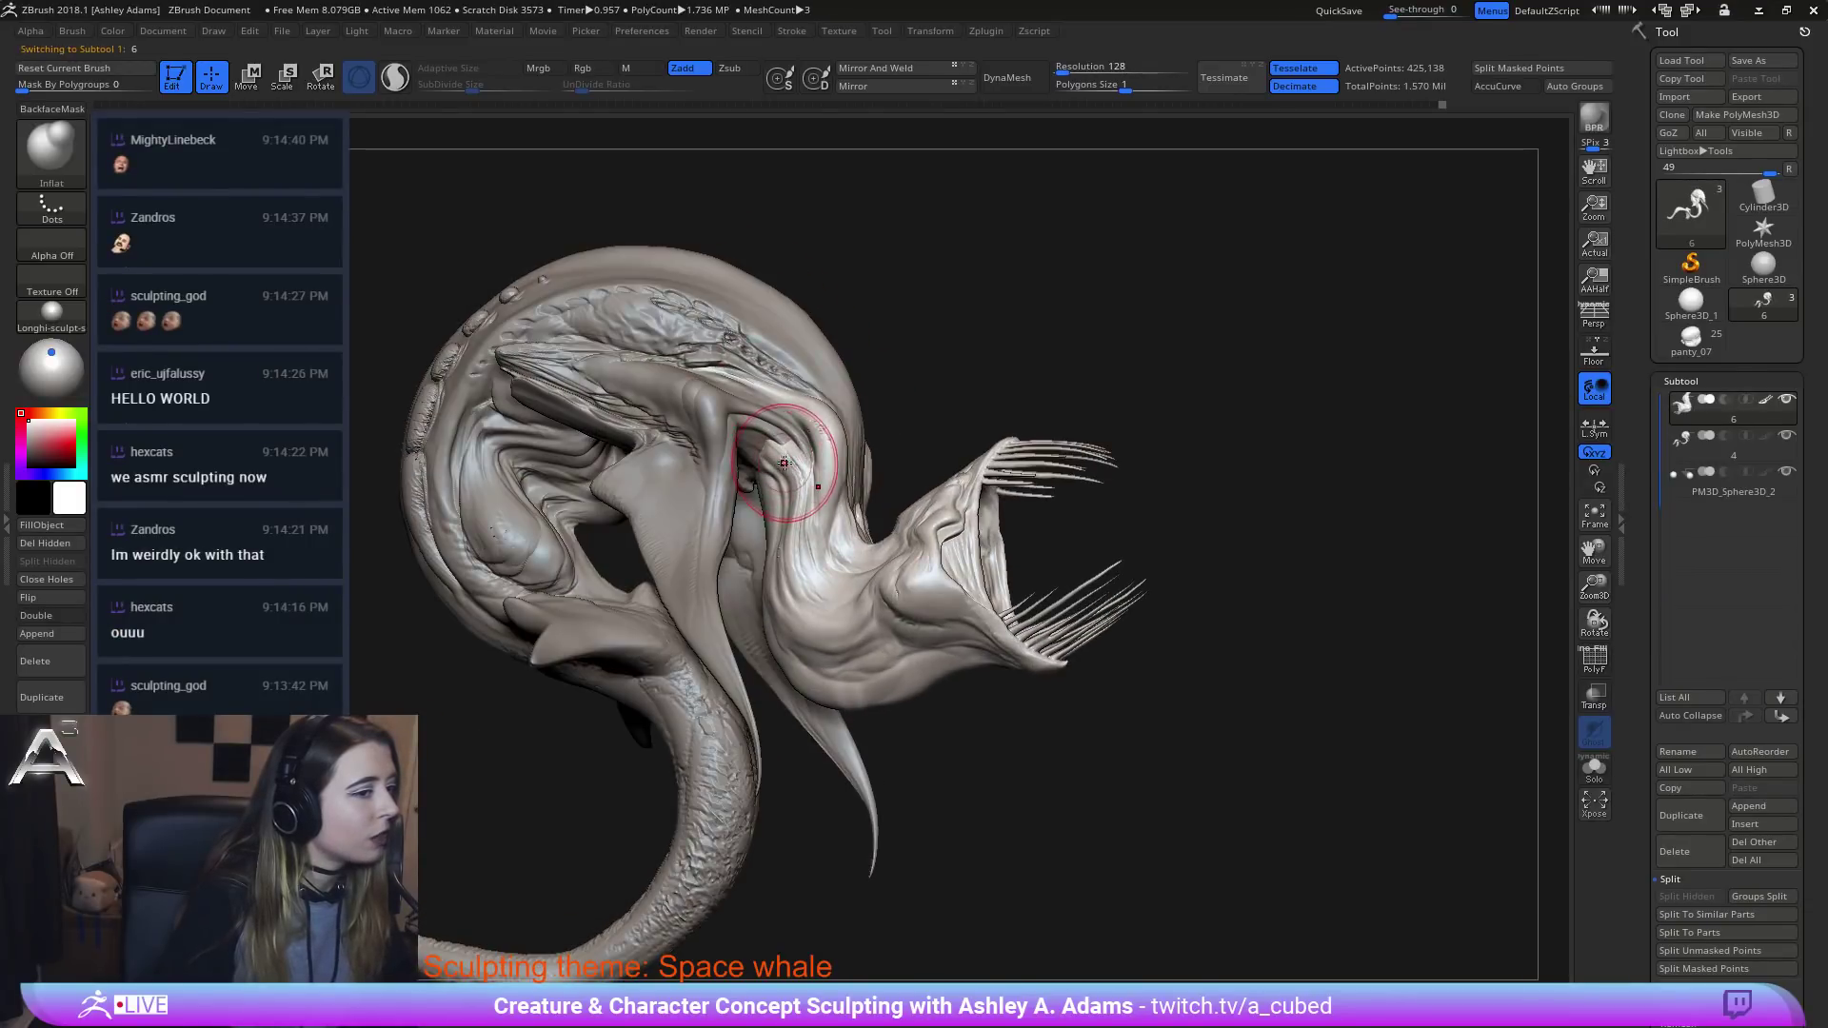
key(space)
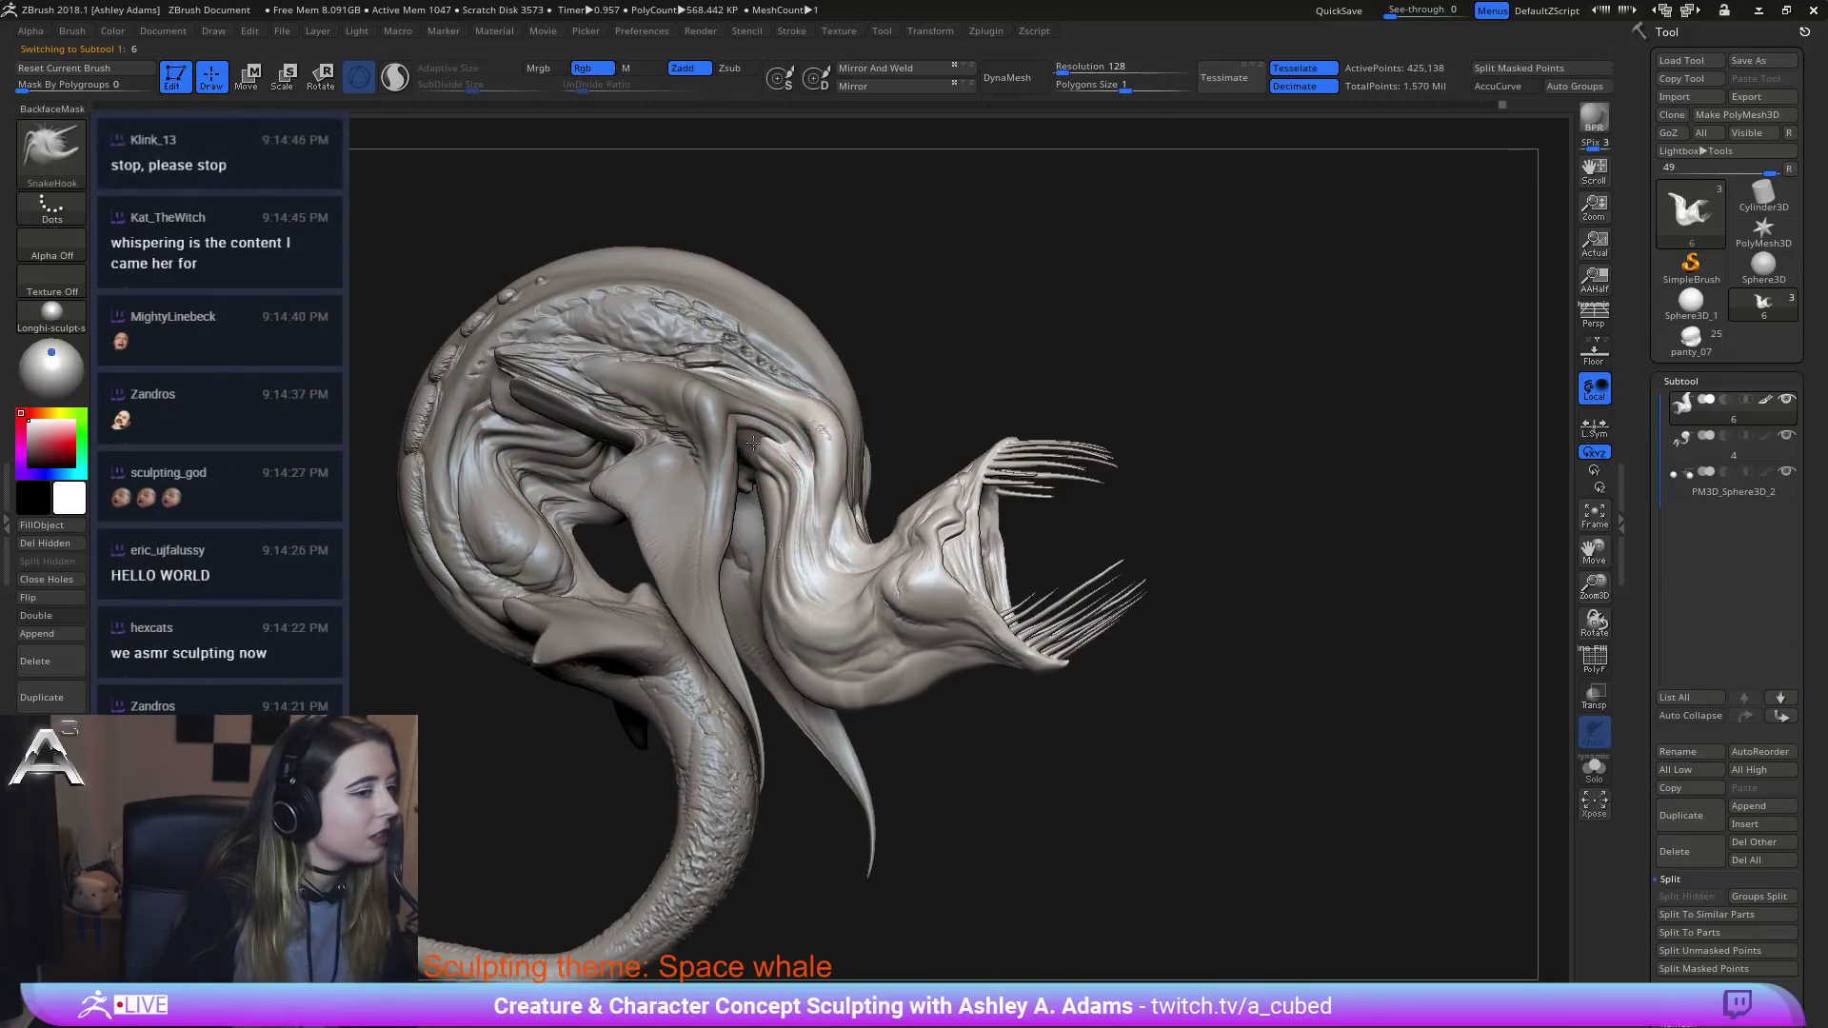
key(b)
key(s)
key(h)
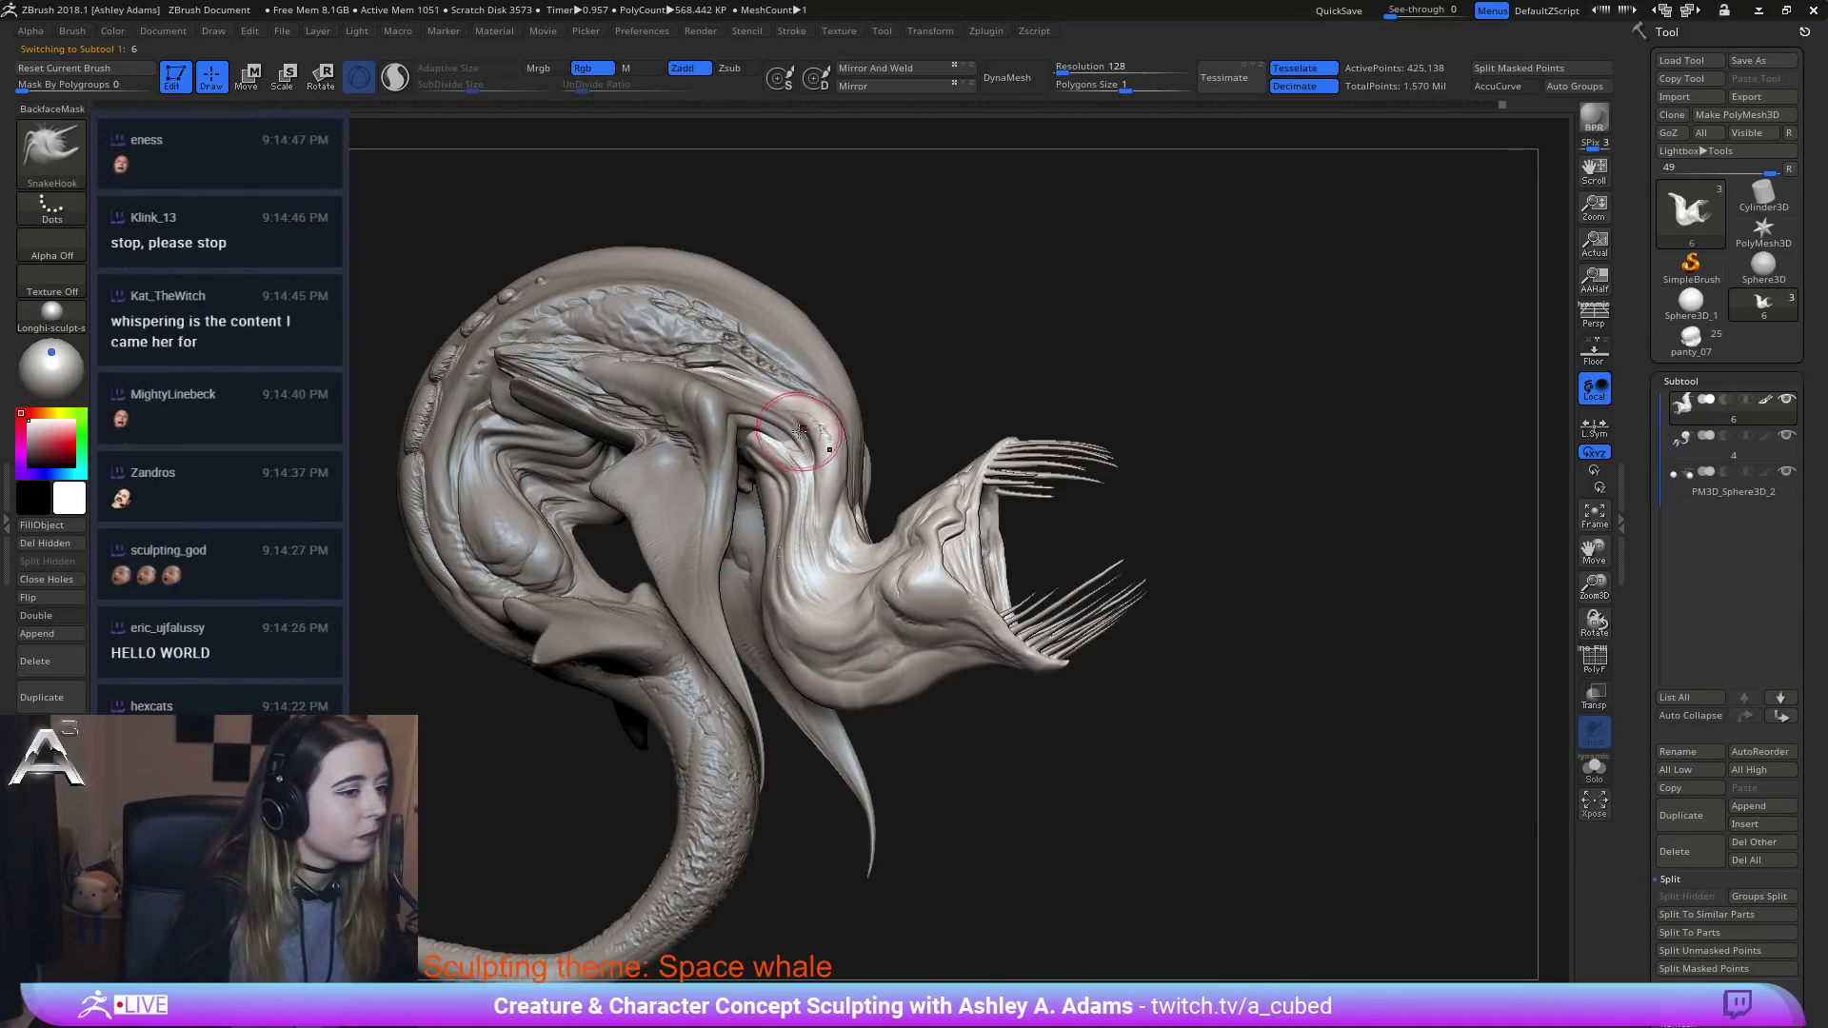
key(ctrl+shift+z)
key(ctrl+z)
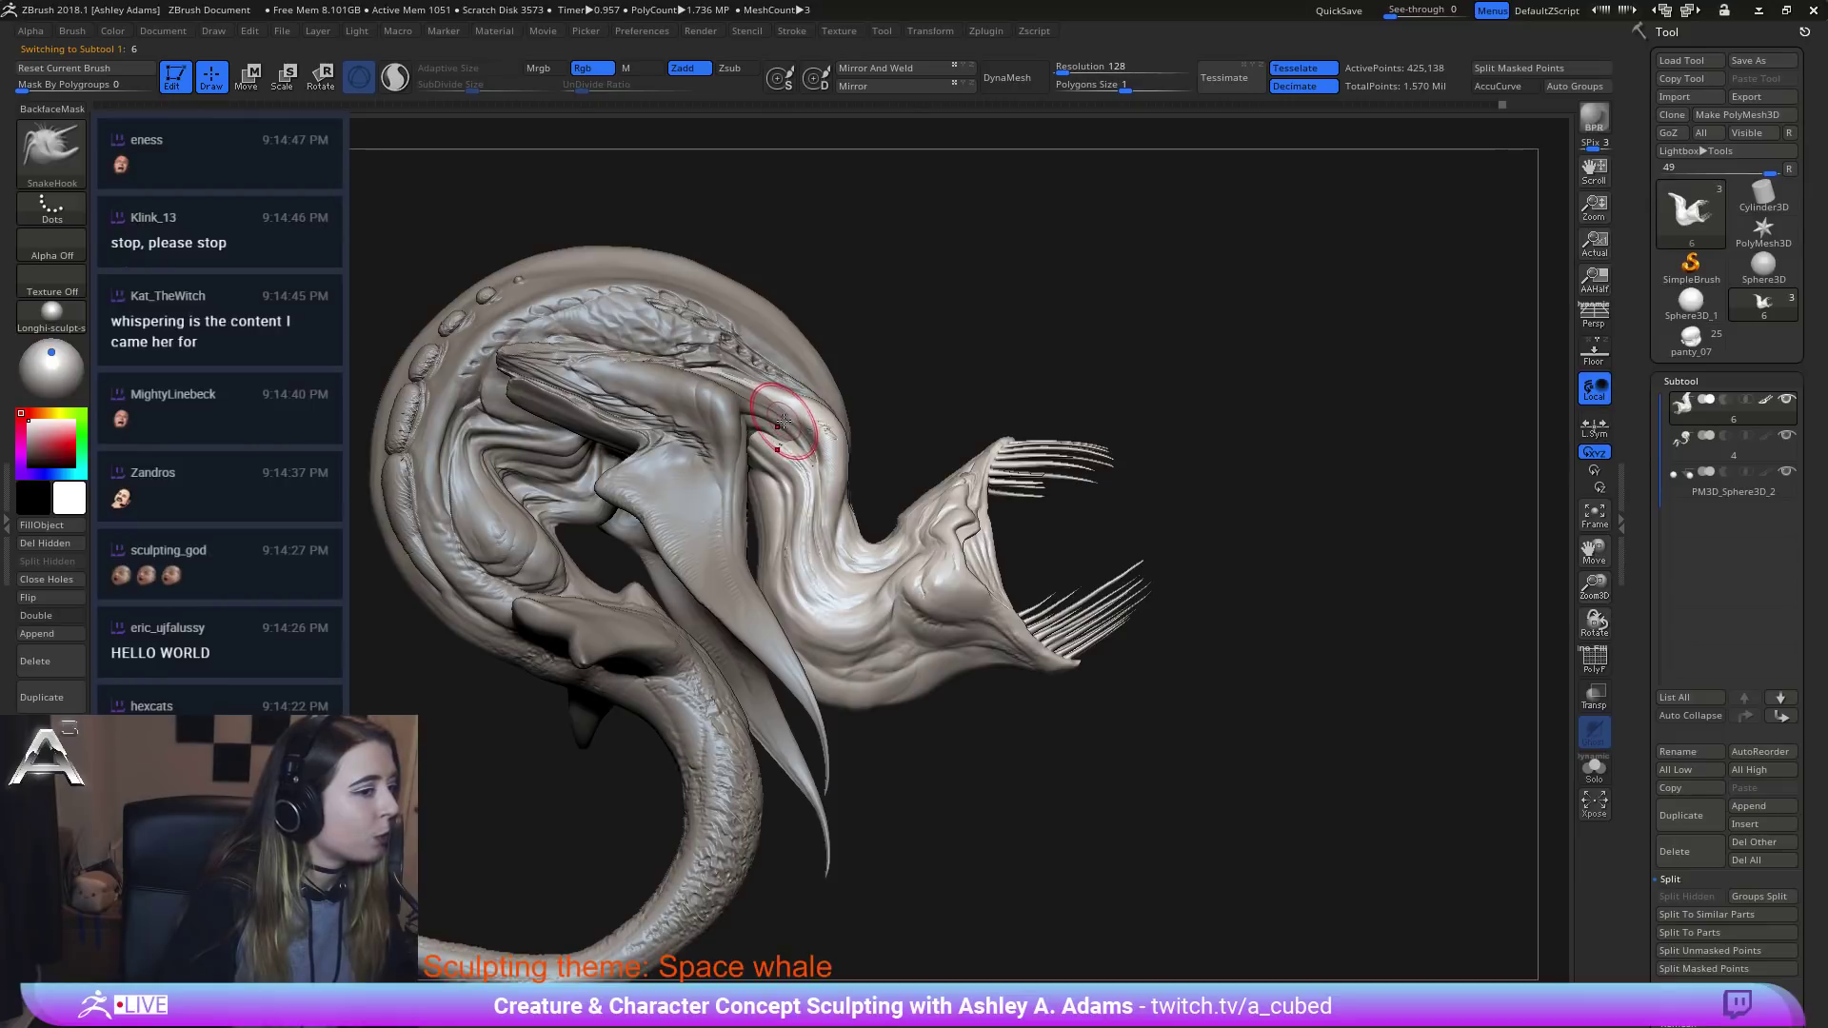
mouse_move(783, 425)
right_down()
mouse_move(750, 458)
mouse_move(771, 435)
right_up()
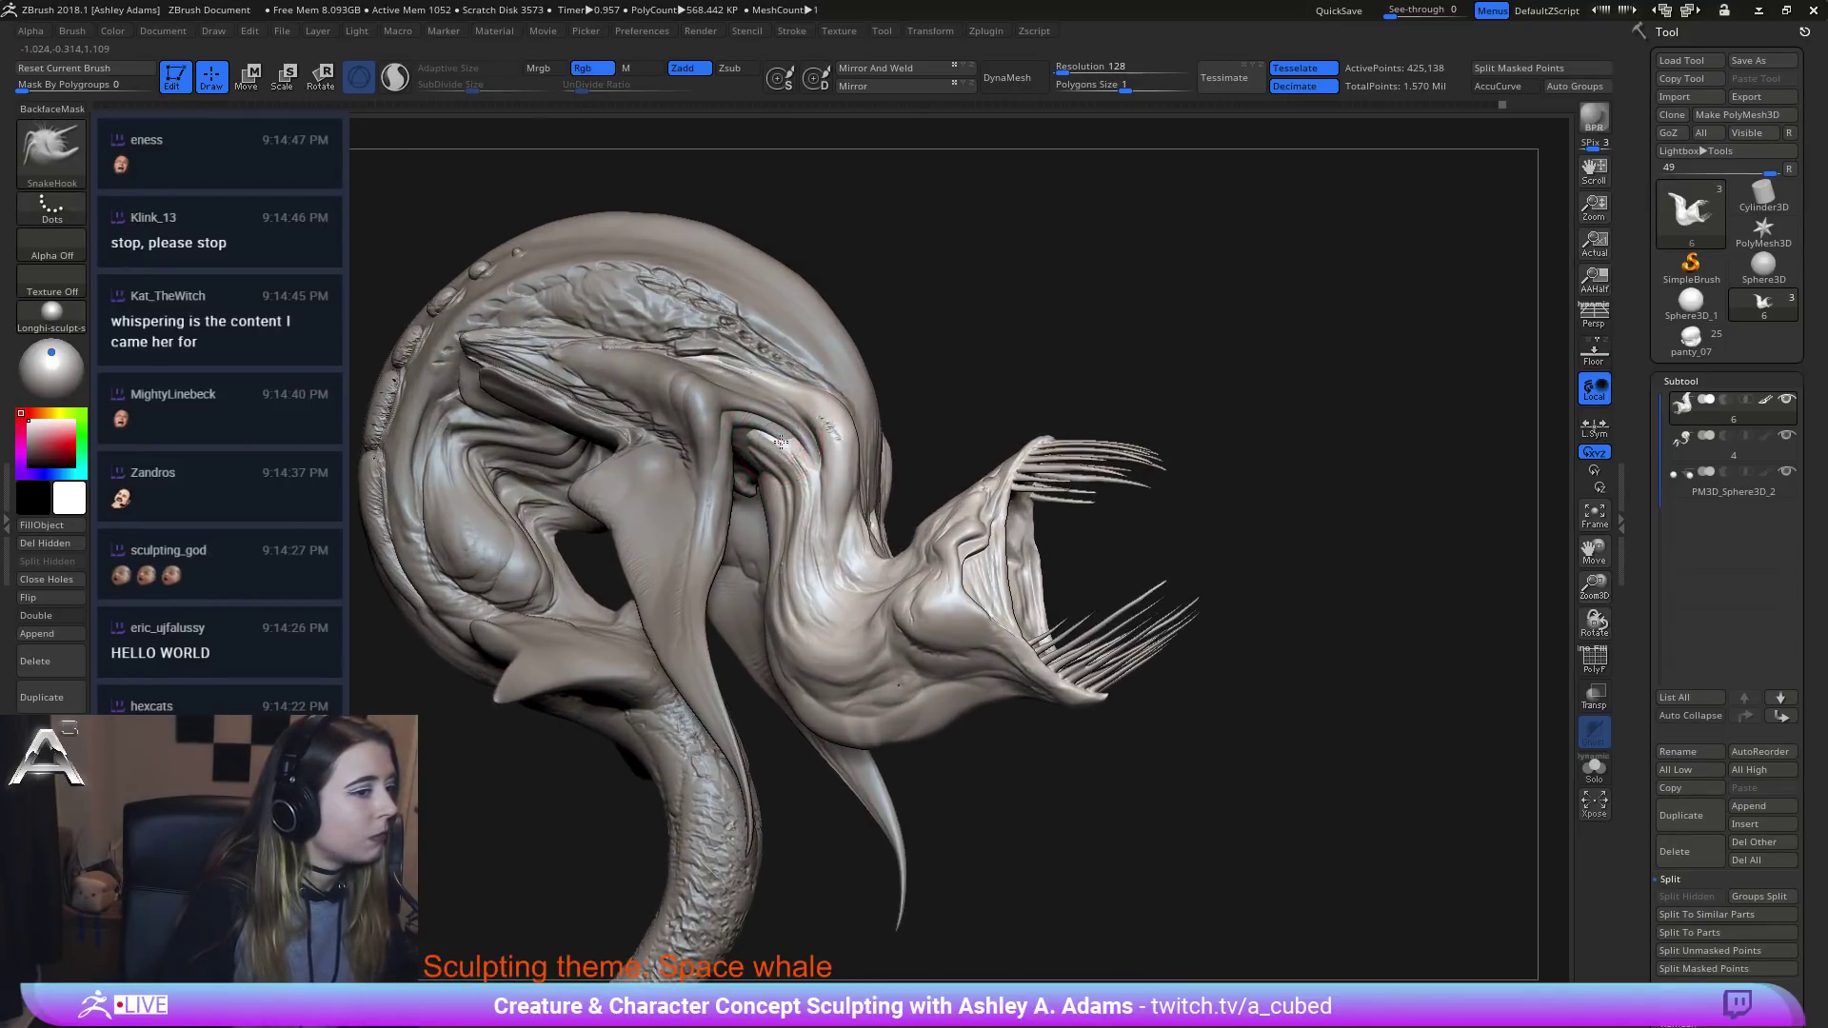
Build up the upper neck folds where they tuck under the head with a resized ClayBuildup brush.
key(1)
key(space)
drag(806, 439, 786, 436)
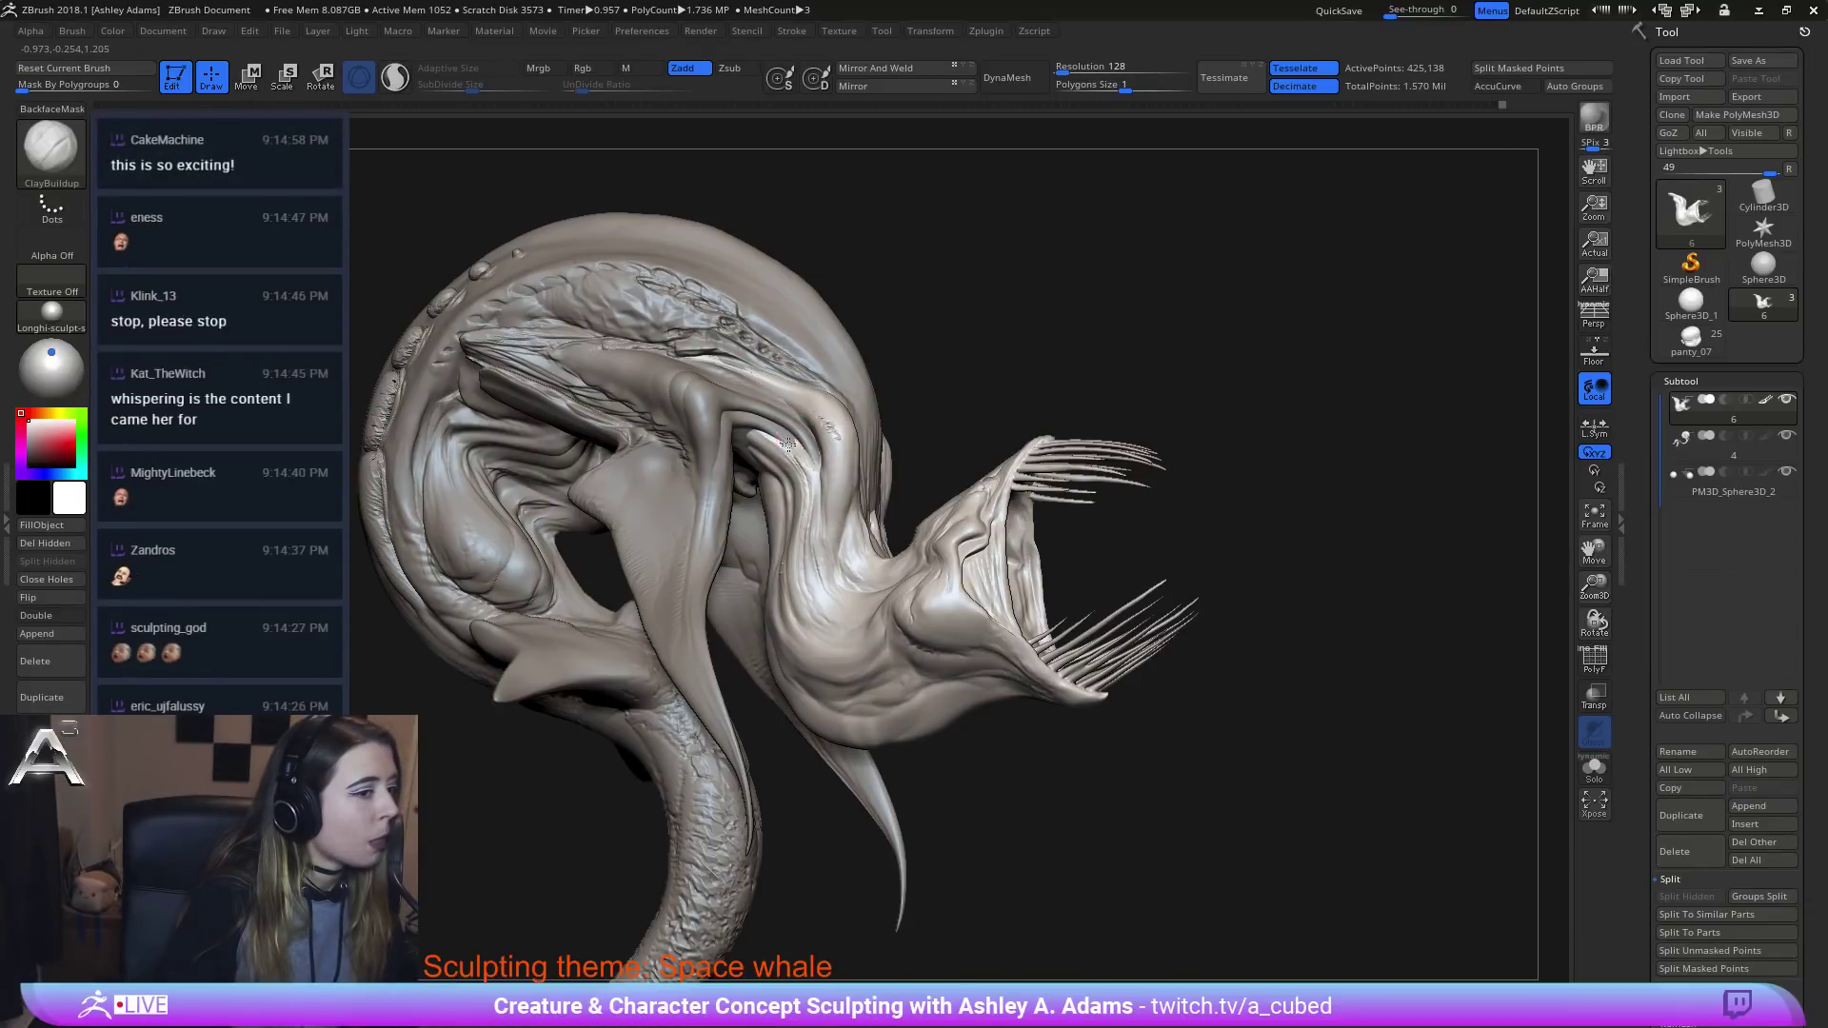
right_drag(802, 450, 799, 447)
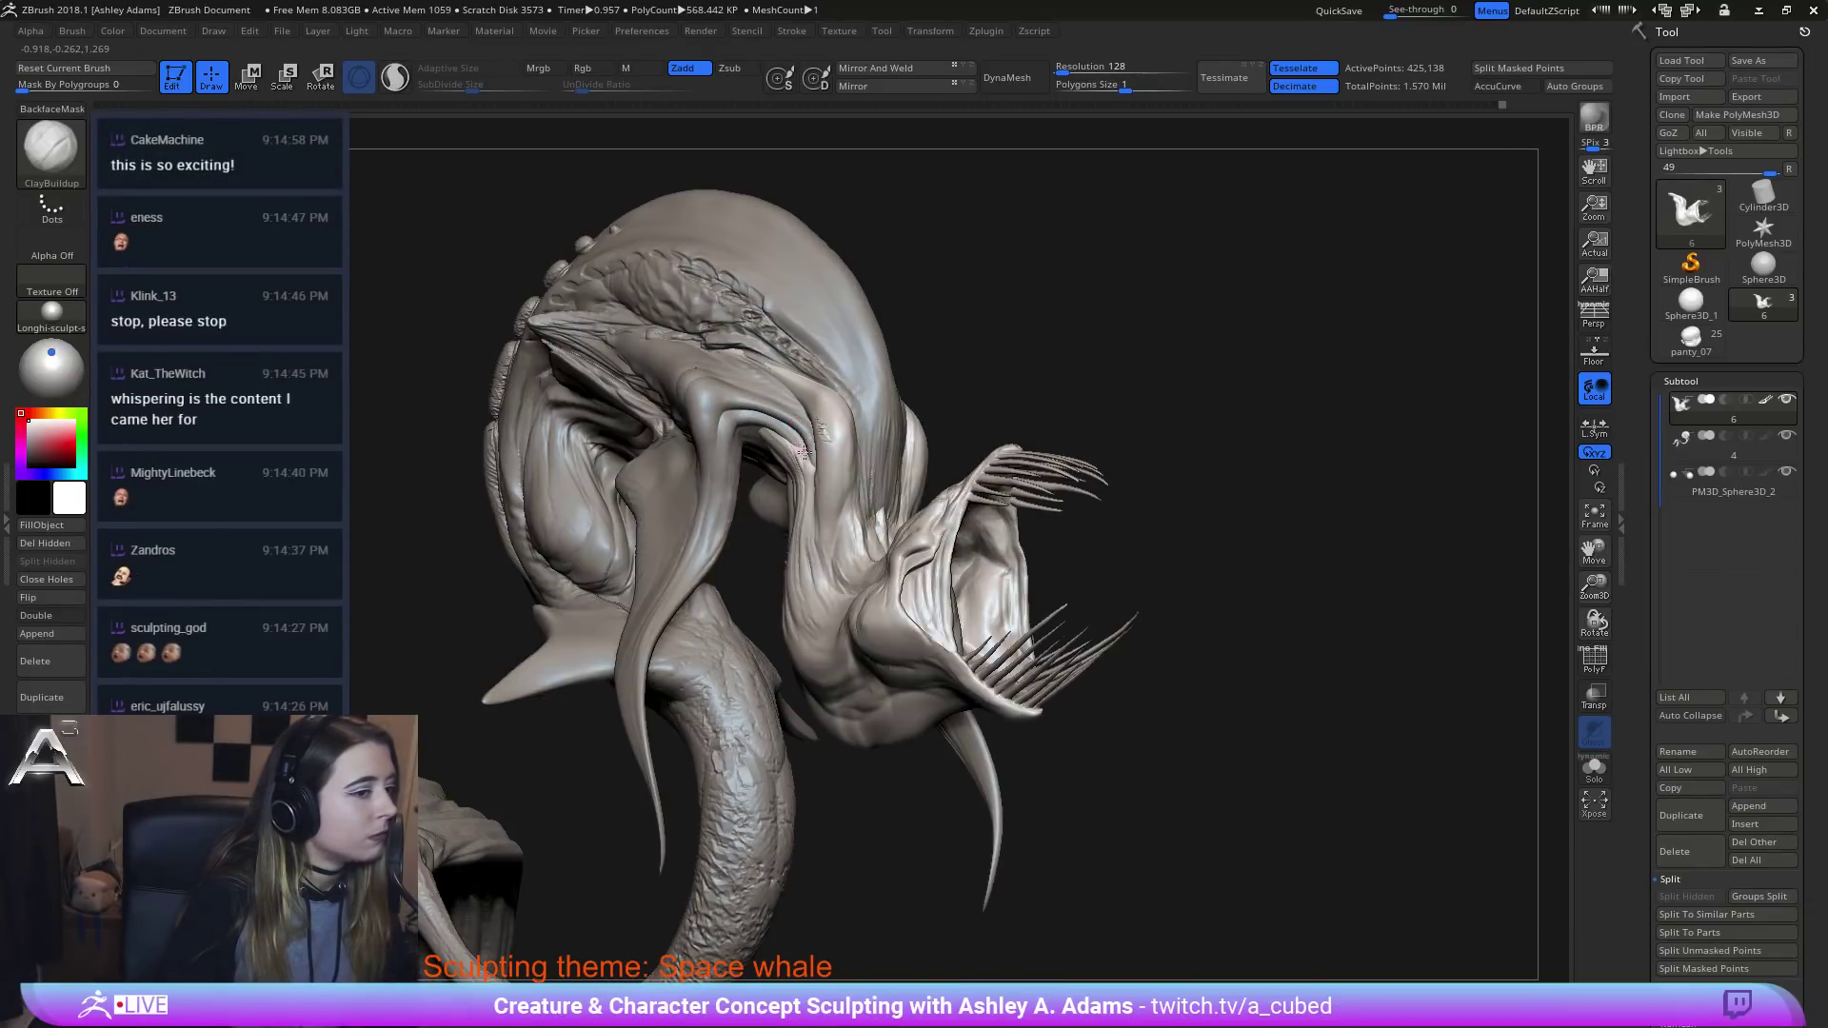
key(ctrl+z)
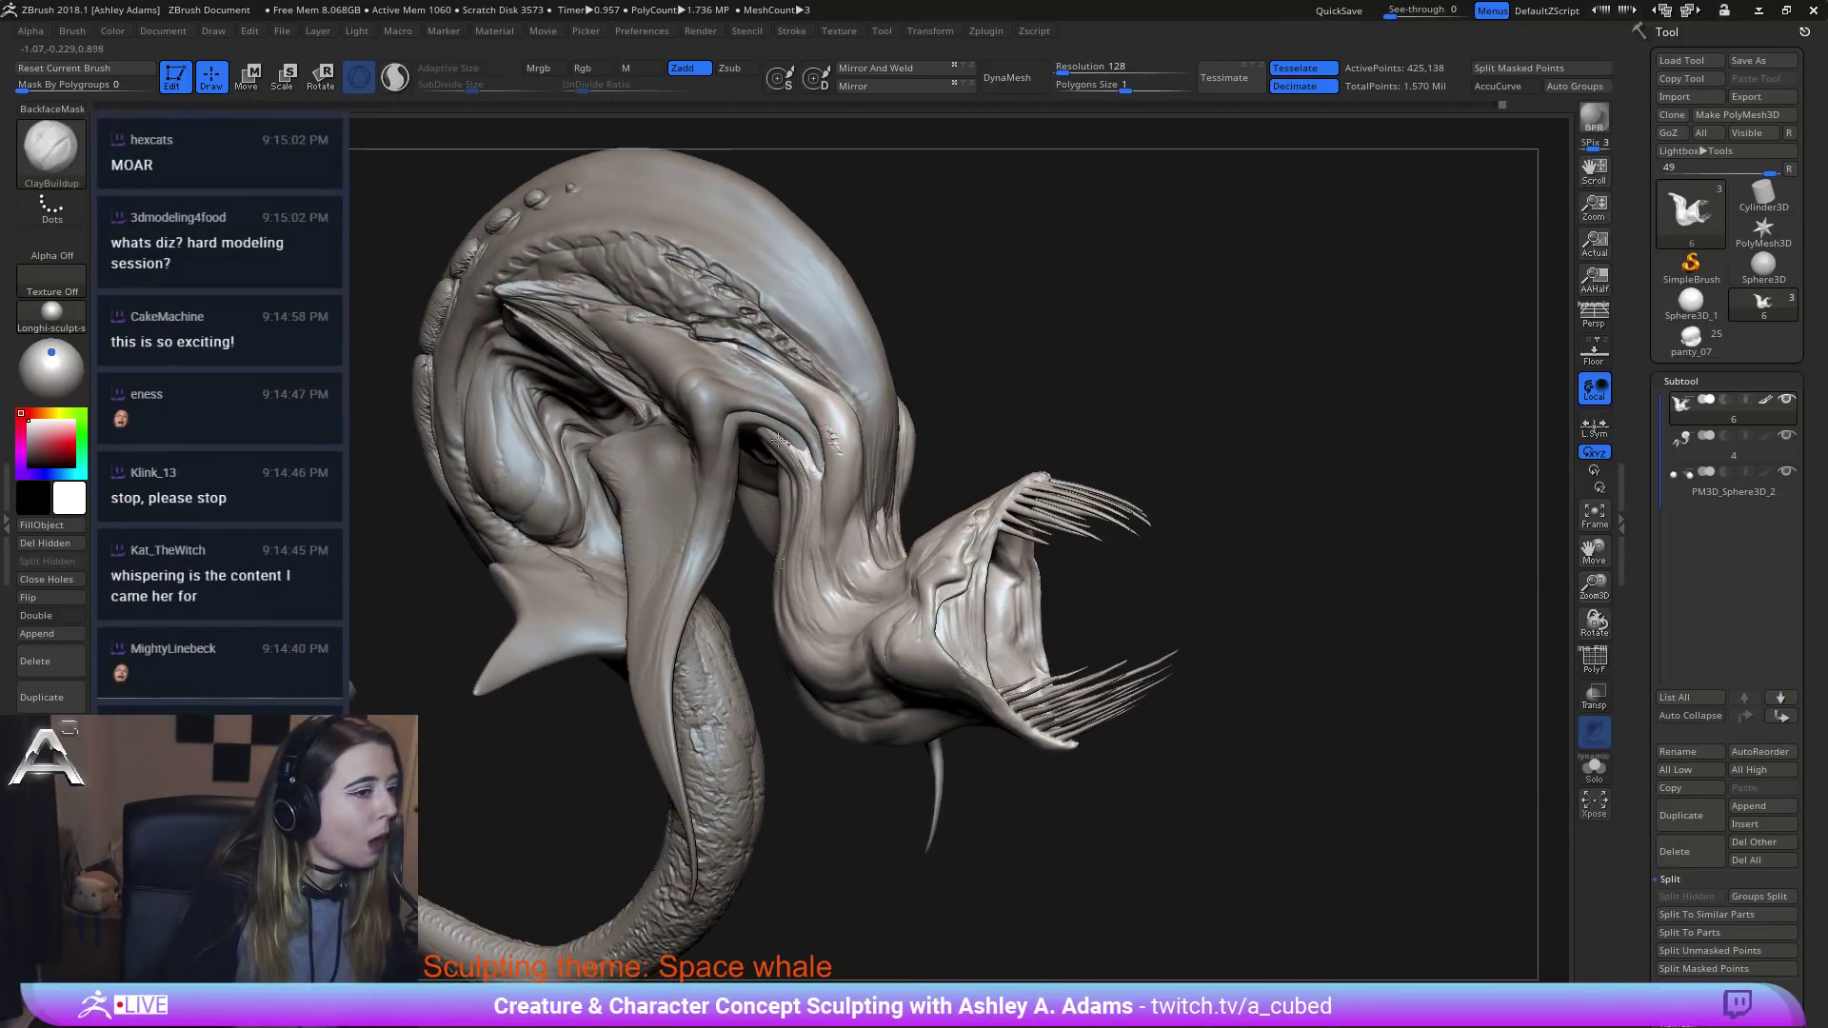
right_drag(778, 439, 809, 352)
right_click(703, 496)
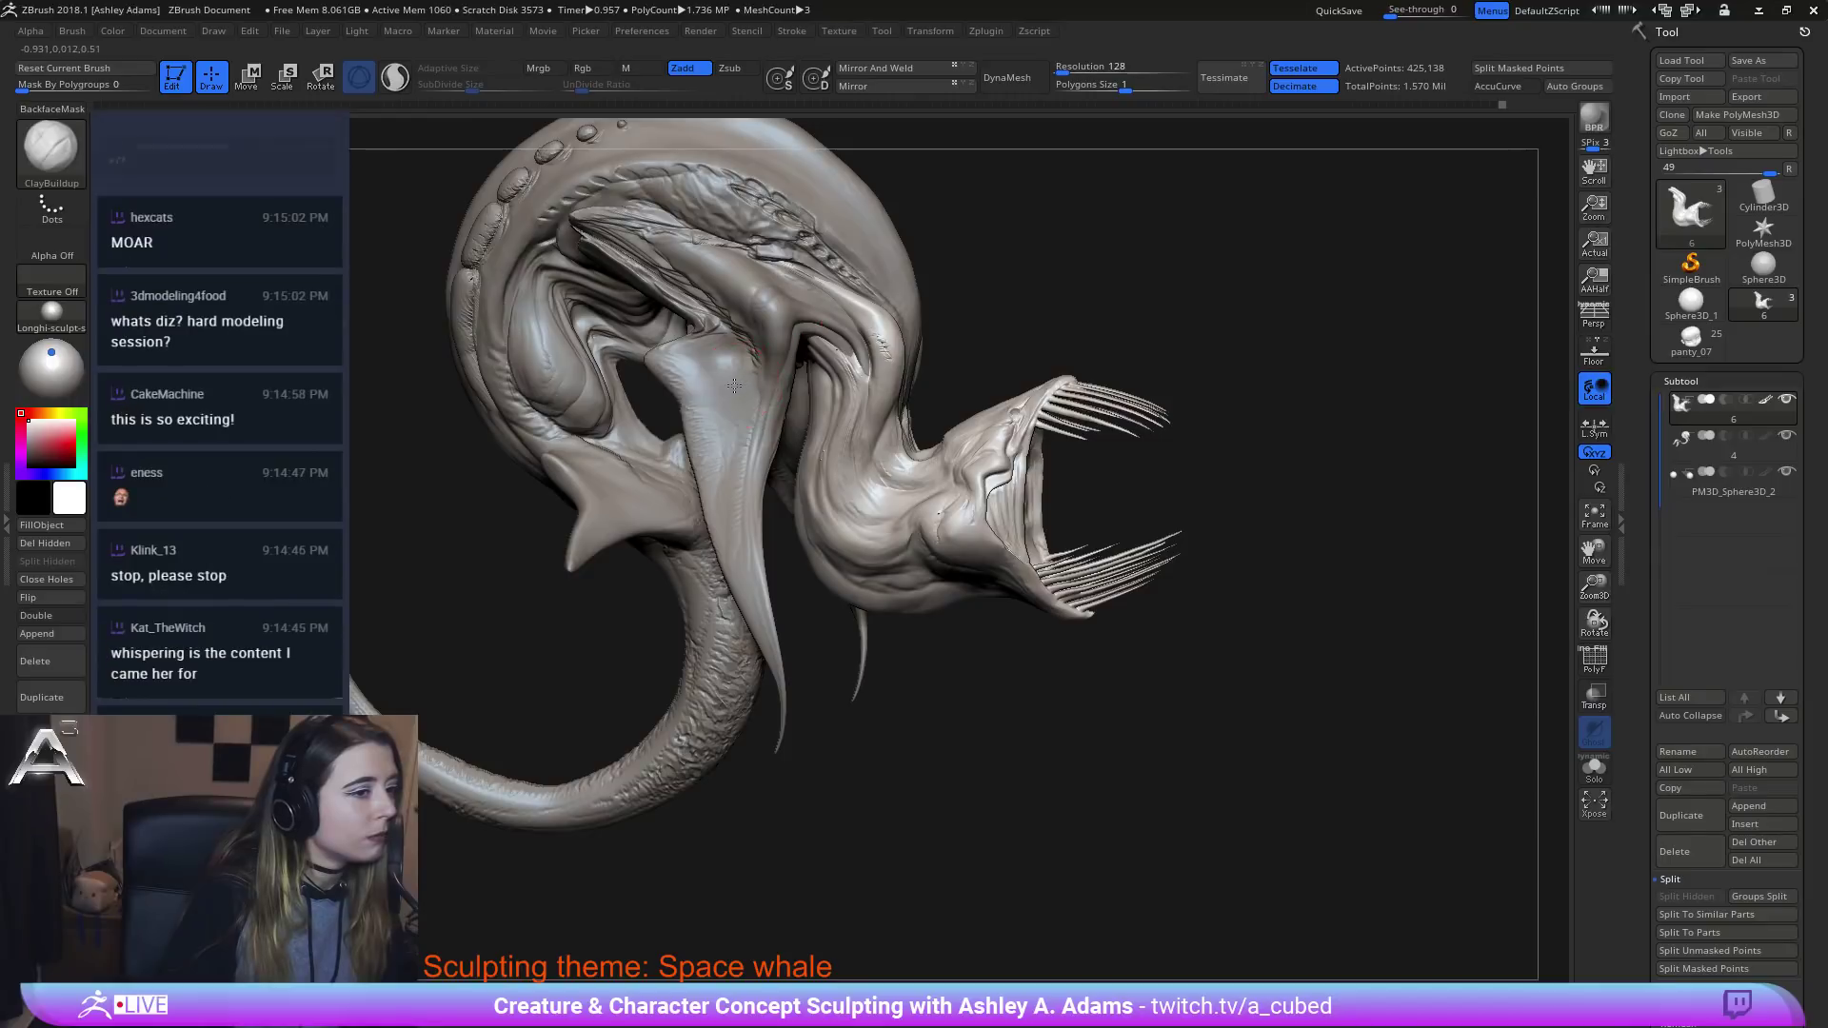
Make the body subtool active and step back through recent changes around the head and side fin.
key(ctrl+z)
key(ctrl+z)
key(ctrl+z)
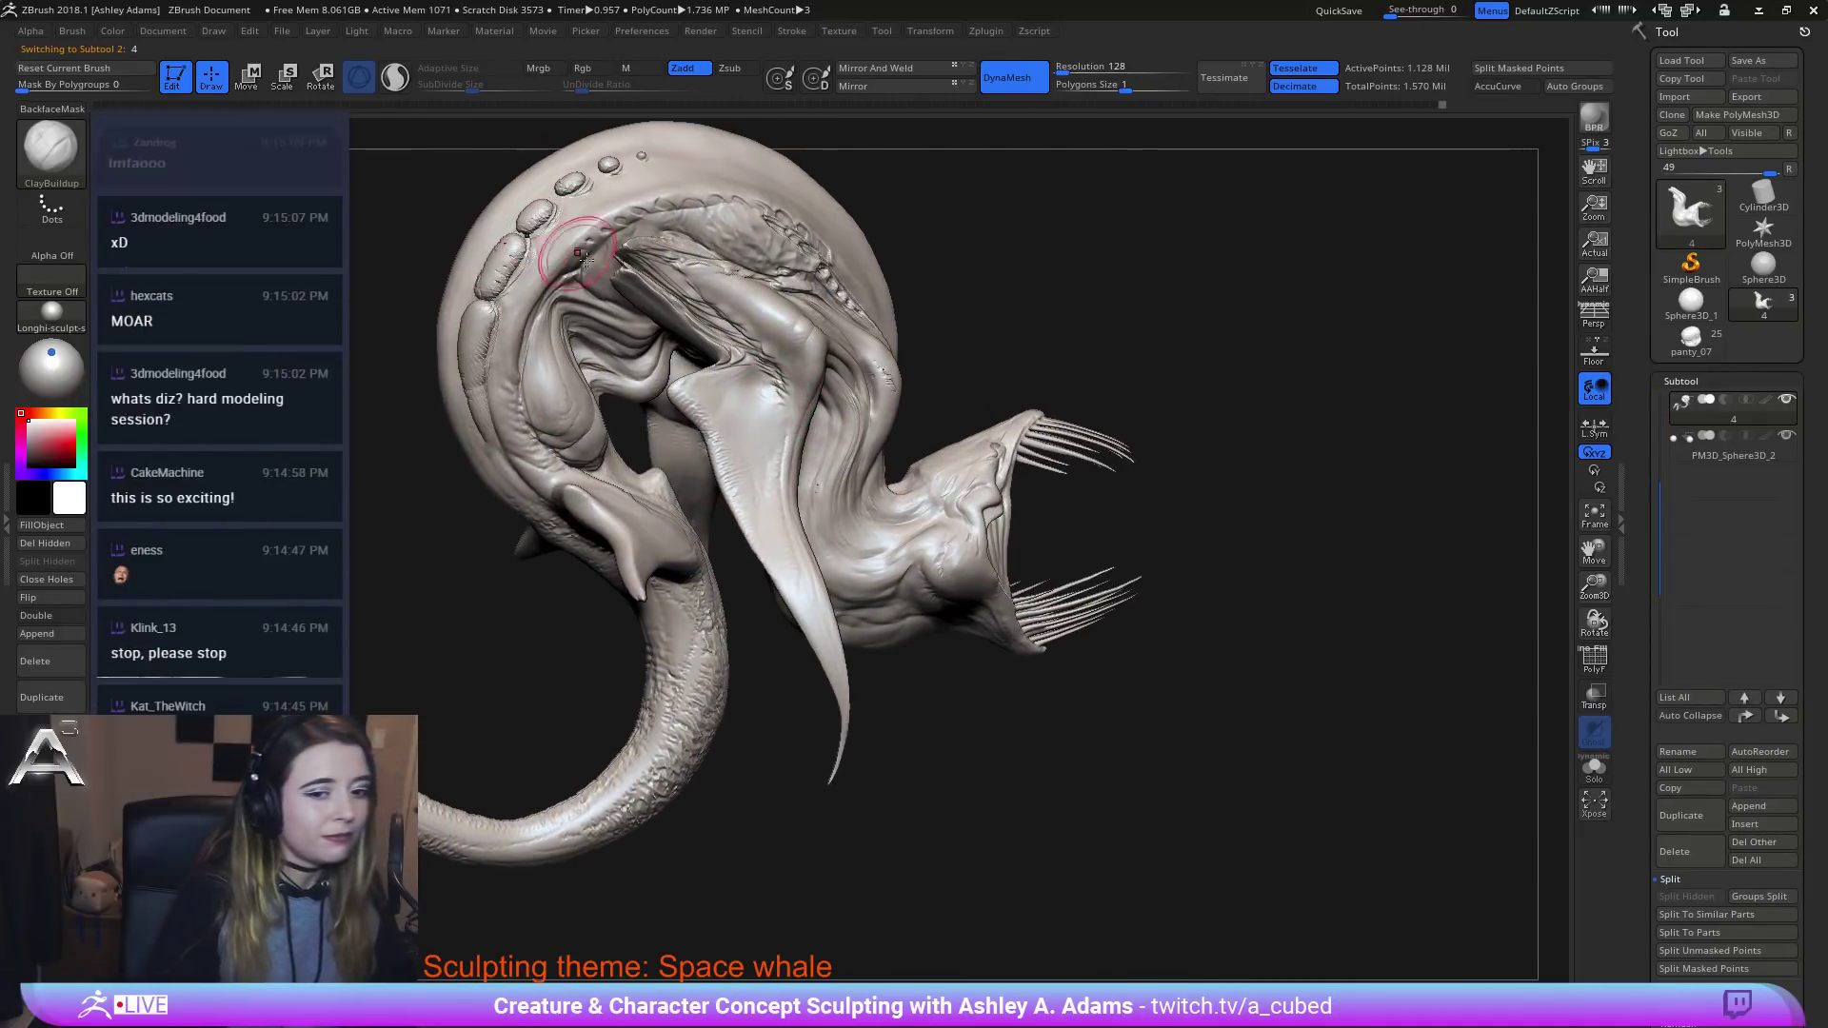
key(ctrl+z)
key(ctrl+z)
key(ctrl+z)
key(ctrl+z)
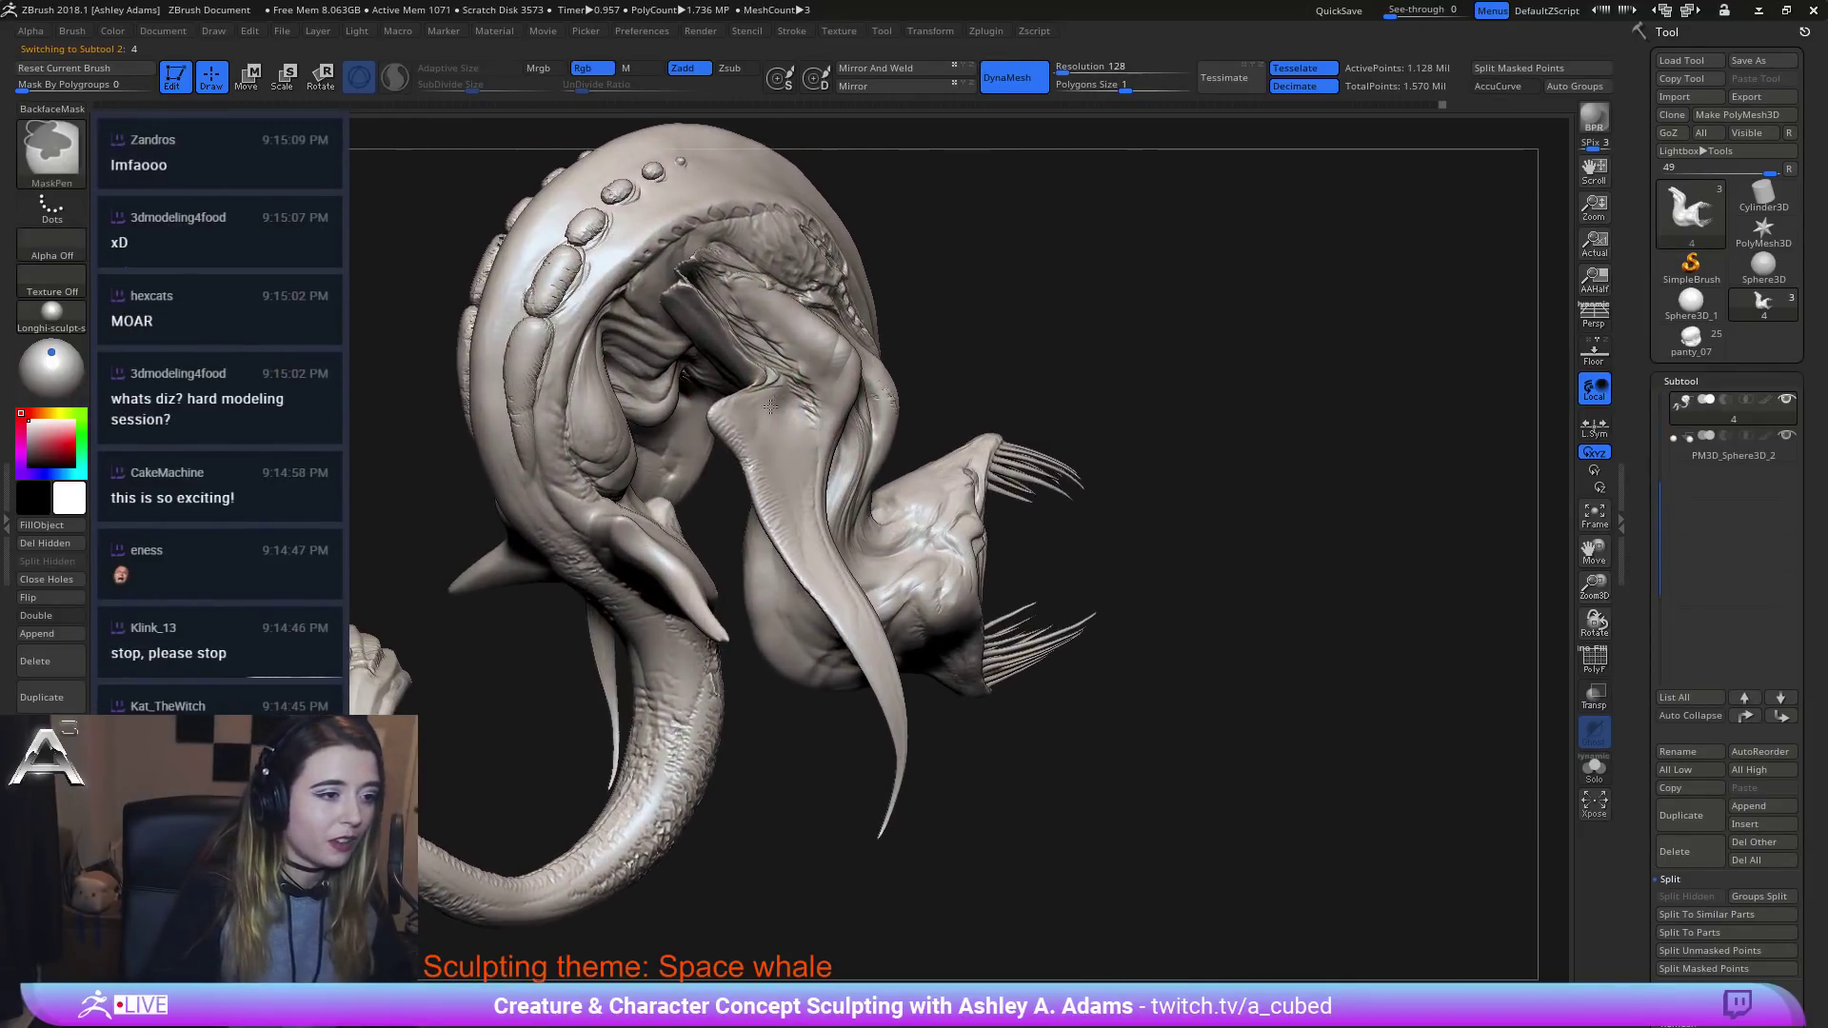
key(ctrl+z)
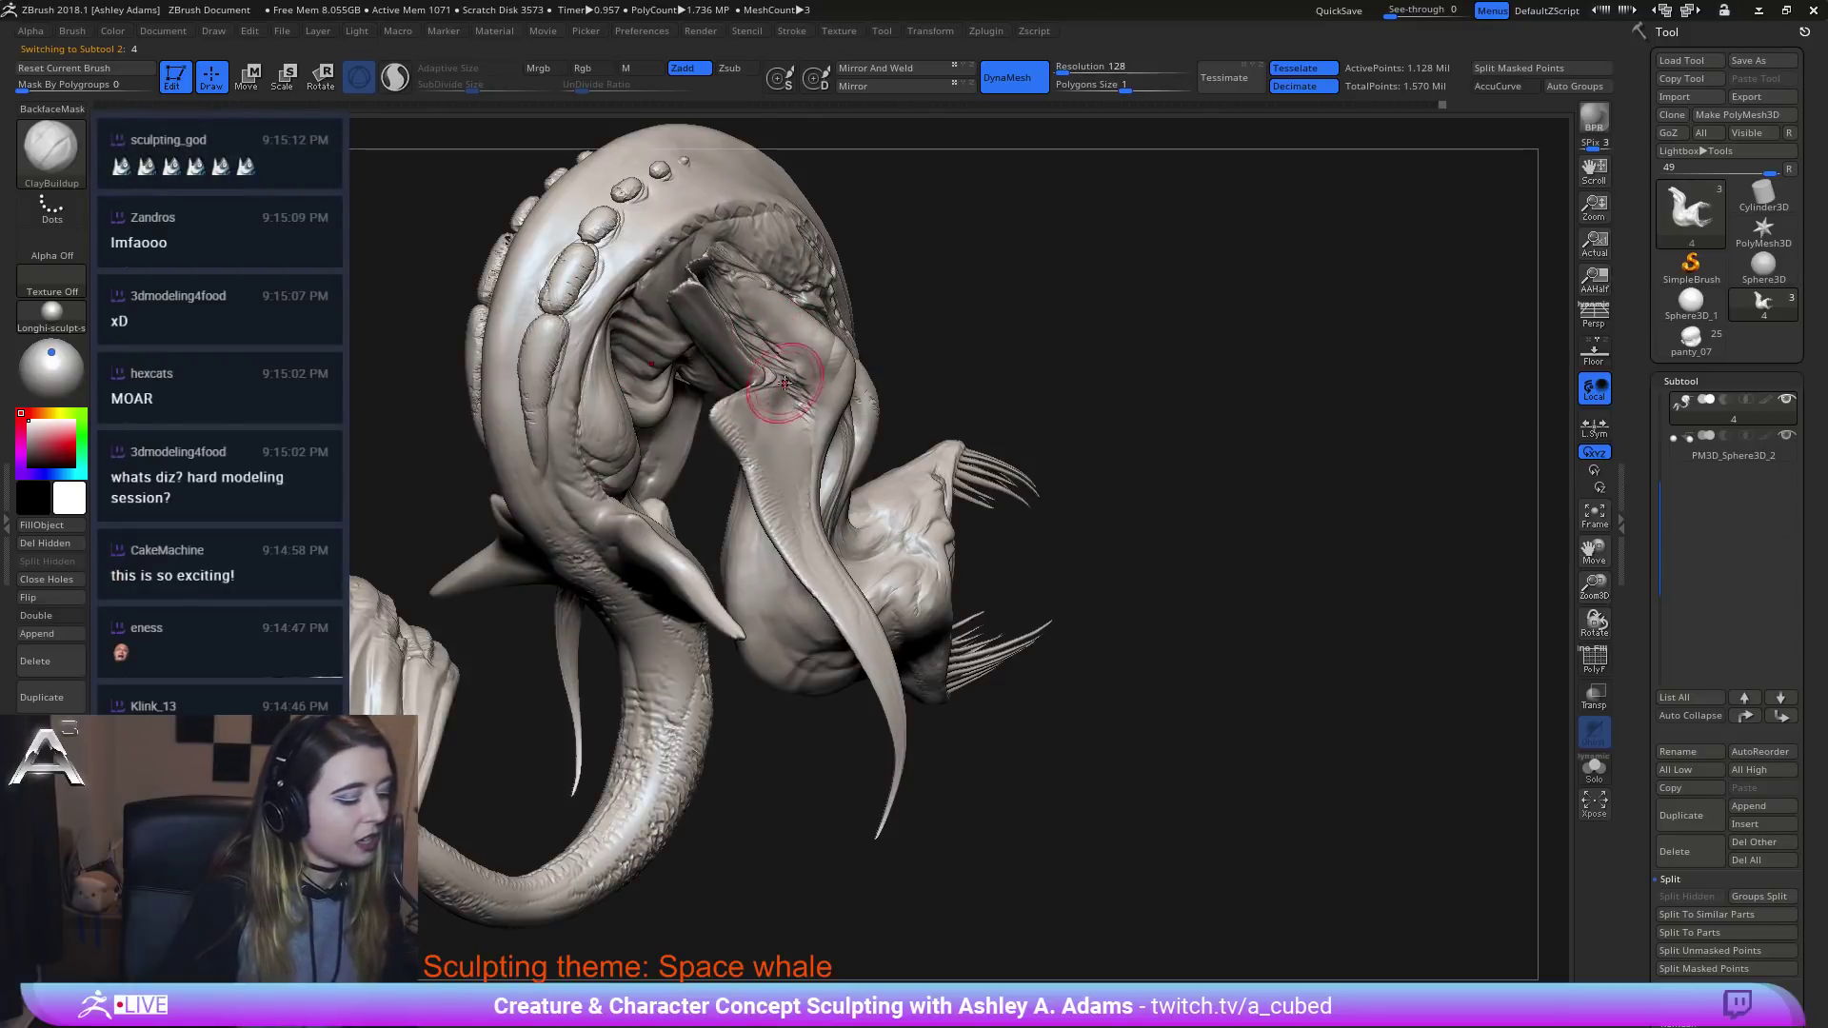
Pull the root of the side fin into shape below the head folds with the SnakeHook brush.
right_click(783, 400)
key(b)
key(s)
key(h)
right_drag(775, 415, 771, 429)
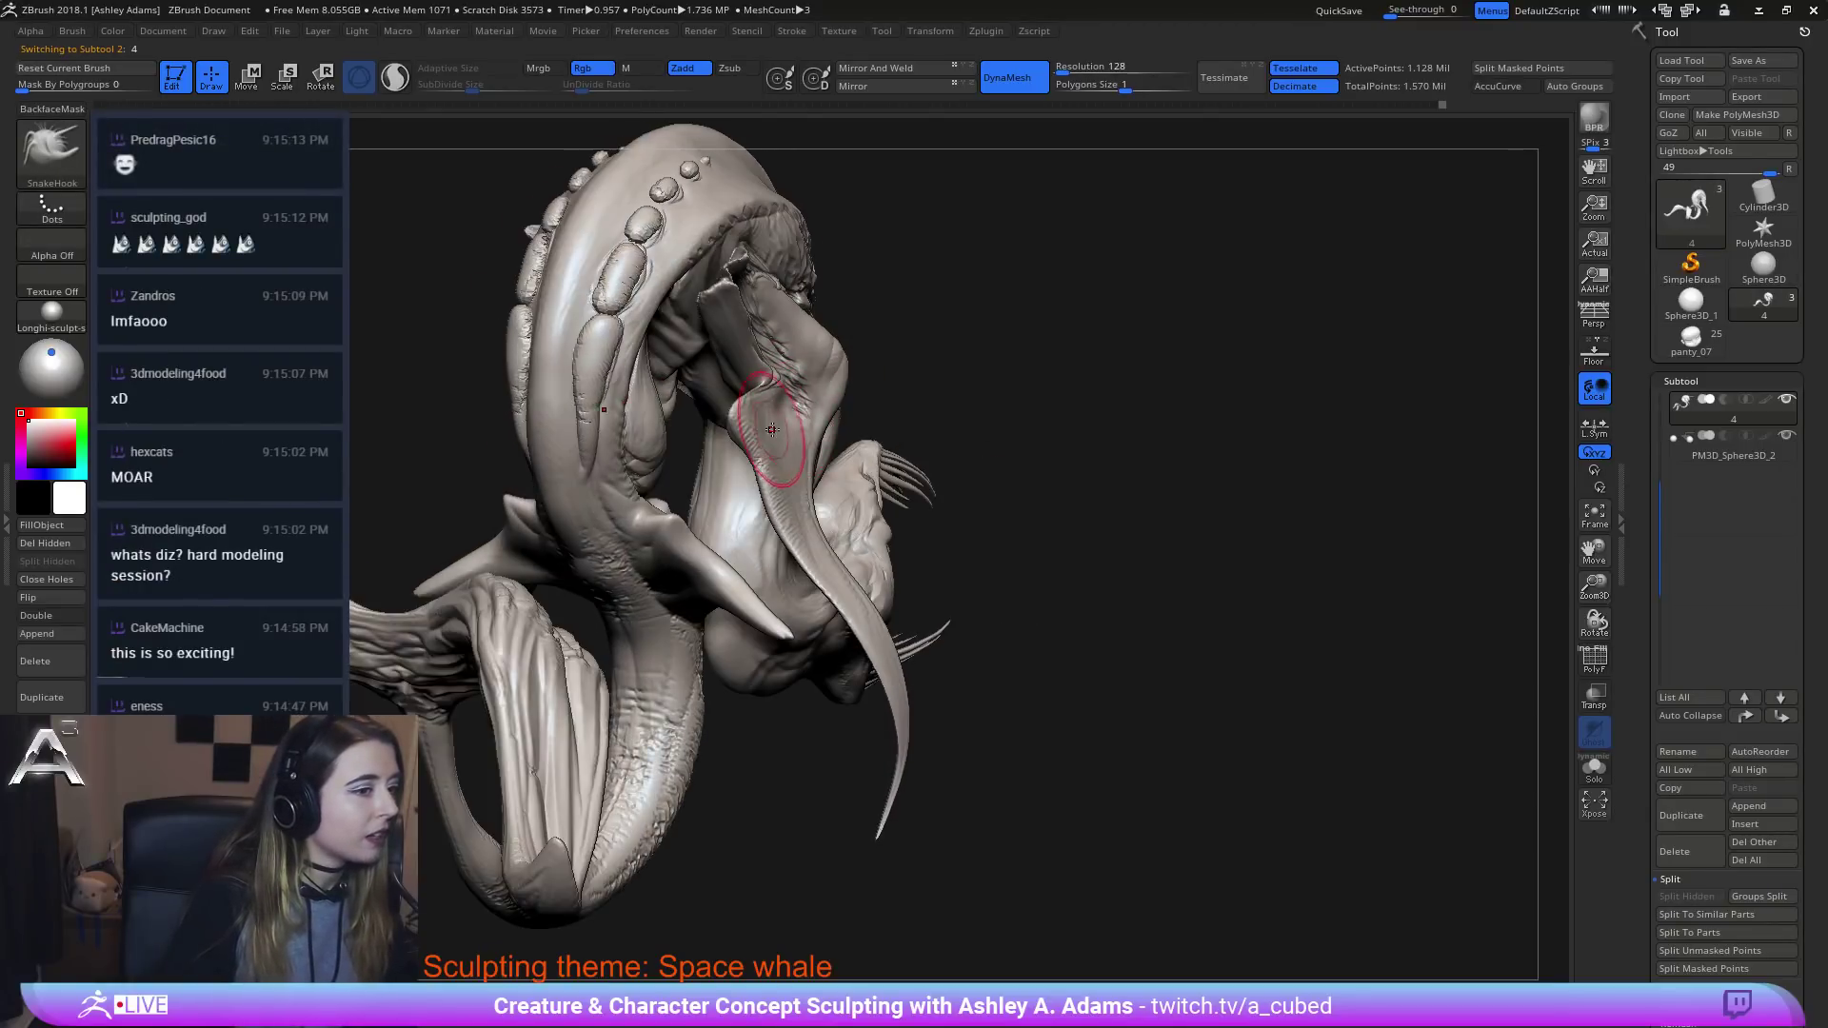
key(ctrl+z)
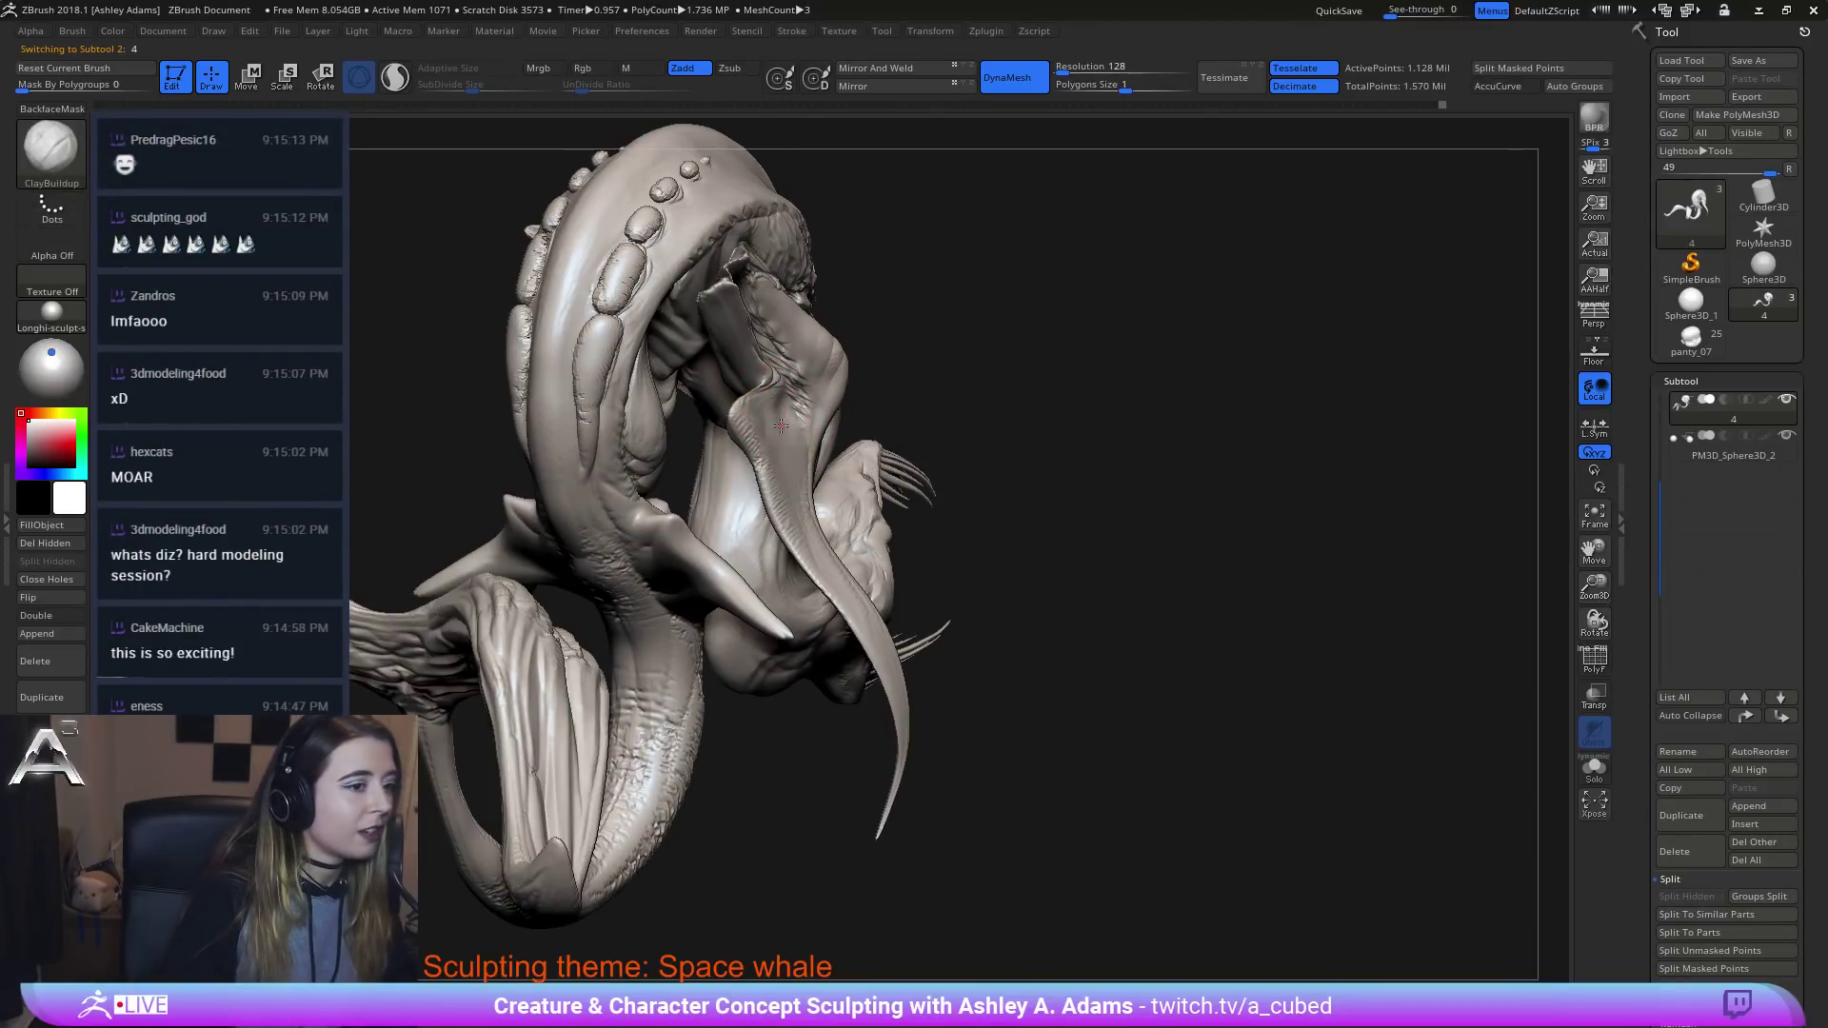
key(ctrl+z)
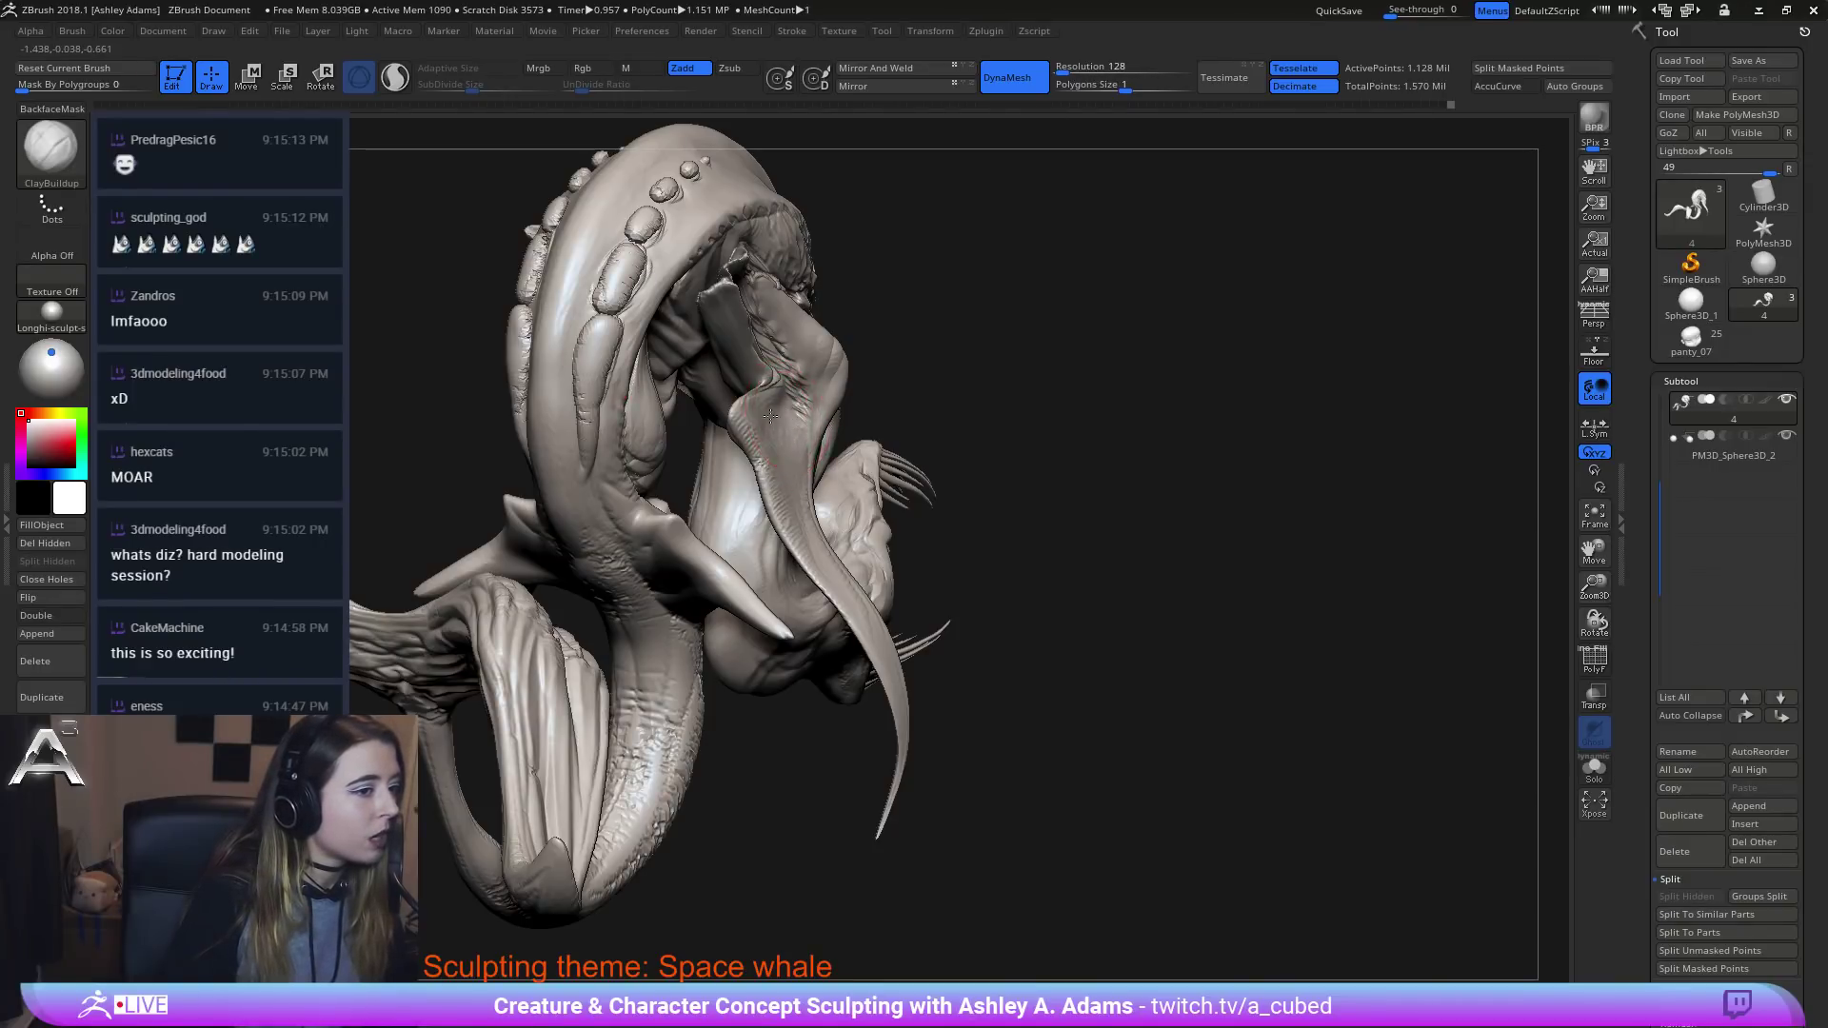
Build up and carve the broad upper surface of the side fin with the ClayBuildup brush.
right_drag(770, 416, 678, 413)
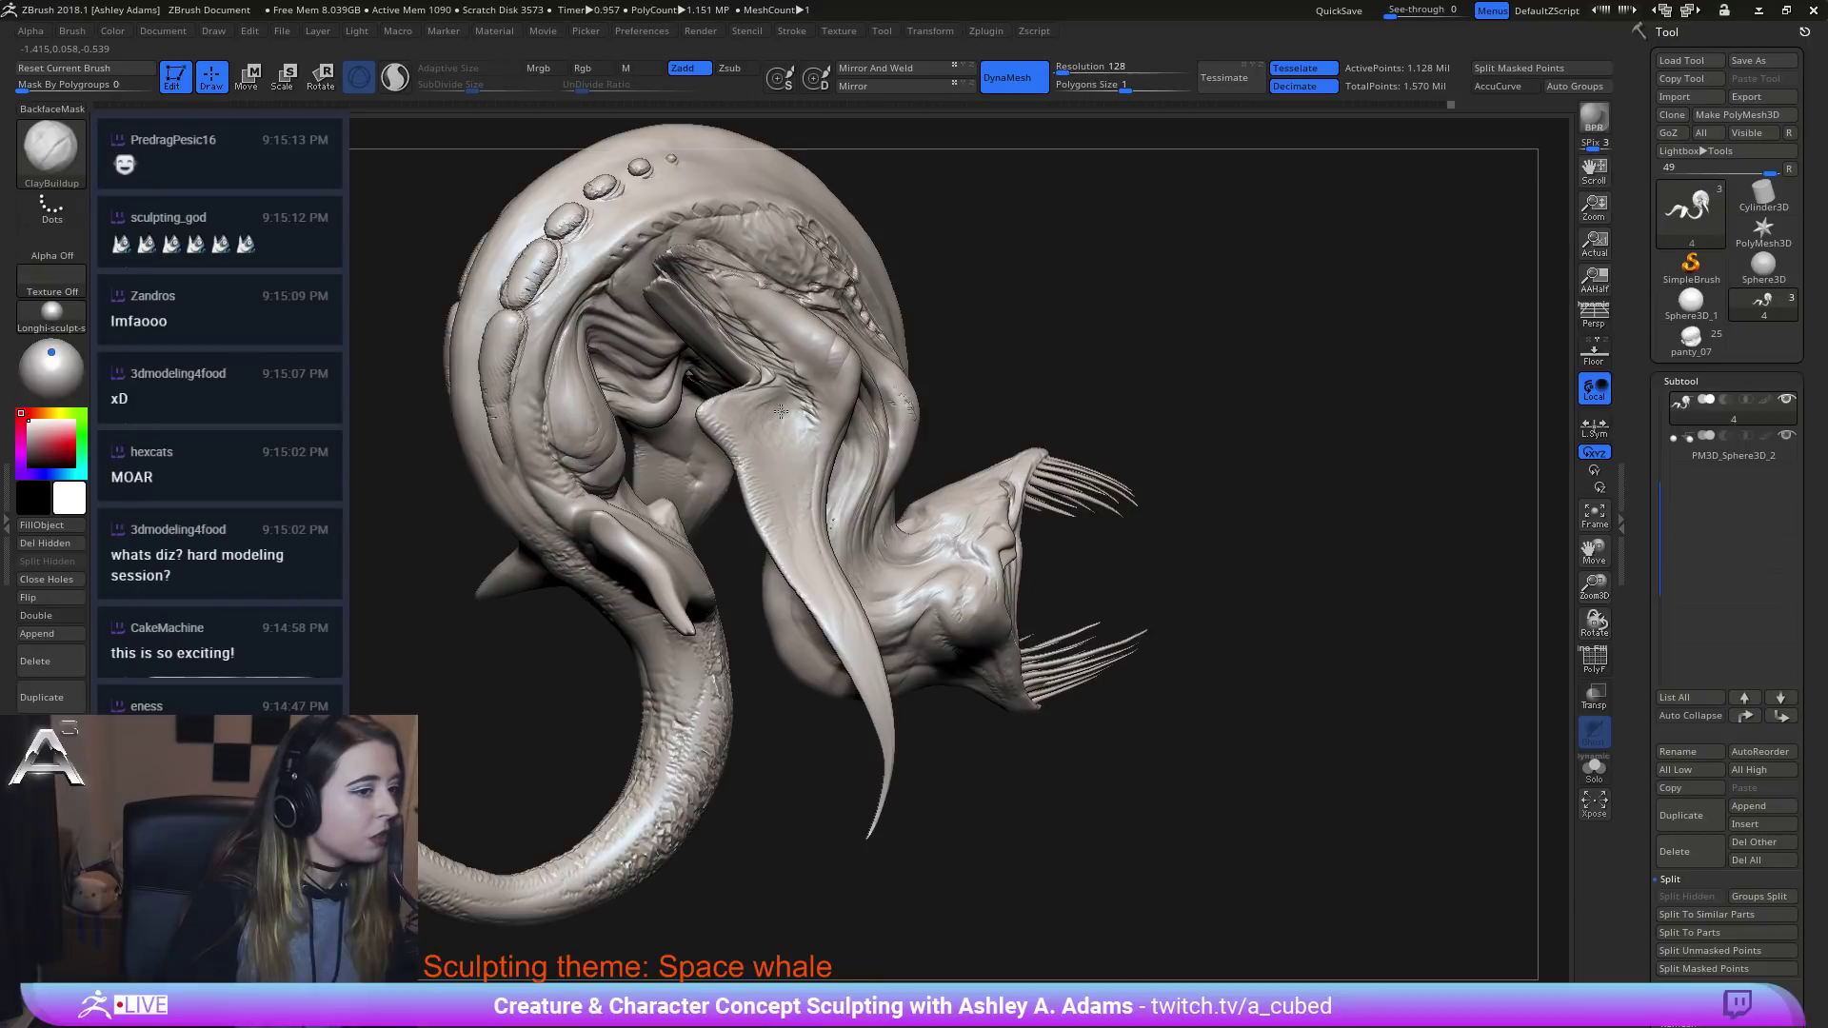
right_drag(792, 422, 780, 435)
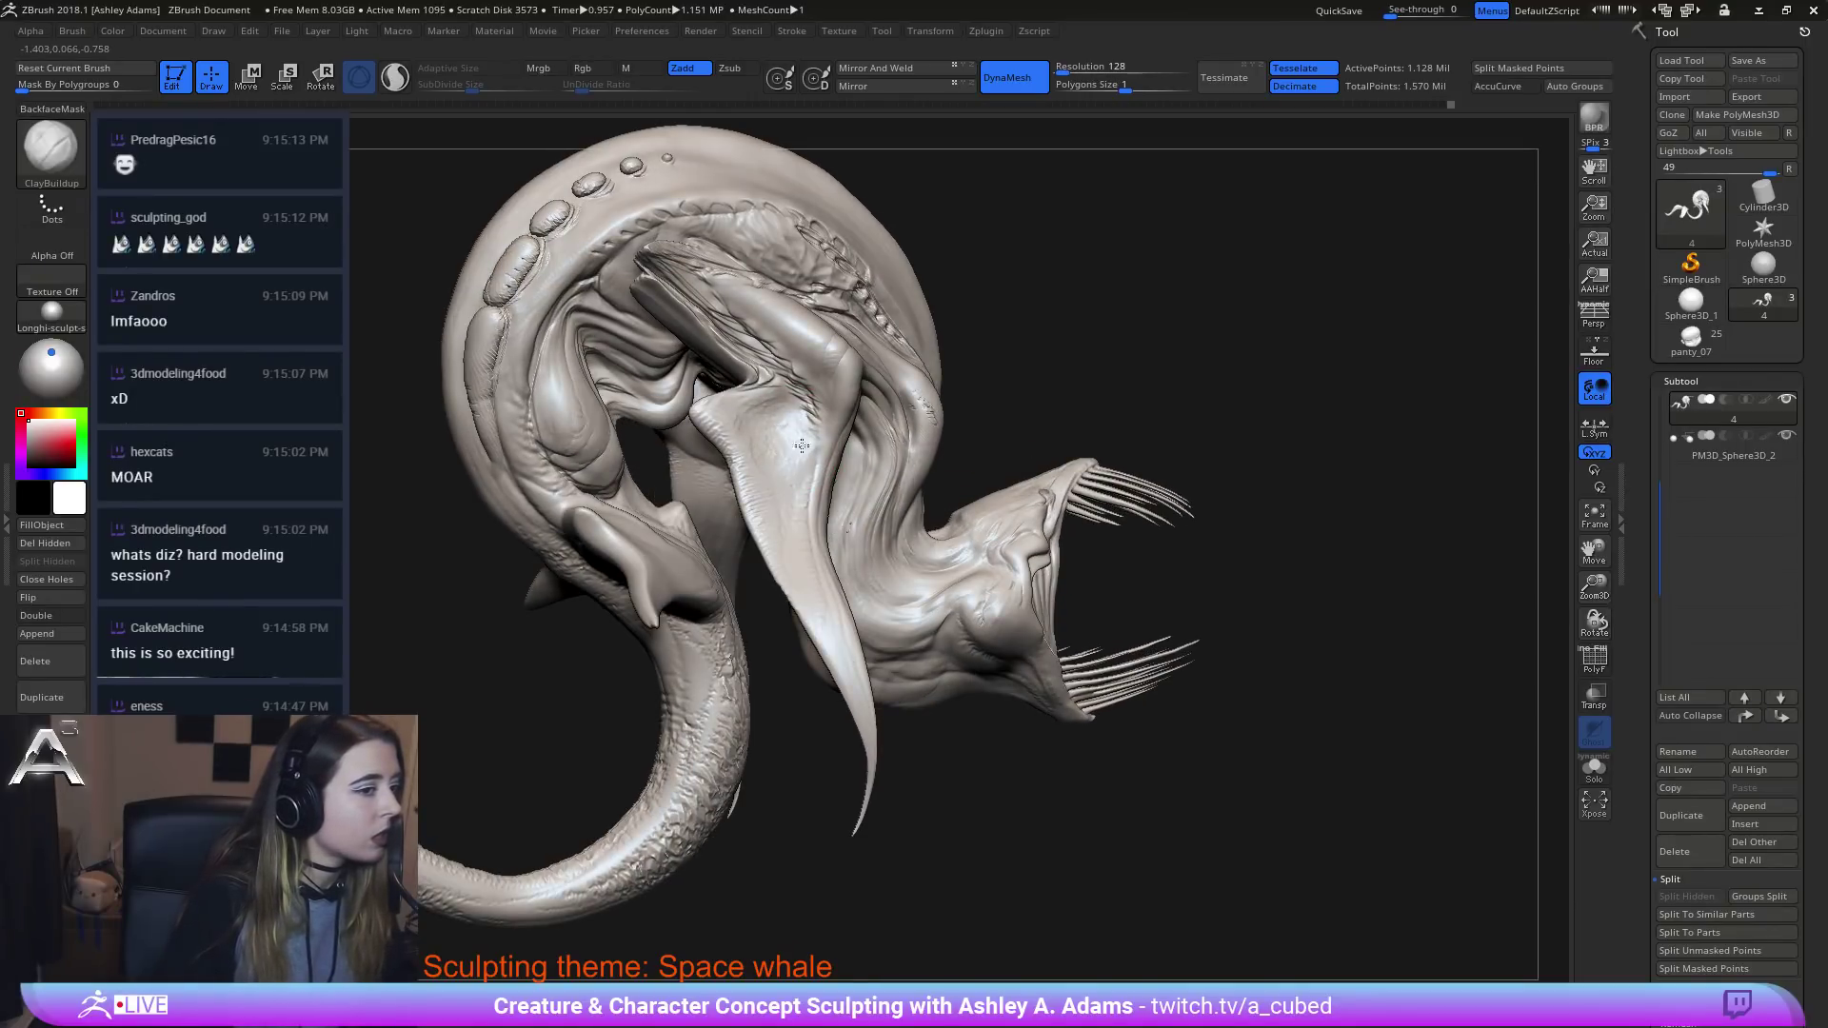
right_drag(799, 465, 767, 437)
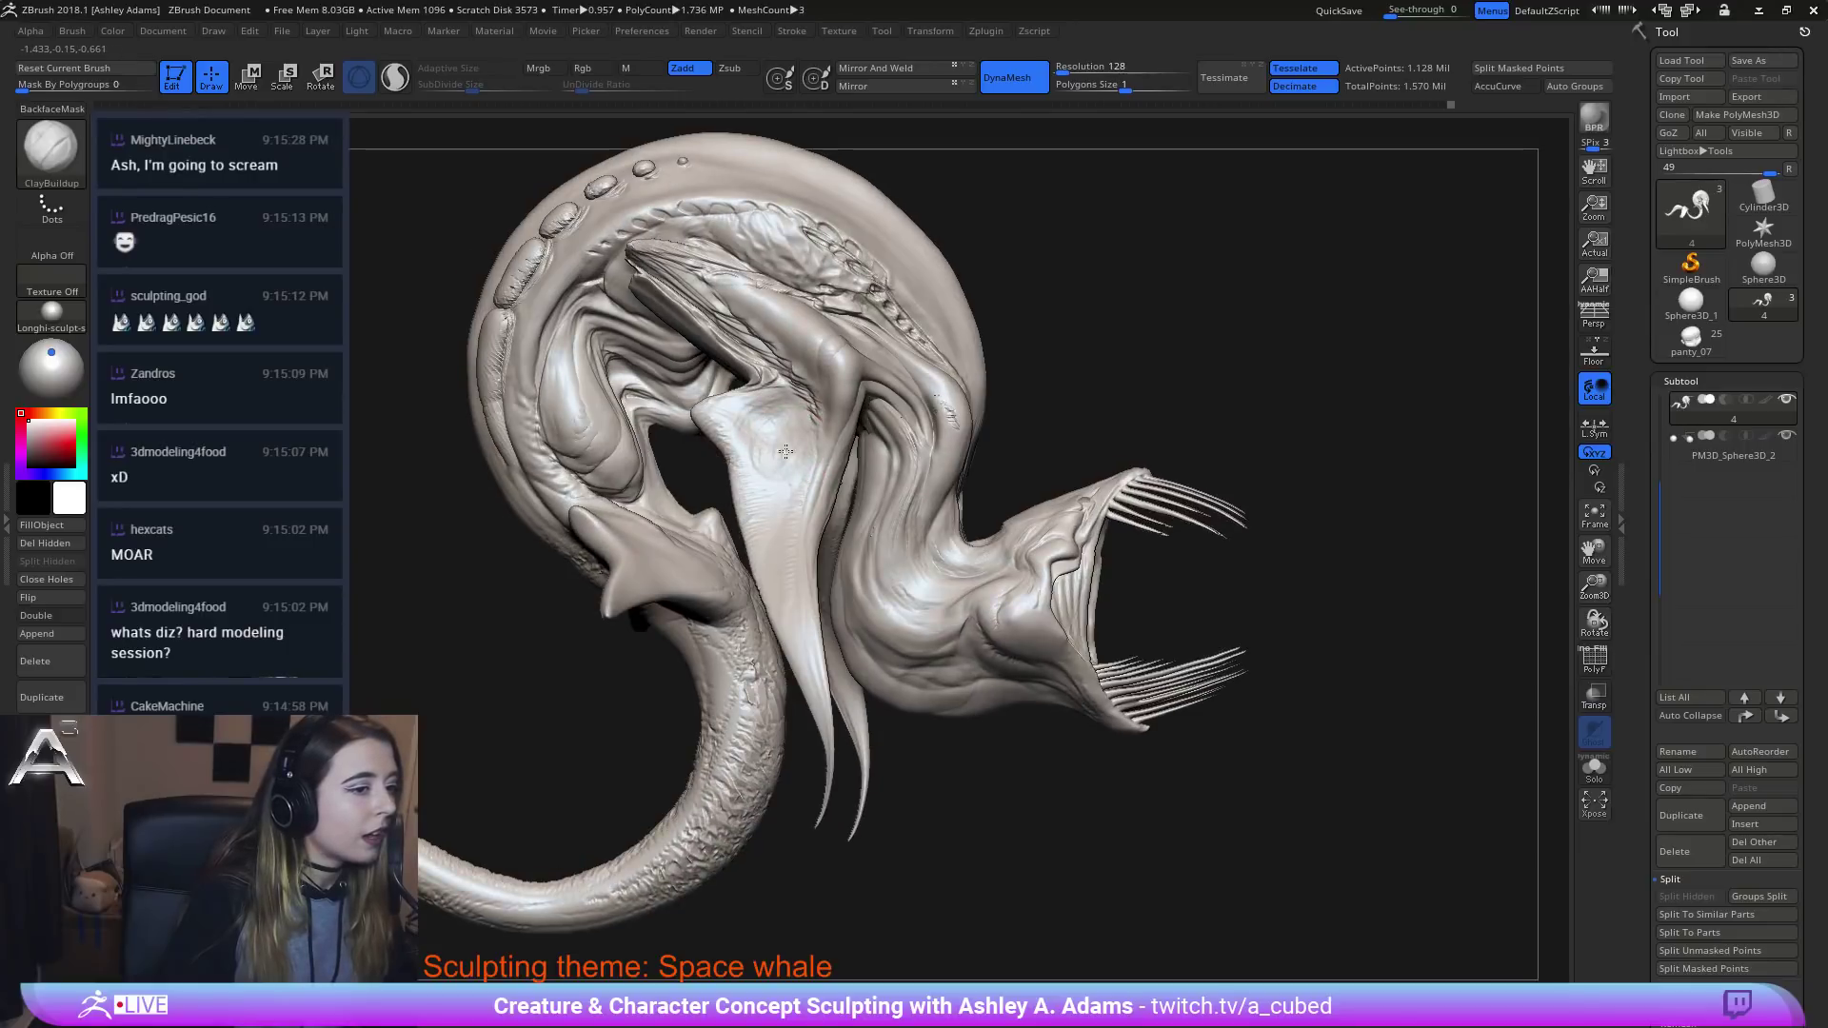
key(ctrl+z)
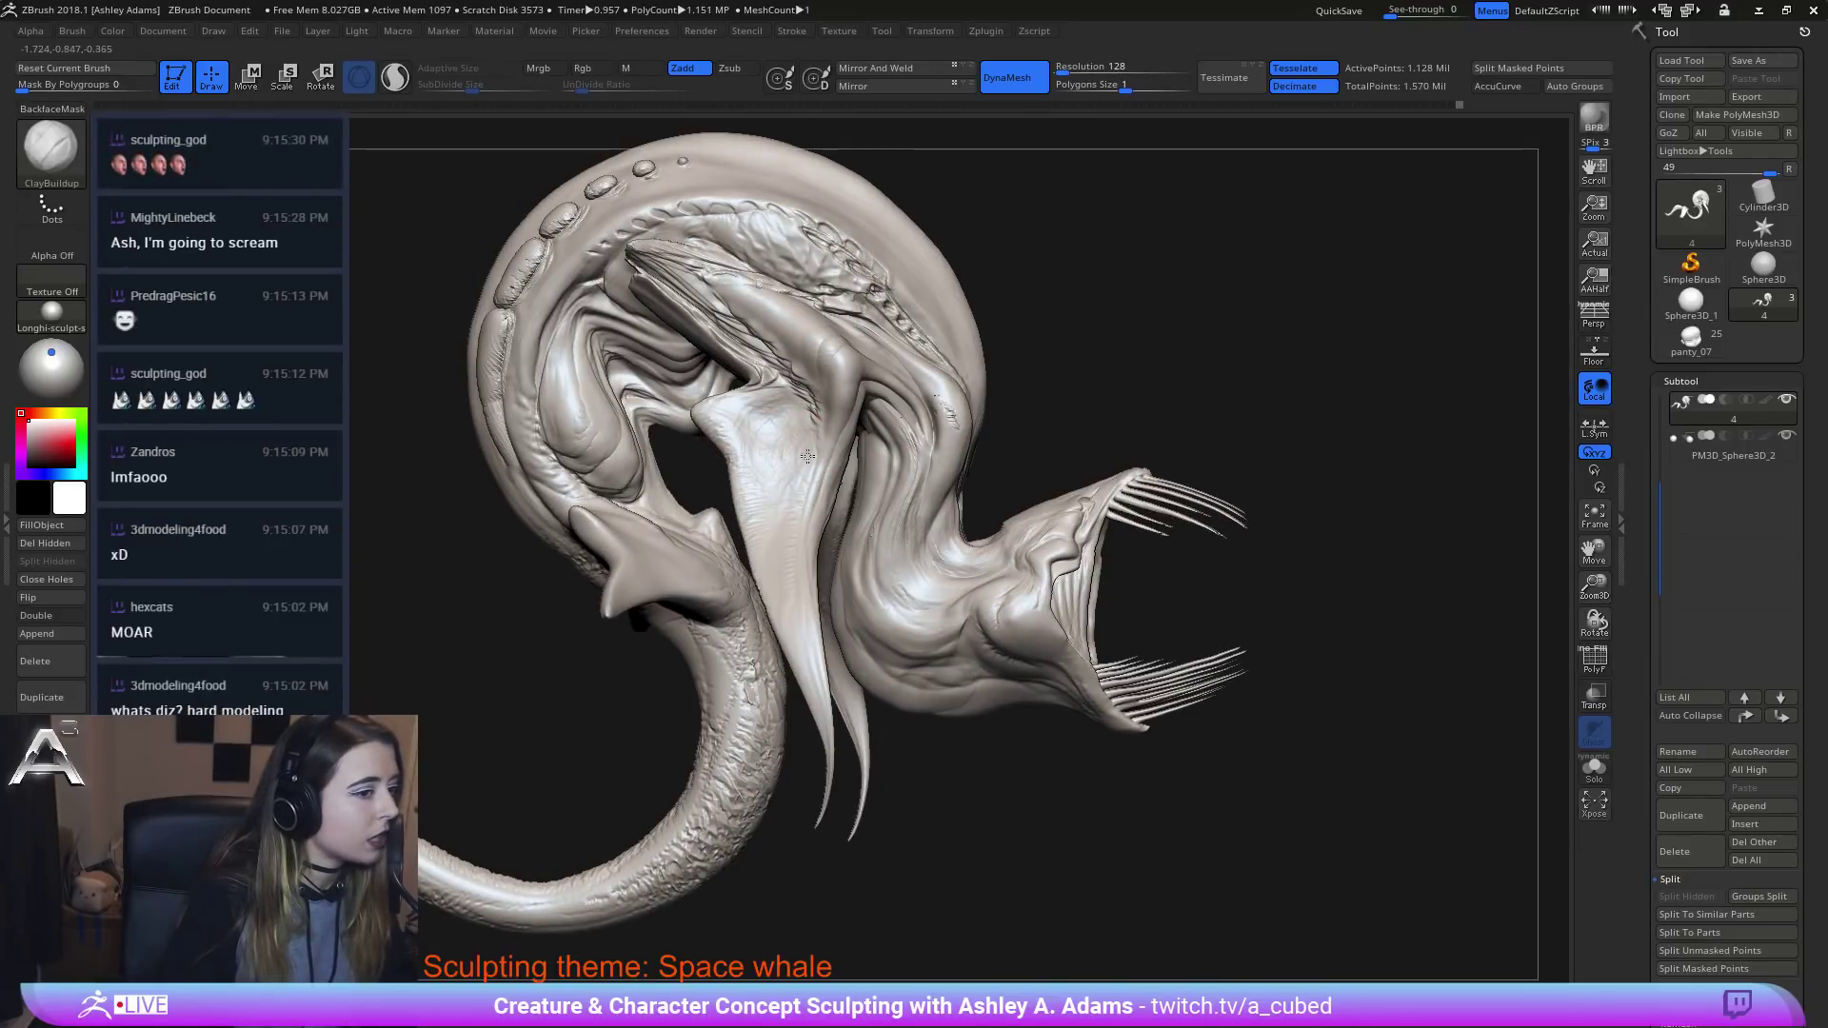
key(ctrl+z)
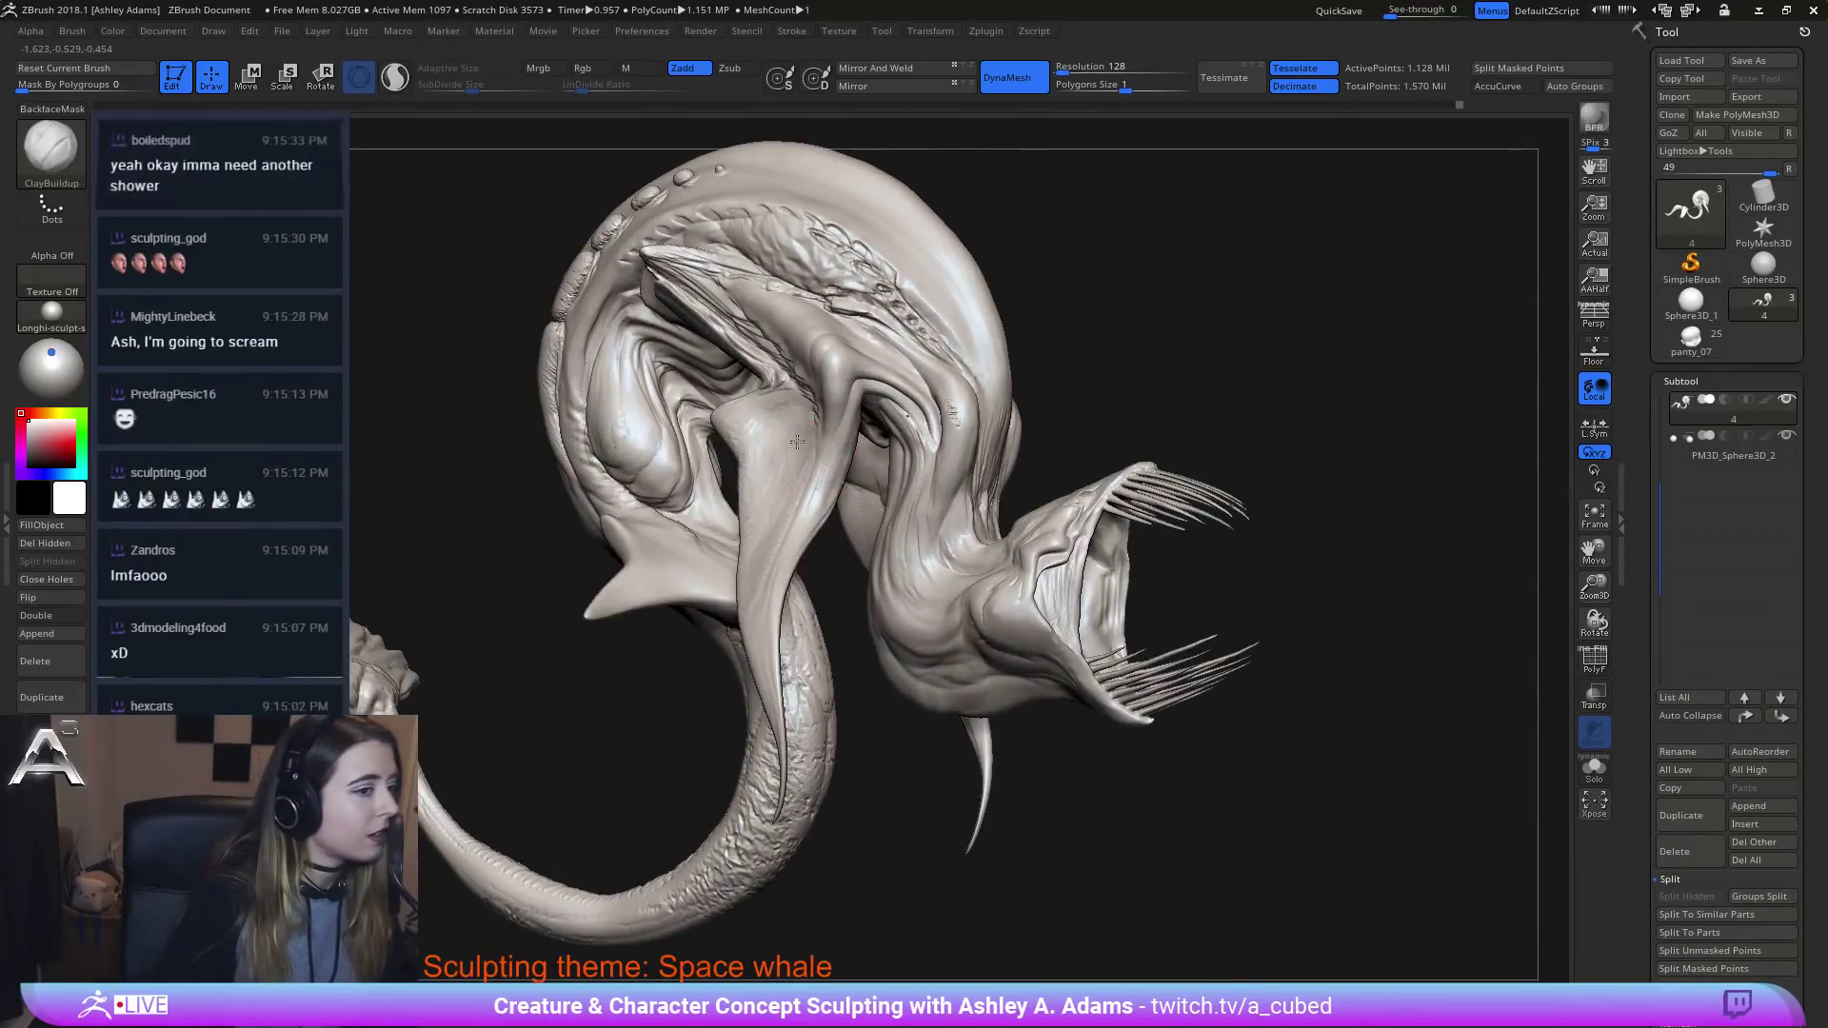
alt+drag(795, 408, 740, 424)
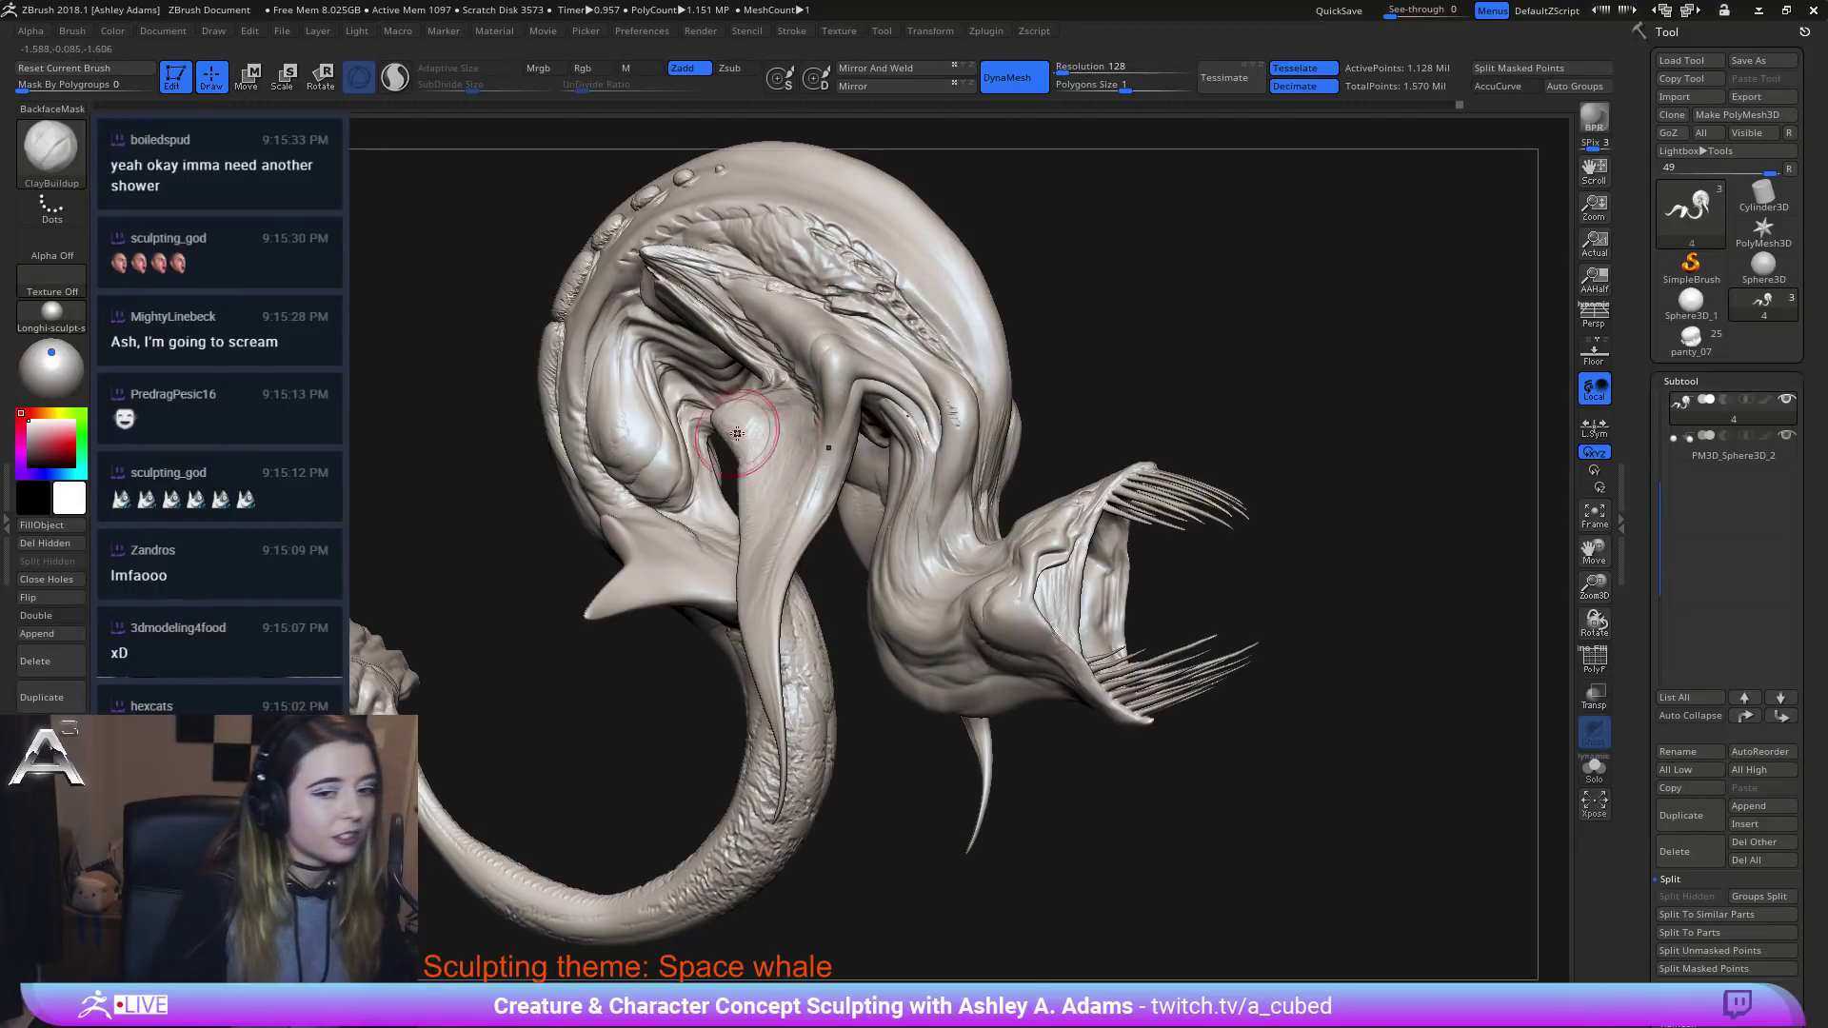
Make the neck and mouth subtool active and adjust the upper neck folds with a resized SnakeHook brush.
mouse_move(991, 539)
right_down()
mouse_move(1090, 590)
mouse_move(1085, 554)
mouse_move(1106, 578)
mouse_move(958, 535)
mouse_move(1023, 488)
mouse_move(1019, 453)
mouse_move(916, 424)
right_up()
alt+click(1030, 482)
key(s)
key(b)
key(s)
key(h)
key(space)
drag(931, 428, 919, 429)
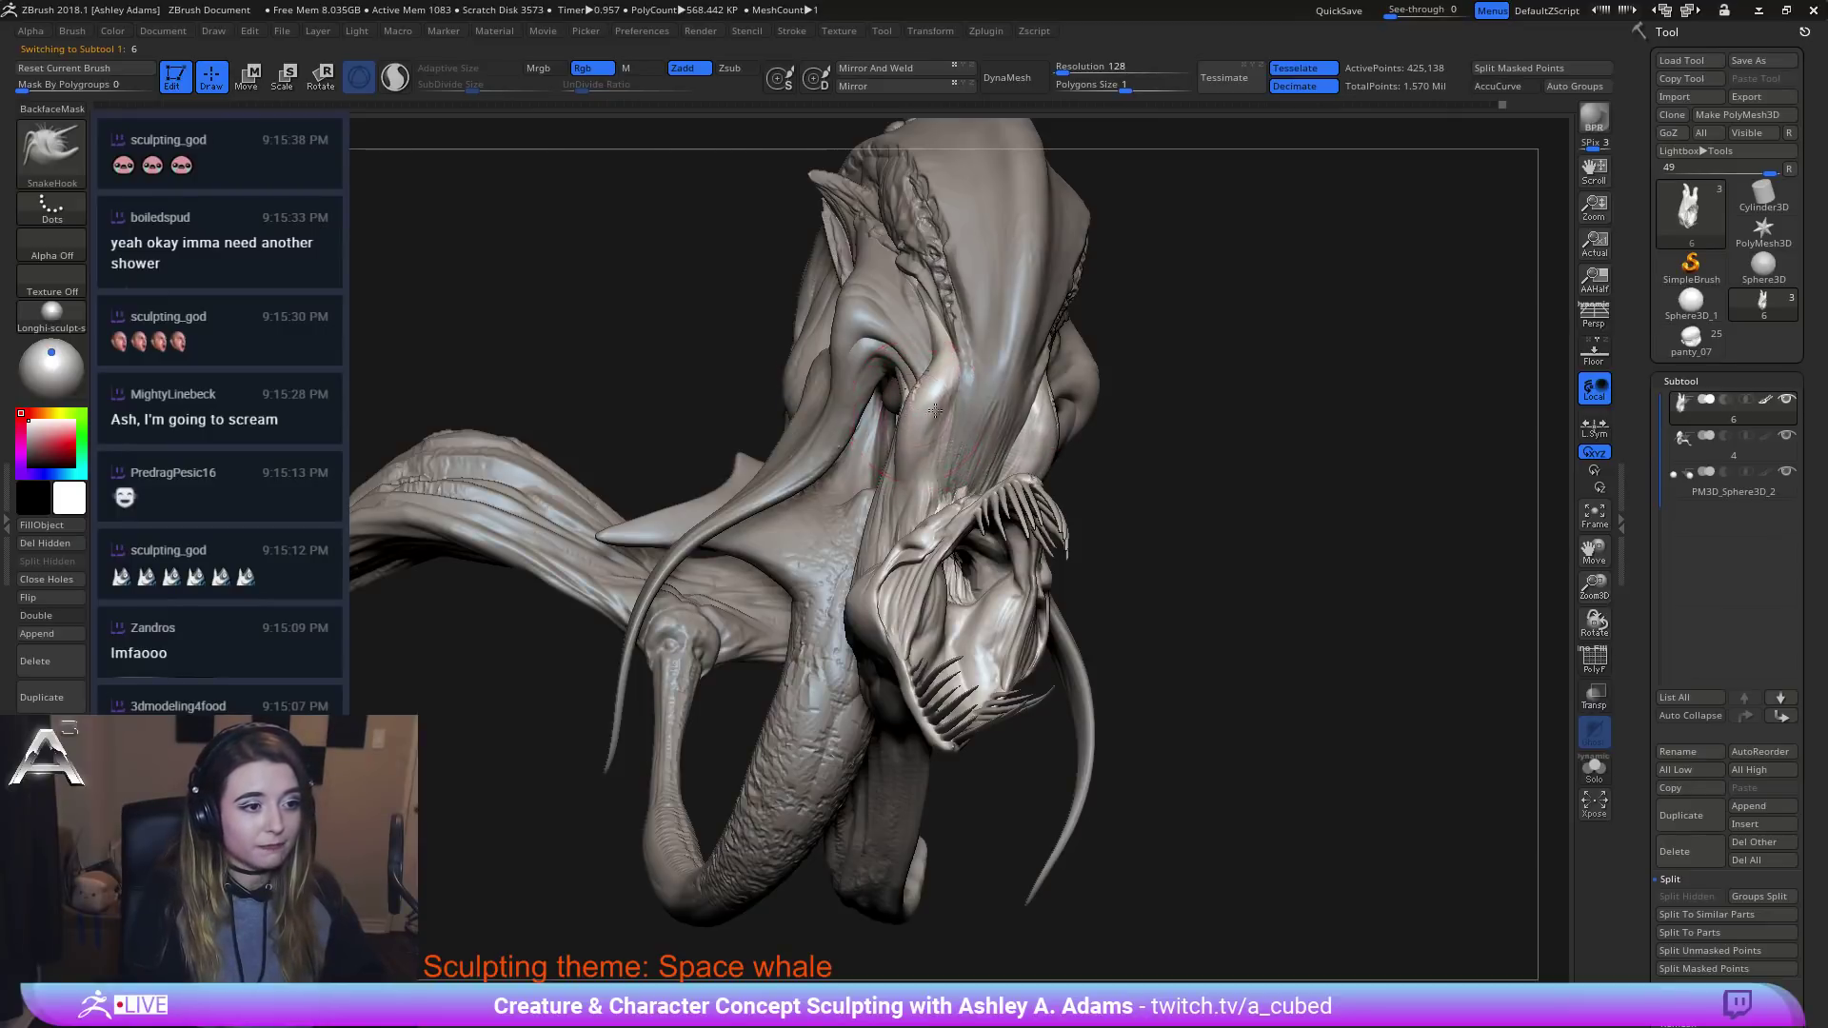
Swell the neck folds between the head and the mouth on both sides with a resized Inflat brush.
mouse_move(935, 411)
right_down()
mouse_move(904, 424)
mouse_move(944, 431)
right_up()
key(b)
key(i)
key(n)
key(space)
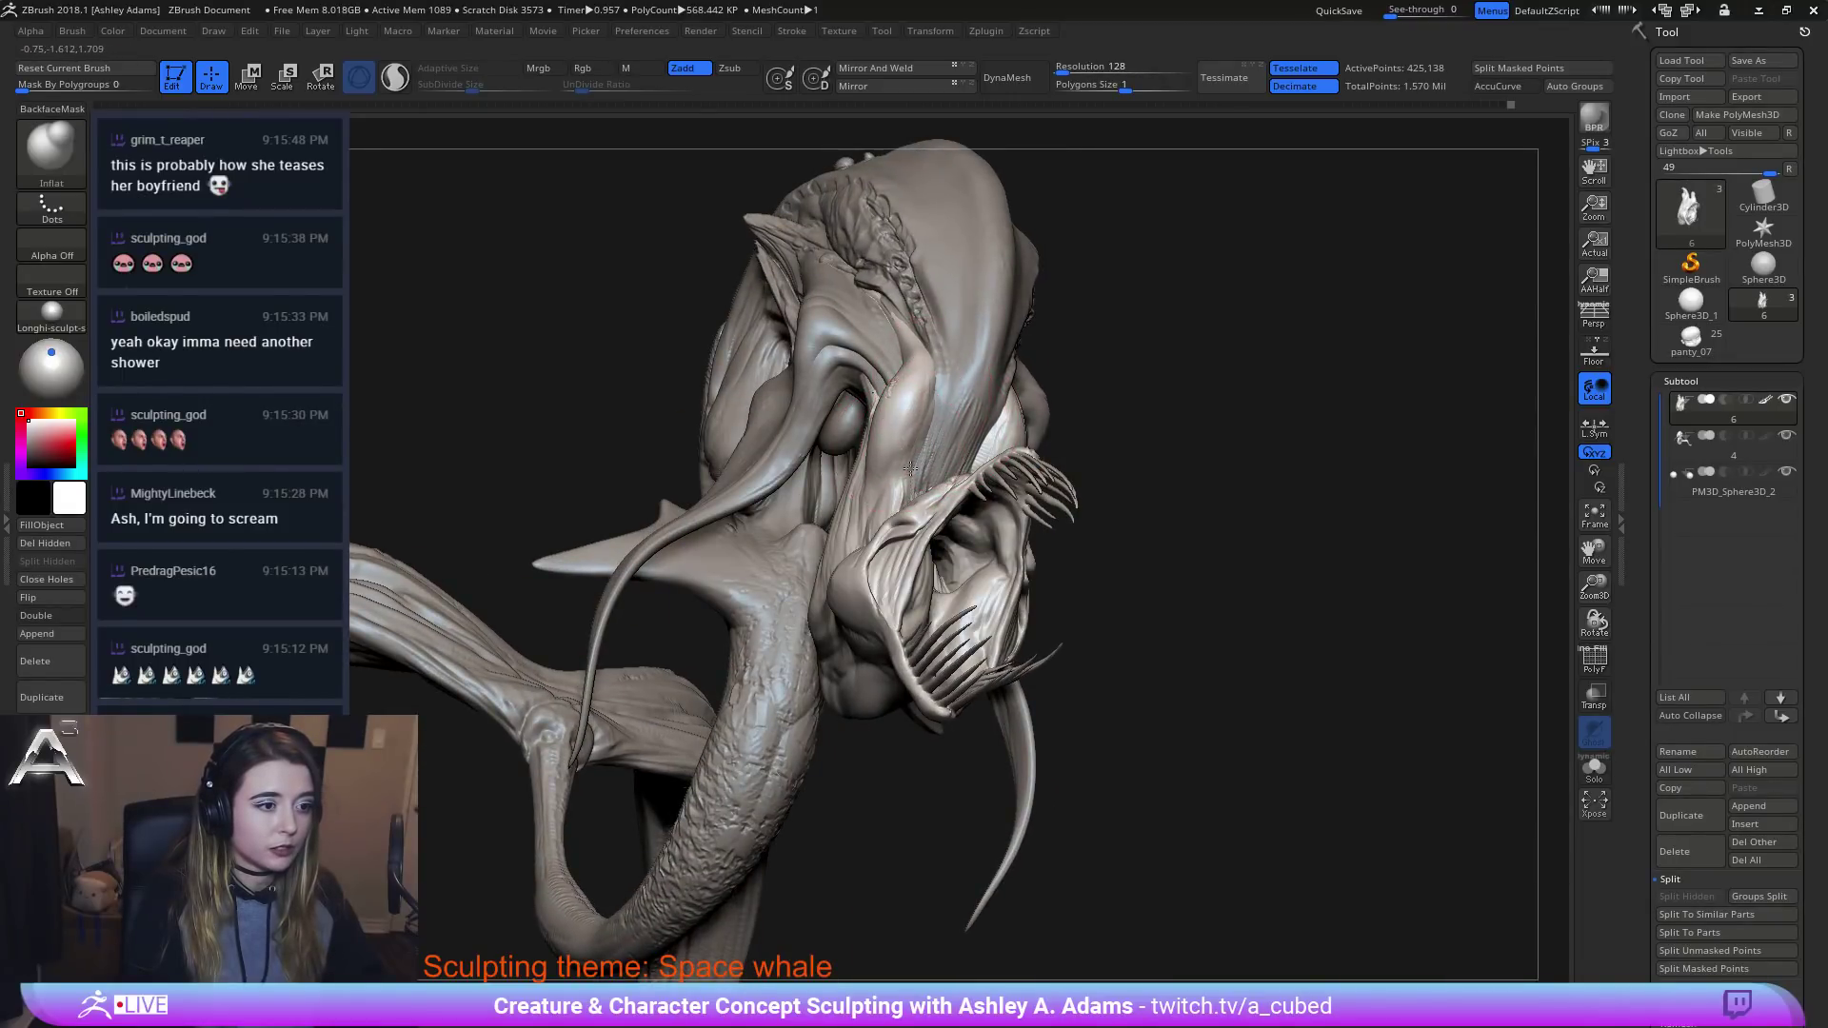
right_drag(910, 467, 860, 492)
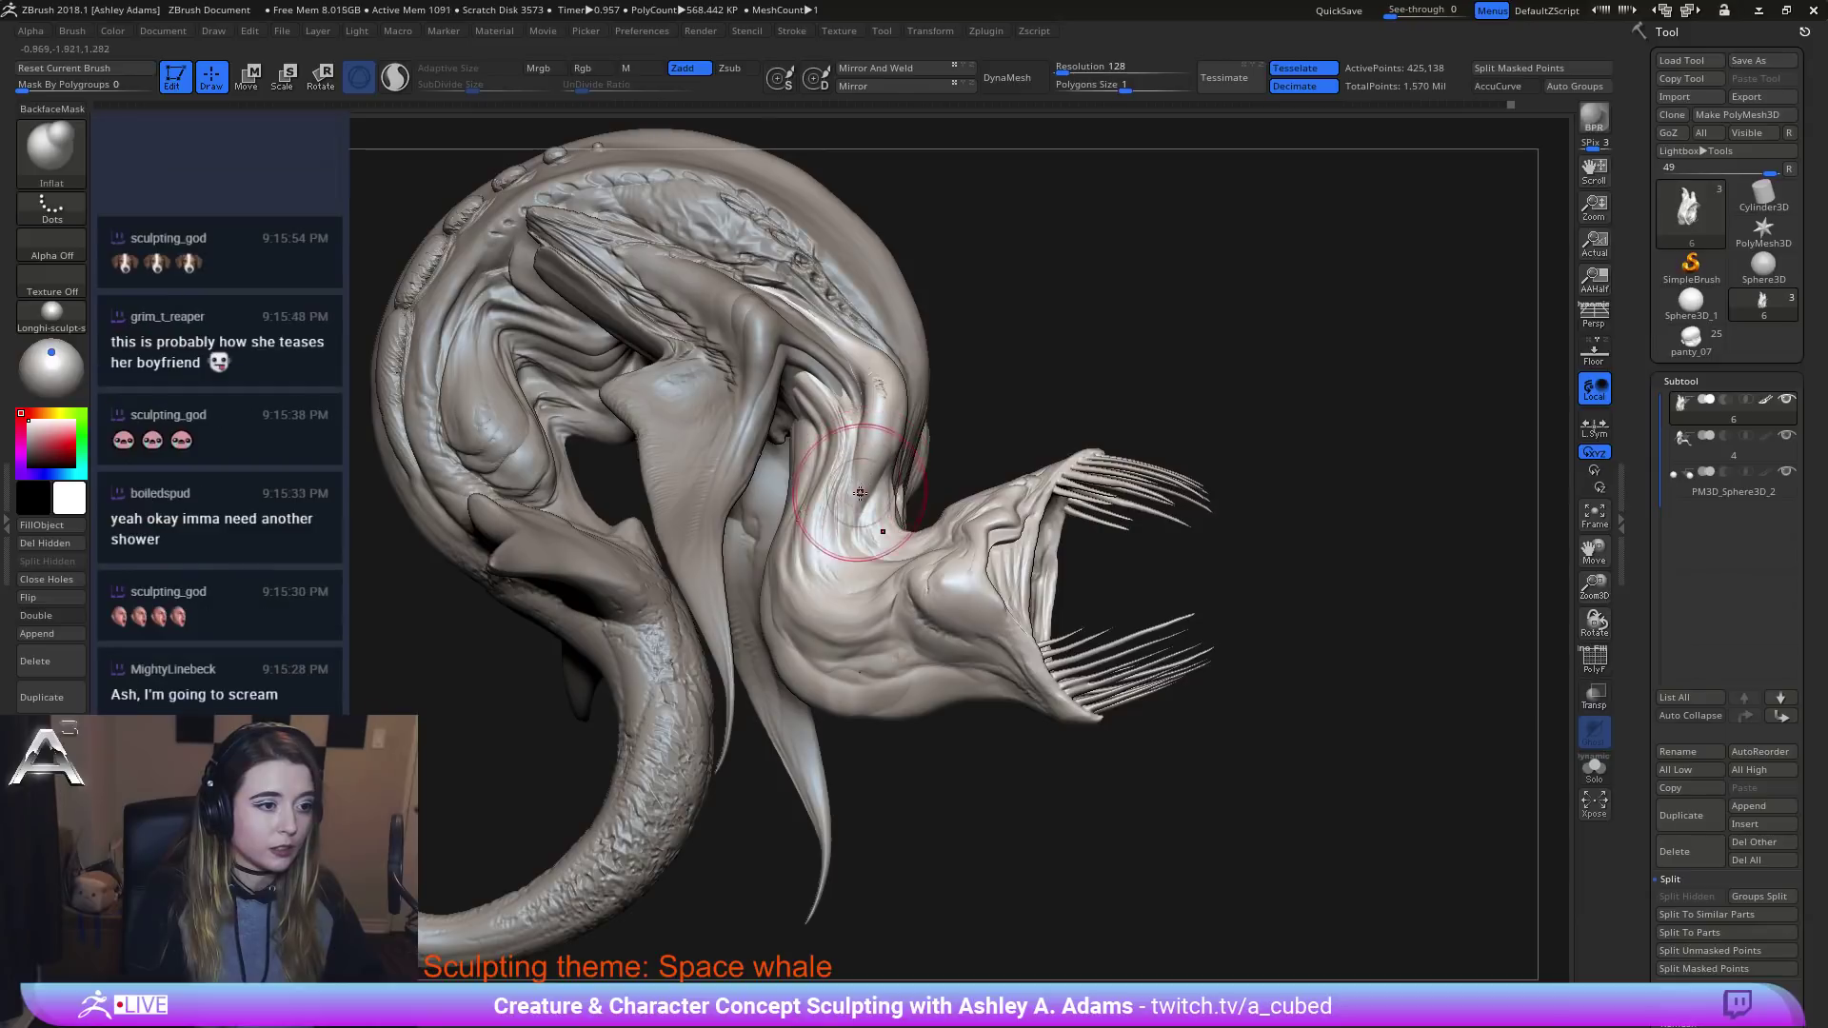
mouse_move(897, 425)
right_down()
mouse_move(864, 432)
mouse_move(864, 469)
right_up()
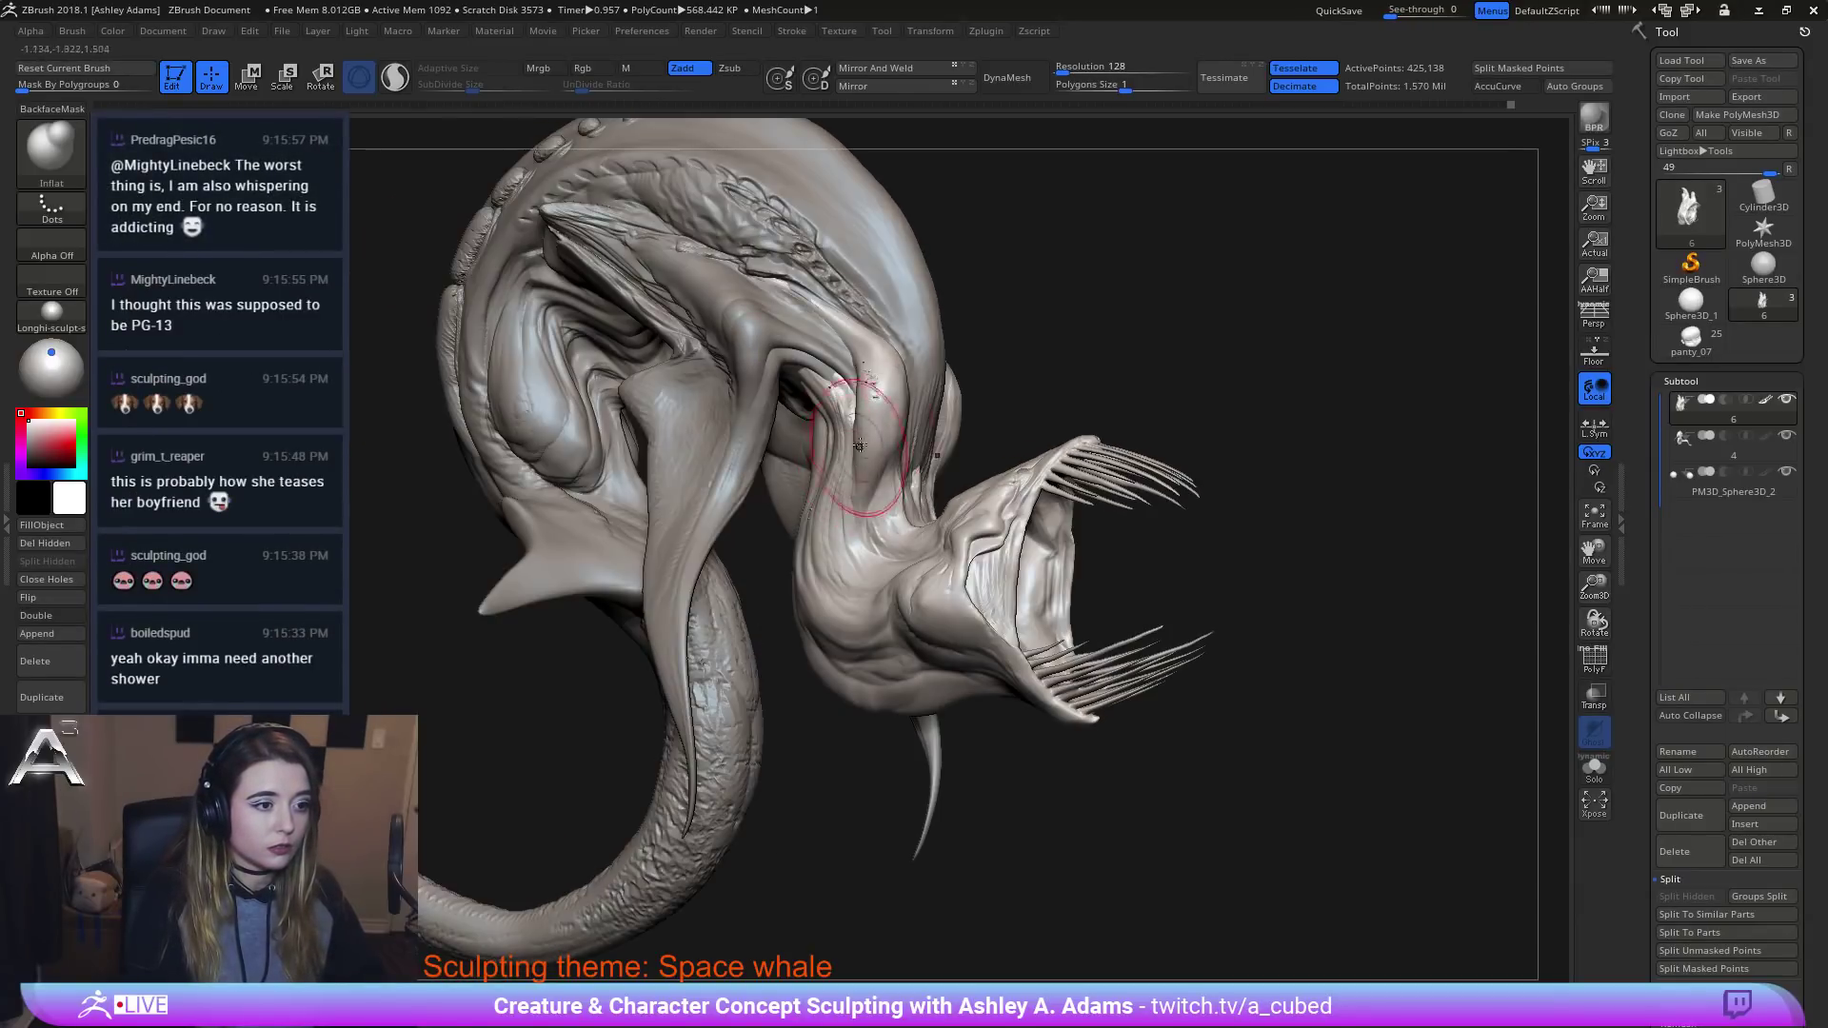
mouse_move(832, 345)
right_down()
mouse_move(896, 484)
mouse_move(928, 457)
right_up()
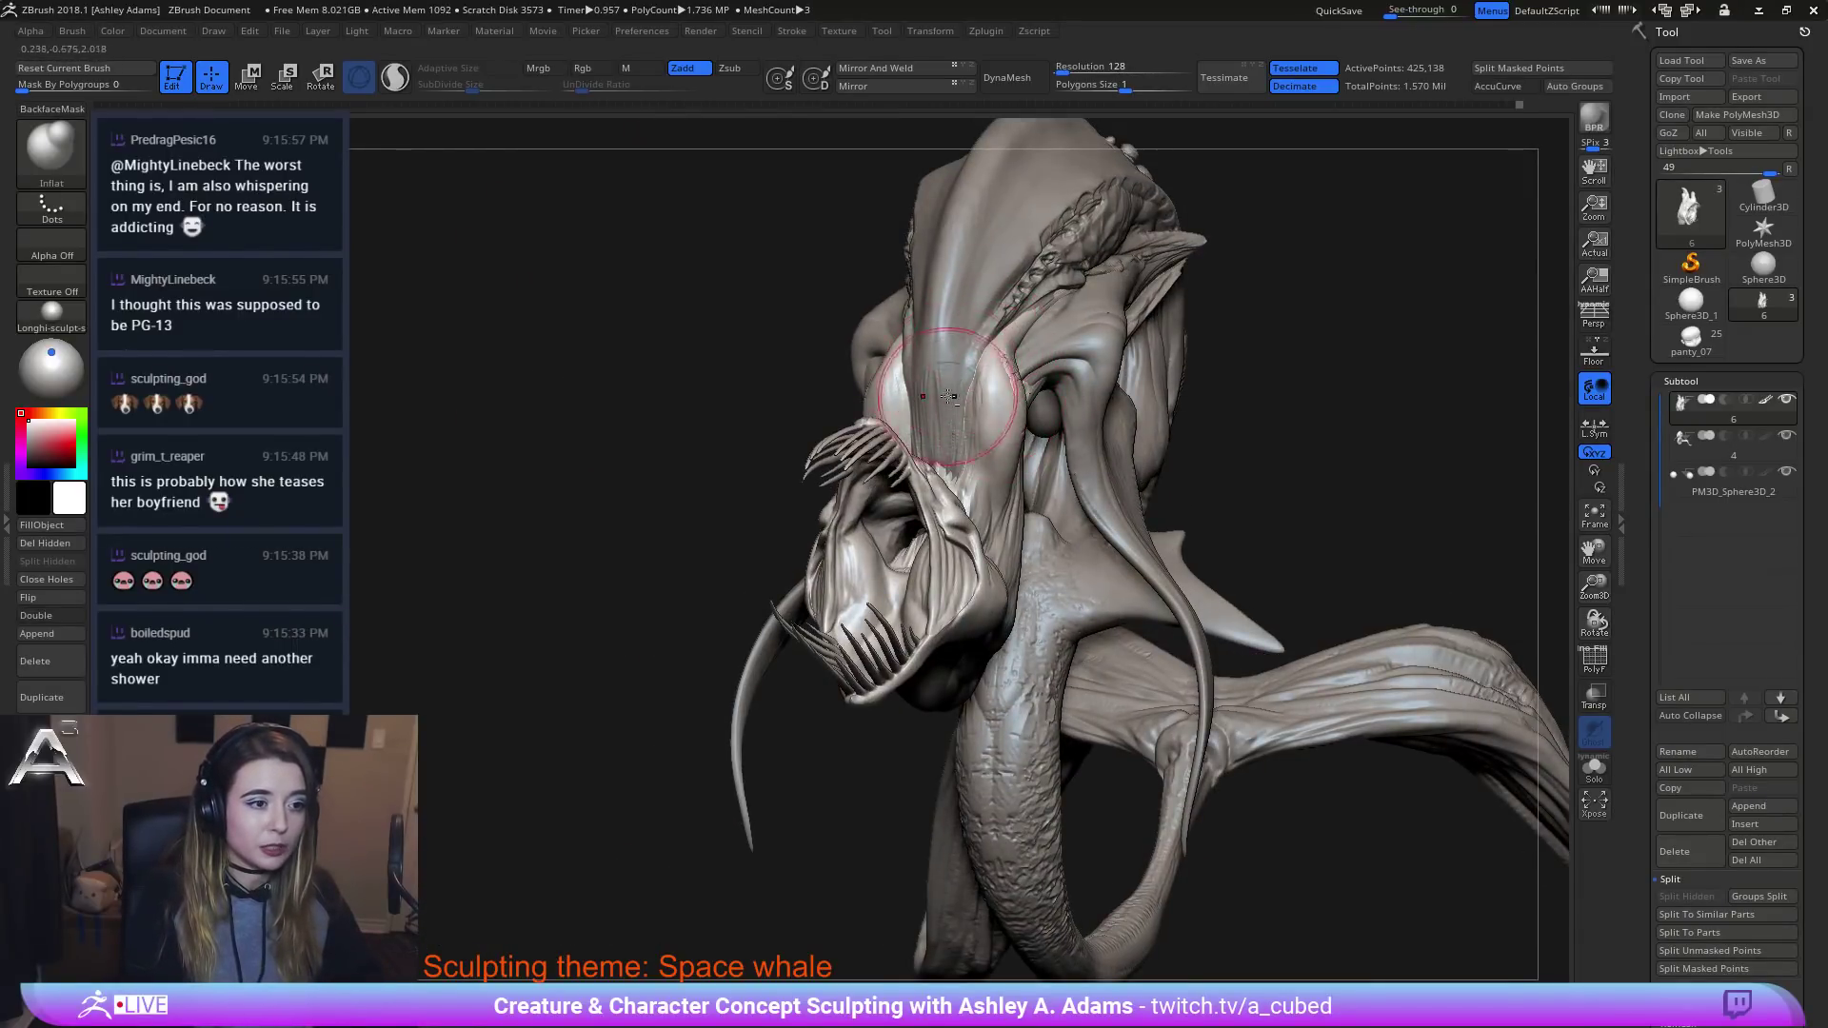
key(space)
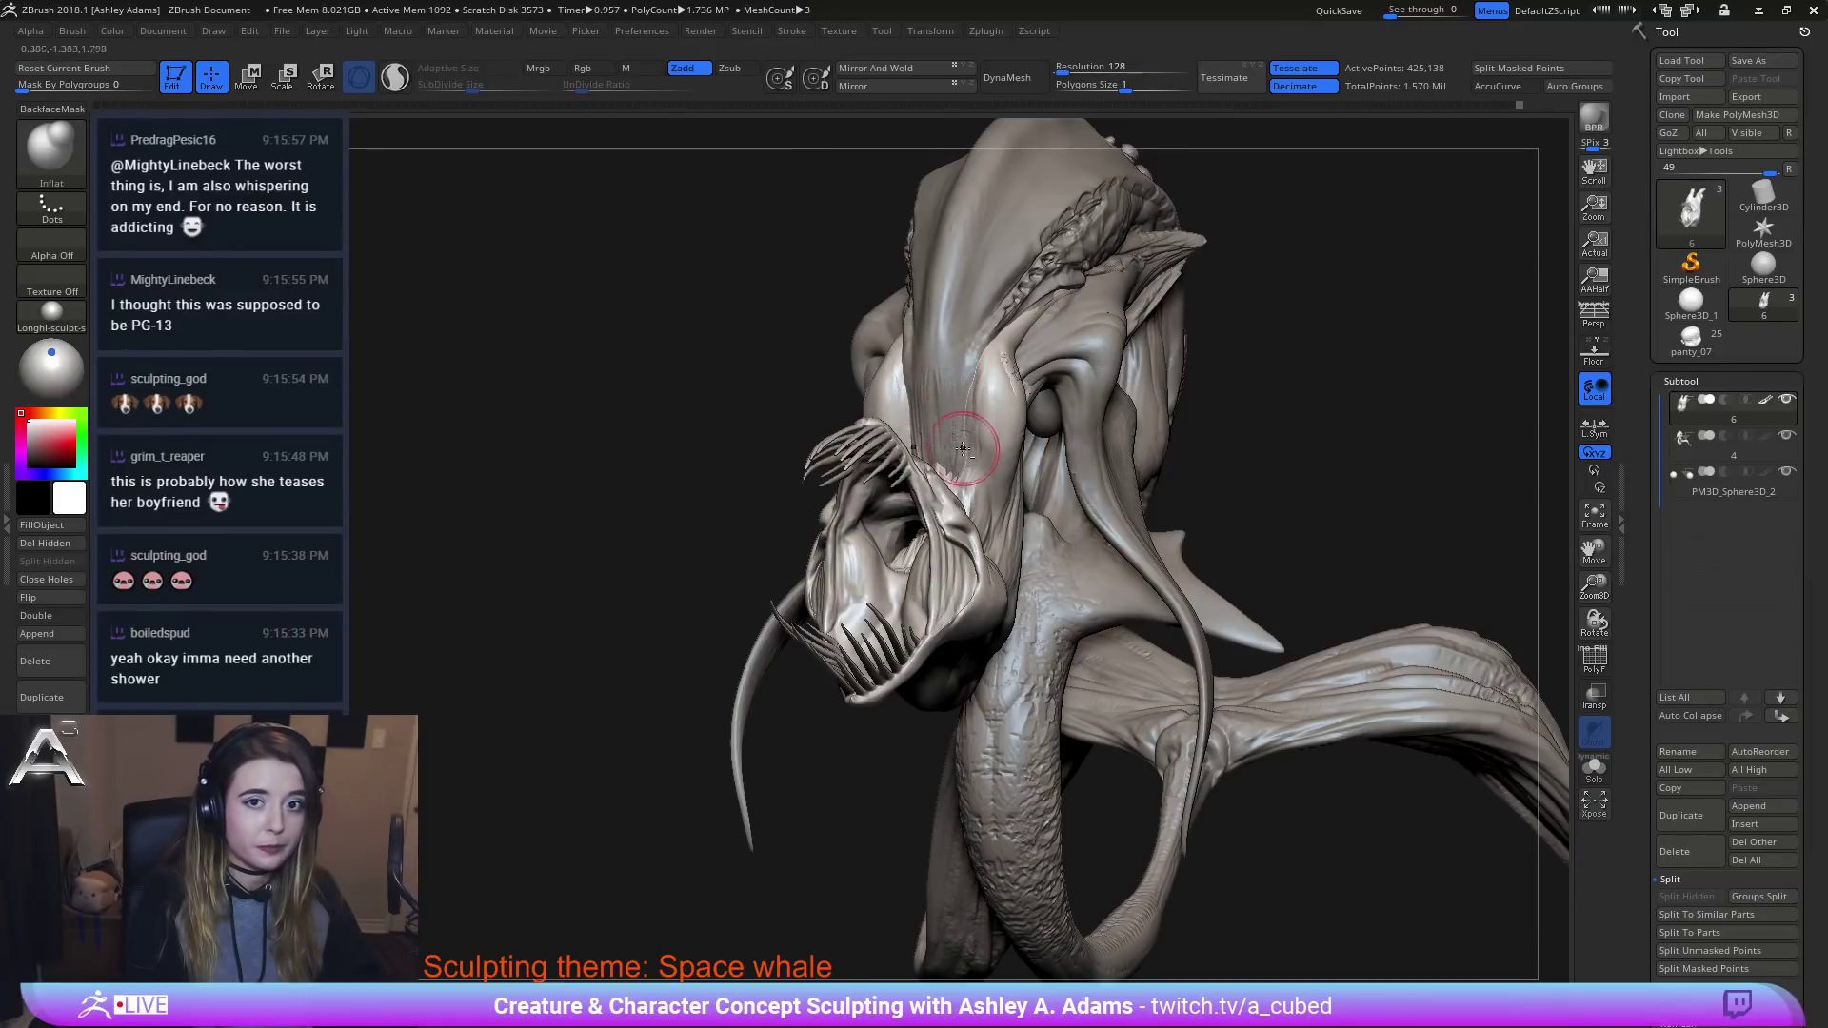
mouse_move(971, 472)
right_down()
mouse_move(1010, 448)
mouse_move(833, 252)
right_up()
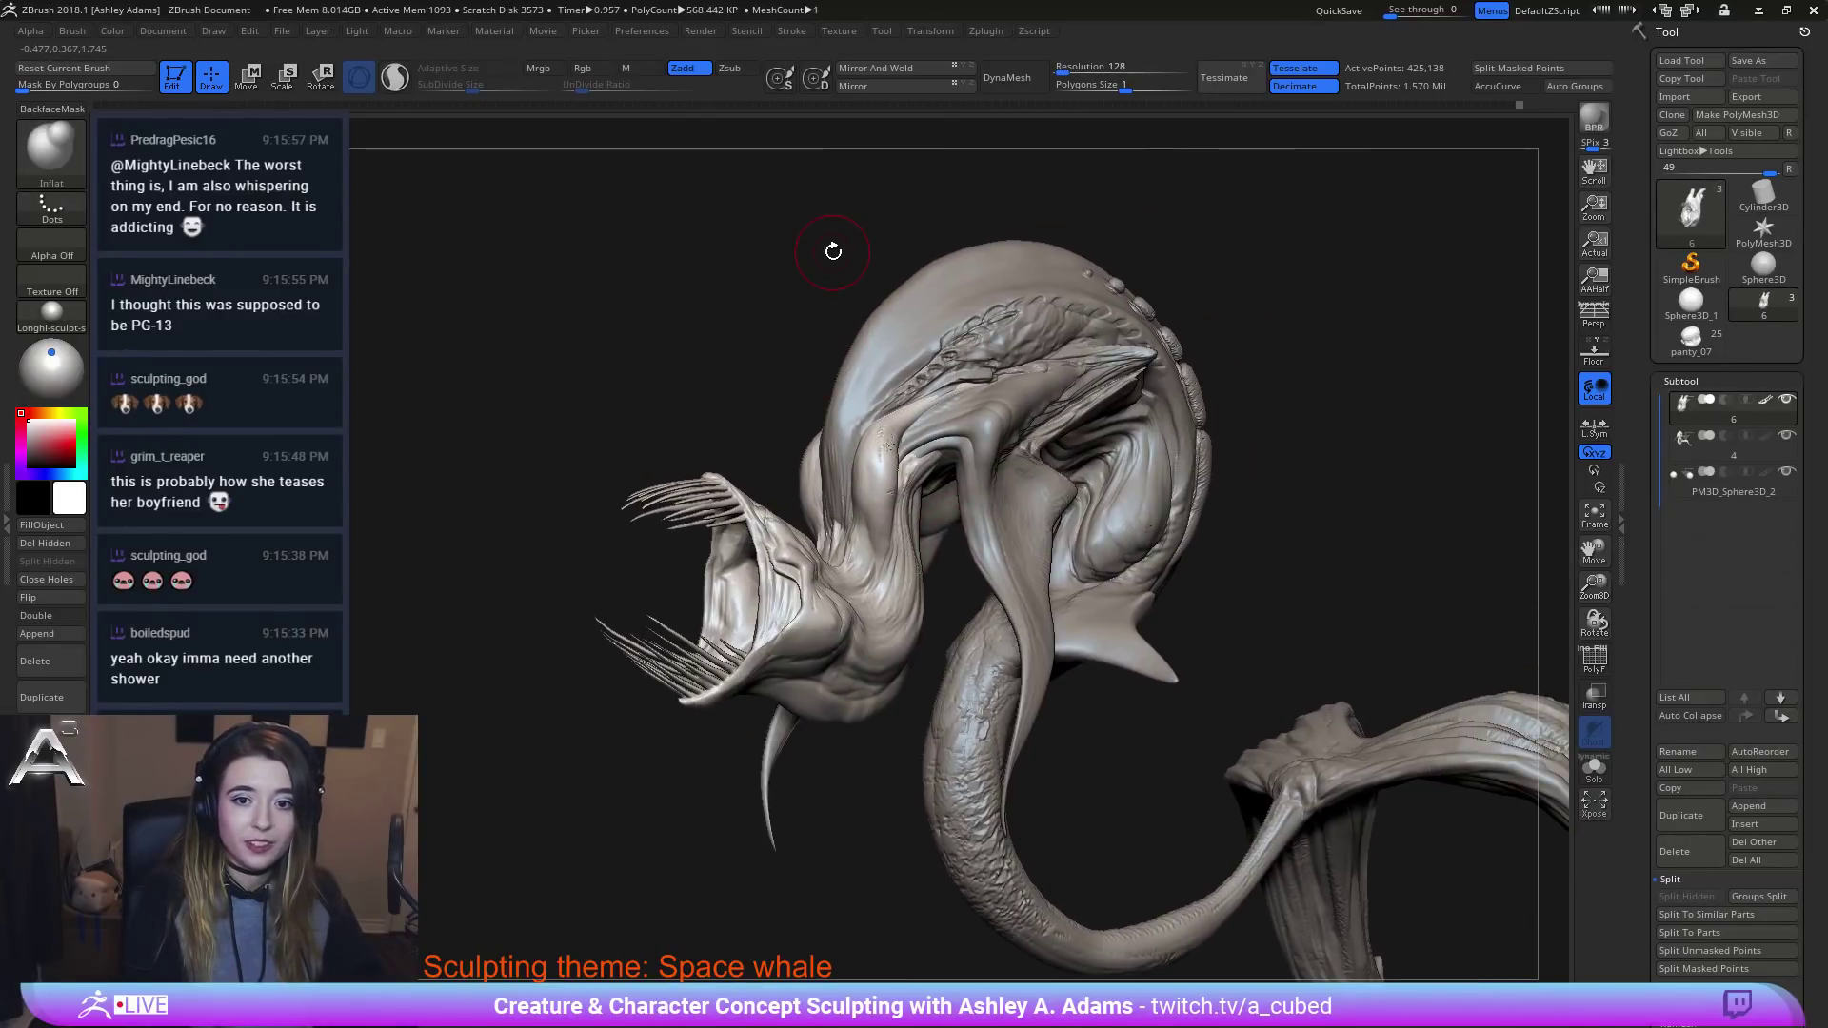
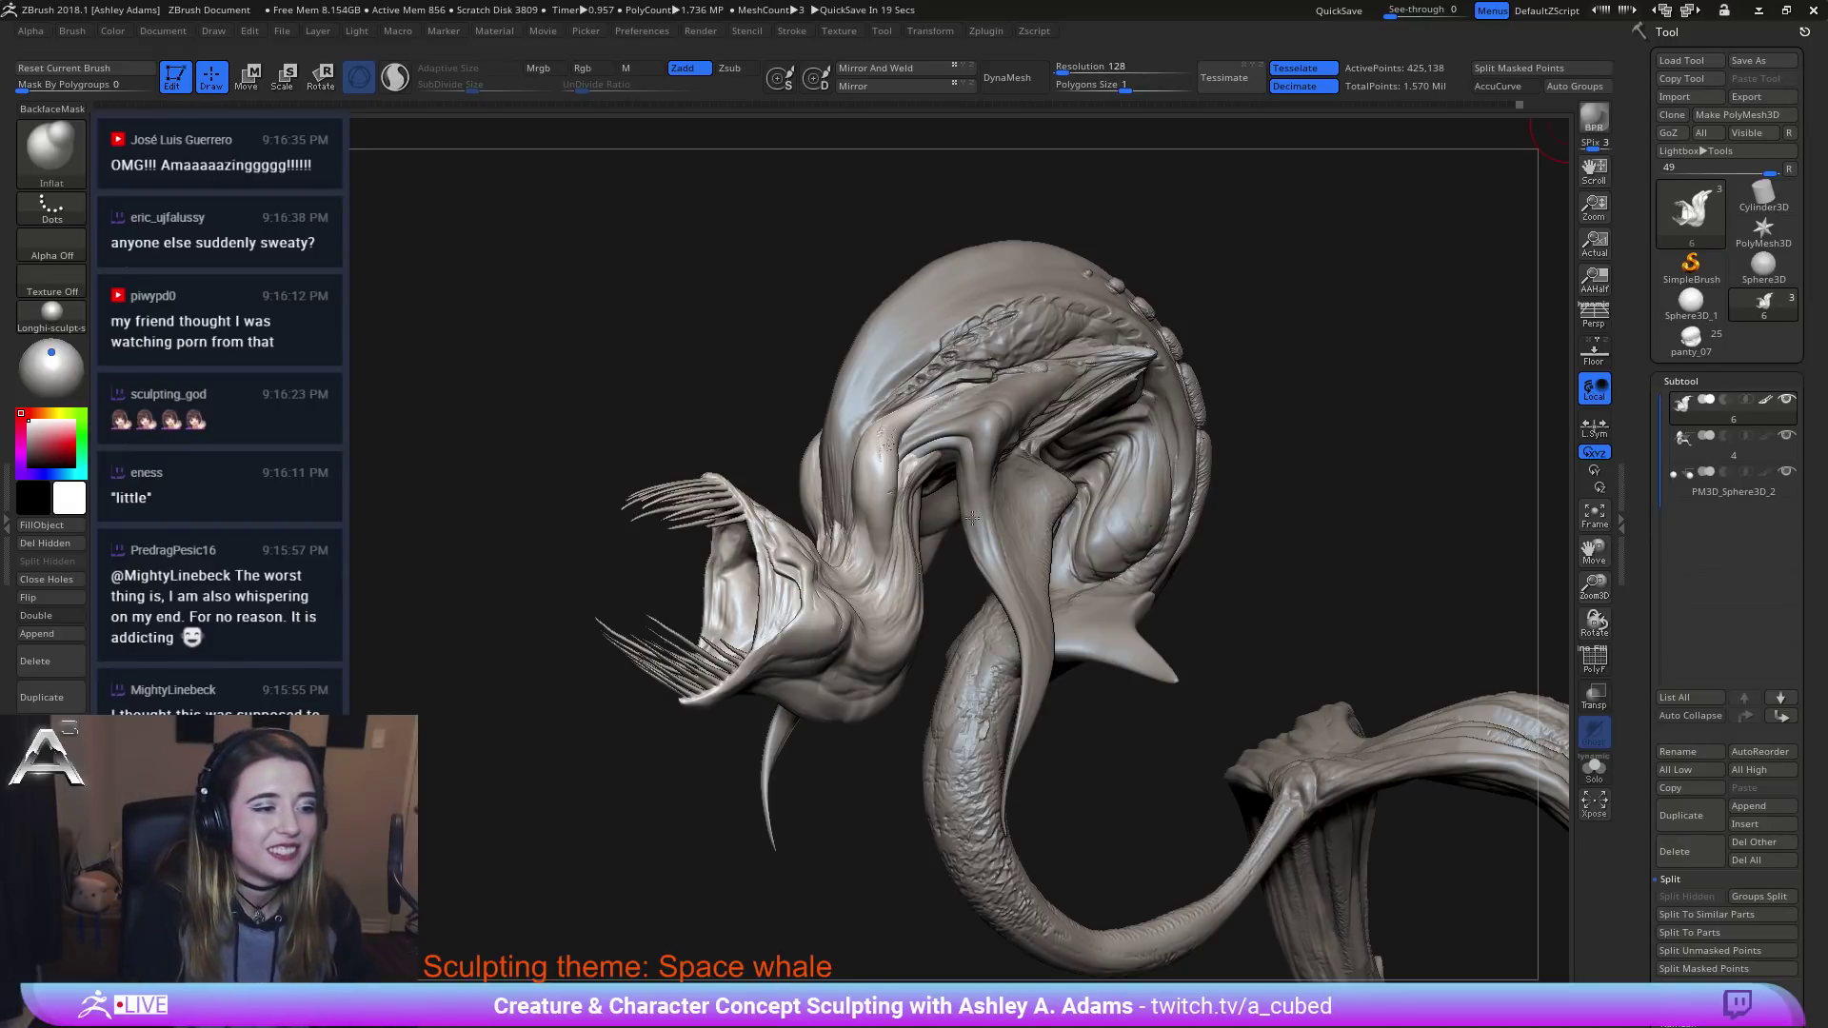
Make the body subtool active and mask the domed head crest along its back and top with the MaskLasso brush.
mouse_move(972, 519)
right_down()
mouse_move(955, 569)
mouse_move(914, 505)
mouse_move(945, 398)
mouse_move(924, 437)
mouse_move(893, 403)
right_up()
alt+click(961, 405)
right_click(904, 417)
right_click(893, 403)
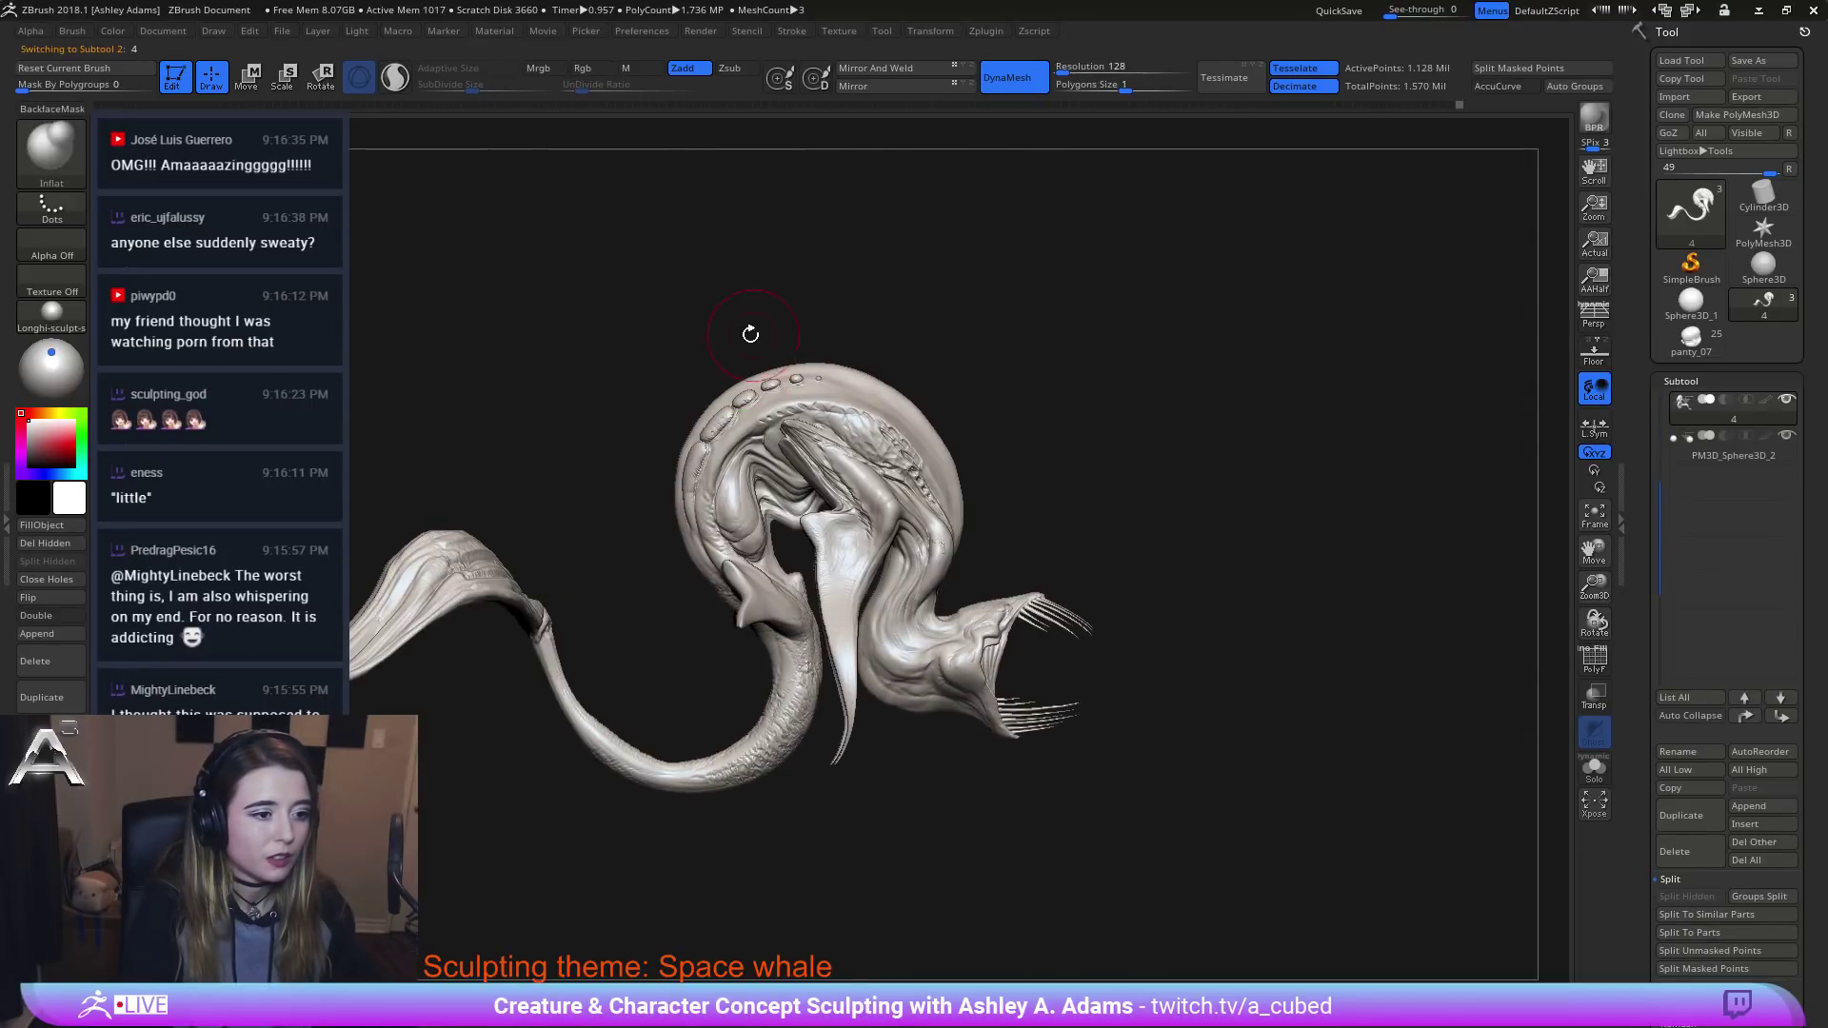
key(b)
key(m)
key(l)
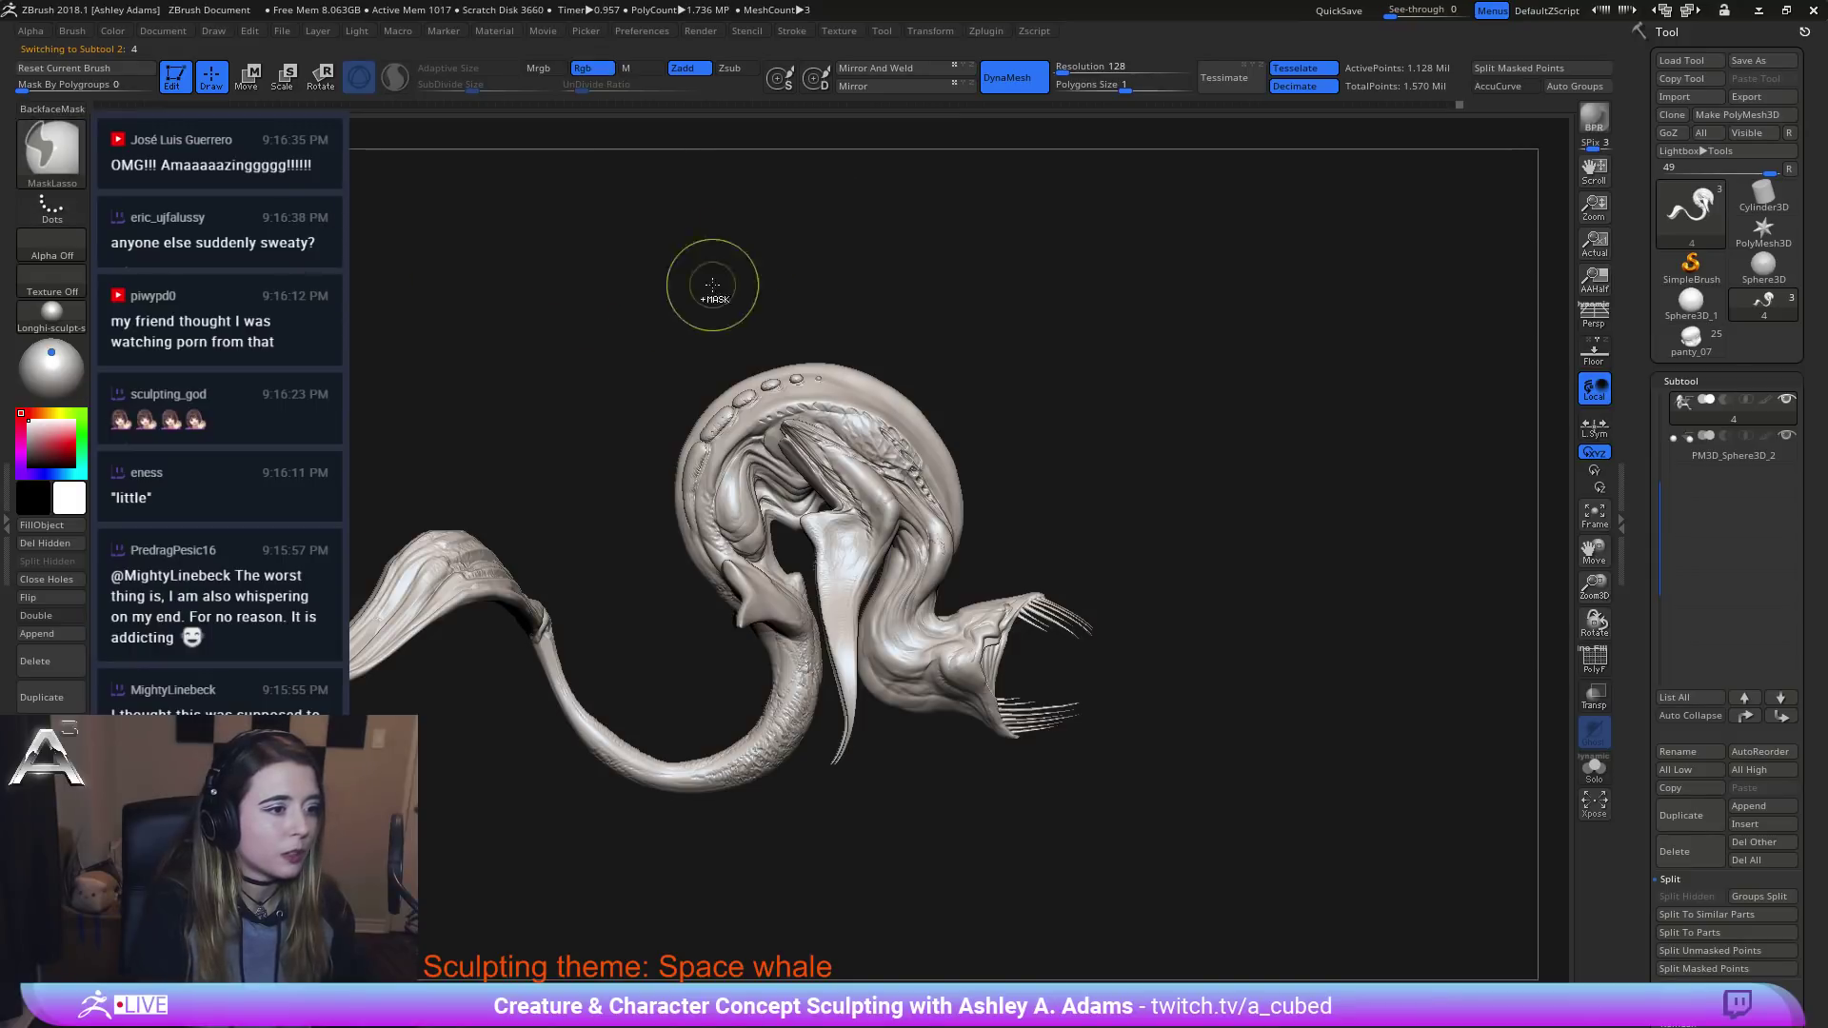
mouse_move(749, 253)
ctrl+mouse_down()
mouse_move(624, 457)
mouse_move(706, 611)
mouse_move(699, 534)
ctrl+mouse_up()
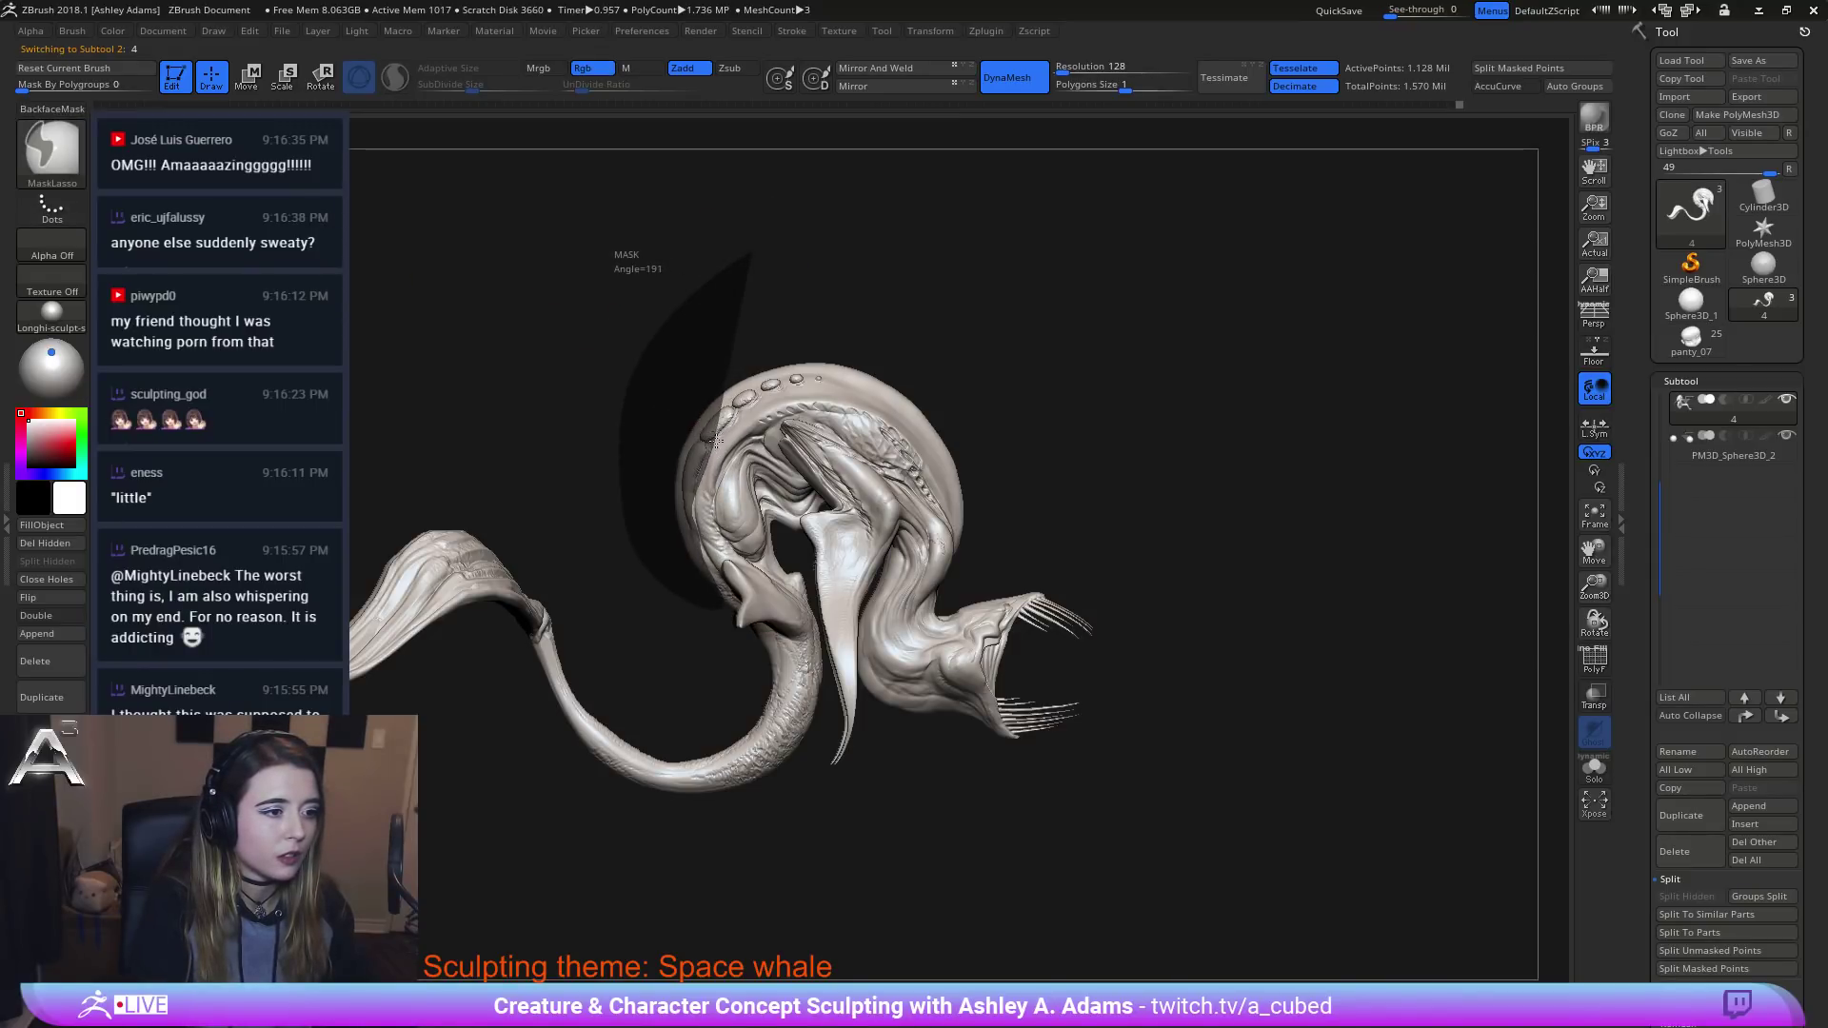
mouse_move(736, 416)
ctrl+mouse_down()
mouse_move(898, 431)
mouse_move(968, 554)
mouse_move(857, 143)
mouse_move(790, 172)
ctrl+mouse_up()
mouse_move(750, 294)
ctrl+mouse_down()
mouse_move(627, 495)
mouse_move(648, 552)
mouse_move(683, 571)
mouse_move(706, 548)
mouse_move(771, 322)
mouse_move(689, 421)
mouse_move(746, 435)
mouse_move(881, 404)
ctrl+mouse_up()
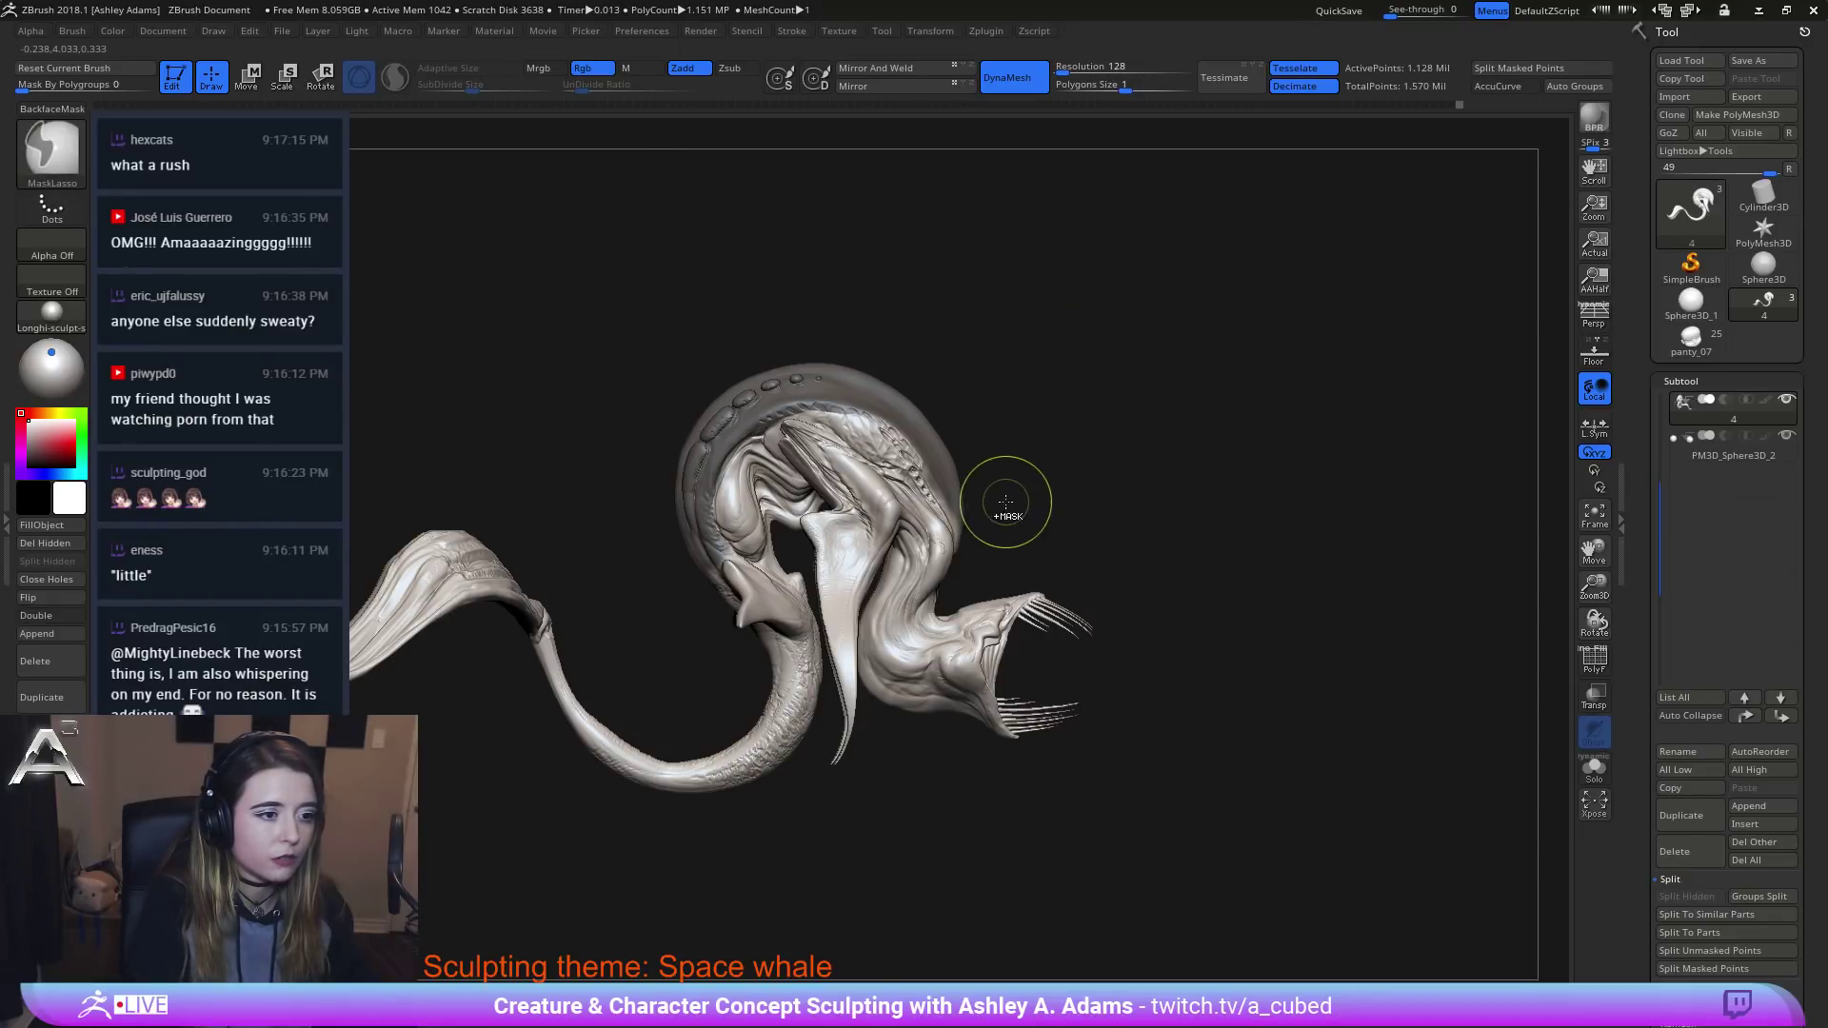
Switch masking to the MaskPen brush and touch up the head crest mask at a different brush size.
drag(1044, 461, 990, 467)
ctrl+click(76, 179)
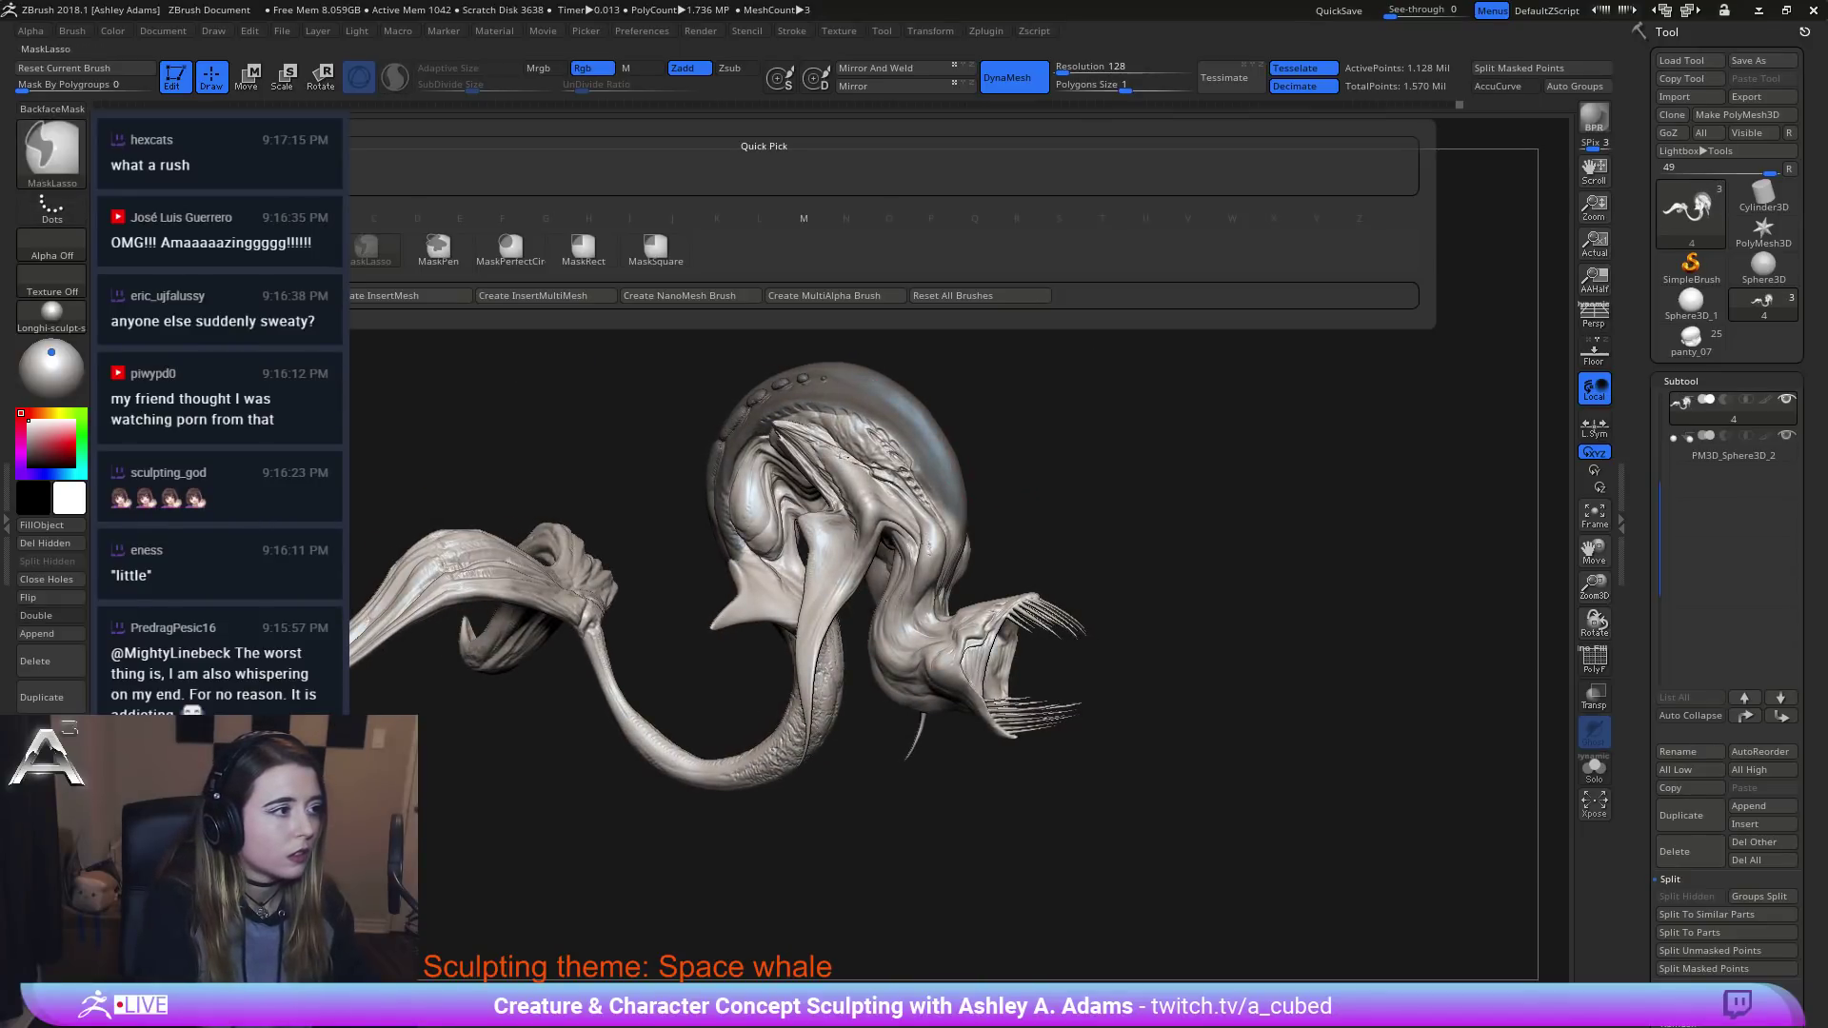
ctrl+click(432, 244)
drag(1094, 495, 810, 506)
mouse_move(954, 527)
ctrl+mouse_down()
mouse_move(952, 543)
mouse_move(938, 531)
ctrl+mouse_up()
key(ctrl+z)
key(space)
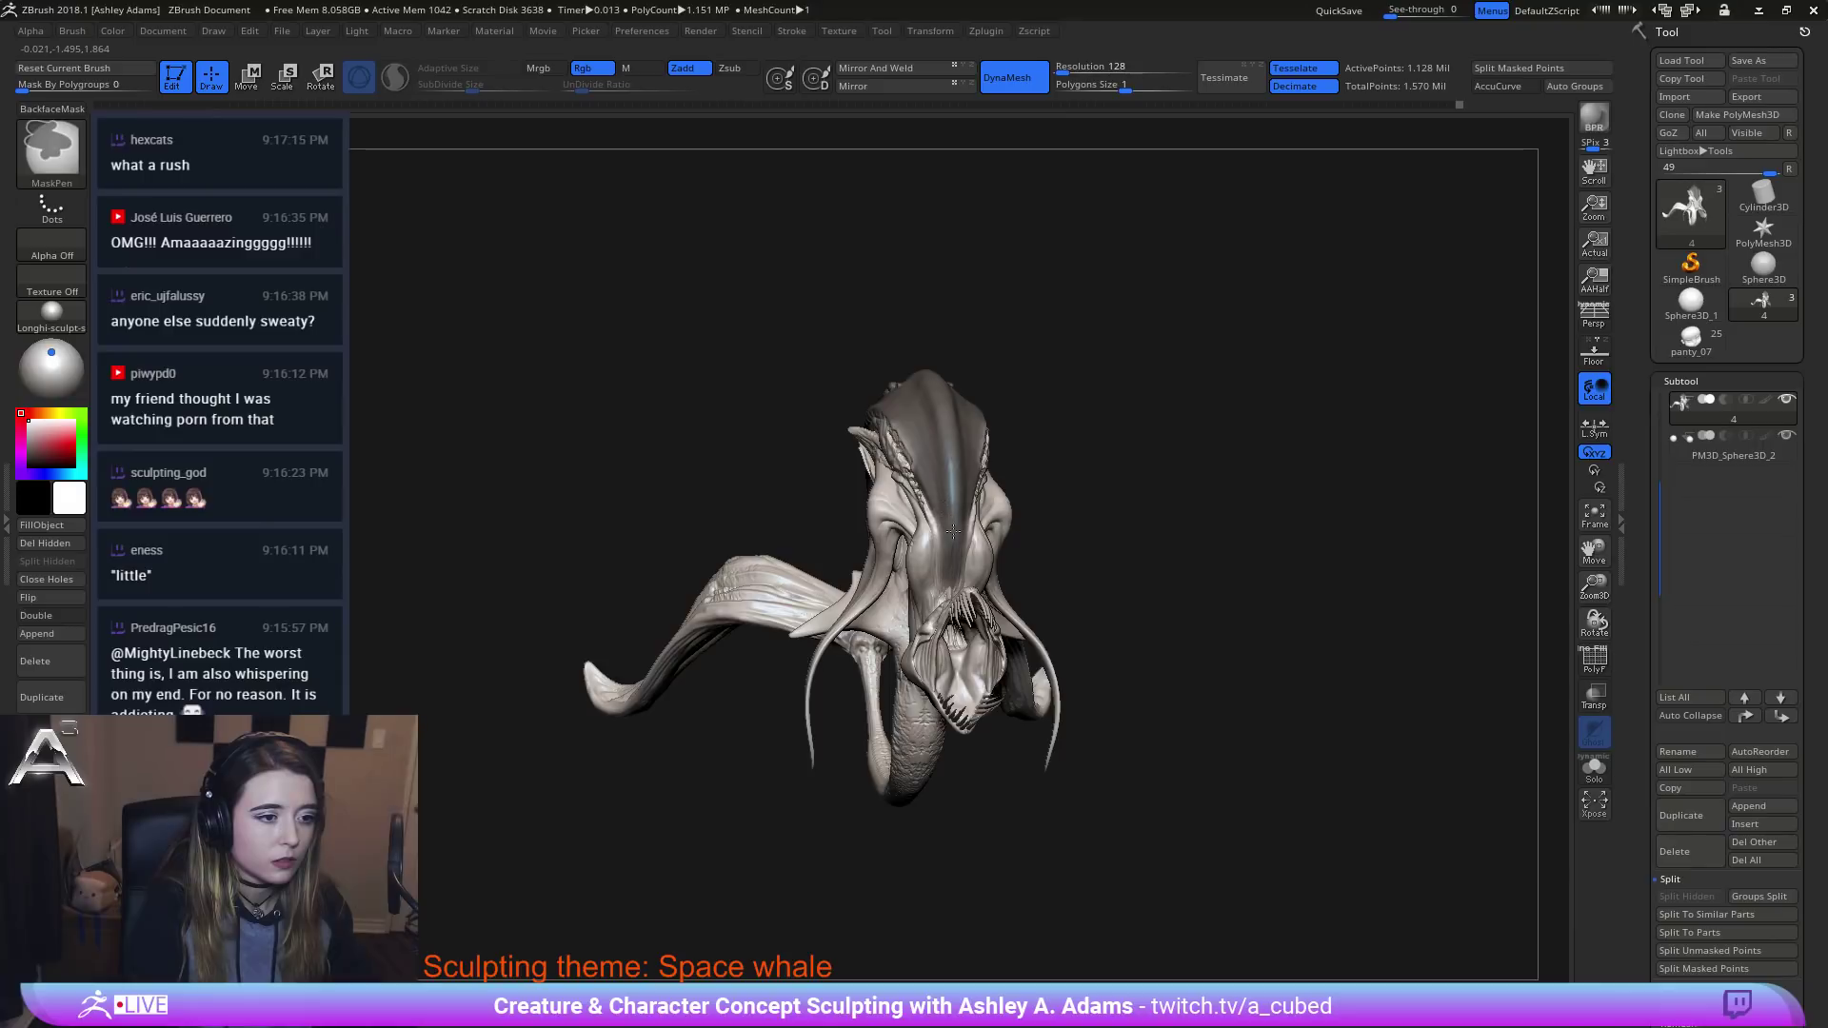
drag(666, 429, 899, 417)
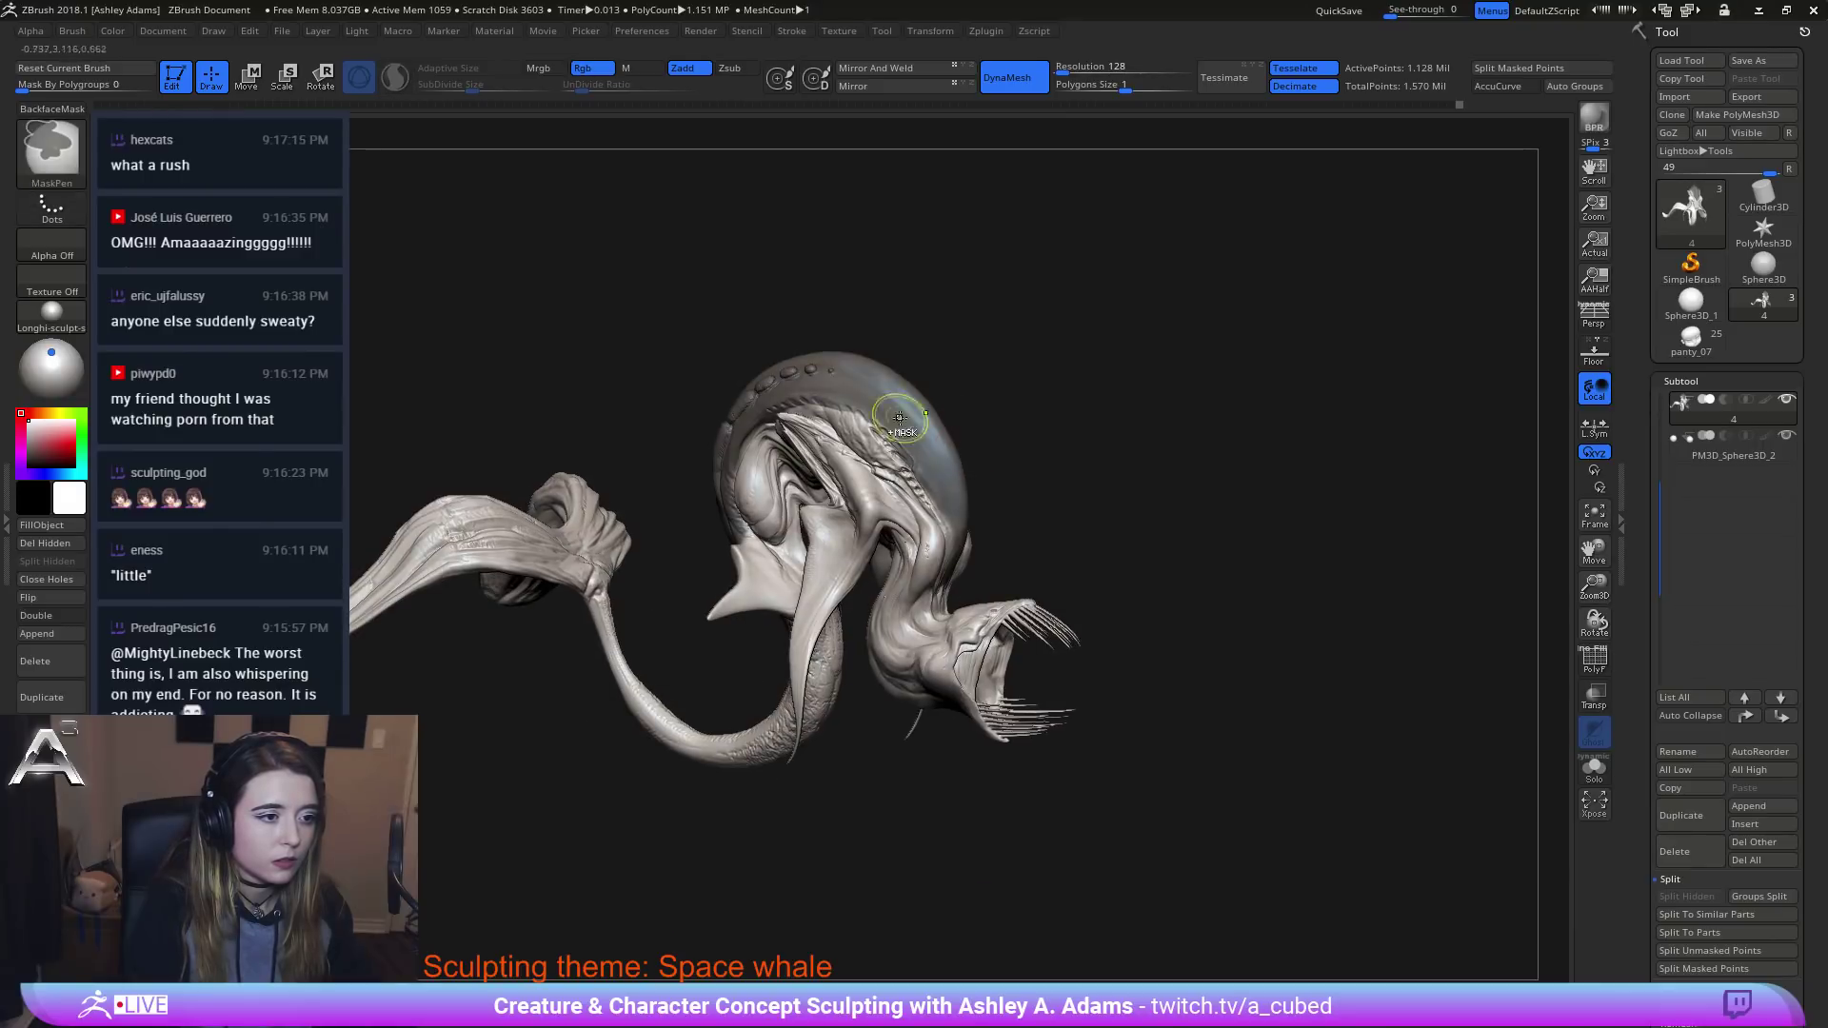
drag(857, 334, 928, 359)
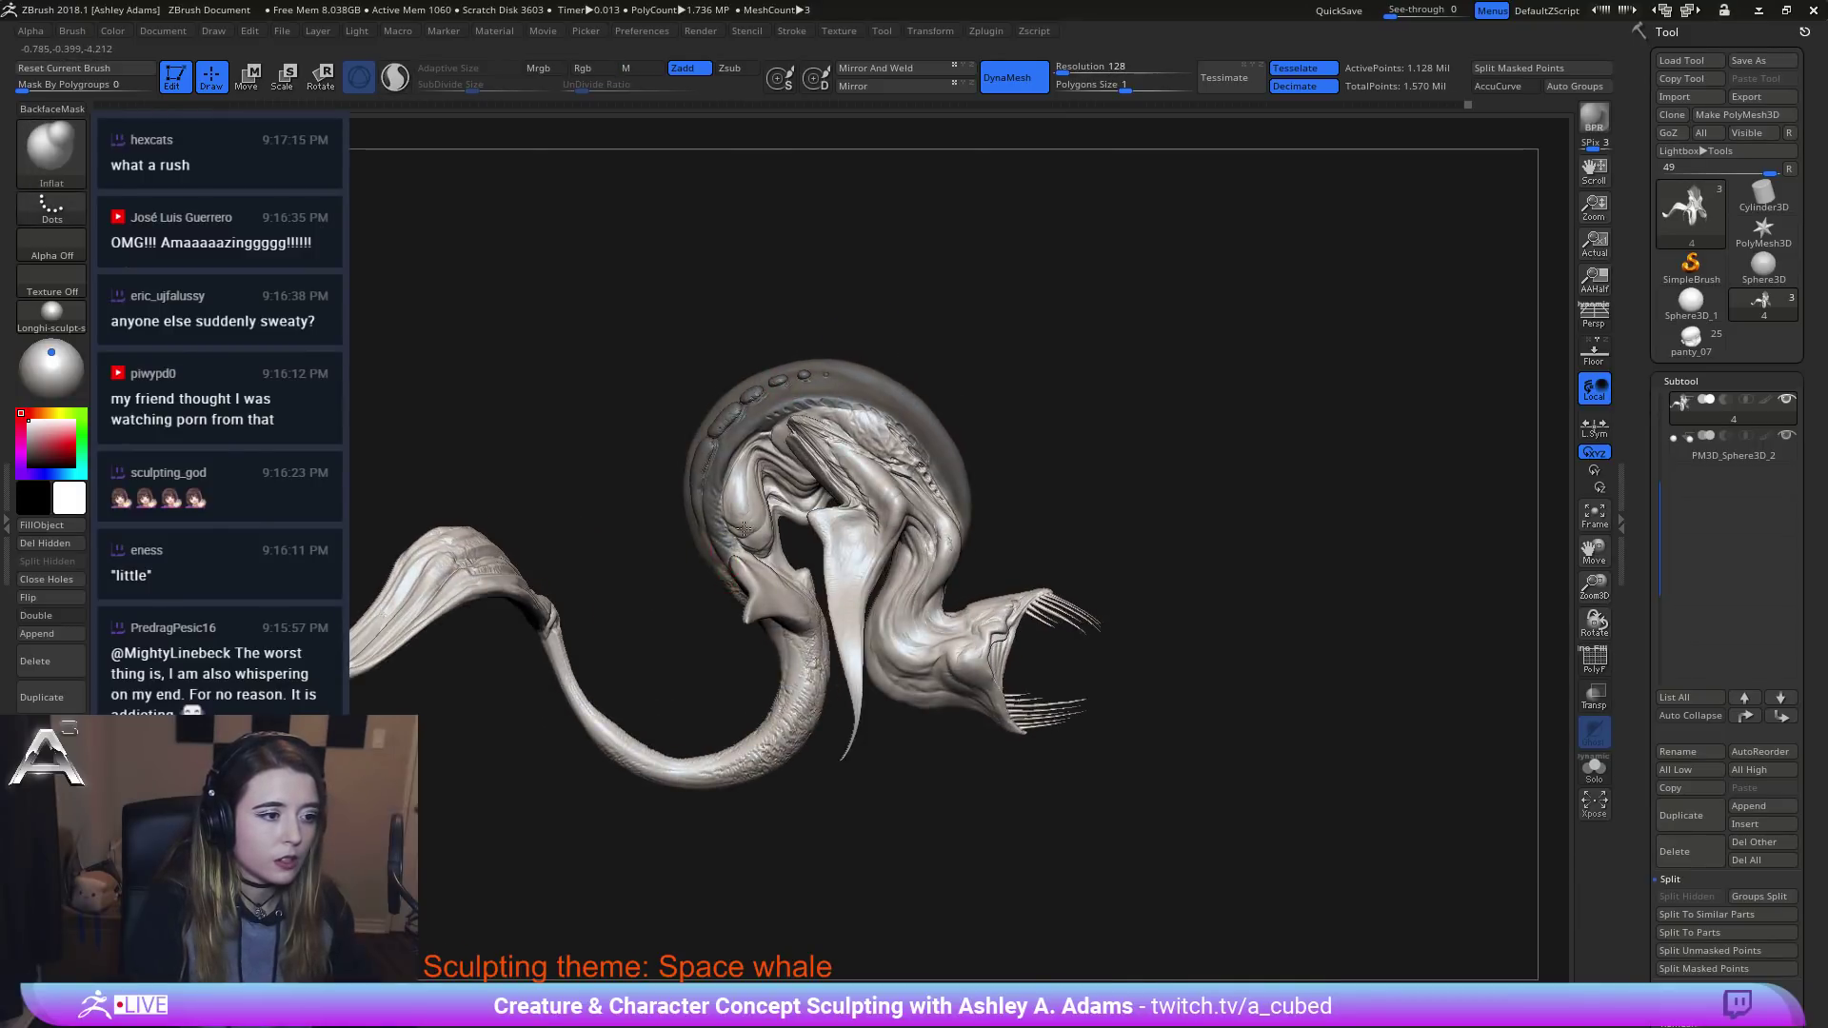
mouse_move(742, 526)
mouse_down()
mouse_move(714, 561)
mouse_move(800, 505)
mouse_move(826, 428)
mouse_up()
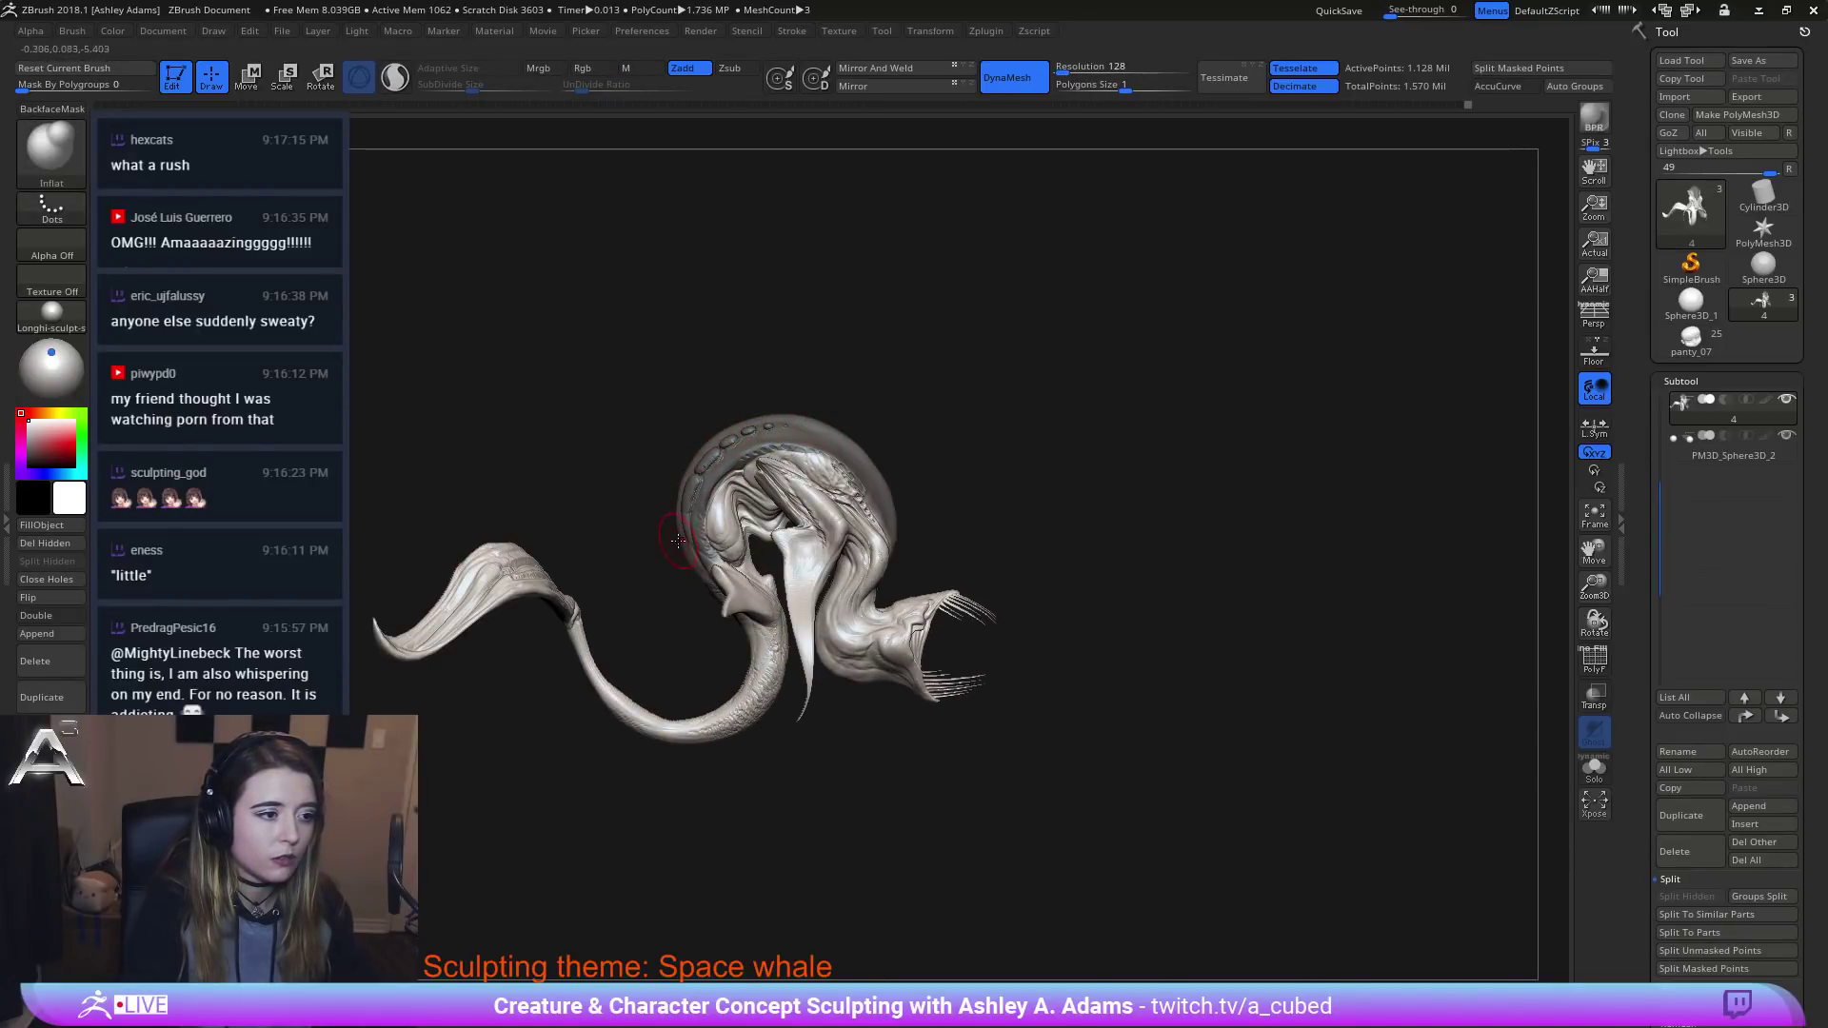
right_click(743, 427)
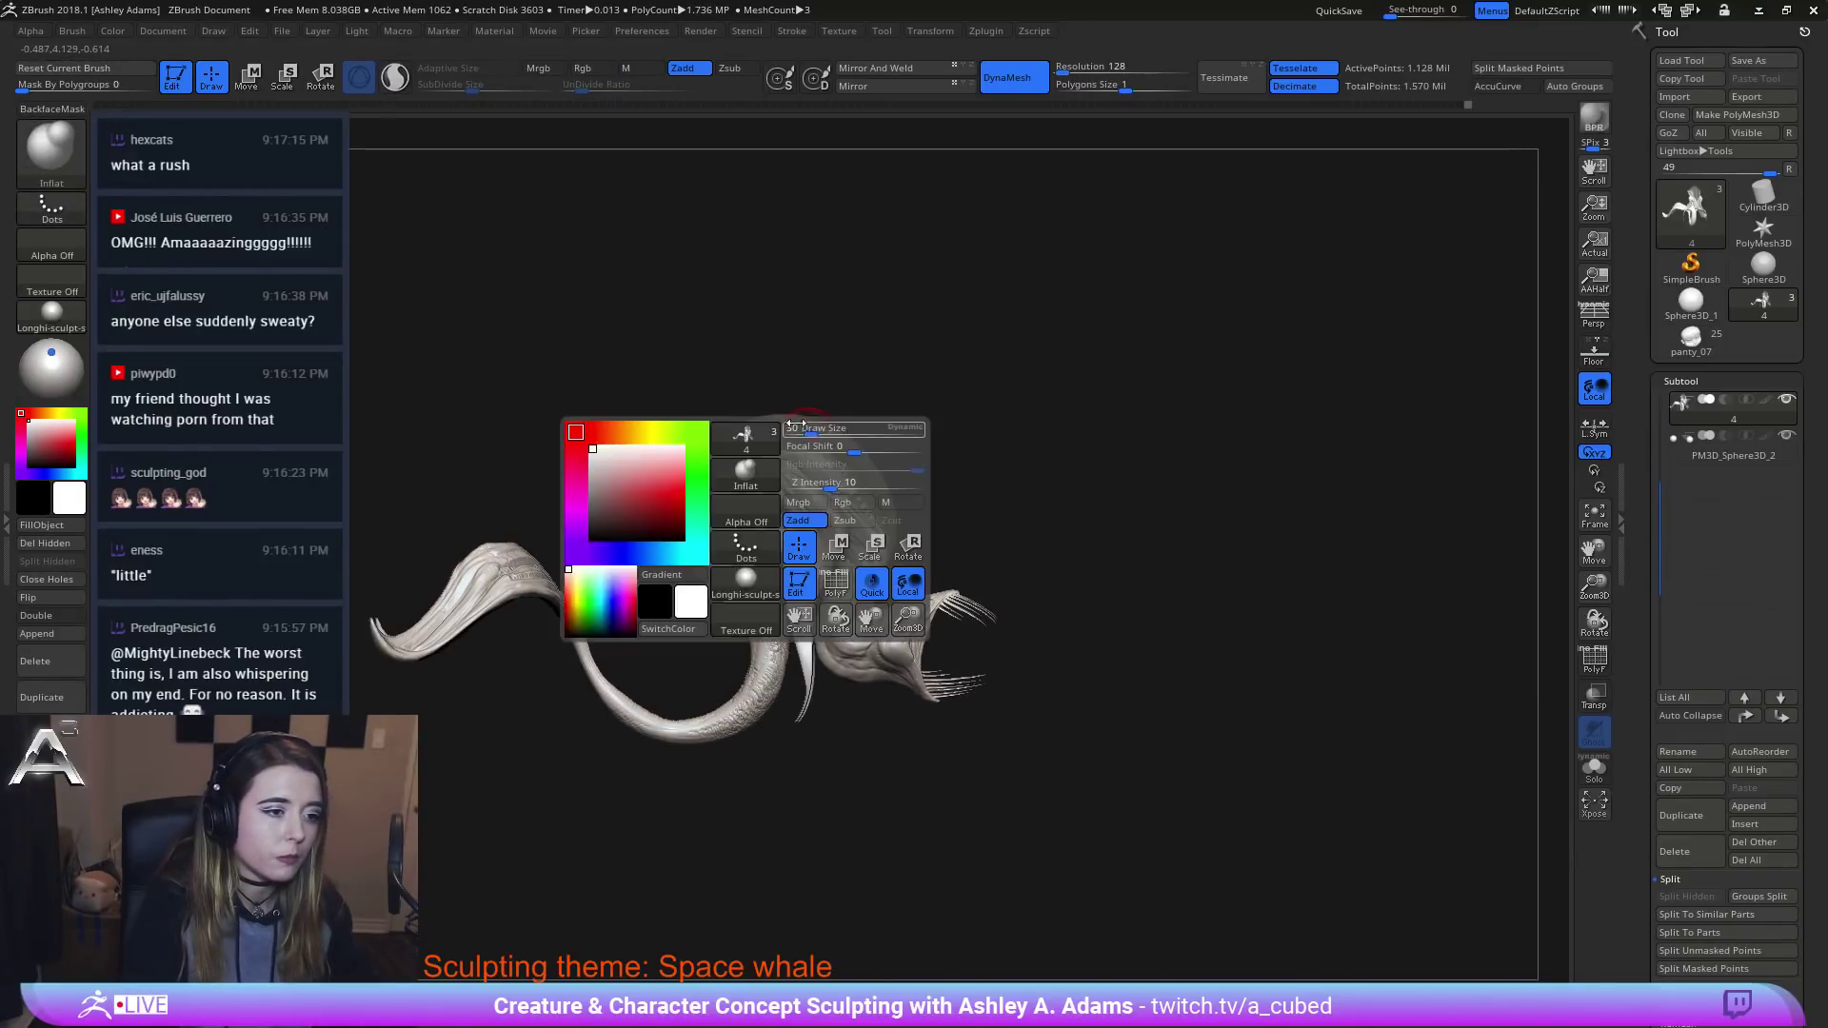
right_drag(810, 387, 778, 406)
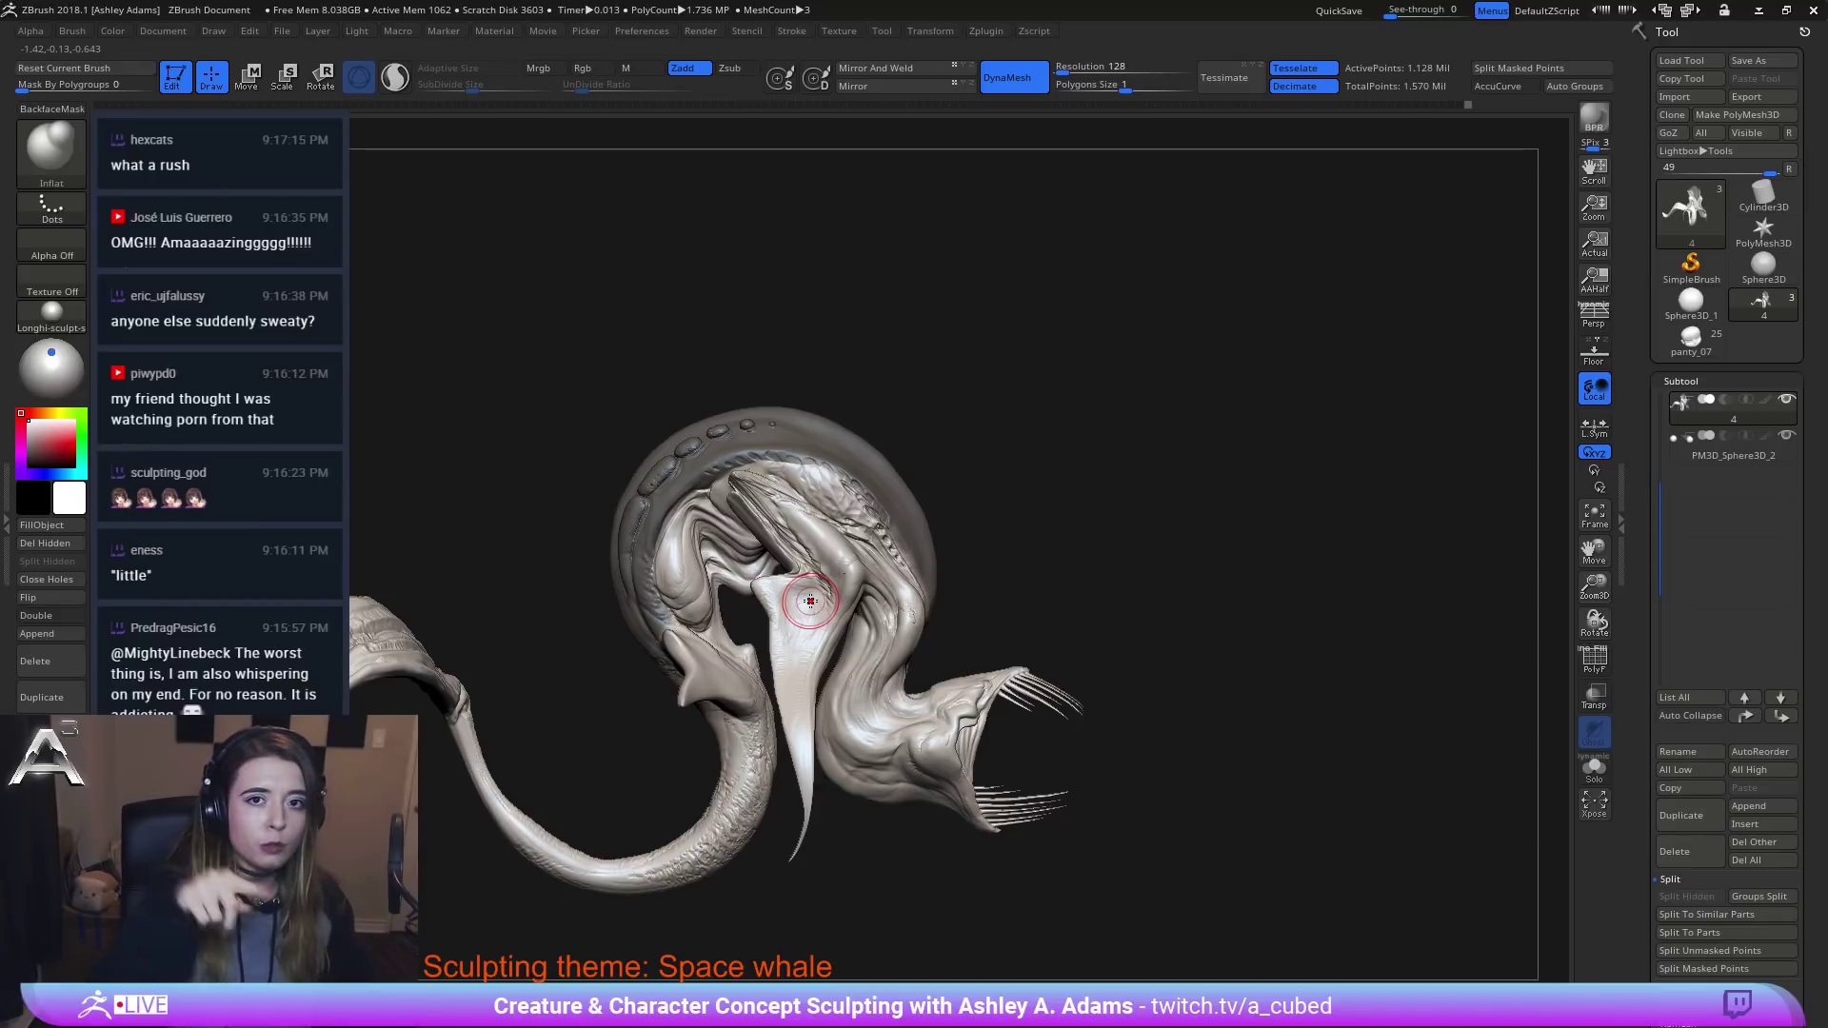
alt+drag(619, 600, 740, 659)
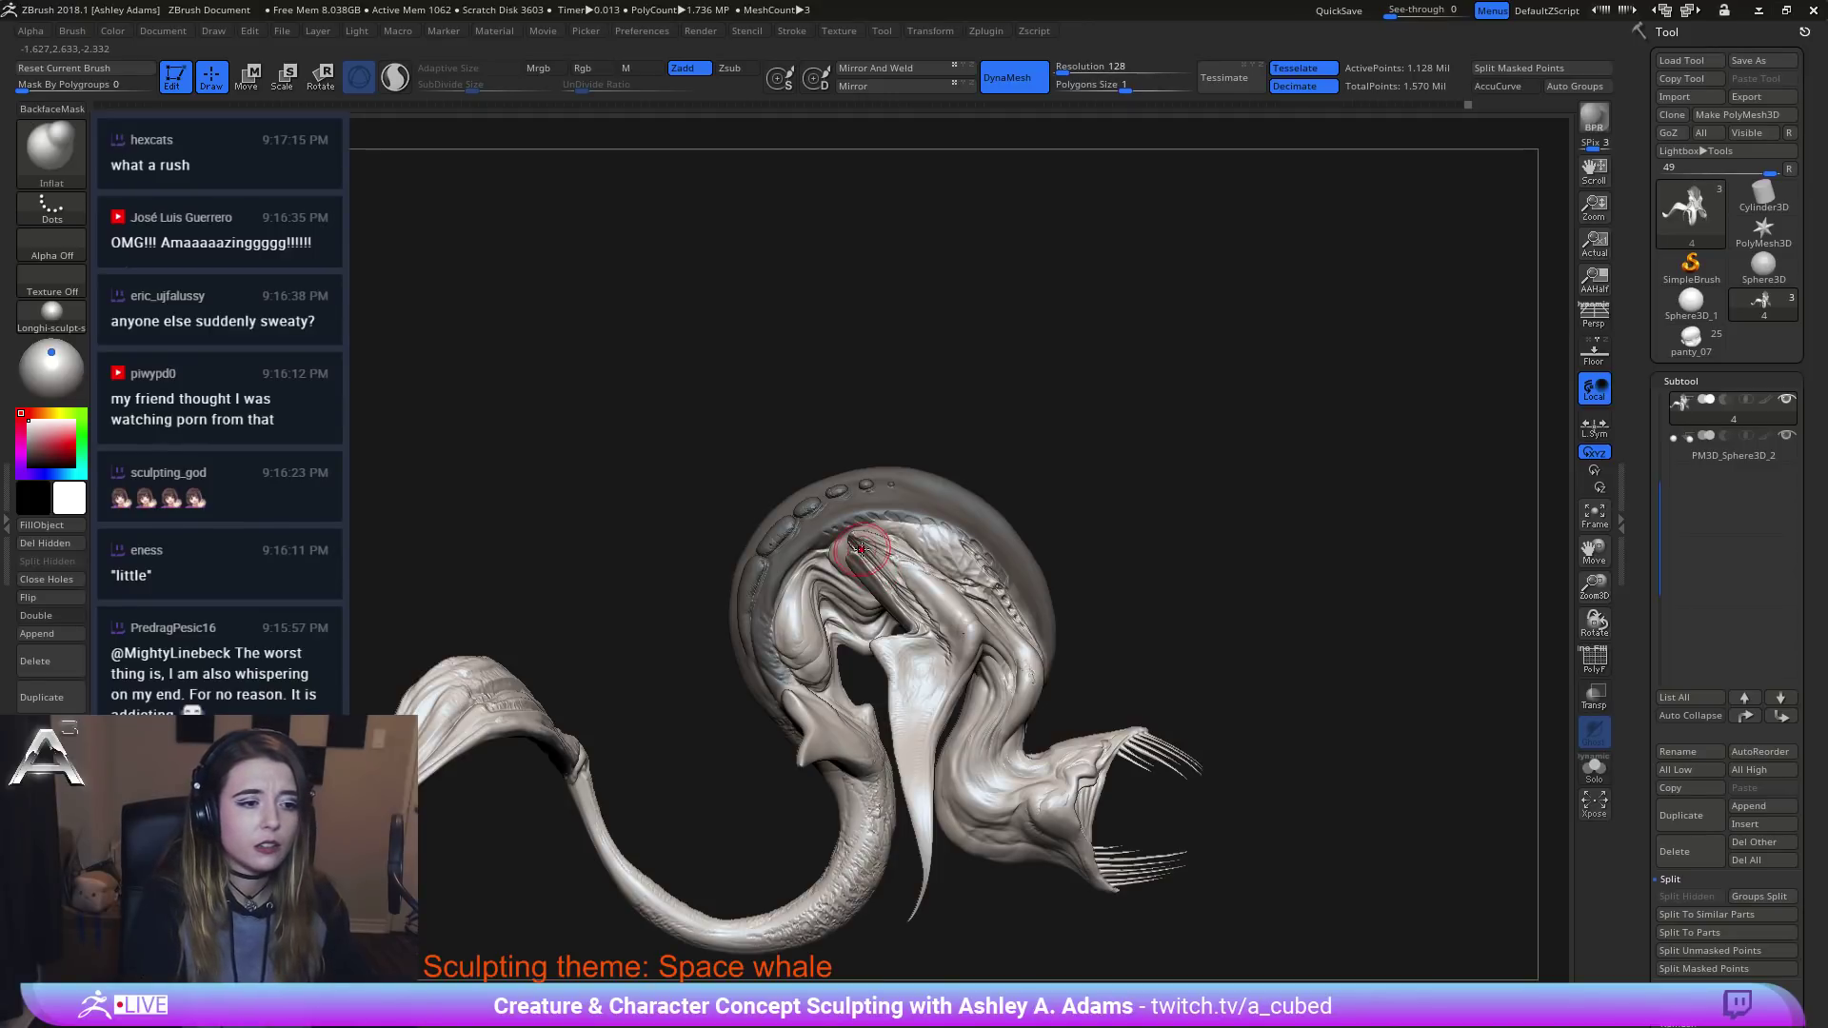
drag(860, 550, 905, 495)
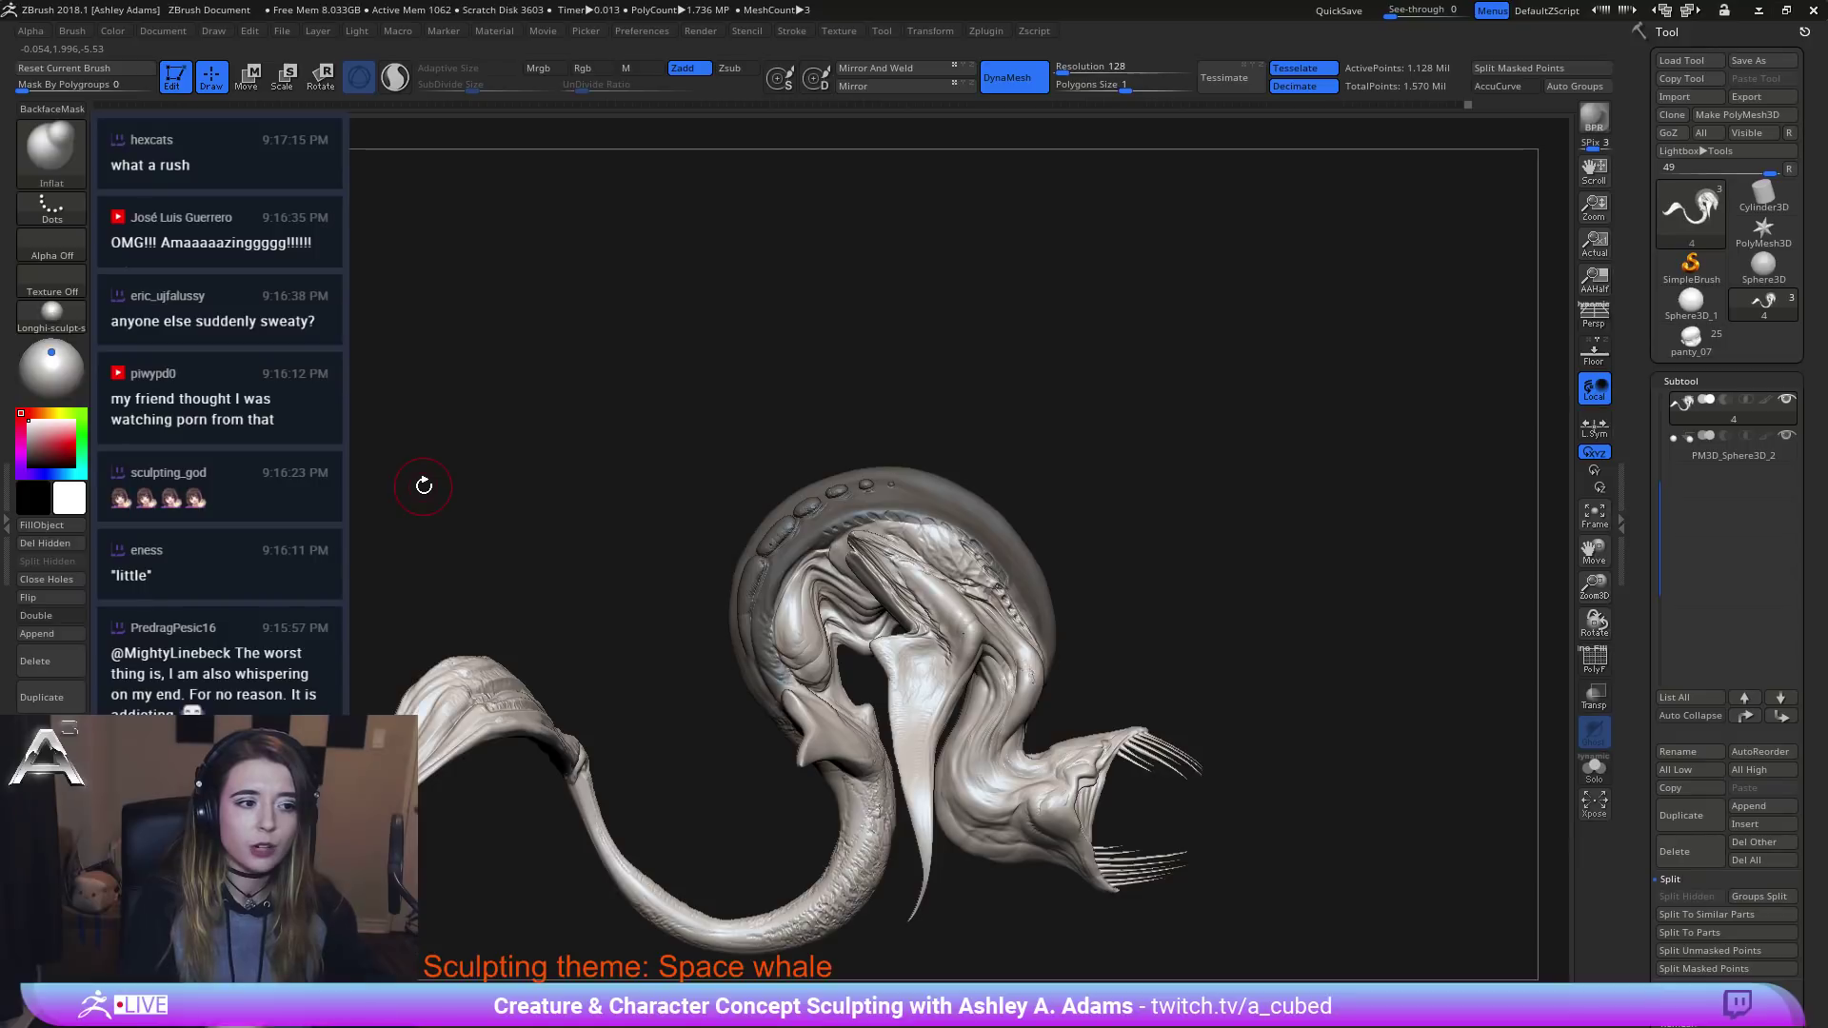
alt+right_drag(699, 343, 681, 273)
ctrl+right_drag(866, 461, 861, 384)
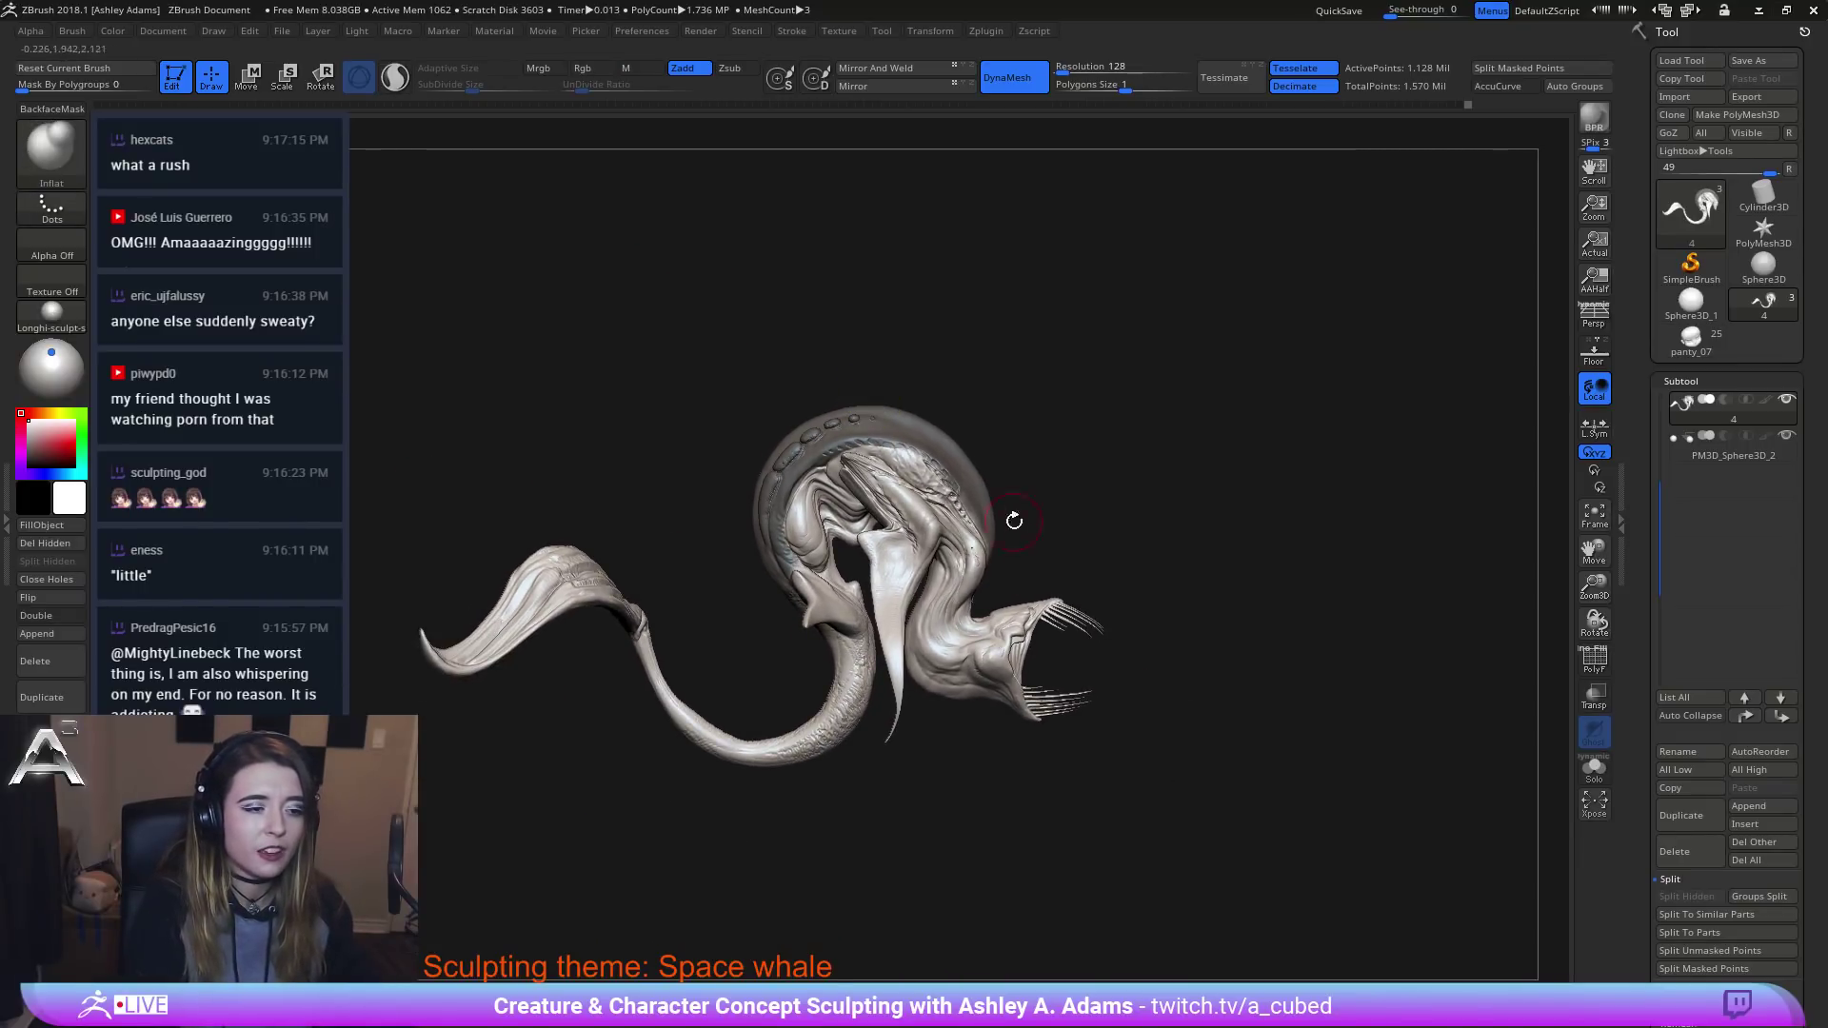
Invert the mask to free the head crest, and place the transform gizmo upright at the middle of the head.
ctrl+click(1066, 534)
key(w)
alt+right_drag(979, 511, 897, 605)
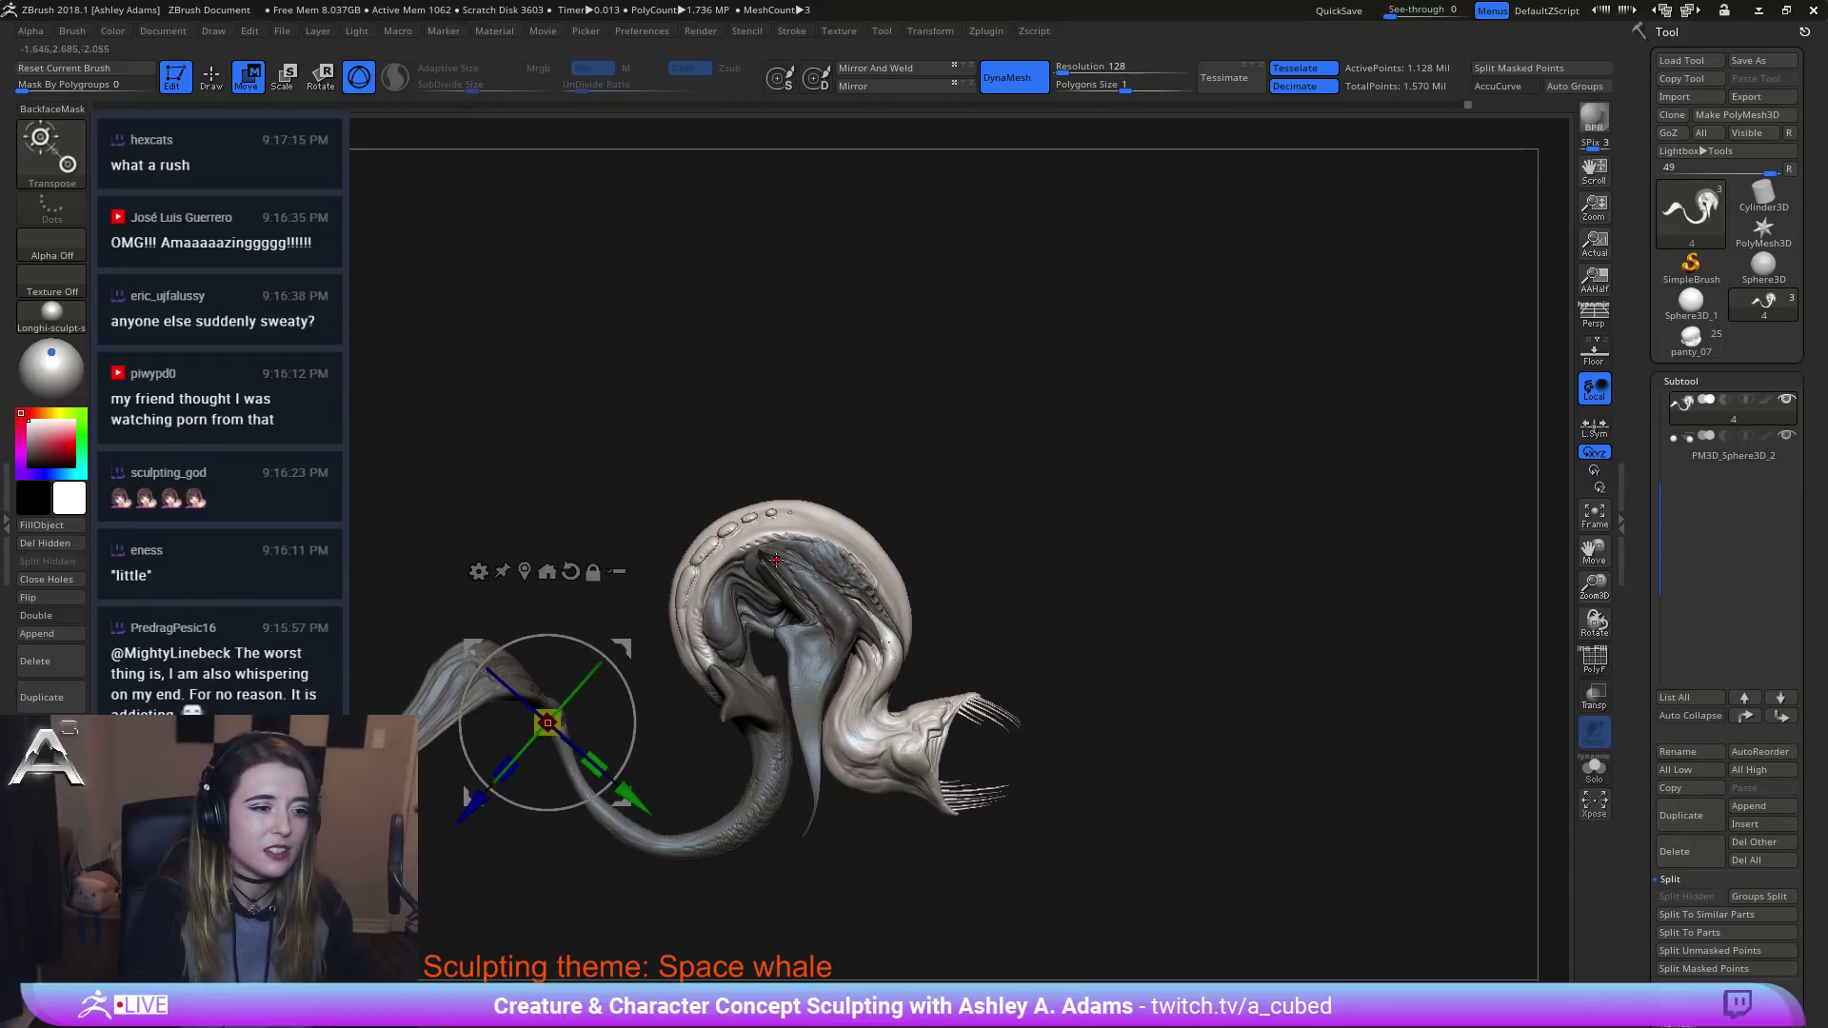
alt+drag(618, 643, 853, 475)
alt+click(806, 403)
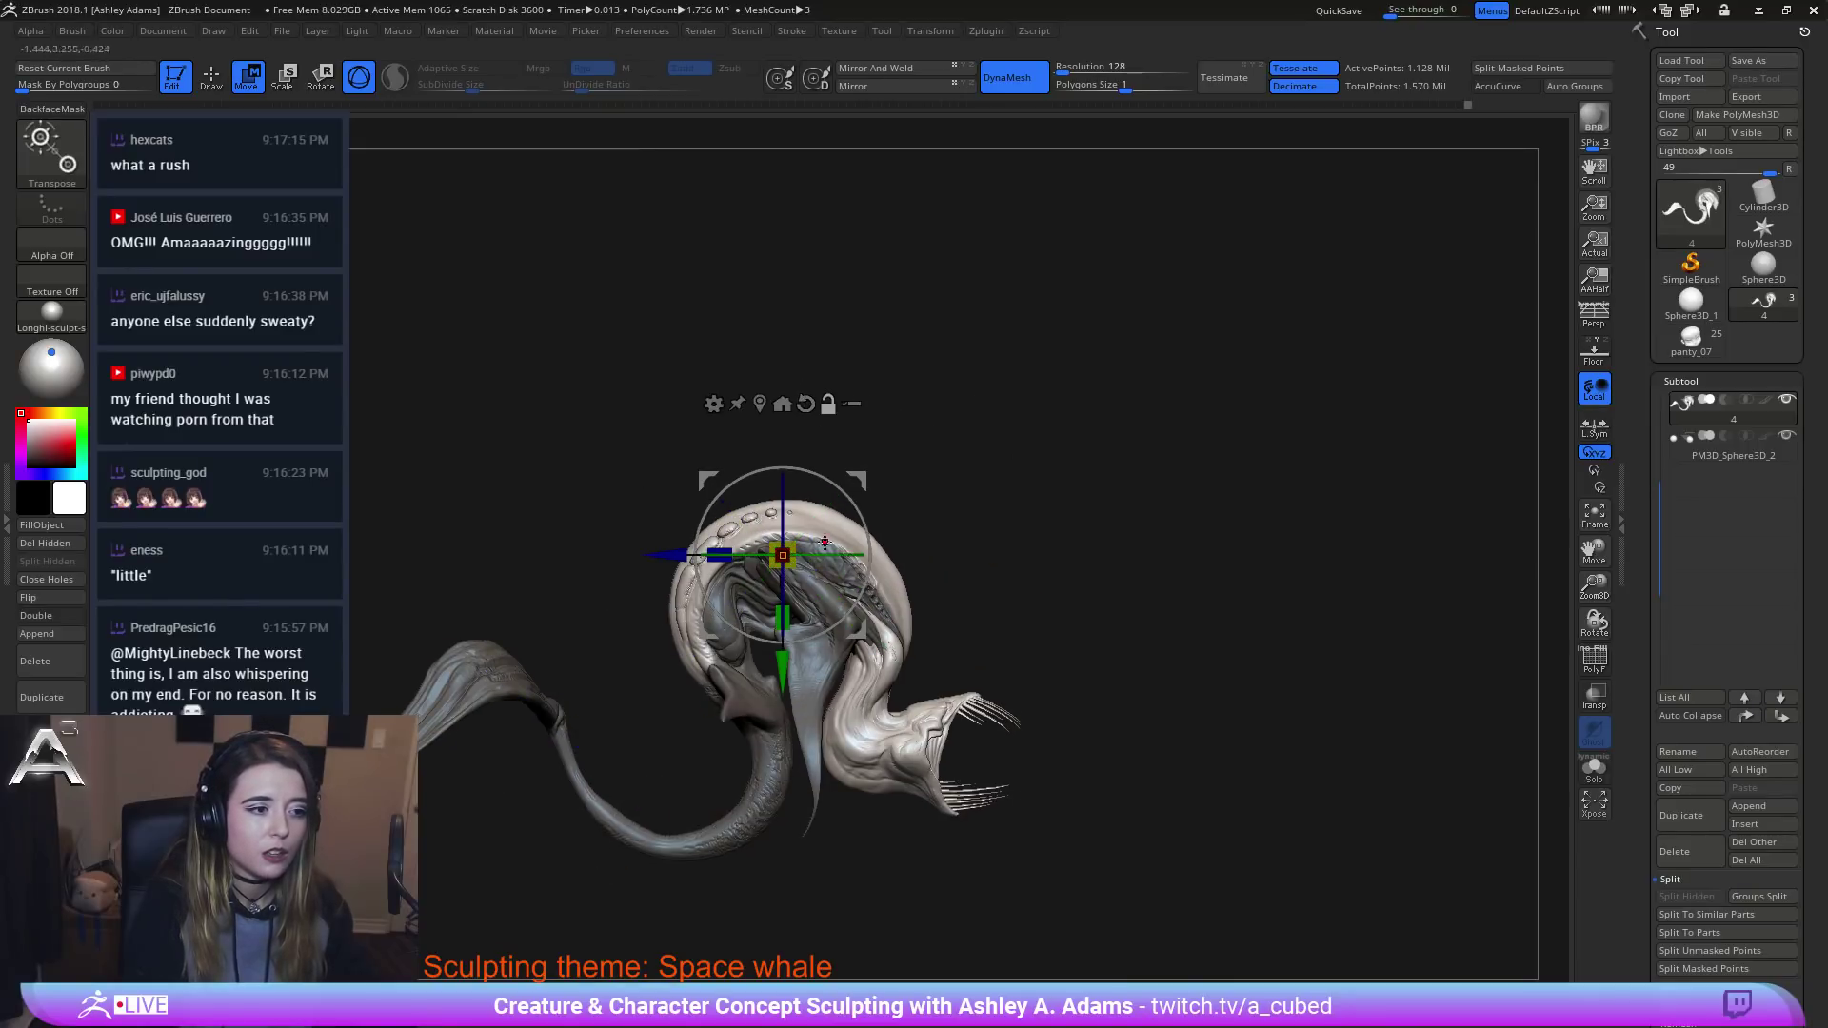
Enlarge and raise the unmasked head crest with the transform gizmo, and clear the mask.
drag(783, 555, 821, 538)
drag(782, 666, 783, 630)
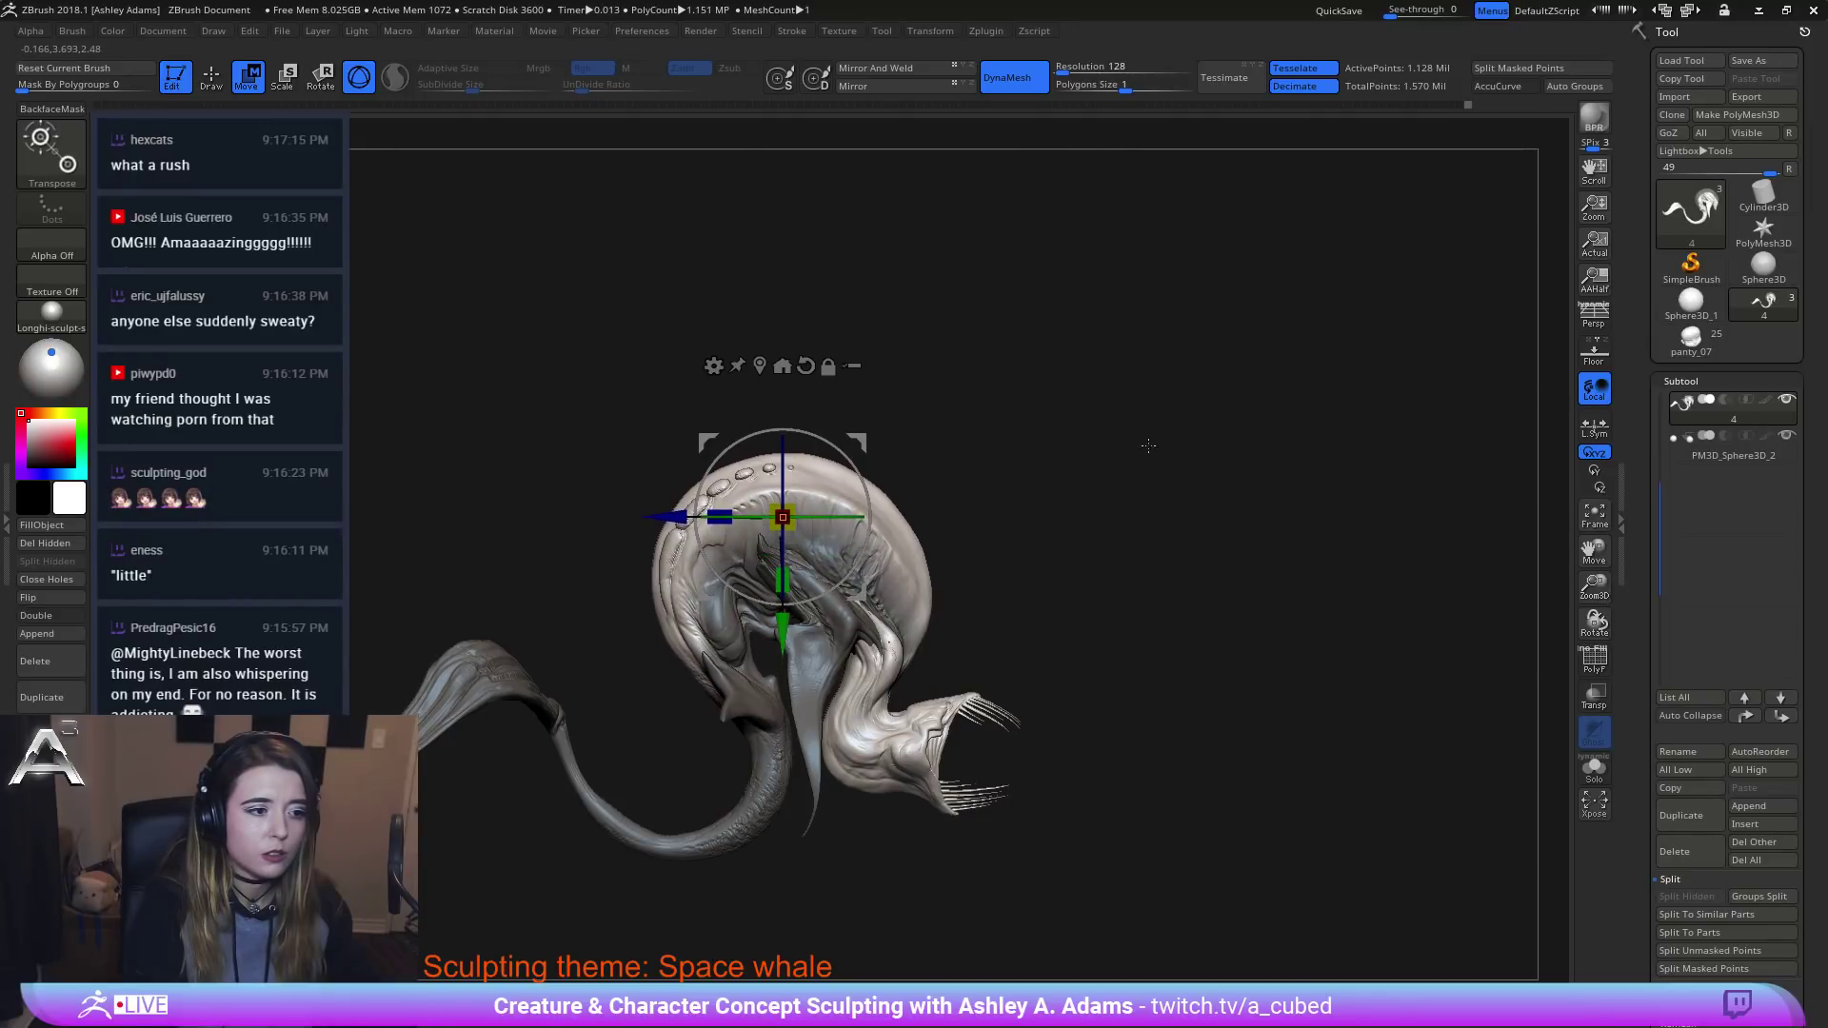
mouse_move(1148, 444)
mouse_down()
mouse_move(1028, 459)
mouse_move(1124, 451)
mouse_move(1056, 492)
mouse_move(1032, 462)
mouse_move(1056, 501)
mouse_move(995, 500)
mouse_move(1003, 483)
mouse_move(1032, 531)
mouse_up()
key(q)
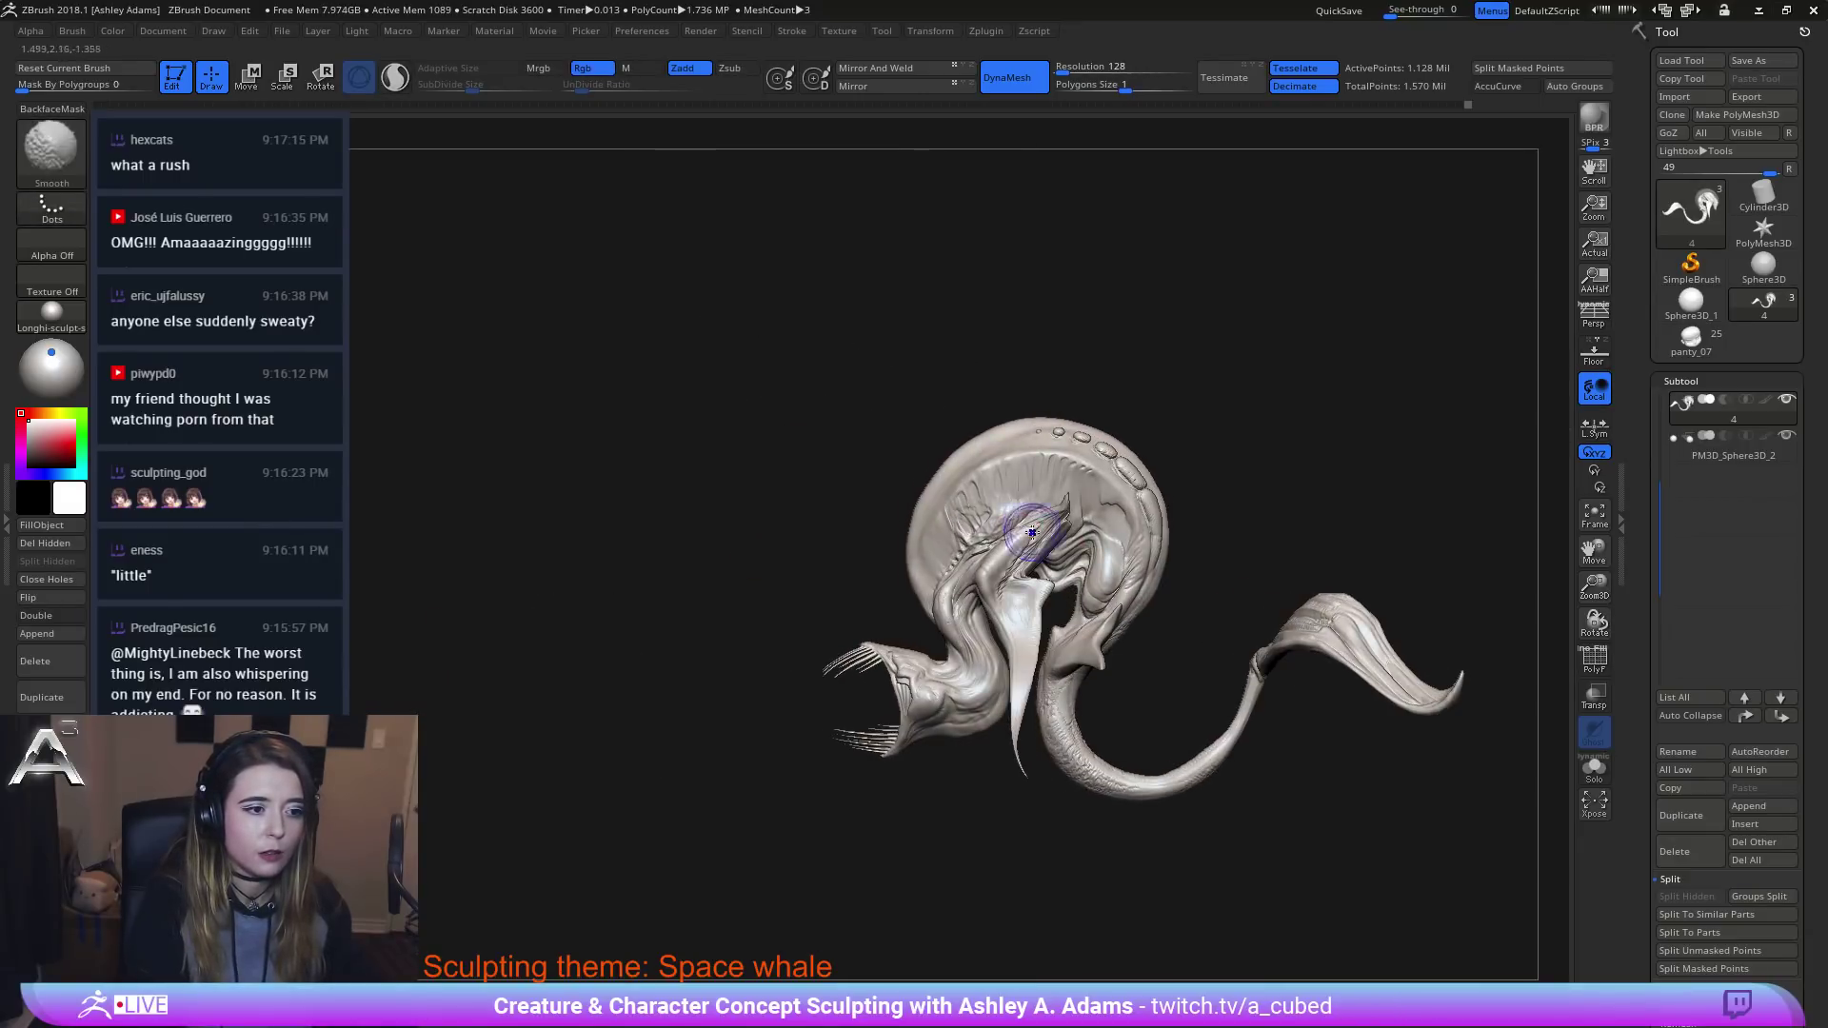
Switch to the SnakeHook brush and reshape the folds inside the head dome and its front edge near the neck.
alt+drag(883, 350, 811, 283)
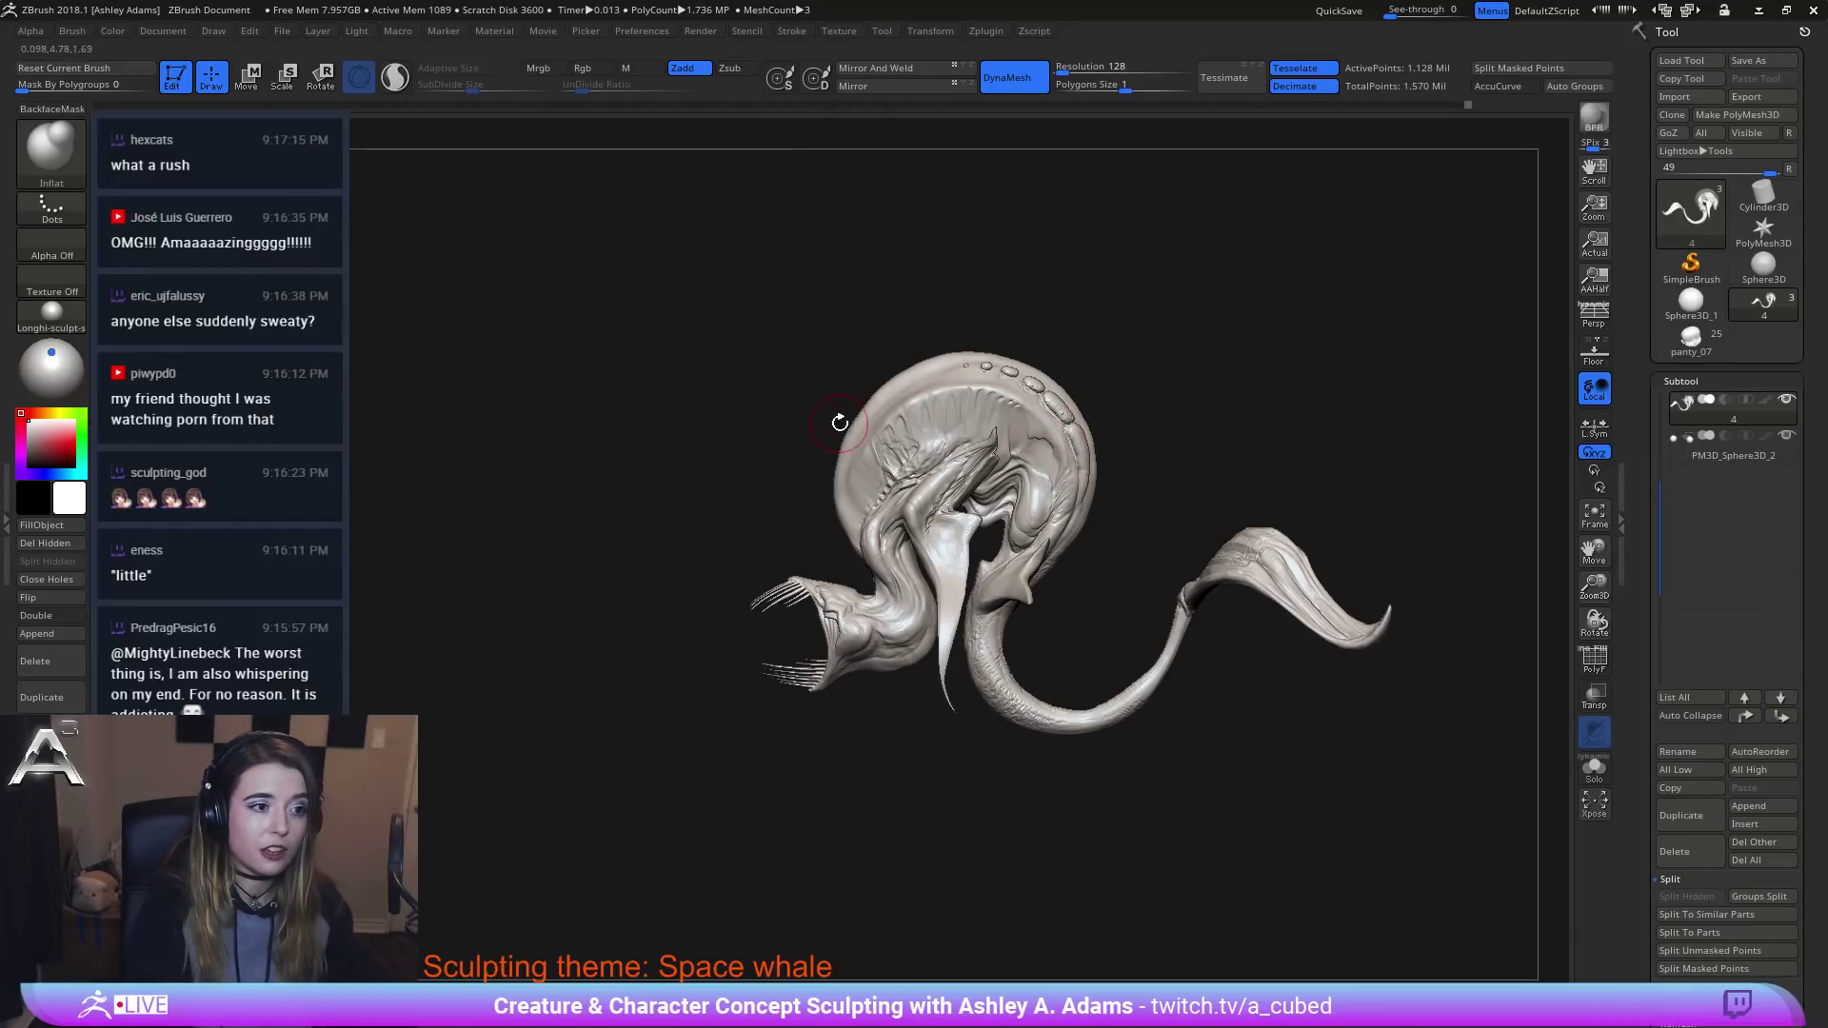
mouse_move(837, 422)
mouse_down()
mouse_move(991, 409)
mouse_move(909, 408)
mouse_up()
key(space)
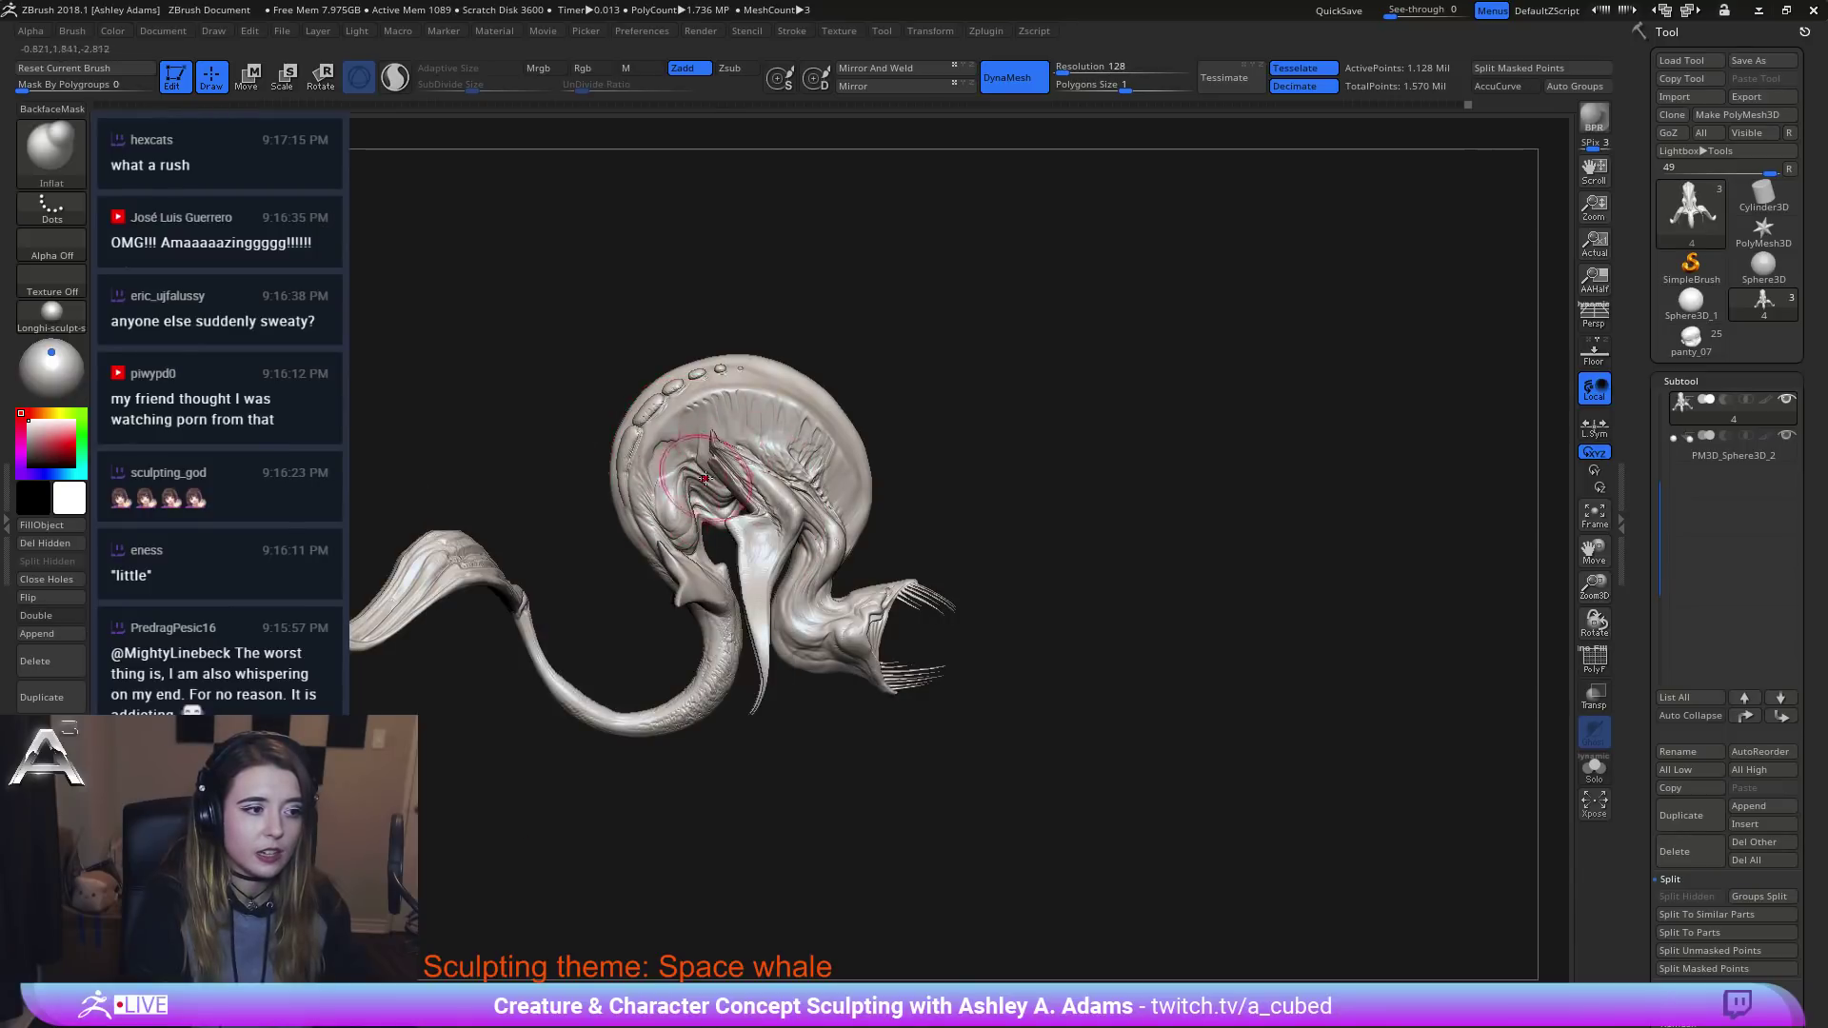
key(b)
key(s)
key(h)
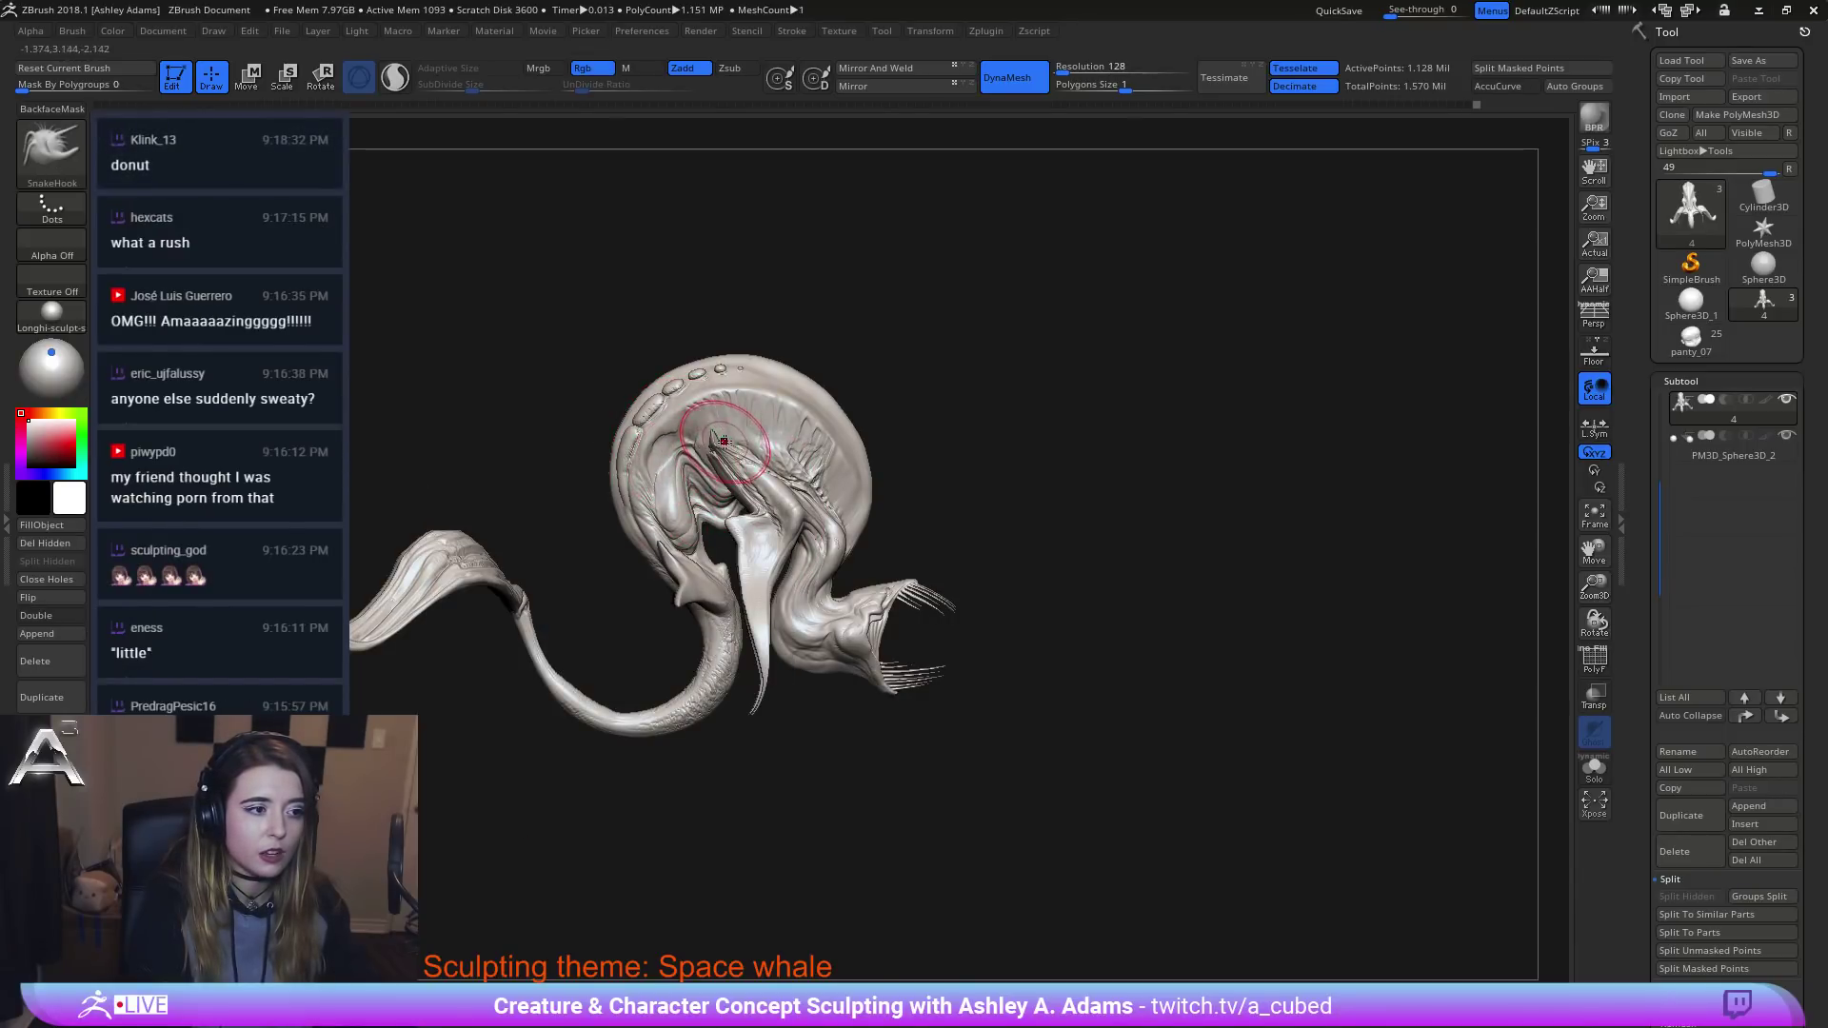
drag(813, 483, 856, 530)
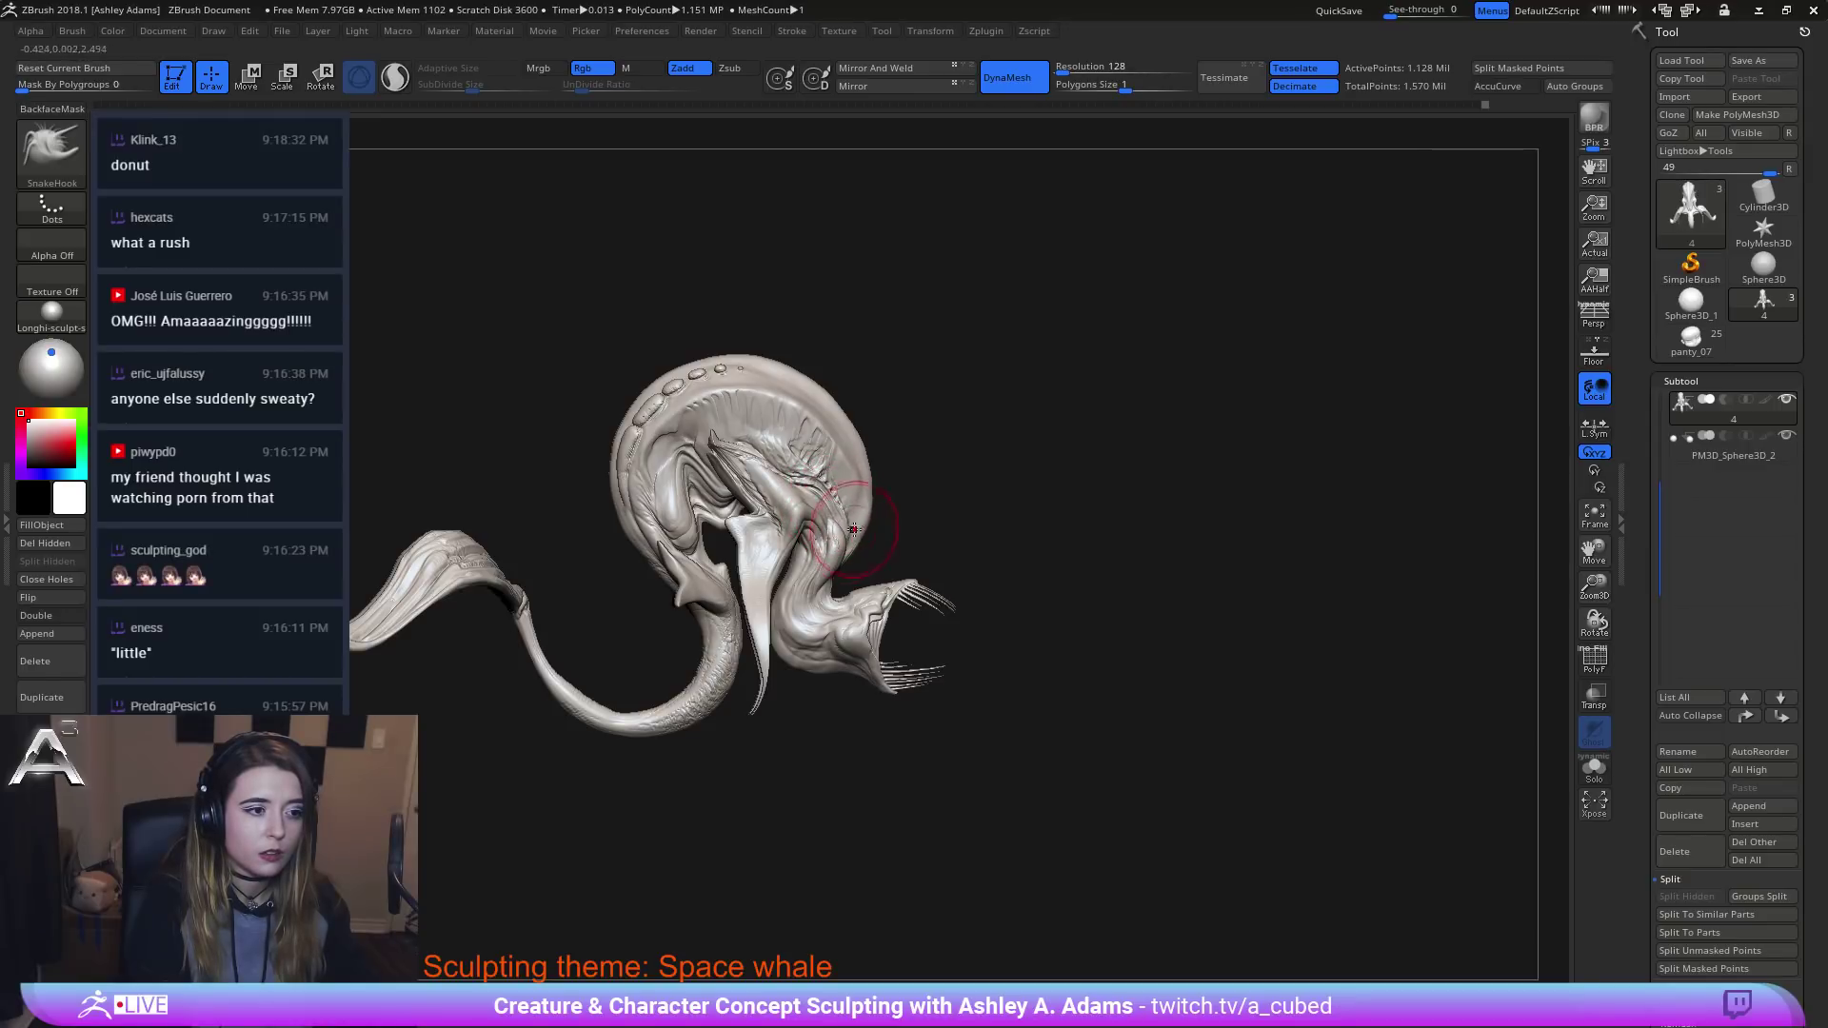
Adjust the SnakeHook brush size and pull the dome's lower front edge outward above the neck.
key(space)
ctrl+right_drag(733, 376, 872, 360)
ctrl+right_drag(872, 361, 847, 476)
key(space)
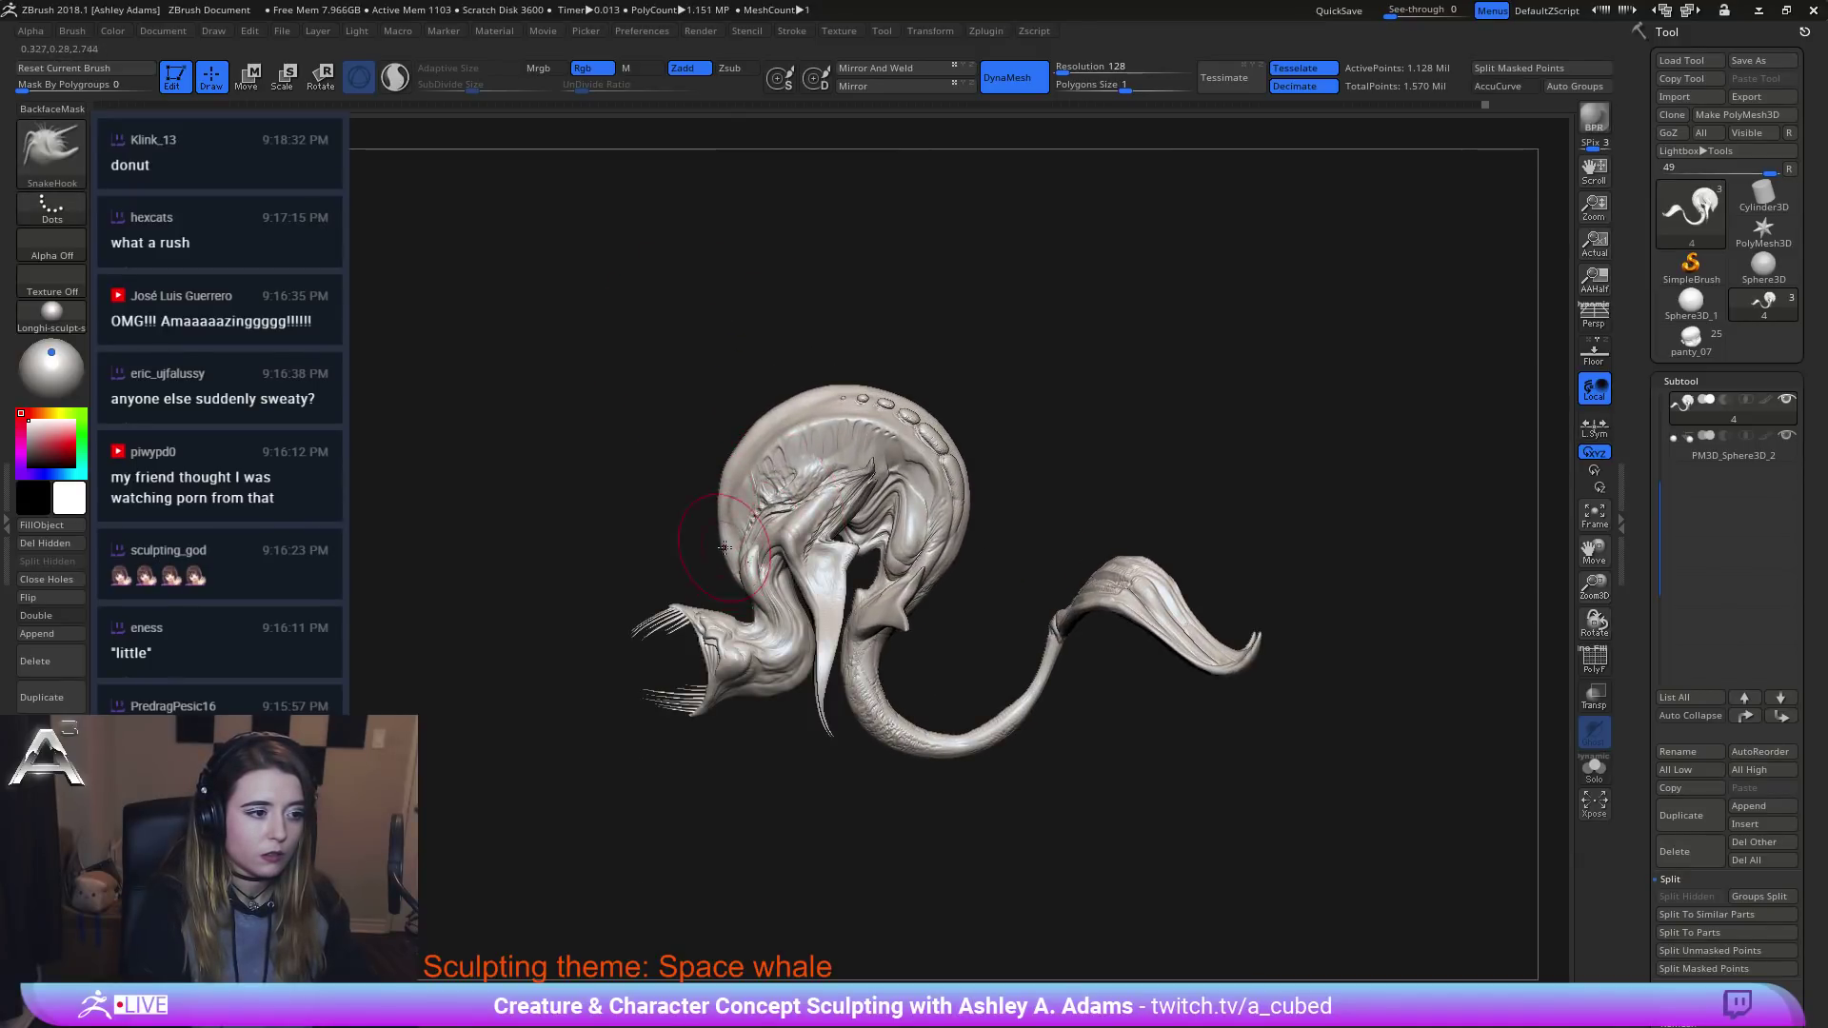
key(space)
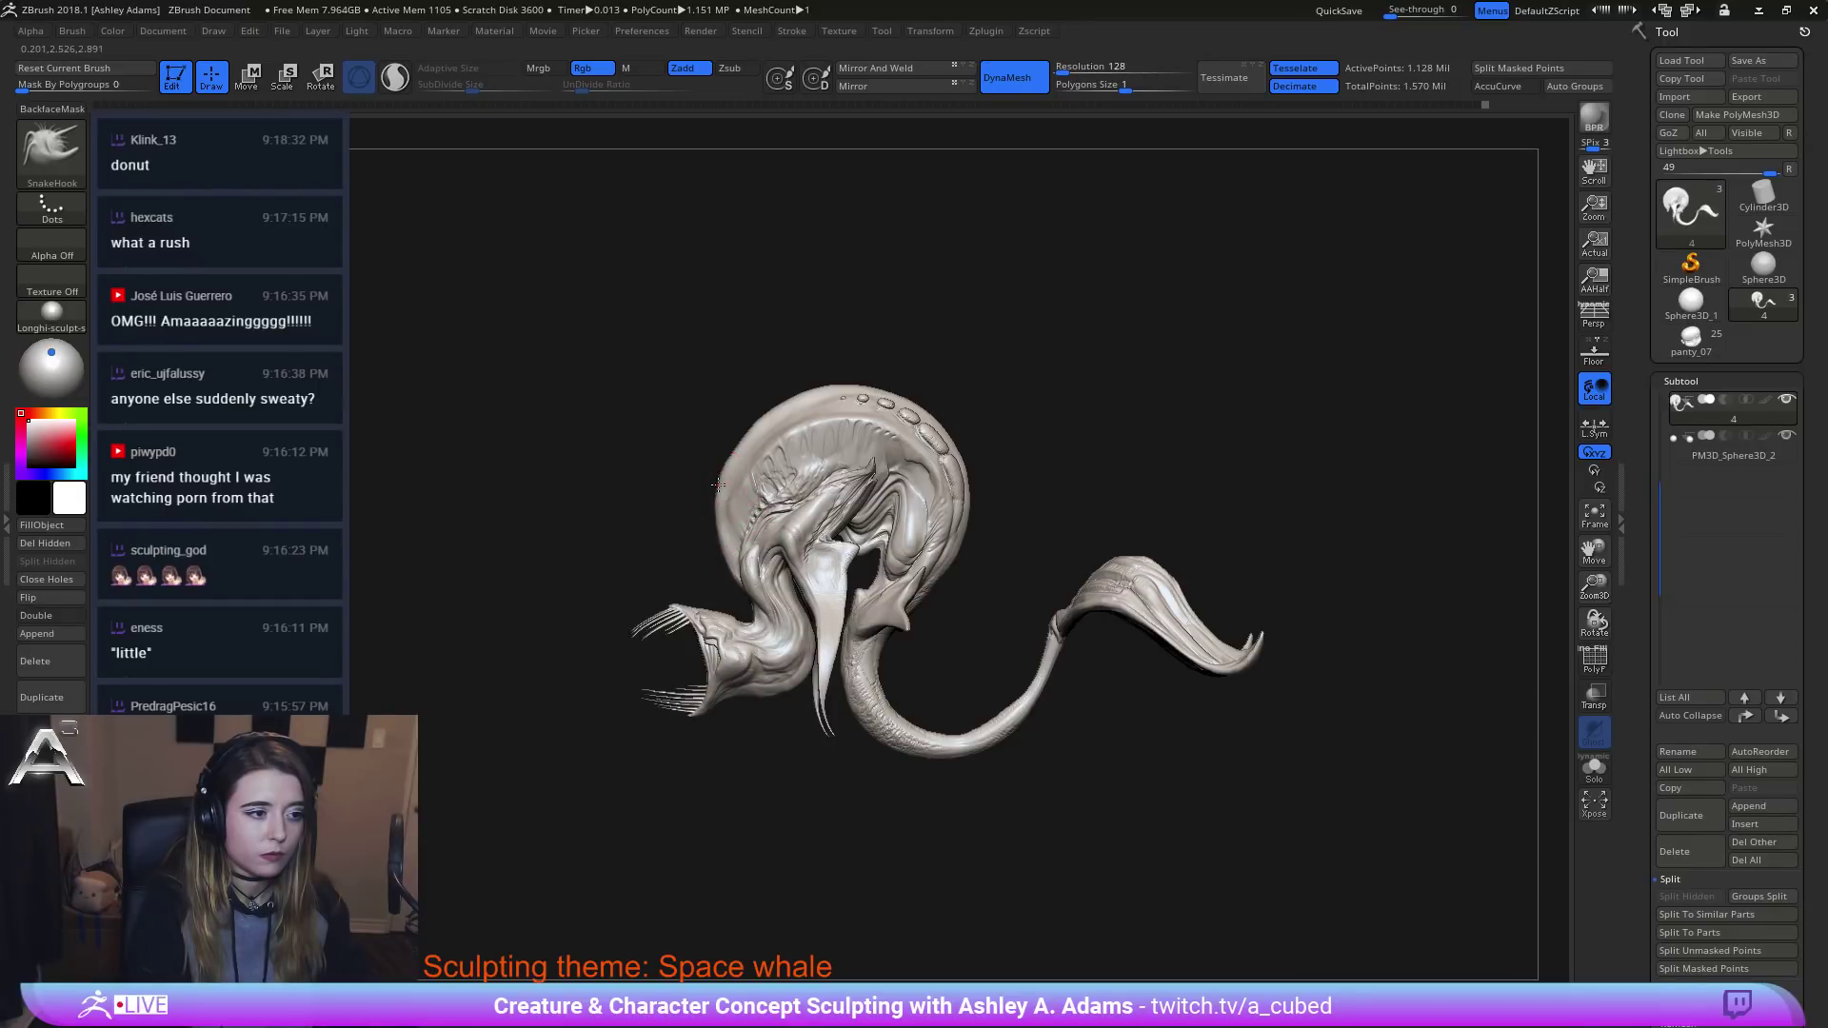
key(space)
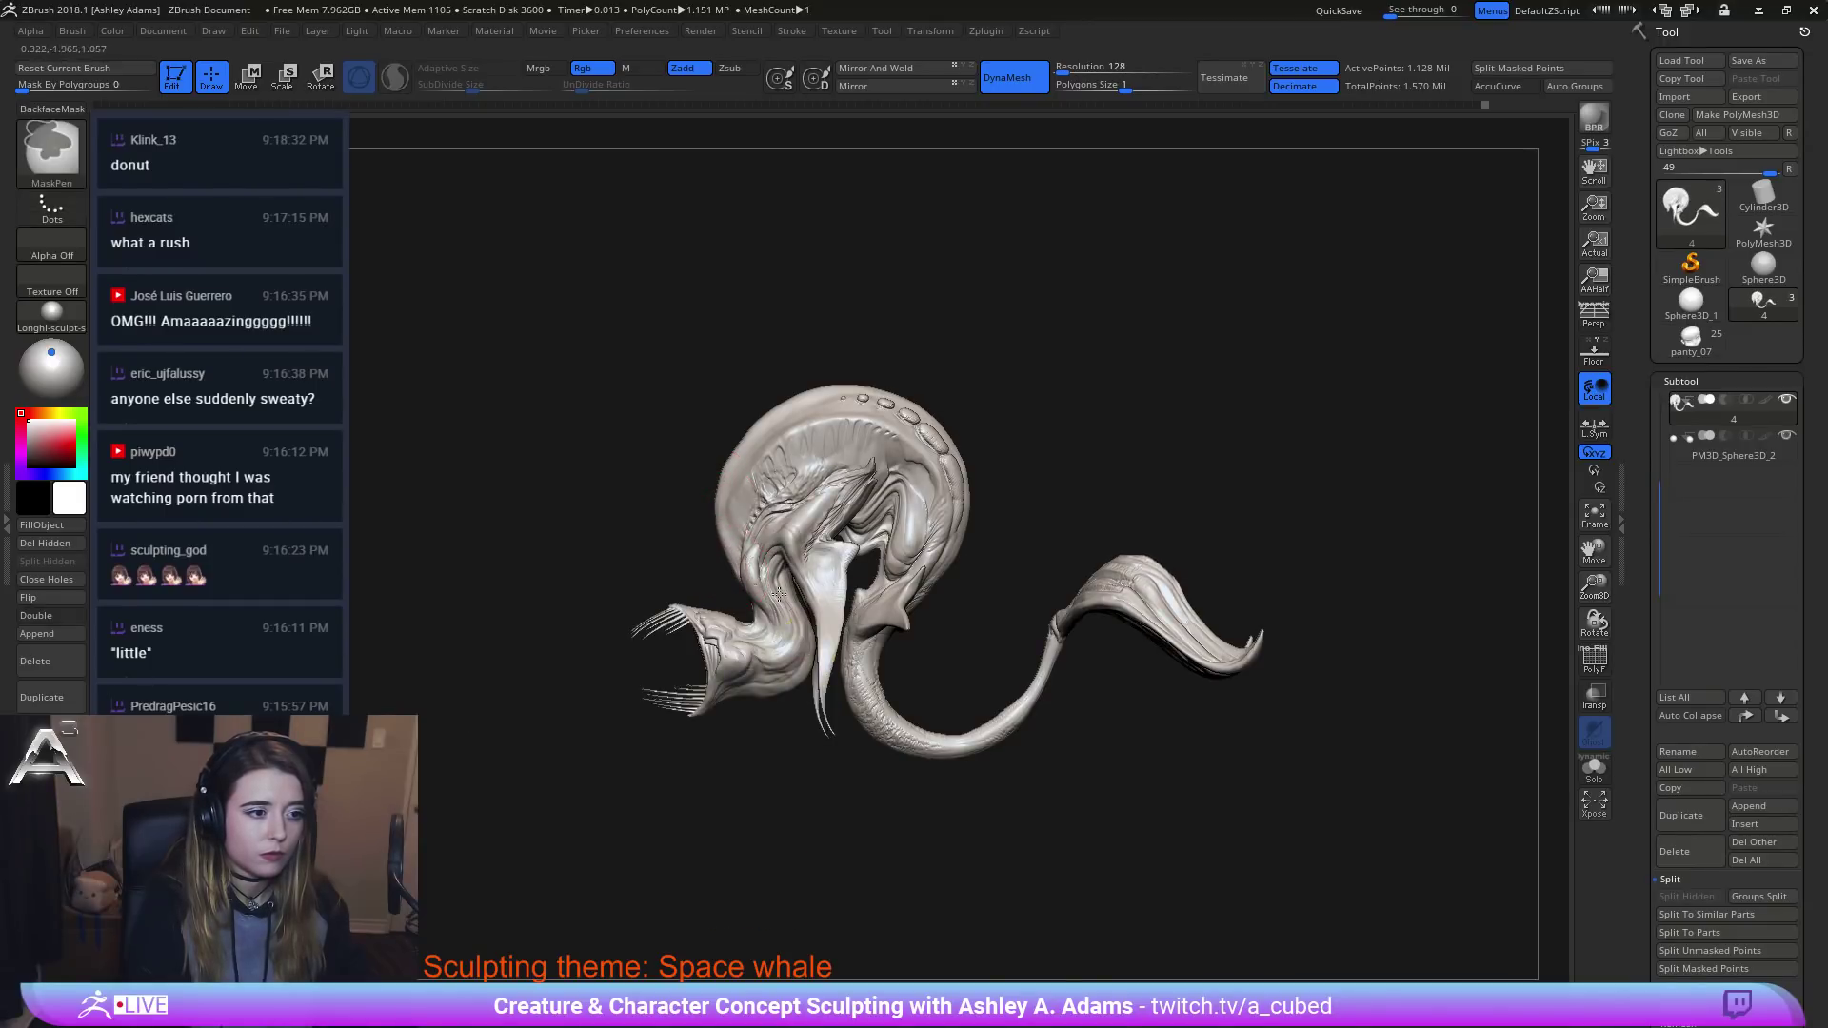
Mask the upper front rim of the head dome with the MaskLasso brush and invert the mask.
mouse_move(771, 601)
ctrl+right_down()
mouse_move(755, 478)
mouse_move(848, 453)
mouse_move(730, 457)
mouse_move(785, 425)
mouse_move(870, 433)
ctrl+right_up()
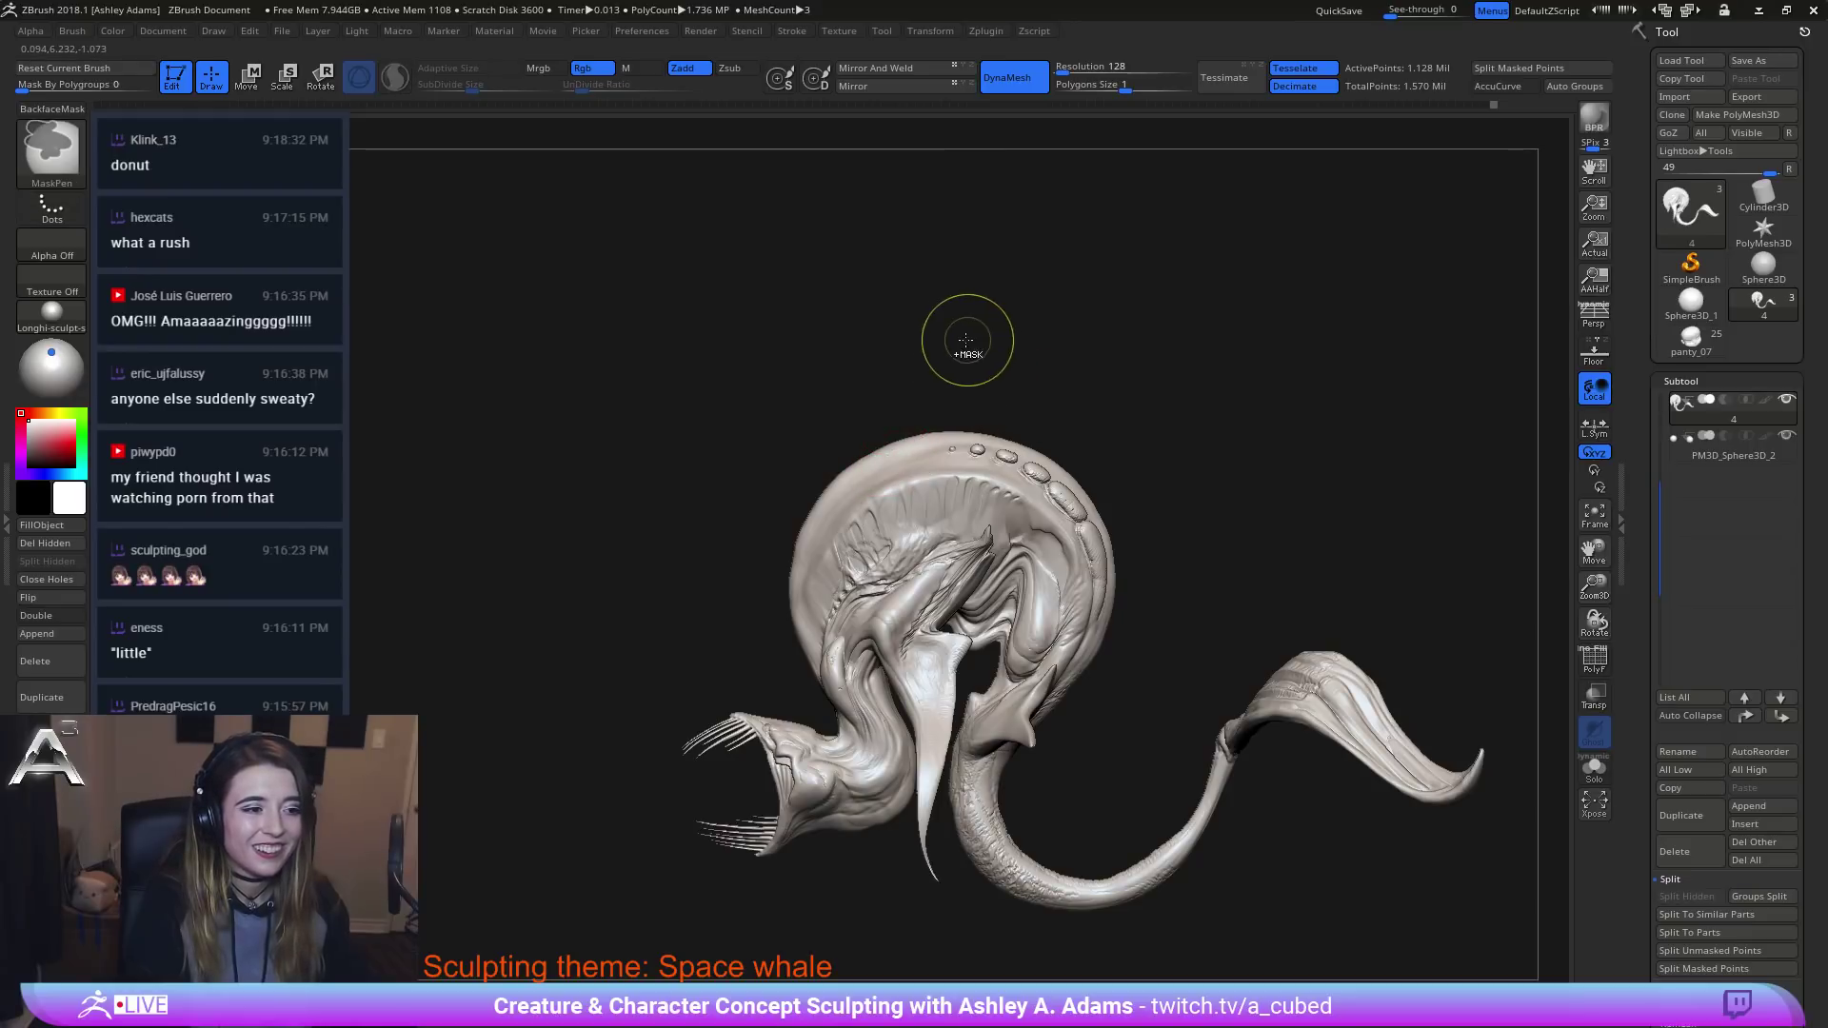
mouse_move(965, 340)
ctrl+mouse_down()
mouse_move(768, 492)
mouse_move(696, 514)
ctrl+mouse_up()
ctrl+click(43, 150)
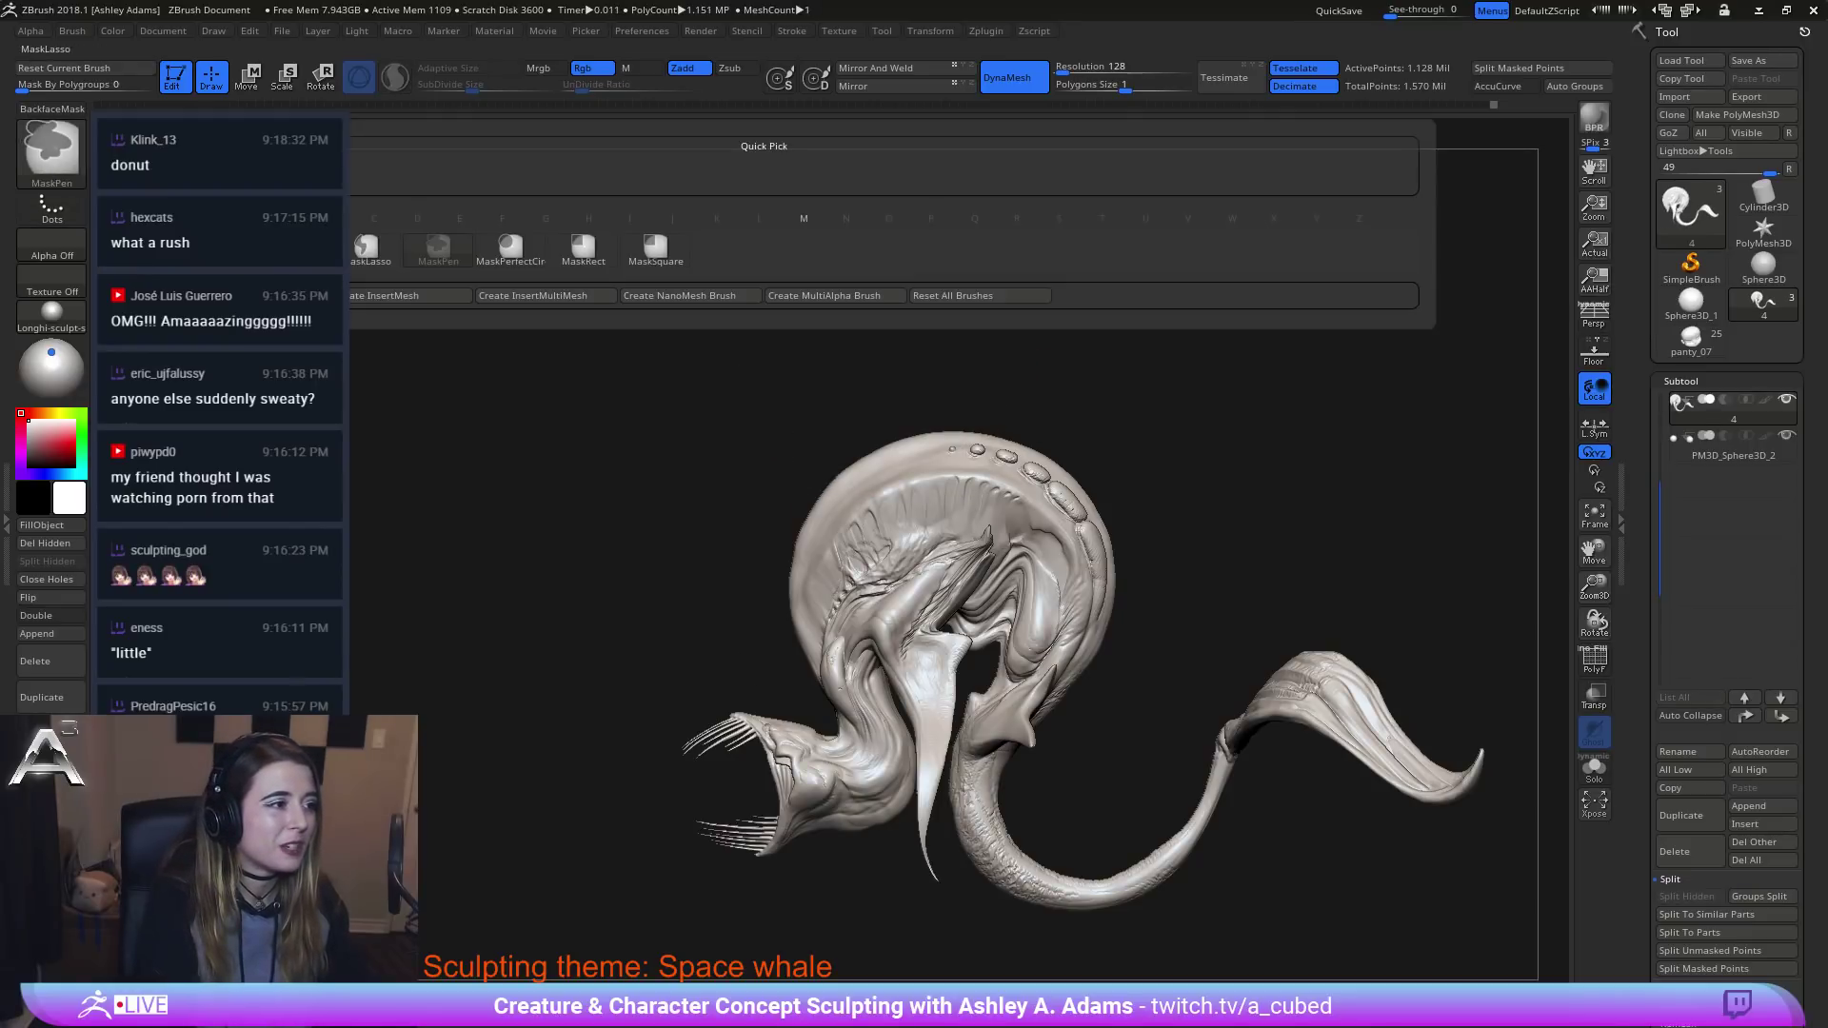
ctrl+click(510, 244)
mouse_move(854, 375)
ctrl+mouse_down()
mouse_move(761, 569)
mouse_move(906, 461)
mouse_move(980, 441)
ctrl+mouse_up()
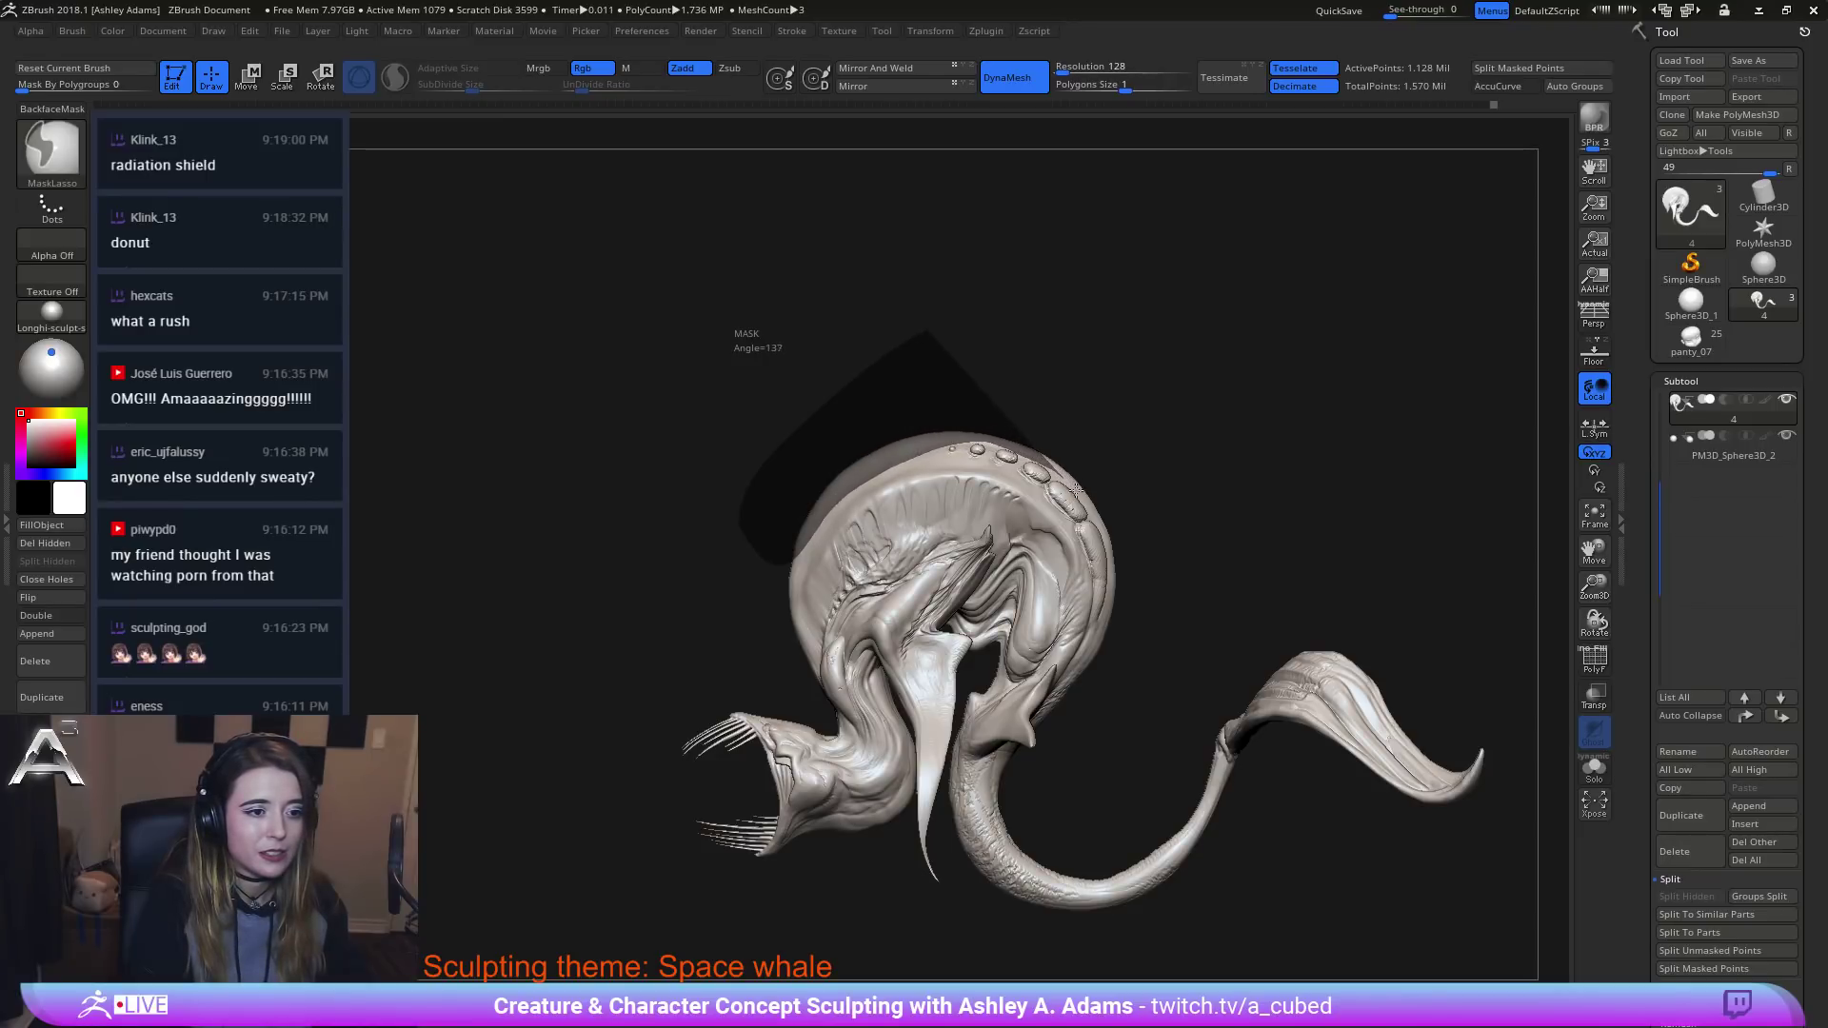
mouse_move(1104, 536)
ctrl+mouse_down()
mouse_move(1119, 571)
mouse_move(1167, 410)
mouse_move(952, 185)
ctrl+mouse_up()
ctrl+click(1094, 400)
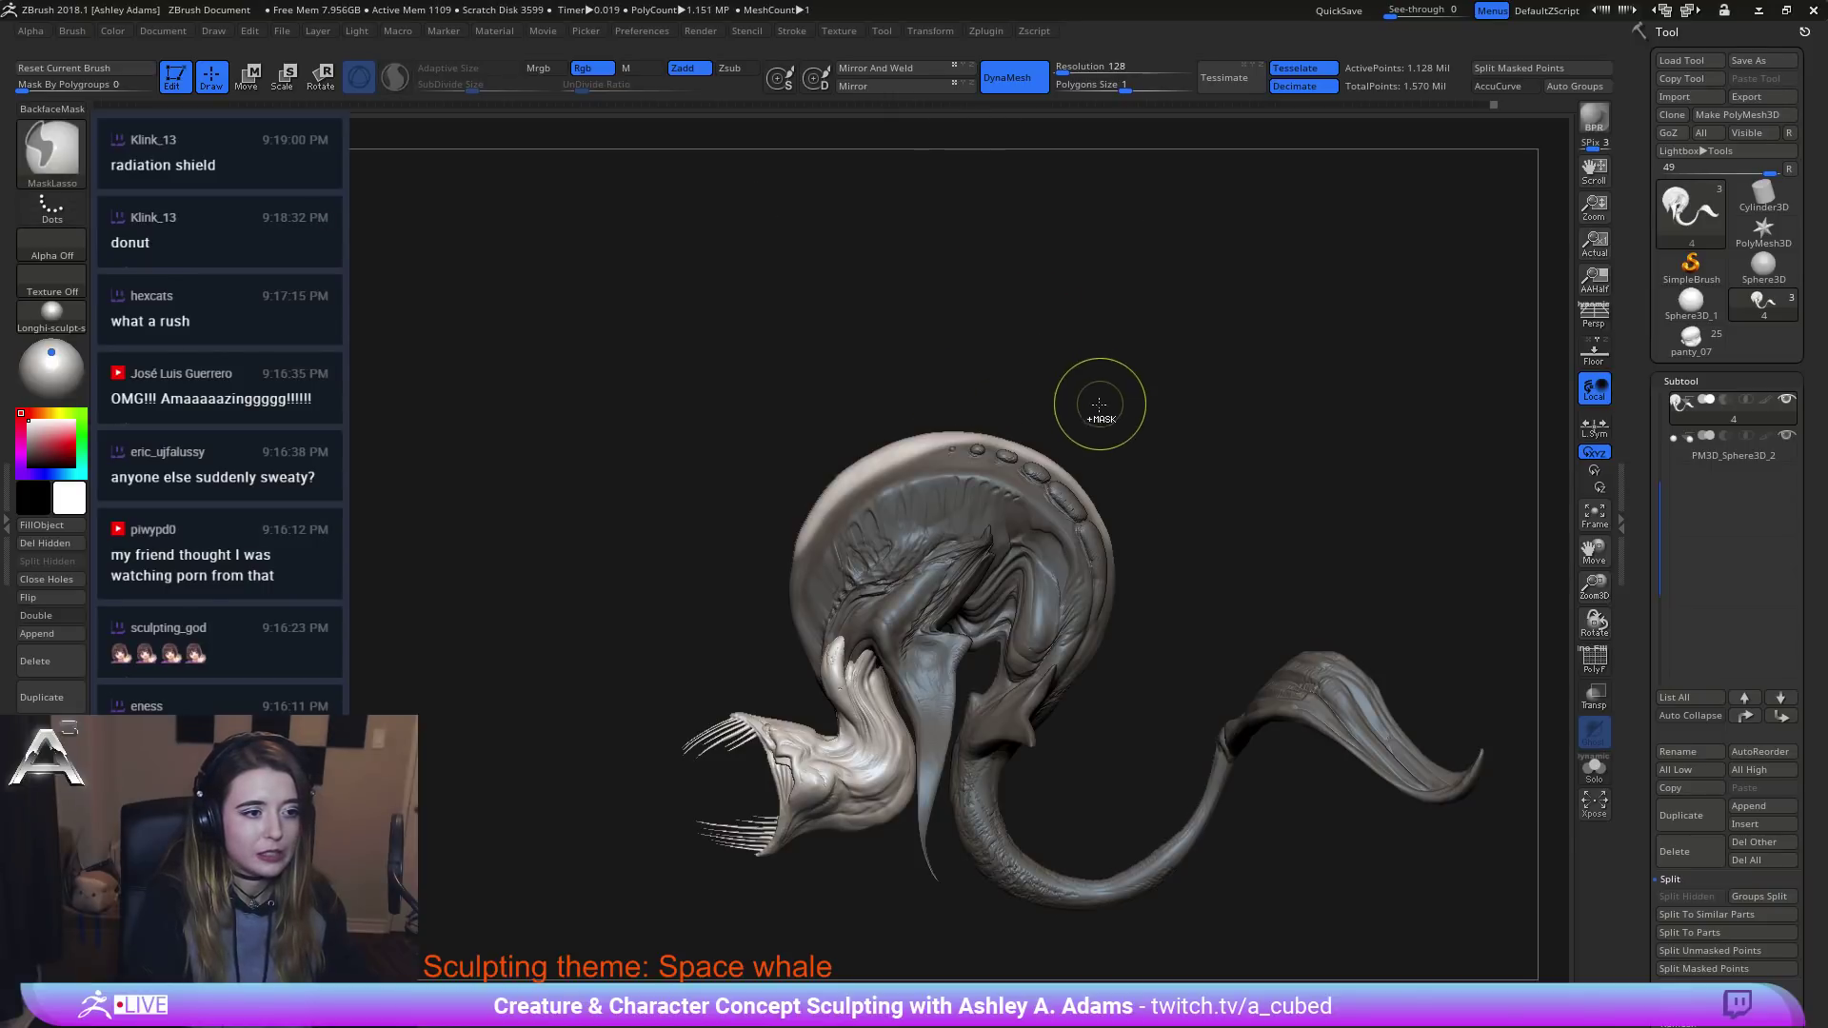
Refine the mask along the dome's rim and position the transform gizmo near the top of the head.
mouse_move(1027, 365)
ctrl+mouse_down()
mouse_move(925, 420)
mouse_move(959, 440)
mouse_move(1013, 431)
ctrl+mouse_up()
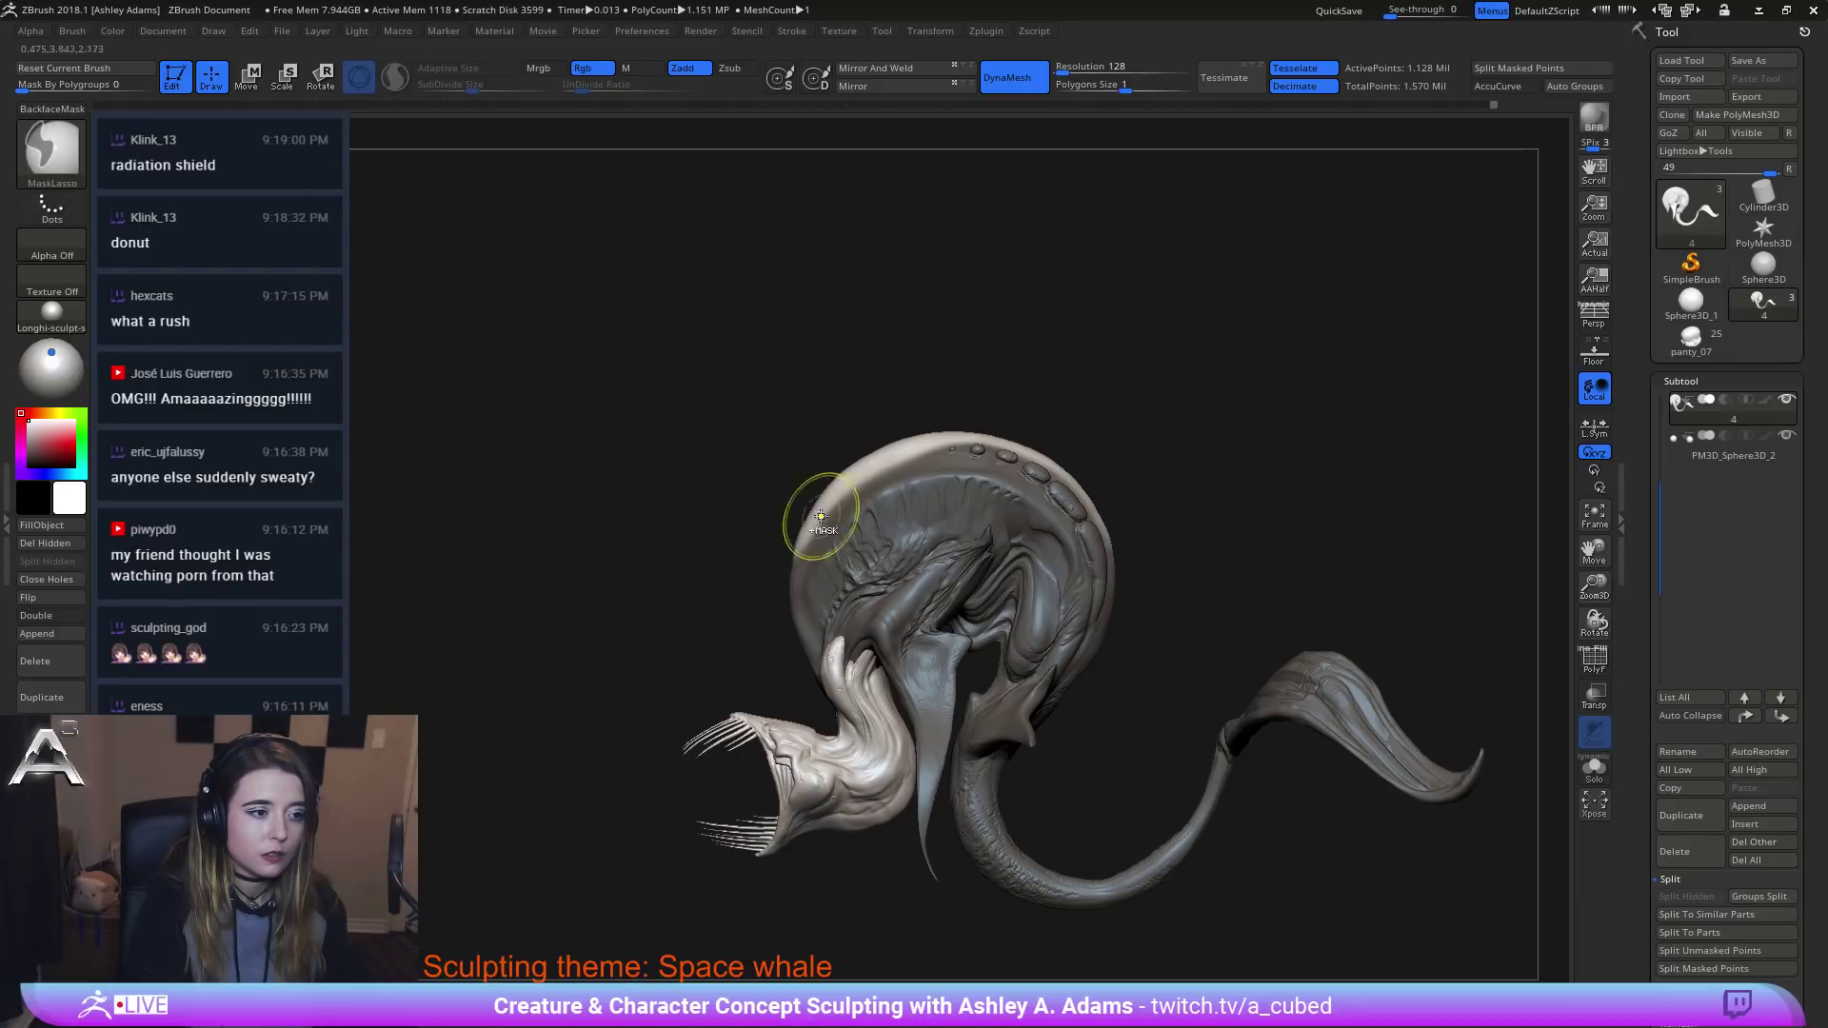
mouse_move(801, 462)
ctrl+mouse_down()
mouse_move(774, 520)
mouse_move(791, 589)
mouse_move(799, 567)
ctrl+mouse_up()
key(w)
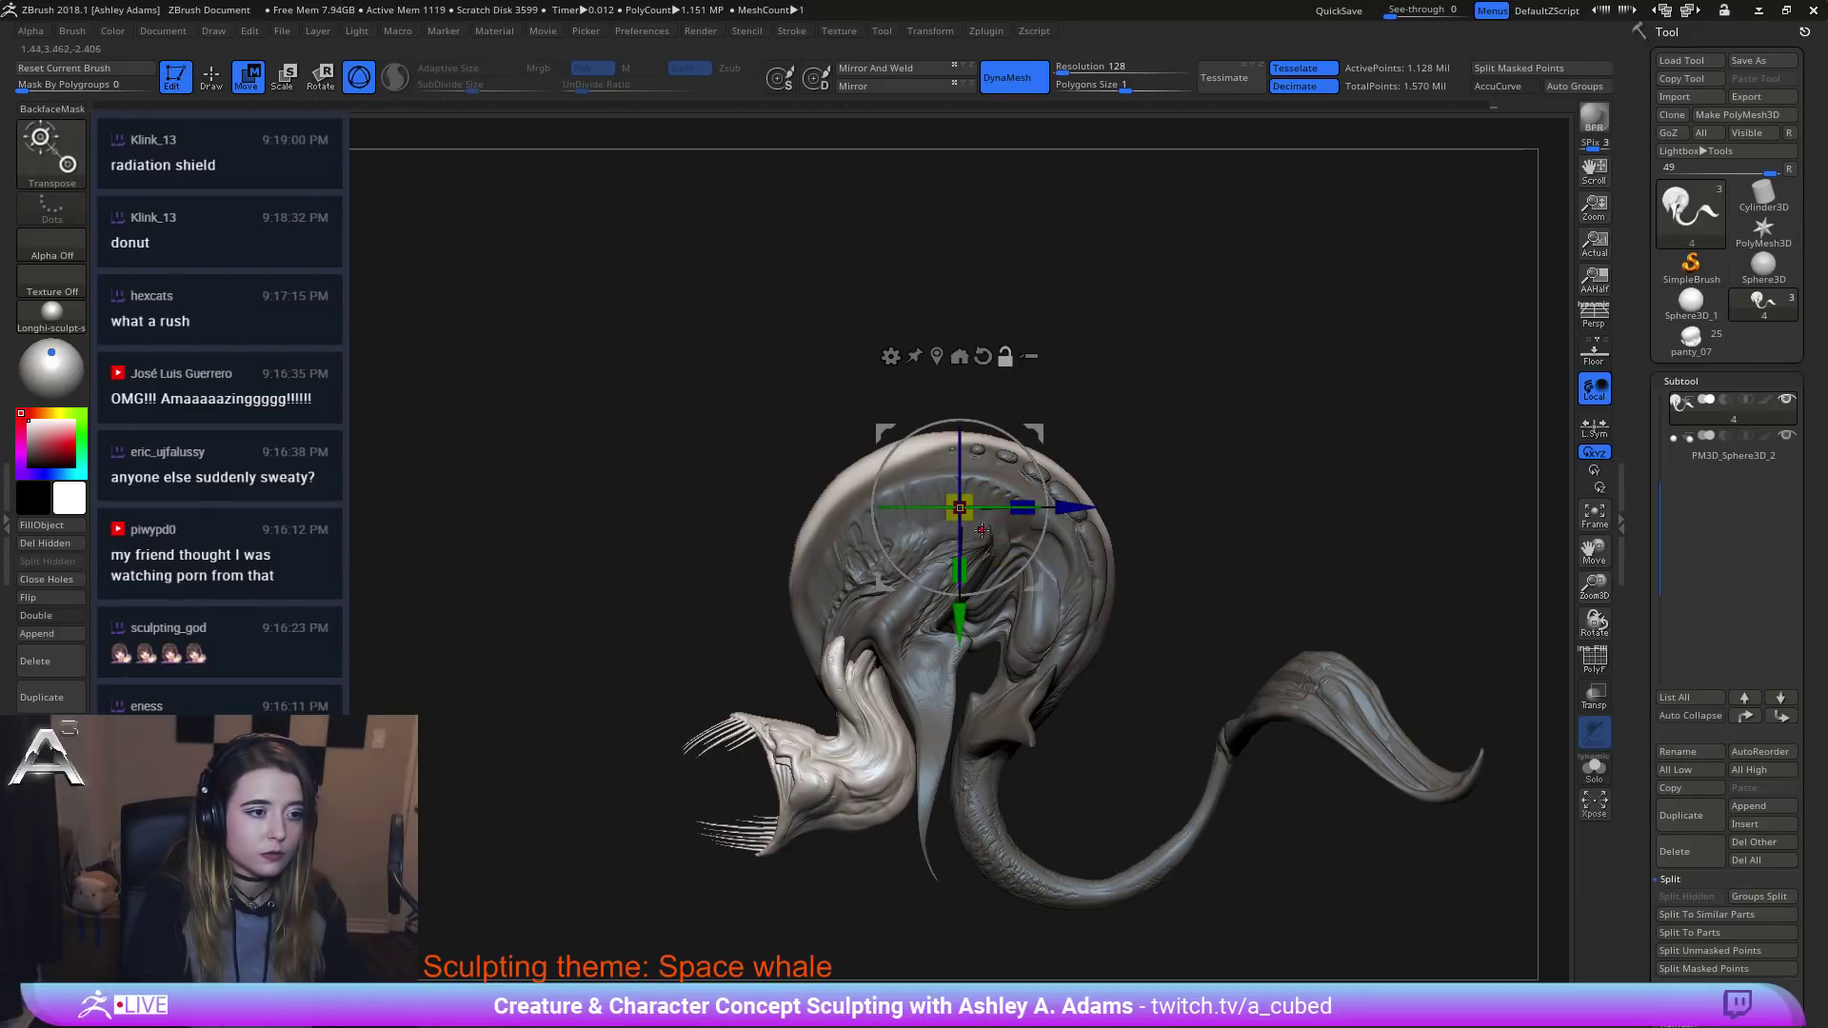
alt+drag(1033, 433, 1016, 390)
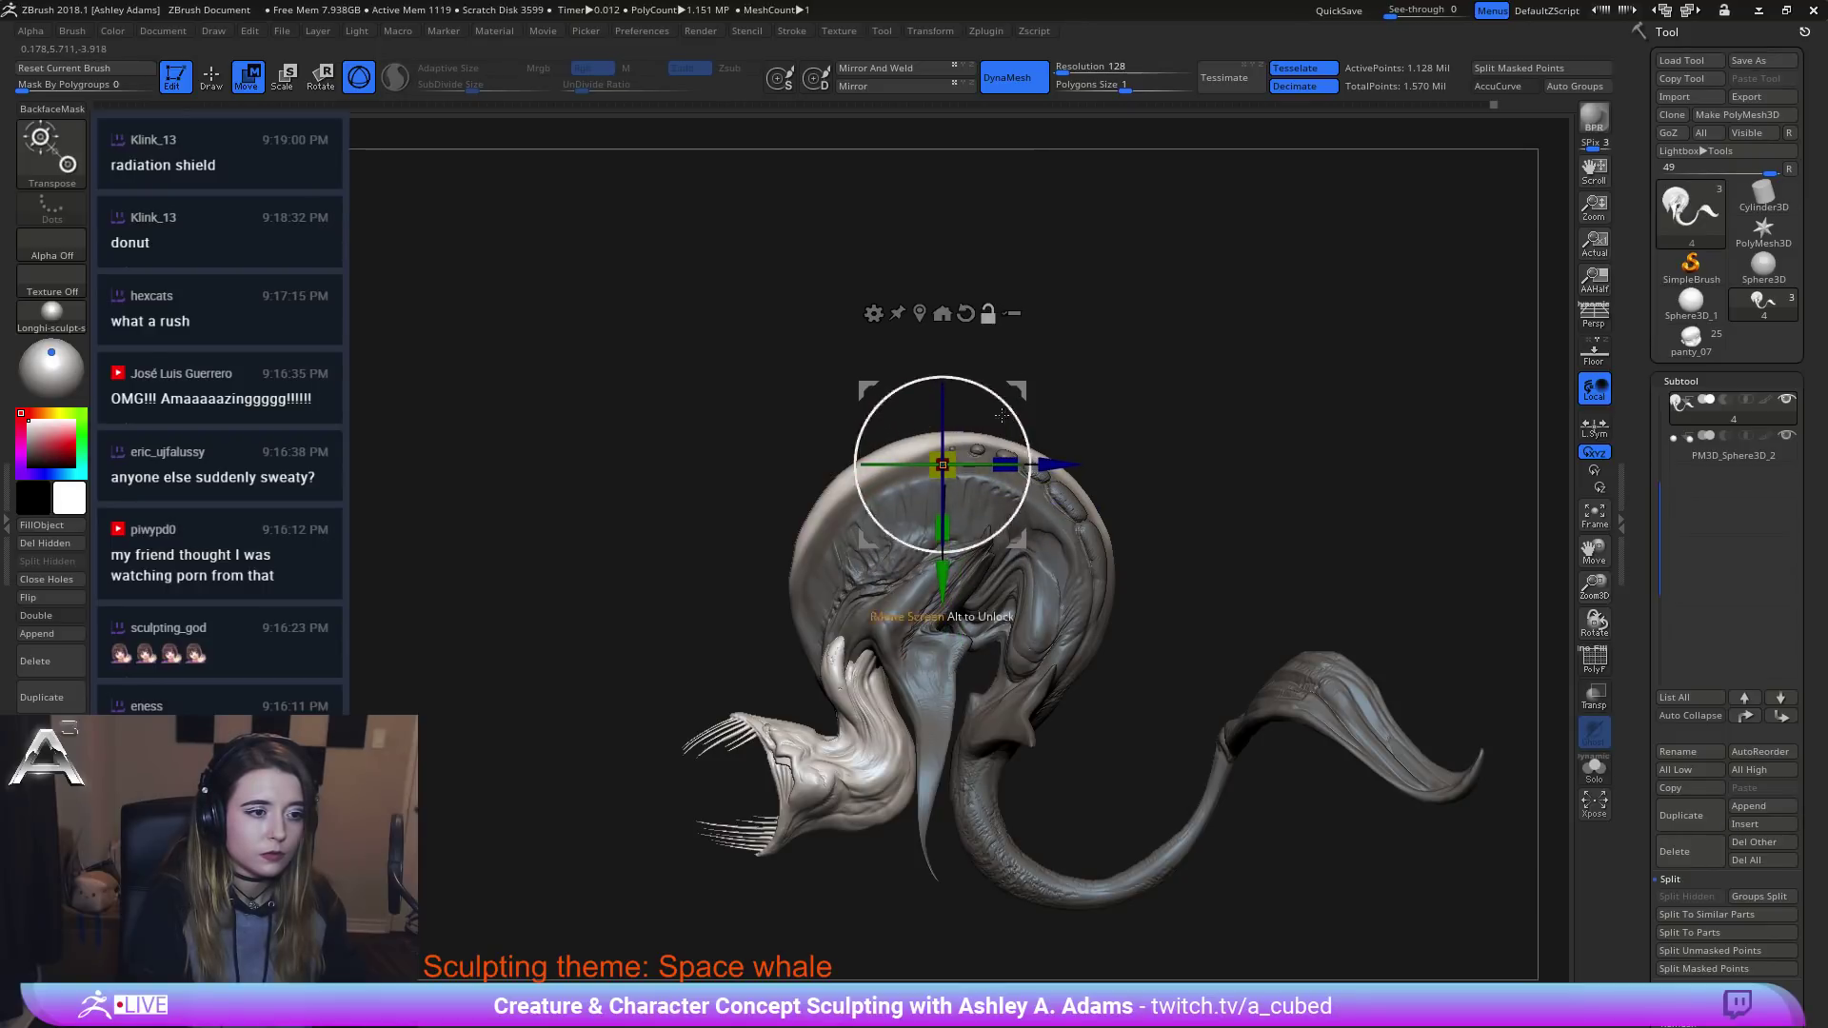
Stretch the unmasked dome rim up and outward into a tall fan-shaped crest with the transform gizmo, clear the mask and return to draw mode.
drag(942, 464, 1002, 437)
drag(947, 570, 960, 521)
ctrl+right_drag(709, 590, 914, 470)
drag(832, 416, 826, 416)
drag(1117, 359, 888, 433)
drag(1045, 415, 1109, 490)
key(q)
mouse_move(810, 424)
mouse_down()
mouse_move(1111, 438)
mouse_move(1076, 446)
mouse_move(1208, 478)
mouse_move(1180, 466)
mouse_up()
ctrl+right_drag(1068, 426, 967, 291)
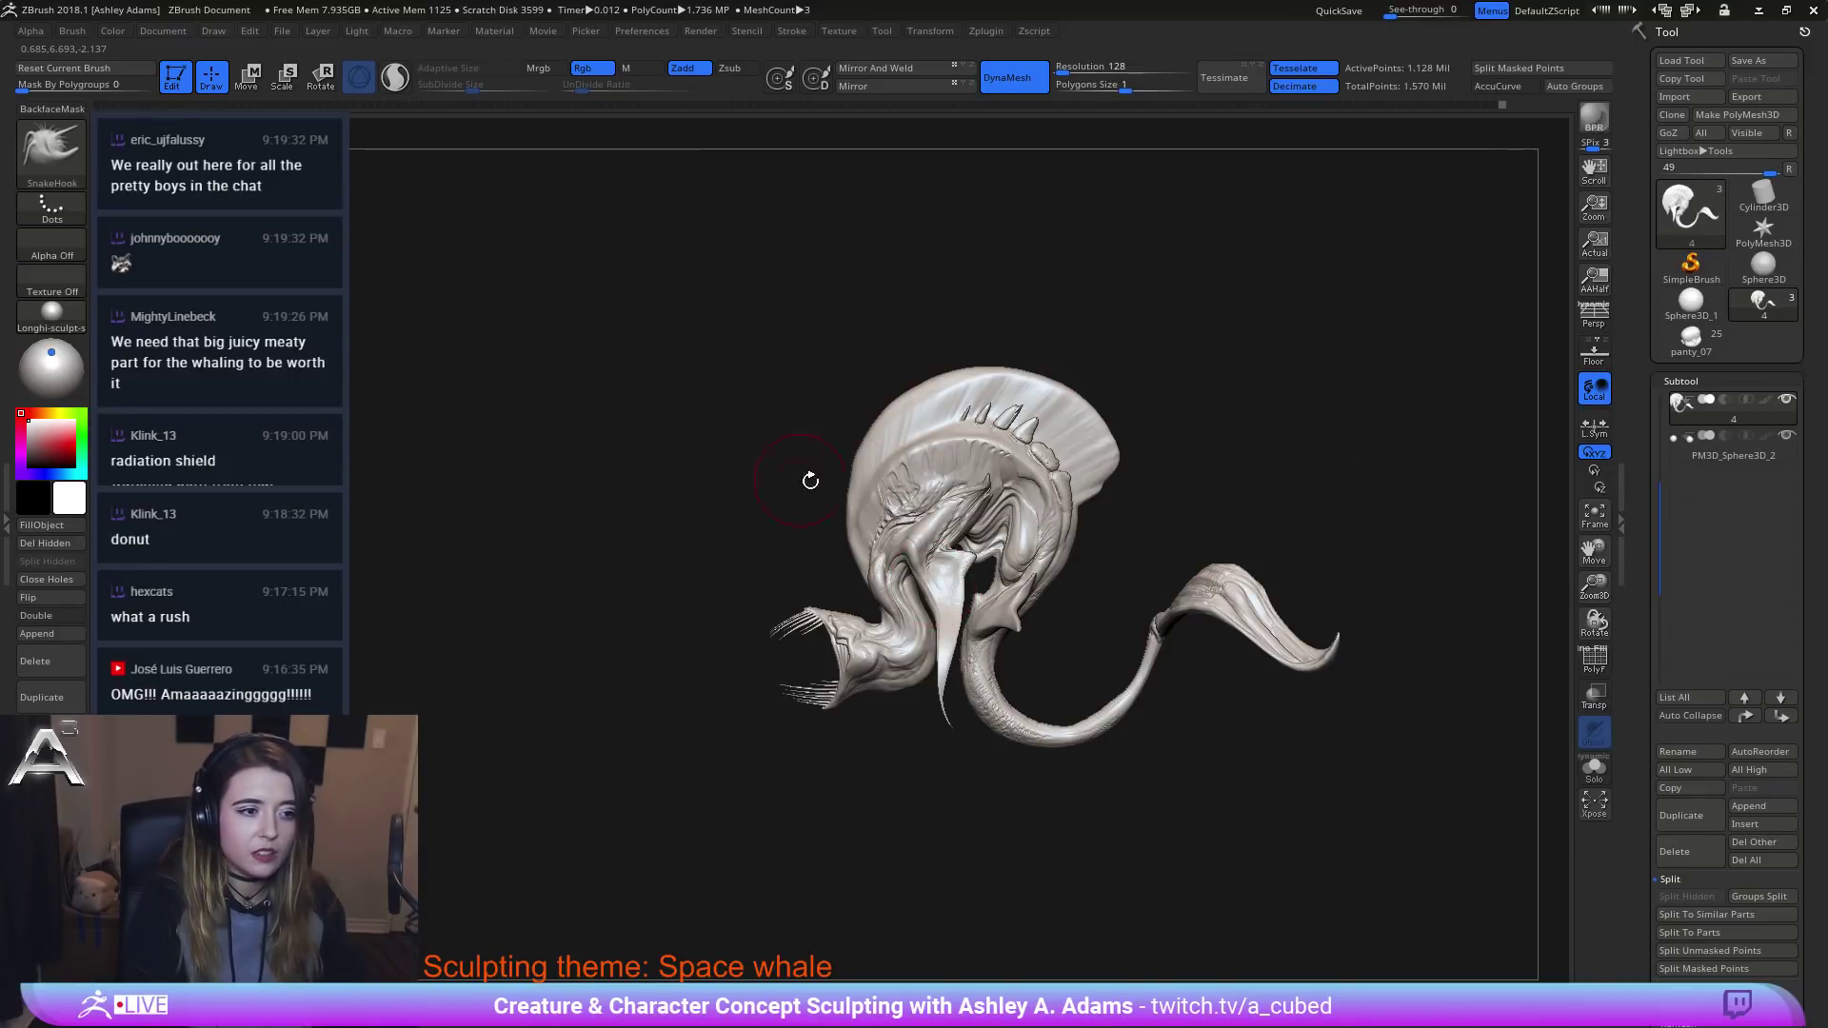
mouse_move(810, 480)
mouse_down()
mouse_move(987, 469)
mouse_move(838, 466)
mouse_move(920, 457)
mouse_up()
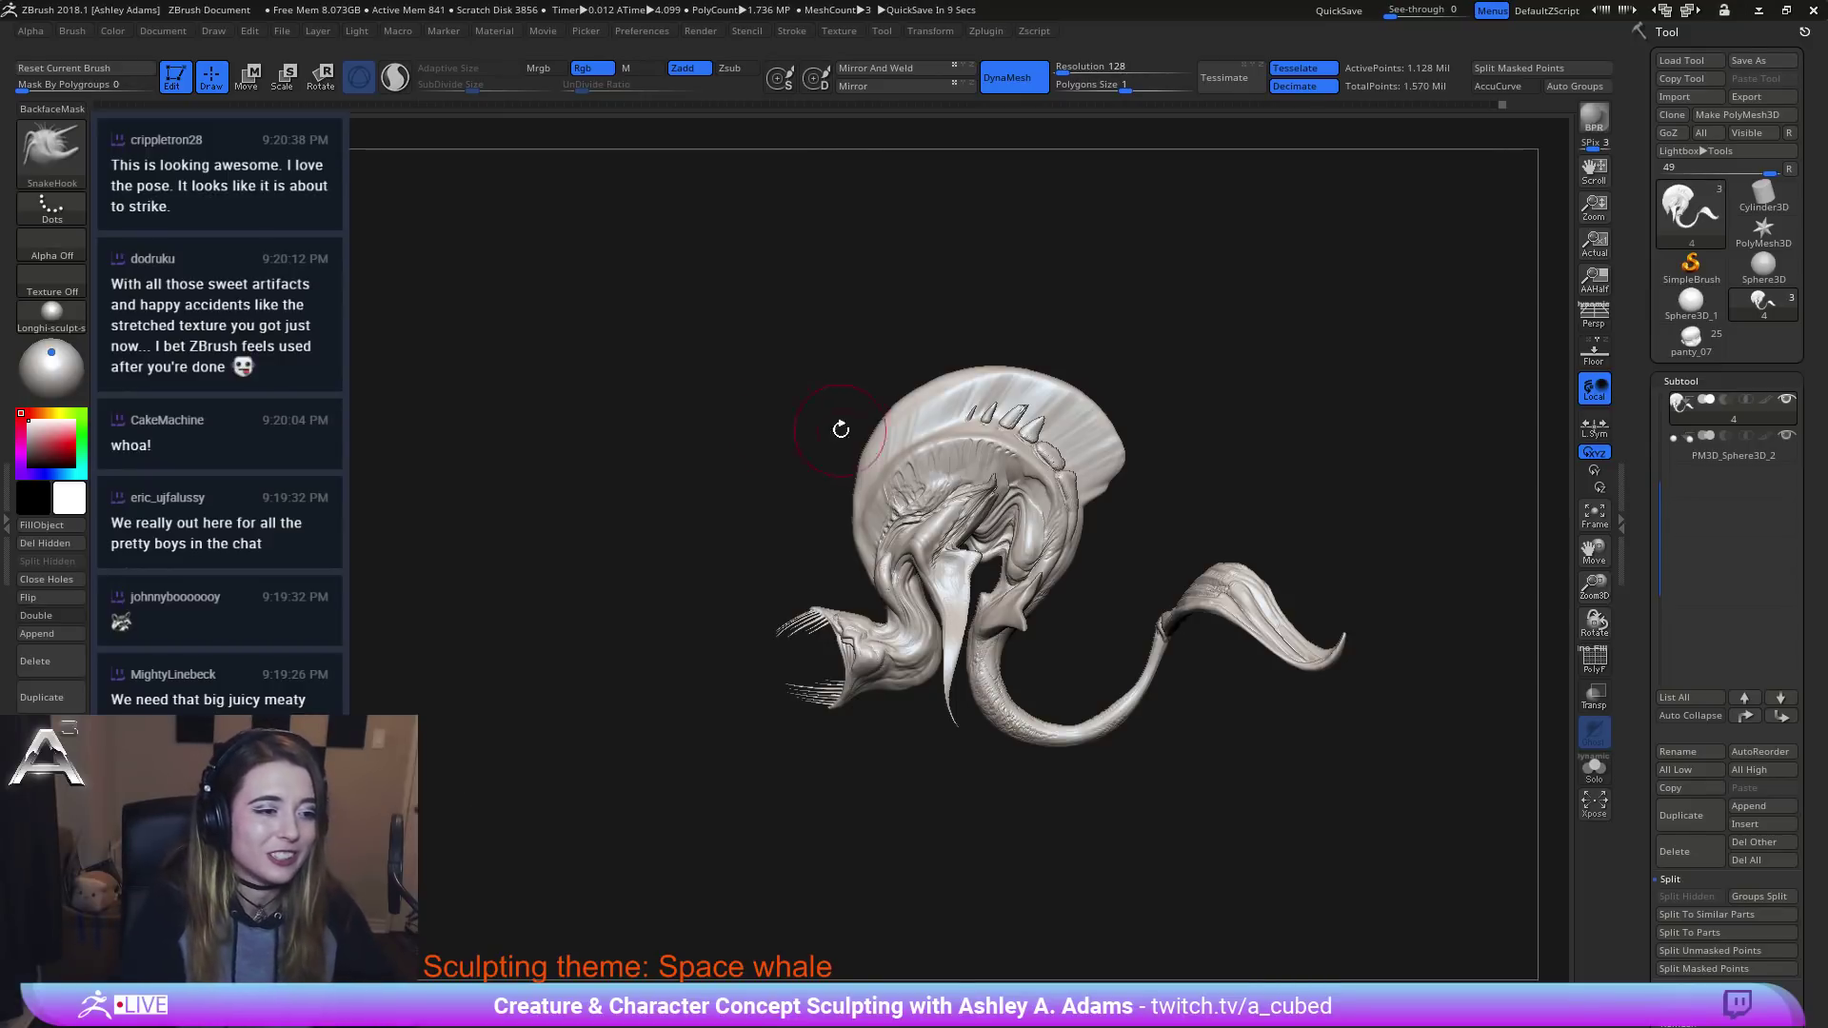
Resize the SnakeHook brush and pull at the wrinkled patch on the side of the head inside the dome.
right_drag(948, 509, 919, 552)
key(space)
drag(928, 522, 914, 509)
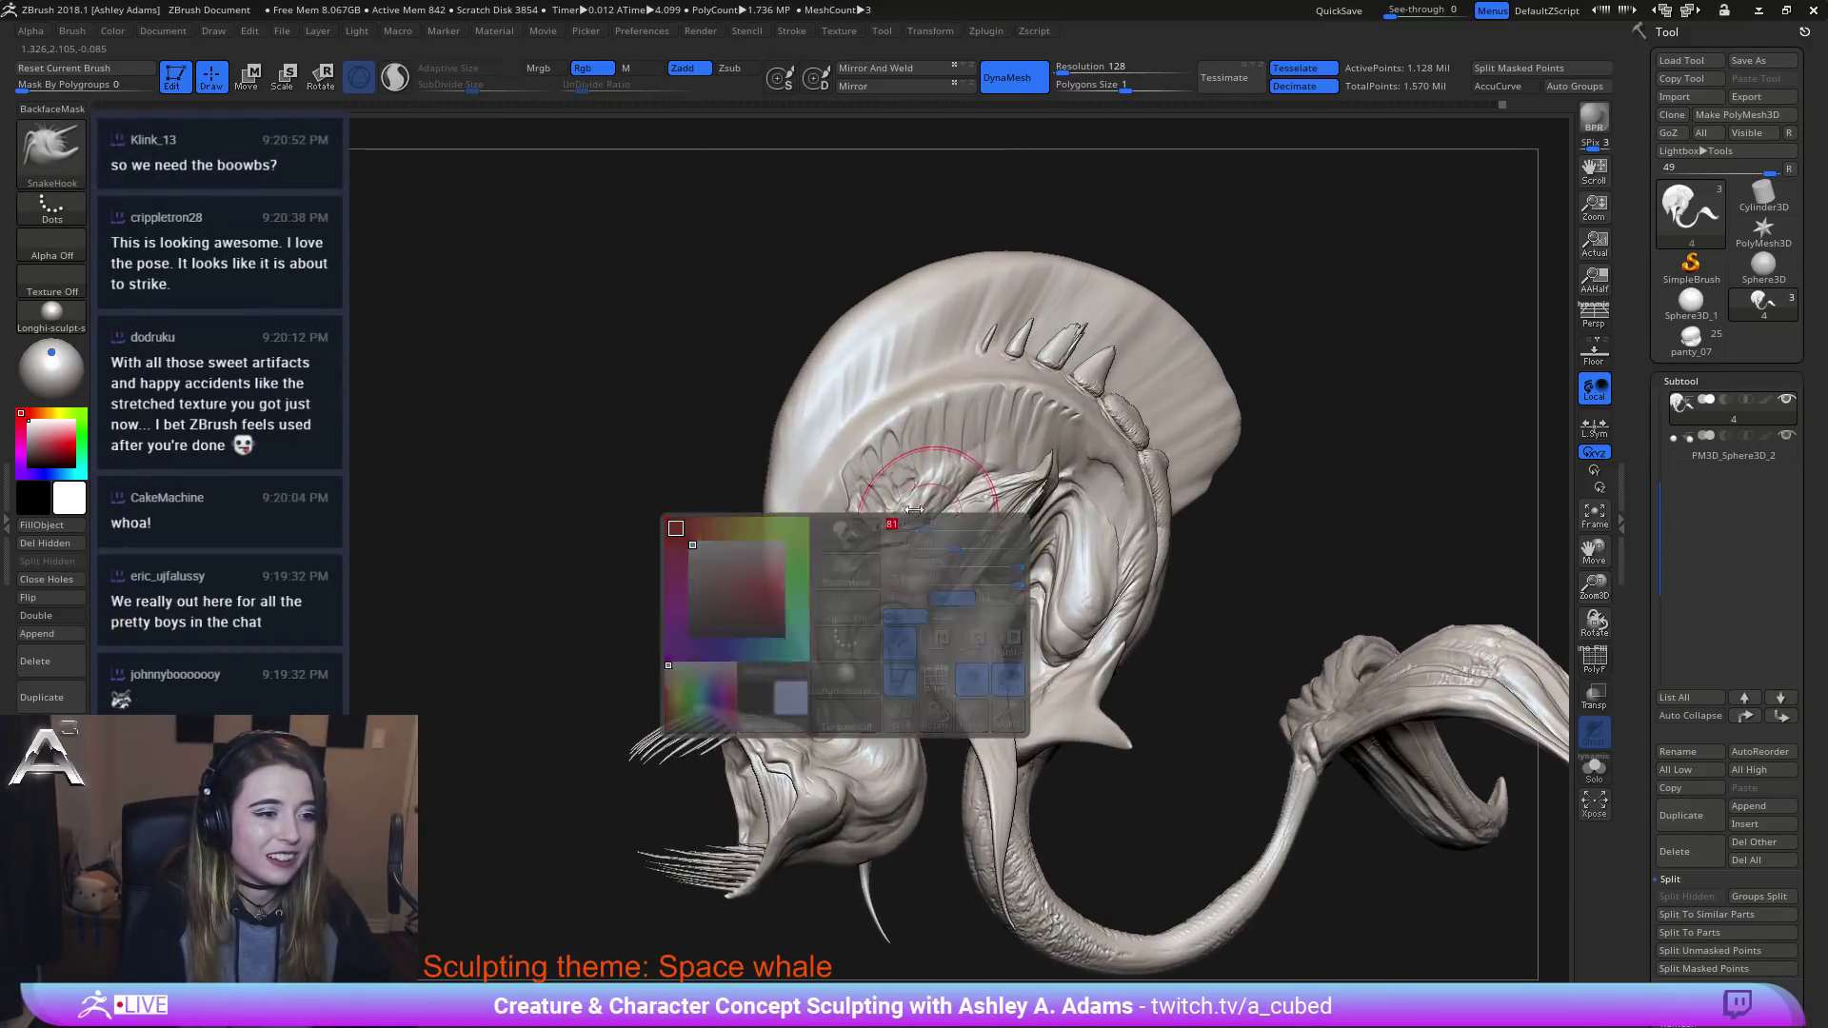
right_drag(901, 489, 897, 495)
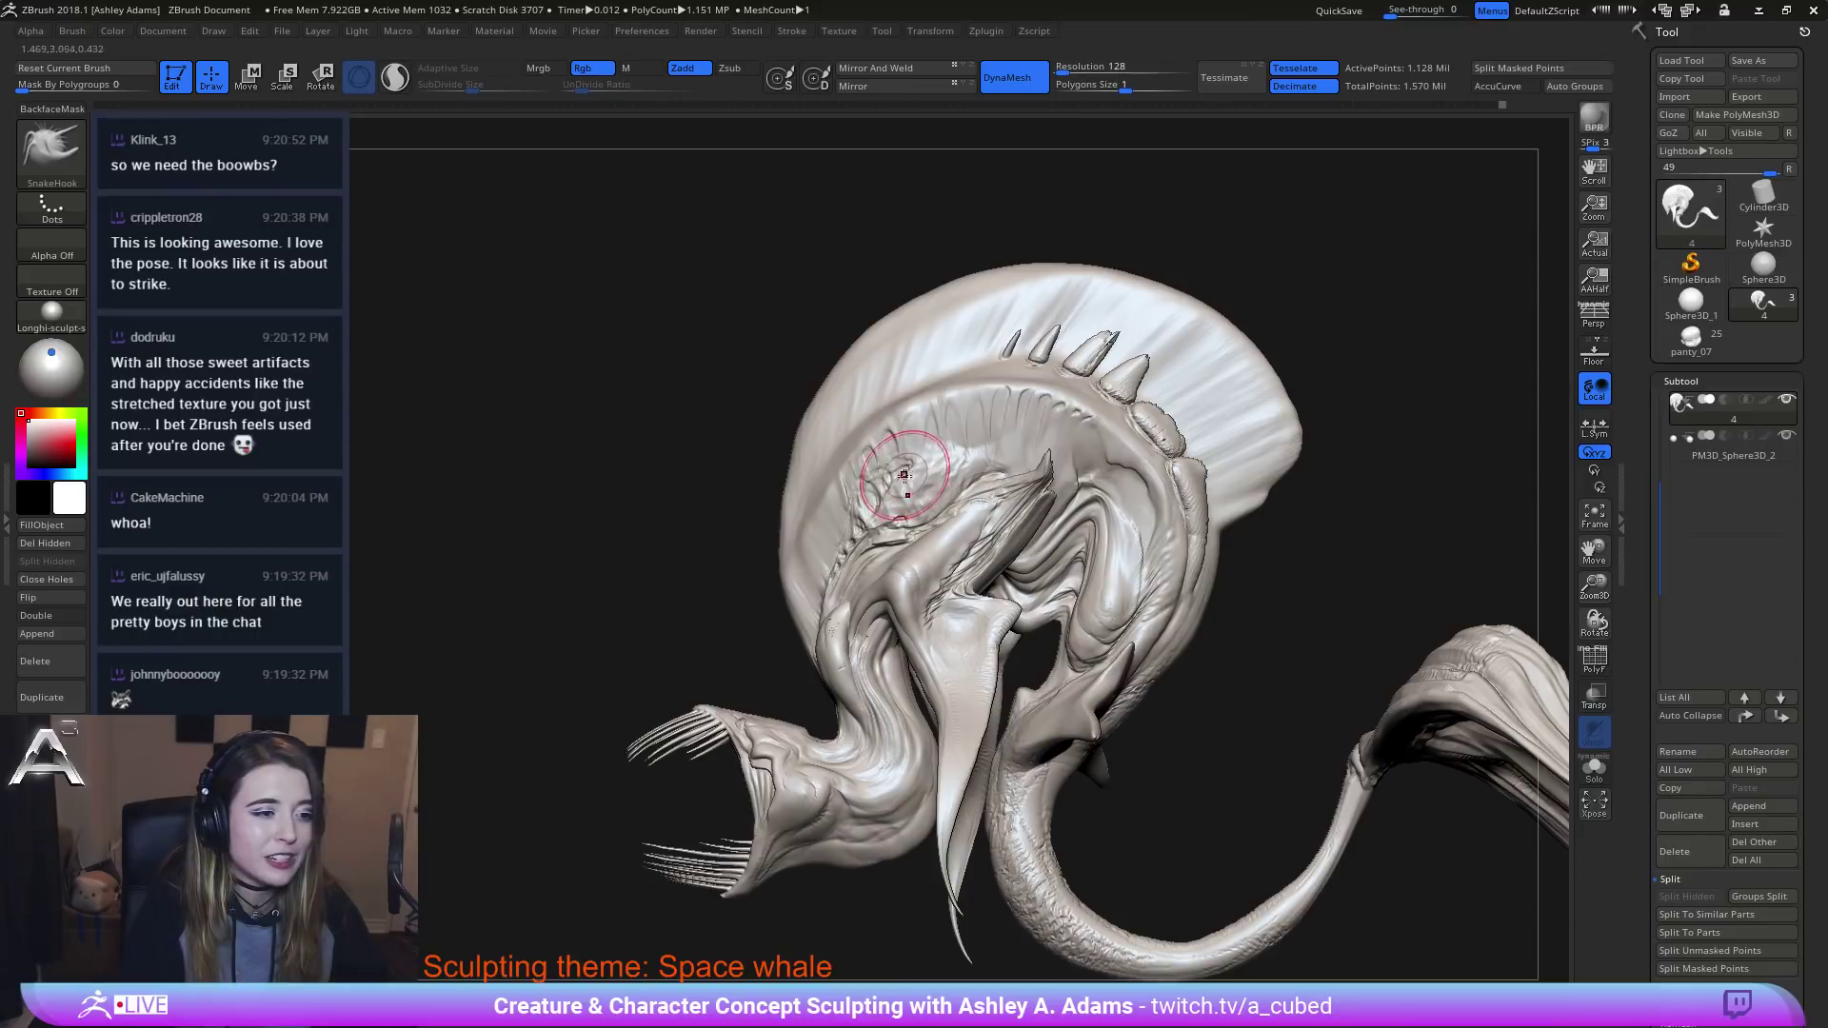
drag(917, 483, 925, 488)
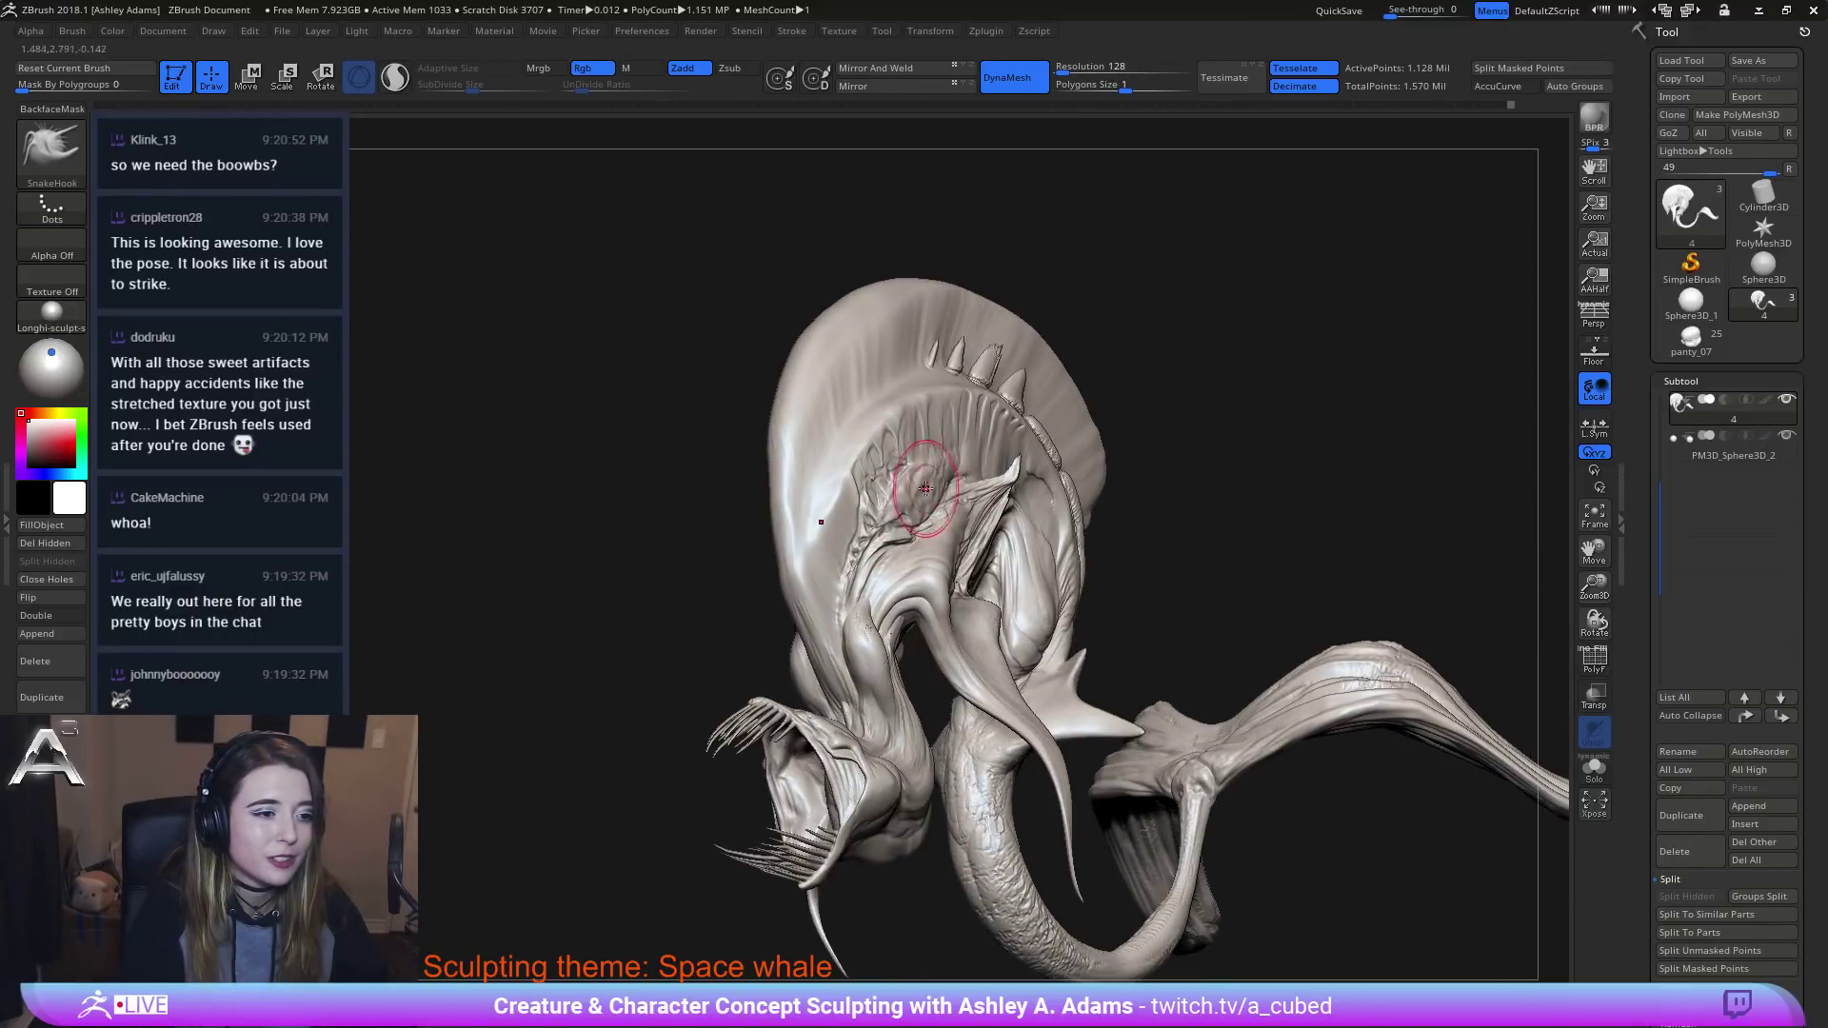
Adjust the brush size over the wrinkled patch and switch to the Inflat brush.
right_drag(913, 493, 912, 507)
key(space)
click(912, 506)
key(b)
key(i)
key(n)
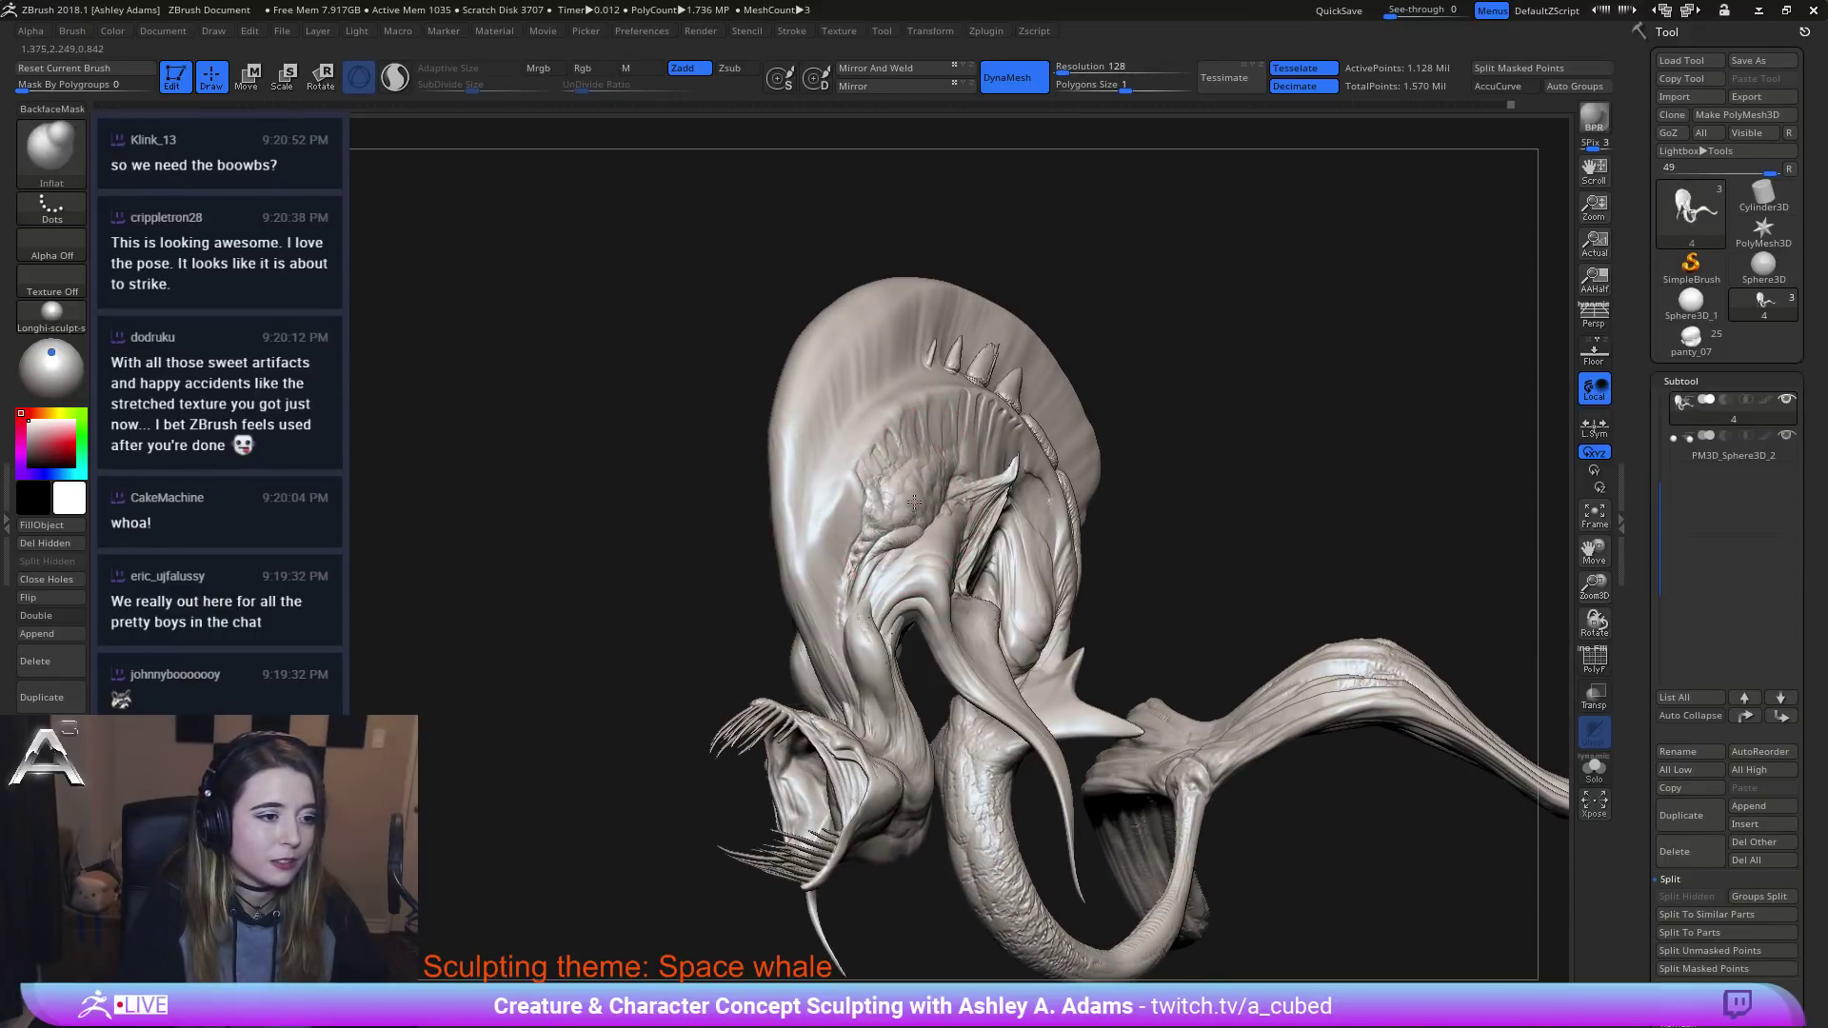
Soften and swell the ridged folds on the side of the head beneath the crest with the Inflat brush.
drag(925, 491, 916, 499)
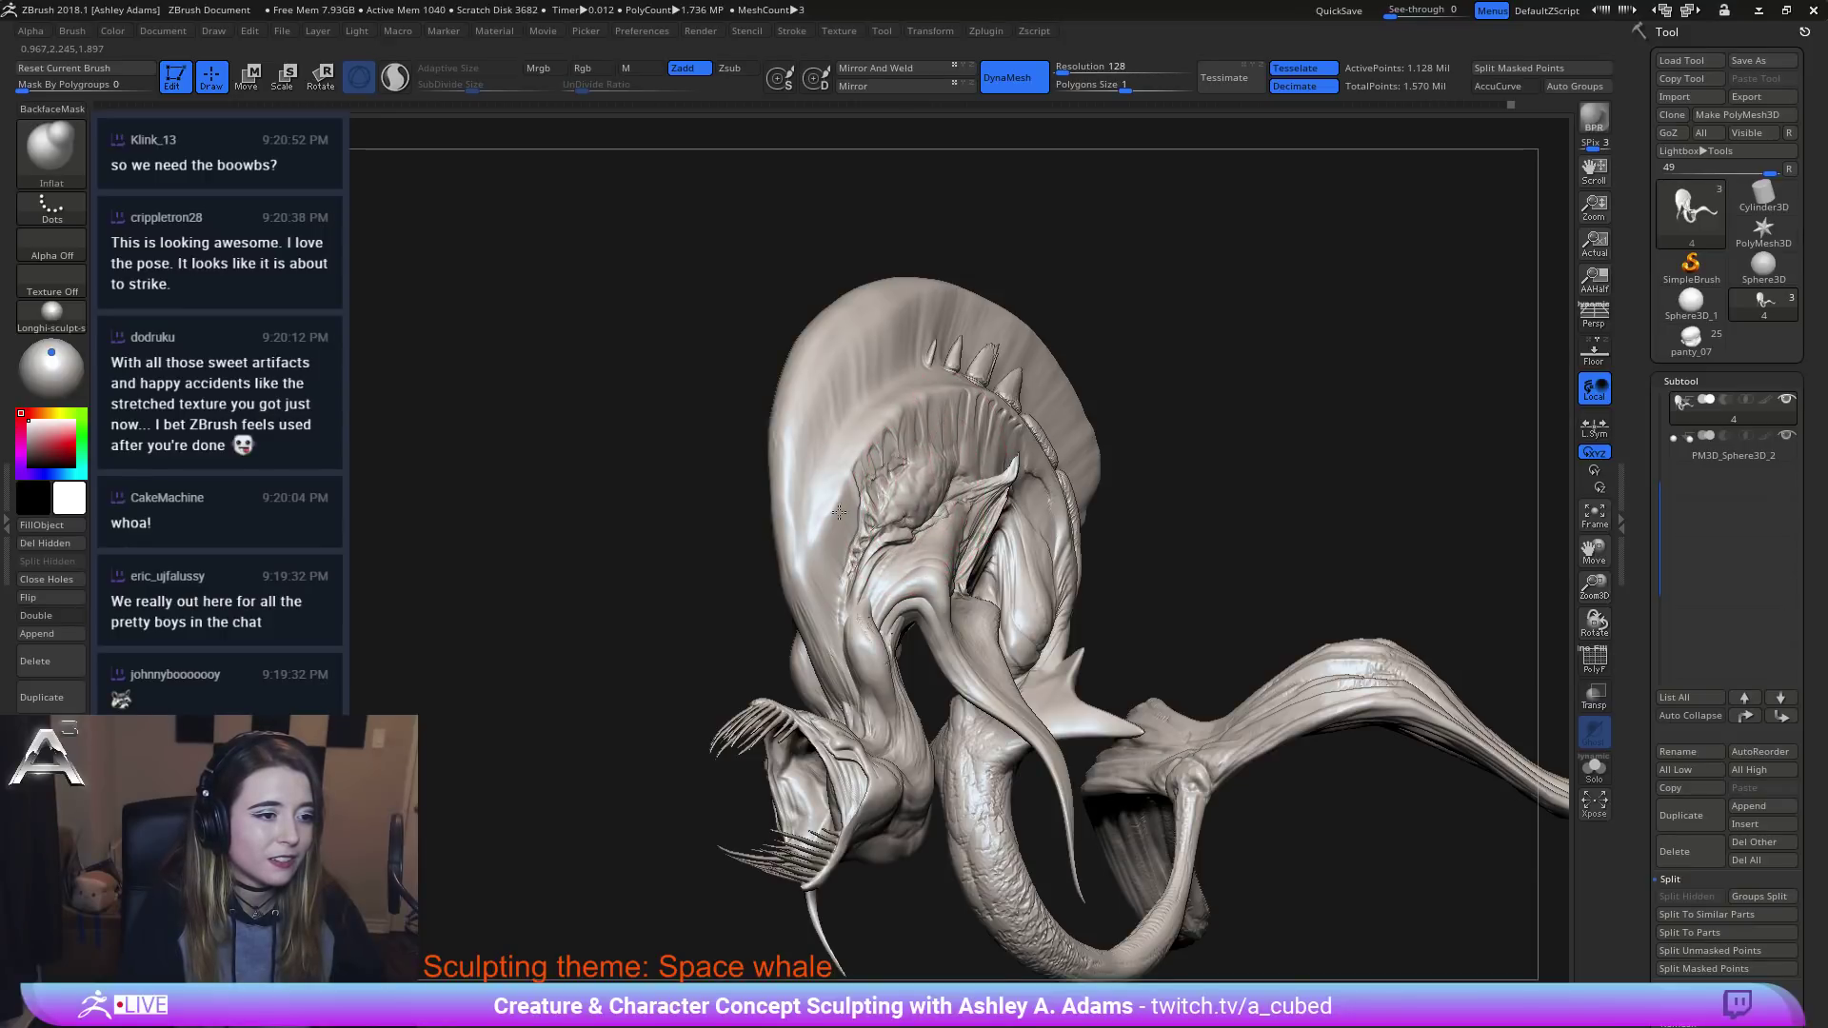
right_drag(839, 512, 1104, 466)
right_drag(937, 506, 999, 505)
mouse_move(828, 517)
right_down()
mouse_move(682, 375)
mouse_move(865, 486)
mouse_move(823, 528)
right_up()
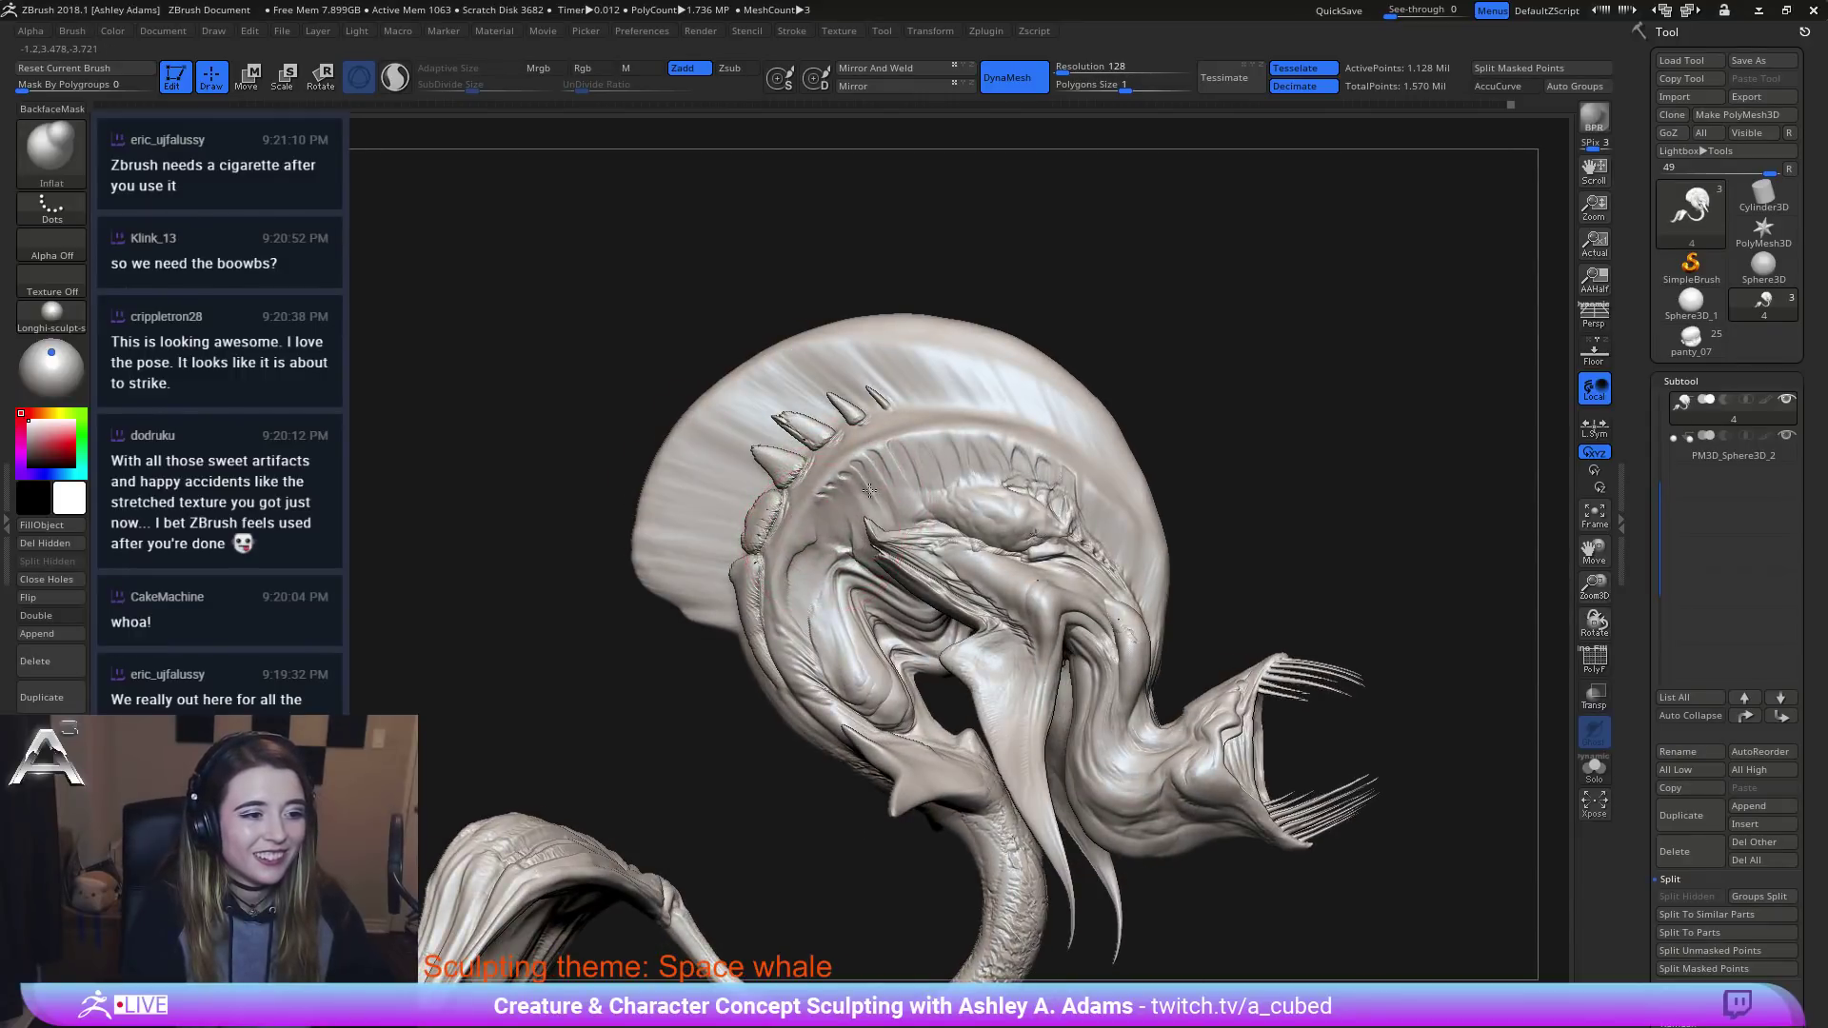
mouse_move(919, 465)
mouse_down()
mouse_move(1005, 461)
mouse_move(937, 476)
mouse_move(955, 481)
mouse_up()
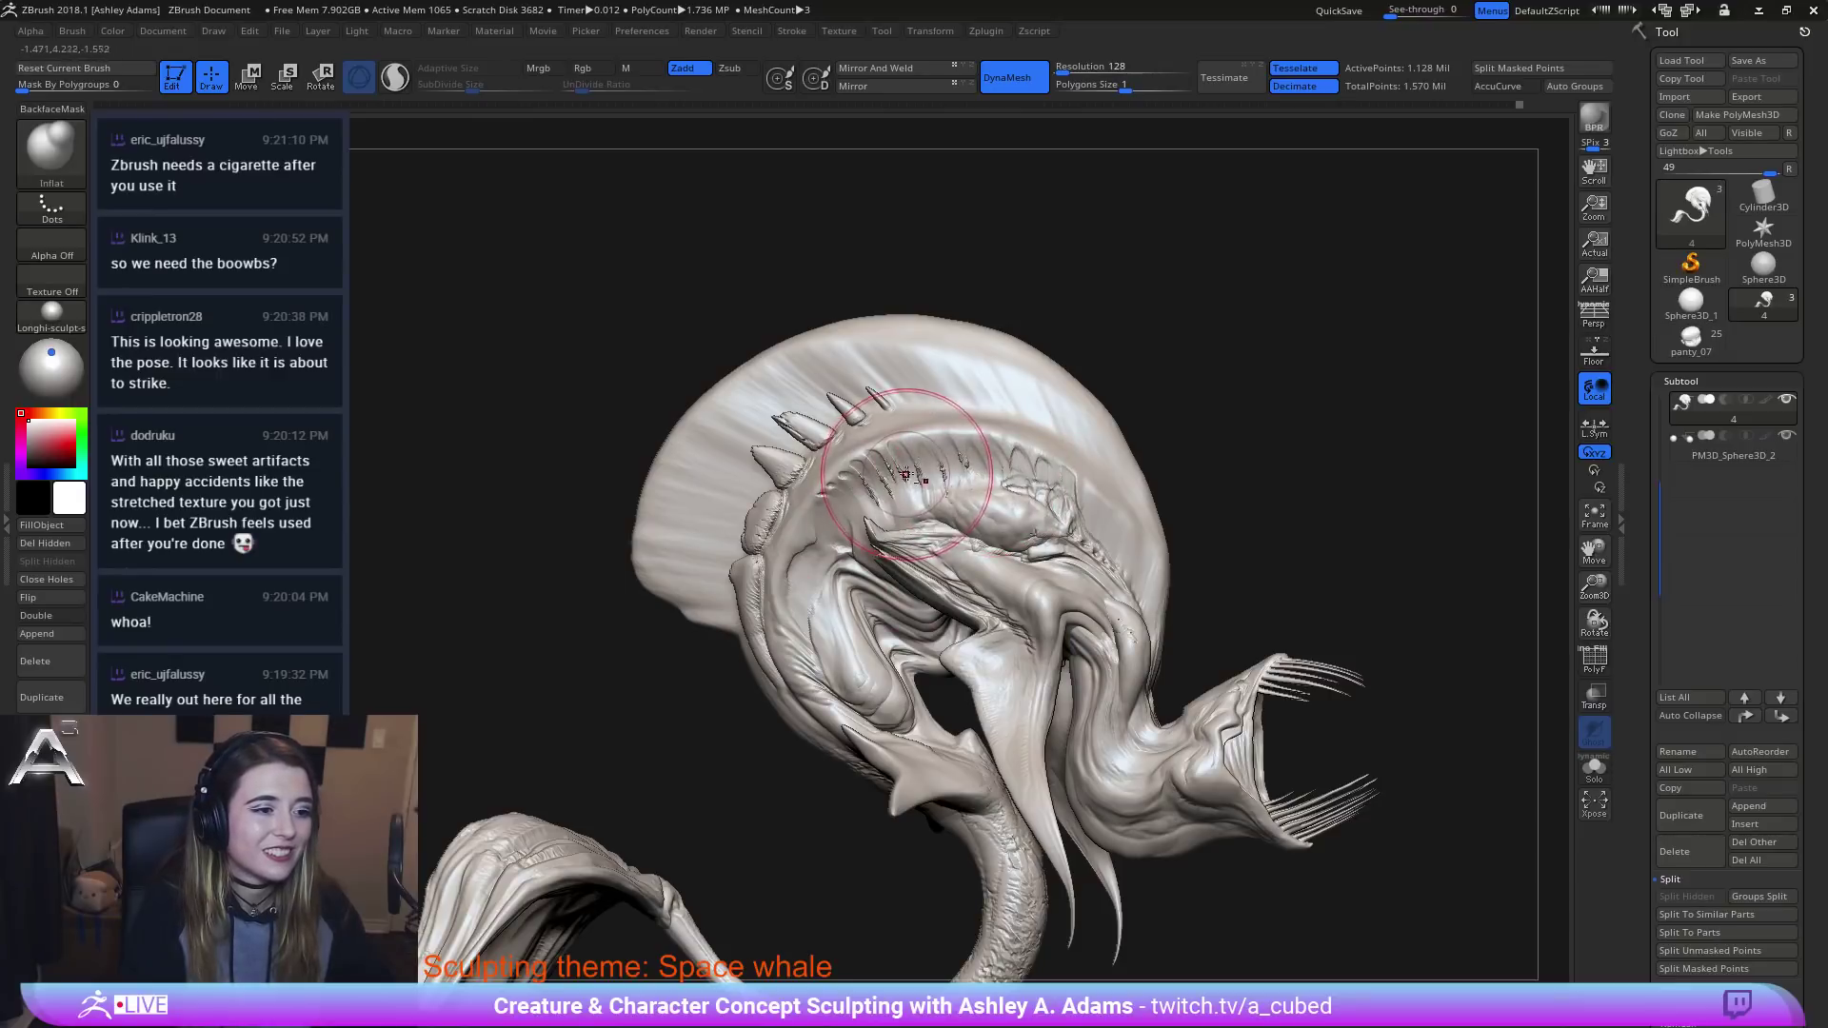
right_click(860, 518)
Smooth the ridges along the inner arch of the head with the Smooth brush.
key(shift)
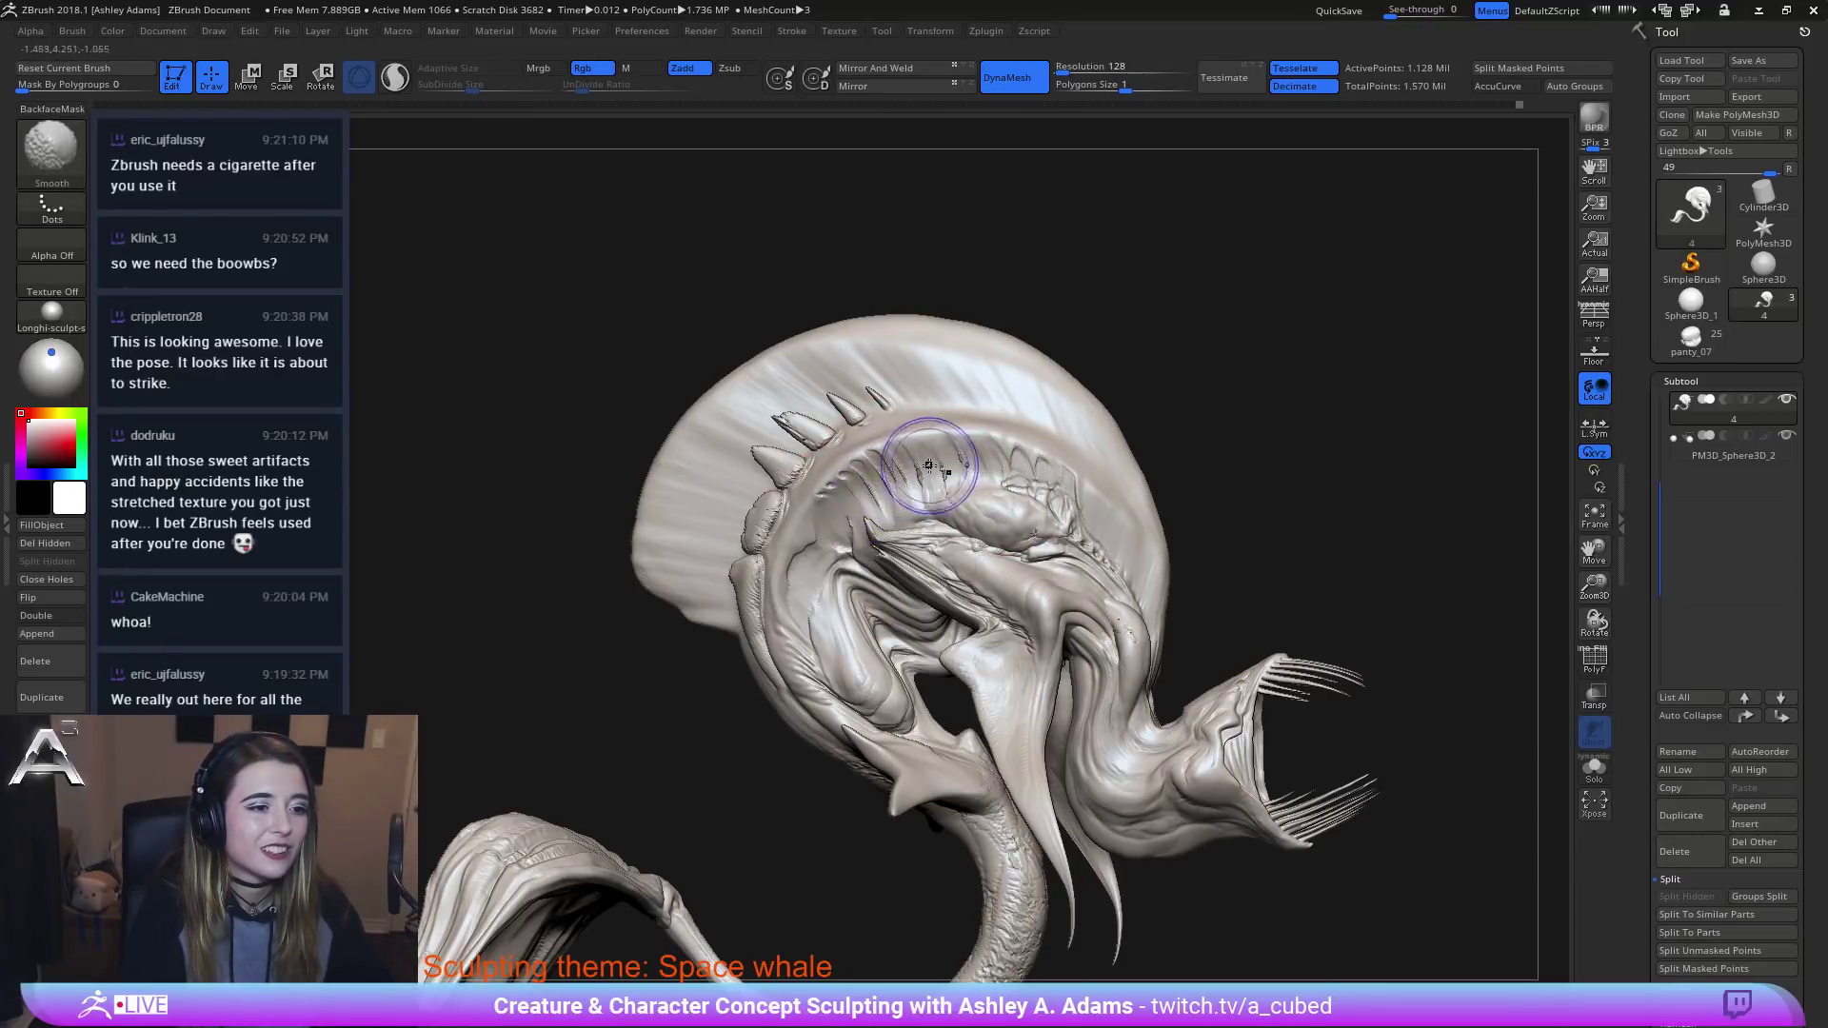
key(ctrl+z)
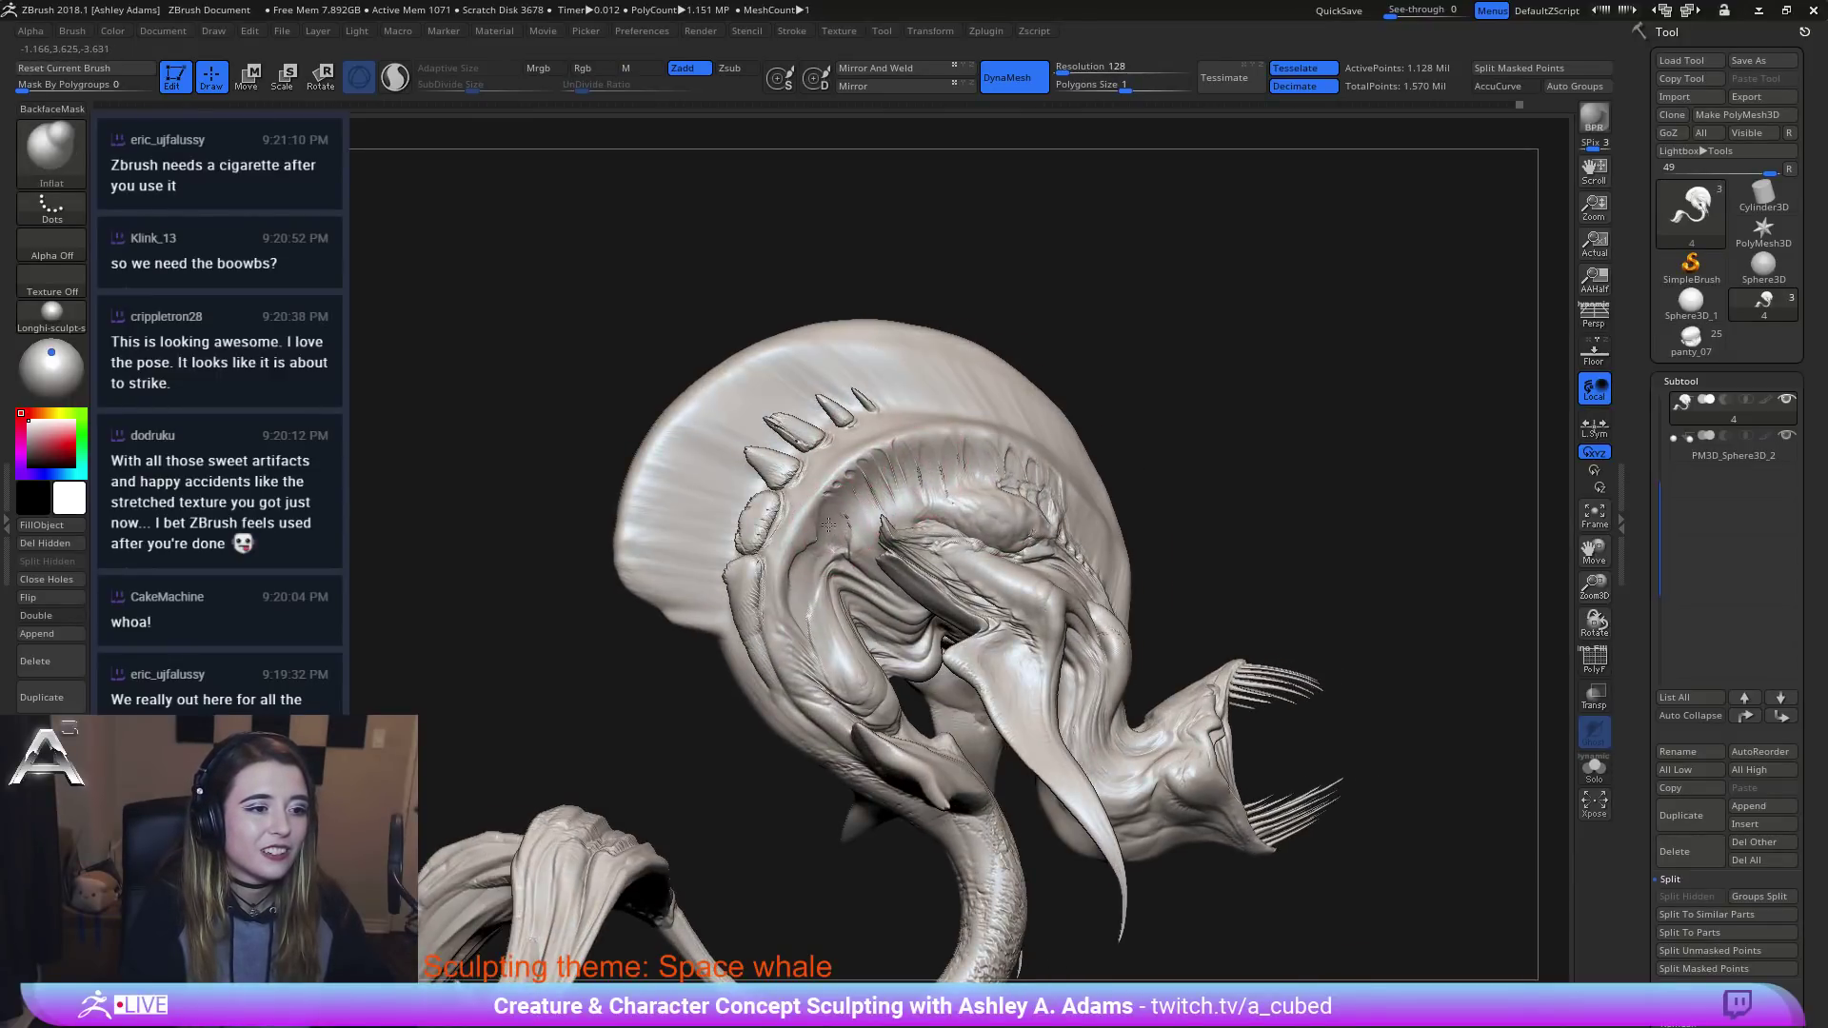
key(shift)
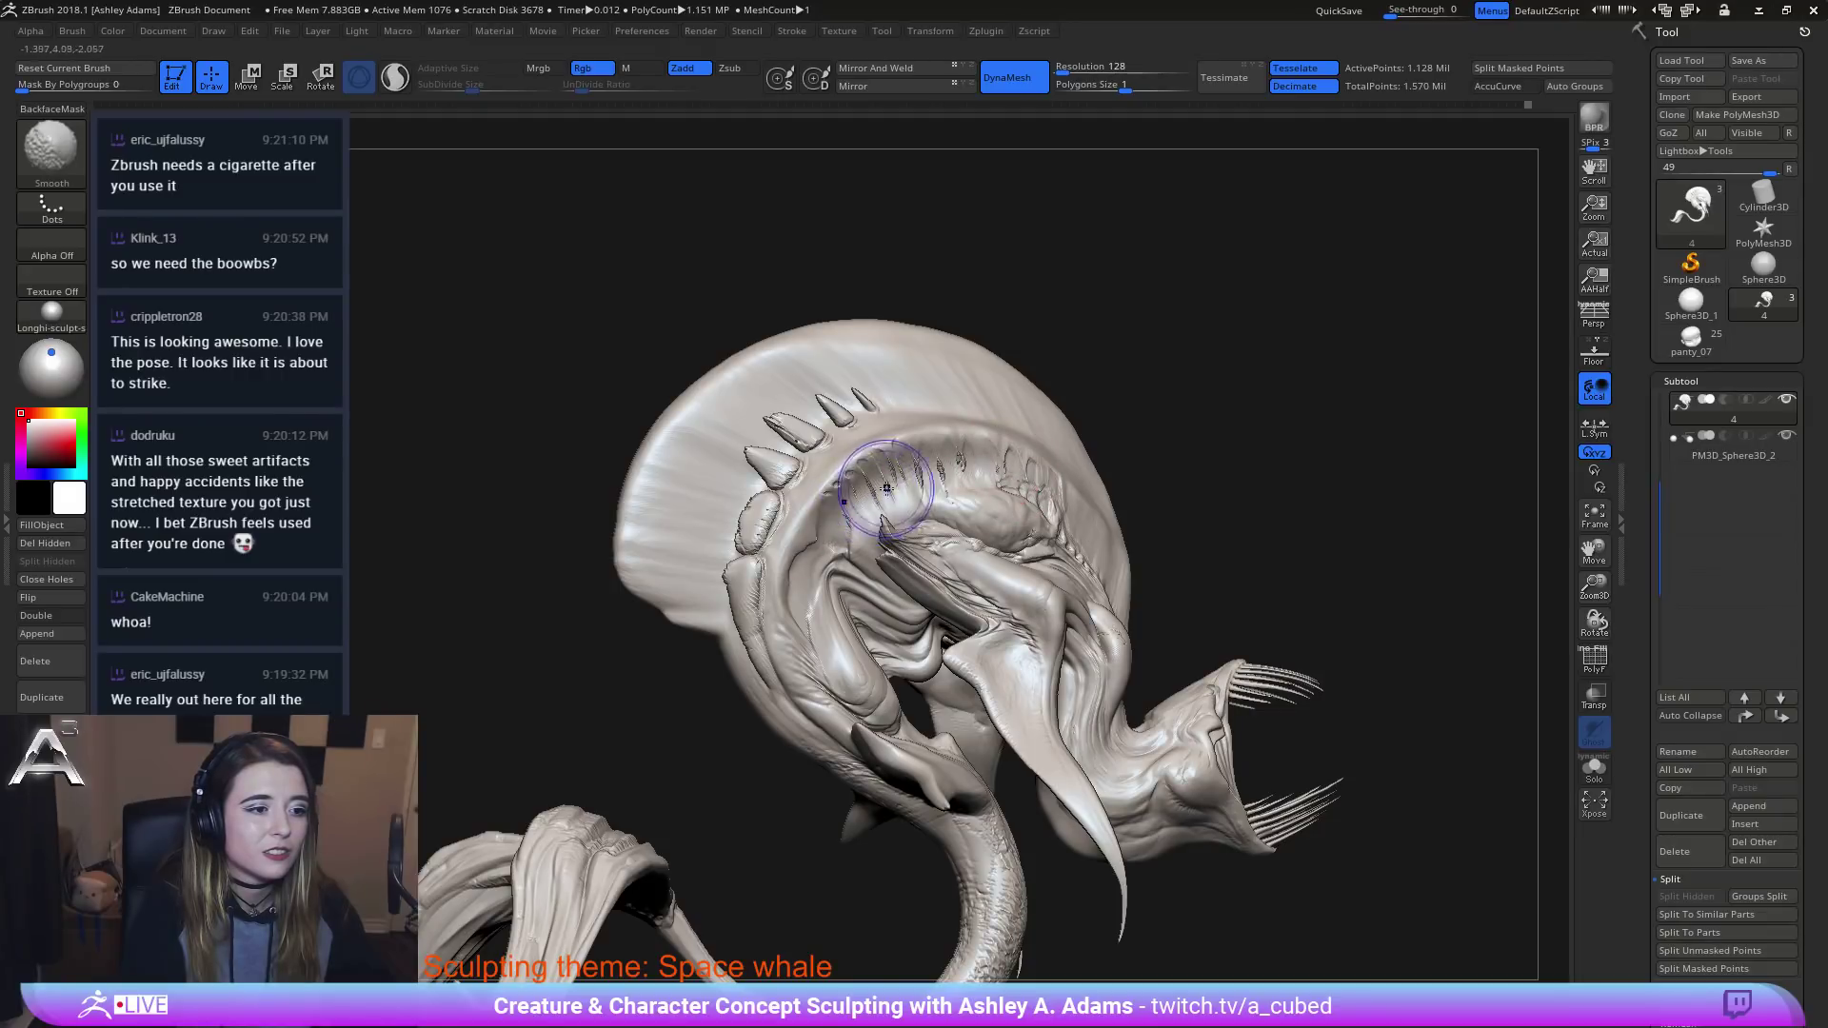
mouse_move(930, 479)
shift+mouse_down()
mouse_move(951, 470)
mouse_move(895, 480)
shift+mouse_up()
right_drag(894, 481, 1038, 478)
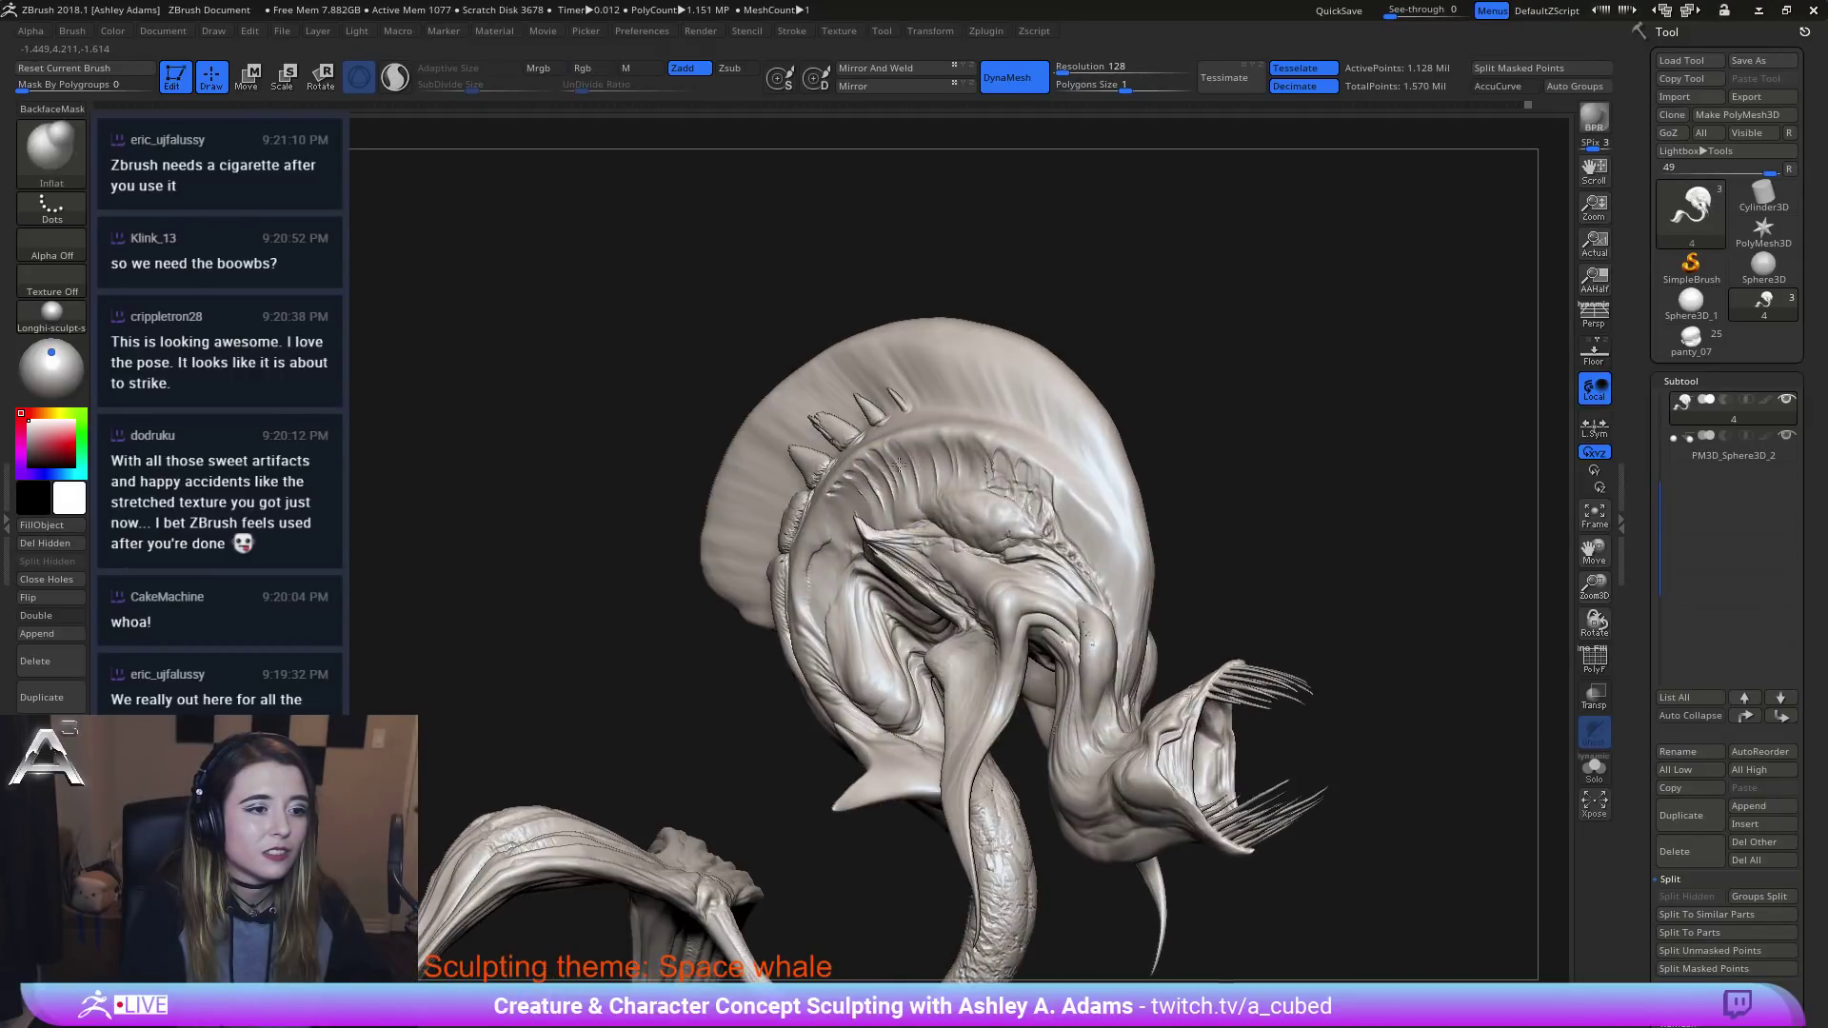
key(ctrl+shift+z)
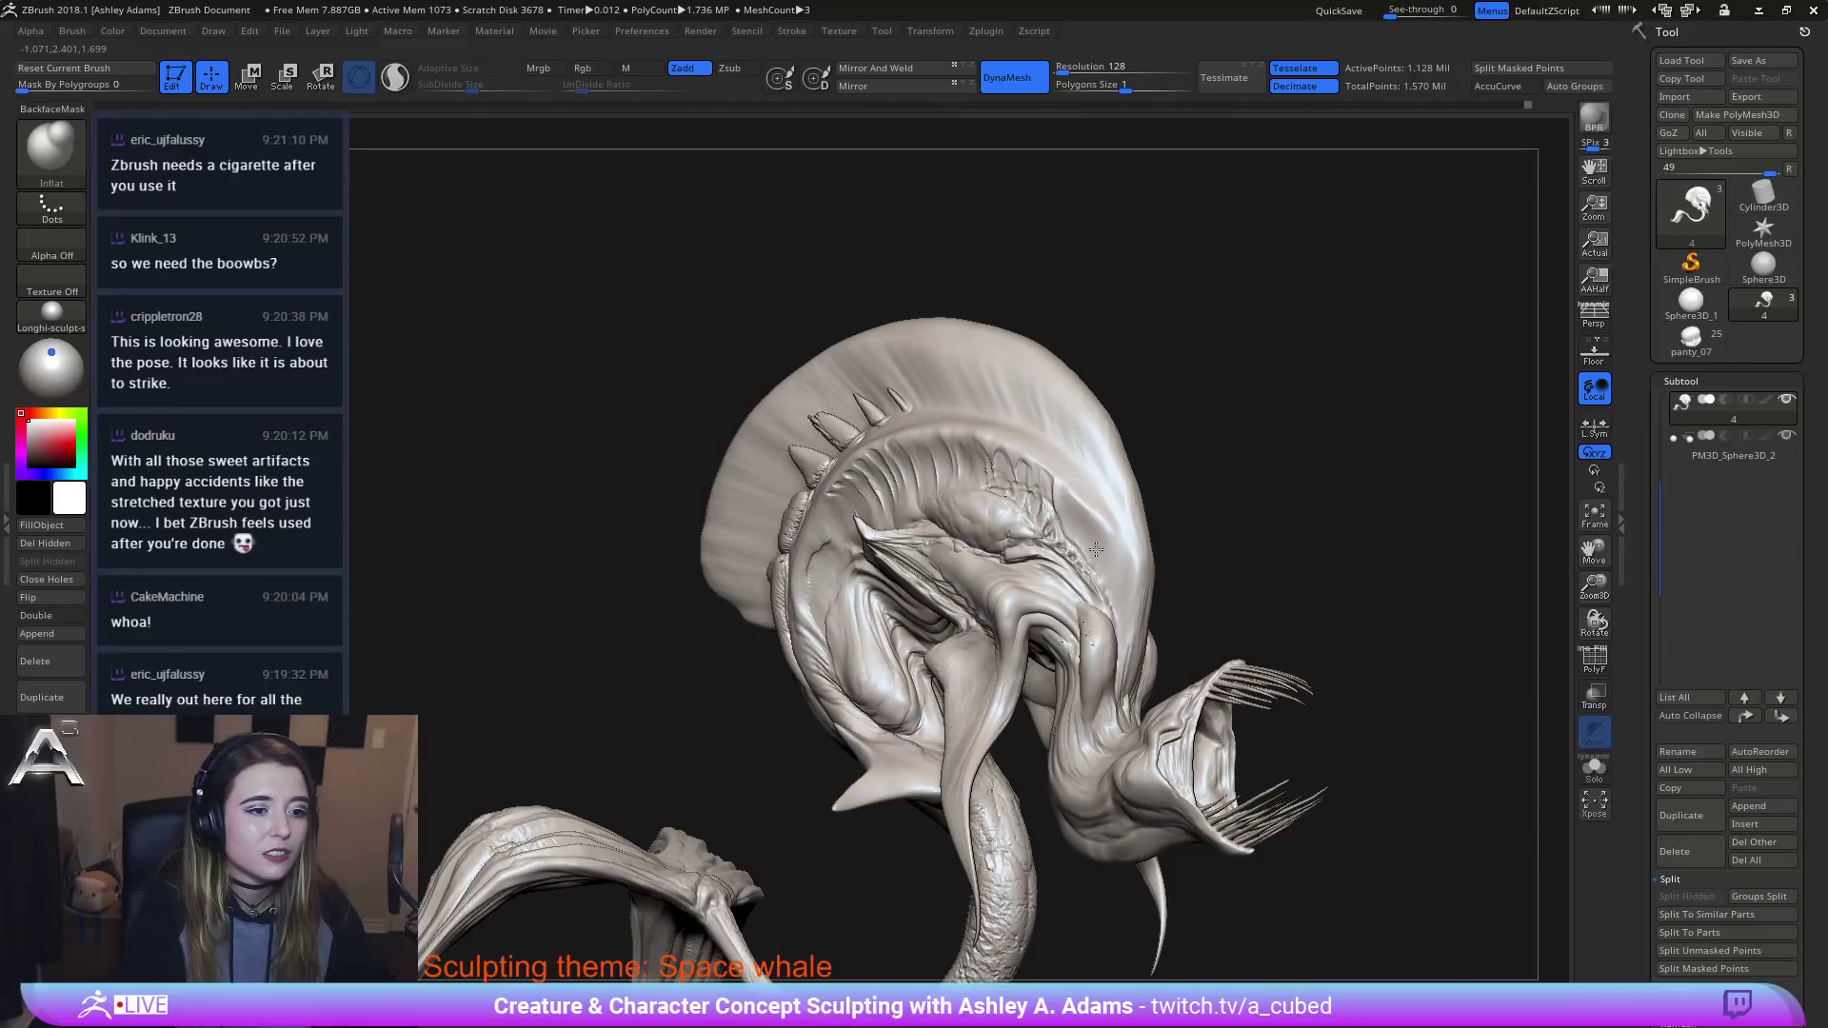
Inflate and smooth the front part of the head where the crest runs down toward the neck.
mouse_move(1063, 516)
mouse_down()
mouse_move(1114, 576)
mouse_move(1119, 621)
mouse_move(1089, 538)
mouse_move(1071, 537)
mouse_up()
shift+drag(1071, 537, 1099, 594)
mouse_move(1026, 503)
ctrl+right_down()
mouse_move(1069, 485)
mouse_move(945, 477)
mouse_move(1019, 678)
mouse_move(1082, 598)
ctrl+right_up()
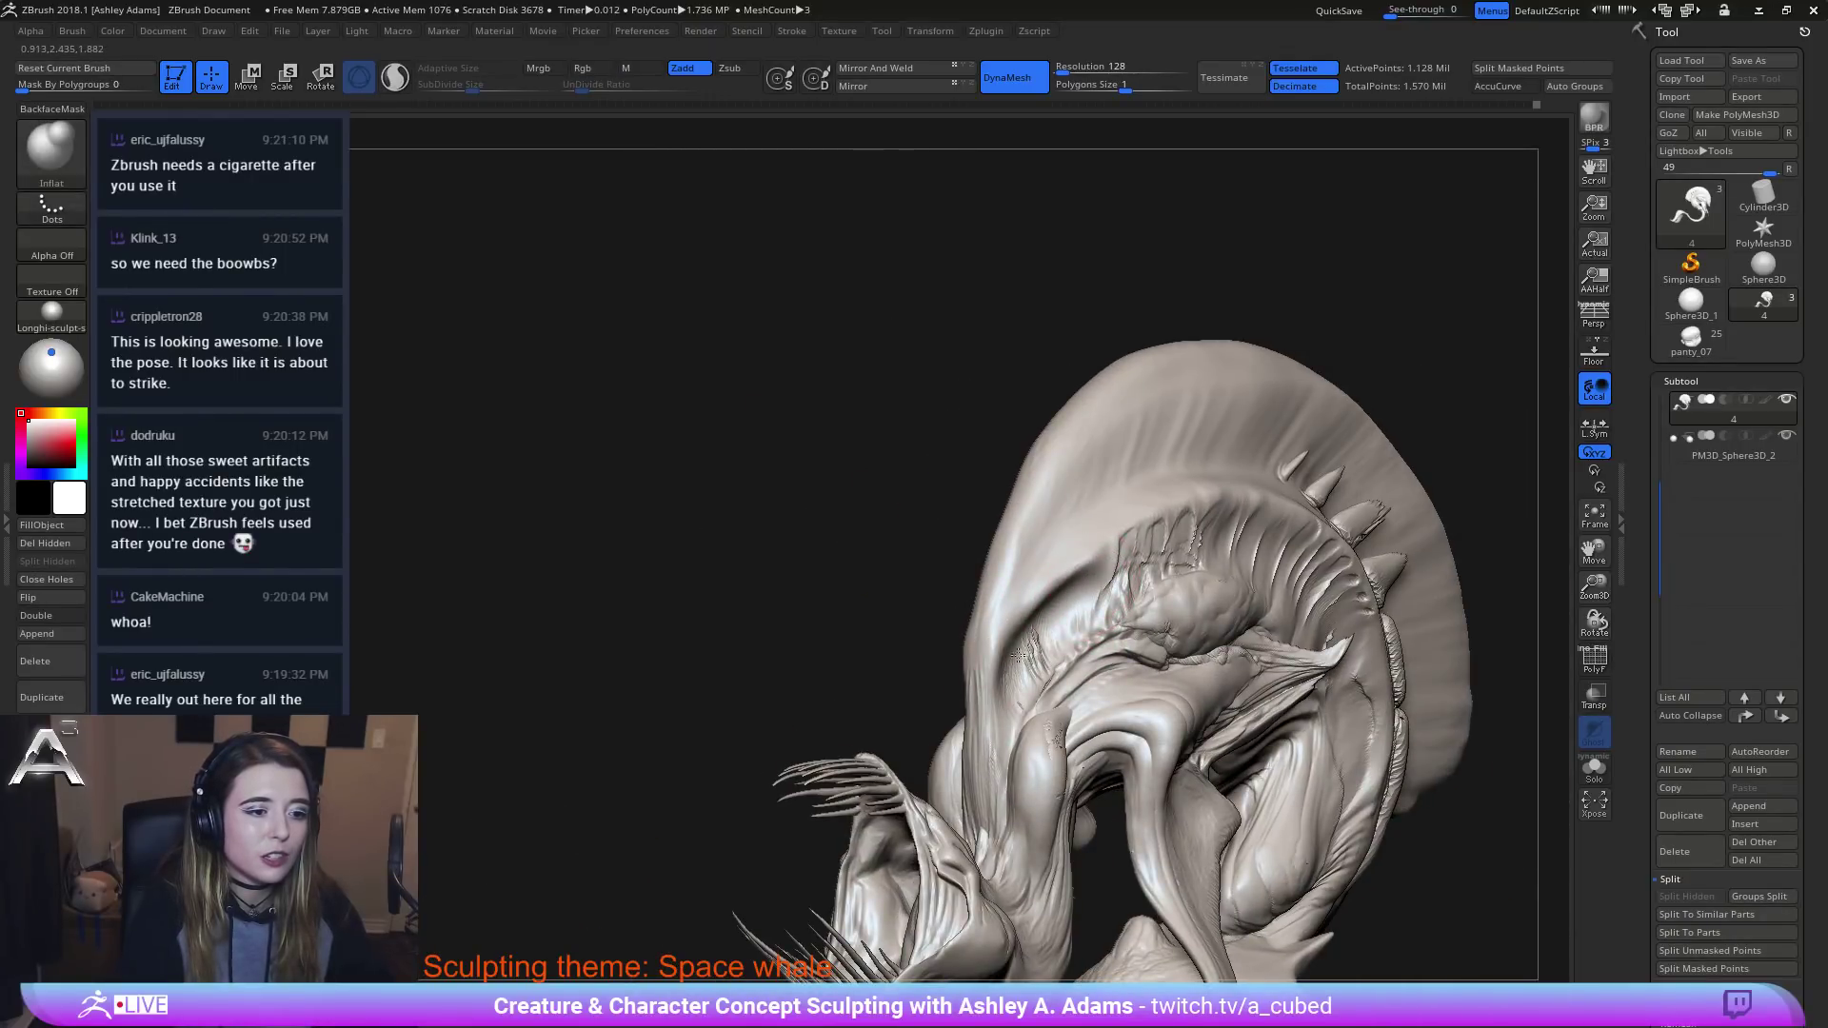
key(ctrl+z)
shift+drag(1045, 646, 1046, 664)
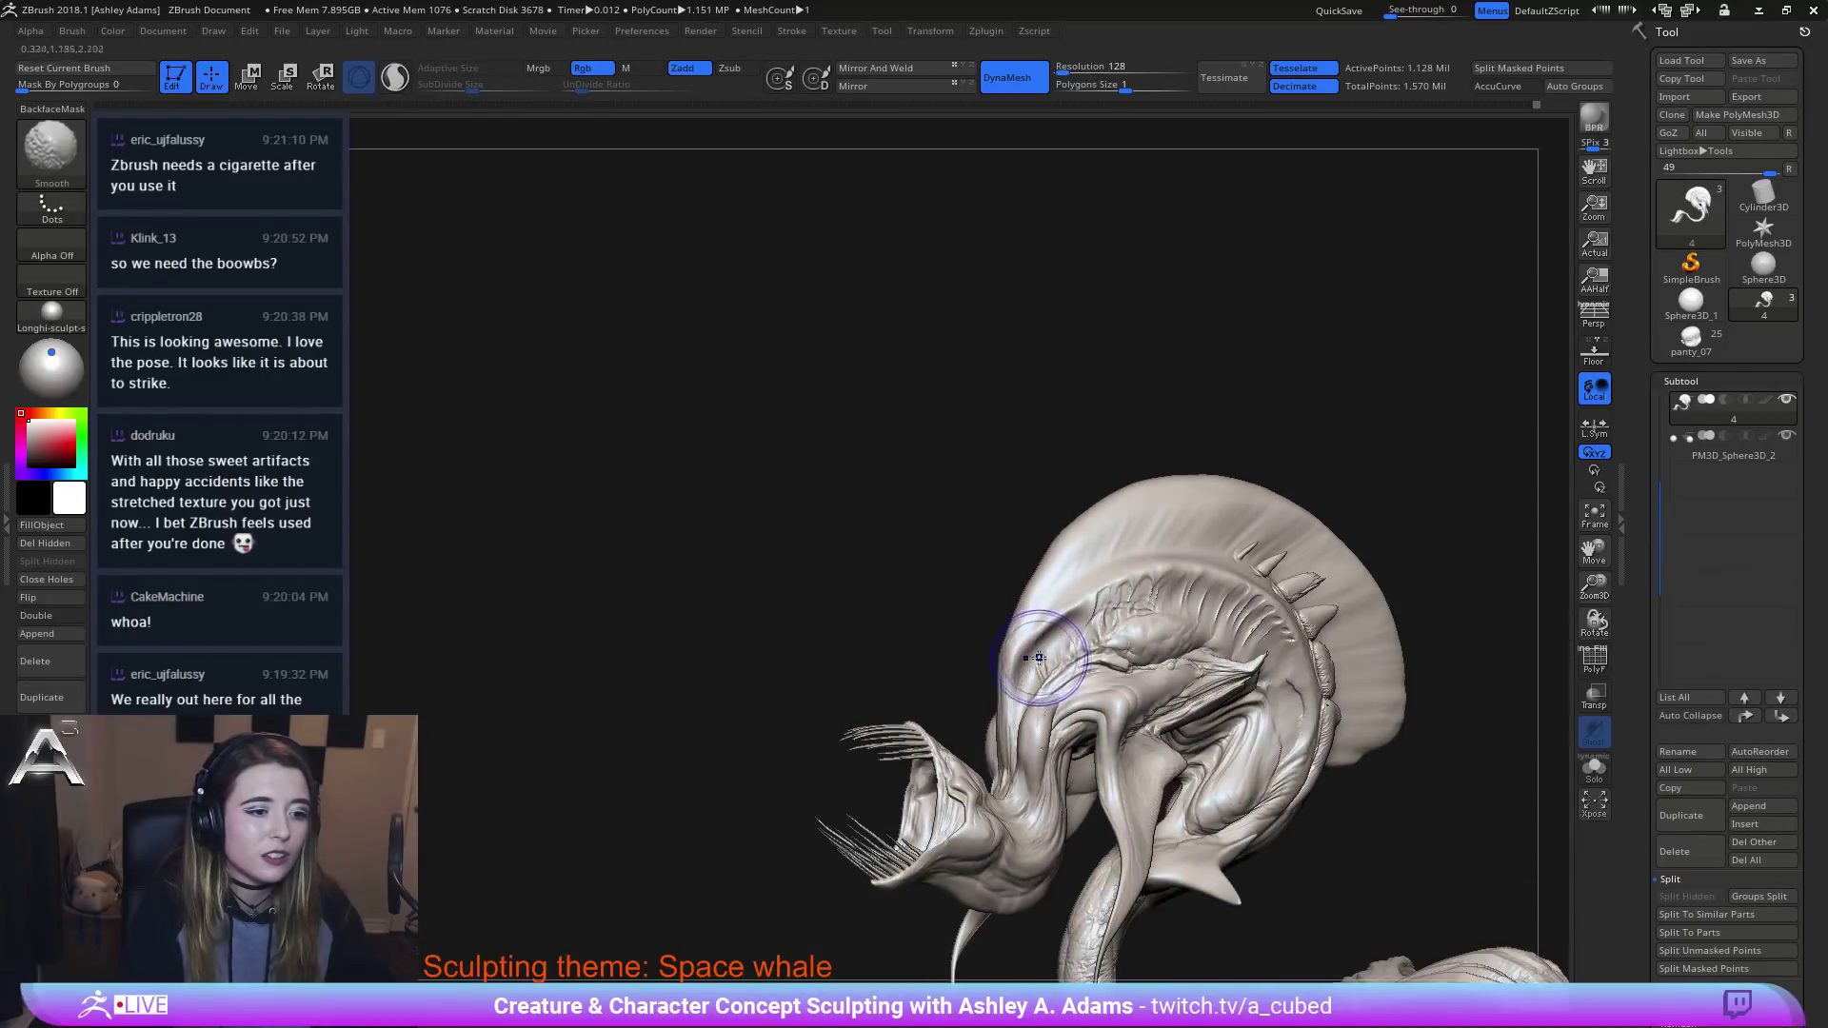
right_drag(1046, 665, 1256, 606)
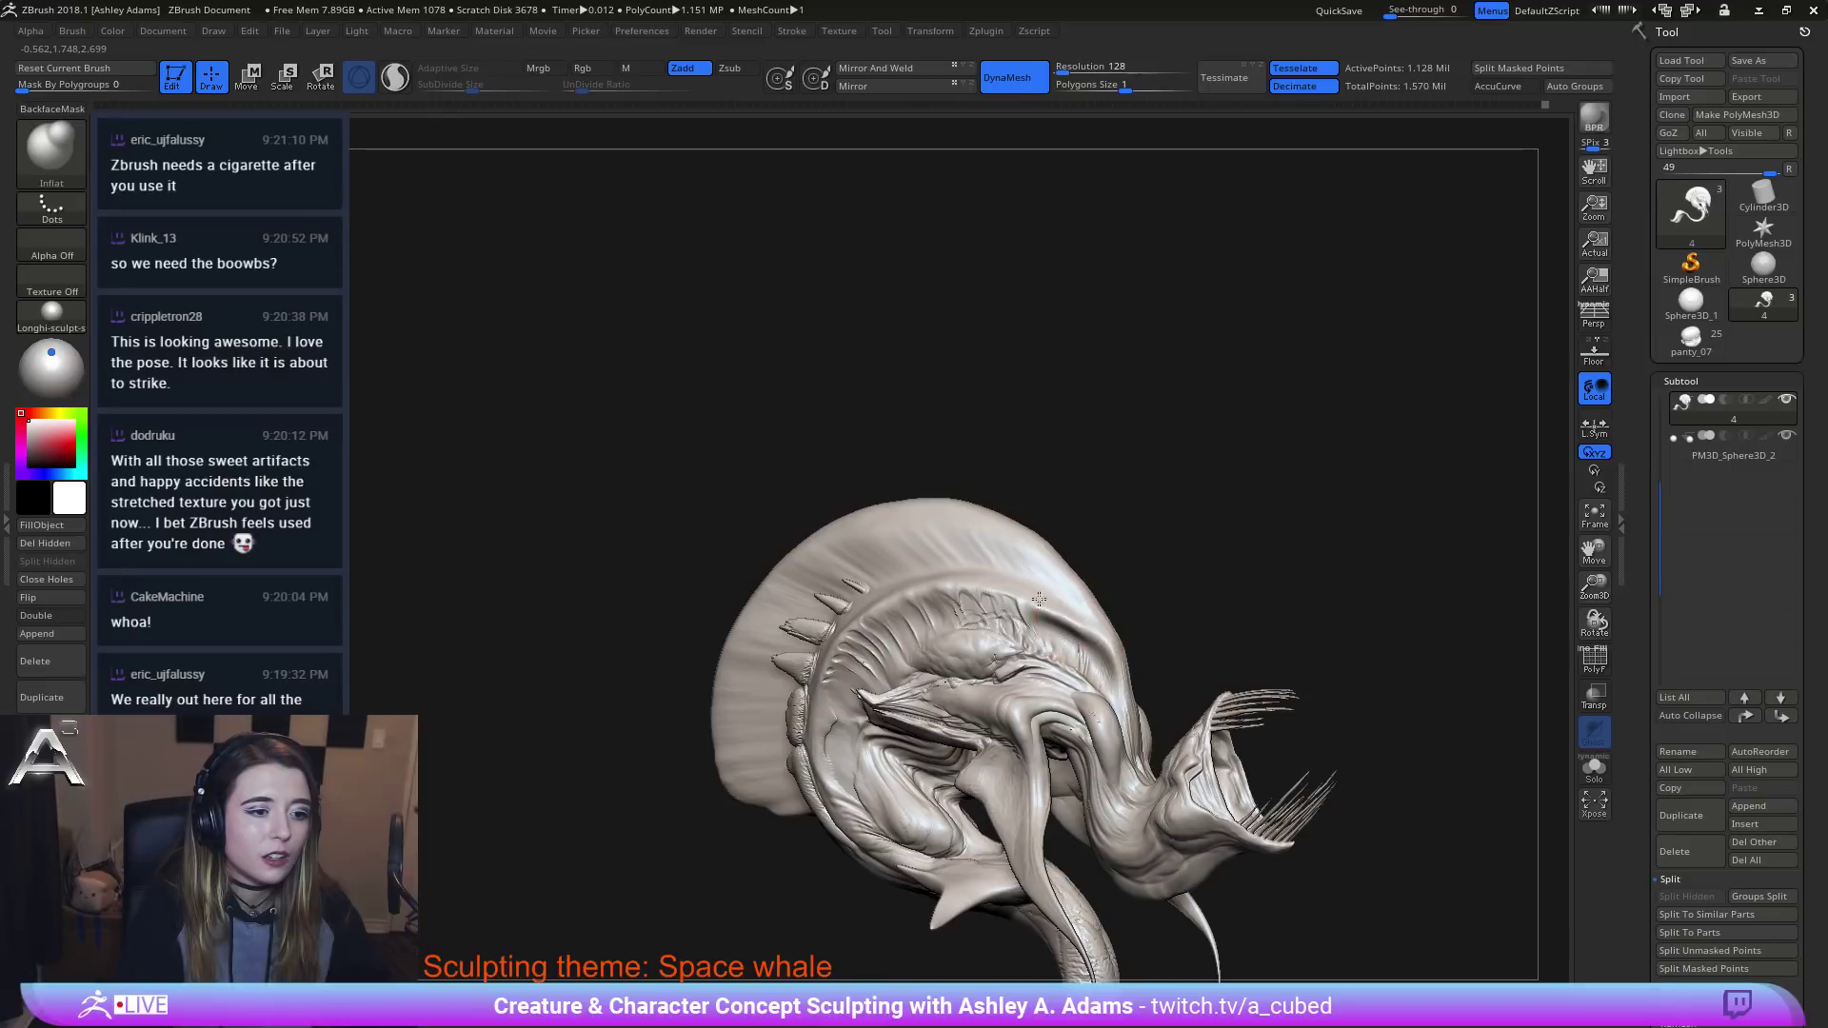
Compare the head and crest before and after the recent sculpting strokes by repeatedly undoing and redoing them.
key(ctrl+shift+z)
key(ctrl+shift+z)
key(ctrl+shift+z)
key(ctrl+shift+z)
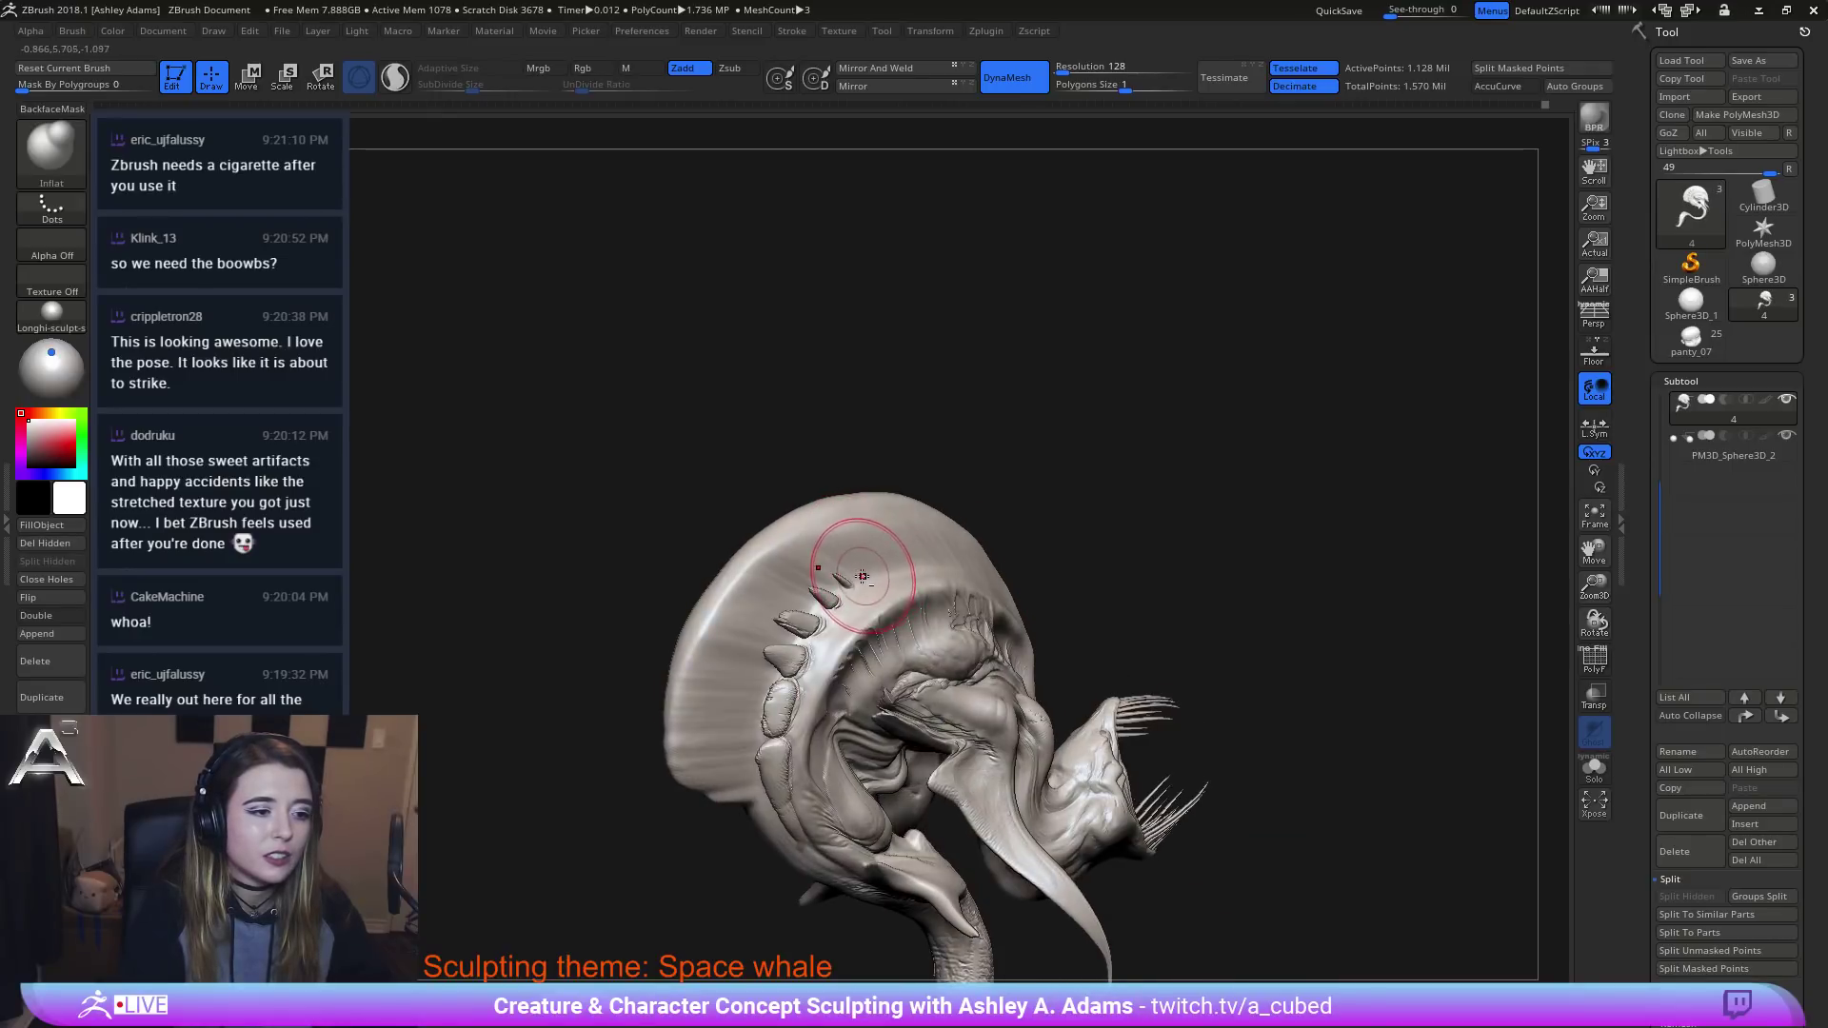
key(ctrl+z)
key(ctrl+z)
key(ctrl+z)
key(ctrl+z)
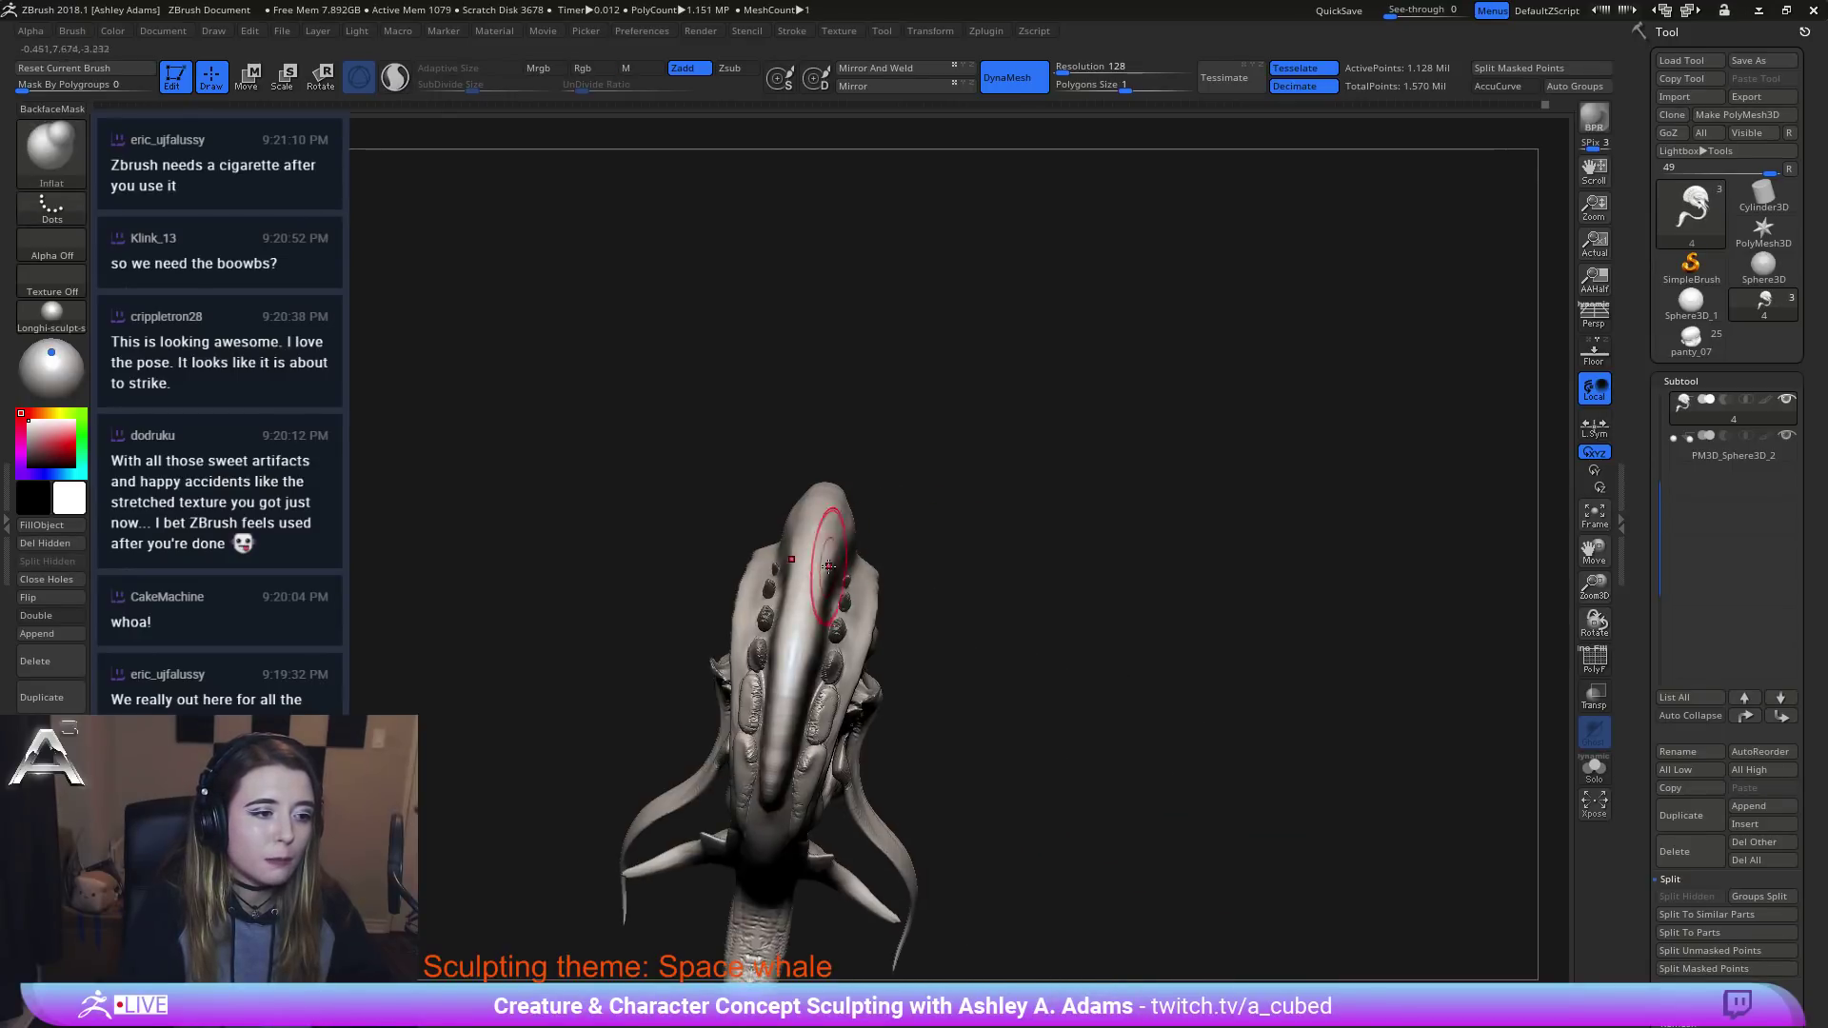
key(ctrl+shift+z)
key(ctrl+shift+z)
key(ctrl+shift+z)
key(ctrl+shift+z)
key(space)
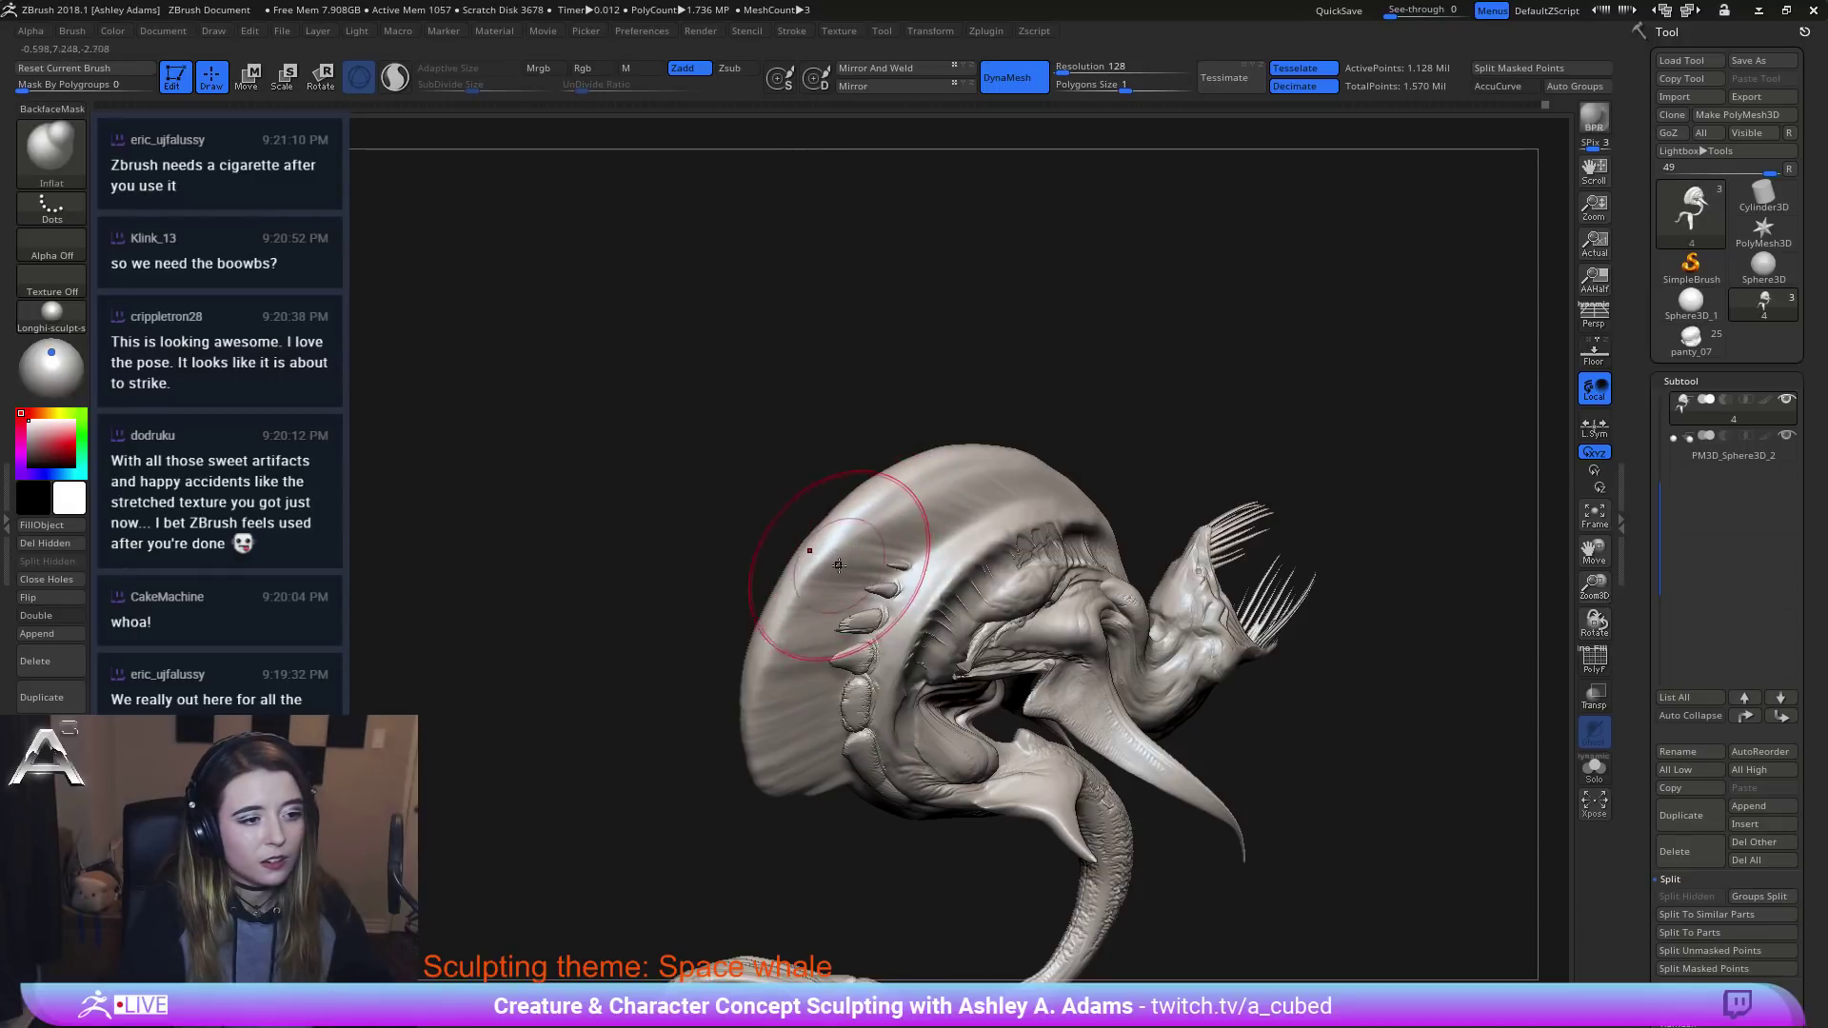
key(ctrl+z)
key(ctrl+z)
key(ctrl+z)
key(ctrl+z)
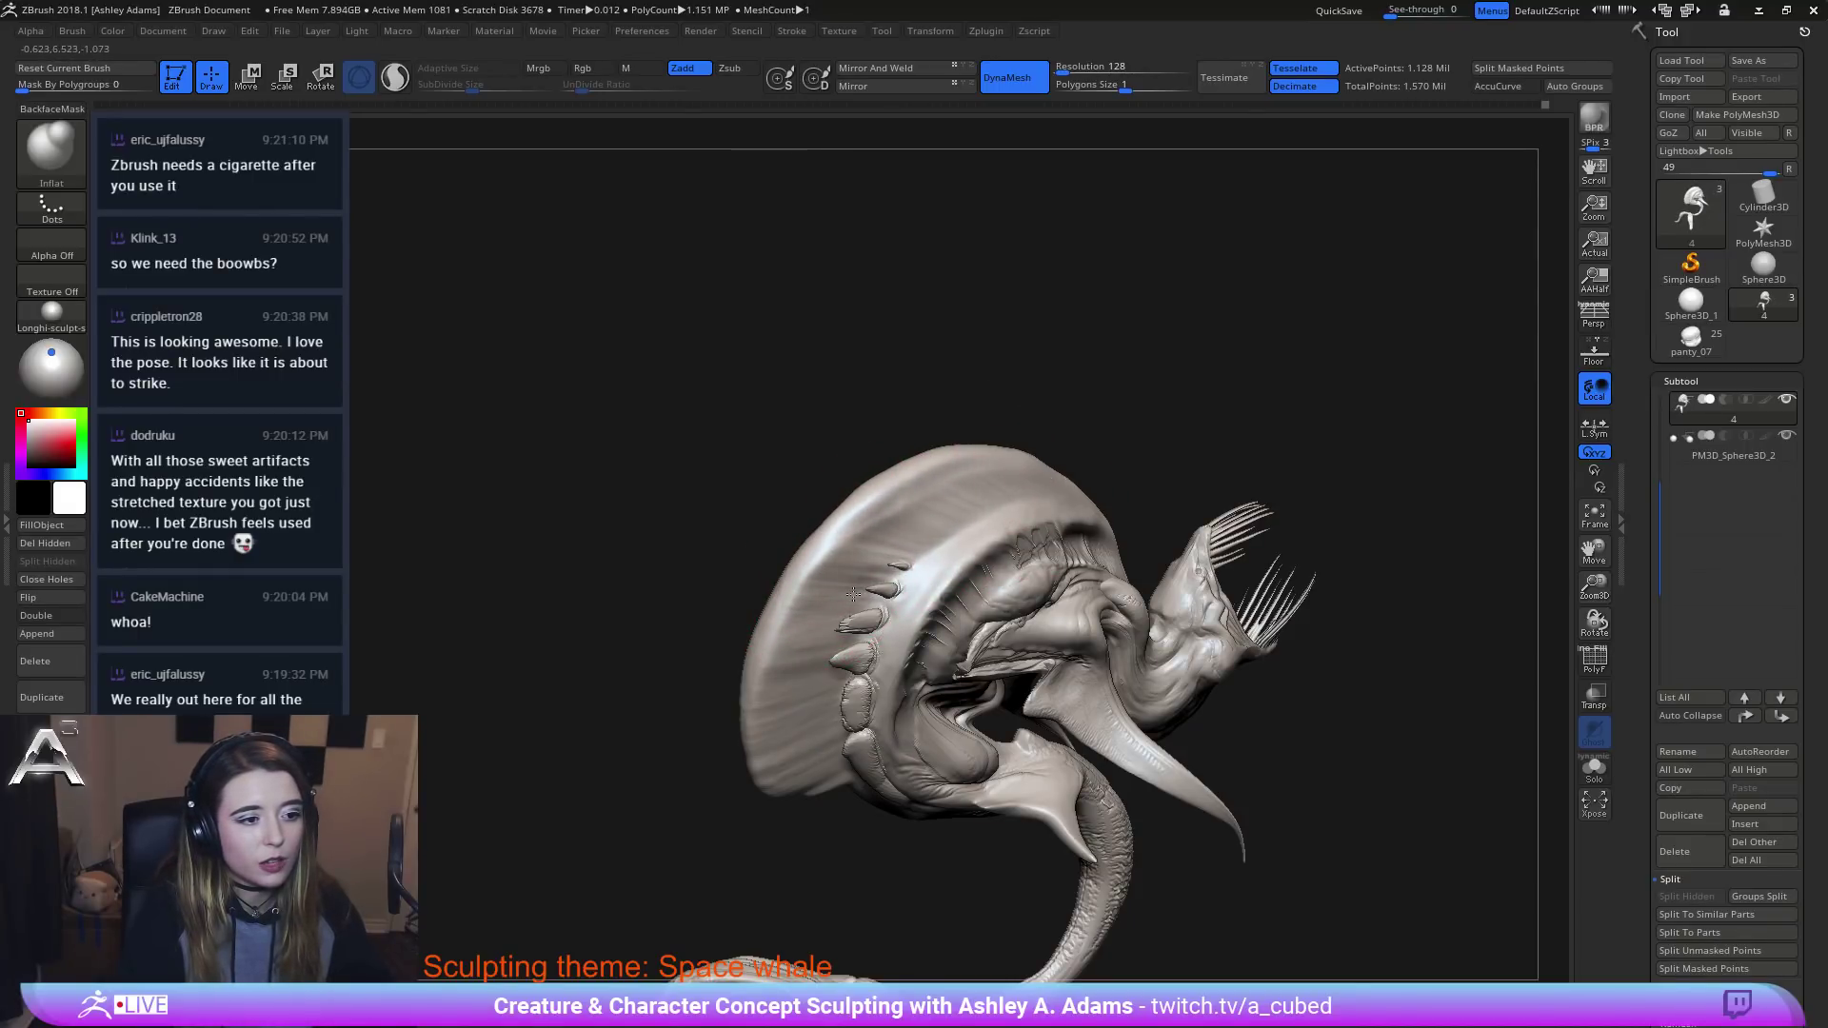
key(ctrl+shift+z)
key(ctrl+shift+z)
key(ctrl+shift+z)
key(ctrl+shift+z)
Make the jaw and neck subtool active and choose the SnakeHook brush.
mouse_move(937, 408)
mouse_down()
mouse_move(1326, 547)
mouse_move(824, 578)
mouse_up()
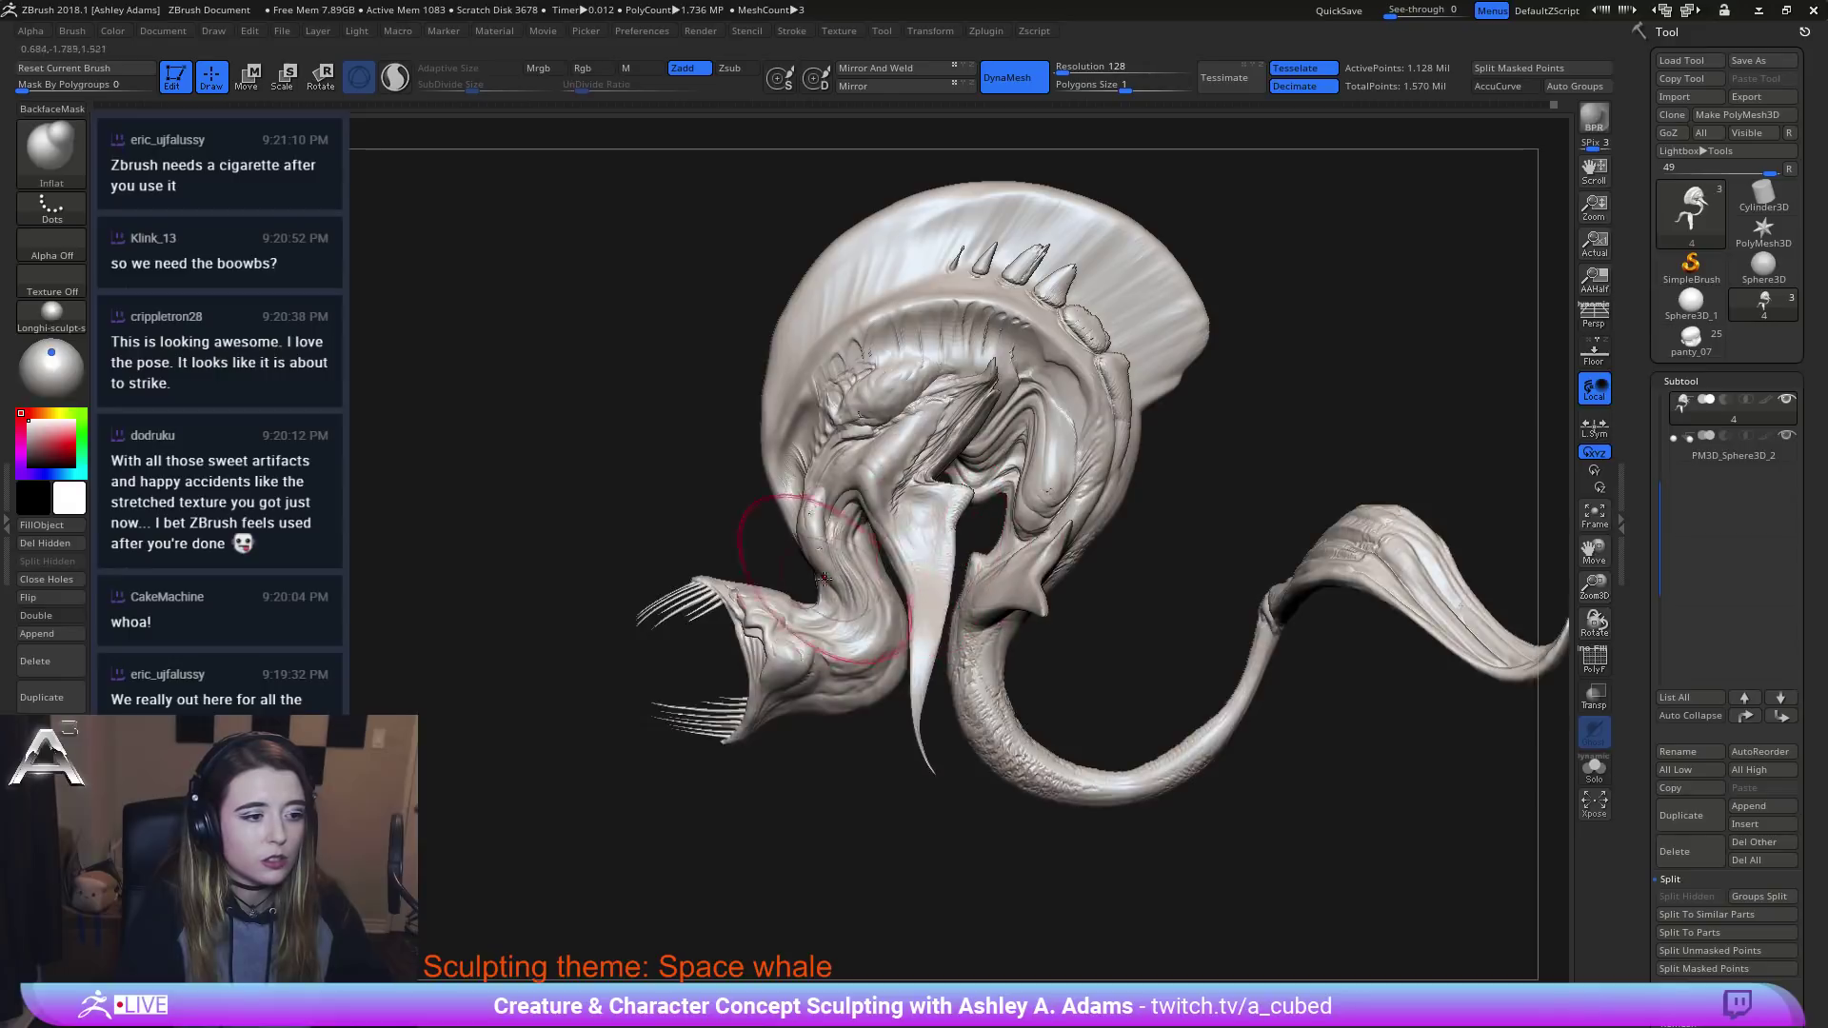
alt+click(857, 680)
key(space)
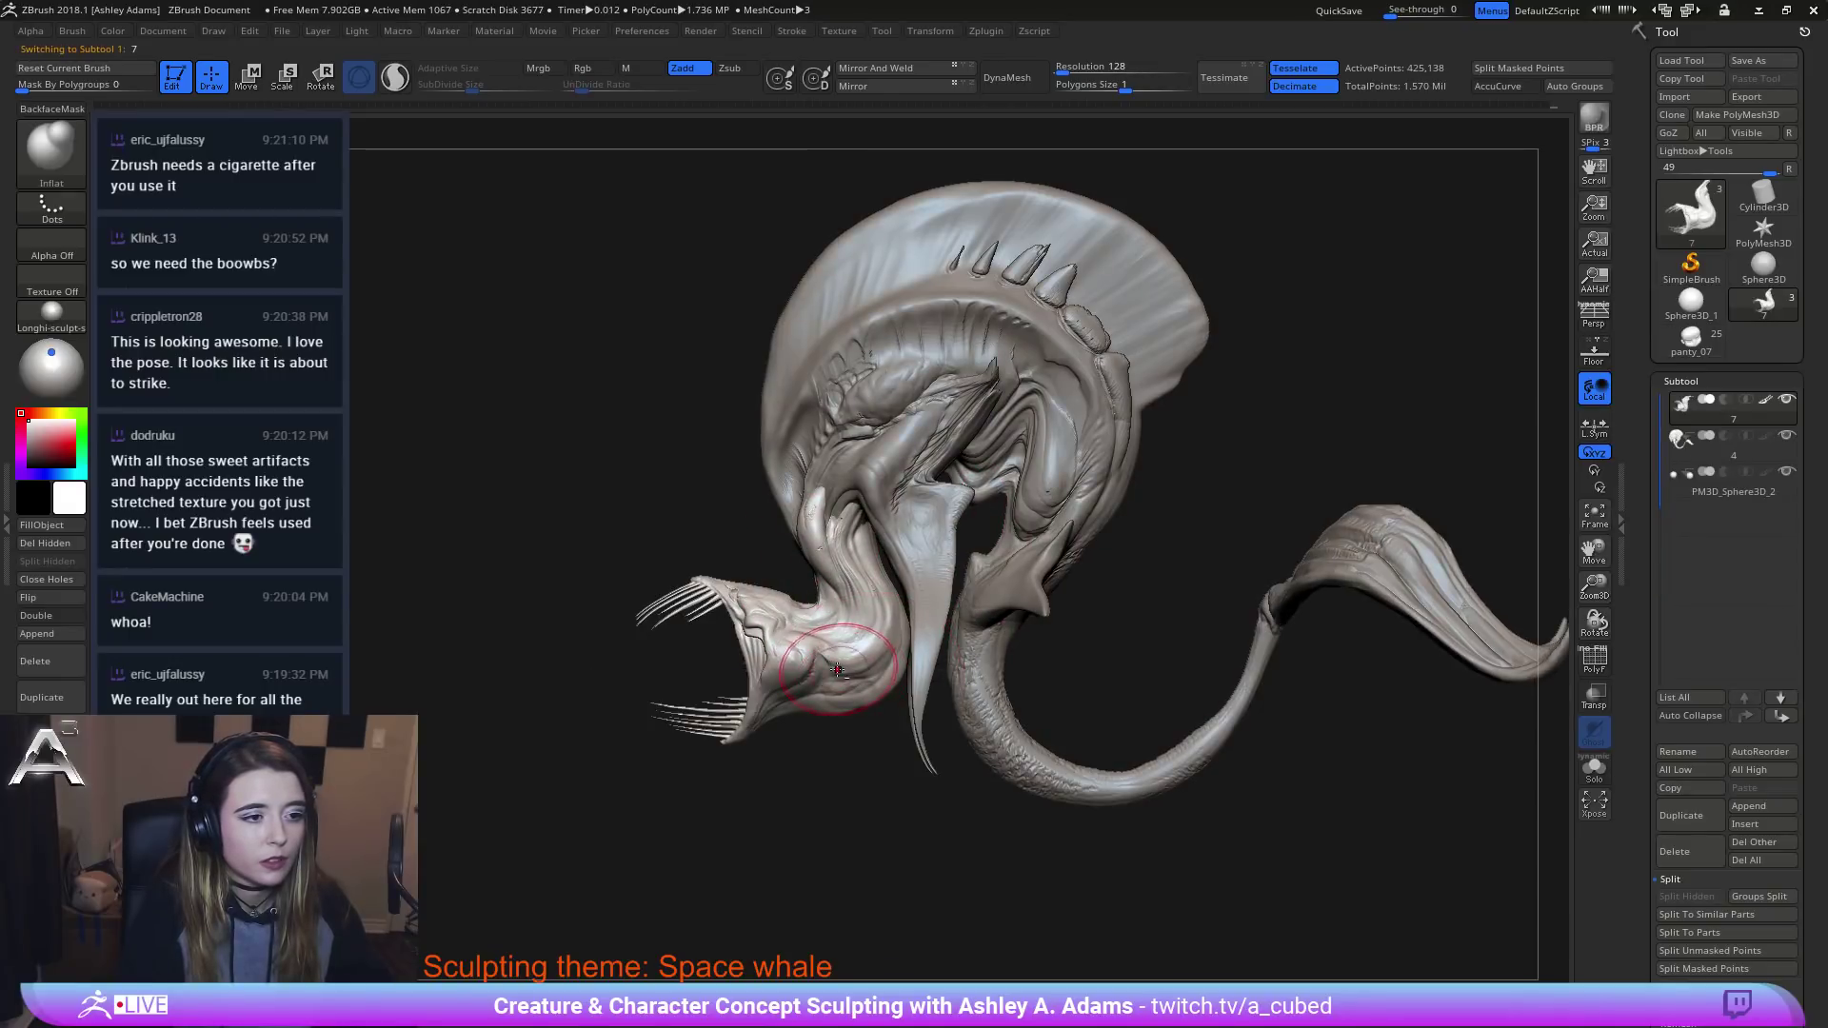
alt+right_drag(837, 670, 878, 633)
key(space)
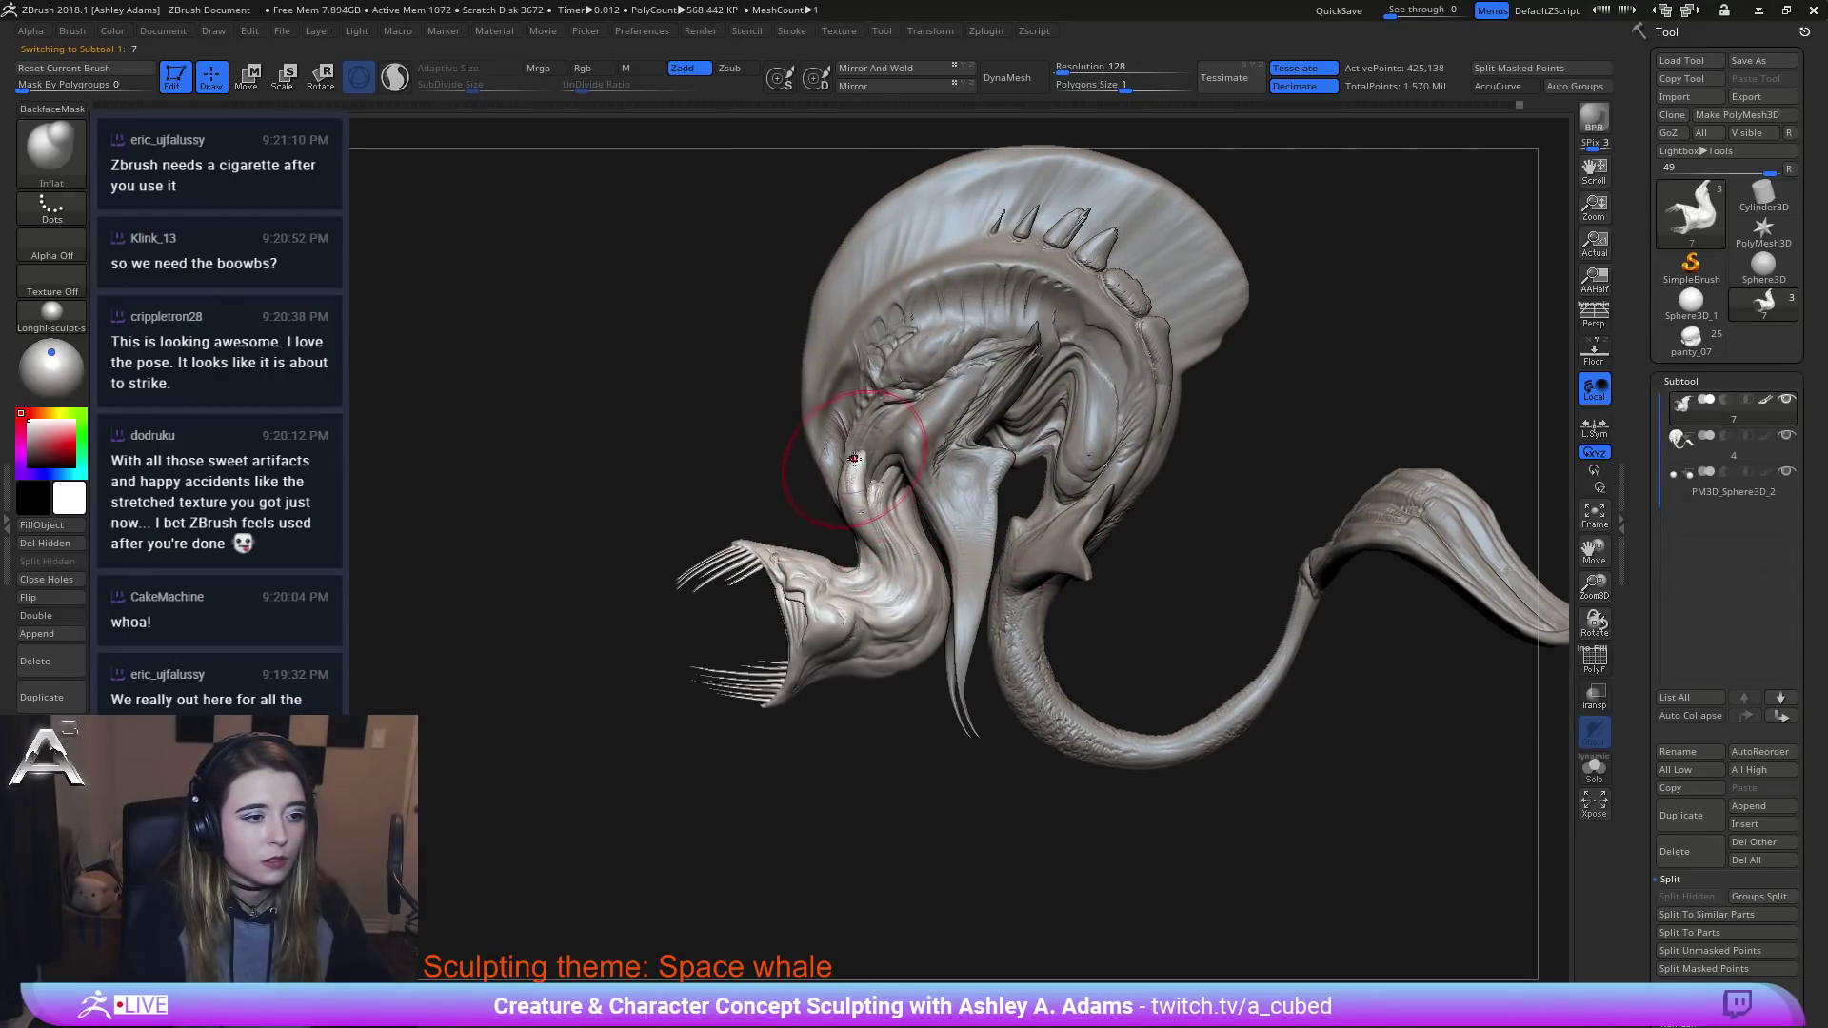
key(b)
key(s)
key(h)
mouse_move(854, 458)
right_down()
mouse_move(887, 412)
mouse_move(923, 486)
mouse_move(996, 531)
mouse_move(1097, 452)
right_up()
key(space)
mouse_move(1106, 429)
right_down()
mouse_move(1238, 419)
mouse_move(1209, 400)
mouse_move(1060, 415)
right_up()
ctrl+right_drag(1061, 415, 1059, 411)
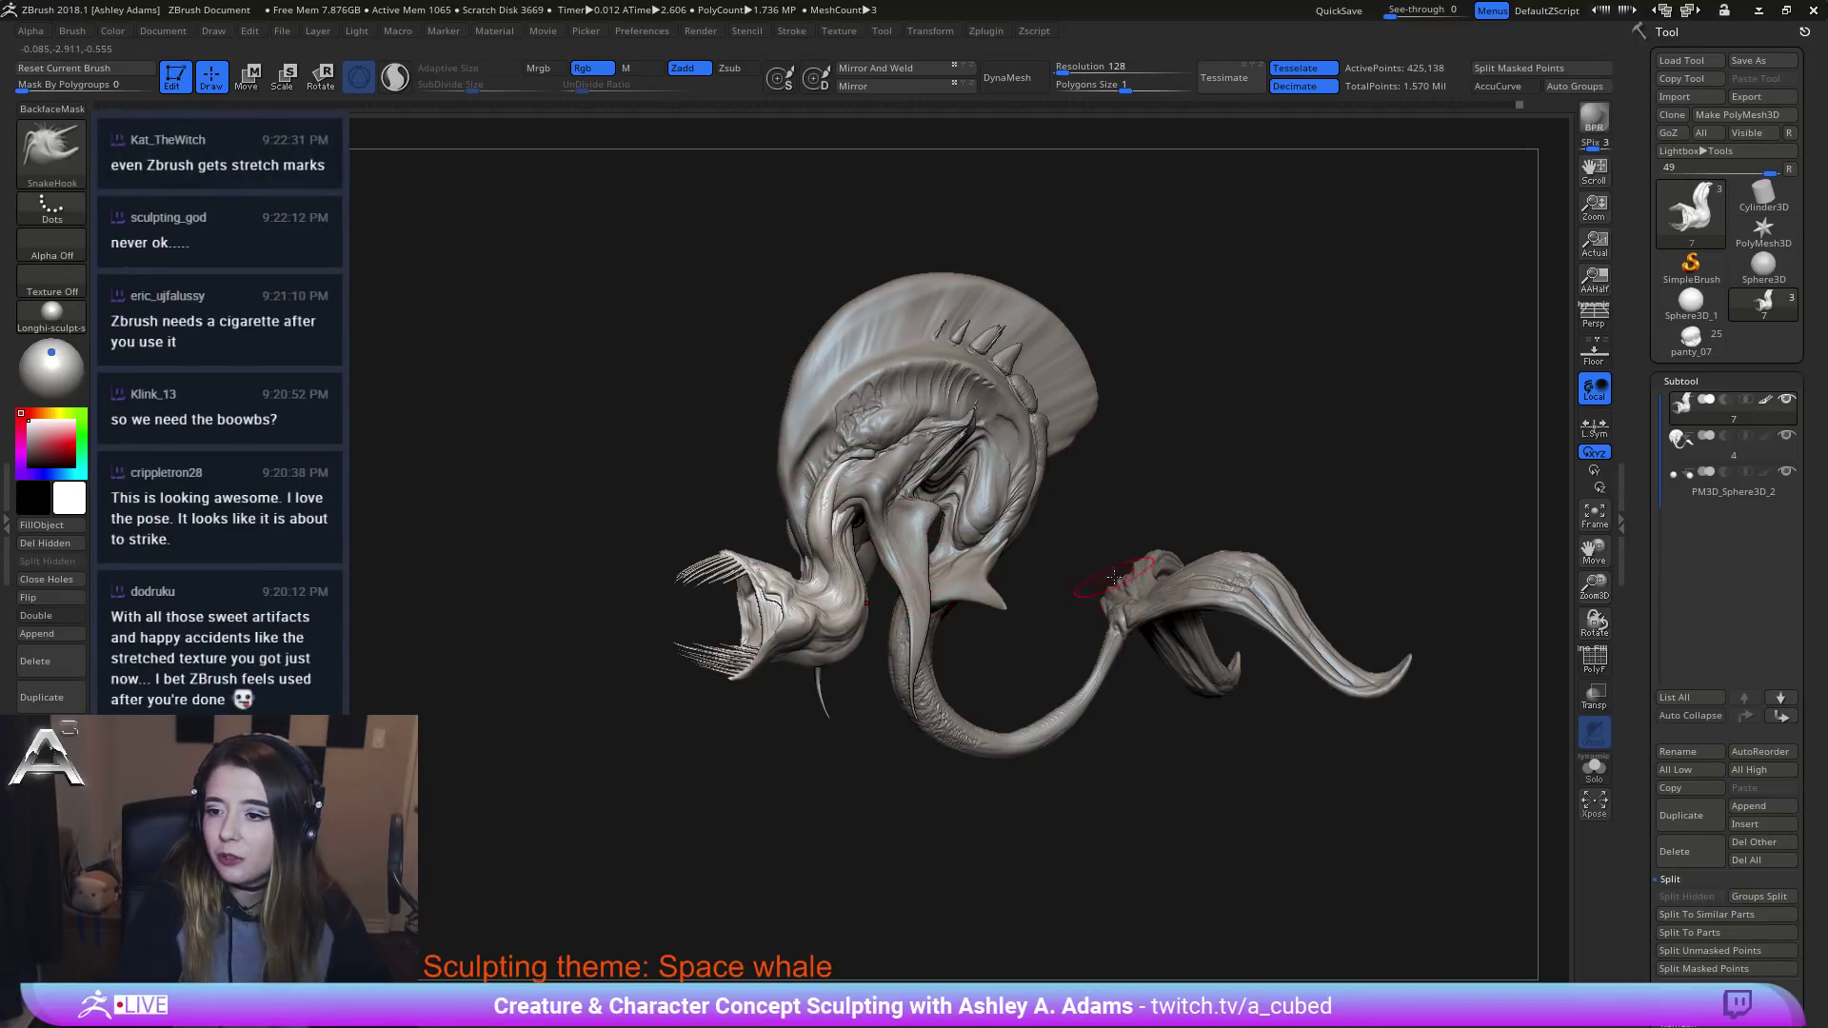
Make the main body subtool active, assign MaskLasso as the masking brush and keep SnakeHook for sculpting.
mouse_move(1067, 580)
right_down()
mouse_move(790, 567)
mouse_move(971, 514)
mouse_move(1098, 616)
mouse_move(1076, 585)
mouse_move(961, 623)
mouse_move(1032, 516)
mouse_move(973, 541)
mouse_move(1097, 510)
mouse_move(1048, 637)
mouse_move(1032, 632)
right_up()
alt+click(973, 541)
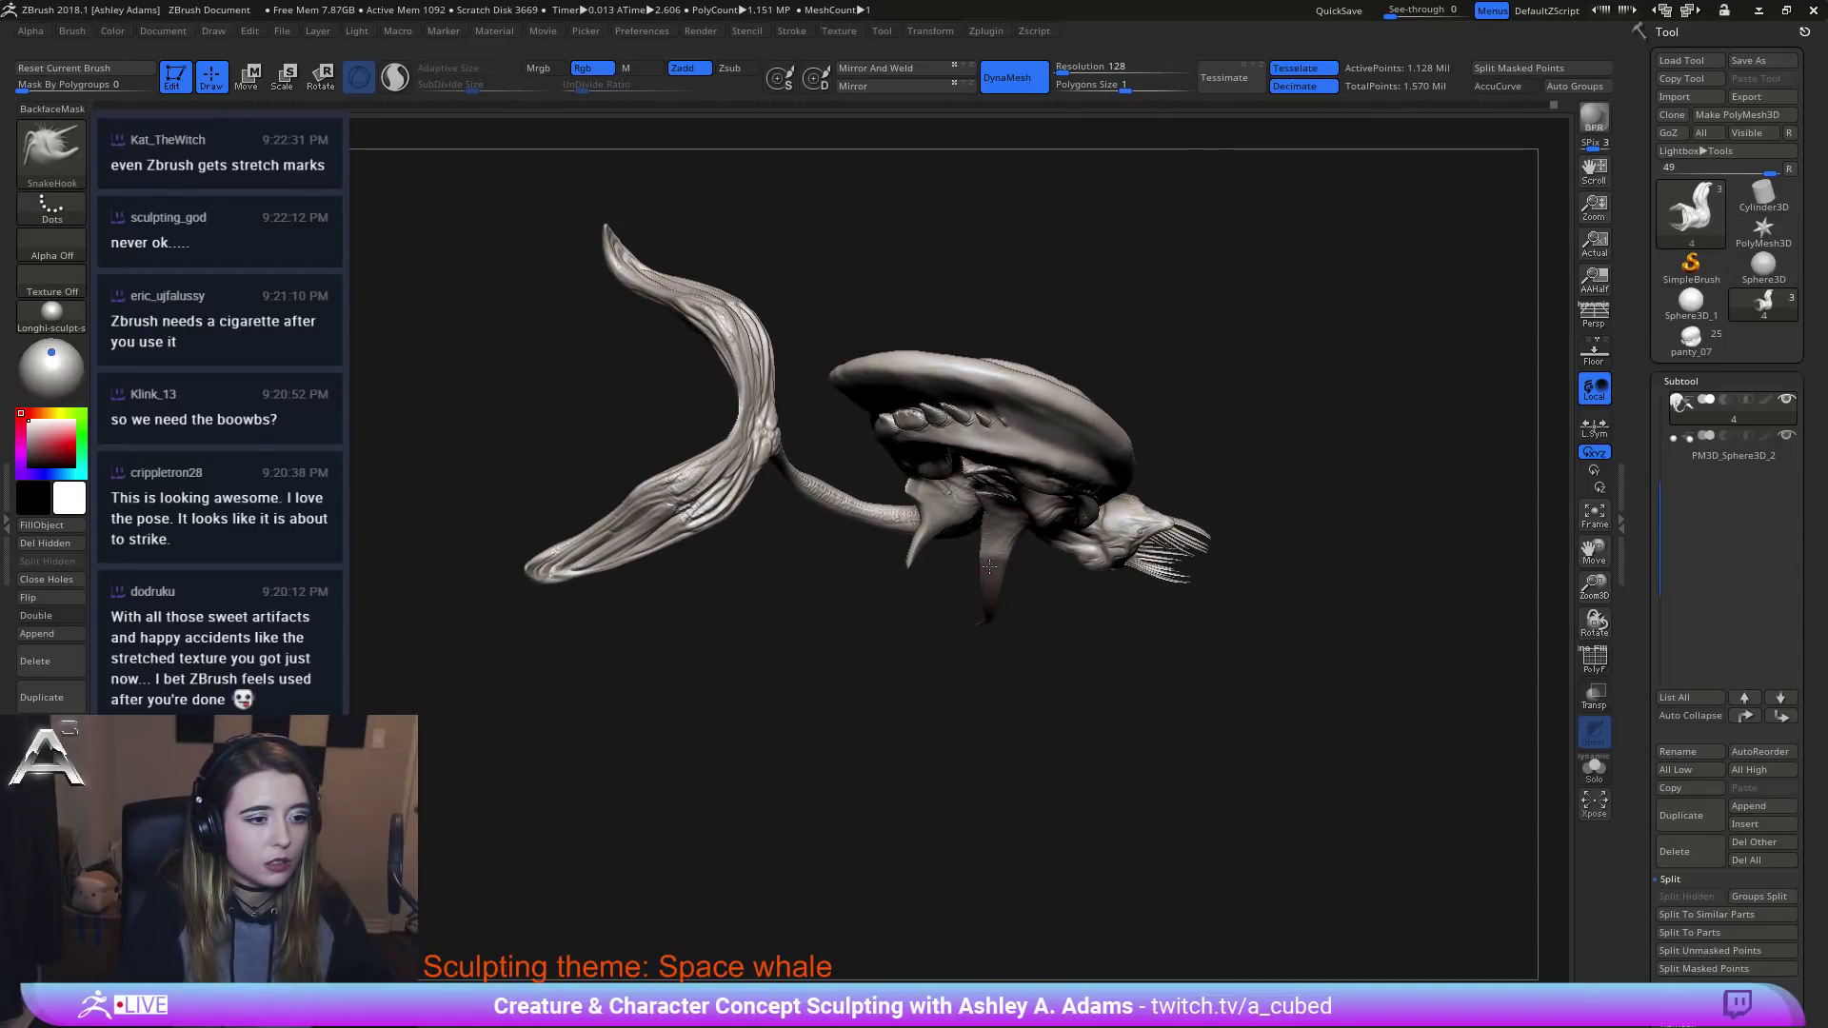
right_drag(990, 567, 1005, 419)
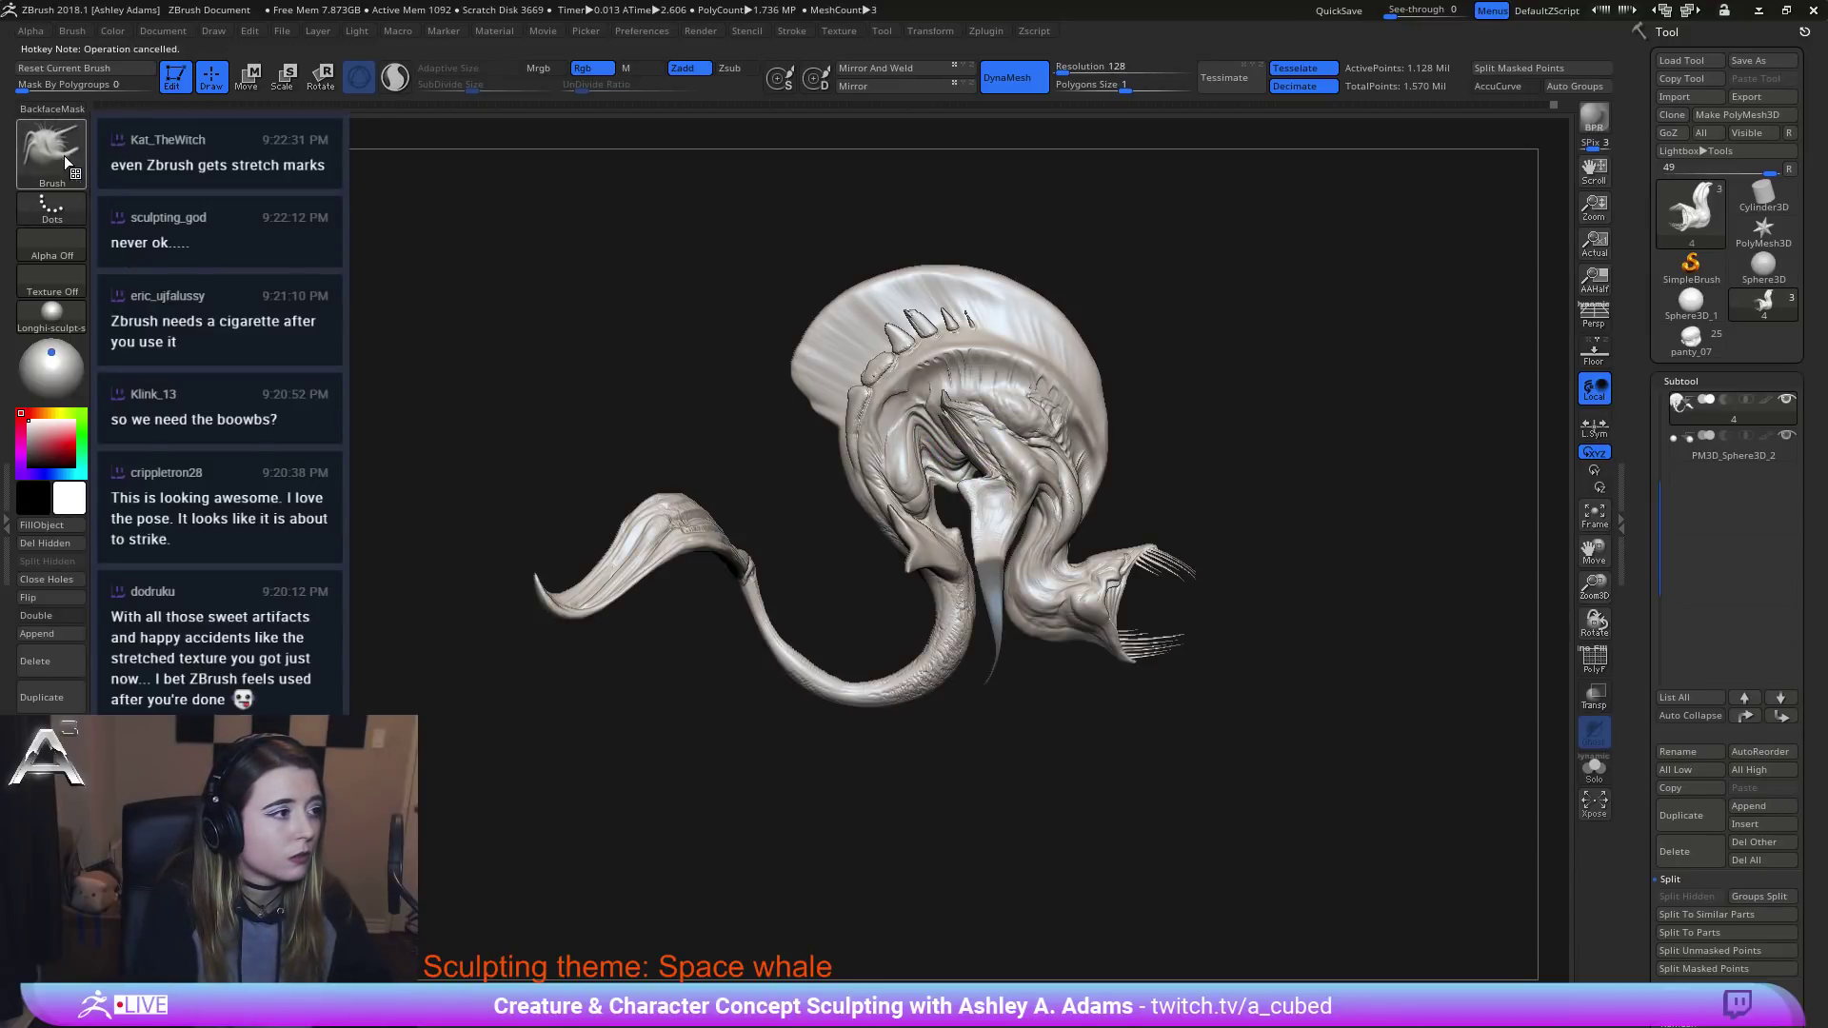
click(53, 151)
key(m)
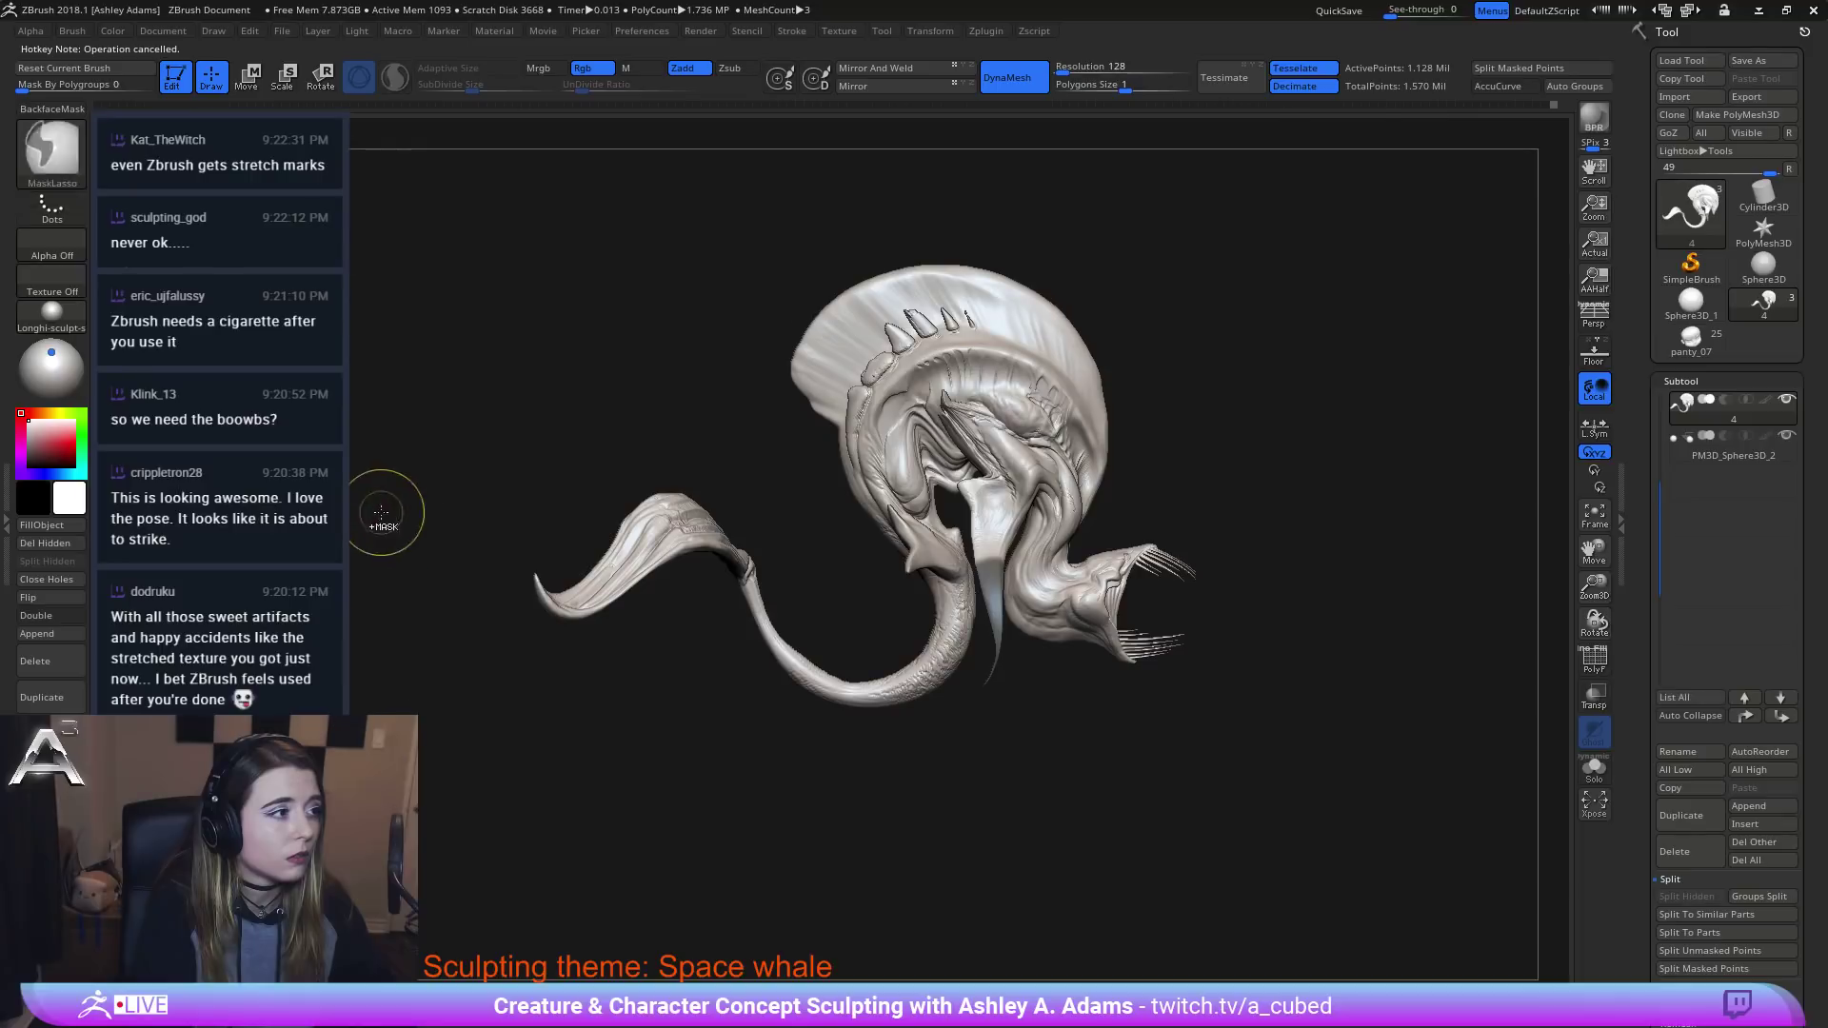
key(b)
key(s)
key(h)
Isolate the head from the body by lassoing with SelectLasso and inverting the visibility so the tail is hidden.
mouse_move(838, 773)
ctrl+alt+shift+mouse_down()
mouse_move(628, 766)
mouse_move(952, 599)
ctrl+alt+shift+mouse_up()
mouse_move(716, 745)
ctrl+alt+shift+mouse_down()
mouse_move(780, 609)
mouse_move(926, 738)
ctrl+alt+shift+mouse_up()
ctrl+alt+shift+drag(965, 633, 962, 628)
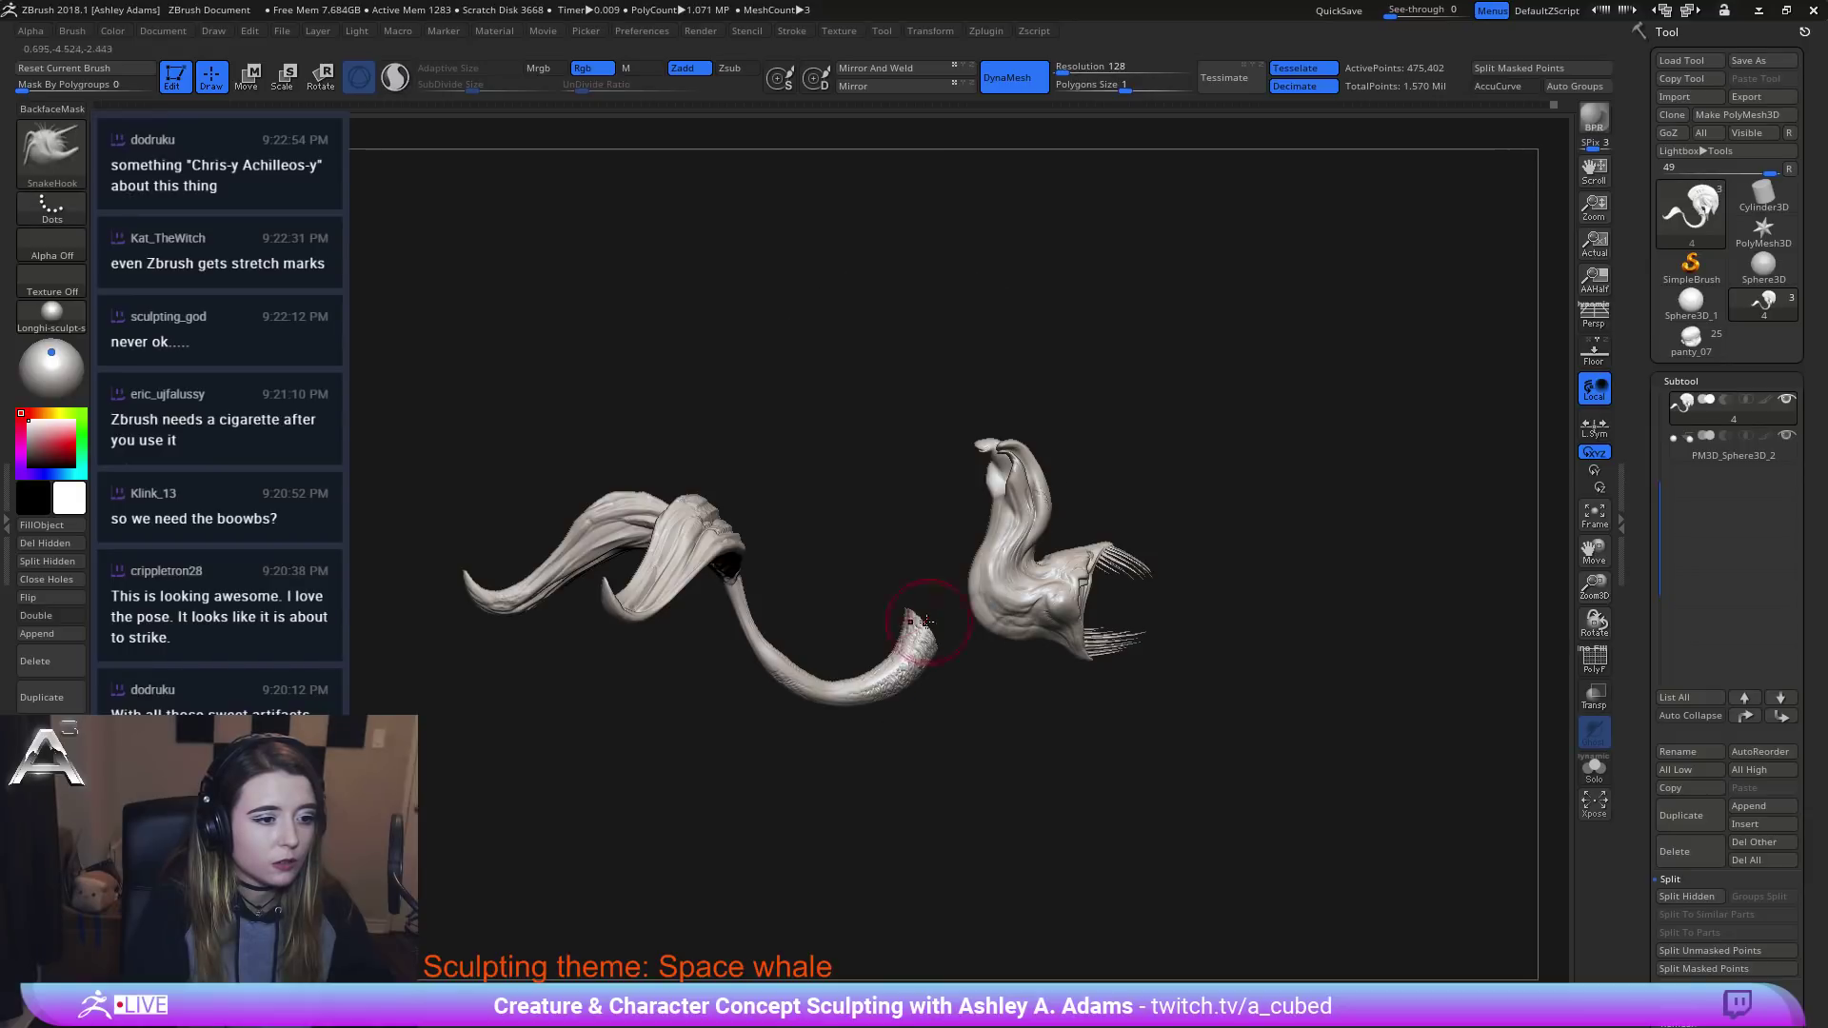
mouse_move(880, 576)
ctrl+shift+mouse_down()
mouse_move(865, 590)
mouse_move(919, 657)
mouse_move(959, 661)
mouse_move(952, 676)
mouse_move(1011, 648)
ctrl+shift+mouse_up()
ctrl+alt+shift+drag(974, 552, 935, 520)
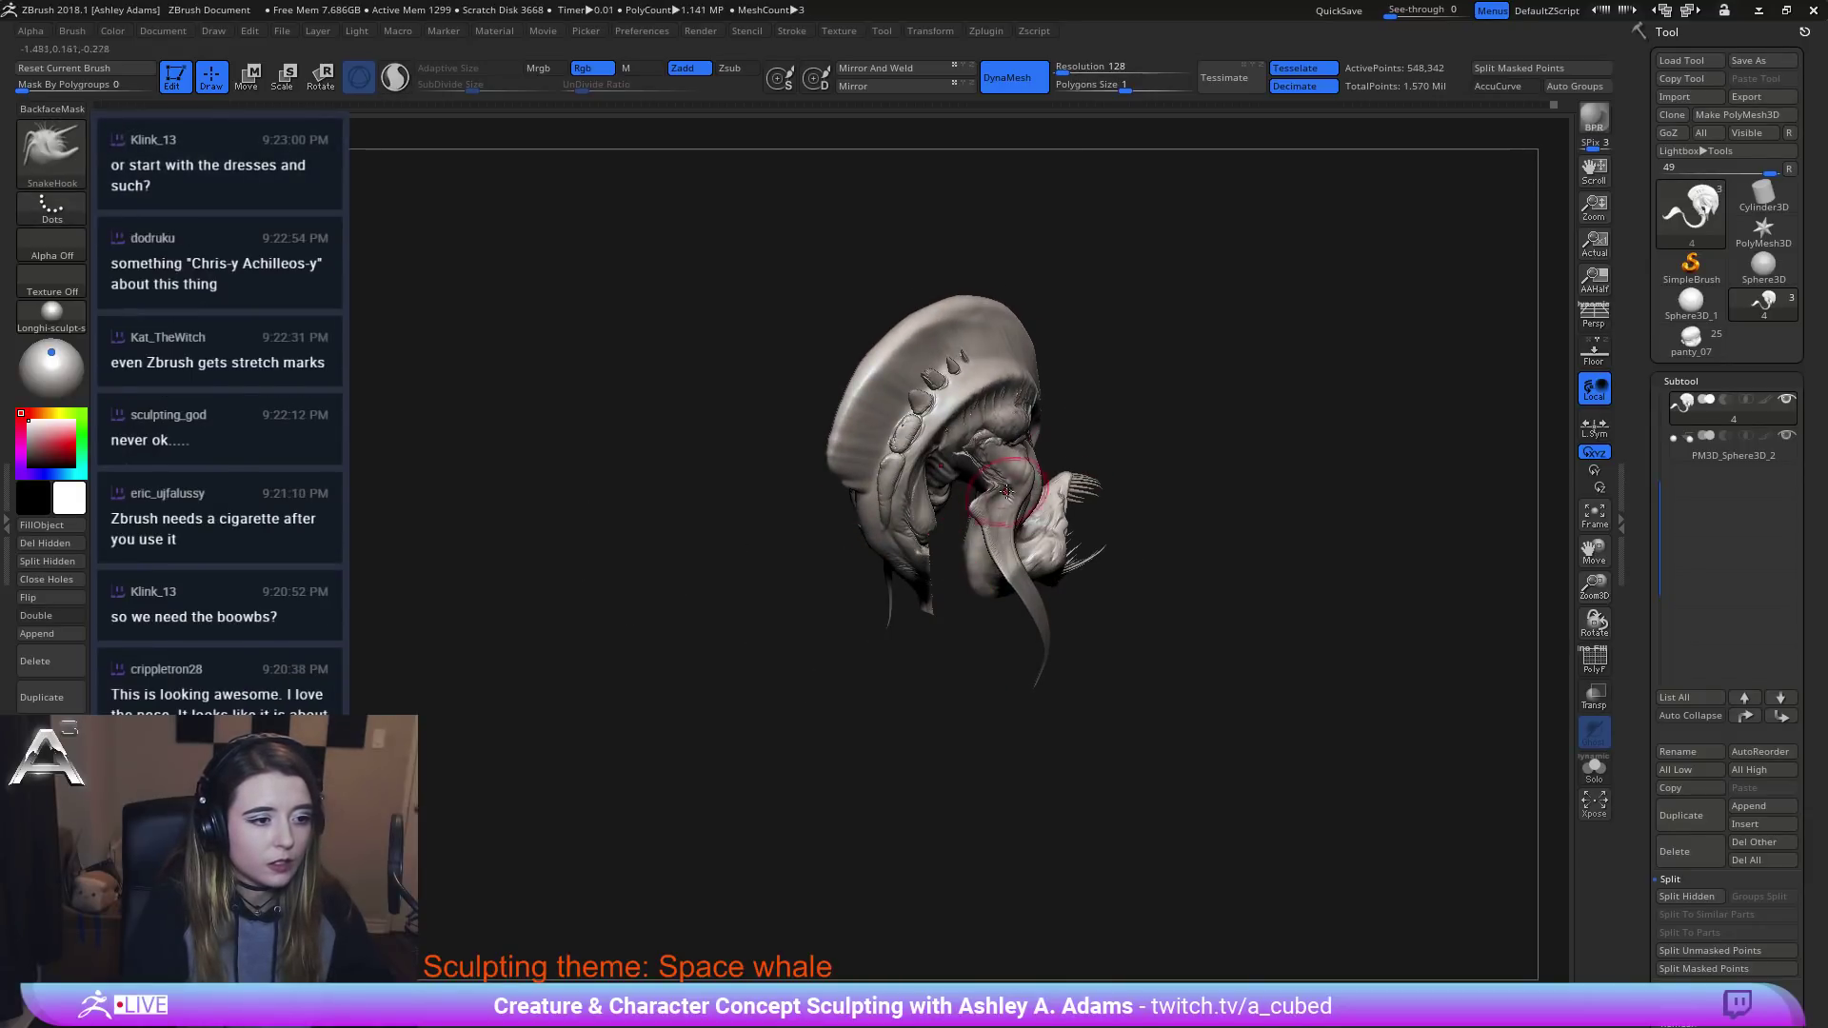
Hide the rear lower part of the head and crest with SelectLasso, keeping the long side fins visible.
drag(1009, 666, 908, 684)
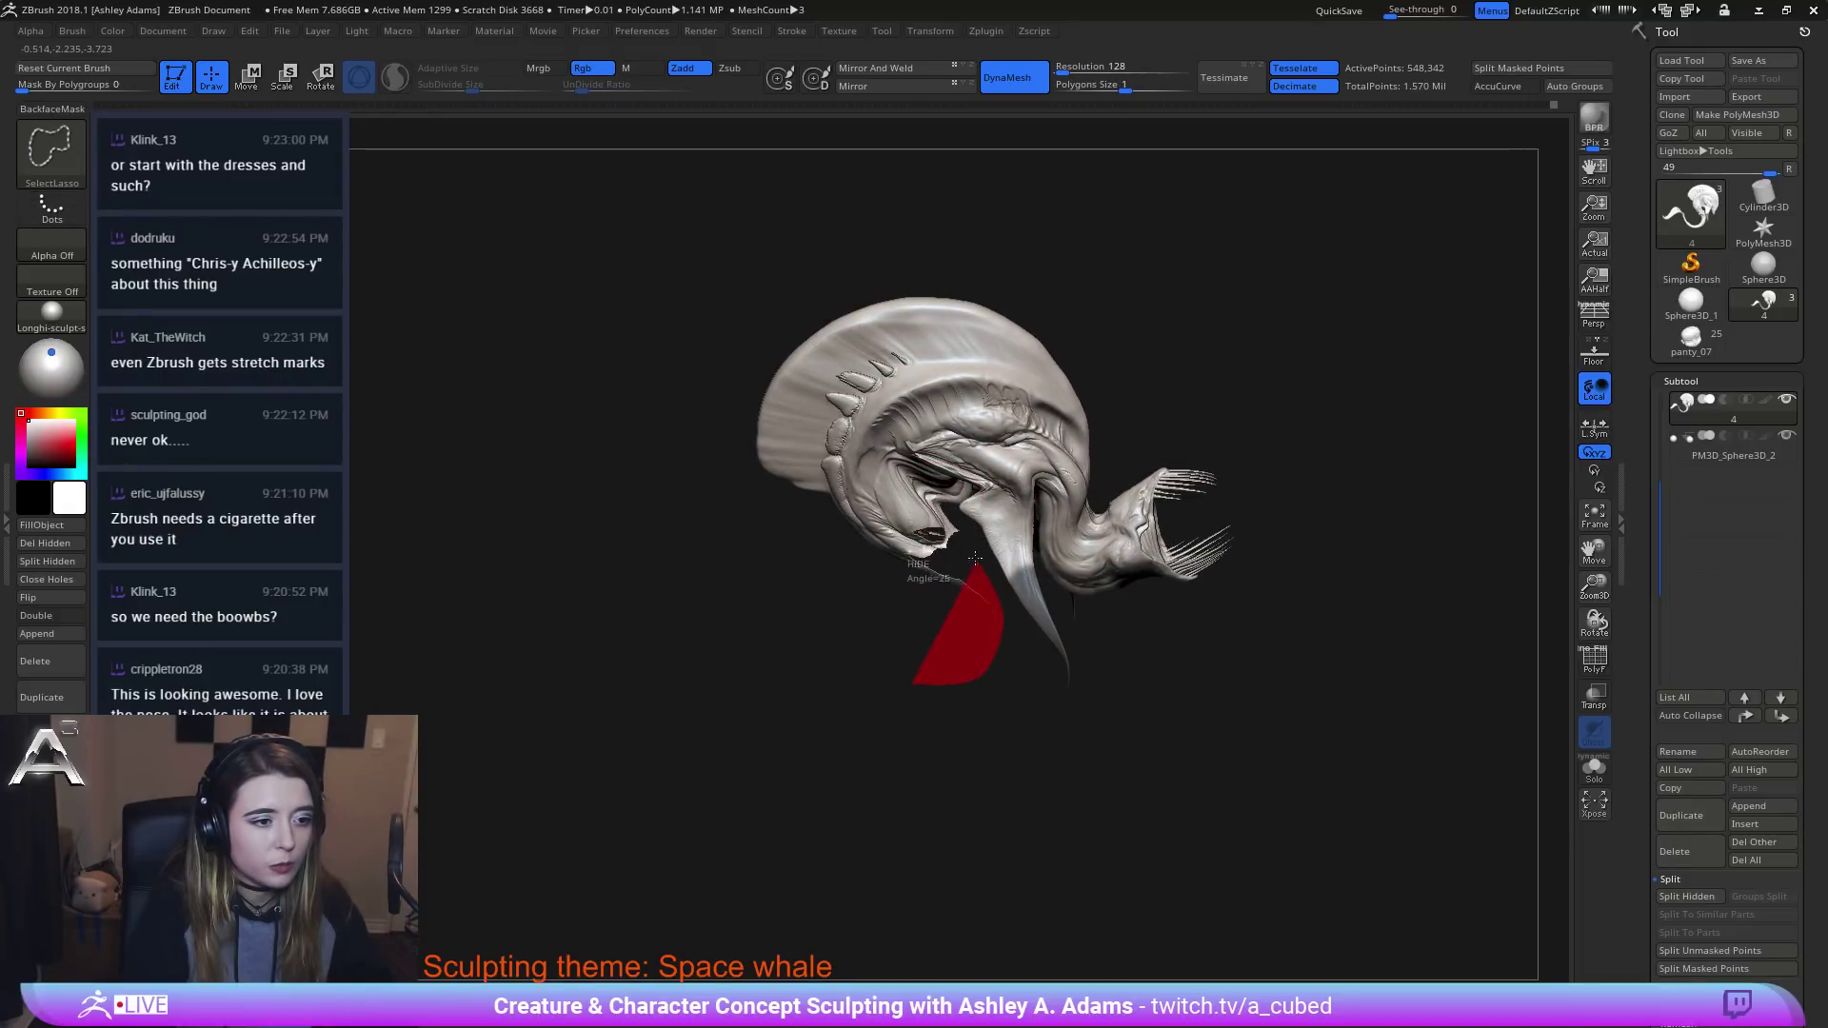
ctrl+alt+shift+drag(940, 504, 747, 545)
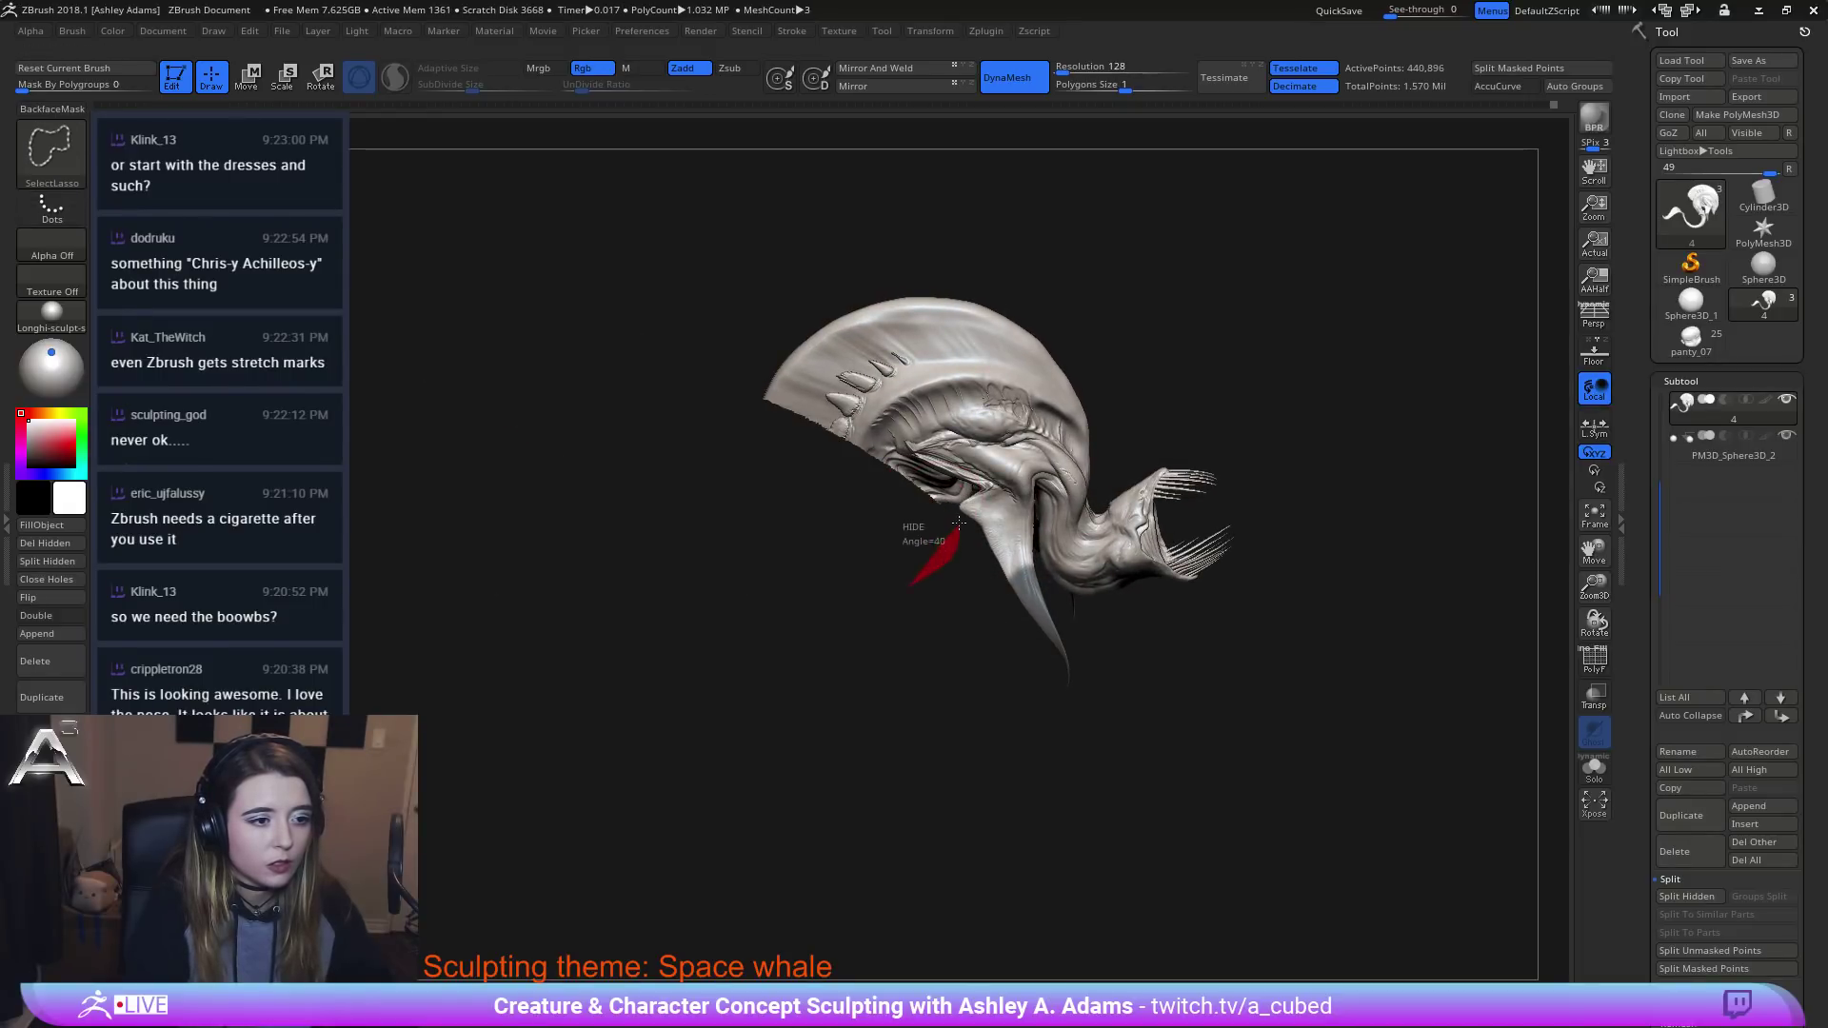
ctrl+alt+shift+drag(958, 523, 594, 301)
mouse_move(952, 267)
mouse_down()
mouse_move(982, 495)
mouse_move(1095, 447)
mouse_move(933, 487)
mouse_move(909, 419)
mouse_up()
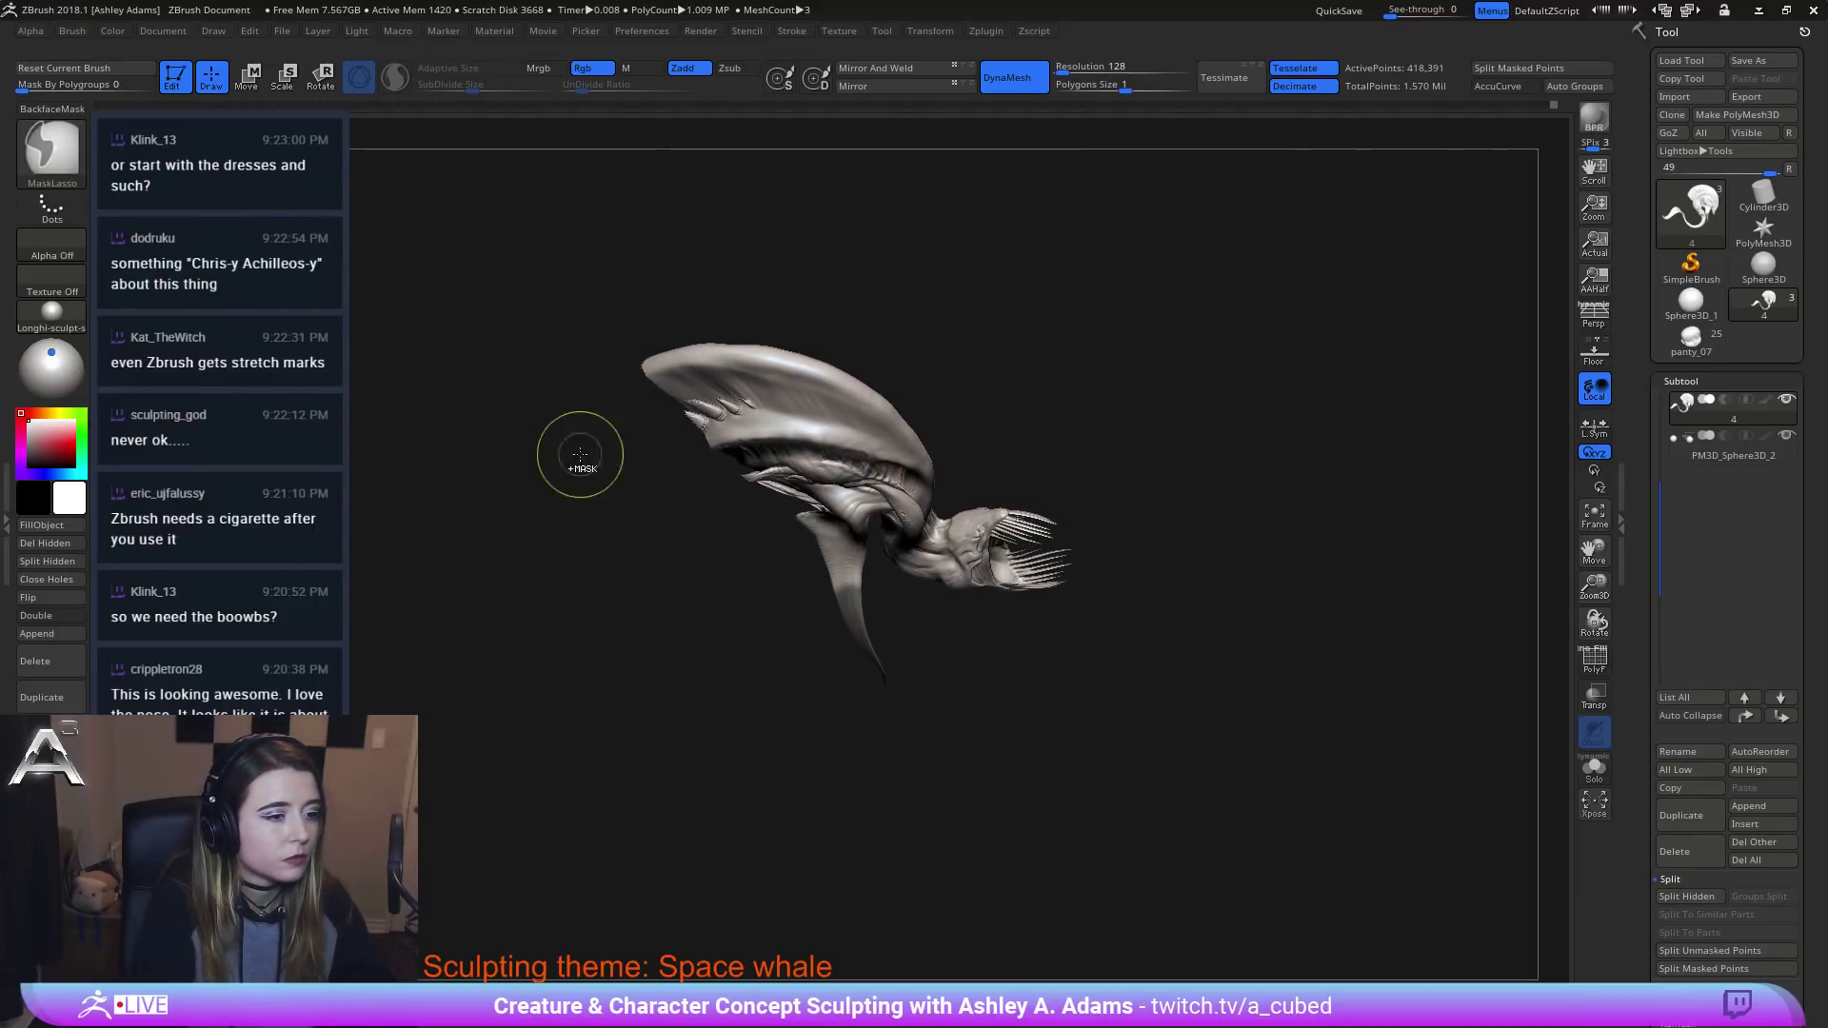
Mask the long curved side fins hanging below the head with a lasso mask.
mouse_move(883, 761)
ctrl+mouse_down()
mouse_move(928, 595)
mouse_move(855, 532)
mouse_move(762, 495)
mouse_move(808, 603)
mouse_move(771, 562)
mouse_move(792, 555)
ctrl+mouse_up()
alt+drag(824, 520, 903, 494)
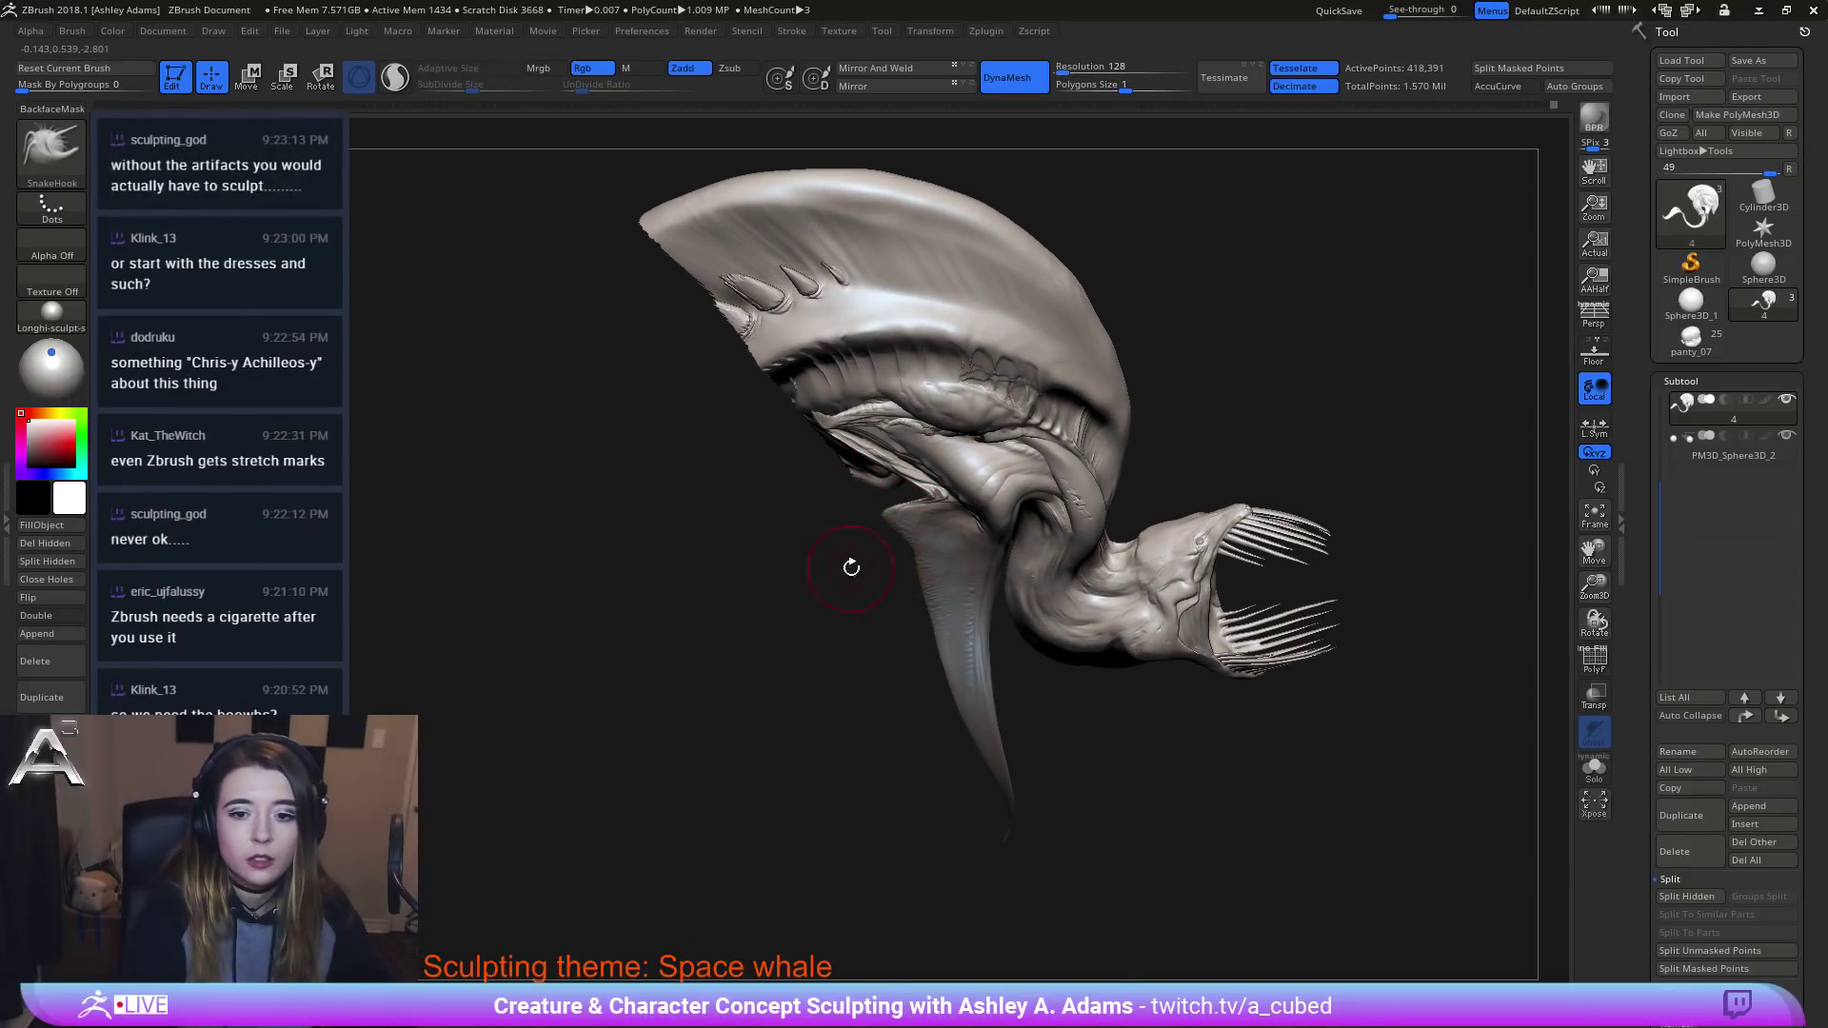
mouse_move(851, 568)
mouse_down()
mouse_move(636, 628)
mouse_move(848, 610)
mouse_move(849, 586)
mouse_move(926, 545)
mouse_move(863, 514)
mouse_move(914, 488)
mouse_up()
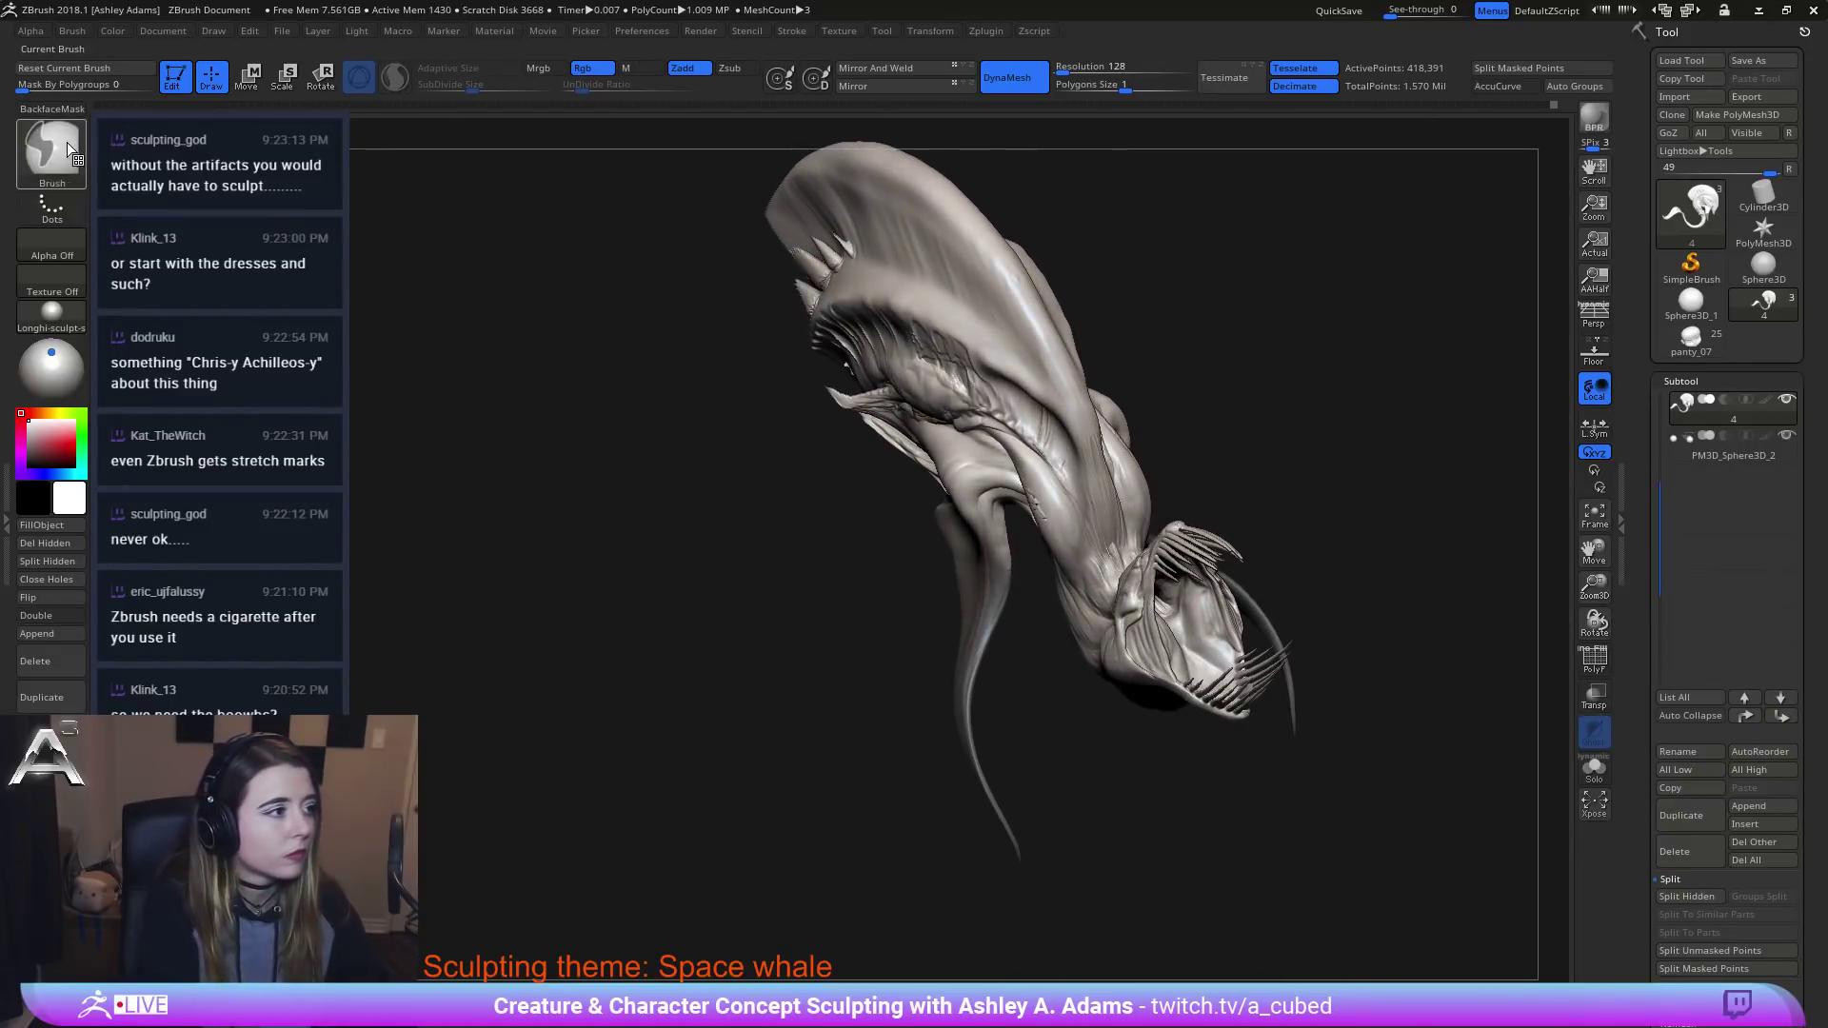
Switch the masking brush to MaskPen and extend the mask over the base of the side fins.
click(67, 149)
key(s)
key(h)
mouse_move(983, 543)
right_down()
mouse_move(942, 550)
mouse_move(980, 524)
mouse_move(1000, 472)
right_up()
key(ctrl)
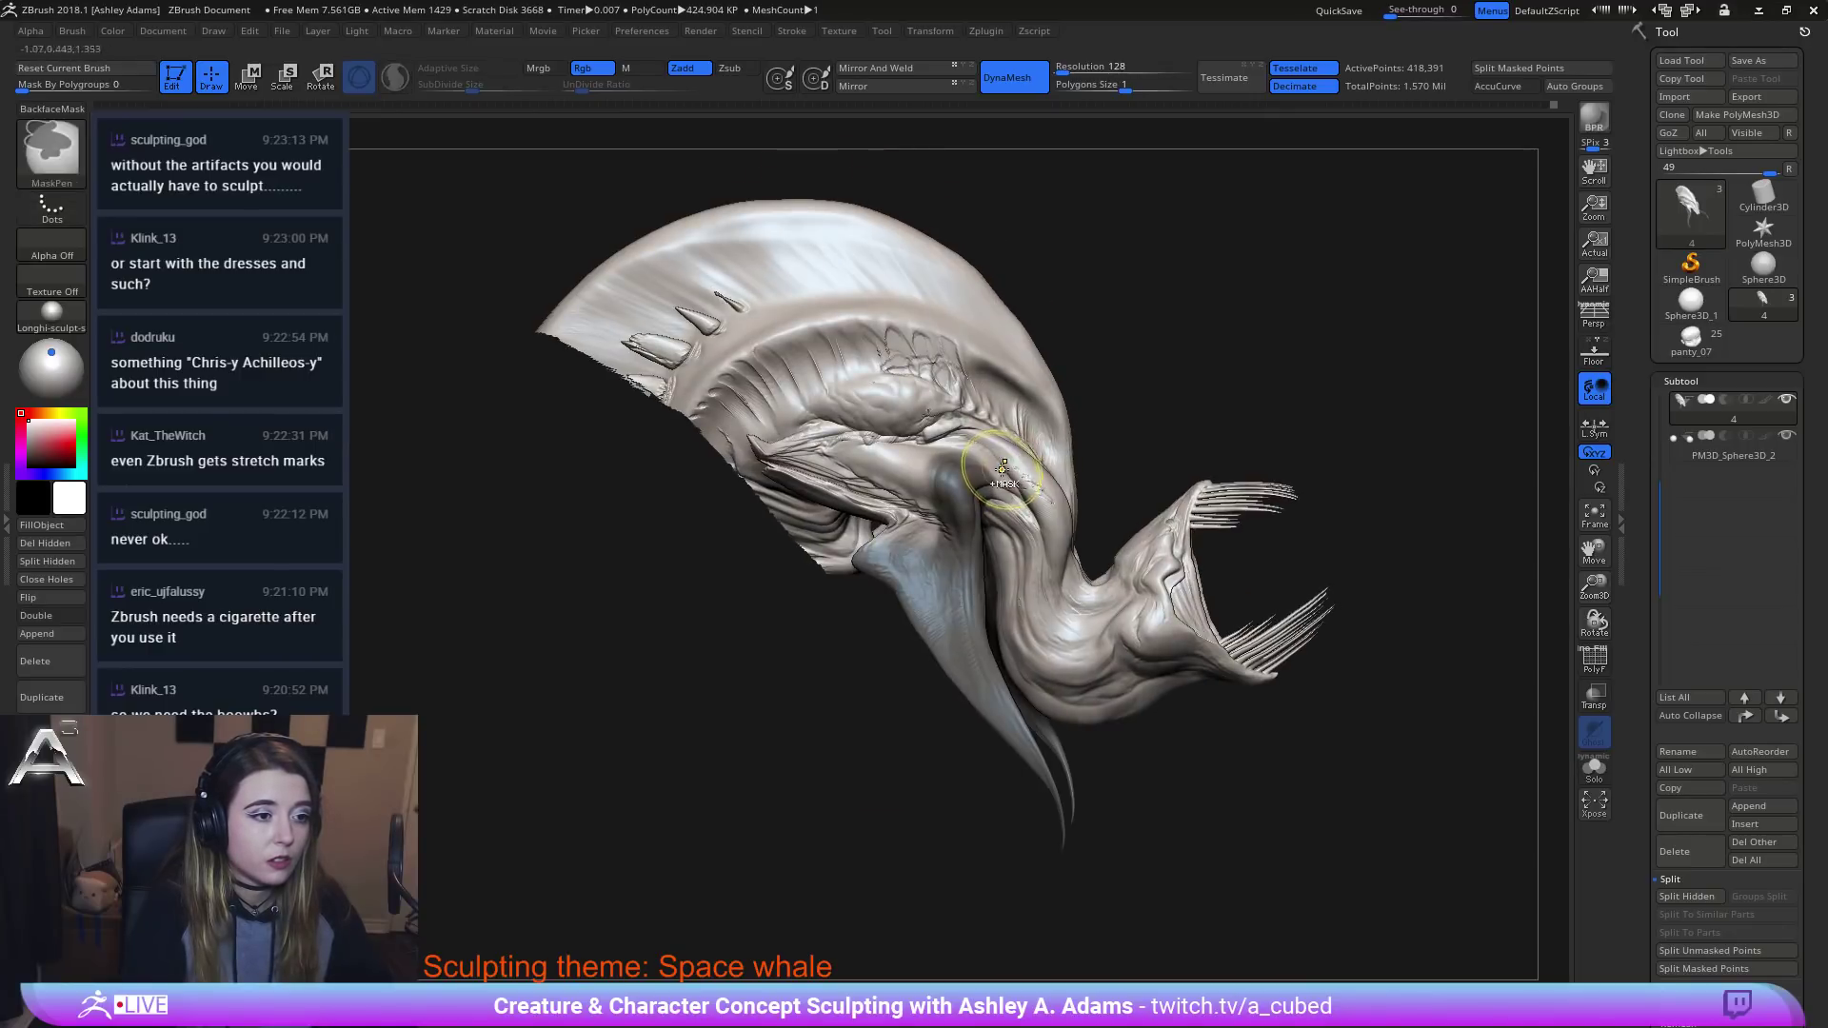
right_drag(901, 536, 945, 539)
key(ctrl)
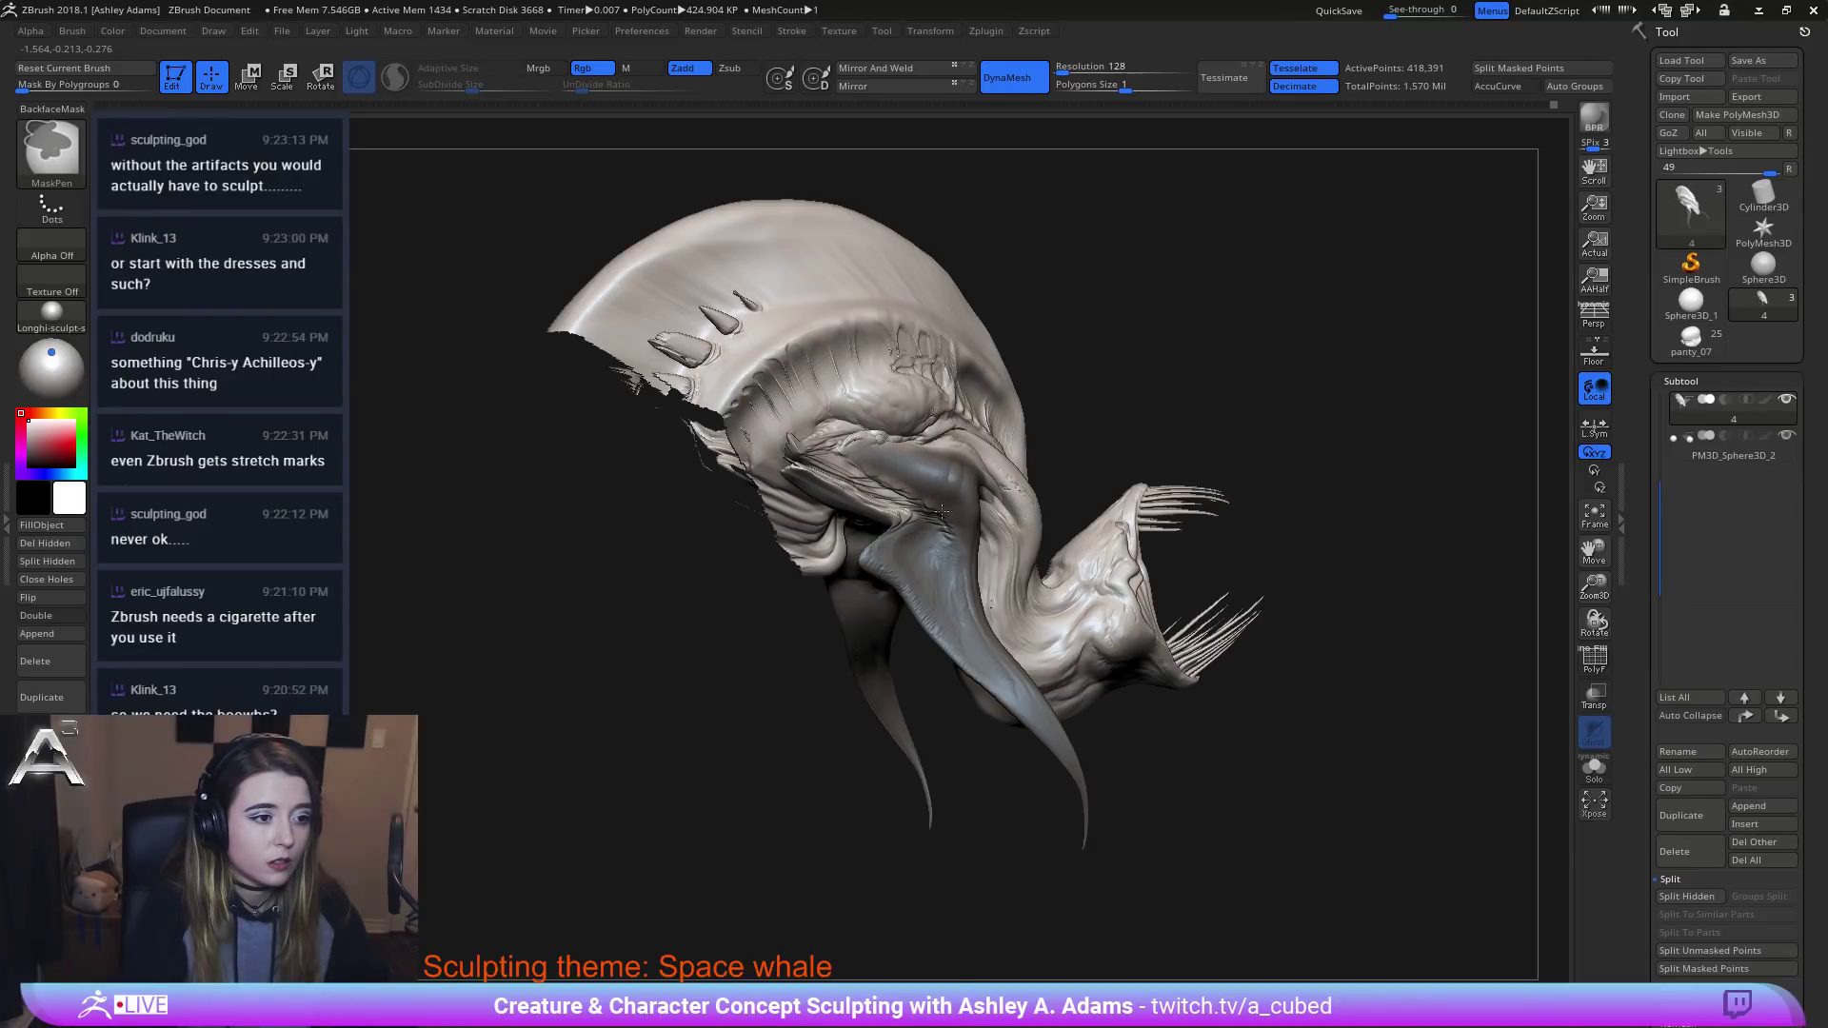
mouse_move(955, 526)
right_down()
mouse_move(959, 558)
mouse_move(928, 491)
mouse_move(851, 440)
mouse_move(905, 444)
mouse_move(873, 373)
right_up()
mouse_move(832, 547)
right_down()
mouse_move(983, 505)
mouse_move(964, 450)
mouse_move(997, 397)
right_up()
mouse_move(996, 254)
right_down()
mouse_move(1045, 612)
mouse_move(1019, 376)
mouse_move(1000, 420)
mouse_move(1036, 327)
right_up()
Enlarge the pair of side fins, swing them outward from the head and adjust their position with the transform gizmo.
key(w)
alt+drag(1049, 144, 1018, 289)
mouse_move(1017, 290)
right_down()
mouse_move(1032, 265)
mouse_move(999, 312)
right_up()
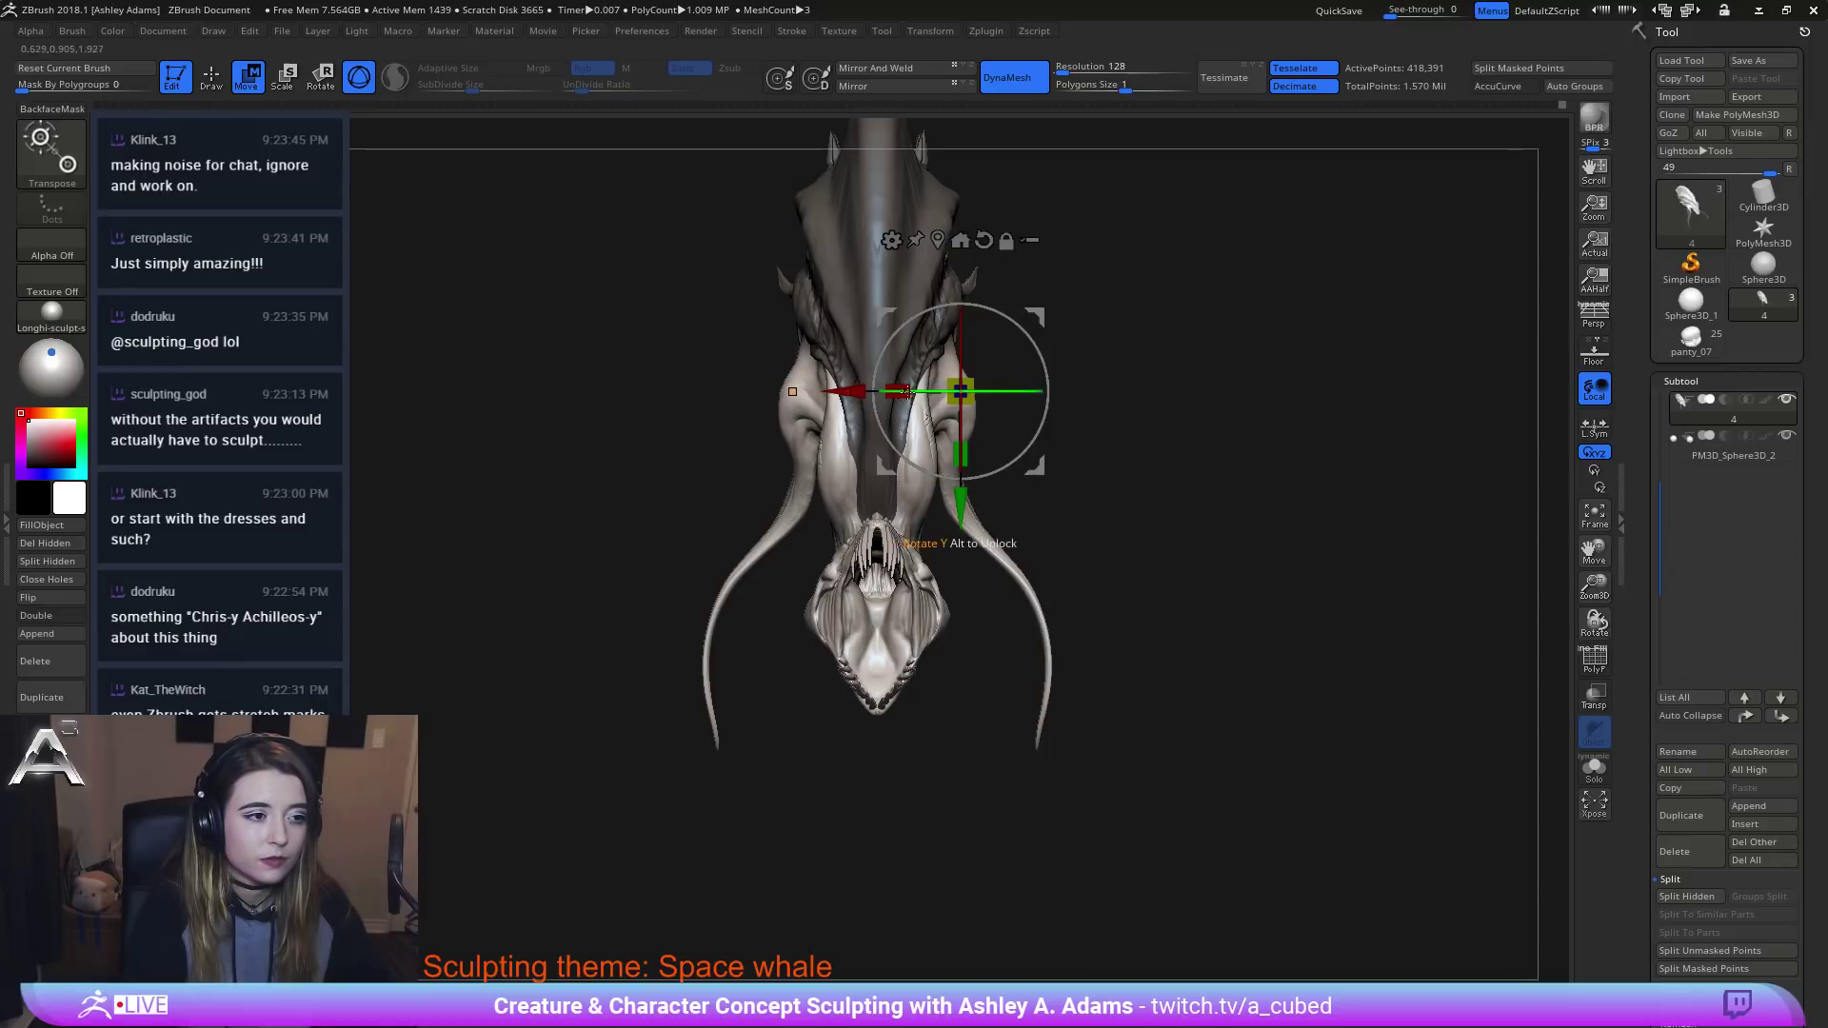
drag(1047, 359, 1008, 374)
drag(857, 398, 1026, 330)
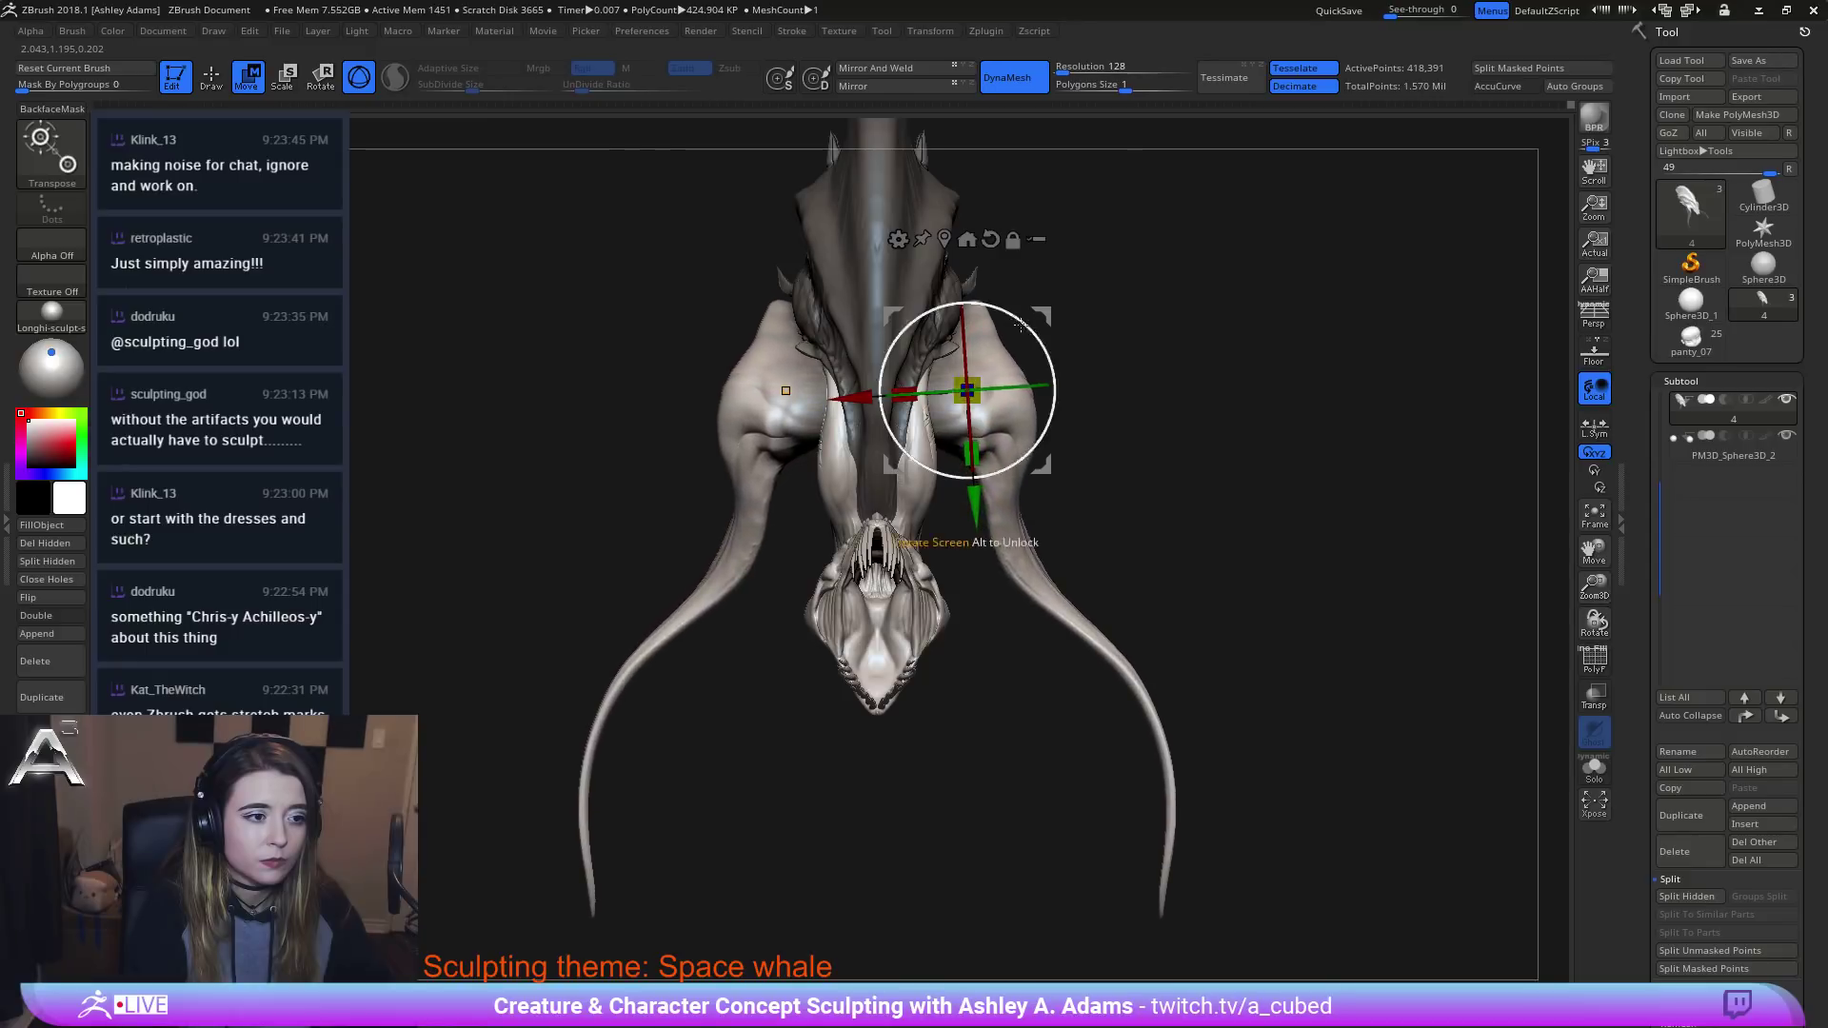
right_drag(1033, 329, 1033, 429)
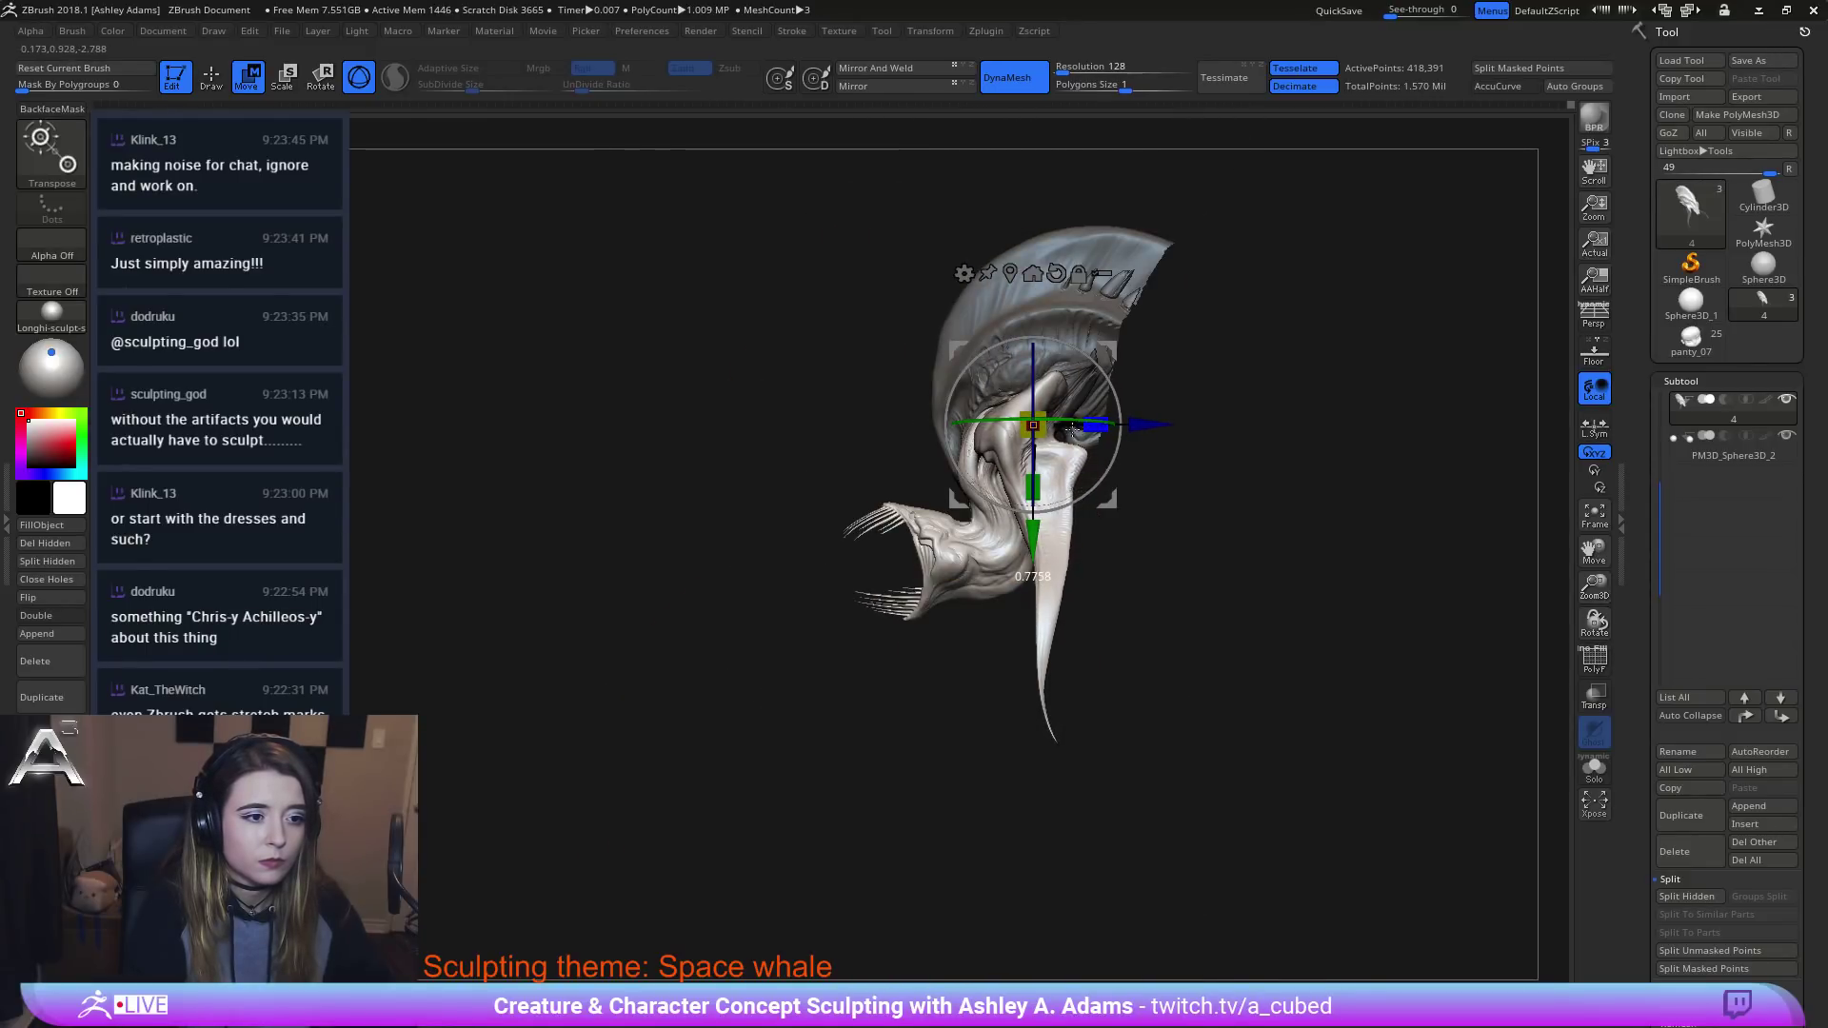
drag(1142, 423, 1140, 420)
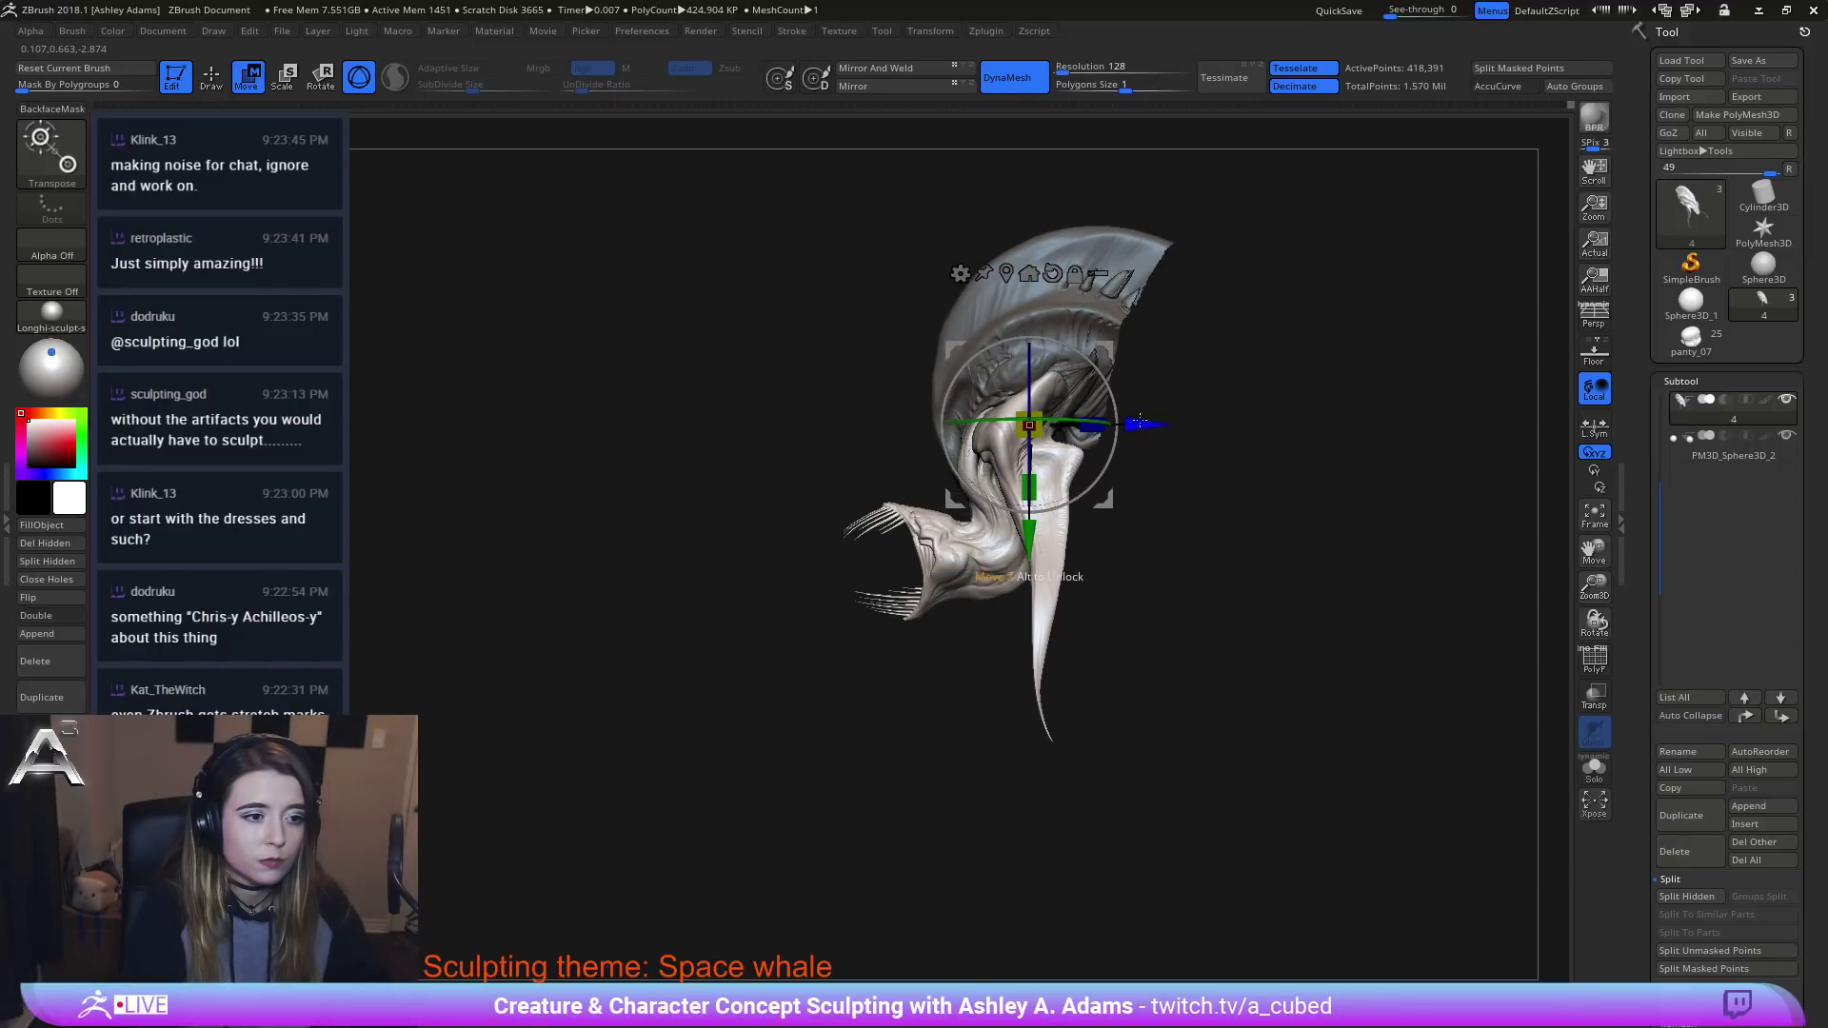
Unhide the whole creature and invert the mask so the crest, head and tail are protected while the side fins stay editable.
ctrl+shift+click(1251, 583)
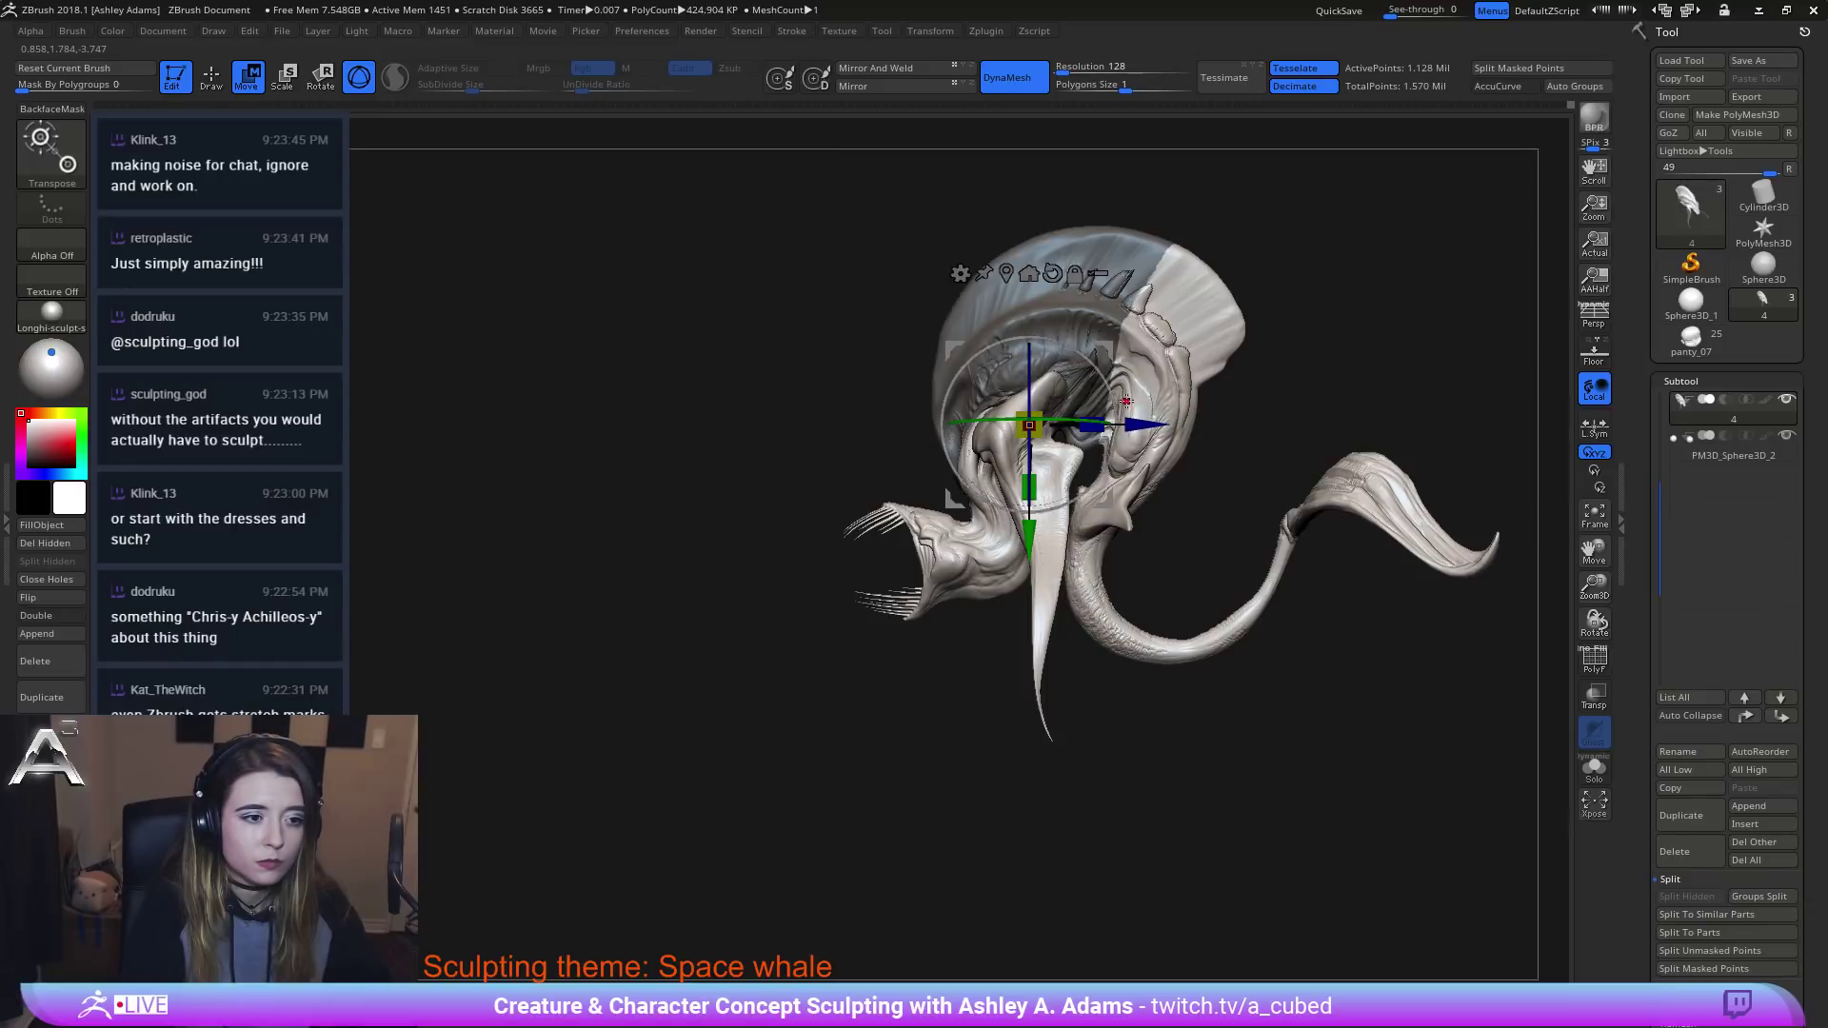
drag(1333, 404, 1181, 409)
key(ctrl+z)
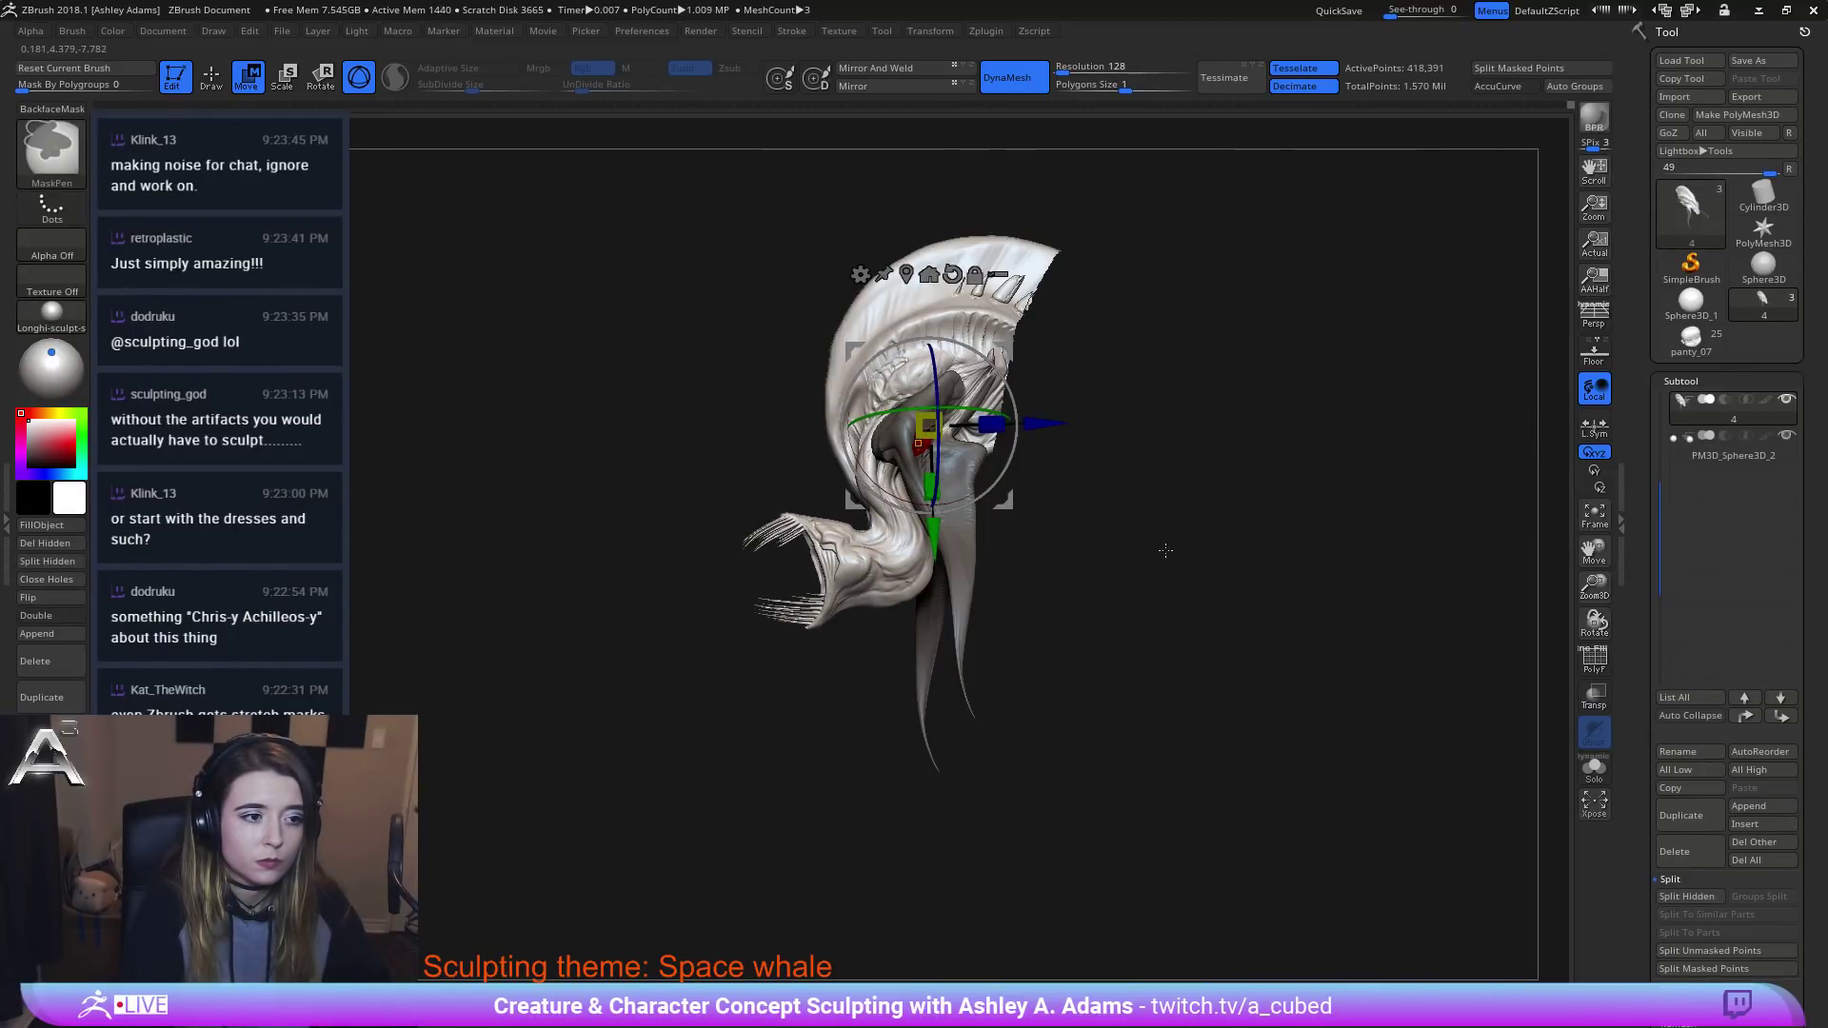
ctrl+shift+click(1182, 566)
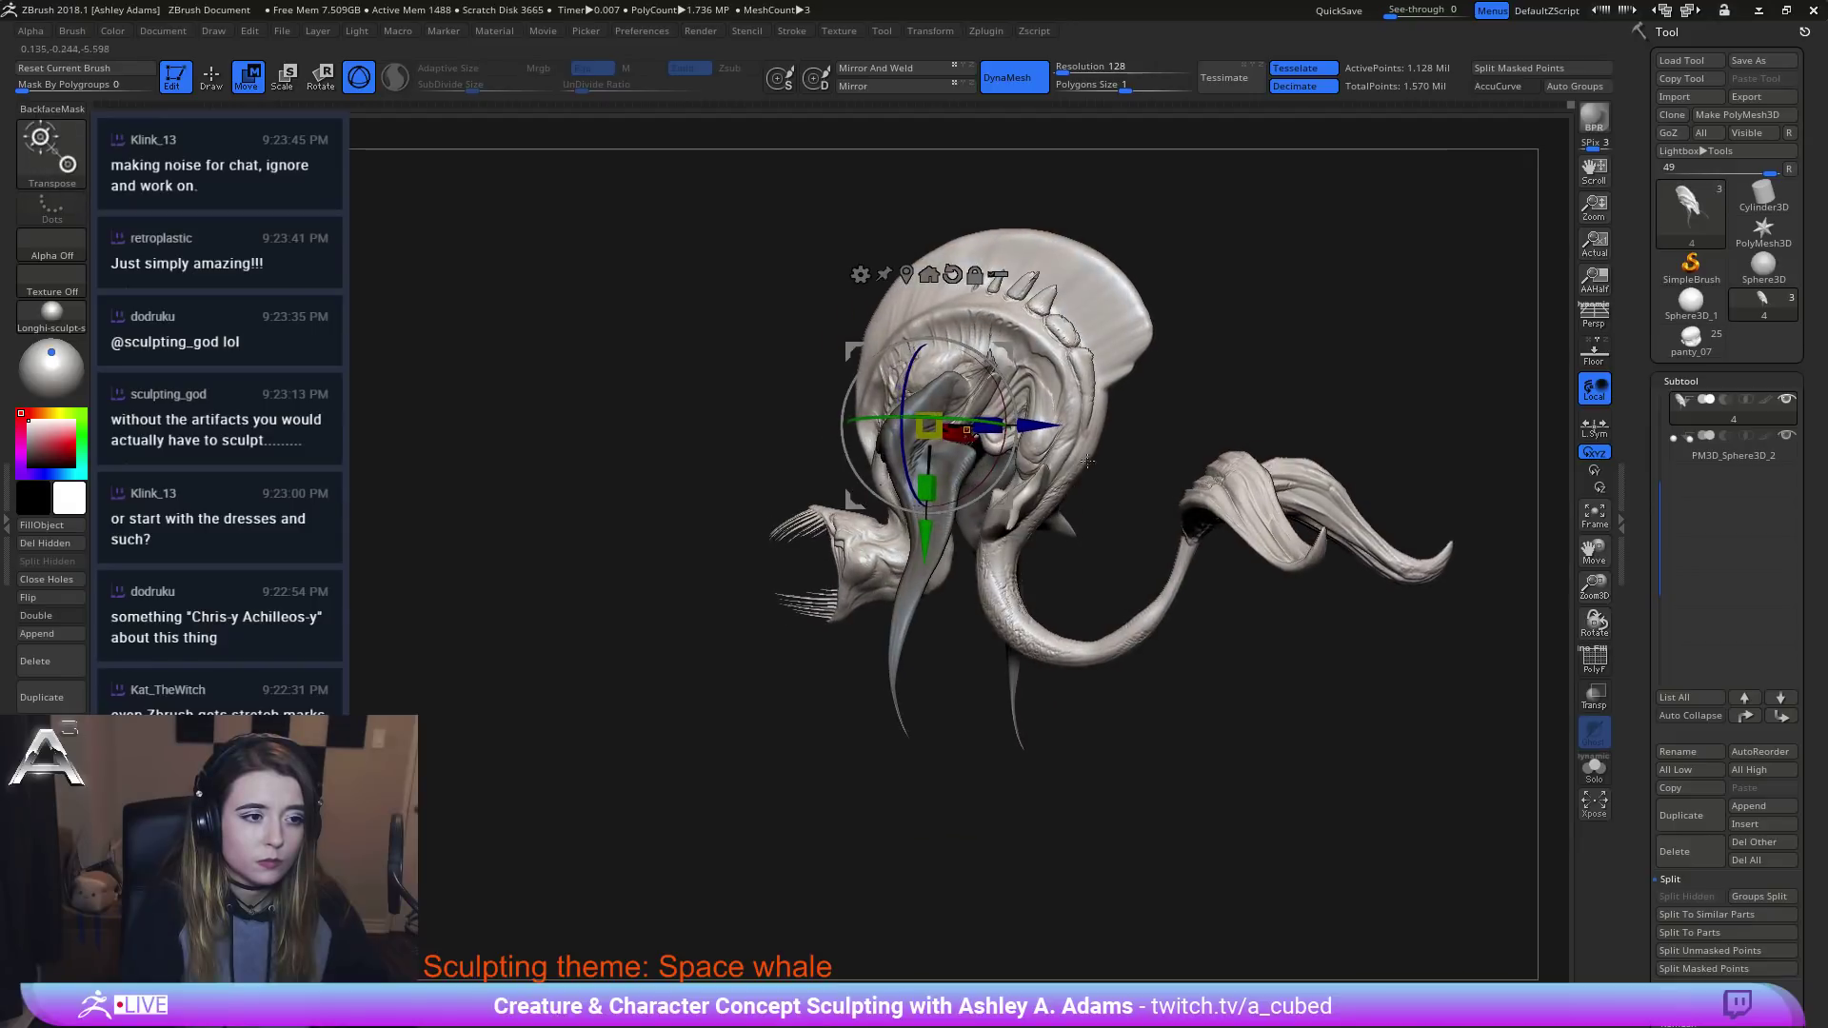
drag(1227, 357, 1106, 486)
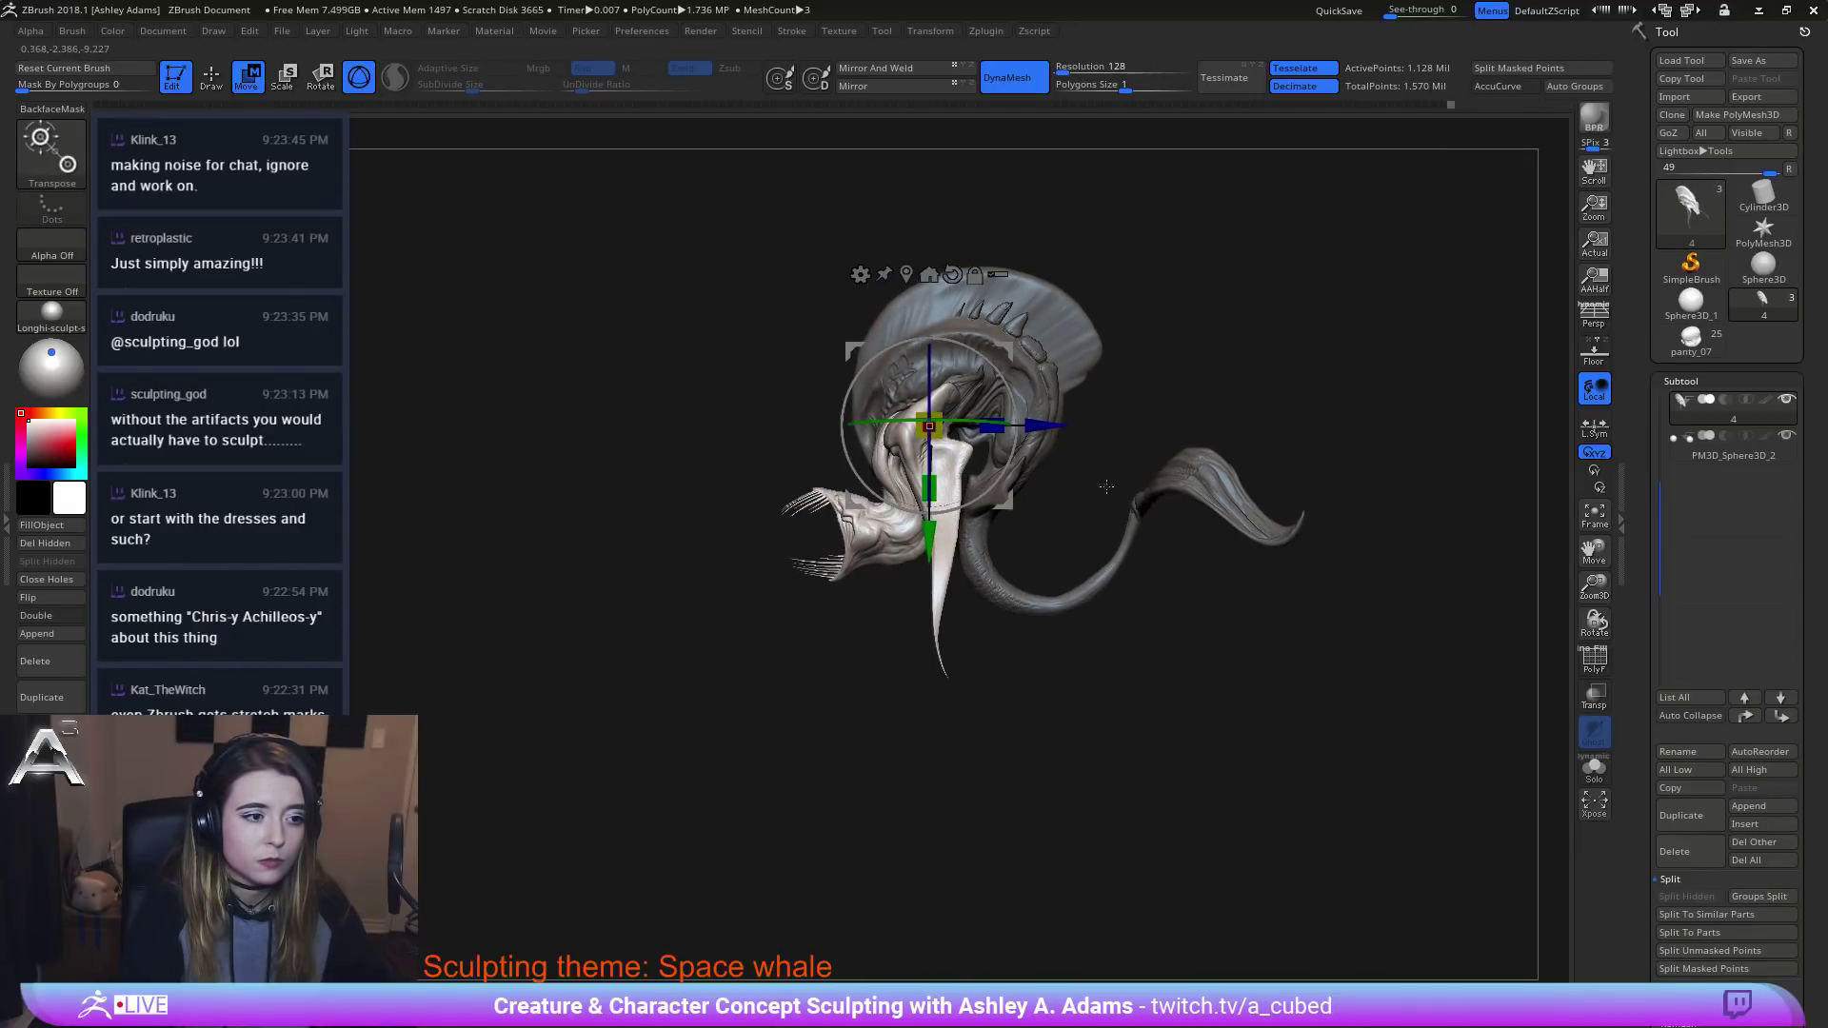
Shift the pair of side fins along the head, align the transform gizmo with their slant and slim their bases.
drag(1037, 433, 1084, 432)
key(q)
right_click(1101, 502)
drag(1081, 505, 1096, 505)
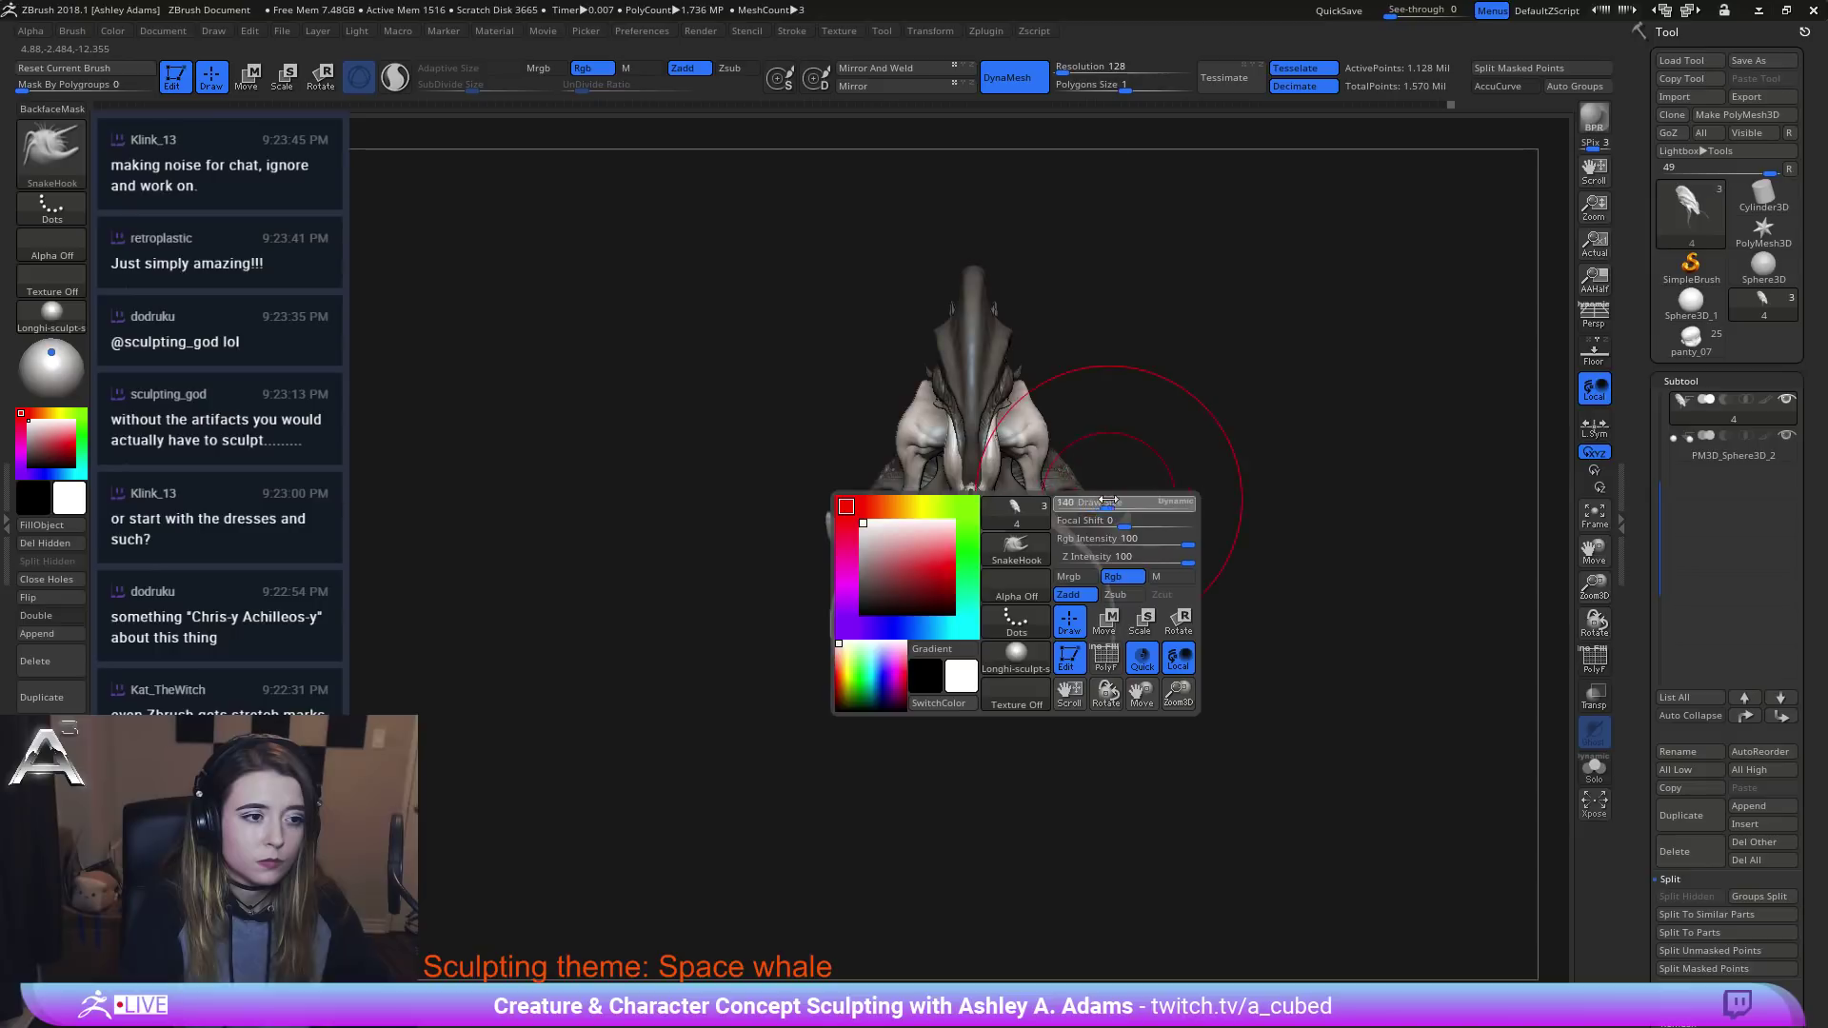
key(w)
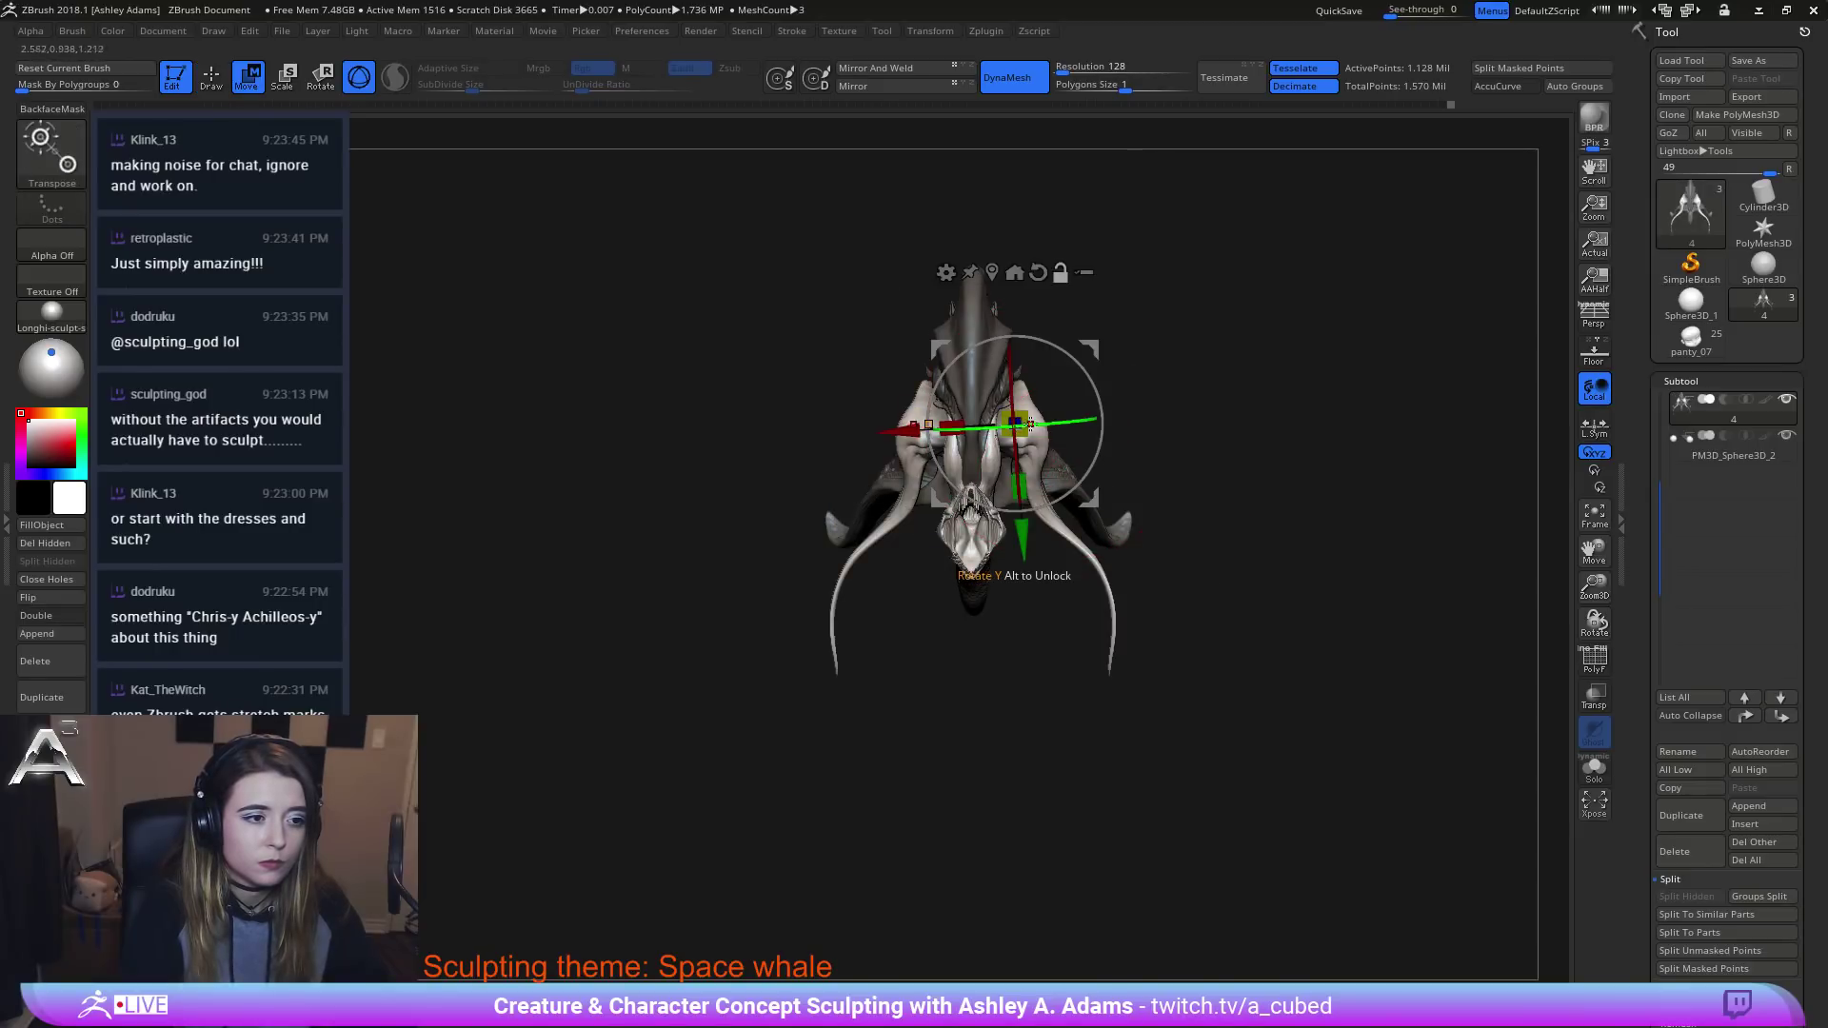
alt+drag(1084, 352, 1157, 350)
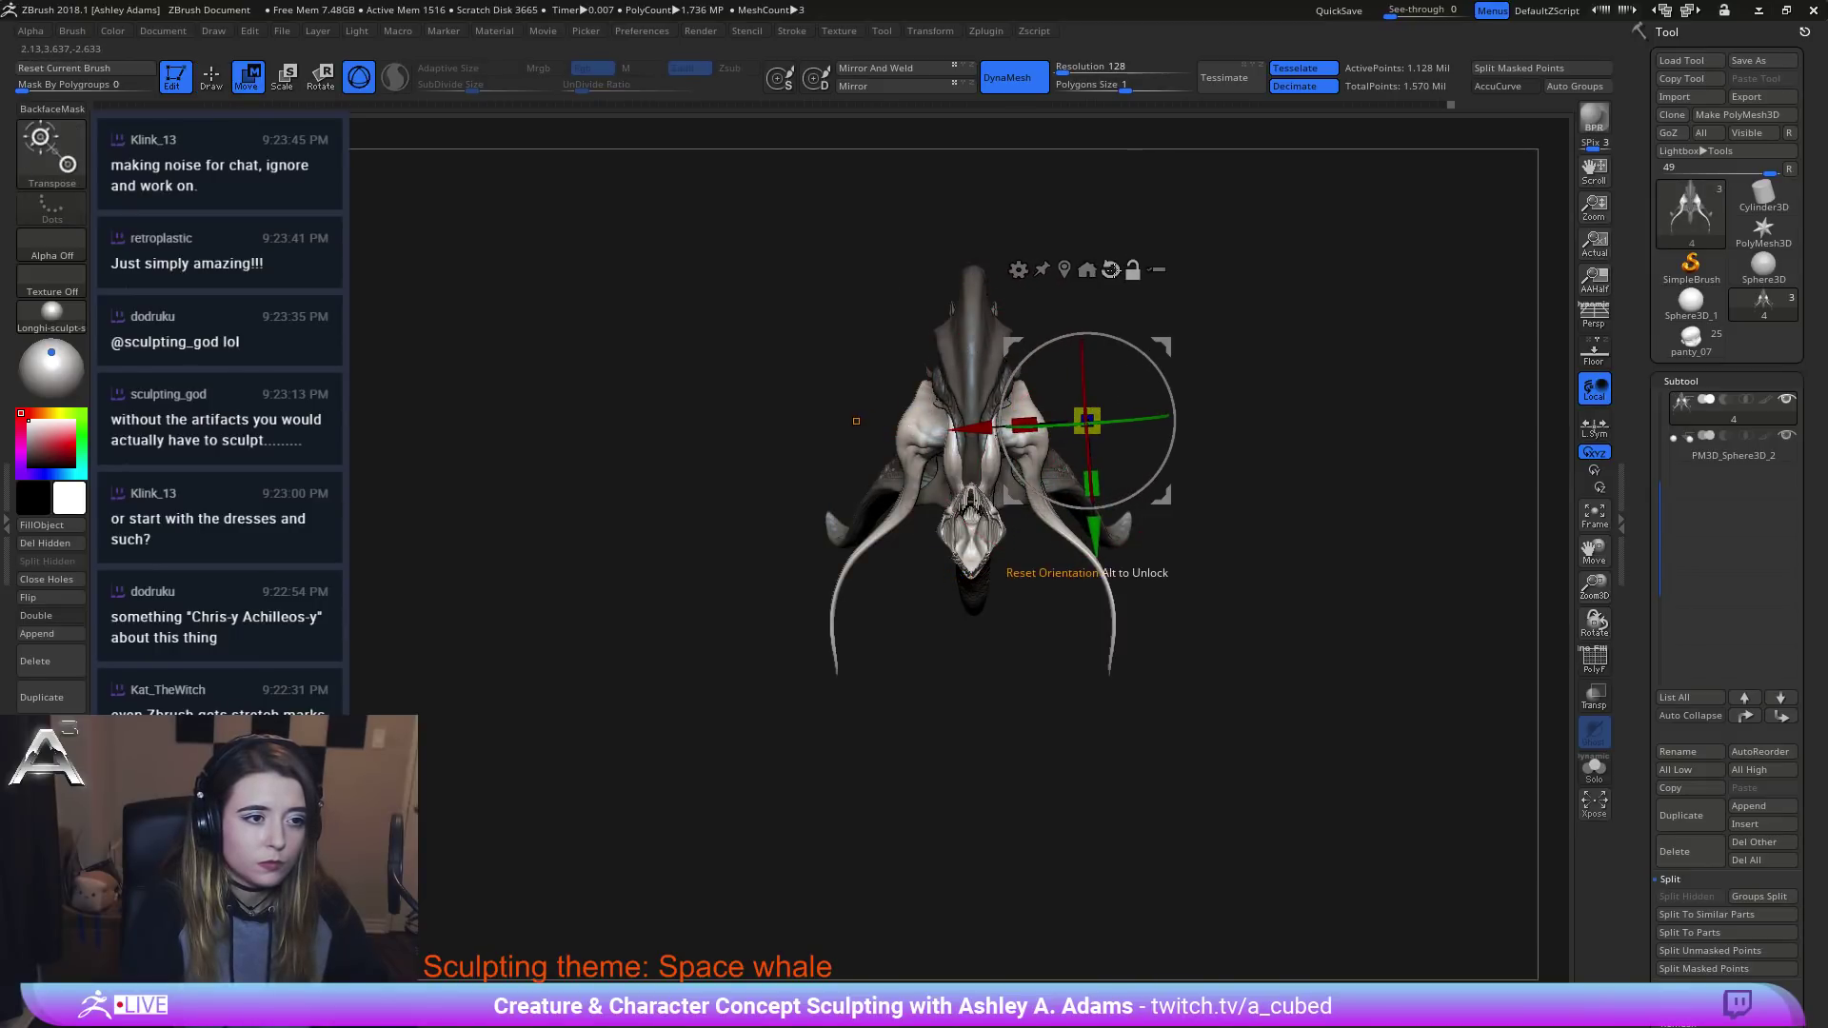
drag(986, 420, 971, 420)
alt+drag(1145, 348, 1095, 348)
drag(1107, 428, 1043, 456)
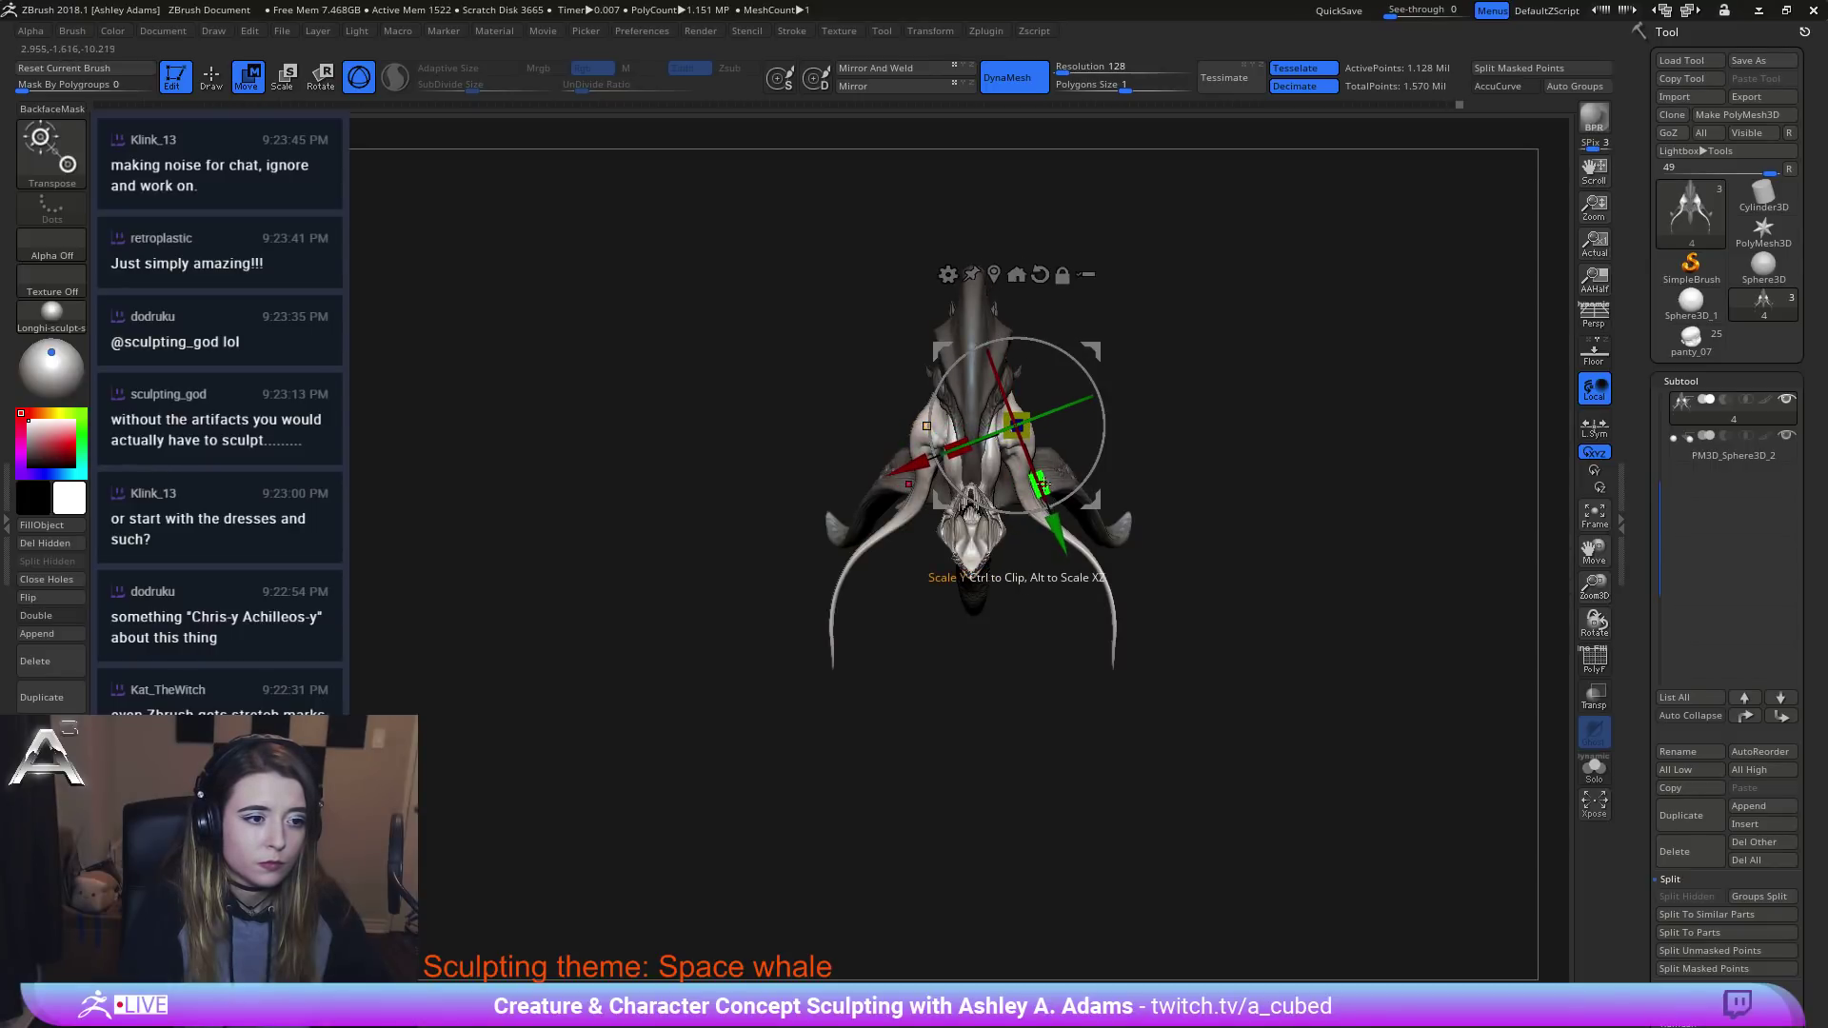
drag(1031, 469, 1138, 333)
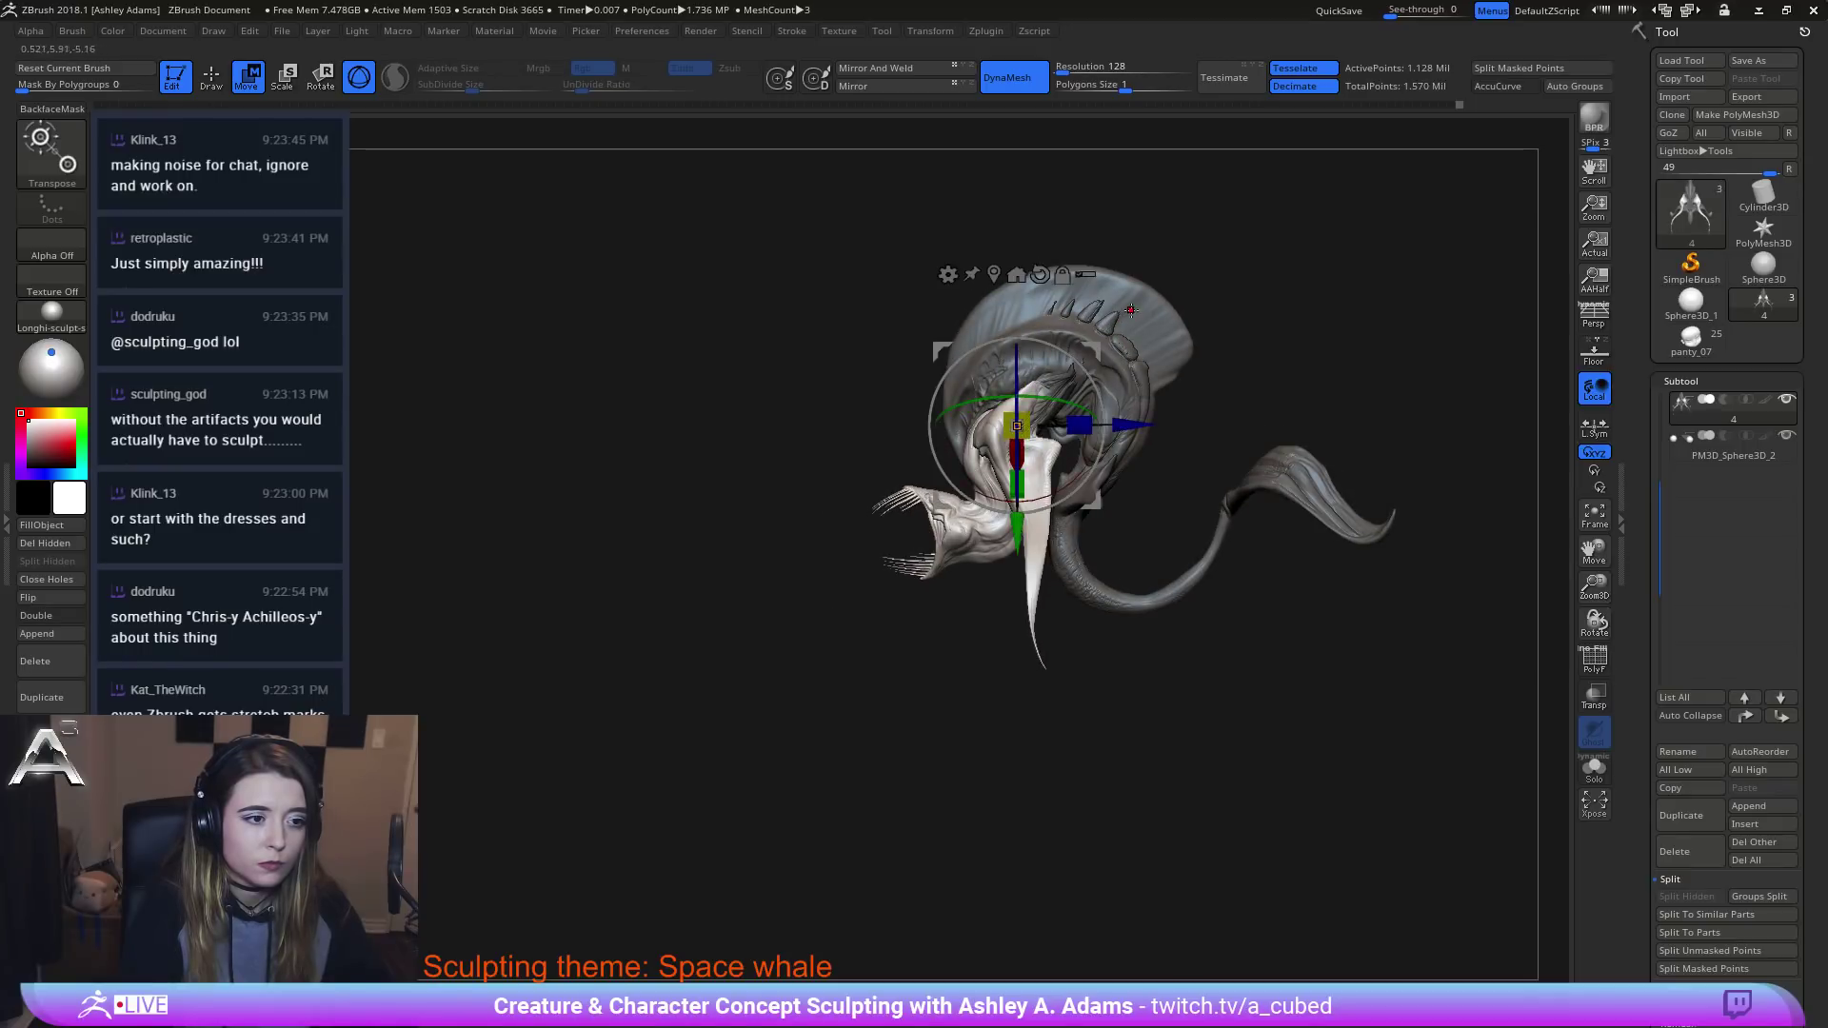
Extend the mask over the upper base of the side fins, change the masking brush to MaskLasso and leave the lower fins unmasked.
key(q)
mouse_move(1117, 226)
ctrl+mouse_down()
mouse_move(990, 324)
mouse_move(931, 401)
ctrl+mouse_up()
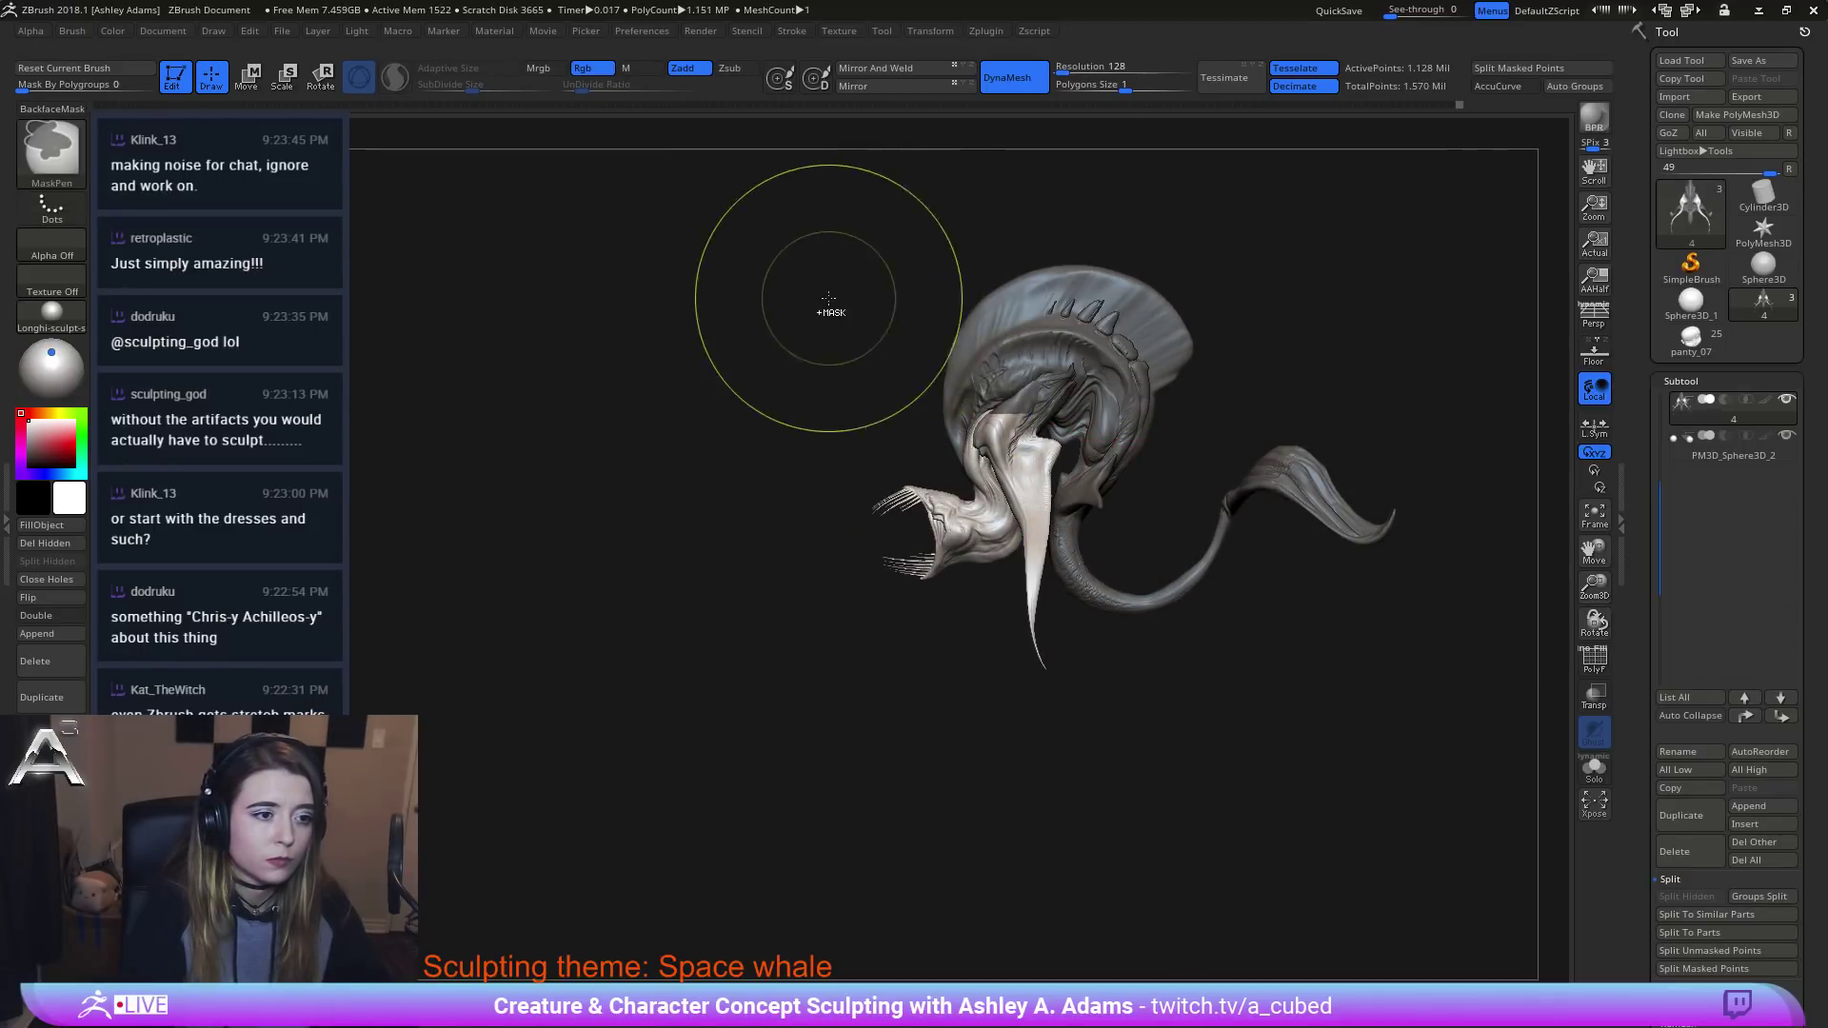
key(ctrl+i)
ctrl+click(51, 152)
key(l)
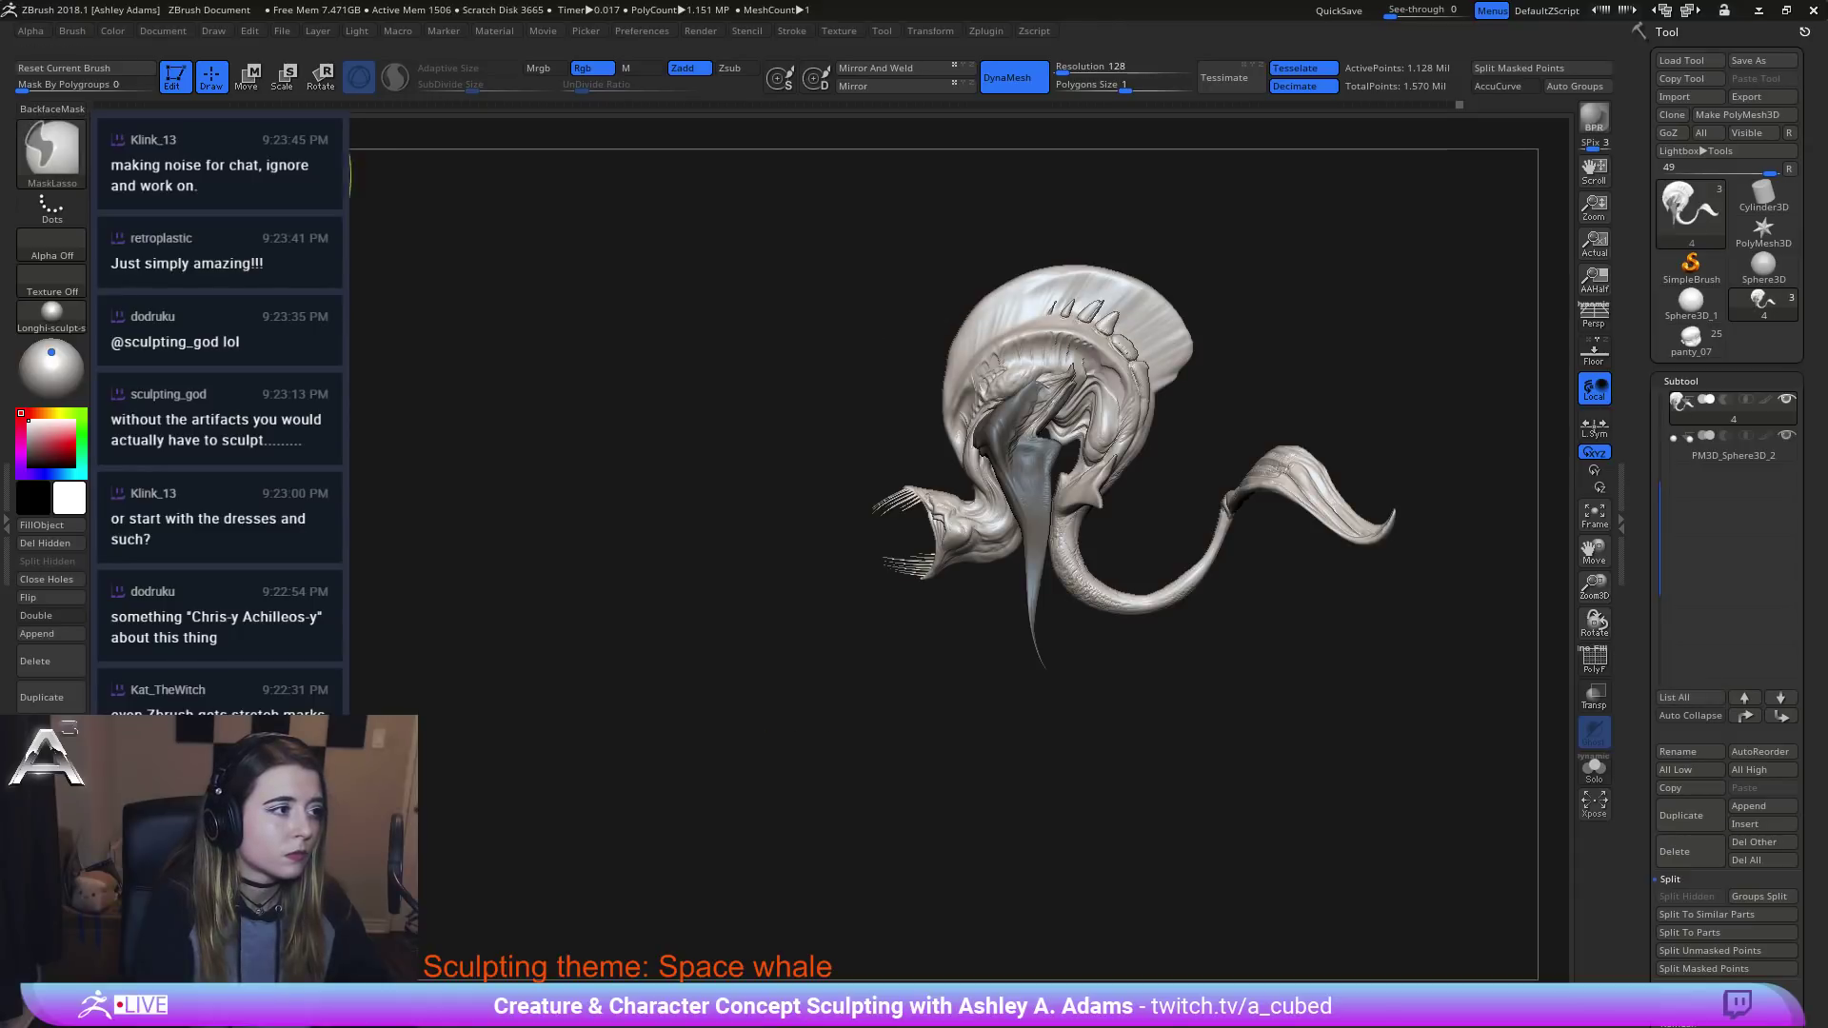
mouse_move(1138, 217)
ctrl+mouse_down()
mouse_move(915, 385)
mouse_move(967, 460)
mouse_move(1009, 462)
ctrl+mouse_up()
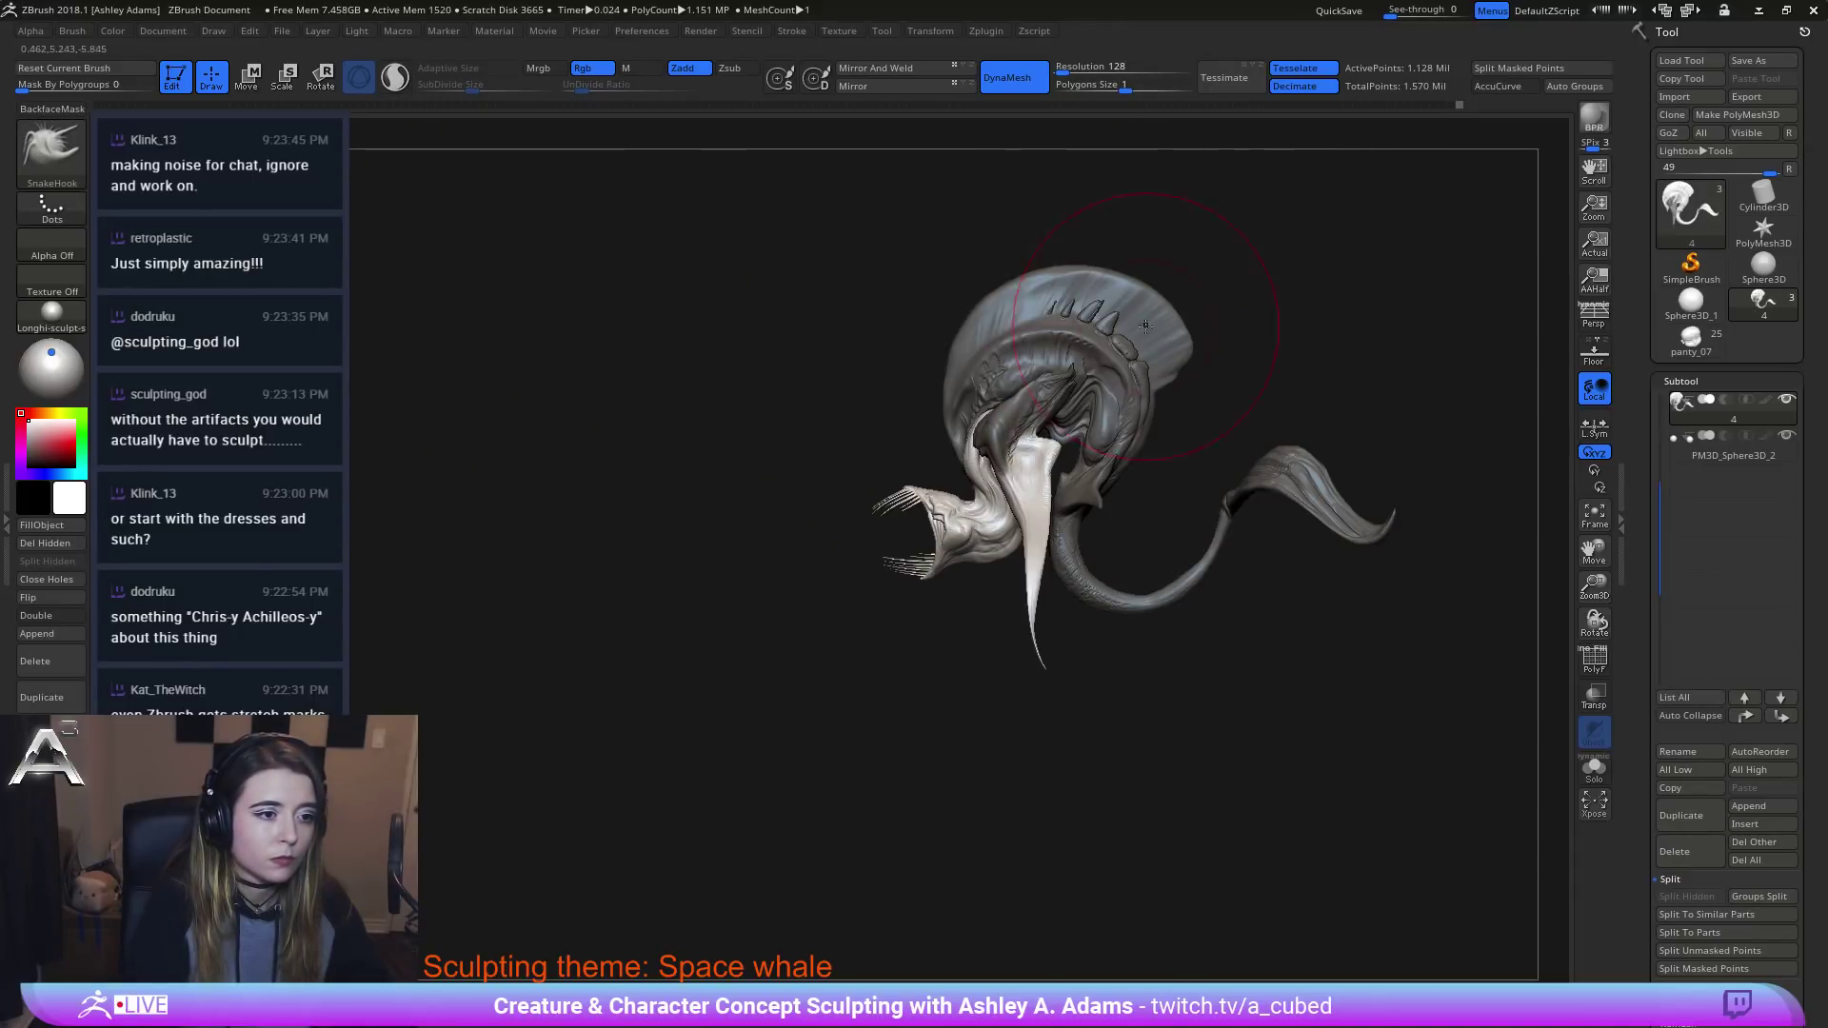
Rotate the unmasked part of the side fins and stretch it downward with the transform gizmo to lengthen them.
right_drag(1113, 372, 1254, 340)
drag(1254, 340, 1089, 346)
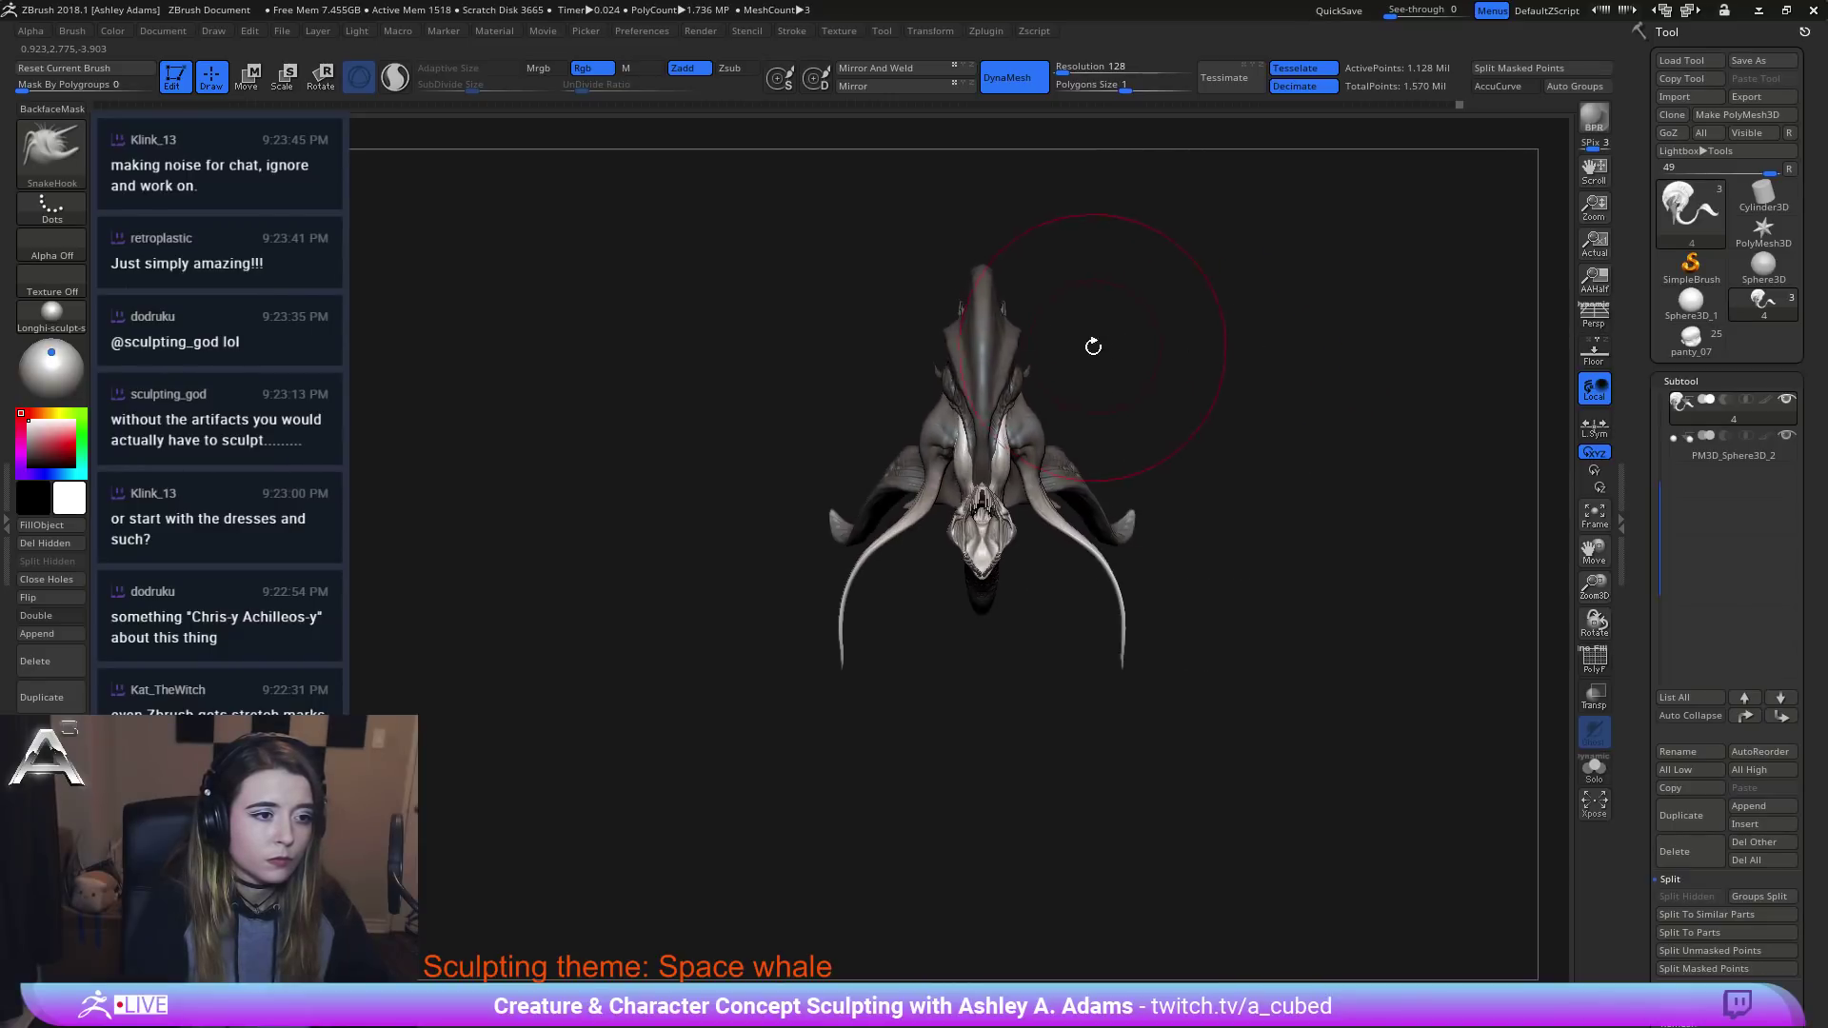
key(w)
drag(1051, 486, 1093, 527)
right_drag(1094, 527, 978, 510)
drag(978, 512, 1041, 455)
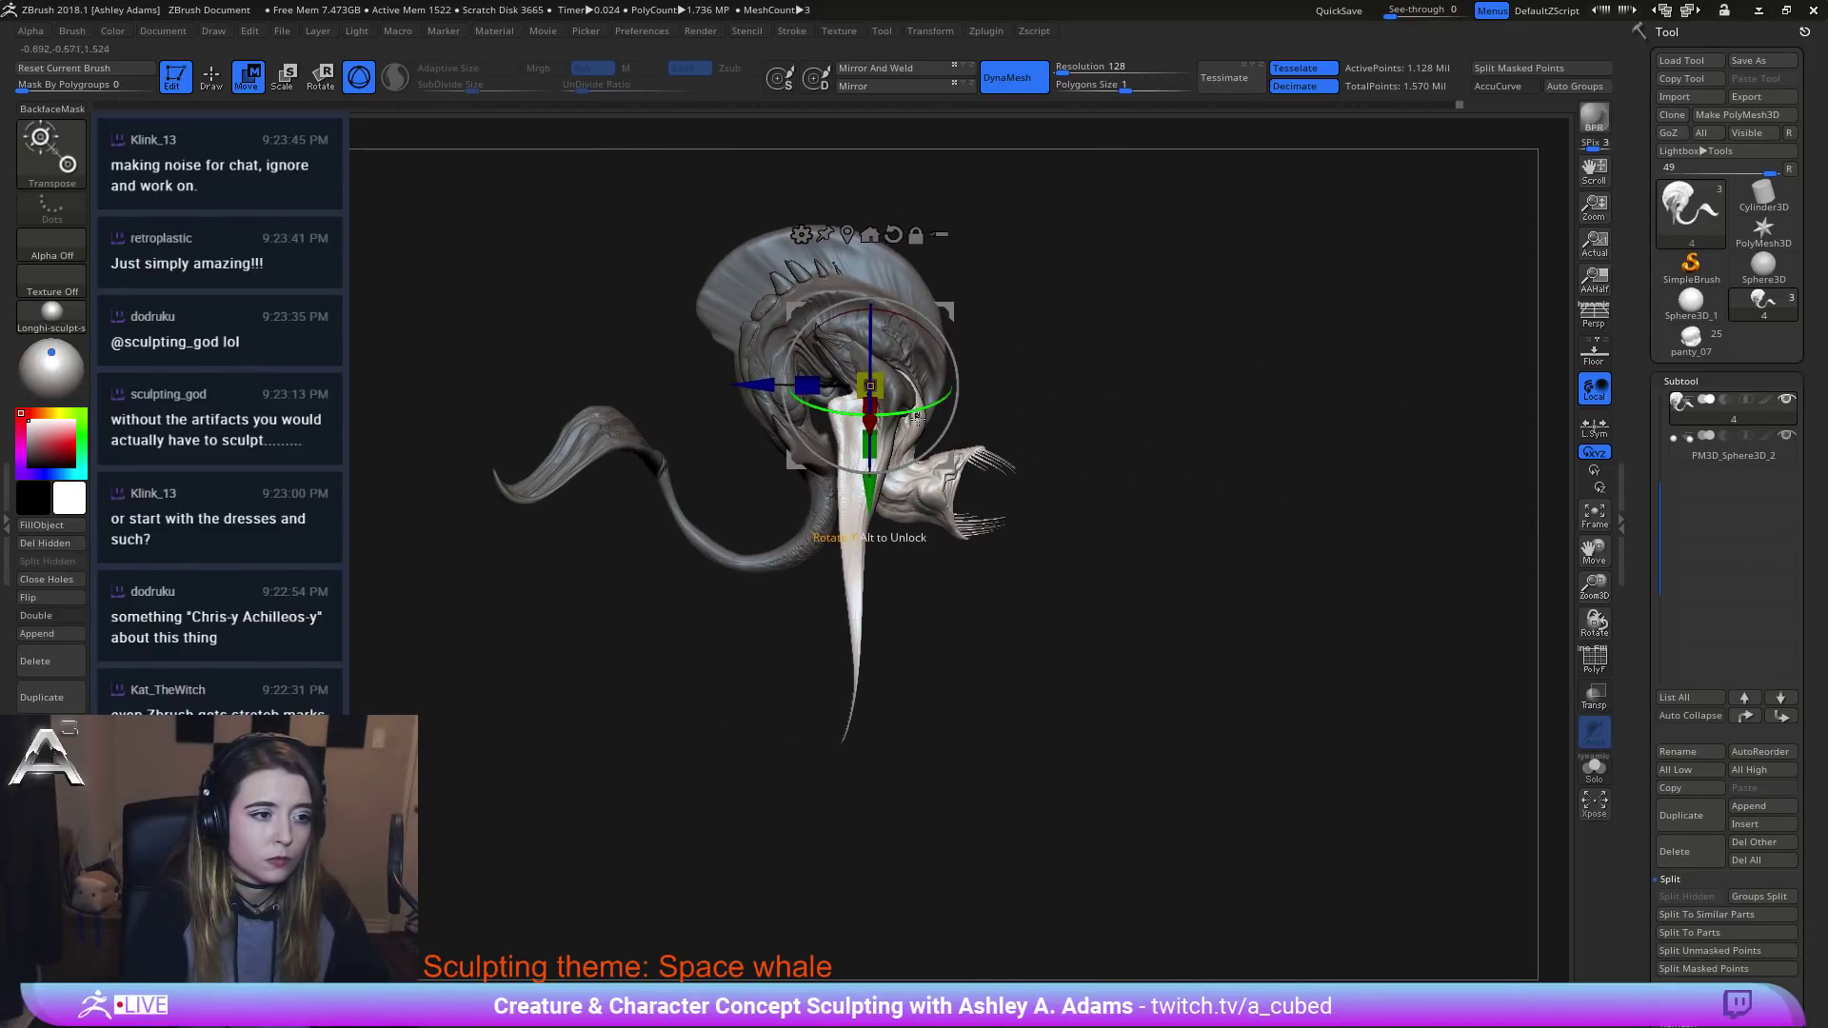
drag(917, 416, 922, 412)
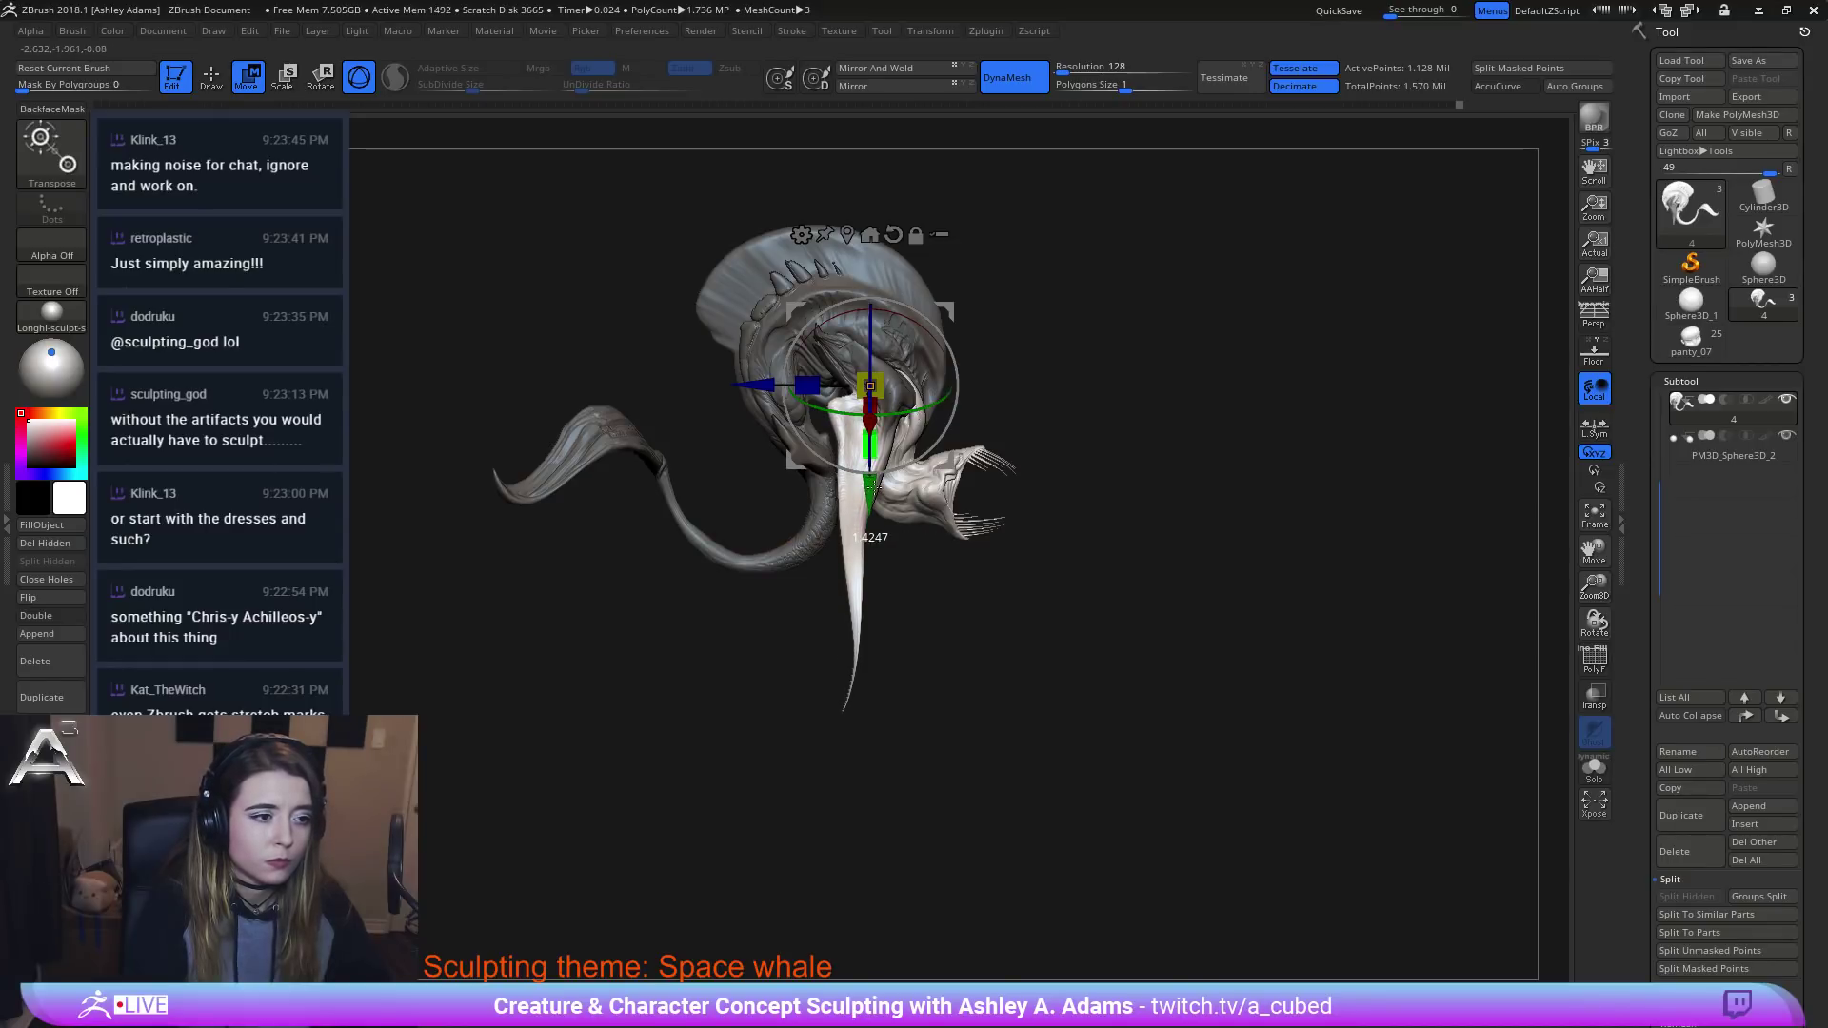
Clear the mask, return to sculpting and smooth the side fins near their upper base.
key(q)
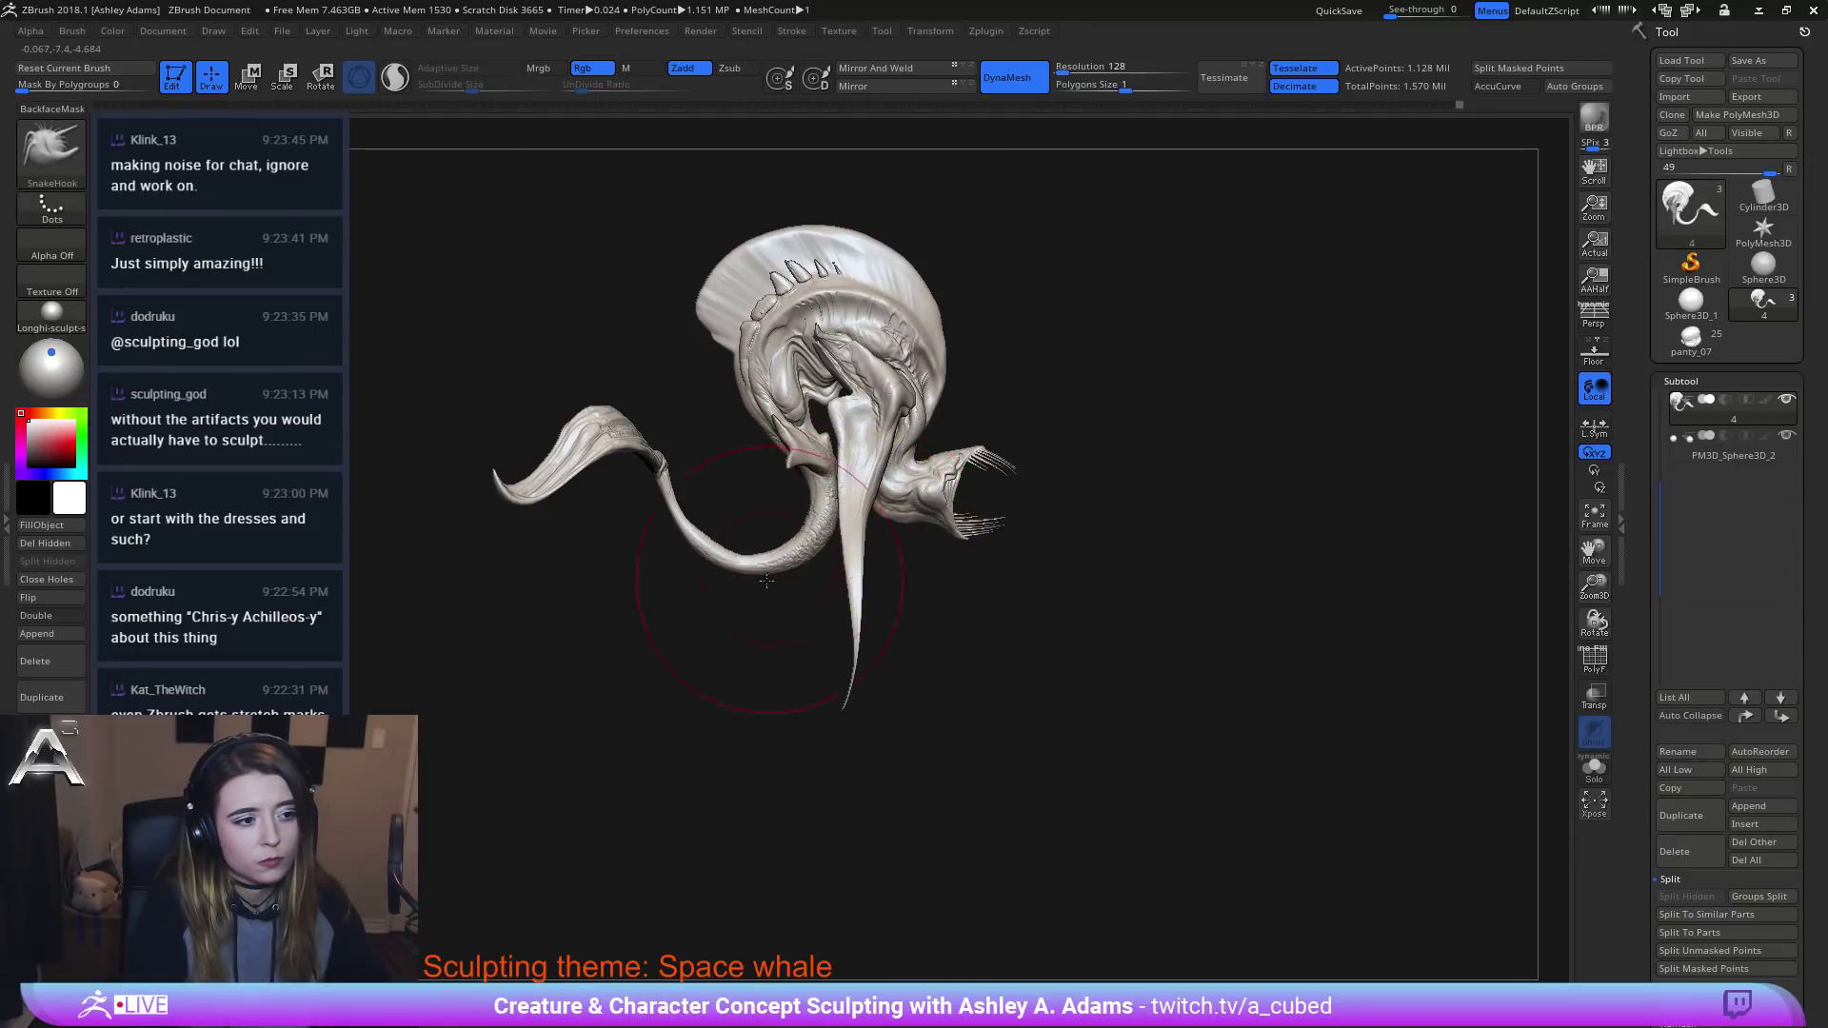
drag(746, 577, 774, 488)
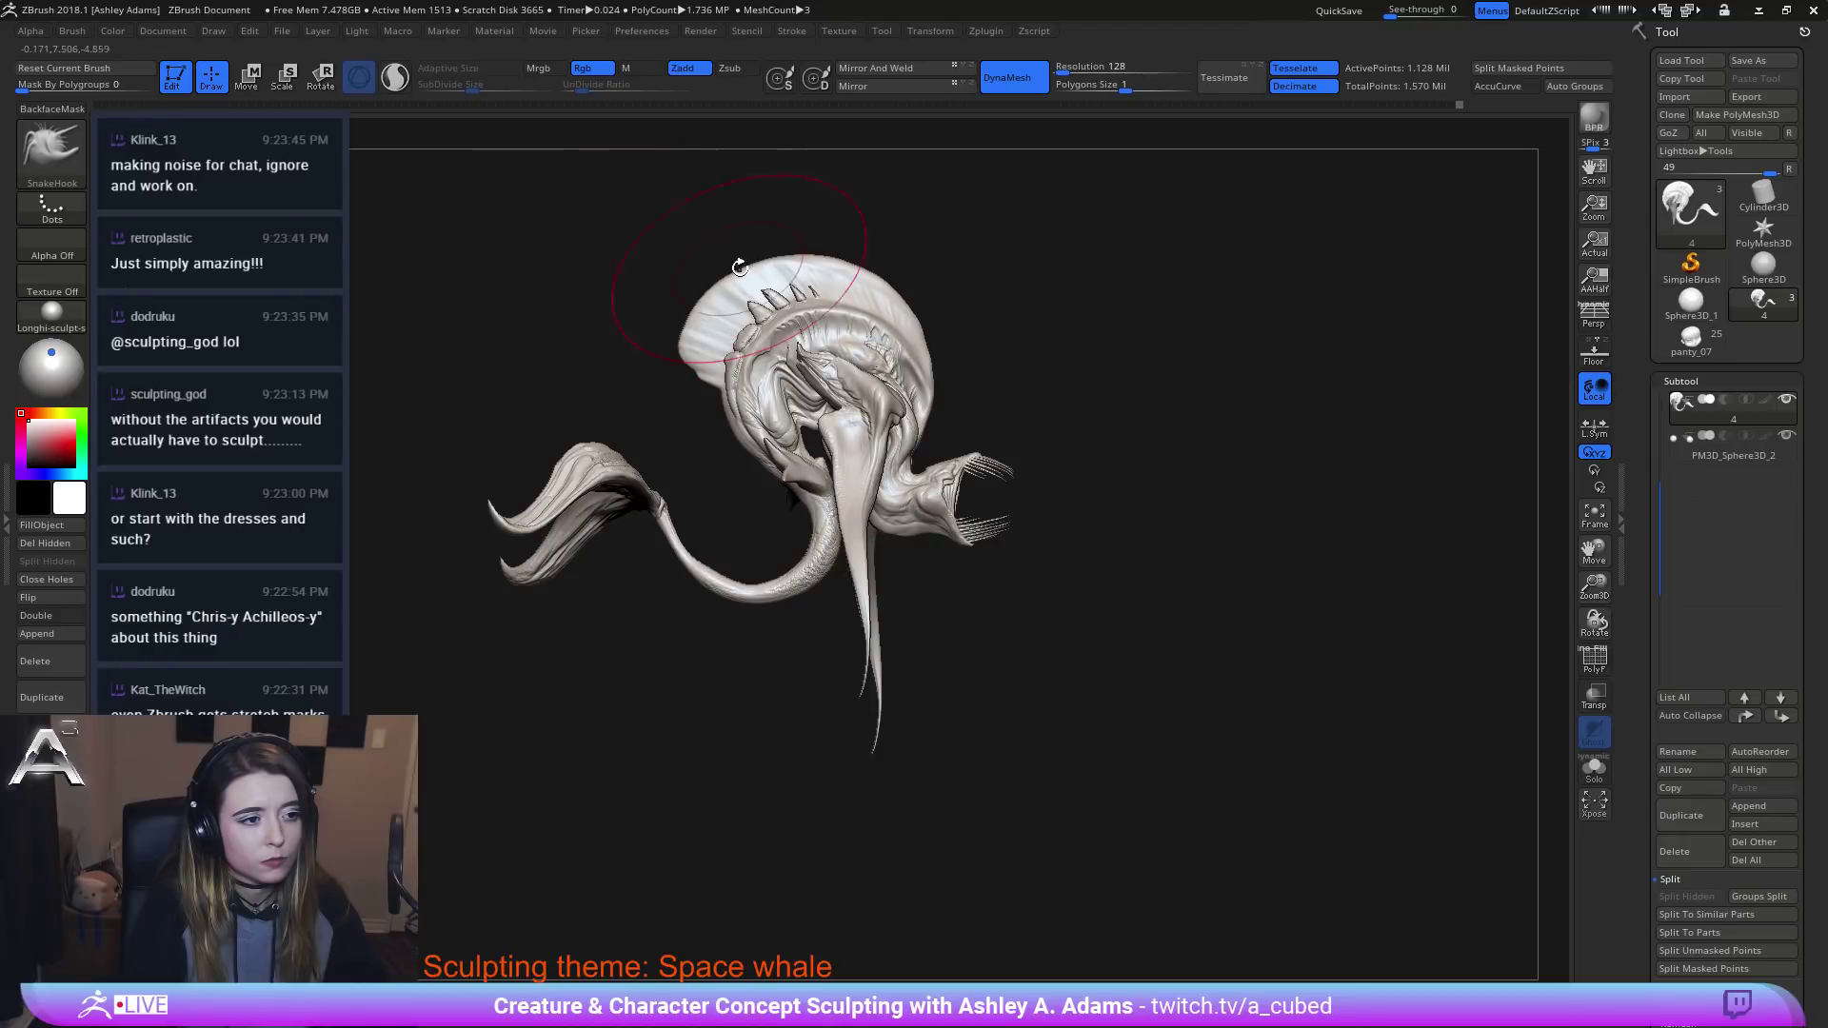
drag(938, 456, 1214, 439)
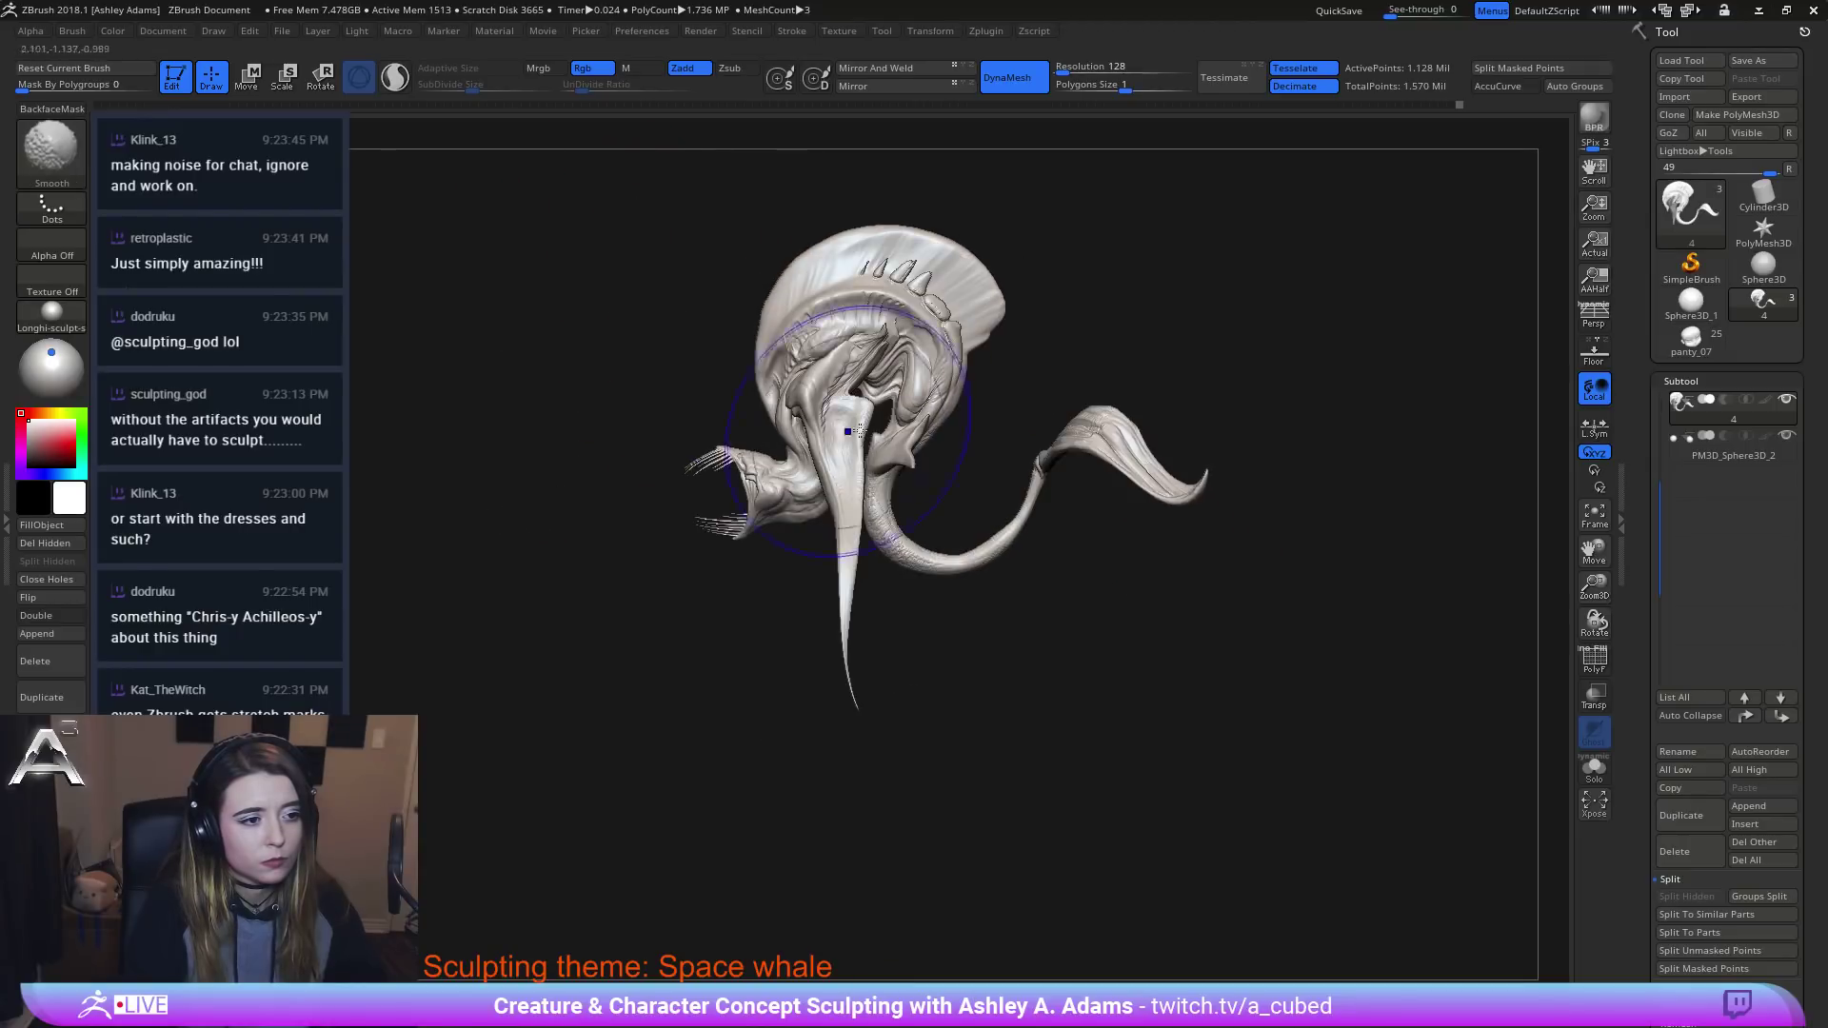
mouse_move(895, 409)
mouse_down()
mouse_move(956, 415)
mouse_move(938, 416)
mouse_up()
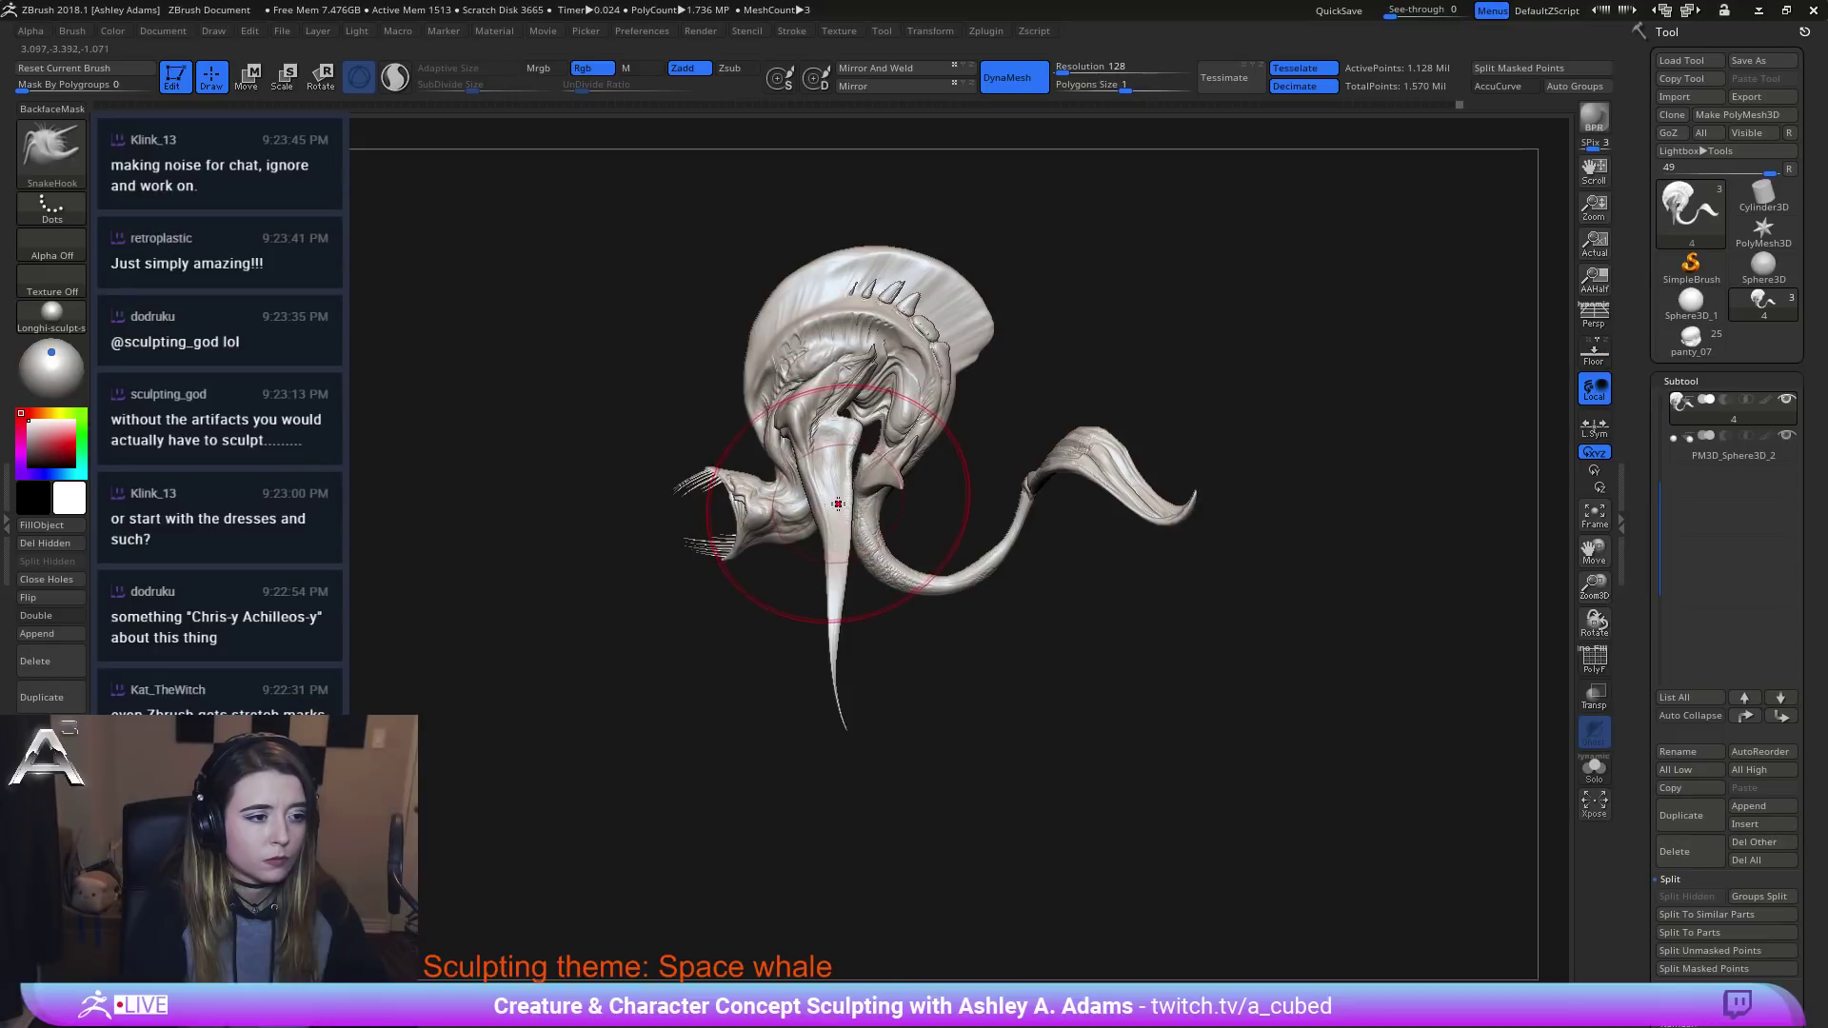
Reduce the SnakeHook brush size and make the jaw subtool active.
key(space)
mouse_move(801, 541)
mouse_down()
mouse_move(778, 539)
mouse_move(844, 494)
mouse_move(819, 489)
mouse_up()
key(space)
key(space)
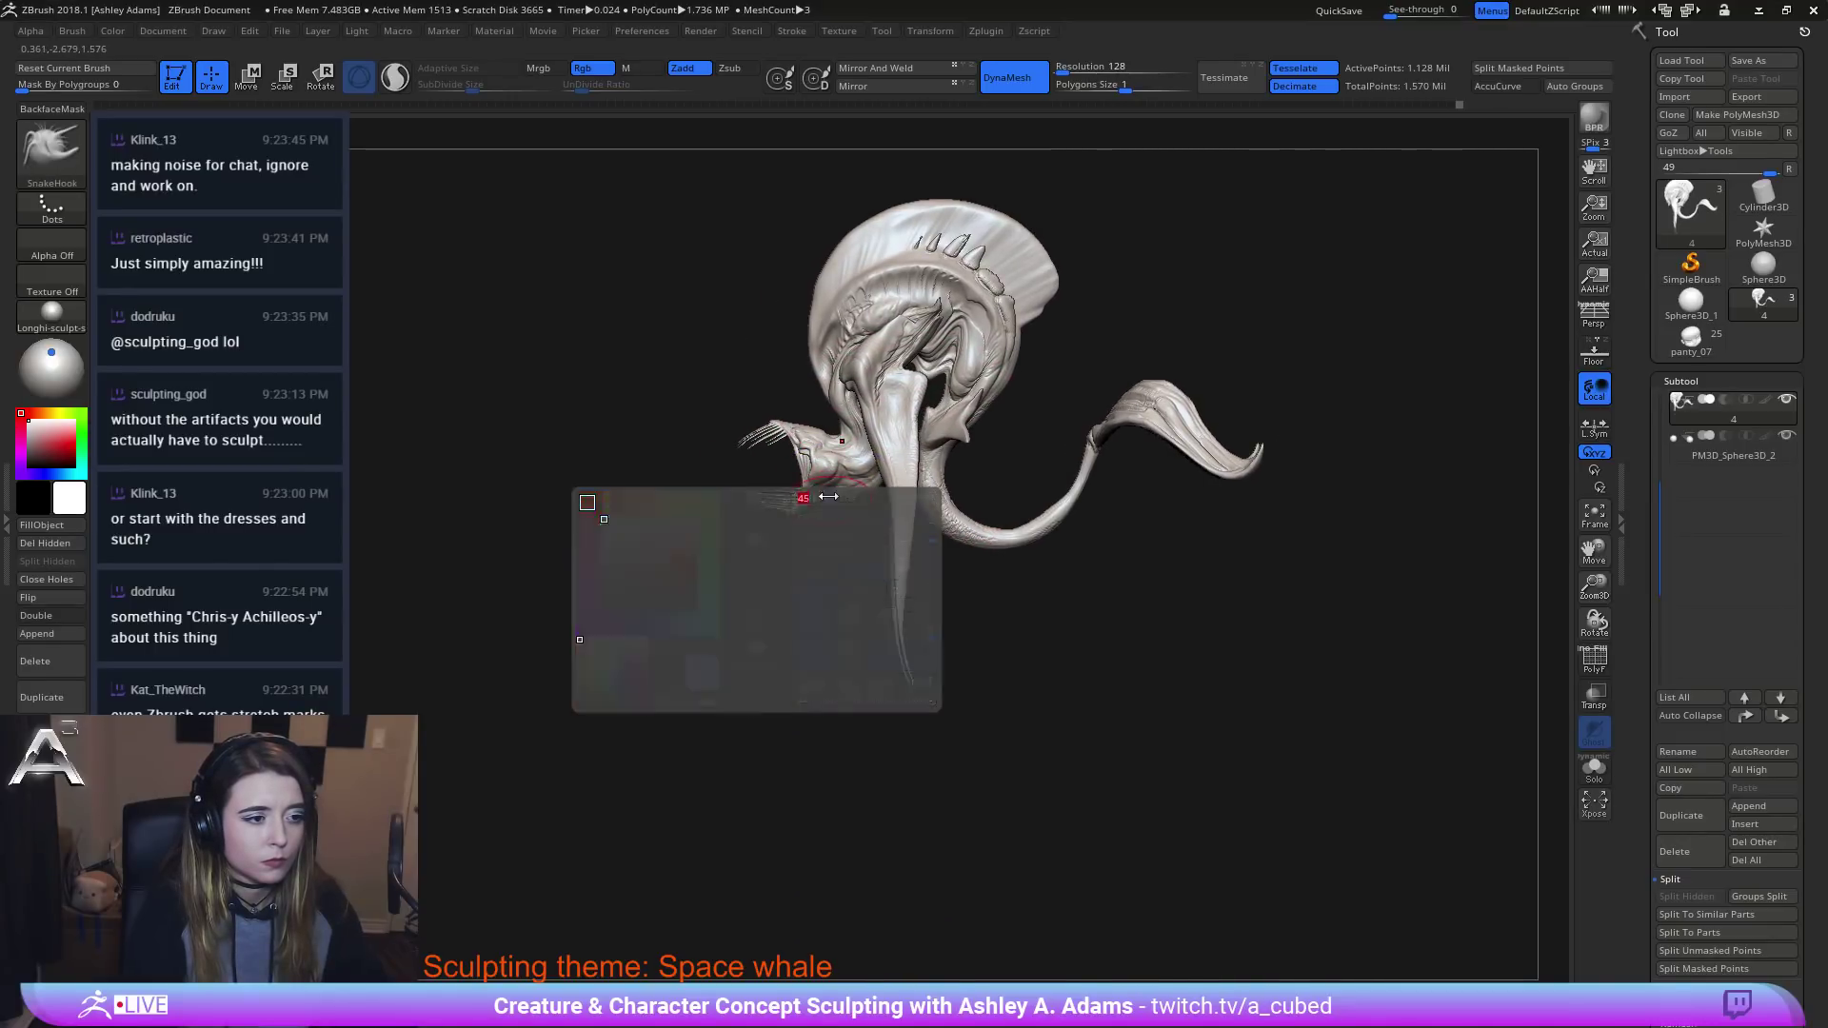
alt+click(831, 498)
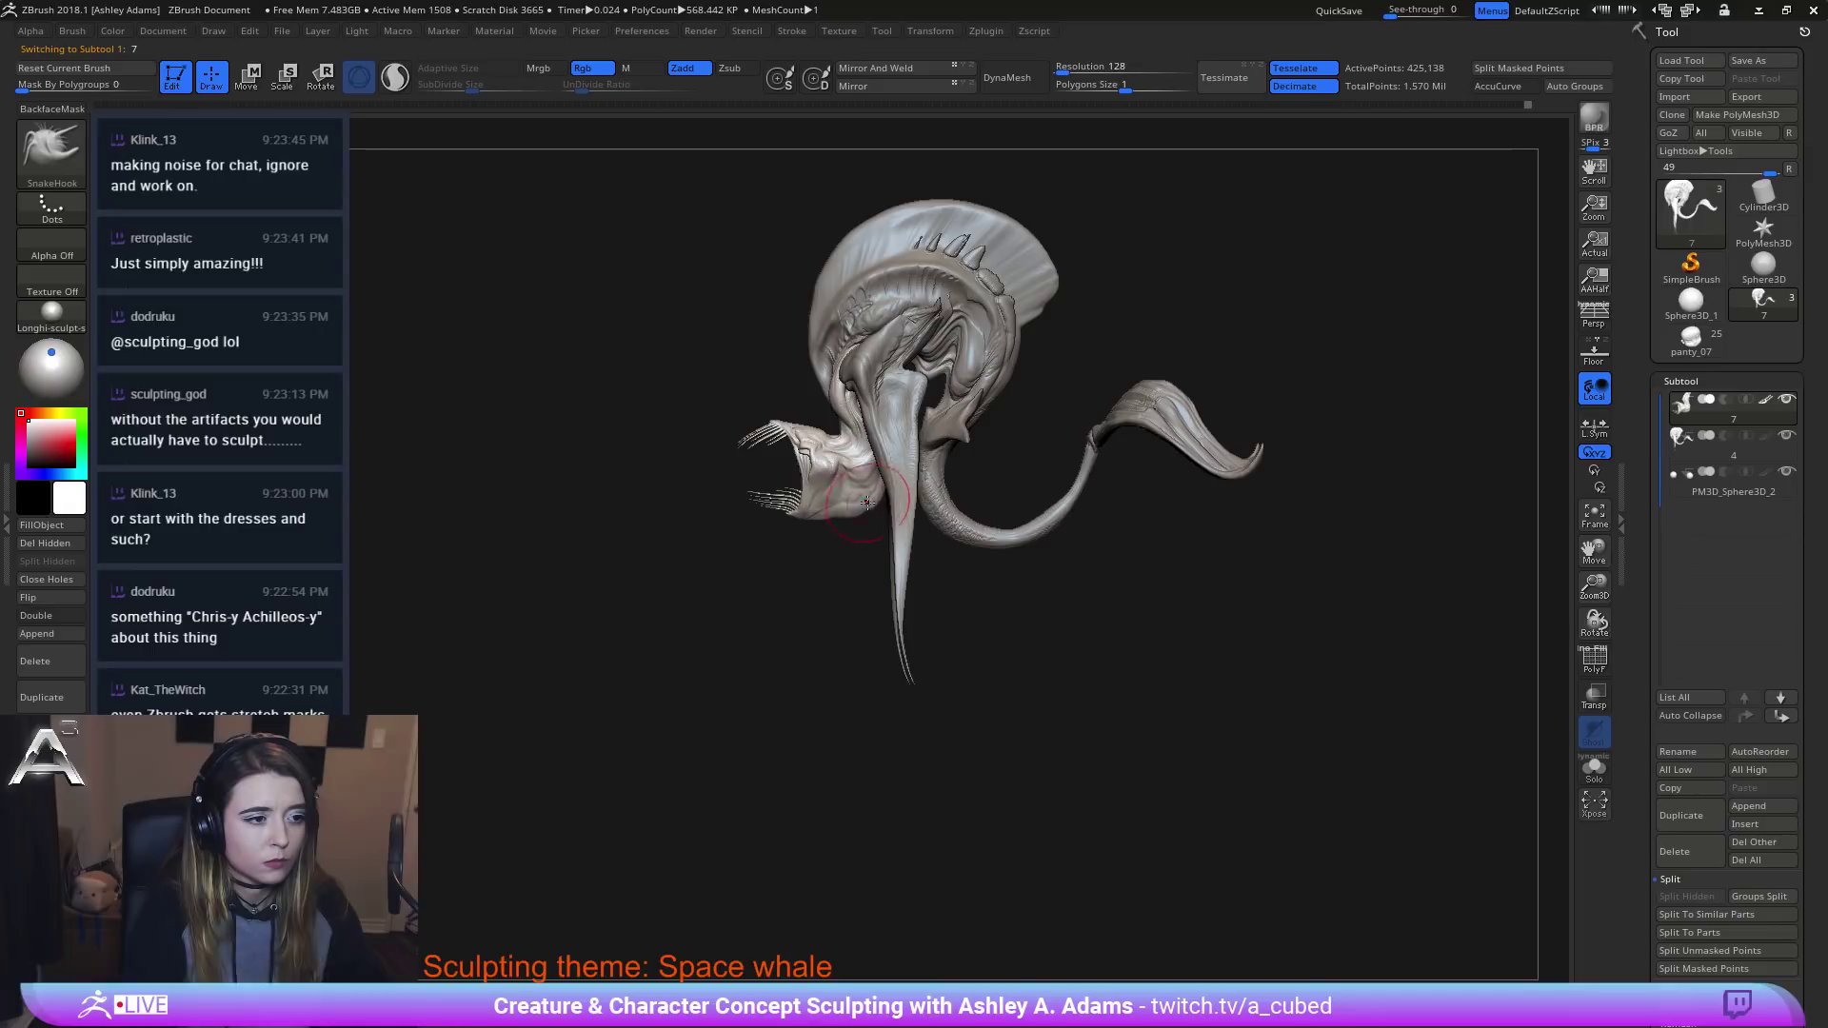
mouse_move(867, 501)
right_down()
mouse_move(891, 487)
mouse_move(840, 512)
right_up()
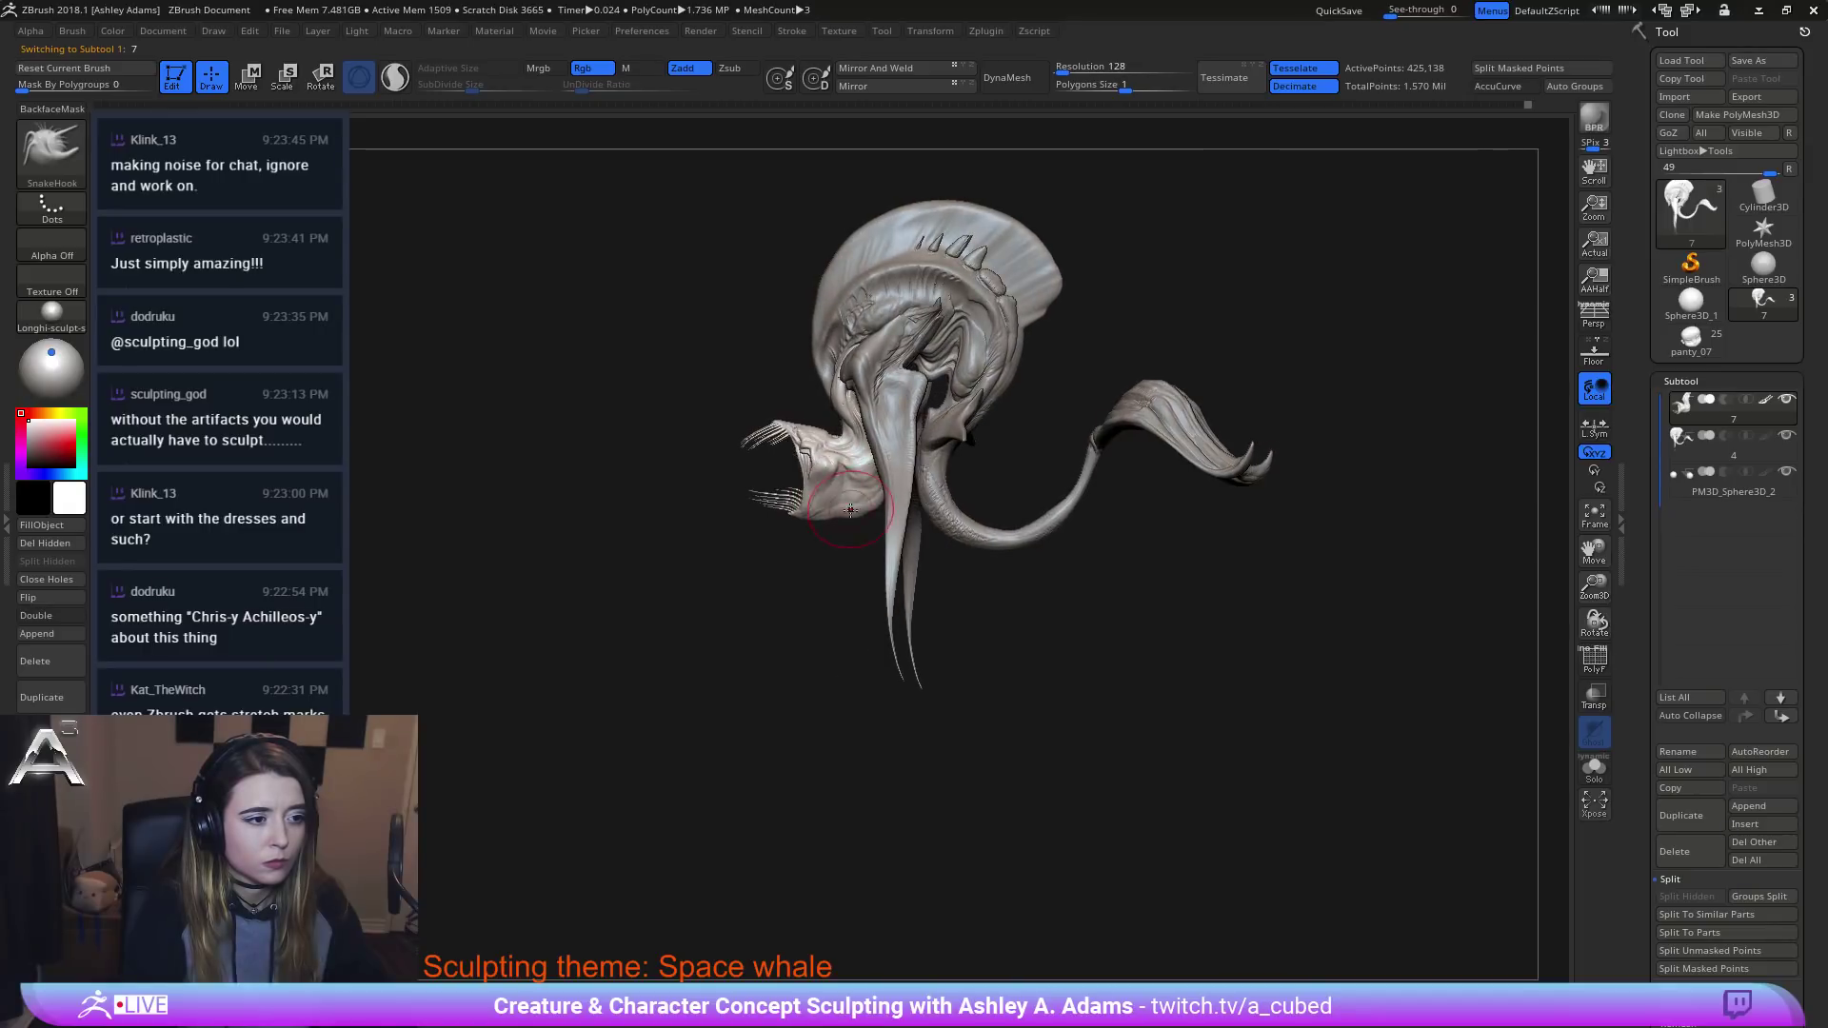
key(space)
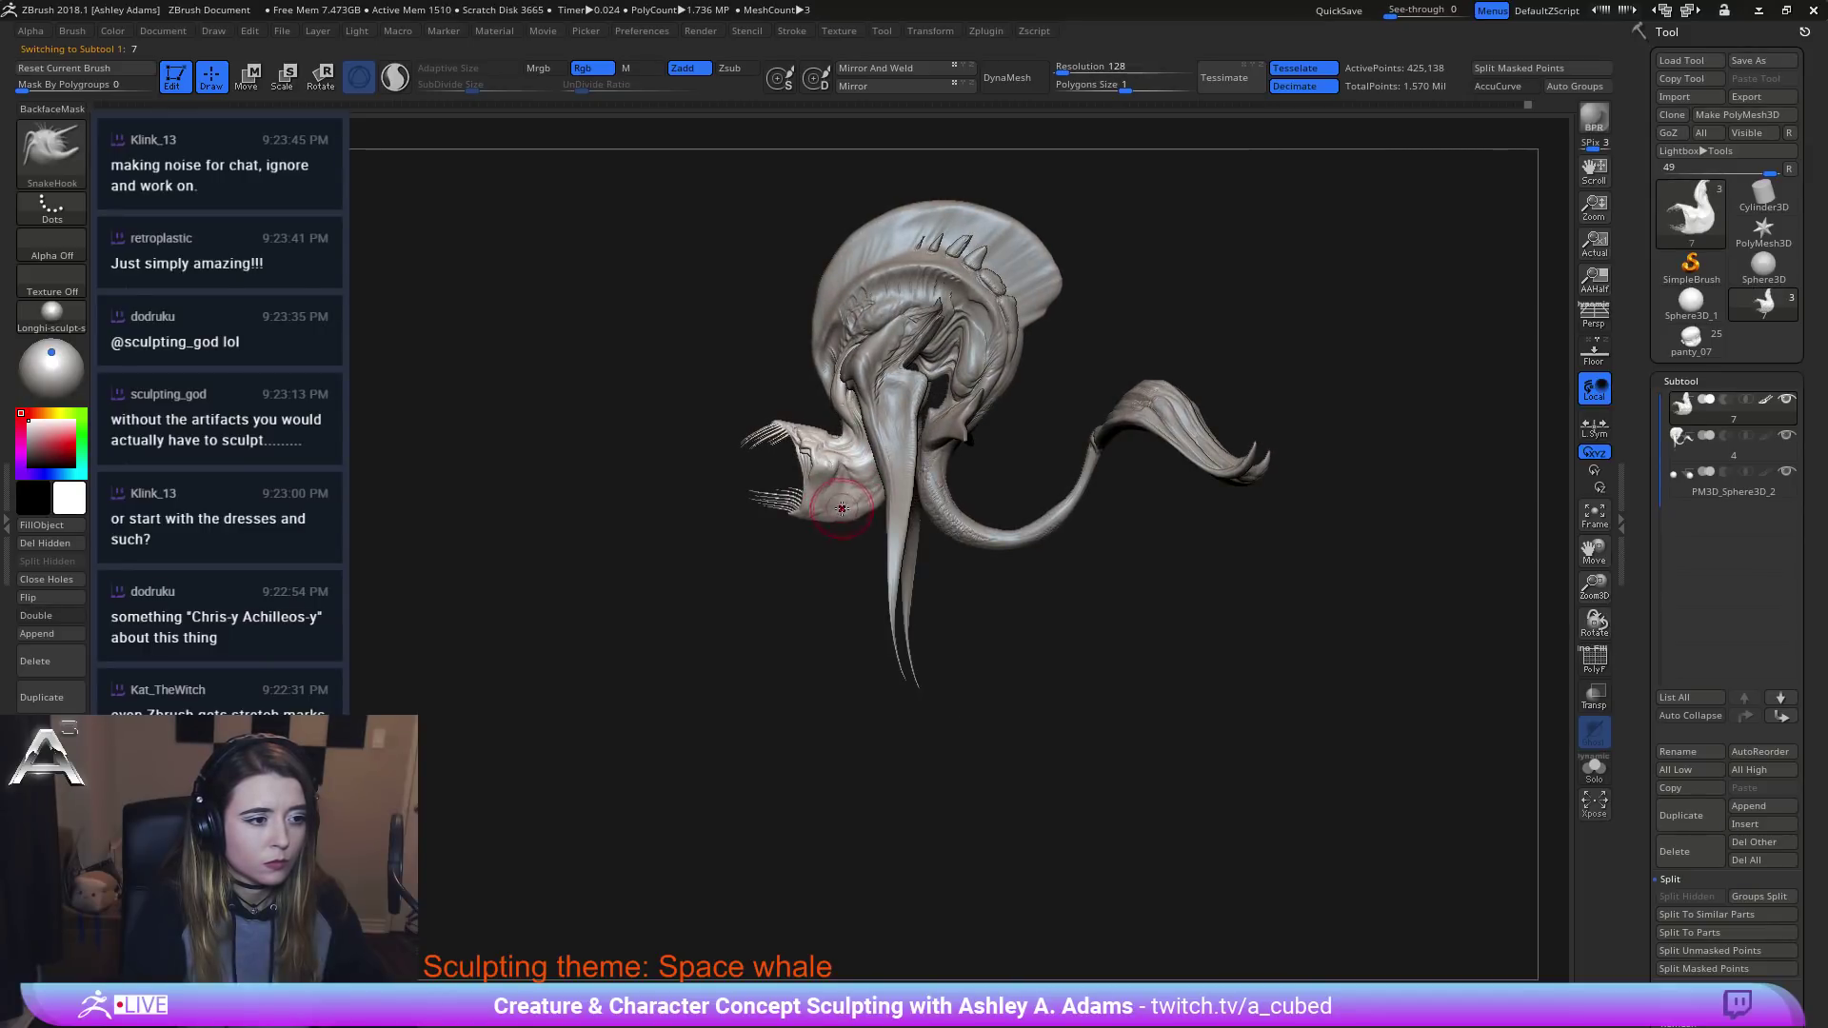
Pull the underside of the lower jaw into a fuller, rounder bulge with SnakeHook.
right_drag(841, 509, 1043, 508)
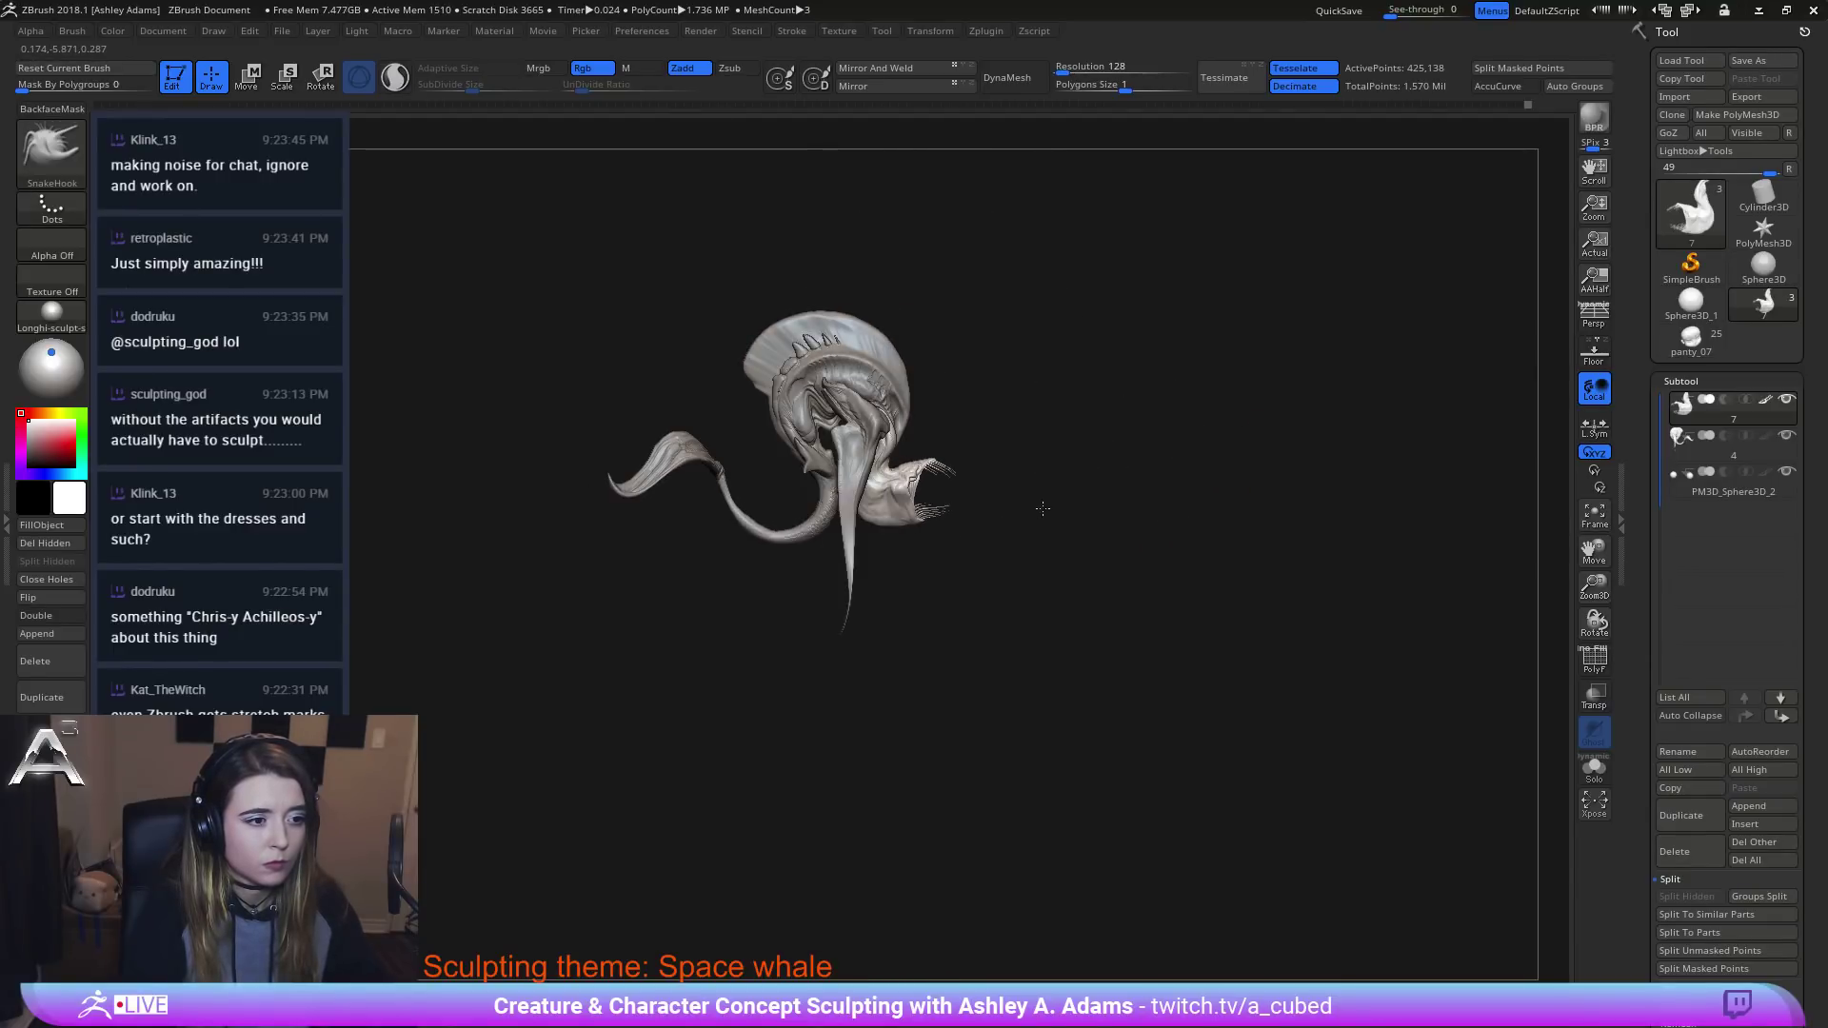
right_click(971, 523)
ctrl+right_drag(892, 508, 905, 520)
right_click(879, 502)
drag(879, 502, 871, 502)
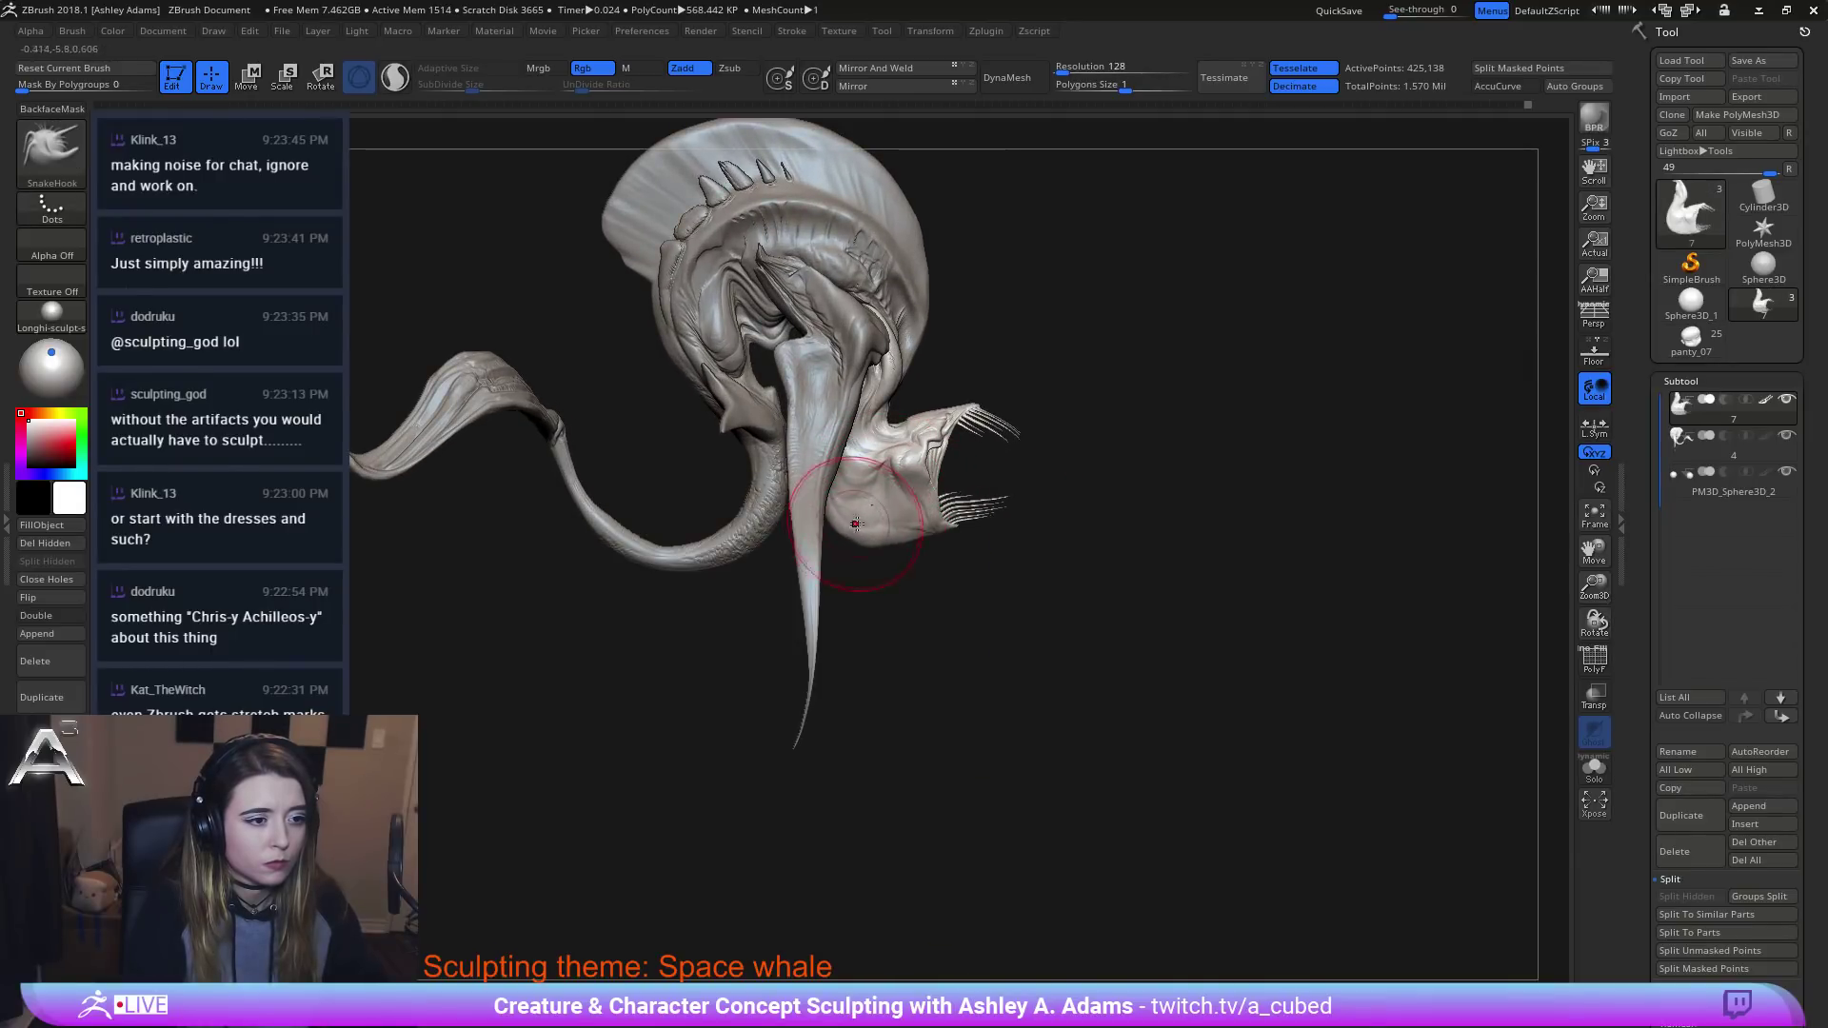
right_click(881, 518)
mouse_move(887, 519)
alt+right_down()
mouse_move(823, 489)
mouse_move(876, 450)
alt+right_up()
right_click(893, 464)
drag(893, 463, 887, 464)
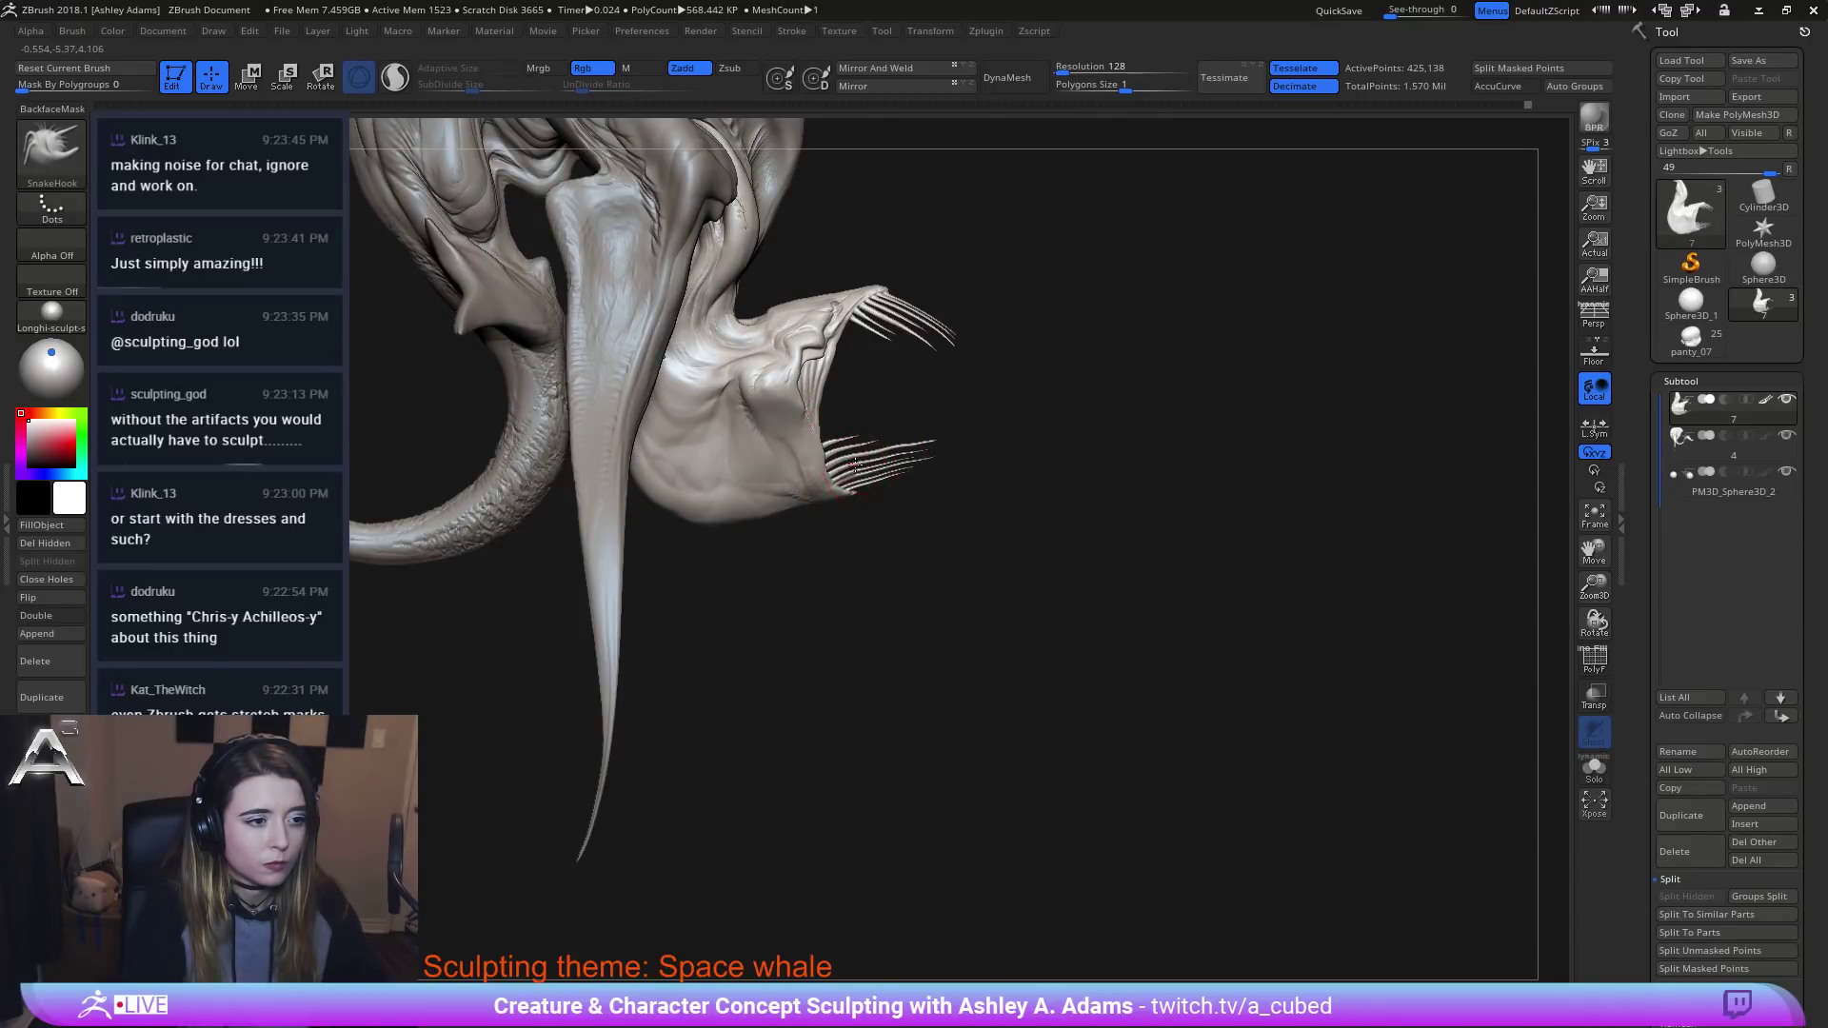
Adjust the lower row of teeth and reshape the side edges of the open mouth with SnakeHook.
right_click(855, 464)
key(shift)
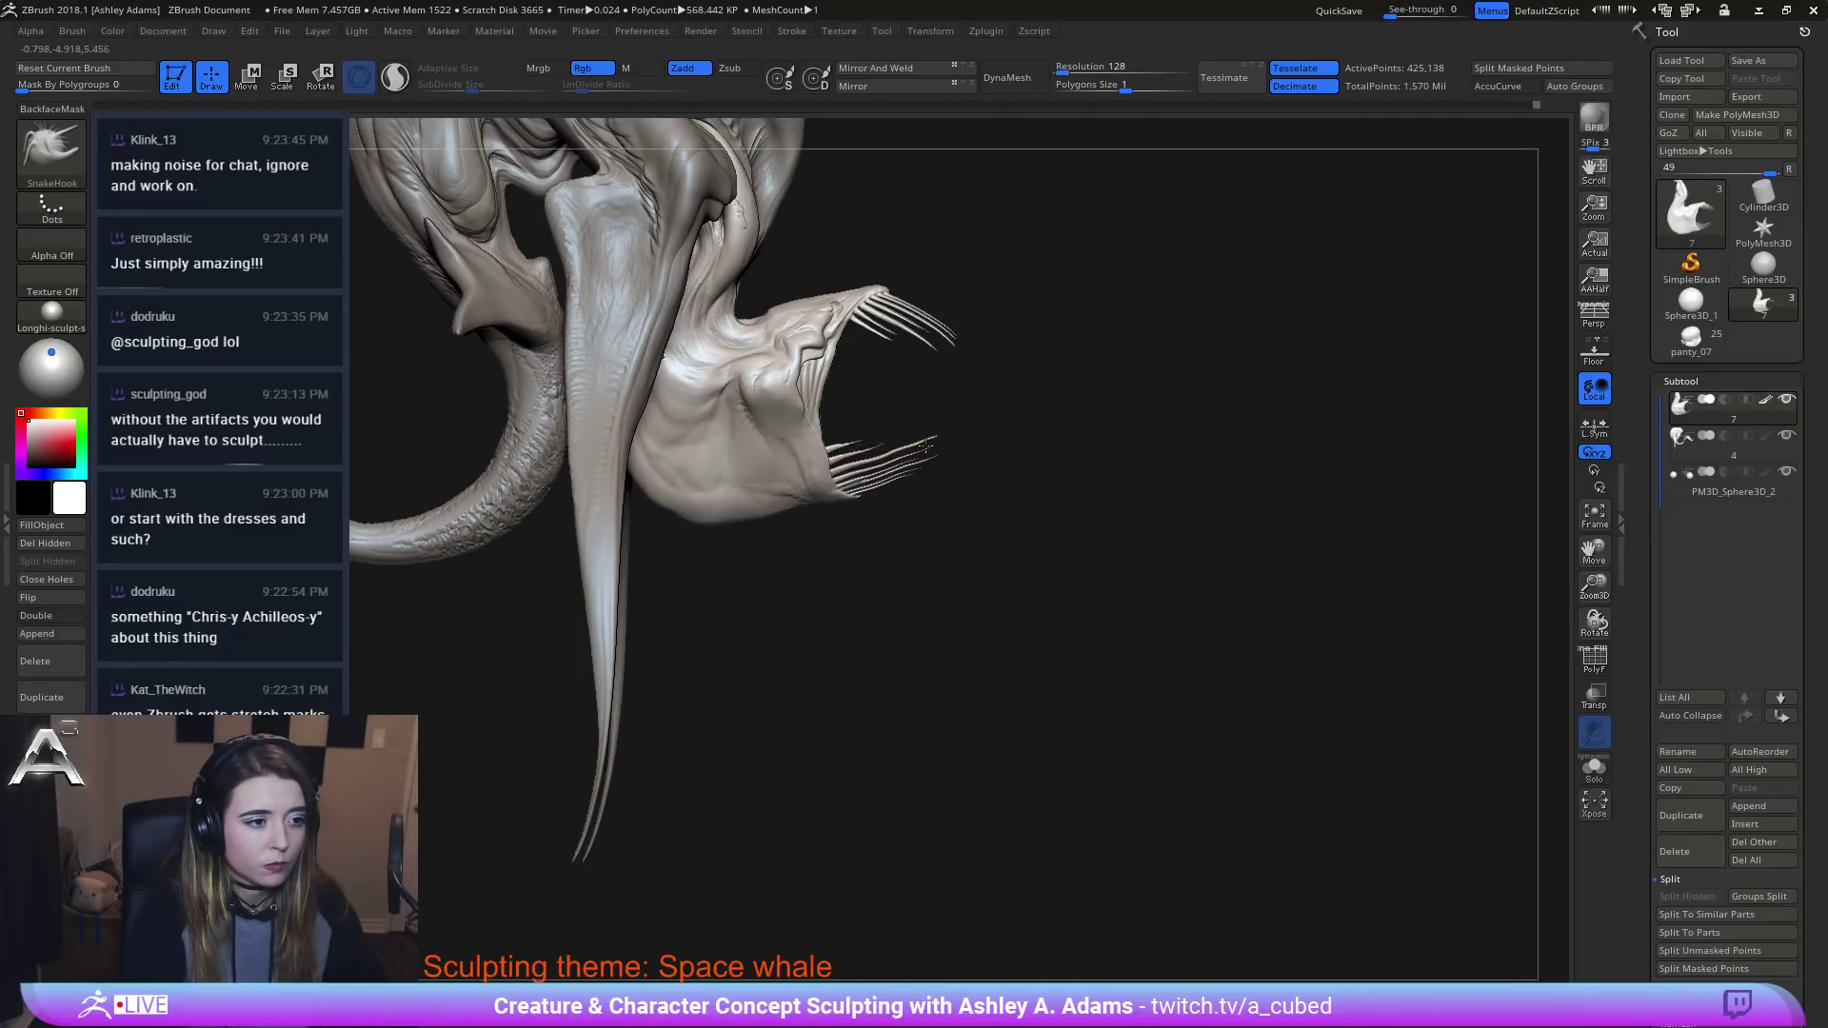
shift+drag(903, 451, 876, 464)
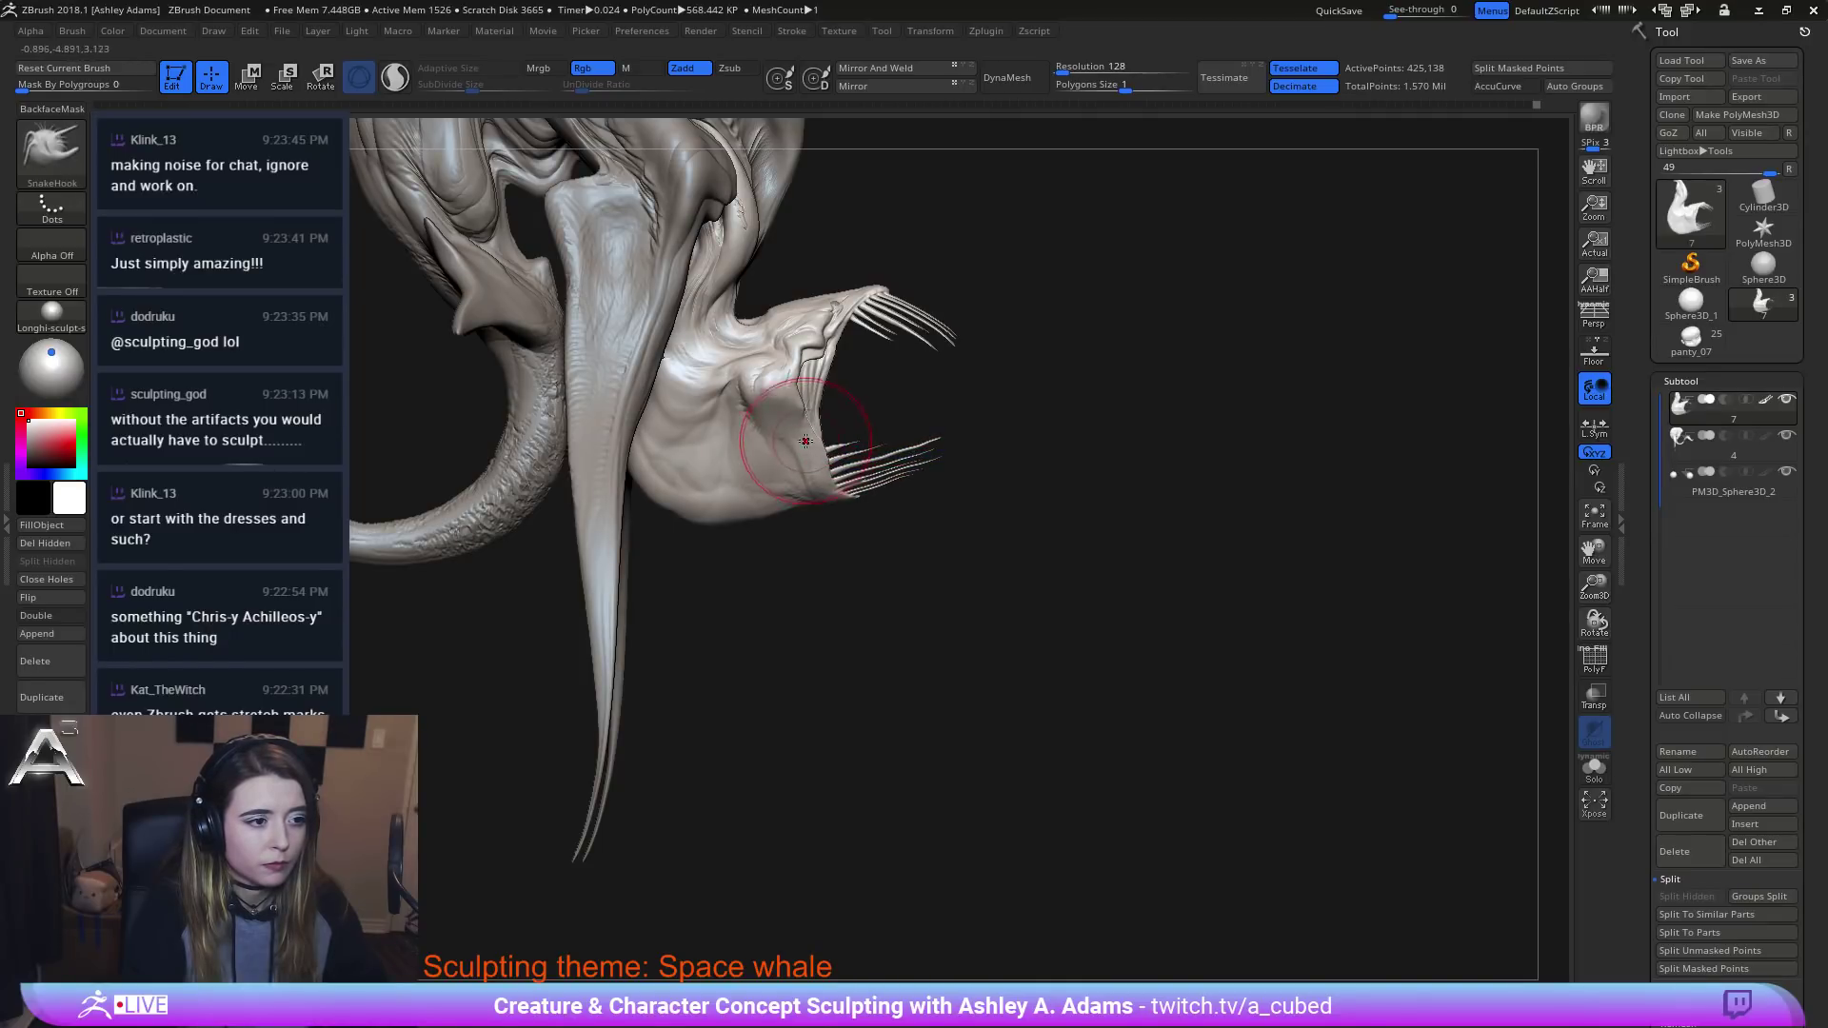
right_drag(814, 436, 774, 446)
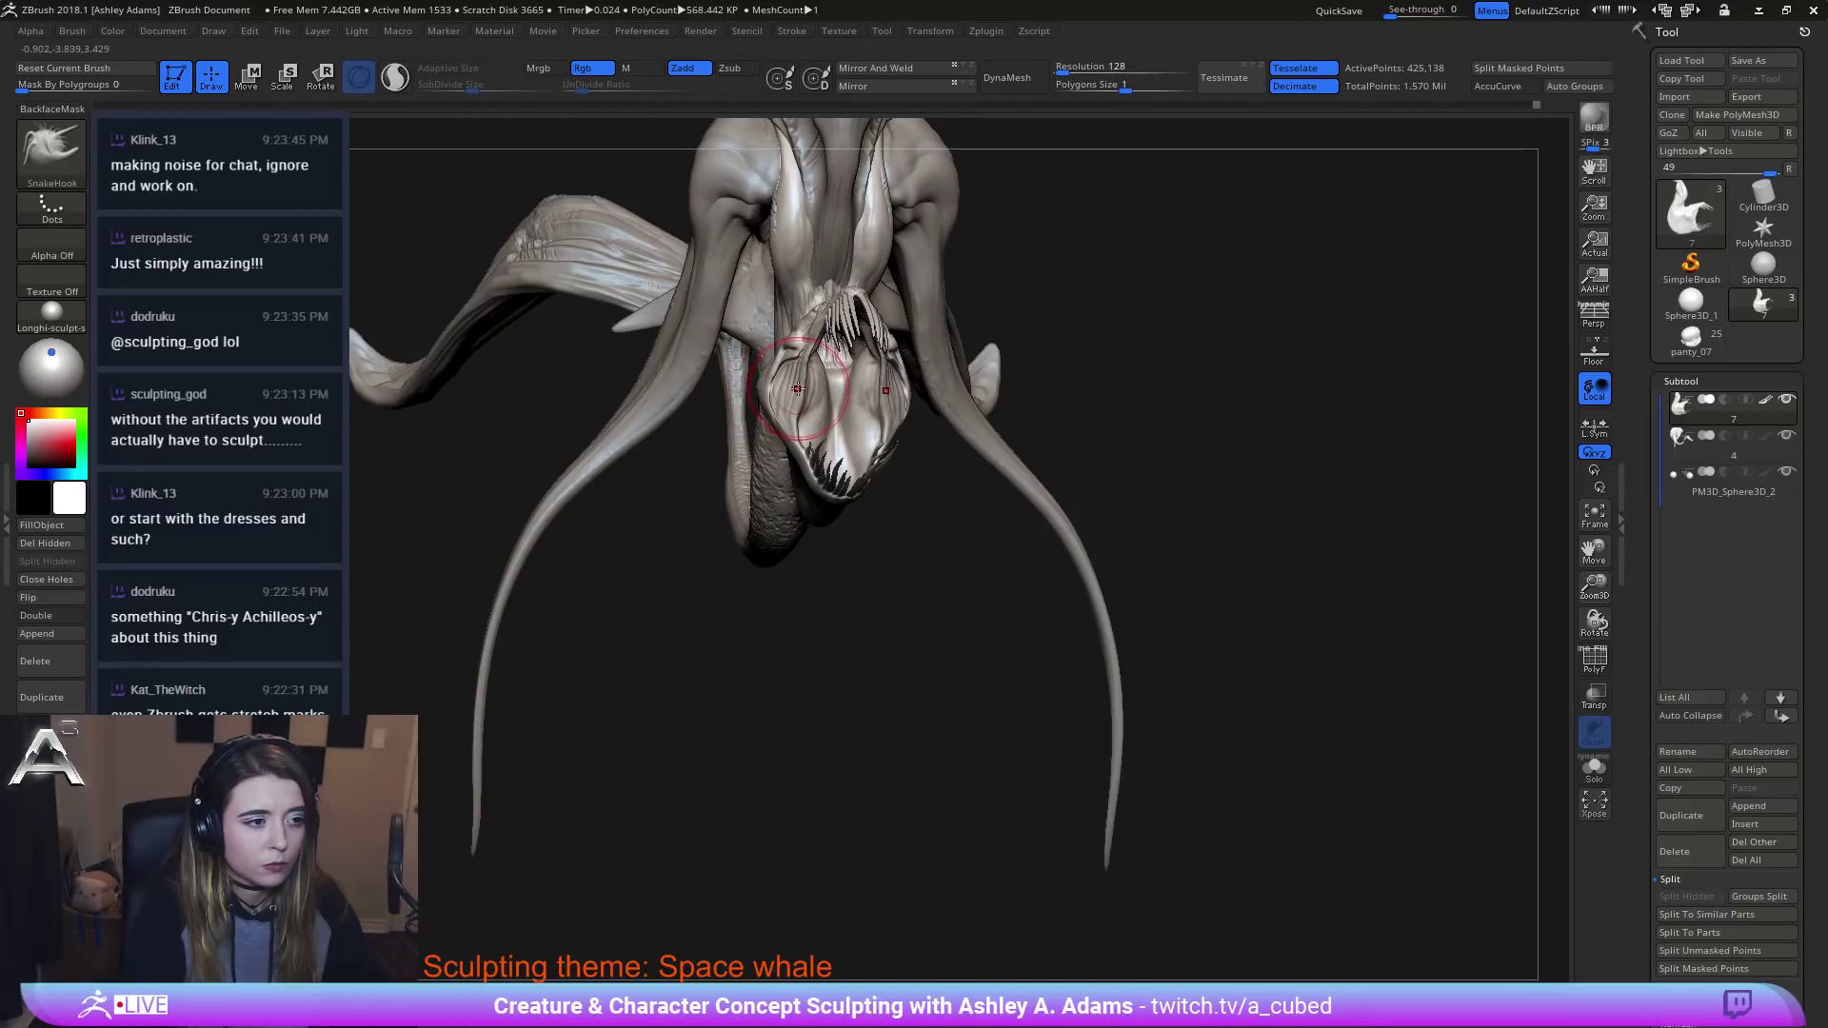
drag(797, 389, 781, 398)
mouse_move(781, 398)
right_down()
mouse_move(880, 398)
mouse_move(776, 406)
right_up()
Build up folds along the cheek and lower jaw with ClayBuildup and smooth them into the surrounding form.
key(space)
key(space)
key(b)
key(c)
key(b)
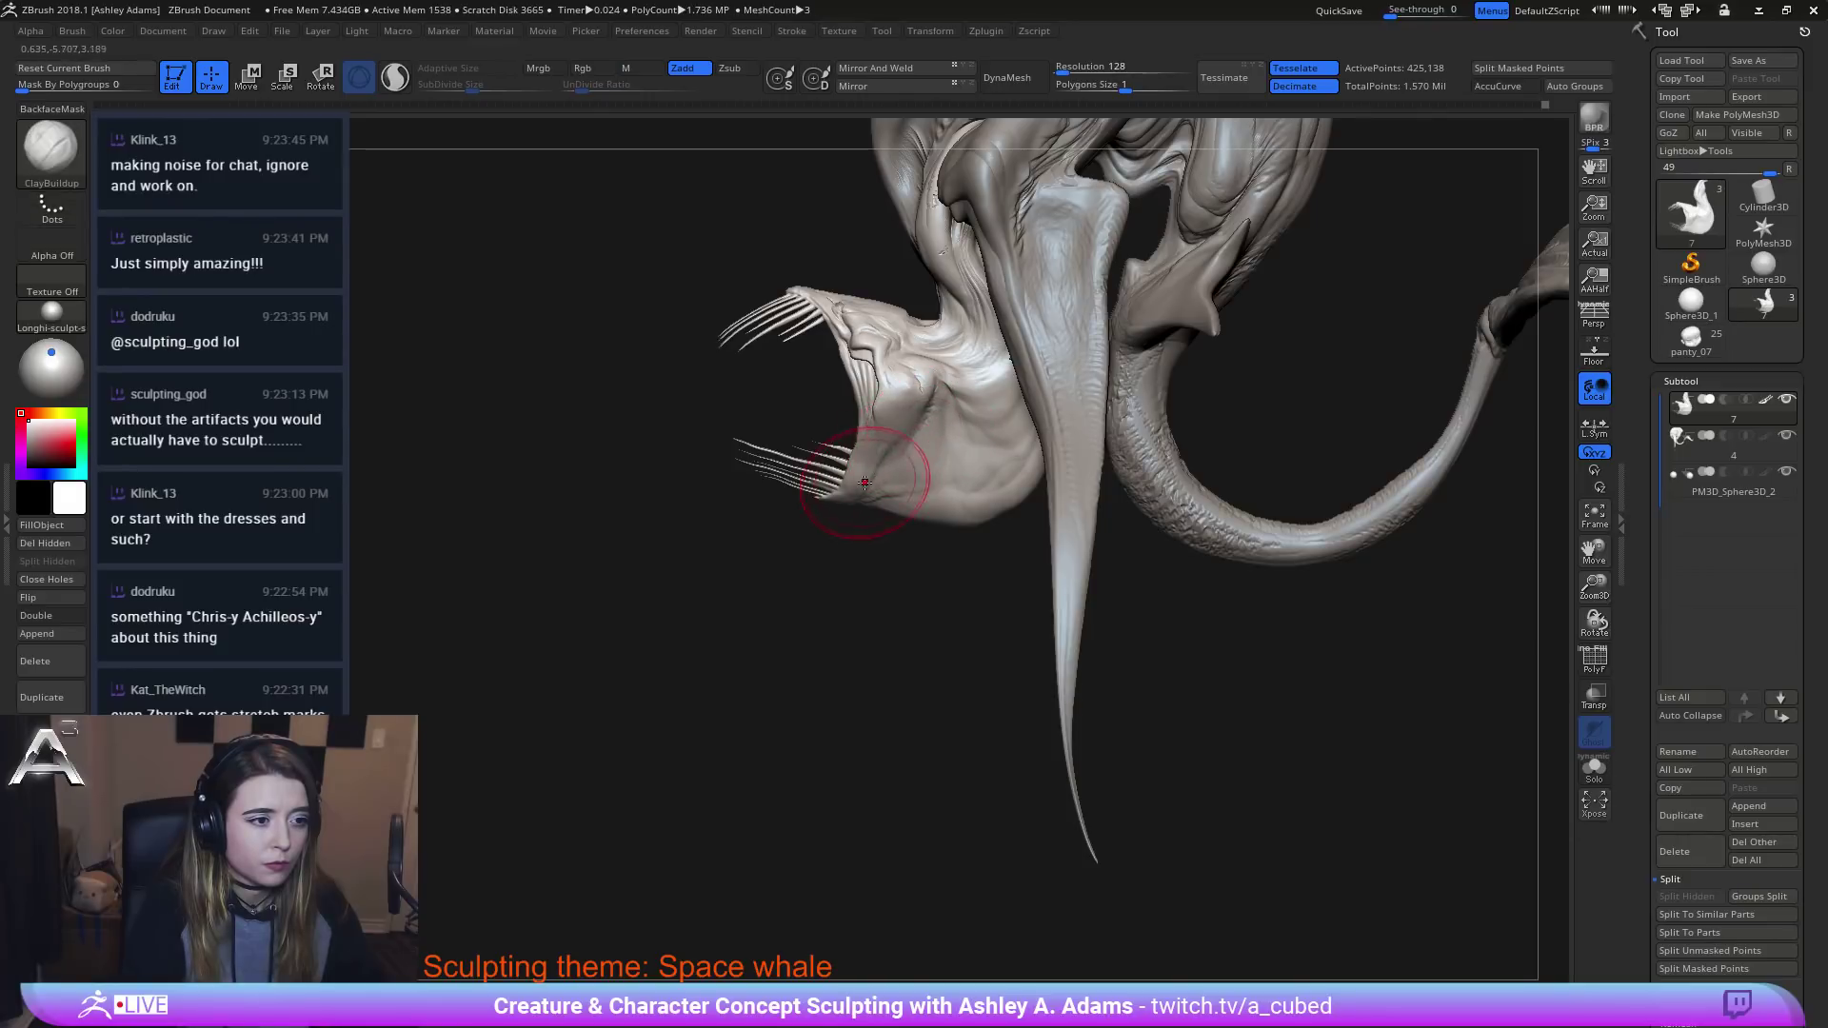
right_drag(883, 458, 871, 482)
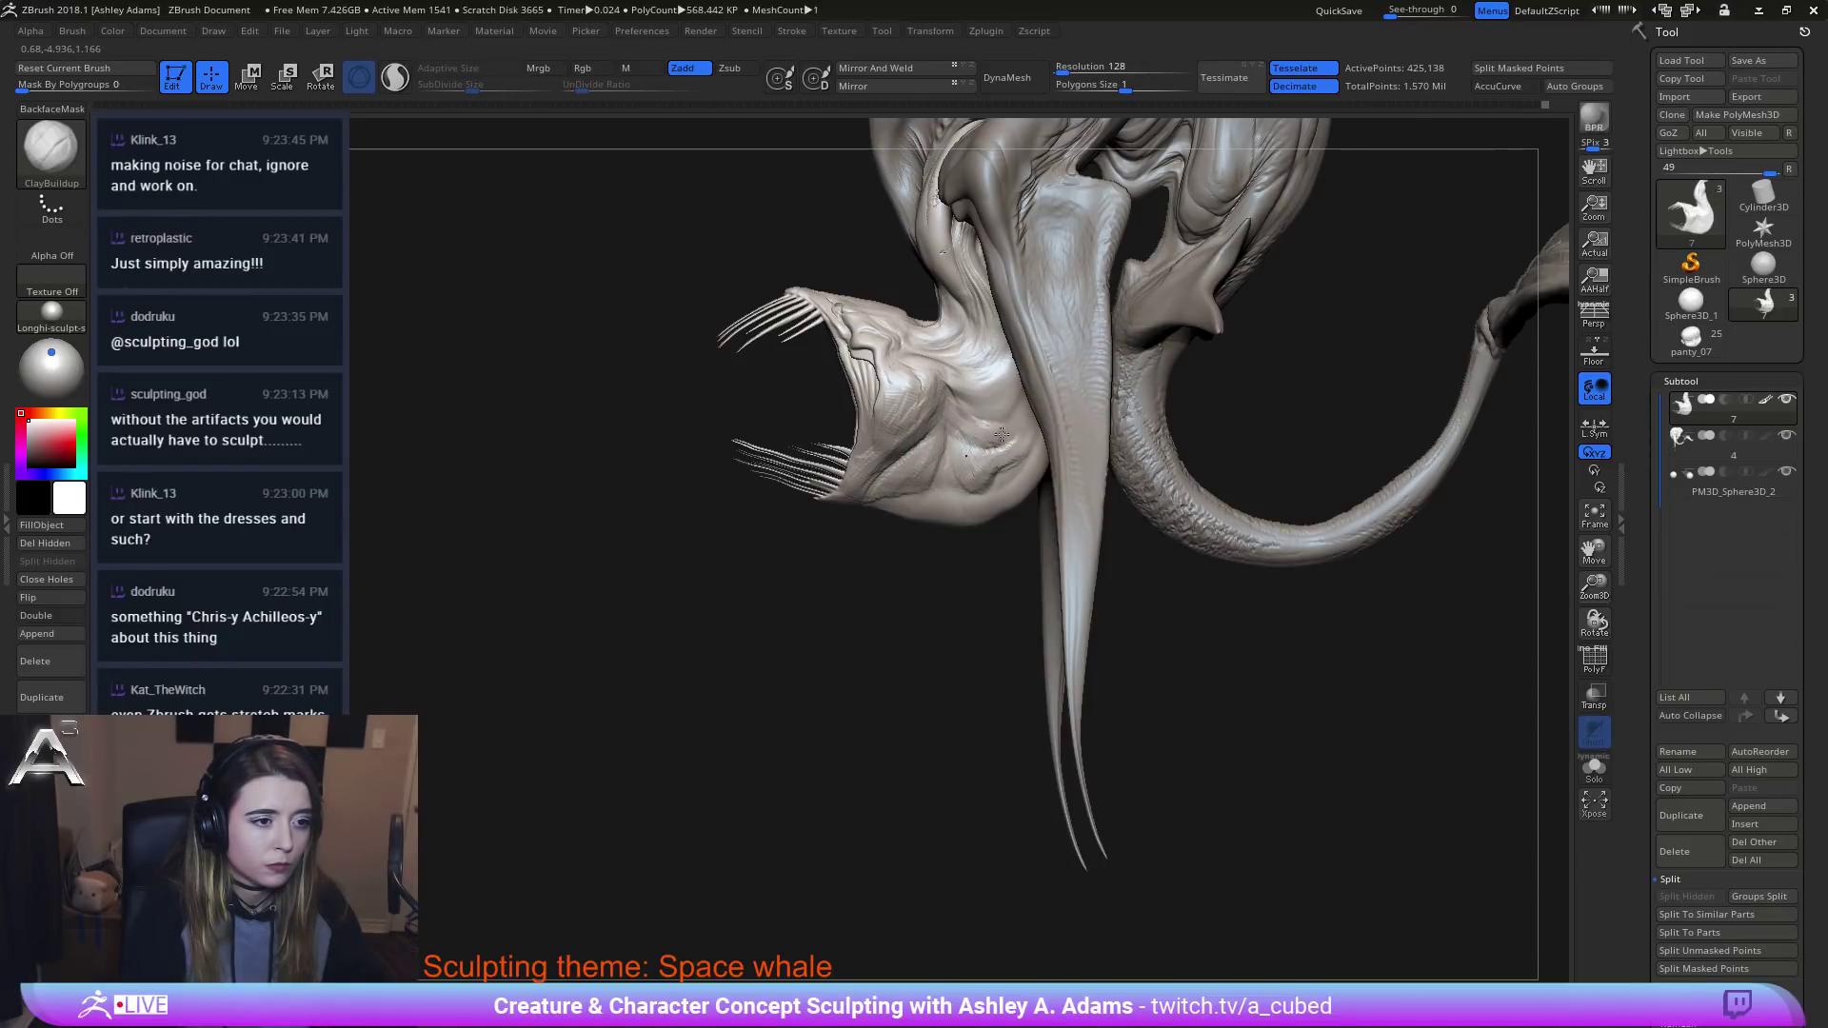
drag(1001, 434, 1017, 415)
right_drag(957, 433, 985, 407)
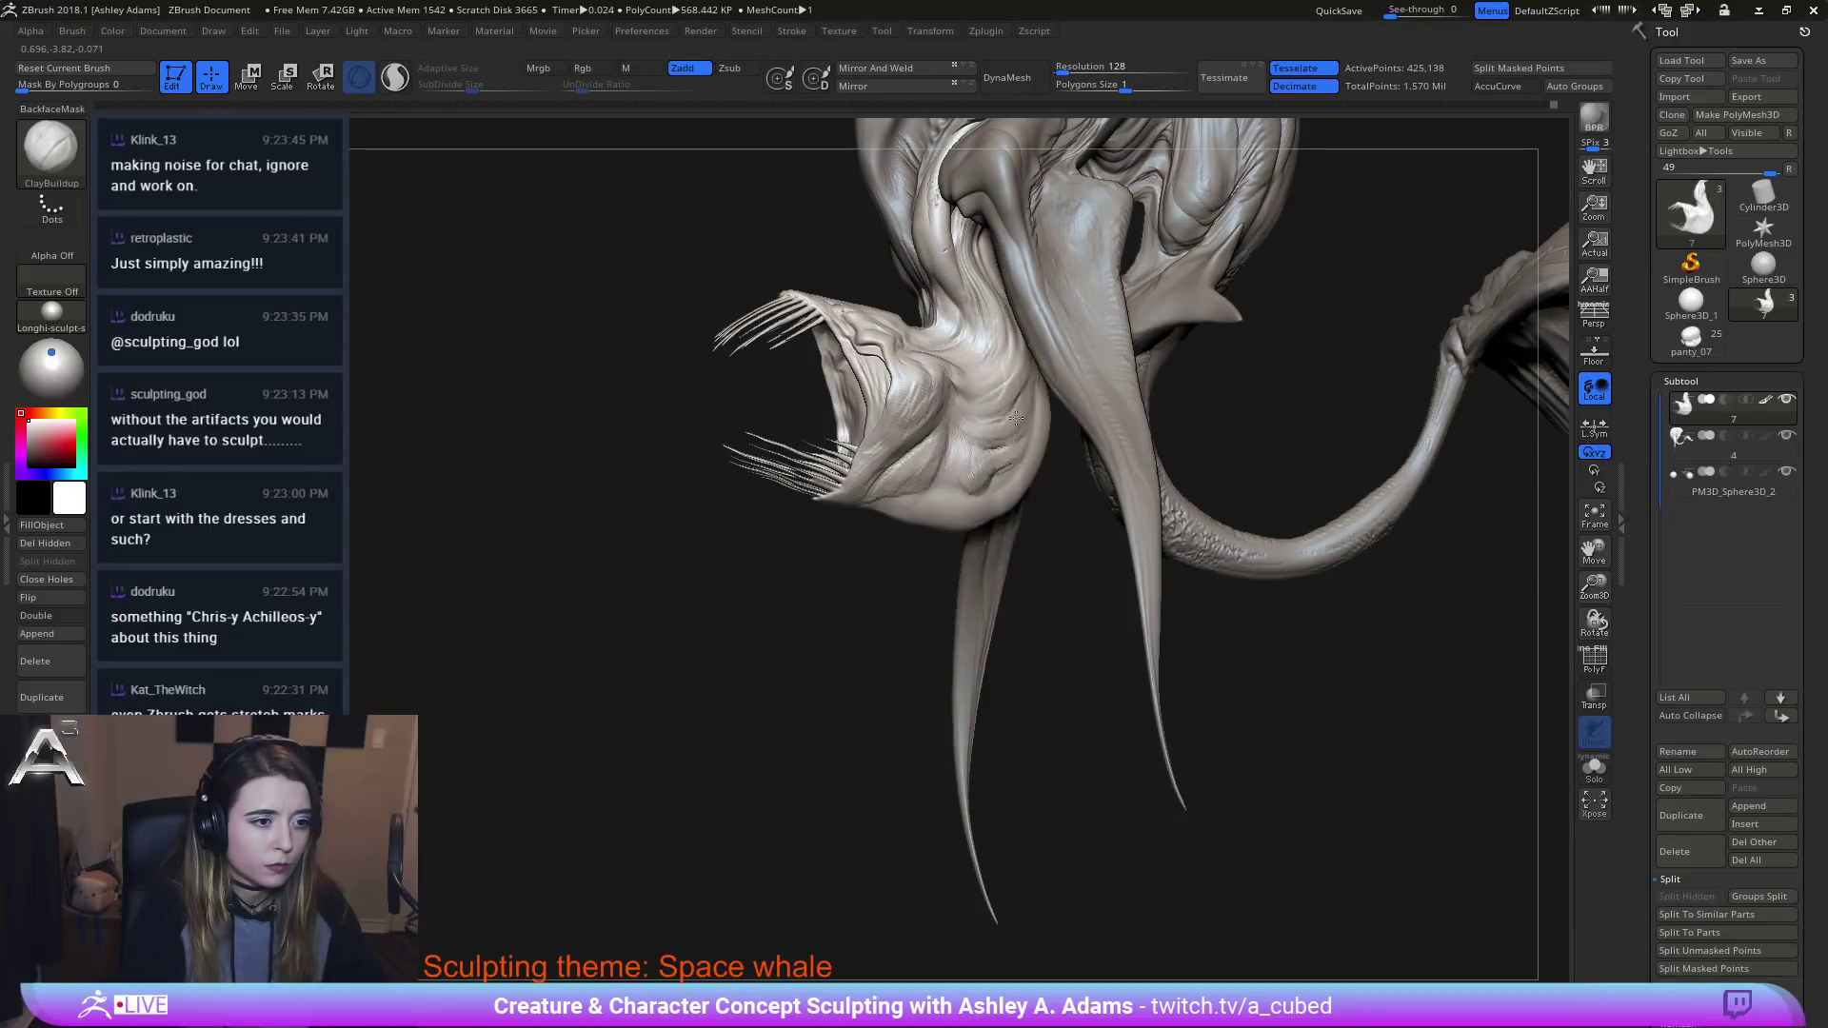
key(shift)
shift+drag(945, 438, 955, 476)
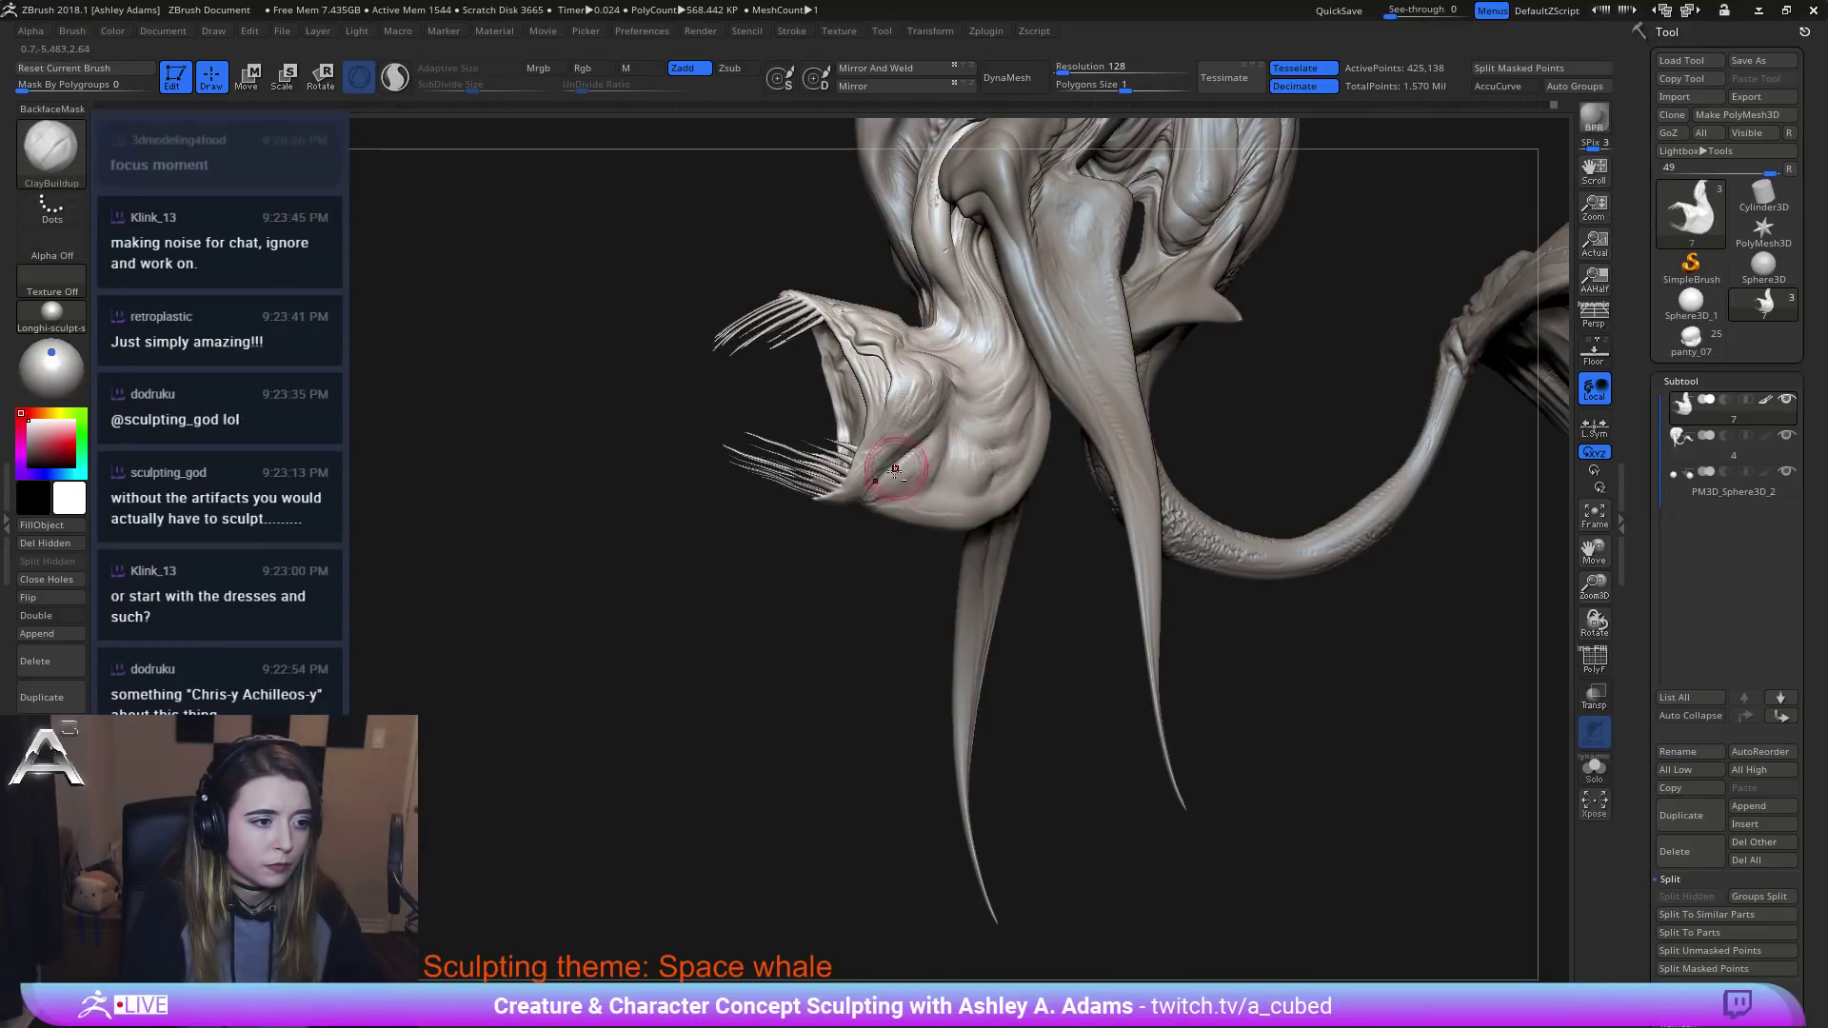
Switch from ClayBuildup to the SnakeHook brush and make the body subtool active.
drag(914, 584, 929, 486)
key(space)
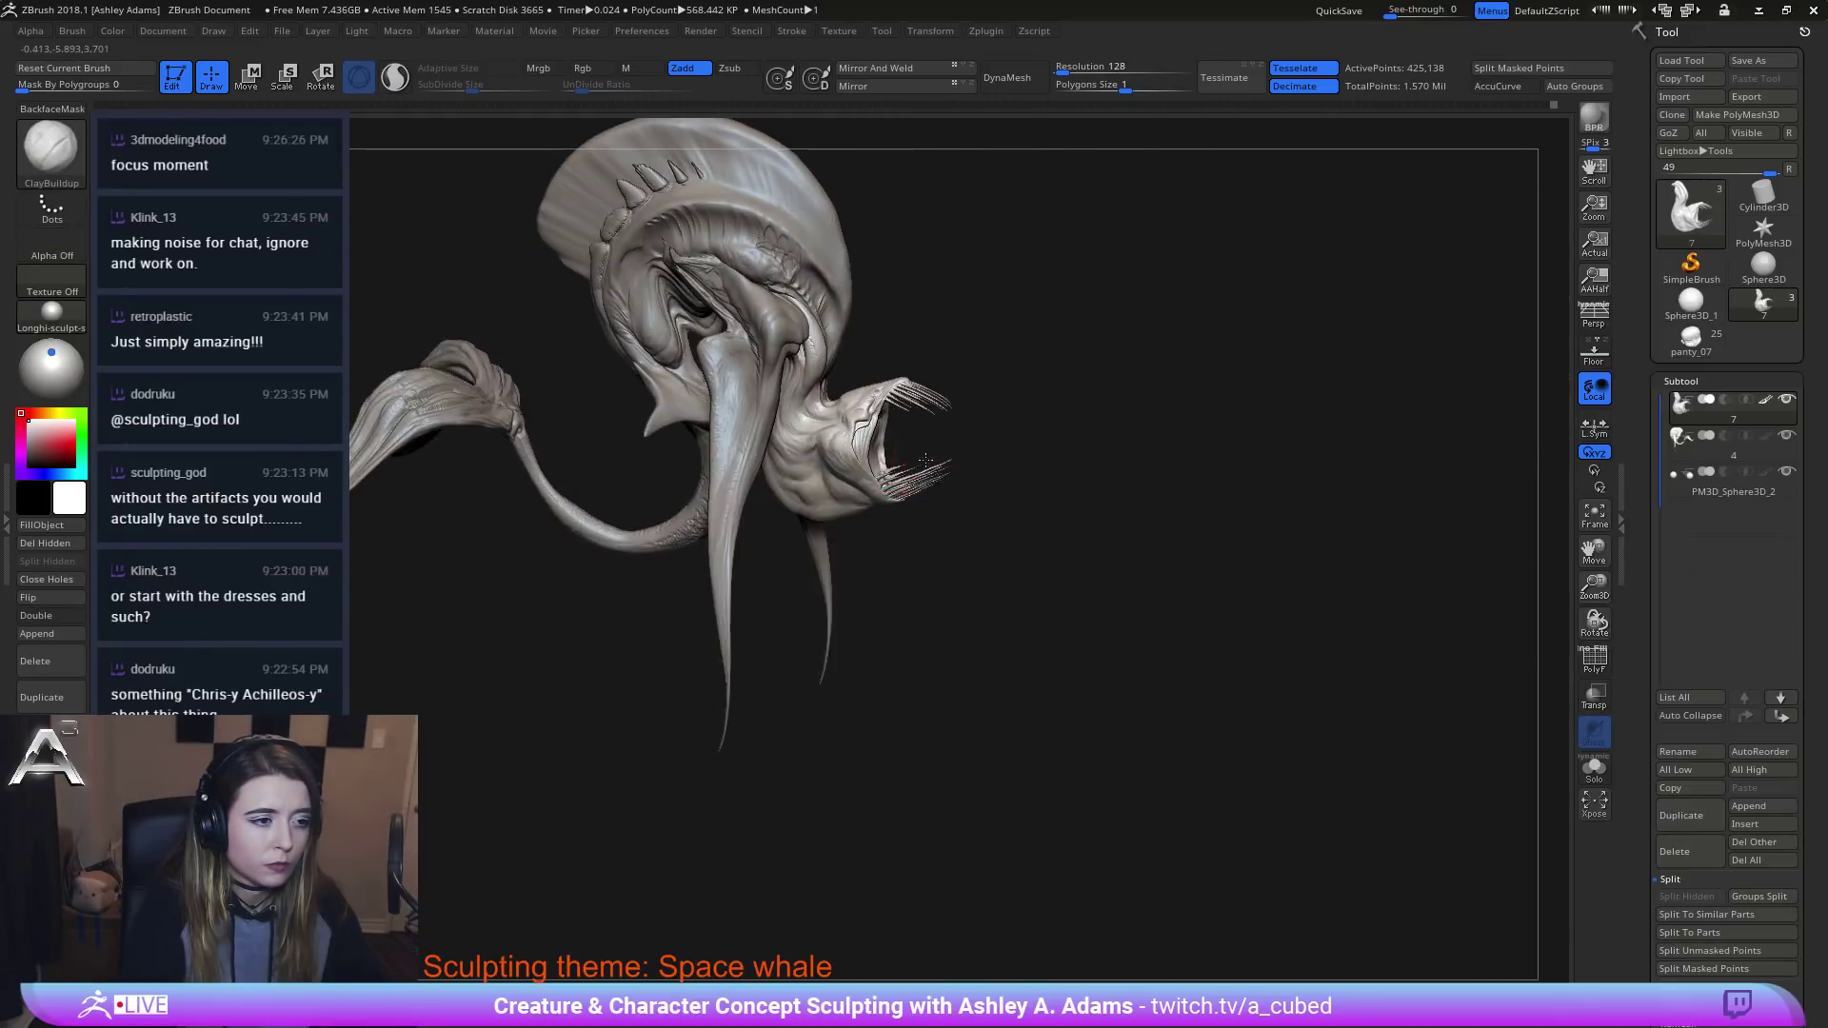
mouse_move(928, 590)
mouse_down()
mouse_move(846, 514)
mouse_move(783, 549)
mouse_up()
key(space)
key(b)
key(s)
key(h)
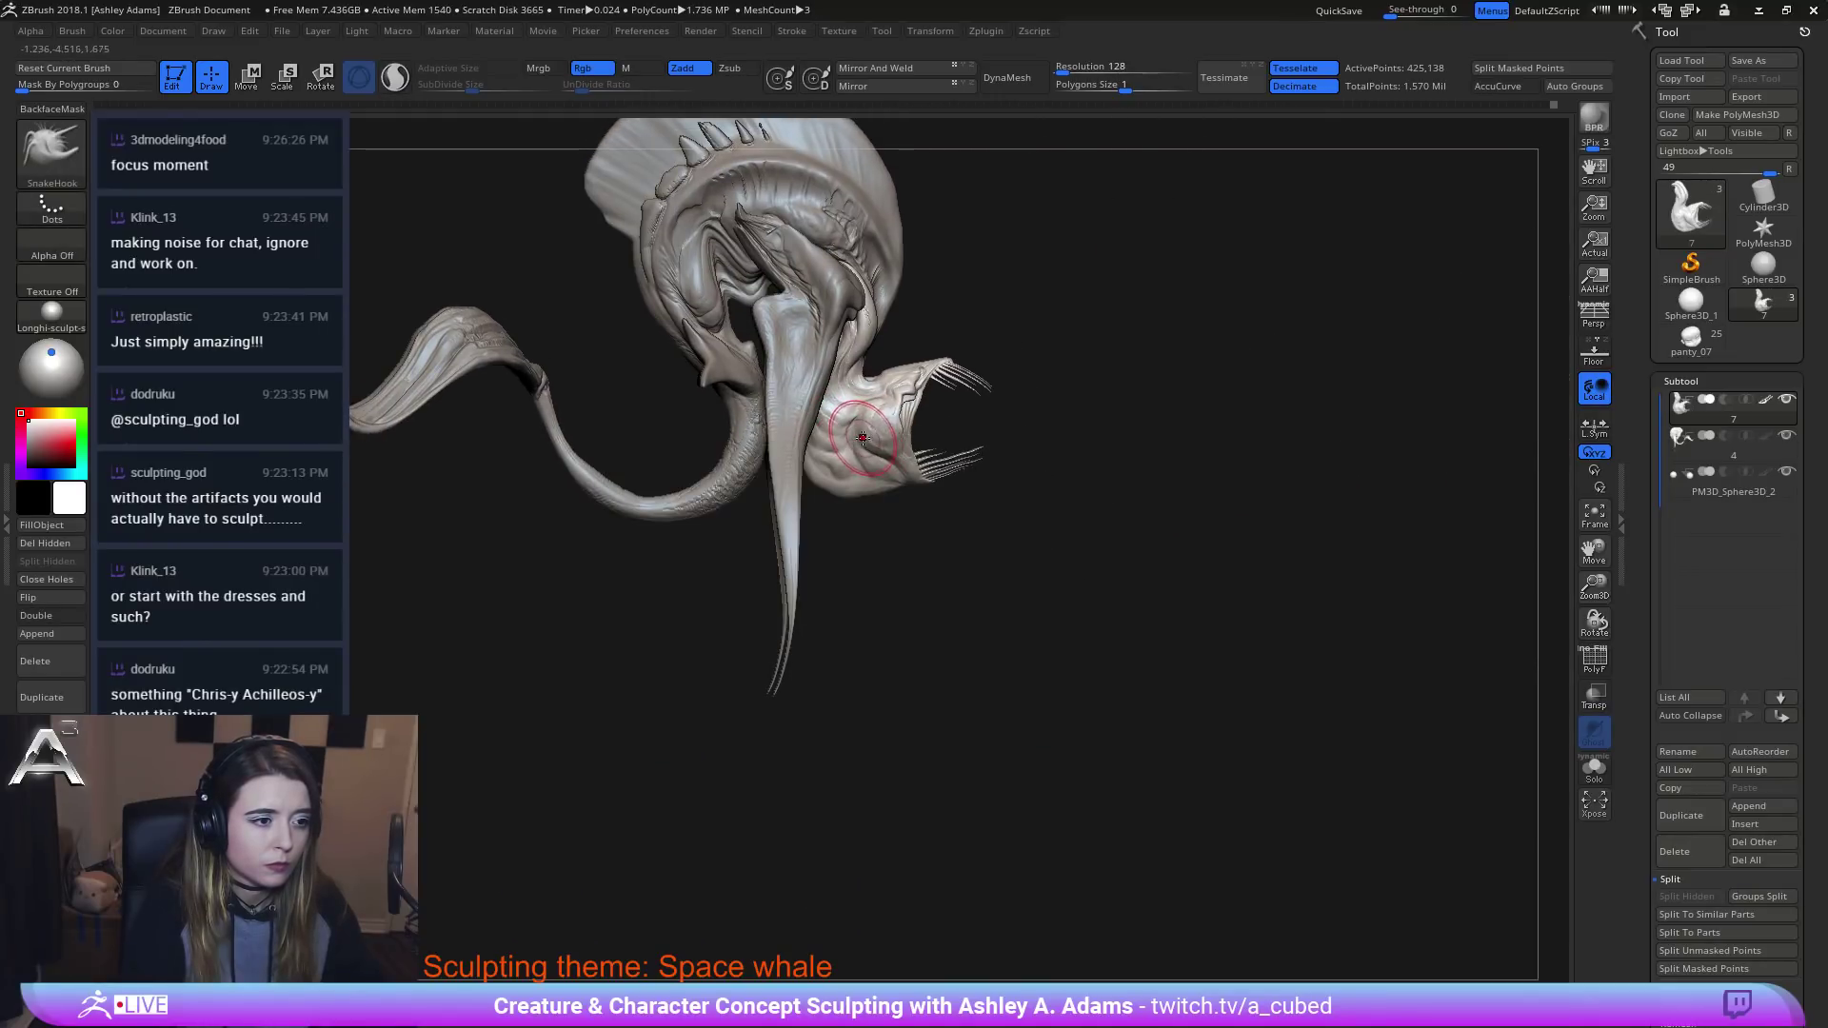
mouse_move(871, 416)
ctrl+right_down()
mouse_move(1095, 410)
mouse_move(970, 396)
mouse_move(894, 432)
mouse_move(979, 390)
mouse_move(857, 373)
mouse_move(952, 367)
ctrl+right_up()
key(space)
alt+click(865, 404)
key(w)
key(q)
key(w)
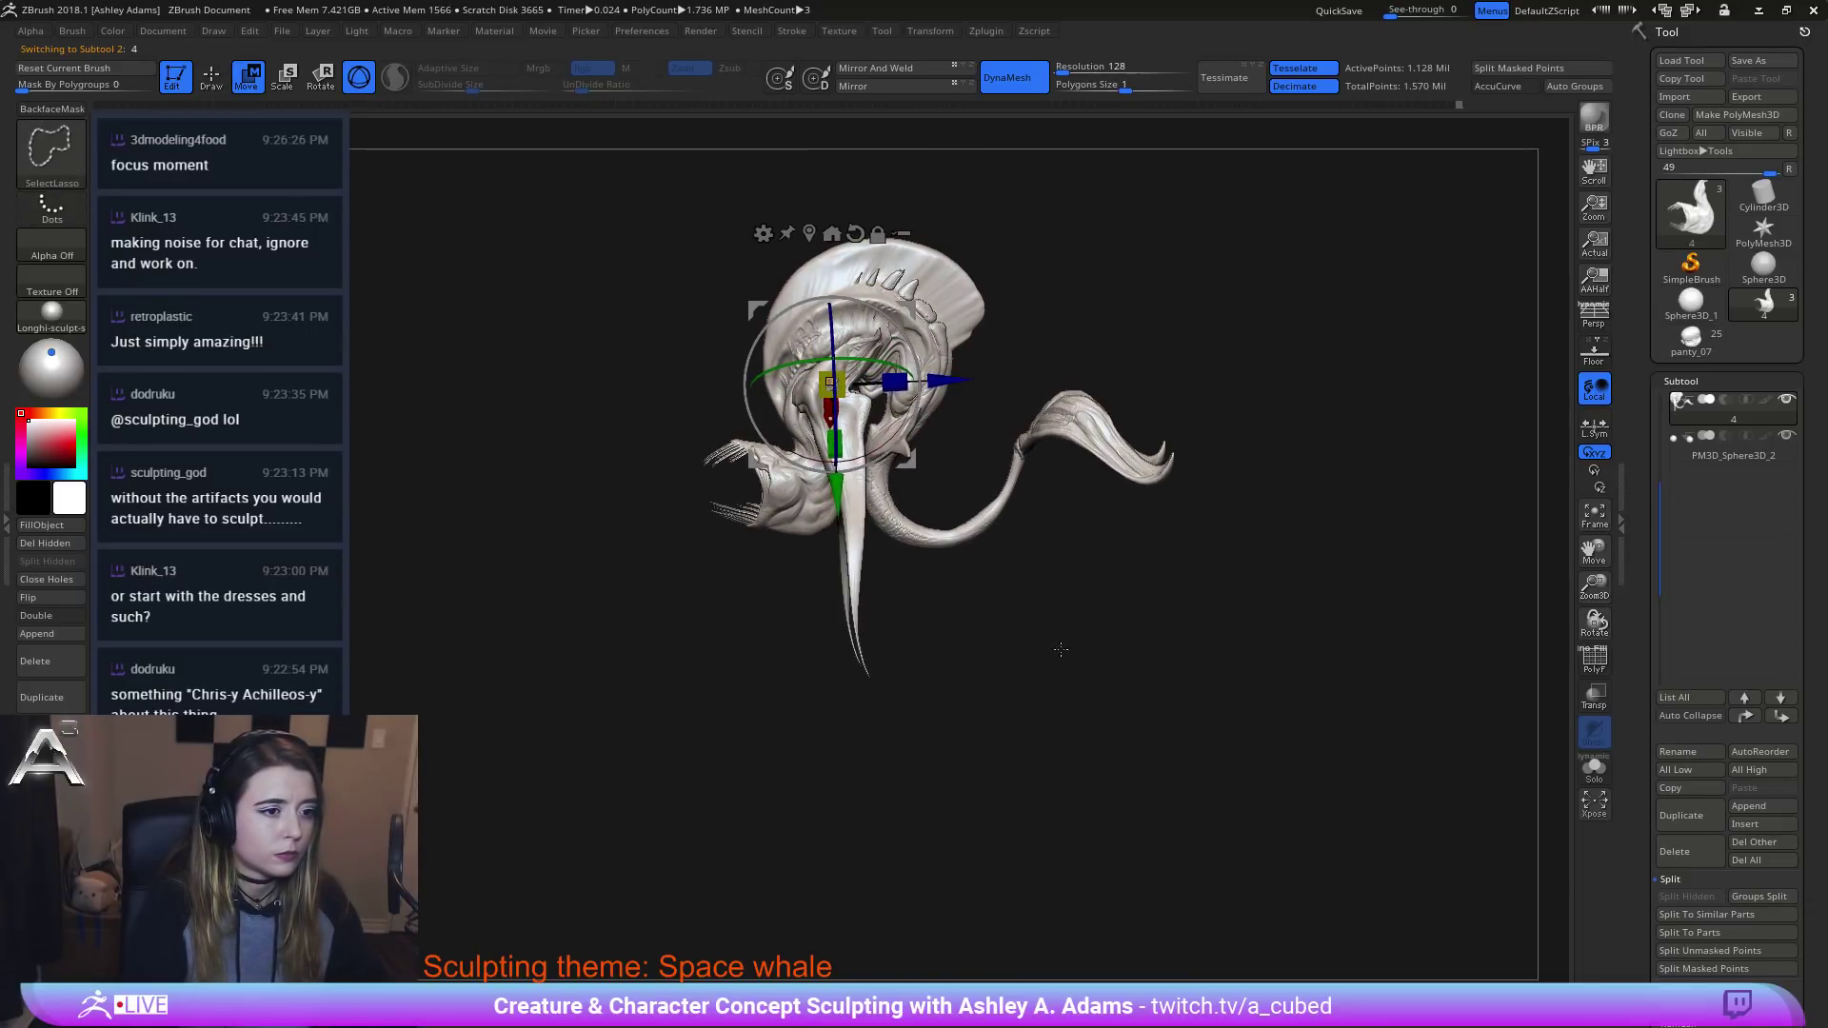
Hide the tail and its base with SelectLasso, leaving the crested head and long side fins displayed.
mouse_move(1090, 654)
ctrl+shift+mouse_down()
mouse_move(1085, 345)
mouse_move(895, 600)
ctrl+shift+mouse_up()
right_drag(914, 562, 1006, 362)
right_drag(911, 576, 964, 583)
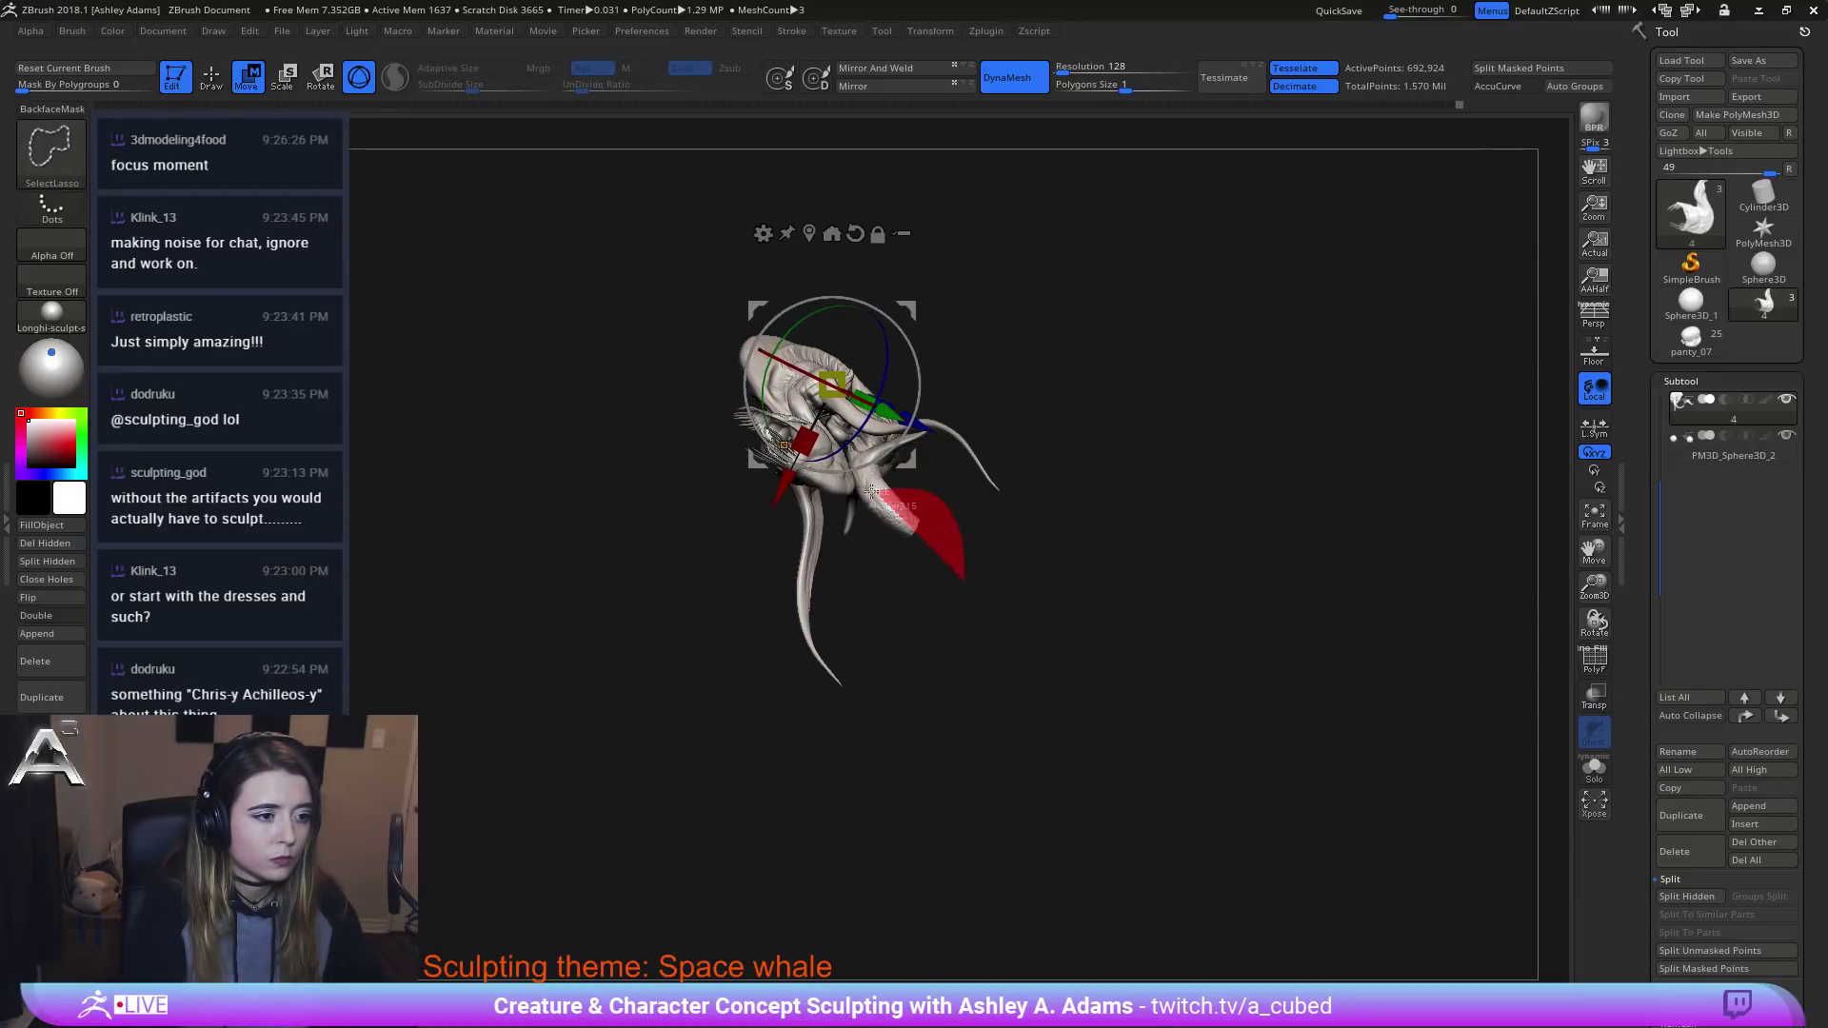
ctrl+alt+shift+drag(872, 492, 886, 497)
right_drag(885, 497, 961, 492)
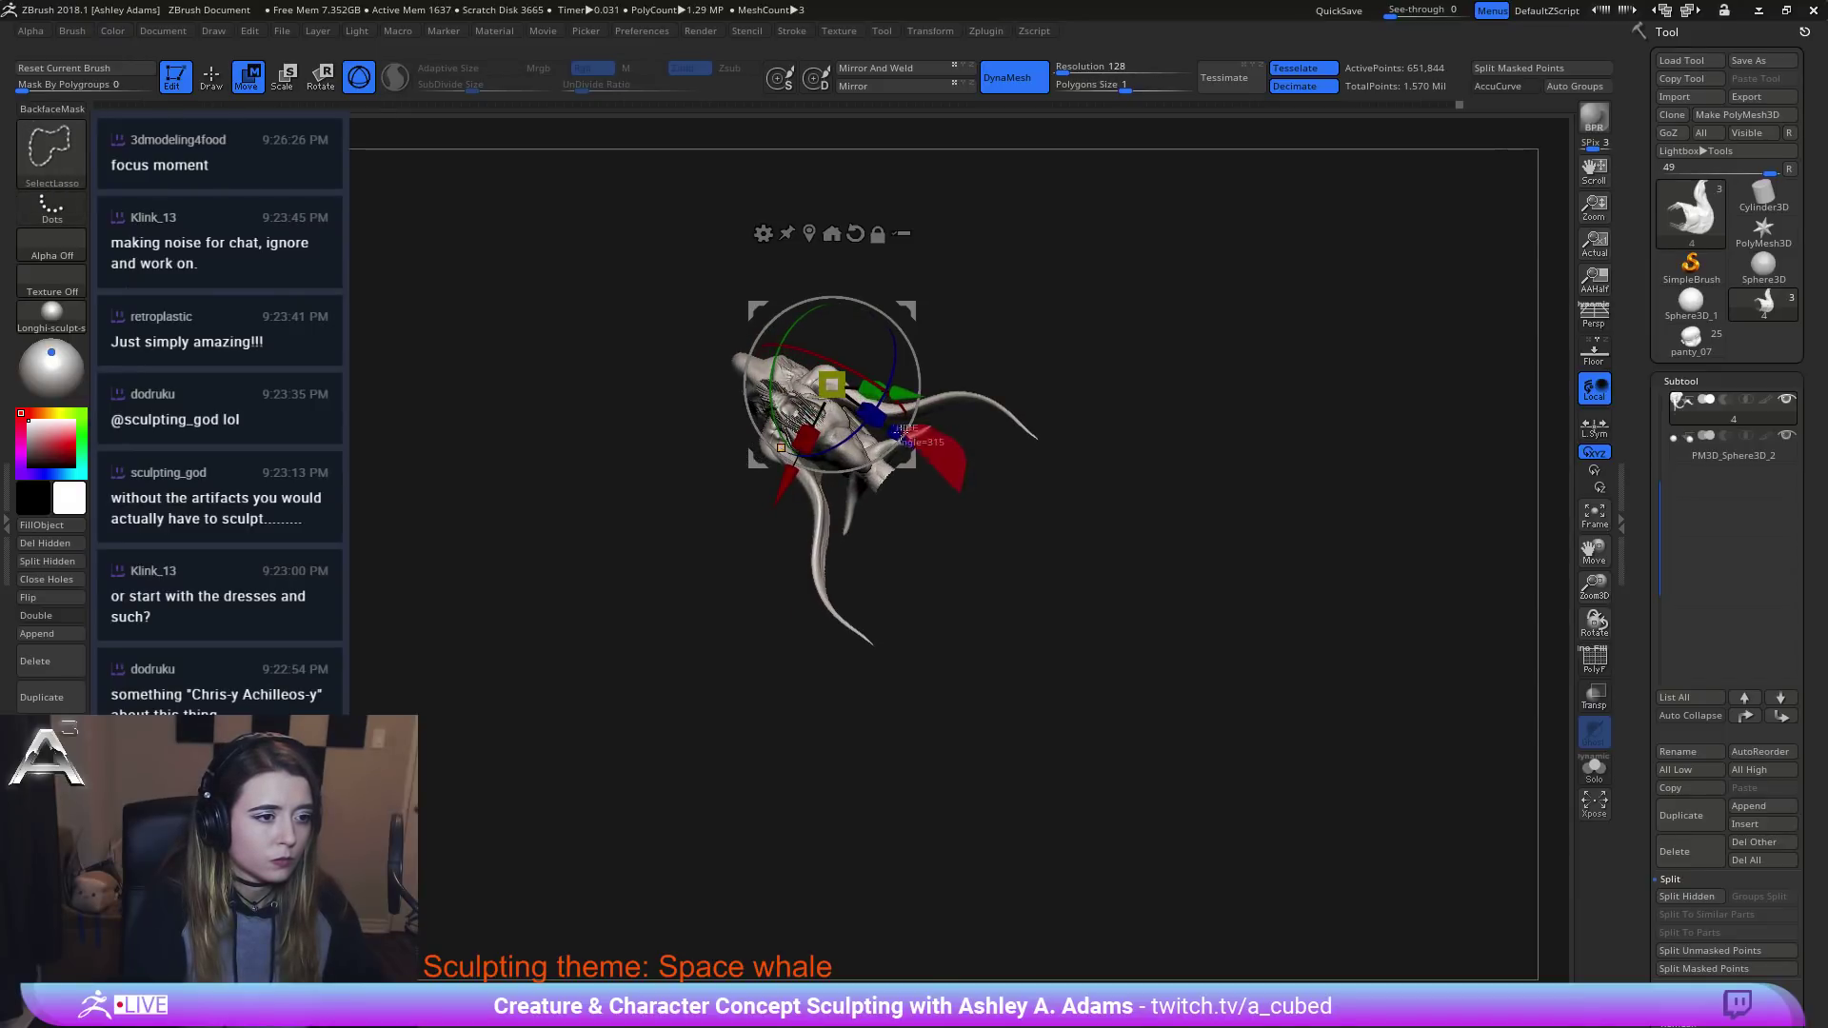
ctrl+alt+shift+drag(902, 430, 904, 434)
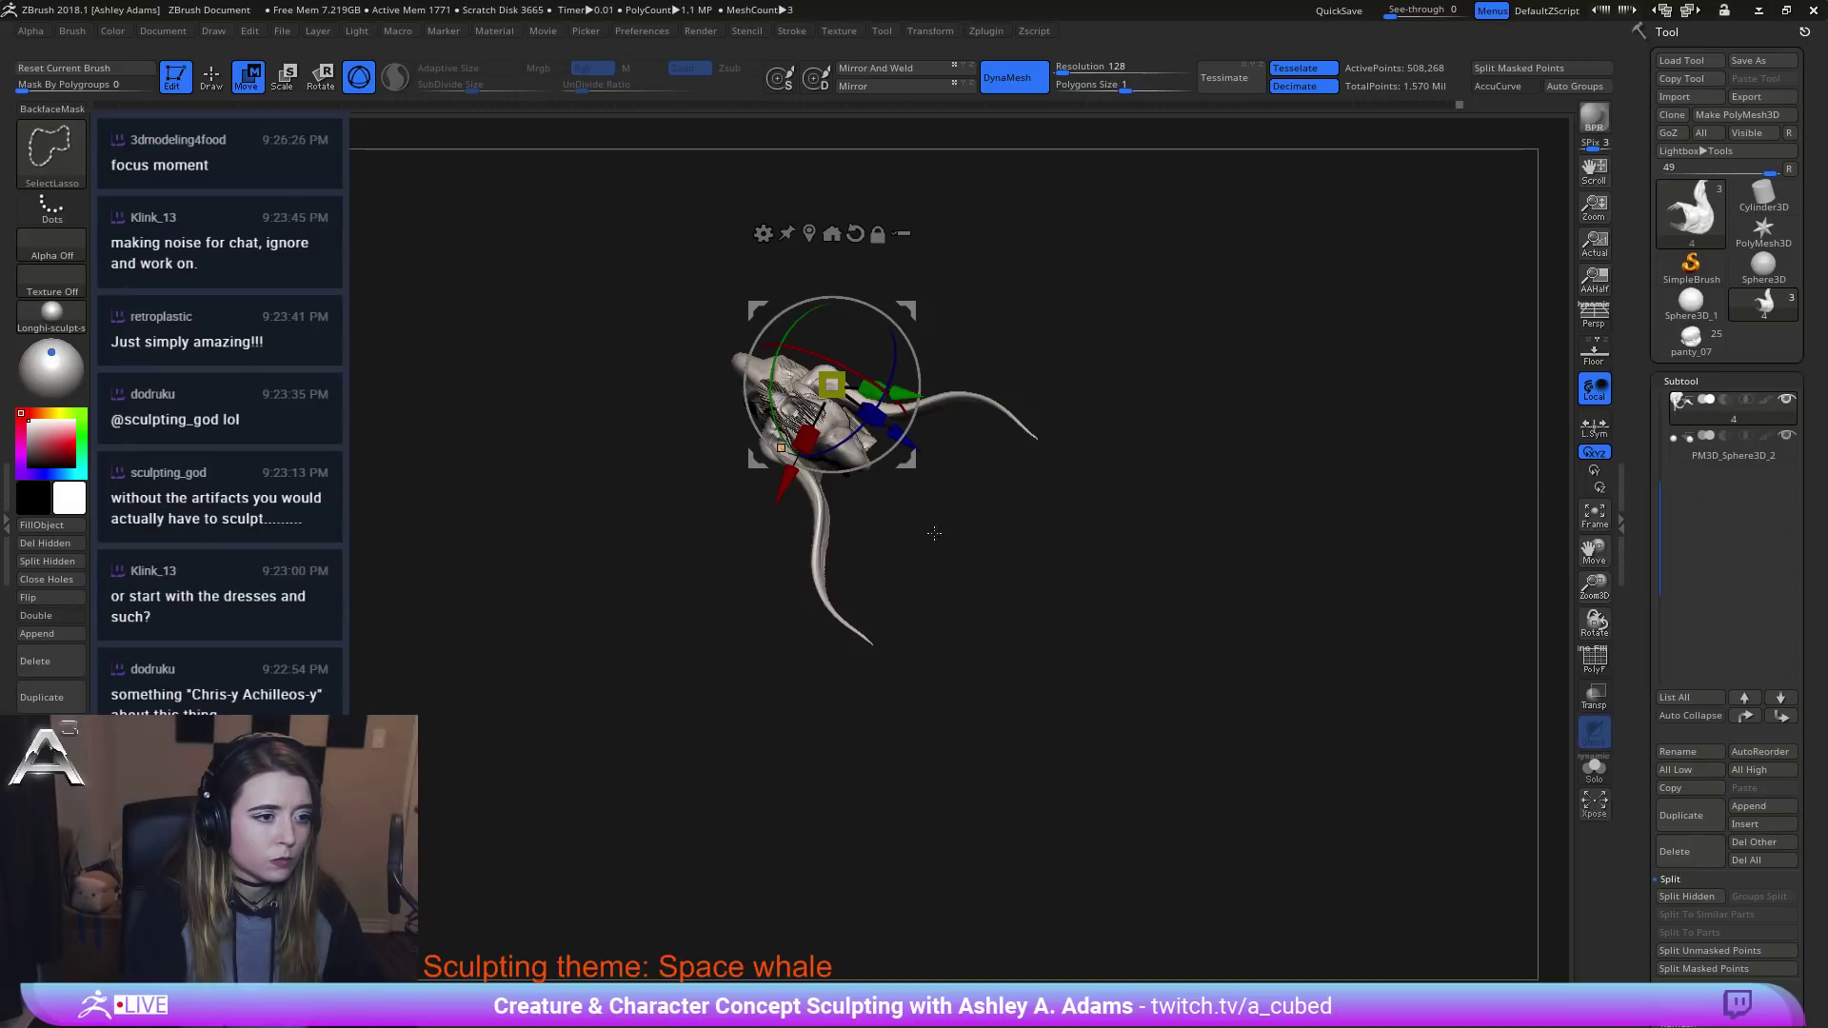
ctrl+alt+shift+drag(857, 439, 863, 442)
drag(962, 469, 980, 442)
key(q)
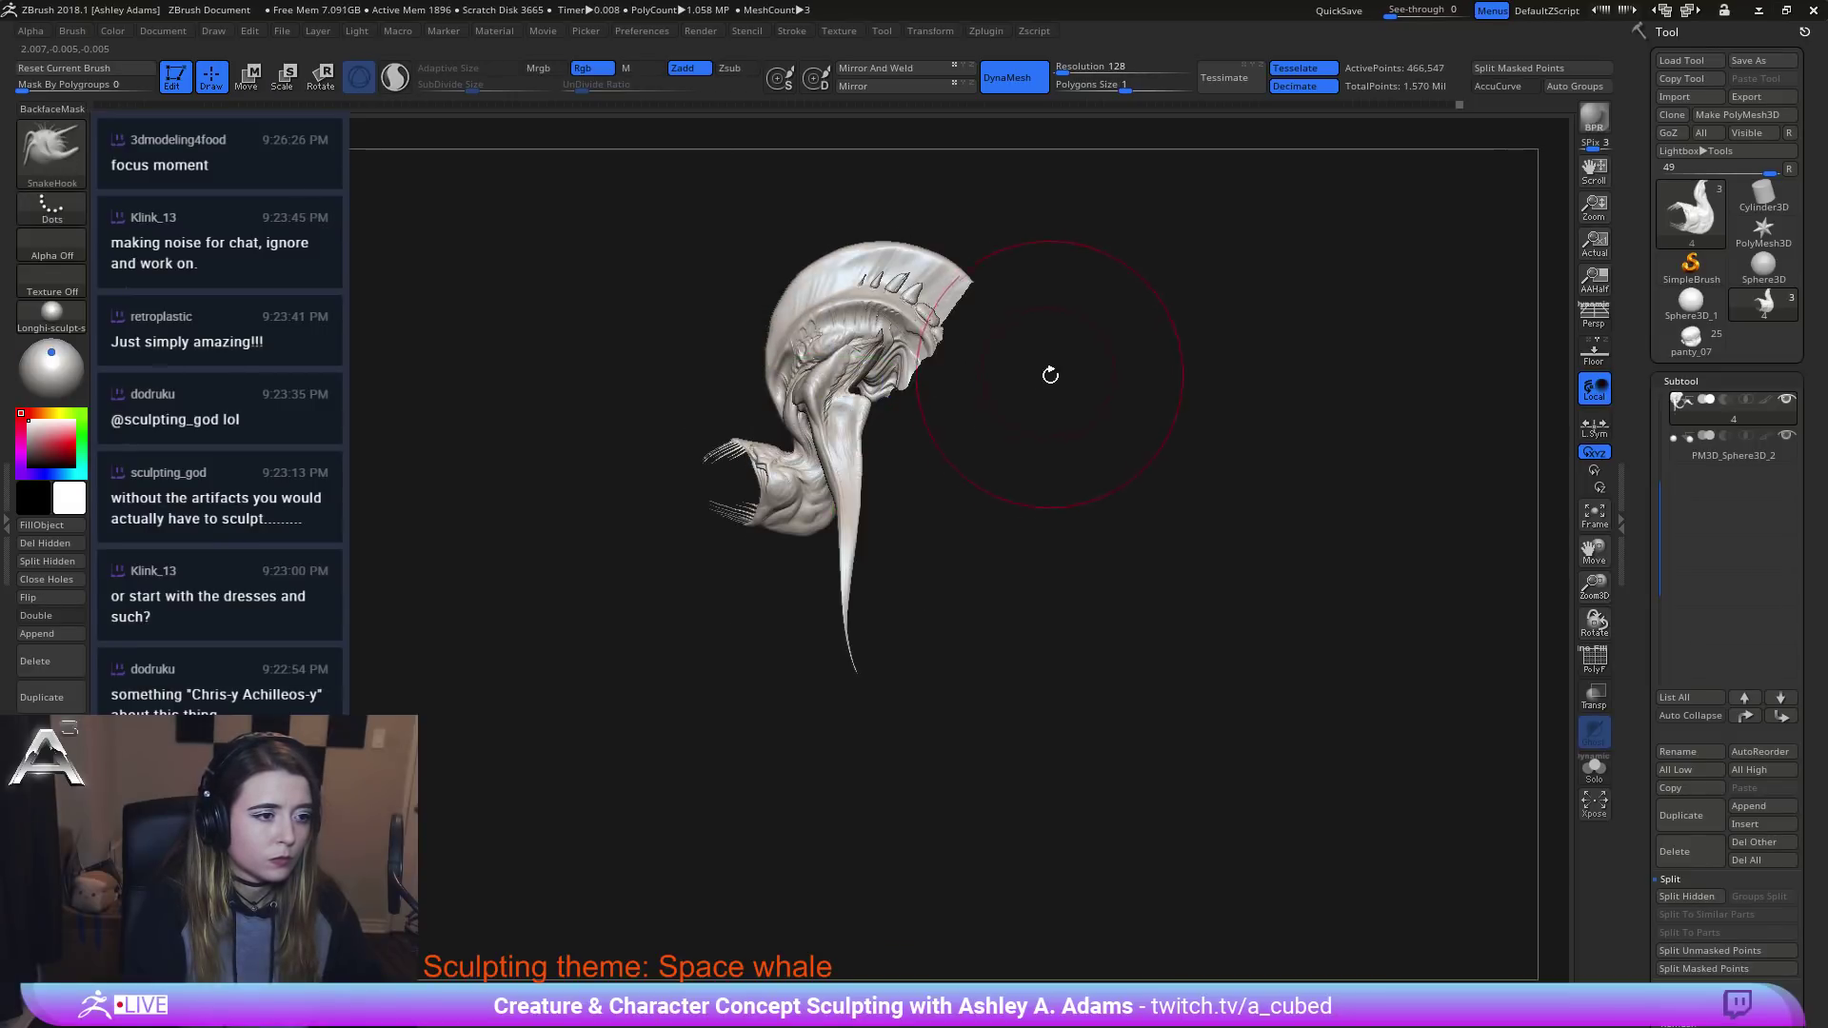
Mask both long side fins up to their bases, checking the masked area from both sides of the body.
mouse_move(1051, 375)
right_down()
mouse_move(1012, 473)
mouse_move(901, 588)
right_up()
mouse_move(821, 727)
ctrl+mouse_down()
mouse_move(963, 528)
mouse_move(874, 380)
mouse_move(806, 424)
ctrl+mouse_up()
mouse_move(901, 432)
right_down()
mouse_move(889, 359)
mouse_move(667, 314)
mouse_move(730, 269)
right_up()
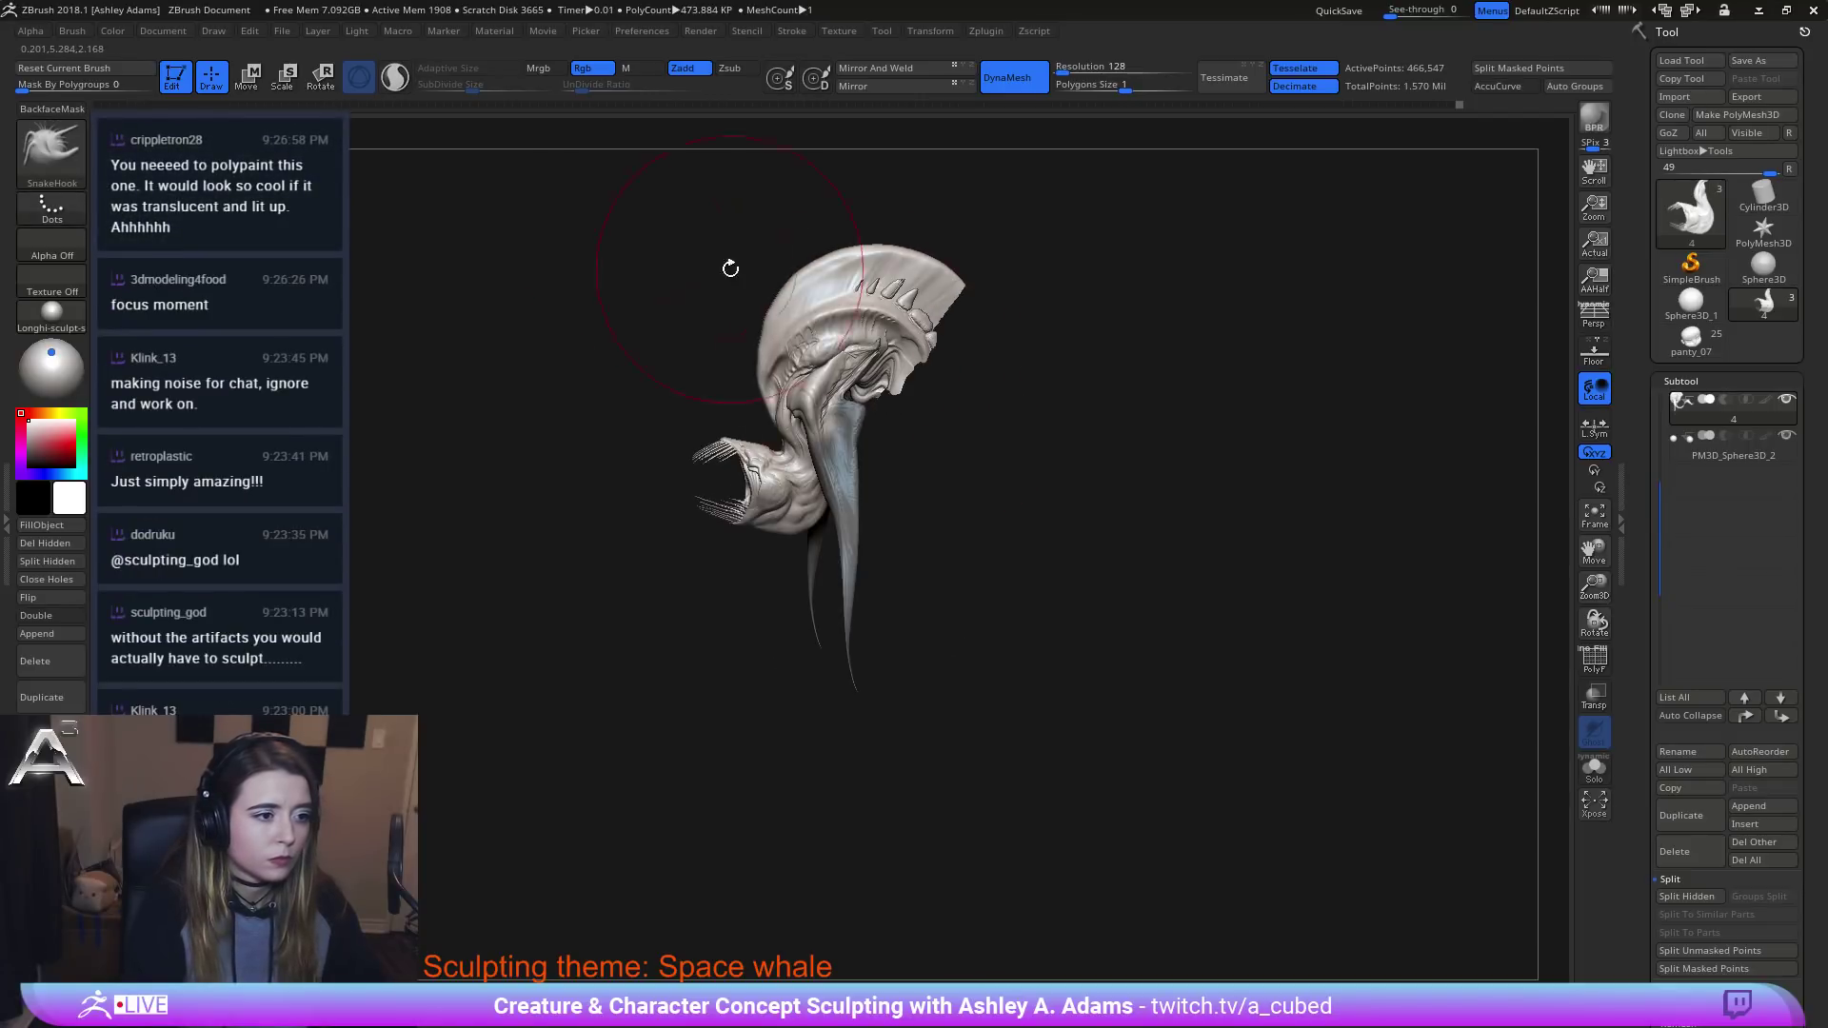
key(b)
key(s)
key(h)
key(f)
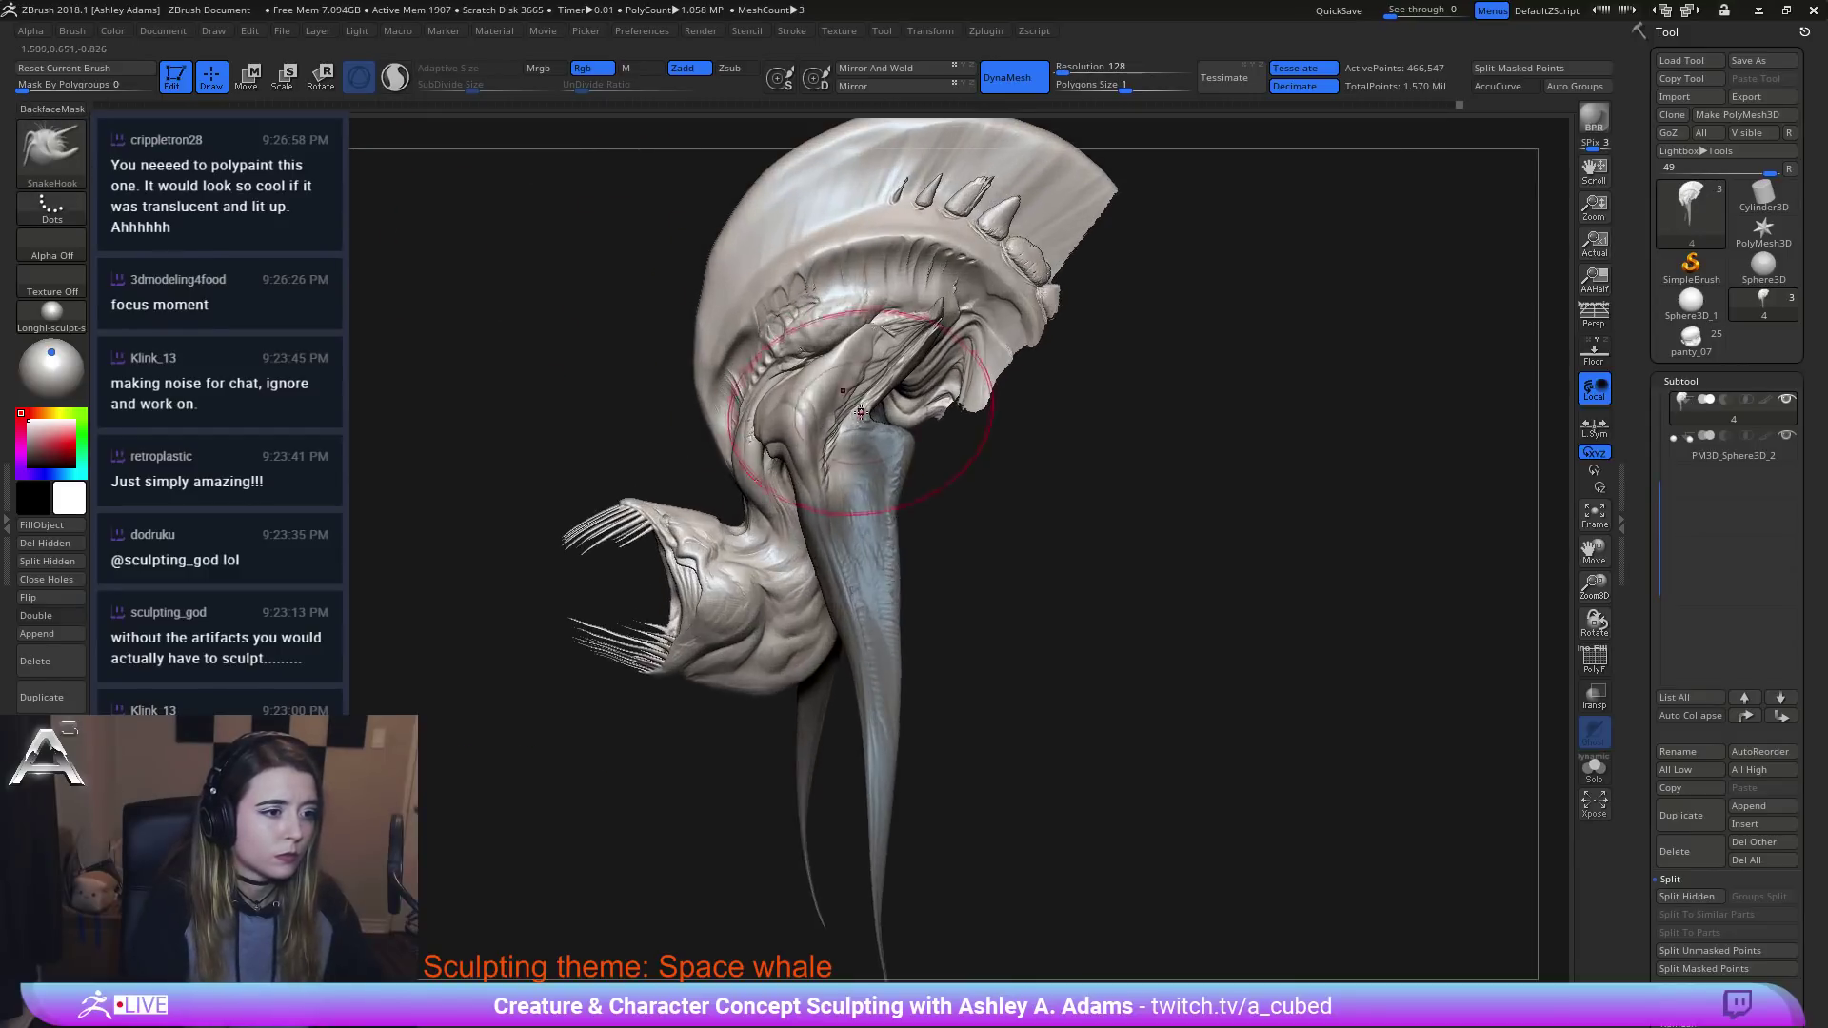
key(space)
key(ctrl)
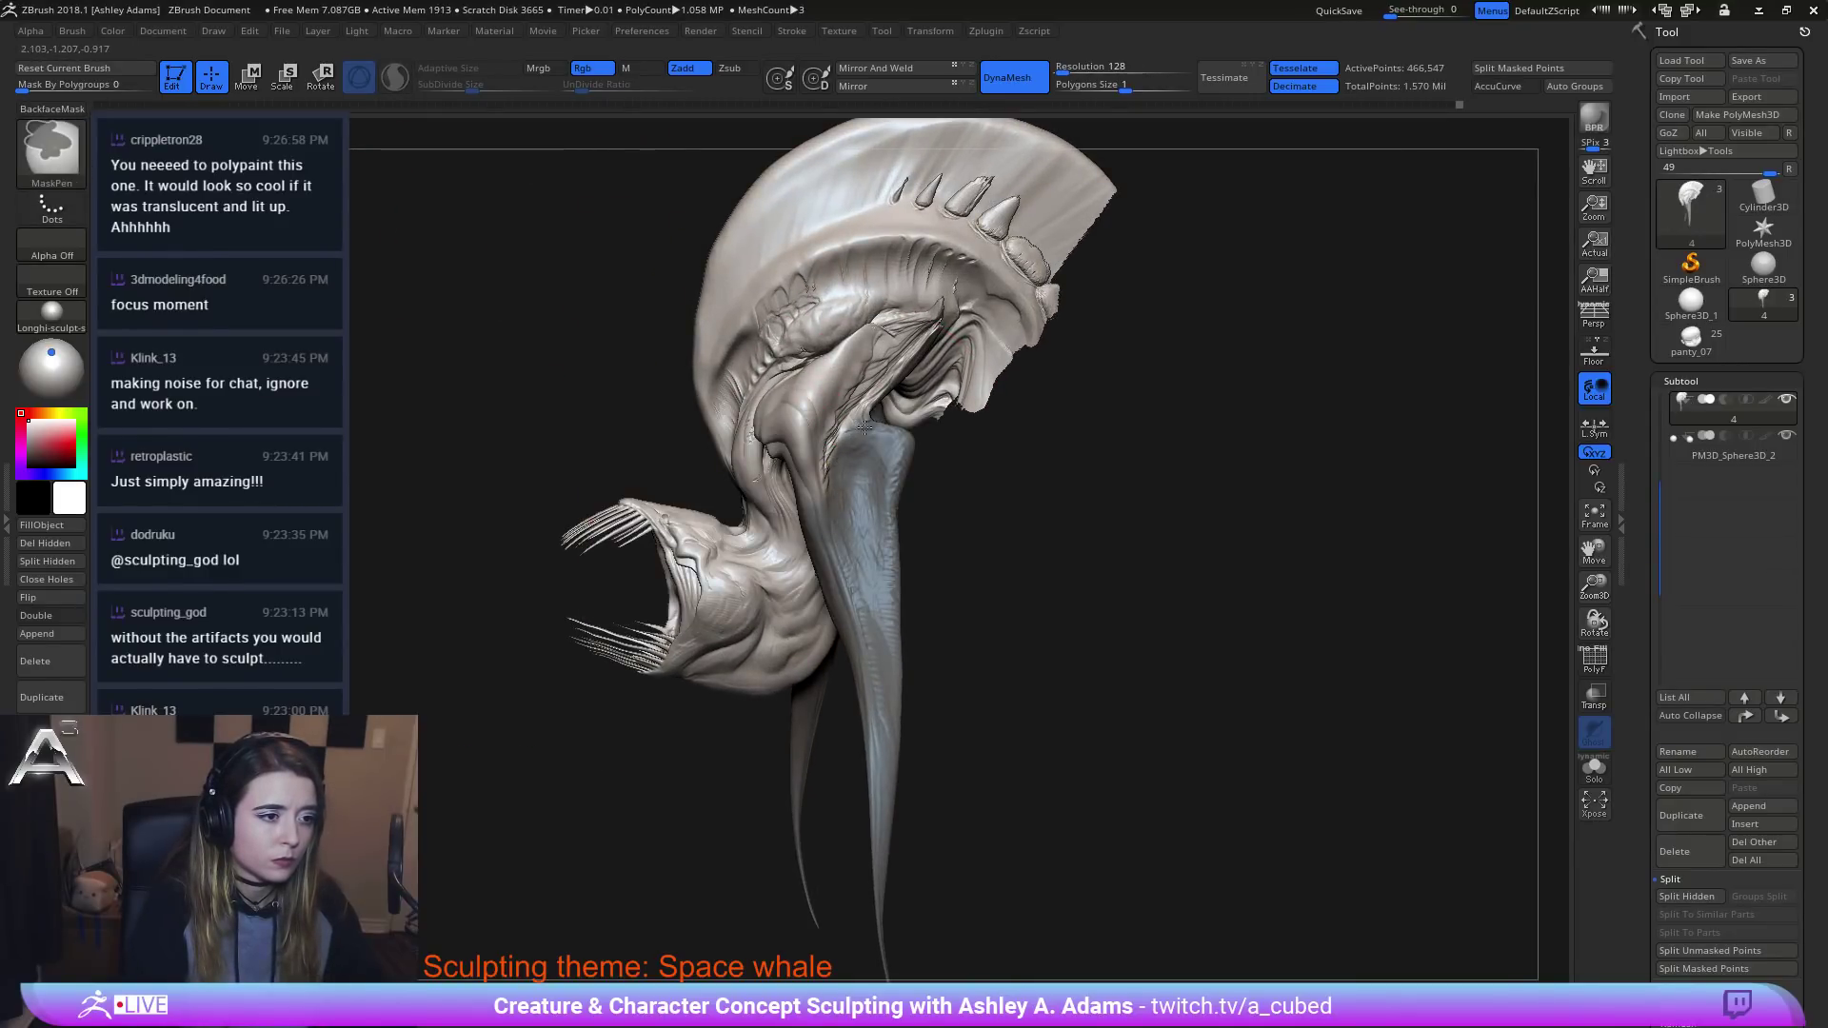
mouse_move(864, 427)
right_down()
mouse_move(798, 482)
mouse_move(1089, 279)
mouse_move(808, 580)
mouse_move(666, 476)
mouse_move(778, 500)
right_up()
right_click(808, 580)
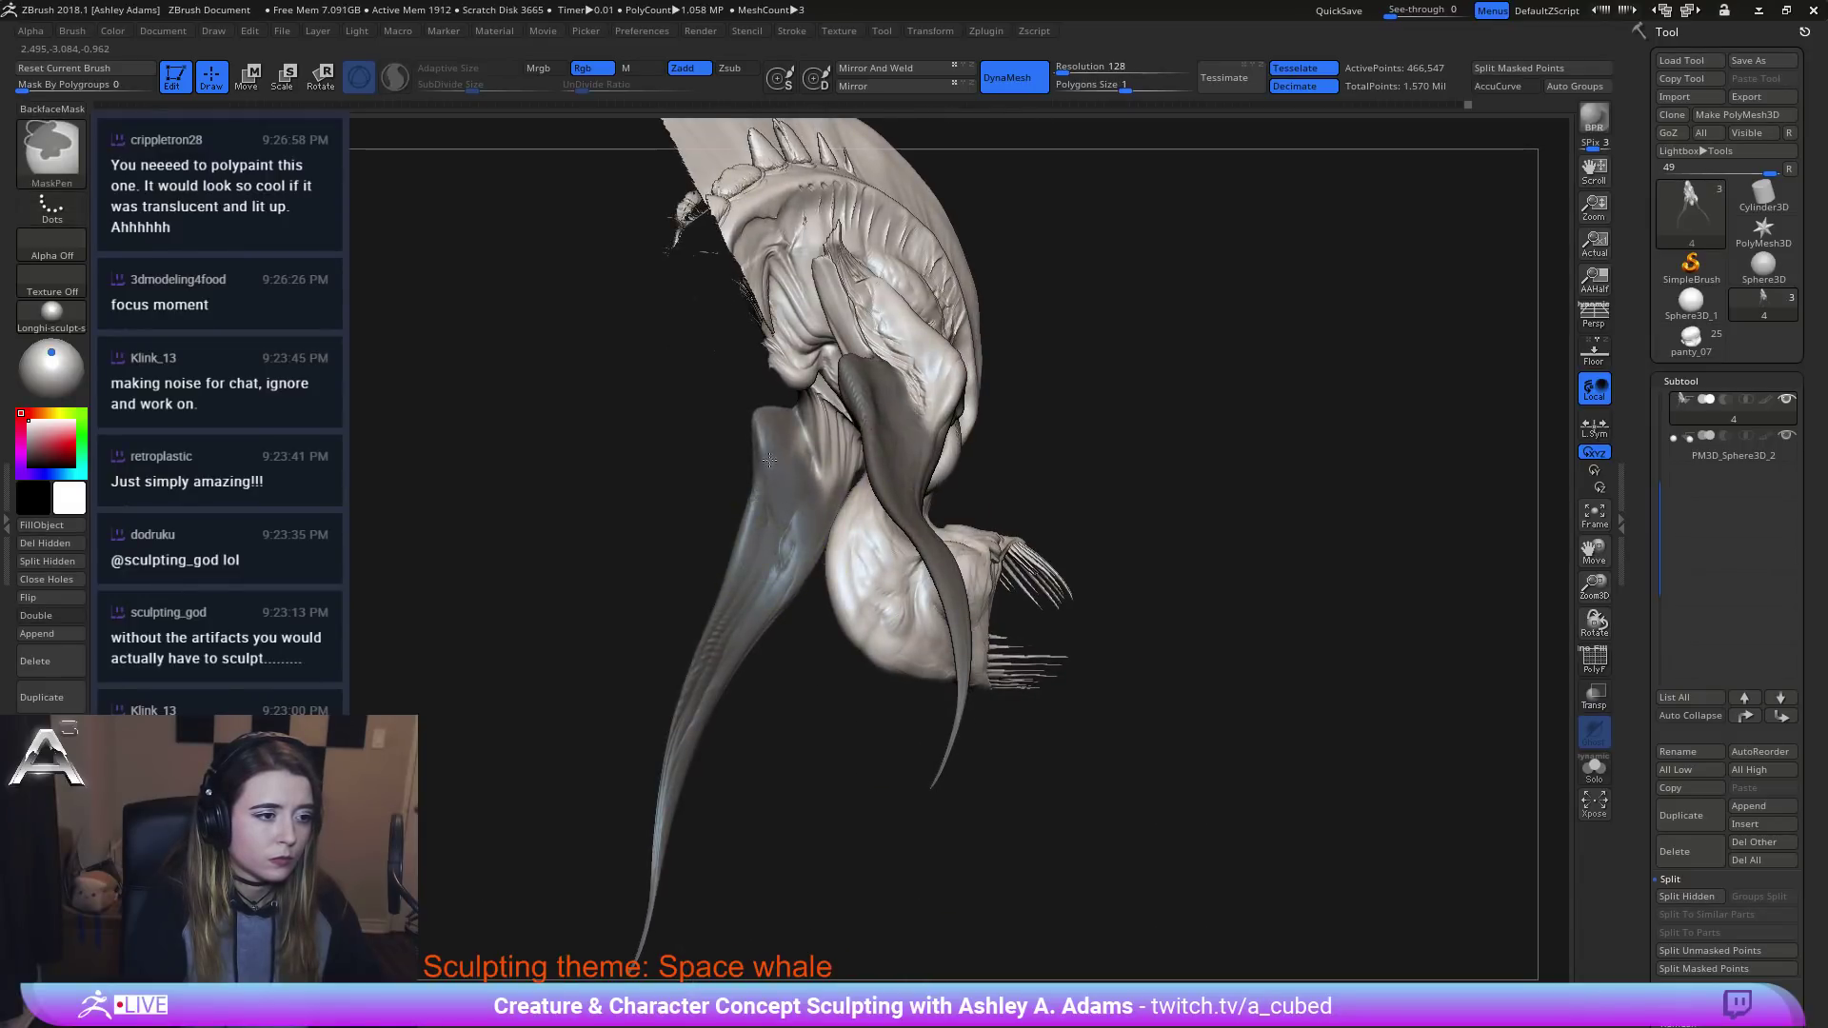
mouse_move(781, 428)
right_down()
mouse_move(845, 478)
mouse_move(877, 419)
mouse_move(949, 410)
mouse_move(957, 350)
right_up()
Invert the mask so only the side fins are editable and unhide the whole body.
ctrl+click(1002, 462)
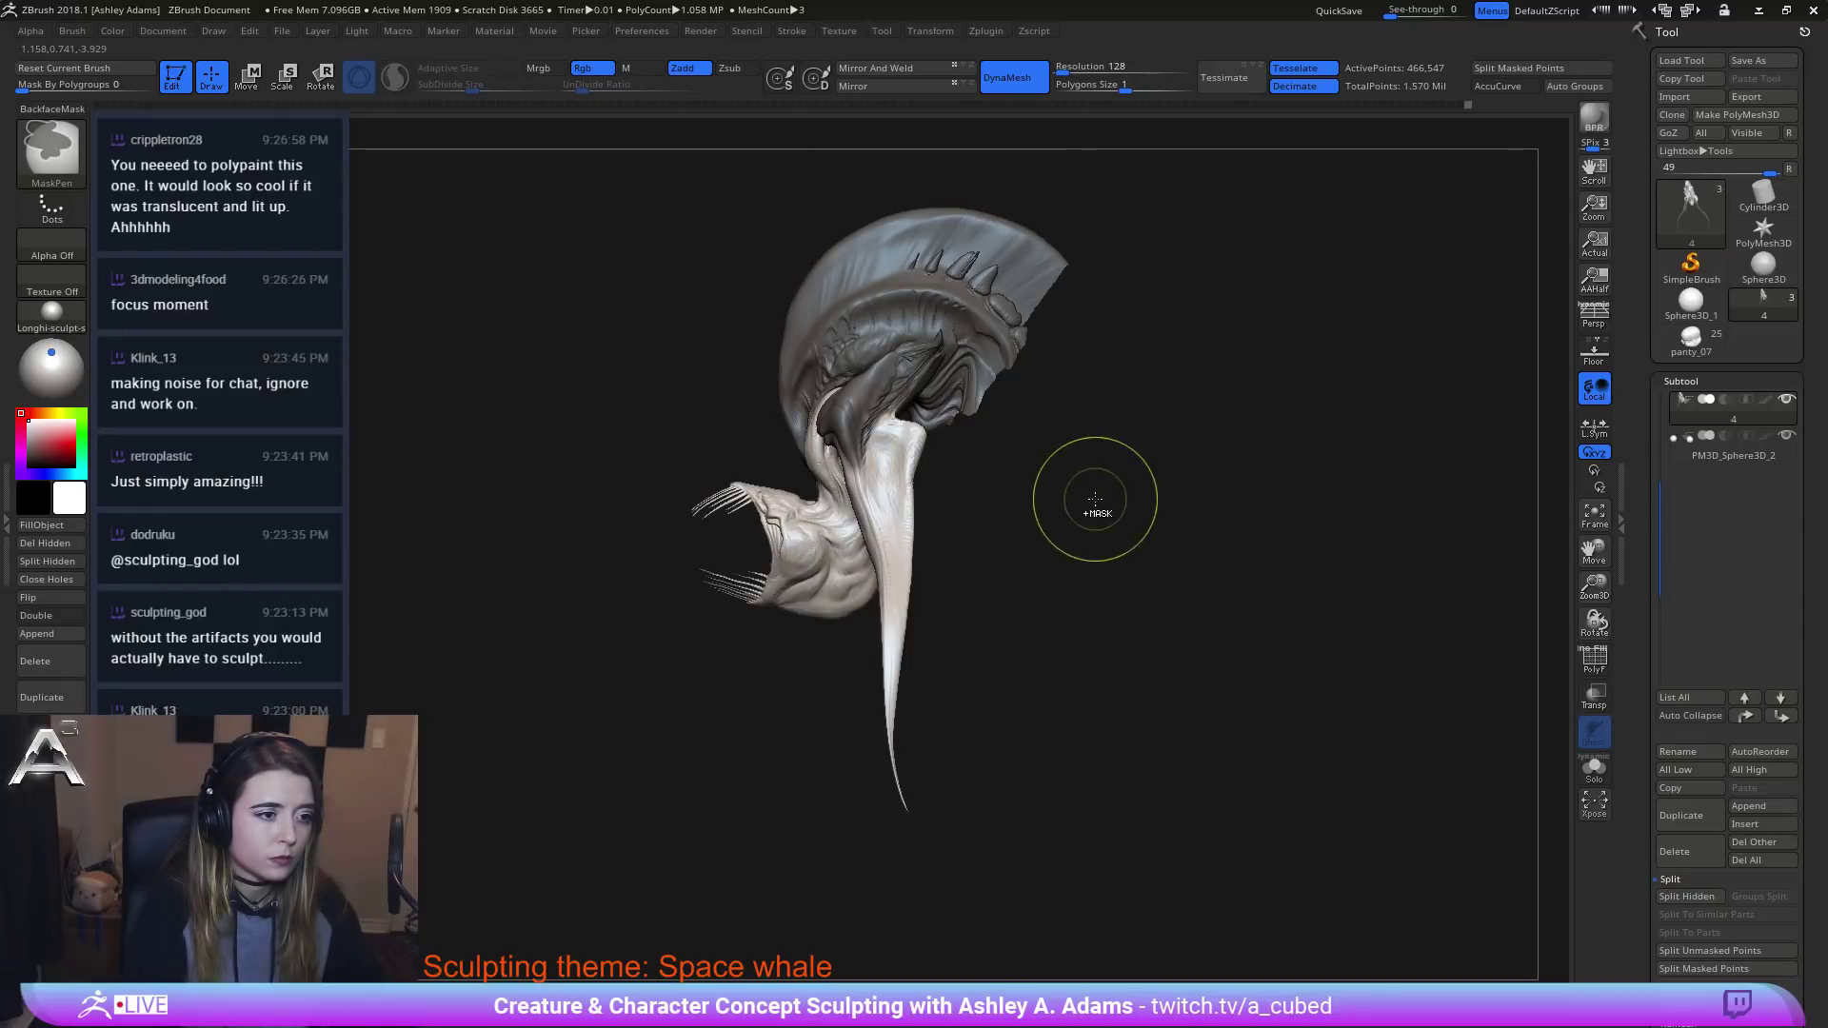
ctrl+click(1147, 506)
ctrl+shift+click(1201, 521)
key(w)
ctrl+click(1116, 473)
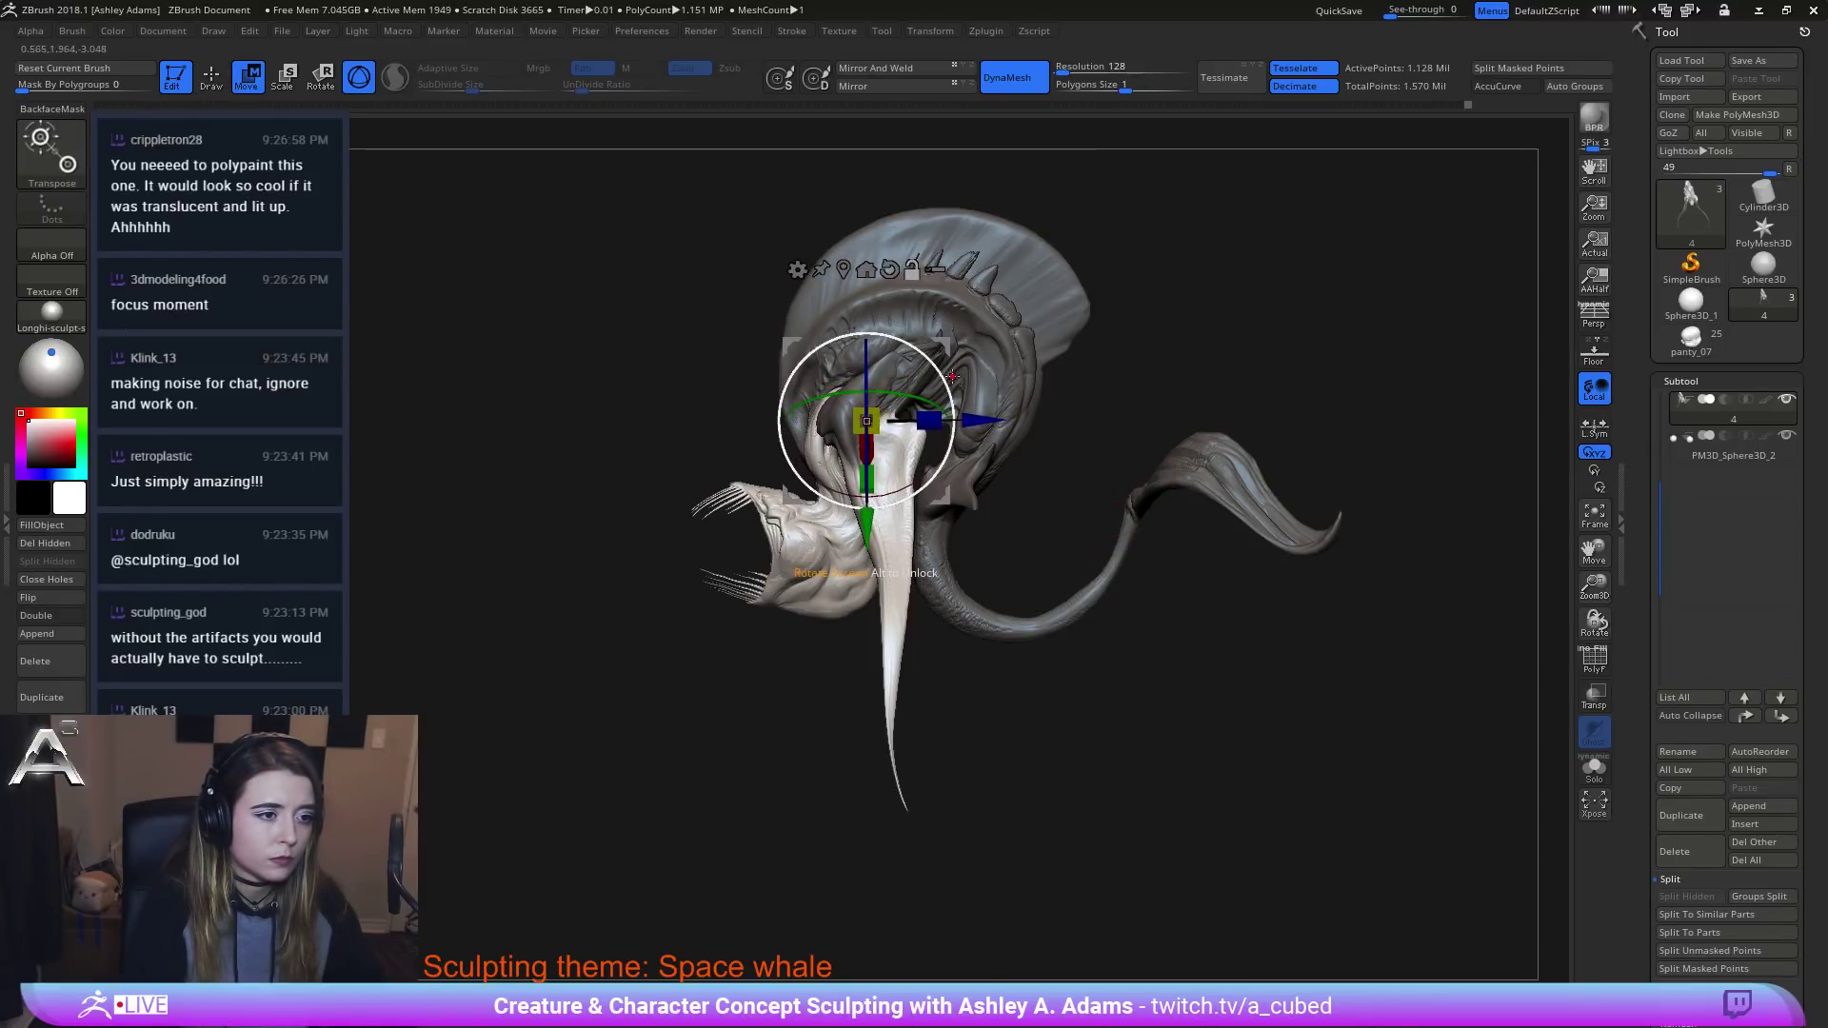
Bend the unmasked side fins into a forward-sweeping curve toward the jaw with SnakeHook.
drag(950, 386, 944, 399)
key(q)
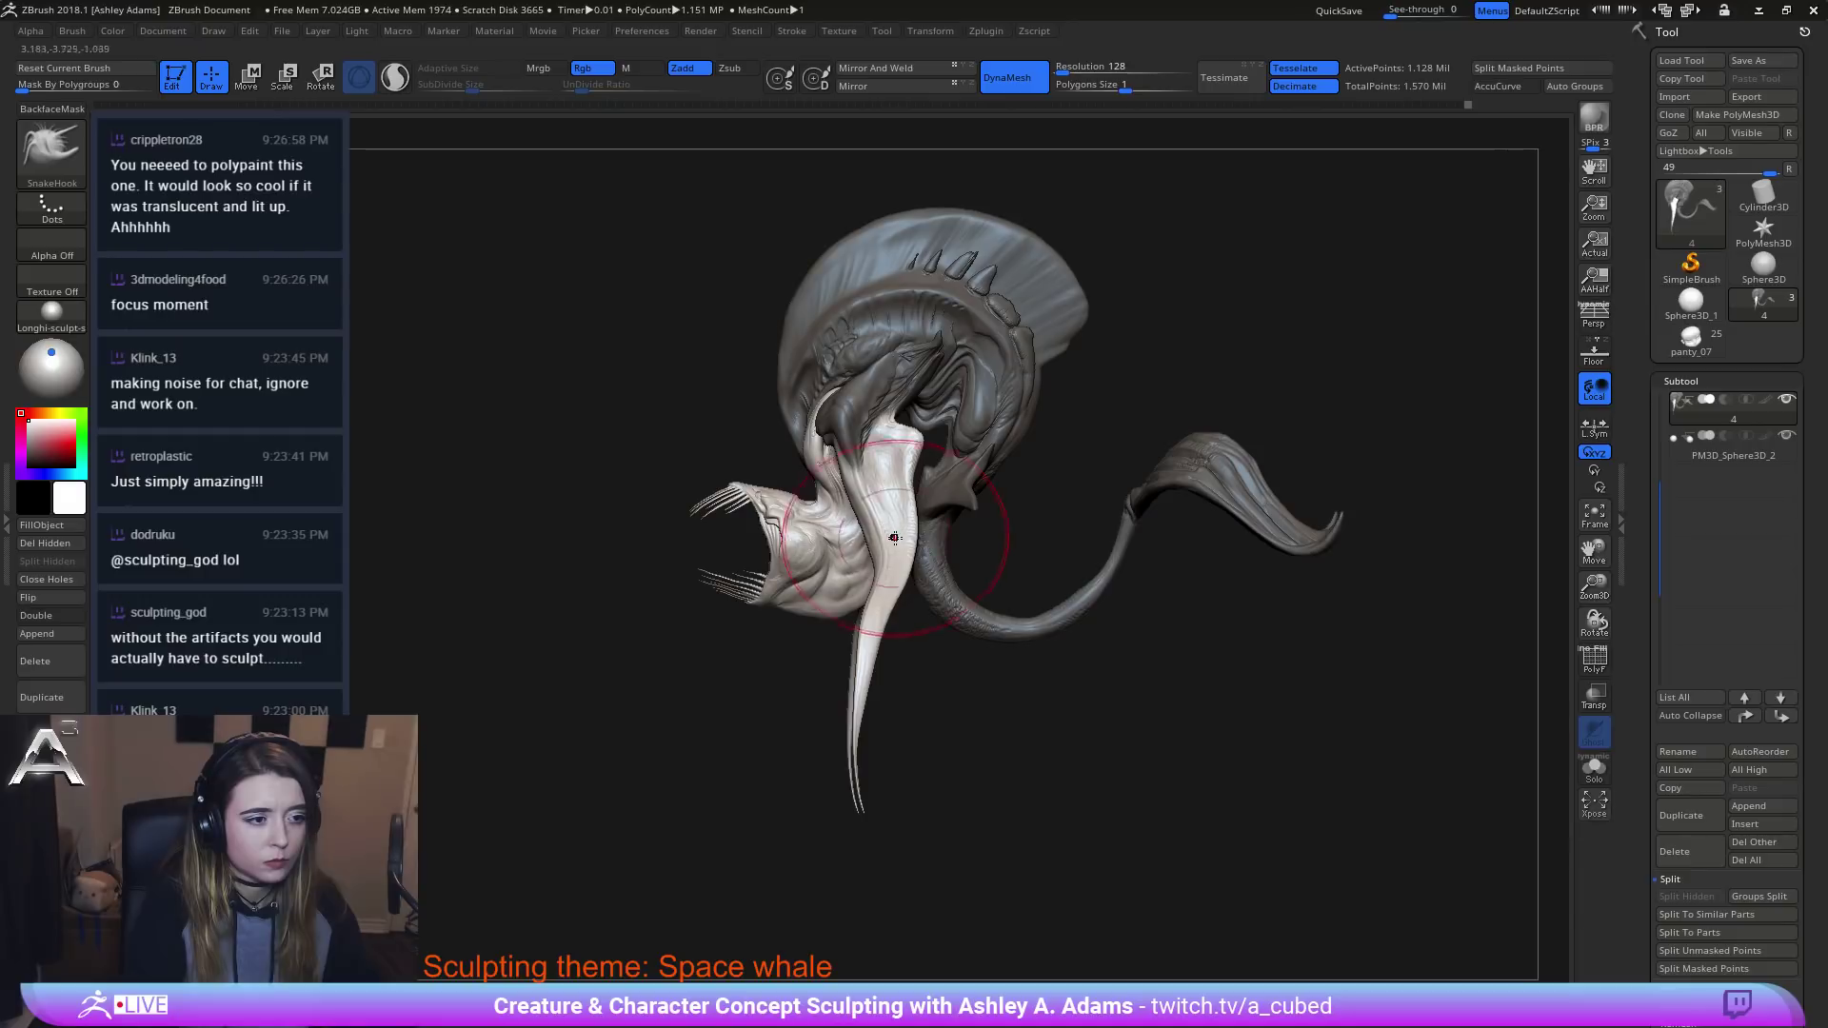
right_click(894, 538)
drag(894, 538, 868, 538)
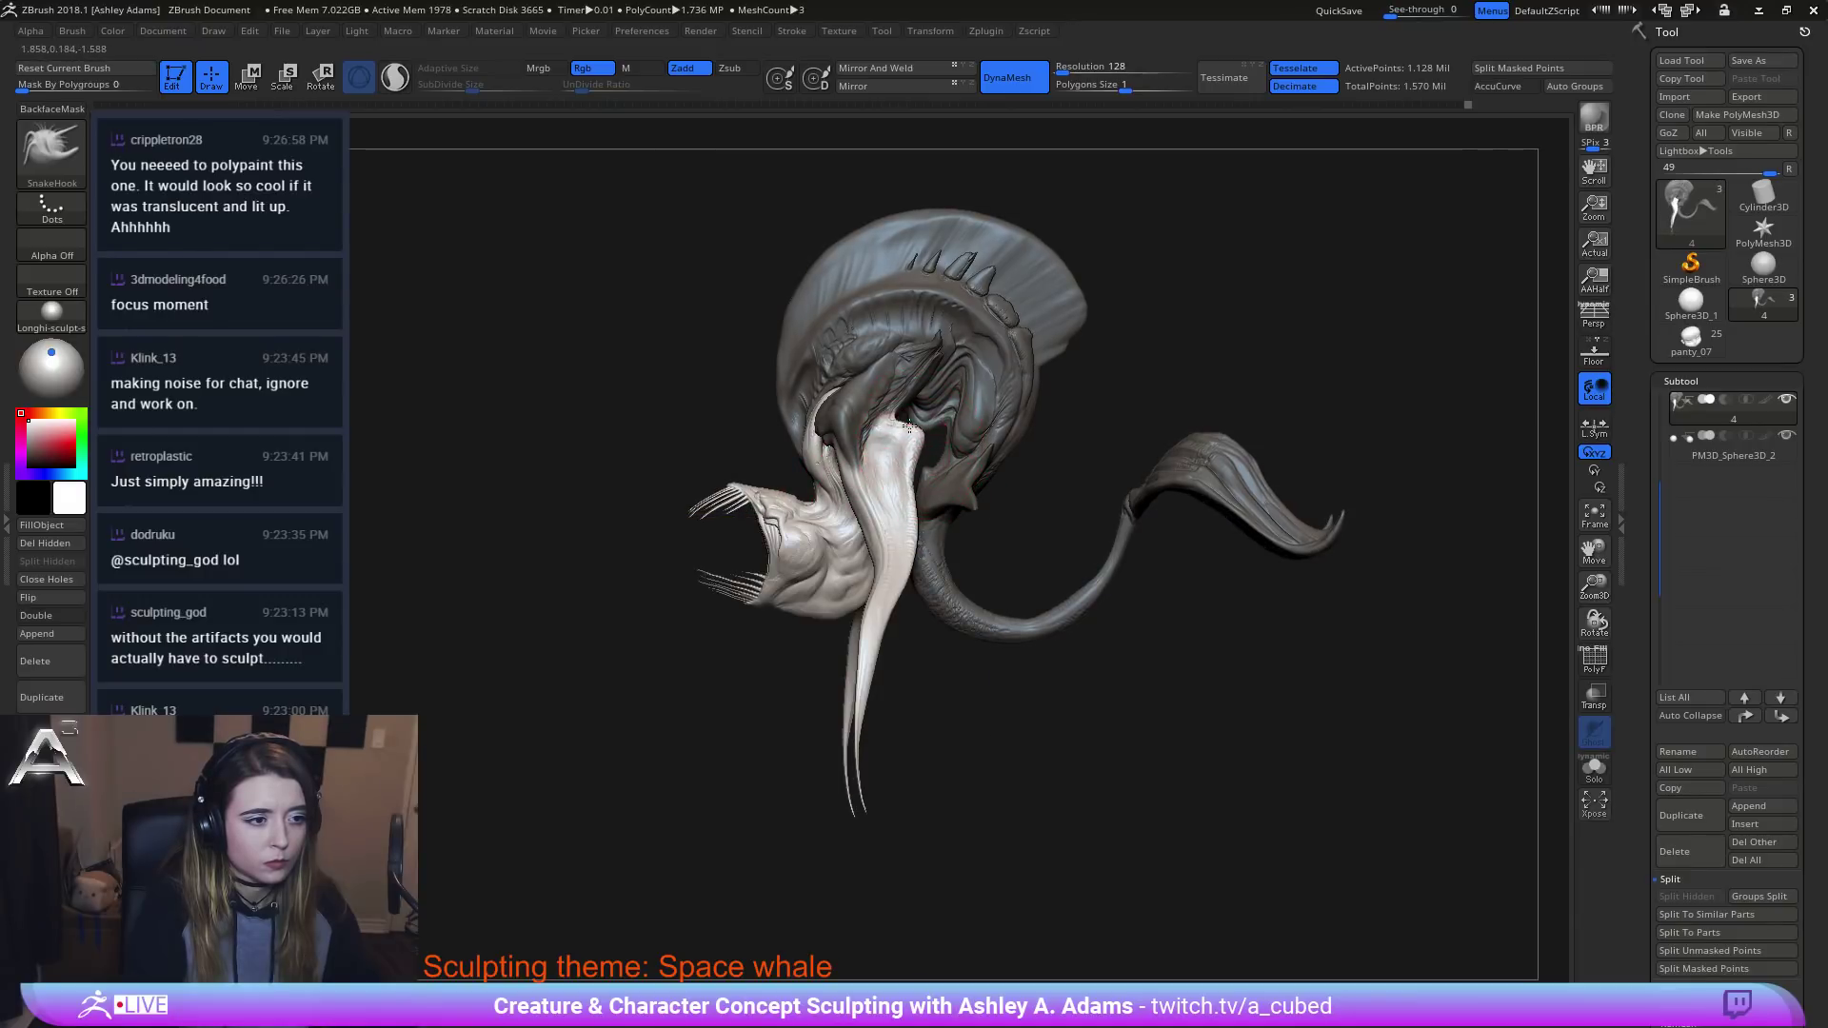
drag(908, 427, 887, 416)
right_drag(868, 595, 867, 675)
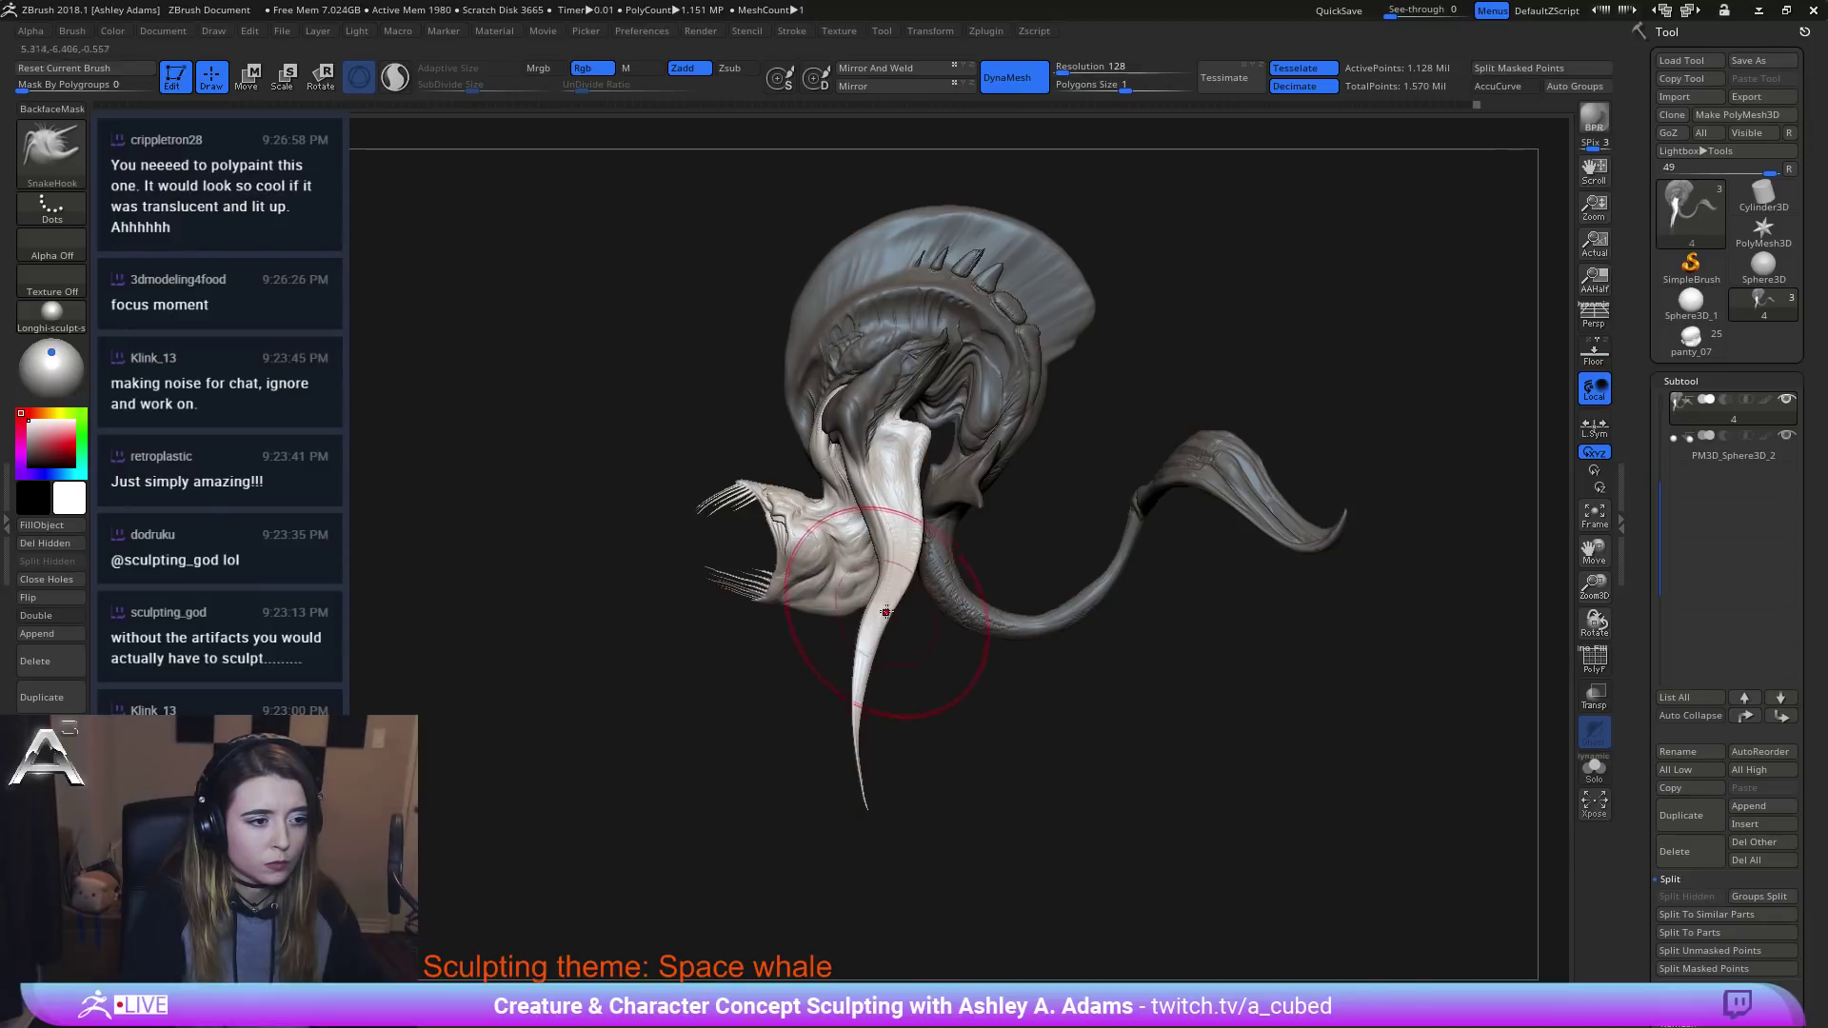
key(space)
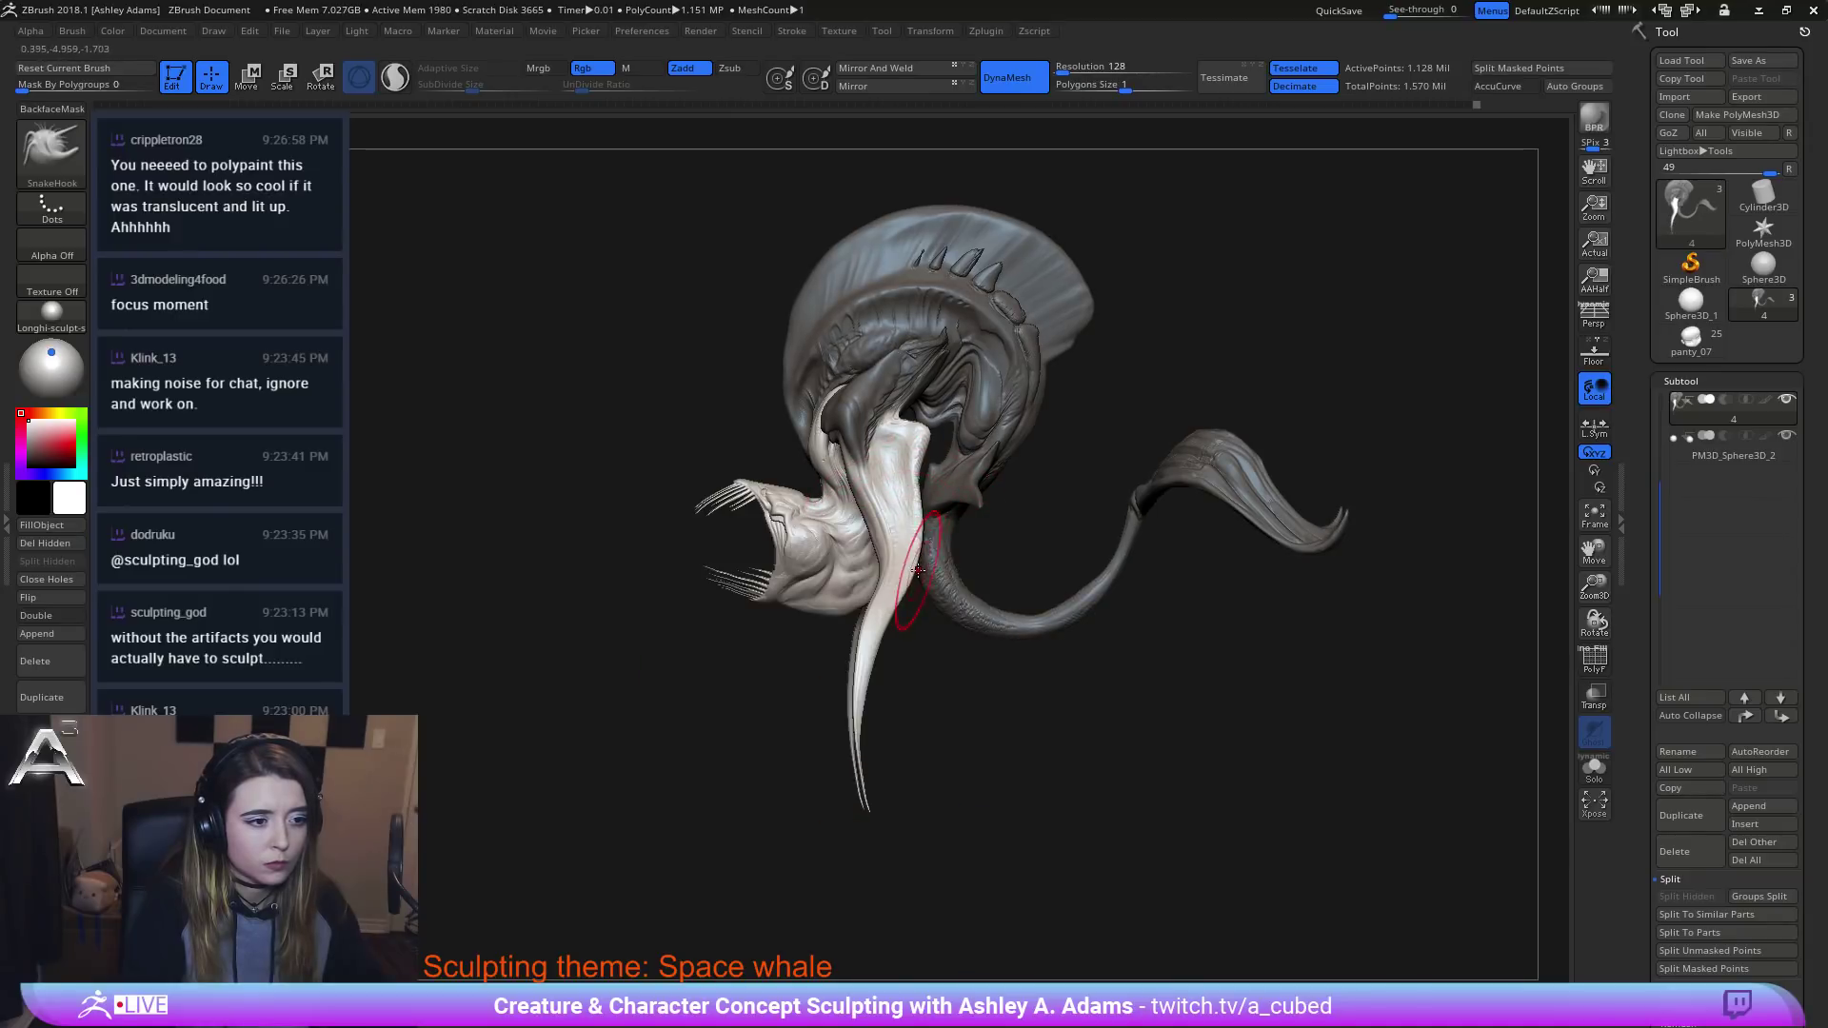
right_drag(877, 519, 1052, 502)
key(space)
drag(1012, 516, 981, 526)
right_drag(982, 526, 933, 498)
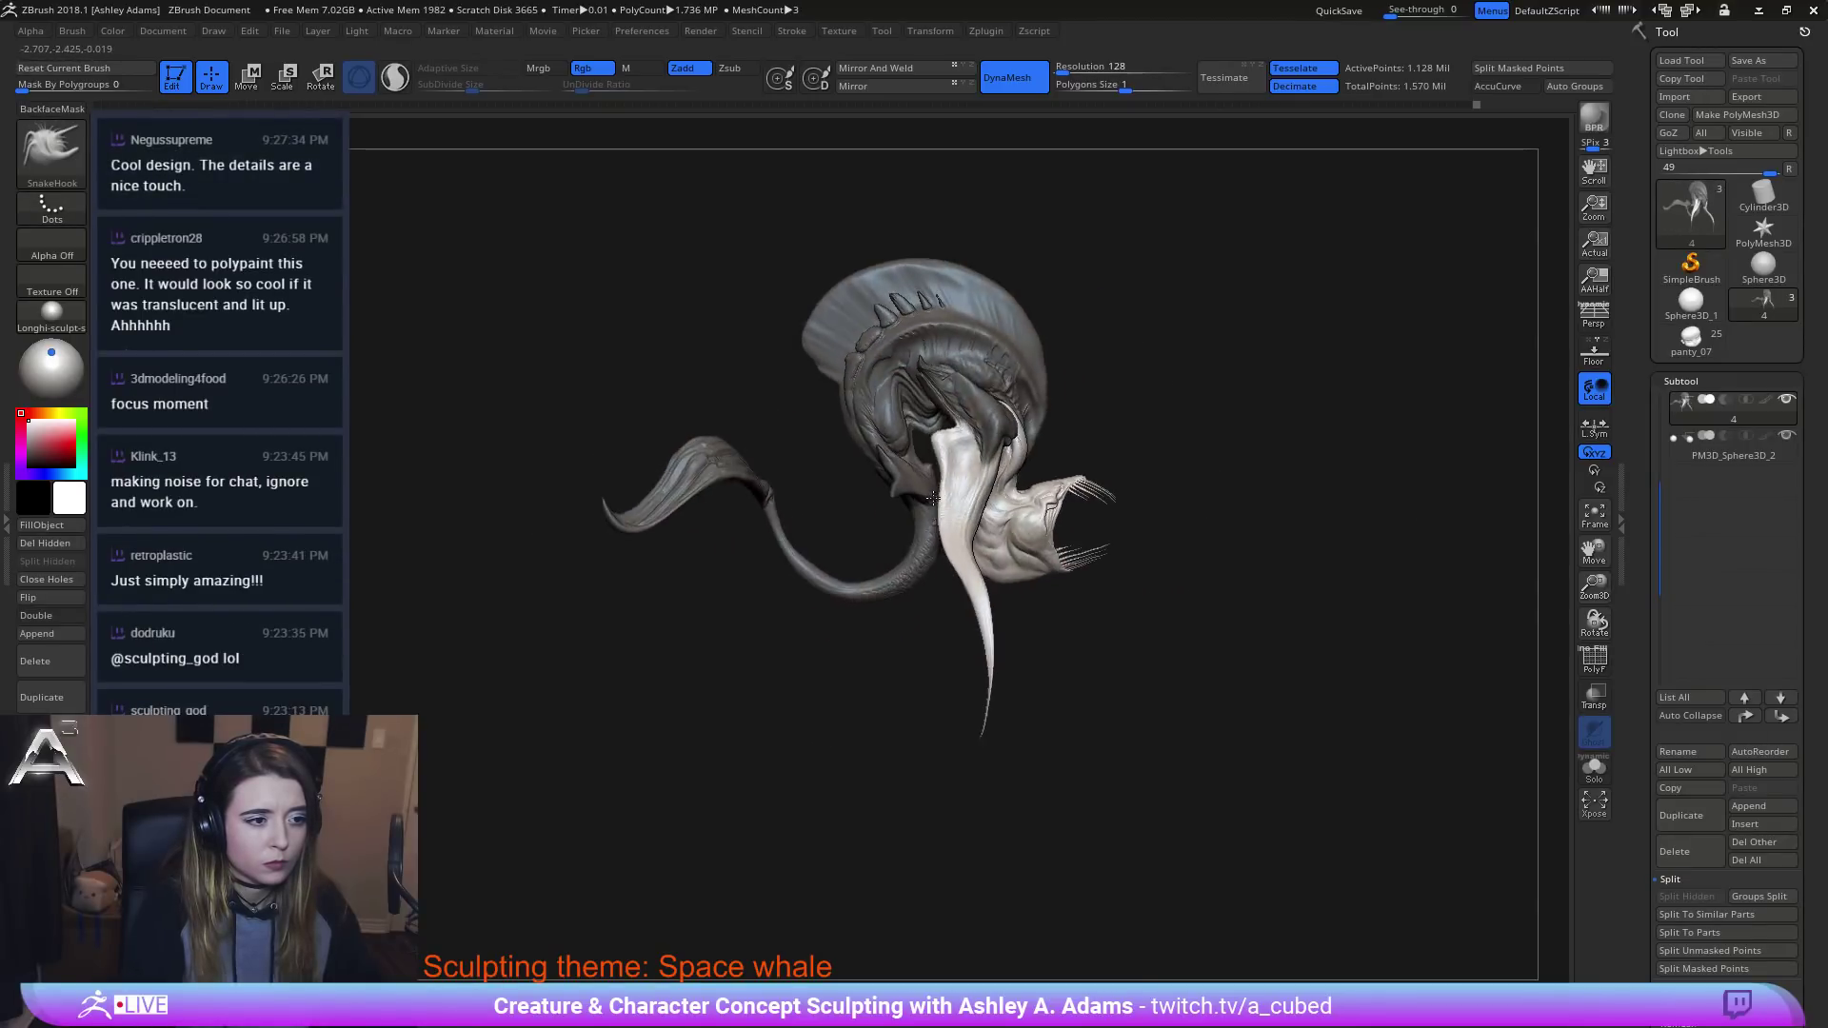
Invert the mask back onto the side fins and add the head and crest to it with MaskLasso.
ctrl+click(1249, 459)
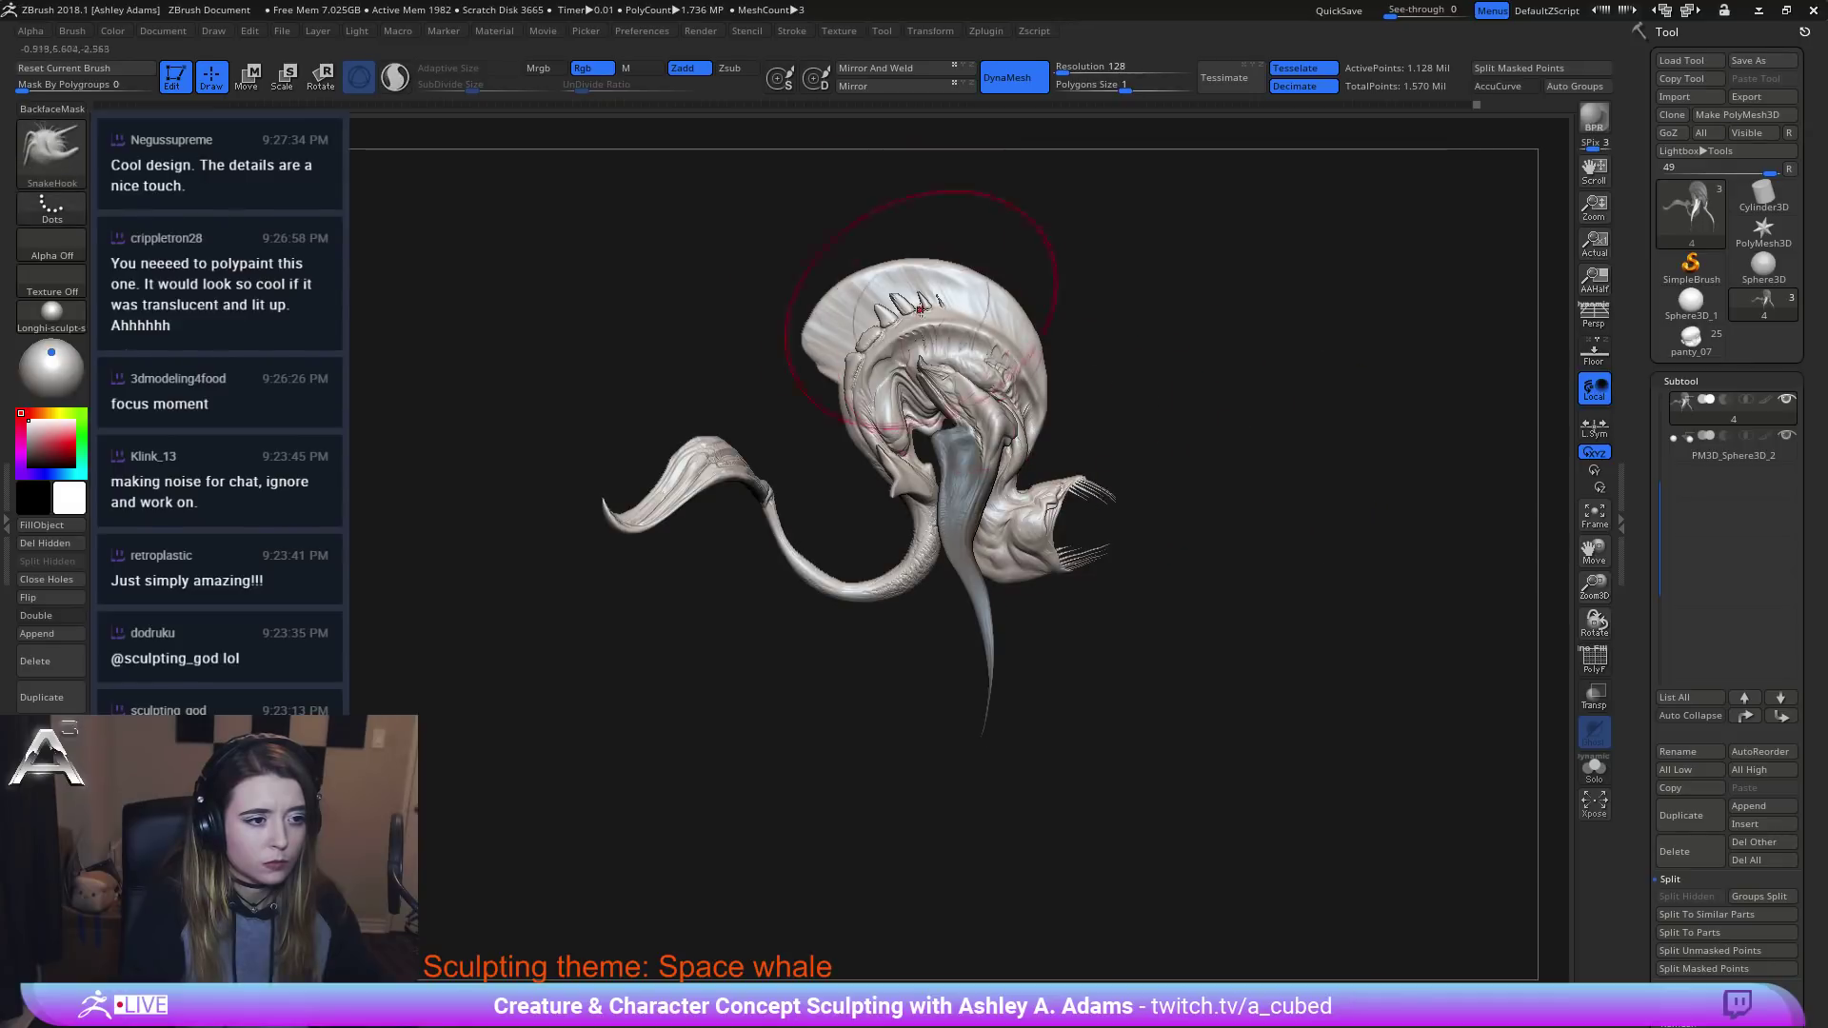
ctrl+click(942, 503)
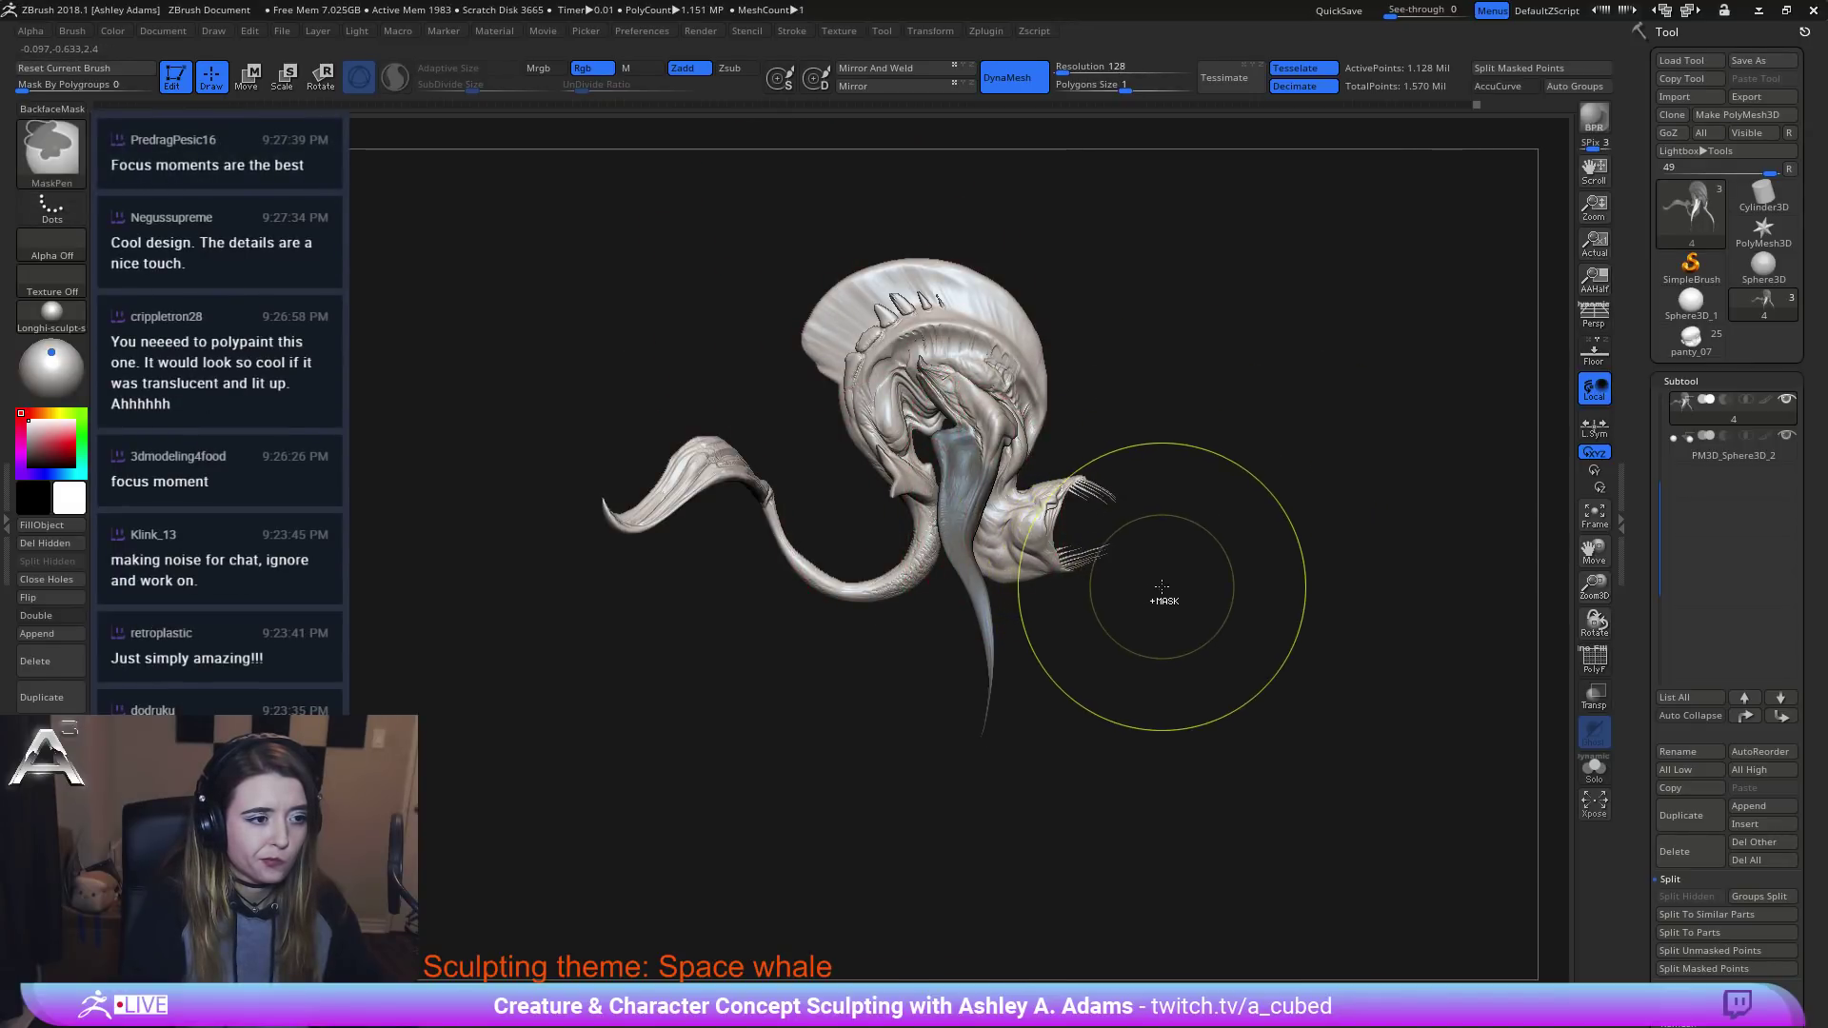
mouse_move(1115, 646)
ctrl+mouse_down()
mouse_move(1142, 225)
mouse_move(959, 185)
ctrl+mouse_up()
ctrl+click(51, 152)
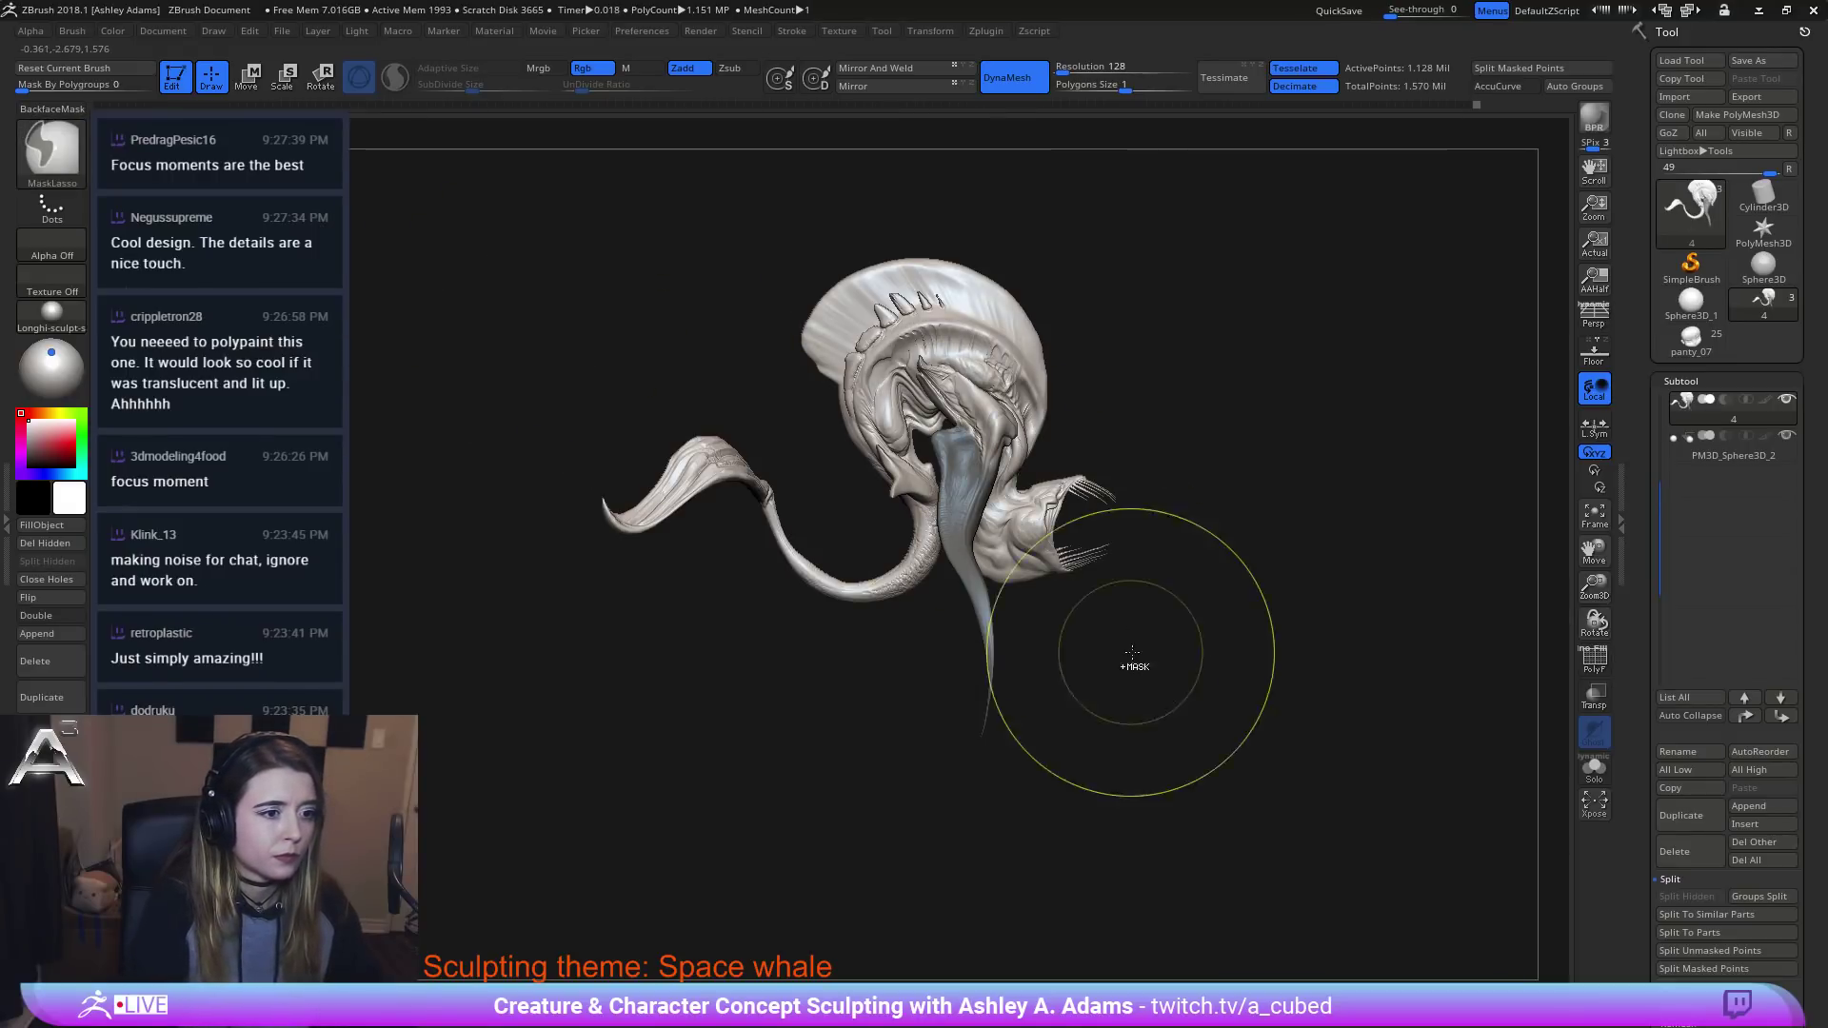
mouse_move(1143, 634)
ctrl+mouse_down()
mouse_move(1063, 179)
mouse_move(735, 322)
mouse_move(827, 411)
ctrl+mouse_up()
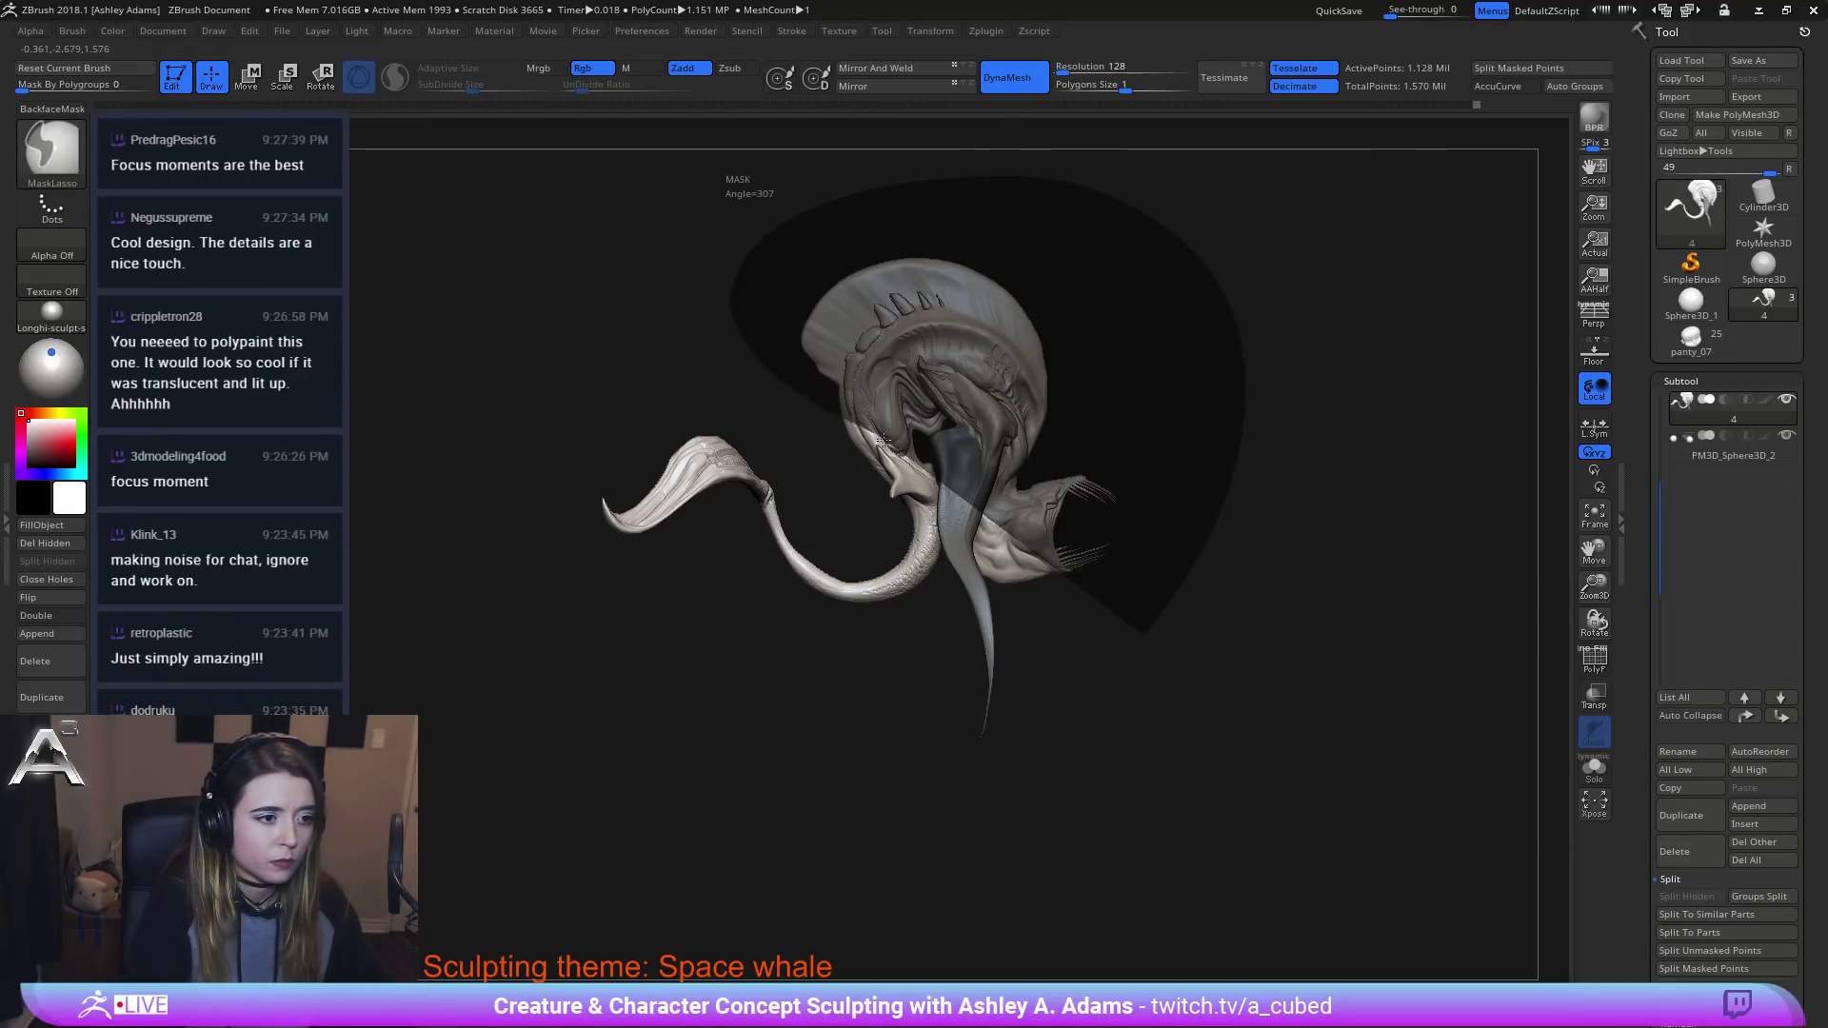
ctrl+drag(912, 459, 916, 458)
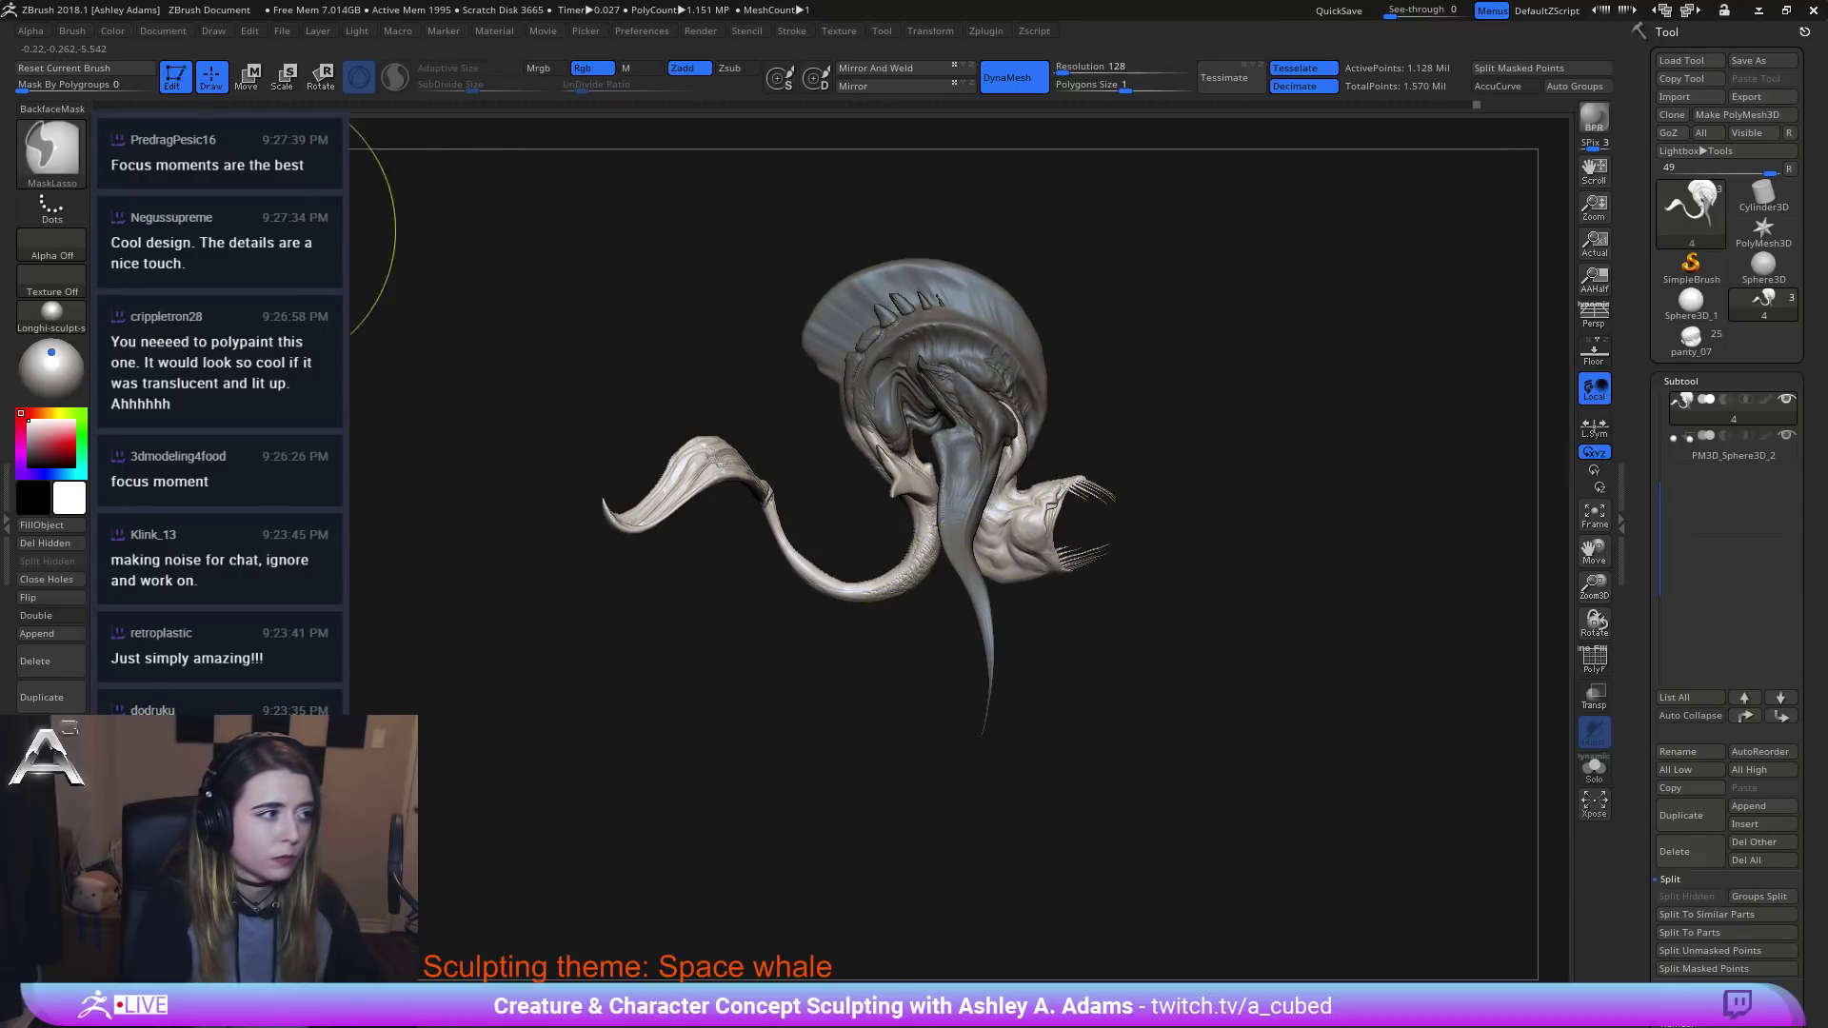
Return to the MaskPen and clear the mask from the back where it runs into the tail.
key(ctrl+b)
click(438, 248)
mouse_move(724, 428)
right_down()
mouse_move(815, 381)
mouse_move(862, 437)
right_up()
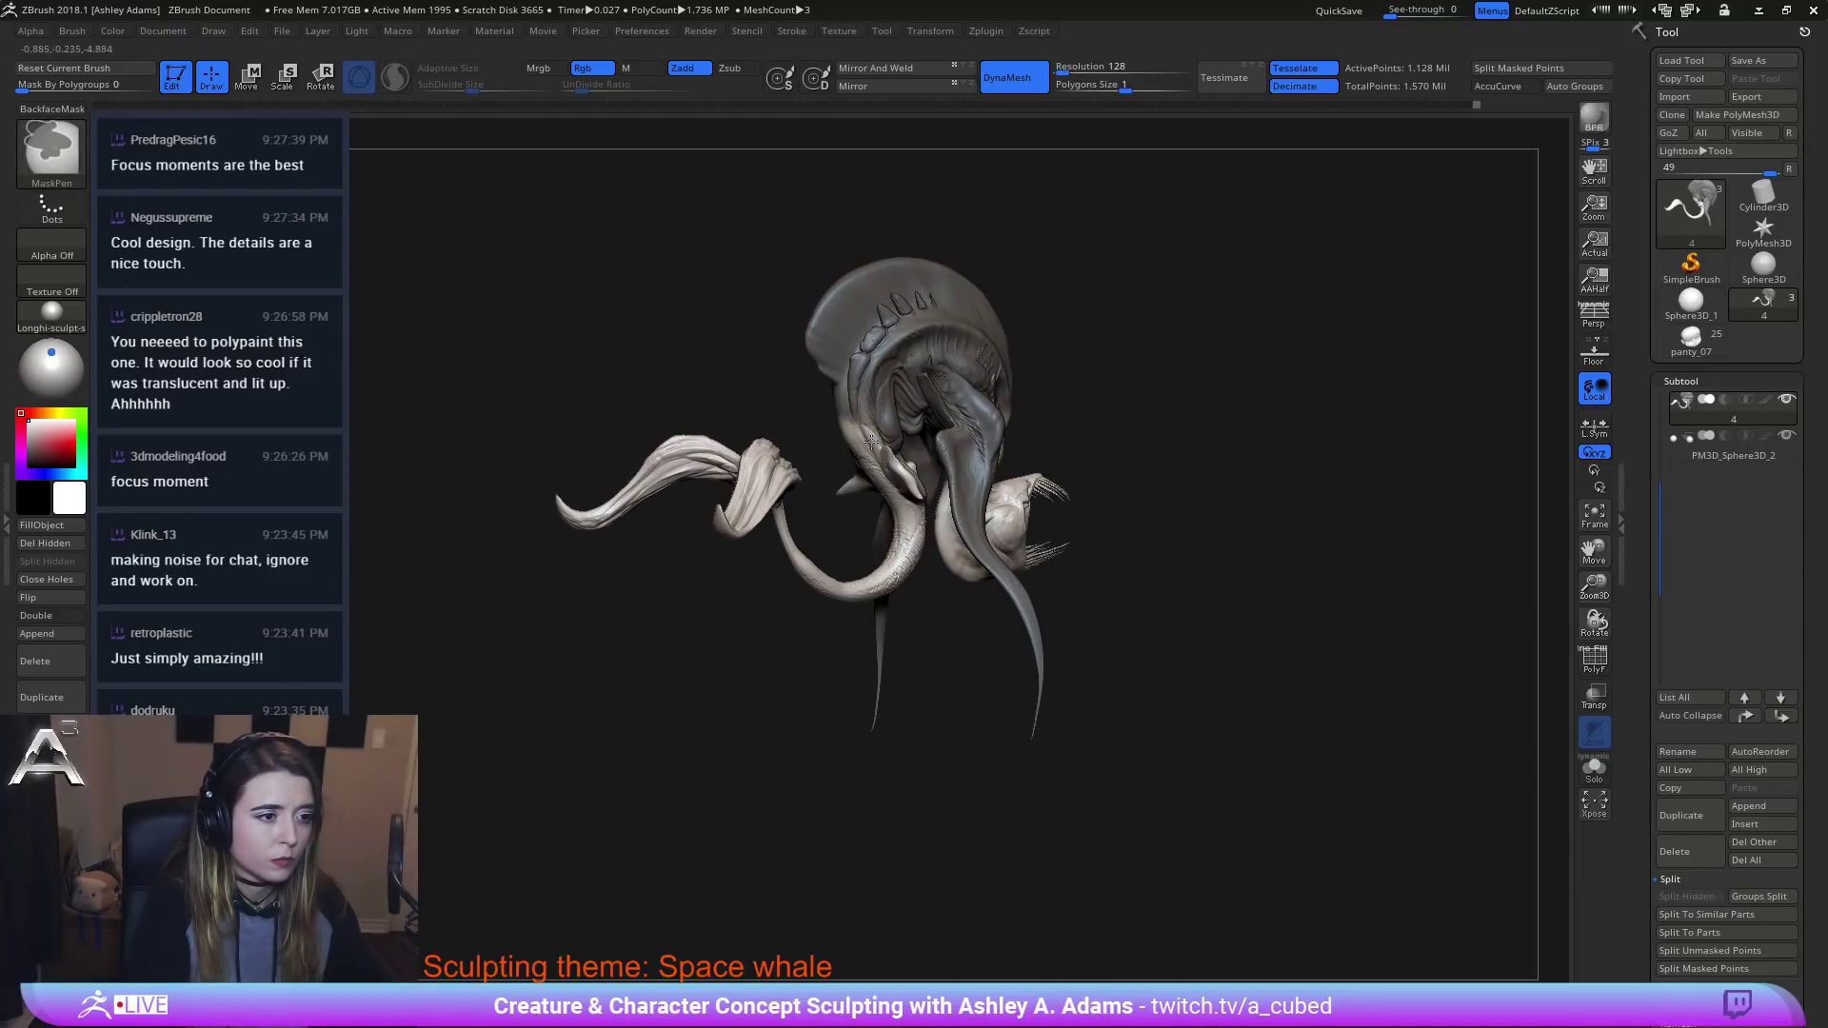
ctrl+alt+drag(841, 396, 868, 457)
right_drag(1009, 314, 925, 299)
Center the transform gizmo near the tail base, scale up the unmasked tail and shift it along Y.
key(w)
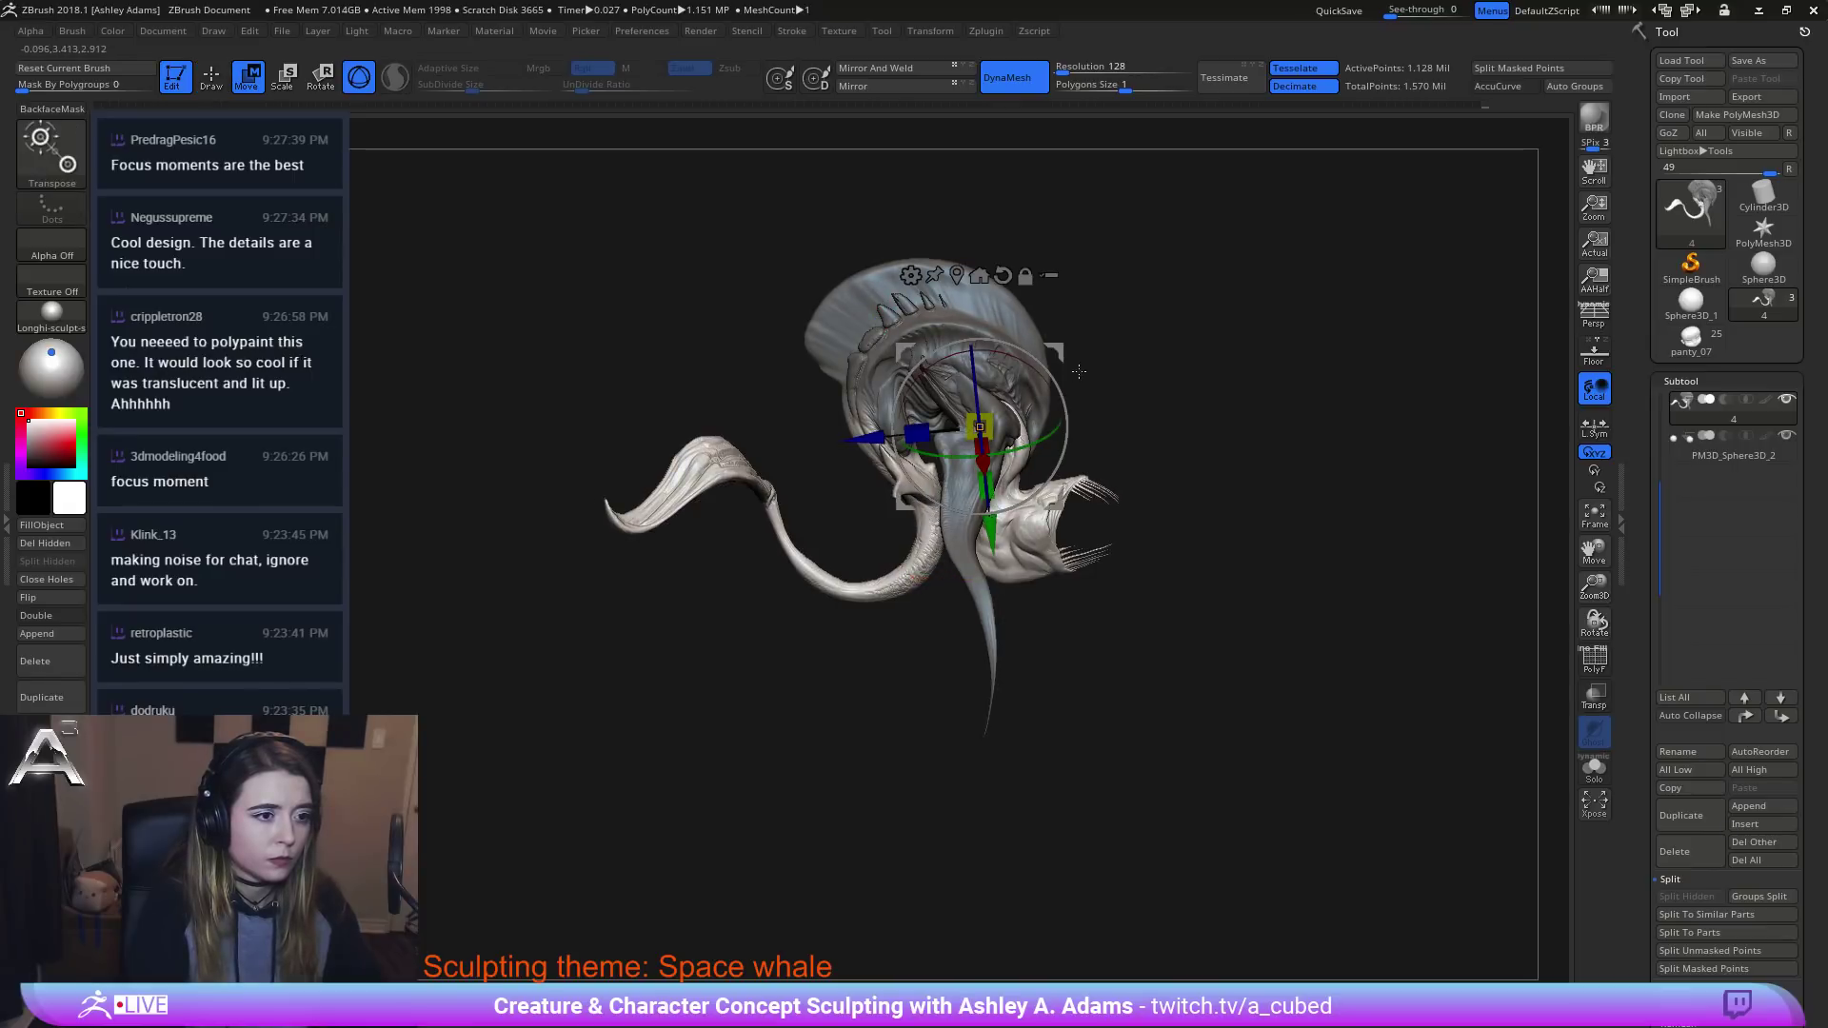
alt+drag(1059, 356, 967, 347)
alt+click(911, 269)
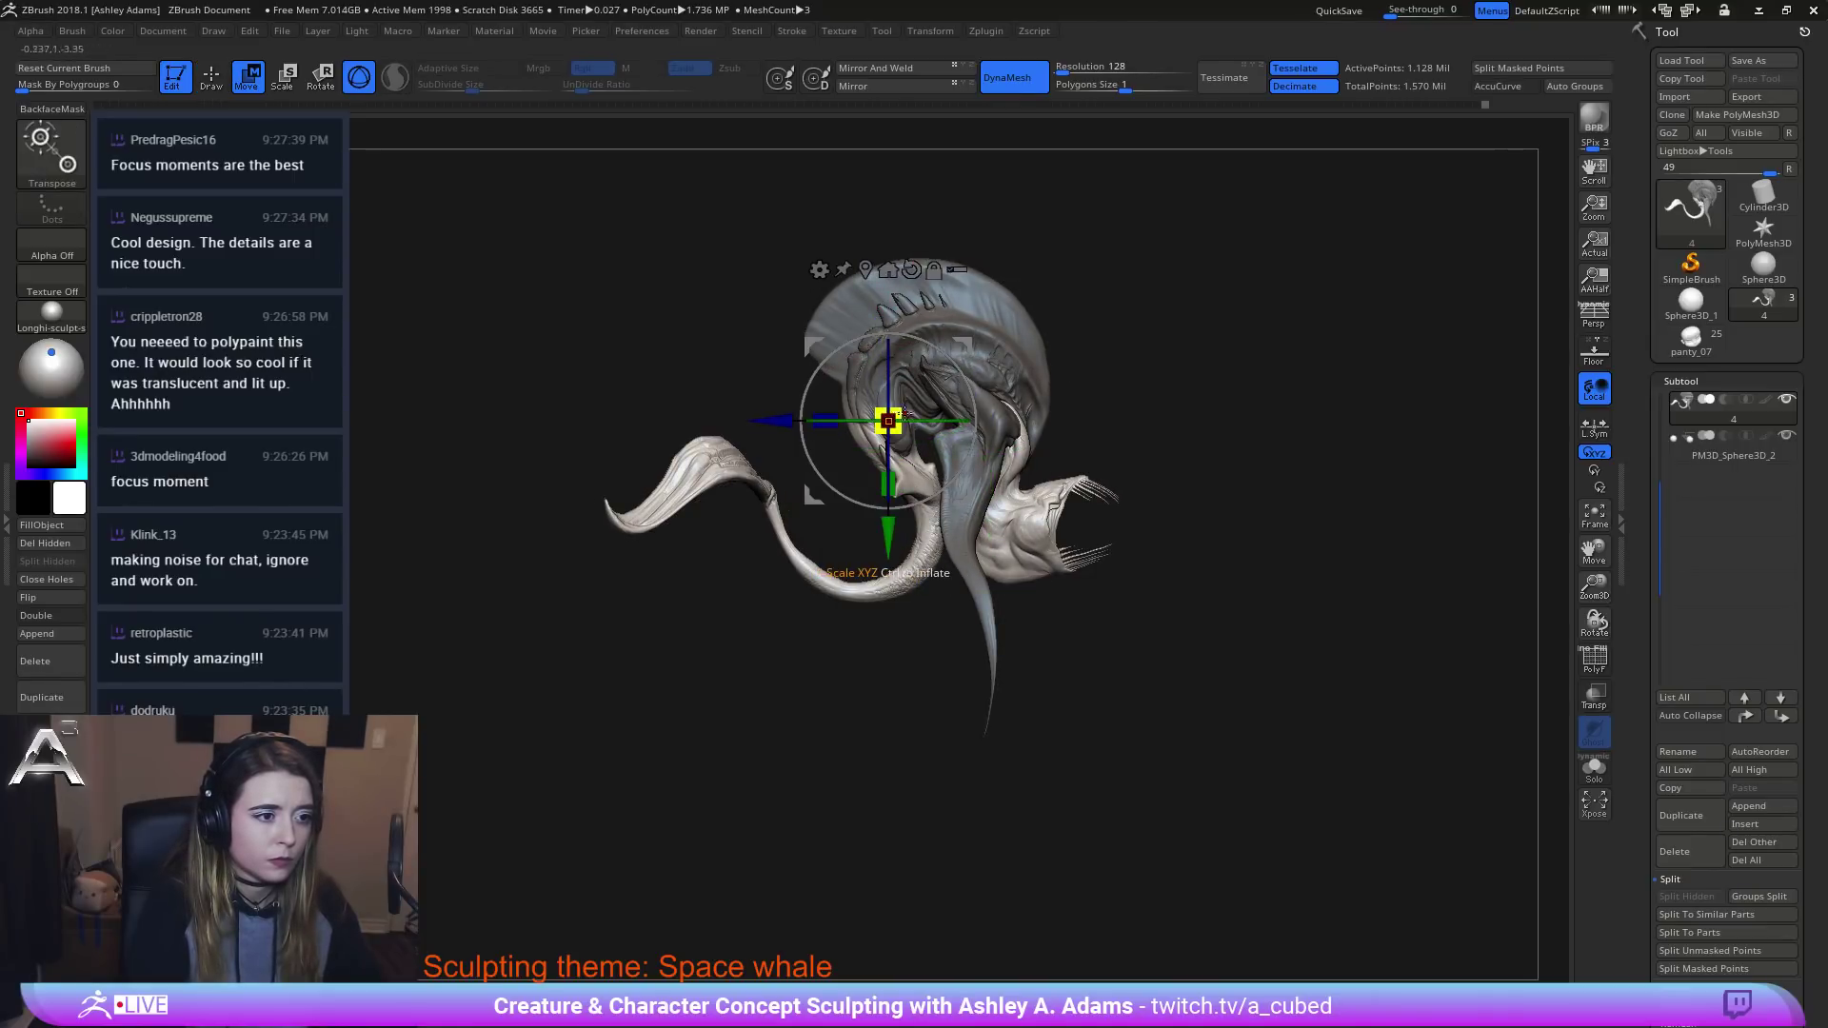
drag(893, 419, 978, 419)
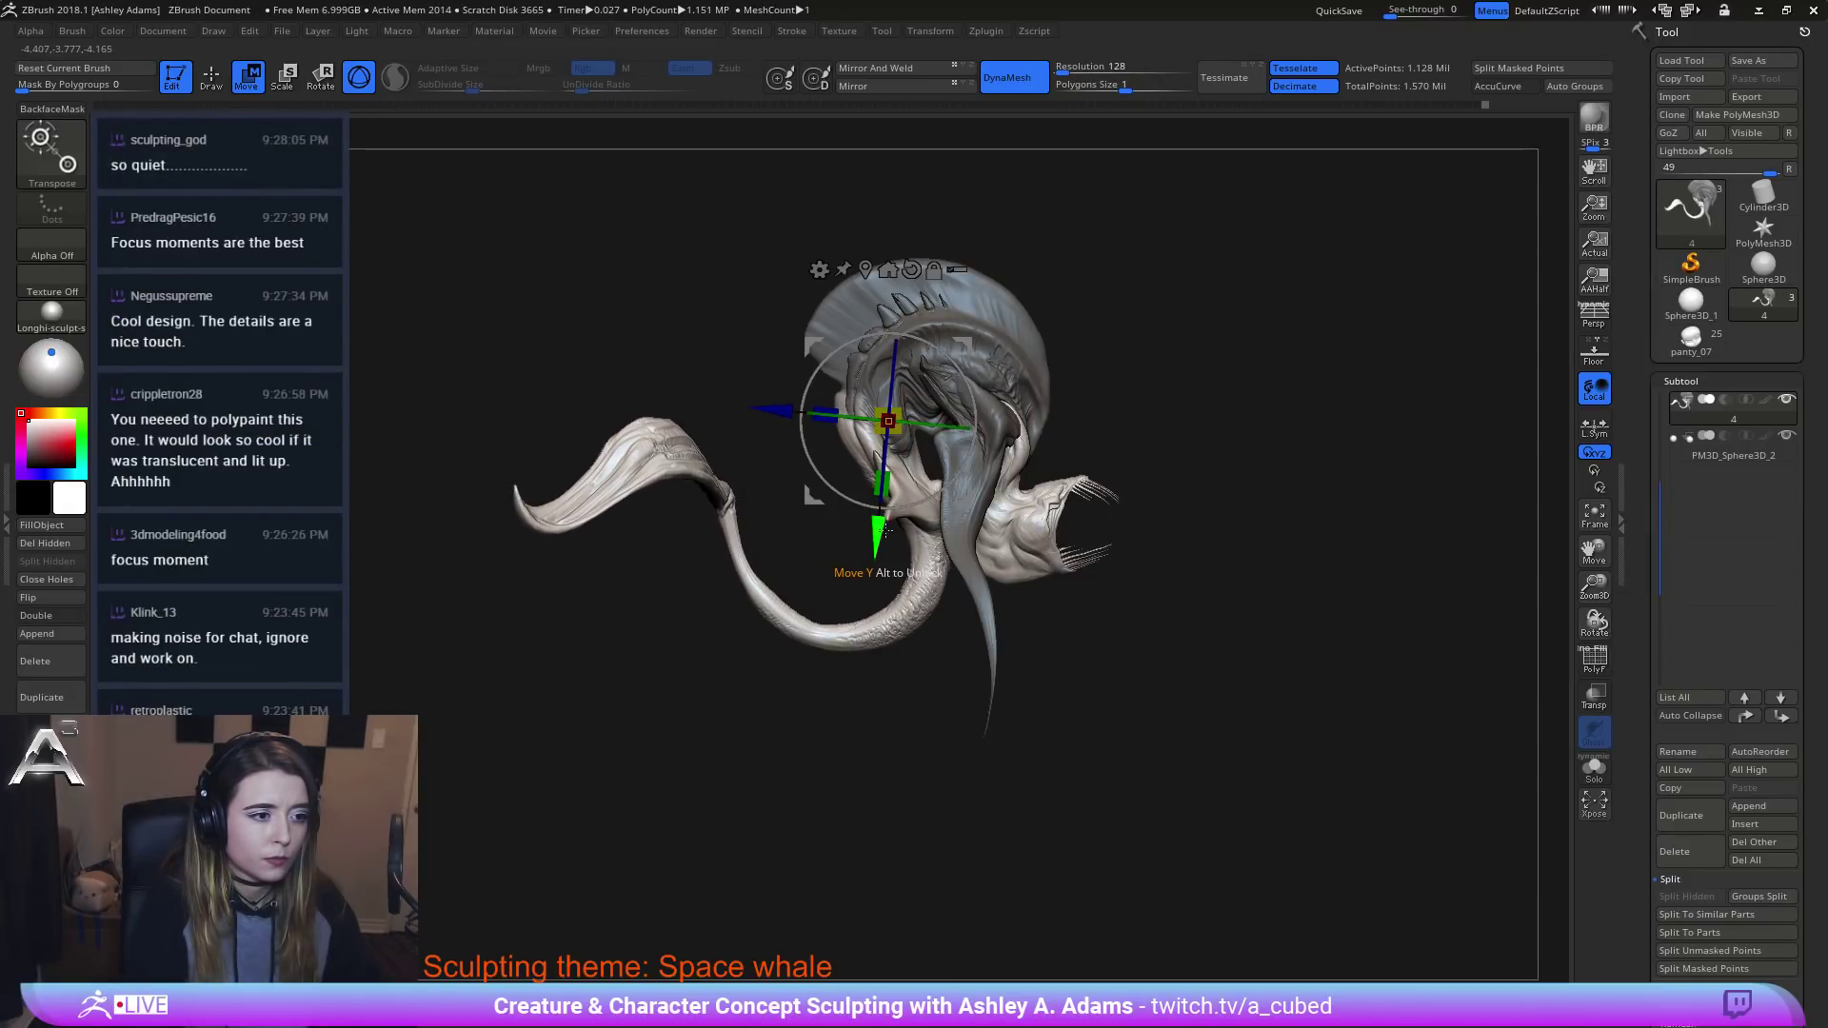
drag(885, 531, 884, 541)
mouse_move(886, 539)
right_down()
mouse_move(976, 481)
mouse_move(1102, 352)
right_up()
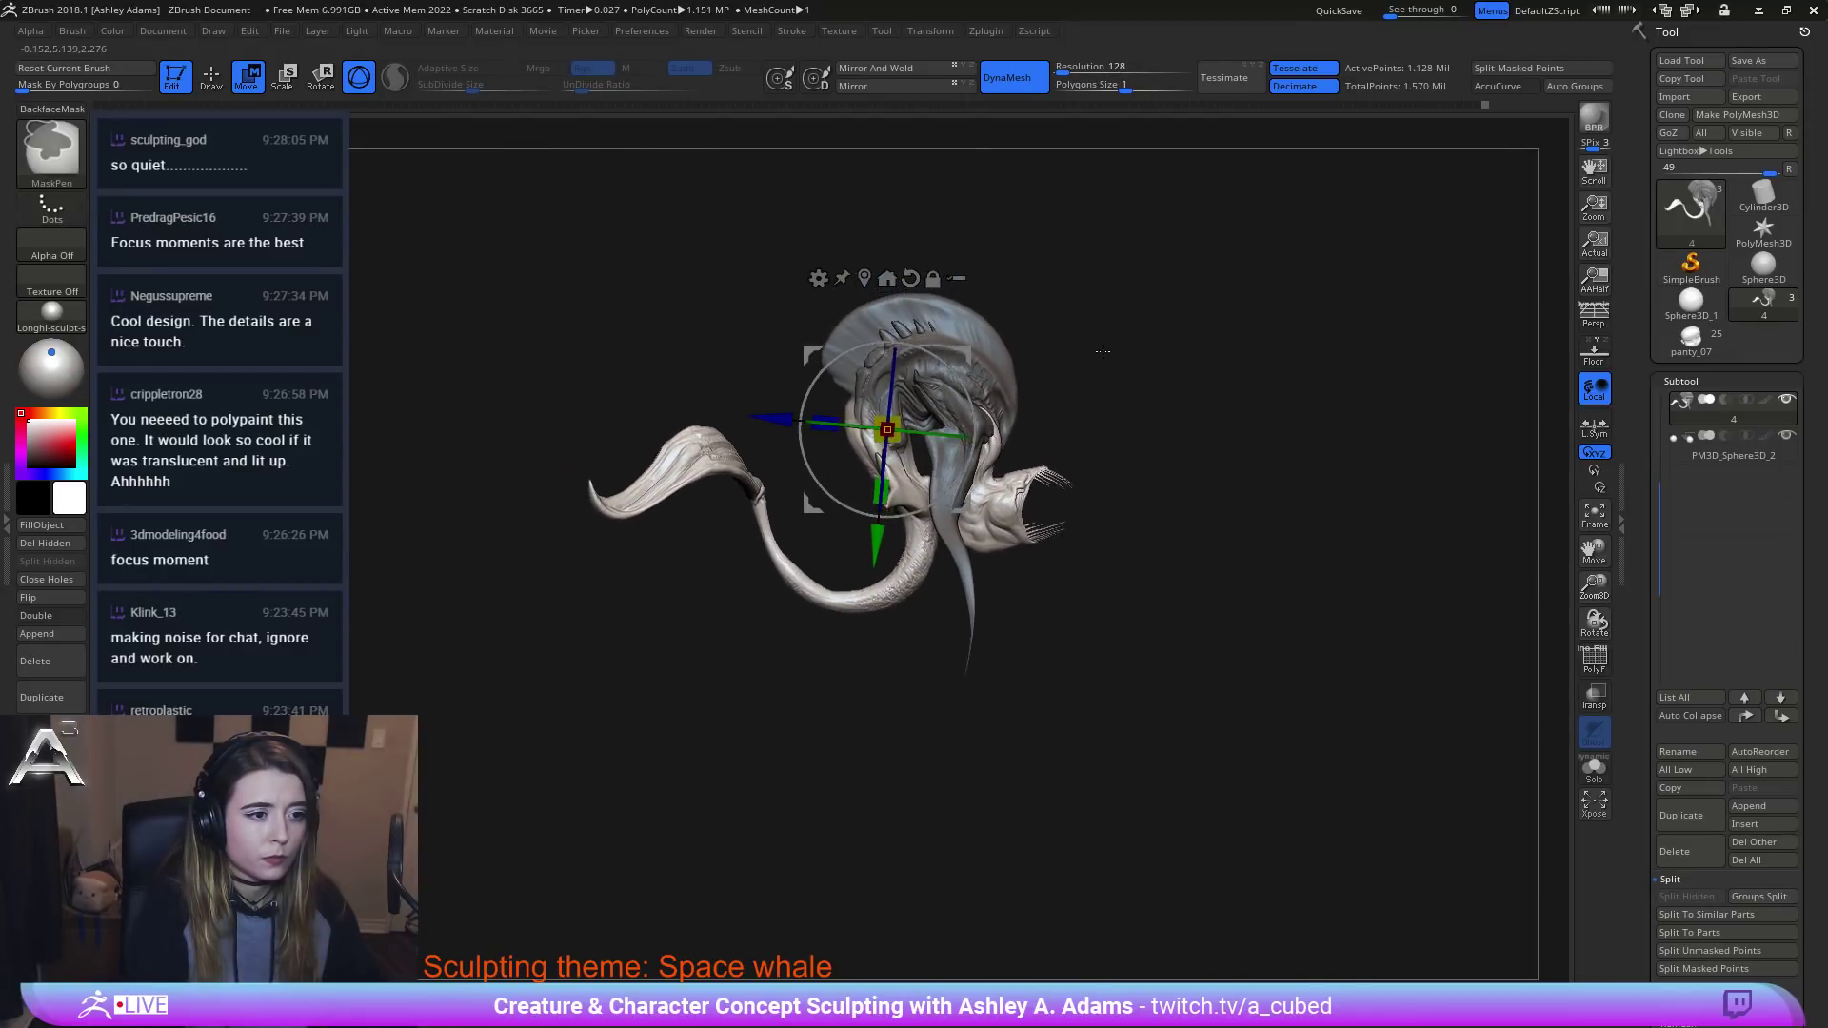
Reshape the contour of the back just below the crest with SnakeHook, adjusting the brush size between strokes.
drag(1102, 351, 1097, 295)
ctrl+right_drag(1146, 313, 1175, 430)
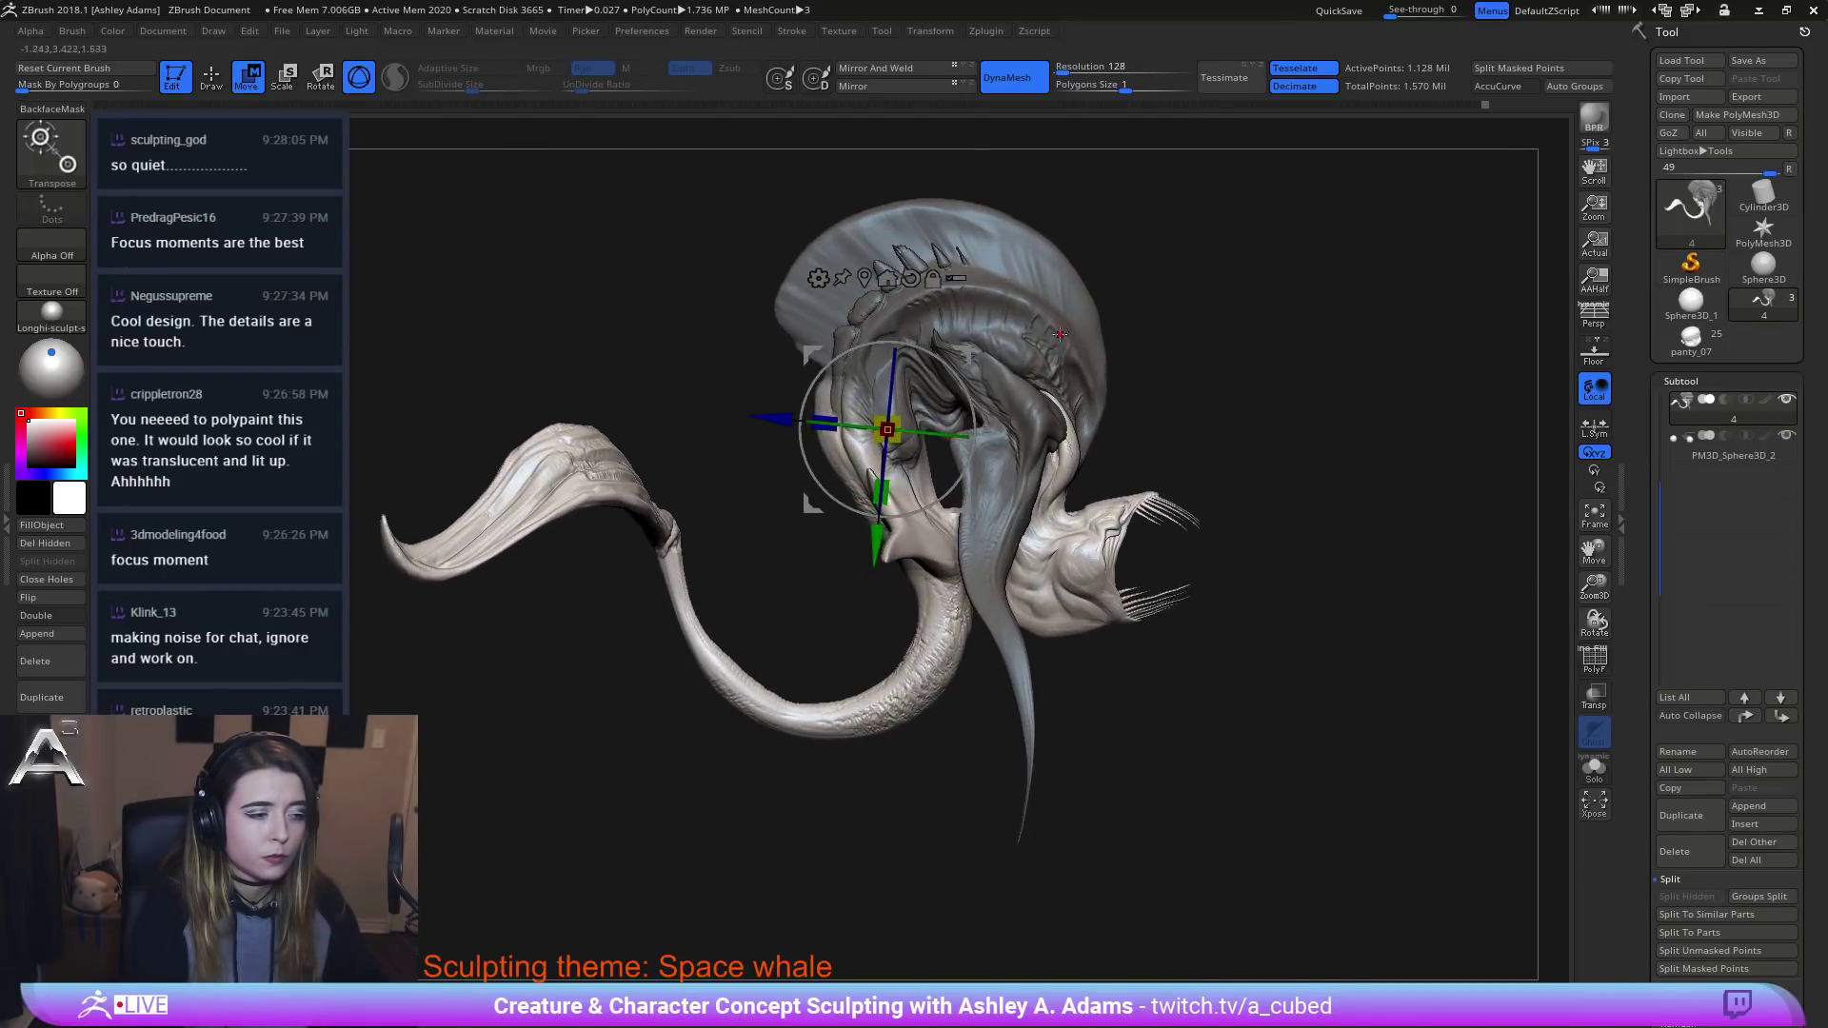
mouse_move(980, 399)
ctrl+right_down()
mouse_move(995, 314)
mouse_move(1037, 351)
mouse_move(914, 334)
mouse_move(943, 419)
ctrl+right_up()
key(q)
drag(942, 419, 973, 467)
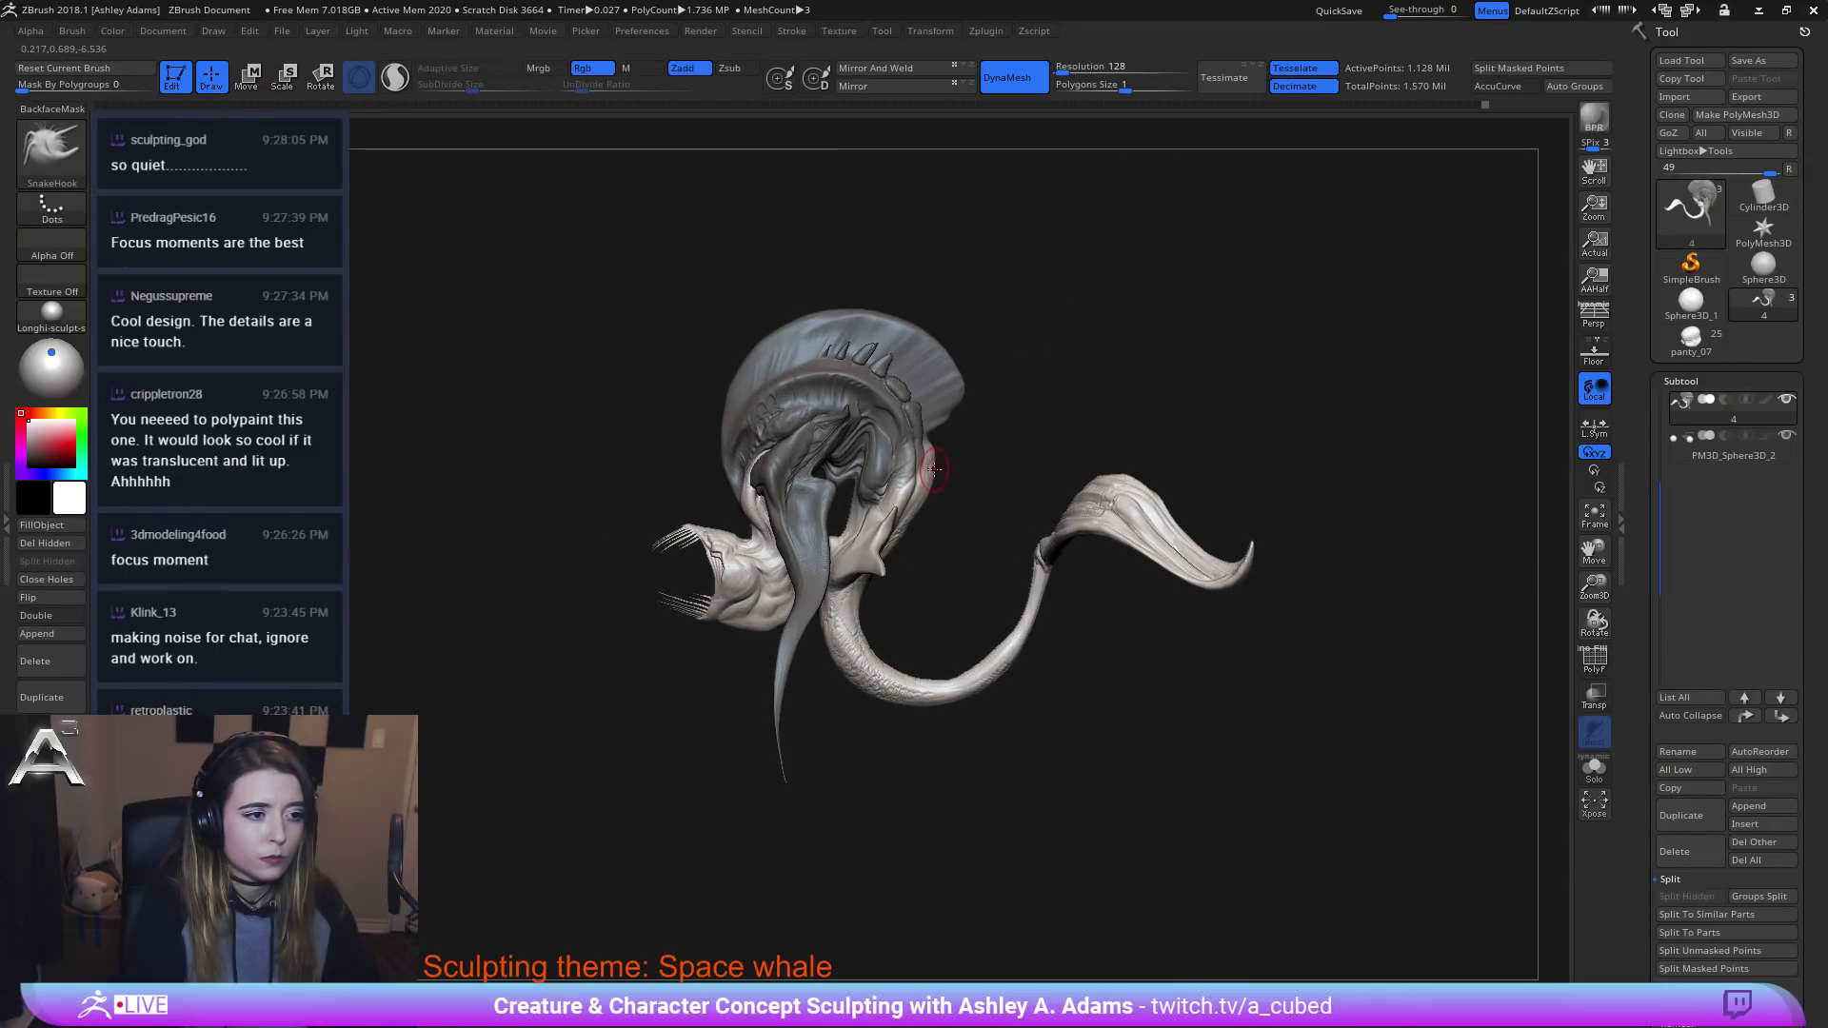
key(space)
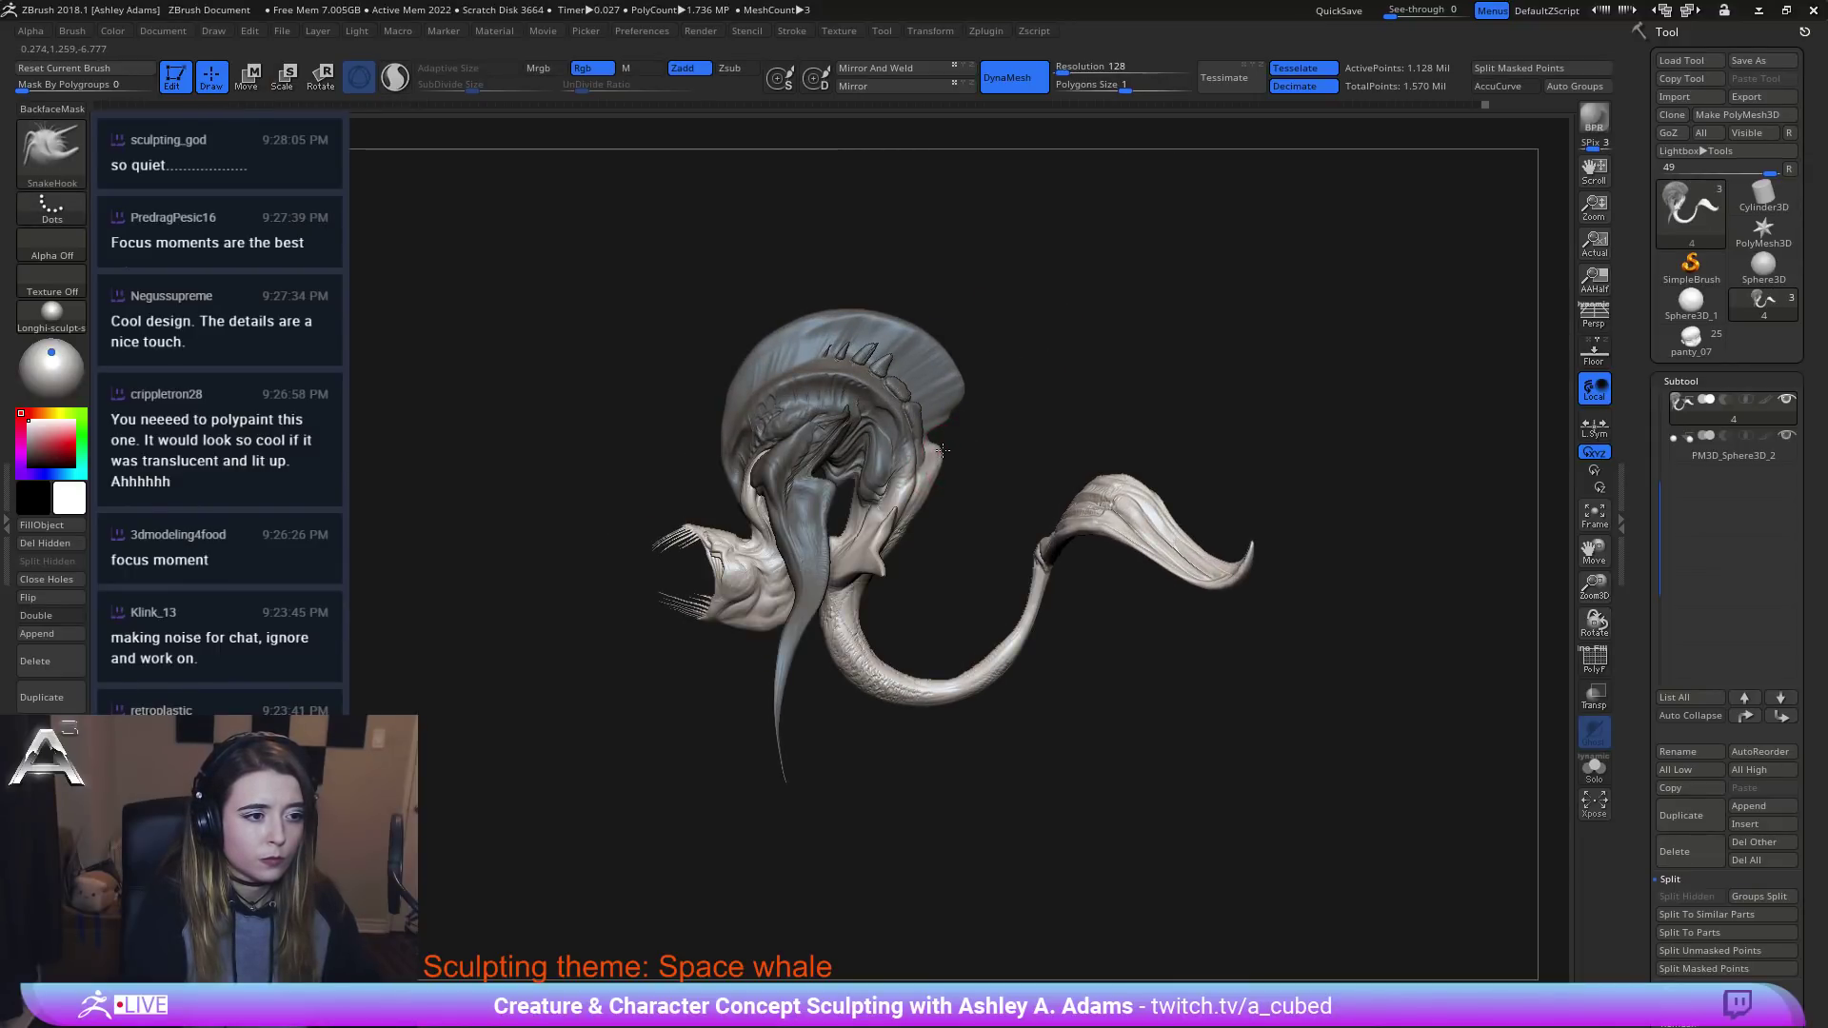
drag(963, 426, 949, 490)
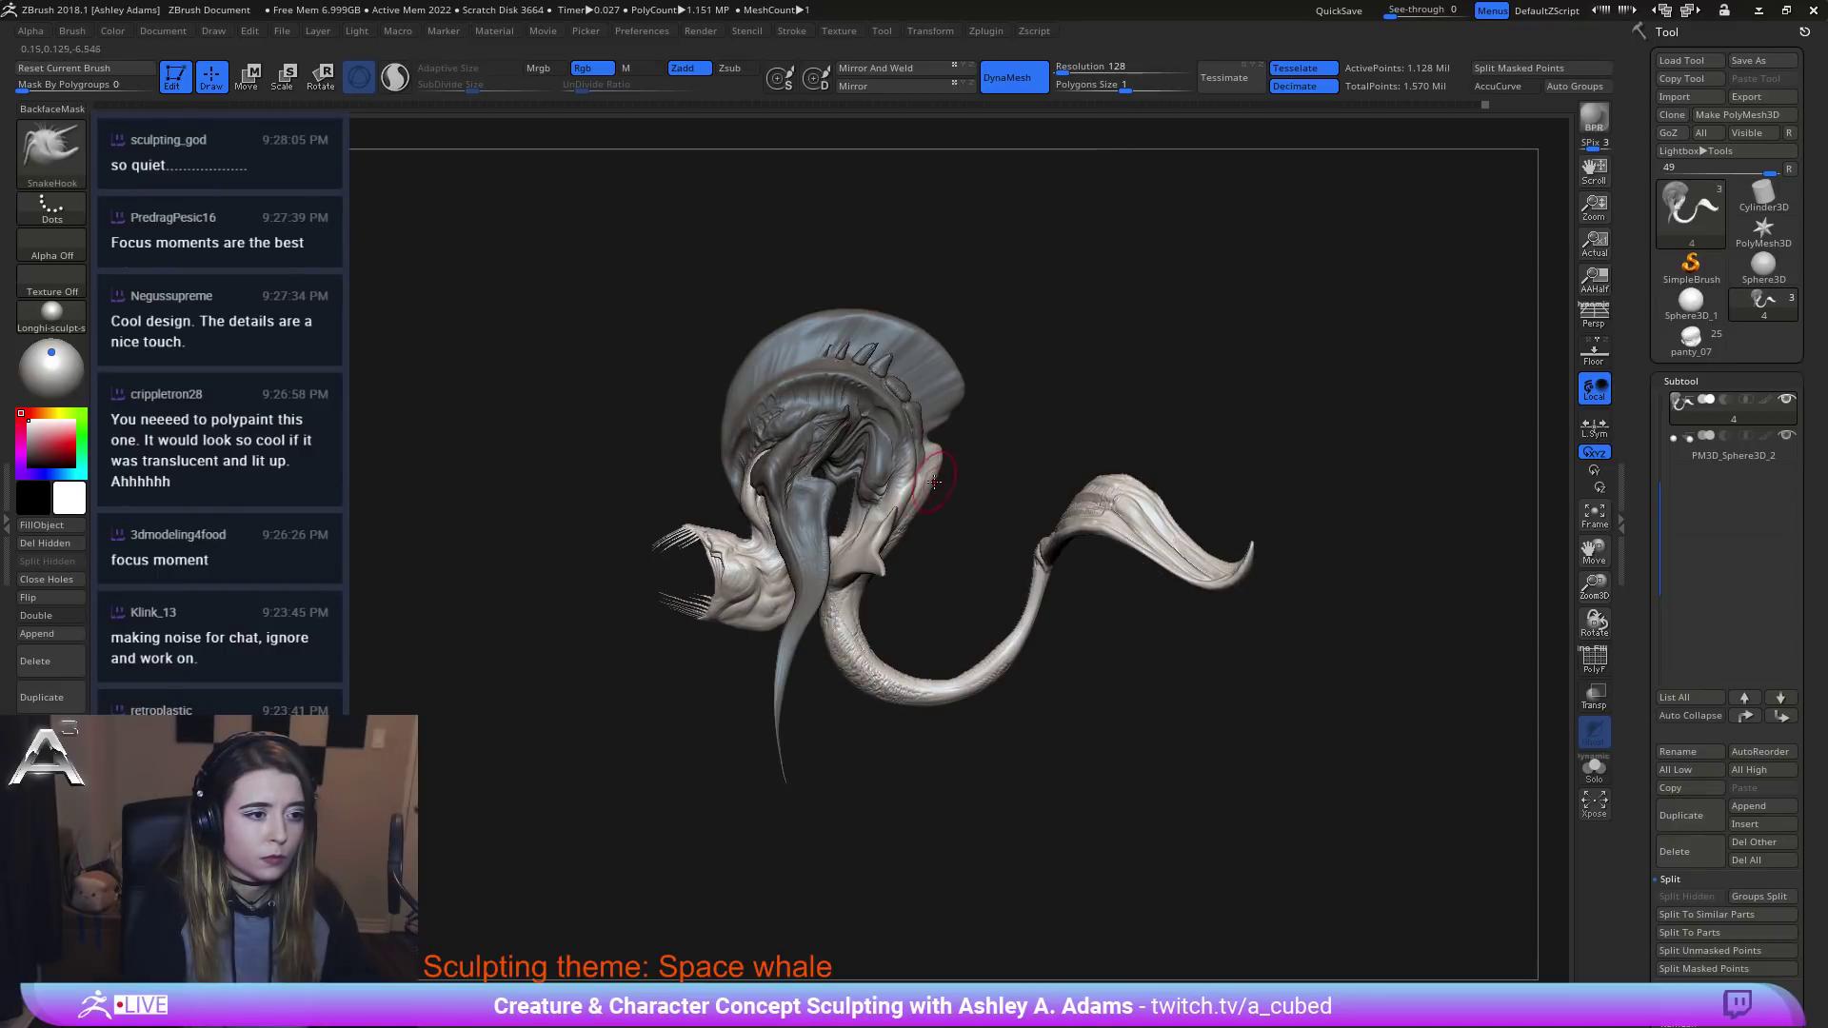
key(space)
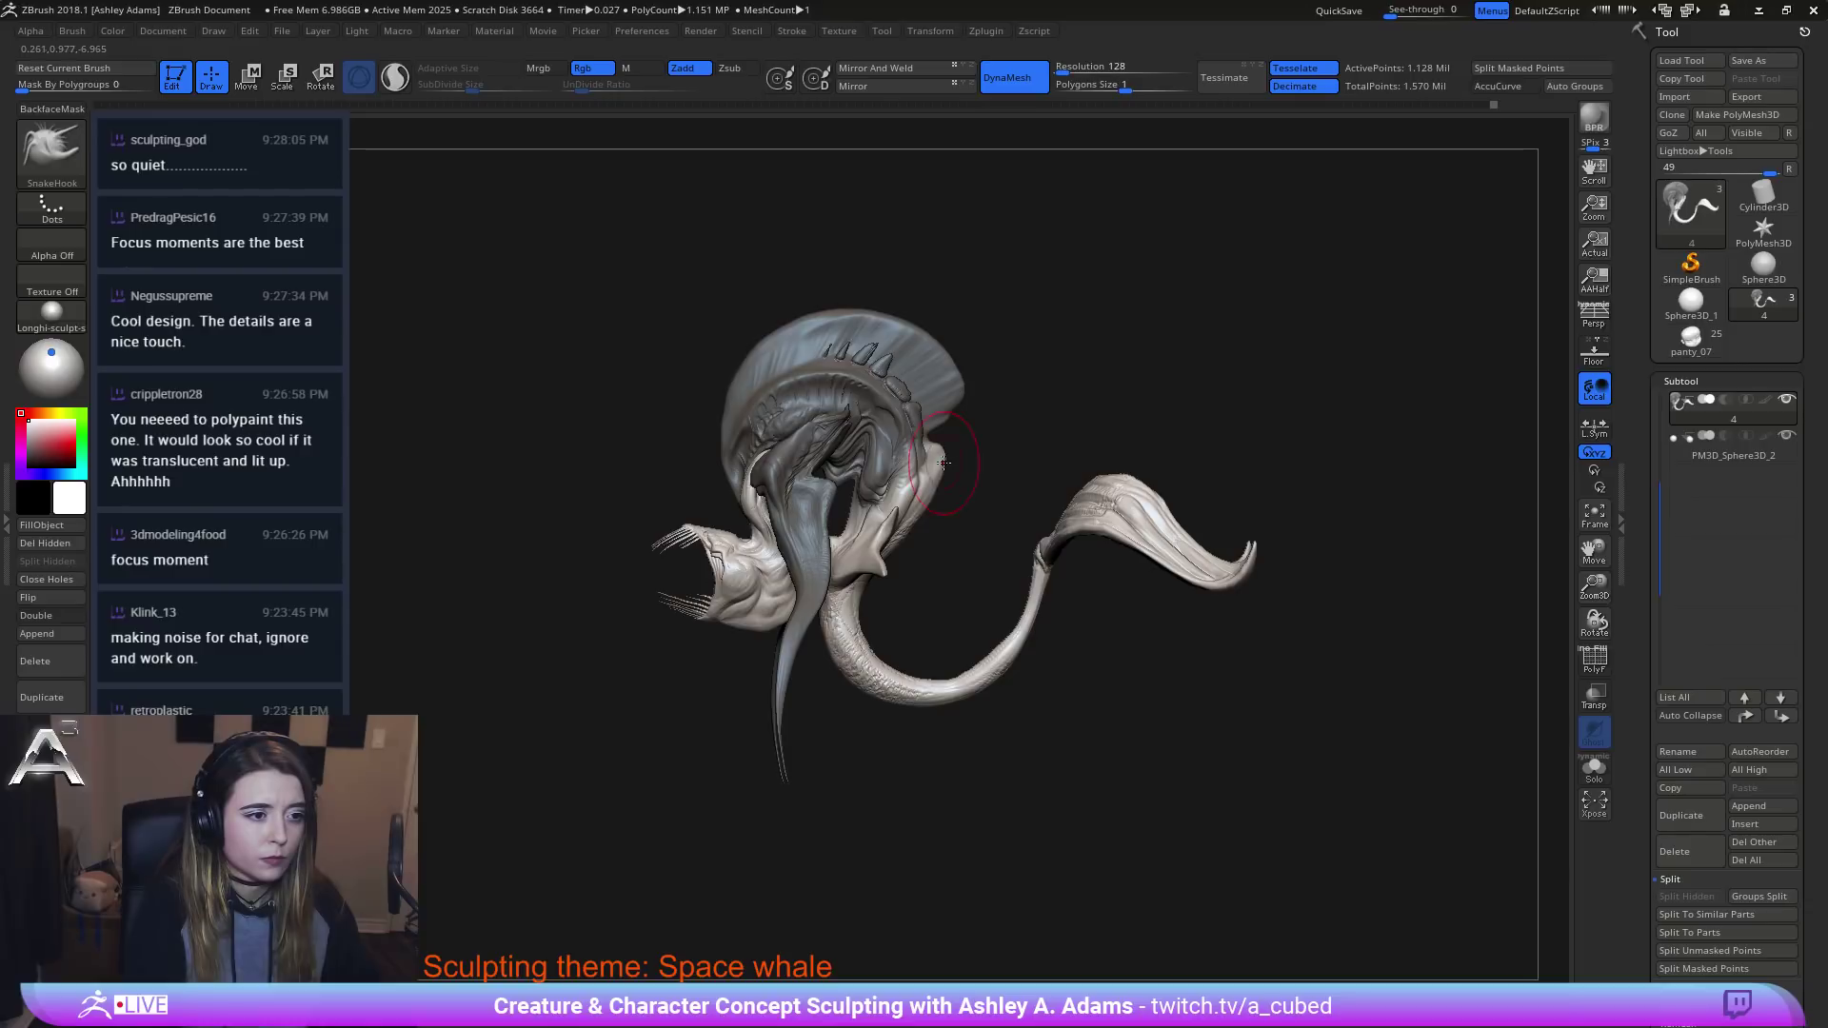
key(space)
mouse_move(990, 475)
mouse_down()
mouse_move(781, 485)
mouse_move(960, 475)
mouse_up()
key(space)
Build up the unmasked back just below the crest with ClayBuildup.
key(b)
key(c)
key(b)
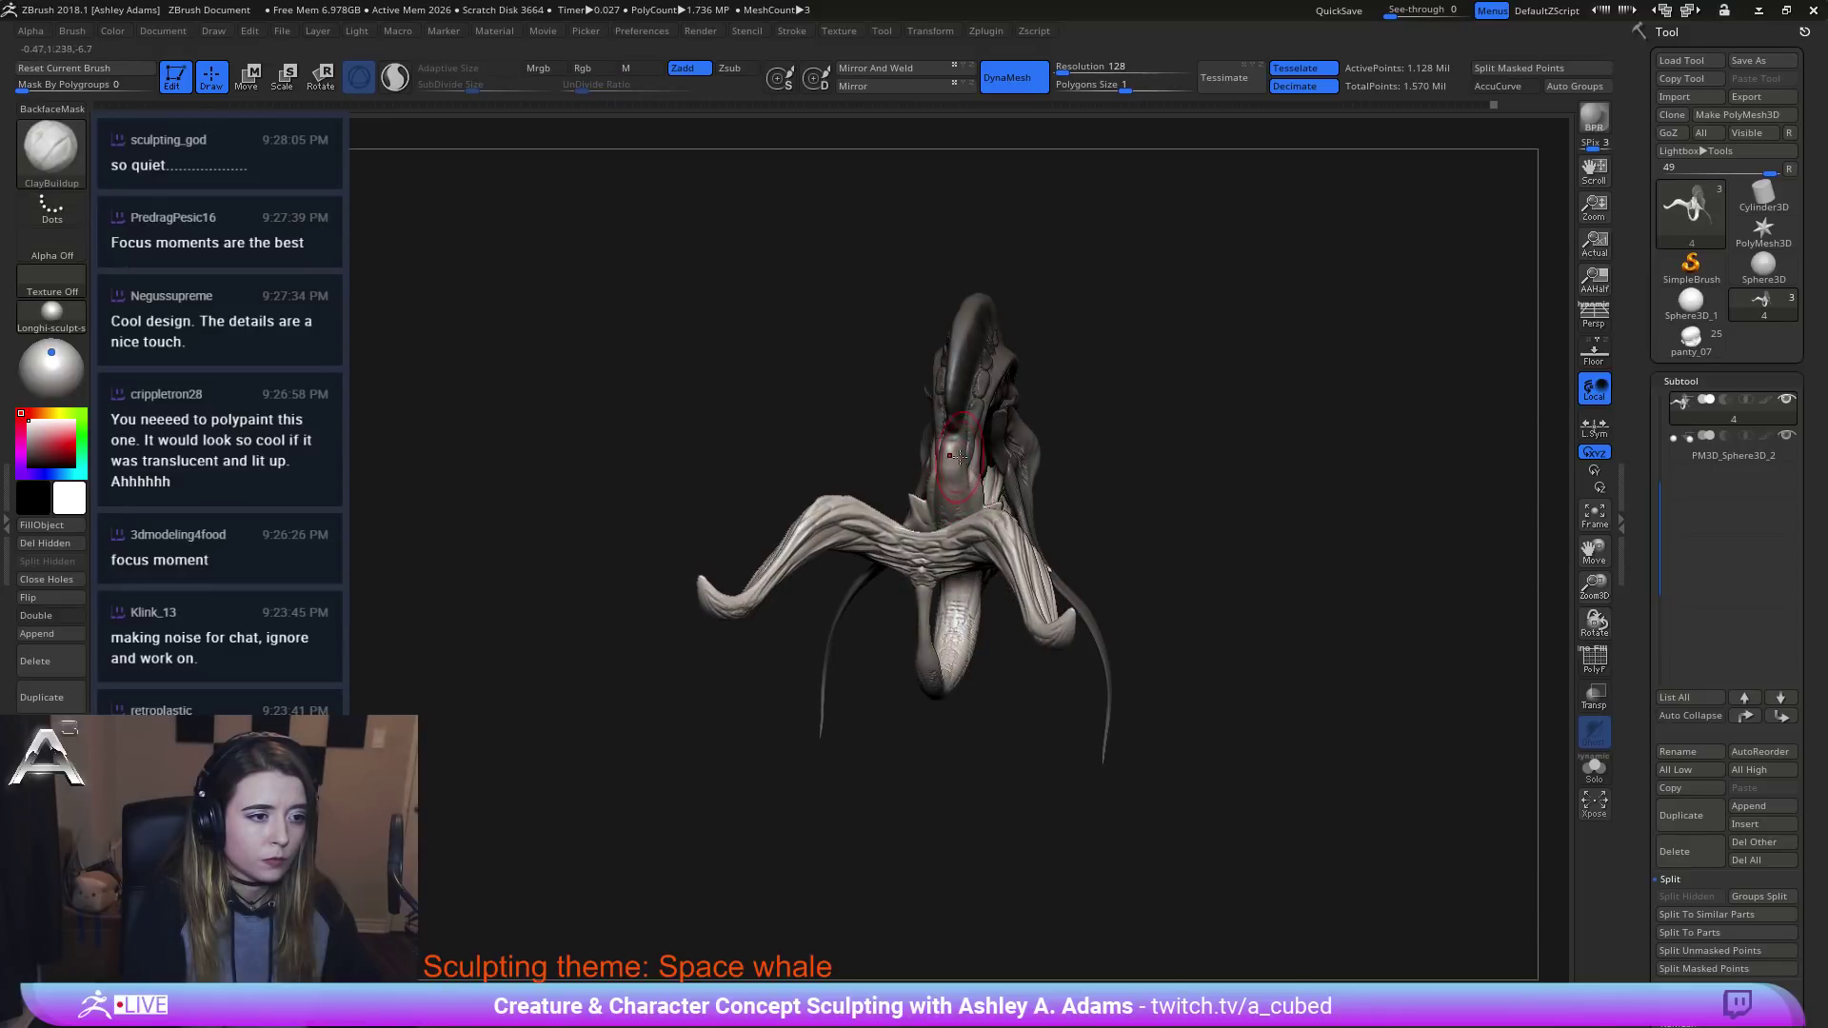
drag(1066, 443, 908, 433)
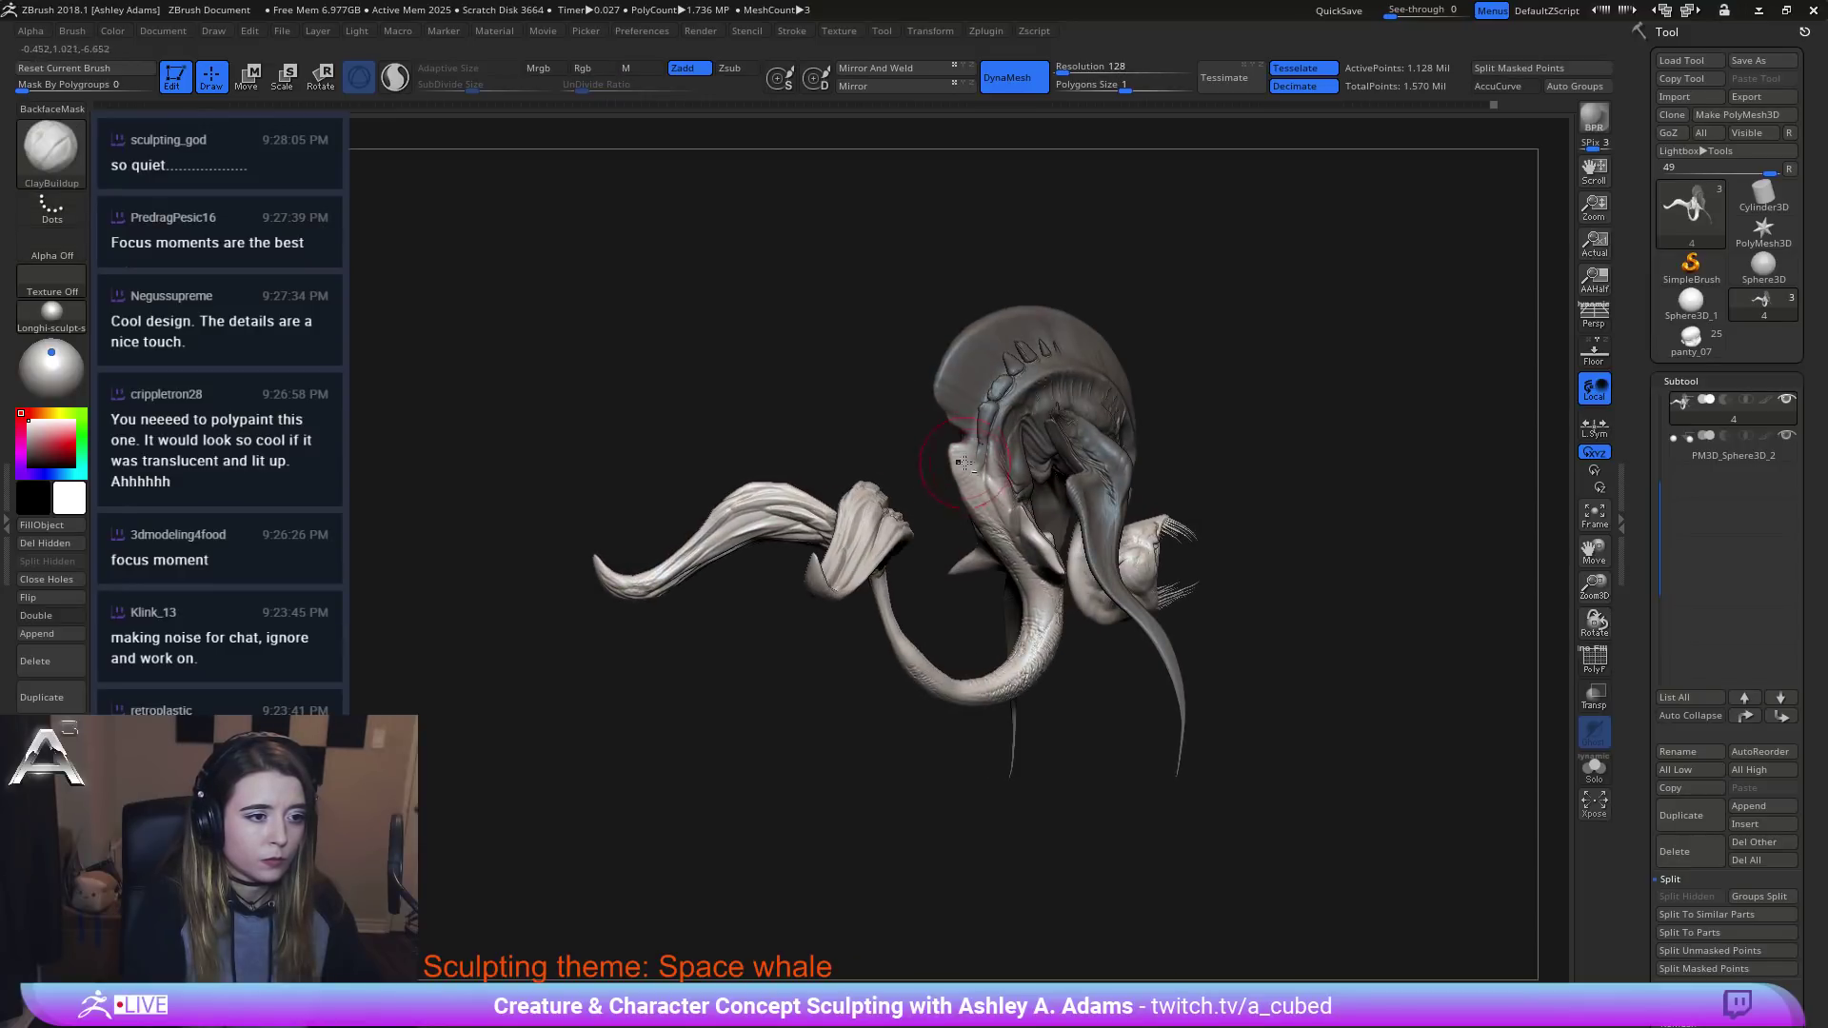
right_click(979, 494)
right_drag(1047, 486, 969, 477)
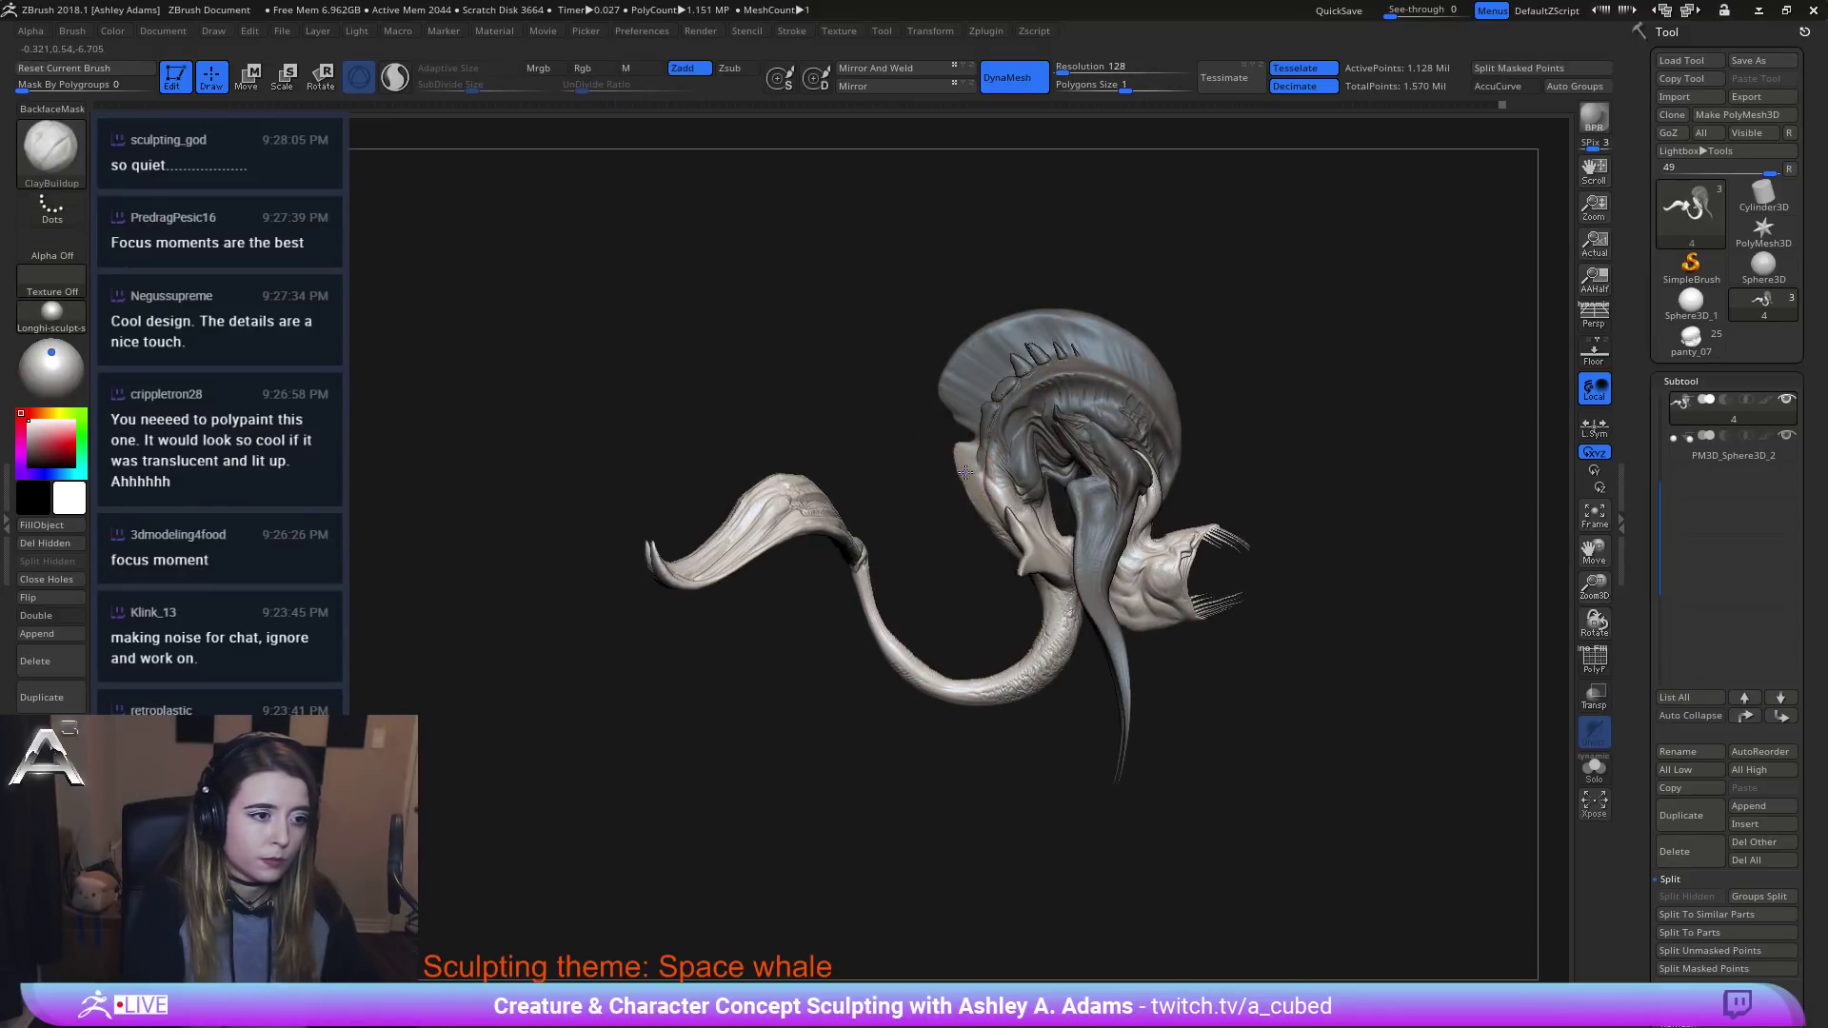
Return to SnakeHook, reshape the notch between the crest and the back, and clear the mask.
key(b)
key(s)
key(h)
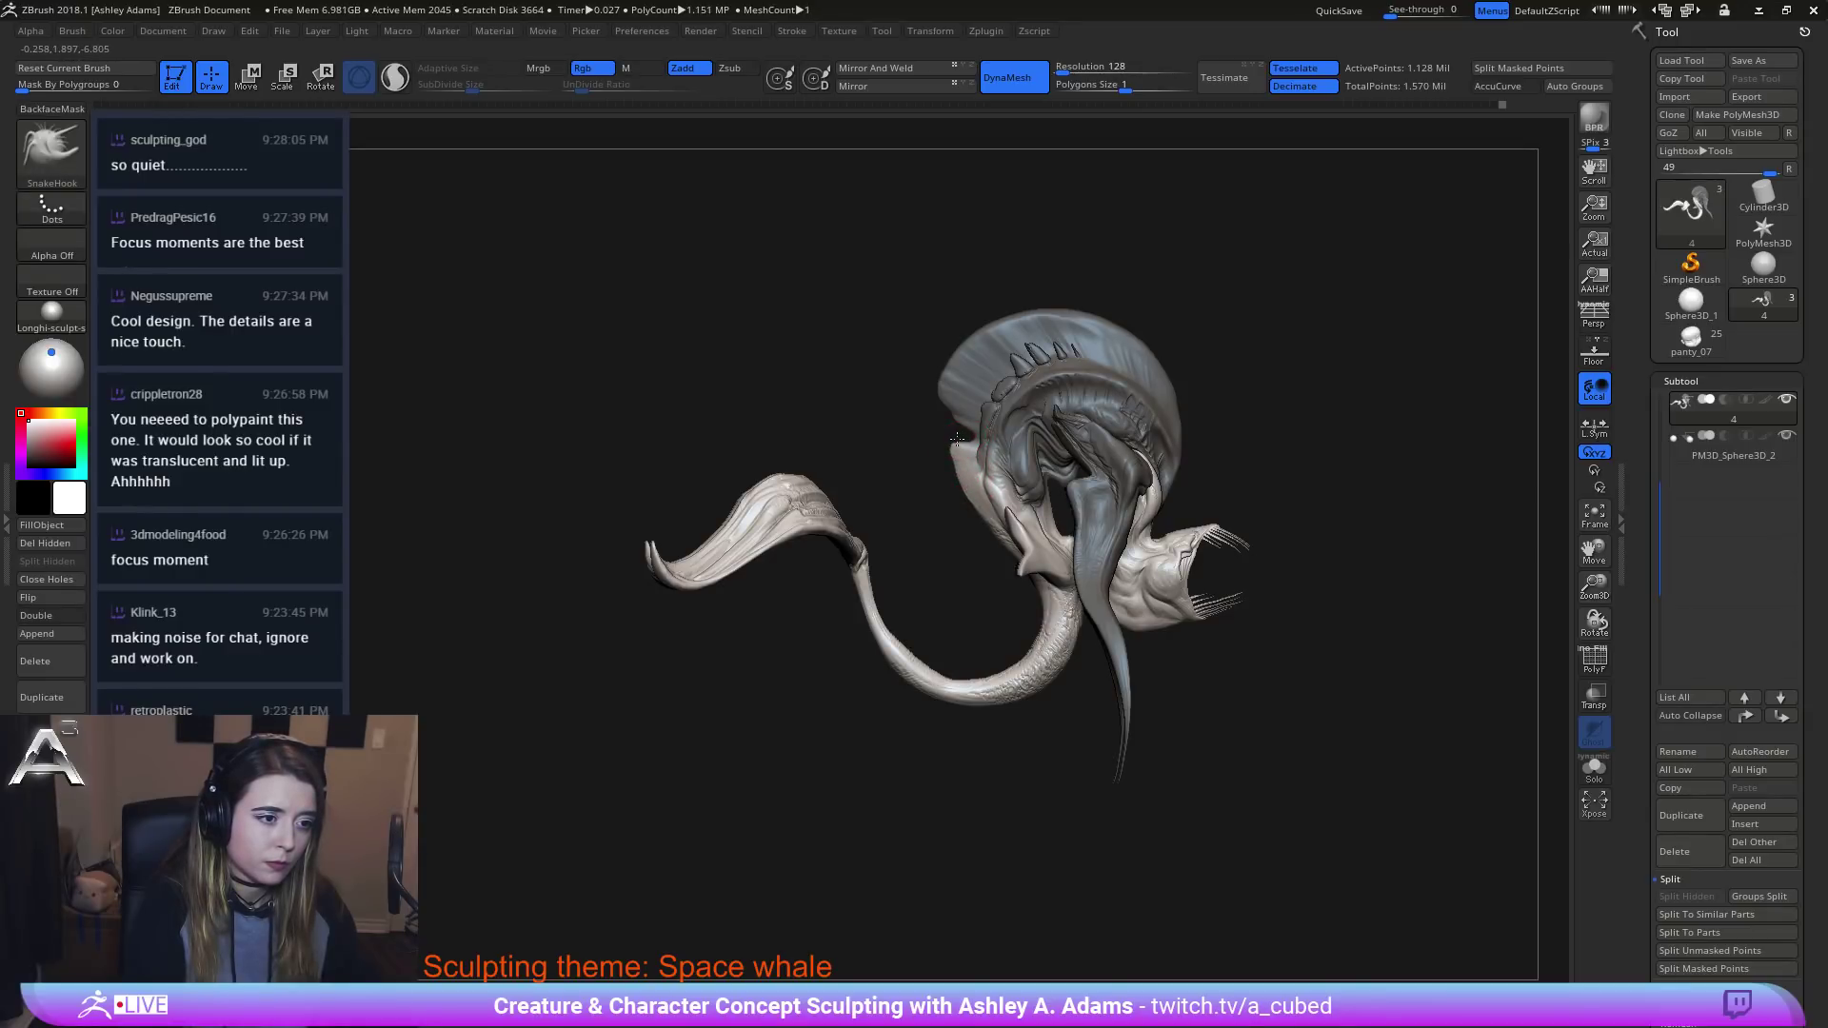
mouse_move(1007, 568)
mouse_down()
mouse_move(1195, 444)
mouse_move(1059, 410)
mouse_move(1041, 461)
mouse_move(1123, 486)
mouse_move(1012, 412)
mouse_up()
key(space)
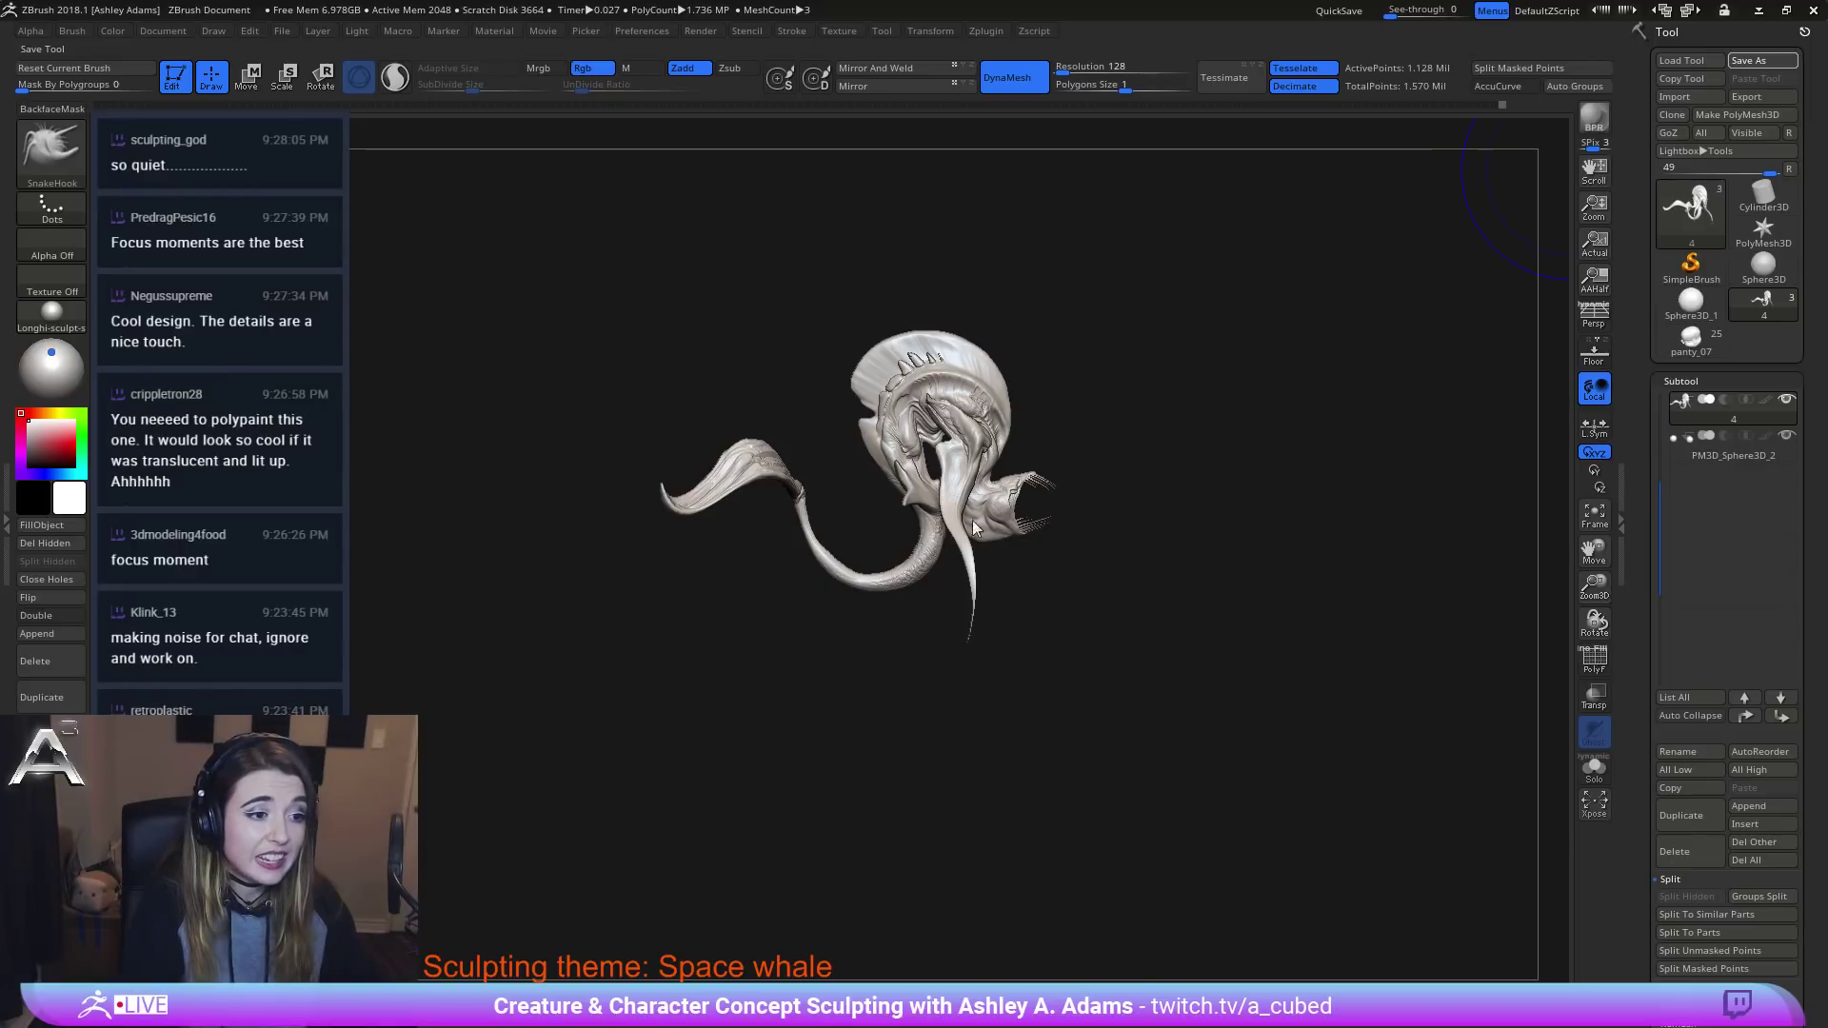
ctrl+right_drag(957, 458, 1057, 459)
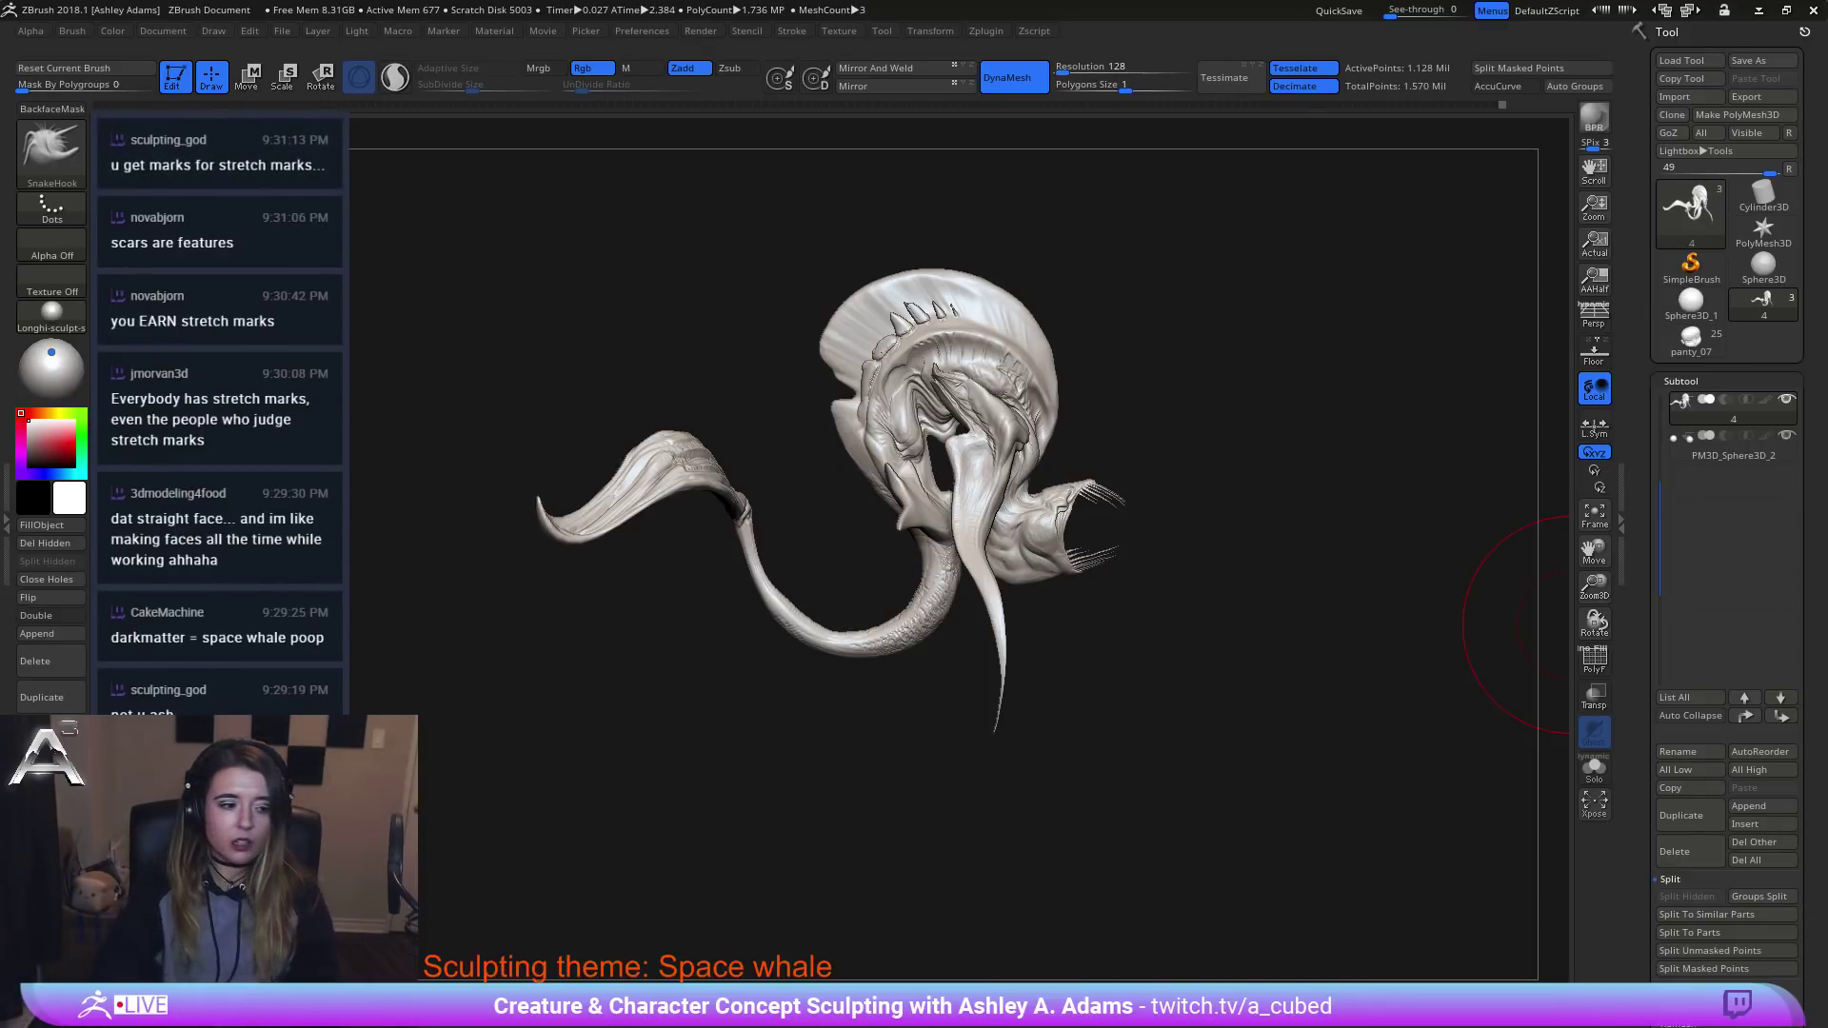
Select the jaw subtool and carve creases into the neck above the upper jaw using a smaller DamStandard brush.
drag(1571, 625, 964, 407)
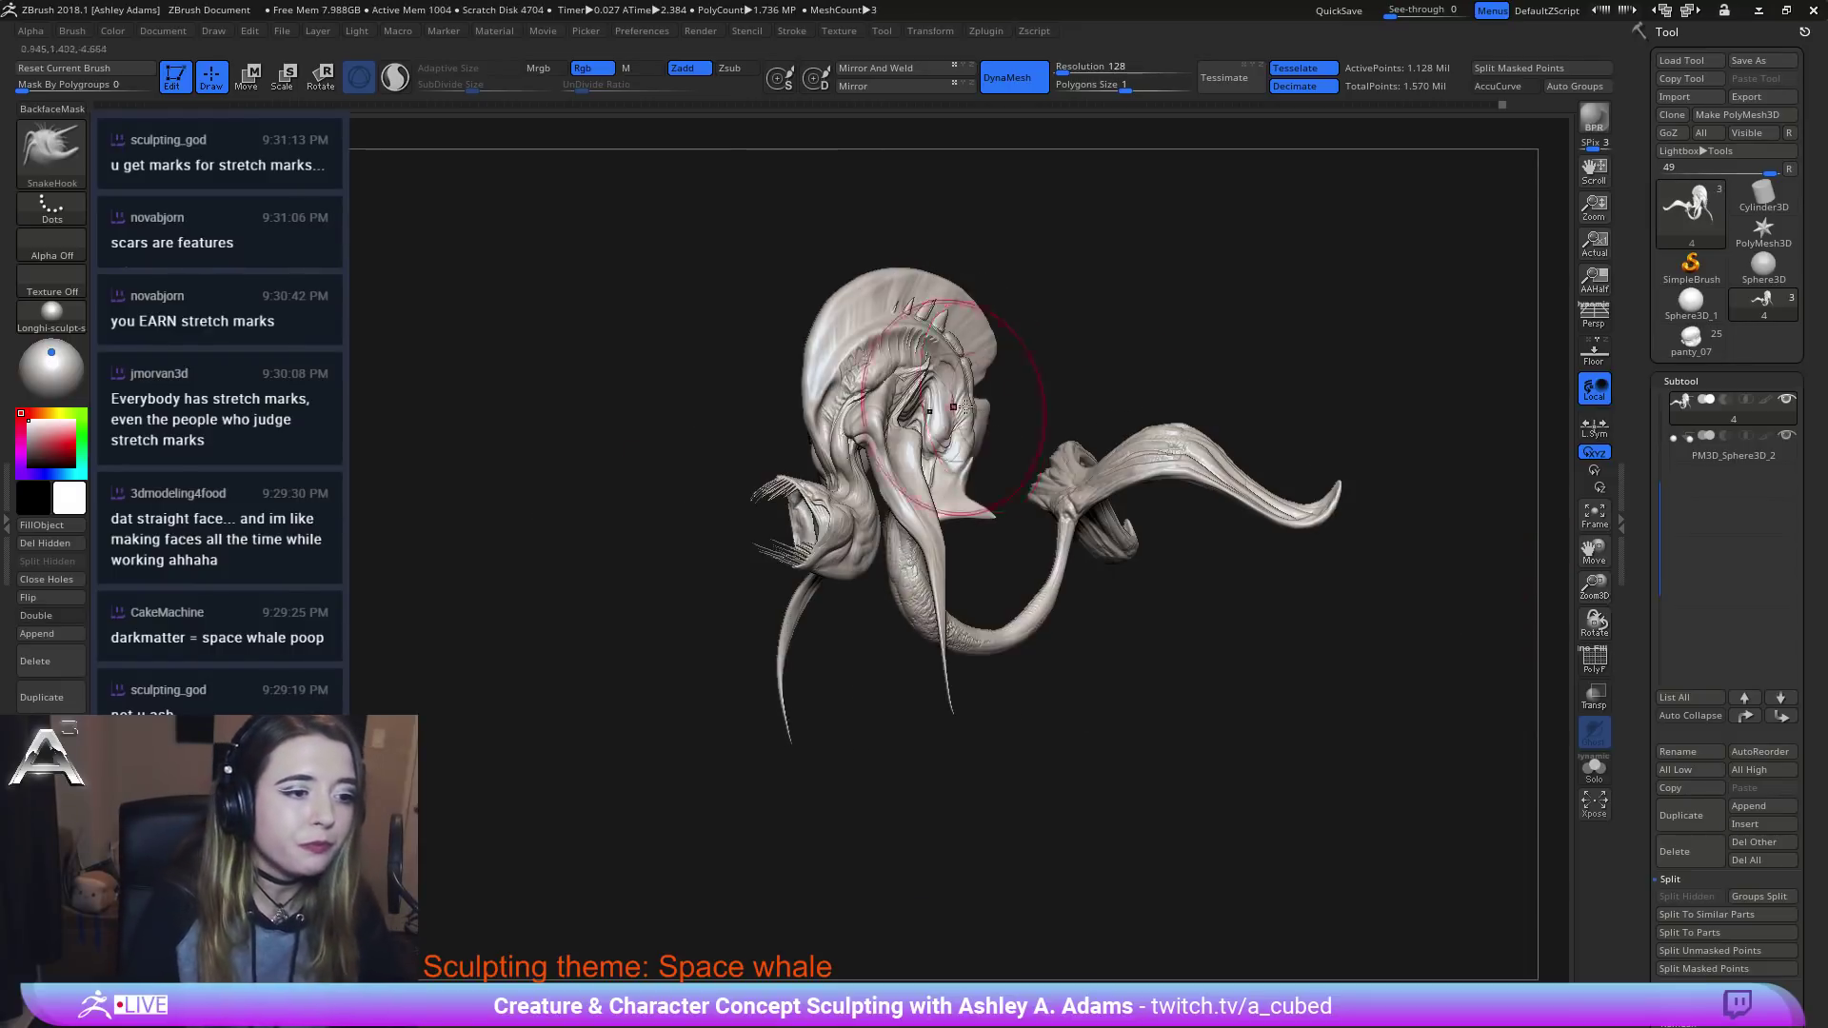
mouse_move(964, 407)
ctrl+right_down()
mouse_move(876, 547)
mouse_move(823, 384)
mouse_move(840, 511)
mouse_move(814, 457)
mouse_move(791, 523)
ctrl+right_up()
key(b)
key(d)
key(s)
alt+click(789, 524)
key(space)
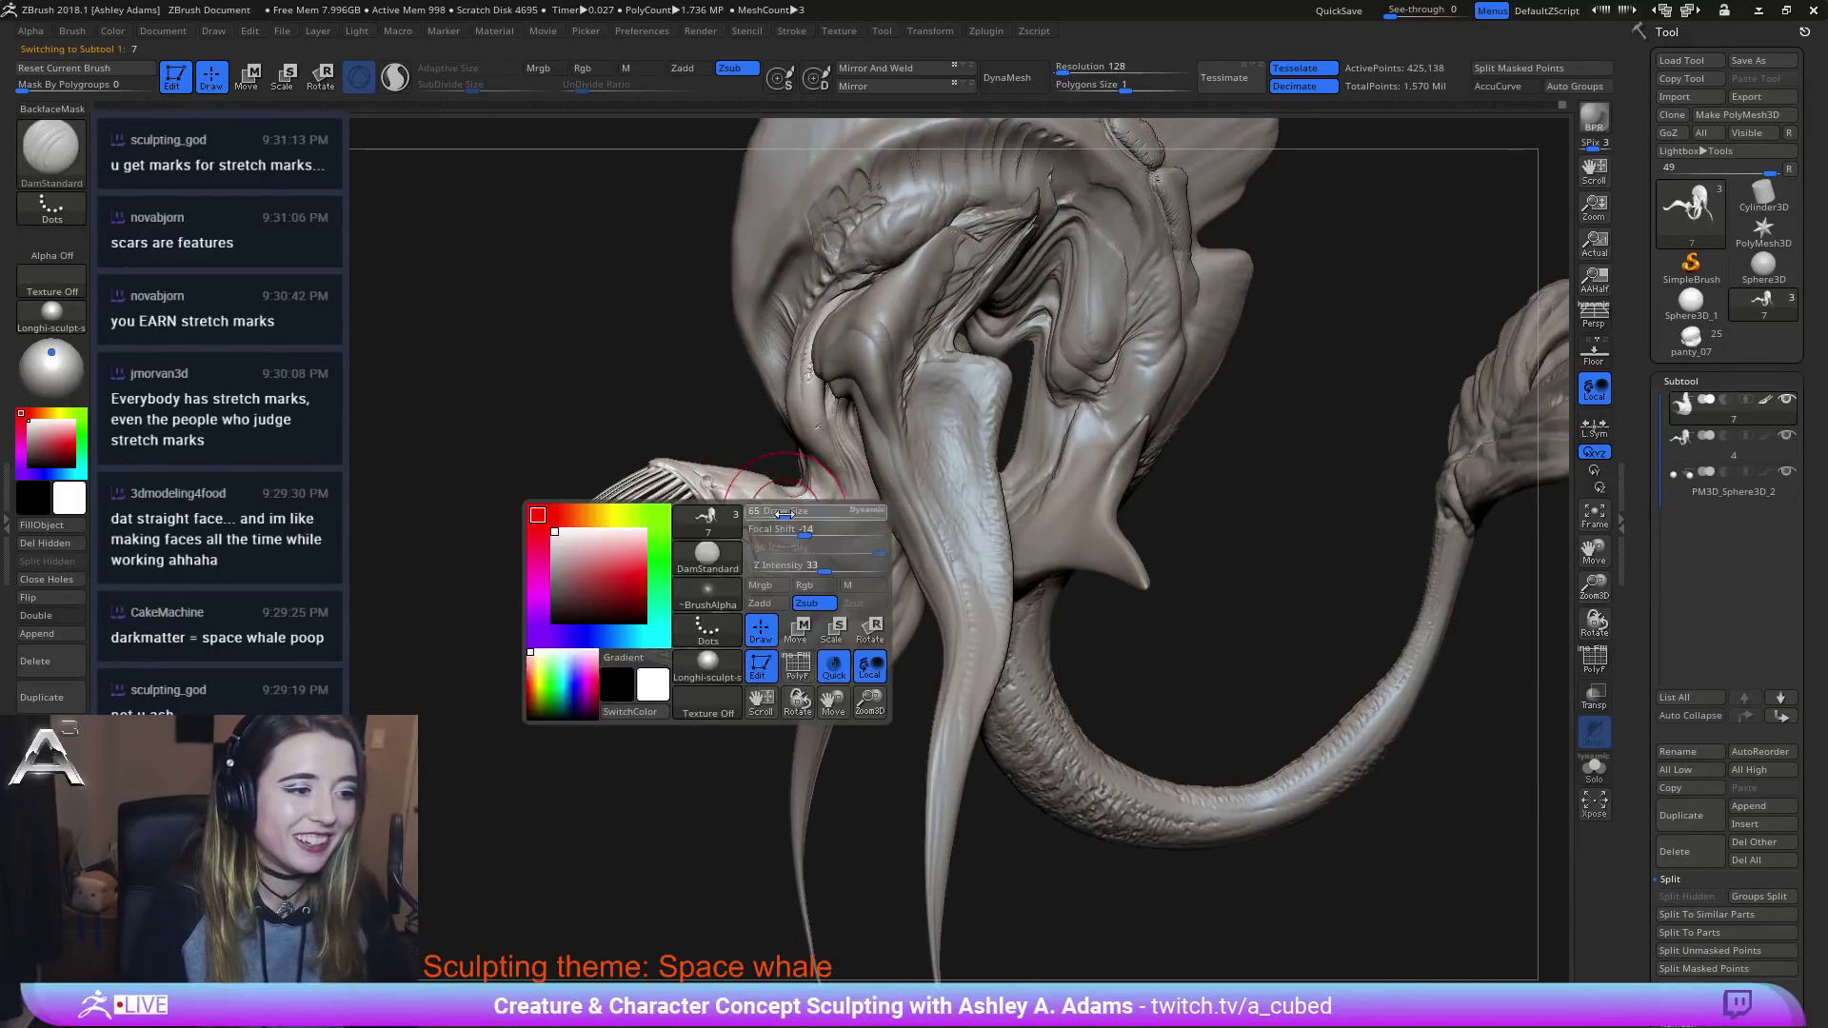
drag(784, 514, 766, 514)
right_drag(809, 510, 775, 490)
drag(780, 500, 822, 507)
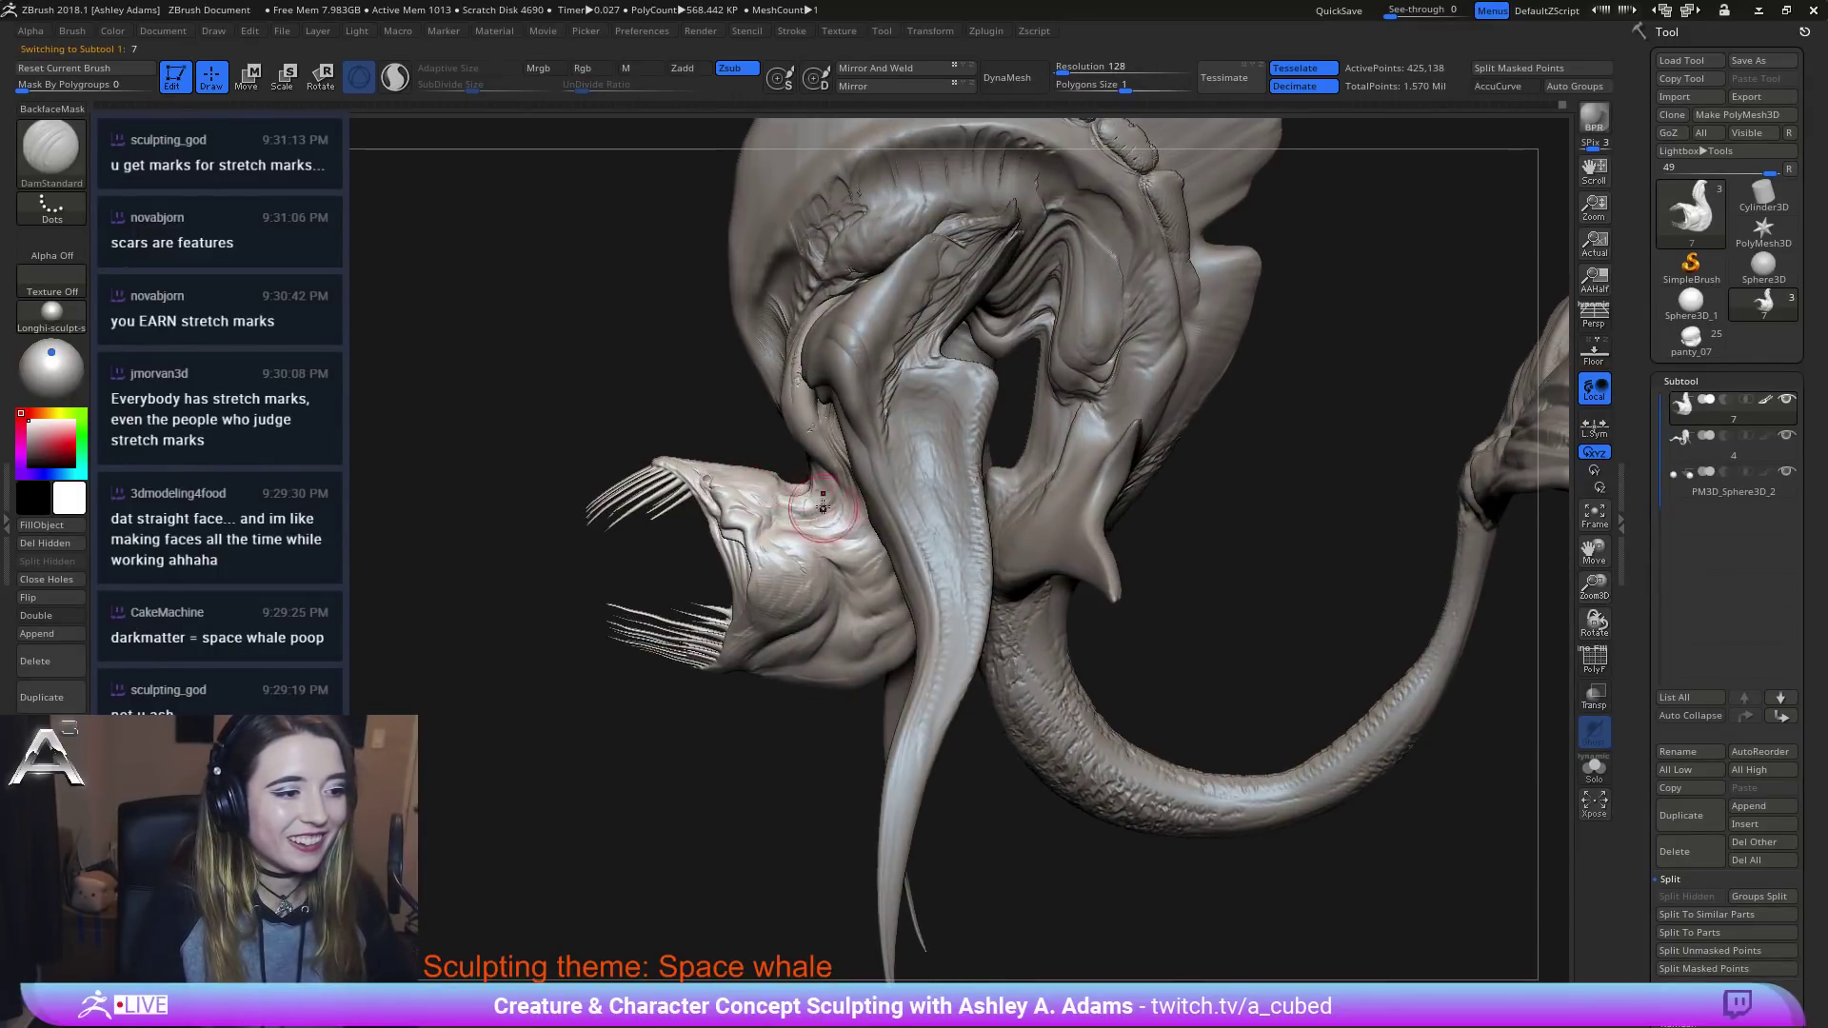
right_drag(822, 504, 820, 476)
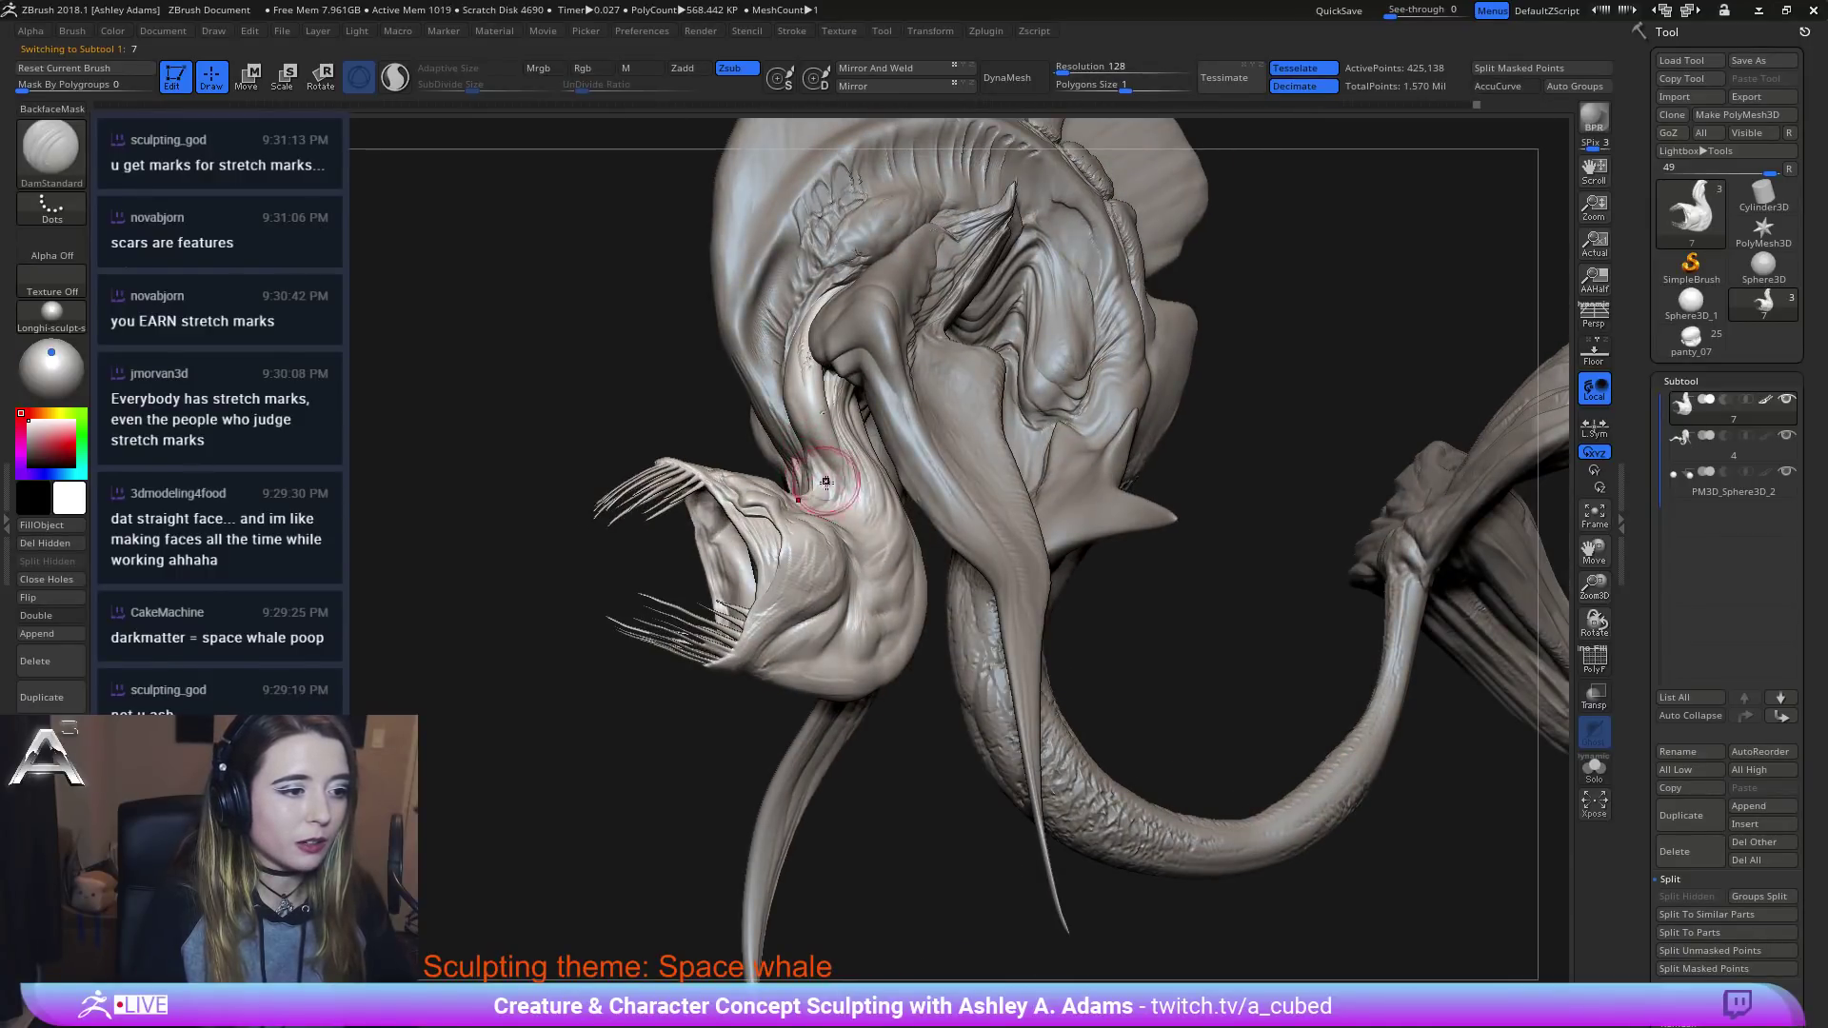
mouse_move(826, 481)
right_down()
mouse_move(819, 505)
mouse_move(781, 508)
right_up()
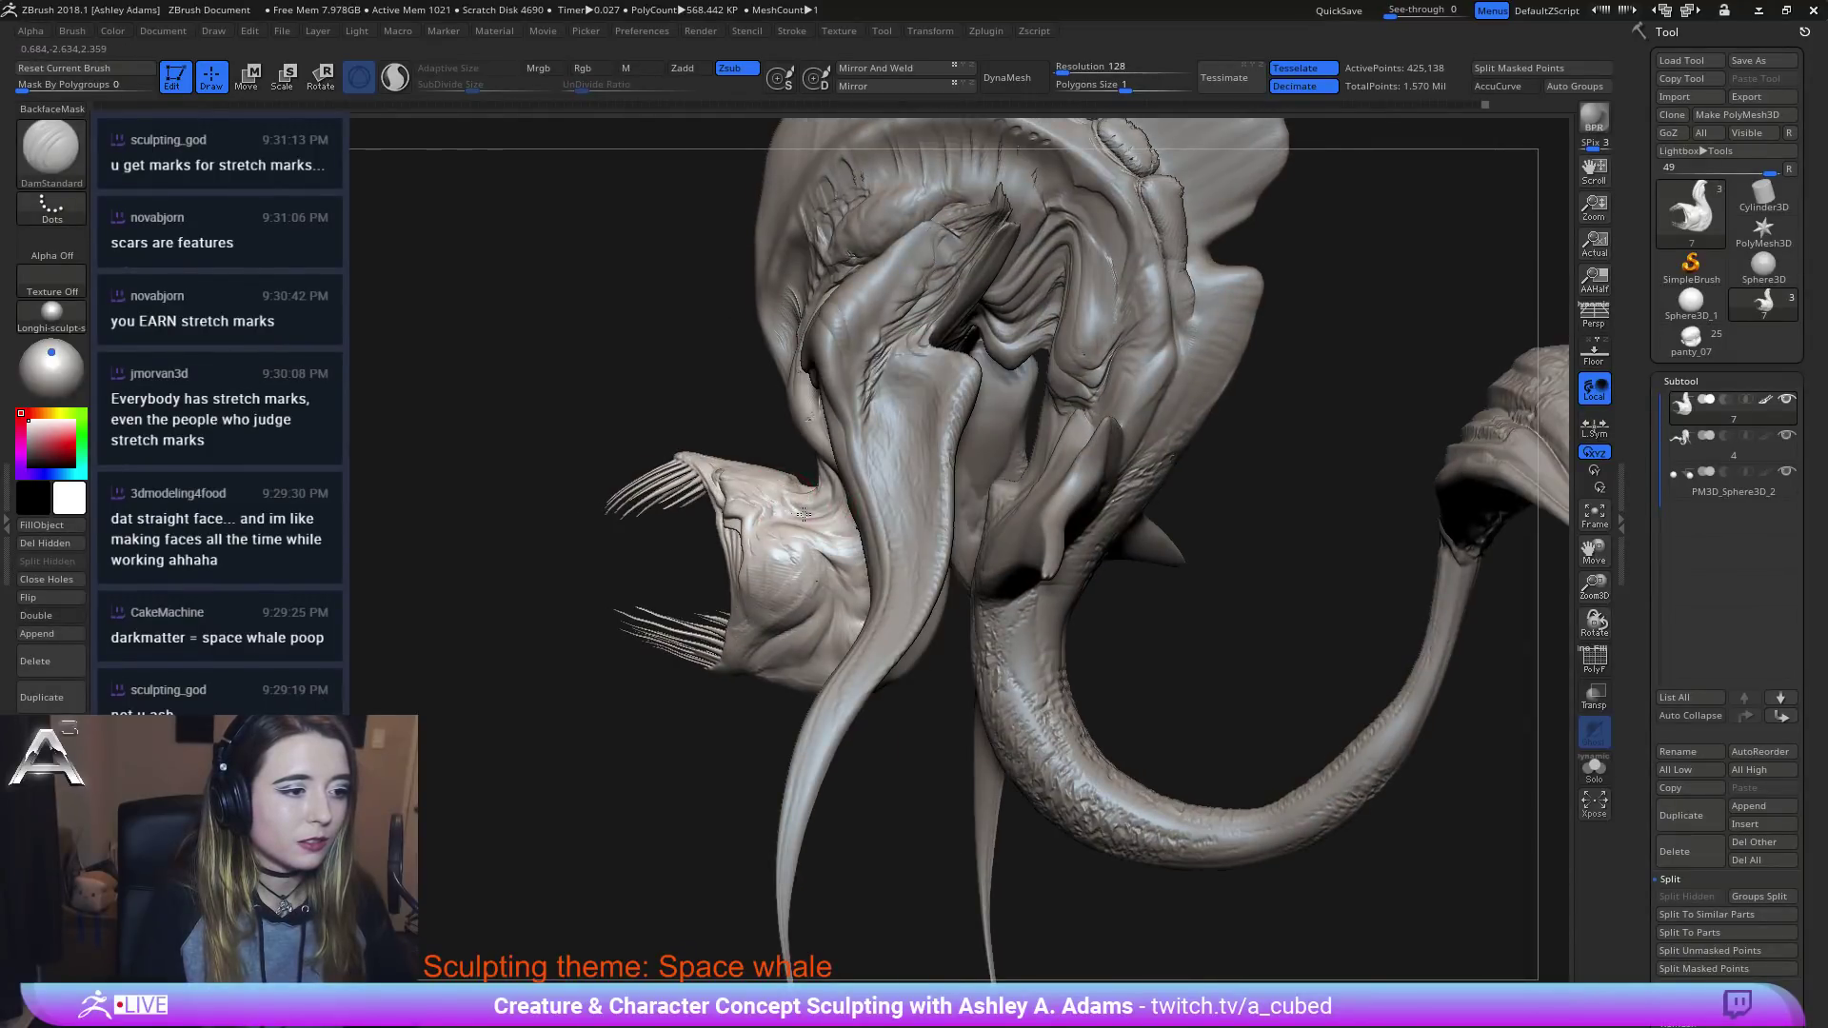
mouse_move(809, 509)
right_down()
mouse_move(869, 529)
mouse_move(860, 487)
right_up()
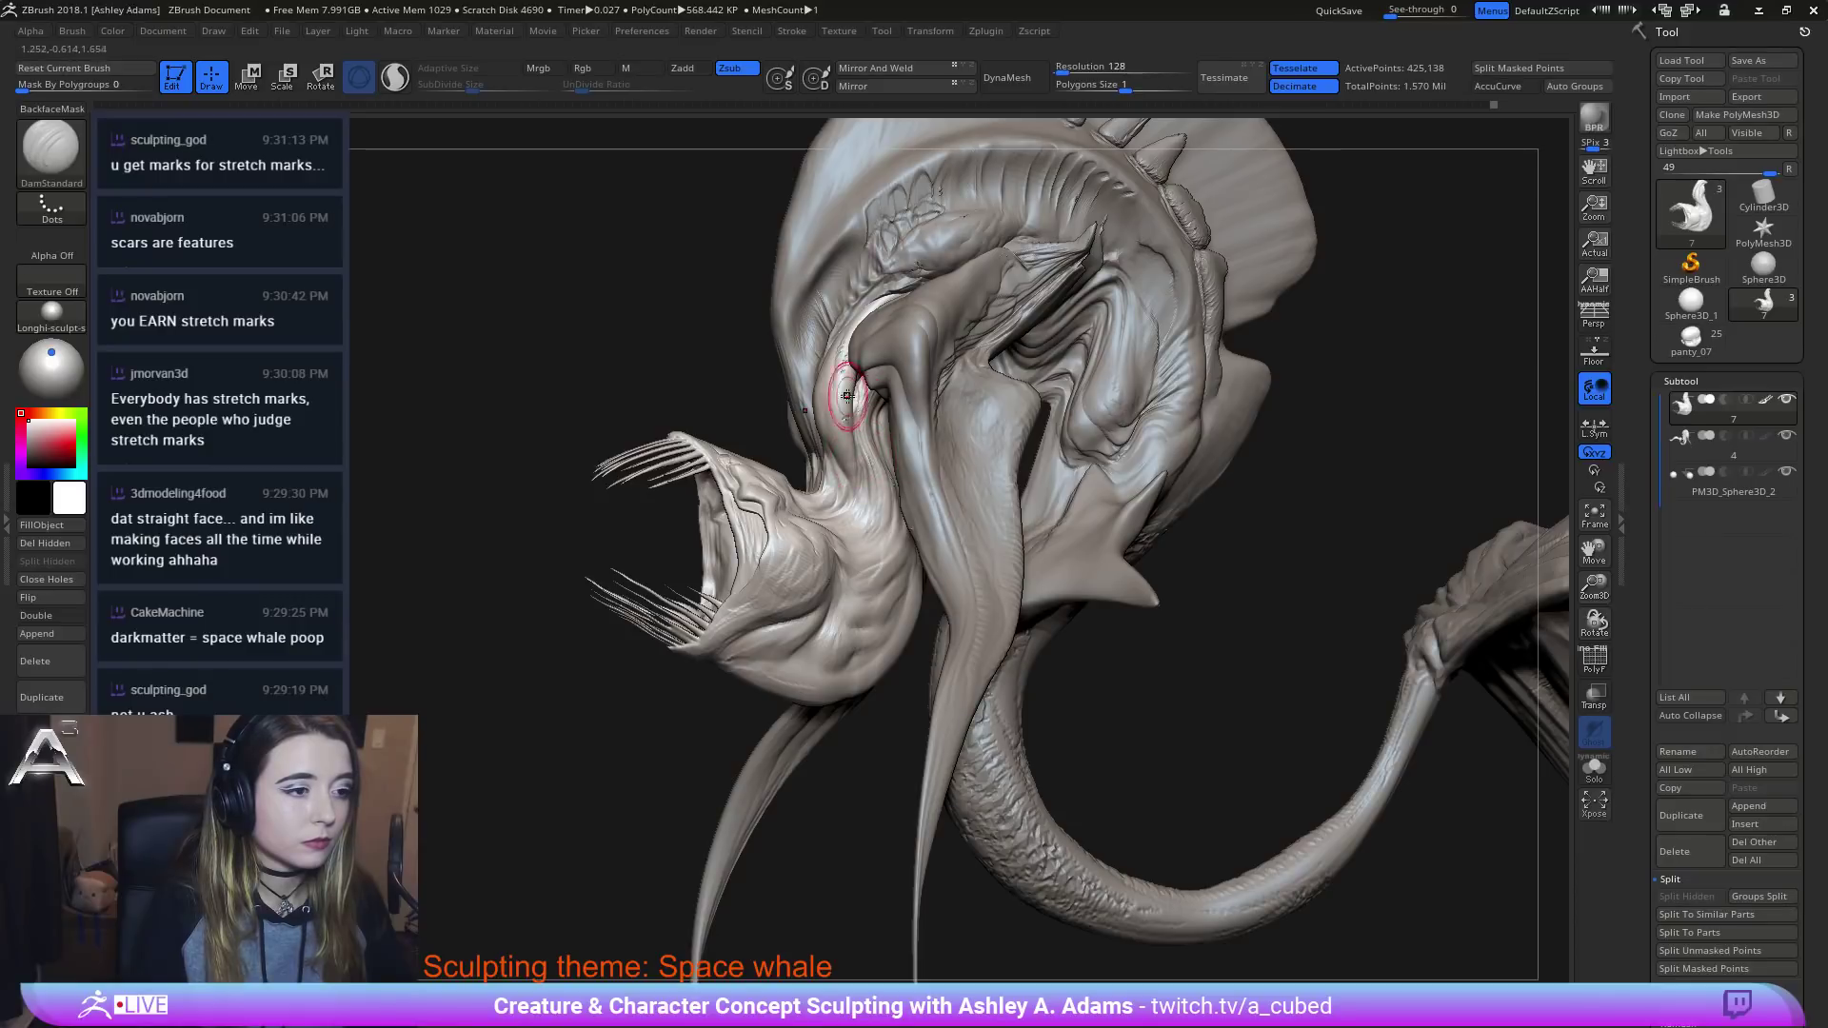
mouse_move(848, 396)
right_down()
mouse_move(834, 455)
mouse_move(767, 417)
right_up()
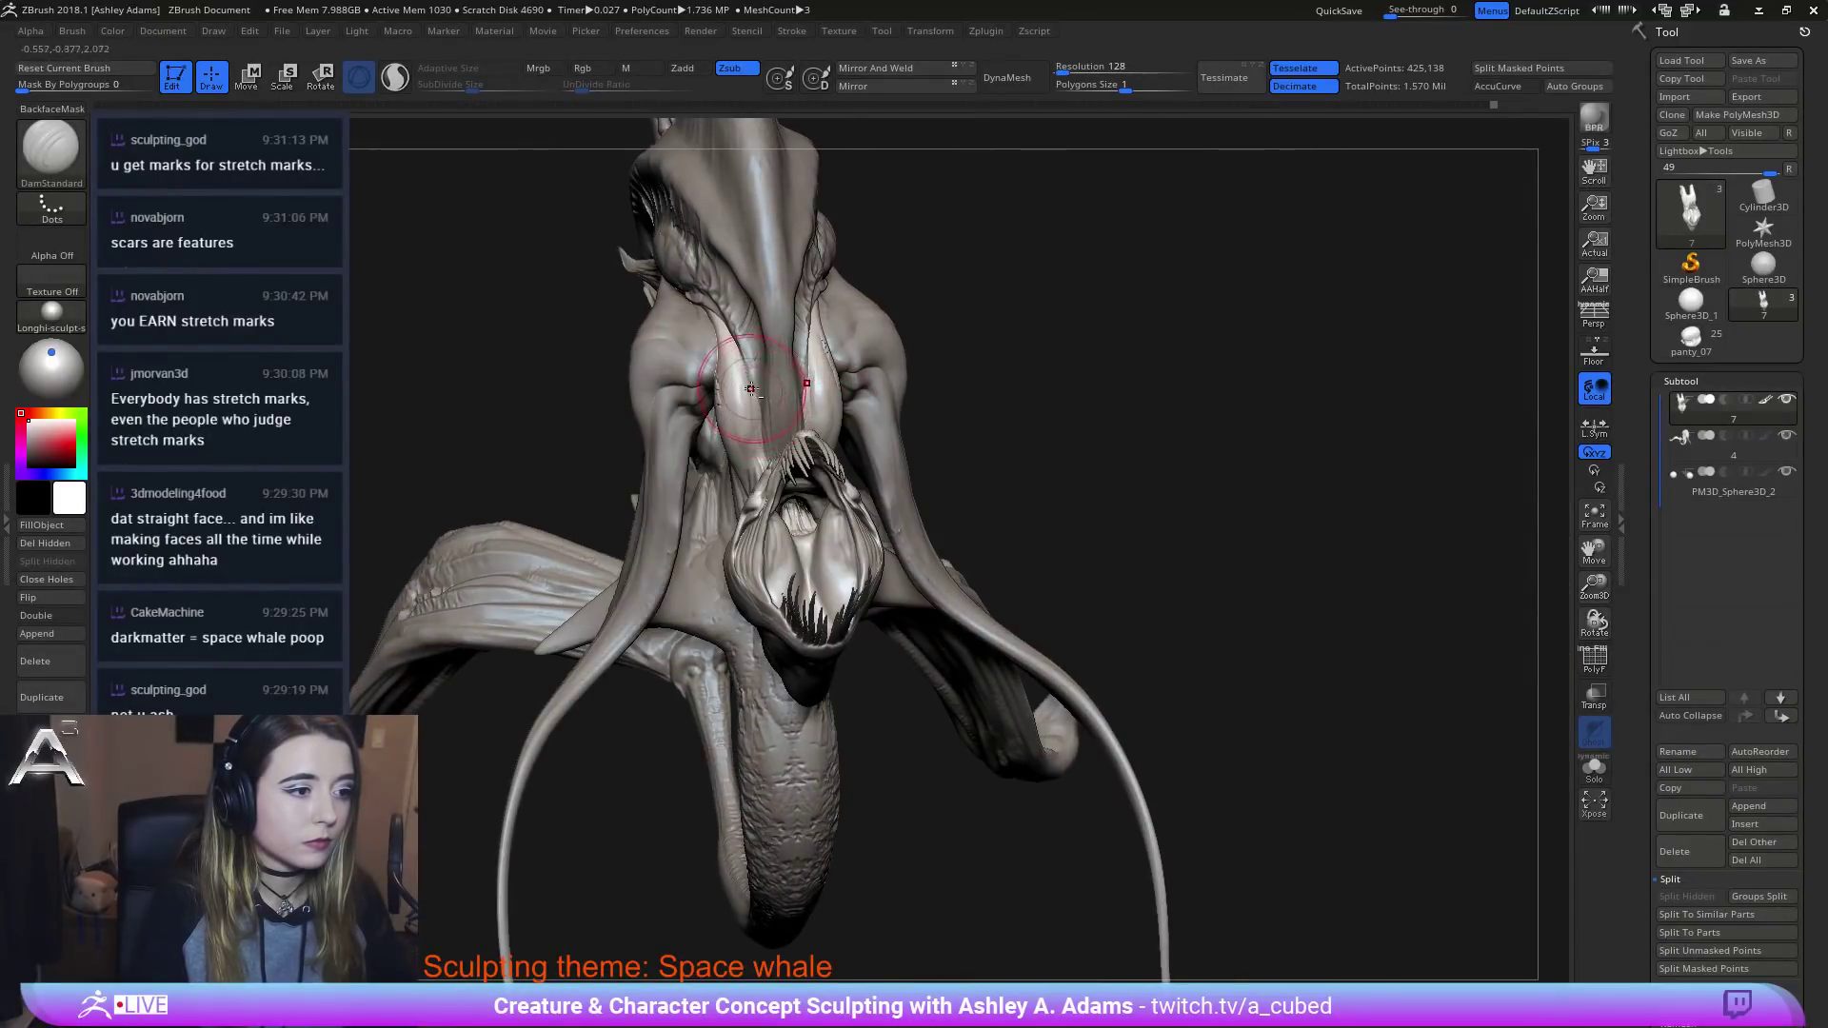
Select the body subtool and start a row of short ribs along the arch beneath the crest with ClayBuildup.
alt+click(741, 354)
right_drag(741, 355, 757, 406)
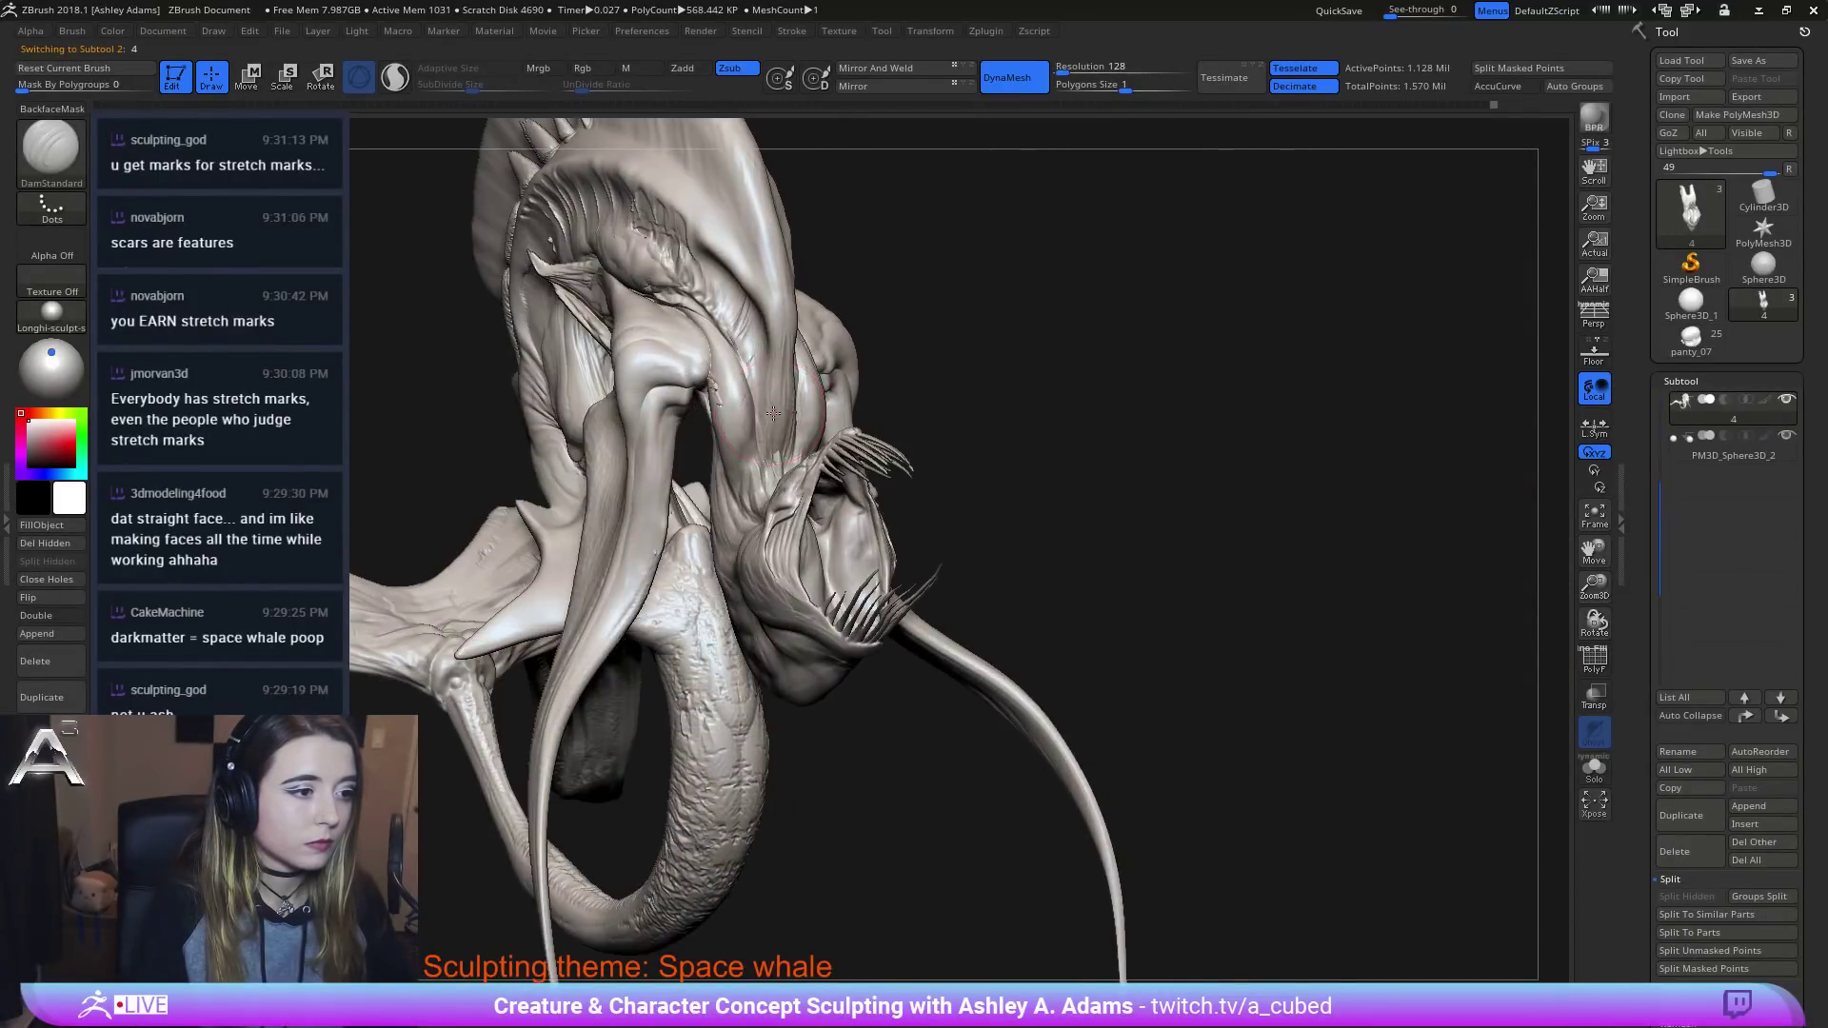
mouse_move(709, 303)
right_down()
mouse_move(650, 408)
mouse_move(686, 296)
right_up()
key(b)
key(c)
key(b)
right_click(650, 409)
drag(686, 297, 680, 299)
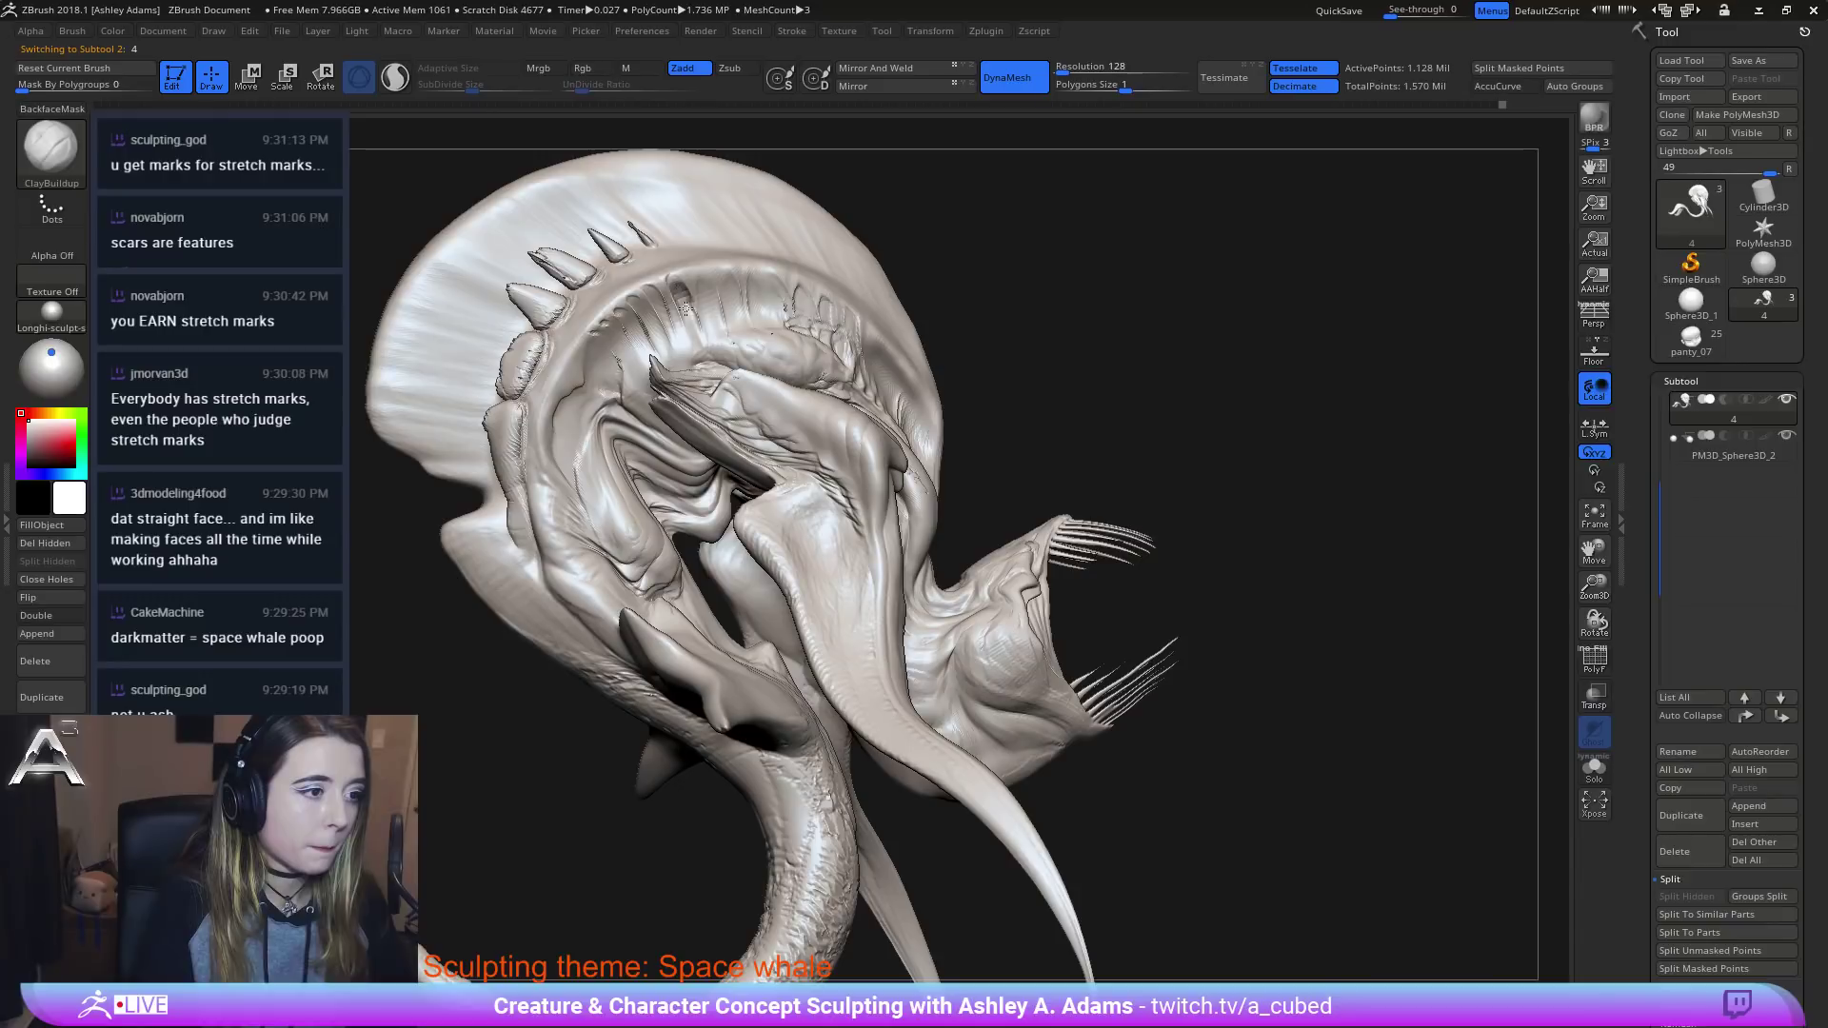
mouse_move(693, 301)
shift+mouse_down()
mouse_move(682, 313)
mouse_move(678, 288)
mouse_move(693, 336)
shift+mouse_up()
right_click(681, 295)
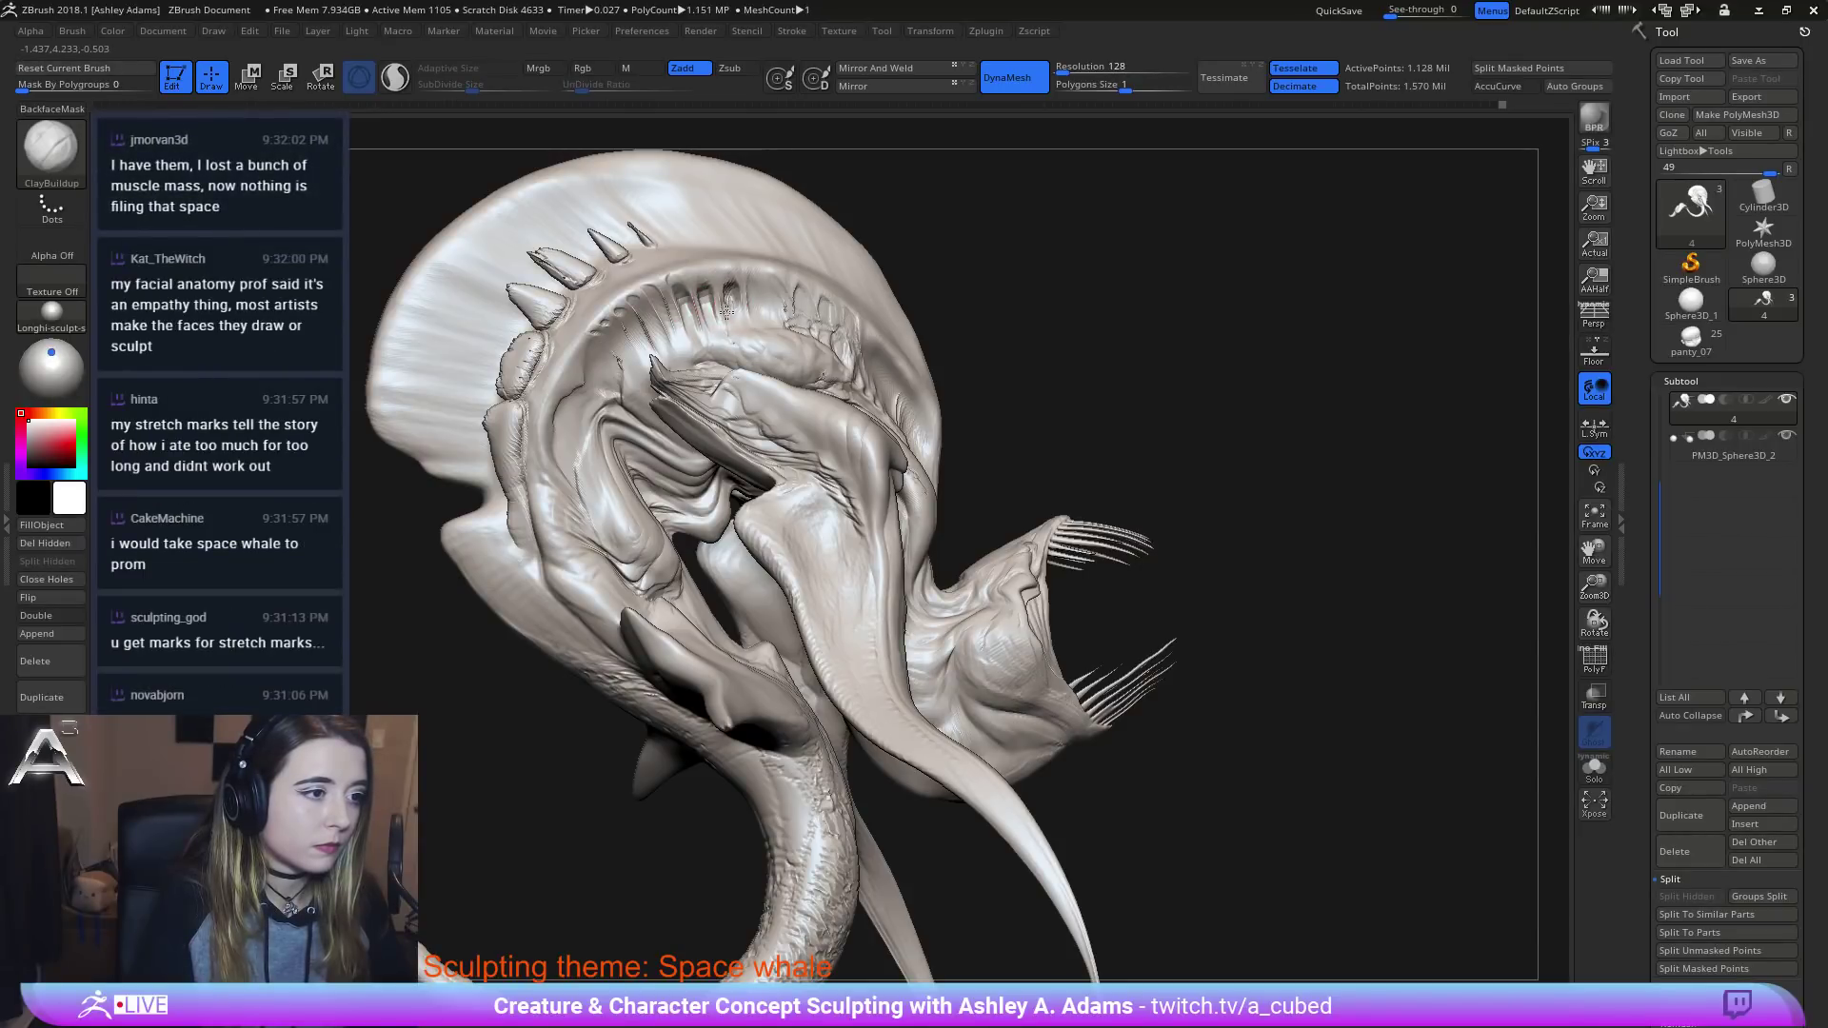
Extend the row of ribs with ClayBuildup along the arch beneath the crest spikes, around toward the back.
right_drag(733, 310, 757, 297)
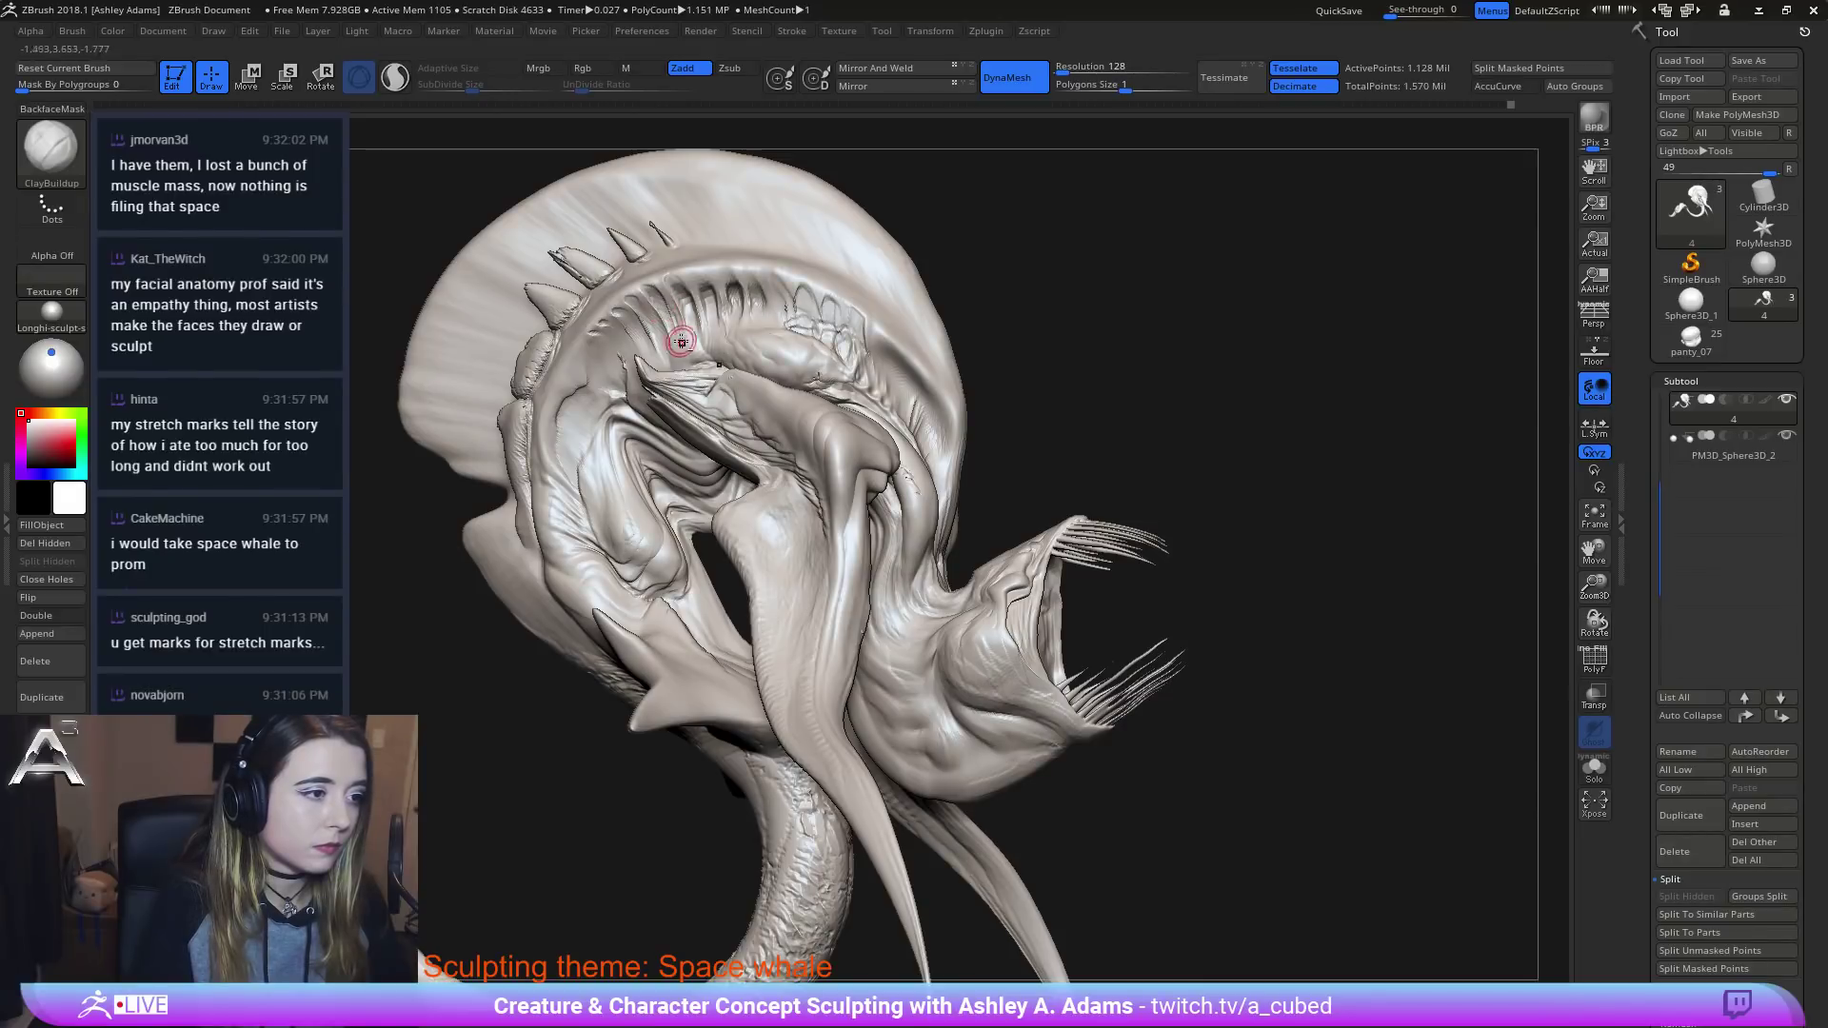
mouse_move(706, 375)
ctrl+right_down()
mouse_move(710, 297)
mouse_move(743, 286)
mouse_move(788, 335)
ctrl+right_up()
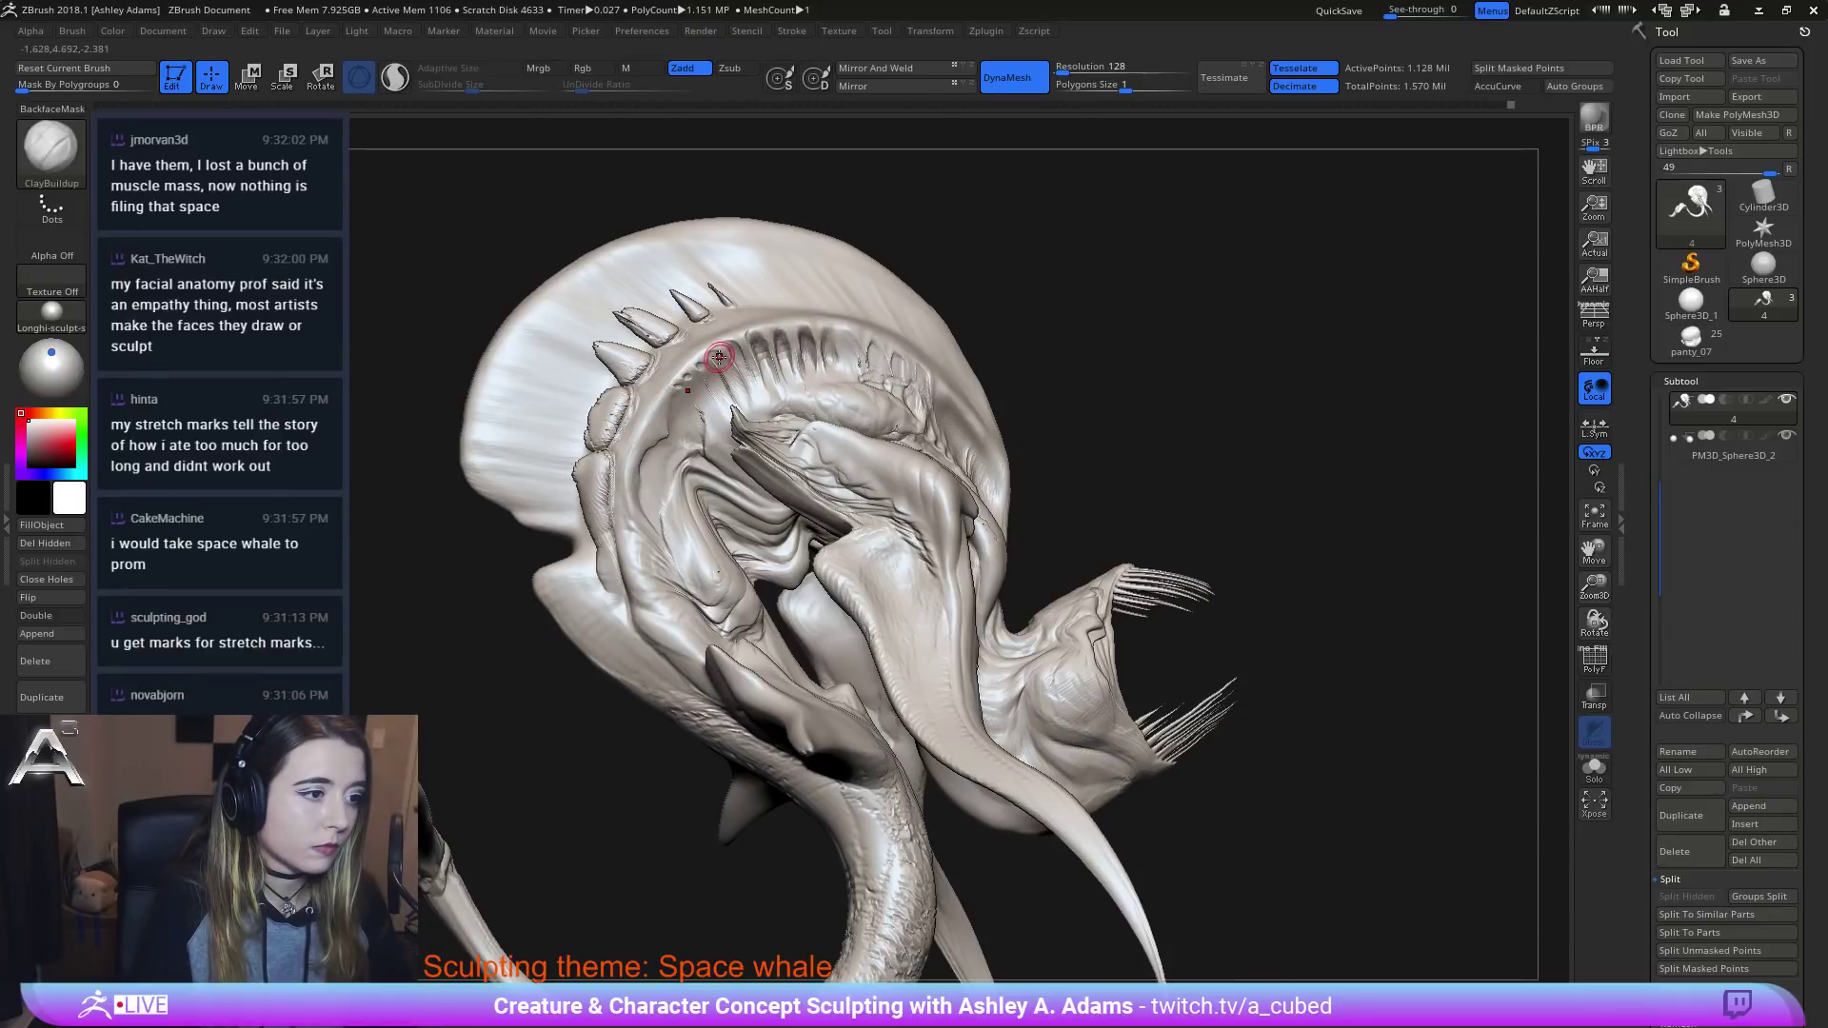
right_drag(692, 404, 703, 404)
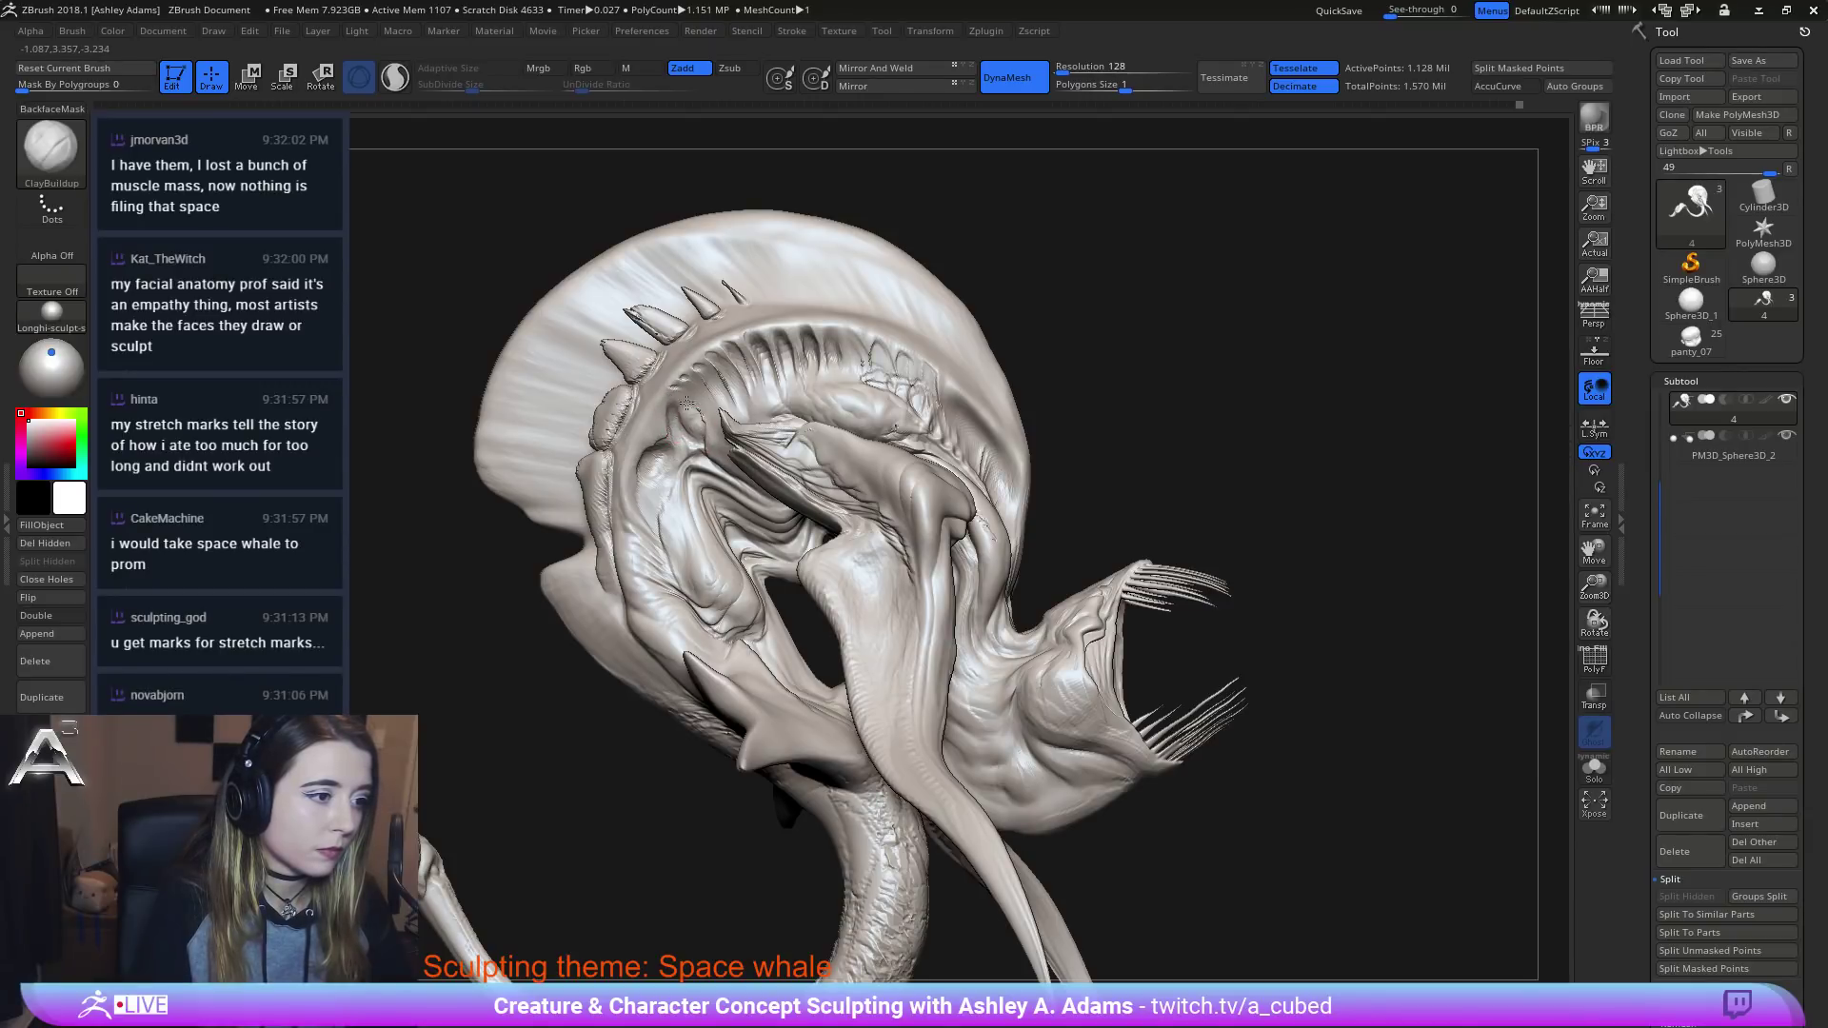
right_drag(691, 419, 653, 518)
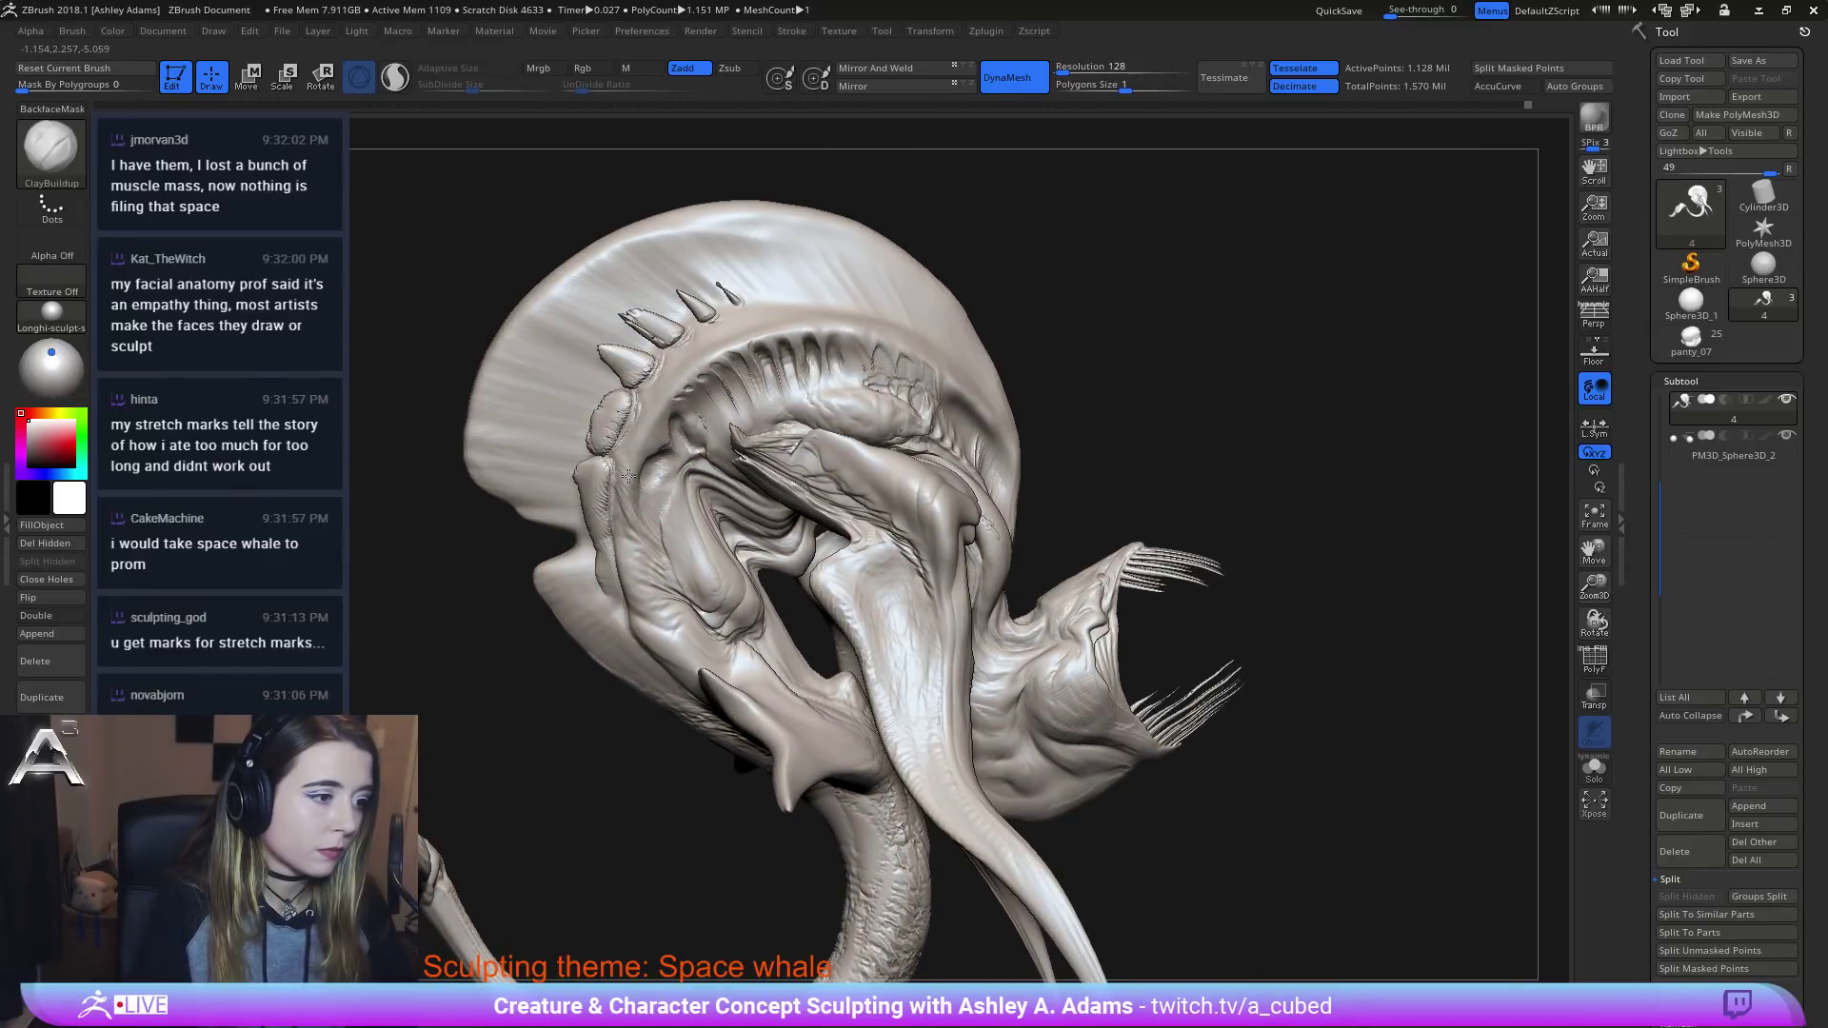
Select the jaw subtool and reshape the thin teeth at the mouth opening with SnakeHook.
mouse_move(677, 612)
ctrl+right_down()
mouse_move(788, 439)
mouse_move(874, 502)
mouse_move(781, 497)
mouse_move(800, 500)
mouse_move(738, 575)
mouse_move(697, 543)
mouse_move(742, 499)
ctrl+right_up()
key(space)
right_click(728, 591)
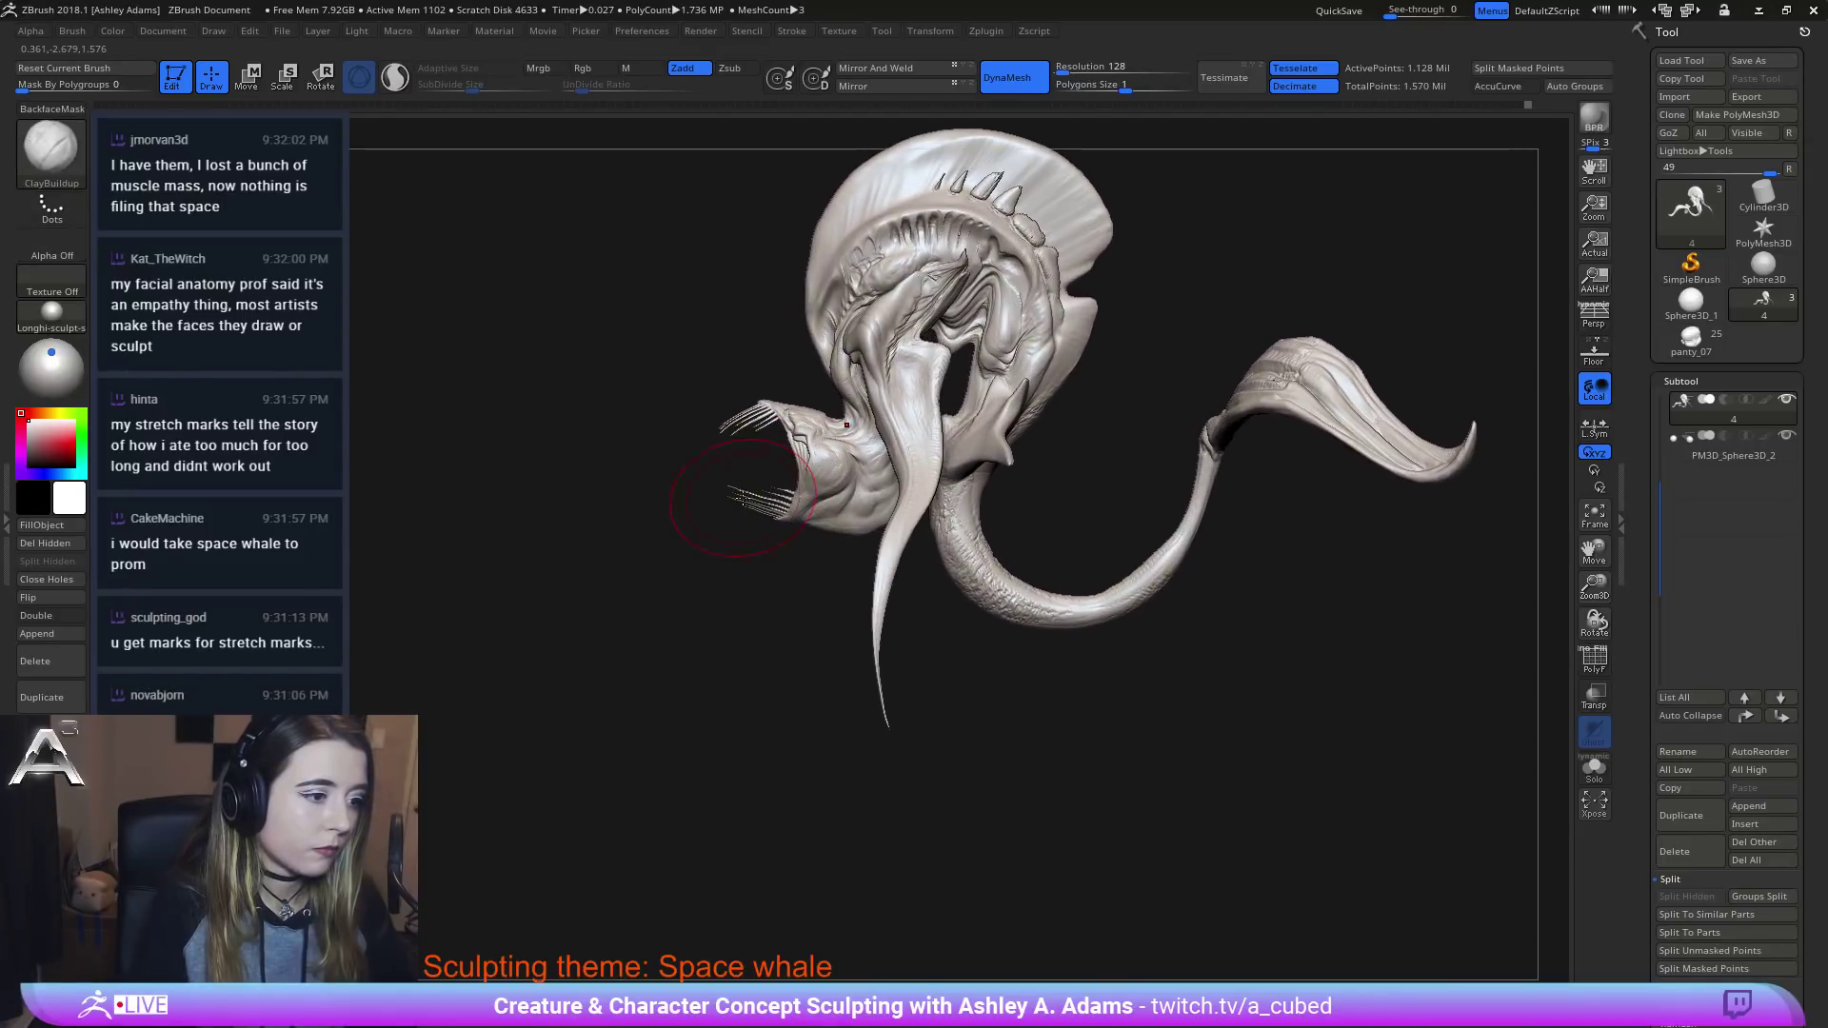
key(b)
key(s)
key(h)
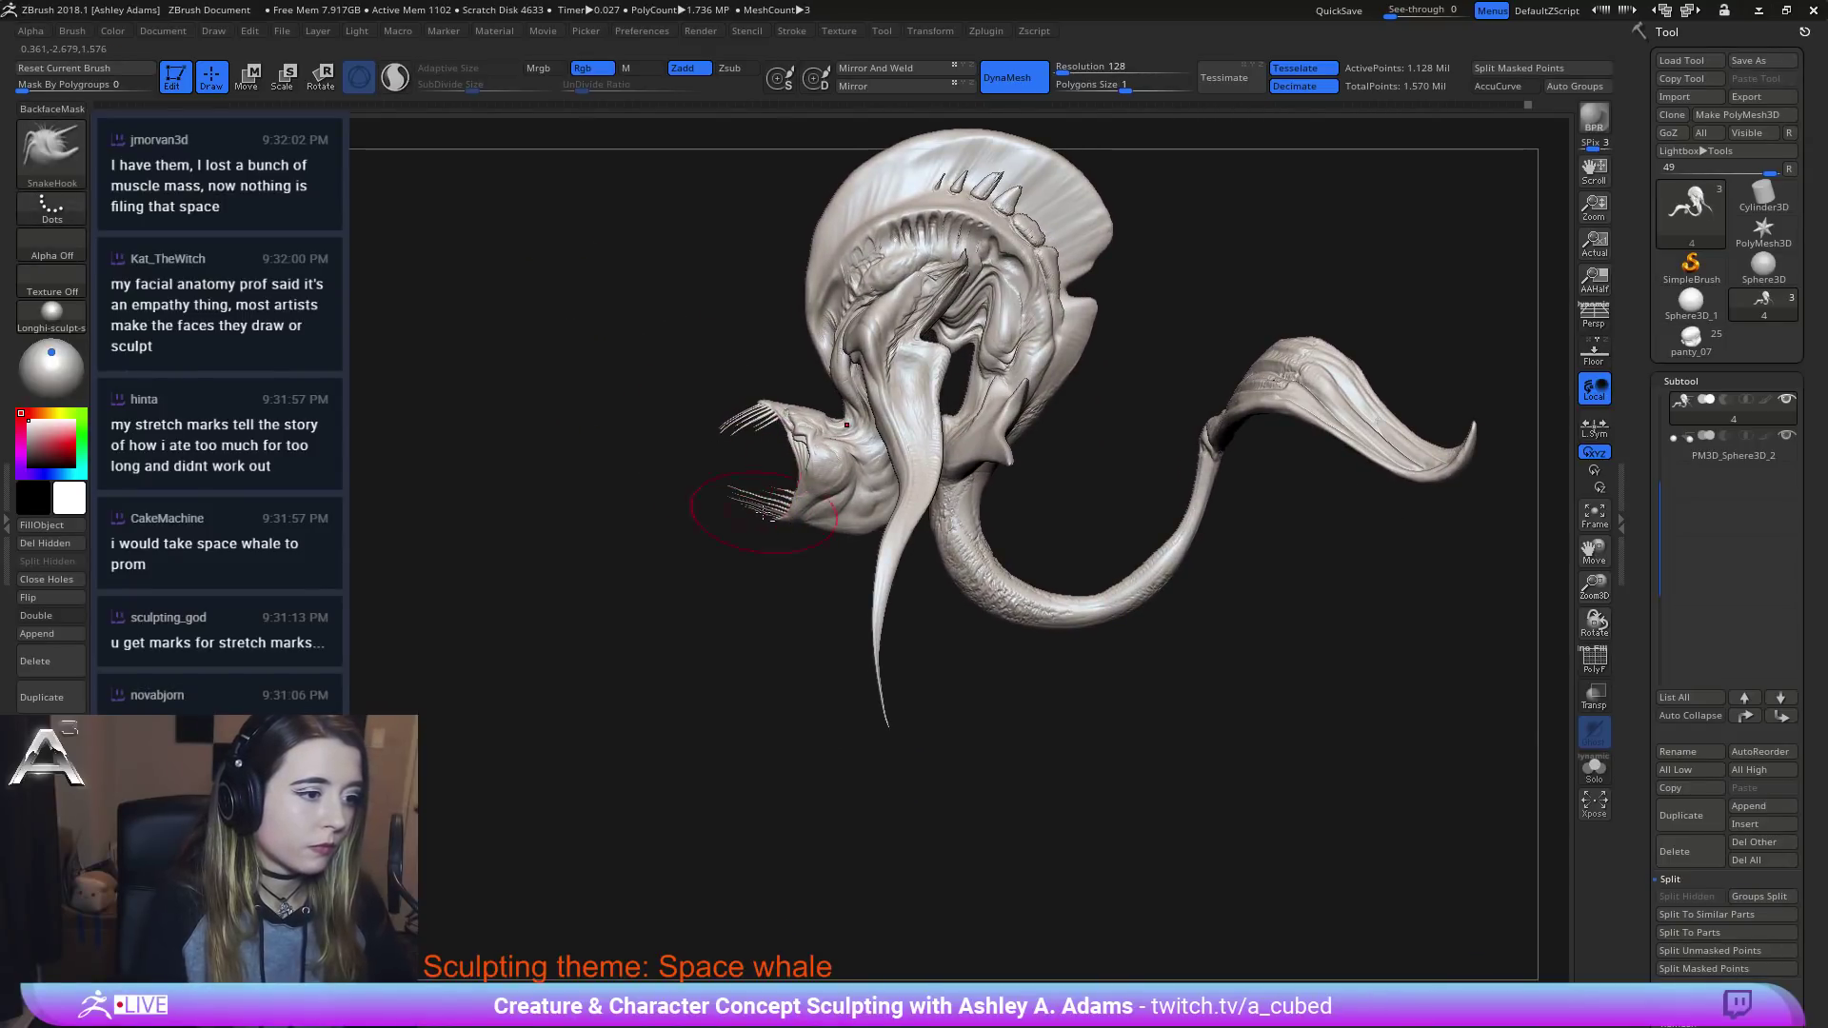
alt+click(764, 515)
right_drag(705, 581, 682, 597)
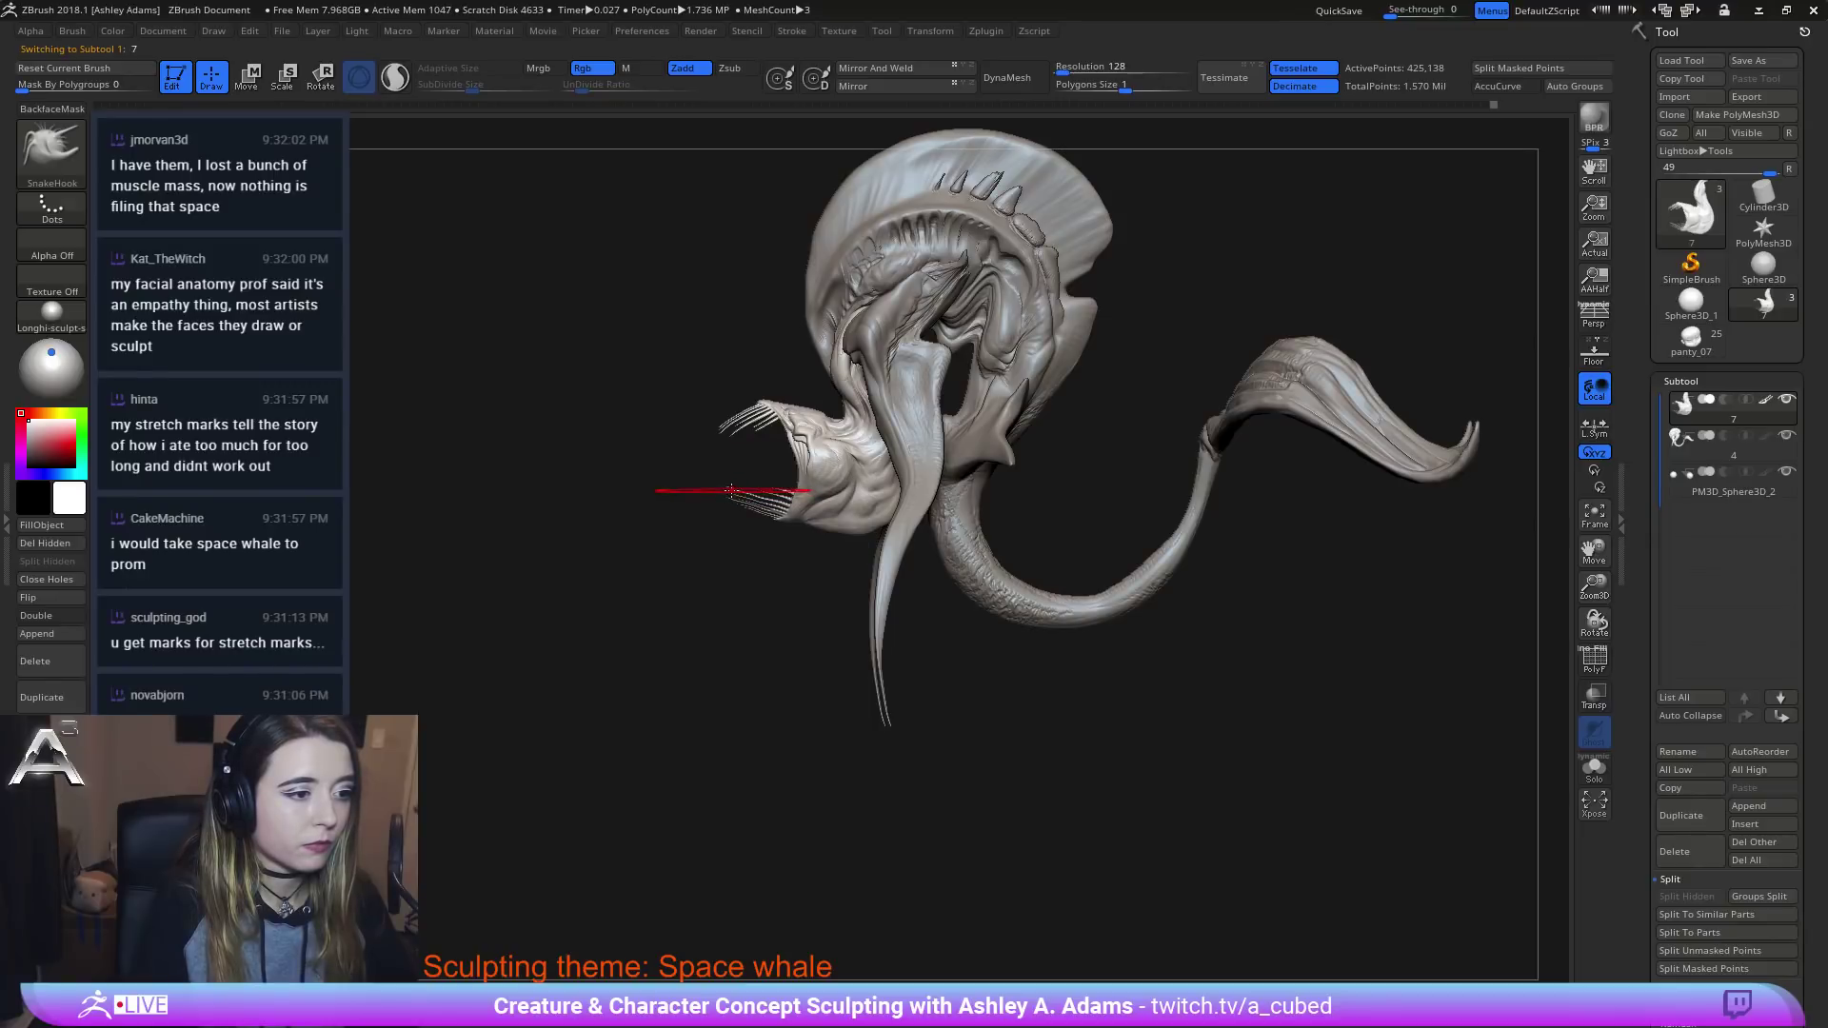
drag(731, 490, 720, 421)
Pull the tips of the lower and upper teeth outward with SnakeHook from the opposite side.
right_drag(739, 425, 910, 424)
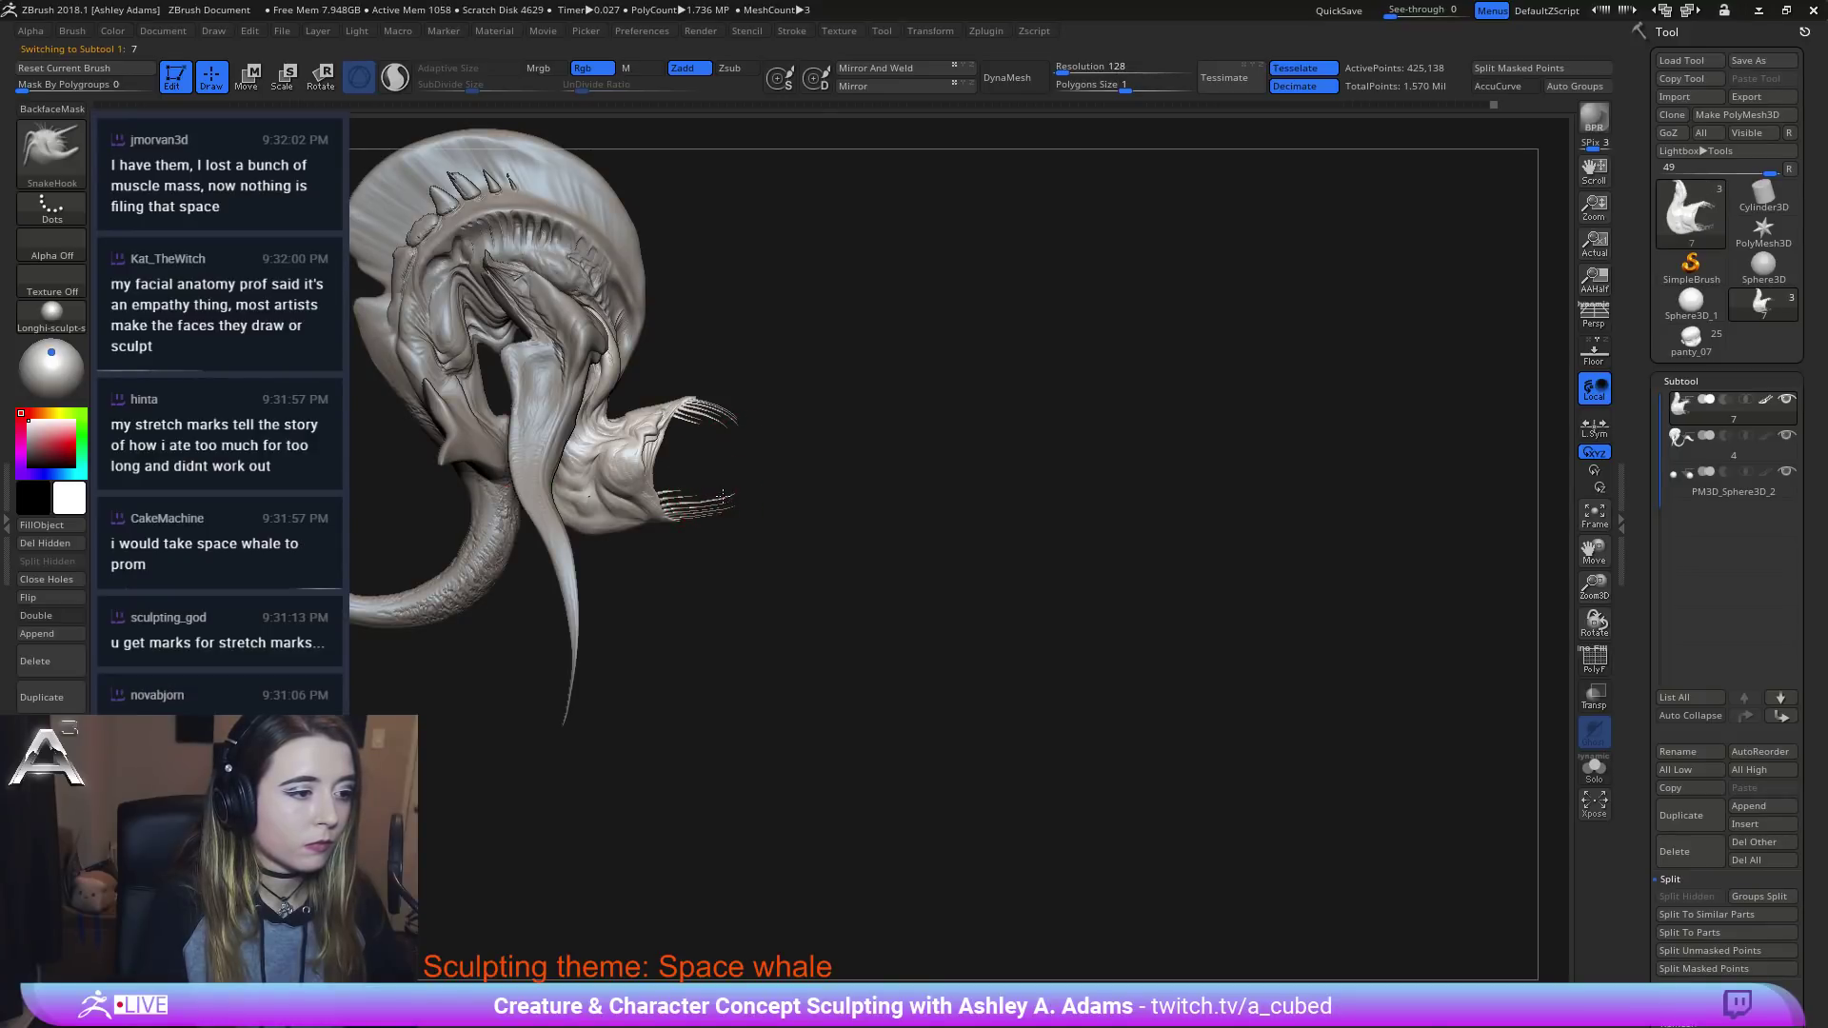
mouse_move(688, 505)
mouse_down()
mouse_move(723, 502)
mouse_move(695, 506)
mouse_up()
key(space)
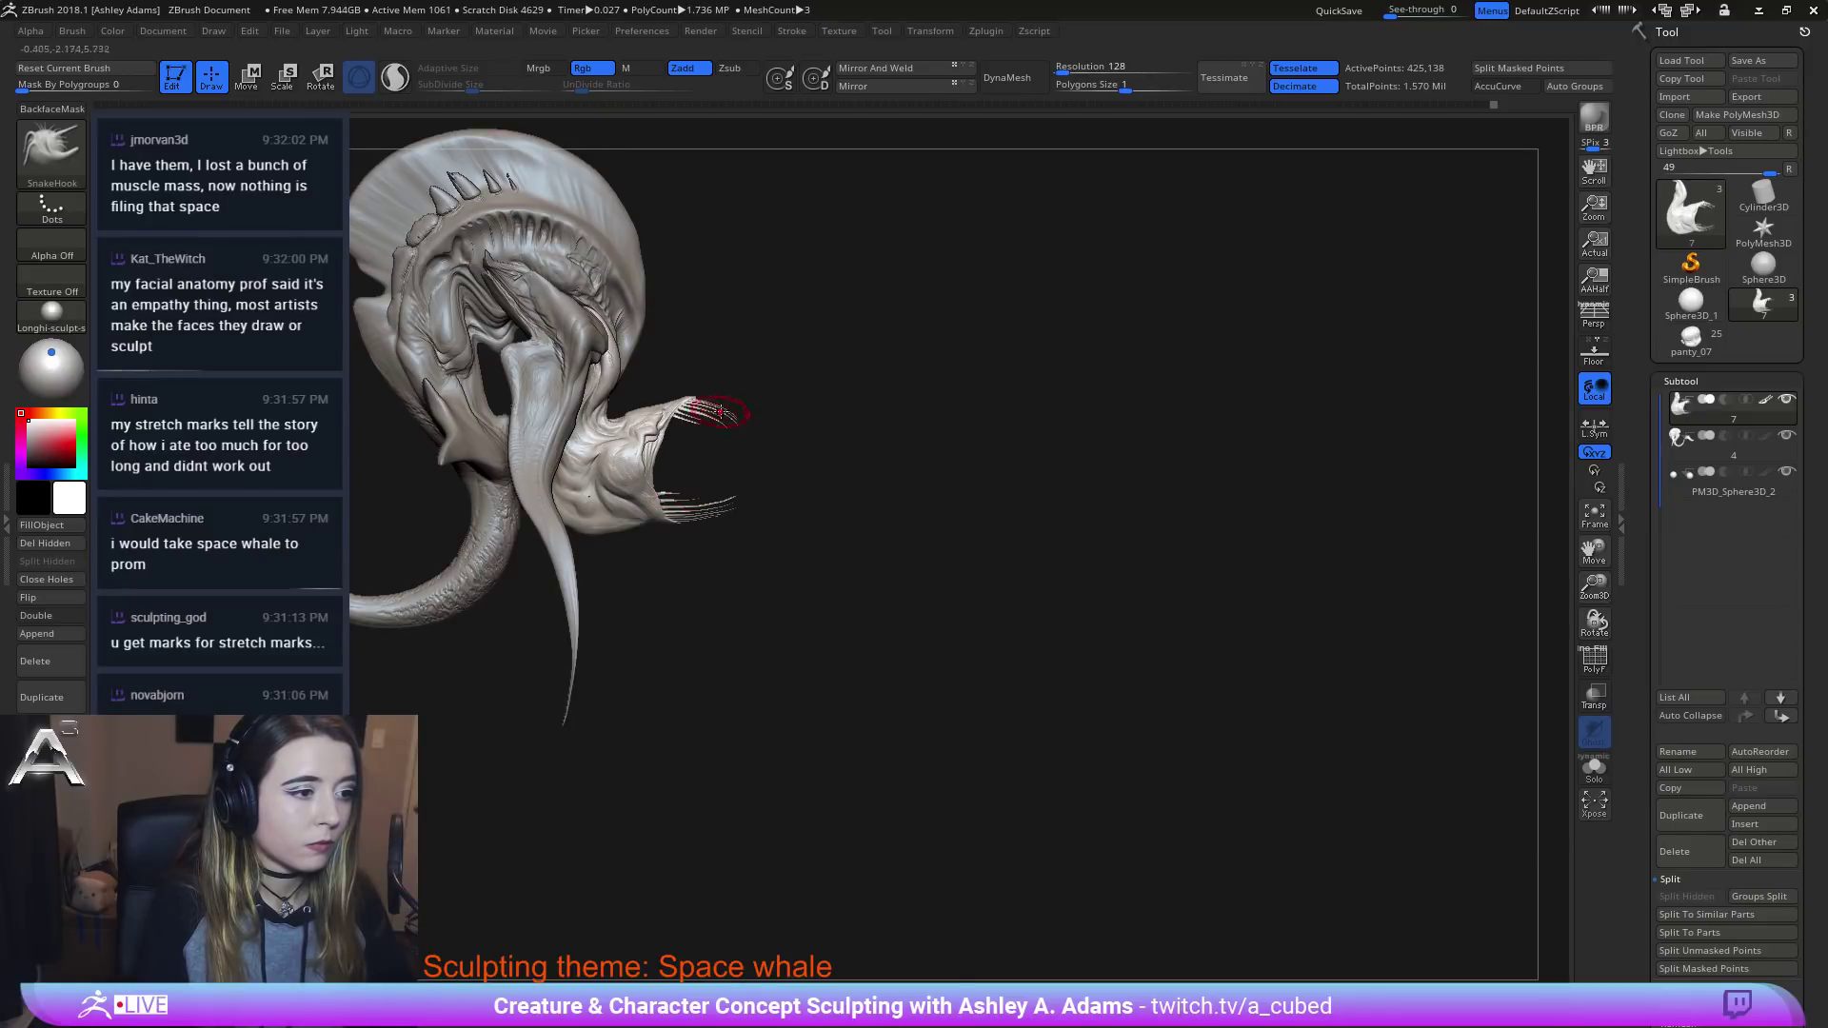
drag(721, 411, 748, 425)
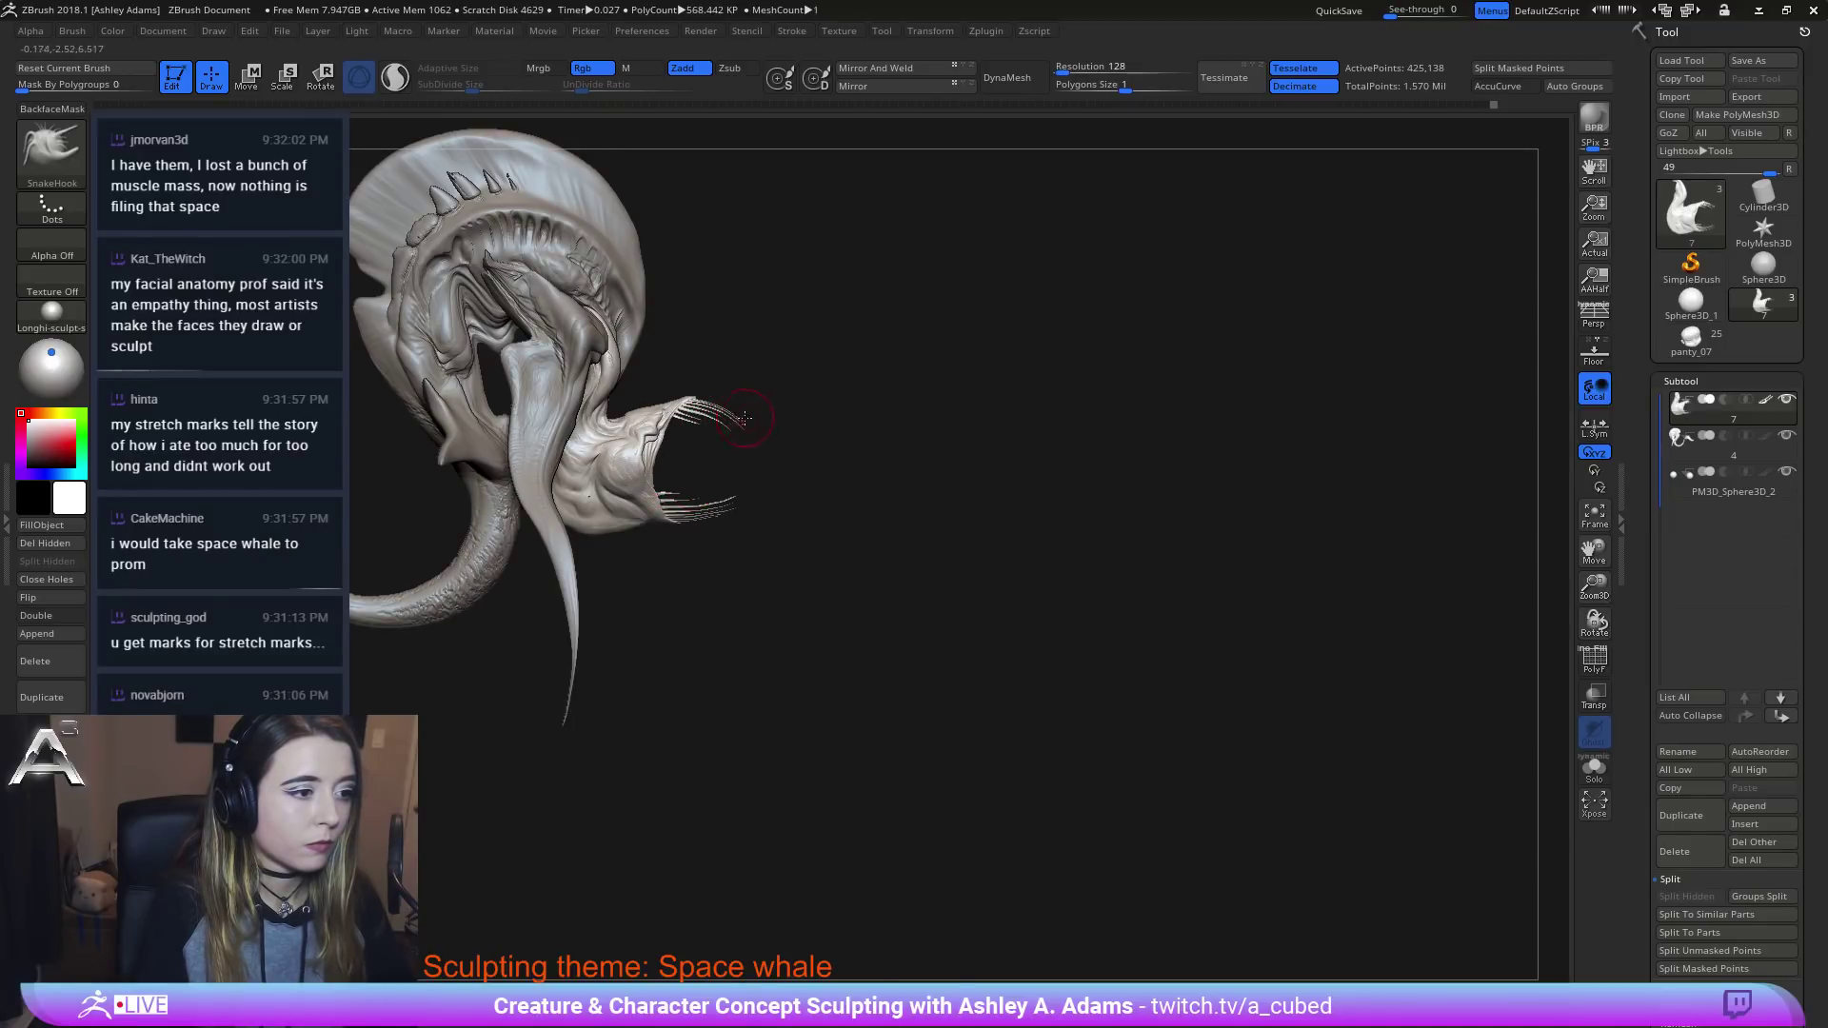
Resize SnakeHook and pull the skin behind the jaw's cheek bulge into a fold.
mouse_move(685, 377)
ctrl+right_down()
mouse_move(612, 391)
mouse_move(524, 528)
mouse_move(687, 436)
ctrl+right_up()
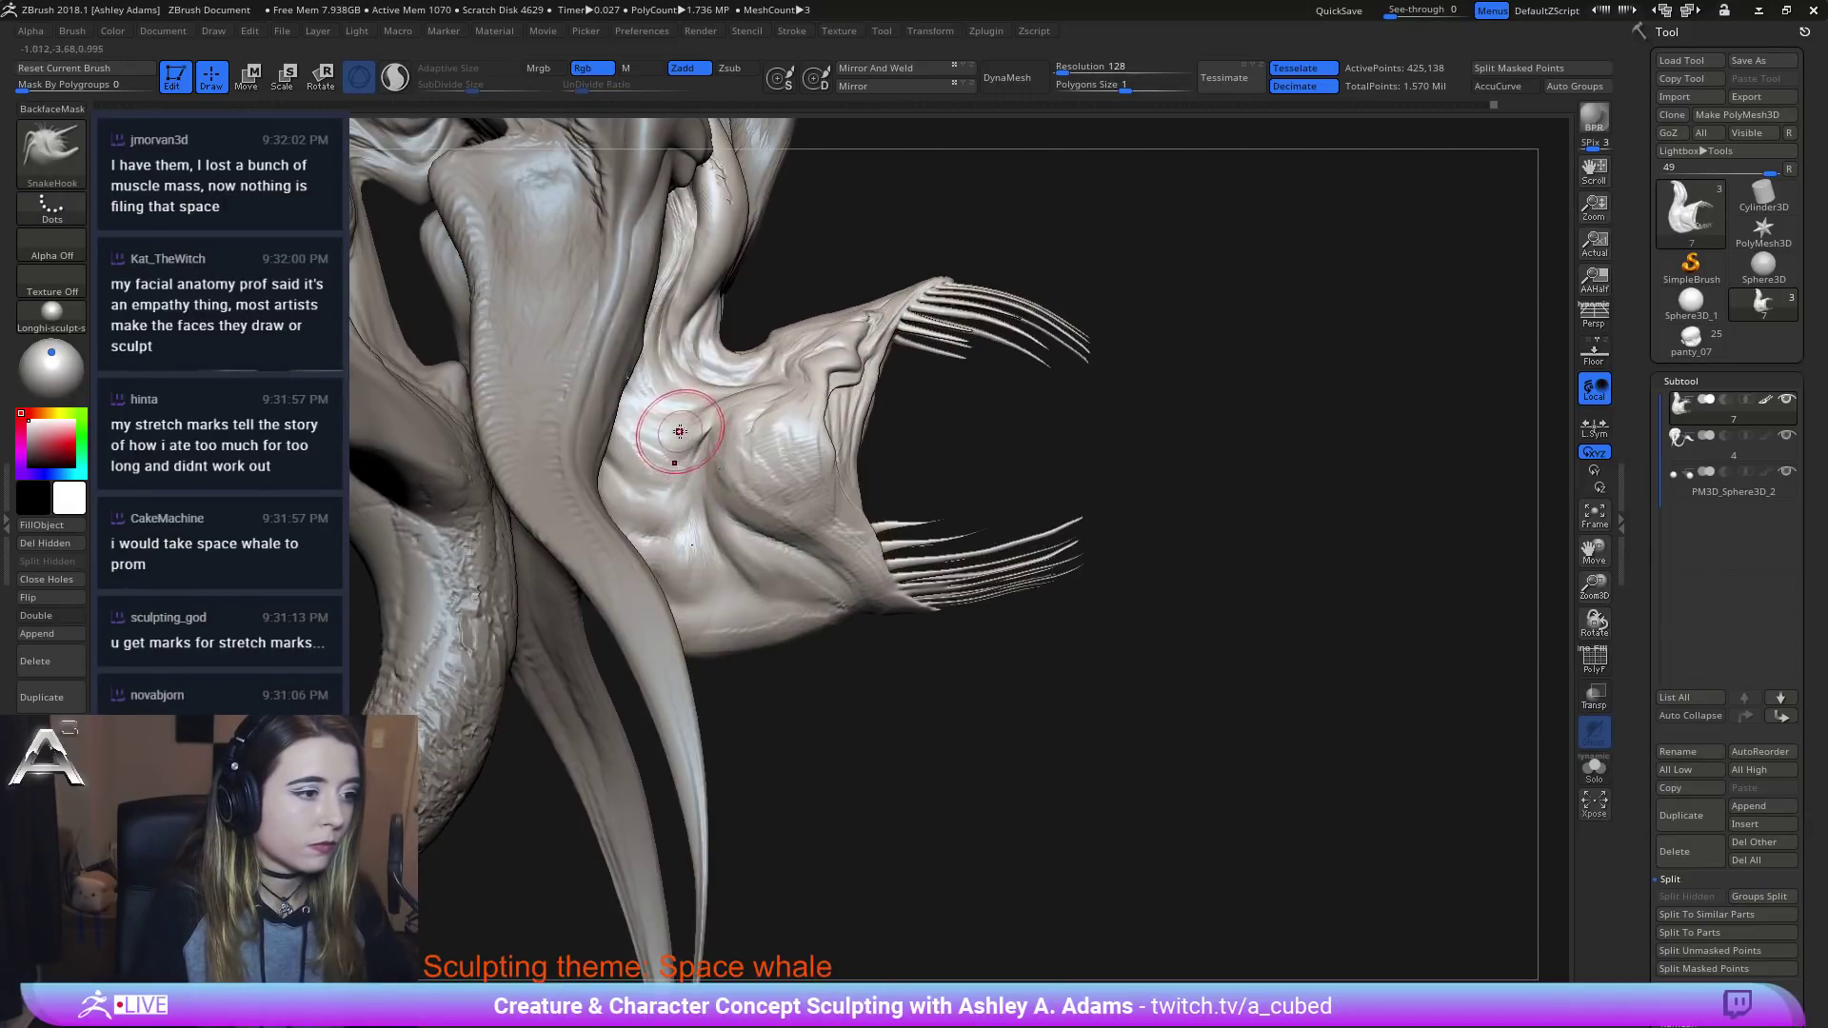
key(space)
drag(739, 477, 718, 475)
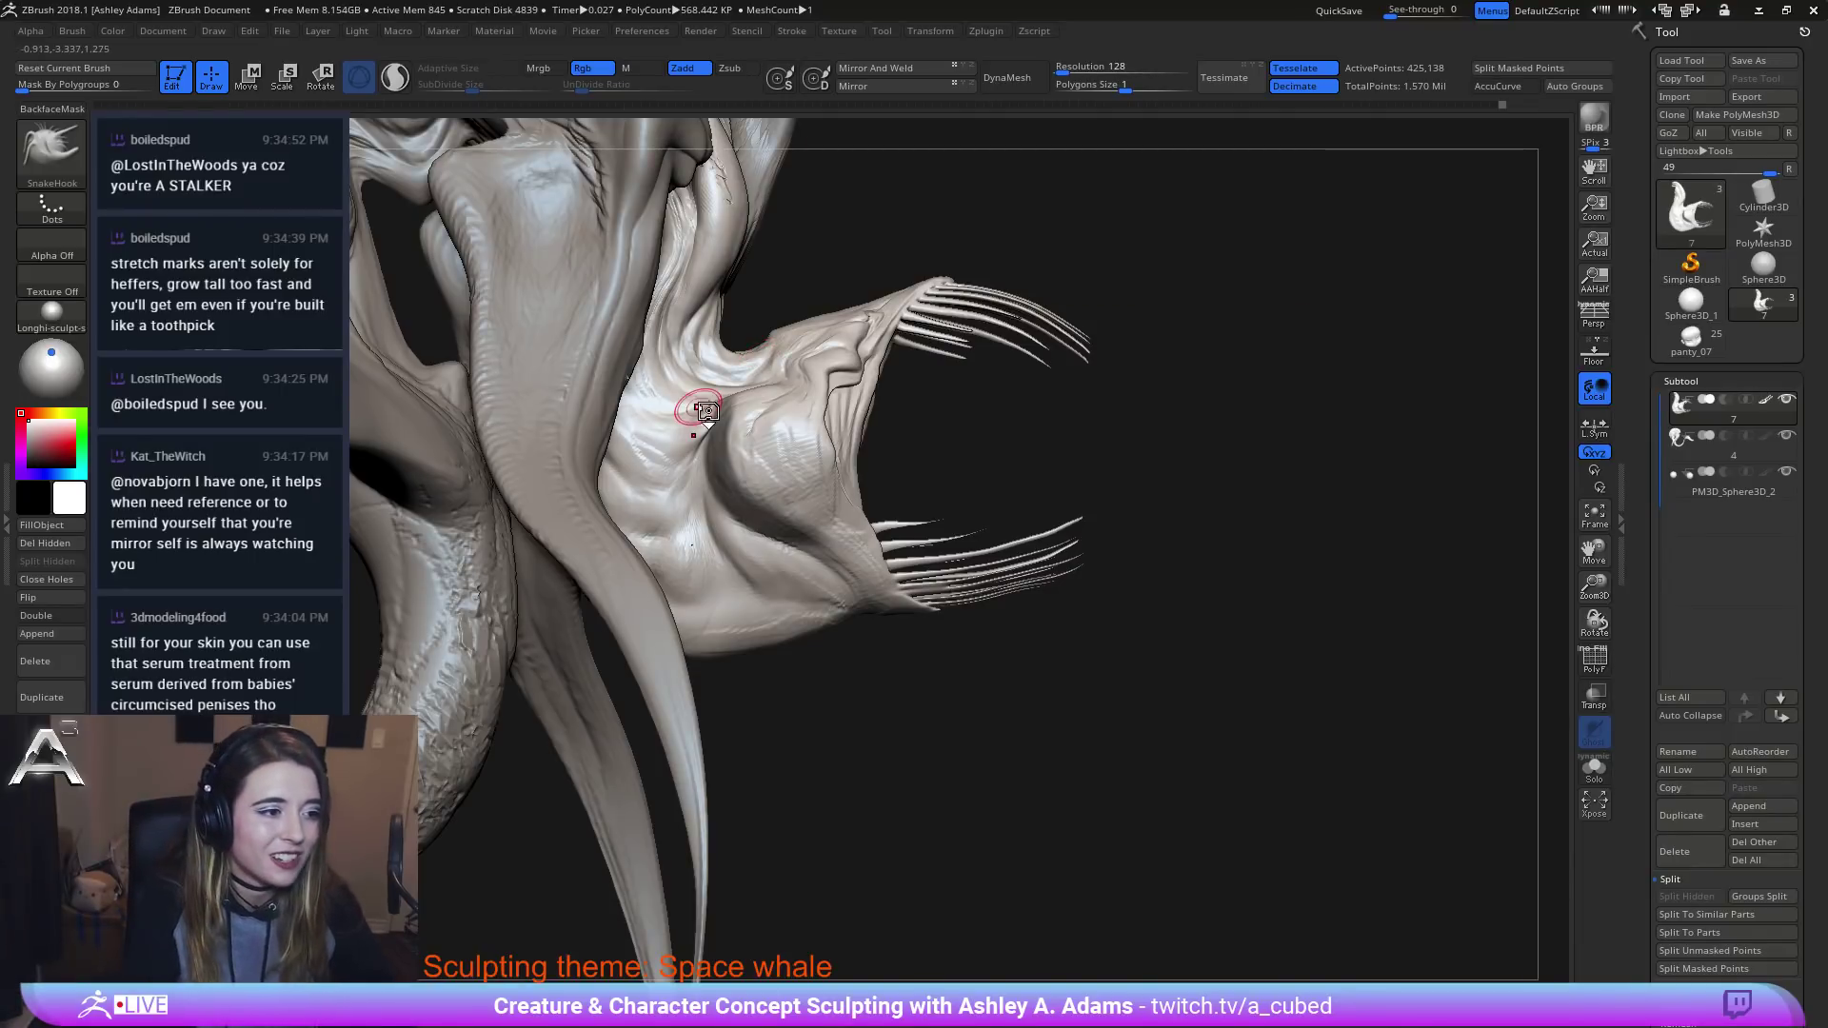
mouse_move(717, 402)
alt+right_down()
mouse_move(800, 400)
mouse_move(805, 417)
mouse_move(812, 400)
alt+right_up()
key(ctrl)
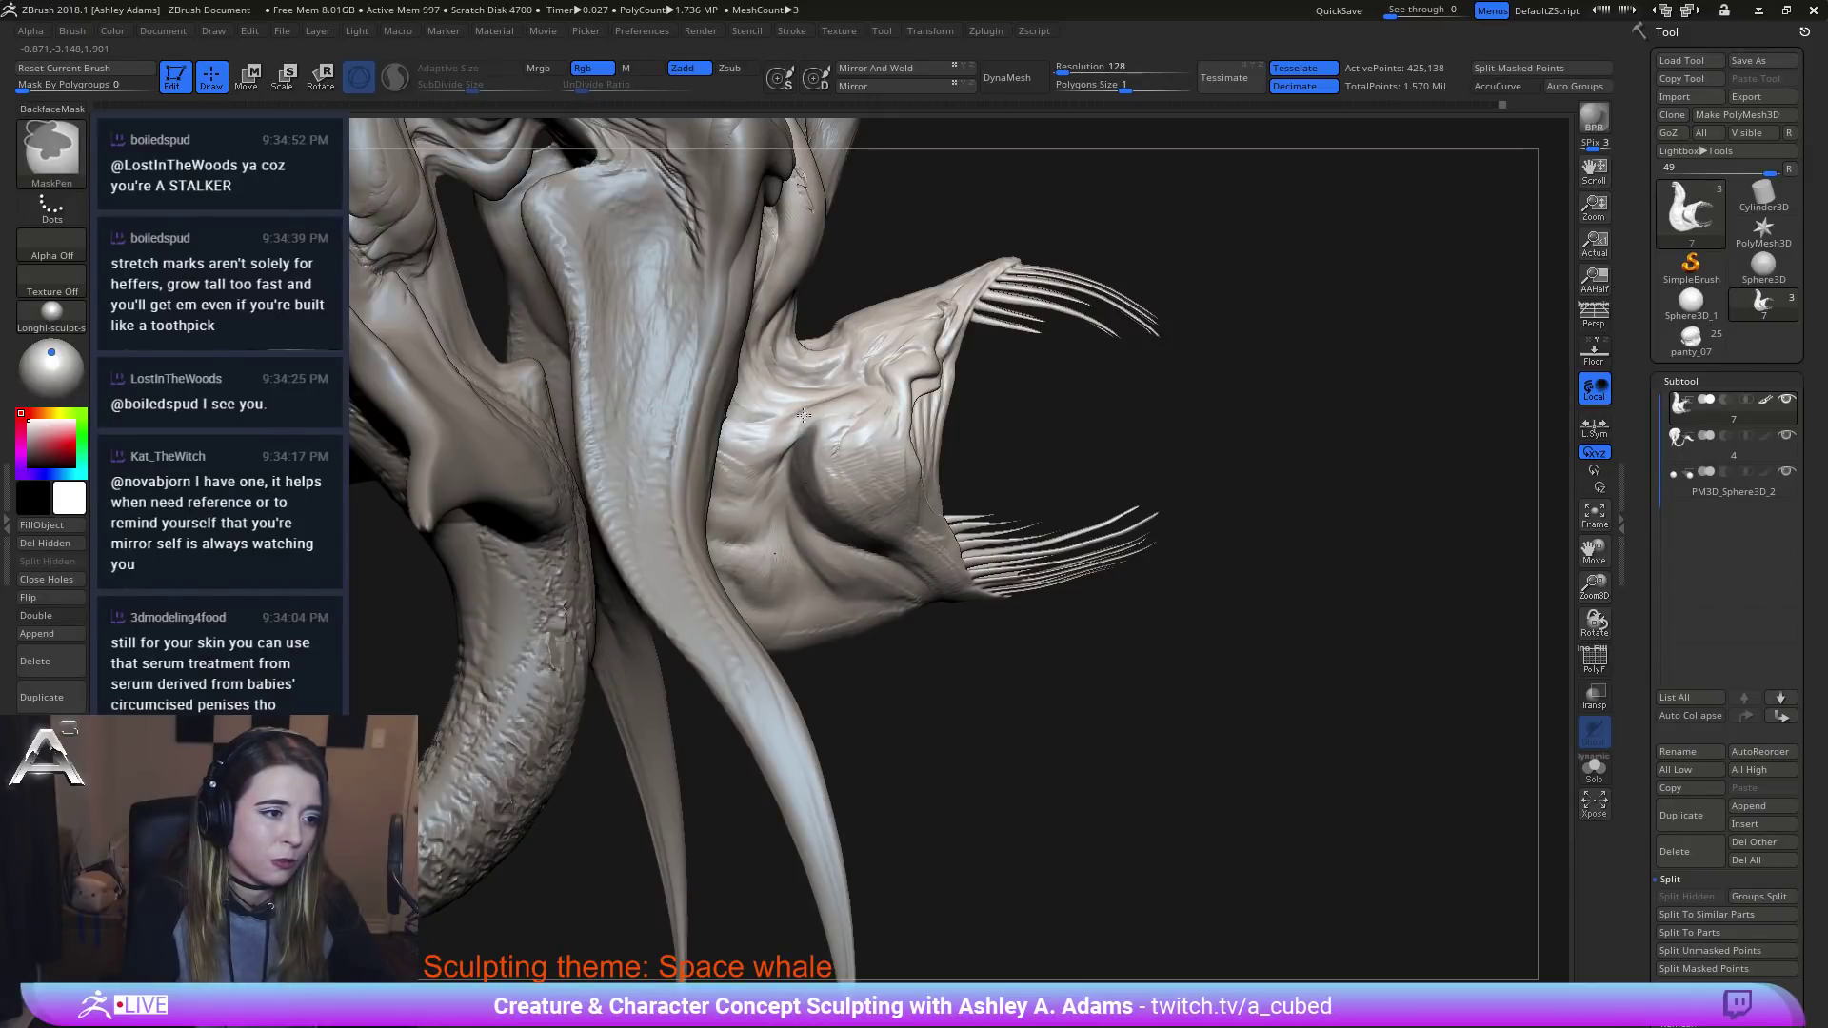
right_drag(803, 415, 828, 396)
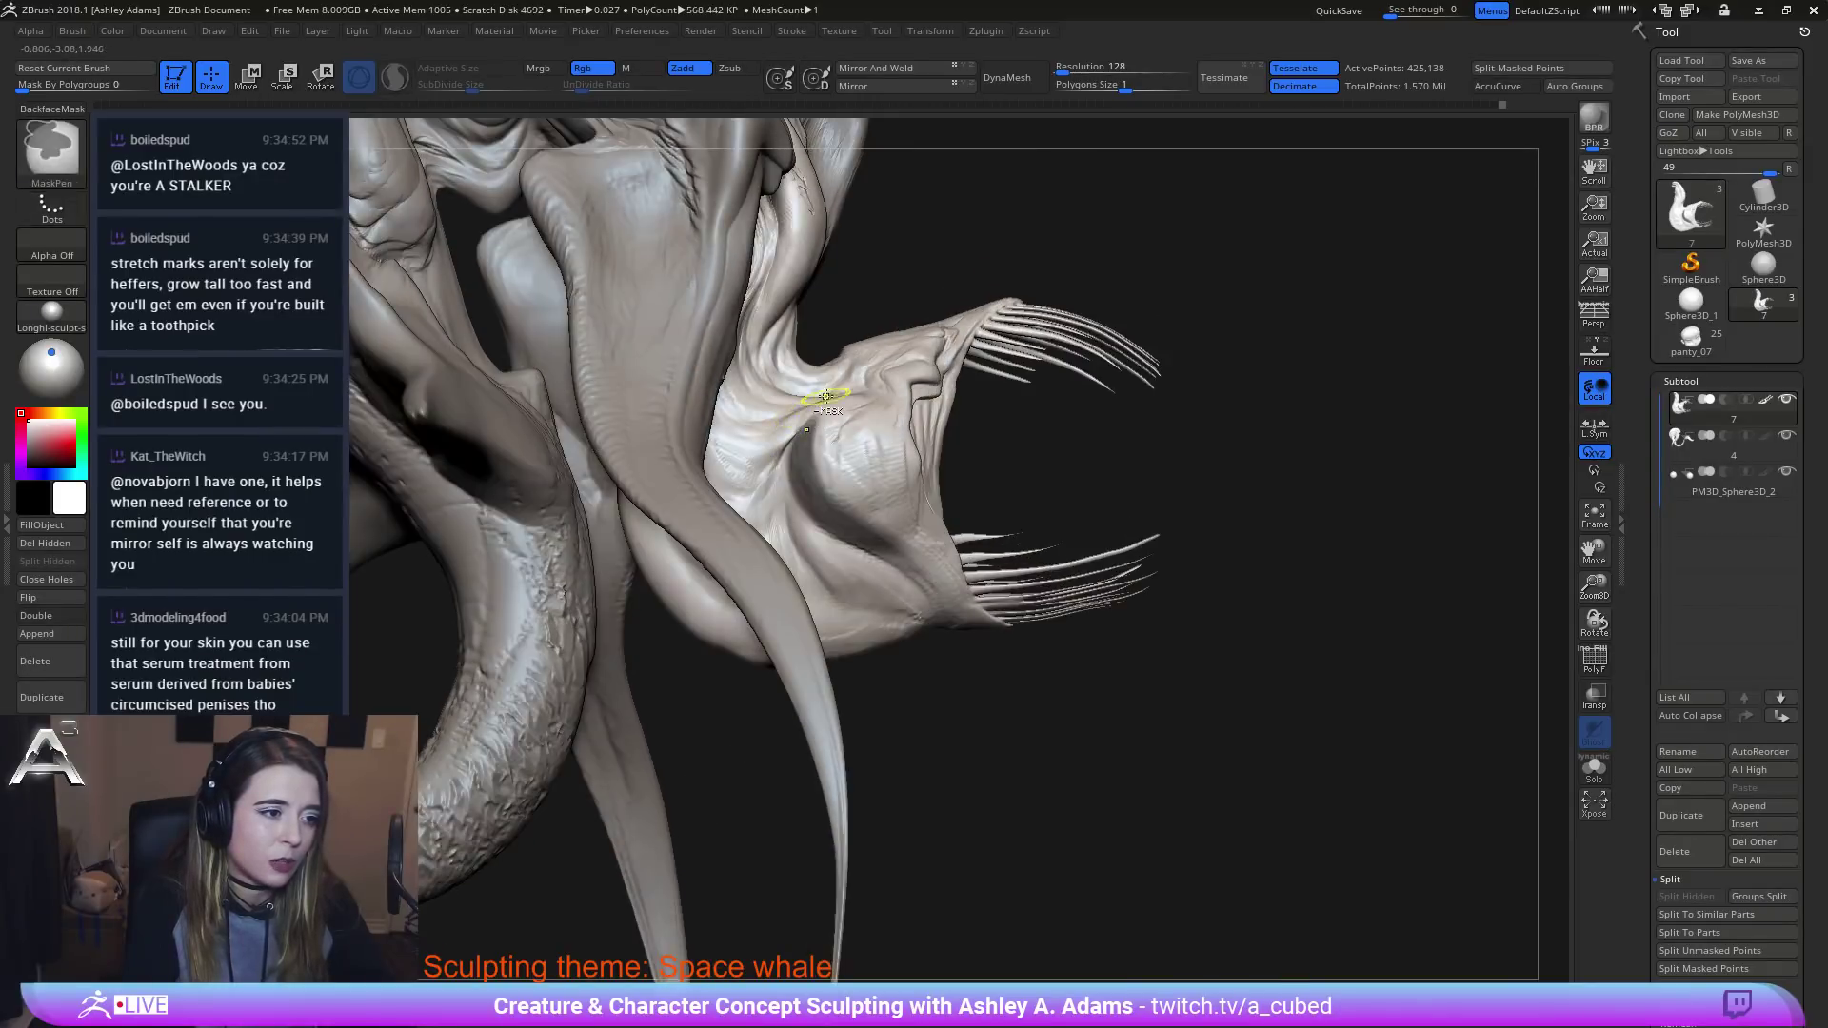
Adjust the SnakeHook size between strokes and refine the upper edge of the cheek fold.
key(space)
click(835, 456)
right_drag(883, 451, 852, 463)
key(space)
mouse_move(821, 460)
mouse_down()
mouse_move(838, 461)
mouse_move(820, 457)
mouse_up()
Set a new SnakeHook draw size and deepen the curved crease wrapping around the jaw's cheek bulge.
key(space)
key(space)
click(830, 454)
text(4)
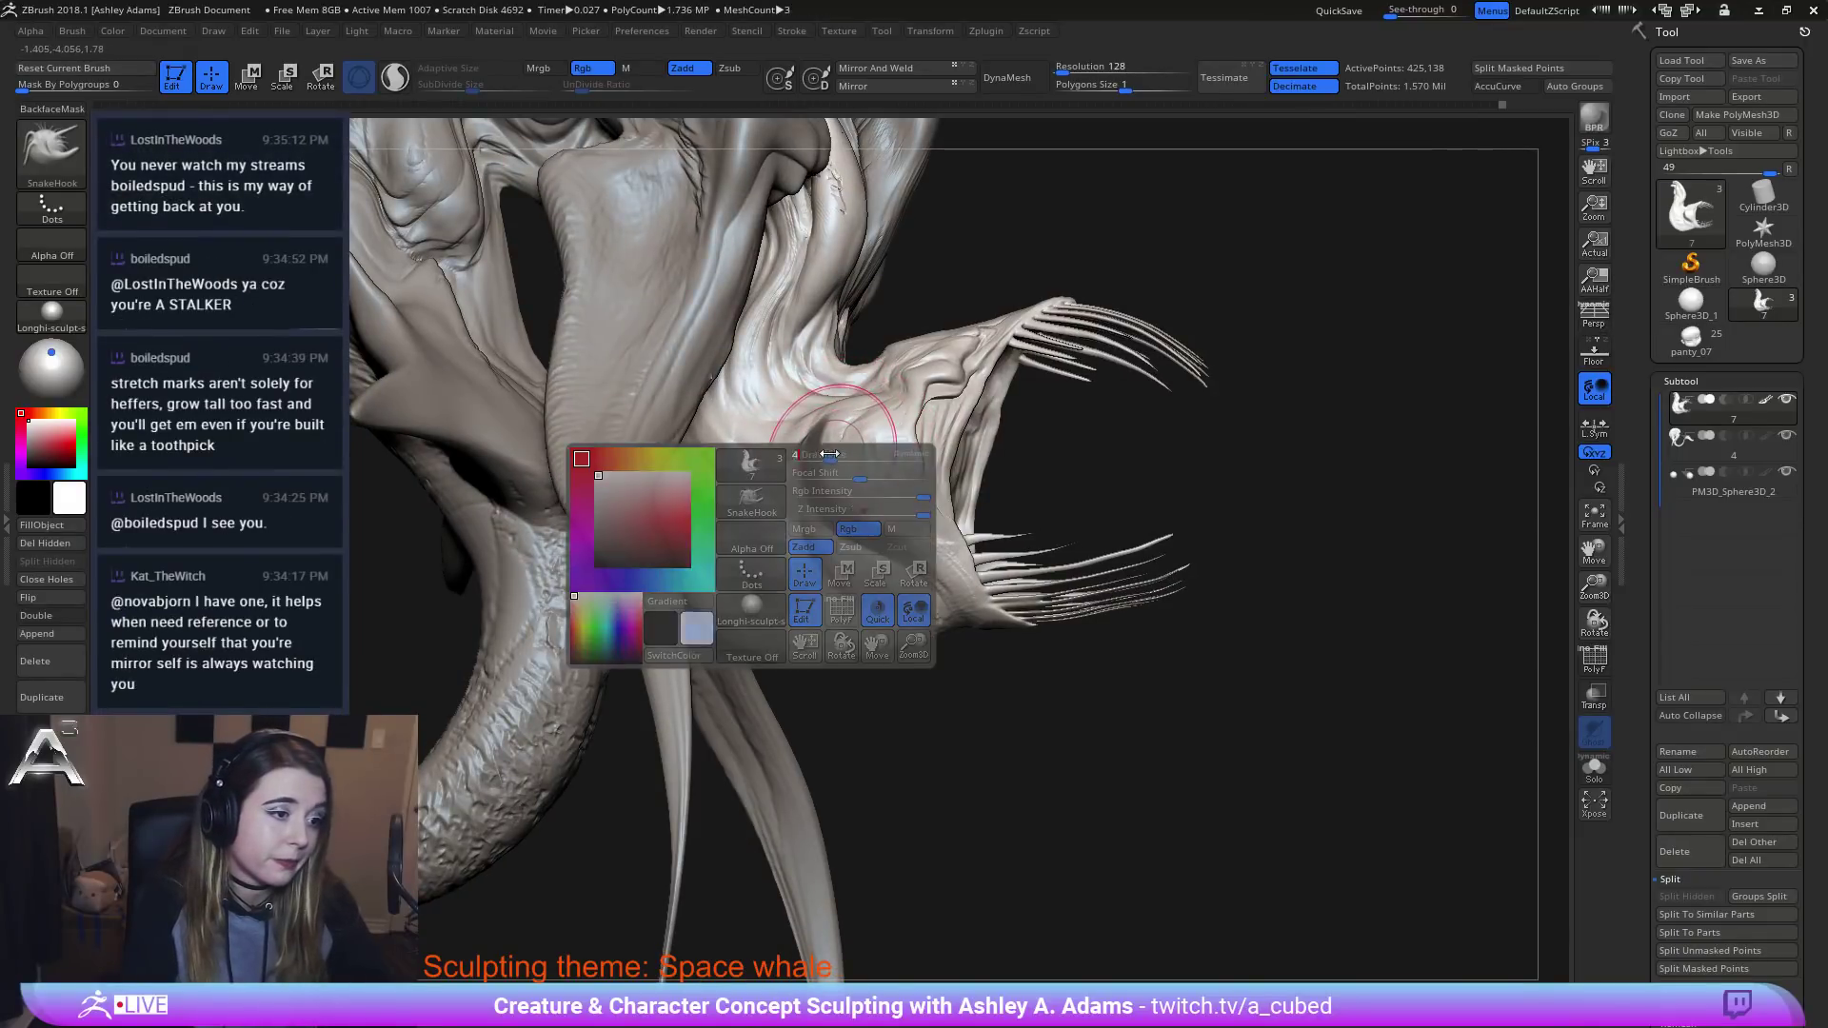
right_drag(845, 457, 834, 453)
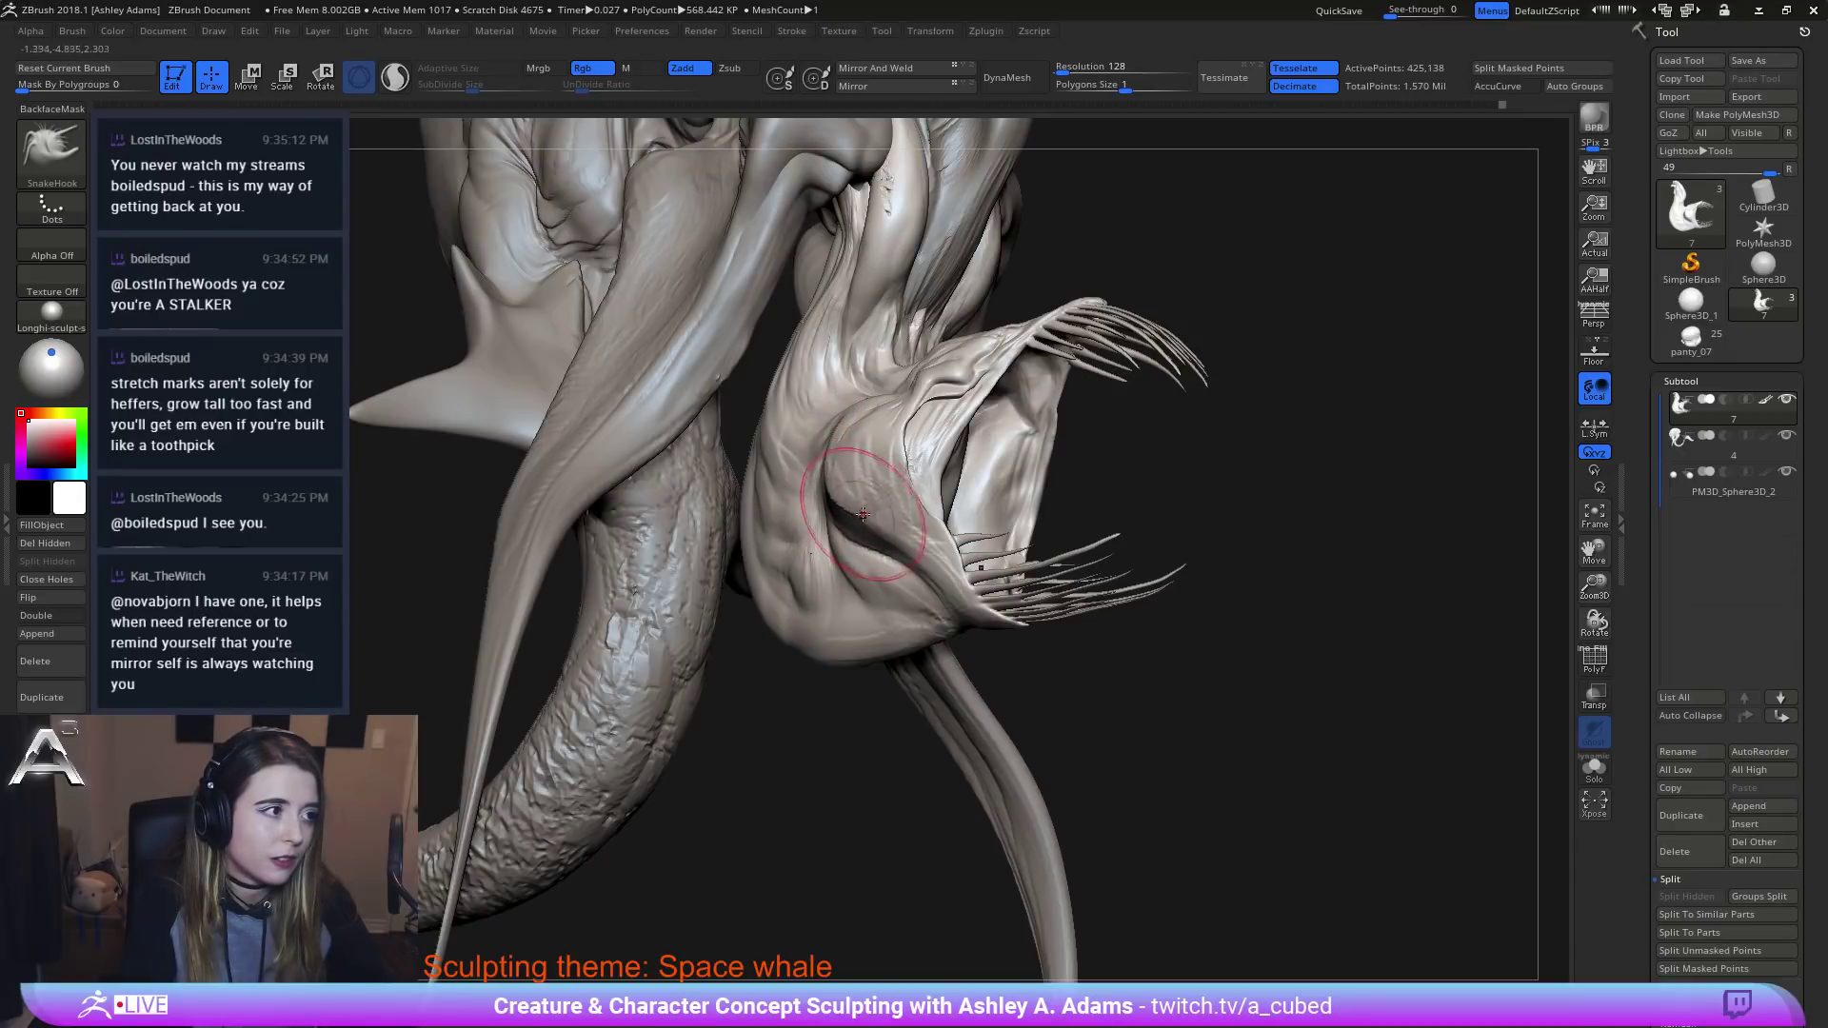
right_drag(862, 514, 817, 444)
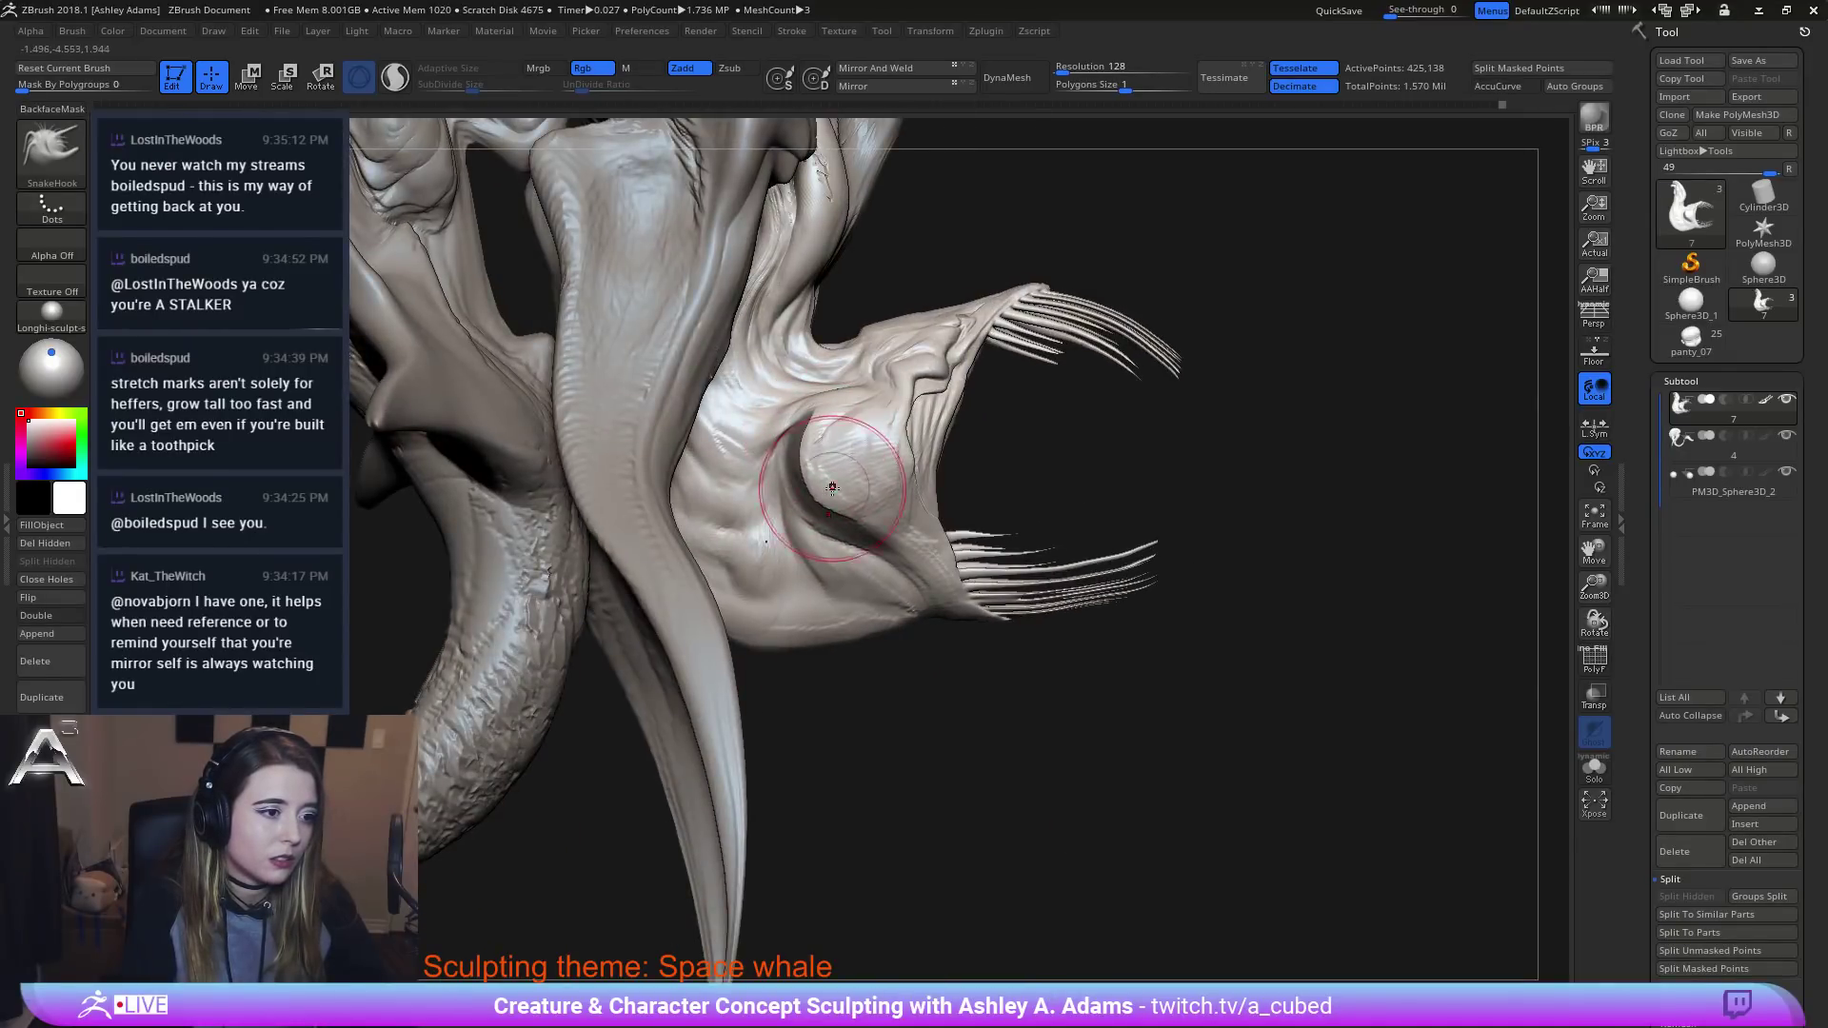
right_click(864, 513)
mouse_move(916, 519)
right_down()
mouse_move(877, 525)
mouse_move(818, 470)
mouse_move(843, 504)
mouse_move(803, 511)
right_up()
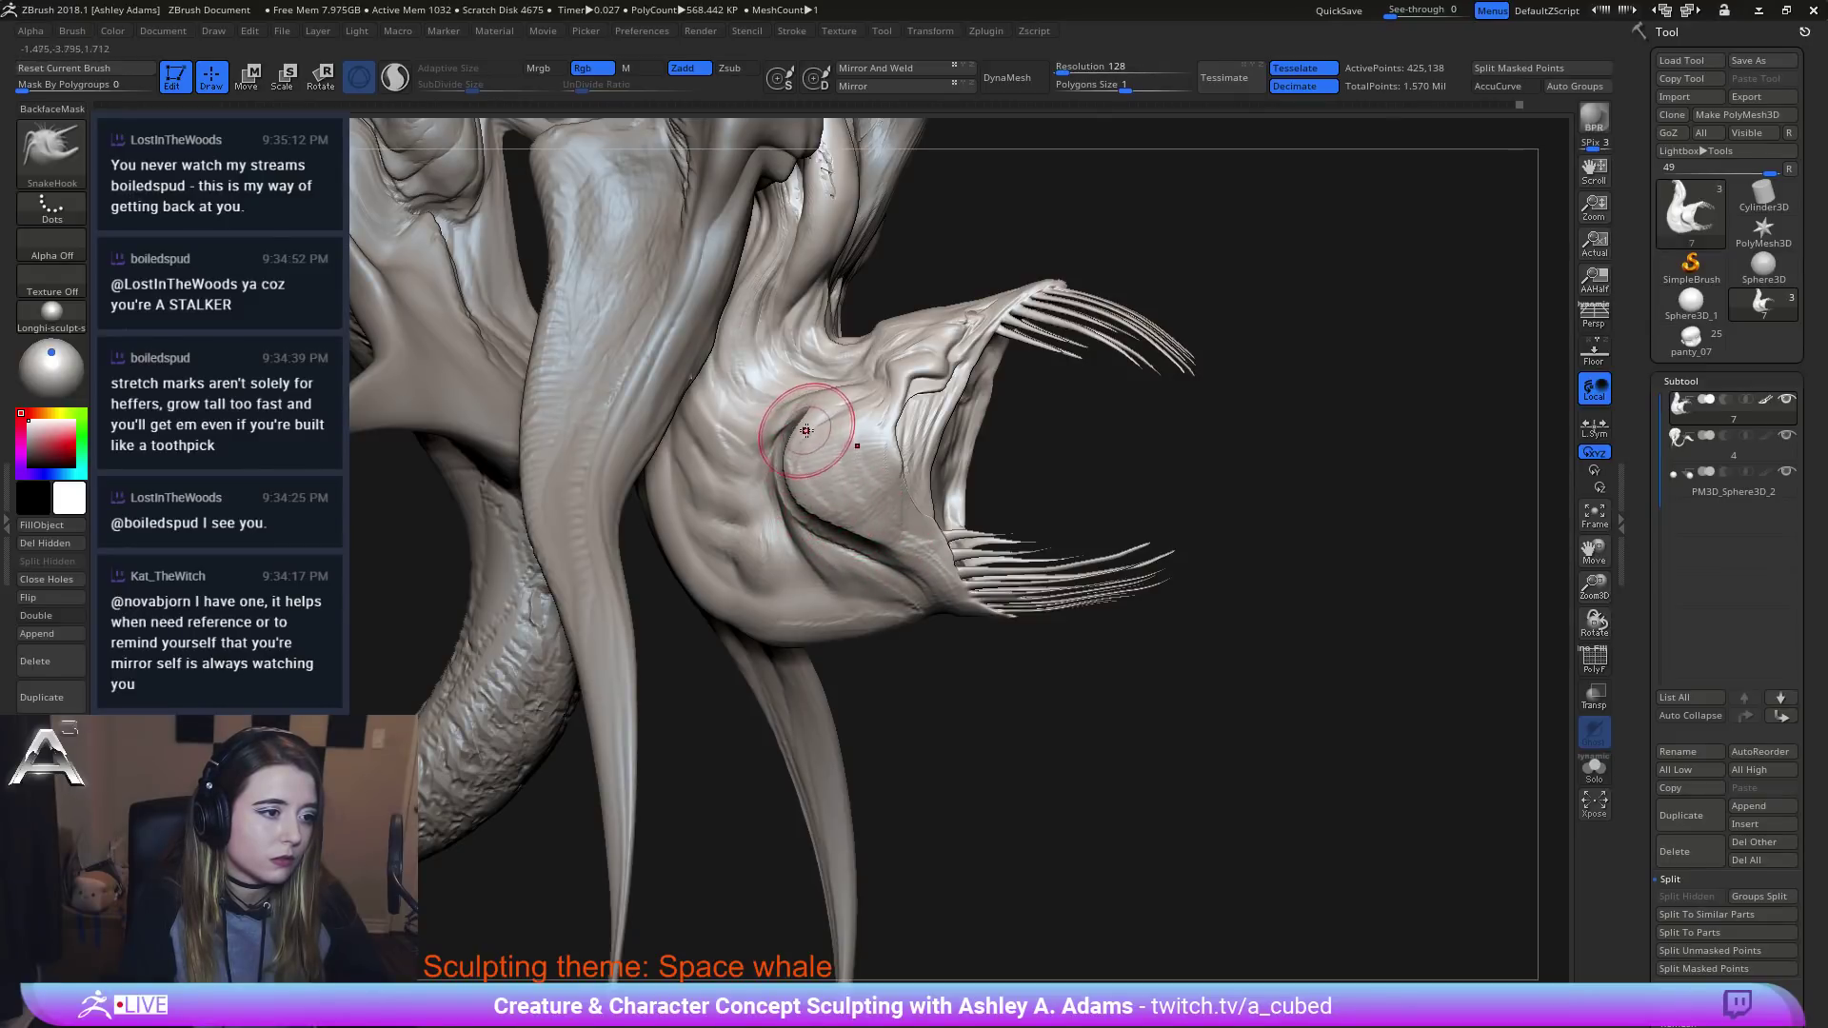
right_drag(806, 430, 806, 394)
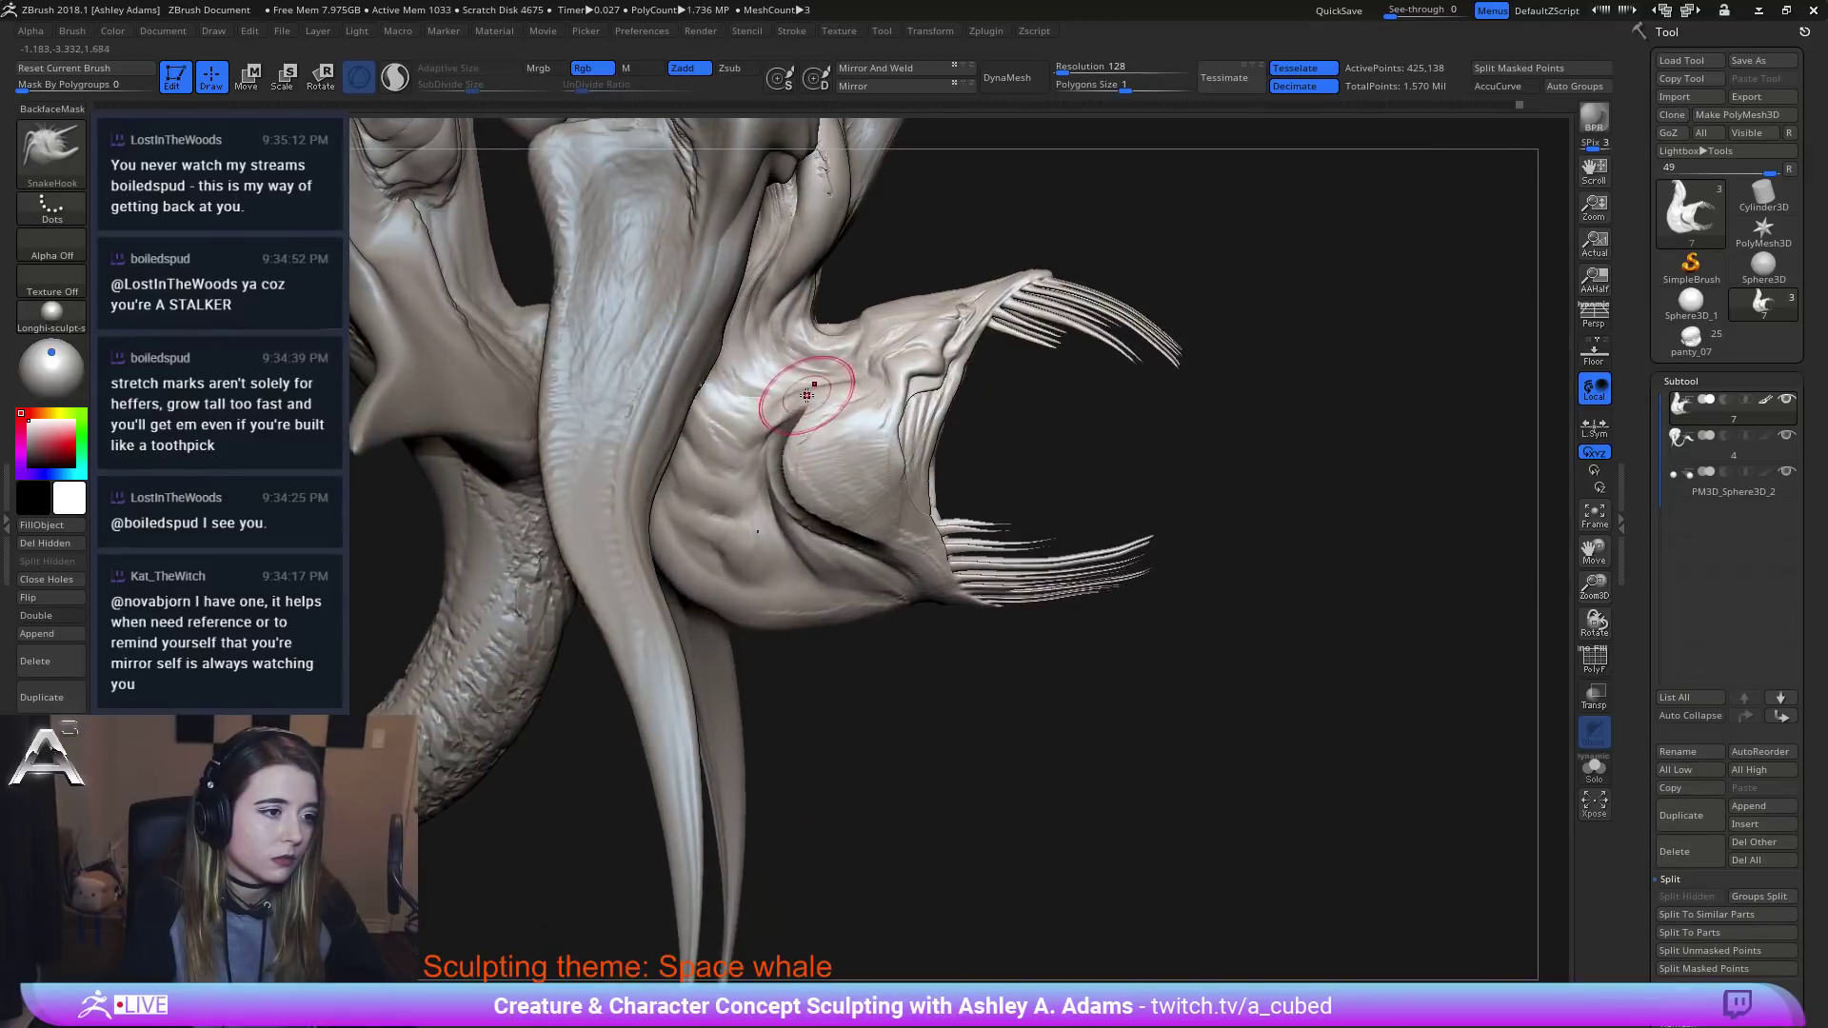
Invert the mask and pull the exposed crease around the jaw's cheek bulge with SnakeHook.
ctrl+click(1094, 430)
drag(792, 413, 817, 398)
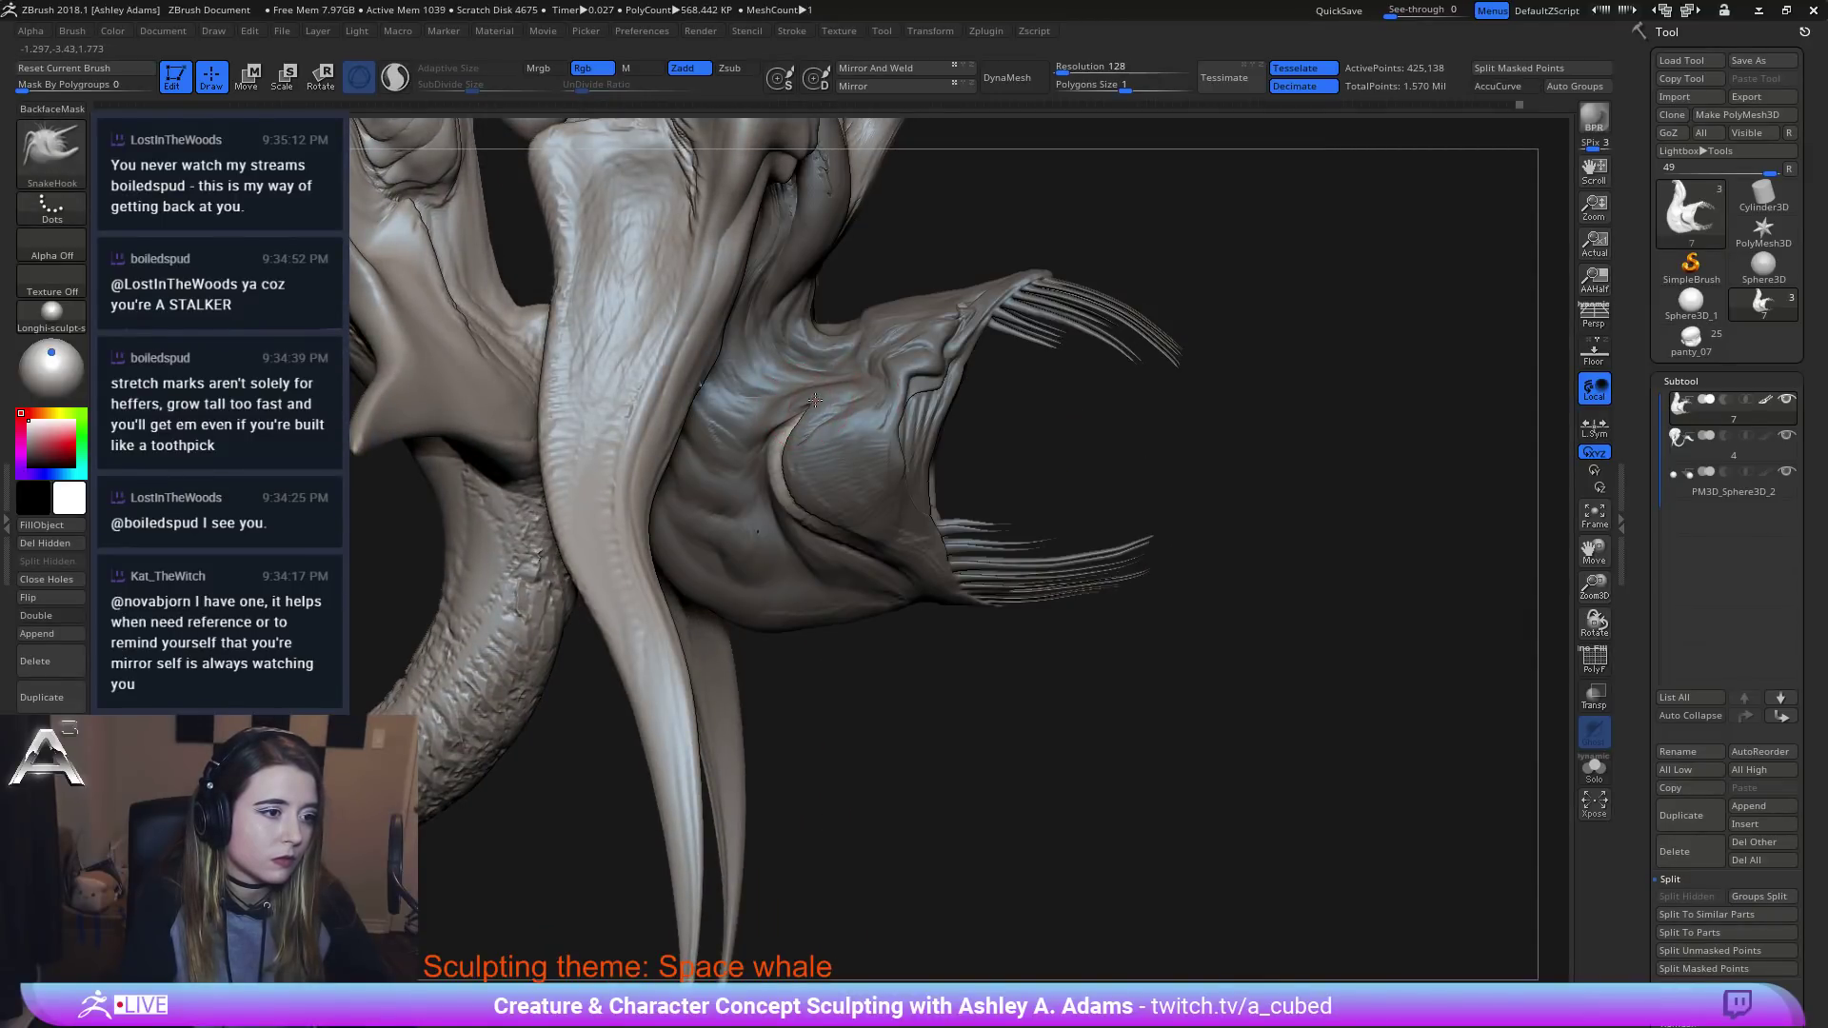
right_drag(943, 533, 868, 548)
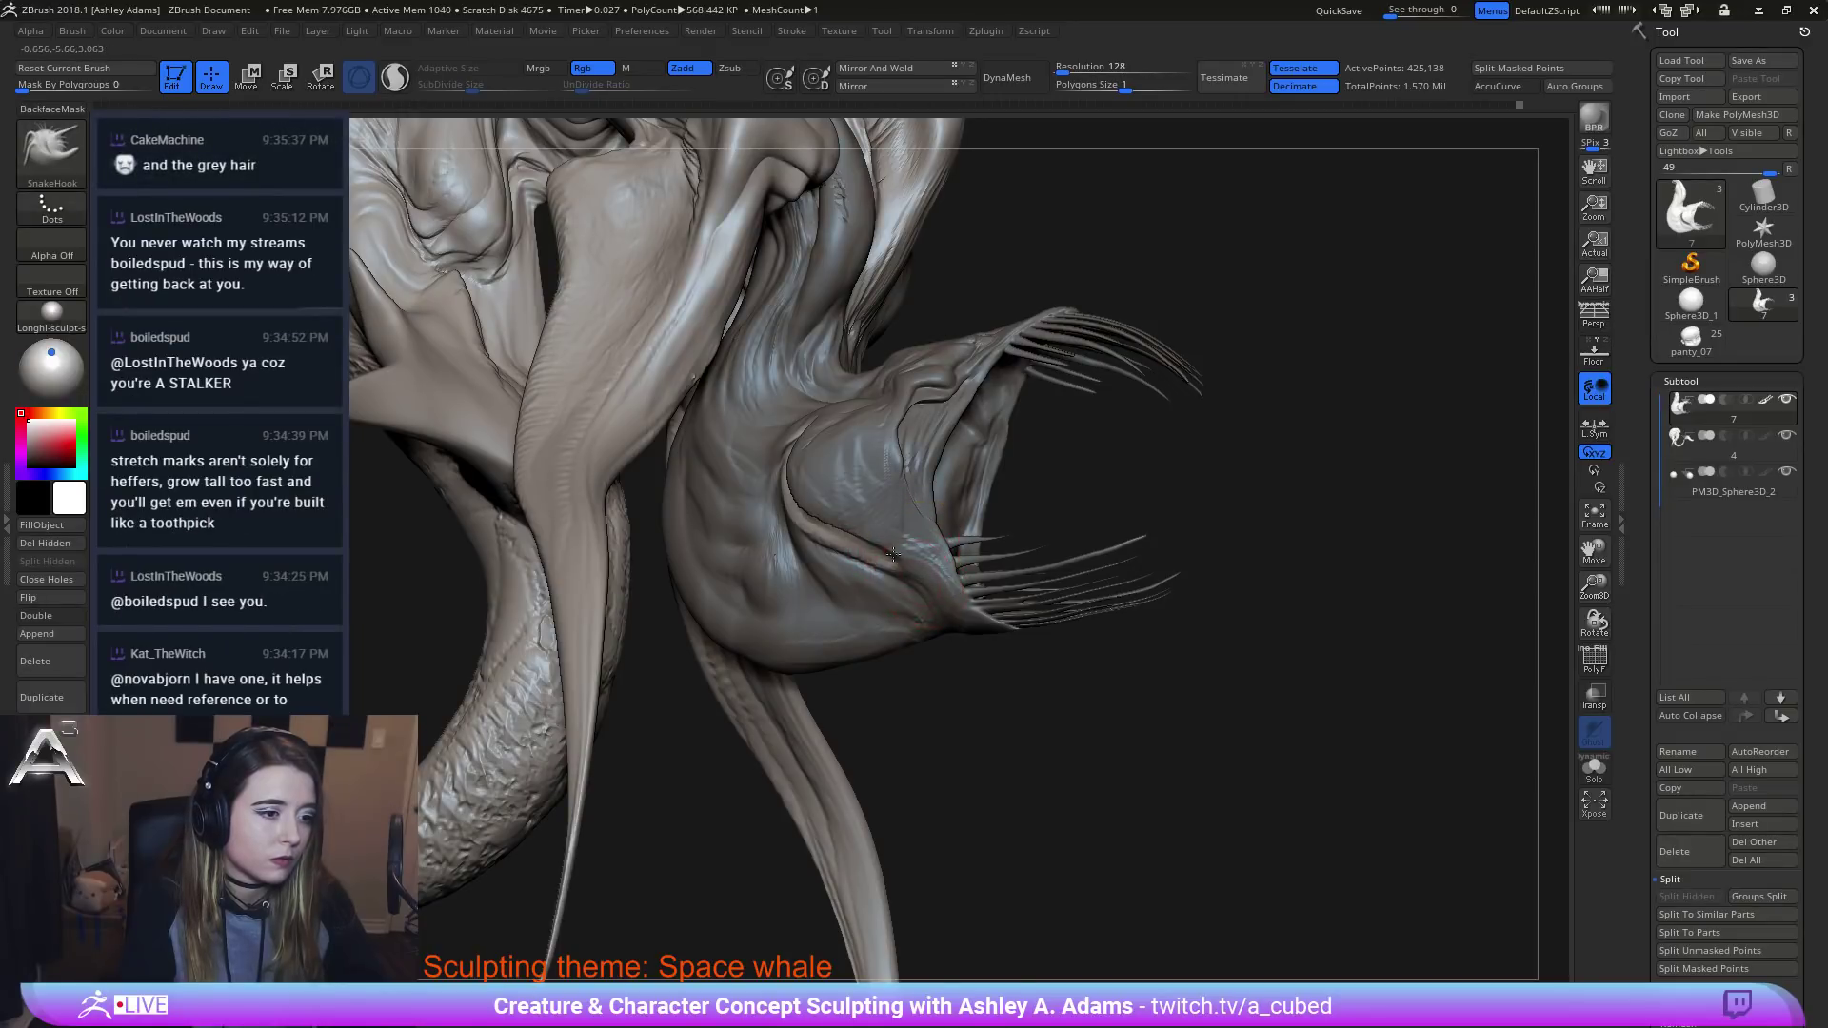
mouse_move(911, 549)
right_down()
mouse_move(912, 587)
mouse_move(875, 550)
mouse_move(1069, 641)
mouse_move(1151, 632)
mouse_move(881, 466)
mouse_move(895, 551)
mouse_move(852, 561)
mouse_move(878, 590)
mouse_move(943, 547)
right_up()
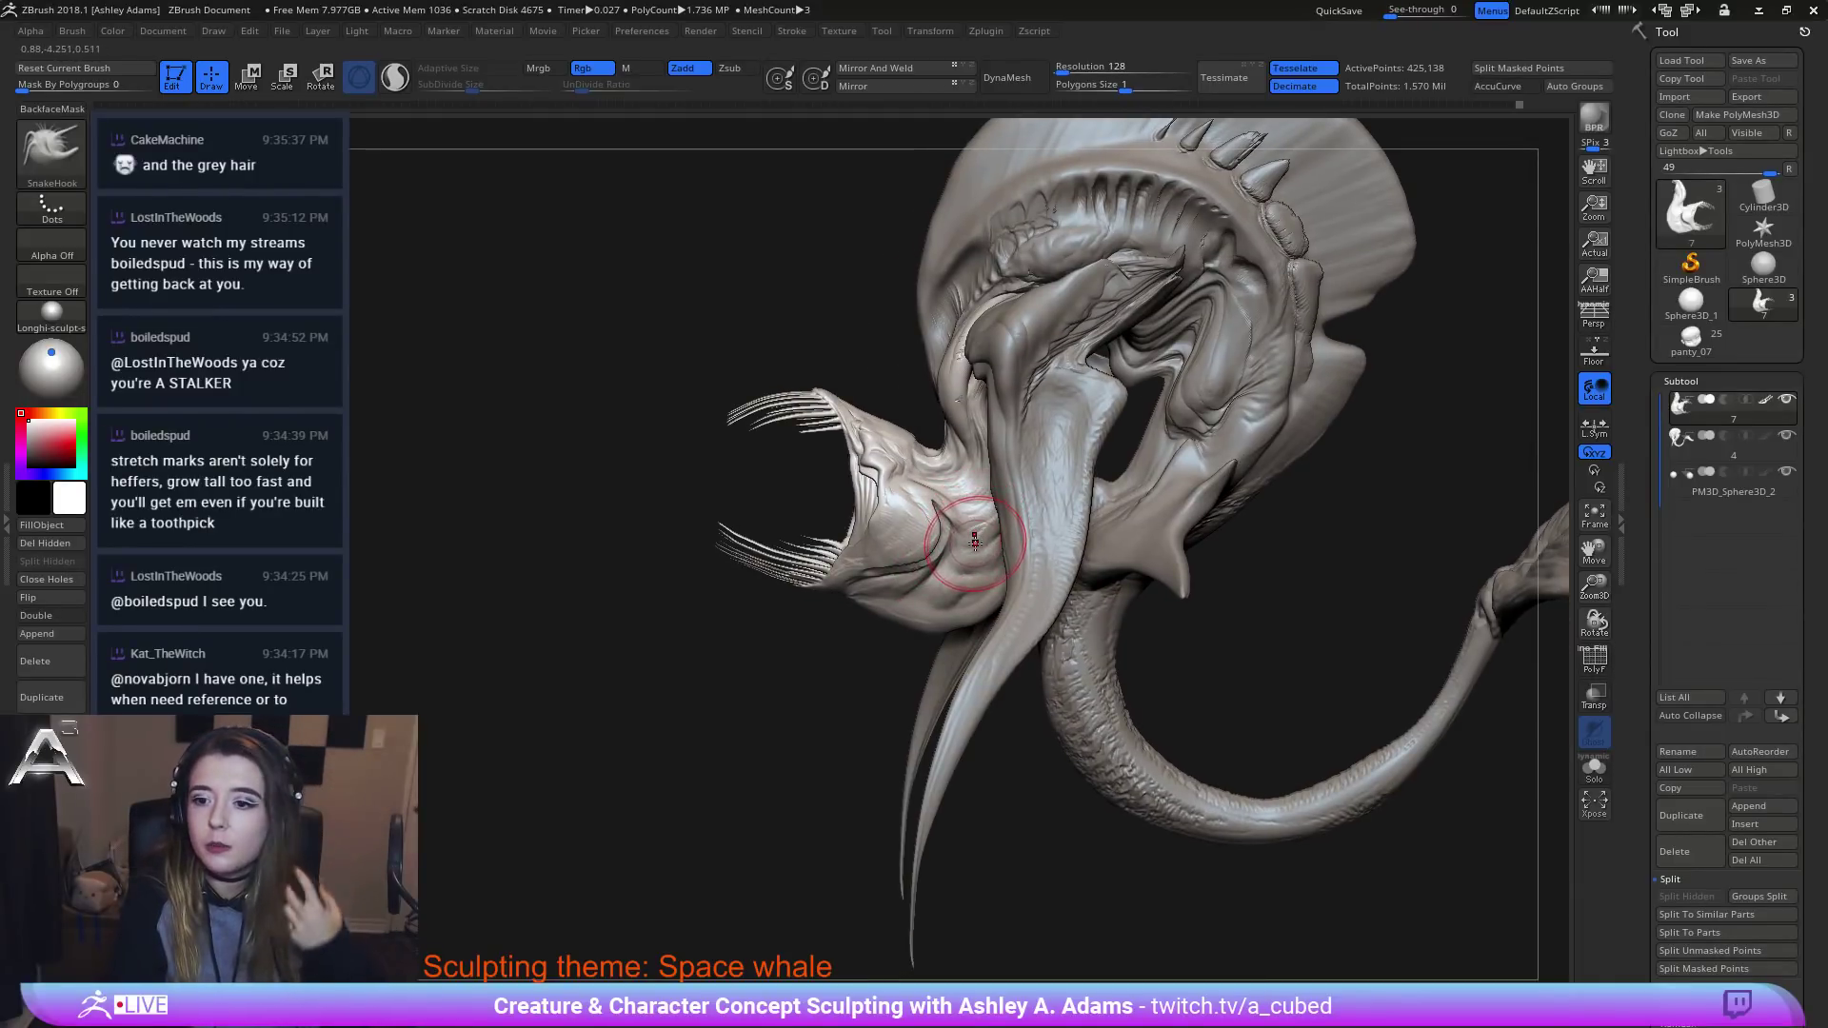
Resize SnakeHook between strokes and adjust the thin upper and lower teeth from the opposite side.
mouse_move(623, 389)
right_down()
mouse_move(704, 381)
mouse_move(733, 447)
right_up()
key(space)
drag(901, 441, 883, 429)
right_drag(810, 424, 695, 381)
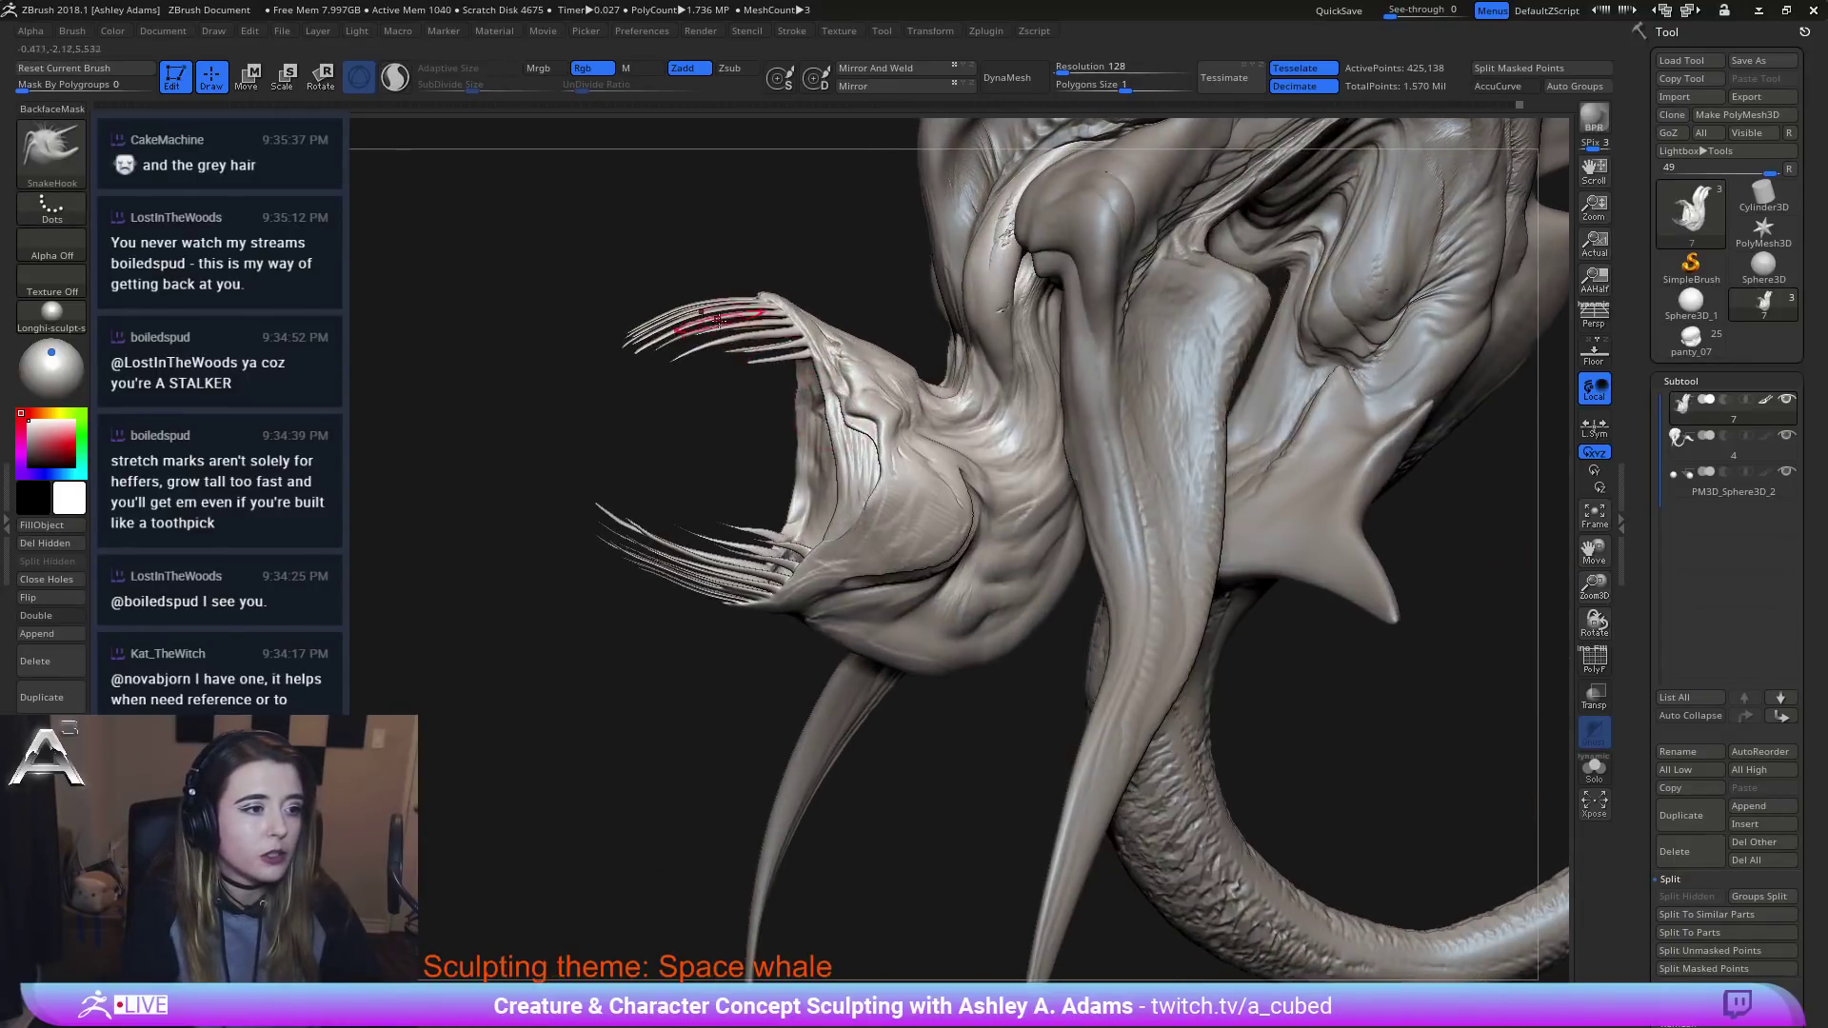
right_drag(797, 456, 799, 548)
key(space)
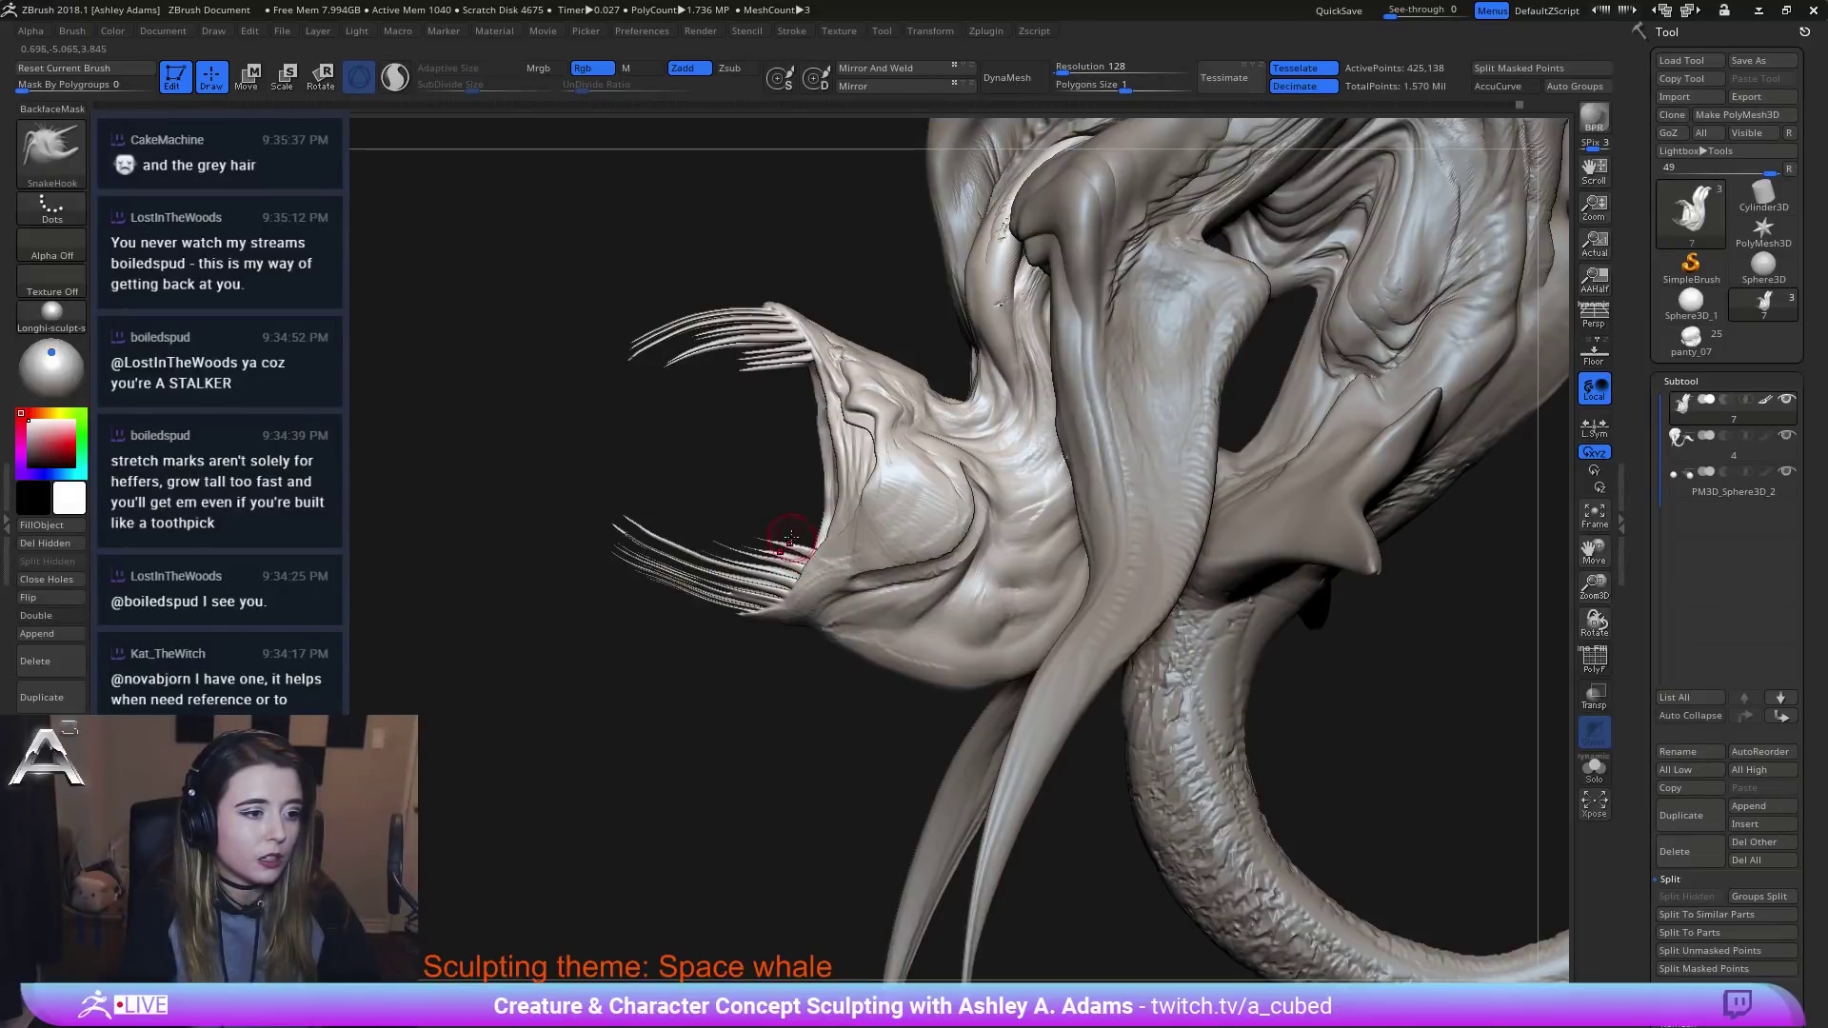
key(space)
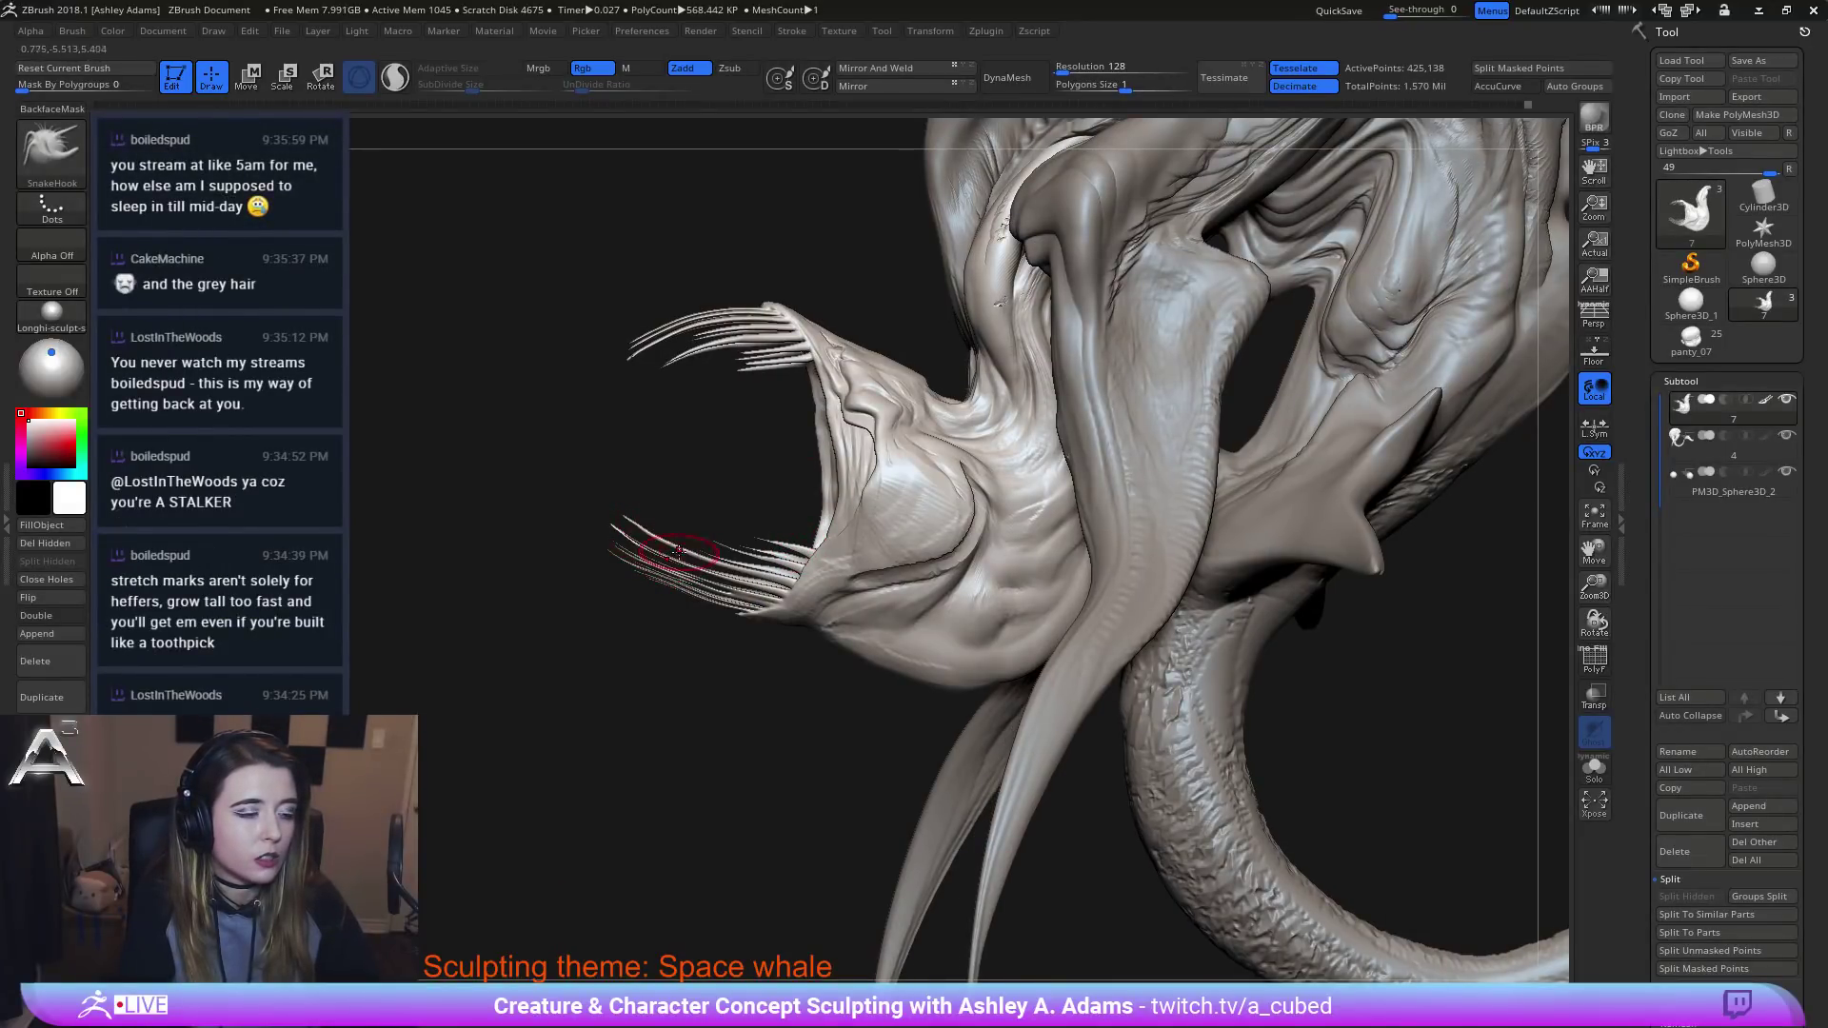
ctrl+right_drag(783, 569, 729, 576)
Switch to the Inflat brush and swell the neck column below the crest.
right_drag(915, 383, 895, 385)
key(space)
drag(895, 440, 925, 441)
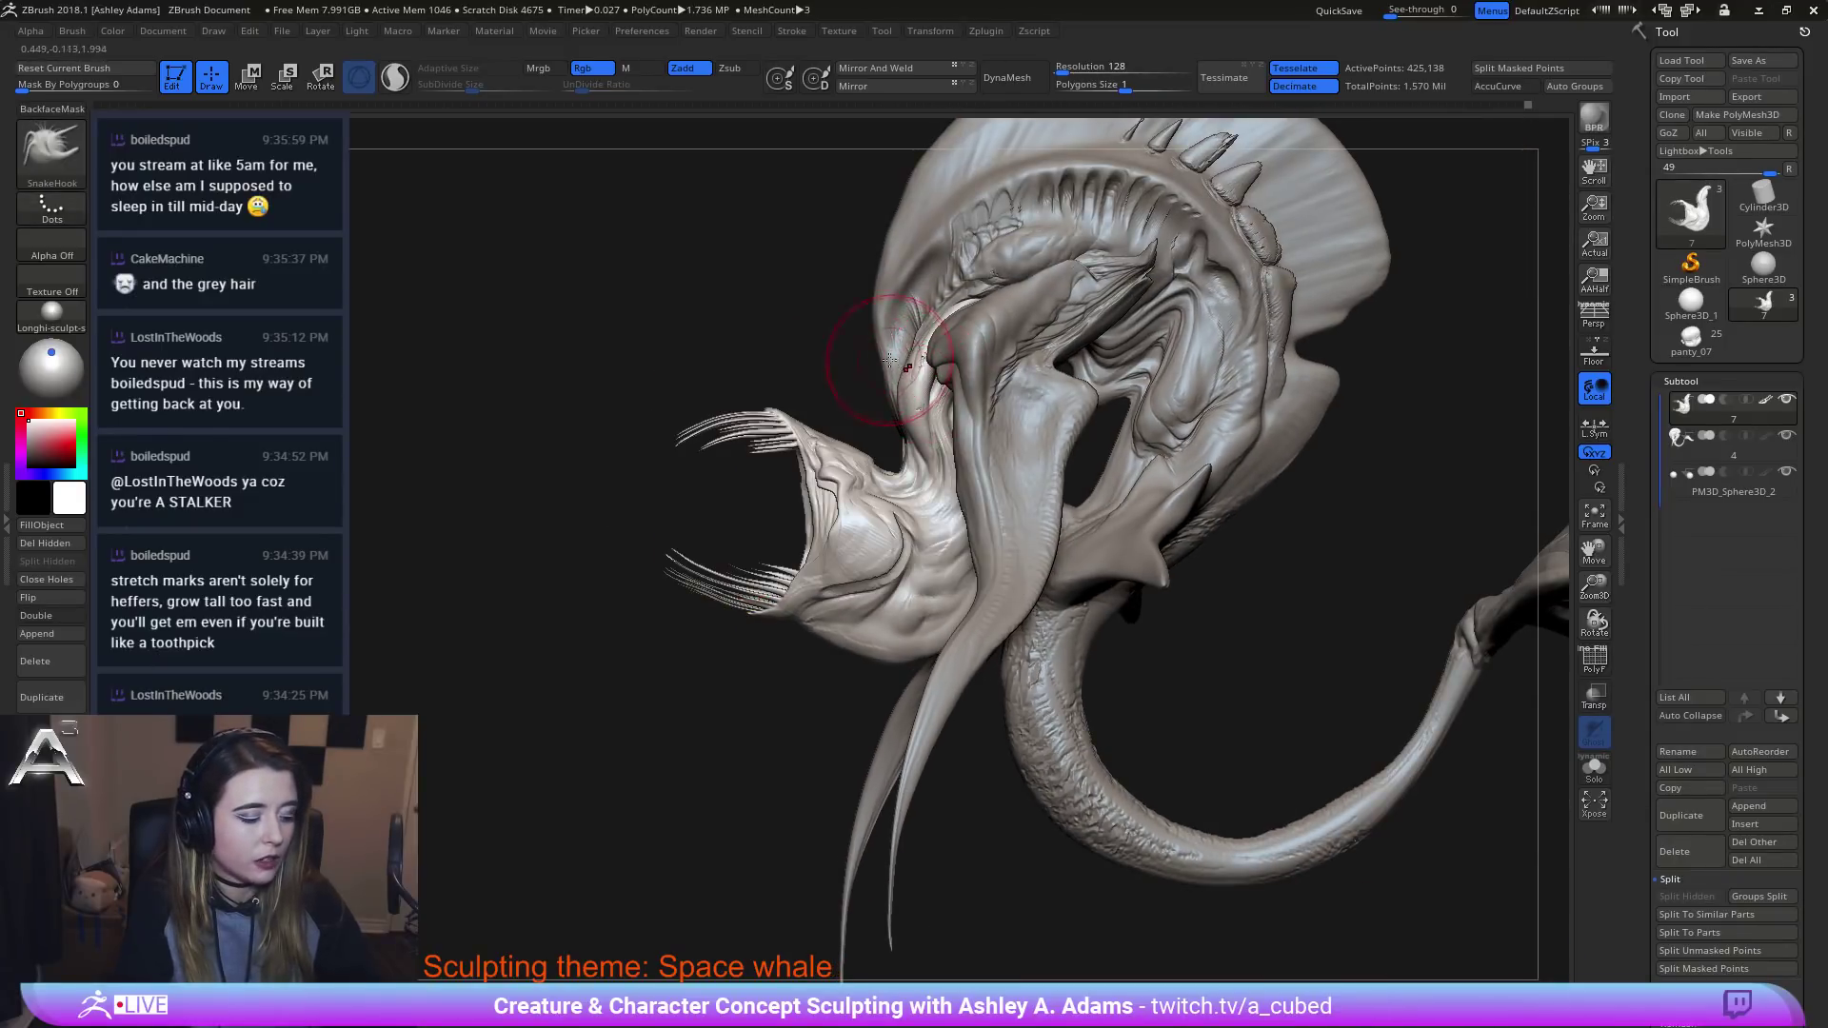
key(b)
key(i)
key(n)
mouse_move(882, 396)
right_down()
mouse_move(921, 375)
mouse_move(944, 410)
right_up()
key(space)
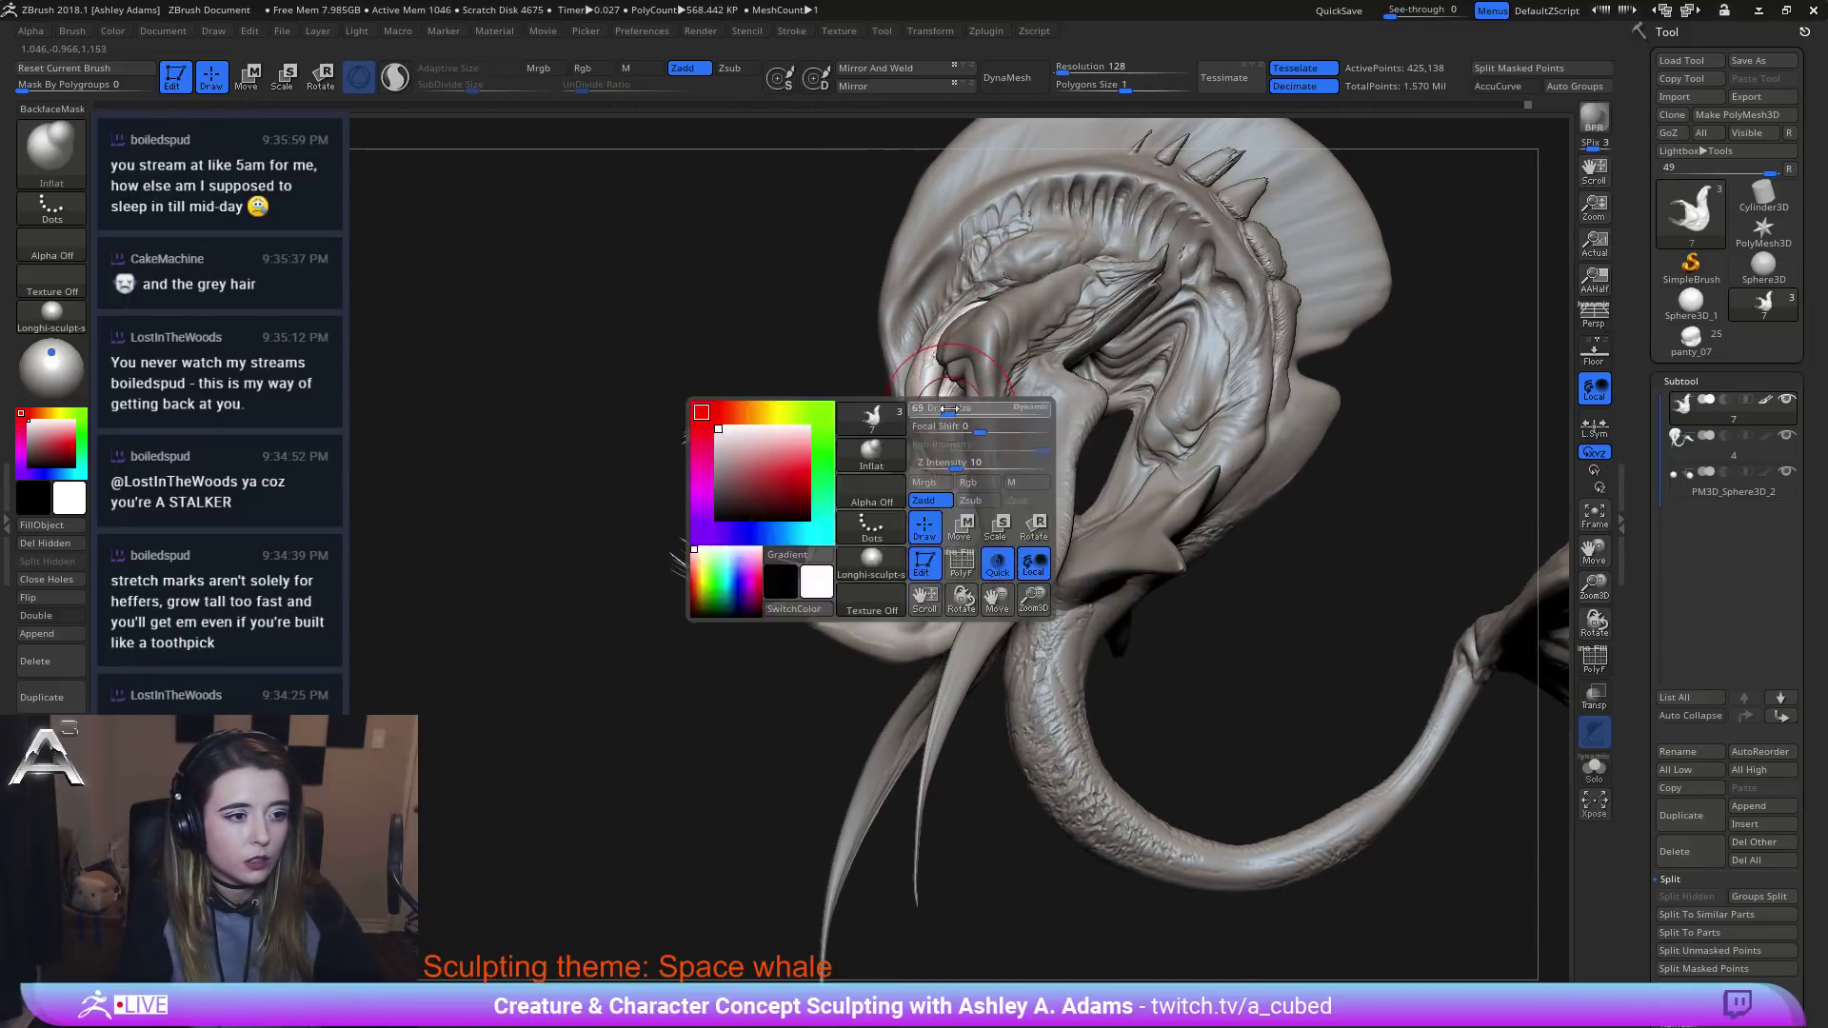
drag(938, 373, 951, 403)
Set the Inflat draw size to 62 and the focal shift to 0.
right_drag(952, 404, 956, 395)
key(space)
drag(964, 409, 955, 408)
right_drag(955, 394, 947, 390)
key(space)
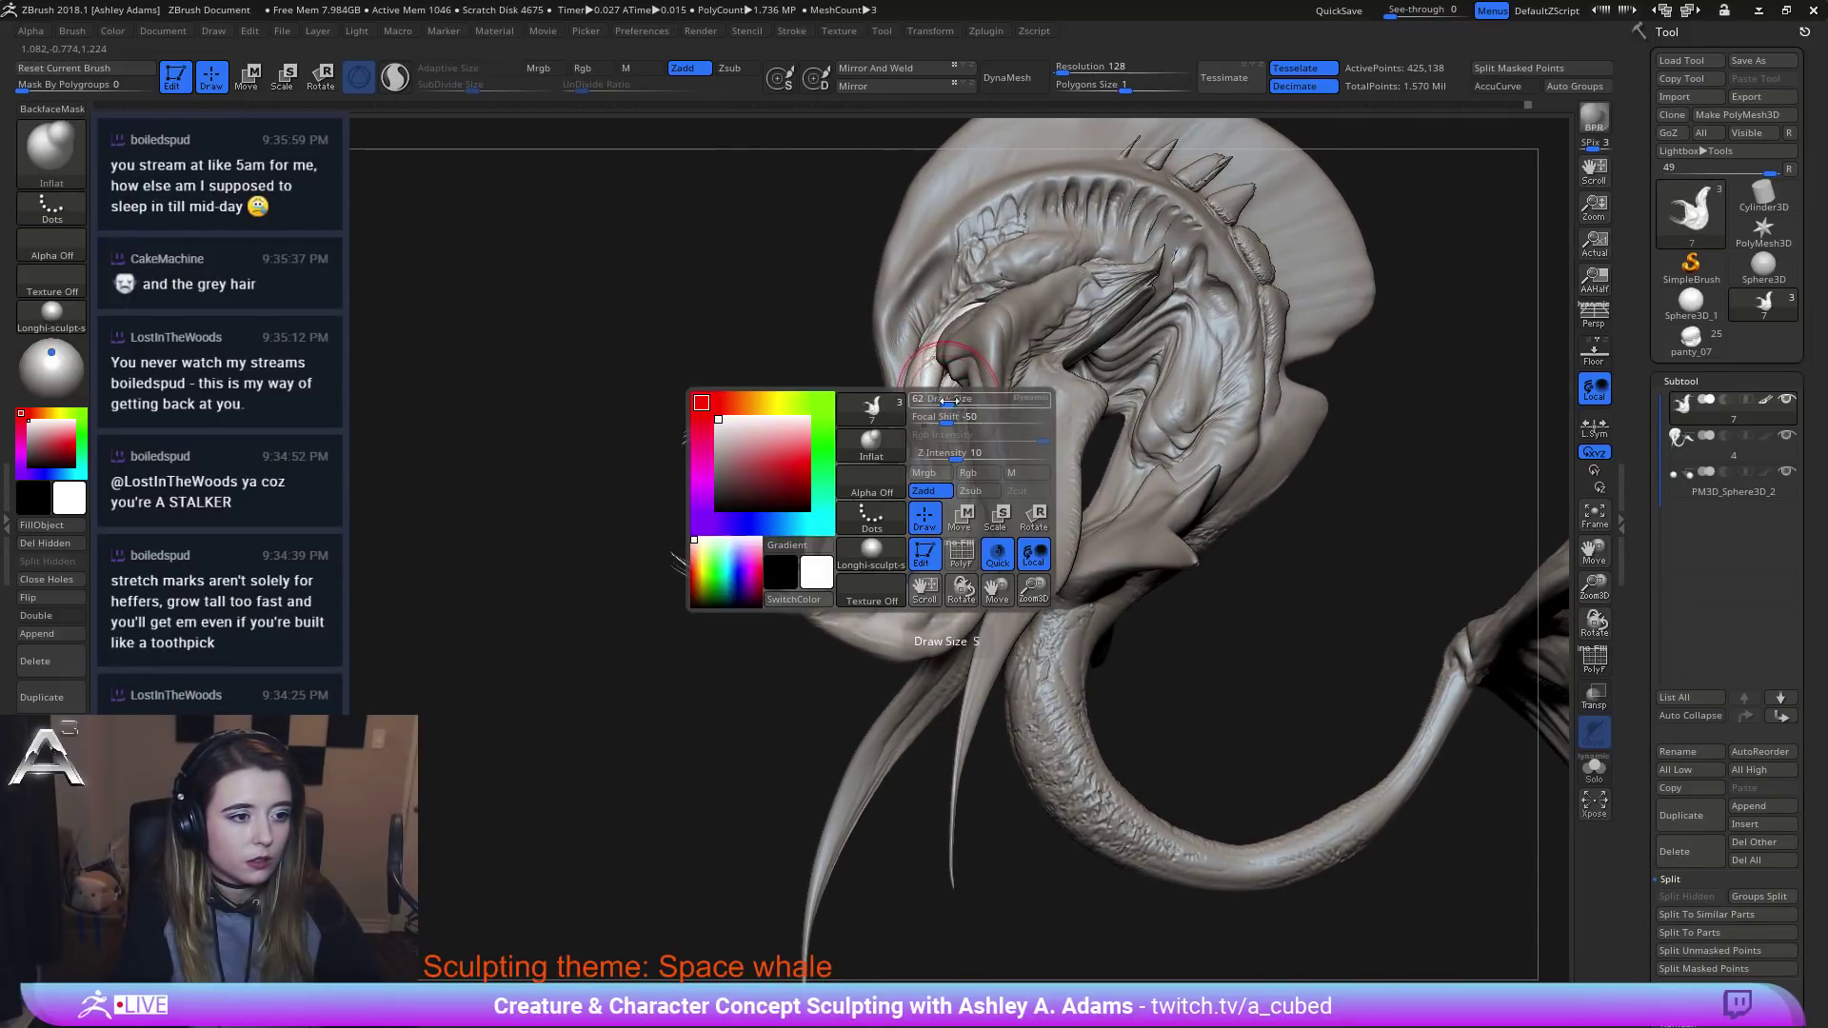
drag(950, 422, 977, 420)
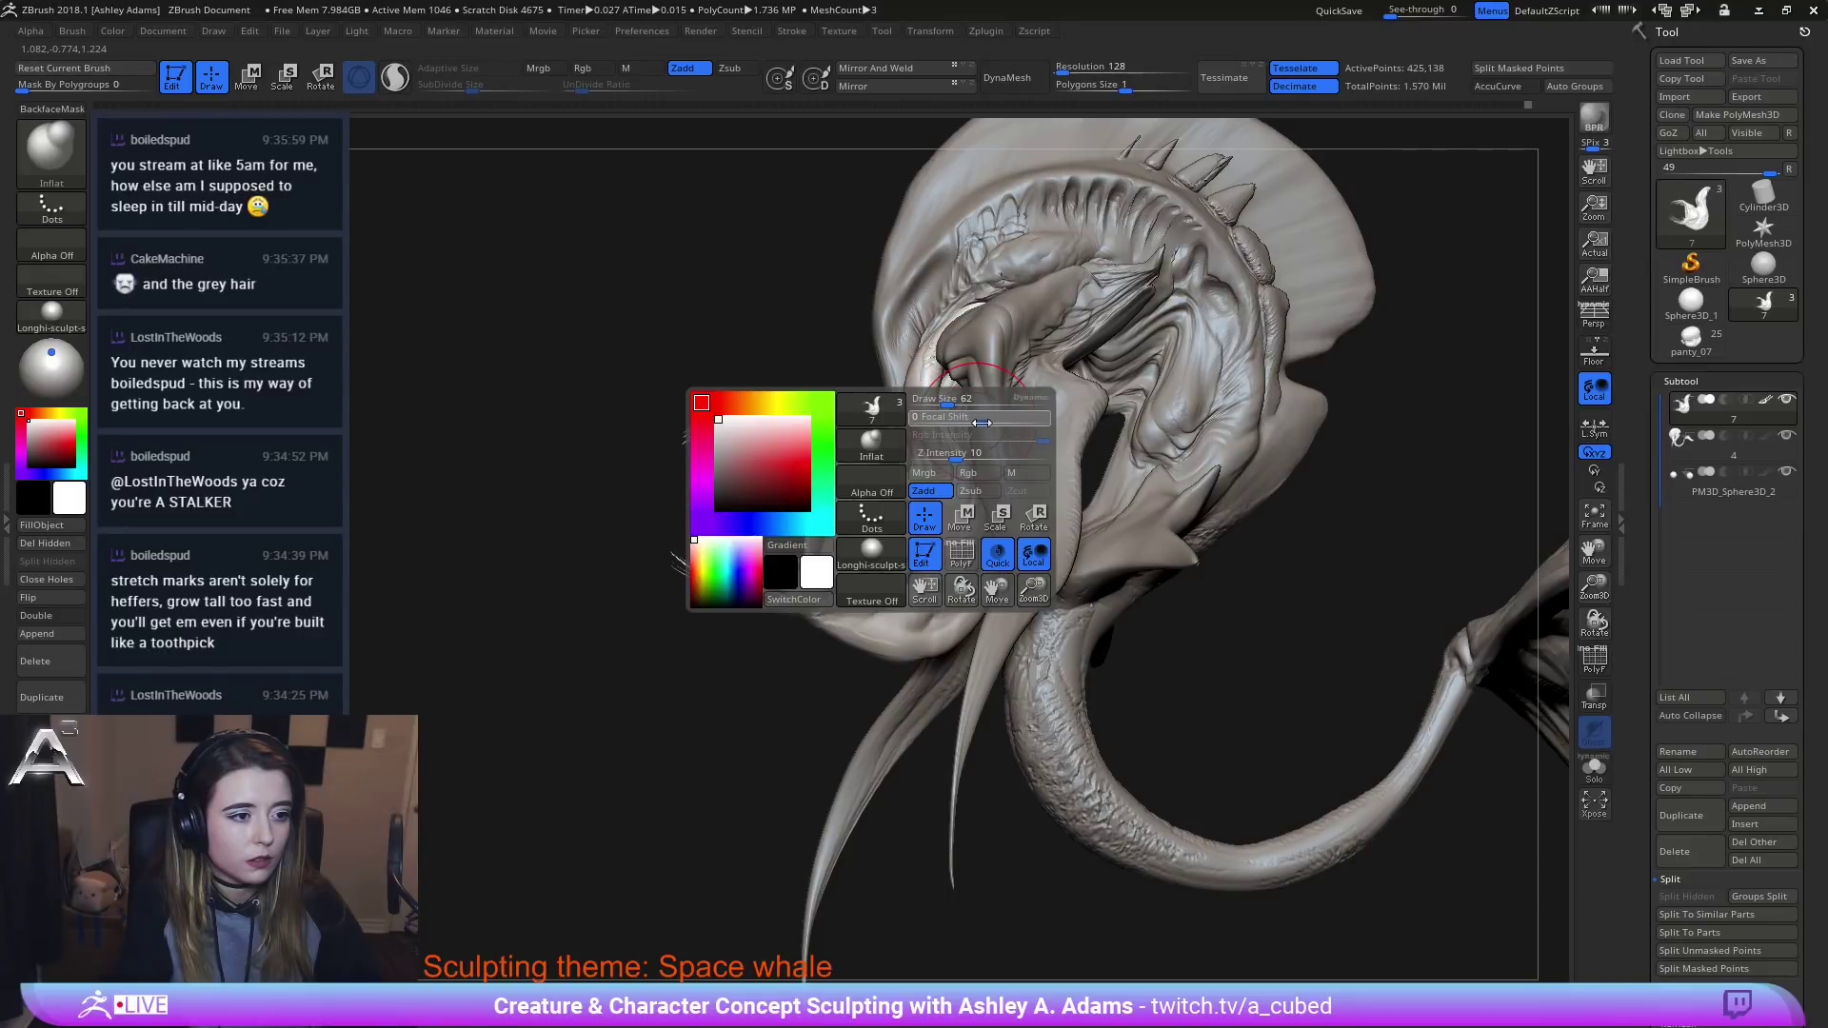
key(space)
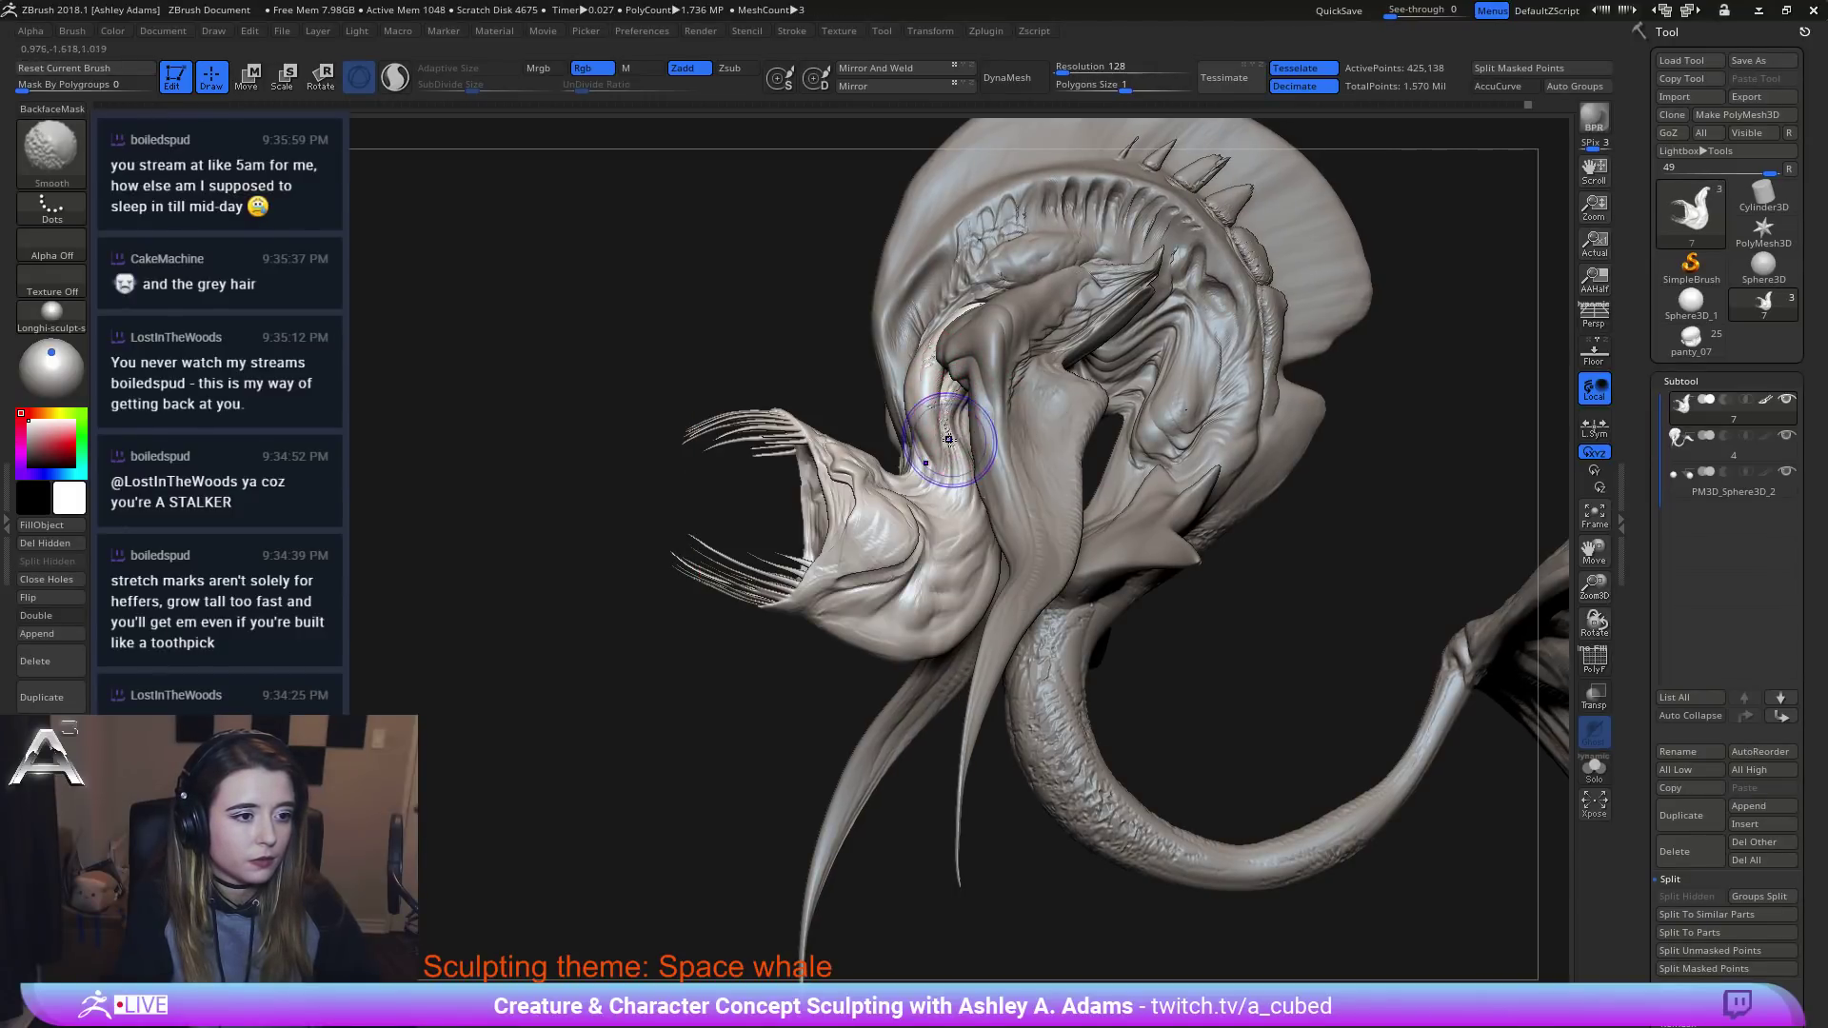
Smooth the neck behind the jaw and inflate the folds where it joins the head.
shift+drag(956, 426, 952, 396)
right_drag(951, 390, 958, 389)
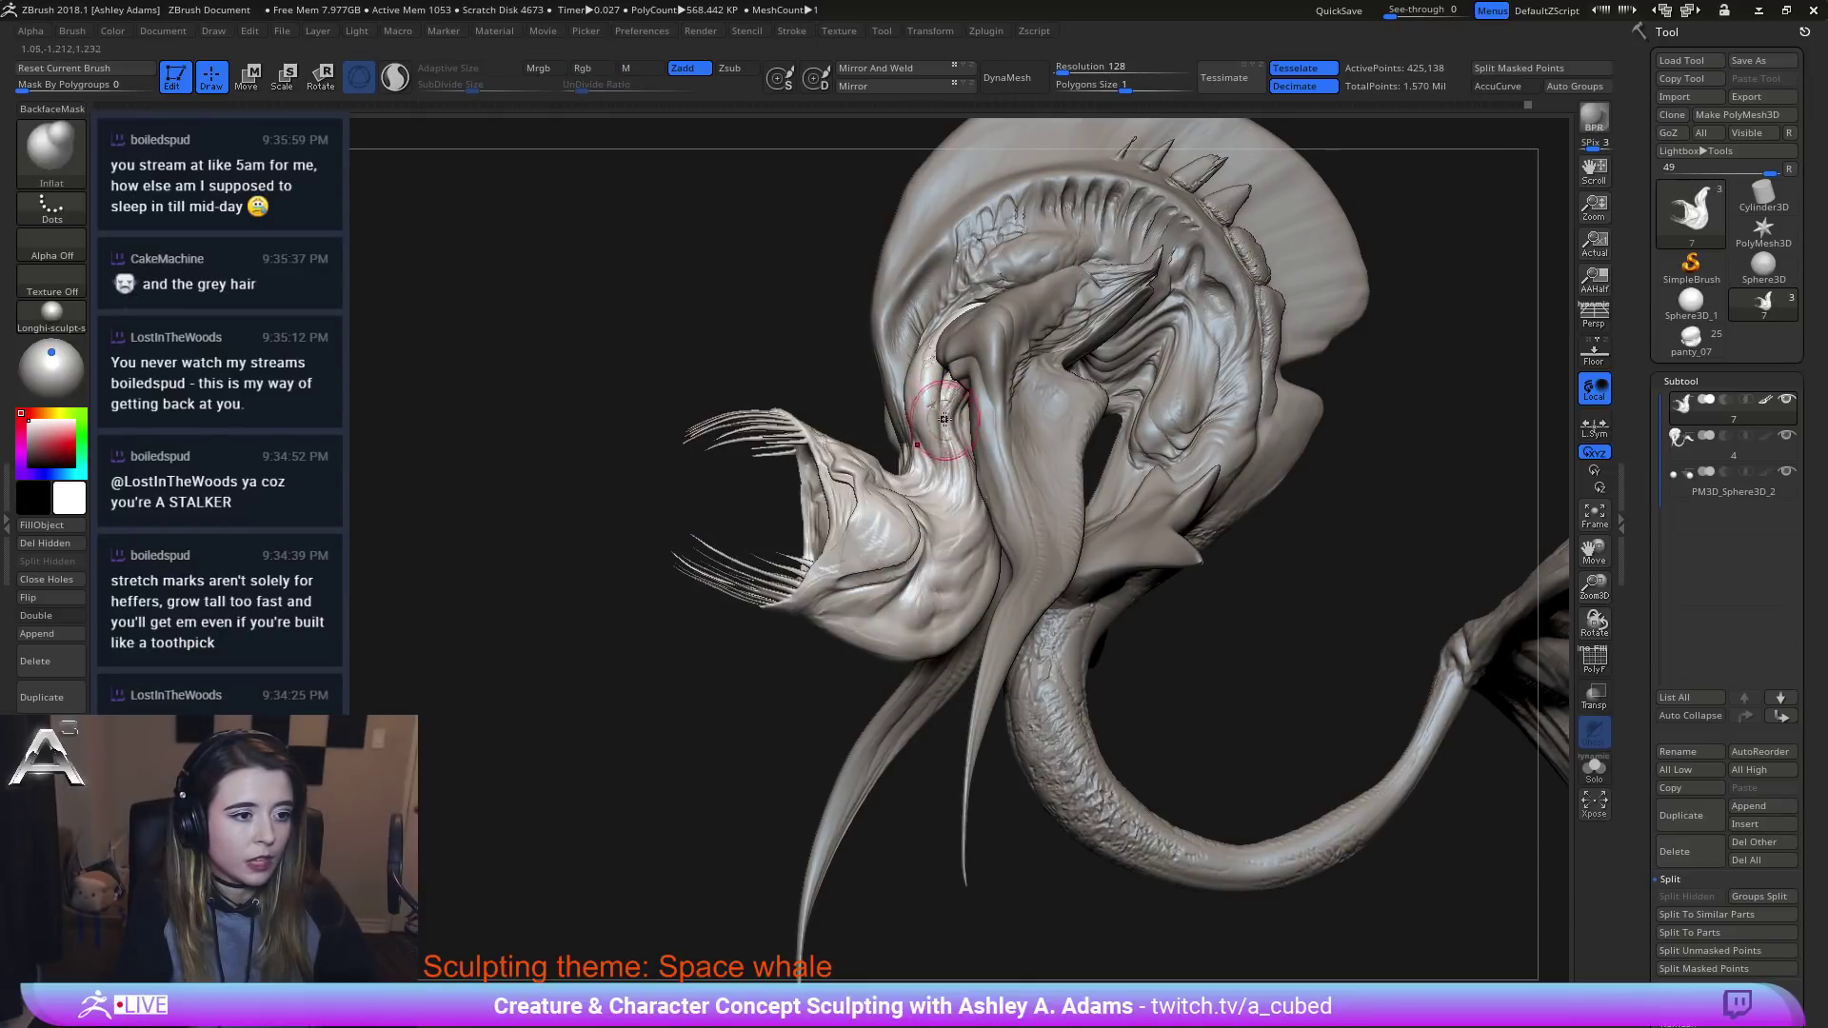
right_drag(933, 475, 956, 512)
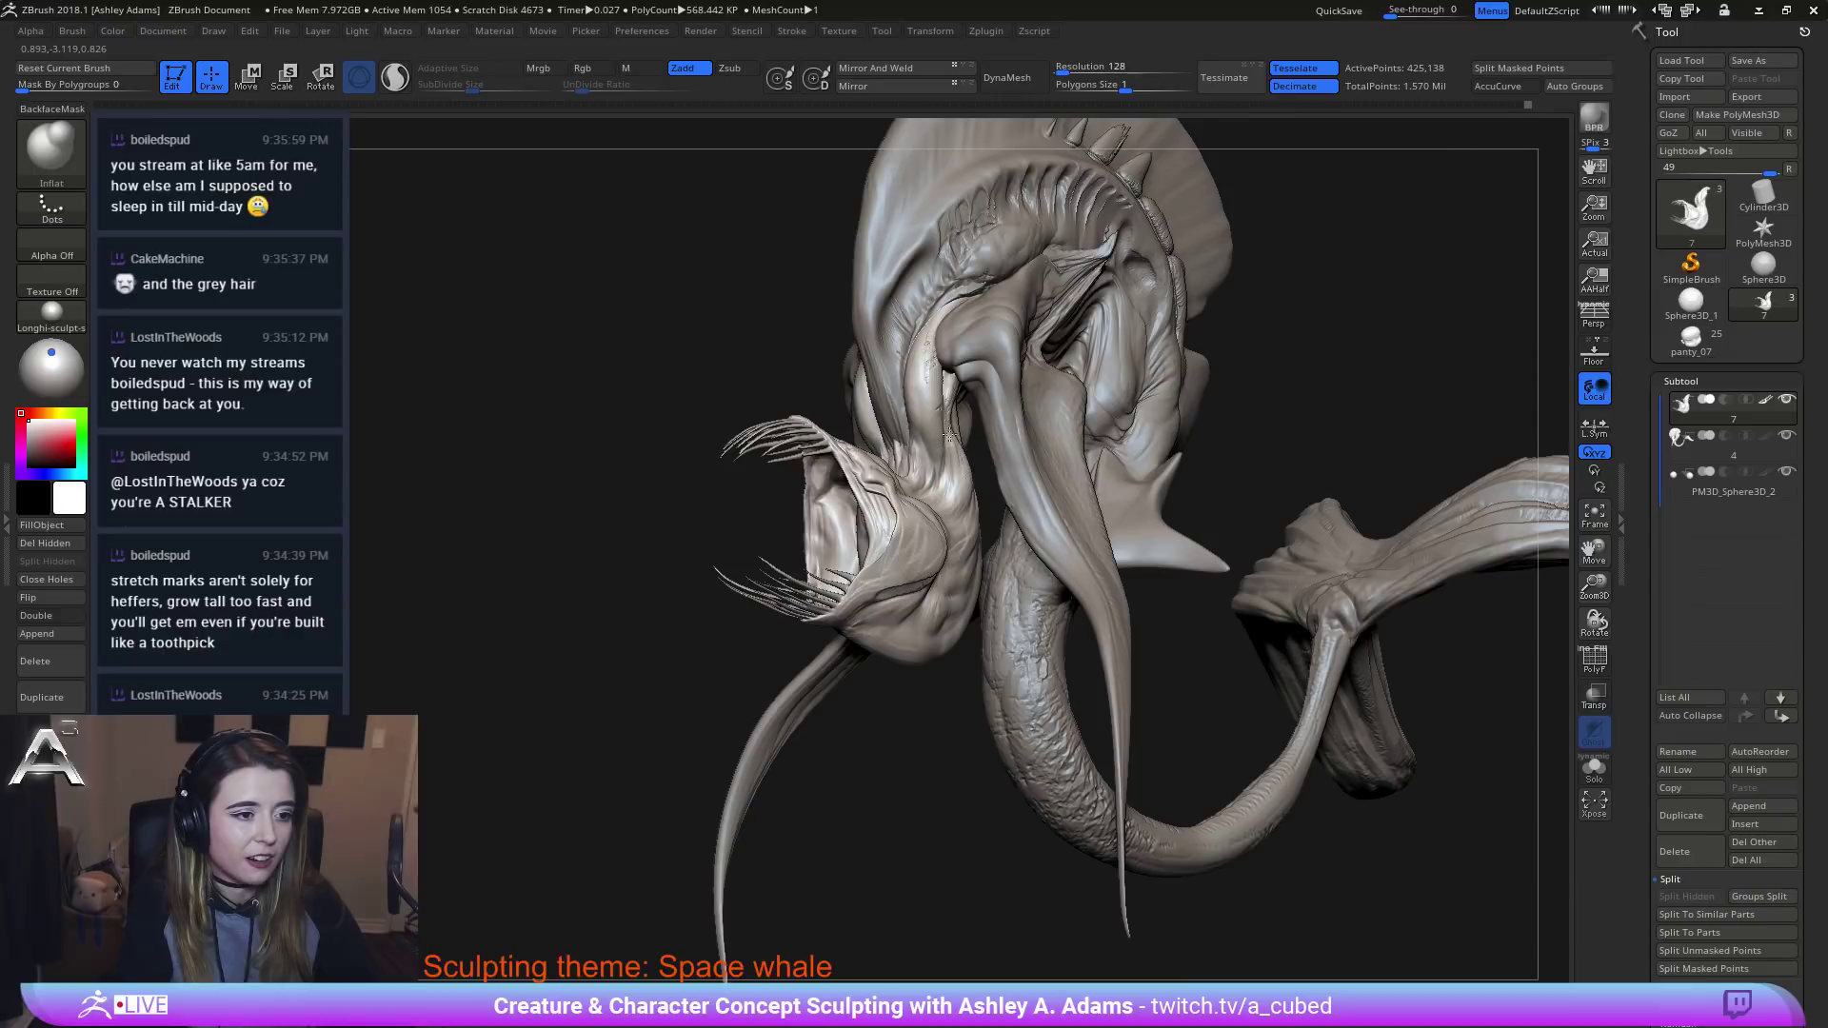
mouse_move(955, 495)
right_down()
mouse_move(938, 481)
mouse_move(931, 508)
right_up()
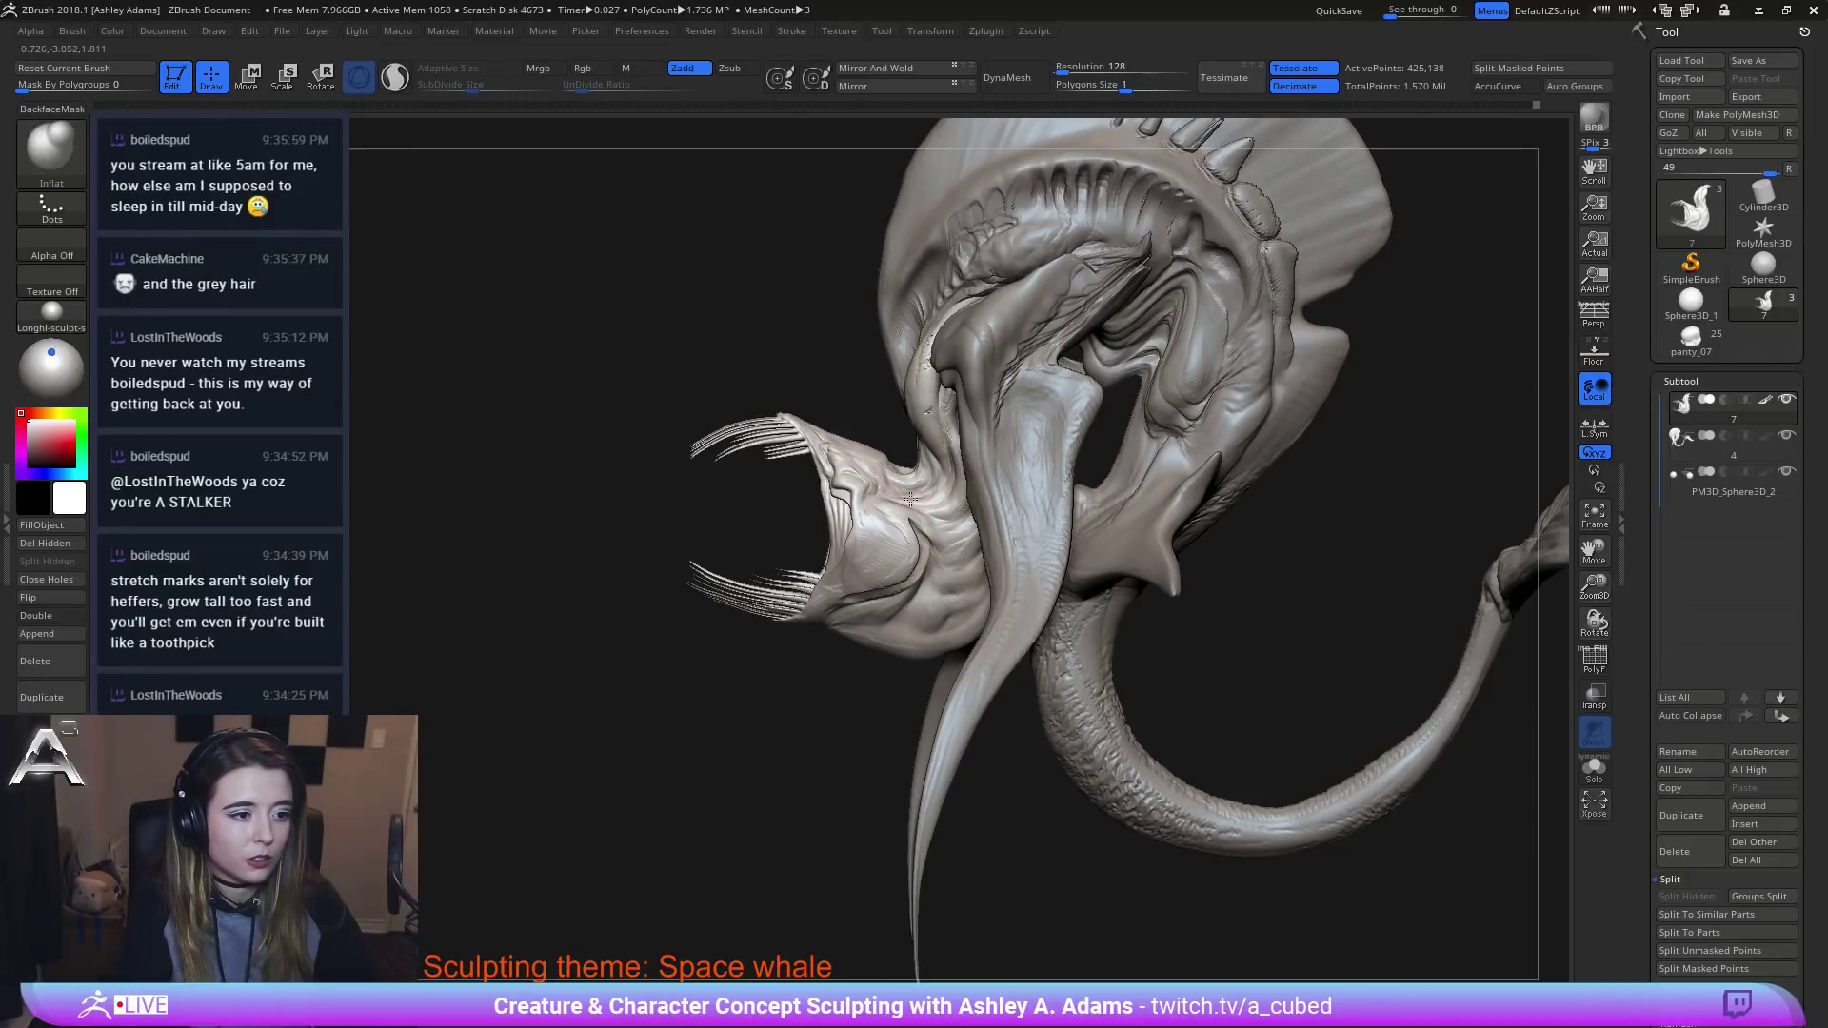
drag(941, 490, 940, 474)
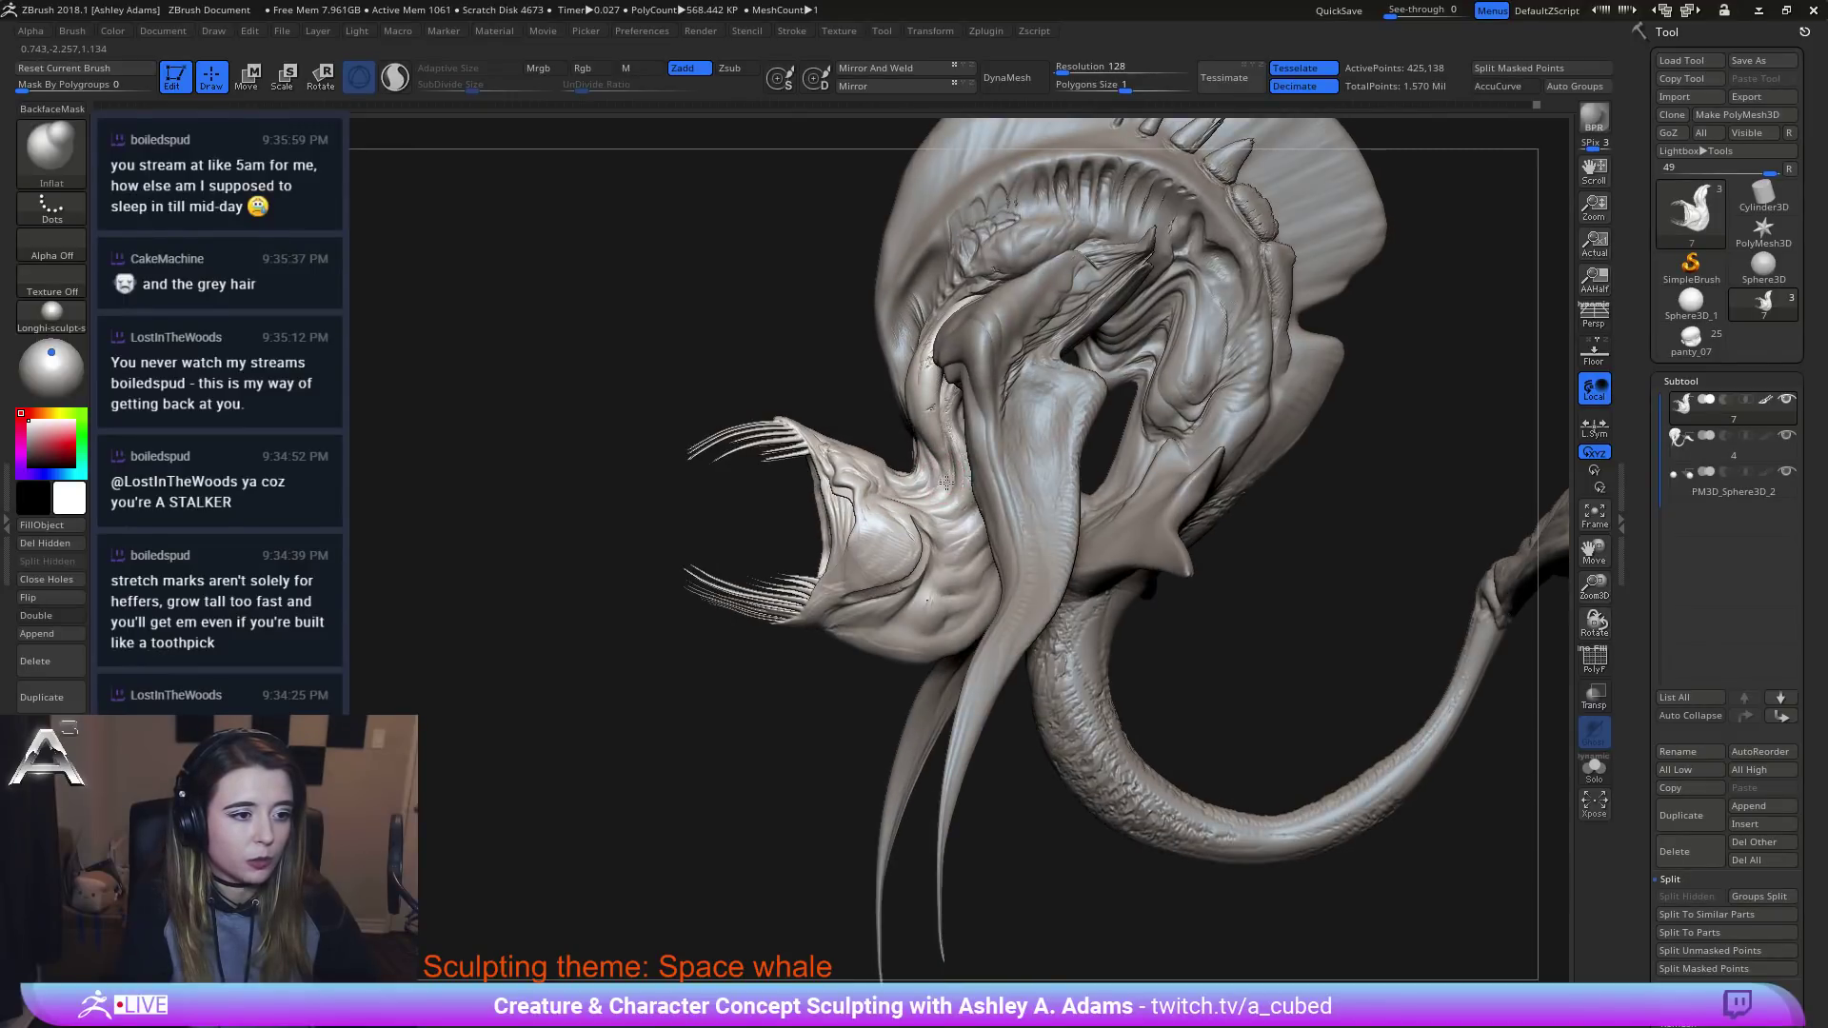
right_drag(937, 452, 939, 443)
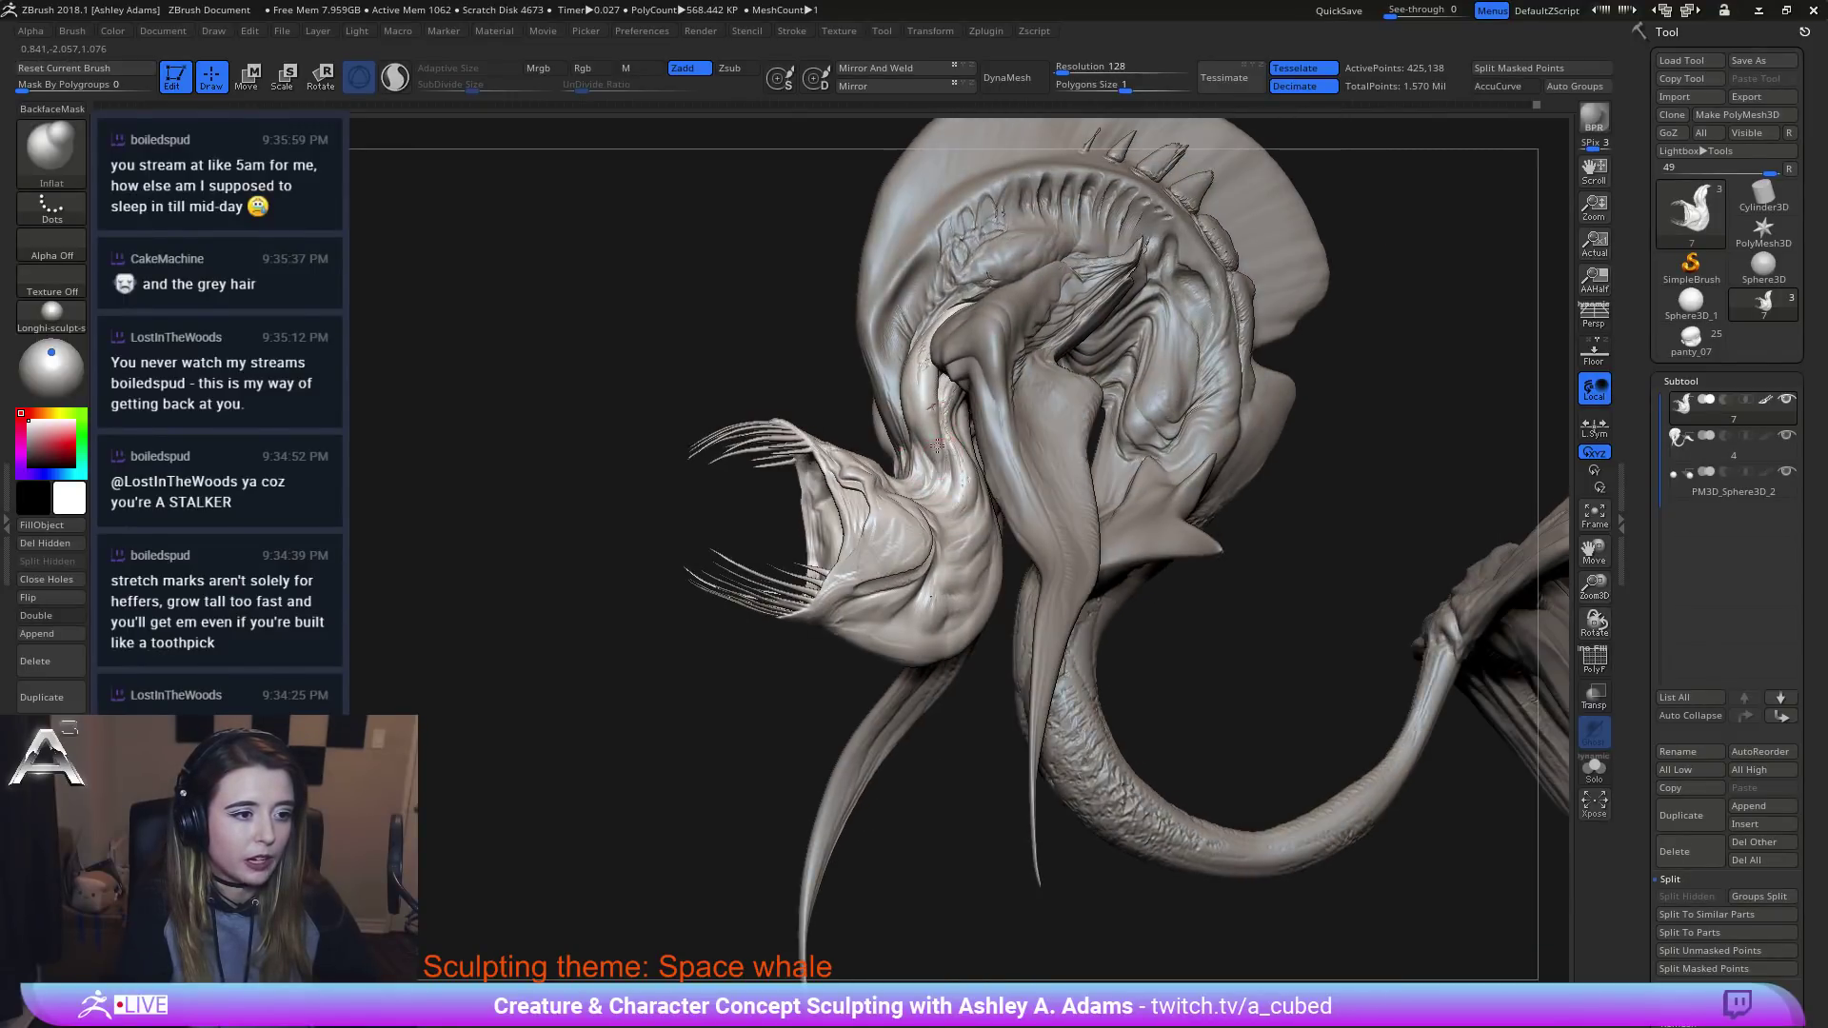
Reduce the Inflat draw size and swell the narrow folds along the neck.
right_click(948, 400)
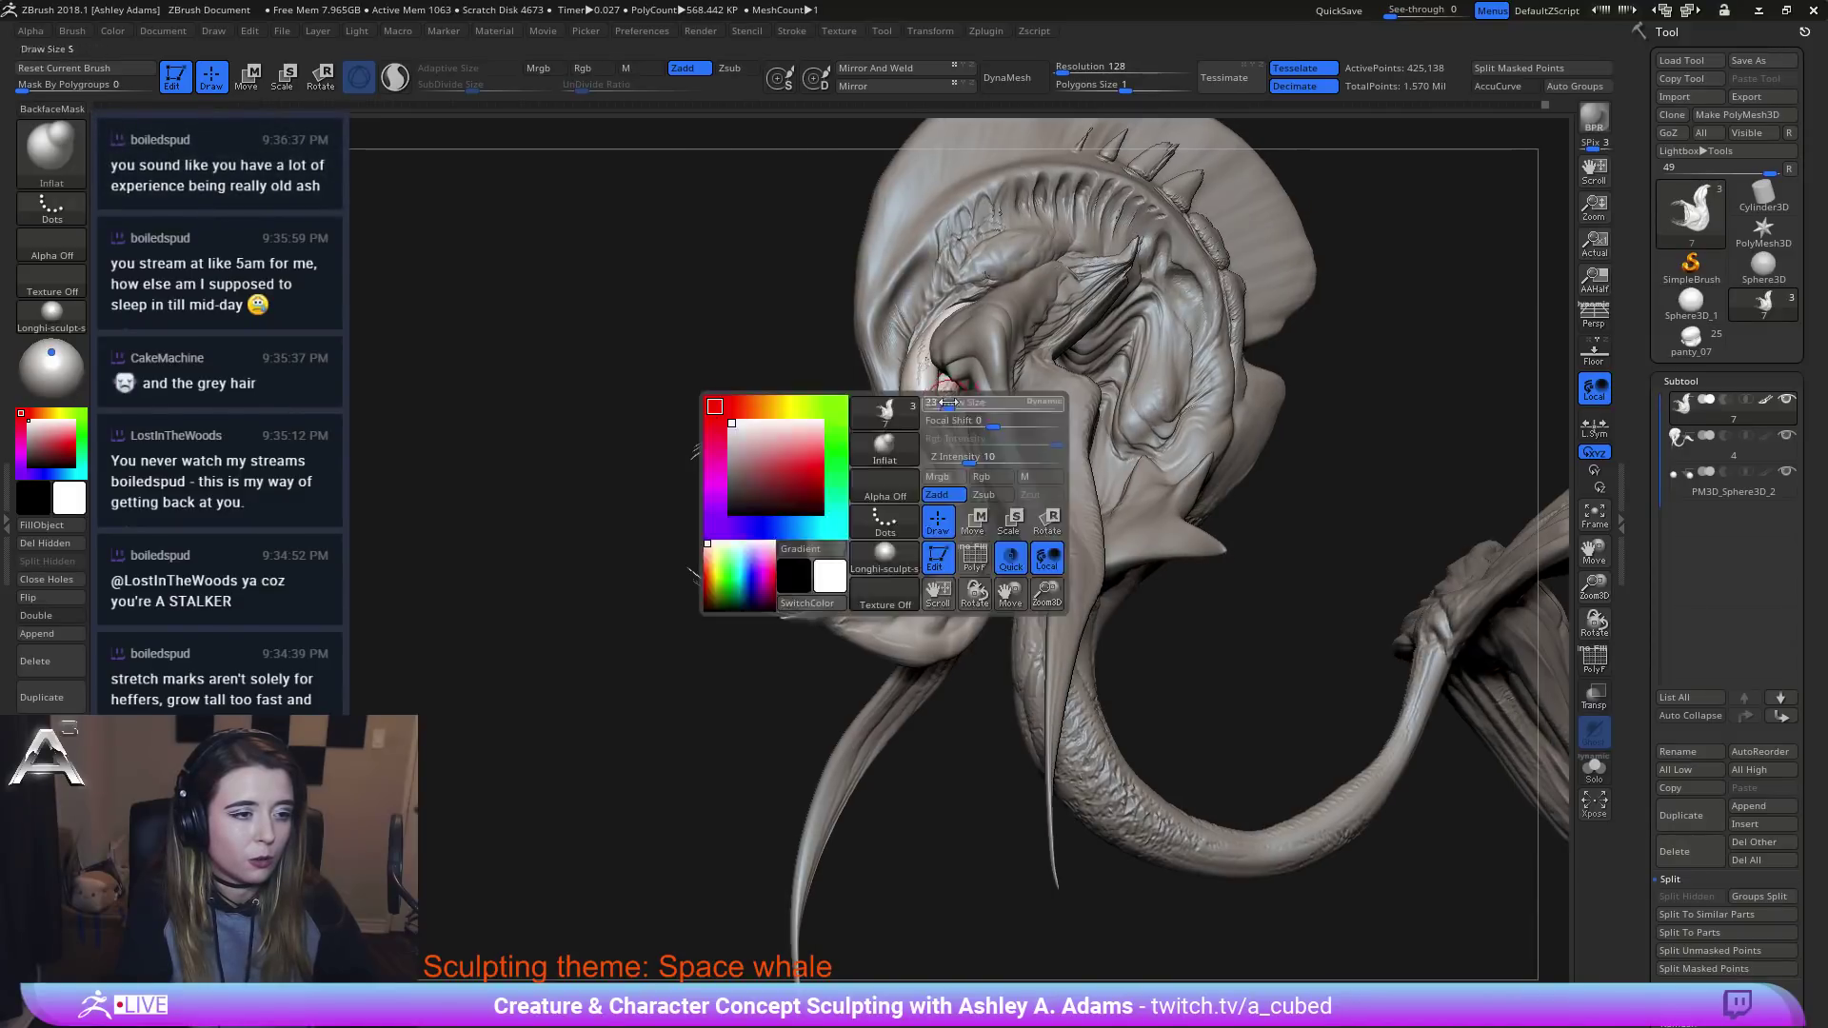
right_drag(948, 390, 939, 464)
drag(938, 464, 954, 447)
mouse_move(954, 448)
right_down()
mouse_move(975, 423)
mouse_move(932, 486)
right_up()
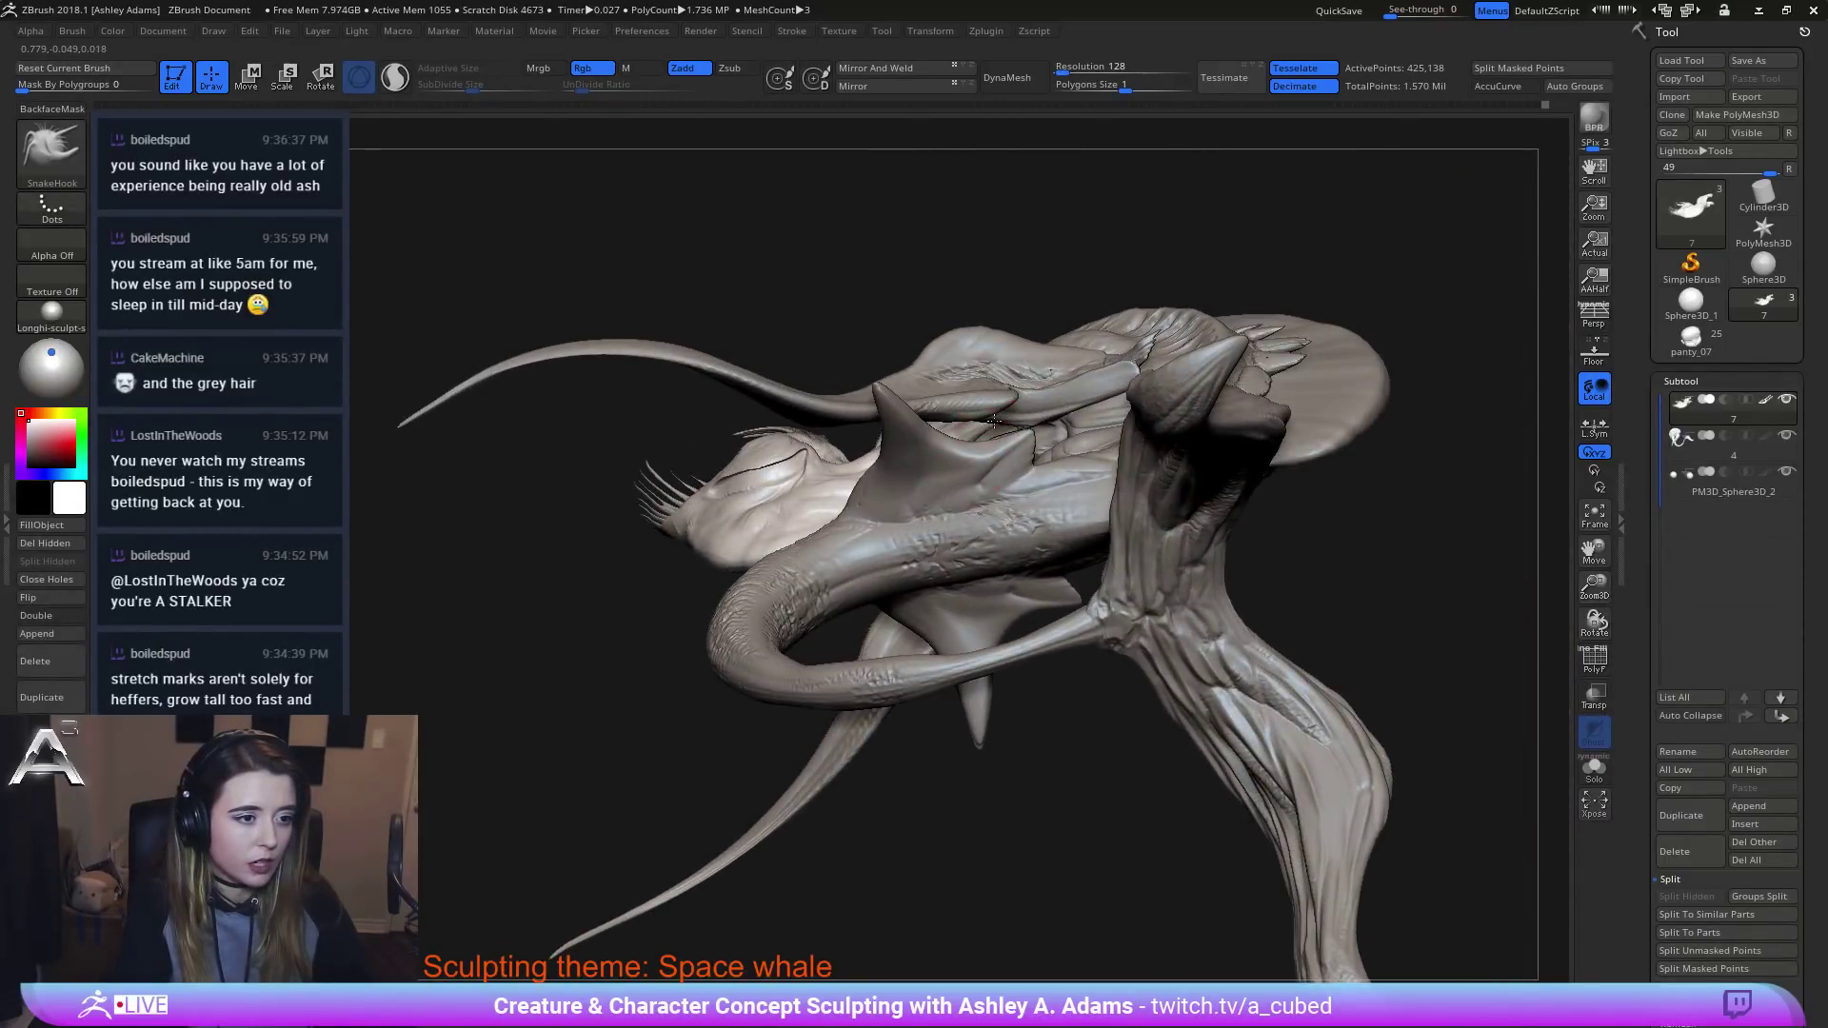
Smooth the underside of the neck where it meets the body.
right_drag(990, 425, 980, 433)
key(shift)
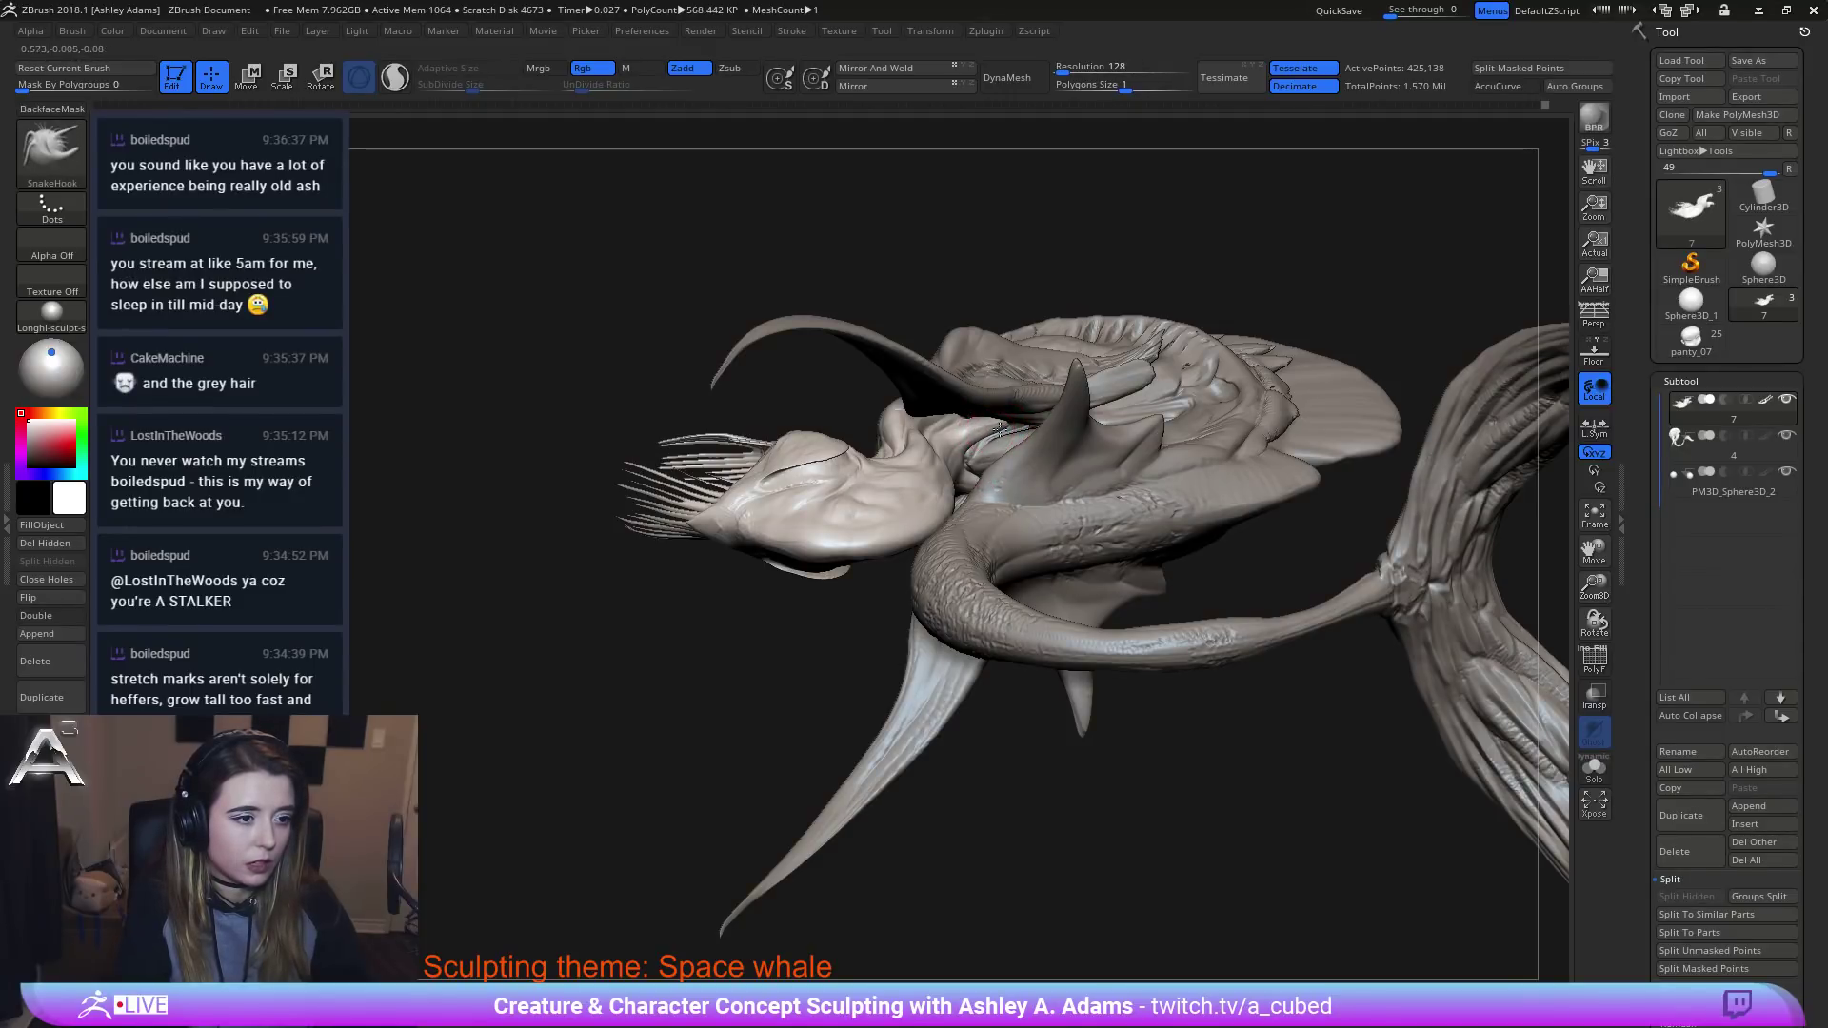
right_drag(998, 429, 1000, 440)
shift+drag(1003, 438, 986, 441)
Switch to ClayBuildup and on to DamStandard for working the folds at the neck's underside.
key(b)
key(c)
key(b)
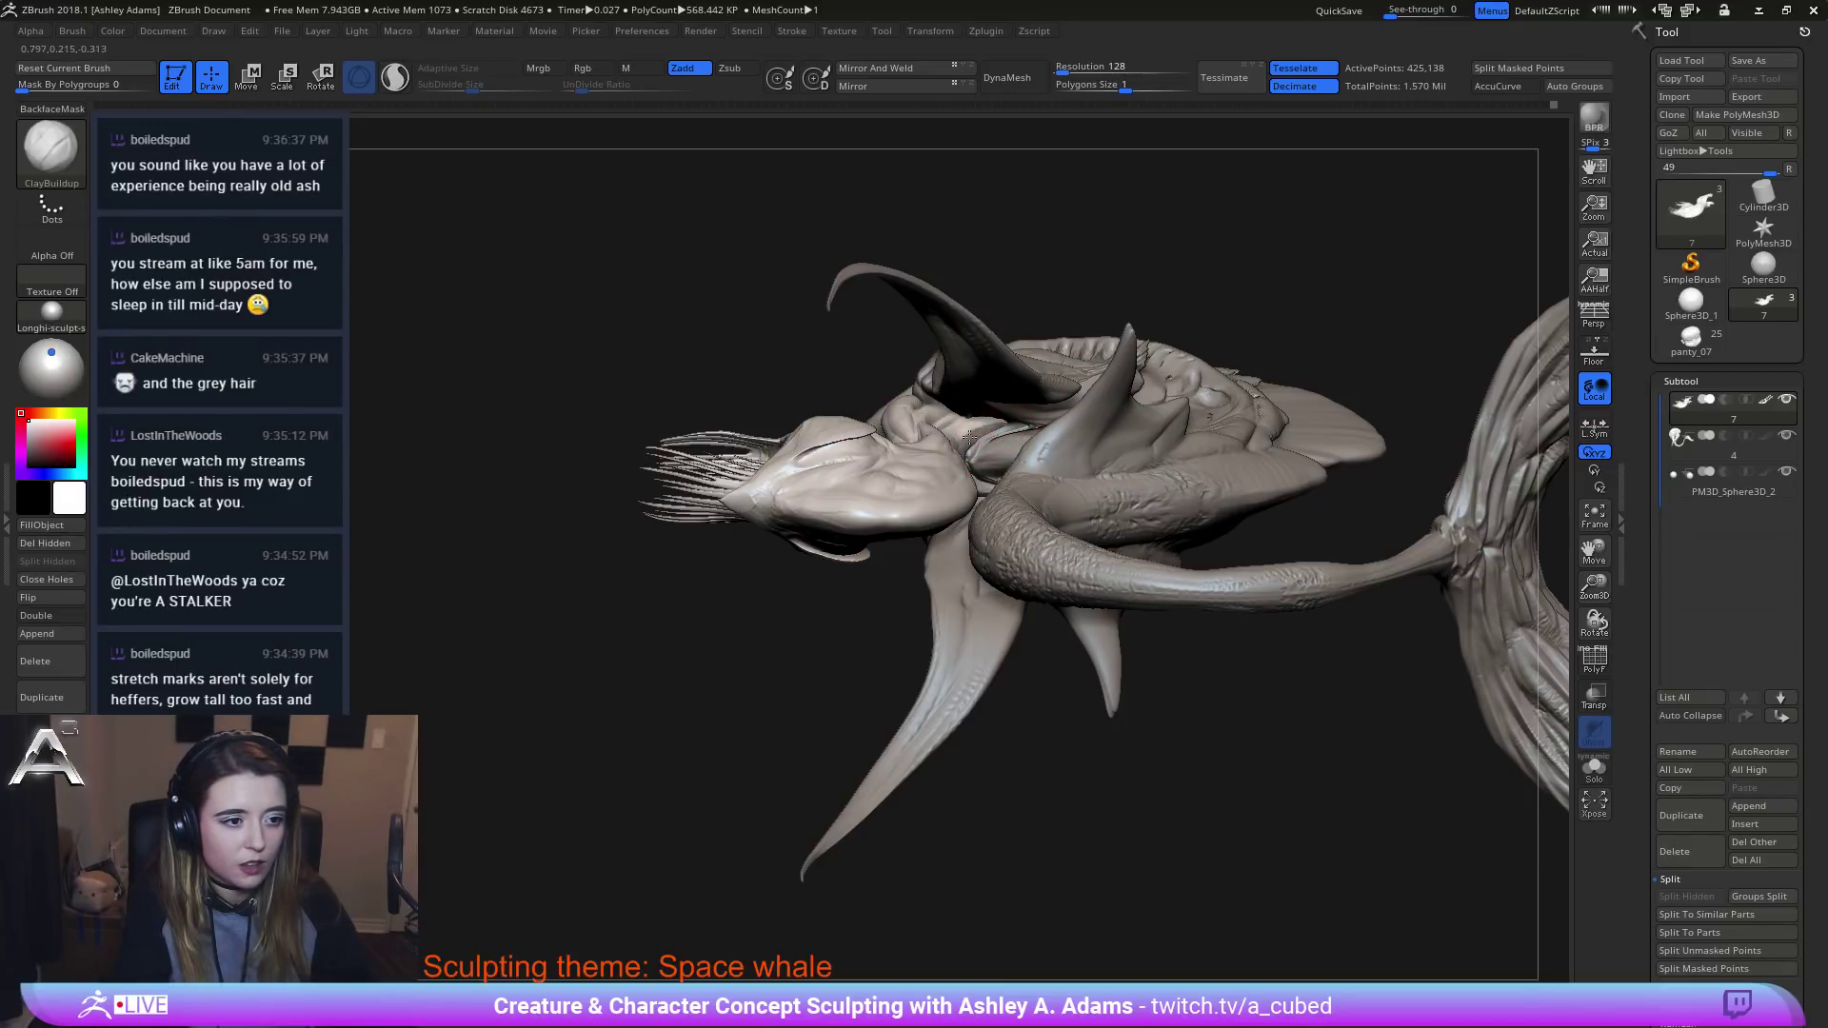
right_drag(984, 425, 962, 443)
key(b)
key(d)
key(s)
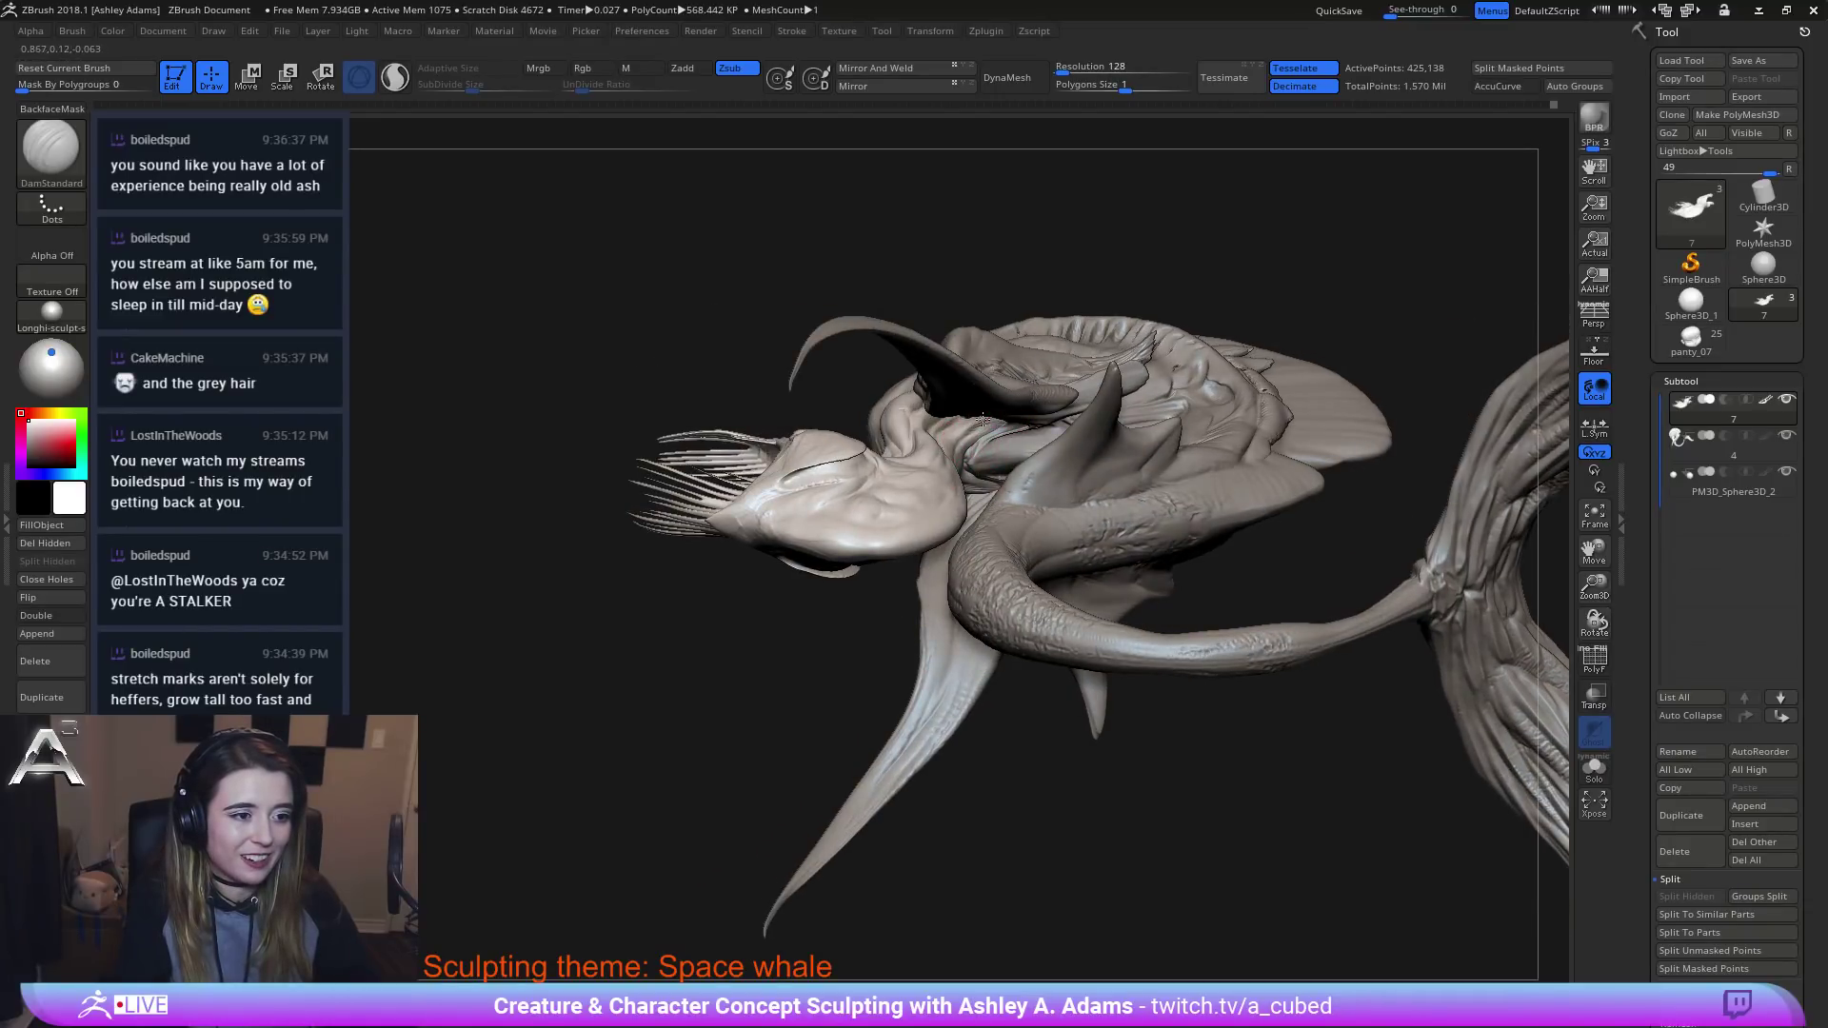
Resize the brush and paint a mask along the curved neck column beneath the crest.
mouse_move(983, 425)
right_down()
mouse_move(941, 467)
mouse_move(986, 457)
mouse_move(895, 490)
mouse_move(835, 540)
right_up()
key(space)
ctrl+drag(845, 344, 889, 453)
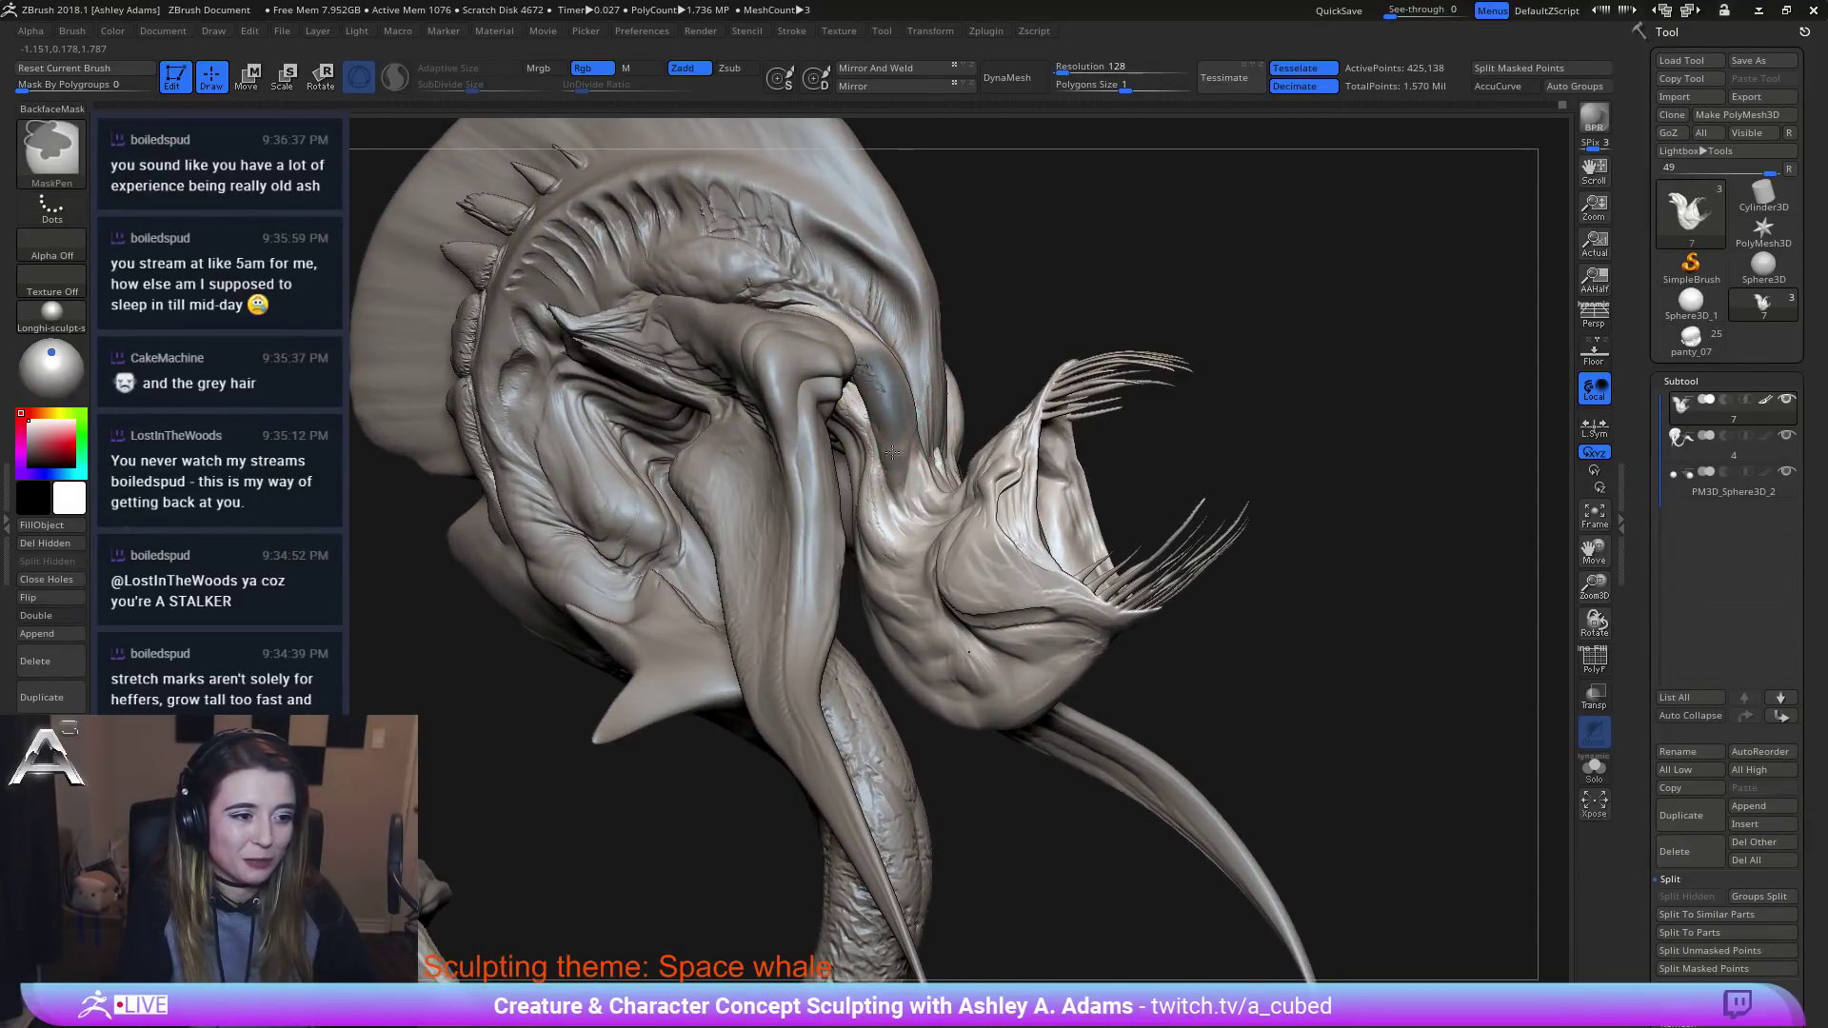
mouse_move(876, 354)
ctrl+mouse_down()
mouse_move(808, 320)
mouse_move(864, 457)
ctrl+mouse_up()
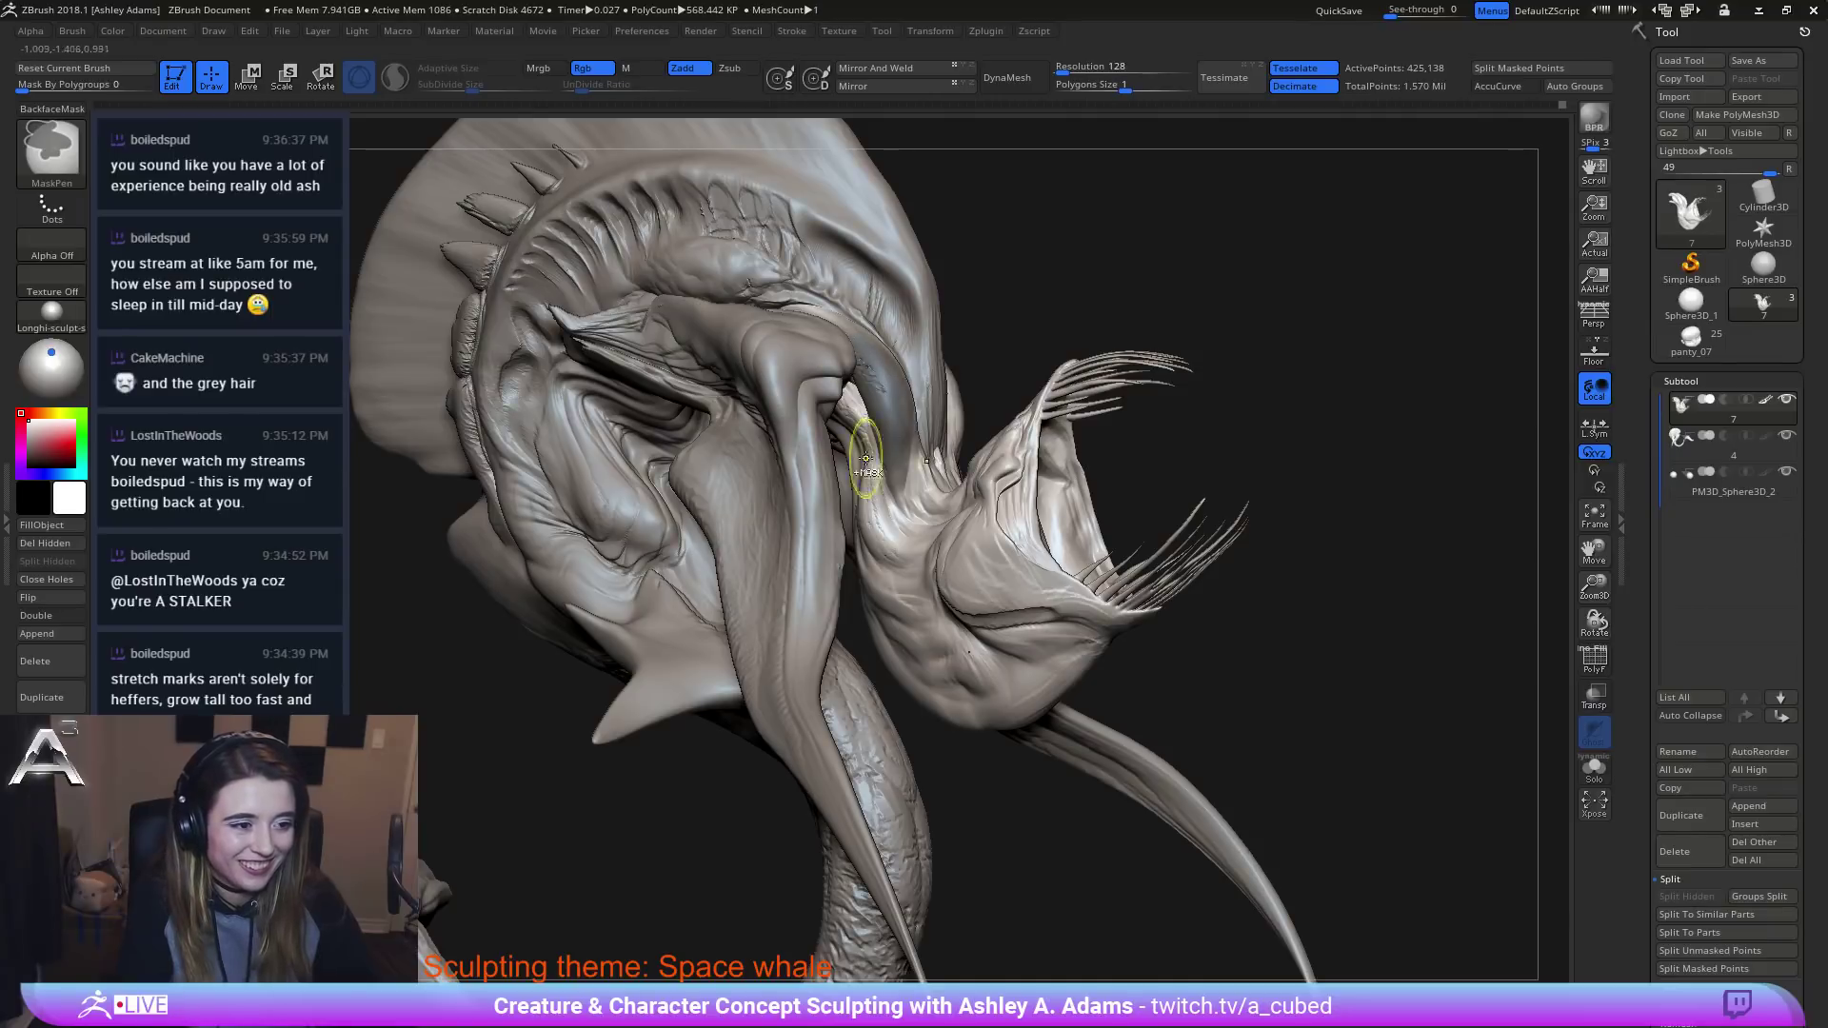
key(ctrl)
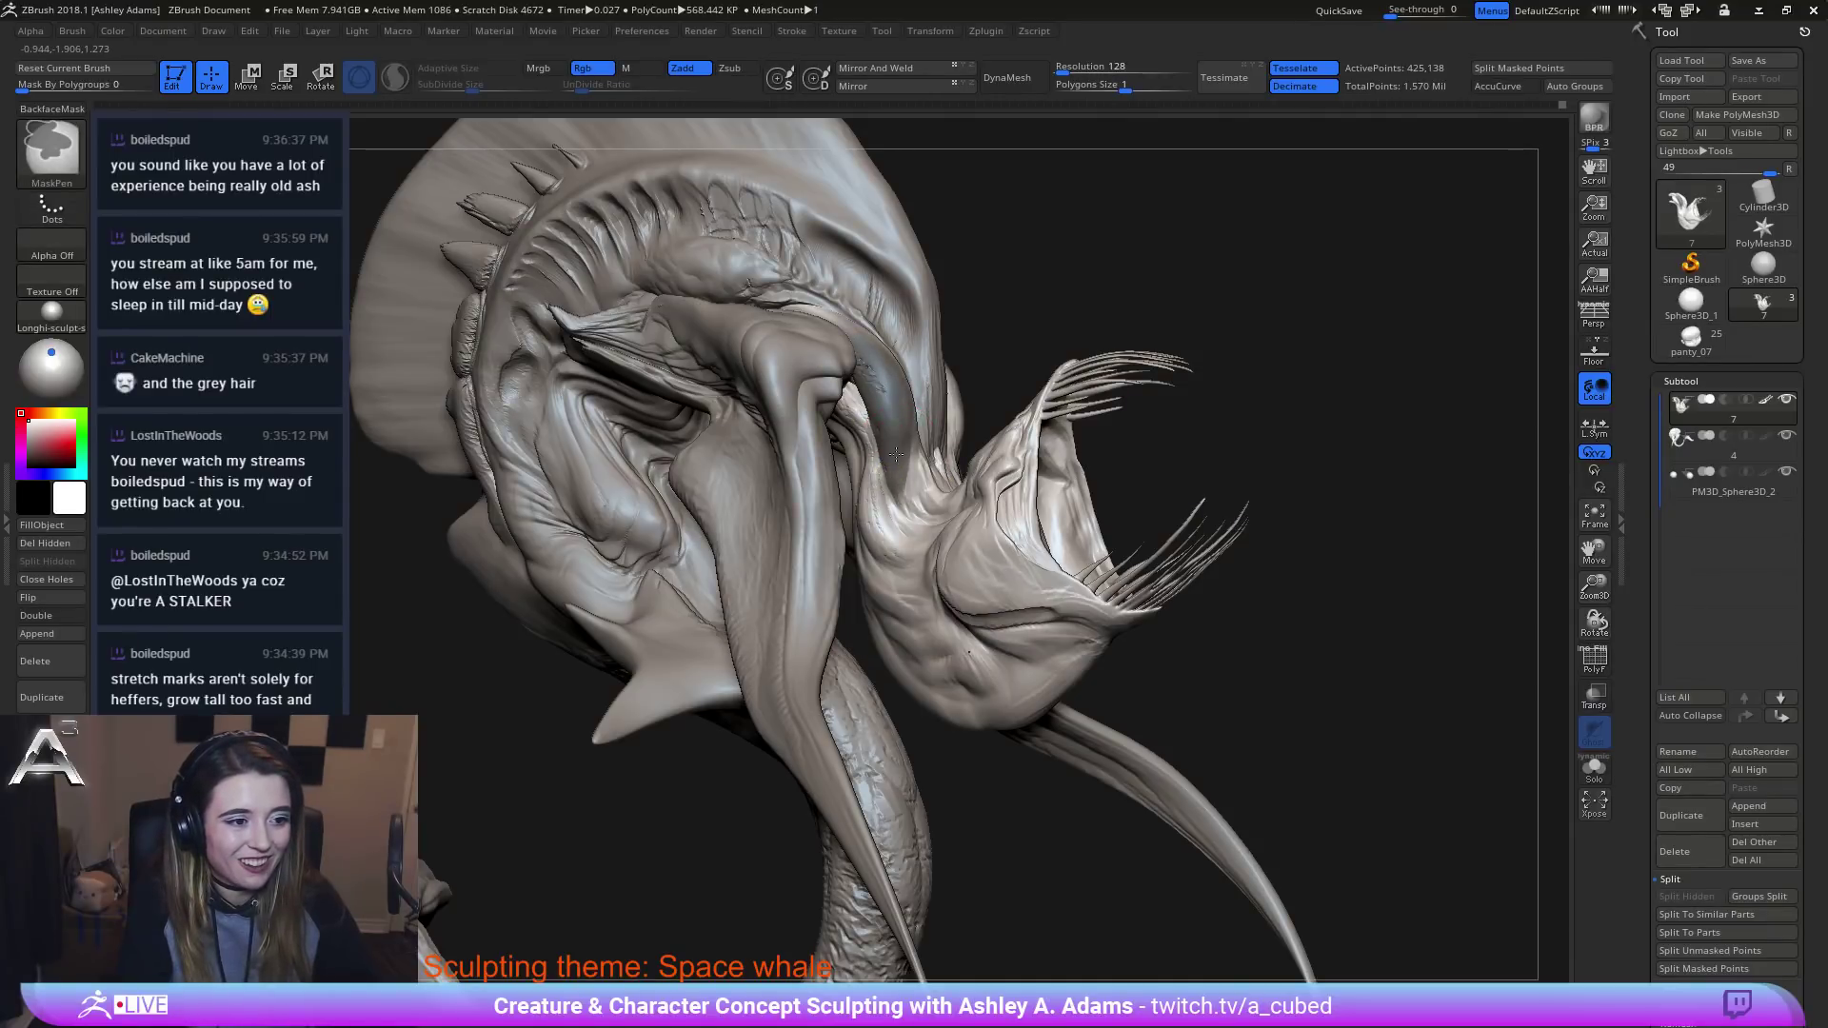
Extend the mask over the remaining parts of the neck column from side and front views.
right_drag(900, 479, 888, 466)
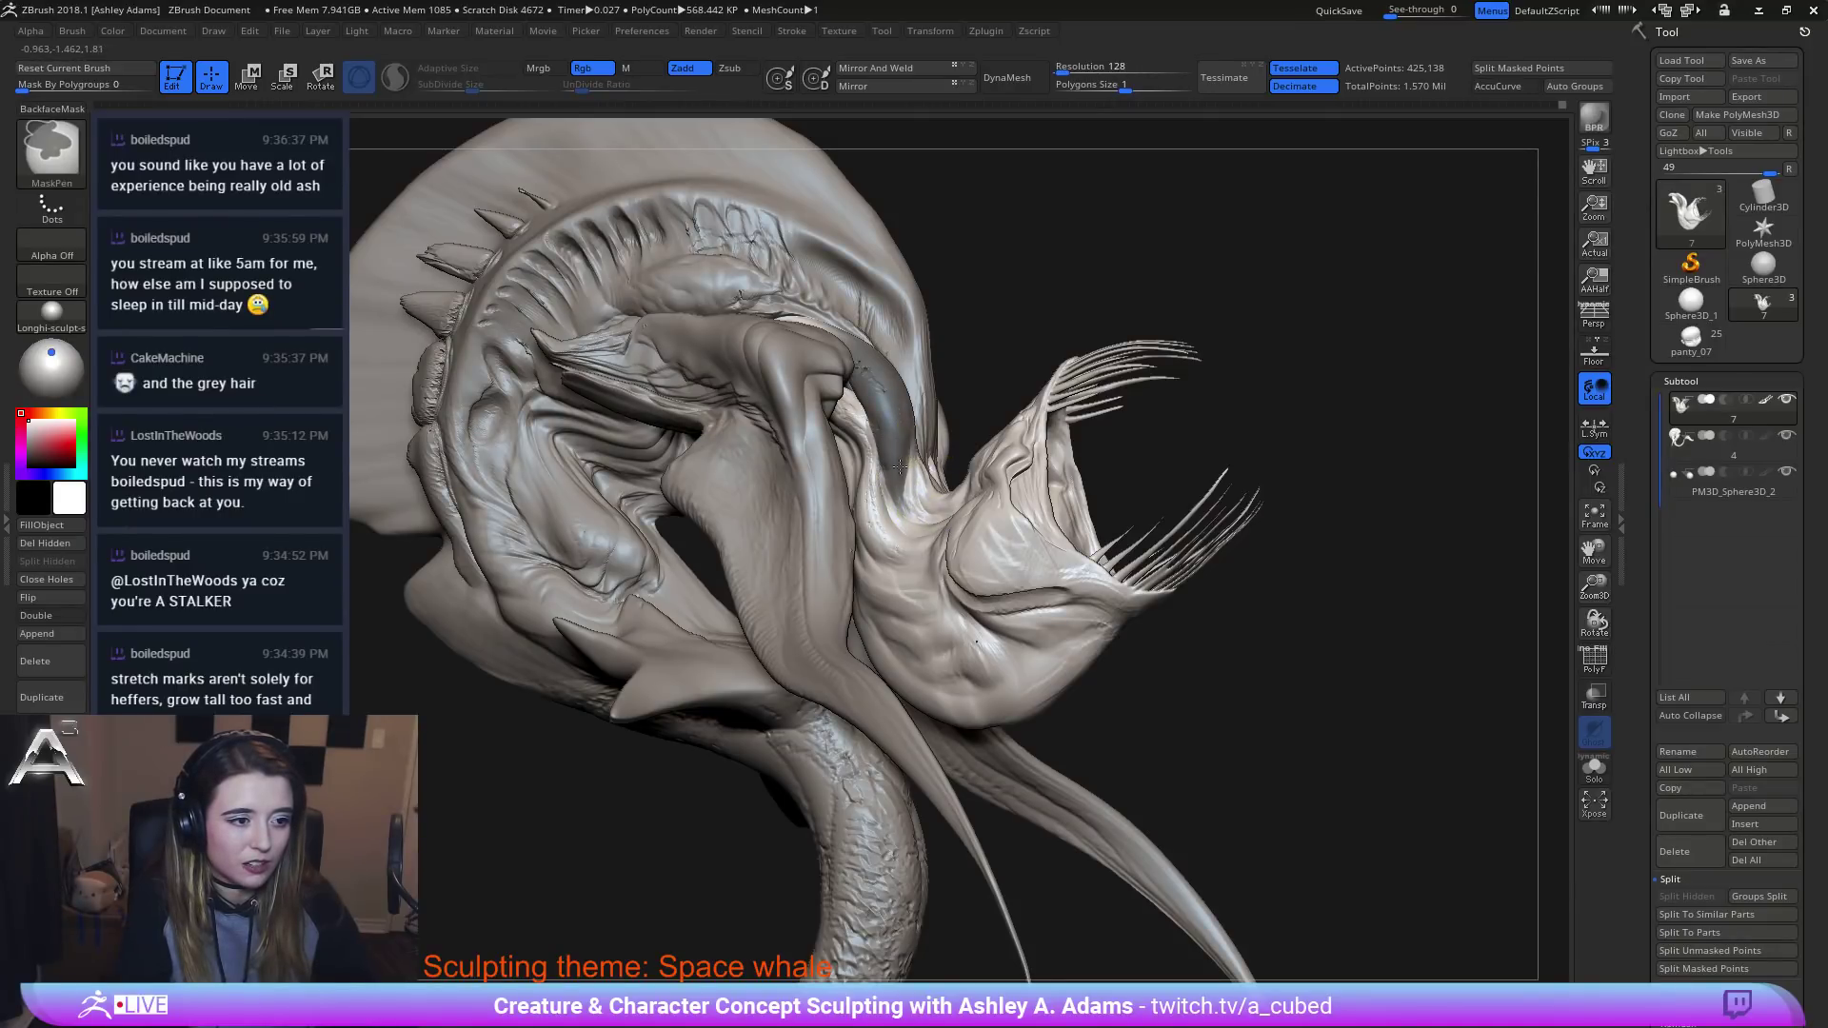
right_drag(901, 445, 909, 405)
mouse_move(910, 405)
ctrl+mouse_down()
mouse_move(910, 355)
mouse_move(922, 419)
mouse_move(896, 315)
ctrl+mouse_up()
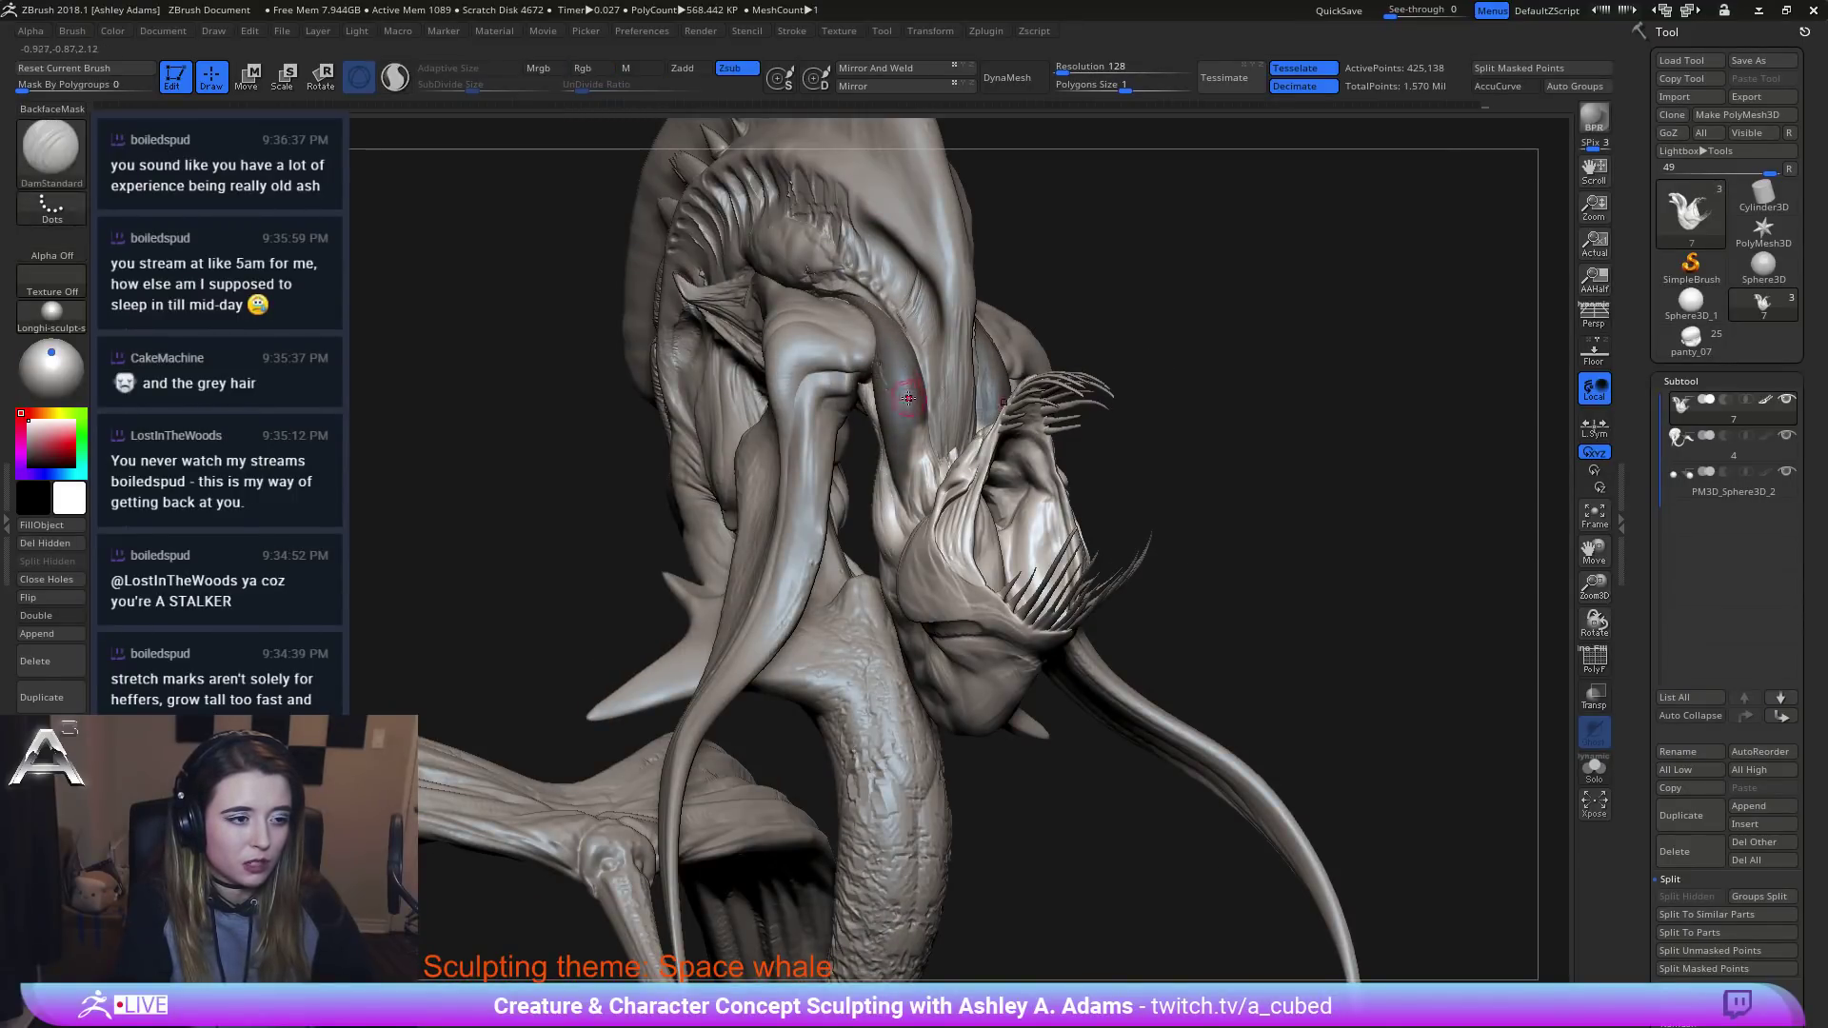
ctrl+drag(906, 398, 916, 417)
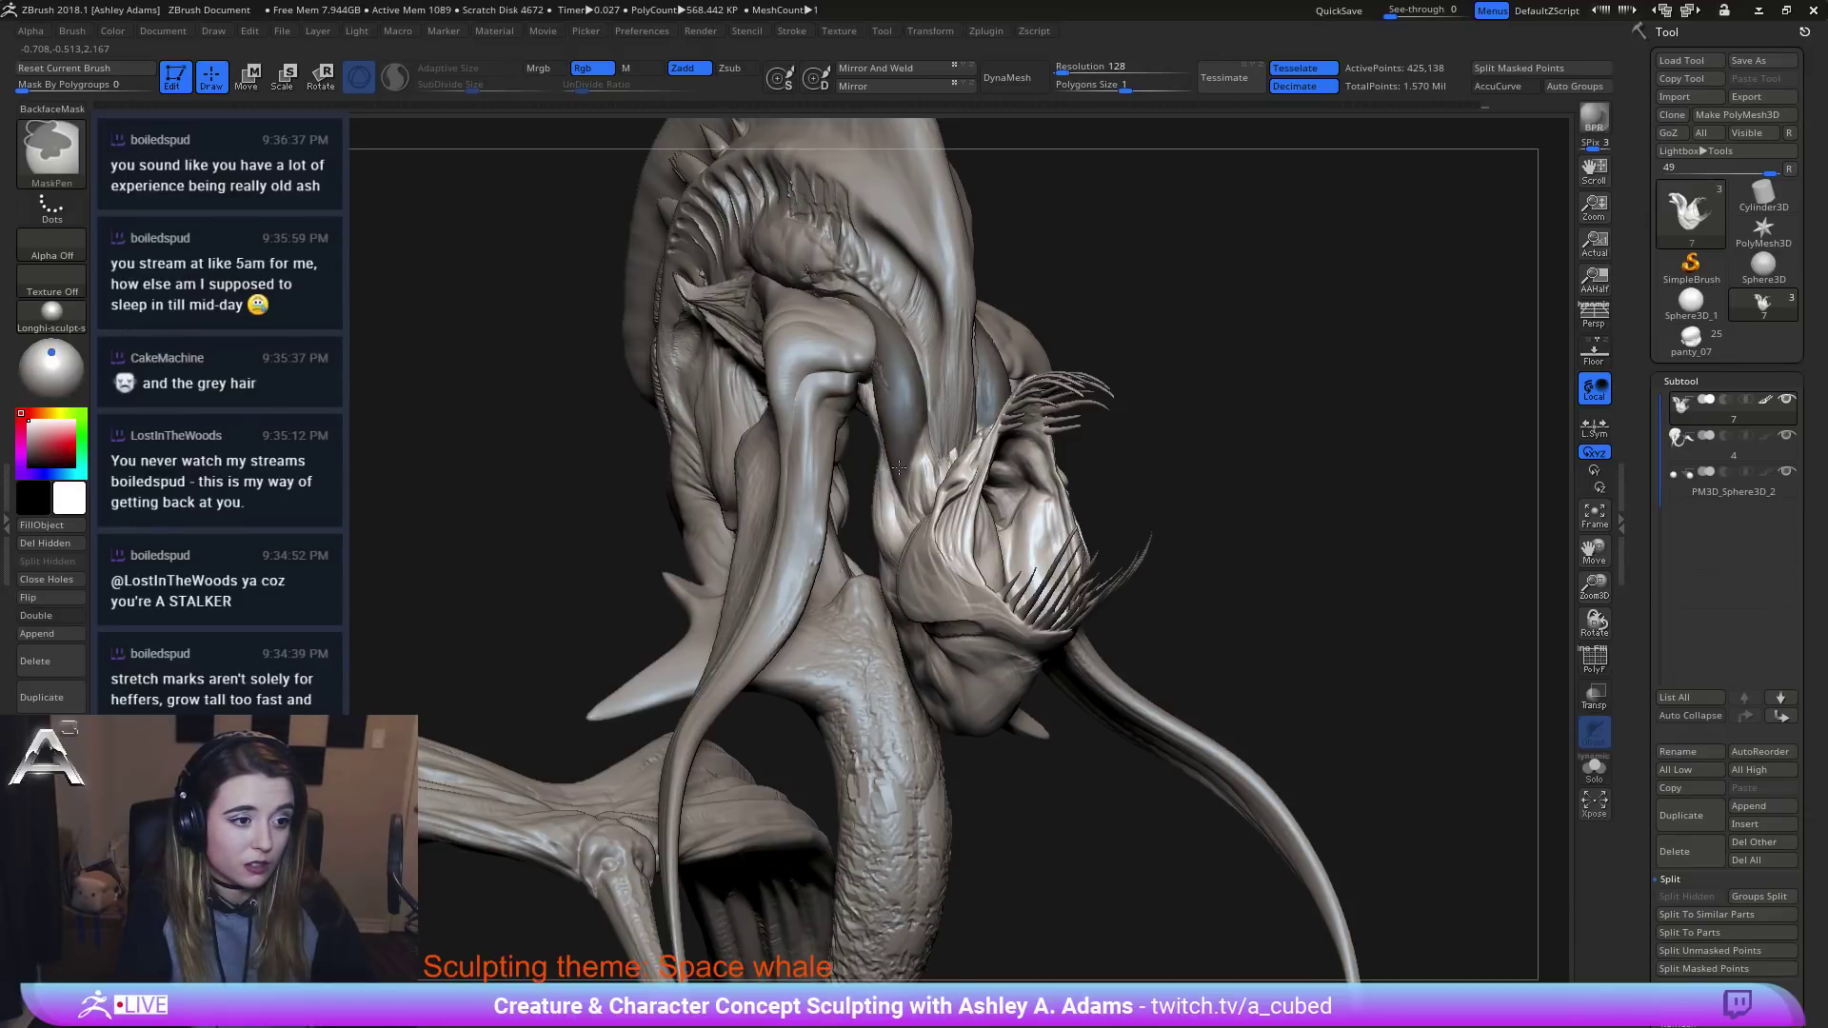
right_drag(899, 467, 907, 517)
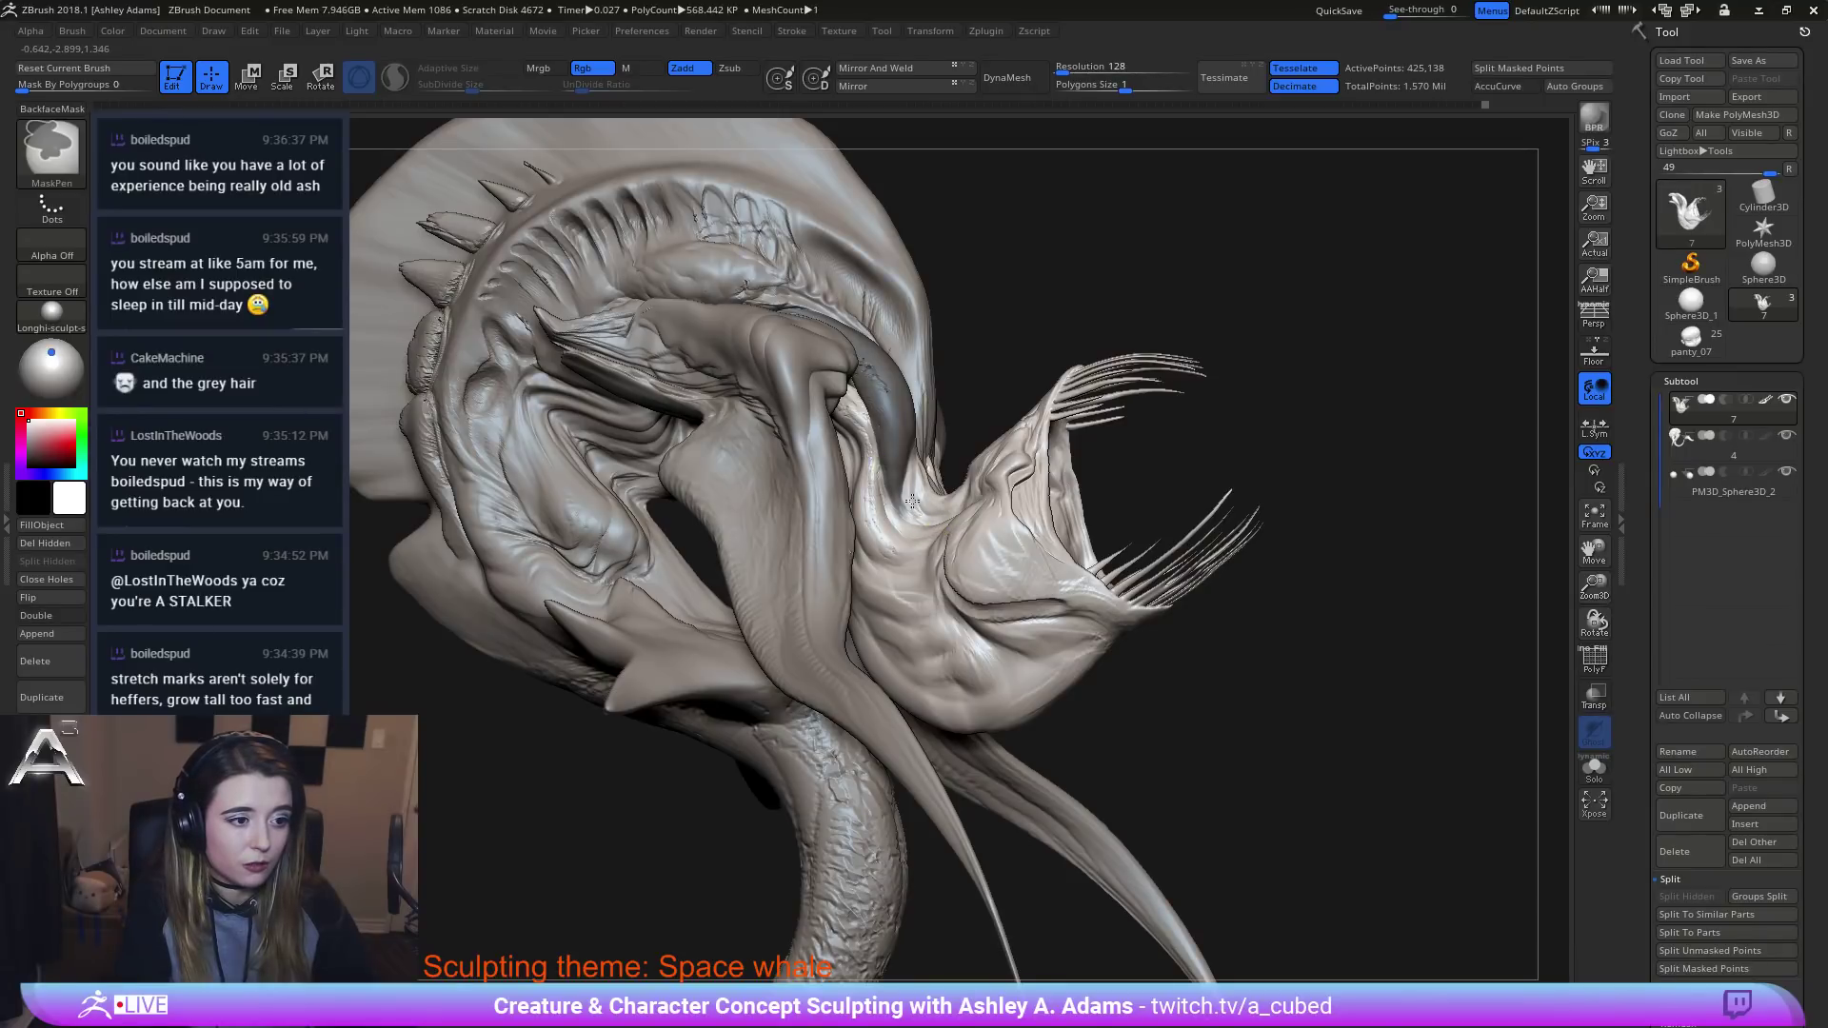
Invert the mask and swell the exposed neck column with the Inflat brush.
ctrl+click(987, 356)
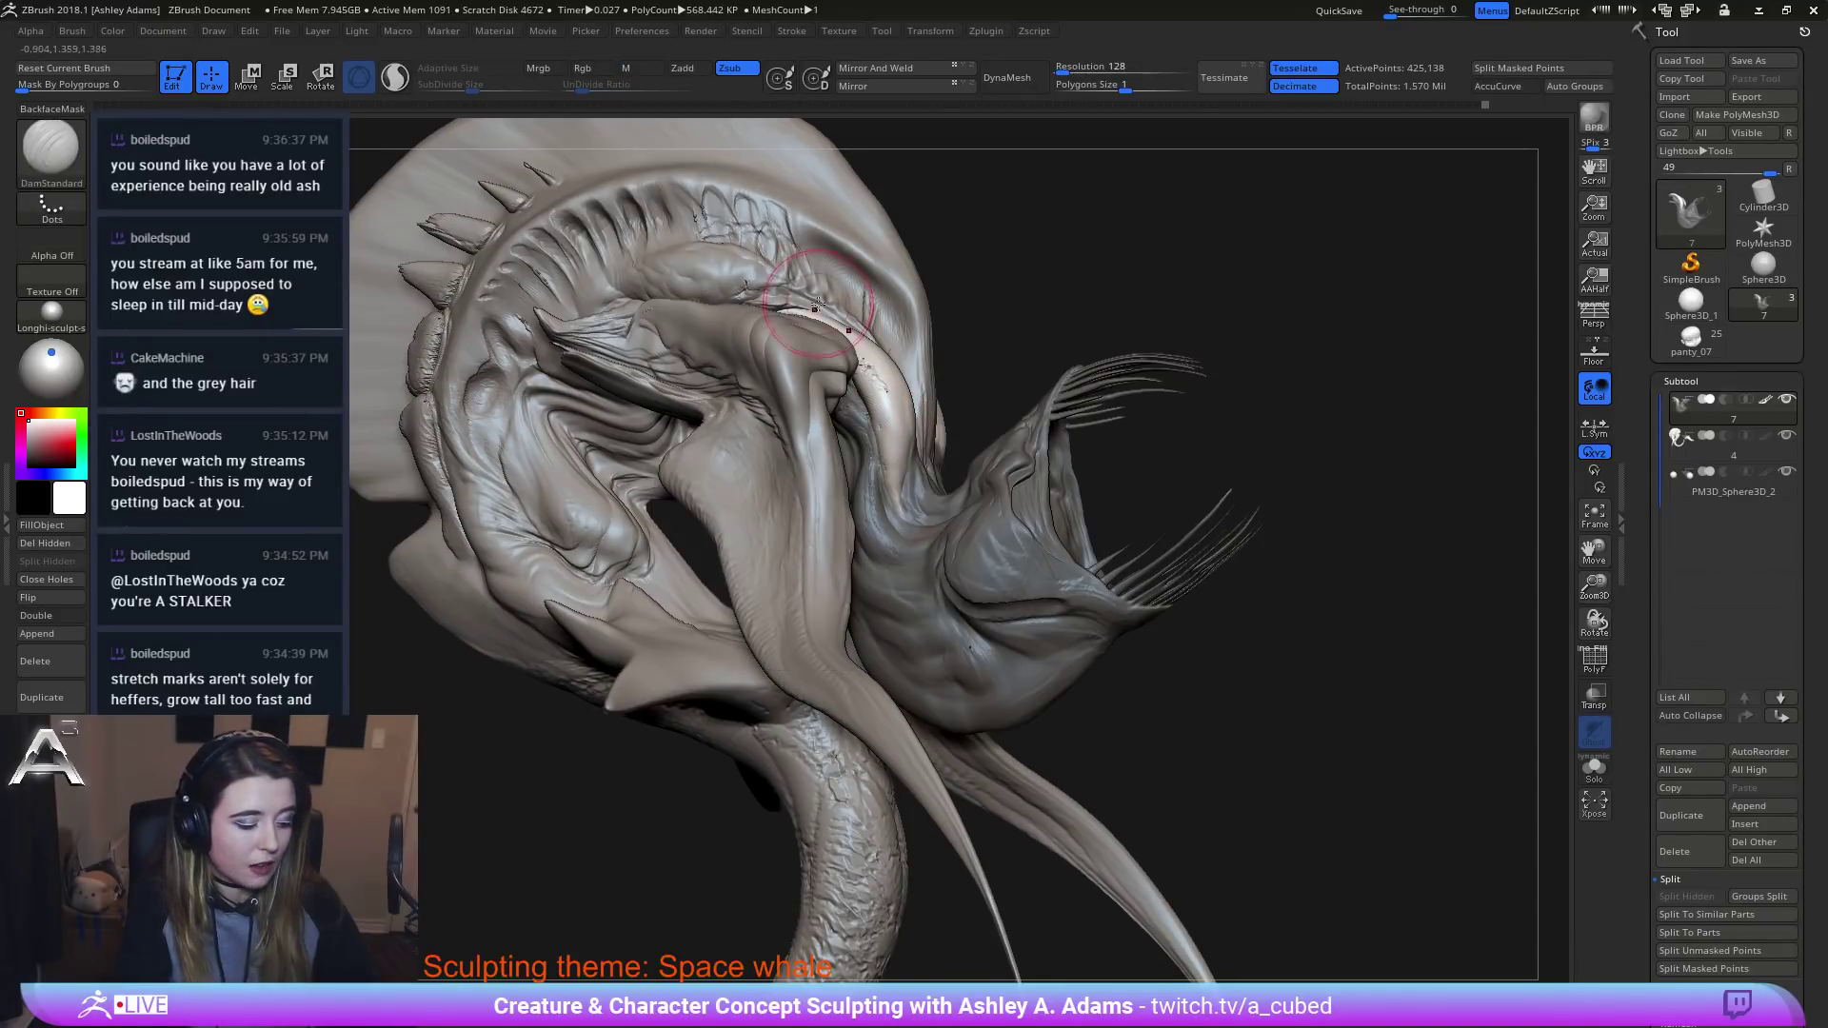
key(b)
key(i)
key(n)
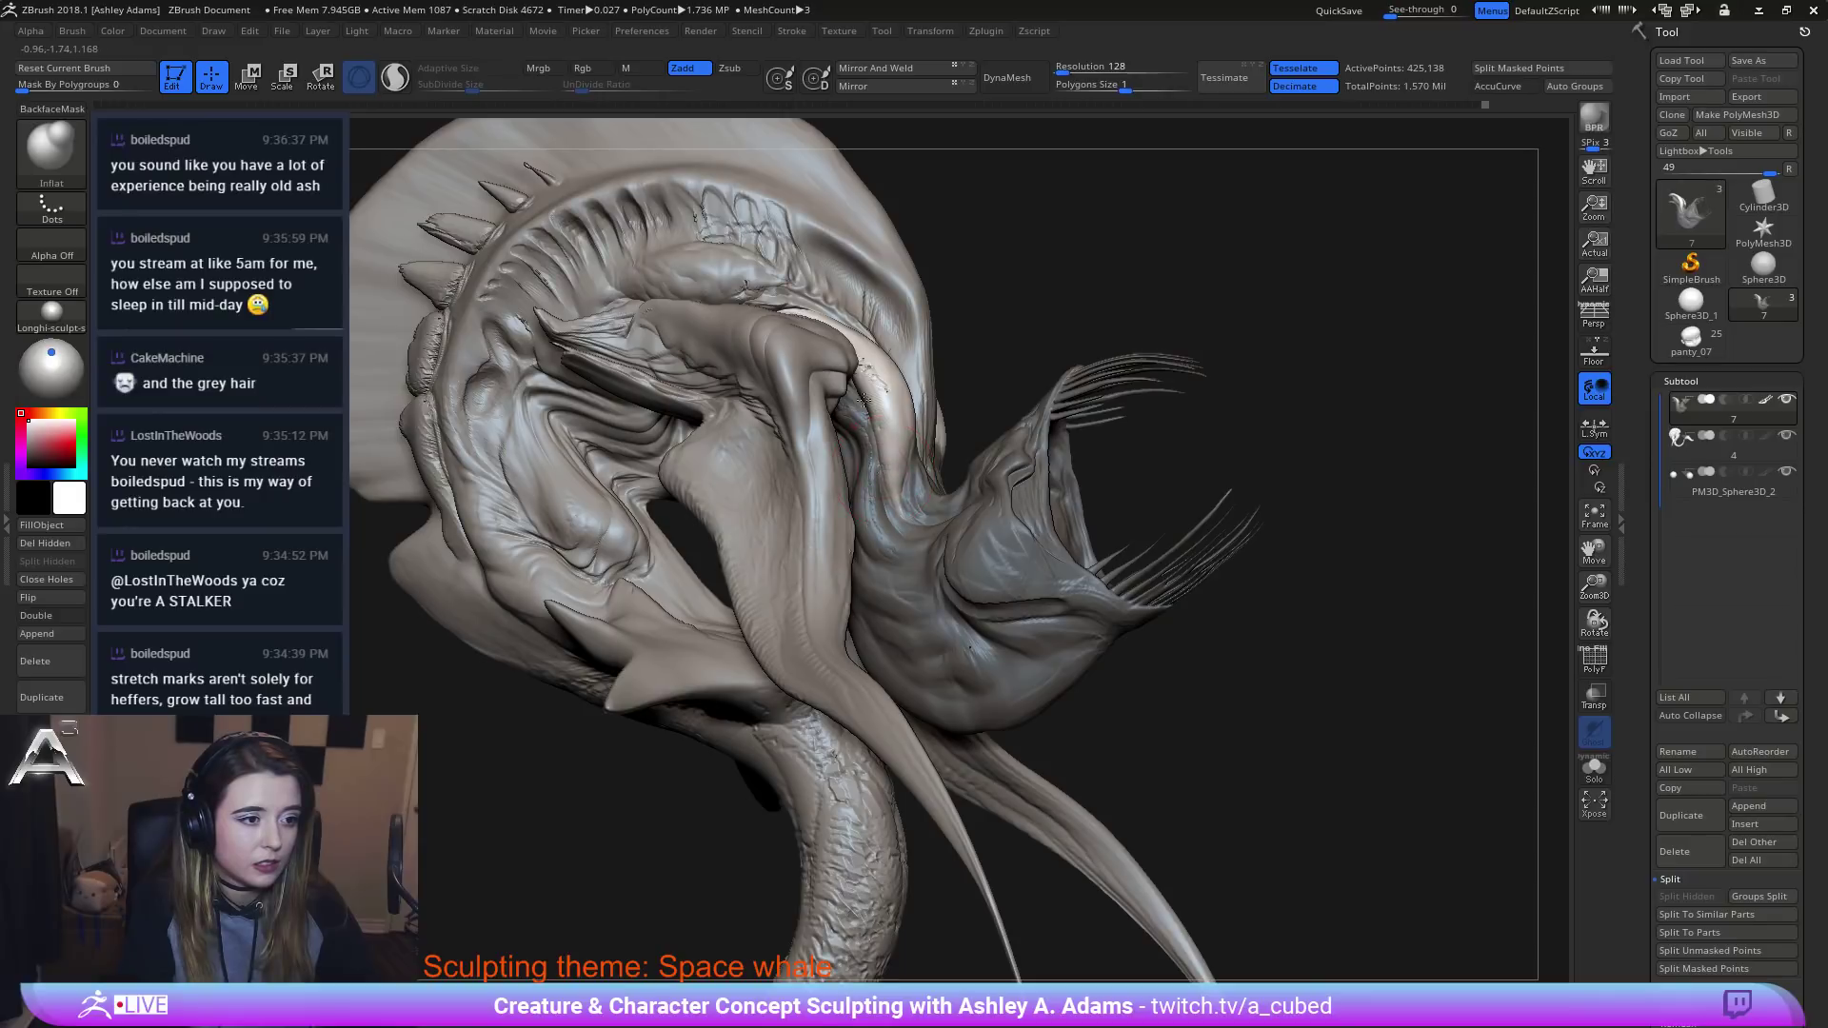
mouse_move(938, 434)
right_down()
mouse_move(870, 483)
mouse_move(909, 381)
mouse_move(877, 377)
mouse_move(1026, 433)
right_up()
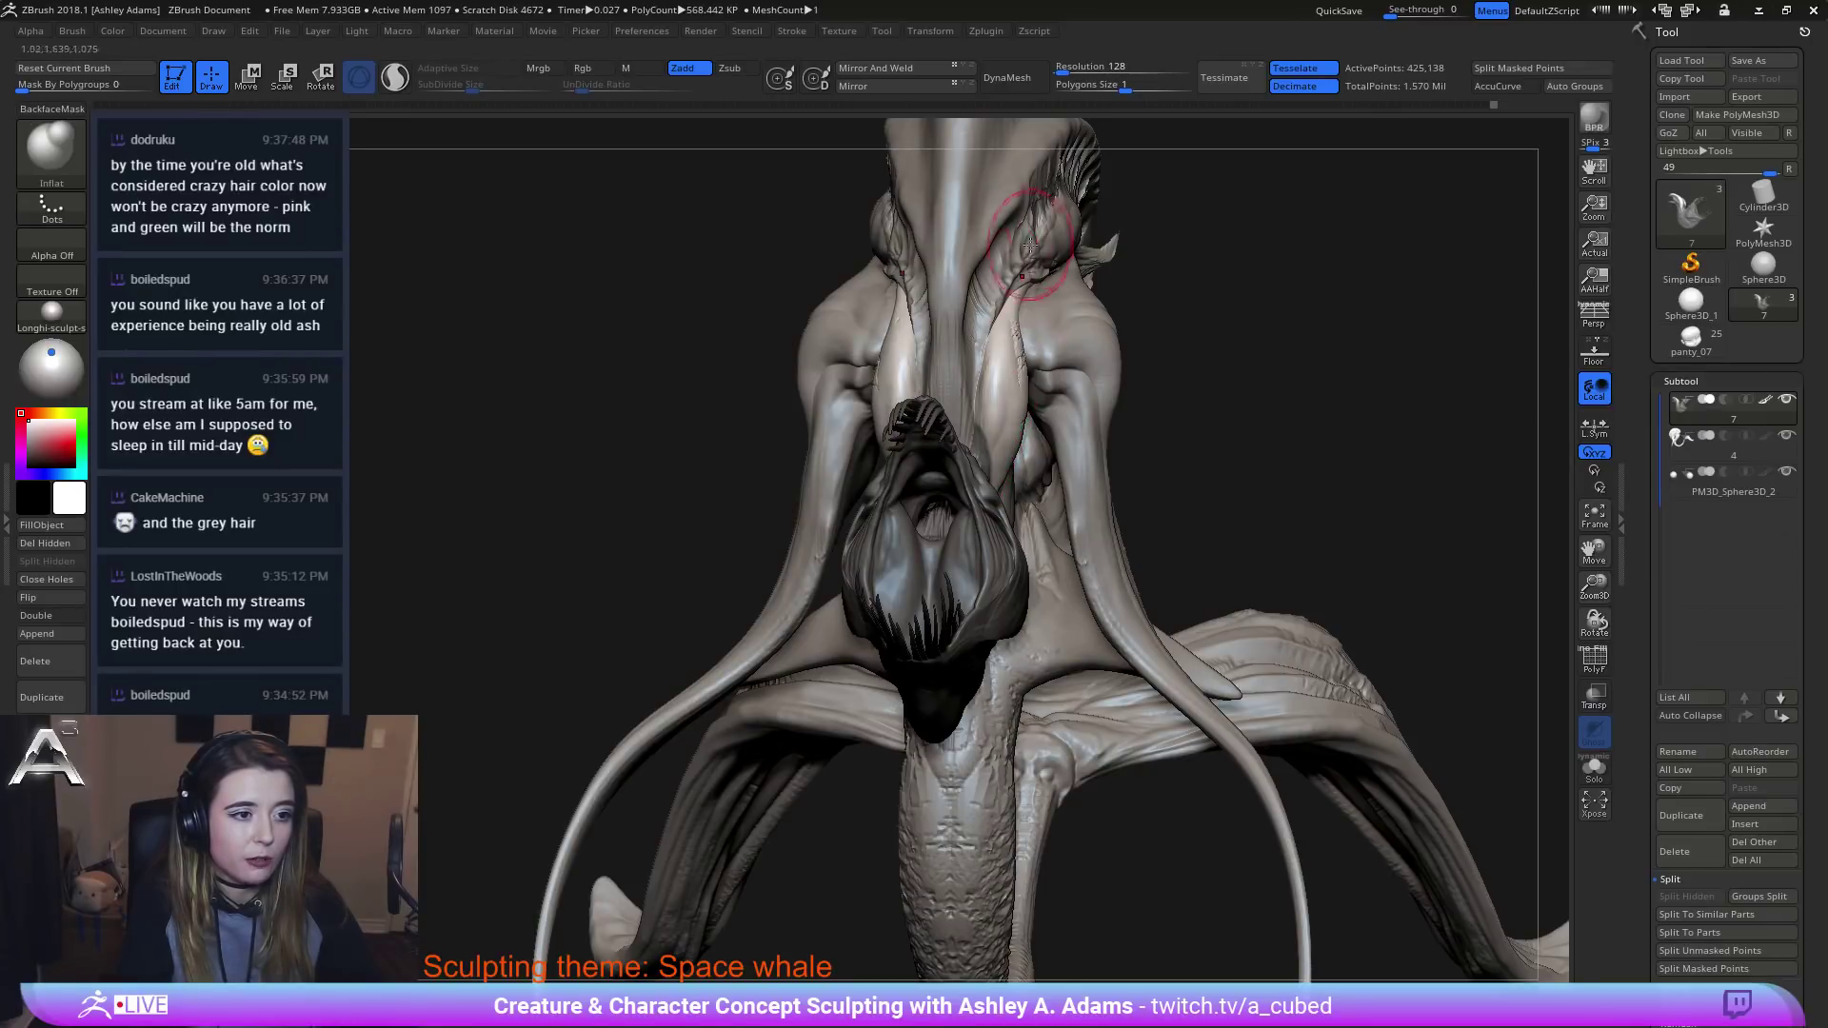
mouse_move(951, 354)
right_down()
mouse_move(976, 402)
mouse_move(1067, 365)
right_up()
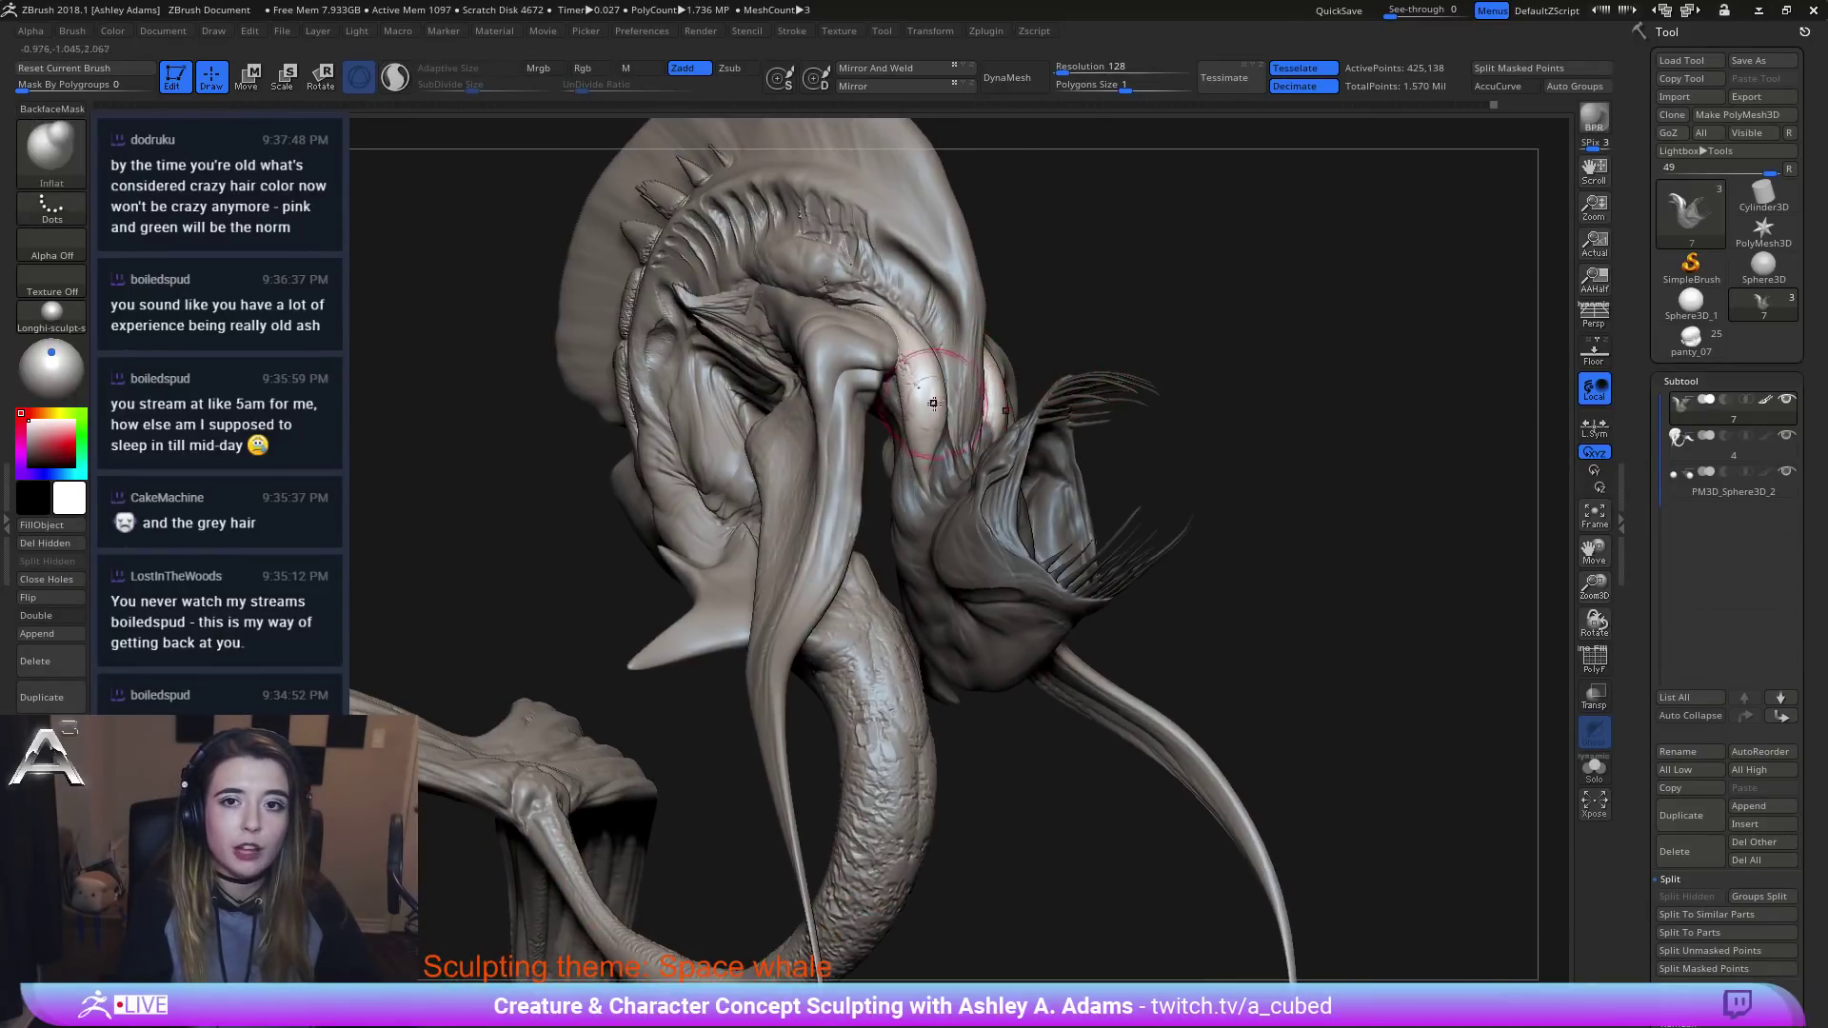
alt+right_drag(938, 386, 974, 414)
Clear the mask and reshape the upper neck beside the long tentacle with SnakeHook.
ctrl+drag(1306, 489, 1237, 476)
right_drag(1010, 423, 988, 452)
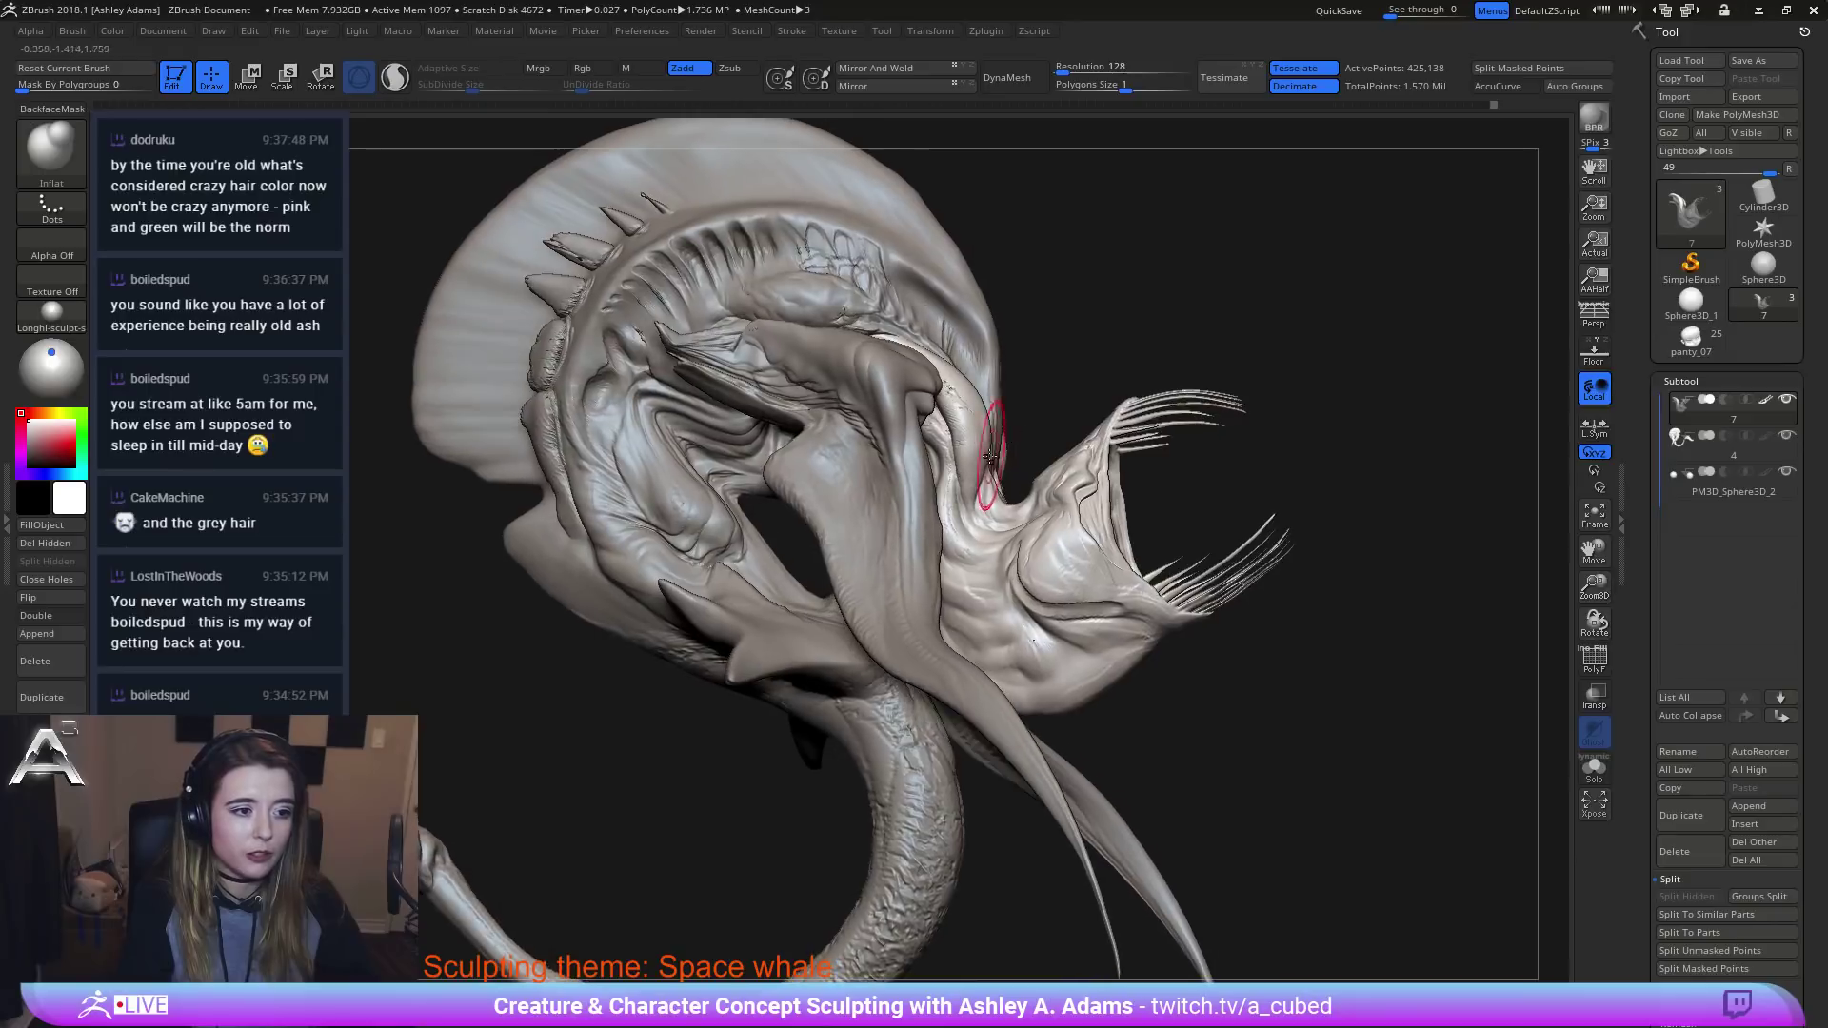
right_click(987, 454)
key(b)
key(s)
key(h)
drag(945, 423, 938, 424)
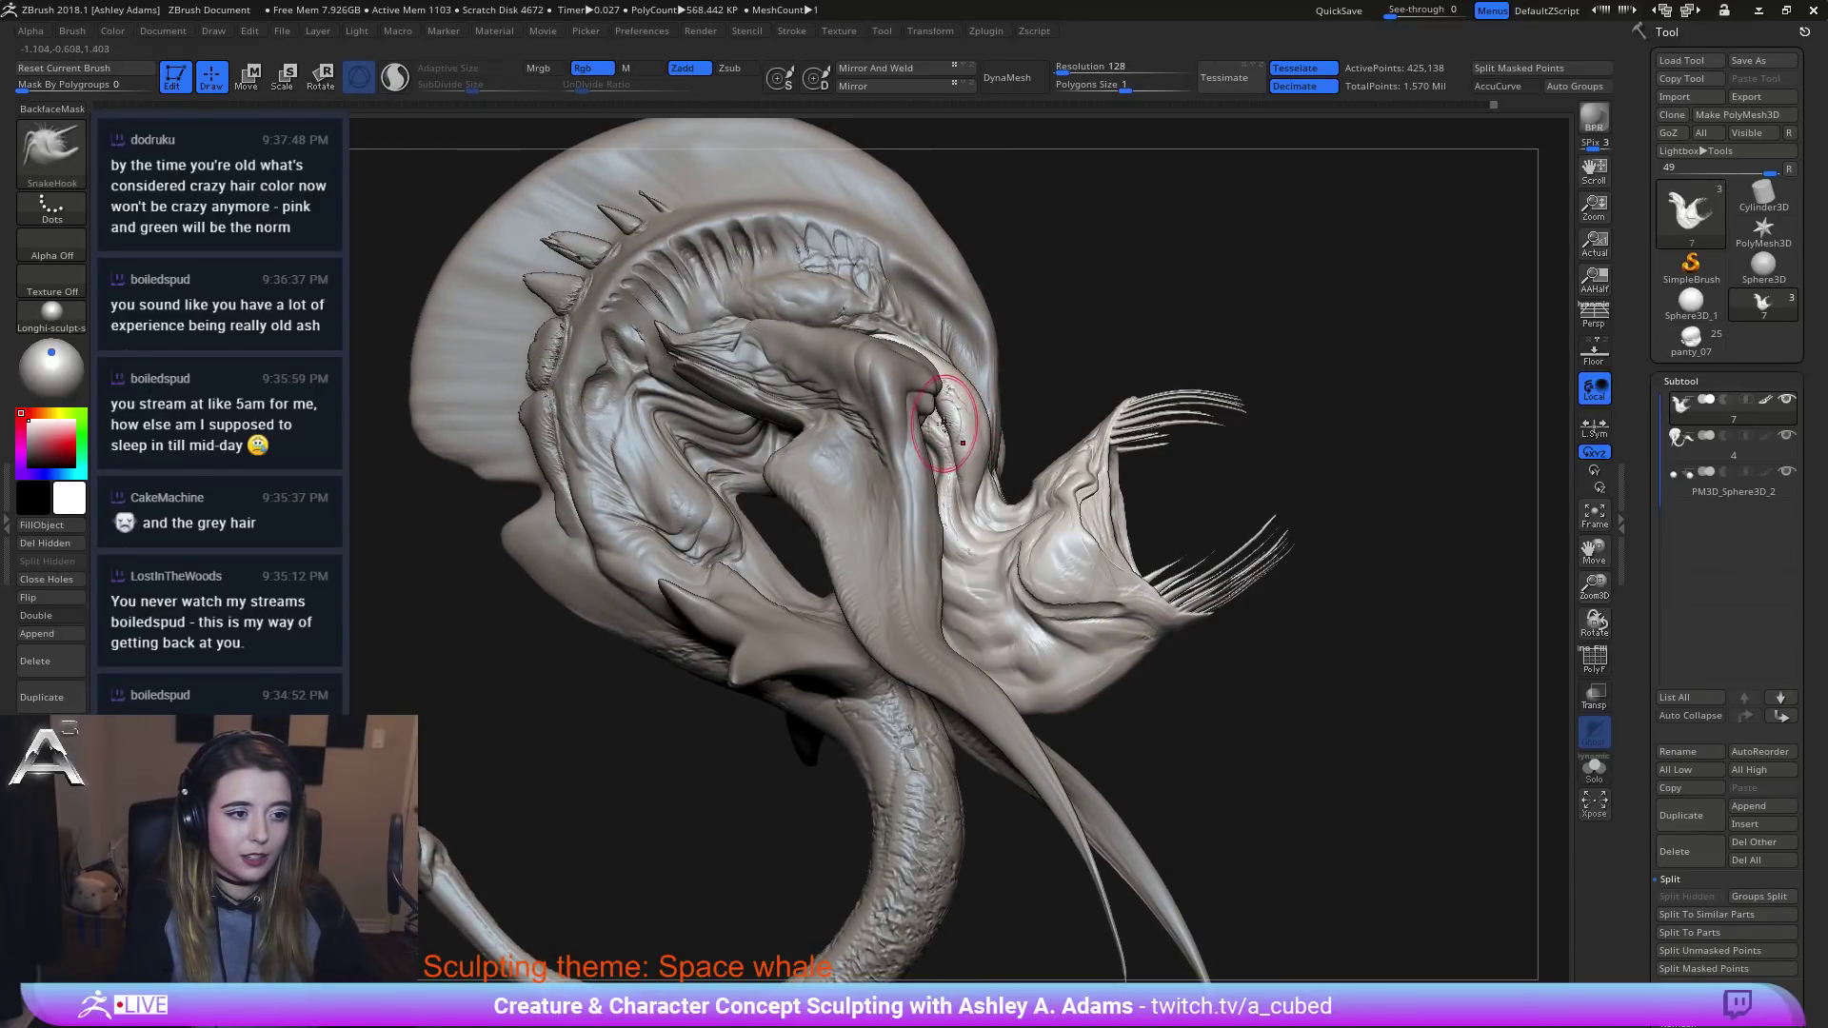
key(space)
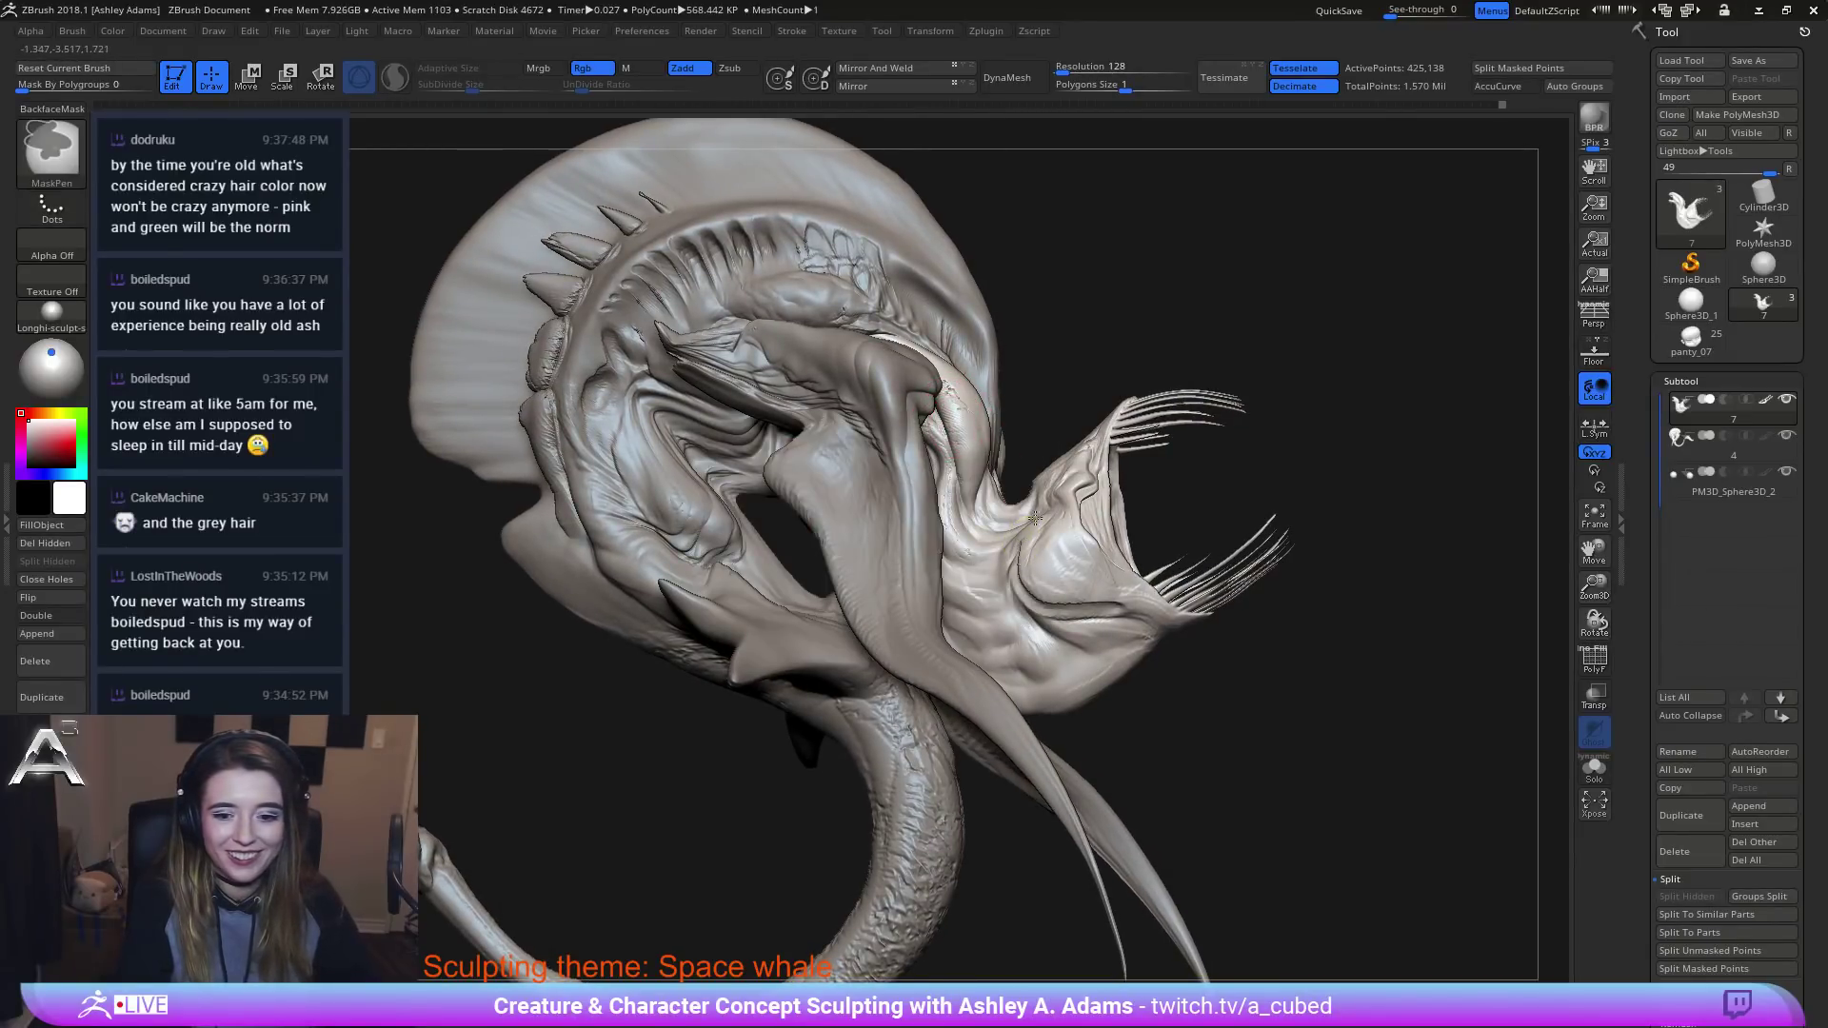
Make the main head and body subtool active and smooth the surface around the small crest spikes.
right_drag(960, 423, 1101, 488)
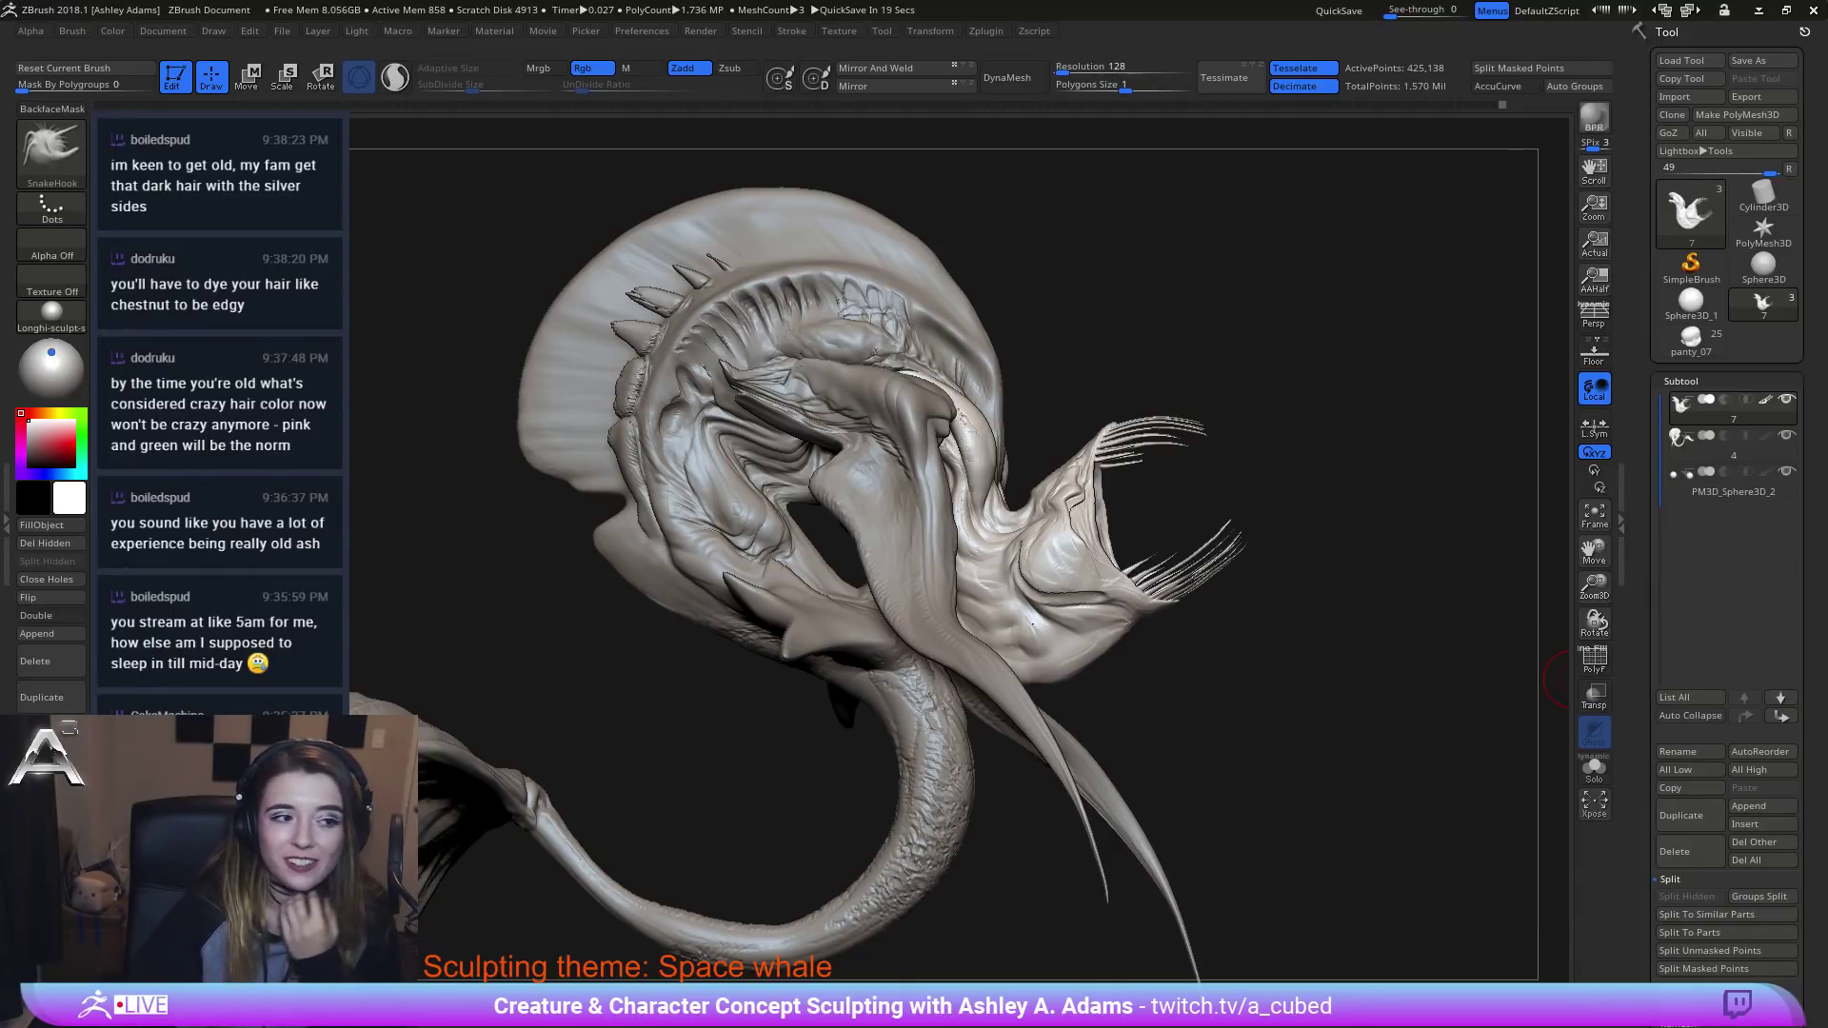
right_drag(729, 270, 714, 254)
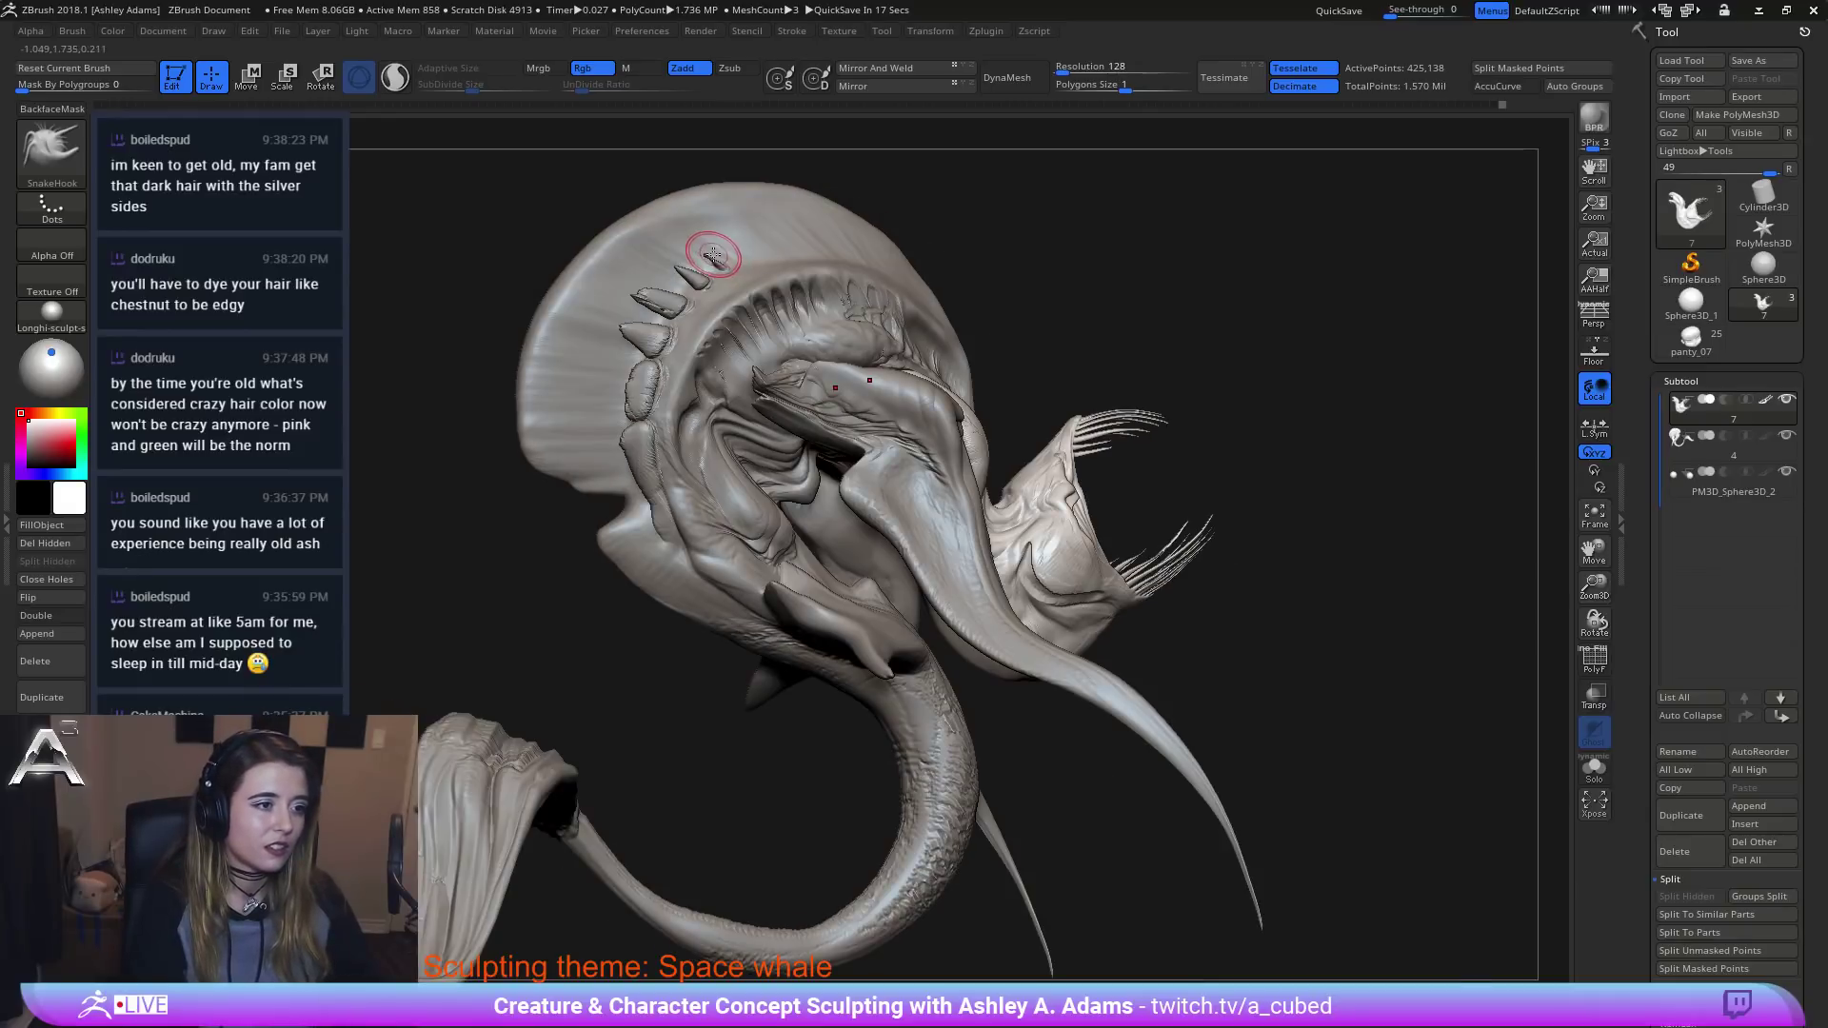
alt+click(709, 259)
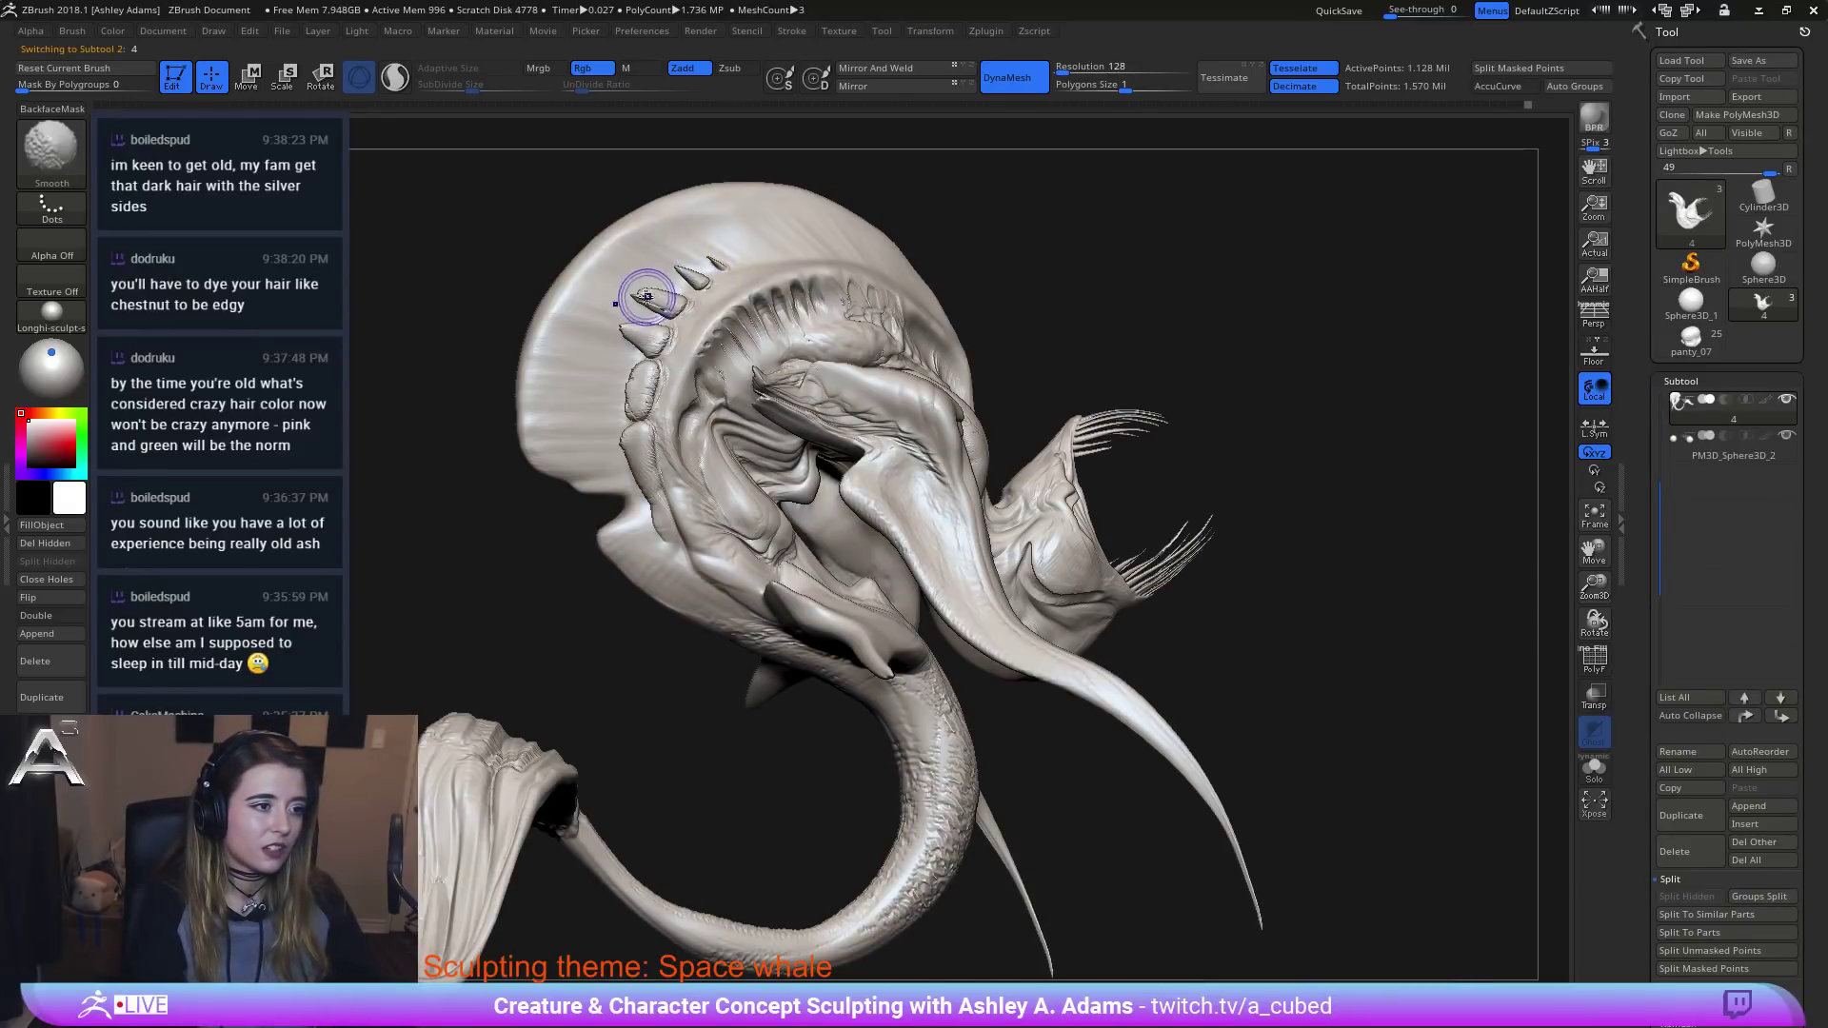
shift+drag(647, 297, 629, 333)
mouse_move(631, 373)
right_down()
mouse_move(587, 377)
mouse_move(913, 245)
mouse_move(788, 306)
mouse_move(700, 385)
mouse_move(783, 443)
right_up()
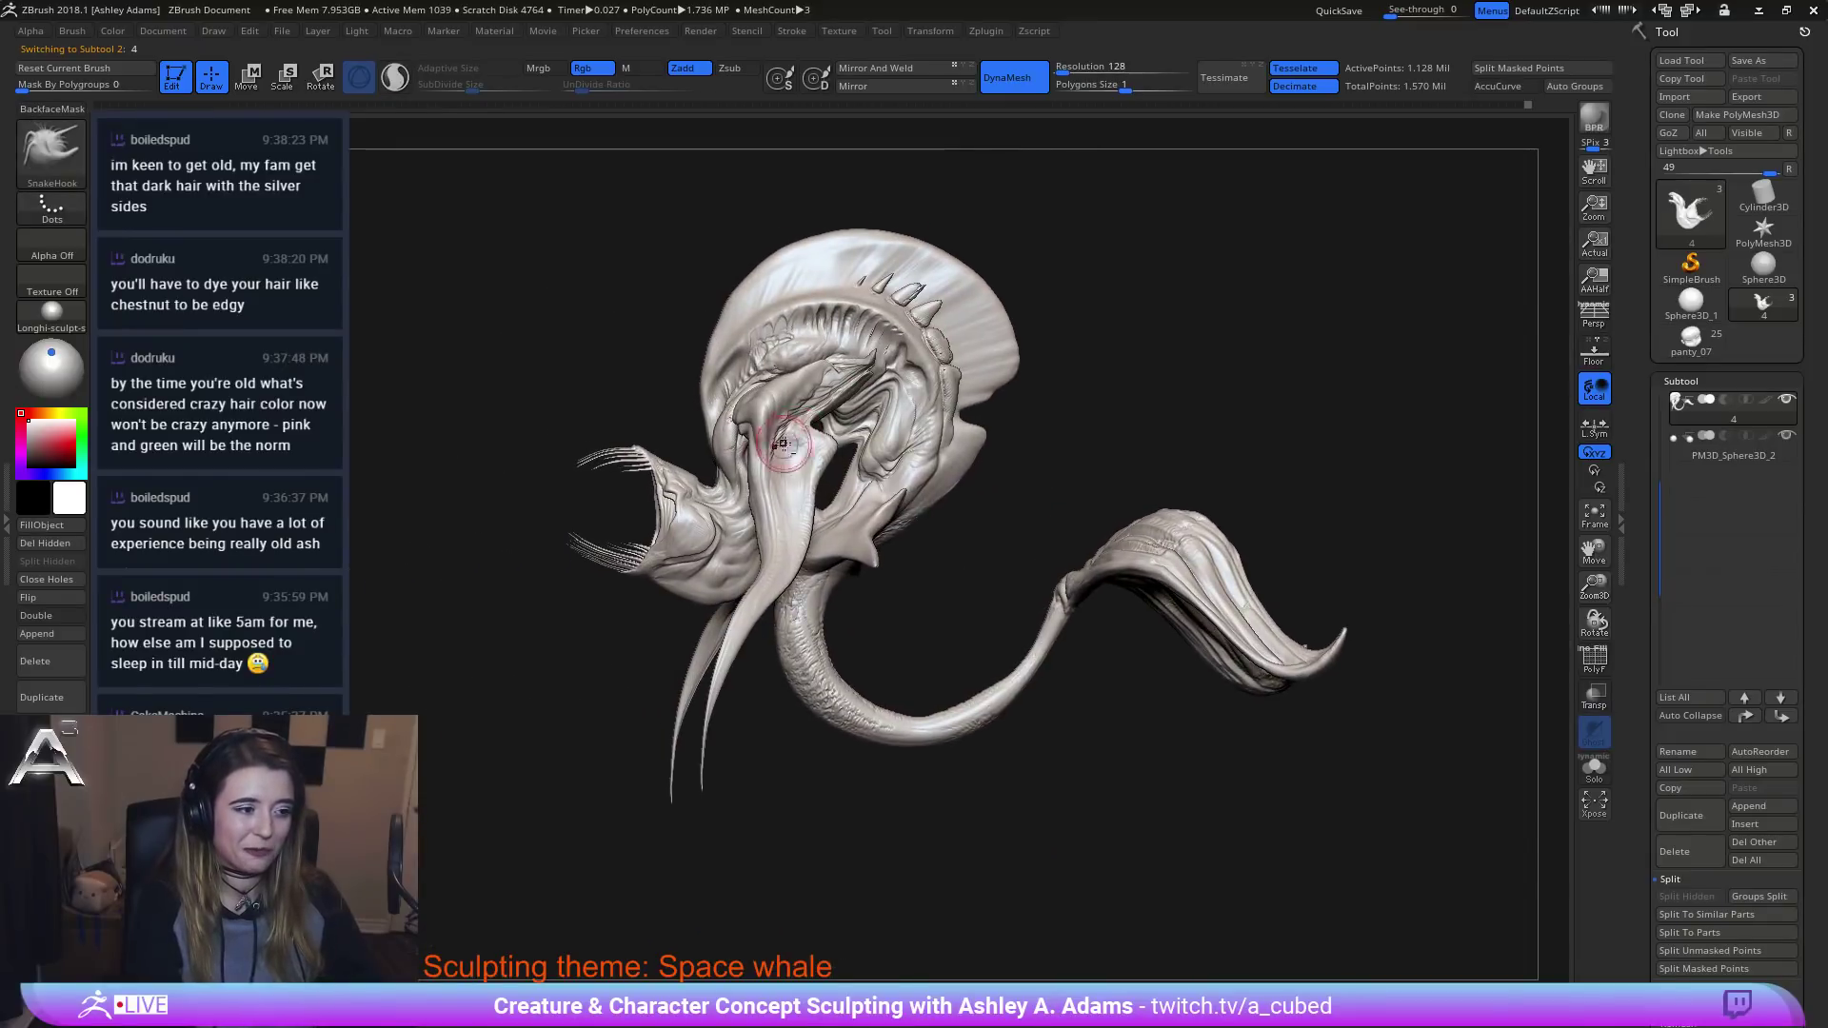
Carve wavy grooves with the Slash2 brush from the bases of the crest spikes toward the ridged band below.
right_click(686, 447)
drag(687, 448, 745, 447)
mouse_move(745, 448)
ctrl+right_down()
mouse_move(590, 419)
mouse_move(683, 446)
mouse_move(714, 327)
mouse_move(855, 376)
mouse_move(826, 419)
ctrl+right_up()
mouse_move(826, 542)
alt+right_down()
mouse_move(821, 460)
mouse_move(849, 410)
alt+right_up()
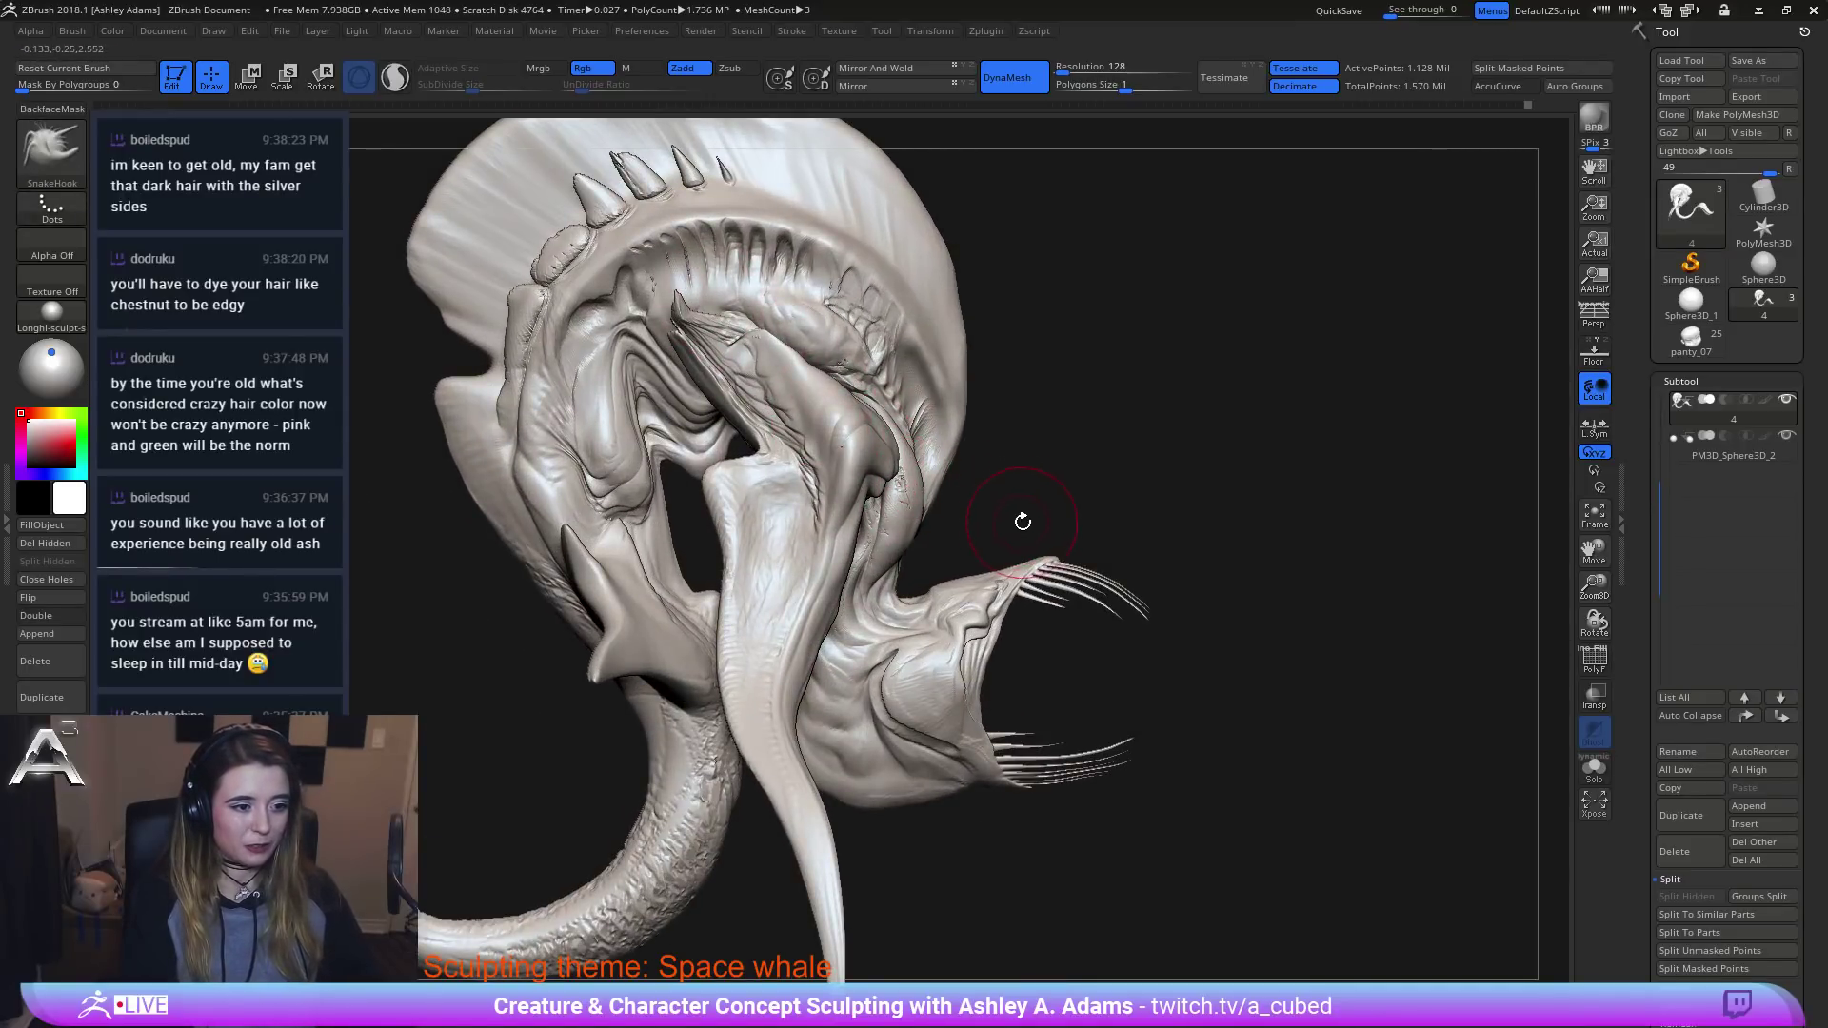
right_drag(1022, 521, 886, 409)
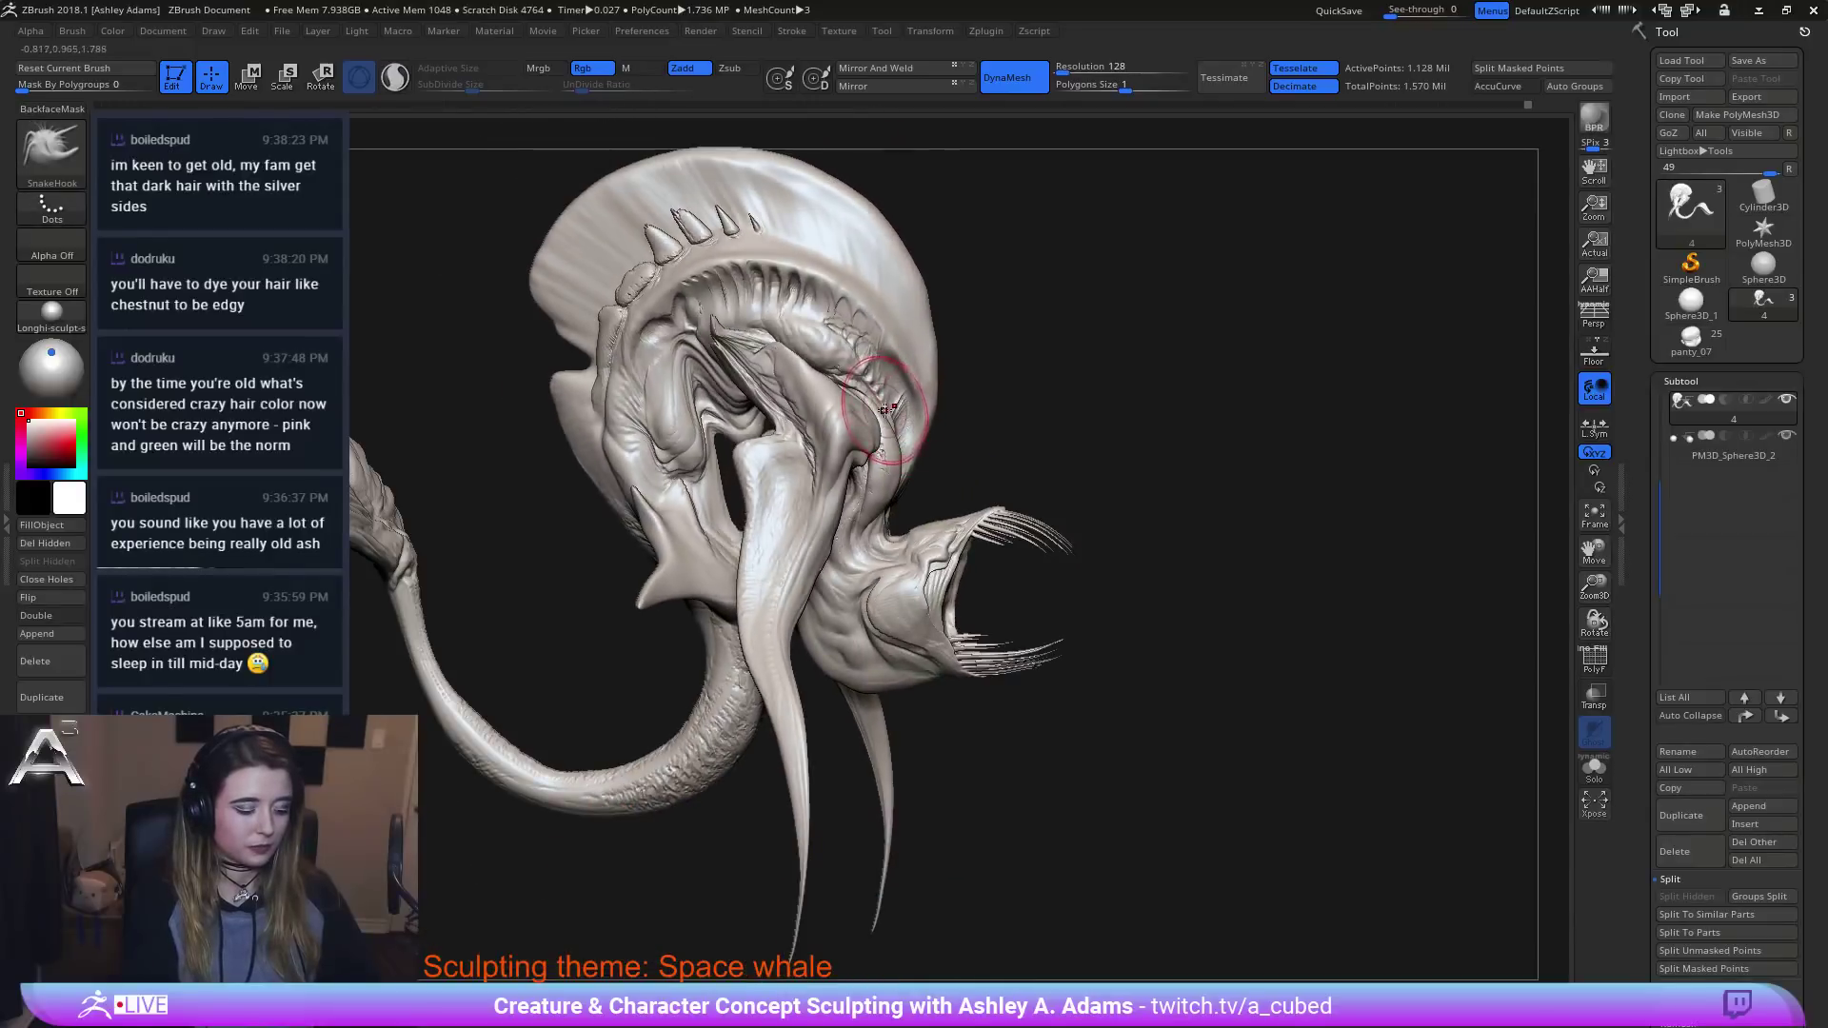
key(b)
click(1377, 459)
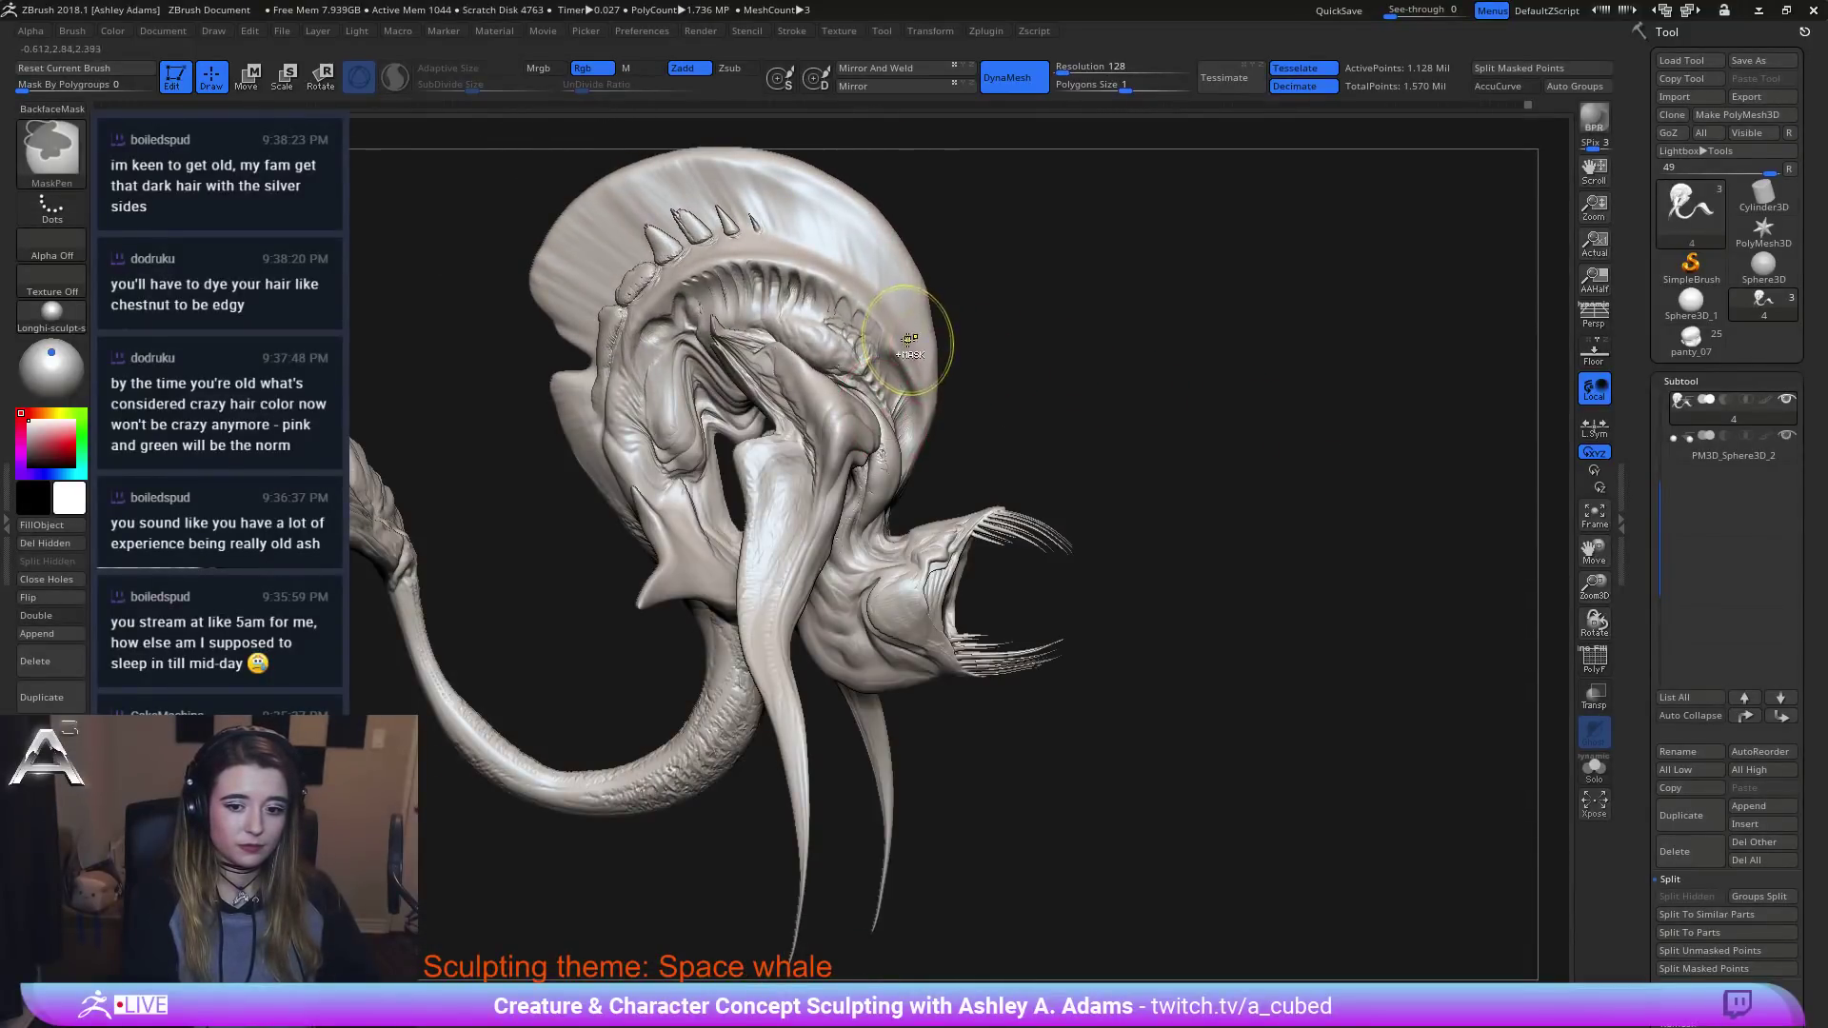
mouse_move(1048, 376)
right_down()
mouse_move(955, 334)
mouse_move(970, 432)
mouse_move(922, 375)
right_up()
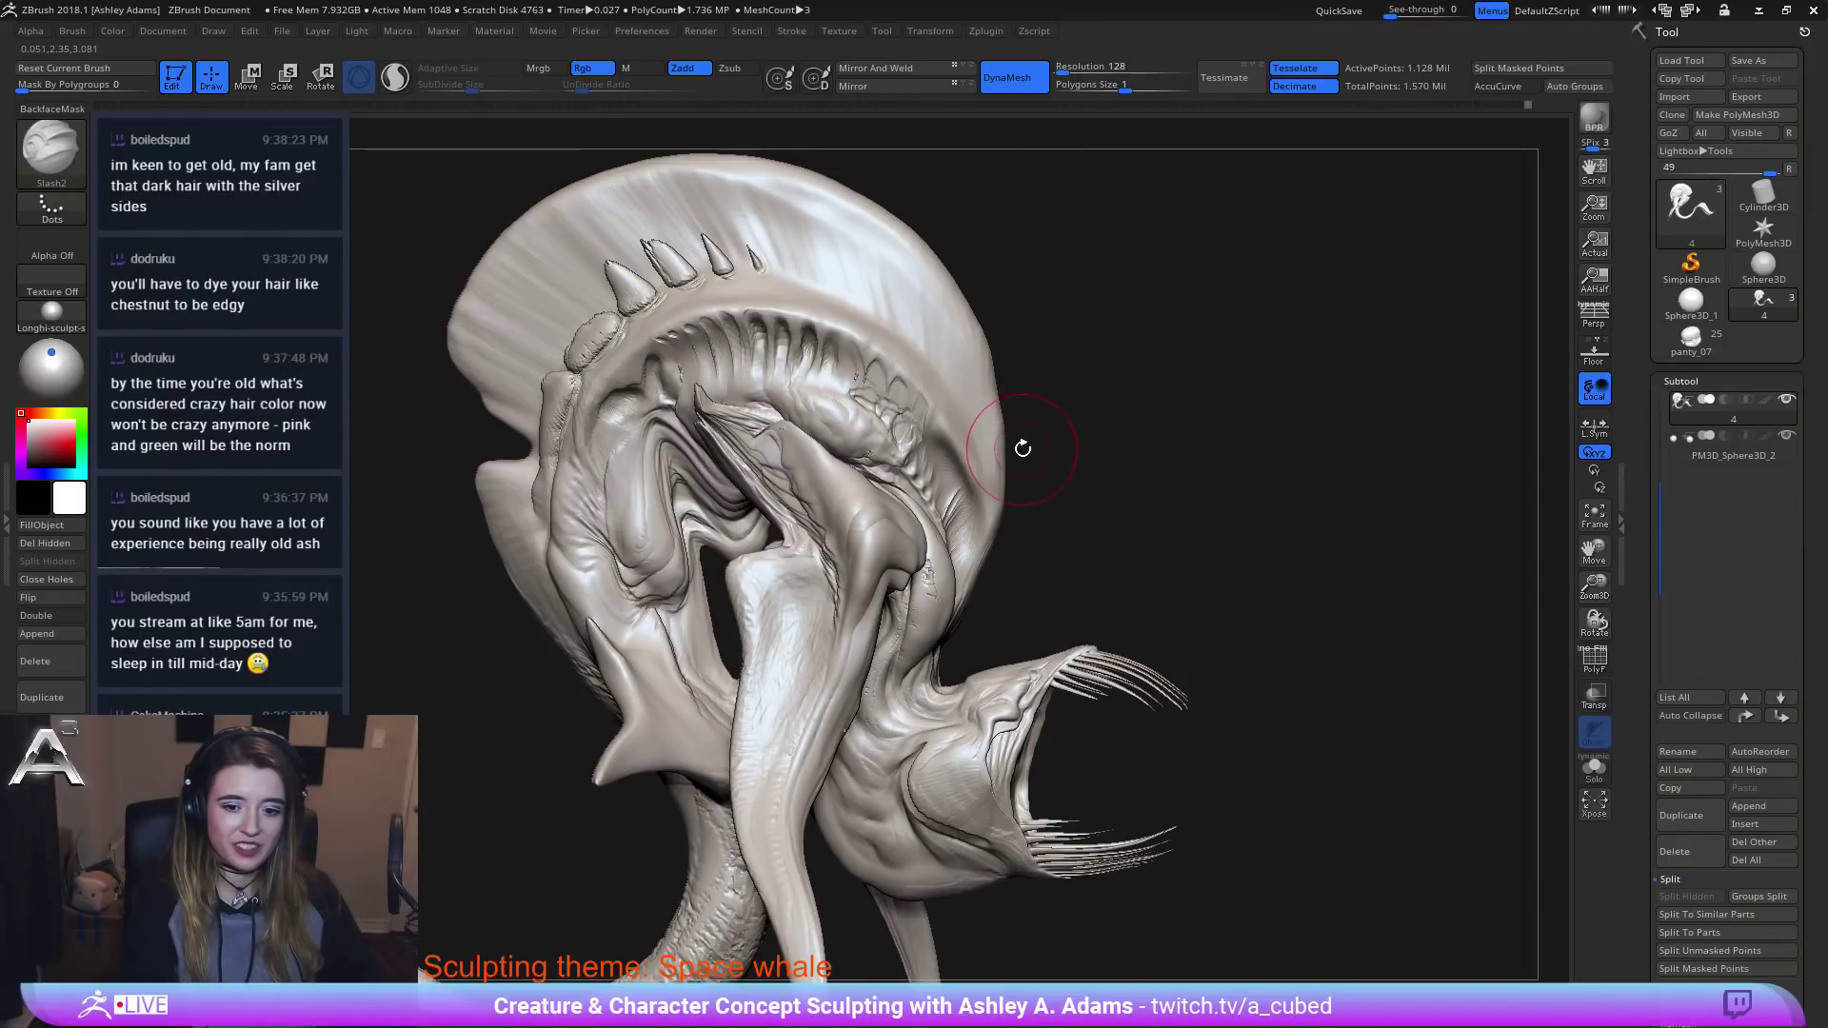
mouse_move(786, 257)
right_down()
mouse_move(835, 369)
mouse_move(813, 364)
mouse_move(809, 401)
right_up()
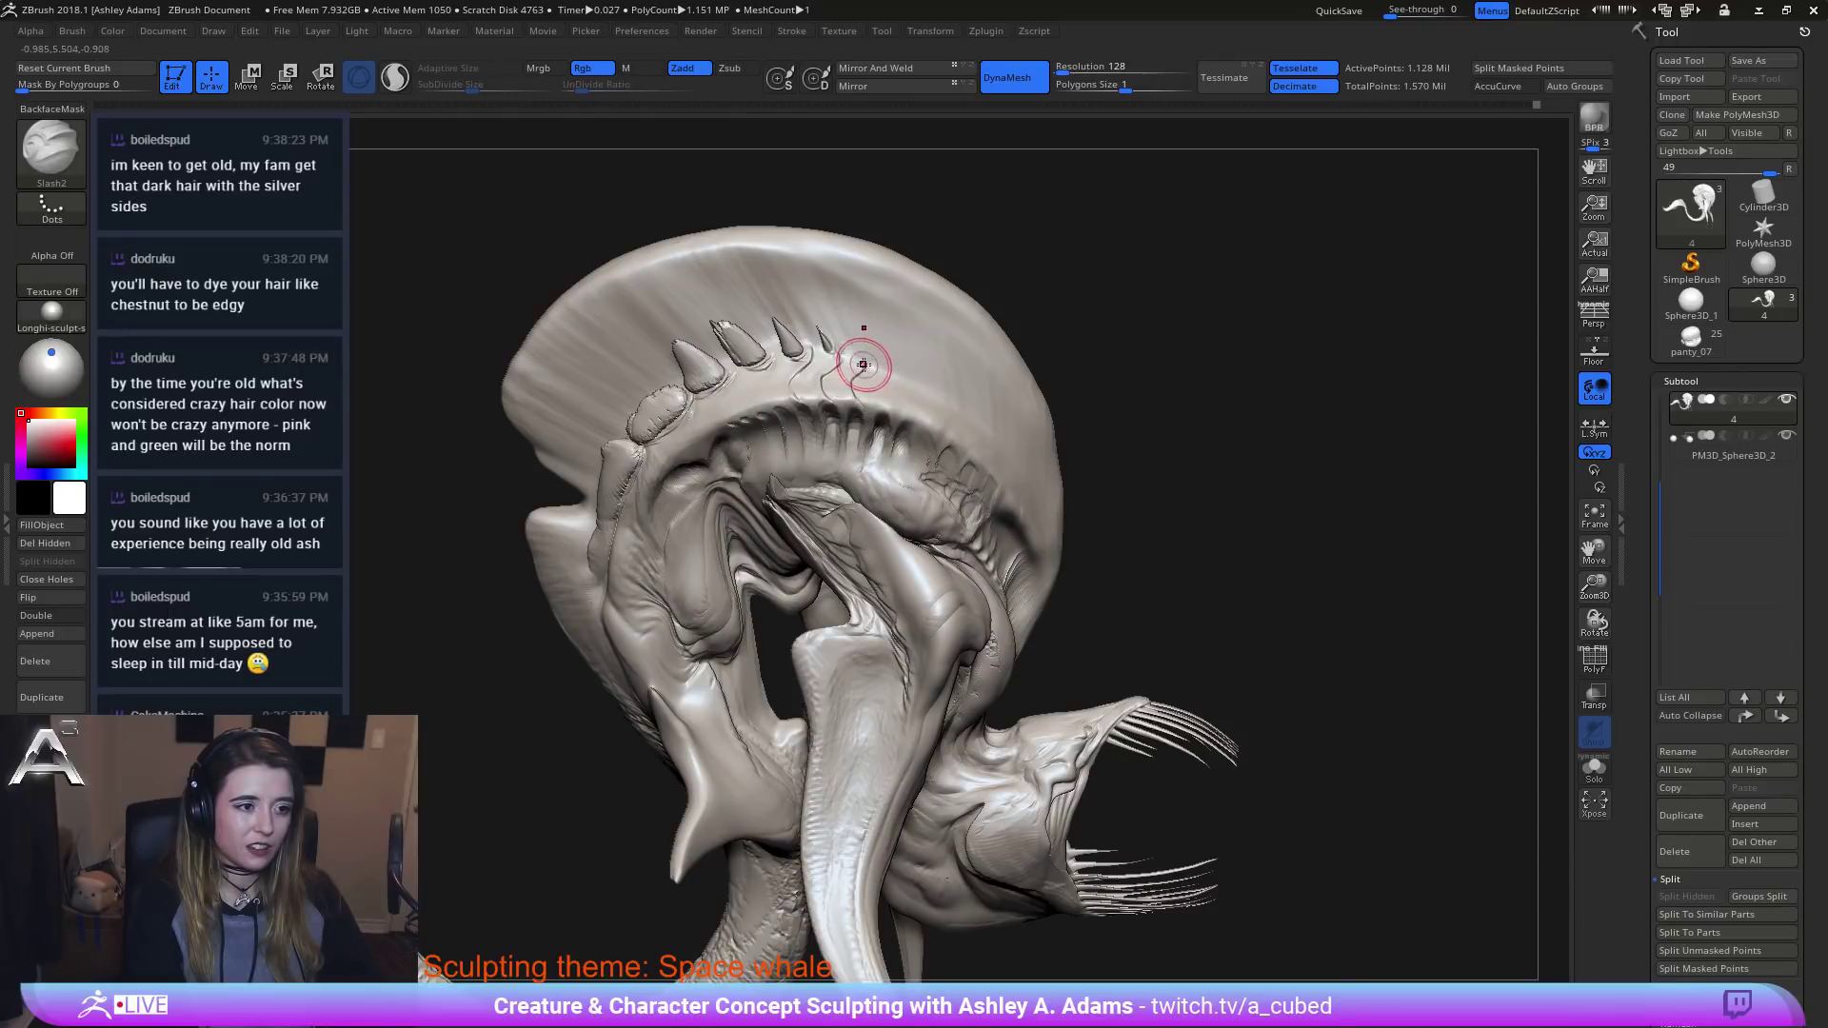
right_drag(811, 374, 790, 408)
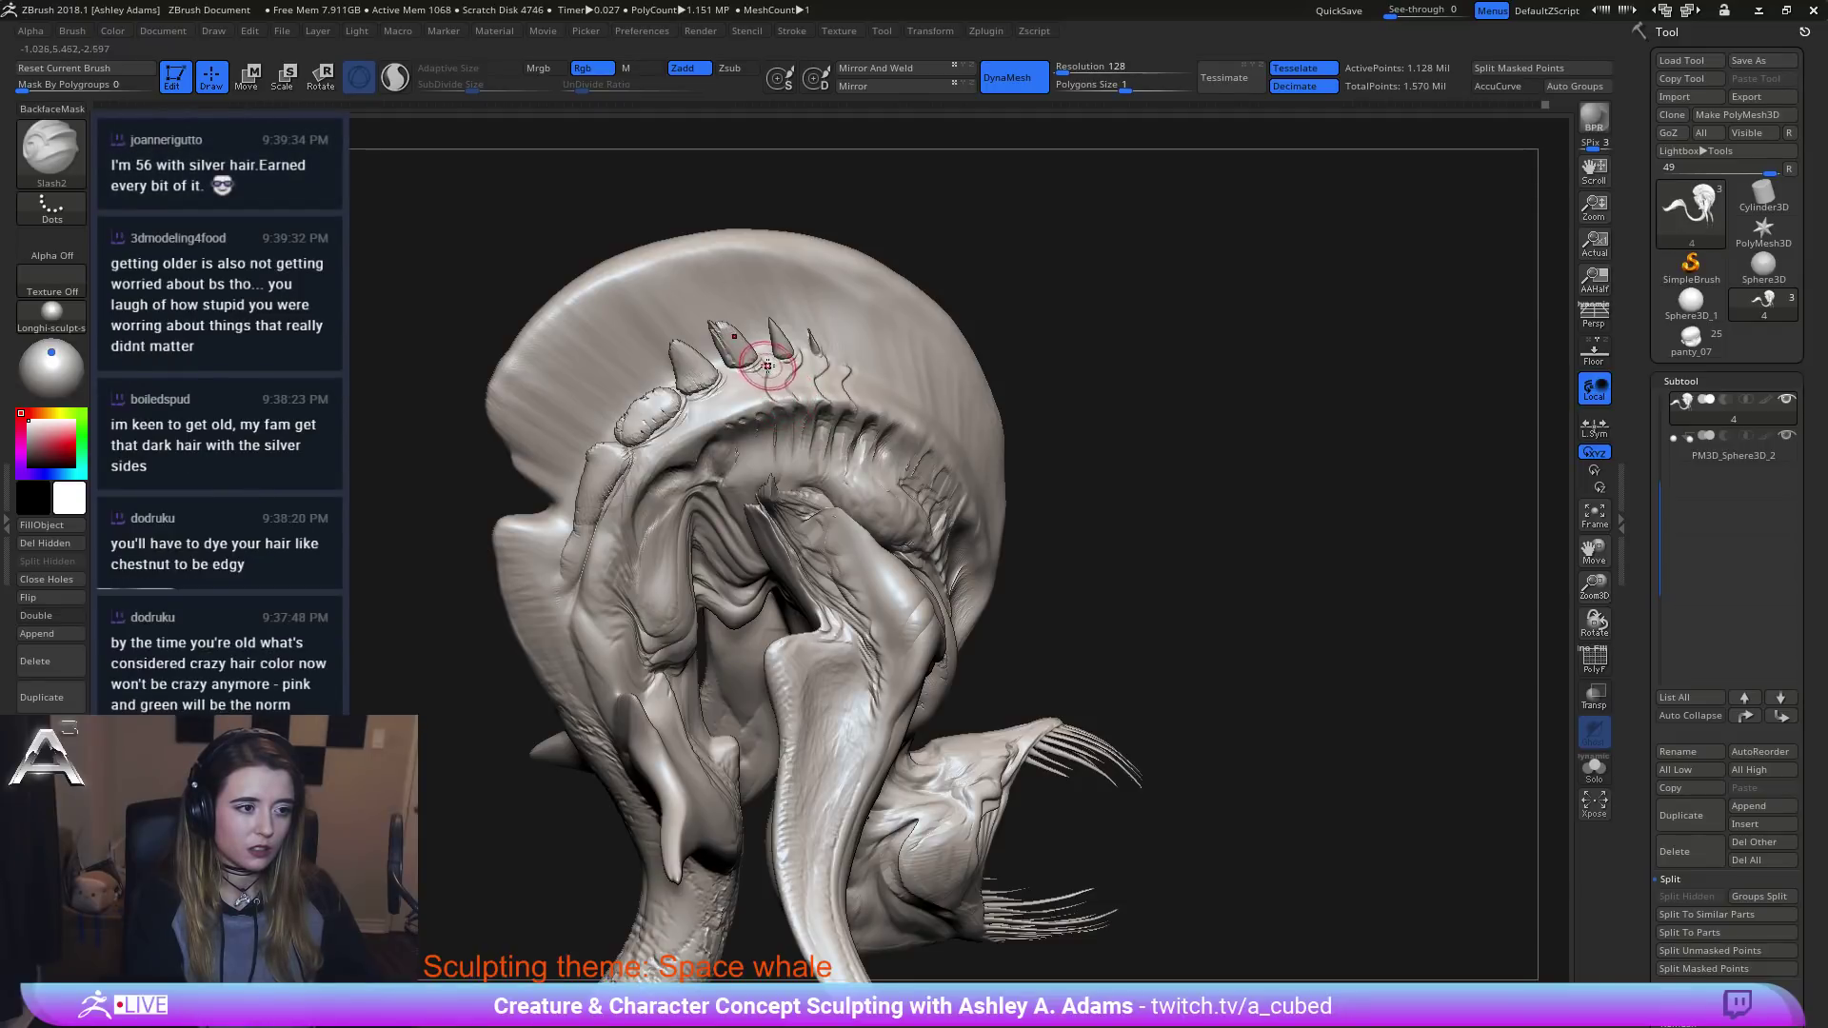
right_drag(768, 366, 759, 409)
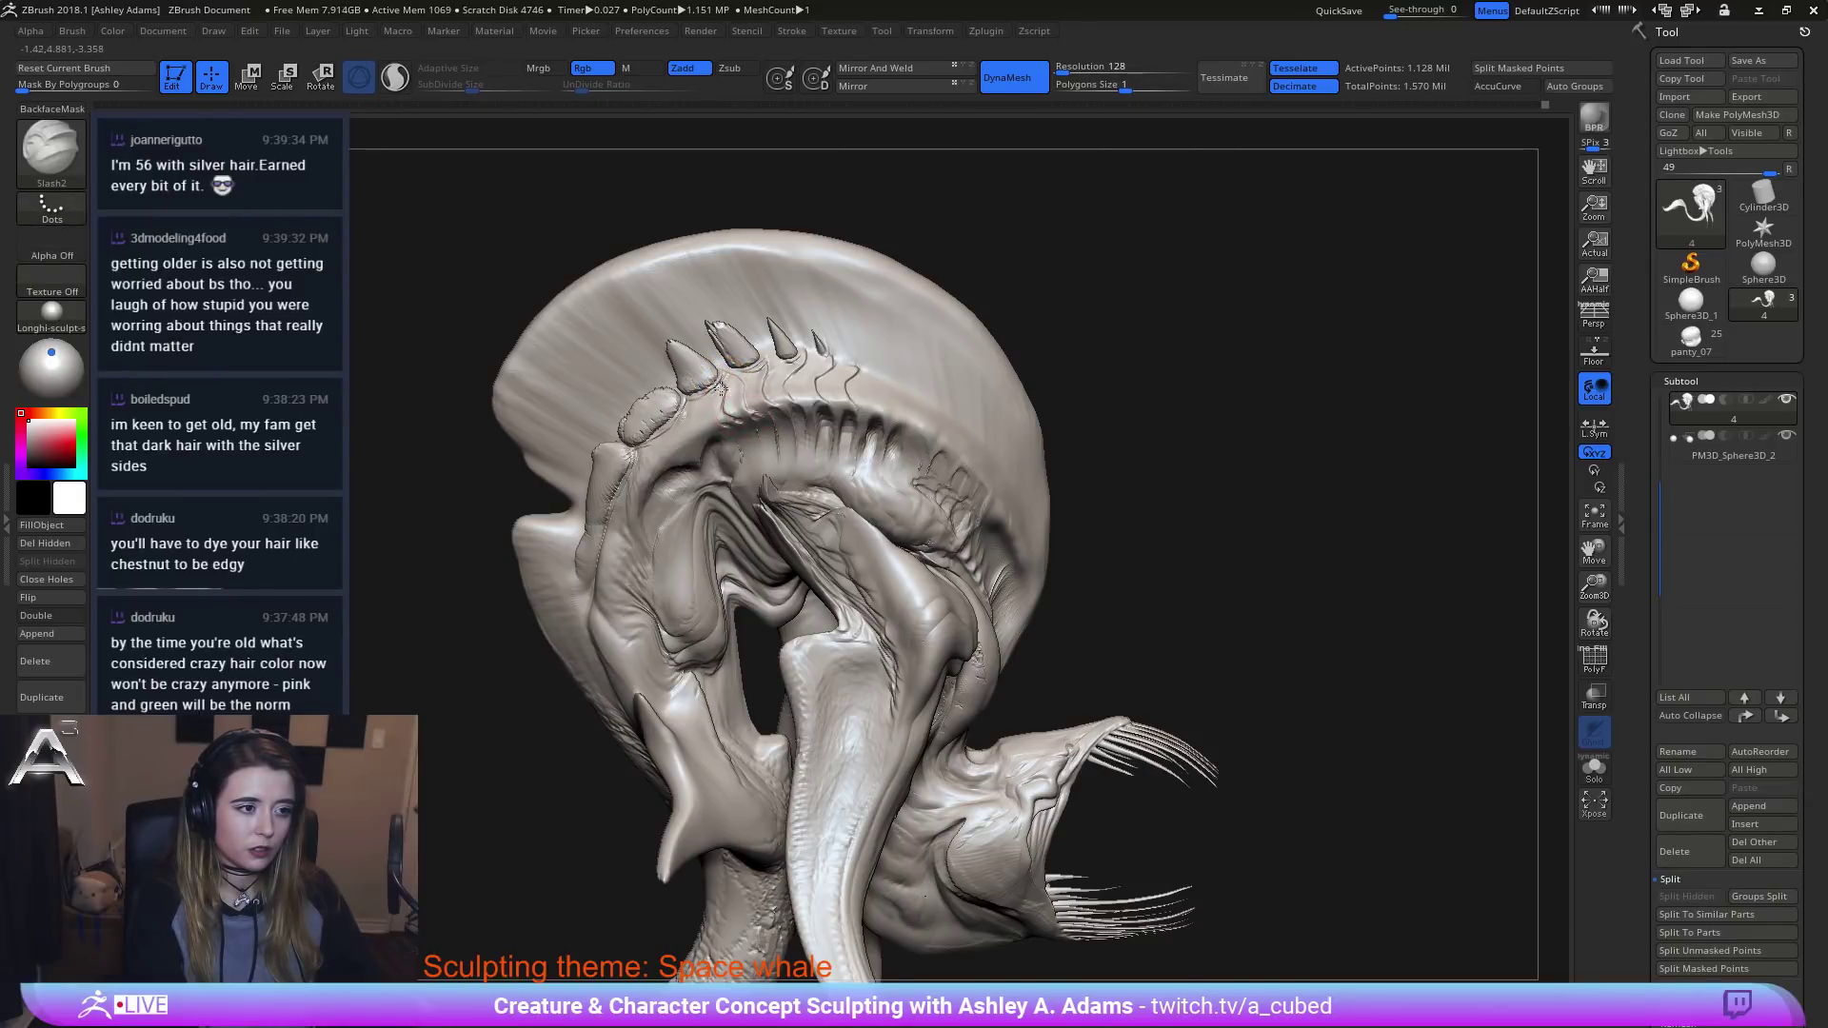
right_drag(721, 388, 758, 421)
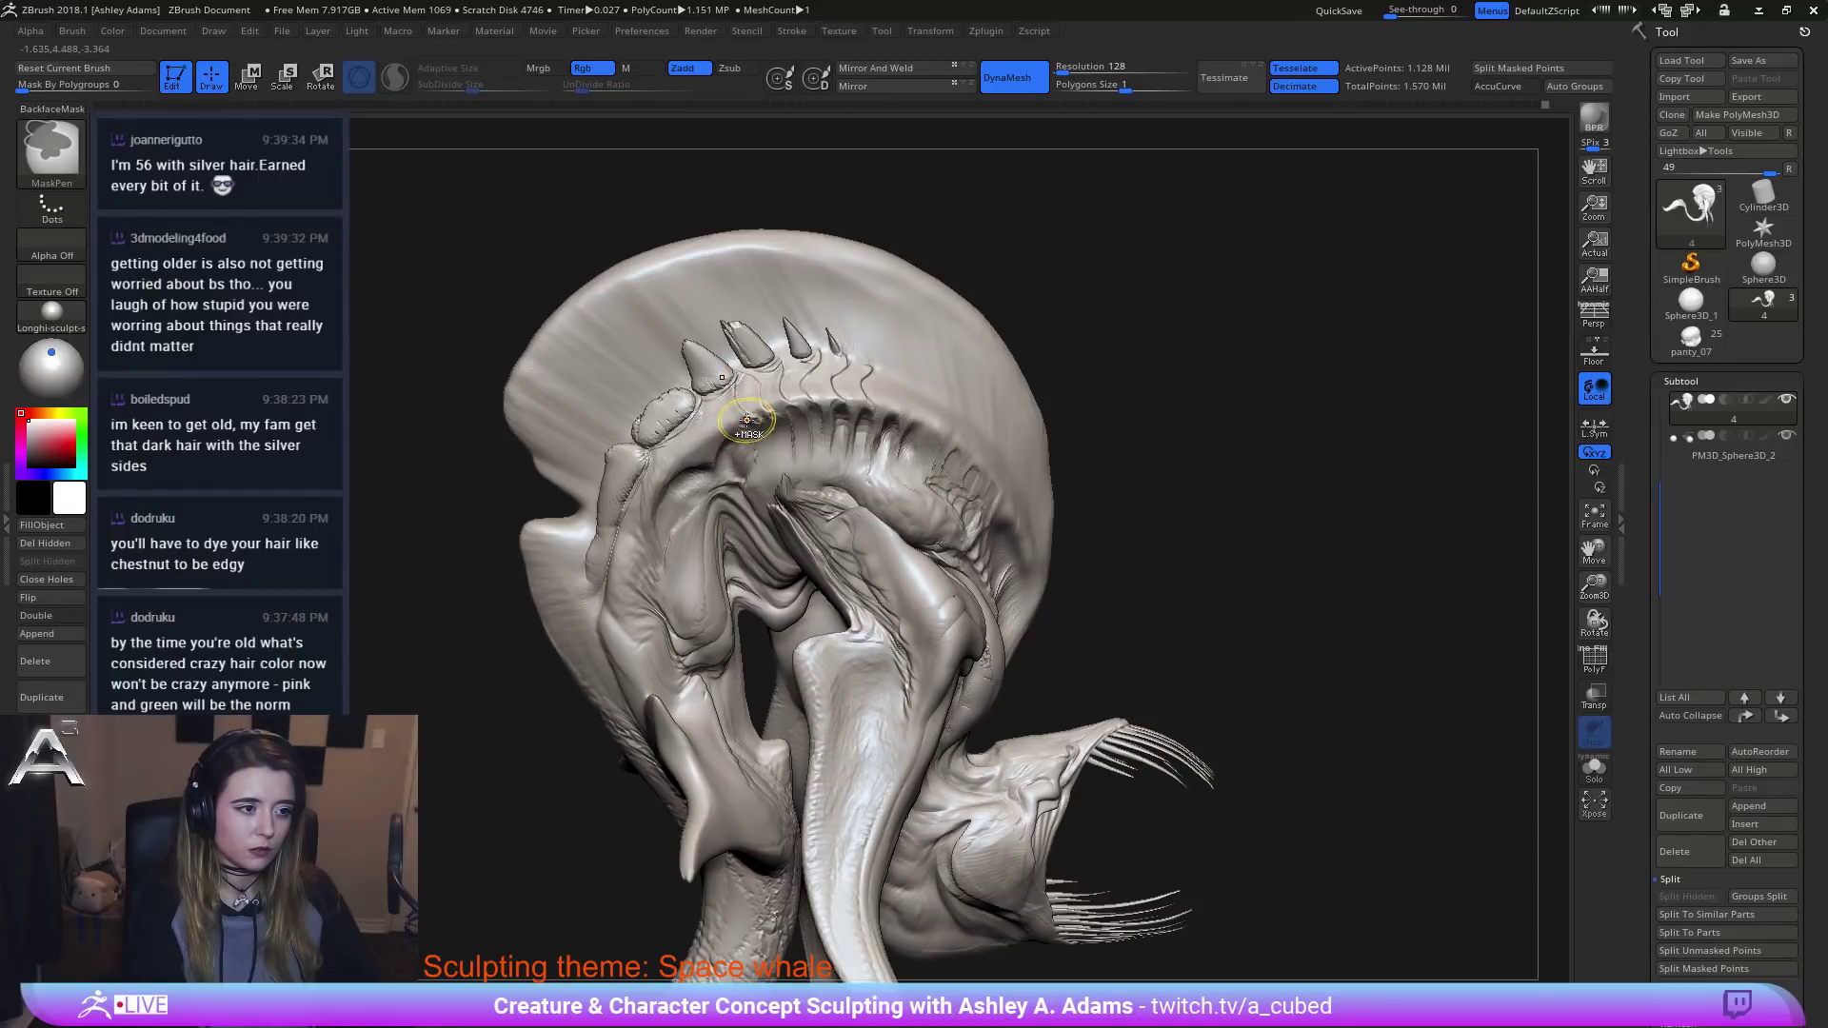
right_drag(757, 416, 815, 235)
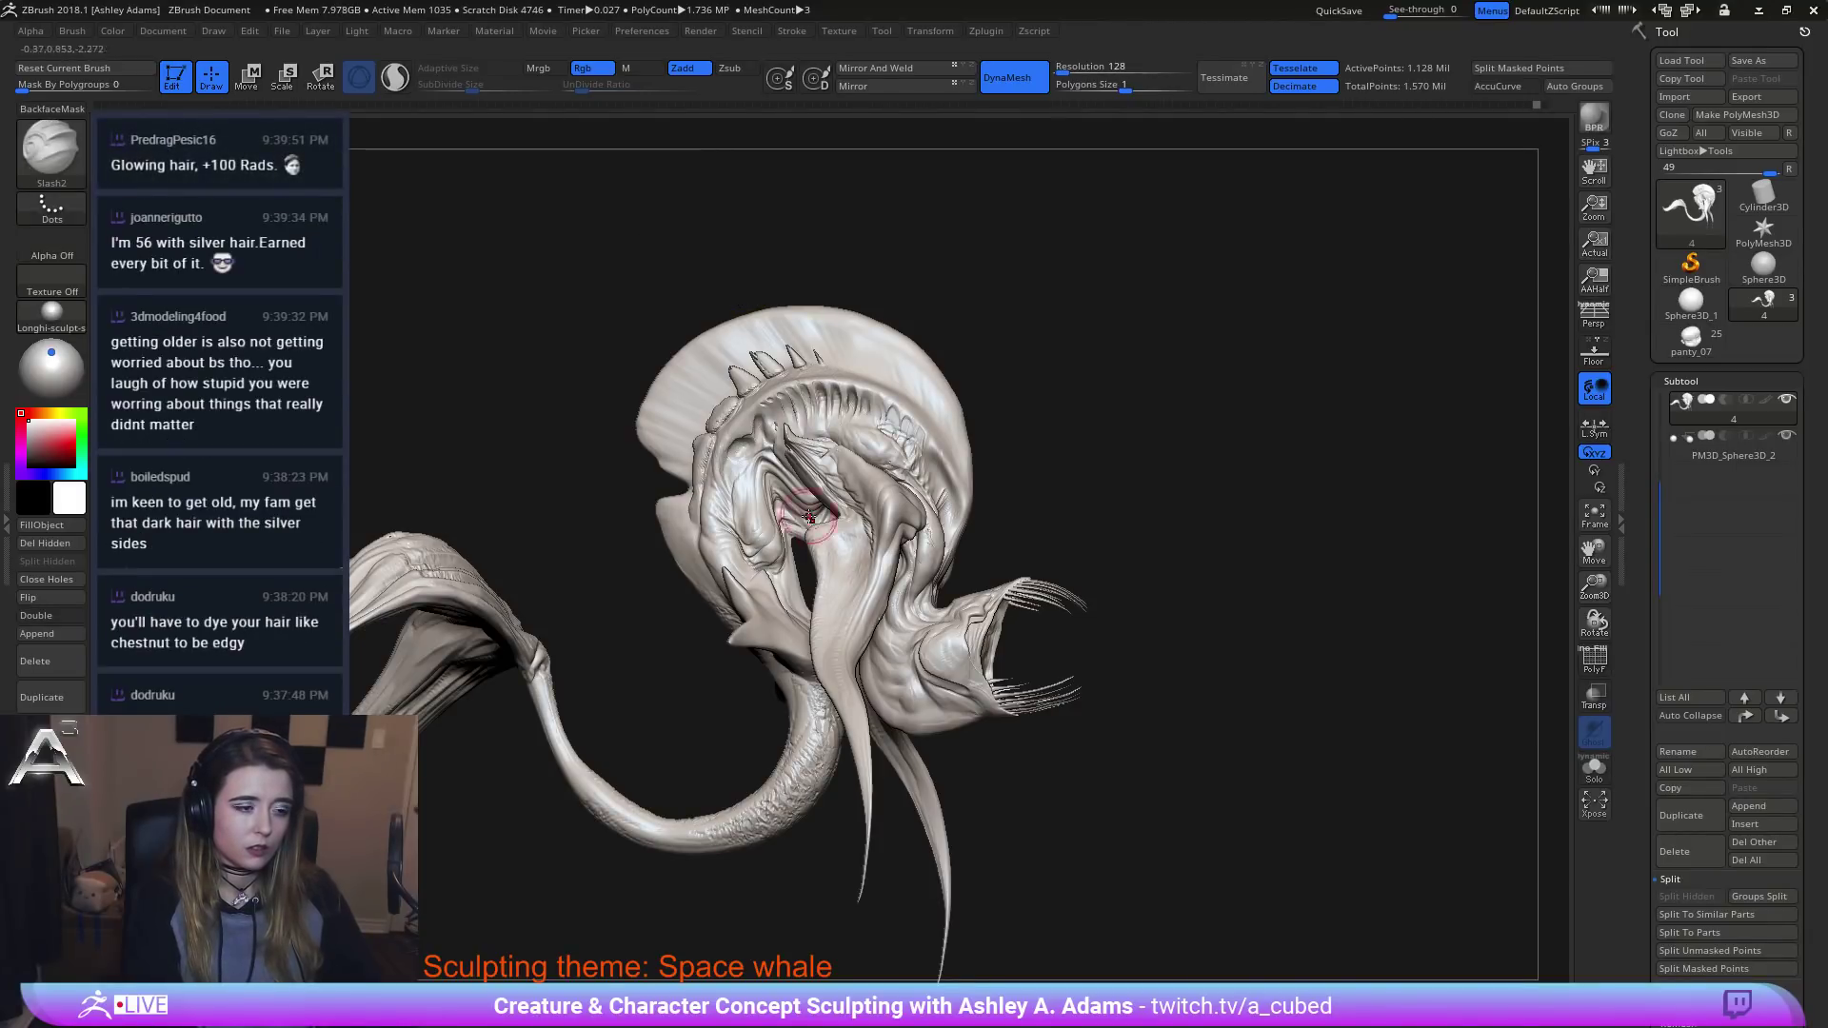
Carve a stack of arched skin folds into the broad upper part of the long tentacle with Slash2.
mouse_move(744, 282)
mouse_down()
mouse_move(858, 440)
mouse_move(844, 391)
mouse_up()
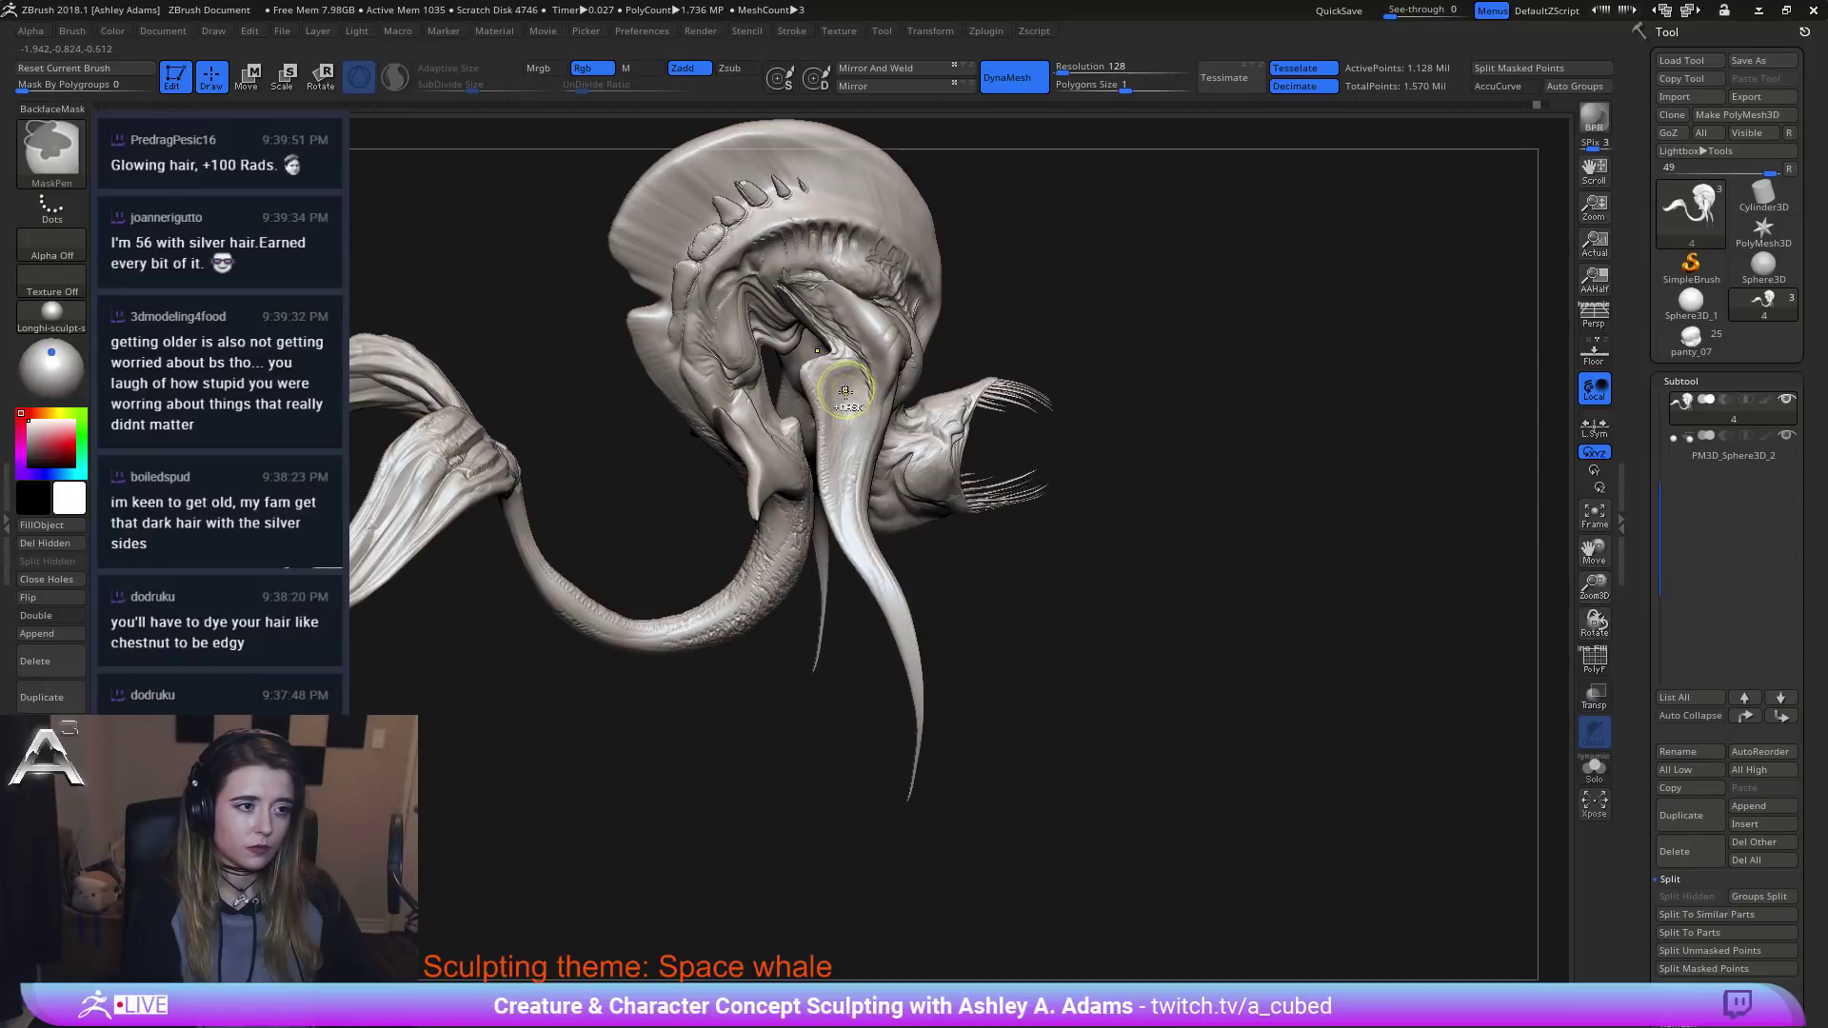
ctrl+right_drag(849, 434, 871, 320)
drag(871, 320, 830, 330)
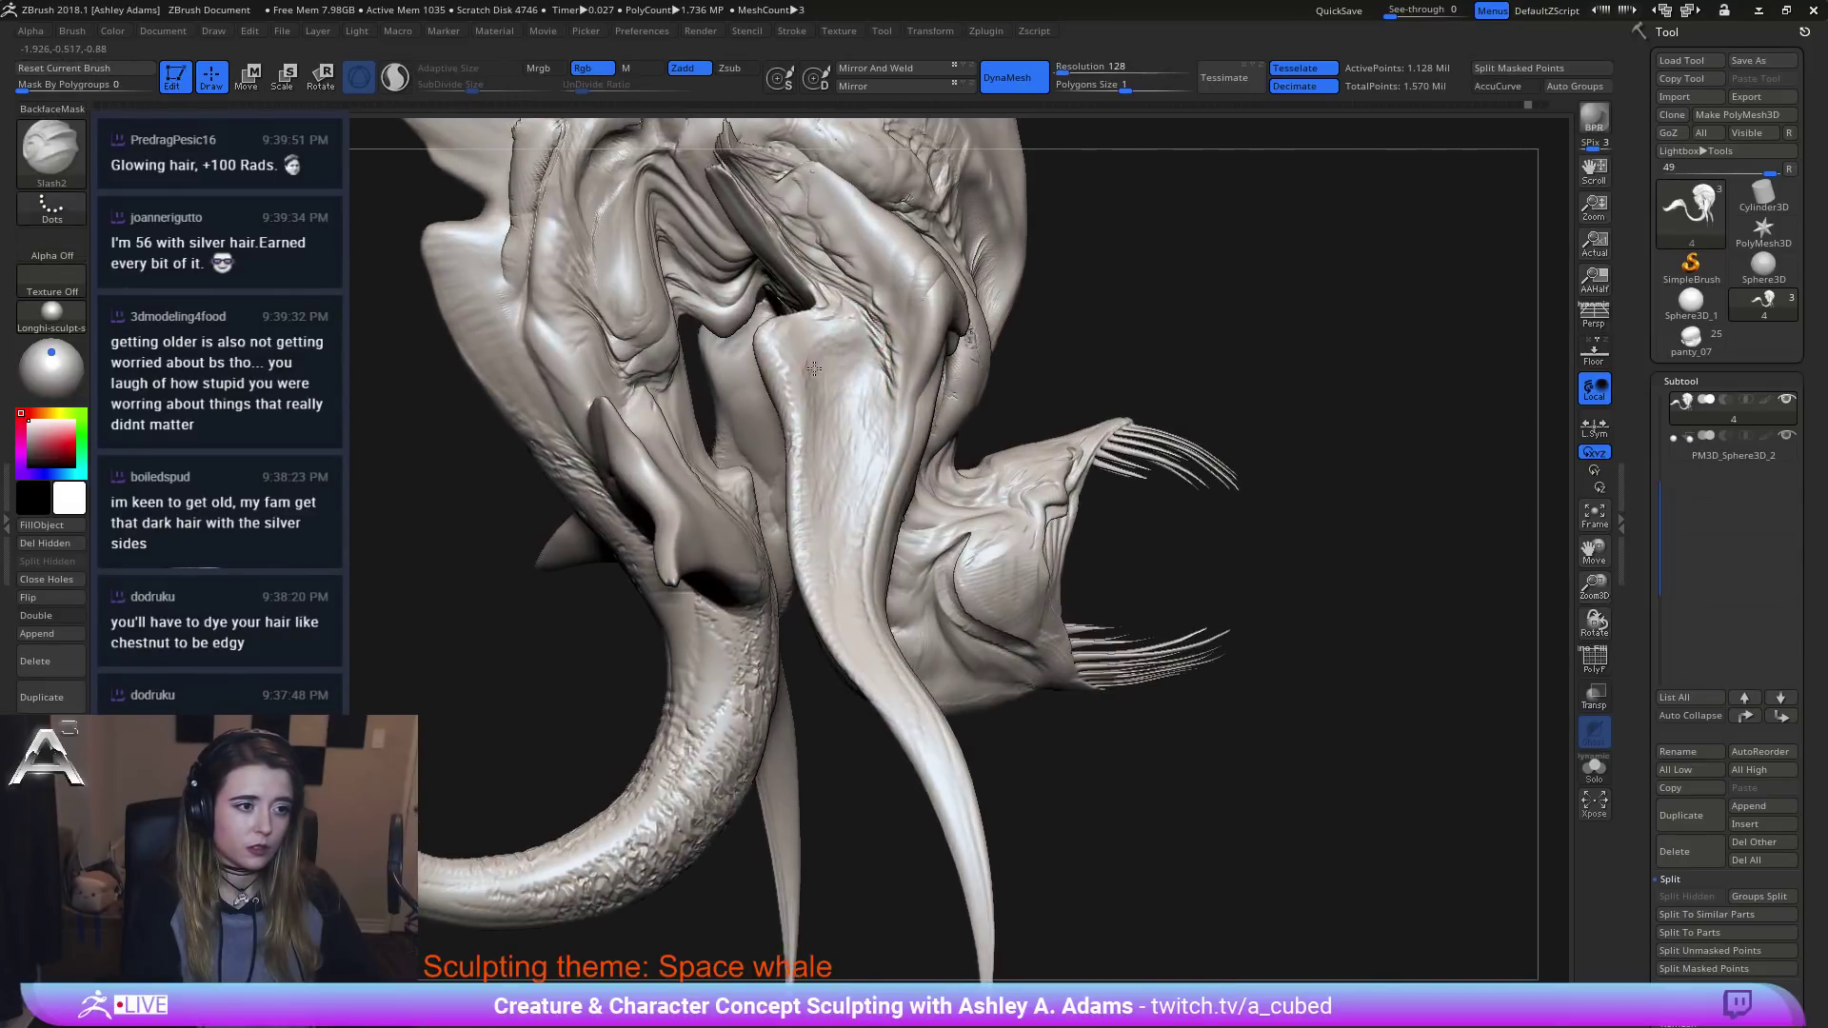
right_drag(830, 329, 799, 457)
mouse_move(799, 457)
mouse_down()
mouse_move(836, 340)
mouse_move(874, 360)
mouse_up()
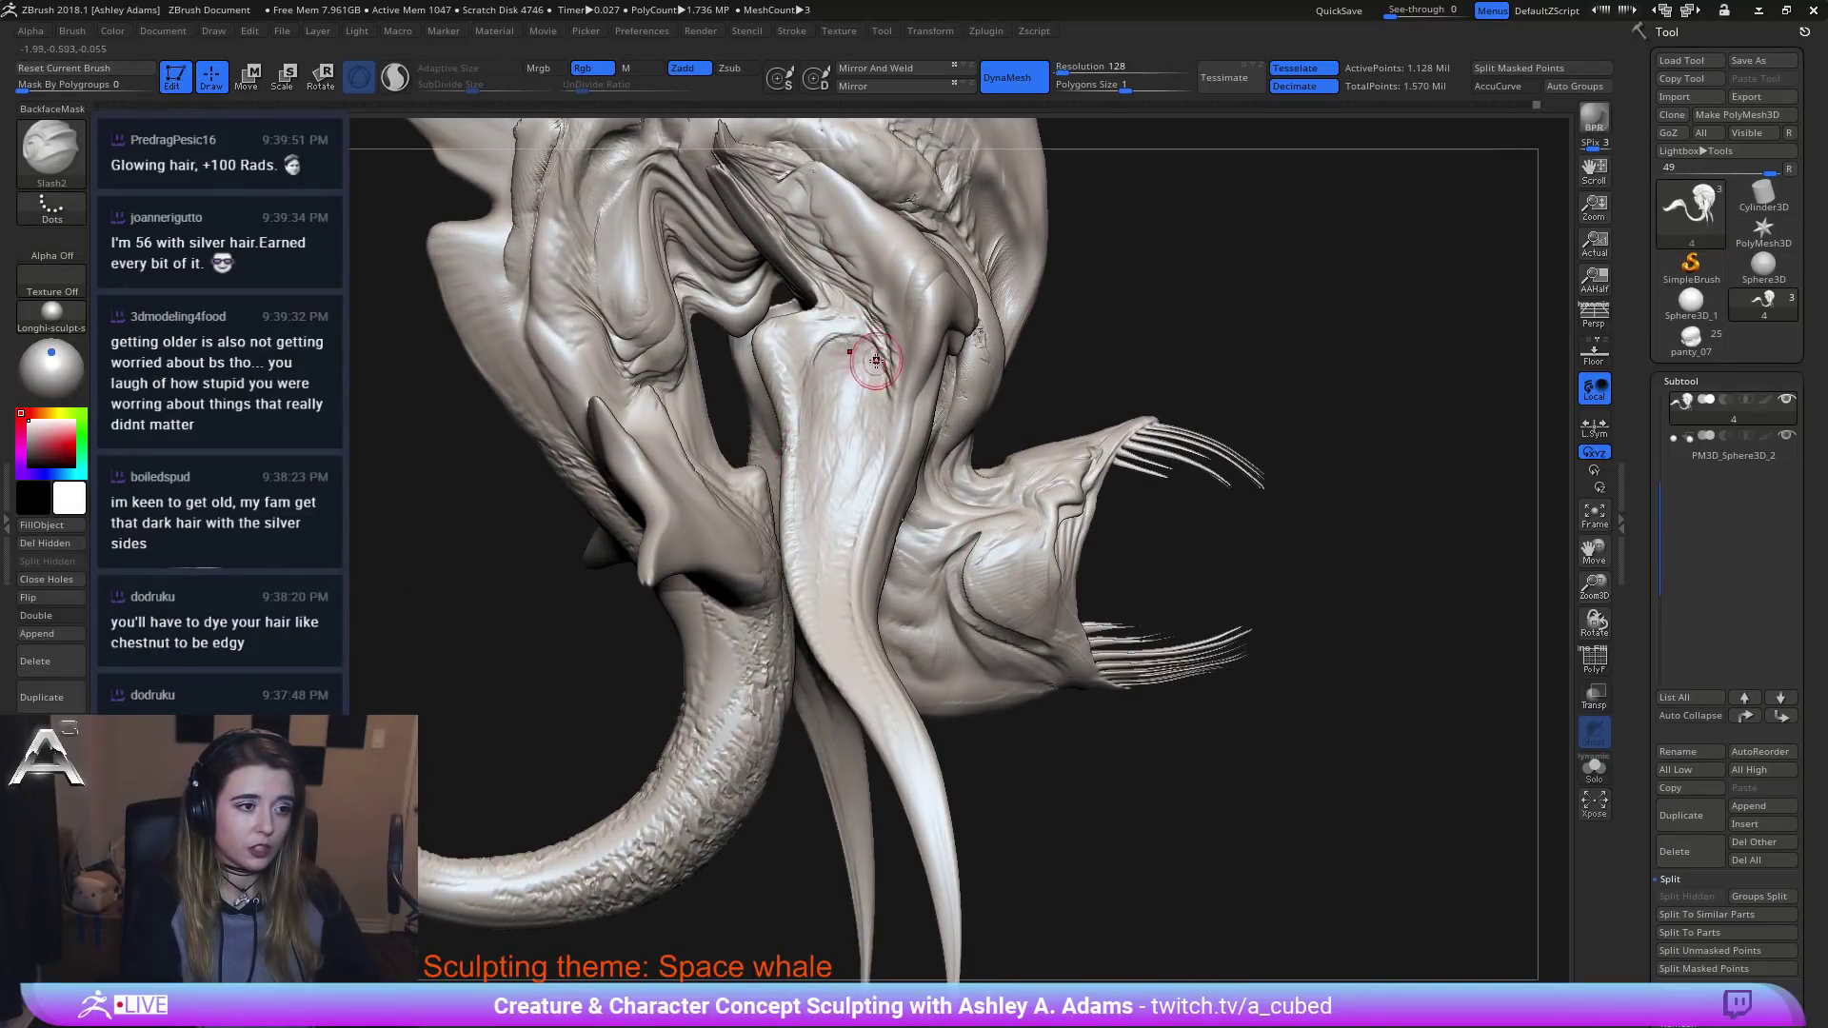
mouse_move(808, 413)
mouse_down()
mouse_move(805, 381)
mouse_move(837, 356)
mouse_move(792, 411)
mouse_move(881, 395)
mouse_move(801, 426)
mouse_up()
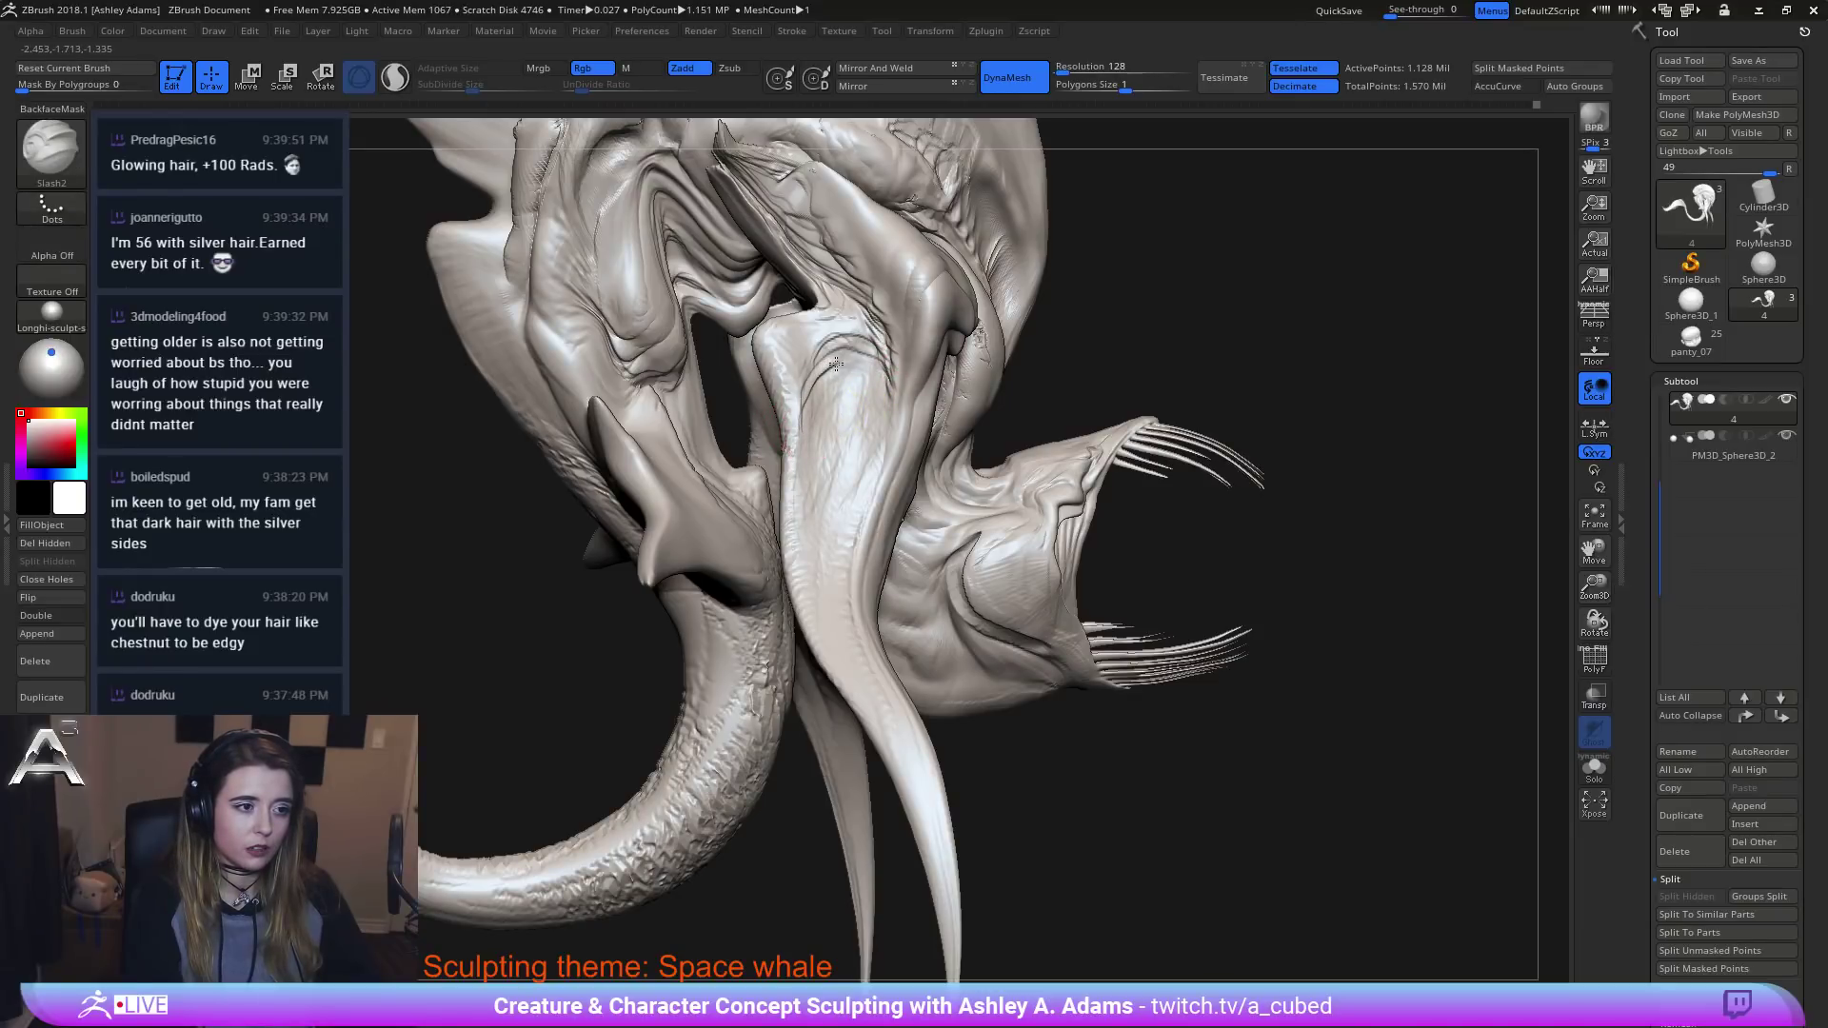
mouse_move(836, 364)
mouse_down()
mouse_move(869, 359)
mouse_move(802, 439)
mouse_move(857, 433)
mouse_move(805, 446)
mouse_move(845, 482)
mouse_move(856, 461)
mouse_move(833, 490)
mouse_move(851, 466)
mouse_move(800, 412)
mouse_move(792, 366)
mouse_move(854, 335)
mouse_up()
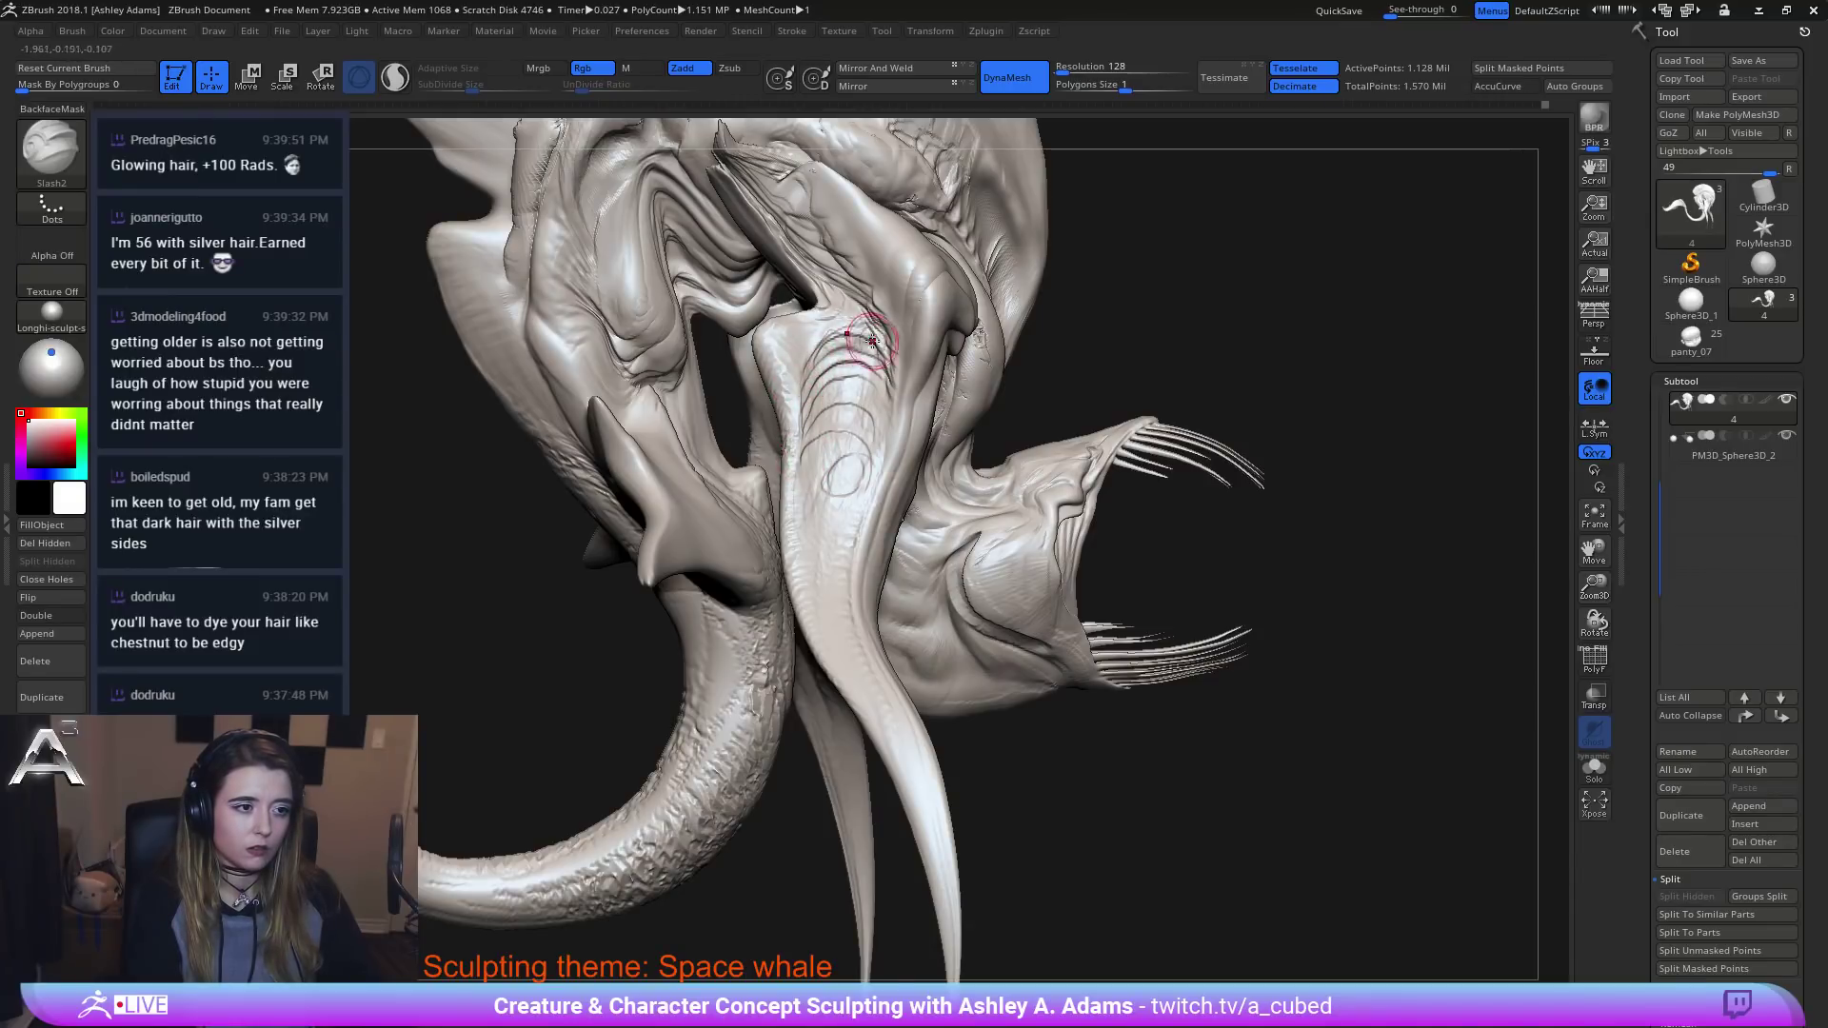
Soften the lowest tentacle folds, then deepen the arched folds and refine them along the tentacle's edge.
right_drag(884, 357, 871, 405)
shift+drag(860, 447, 837, 477)
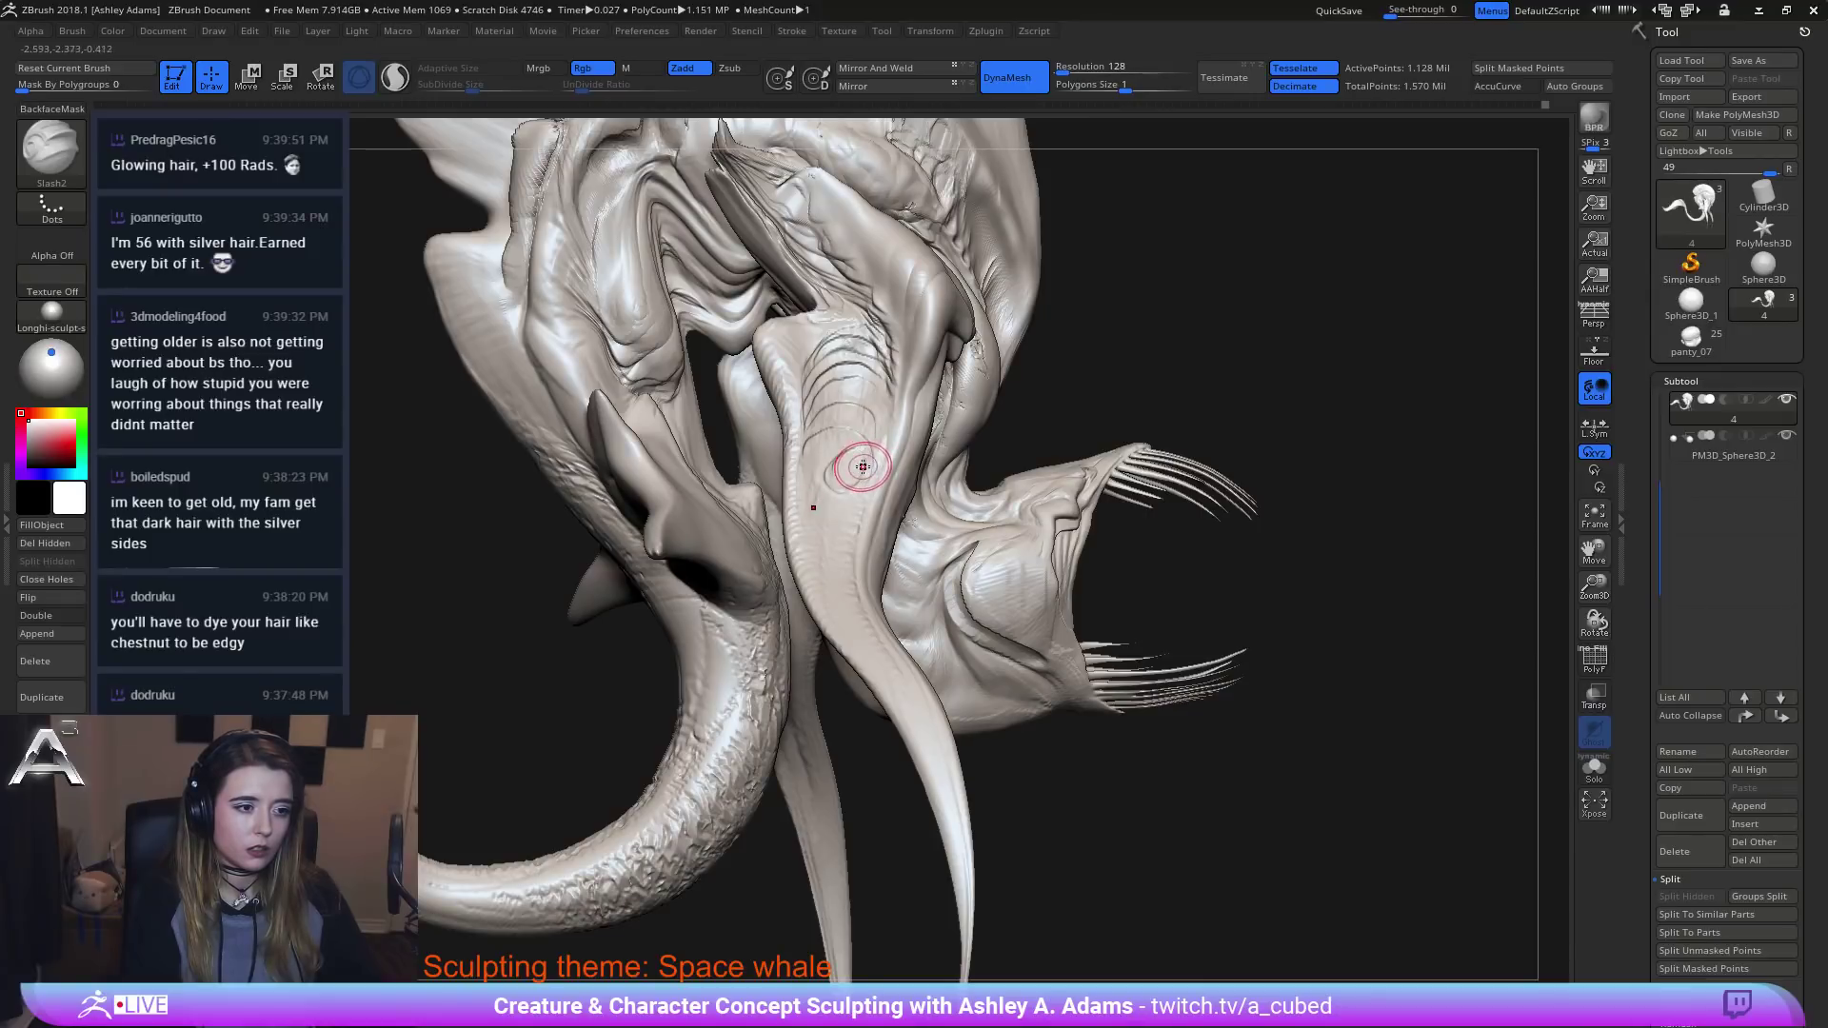
right_drag(862, 463, 825, 474)
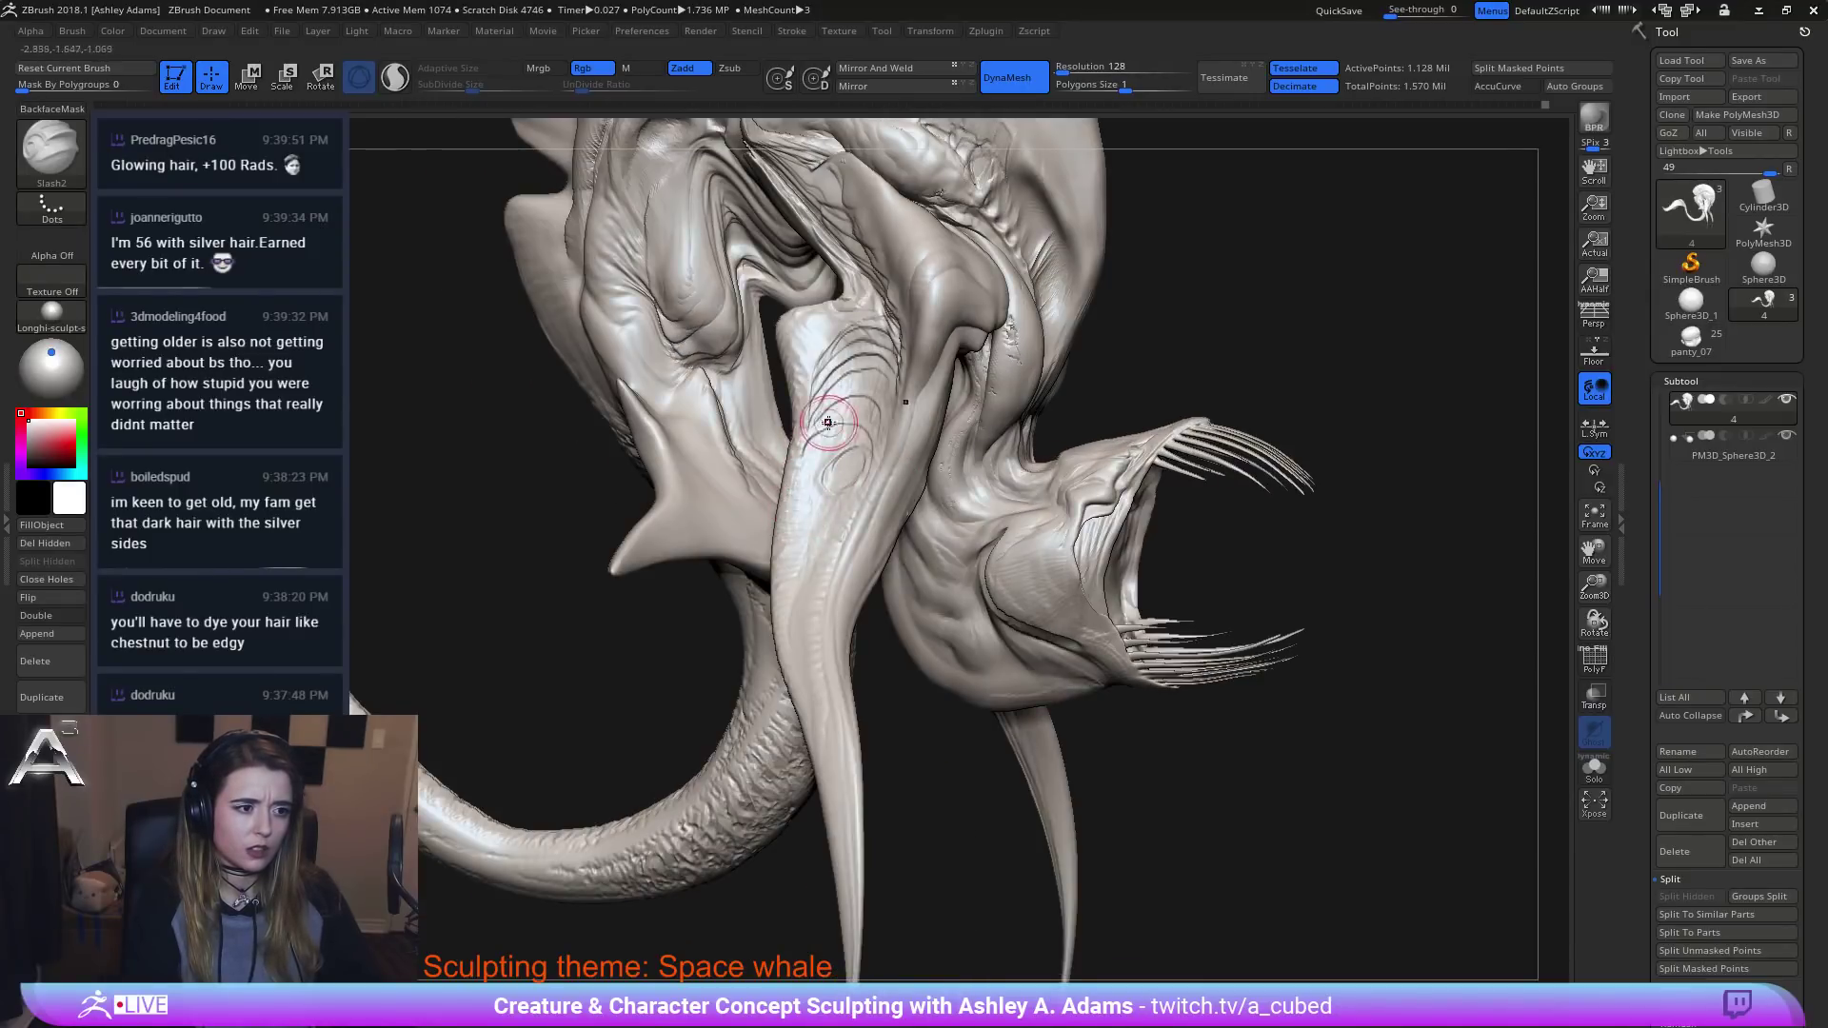
mouse_move(836, 440)
mouse_down()
mouse_move(802, 465)
mouse_move(820, 491)
mouse_move(799, 448)
mouse_move(854, 315)
mouse_up()
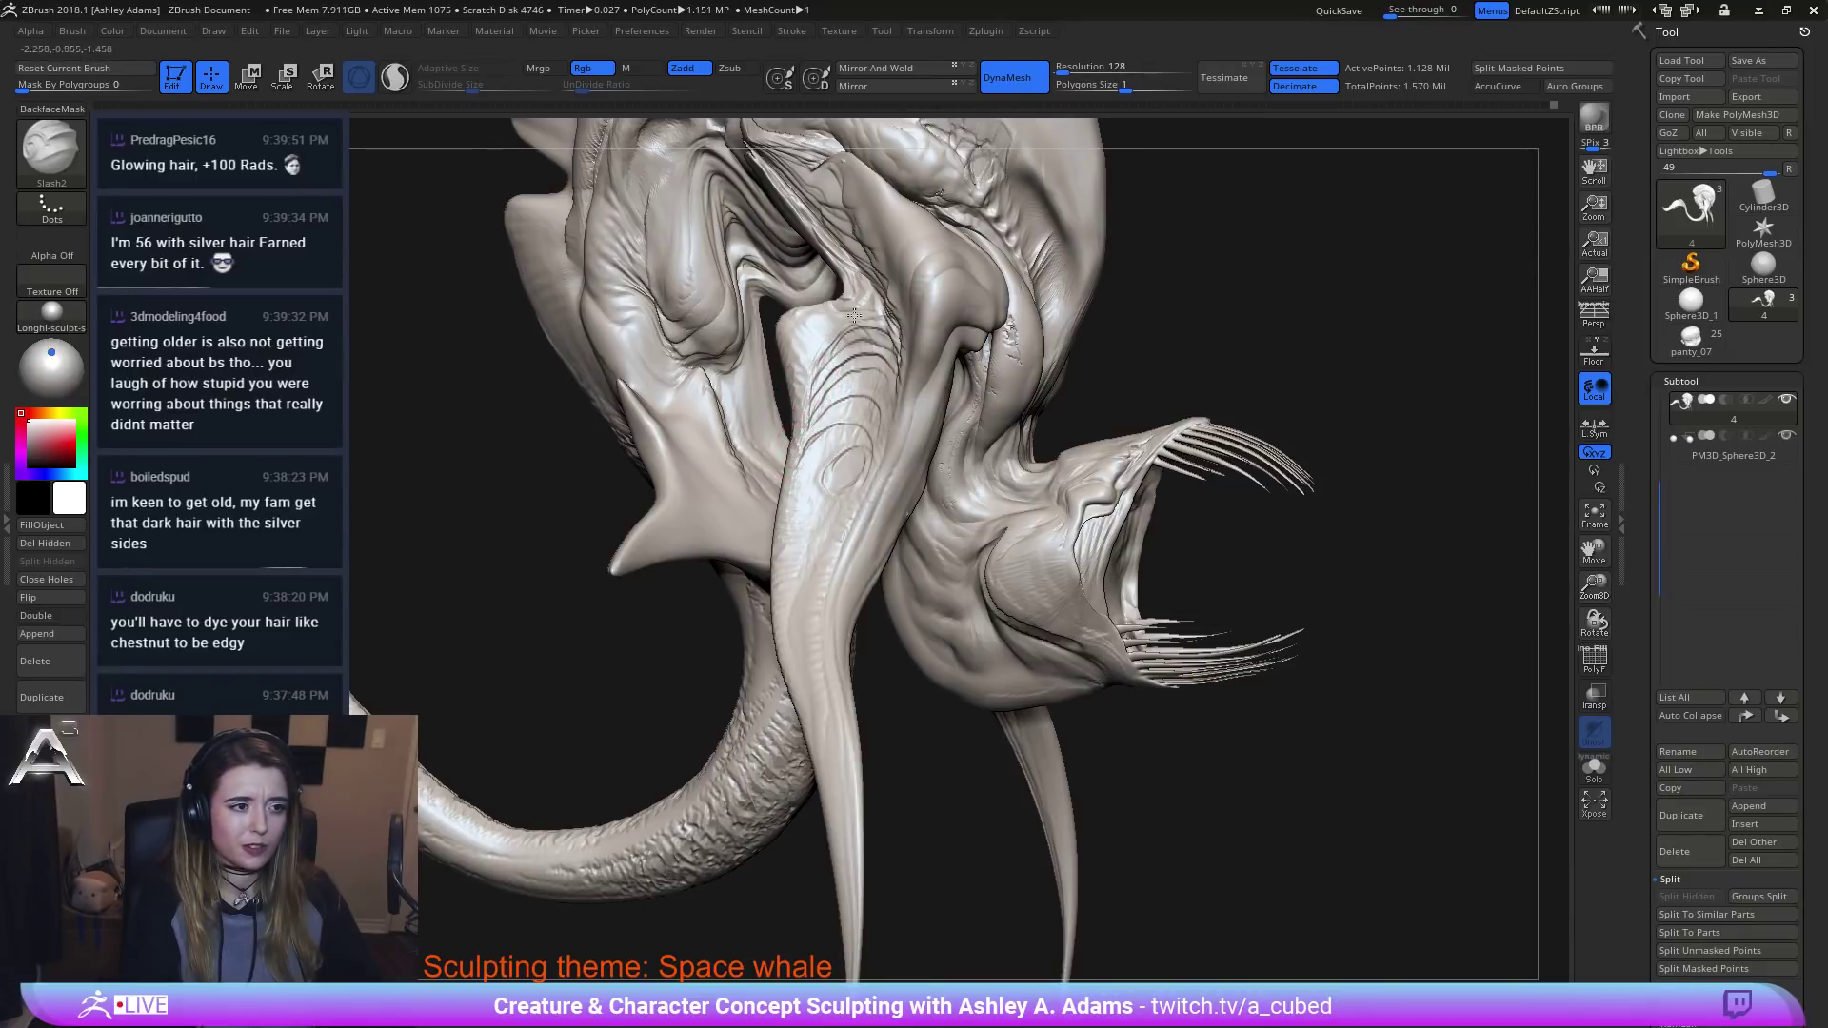
mouse_move(854, 317)
right_down()
mouse_move(866, 338)
mouse_move(928, 293)
right_up()
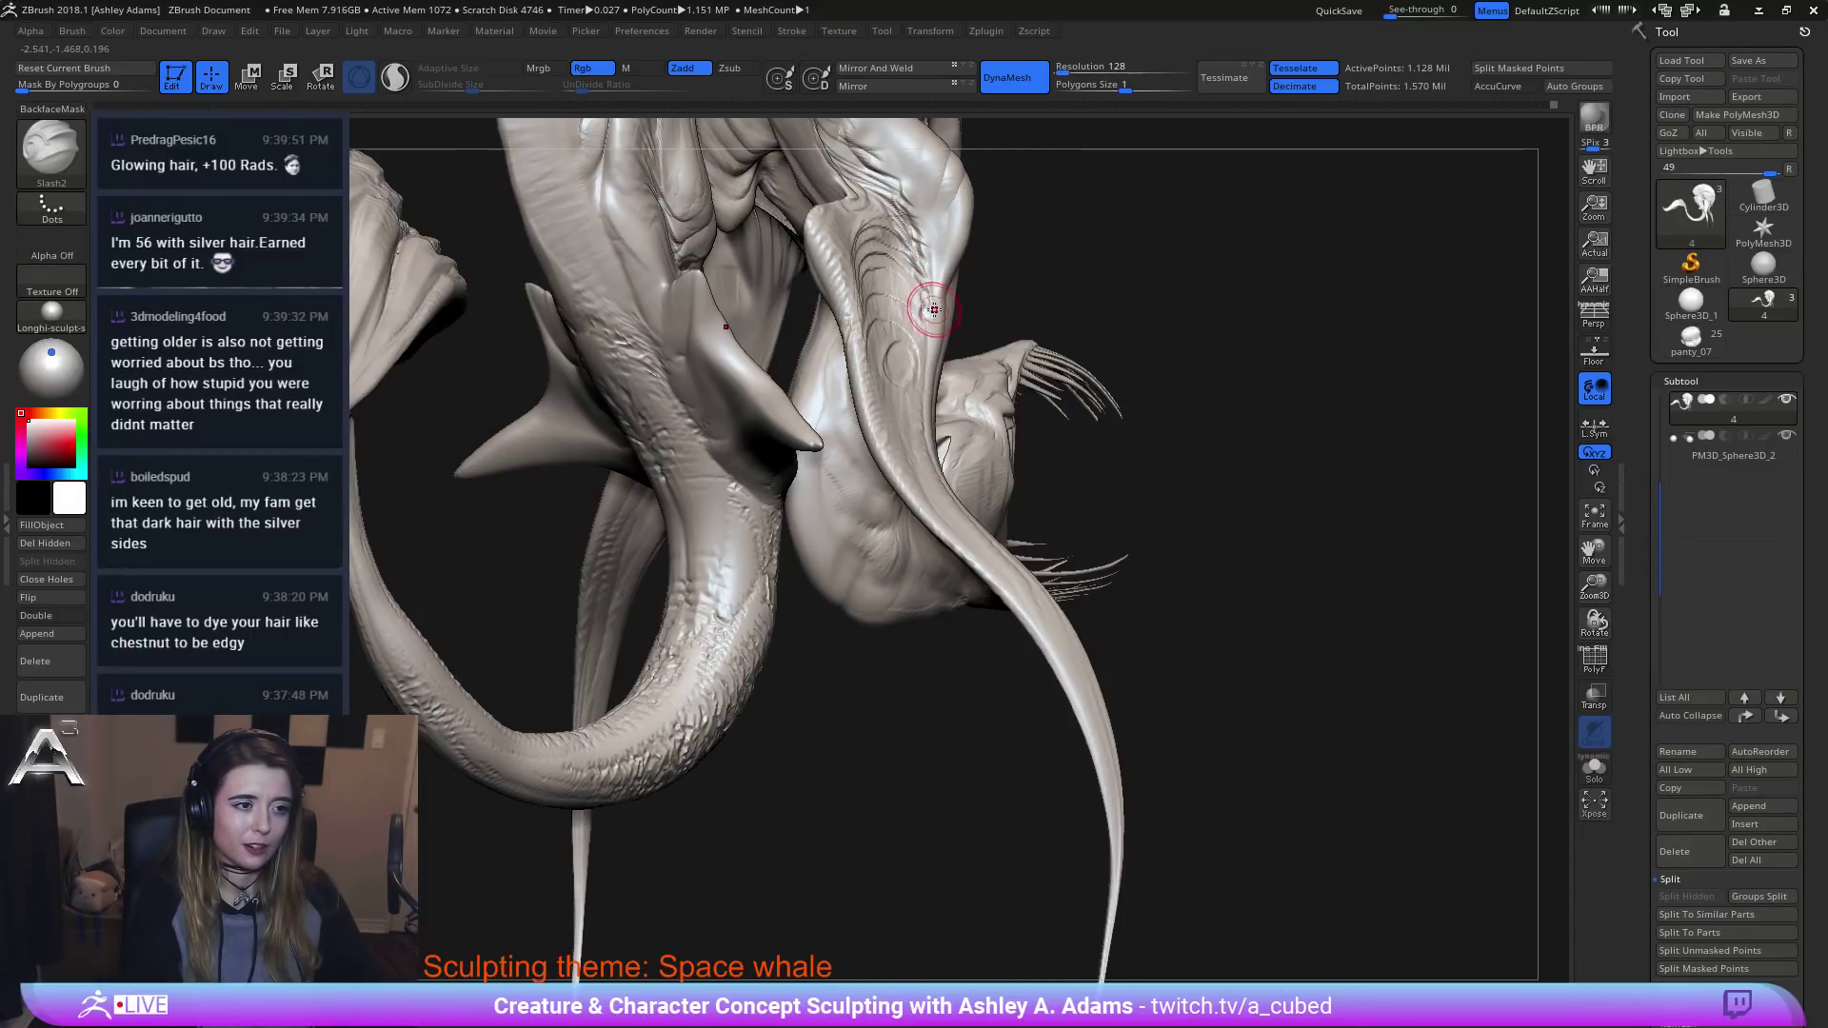
right_drag(933, 310, 931, 331)
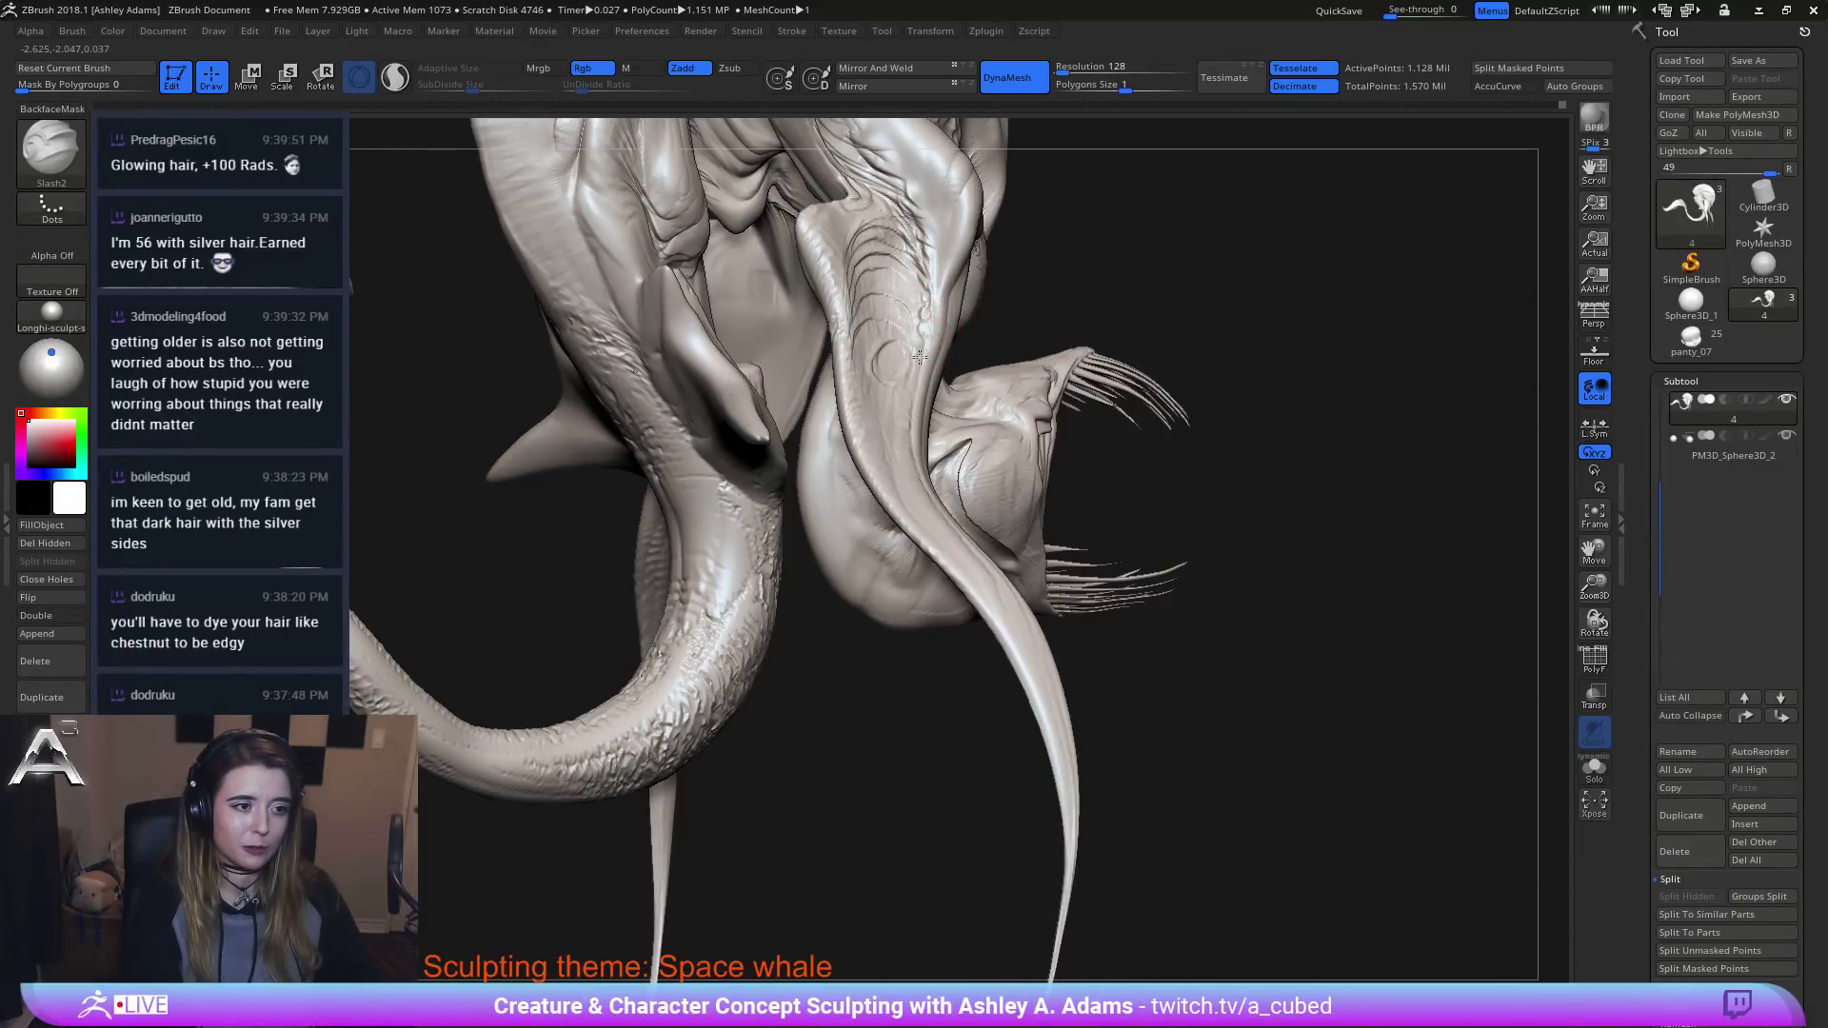
mouse_move(928, 357)
right_down()
mouse_move(980, 295)
mouse_move(934, 365)
right_up()
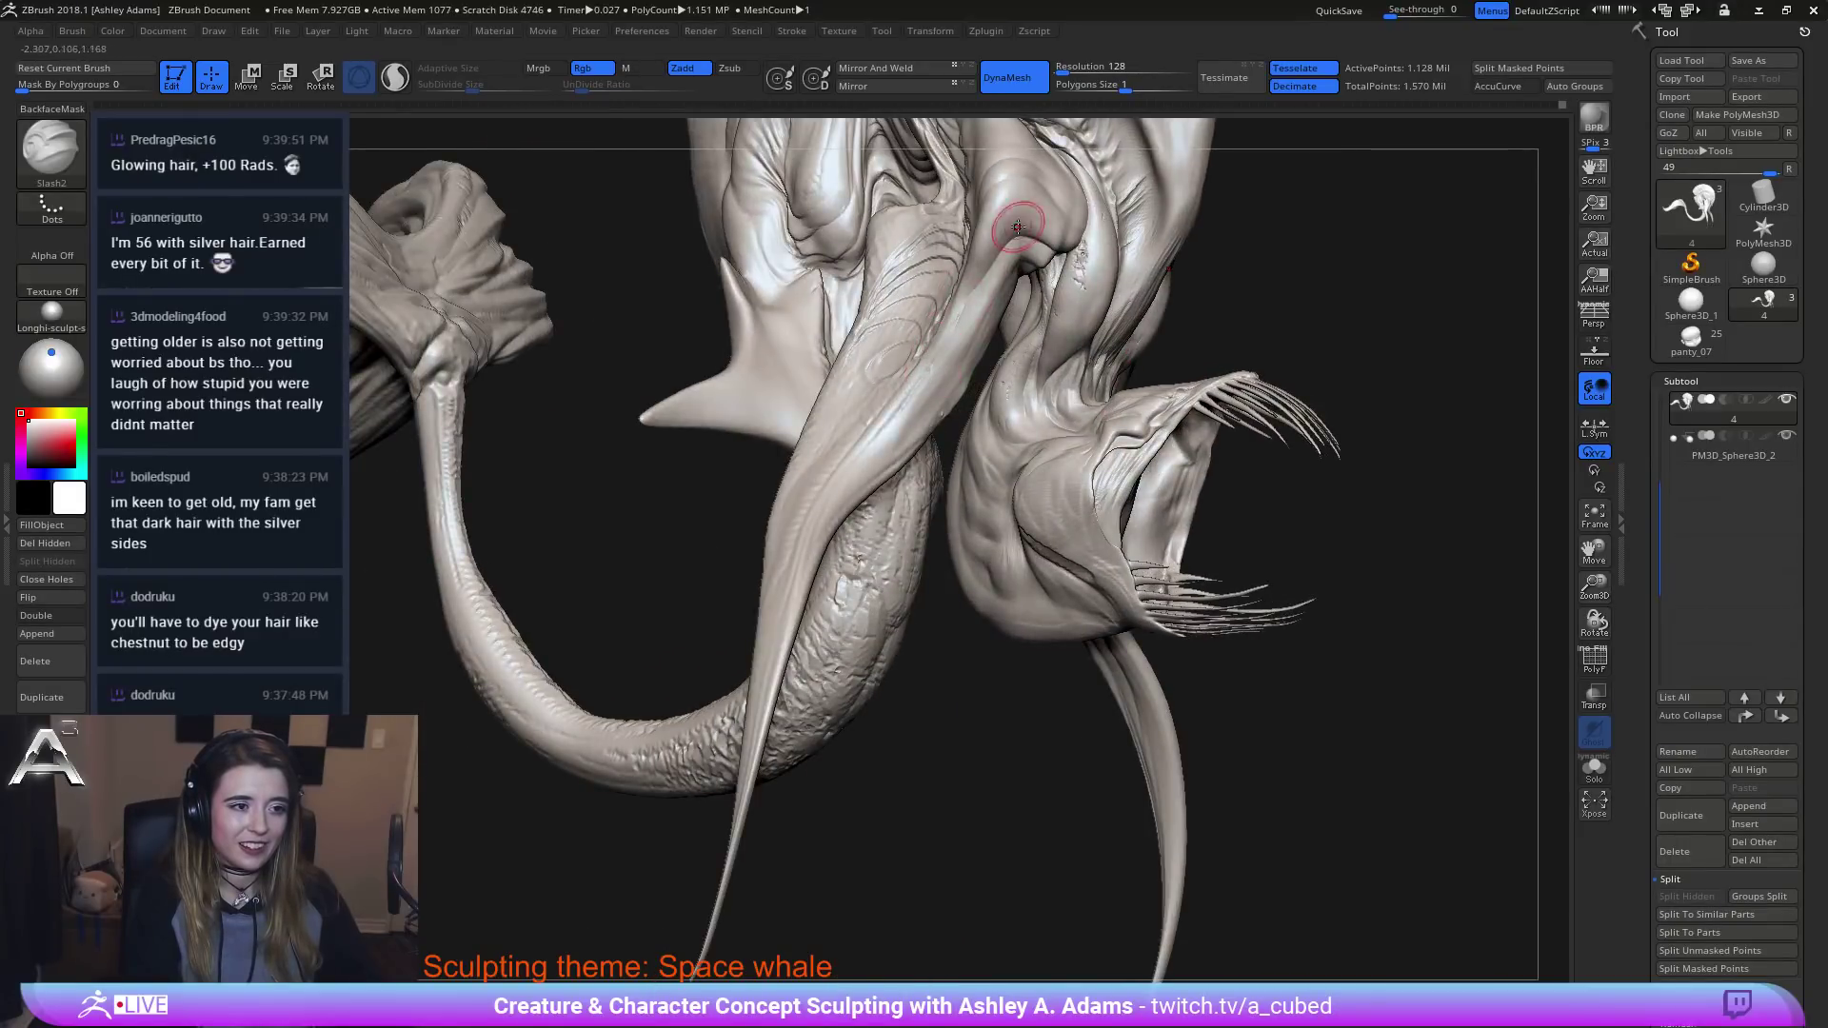
Cut creases into the rounded shoulder bulge where the long tentacle joins beside the neck.
right_drag(985, 266, 793, 247)
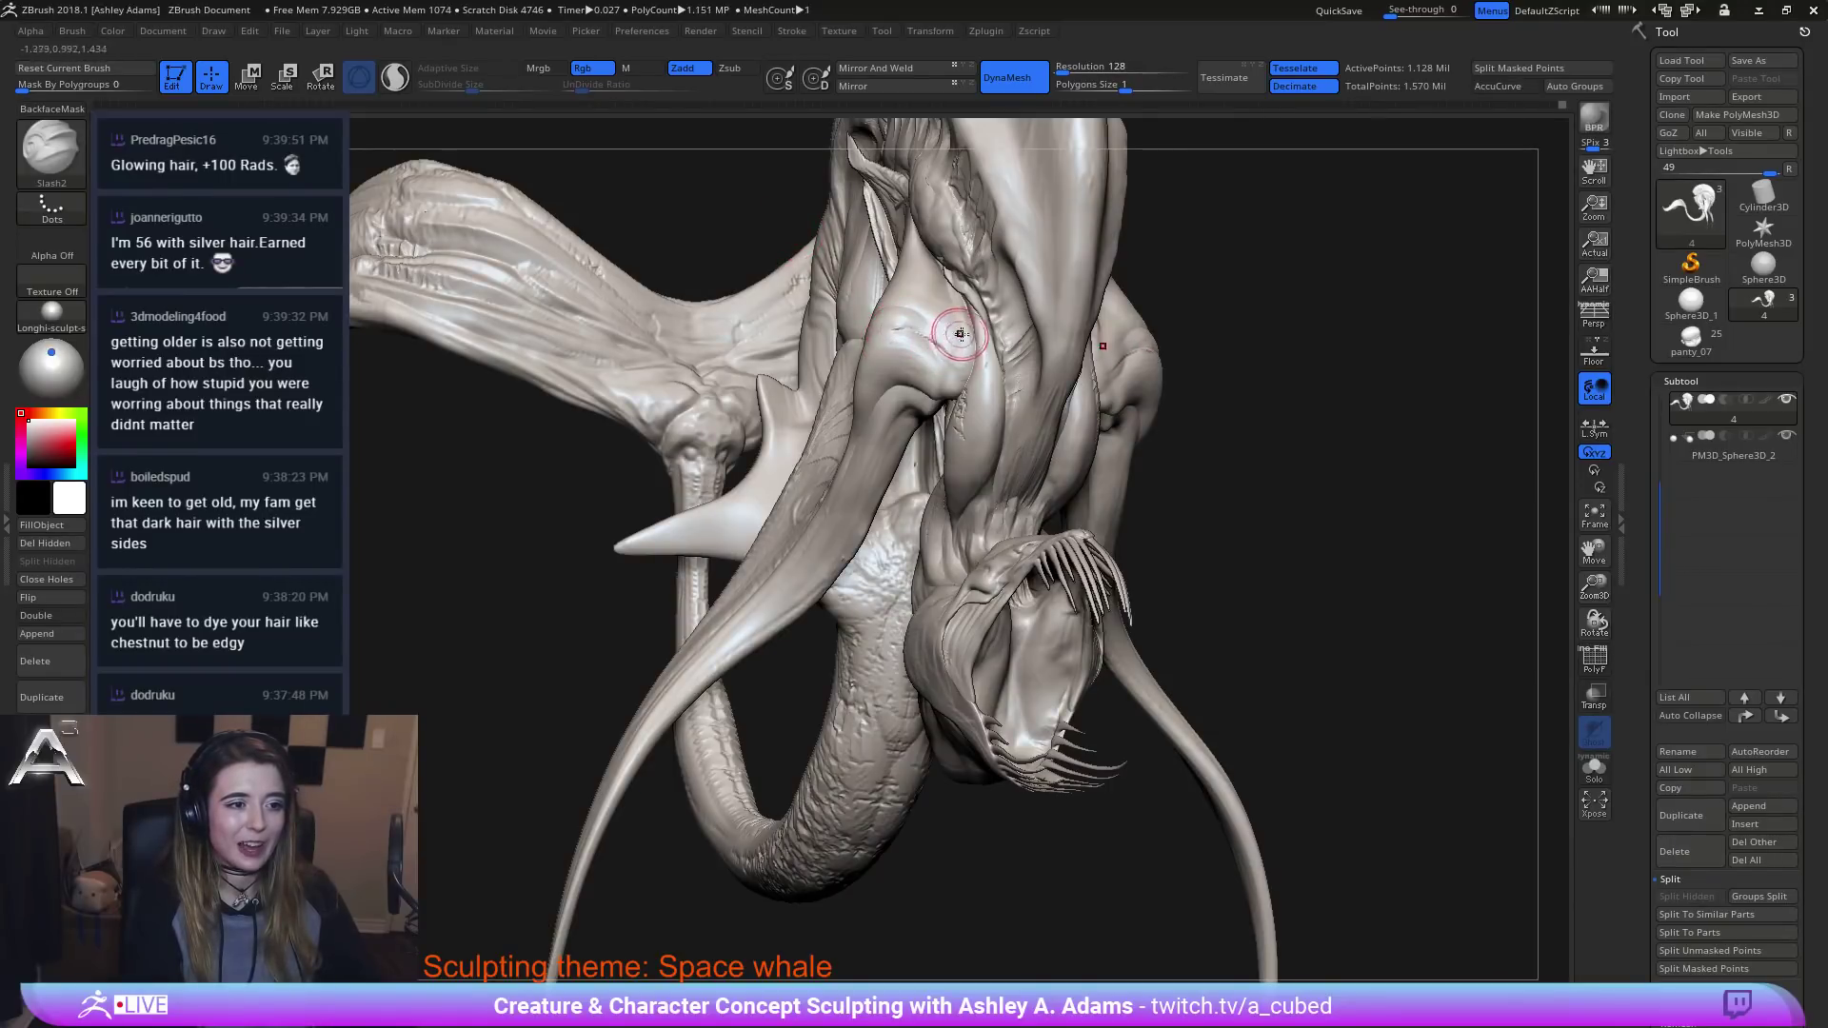
key(ctrl)
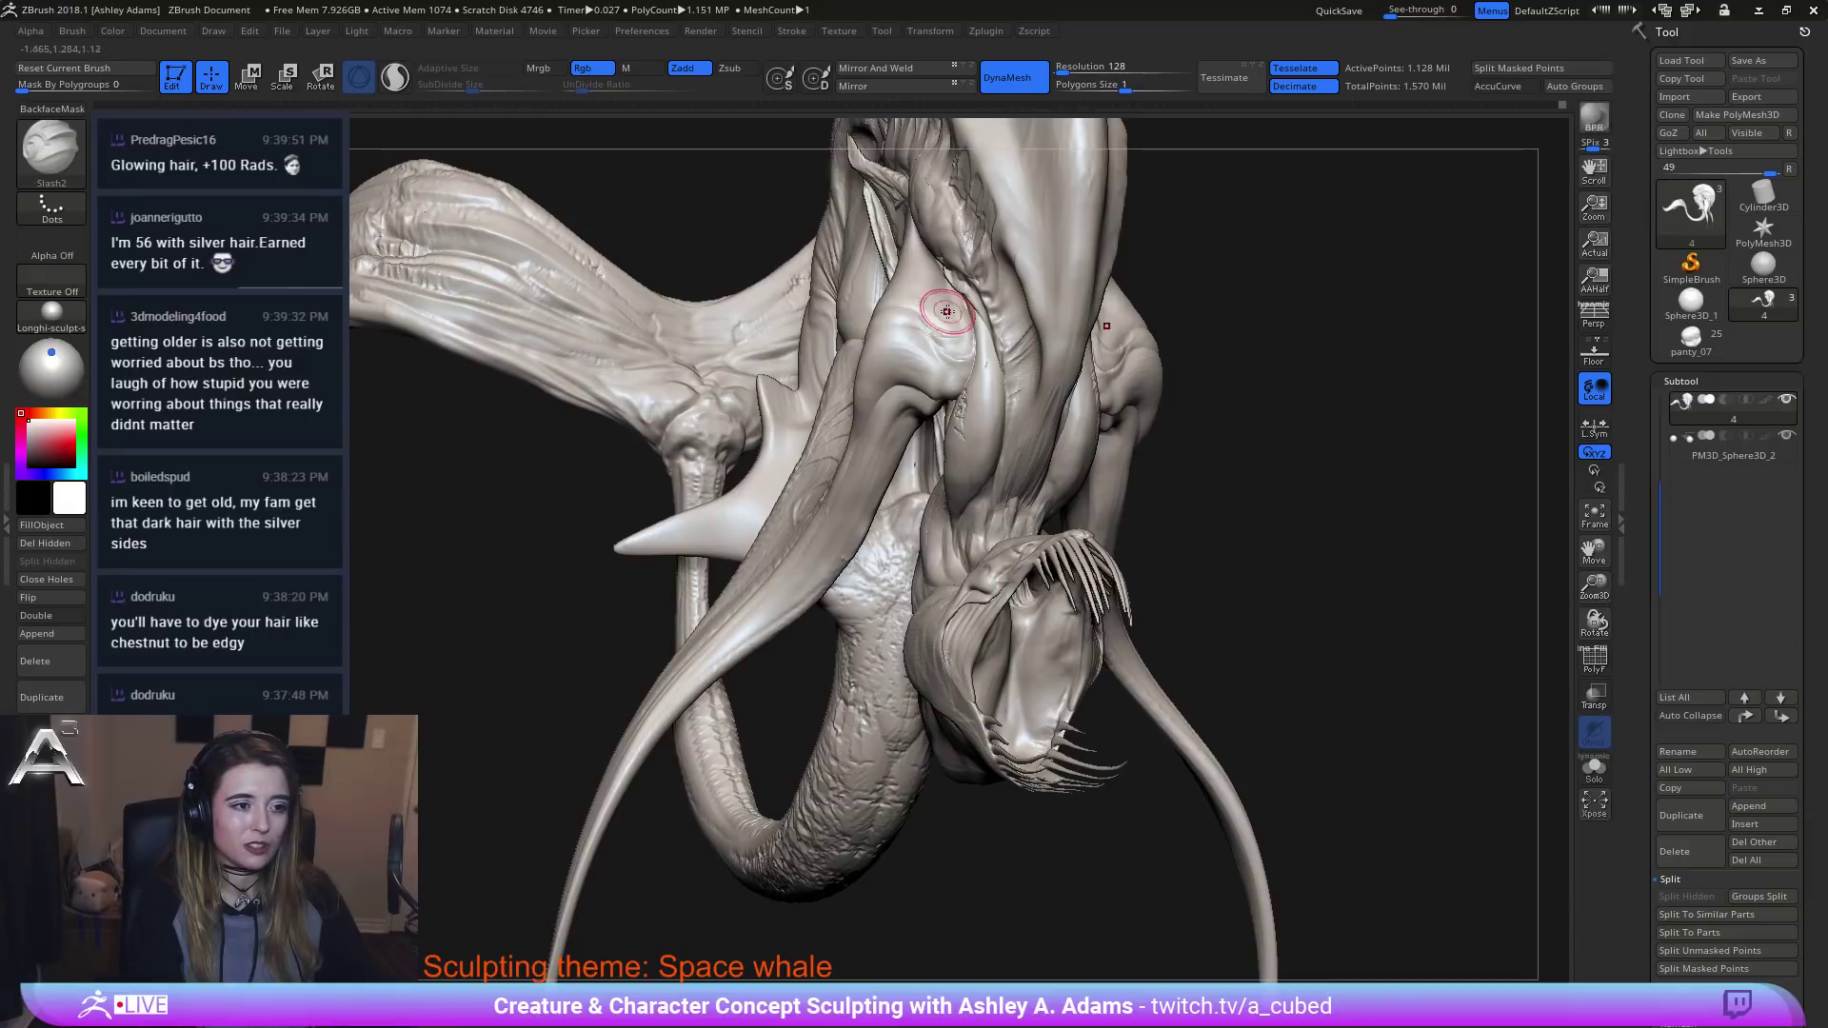
right_drag(946, 311, 970, 308)
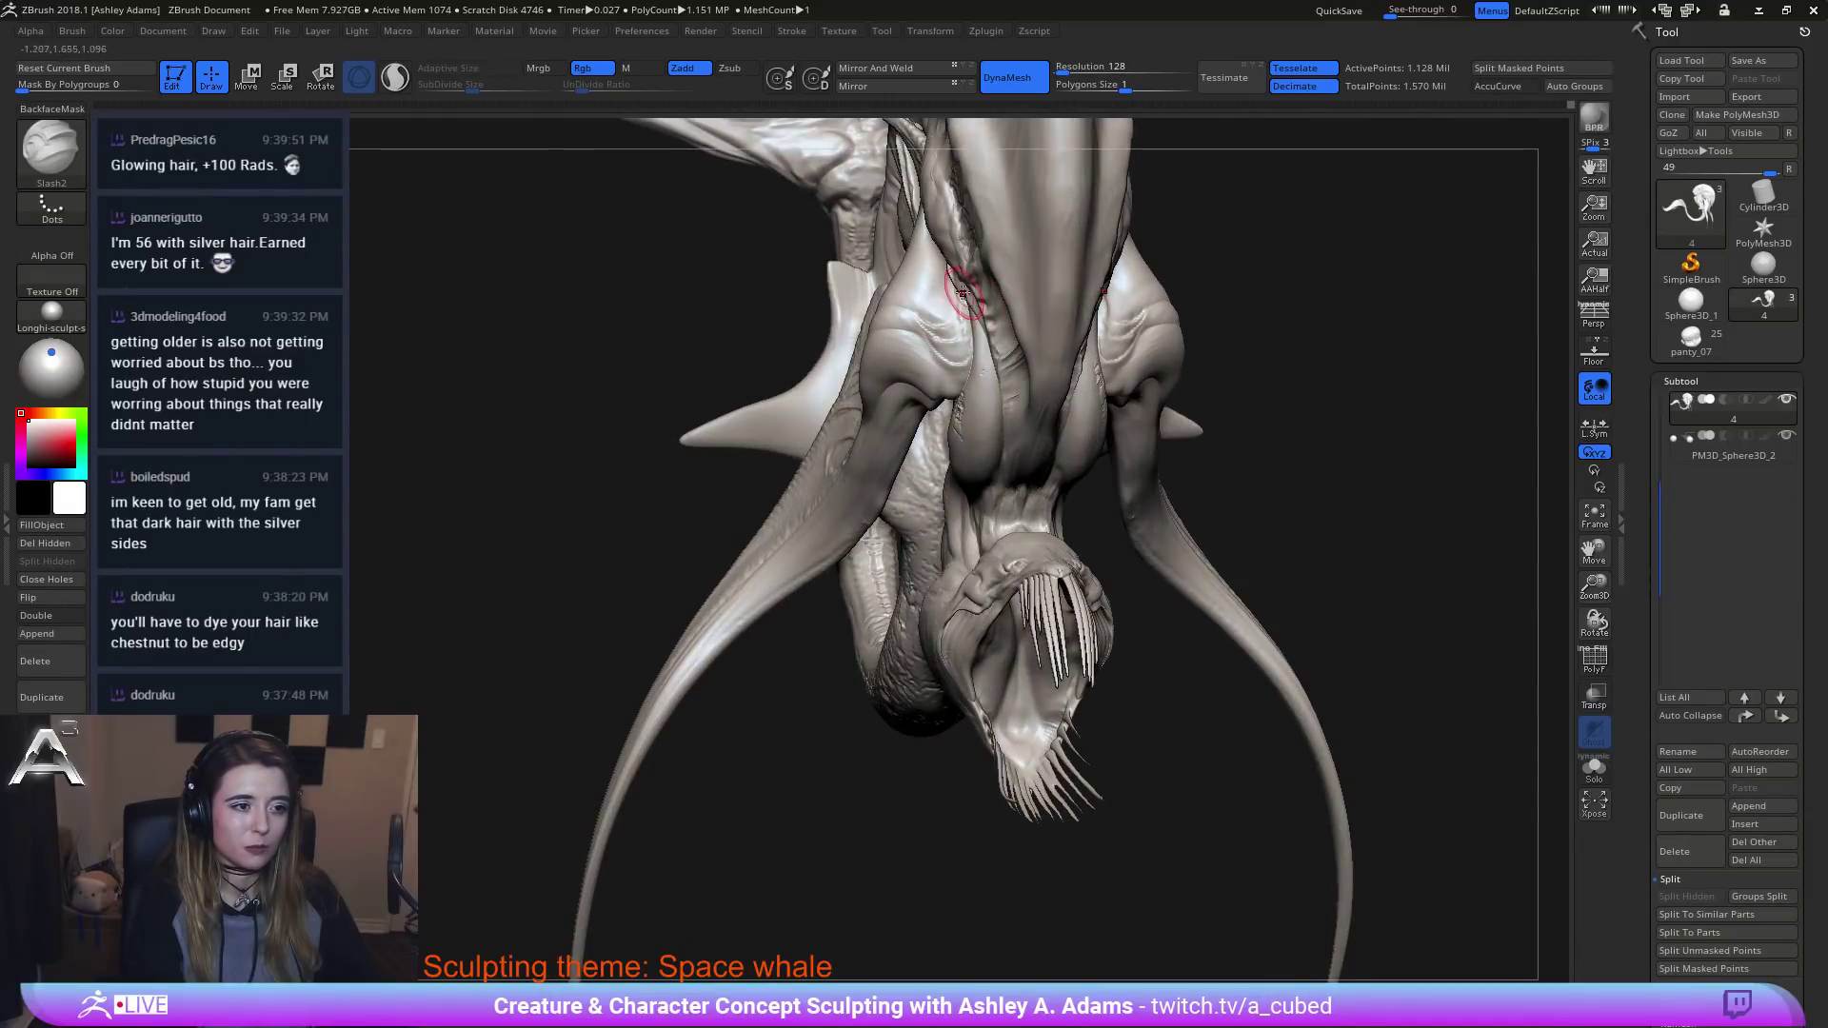
mouse_move(936, 305)
right_down()
mouse_move(1157, 331)
mouse_move(1105, 376)
mouse_move(1140, 348)
mouse_move(1124, 362)
right_up()
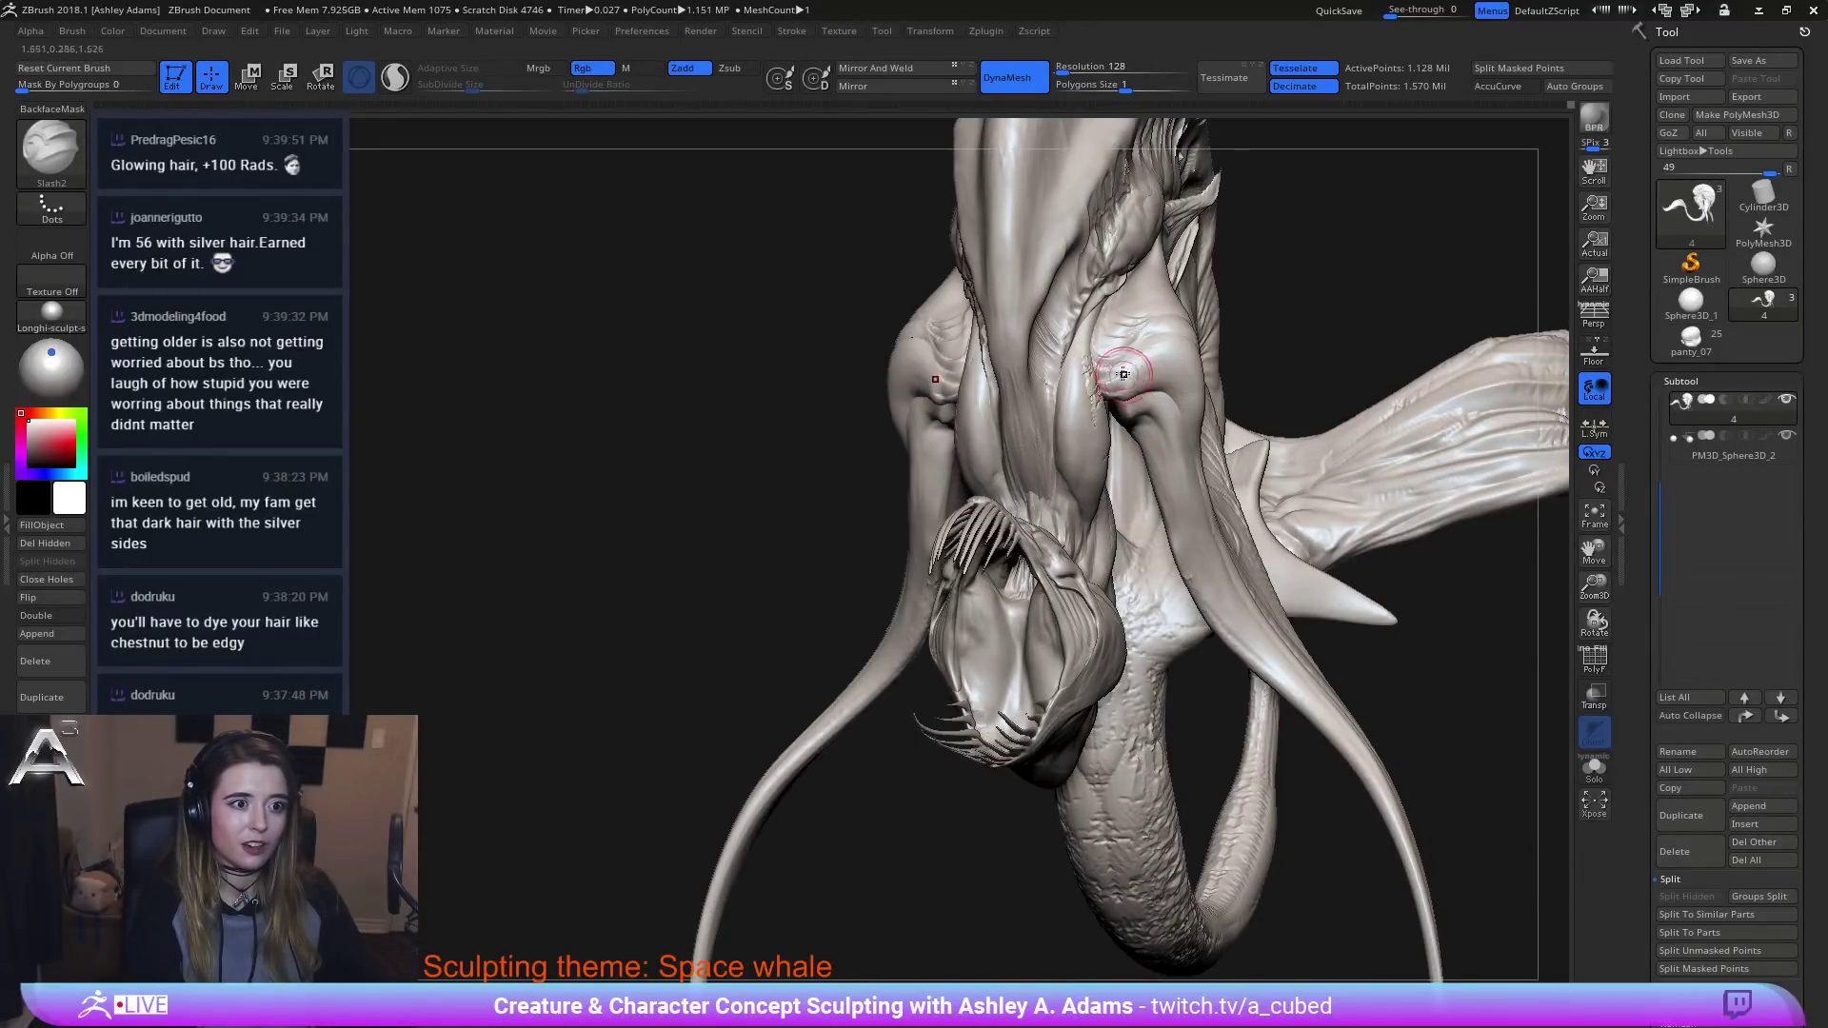
mouse_move(1123, 387)
right_down()
mouse_move(1047, 419)
mouse_move(988, 370)
mouse_move(1025, 381)
mouse_move(1012, 291)
right_up()
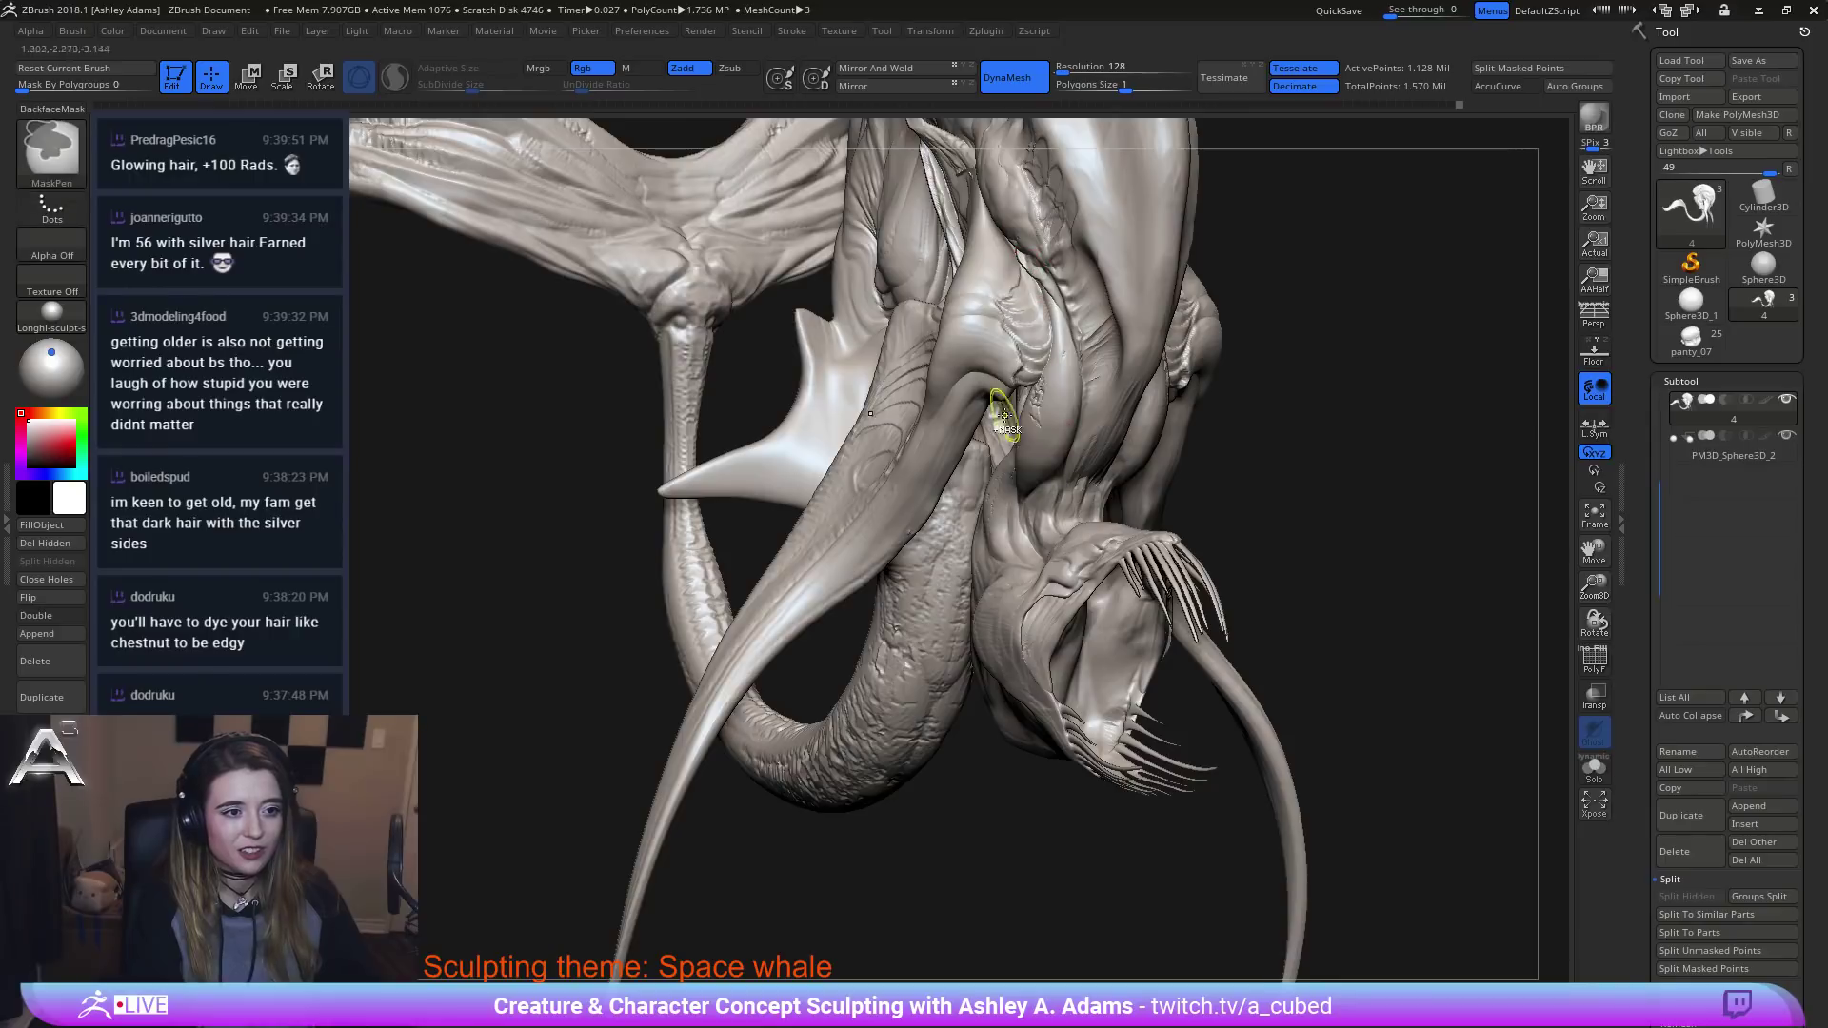
Carve additional creases around the underside and inner bend of the tentacle's shoulder joint.
mouse_move(971, 441)
right_down()
mouse_move(1084, 421)
mouse_move(1042, 410)
right_up()
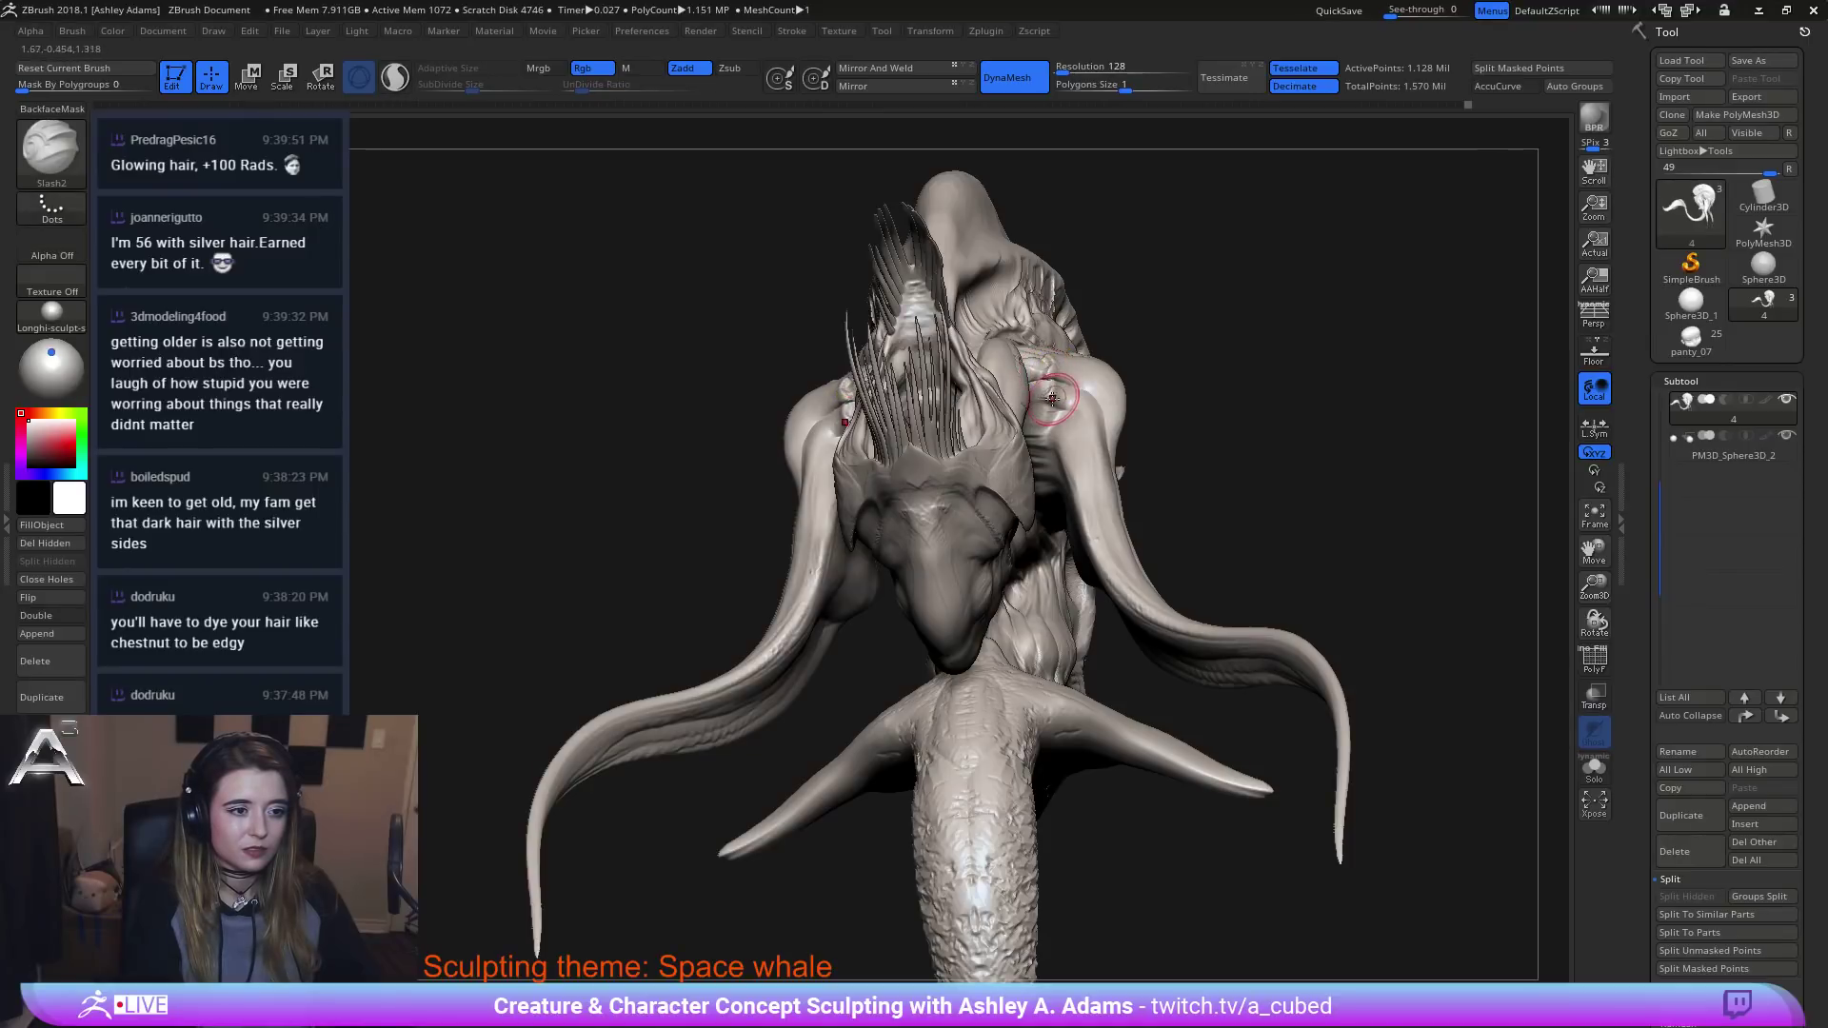
drag(1052, 399, 1050, 405)
right_drag(1058, 407, 1051, 373)
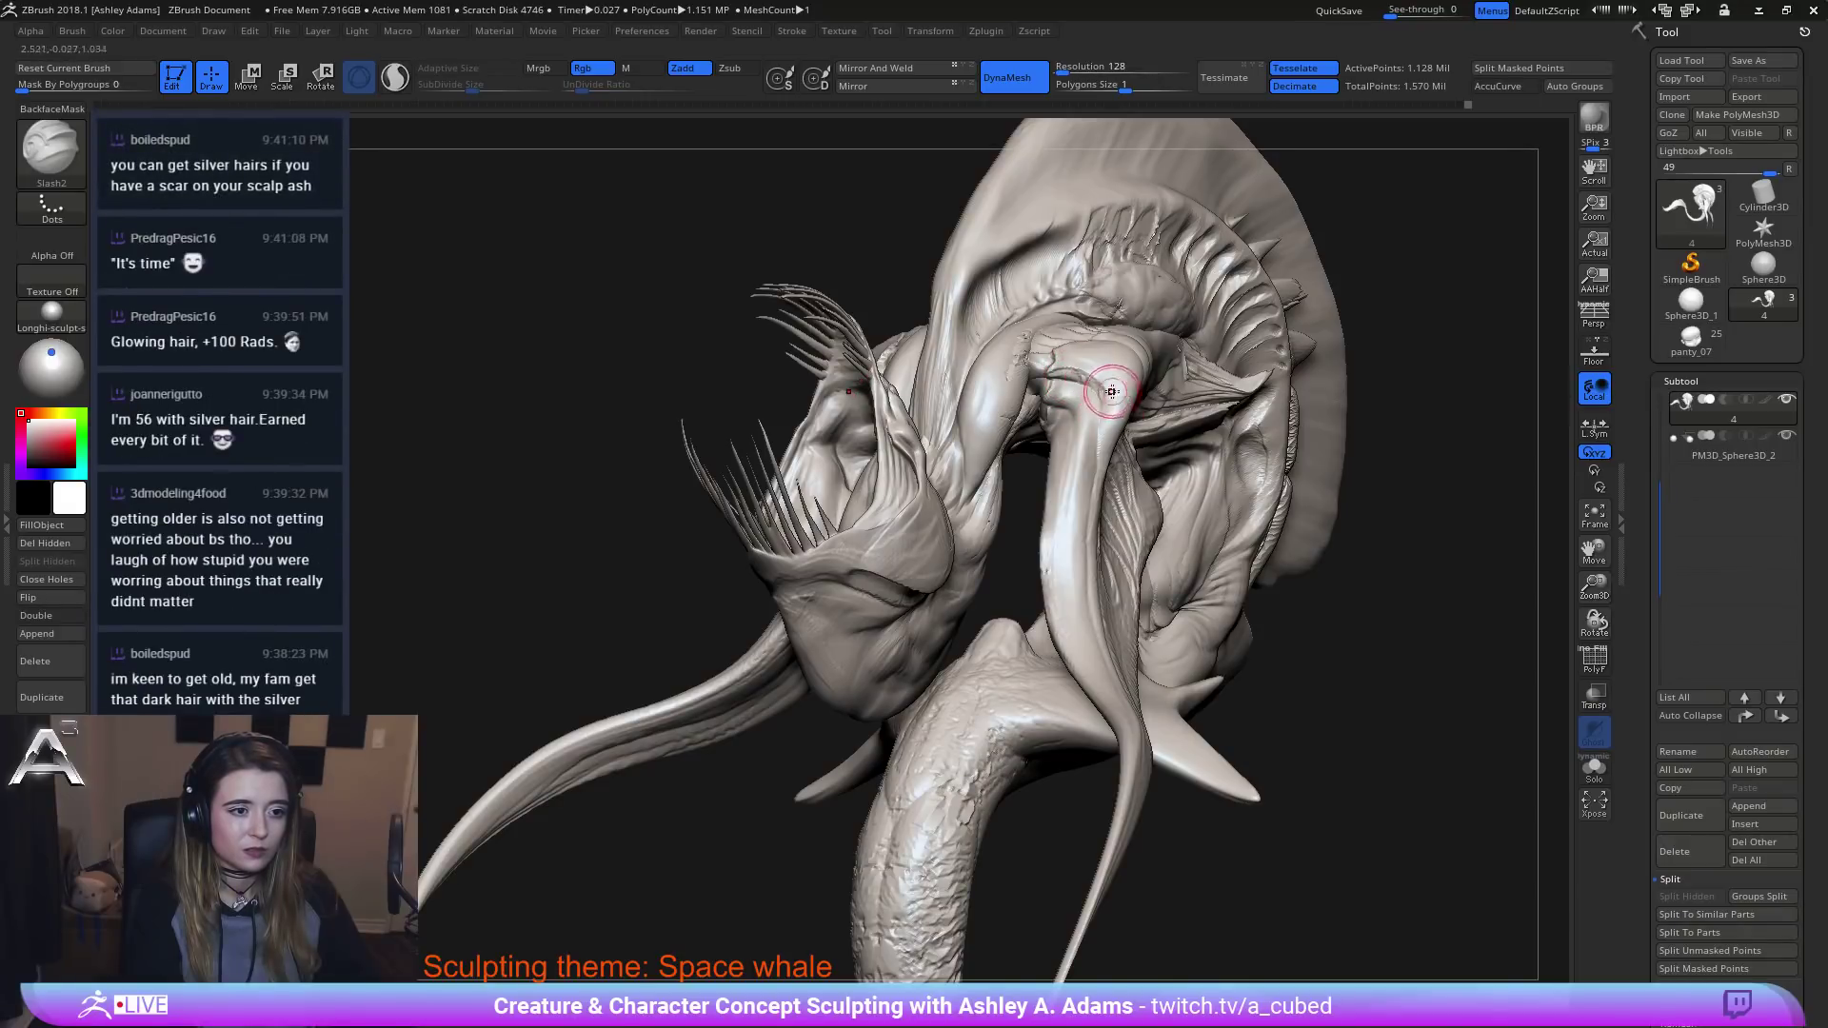
Carve short overlapping skin folds with Slash2 into the rear ridge of the head, beneath the crest's row of spines.
mouse_move(1093, 381)
right_down()
mouse_move(1101, 473)
mouse_move(1085, 447)
mouse_move(904, 381)
mouse_move(855, 160)
right_up()
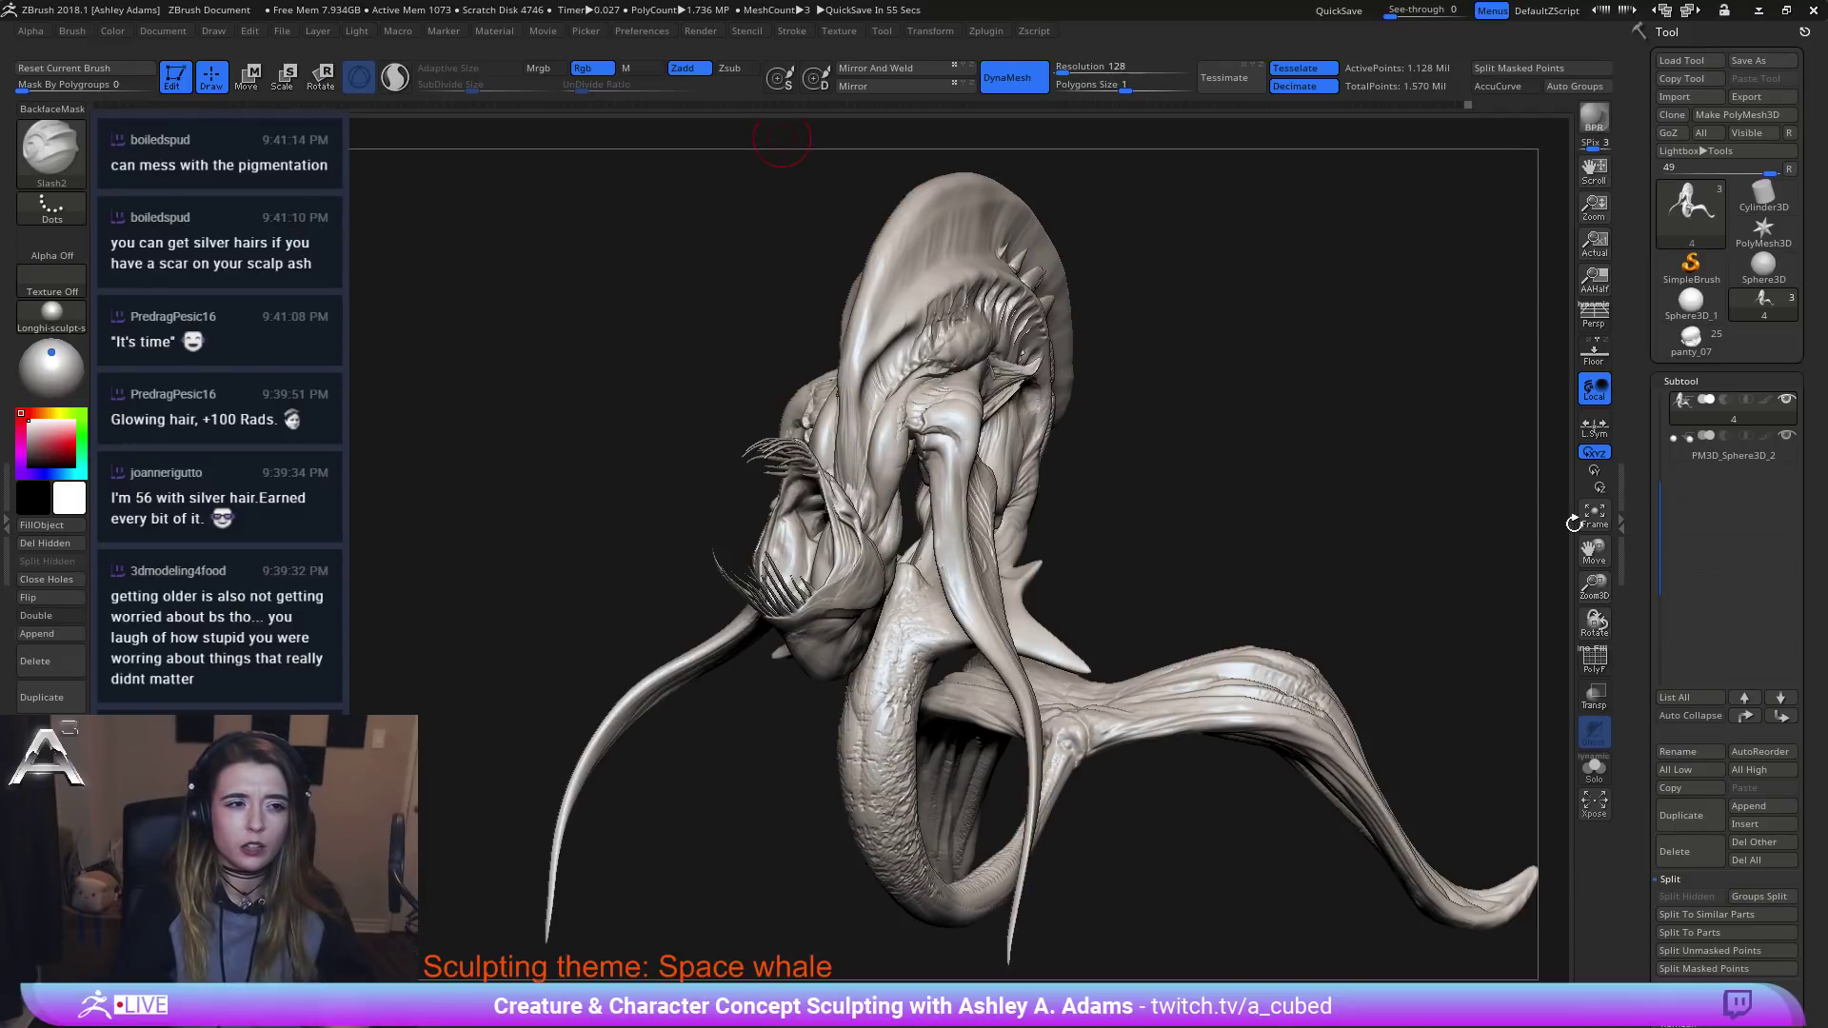
mouse_move(816, 375)
right_down()
mouse_move(914, 375)
mouse_move(905, 387)
mouse_move(911, 363)
right_up()
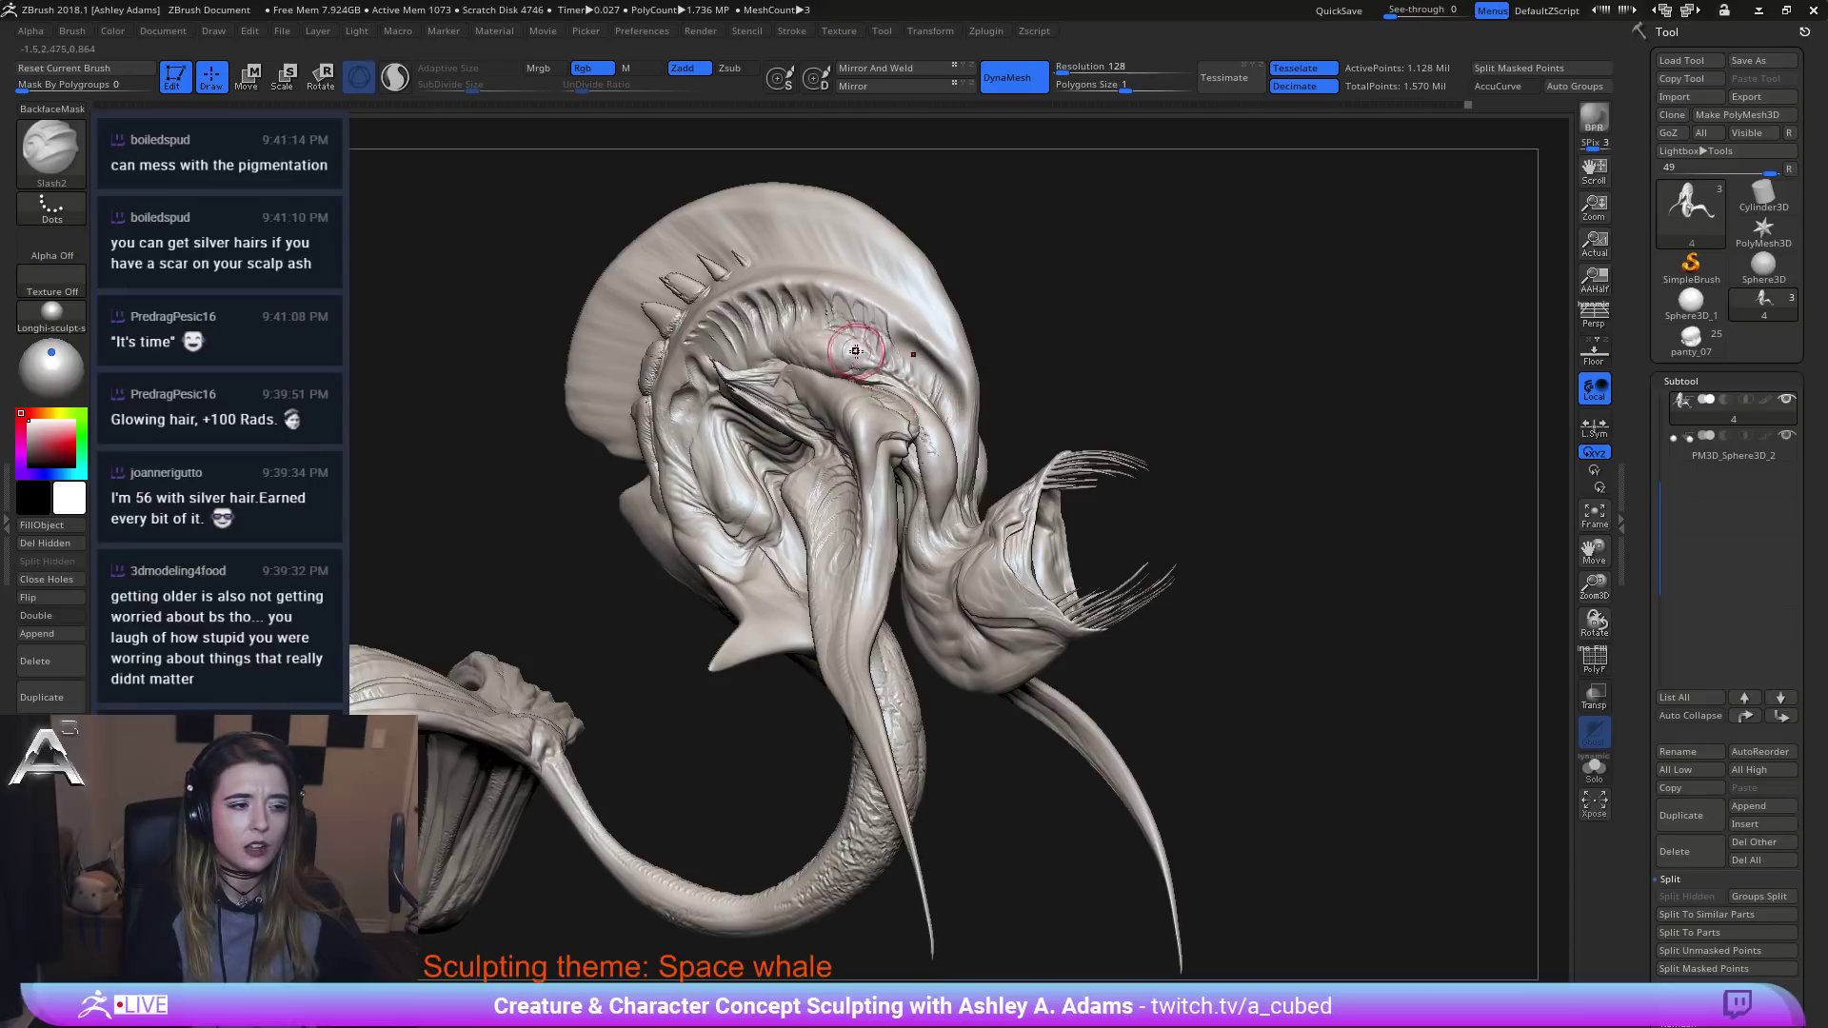
alt+right_drag(819, 475, 1010, 528)
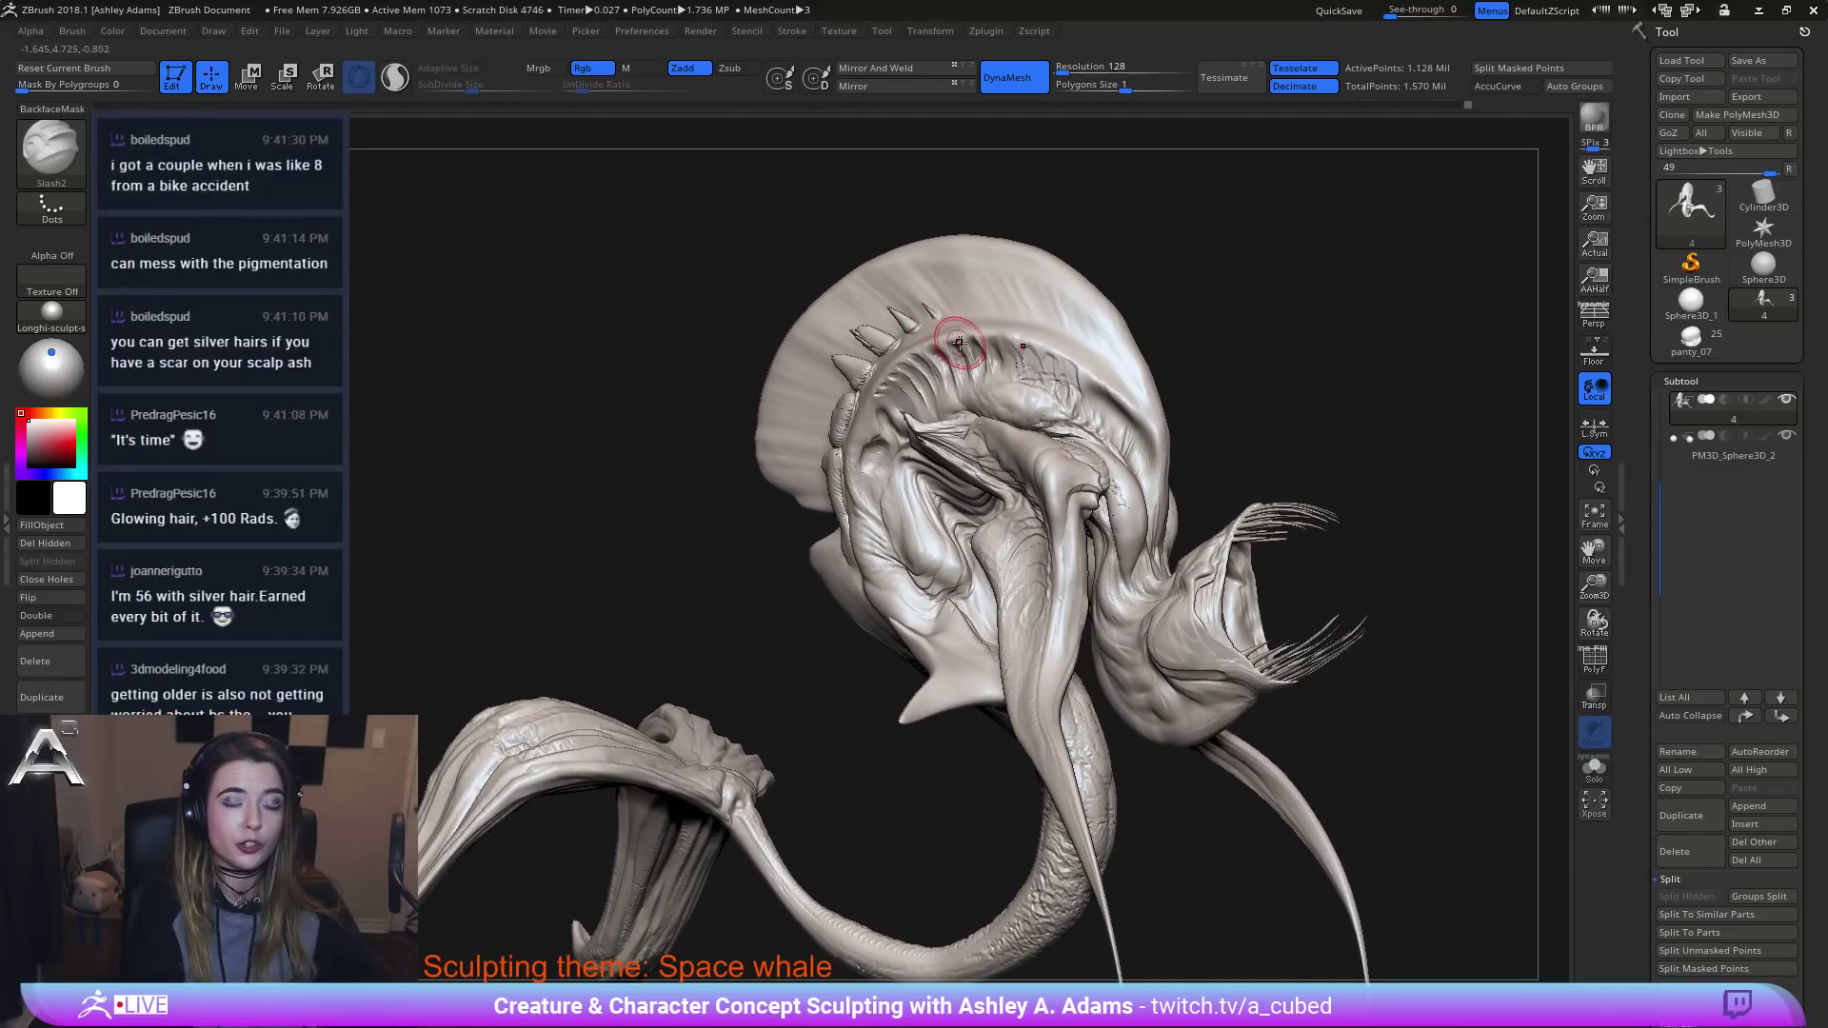
mouse_move(868, 476)
right_down()
mouse_move(907, 470)
mouse_move(897, 491)
right_up()
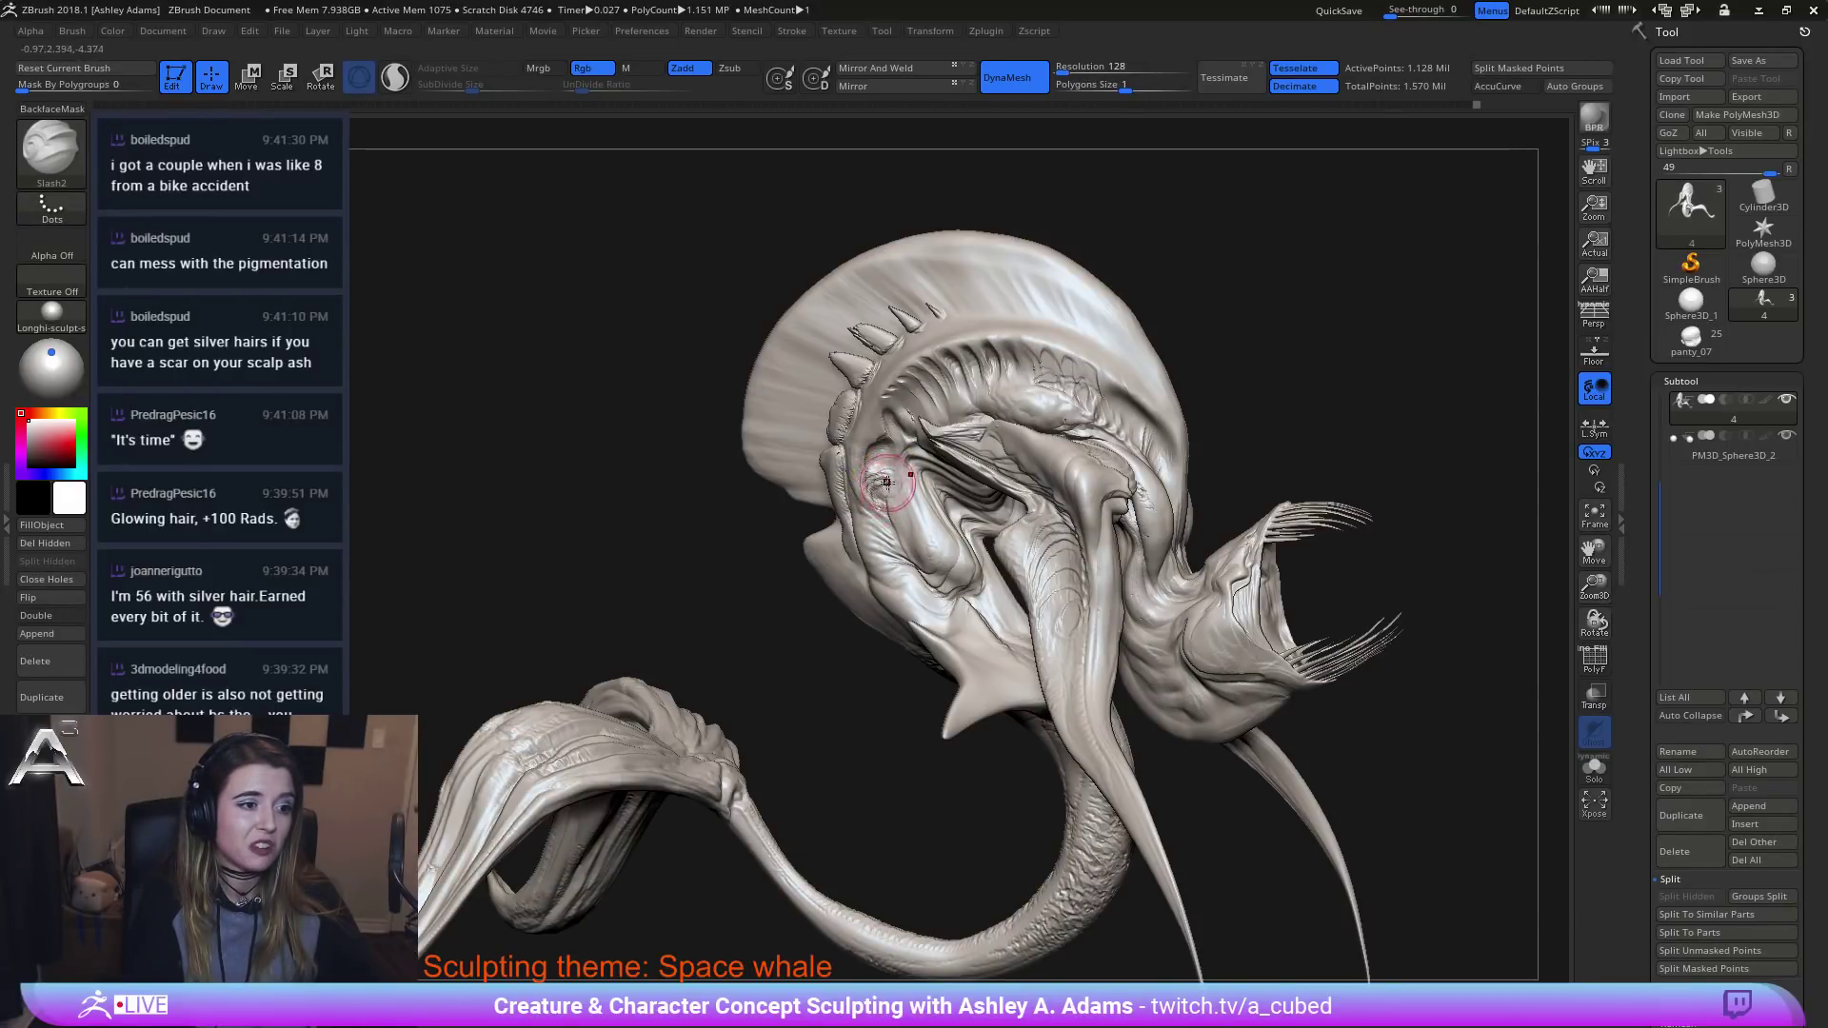
right_drag(886, 483, 882, 458)
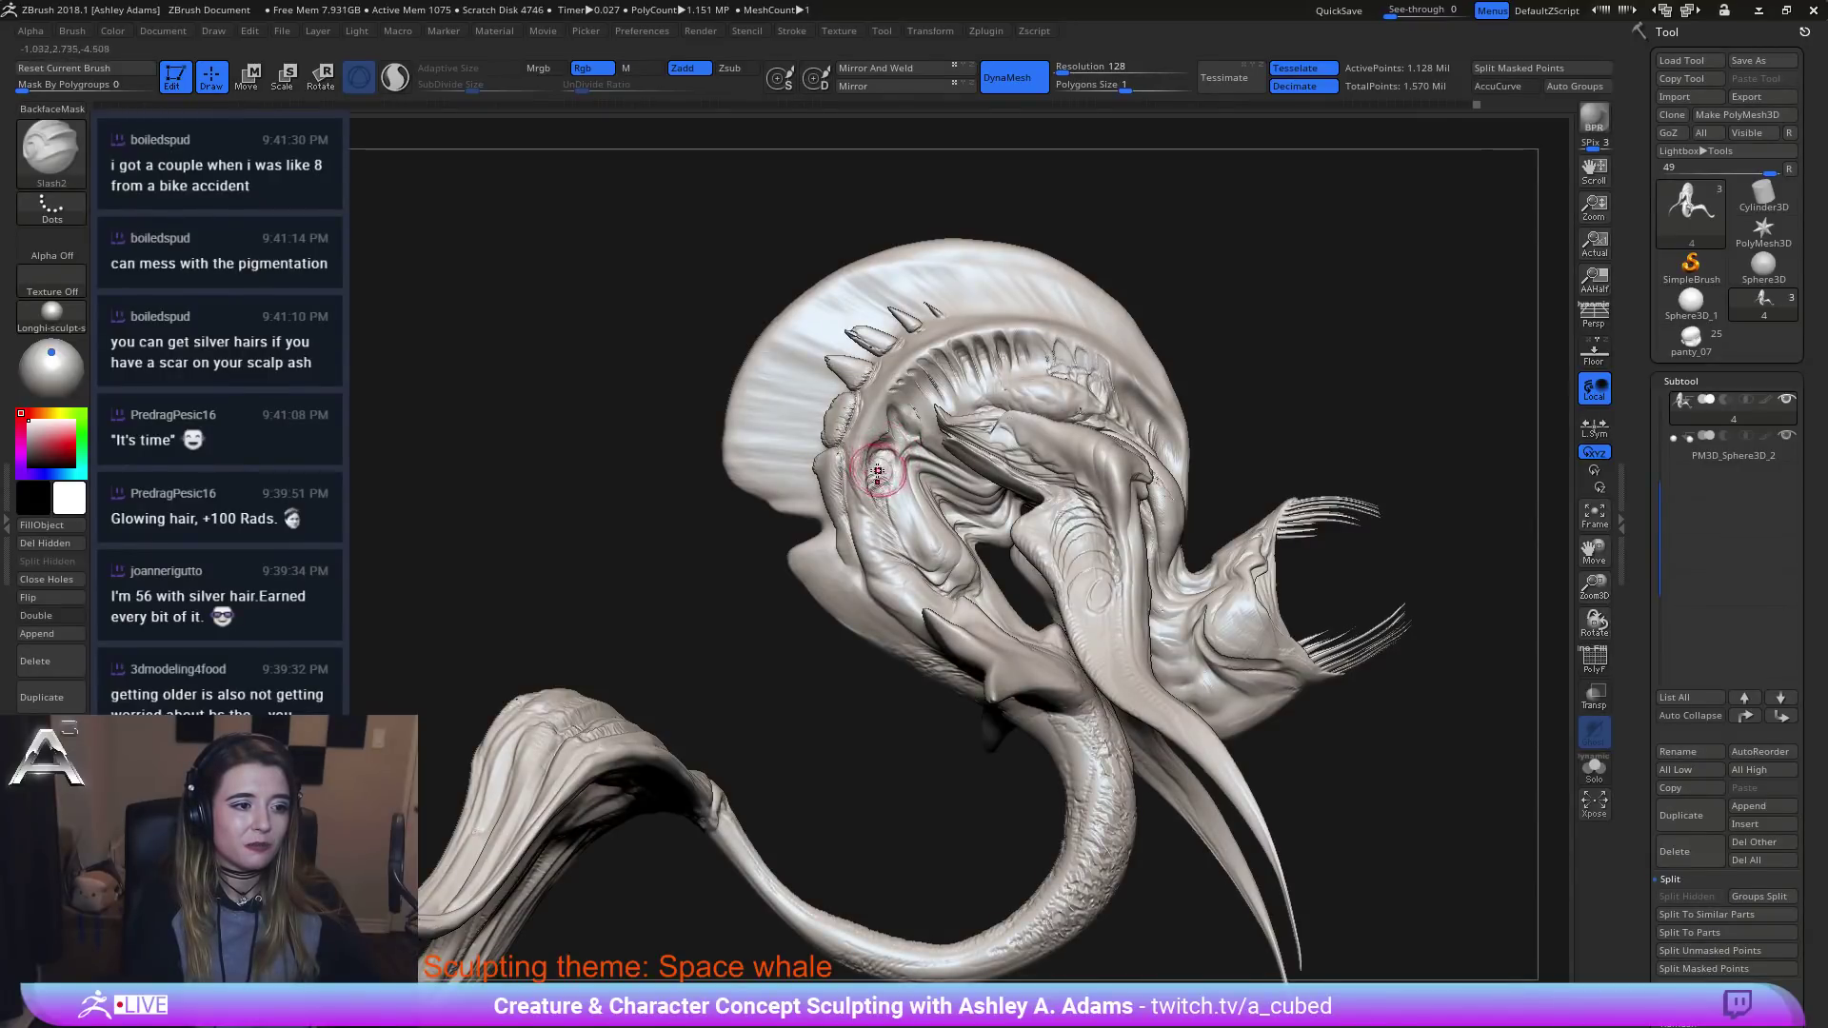
mouse_move(888, 476)
ctrl+right_down()
mouse_move(988, 461)
mouse_move(869, 476)
mouse_move(900, 518)
ctrl+right_up()
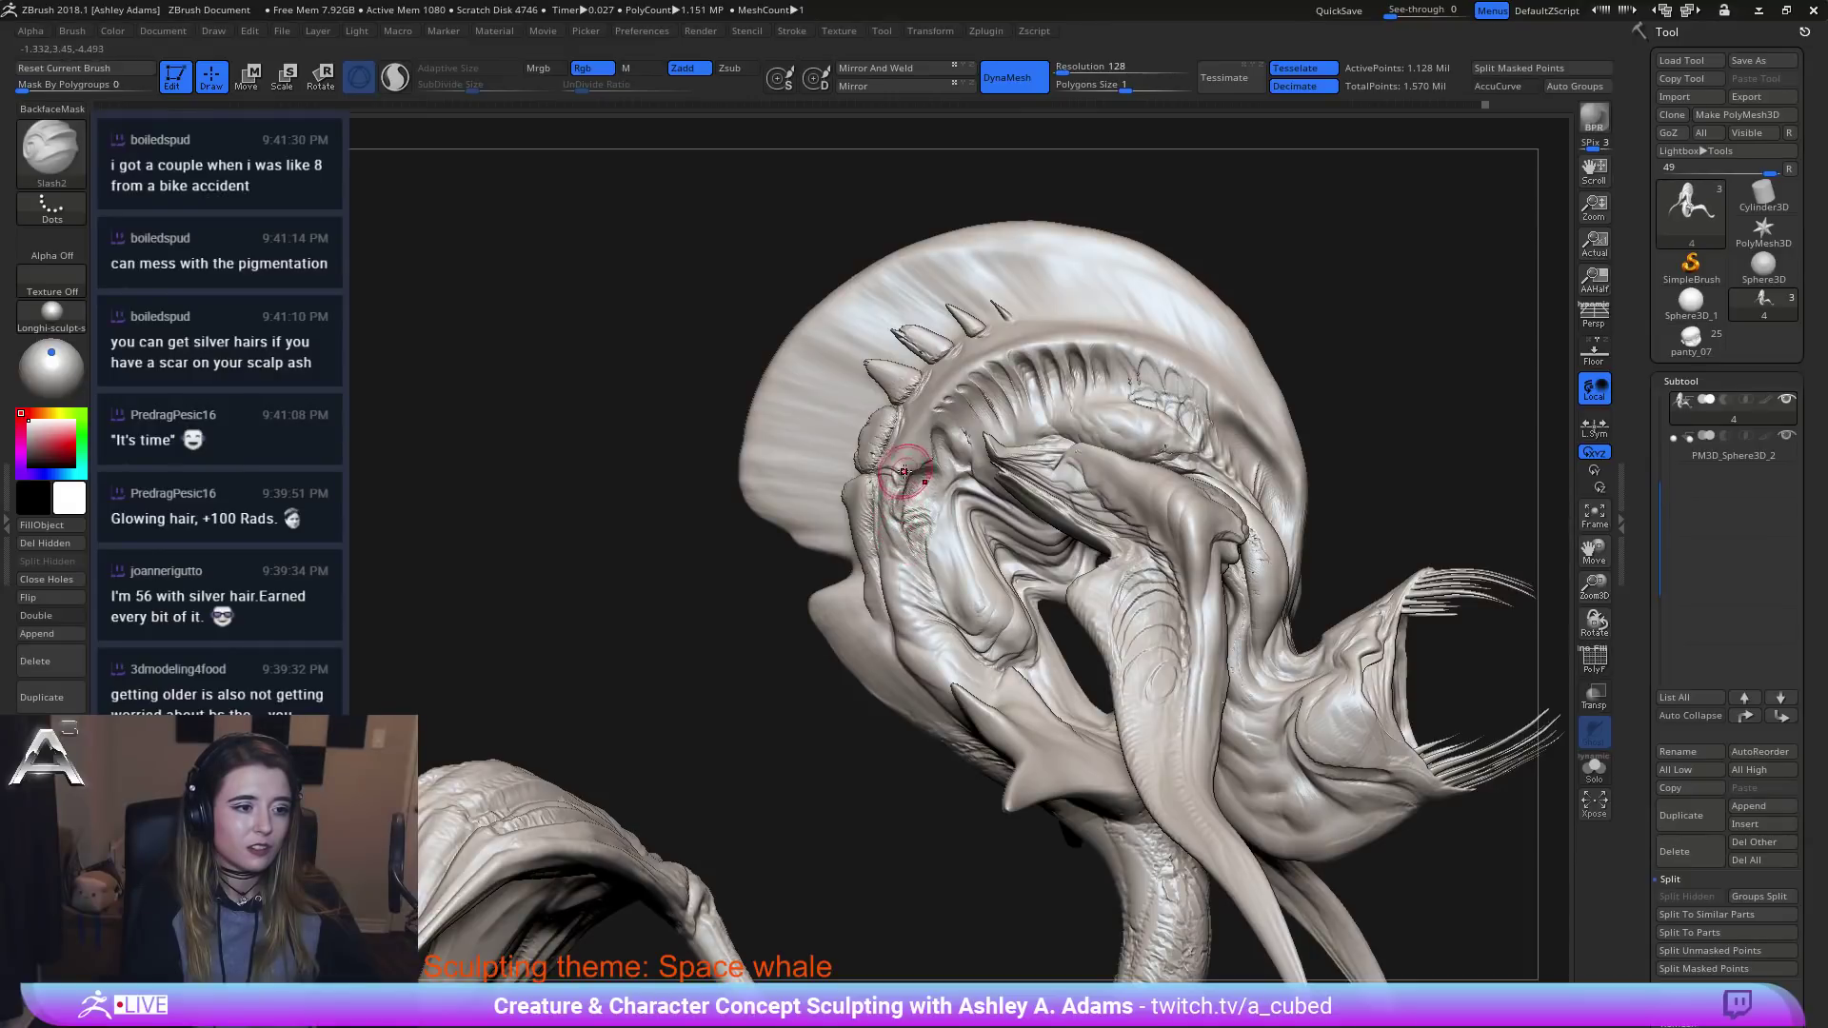
right_drag(917, 461, 882, 453)
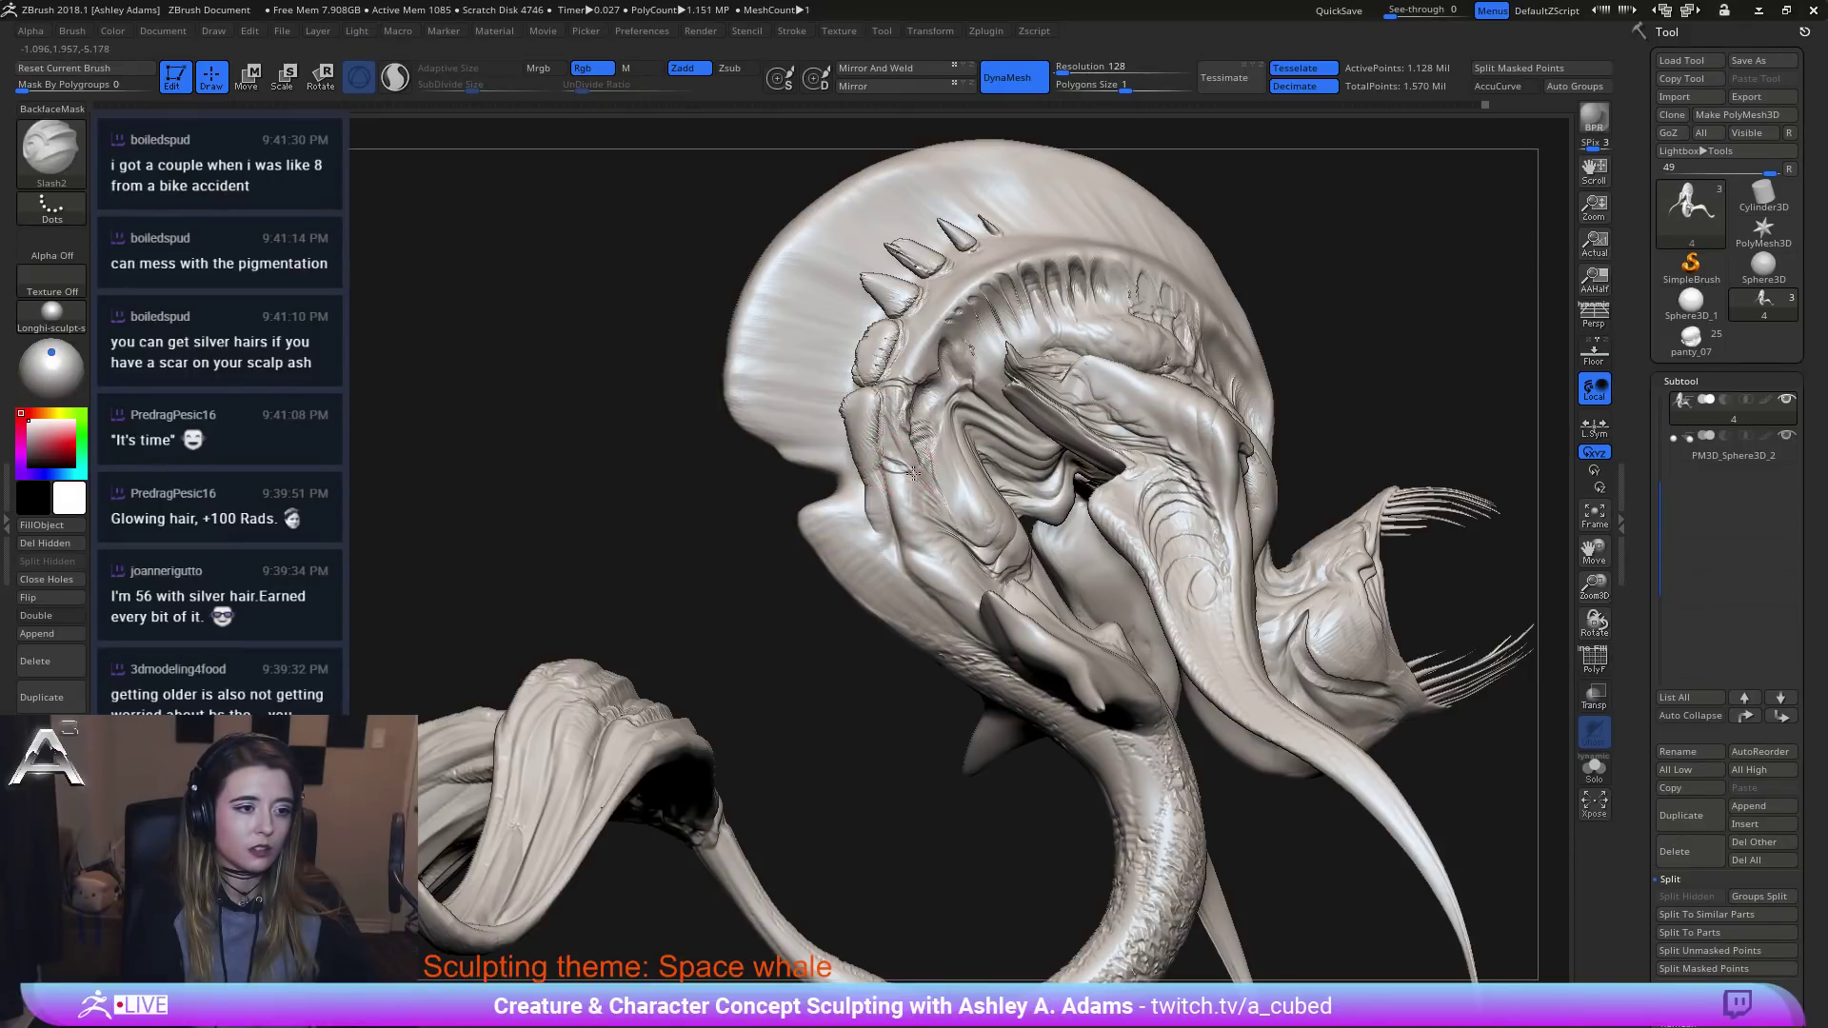
right_drag(913, 473, 902, 457)
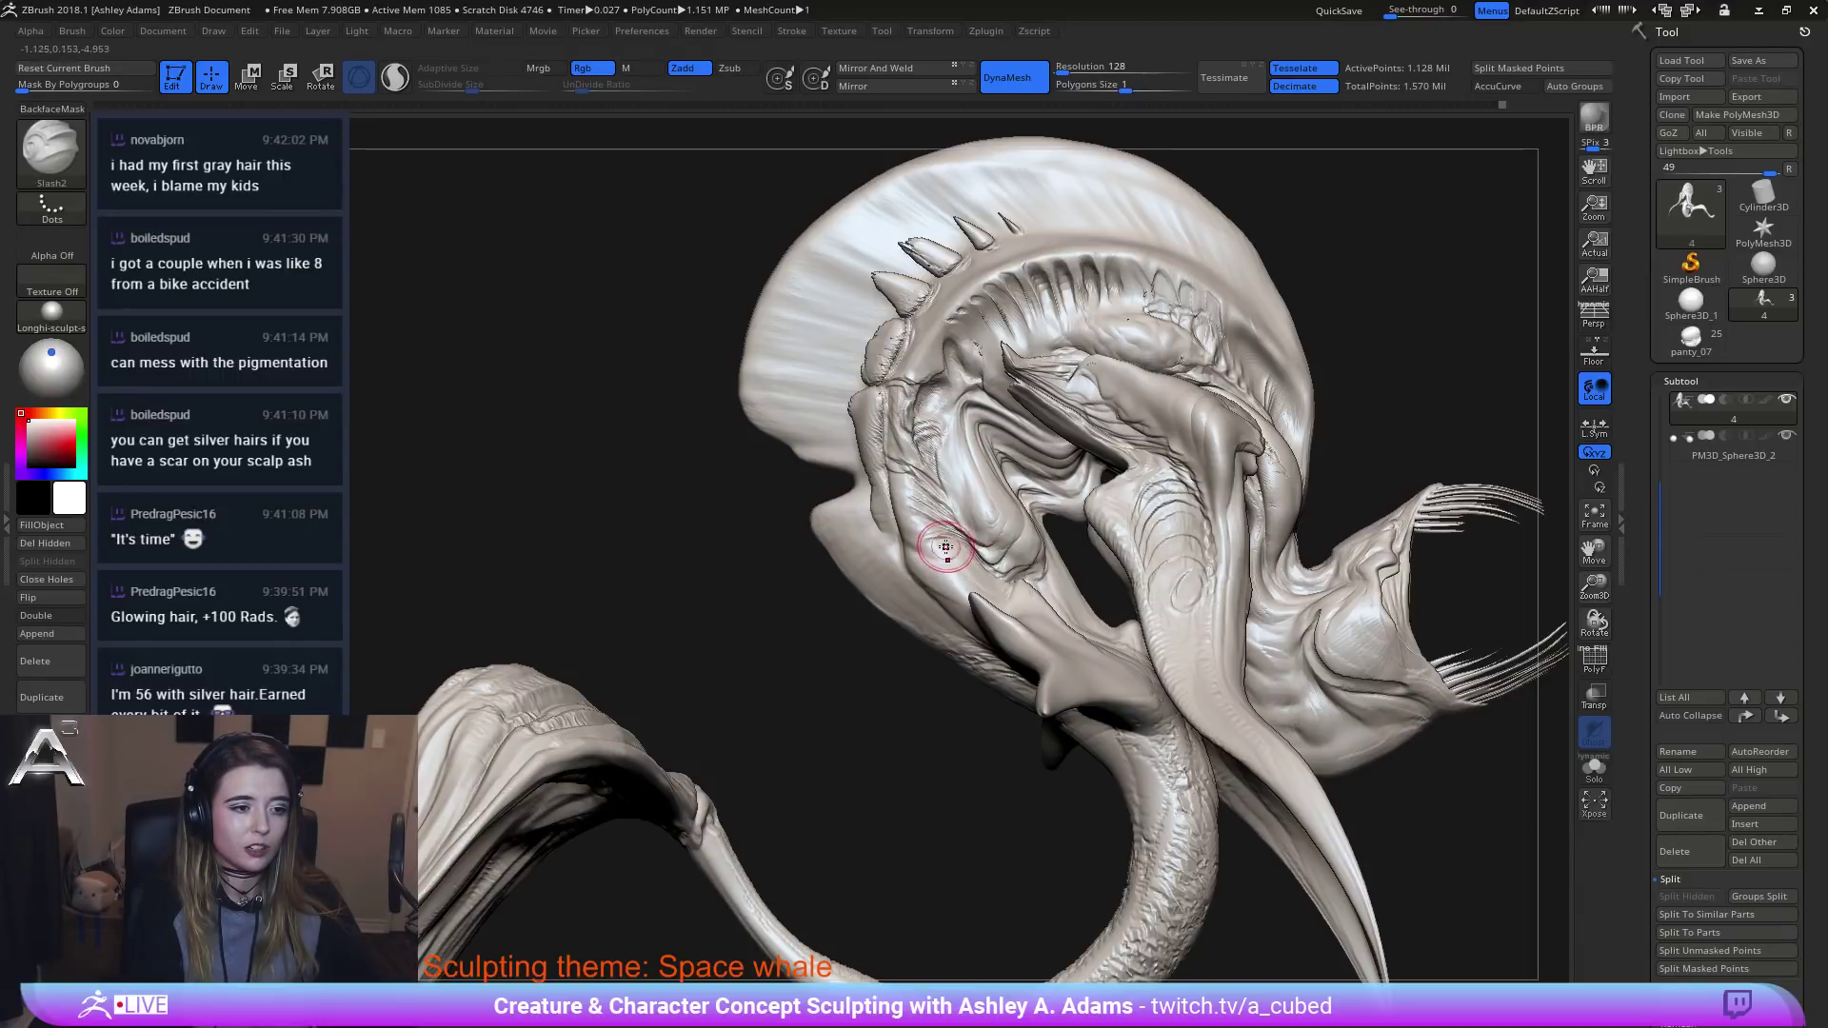
right_drag(934, 586, 952, 542)
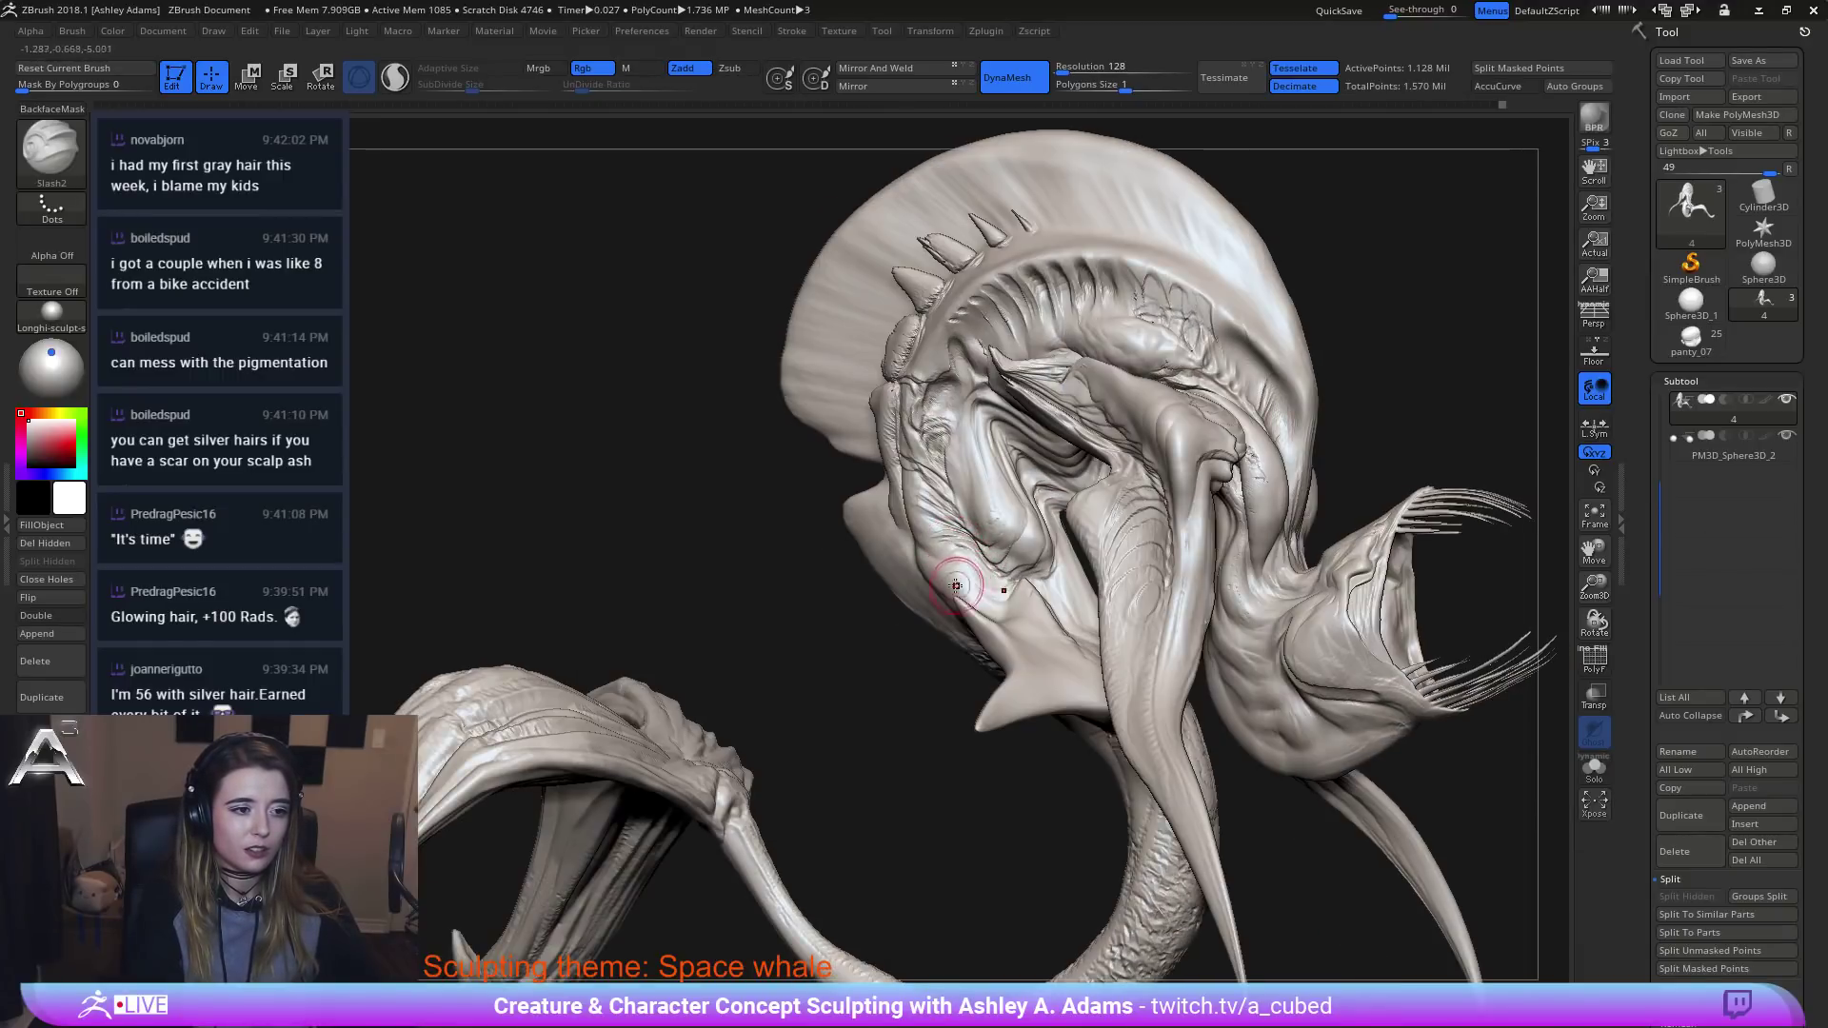
mouse_move(955, 585)
mouse_down()
mouse_move(985, 443)
mouse_move(1020, 388)
mouse_up()
Make the head subtool active and carve small looping wrinkles into the cheek behind the upper jaw.
ctrl+right_drag(990, 480, 768, 523)
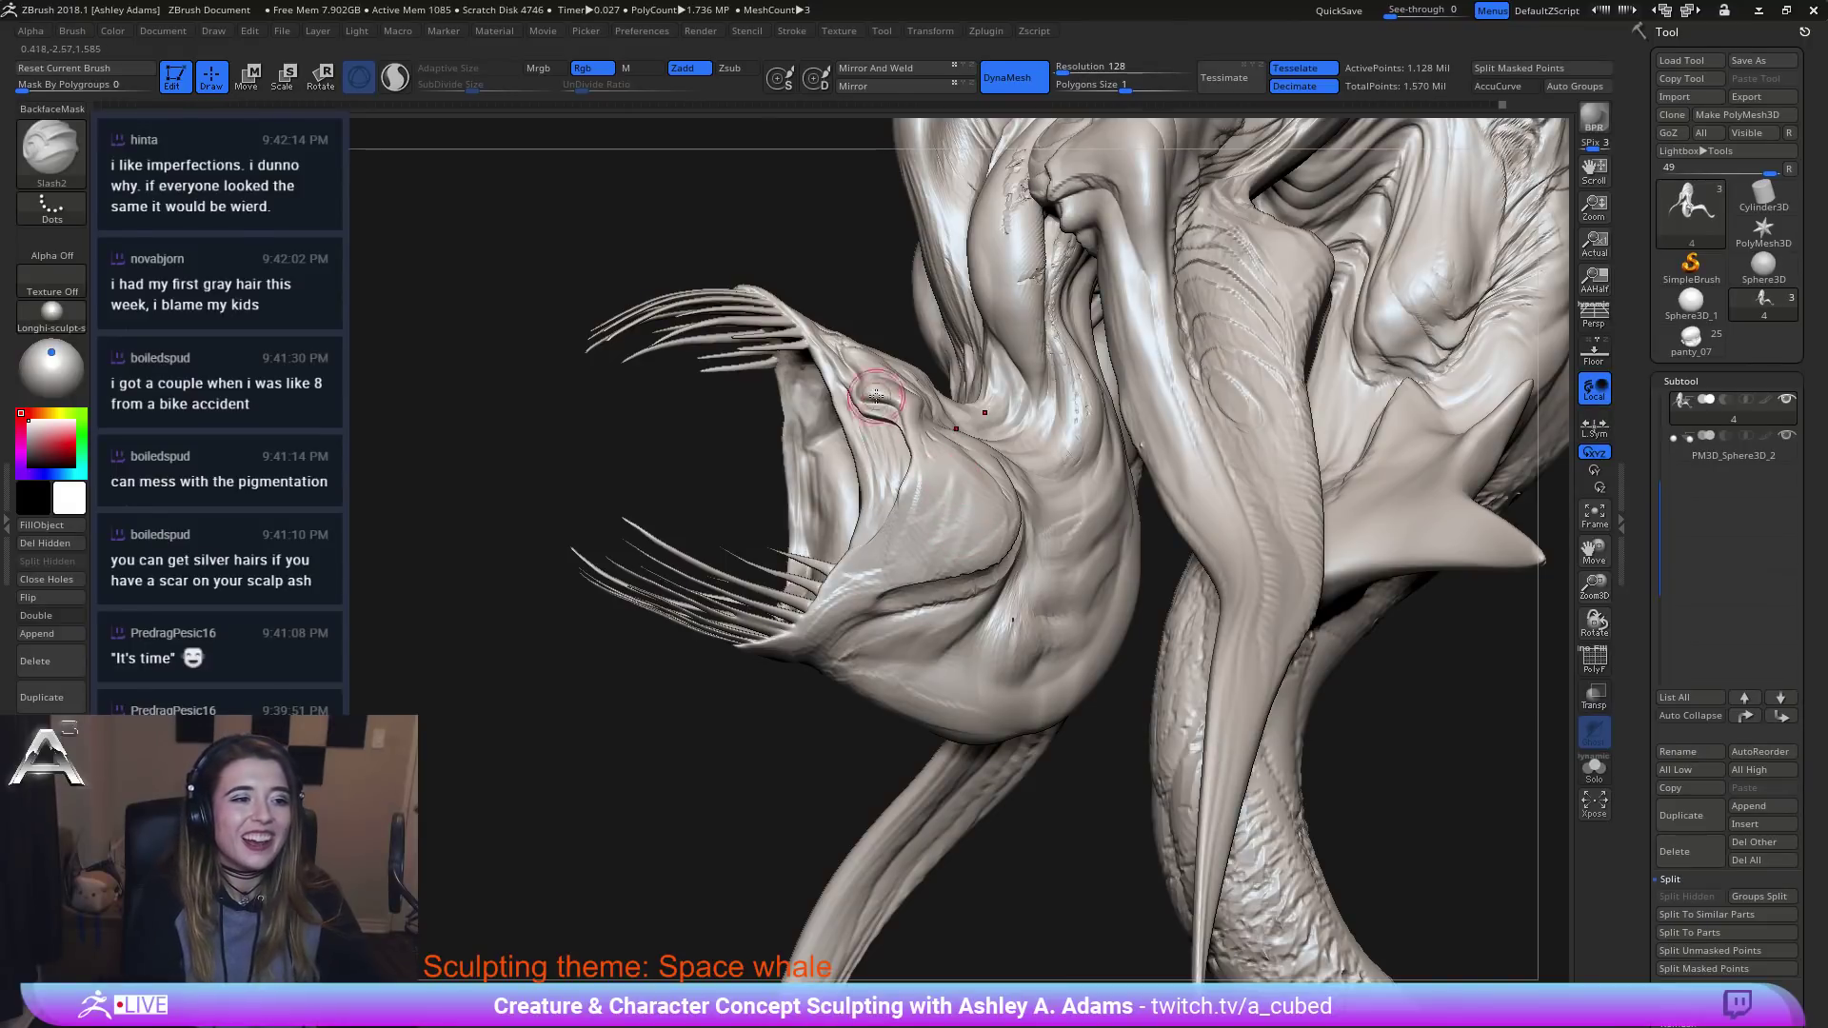
mouse_move(876, 396)
right_down()
mouse_move(815, 319)
mouse_move(847, 379)
right_up()
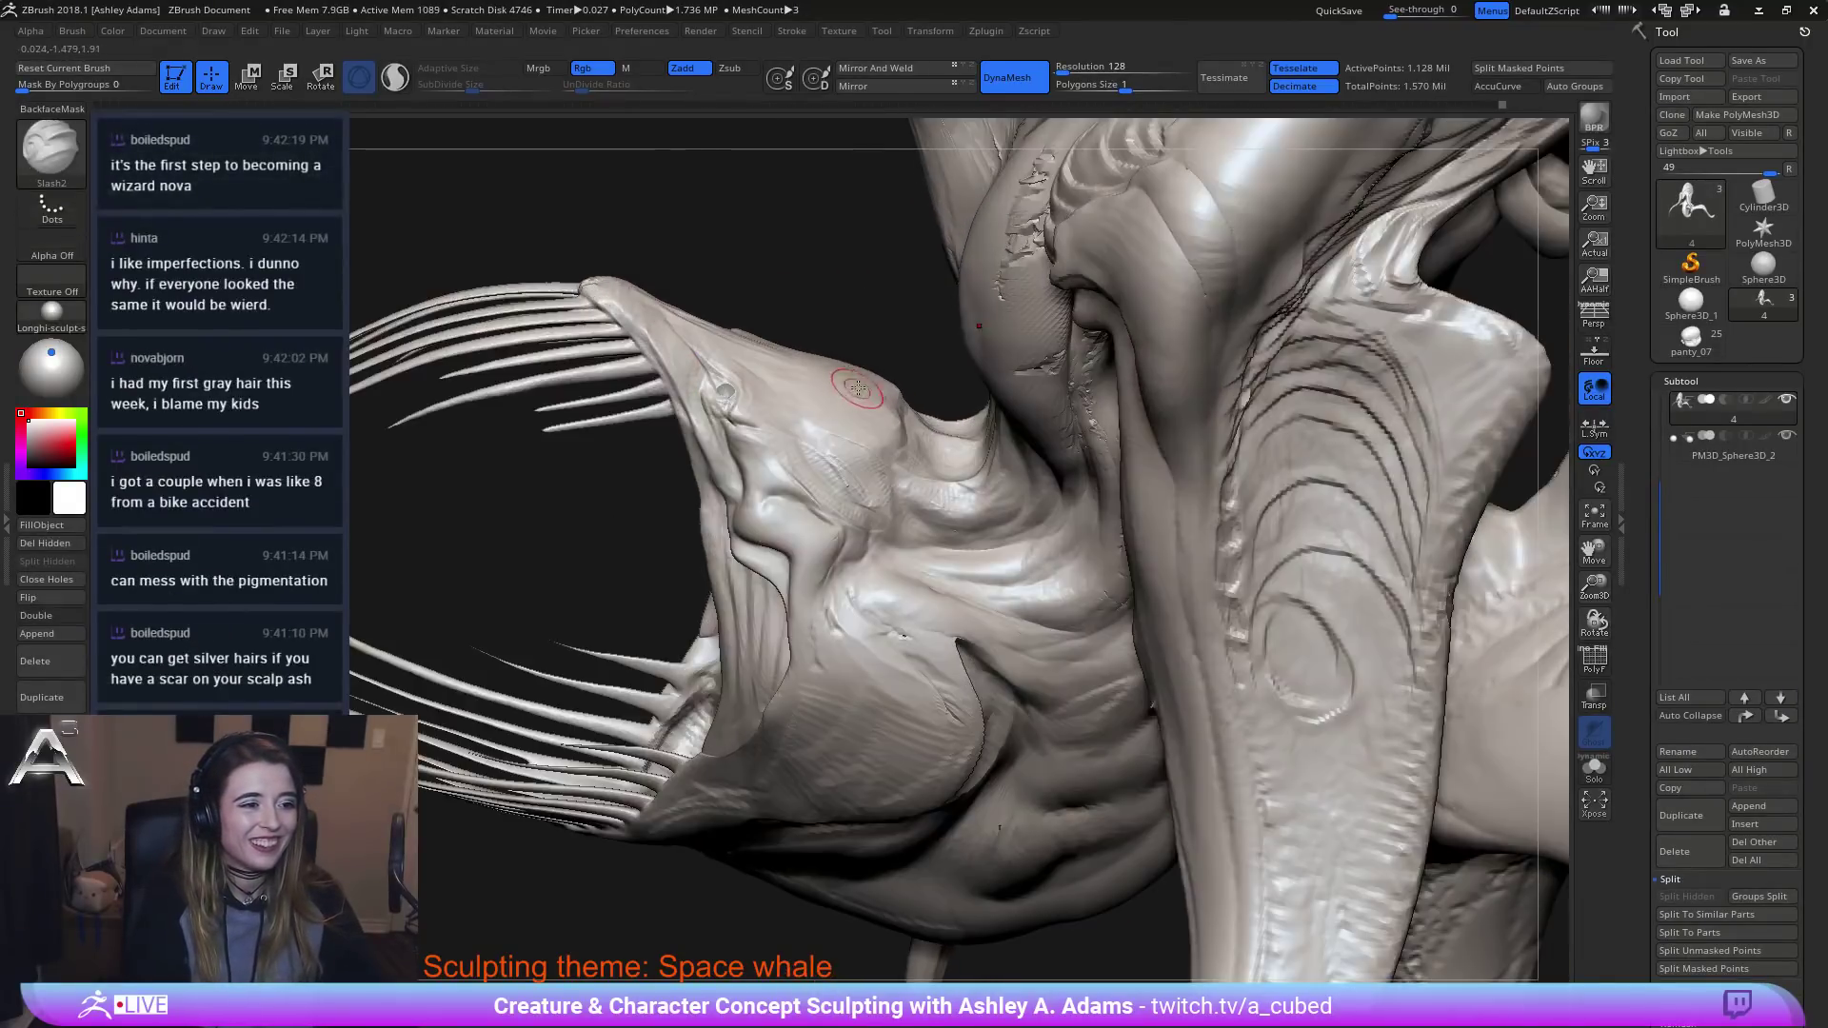
alt+click(737, 410)
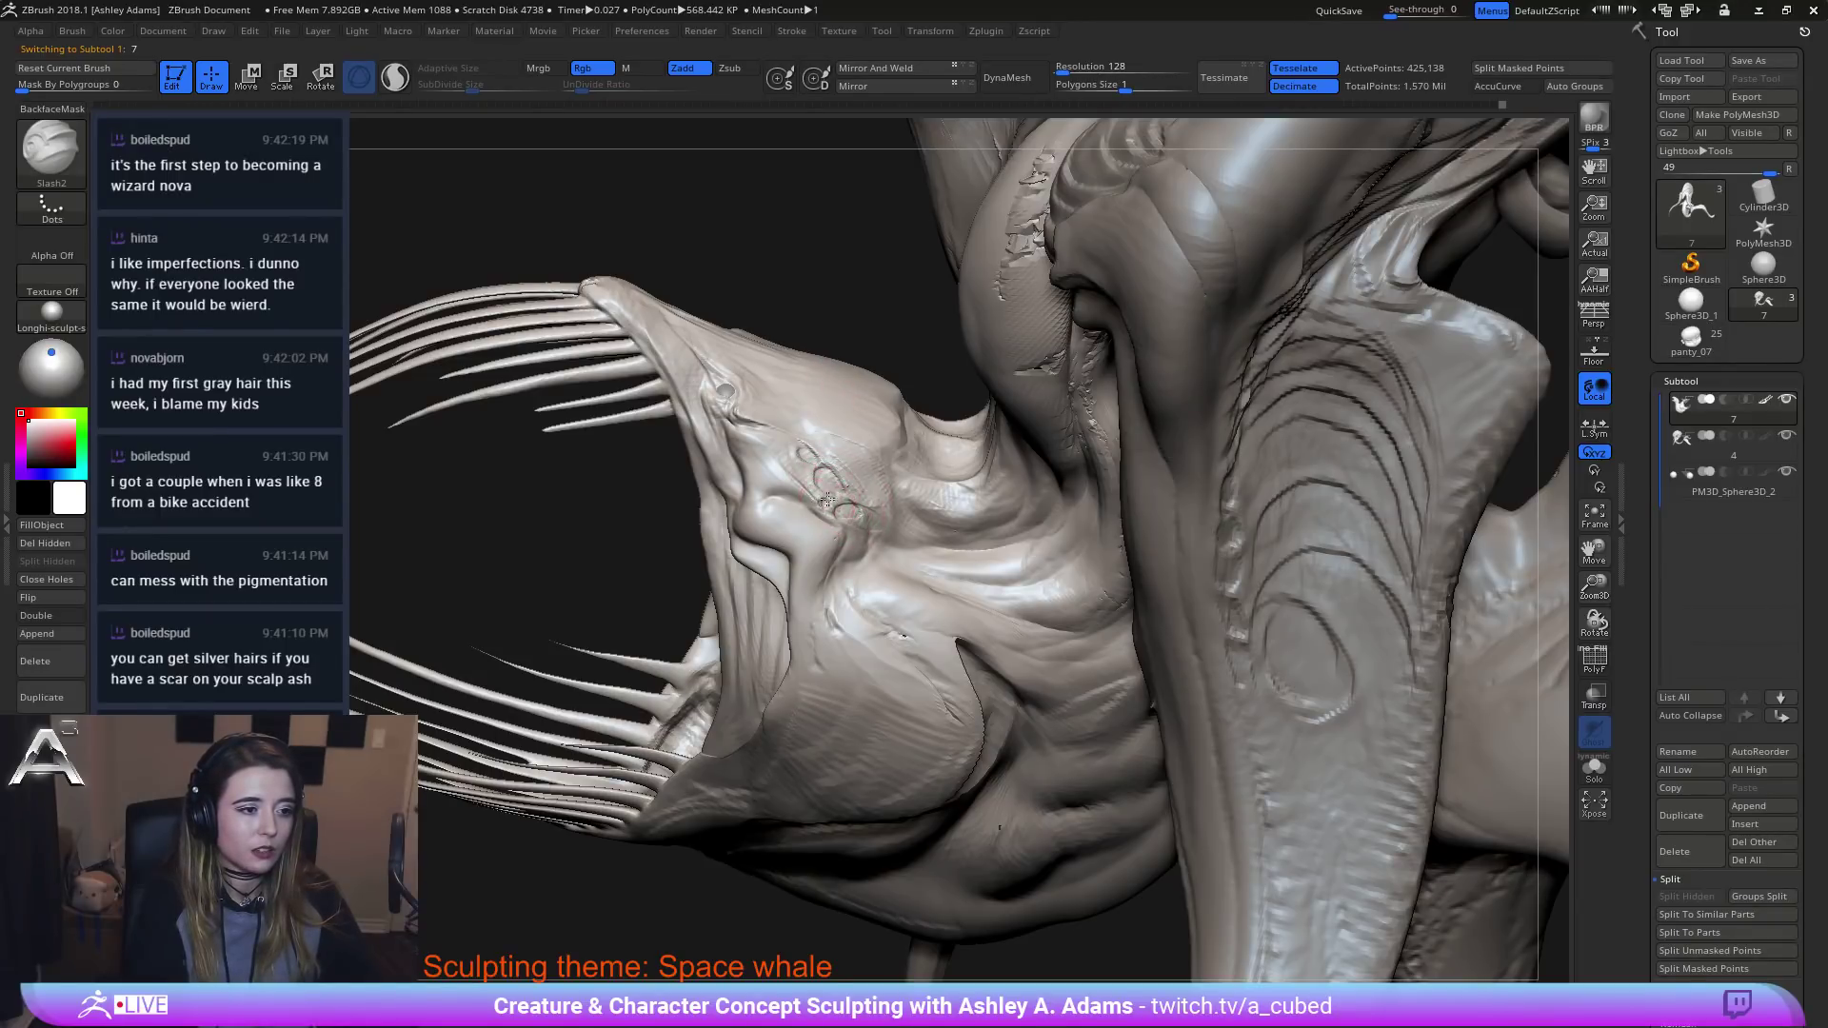
mouse_move(817, 441)
right_down()
mouse_move(812, 477)
mouse_move(861, 494)
right_up()
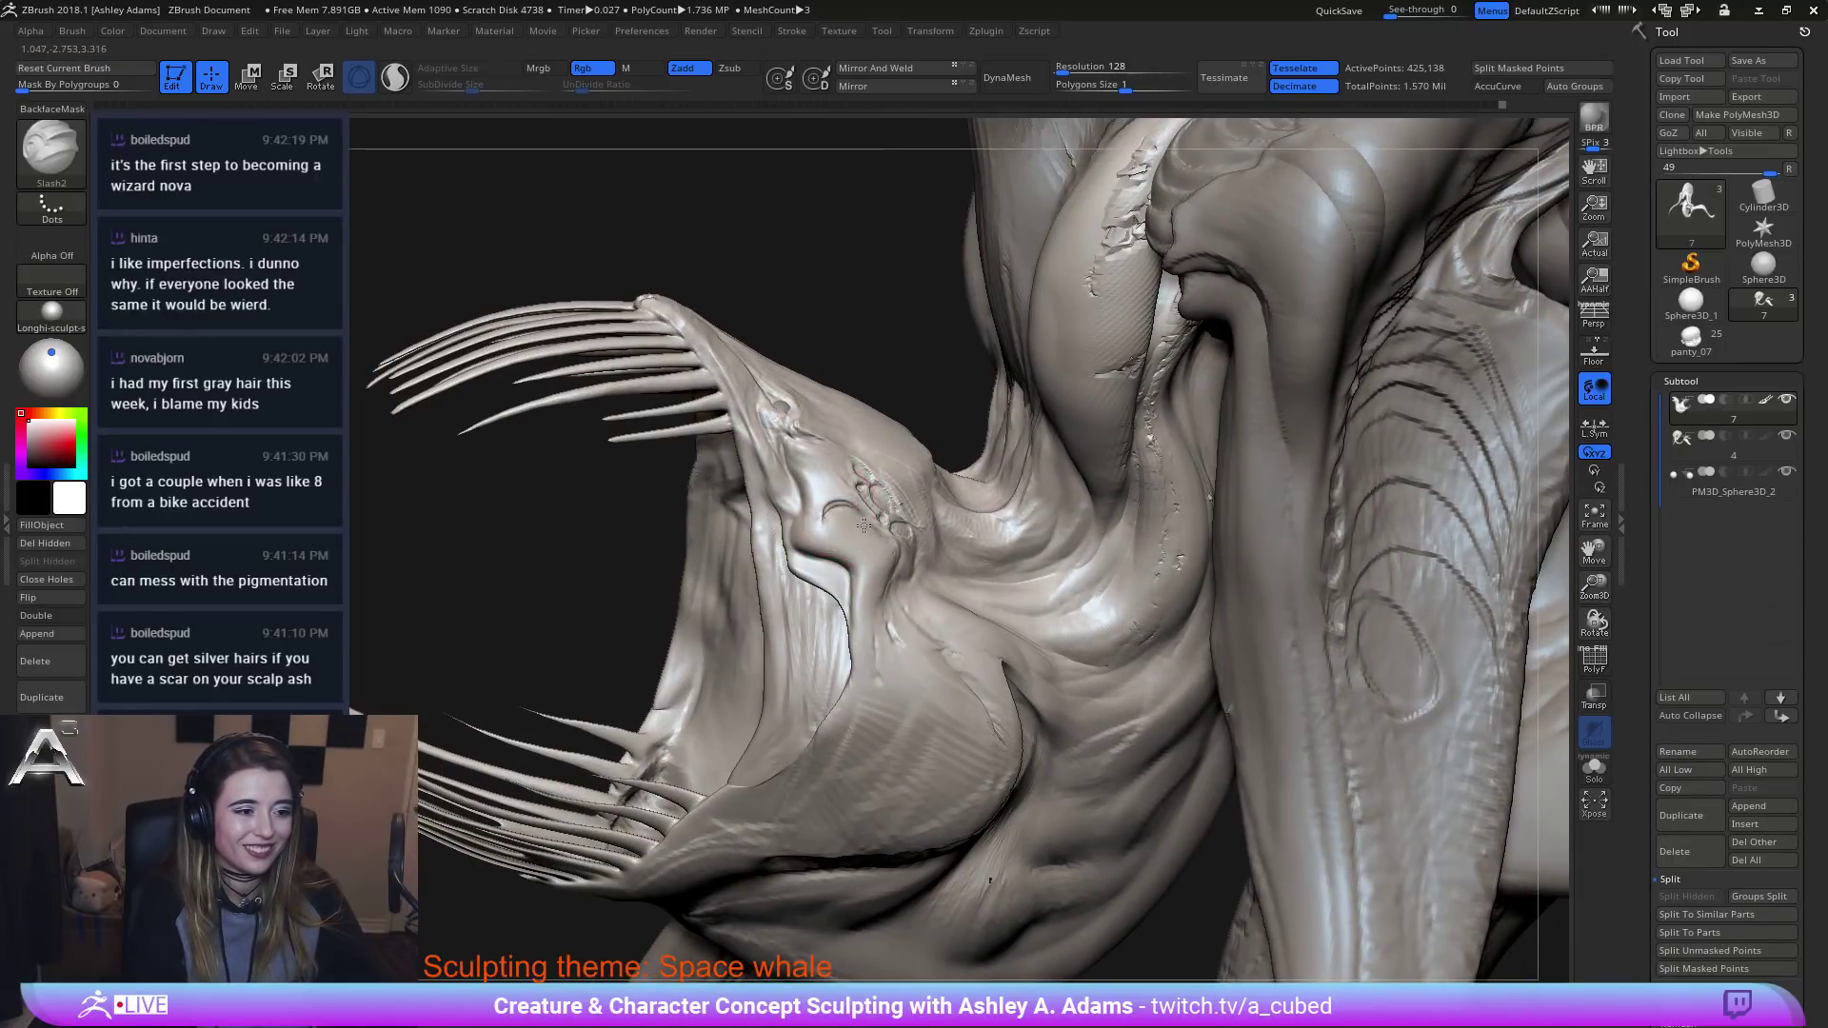
mouse_move(863, 525)
mouse_down()
mouse_move(834, 509)
mouse_move(866, 521)
mouse_up()
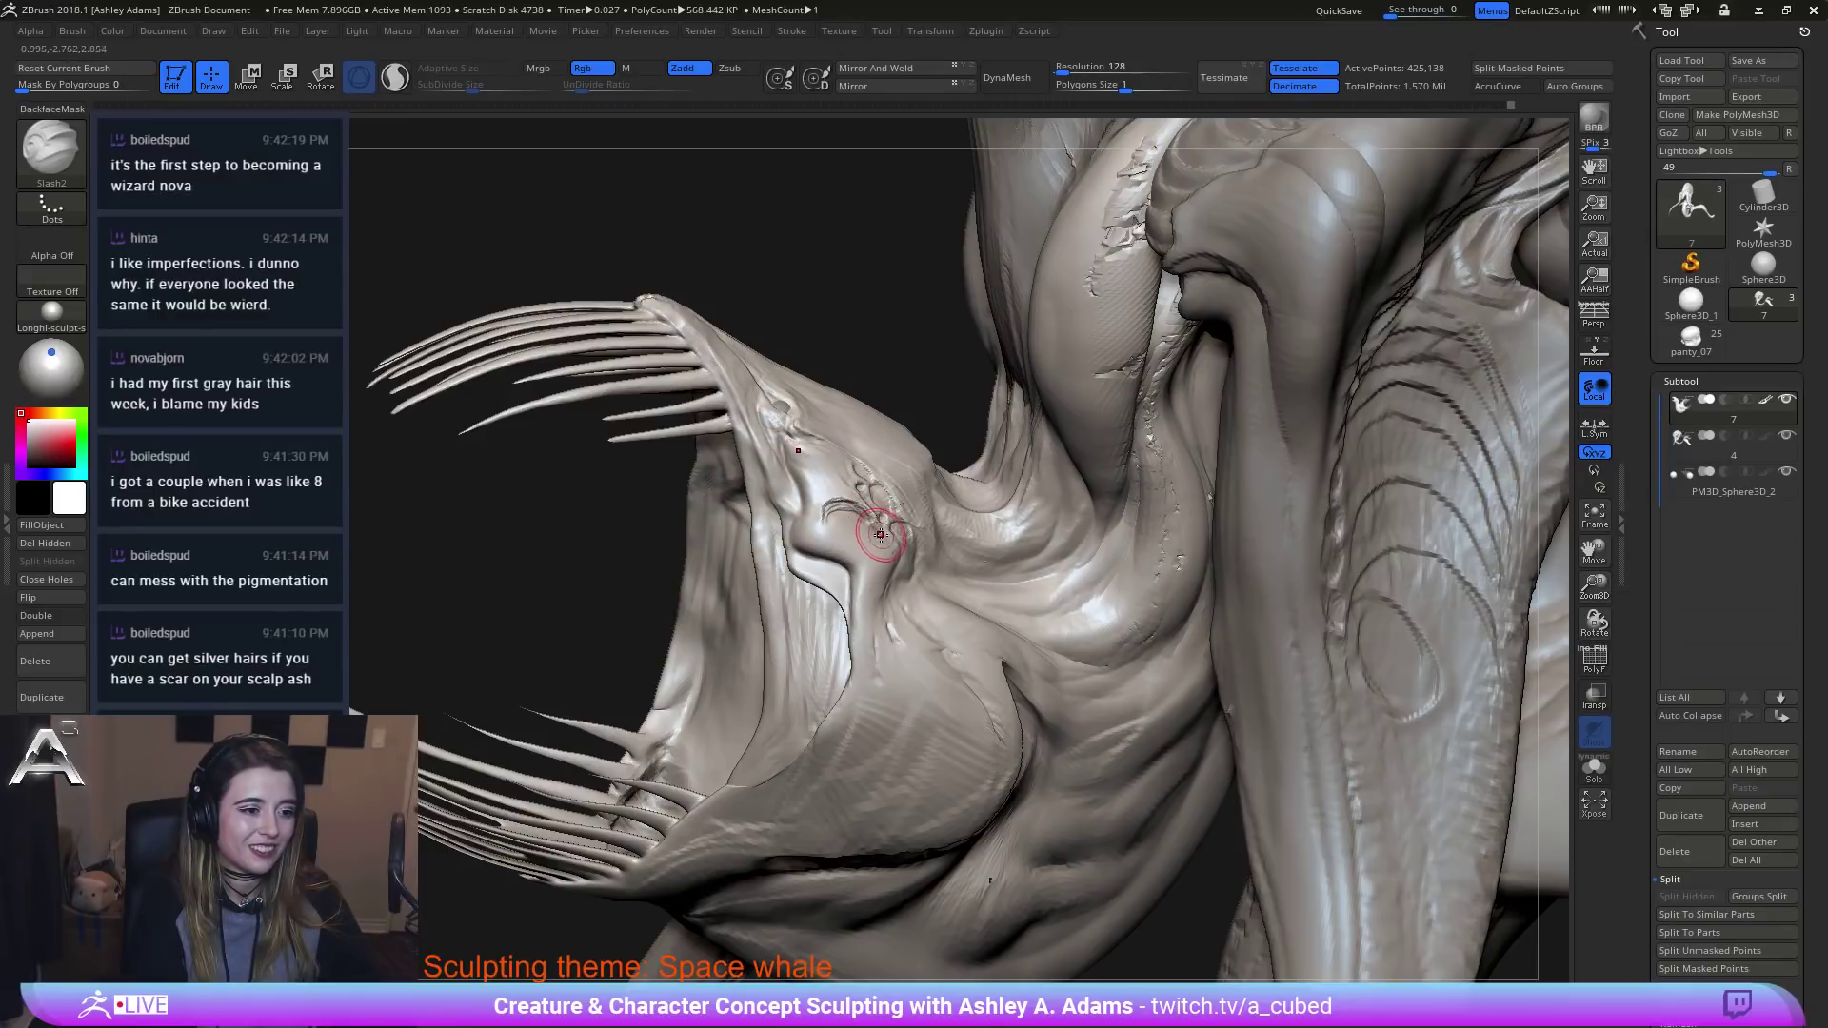
drag(827, 521, 808, 518)
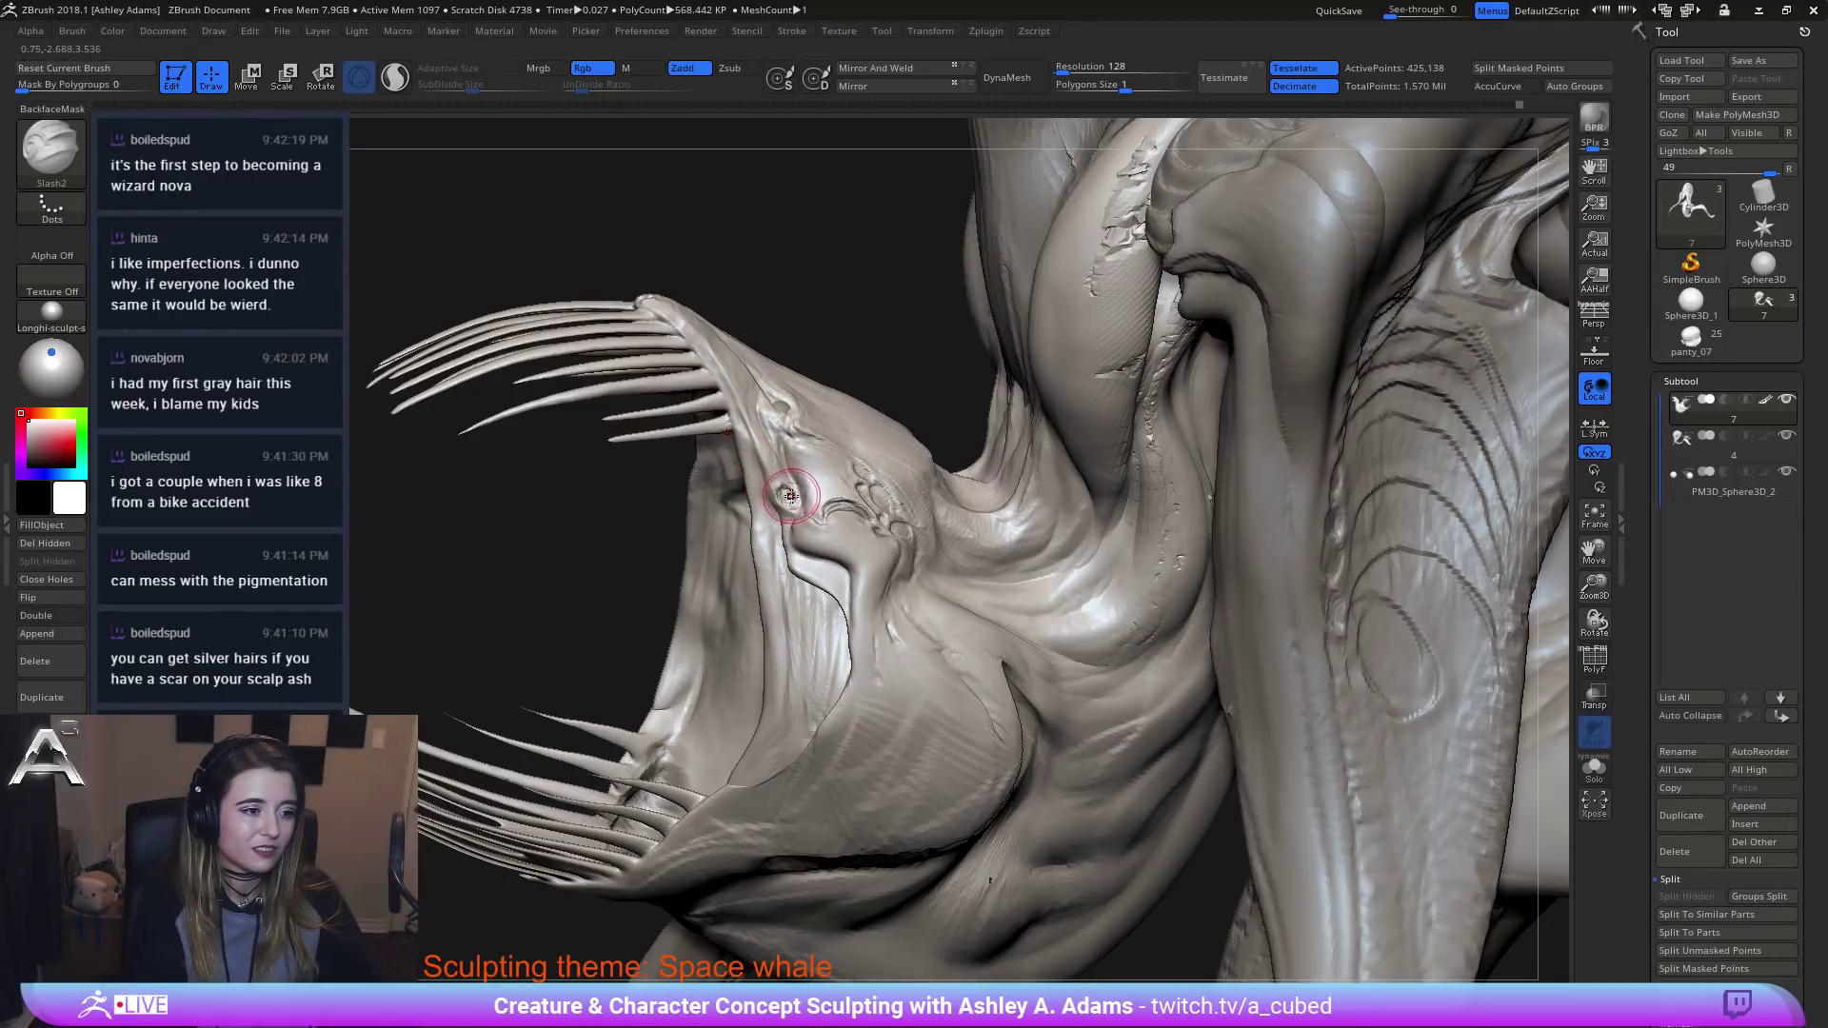
Carve ringed, looping creases into the side of the upper jaw between its bristles and the cheek.
mouse_move(848, 485)
ctrl+right_down()
mouse_move(795, 428)
mouse_move(819, 457)
mouse_move(829, 554)
mouse_move(792, 453)
ctrl+right_up()
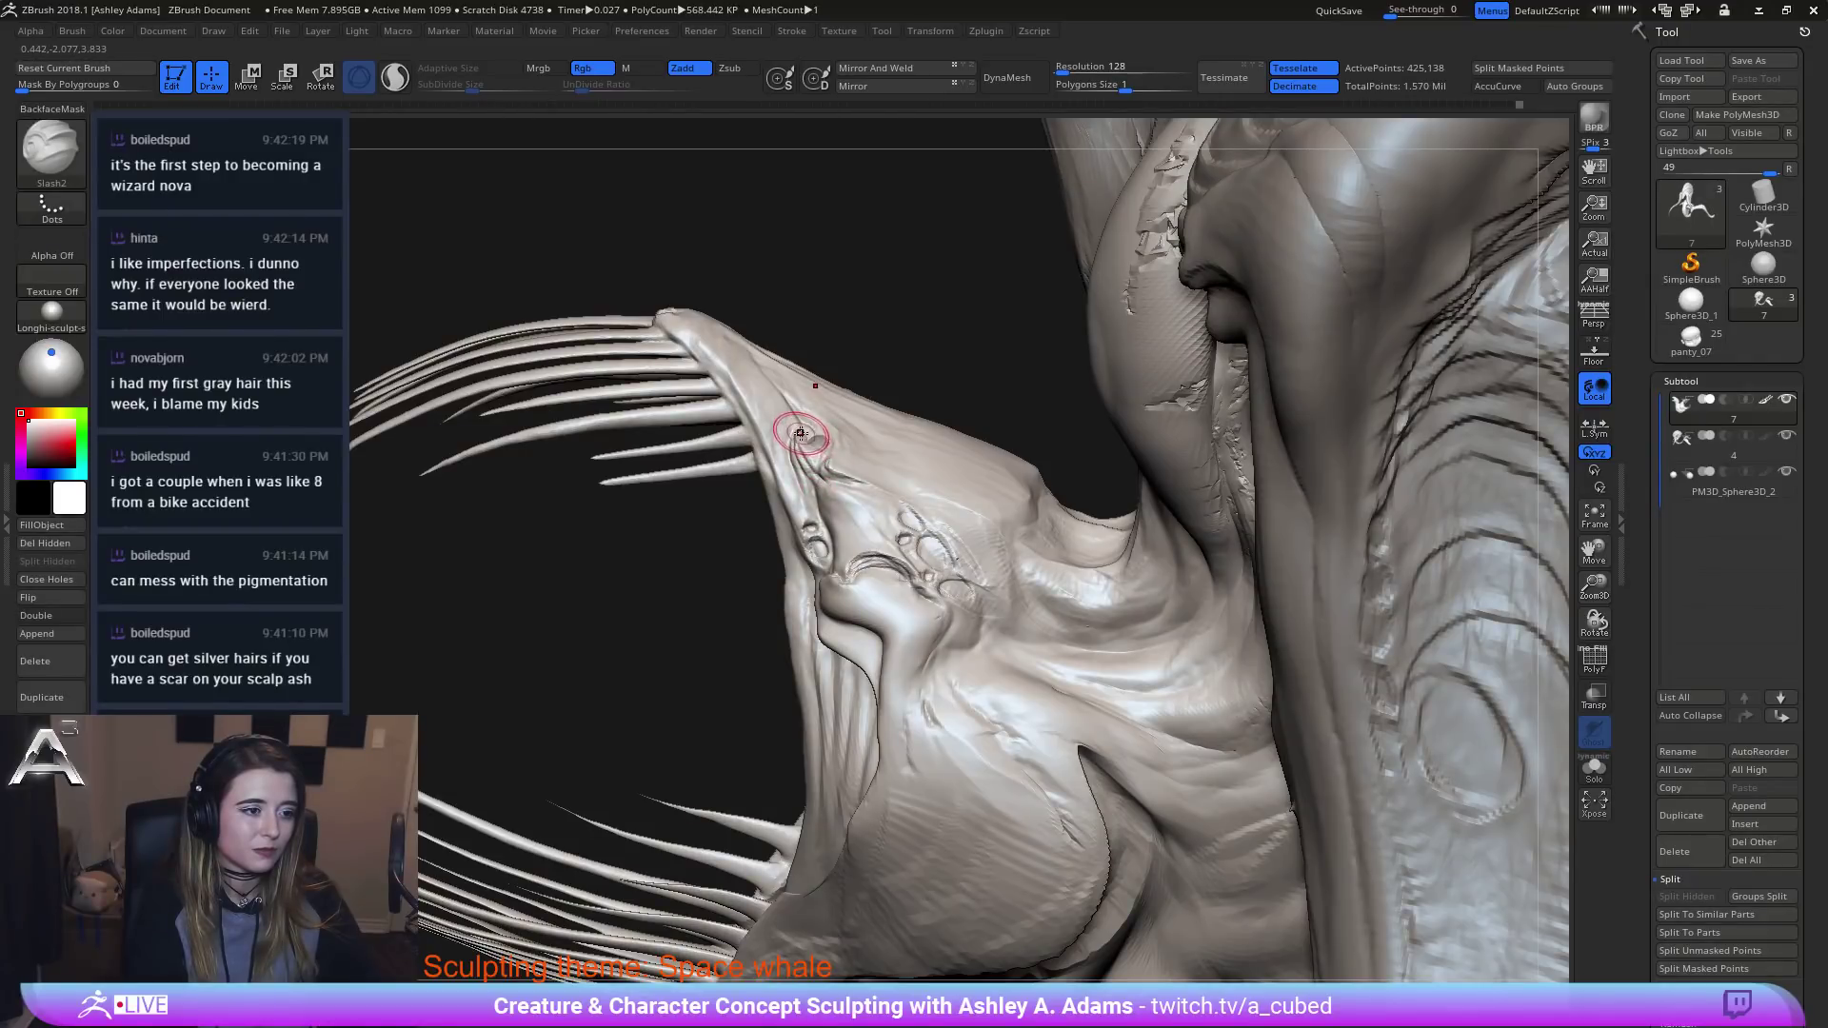
right_drag(787, 479, 797, 440)
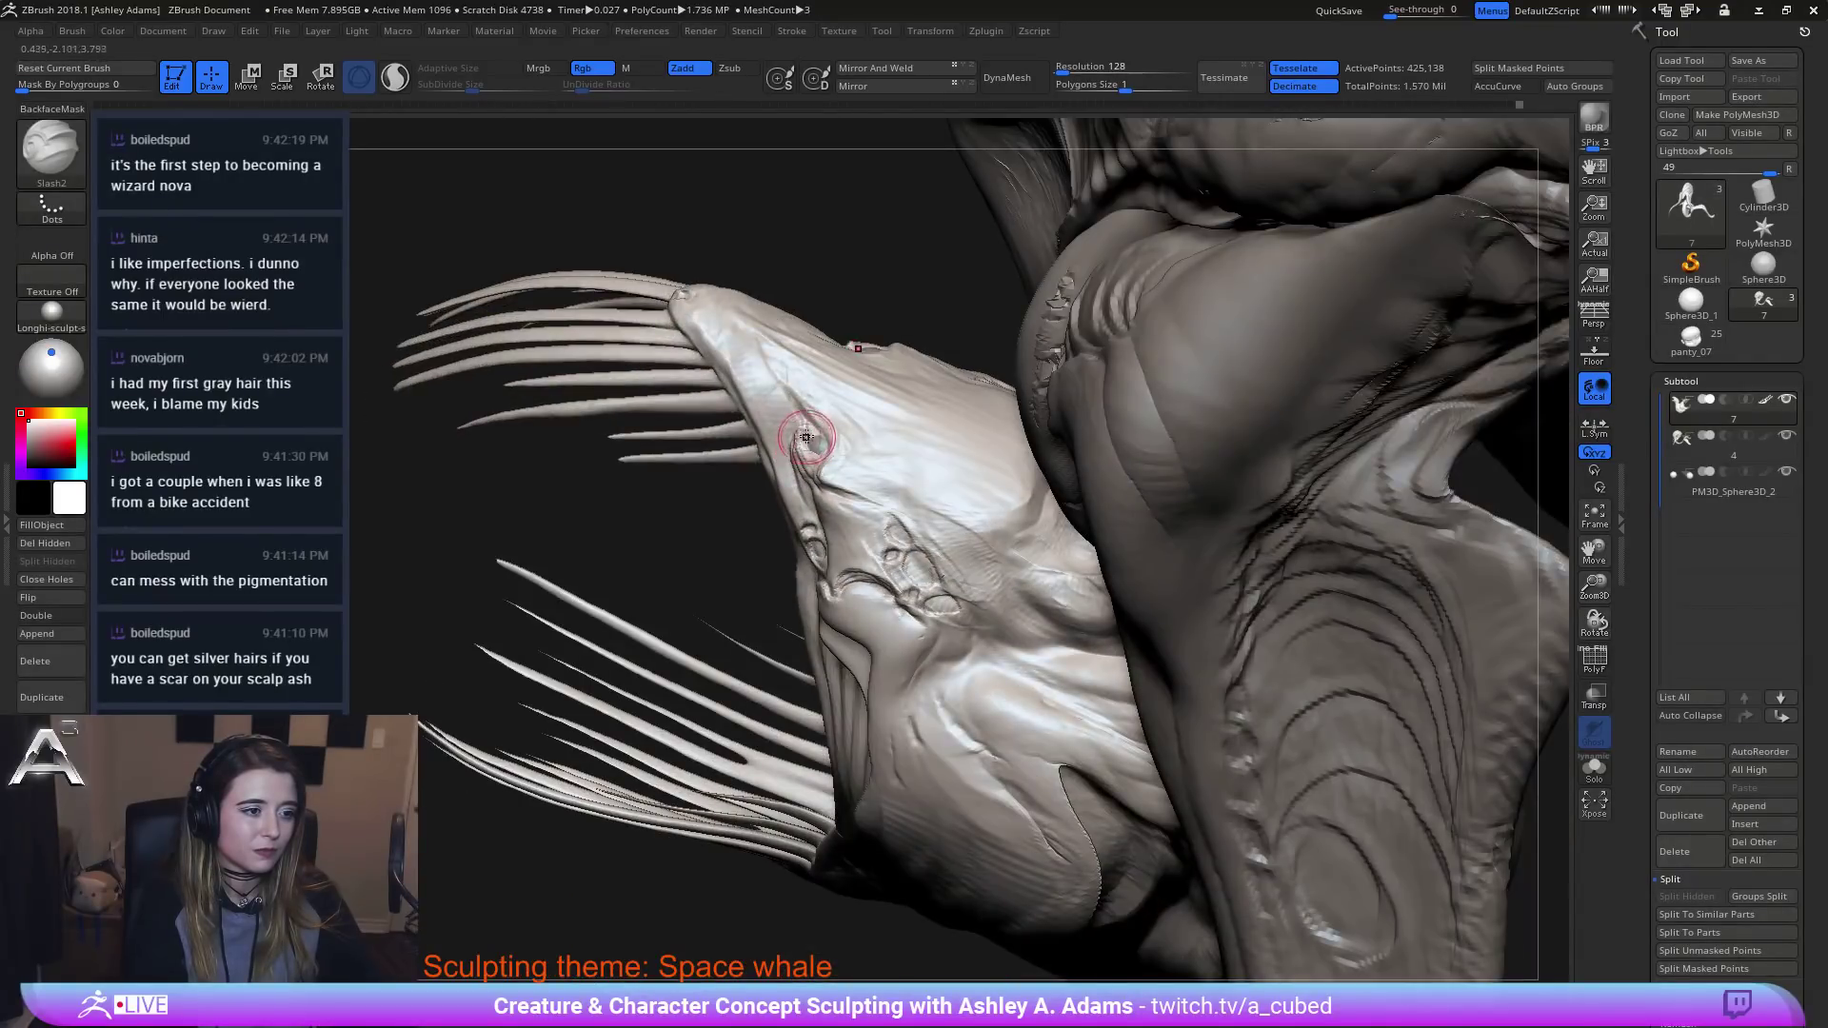
drag(811, 433, 809, 419)
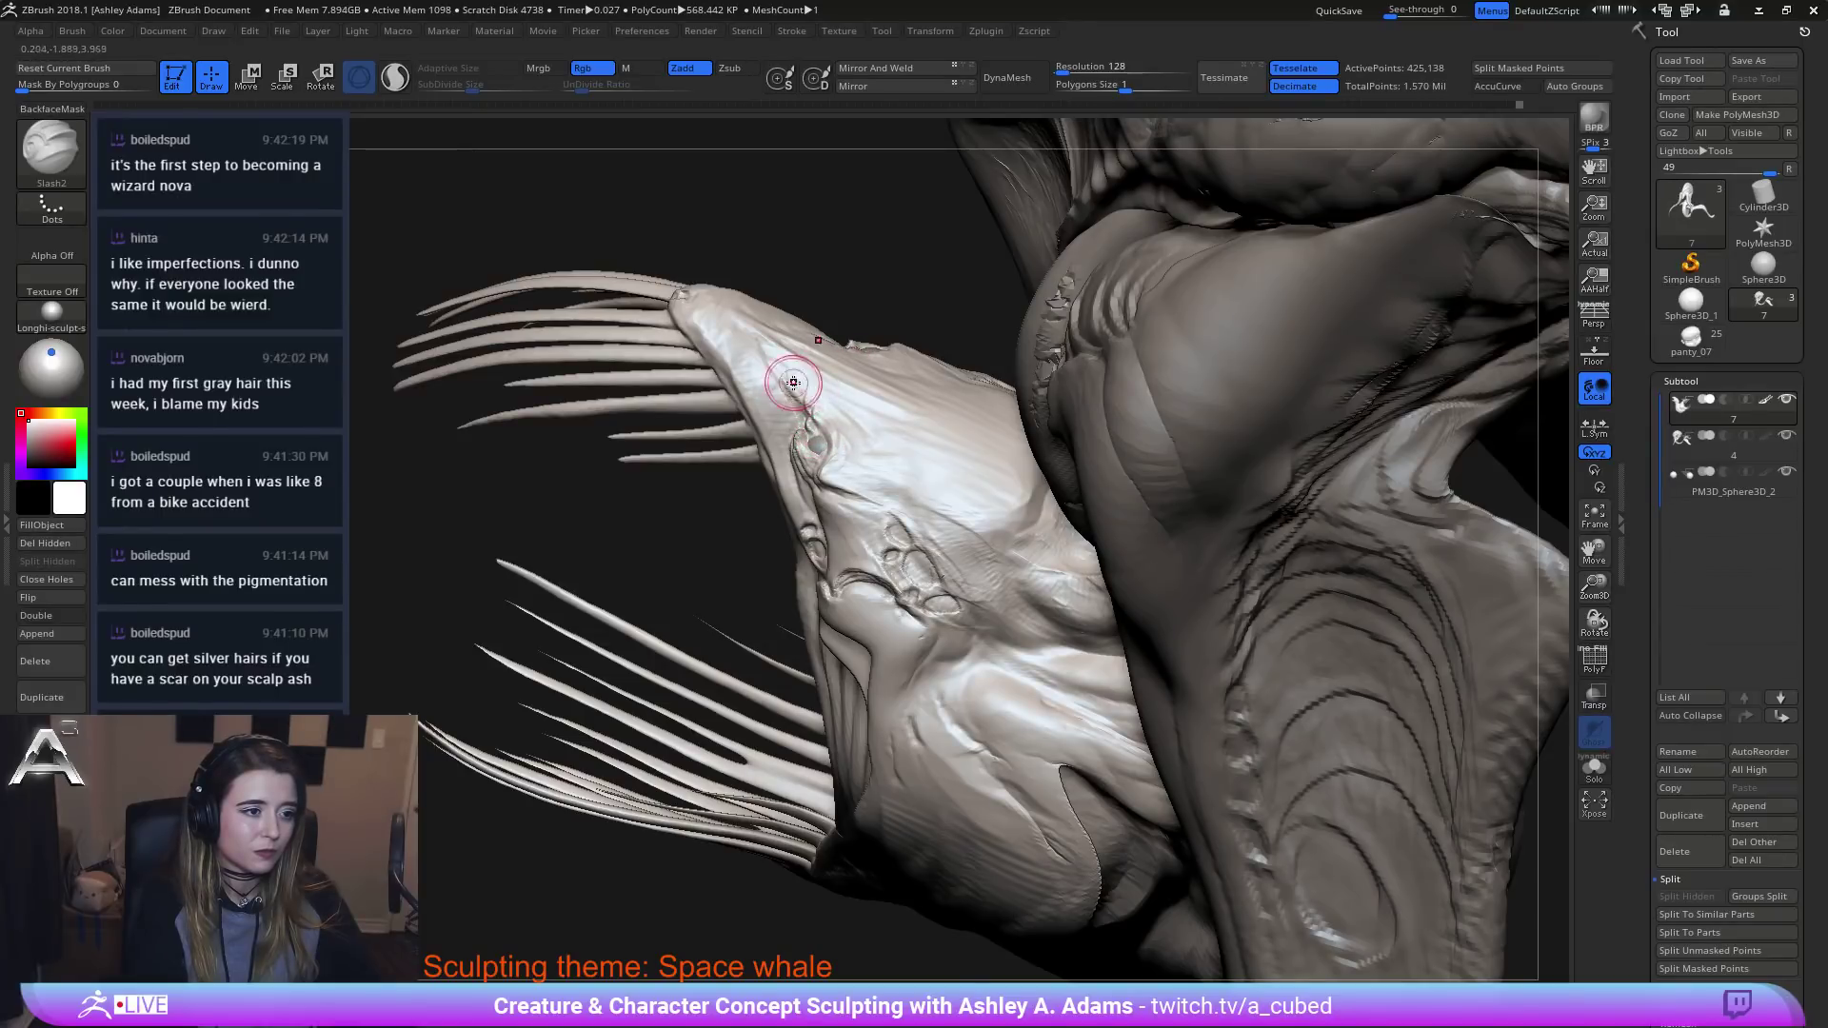
drag(790, 381, 816, 425)
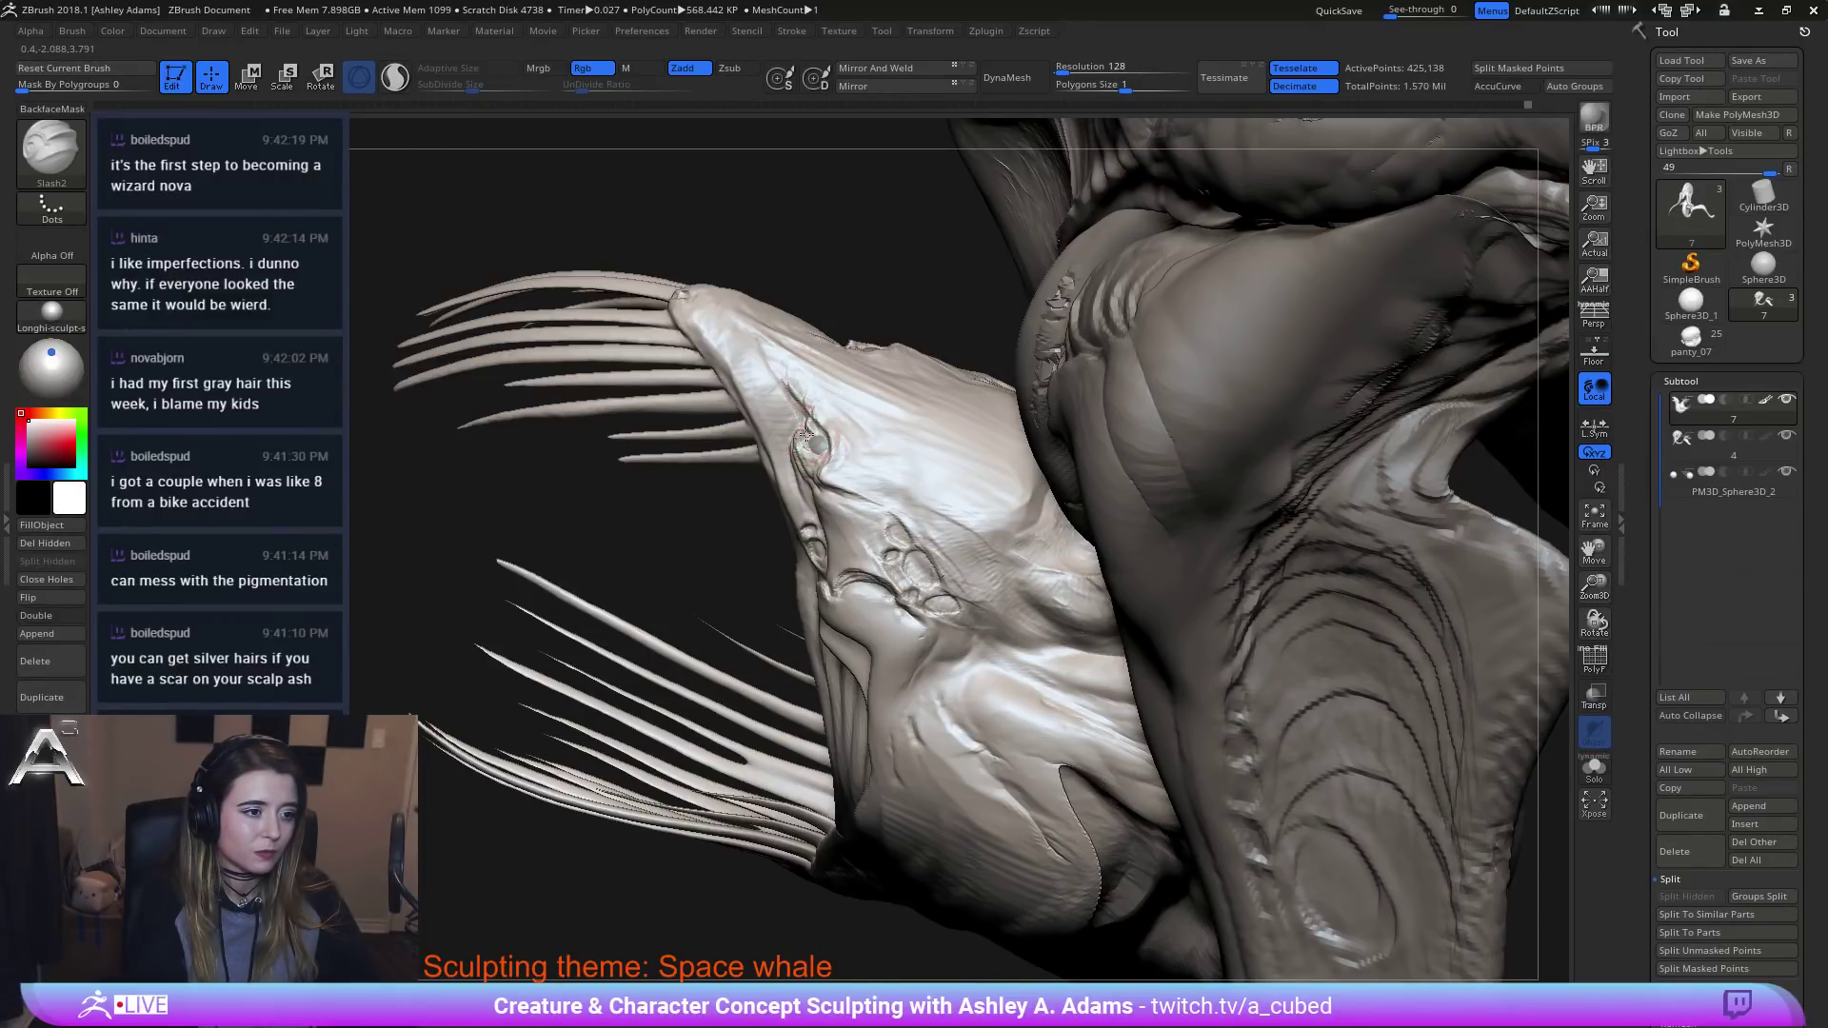
mouse_move(807, 441)
right_down()
mouse_move(831, 459)
mouse_move(805, 445)
right_up()
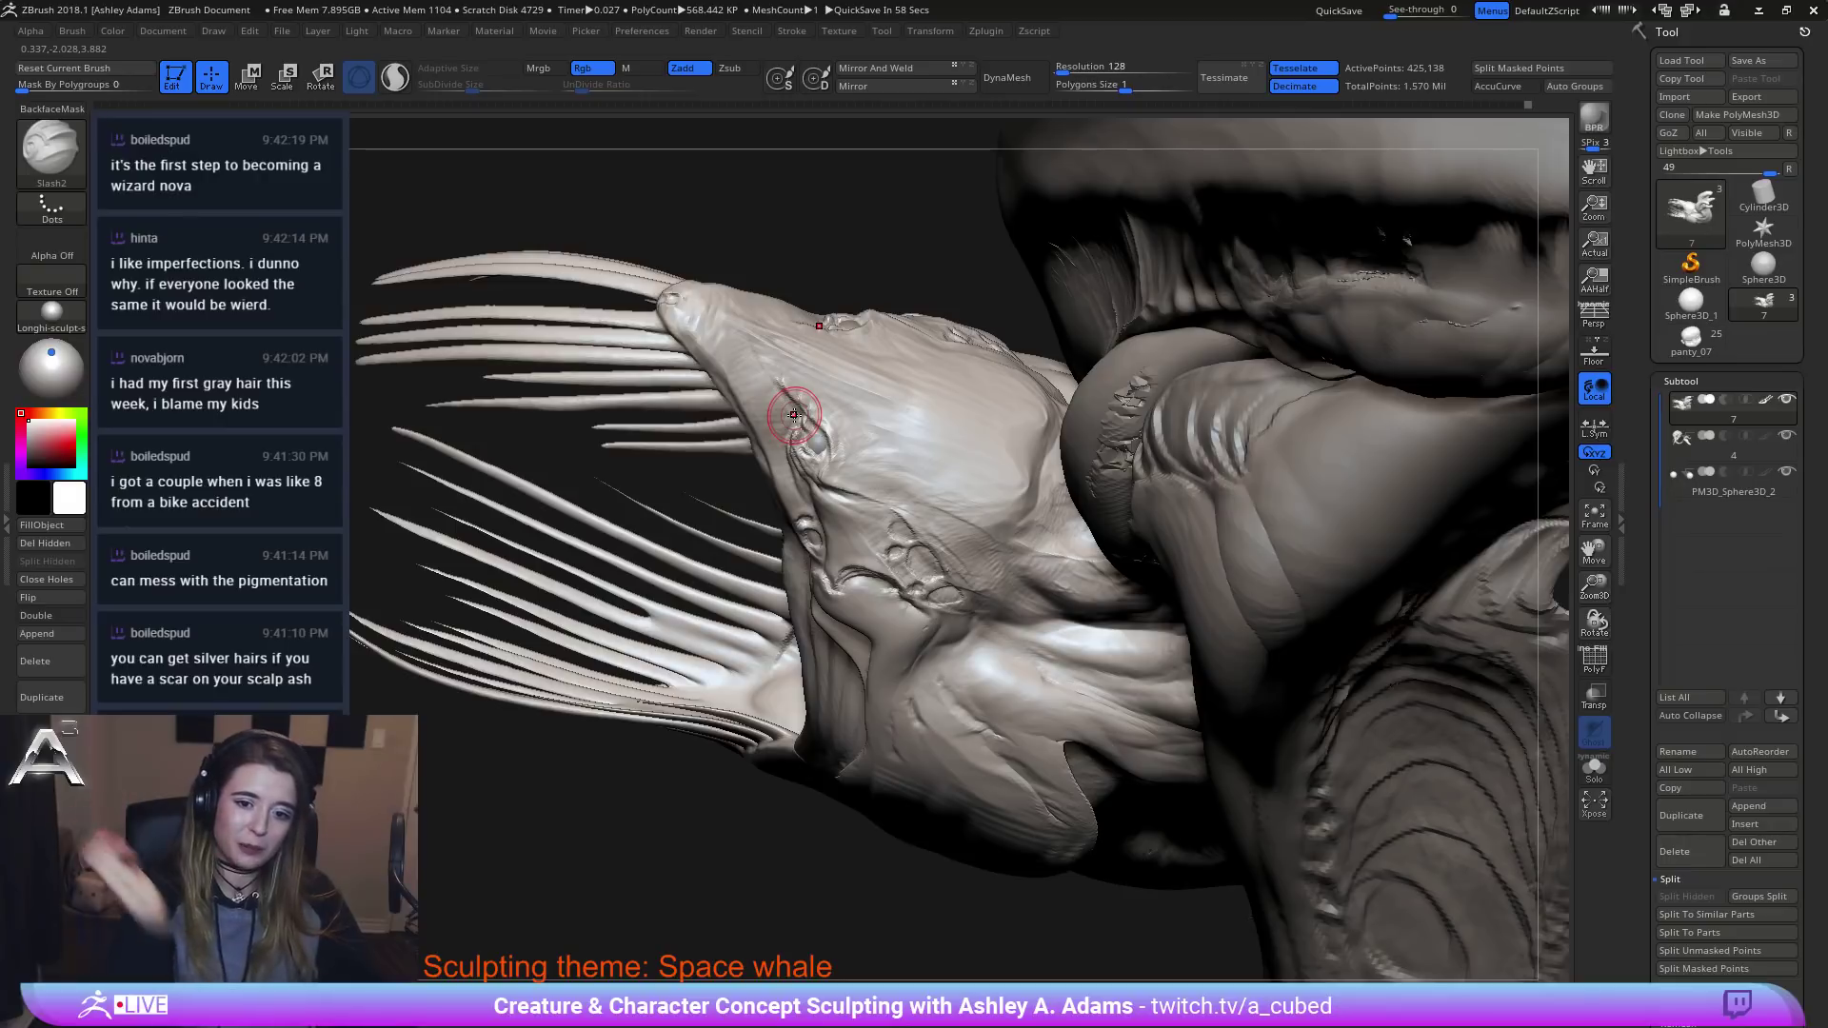
Cut a chain of small bumpy folds along the upper lip where the bristles attach.
right_drag(647, 343, 658, 300)
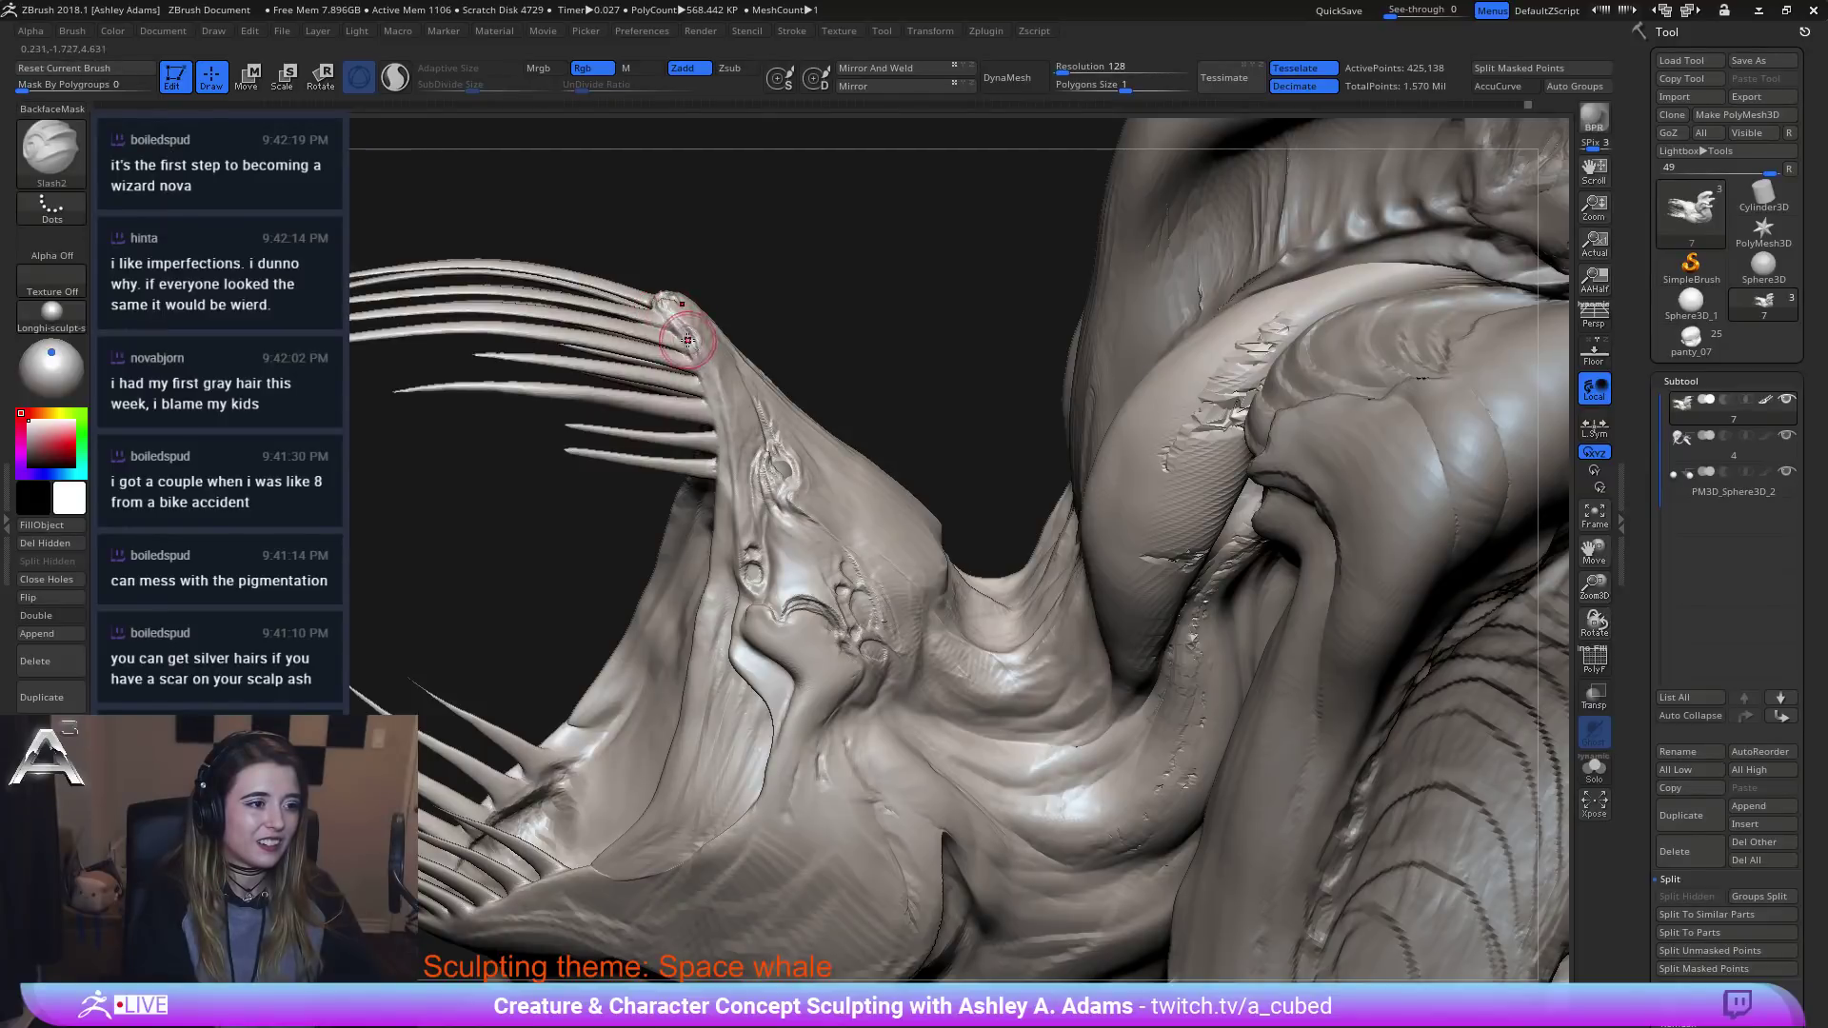
drag(672, 318, 735, 484)
right_drag(735, 484, 727, 476)
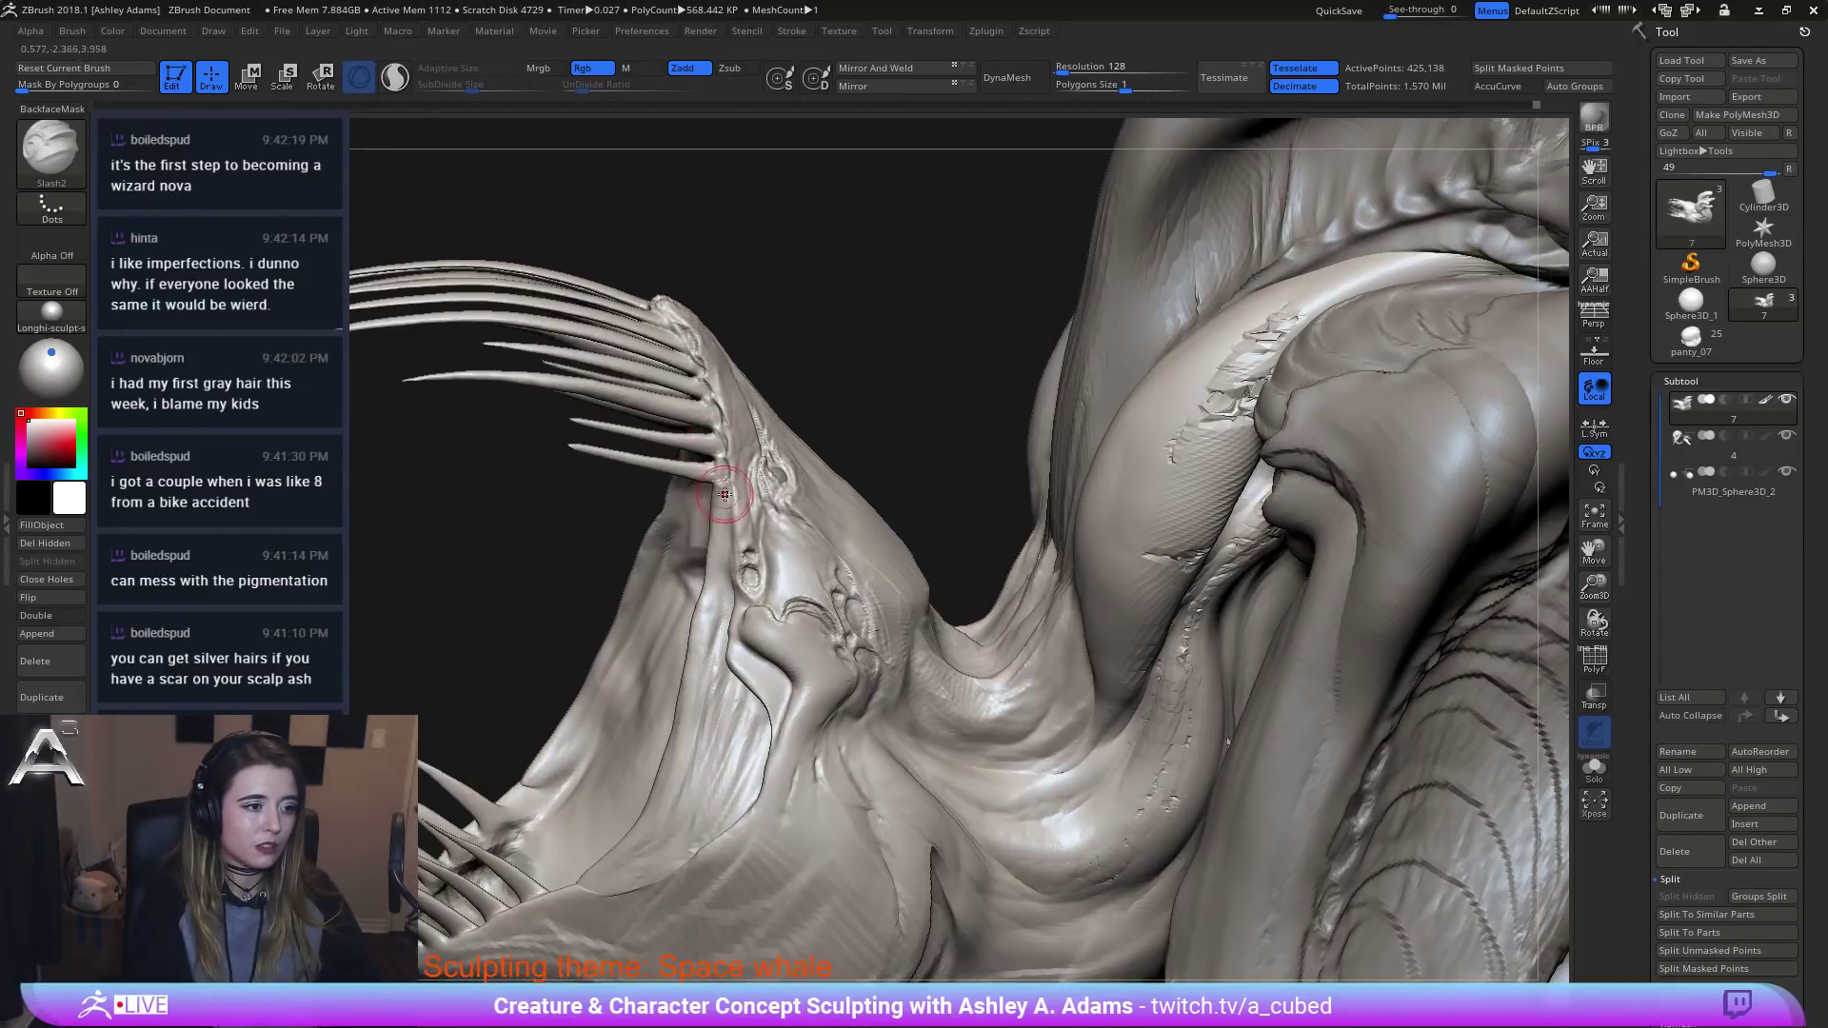
drag(727, 476, 728, 487)
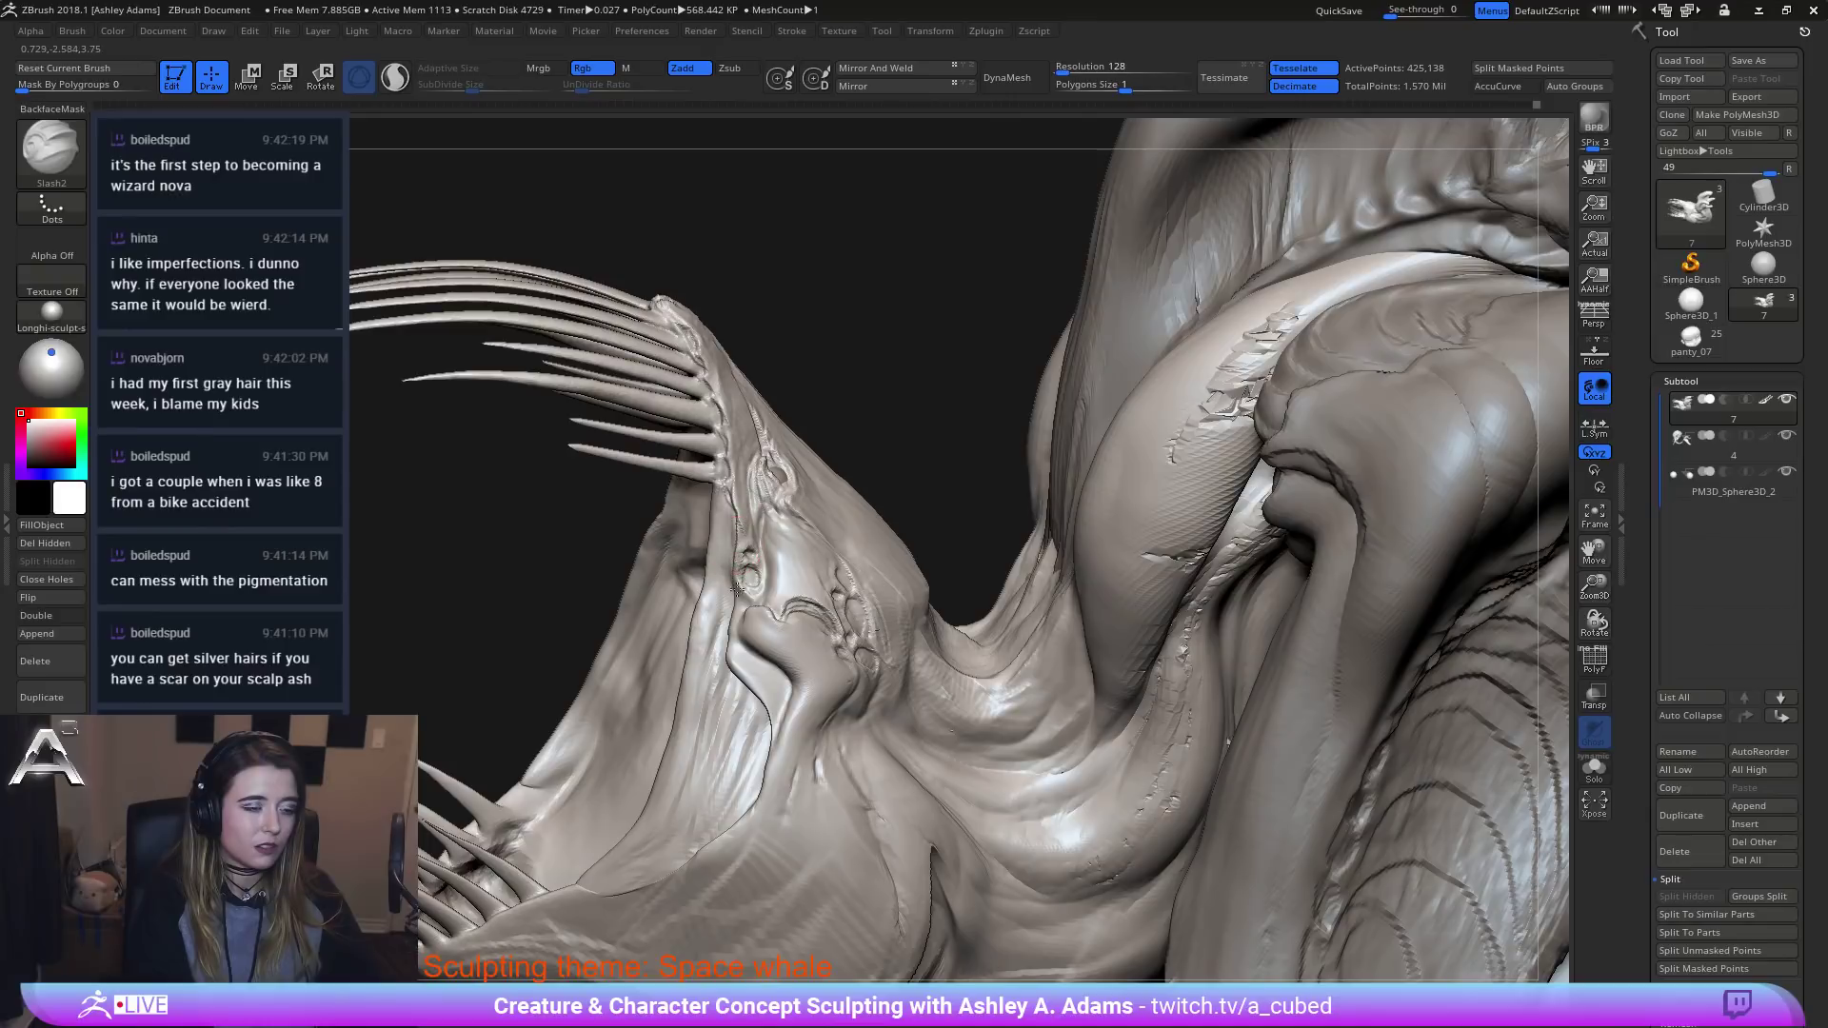
Carve grooves that link the lip's looping folds with the wrinkle cluster on the cheek.
mouse_move(727, 487)
right_down()
mouse_move(691, 299)
mouse_move(767, 420)
mouse_move(761, 489)
right_up()
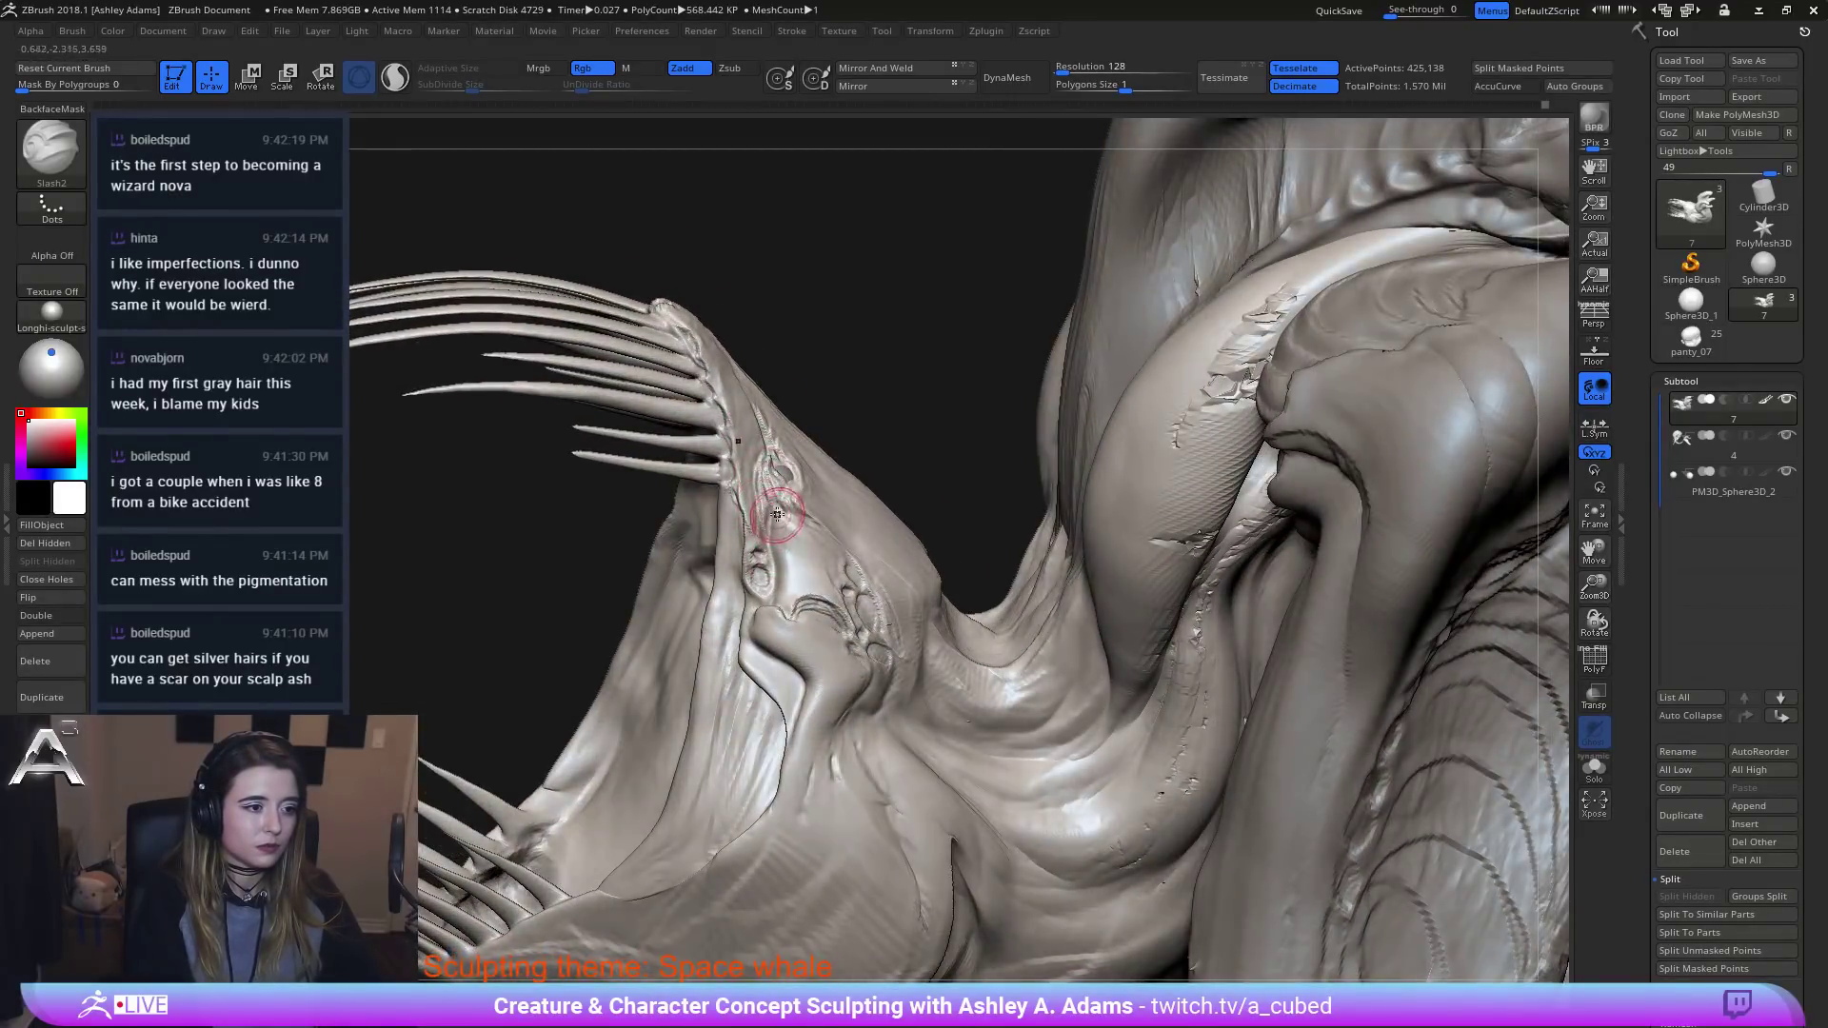
mouse_move(774, 527)
mouse_down()
mouse_move(804, 582)
mouse_move(794, 607)
mouse_up()
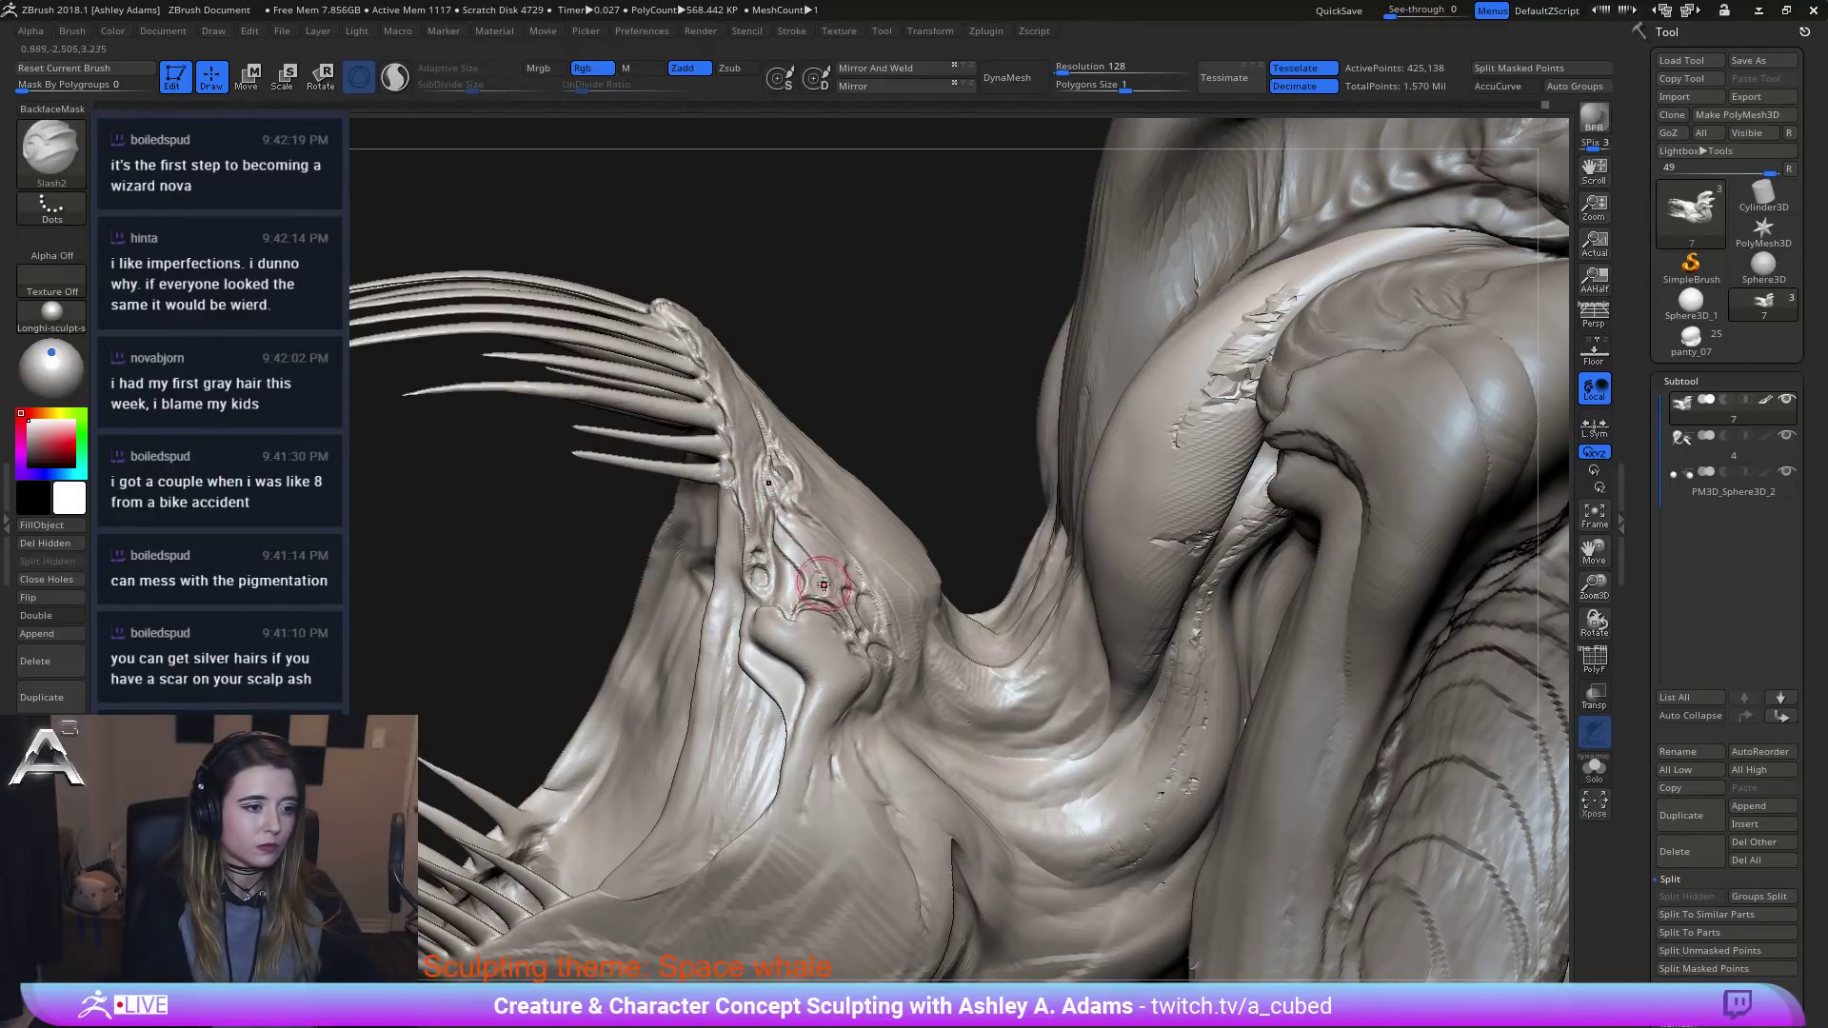
right_drag(824, 584, 789, 512)
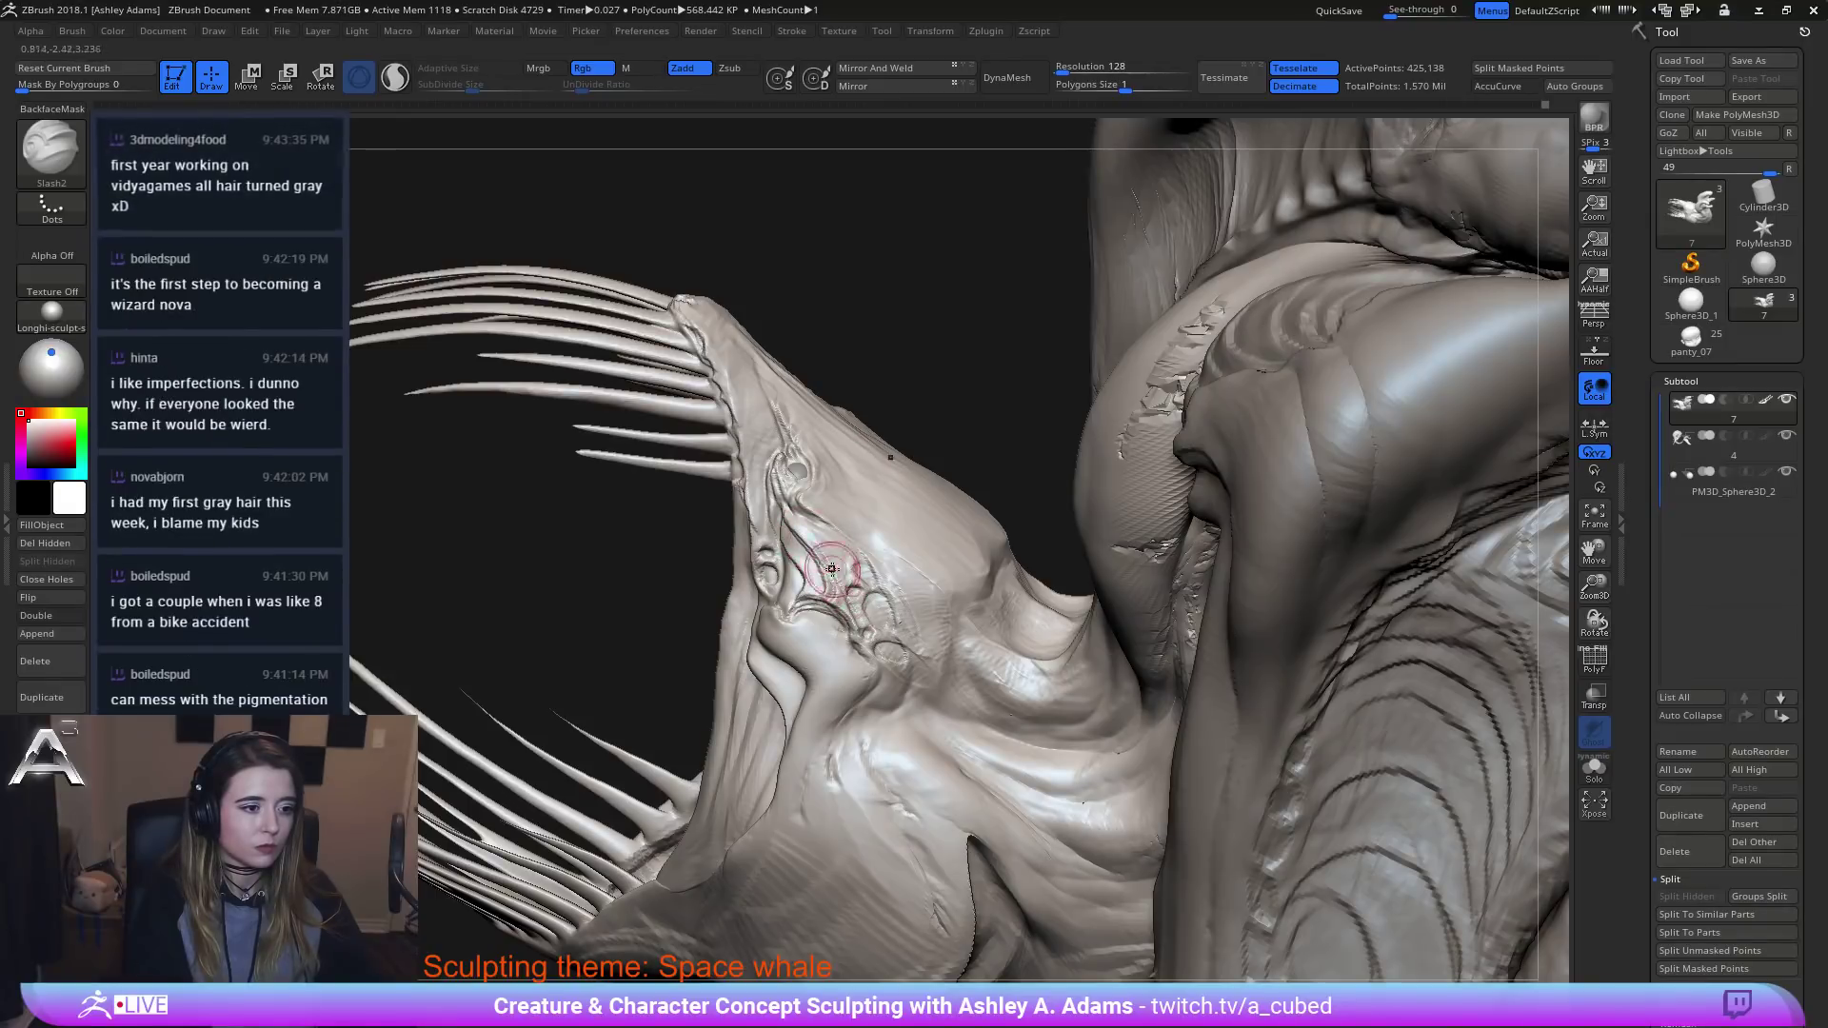
Carve creases around the snout tip and long wrinkles running back along the upper jaw above the bristles.
right_drag(787, 512, 400, 294)
alt+right_drag(594, 303, 582, 356)
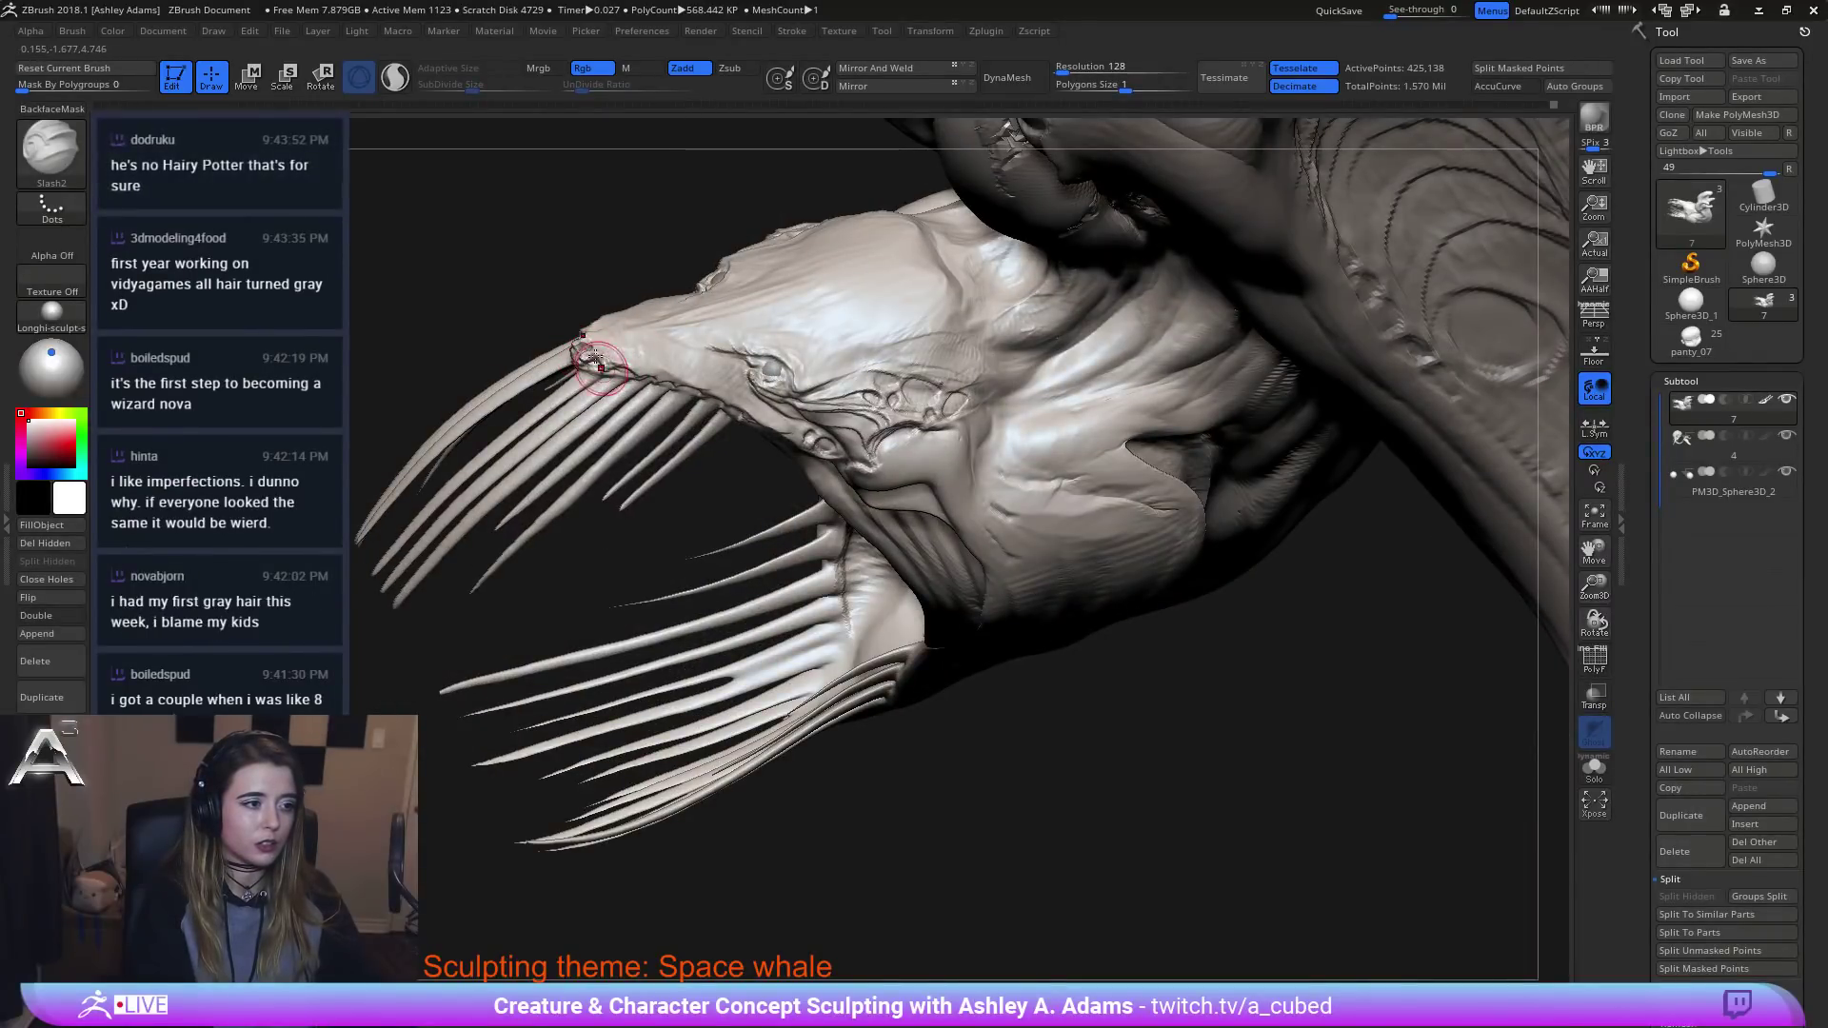
right_drag(597, 355, 585, 371)
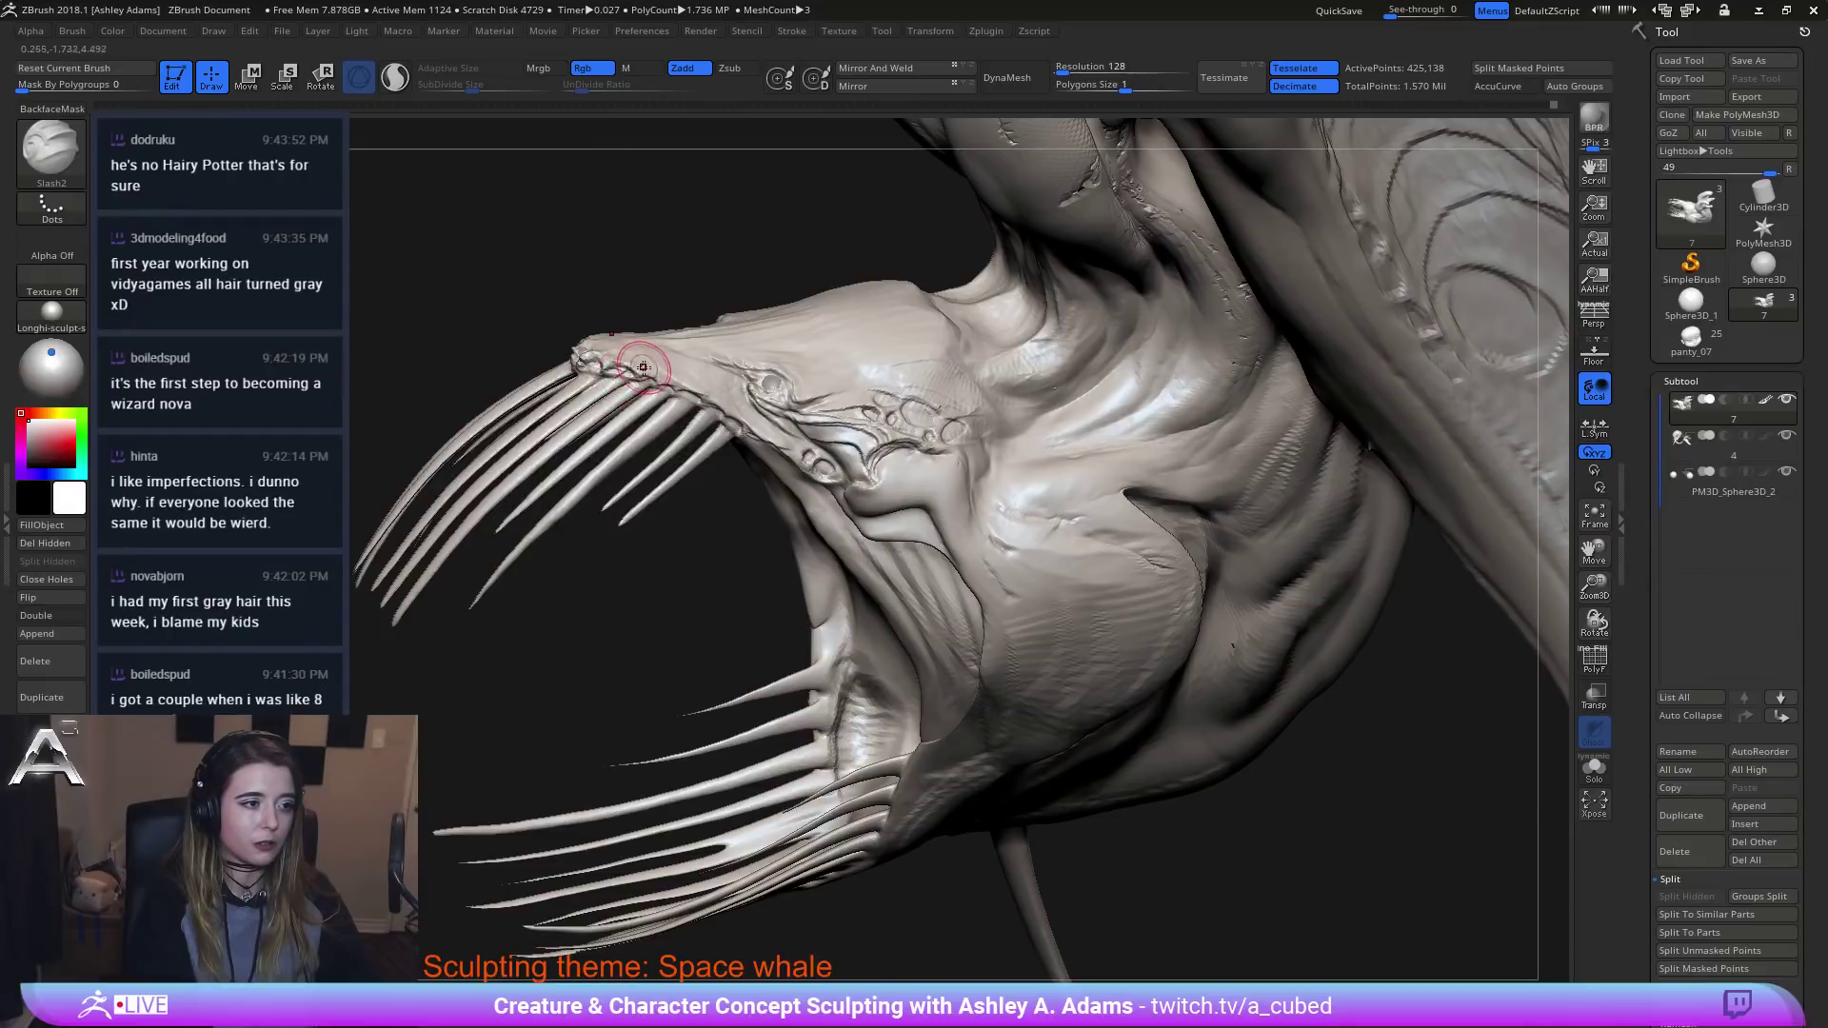
right_drag(639, 367, 653, 344)
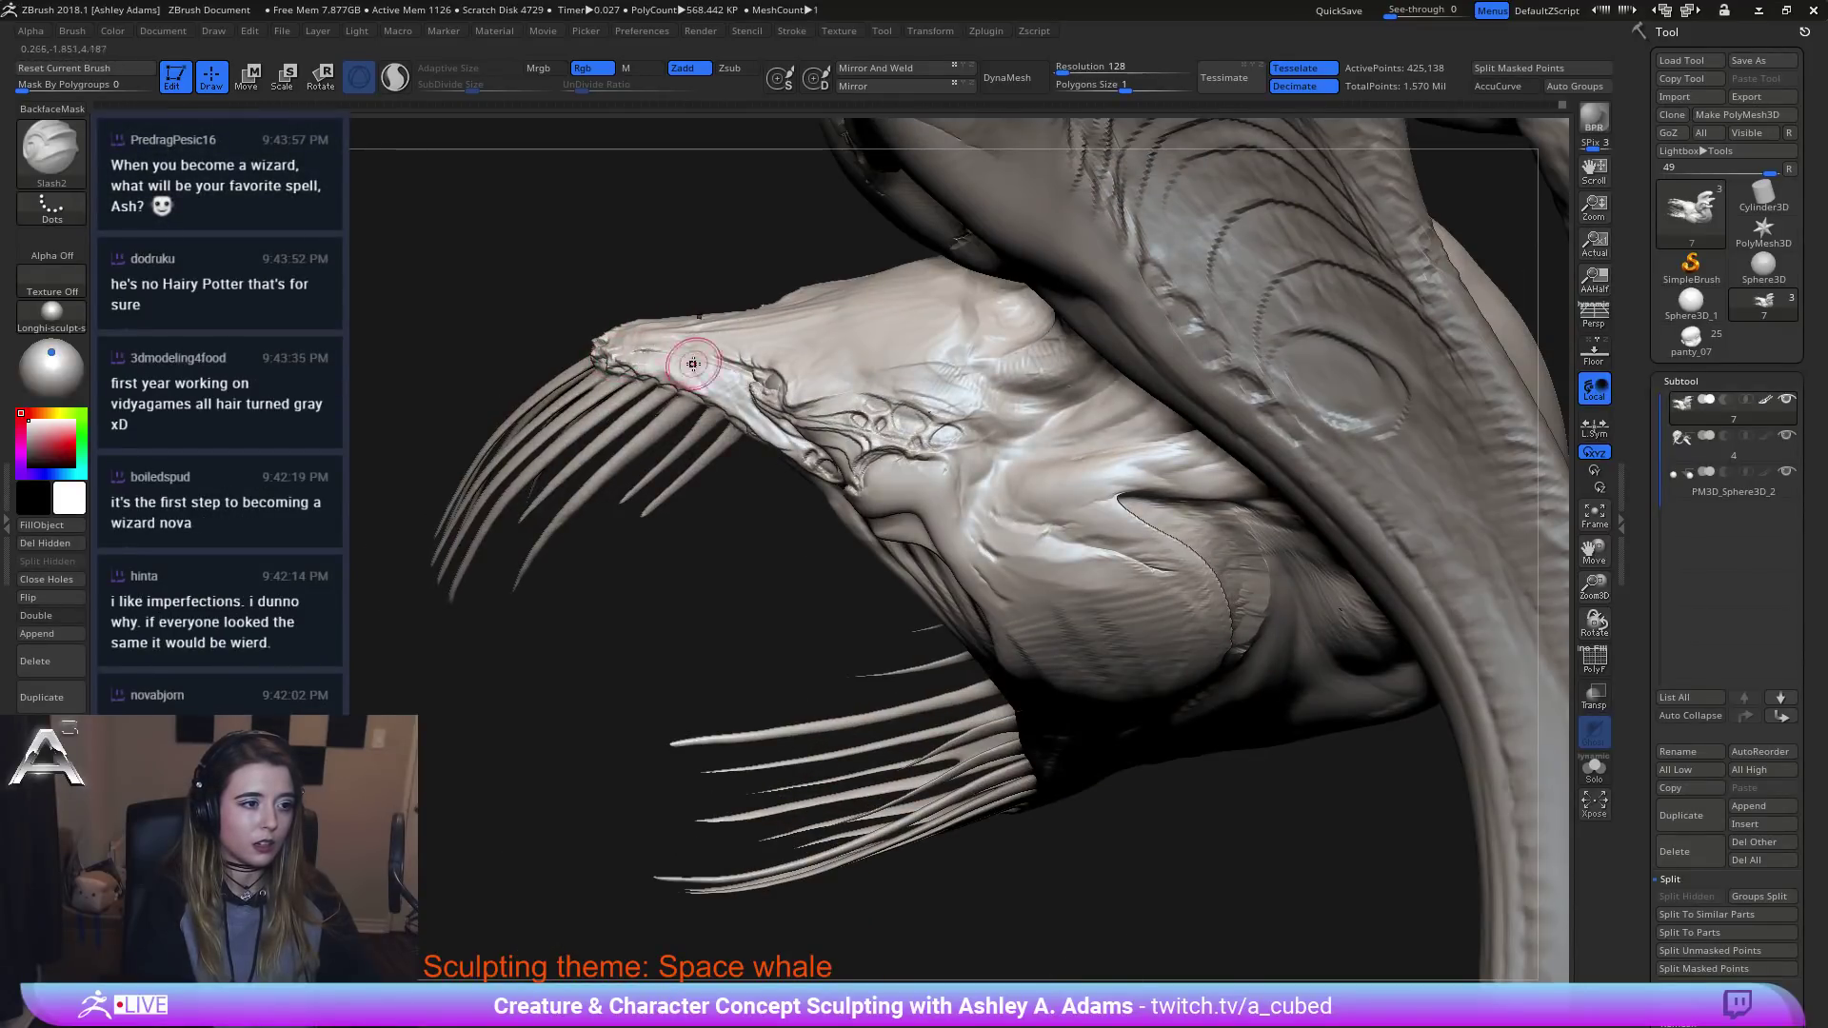
right_drag(706, 305, 648, 361)
mouse_move(650, 360)
mouse_down()
mouse_move(754, 379)
mouse_move(694, 386)
mouse_move(757, 380)
mouse_up()
right_drag(735, 415, 724, 467)
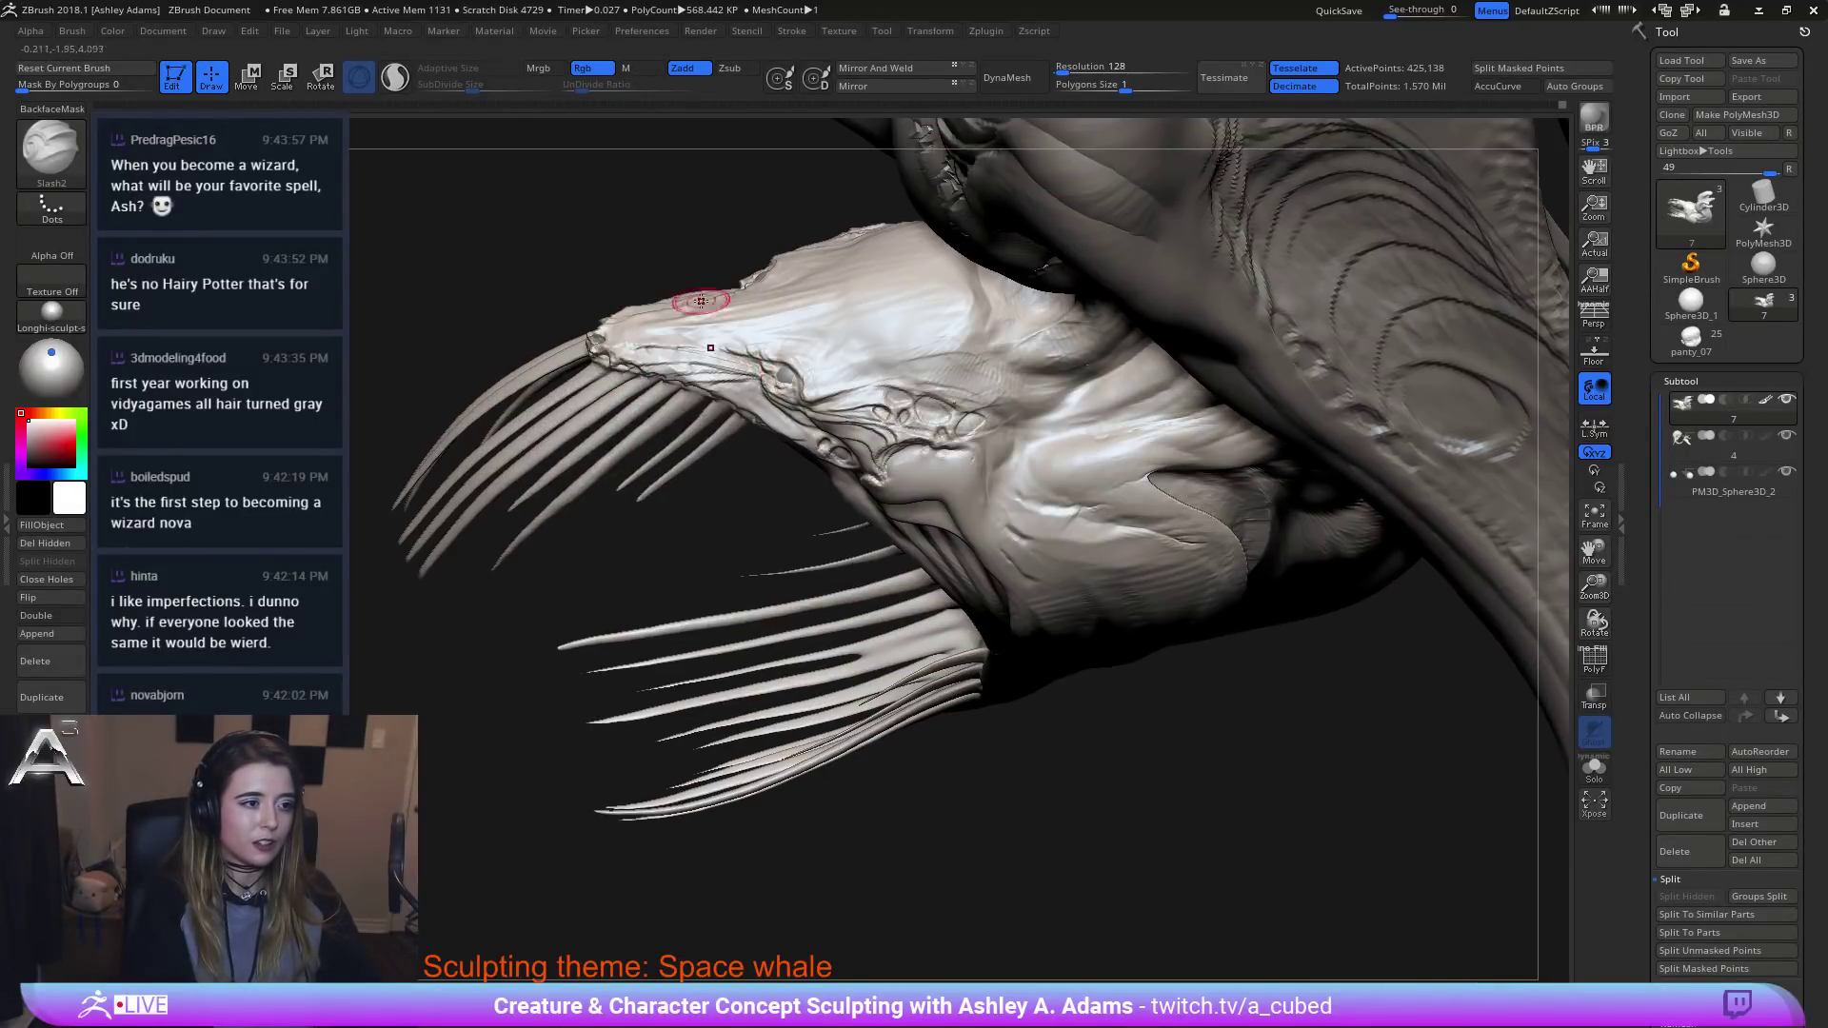
right_drag(617, 294, 619, 334)
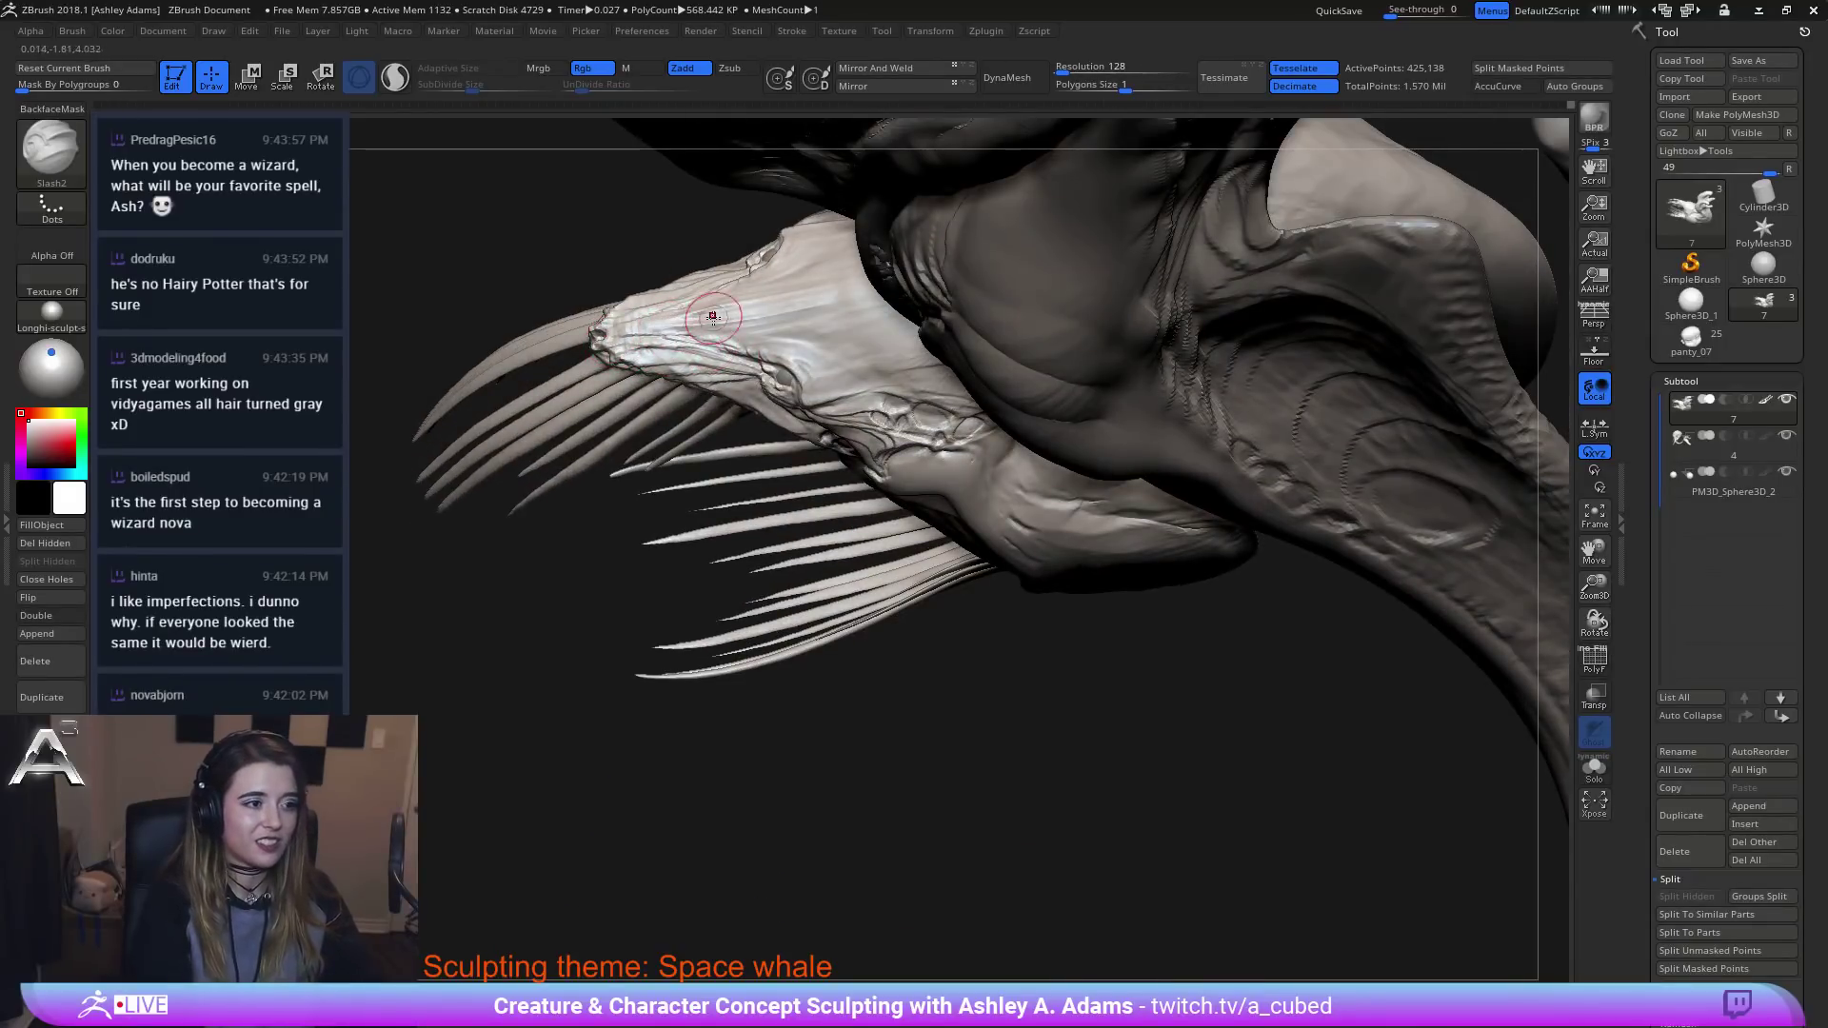
right_drag(714, 320, 744, 330)
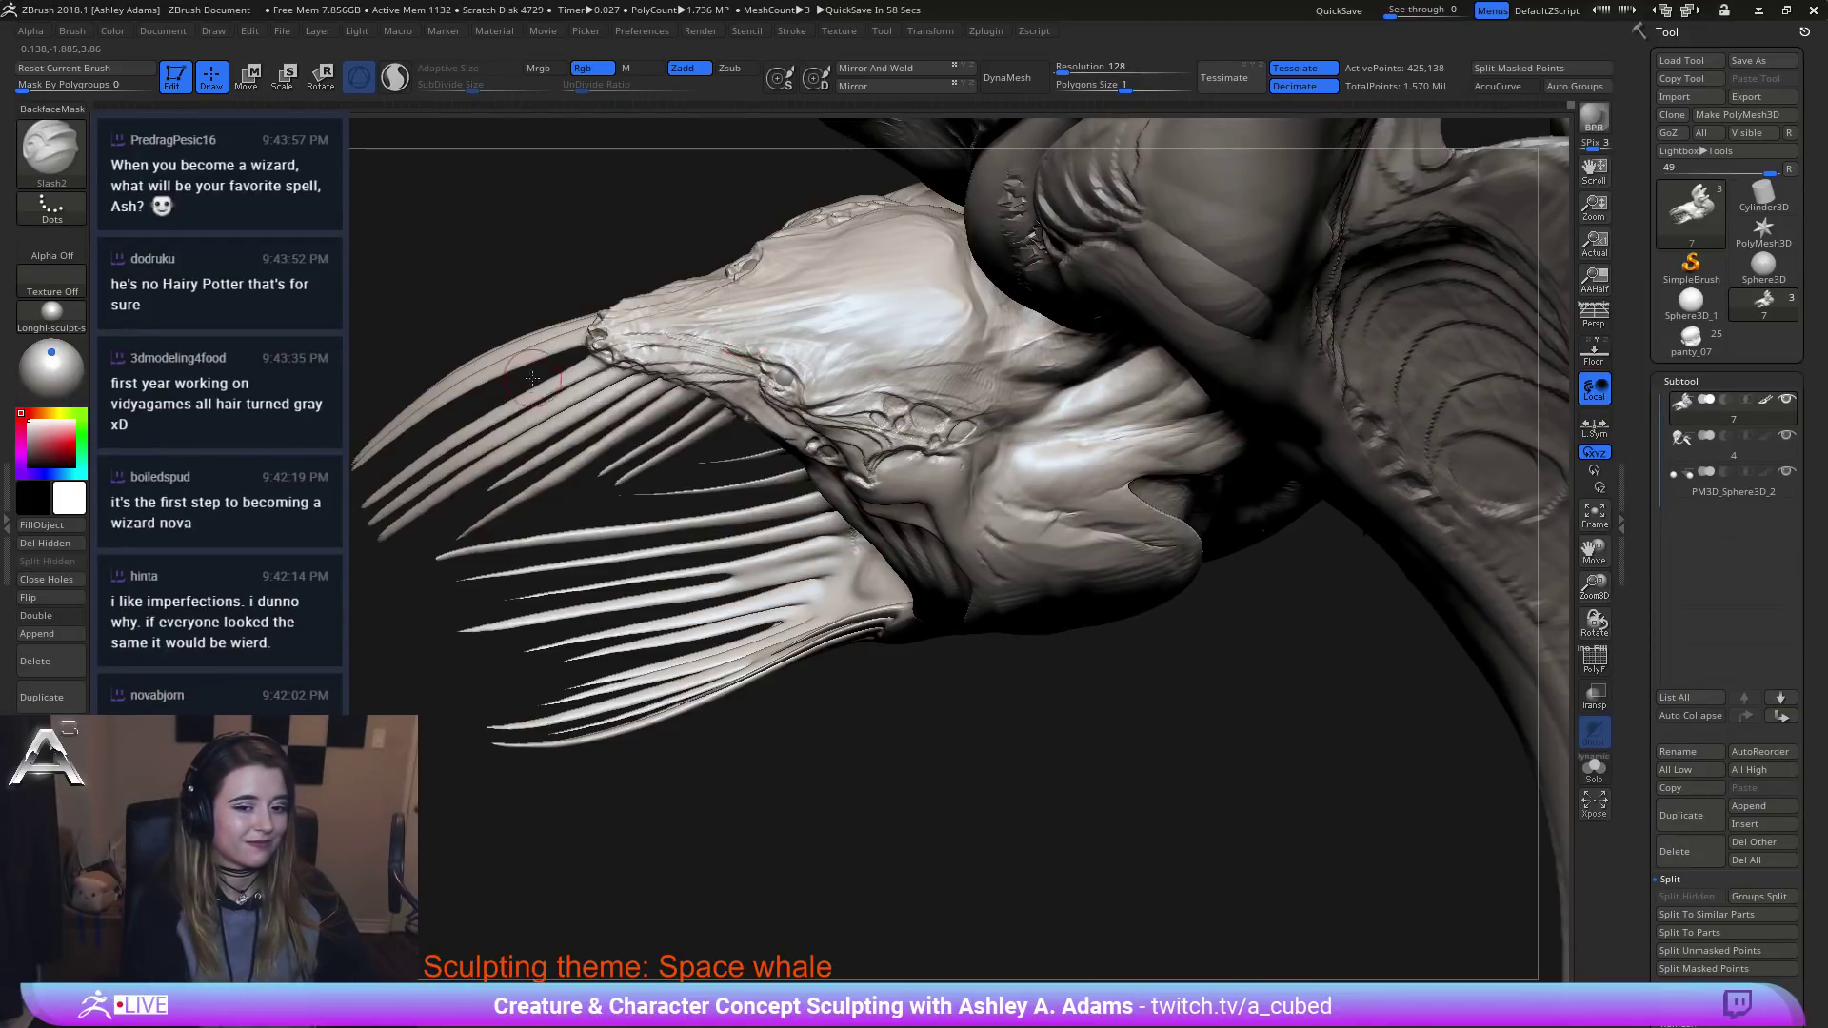
Add finer creases to the upper lip between the bristle roots and the looping folds near the mouth corner.
right_drag(683, 452, 539, 270)
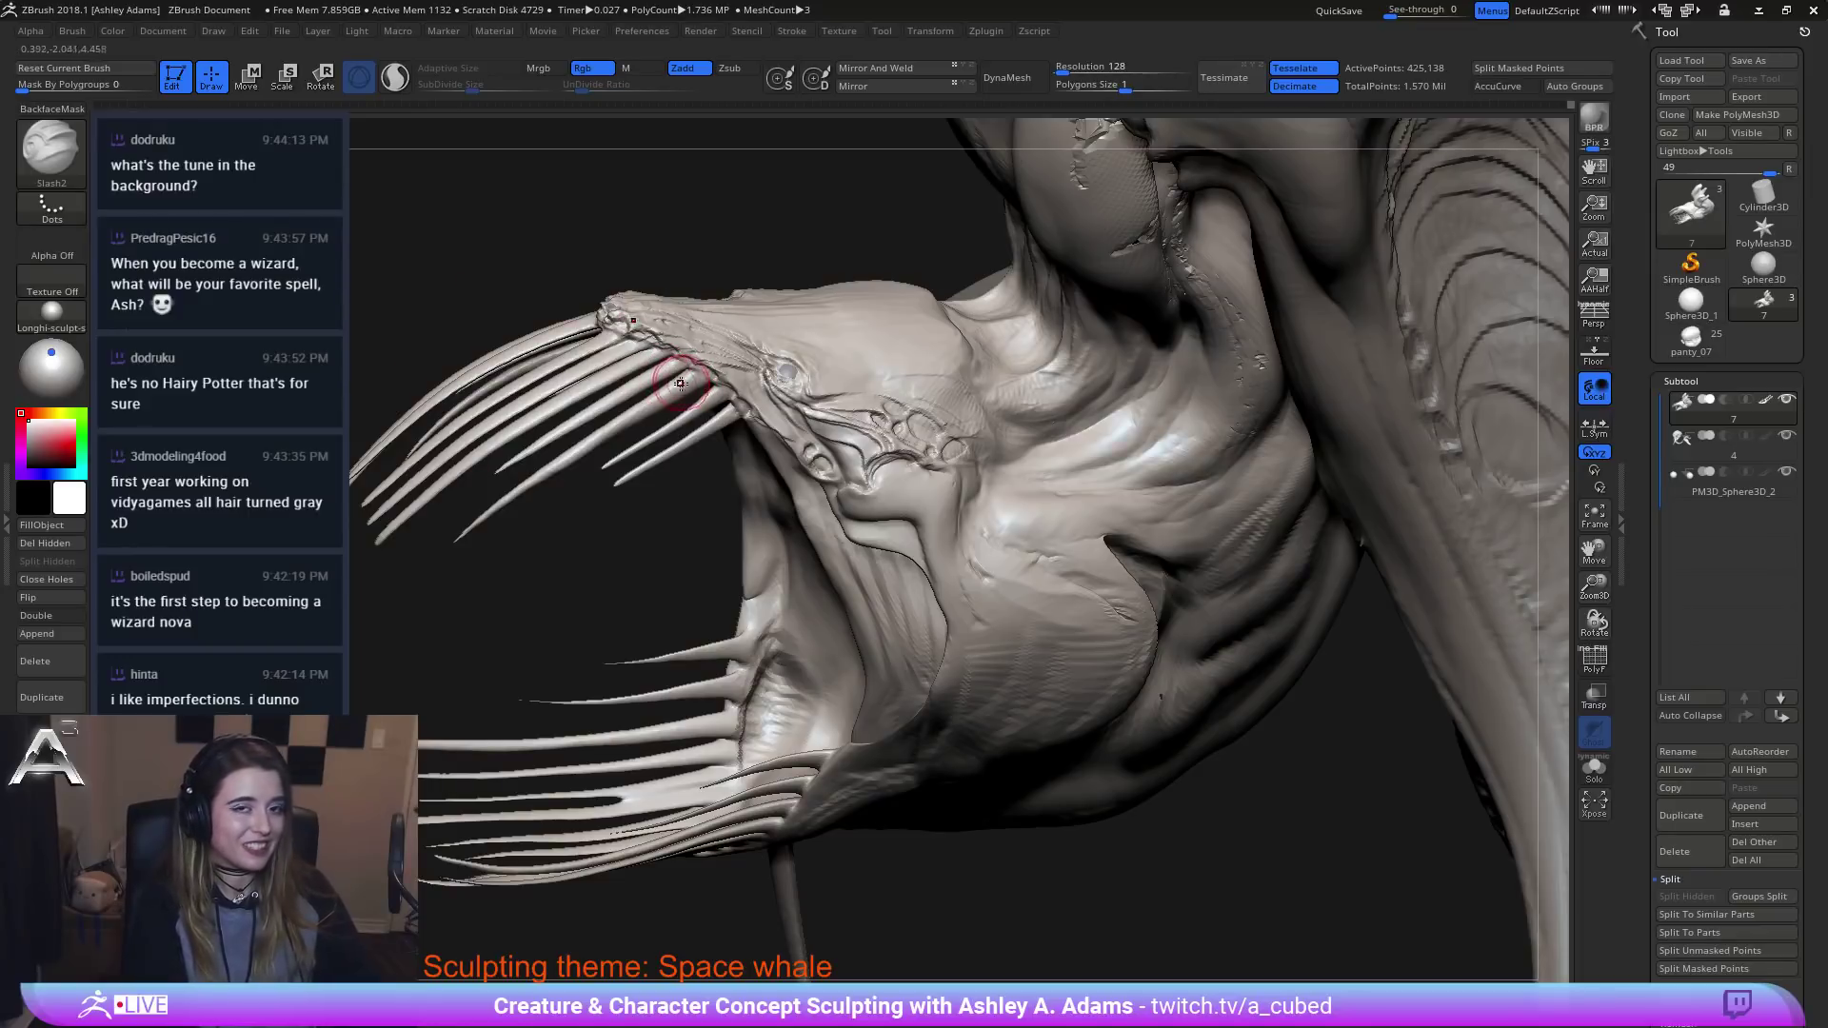
mouse_move(695, 355)
right_down()
mouse_move(755, 339)
mouse_move(711, 393)
mouse_move(728, 433)
right_up()
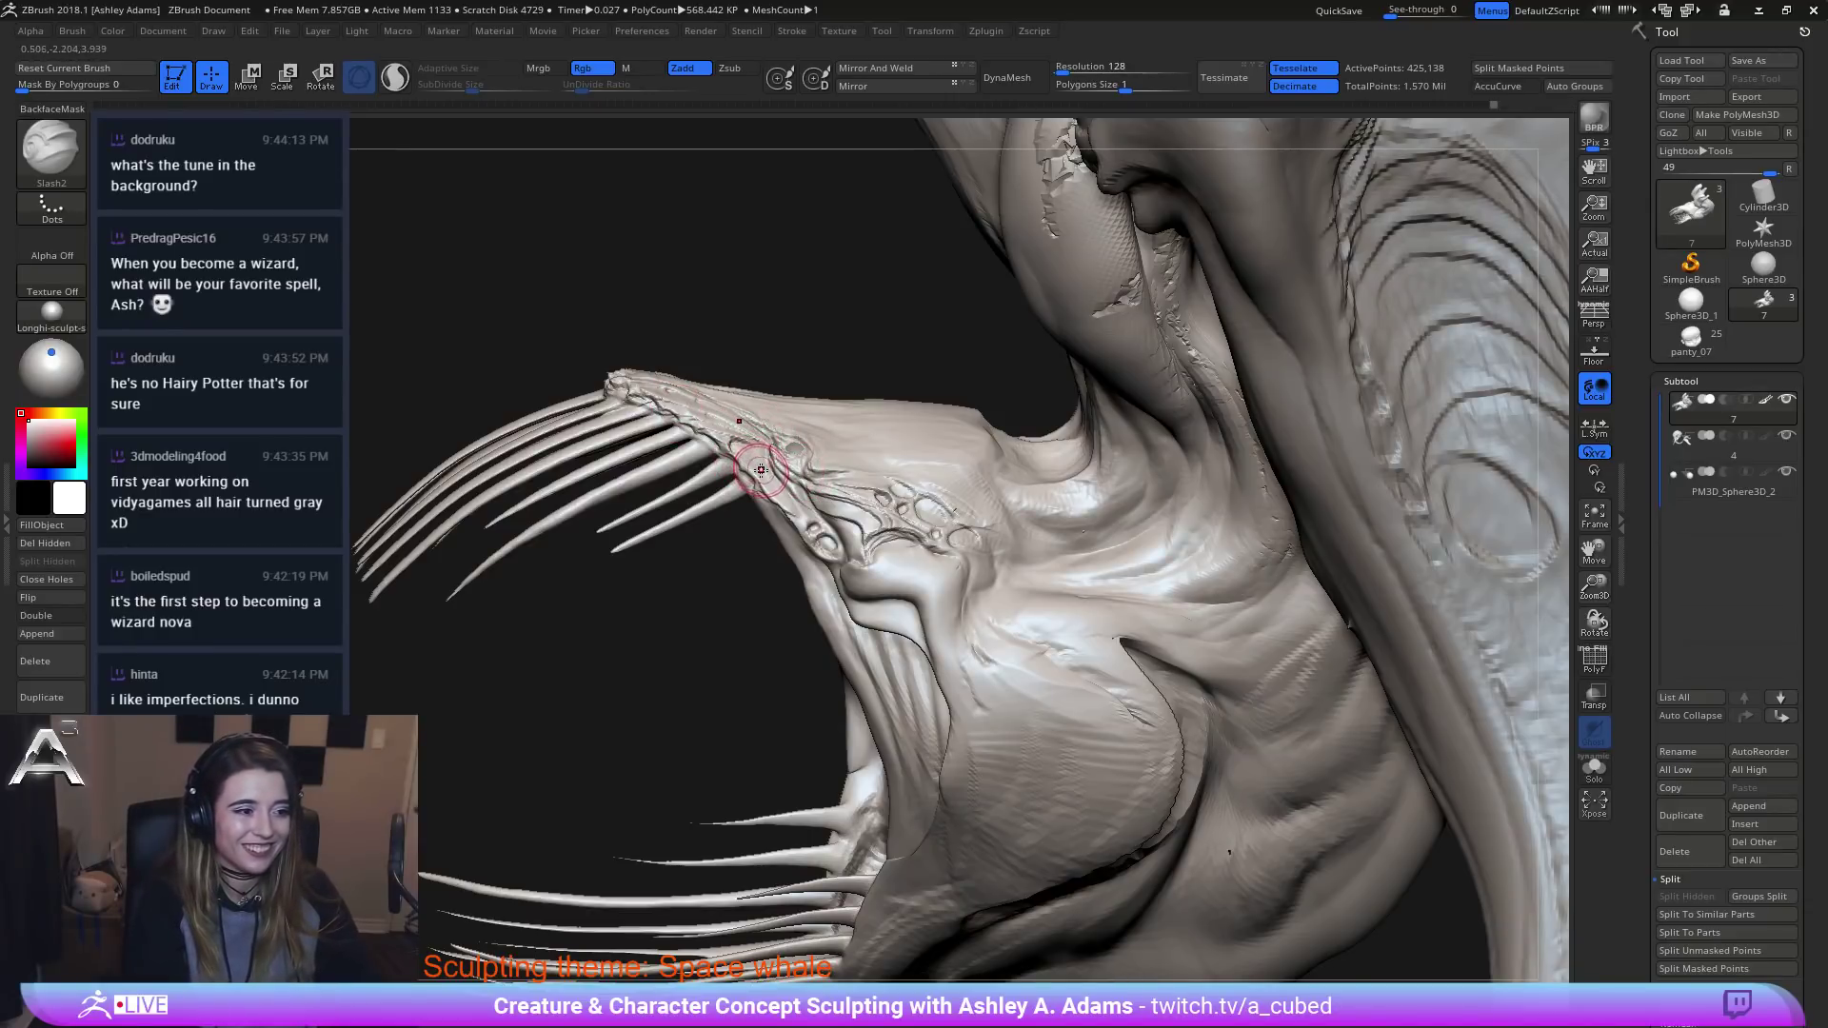
mouse_move(781, 445)
right_down()
mouse_move(798, 429)
mouse_move(767, 471)
right_up()
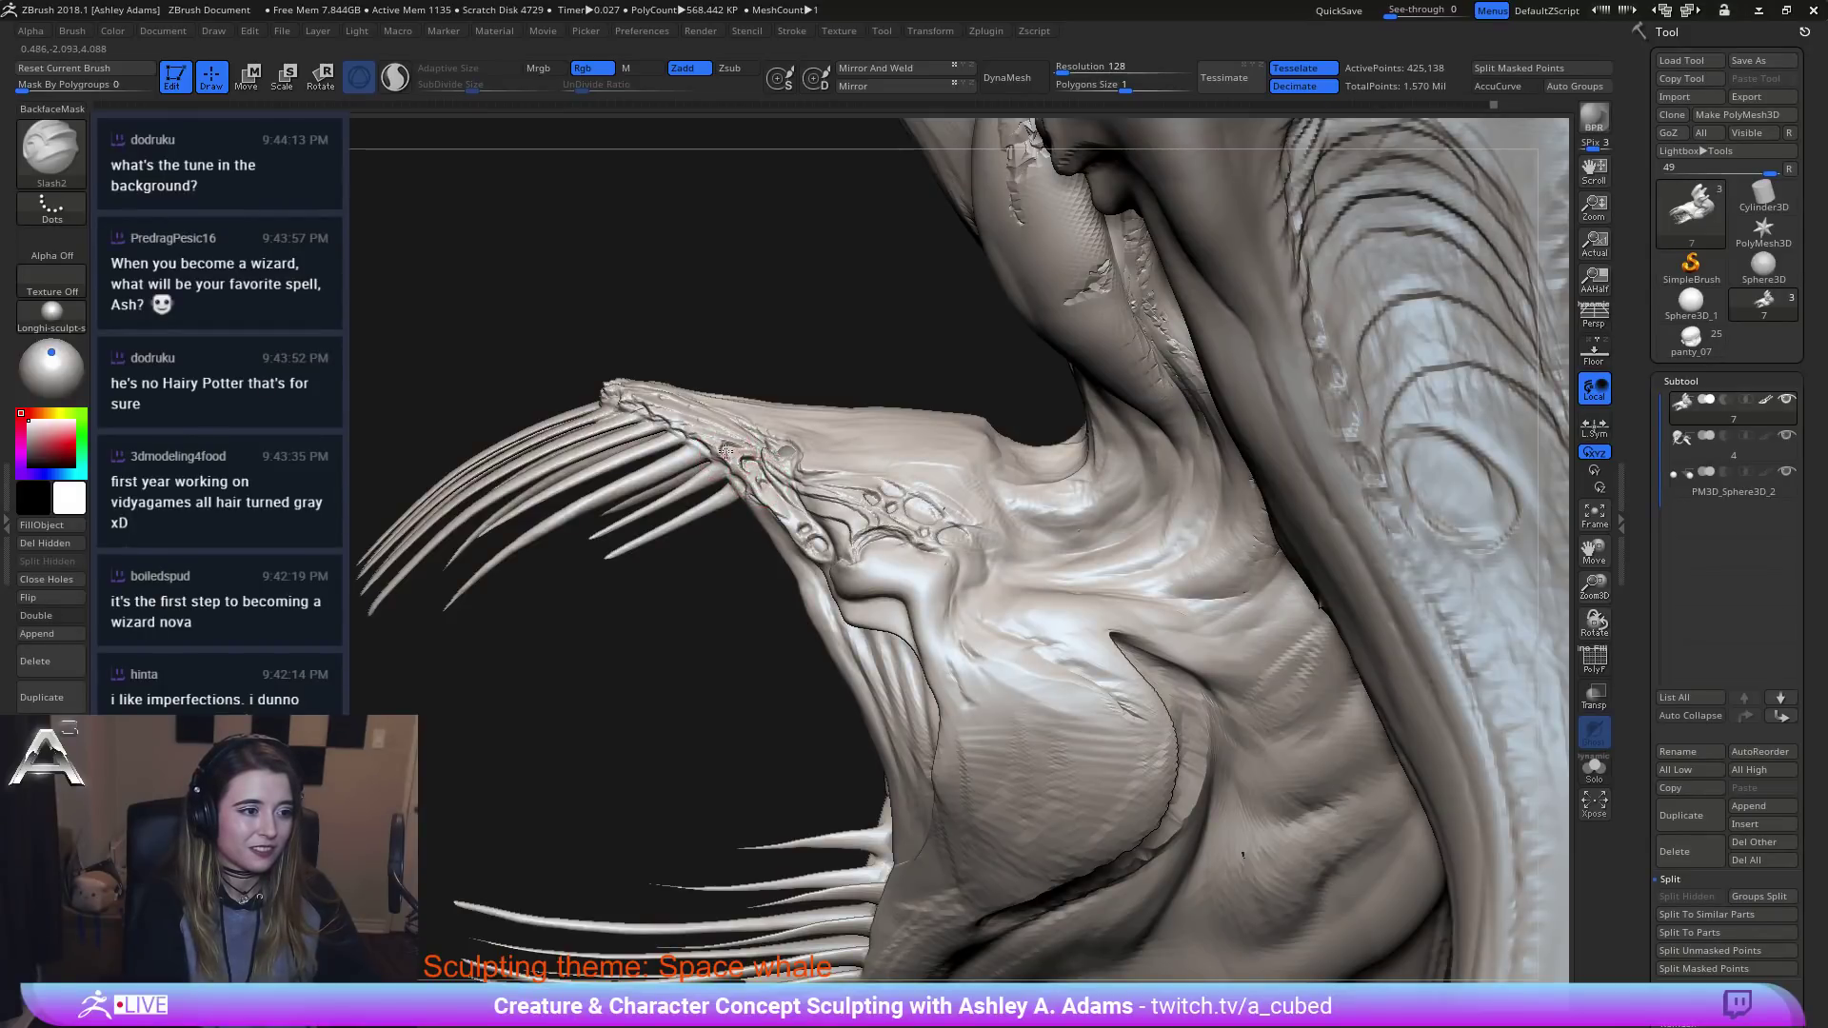
Carve small connecting creases into the upper lip between the bristle roots and the looping folds near the mouth corner.
right_drag(754, 449, 759, 491)
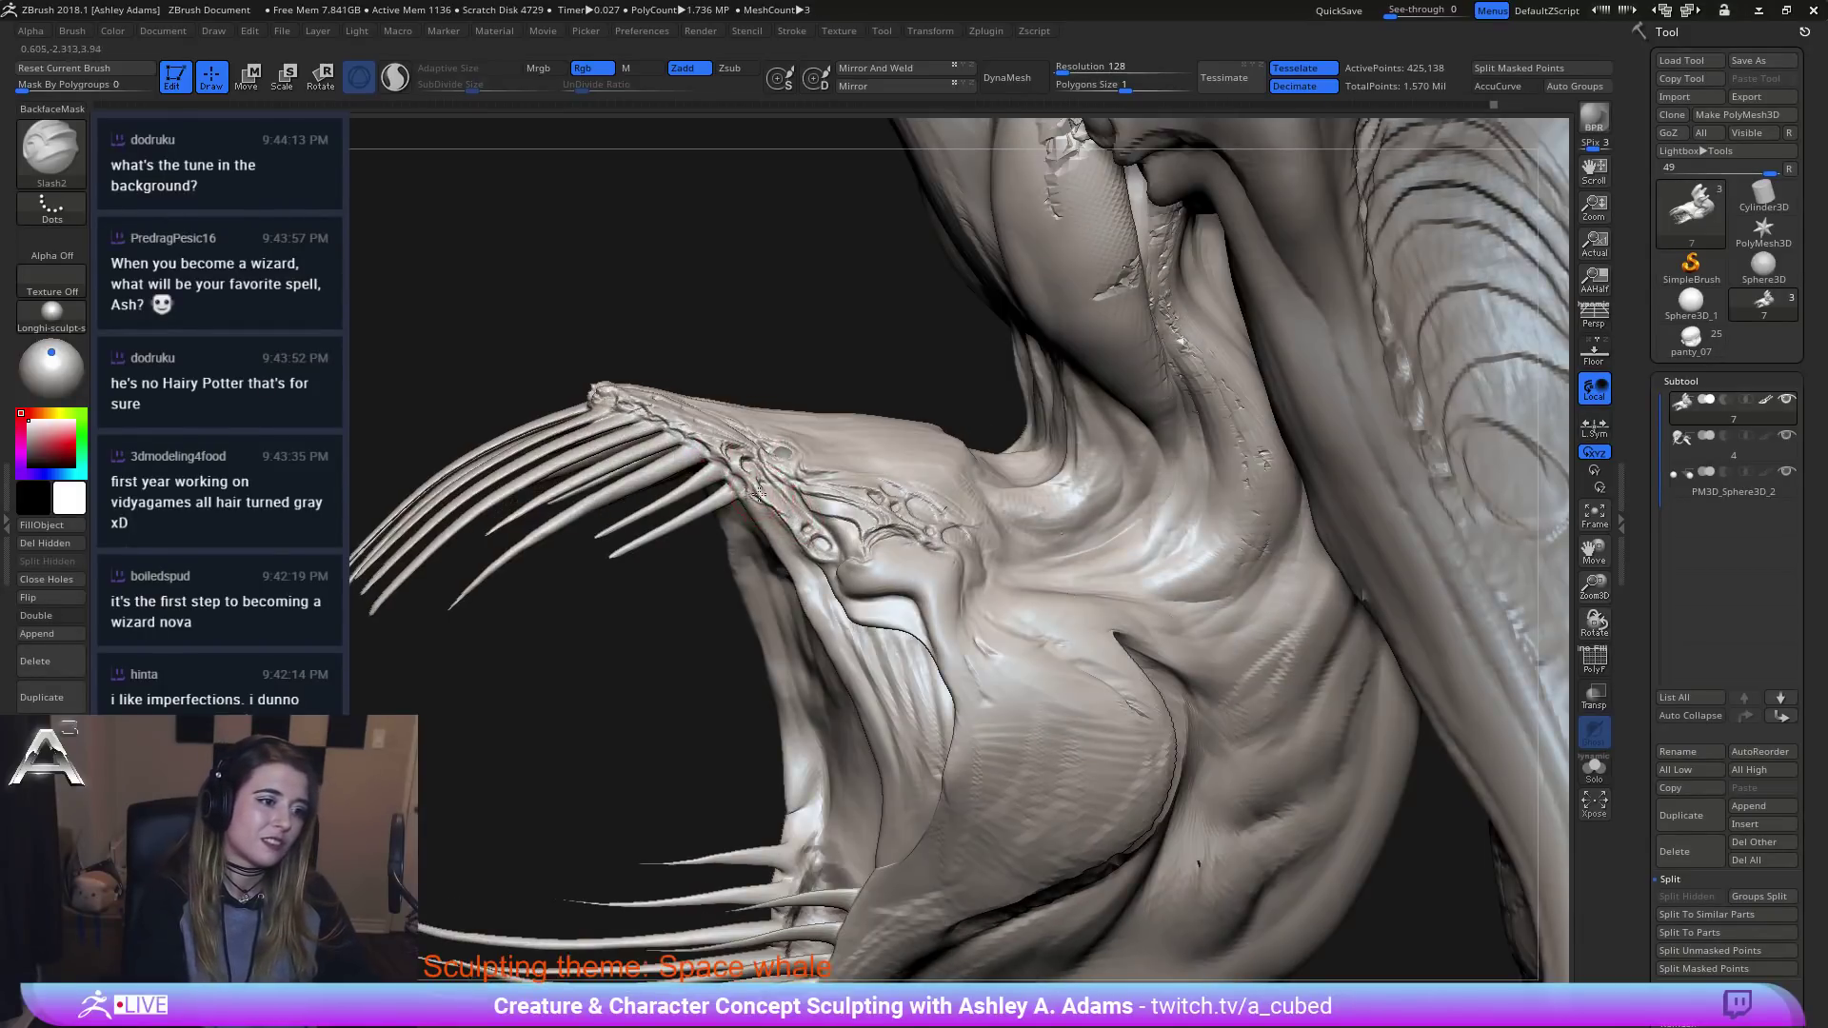
mouse_move(796, 518)
mouse_down()
mouse_move(825, 544)
mouse_move(818, 519)
mouse_up()
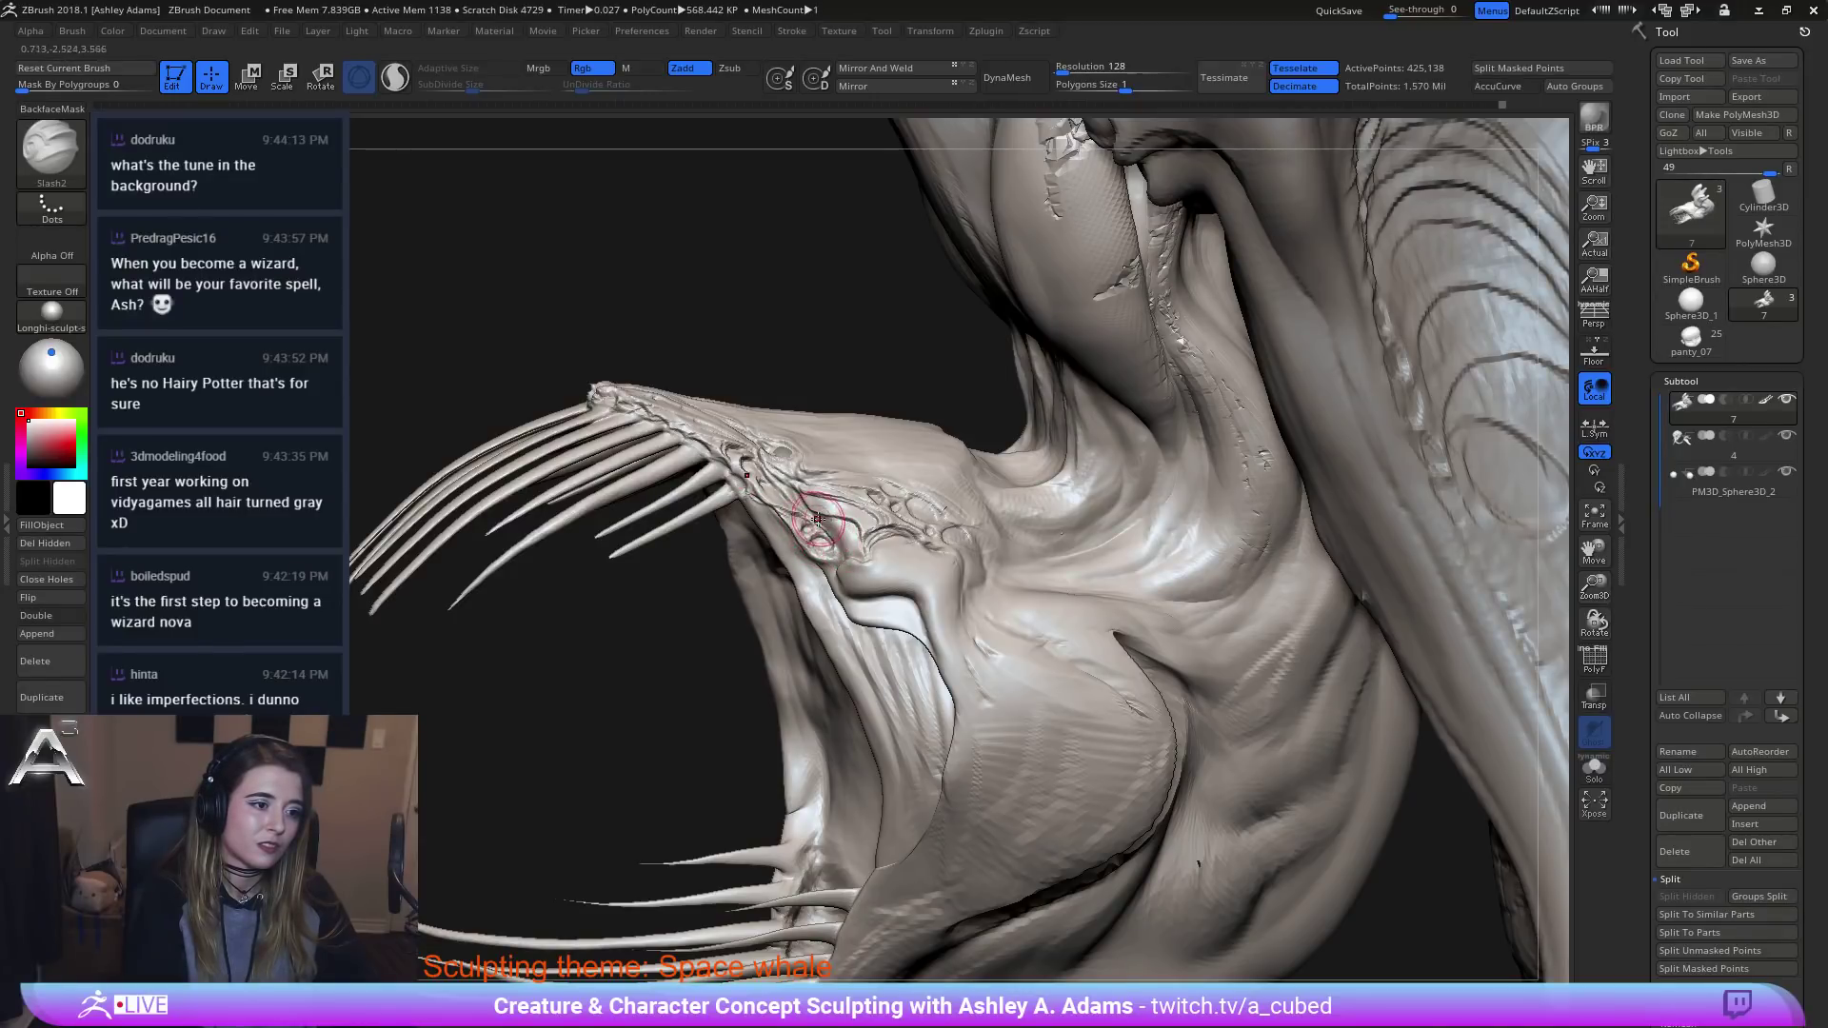
mouse_move(799, 502)
right_down()
mouse_move(817, 509)
mouse_move(784, 485)
right_up()
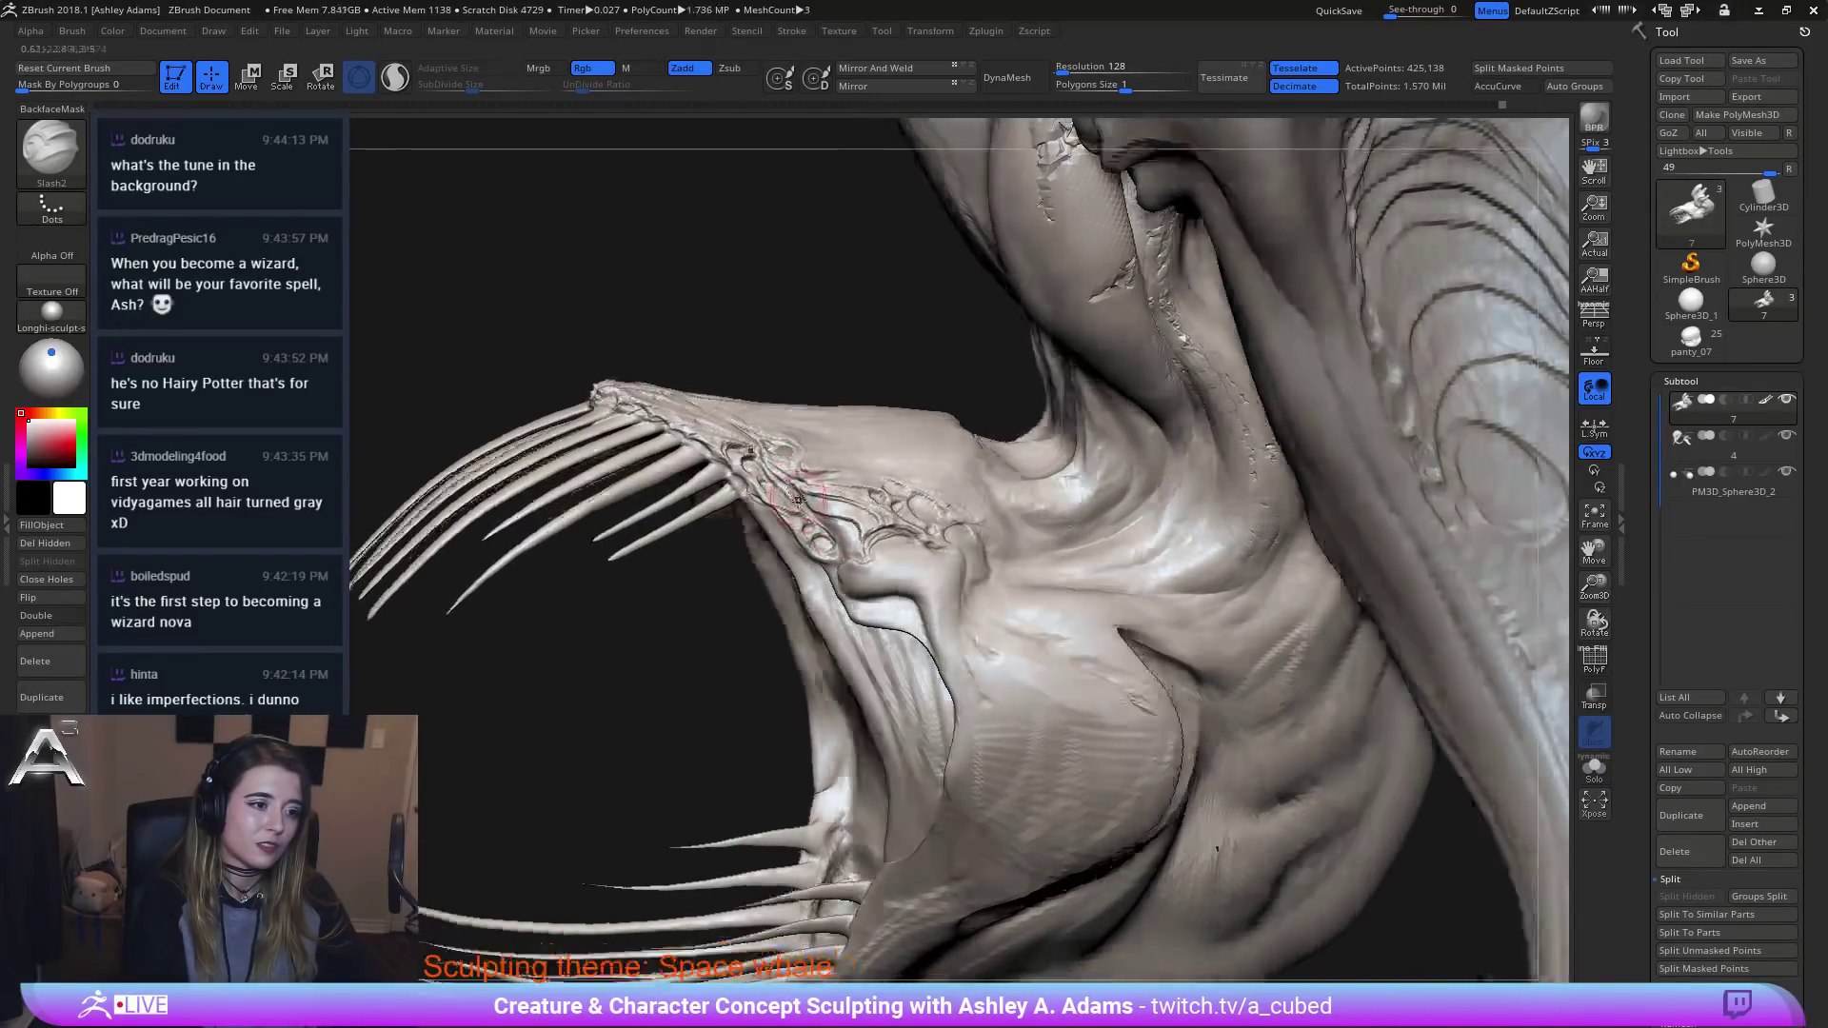
drag(785, 488, 796, 491)
right_drag(799, 493, 853, 408)
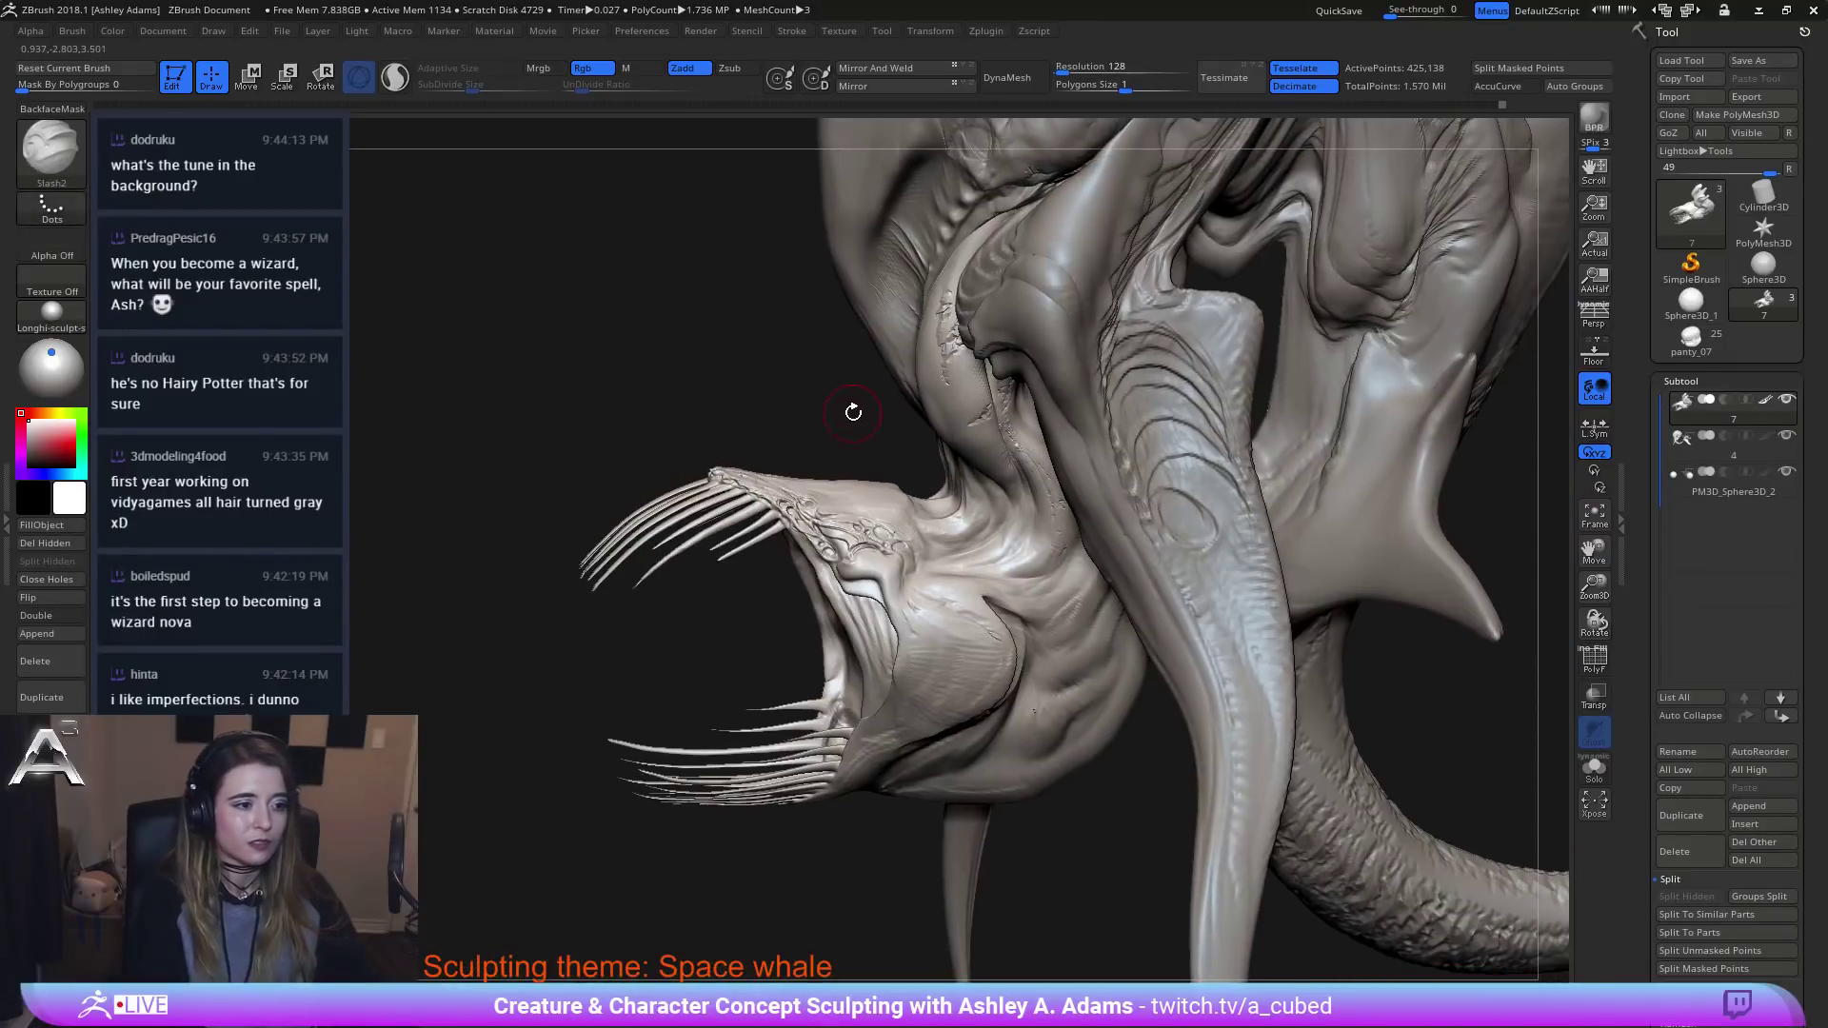
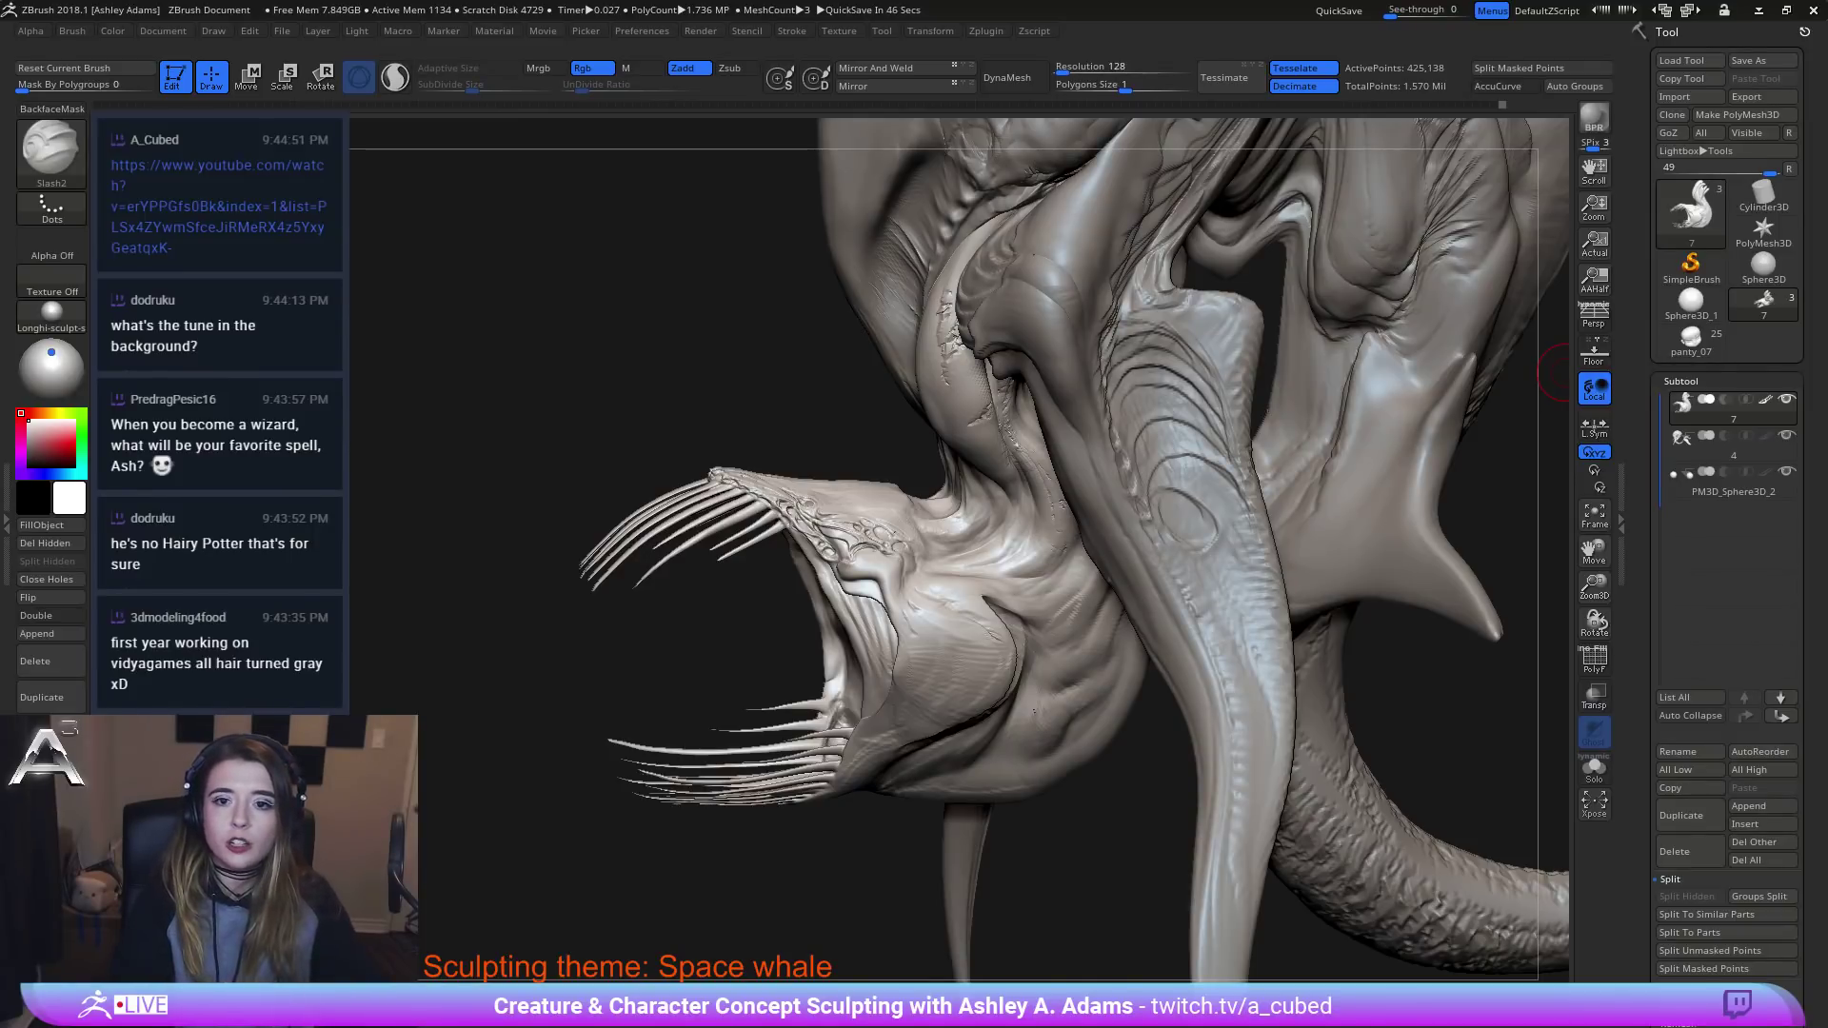
Carve long creases running back along the side of the upper jaw above the lip's looping folds.
mouse_move(980, 540)
right_down()
mouse_move(862, 509)
mouse_move(860, 529)
right_up()
right_drag(772, 470, 699, 409)
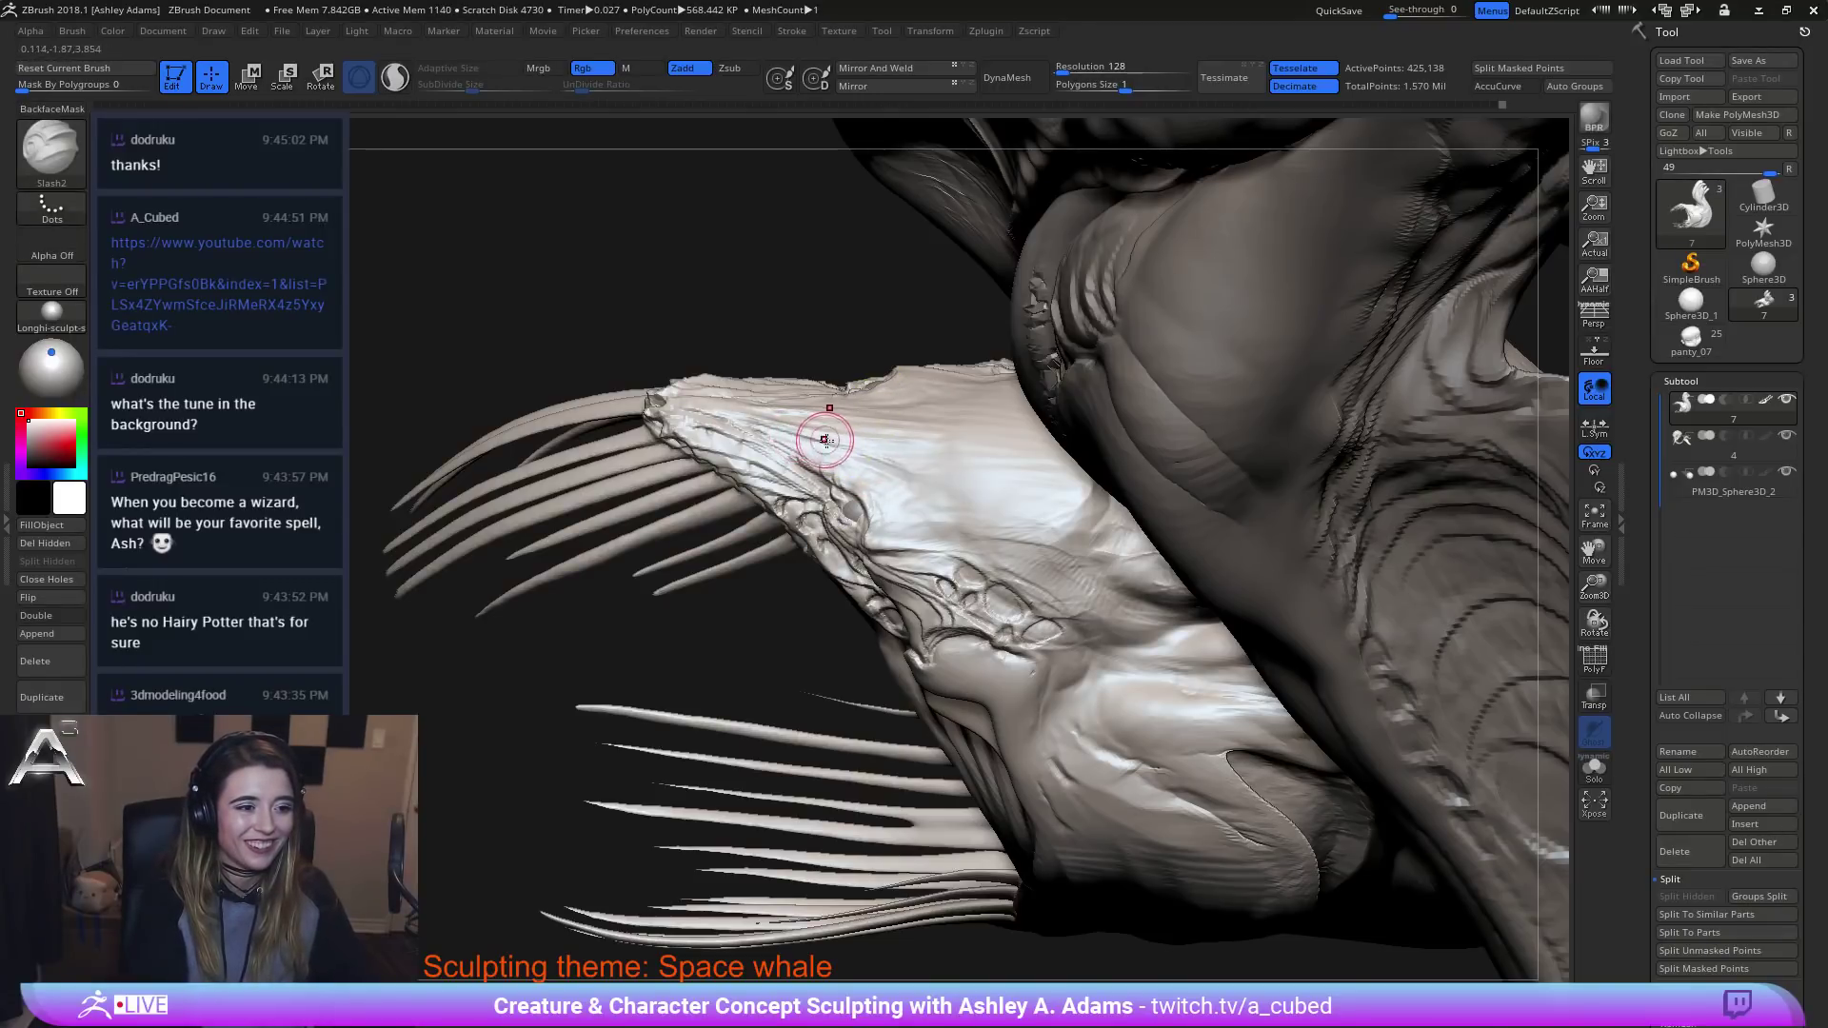
mouse_move(848, 449)
mouse_down()
mouse_move(919, 484)
mouse_move(808, 463)
mouse_move(918, 480)
mouse_up()
alt+right_drag(972, 523, 939, 469)
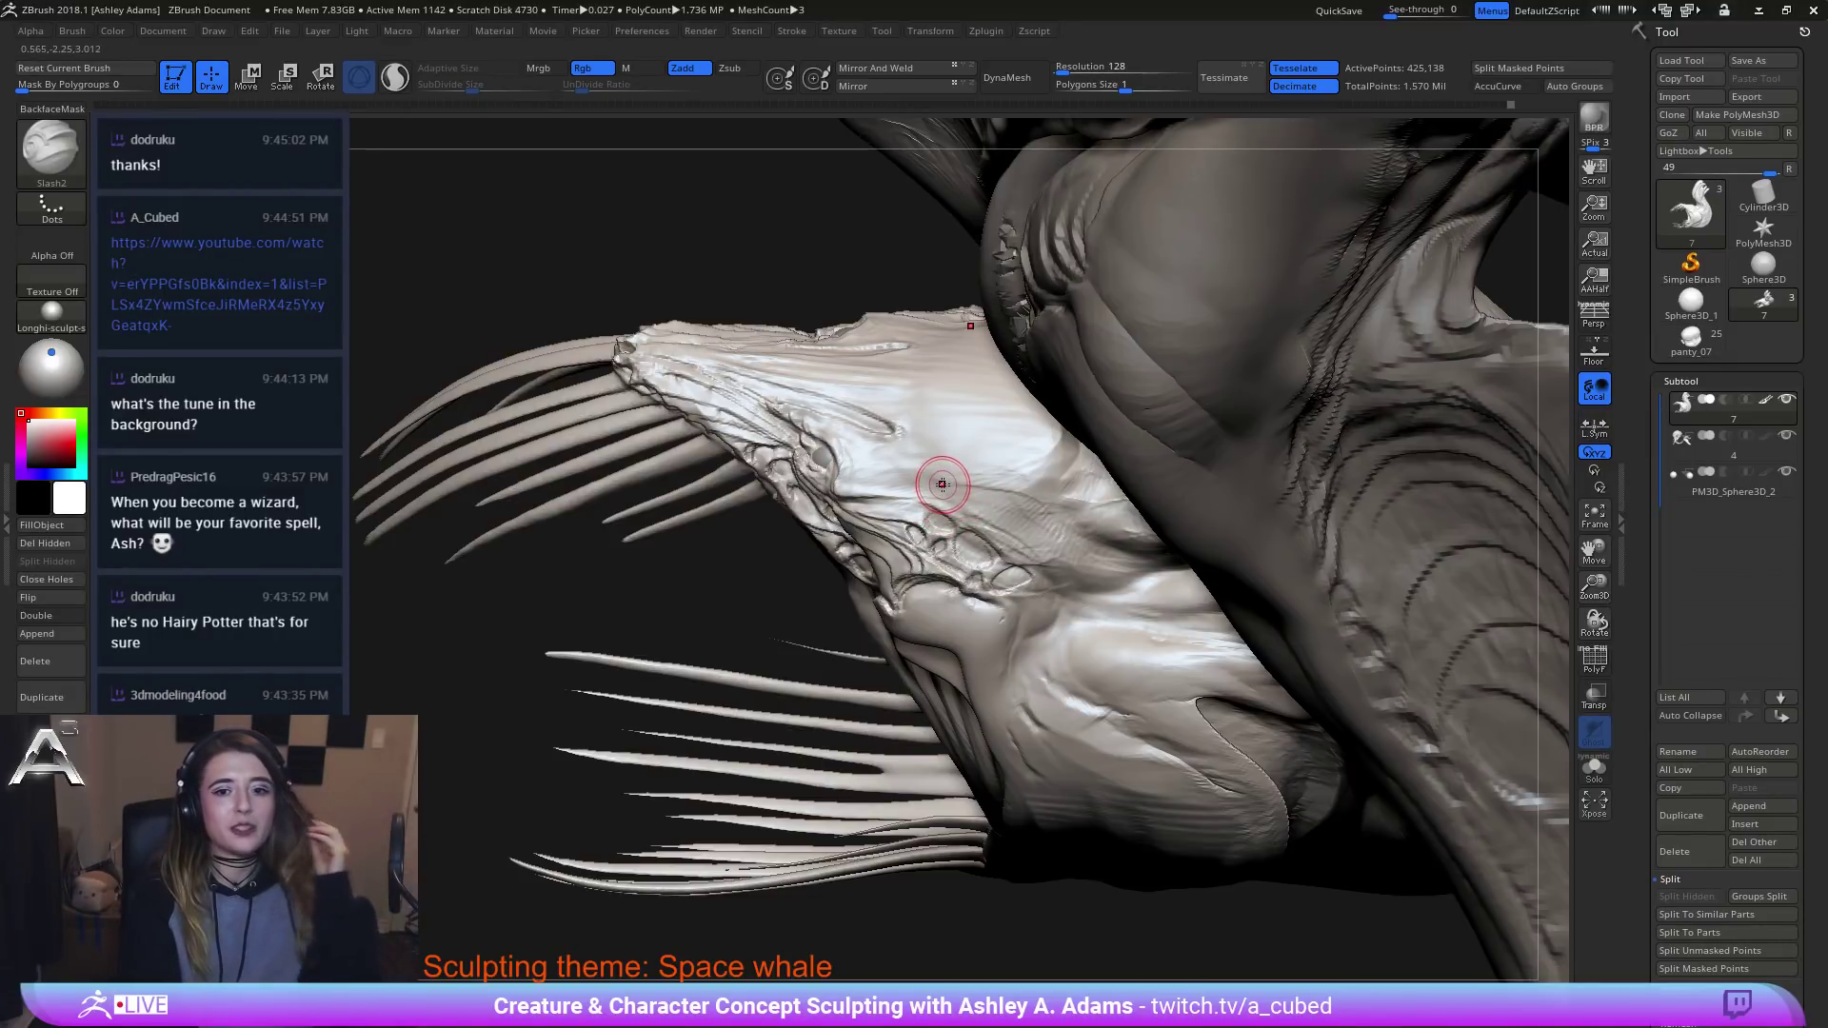
mouse_move(826, 438)
right_down()
mouse_move(816, 420)
mouse_move(817, 438)
right_up()
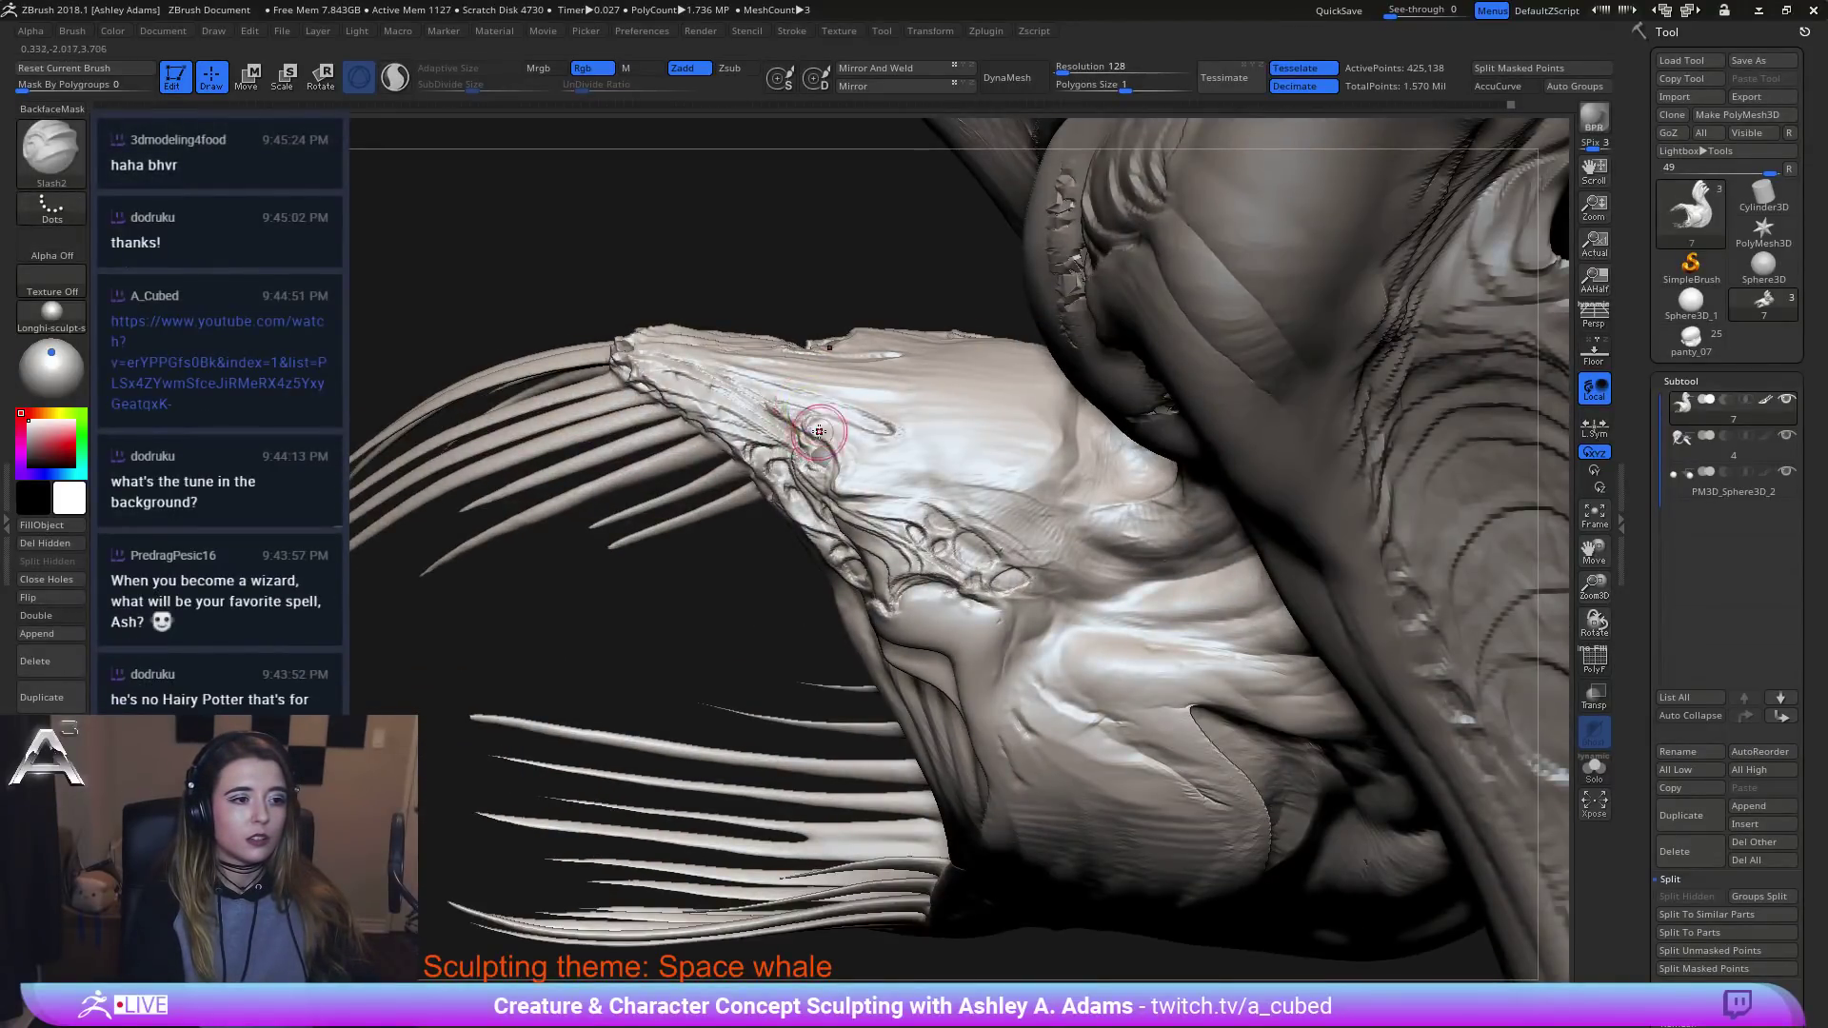
drag(816, 433, 796, 413)
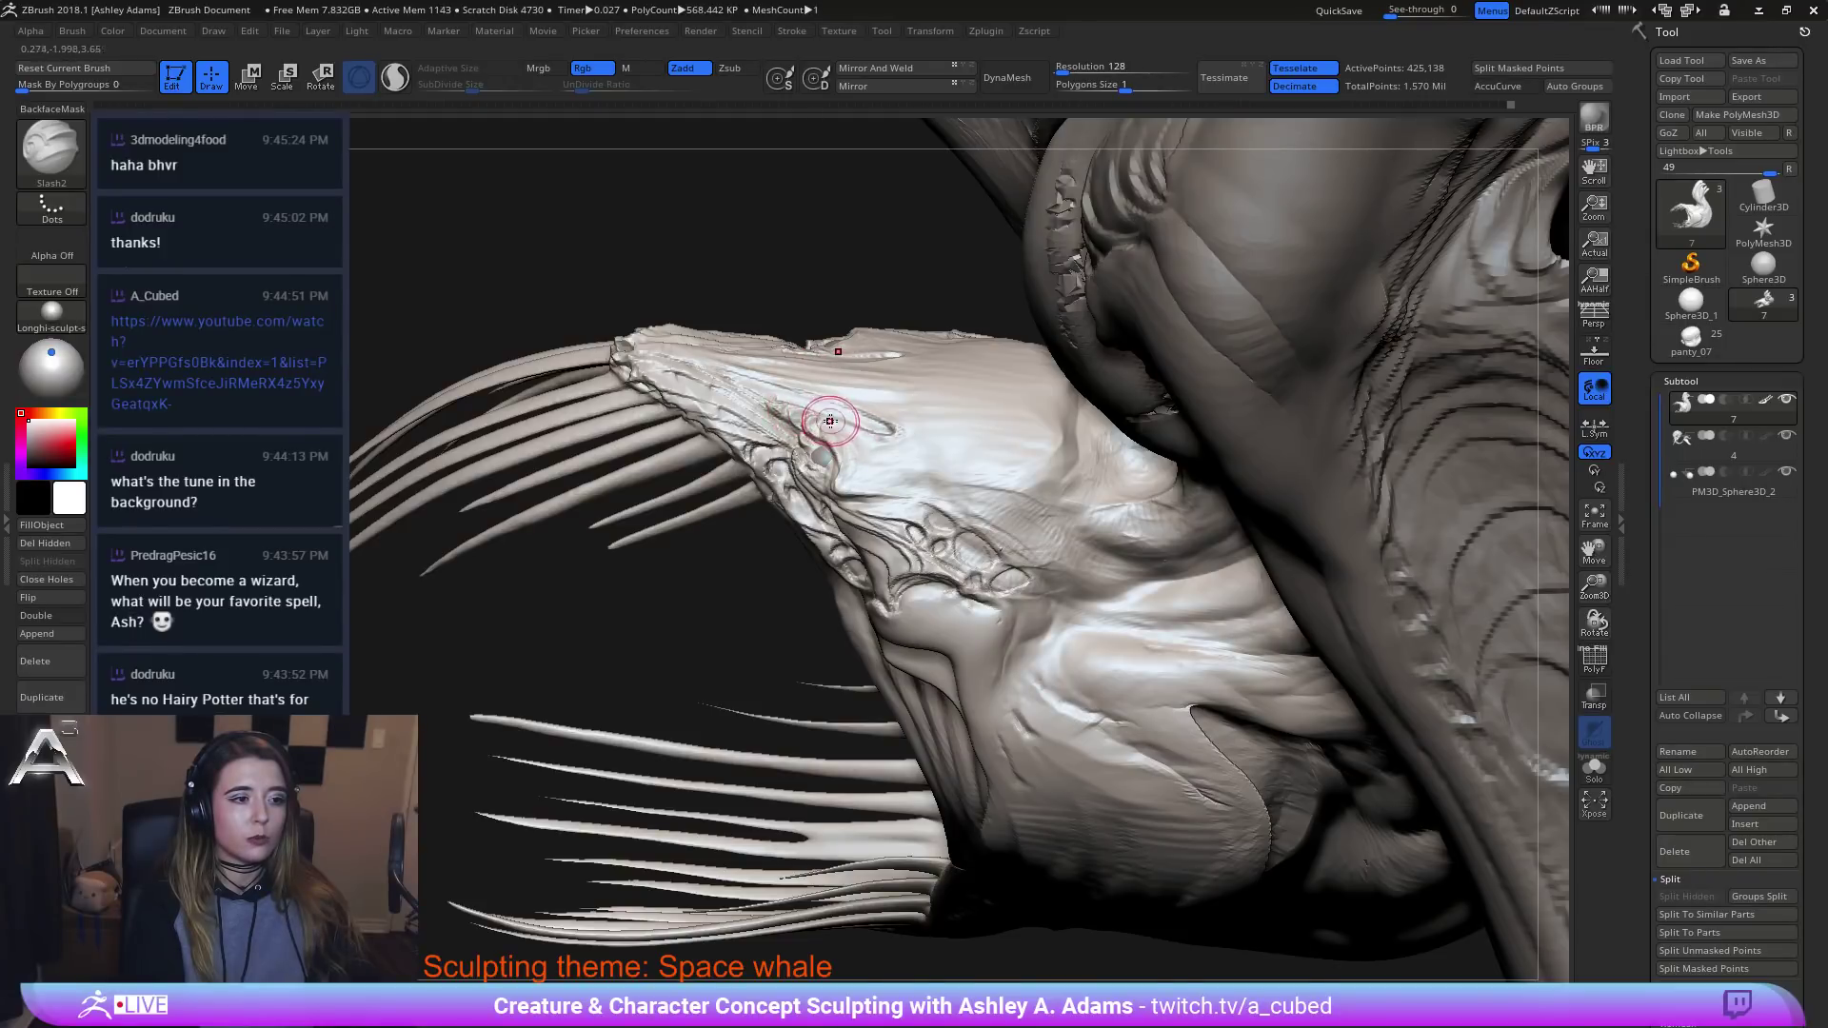
right_drag(860, 381, 869, 367)
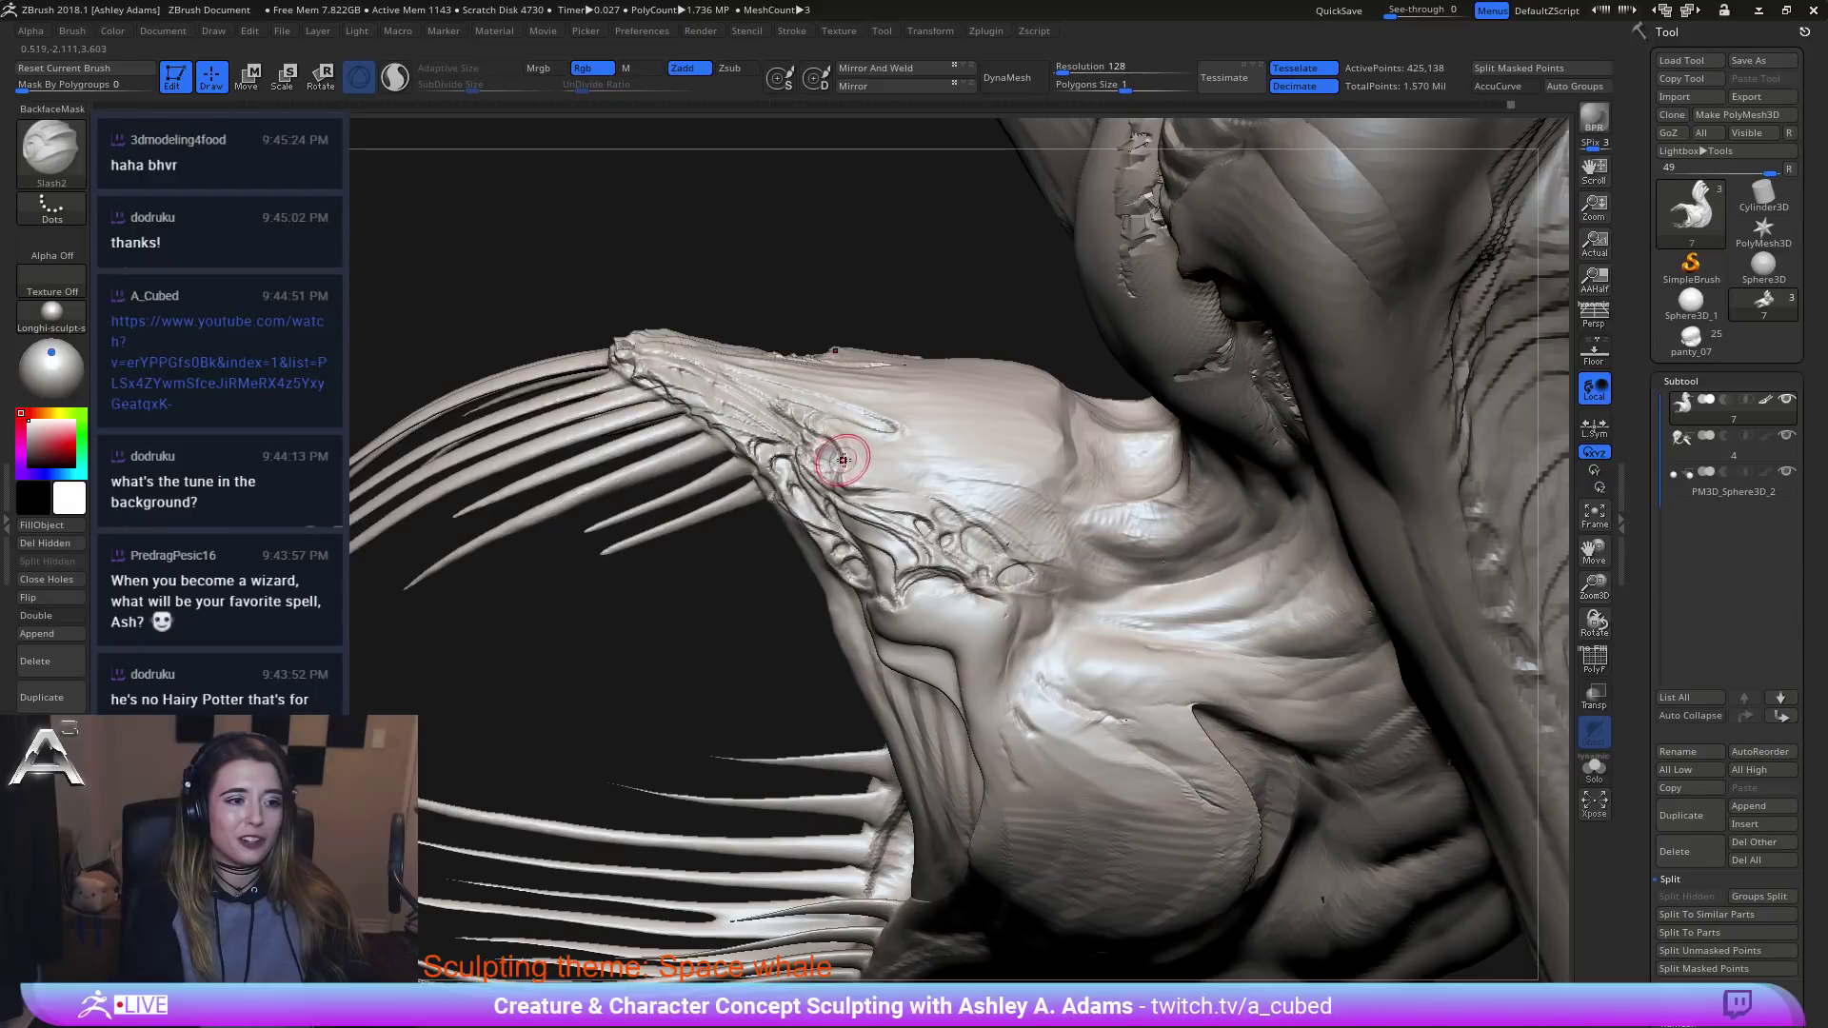
Add more small looping folds to the wrinkle cluster behind the upper lip, extending it back towards the cheek.
mouse_move(882, 461)
right_down()
mouse_move(876, 440)
mouse_move(905, 447)
mouse_move(873, 495)
right_up()
drag(842, 484, 864, 486)
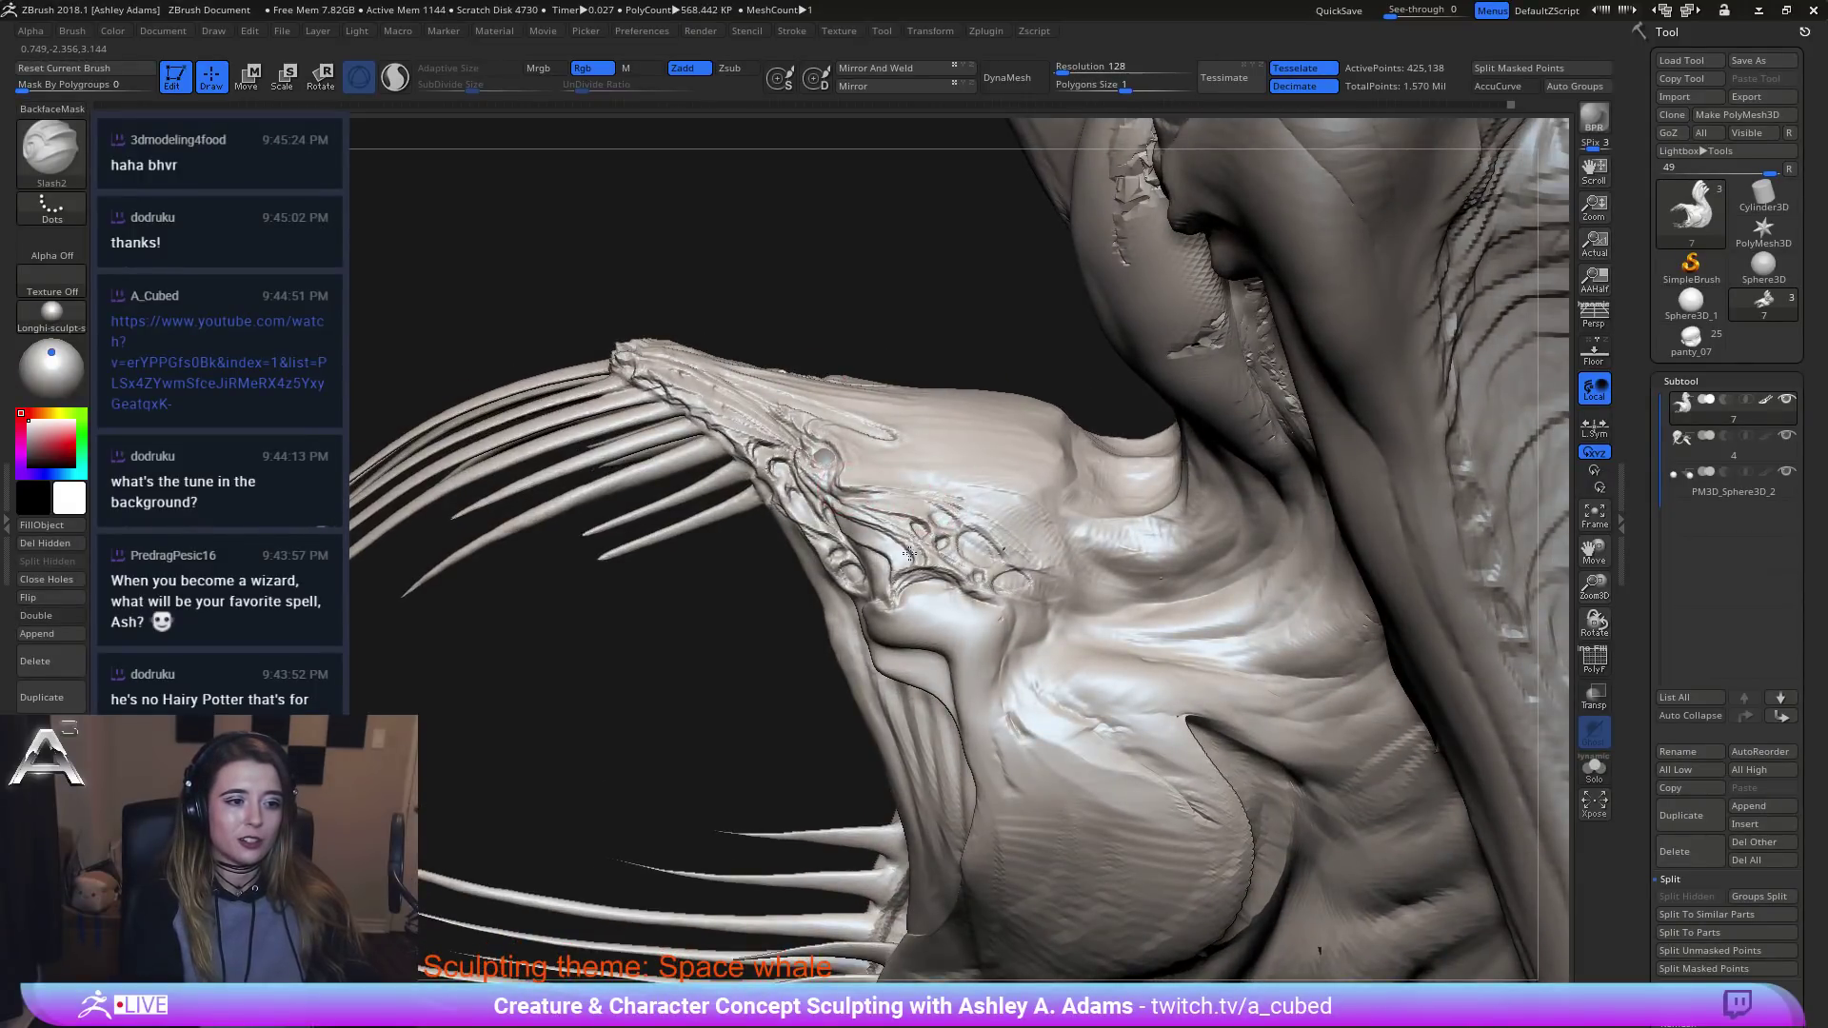
right_drag(909, 553, 943, 508)
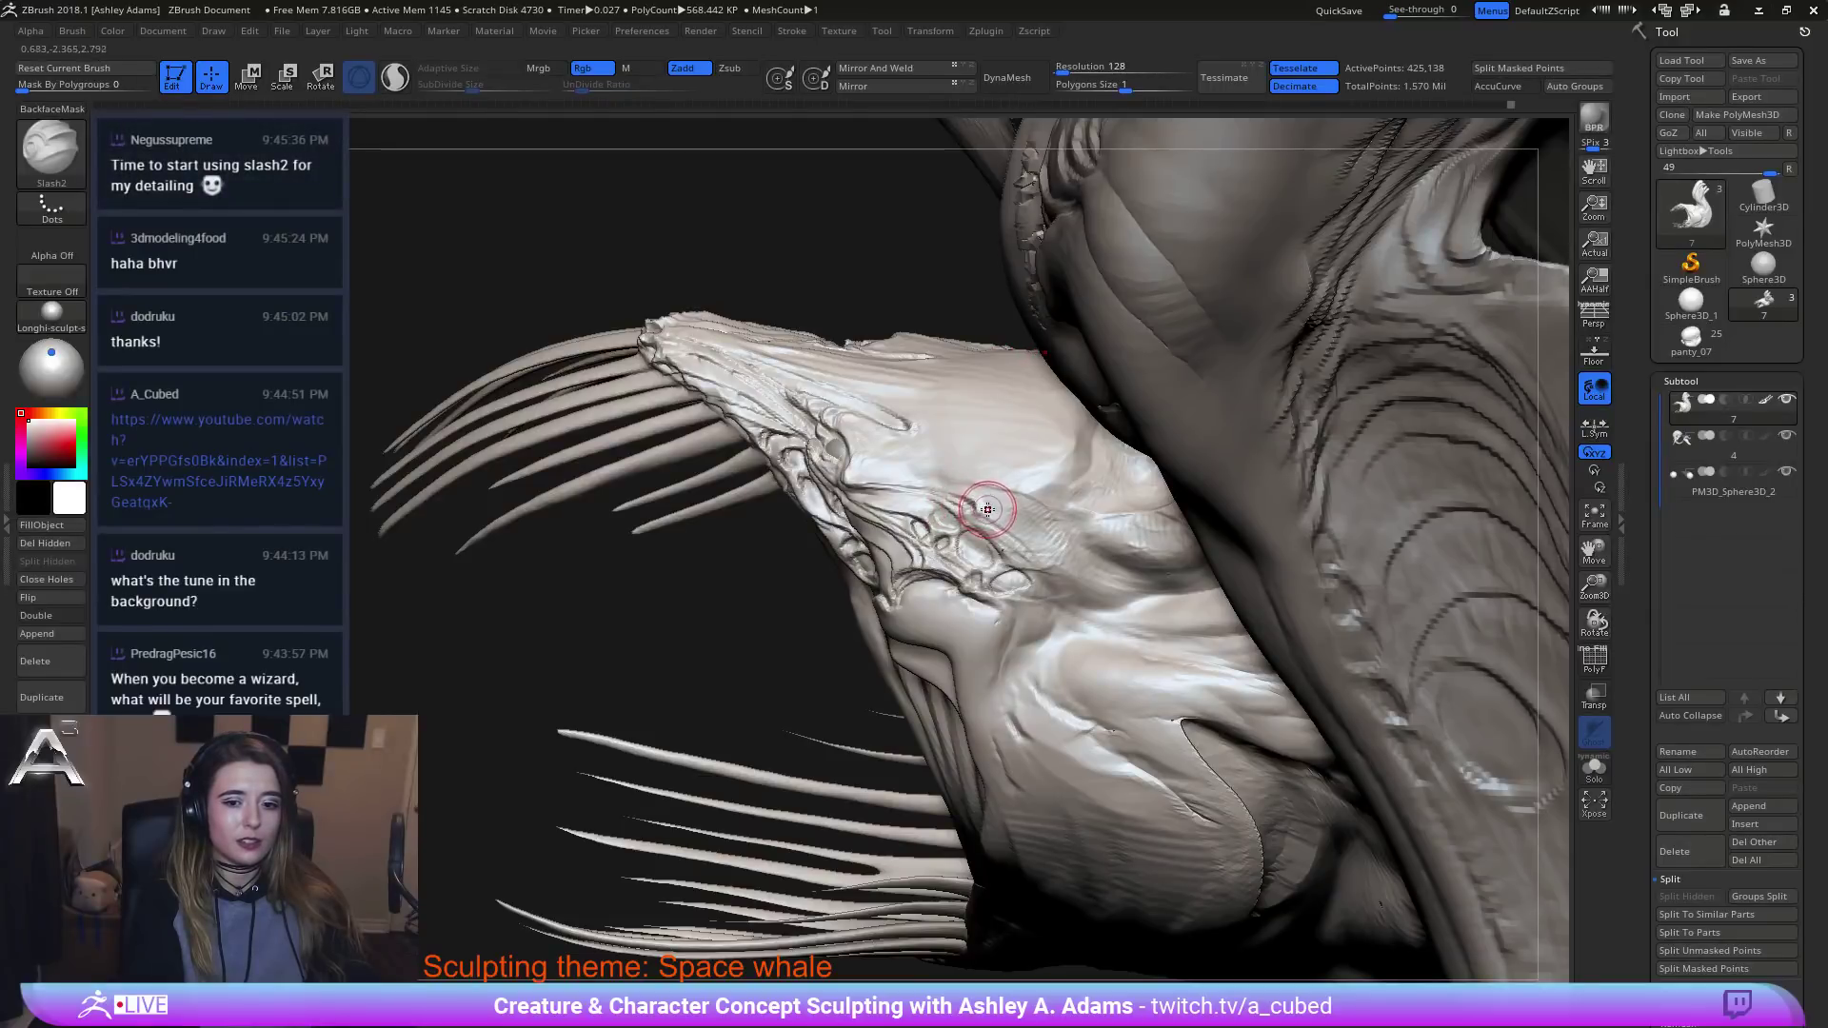
right_drag(978, 514, 962, 487)
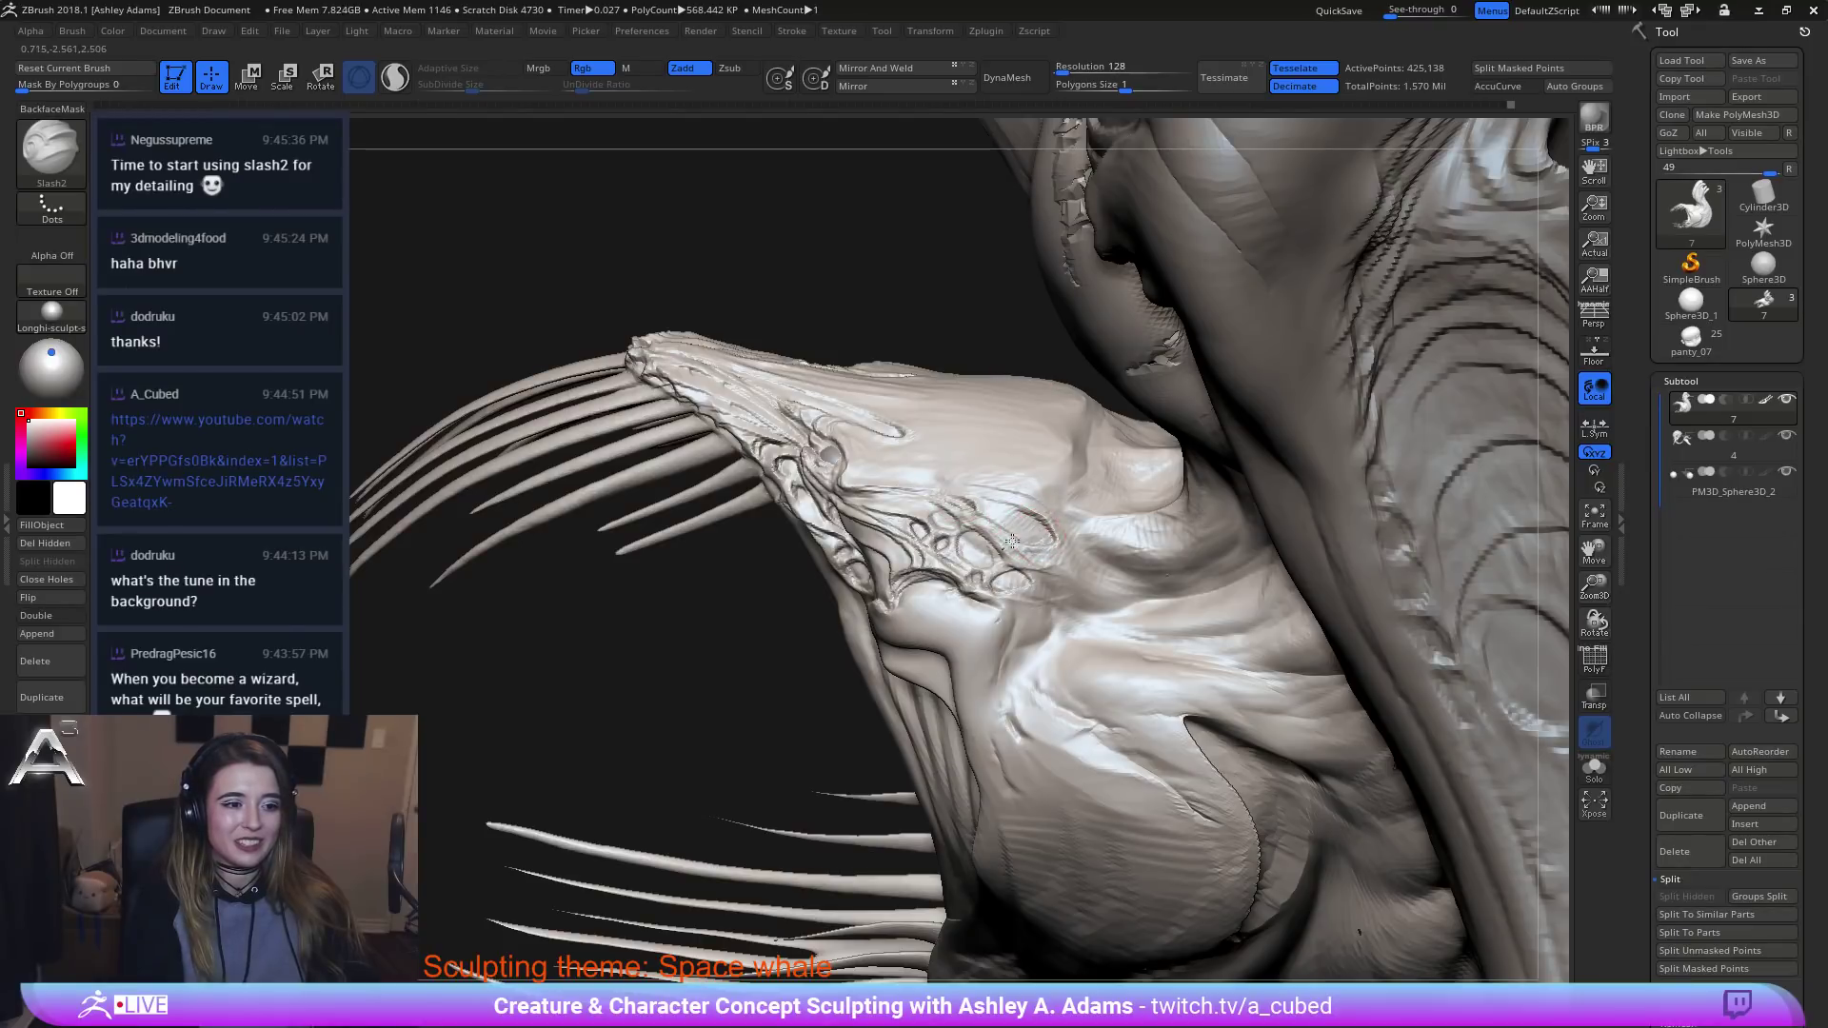
mouse_move(981, 504)
right_down()
mouse_move(905, 415)
mouse_move(971, 514)
mouse_move(951, 501)
right_up()
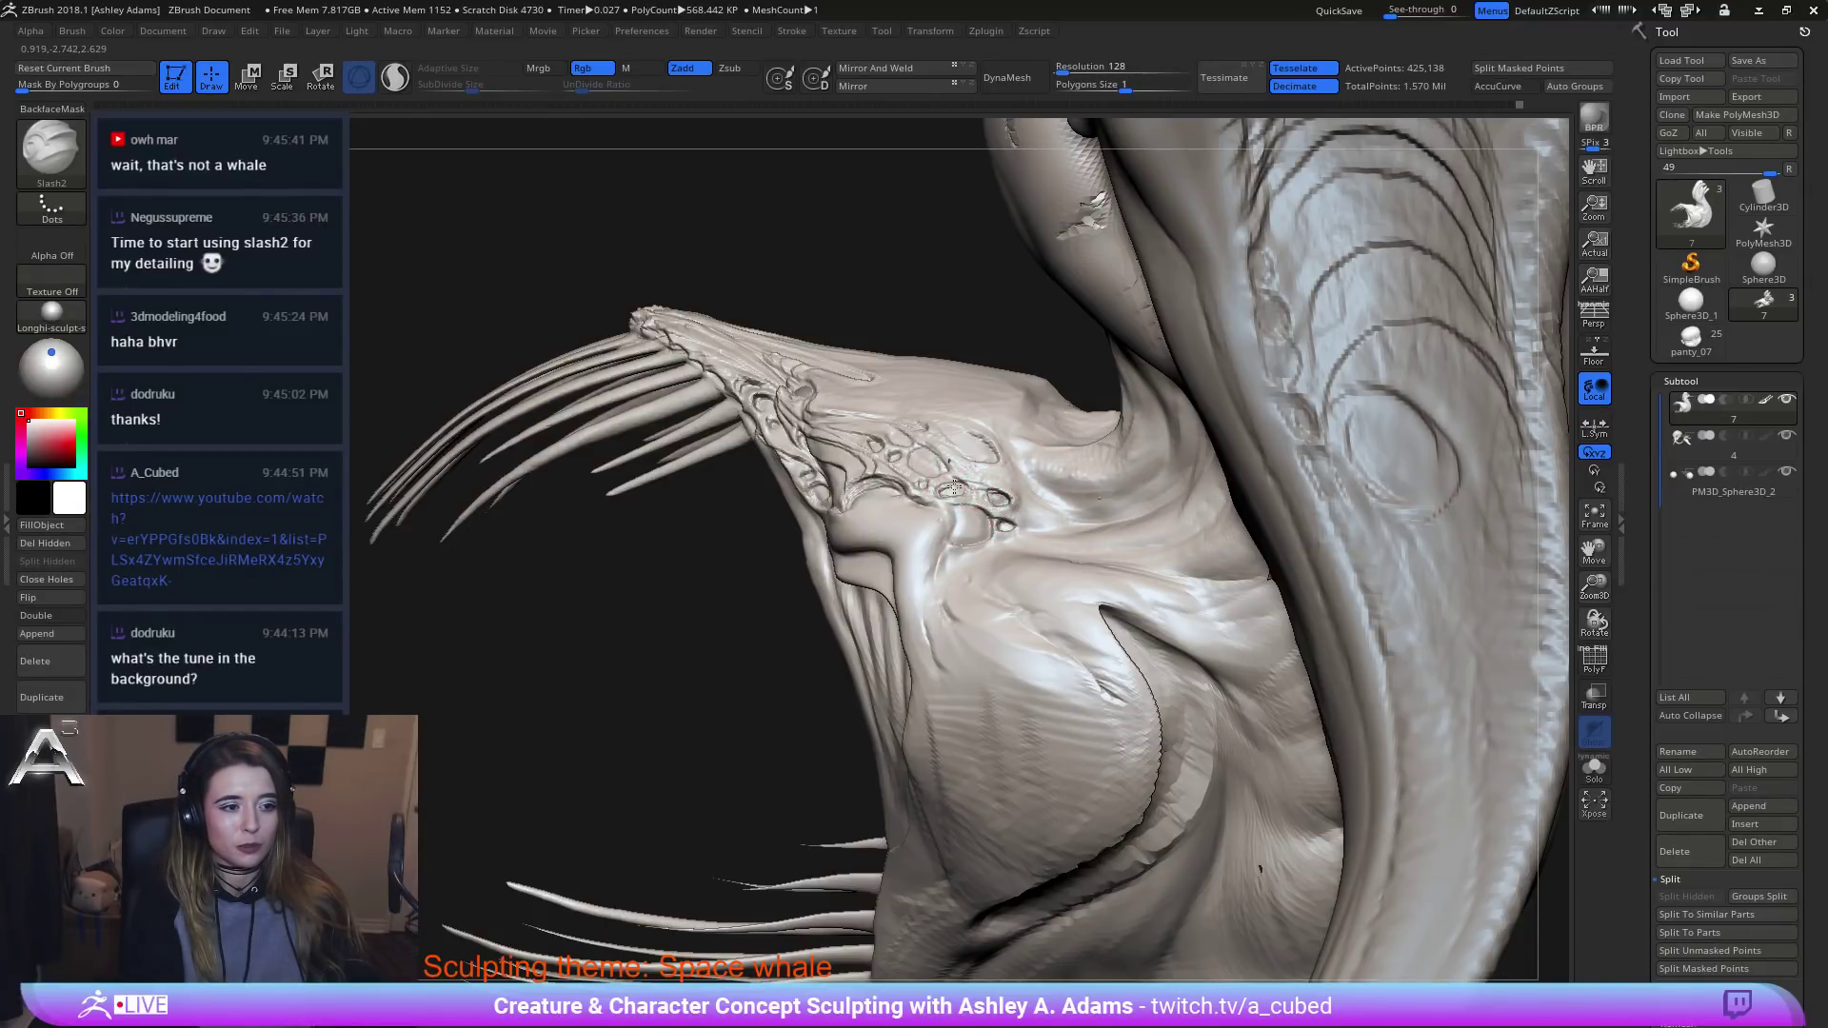
Carve creases between the looping wrinkle cluster and the upper edge of the round cheek bulge.
ctrl+right_drag(1046, 501, 906, 405)
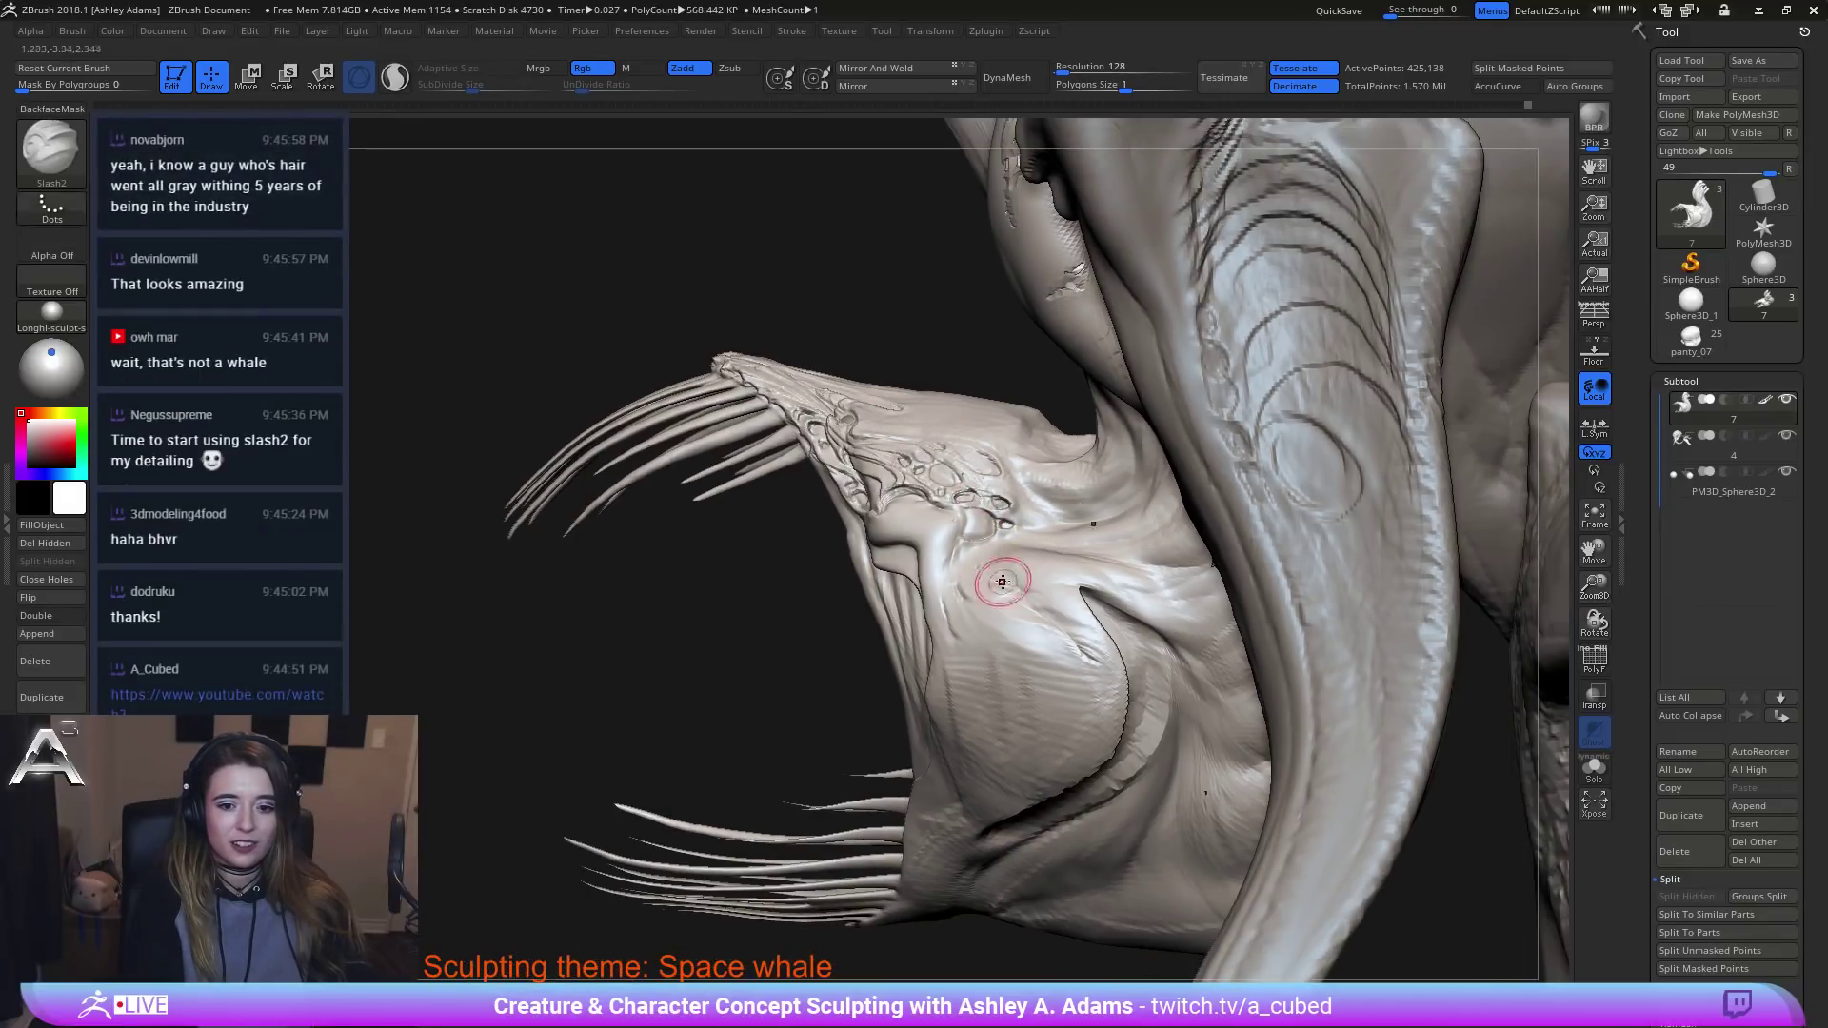
mouse_move(1002, 582)
ctrl+right_down()
mouse_move(962, 547)
mouse_move(906, 571)
mouse_move(996, 608)
mouse_move(1066, 605)
ctrl+right_up()
ctrl+right_drag(1066, 606, 1053, 588)
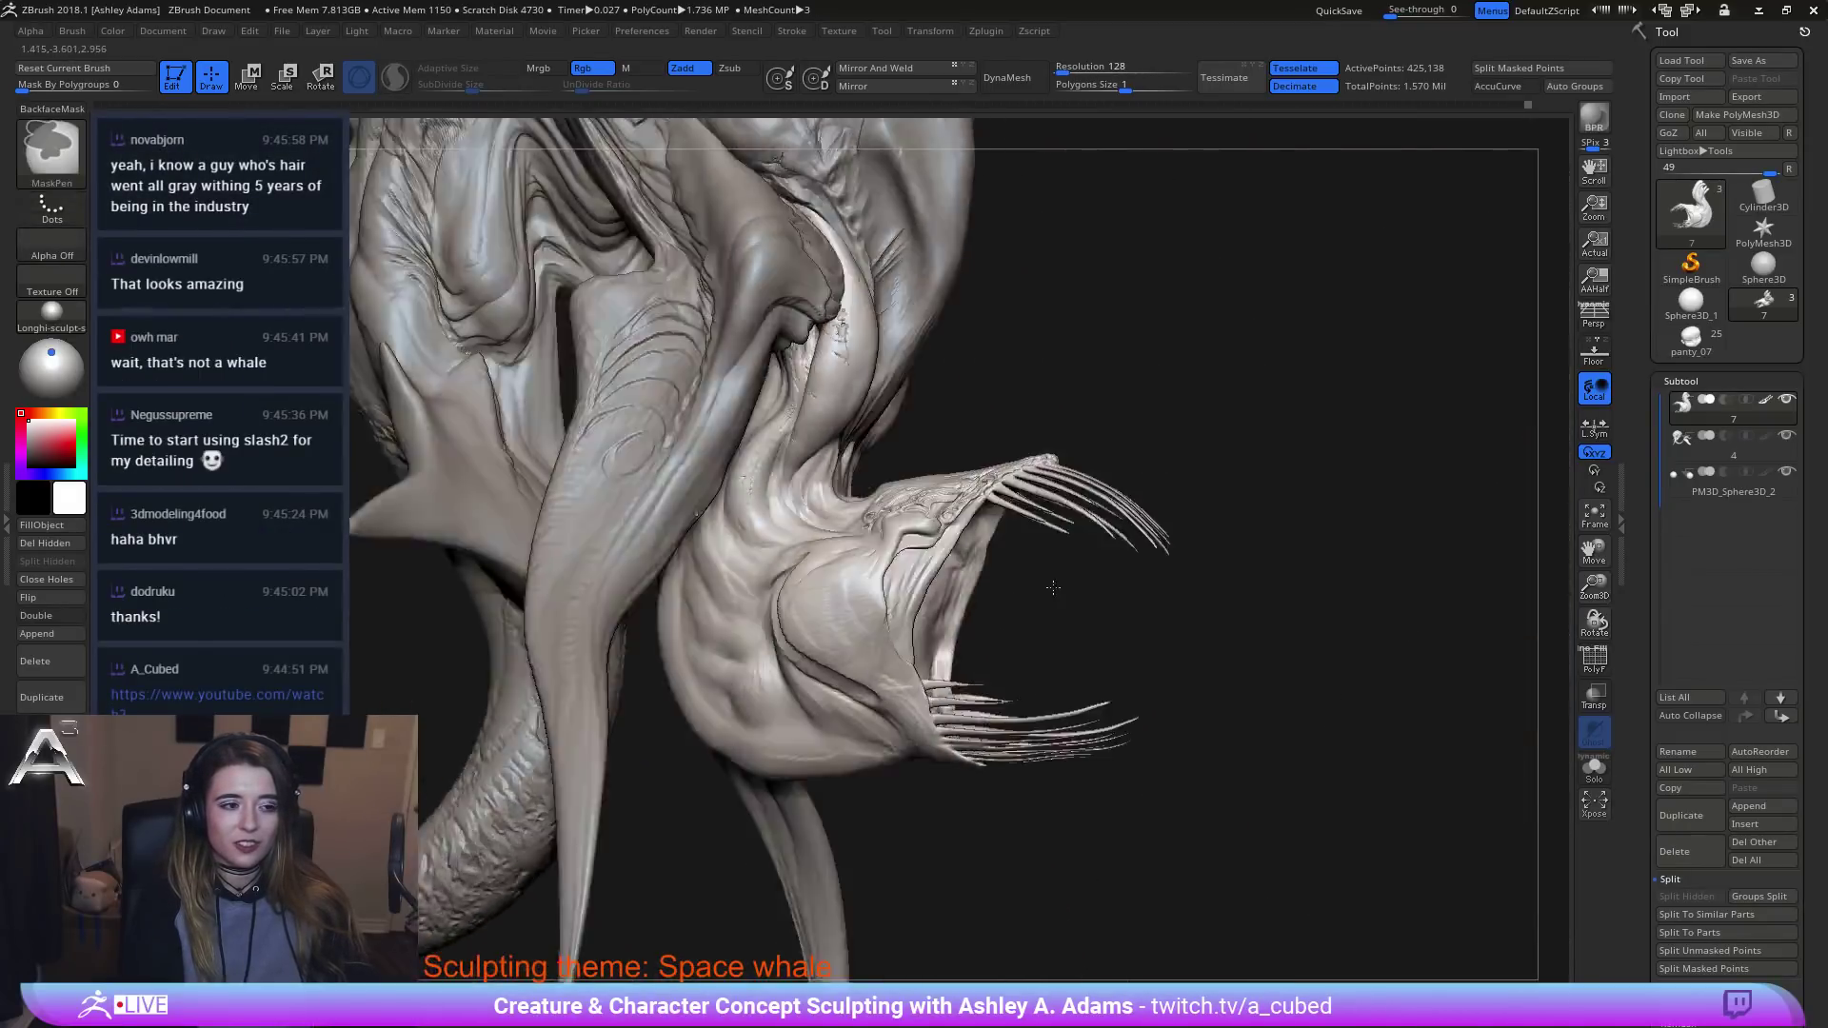
drag(1053, 587, 988, 602)
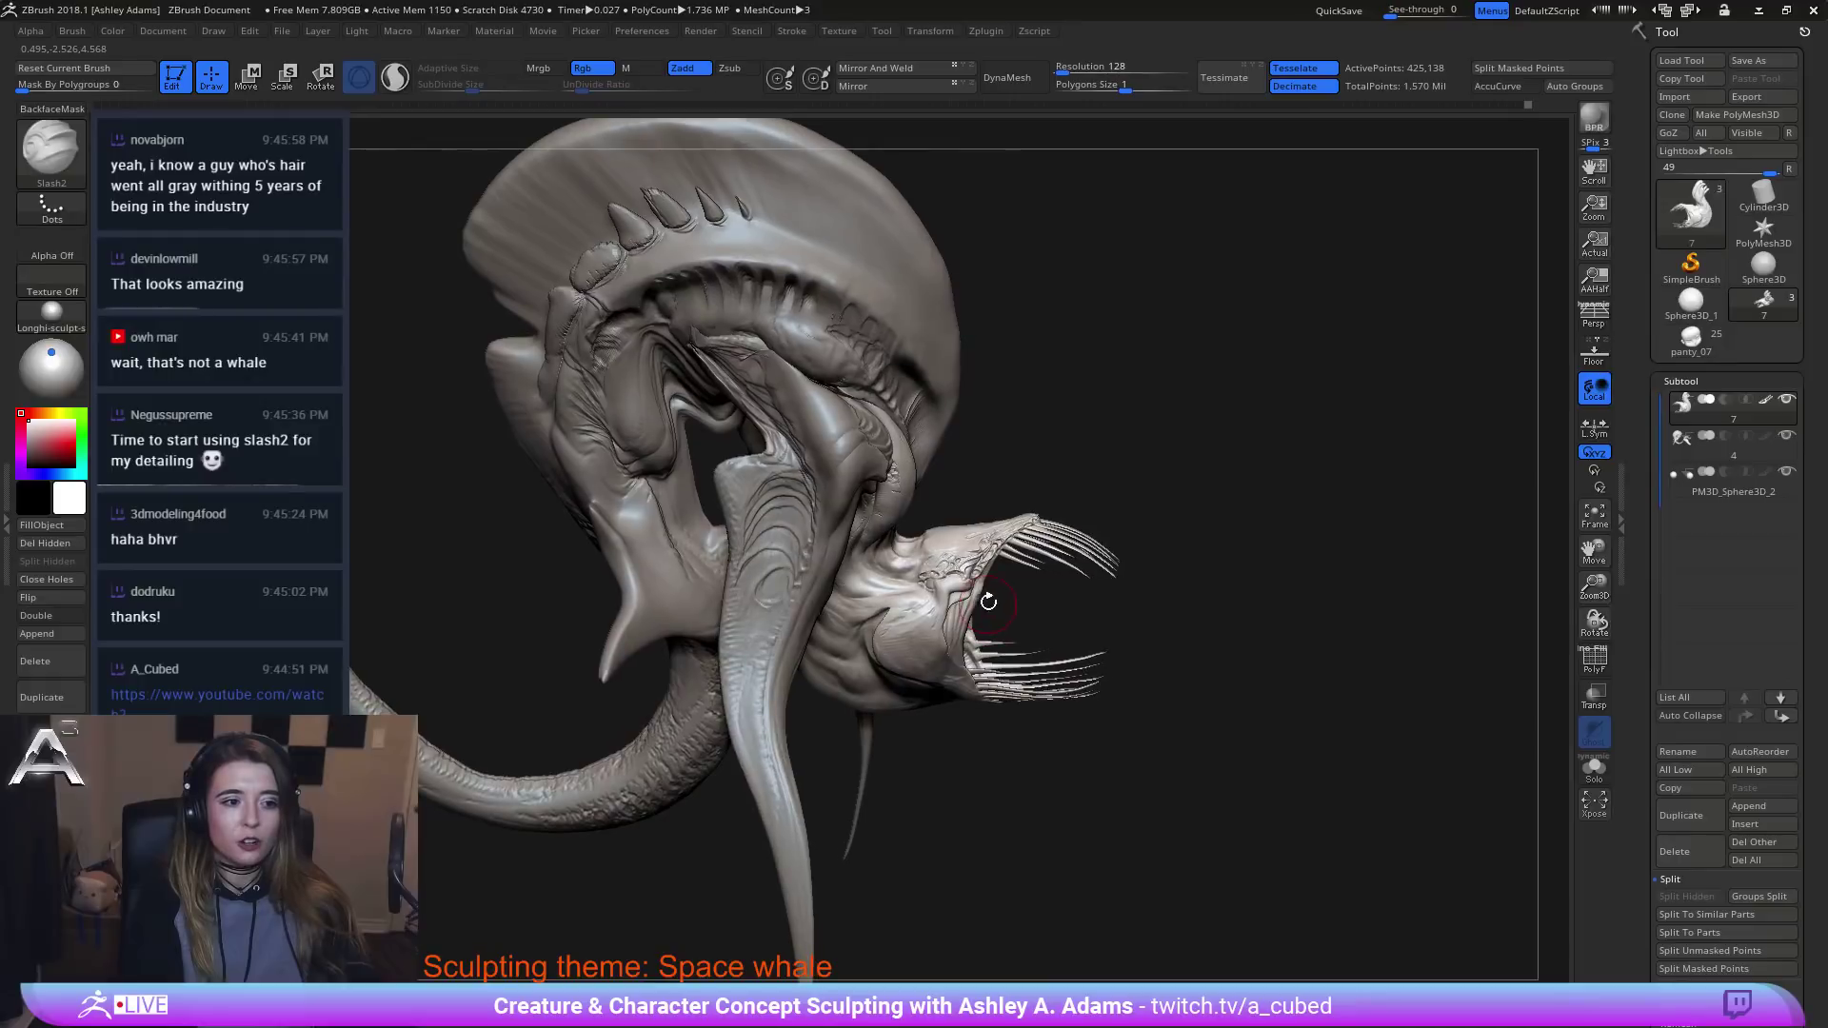
mouse_move(1067, 552)
mouse_down()
mouse_move(991, 391)
mouse_move(873, 385)
mouse_move(632, 200)
mouse_up()
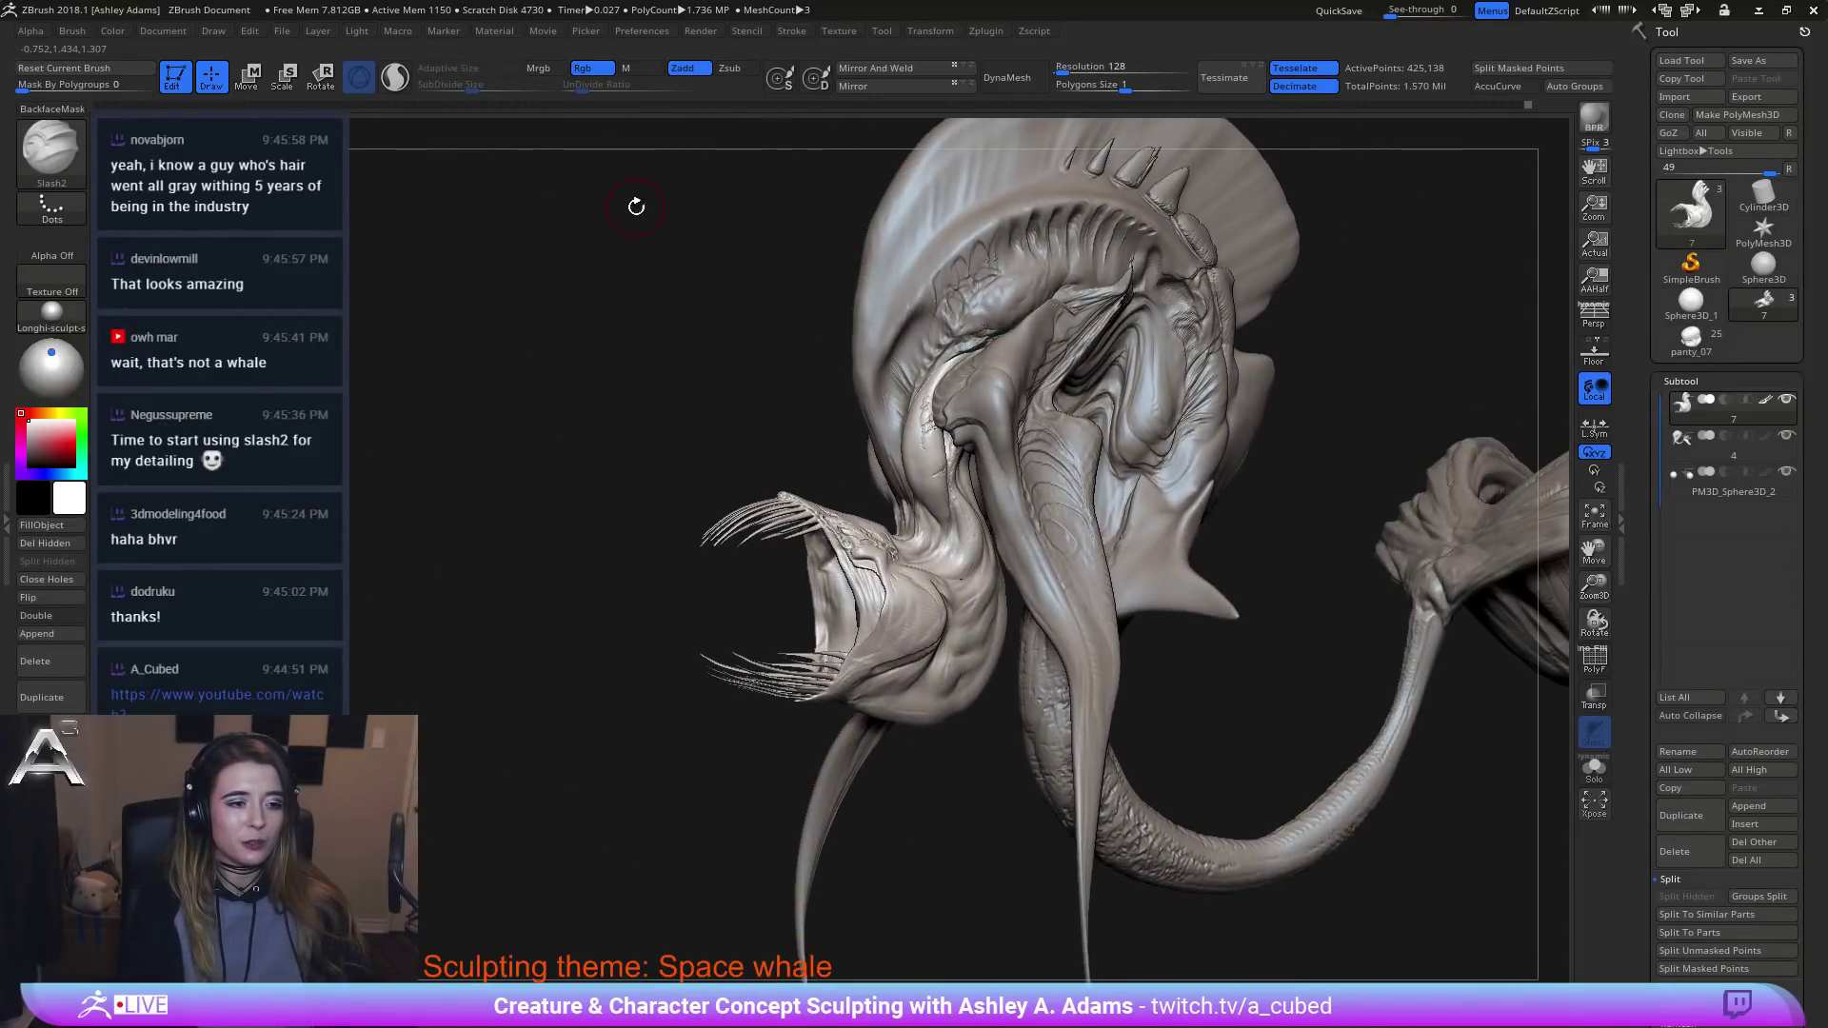
mouse_move(931, 470)
right_down()
mouse_move(898, 565)
mouse_move(950, 604)
mouse_move(889, 543)
mouse_move(922, 581)
mouse_move(892, 570)
right_up()
key(ctrl)
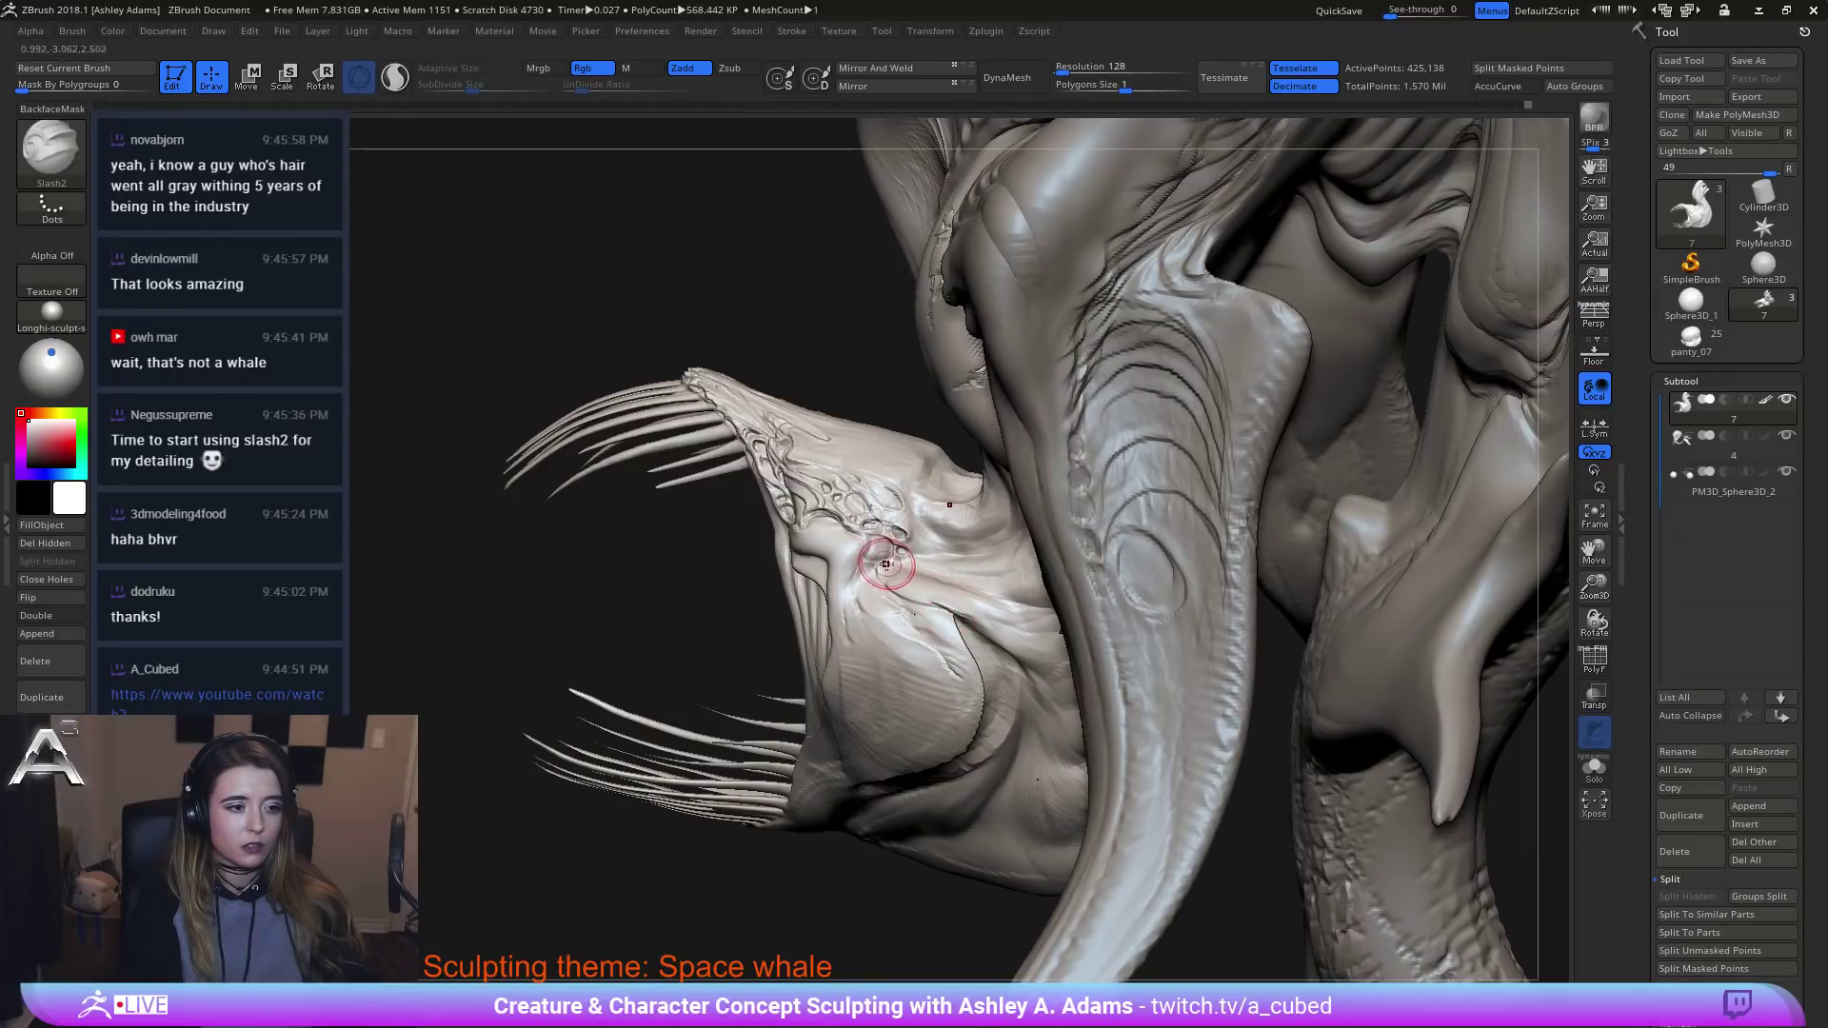
mouse_move(909, 596)
mouse_down()
mouse_move(952, 599)
mouse_move(946, 616)
mouse_up()
right_drag(947, 616, 967, 597)
Cut a curving groove from the mouth corner down onto the front of the cheek bulge, ending in a small loop.
mouse_move(859, 634)
right_down()
mouse_move(862, 568)
mouse_move(857, 604)
mouse_move(837, 606)
mouse_move(817, 572)
right_up()
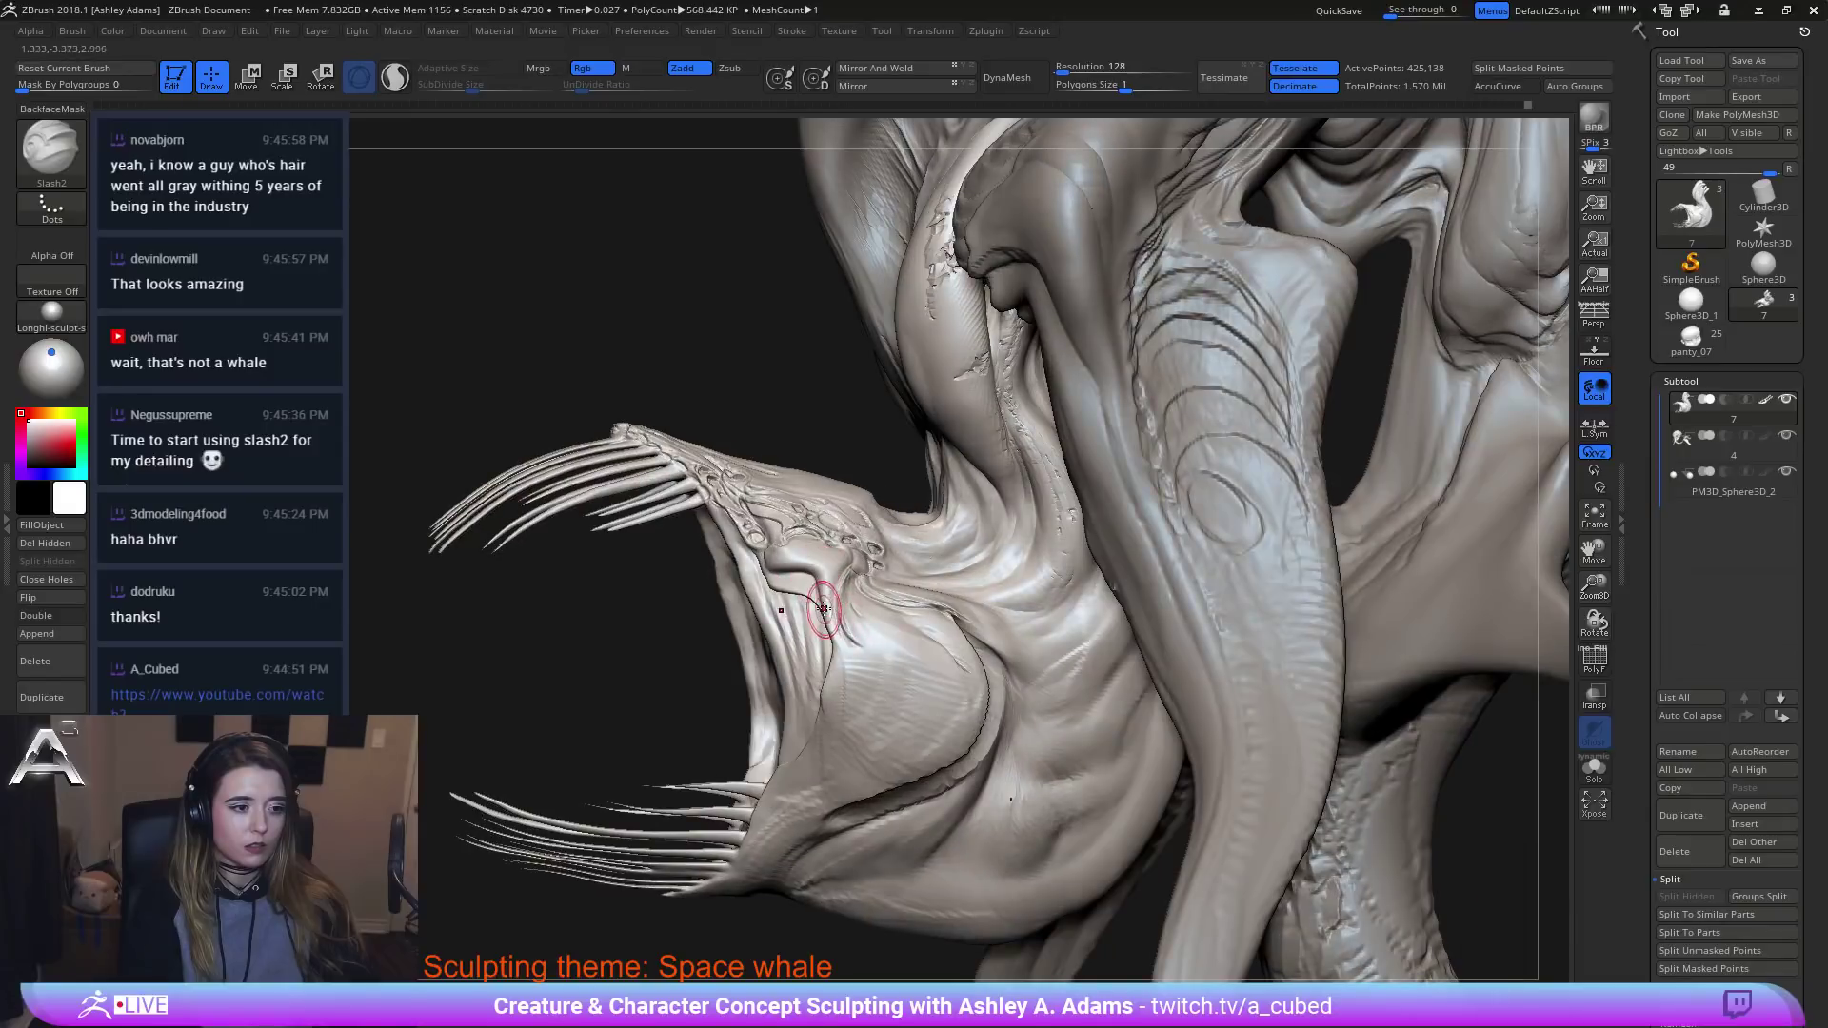
drag(824, 608, 861, 653)
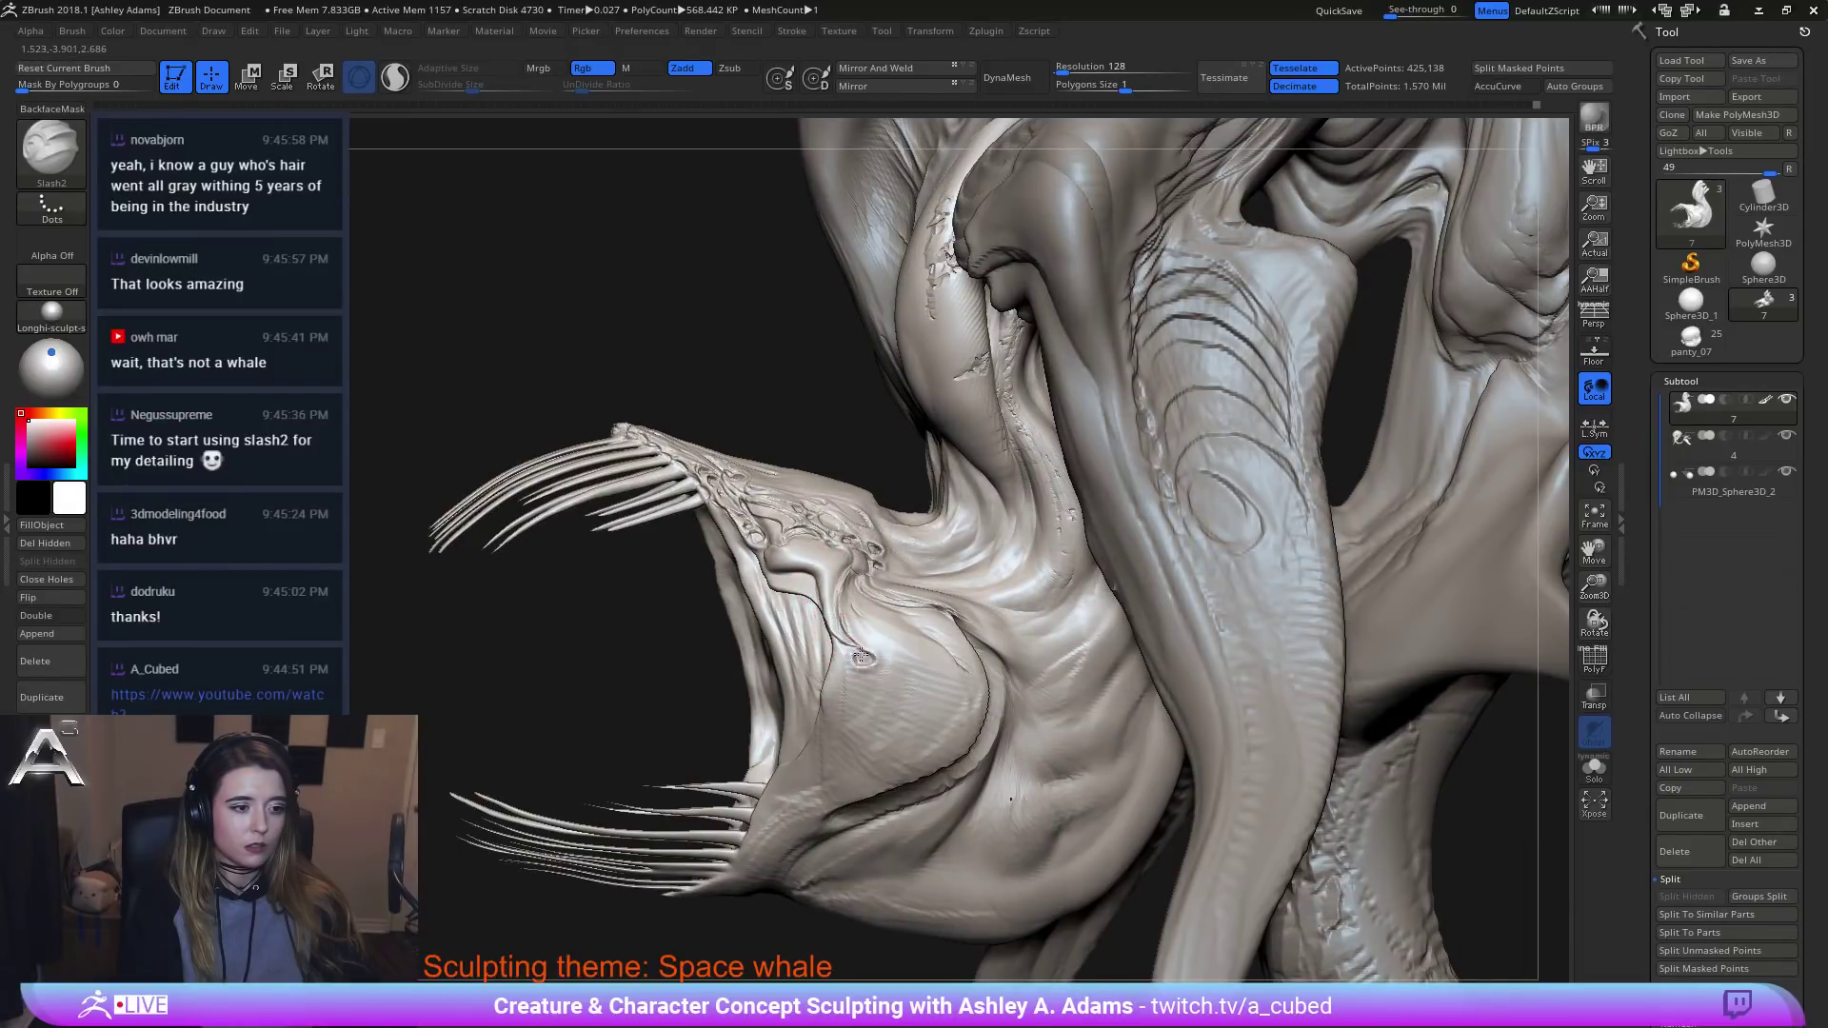
right_drag(726, 529, 800, 569)
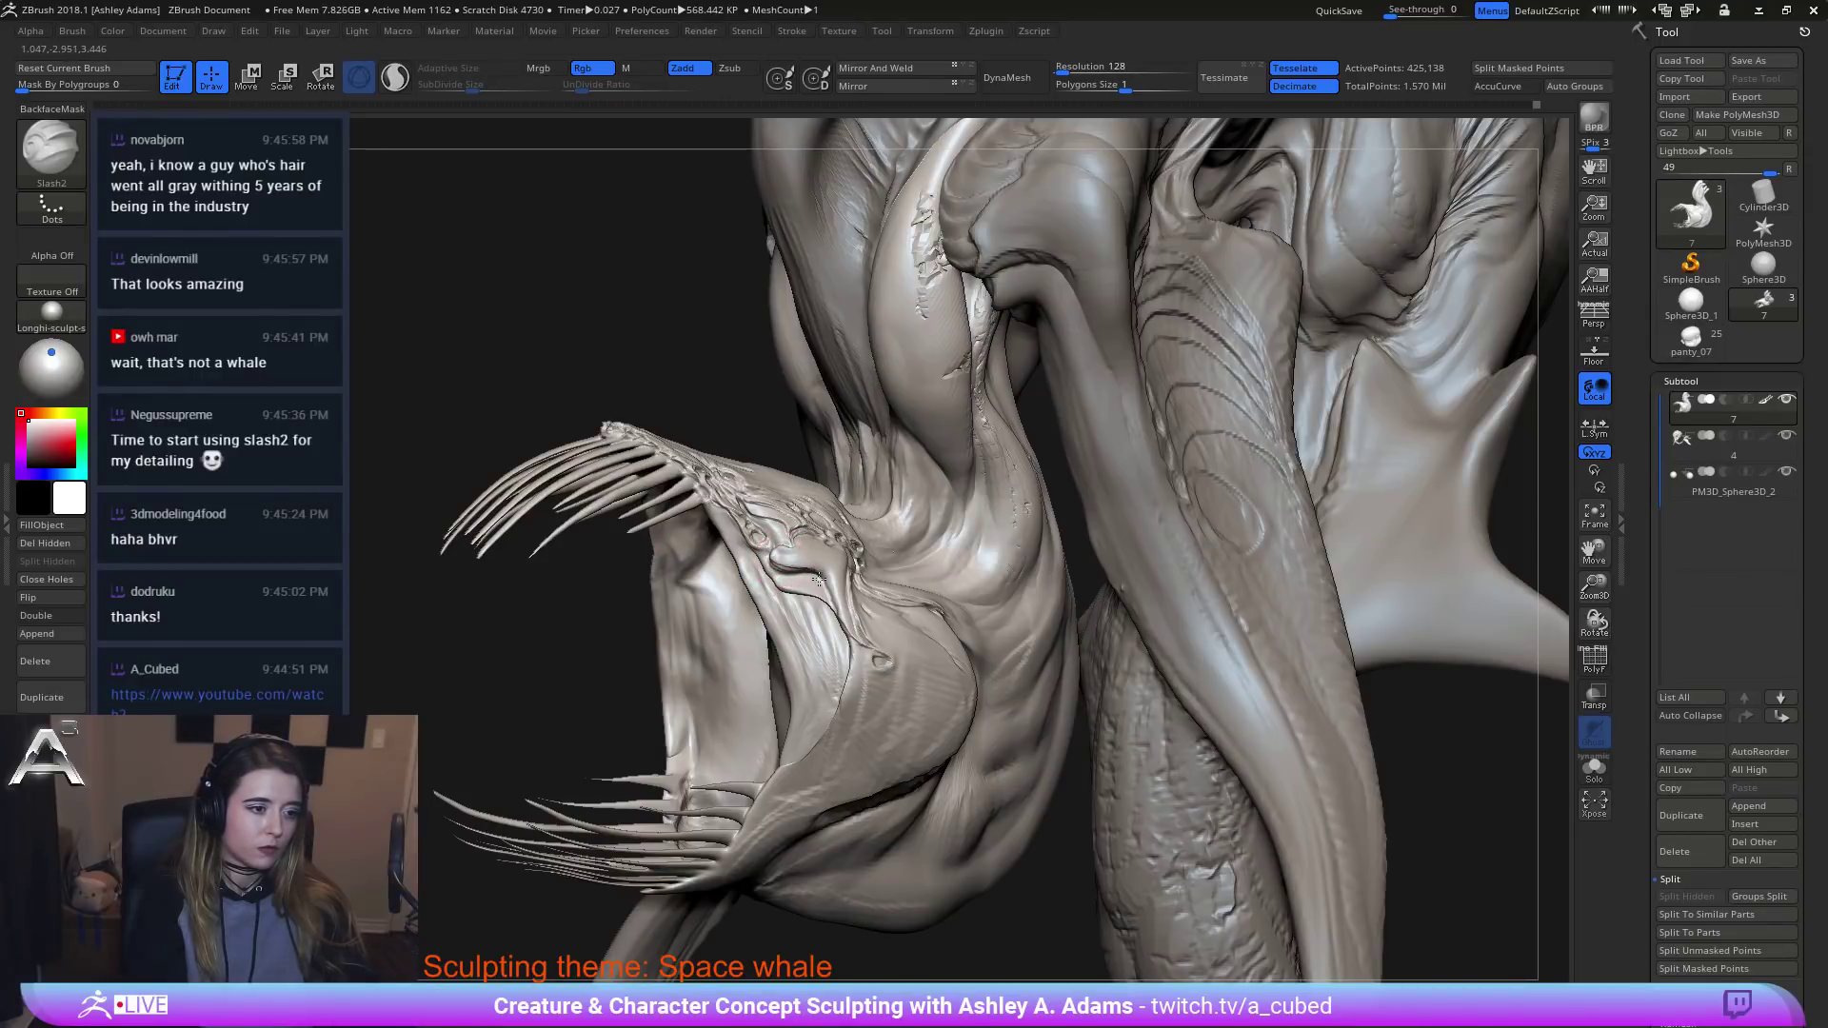
mouse_move(861, 643)
right_down()
mouse_move(896, 665)
mouse_move(1025, 583)
mouse_move(1030, 543)
mouse_move(558, 237)
right_up()
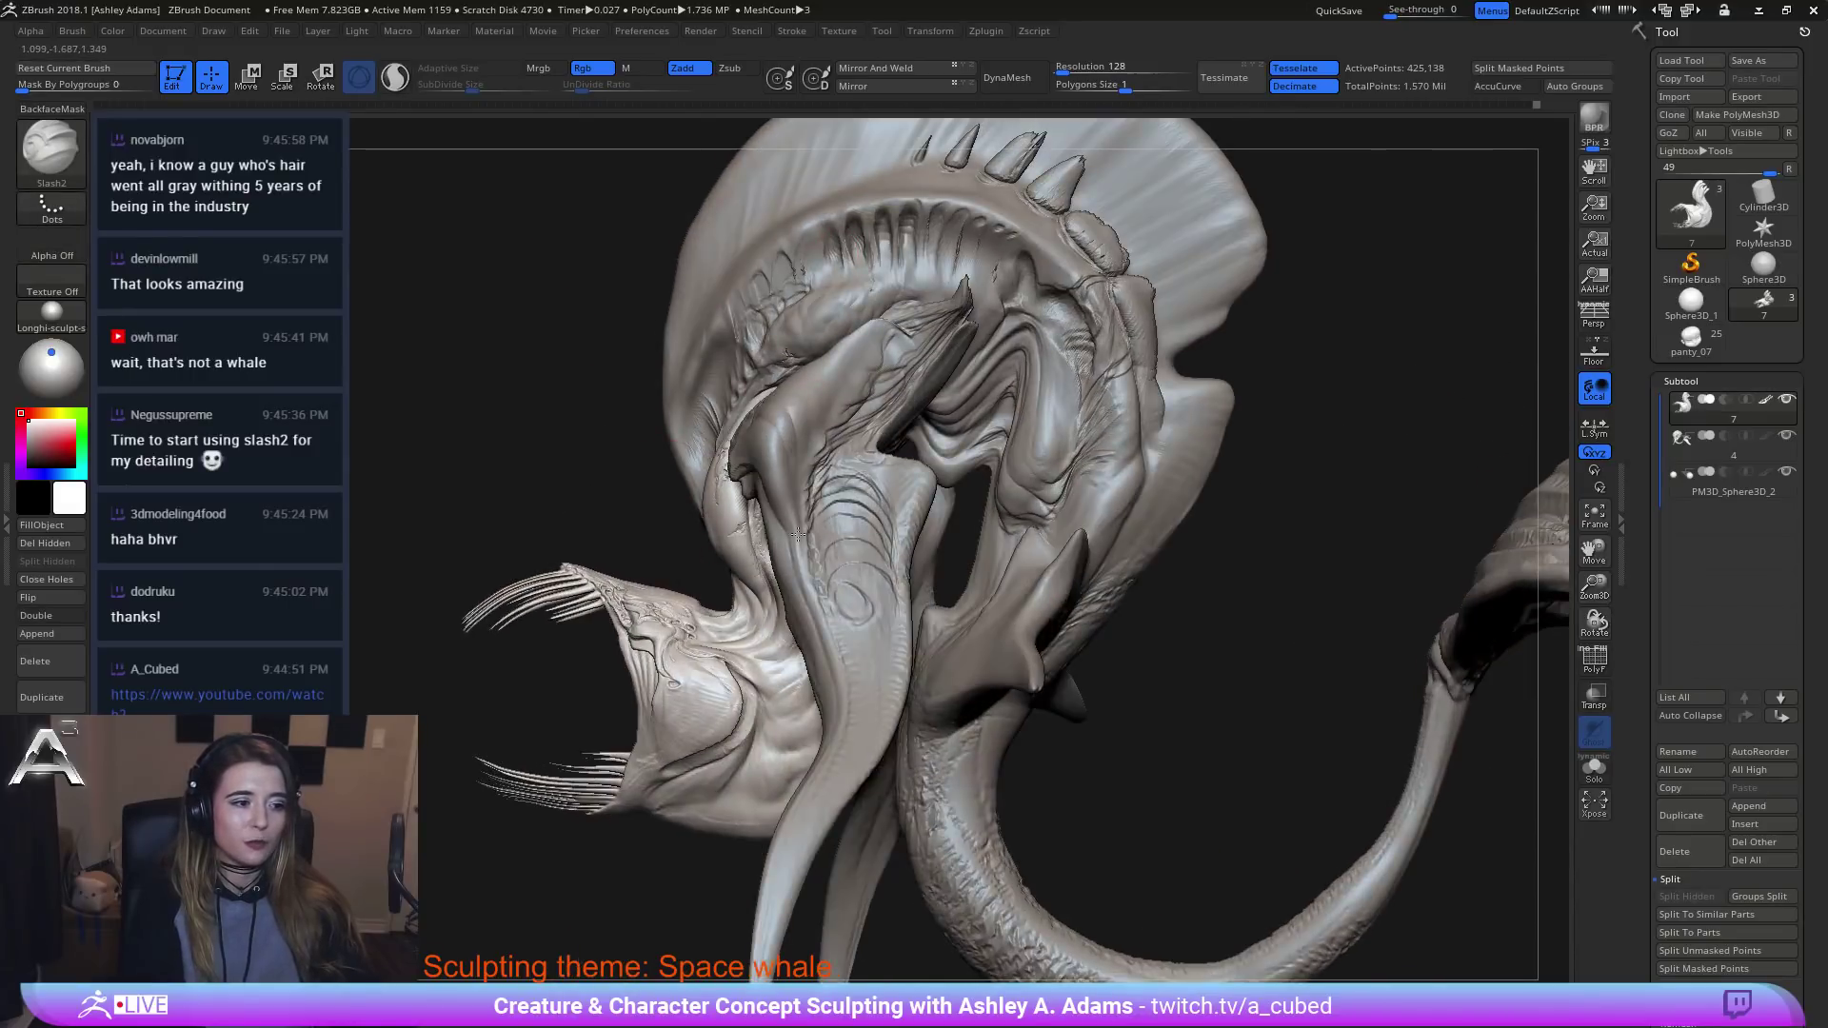
Carve creases into the lower jaw around the bristle roots and below the mouth corner.
mouse_move(796, 536)
right_down()
mouse_move(838, 573)
mouse_move(812, 605)
right_up()
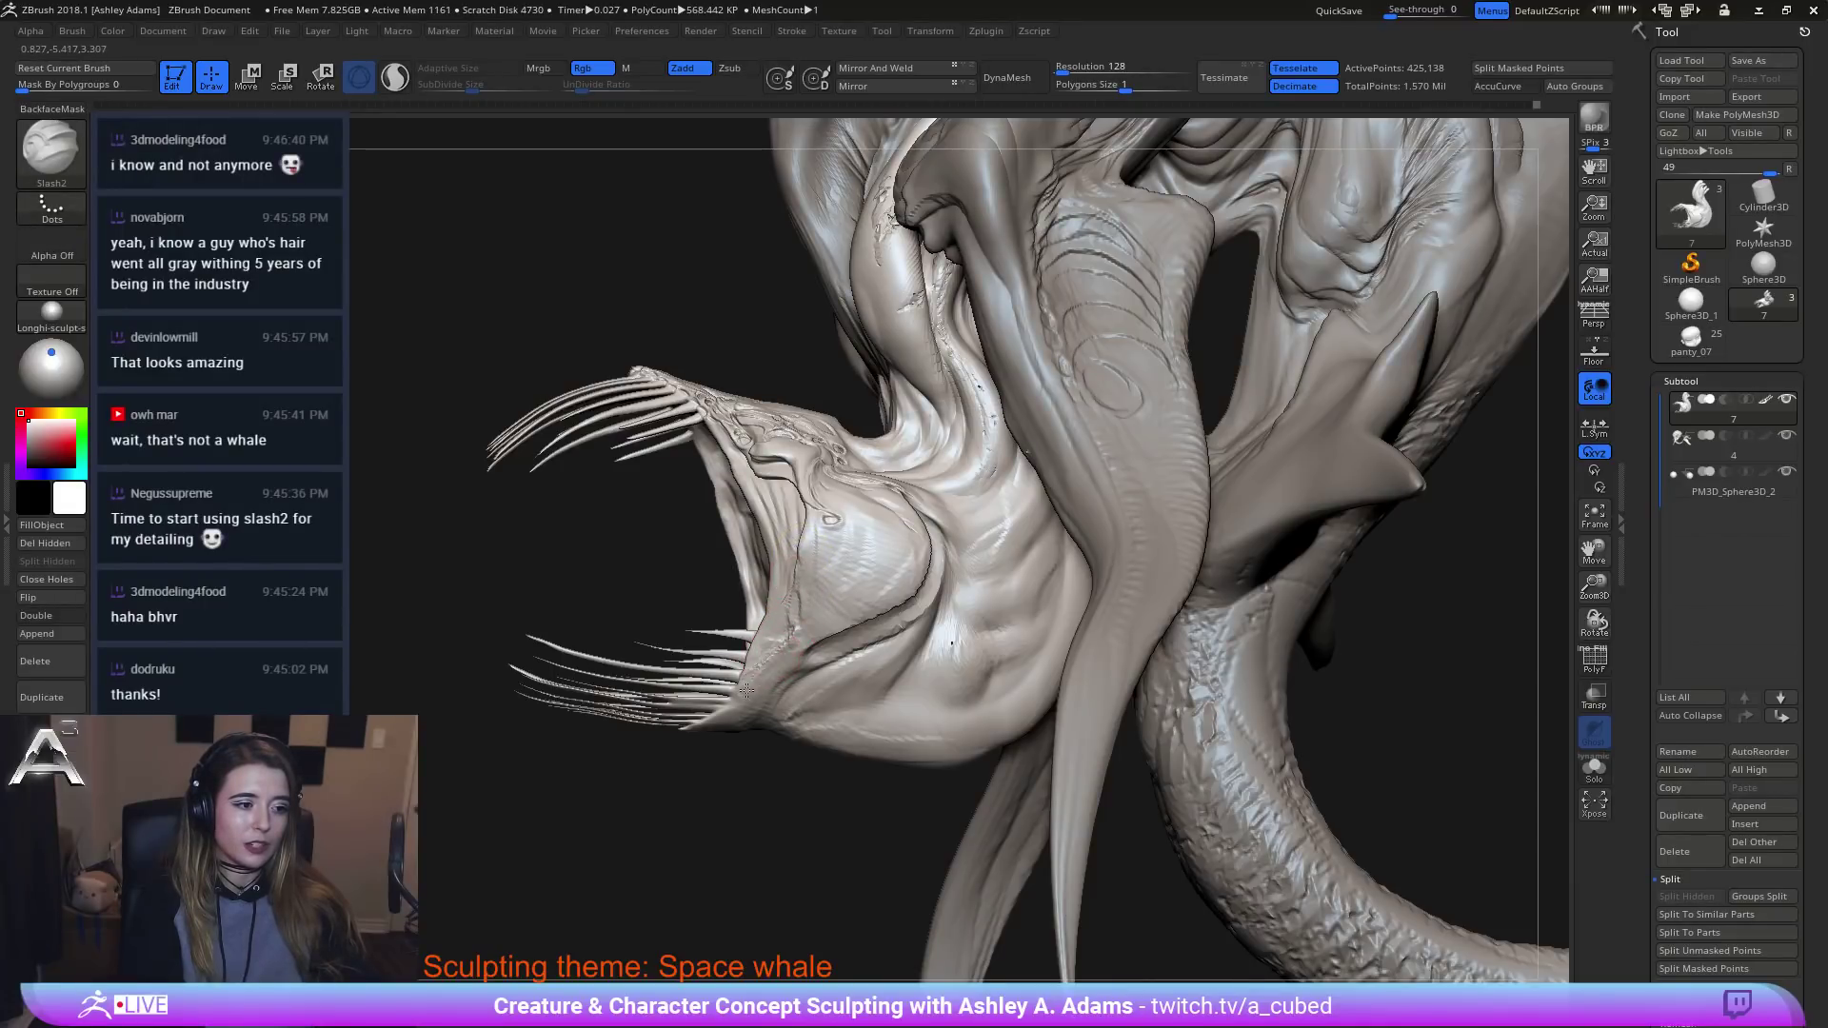
right_drag(805, 628, 792, 606)
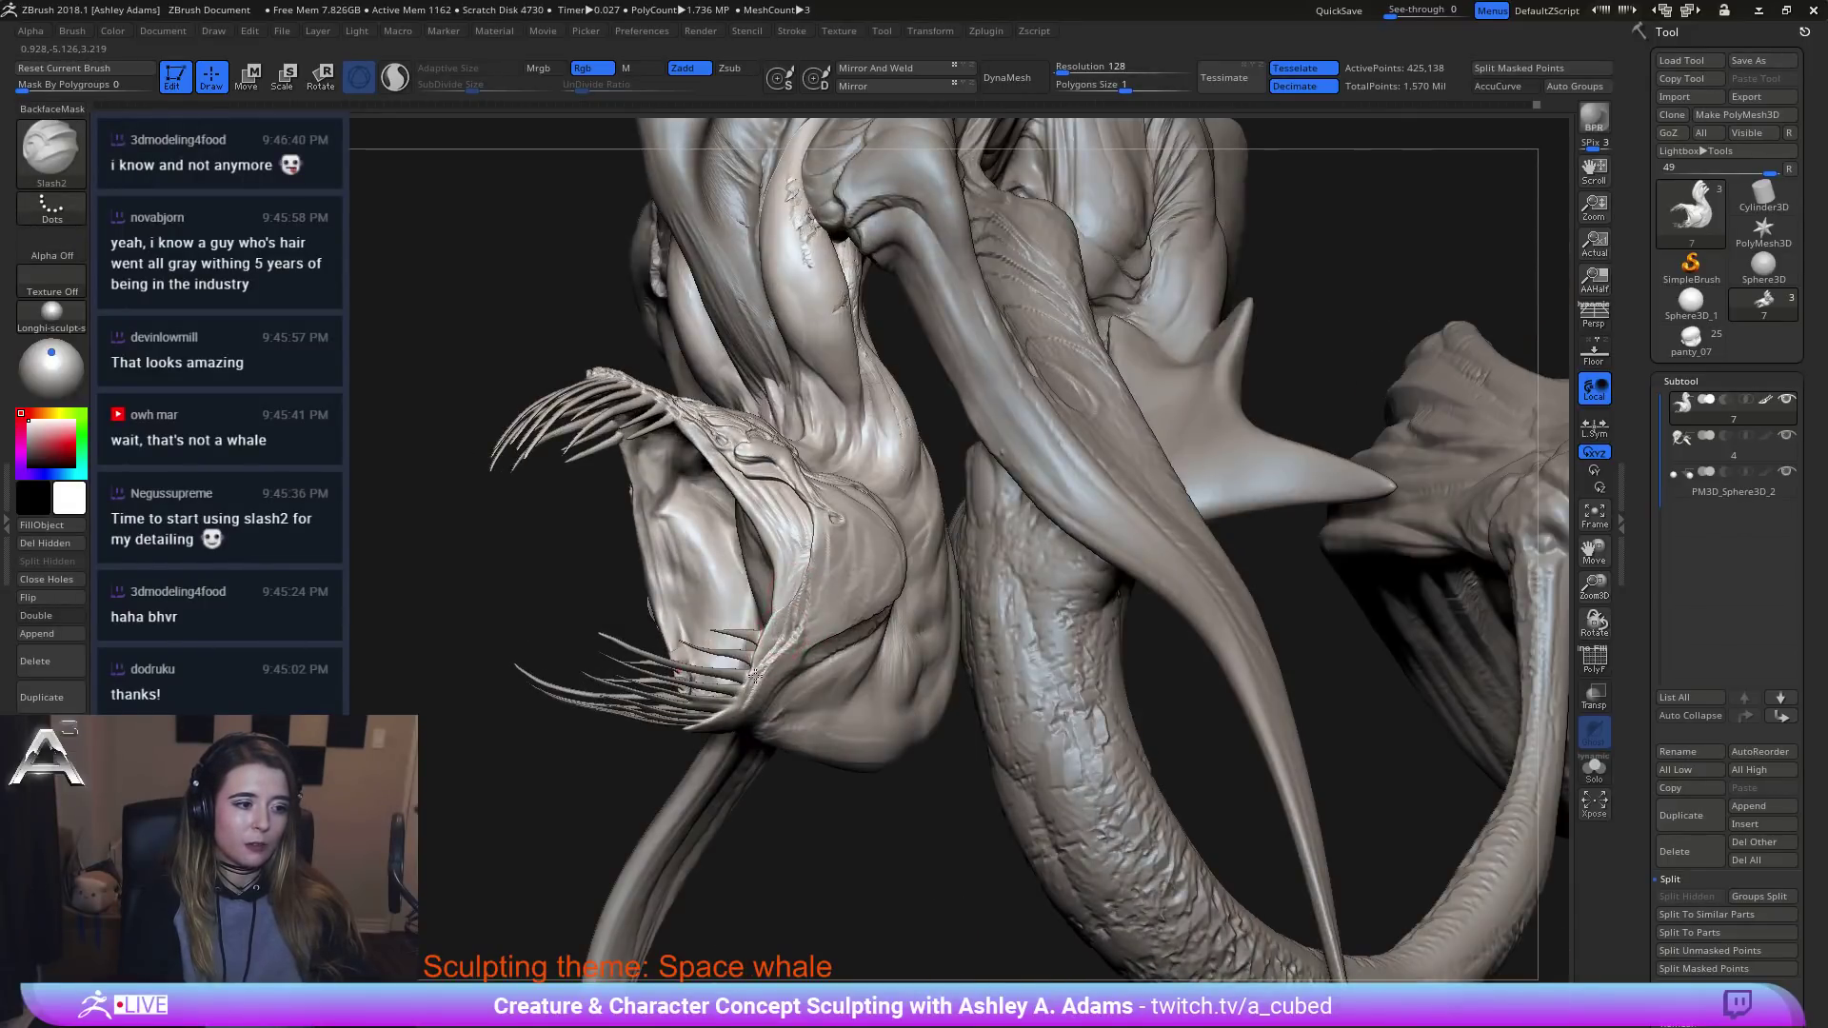
mouse_move(741, 701)
right_down()
mouse_move(777, 678)
mouse_move(731, 661)
right_up()
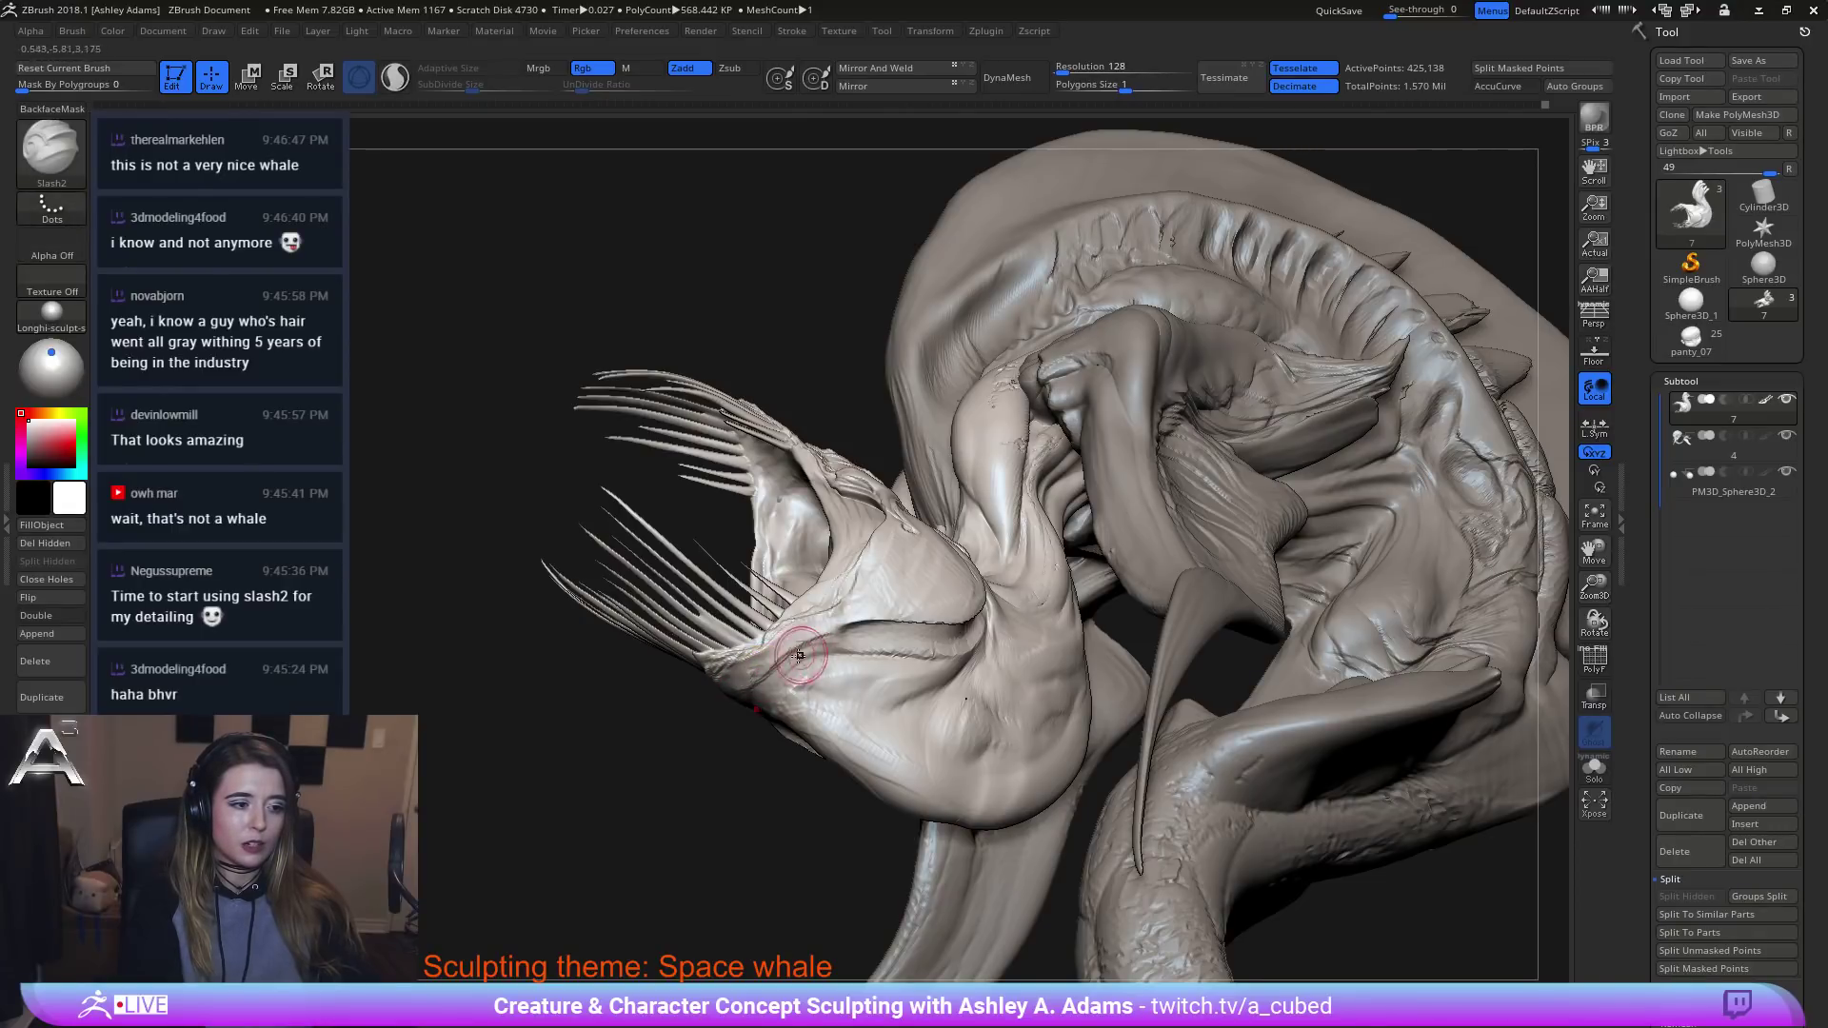
mouse_move(821, 645)
right_down()
mouse_move(791, 645)
mouse_move(770, 696)
right_up()
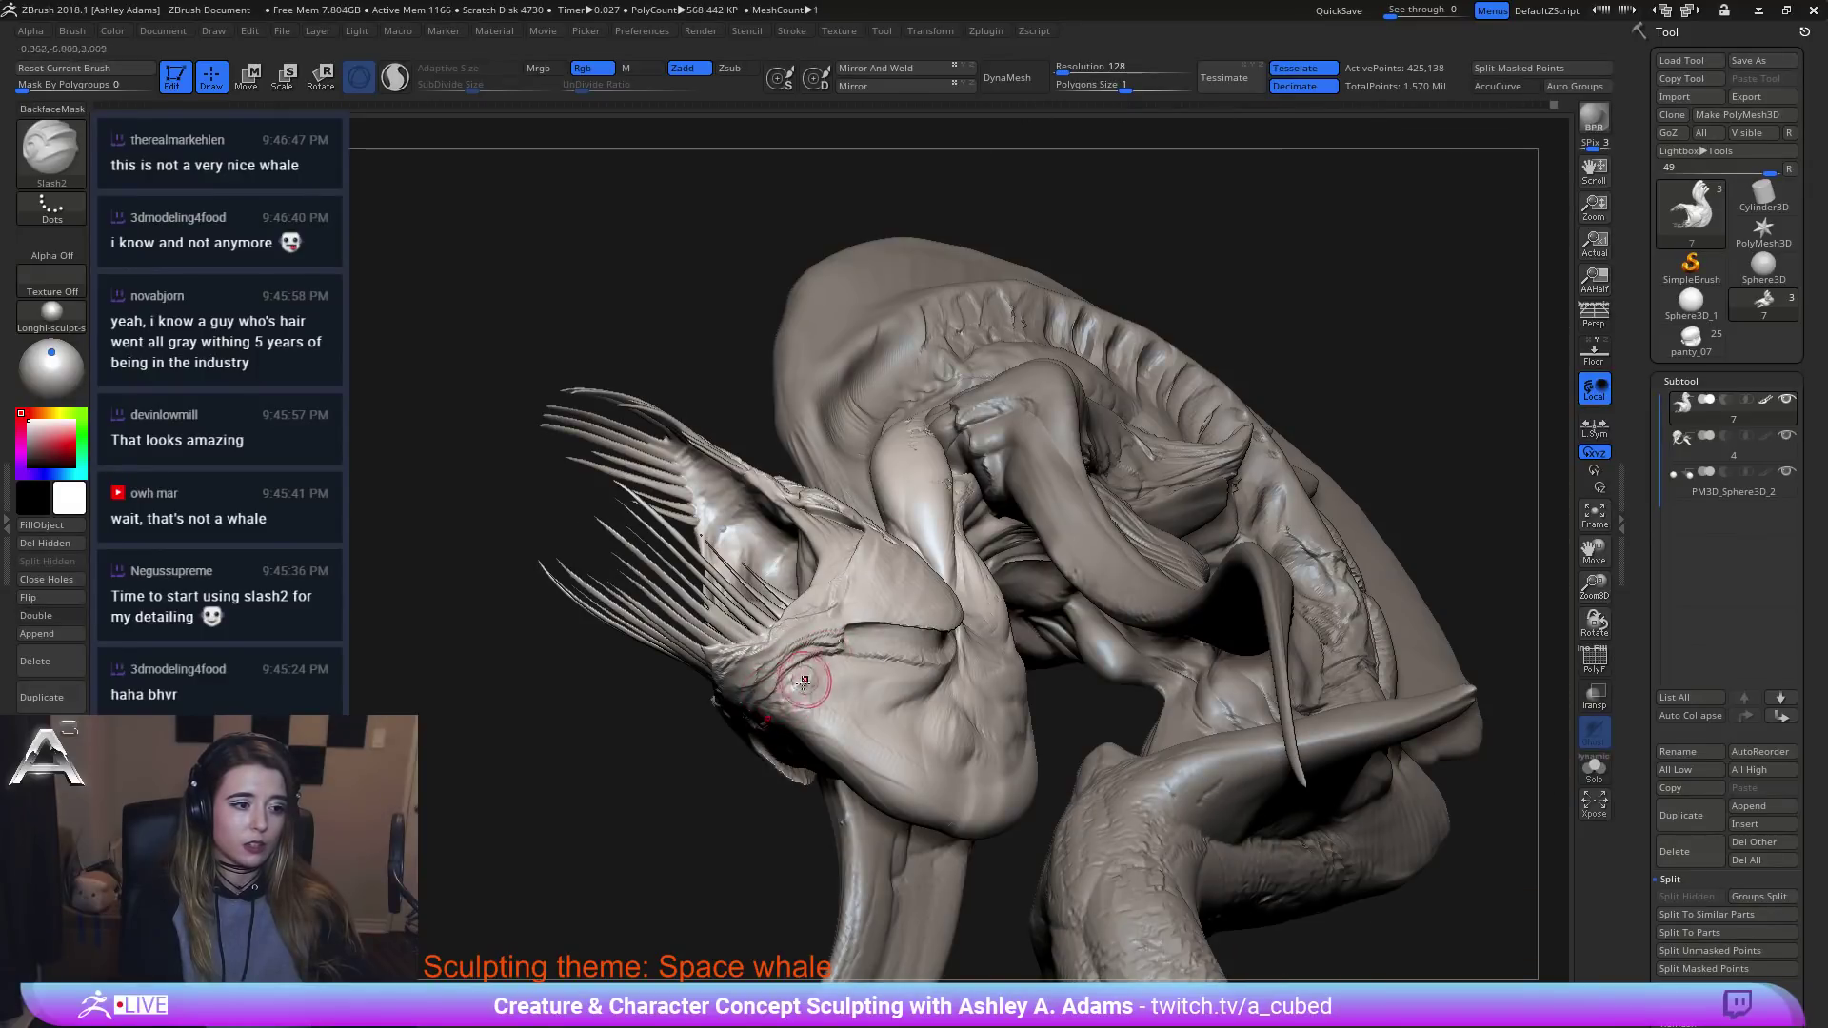
mouse_move(899, 644)
right_down()
mouse_move(864, 645)
mouse_move(902, 615)
mouse_move(897, 591)
mouse_move(1004, 641)
mouse_move(917, 552)
right_up()
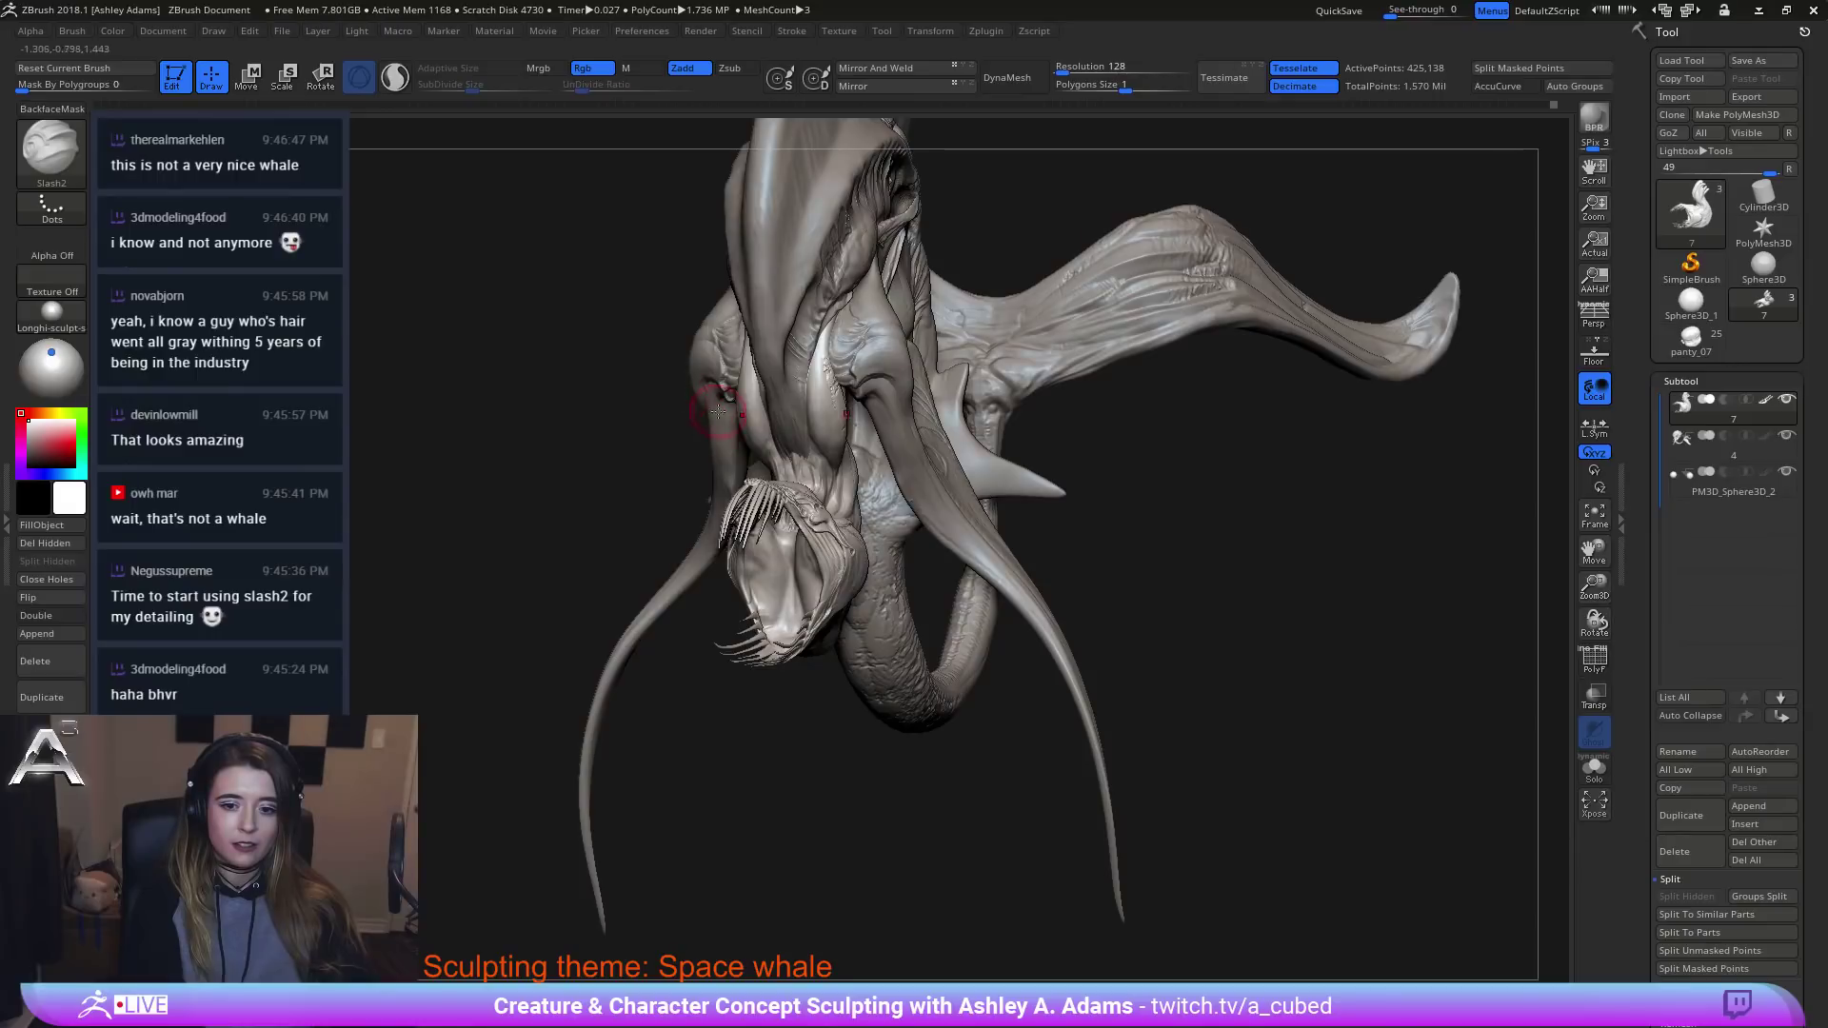
Carve looping folds around the bump at the back of the upper jaw, where the head meets the neck.
mouse_move(896, 489)
right_down()
mouse_move(990, 581)
mouse_move(898, 612)
mouse_move(884, 596)
right_up()
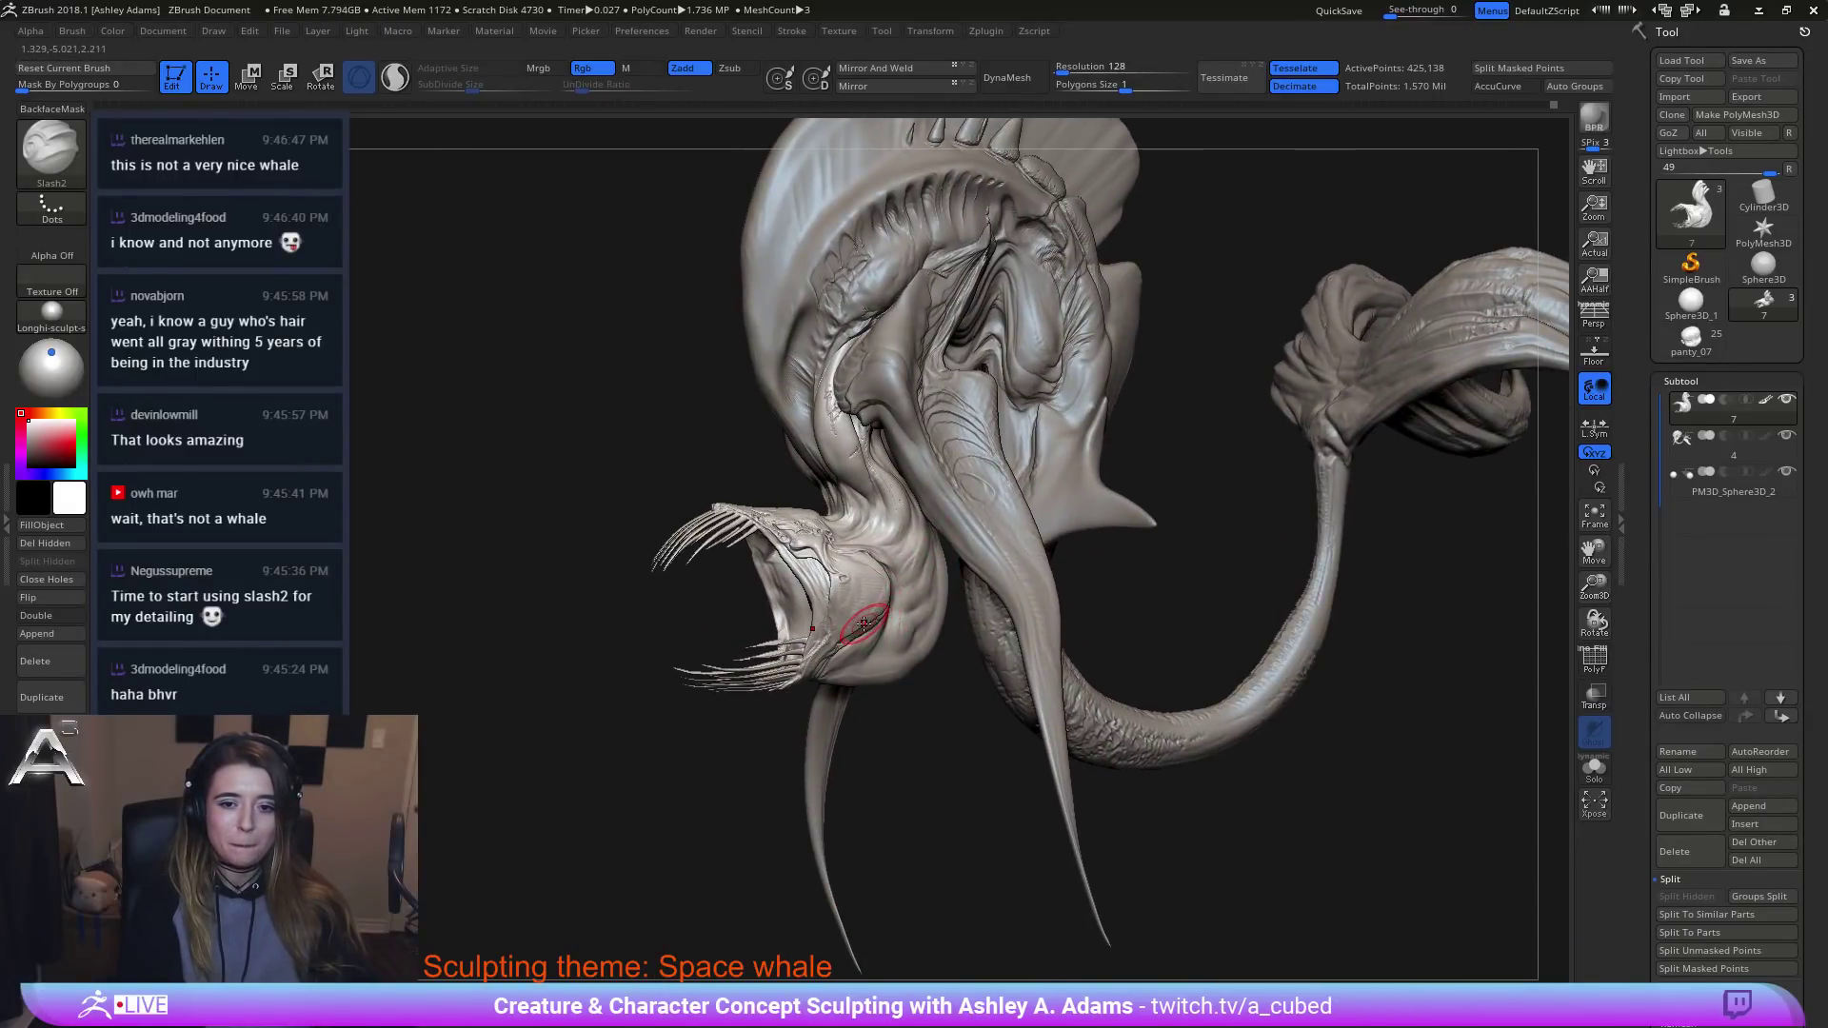
mouse_move(758, 489)
ctrl+right_down()
mouse_move(834, 654)
mouse_move(908, 632)
ctrl+right_up()
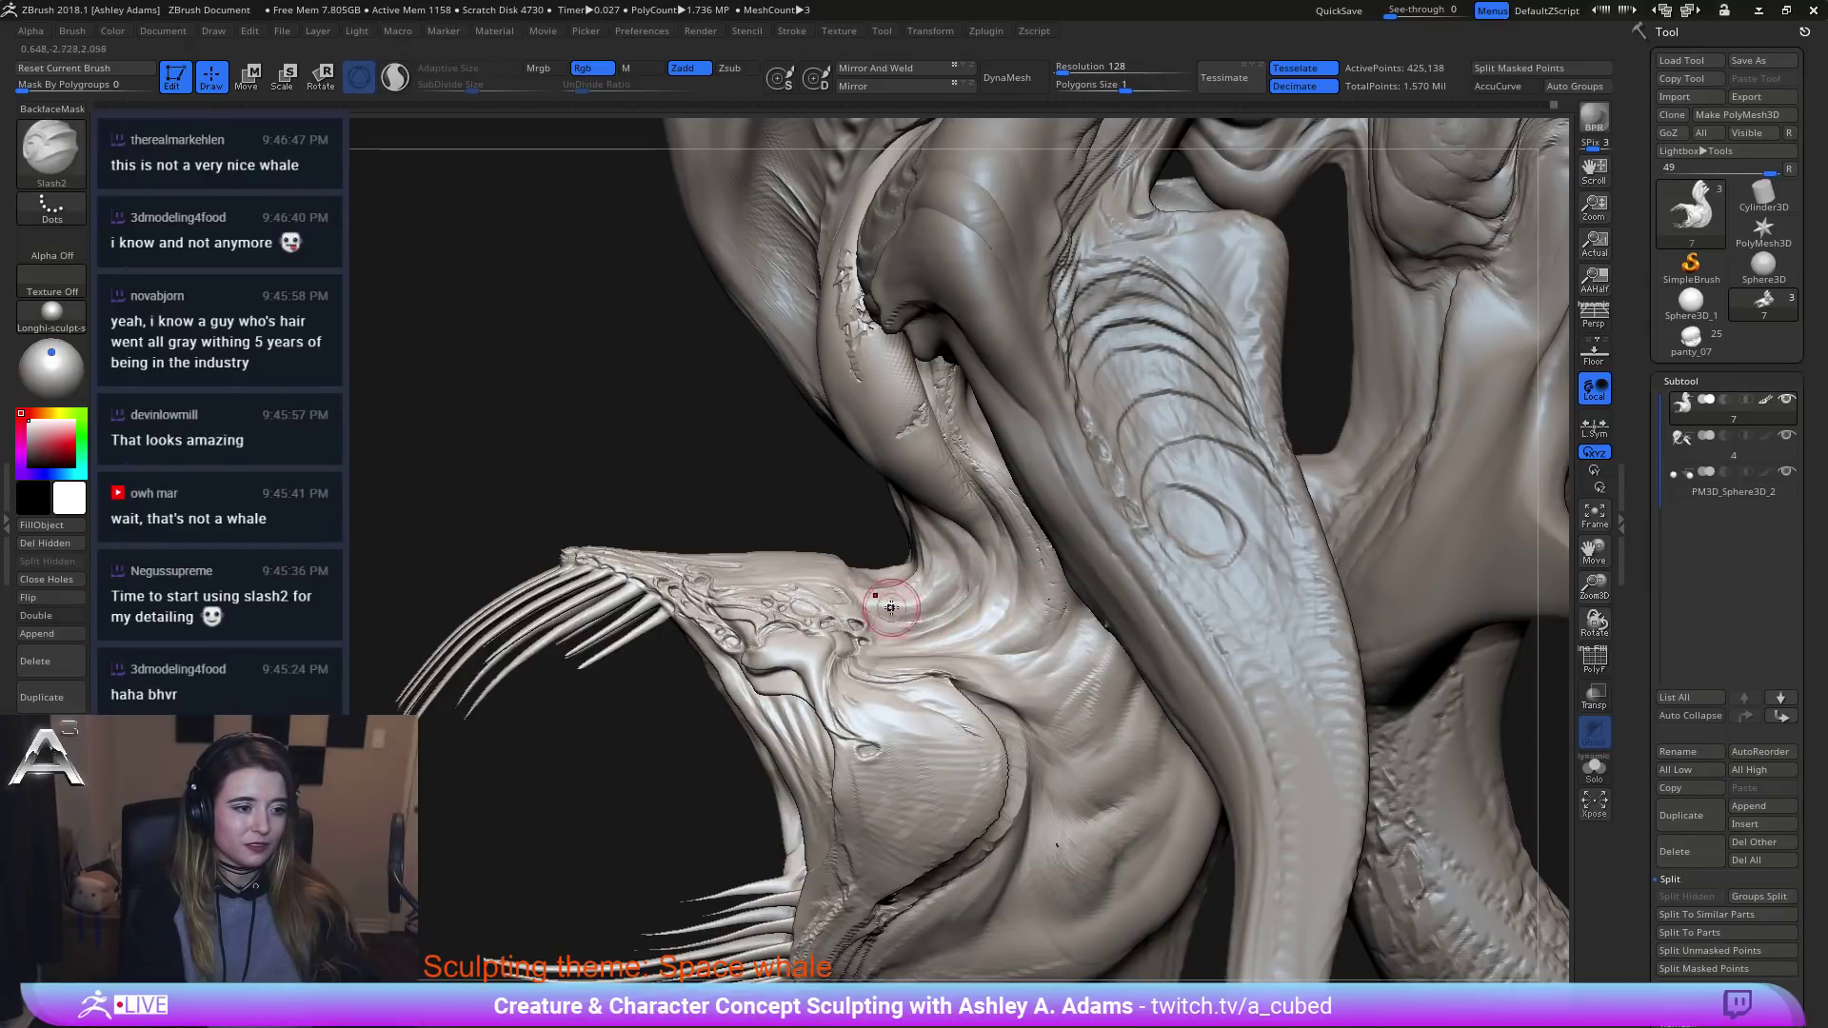
right_drag(899, 610, 885, 606)
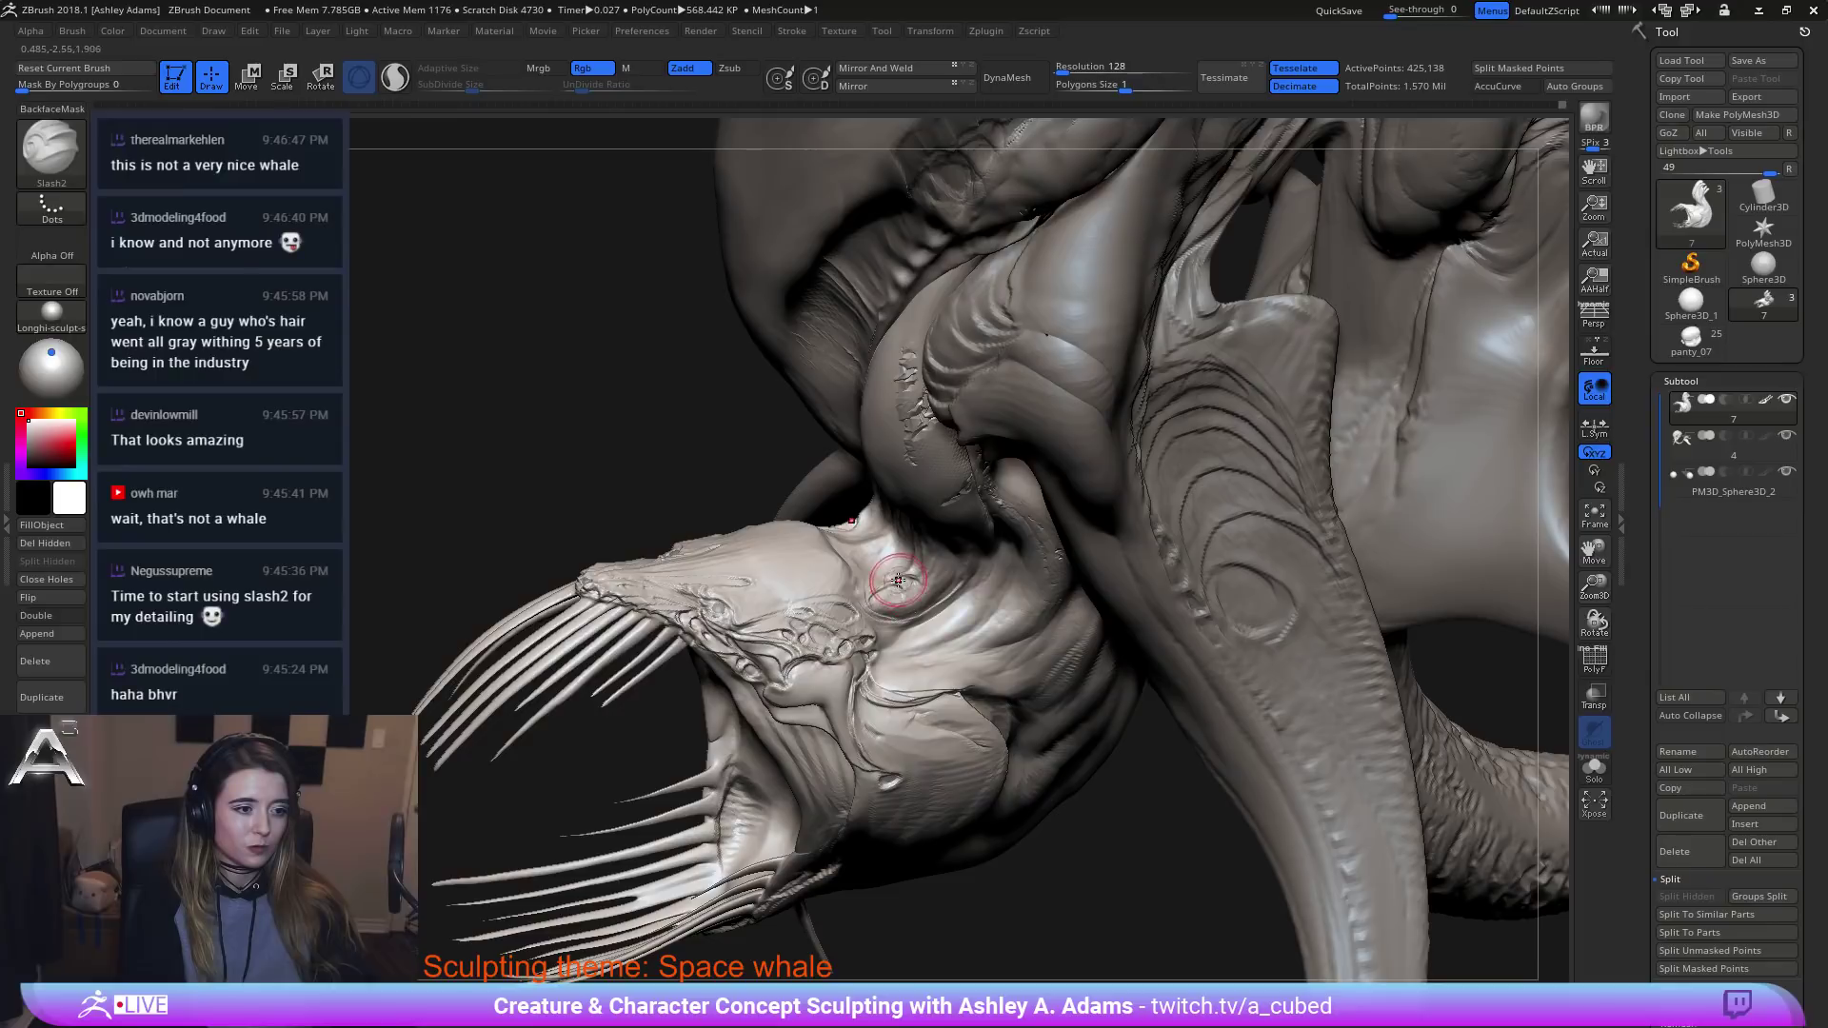
right_drag(912, 595, 926, 595)
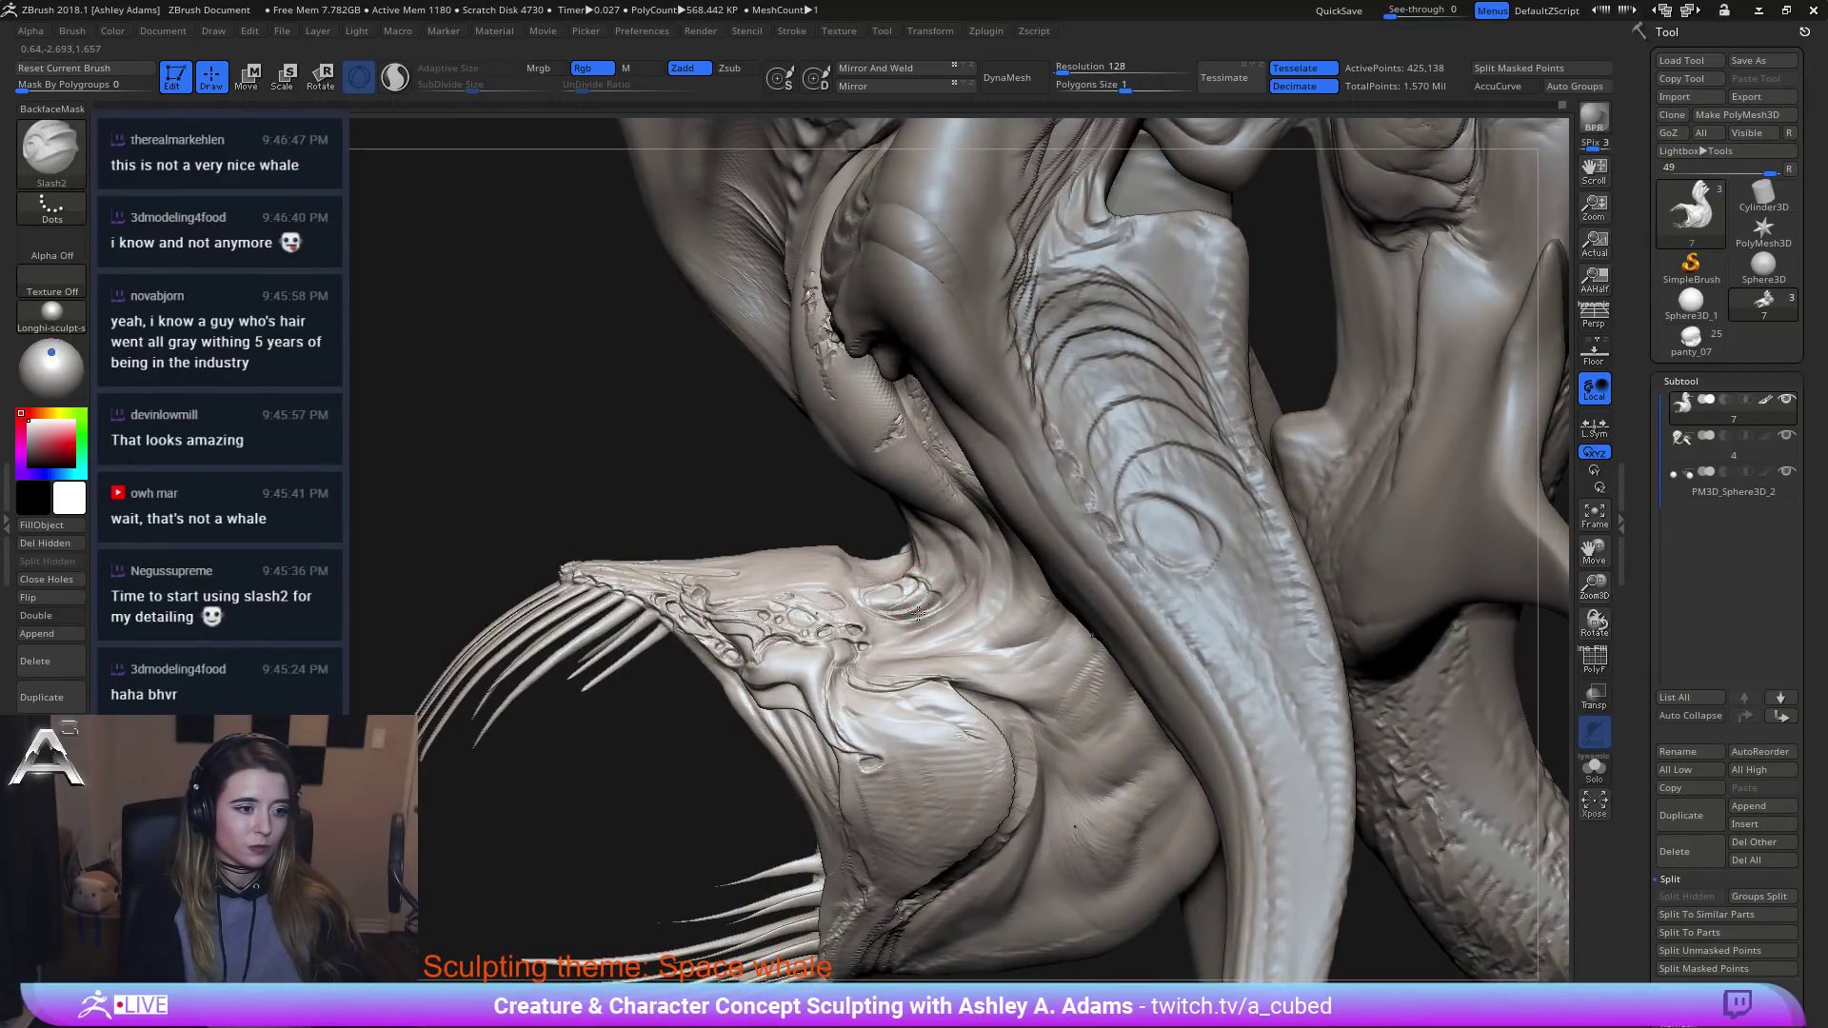
key(ctrl)
right_drag(903, 623, 871, 534)
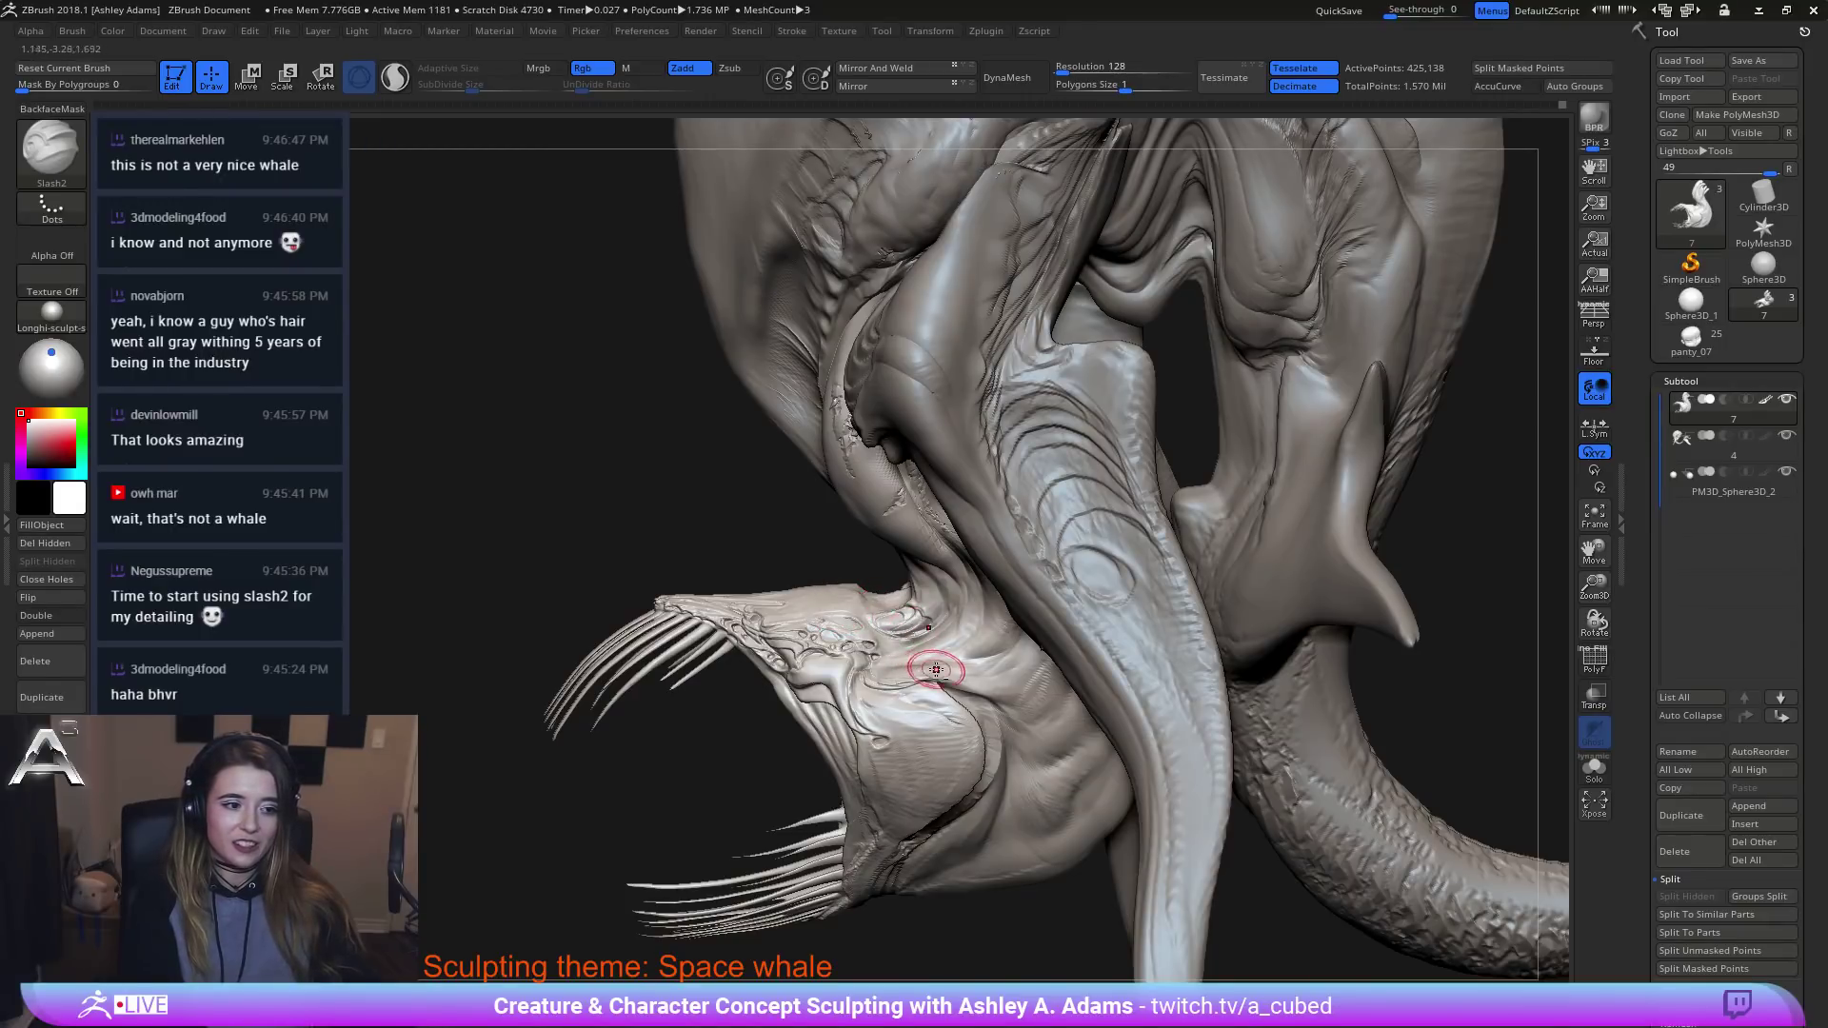
Add creases along the top of the cheek bulge, linking them with the folds behind the mouth corner.
mouse_move(932, 667)
alt+right_down()
mouse_move(850, 630)
mouse_move(828, 655)
mouse_move(726, 641)
alt+right_up()
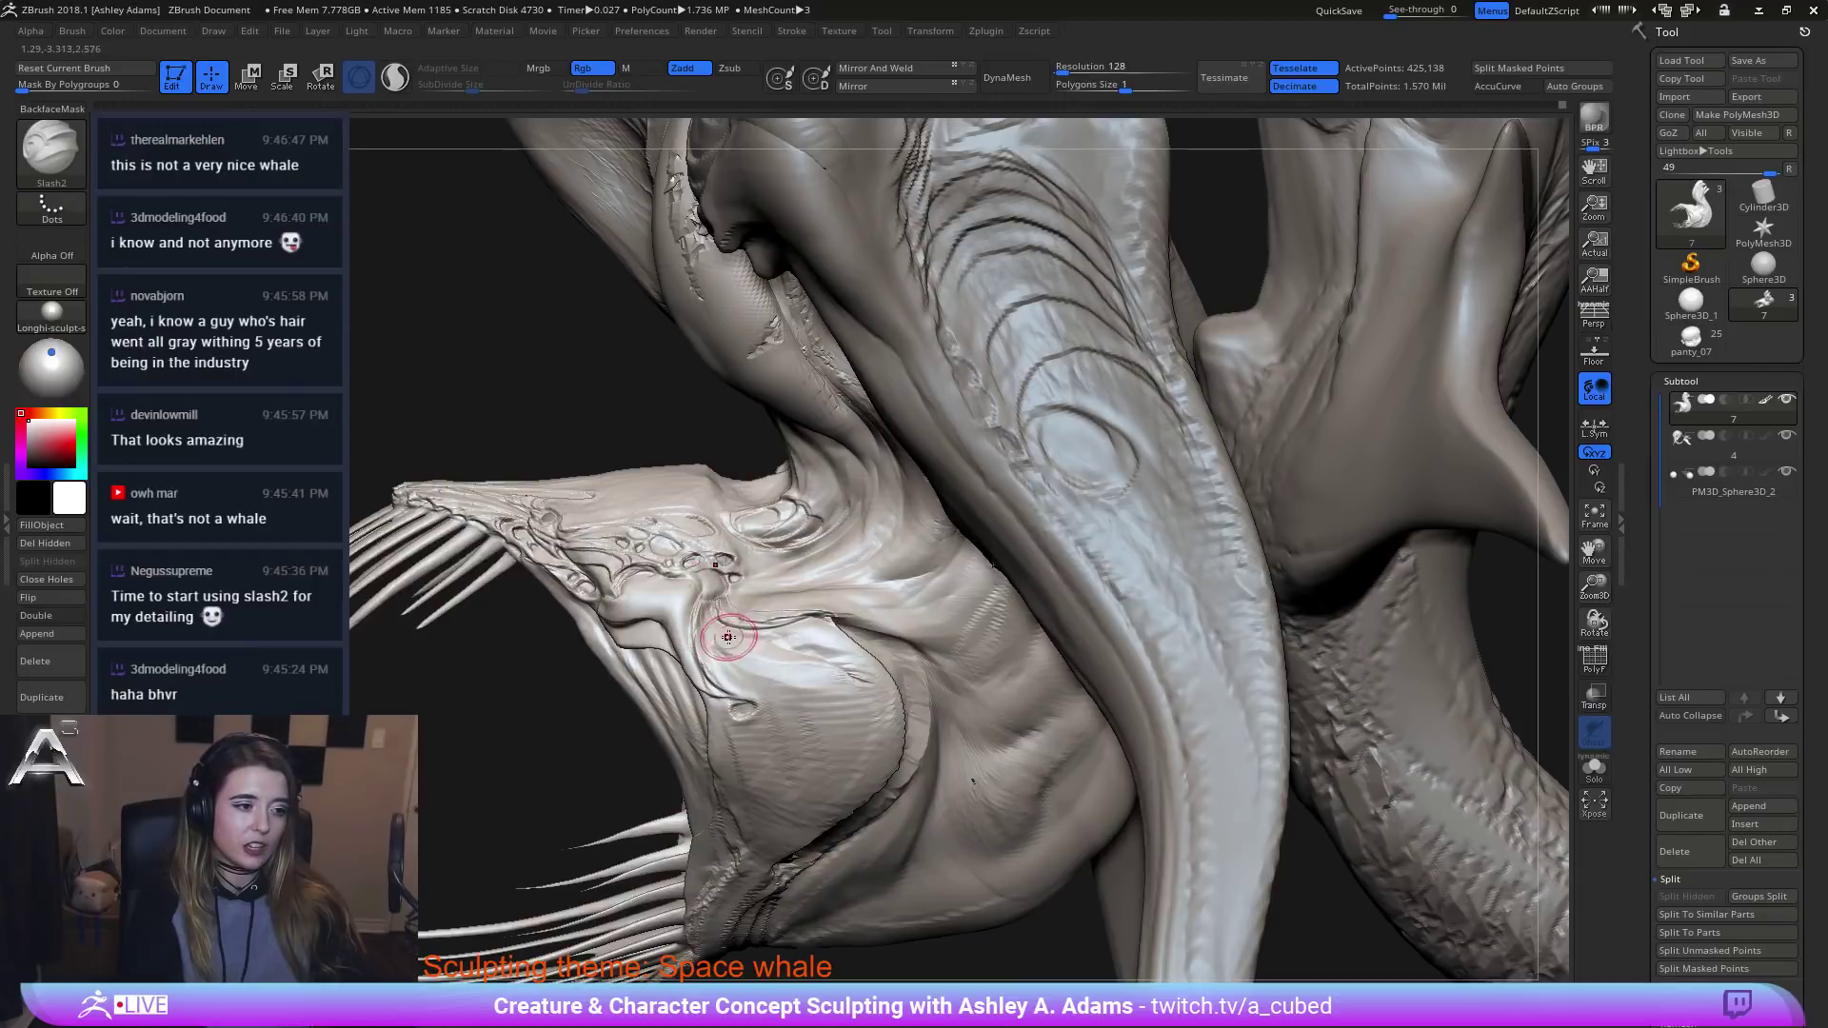
mouse_move(790, 663)
mouse_down()
mouse_move(843, 681)
mouse_move(811, 669)
mouse_up()
right_drag(758, 624, 778, 677)
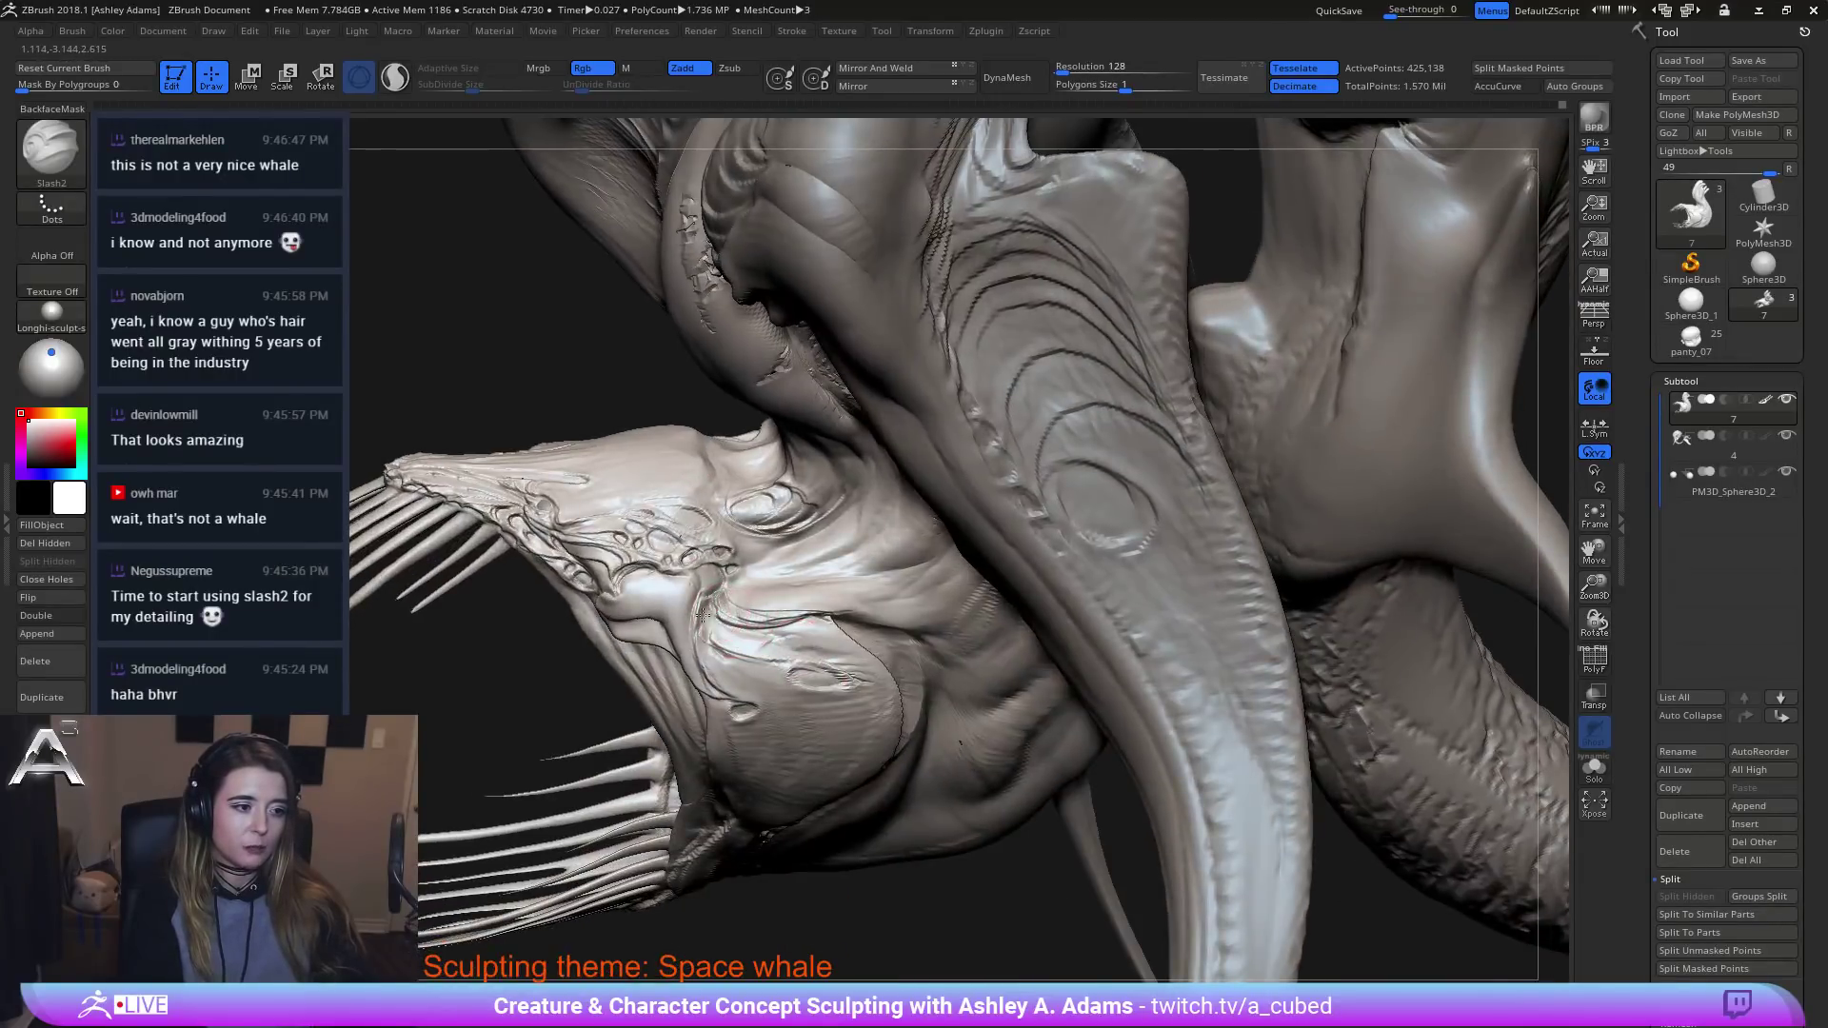
Carve one more short crease across the upper part of the cheek bulge.
drag(789, 629, 827, 648)
ctrl+right_drag(857, 667, 821, 619)
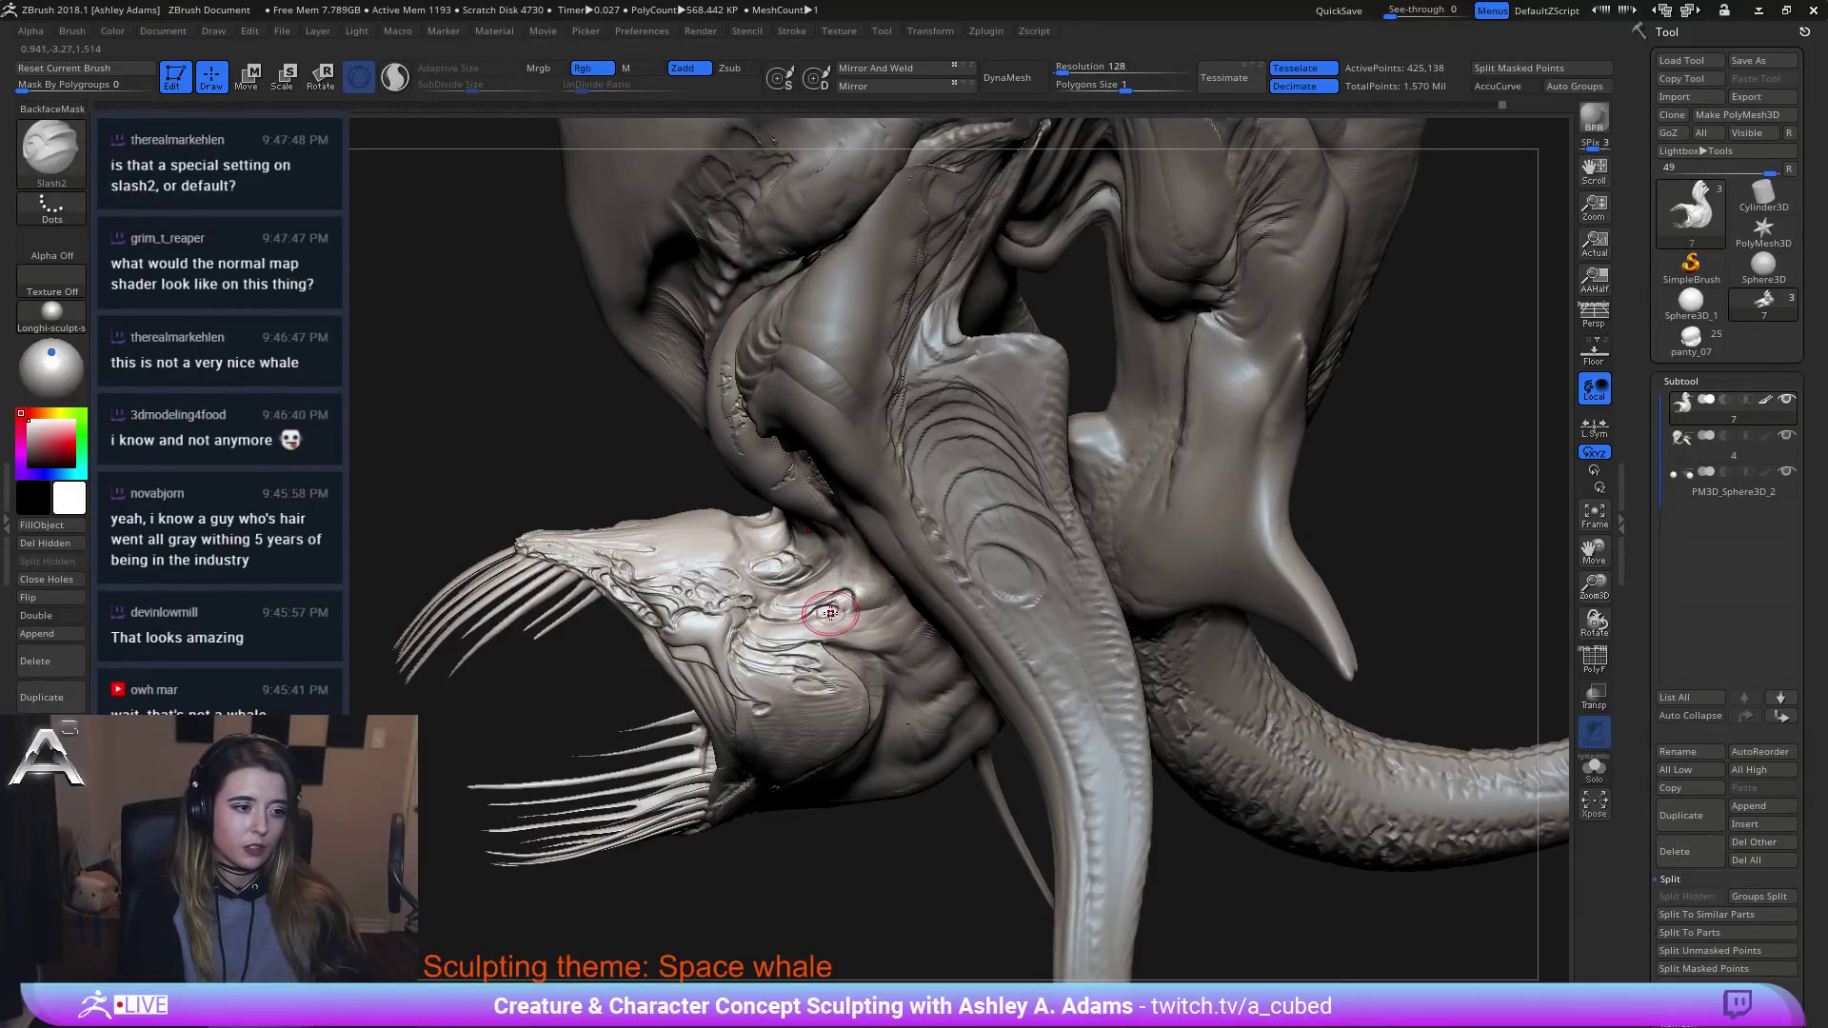
Select the body mesh and carve more short grooves, continuing the row of ribs down the front of the crest's base.
mouse_move(848, 592)
right_down()
mouse_move(924, 595)
mouse_move(971, 498)
mouse_move(690, 407)
right_up()
alt+click(971, 255)
alt+right_drag(971, 255, 711, 414)
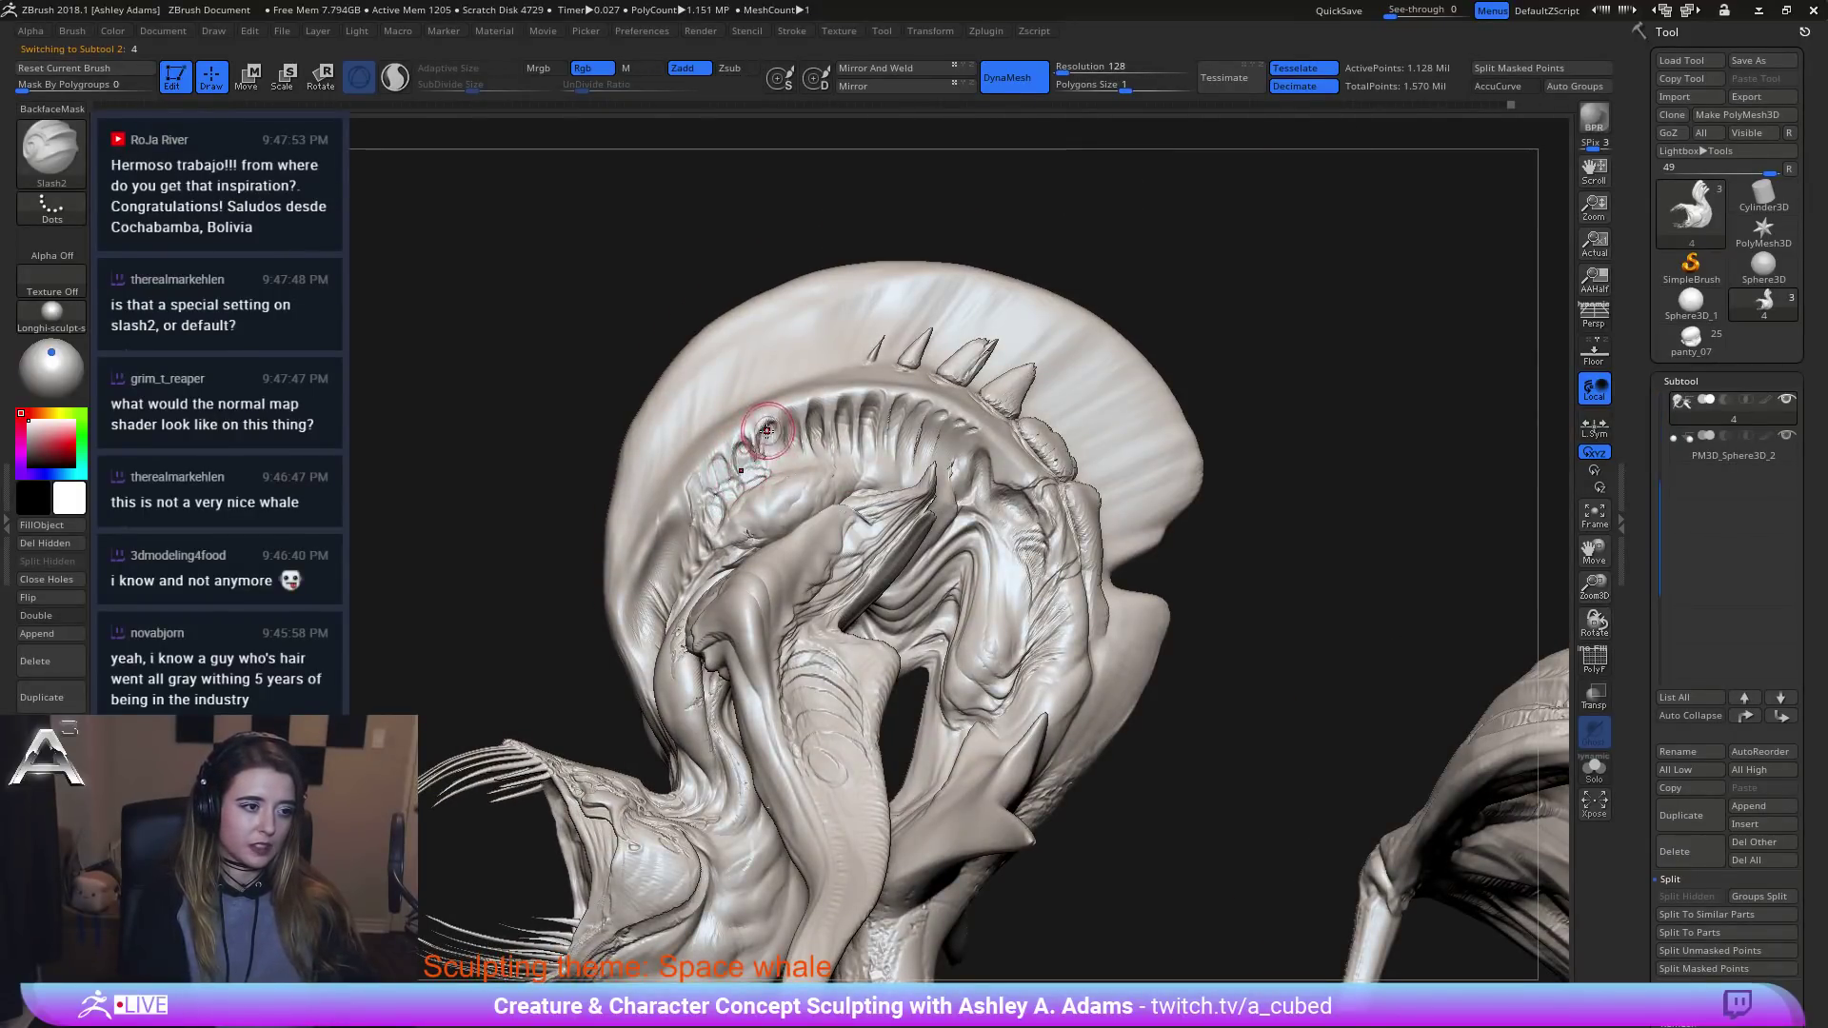
mouse_move(722, 480)
mouse_down()
mouse_move(717, 458)
mouse_move(690, 504)
mouse_up()
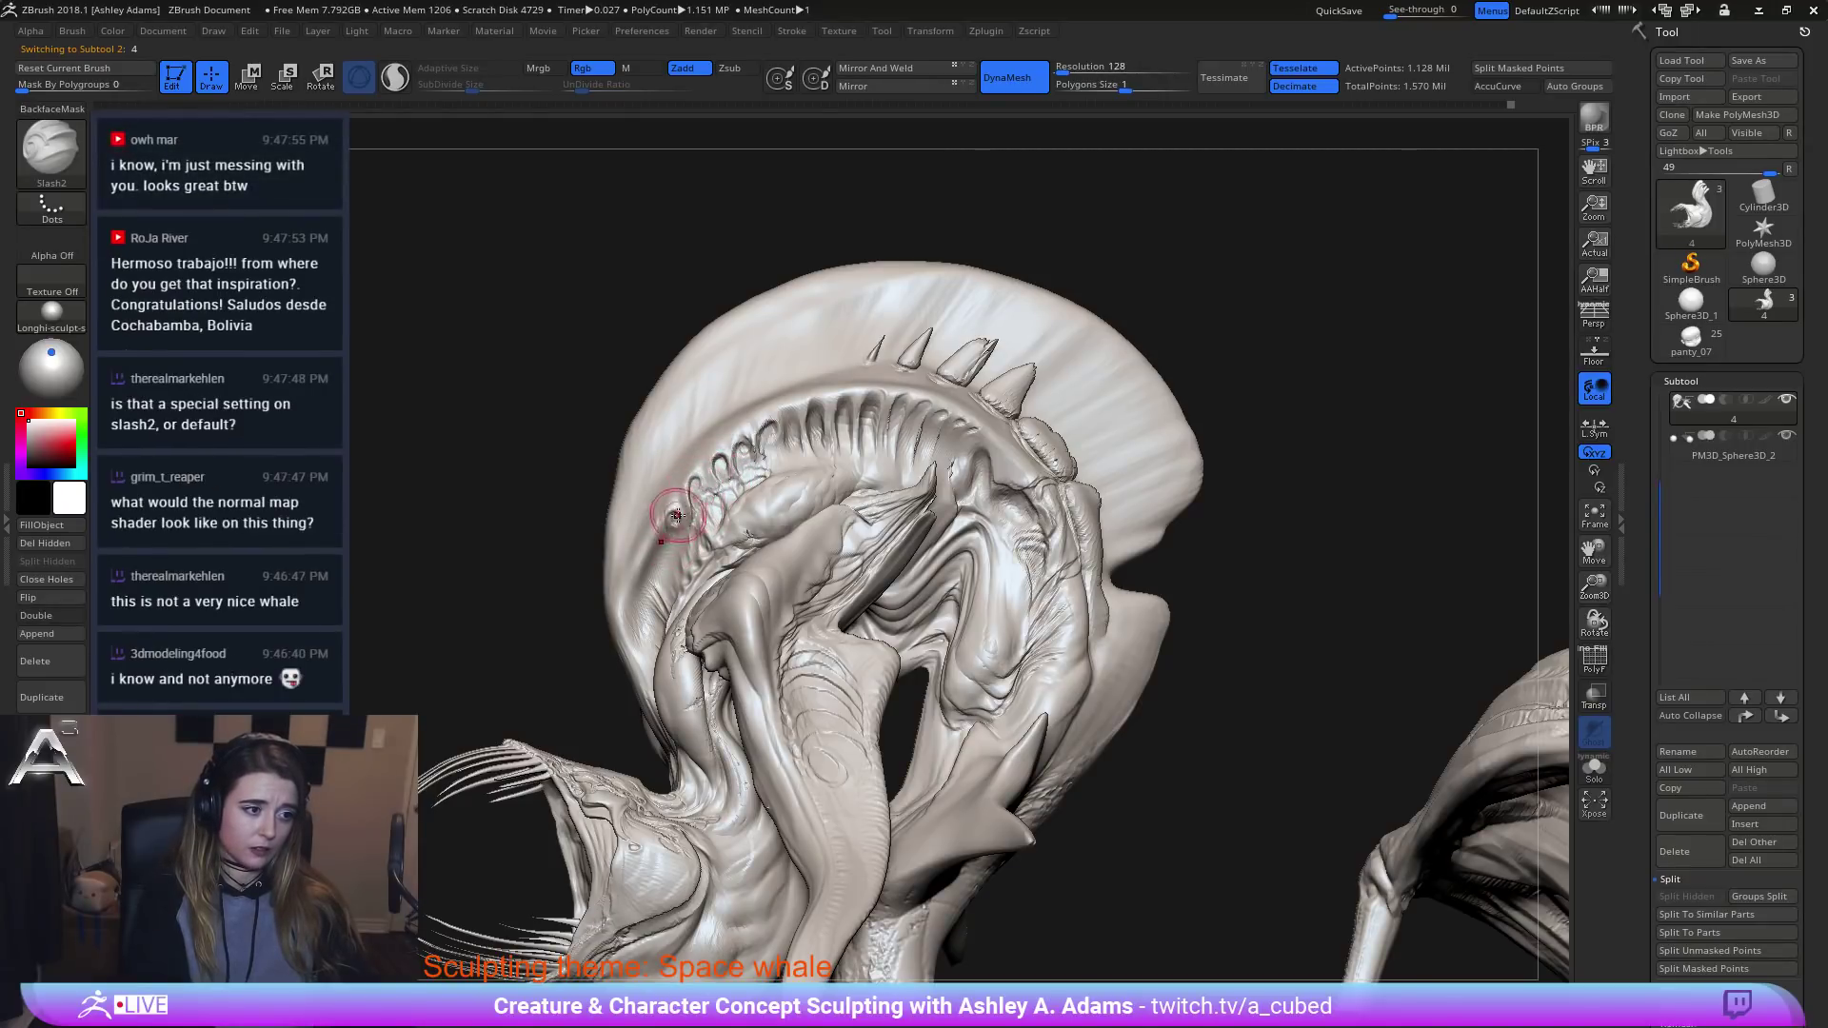
alt+right_drag(680, 518, 806, 429)
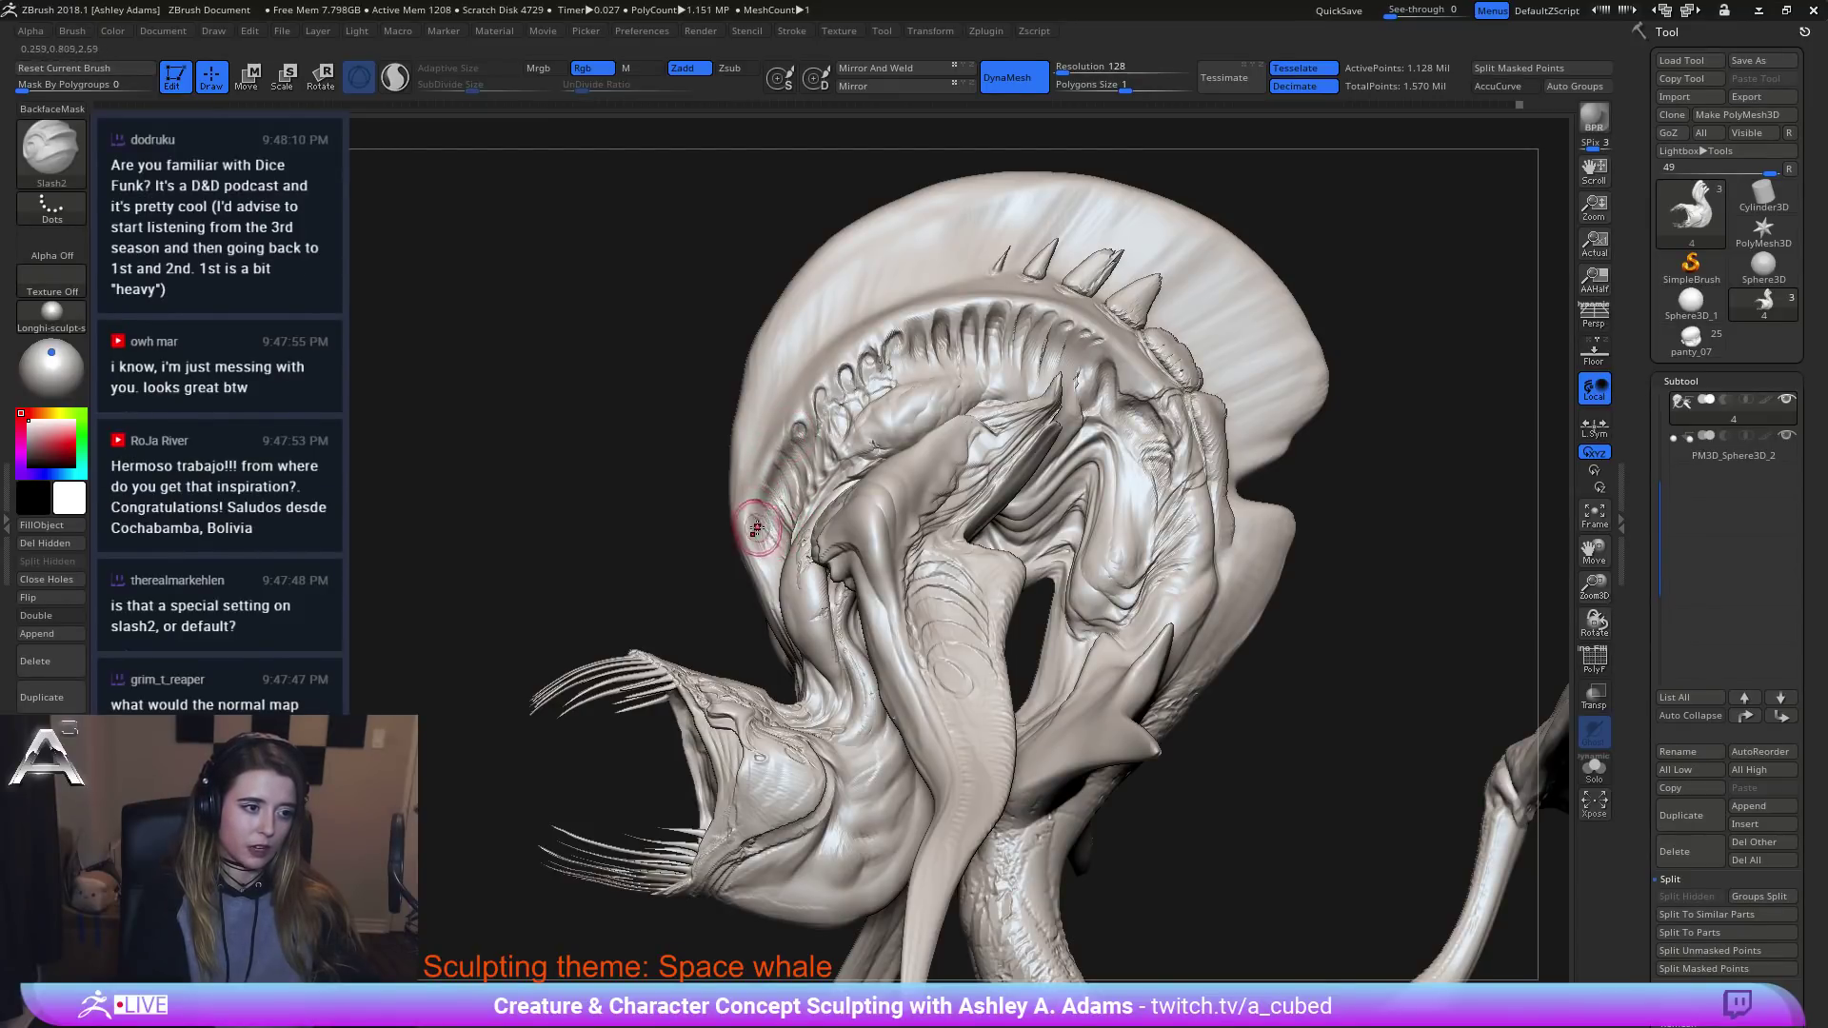
Try to carve a groove beside the smallest spine on the other side of the crest.
right_drag(819, 527, 1028, 418)
mouse_move(624, 390)
alt+right_down()
mouse_move(776, 426)
mouse_move(701, 351)
mouse_move(633, 386)
mouse_move(653, 376)
alt+right_up()
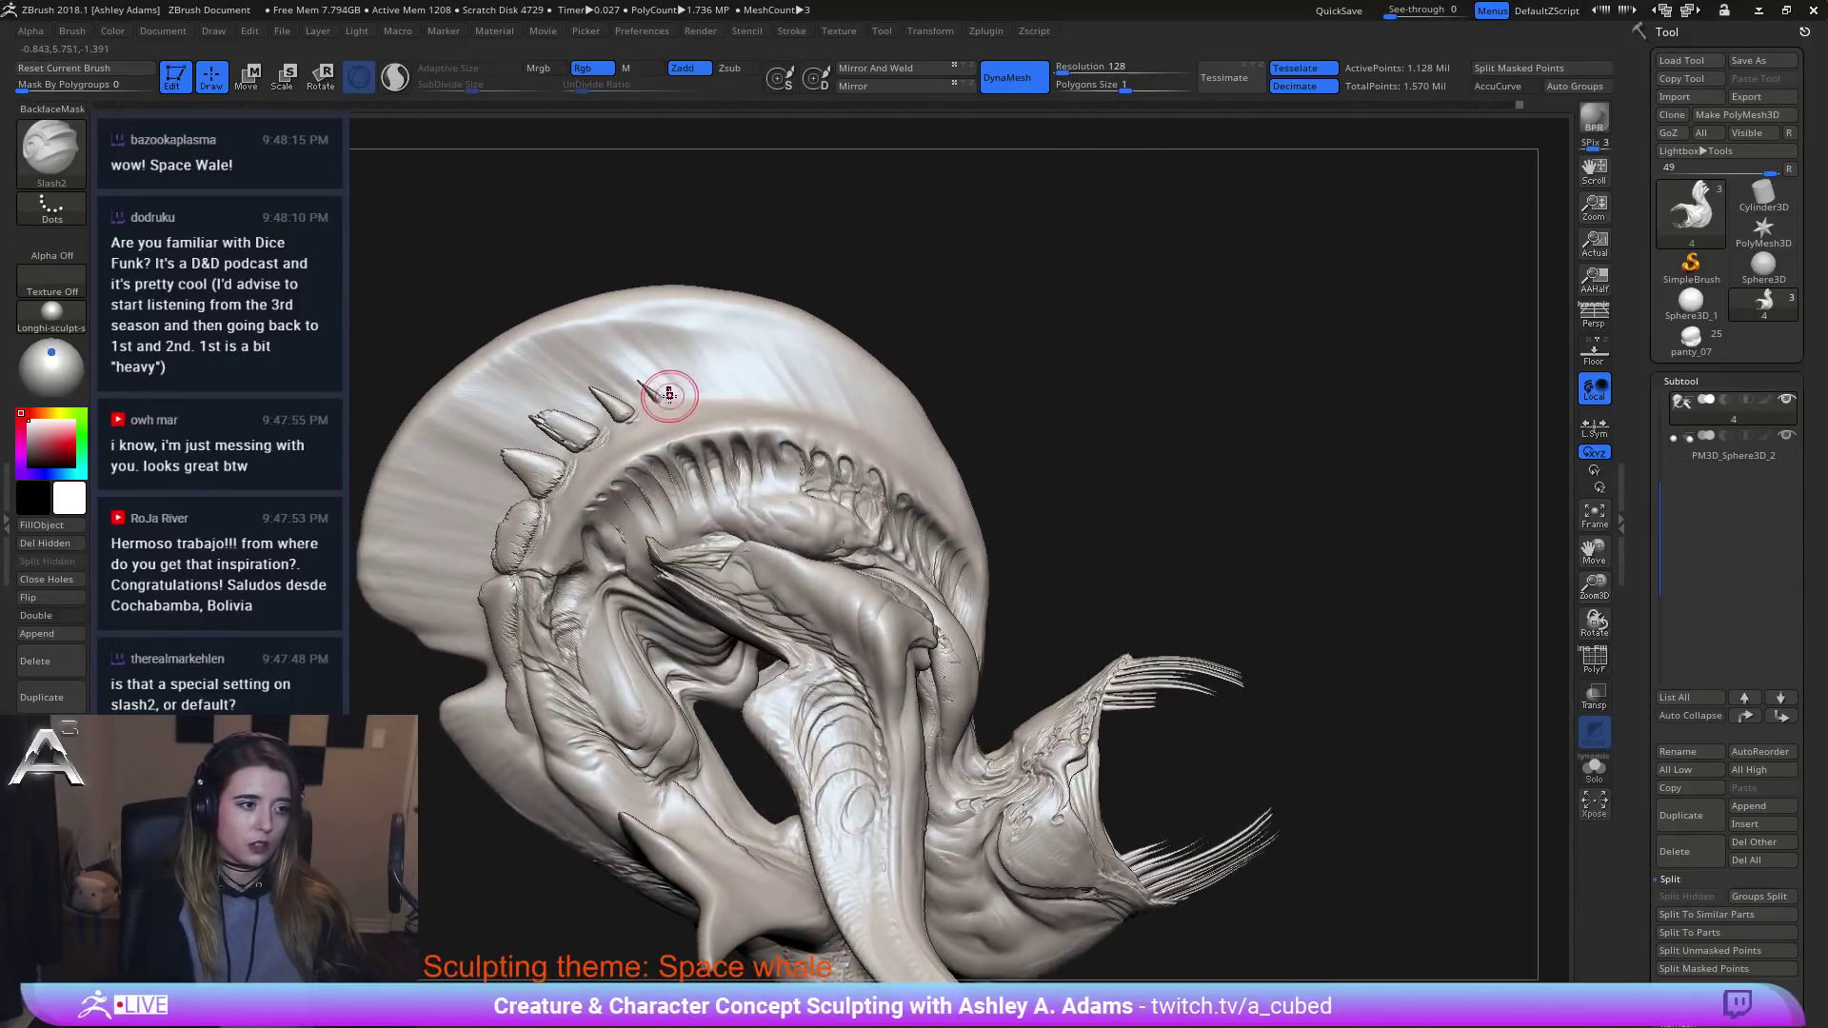
key(ctrl+z)
key(ctrl+z)
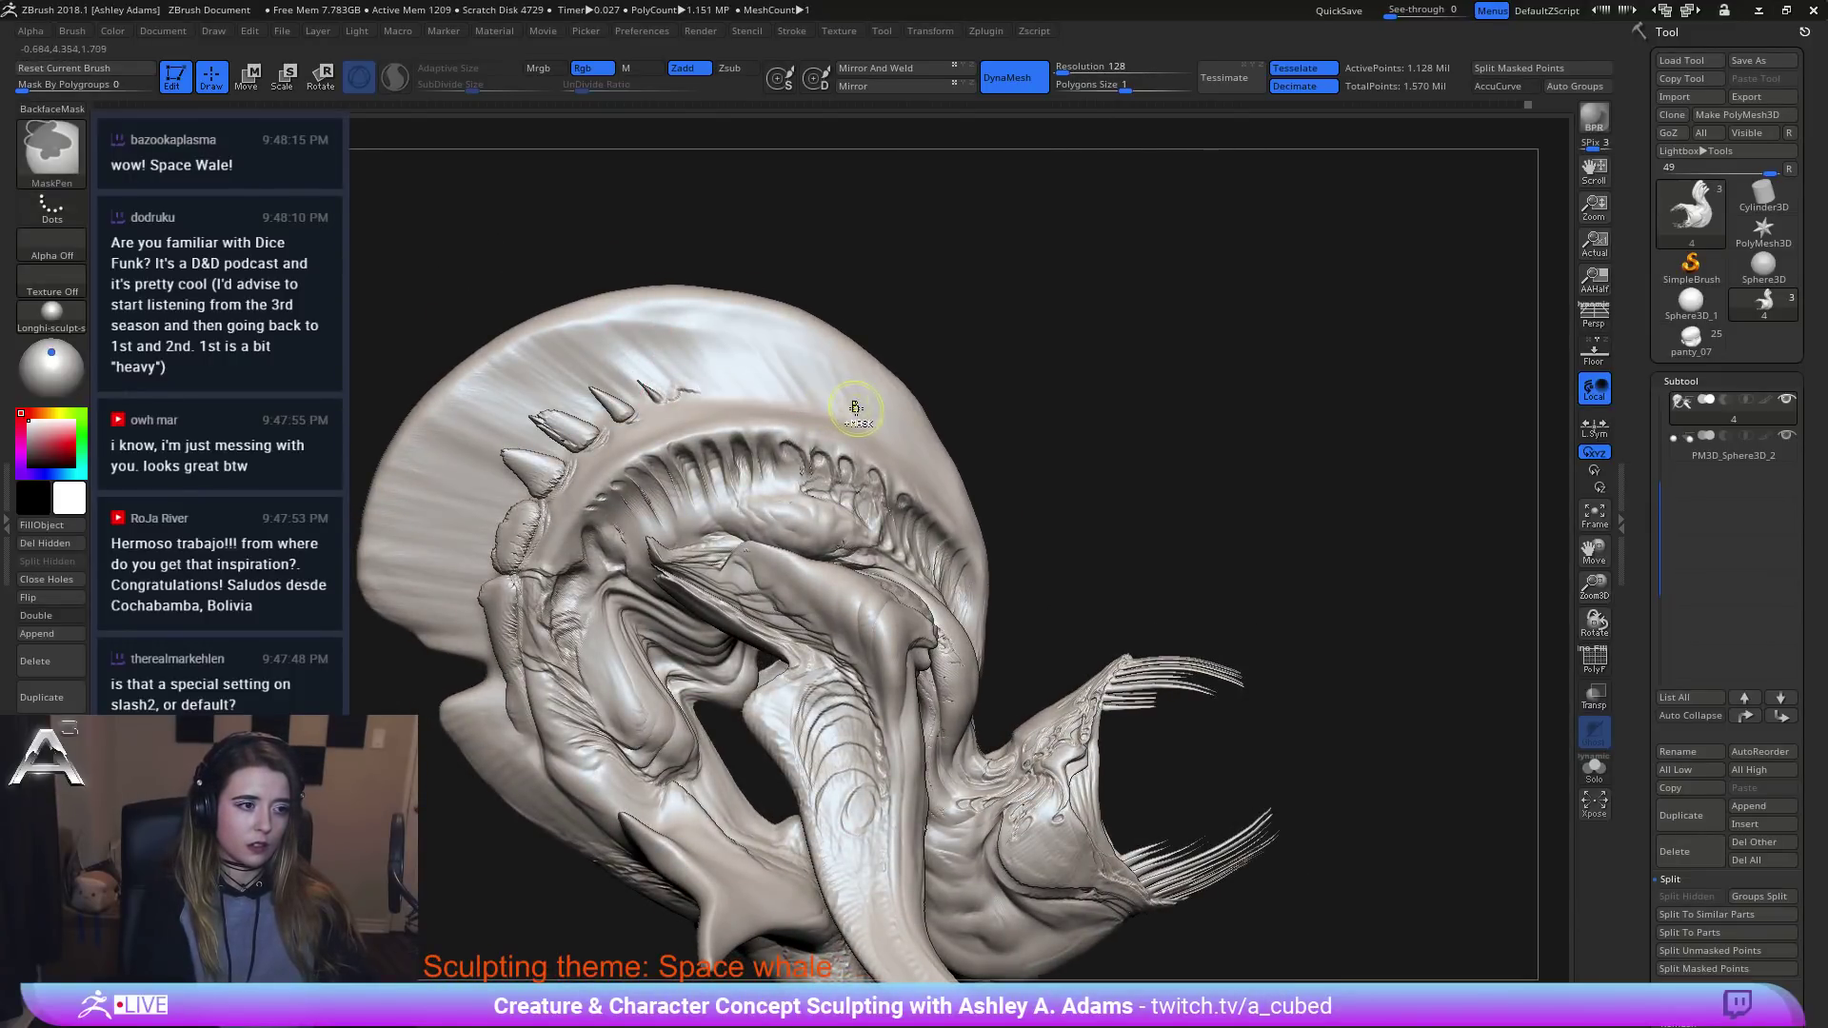
mouse_move(852, 438)
alt+right_down()
mouse_move(861, 419)
mouse_move(795, 367)
mouse_move(787, 569)
mouse_move(457, 534)
alt+right_up()
key(ctrl+z)
Carve creases around the base of the pointed side fin and up along the bony ridge behind the neck.
right_click(783, 615)
mouse_move(833, 581)
ctrl+right_down()
mouse_move(854, 603)
mouse_move(829, 549)
mouse_move(807, 574)
mouse_move(760, 573)
ctrl+right_up()
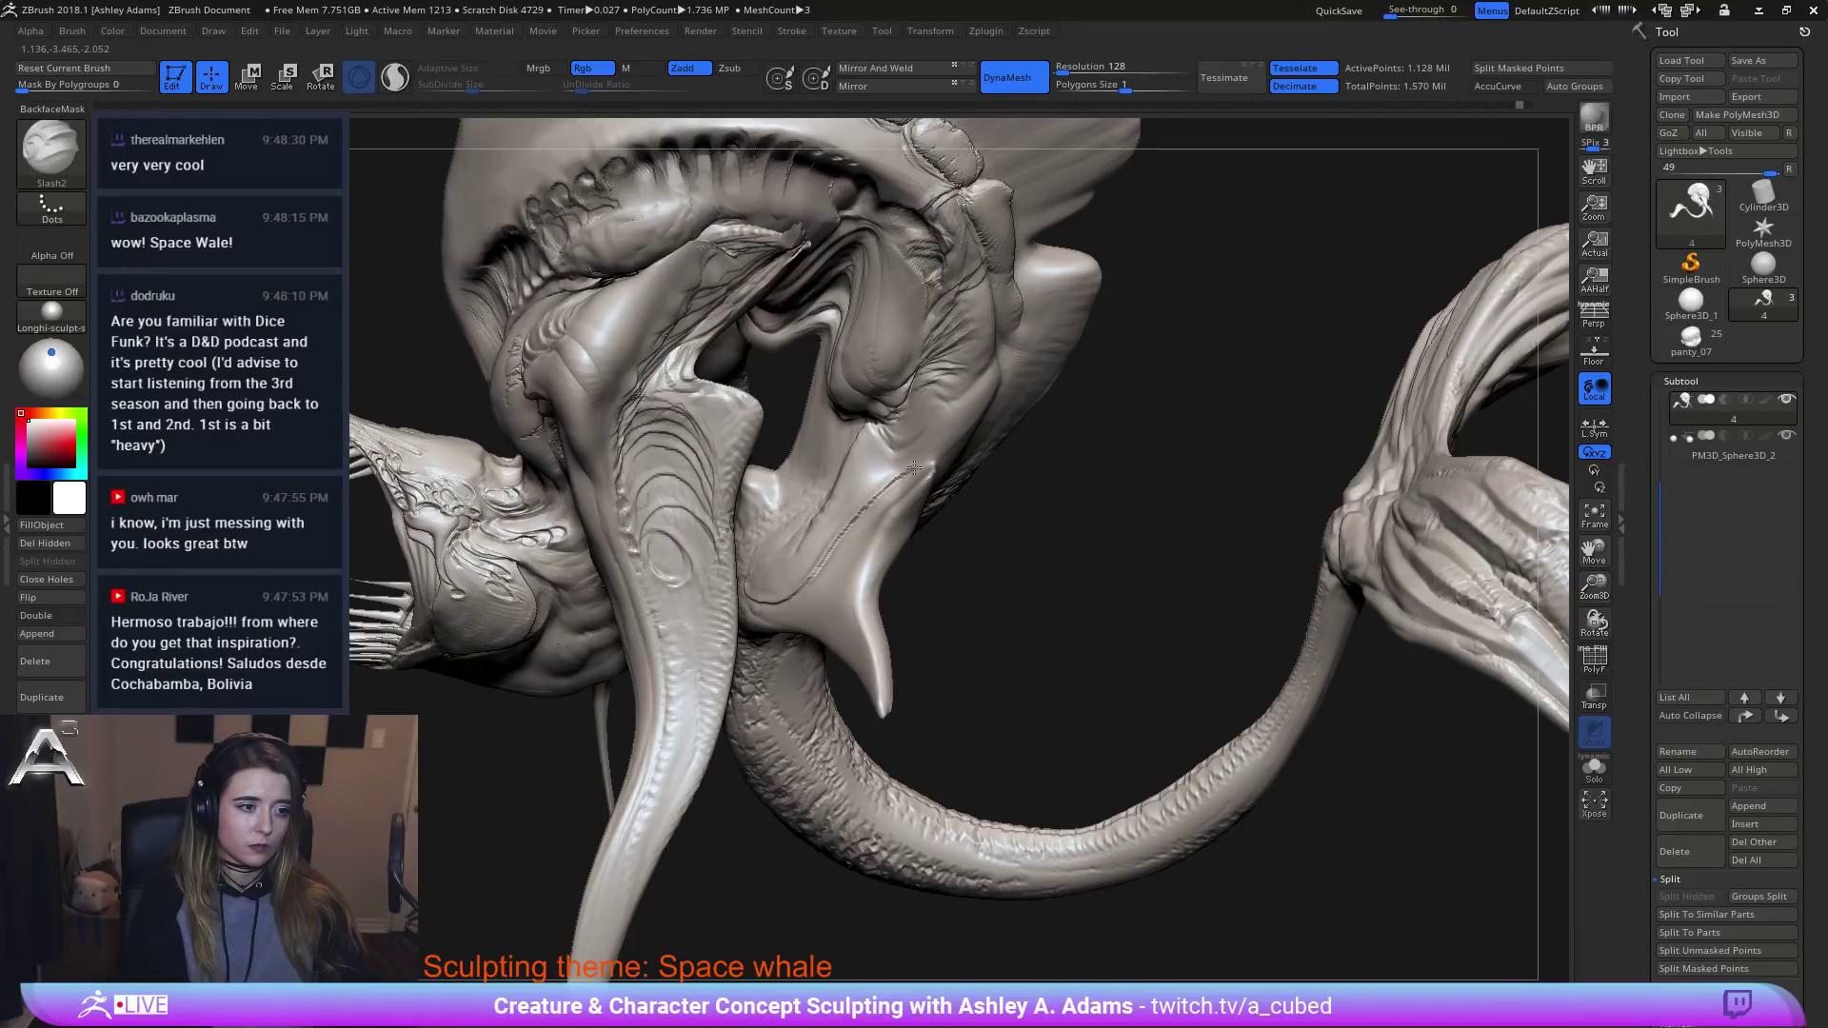
right_drag(869, 501, 911, 467)
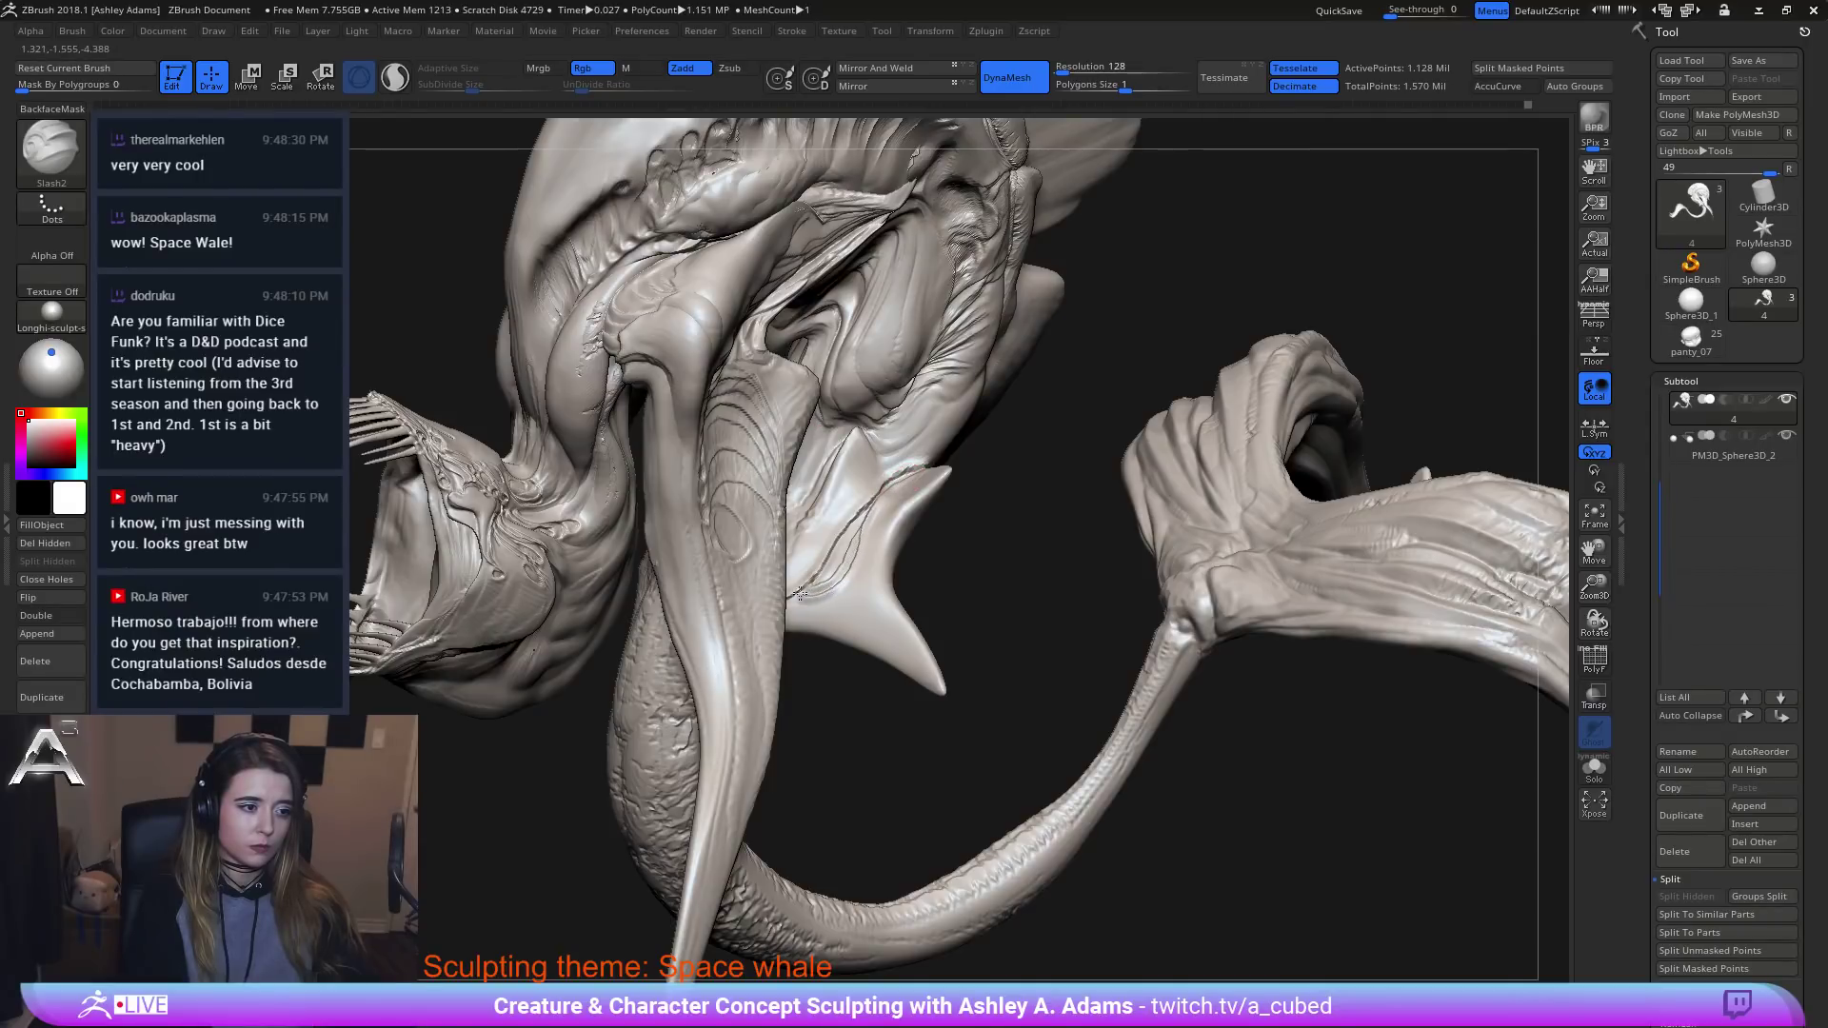
right_drag(799, 593, 891, 498)
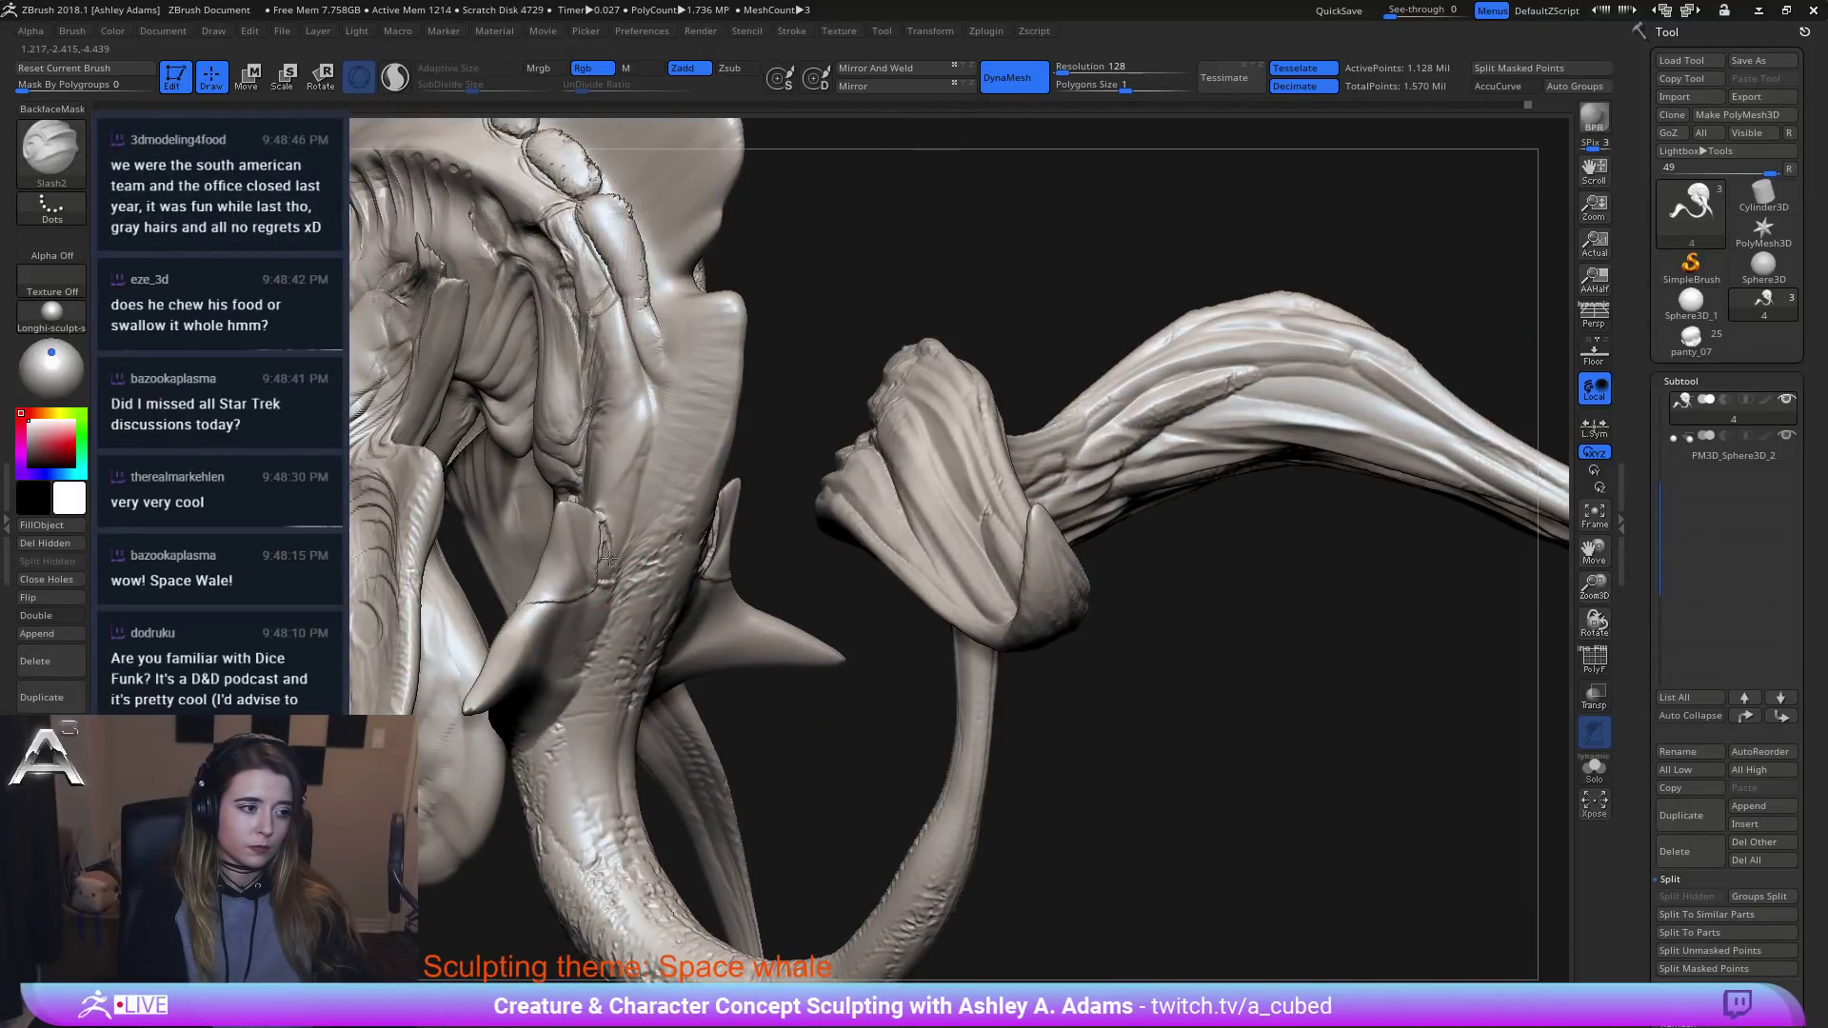
ctrl+right_drag(647, 546, 633, 500)
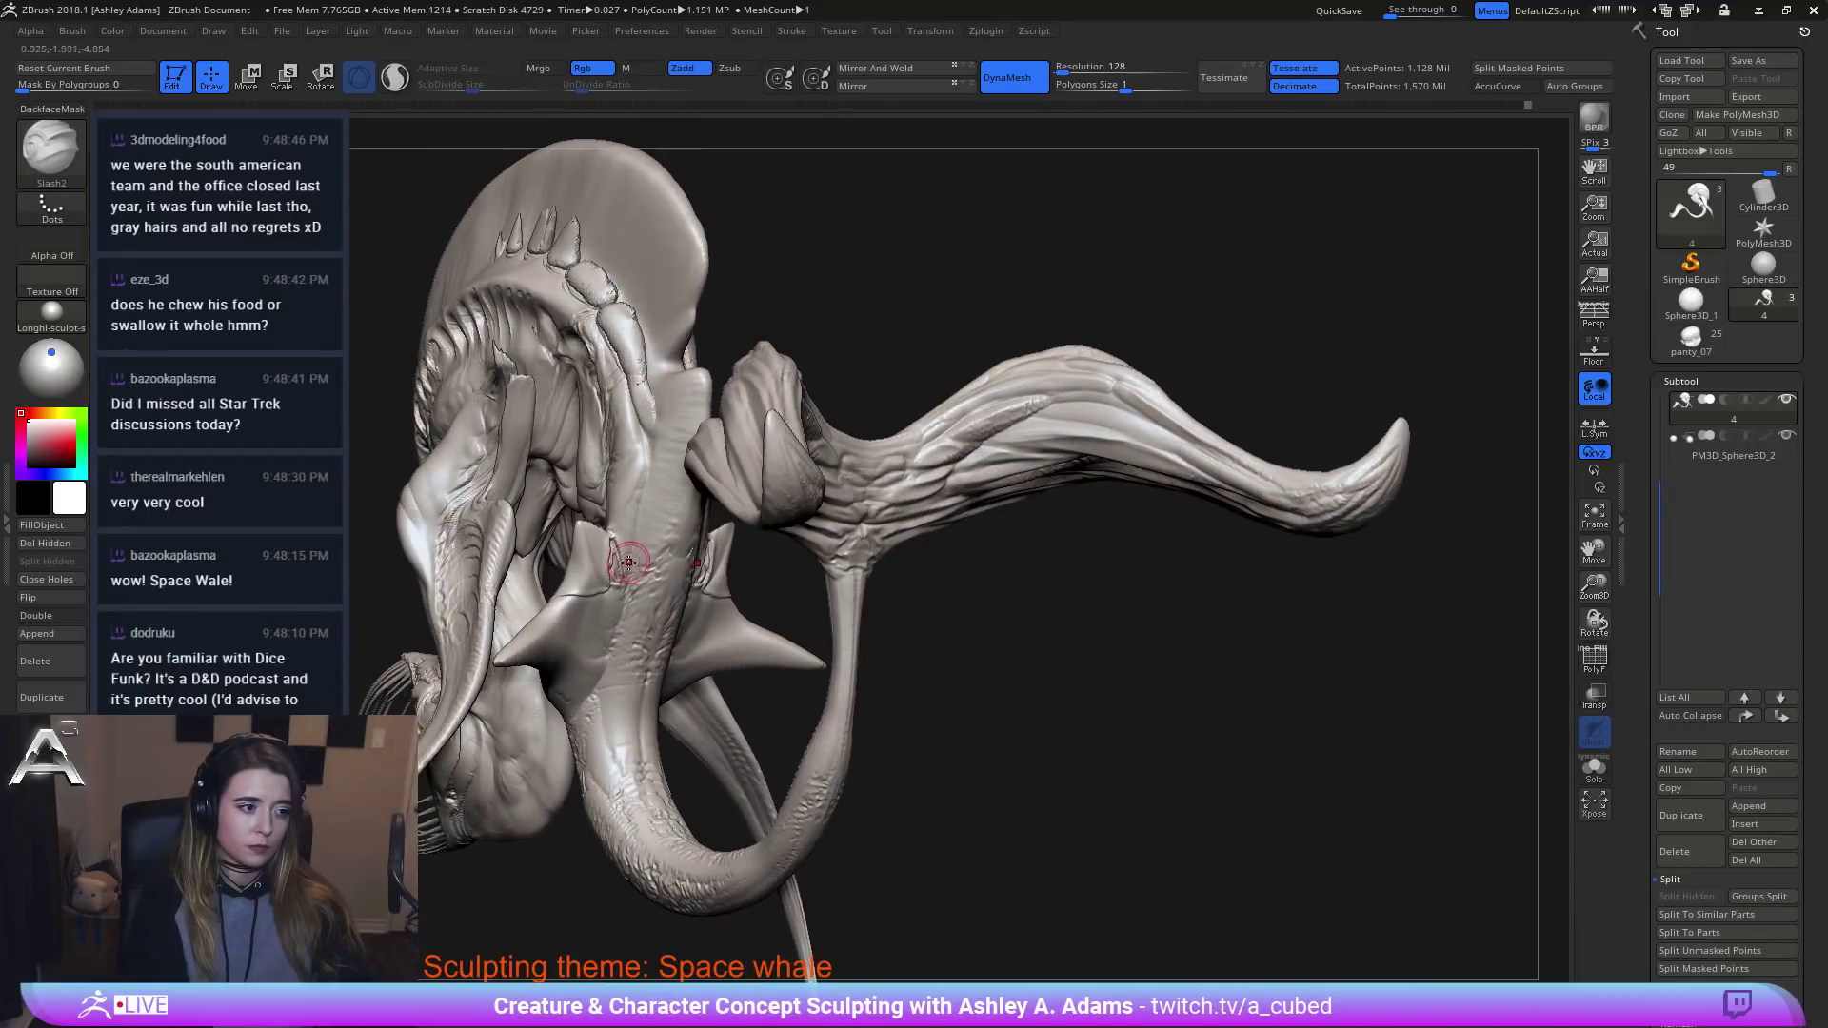
mouse_move(633, 501)
mouse_down()
mouse_move(623, 567)
mouse_move(641, 476)
mouse_up()
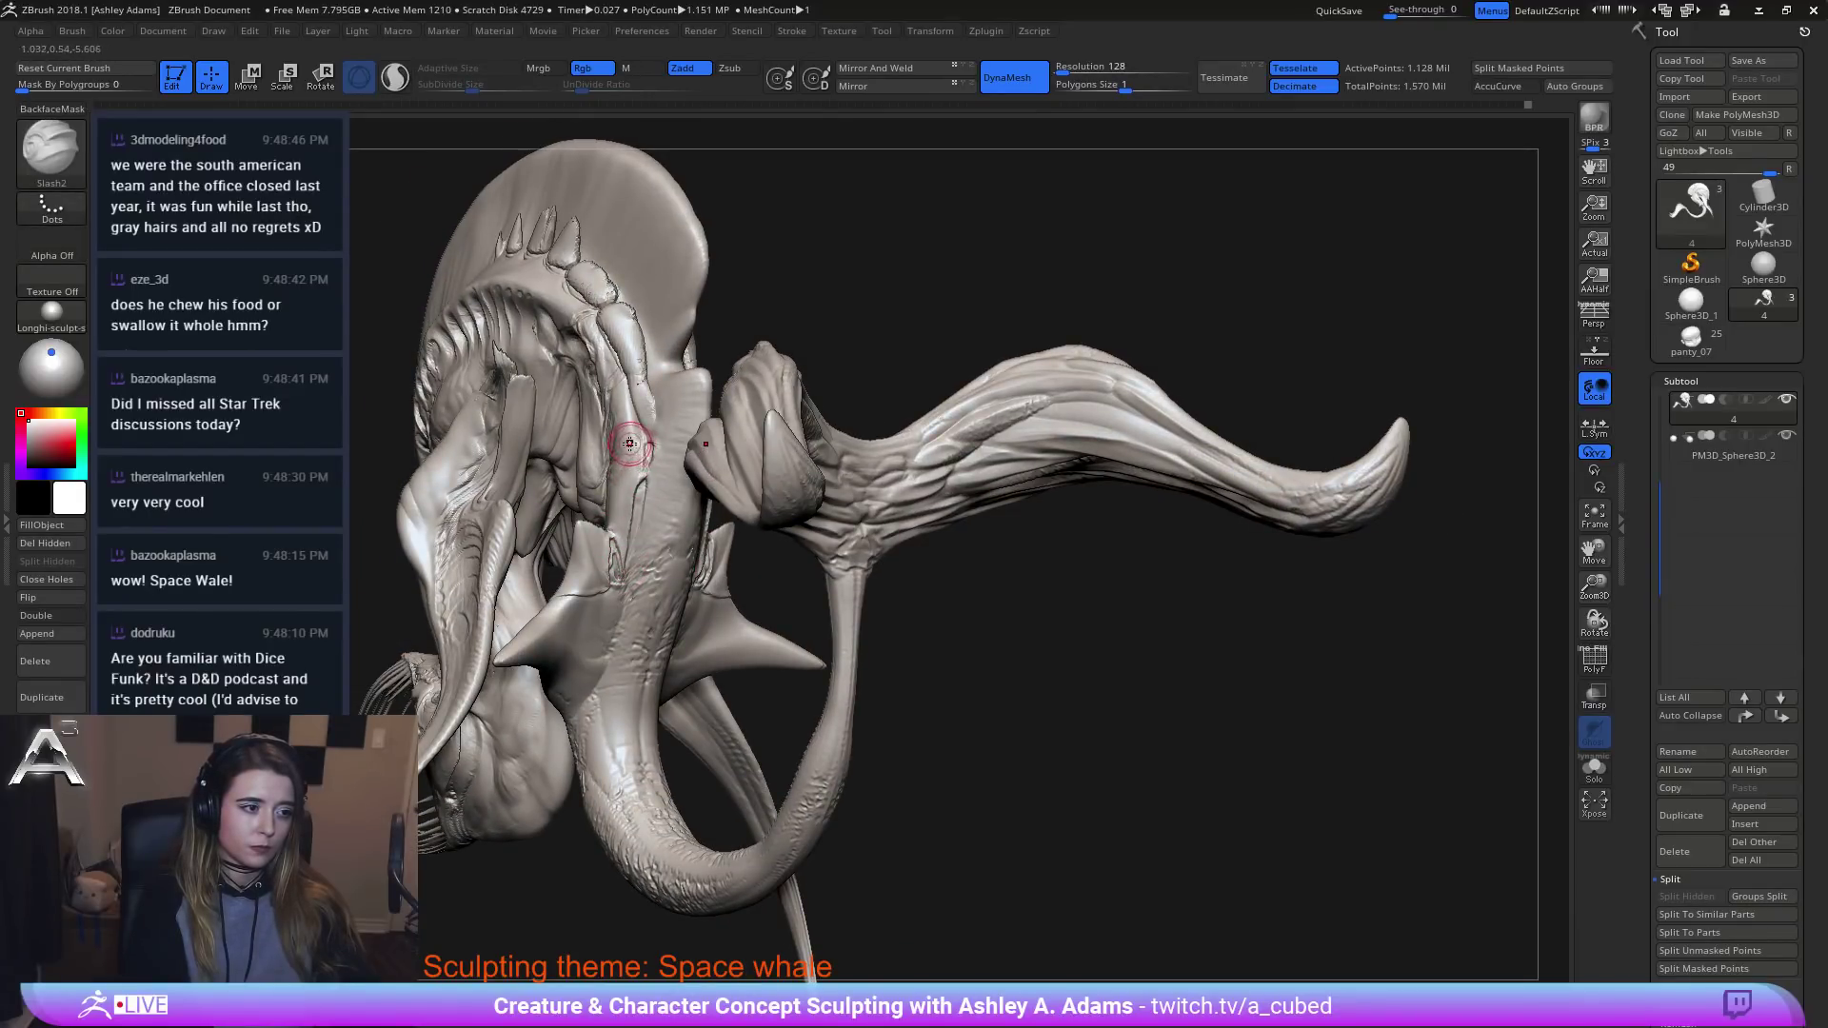
Preview the creature with the NormalRGBMat material, inspect its surface detail, and restore the Longhi-sculpt material.
right_drag(677, 576, 708, 596)
alt+right_drag(858, 550, 907, 516)
drag(908, 515, 1358, 338)
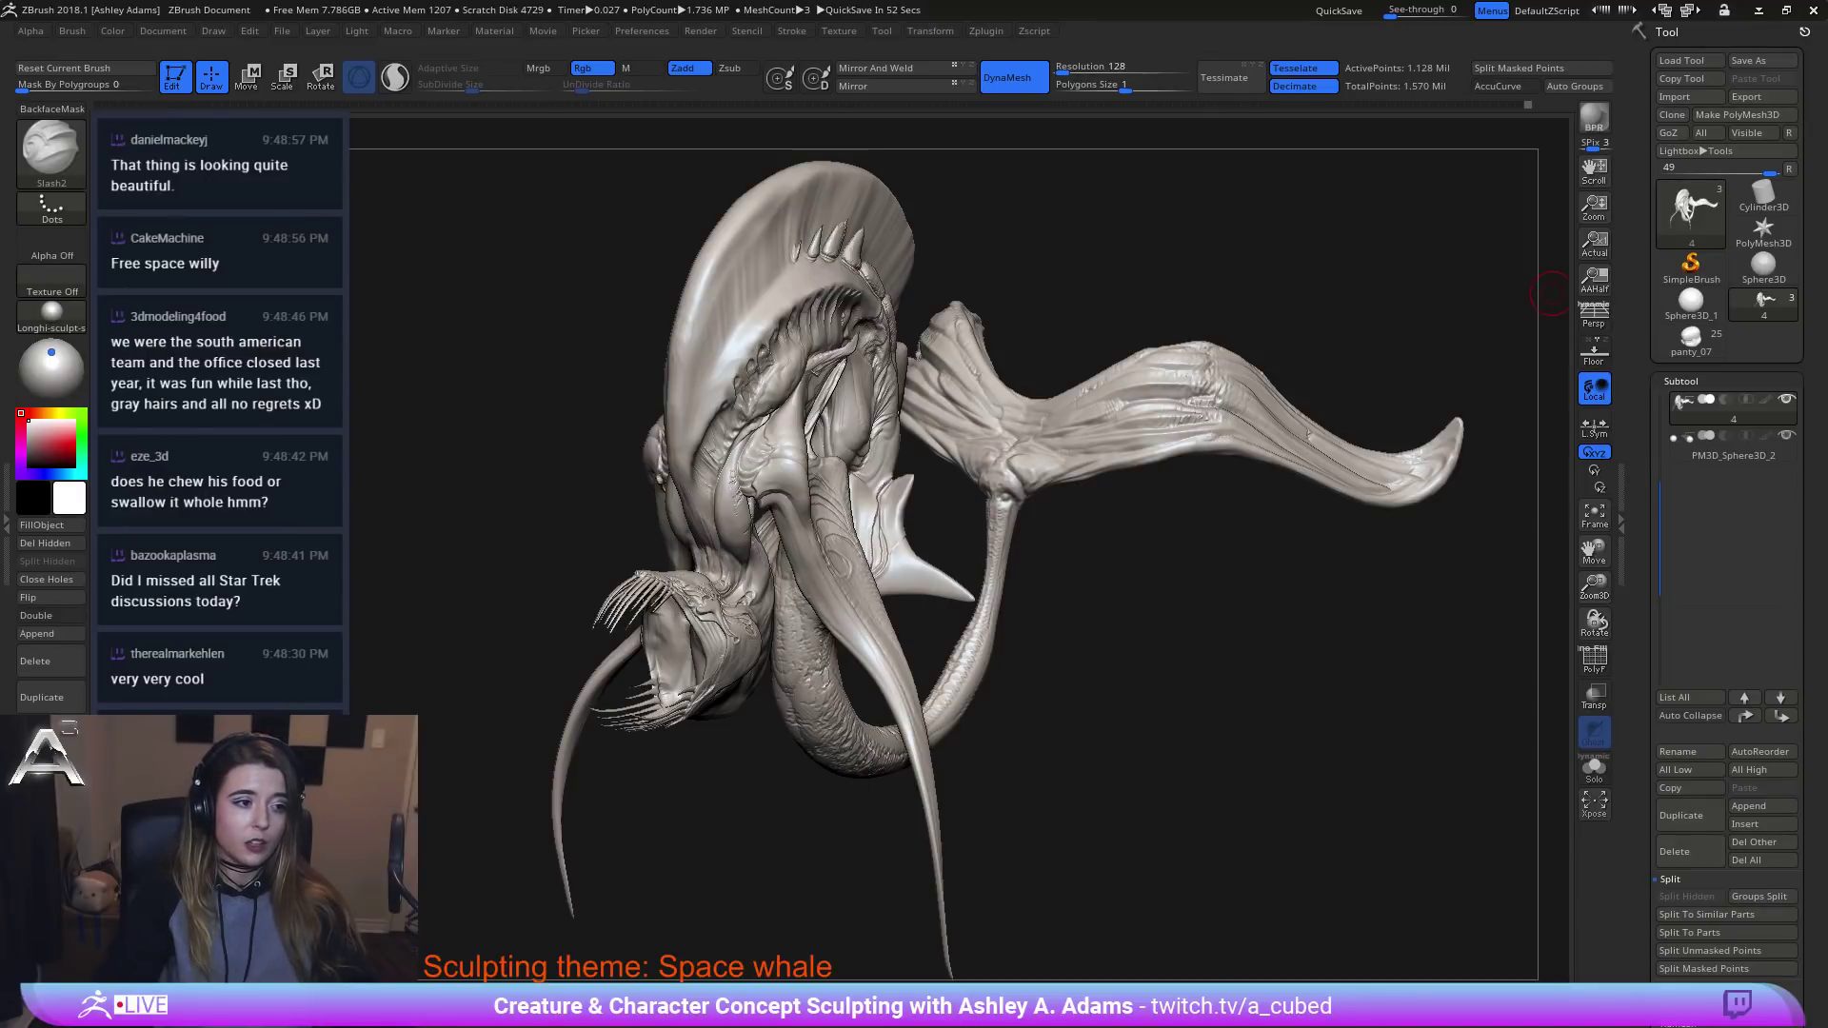
mouse_move(1550, 294)
mouse_down()
mouse_move(1509, 429)
mouse_move(1360, 704)
mouse_up()
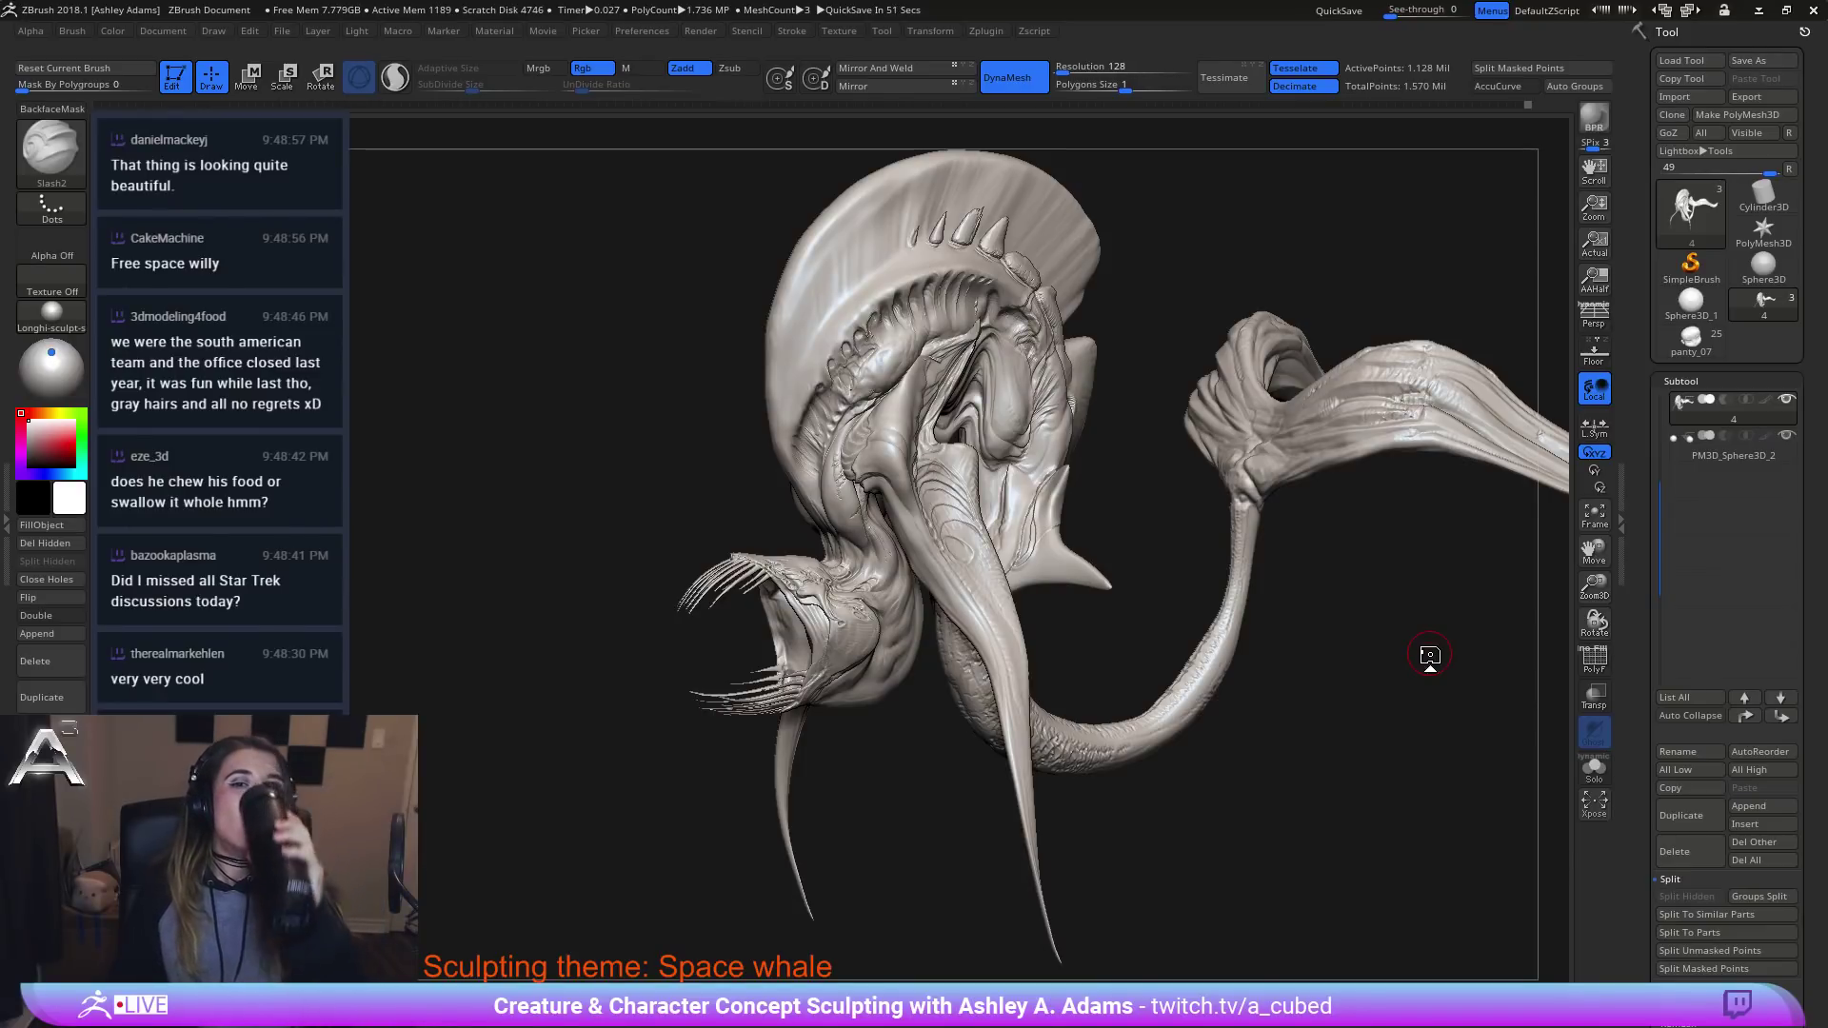
click(52, 314)
click(682, 357)
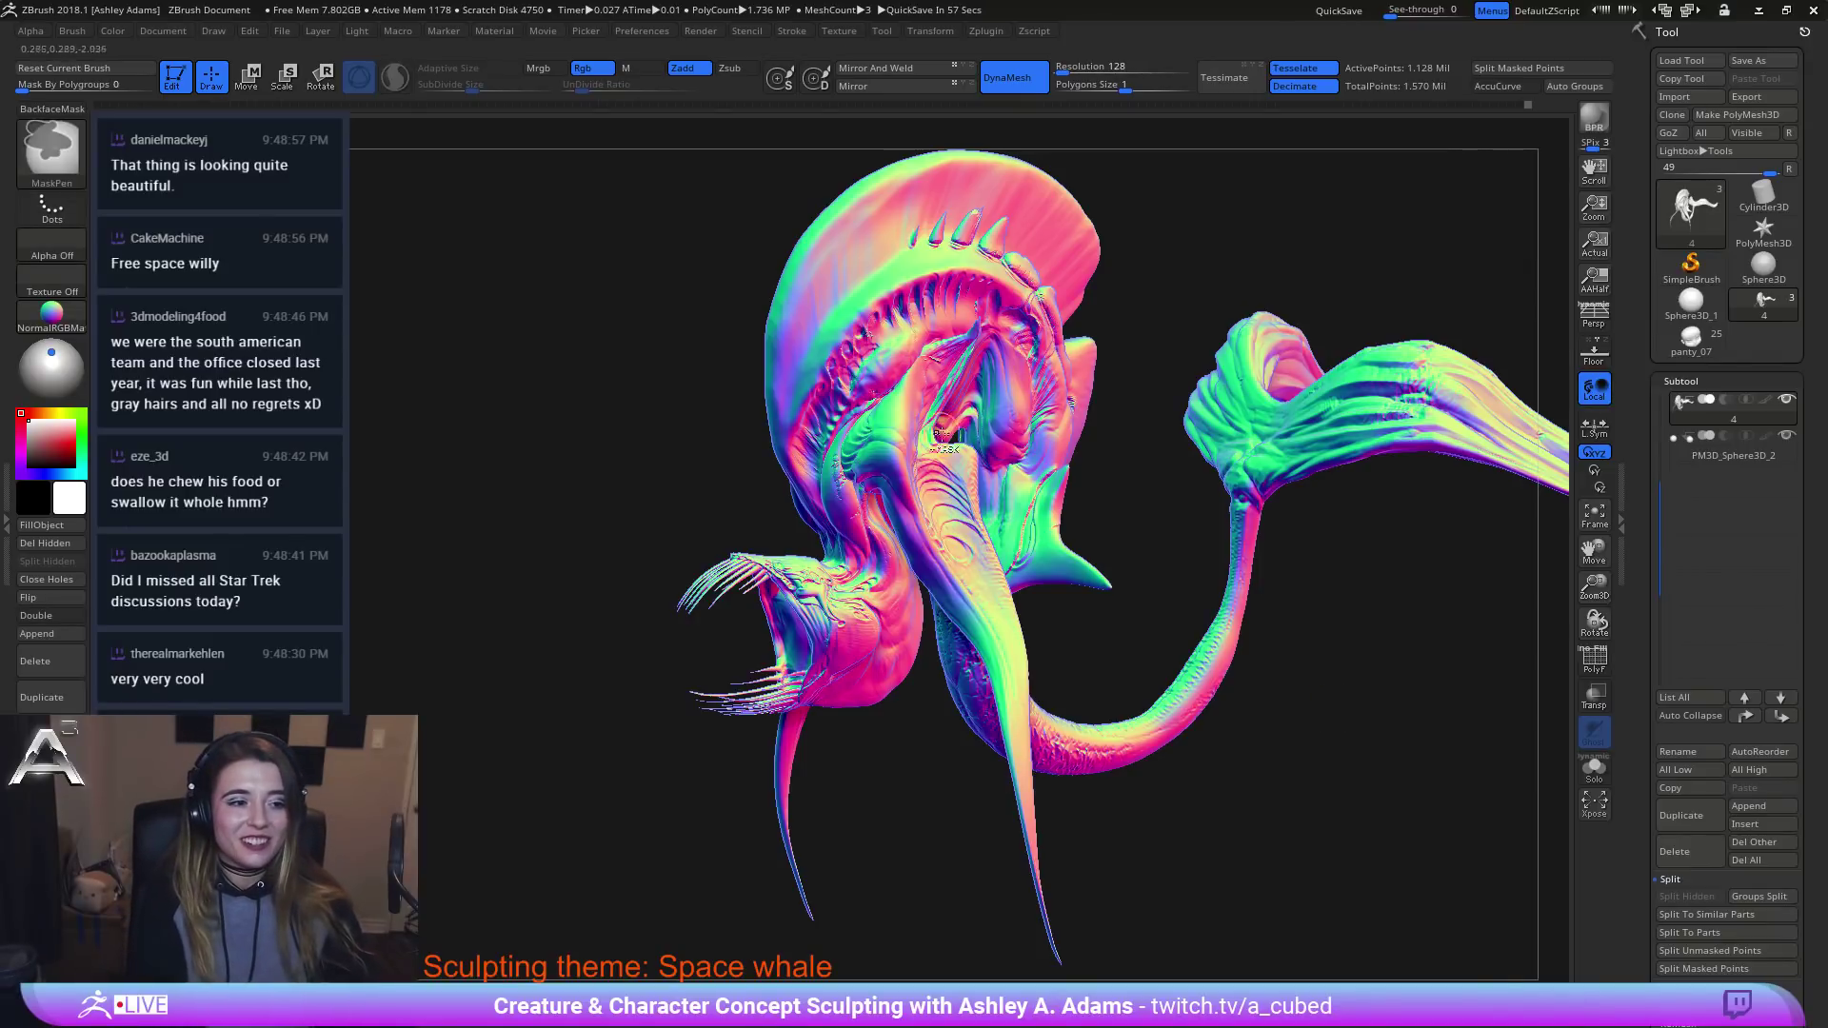
mouse_move(912, 408)
ctrl+right_down()
mouse_move(957, 506)
mouse_move(919, 541)
mouse_move(1056, 596)
ctrl+right_up()
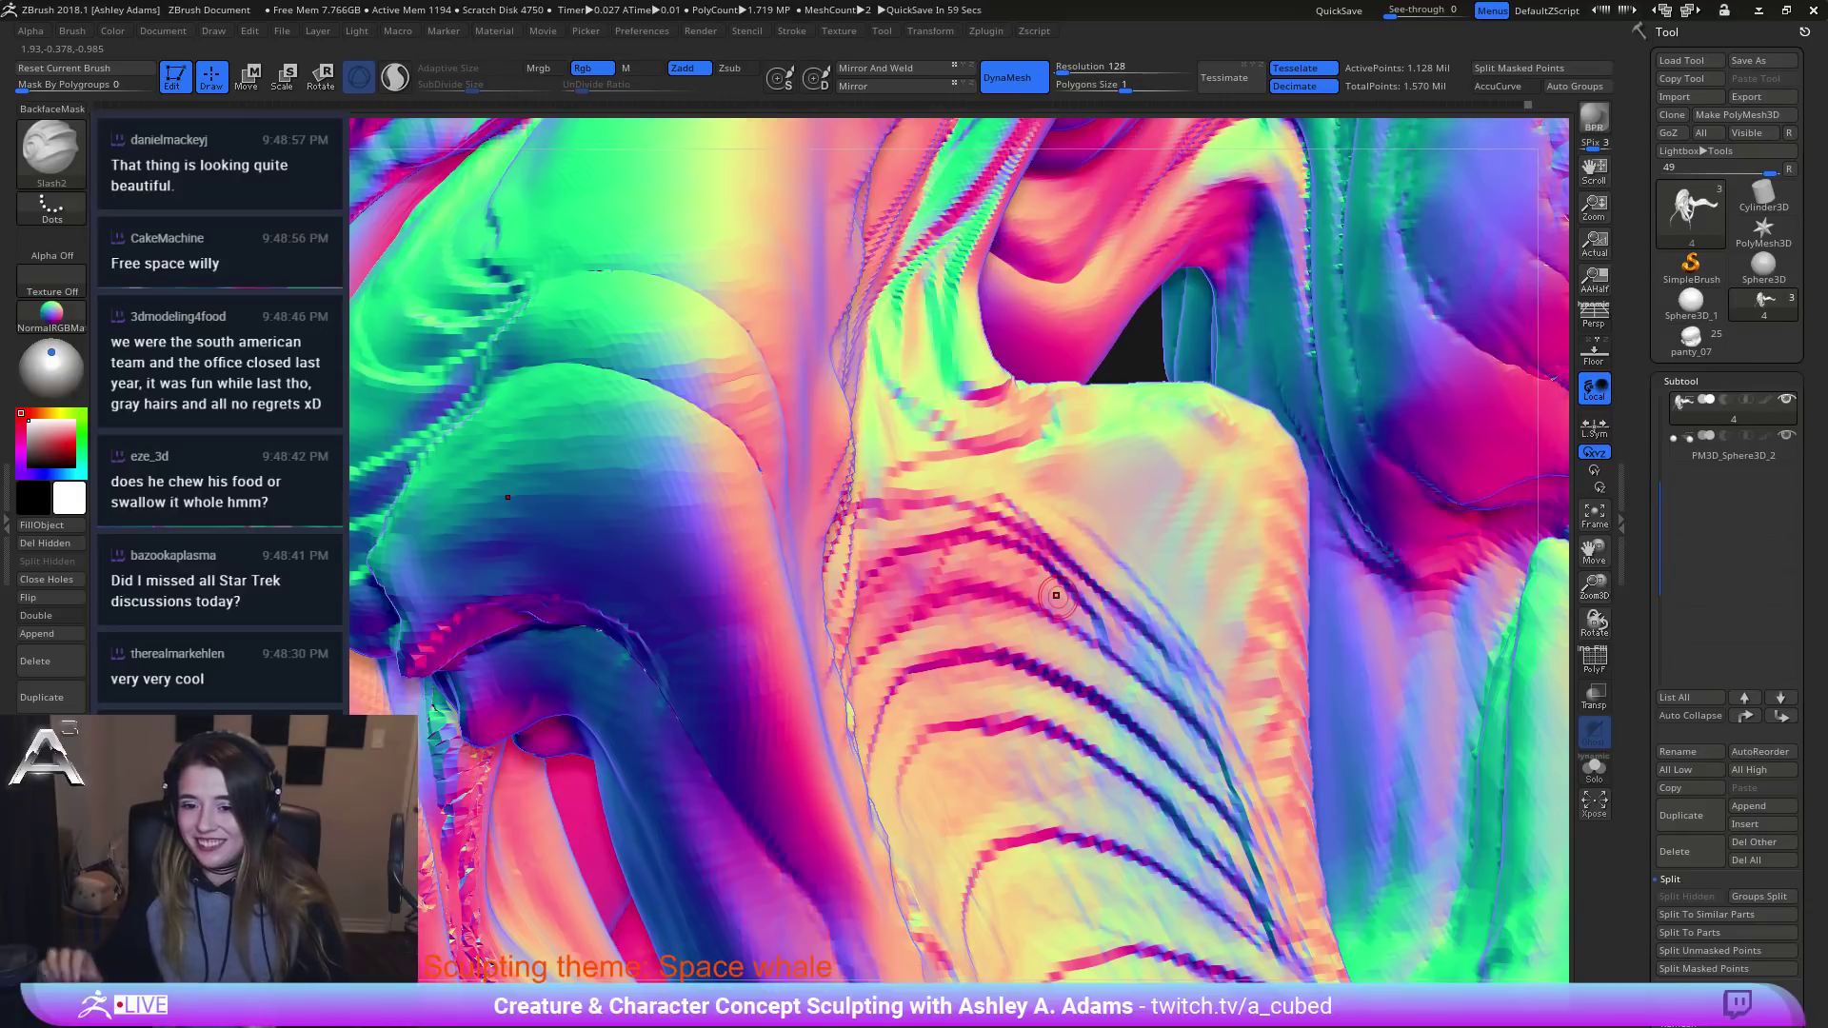
right_drag(1055, 596, 1054, 342)
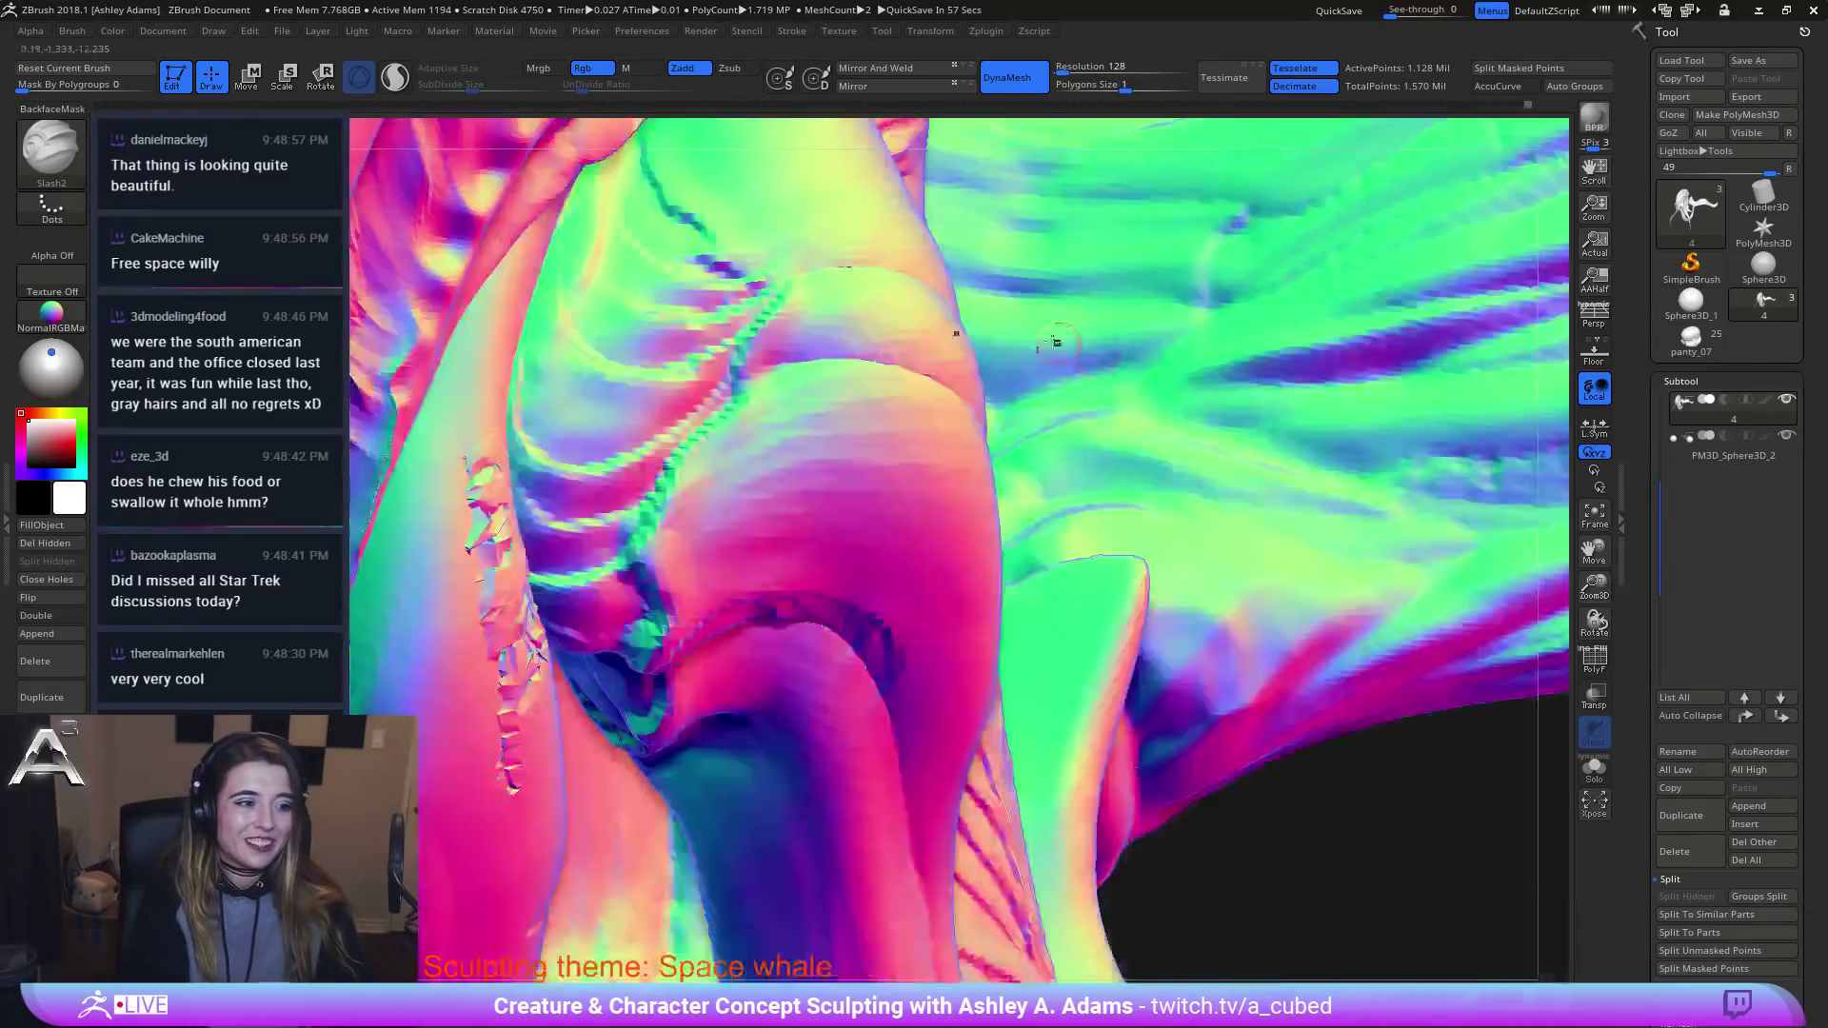
mouse_move(961, 524)
alt+right_down()
mouse_move(1356, 466)
mouse_move(1332, 500)
alt+right_up()
mouse_move(962, 571)
ctrl+right_down()
mouse_move(911, 617)
mouse_move(967, 480)
mouse_move(924, 598)
mouse_move(1131, 524)
mouse_move(1121, 730)
mouse_move(1067, 495)
mouse_move(1038, 657)
mouse_move(961, 494)
mouse_move(990, 505)
mouse_move(890, 342)
mouse_move(994, 487)
mouse_move(1129, 767)
mouse_move(1033, 542)
mouse_move(857, 562)
mouse_move(828, 590)
ctrl+right_up()
mouse_move(1266, 652)
alt+right_down()
mouse_move(1030, 627)
mouse_move(990, 519)
alt+right_up()
mouse_move(1332, 533)
right_down()
mouse_move(1124, 571)
mouse_move(1099, 762)
mouse_move(1222, 531)
mouse_move(1211, 512)
right_up()
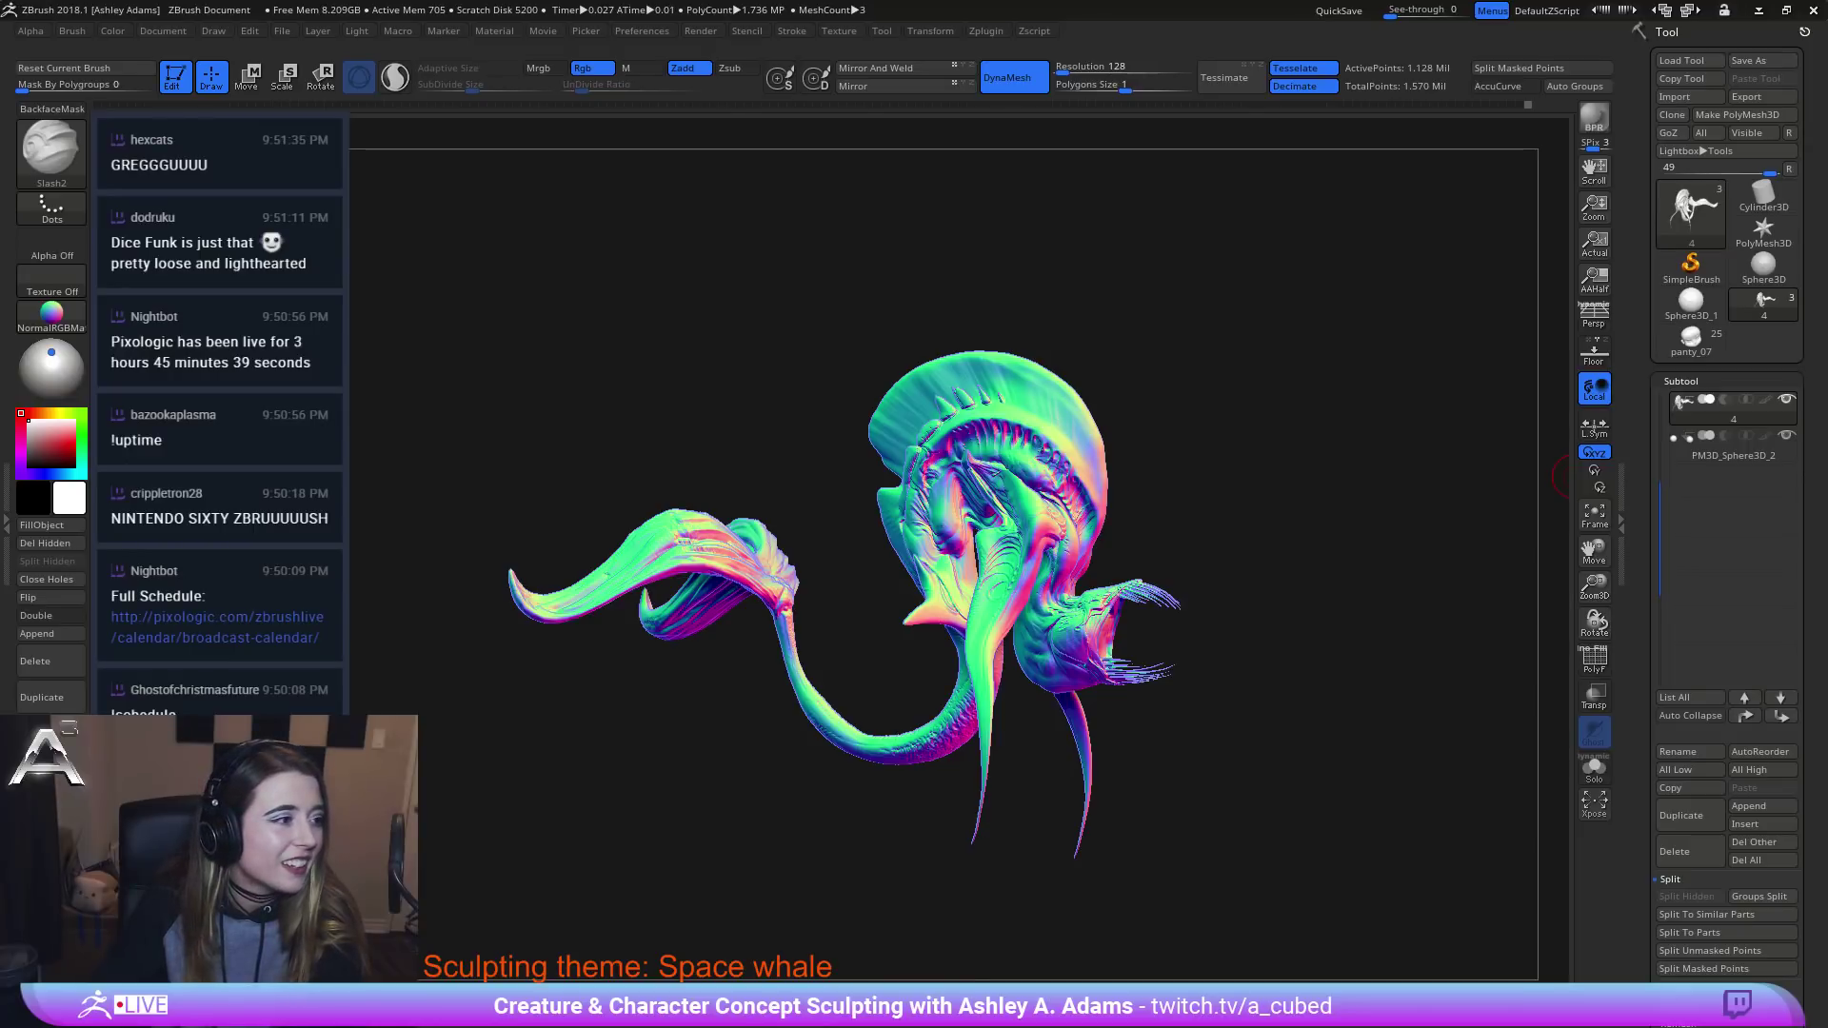
key(m)
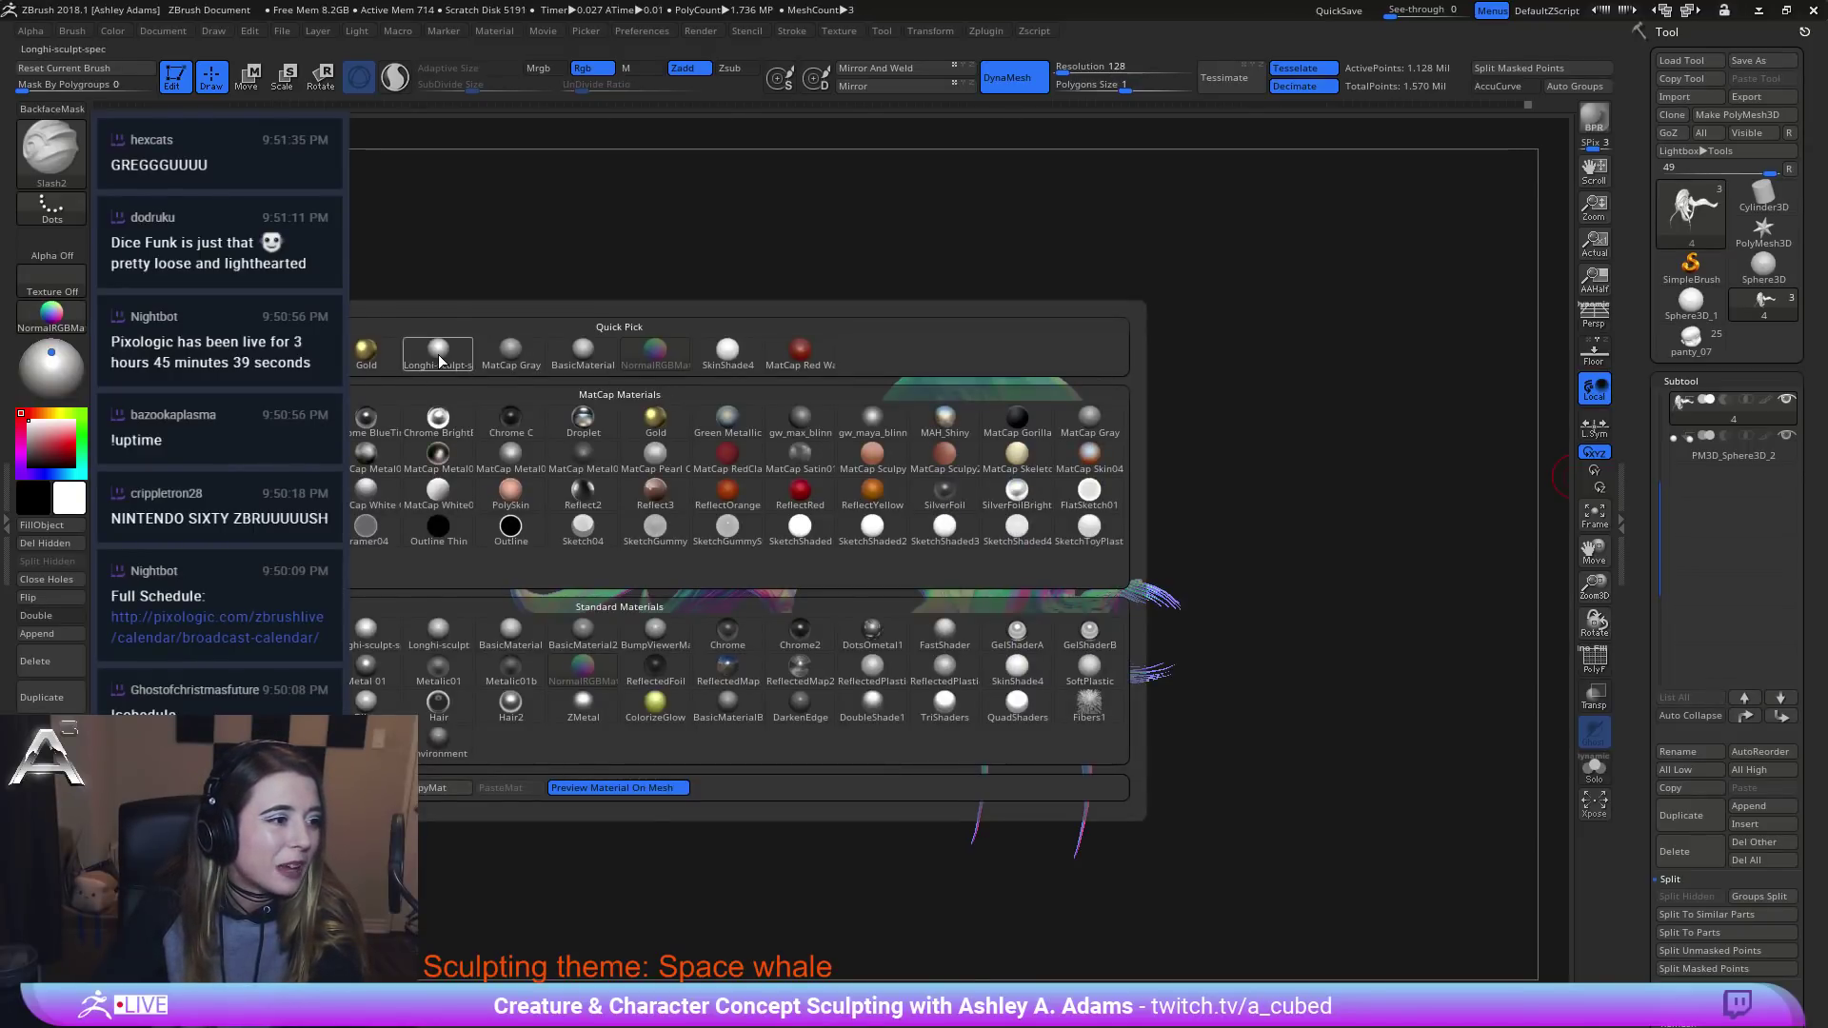
click(438, 353)
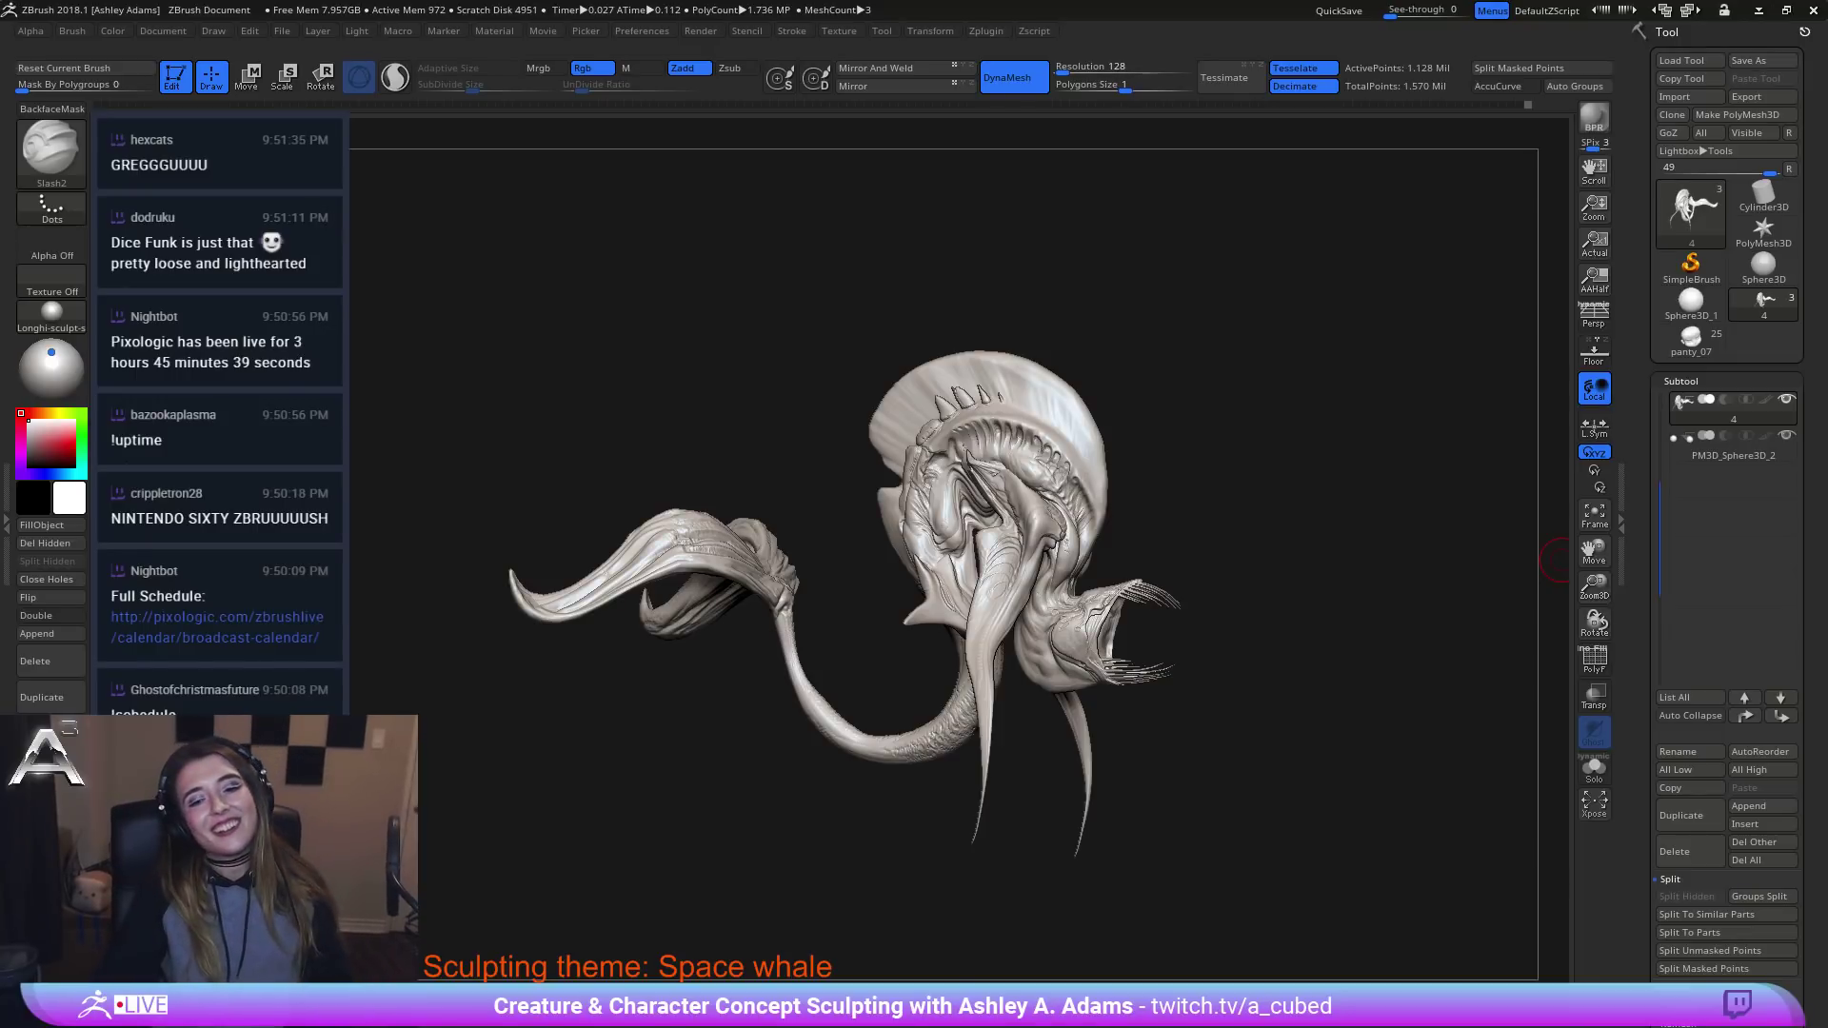
drag(1561, 560, 1183, 538)
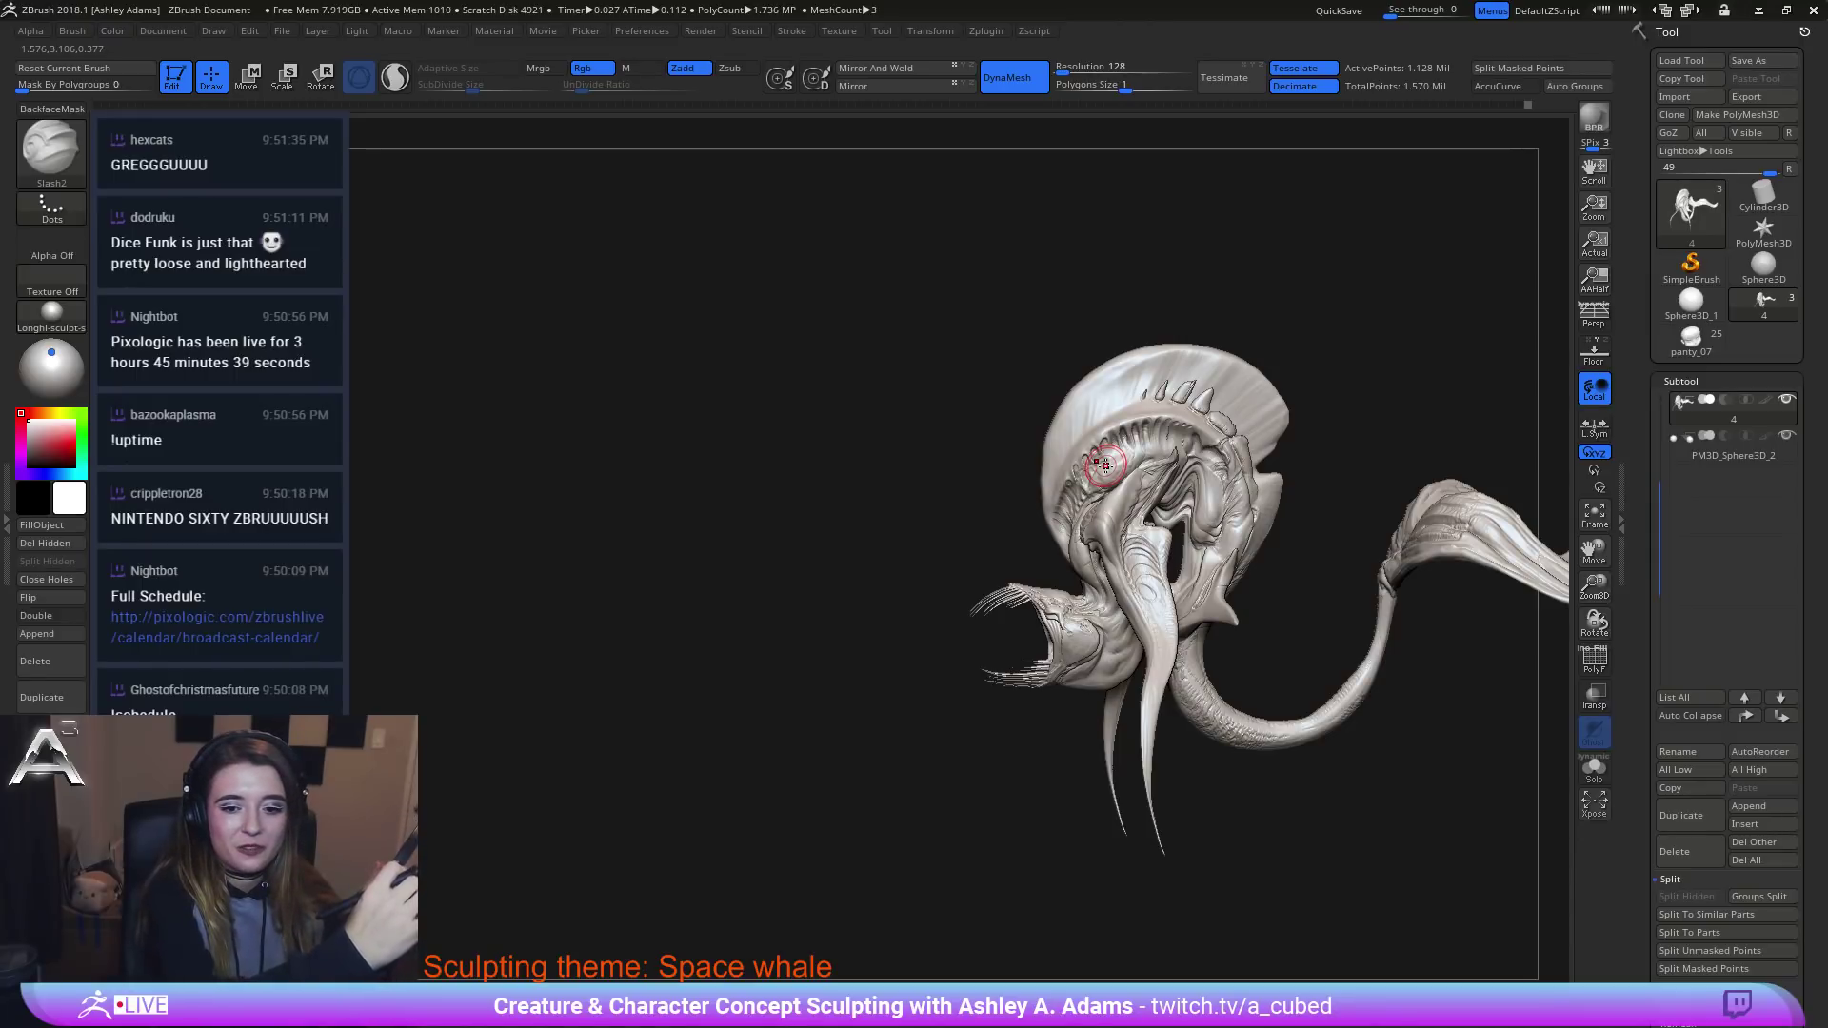
mouse_move(1285, 477)
right_down()
mouse_move(1209, 505)
mouse_move(1228, 523)
right_up()
mouse_move(1228, 524)
ctrl+right_down()
mouse_move(1246, 651)
mouse_move(1166, 581)
ctrl+right_up()
right_click(932, 435)
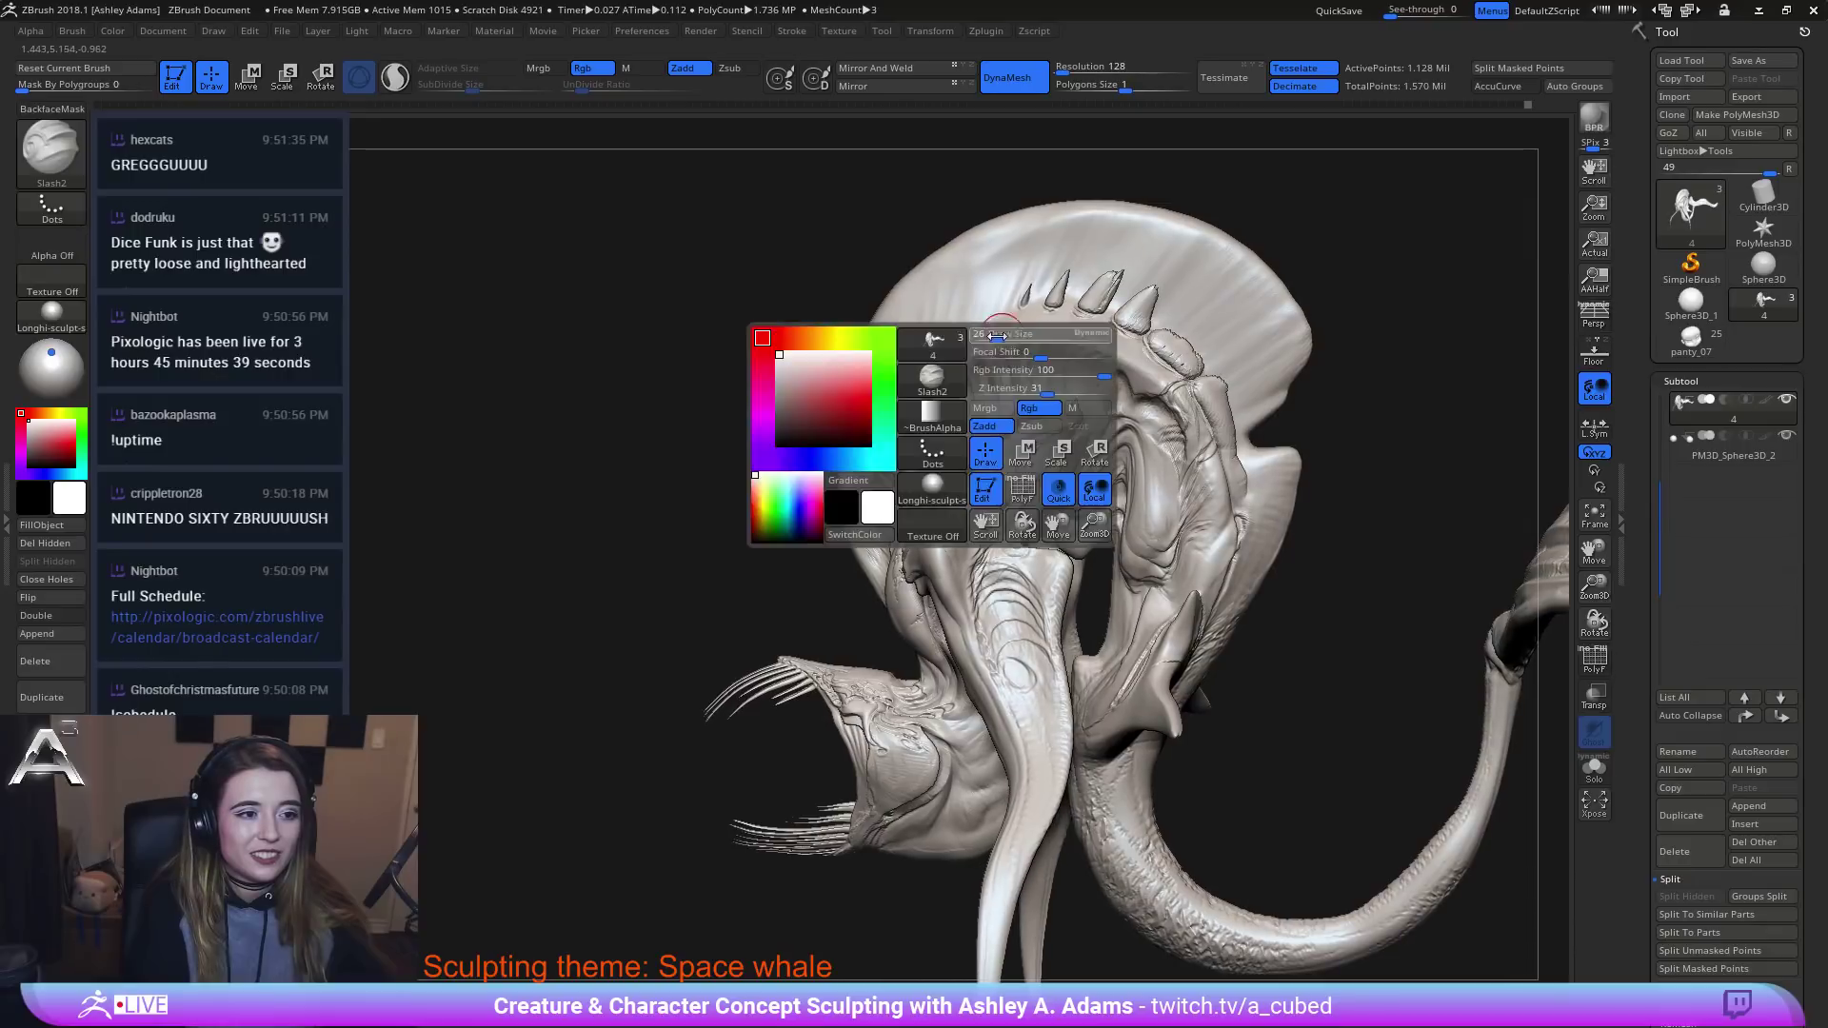
right_drag(932, 435, 881, 471)
key(b)
key(s)
key(h)
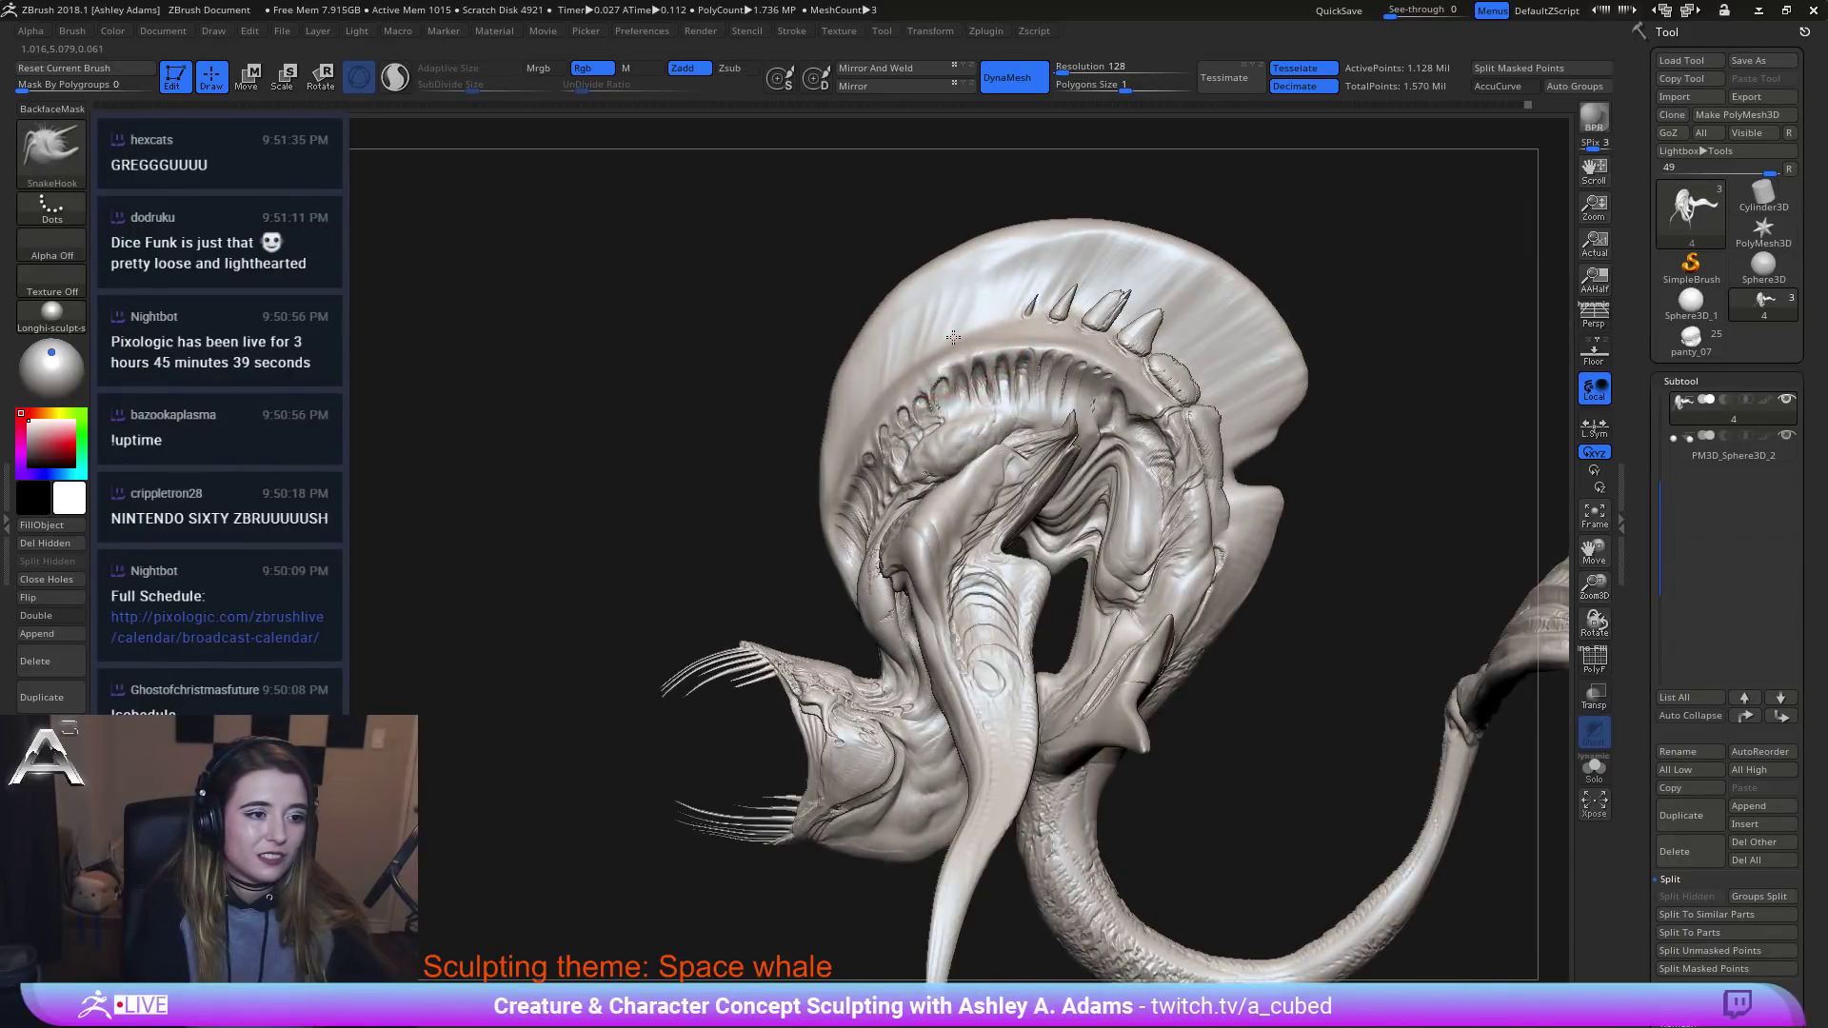
mouse_move(928, 575)
ctrl+right_down()
mouse_move(952, 619)
mouse_move(1008, 502)
mouse_move(1096, 446)
mouse_move(1134, 530)
mouse_move(1014, 539)
mouse_move(1050, 491)
mouse_move(1045, 648)
mouse_move(996, 494)
mouse_move(921, 571)
mouse_move(910, 379)
mouse_move(899, 514)
mouse_move(989, 699)
mouse_move(1095, 663)
mouse_move(889, 510)
mouse_move(981, 491)
mouse_move(888, 509)
mouse_move(943, 498)
mouse_move(952, 517)
mouse_move(1017, 517)
mouse_move(852, 283)
ctrl+right_up()
right_click(1009, 501)
key(b)
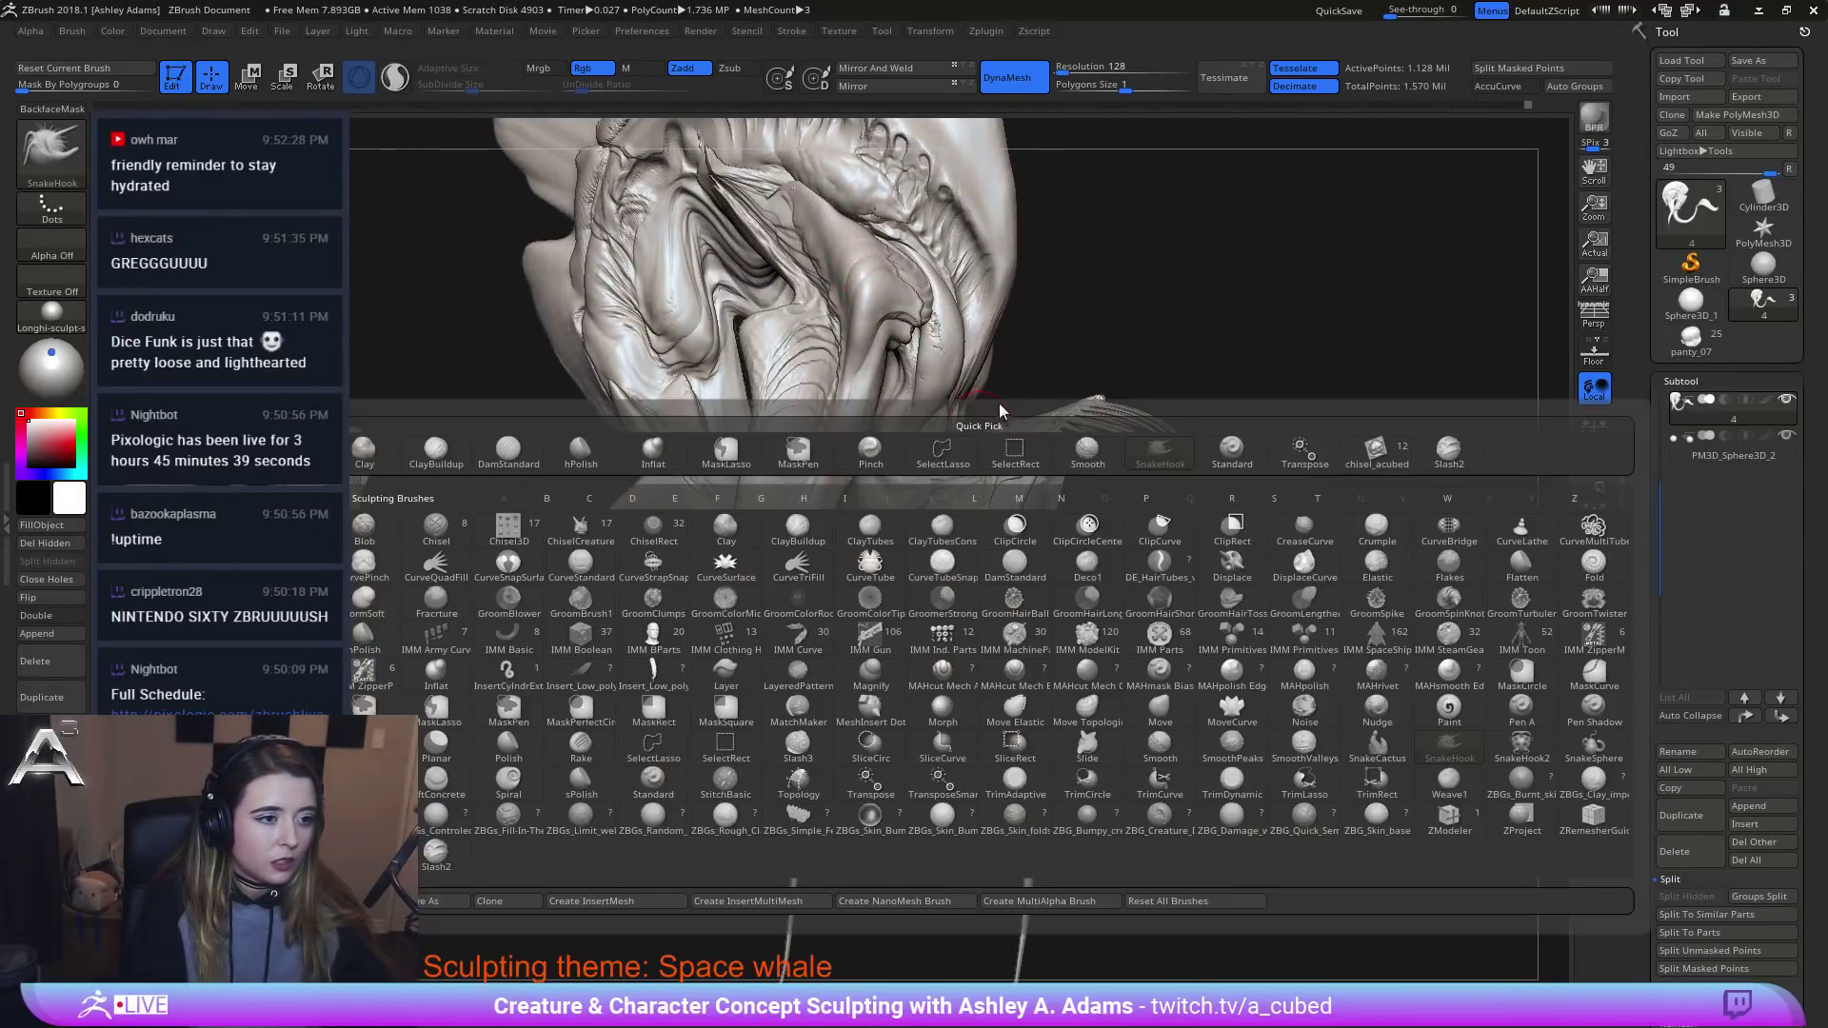
click(1426, 460)
ctrl+right_drag(953, 500, 845, 429)
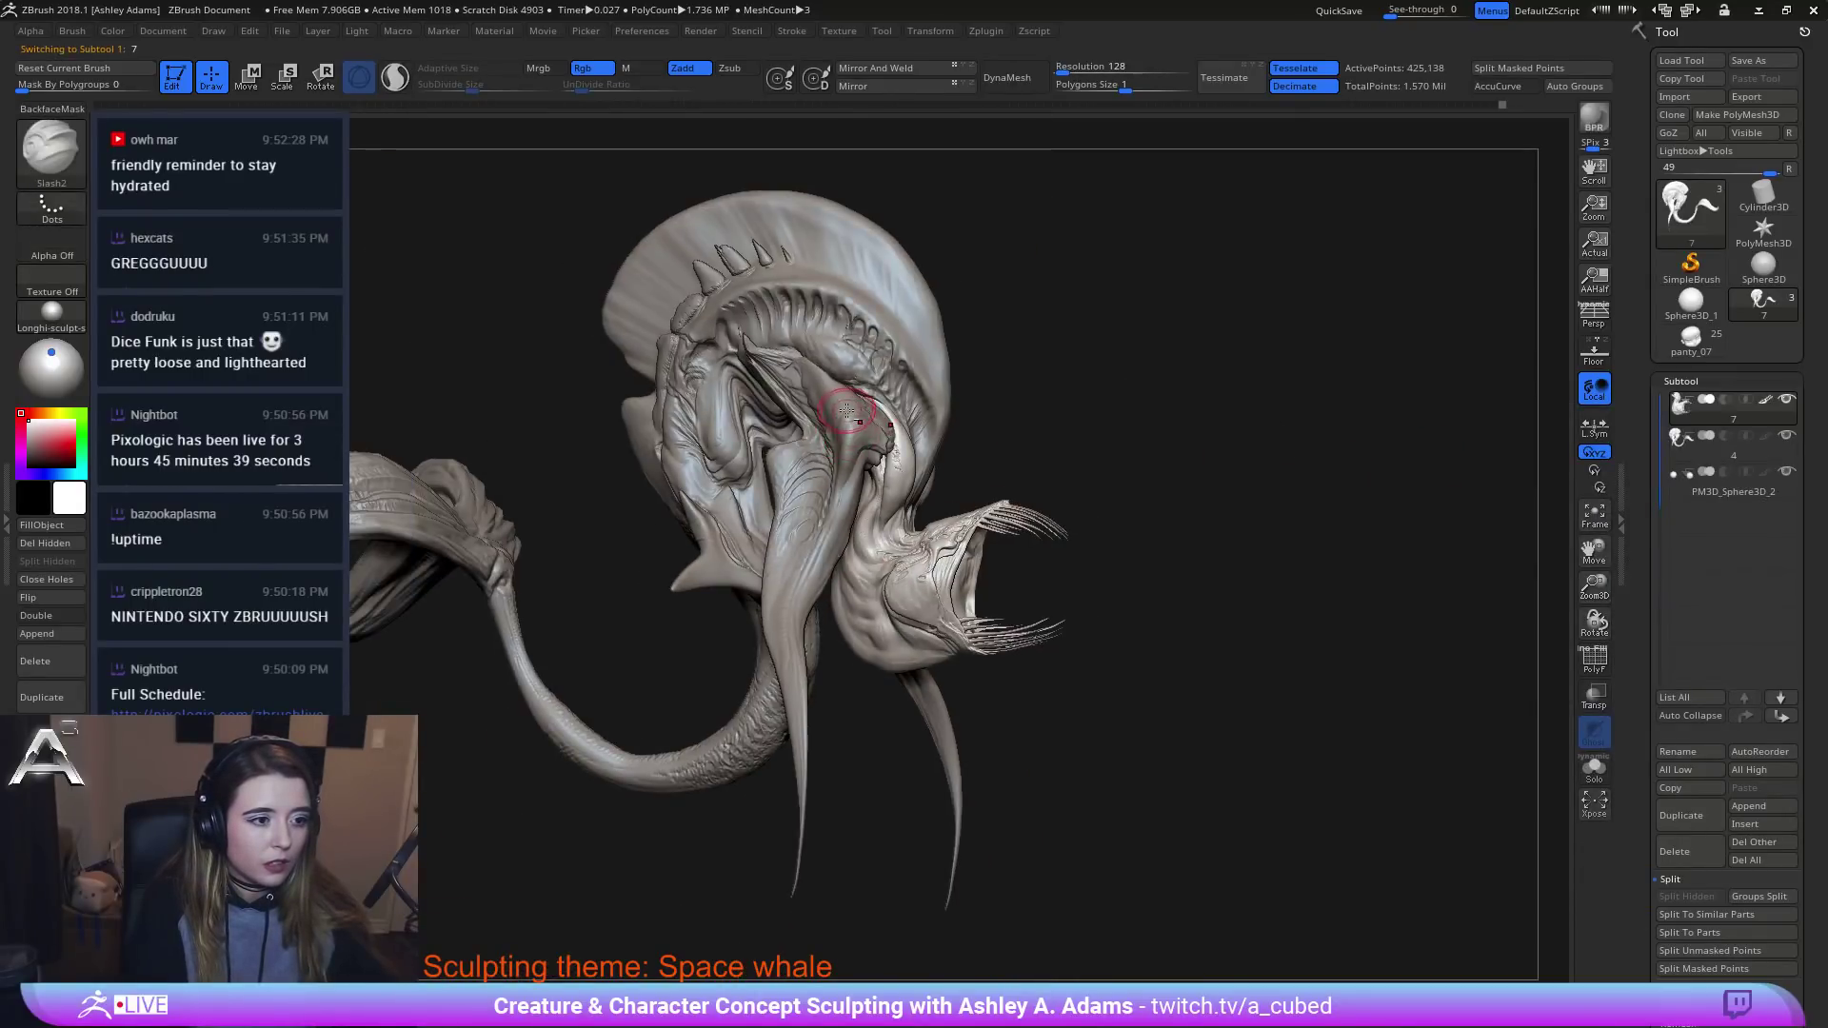
Select the body mesh and choose the ZBG_Damage_wrinkly_skin brush with a raised Z Intensity.
alt+click(849, 413)
key(n)
key(b)
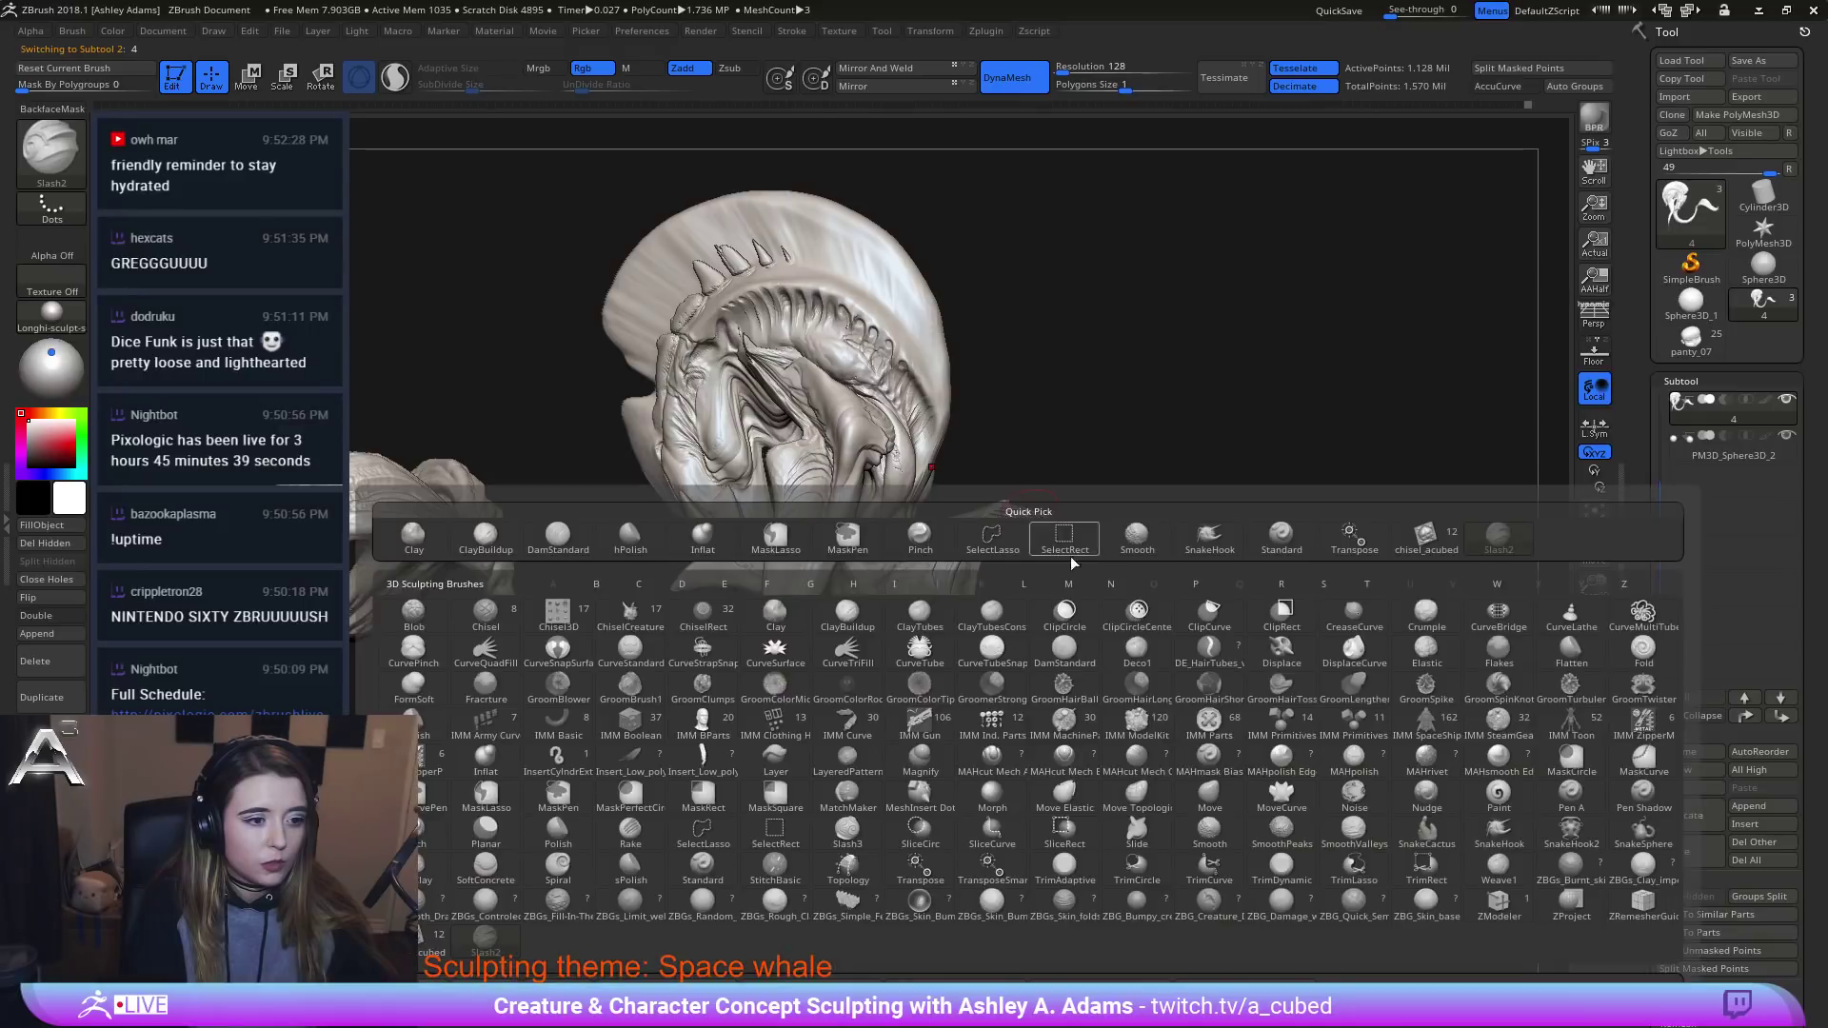
click(1285, 906)
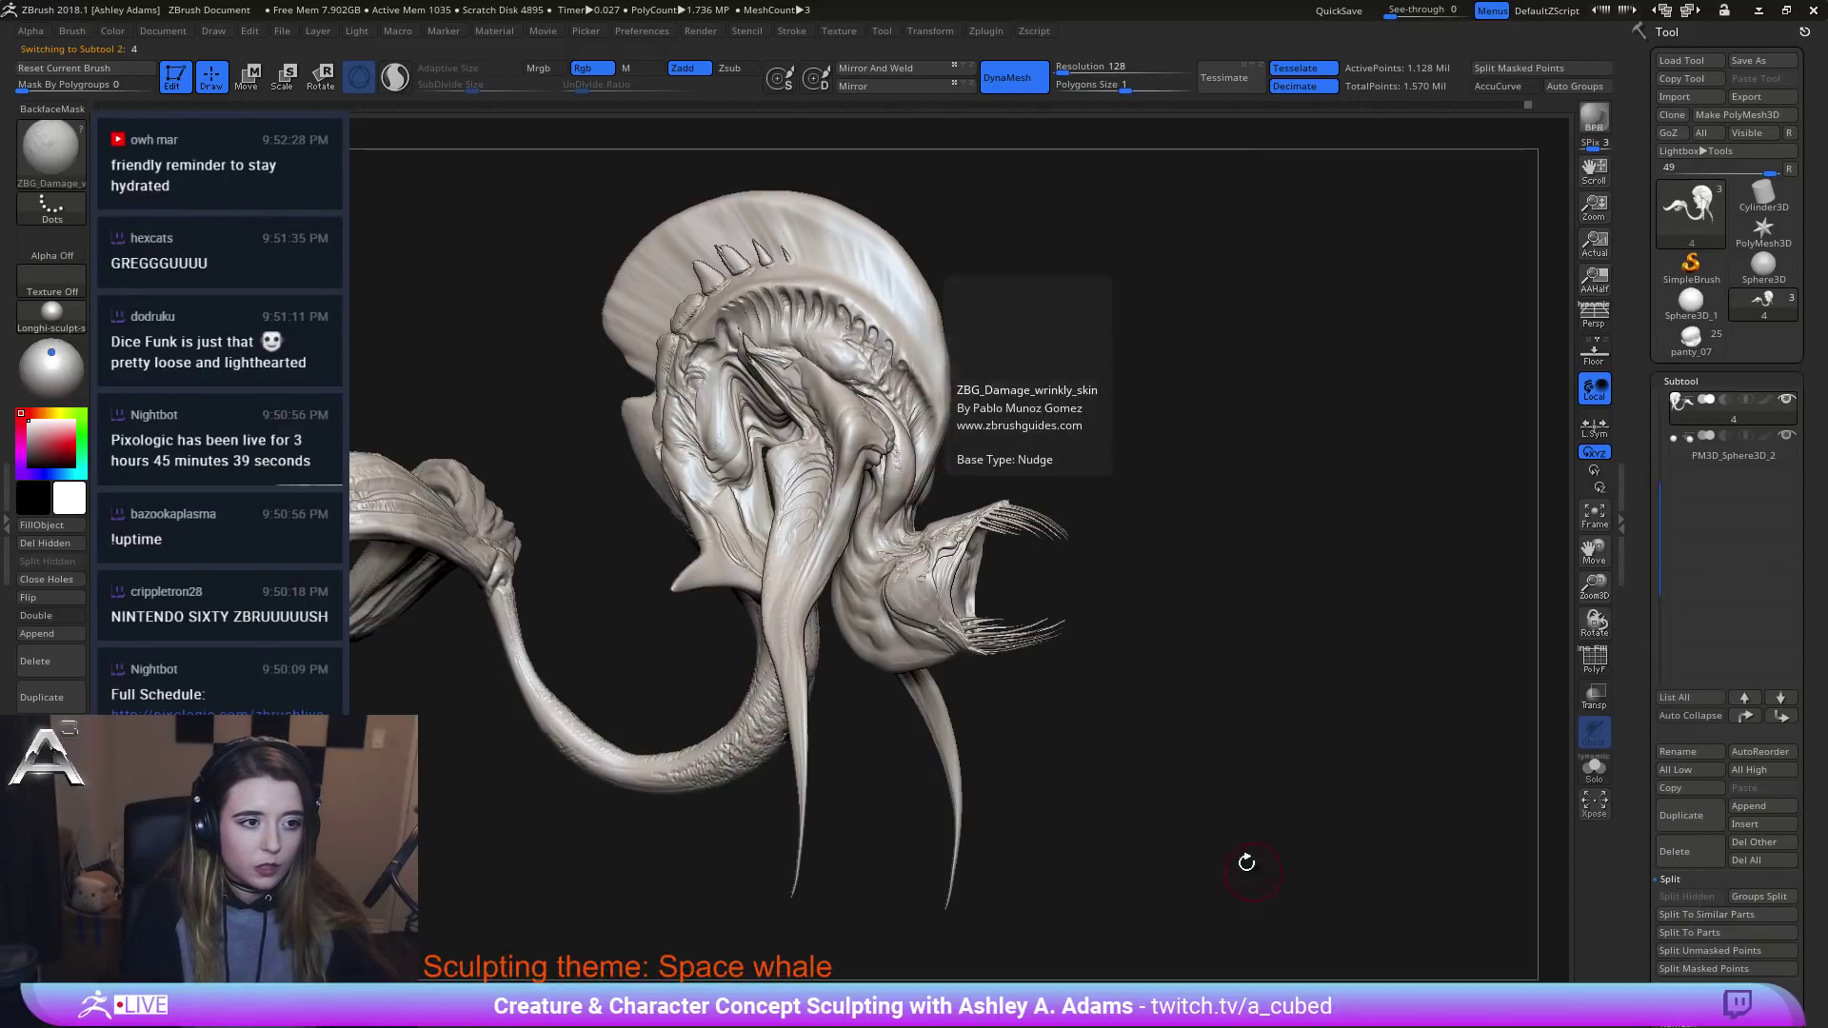
mouse_move(866, 440)
right_down()
mouse_move(885, 365)
mouse_move(855, 274)
right_up()
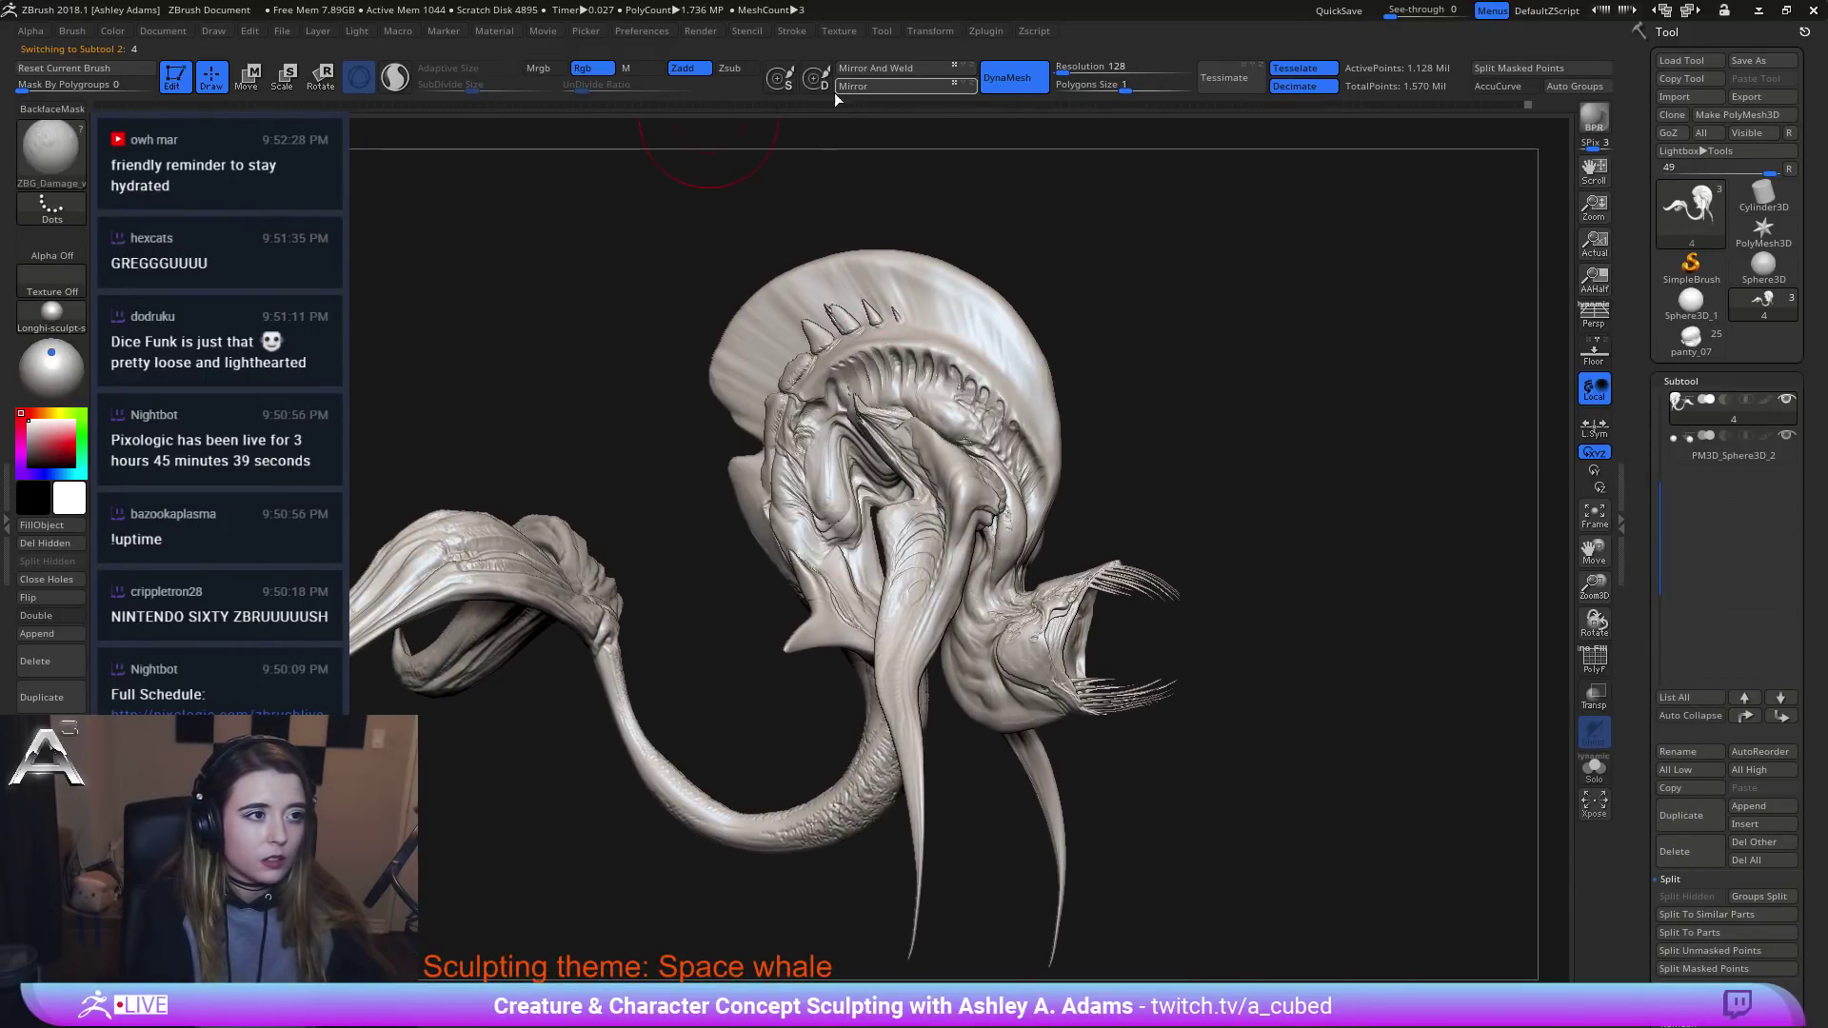
right_click(857, 328)
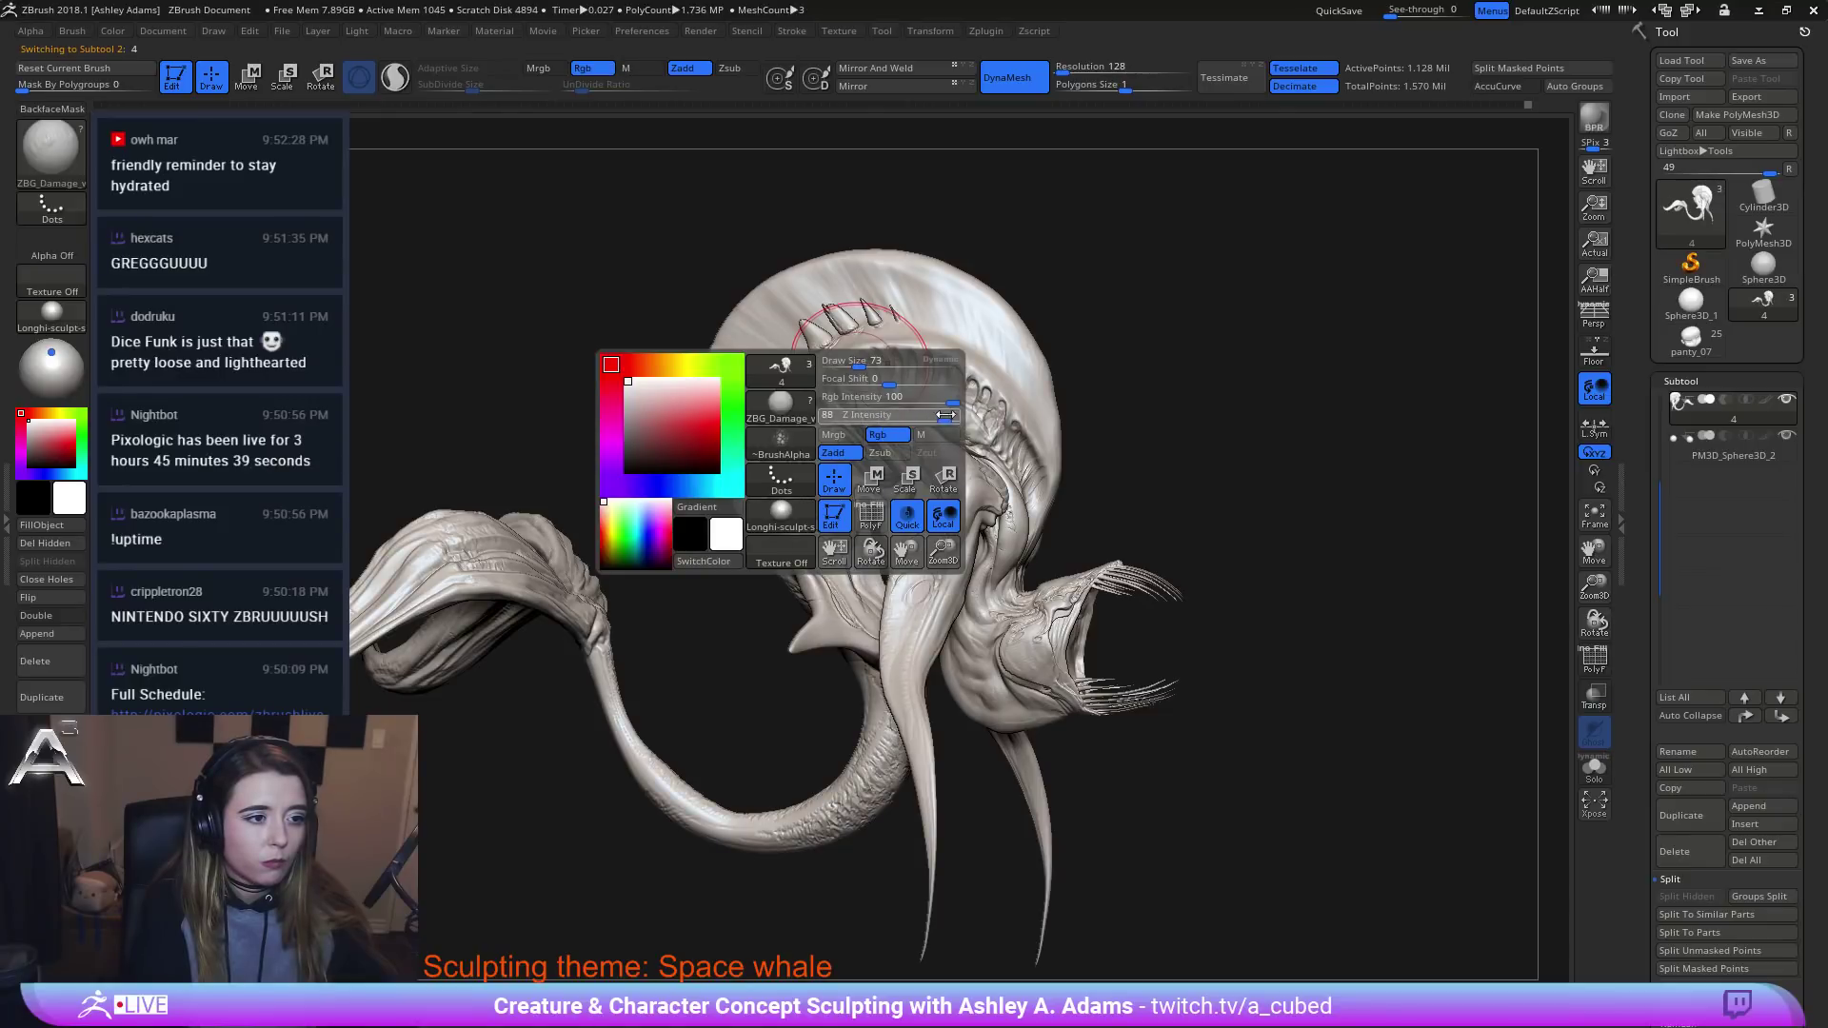
drag(945, 415, 953, 415)
right_drag(948, 355, 892, 336)
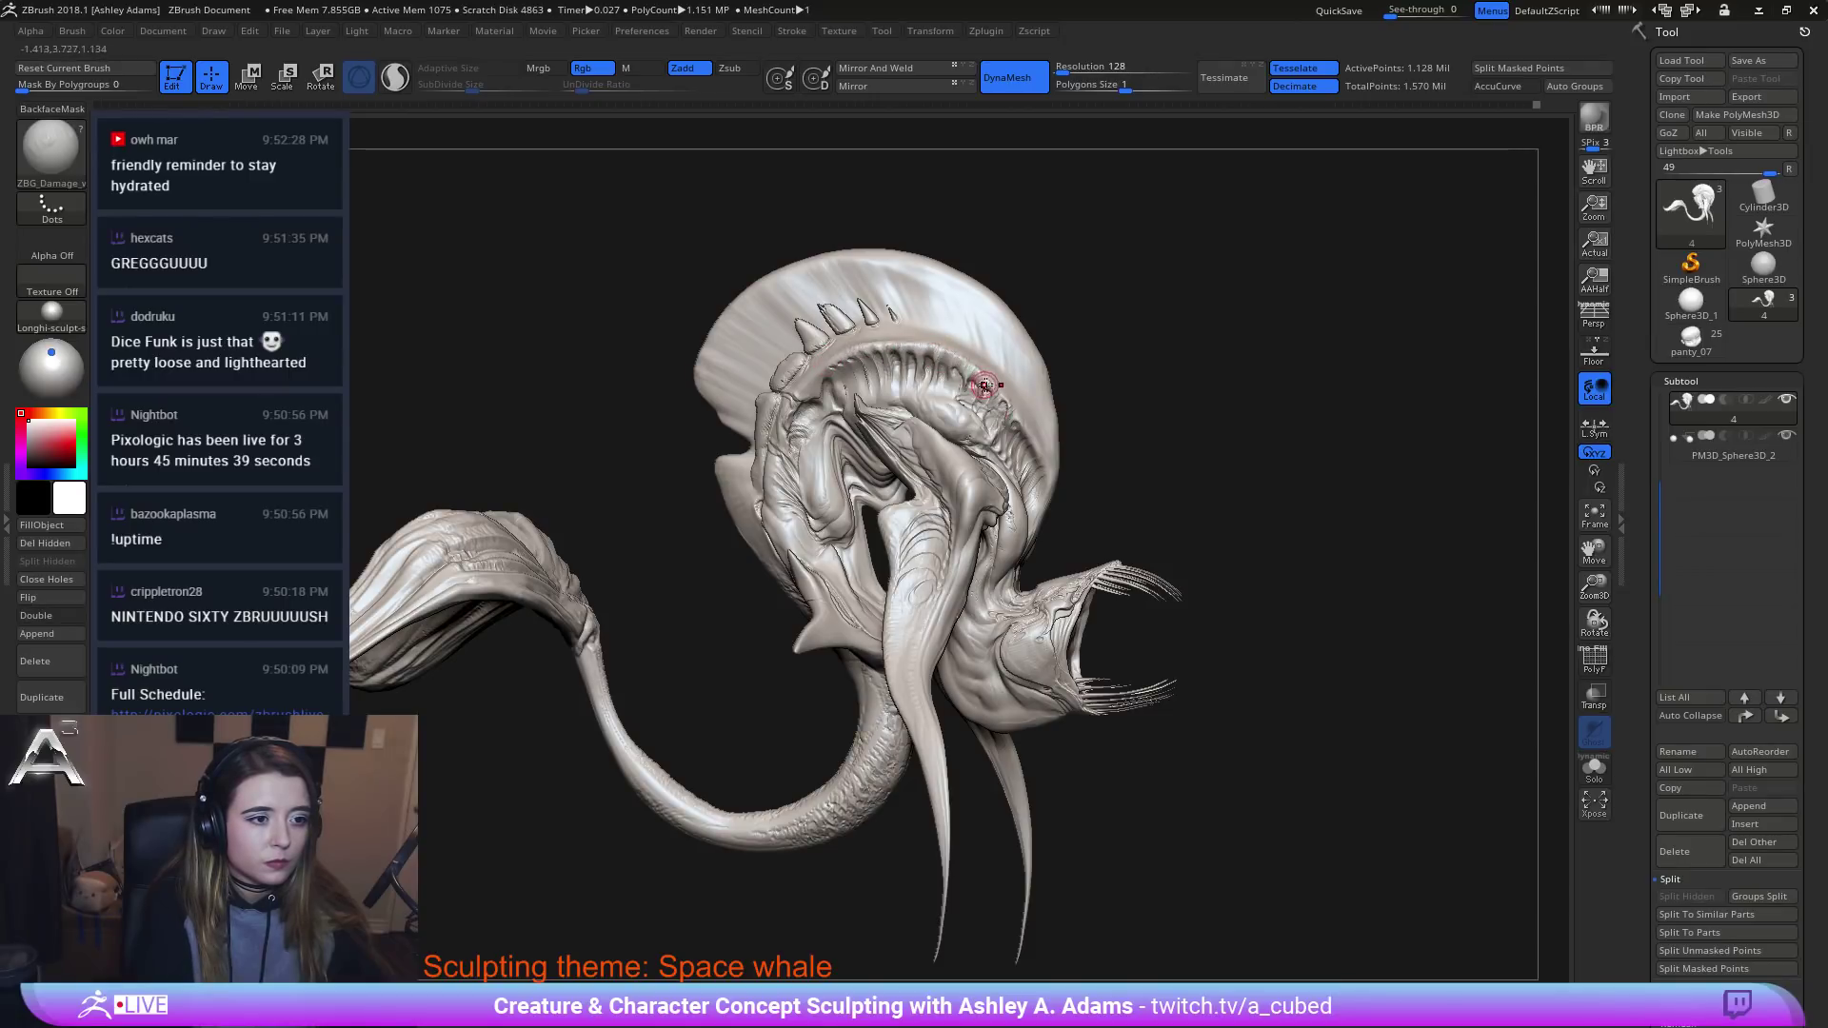
Roughen the bulge below the crest ribs and the upper shoulder flap with wrinkly skin texture, undoing an unwanted stroke.
right_drag(819, 368, 876, 378)
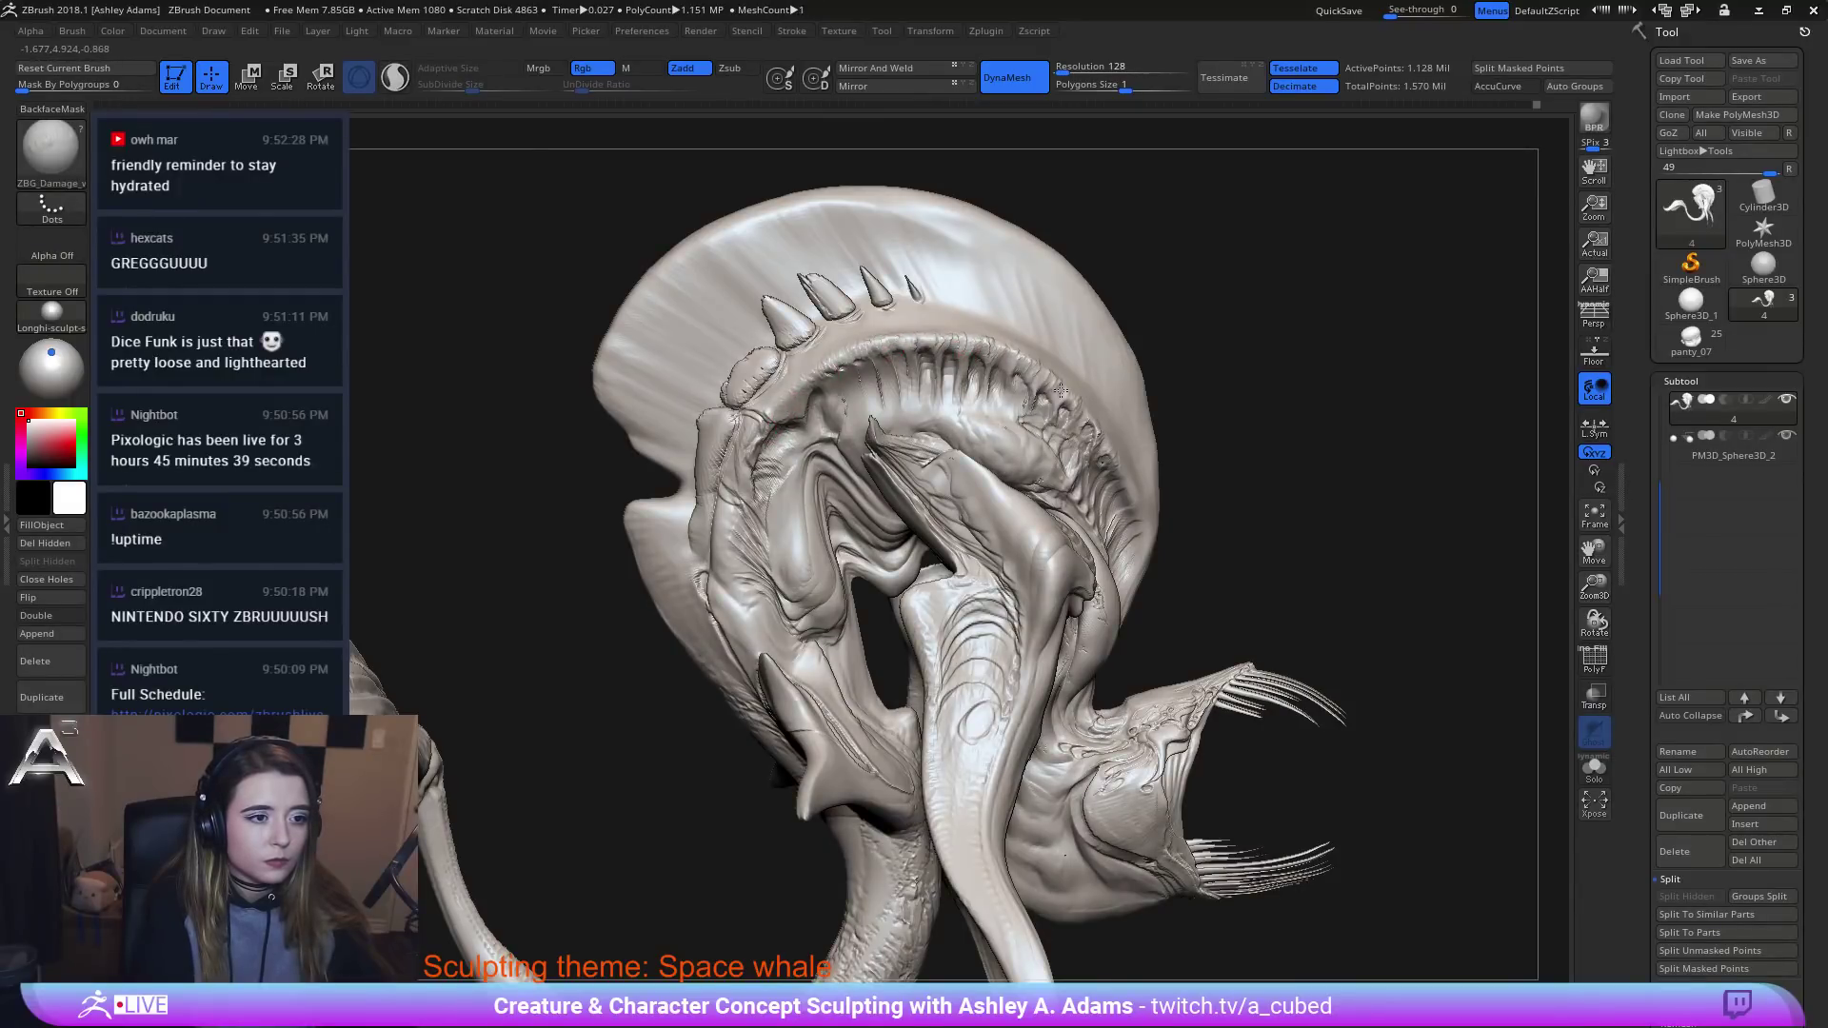
mouse_move(1093, 437)
right_down()
mouse_move(1092, 459)
mouse_move(957, 433)
right_up()
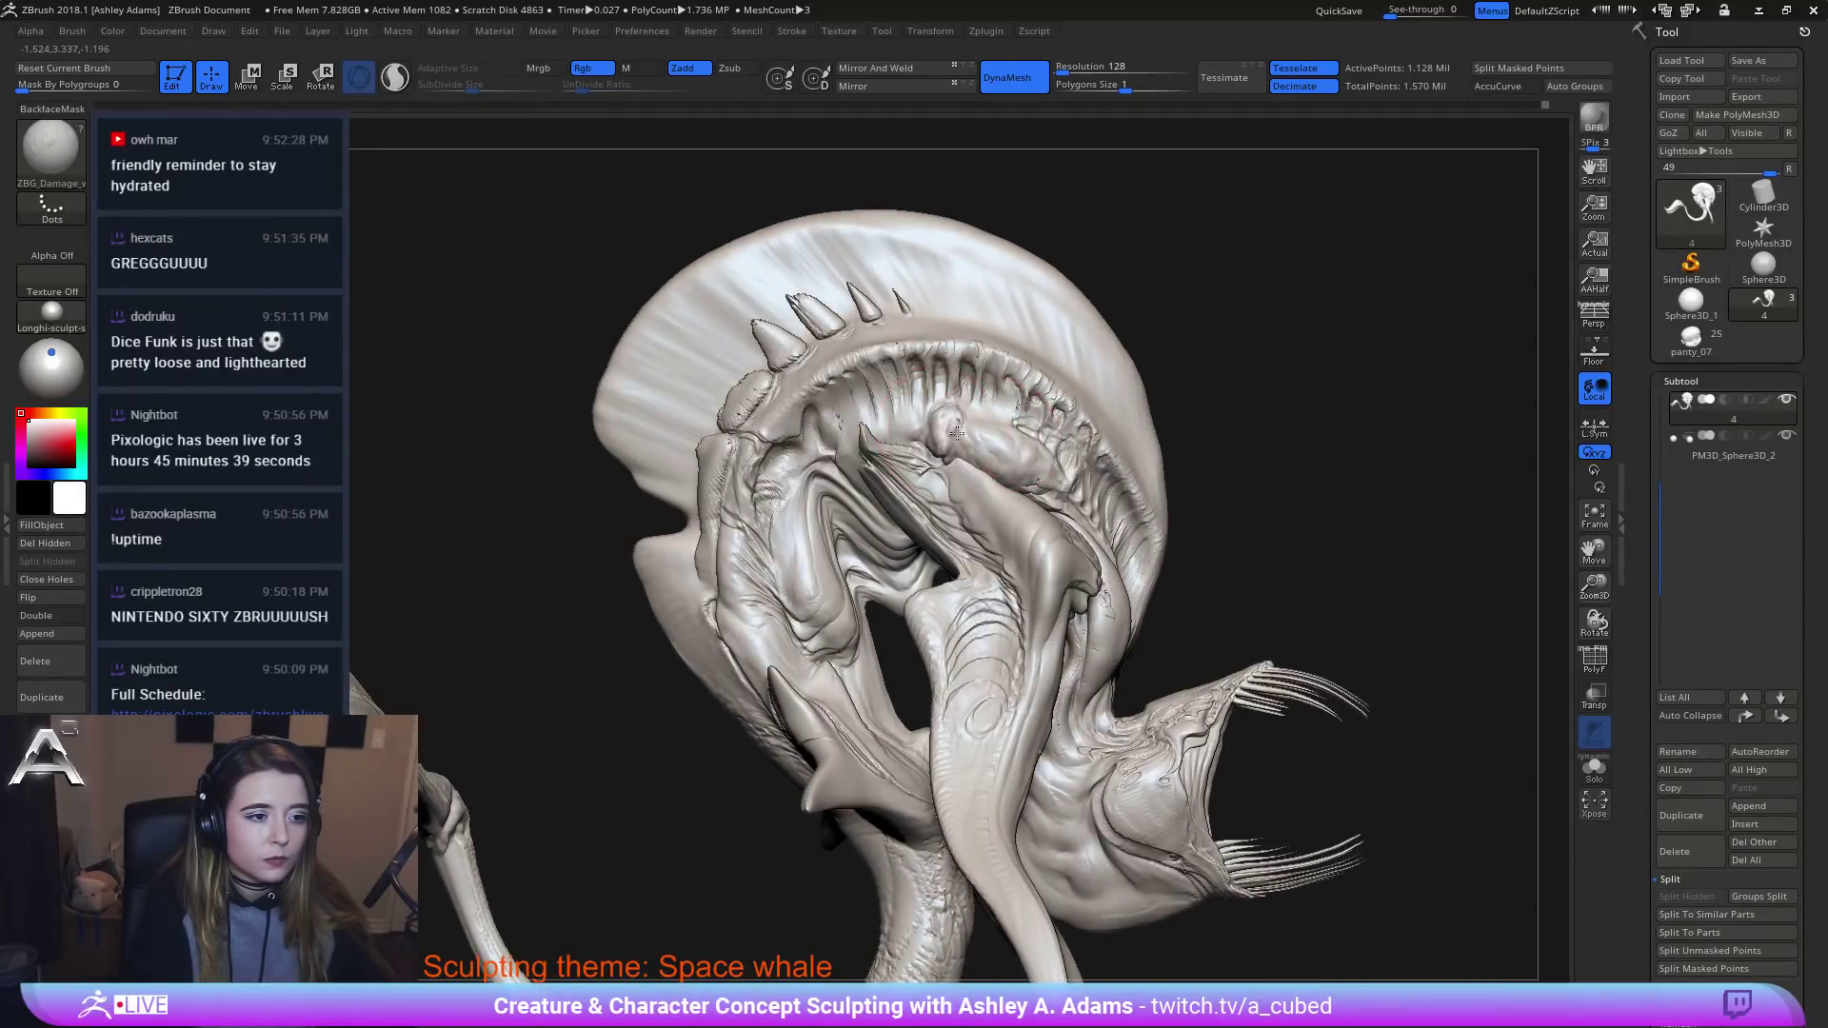
mouse_move(957, 433)
mouse_down()
mouse_move(1042, 466)
mouse_move(1029, 438)
mouse_move(934, 435)
mouse_move(1004, 466)
mouse_up()
key(ctrl+z)
right_drag(994, 441, 908, 440)
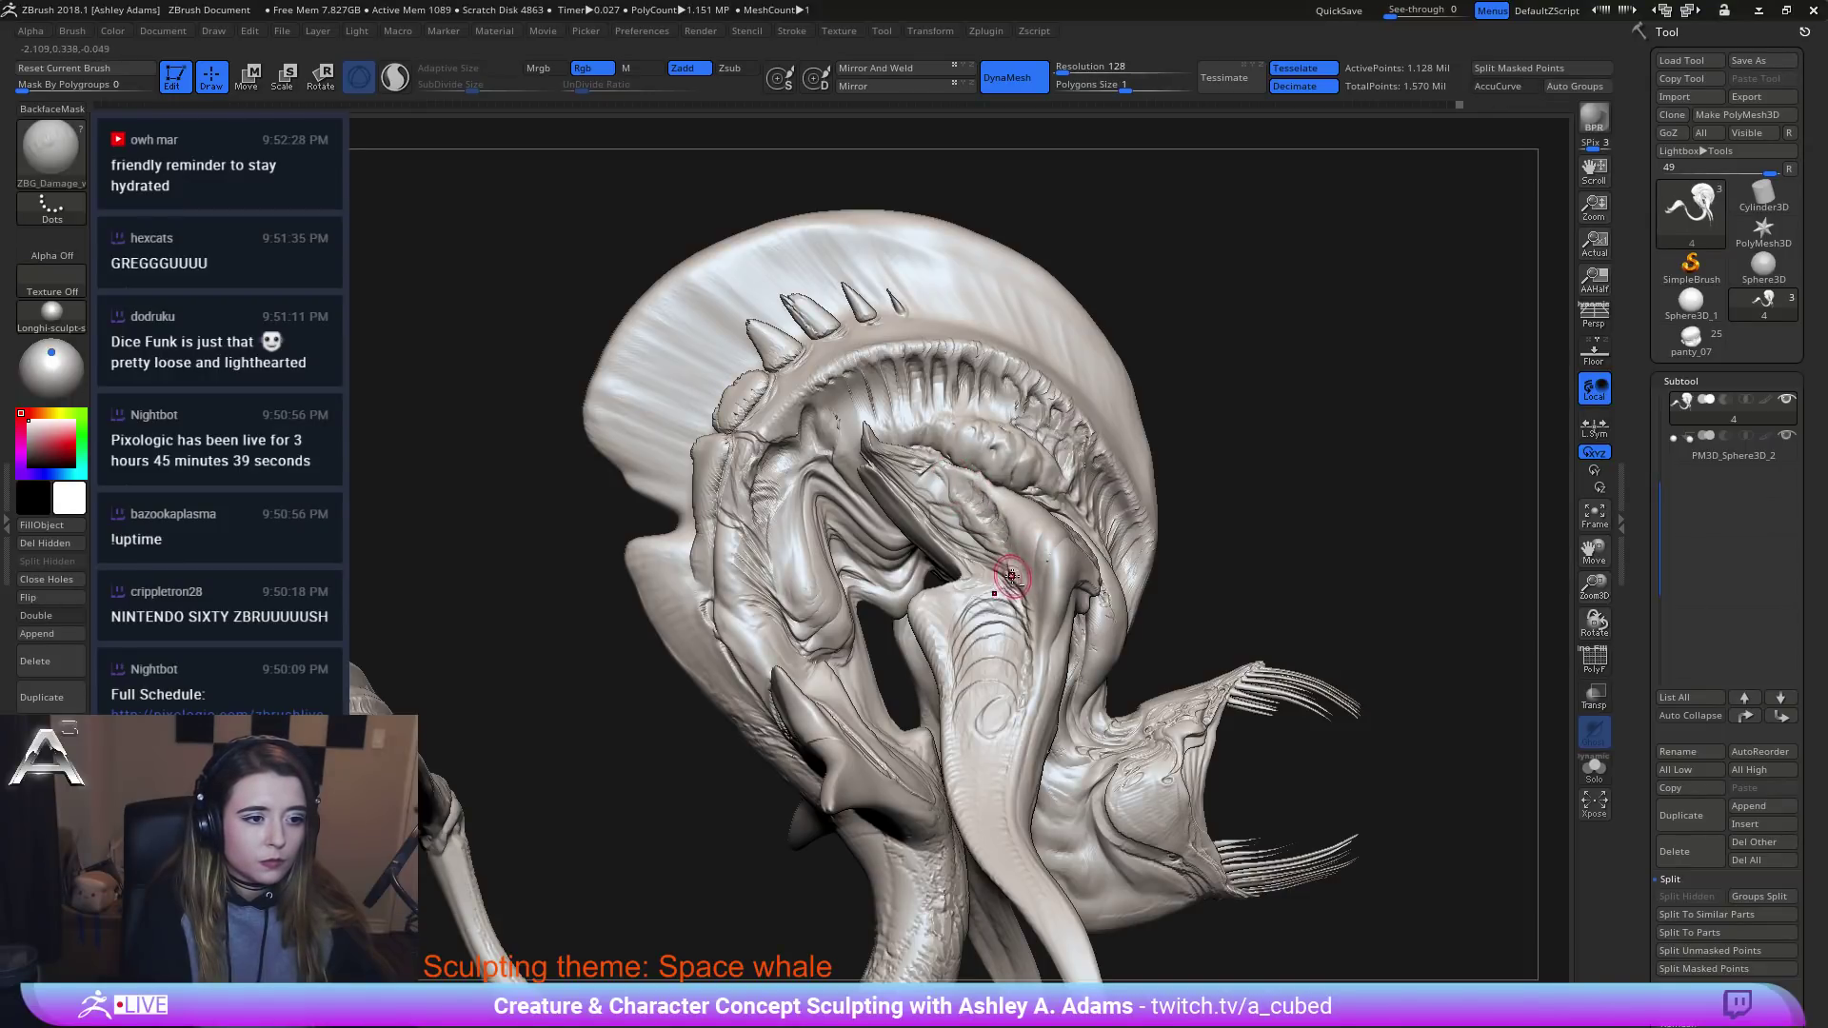
Enlarge the brush and add wrinkly skin texture over the ribs and bulge on the opposite side of the crest.
ctrl+right_drag(1003, 569, 714, 399)
right_drag(982, 411, 905, 395)
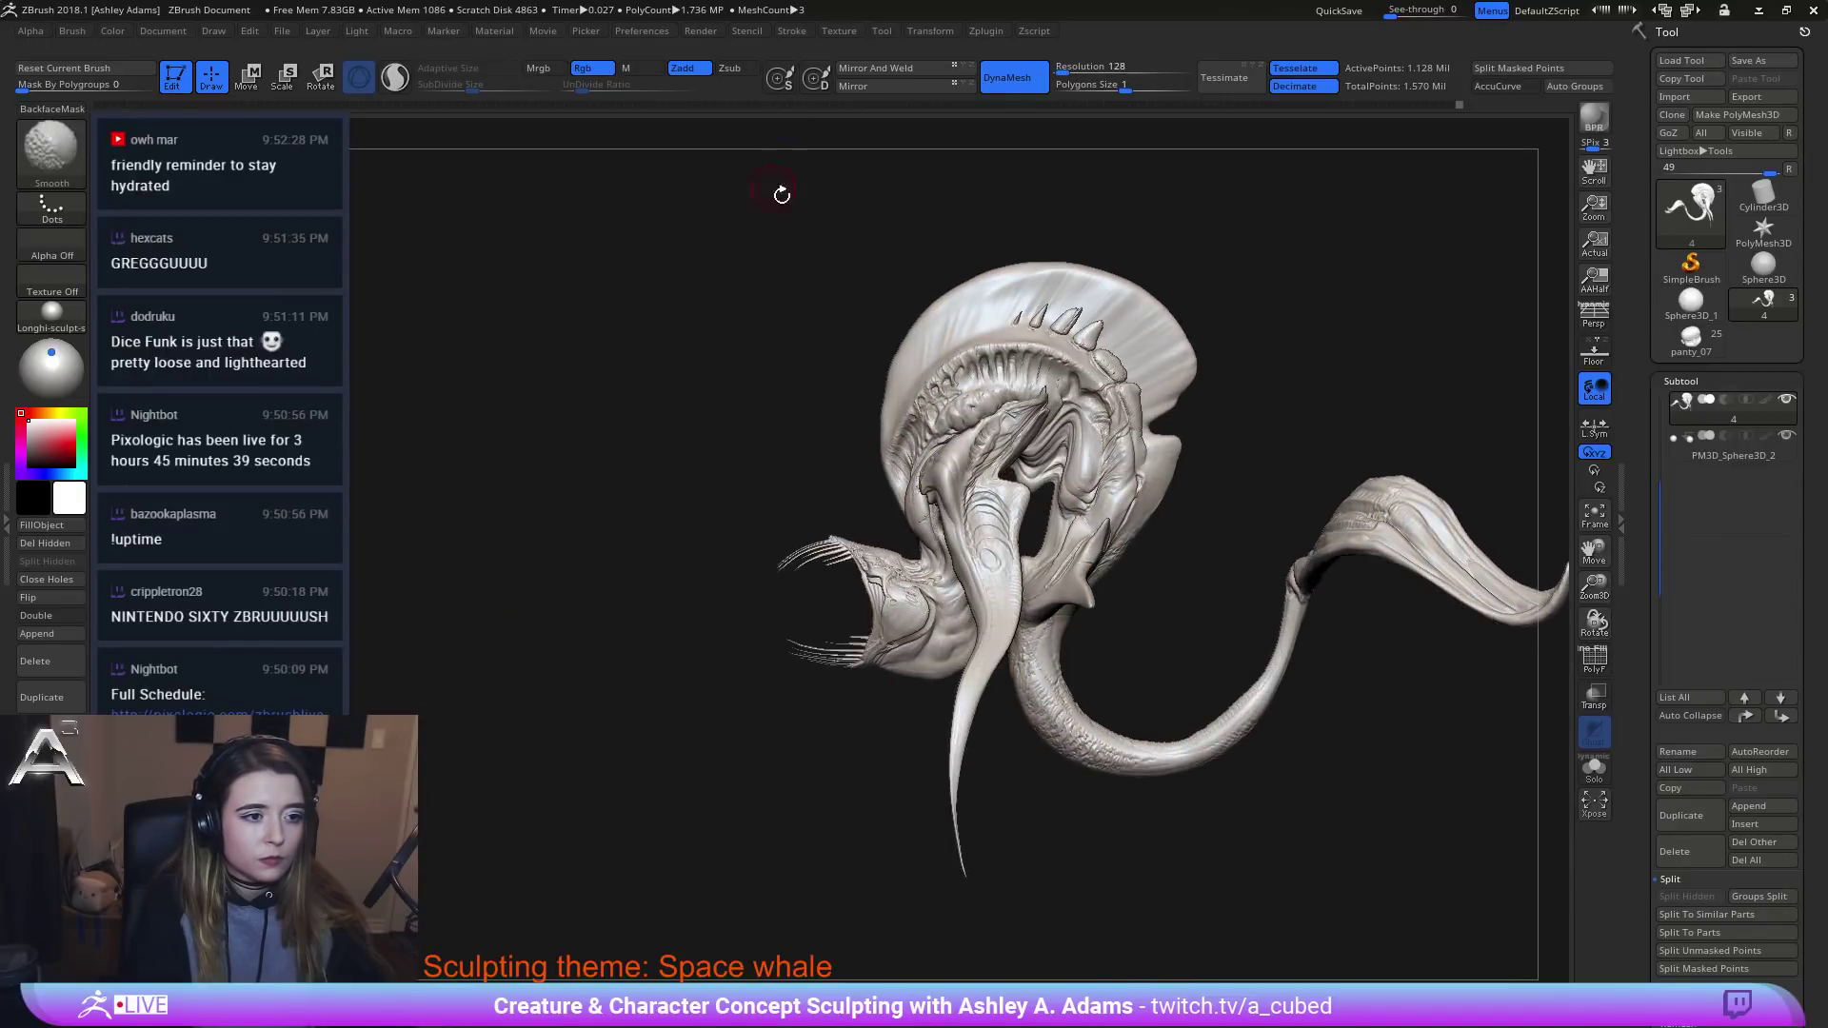
key(space)
drag(952, 381, 984, 381)
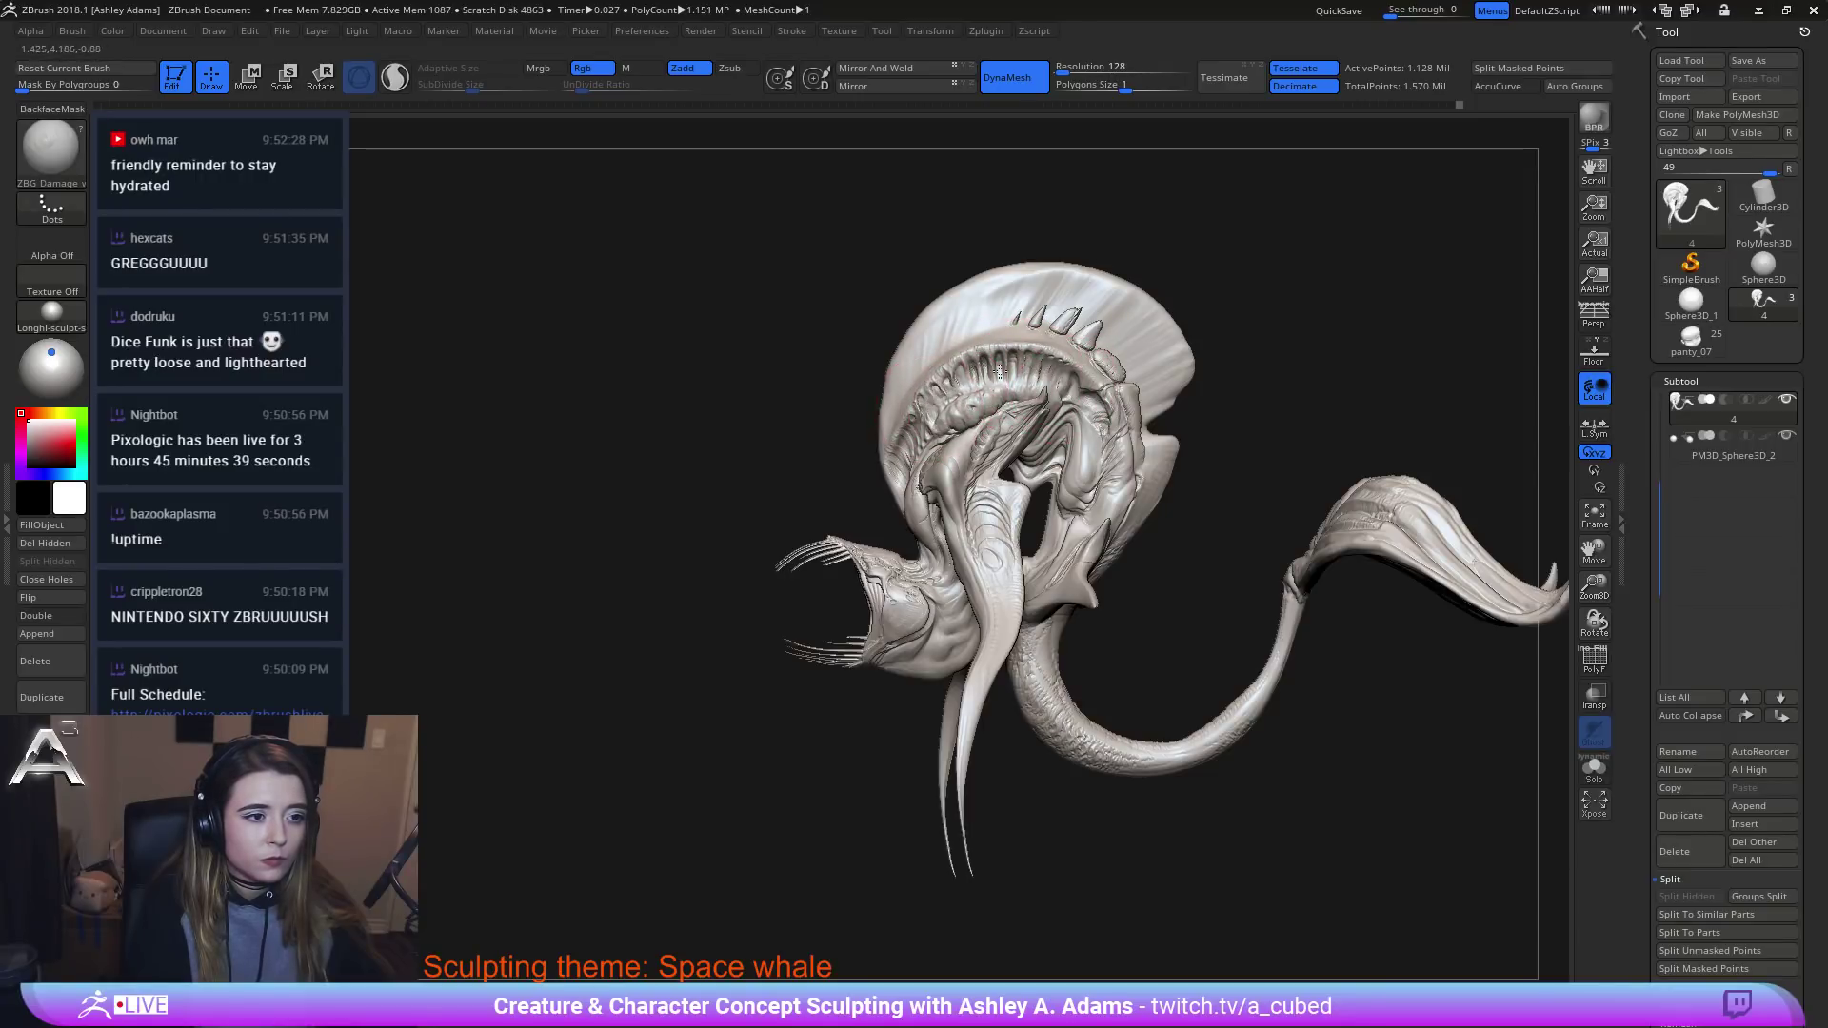
drag(1043, 378, 1085, 398)
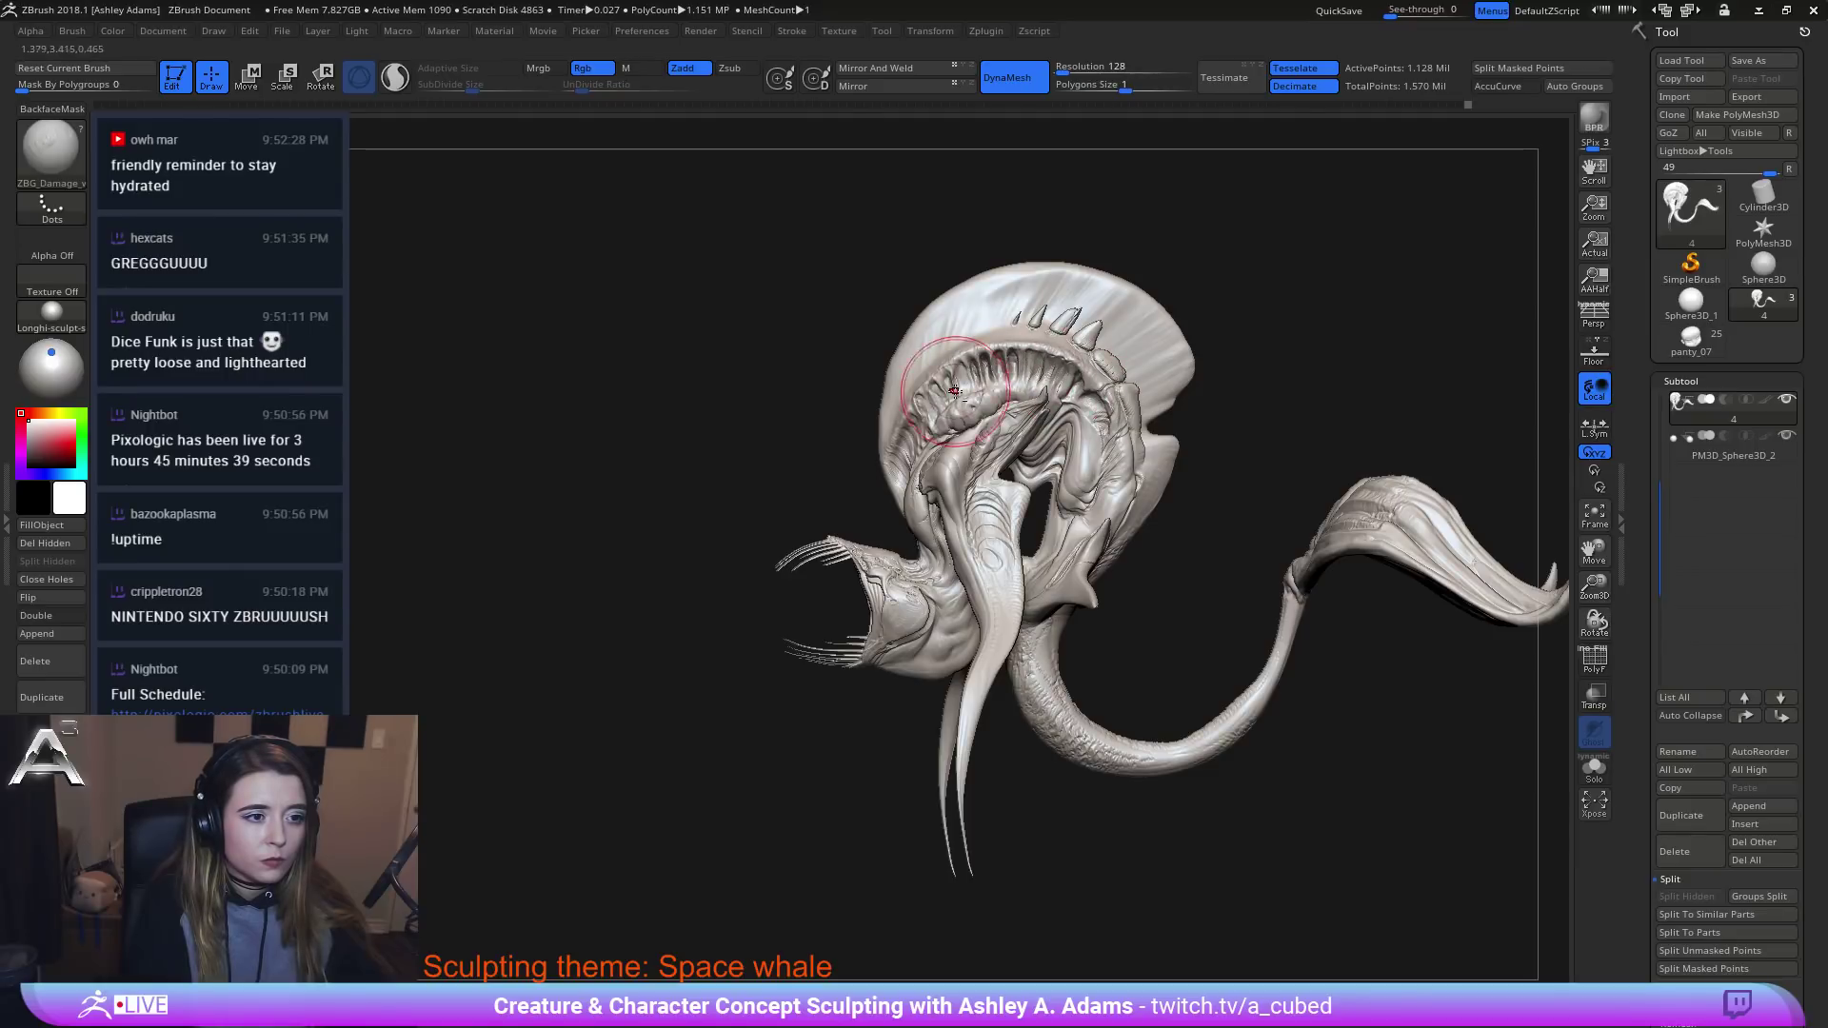
Choose the SnakeHook brush and adjust its size over the creature's crest.
key(b)
key(s)
key(h)
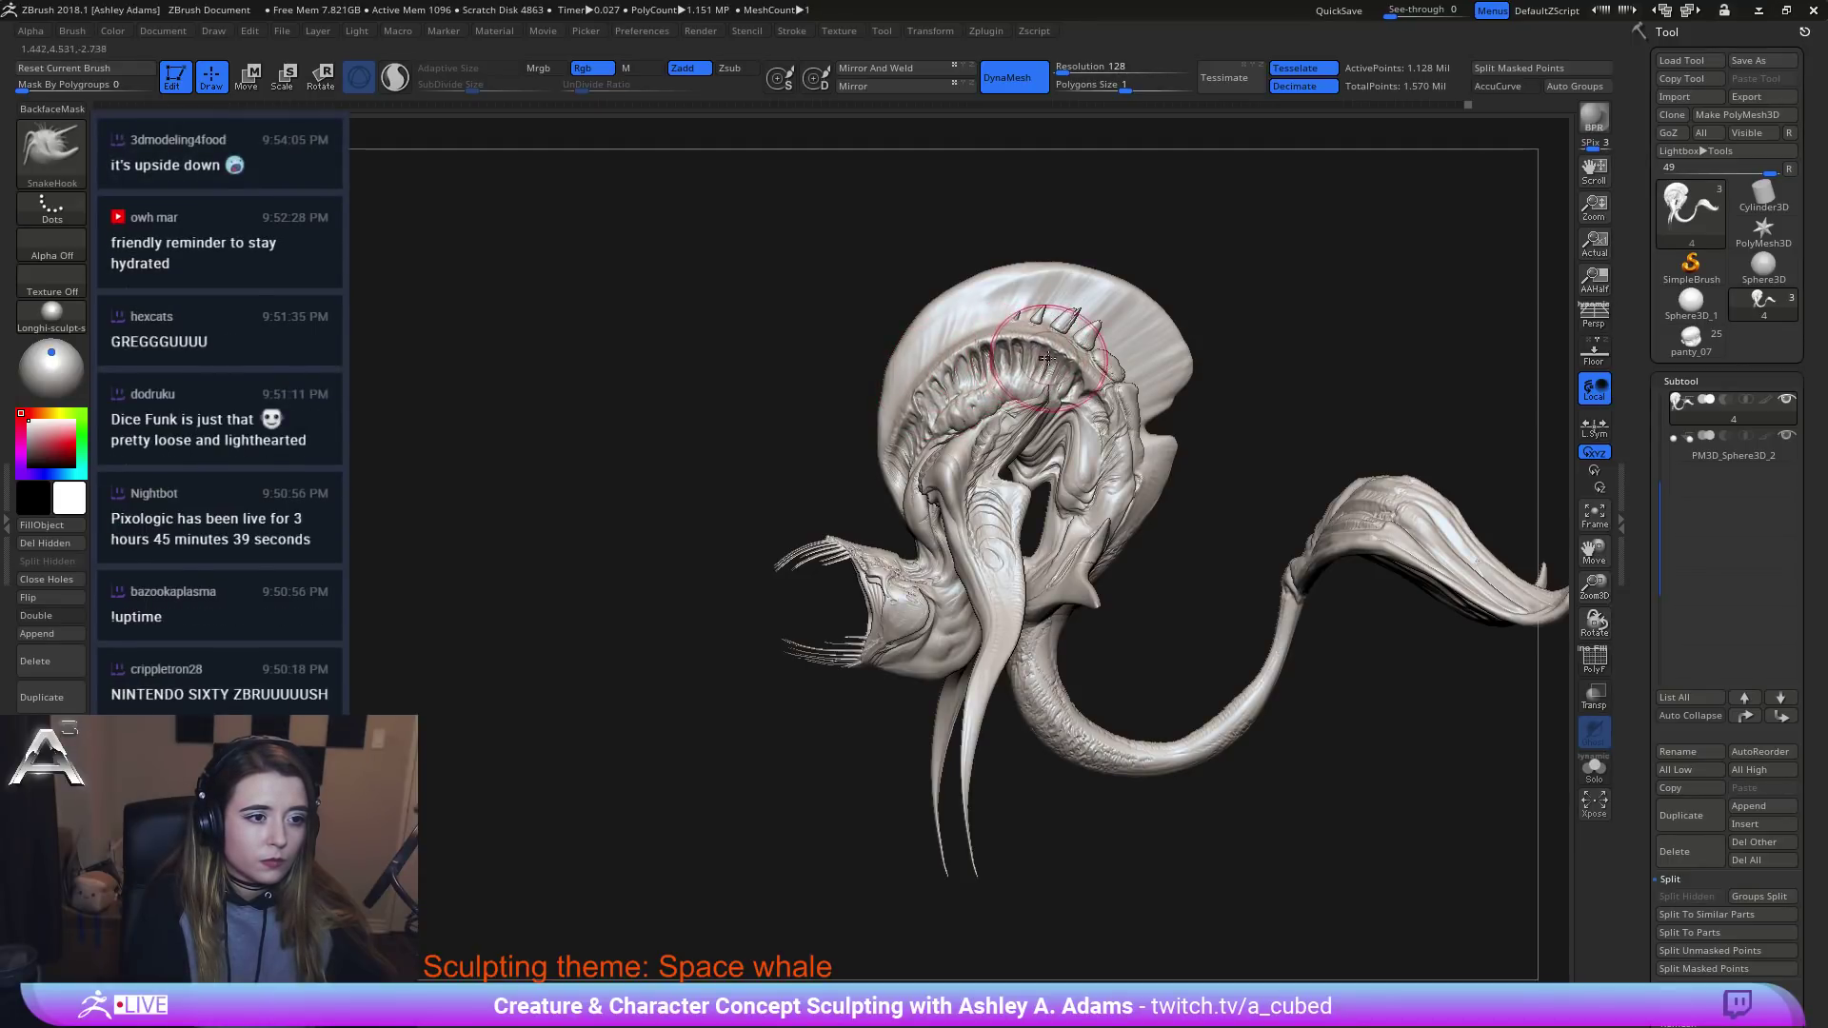
key(space)
key(space)
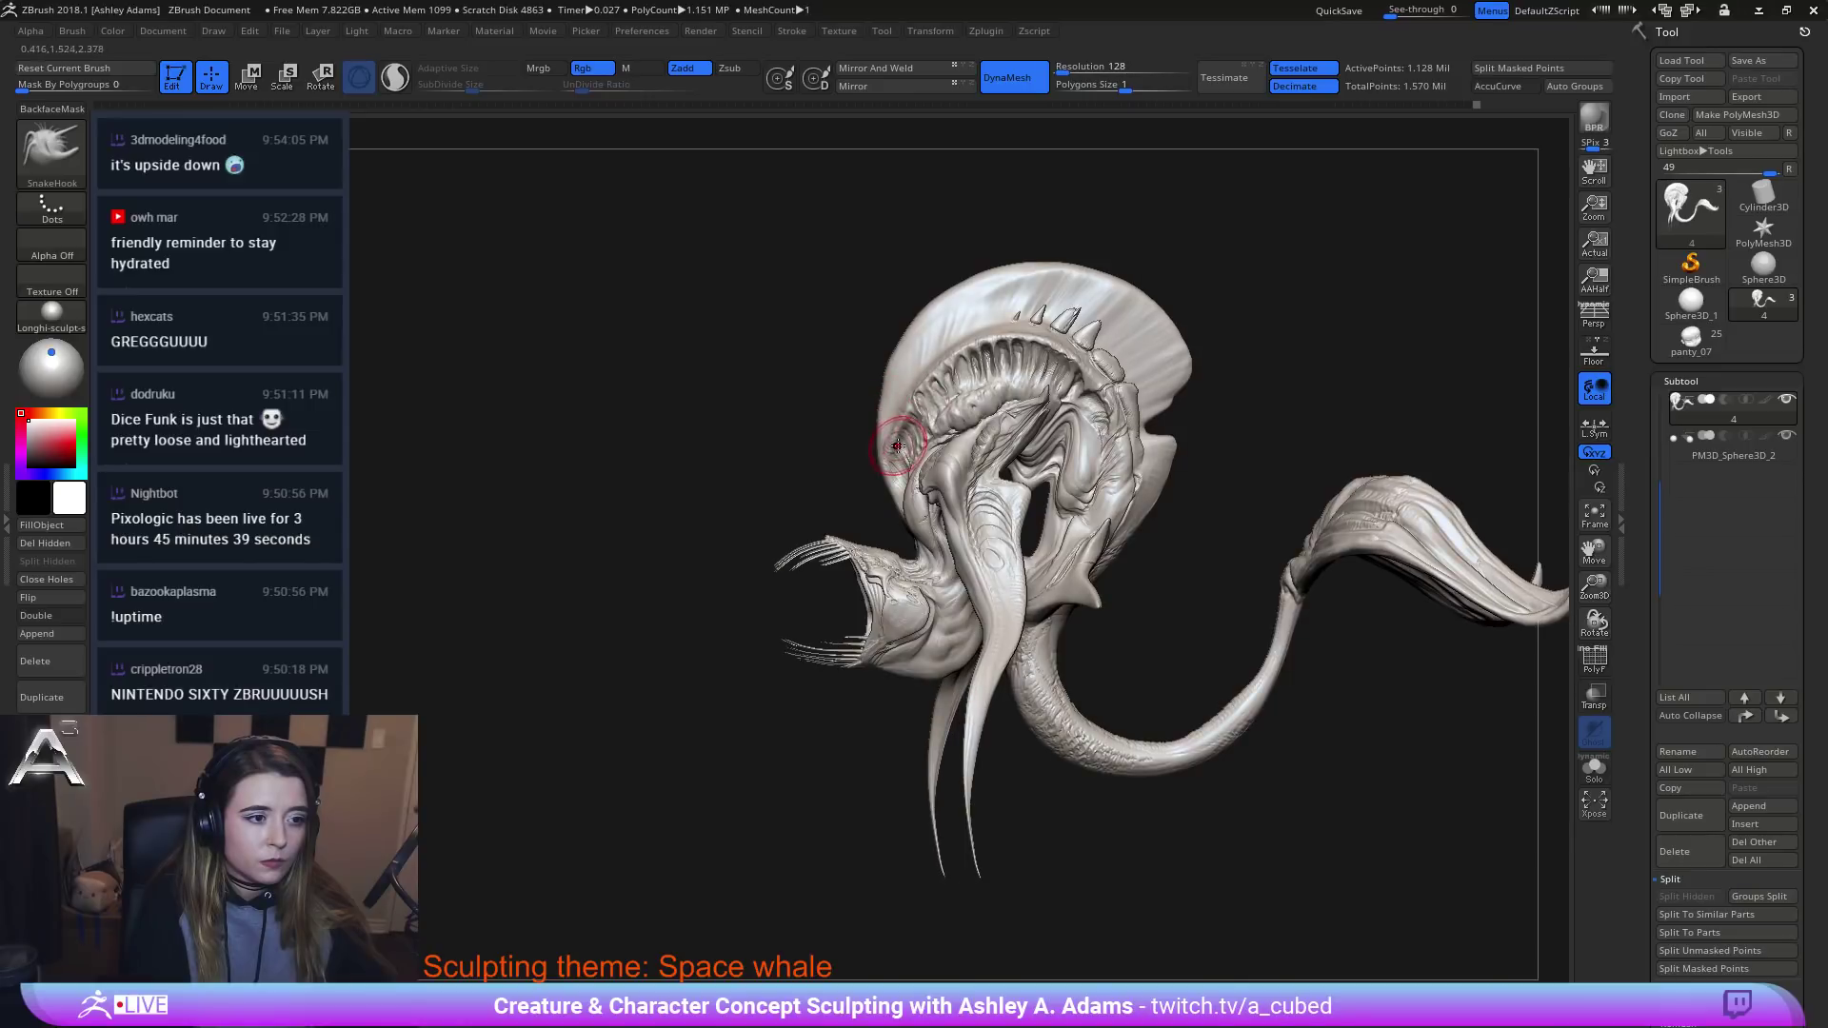
key(space)
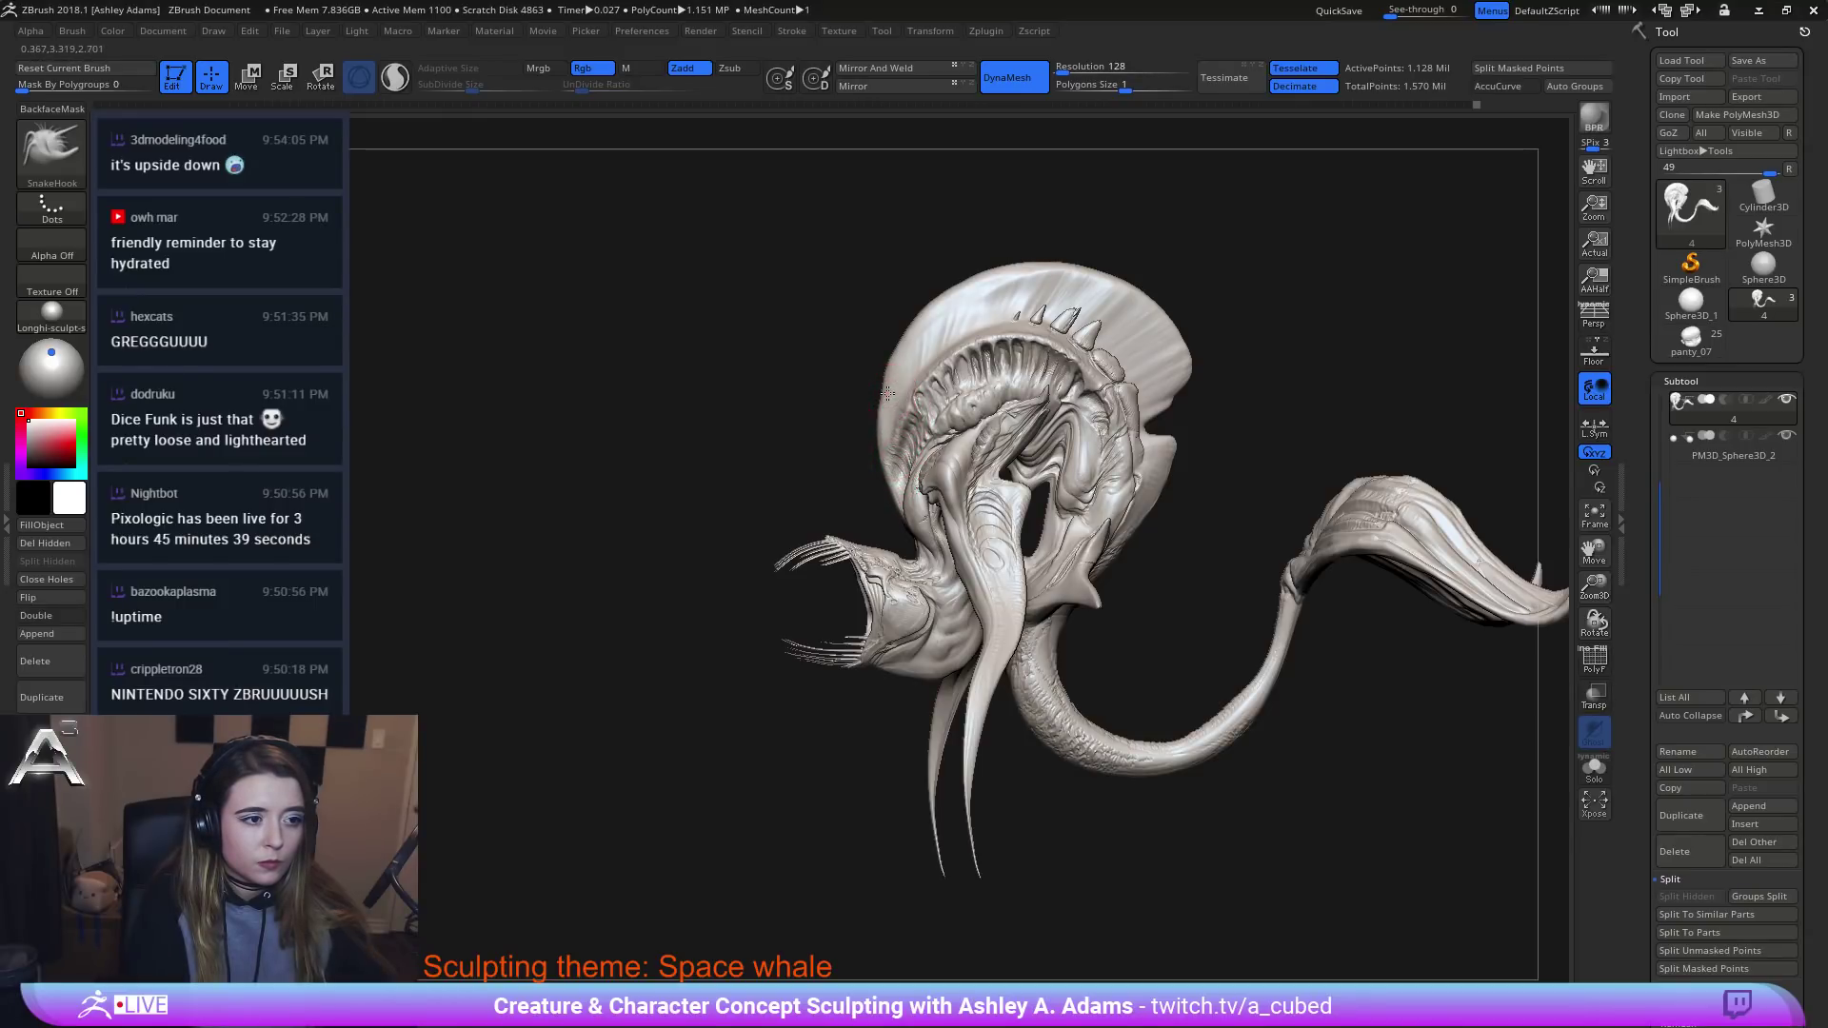
drag(886, 394, 1094, 409)
key(space)
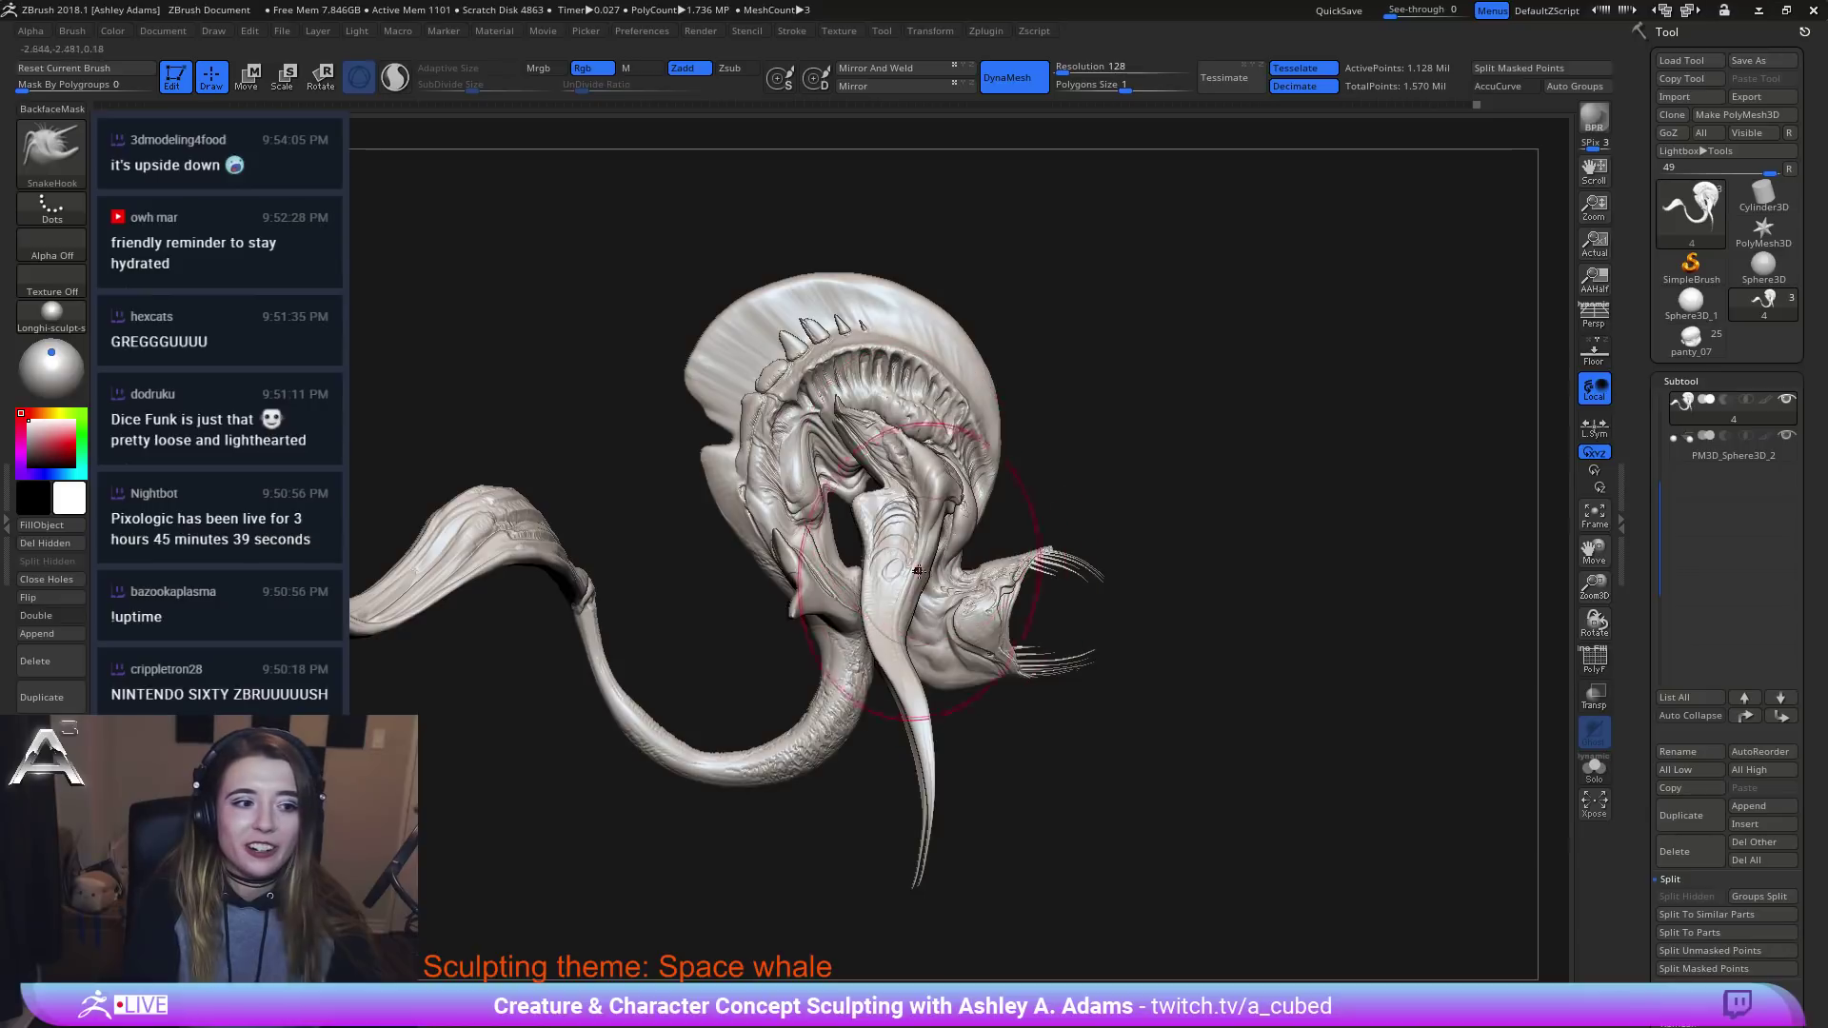
Save the creature tool to disk.
right_drag(844, 694, 910, 477)
mouse_move(936, 589)
alt+right_down()
mouse_move(928, 409)
mouse_move(948, 504)
mouse_move(1048, 533)
mouse_move(1134, 604)
mouse_move(1165, 777)
mouse_move(1025, 613)
mouse_move(962, 591)
mouse_move(914, 609)
mouse_move(981, 629)
mouse_move(1109, 598)
mouse_move(1018, 515)
mouse_move(1024, 426)
mouse_move(1098, 543)
mouse_move(938, 470)
alt+right_up()
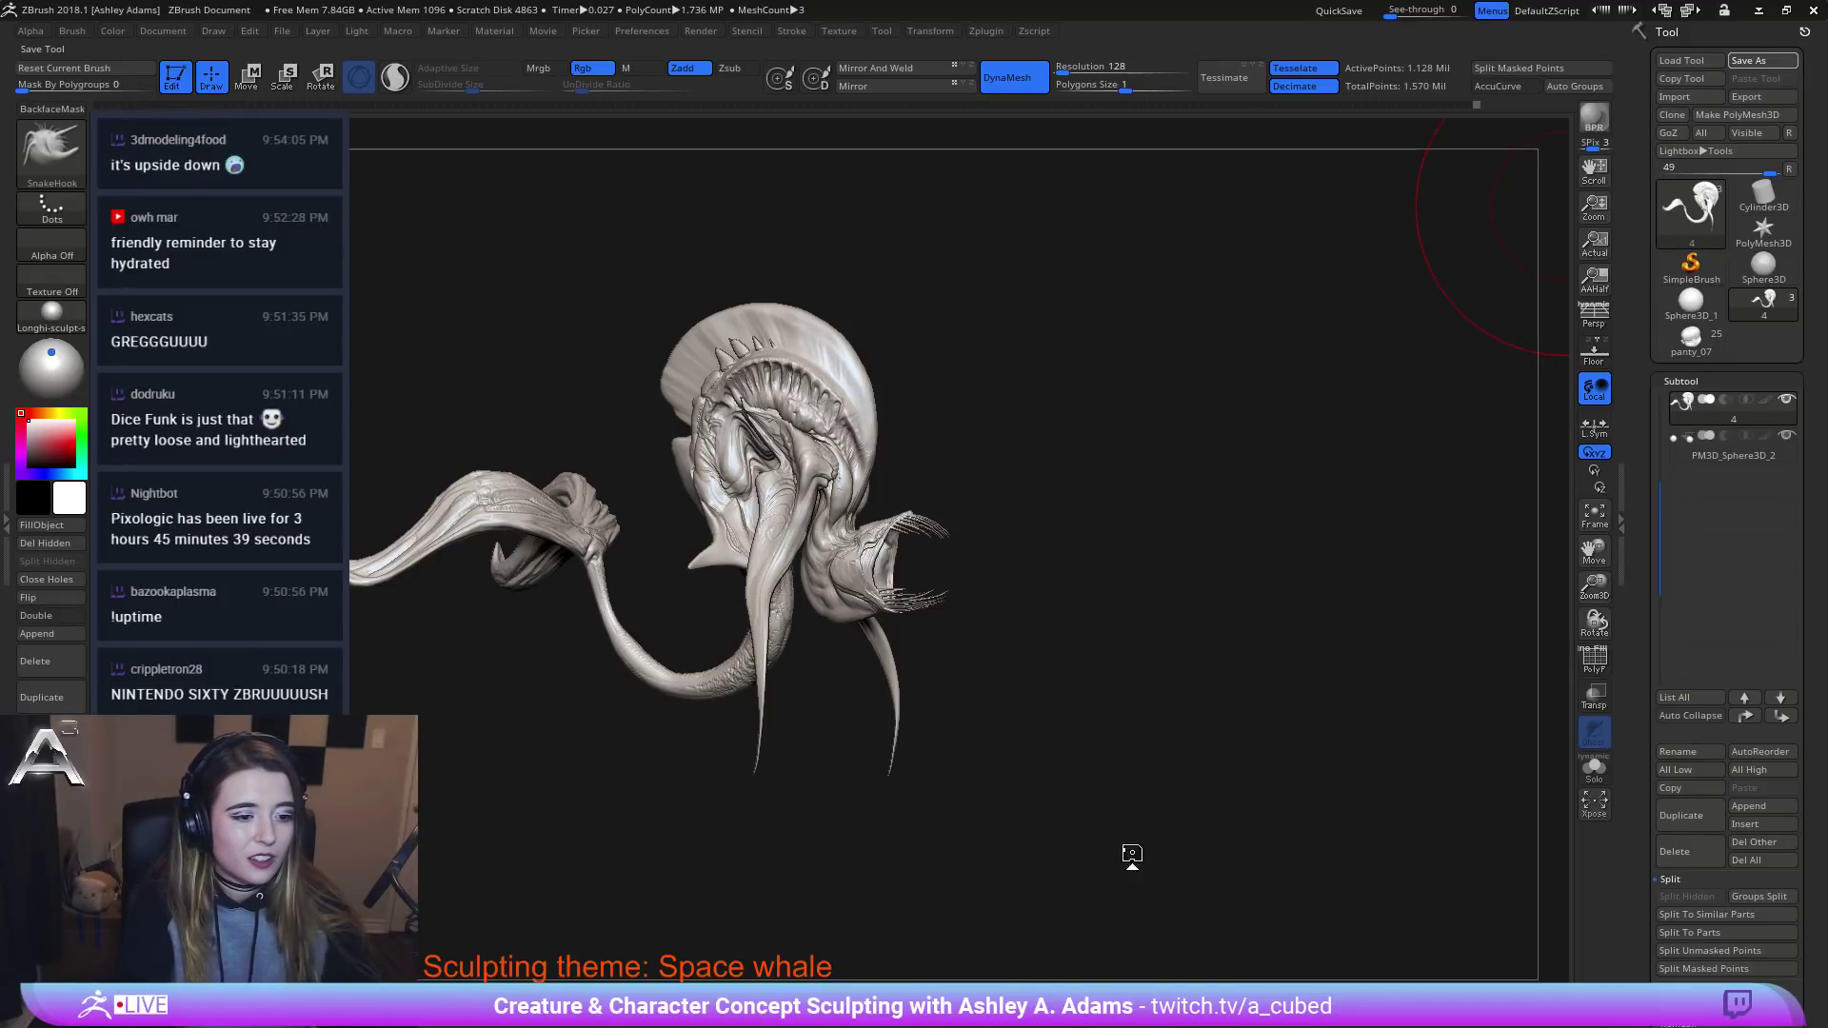
mouse_move(934, 534)
right_down()
mouse_move(889, 477)
mouse_move(923, 532)
right_up()
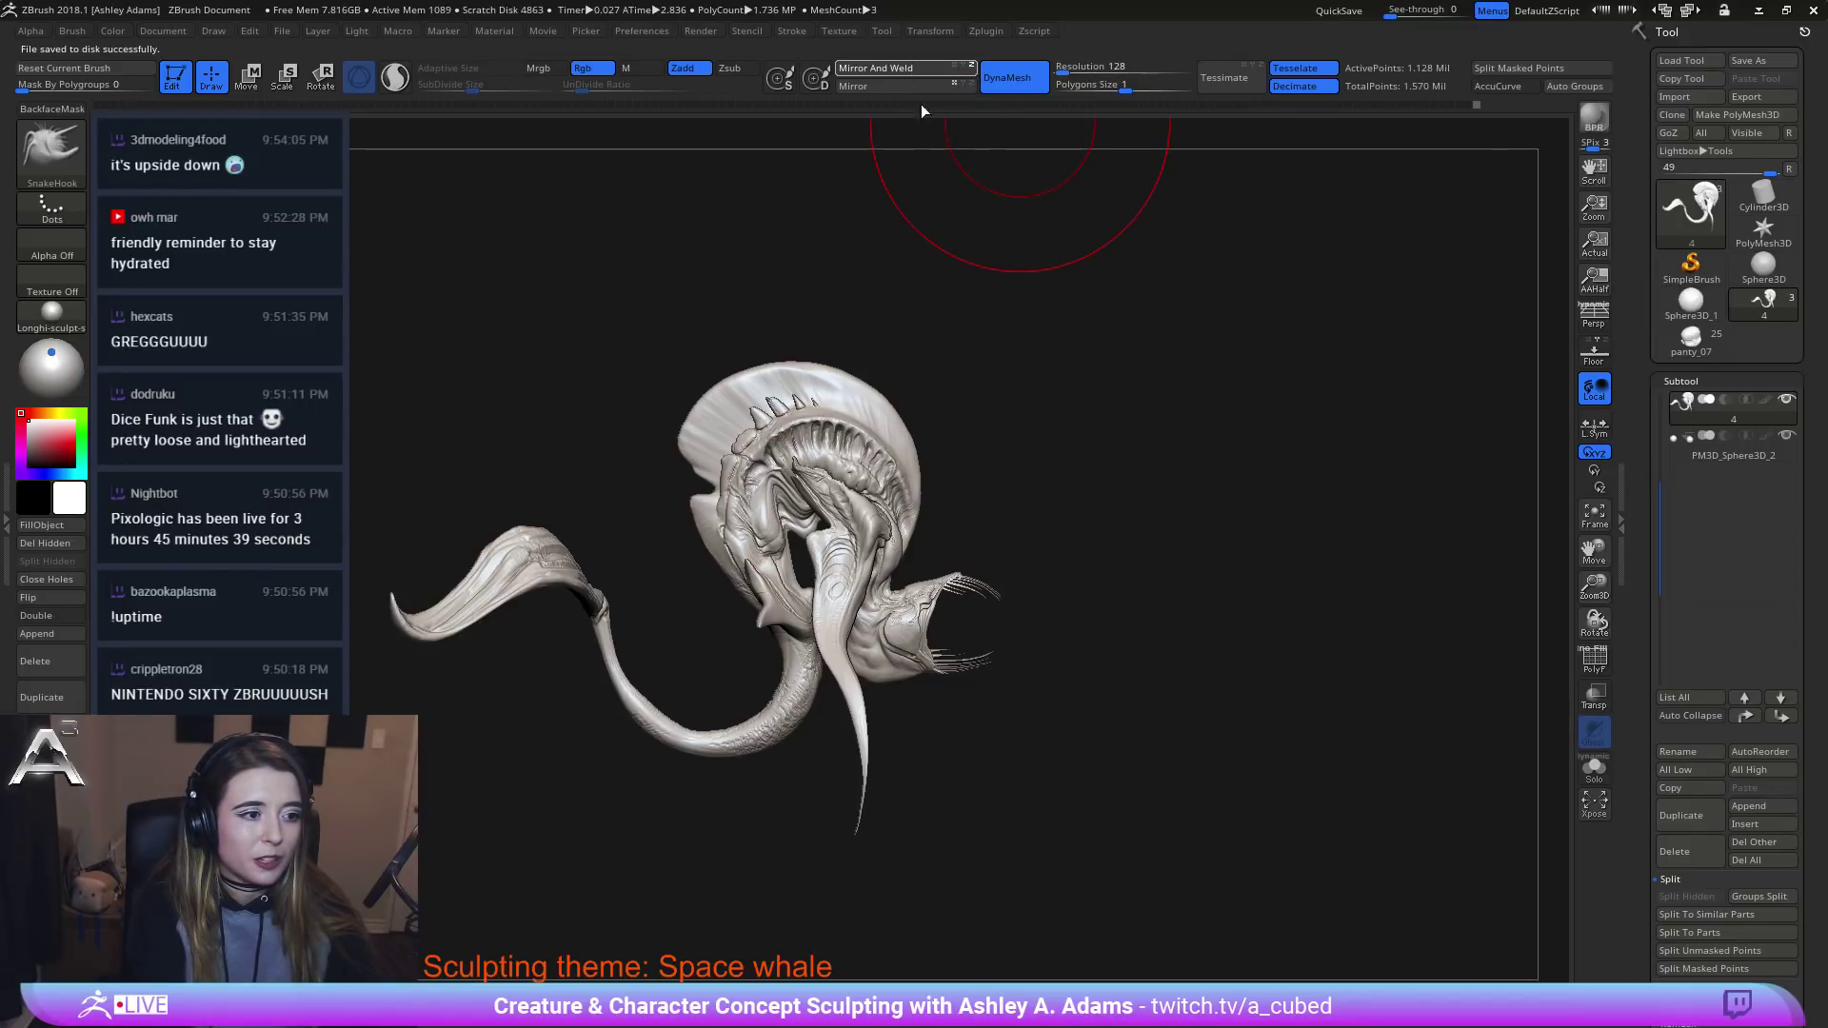
Try Mirror And Weld on the creature's body along different axes and undo the attempts.
right_drag(476, 504, 808, 482)
key(ctrl+z)
right_drag(1024, 299, 1137, 262)
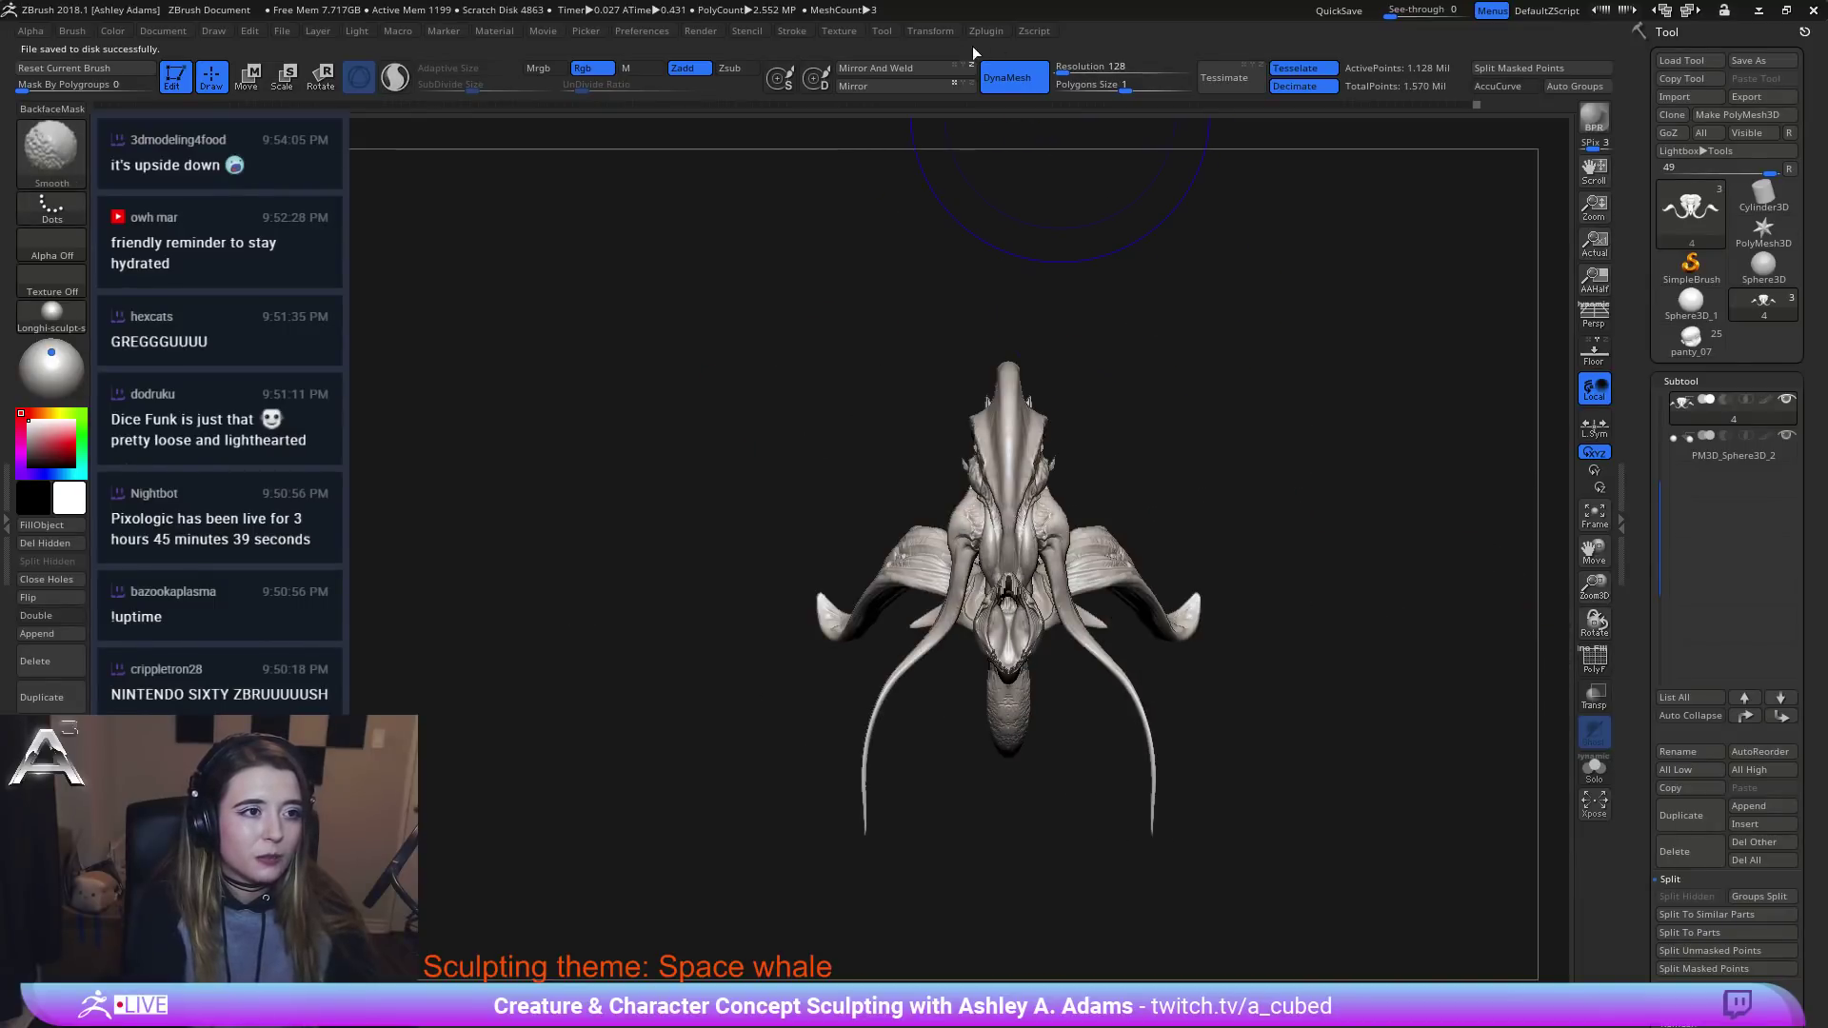
click(920, 70)
mouse_move(600, 410)
right_down()
mouse_move(1002, 519)
mouse_move(921, 473)
right_up()
mouse_move(782, 396)
right_down()
mouse_move(946, 510)
mouse_move(822, 495)
mouse_move(817, 433)
right_up()
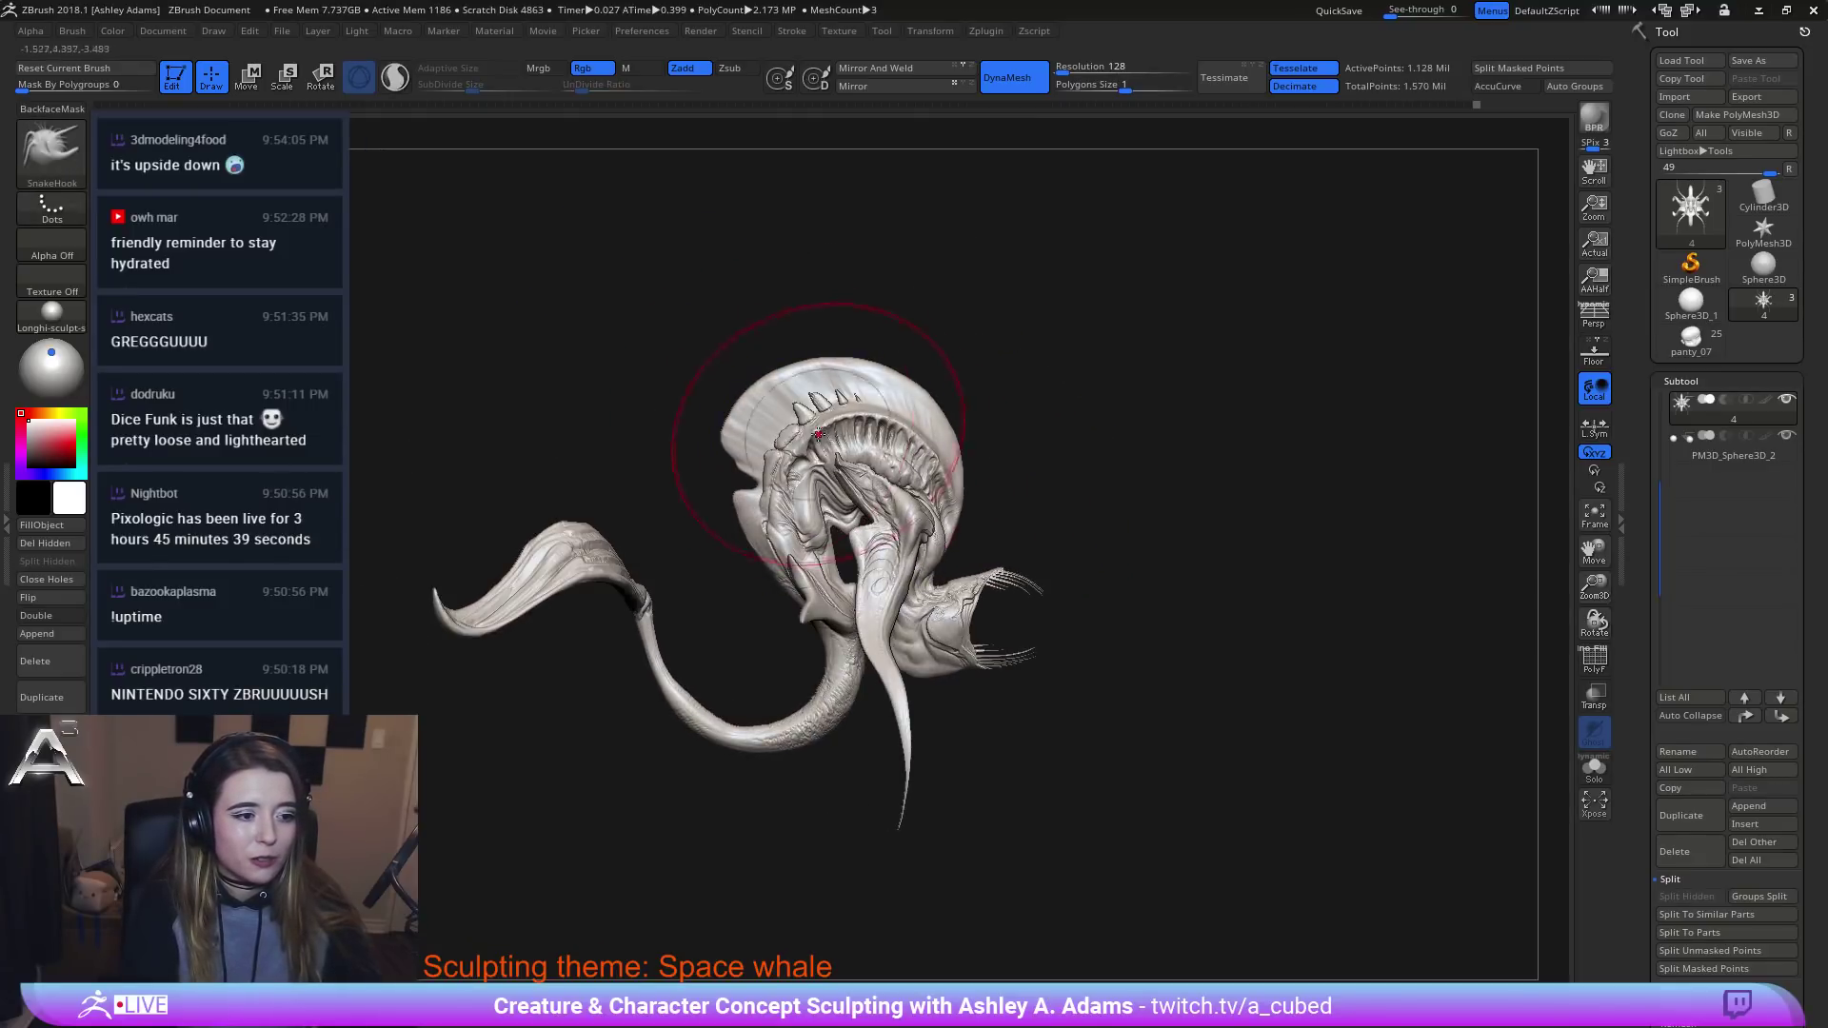
Set the transform gizmo to affect all subtools, try moving the creature down along Y, and undo the move.
key(w)
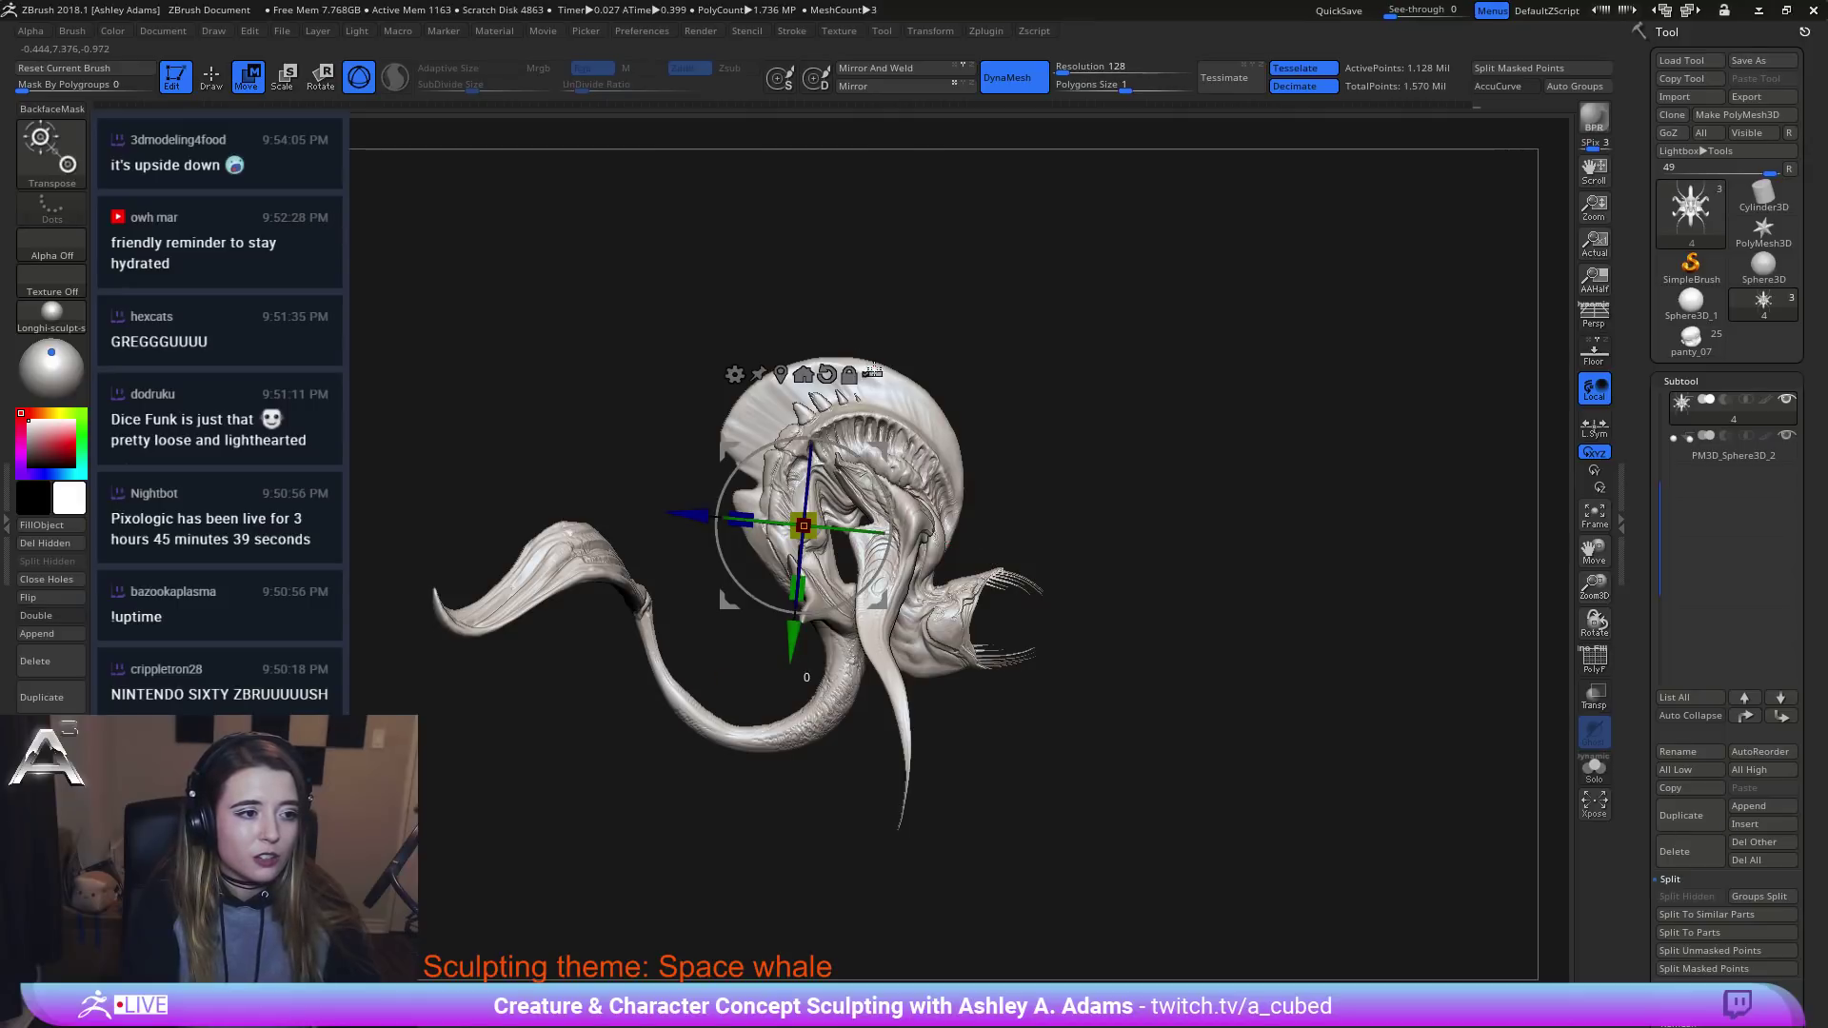
click(873, 371)
drag(792, 640, 791, 652)
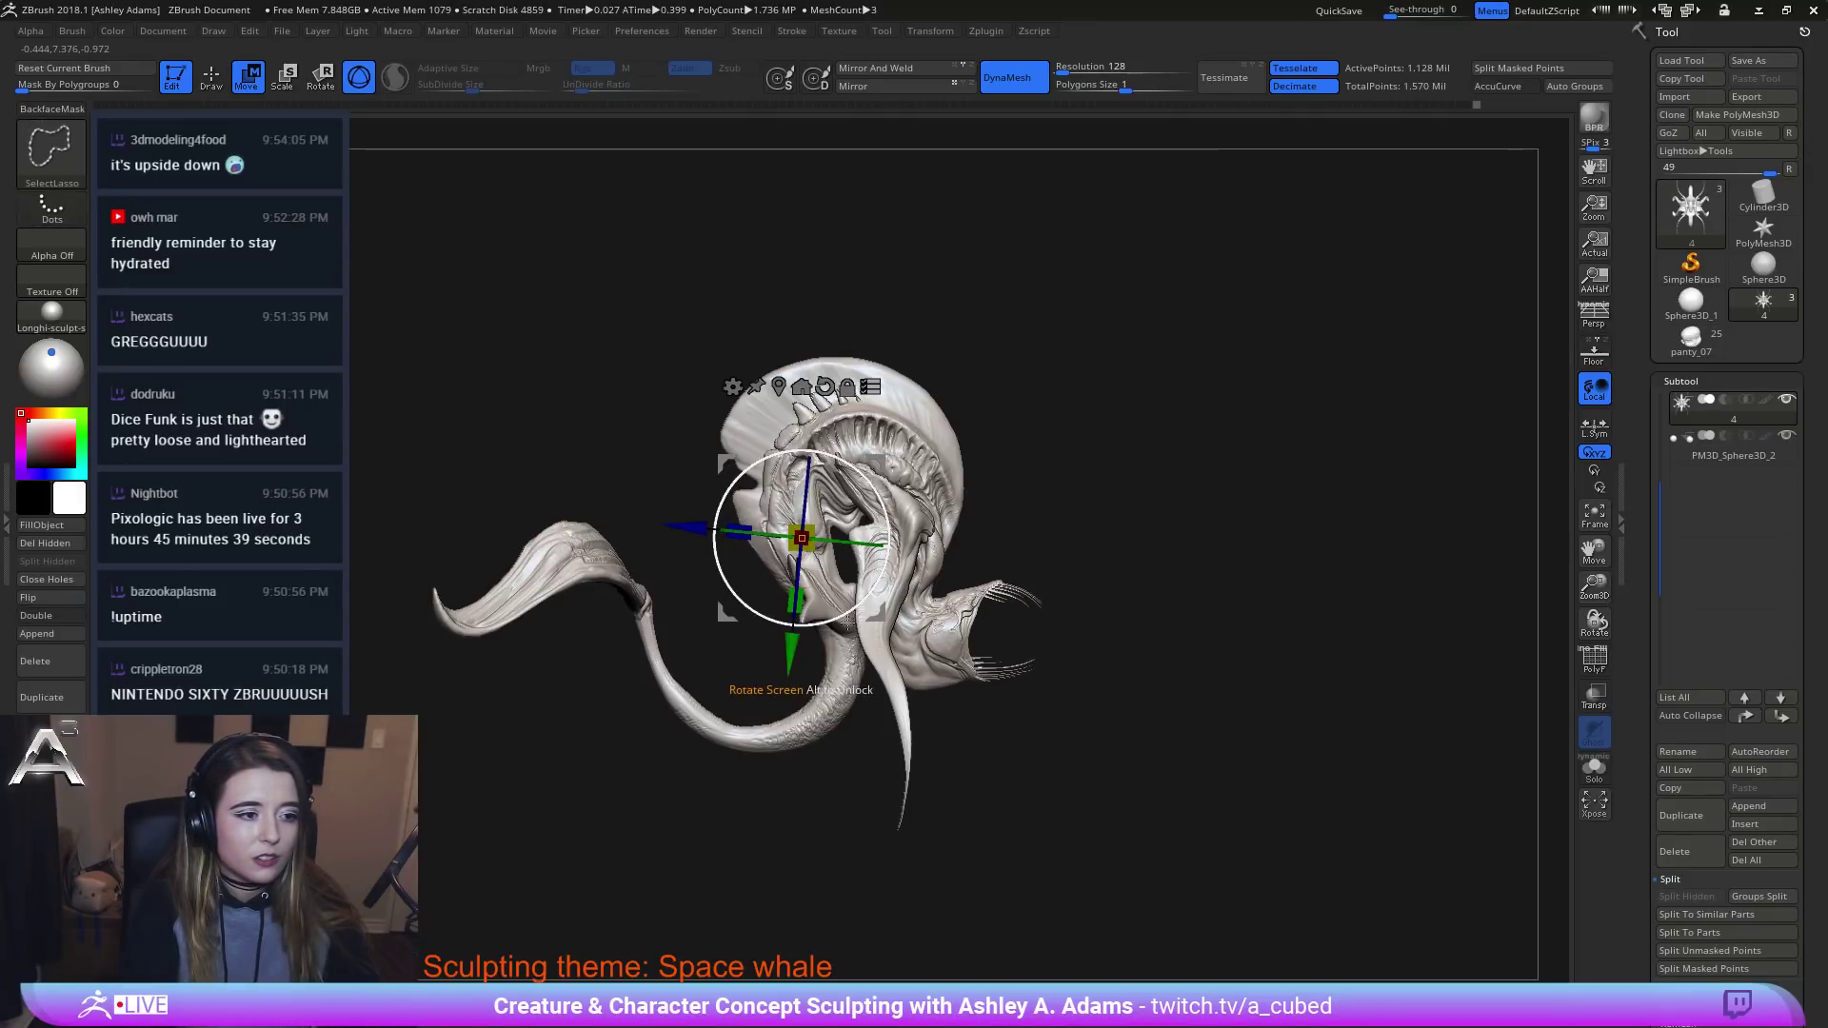
drag(792, 646, 787, 724)
key(ctrl+z)
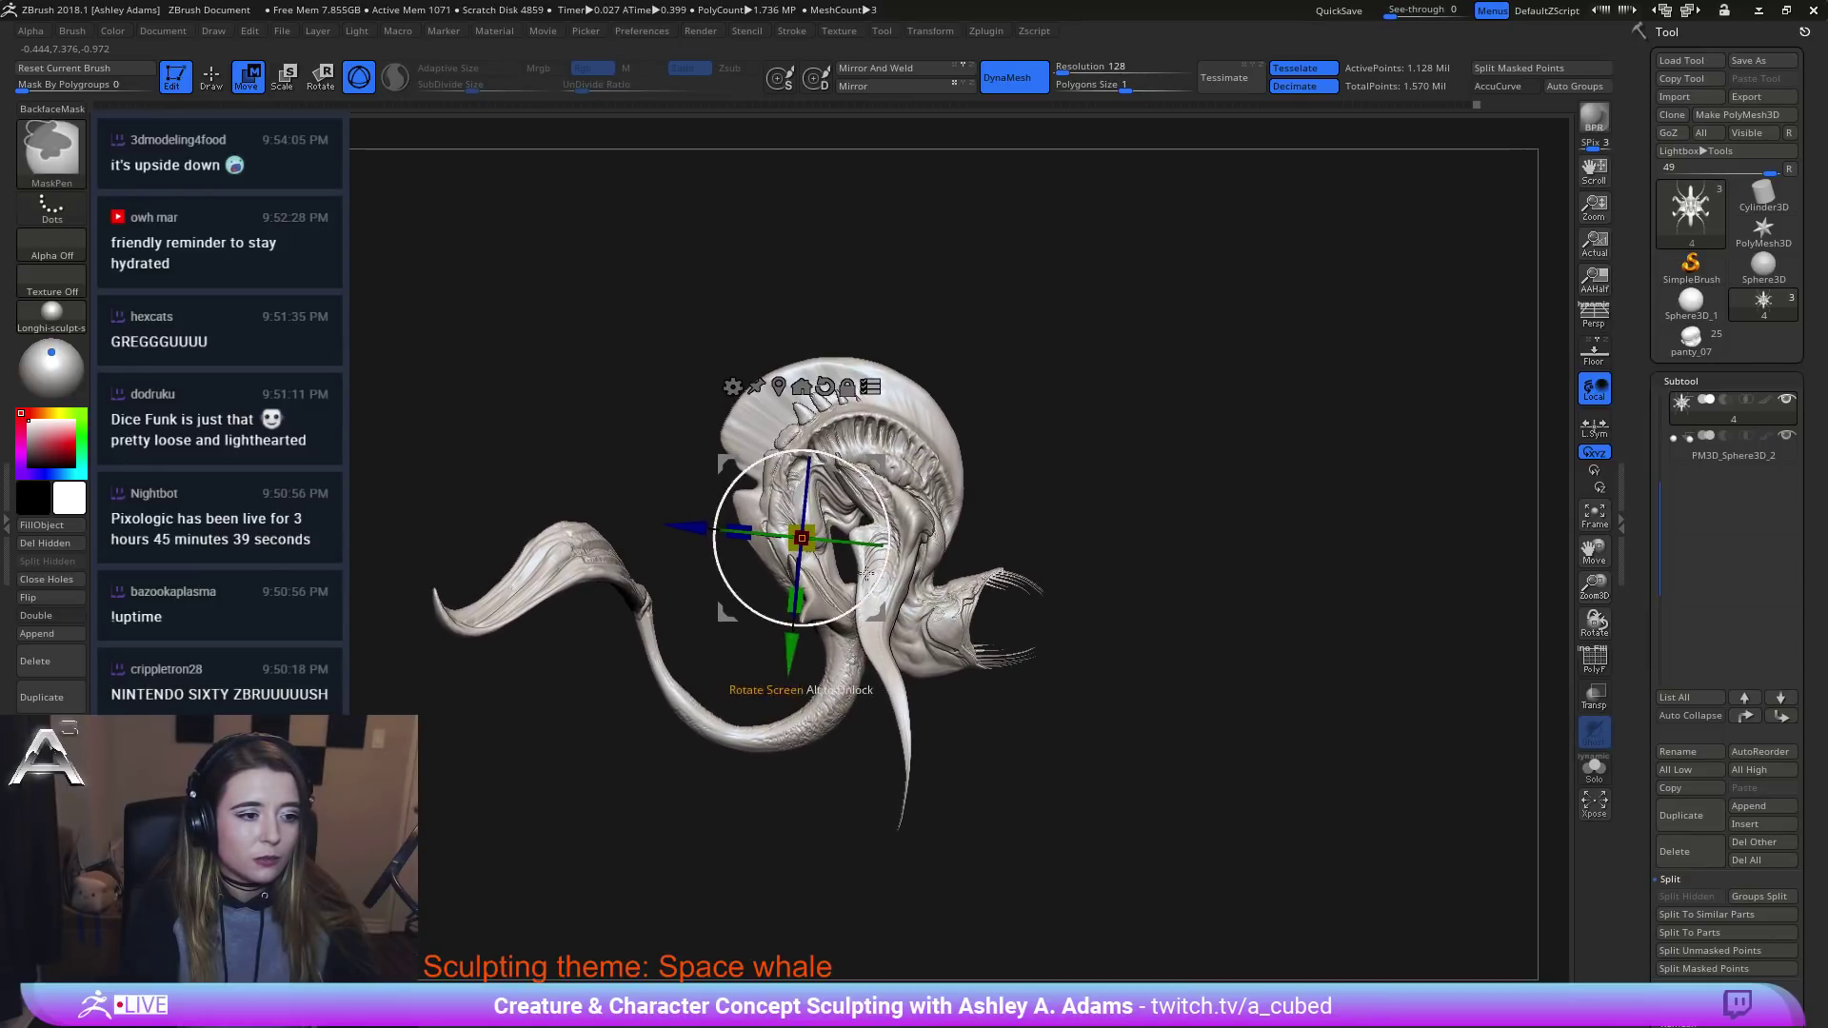
Make the head subtool active, reset the gizmo's orientation, and move the whole creature down along the Y axis.
mouse_move(1024, 432)
mouse_down()
mouse_move(934, 444)
mouse_move(1018, 457)
mouse_move(1021, 422)
mouse_up()
ctrl+right_drag(1027, 460, 1051, 764)
mouse_move(1226, 708)
right_down()
mouse_move(1227, 649)
mouse_move(1237, 771)
right_up()
key(q)
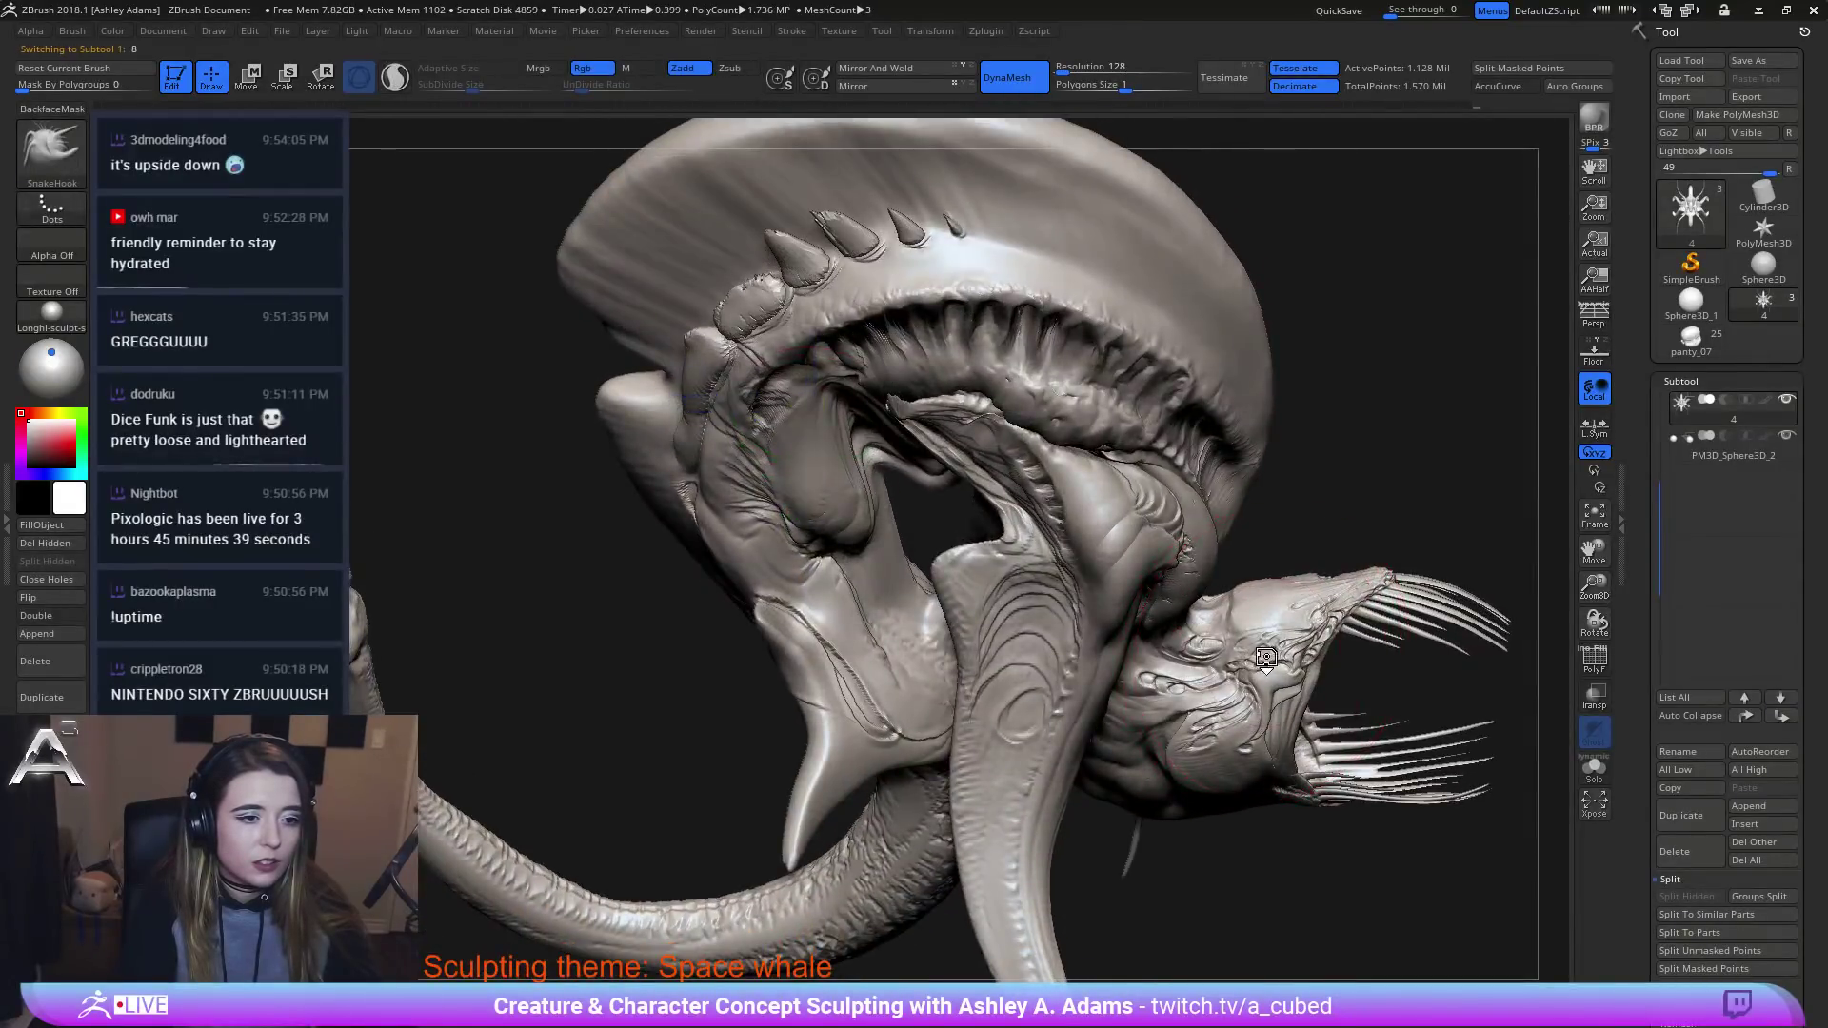
alt+click(1266, 656)
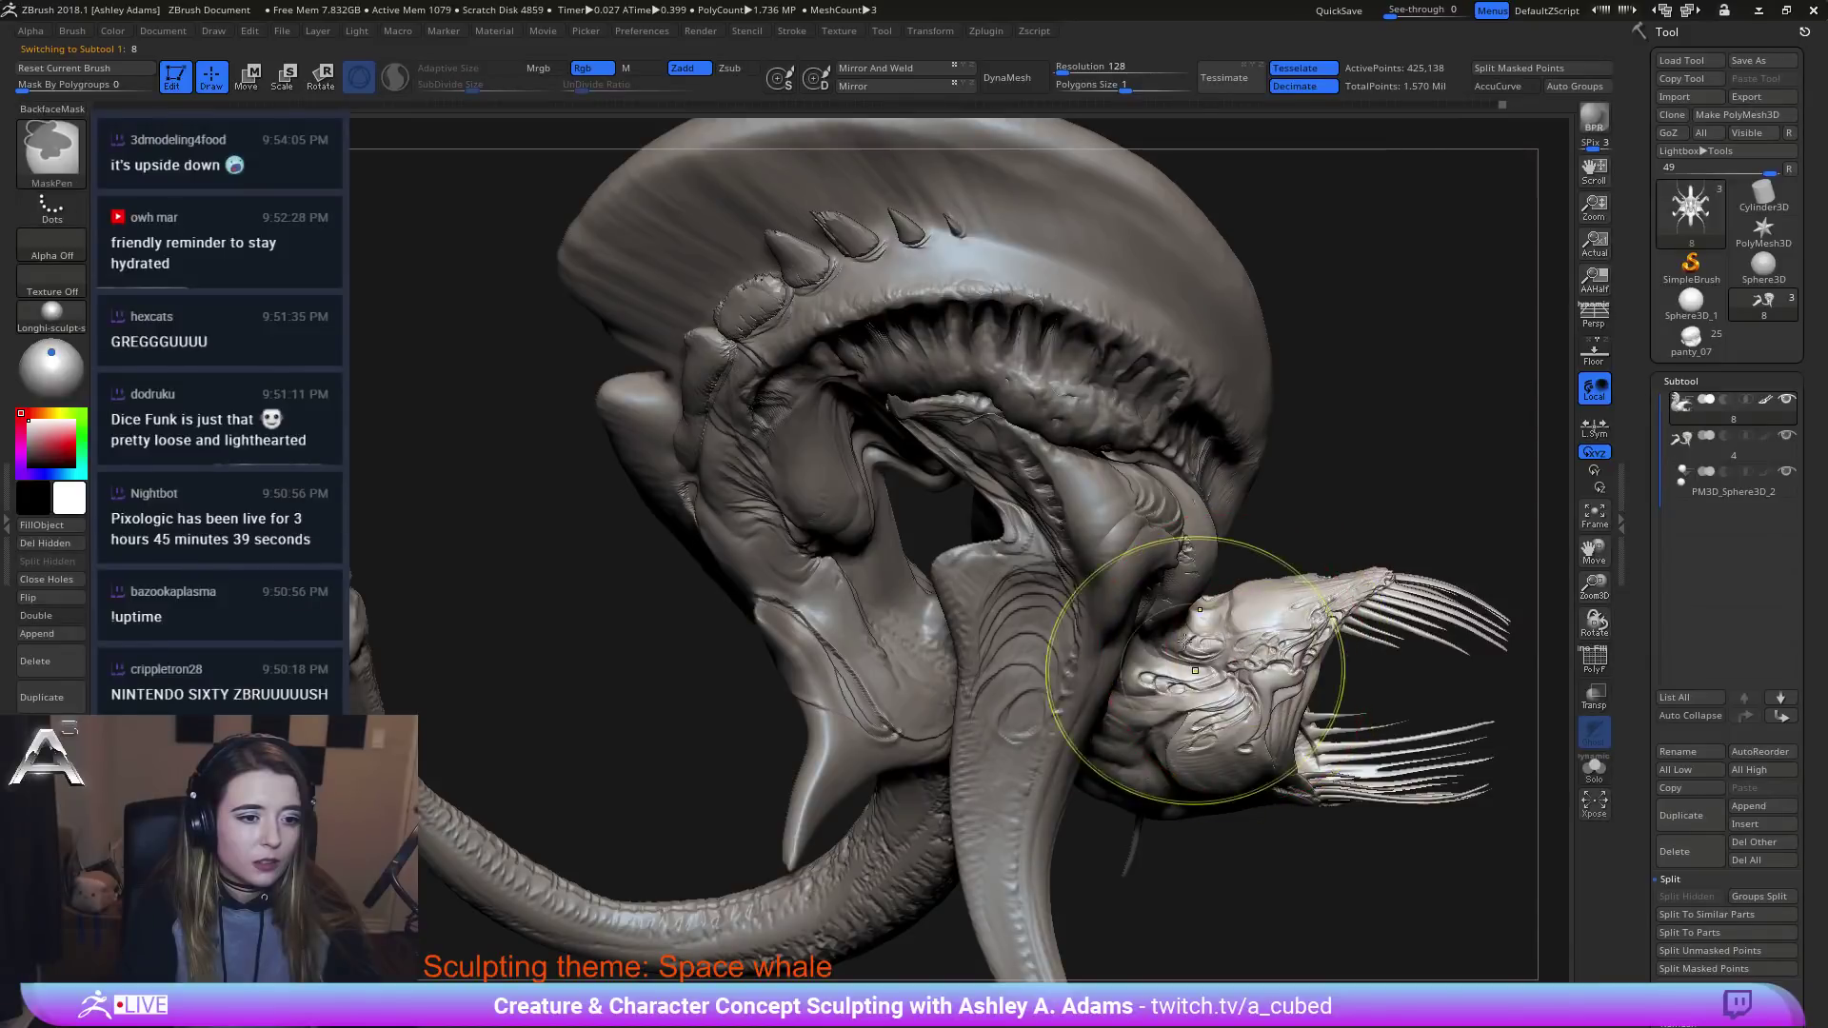
mouse_move(1184, 671)
ctrl+right_down()
mouse_move(1181, 581)
mouse_move(1155, 686)
mouse_move(1105, 500)
mouse_move(1118, 448)
ctrl+right_up()
key(w)
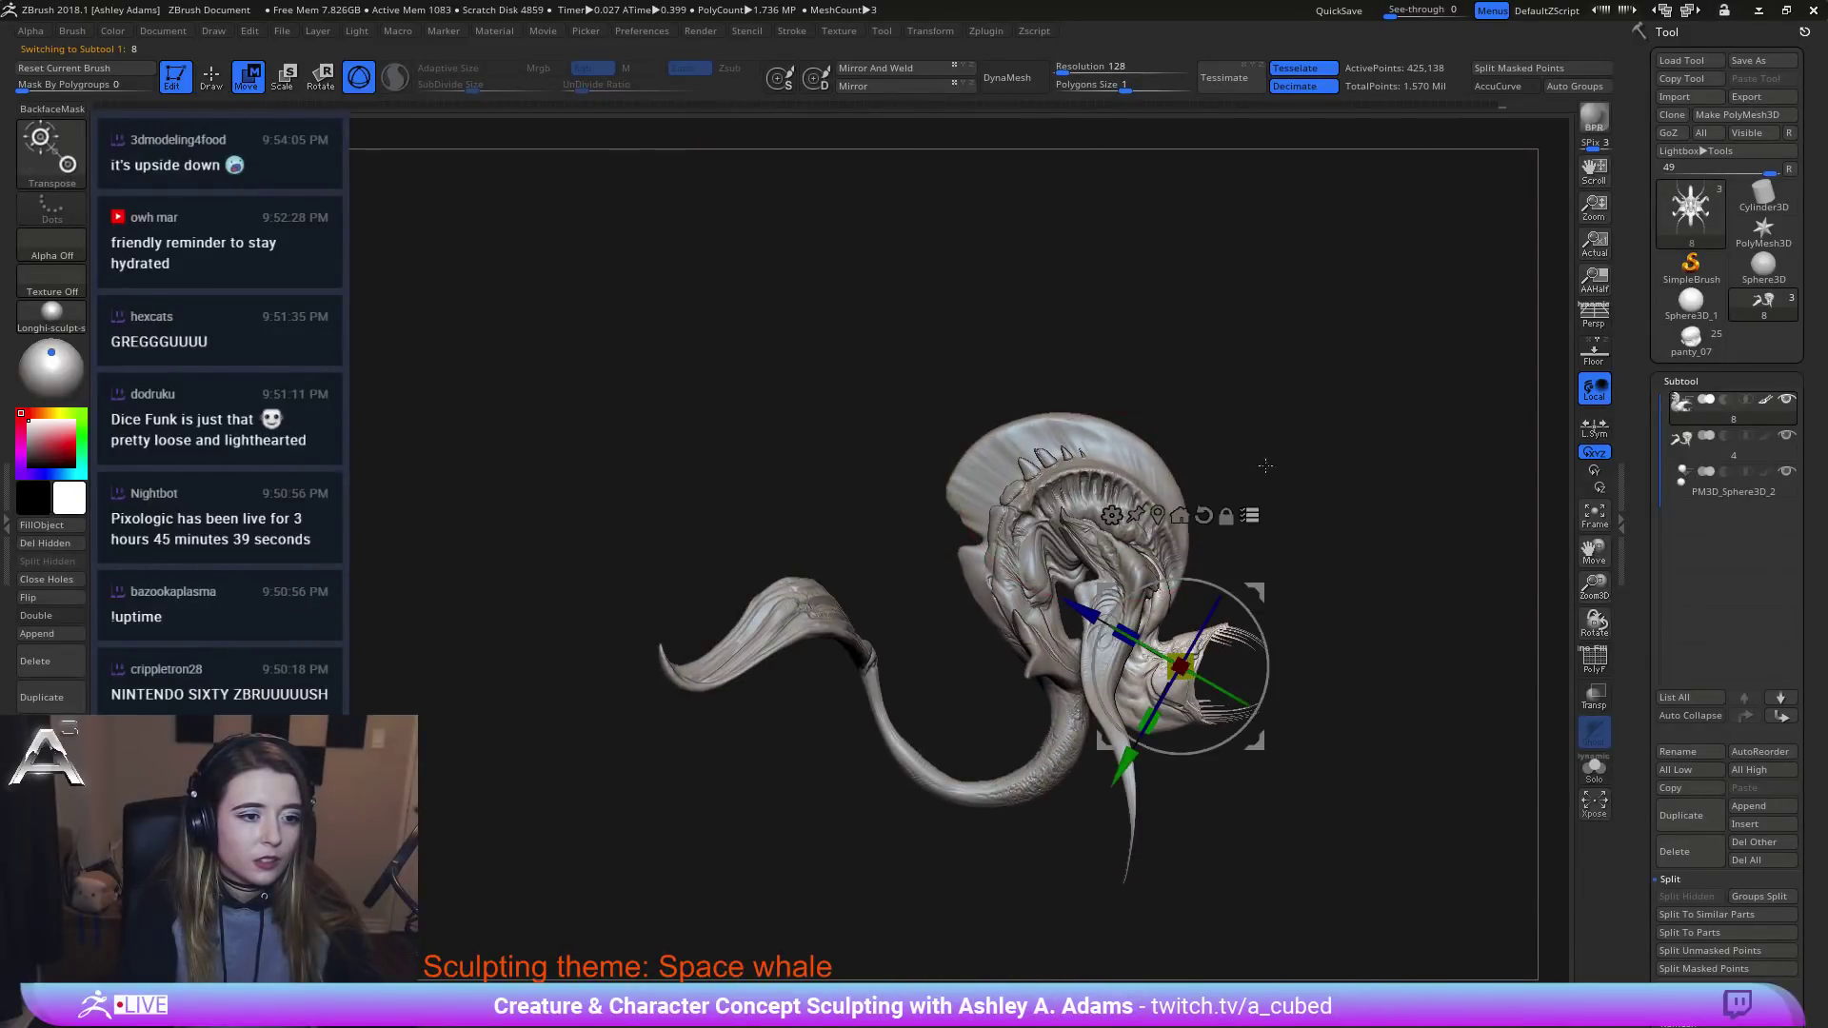
alt+right_drag(1245, 508, 1043, 416)
click(1000, 426)
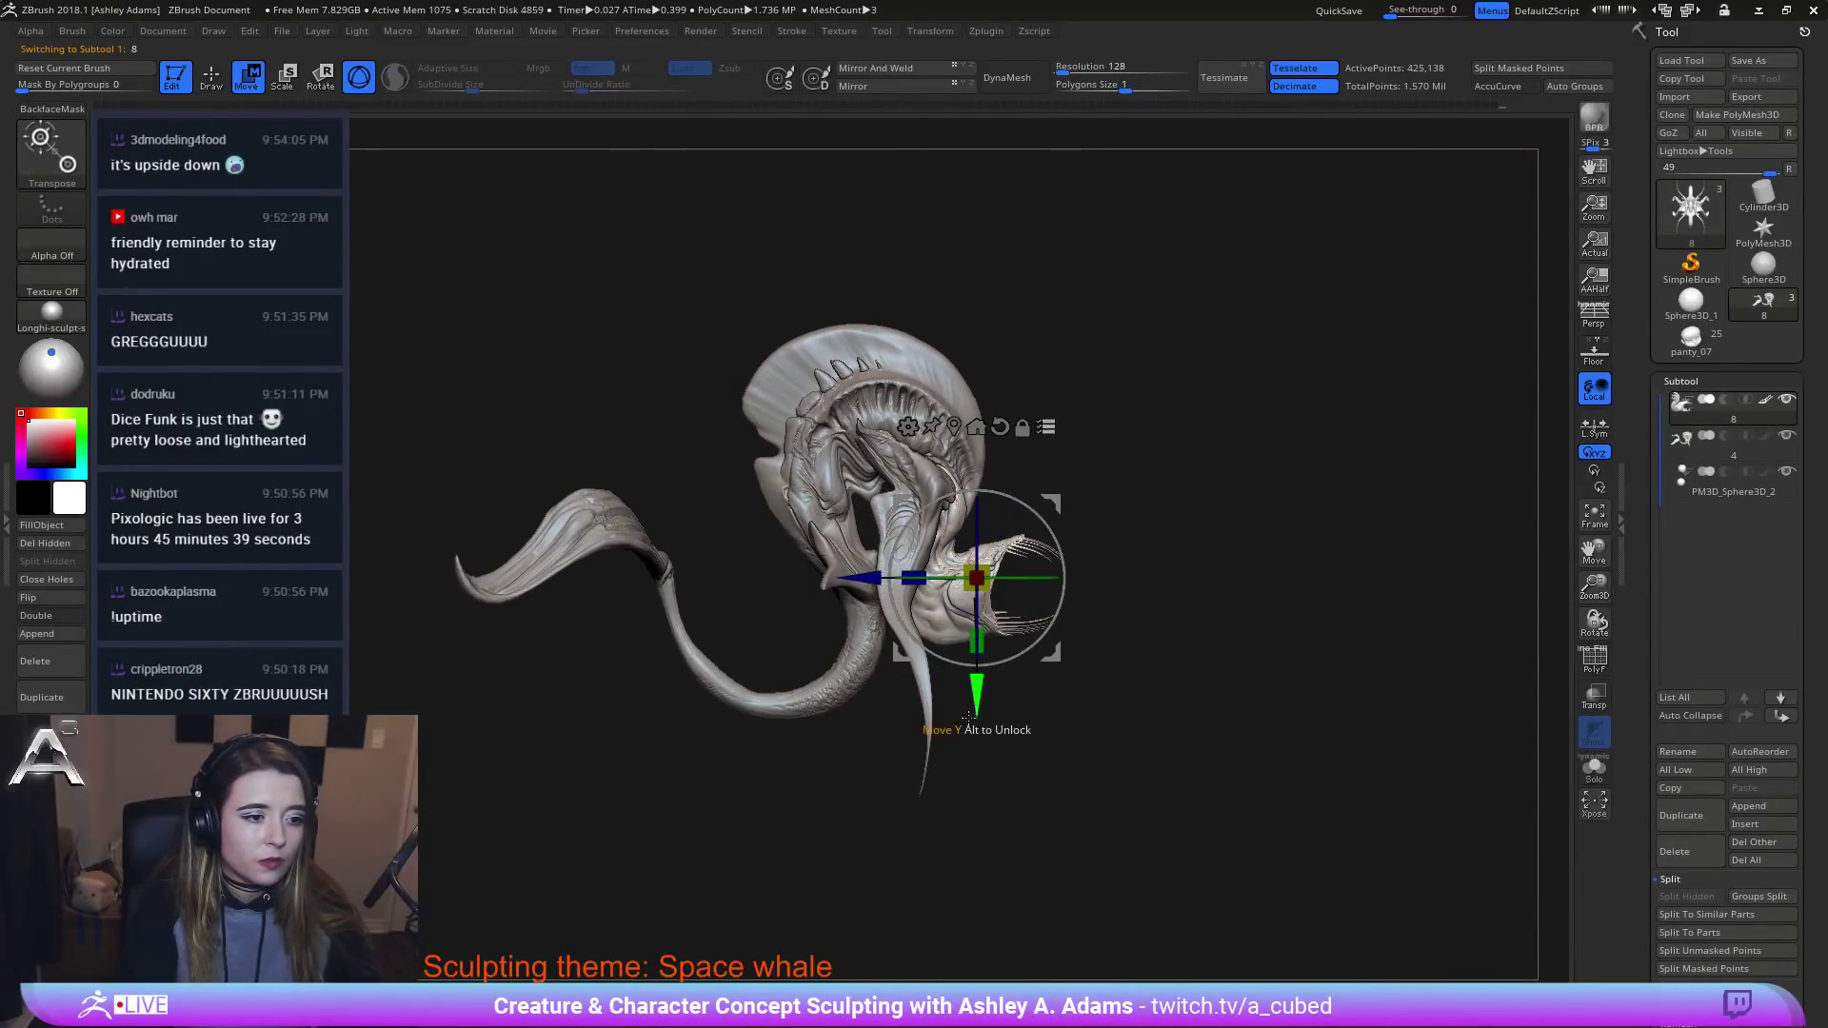
drag(977, 702, 977, 733)
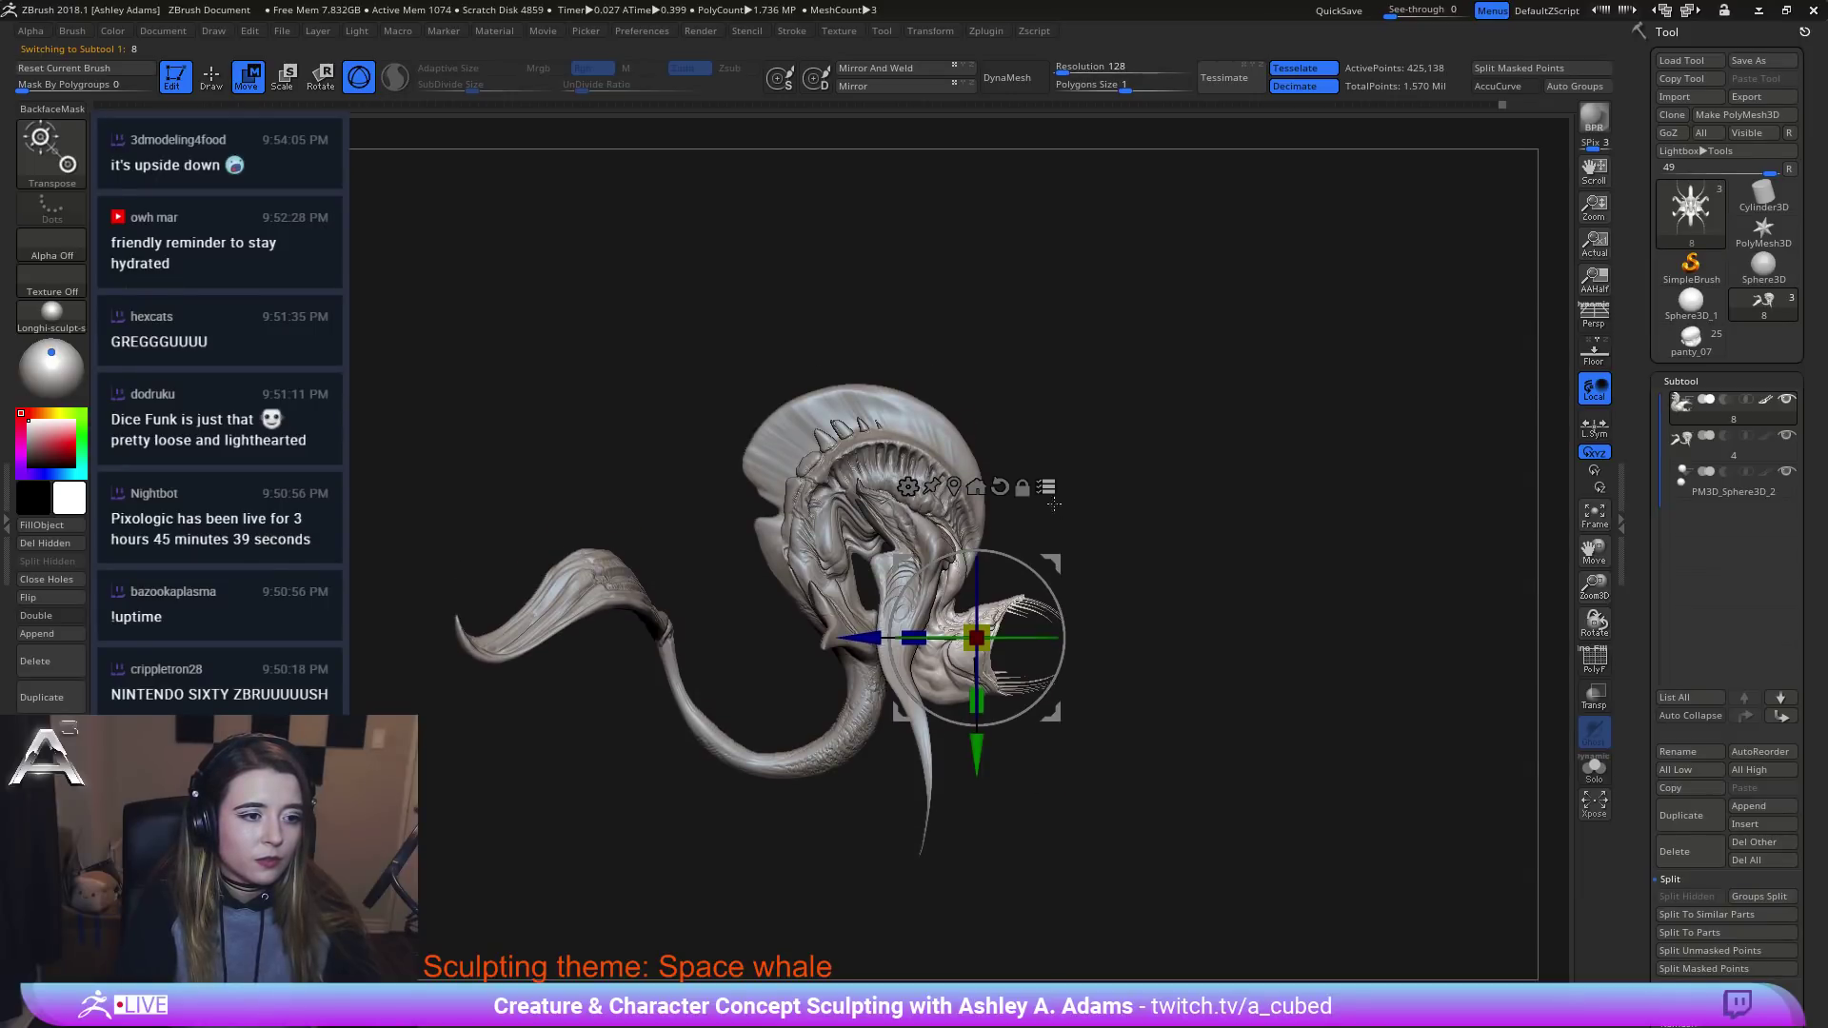
key(q)
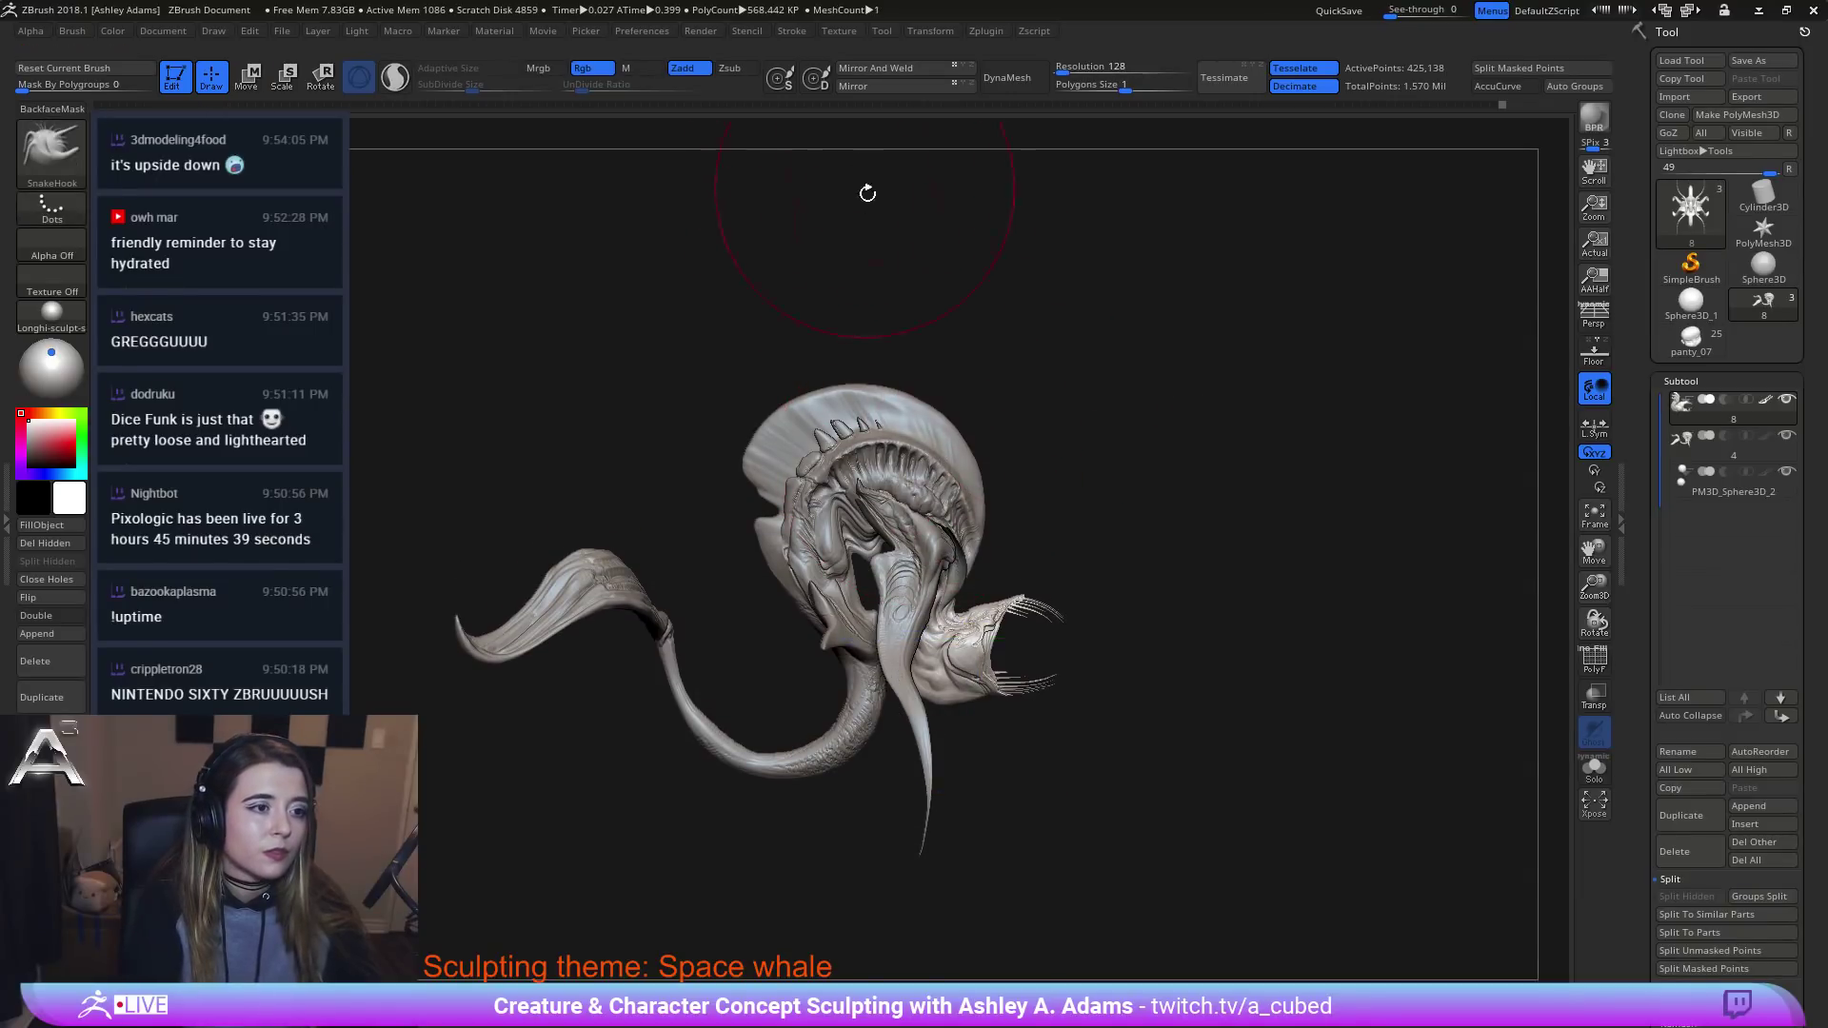
Select the body subtool and apply Mirror And Weld along Y to duplicate it vertically.
alt+click(912, 435)
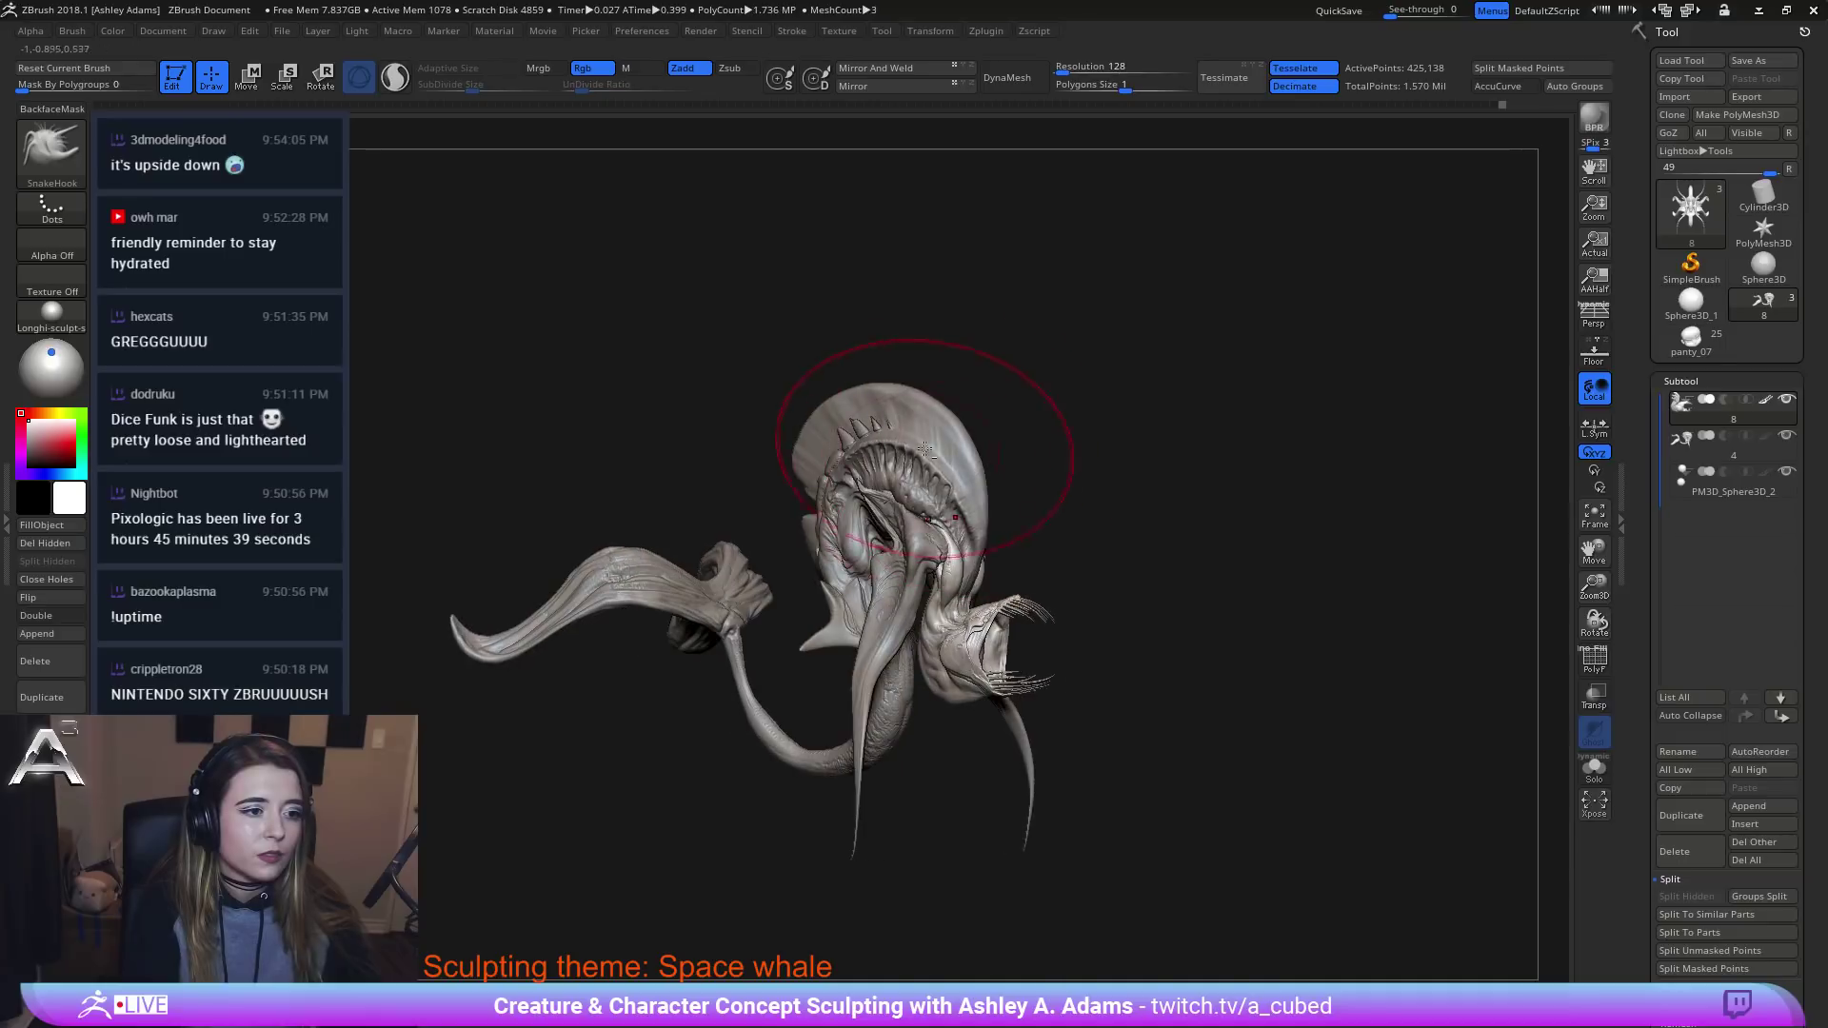
click(896, 69)
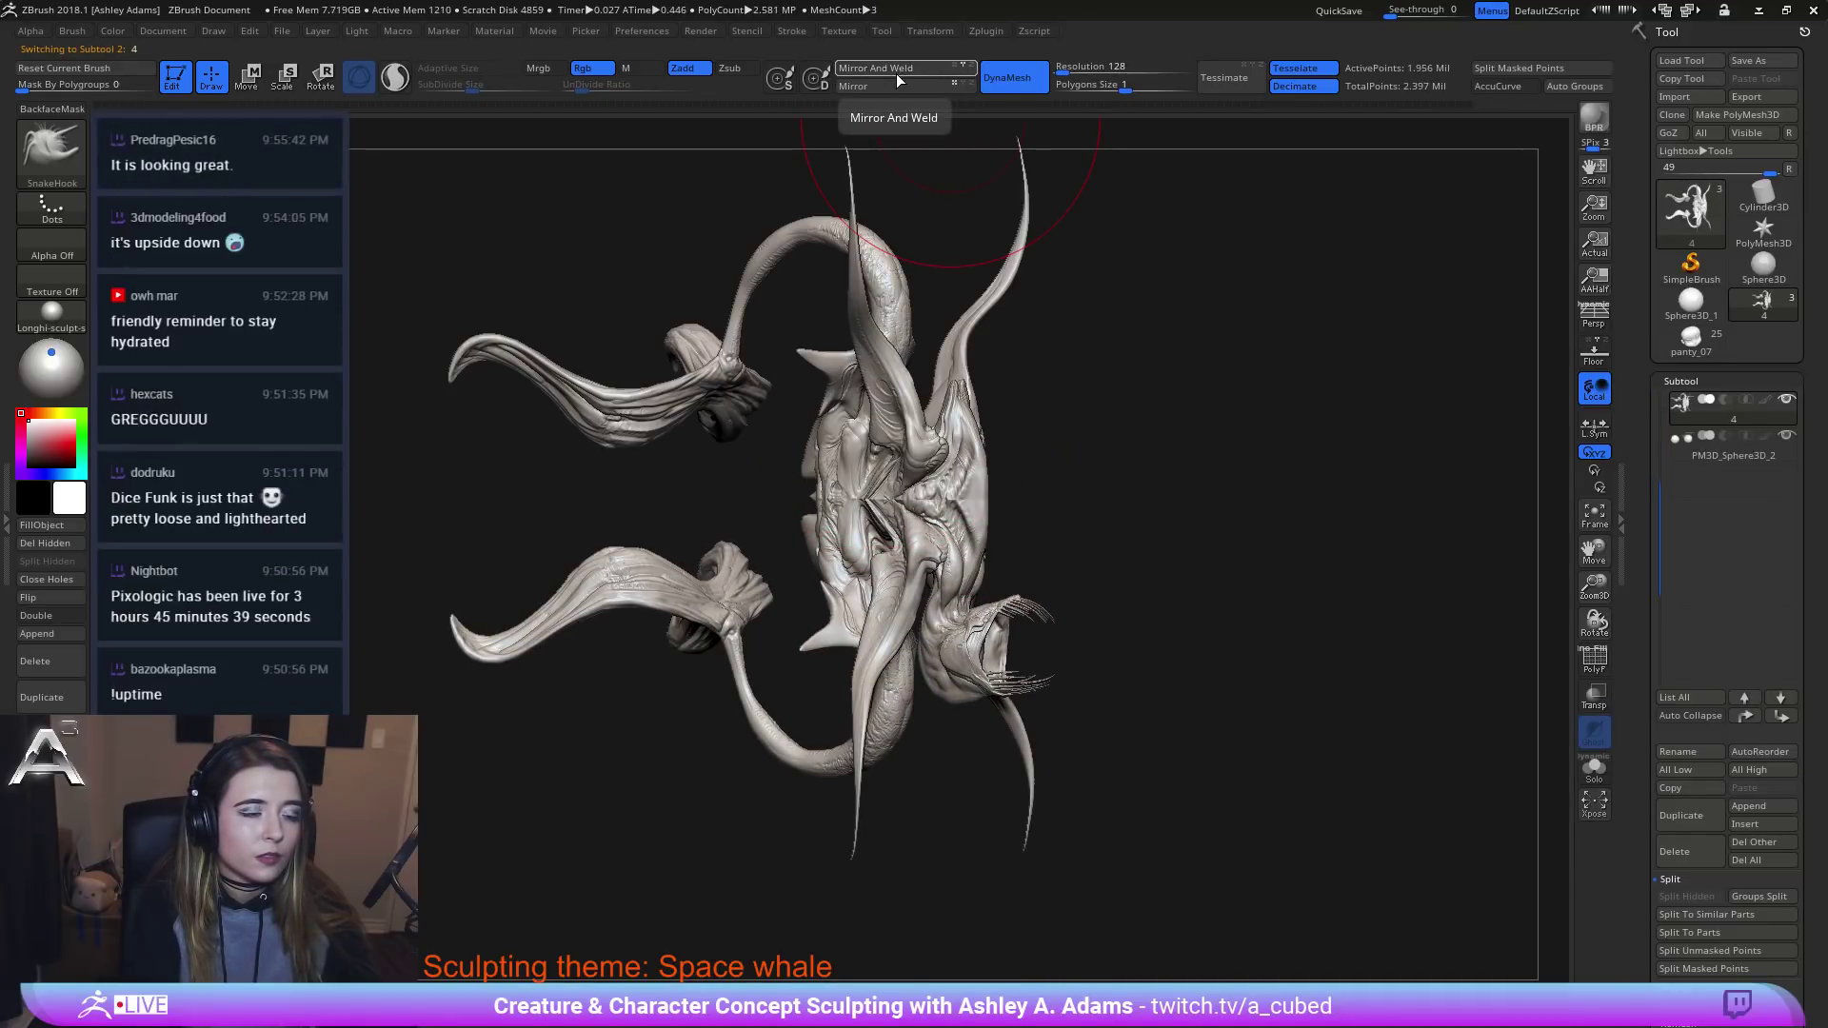
mouse_move(1015, 314)
mouse_down()
mouse_move(803, 289)
mouse_move(937, 307)
mouse_move(1142, 261)
mouse_up()
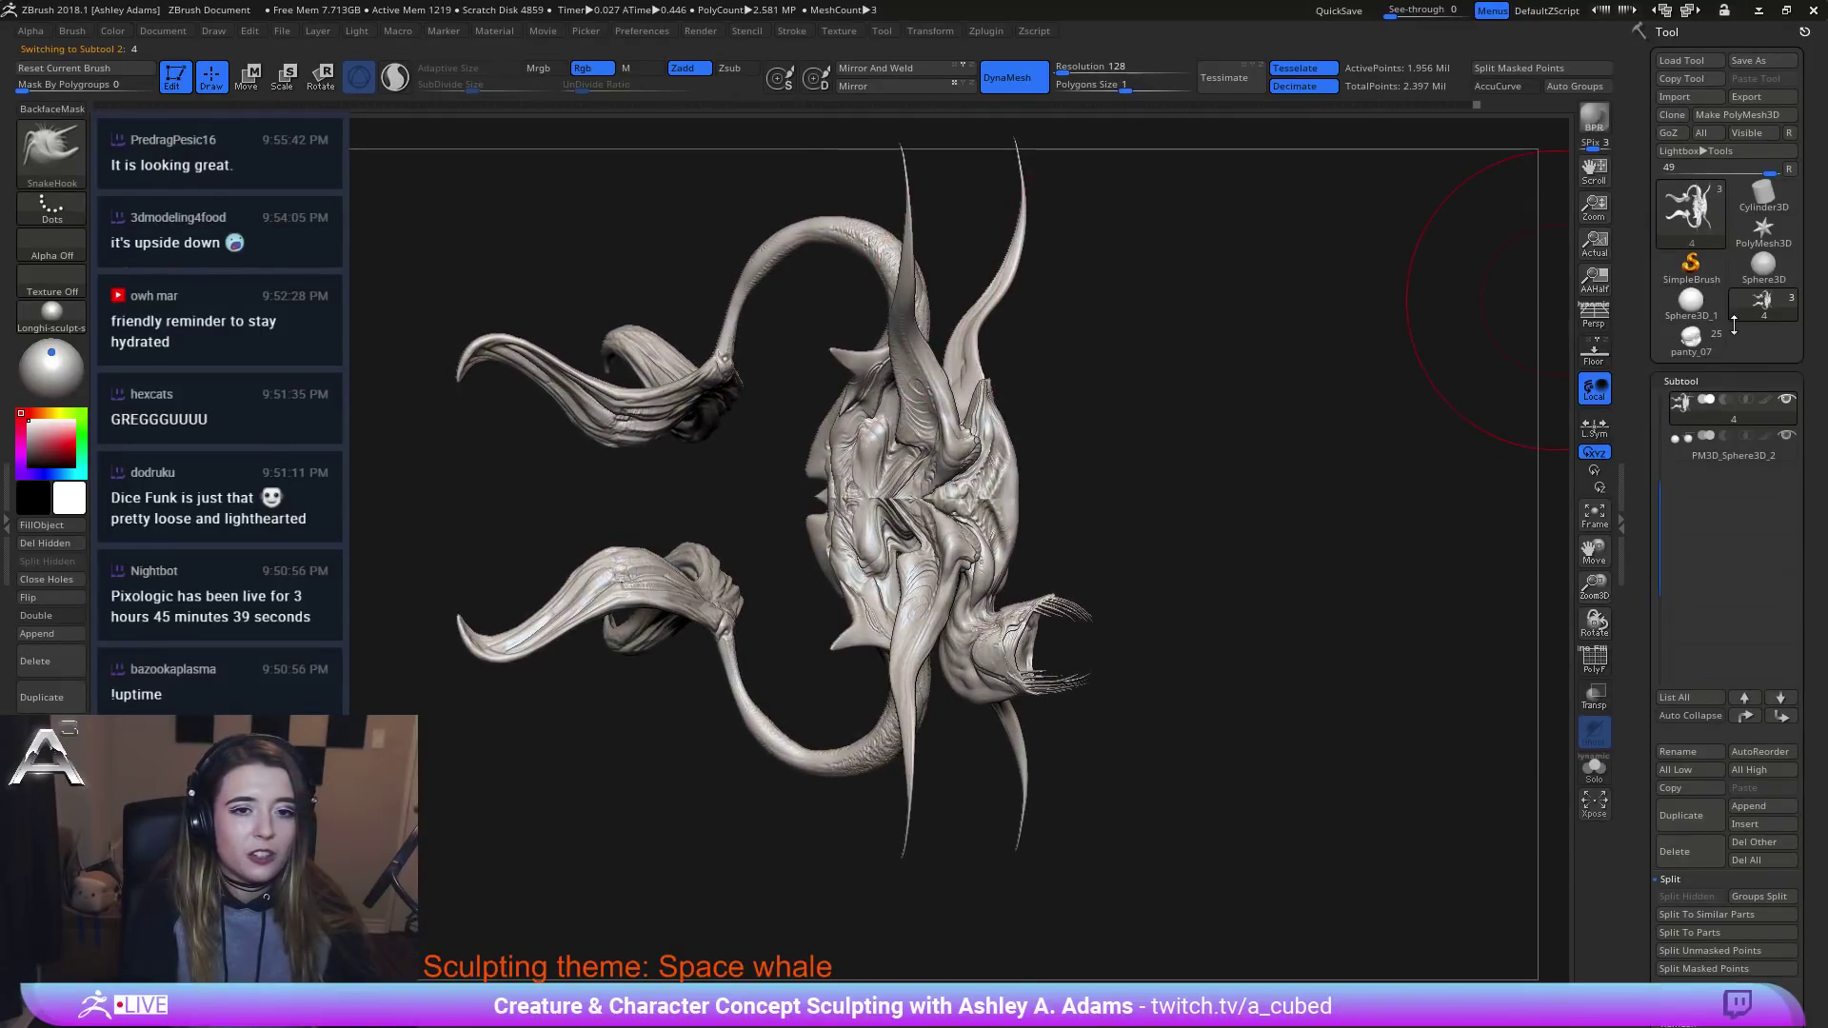
Switch to the Sphere3D_1 tool, append the mirrored body to it, and delete the original sphere subtool.
click(1690, 302)
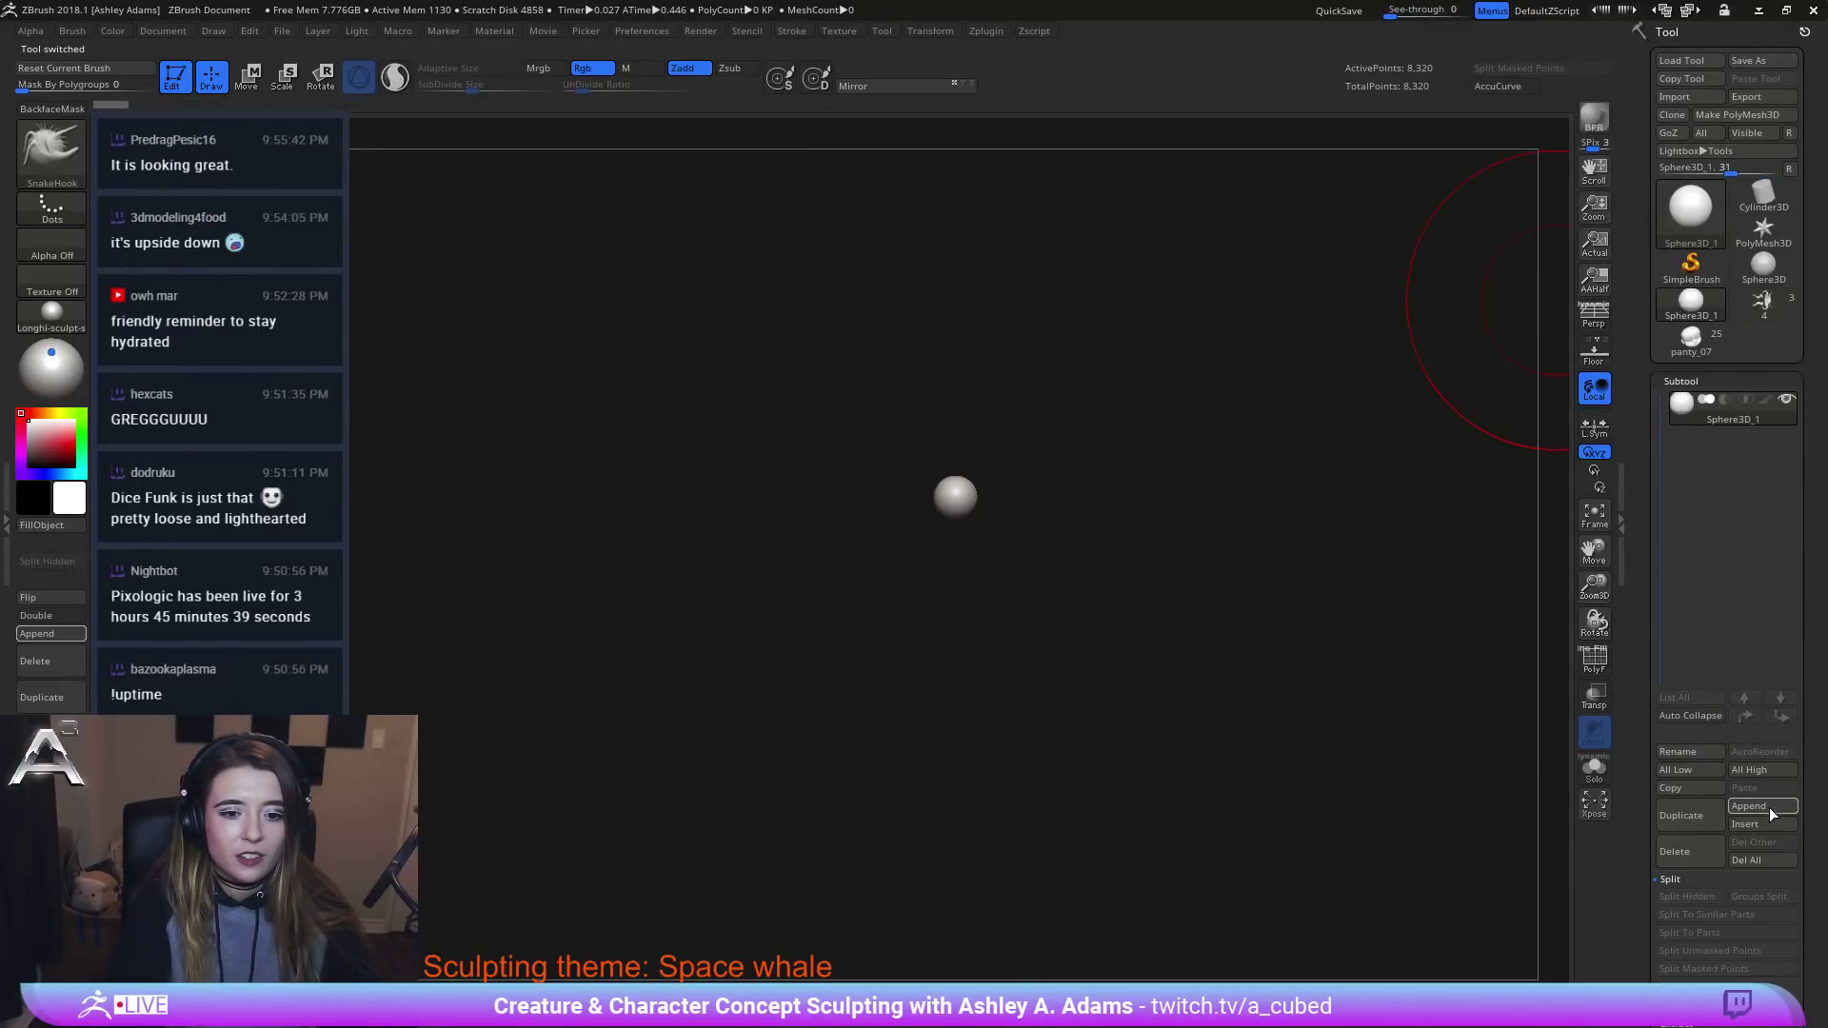
click(1766, 808)
click(1478, 662)
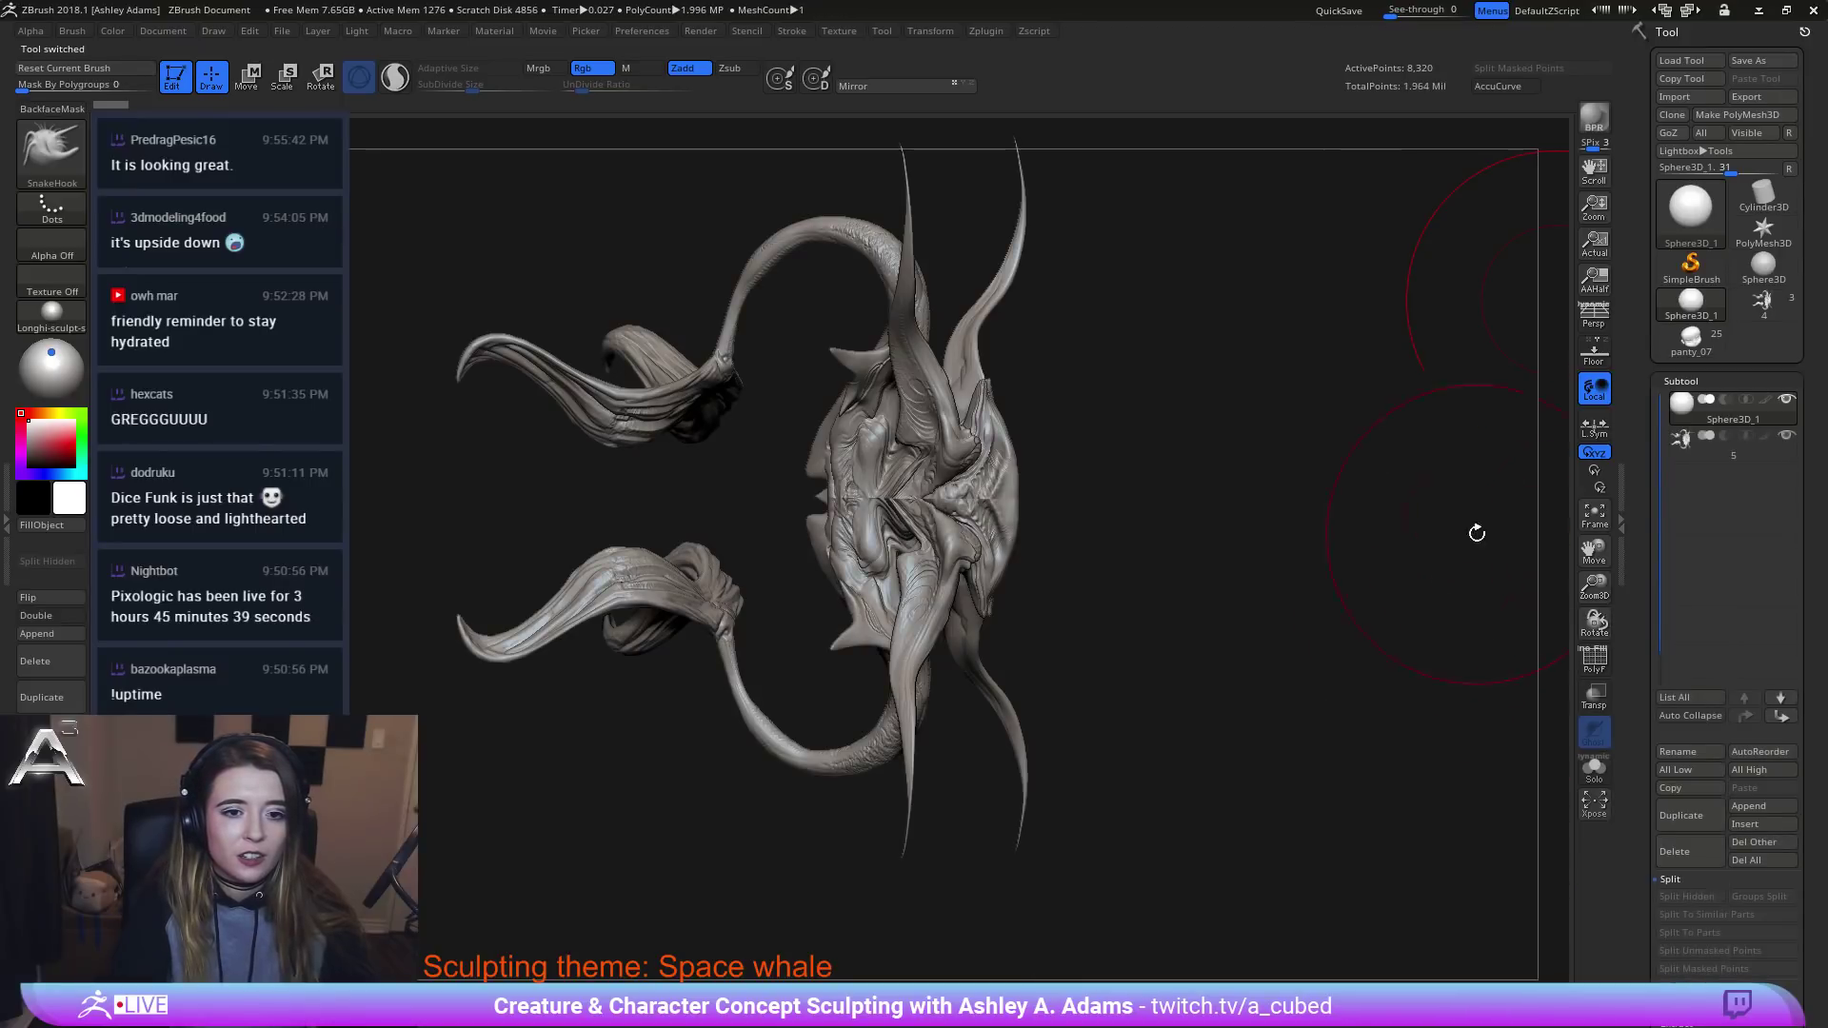
click(1679, 851)
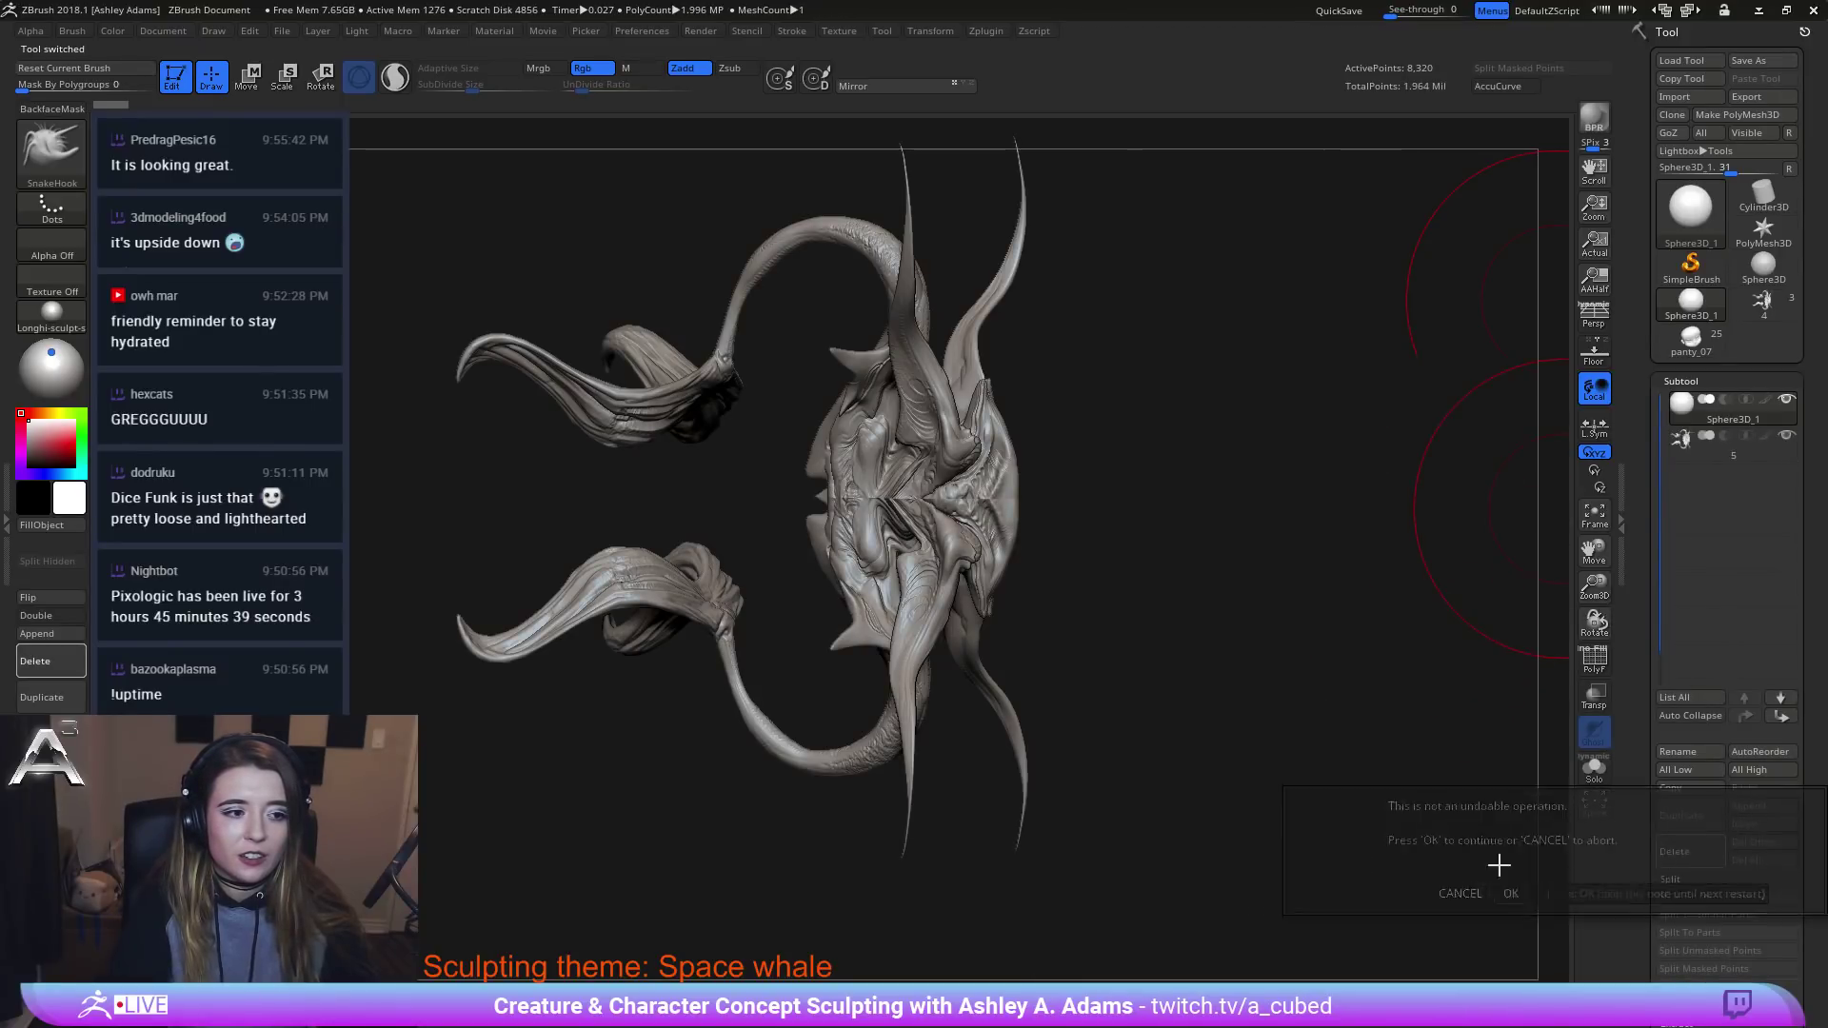
click(1511, 893)
shift+drag(1160, 644, 803, 627)
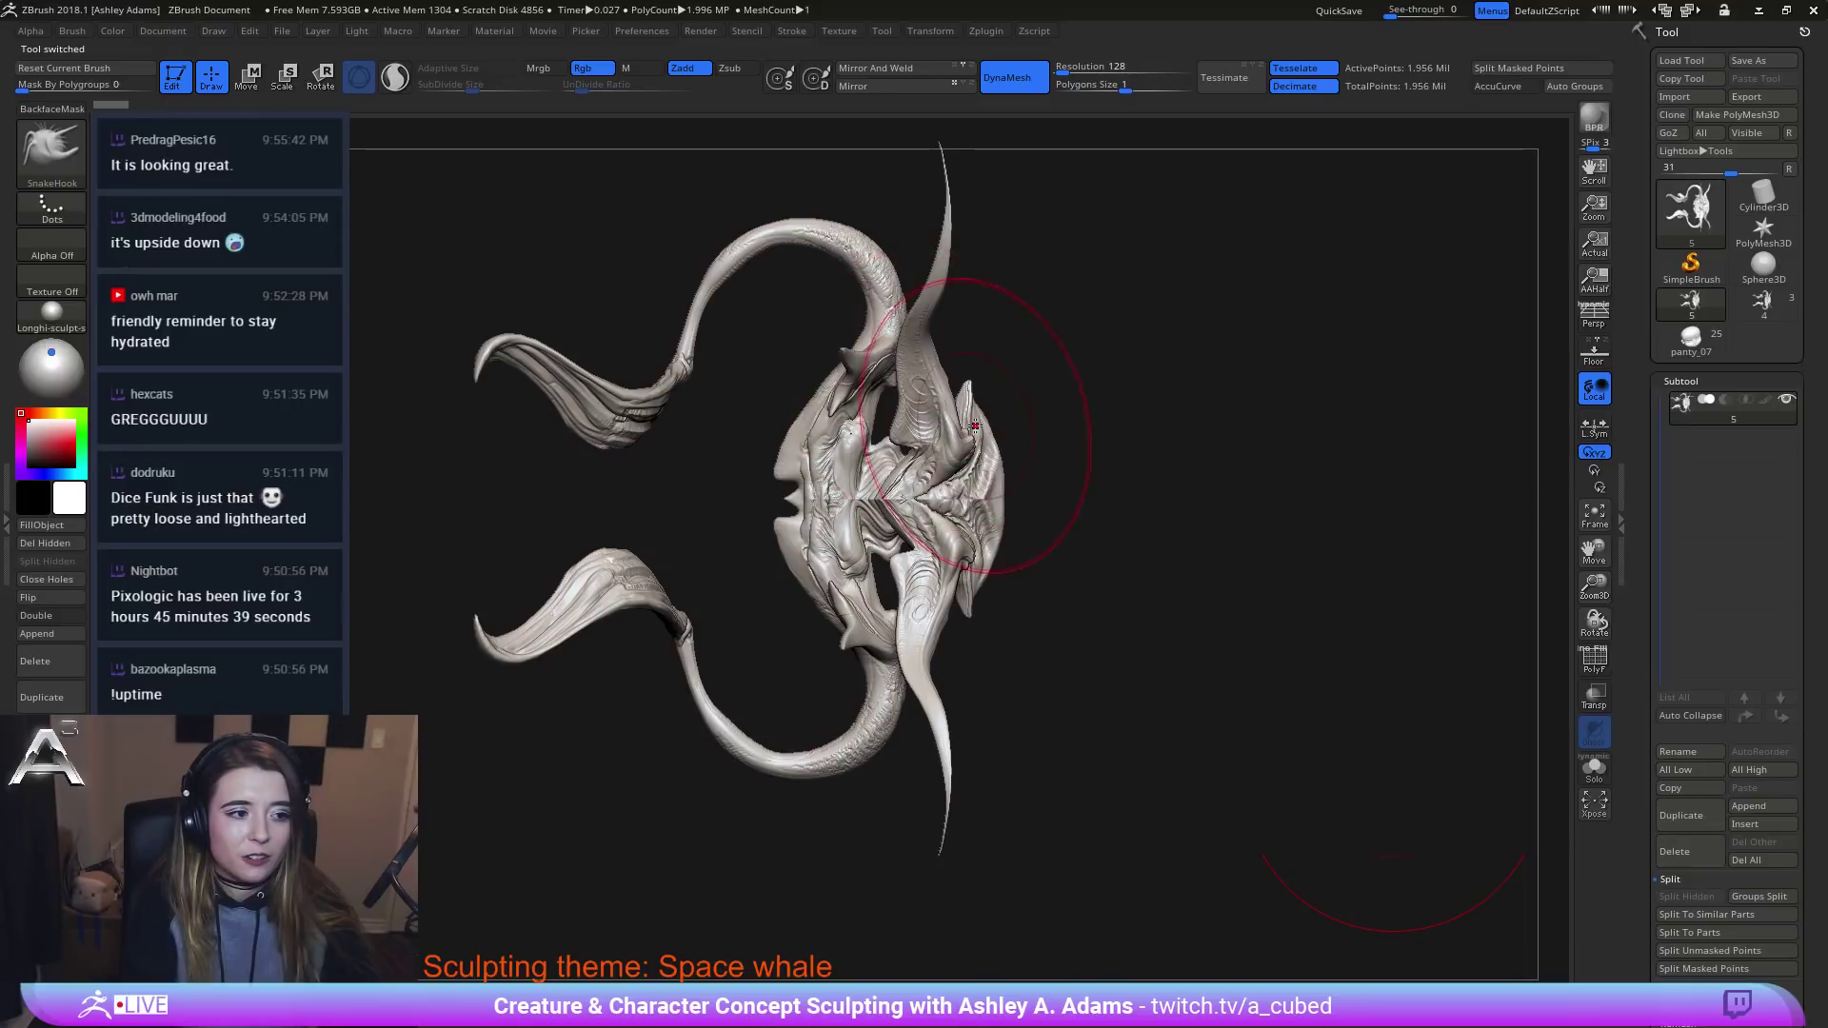
mouse_move(974, 427)
alt+right_down()
mouse_move(921, 453)
mouse_move(826, 448)
mouse_move(857, 409)
alt+right_up()
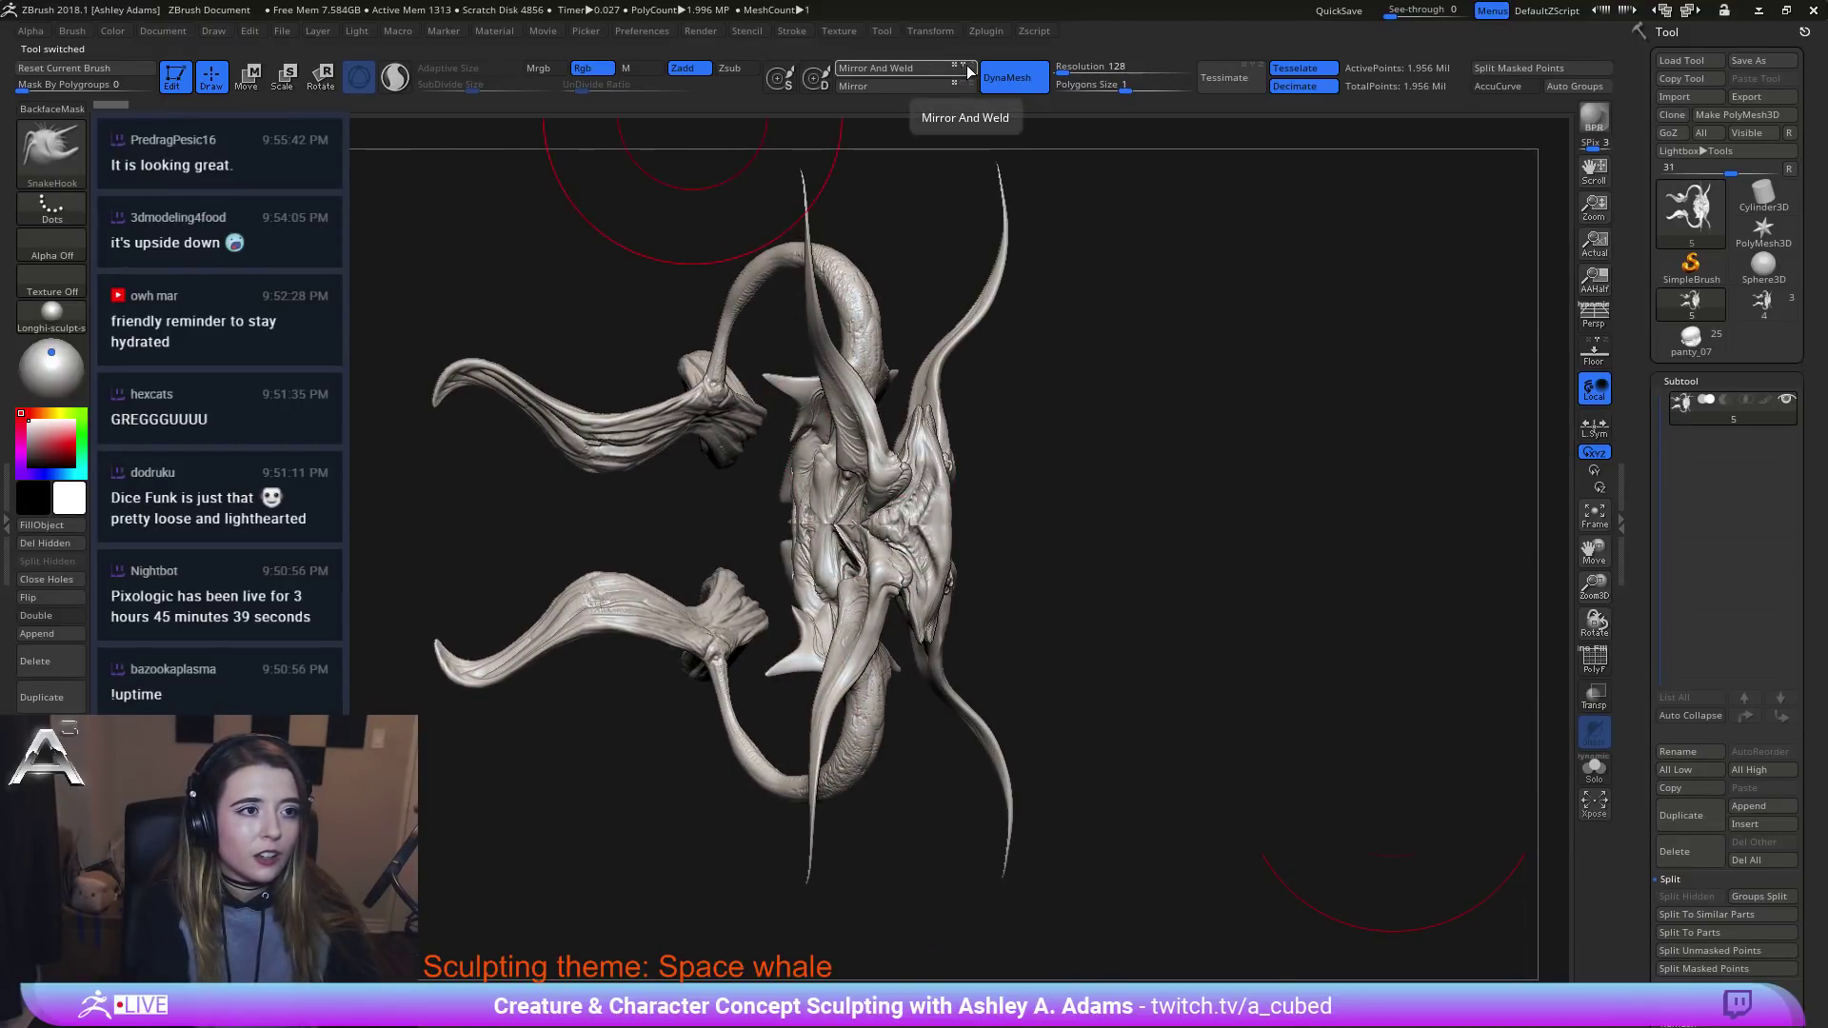
Mirror and weld the appended body mesh front to back, changing the mirror axes between attempts.
key(w)
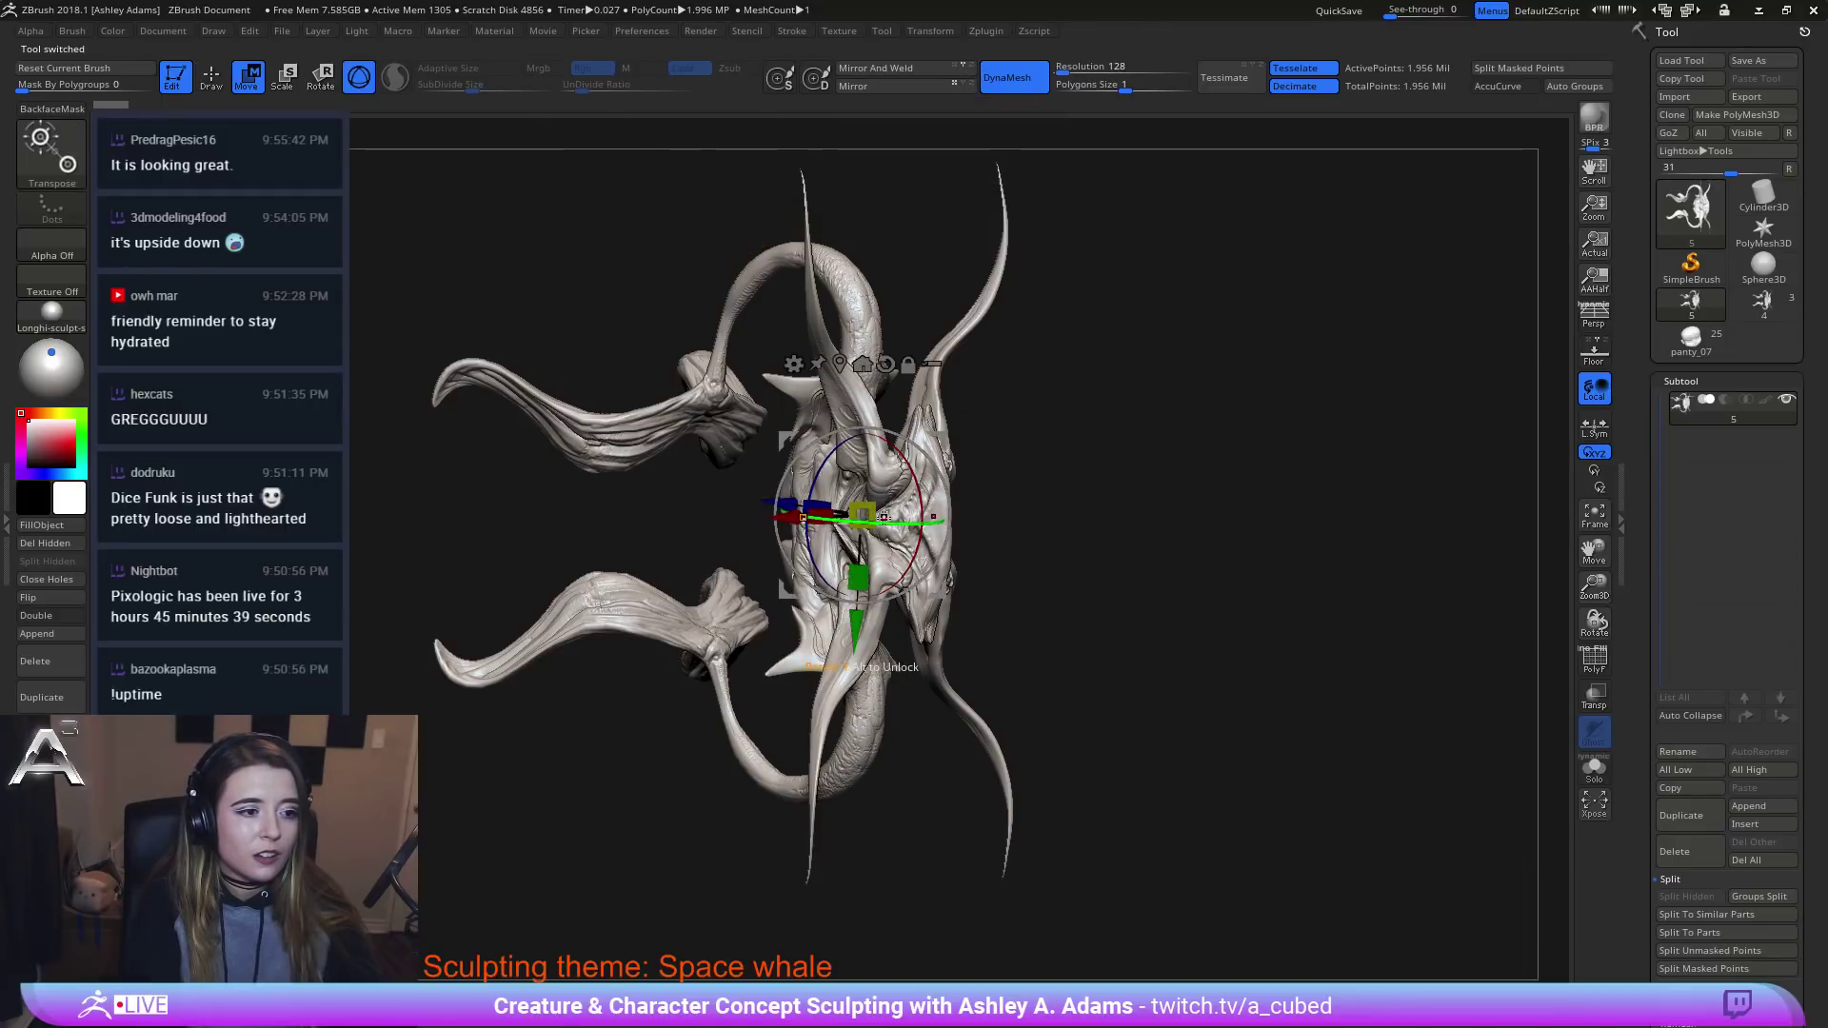
mouse_move(922, 498)
mouse_down()
mouse_move(814, 494)
mouse_move(810, 533)
mouse_up()
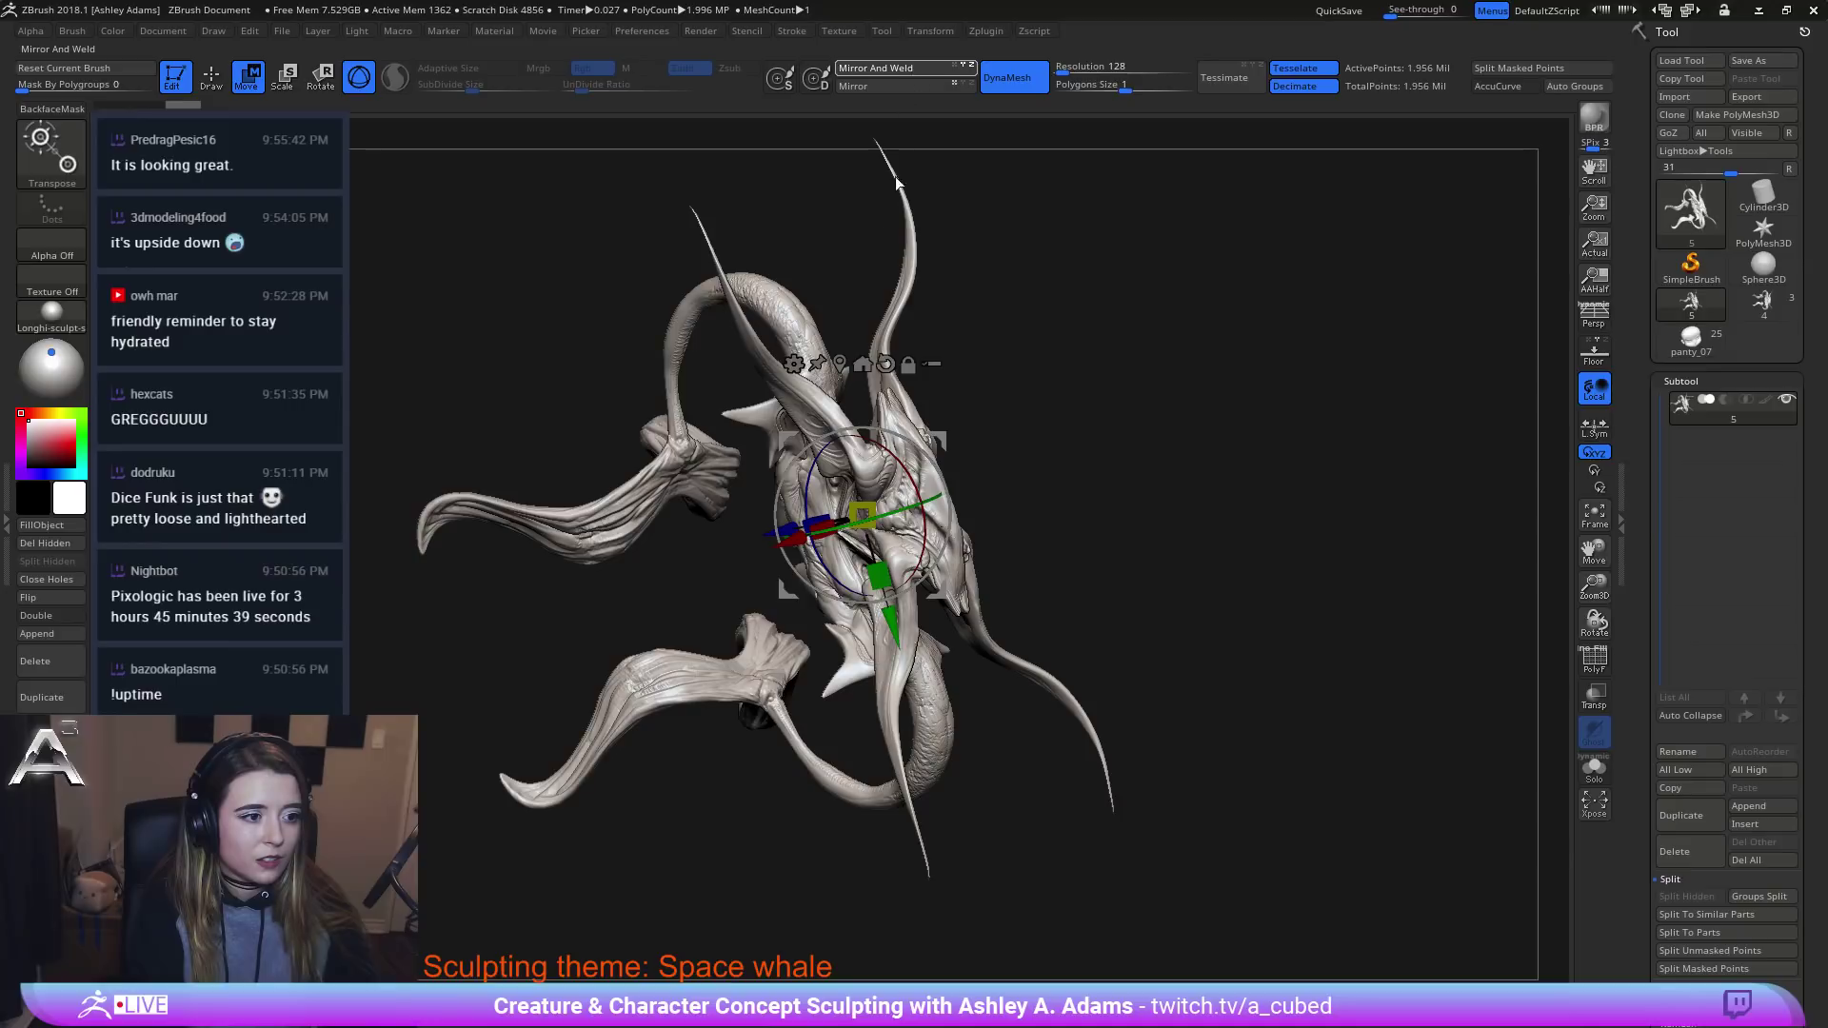
key(ctrl+z)
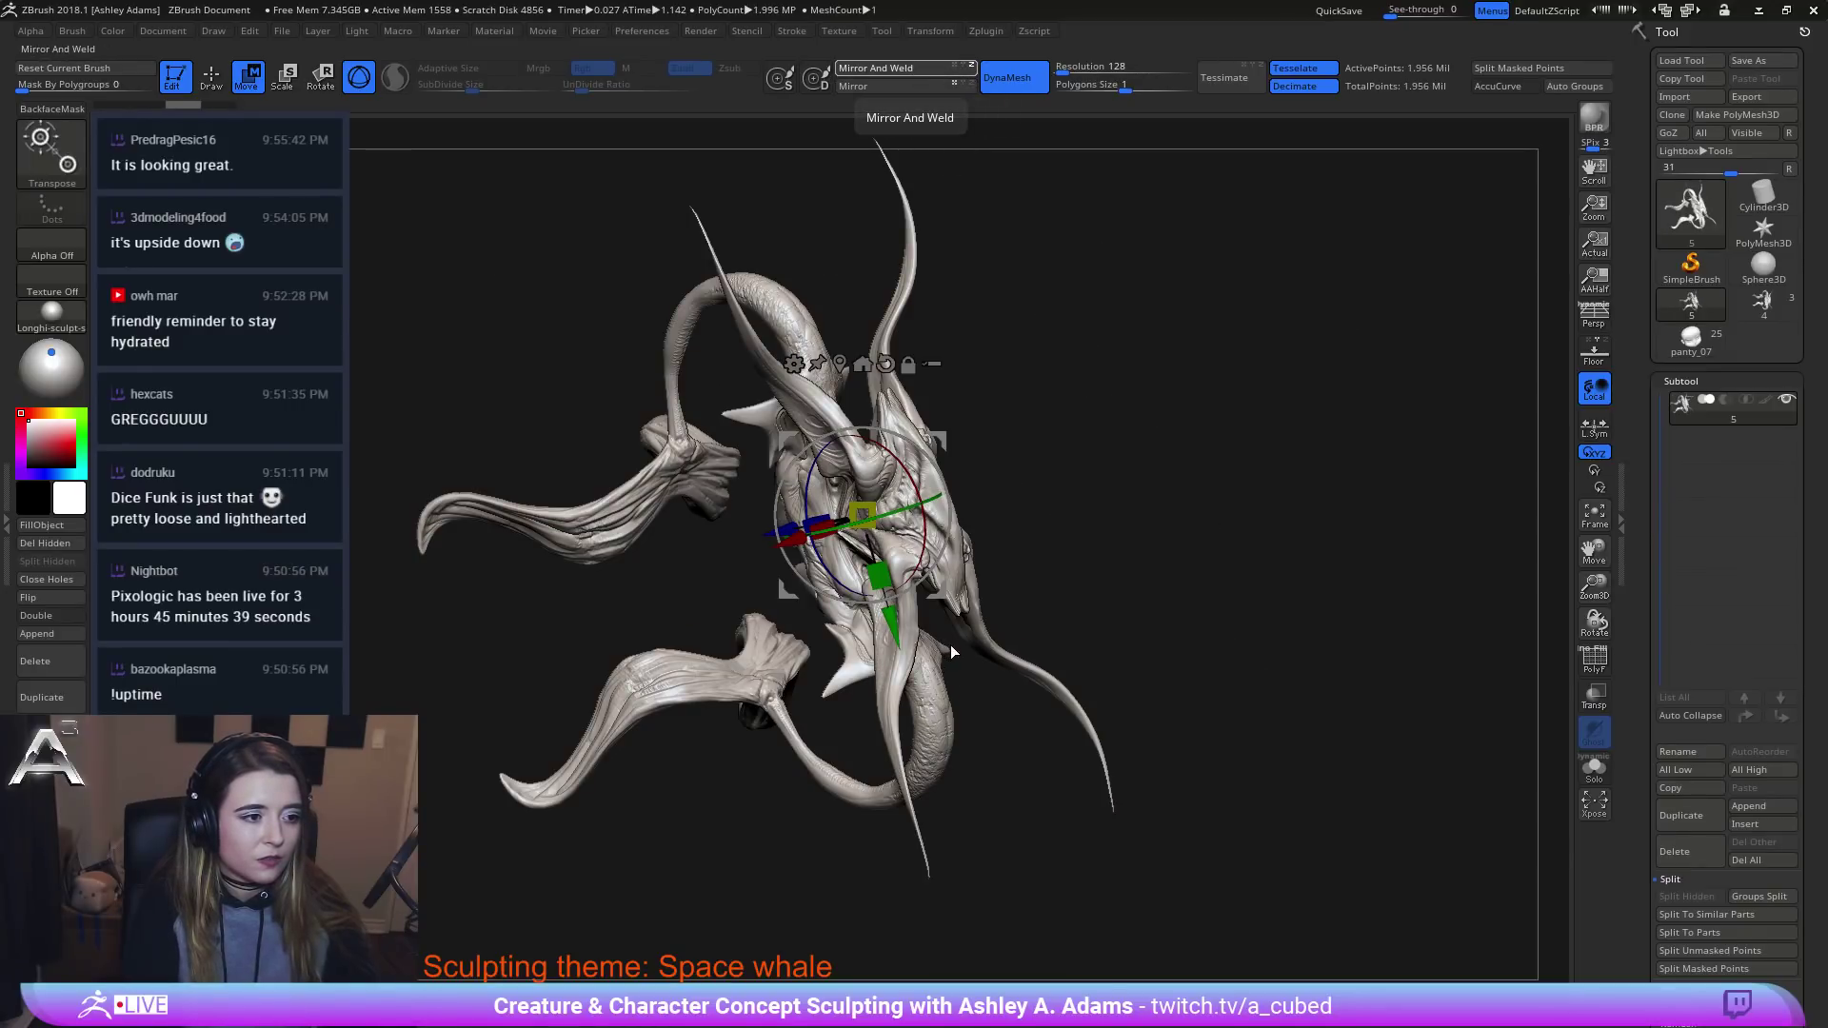
mouse_move(921, 650)
mouse_down()
mouse_move(991, 648)
mouse_move(919, 647)
mouse_up()
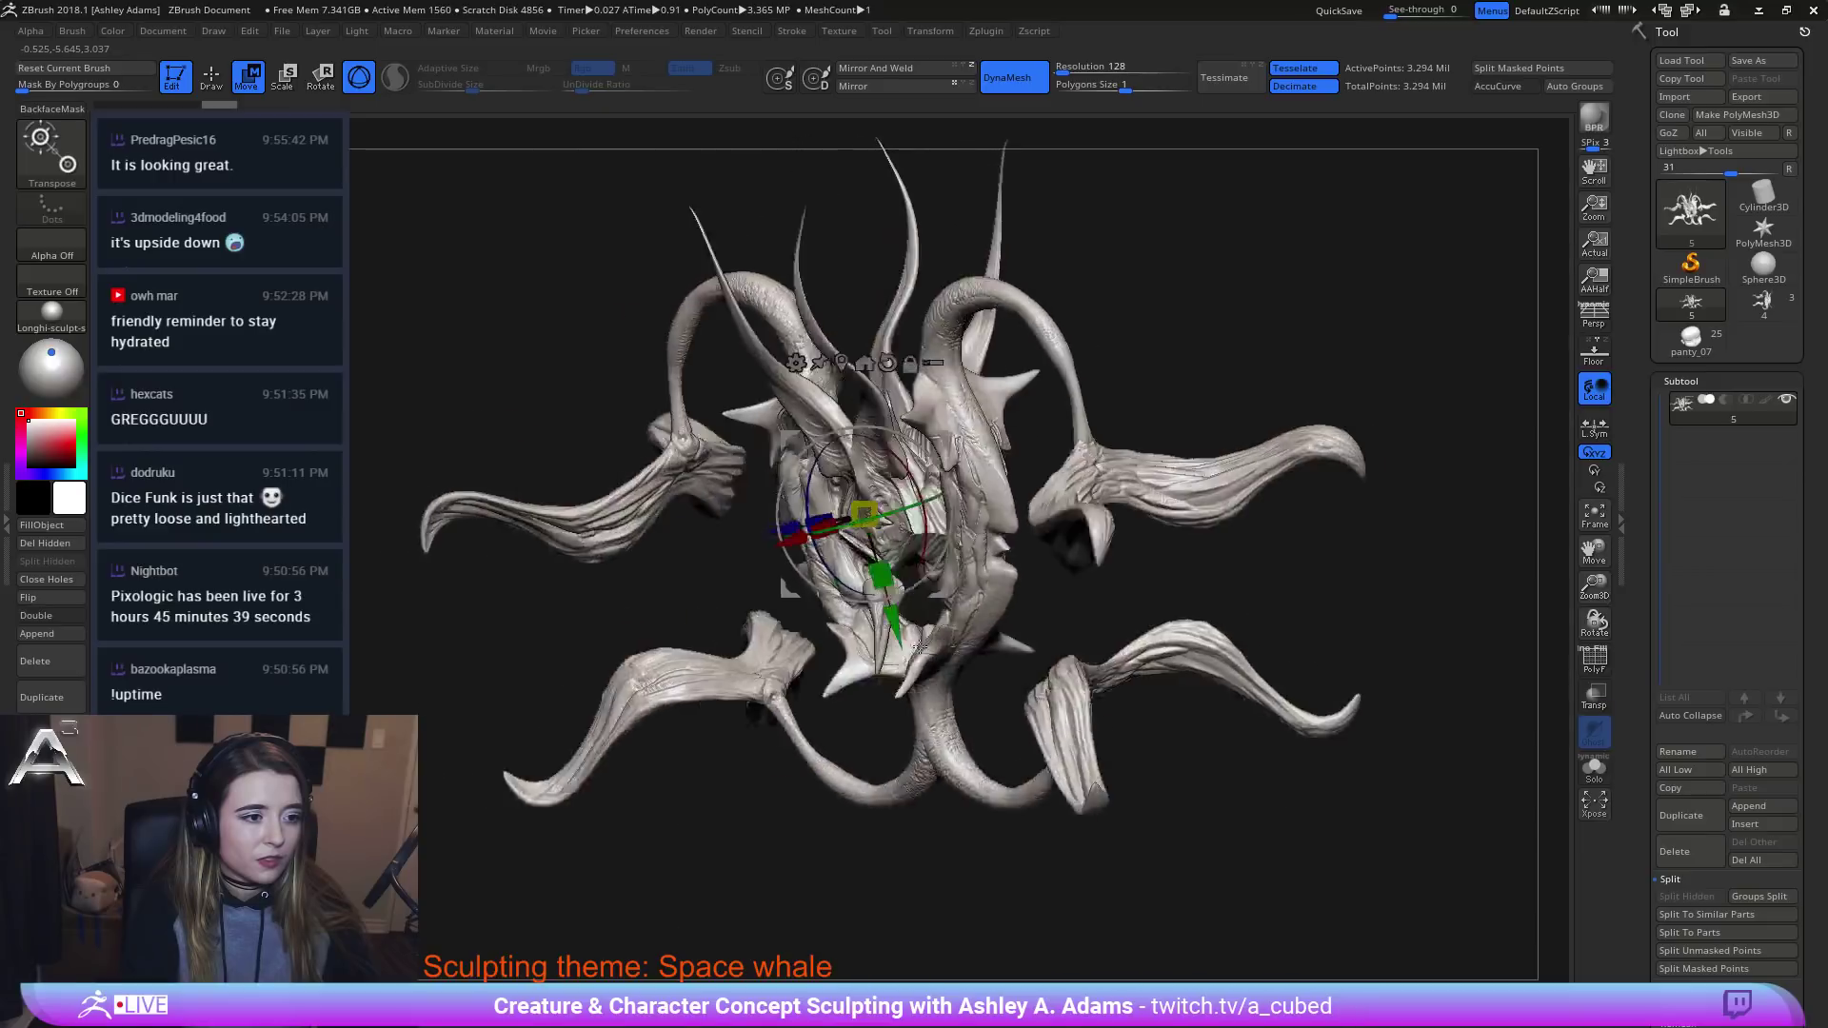
right_drag(919, 647, 956, 647)
click(955, 67)
click(972, 67)
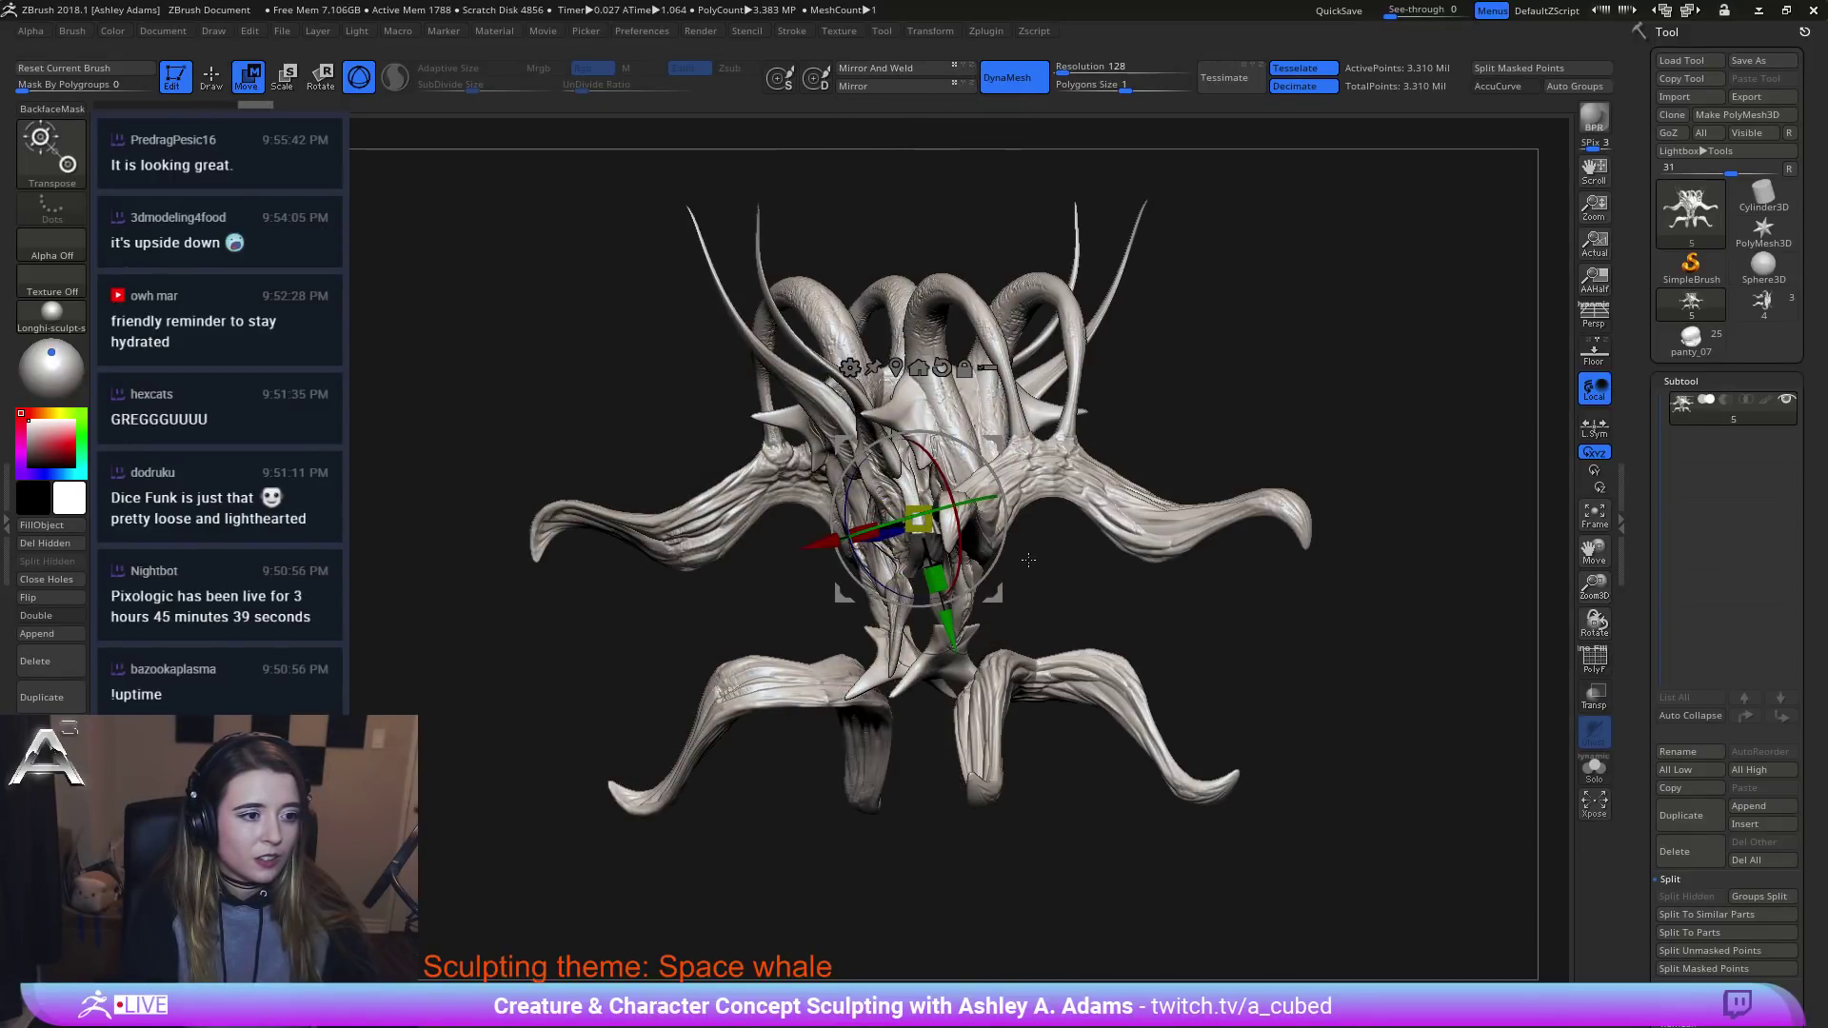
Hide the two detached lower fin pieces on the mirrored mesh and delete the hidden geometry.
key(q)
ctrl+right_drag(1027, 559, 1027, 519)
mouse_move(1027, 519)
right_down()
mouse_move(1037, 545)
mouse_move(910, 557)
mouse_move(945, 569)
right_up()
drag(945, 570, 838, 552)
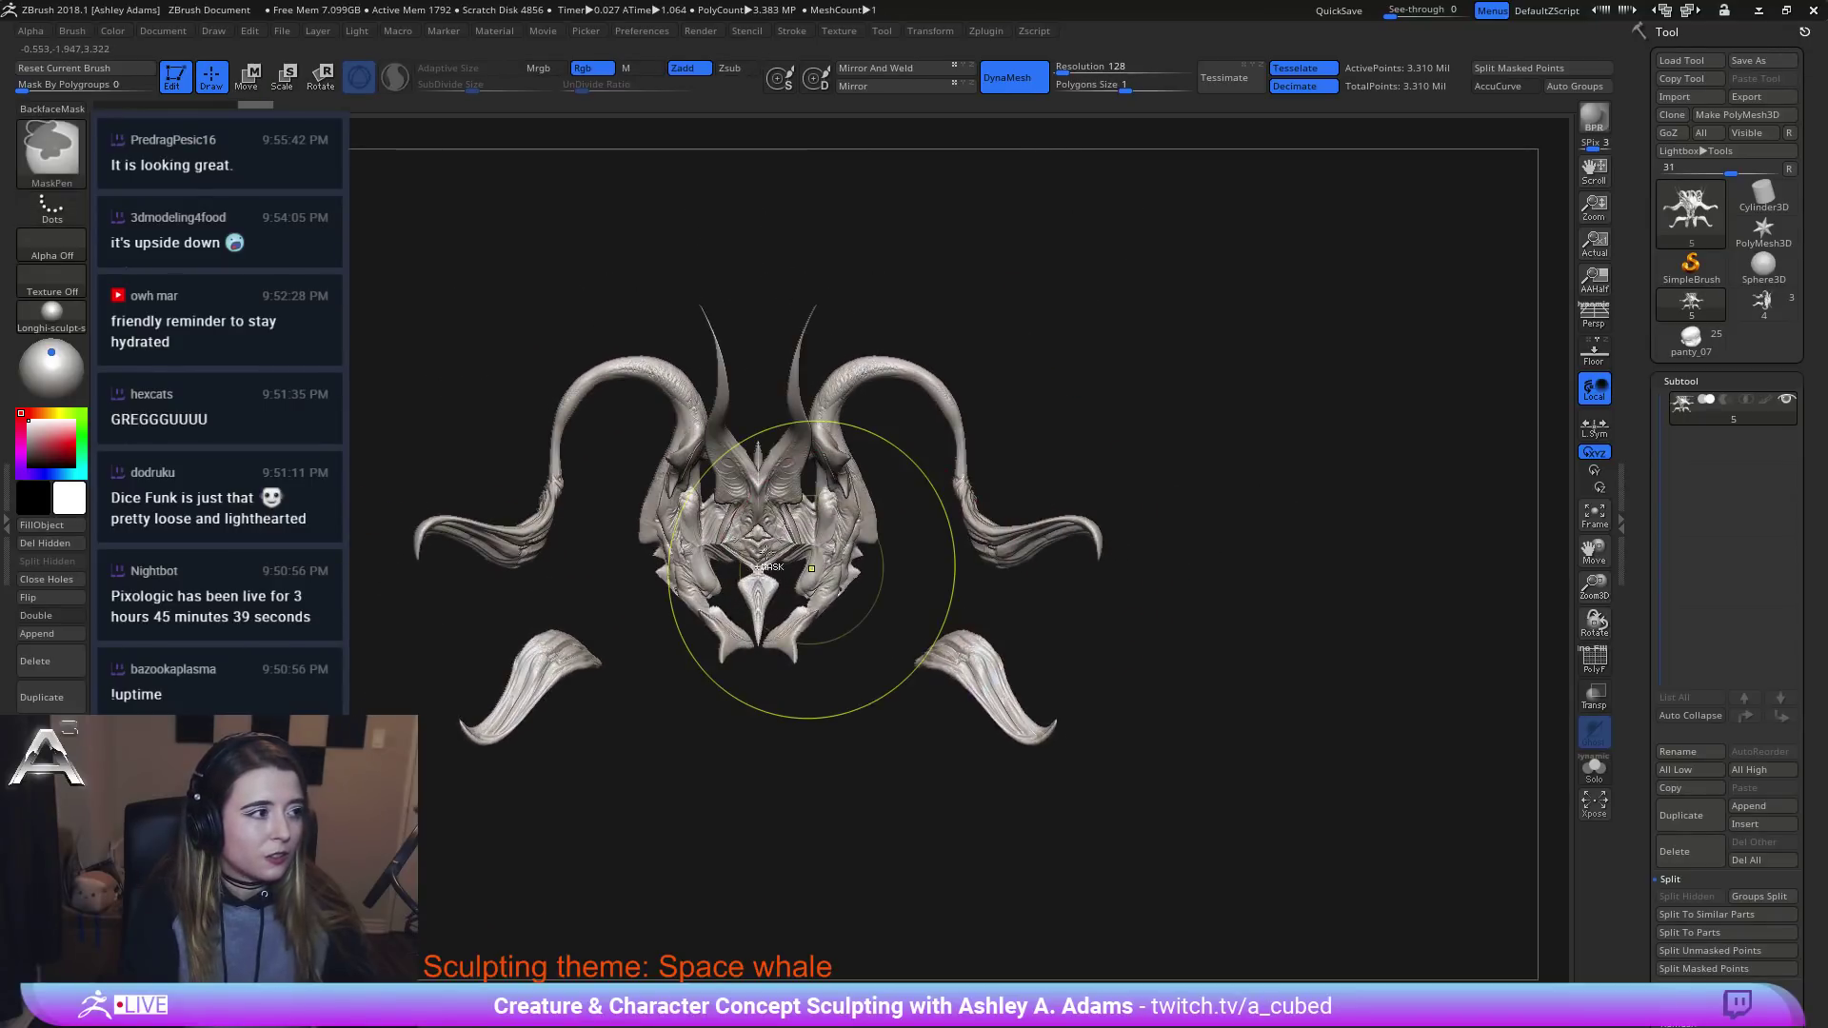
mouse_move(609, 761)
ctrl+alt+shift+mouse_down()
mouse_move(490, 756)
mouse_move(457, 619)
mouse_move(400, 657)
ctrl+alt+shift+mouse_up()
mouse_move(1023, 766)
ctrl+alt+shift+mouse_down()
mouse_move(952, 748)
mouse_move(886, 612)
mouse_move(1009, 762)
ctrl+alt+shift+mouse_up()
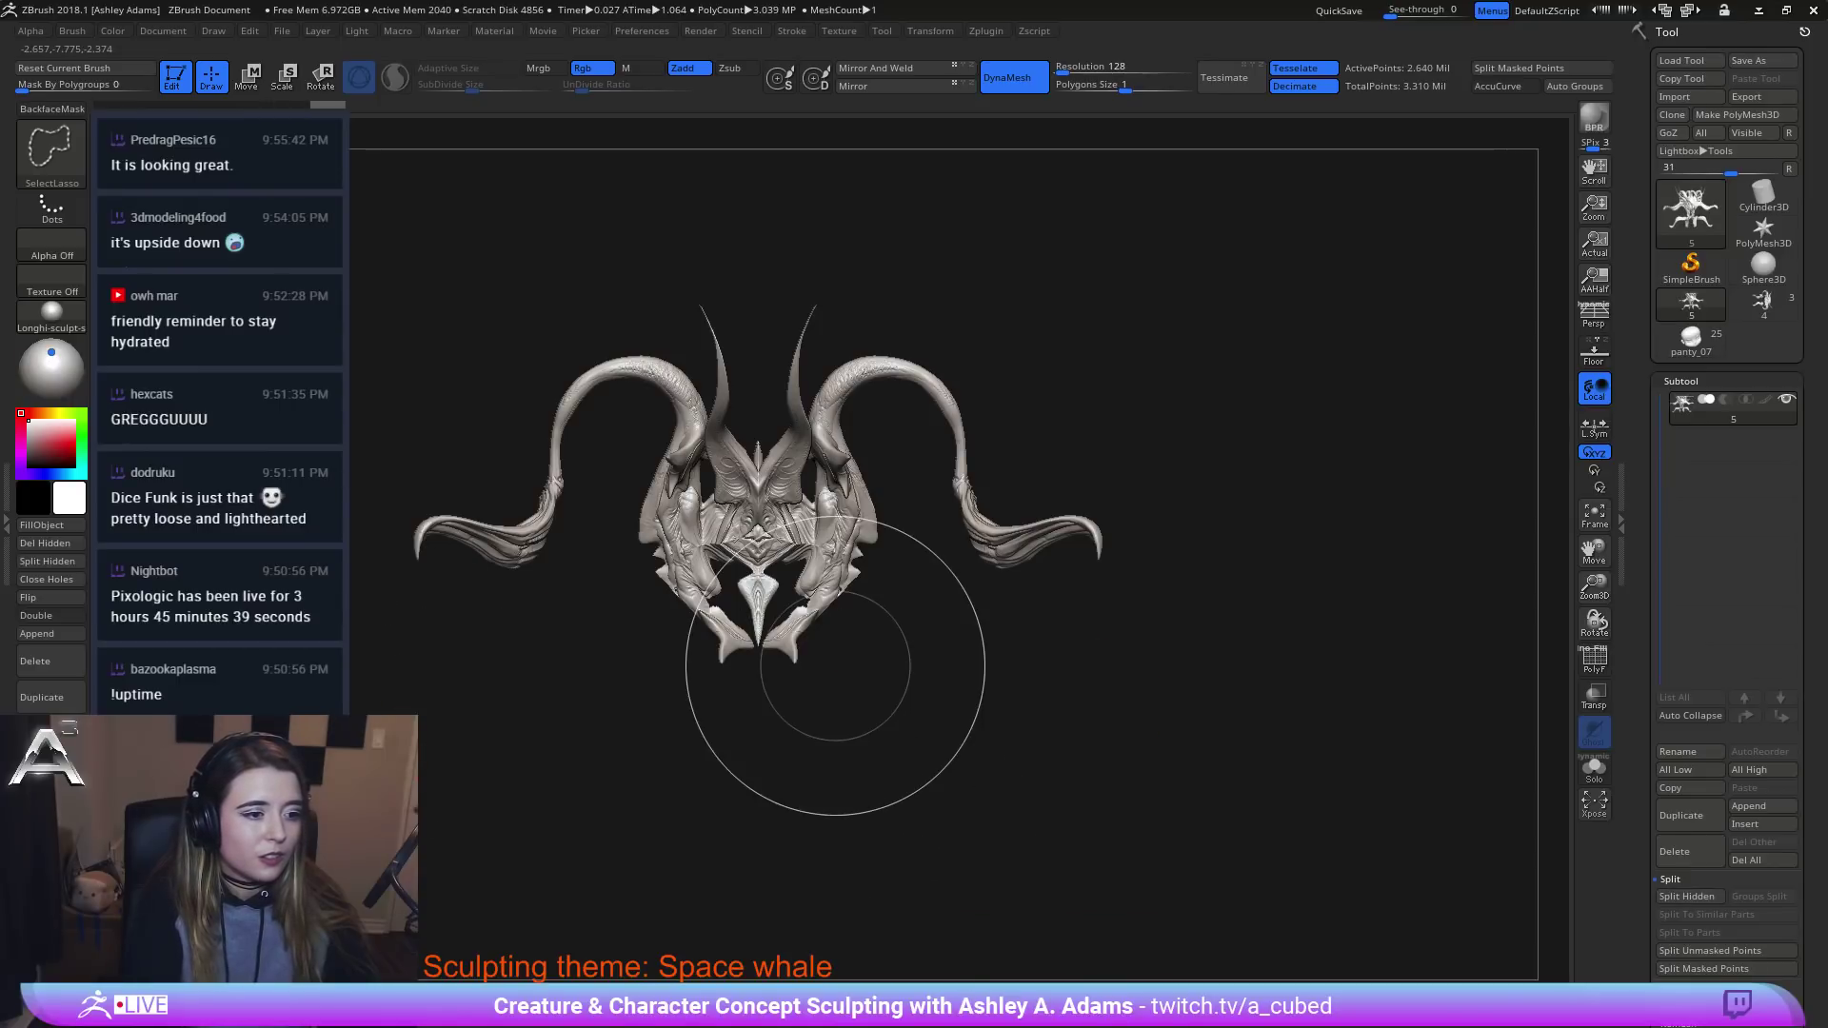
mouse_move(392, 534)
mouse_down()
mouse_move(685, 502)
mouse_move(603, 348)
mouse_up()
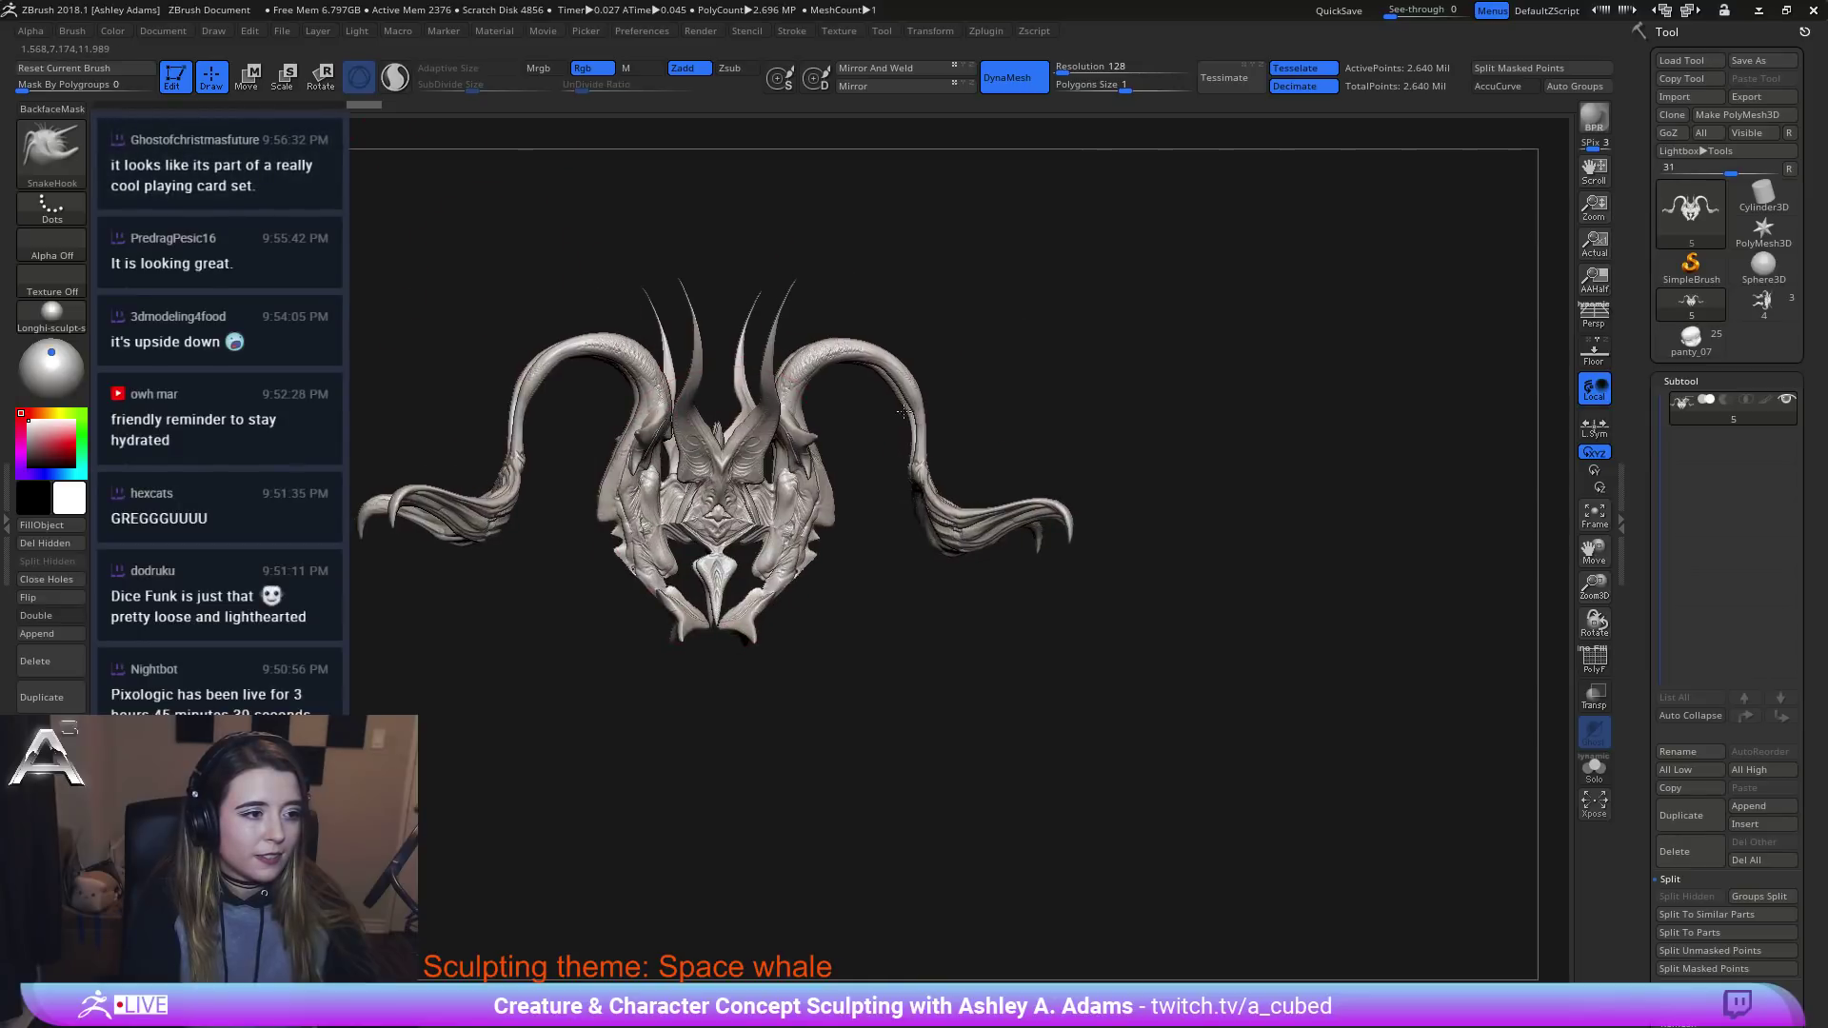
Toggle Y-axis symmetry for sculpting on the horned mask mesh.
shift+right_drag(903, 411, 908, 411)
alt+right_drag(778, 474, 850, 477)
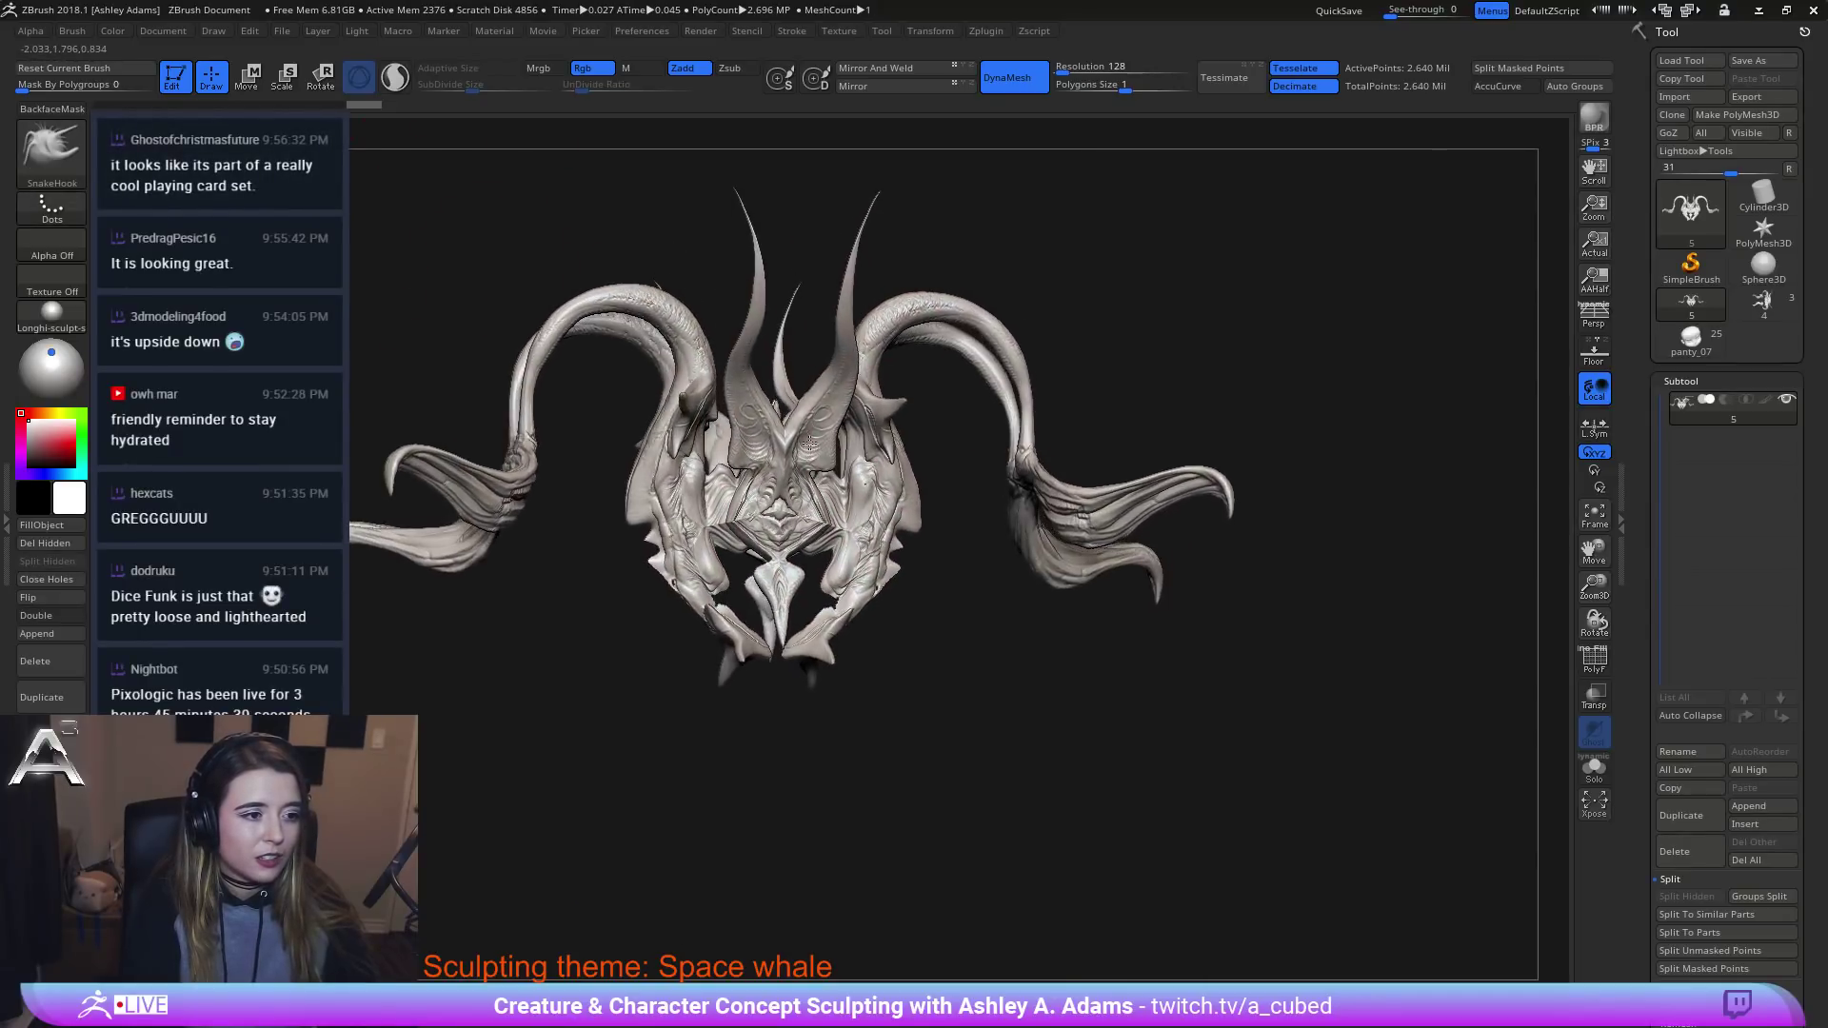
key(space)
ctrl+right_drag(755, 451, 749, 500)
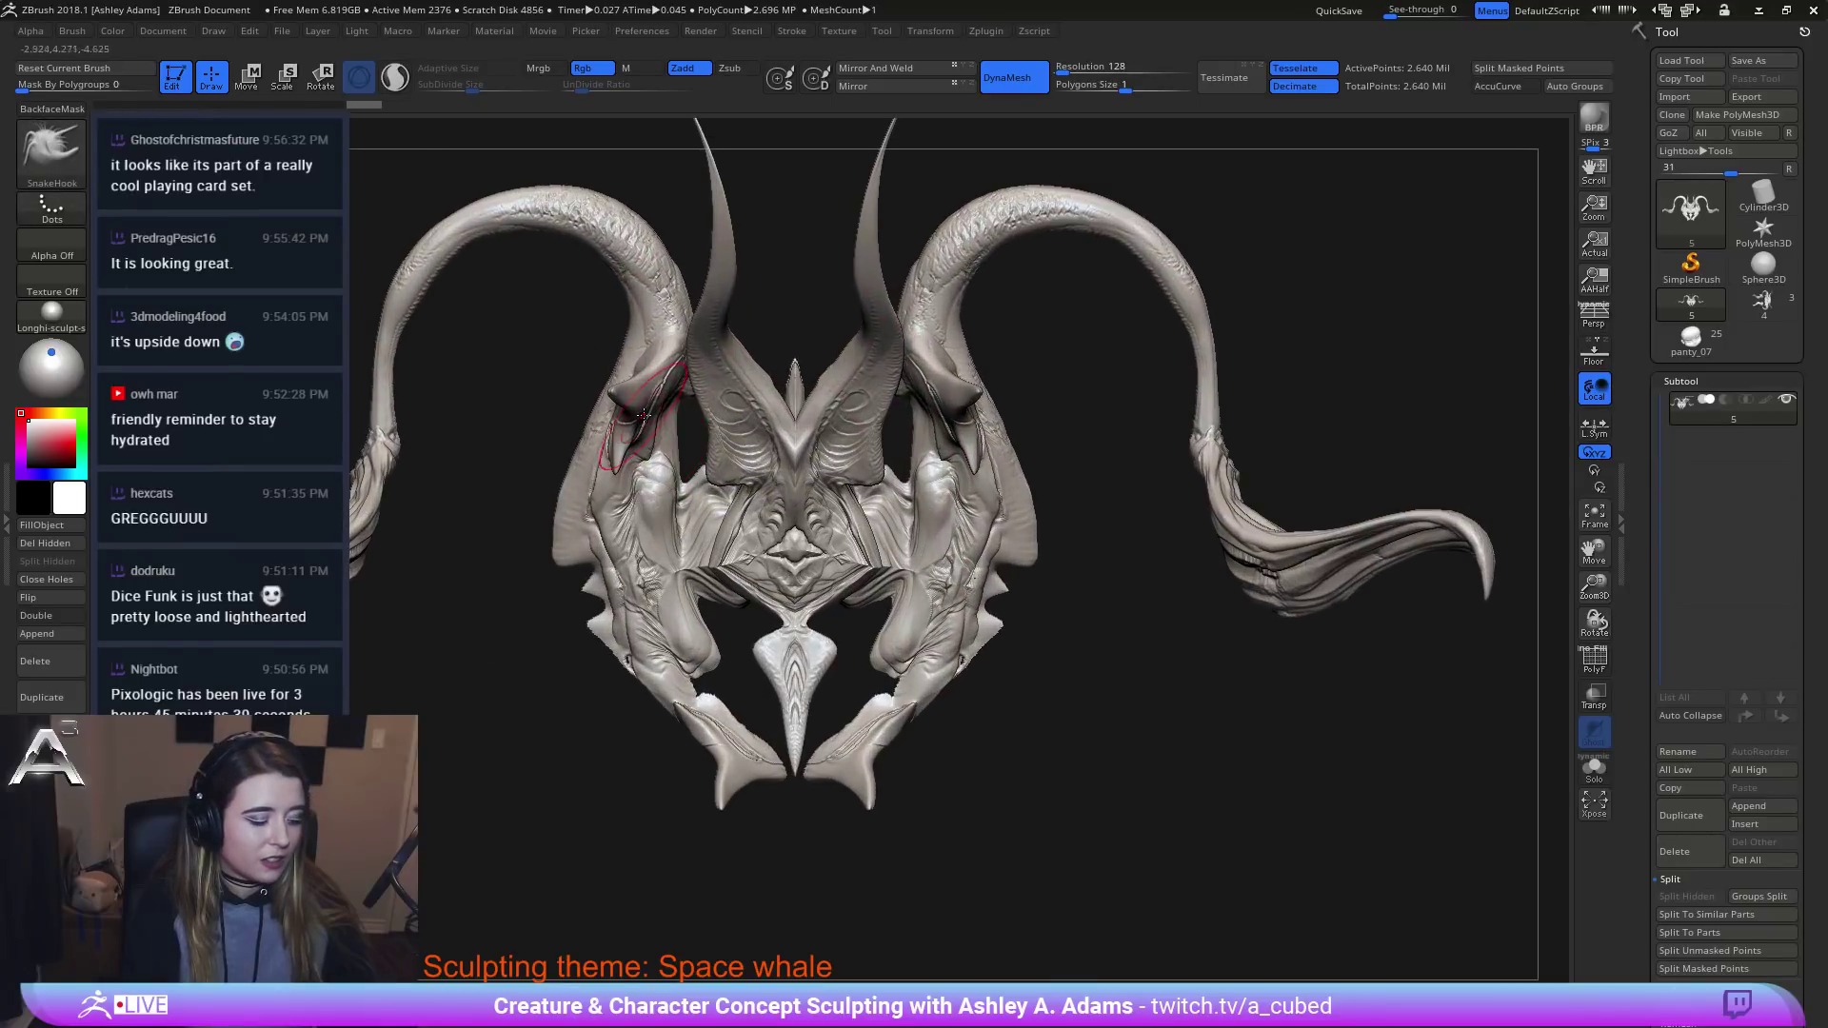
click(930, 33)
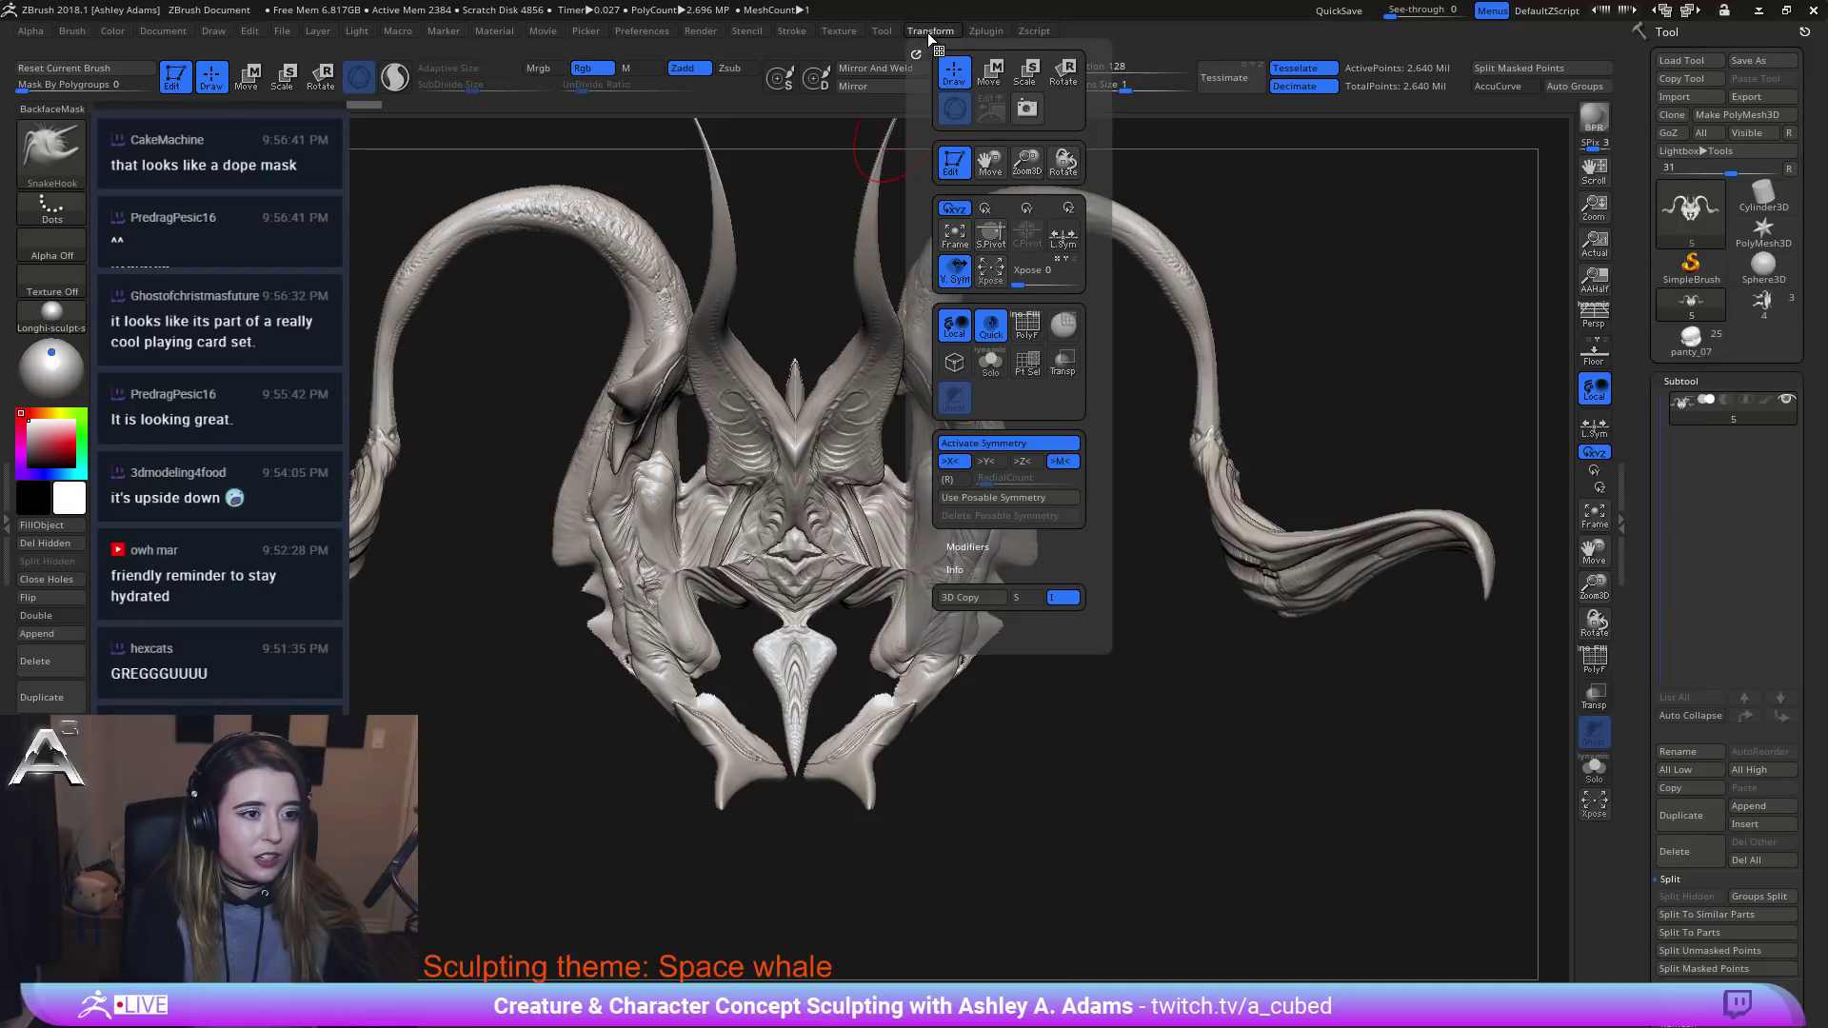
click(986, 460)
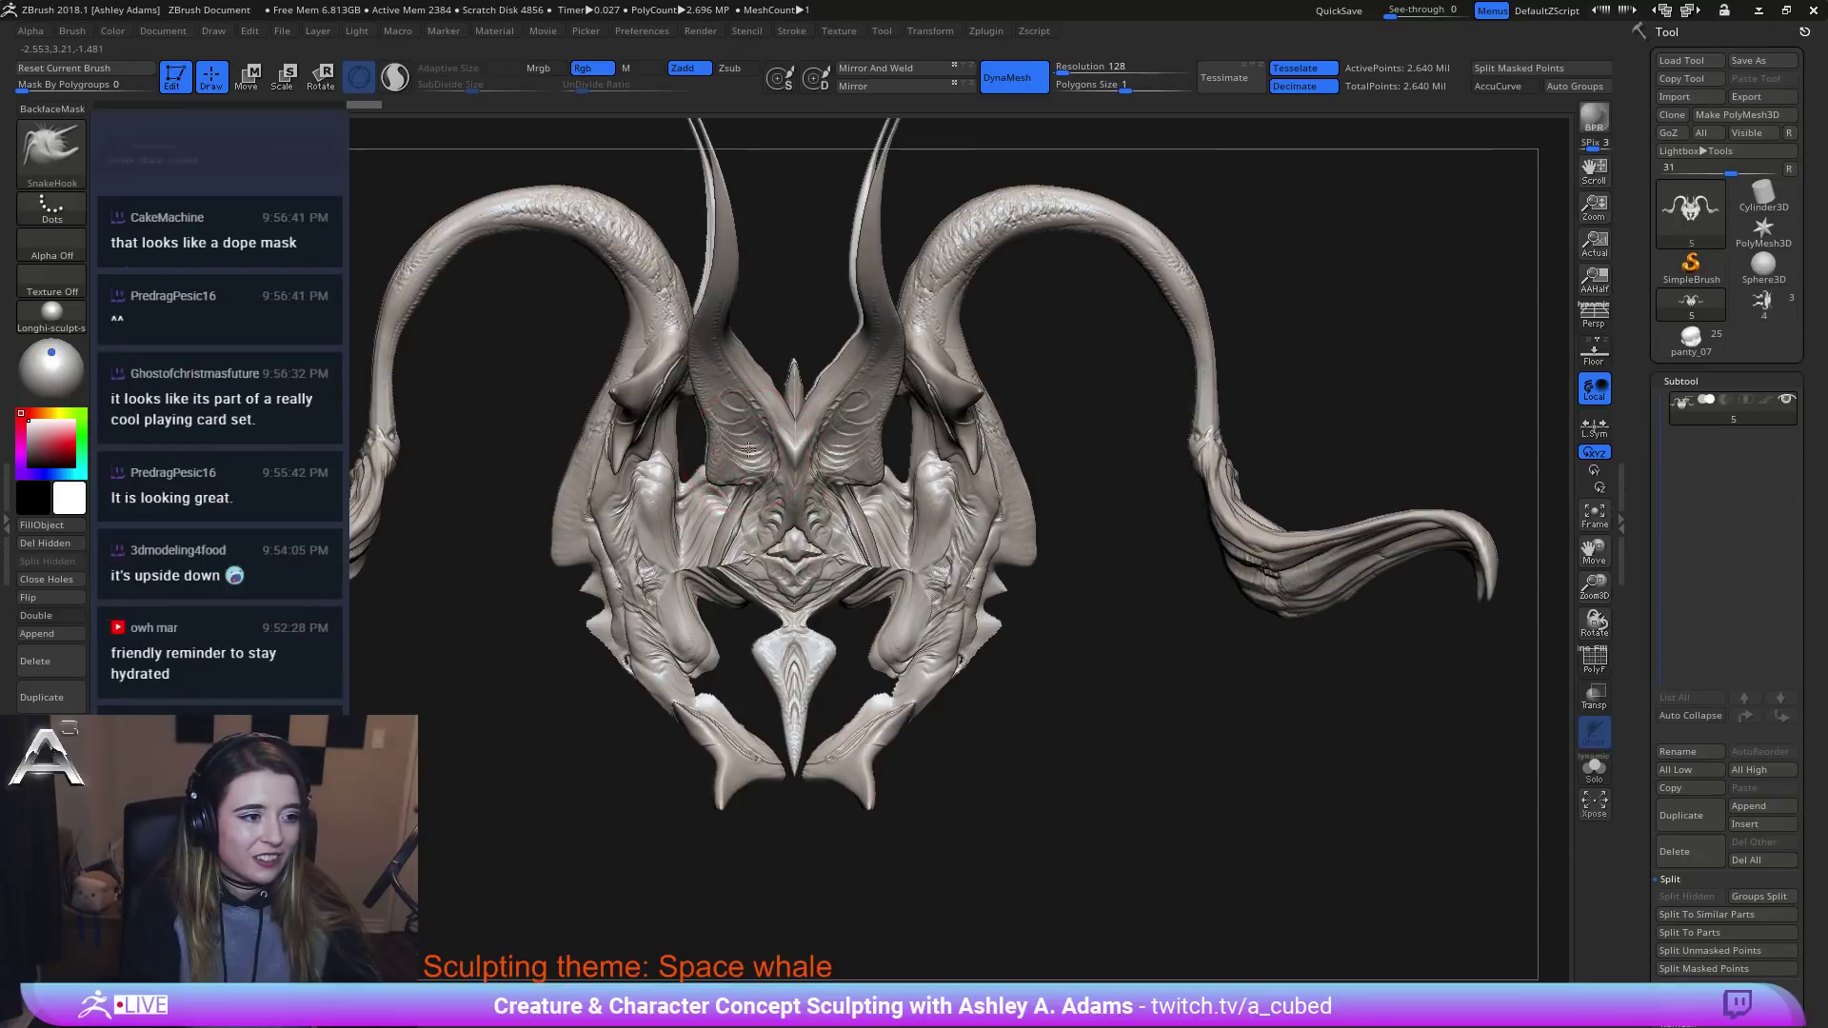
Mask the small nose at the centre of the face and invert the mask so only the nose is editable.
key(space)
right_drag(744, 458, 758, 464)
key(space)
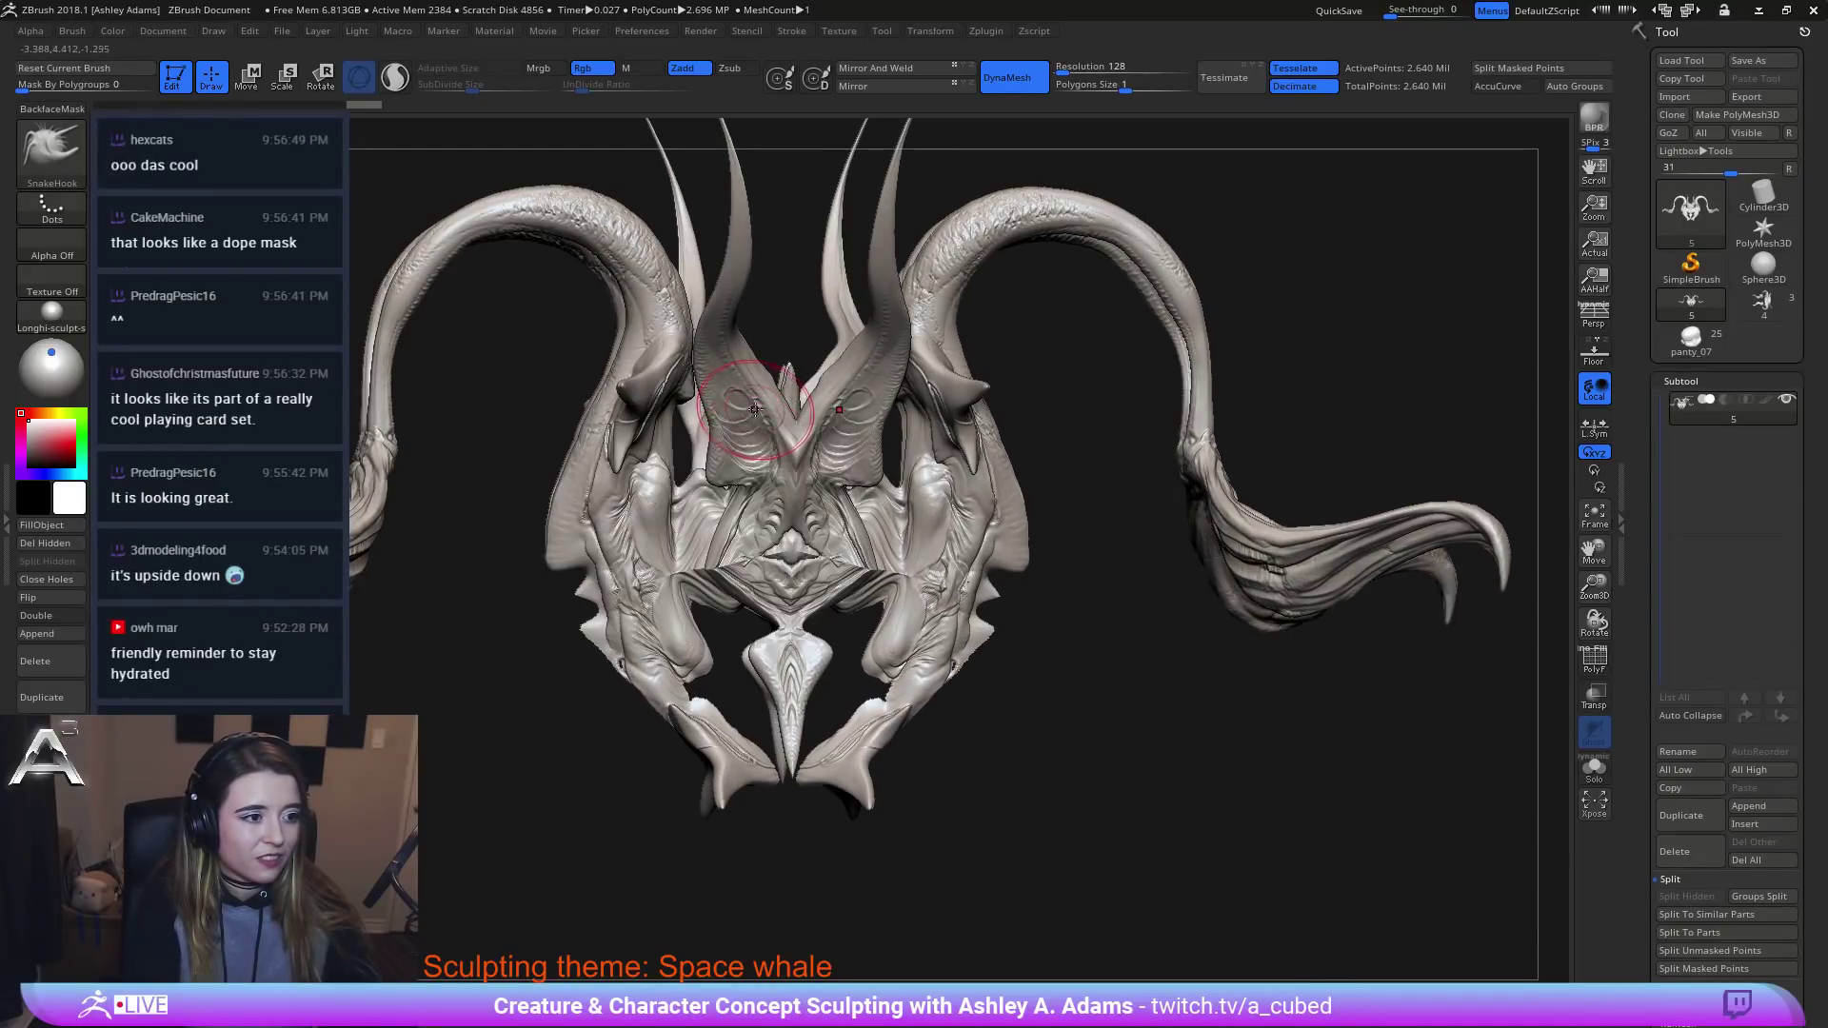
key(space)
key(space)
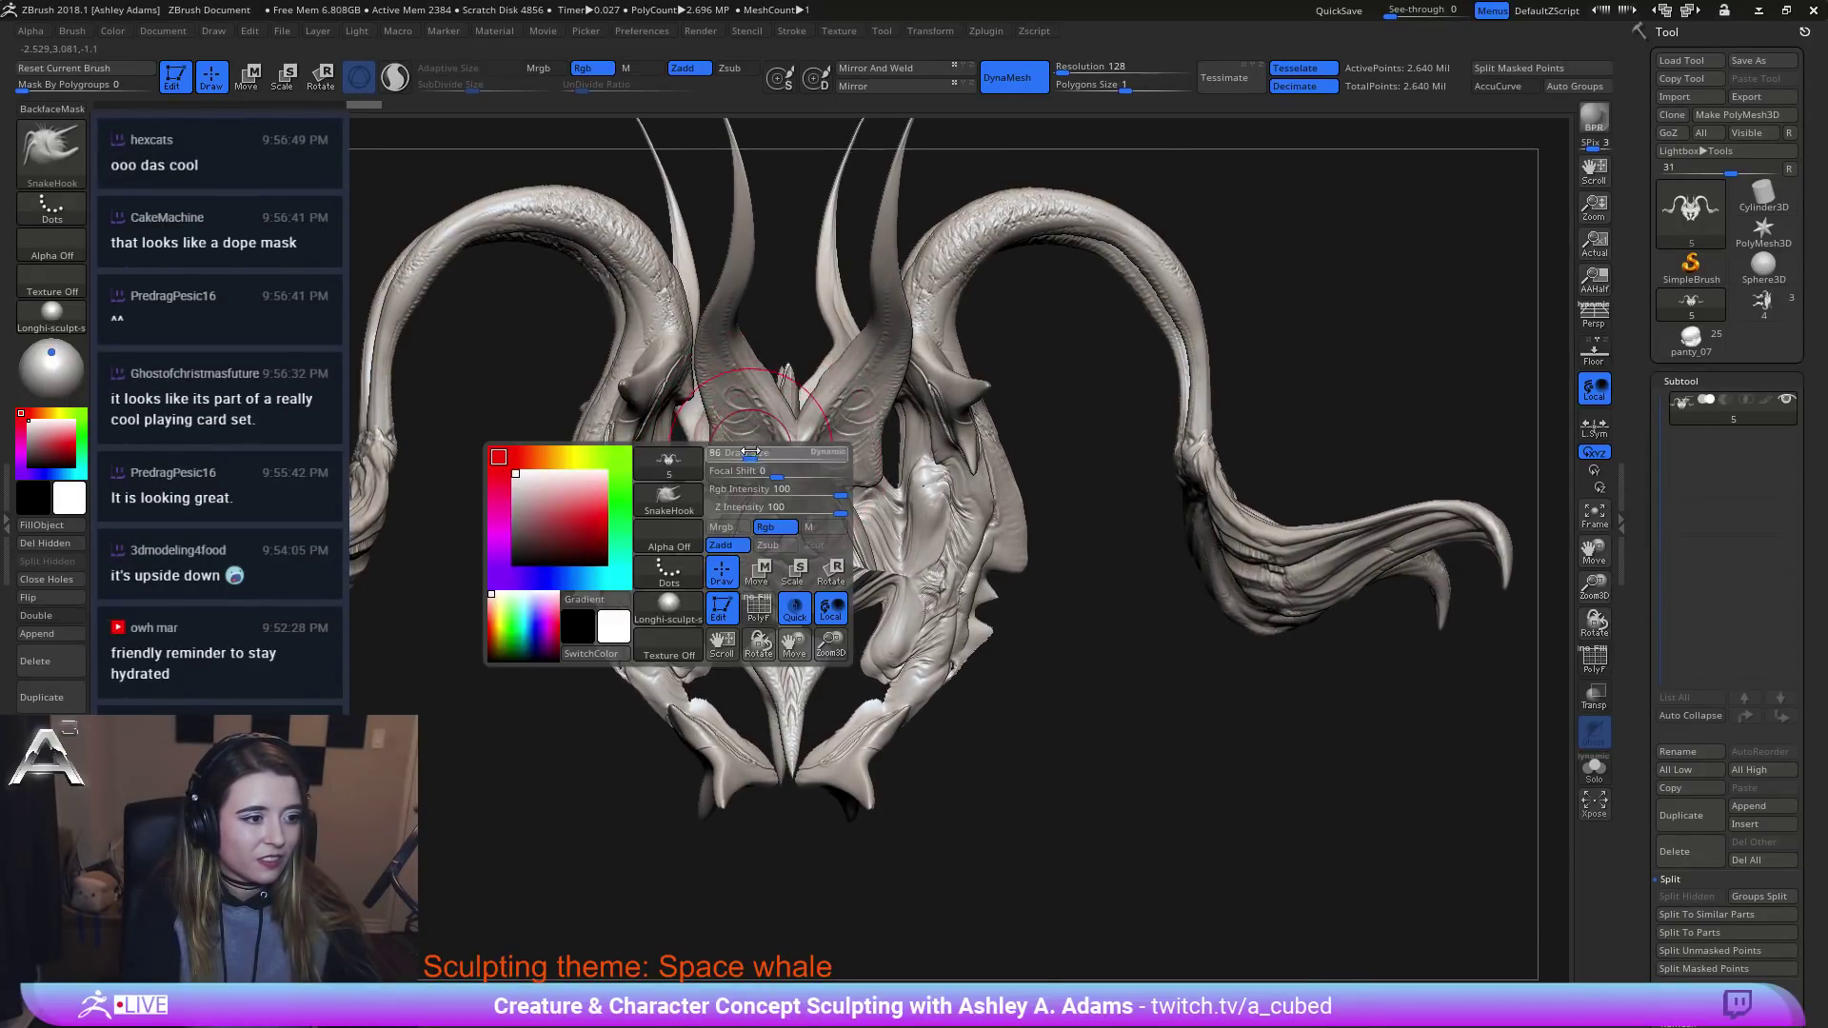
key(ctrl)
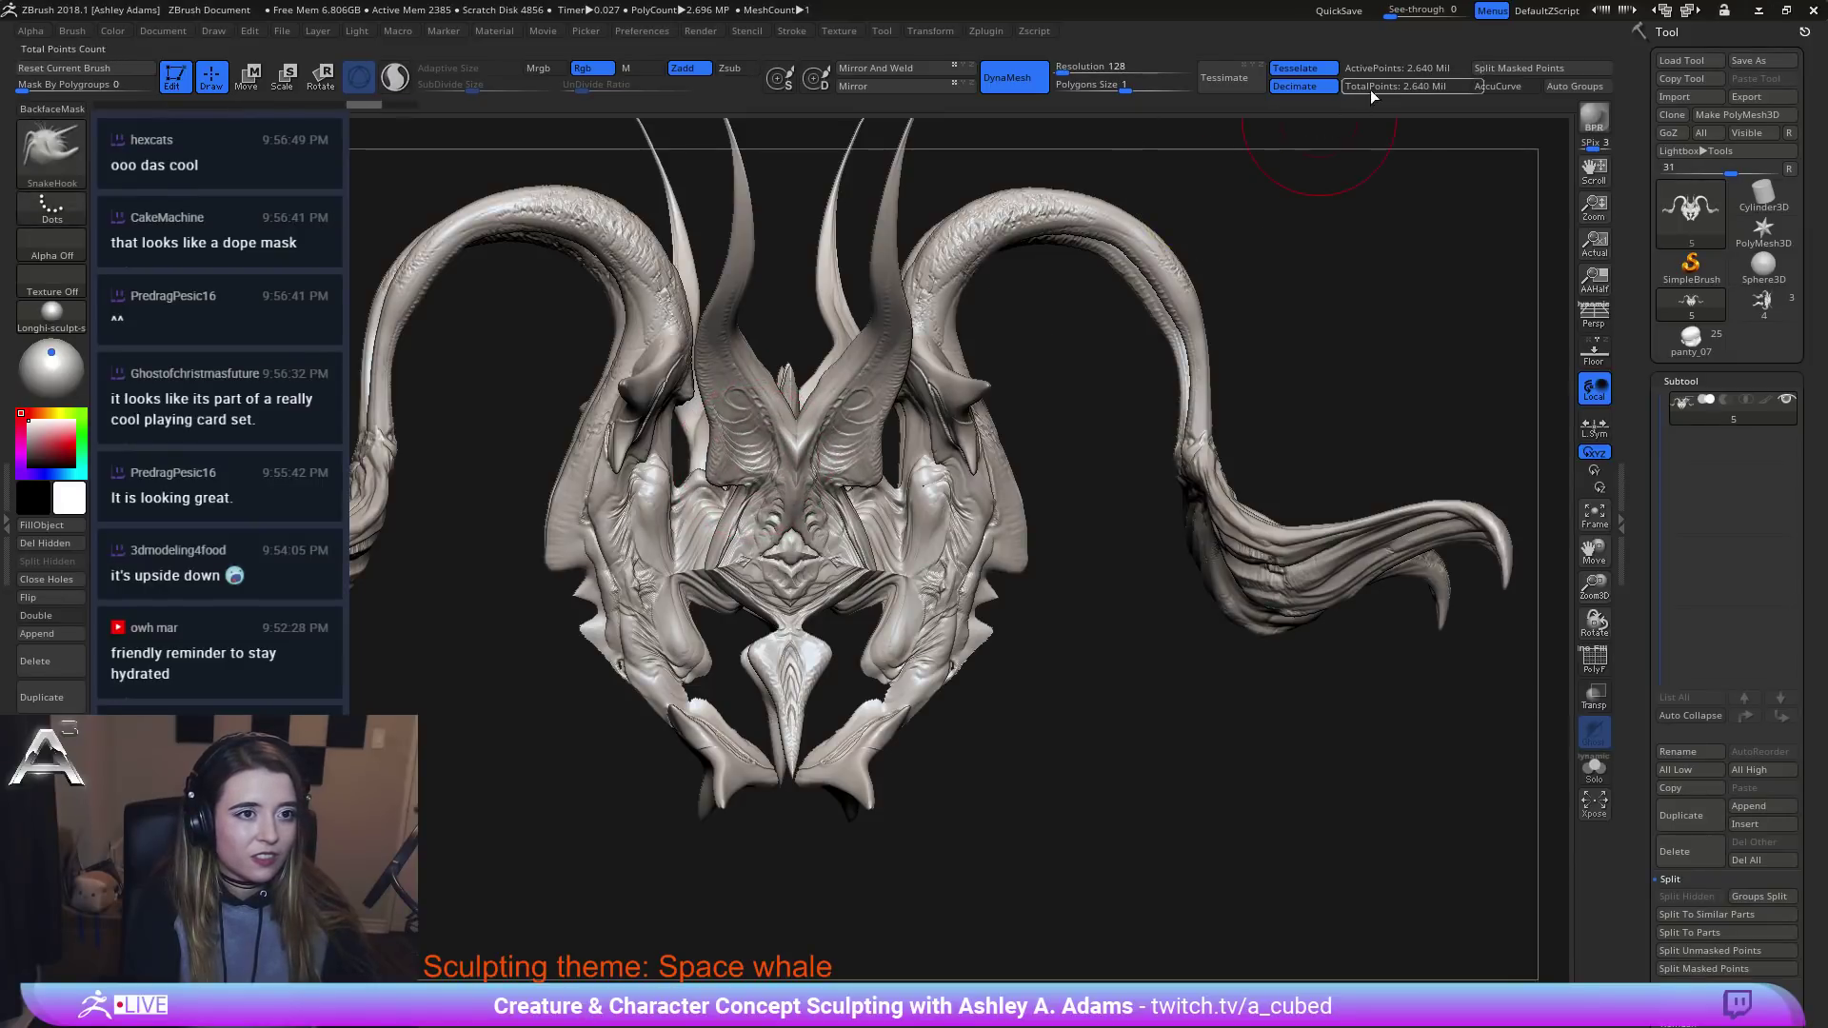
right_drag(814, 506, 788, 551)
key(ctrl)
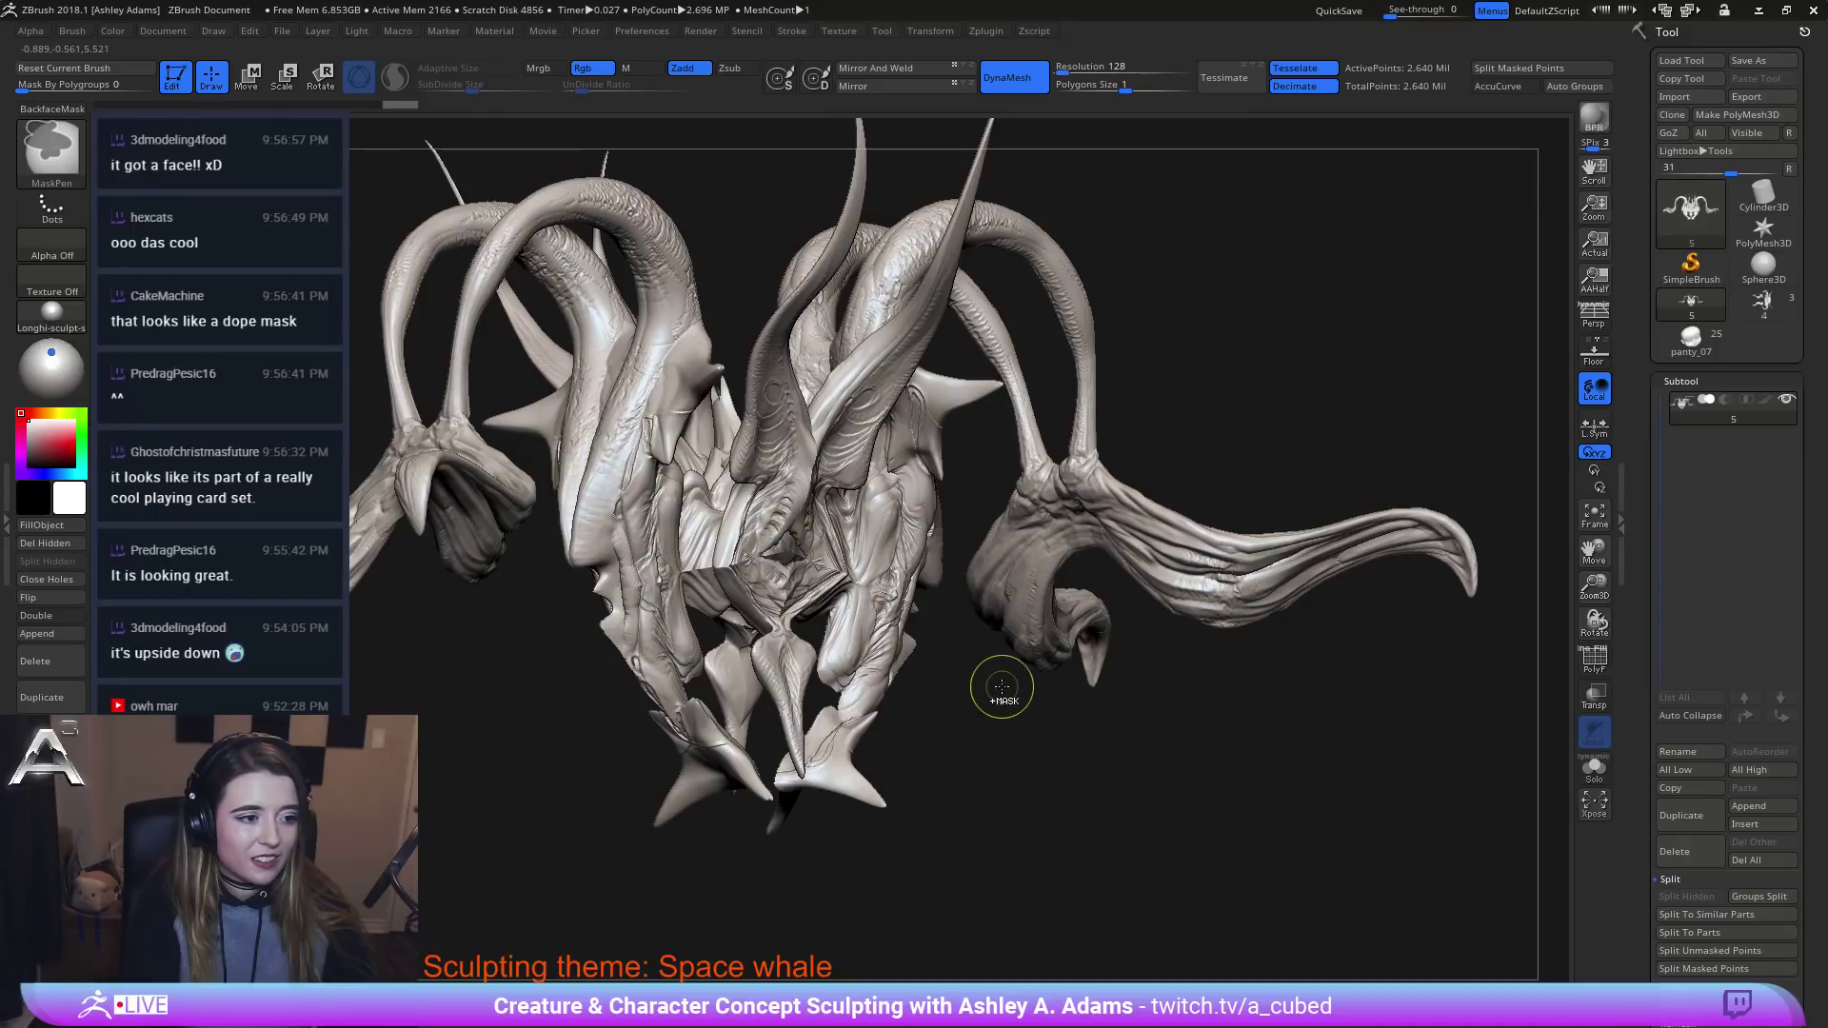
ctrl+click(1002, 687)
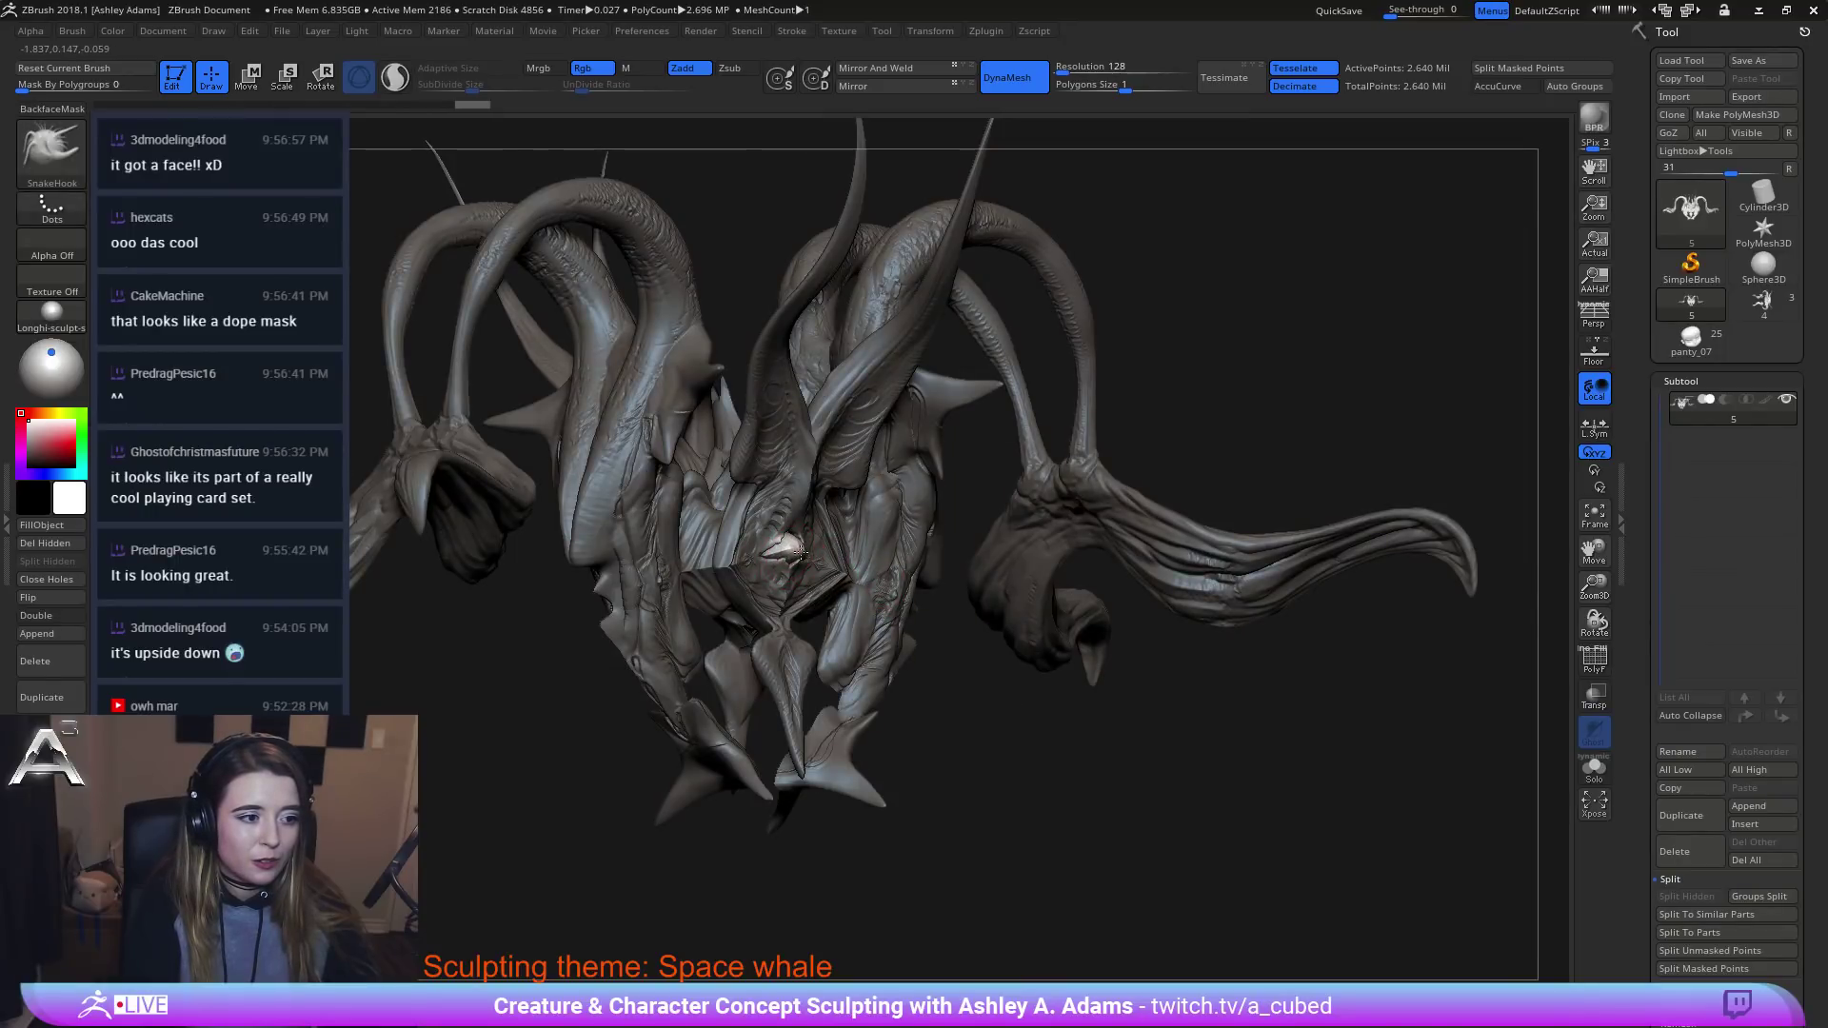
Pull the unmasked nose outward with the SnakeHook brush, shaping it from the front and side.
right_drag(797, 550, 733, 550)
right_drag(857, 550, 794, 549)
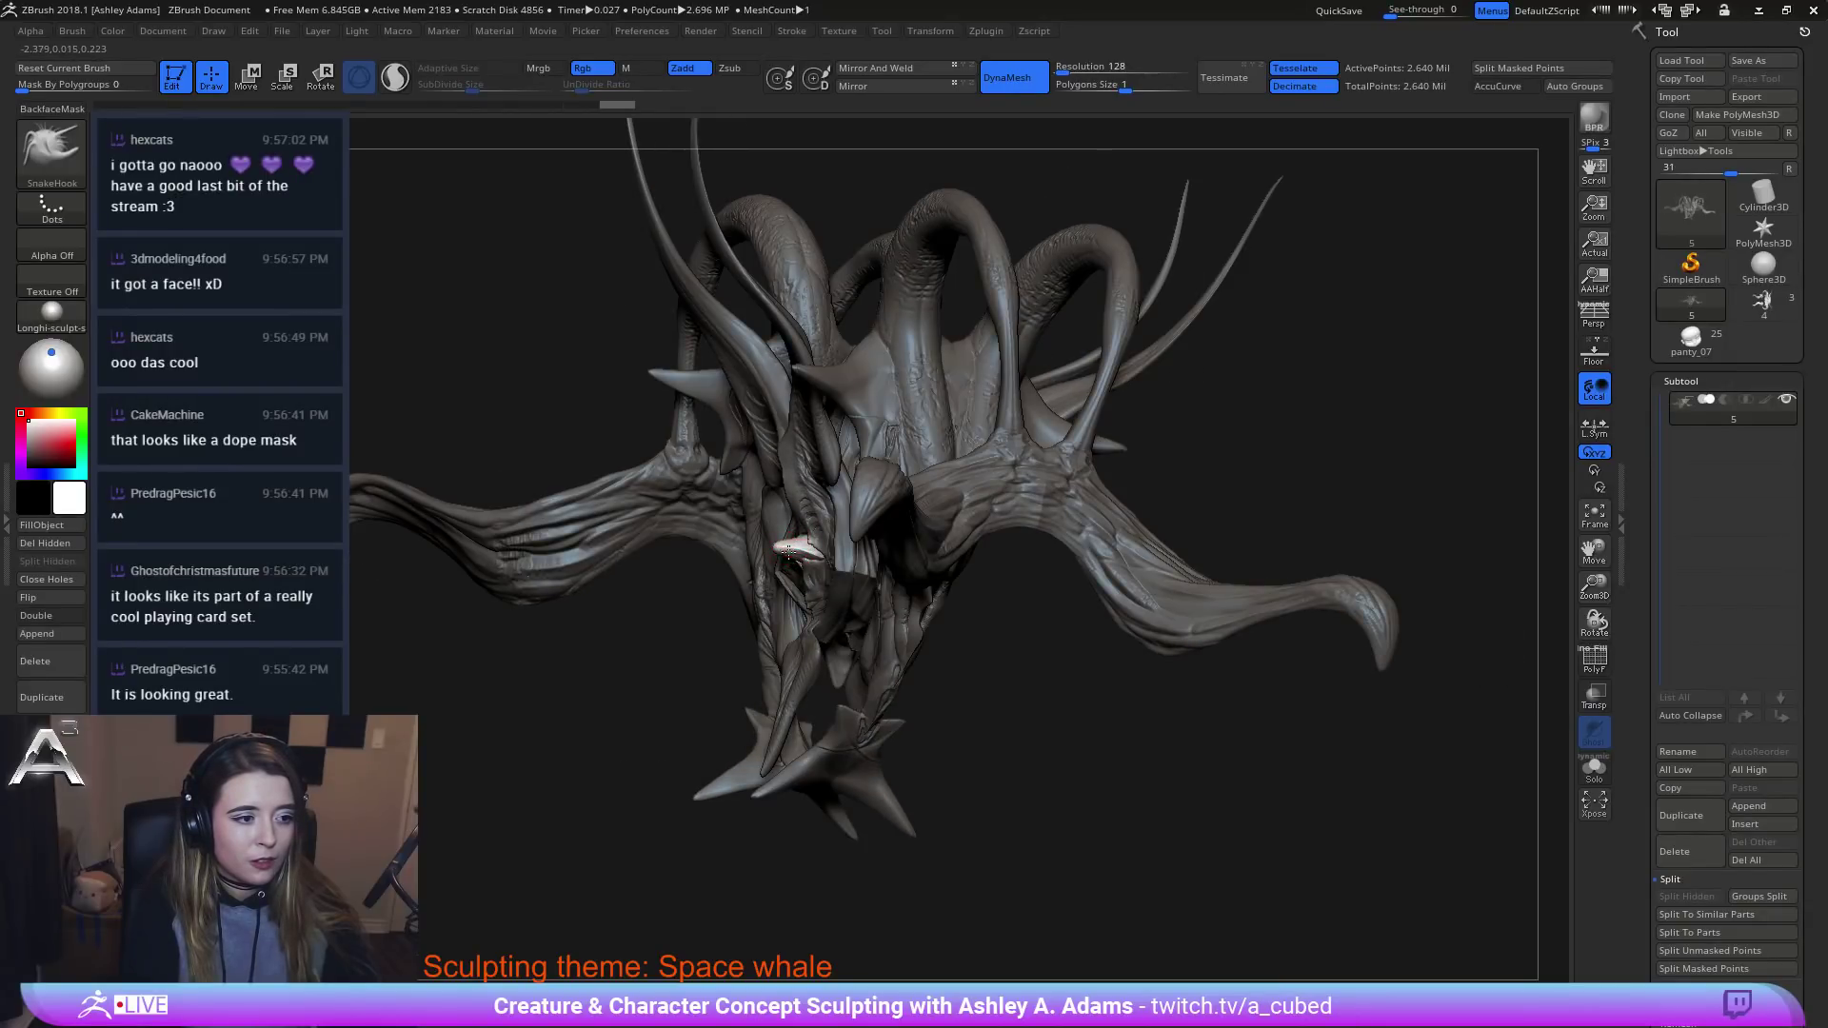
key(space)
drag(788, 547, 792, 556)
right_drag(791, 550, 793, 539)
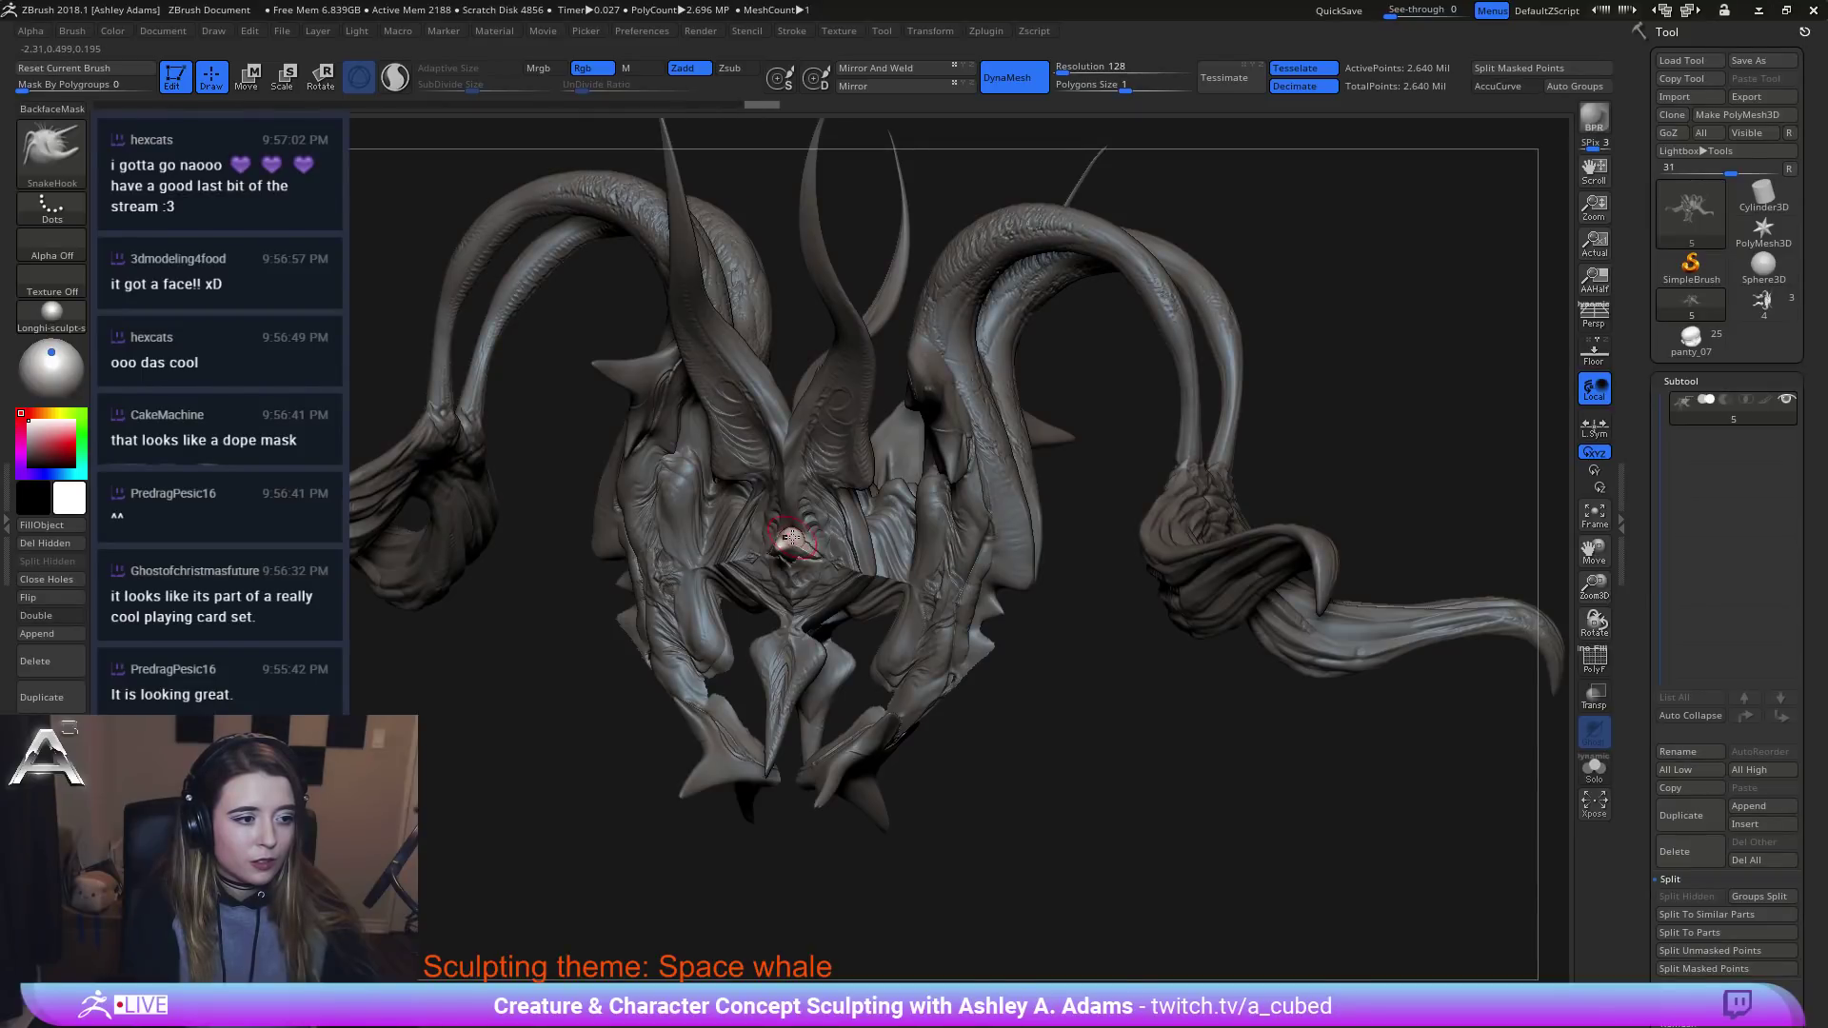
right_drag(796, 527, 782, 557)
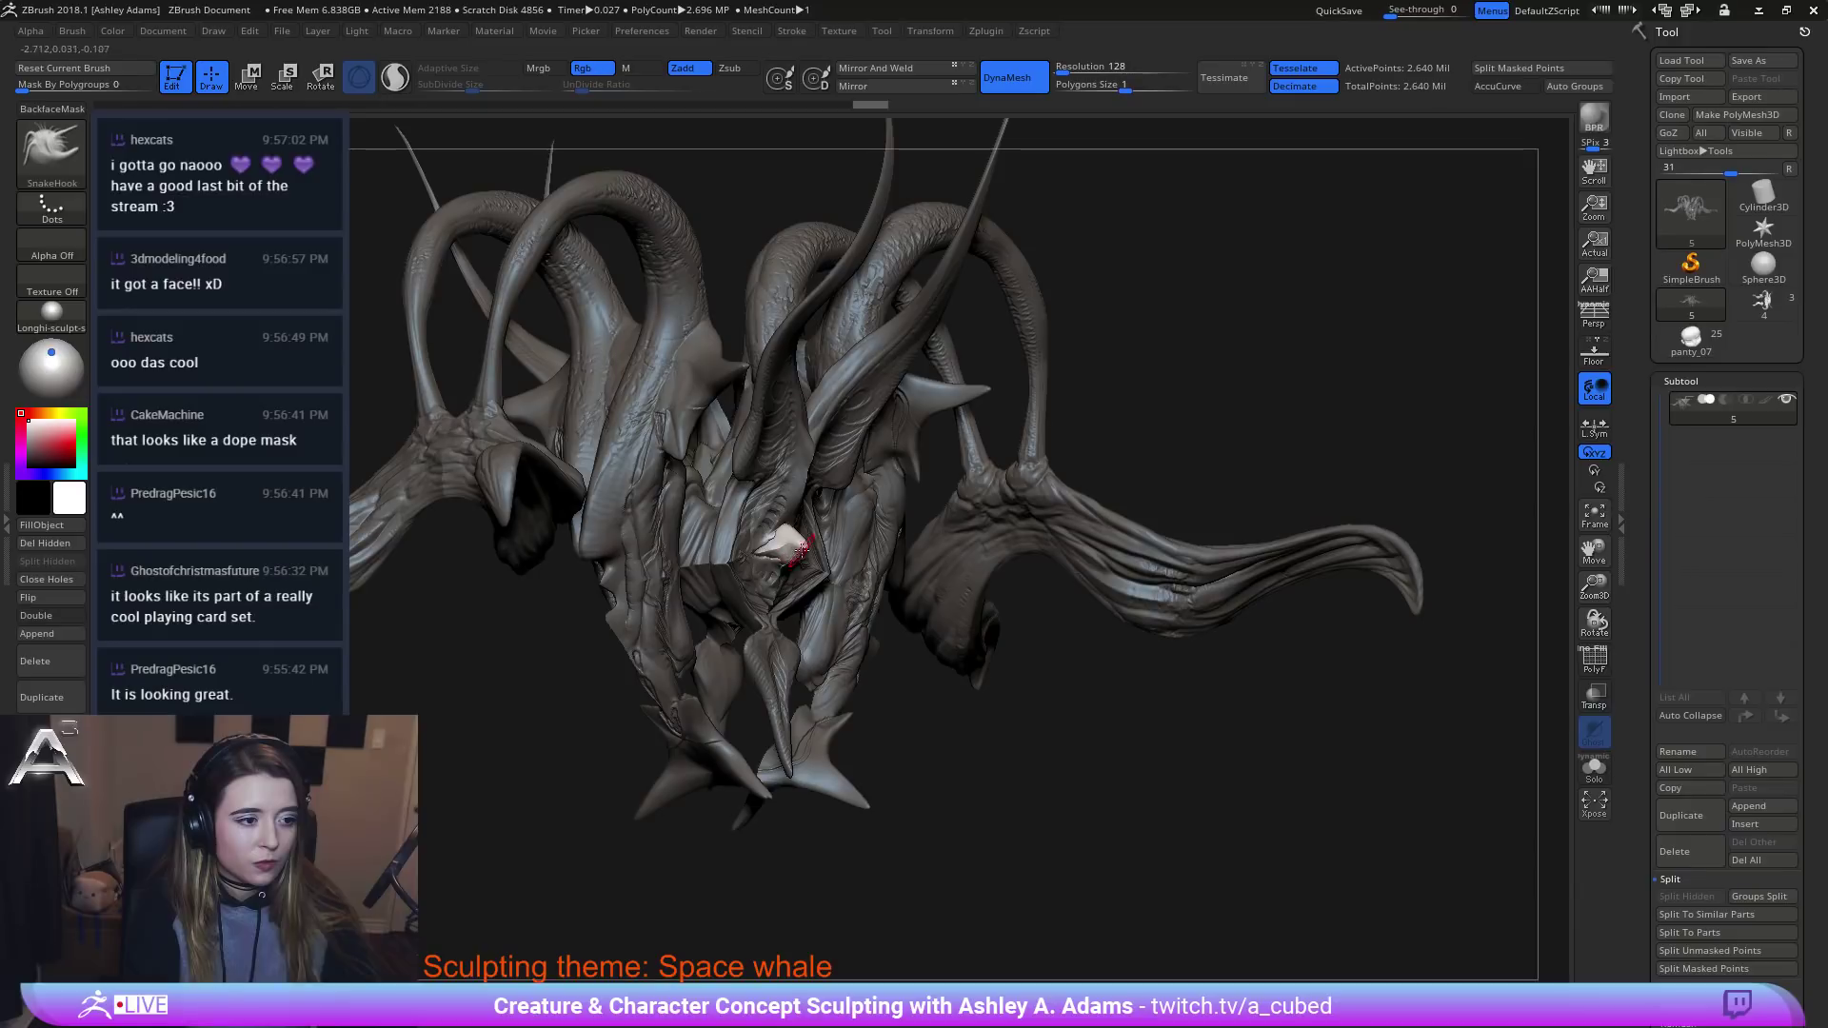
Carve a crease into the unmasked nose with the DamStandard brush.
key(b)
key(d)
key(s)
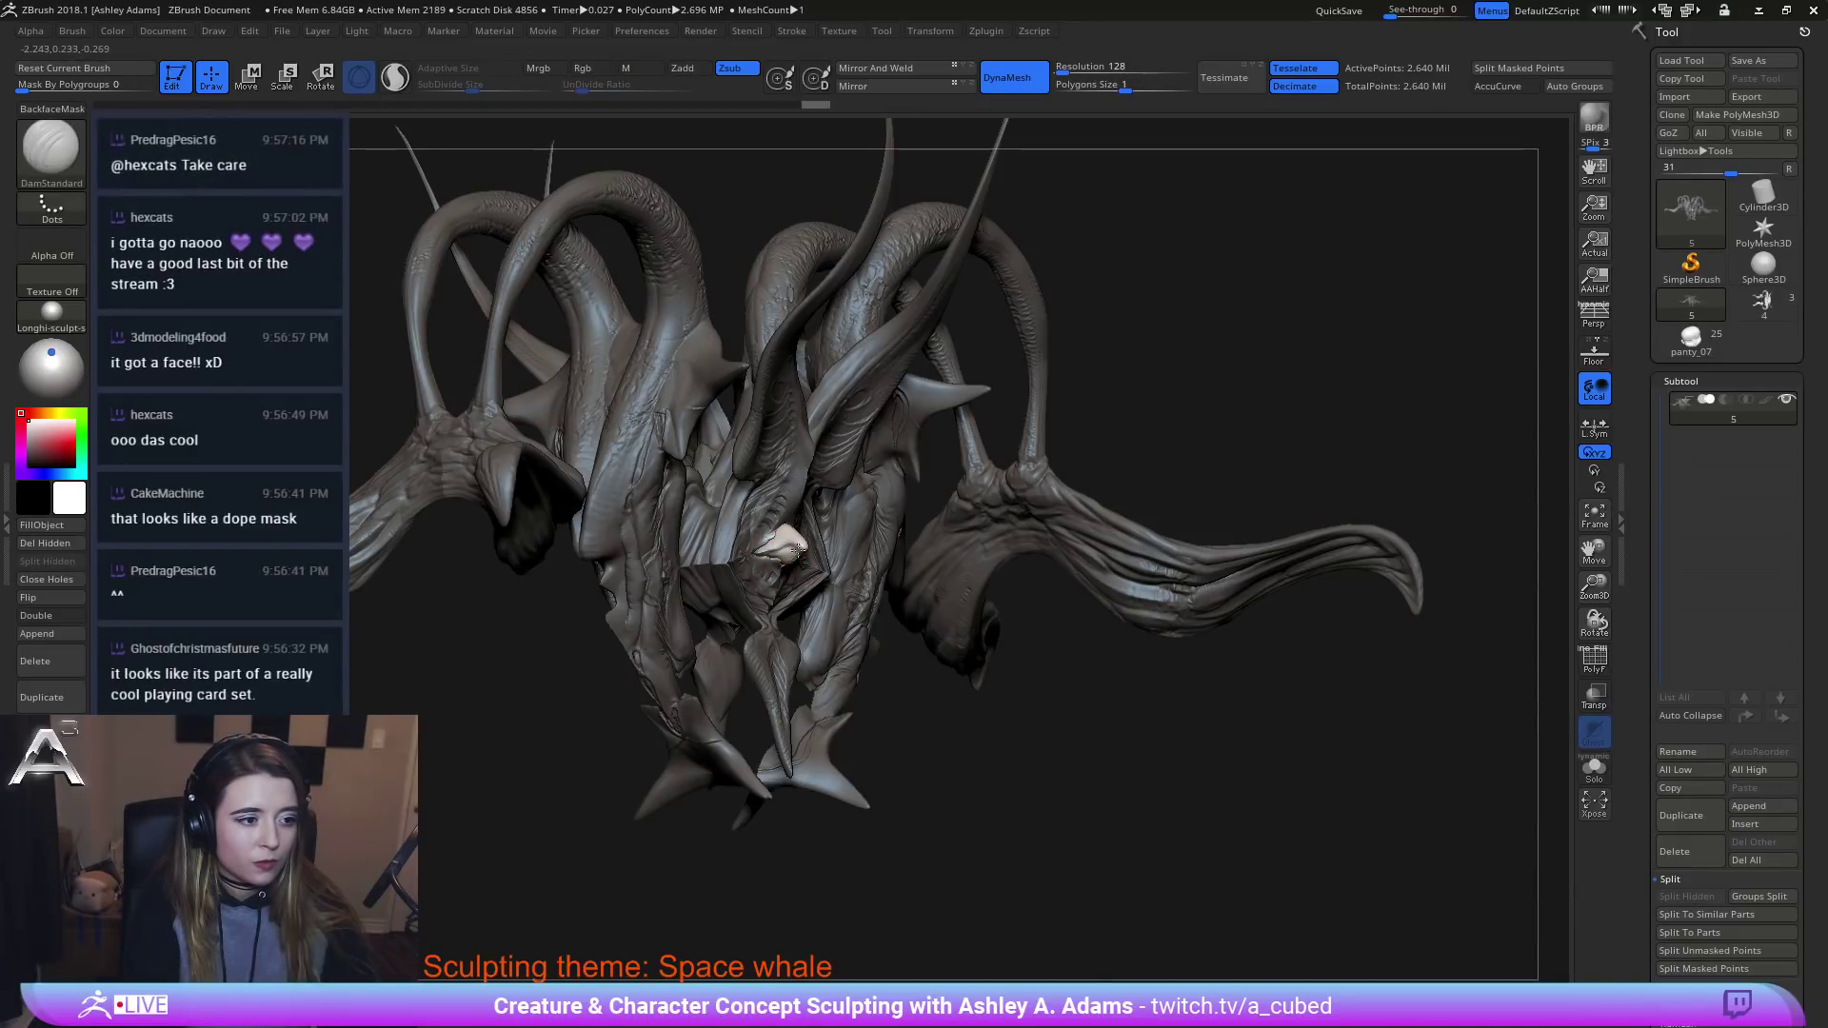
right_drag(790, 543, 766, 572)
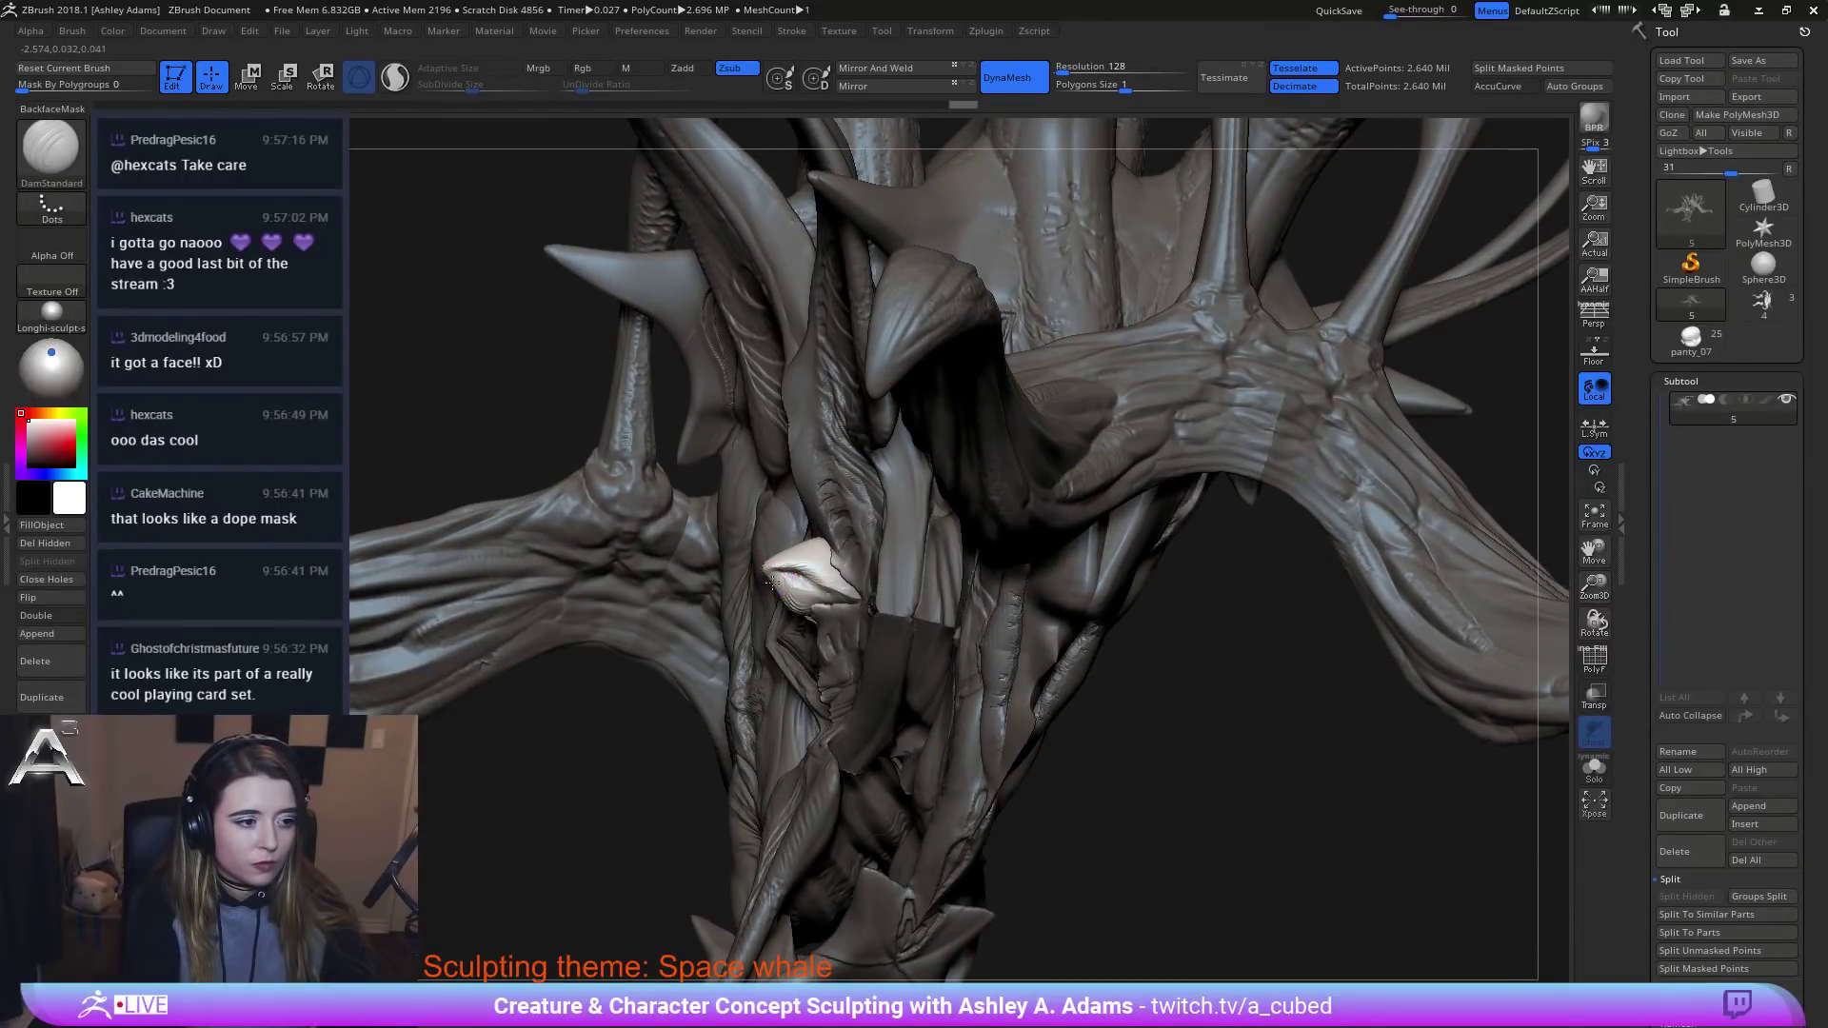
Clear the mask from the mesh and switch back to the SnakeHook brush.
ctrl+right_drag(866, 640, 828, 562)
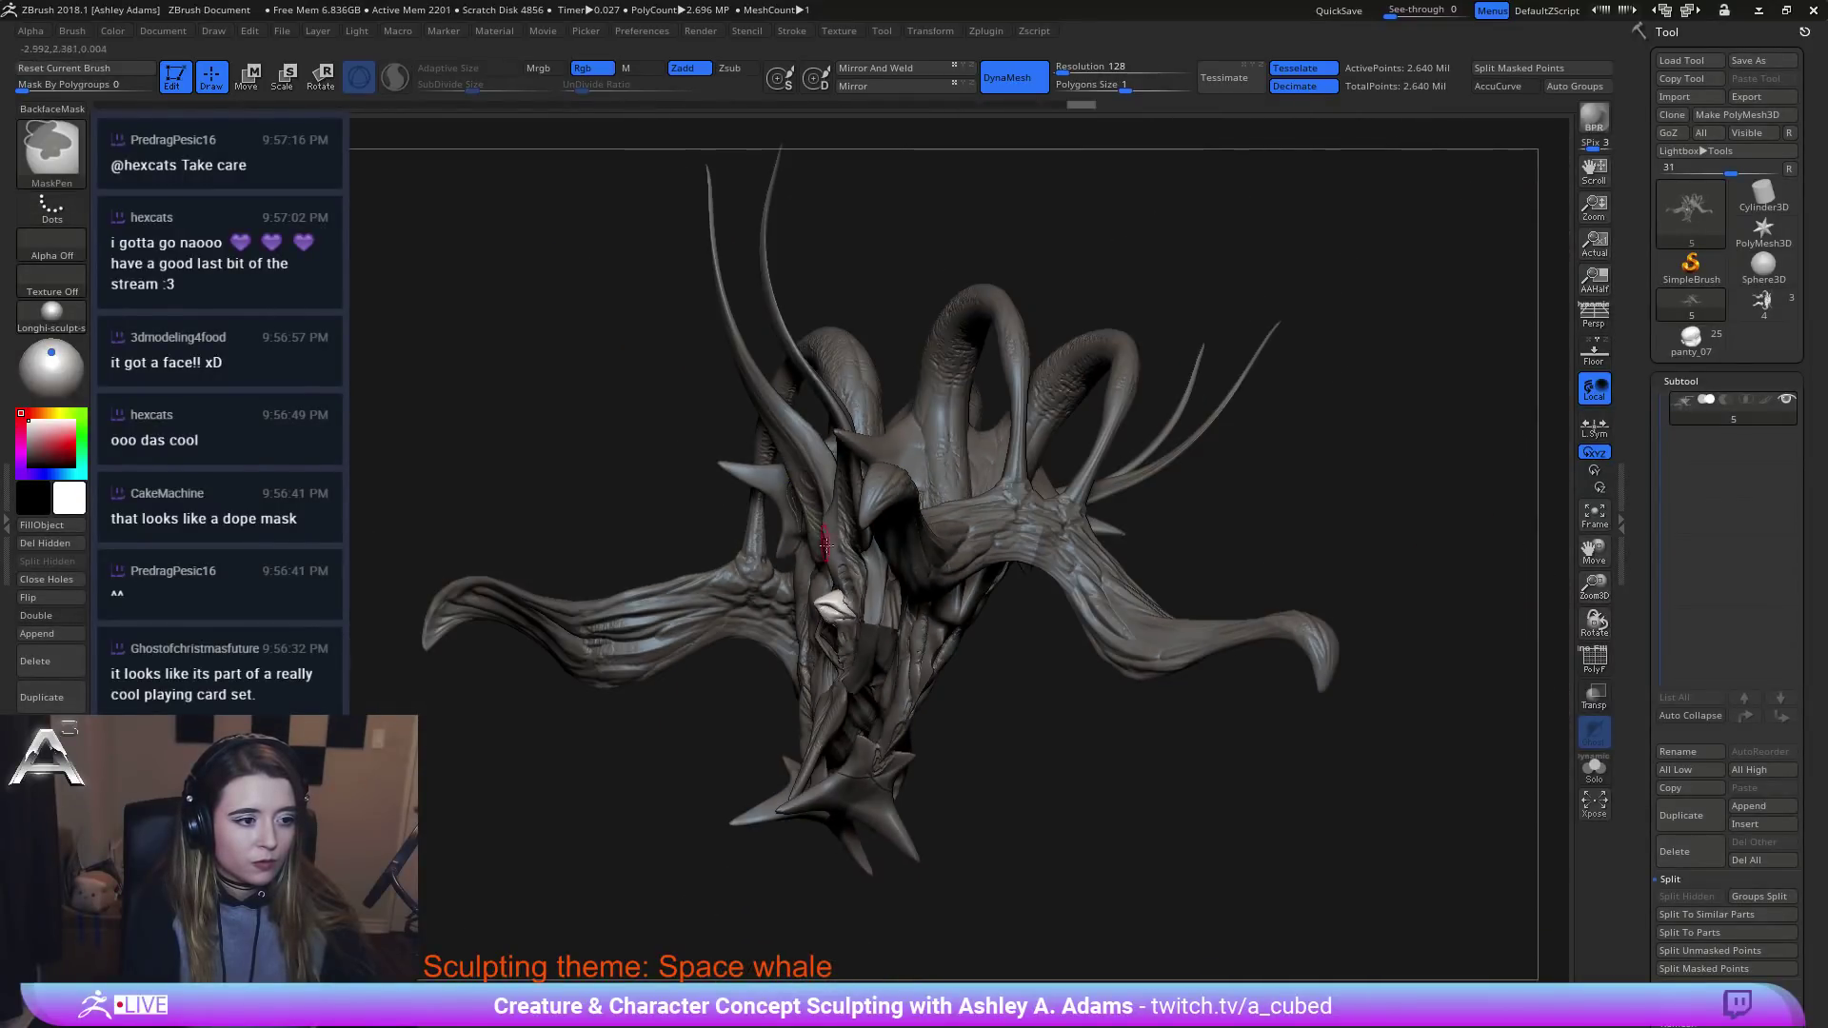
ctrl+drag(976, 702, 1012, 738)
right_drag(942, 640, 887, 590)
right_click(881, 571)
shift+right_drag(542, 362, 515, 300)
key(b)
key(s)
key(h)
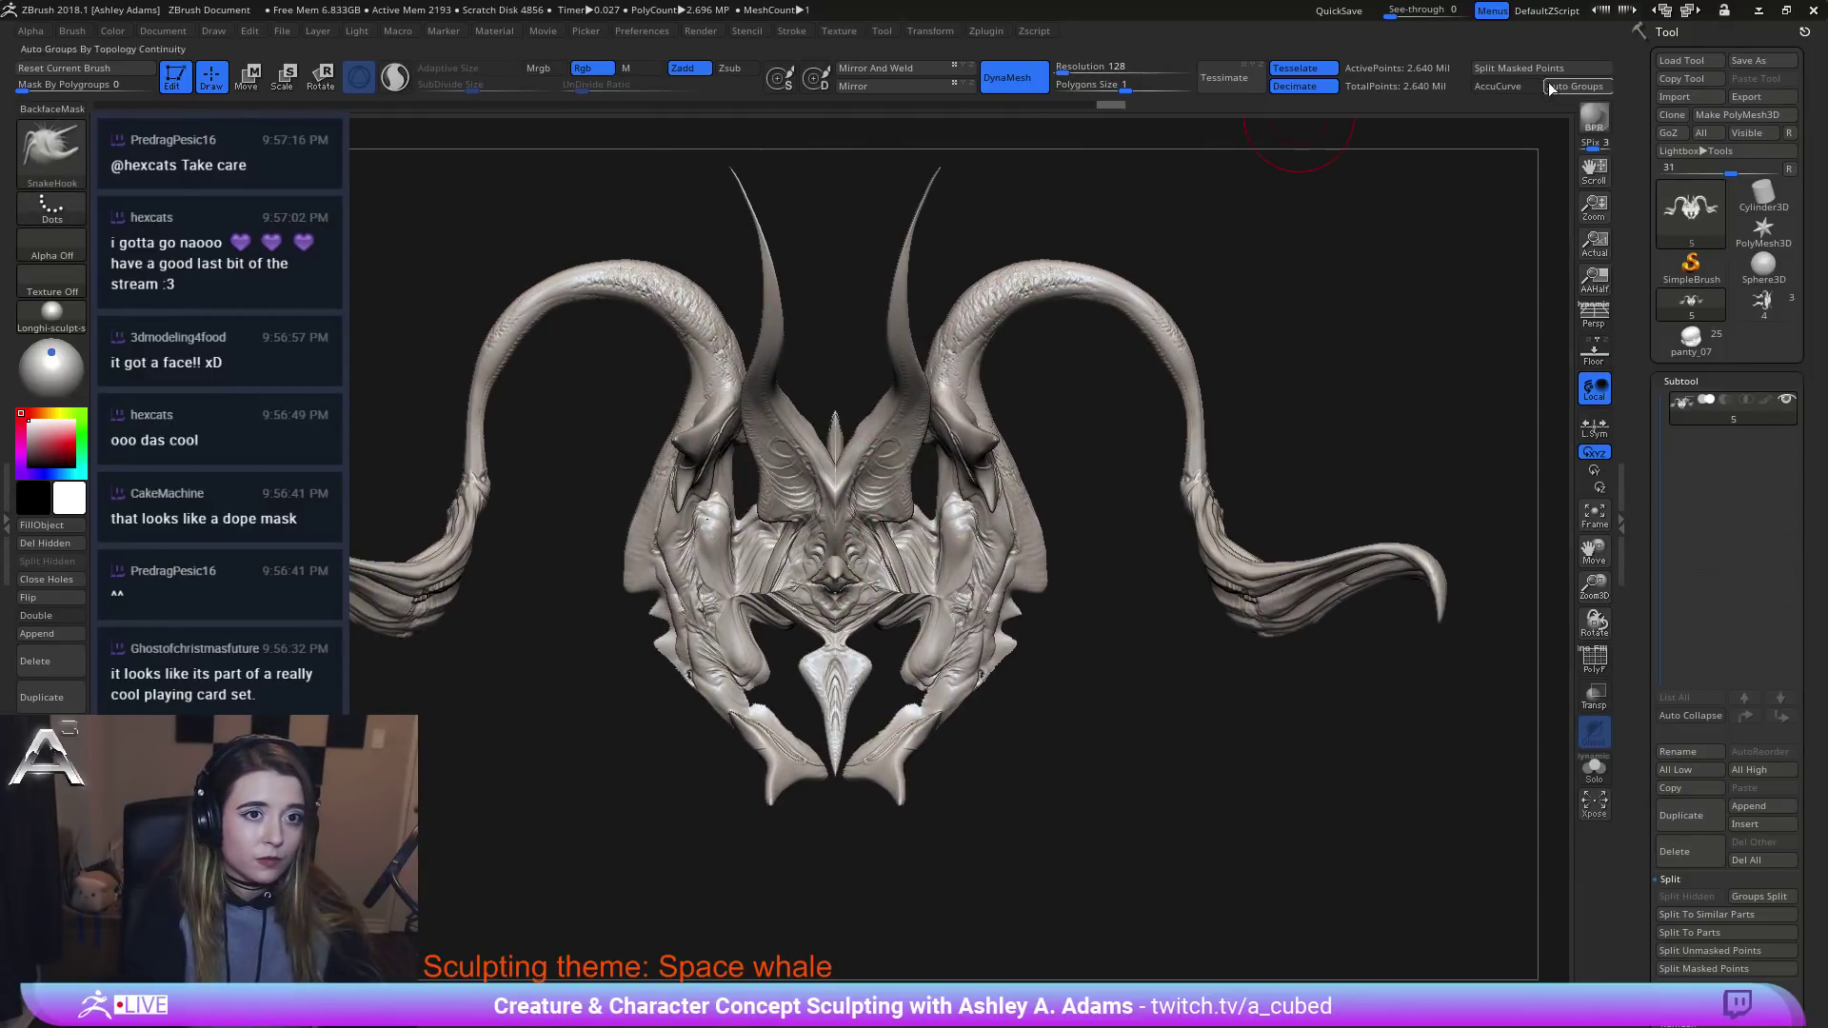
Turn on AccuCurve for the SnakeHook brush and review the whole mask from the front.
mouse_move(1151, 245)
right_down()
mouse_move(788, 415)
mouse_move(754, 499)
mouse_move(723, 506)
mouse_move(800, 514)
mouse_move(854, 702)
mouse_move(868, 639)
mouse_move(829, 667)
mouse_move(862, 657)
mouse_move(942, 568)
mouse_move(904, 486)
right_up()
key(space)
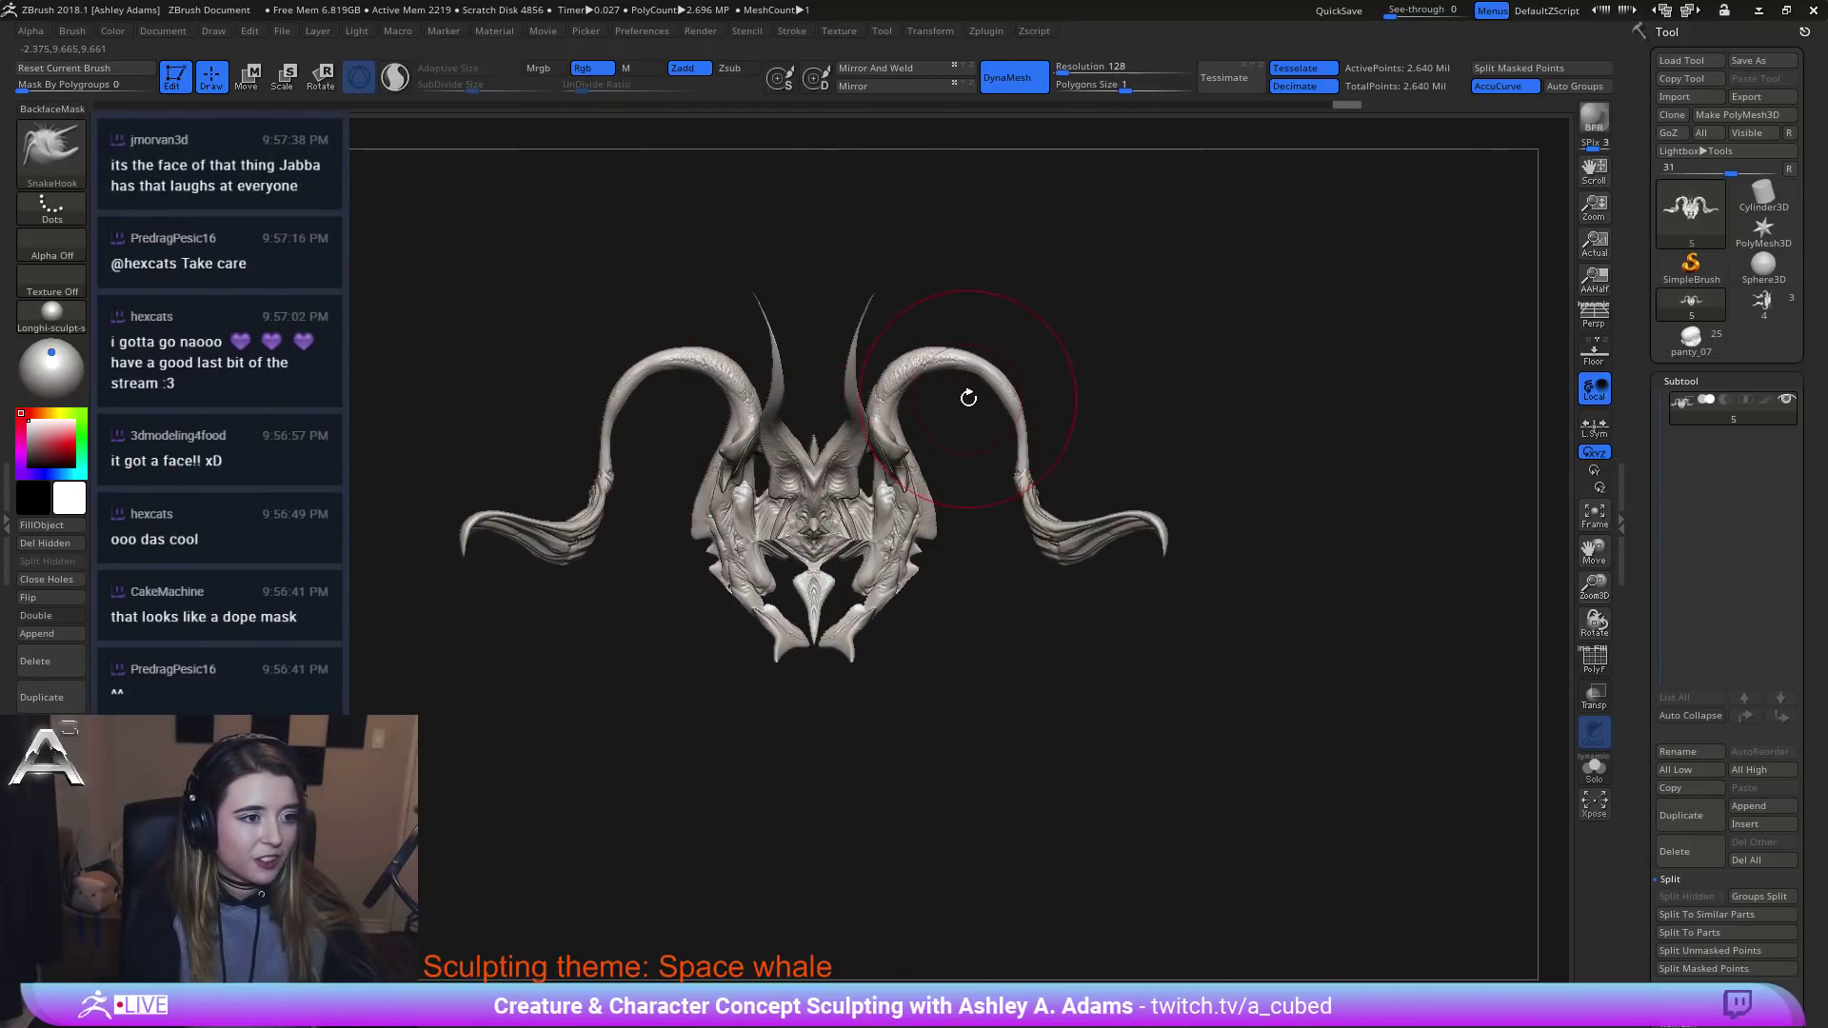
right_drag(1095, 510, 934, 400)
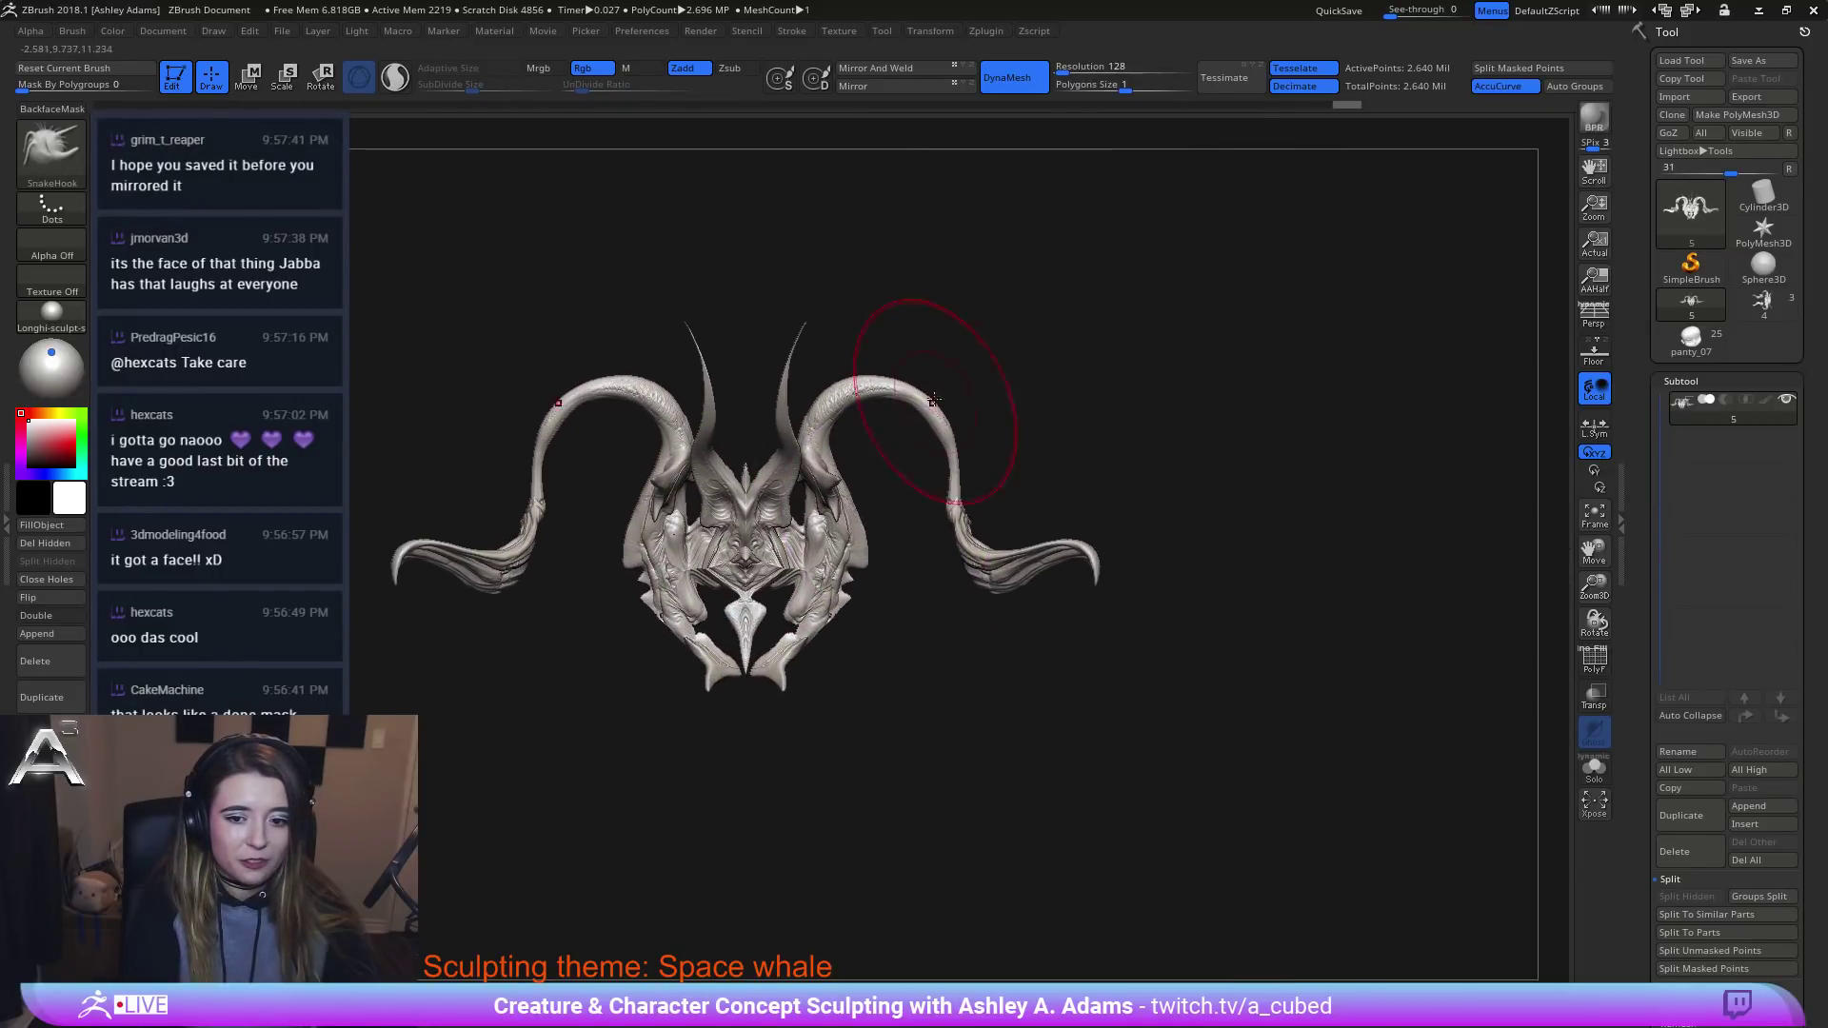
mouse_move(804, 504)
alt+right_down()
mouse_move(1038, 407)
mouse_move(1142, 290)
mouse_move(1175, 381)
alt+right_up()
alt+right_drag(1303, 172, 1116, 268)
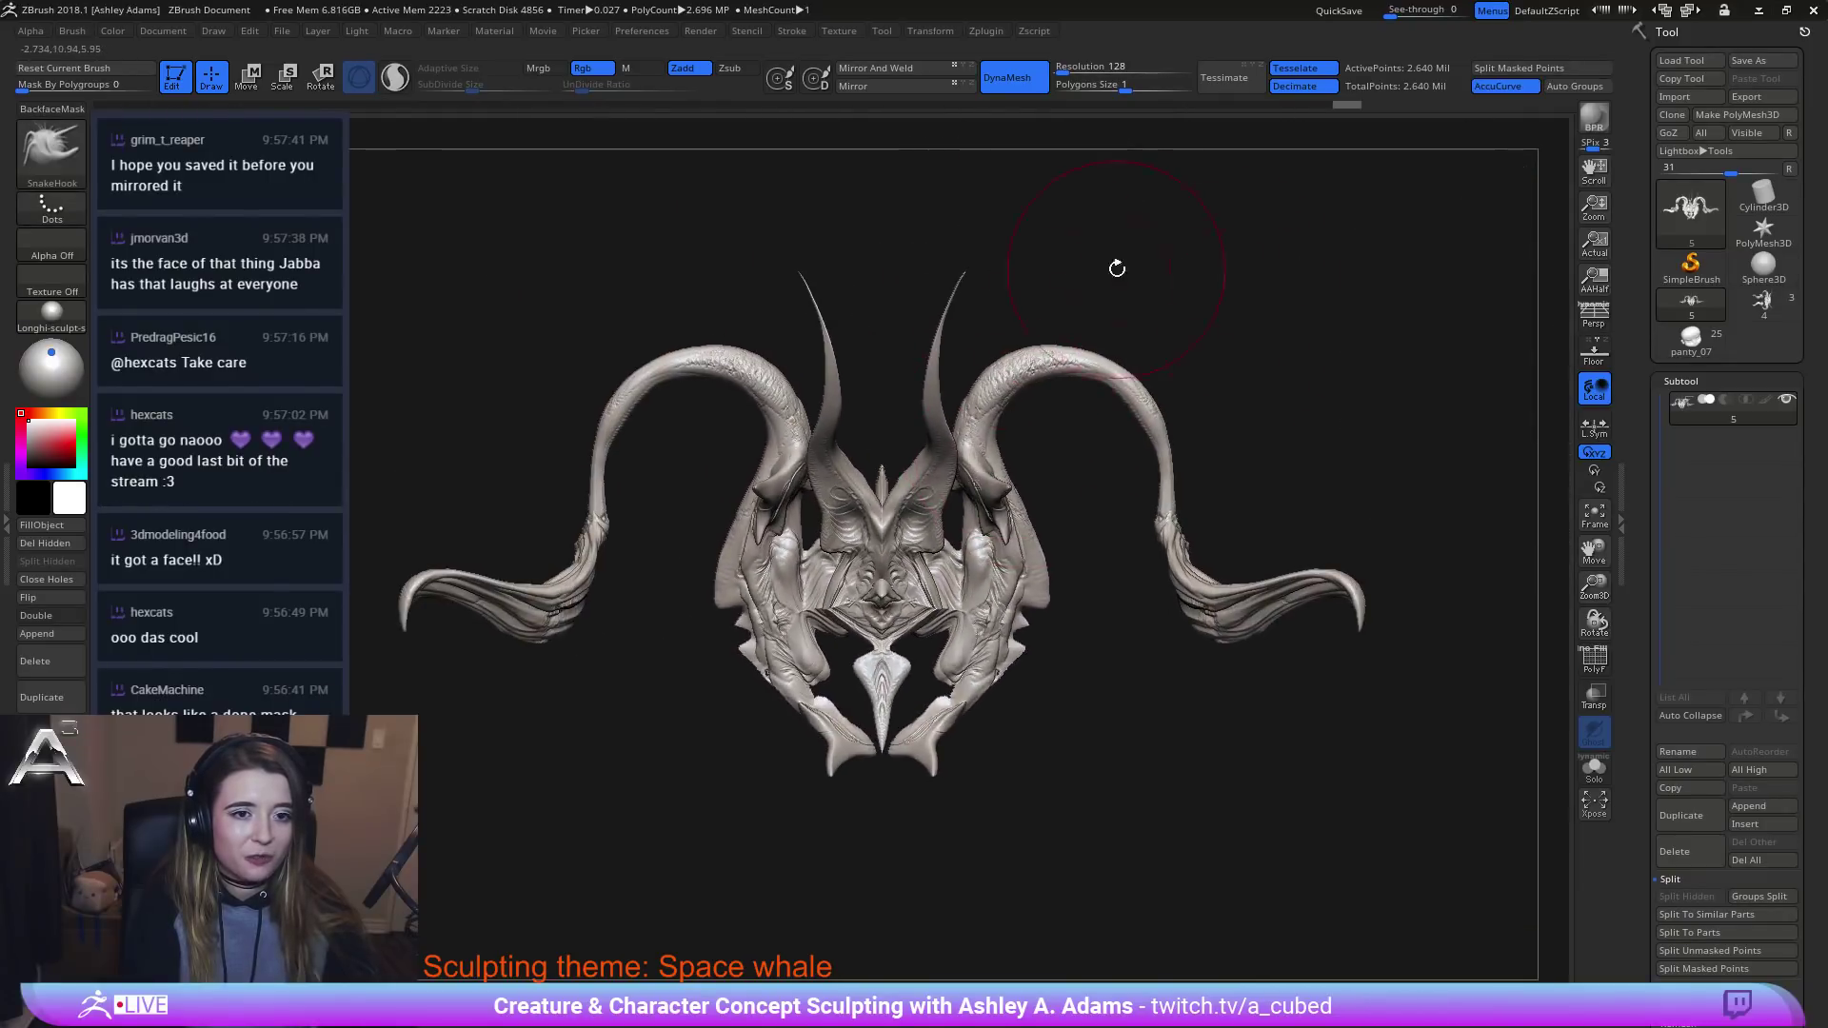
Undo the vertical mirroring on the original whale creature tool and save that tool to a file.
click(1762, 301)
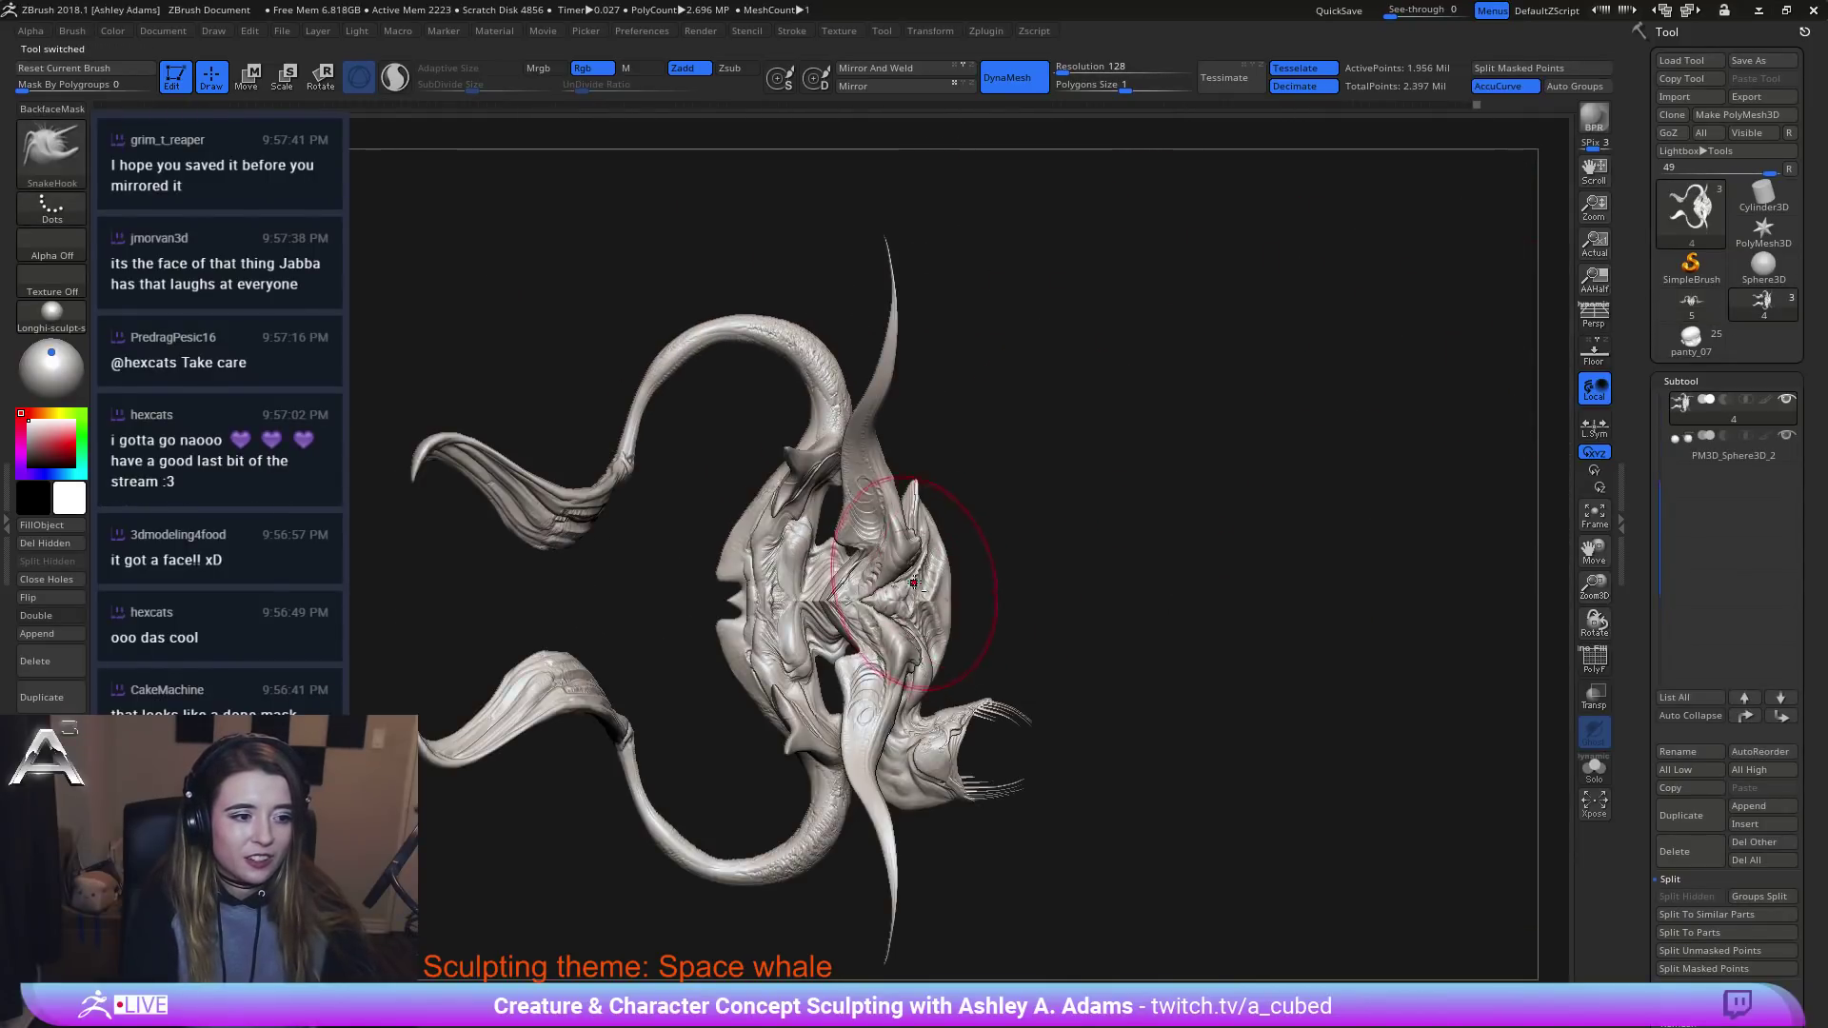
key(ctrl+z)
mouse_move(1017, 473)
right_down()
mouse_move(1020, 536)
mouse_move(1263, 296)
right_up()
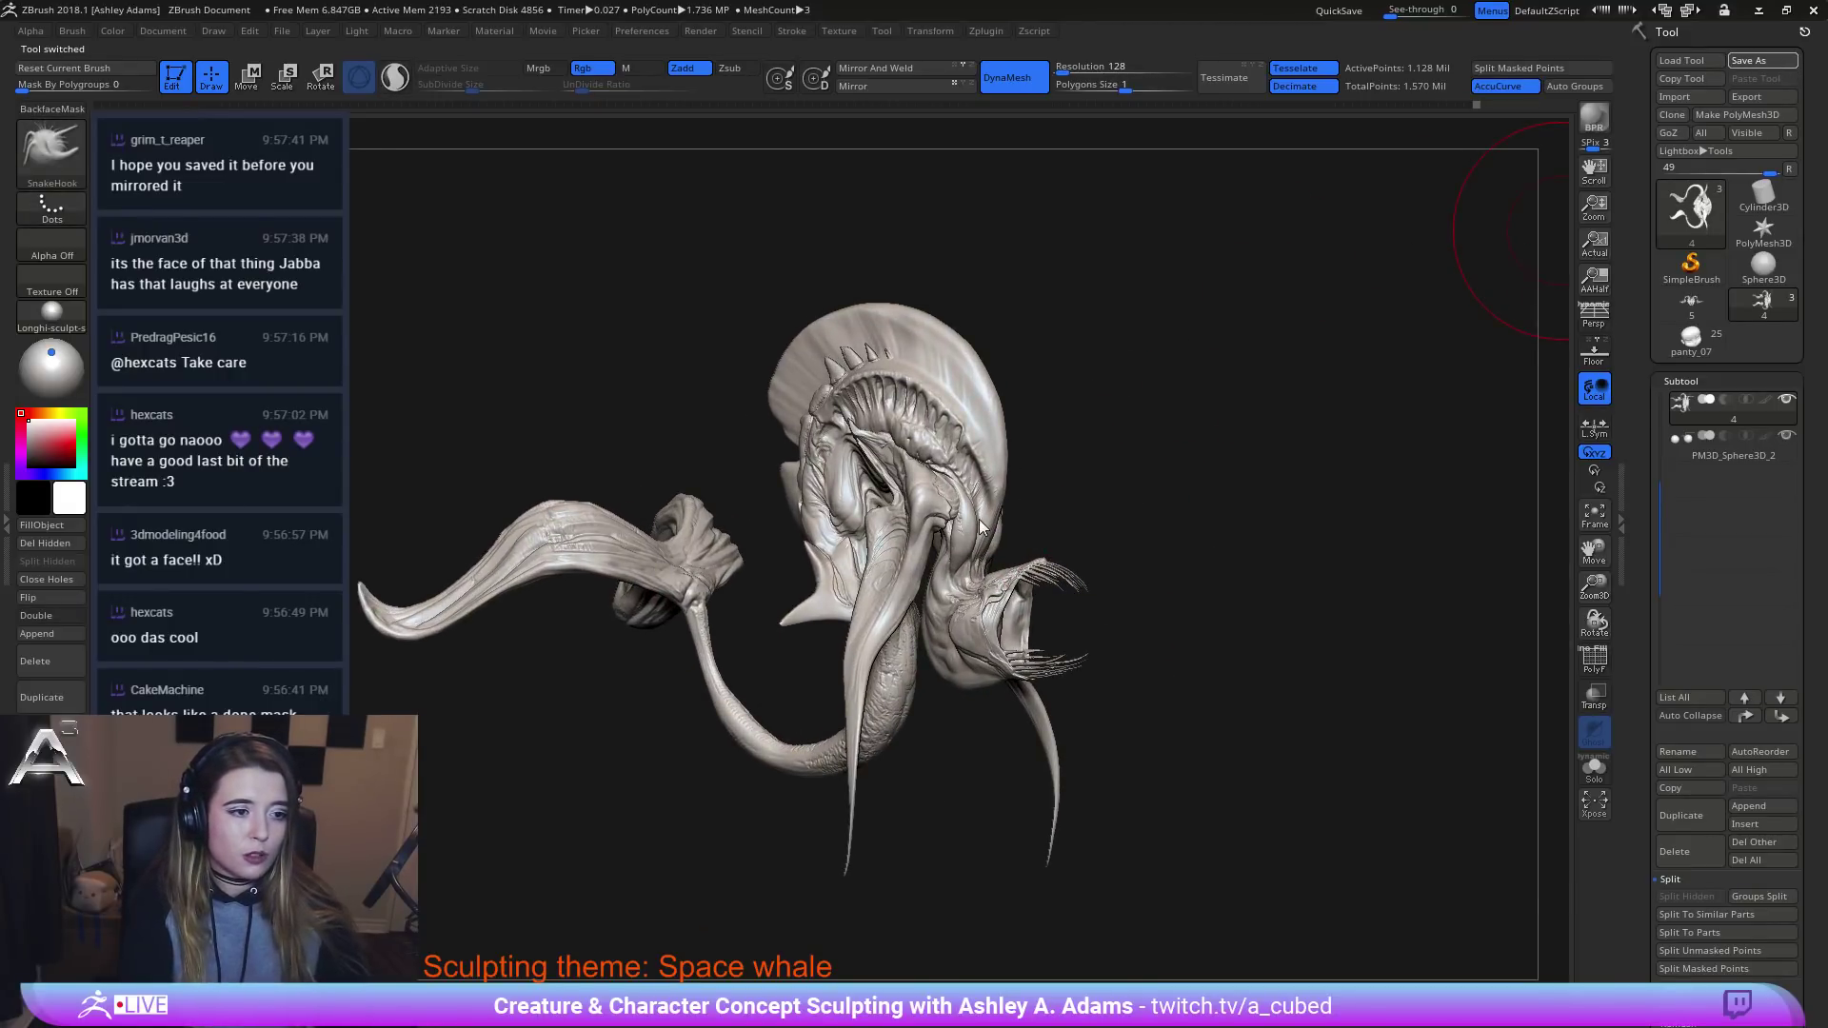
right_drag(886, 530, 717, 266)
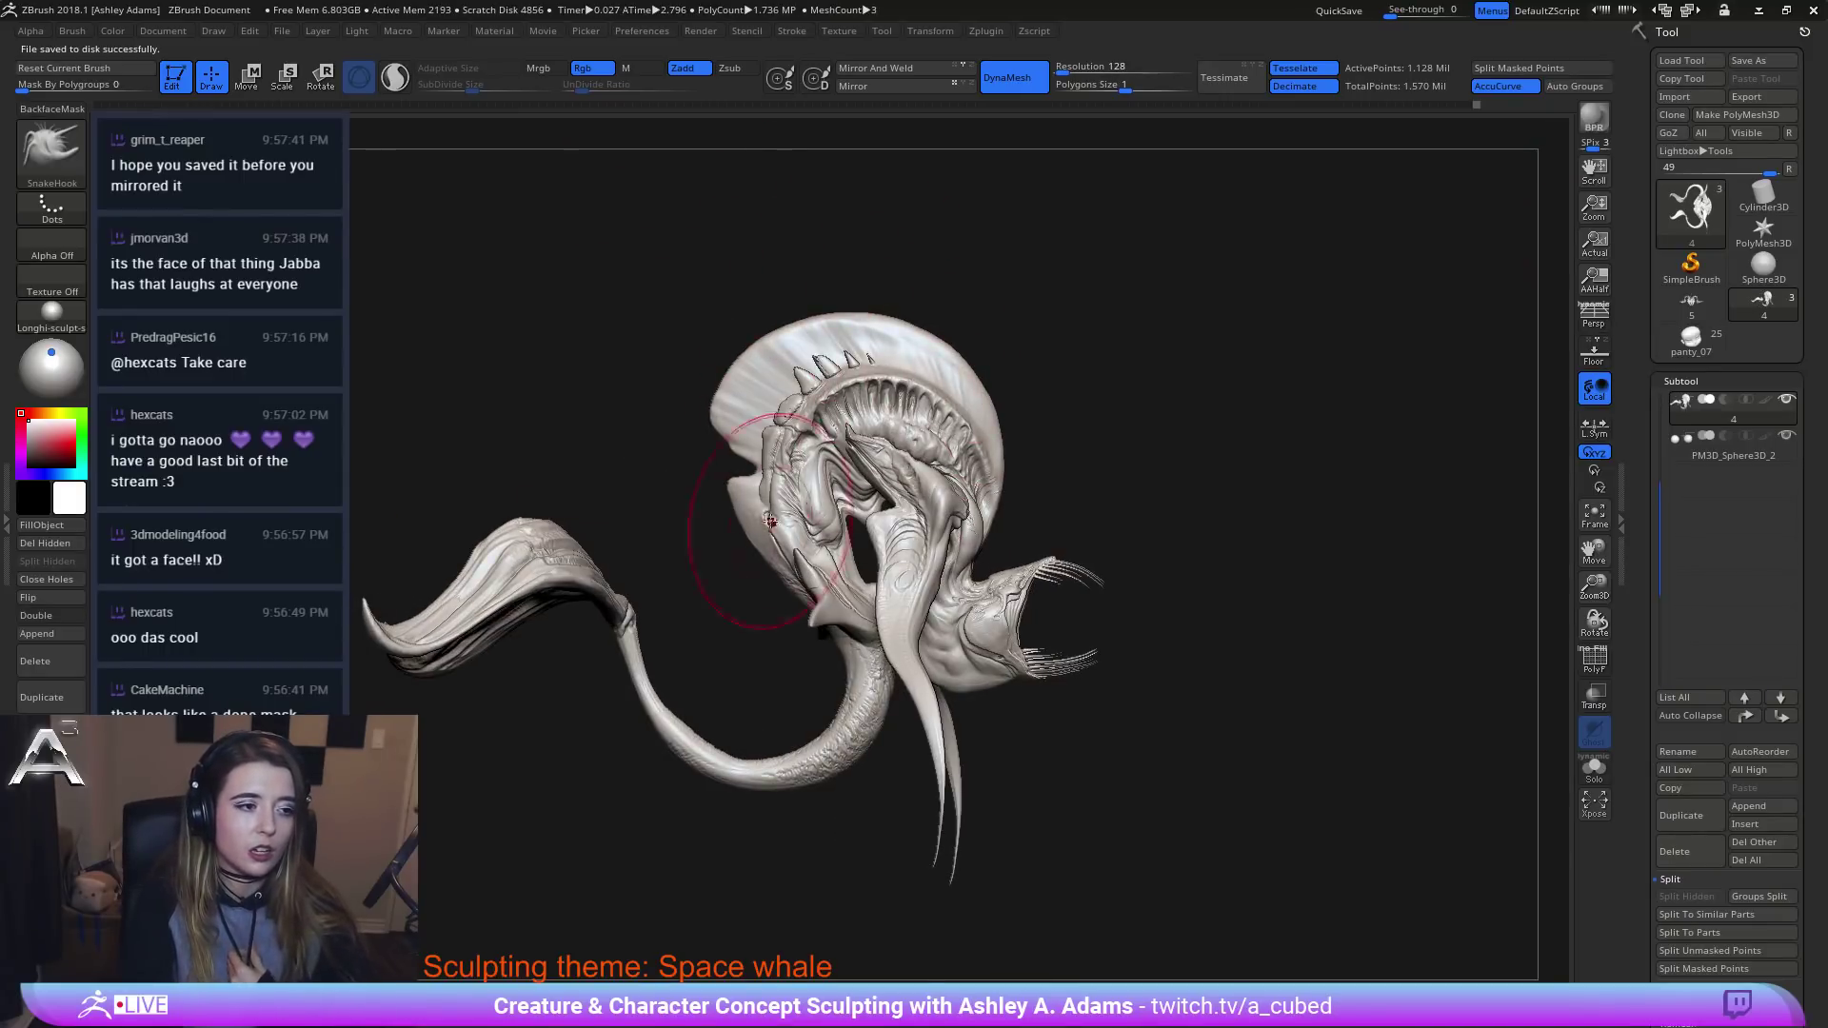
Compare the restored whale creature with the mirrored mask, alternating between the two tools and examining both up close.
key(space)
drag(809, 517, 776, 517)
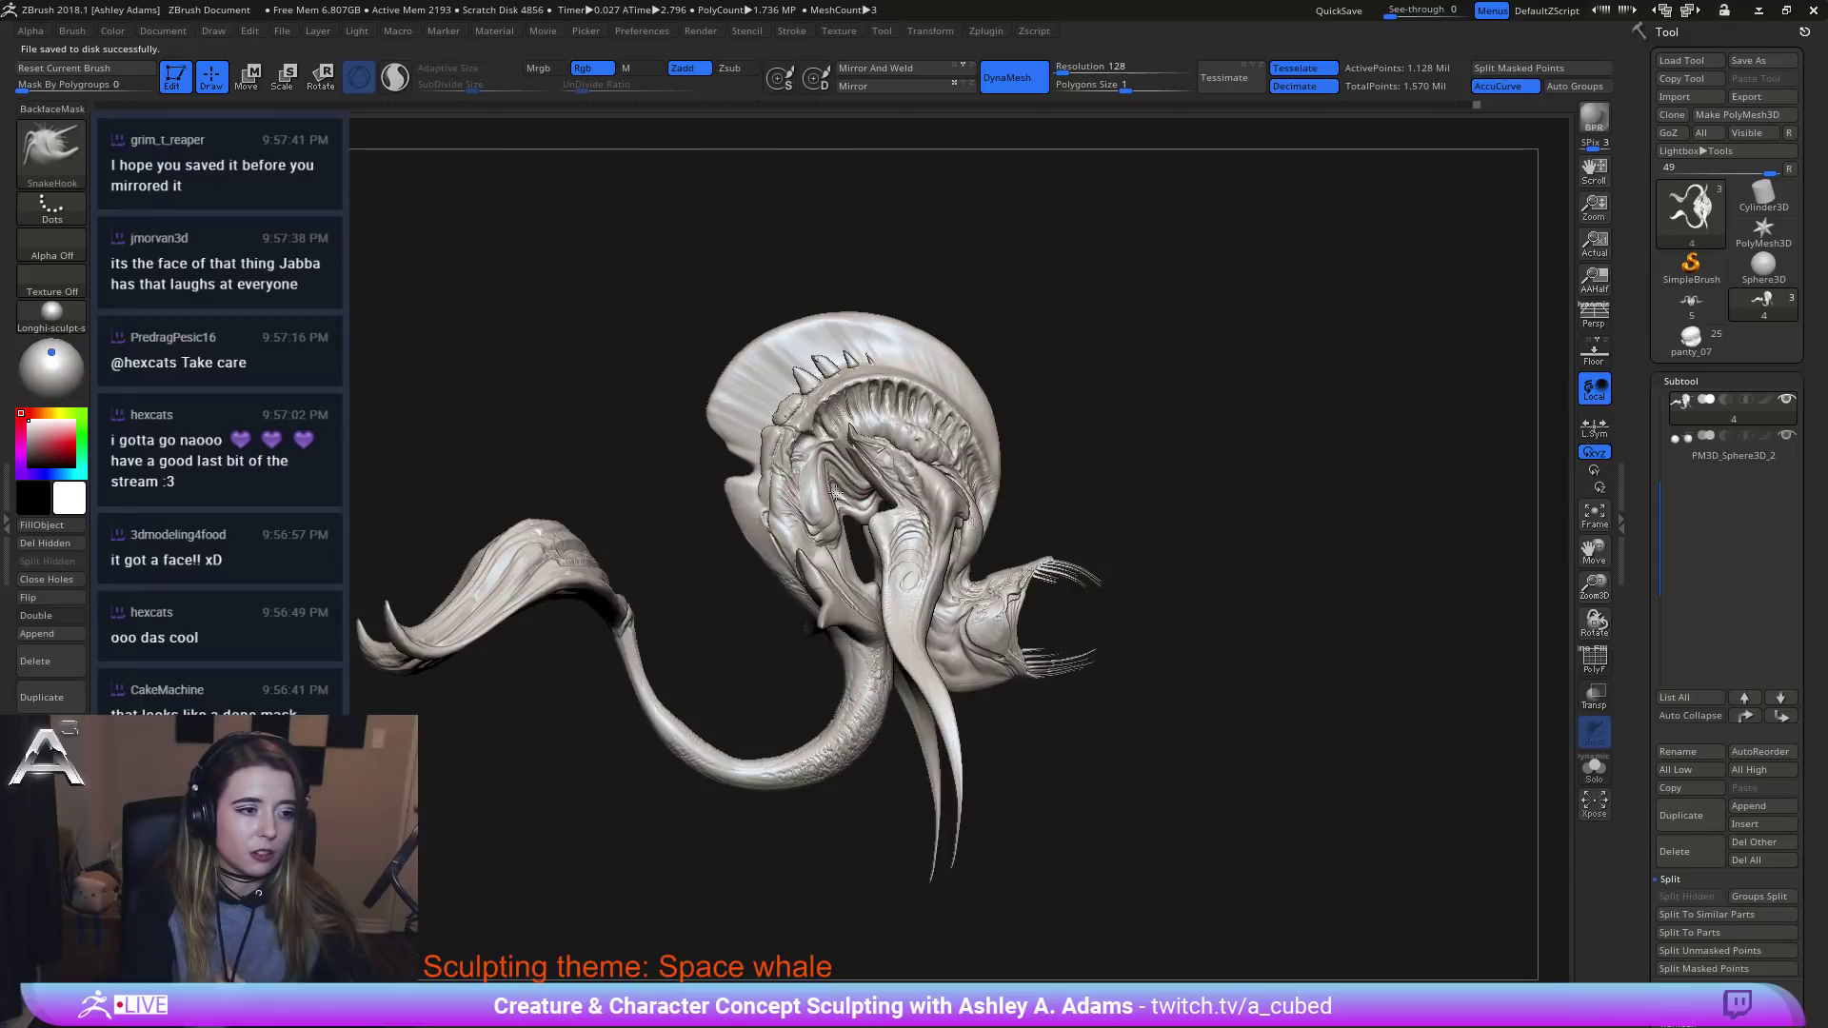
mouse_move(1056, 571)
right_down()
mouse_move(942, 571)
mouse_move(921, 539)
right_up()
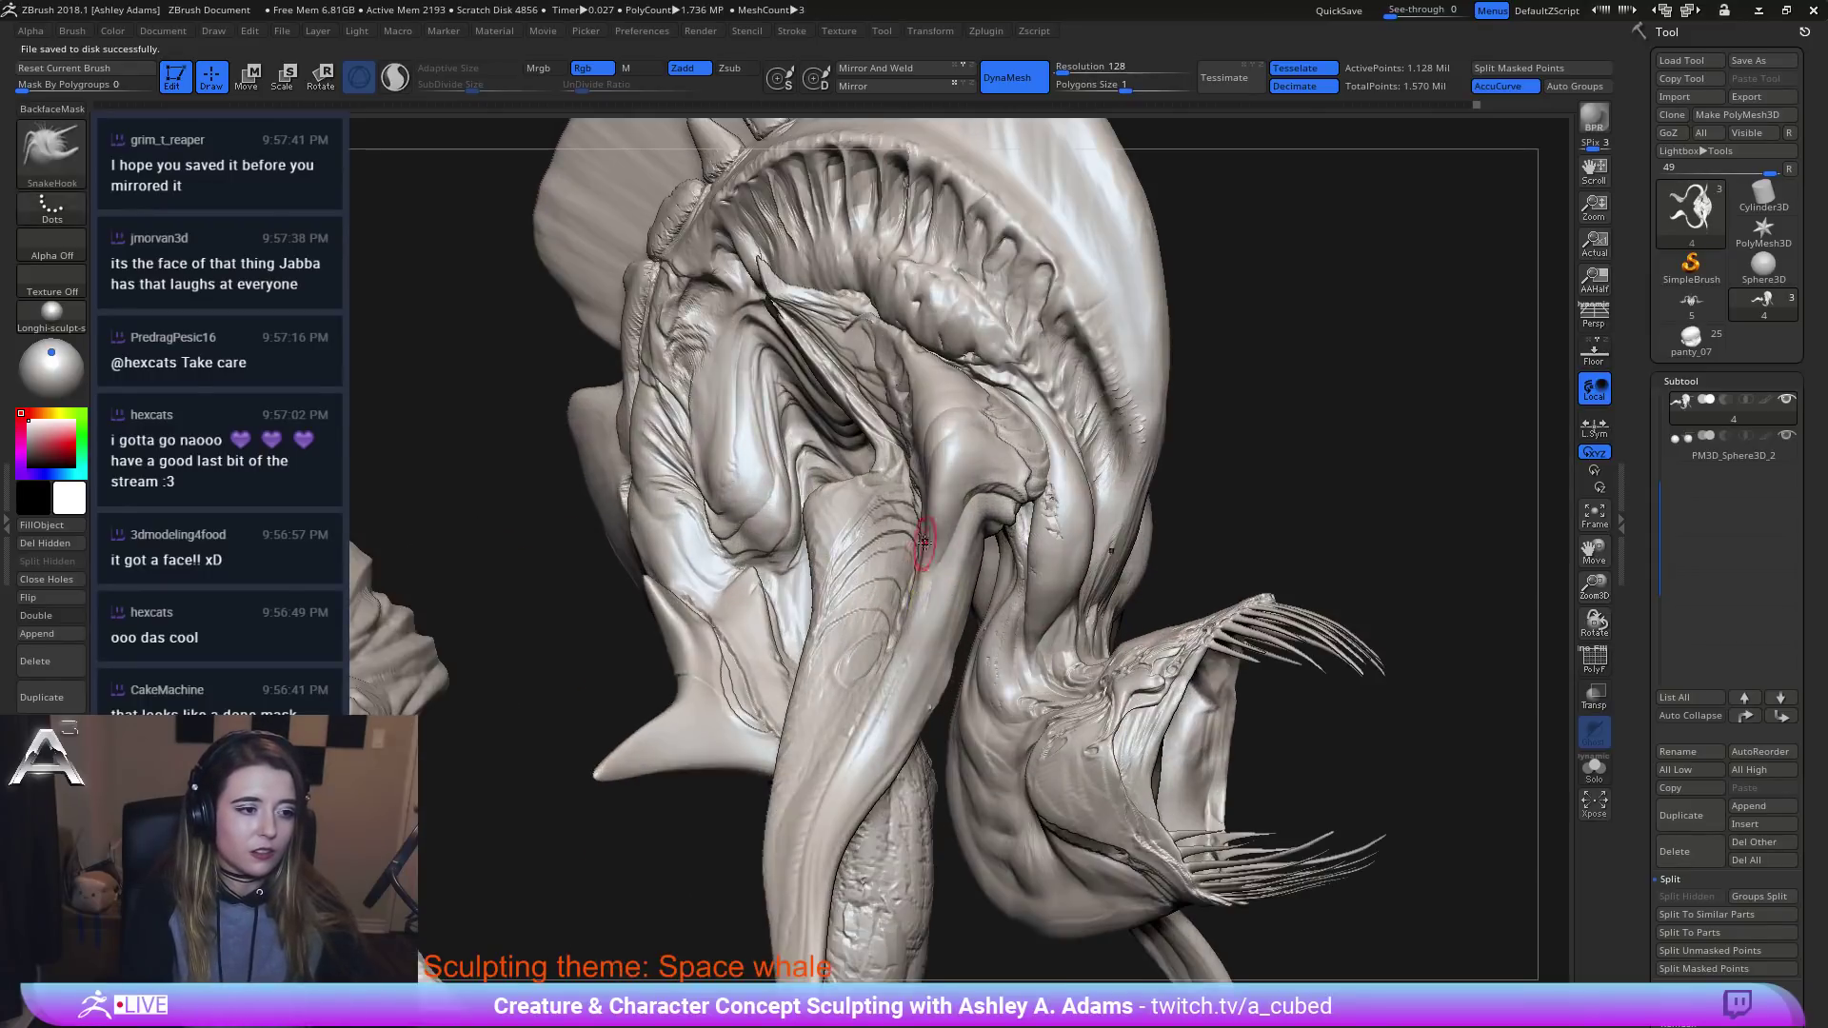
click(1700, 312)
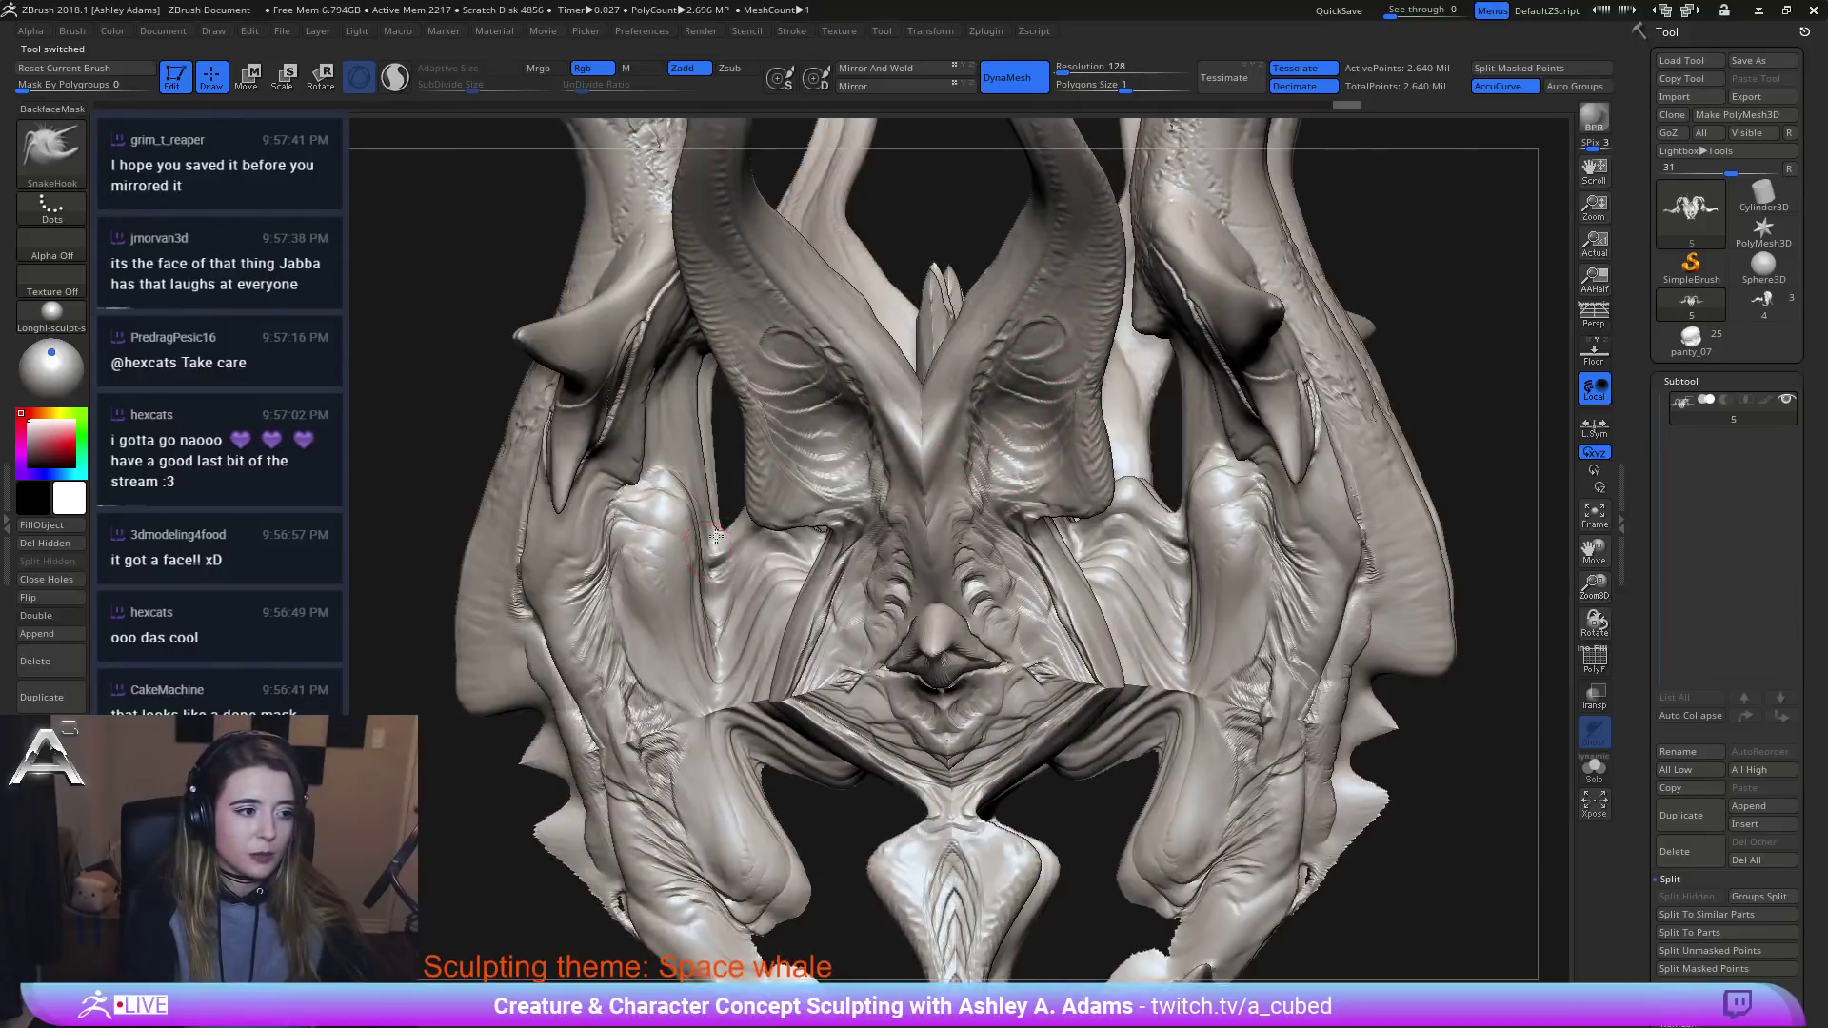
right_drag(715, 538, 614, 508)
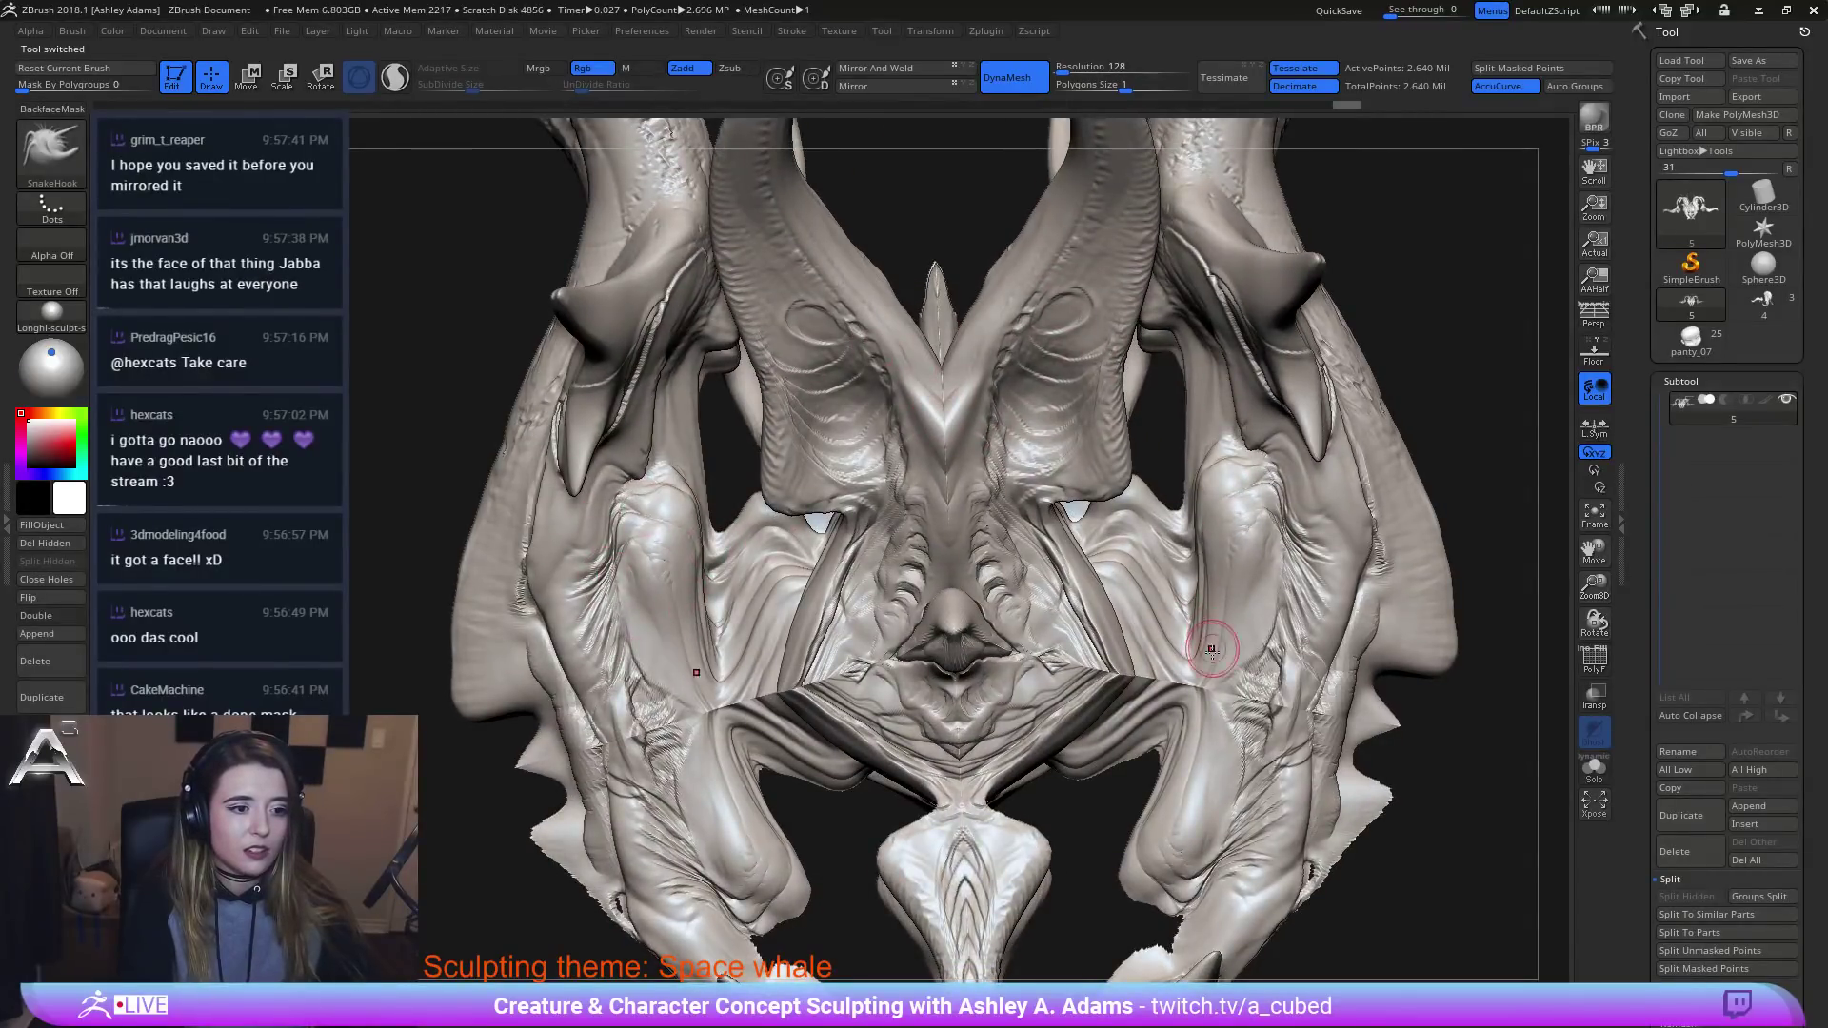
ctrl+right_drag(1212, 650, 1065, 424)
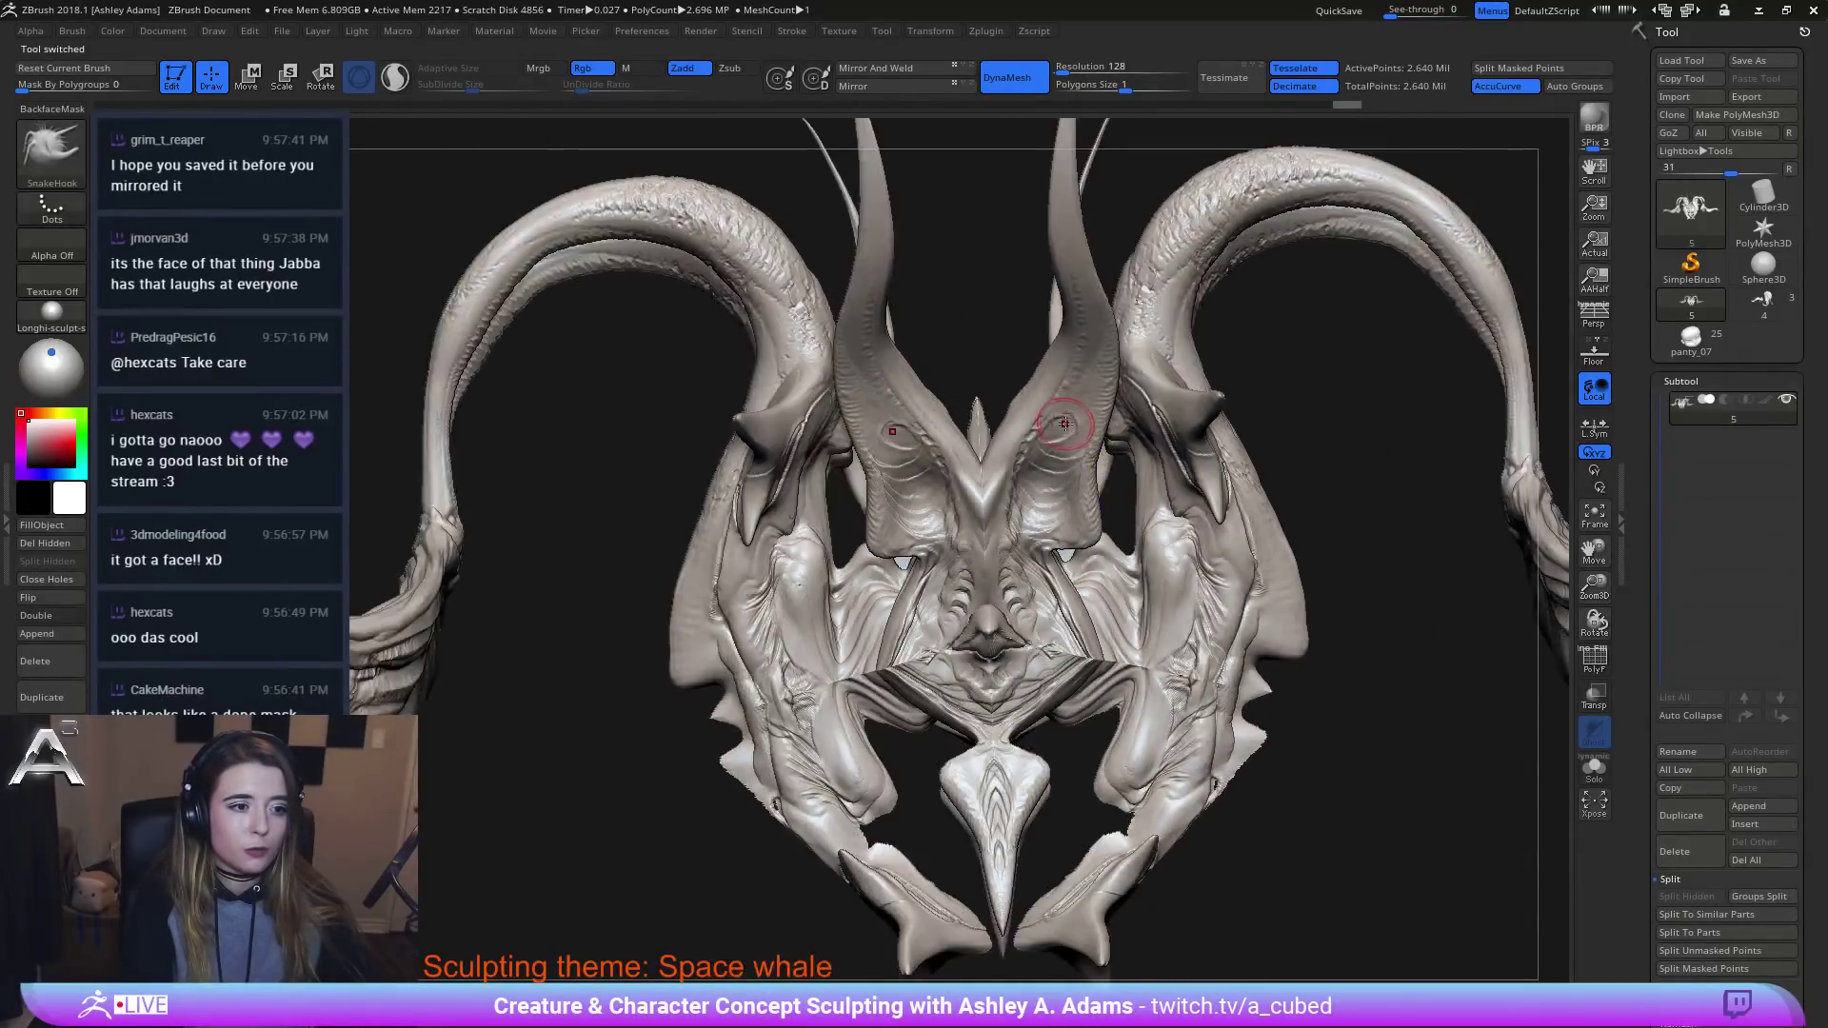
click(1751, 313)
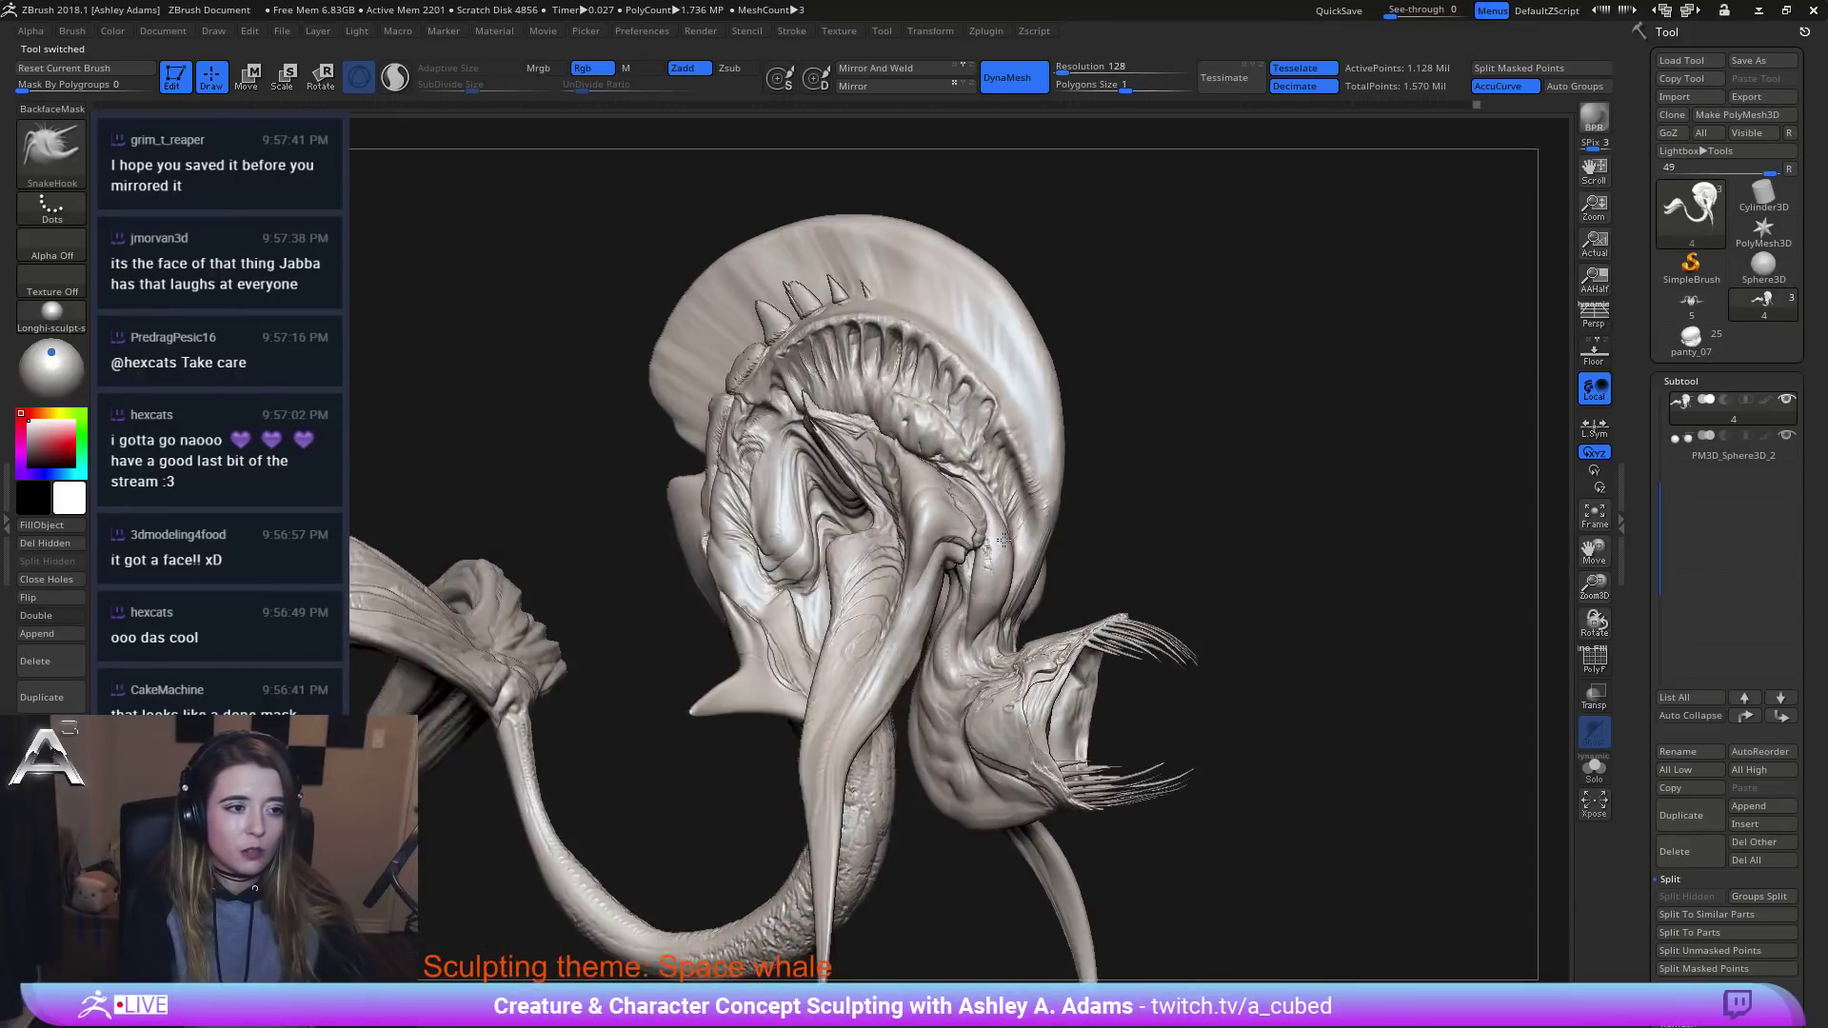
right_drag(1004, 539, 1036, 543)
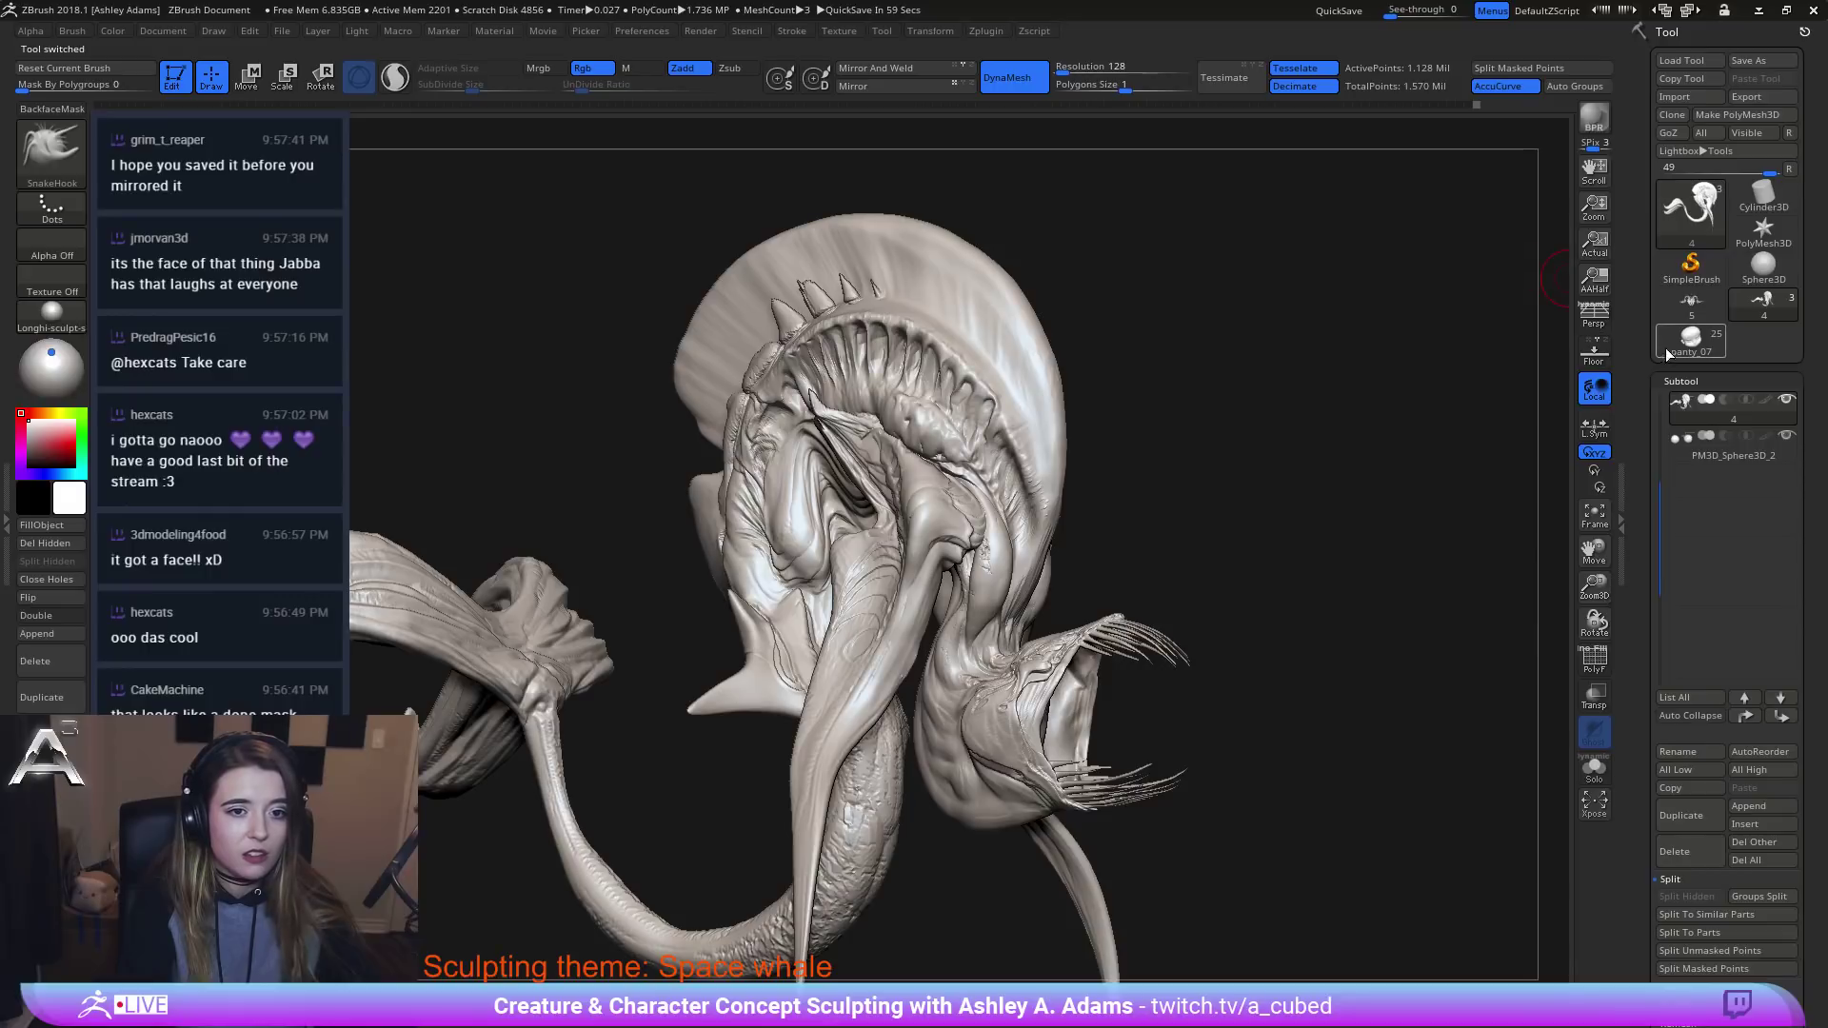
click(1685, 314)
ctrl+right_drag(1168, 563, 752, 231)
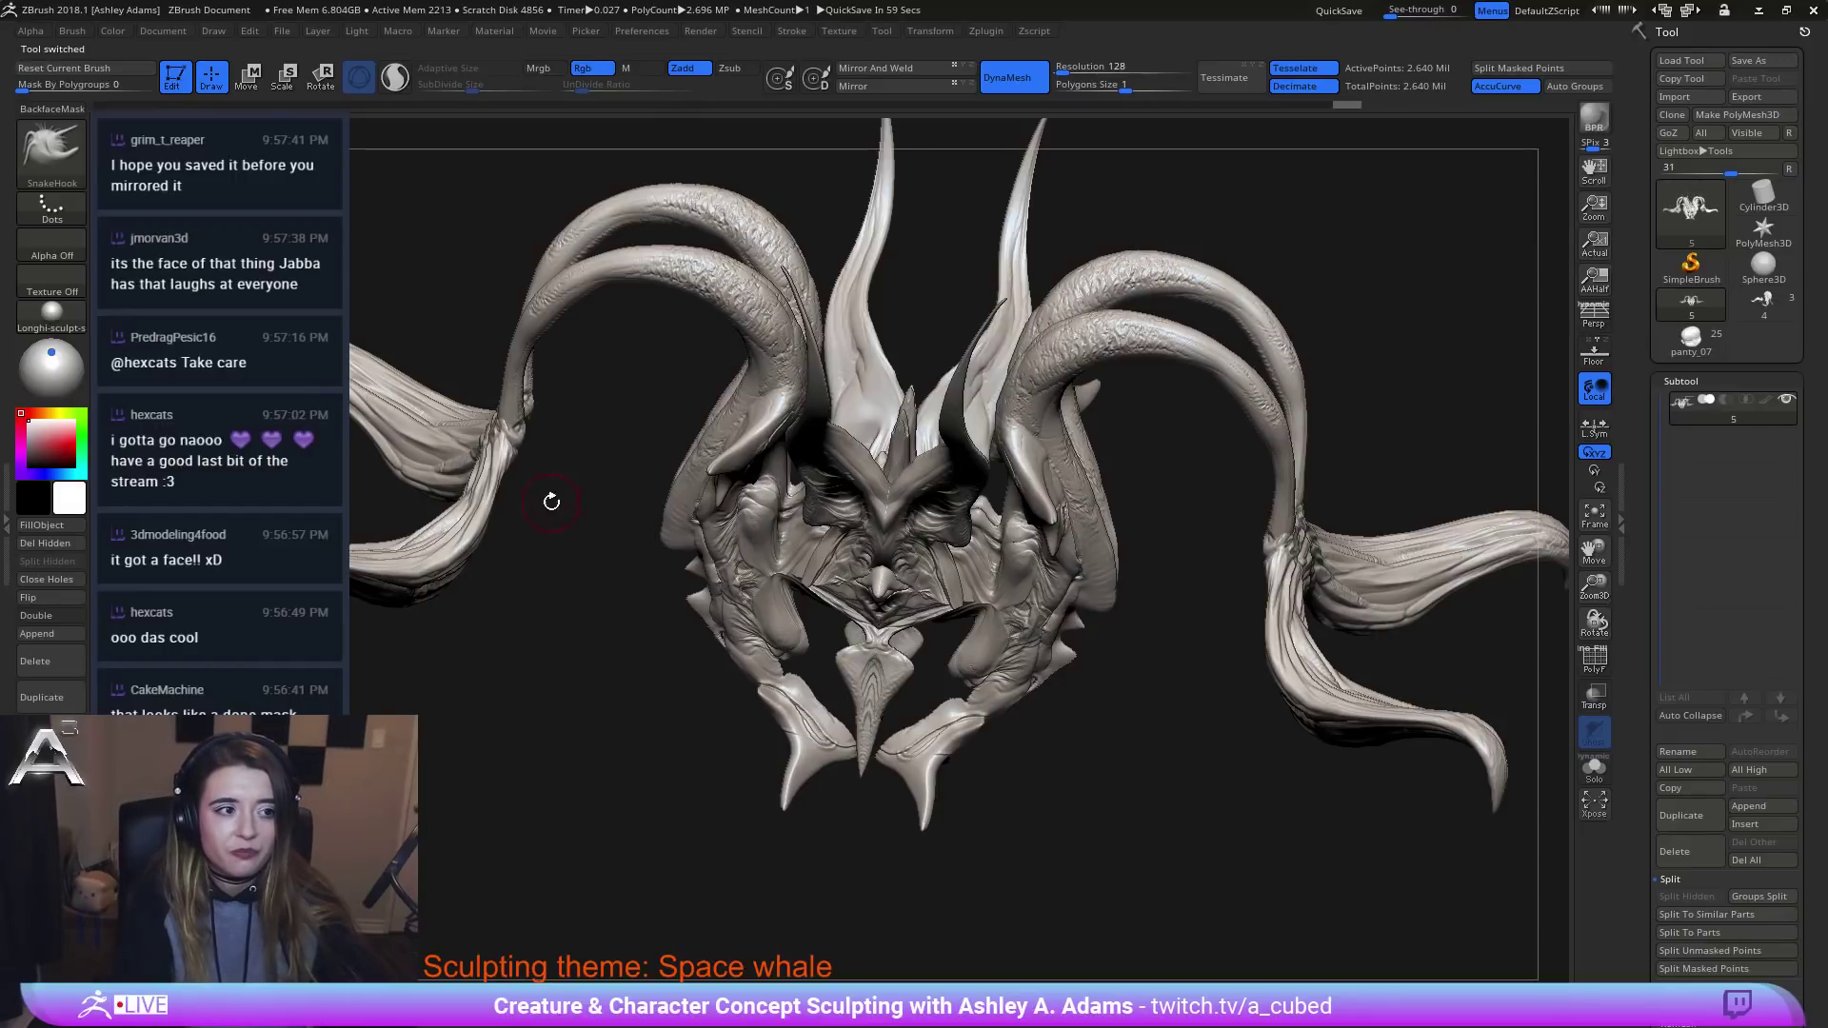
right_drag(552, 501, 733, 464)
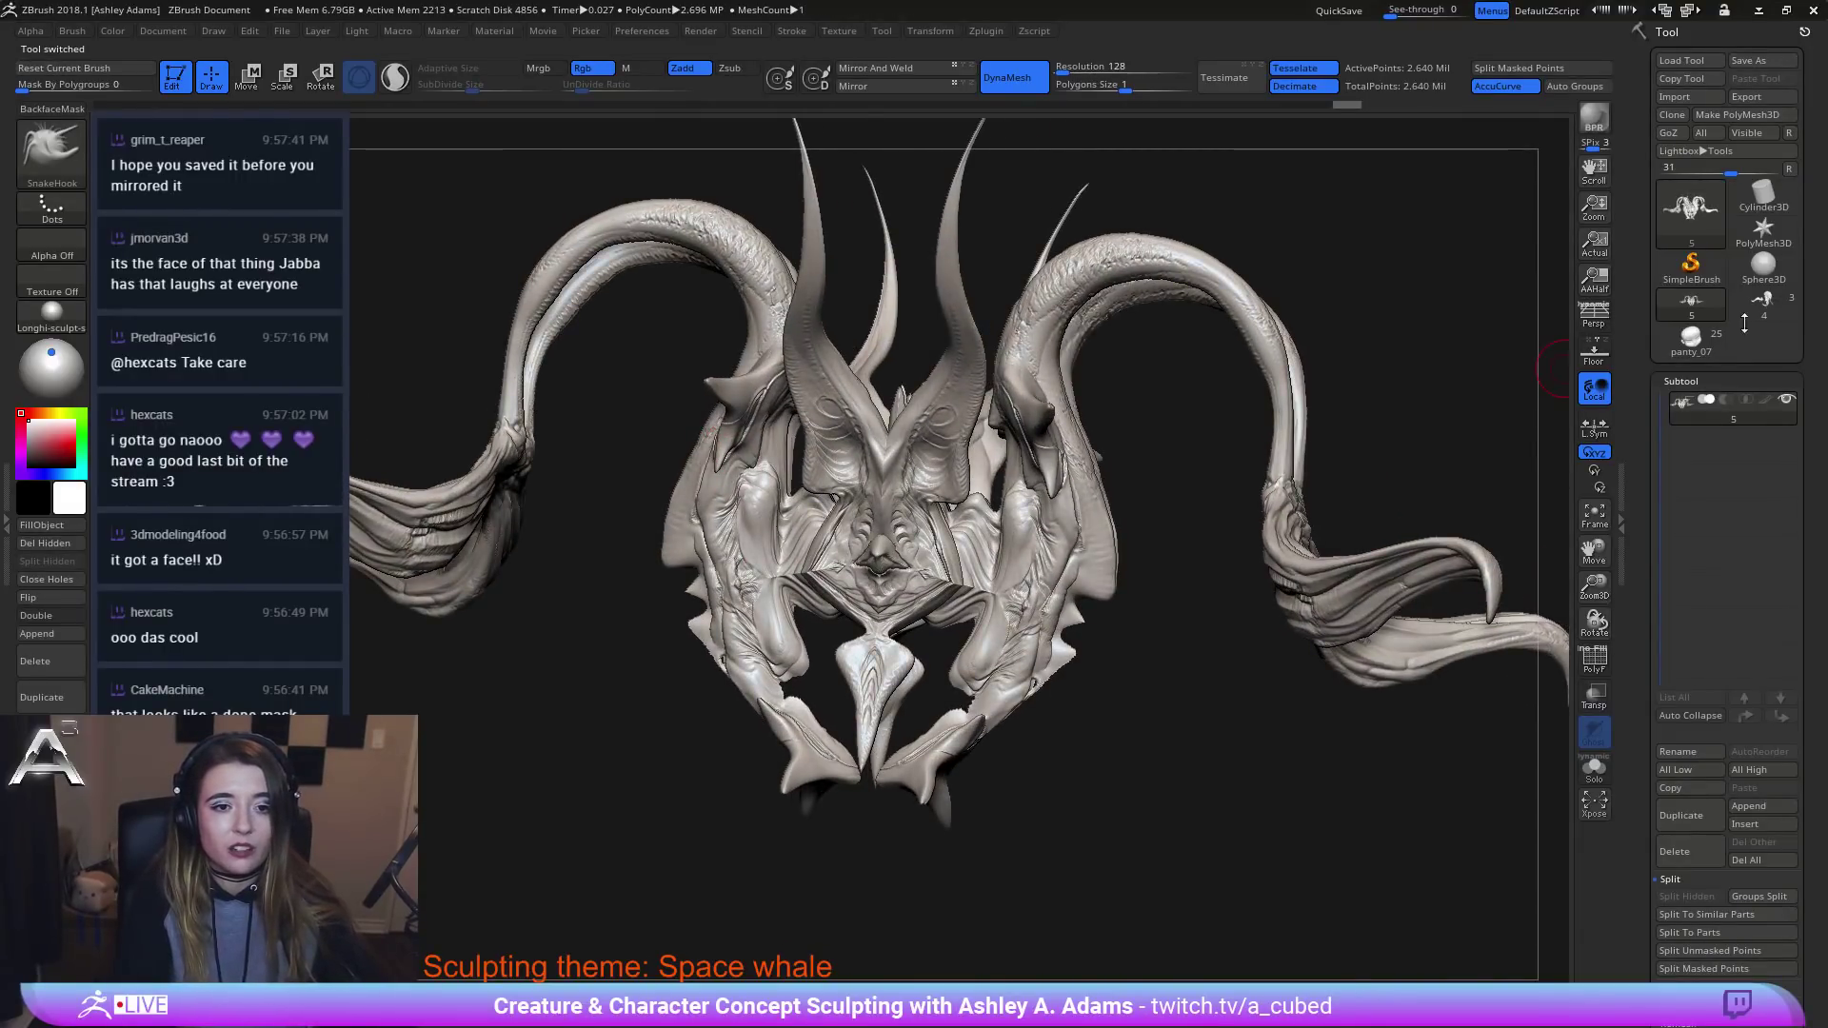
click(1766, 303)
right_drag(1196, 515, 1544, 380)
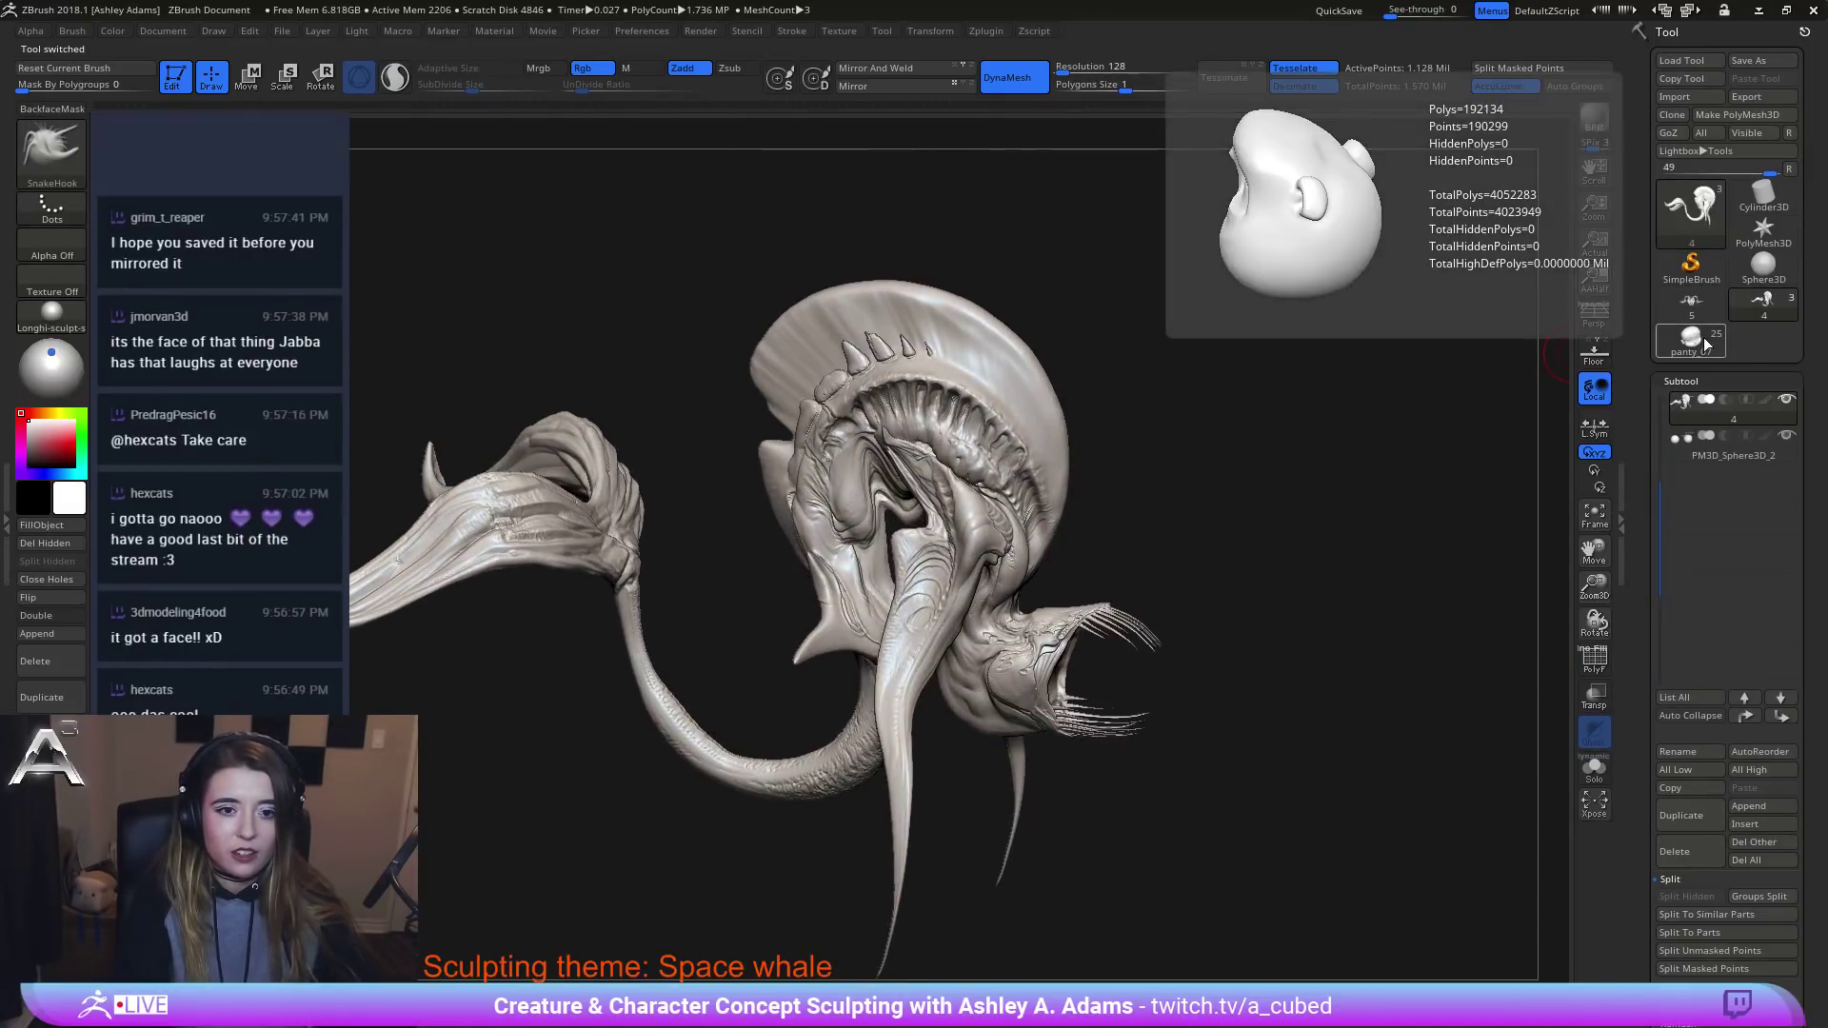
Look at the panty_07 character tool and return to the whale creature to view it from the front.
click(1692, 340)
right_drag(1384, 501, 1437, 405)
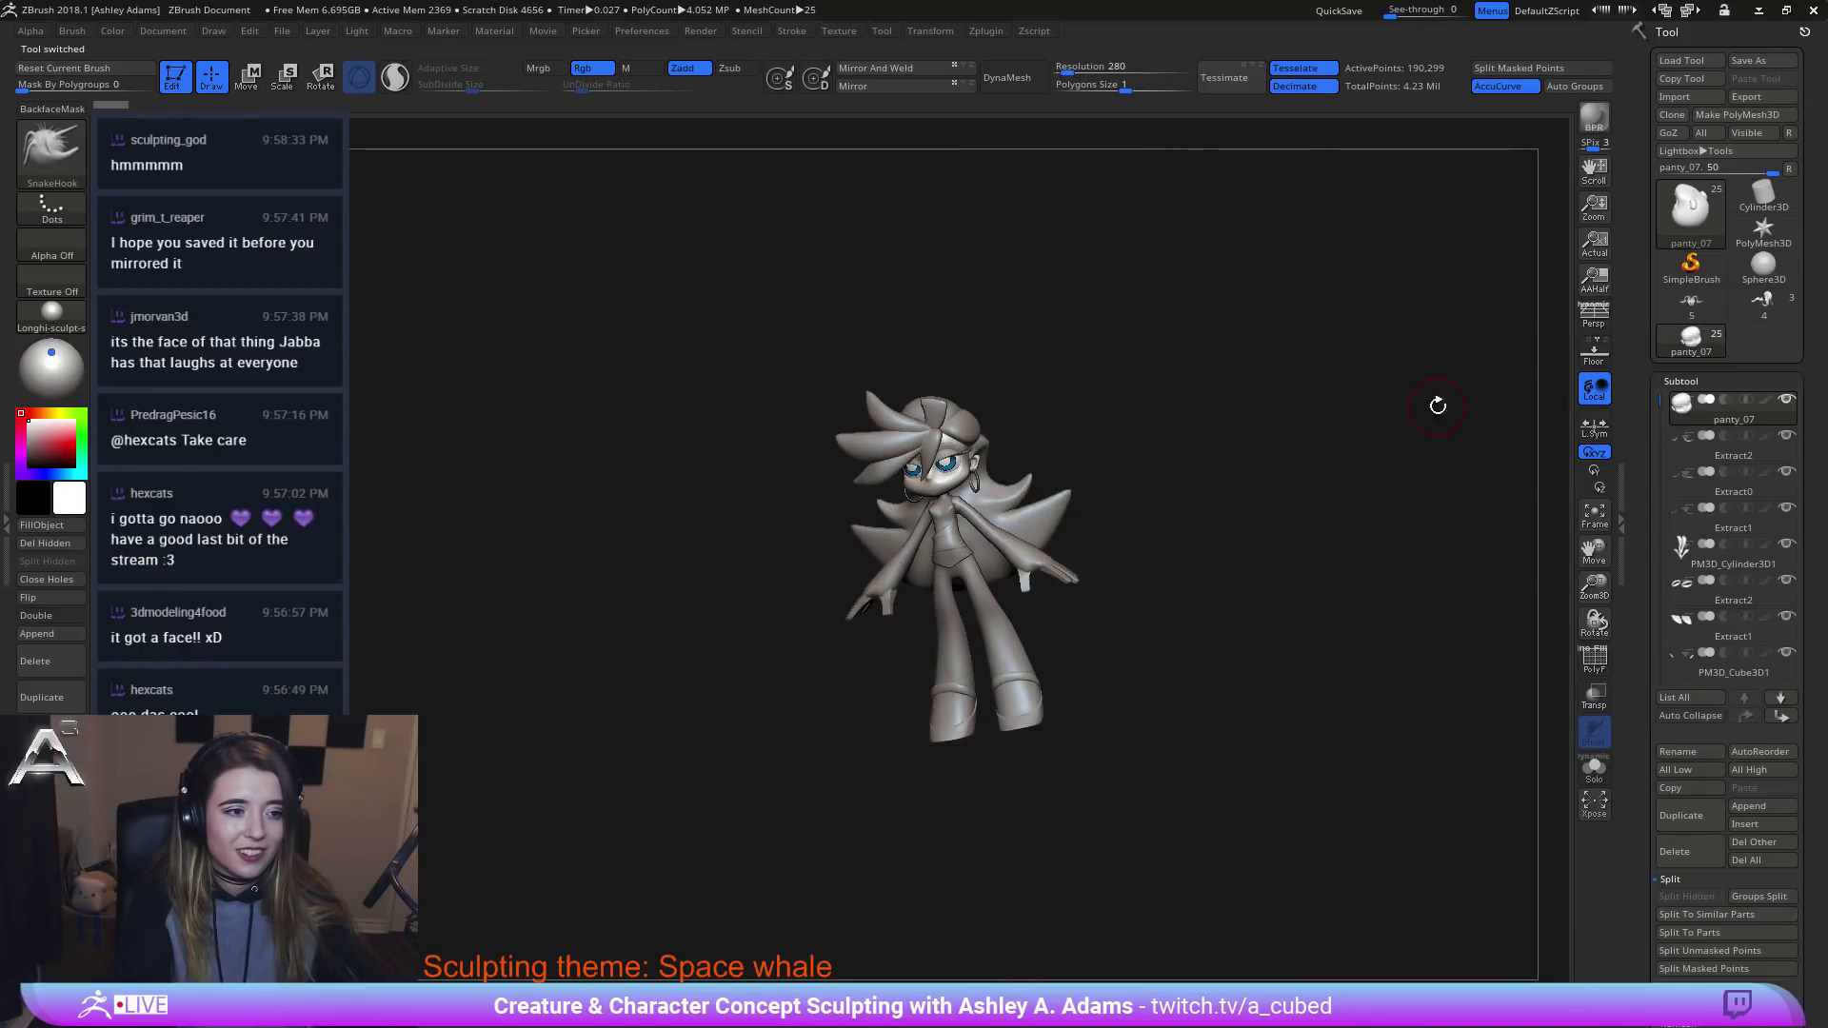
click(1762, 307)
mouse_move(1134, 460)
right_down()
mouse_move(1181, 590)
mouse_move(1133, 617)
mouse_move(1202, 659)
mouse_move(1185, 681)
mouse_move(1201, 571)
mouse_move(1179, 635)
mouse_move(1135, 466)
right_up()
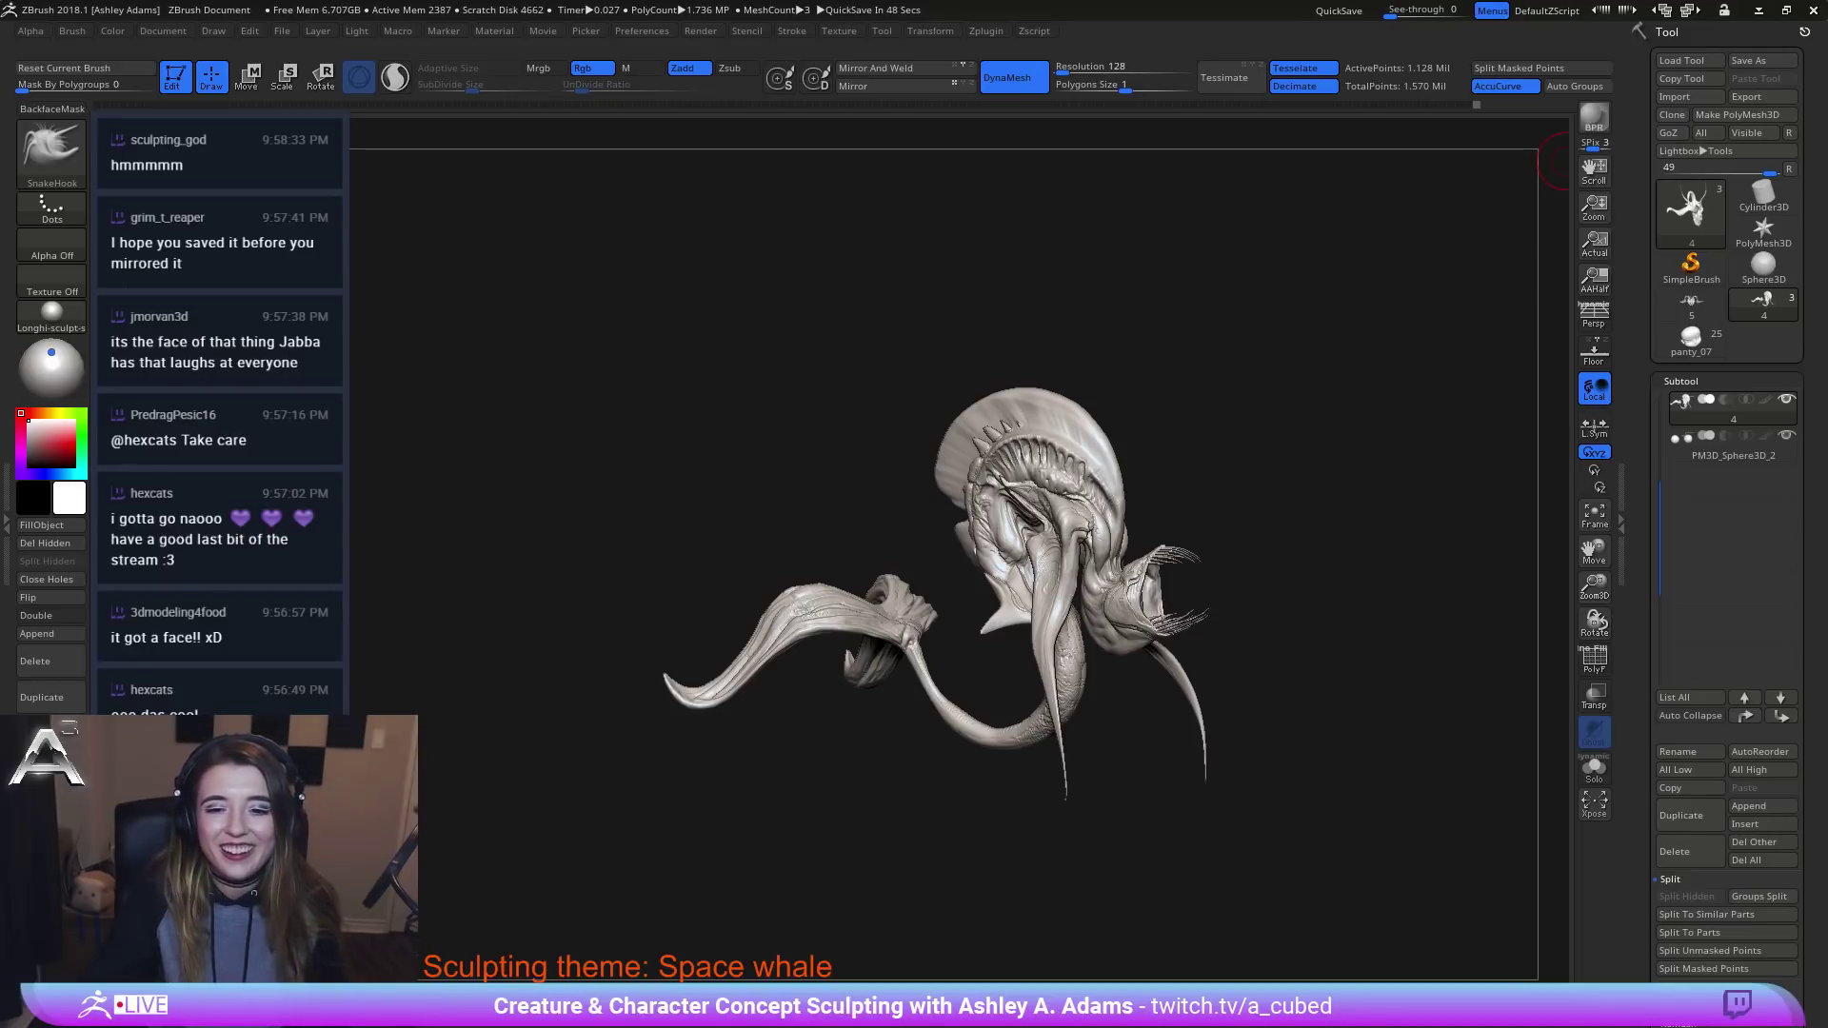
mouse_move(1352, 538)
mouse_down()
mouse_move(1242, 544)
mouse_move(1228, 600)
mouse_move(1135, 615)
mouse_move(1276, 500)
mouse_move(1166, 533)
mouse_move(895, 492)
mouse_up()
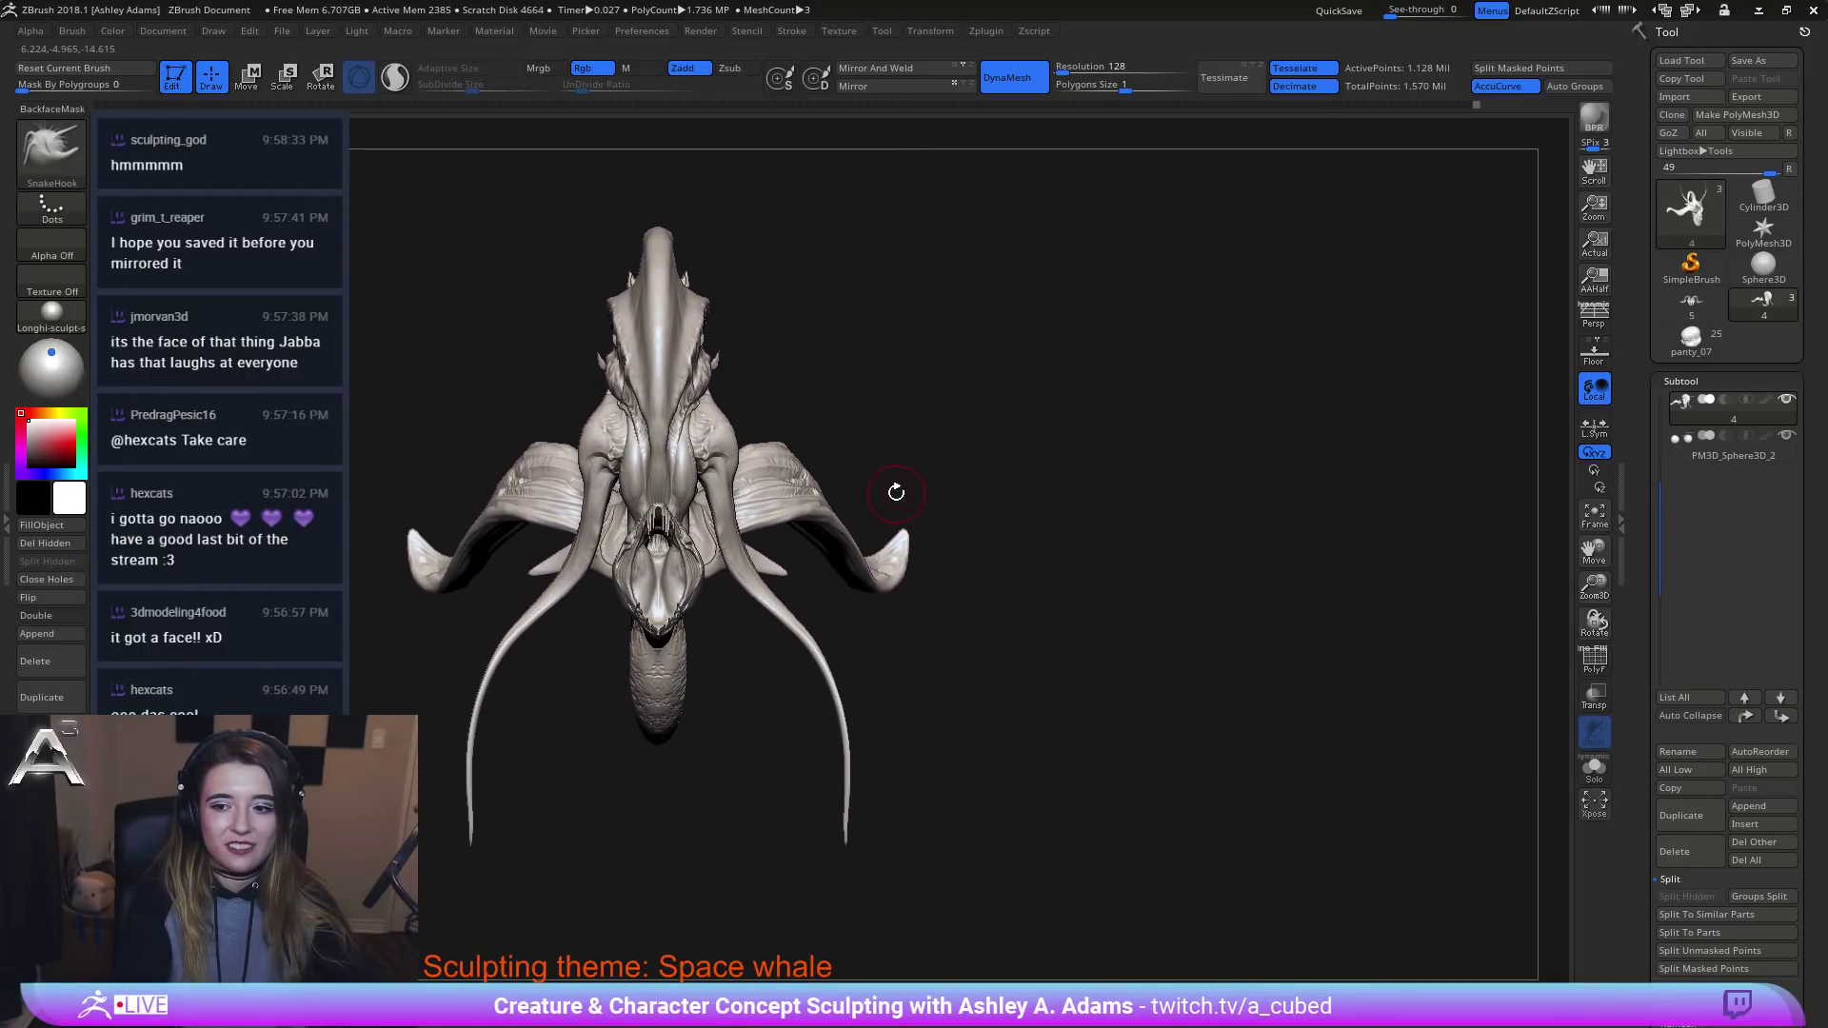
key(shift+s)
alt+drag(781, 580, 1312, 574)
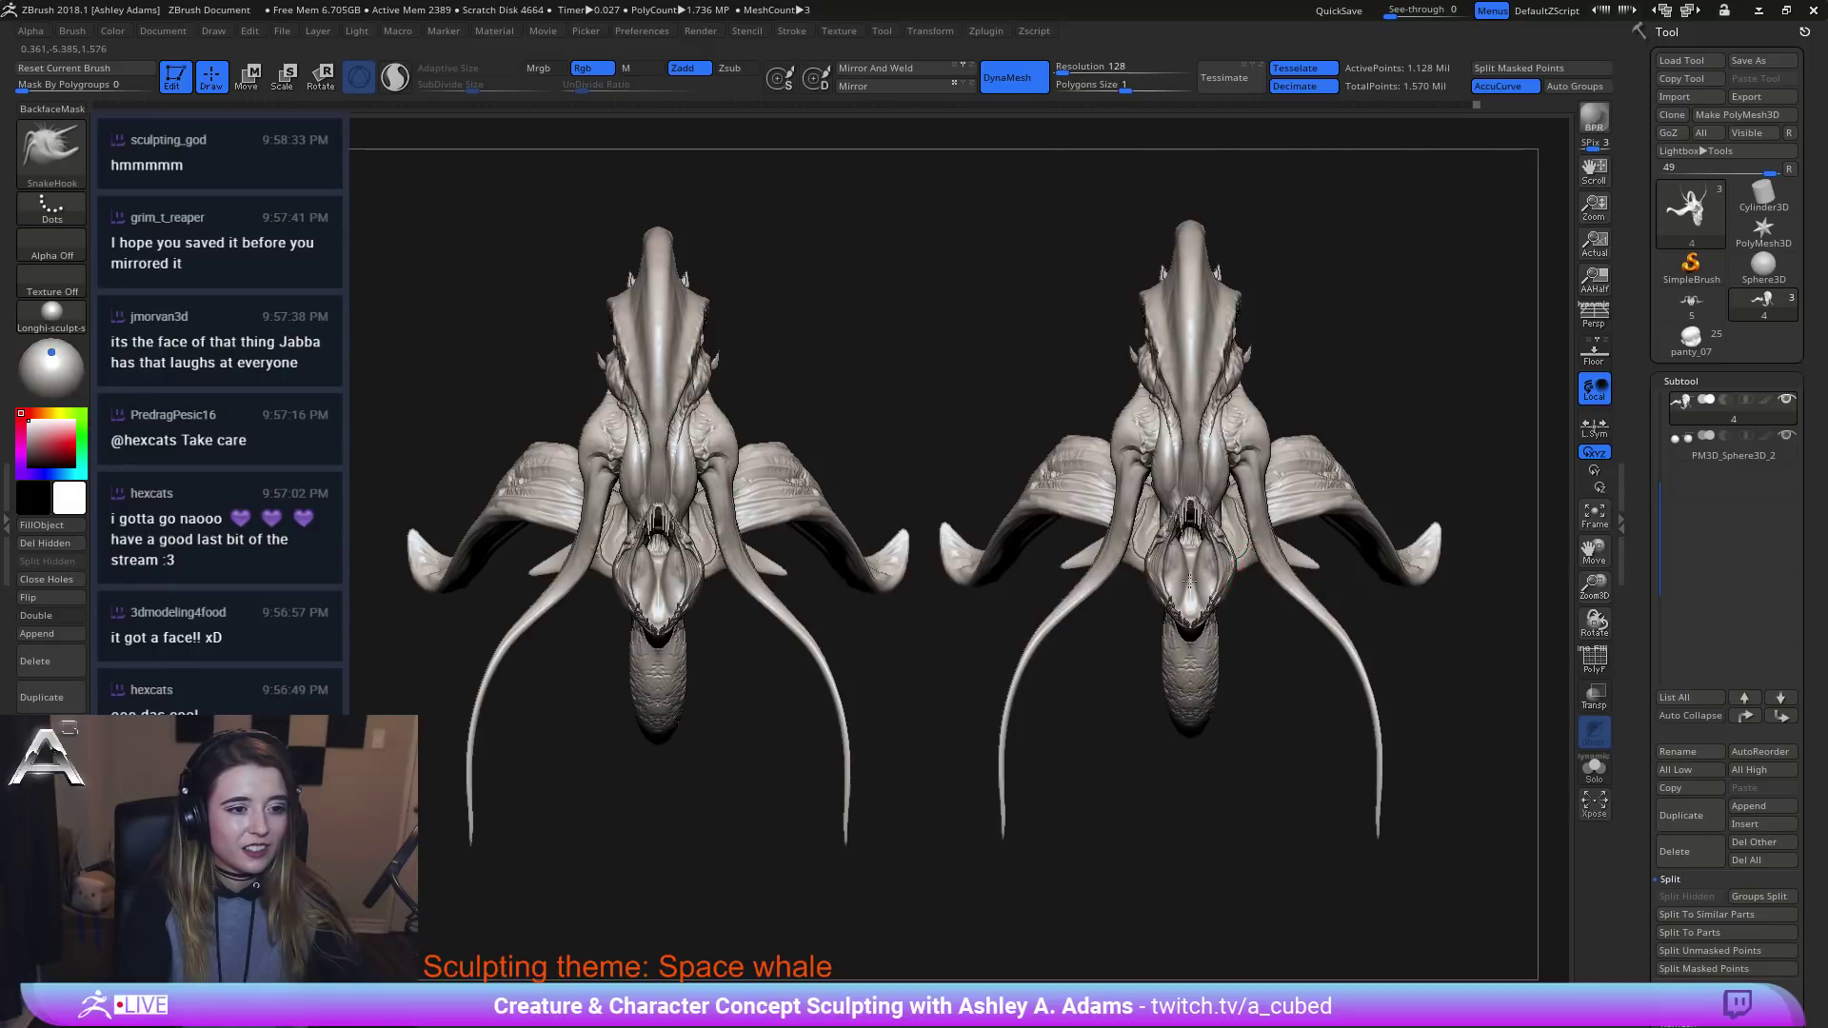
mouse_move(1189, 579)
mouse_down()
mouse_move(1101, 559)
mouse_move(1173, 560)
mouse_move(1161, 493)
mouse_move(1131, 546)
mouse_move(1148, 552)
mouse_up()
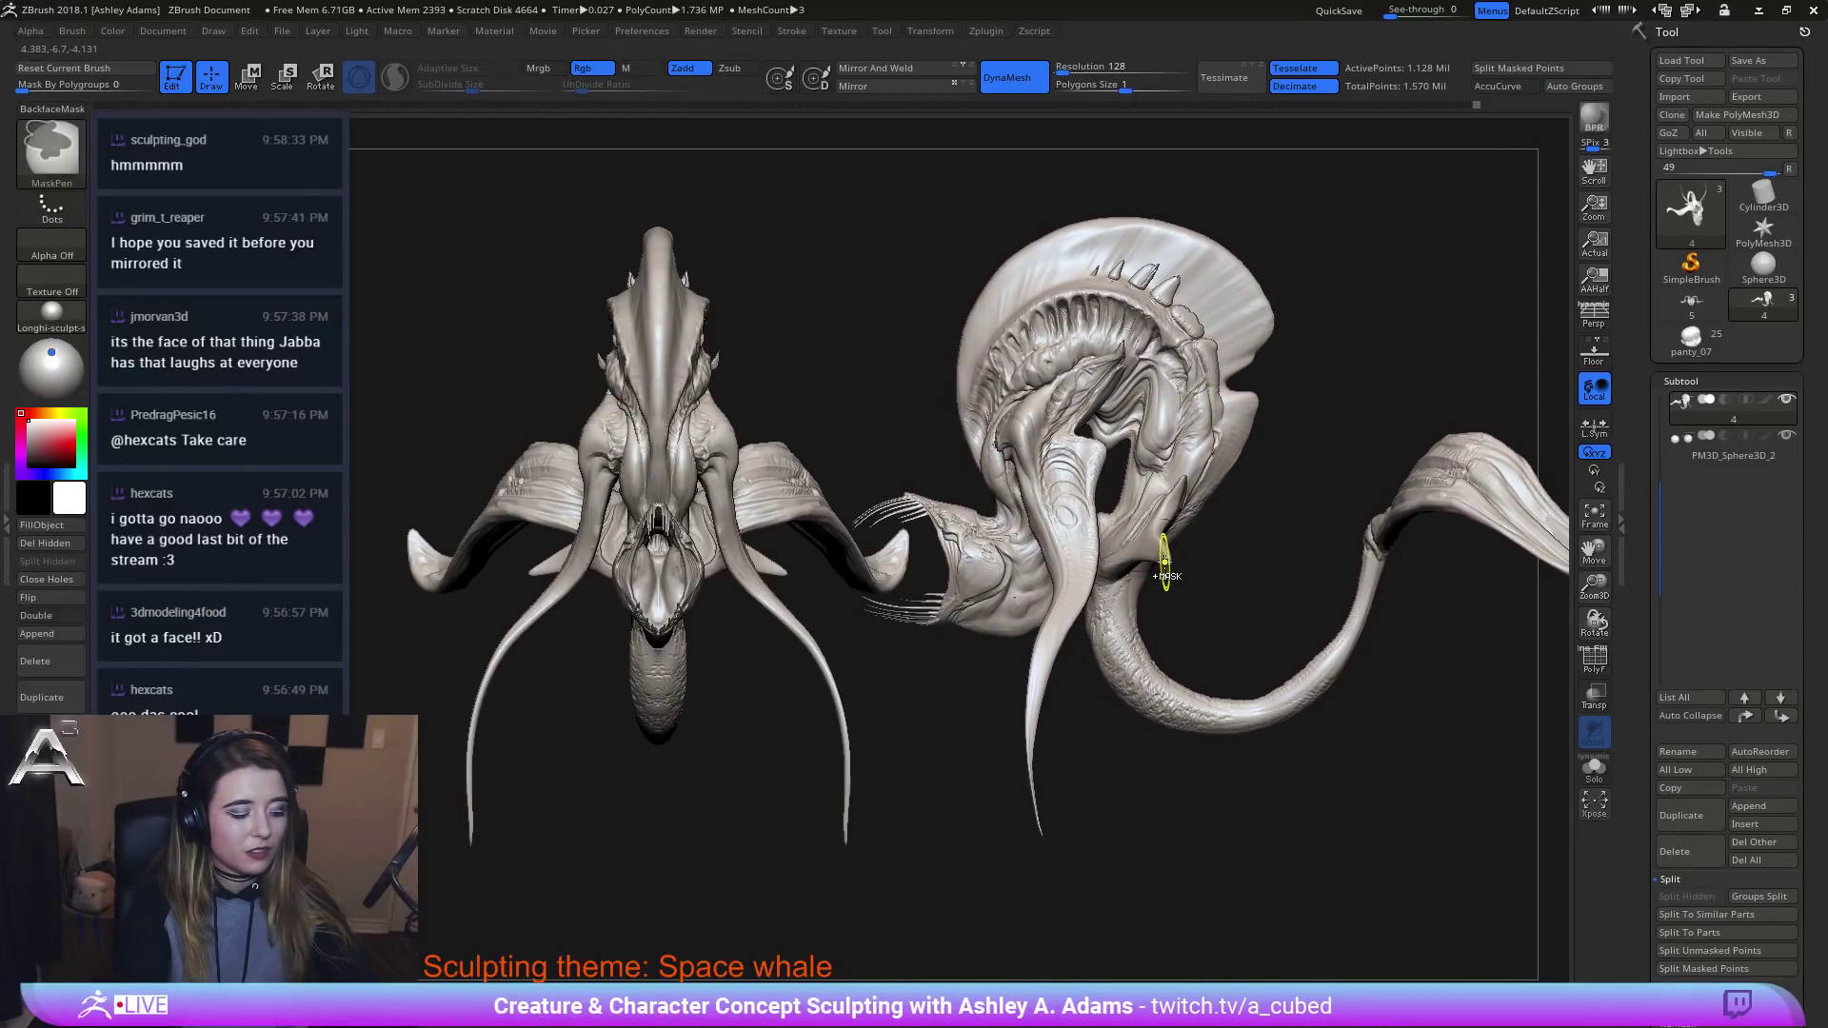
key(ctrl+n)
Frame the whale creature large in side view at the centre of the canvas and stamp a snapshot of it.
drag(1163, 562, 921, 607)
alt+right_drag(922, 608, 1032, 592)
drag(1032, 593, 879, 600)
ctrl+right_drag(880, 601, 897, 560)
key(shift+s)
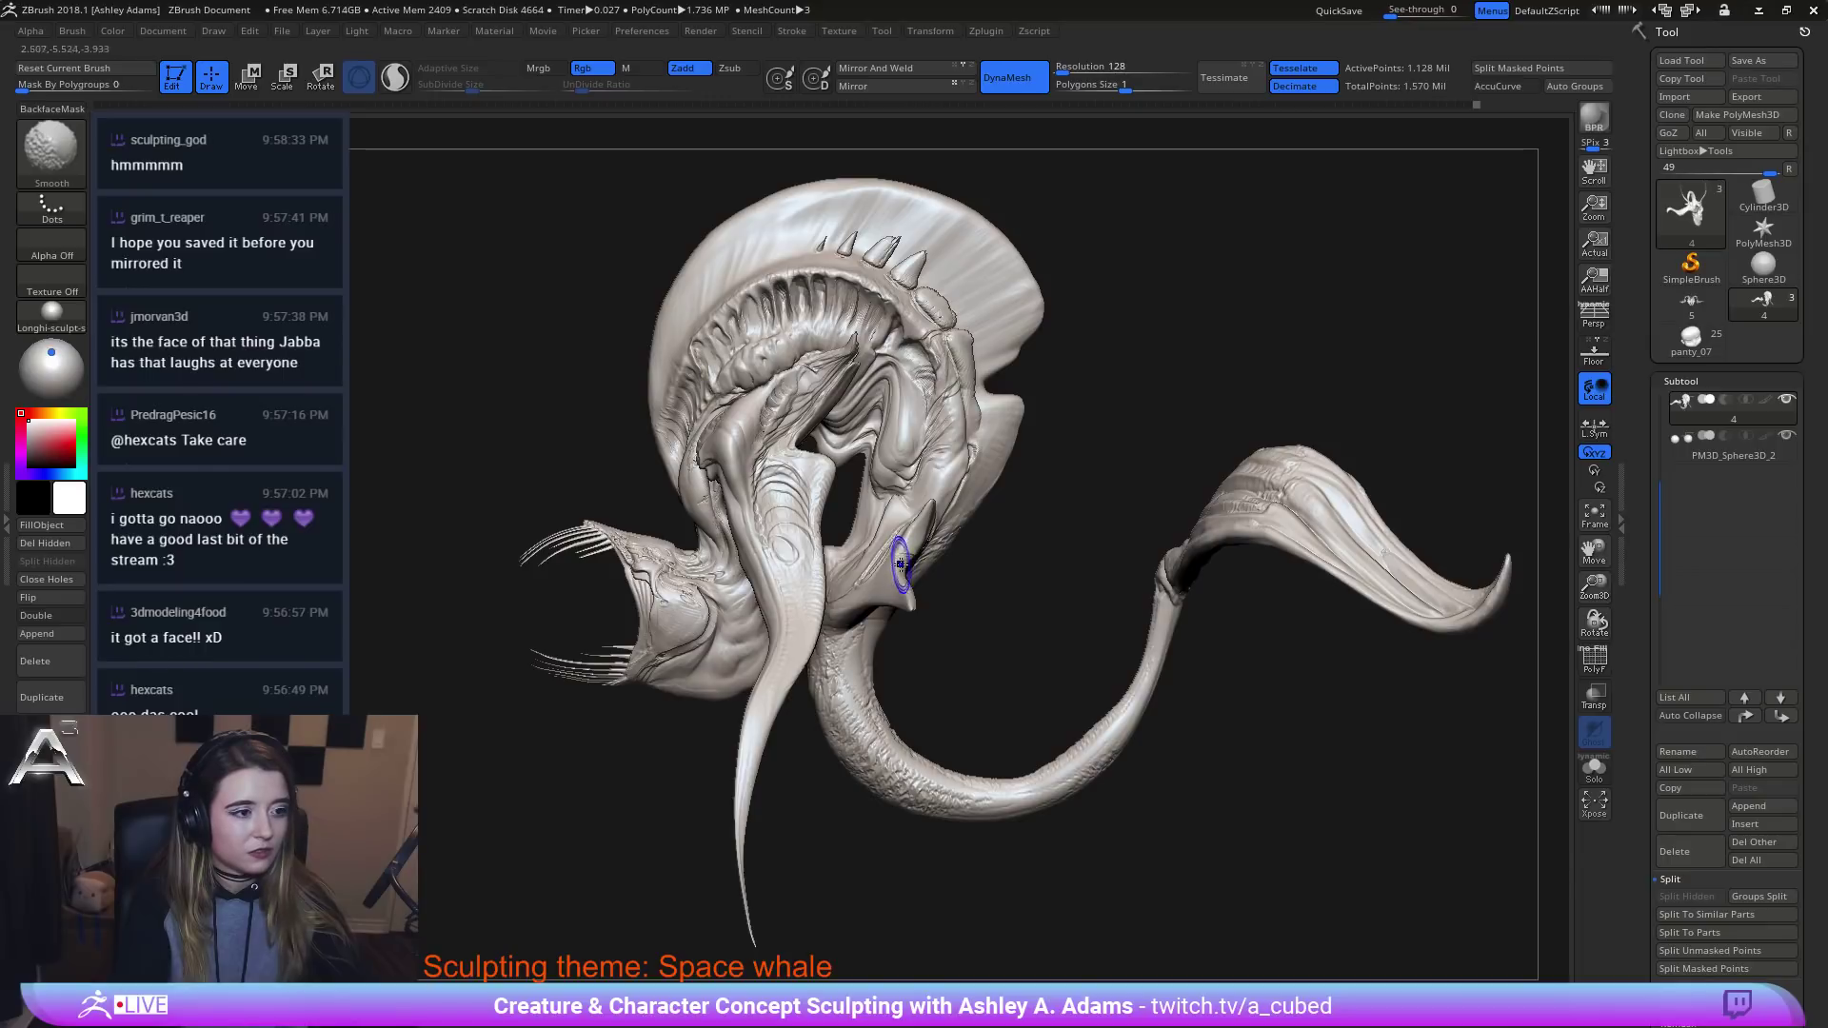
Lay out smaller front, top, back and three-quarter views of the whale around the large side view, stamping snapshots on the canvas.
mouse_move(763, 600)
right_down()
mouse_move(846, 610)
mouse_move(655, 457)
mouse_move(547, 431)
mouse_move(508, 288)
mouse_move(534, 286)
mouse_move(534, 315)
mouse_move(750, 362)
mouse_move(1462, 353)
right_up()
key(shift+s)
mouse_move(1228, 347)
right_down()
mouse_move(1447, 292)
mouse_move(1438, 419)
mouse_move(1518, 319)
mouse_move(1247, 317)
mouse_move(1392, 315)
mouse_move(1374, 318)
mouse_move(1375, 812)
mouse_move(1412, 548)
mouse_move(1408, 783)
mouse_move(1445, 787)
mouse_move(1445, 714)
mouse_move(942, 790)
mouse_move(571, 814)
mouse_move(1333, 821)
mouse_move(1352, 790)
mouse_move(1337, 817)
mouse_move(1370, 800)
mouse_move(1378, 767)
right_up()
key(shift)
key(shift+s)
mouse_move(1443, 826)
alt+right_down()
mouse_move(1276, 675)
mouse_move(1298, 690)
alt+right_up()
key(shift+s)
mouse_move(1173, 700)
alt+right_down()
mouse_move(495, 710)
mouse_move(687, 767)
mouse_move(600, 724)
mouse_move(590, 806)
mouse_move(538, 786)
mouse_move(609, 772)
mouse_move(582, 782)
alt+right_up()
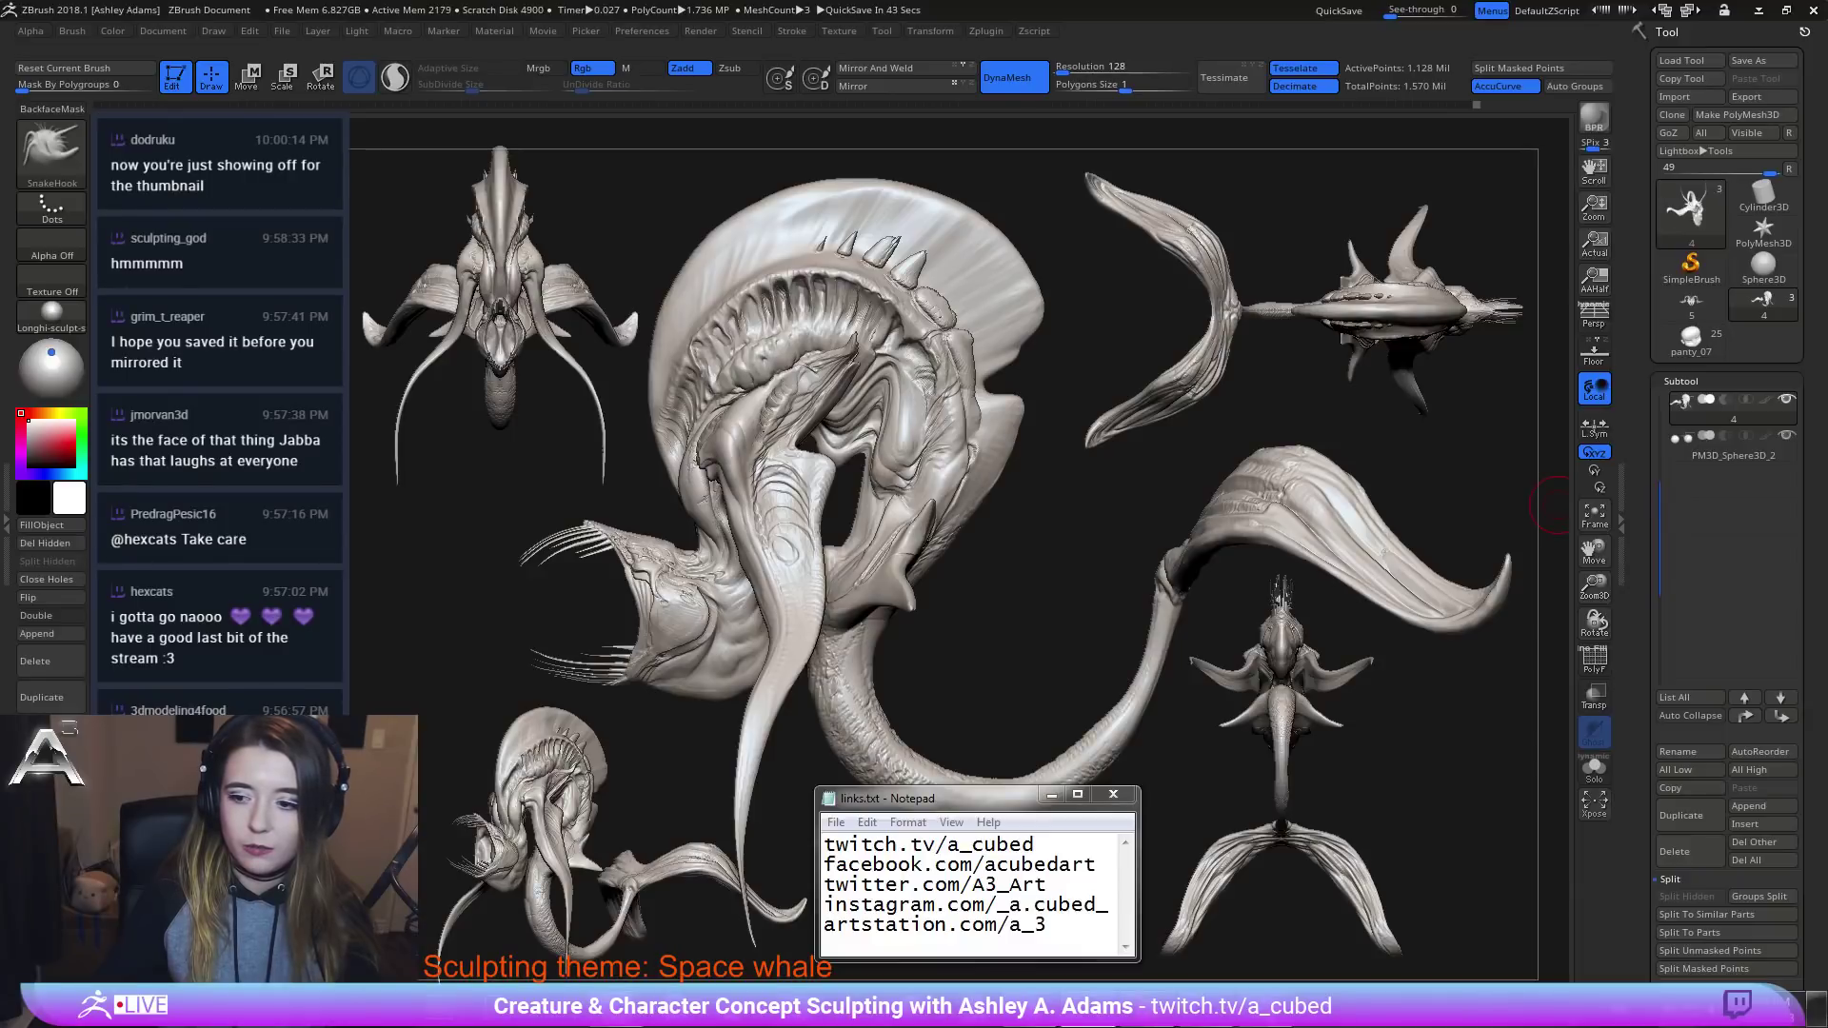
Shift the links.txt note slightly over the canvas and return to the sculpt in ZBrush.
drag(975, 792, 990, 792)
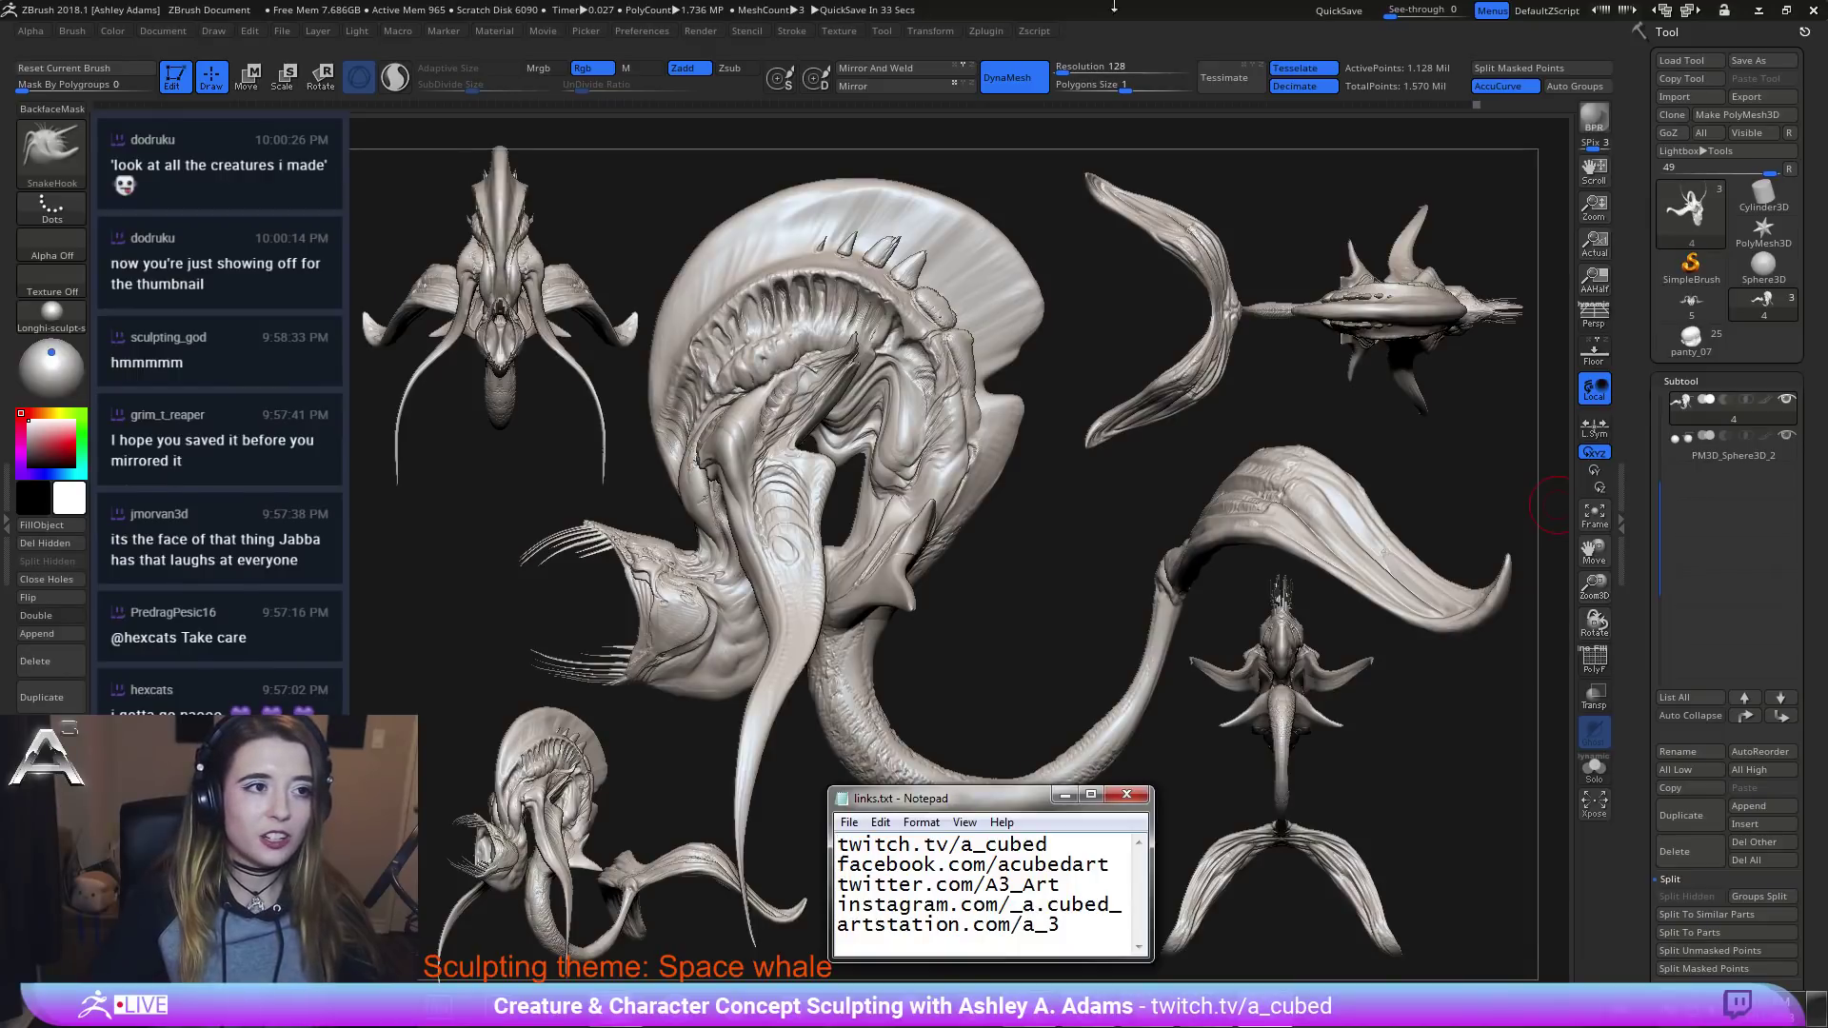
click(1147, 17)
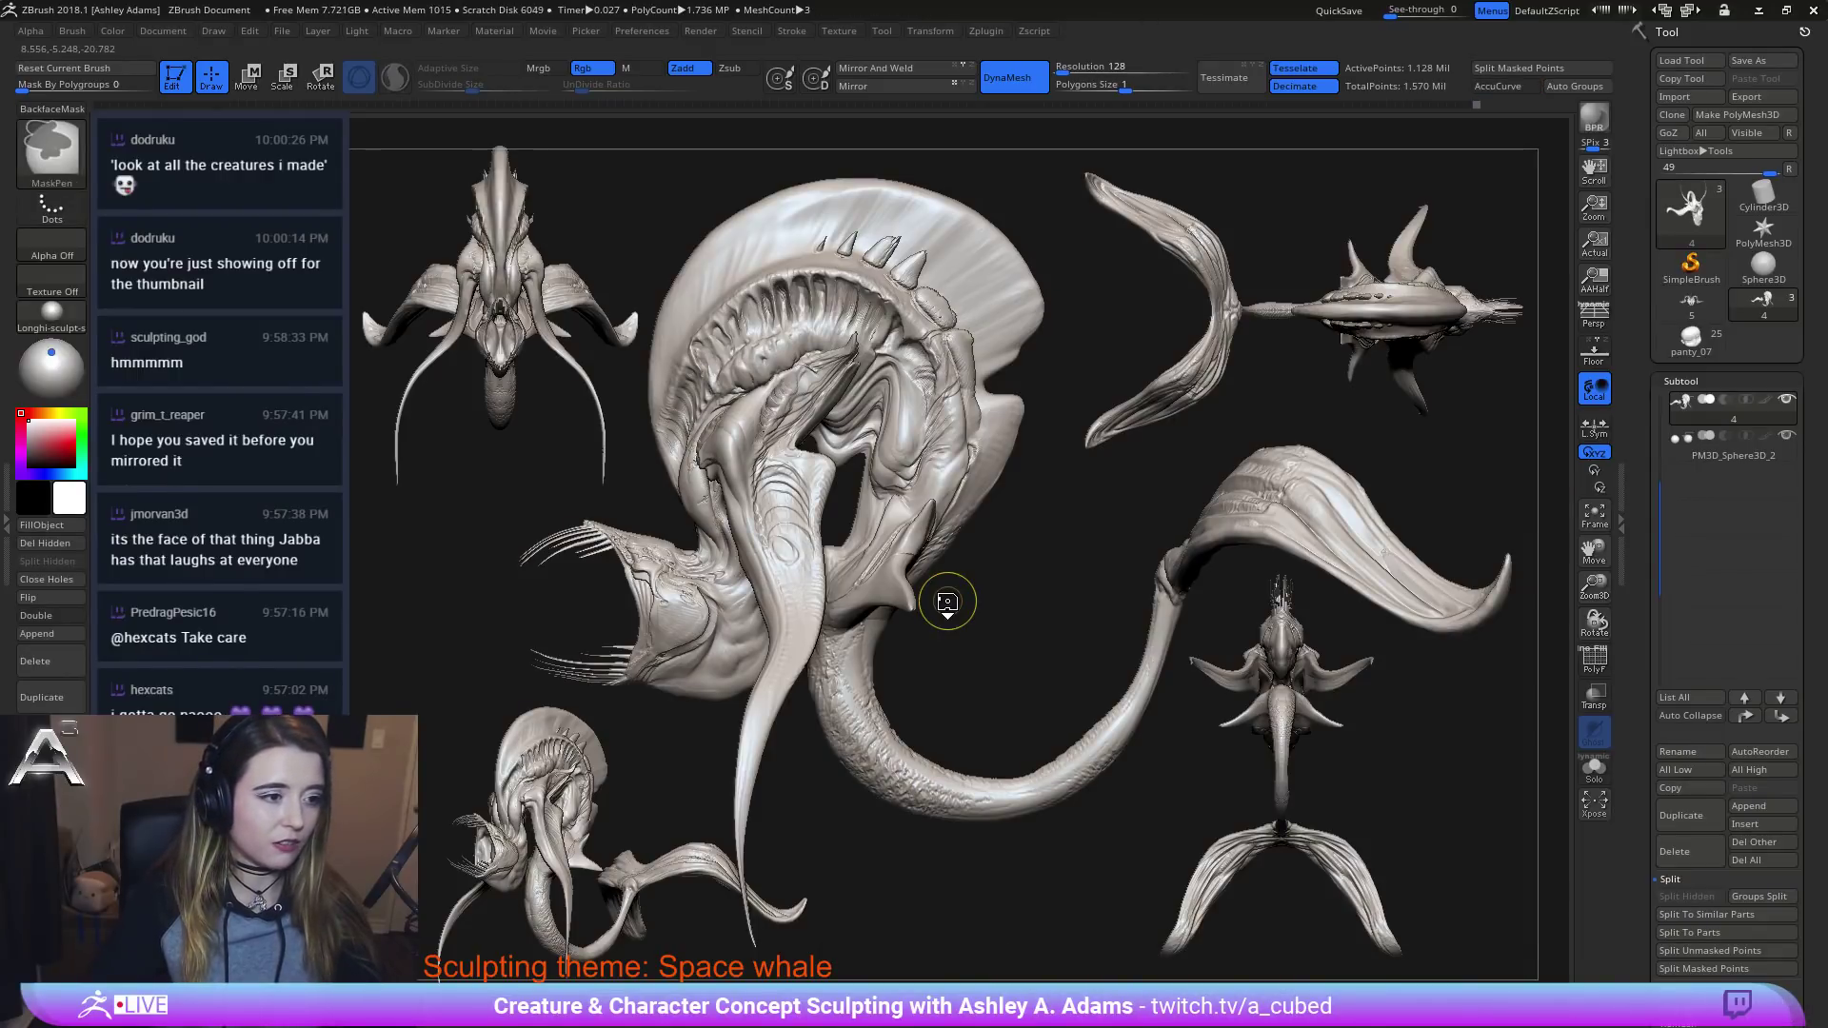
Clear the stamped views from the canvas, turn on perspective and frame the whale alone in a three-quarter view.
key(ctrl+n)
right_drag(923, 515, 1218, 348)
ctrl+right_drag(1070, 474, 1117, 561)
drag(1116, 561, 1093, 530)
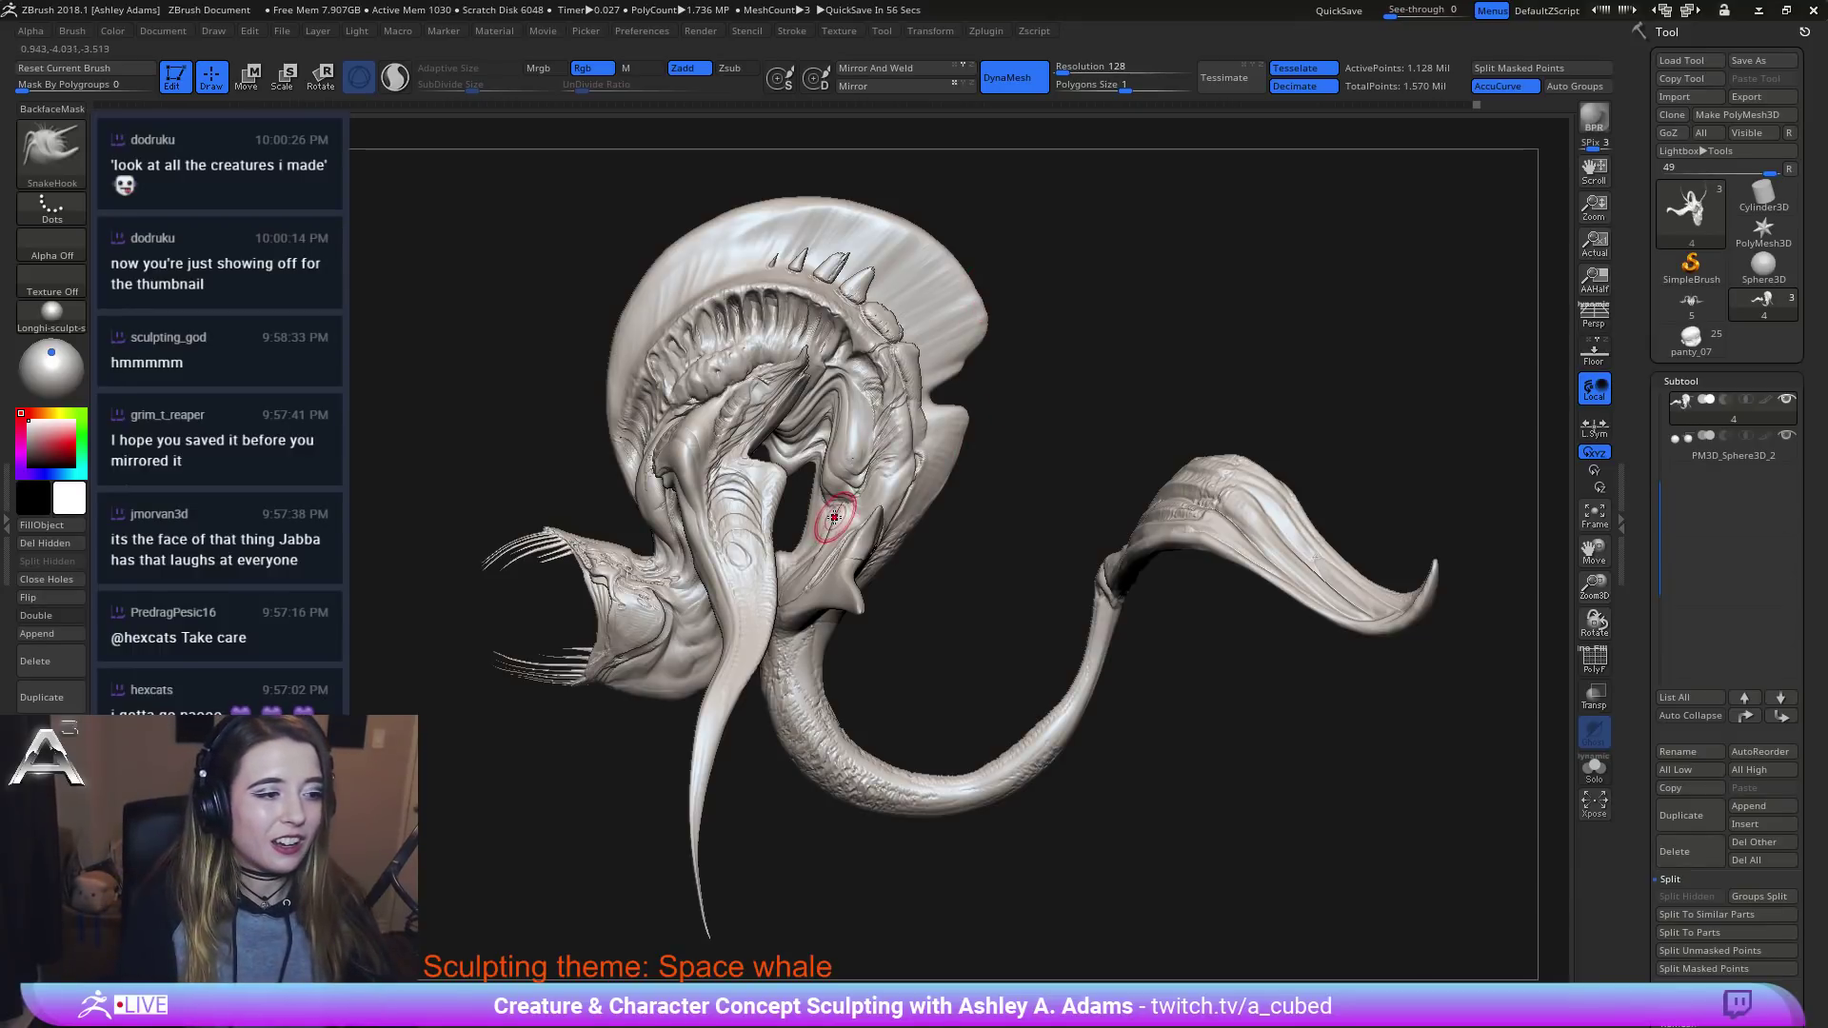
right_drag(843, 519, 901, 471)
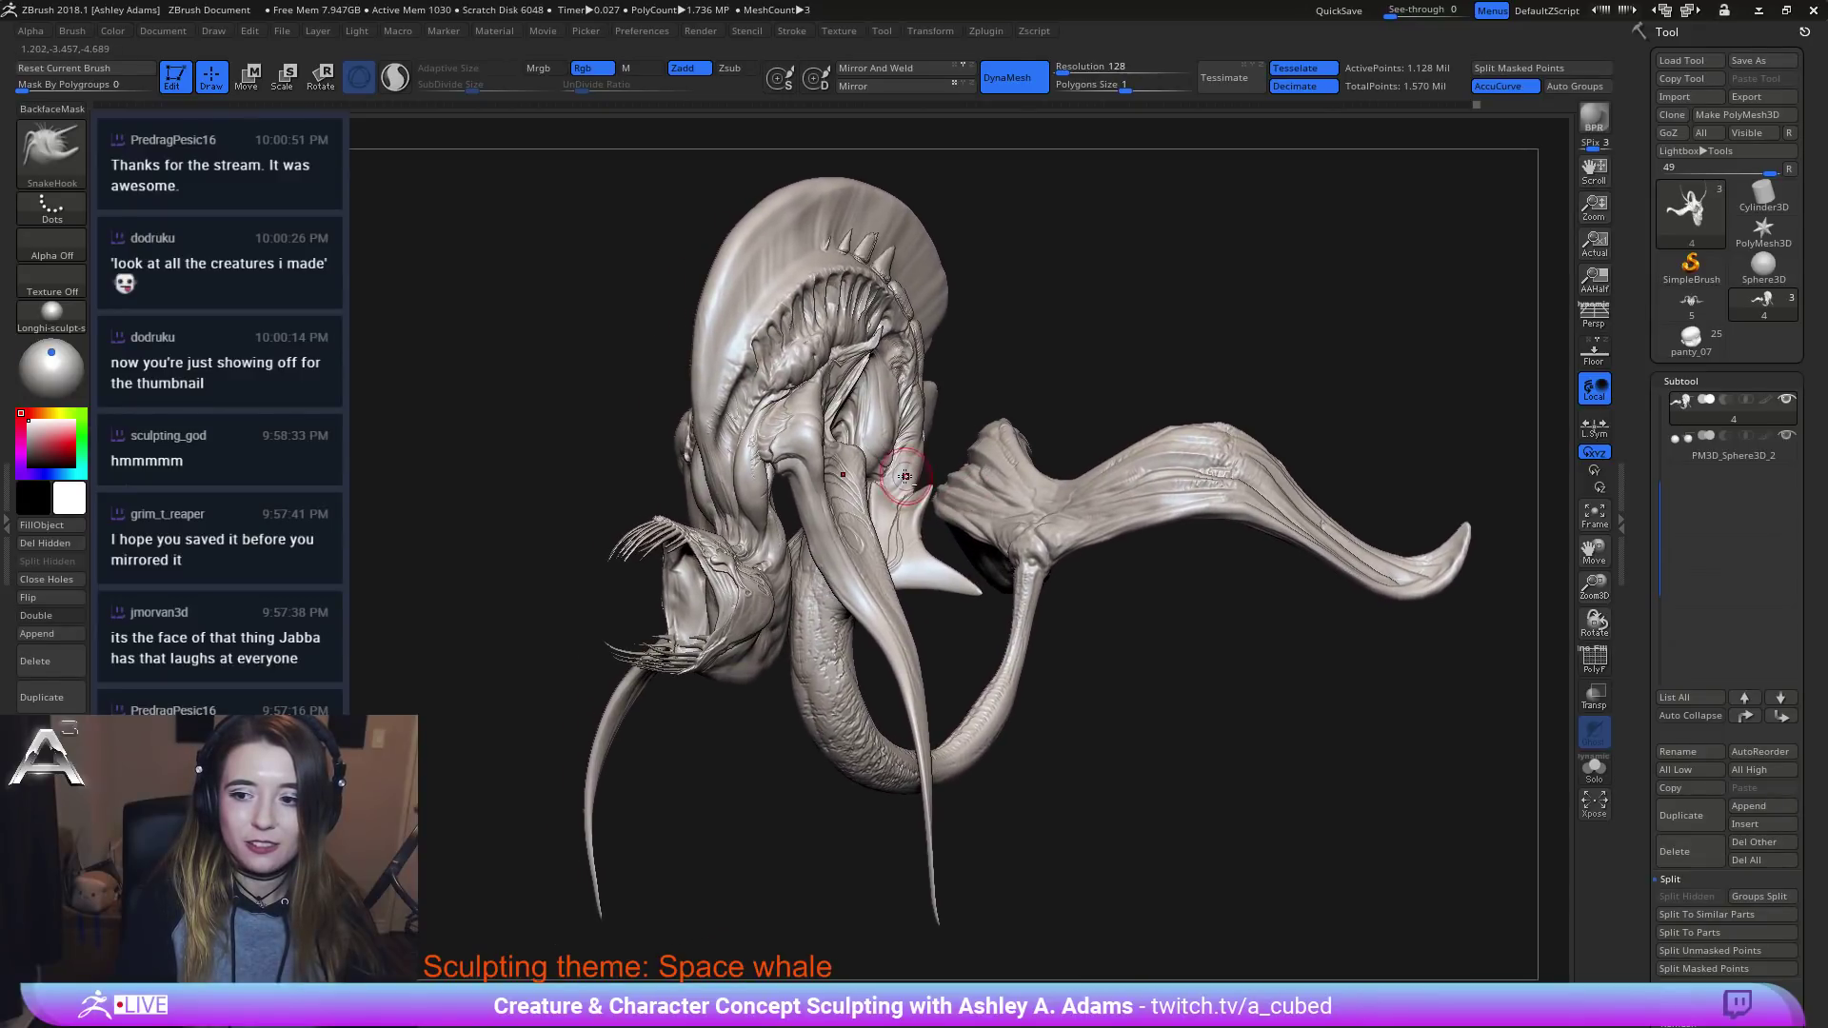
click(1604, 323)
right_drag(1195, 298, 1017, 434)
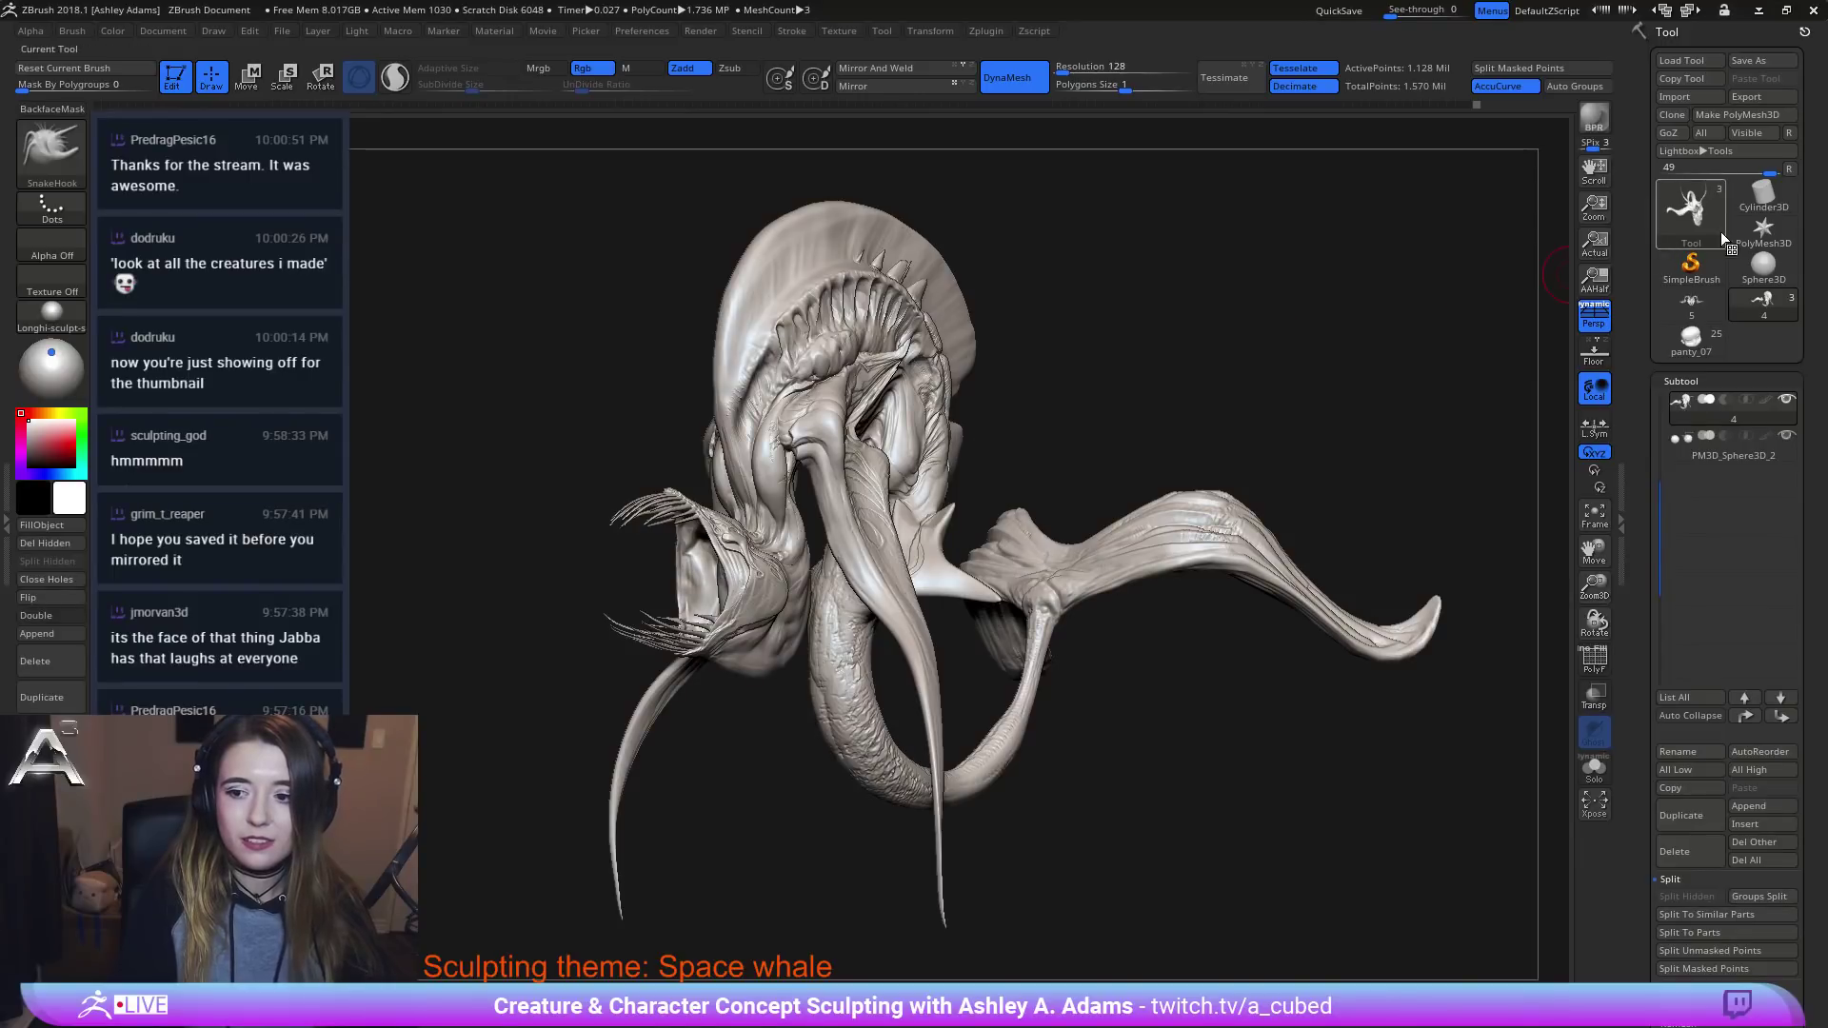
mouse_move(1701, 195)
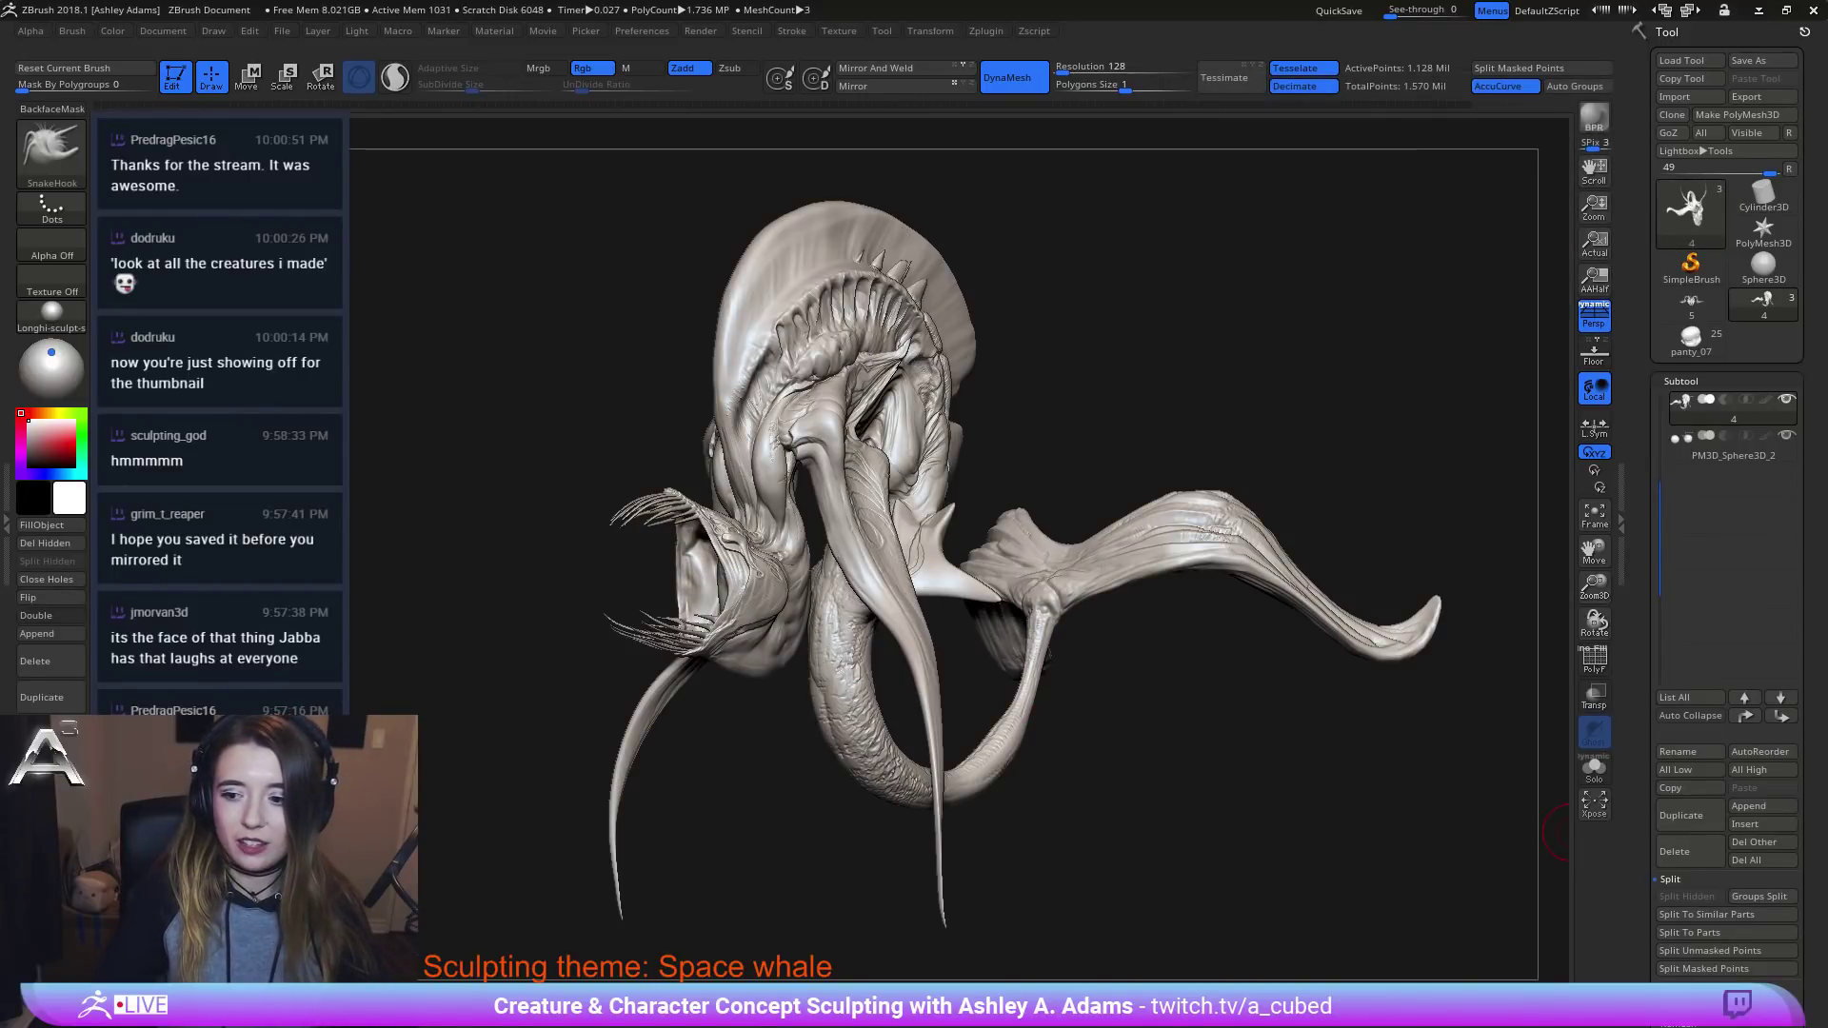
Bring up the links.txt note in Notepad and place it in the empty area above the whale's tail.
click(1265, 1024)
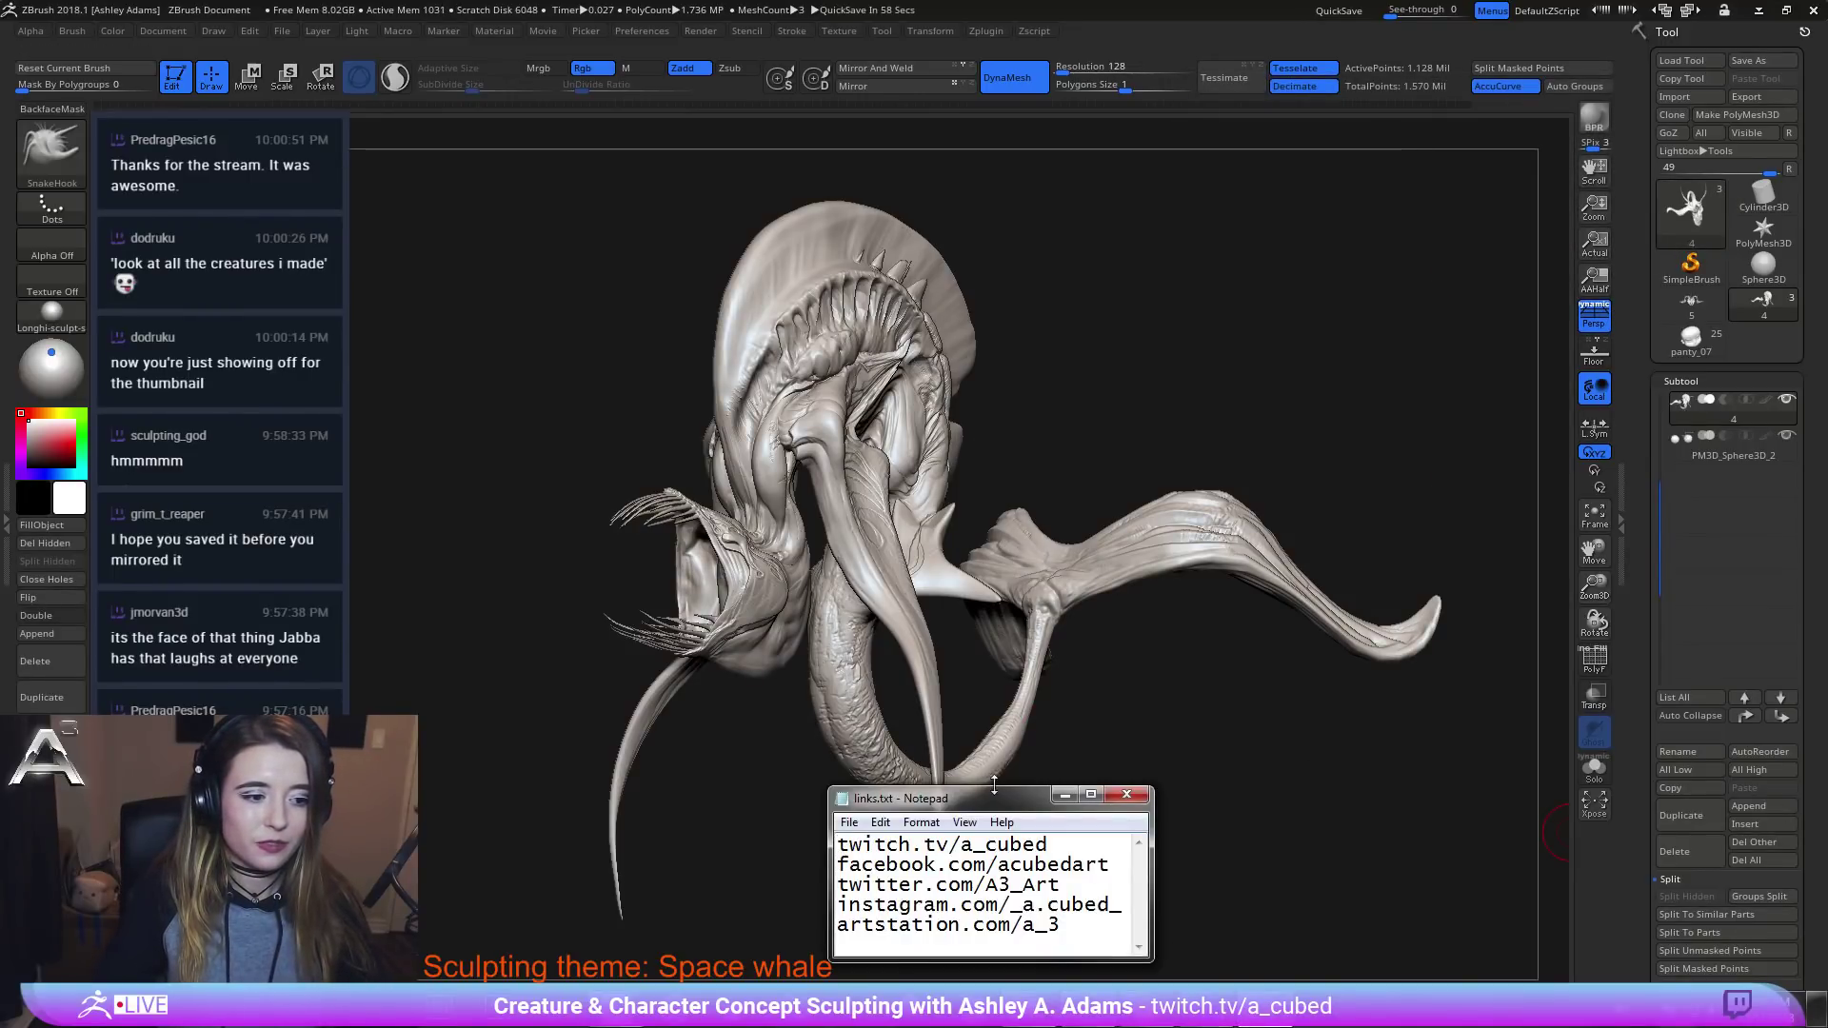
drag(996, 809, 1276, 245)
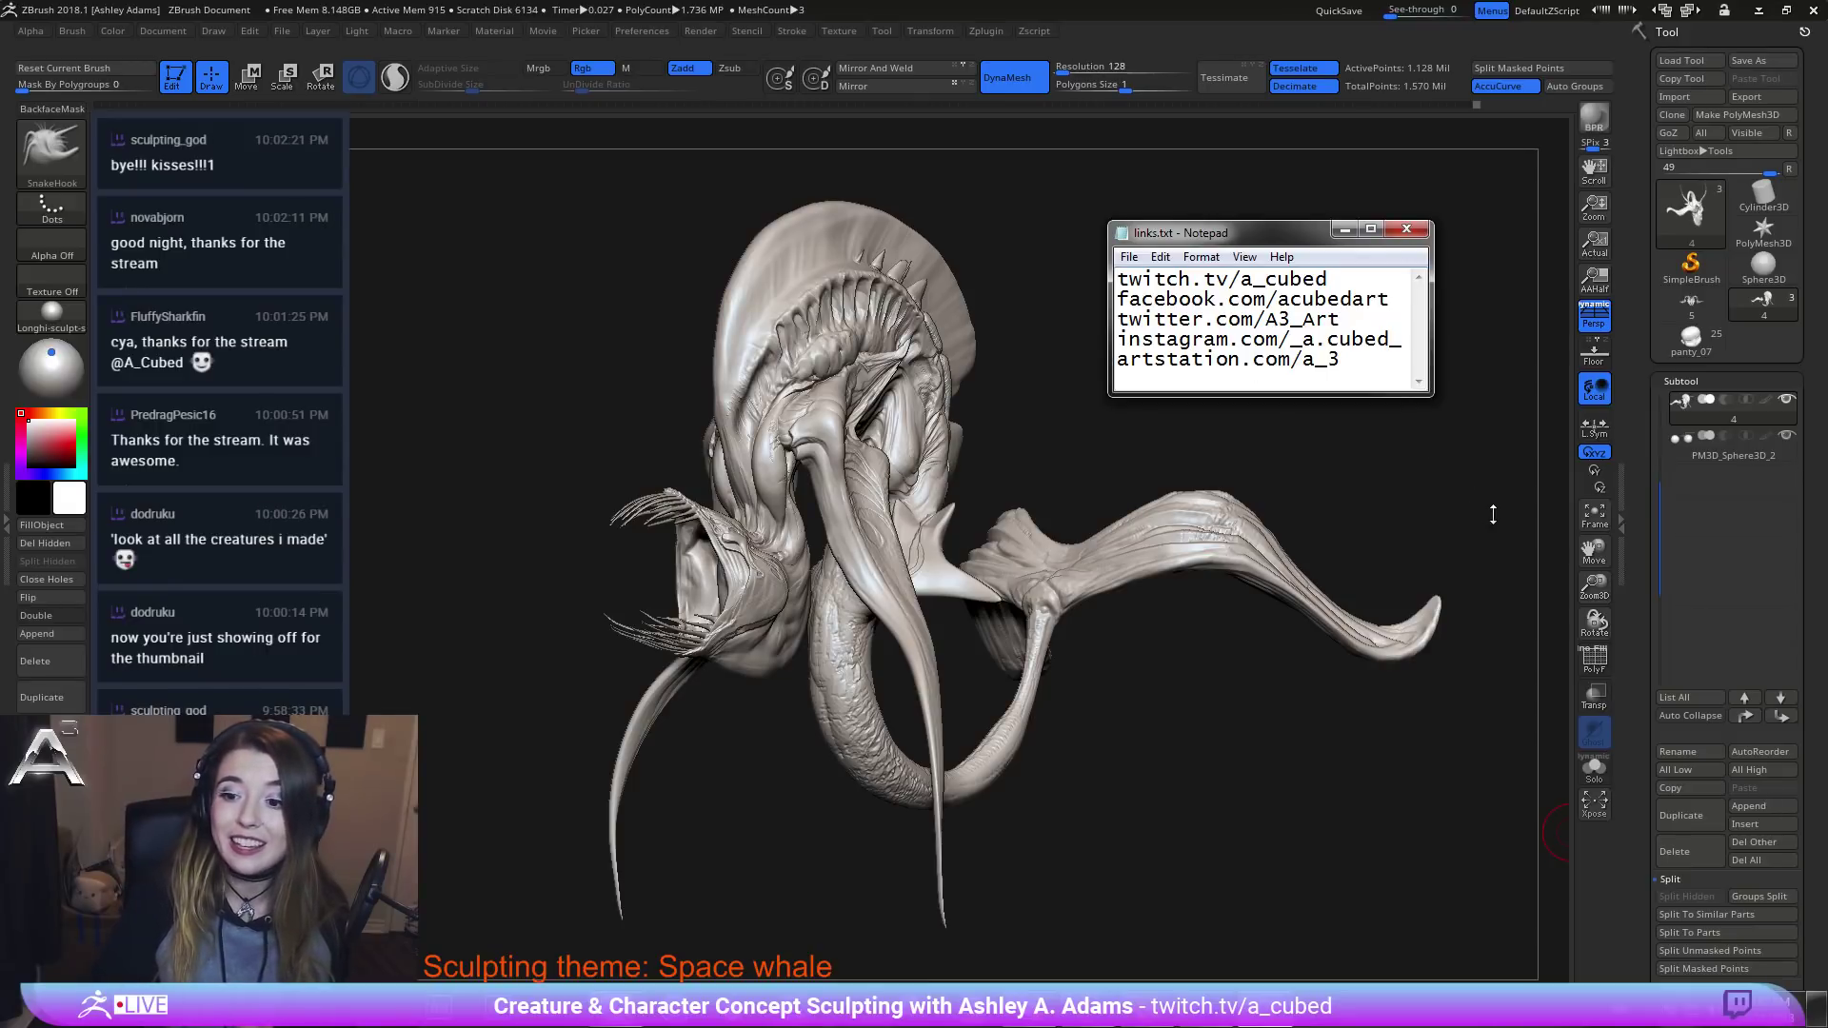
drag(1386, 385, 1081, 244)
click(1371, 359)
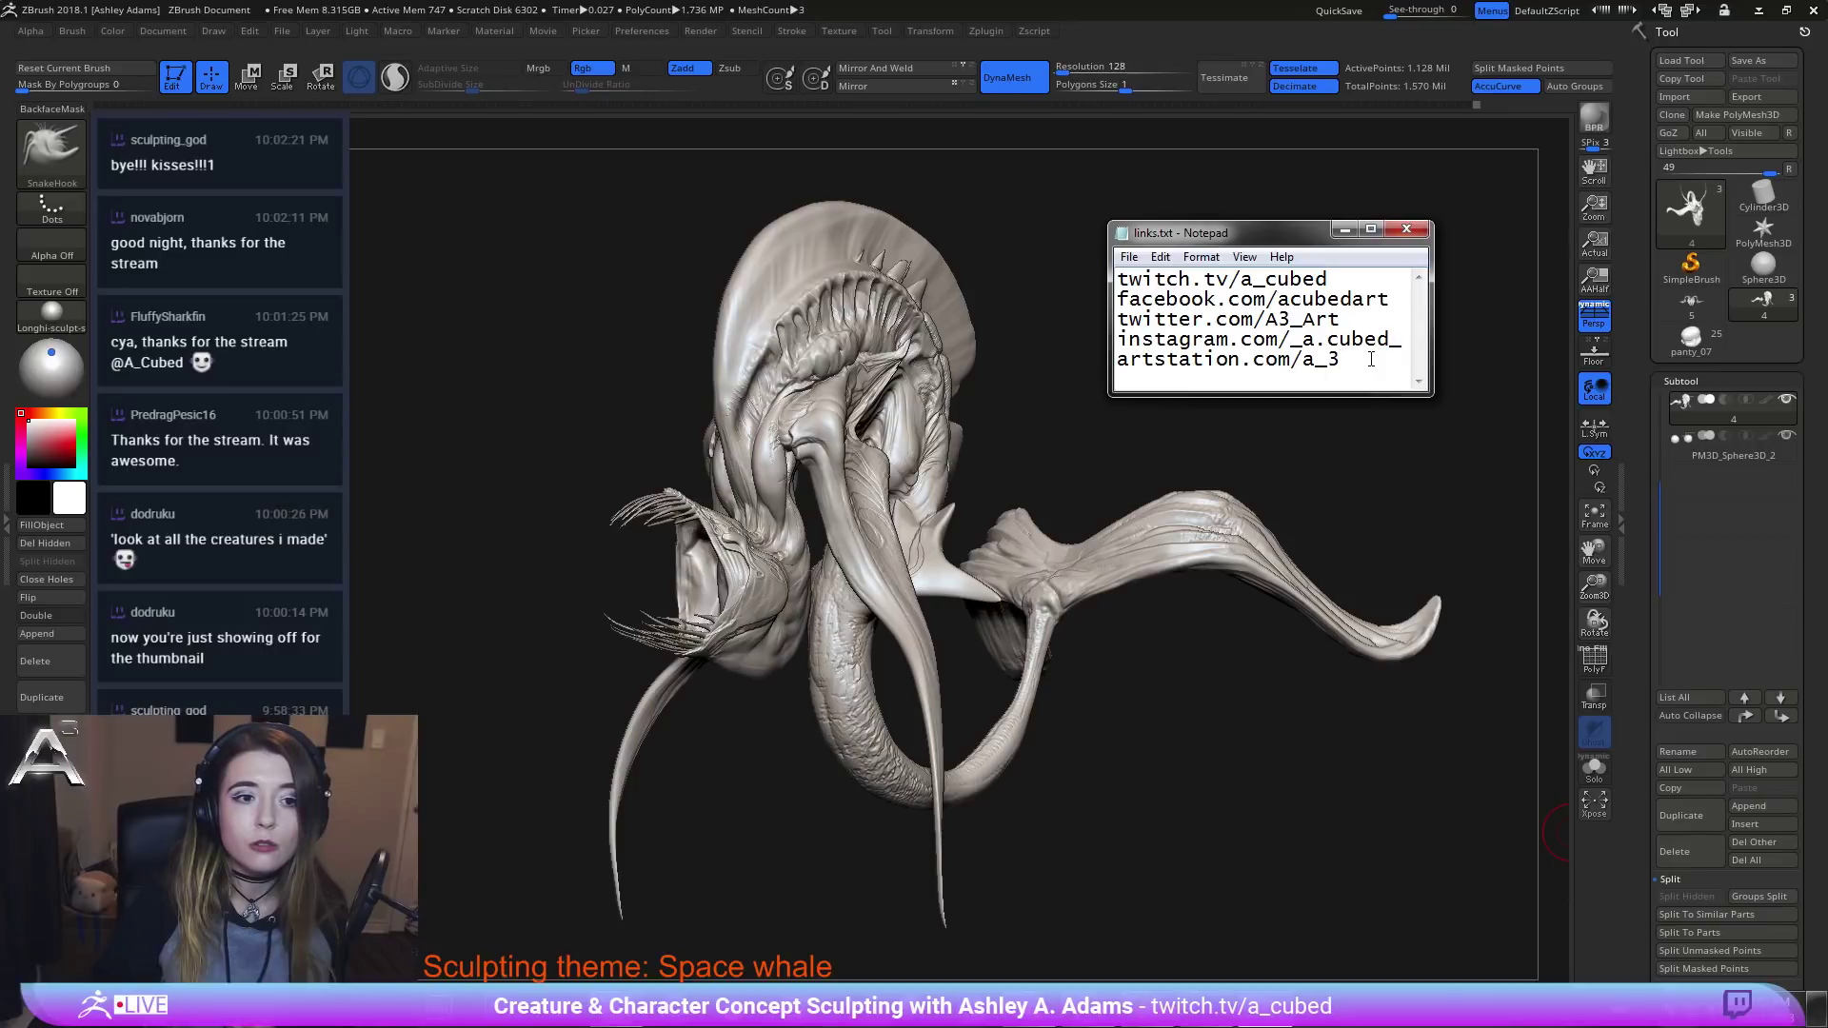